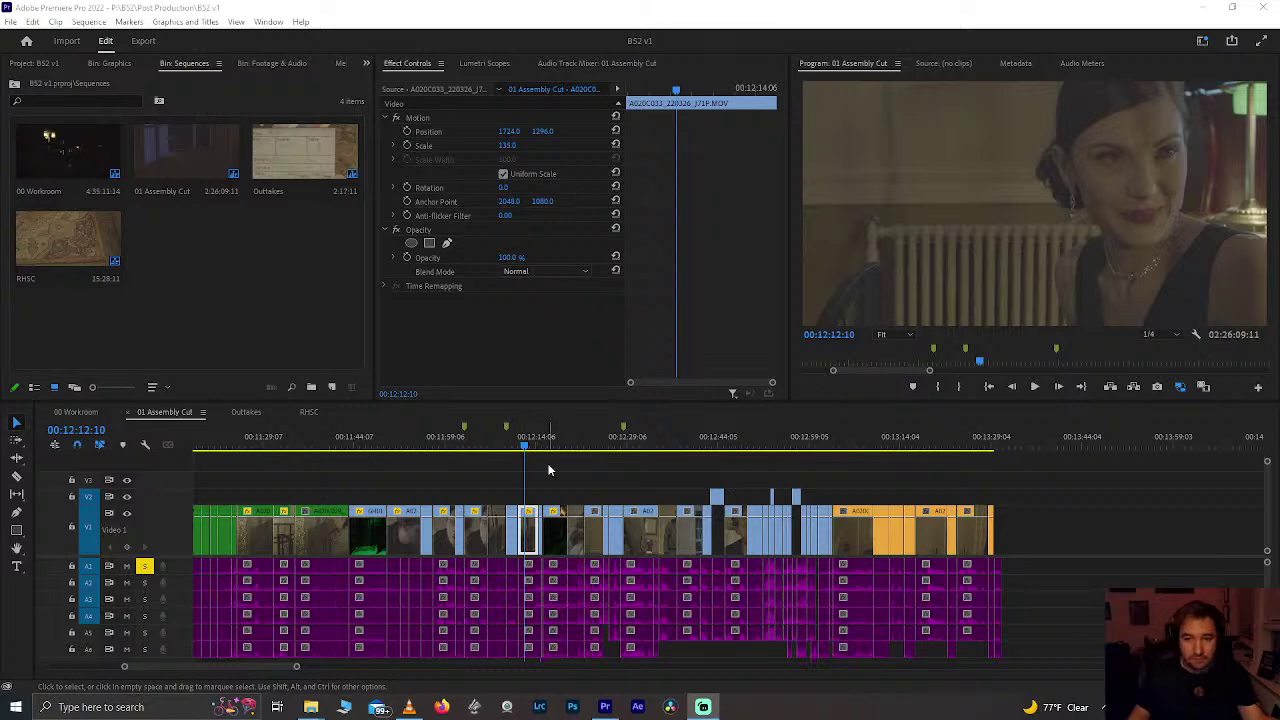
Step: Review shots across the Assembly Cut scene and play it through from about 00:11:48:06
click(687, 428)
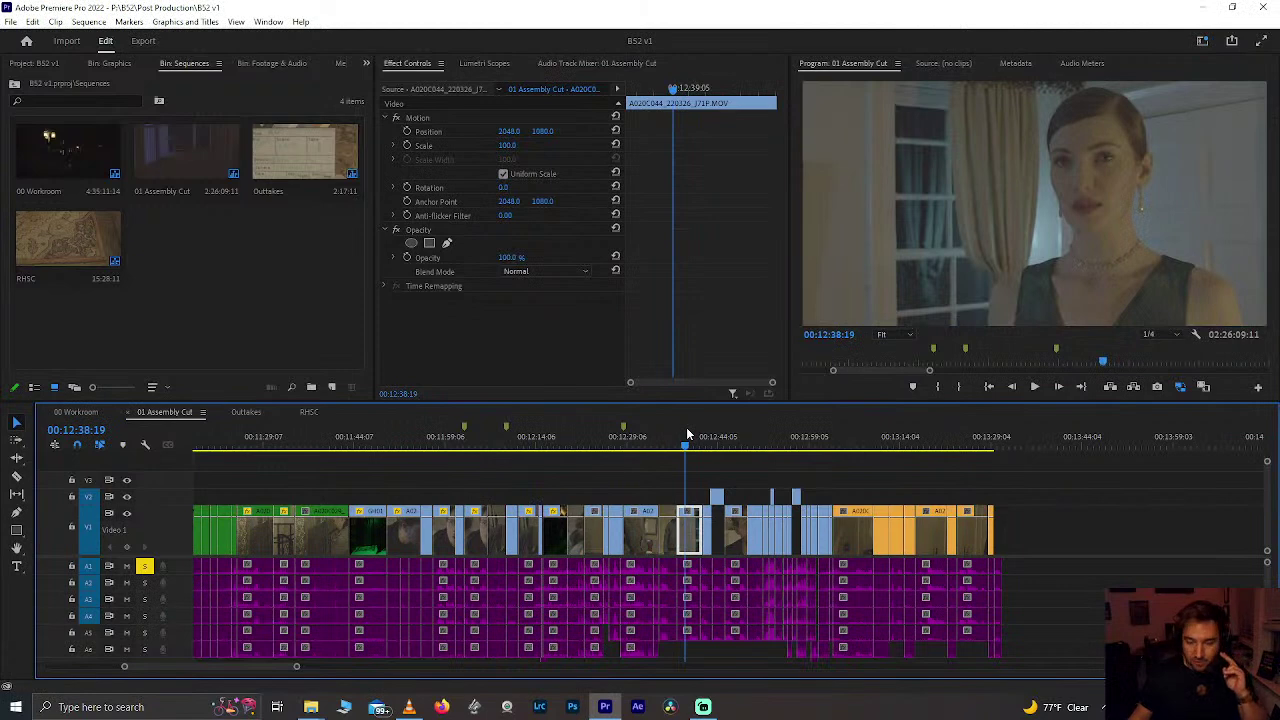
click(577, 429)
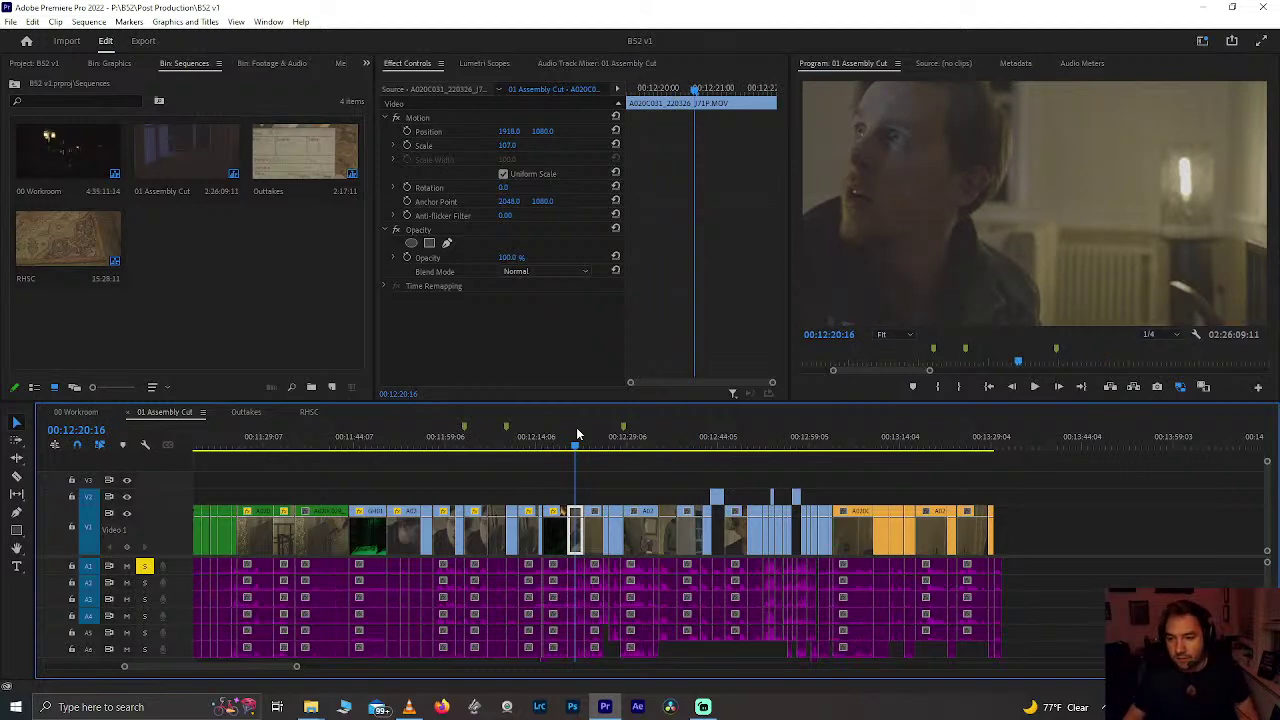
click(529, 443)
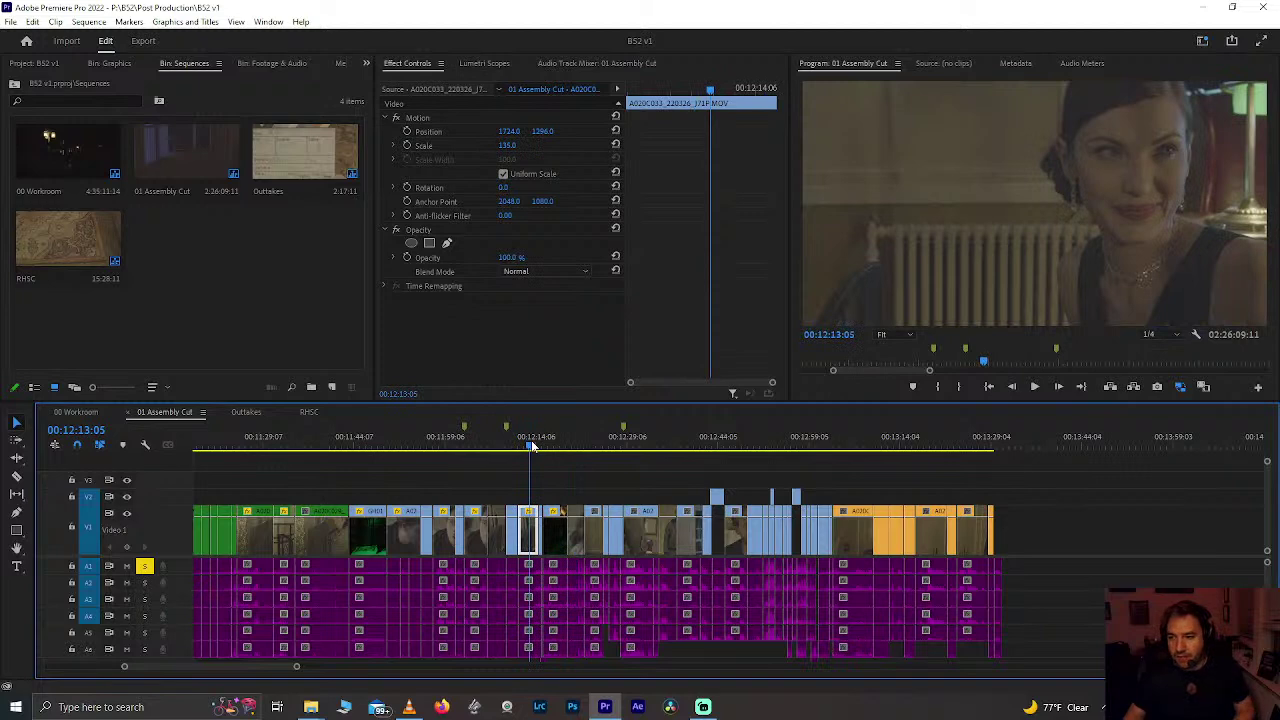
click(387, 442)
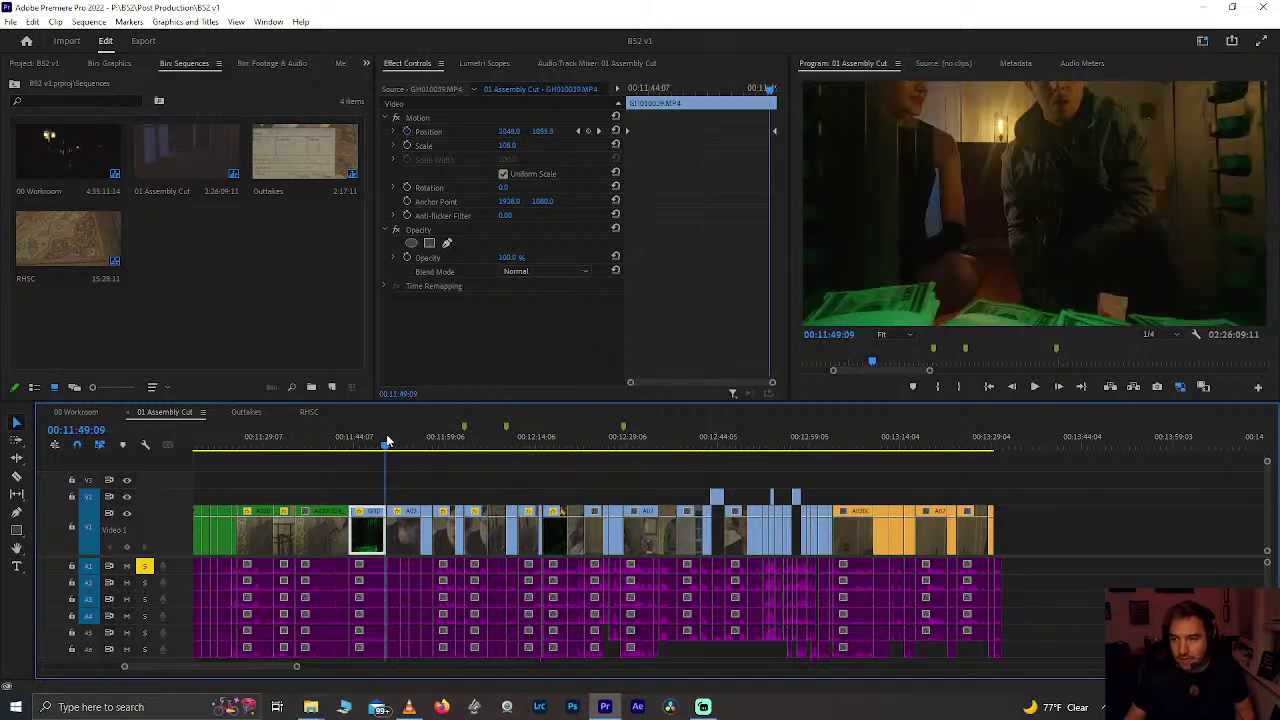
drag(458, 444, 355, 446)
click(380, 458)
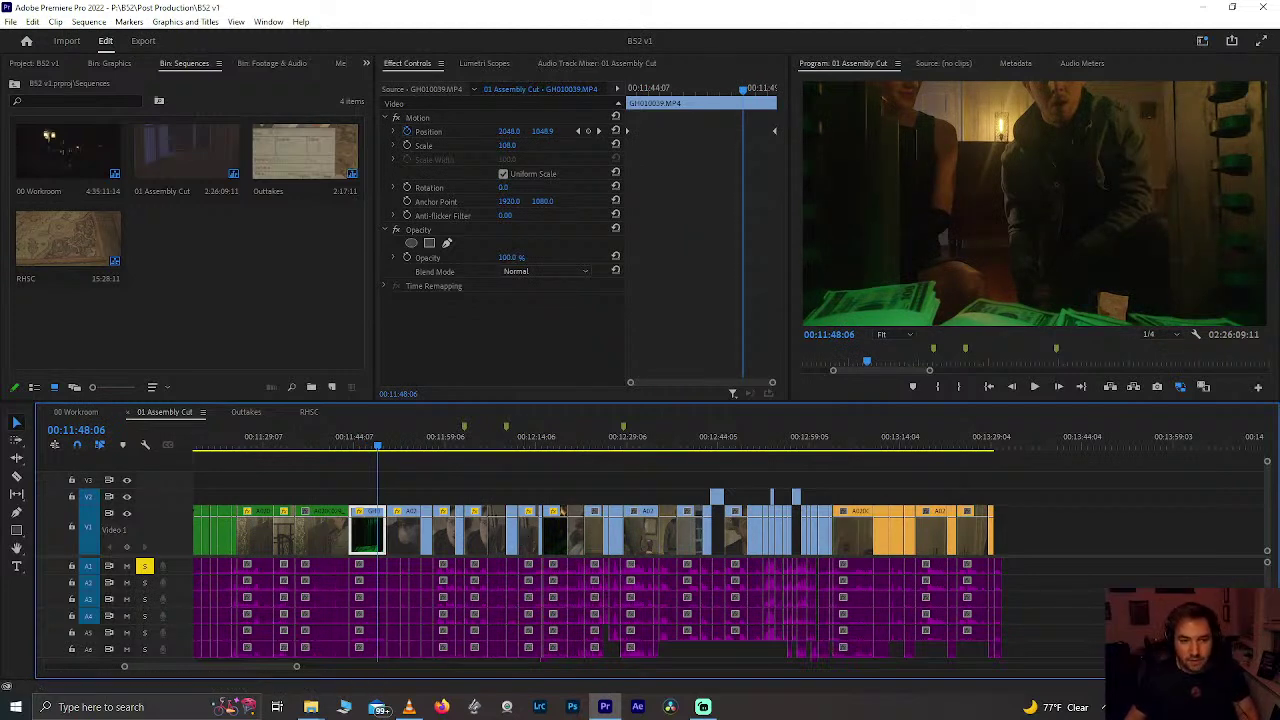
key(space)
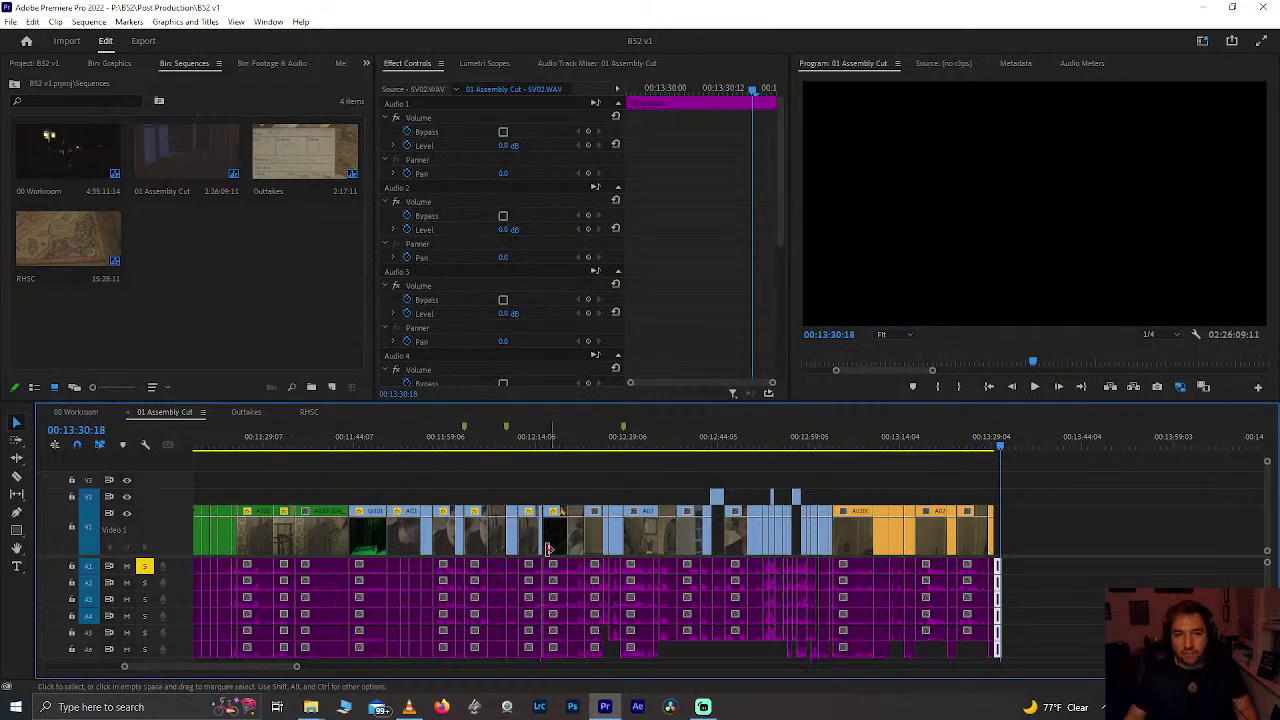
Step: Add a sequence marker at 00:12:37:11, where the A020C044 close-up of the woman begins
click(786, 437)
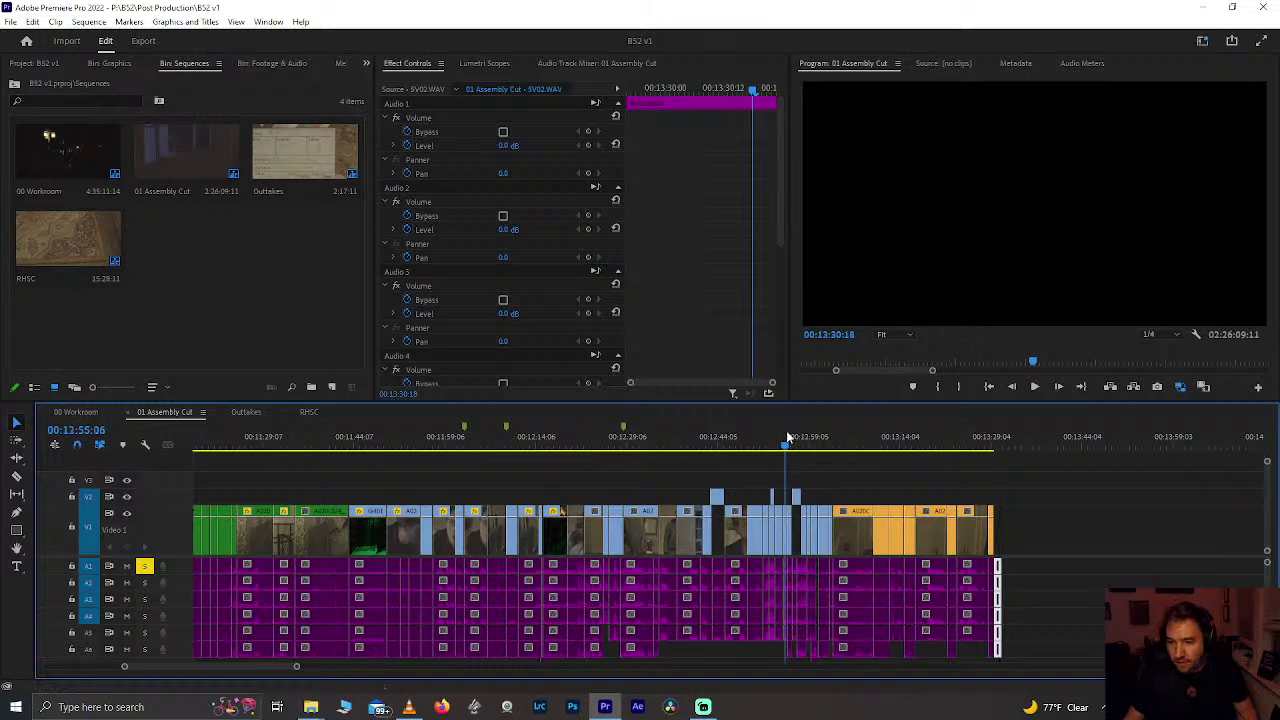
key(=)
key(=)
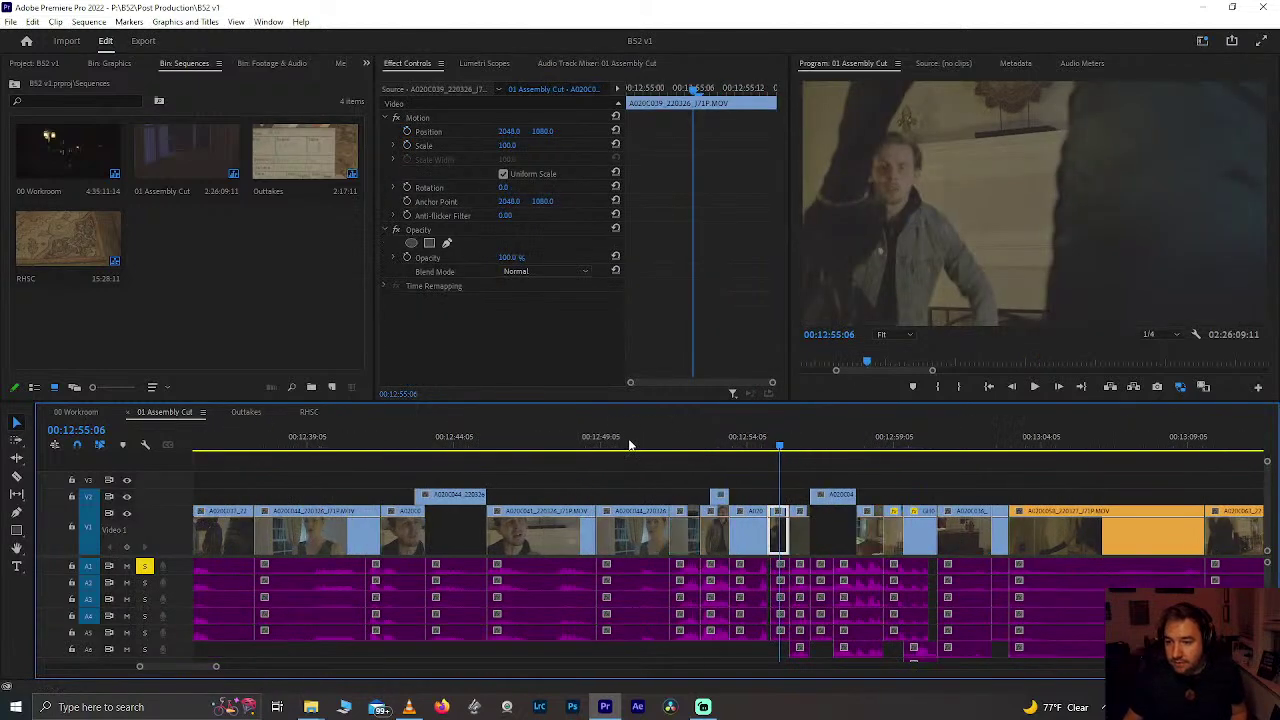
click(630, 443)
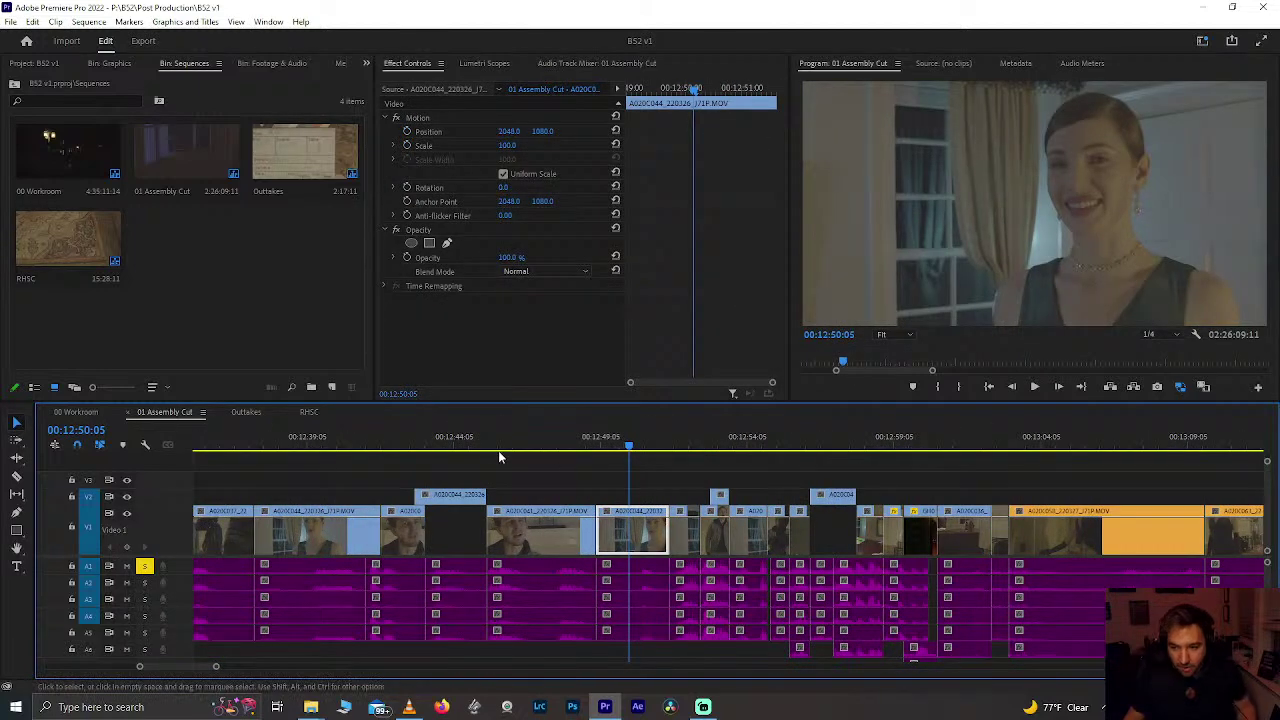
click(257, 453)
key(Left)
key(space)
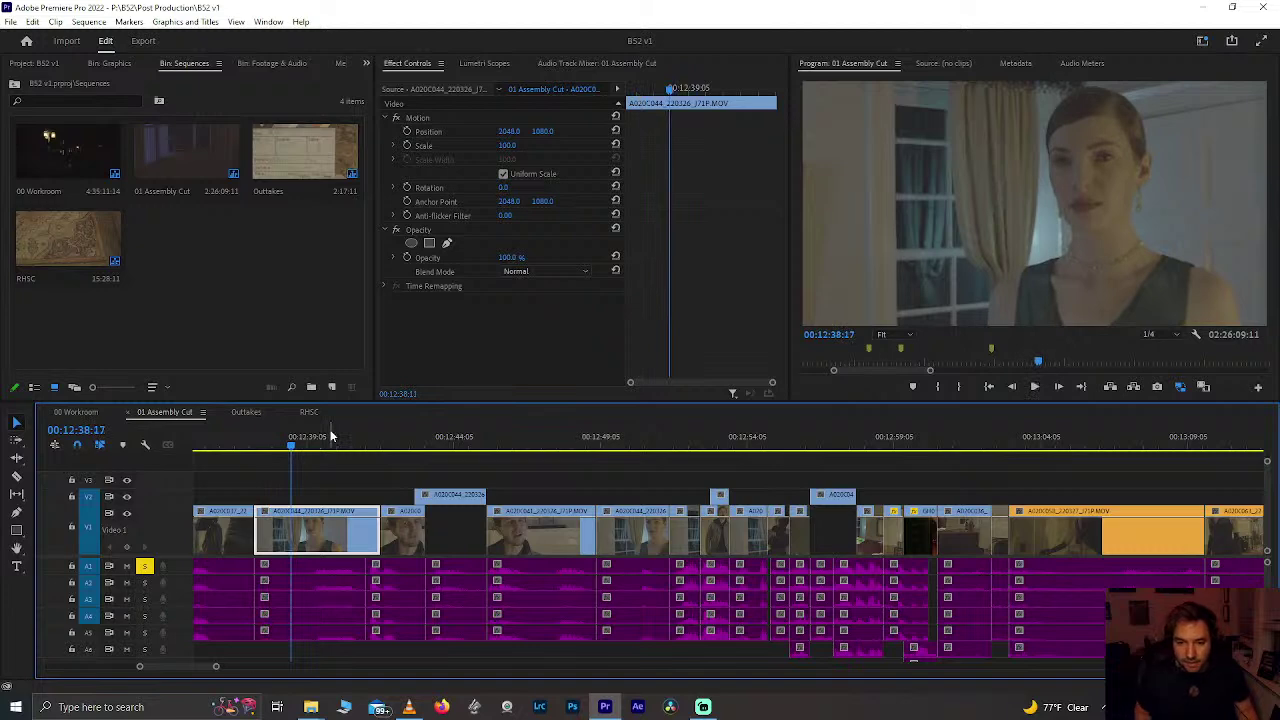
key(space)
click(285, 477)
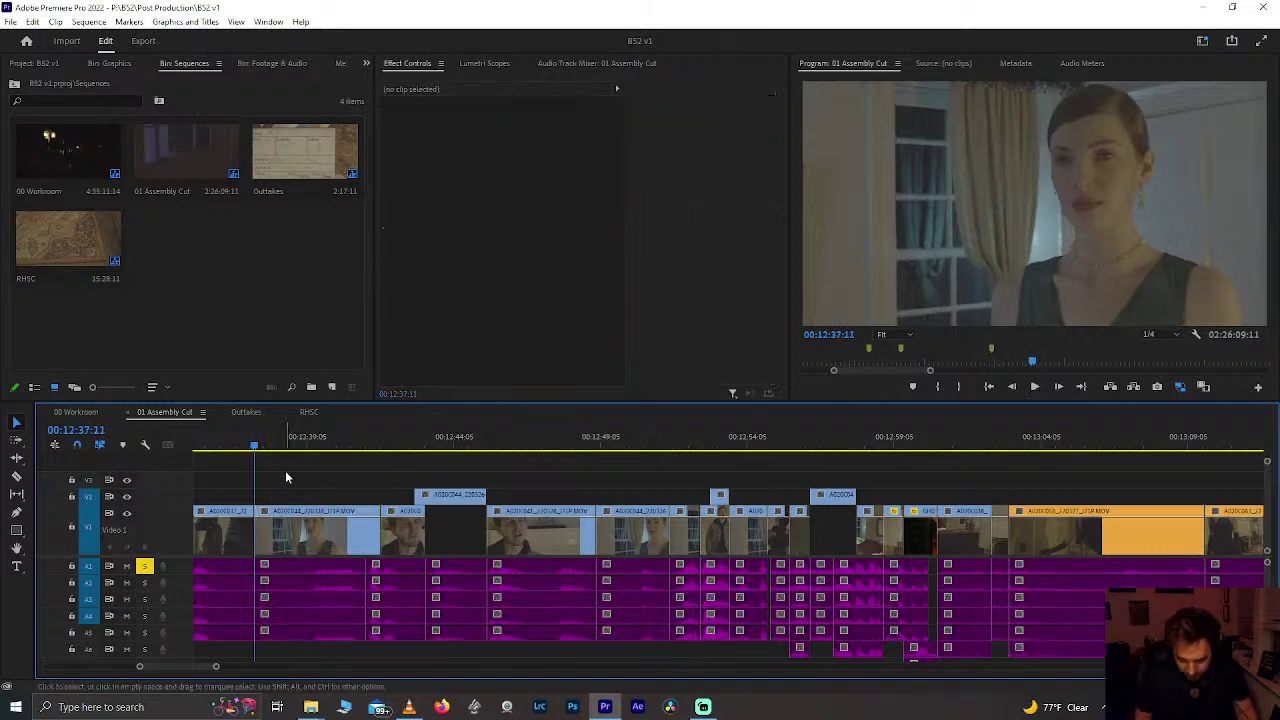
key(m)
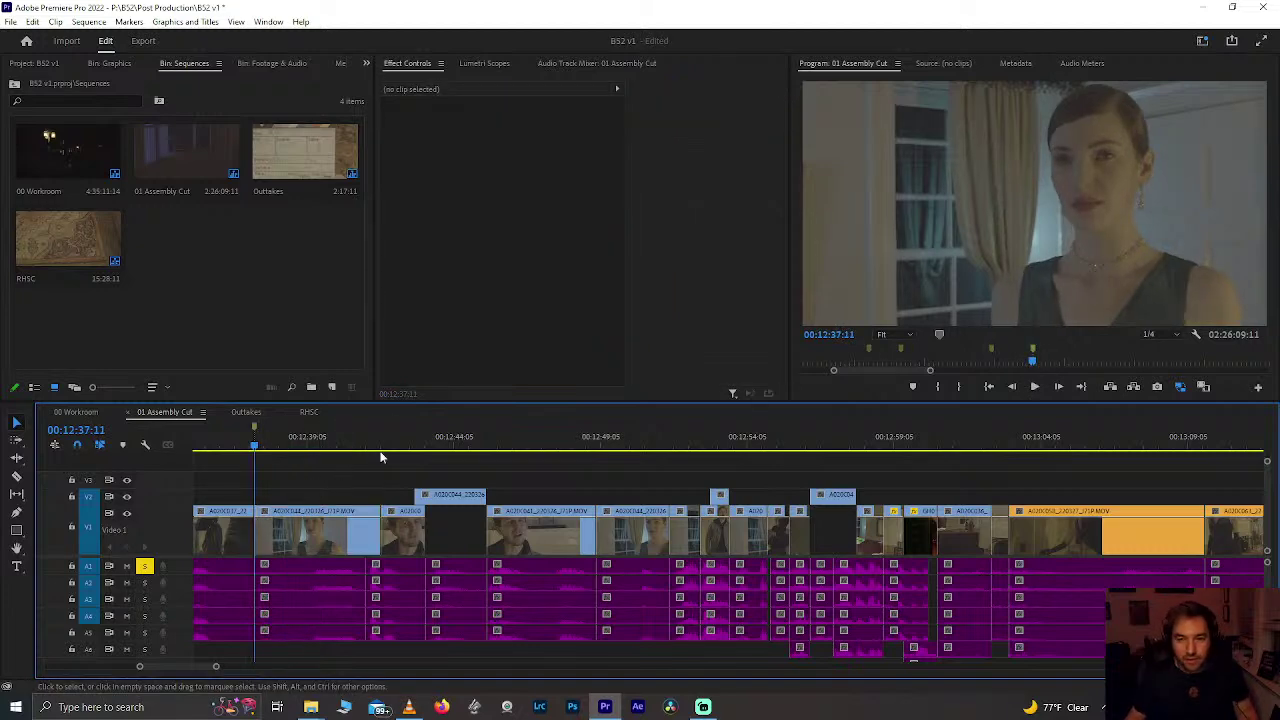
Step: Compare the woman's marked close-up with the man's close-up that follows it, and save the project
click(310, 446)
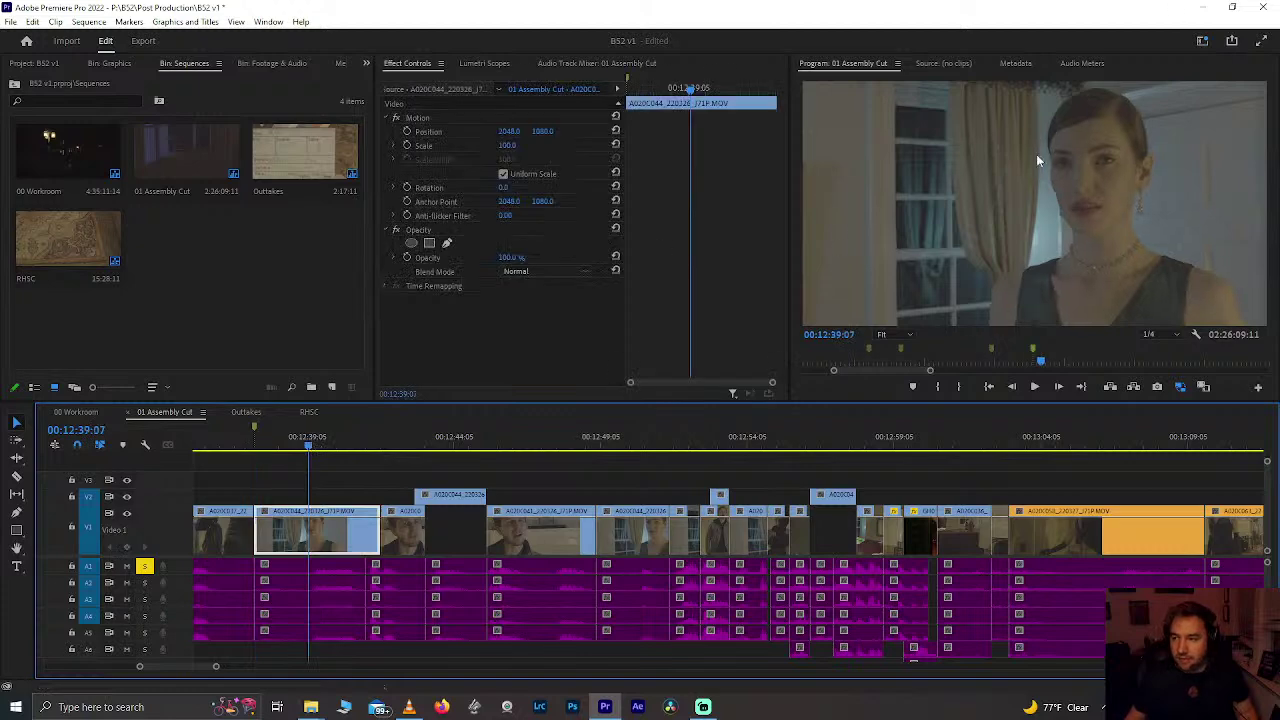
click(400, 440)
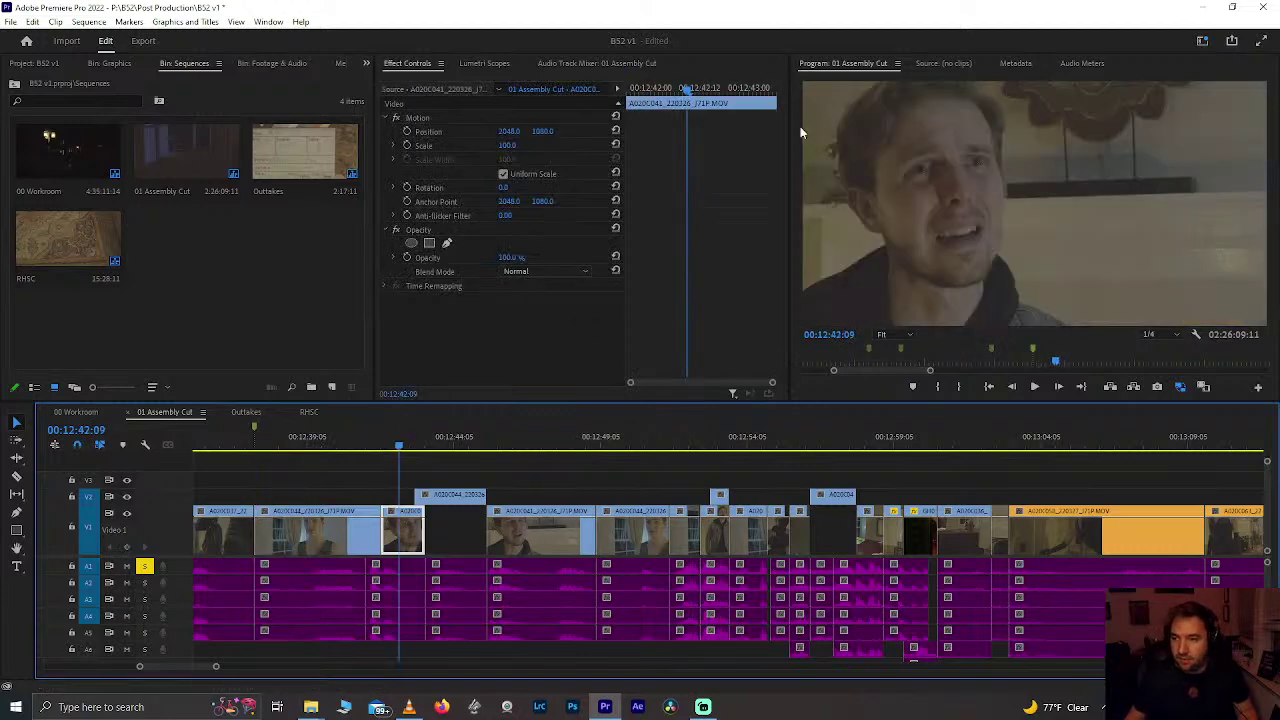
click(297, 442)
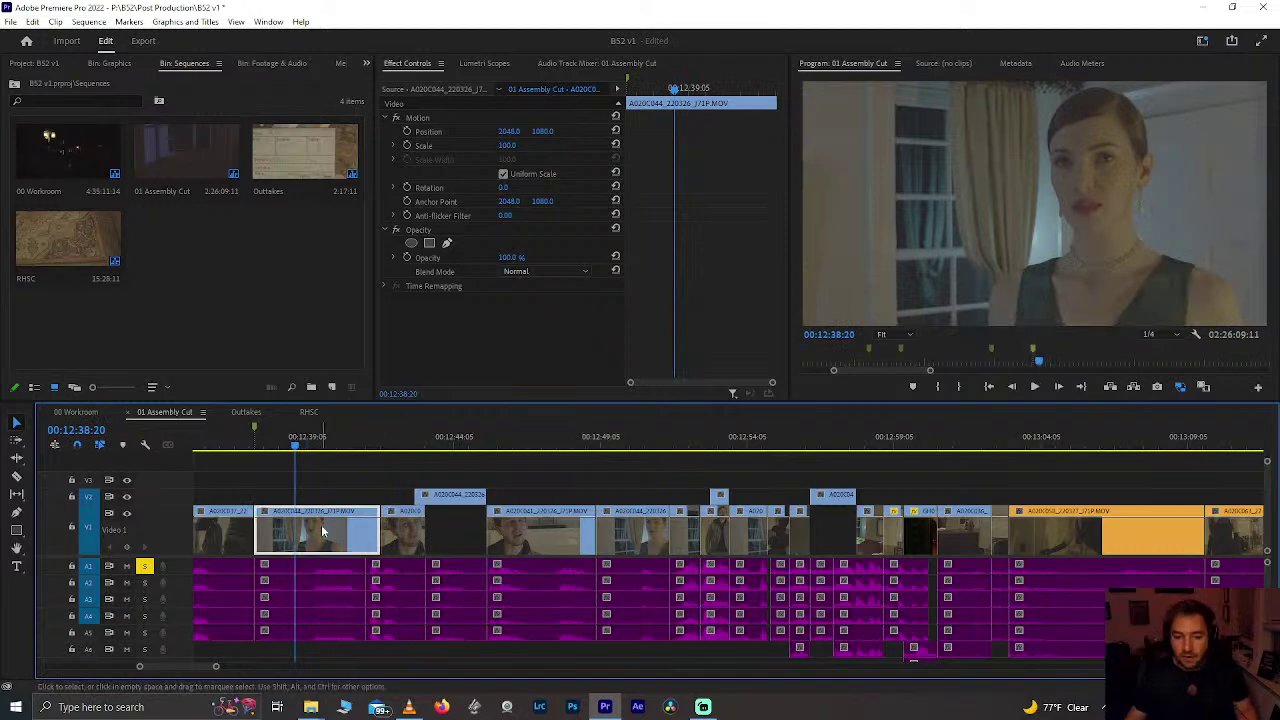
scroll(323, 531, up, 3)
scroll(323, 531, down, 3)
scroll(323, 531, up, 3)
scroll(323, 531, up, 3)
key(ctrl+s)
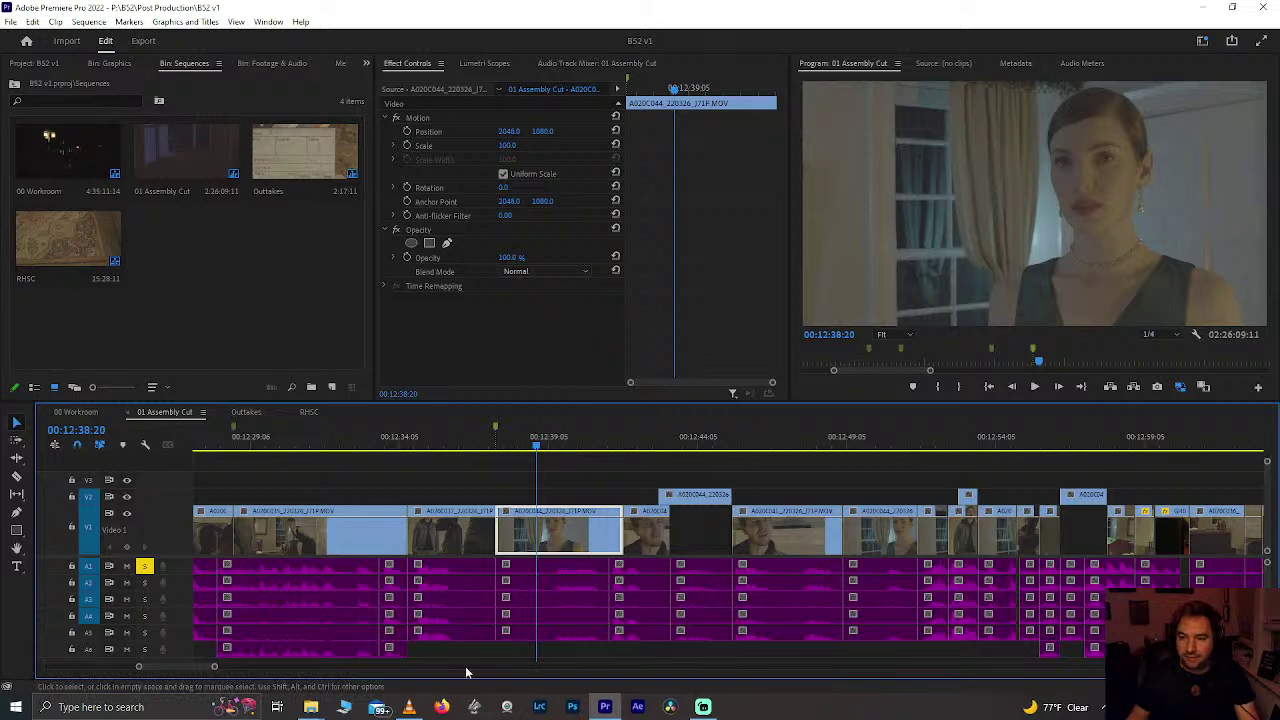
Step: Compare the woman's close-up near 00:12:39 with the man's close-up after it and the wider shot before it
click(552, 438)
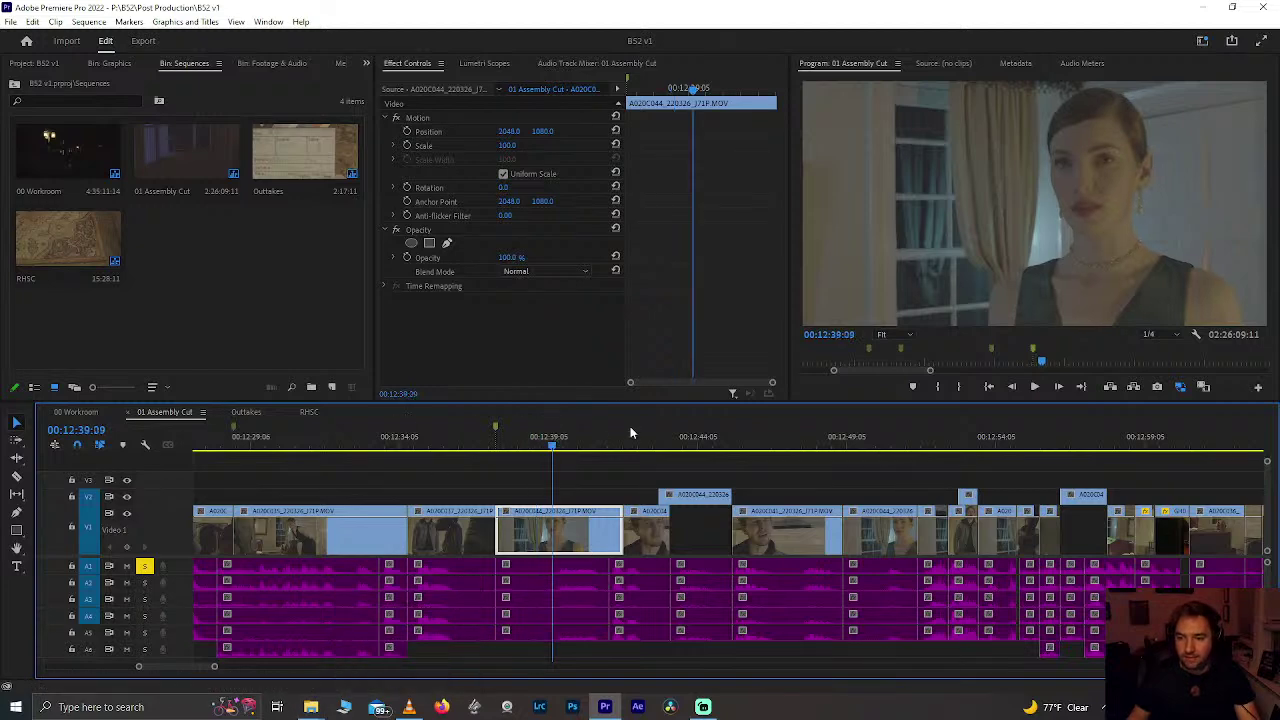
click(634, 440)
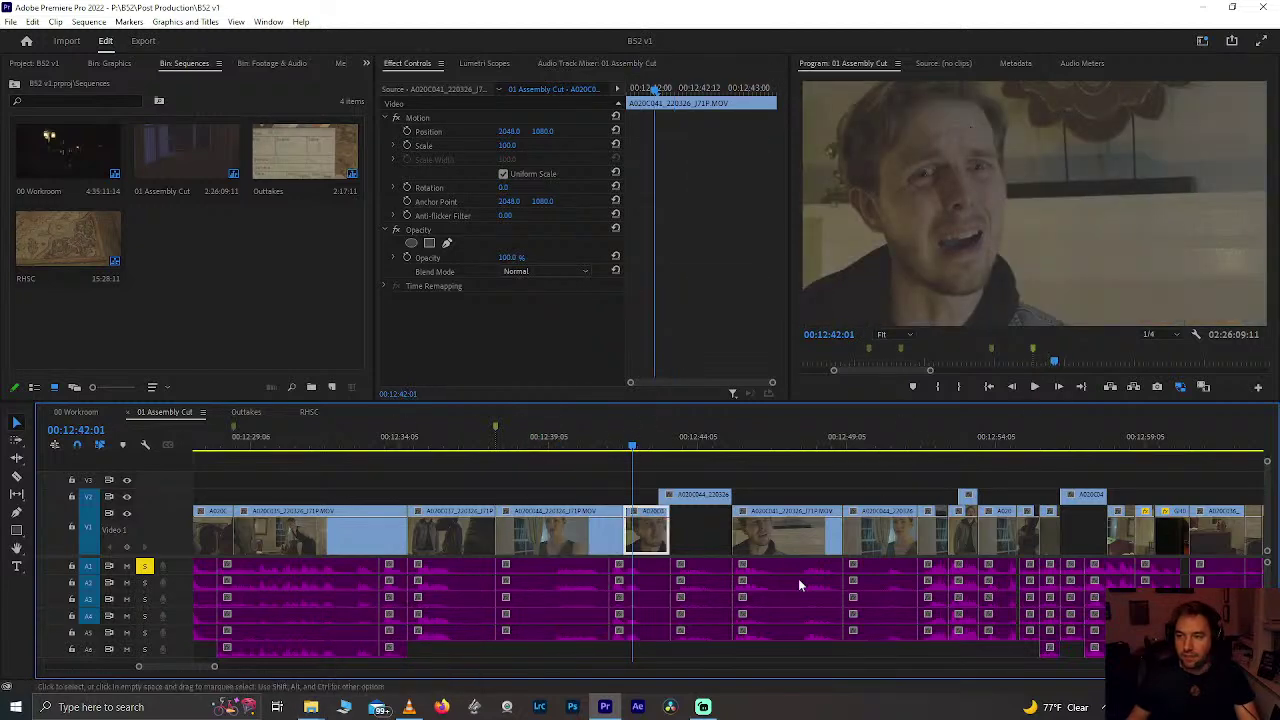
click(439, 431)
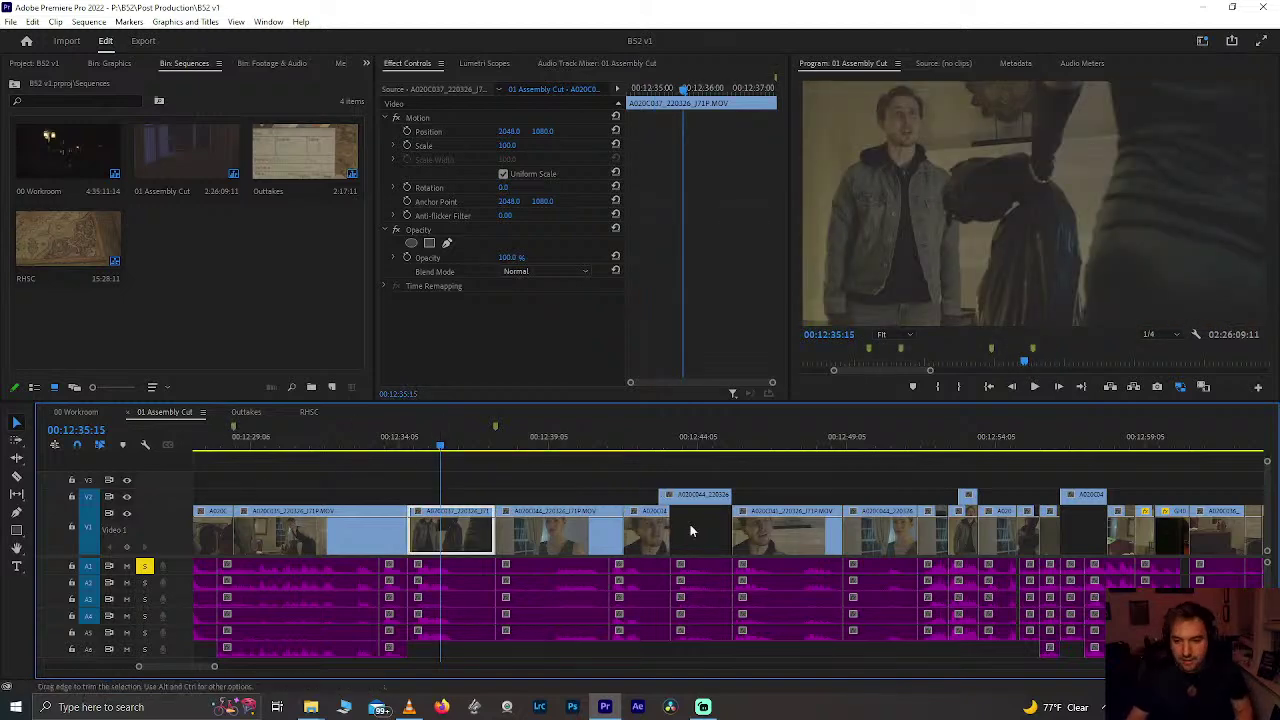
click(555, 437)
key(minus)
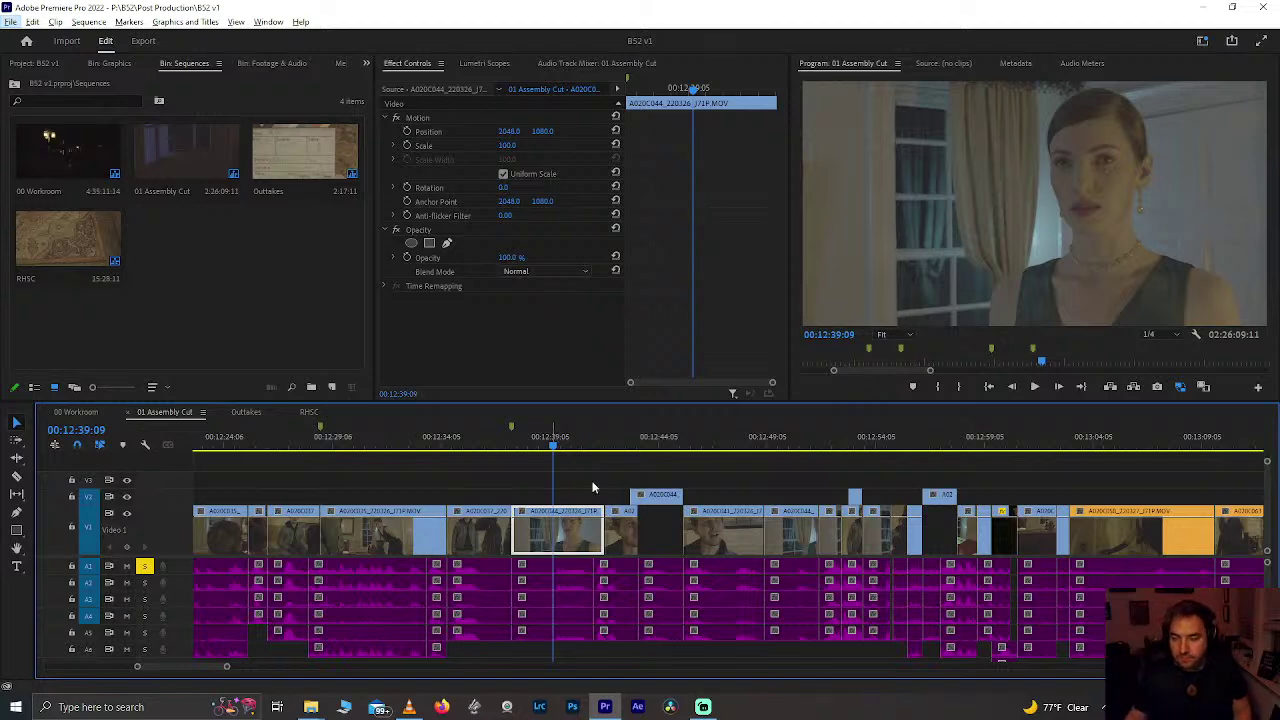
scroll(570, 524, up, 3)
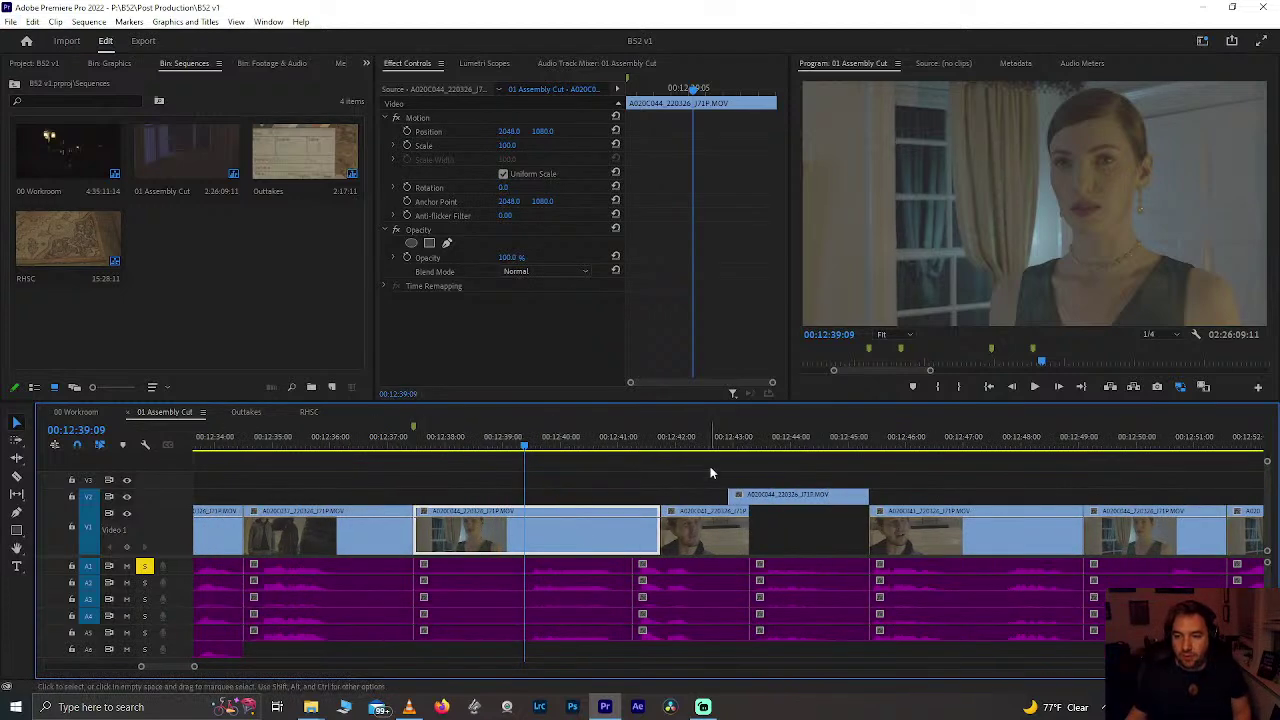
Step: Examine the staging of the wide shot in the later scene, up to about 00:34:14:09
scroll(675, 550, down, 10)
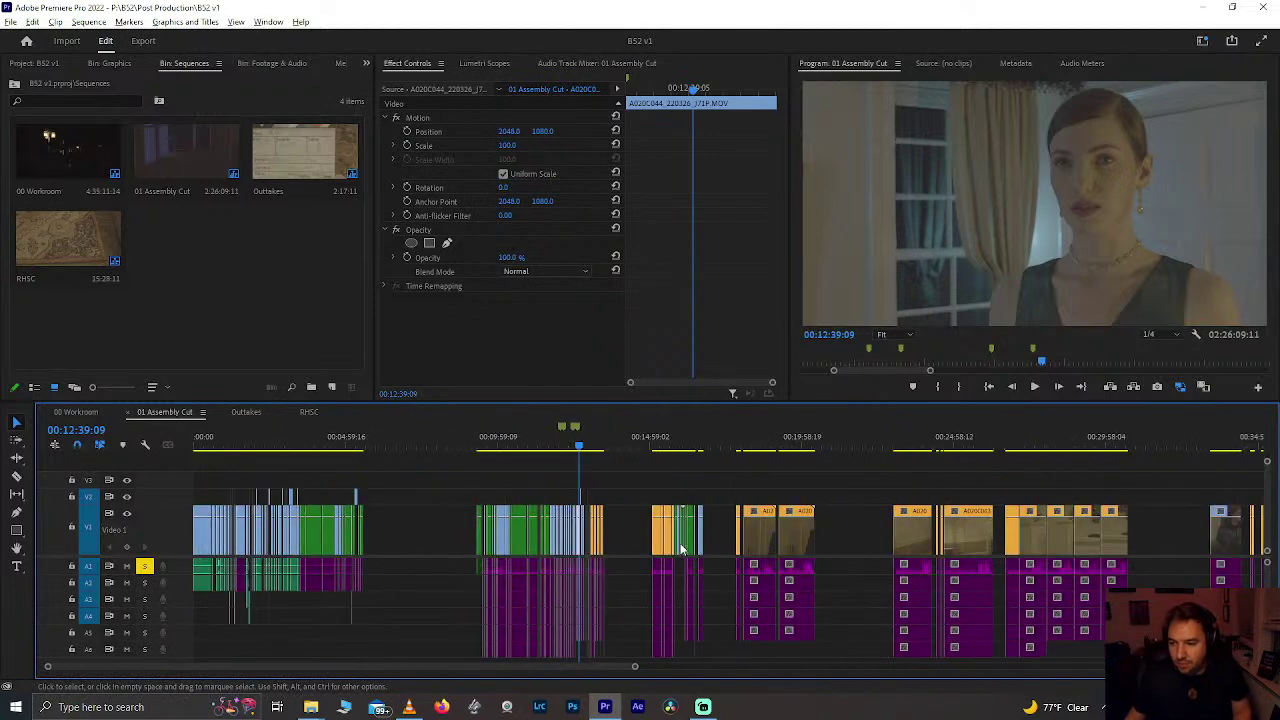
scroll(995, 520, down, 3)
click(1043, 446)
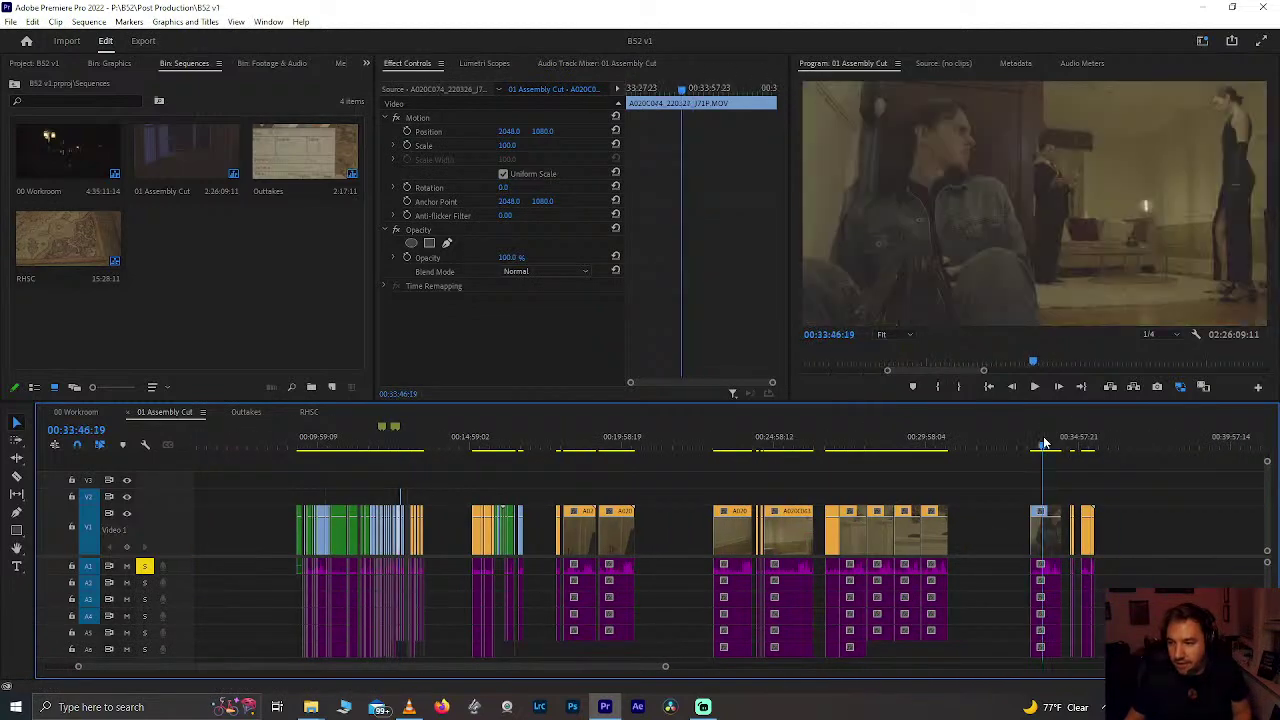
click(1052, 444)
drag(1052, 442, 1058, 450)
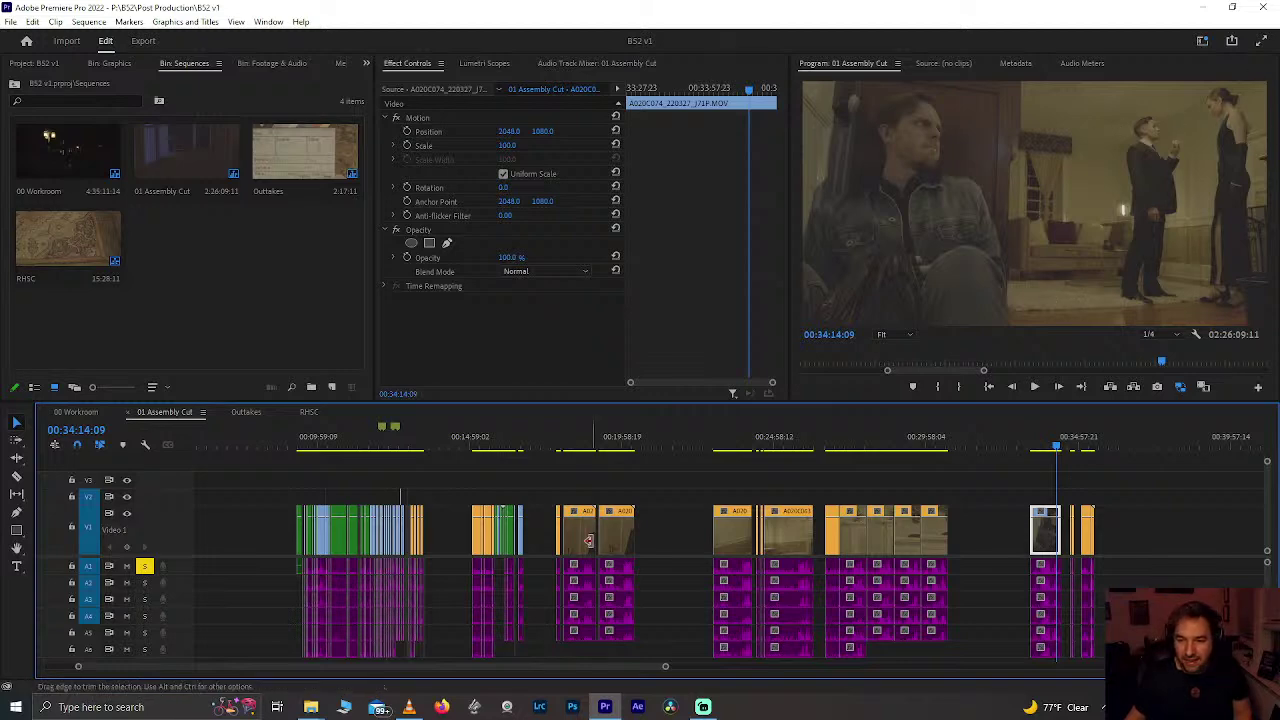
Step: Return to the earlier scene and examine the framing of the woman's close-up between 00:12:38 and 00:12:41
scroll(473, 444, left, 2)
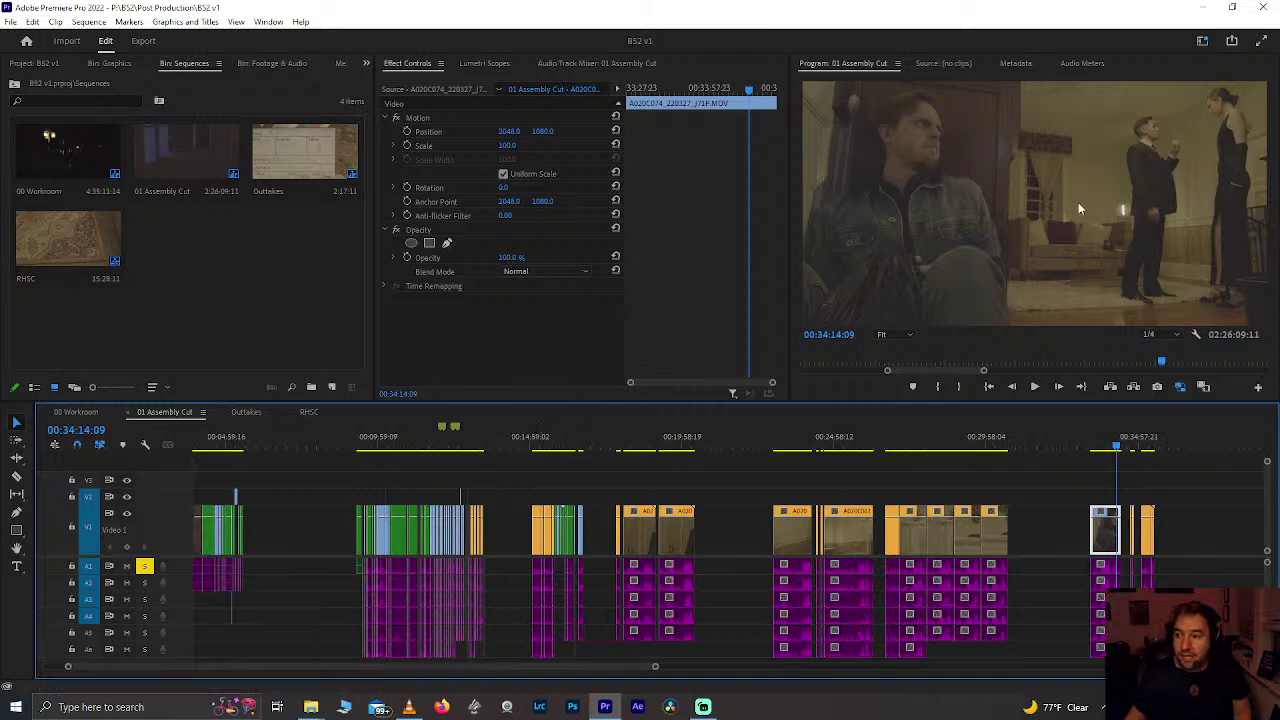
click(464, 444)
scroll(465, 443, up, 10)
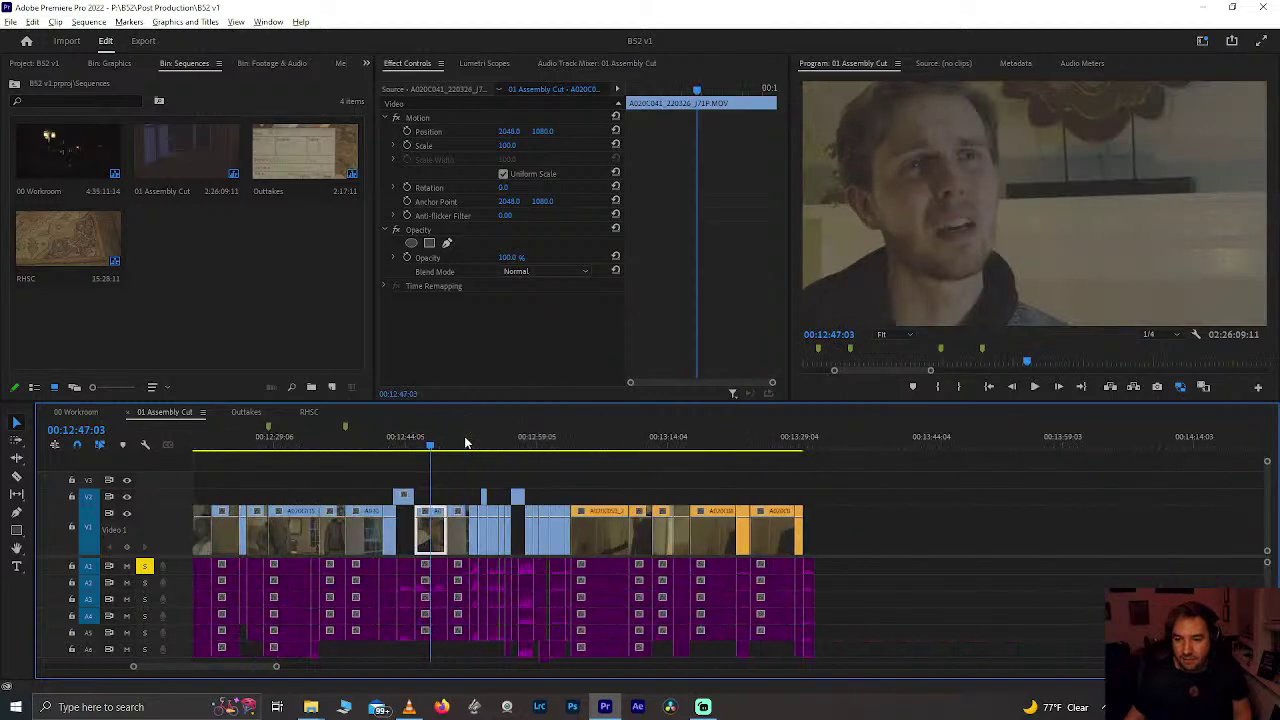
click(380, 446)
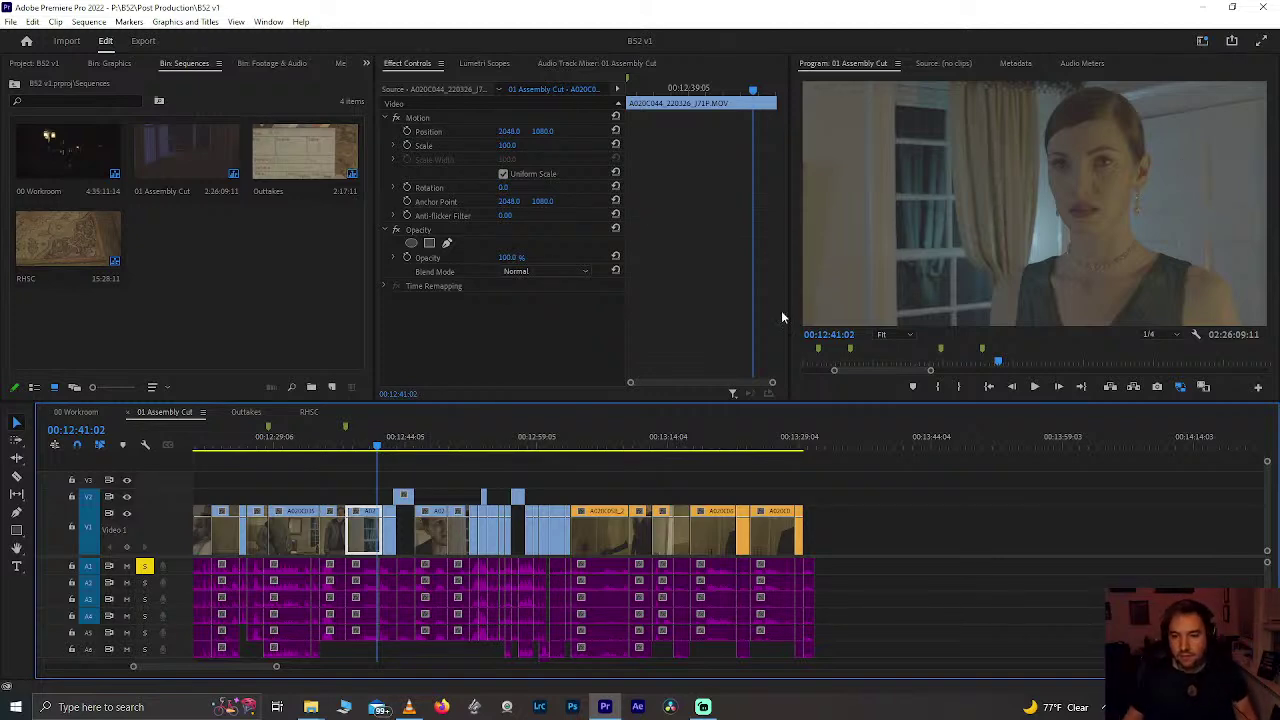
click(359, 437)
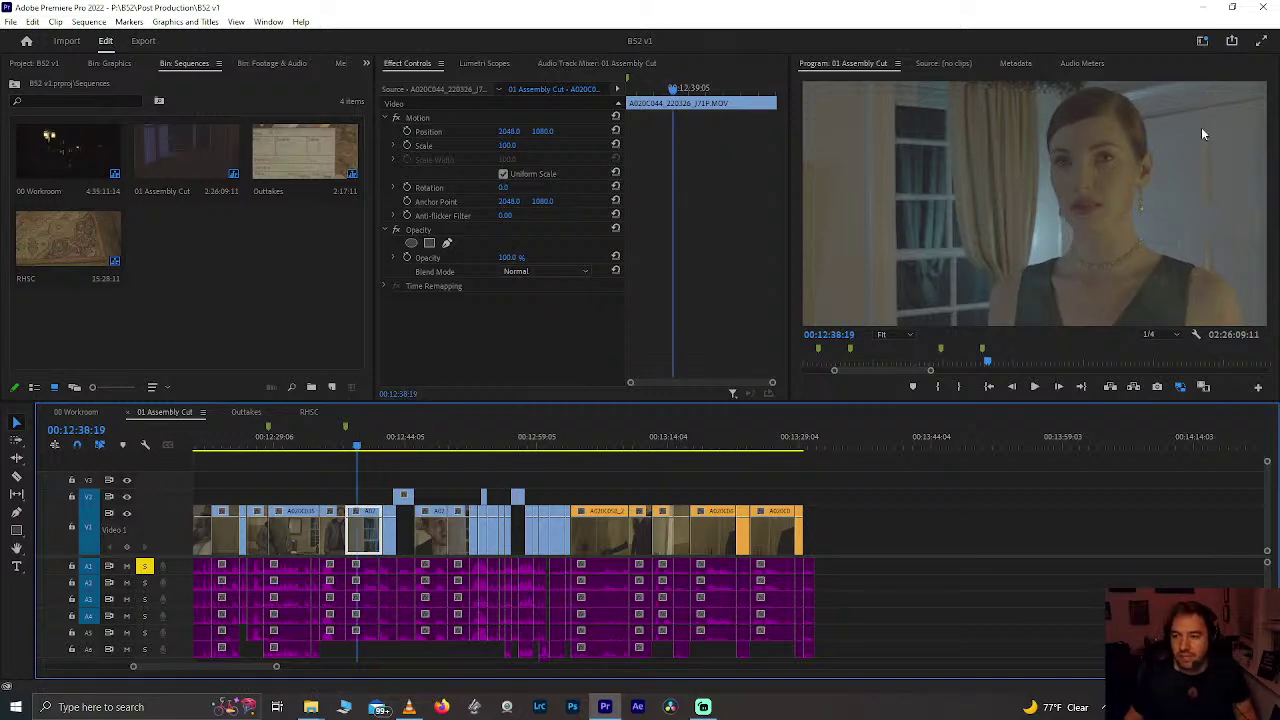
click(362, 443)
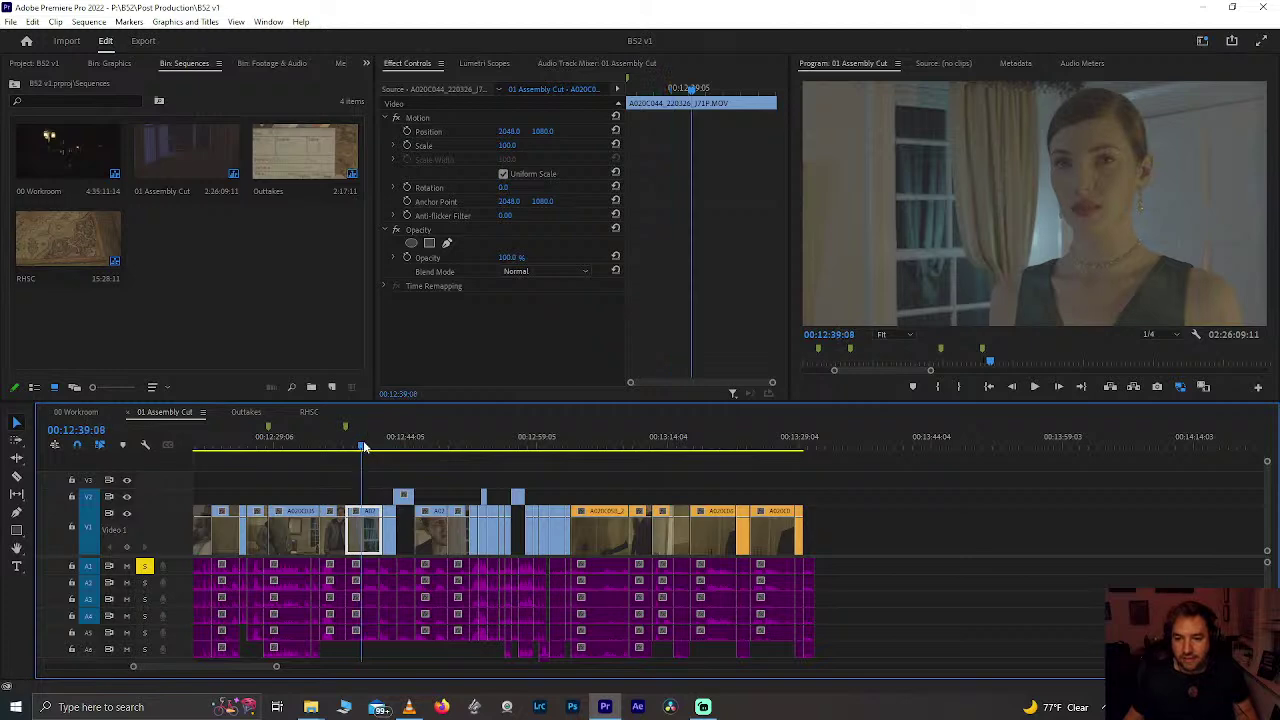
Step: Examine the scene's earlier shots from 00:12:29 back to 00:12:00:23, comparing the woman's seated close-ups through 00:12:11:09
scroll(370, 468, up, 2)
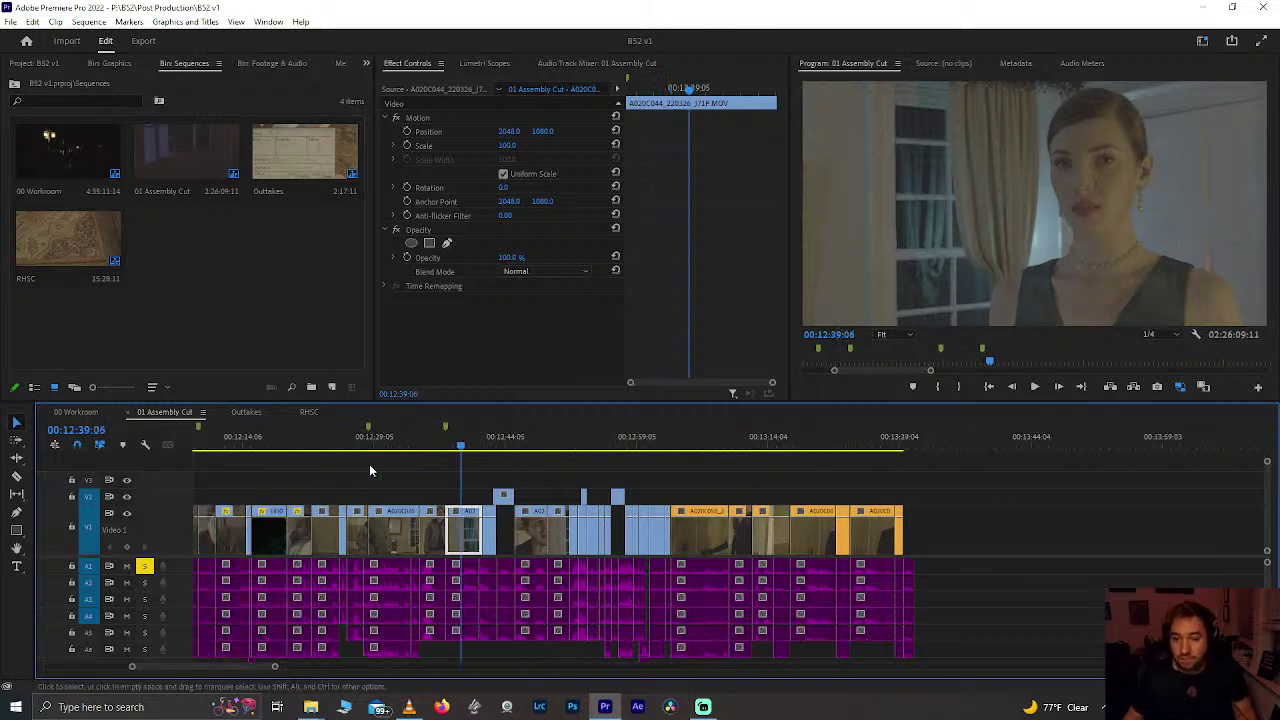
scroll(369, 464, up, 2)
click(455, 440)
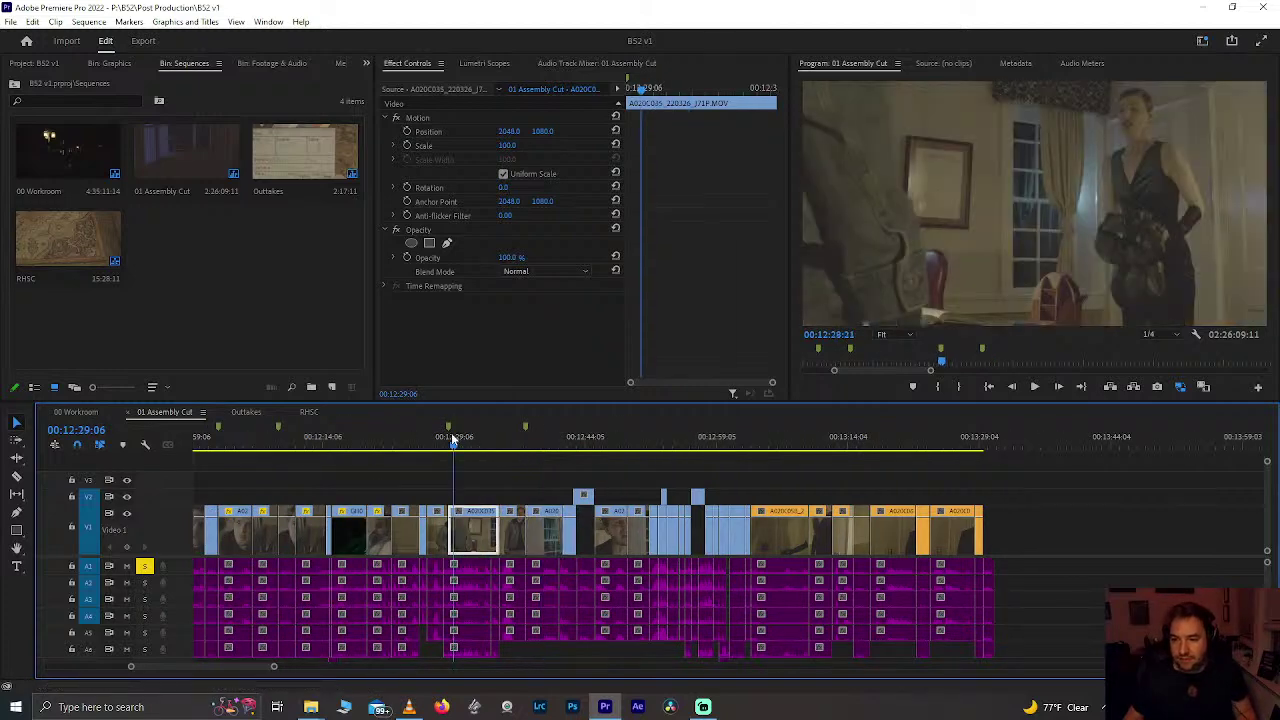
click(384, 443)
scroll(384, 445, up, 2)
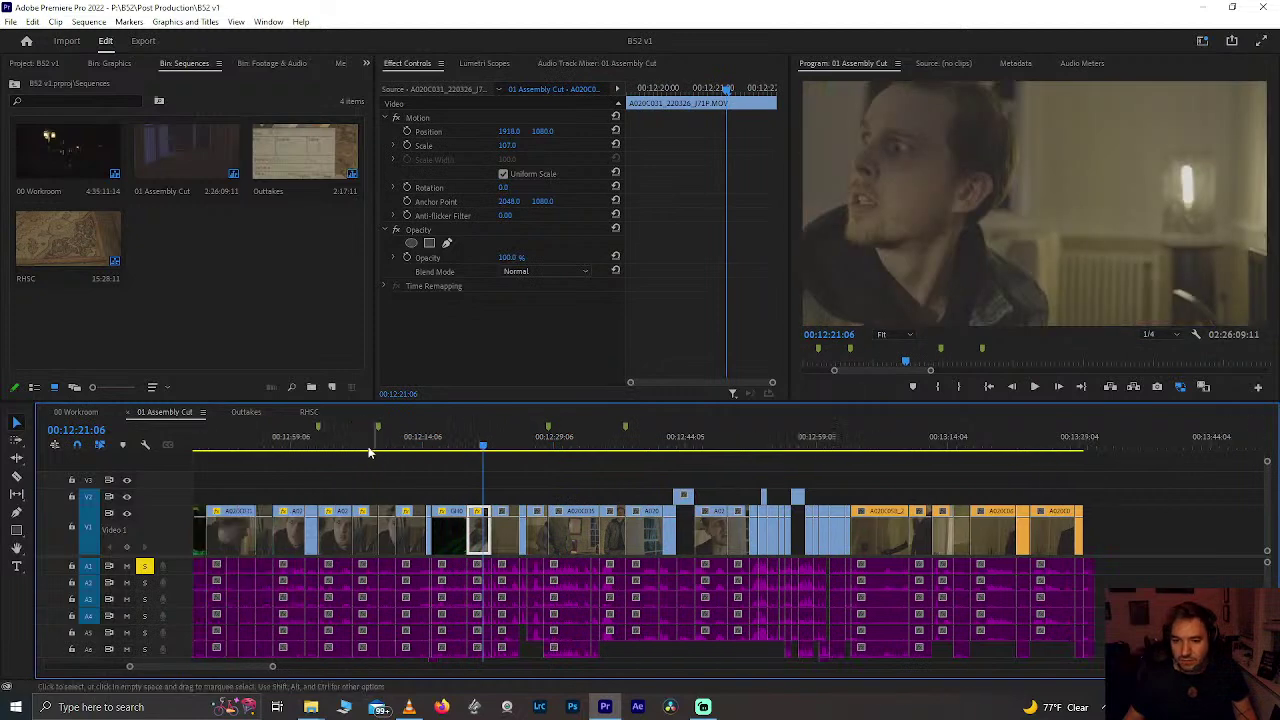
click(350, 442)
click(358, 437)
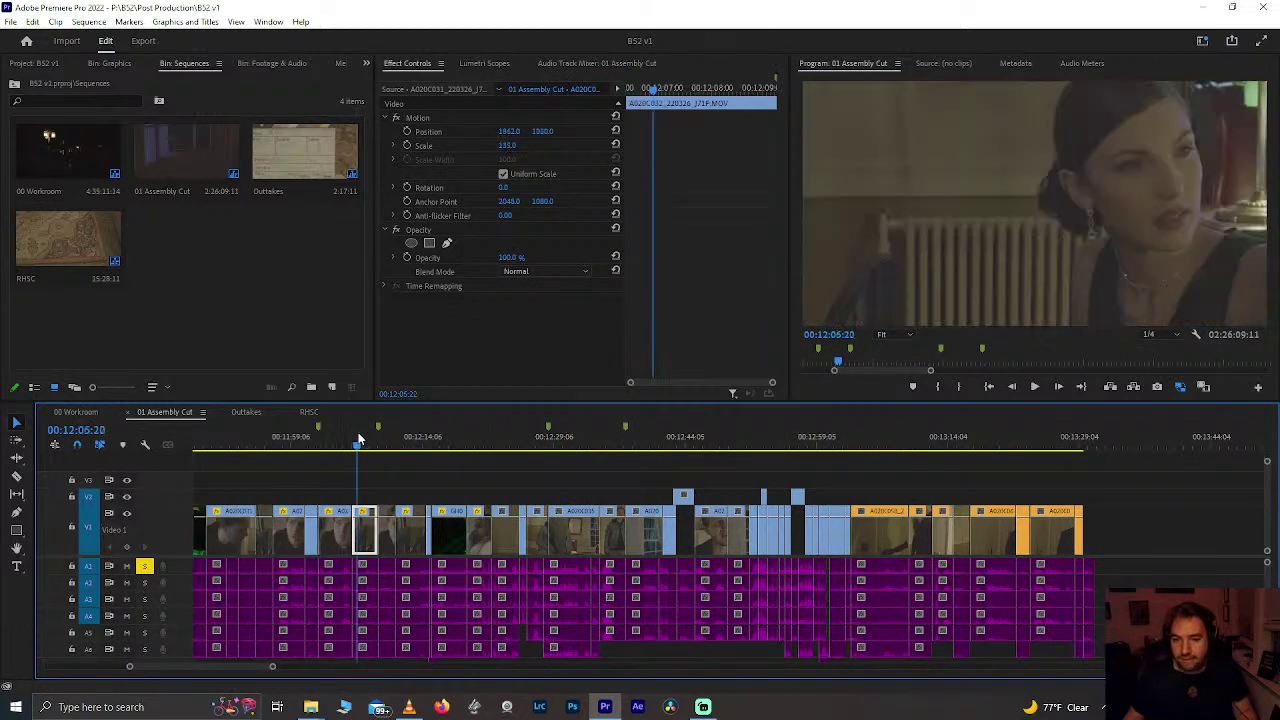
drag(310, 443, 308, 446)
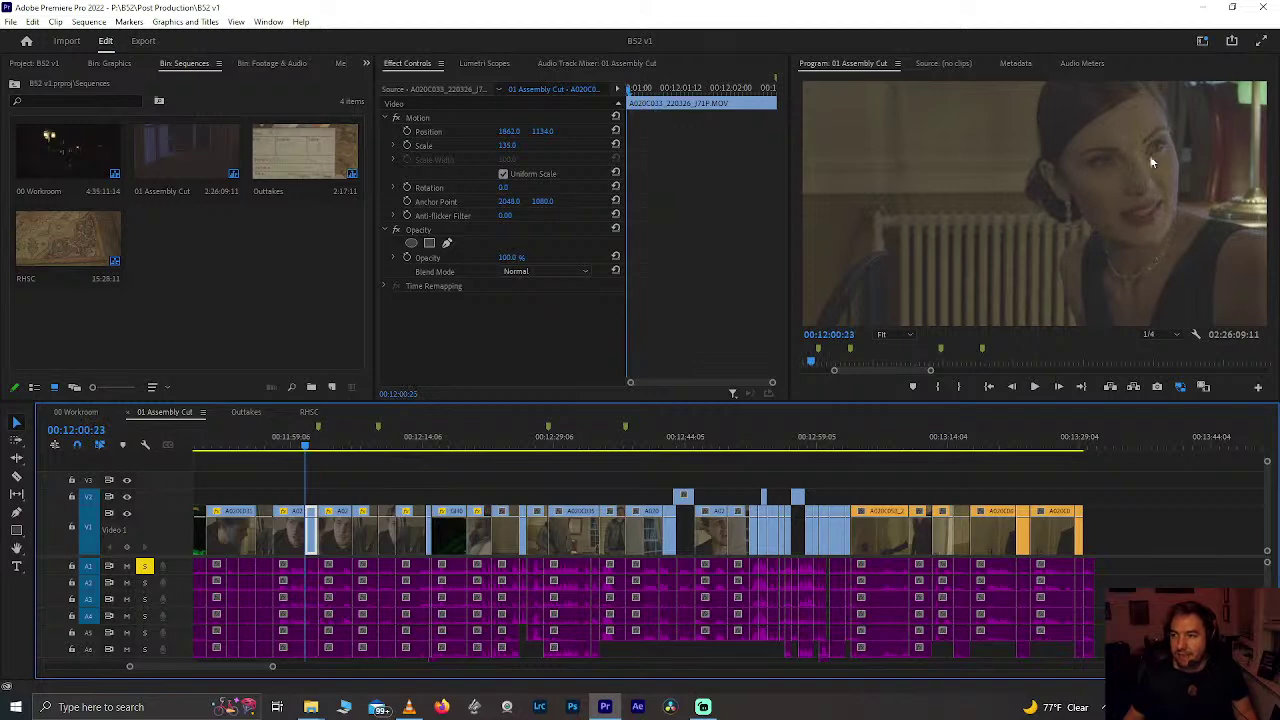
drag(346, 441, 398, 438)
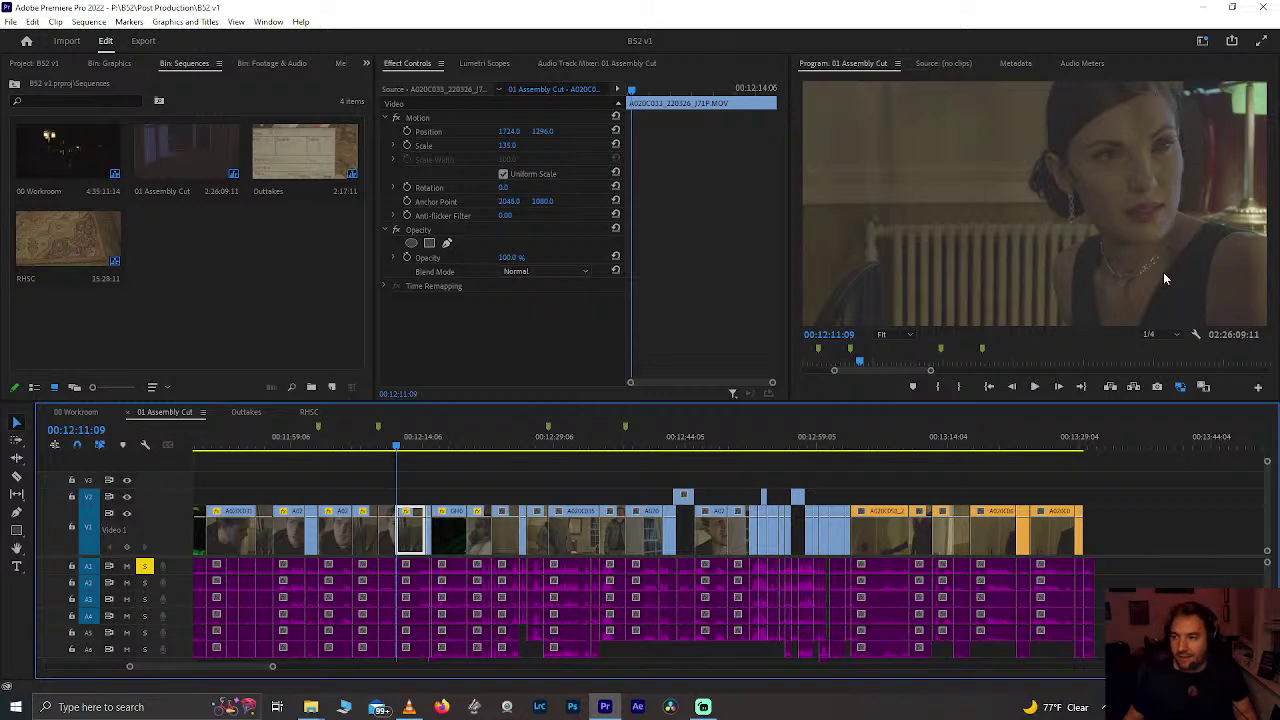
Step: Compare the close-ups between 00:12:10:18 and 00:12:13:01 with the suited man and standing woman shots from 00:13:16:07 to 00:13:26:15
click(414, 444)
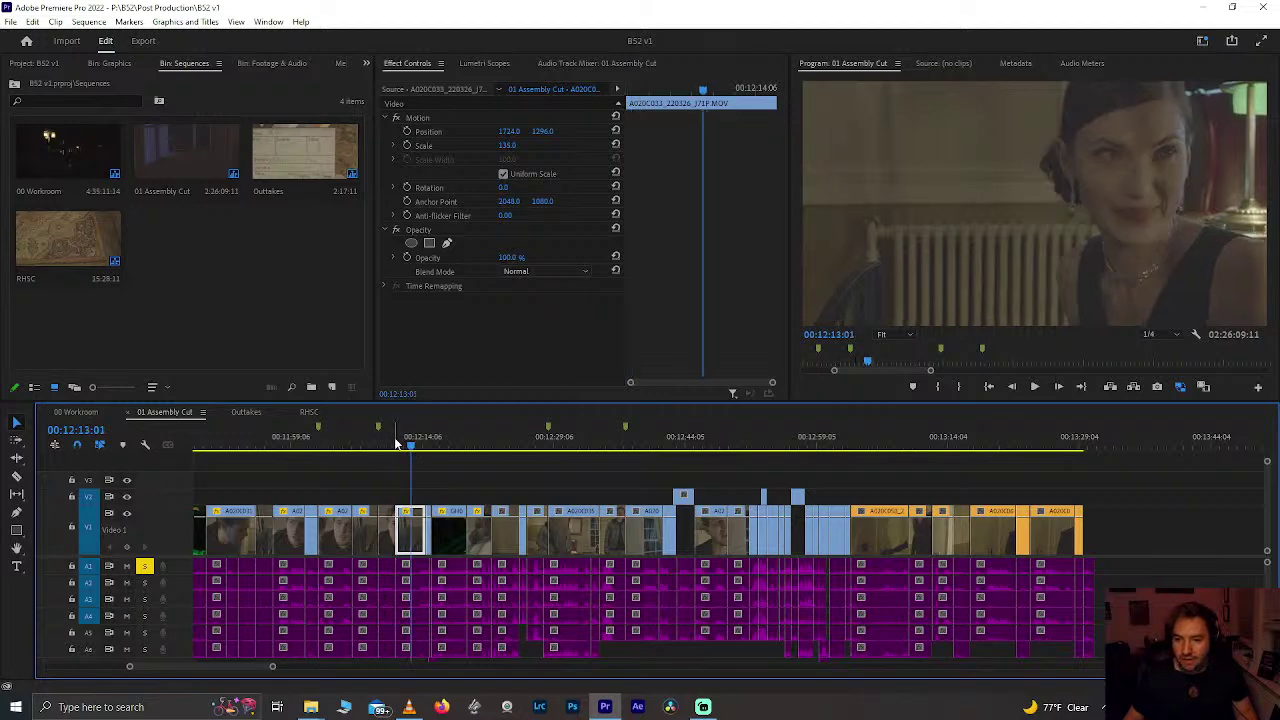
click(393, 446)
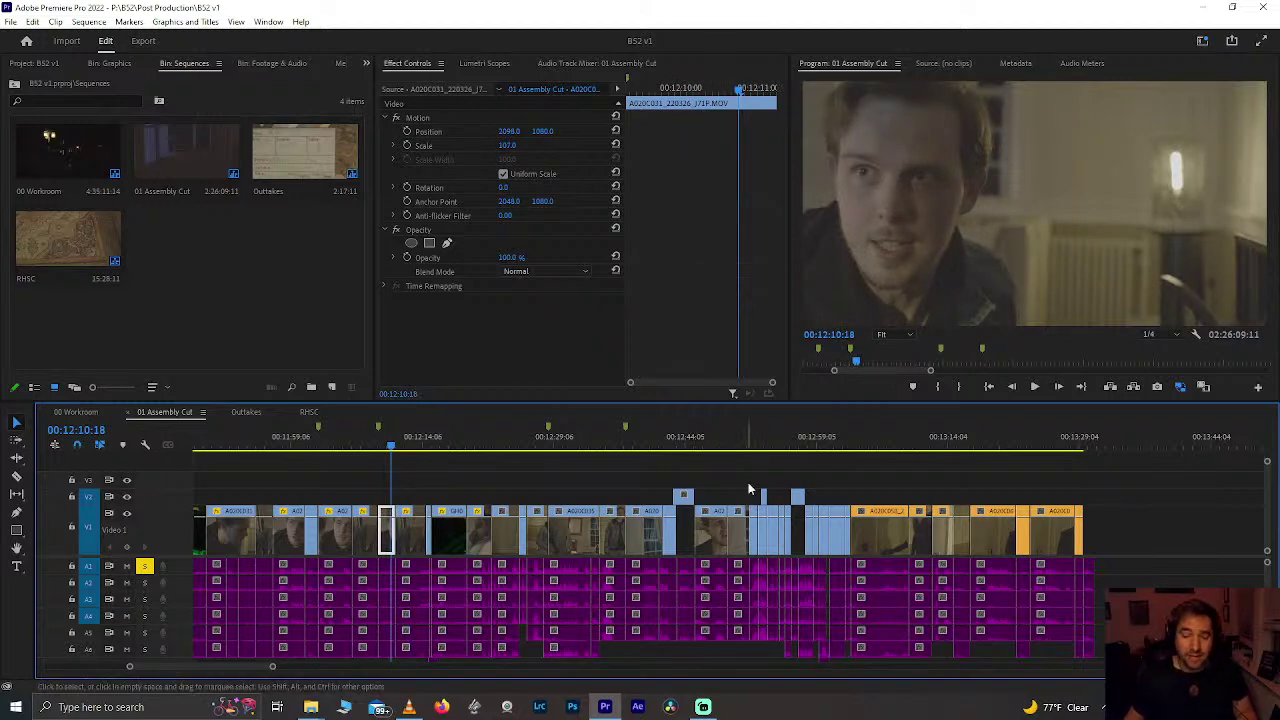
click(1059, 437)
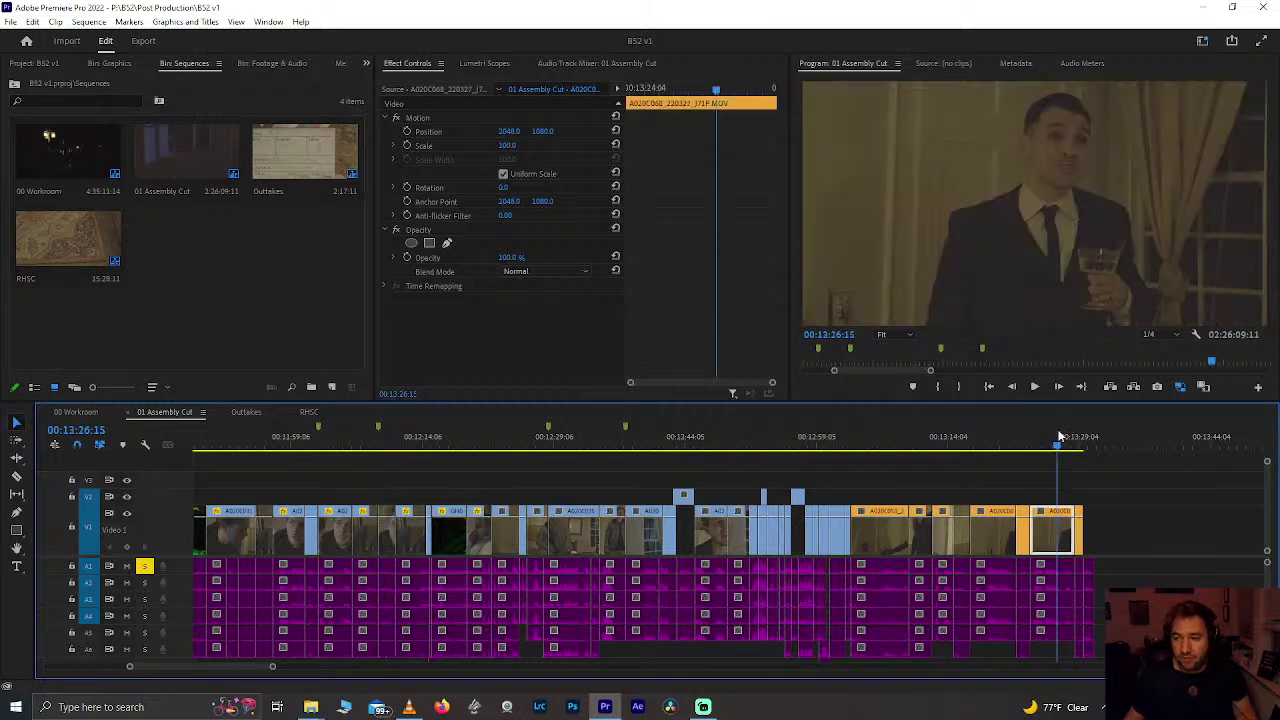
scroll(1061, 436, up, 5)
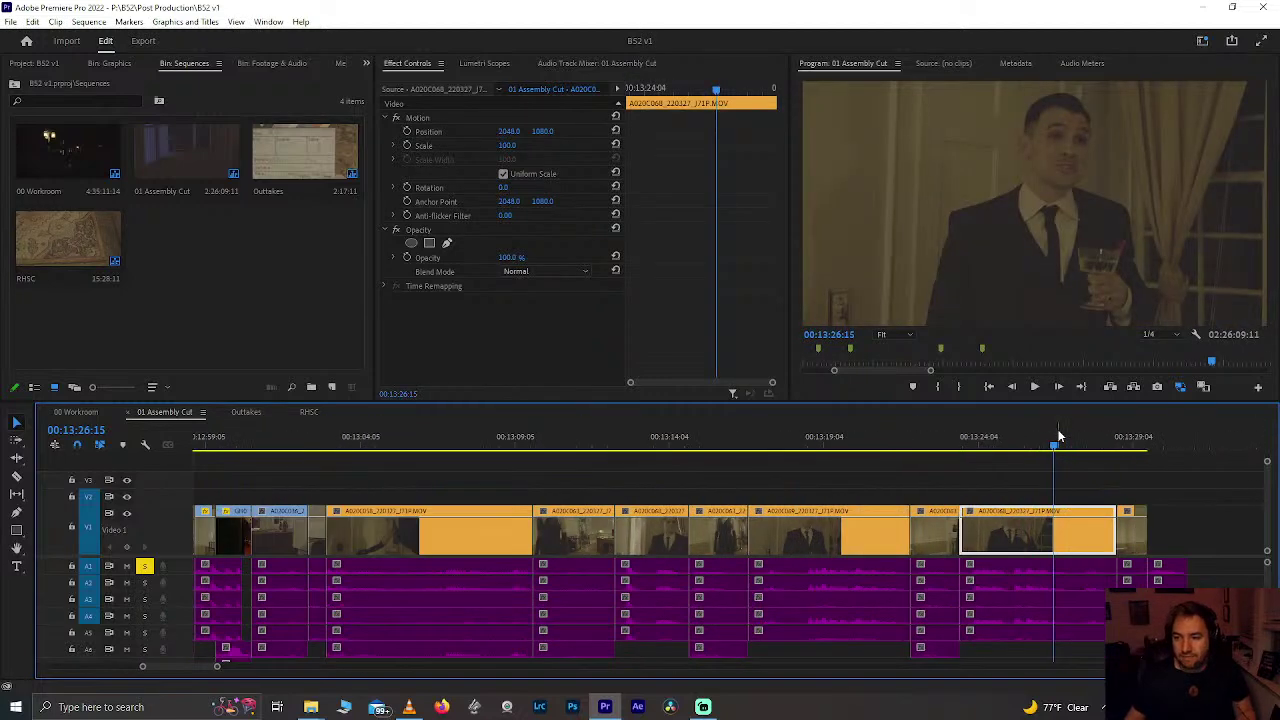
scroll(1061, 436, down, 5)
click(758, 437)
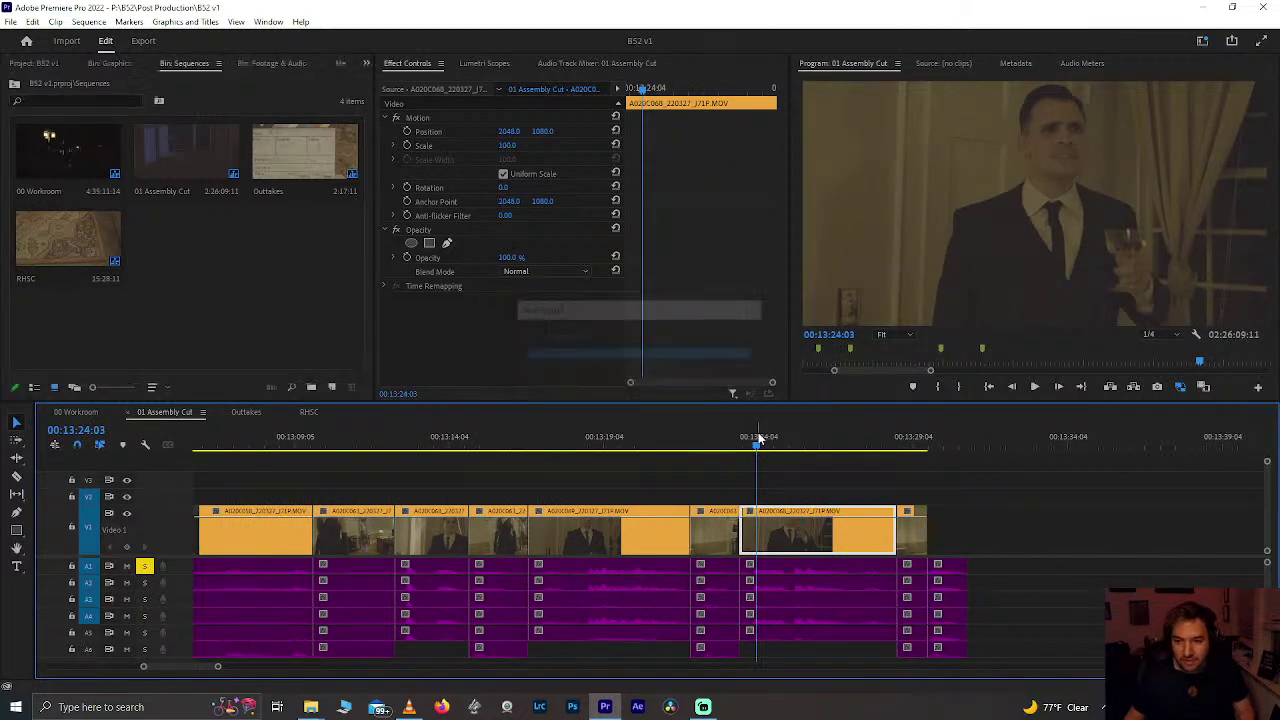
click(515, 437)
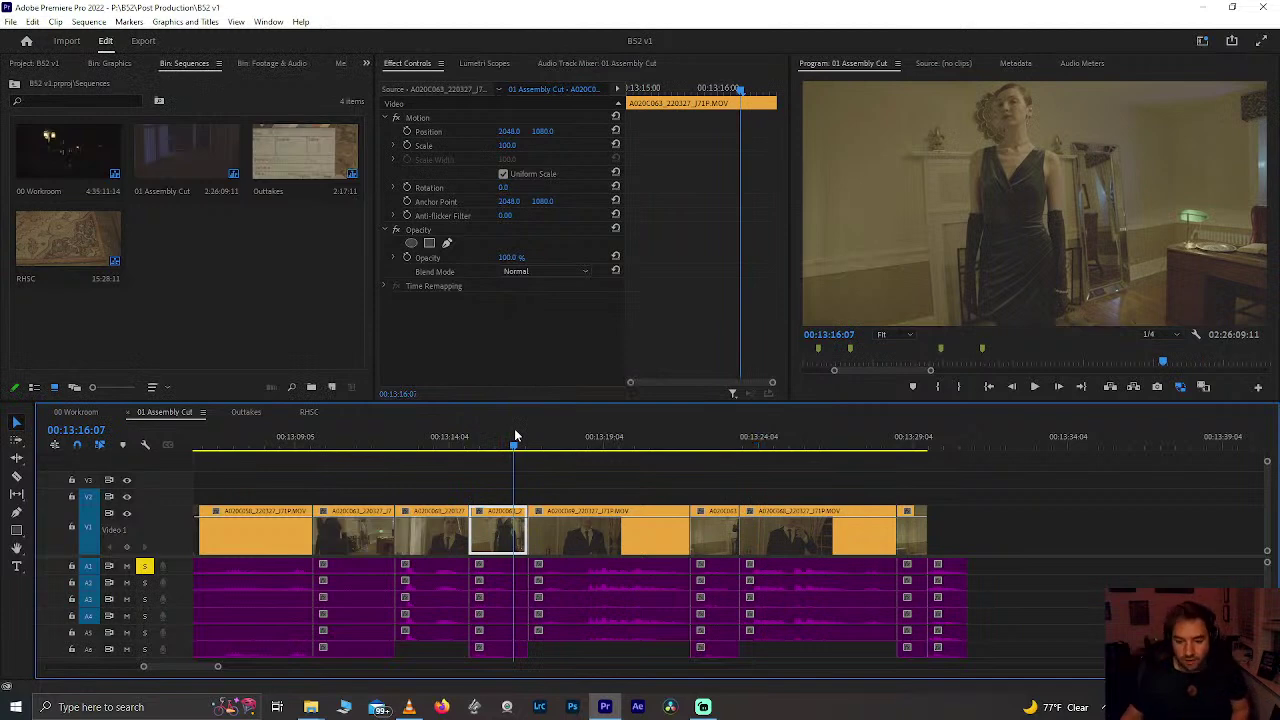
Step: Examine the suited man's doorway shot at 00:13:07:03, with the surrounding clips in view
key(minus)
key(minus)
key(minus)
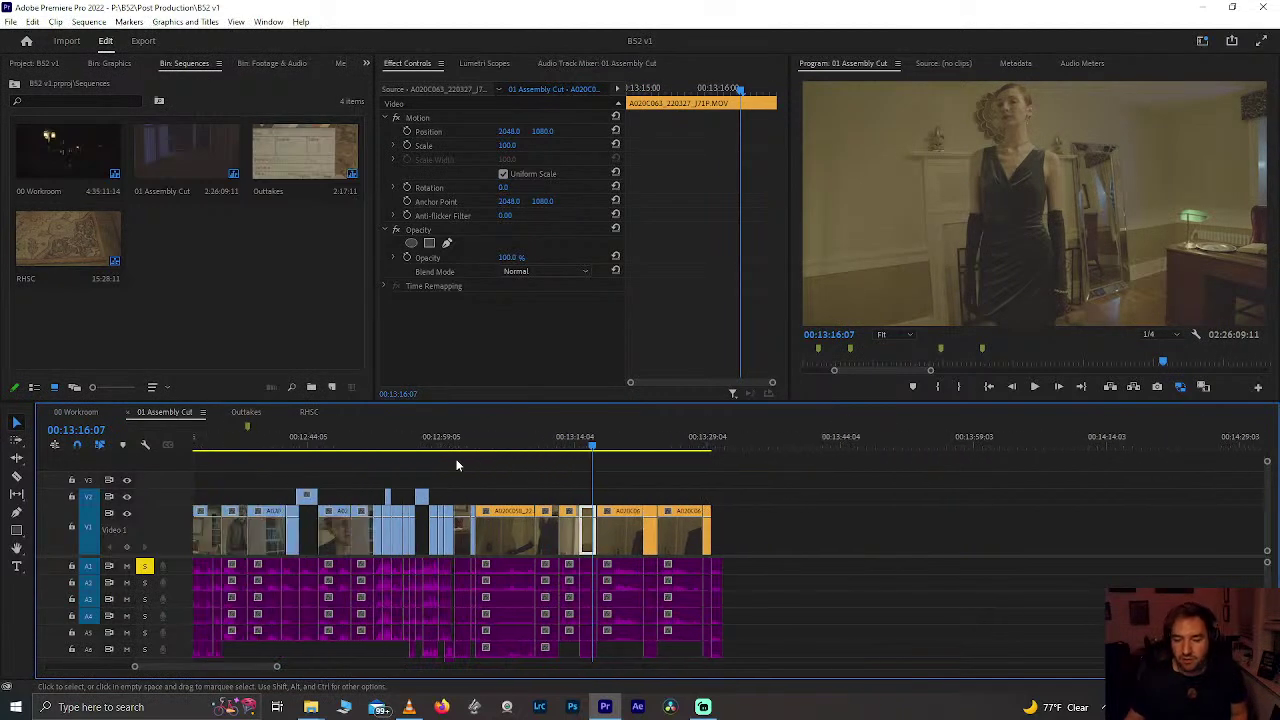
click(514, 441)
key(equal)
key(equal)
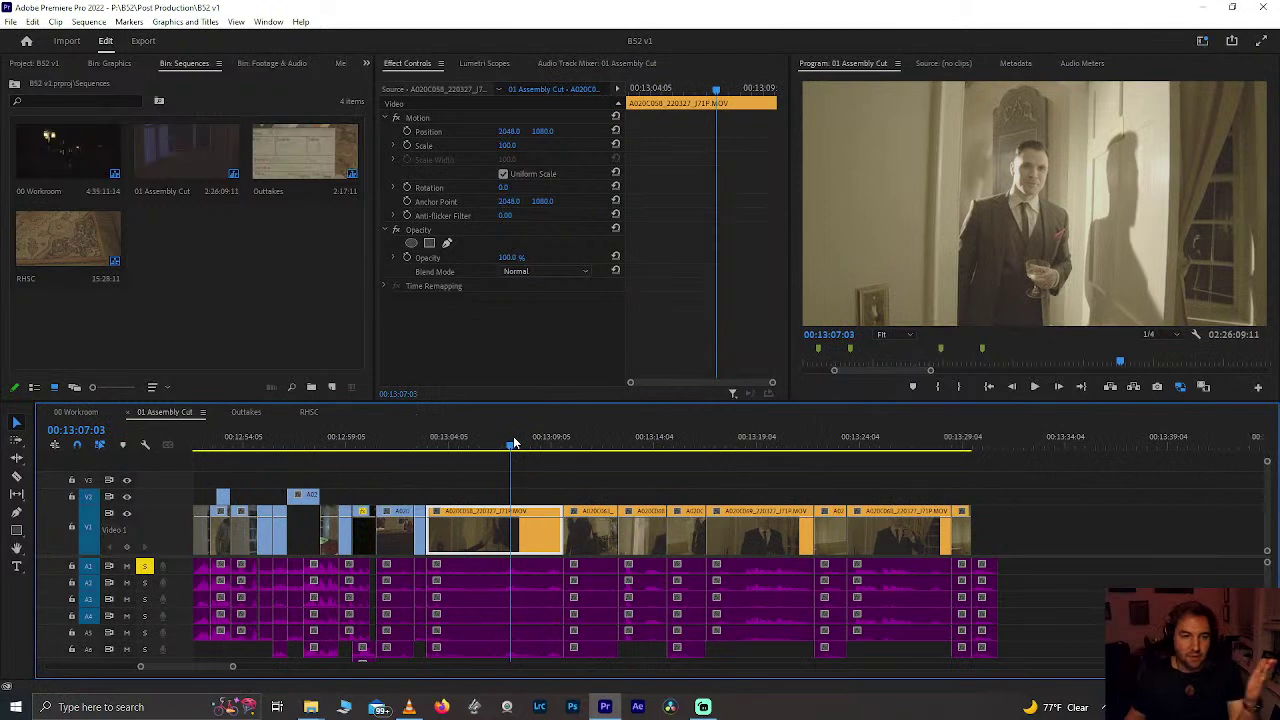
Step: Compare the woman's and the man's close-ups between 00:12:44:04 and 00:12:50:10
scroll(455, 480, left, 6)
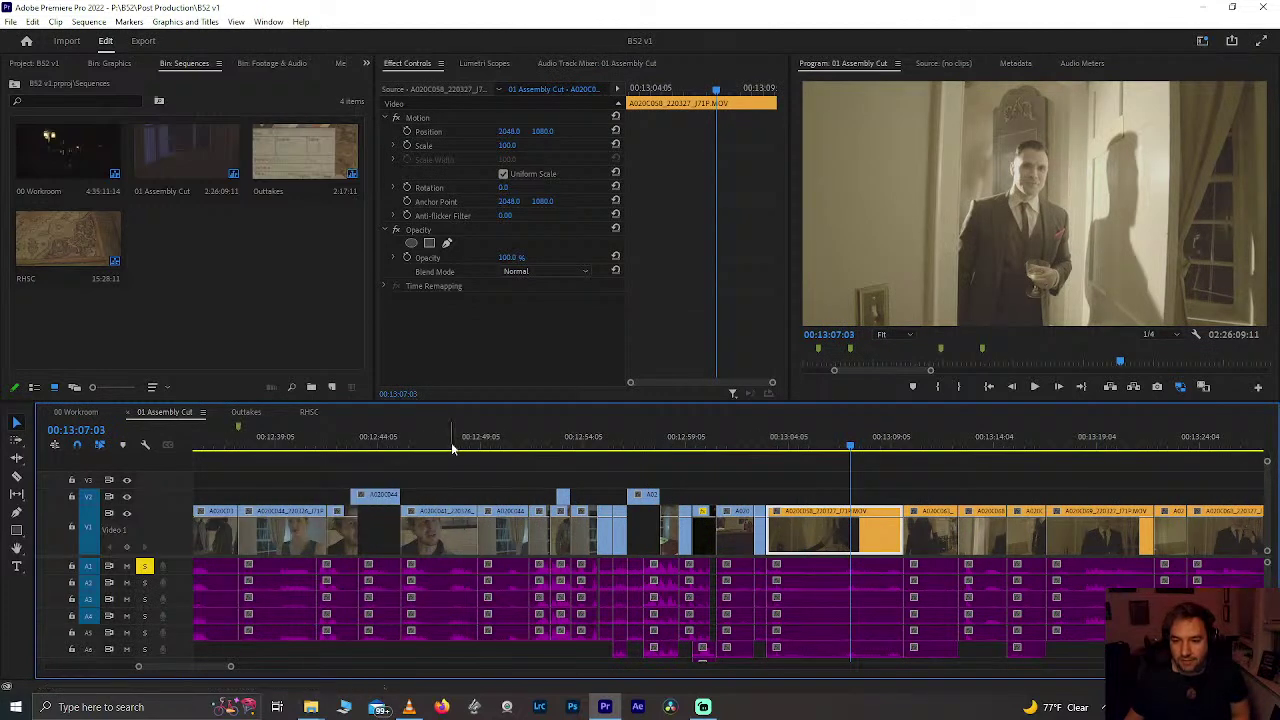
click(438, 446)
click(377, 445)
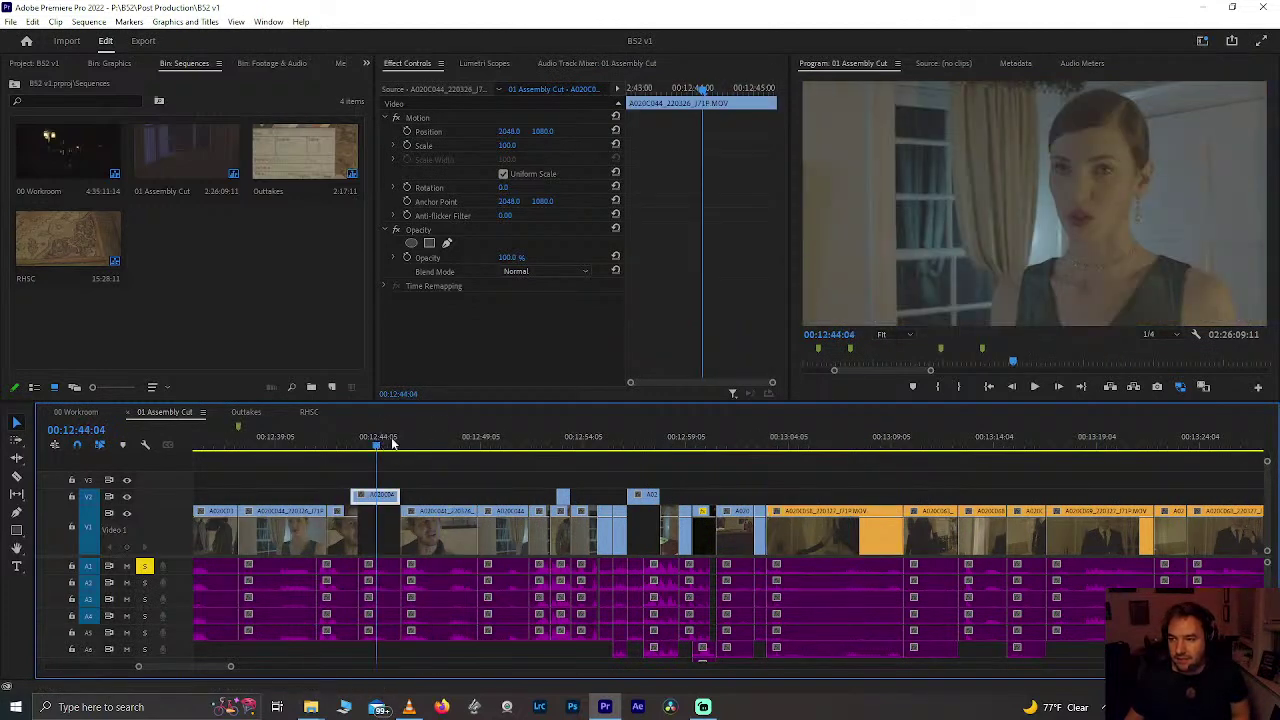
click(455, 446)
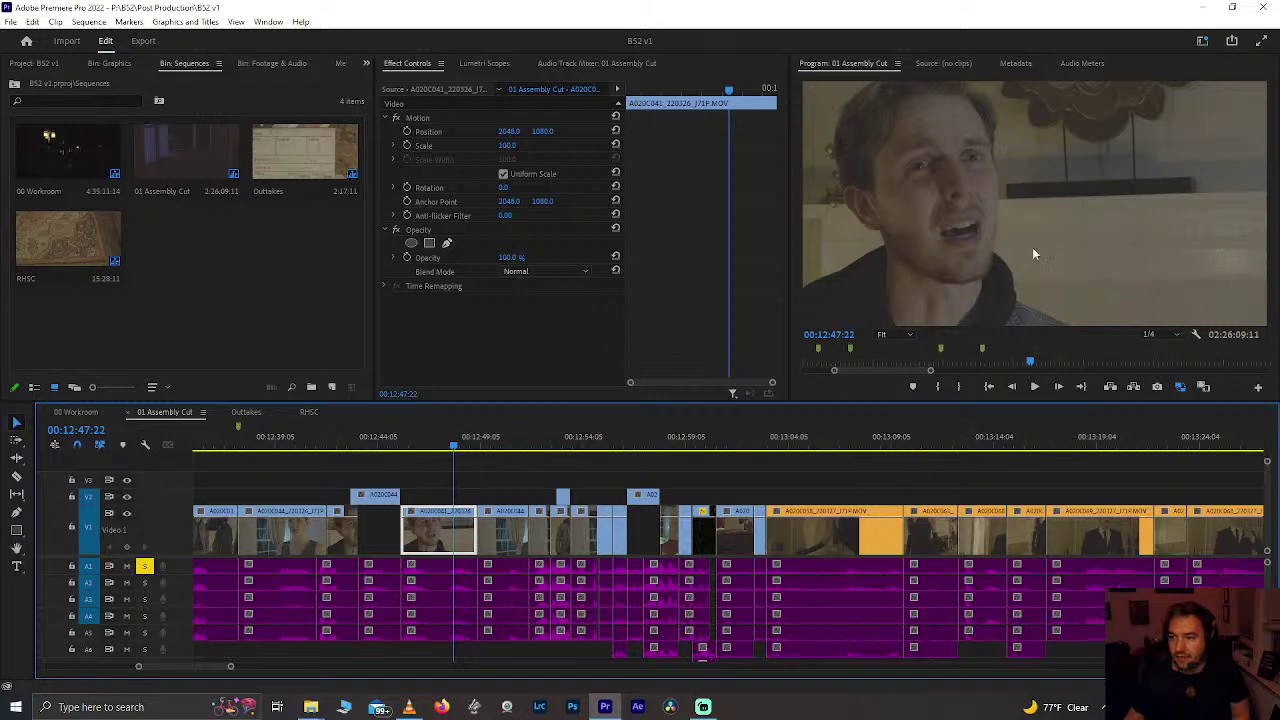
click(505, 445)
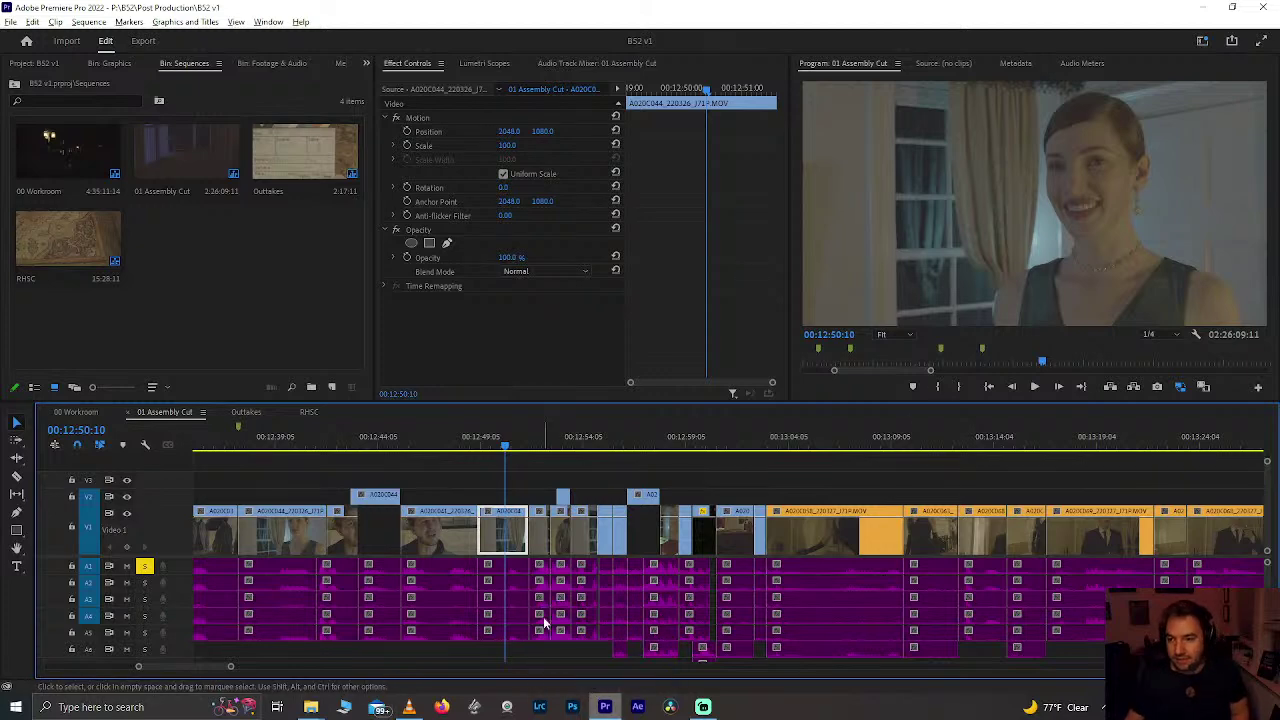
Step: Play the transition from the green lamp shot at 00:13:02:16 into the suited man's doorway shot, stopping at 00:13:06:10
scroll(548, 594, down, 2)
scroll(548, 594, down, 1)
click(661, 441)
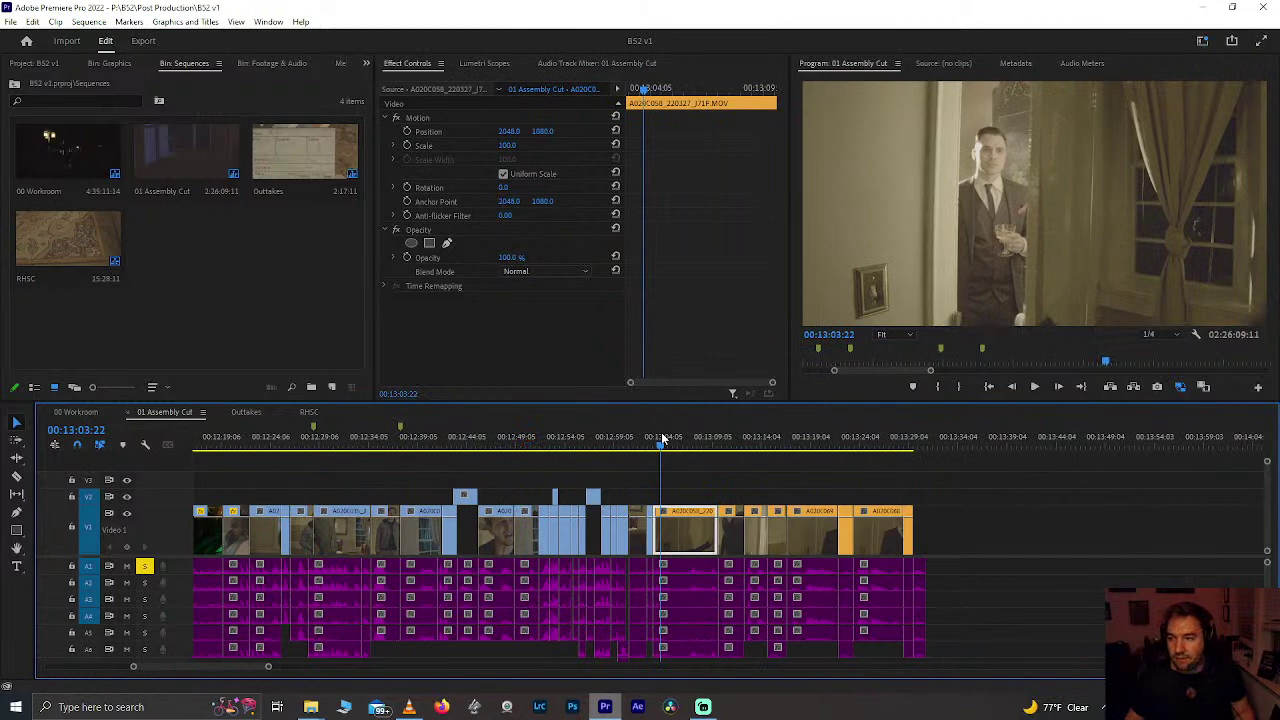
click(648, 441)
scroll(650, 443, up, 3)
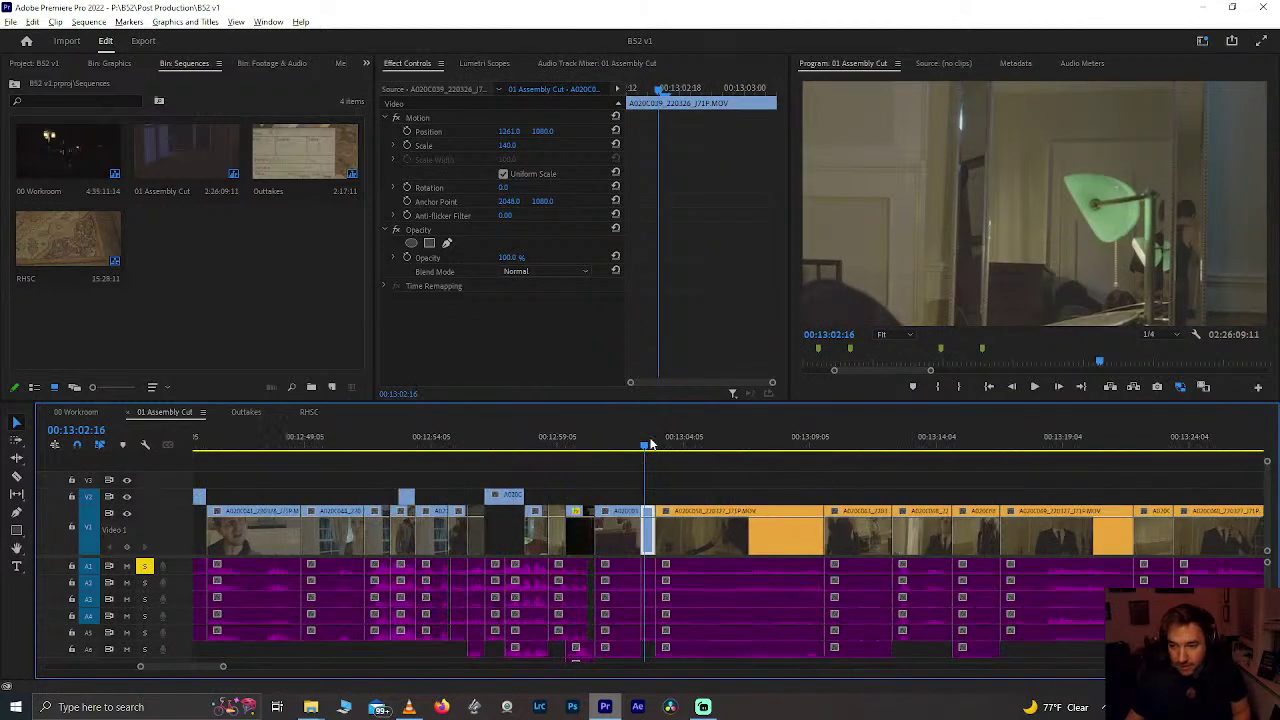
scroll(650, 443, up, 2)
key(space)
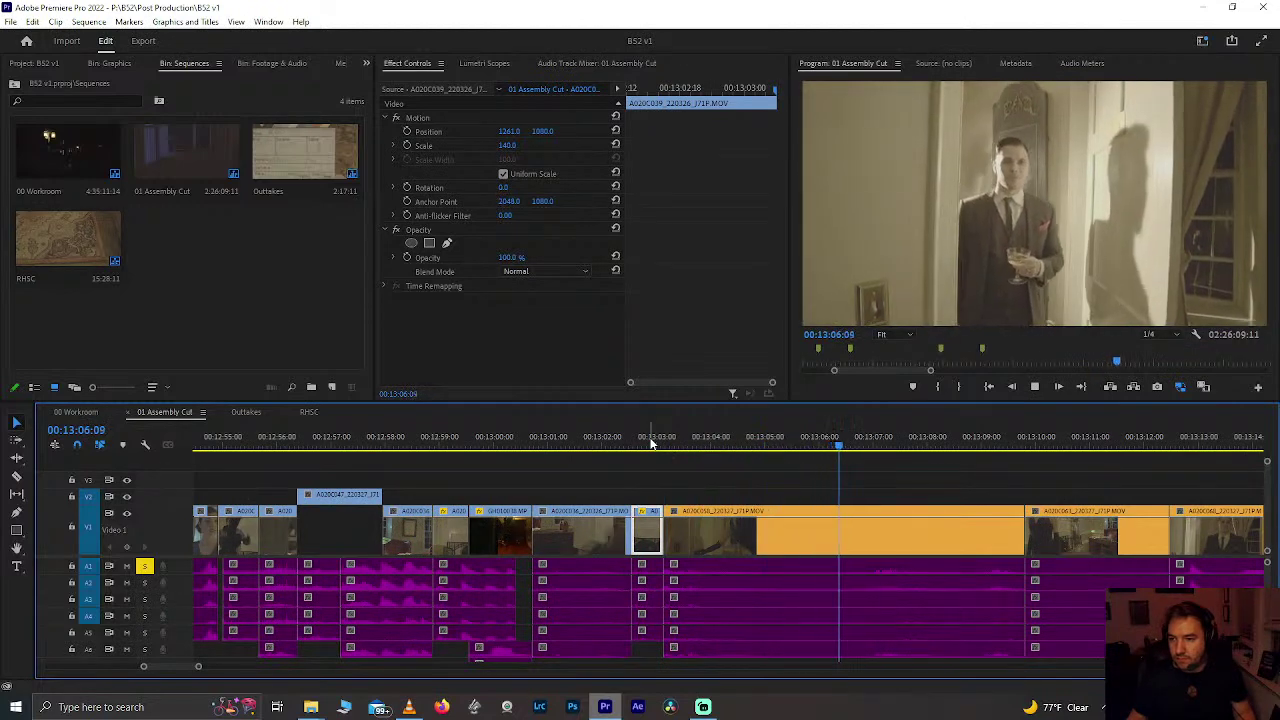
key(space)
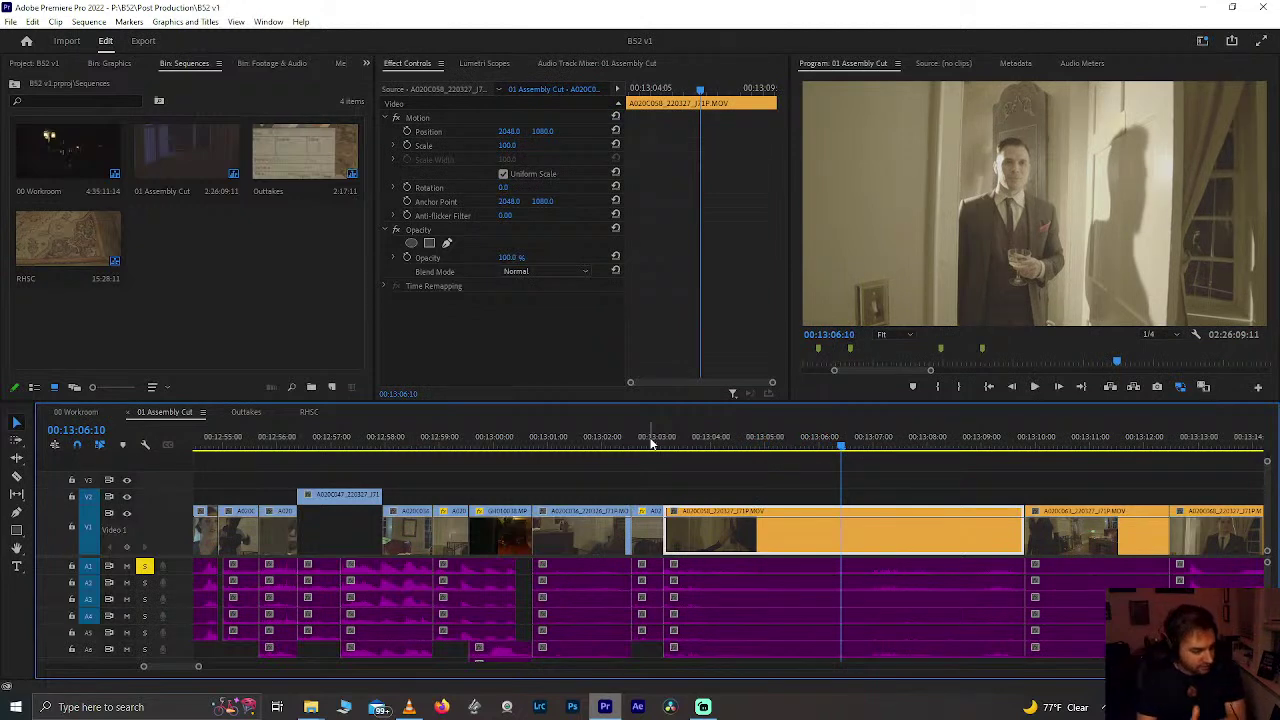
Step: Replay the later scene from the doorway shot, pausing at 00:13:21:22 and continuing to its end at about 00:13:30
key(space)
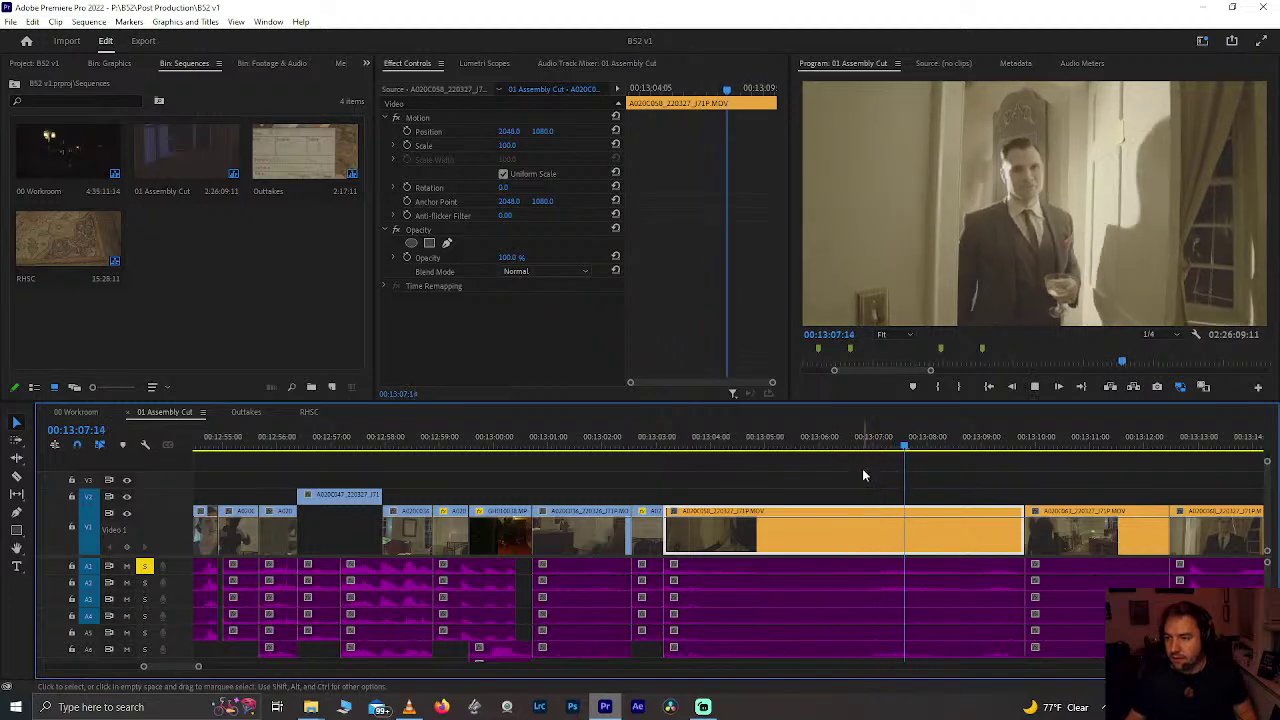
click(836, 449)
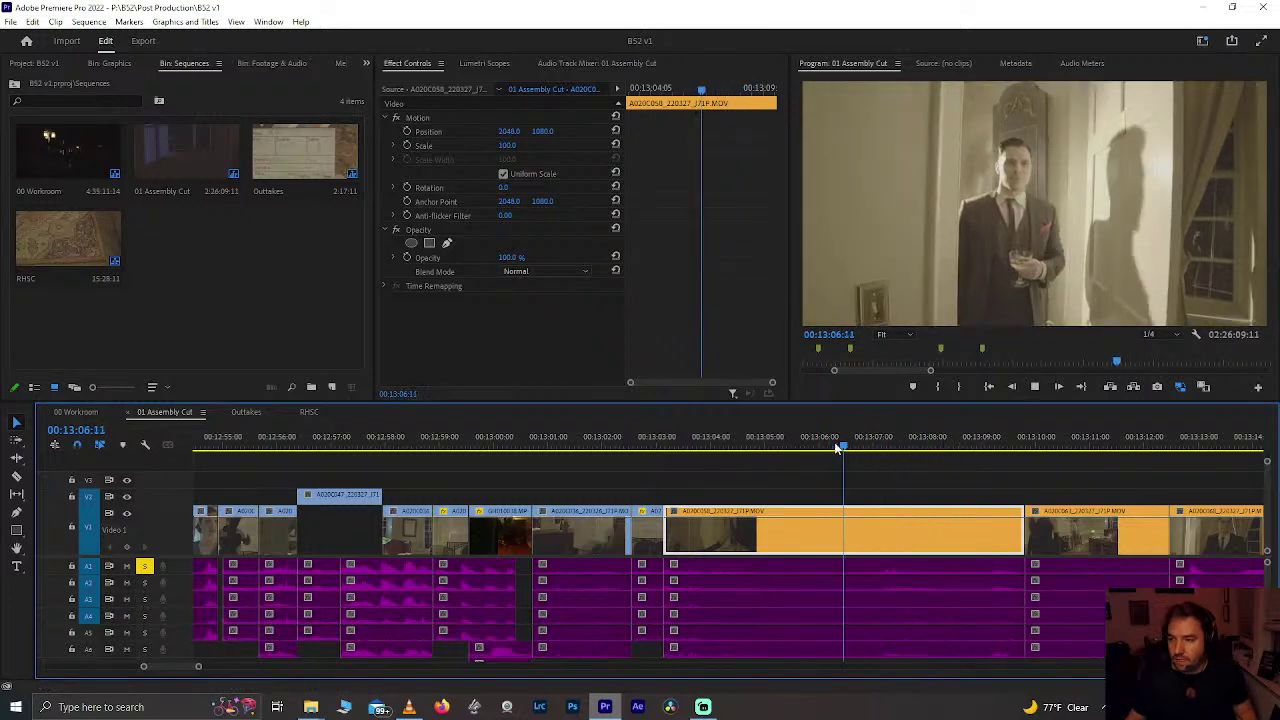
drag(836, 449, 737, 452)
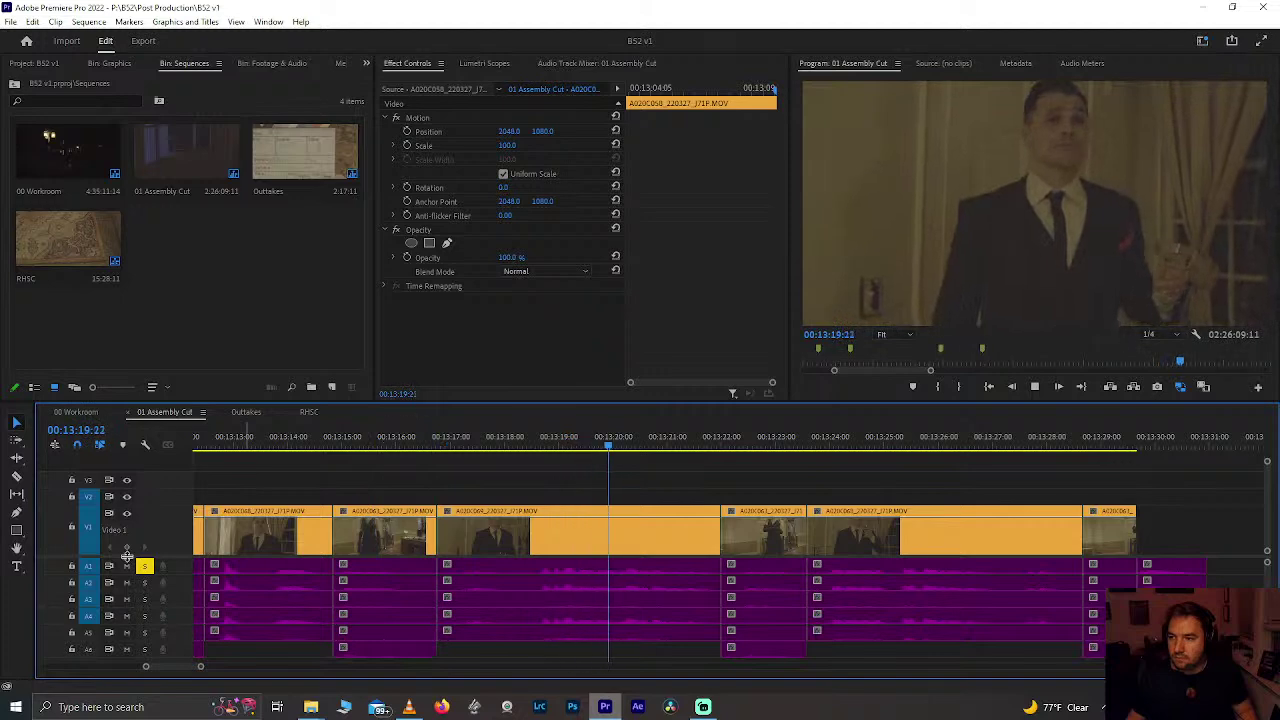
key(space)
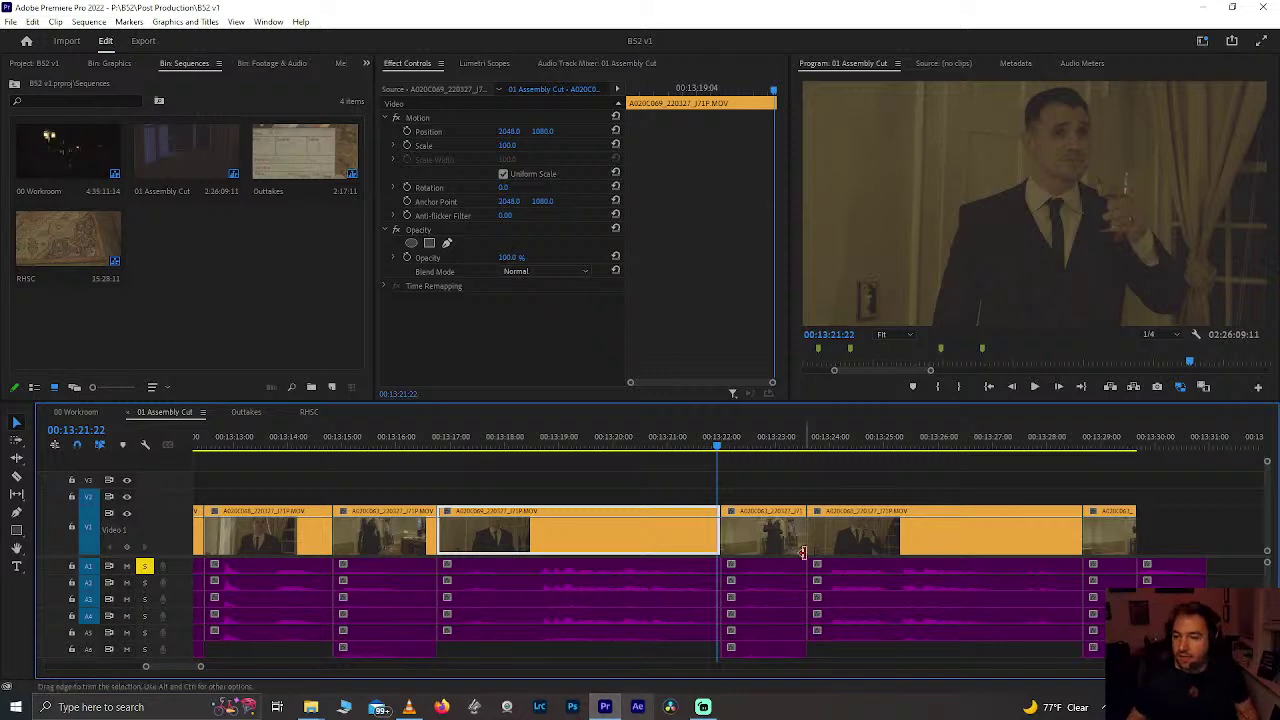
scroll(804, 552, down, 3)
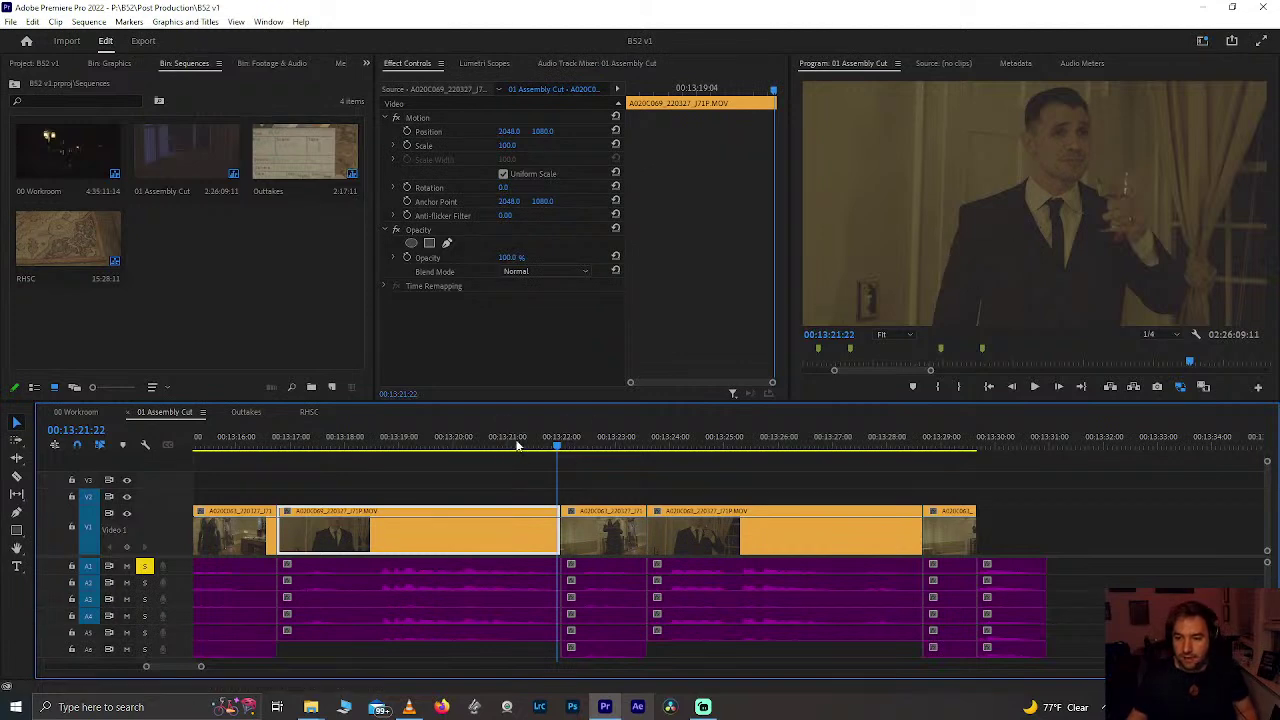
key(space)
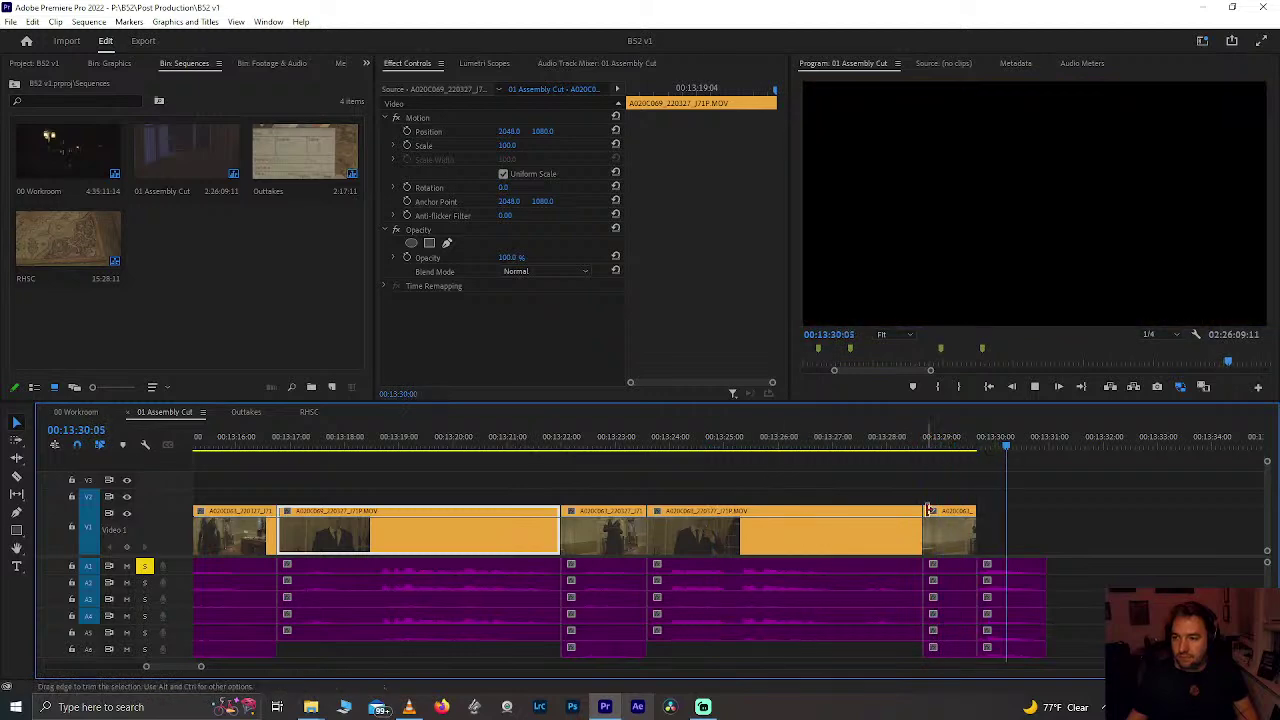
Step: Cut the suited man's last shot at 00:13:28:10, delete the remainder up to the woman's shot and close the gap
click(891, 438)
scroll(890, 440, up, 3)
scroll(890, 440, down, 3)
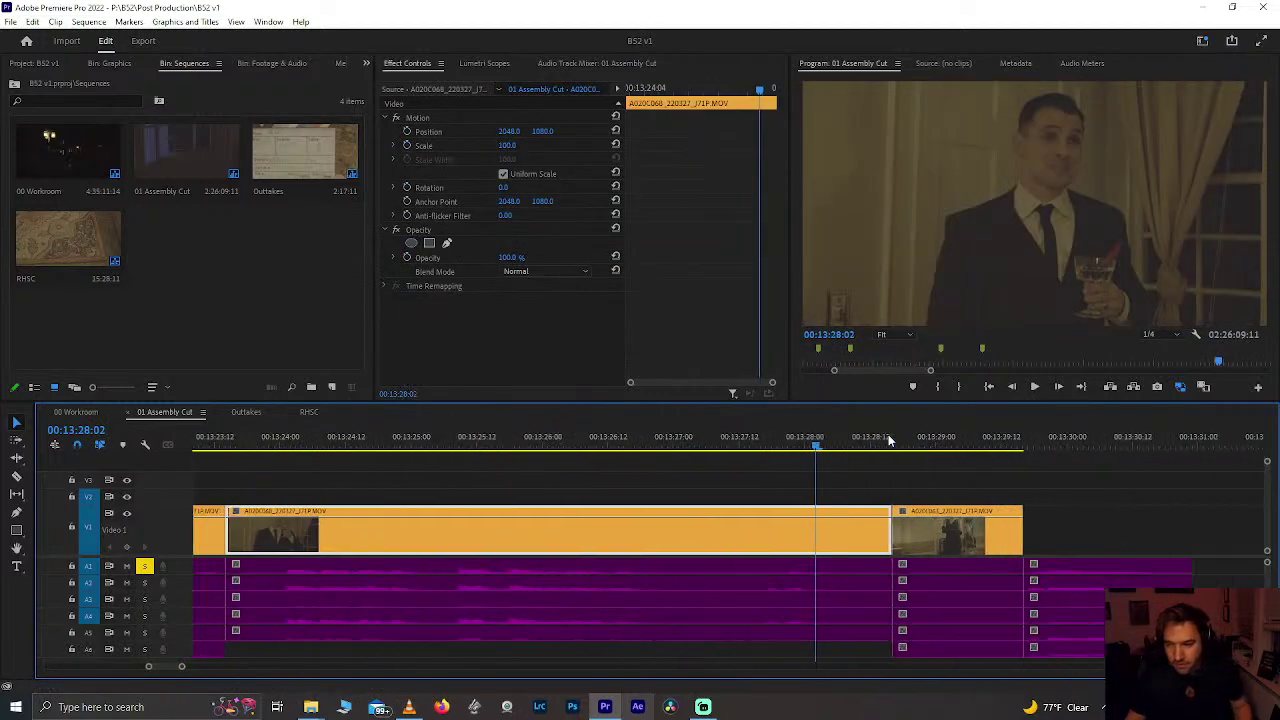
click(727, 442)
key(space)
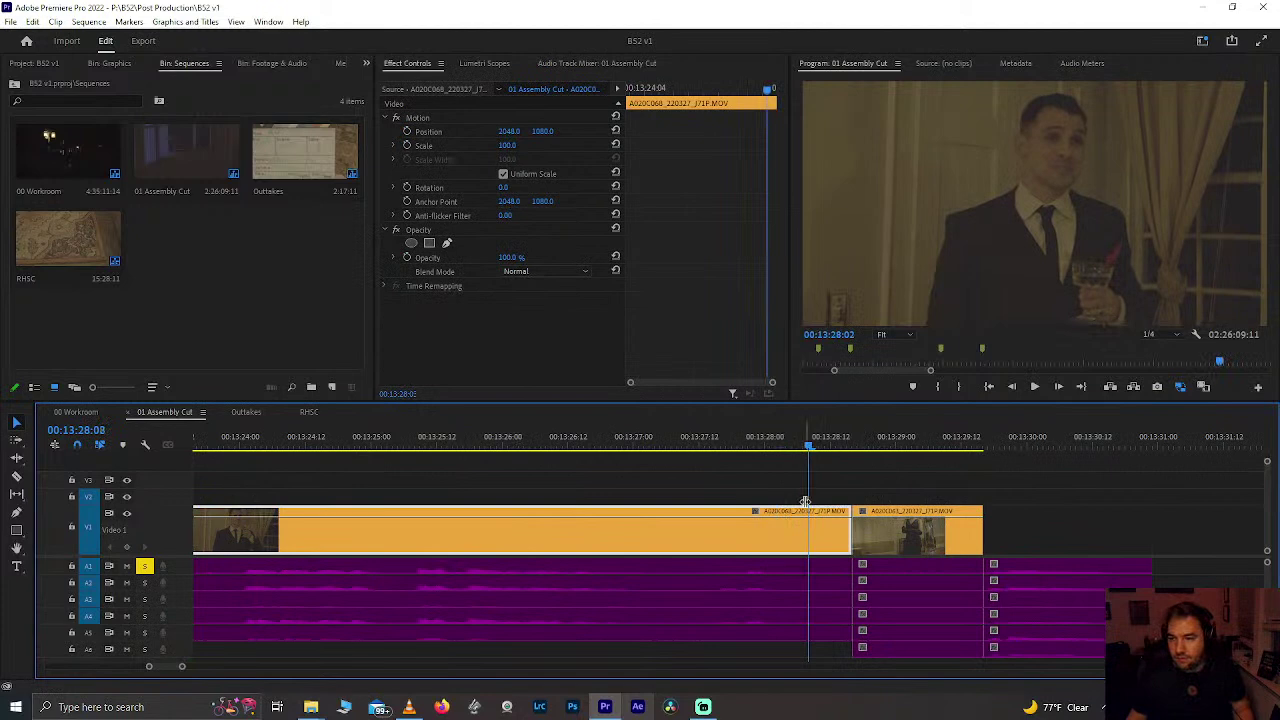
scroll(789, 574, down, 1)
key(Right)
key(Right)
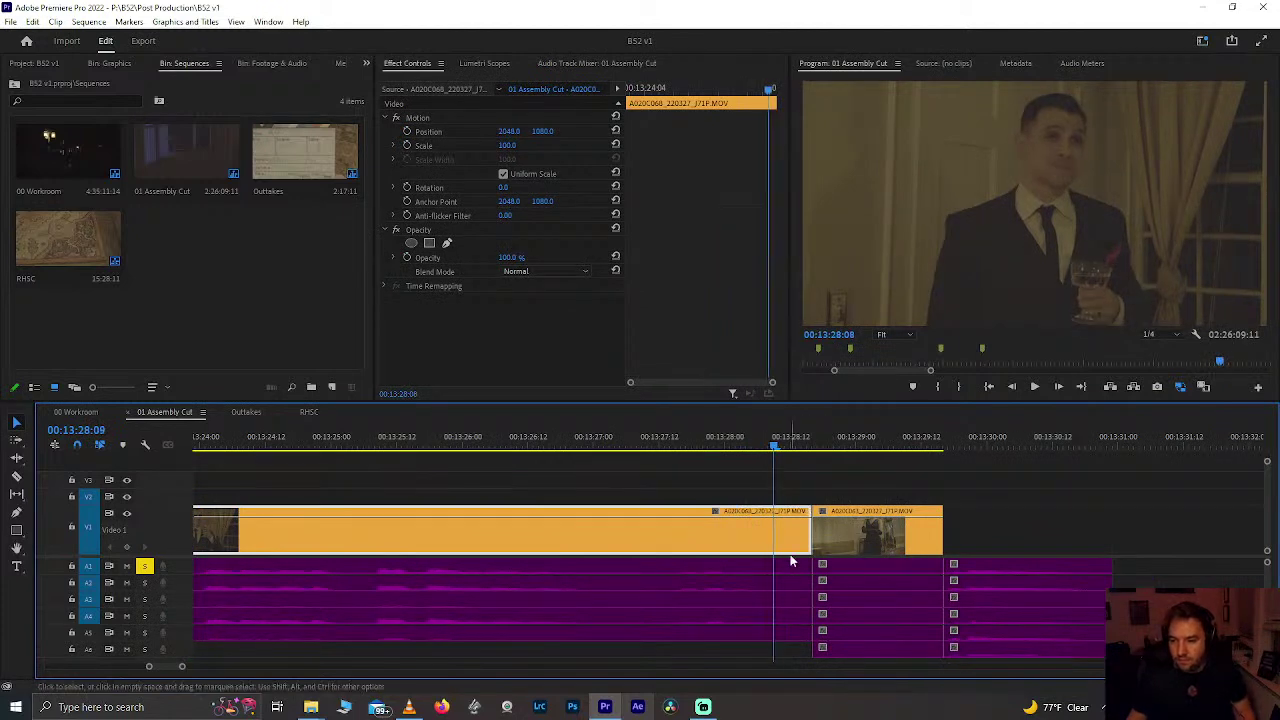
key(ctrl+k)
click(801, 526)
key(Delete)
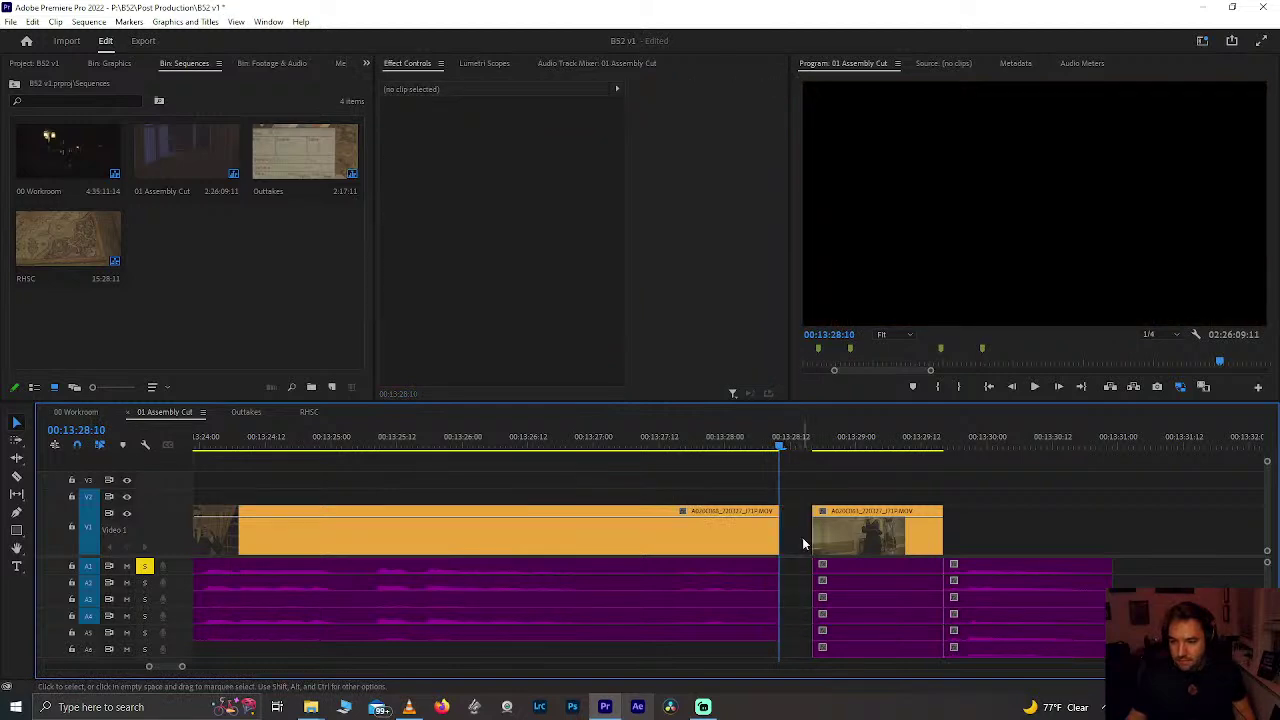
click(794, 527)
key(Delete)
Step: Play across the tightened cut to the end of the scene, select the closing audio clips and save the project
click(728, 437)
key(space)
key(space)
key(d)
key(ctrl+s)
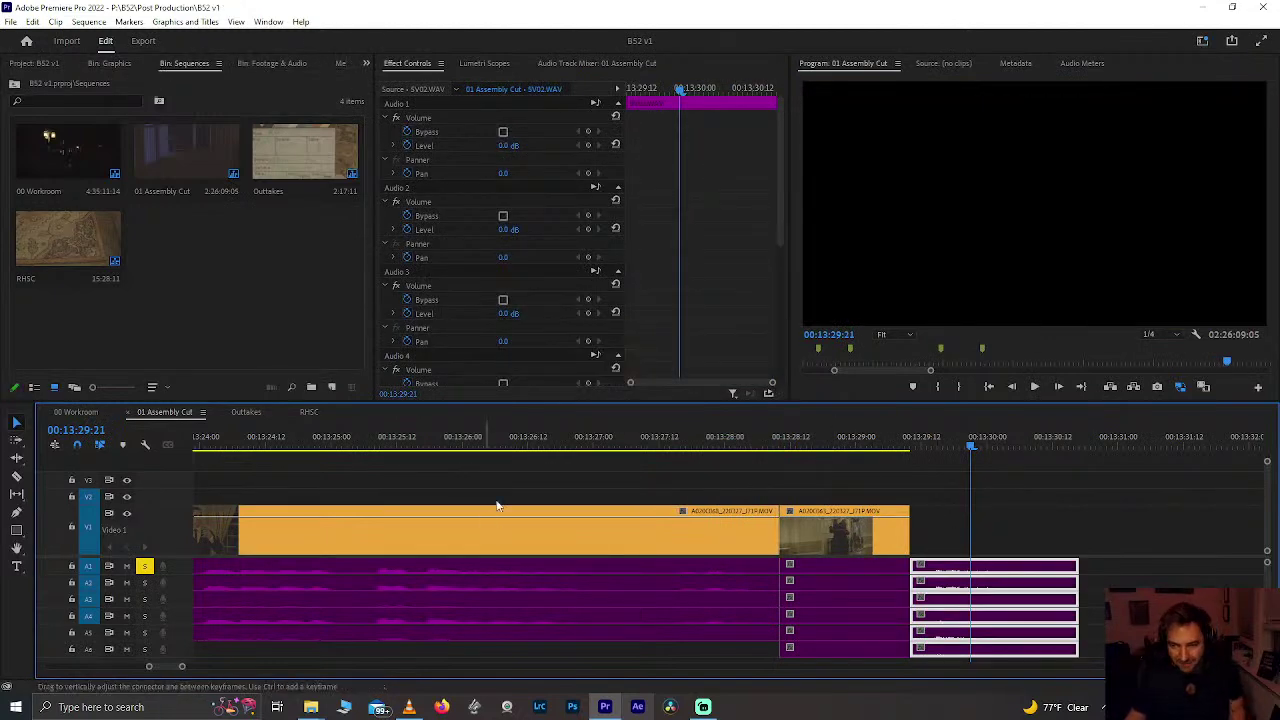
Step: Examine the suited man's last shot between 00:13:24:09 and 00:13:27:21, and save the project
click(709, 449)
key(minus)
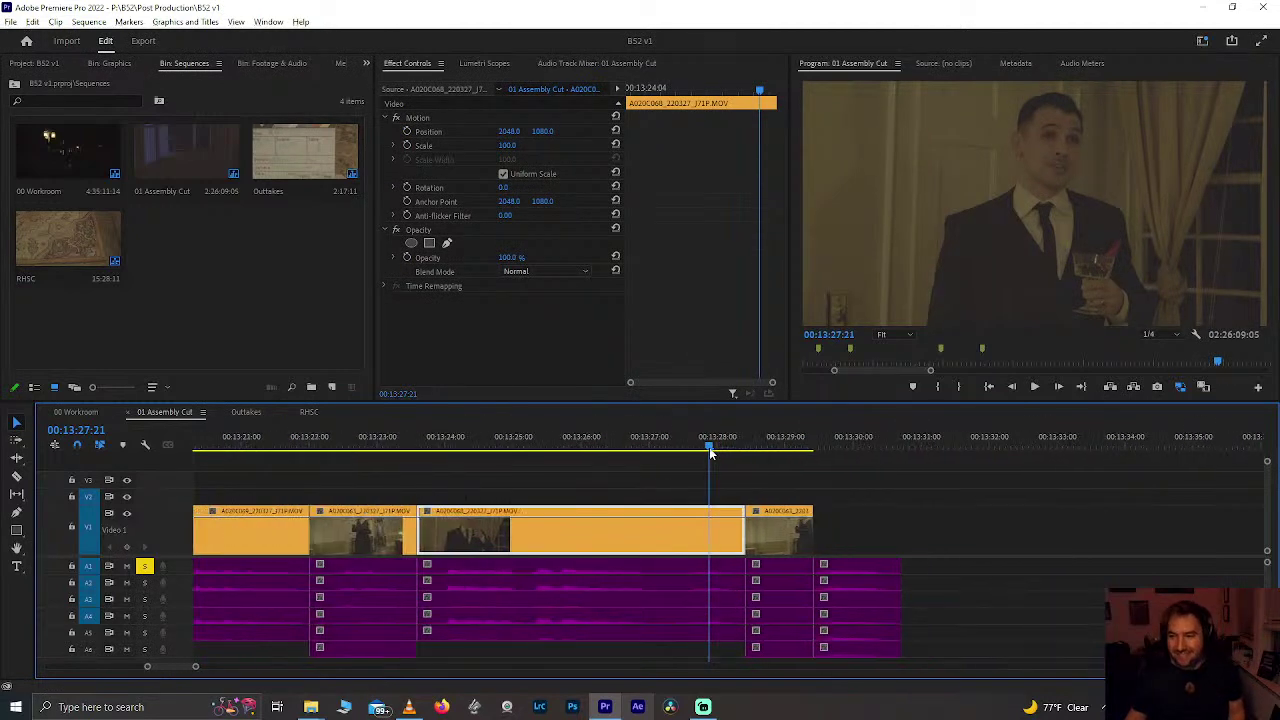
scroll(709, 448, up, 2)
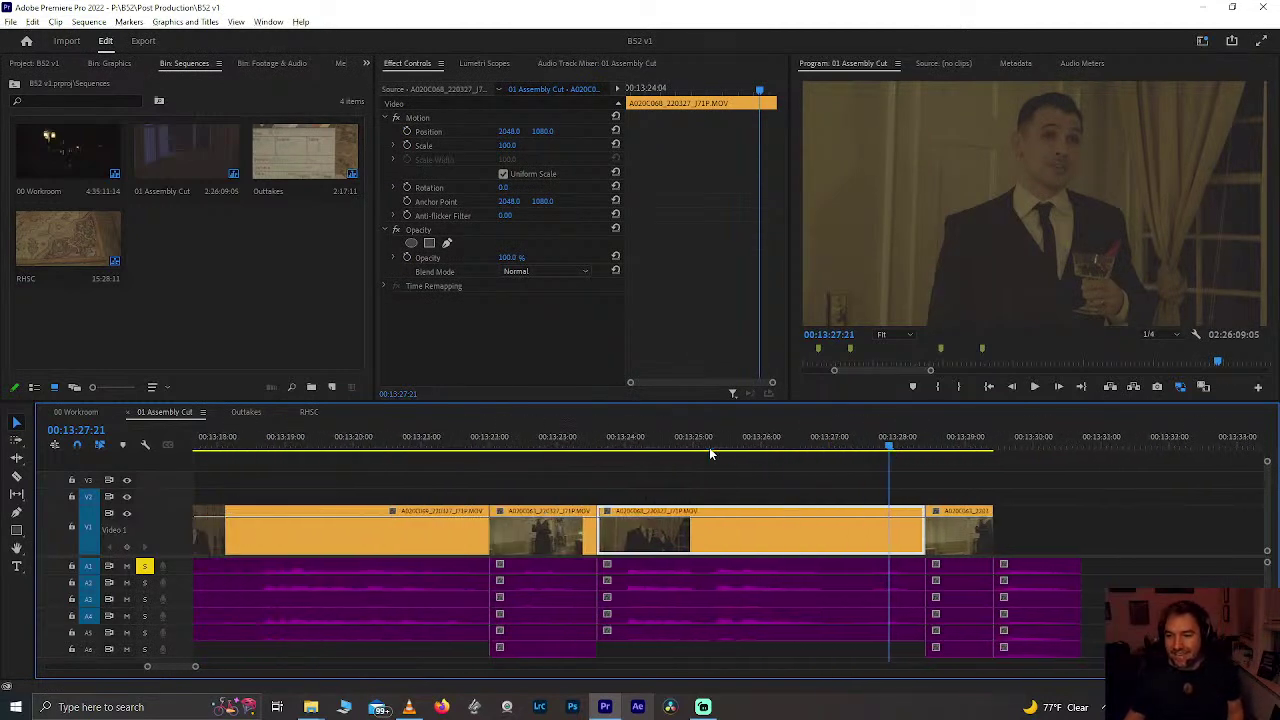
click(652, 447)
key(ctrl+s)
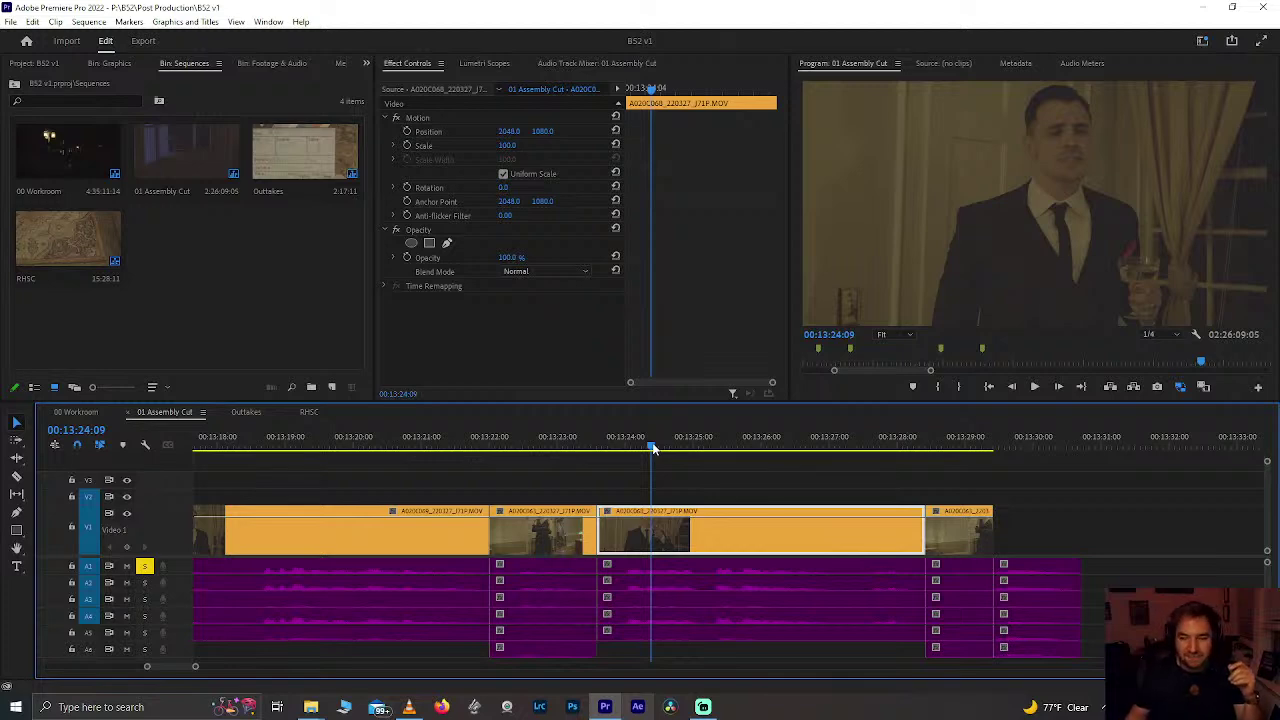
click(833, 445)
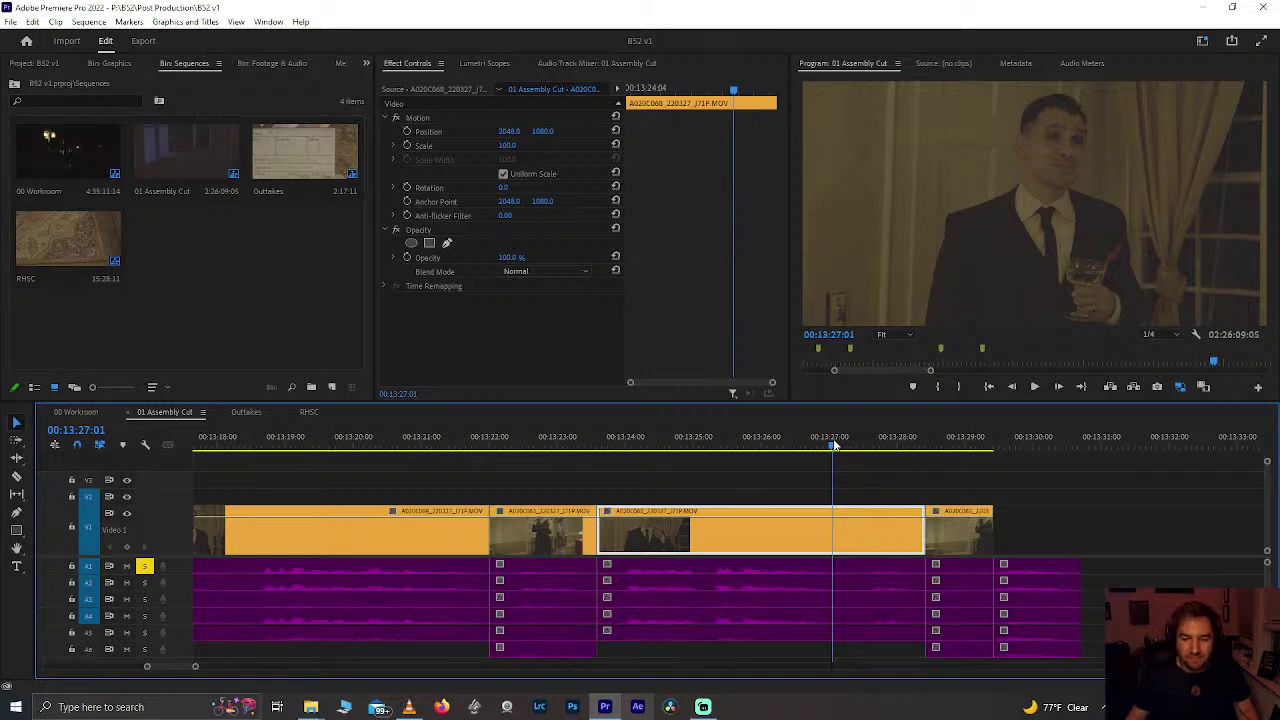
click(749, 446)
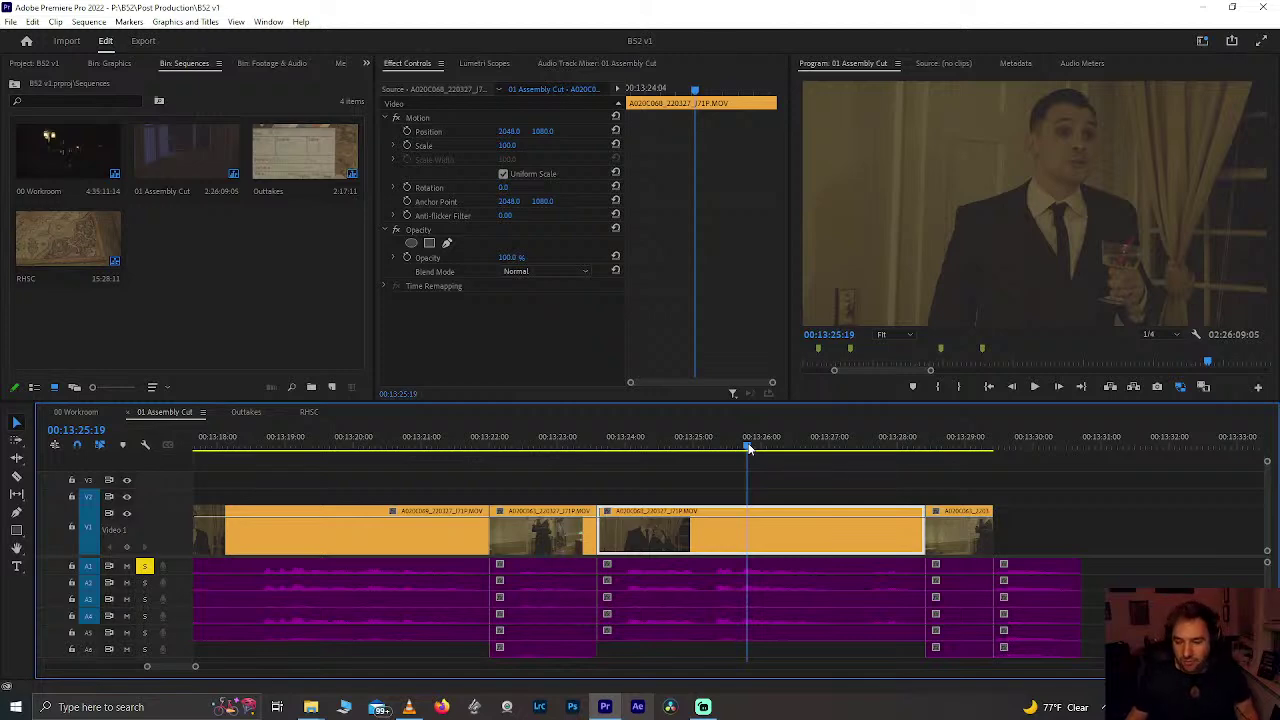
Step: Play the scene's ending from 00:13:25:19 past the woman's final shot, stop at 00:13:30:12 and save the project
key(space)
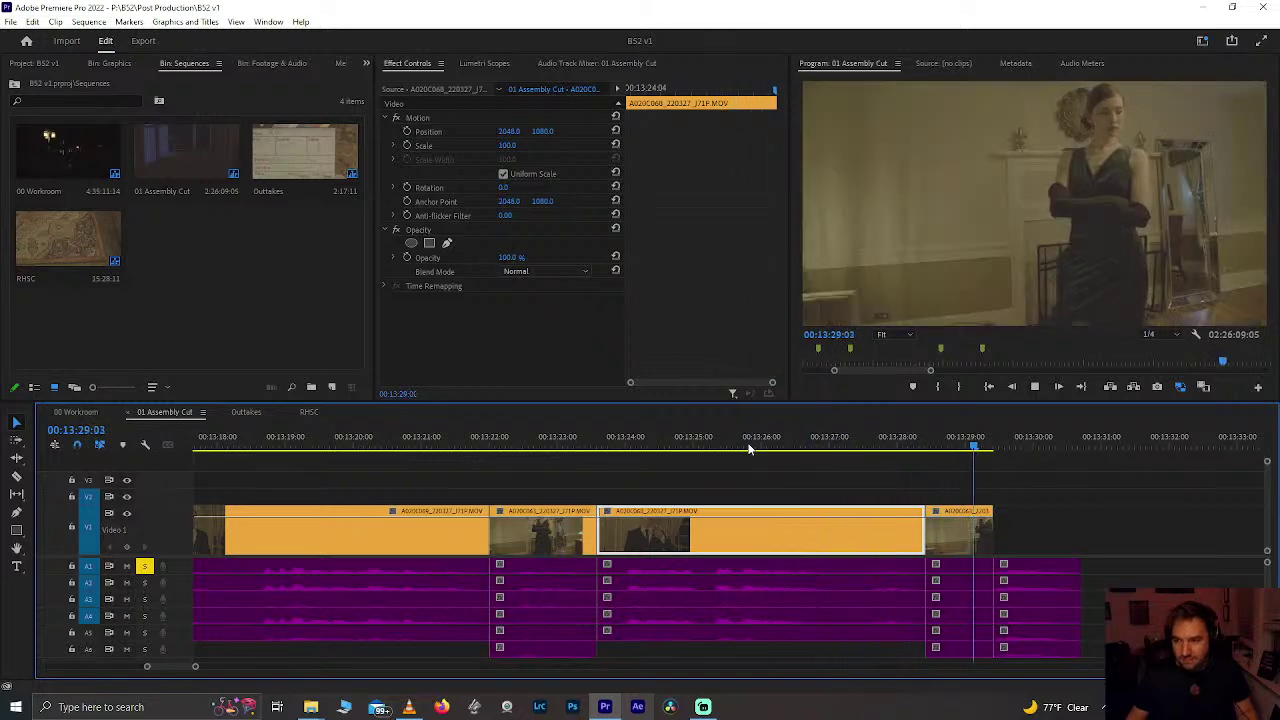
key(space)
click(1030, 562)
key(ctrl+s)
Step: Look back over the scene's cuts, survey the following scenes and check the shot at 00:16:41:09
scroll(911, 662, up, 5)
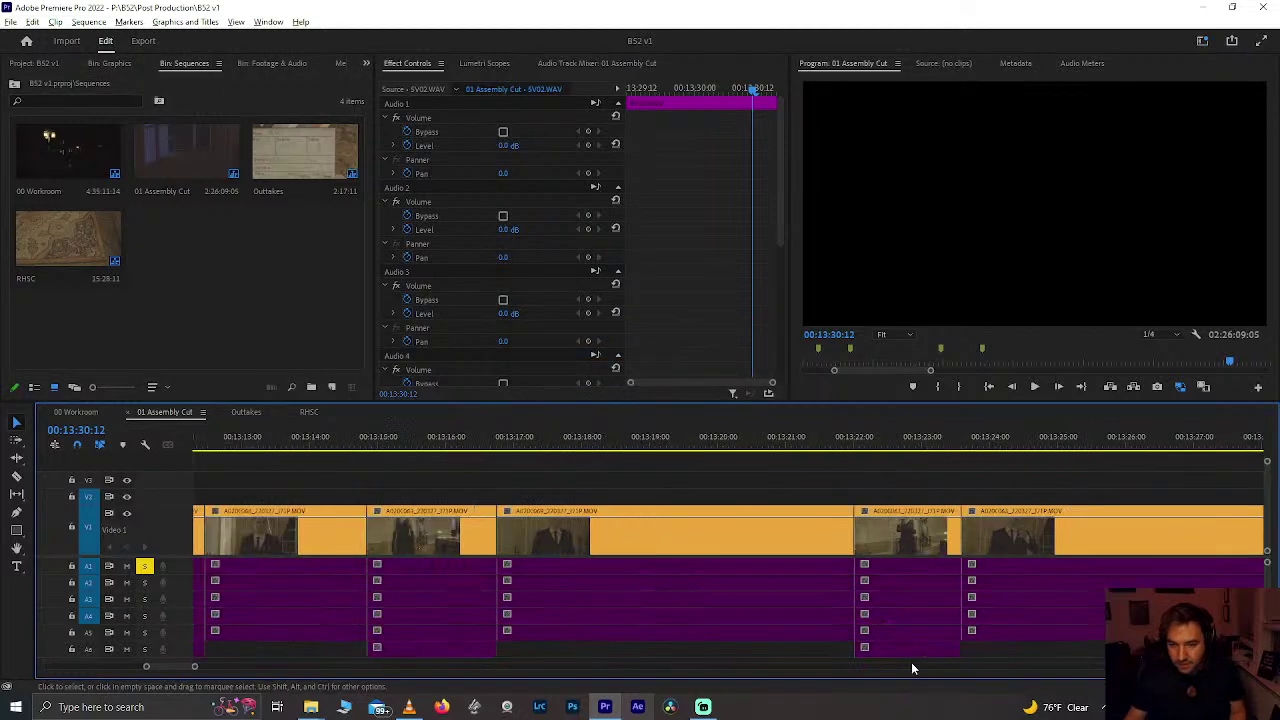
scroll(911, 668, up, 2)
scroll(680, 570, down, 6)
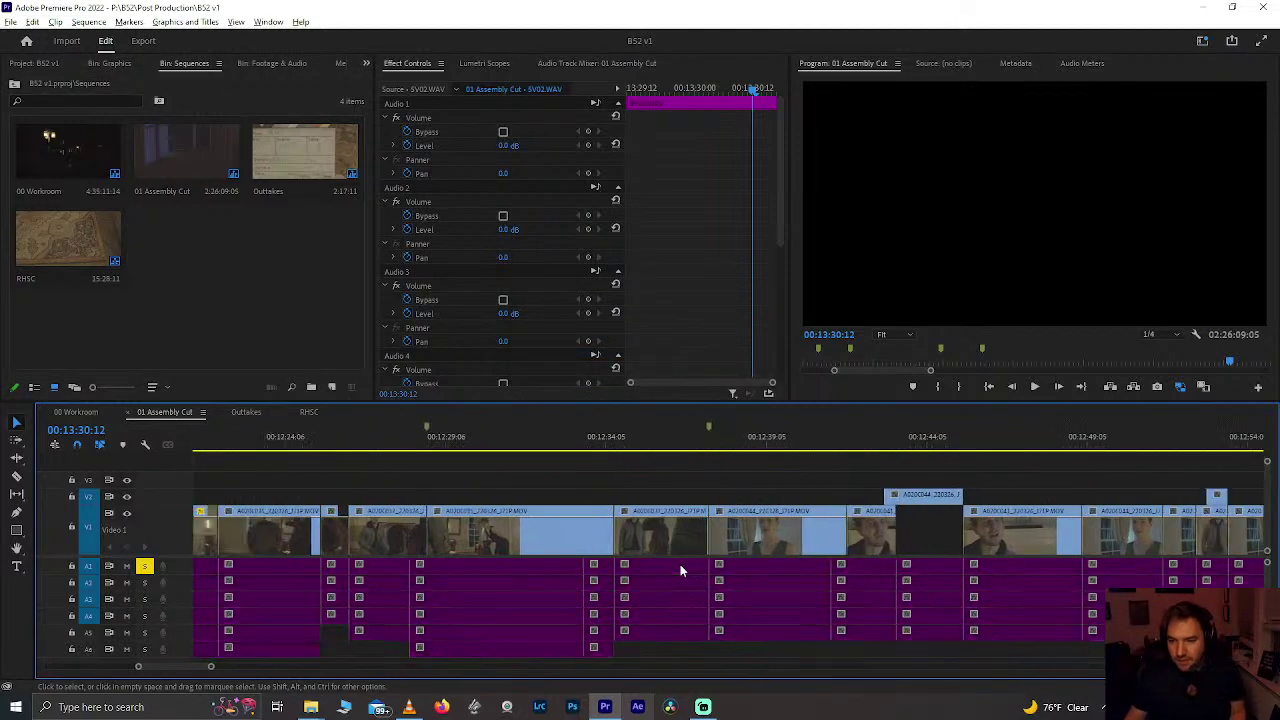
scroll(680, 564, down, 8)
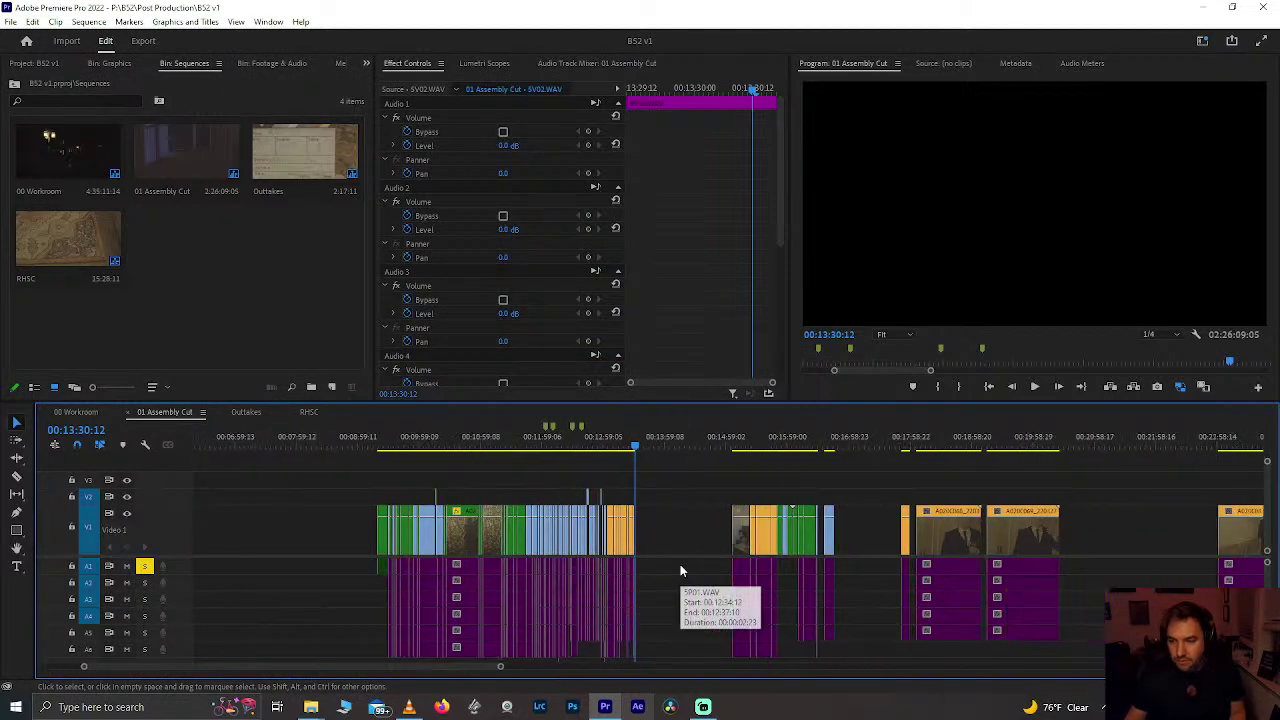
click(751, 440)
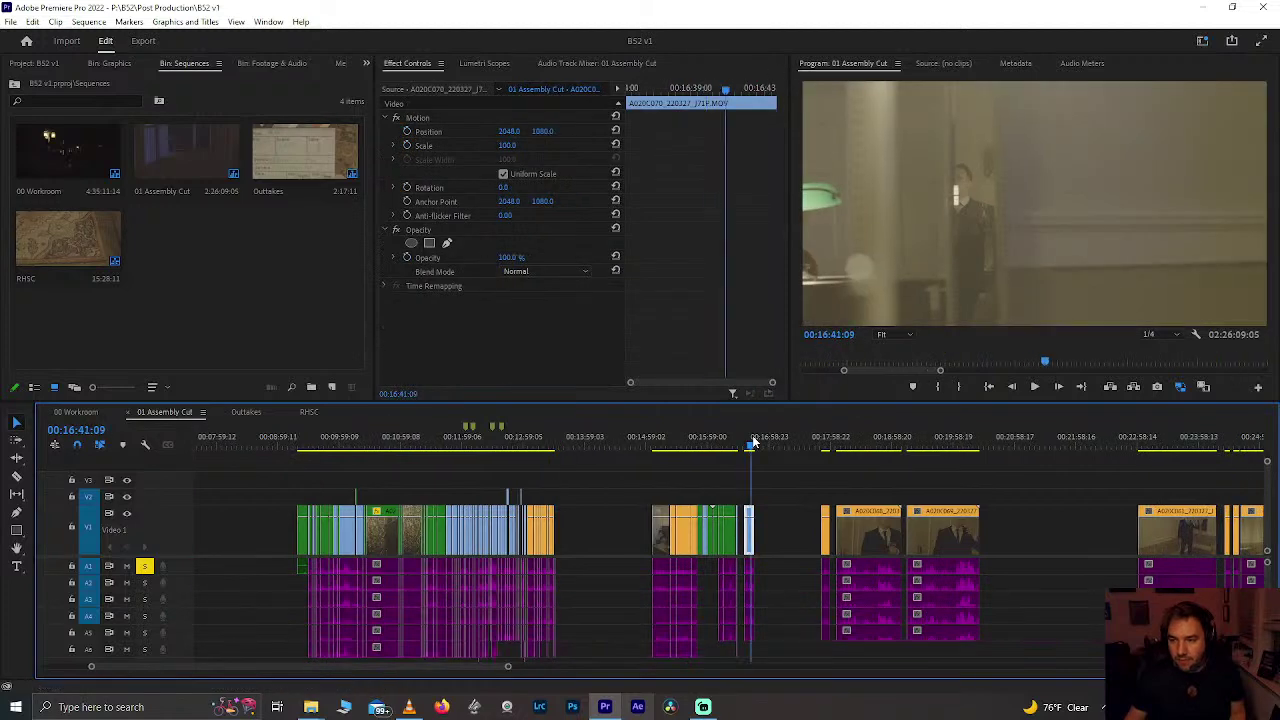
Step: Locate the denim-jacket man's close-up at 01:53:52:15 in the Assembly Cut and save the project
scroll(1044, 568, down, 12)
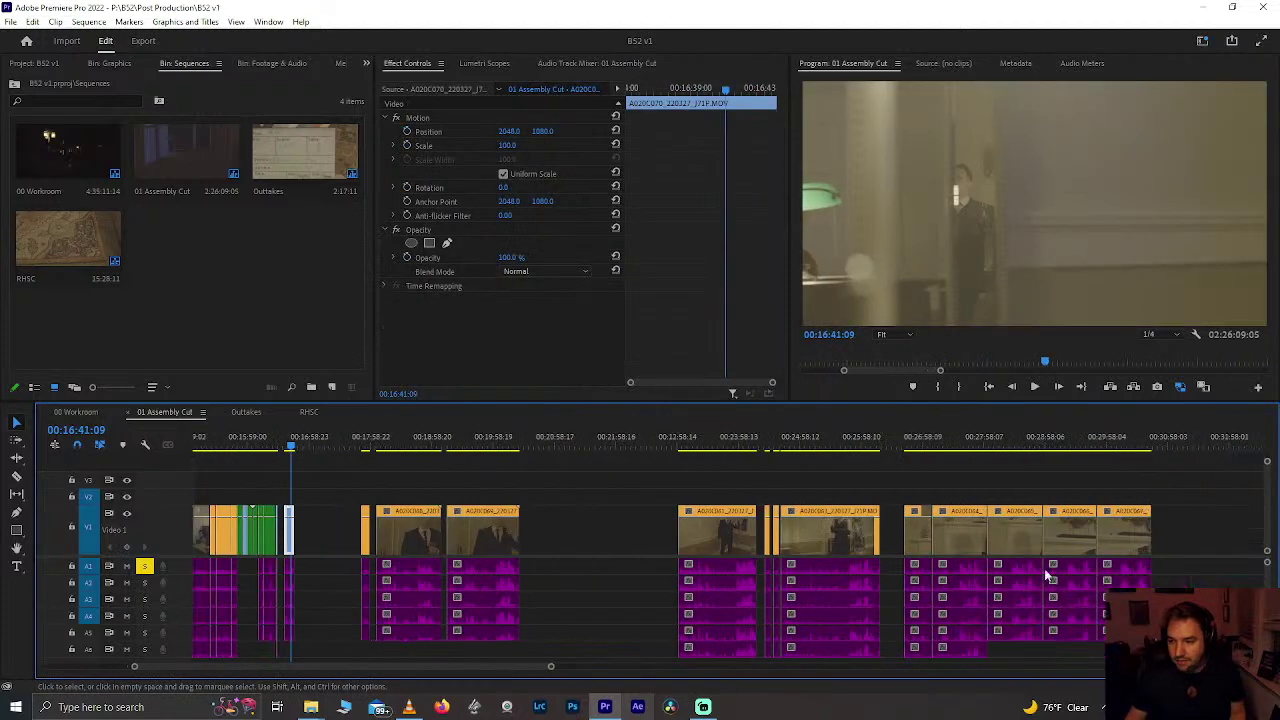
scroll(833, 555, down, 10)
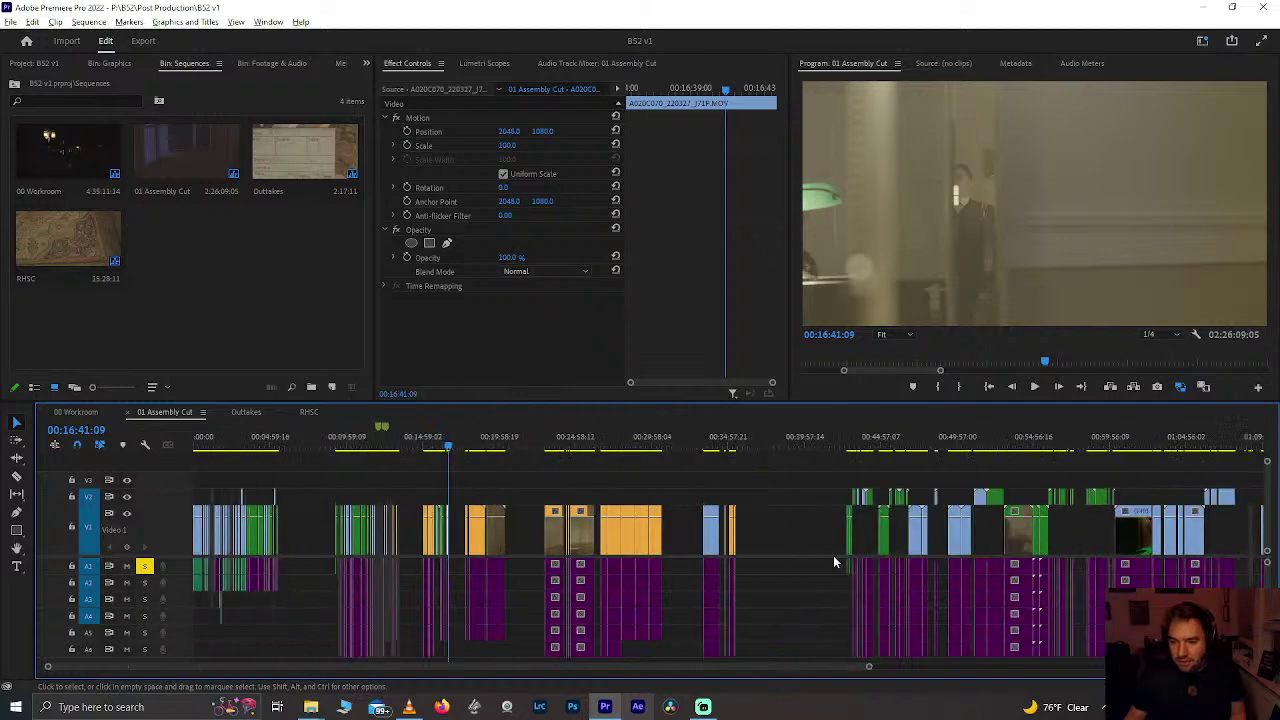
click(976, 448)
scroll(950, 490, up, 3)
scroll(950, 490, up, 5)
scroll(894, 557, down, 8)
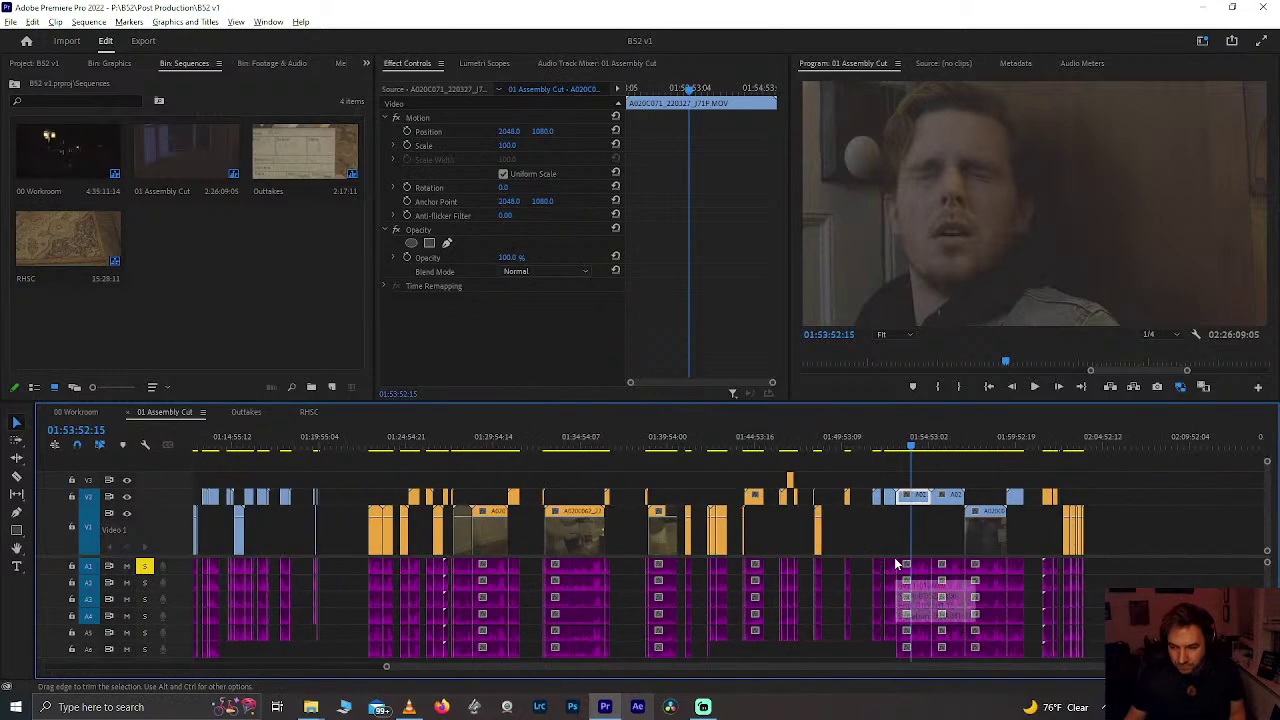
scroll(894, 557, up, 6)
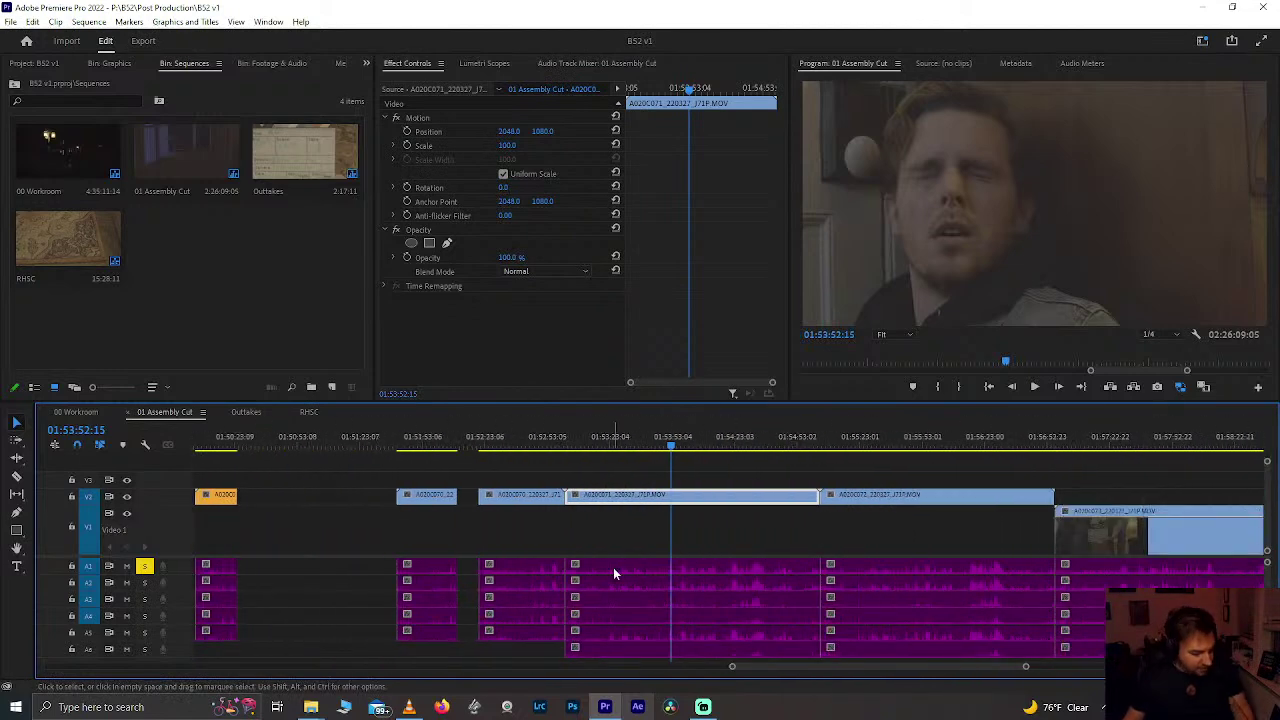
key(ctrl+s)
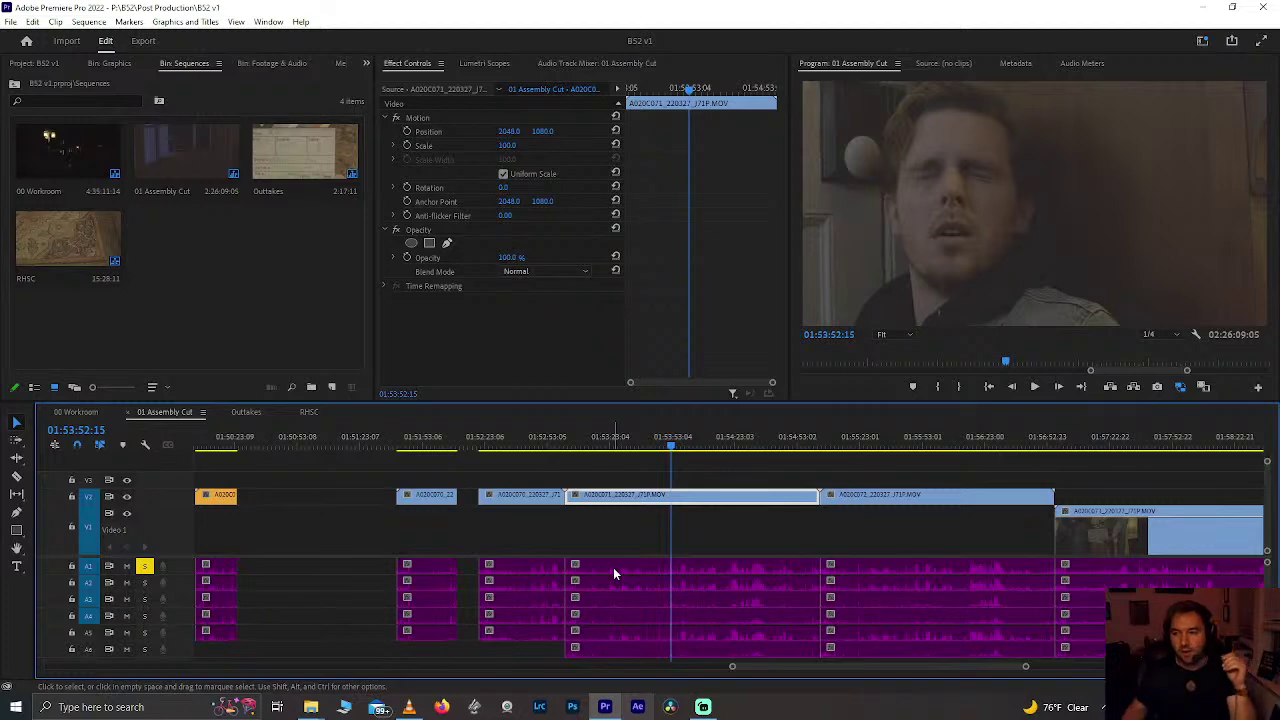
Step: Check the close-up's slate at 01:53:06:11 and play the man's take from 01:53:17:10 to 01:53:20:16
click(575, 443)
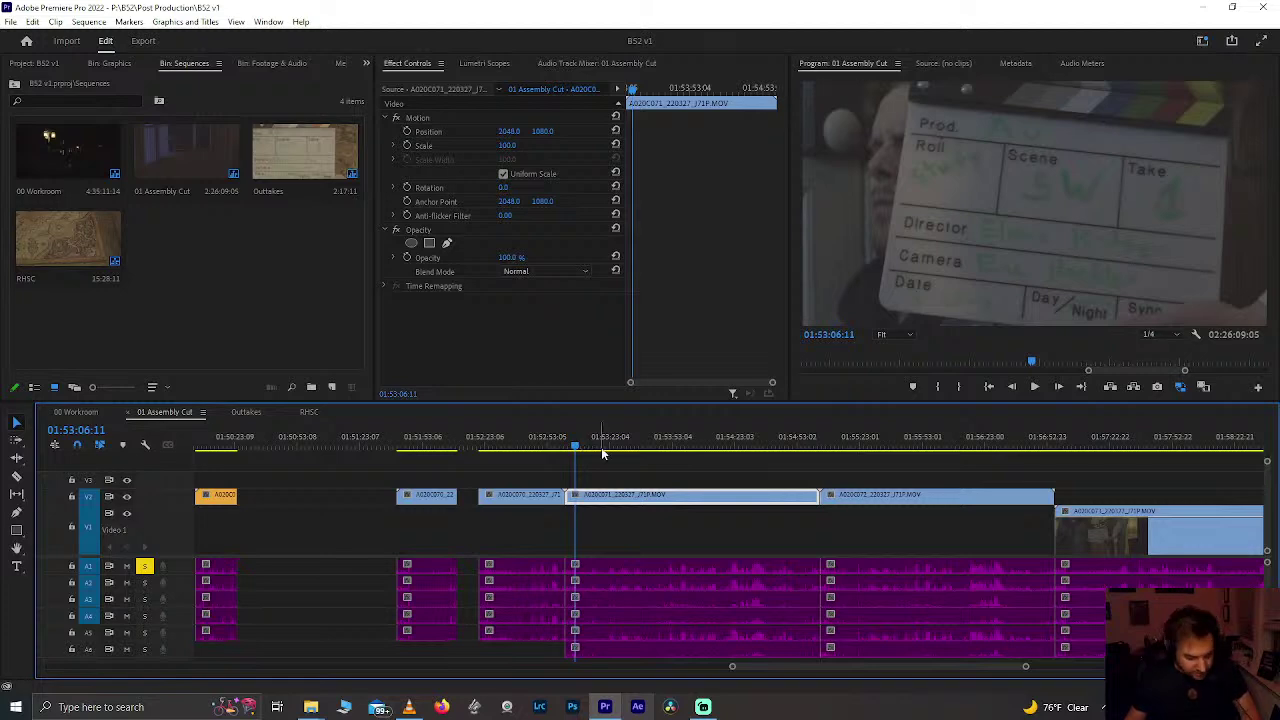
scroll(656, 486, up, 6)
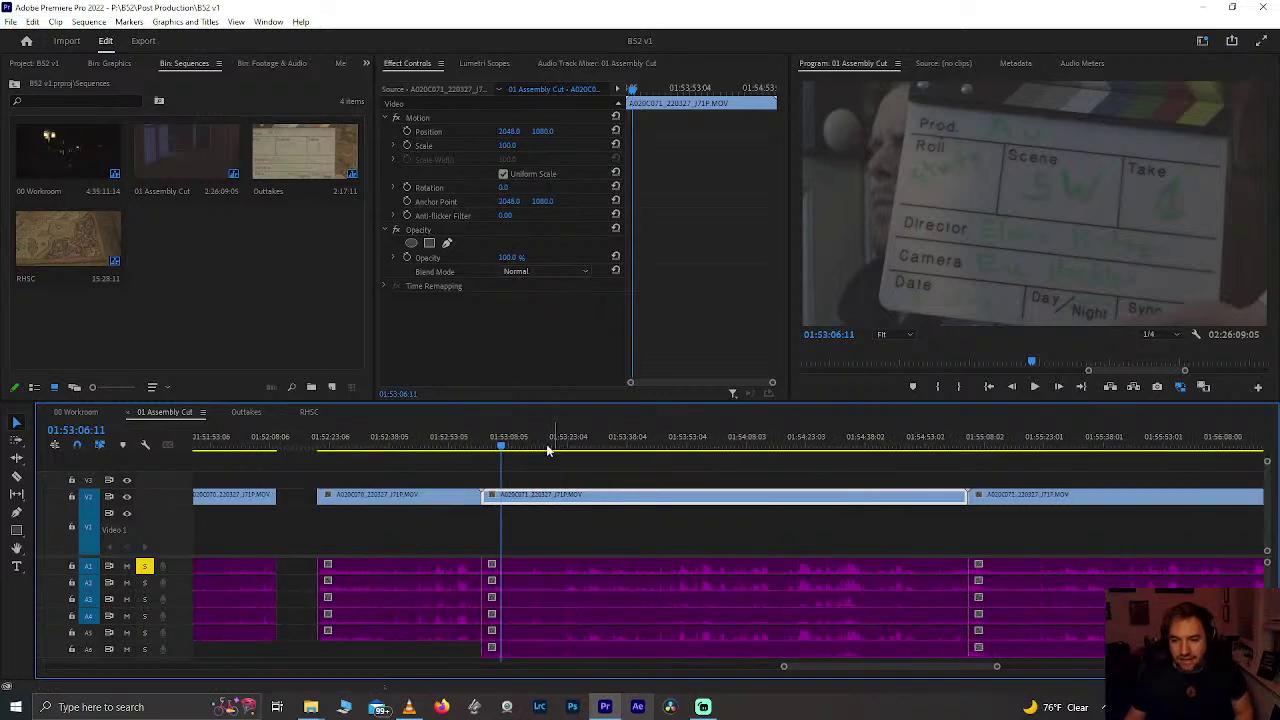
click(546, 446)
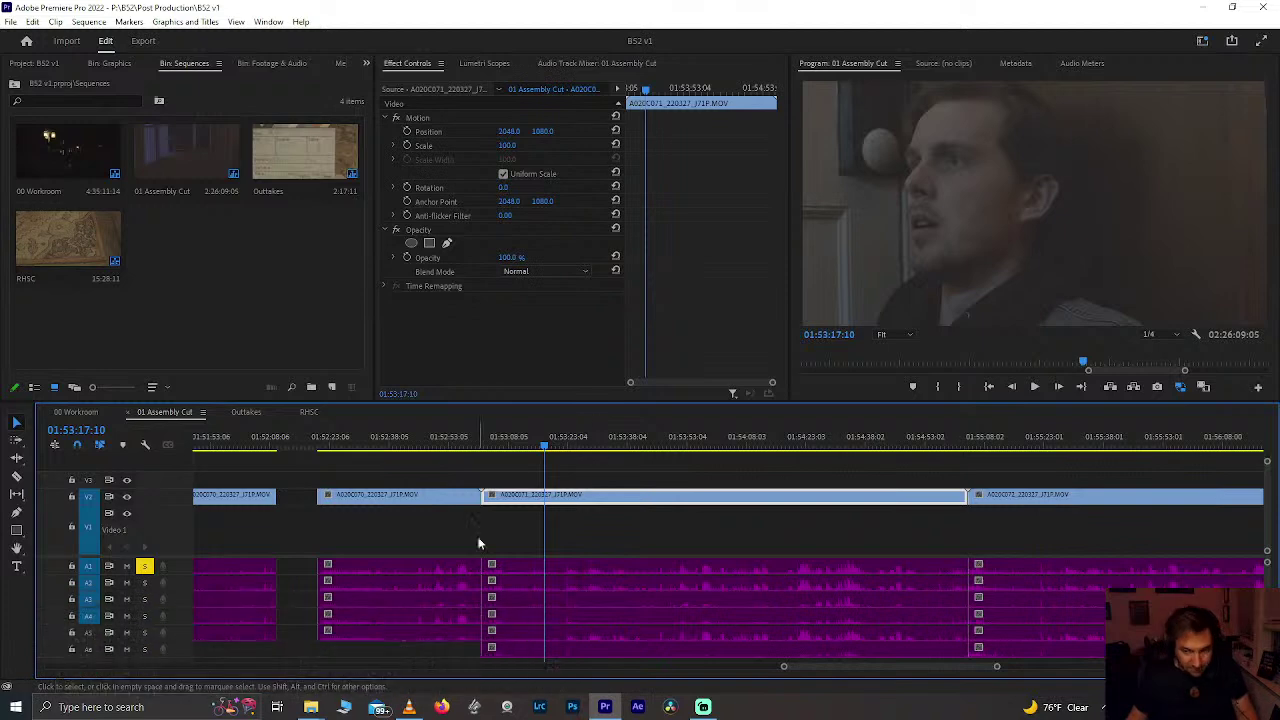
key(equal)
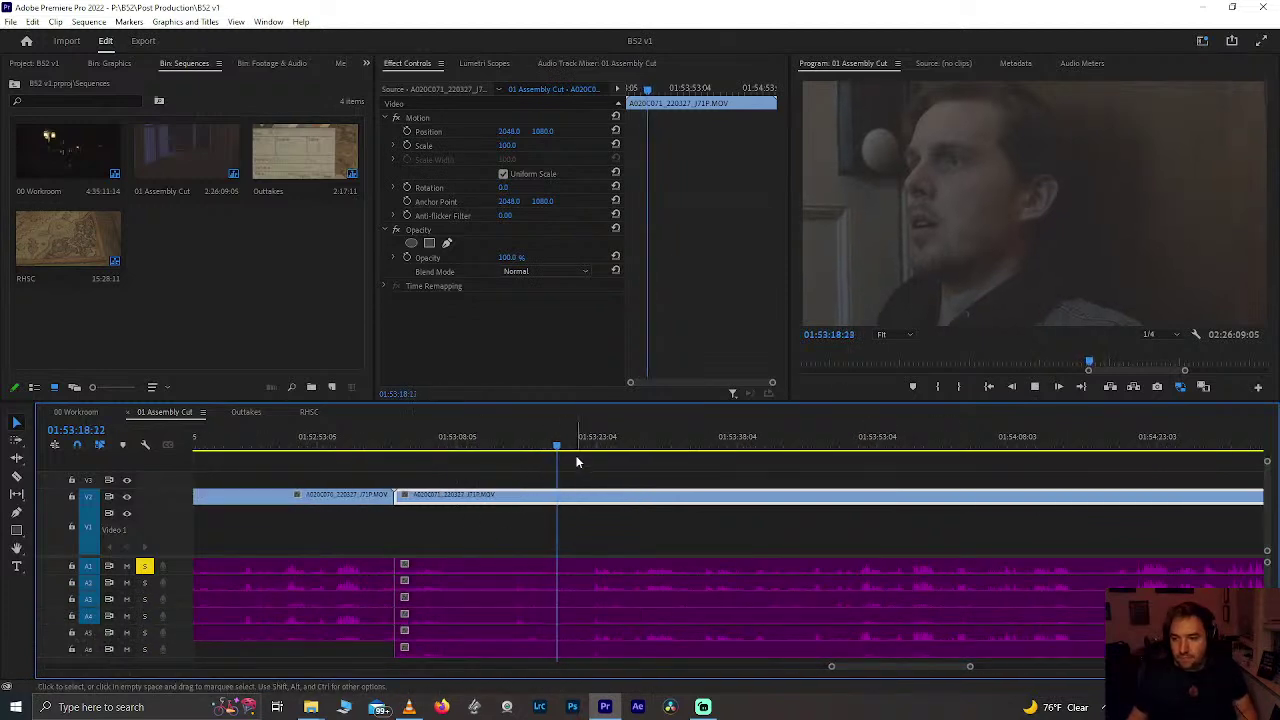
key(space)
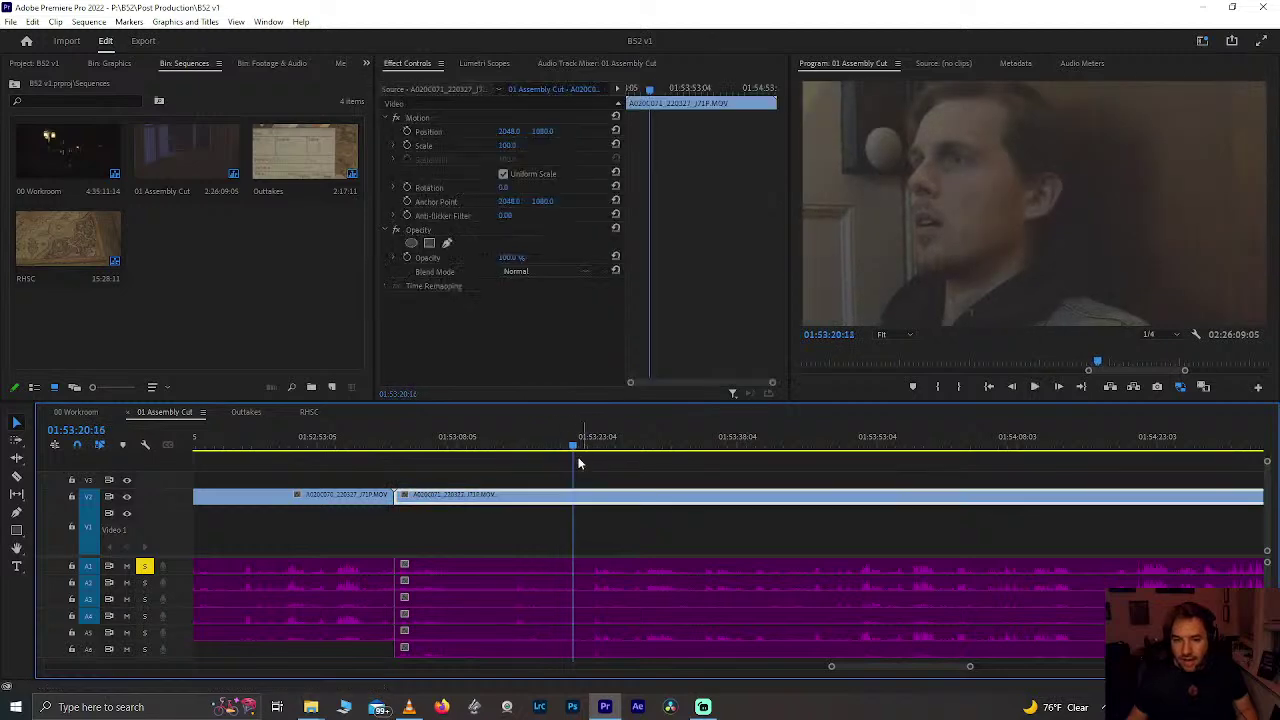
Step: Return to the scene after the first gap and show the insert shot at 00:15:55:16
key(minus)
key(minus)
key(minus)
key(minus)
key(minus)
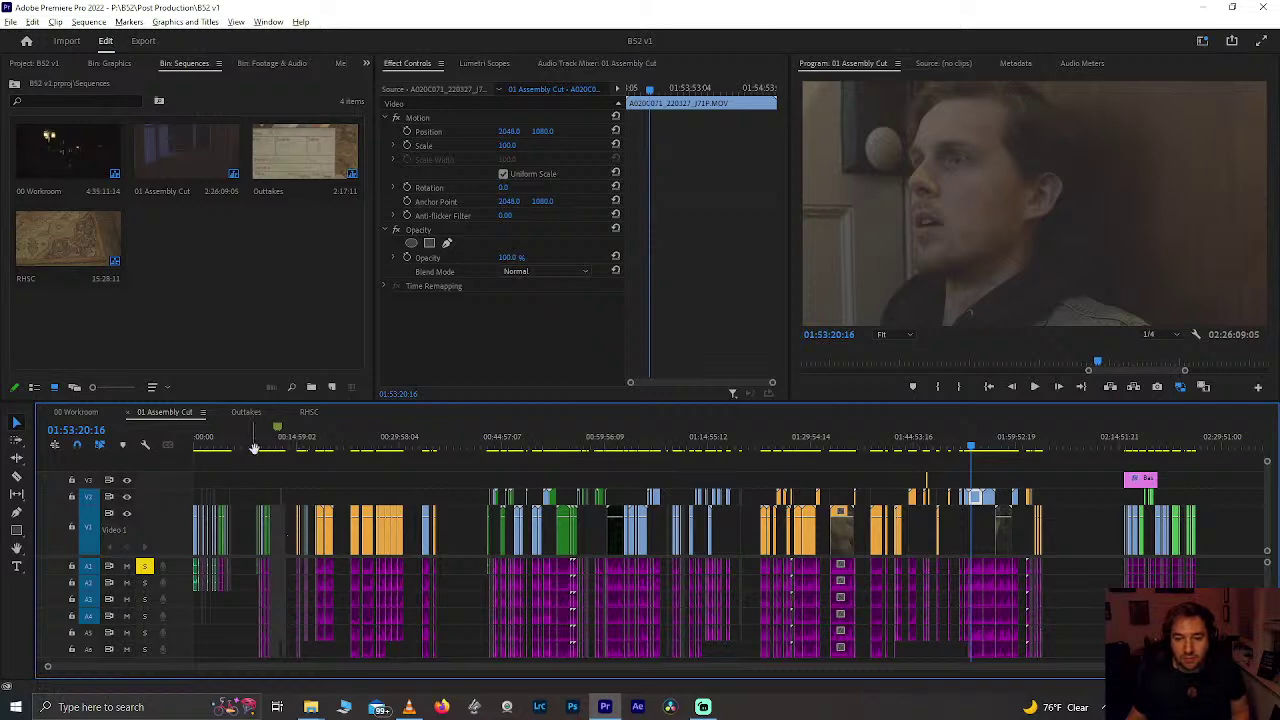
scroll(287, 445, up, 5)
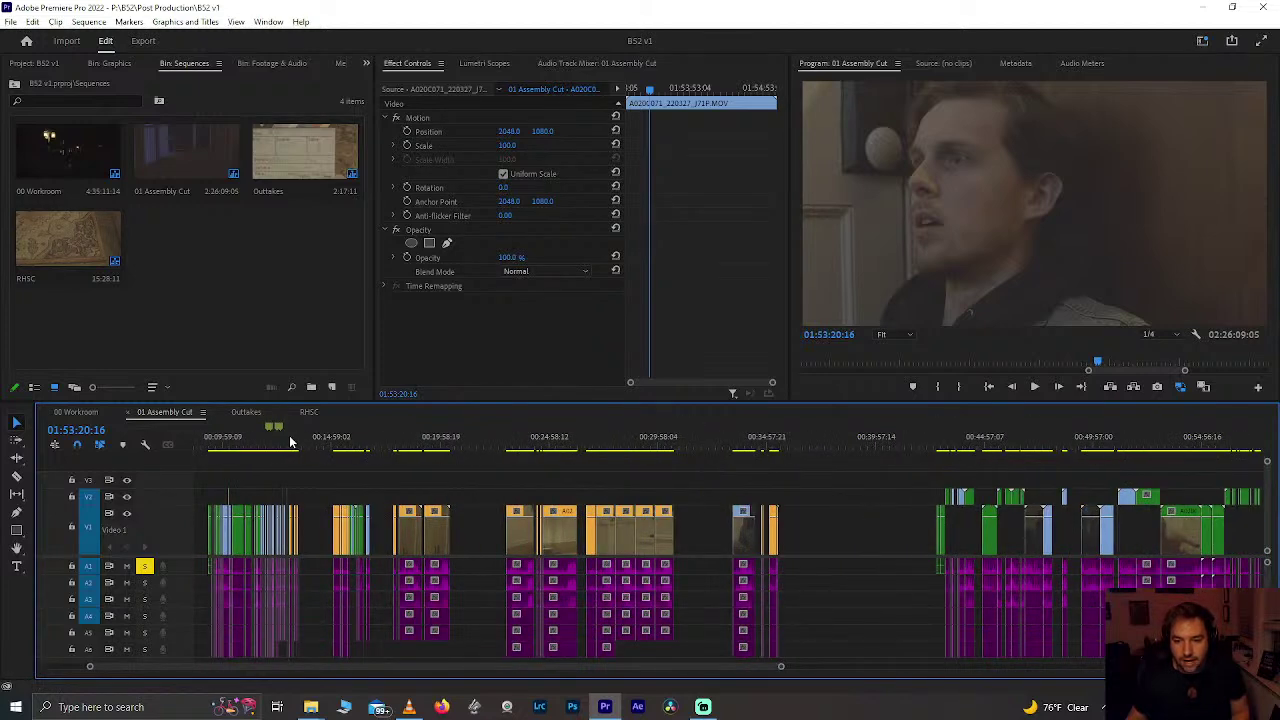
scroll(290, 442, up, 2)
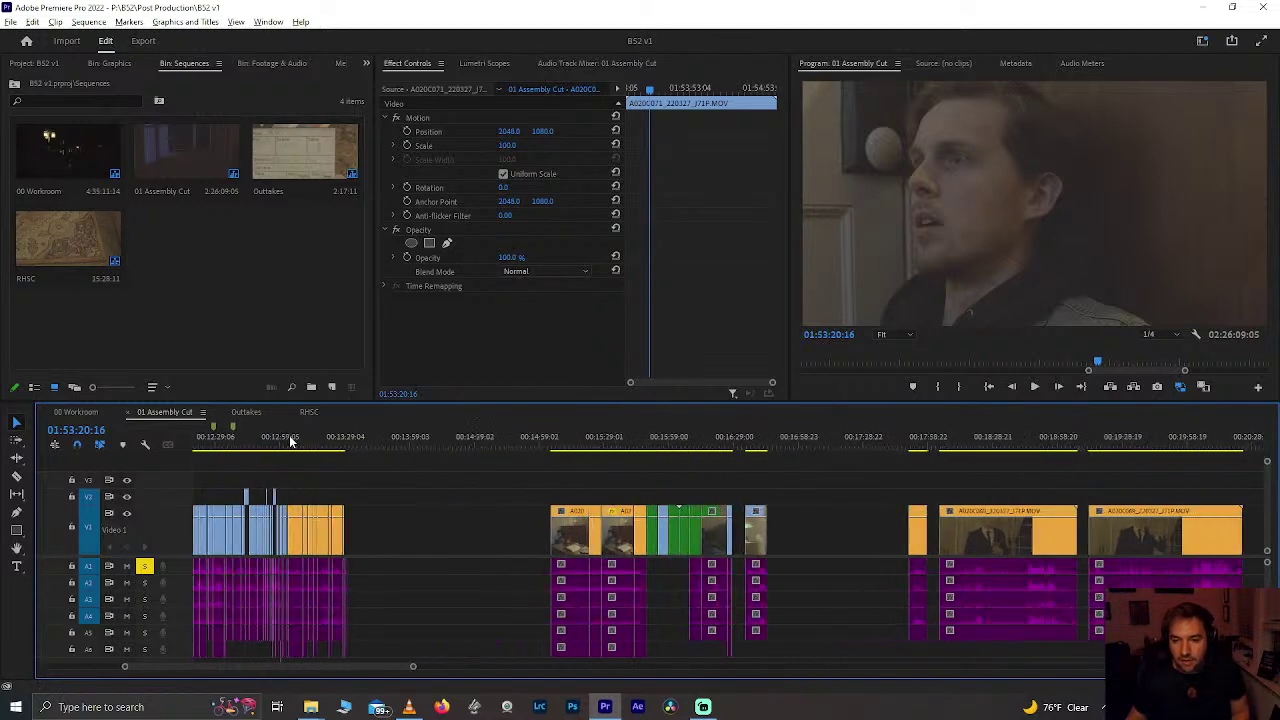
click(663, 445)
scroll(663, 445, up, 5)
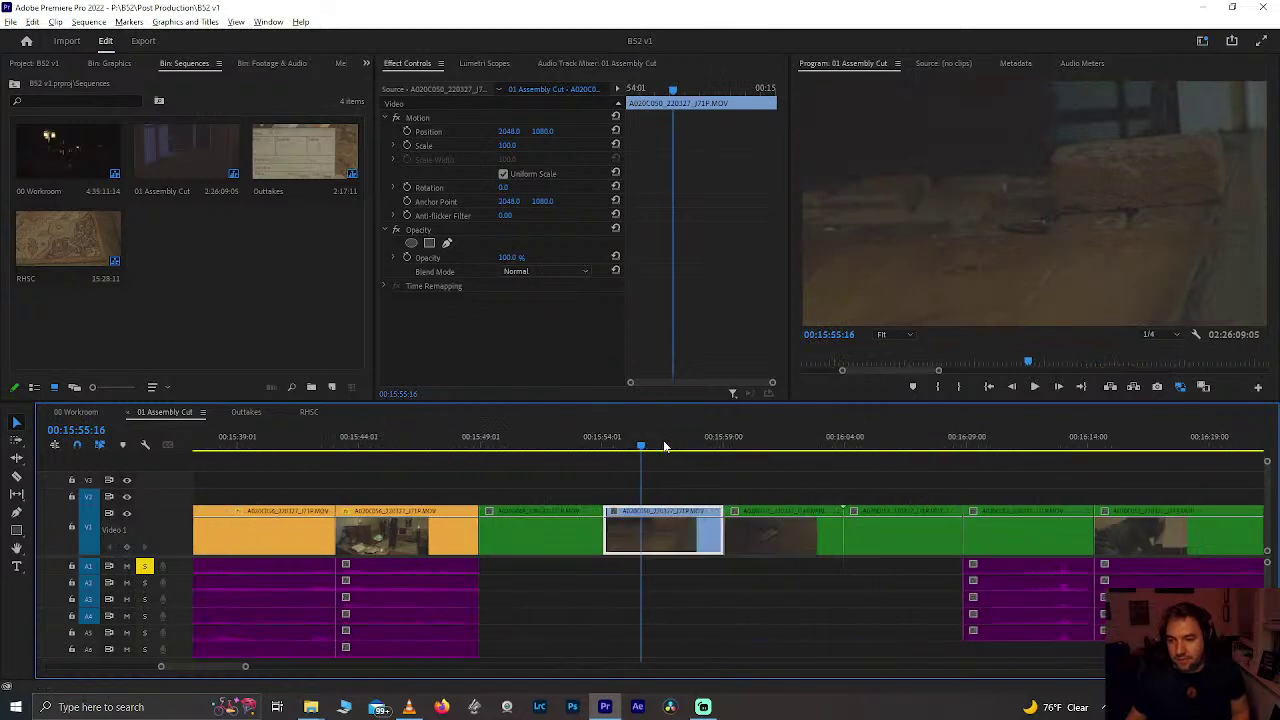
Step: Play the insert shots leading into the knife close-up and stop at 00:15:59:20
click(535, 445)
key(space)
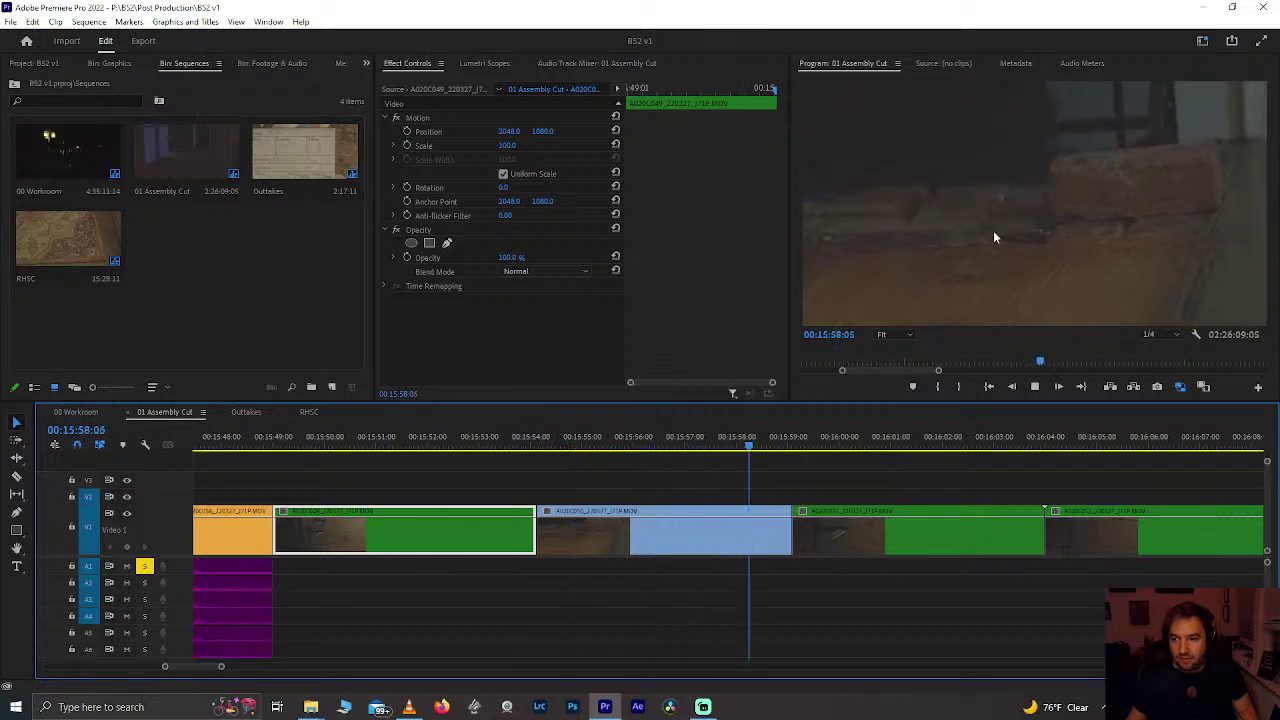
key(space)
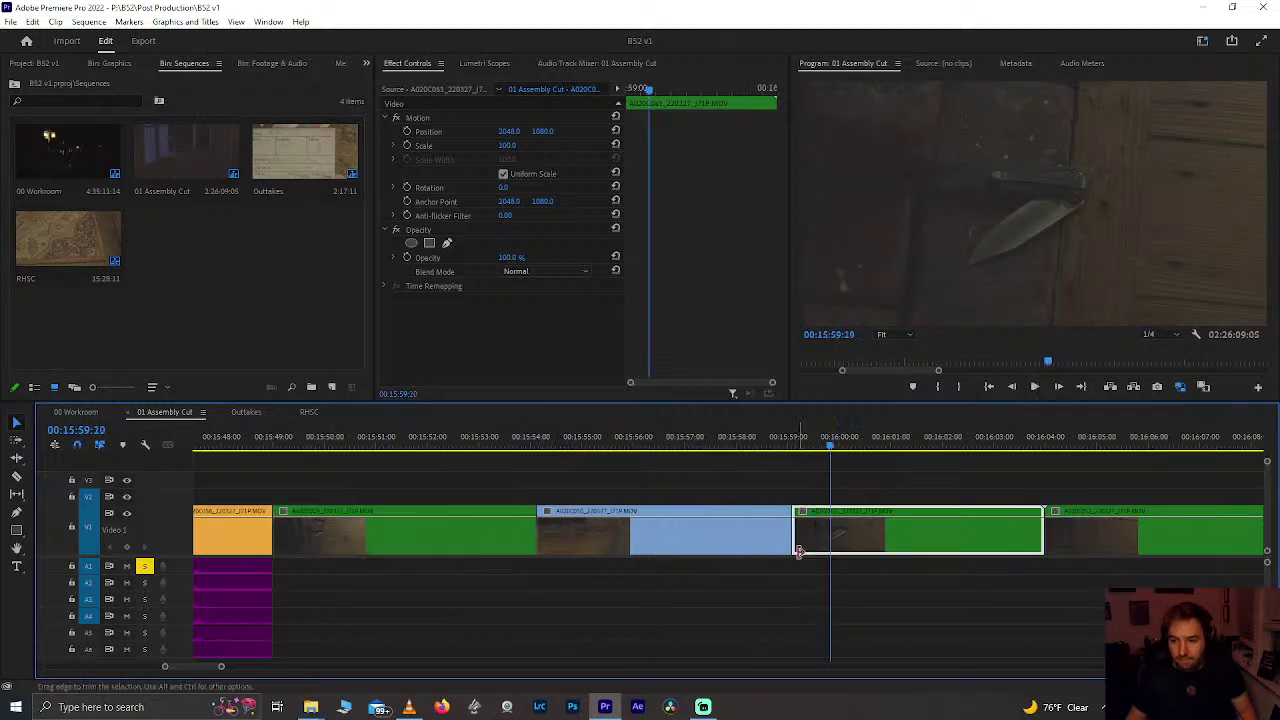
Step: View the woman's shot at 00:16:10:12, shortly after the knife insert
scroll(501, 604, down, 4)
scroll(501, 608, down, 6)
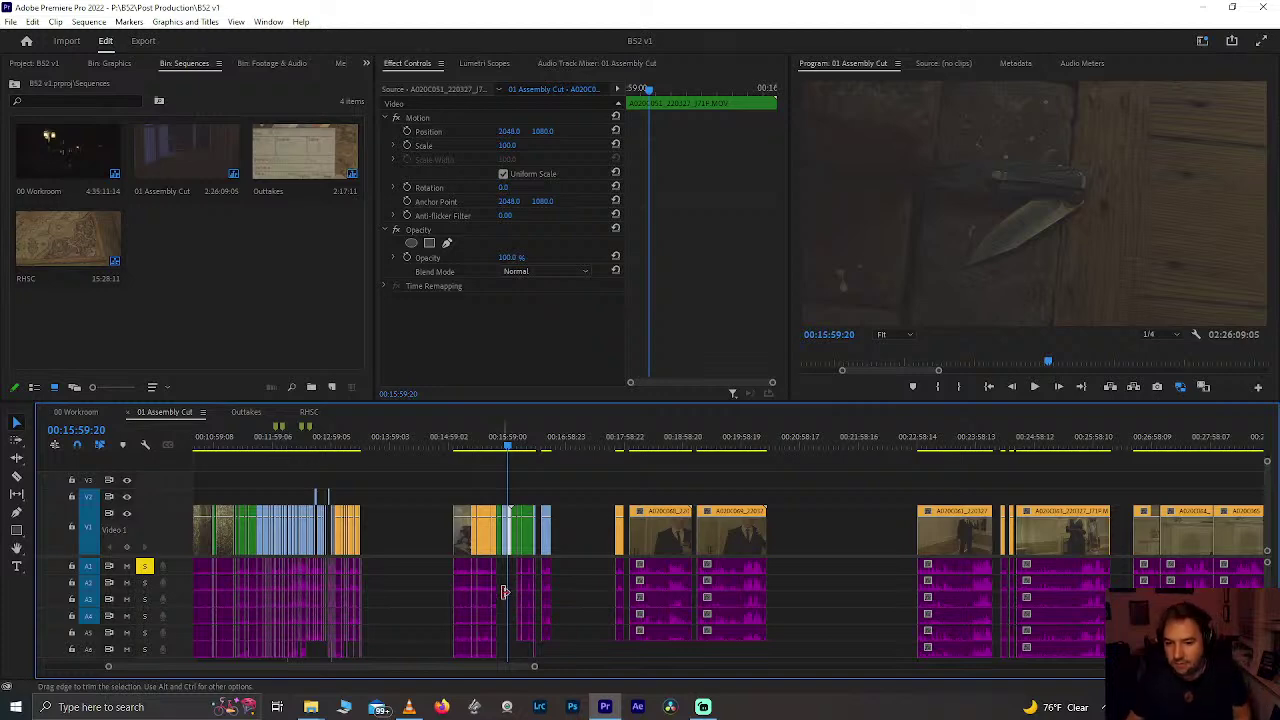
click(520, 443)
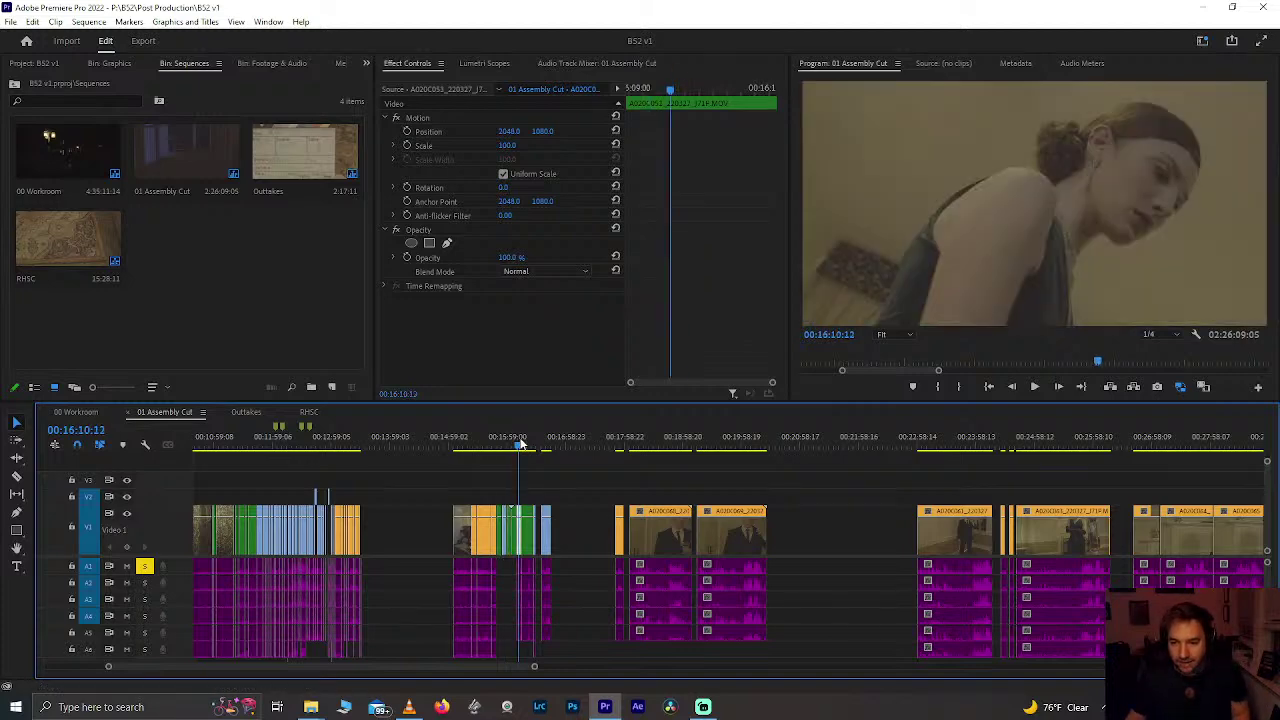
Step: Go back to the man's close-up at 01:54:33:10 and move on to his next take at 01:55:11:09
scroll(519, 580, down, 8)
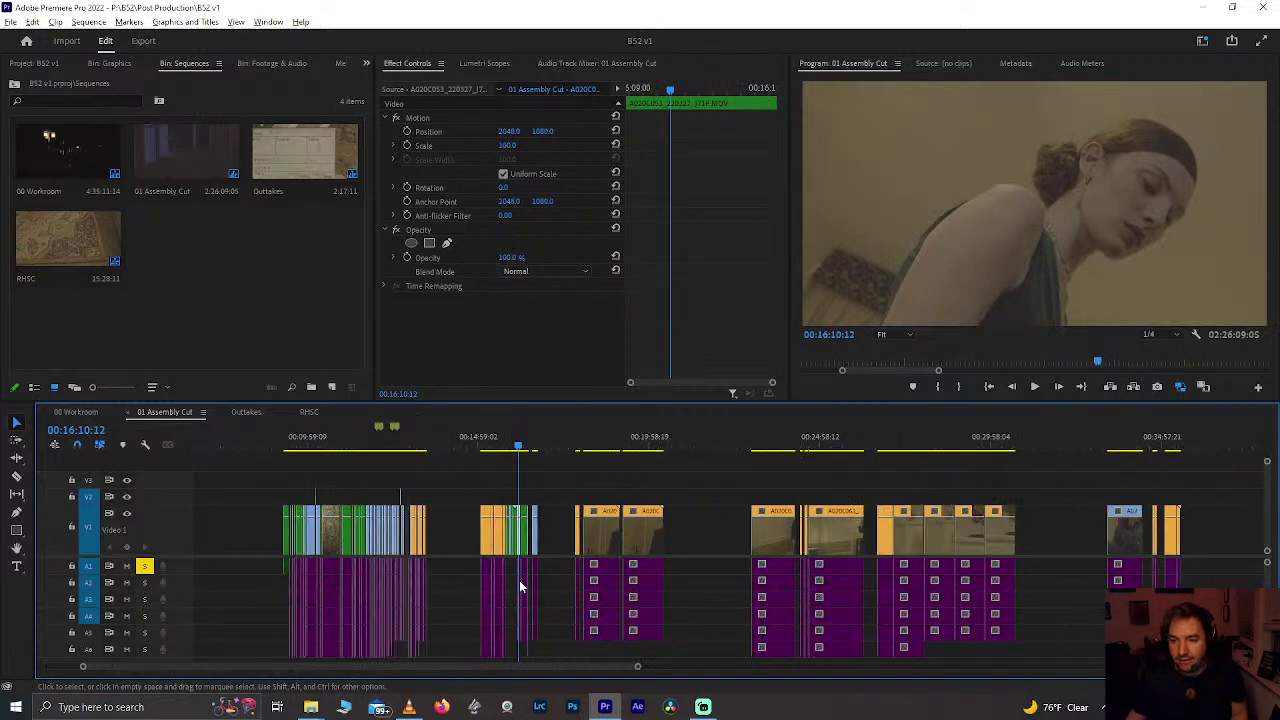
scroll(519, 587, down, 2)
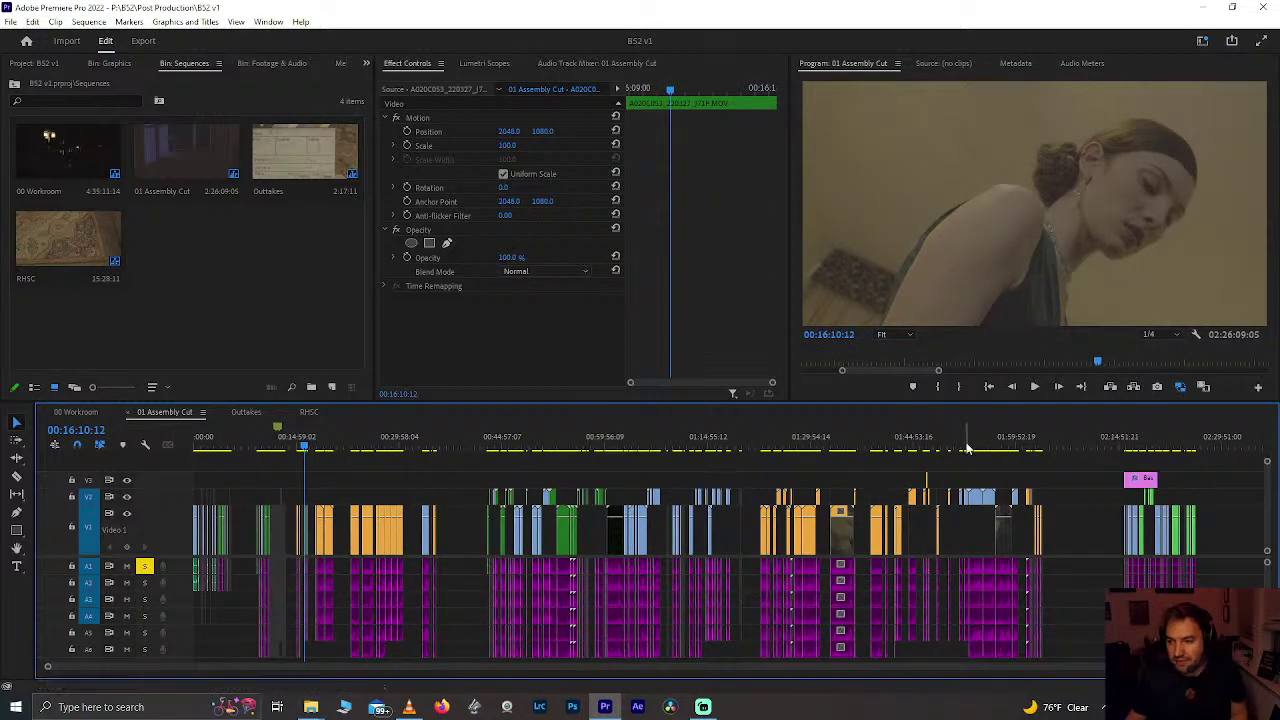
click(980, 443)
scroll(982, 443, up, 8)
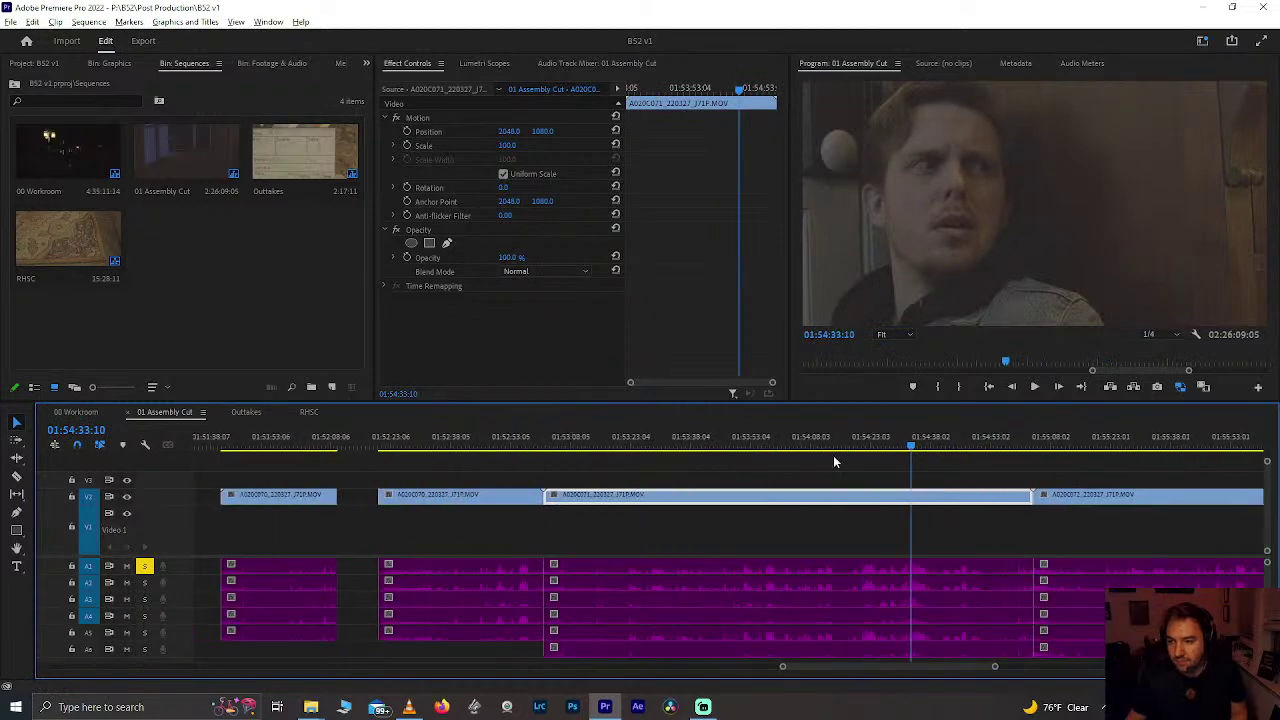
scroll(660, 445, right, 3)
click(725, 441)
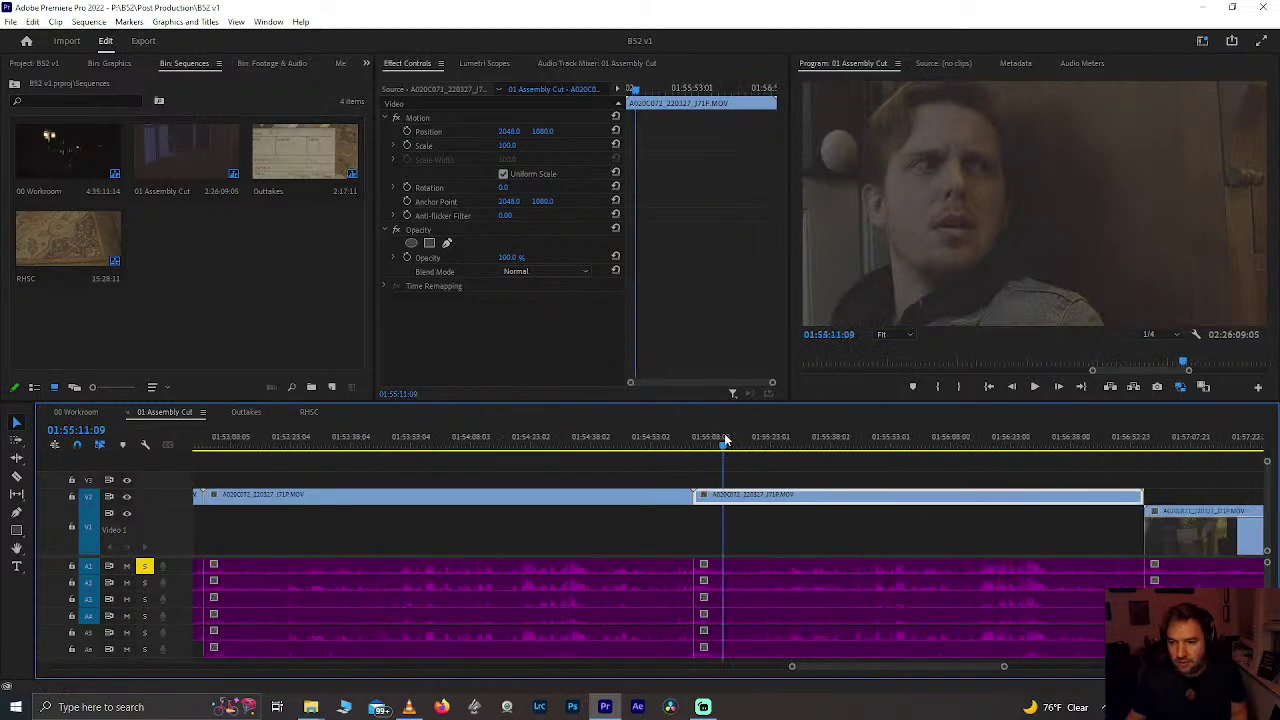
Step: Play the man's A020C072 take from 01:55:11:09 and stop at 01:55:19:12
key(space)
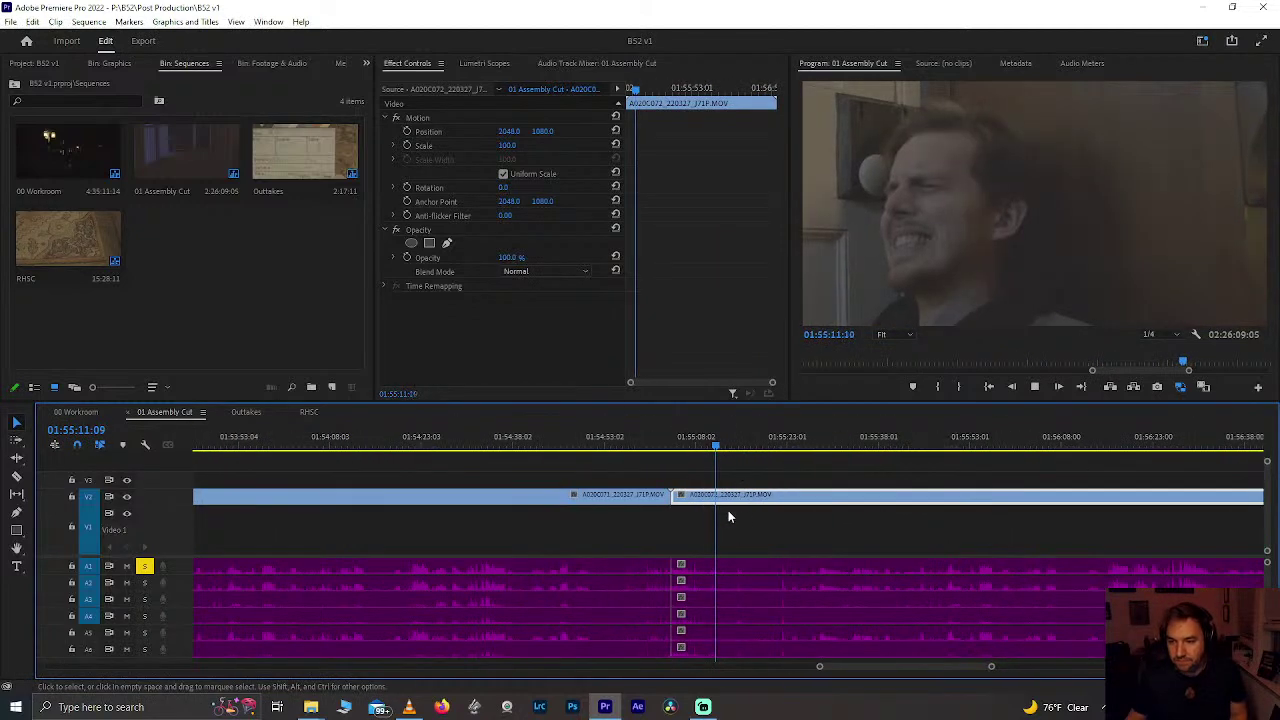
scroll(737, 549, up, 2)
scroll(503, 570, down, 2)
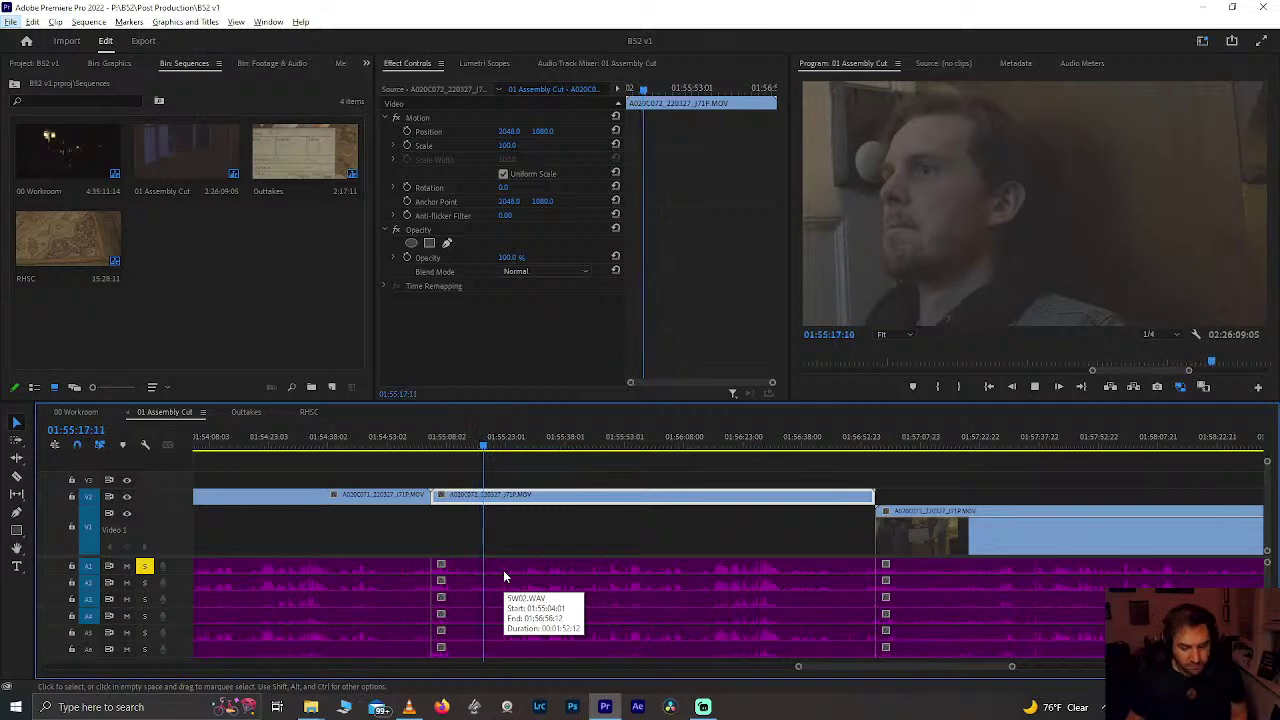
key(equal)
key(space)
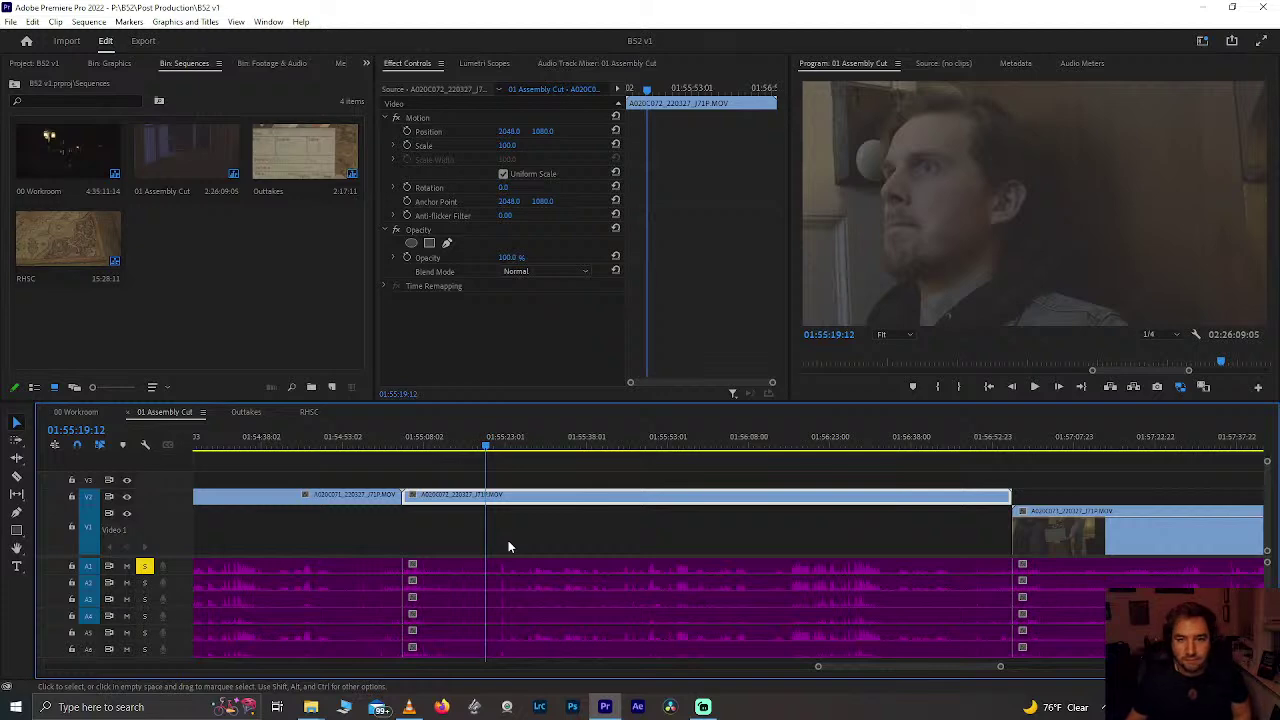
Step: Resume playing the A020C072 take from 01:55:19:12 to 01:55:21:23, with the timeline enlarged around the playhead
click(479, 530)
key(space)
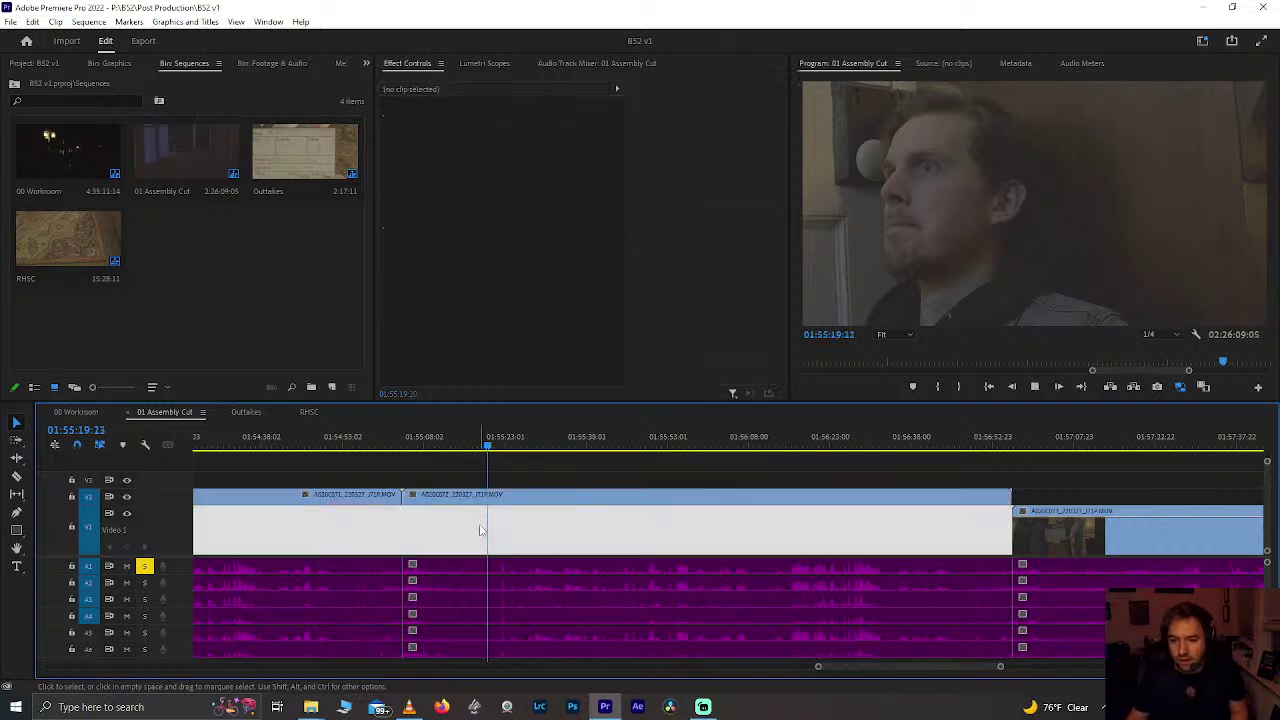
key(equal)
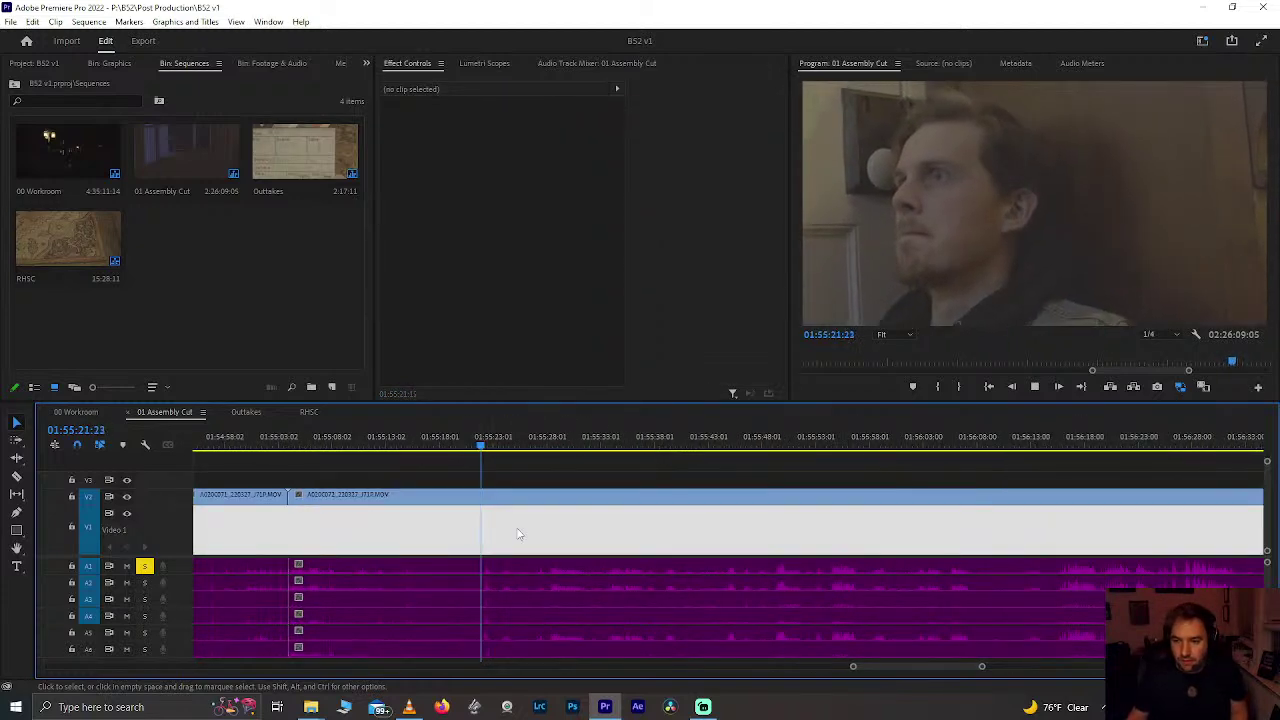
Step: Skip ahead in the man's A020C072 take and play it through to 01:56:08:14
drag(531, 443, 708, 436)
key(space)
key(equal)
scroll(678, 477, down, 2)
scroll(678, 477, down, 1)
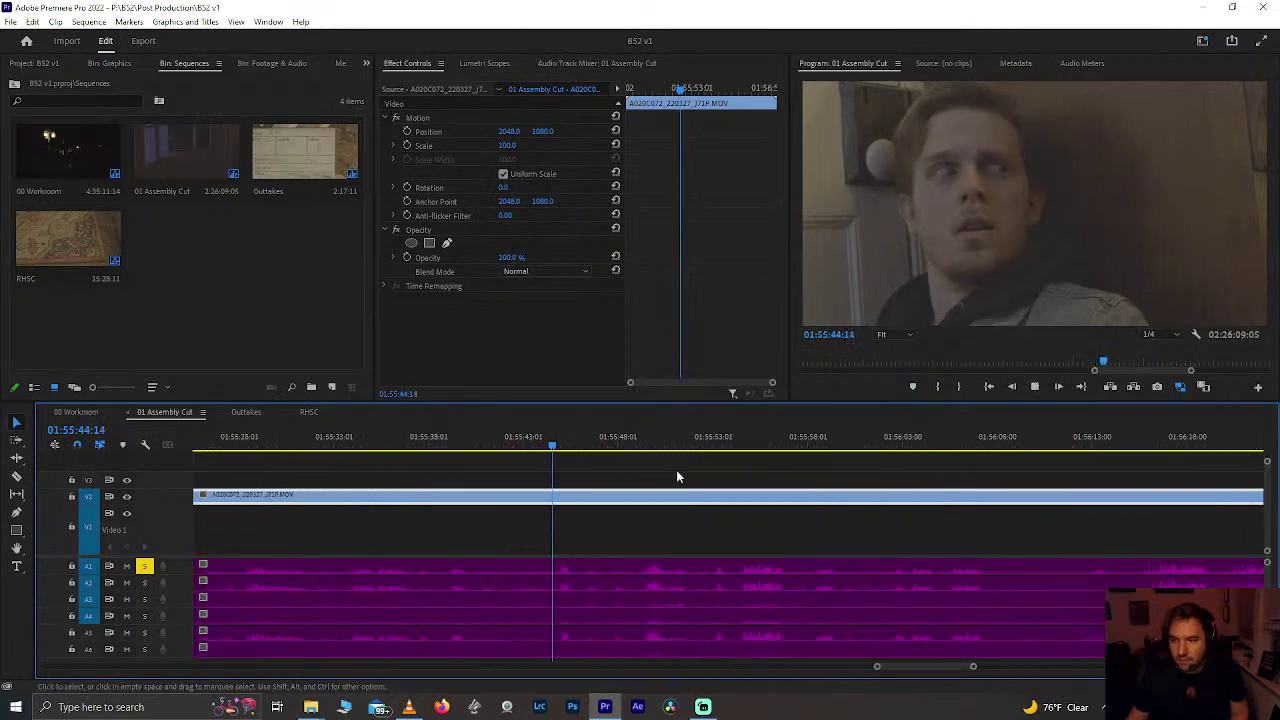
scroll(632, 518, down, 2)
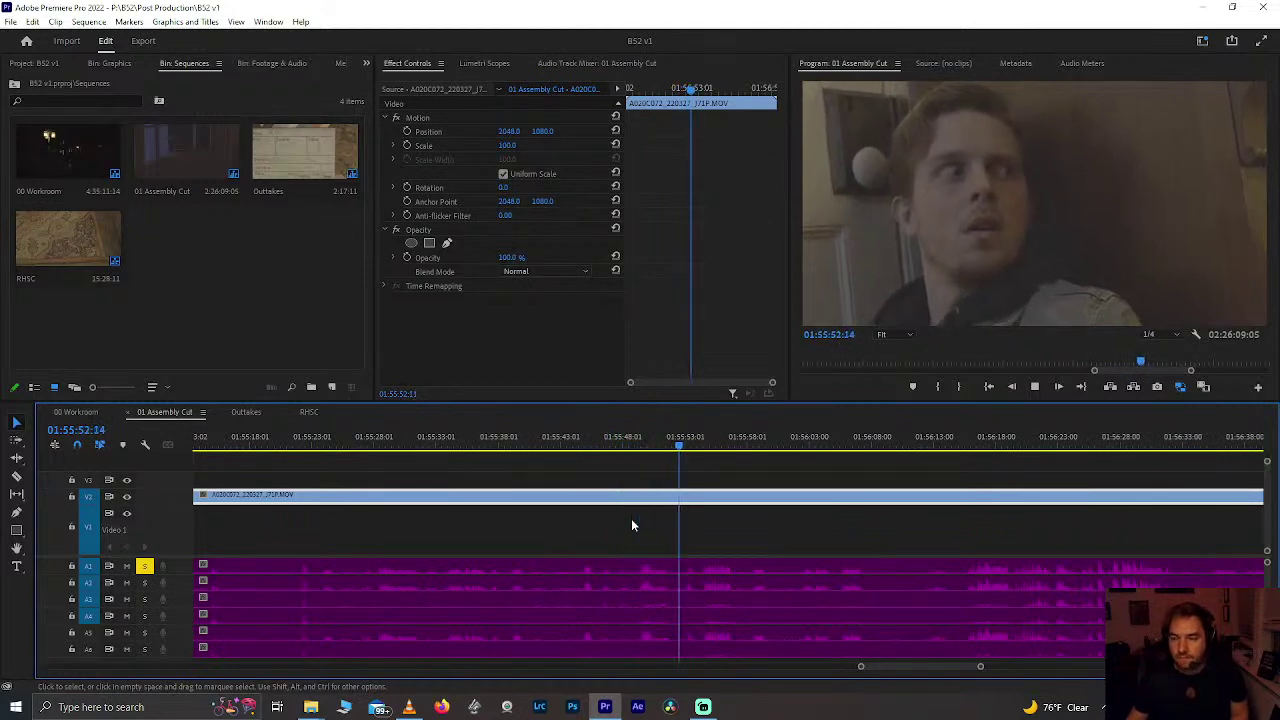
scroll(639, 540, down, 1)
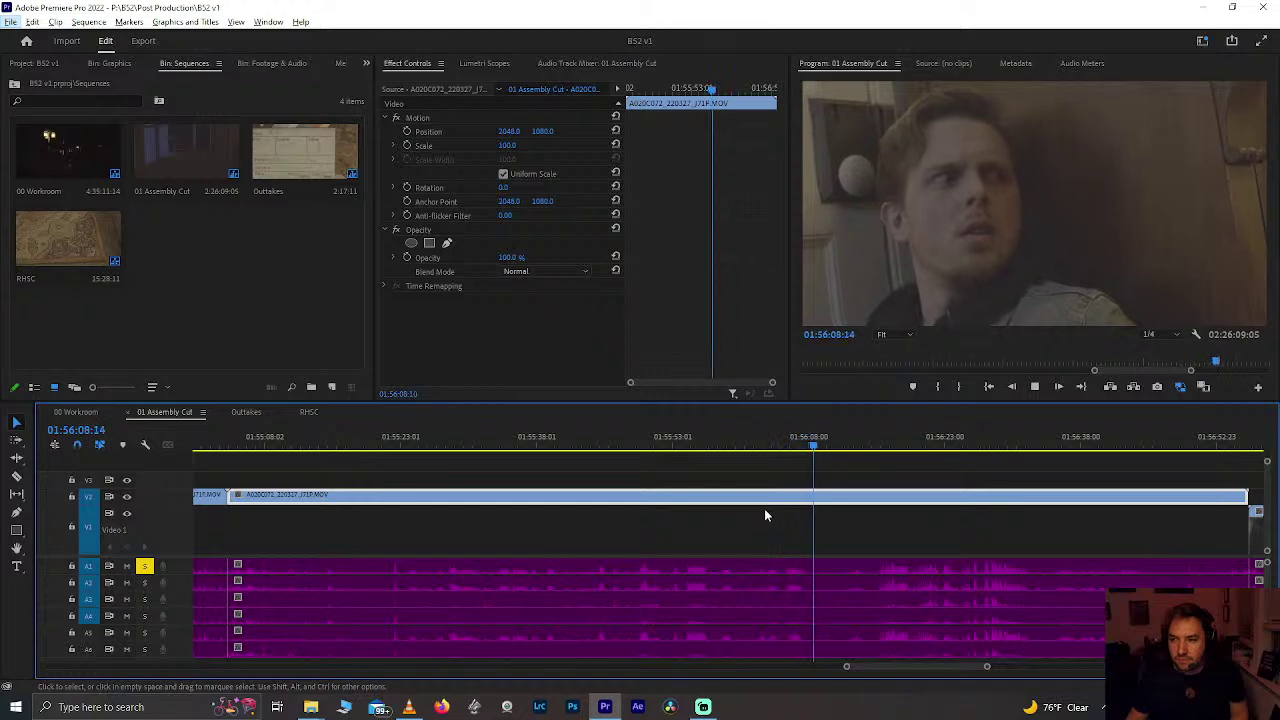
Step: Continue the A020C072 take from 01:56:08:14, stop at 01:56:14:05 and save the project
key(alt+space)
click(821, 517)
key(space)
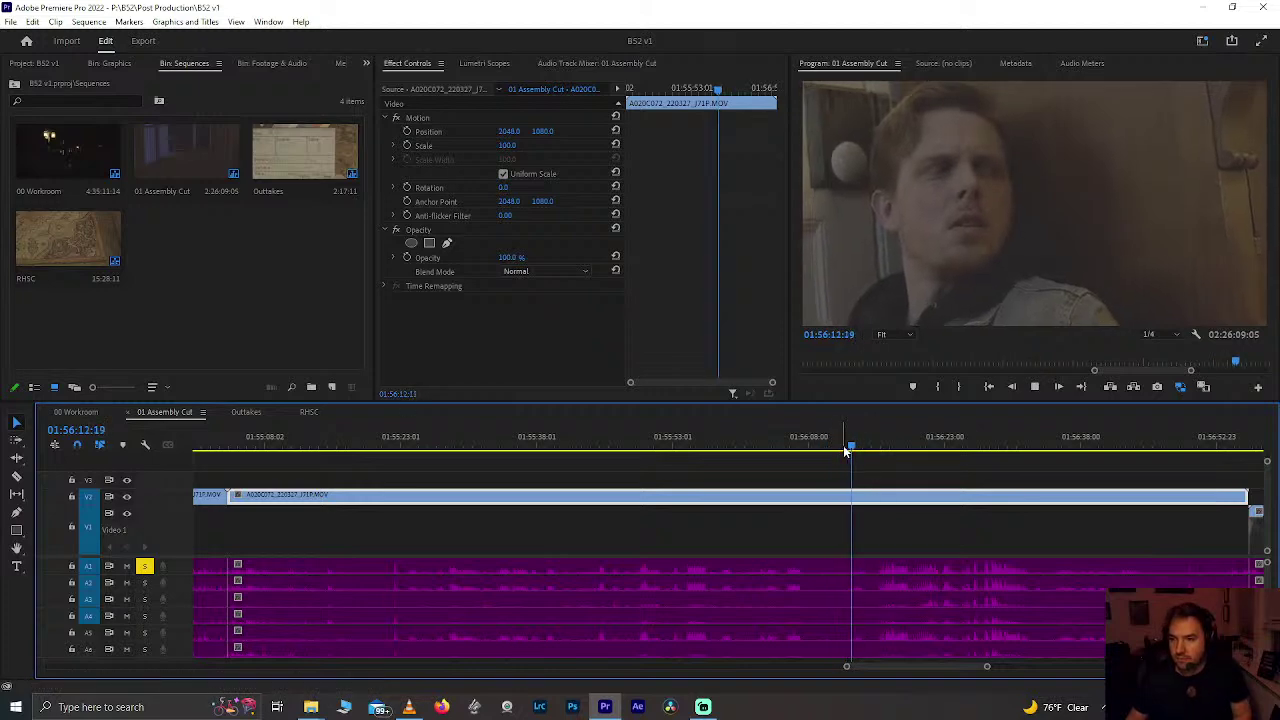
key(space)
key(ctrl+s)
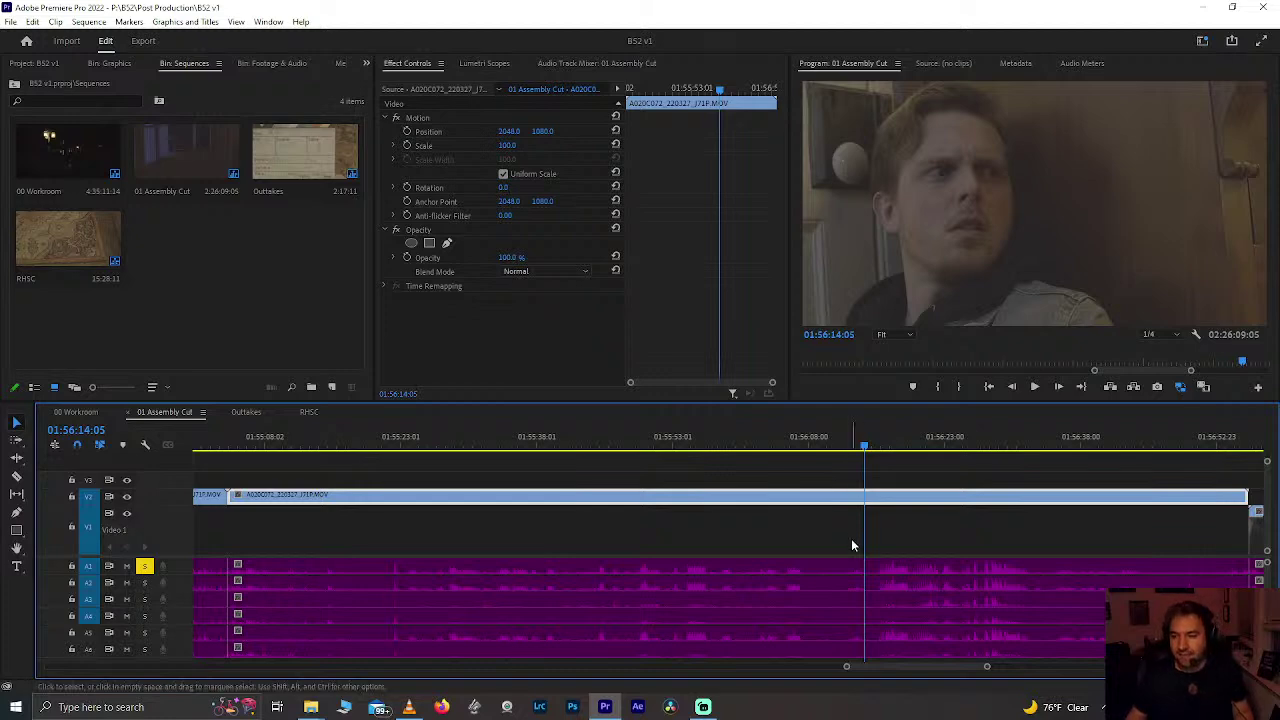
Step: Play the rest of the A020C072 take from 01:56:14:05, skipping ahead in places, to 01:56:51:00 near its end
scroll(851, 538, right, 4)
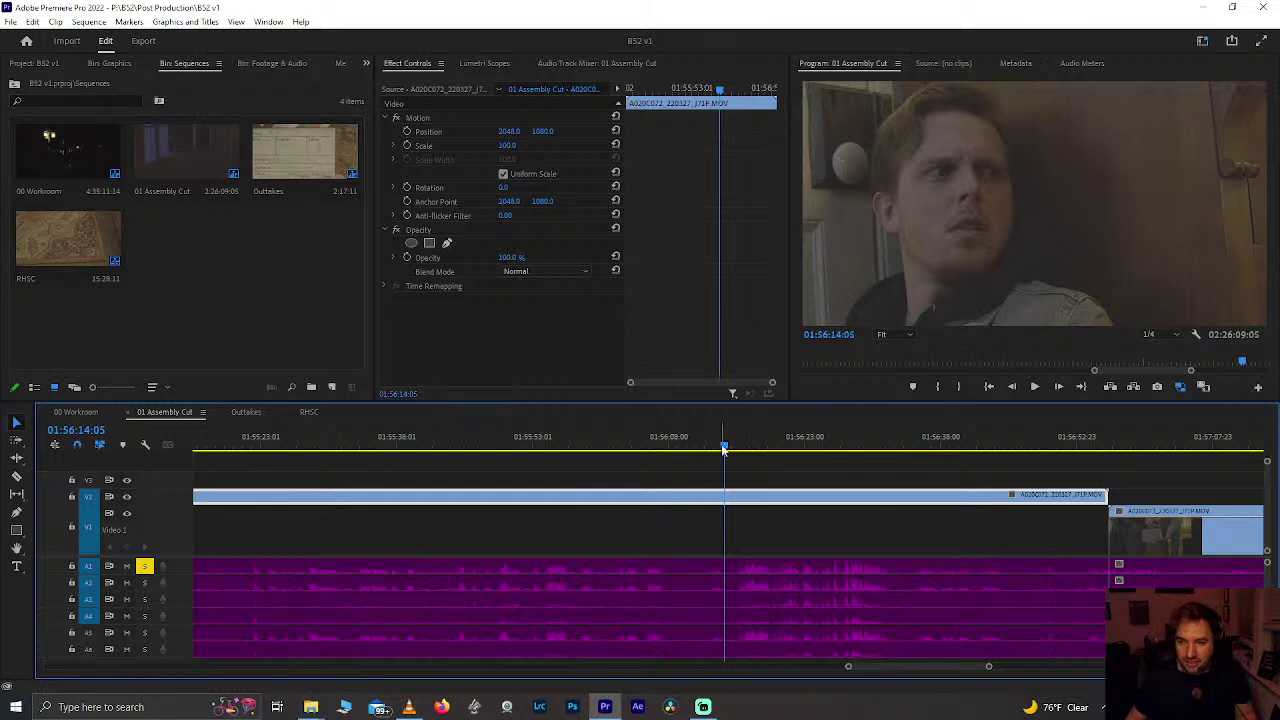
key(space)
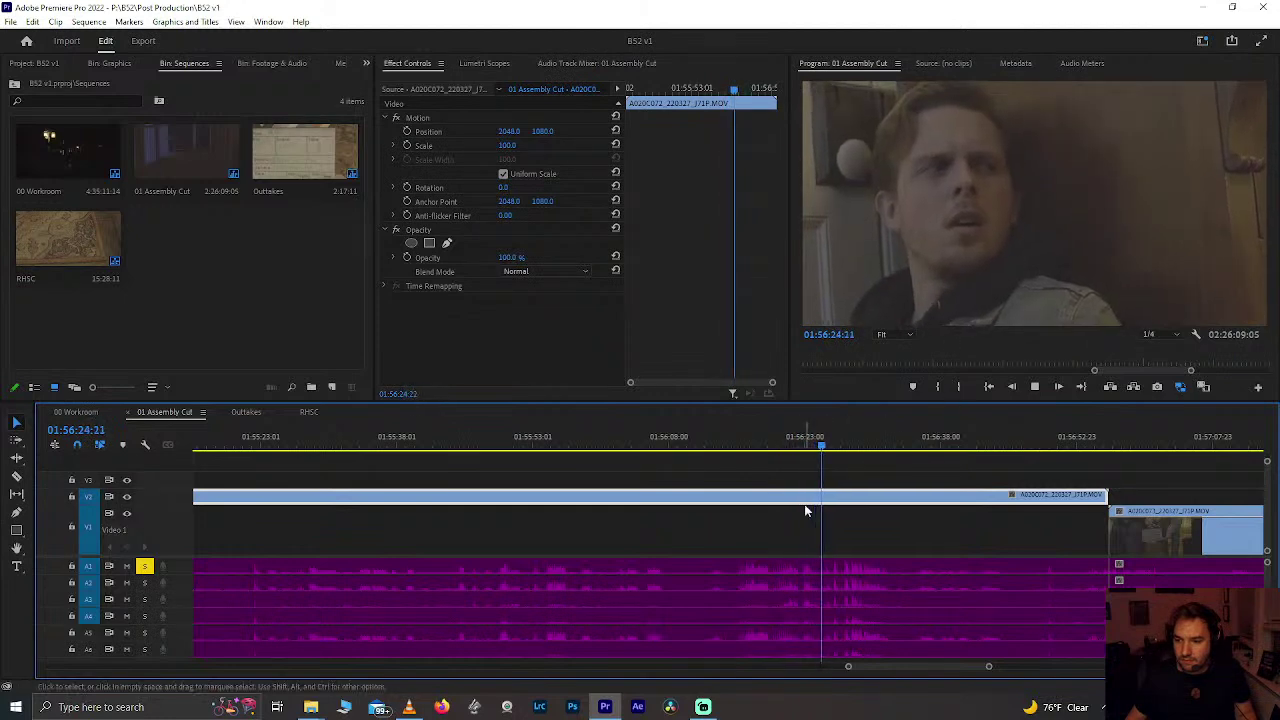
drag(840, 447, 900, 448)
key(space)
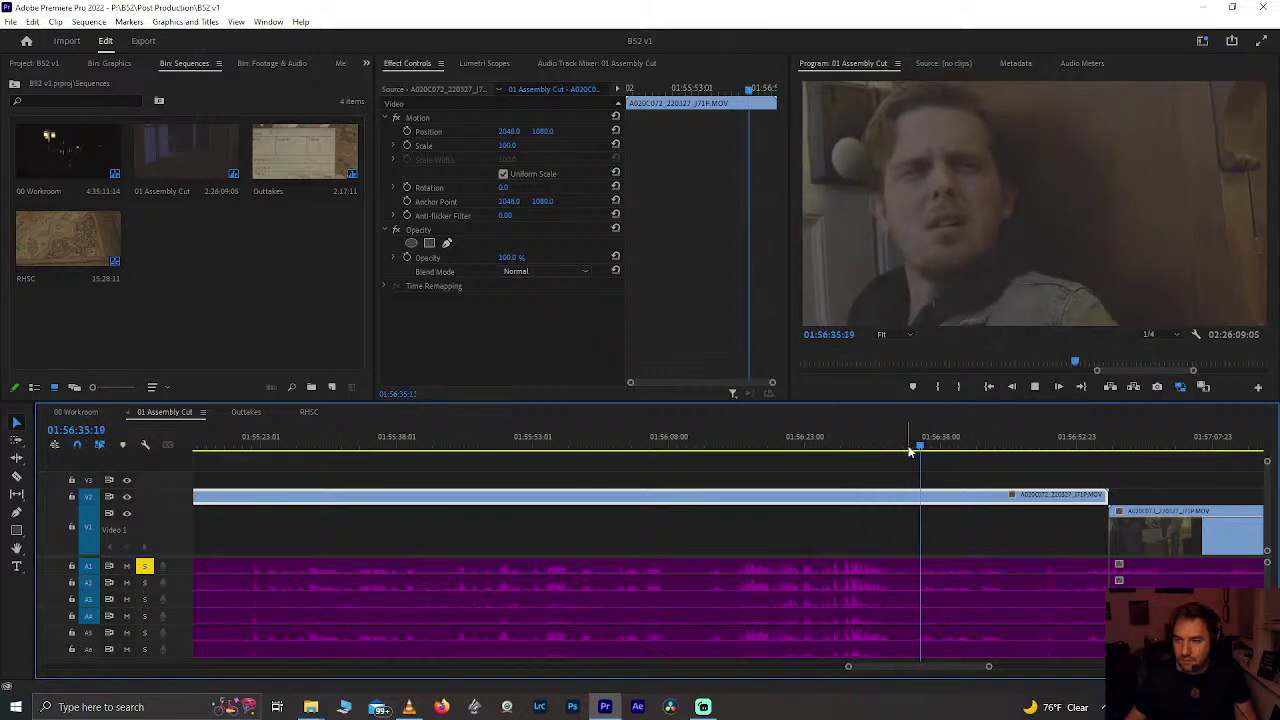
click(939, 449)
drag(939, 449, 1031, 449)
key(space)
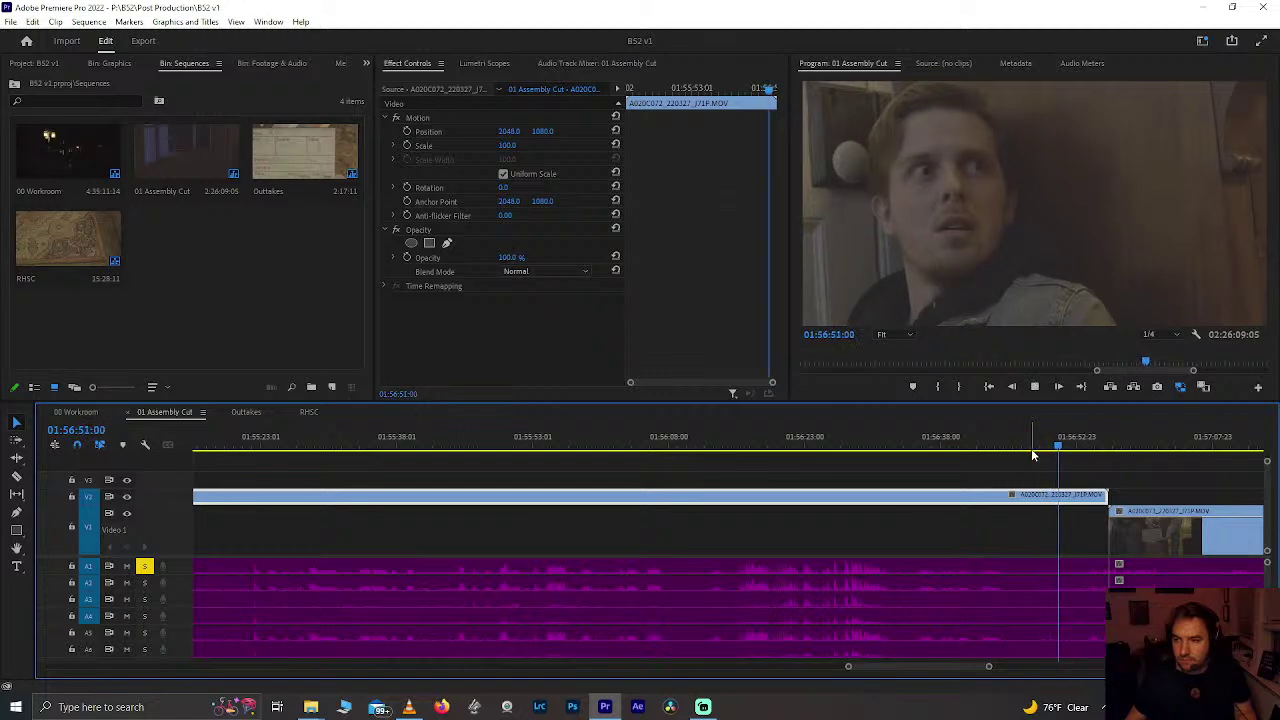
Step: Go back through the man's close-ups to the slate at the start of the A020C071 take, at 01:53:02:11
click(320, 443)
key(minus)
scroll(320, 443, up, 12)
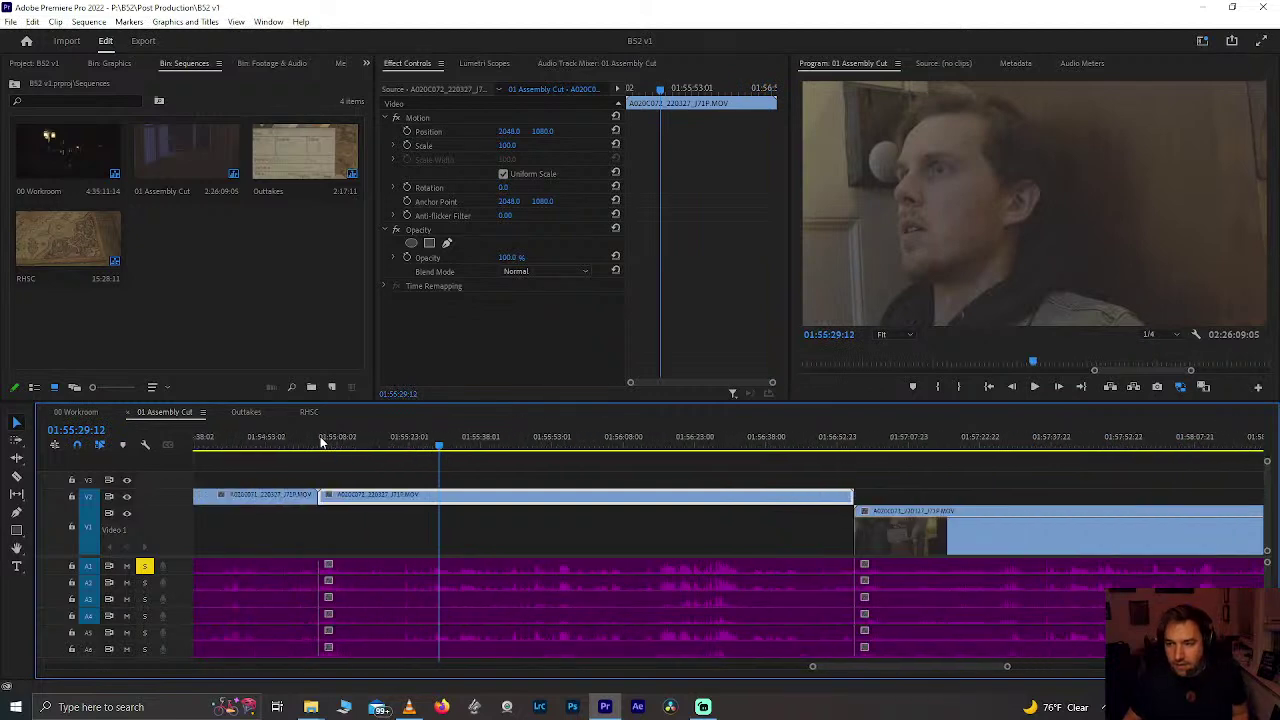
scroll(320, 443, up, 2)
drag(480, 443, 400, 447)
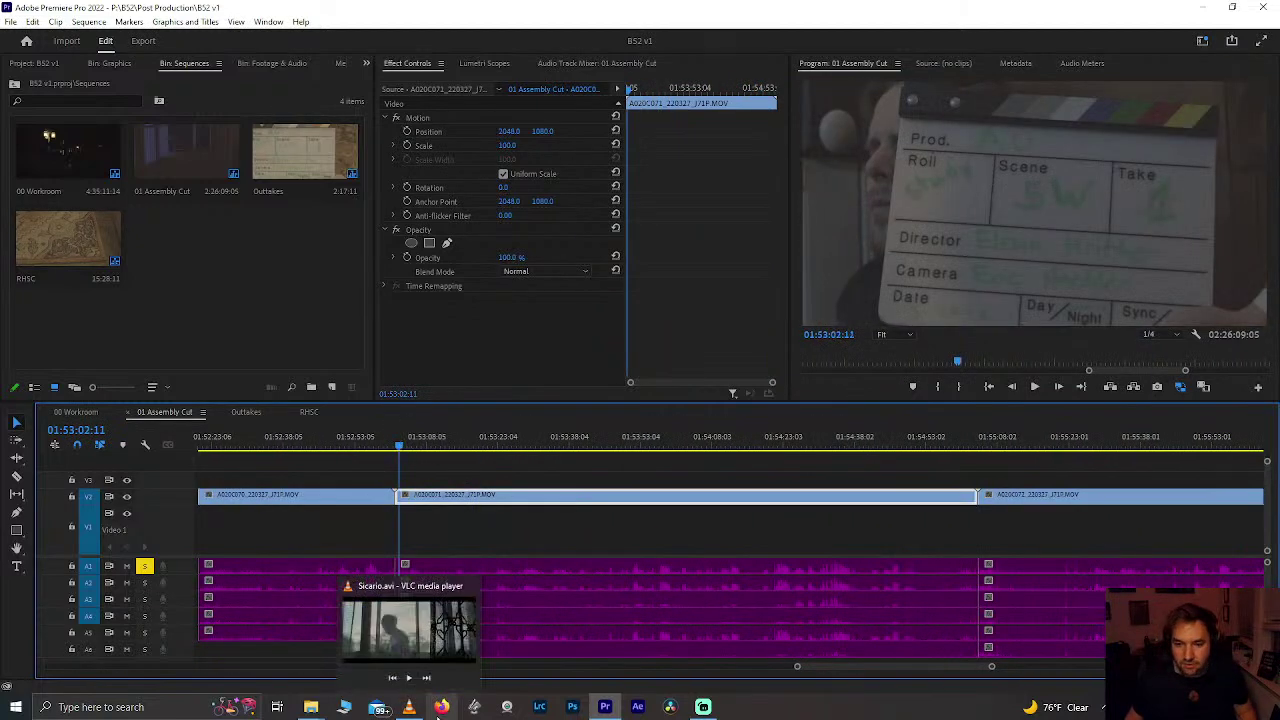
Step: Check the comments on the 5W close-up takes in the Scene 5 Part 4 study favourites notes, and return to the edit
mouse_move(311, 708)
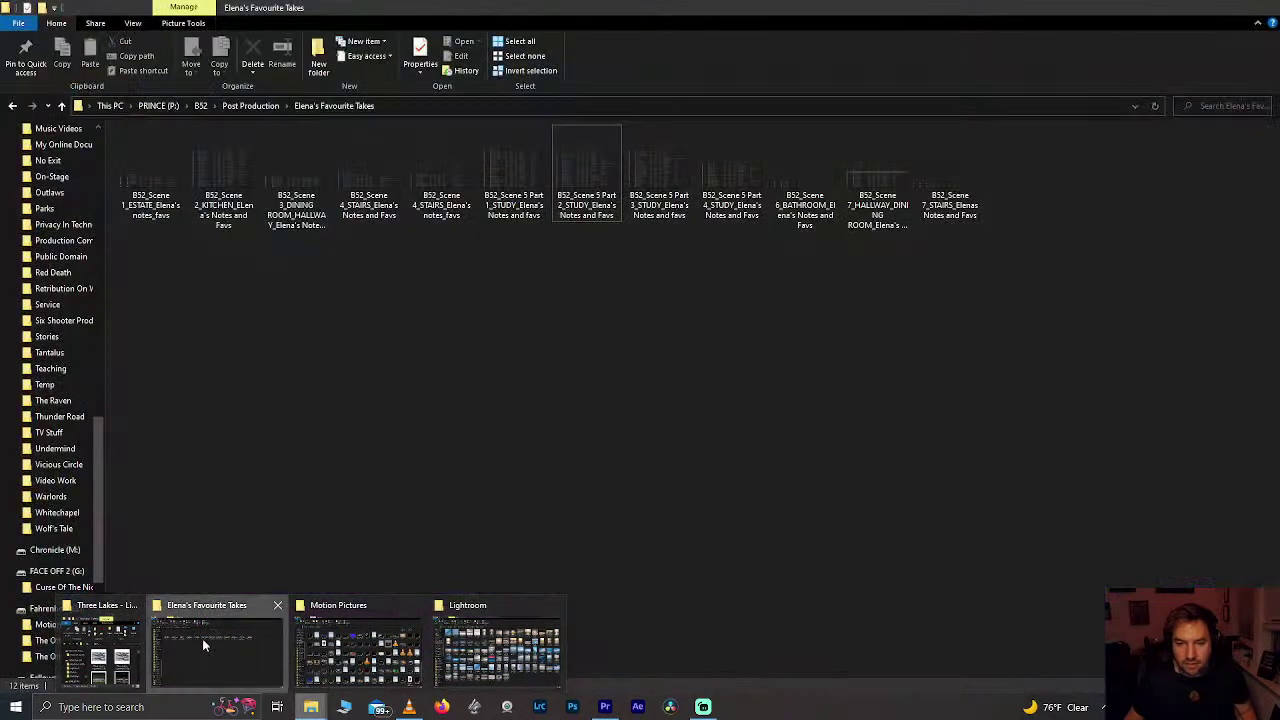
click(202, 638)
double_click(569, 148)
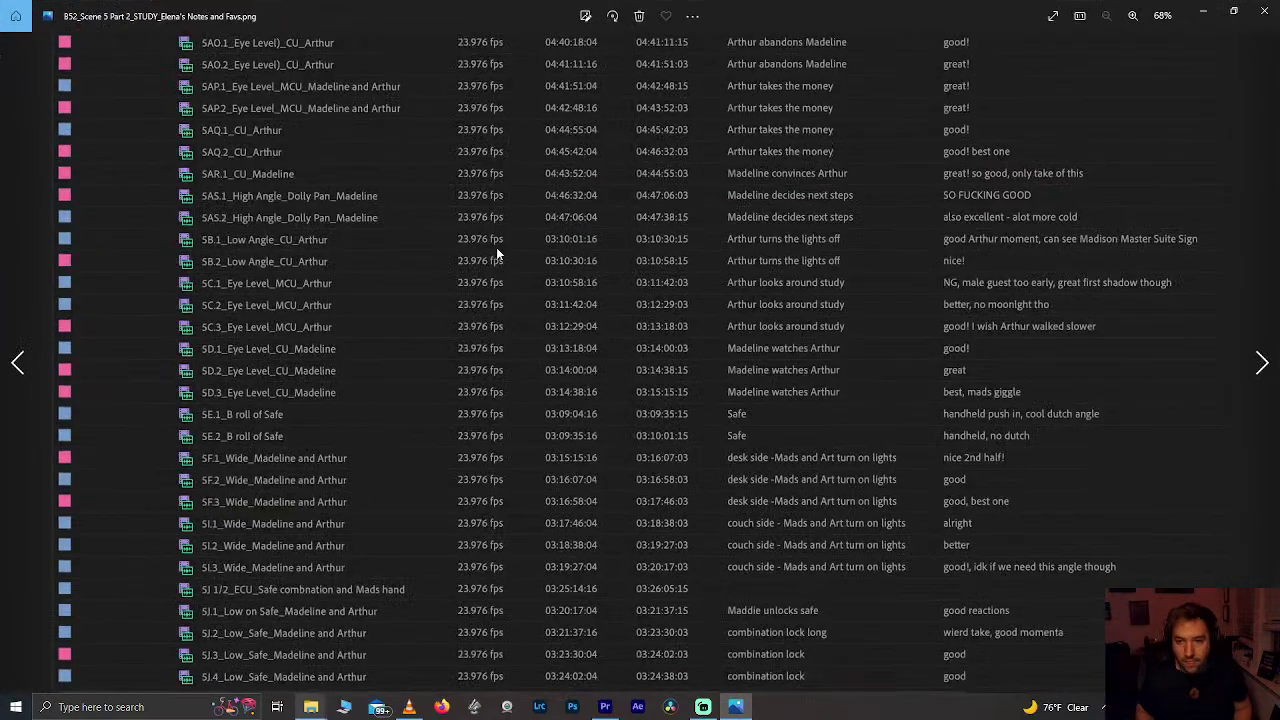
scroll(496, 247, down, 5)
key(Right)
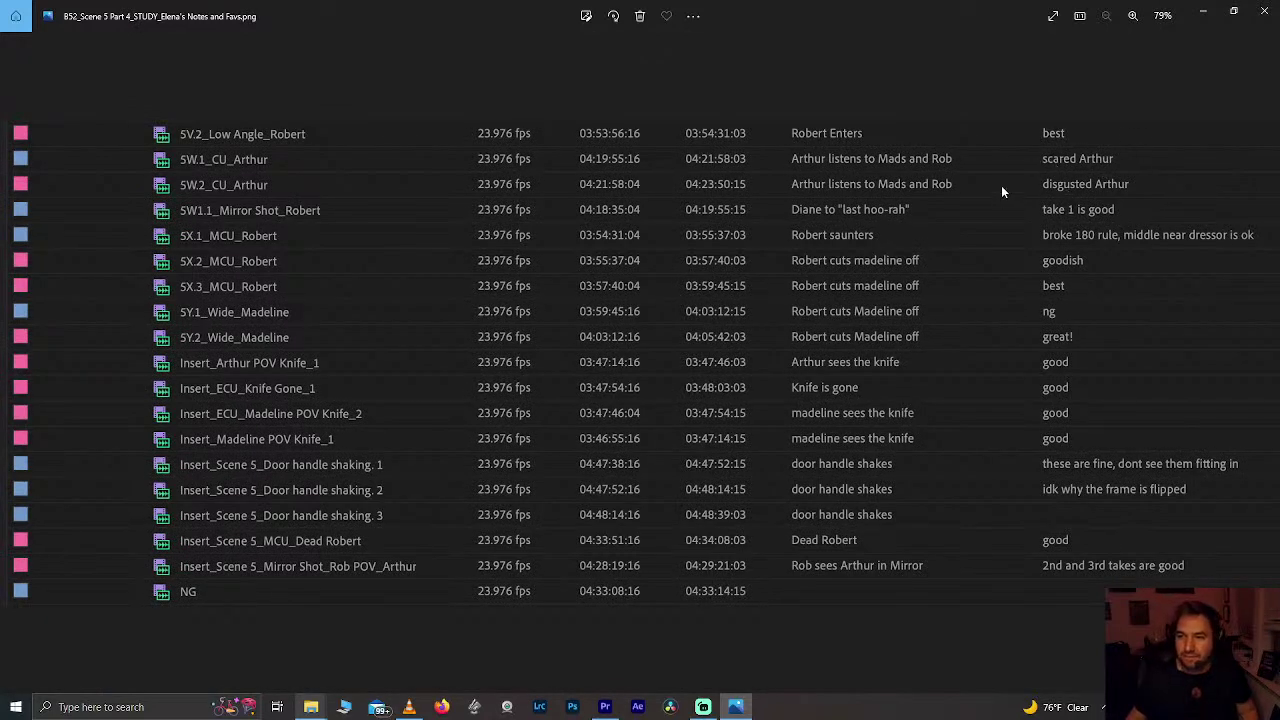
click(1203, 11)
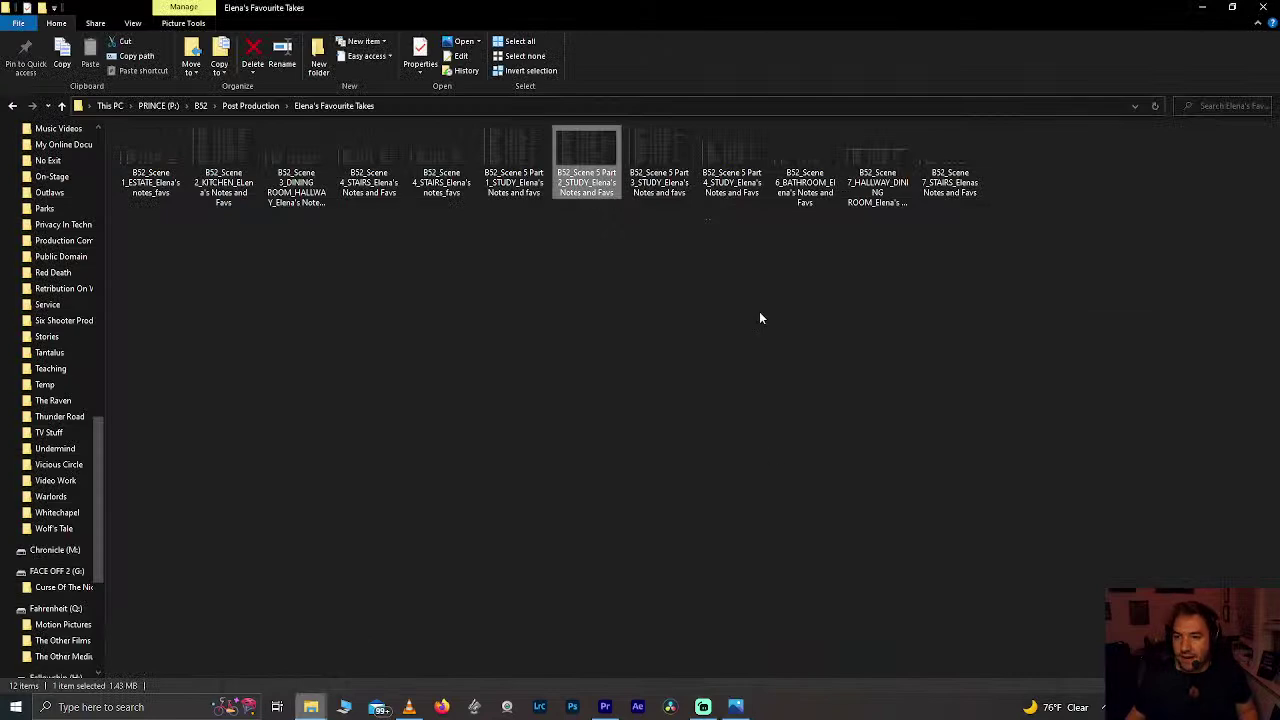
click(1203, 8)
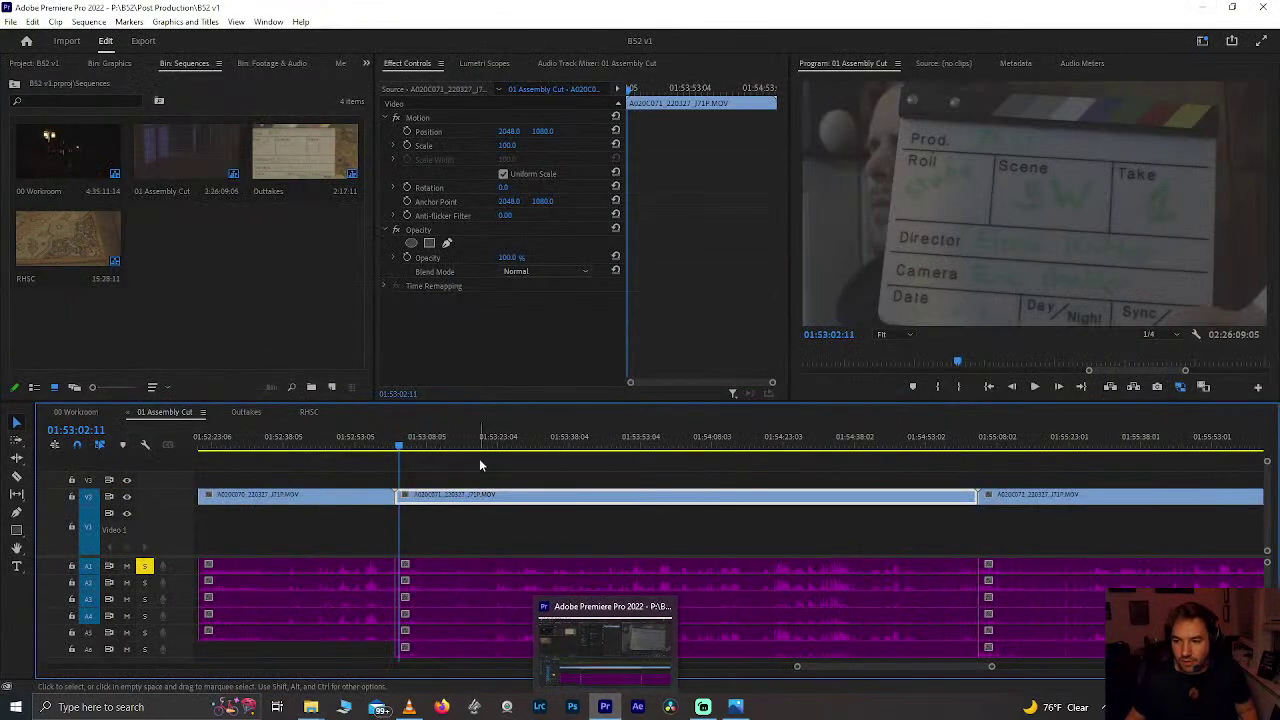
Step: Park the playhead at 01:53:09:01, just after the A020C071 slate, and save the project
click(304, 437)
drag(406, 440, 432, 442)
key(ctrl+s)
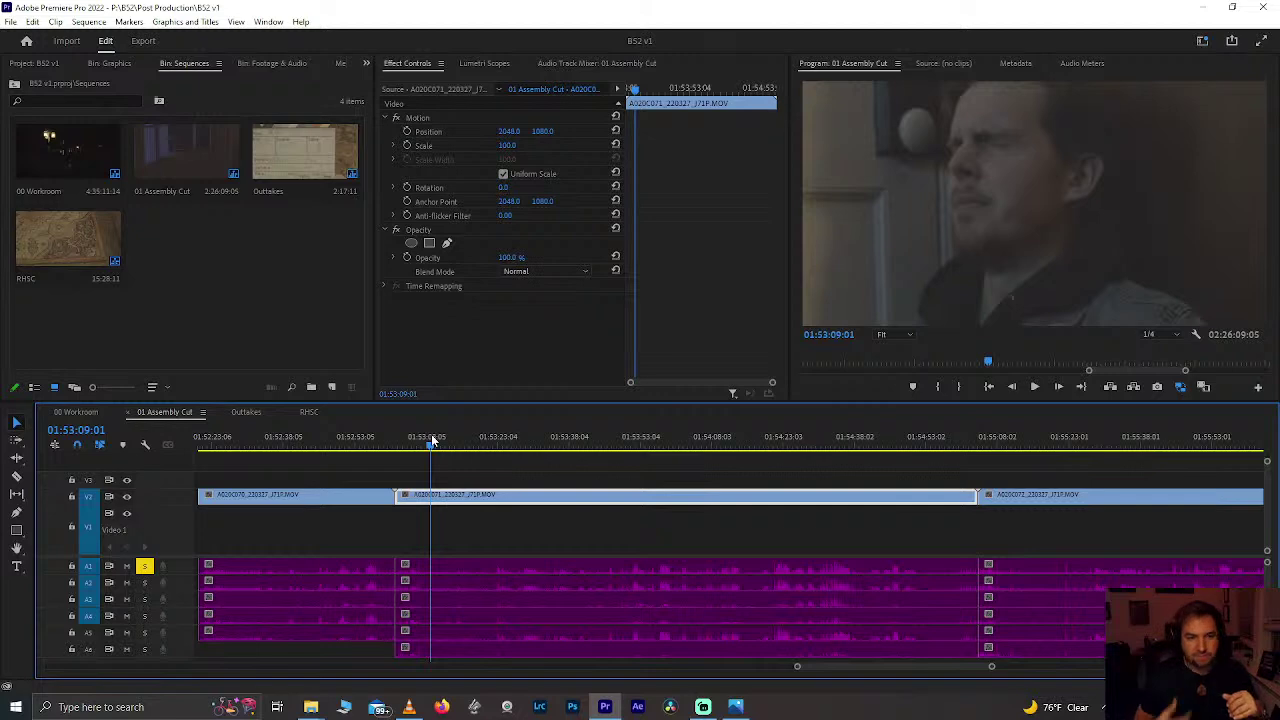
Step: Play the A020C071 take from 01:53:21:22, skipping ahead in places, and stop around 01:53:51
click(493, 446)
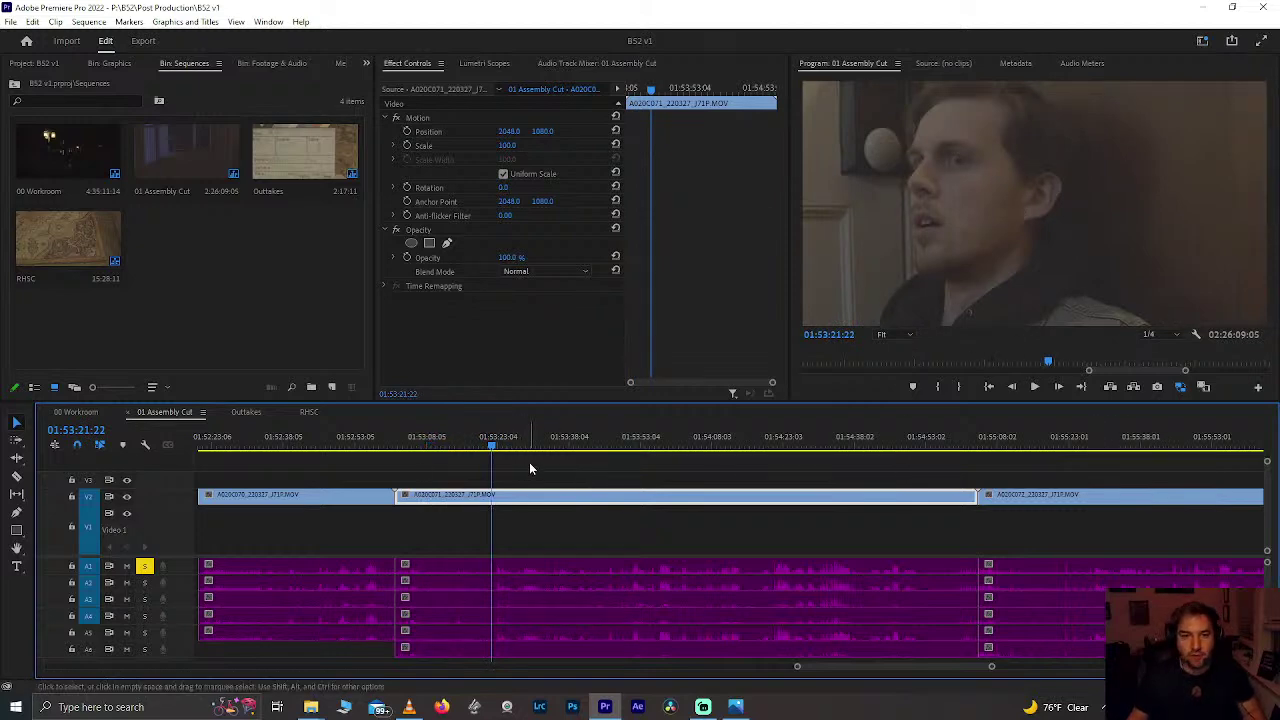
key(space)
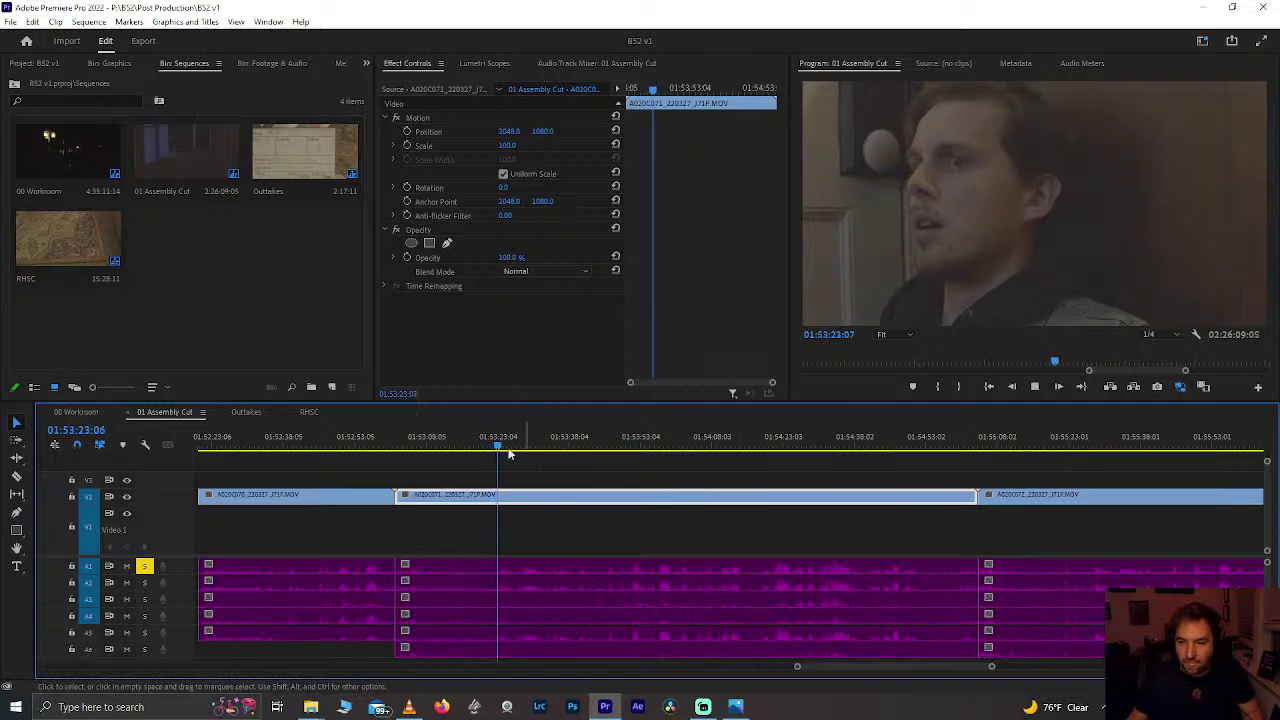
key(space)
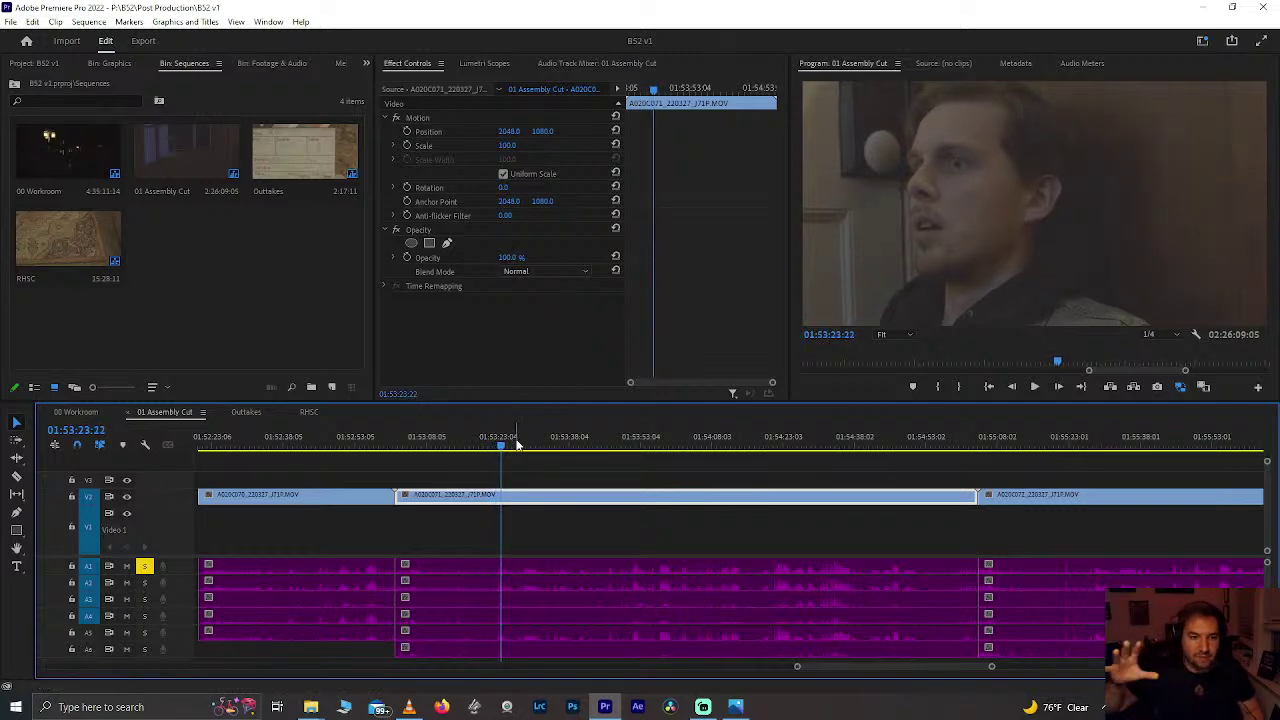
key(space)
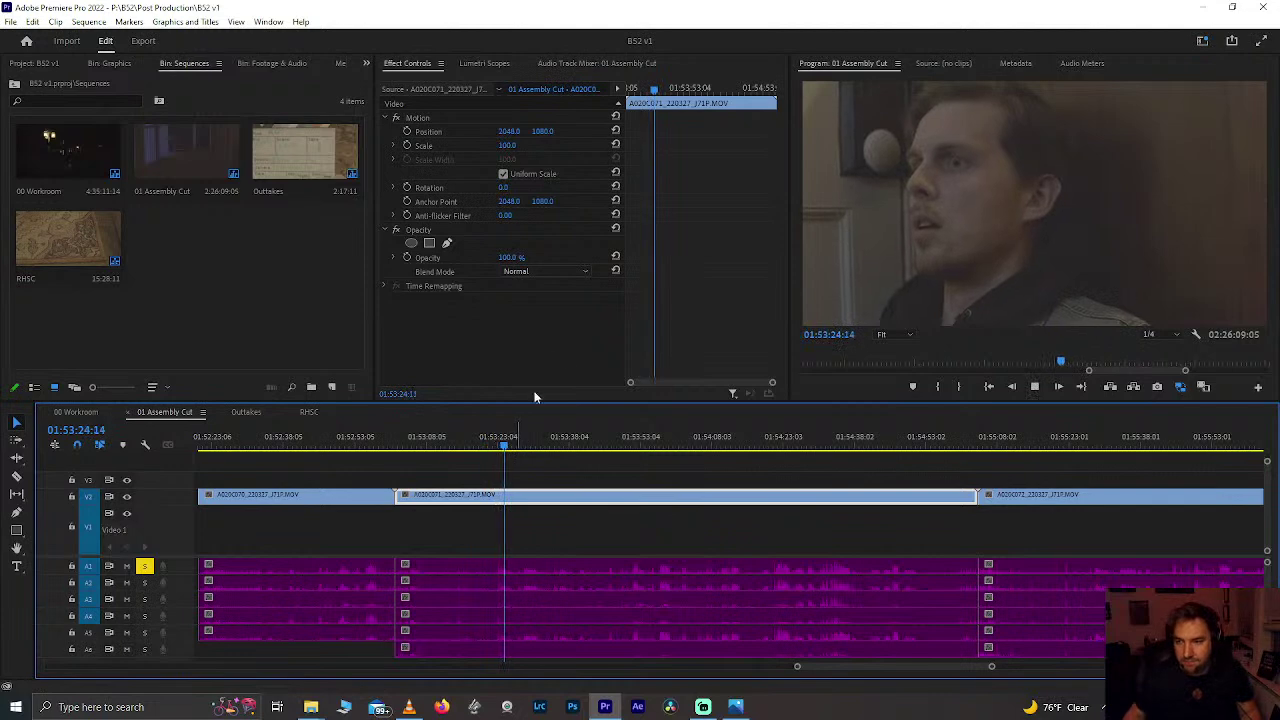
click(537, 452)
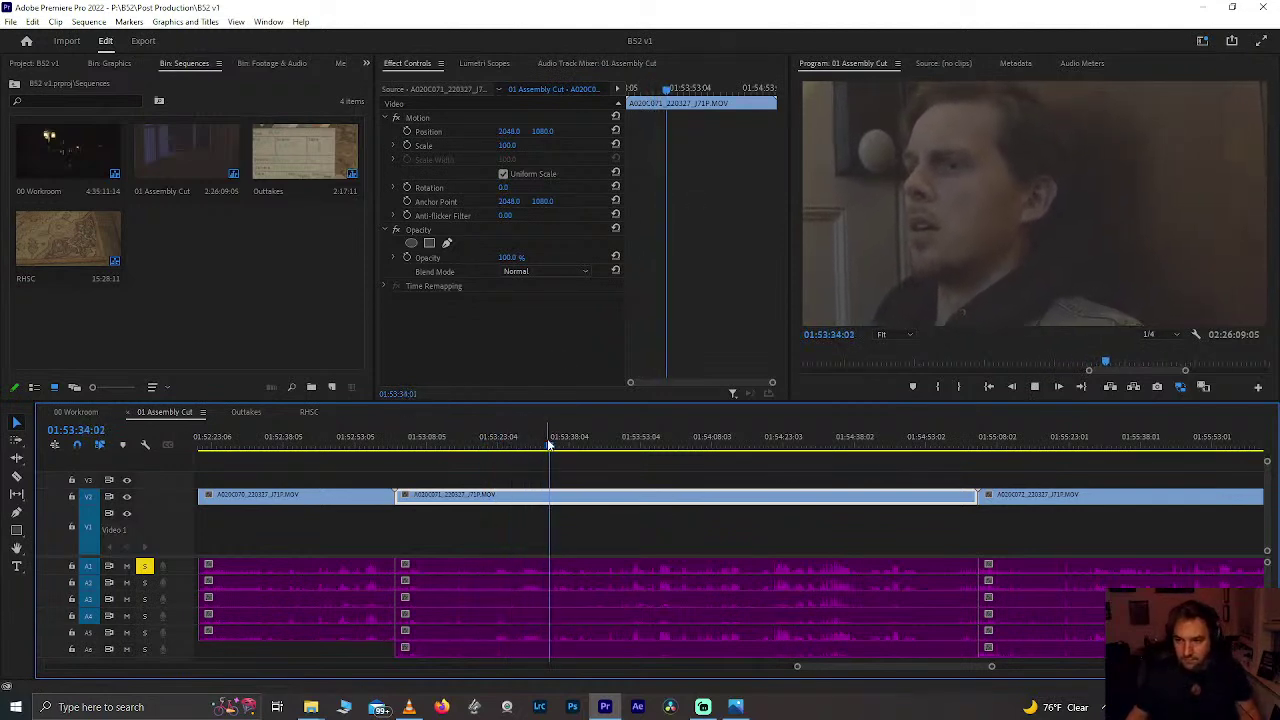
drag(555, 449, 593, 447)
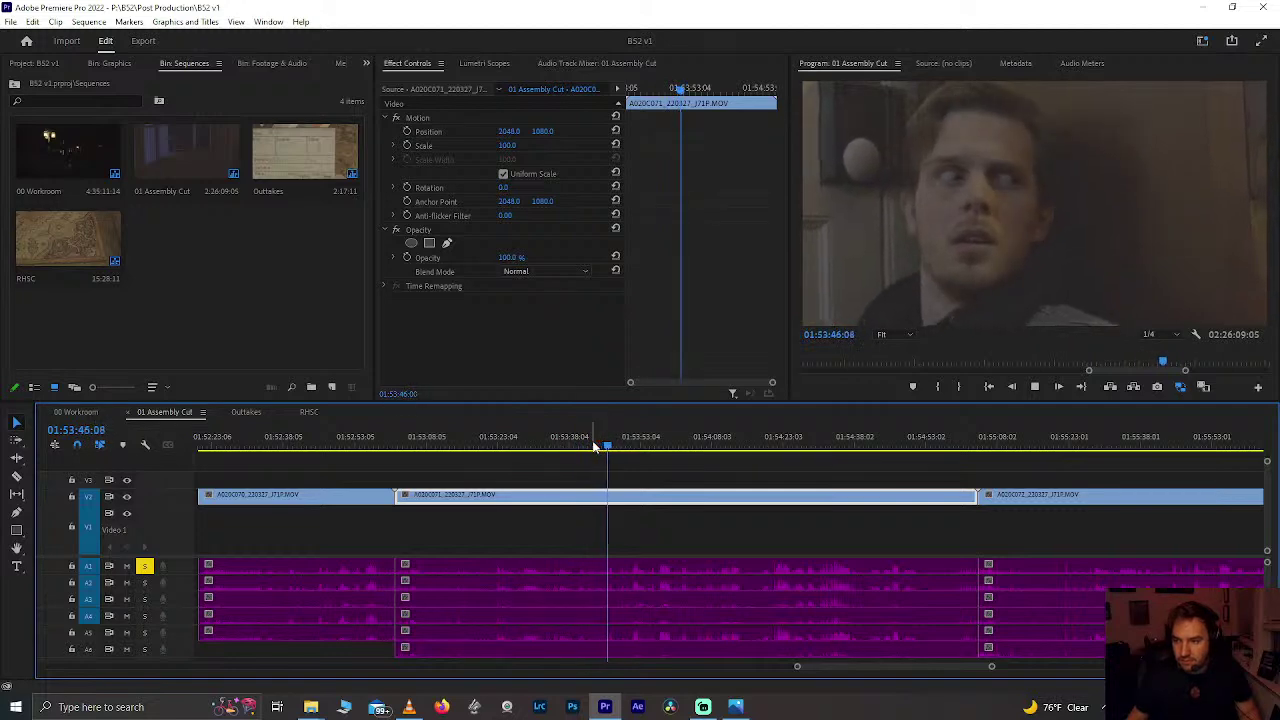
key(space)
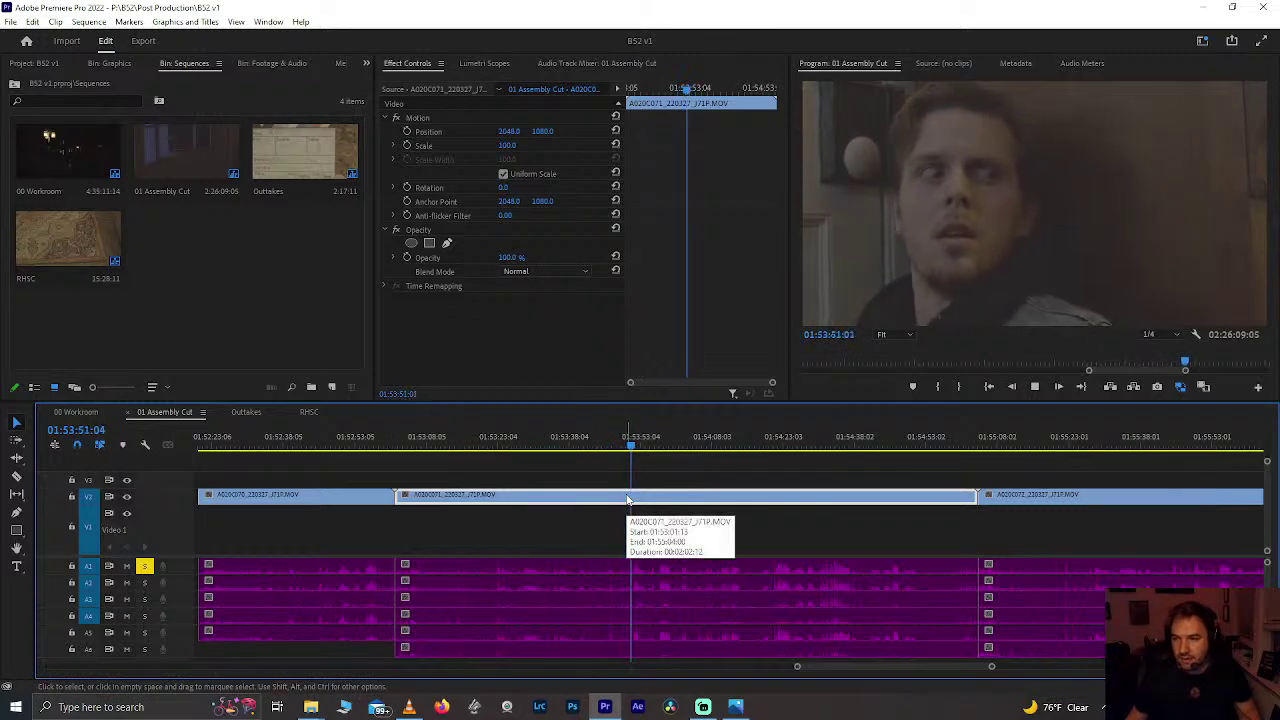
Step: Replay the man's head turn in the A020C071 take, starting from about 01:53:40
click(580, 439)
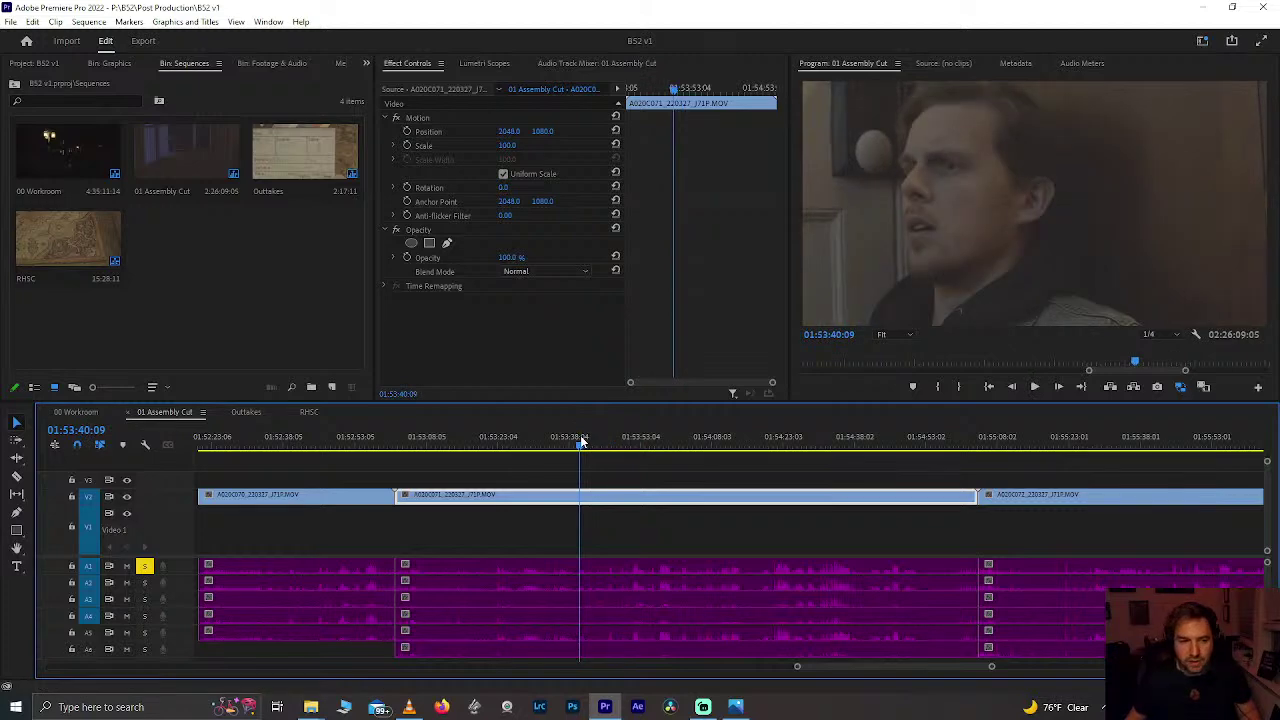
key(space)
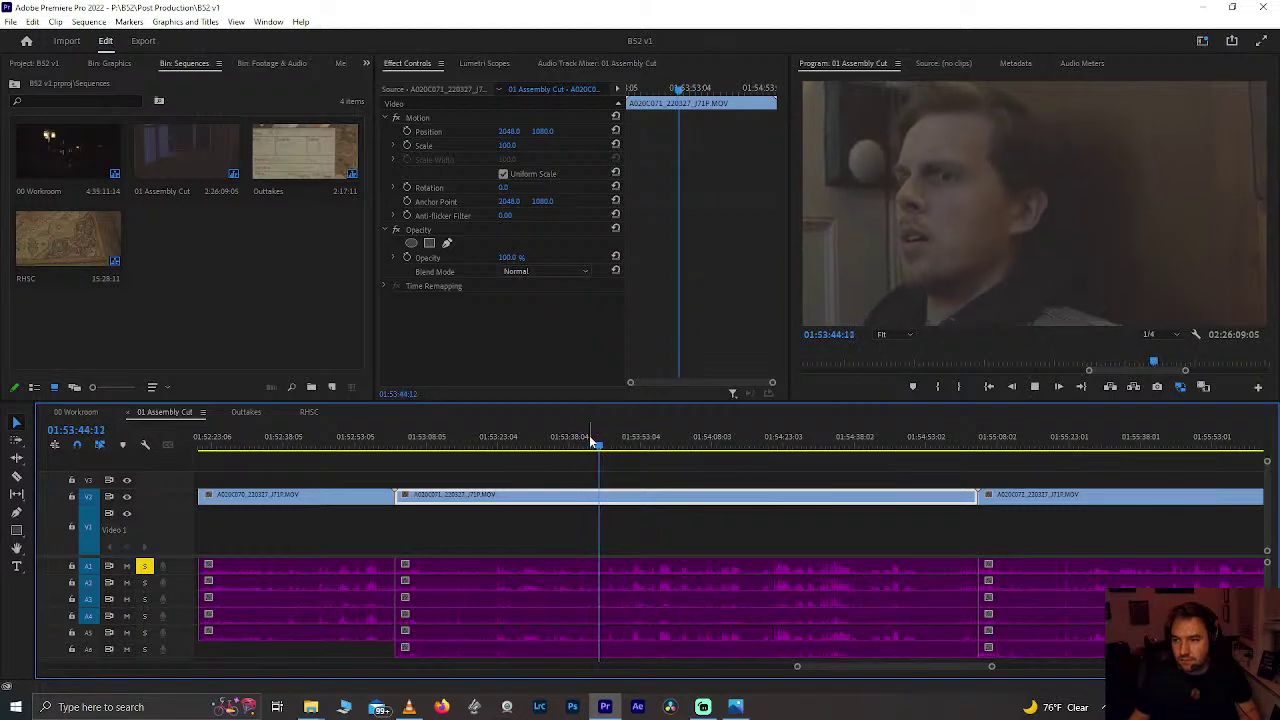
click(594, 442)
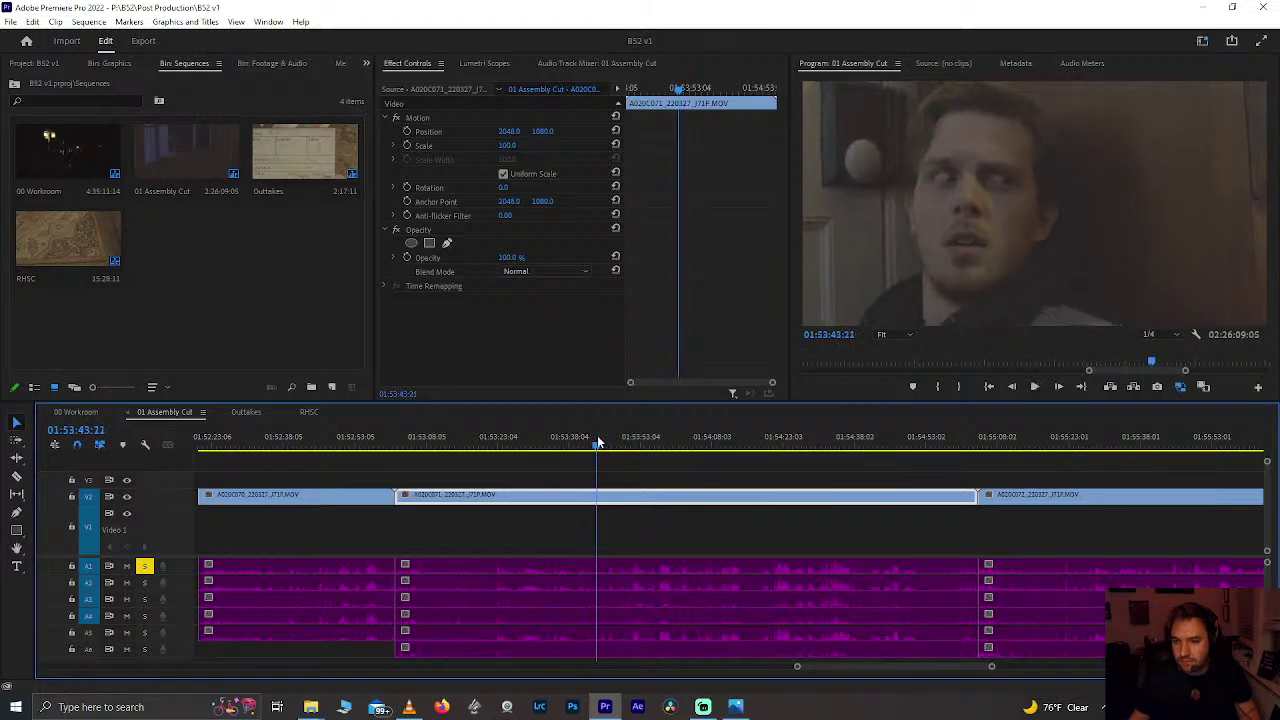
drag(595, 443, 576, 447)
key(space)
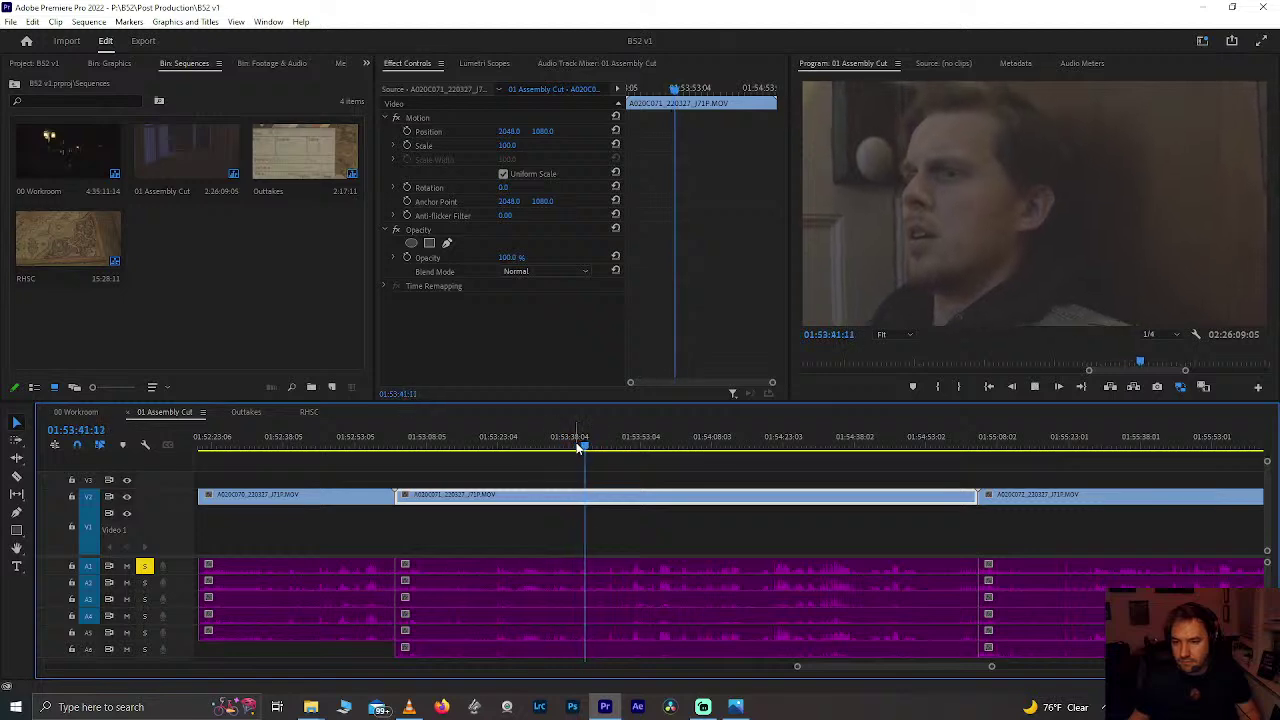
Step: Split the A020C071 take and its audio at 01:53:41:17 and 01:53:47:11, and remove the isolated head-turn section
key(ctrl+k)
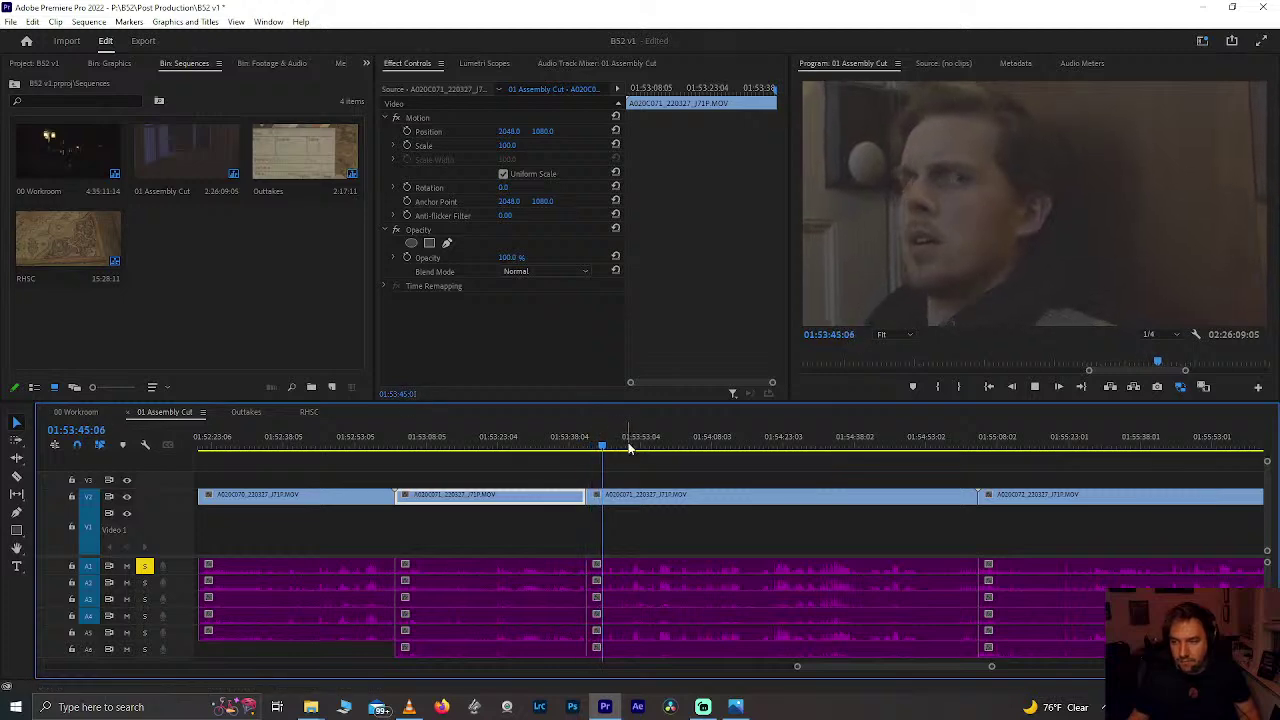
key(space)
click(605, 603)
key(ctrl+k)
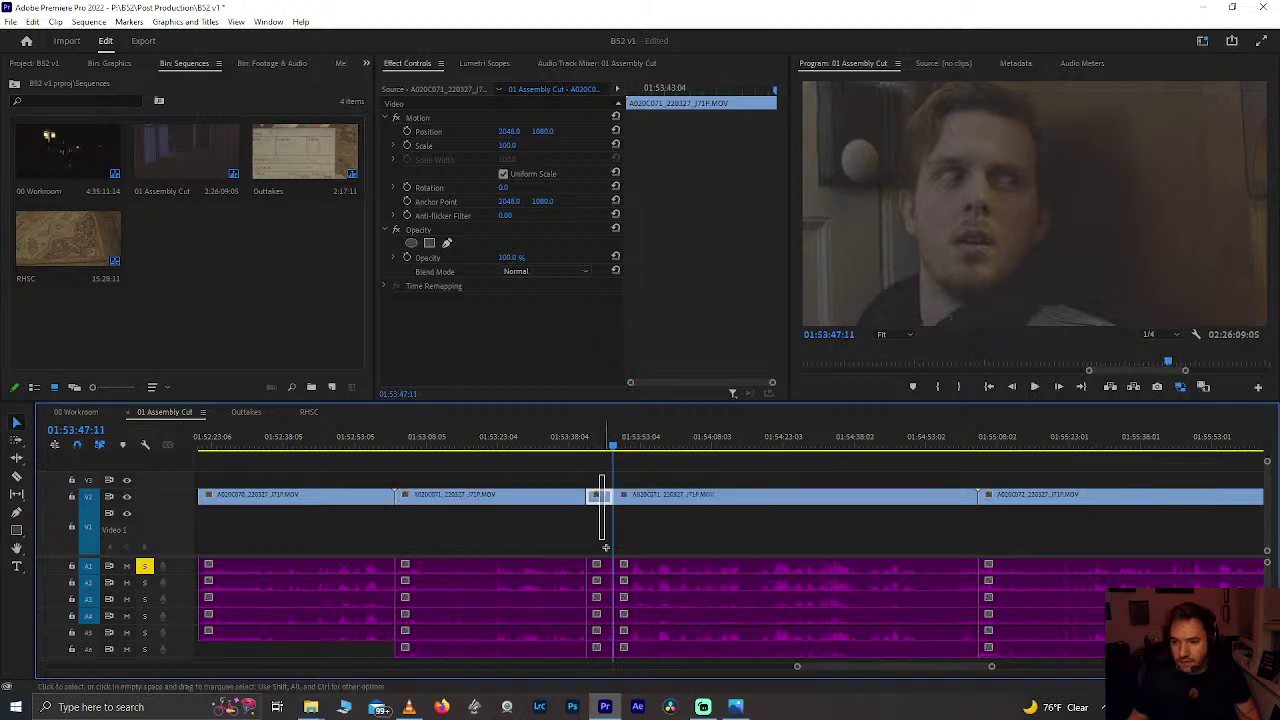
click(600, 597)
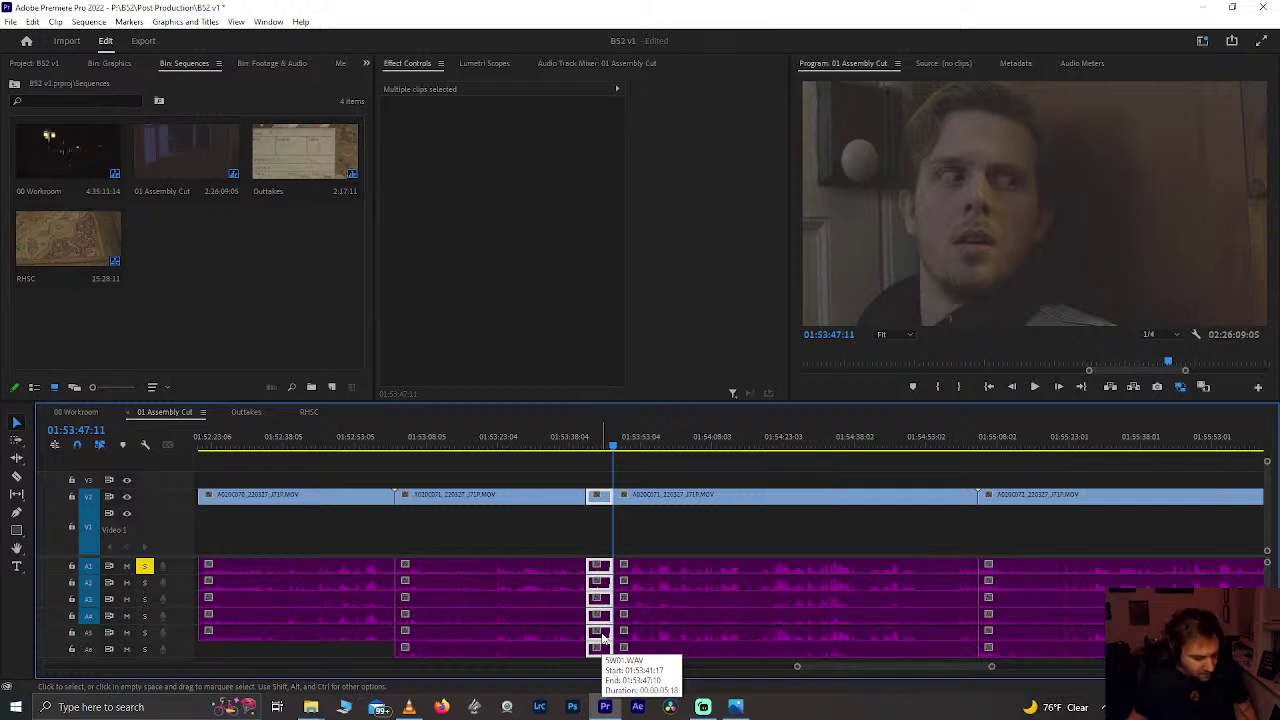
key(Delete)
Step: Paste the cut head-turn section with its audio into the gap at 00:13:41:16 after the earlier scene, and save the project
key(minus)
key(minus)
key(minus)
key(minus)
key(minus)
key(minus)
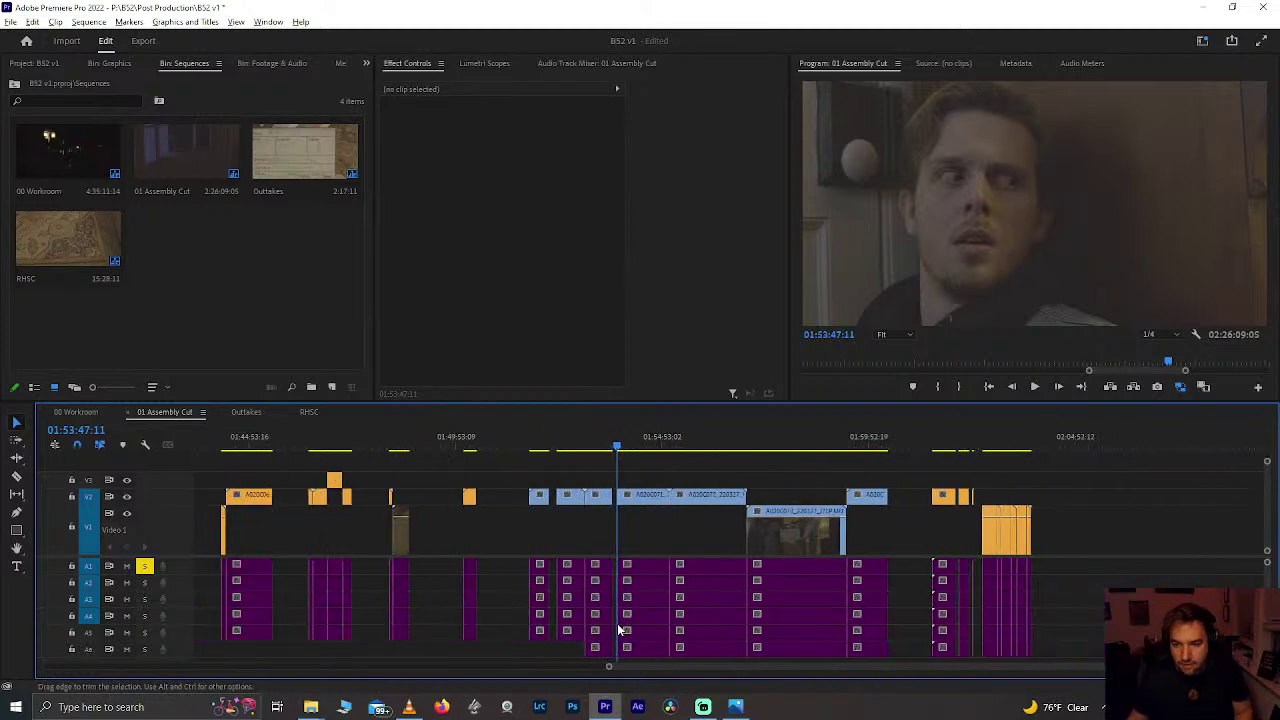
scroll(617, 625, left, 15)
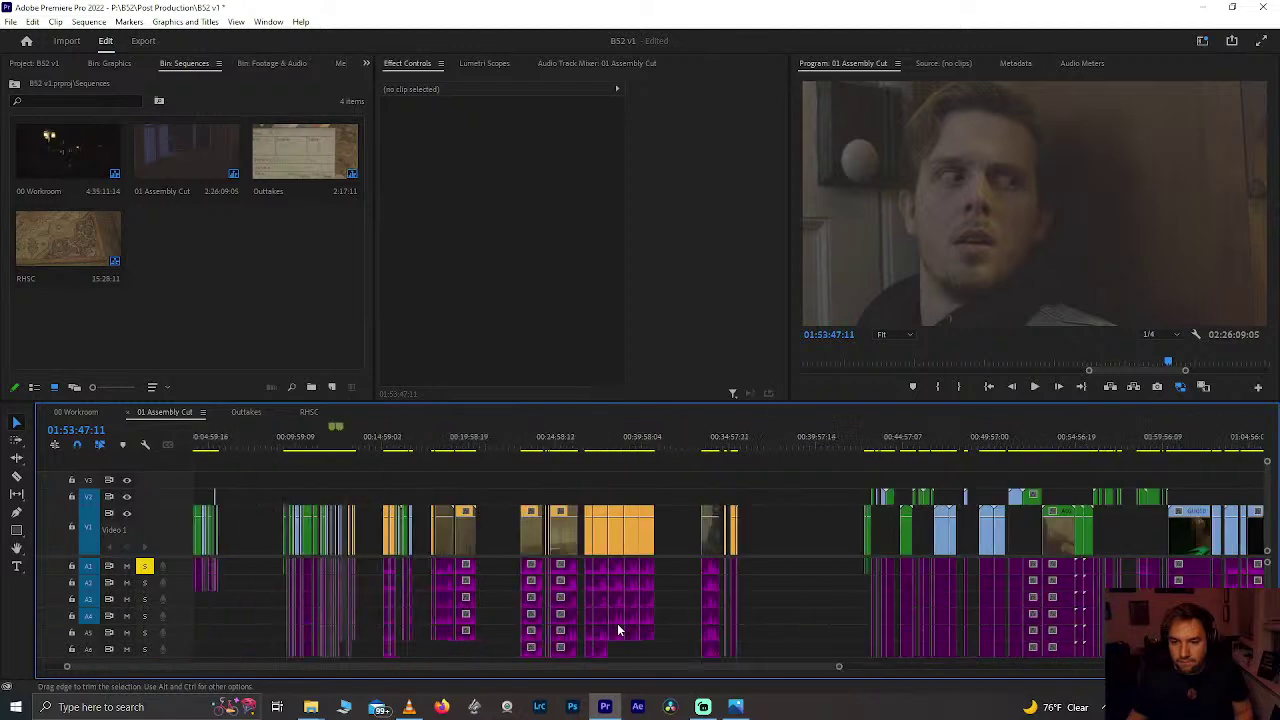
scroll(439, 578, up, 10)
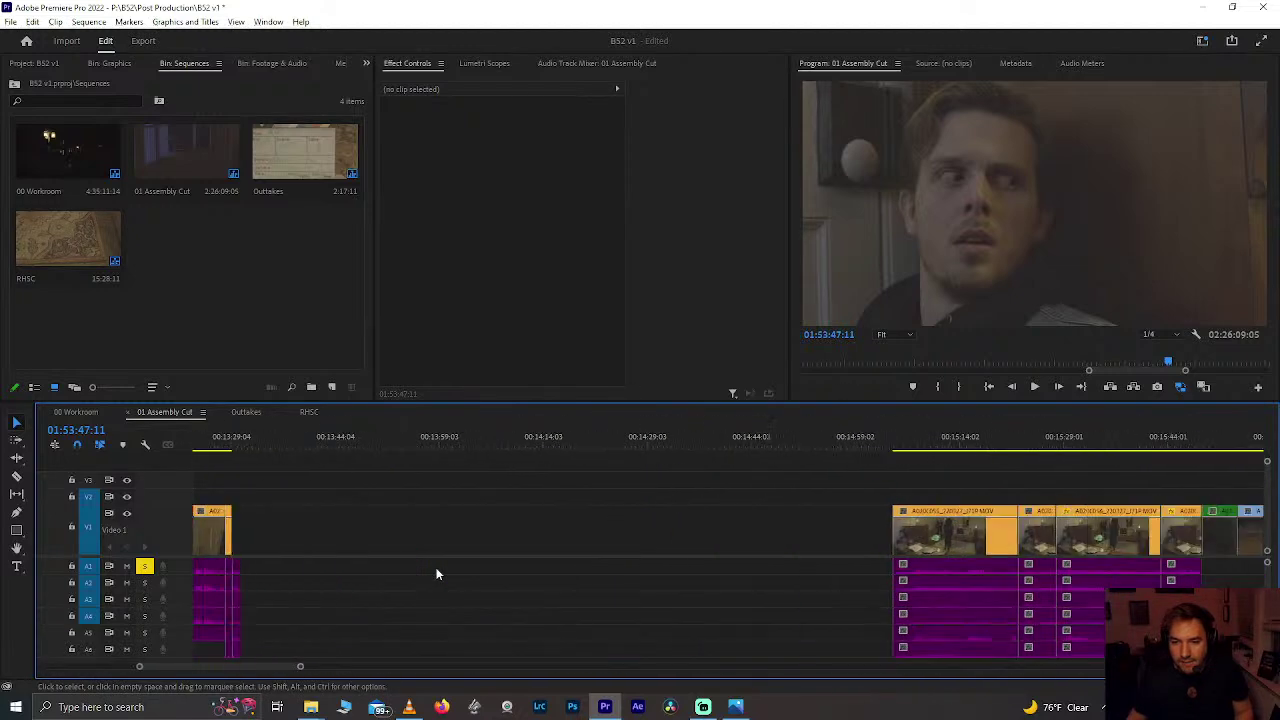
drag(478, 440, 459, 448)
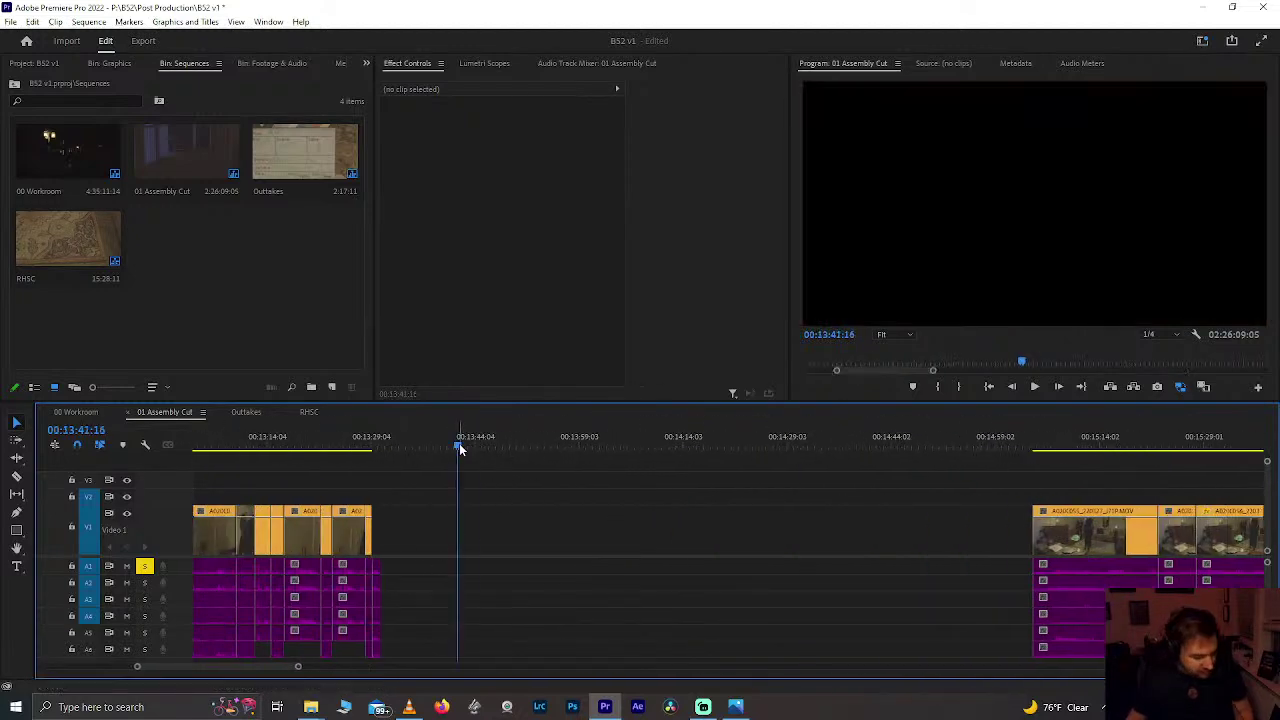
key(ctrl+v)
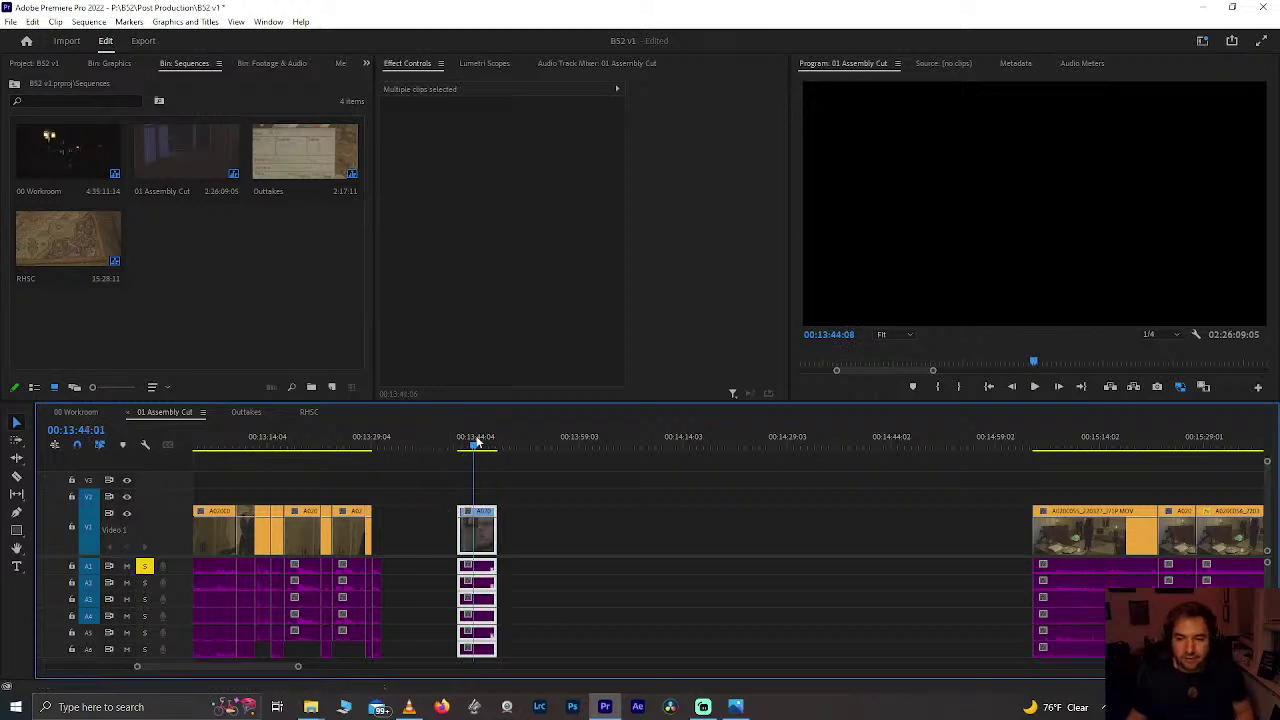
click(476, 443)
key(ctrl+s)
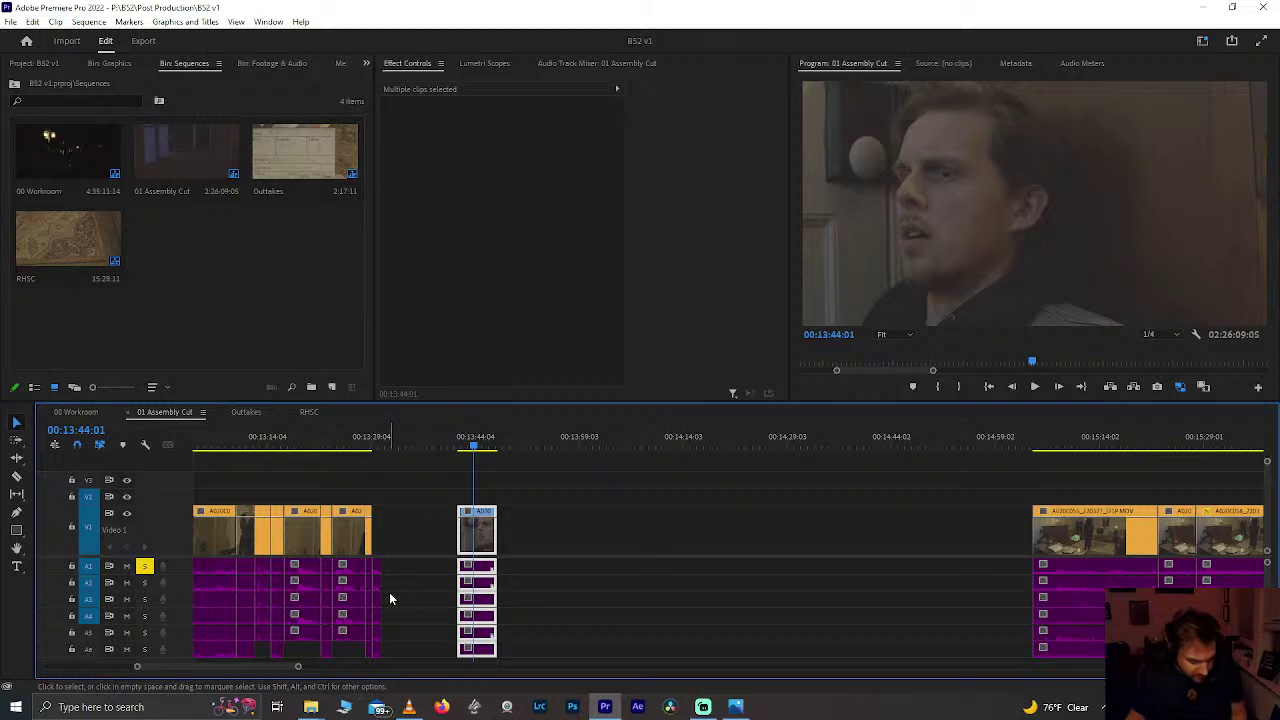
Step: Delete the pasted head-turn's audio, move its video with the previous scene's trailing audio pieces to start at about 00:13:33, and save
scroll(389, 592, up, 3)
click(469, 570)
scroll(476, 582, up, 2)
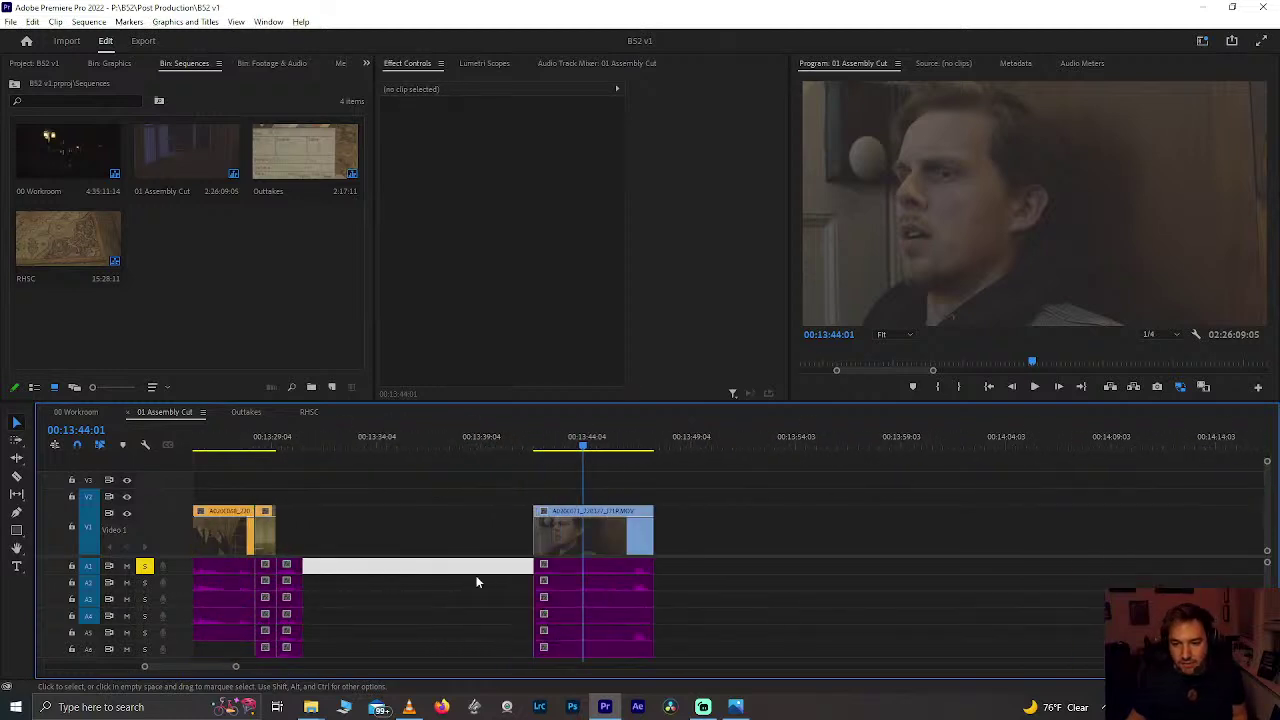
drag(499, 567, 580, 626)
key(Delete)
drag(588, 538, 275, 655)
drag(302, 571, 409, 580)
key(ctrl+s)
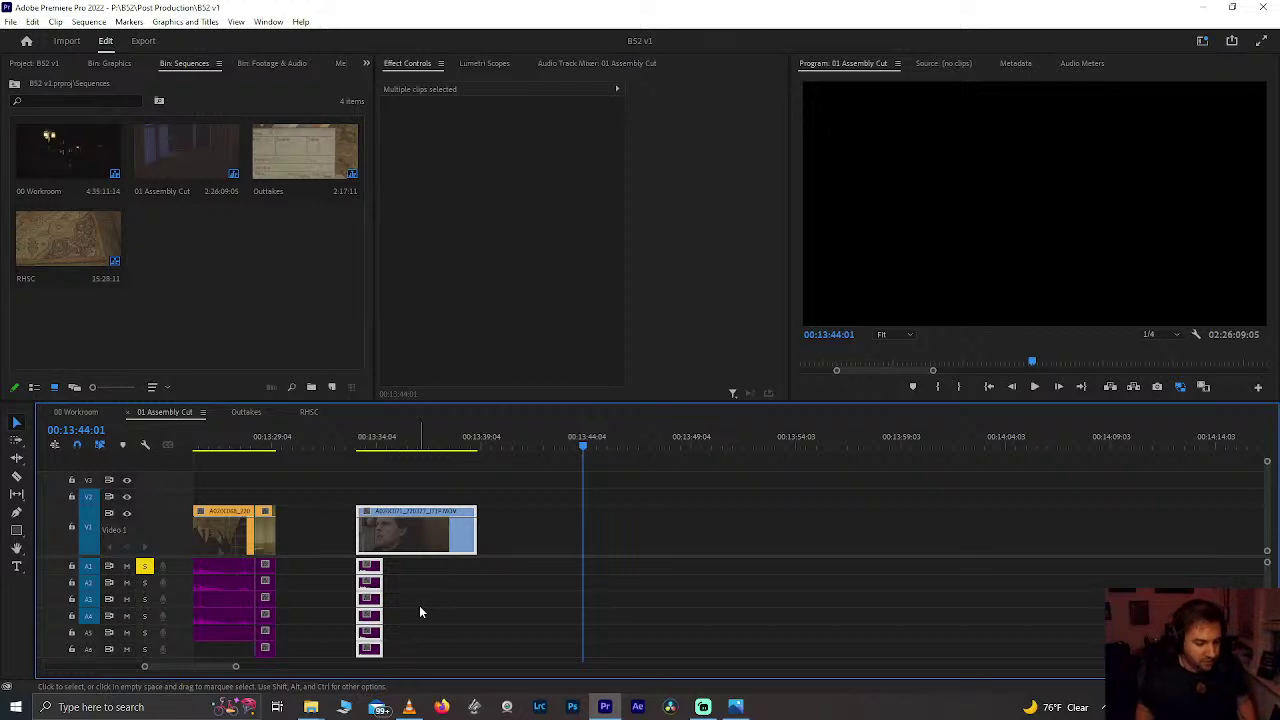
Step: Play the repositioned head-turn clip from 00:13:33:08 and stop at 00:13:36:01
click(368, 446)
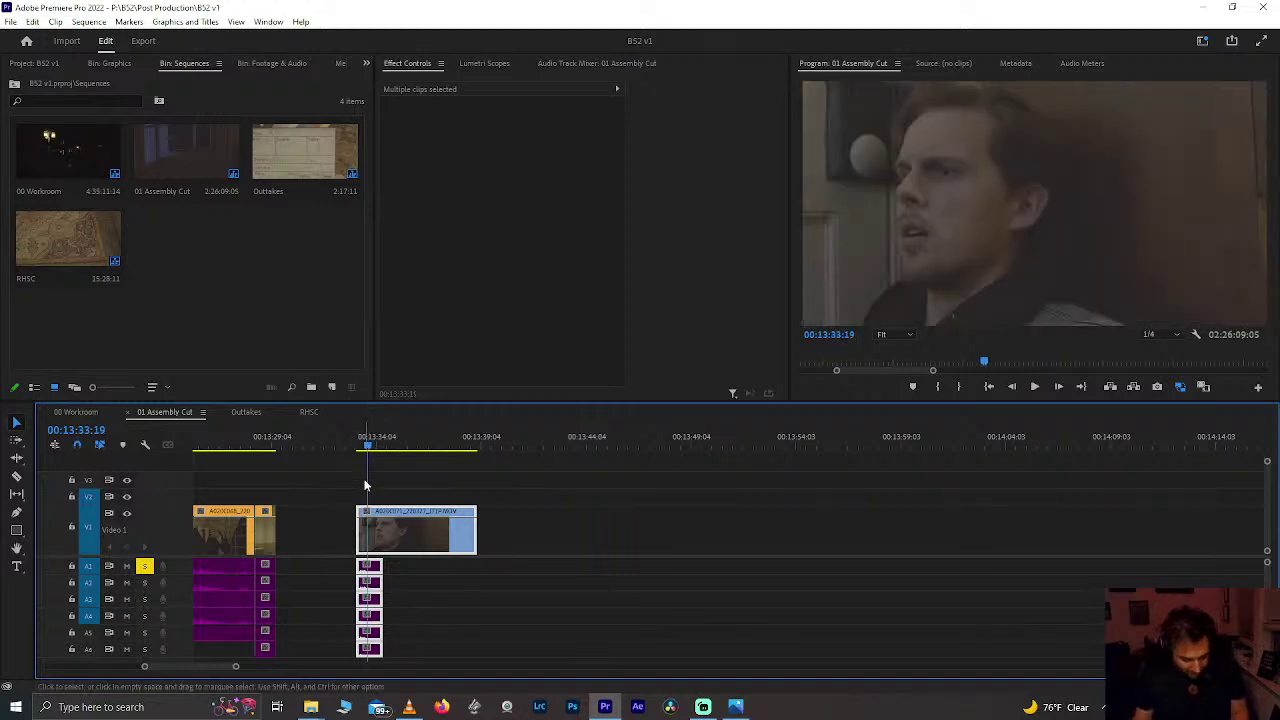
key(equal)
key(equal)
key(equal)
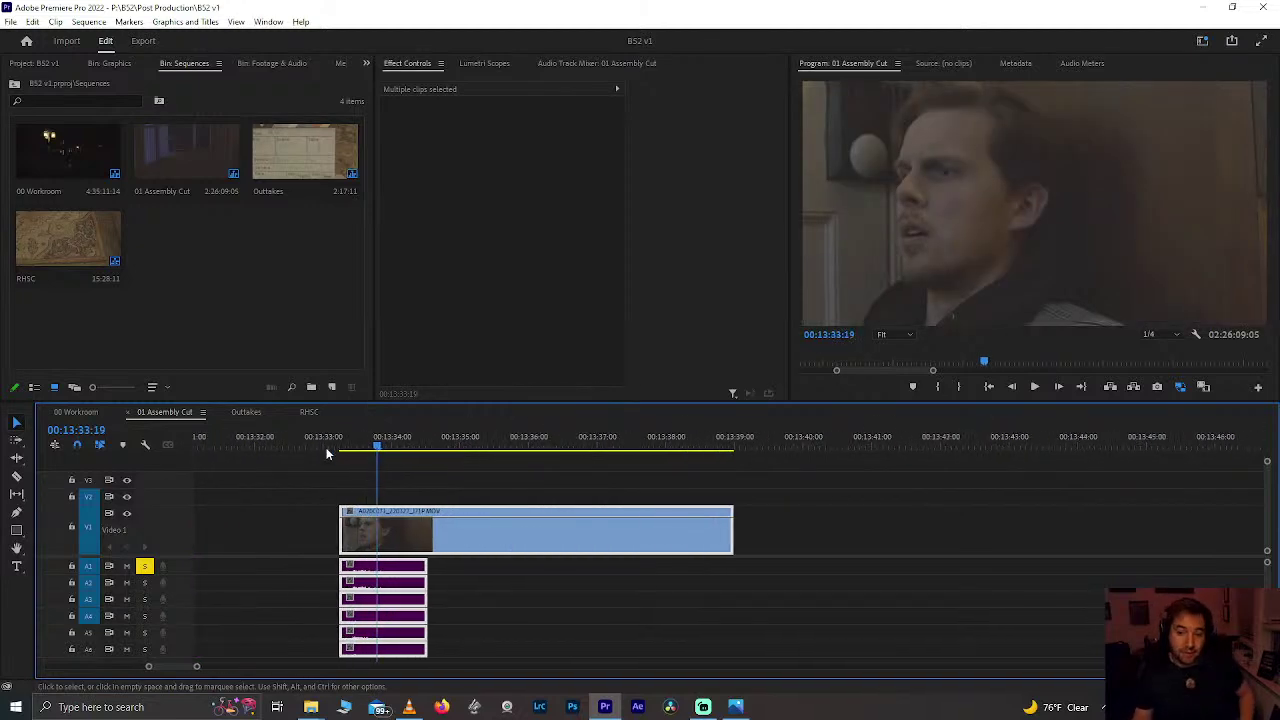
click(346, 443)
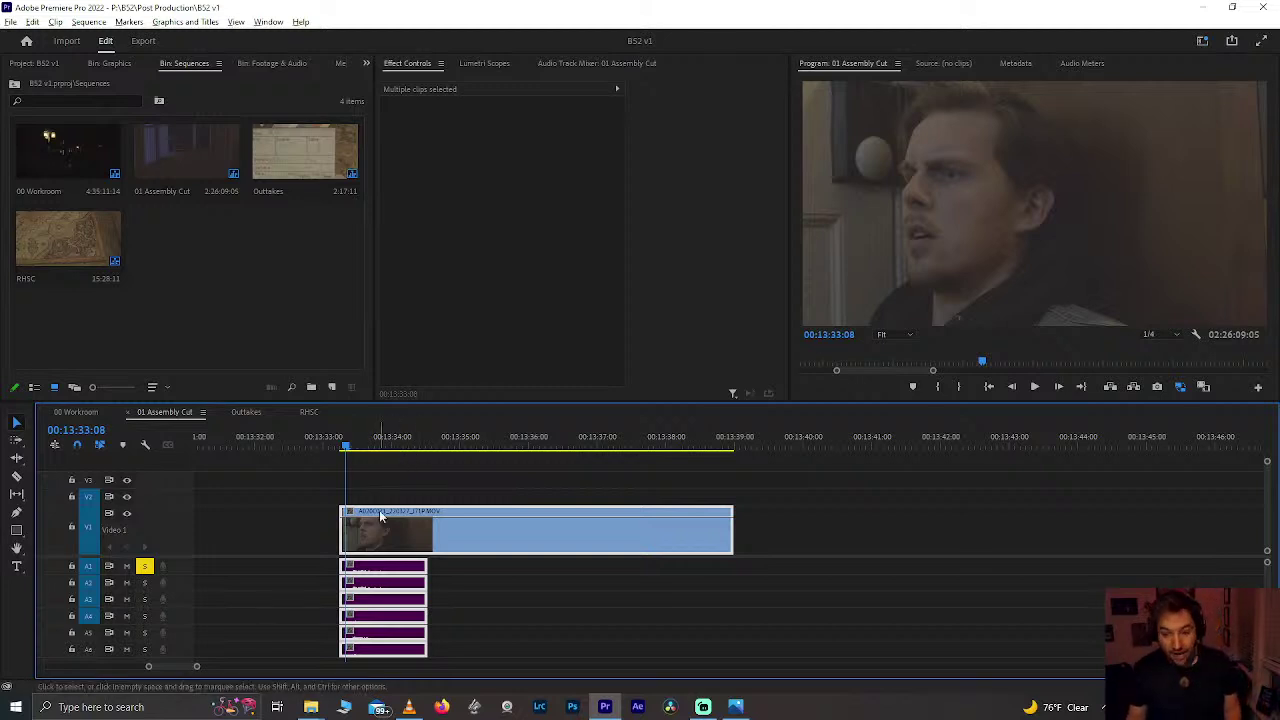
scroll(400, 508, down, 3)
scroll(430, 512, up, 1)
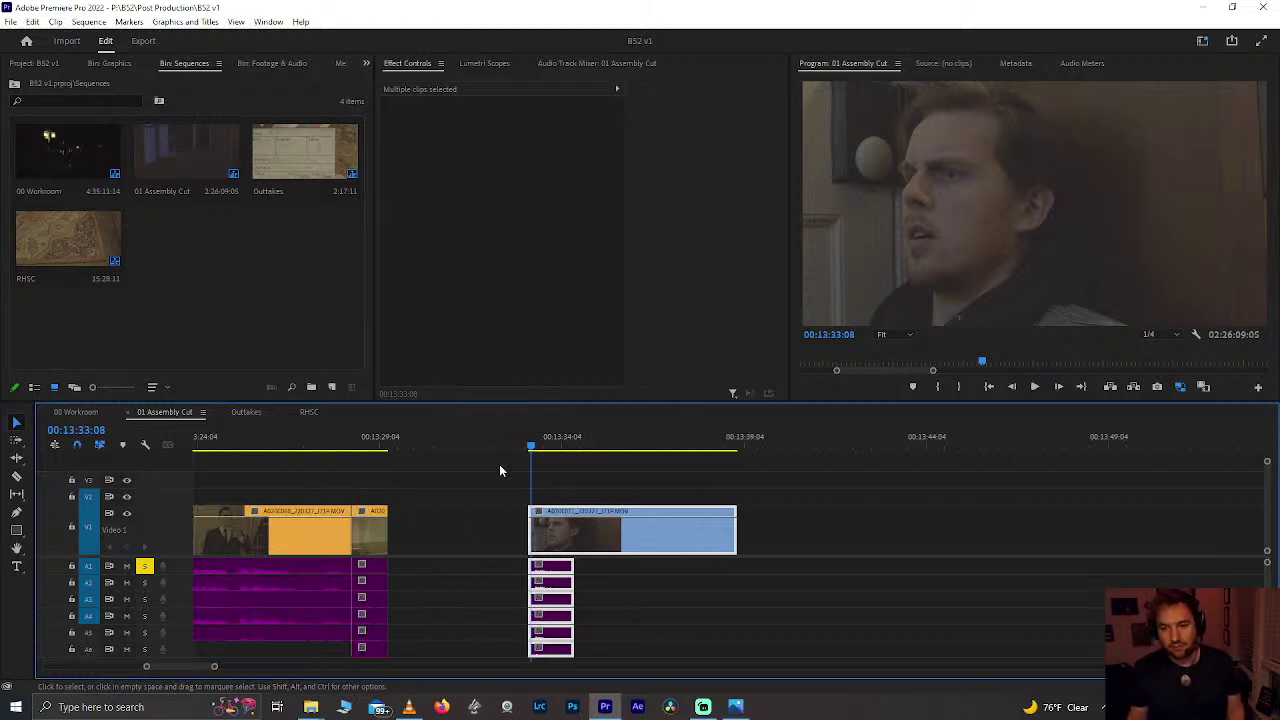
scroll(540, 470, up, 2)
key(space)
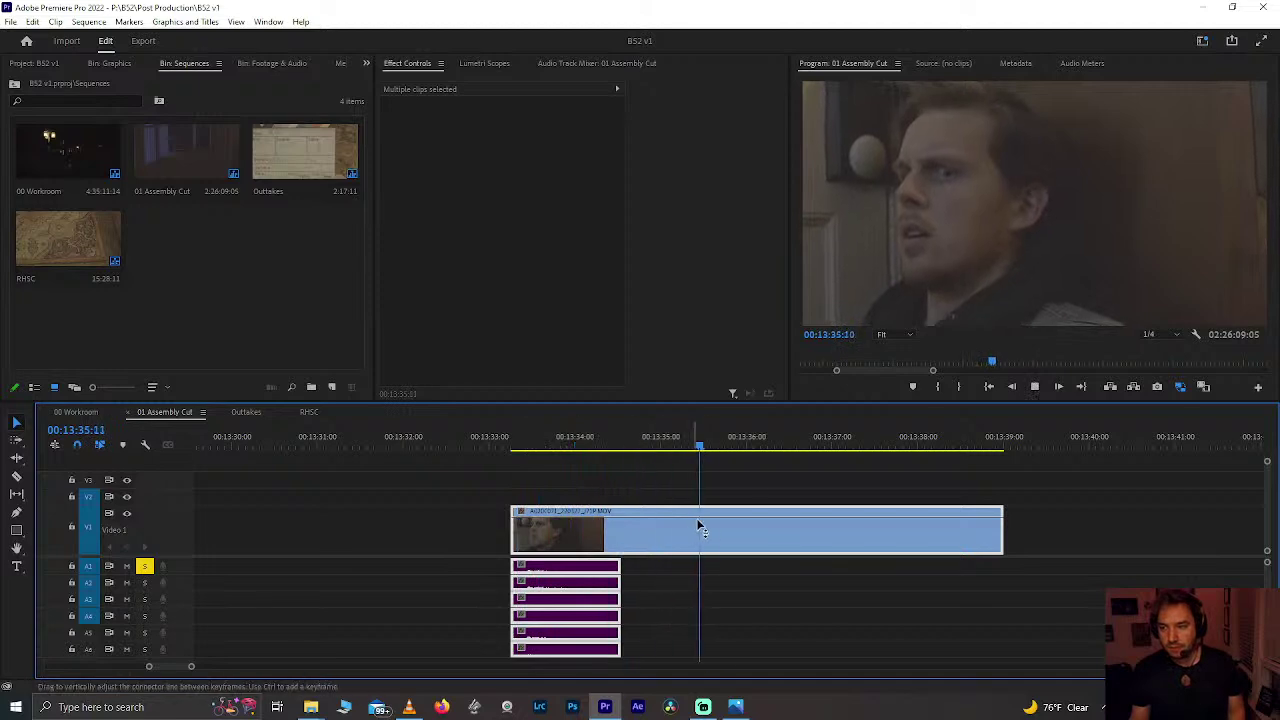
key(space)
Step: Play the last piece of the wide office shot A020C056 from about 00:15:44 and stop at 00:15:48:16
scroll(769, 562, down, 7)
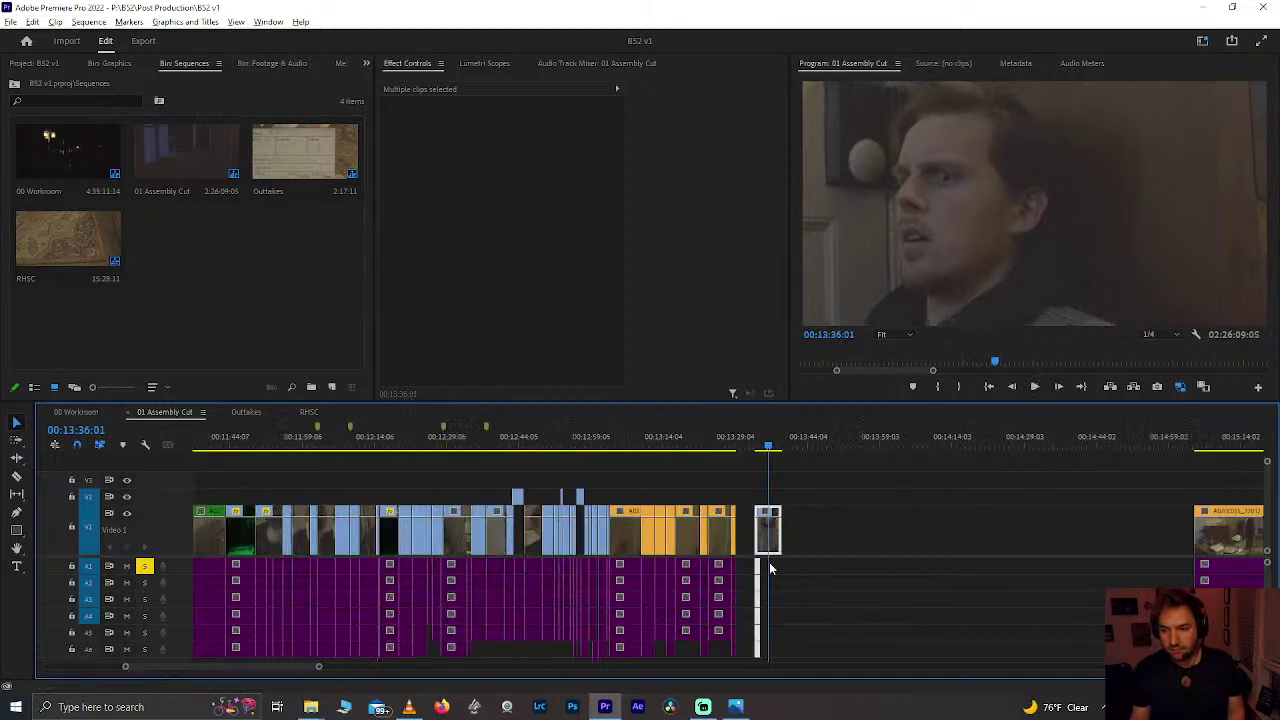
scroll(769, 568, down, 5)
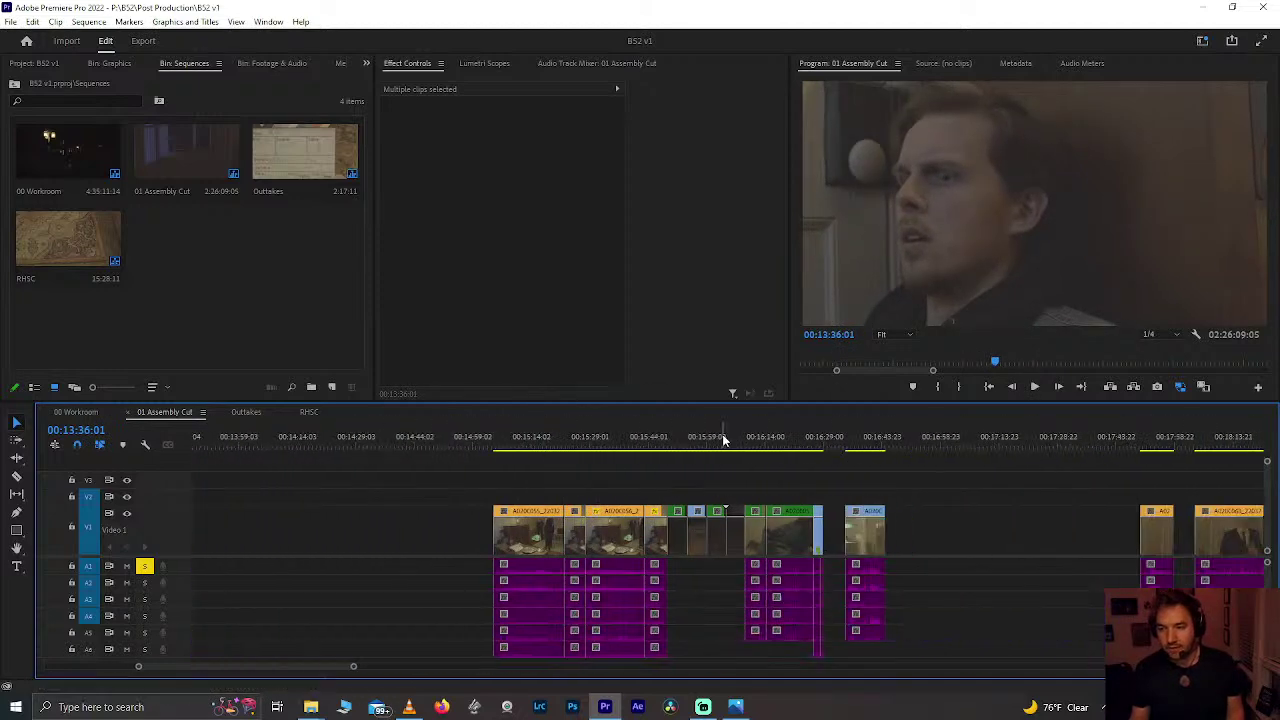
click(723, 441)
click(609, 443)
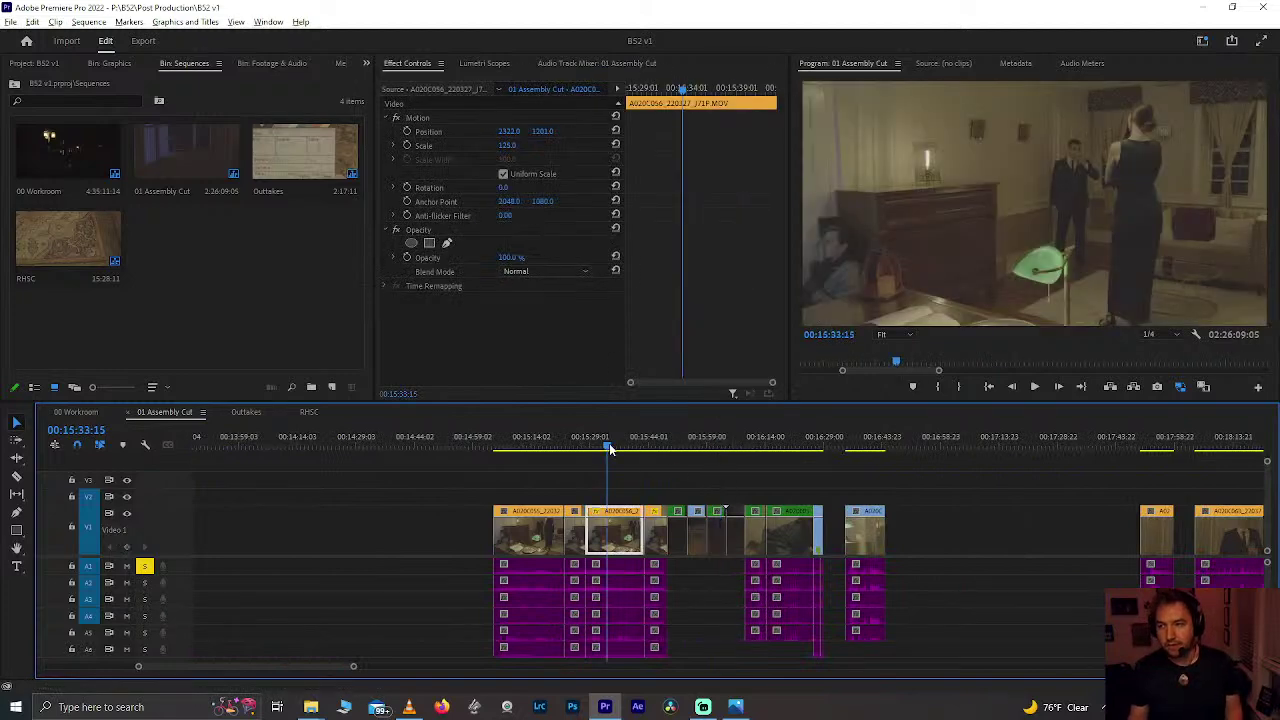
scroll(609, 443, up, 2)
drag(608, 447, 677, 455)
key(space)
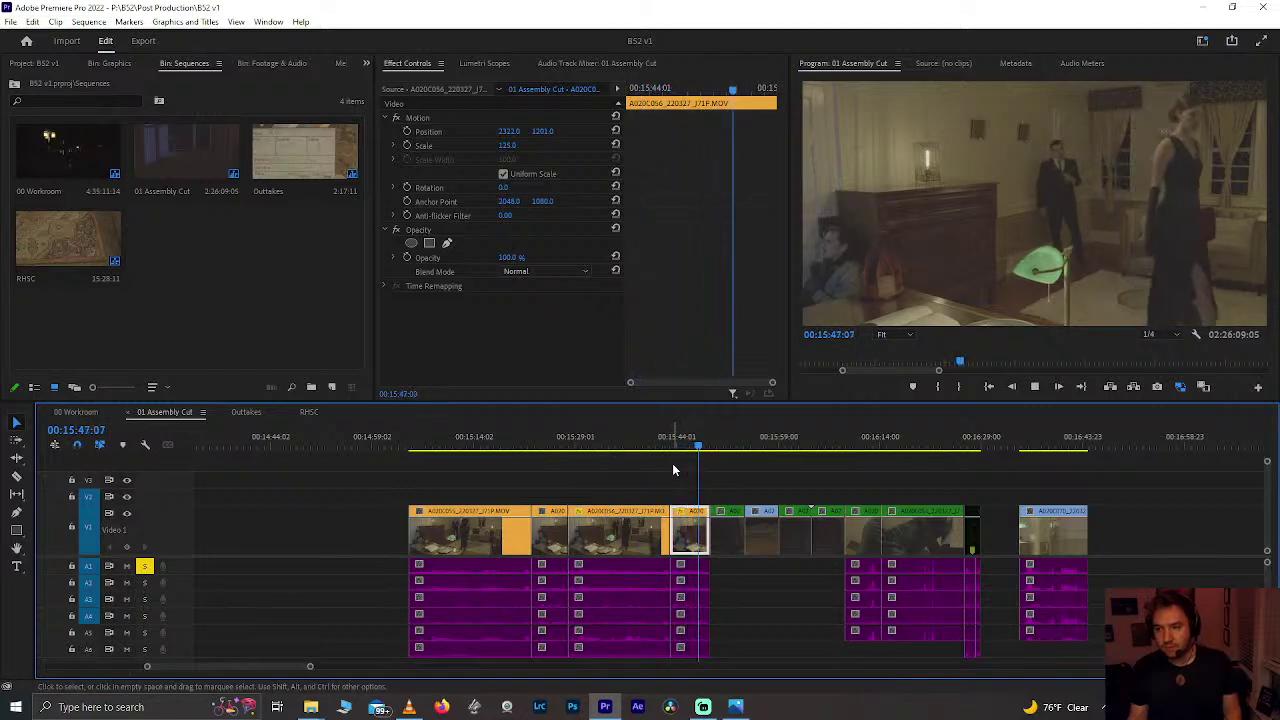
key(space)
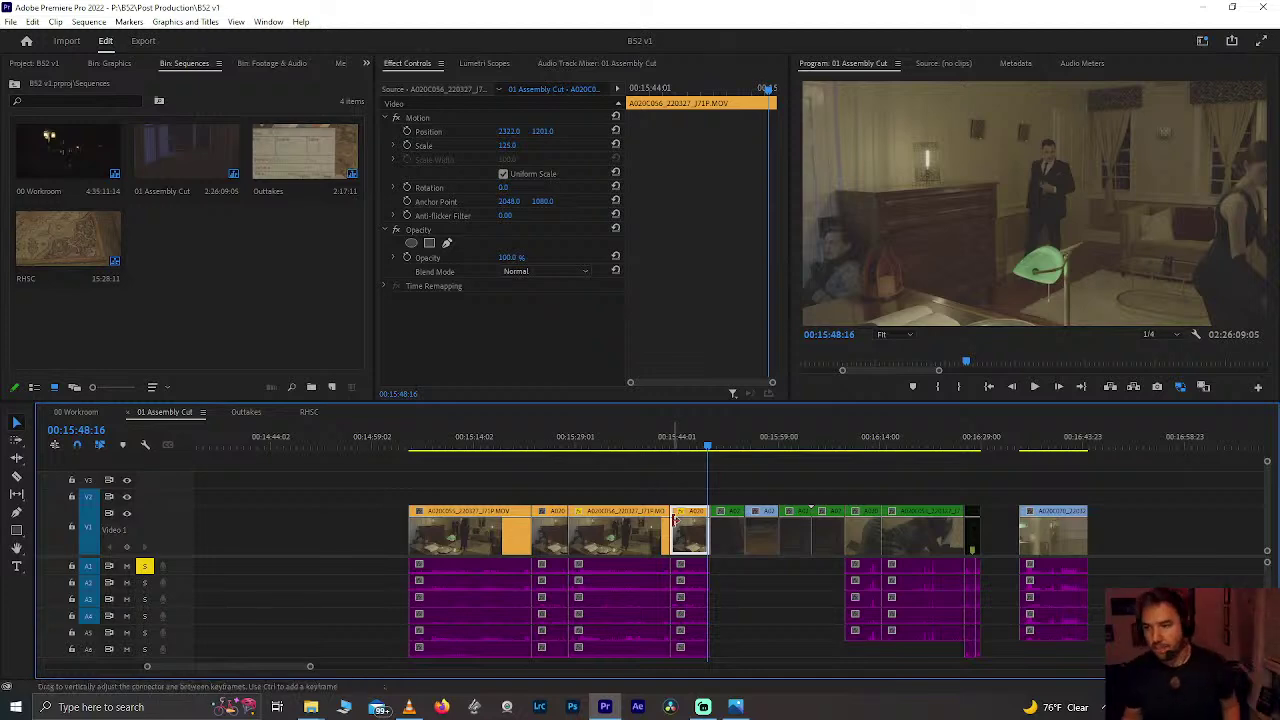
Step: Play the short A020C055 office clip from 00:15:22:20, and park the playhead back at 00:15:25:13
drag(687, 436, 631, 440)
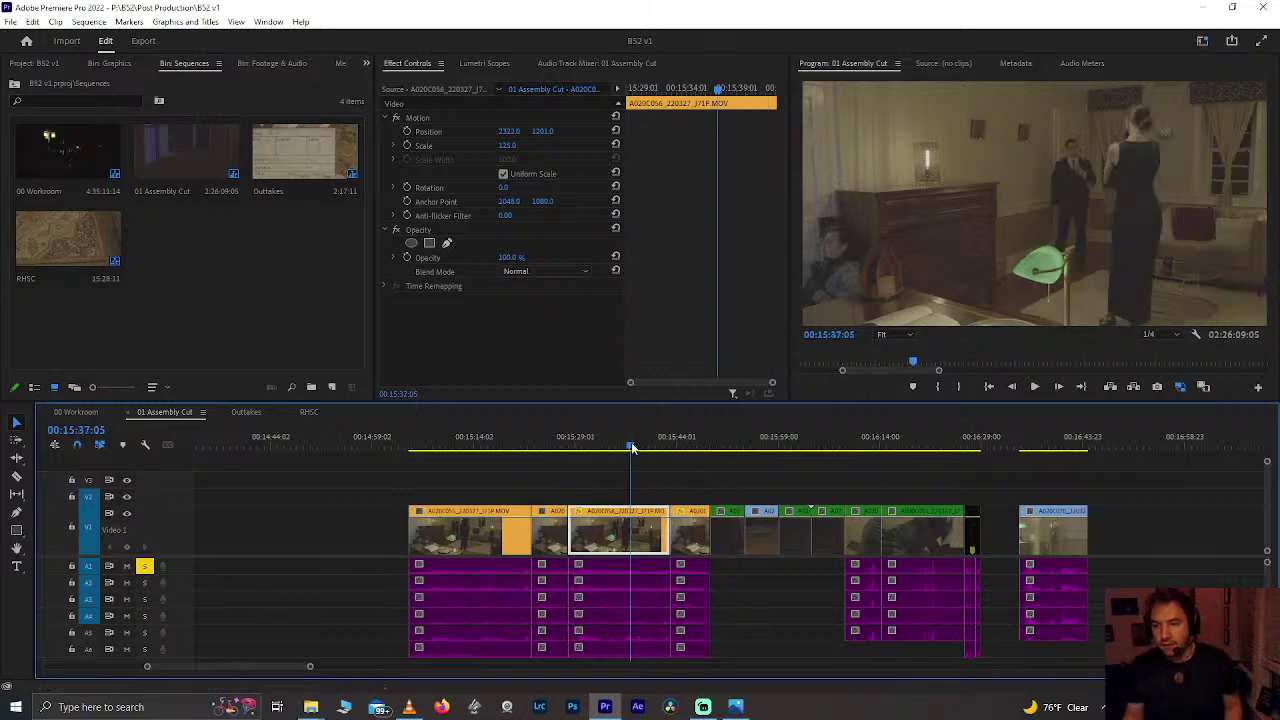
click(534, 440)
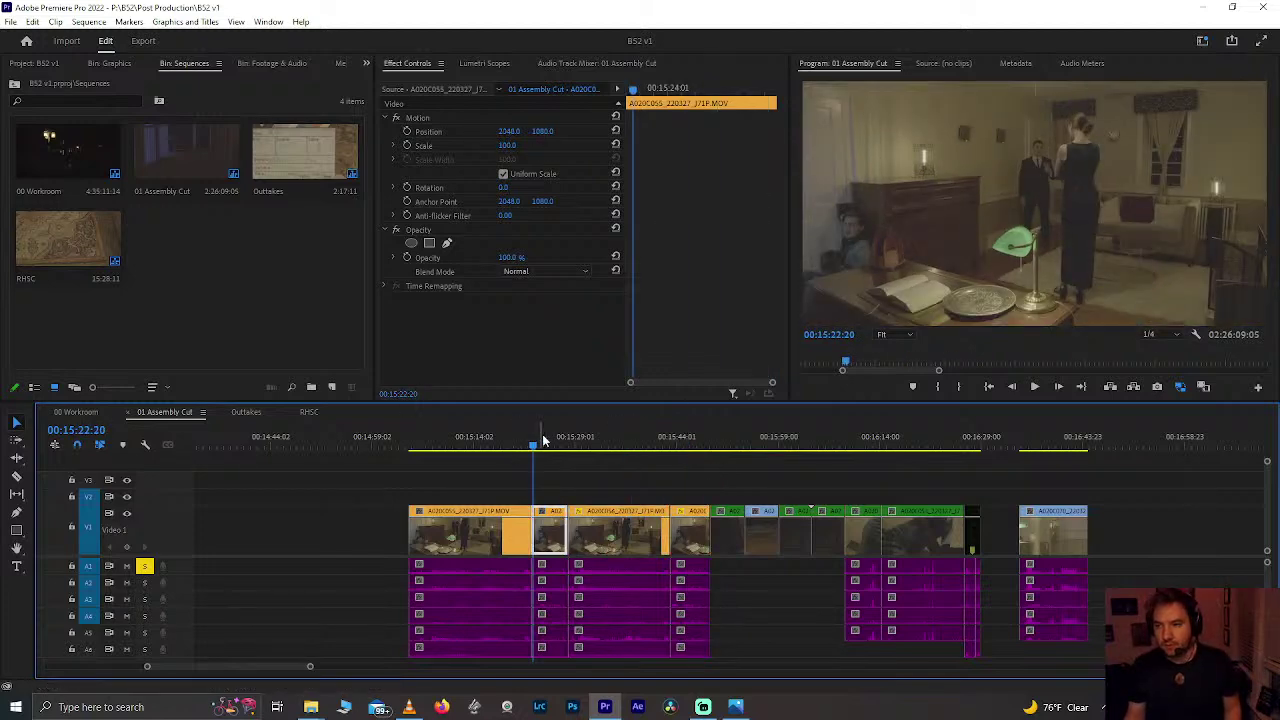
key(equal)
key(equal)
key(equal)
key(space)
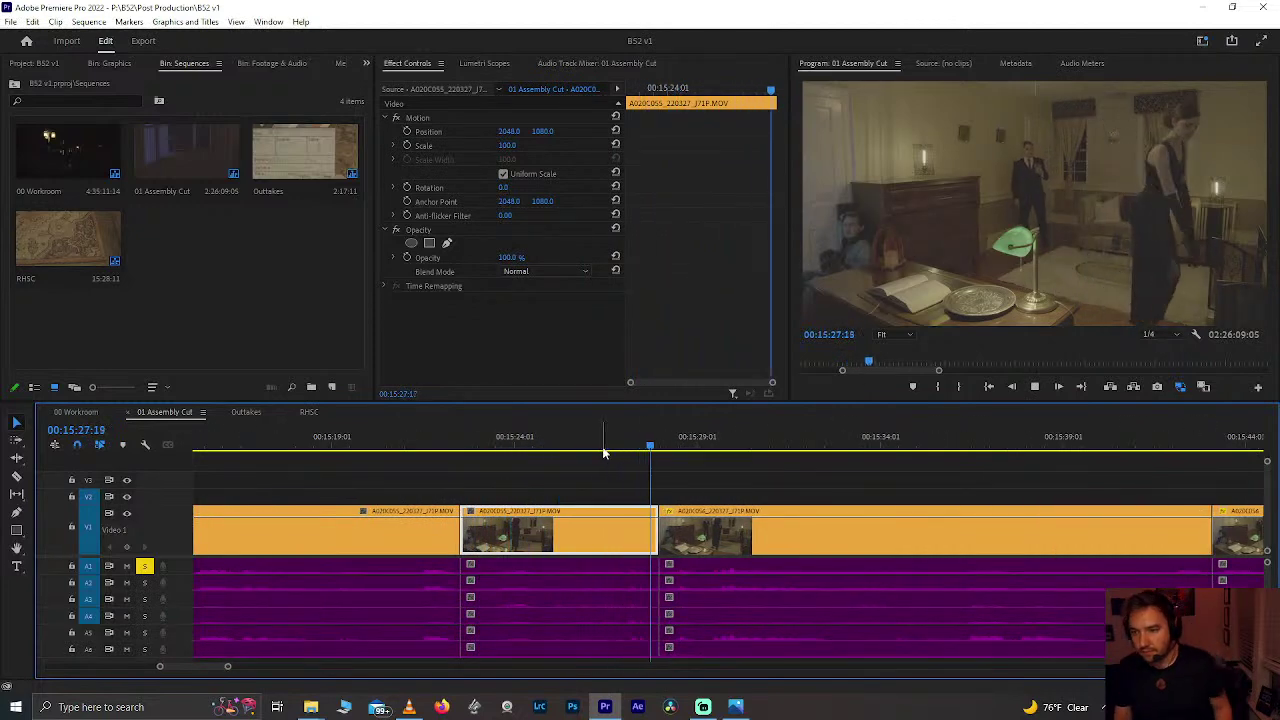
key(space)
click(569, 447)
Step: Move the A020C050 floor shot from 00:15:56:16 back into the gap after the head-turn clip, starting at about 00:13:49
key(minus)
key(minus)
key(minus)
key(minus)
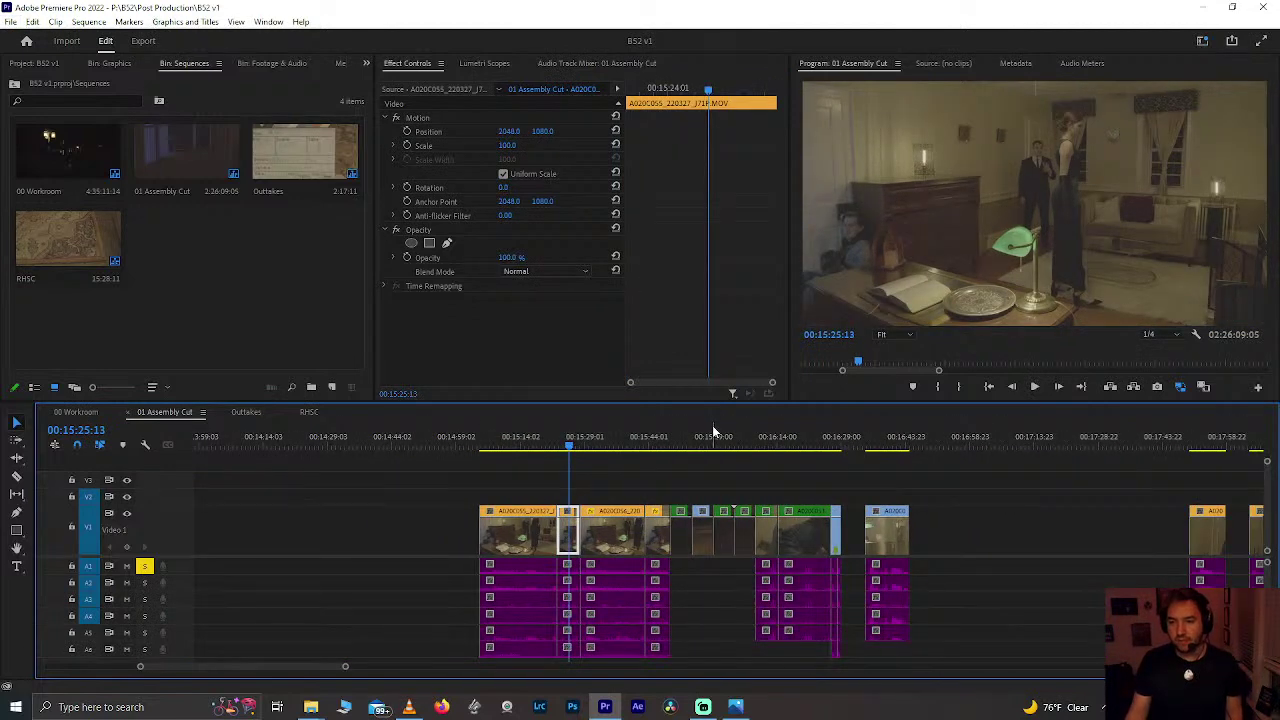
click(710, 440)
key(minus)
key(minus)
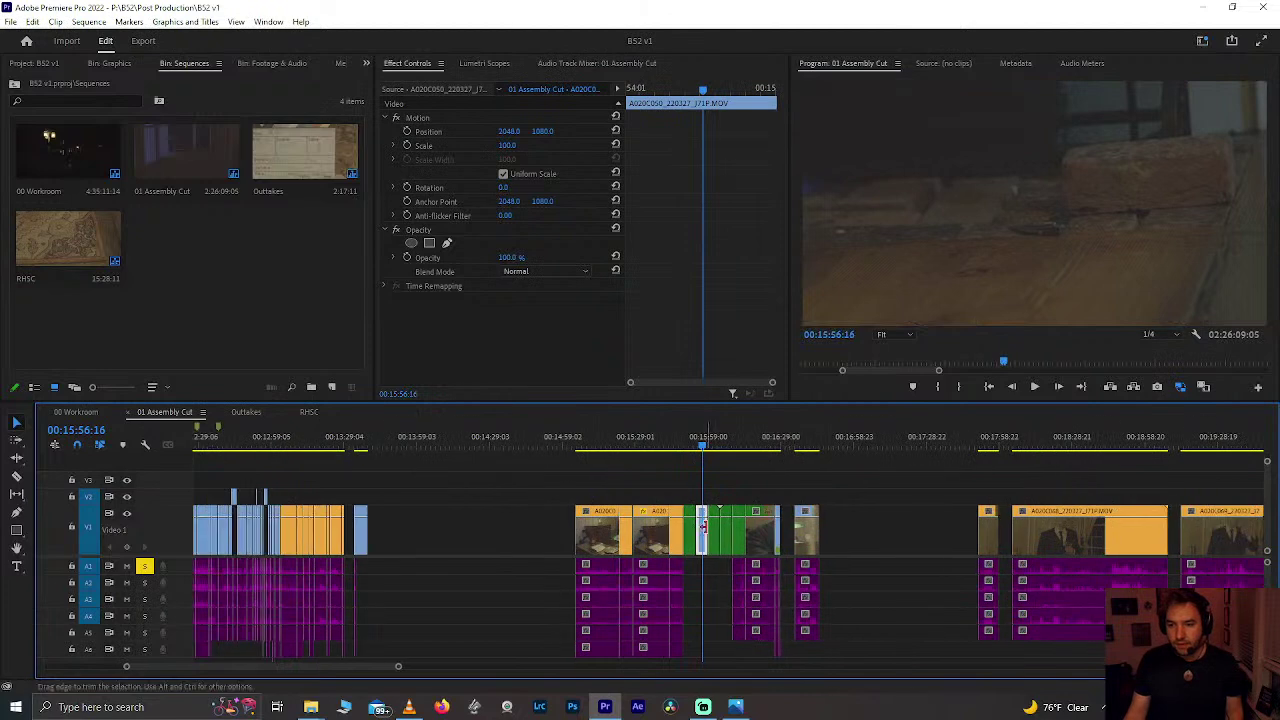
drag(702, 532, 398, 540)
Step: Check the knife inserts, playing A020C049 around 00:15:51 and parking on A020C051 at 00:16:01:09
mouse_move(680, 443)
mouse_down()
mouse_move(703, 449)
mouse_move(693, 453)
mouse_up()
key(equal)
key(equal)
key(space)
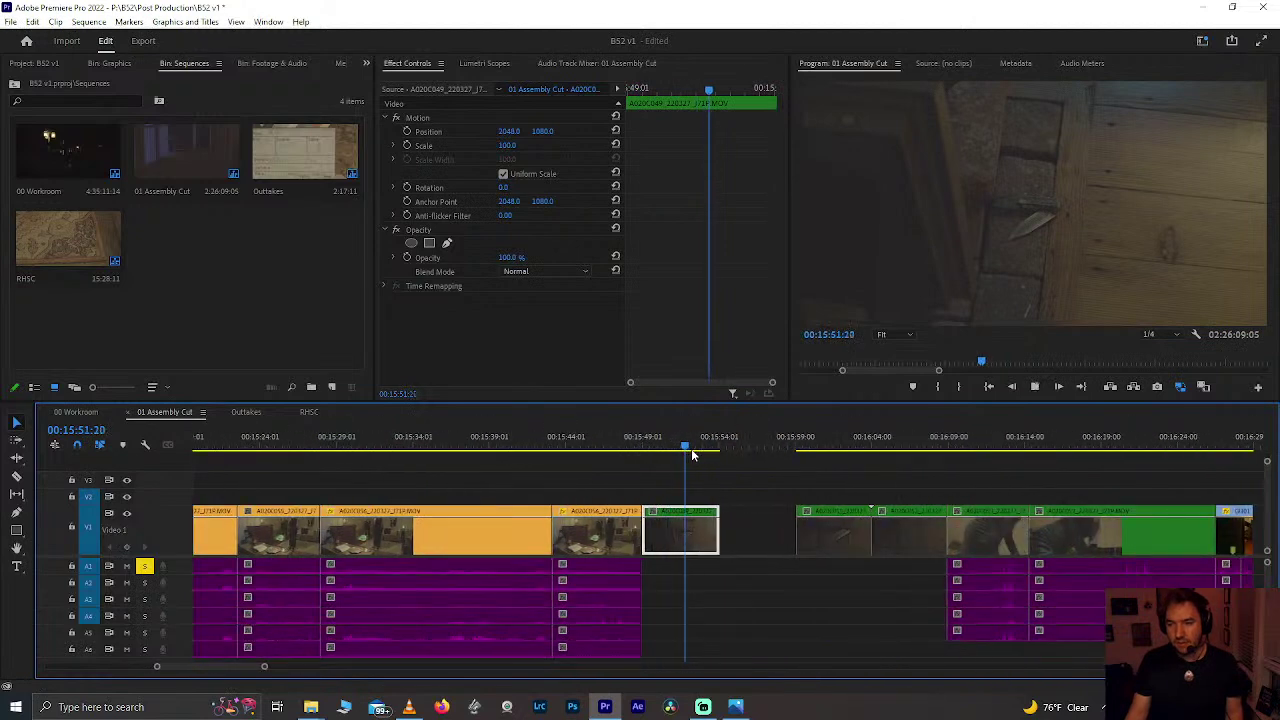
drag(800, 441, 832, 456)
scroll(769, 498, down, 5)
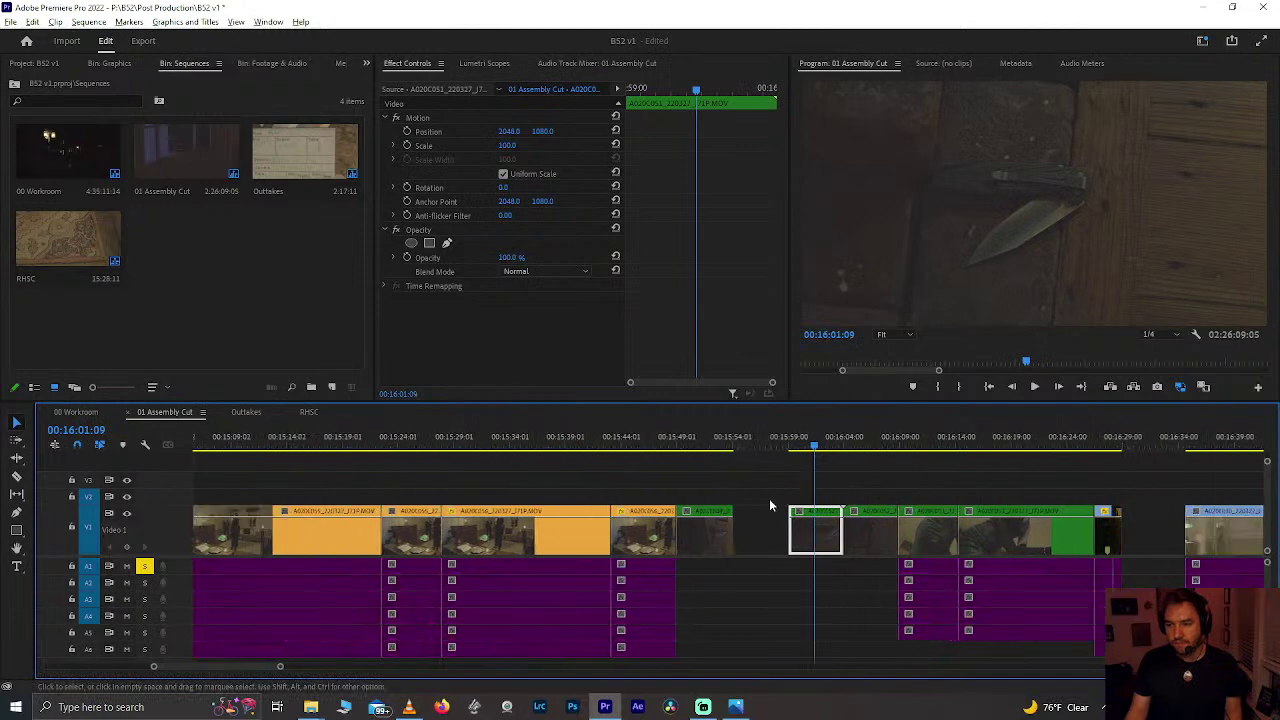
scroll(729, 509, down, 2)
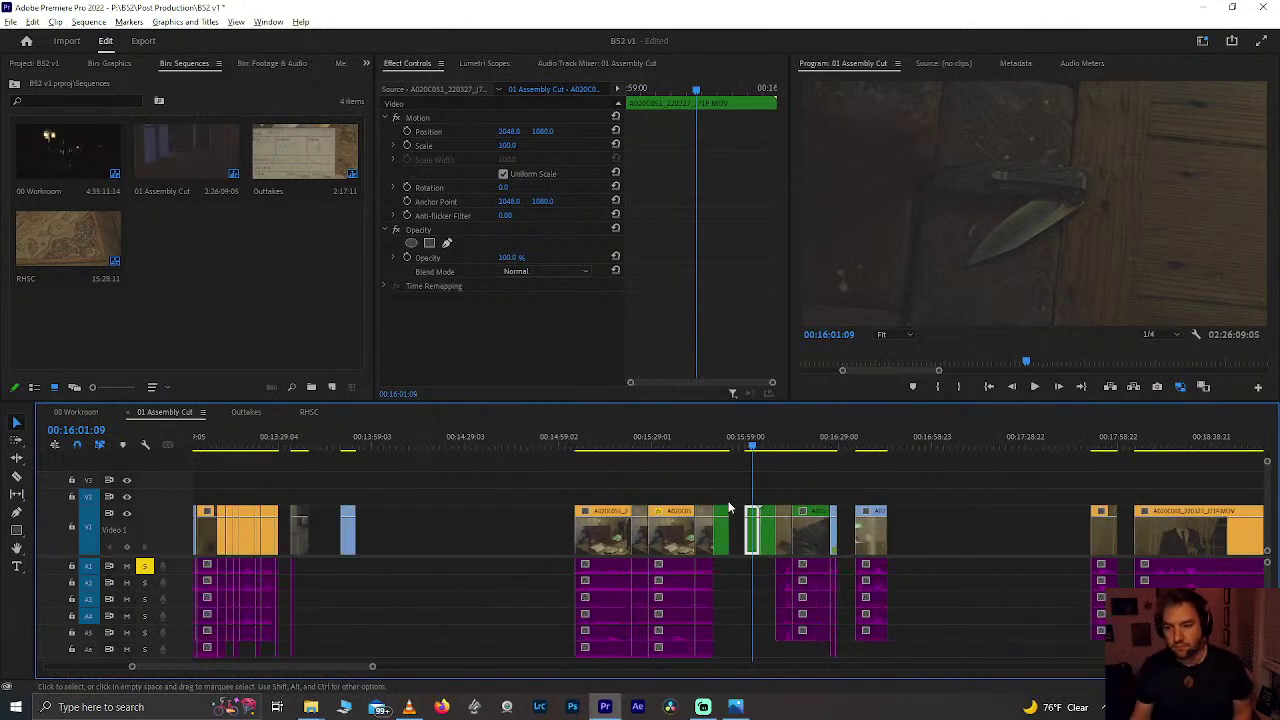
Step: View the suited man's A020C068 clip at 00:17:50:19, and return to the A020C049 knife insert at 00:15:52:09
click(1097, 437)
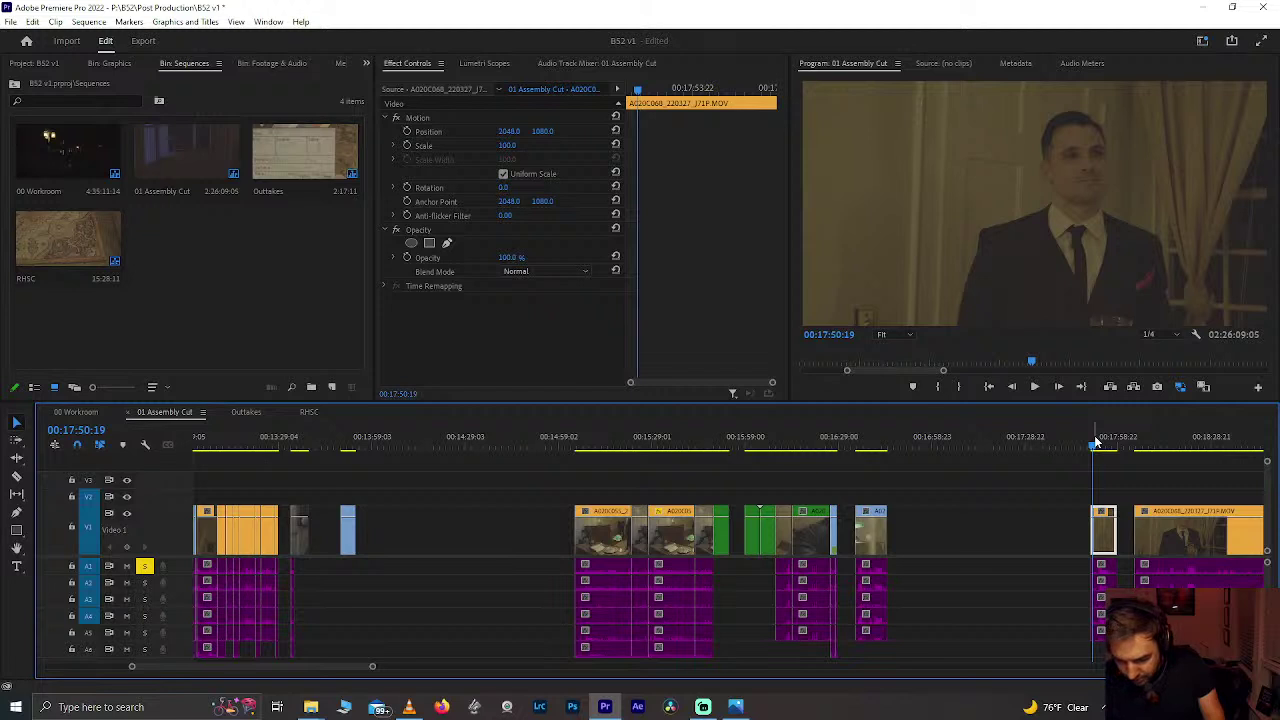
key(ctrl+s)
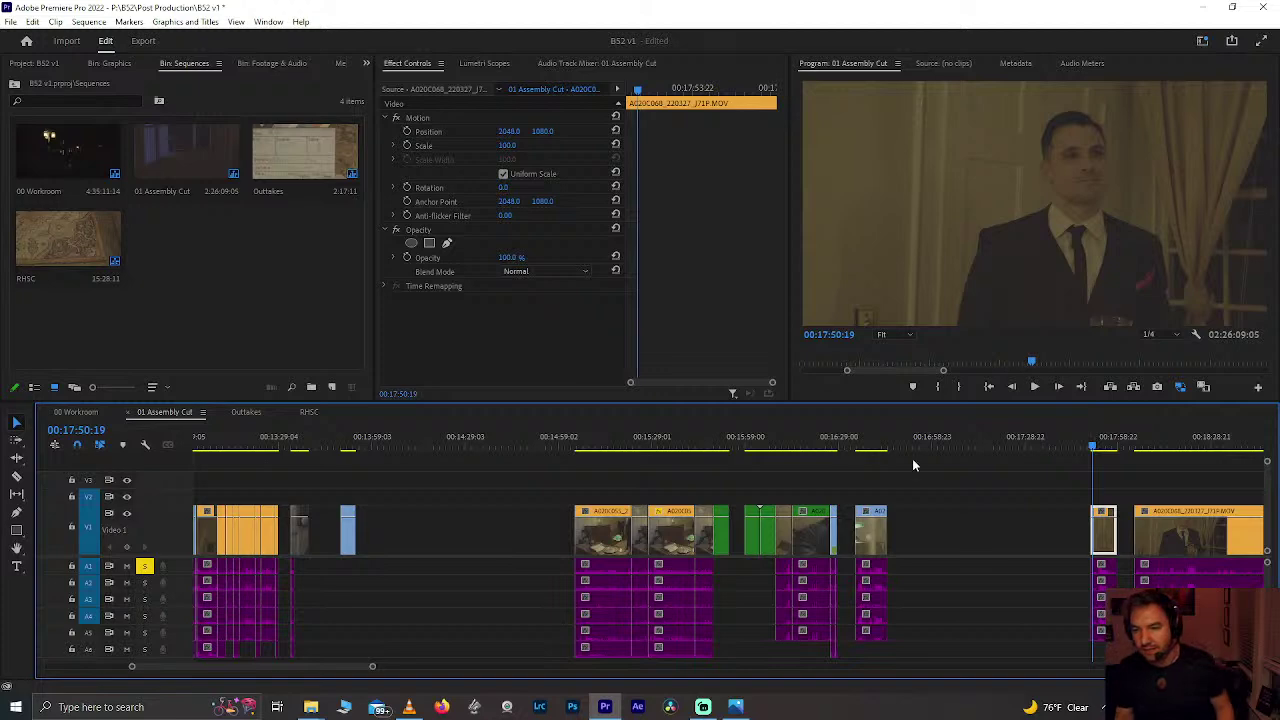
click(729, 448)
mouse_move(729, 448)
mouse_down()
mouse_move(759, 448)
mouse_move(724, 448)
mouse_up()
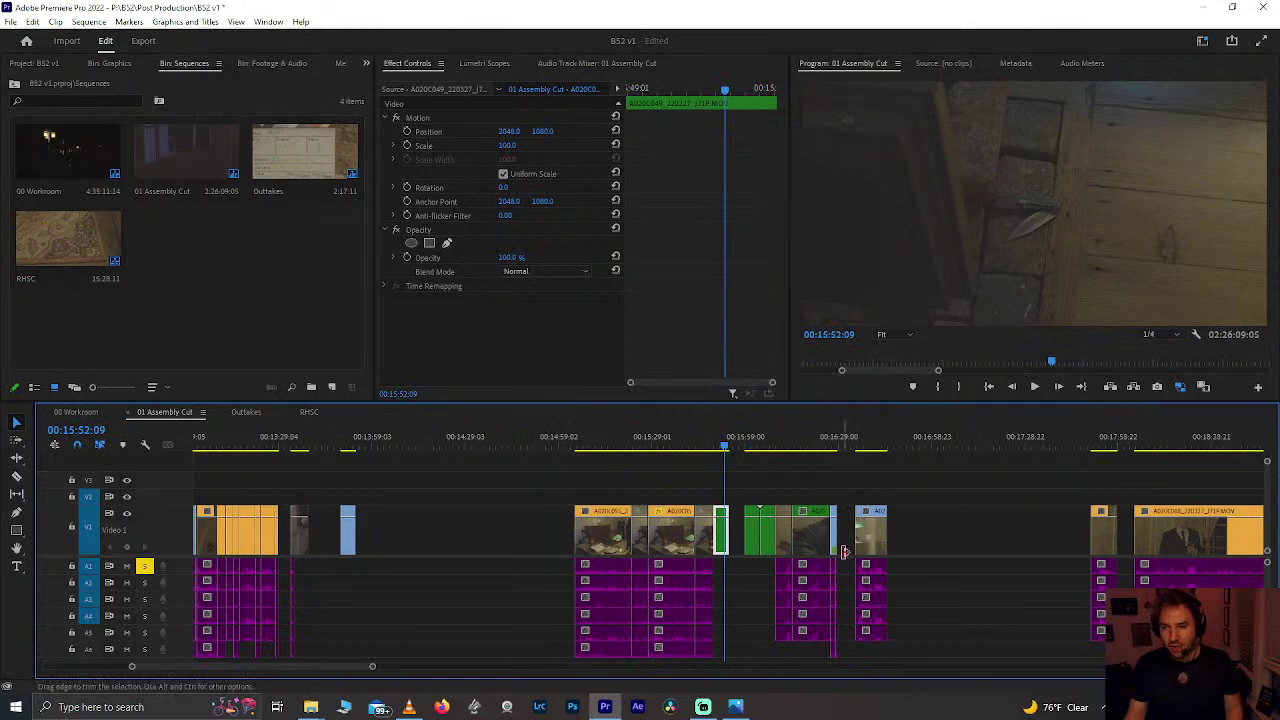
Step: Play the woman's A020C053 clips from about 00:16:10, restart from slightly earlier, and stop at 00:16:16:22
click(820, 443)
key(=)
key(=)
key(=)
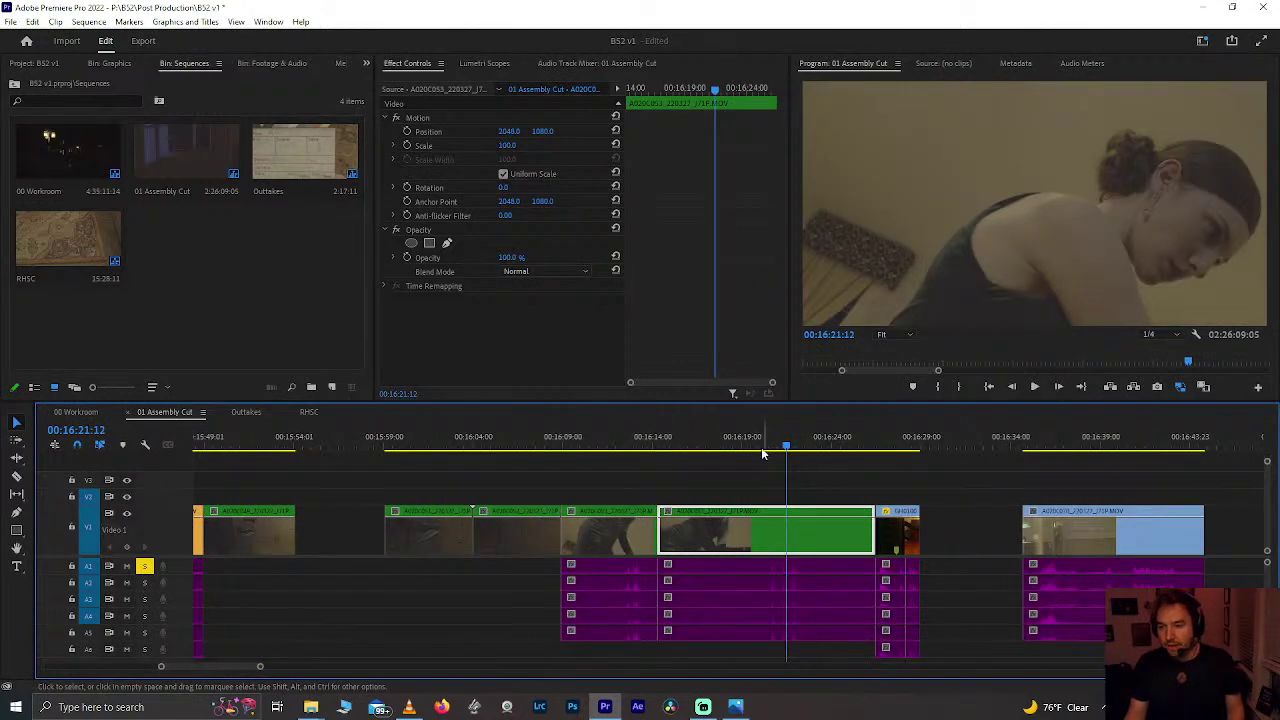
scroll(758, 470, down, 5)
click(661, 446)
key(space)
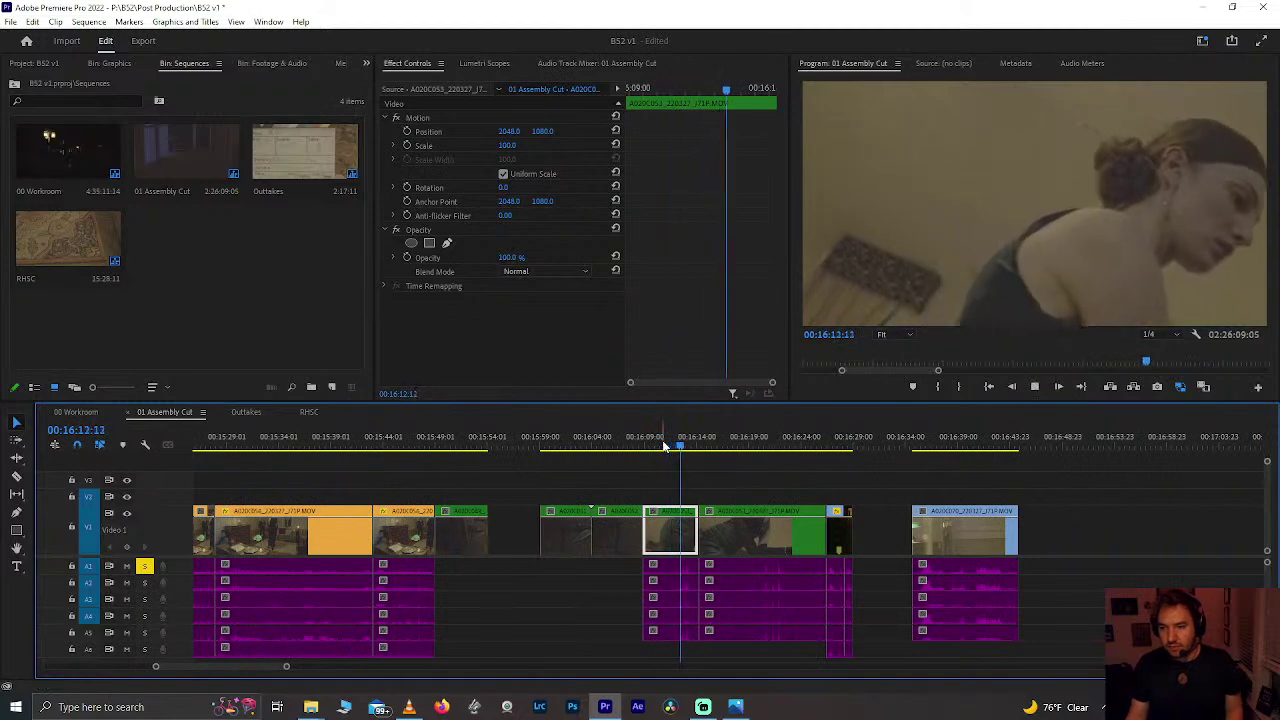
click(651, 446)
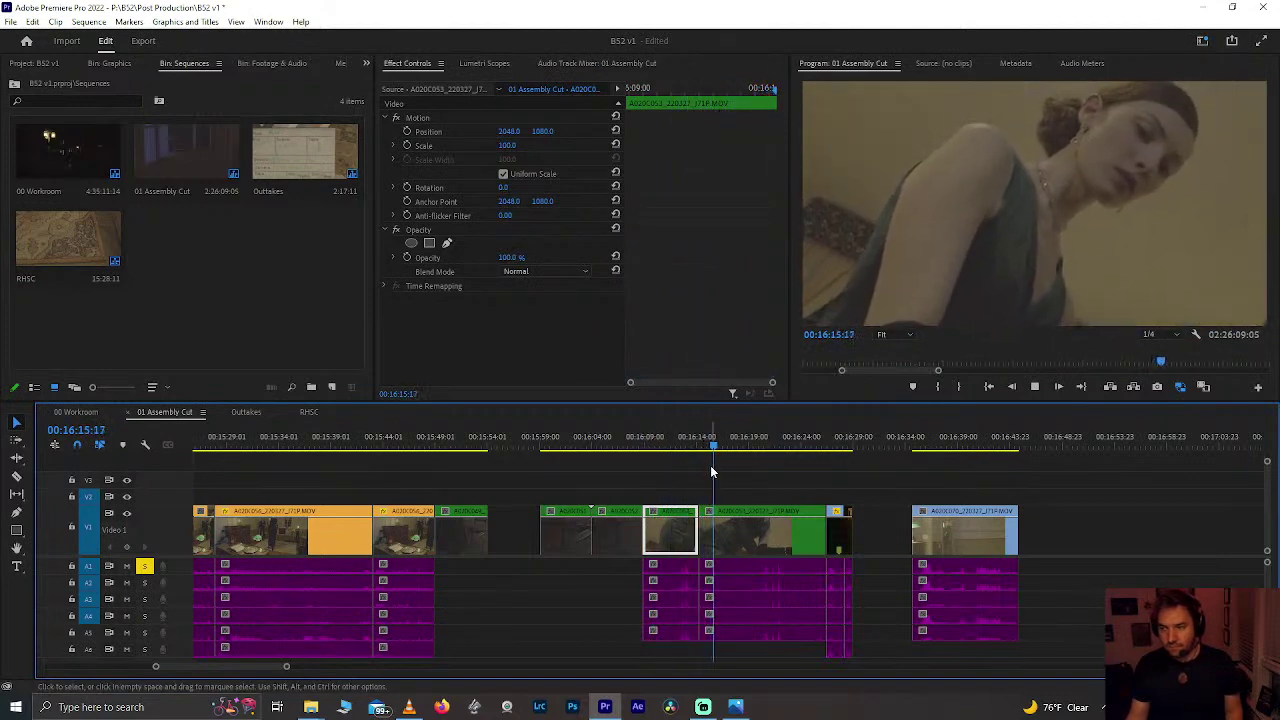
click(734, 533)
Step: Play the start of the A020C070 doorway clip from about 00:16:36 and stop at 00:16:37:03
key(minus)
key(minus)
key(minus)
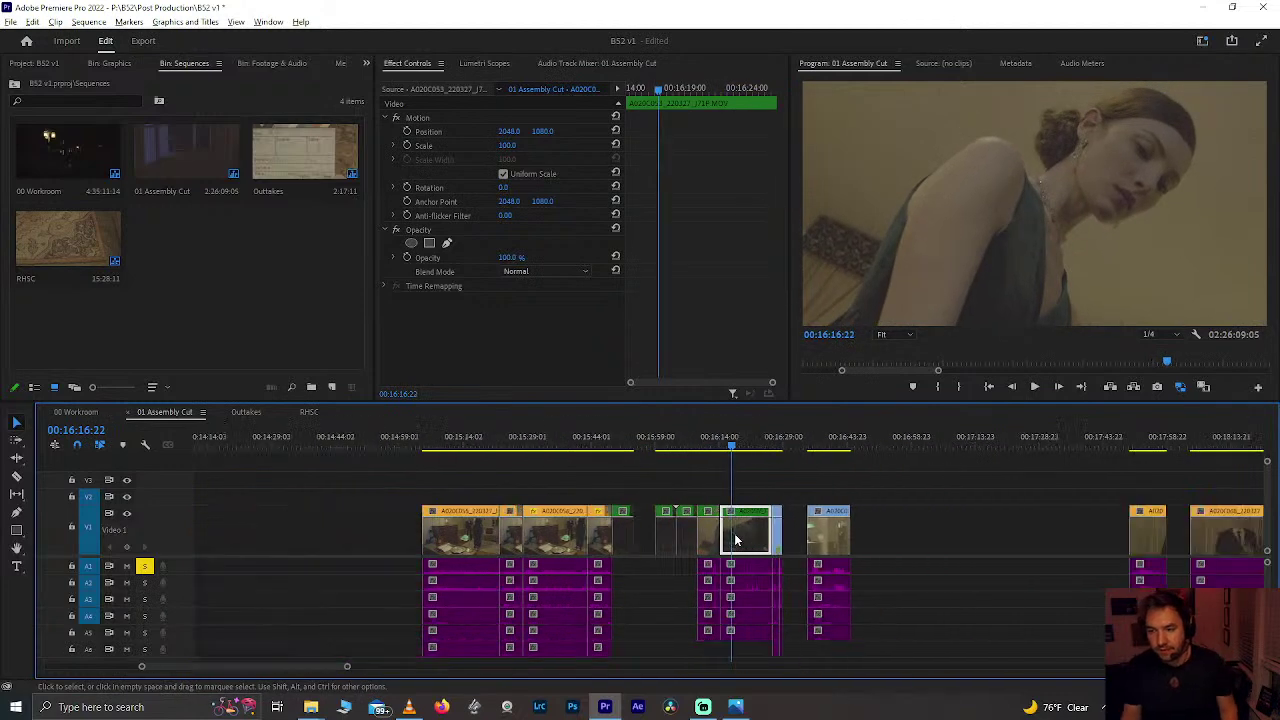
click(795, 447)
key(space)
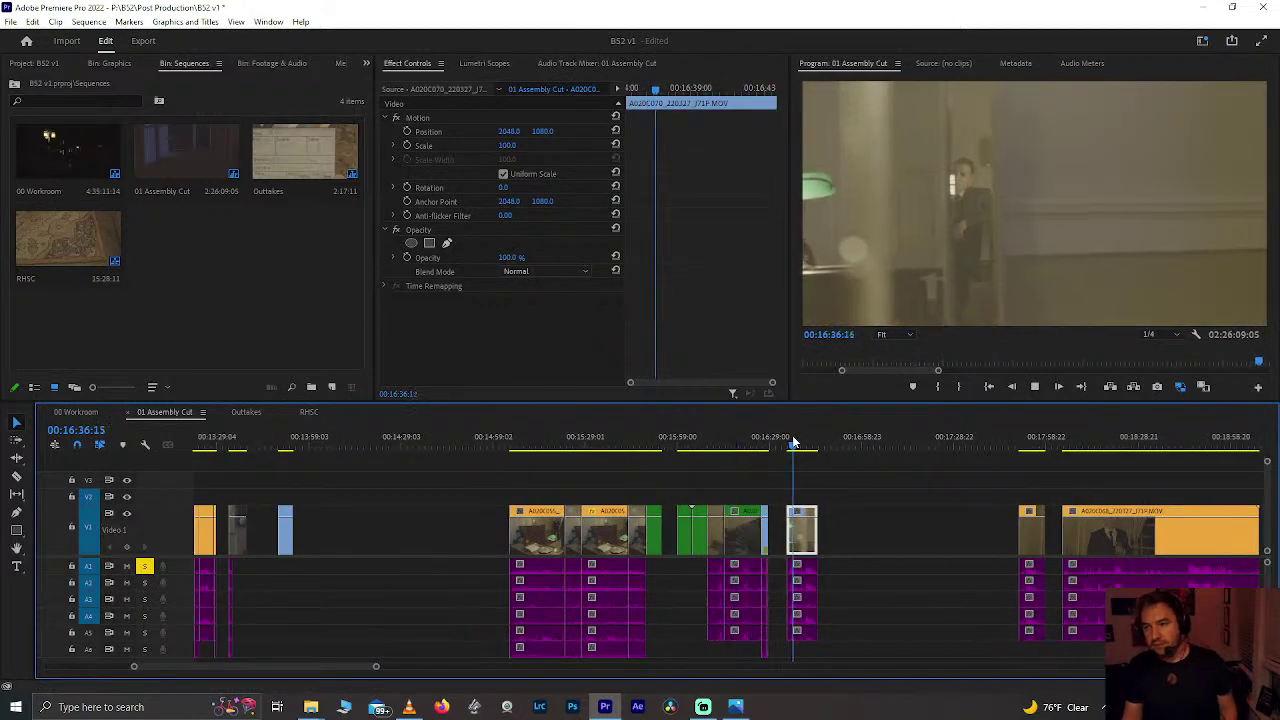
scroll(866, 485, down, 5)
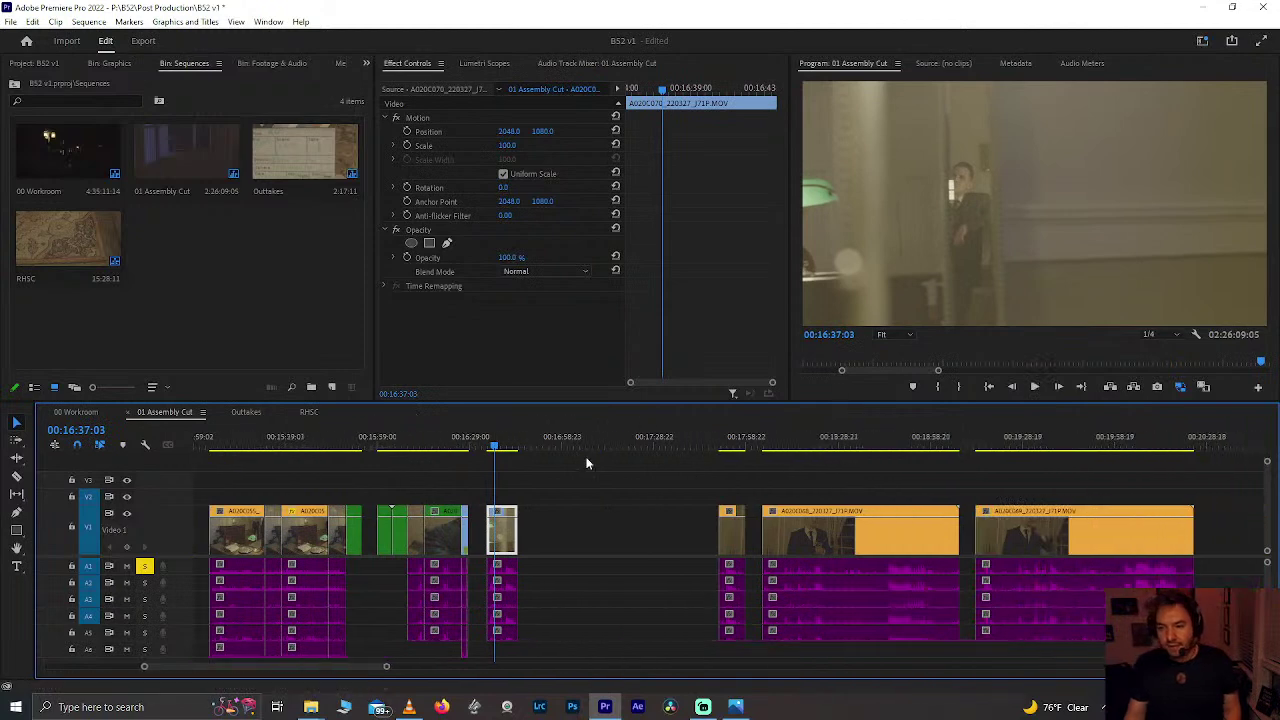
Step: Move the playhead to 00:16:38:19 in the A020C070 doorway clip and save the project
scroll(521, 460, up, 4)
drag(420, 441, 442, 432)
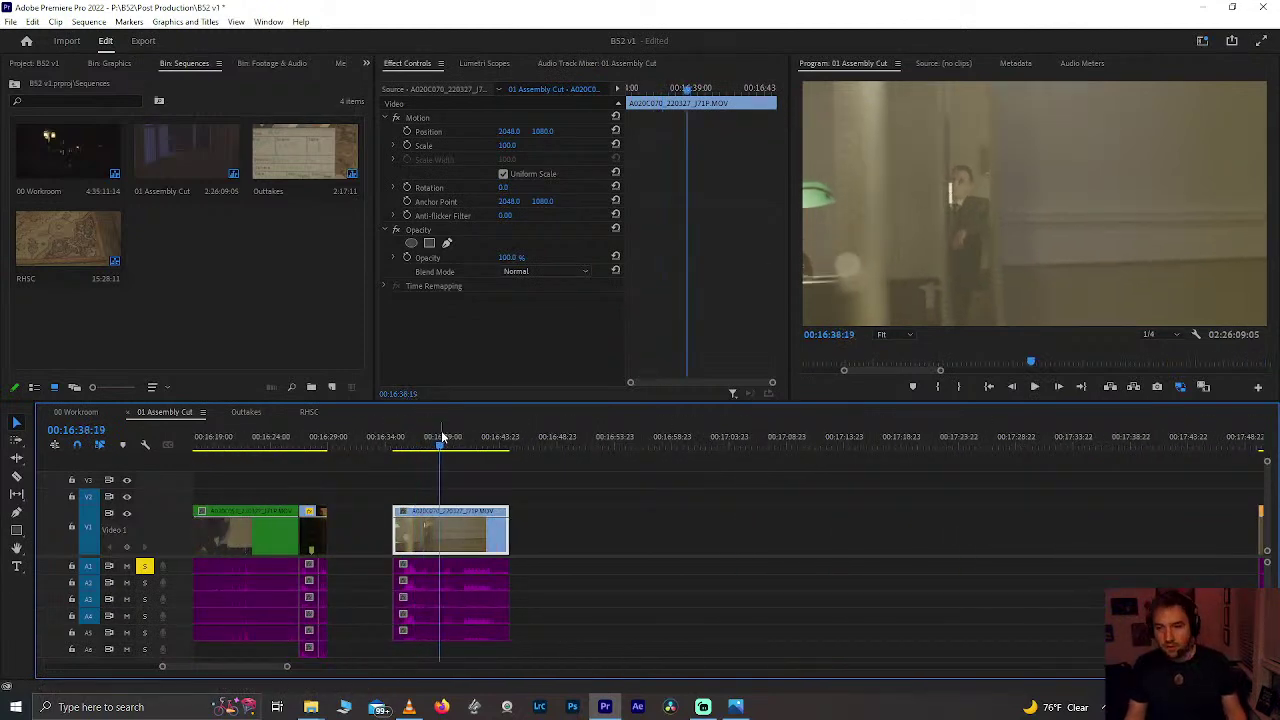
key(ctrl+s)
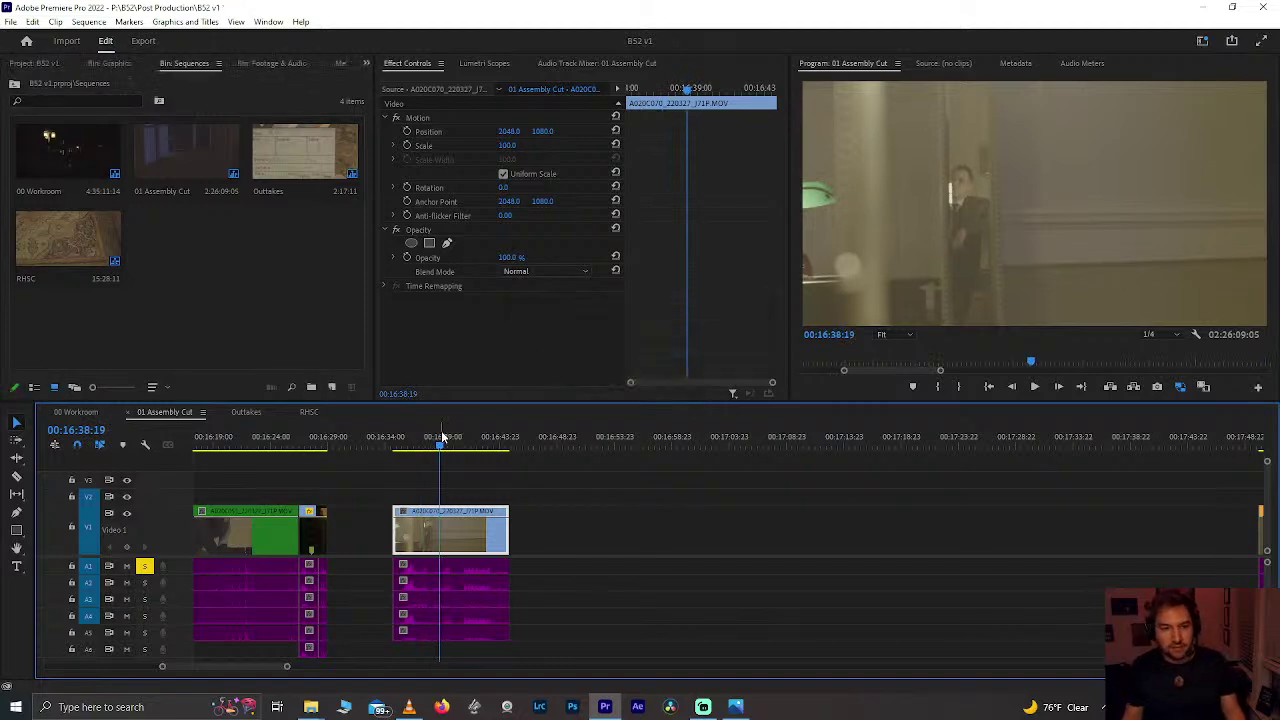
Step: Scan the timeline around the office scene and view the suited man's A020C068 clip at 00:18:12:05
scroll(362, 594, down, 8)
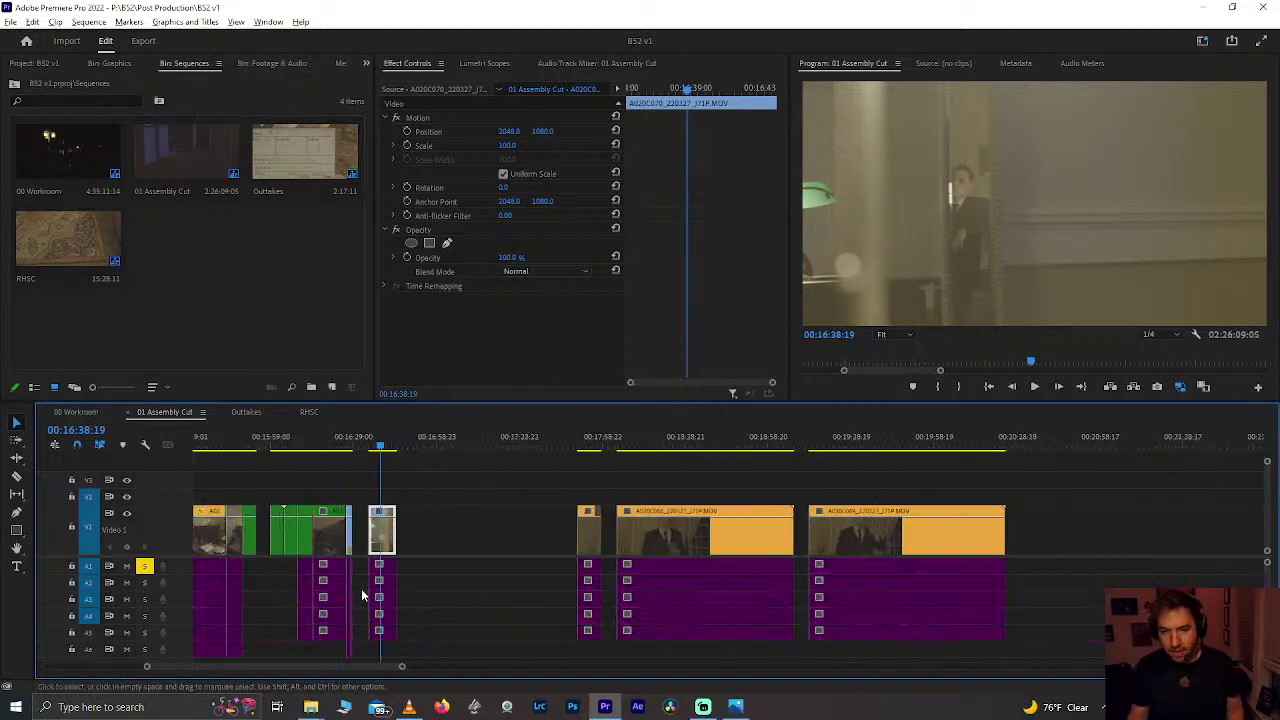
scroll(361, 588, up, 5)
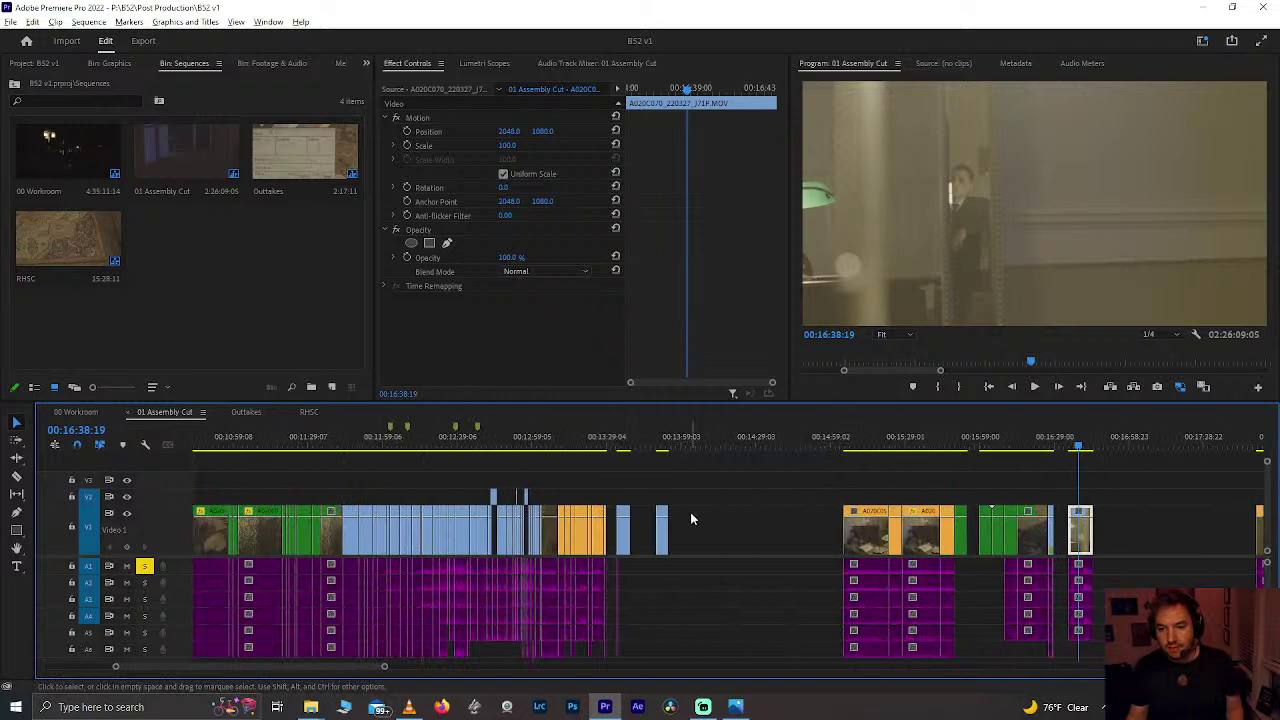
scroll(628, 542, up, 2)
scroll(628, 542, down, 5)
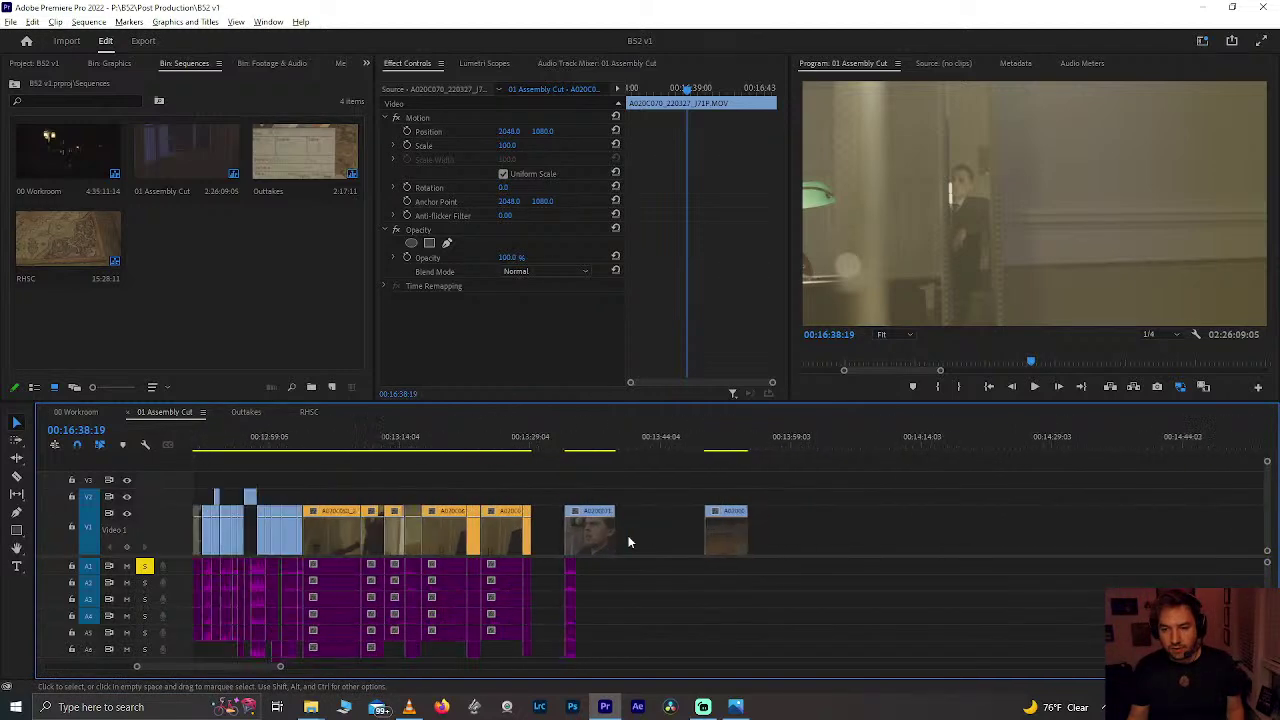
scroll(628, 542, down, 5)
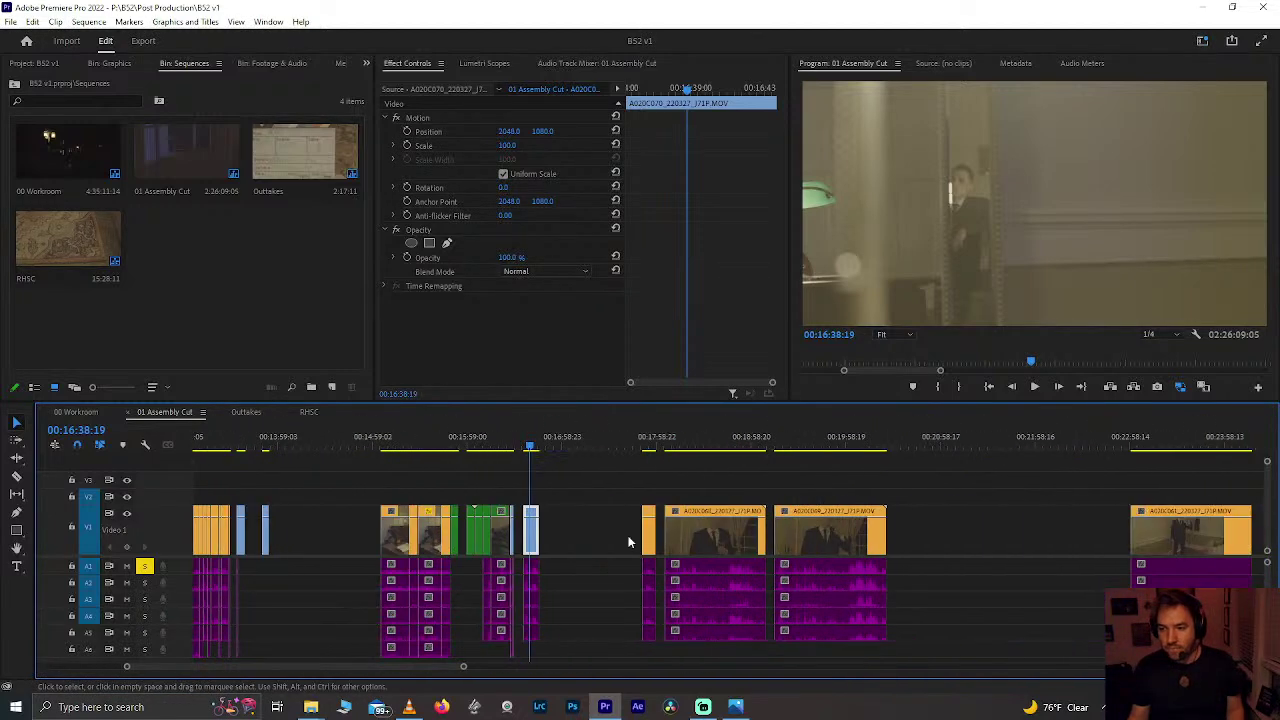
click(519, 443)
key(Left)
key(Left)
key(Left)
key(Left)
key(Left)
key(Left)
key(Left)
key(Left)
key(Left)
key(Left)
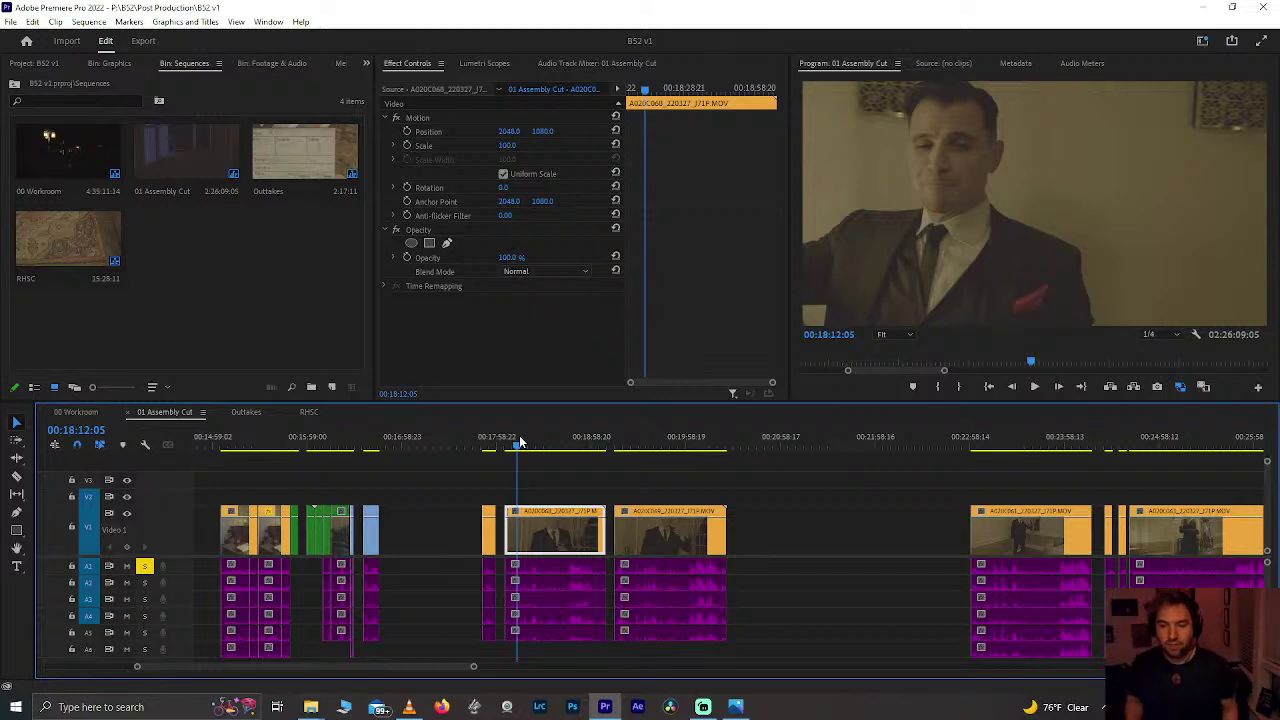
Step: Check the suited man's A020C068 clip further on, at 00:18:29:13 and 00:18:36:01
click(546, 439)
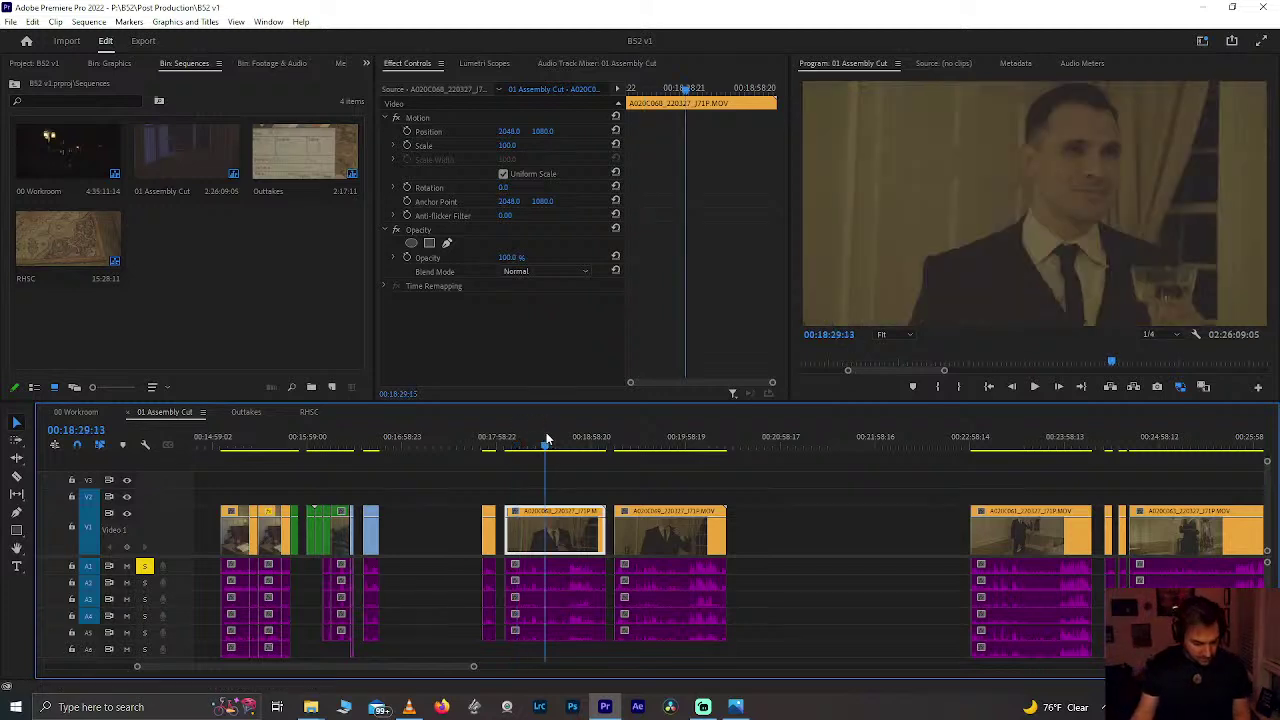
scroll(567, 490, down, 4)
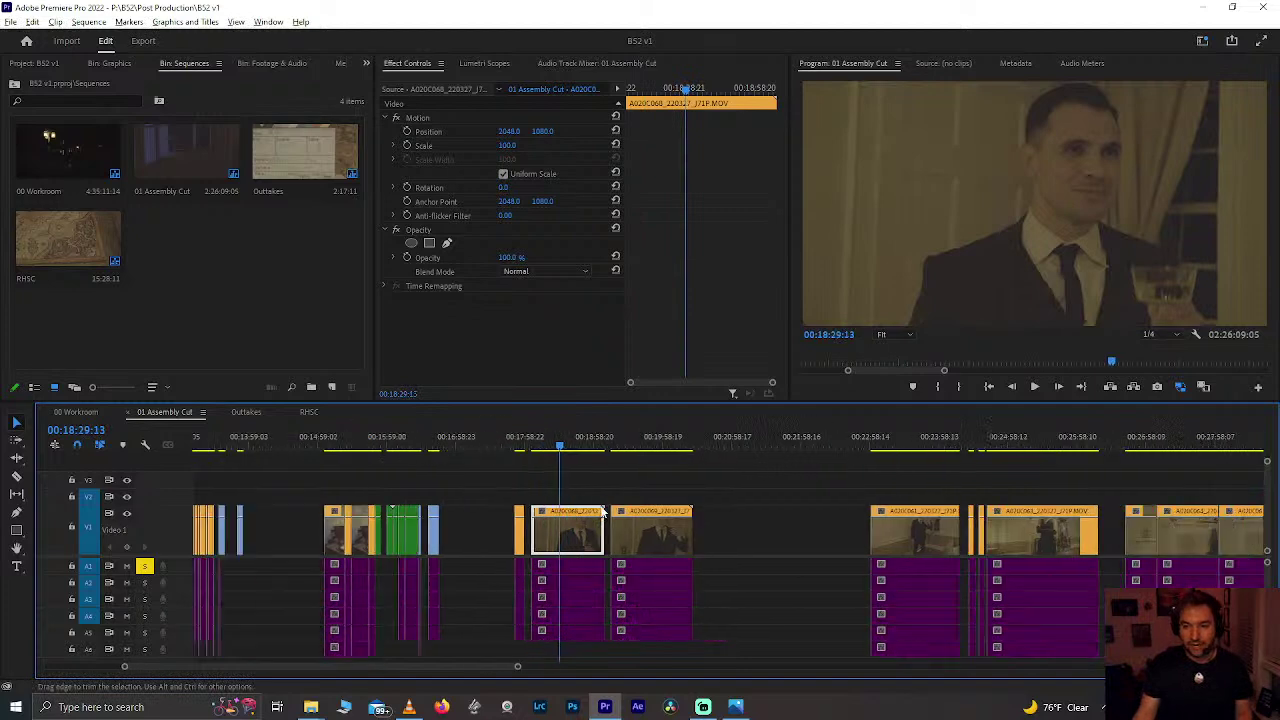
click(572, 440)
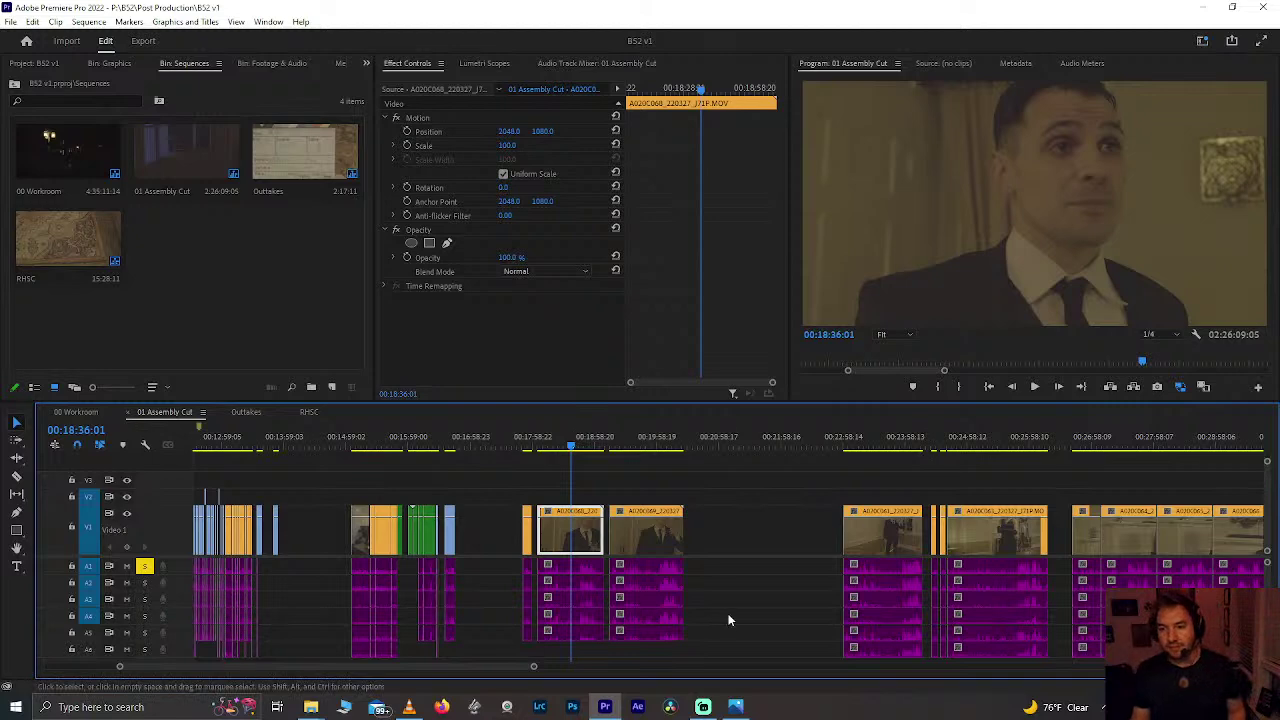
Step: View the man's A020C061 clip at 00:23:32:13 and the woman's long A020C063 clip at 00:25:01:23
click(879, 437)
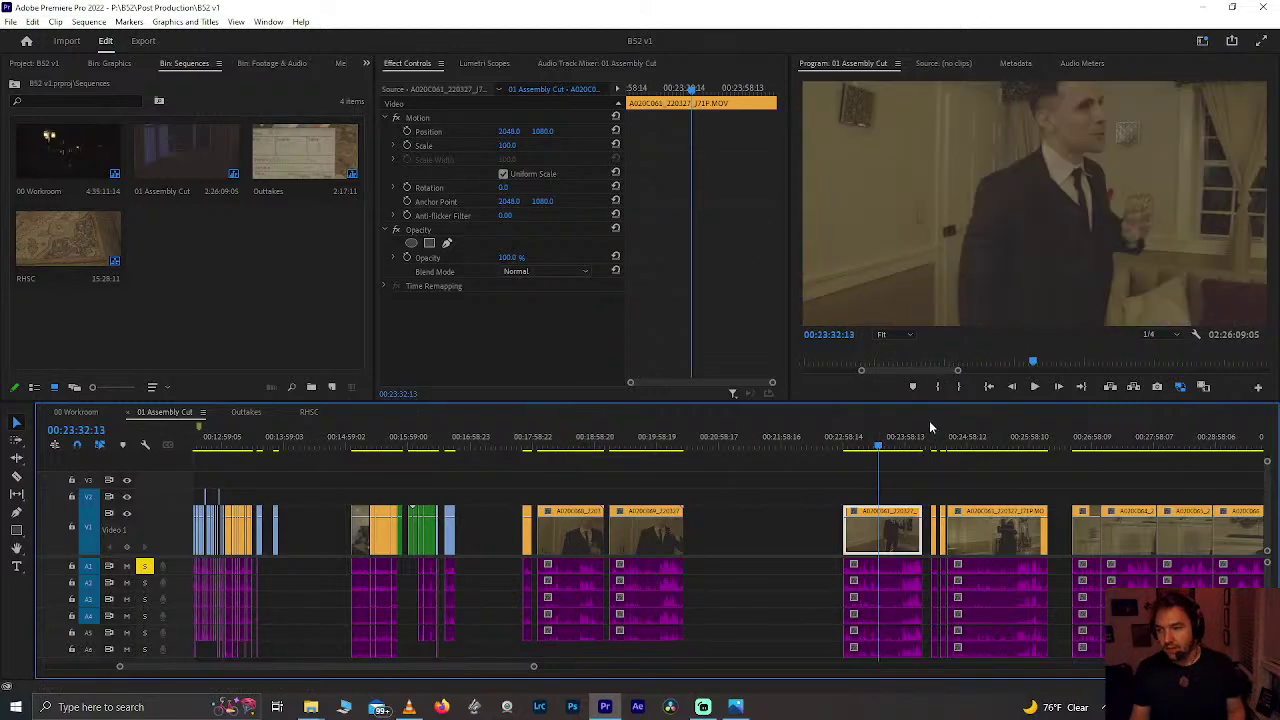
click(973, 442)
scroll(937, 474, up, 6)
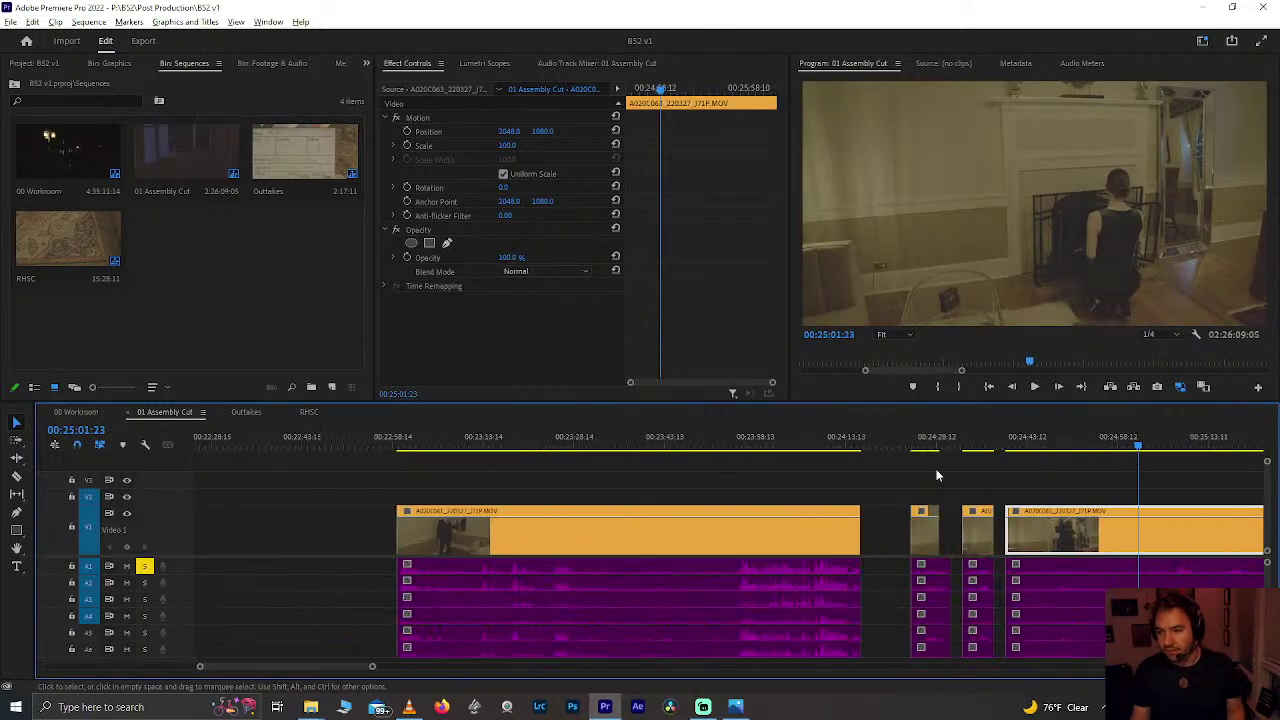
Step: Play the two short A020C063 clips of the woman, from 00:24:25:18 and from about 00:24:33
click(923, 447)
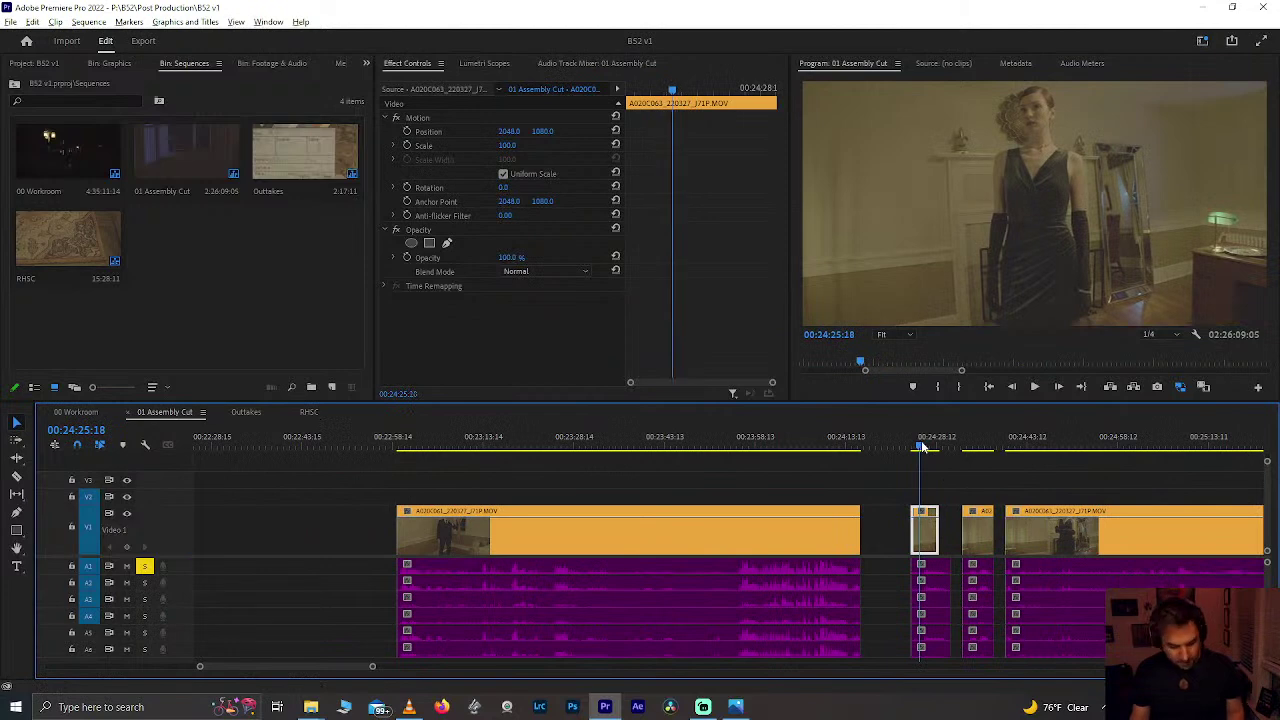
scroll(923, 447, up, 4)
scroll(923, 447, down, 3)
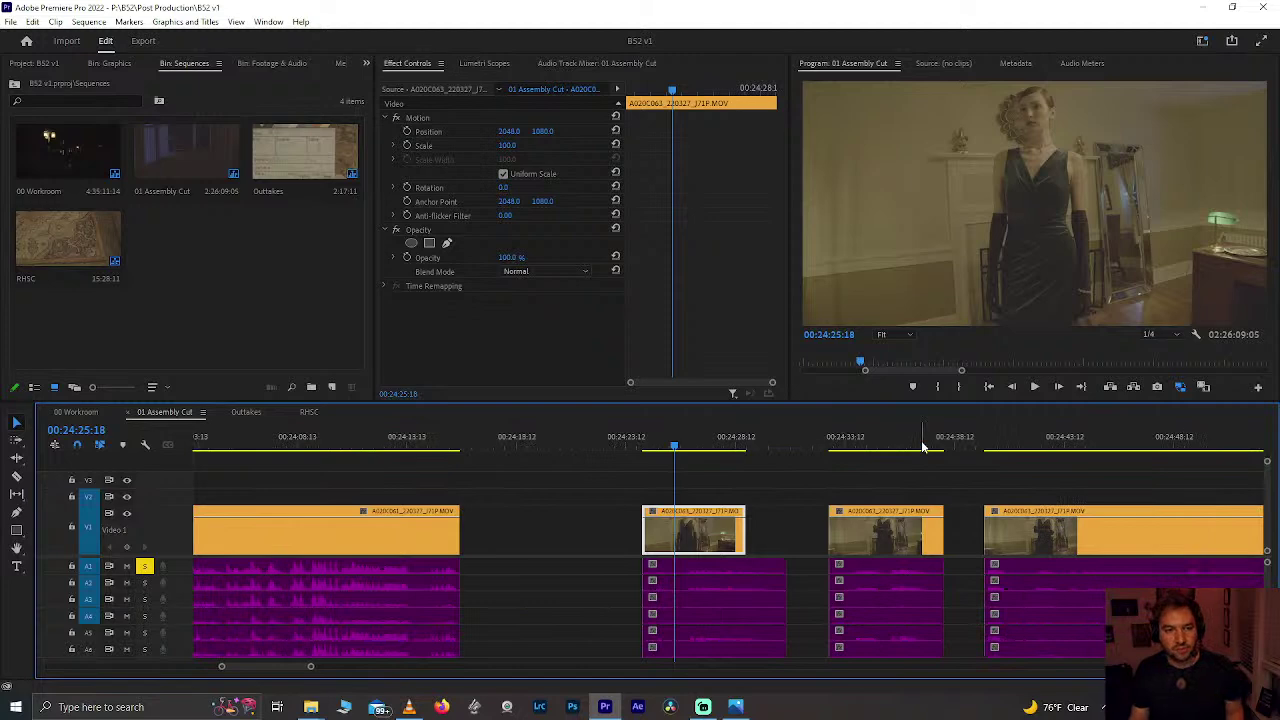
key(space)
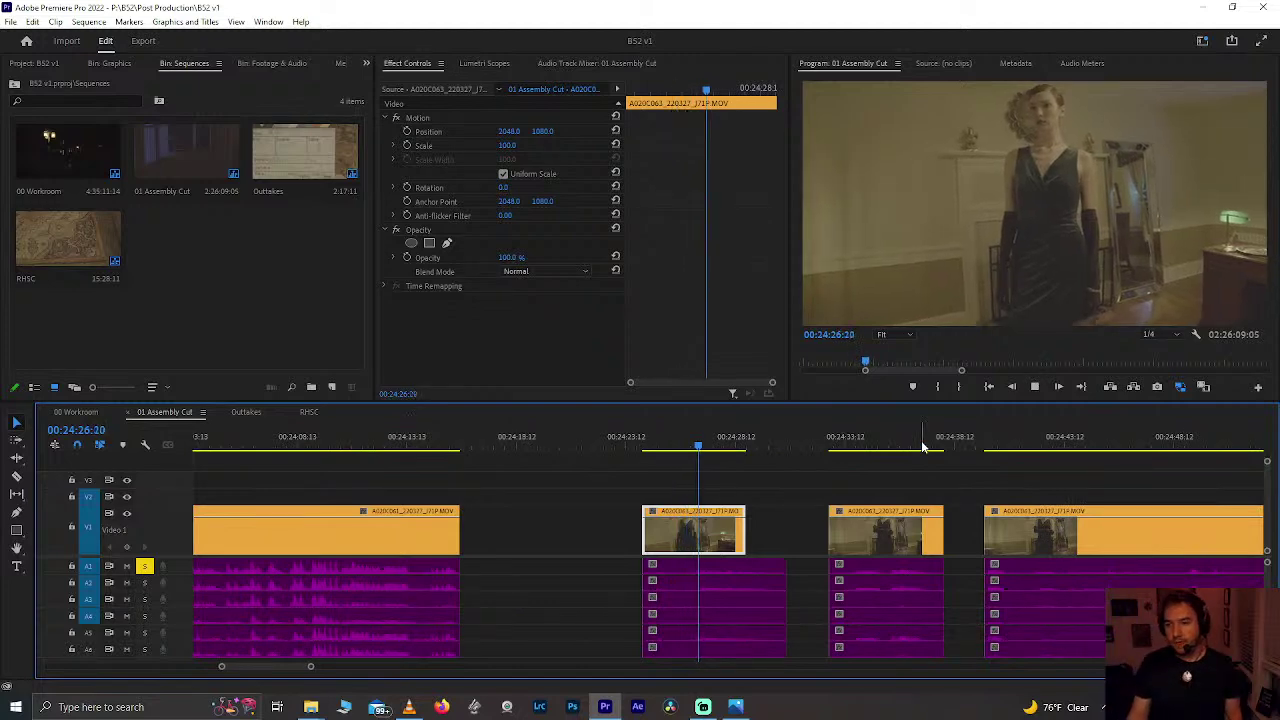
click(841, 442)
key(space)
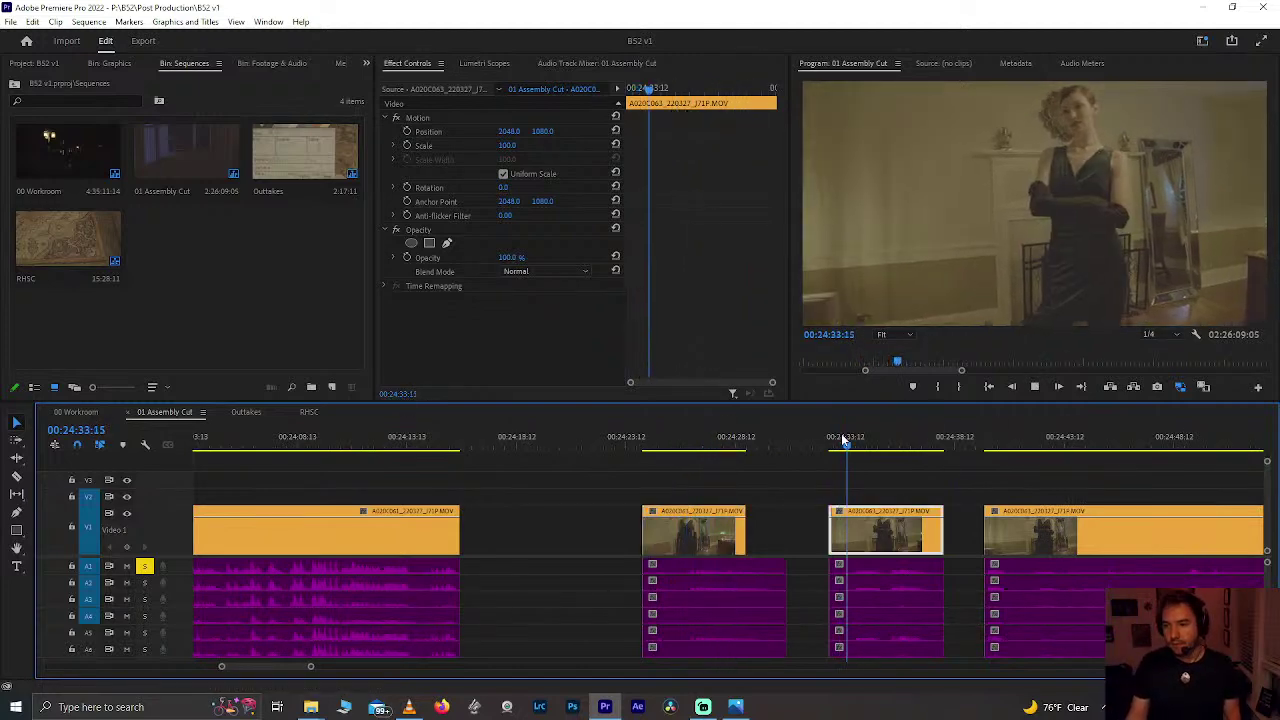
Step: Play the long A020C063 clip from near its start and stop at 00:24:46:18
click(1011, 426)
key(space)
scroll(981, 463, down, 2)
scroll(981, 463, down, 3)
scroll(981, 463, down, 2)
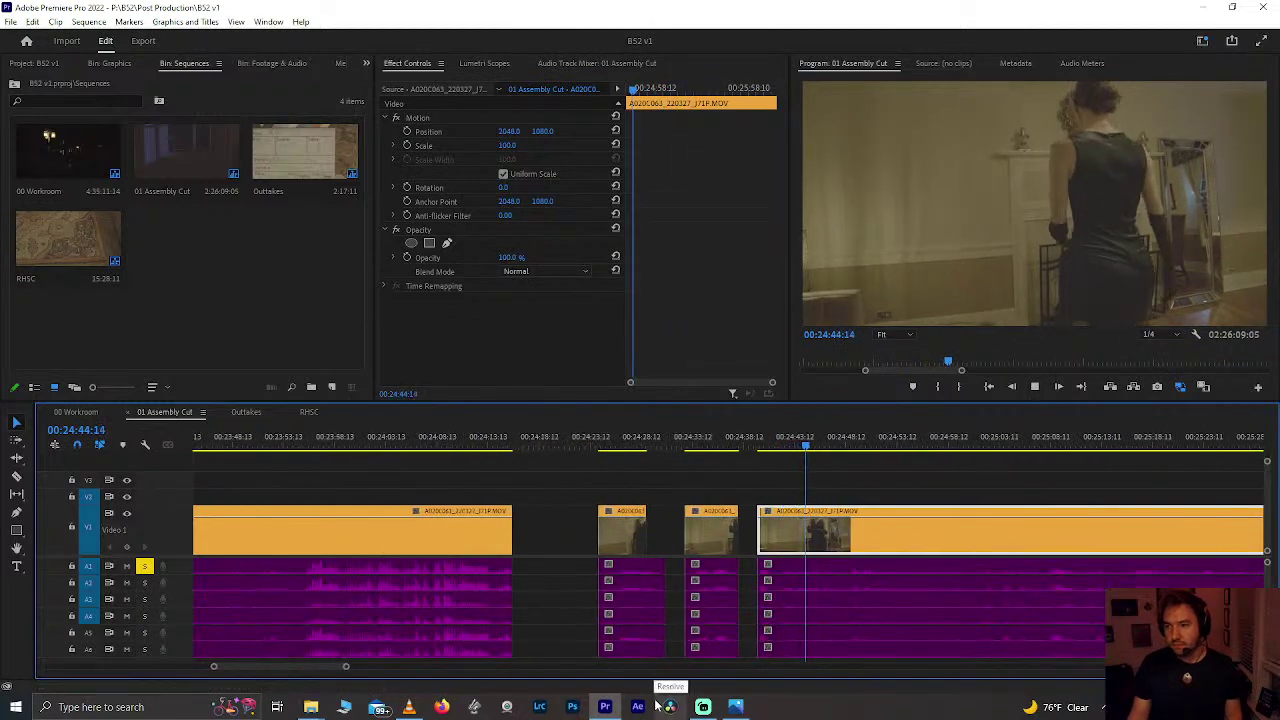
key(space)
Step: Play the woman's A020C064 clip from about 00:26:46, skim its neighbour, and view A020C065 at 00:28:03:15
scroll(829, 562, down, 3)
scroll(829, 562, down, 5)
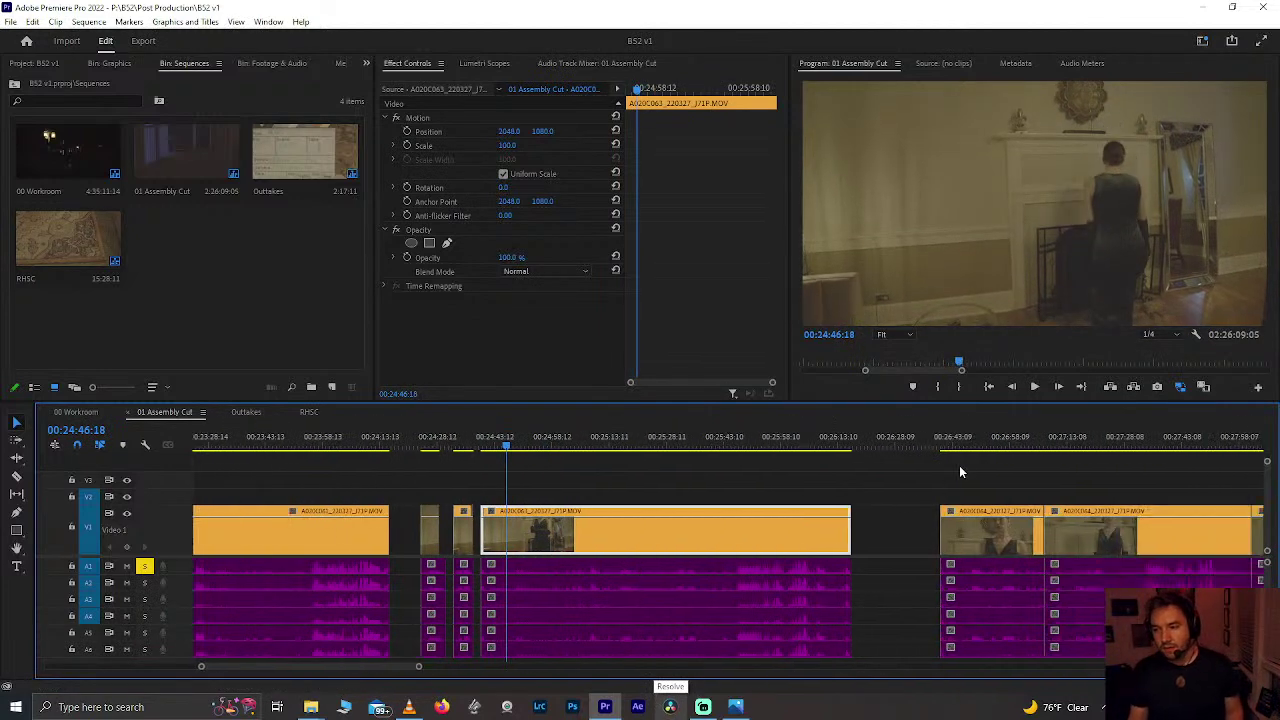
click(966, 444)
key(space)
scroll(979, 485, down, 6)
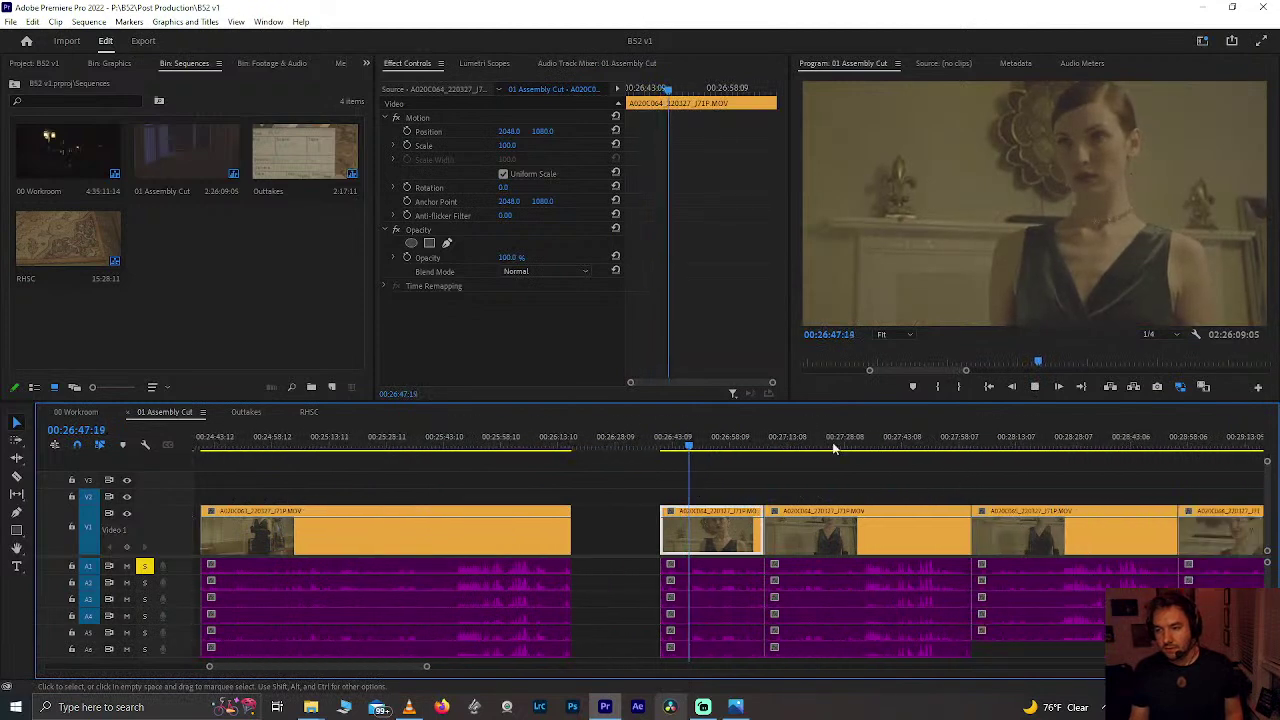
click(798, 438)
drag(798, 439, 767, 441)
click(978, 432)
Step: View the A020C074 clip at 00:33:52:00, skim the clips after it, and park in the gap at 00:32:57:01
key(minus)
scroll(940, 550, down, 3)
scroll(940, 550, down, 2)
scroll(940, 550, down, 2)
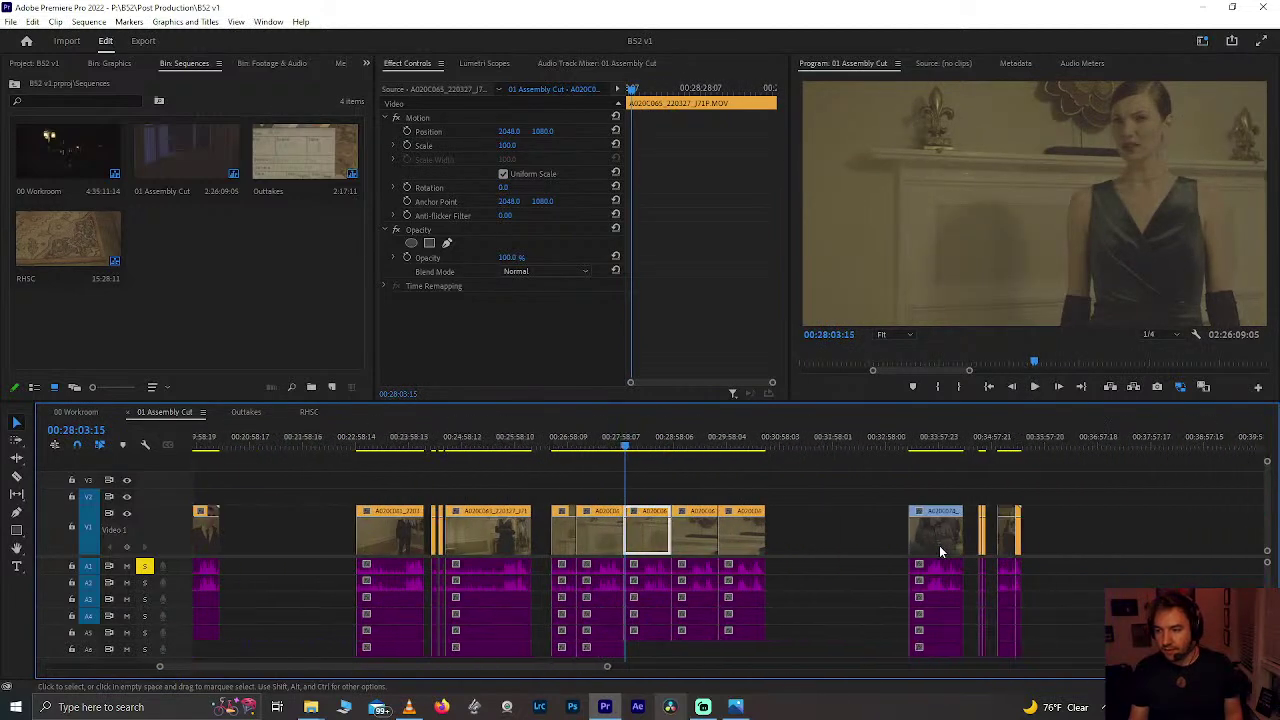
click(934, 438)
key(equal)
key(equal)
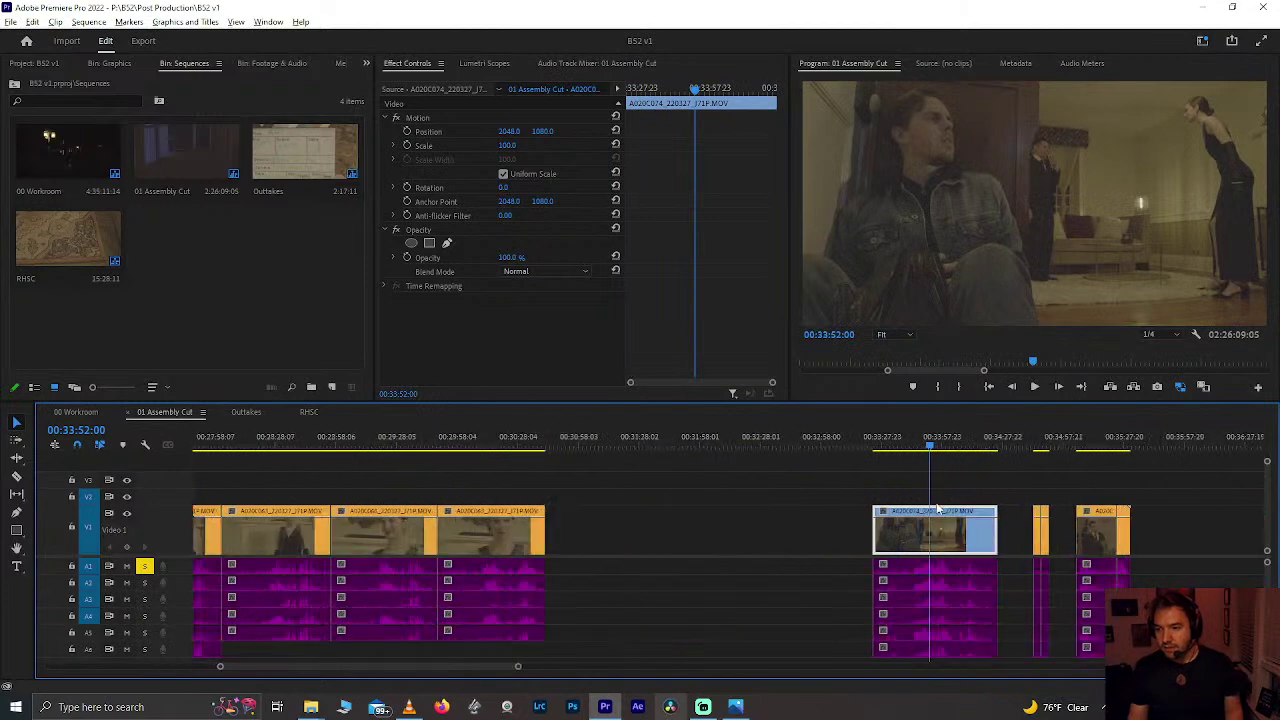
key(Up)
drag(1088, 440, 757, 458)
key(minus)
key(minus)
key(minus)
key(minus)
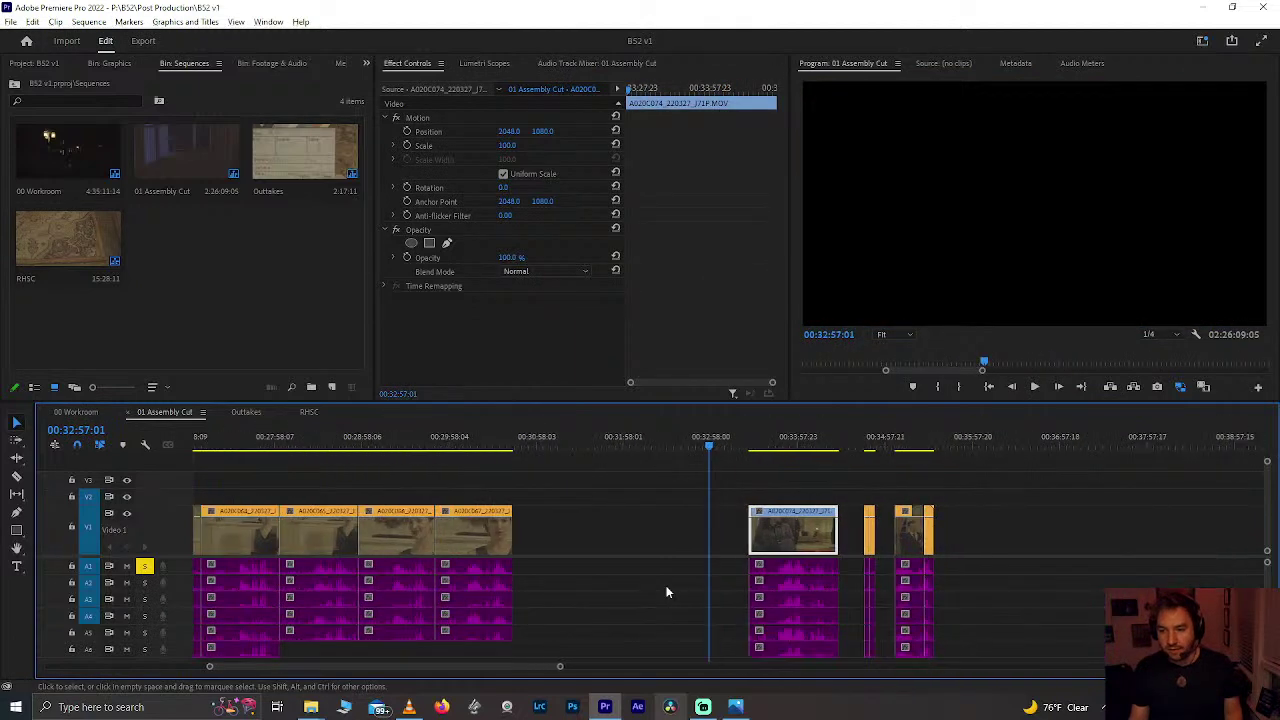
Step: Recheck A020C061 at 00:23:36:03, A020C064 at 00:26:52:18 and A020C063 at 00:25:11:06
key(equal)
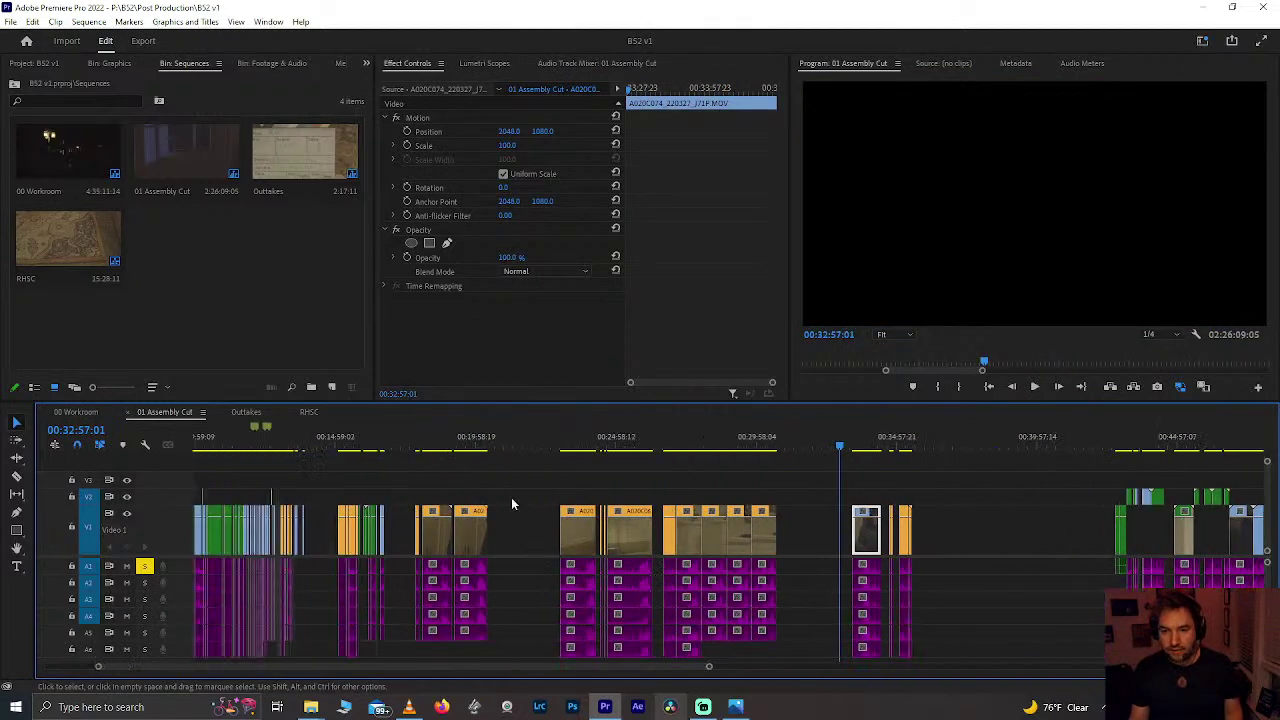
click(582, 440)
key(equal)
key(equal)
key(equal)
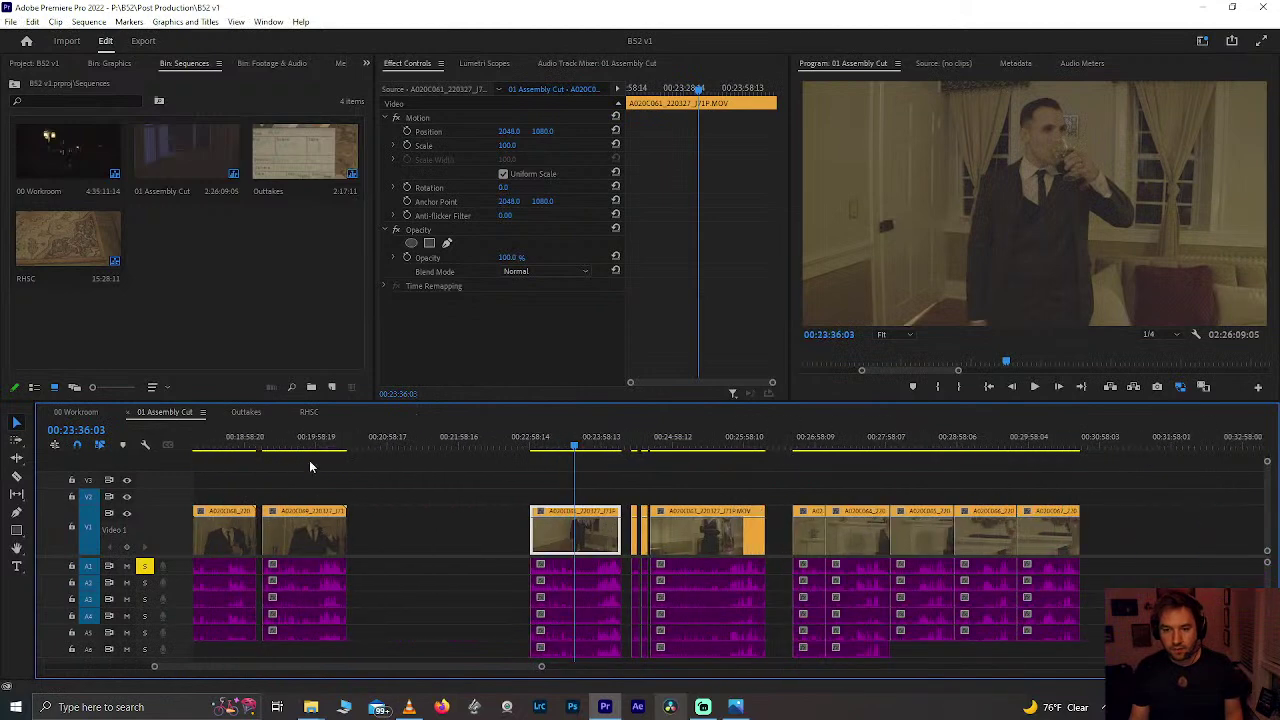
click(810, 445)
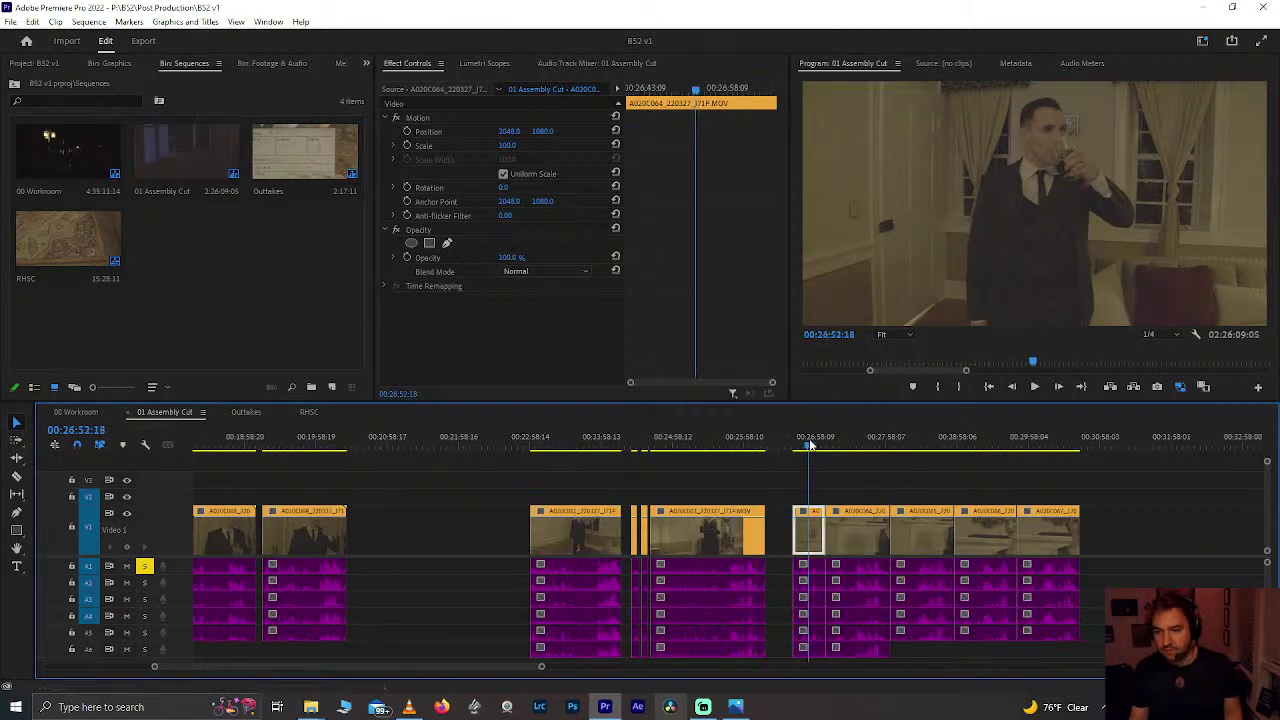
click(689, 447)
key(equal)
key(equal)
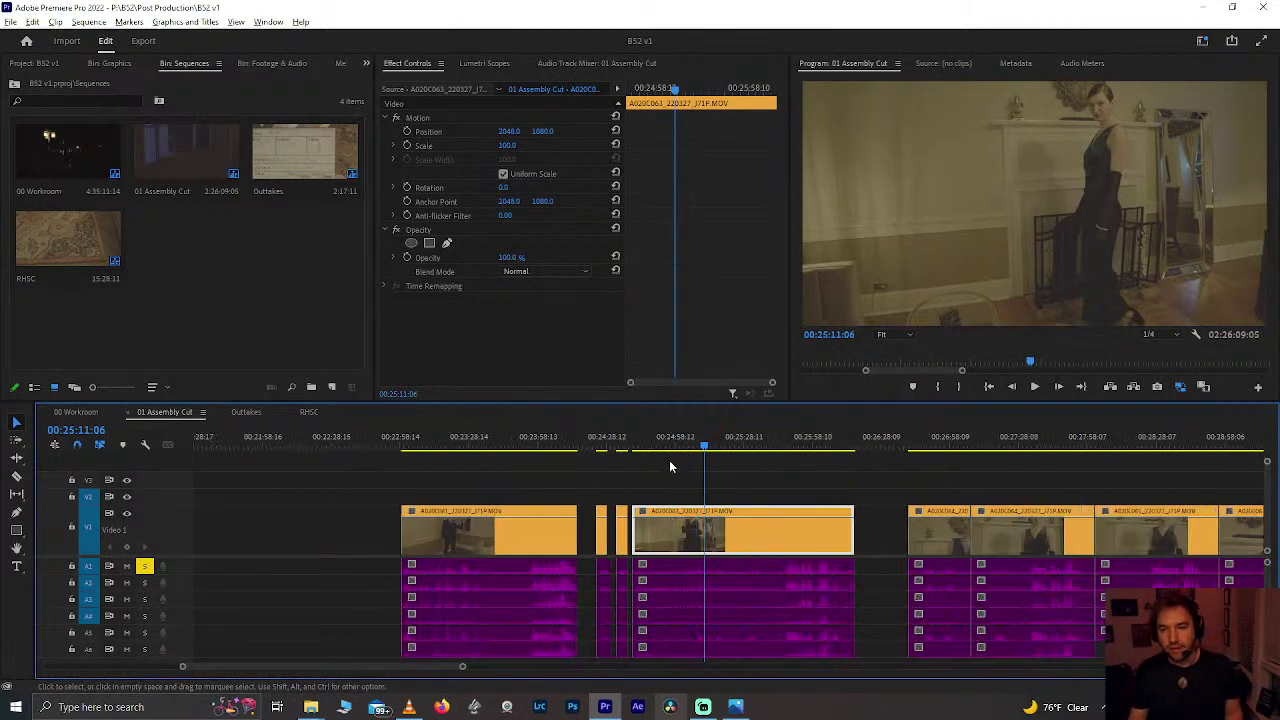
Step: Scrub to the gap at 00:24:38:19 and play the long A020C063 clip from about 00:24:41
click(587, 439)
mouse_move(587, 437)
mouse_down()
mouse_move(640, 437)
mouse_move(610, 440)
mouse_up()
scroll(610, 439, up, 2)
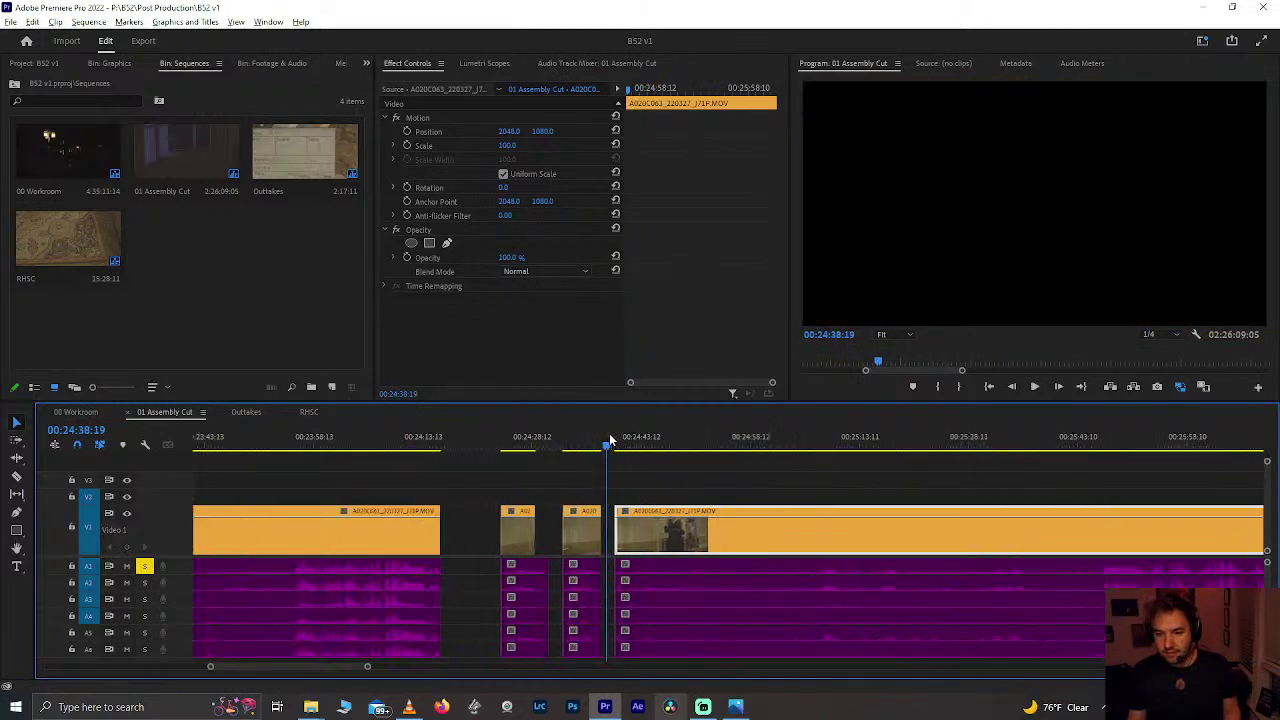
key(space)
click(625, 438)
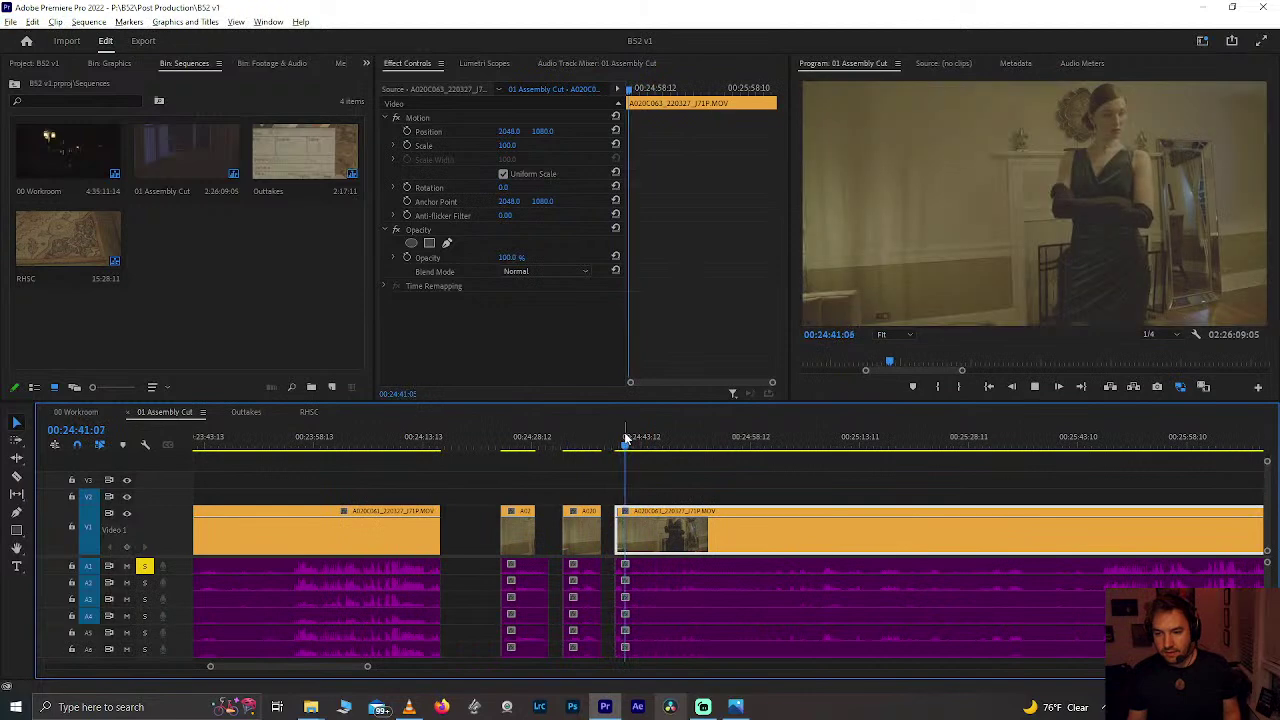
scroll(625, 438, up, 3)
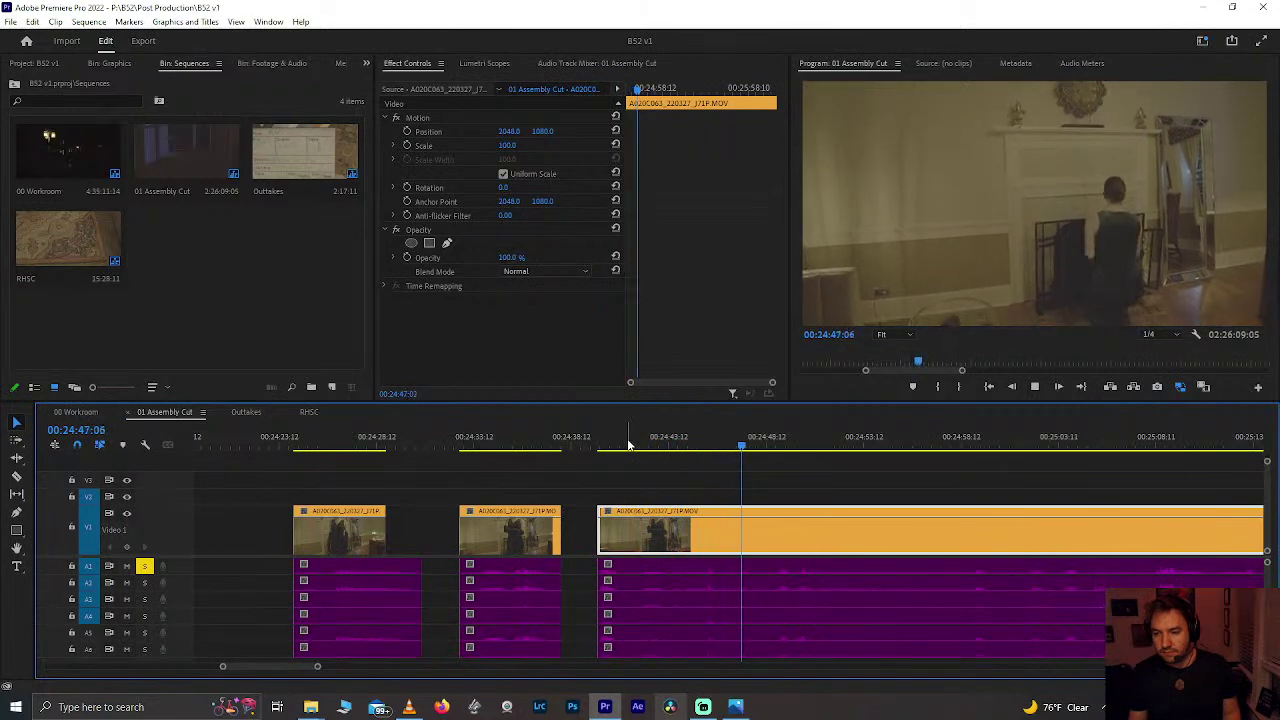
Step: Replay the woman kneeling at the fireplace in the long A020C063 clip and stop at 00:24:47:13
click(763, 445)
drag(763, 445, 731, 448)
key(space)
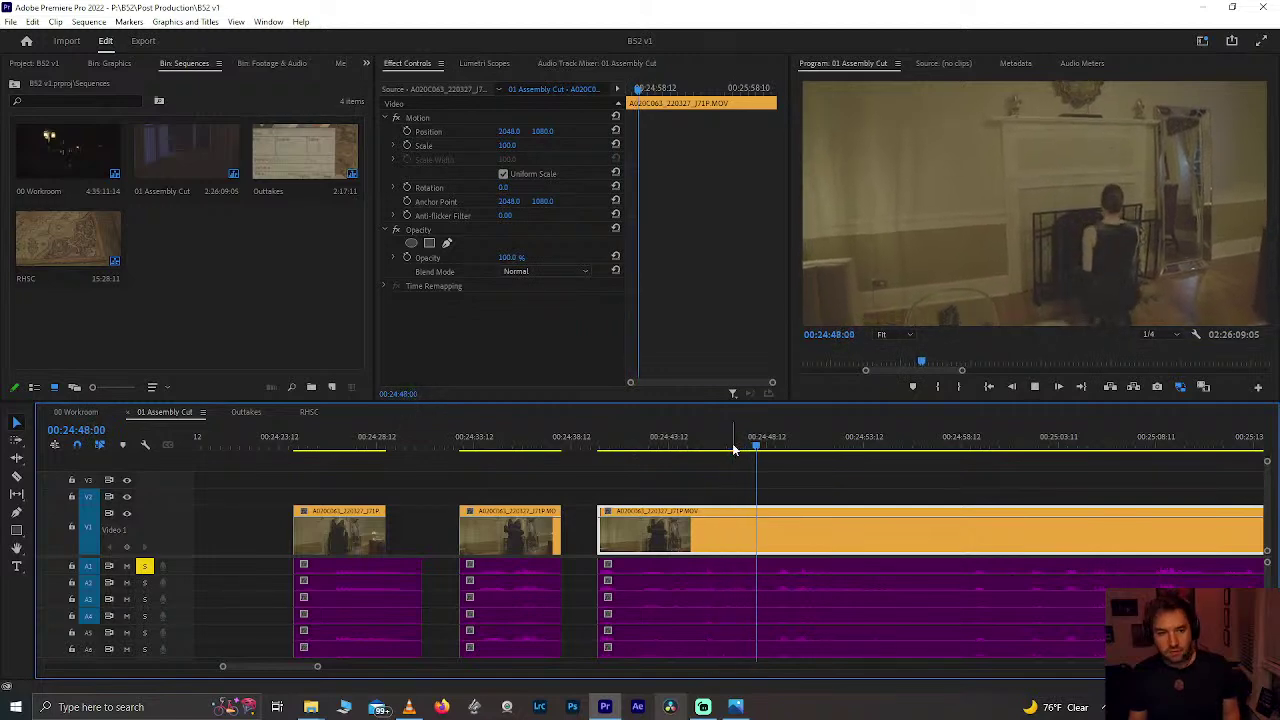
drag(733, 450, 696, 455)
key(space)
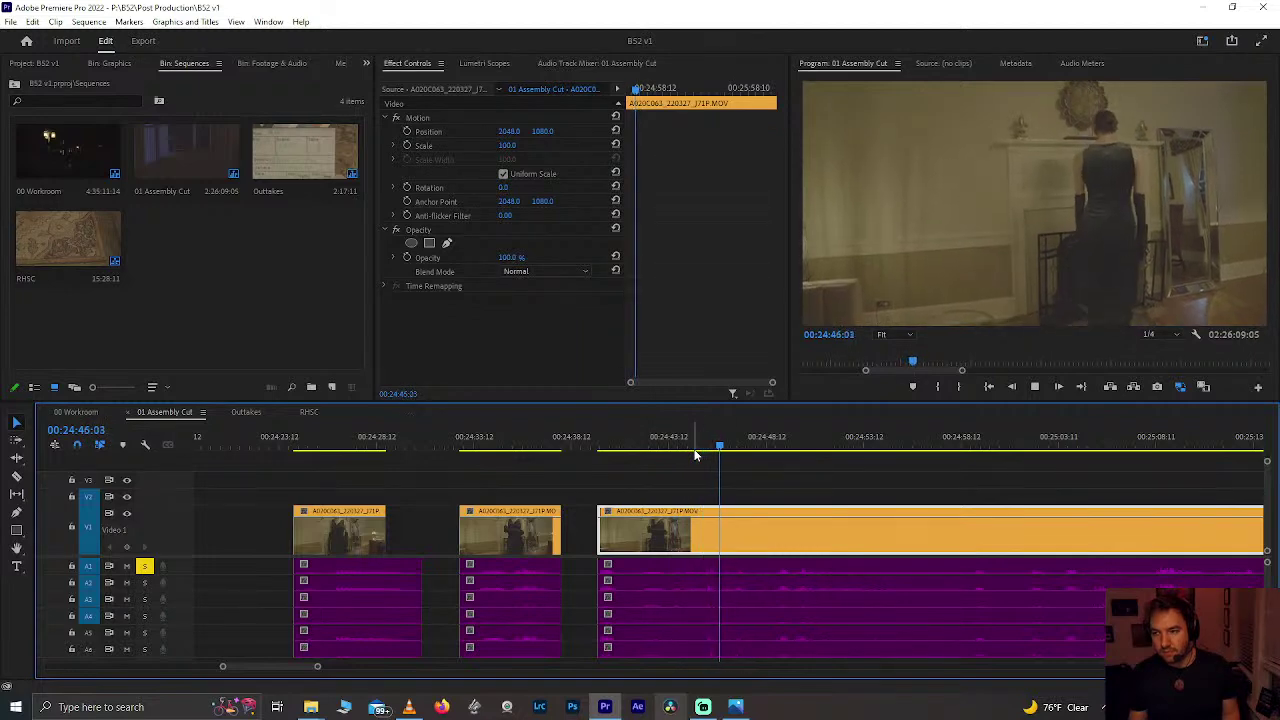
key(space)
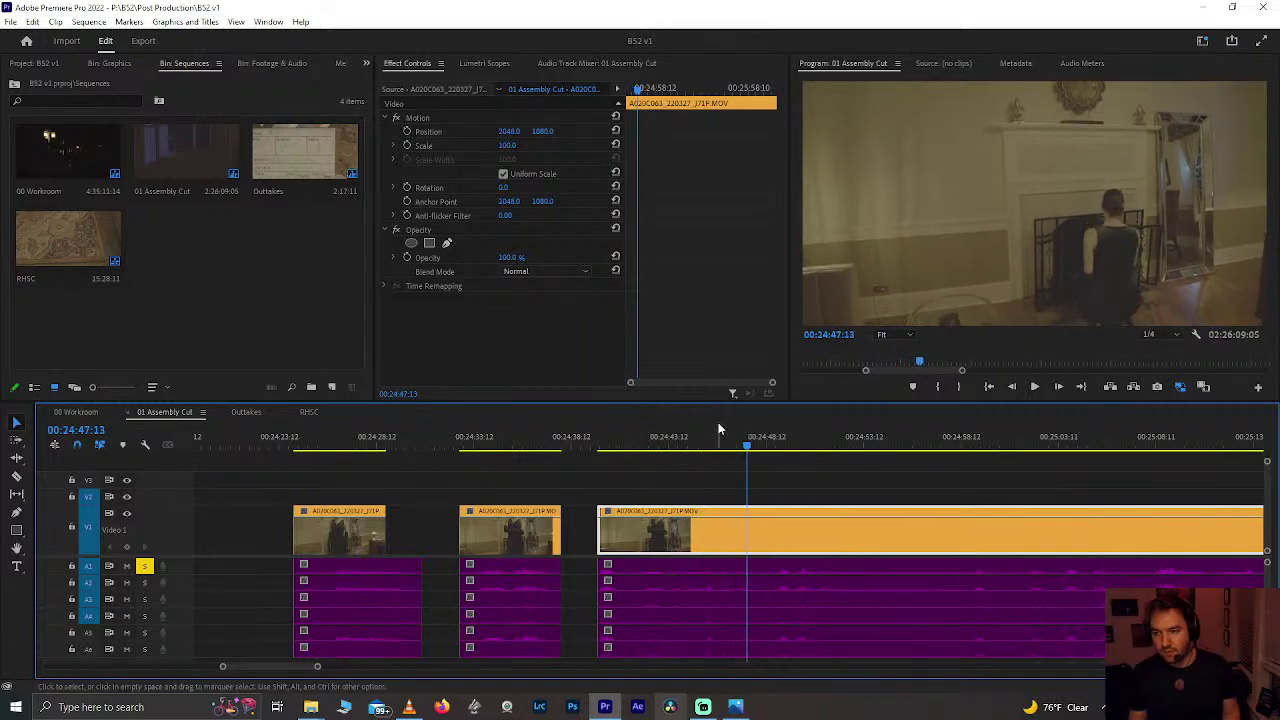
Step: Split the long A020C063 clip at 00:24:47:22 and 00:24:41:14, and delete the segment between the cuts with its audio
drag(747, 451, 755, 458)
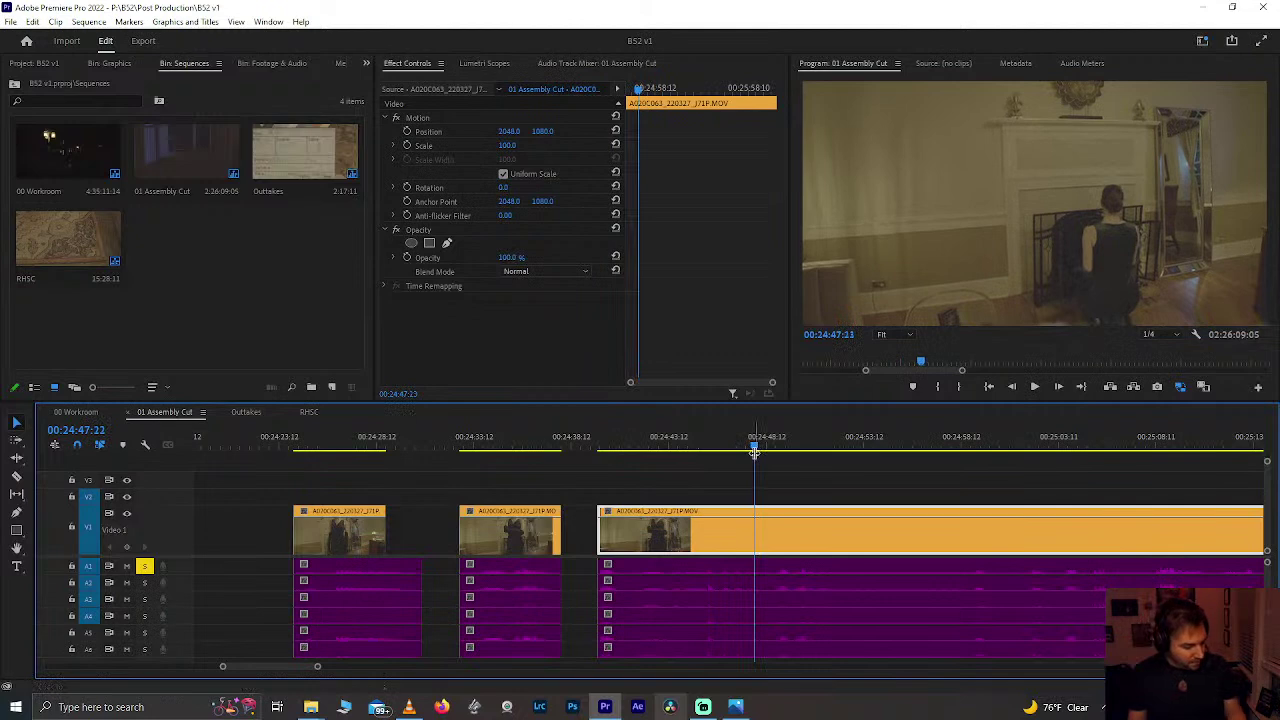
key(ctrl+k)
drag(687, 452, 705, 585)
key(space)
key(ctrl+k)
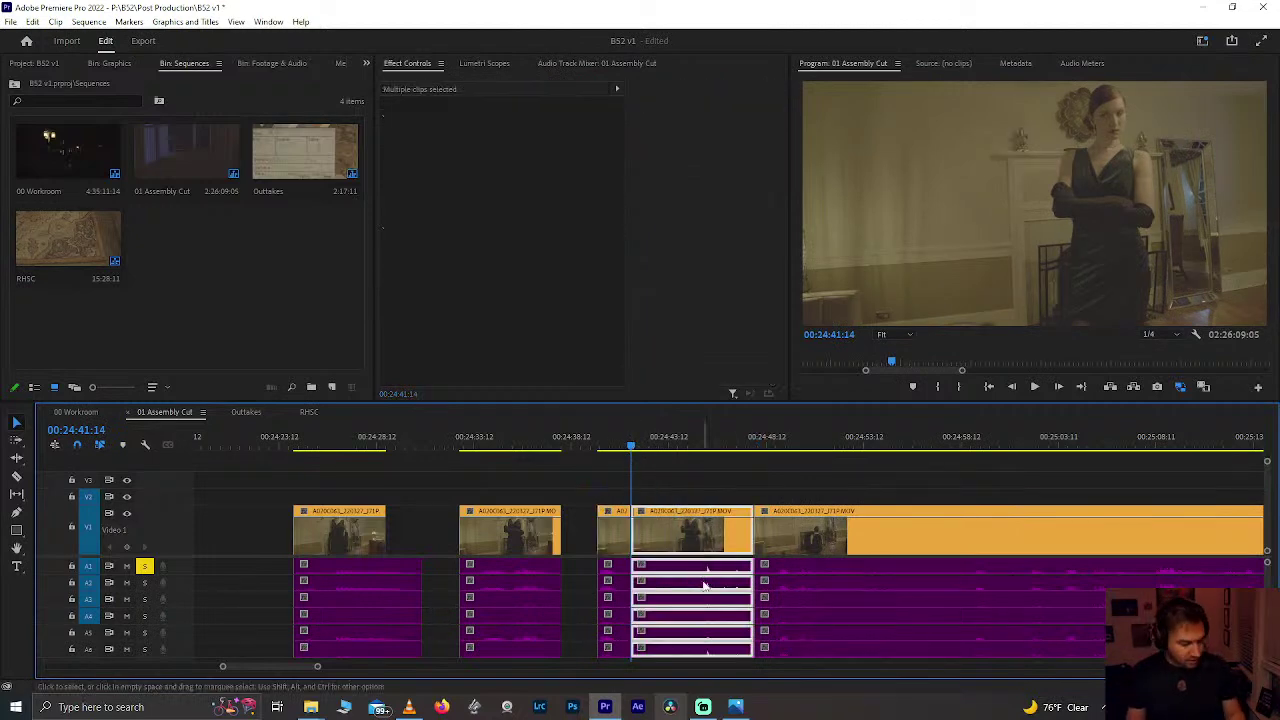
key(Delete)
scroll(702, 592, down, 6)
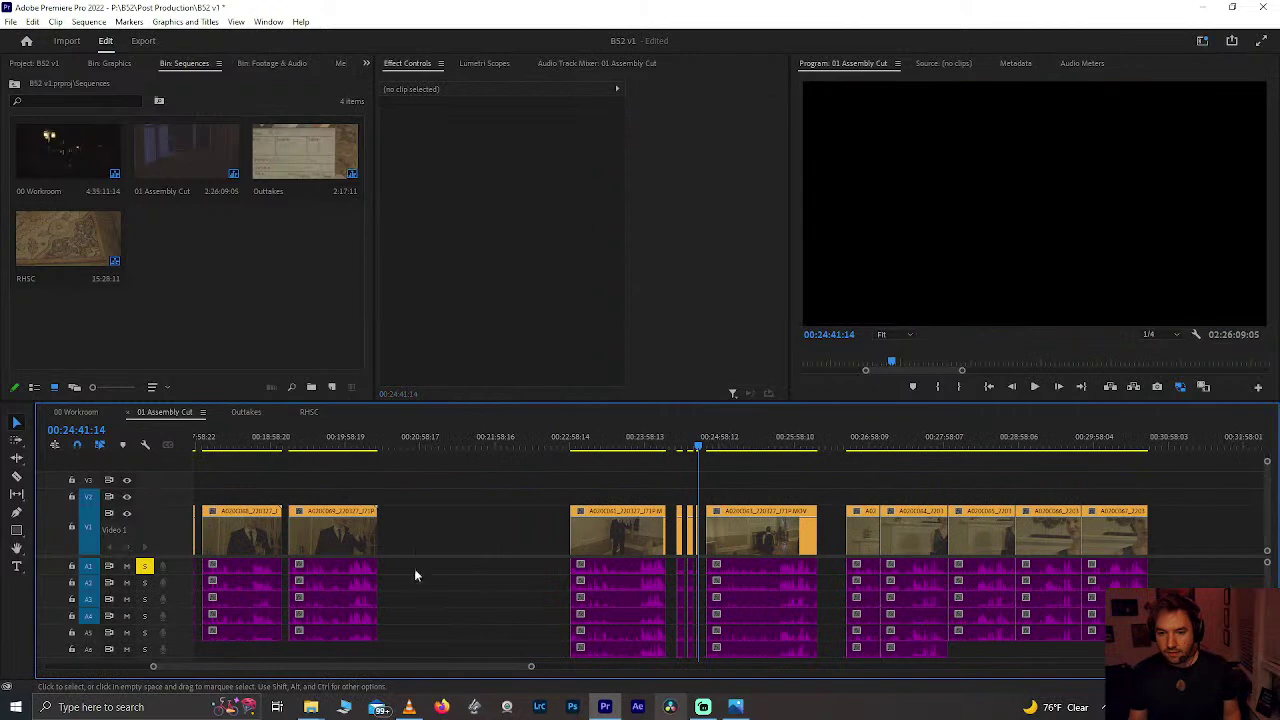
Step: Paste the cut A020C063 segment with its audio into the gap at 00:13:56:00
scroll(284, 568, up, 8)
scroll(520, 586, up, 4)
scroll(519, 586, up, 6)
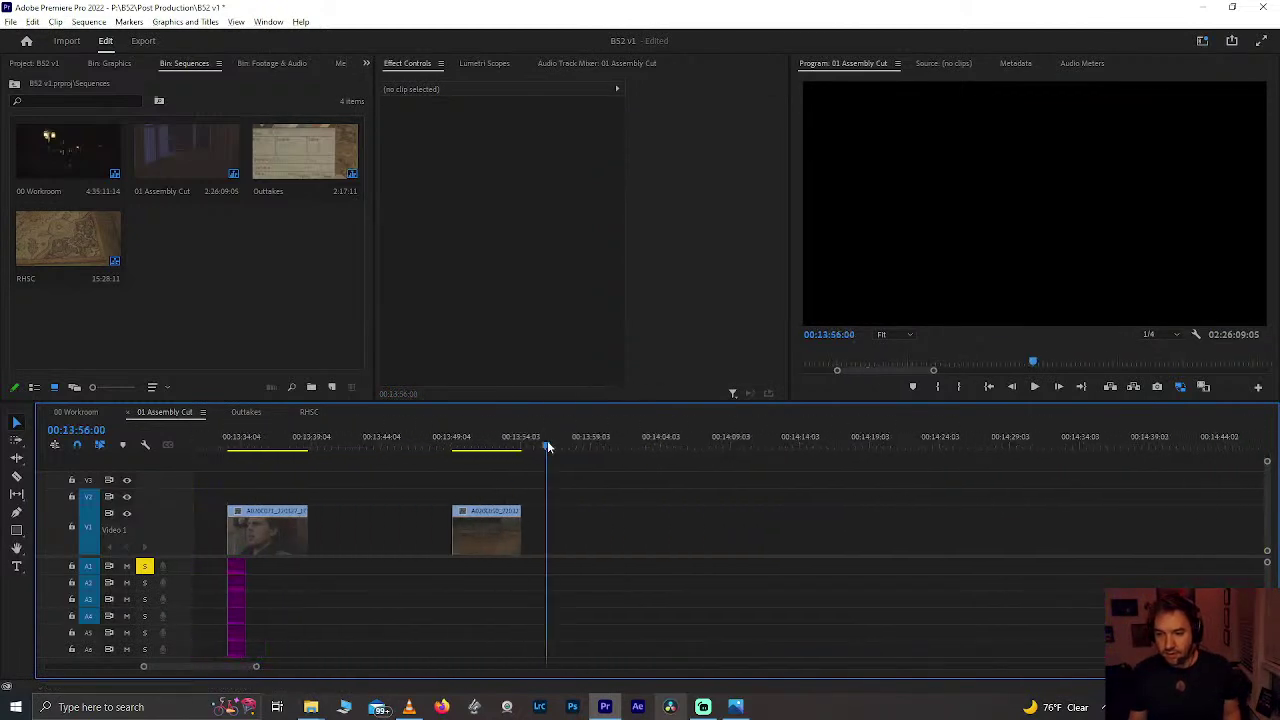
click(548, 447)
scroll(548, 447, down, 2)
key(ctrl+v)
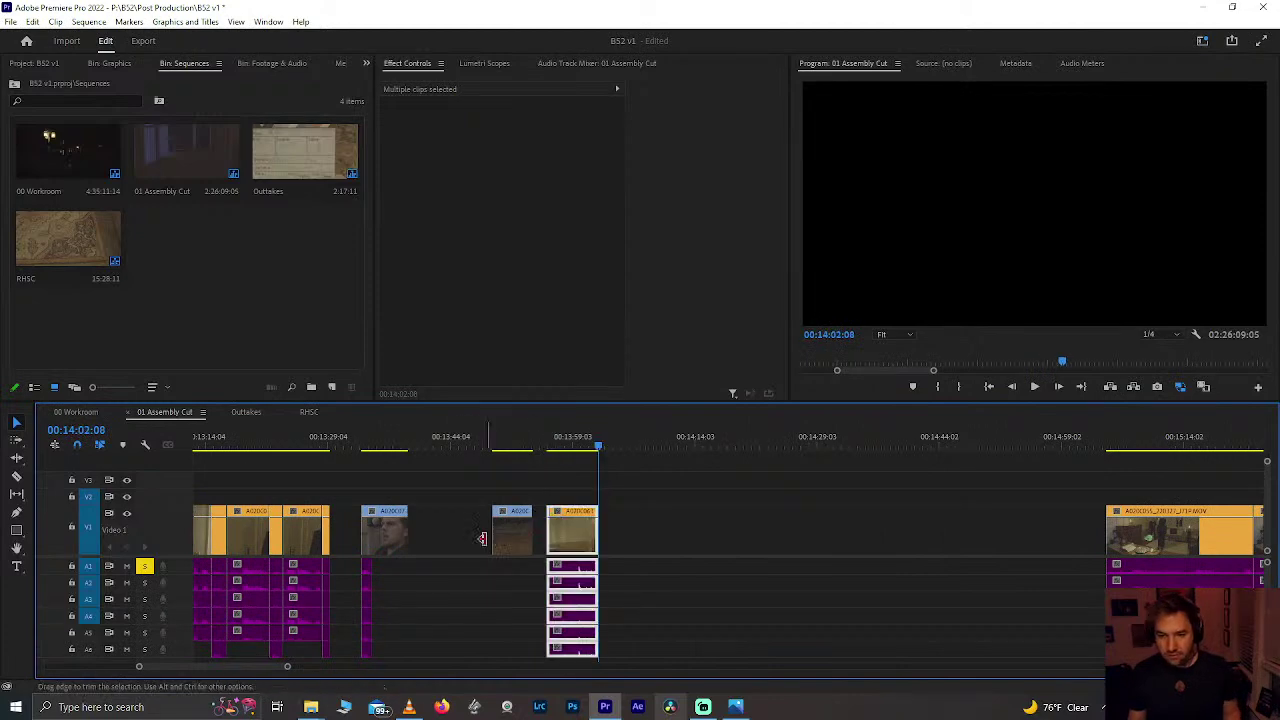
Step: Raise the first A020C071 clip to V2 and place the pasted A020C063 segment beneath it on V1, directly after its short audio
drag(386, 533, 380, 497)
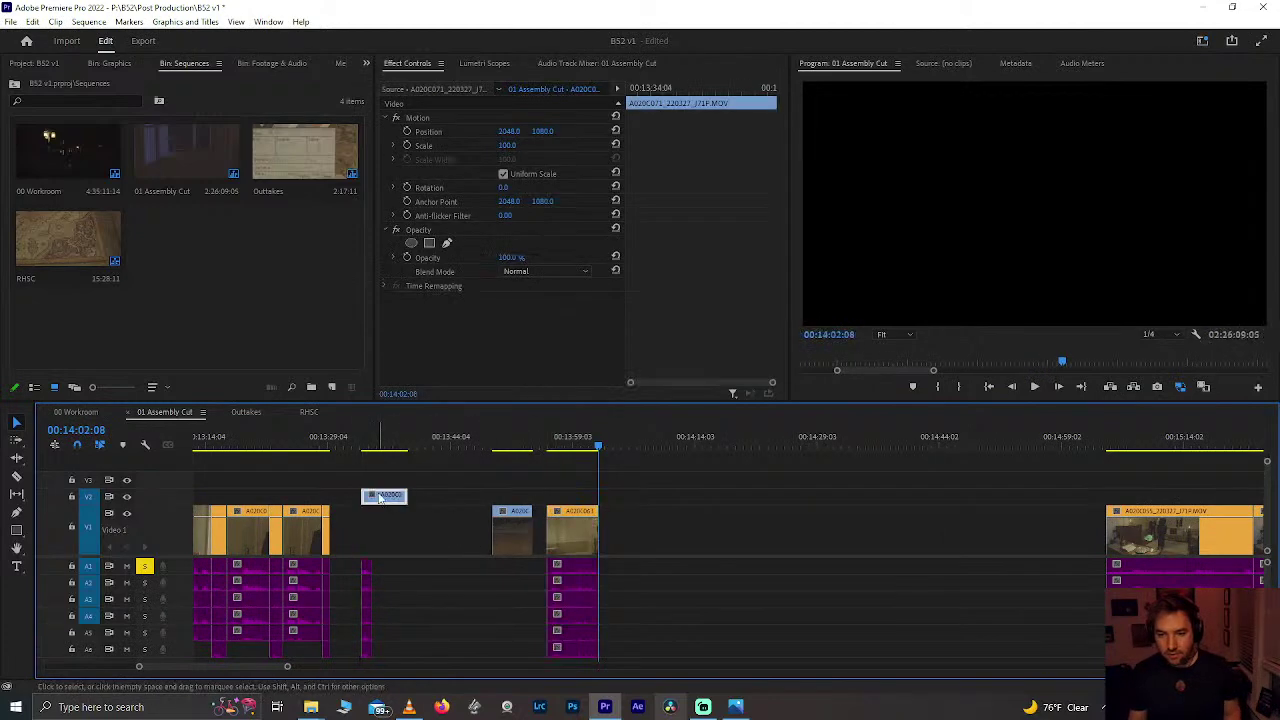
drag(553, 529, 378, 527)
scroll(361, 512, up, 4)
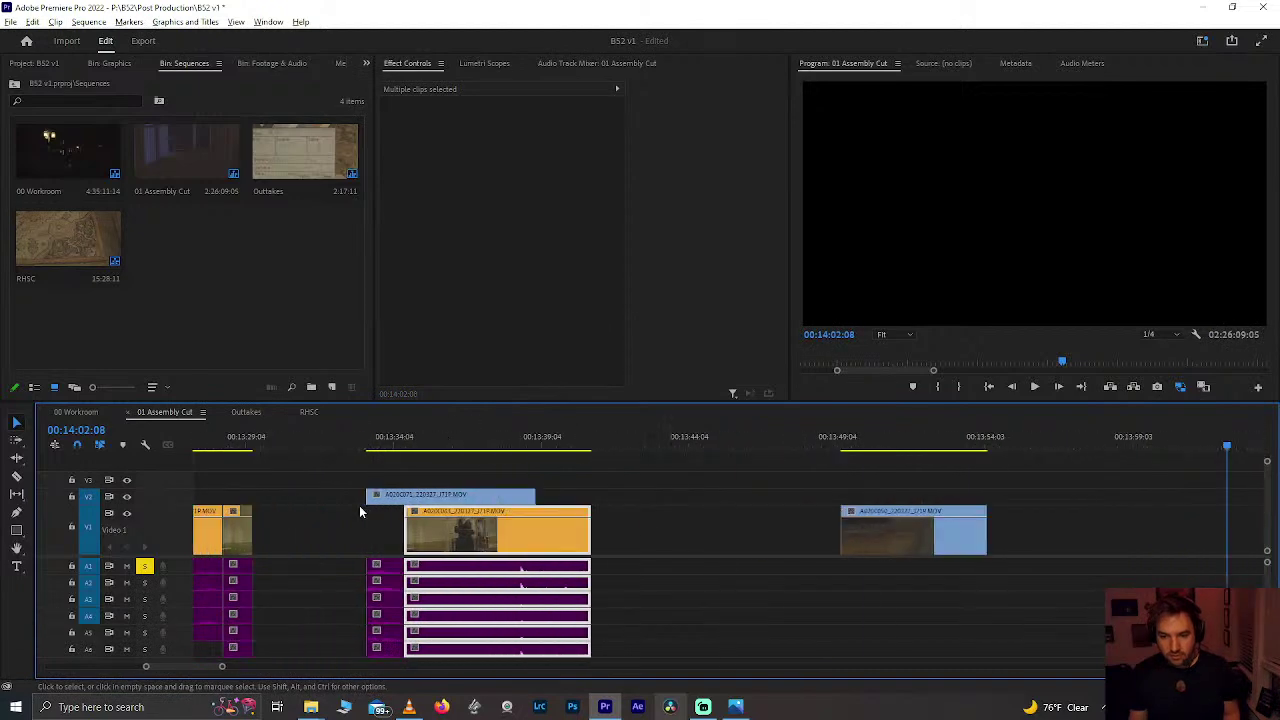
Step: Play A020C071 from its start over the new audio and park the playhead at 00:13:37:13 as the man looks aside
click(367, 436)
key(space)
scroll(367, 424, up, 2)
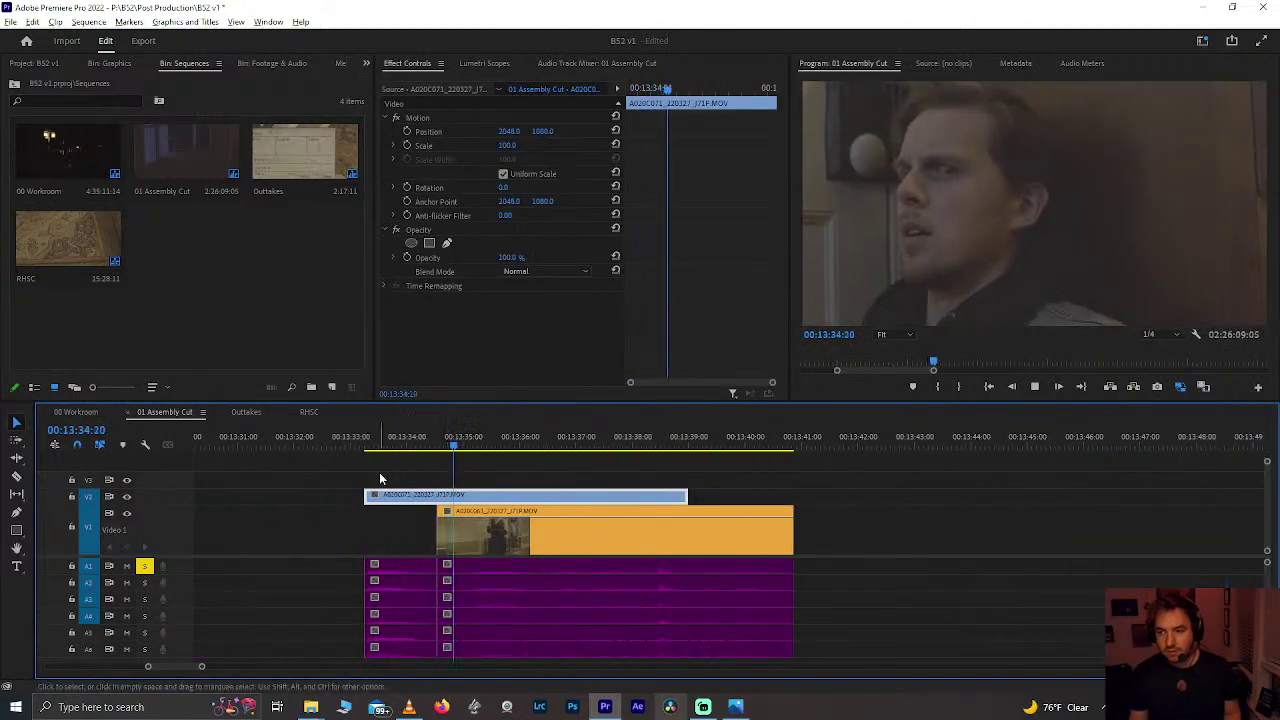
scroll(379, 472, down, 2)
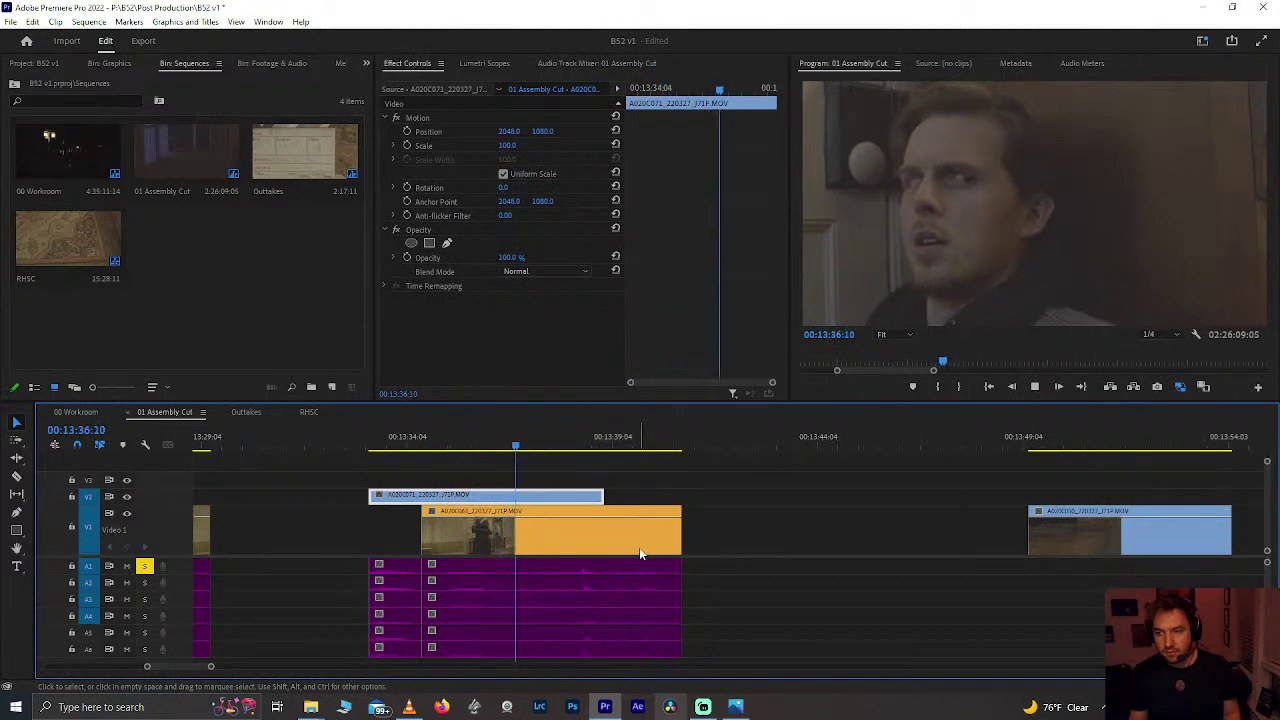
click(487, 437)
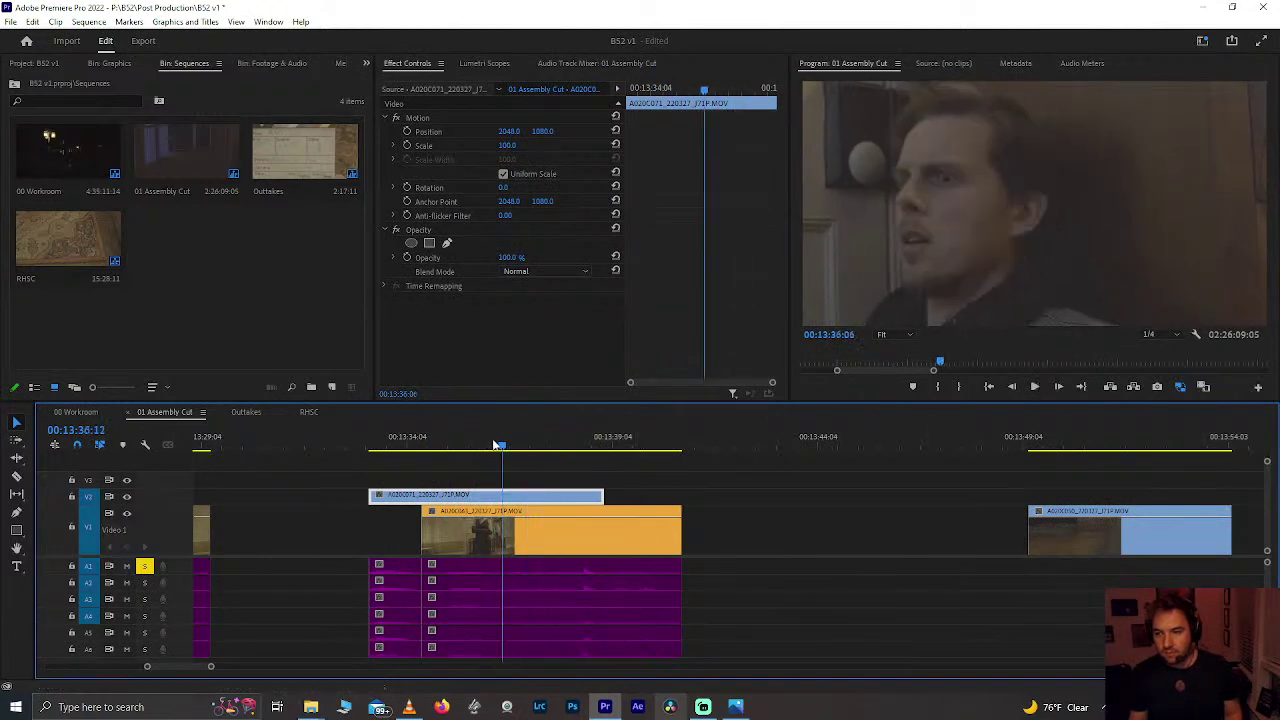
key(space)
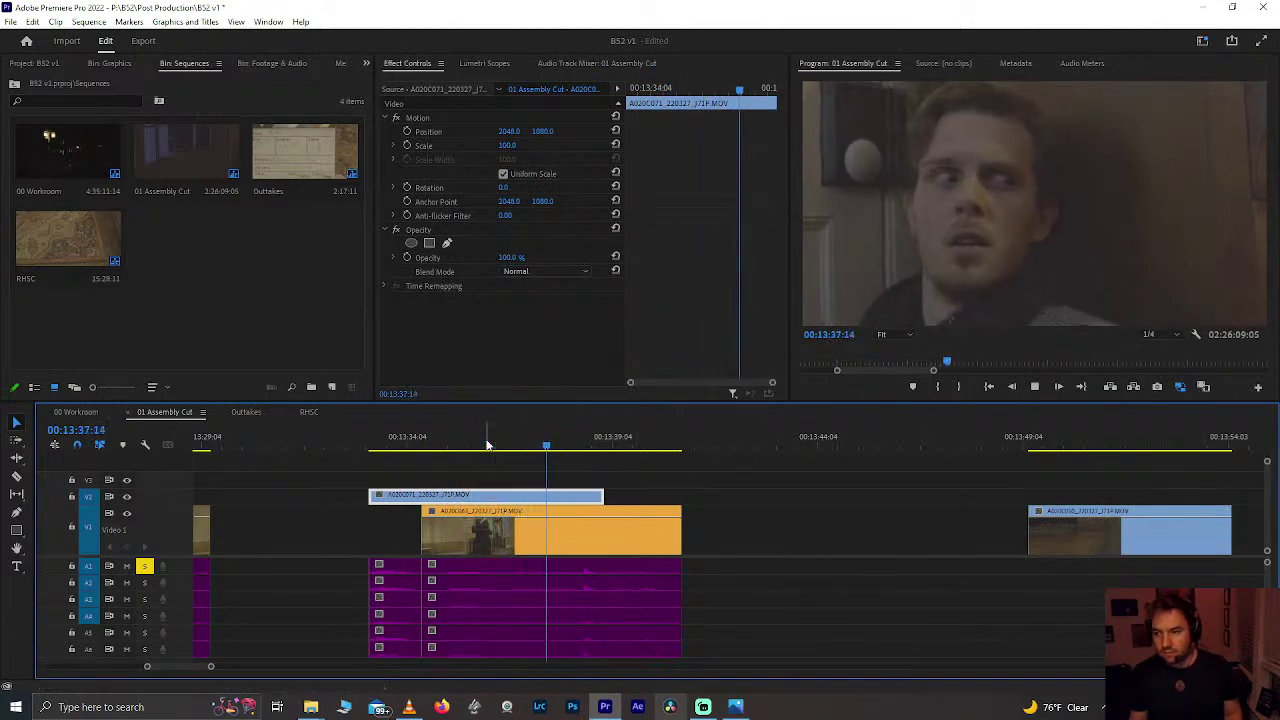
key(space)
key(j)
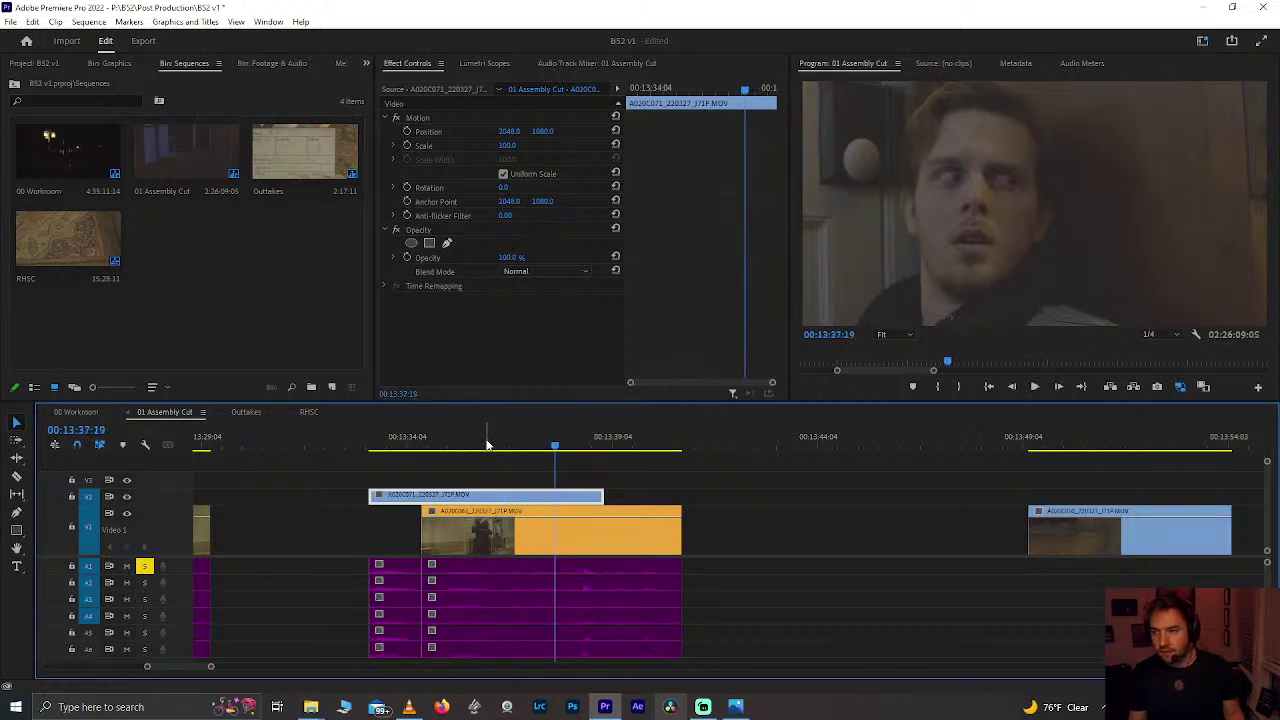
key(Right)
key(Right)
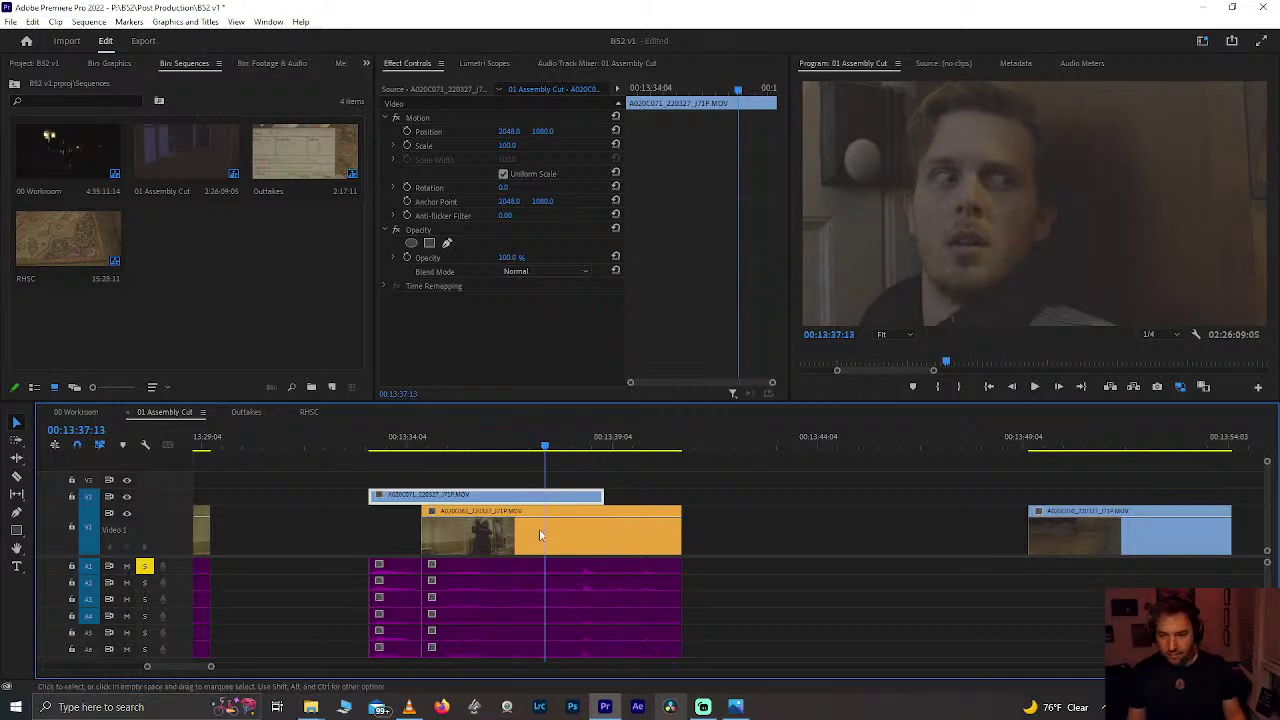
Step: Delete the A020C063 picture while keeping its audio, and bring A020C071 back down to V1 above that audio
key(Delete)
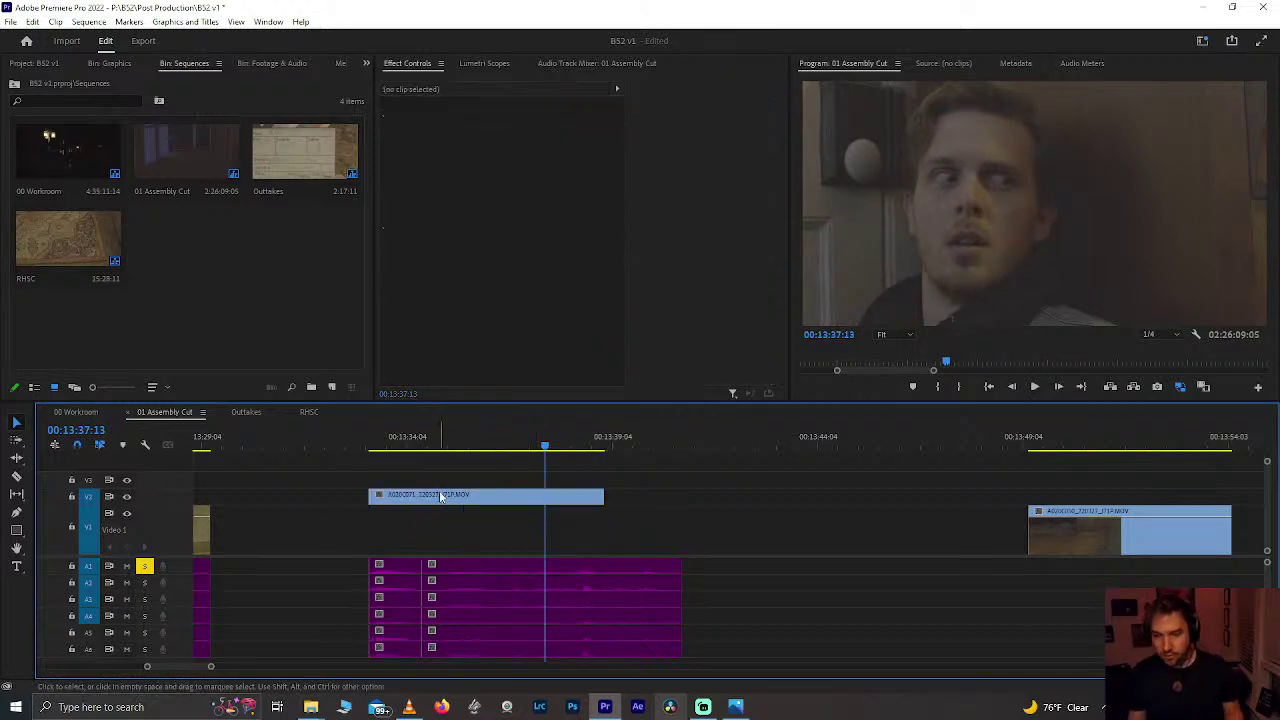
drag(441, 497, 440, 515)
drag(594, 543, 534, 545)
key(ctrl+z)
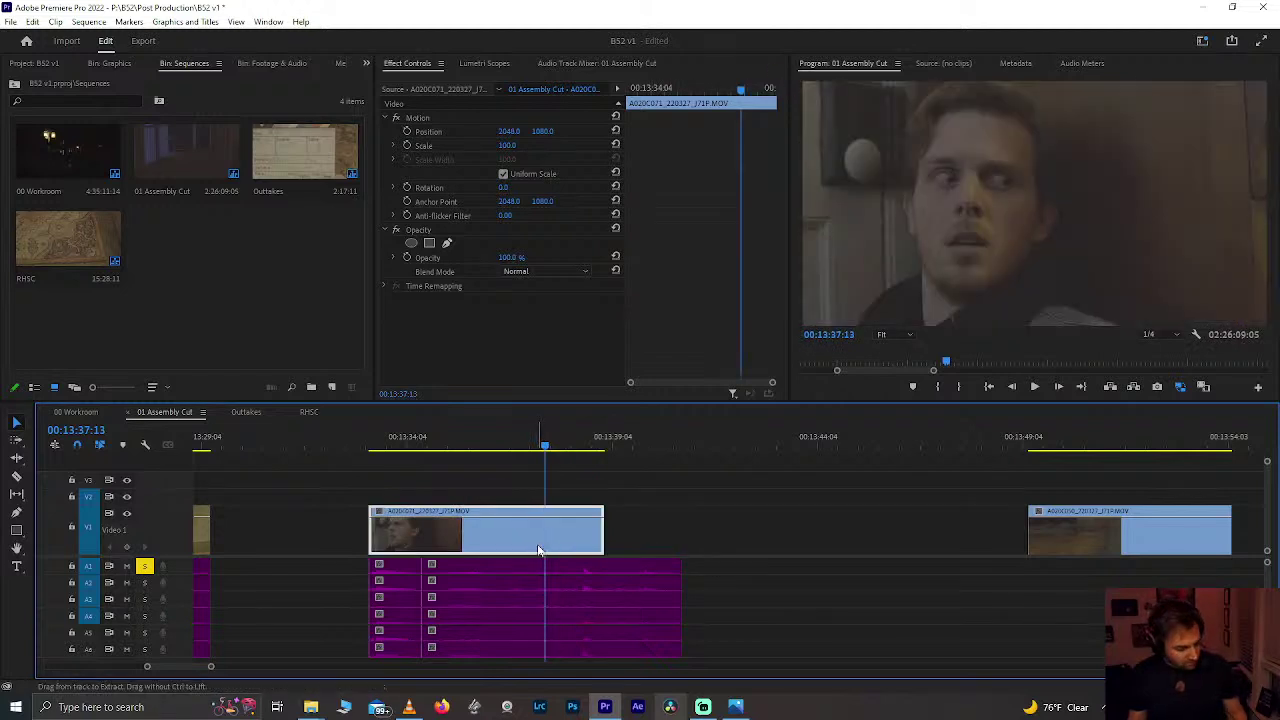
key(ctrl+v)
key(ctrl+z)
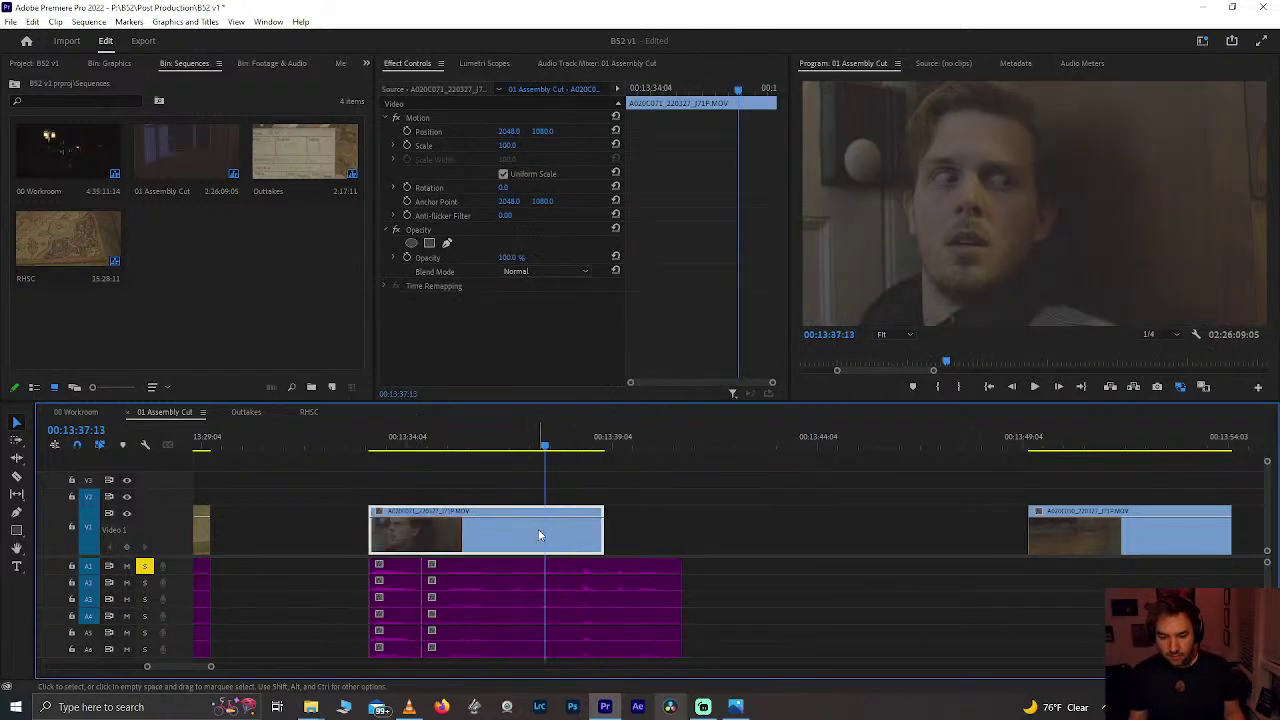
Step: Split A020C071 at 00:13:37:13, set the remainder aside further along V1, and butt A020C050 against the cut
key(ctrl+k)
drag(585, 532, 926, 532)
drag(1117, 530, 633, 526)
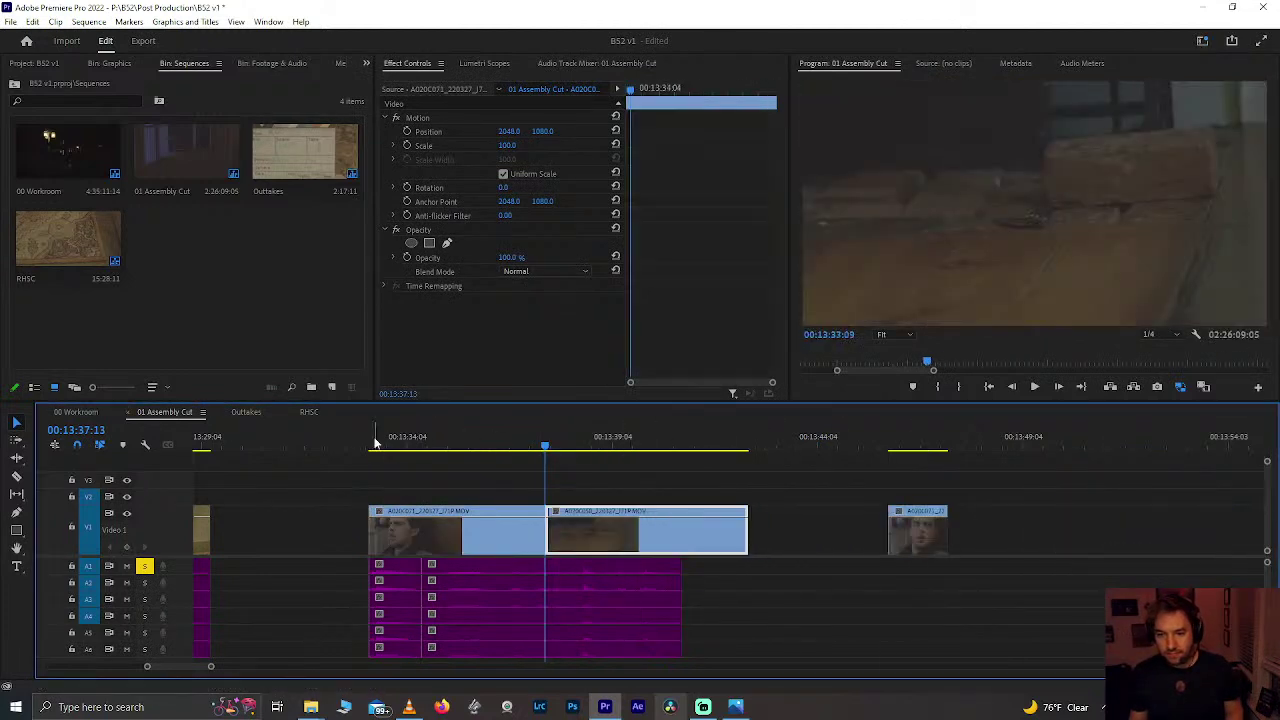
Step: Close the gap before A020C071 so it follows the woman's A020C063 shot, and play across the join
click(378, 444)
key(space)
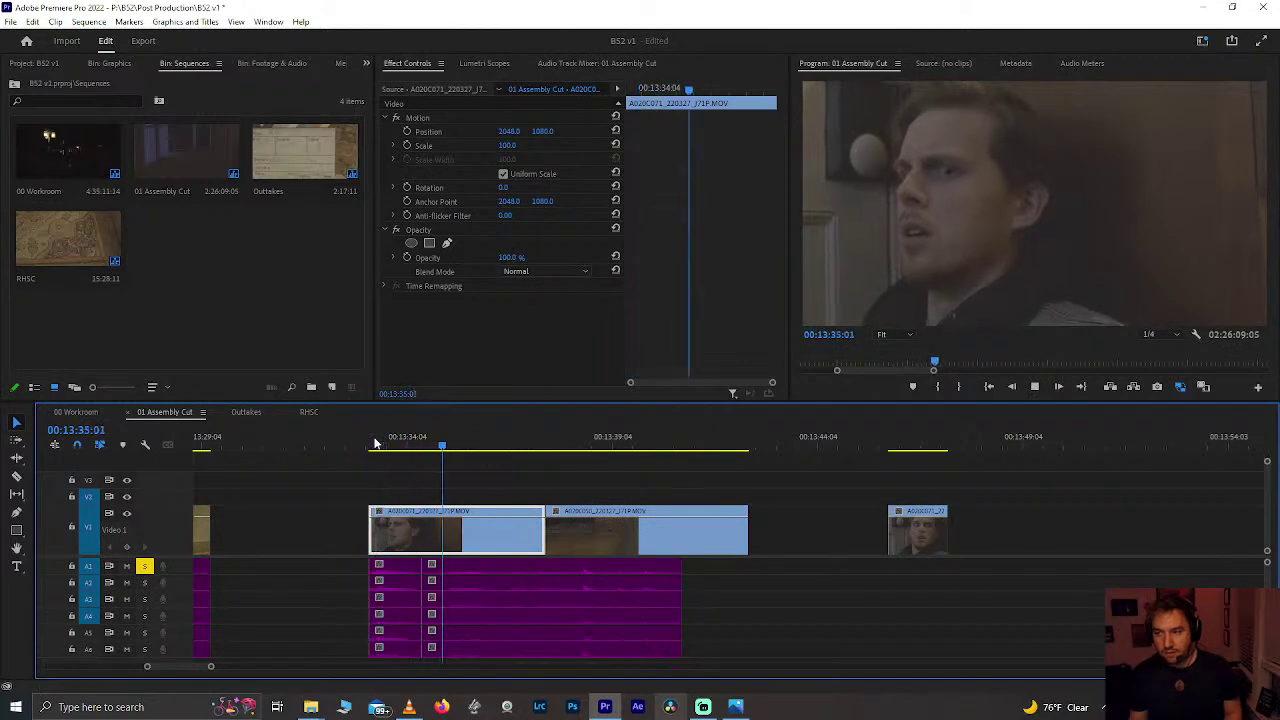
scroll(364, 566, up, 2)
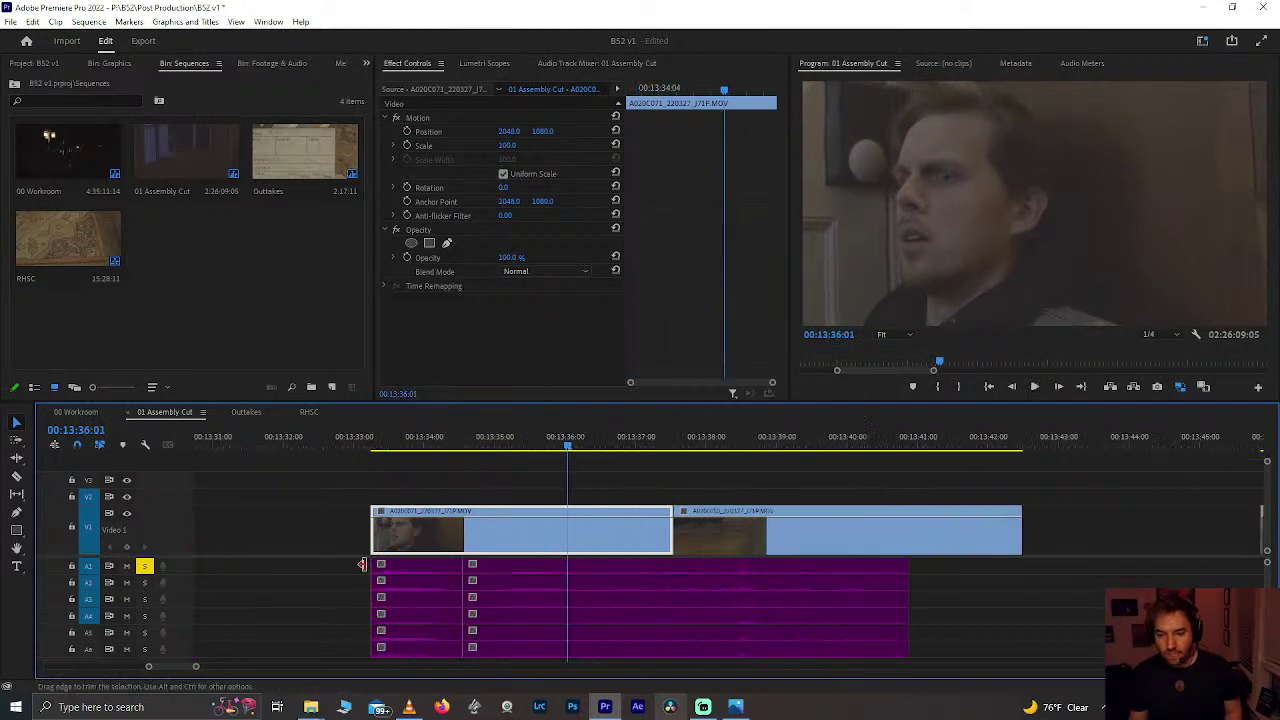
scroll(330, 590, down, 3)
click(314, 567)
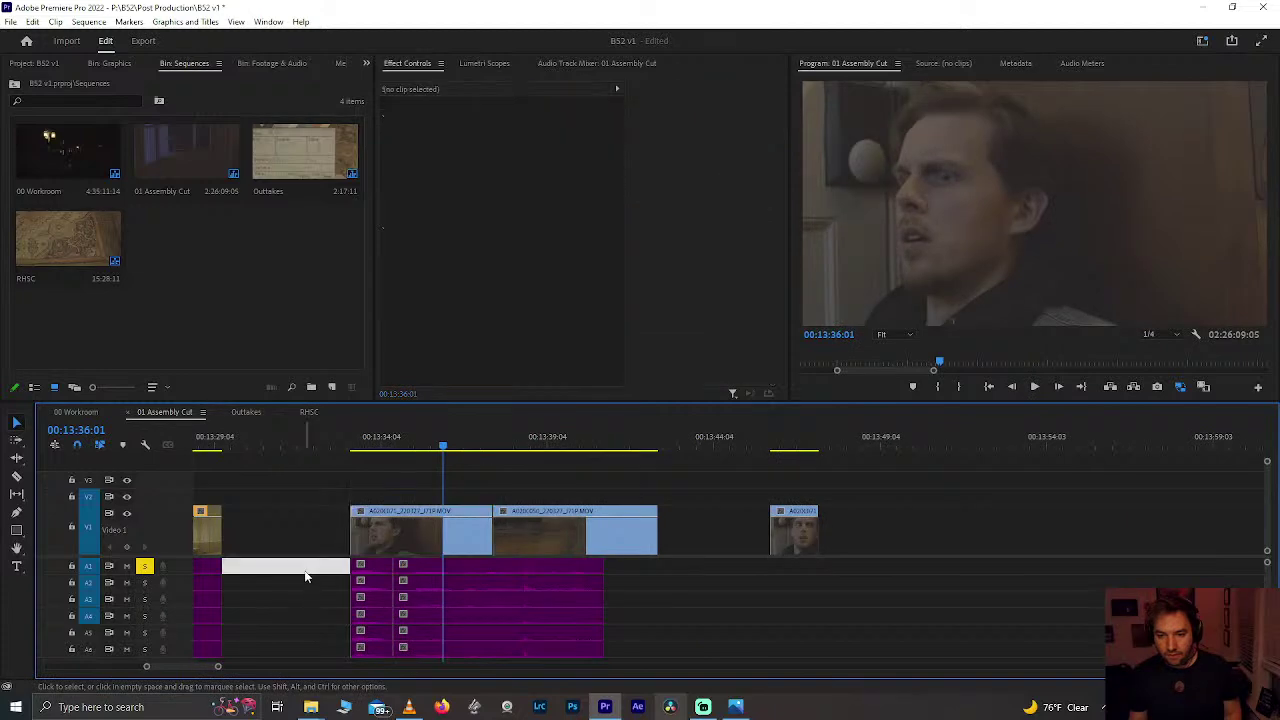
key(Delete)
drag(251, 454, 329, 446)
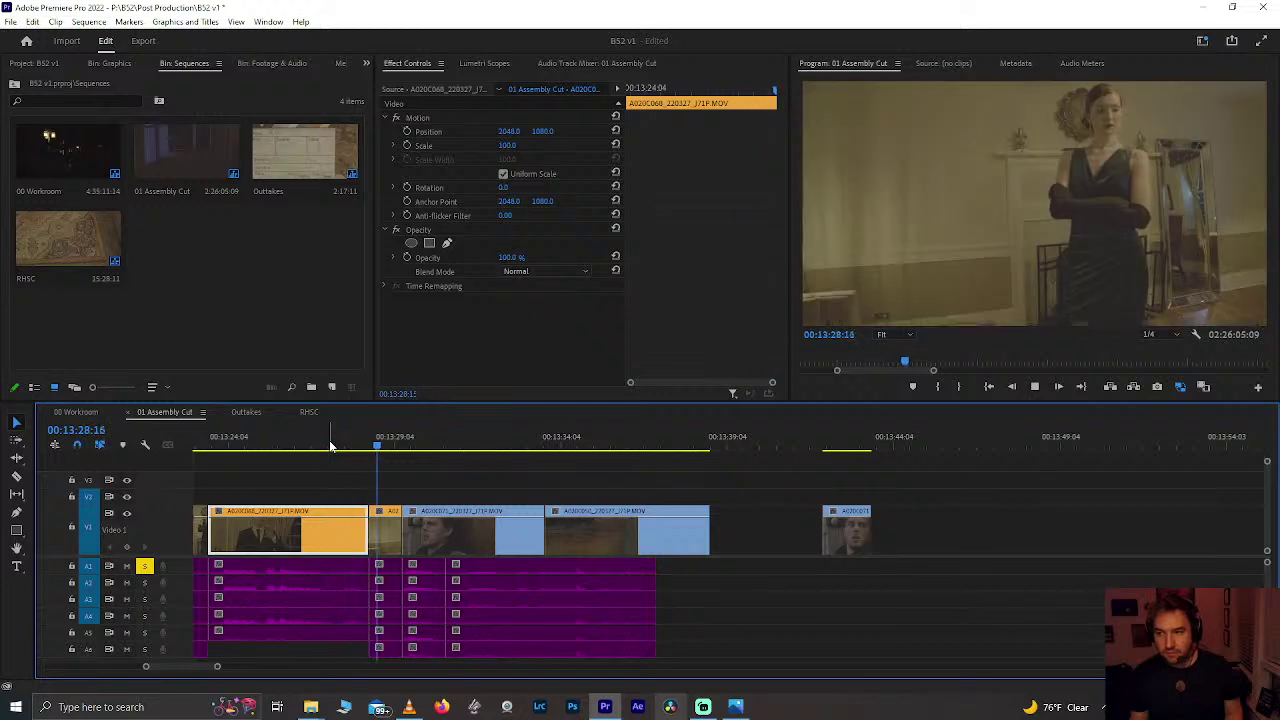
key(space)
Step: Try starting the SV02.WAV audio earlier at 00:13:29:06, under the woman's A020C063 shot, and undo the move after playback
scroll(376, 552, up, 10)
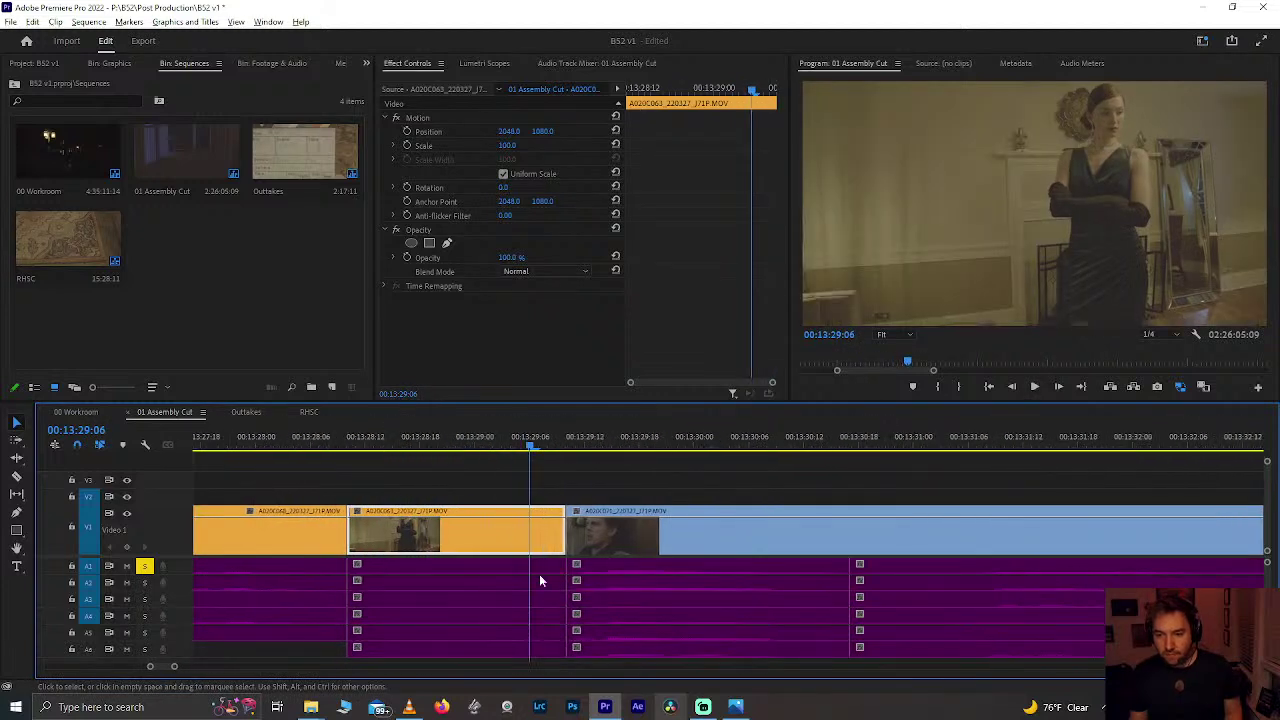
drag(620, 580, 605, 587)
key(space)
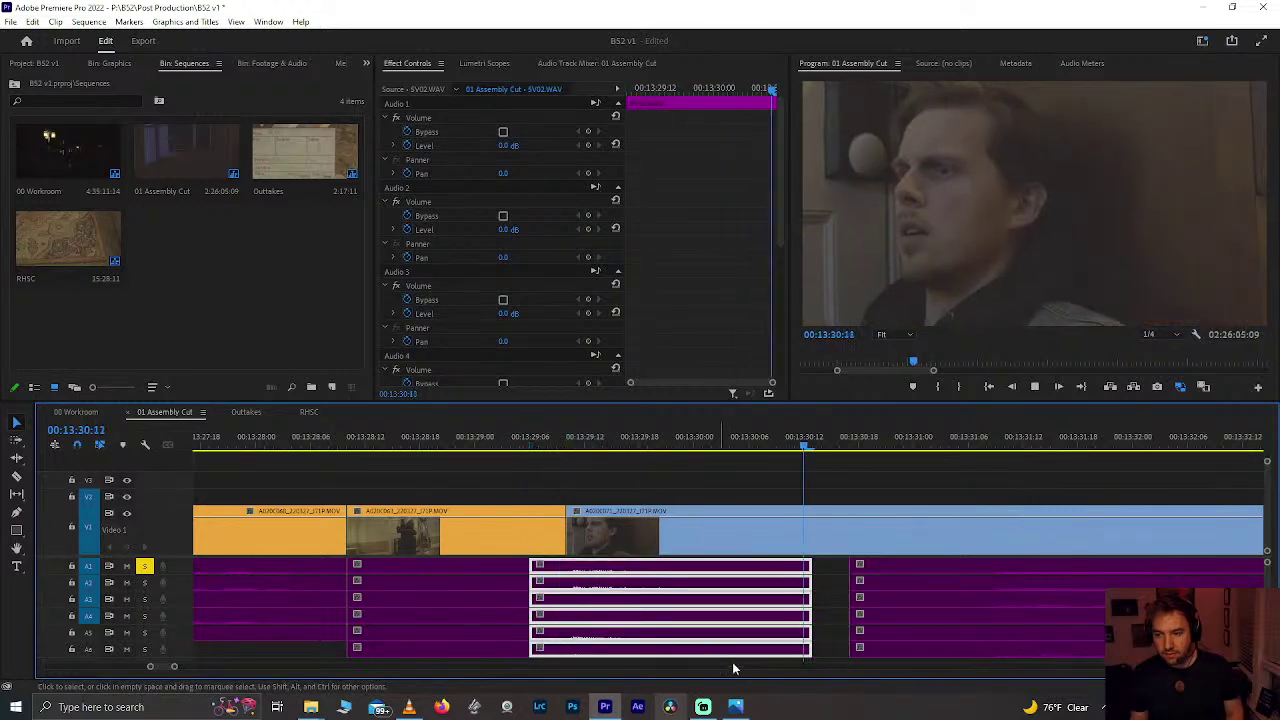
click(514, 440)
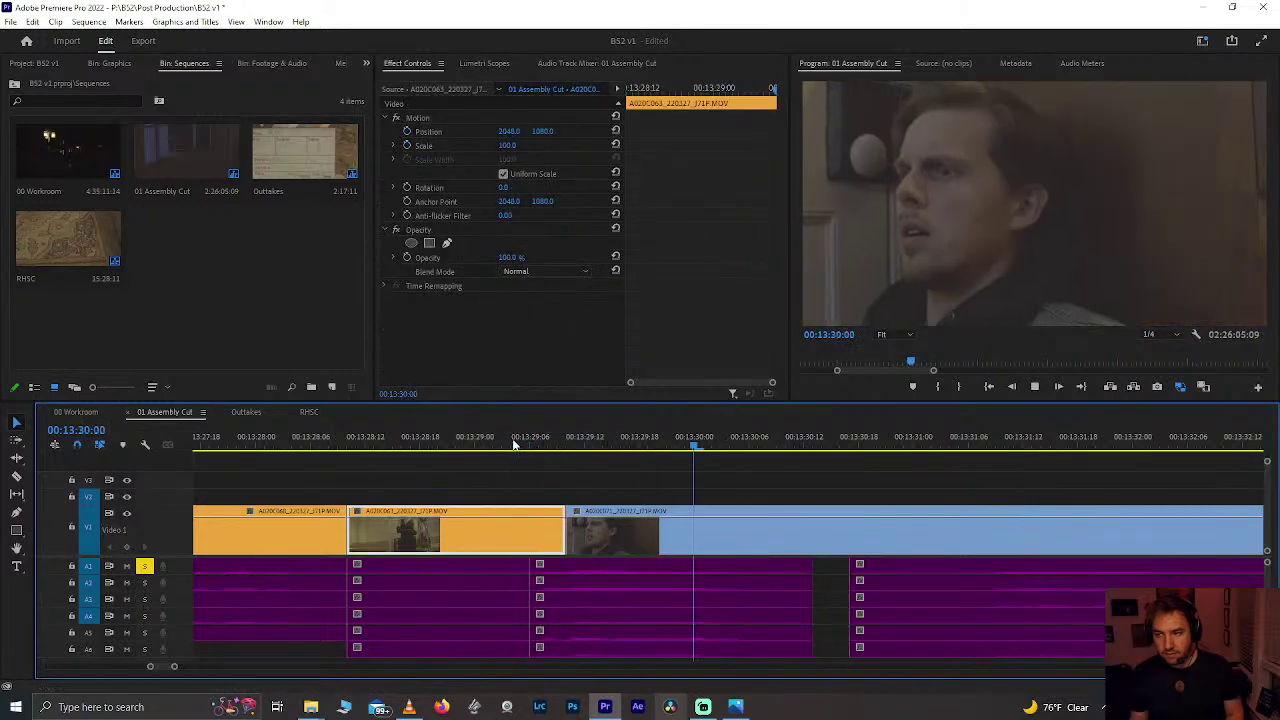
click(620, 540)
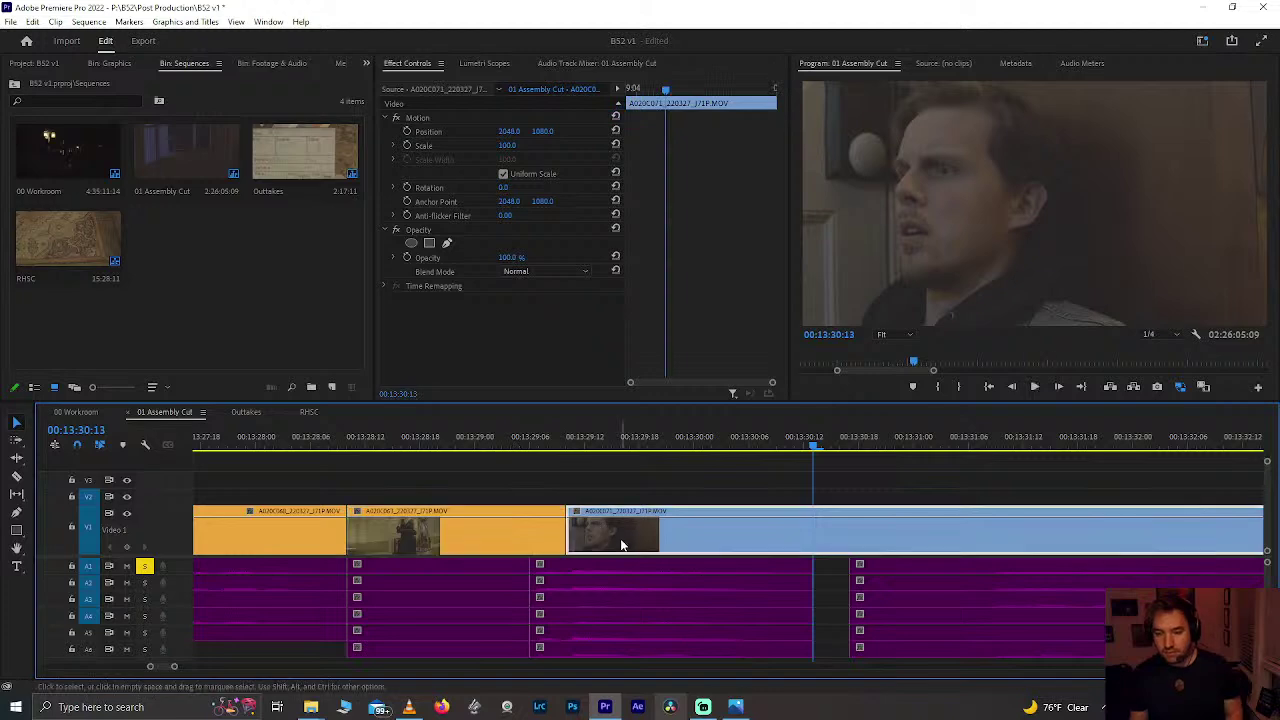
key(ctrl+z)
Step: Move the SV02.WAV audio under the start of A020C071 12 frames earlier, and butt the following SV02.WAV audio against its end
drag(583, 444, 657, 485)
key(space)
key(space)
click(598, 444)
key(space)
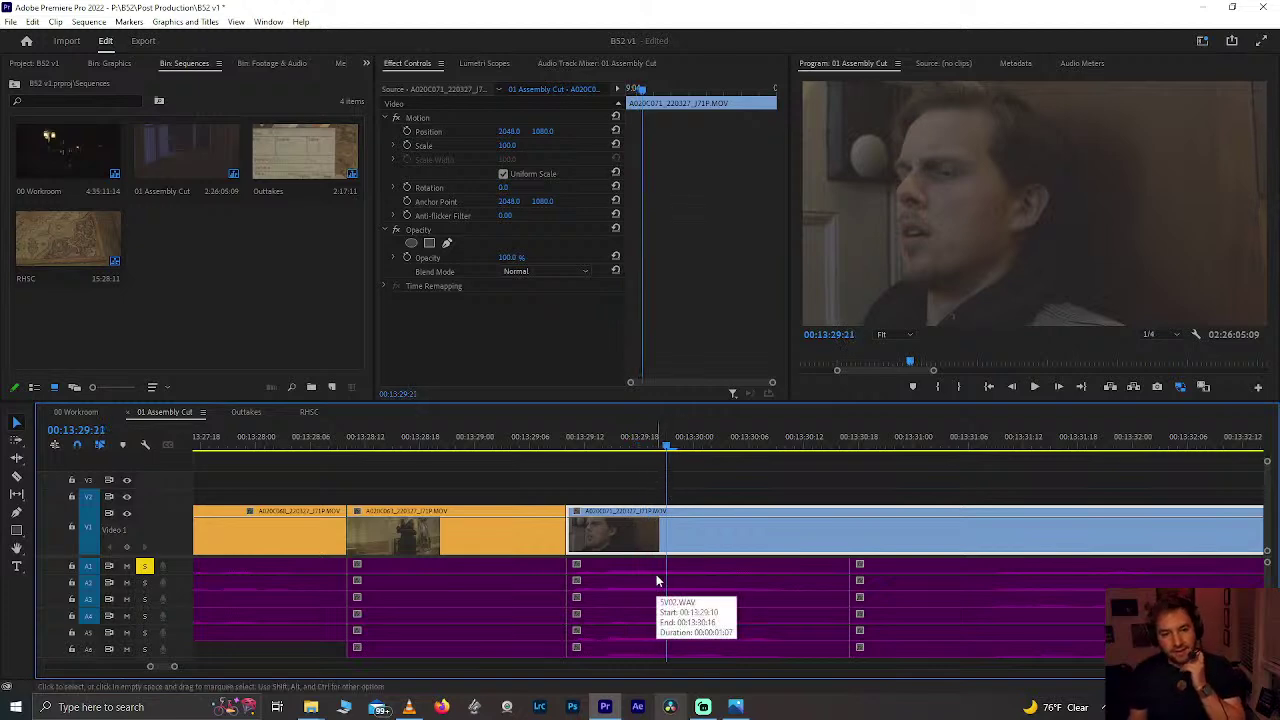
drag(670, 590, 565, 592)
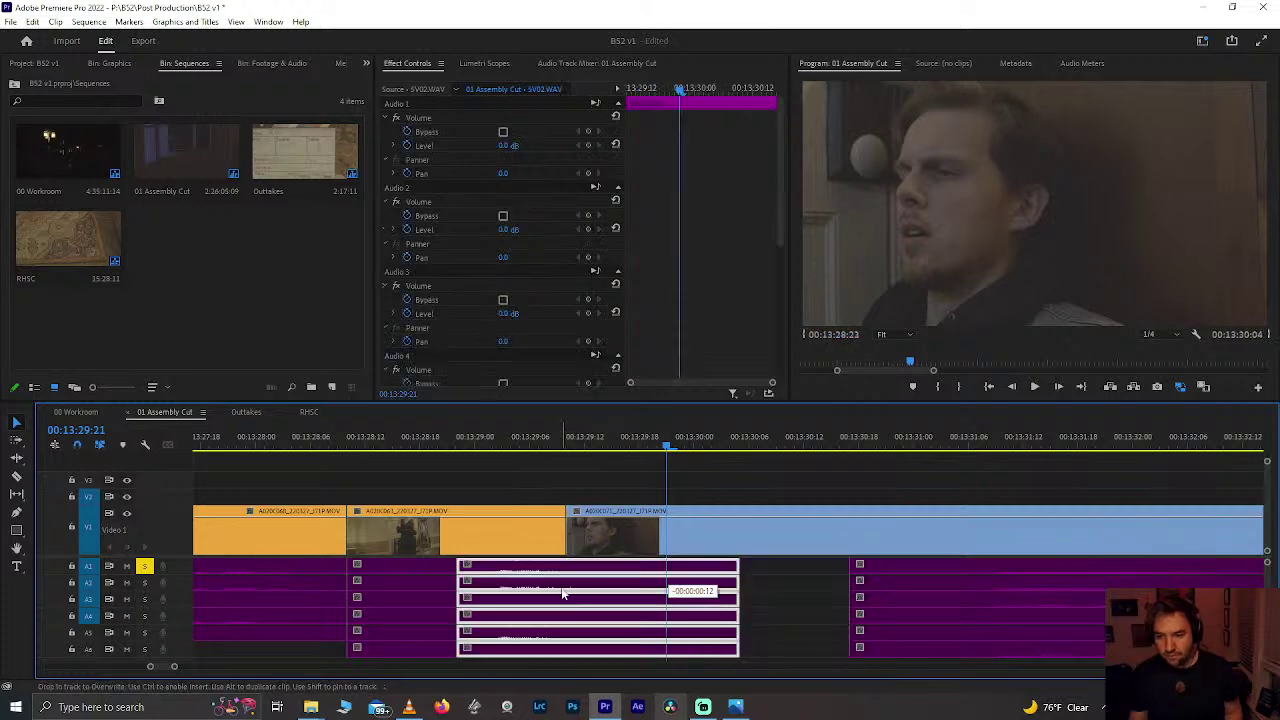
click(464, 431)
key(space)
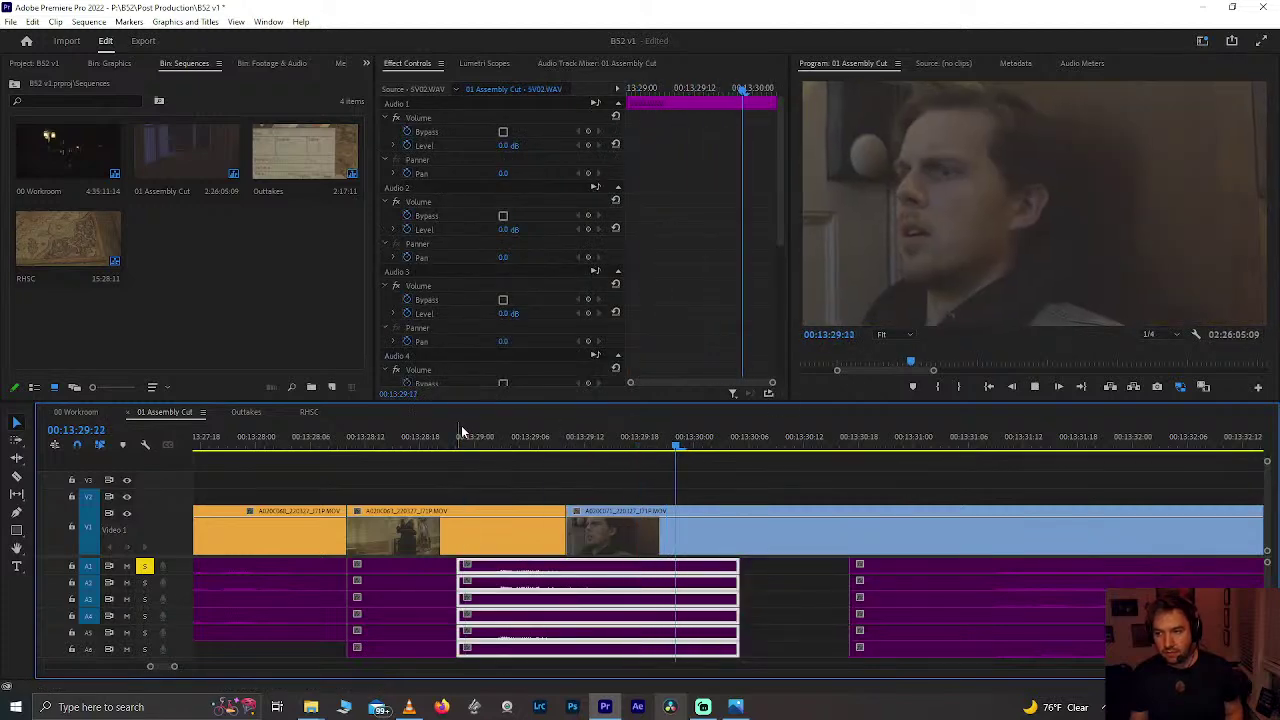
drag(901, 605, 802, 601)
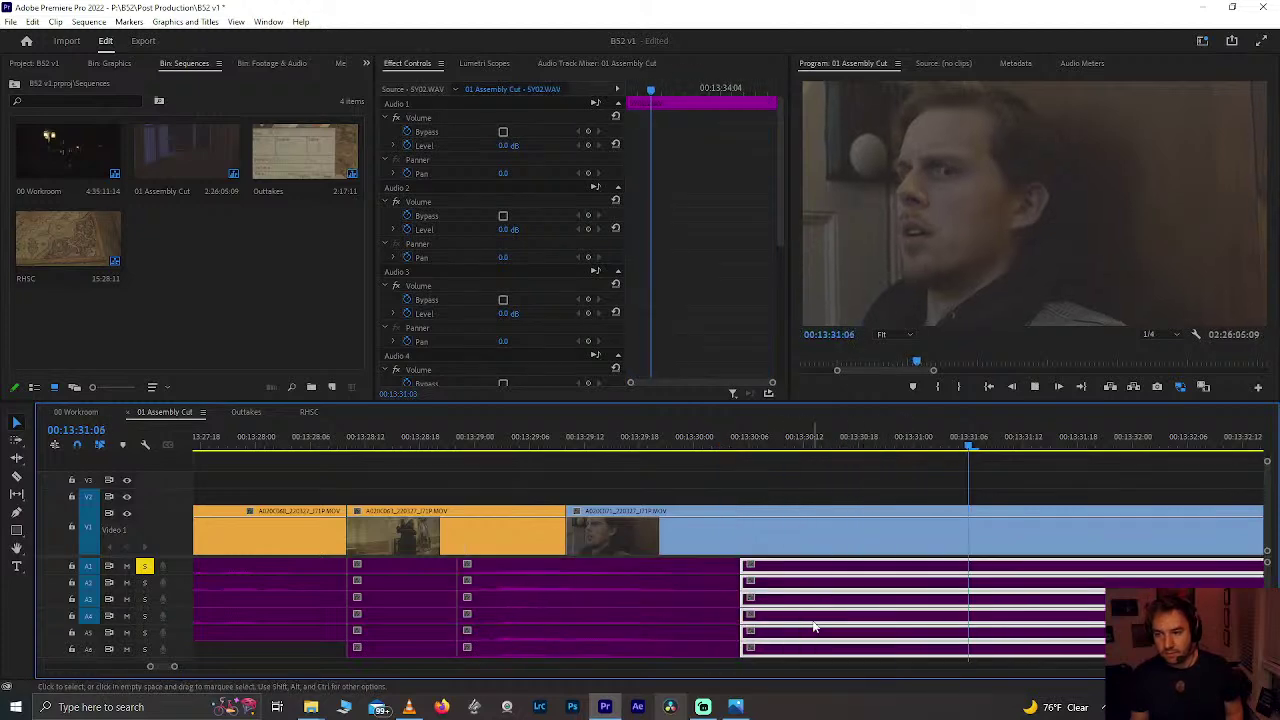
Step: Review the cut from A020C071 to A020C050 and shorten A020C050 to a duration of 00:00:02:20
scroll(814, 626, down, 8)
scroll(814, 627, down, 1)
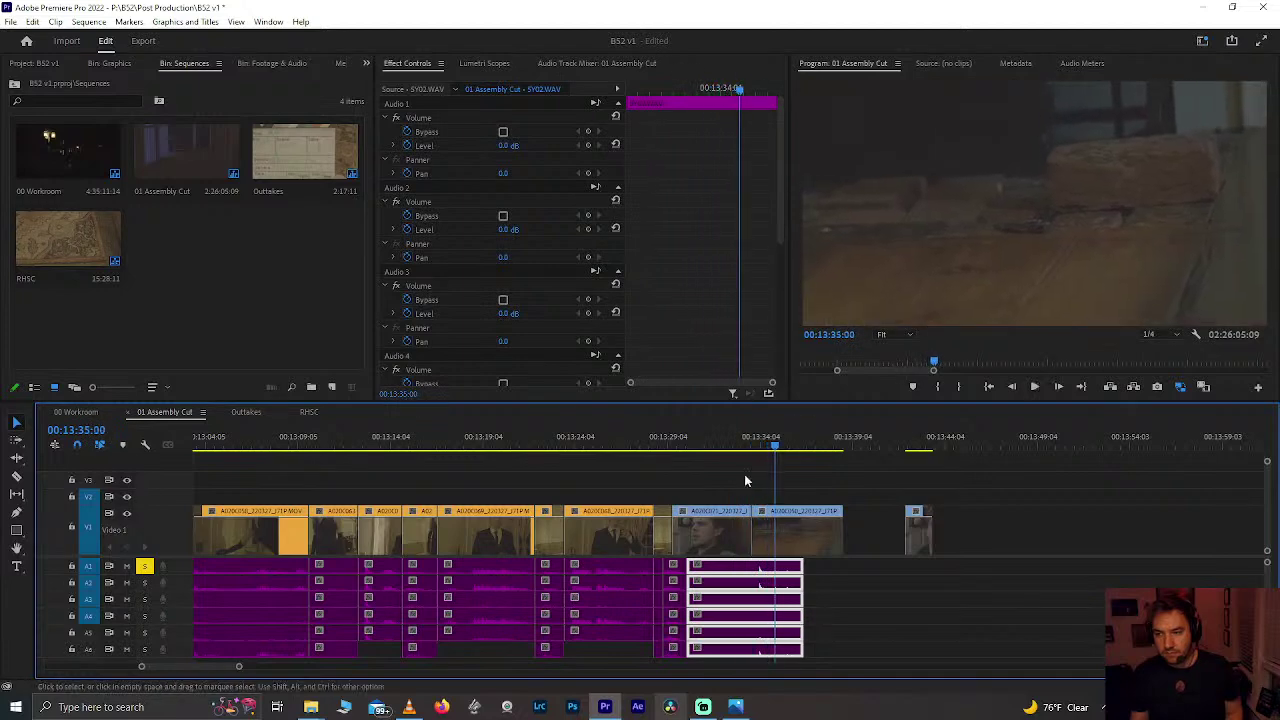
click(733, 446)
scroll(735, 447, up, 3)
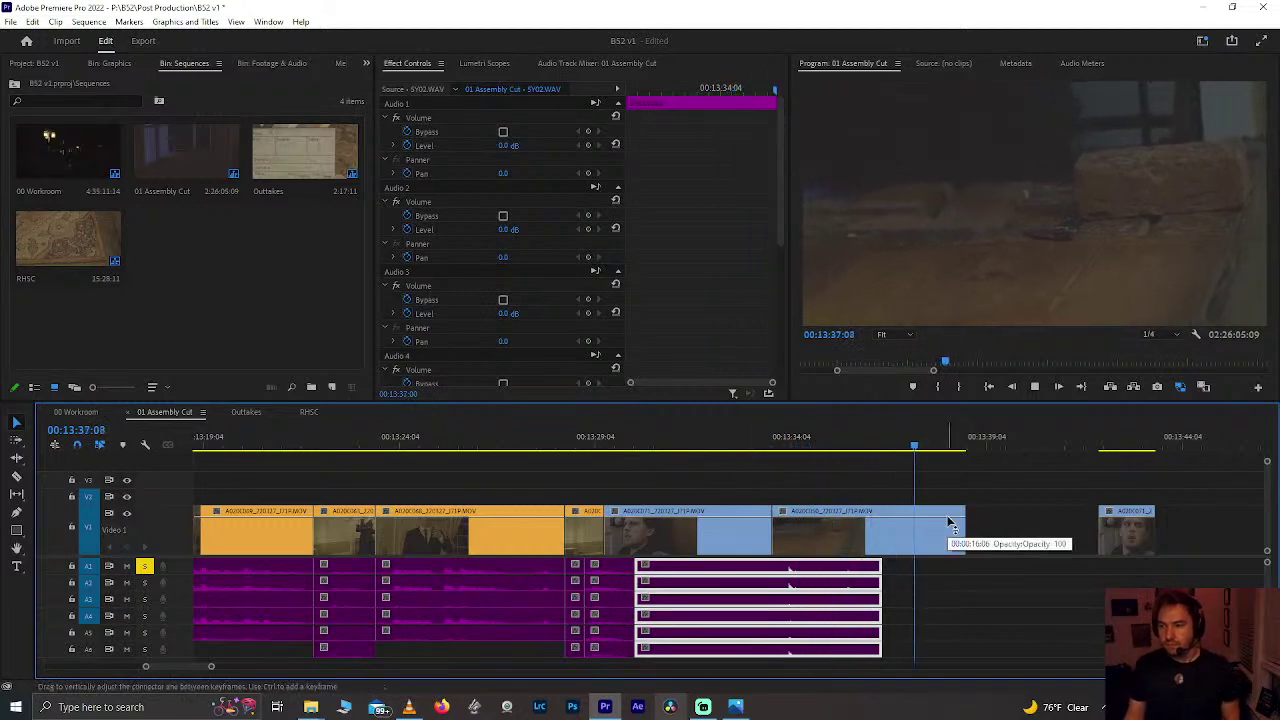
click(828, 548)
drag(783, 532, 833, 540)
click(776, 438)
key(space)
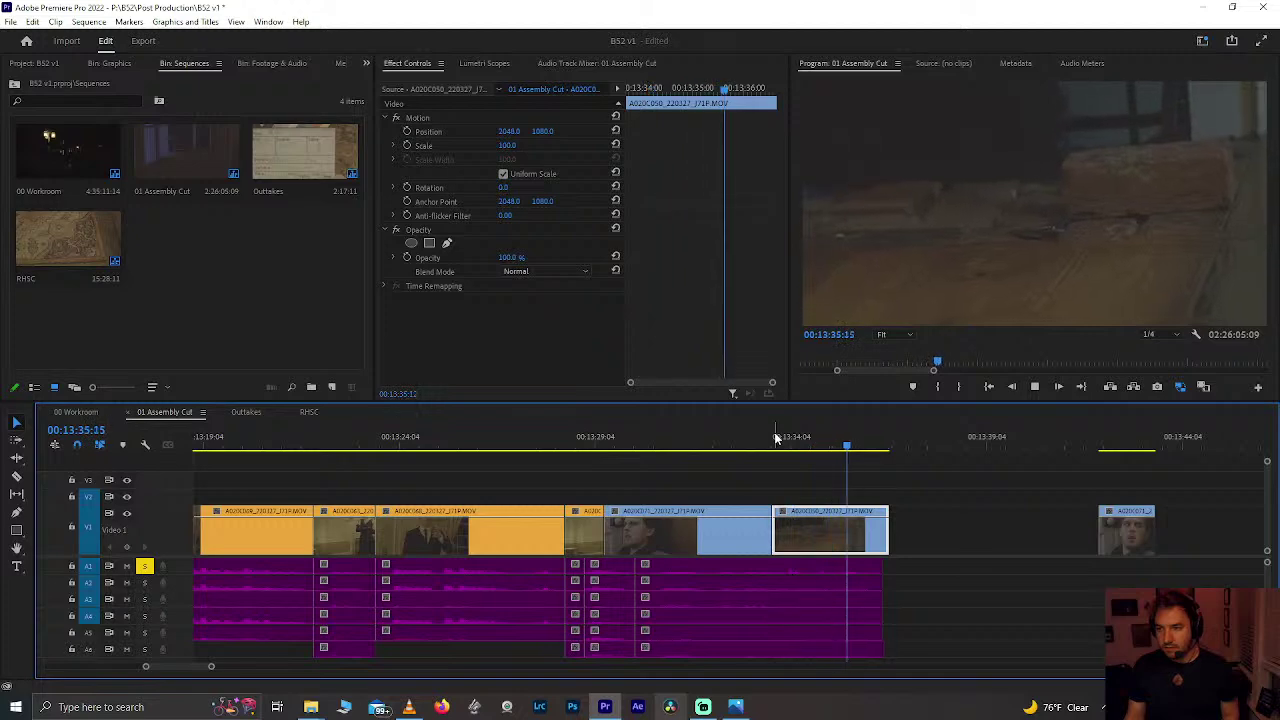
key(space)
drag(891, 540, 886, 541)
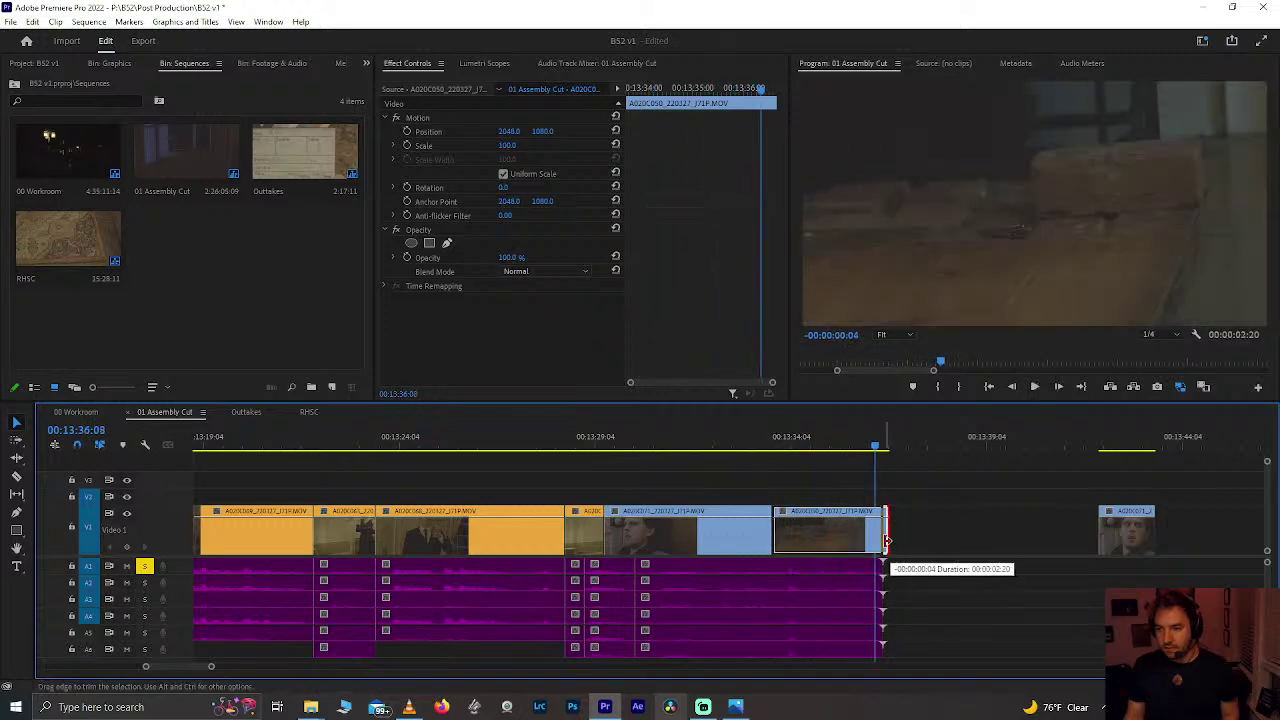
Step: Move the leftover A020C071 piece further along the empty stretch of V1 to about 00:14:29
key(minus)
key(minus)
key(minus)
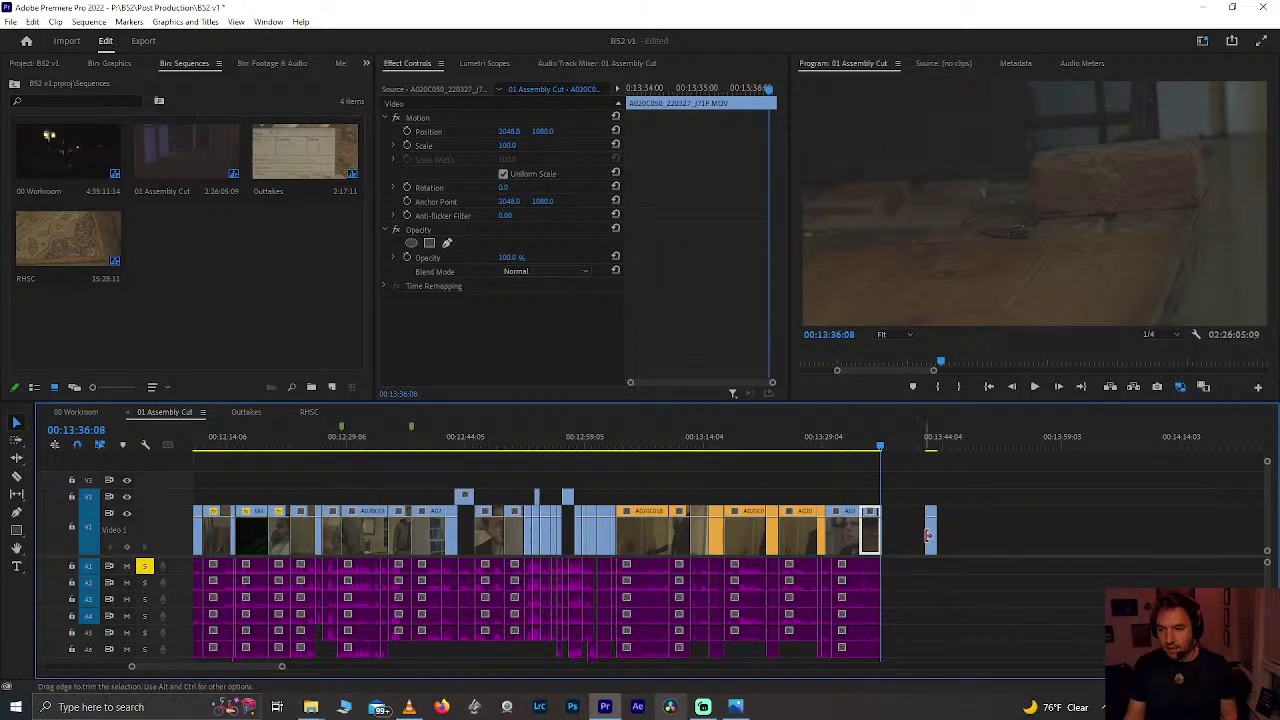
click(932, 537)
scroll(934, 536, down, 6)
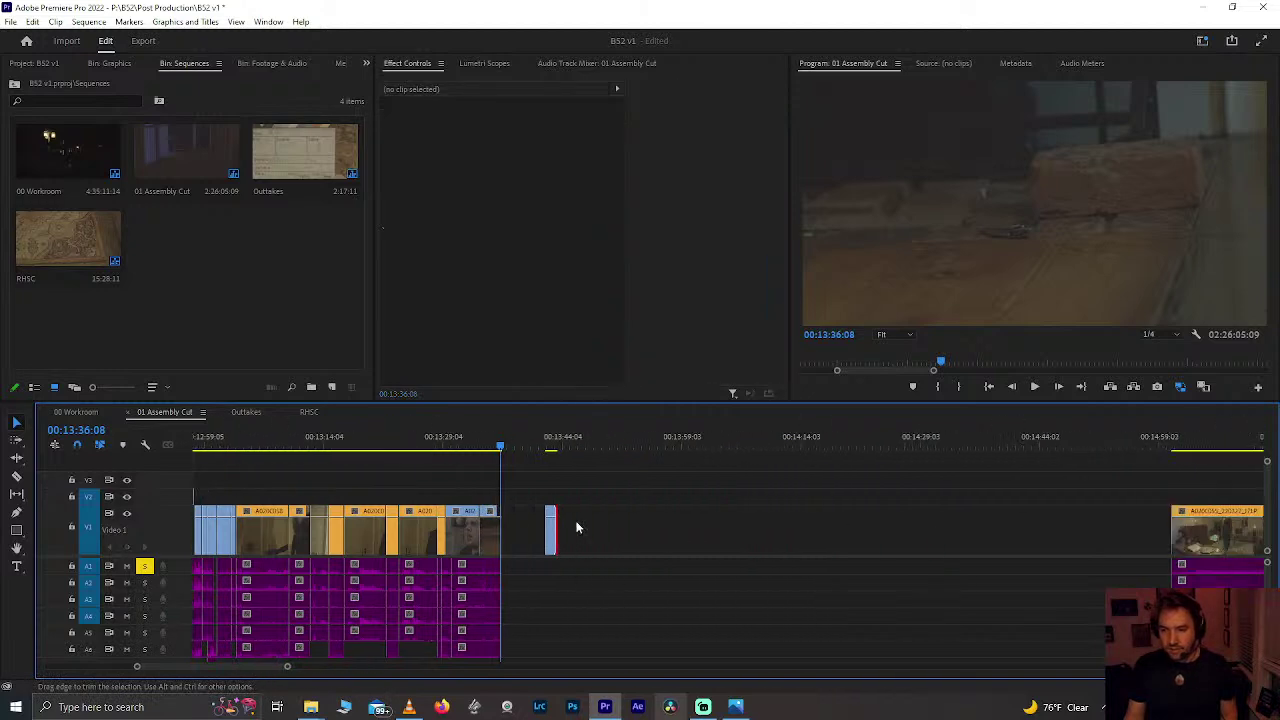
drag(656, 537, 930, 527)
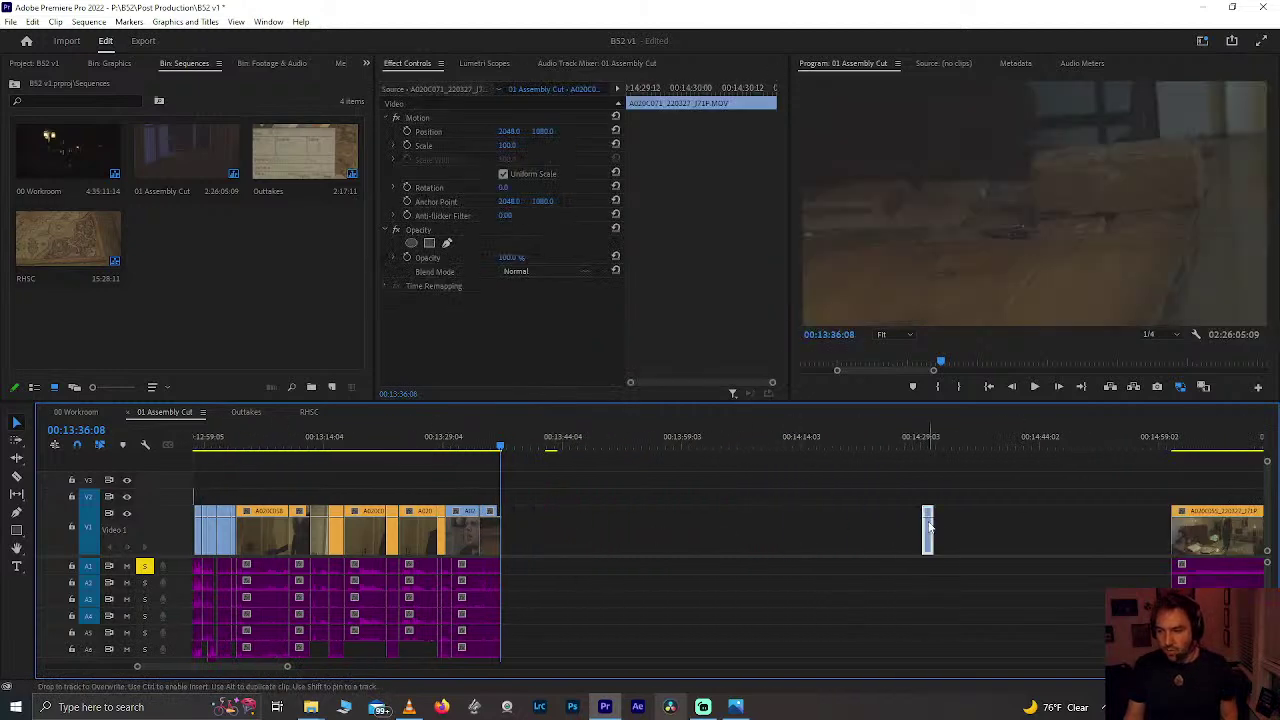
Step: Review the A020C074 shot of the seated man on V2, playing it from around 01:59:56 onward
scroll(930, 527, down, 5)
scroll(928, 527, down, 8)
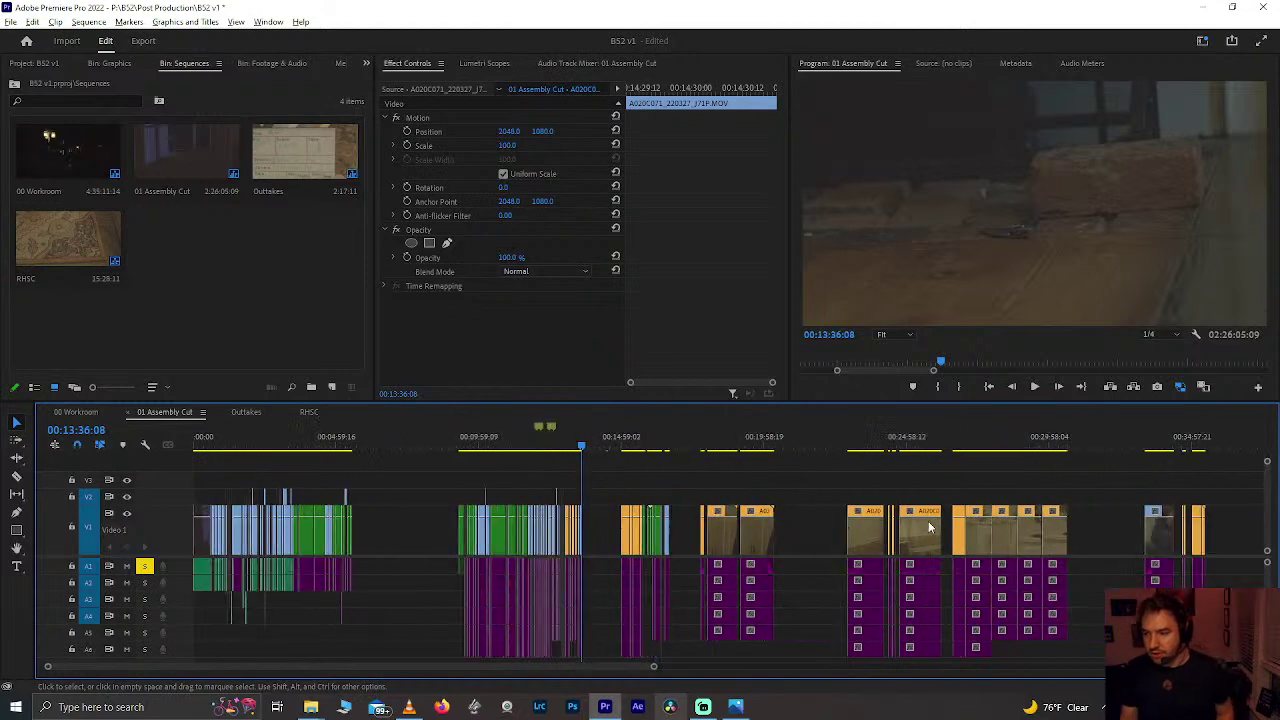
click(1015, 441)
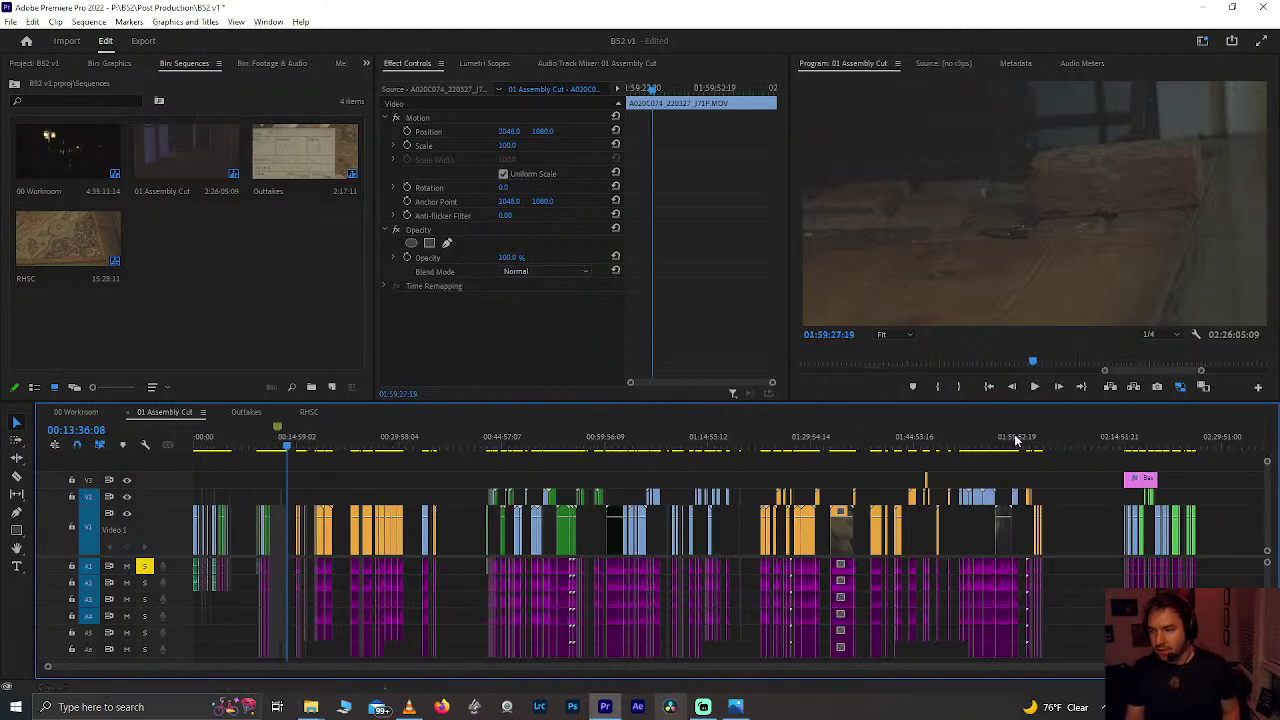
scroll(1034, 461, up, 14)
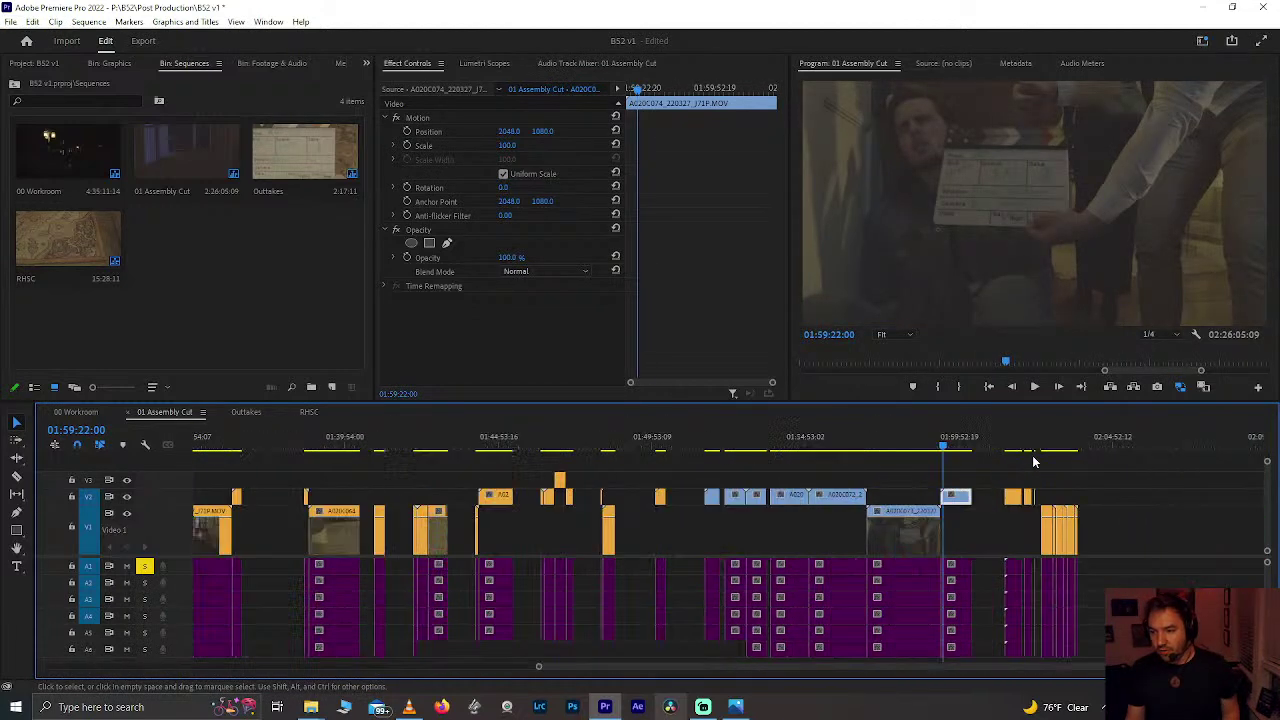
scroll(610, 562, down, 3)
scroll(610, 562, up, 2)
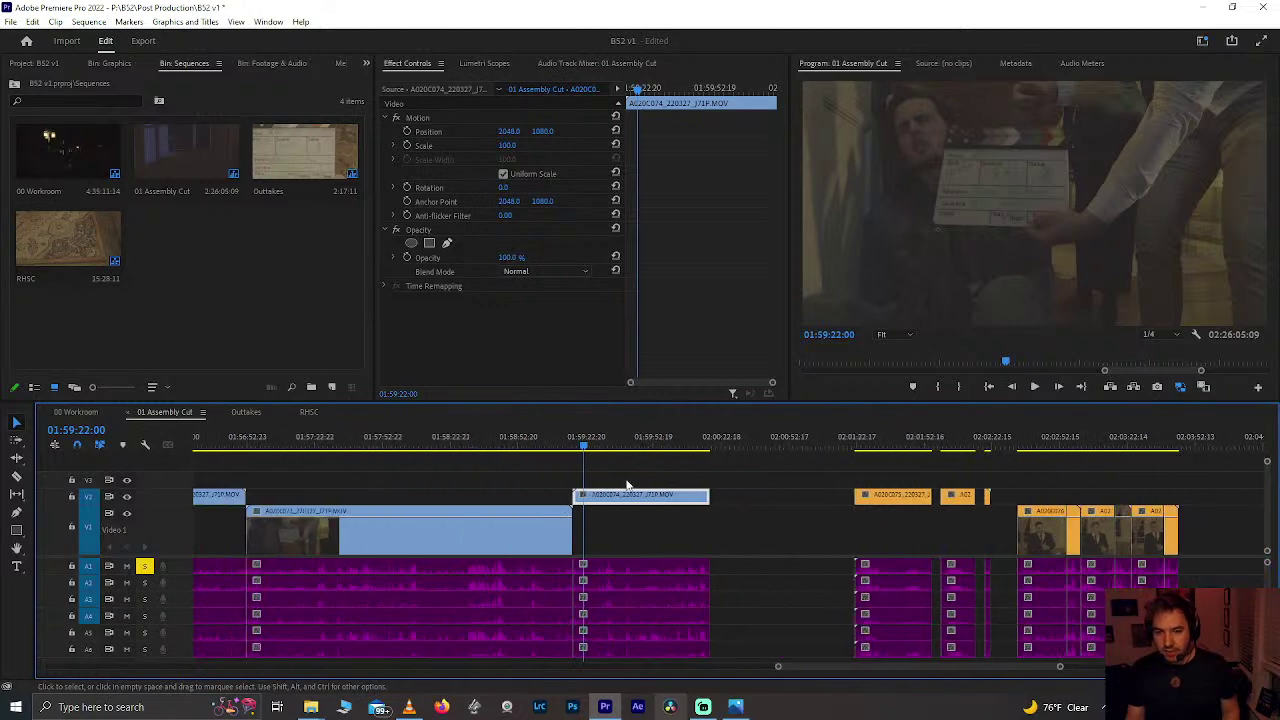
drag(614, 447, 662, 449)
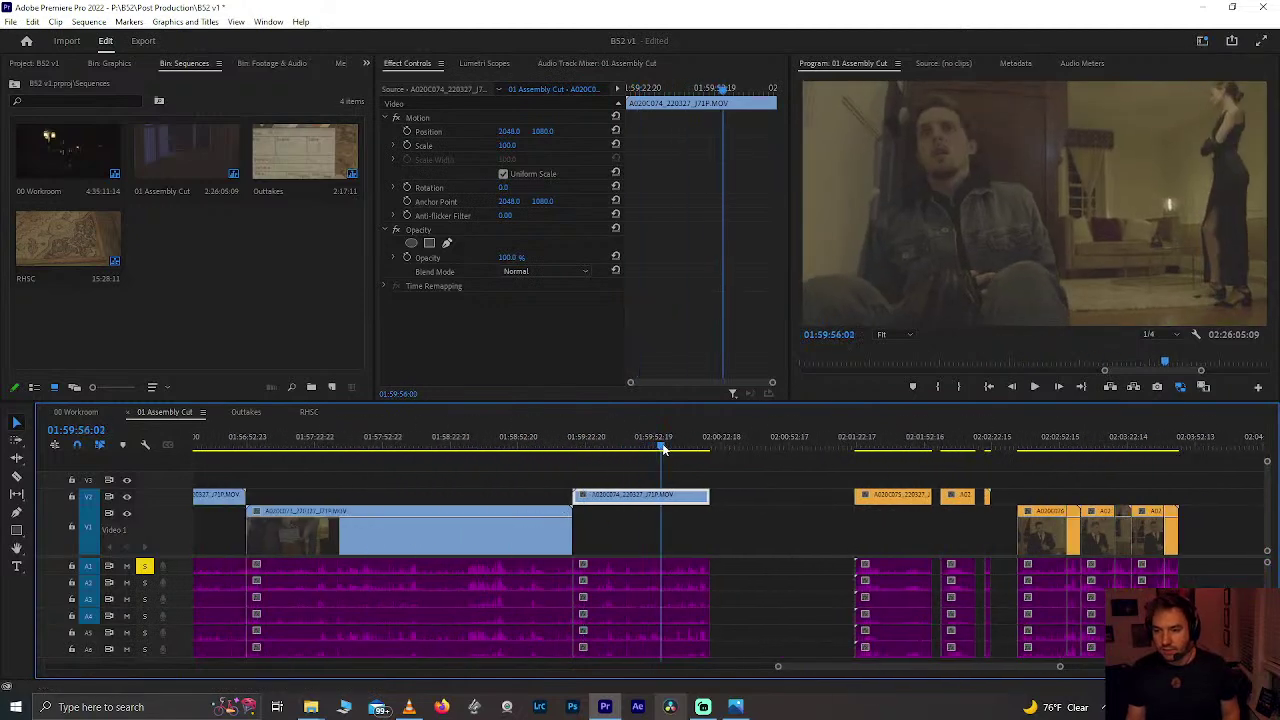
scroll(665, 449, up, 6)
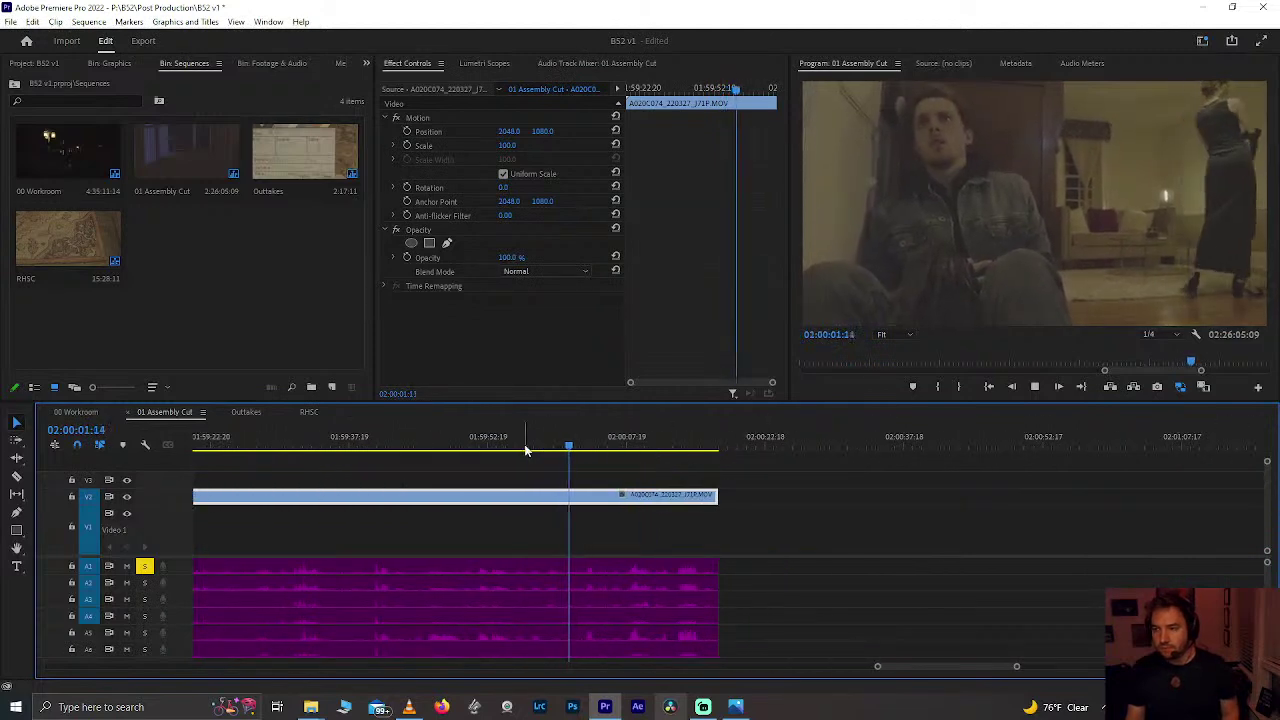
scroll(573, 536, down, 4)
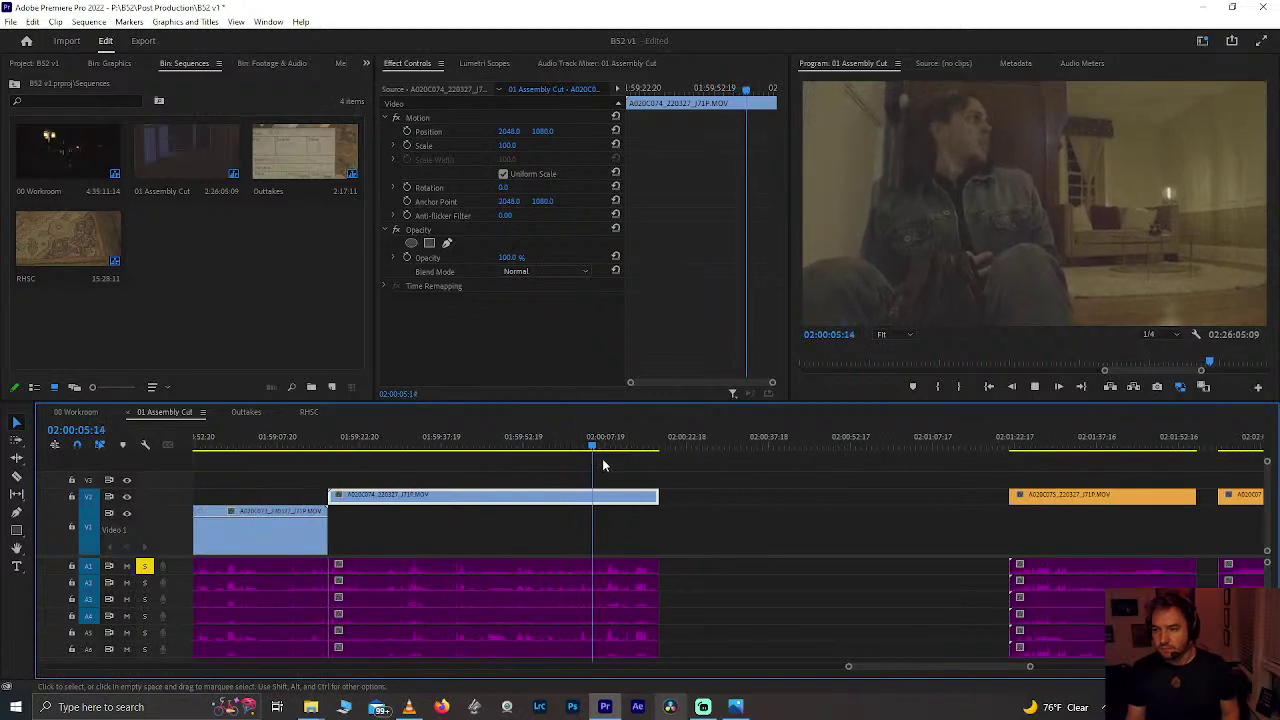
scroll(605, 447, down, 3)
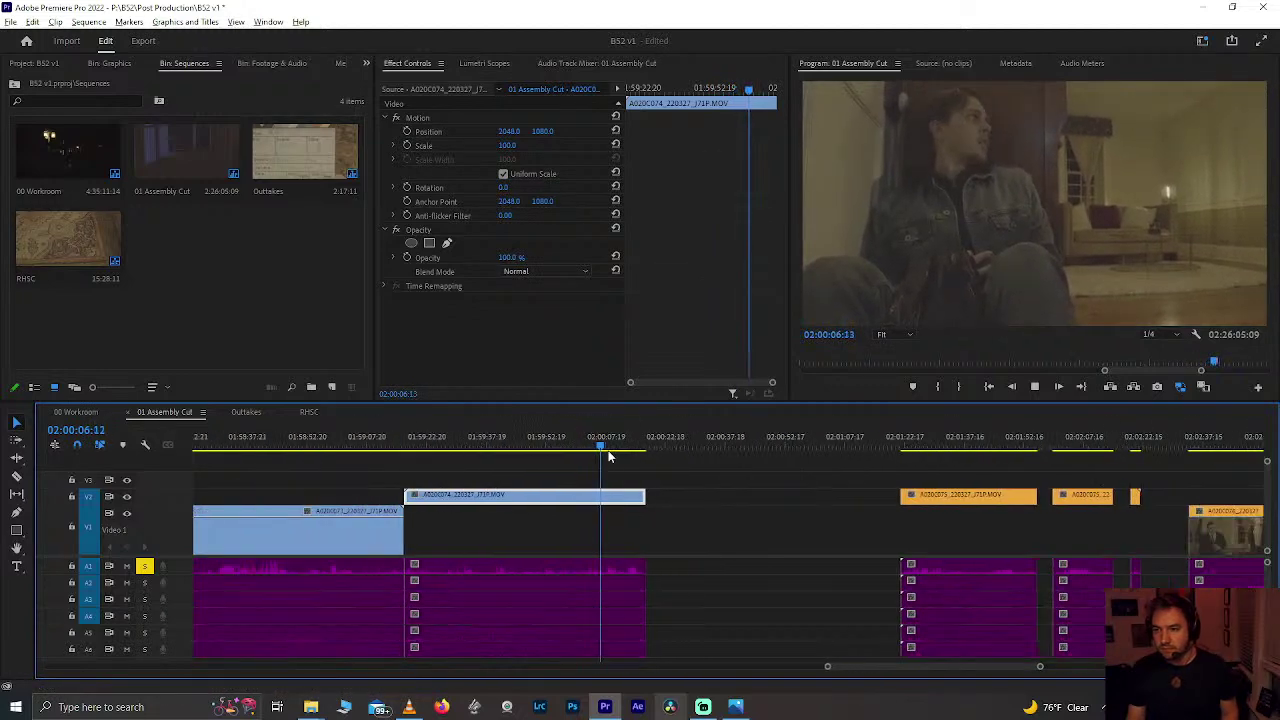
Step: Review the A020C073 shot around 01:57:52 and check the man's A020C072 close-up near 01:56:06
click(480, 441)
scroll(460, 442, up, 5)
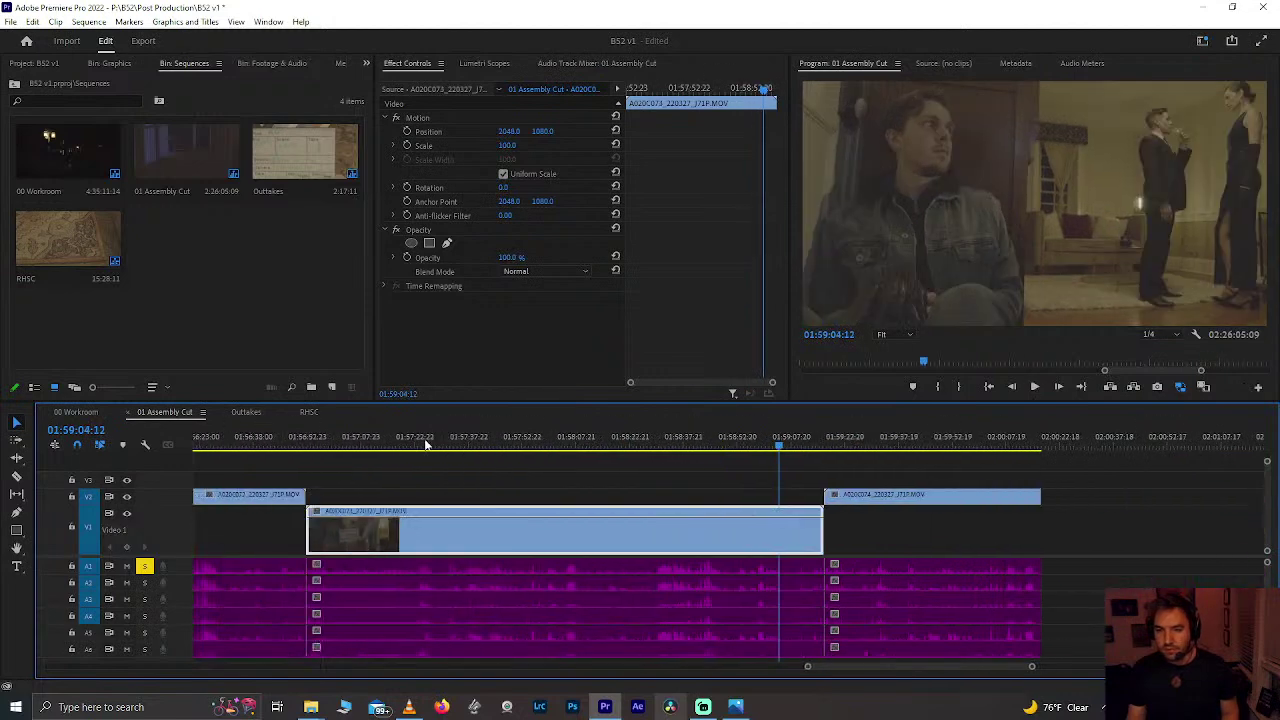
drag(413, 445, 514, 450)
key(space)
scroll(517, 471, down, 4)
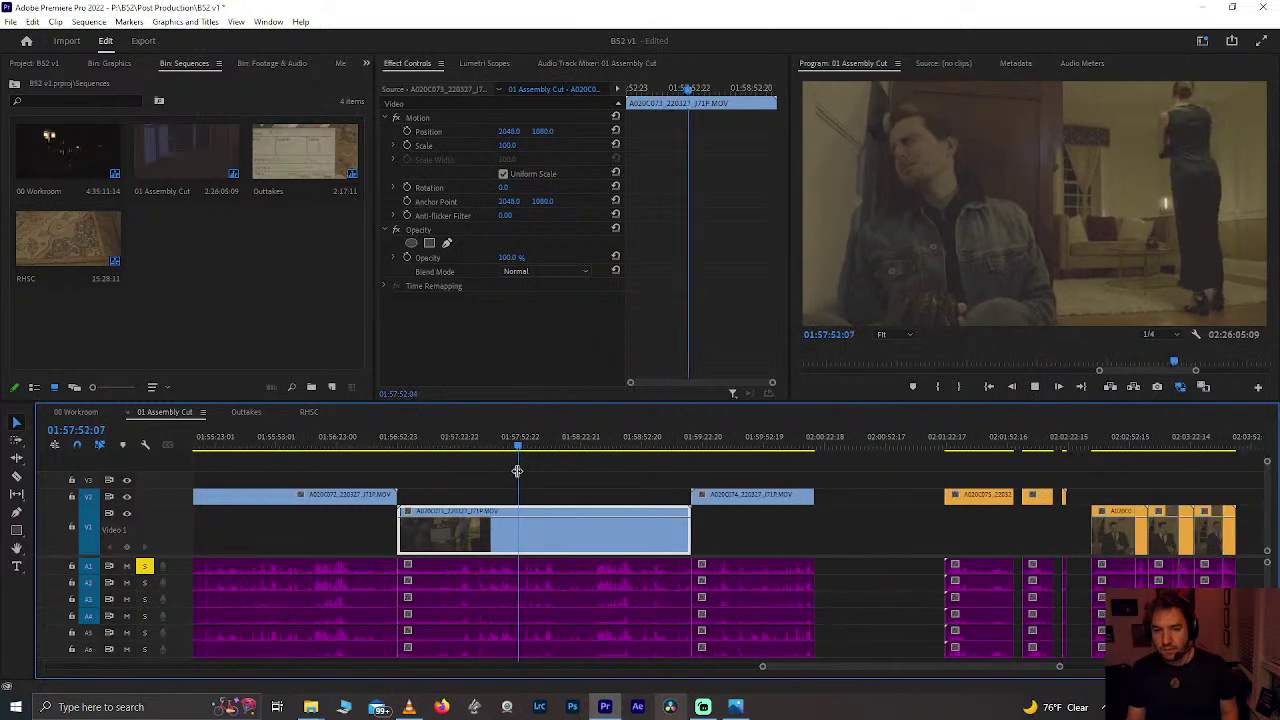
scroll(517, 471, down, 5)
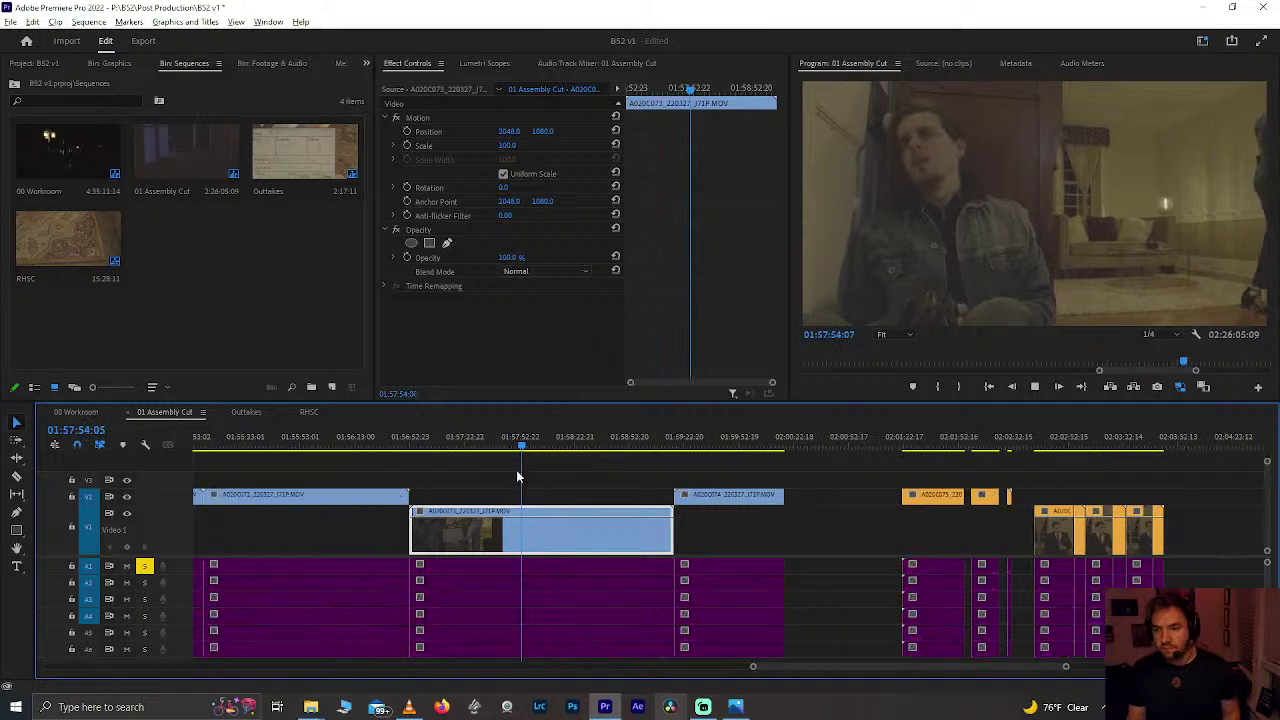
key(space)
click(460, 449)
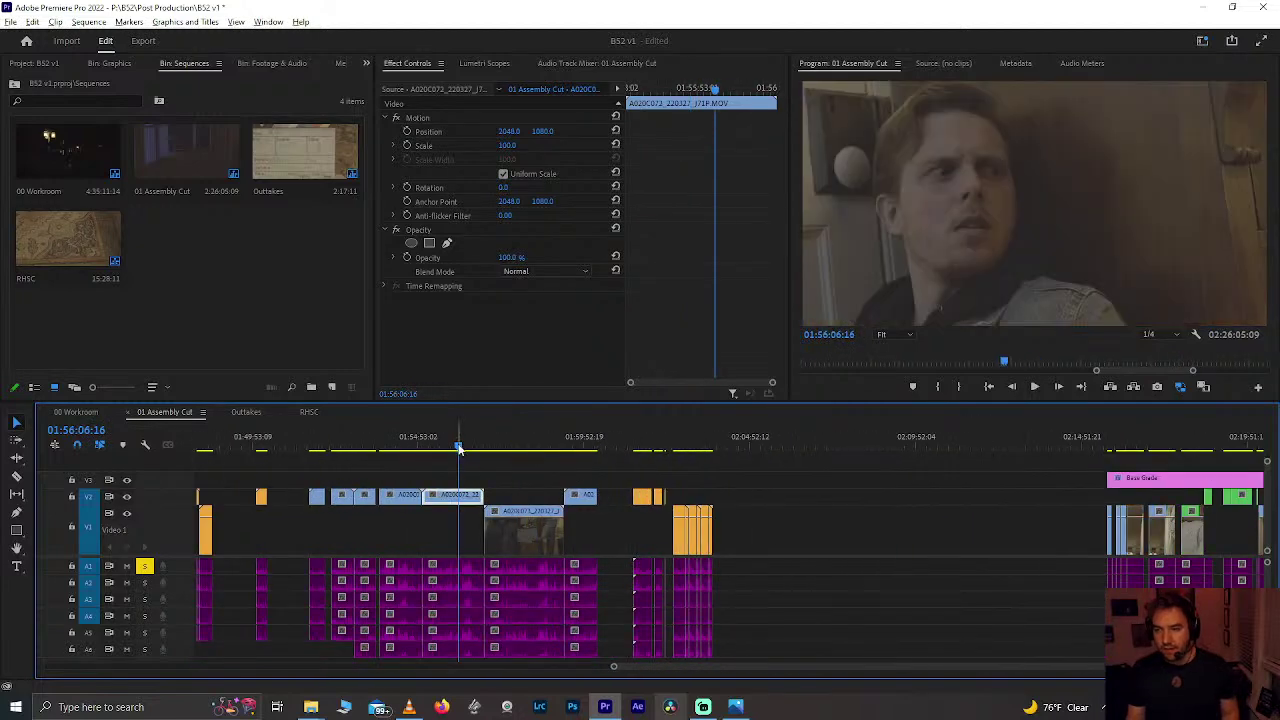
Step: Find the wide A020C055 shot with the green desk lamp around 00:15:16 among the unused clips
scroll(430, 495, up, 8)
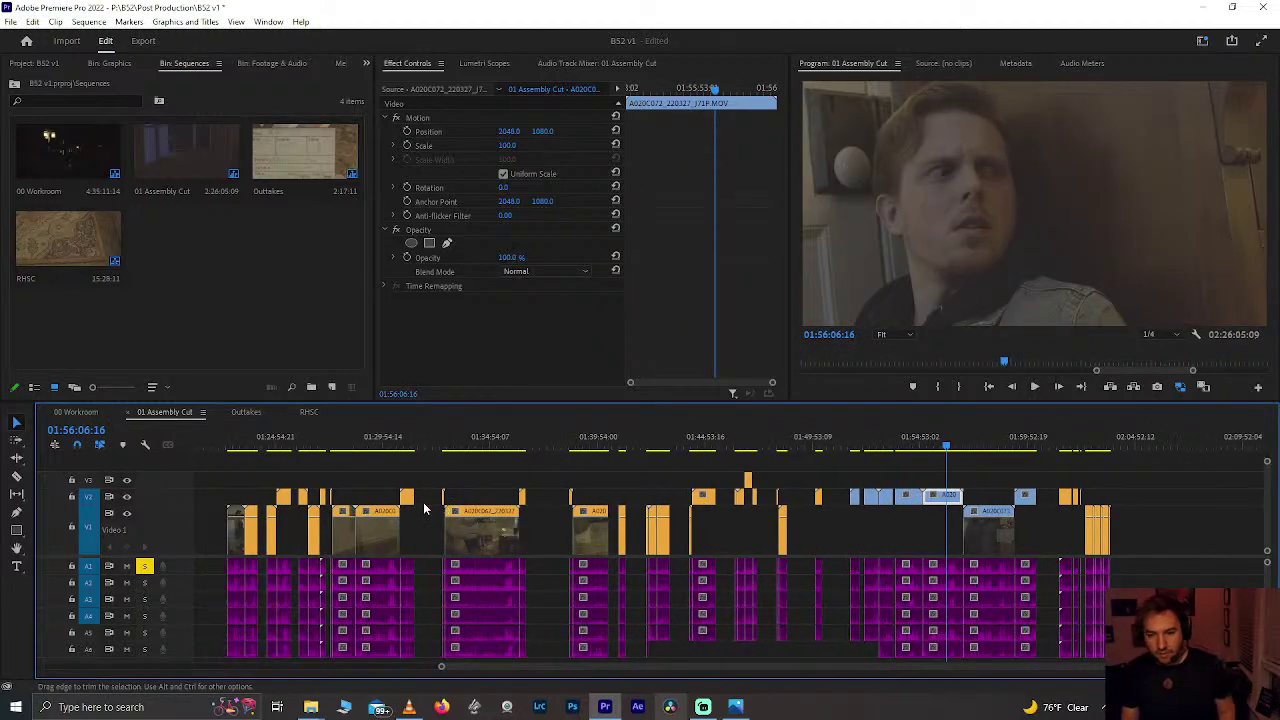
scroll(423, 505, up, 5)
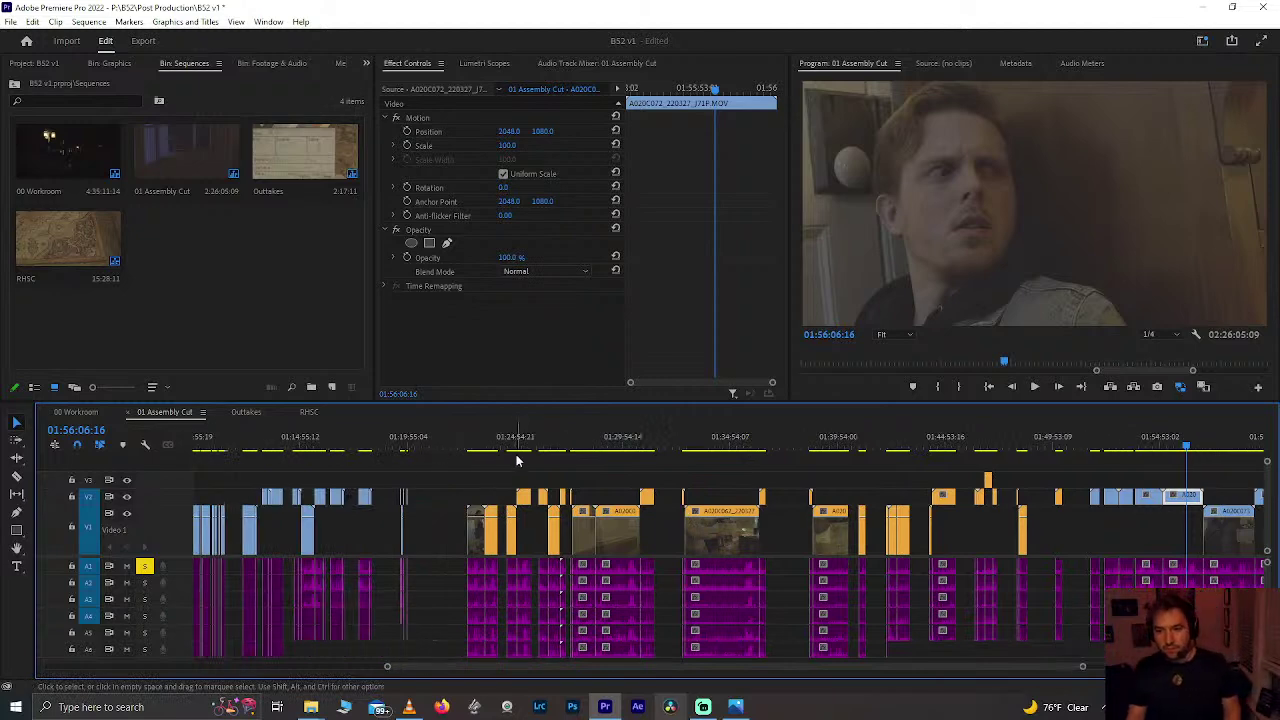
scroll(431, 468, up, 3)
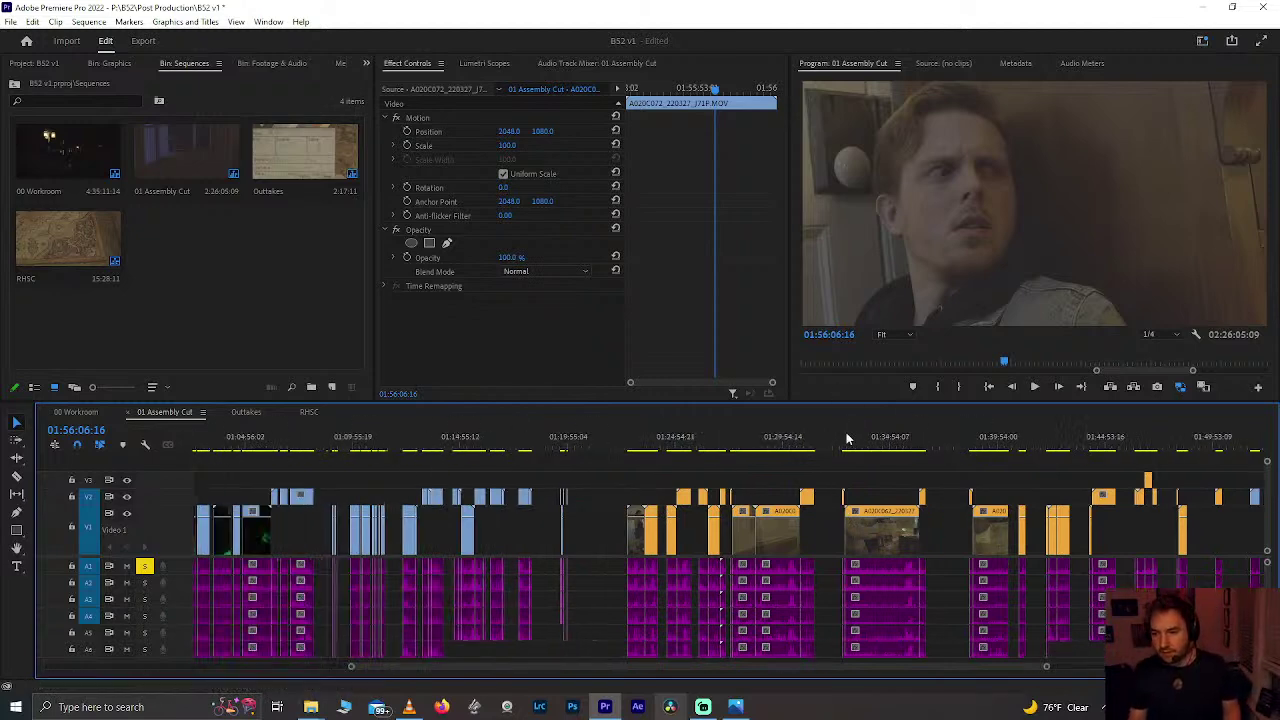
scroll(360, 465, up, 20)
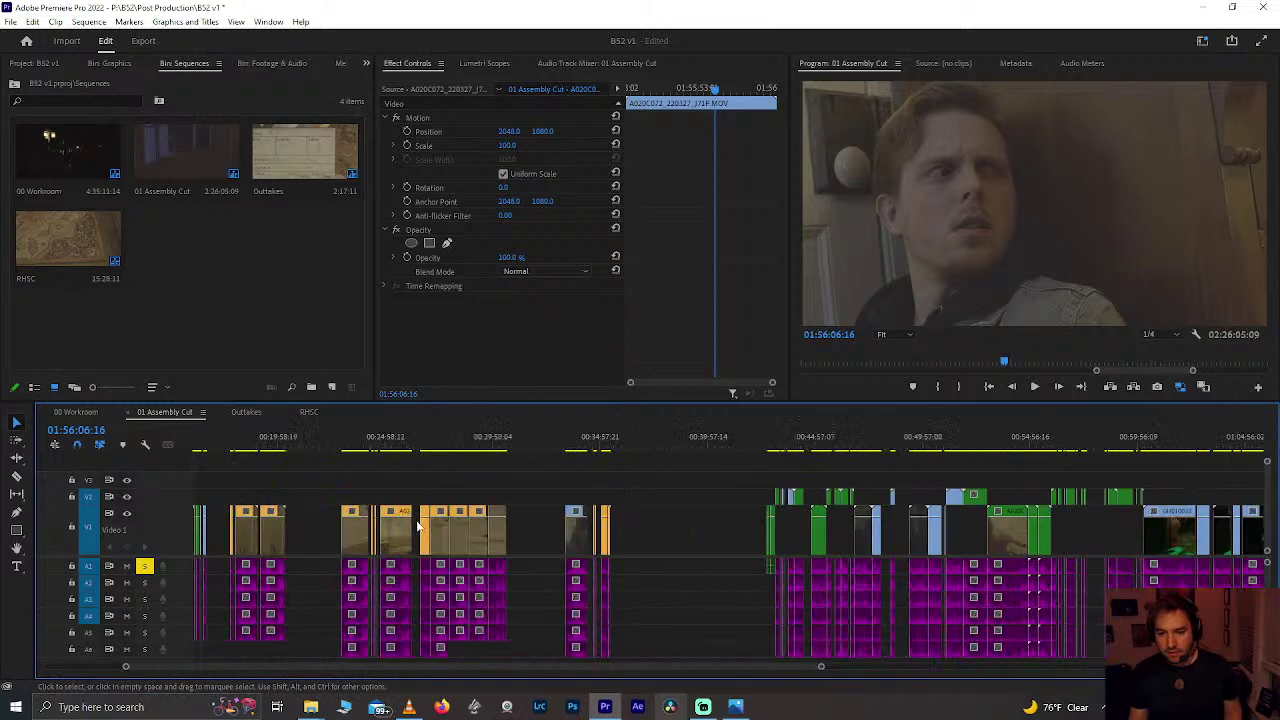
click(257, 445)
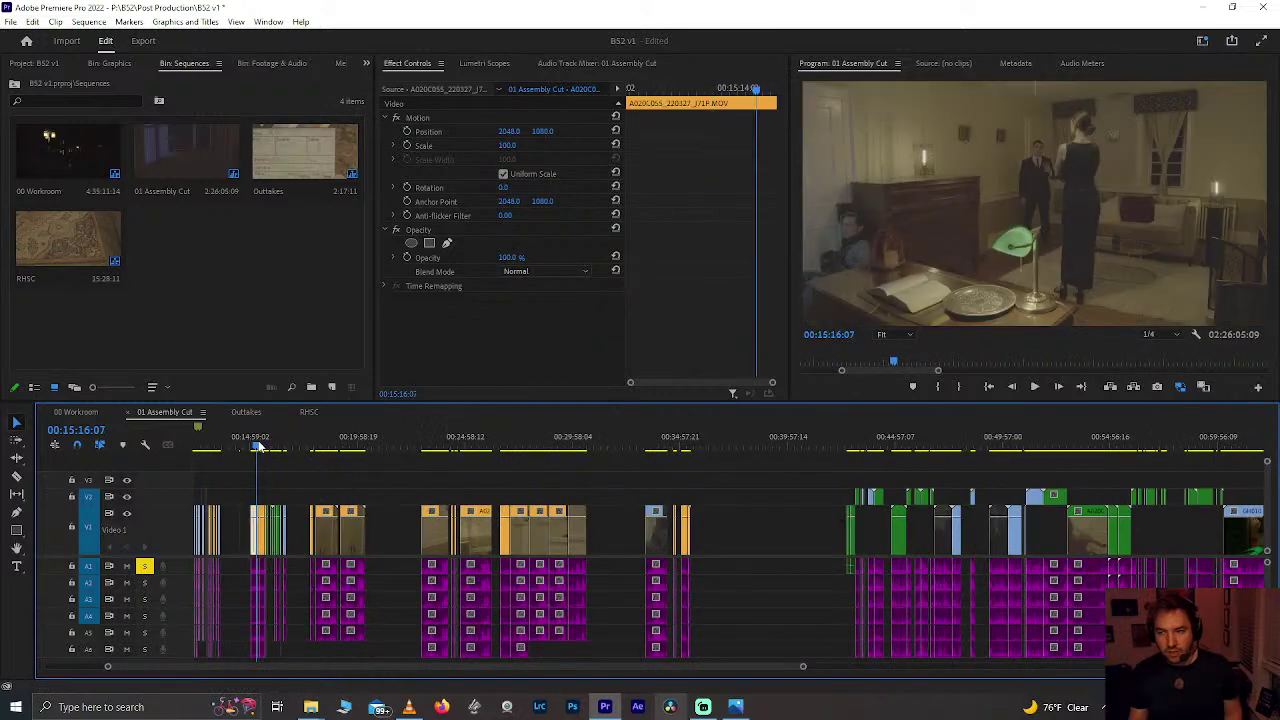
key(=)
key(=)
key(=)
key(=)
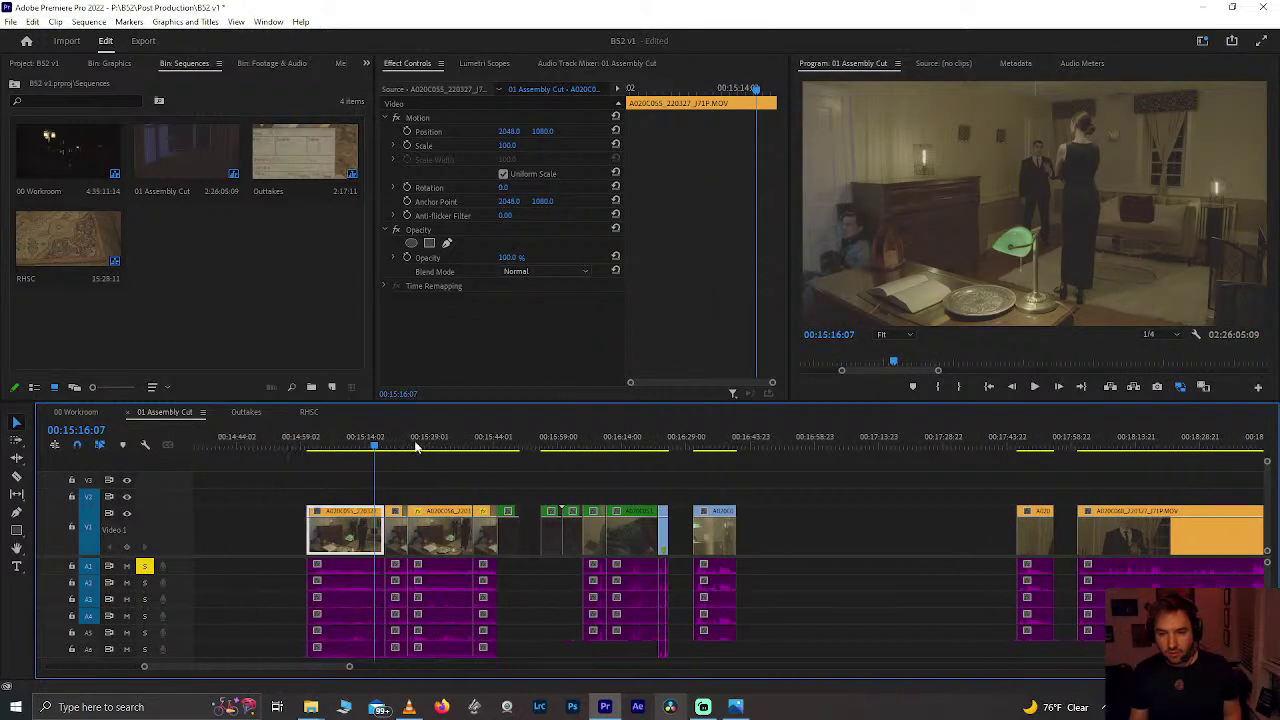
Step: Review the A020C056 takes between about 00:15:29 and 00:15:44, and play the end of the wide A020C055 shot
click(470, 441)
mouse_move(470, 441)
mouse_down()
mouse_move(486, 443)
mouse_move(458, 443)
mouse_up()
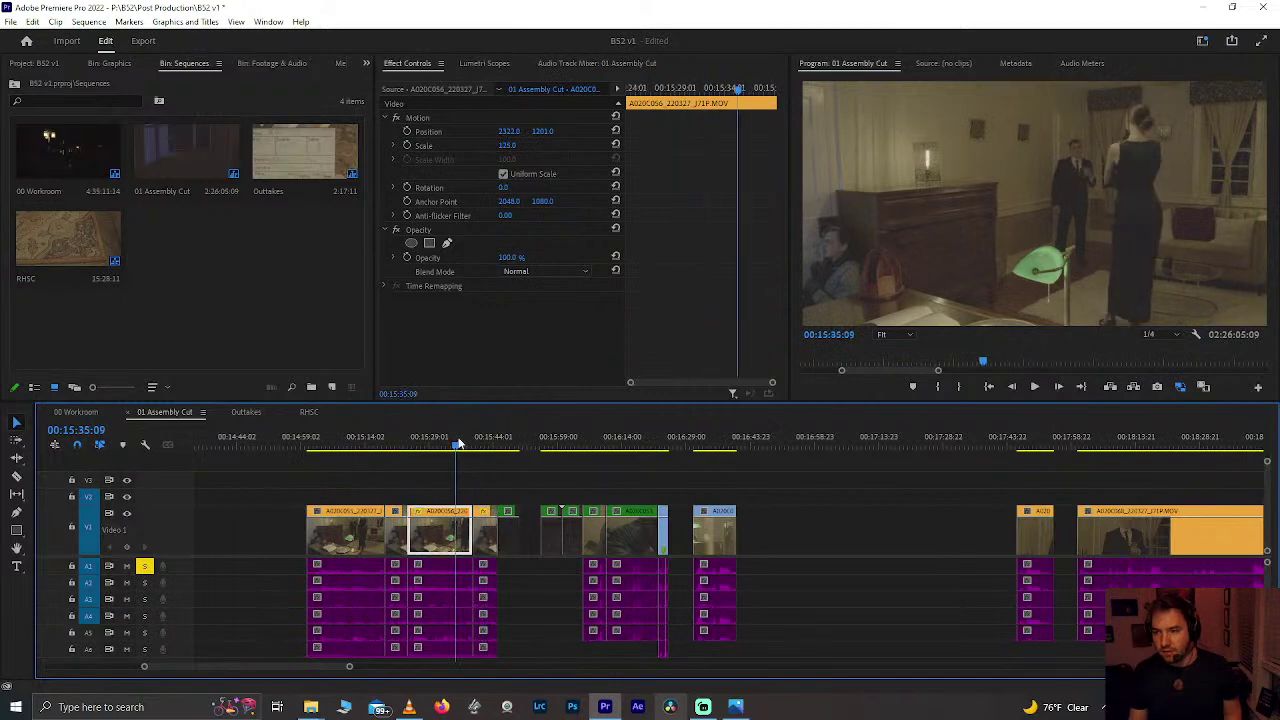
key(=)
key(=)
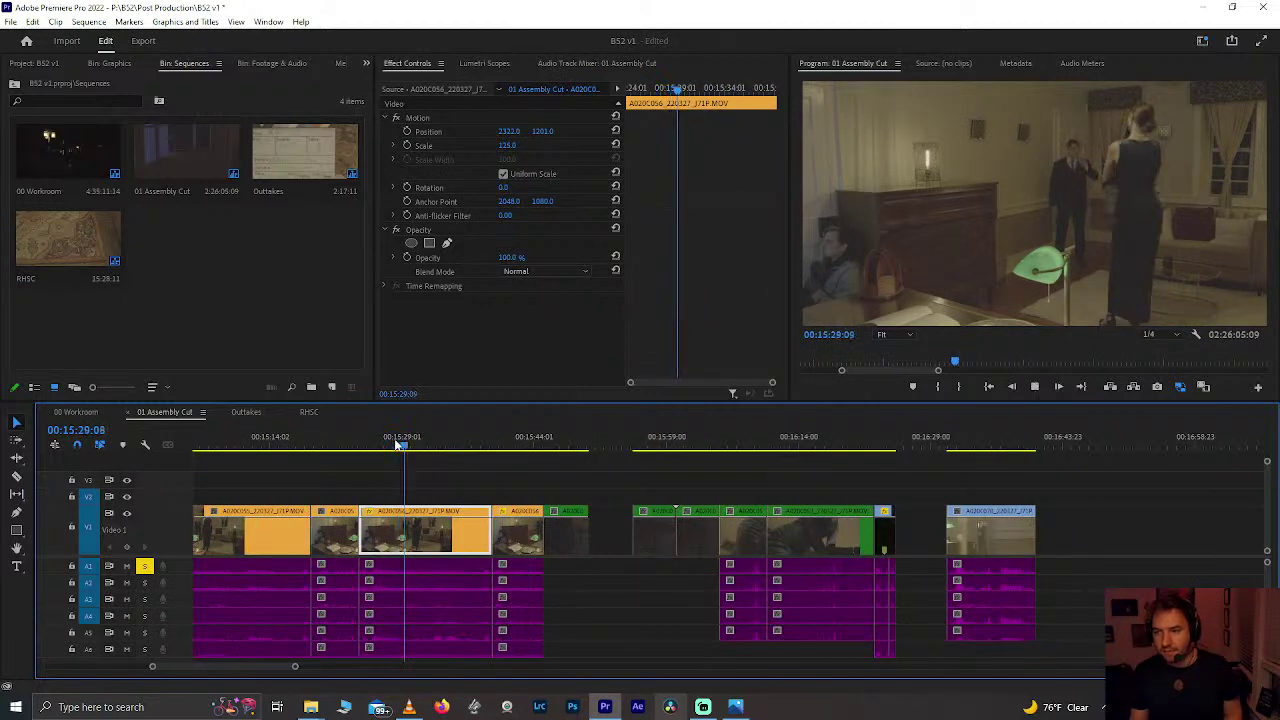
drag(423, 443, 492, 458)
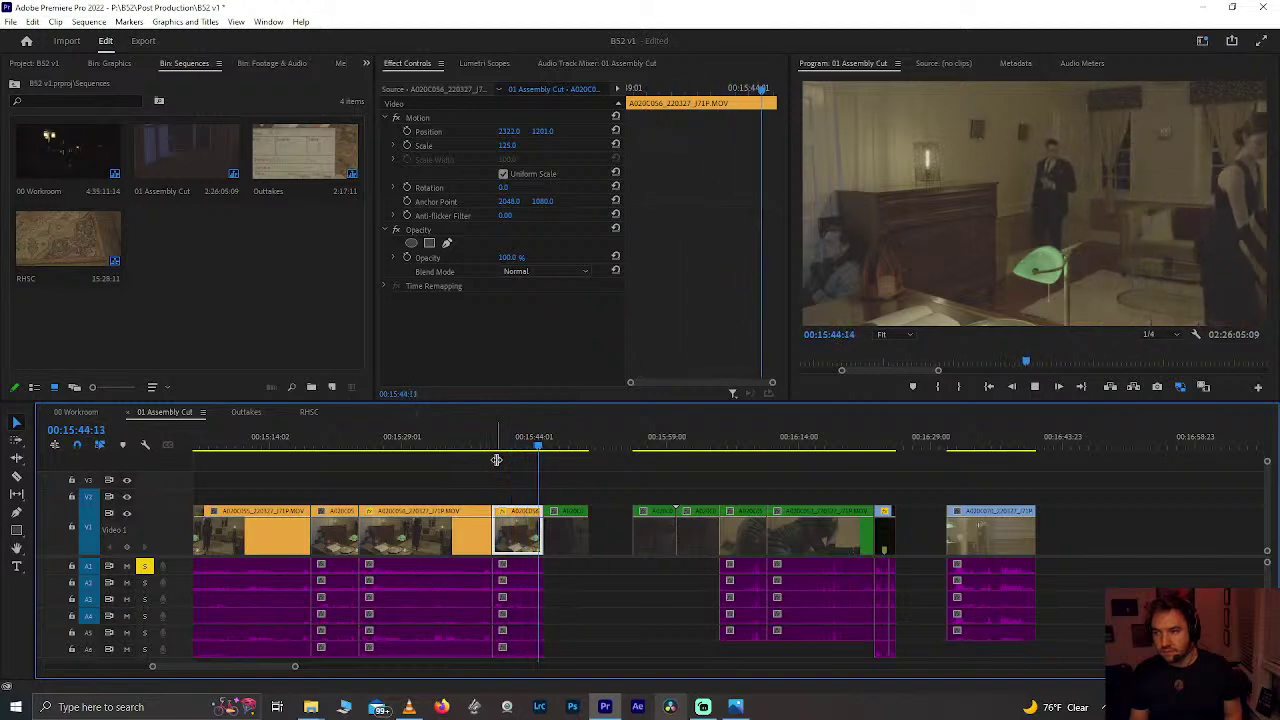
click(518, 455)
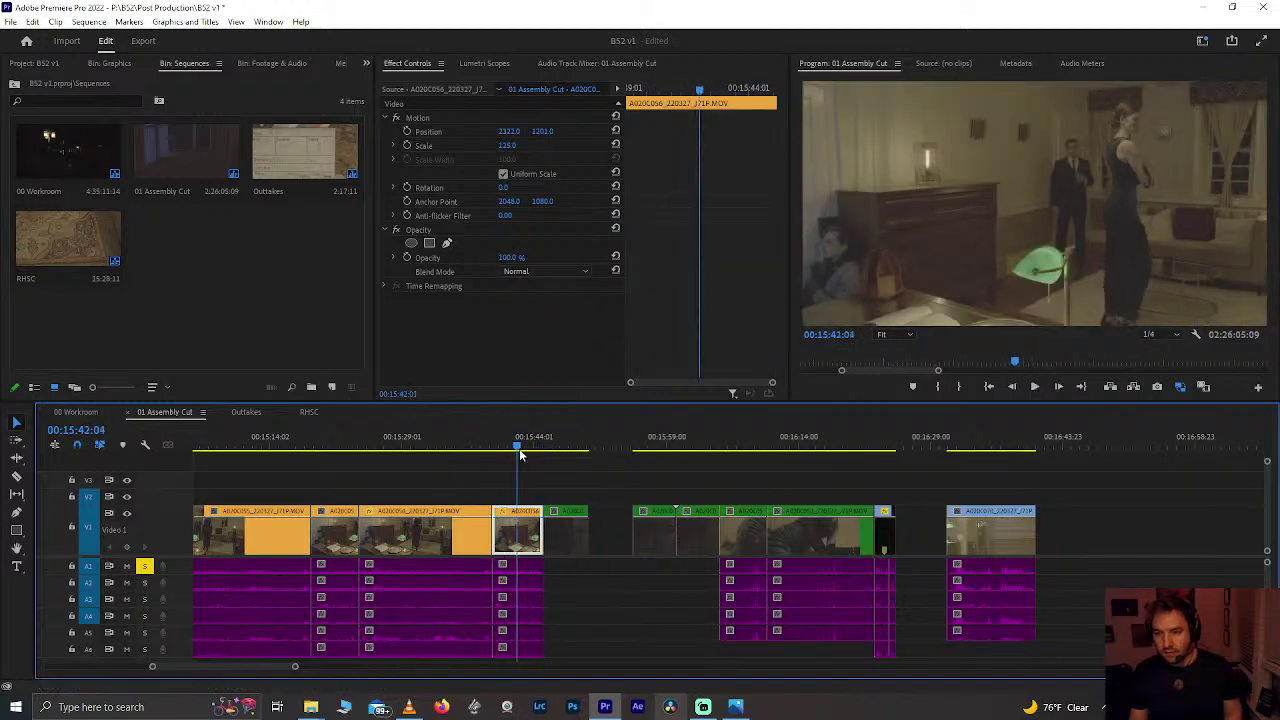
scroll(481, 495, down, 2)
click(372, 446)
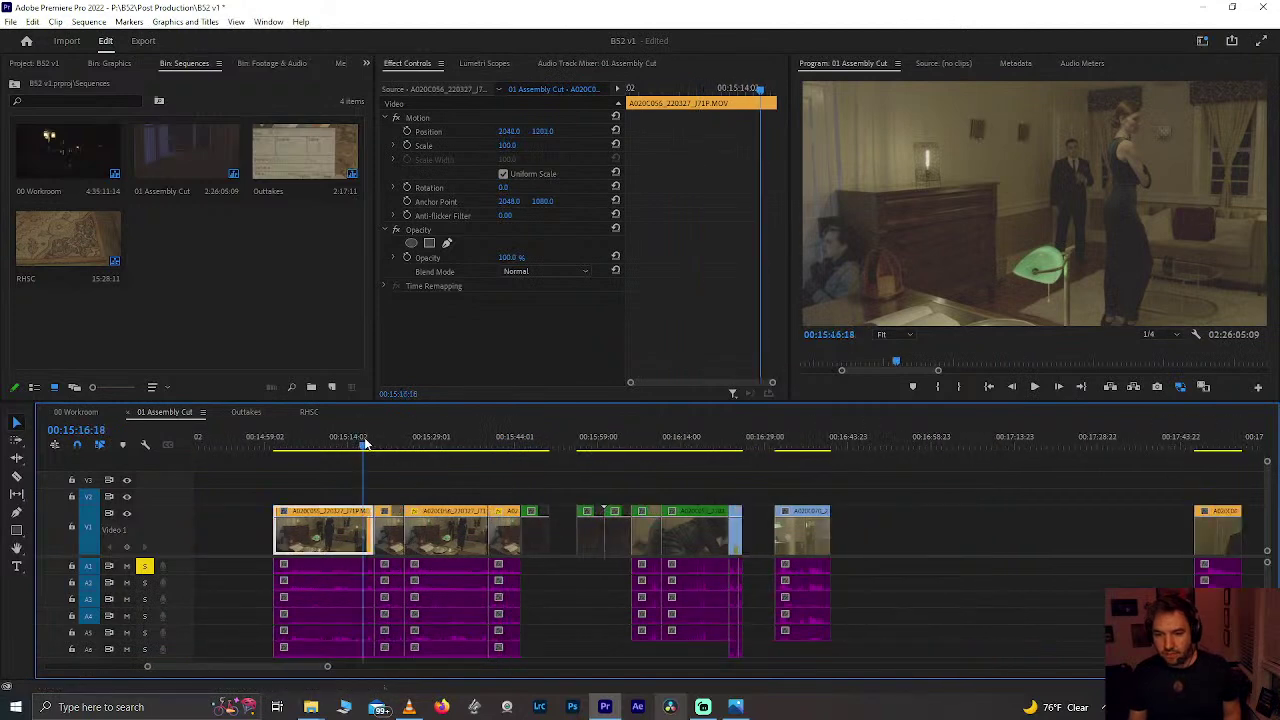
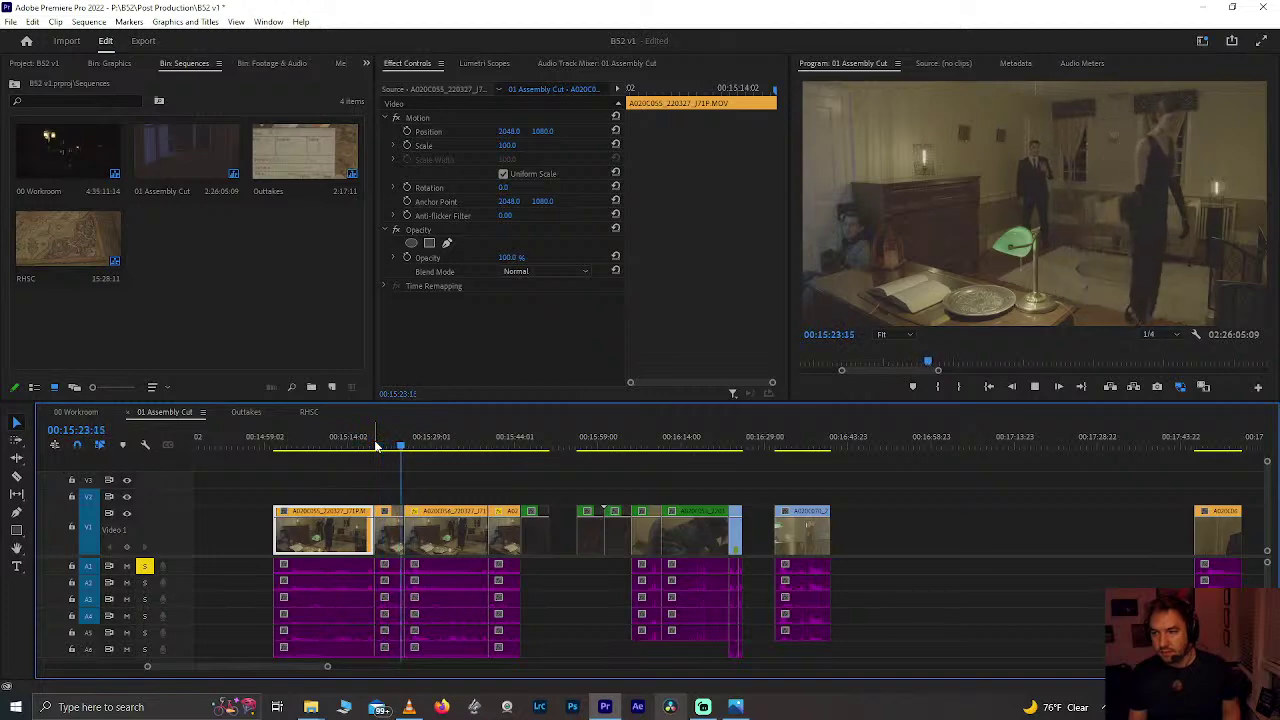
Step: Place the short A020C055 piece at about 00:13:48 and the last A020C056 piece at about 00:14:09, in the empty stretch after the edited scene
click(421, 546)
drag(503, 482, 506, 630)
scroll(506, 628, down, 3)
scroll(748, 580, up, 3)
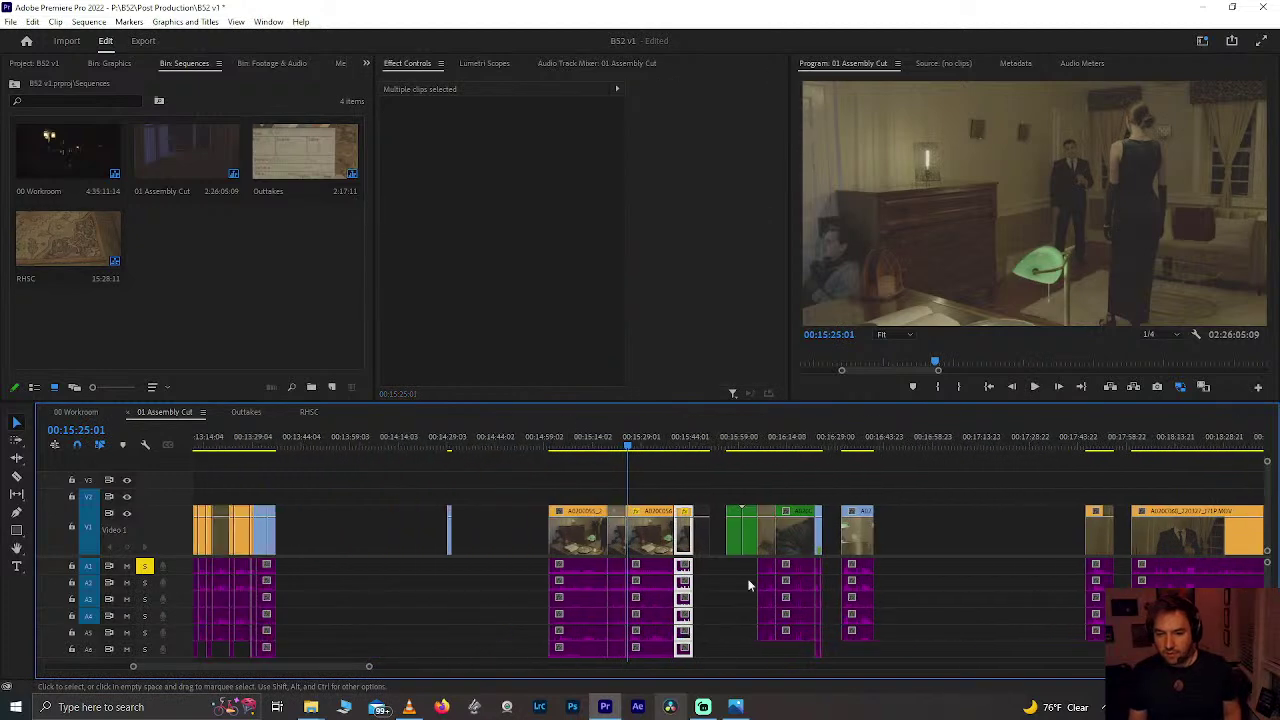
scroll(637, 567, up, 3)
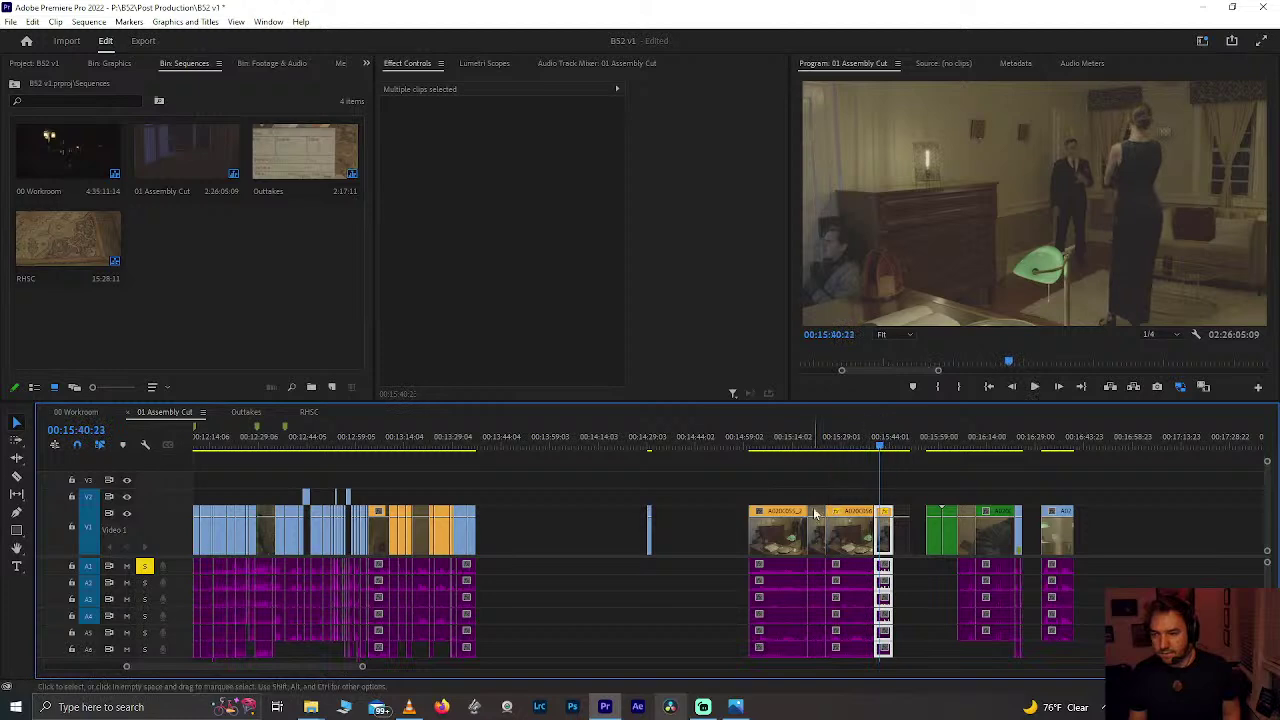
drag(818, 545, 524, 545)
click(565, 530)
click(588, 530)
scroll(554, 548, up, 3)
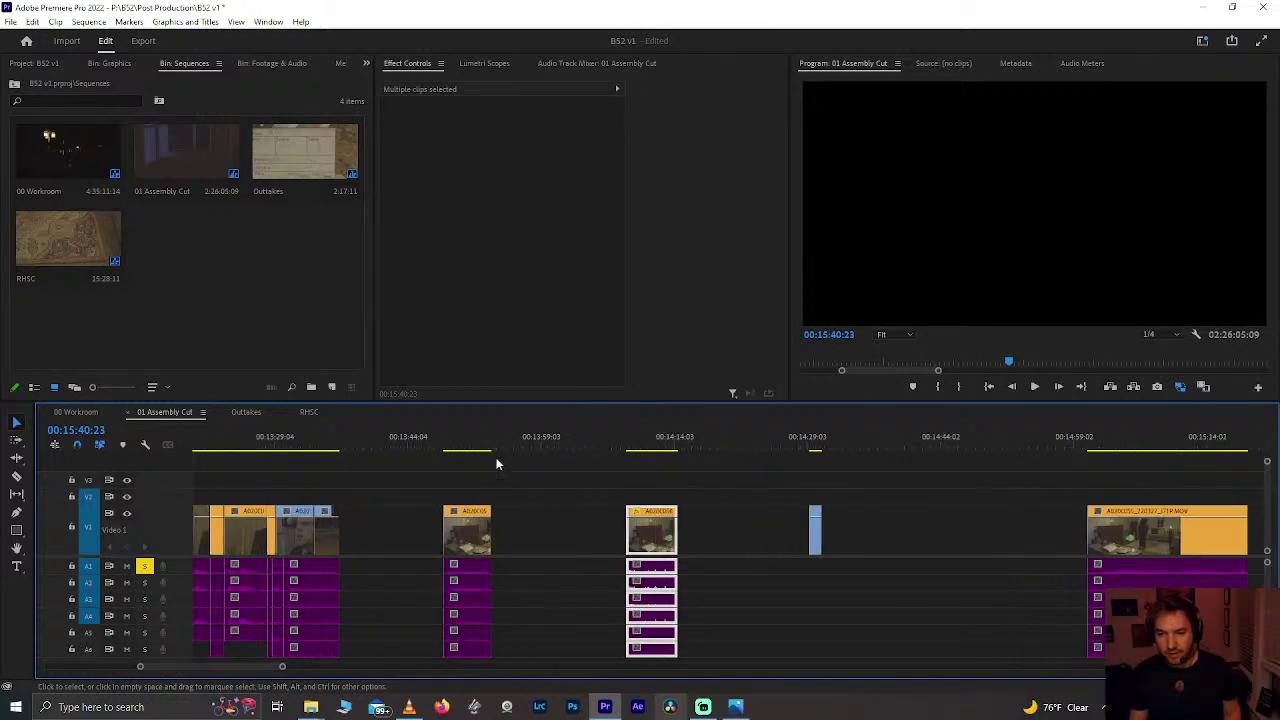
Step: Extend the end of the A020C055 clip placed at 00:13:48 to about 00:13:58 and play it back
click(487, 456)
drag(487, 537, 528, 537)
scroll(516, 485, up, 2)
key(space)
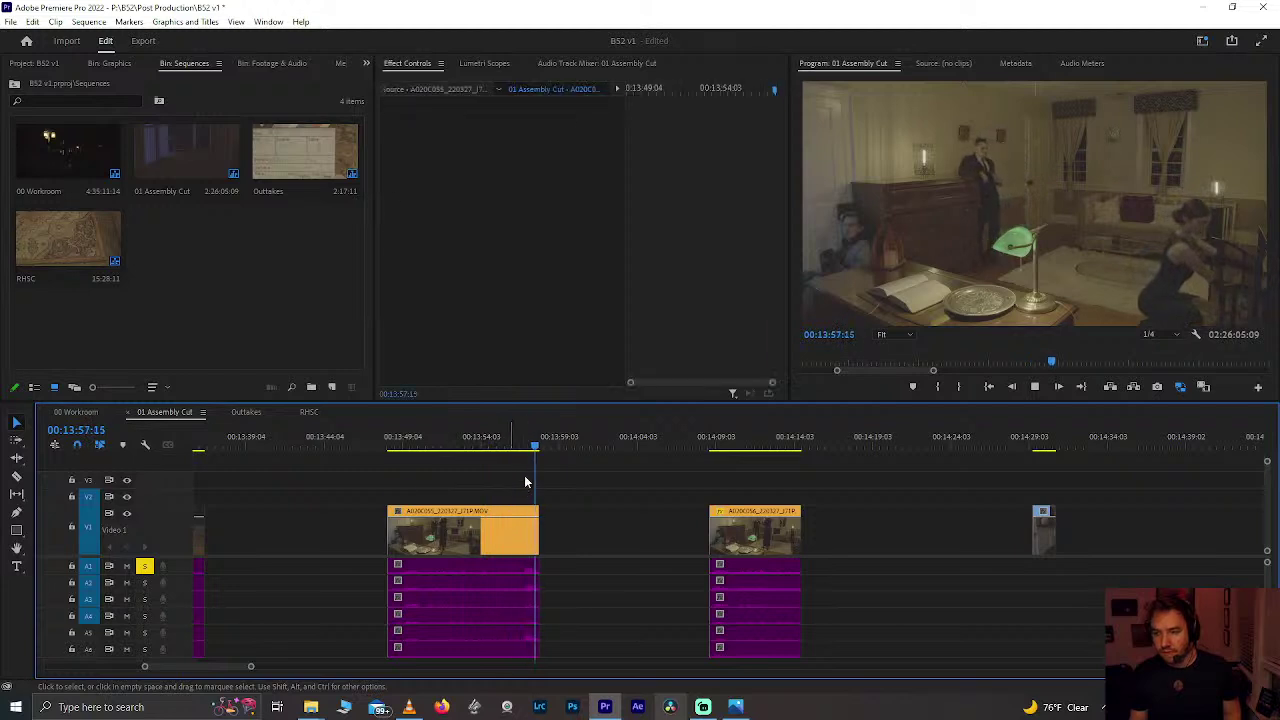
Step: Split the A020C055 clip and its audio at 00:13:56:14 and at 00:13:53:07
click(520, 449)
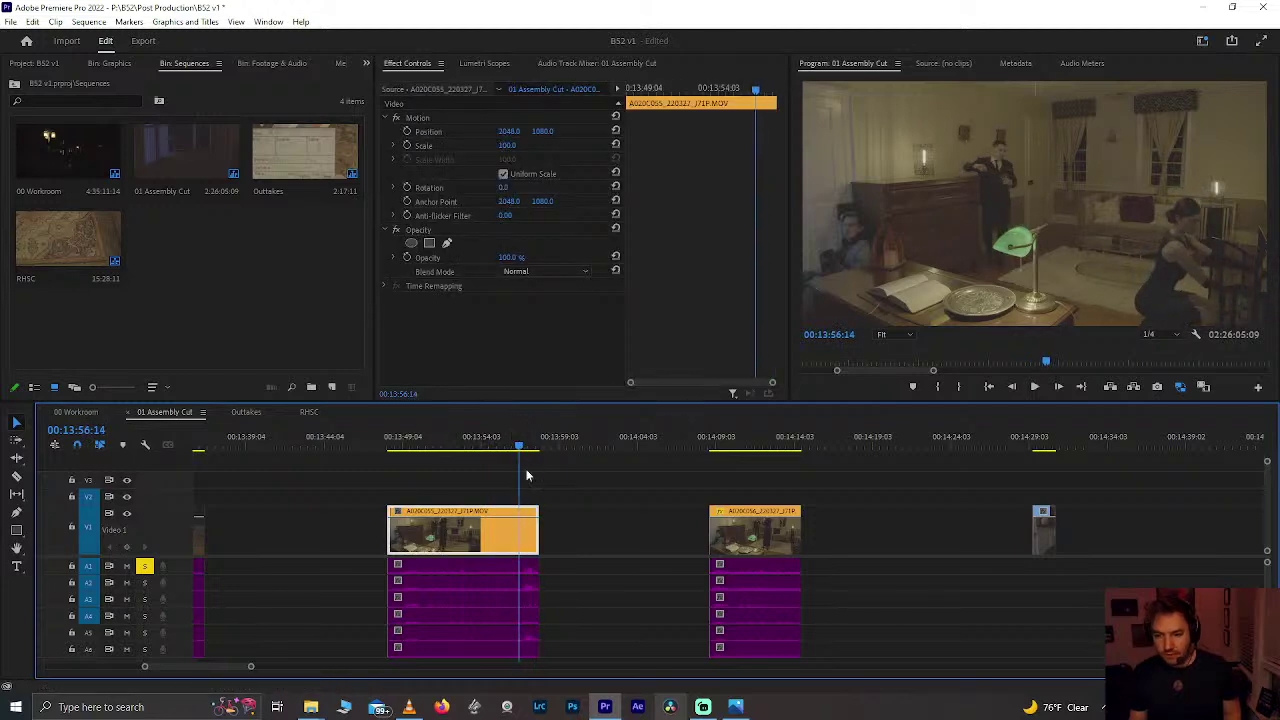
key(ctrl+k)
click(446, 432)
key(space)
key(space)
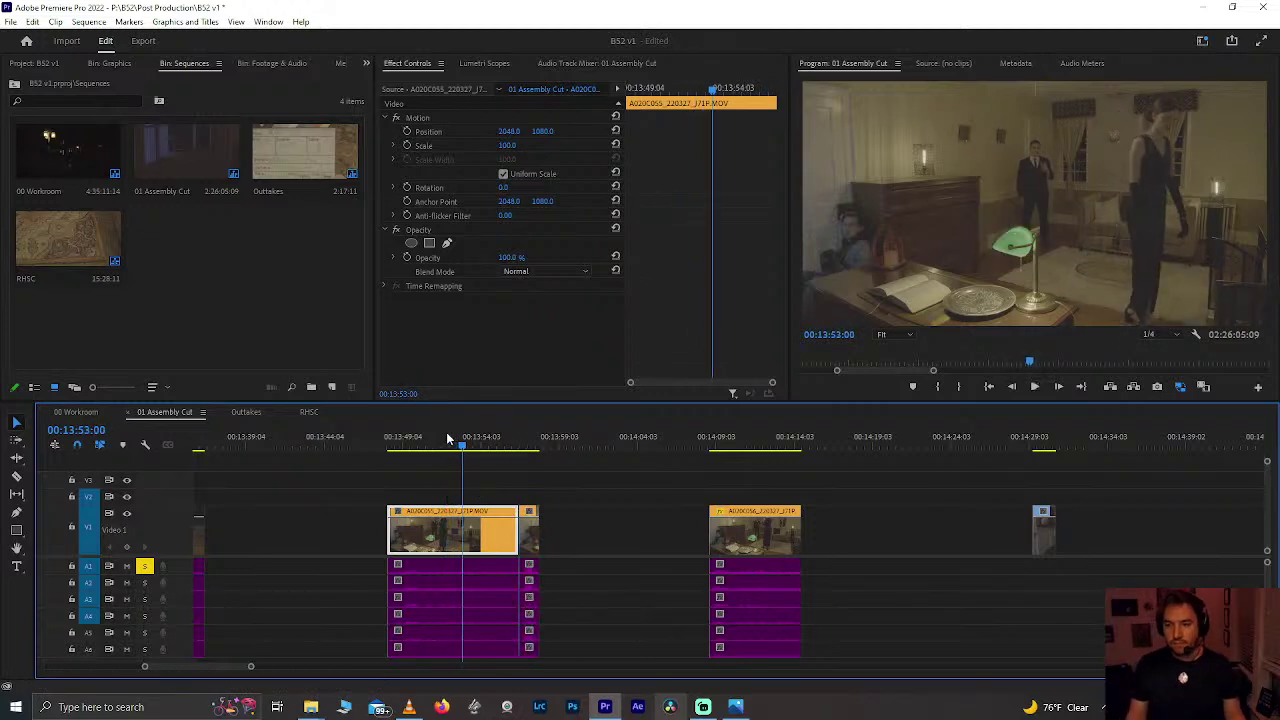
key(space)
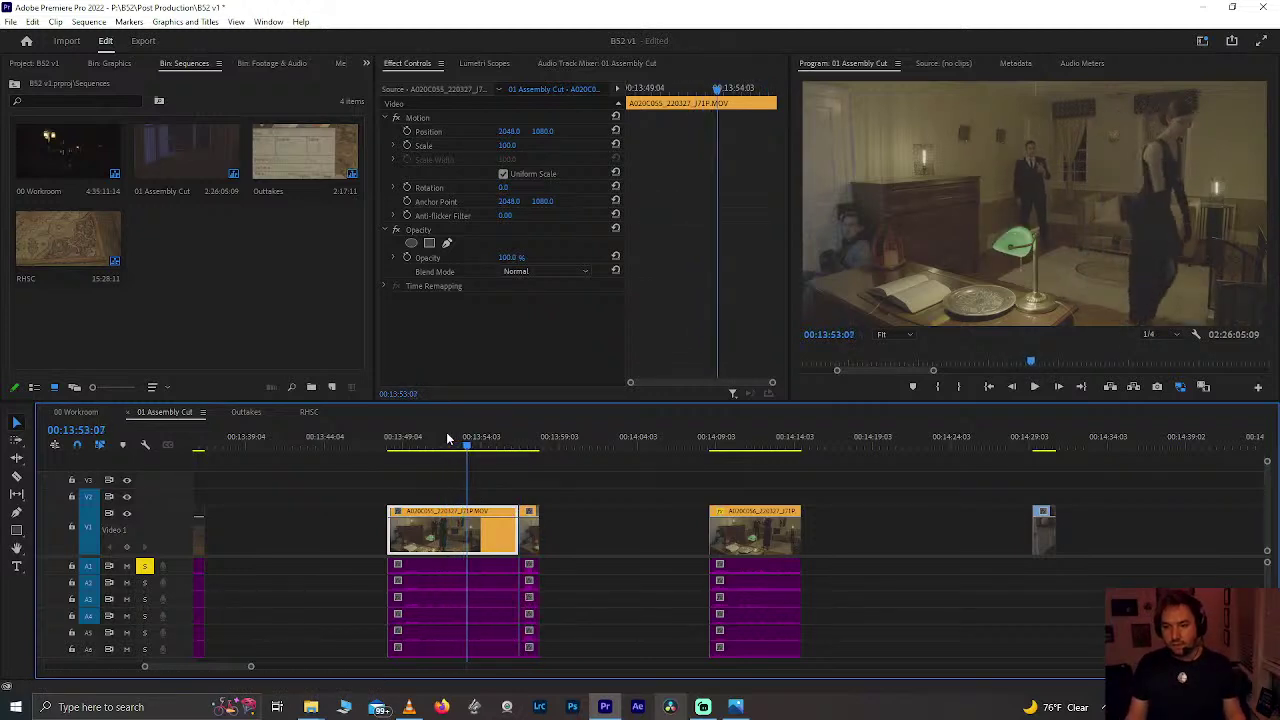
key(ctrl+k)
drag(432, 469, 440, 606)
key(Delete)
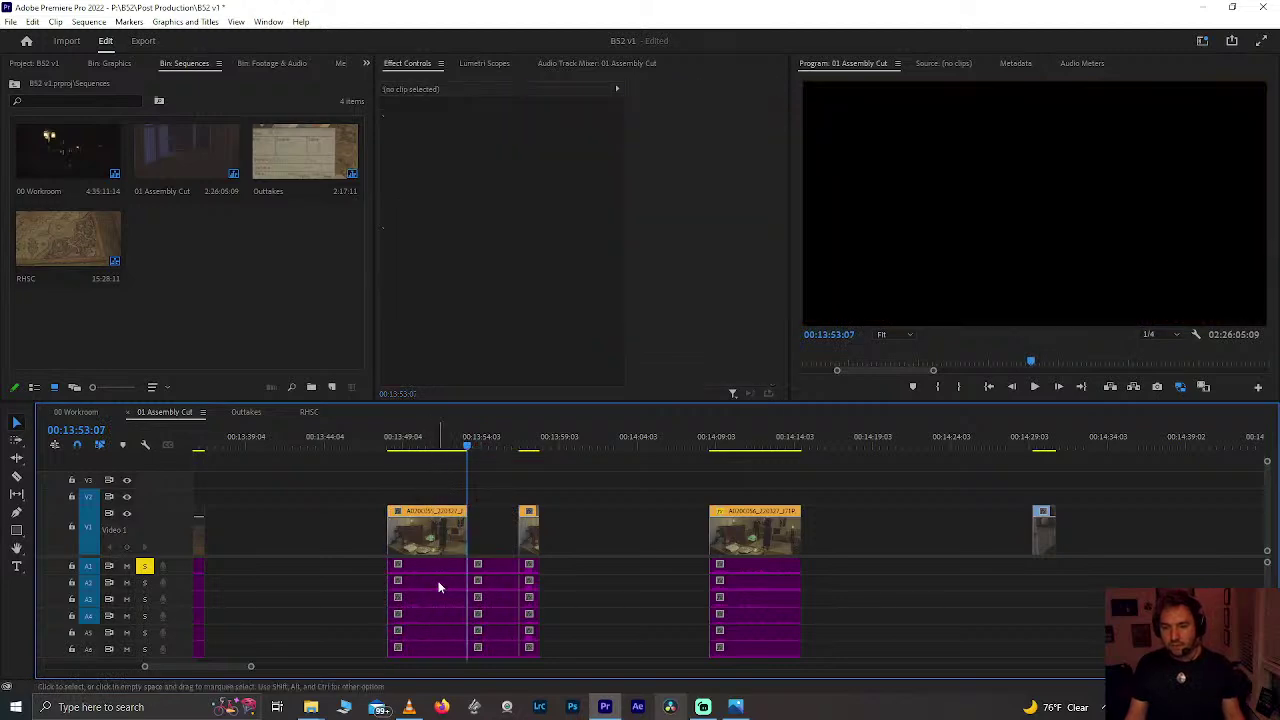
key(ctrl+z)
Step: Delete the A020C055 pieces before 00:13:53:07 and after 00:13:56:14 with their audio, and play the remaining piece
drag(420, 490, 429, 617)
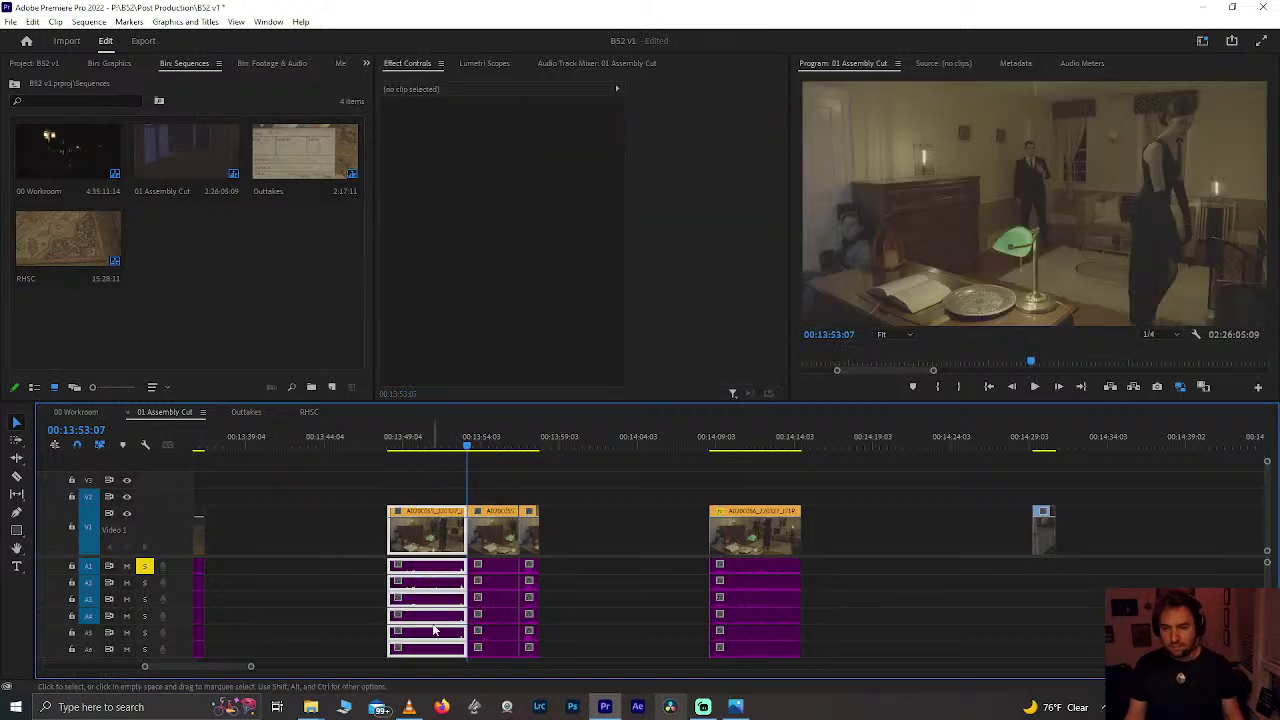
key(Delete)
key(Delete)
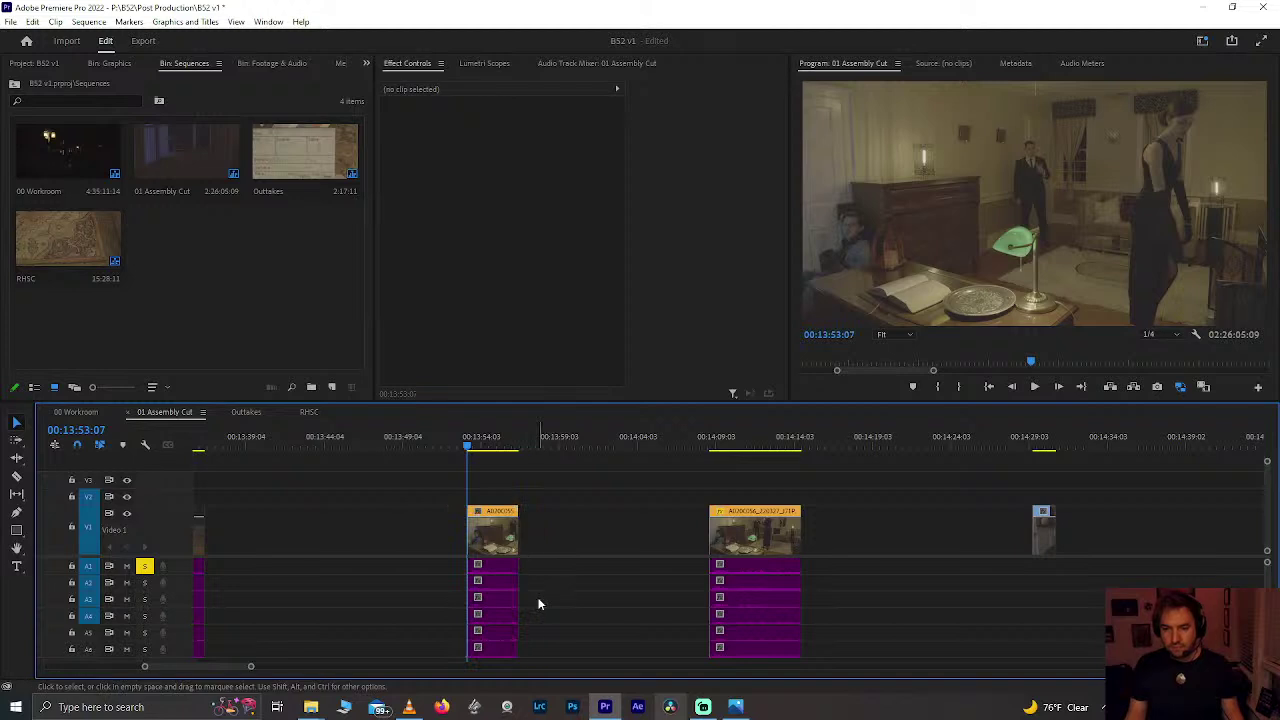
key(space)
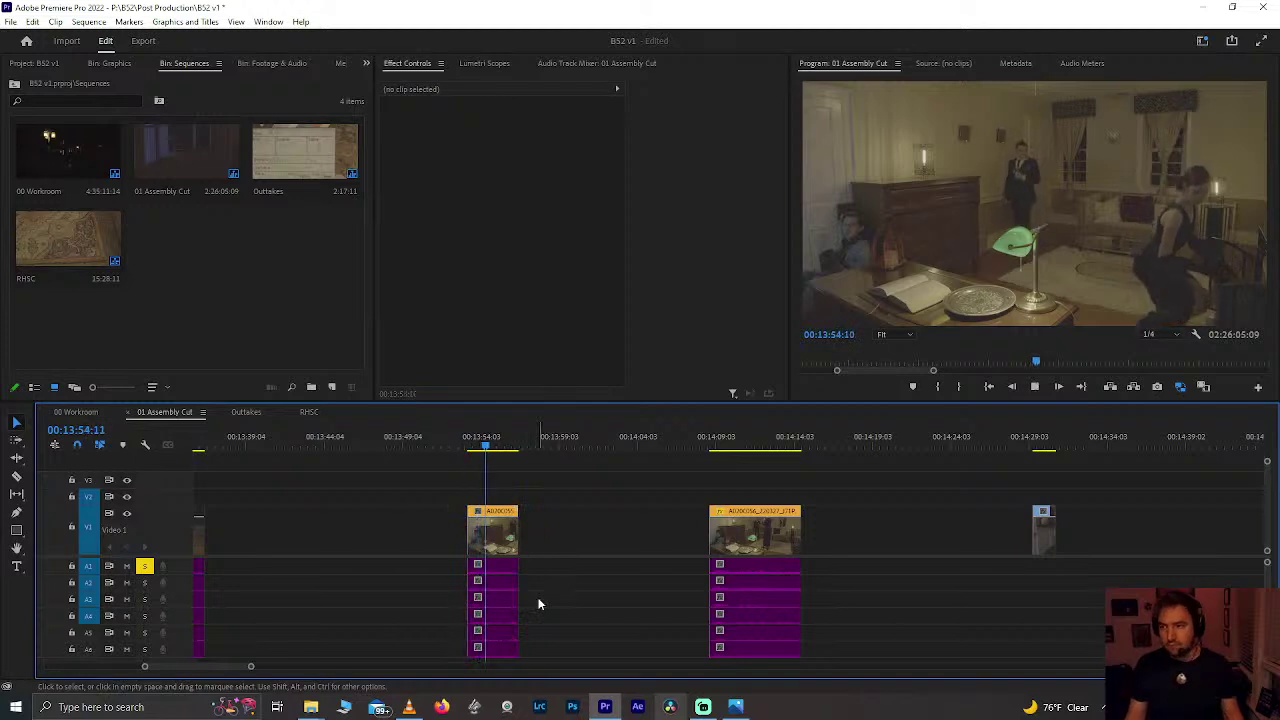
Step: Try extending the start of the A020C055 clip and its audio back to 00:13:51:22 and play it
drag(467, 533, 427, 532)
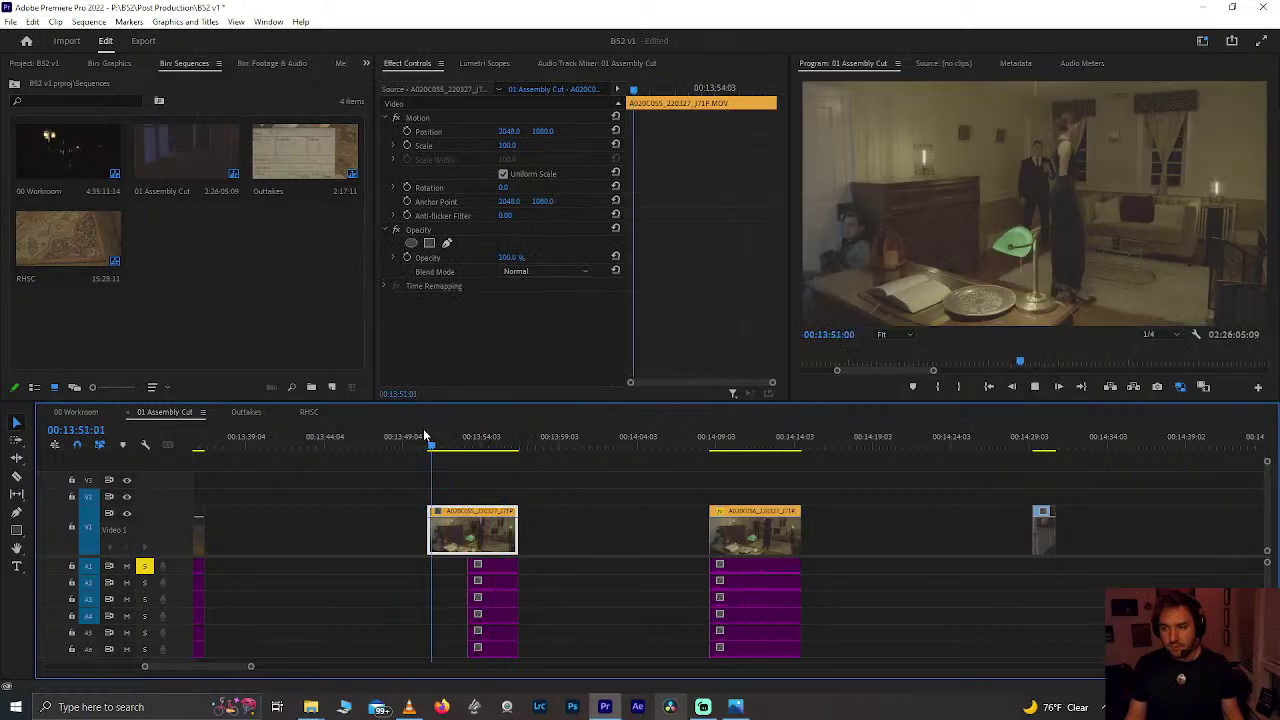
key(space)
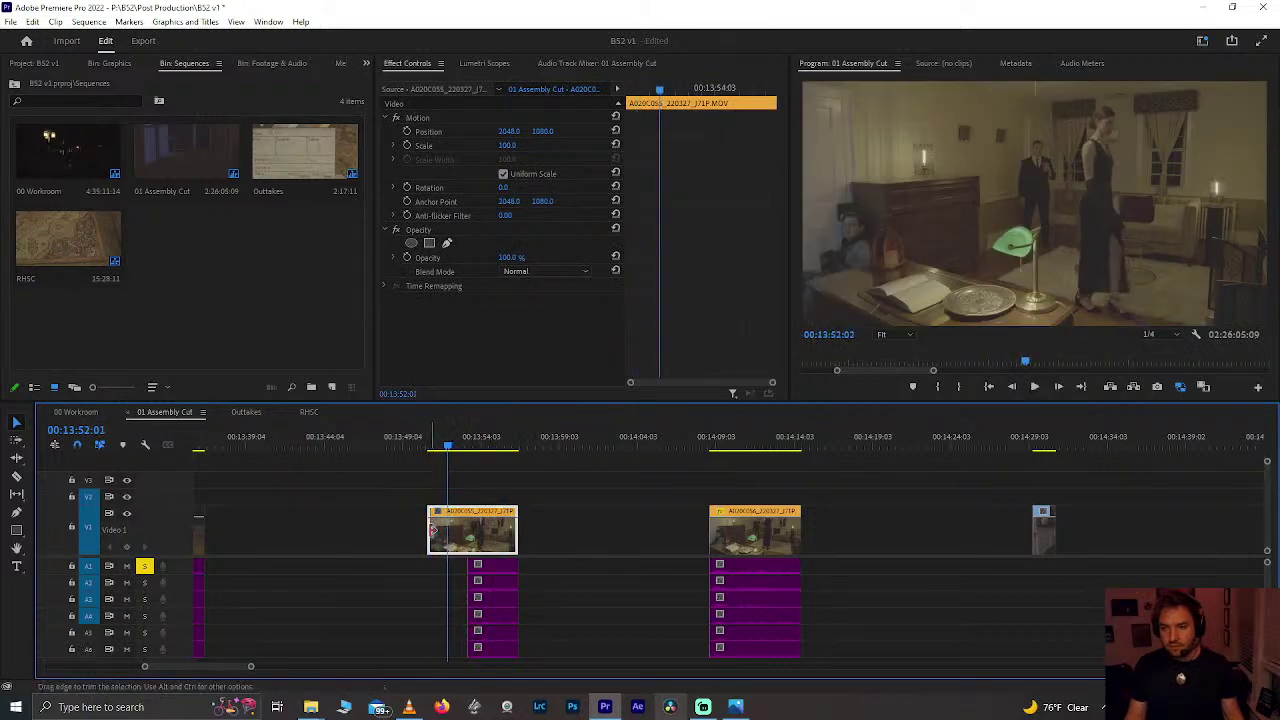
drag(429, 540, 449, 580)
key(space)
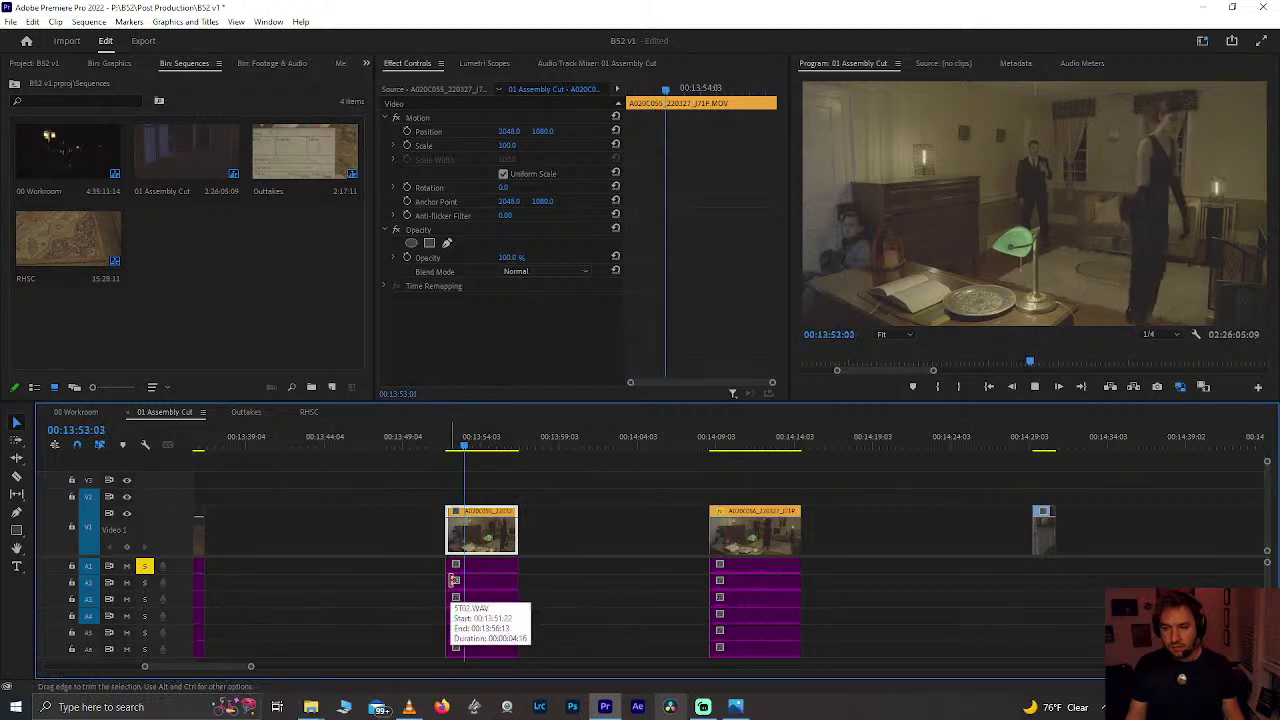
key(space)
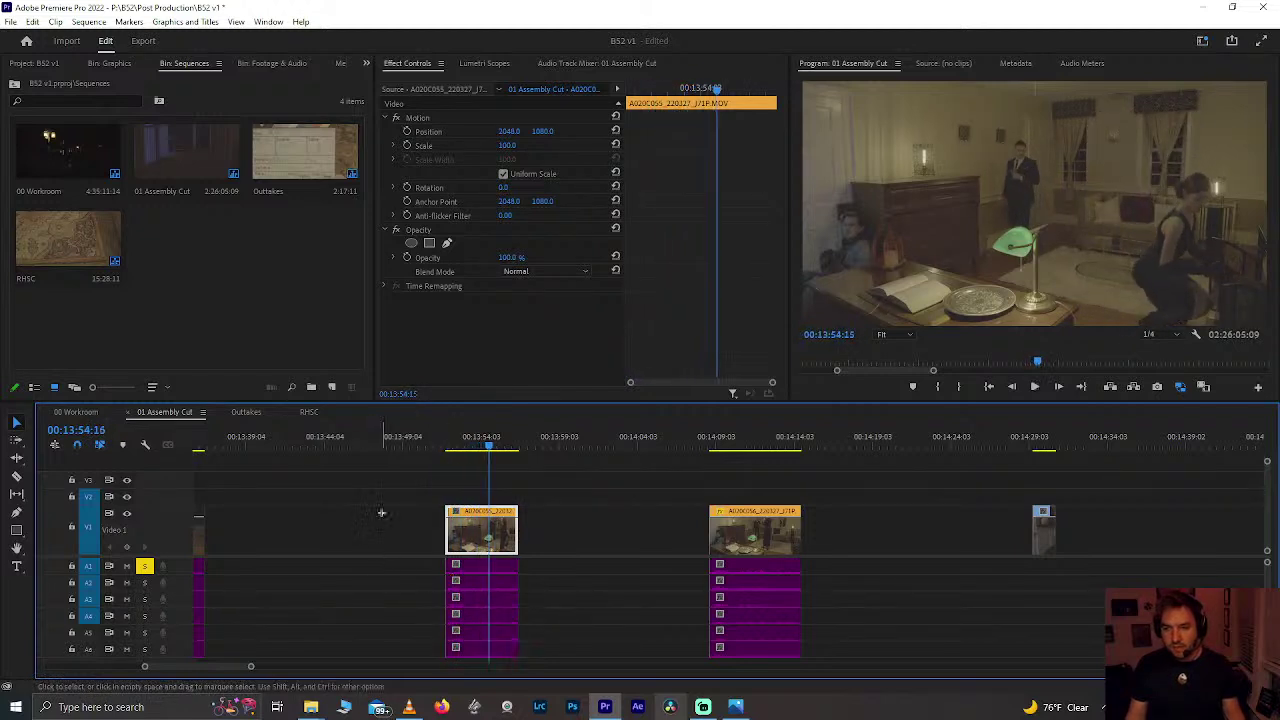
Step: Delete the A020C055 piece with its audio from the empty stretch after the edited scene
drag(381, 514, 498, 634)
key(Delete)
Step: Extend the end of the A020C056 clip to 00:14:21:08 and its audio to 00:14:17:12, and play it back
click(713, 440)
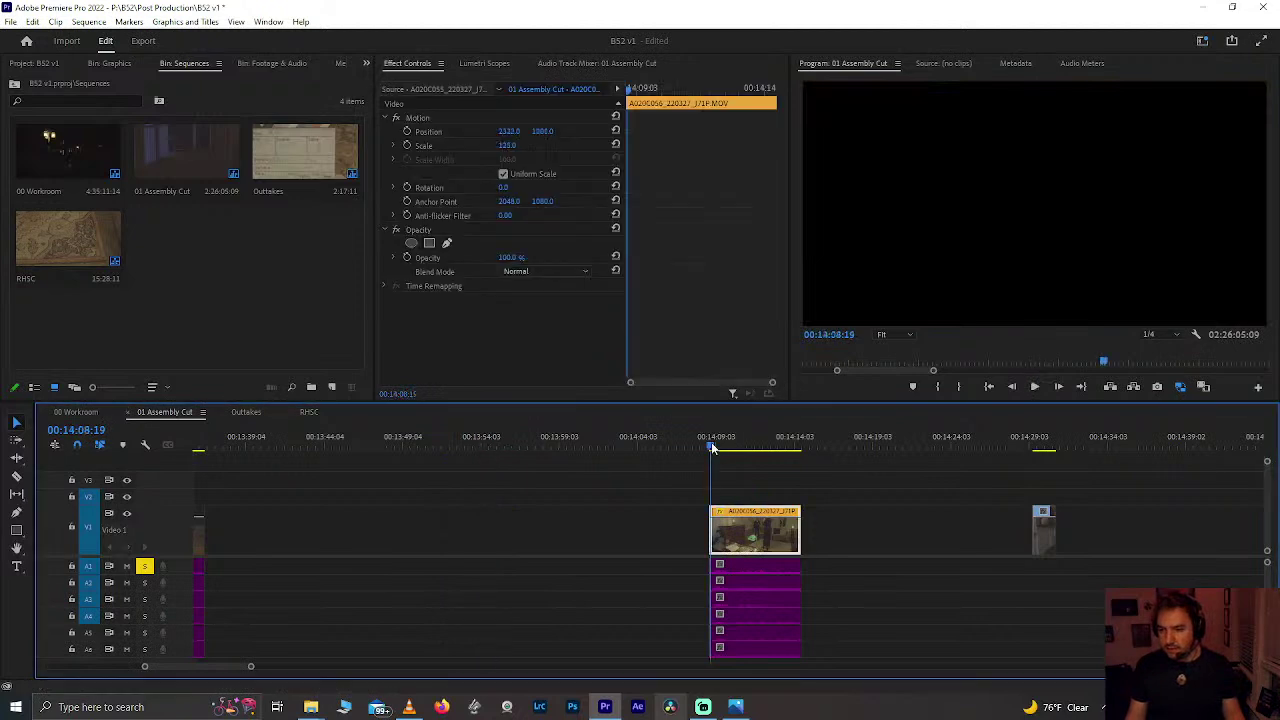
drag(800, 527, 904, 527)
drag(798, 587, 843, 587)
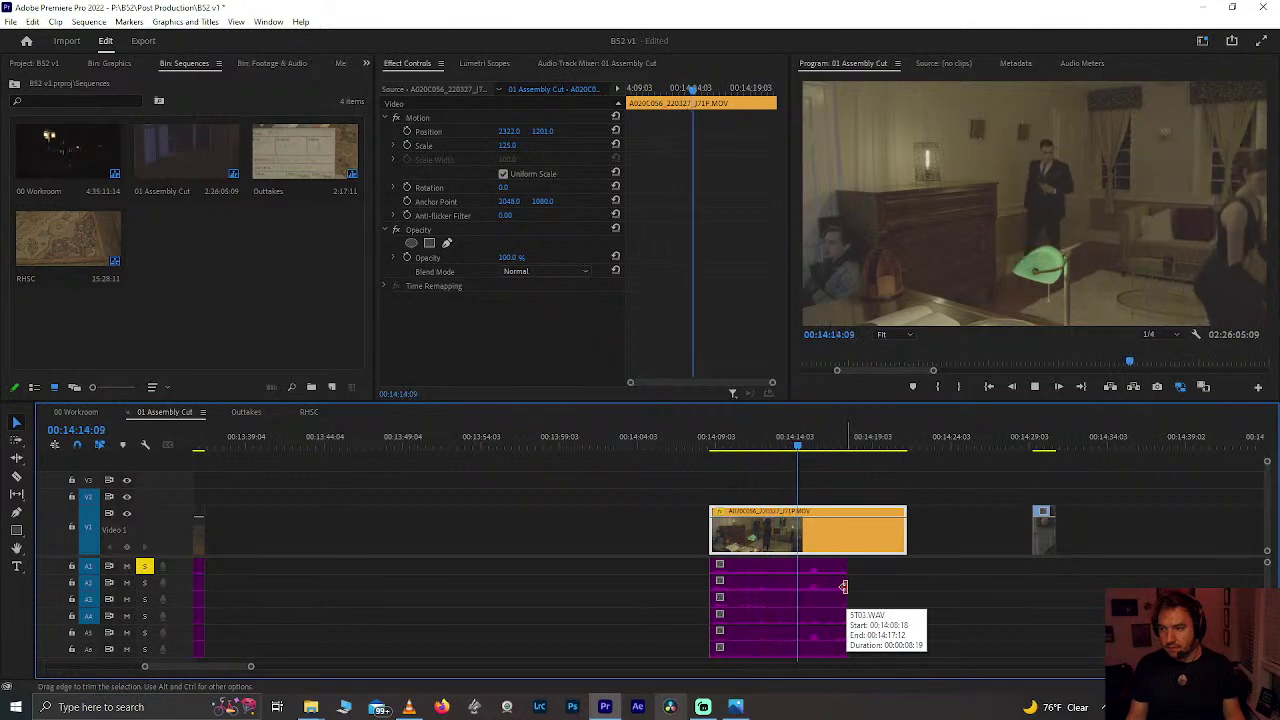
key(space)
drag(801, 463, 757, 467)
key(space)
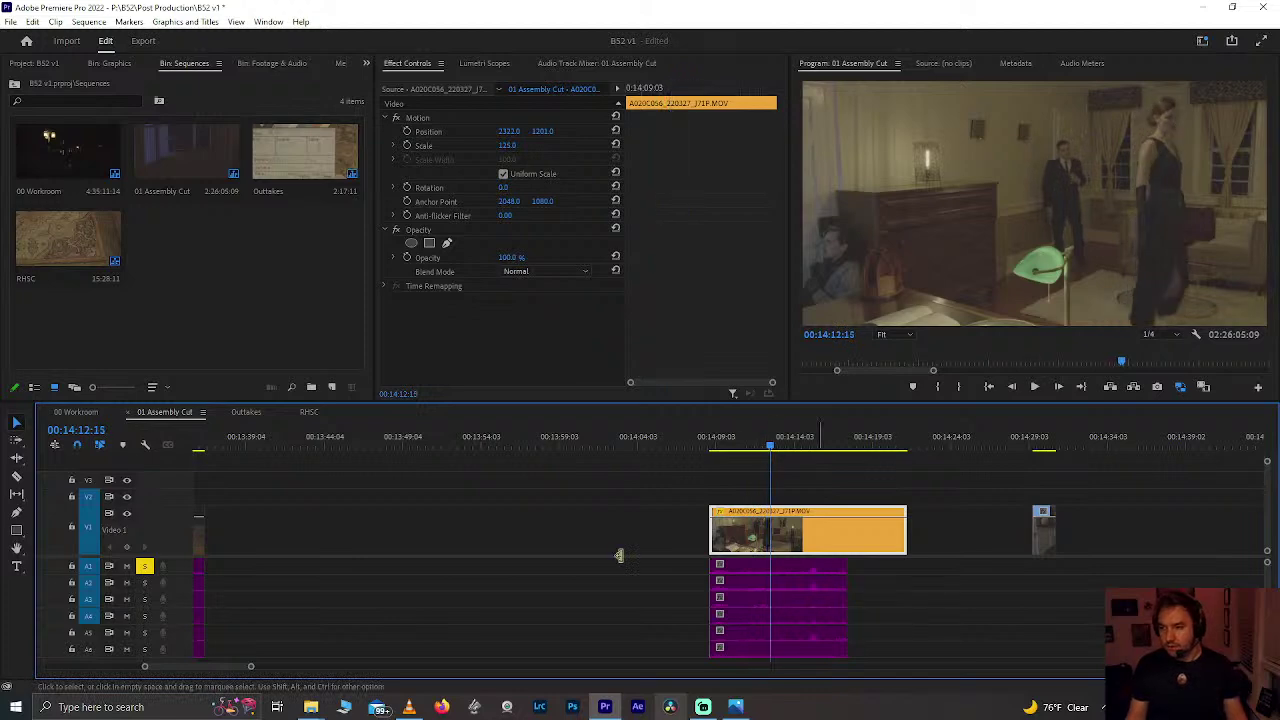
Step: Split the A020C056 clip and audio at 00:14:12:15, delete the part before the cut, and play the rest
key(ctrl+k)
drag(648, 503, 718, 621)
key(Delete)
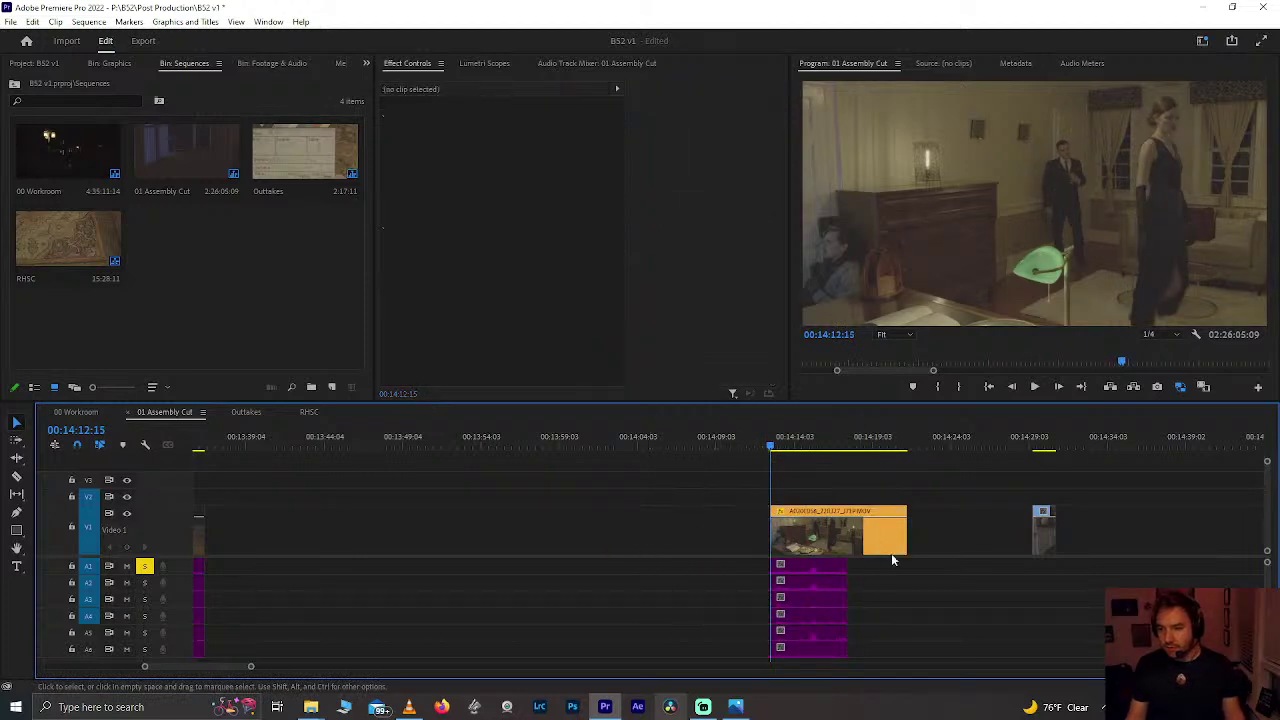
key(space)
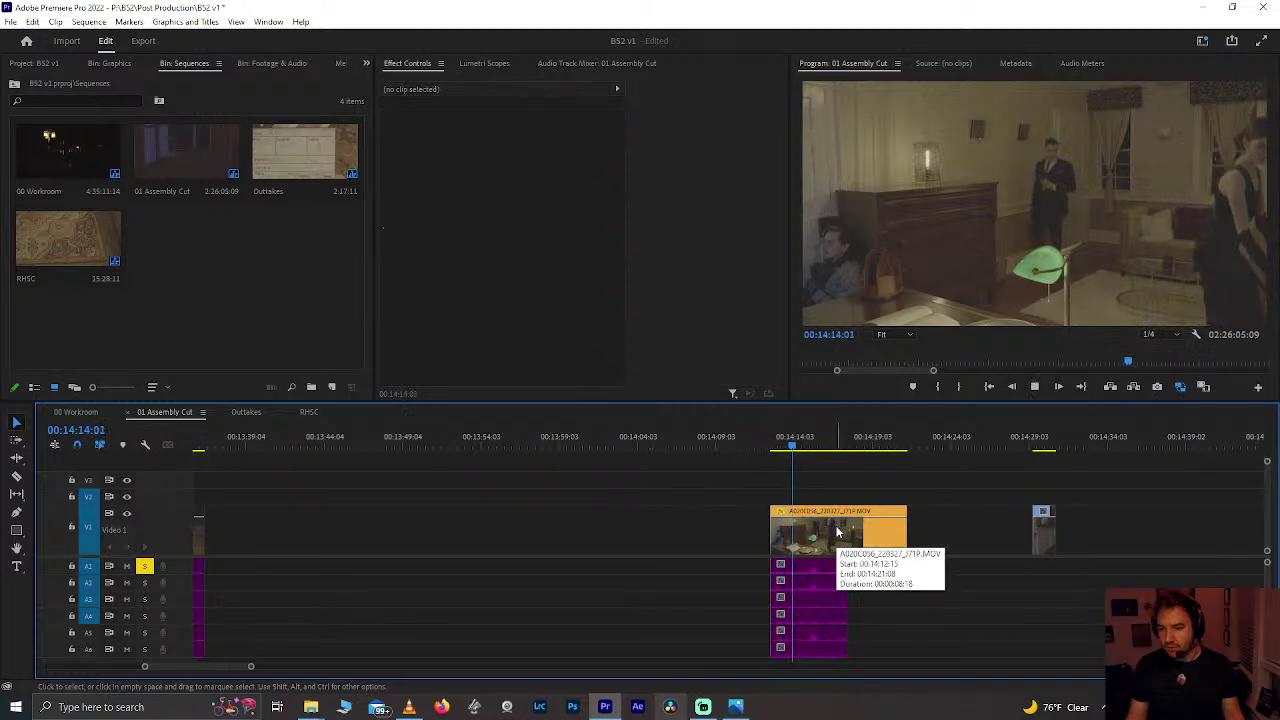
Step: Shorten the A020C056 video to its audio's end, then split both at 00:14:14:21 and delete the part after it
click(838, 532)
drag(906, 540, 855, 546)
key(ctrl+k)
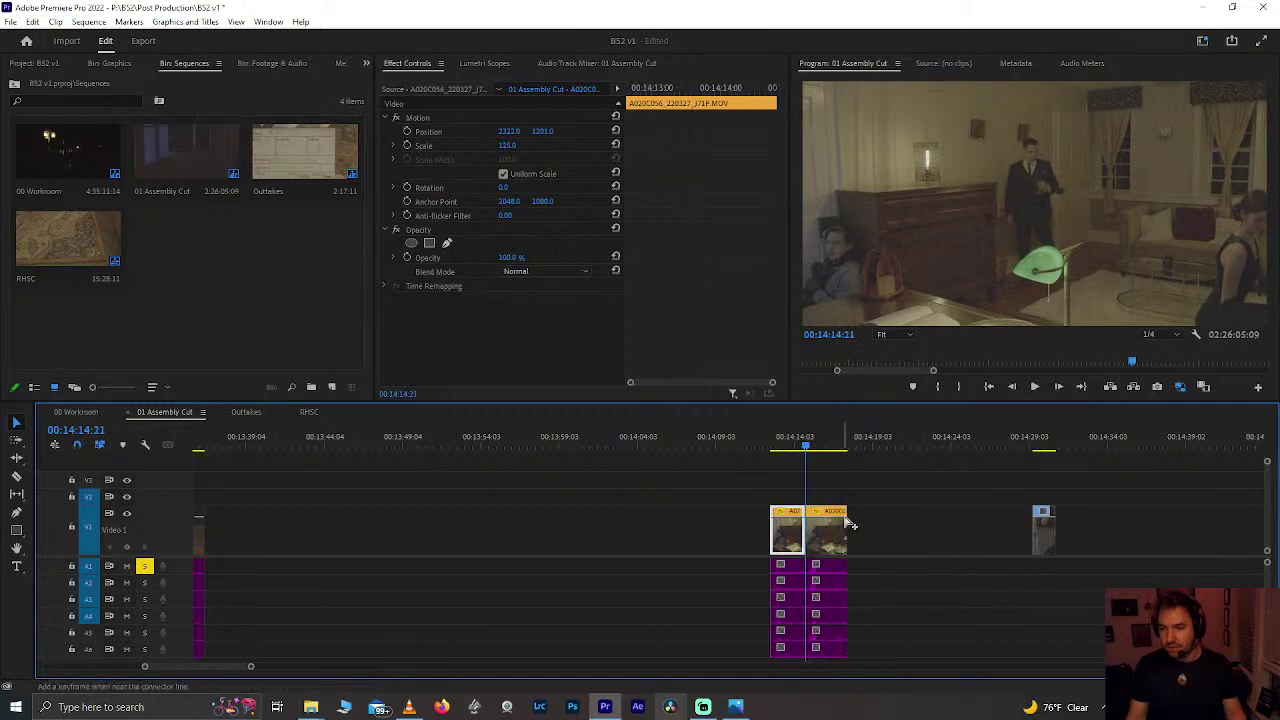
click(836, 563)
key(Delete)
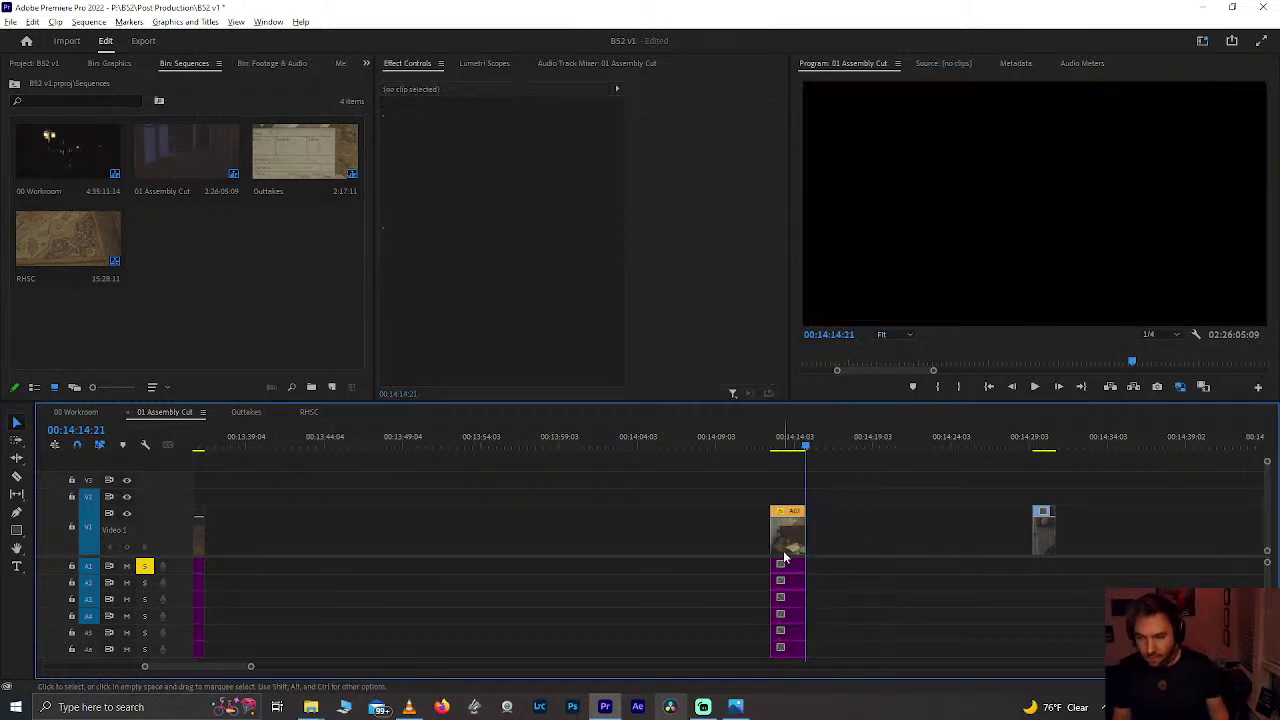
Step: Try the A020C056 piece with its audio directly after the A020C050 clip and play the cut
key(minus)
key(minus)
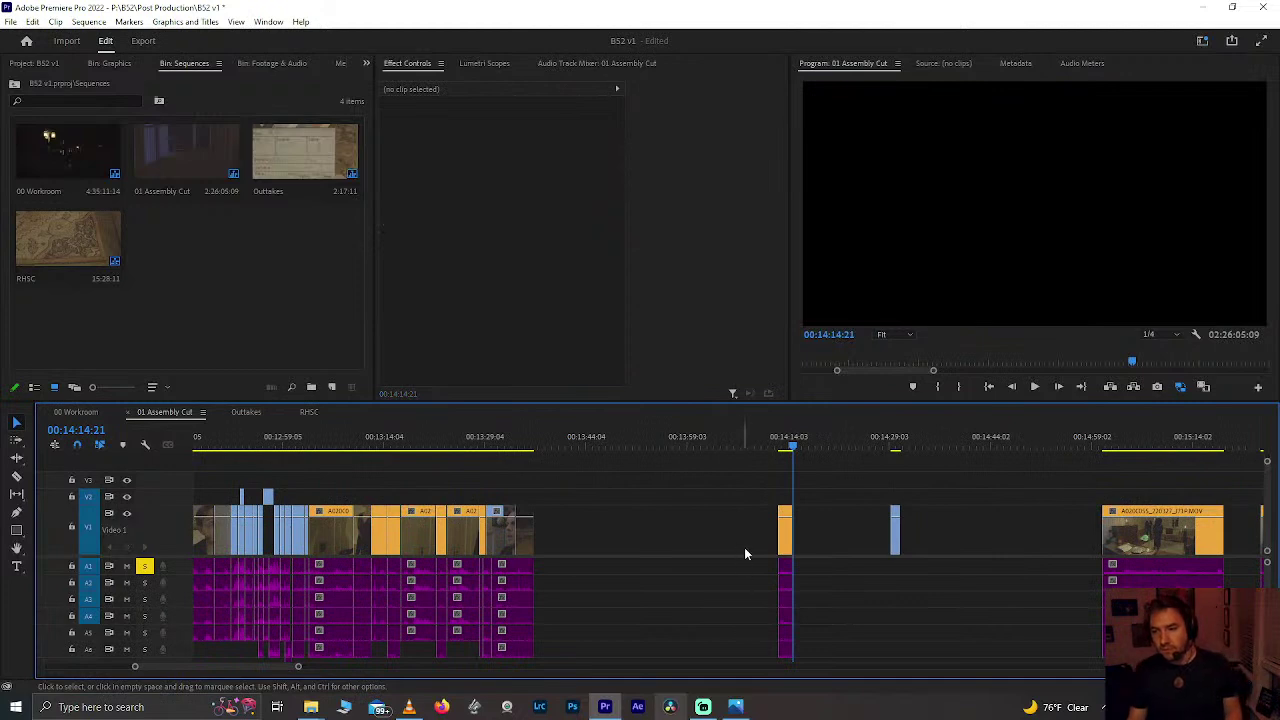
click(785, 532)
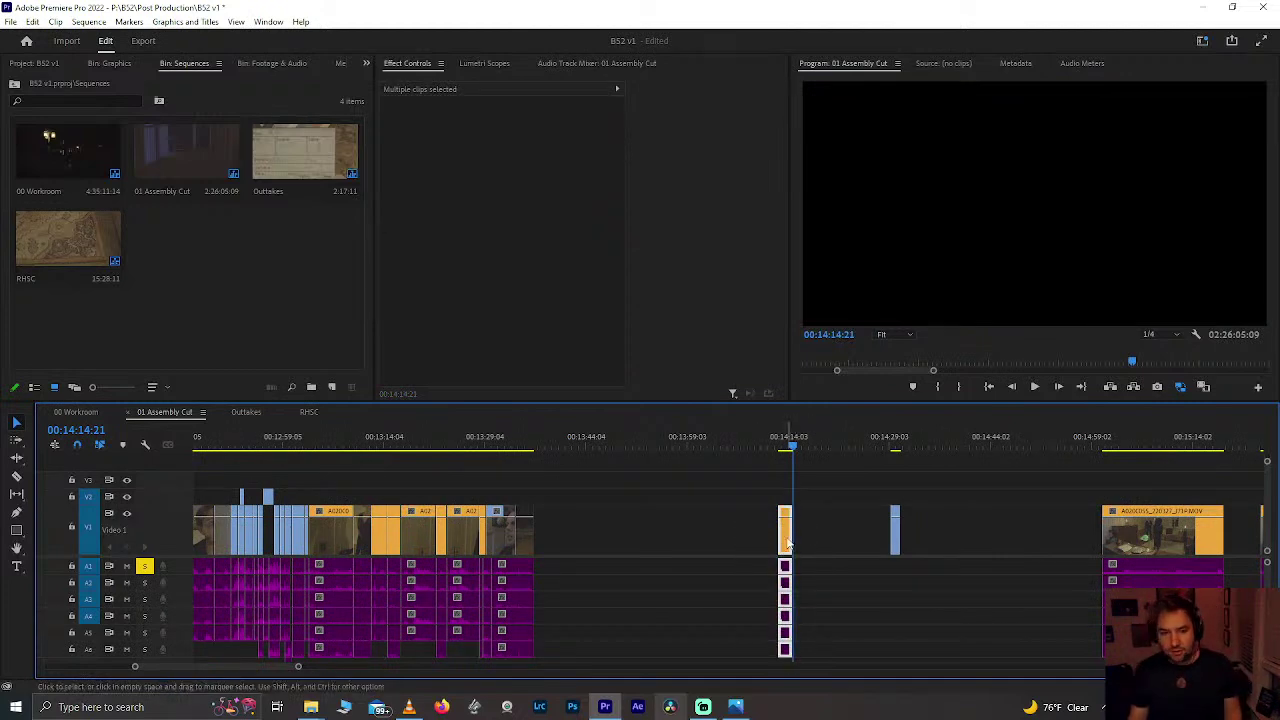
drag(790, 549, 550, 541)
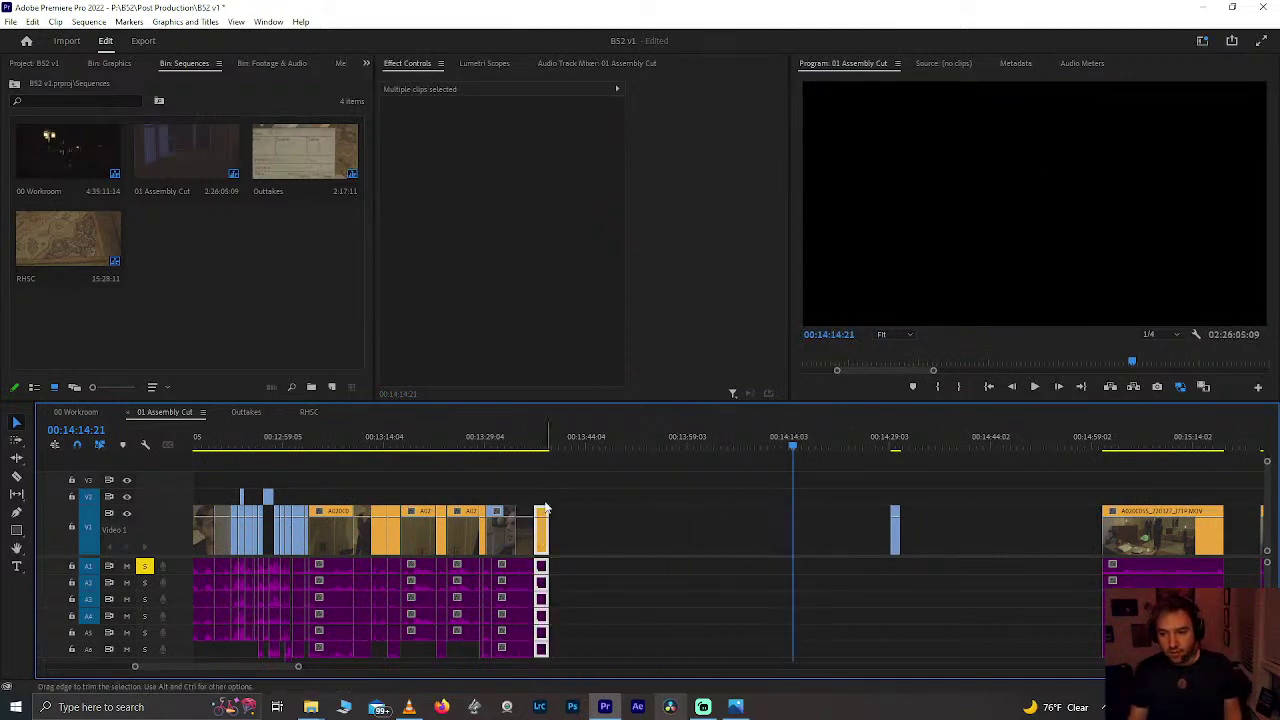
key(shift+3)
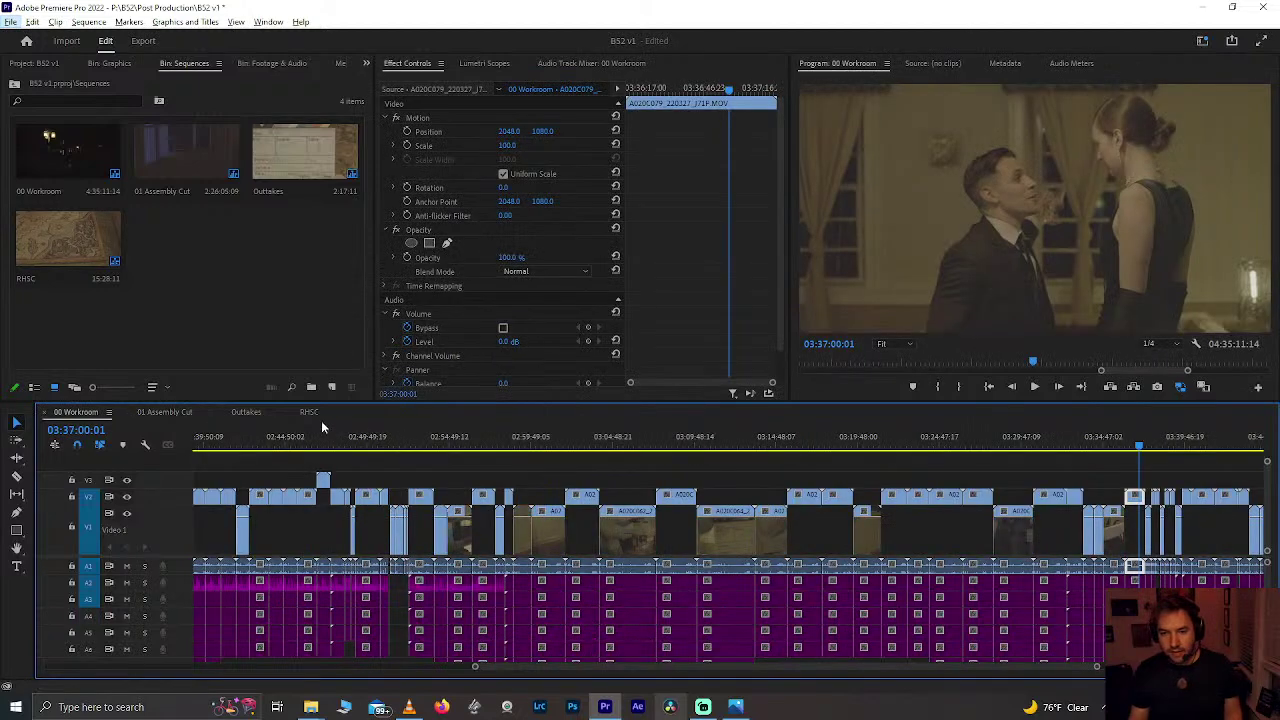
click(170, 412)
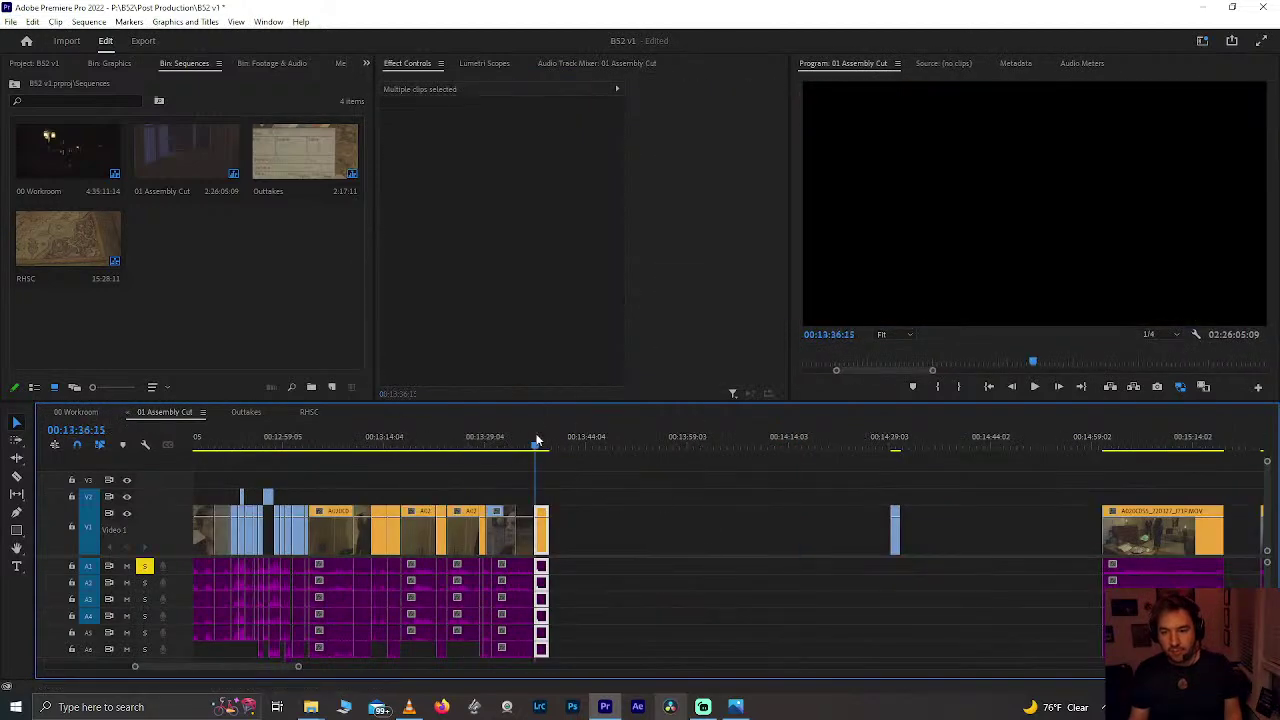
scroll(537, 440, up, 3)
click(493, 437)
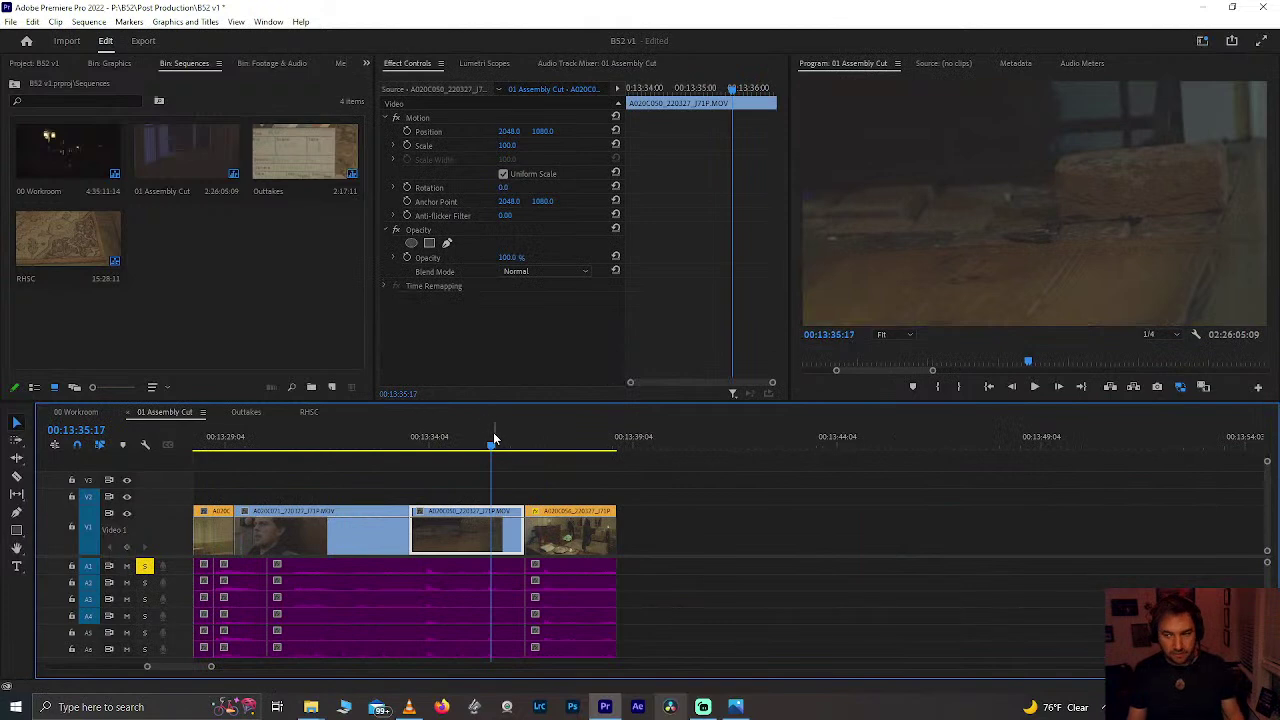
key(space)
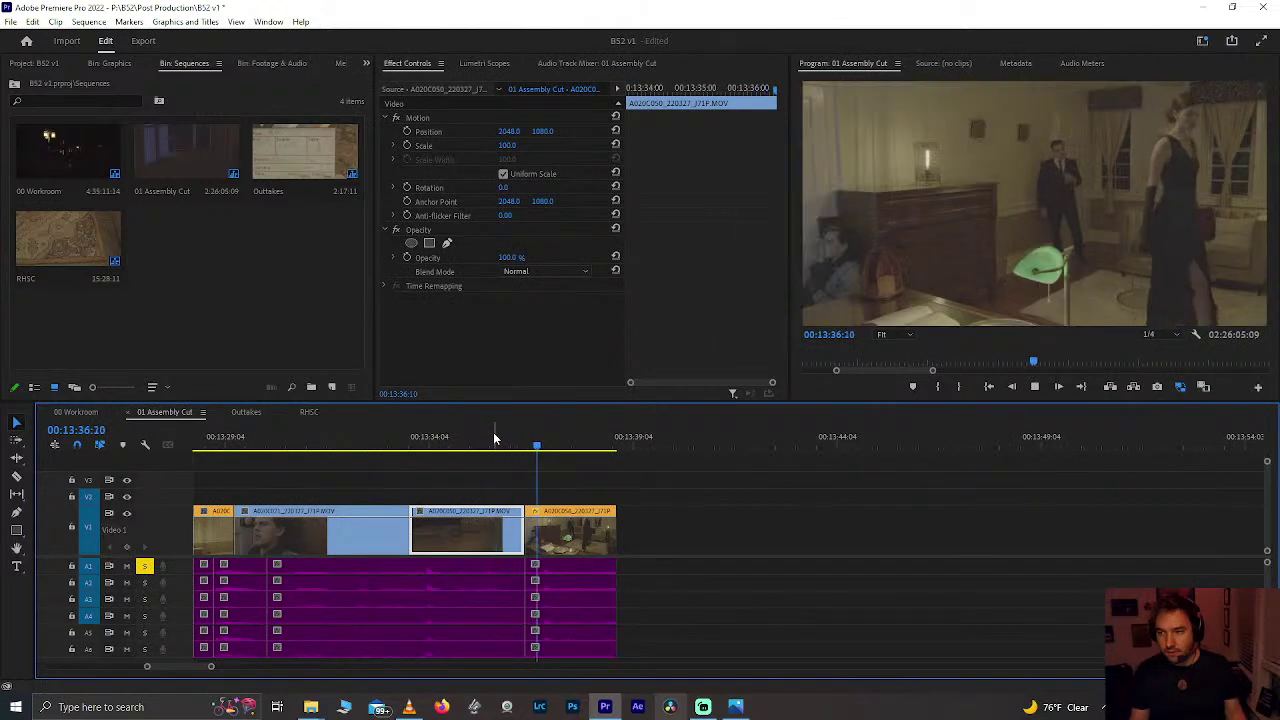
key(space)
Step: Move the A020C056 piece with its audio away from the edited scene, to about 00:13:49
drag(675, 474, 589, 632)
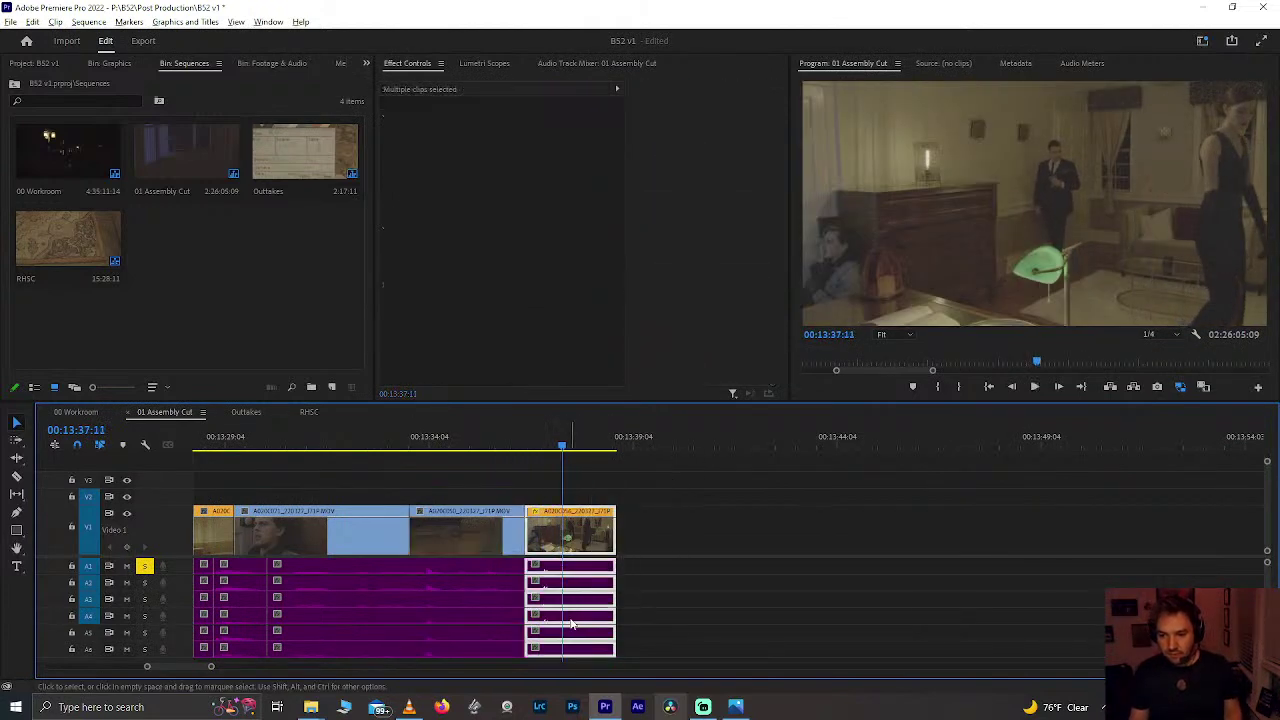
scroll(570, 619, down, 3)
drag(572, 547, 784, 548)
scroll(784, 548, down, 3)
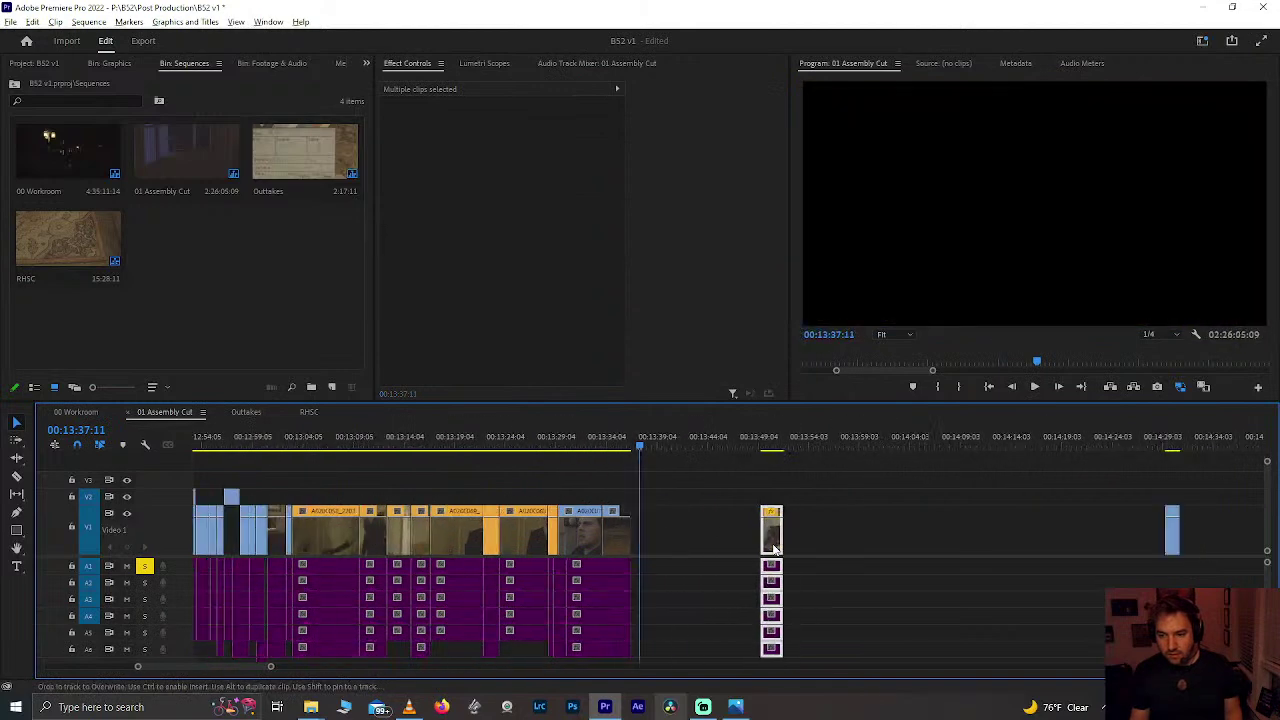
Step: Place the short A020C071 clip on V2 over the end of the A020C050 clip, at about 00:13:35
drag(1155, 537, 617, 528)
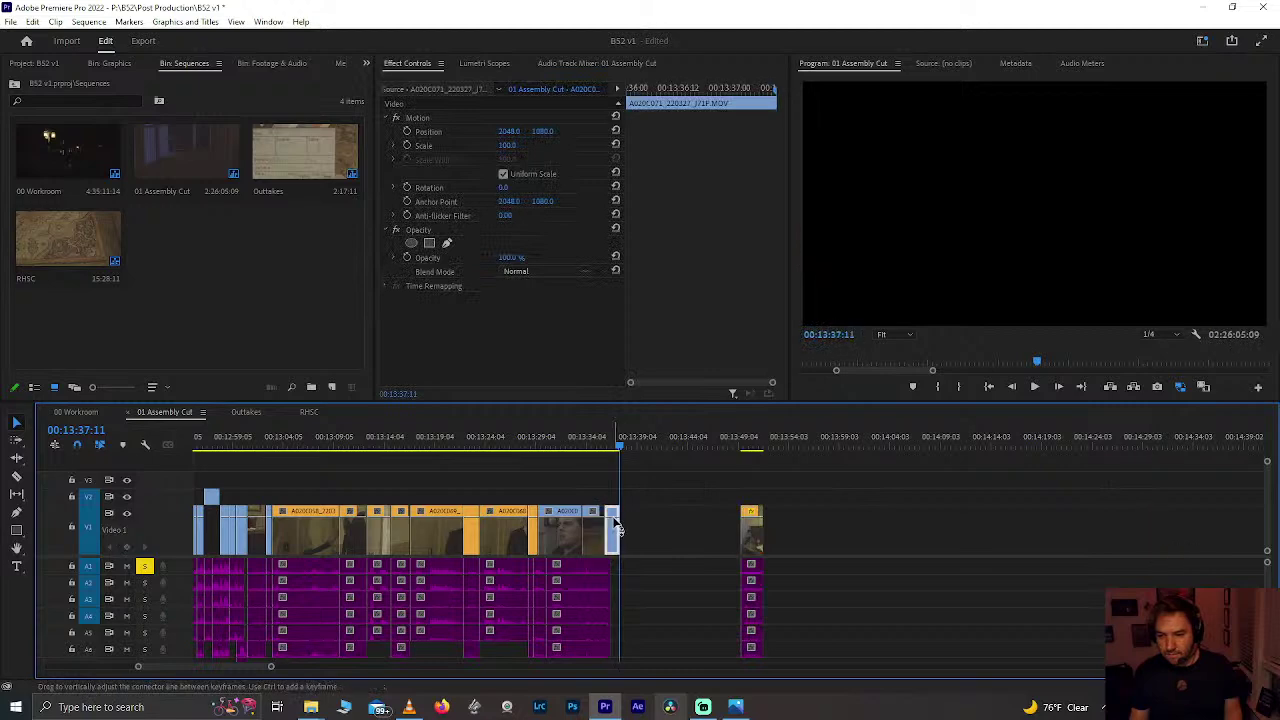
key(ctrl+z)
scroll(623, 537, up, 4)
scroll(756, 527, down, 4)
drag(1210, 537, 772, 510)
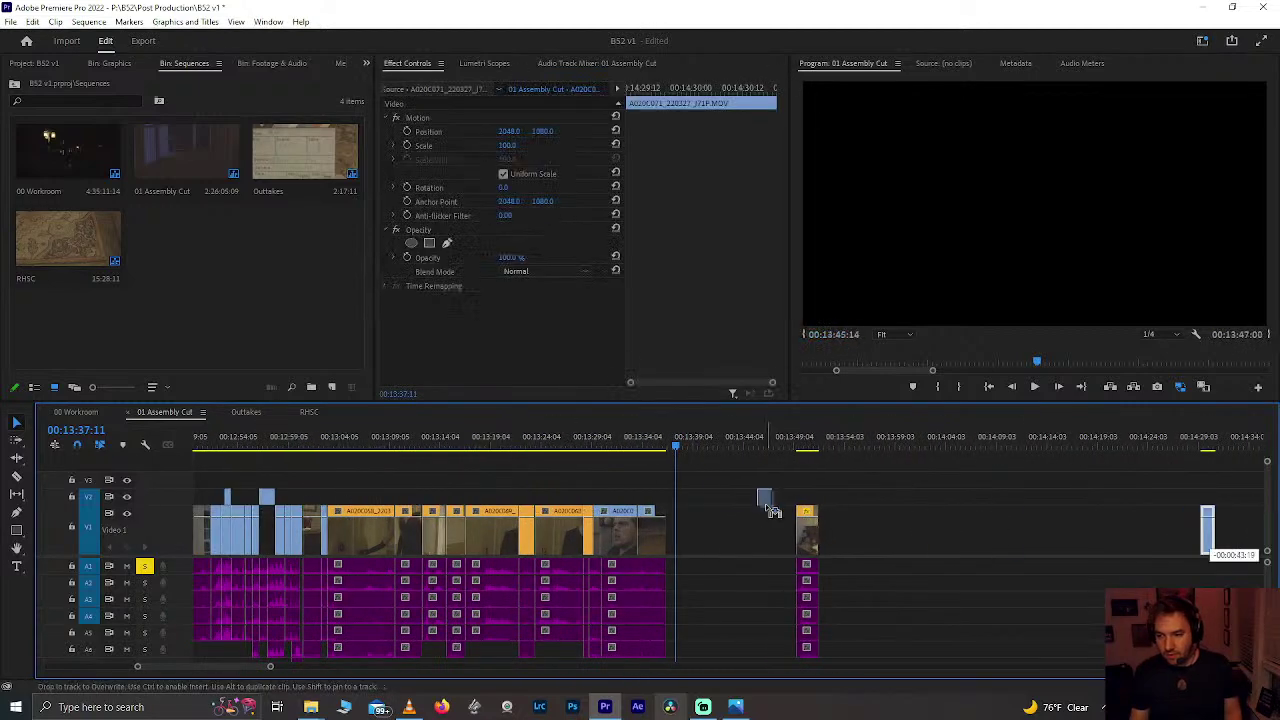
drag(659, 498, 659, 498)
scroll(659, 498, up, 4)
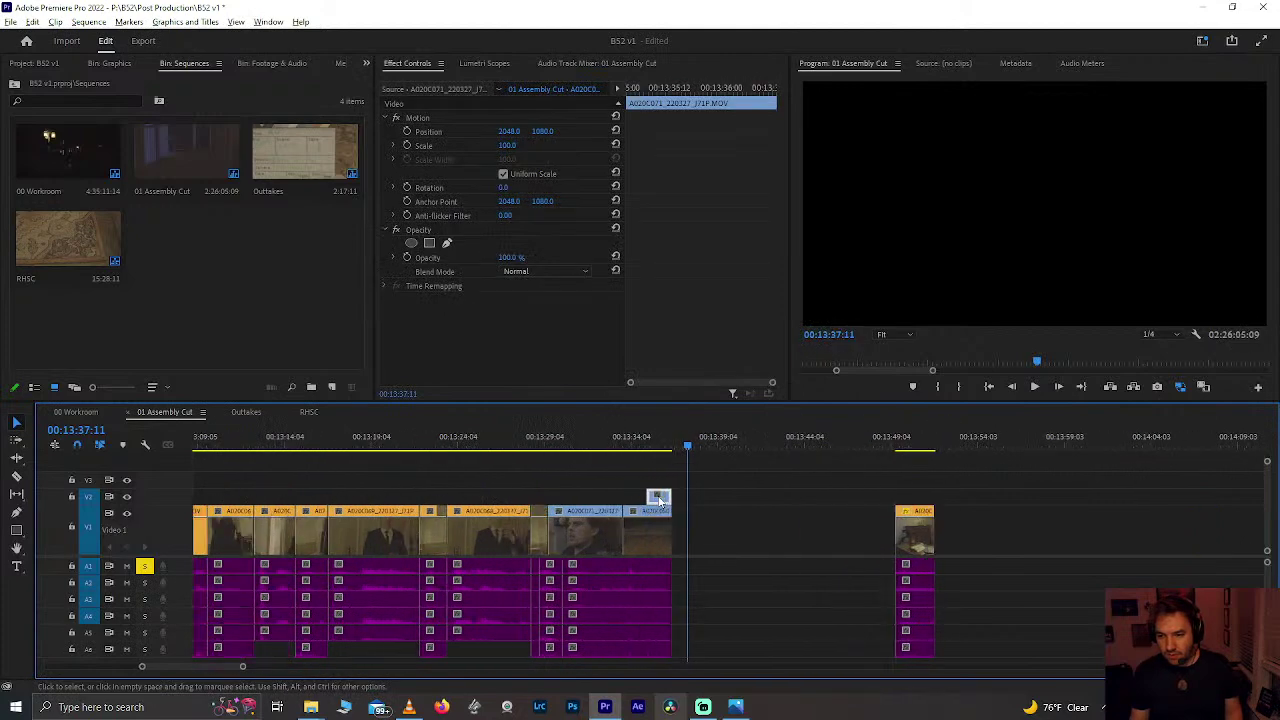
Step: Shorten the end of the A020C071 clip on V1 to about 00:13:32 and play it back
drag(493, 441, 485, 441)
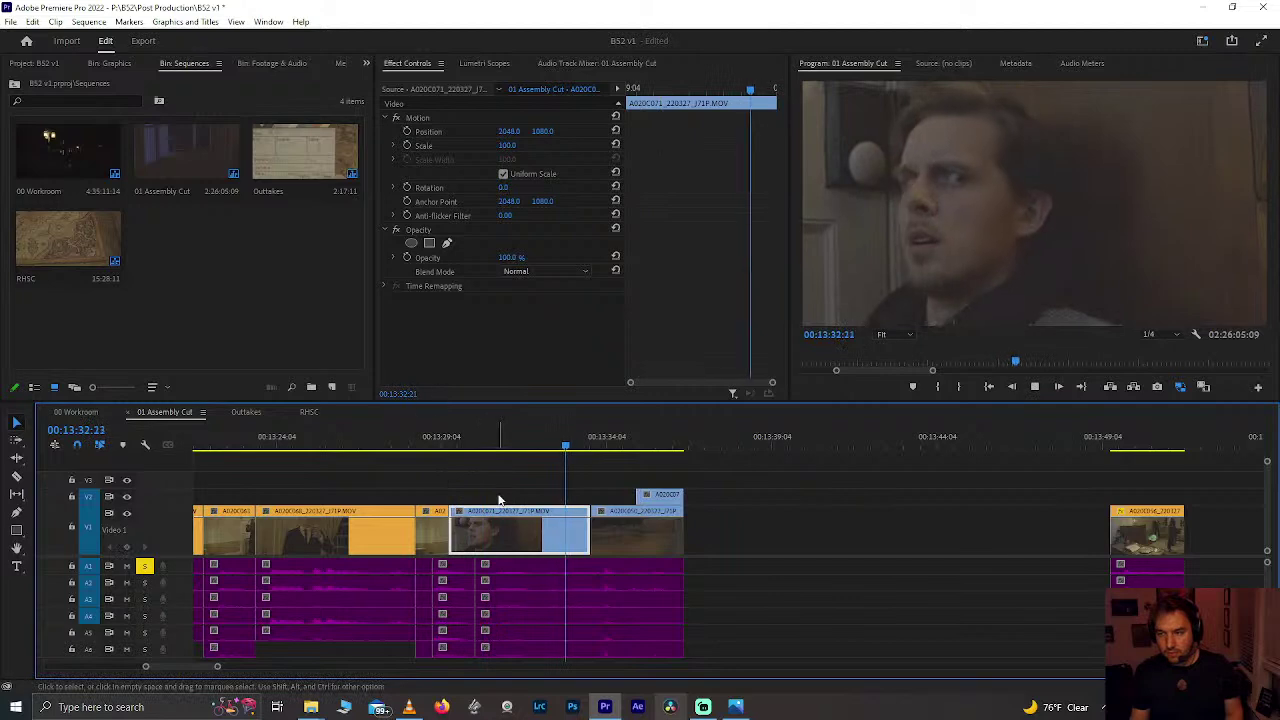
drag(462, 441, 508, 473)
drag(466, 526, 486, 526)
drag(576, 535, 541, 535)
drag(484, 461, 480, 458)
click(426, 437)
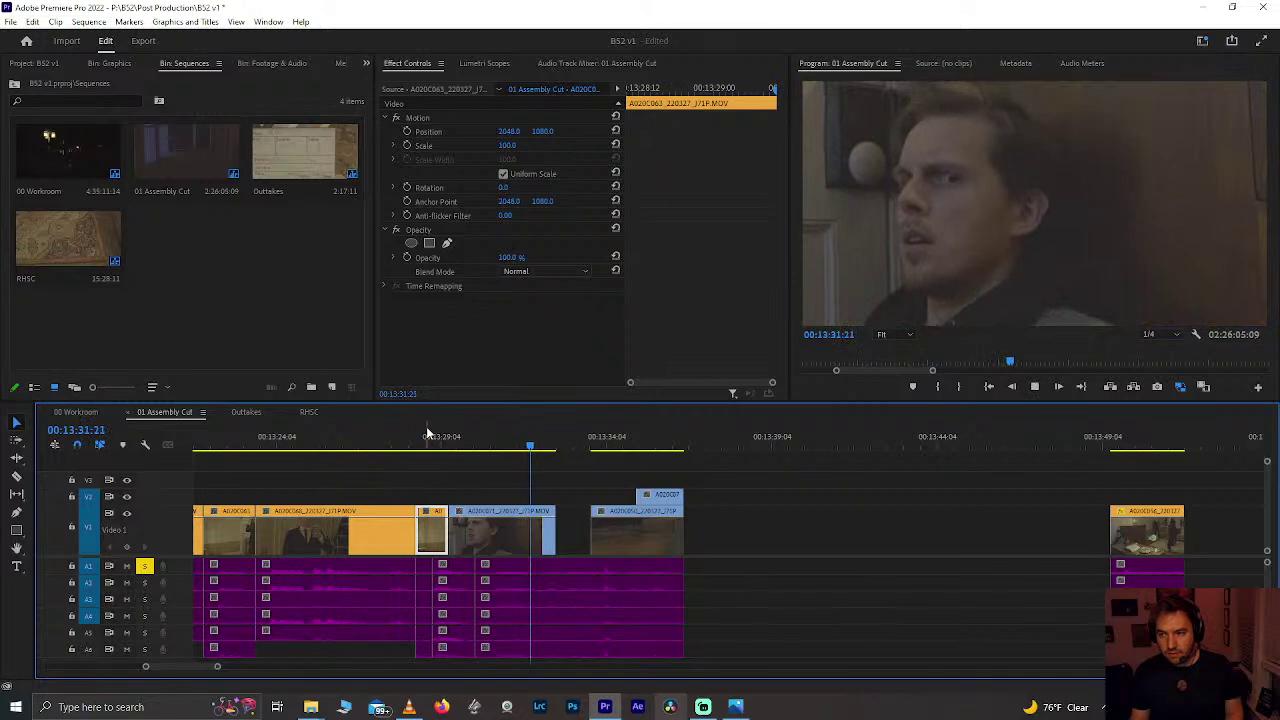
Step: Move the A020C050 clip up against the shortened A020C071 clip on V1 and play the cut
click(608, 530)
drag(608, 530, 572, 541)
click(513, 437)
key(space)
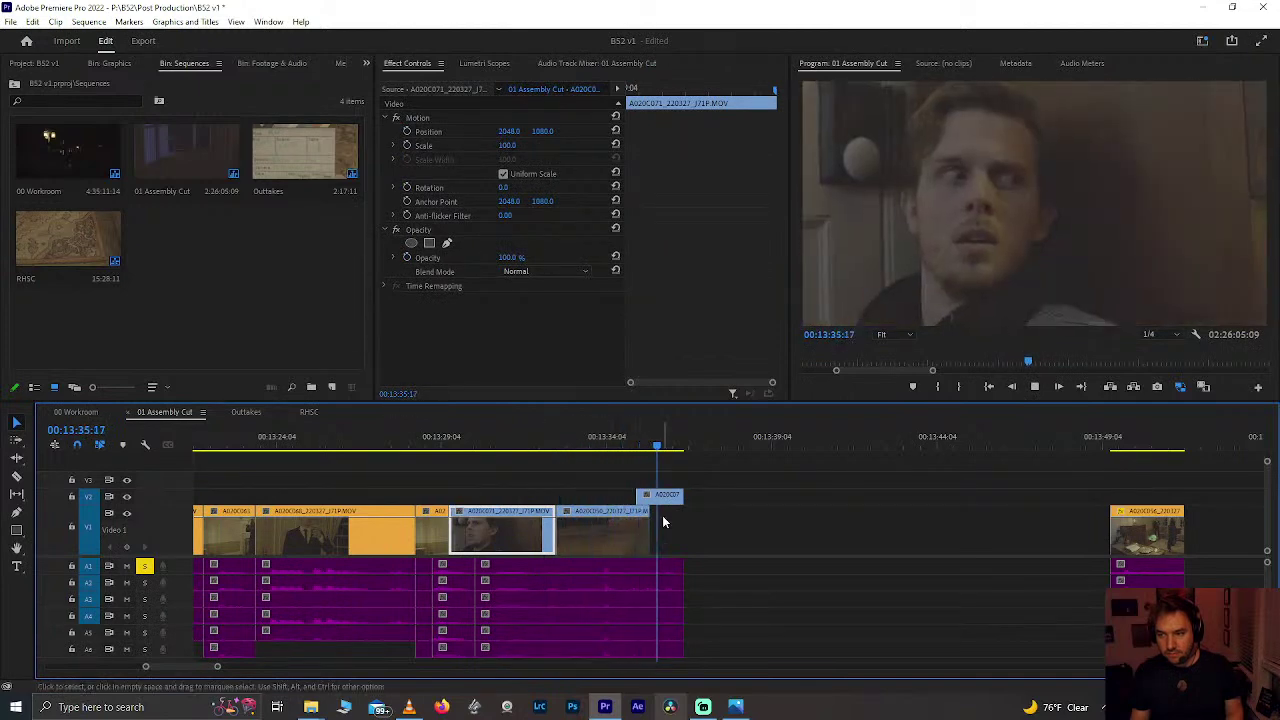
Step: Replay the cut into A020C050 and shorten the audio beneath it to end at 00:13:35:13
drag(556, 437, 551, 433)
key(space)
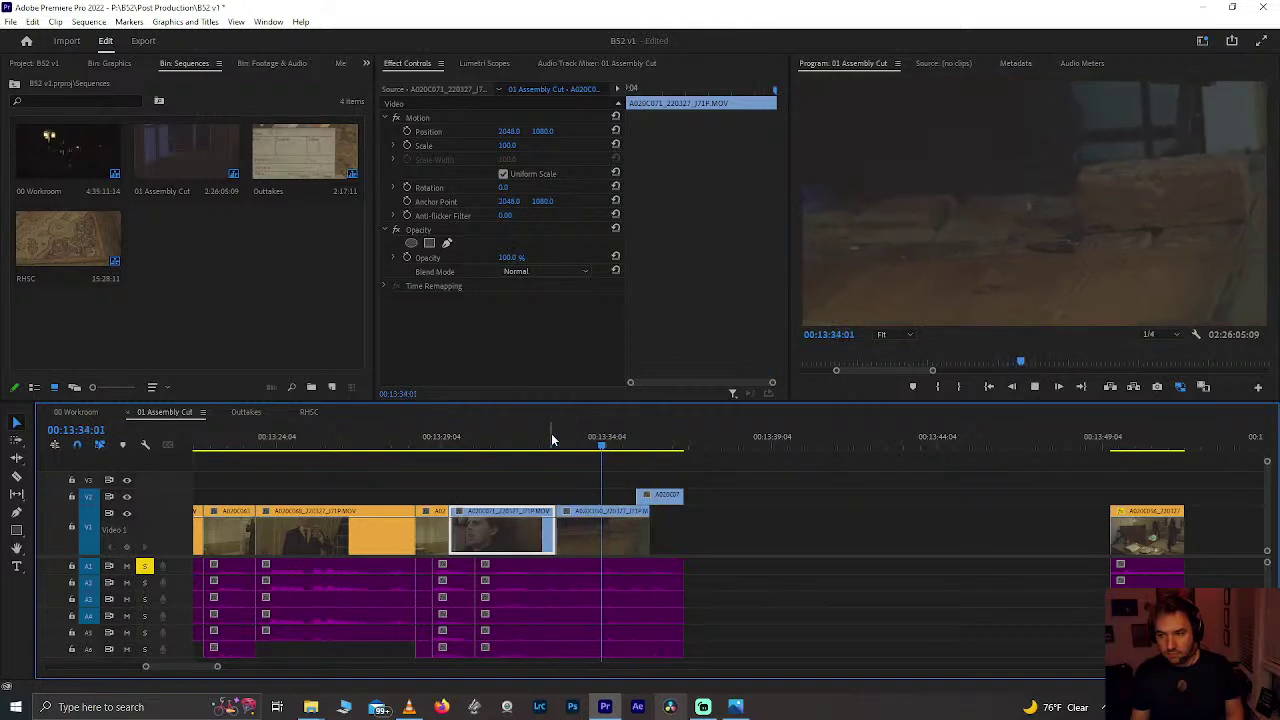
click(702, 552)
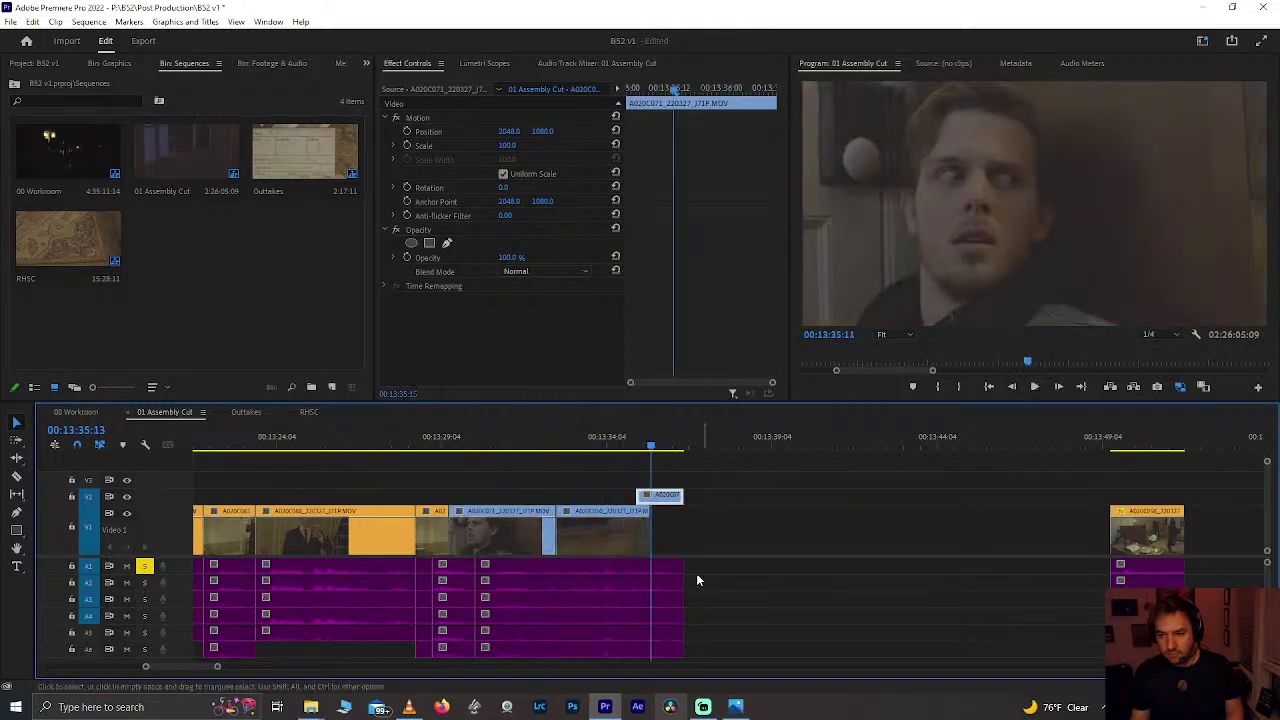
drag(685, 609, 660, 610)
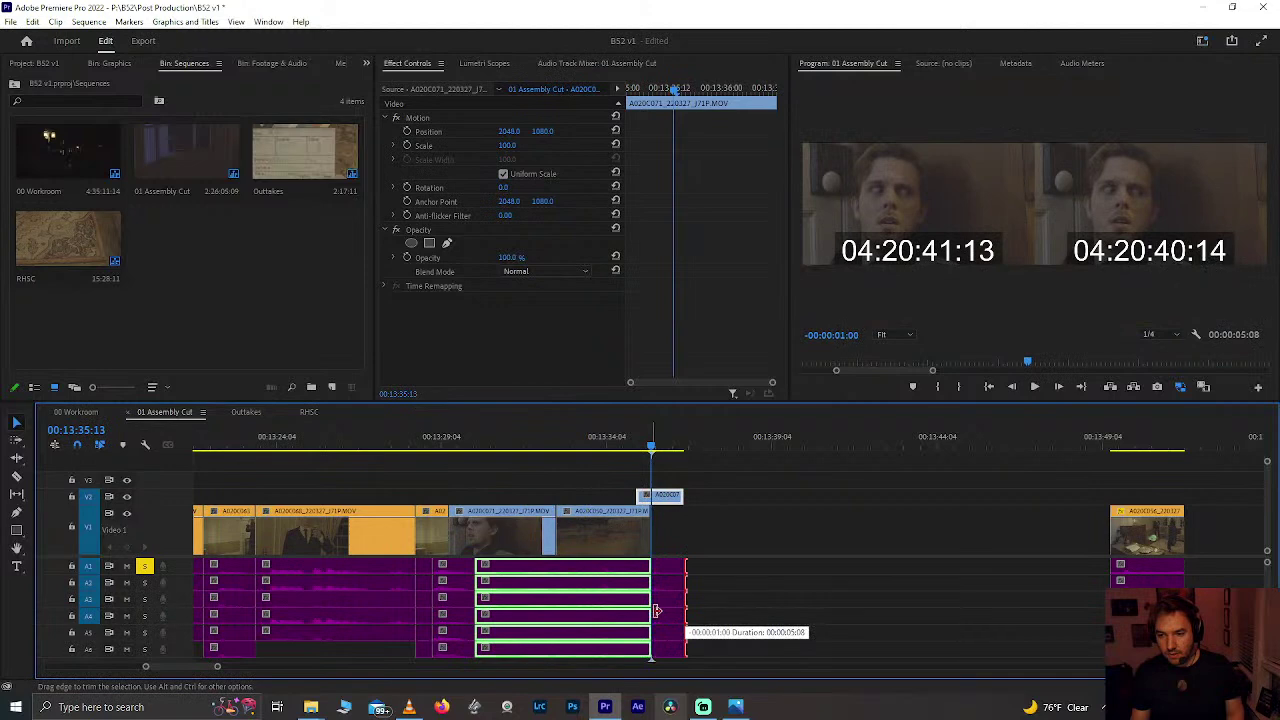
Step: Place the A020C056 piece with its audio at the end of the A020C071 clip on V2 and play it
drag(1140, 530, 720, 533)
key(space)
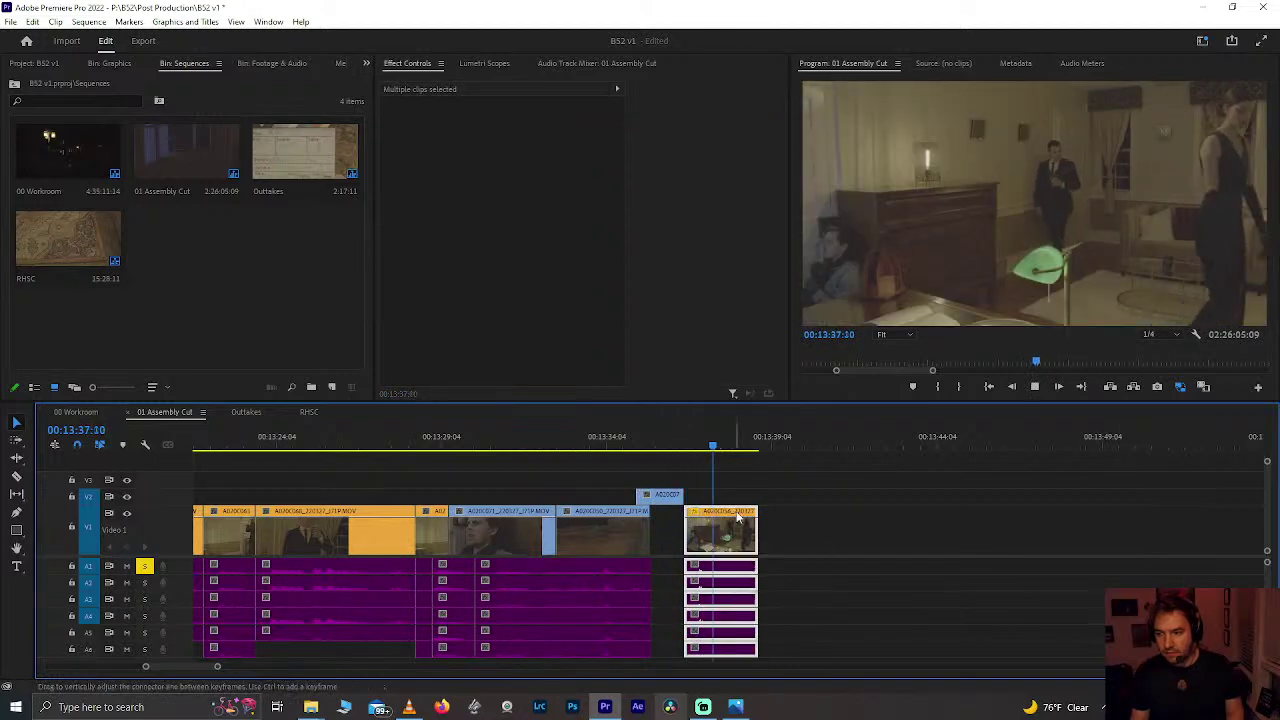
drag(687, 441, 708, 448)
Step: Set the A020C056 clip's scale to 120 and its position to 2306, 1143, and play from the A020C071 clip before it
click(511, 146)
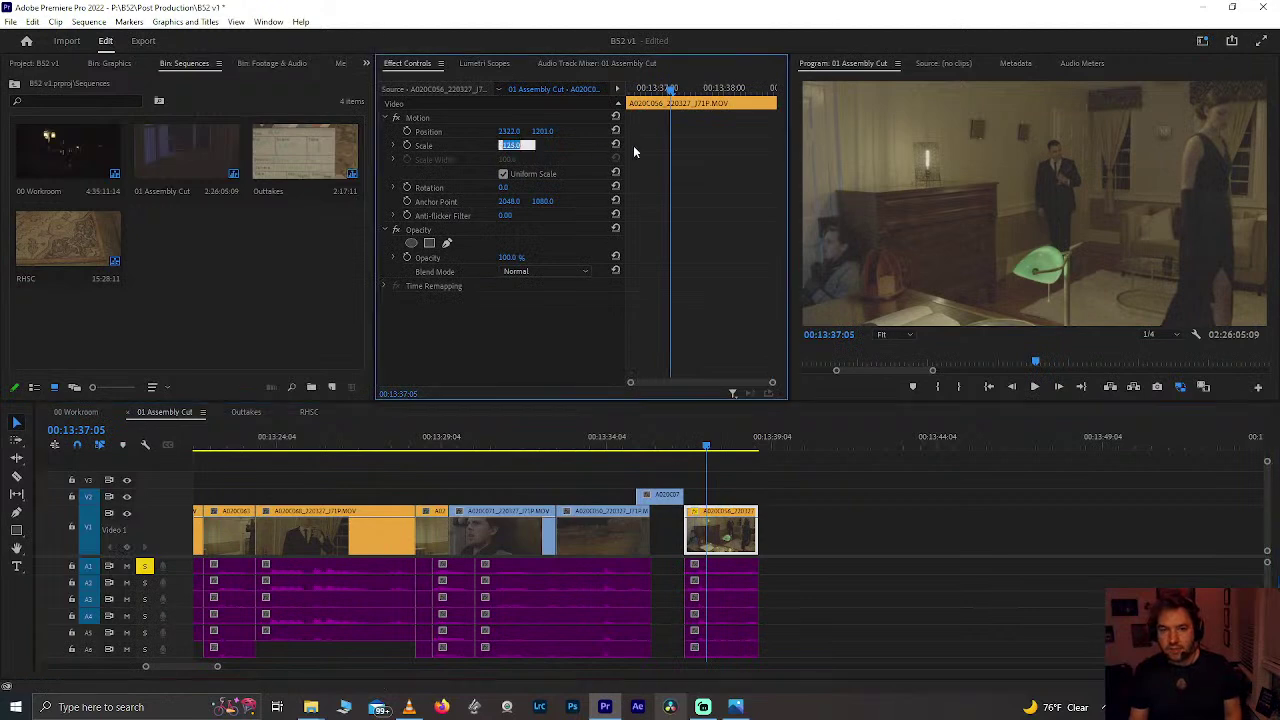
text(12)
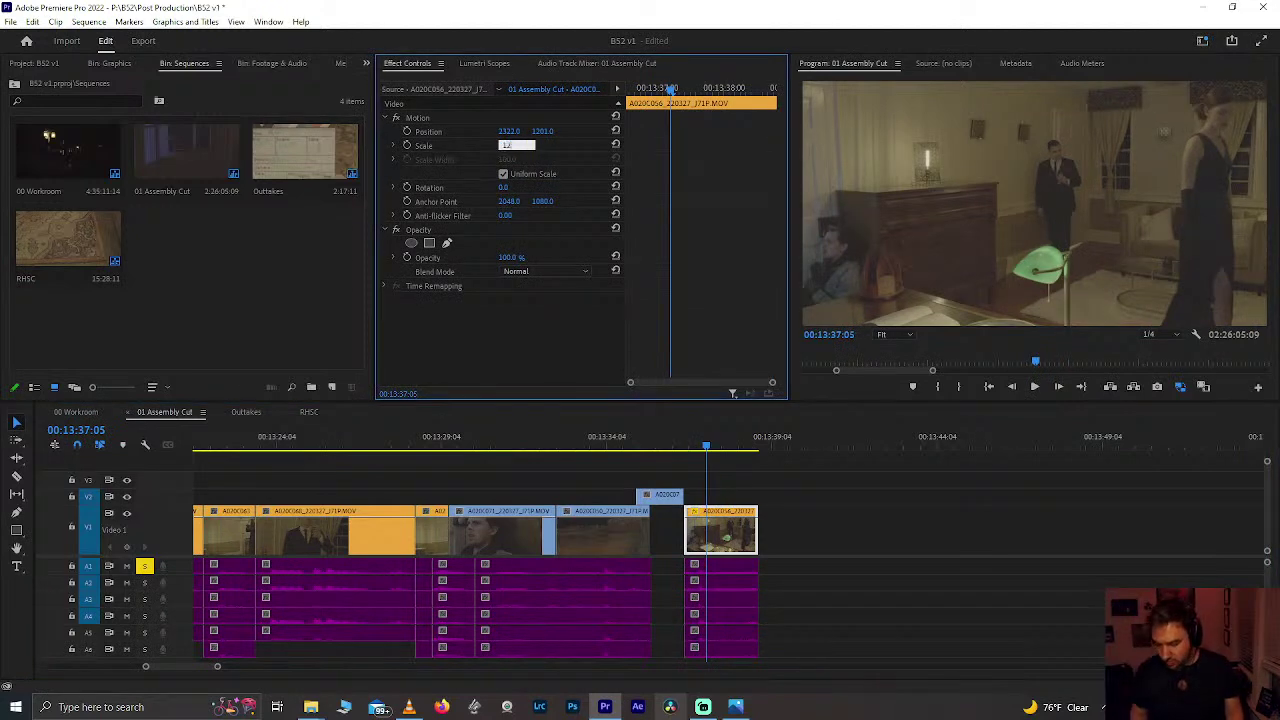
text(0)
key(Return)
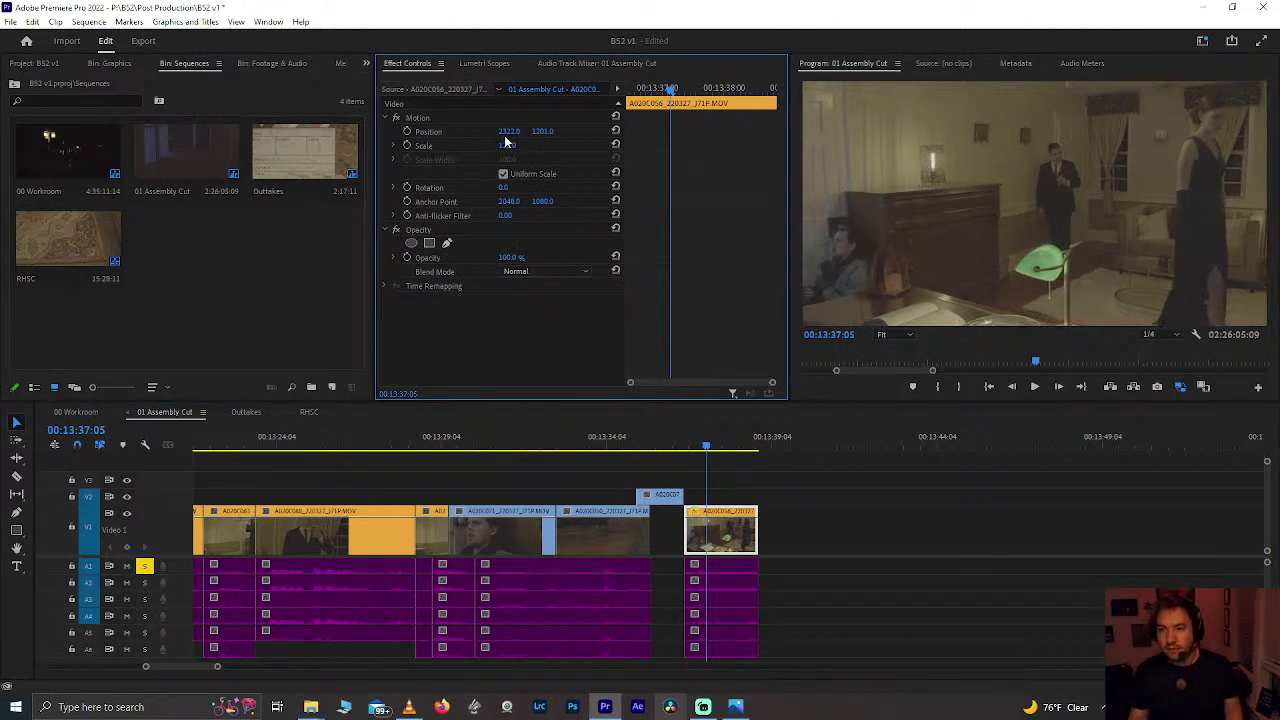
drag(509, 131, 540, 131)
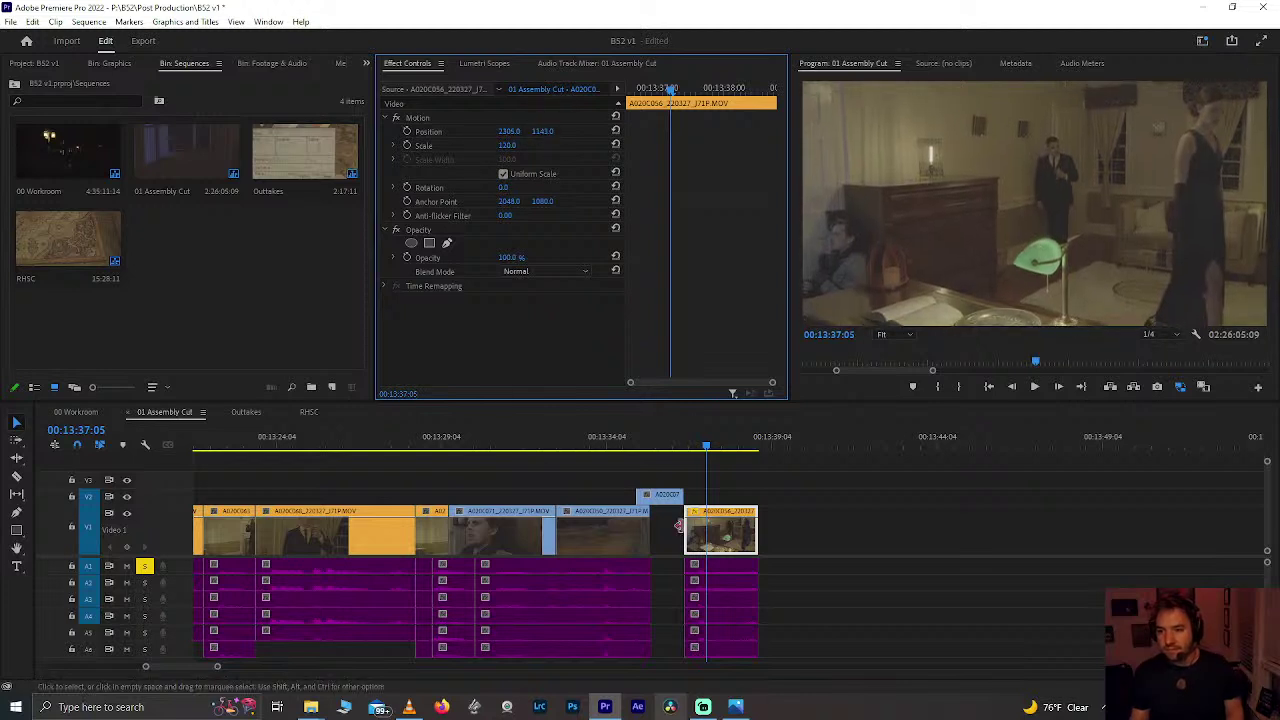
click(663, 443)
key(space)
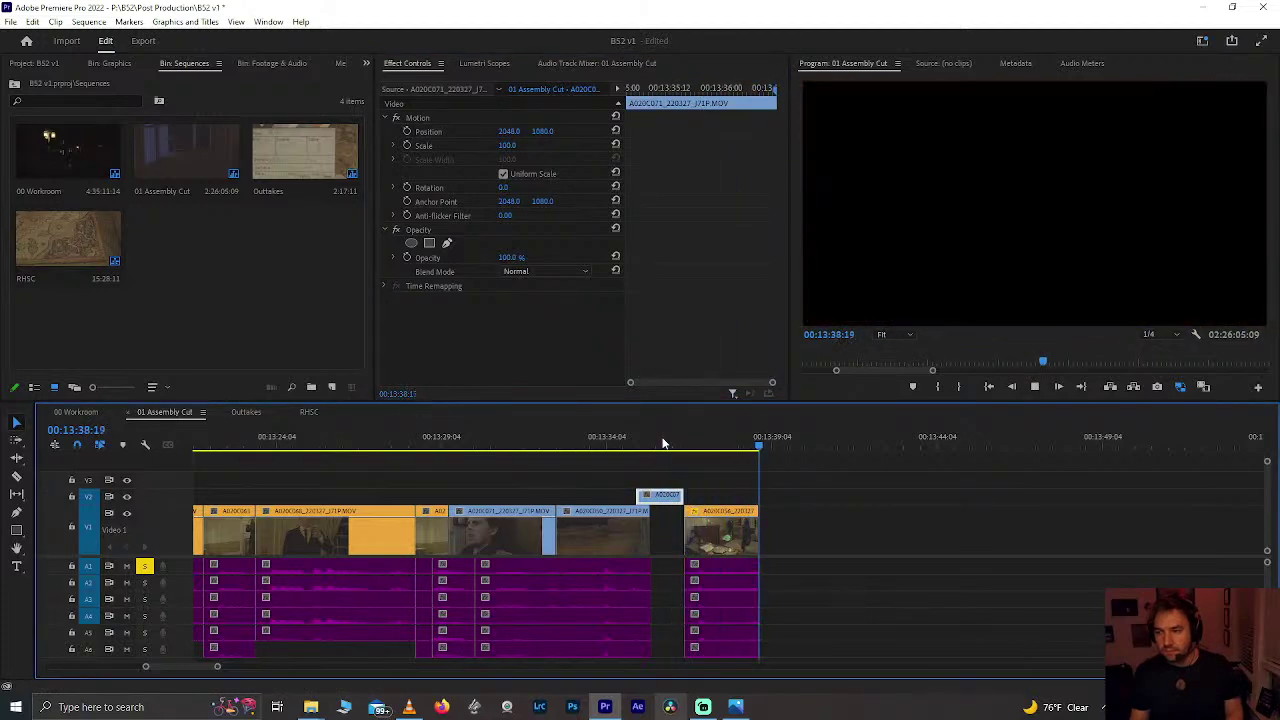
Step: Save the project and replay the cut from the A020C063 clip through A020C071 and A020C050
click(648, 444)
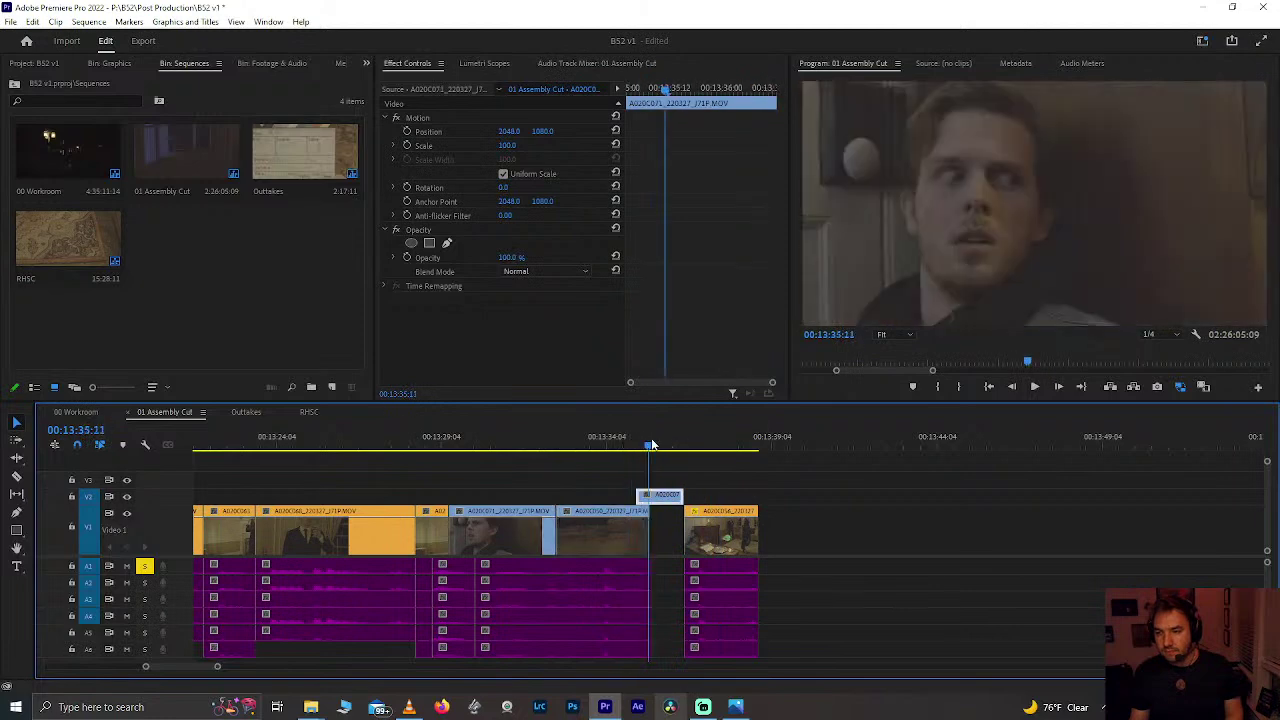
mouse_move(680, 445)
mouse_down()
mouse_move(762, 487)
mouse_move(659, 463)
mouse_move(664, 430)
mouse_move(684, 441)
mouse_up()
key(=)
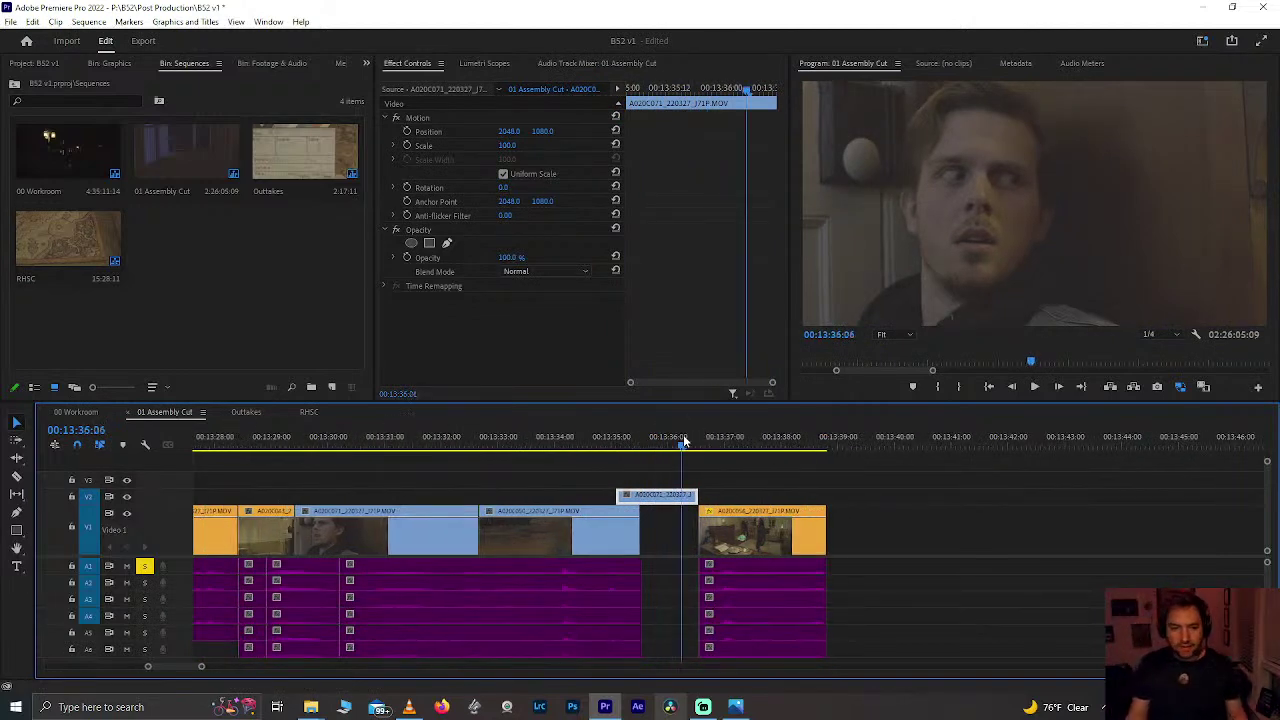
key(ctrl+s)
click(570, 436)
key(space)
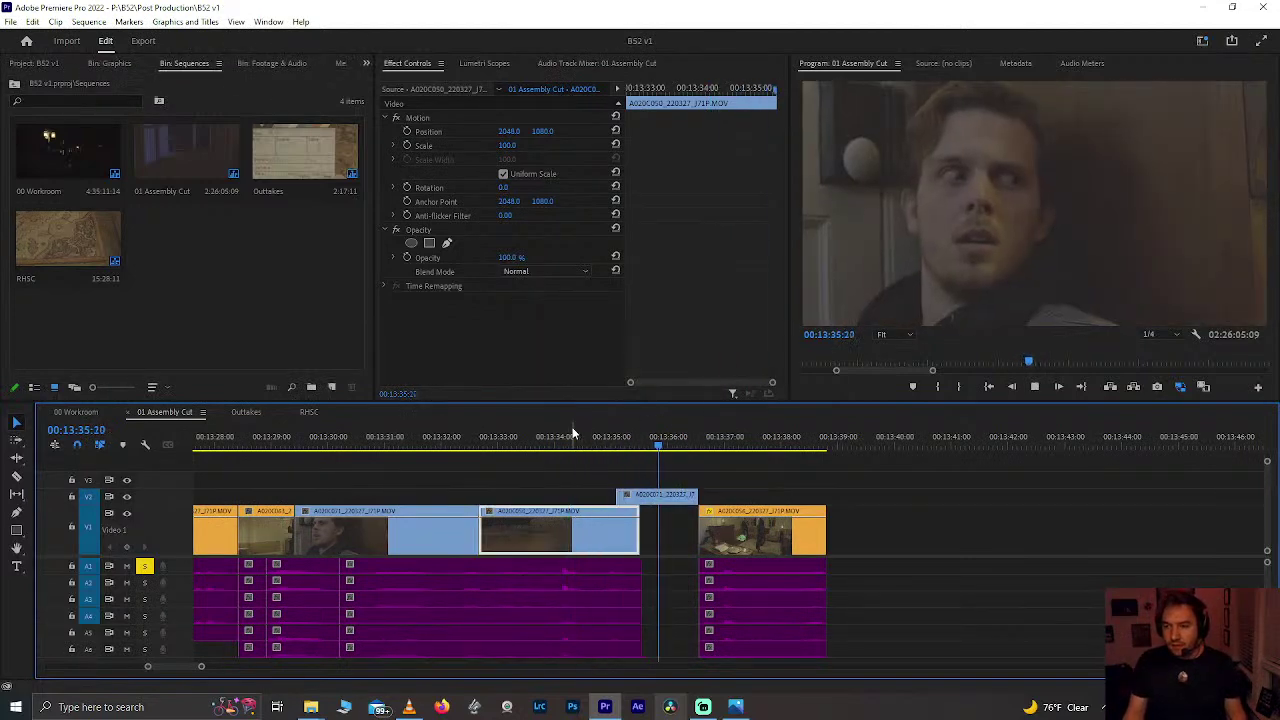
click(257, 441)
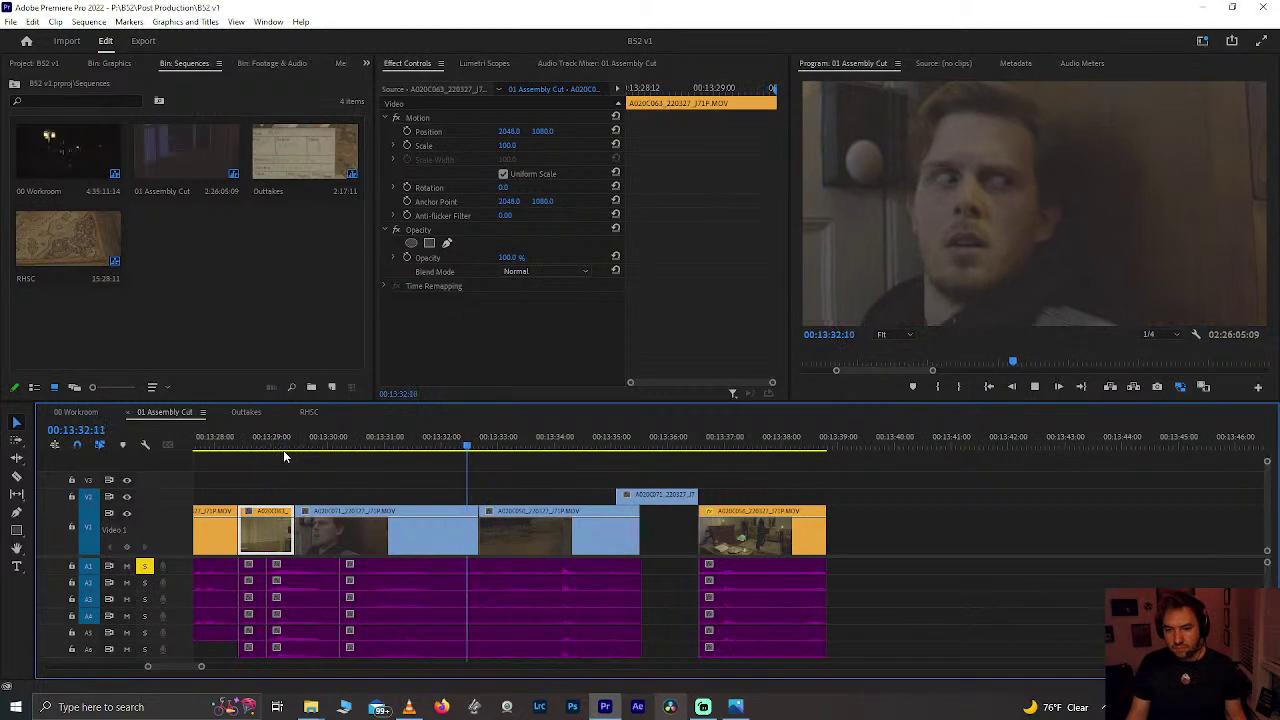
click(278, 441)
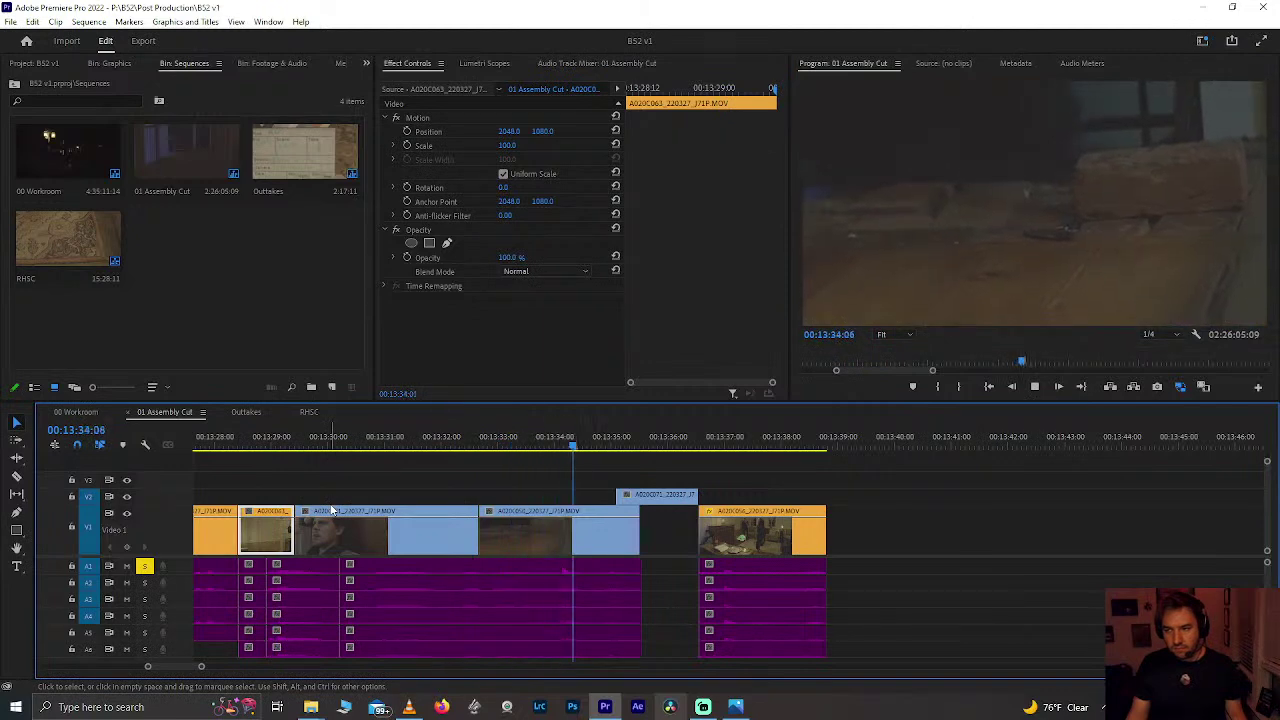
key(space)
Step: Set the A020C050 clip's scale to 130
click(539, 444)
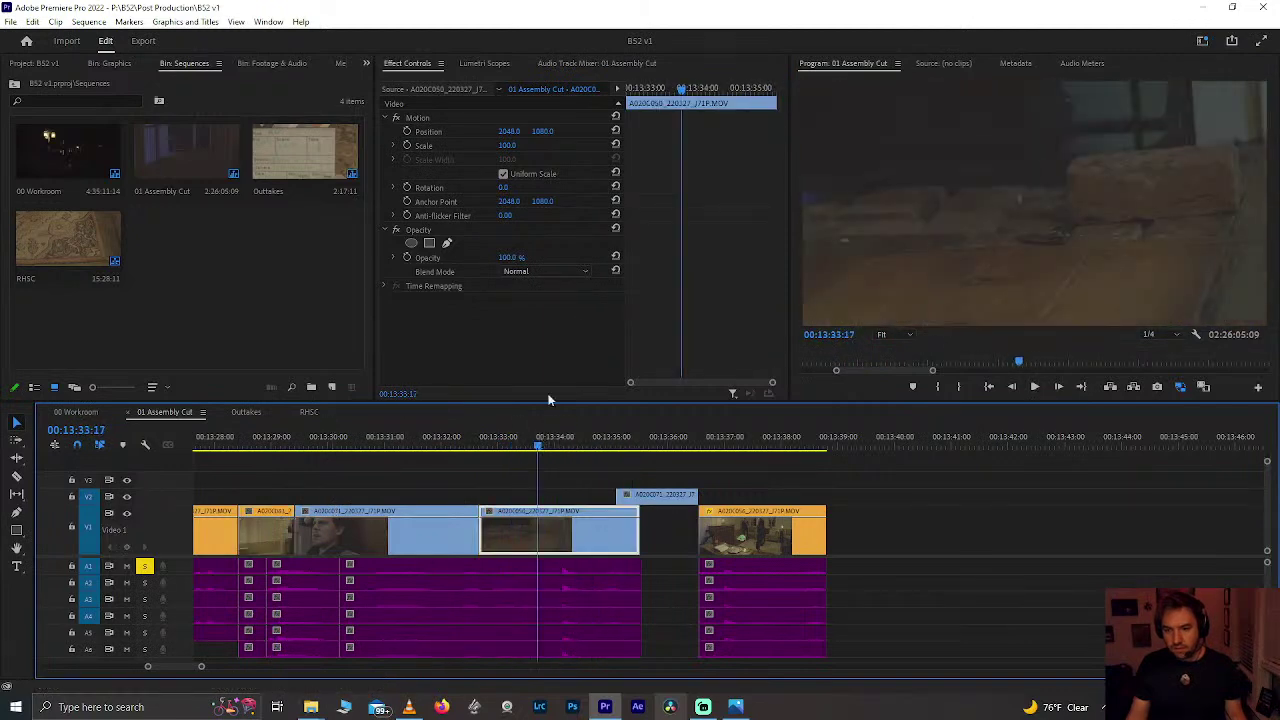
click(514, 145)
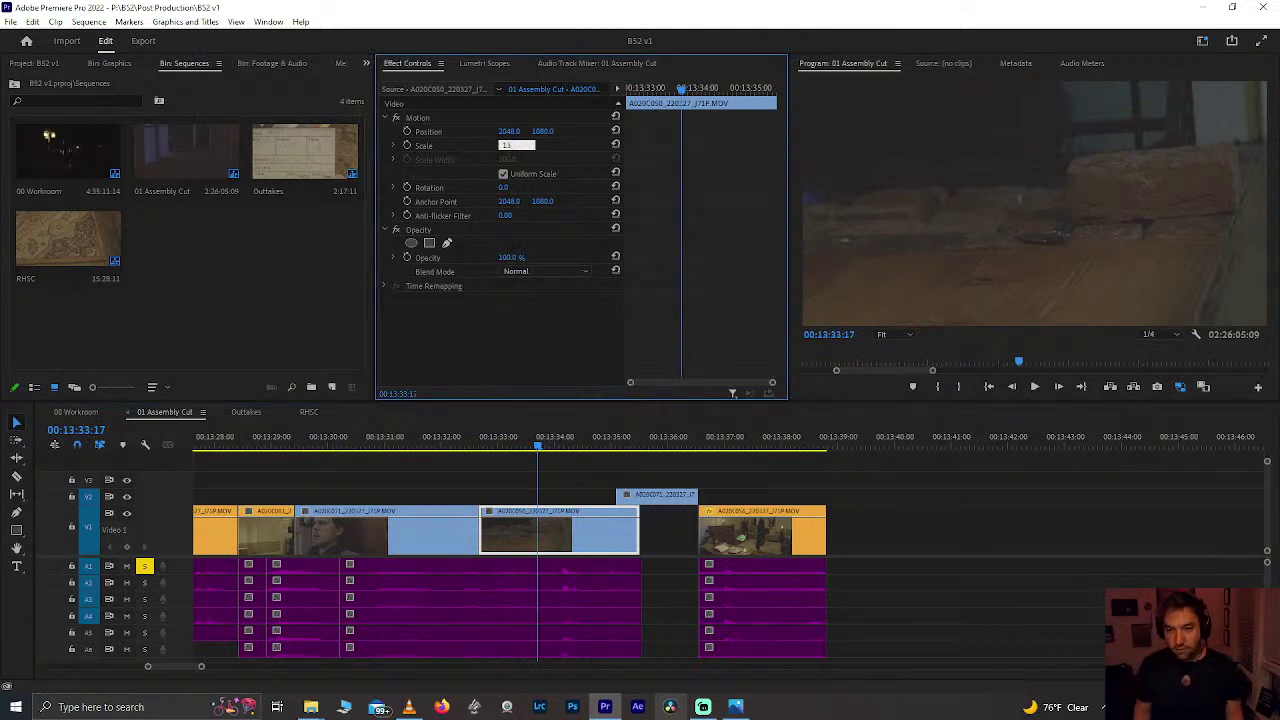
text(130)
key(Return)
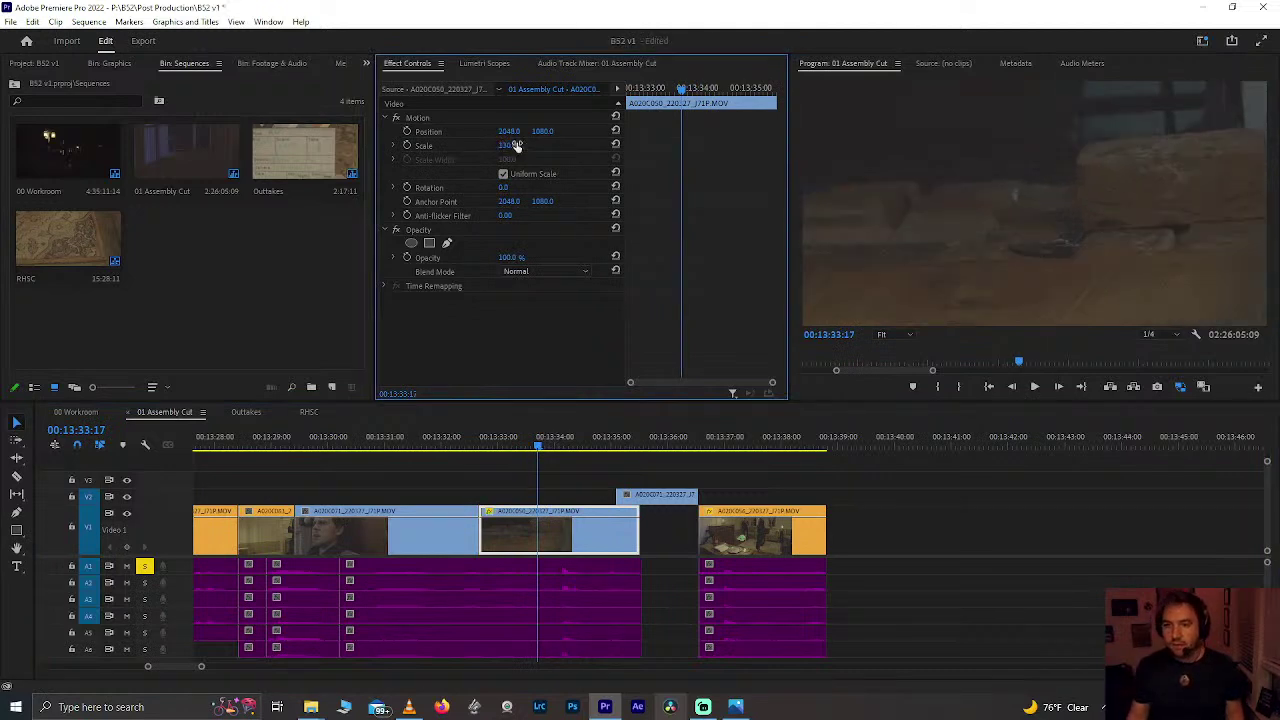
Step: Replay the cut through the A020C050 clip and shorten the audio beneath it to end at about 00:13:34:00
click(367, 446)
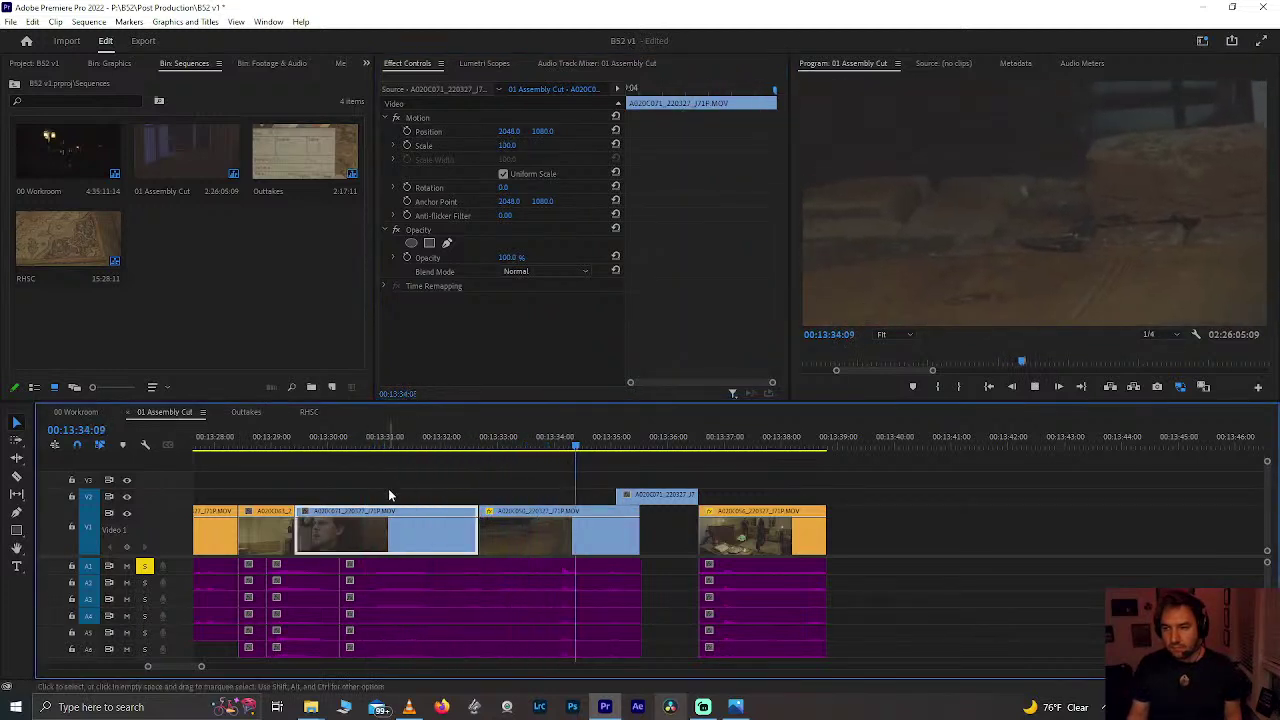
drag(575, 438, 541, 495)
key(space)
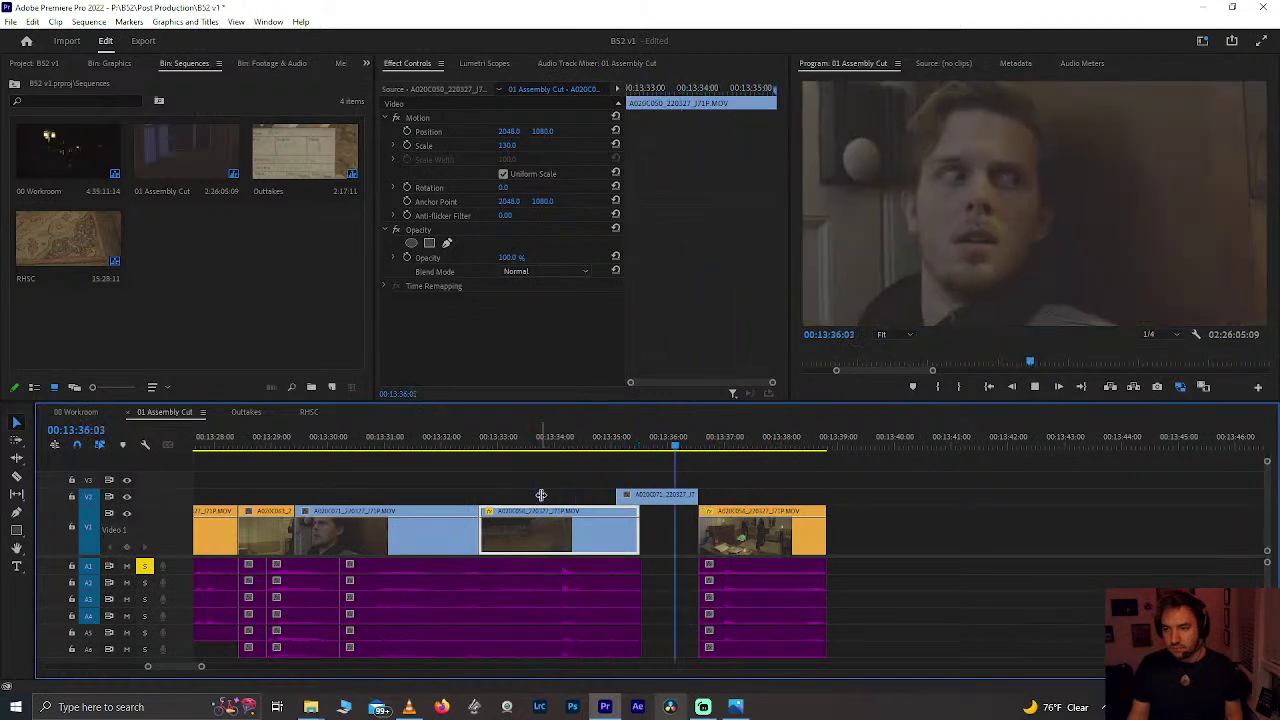
click(502, 447)
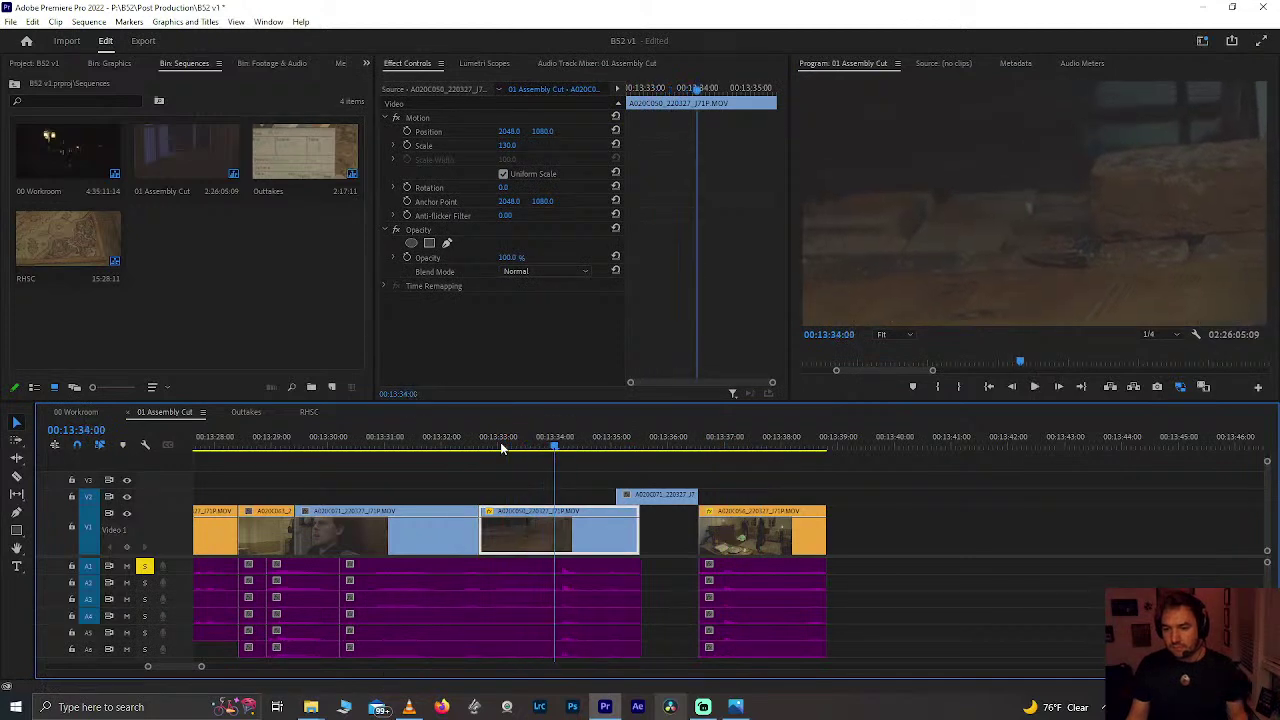
drag(637, 582, 562, 590)
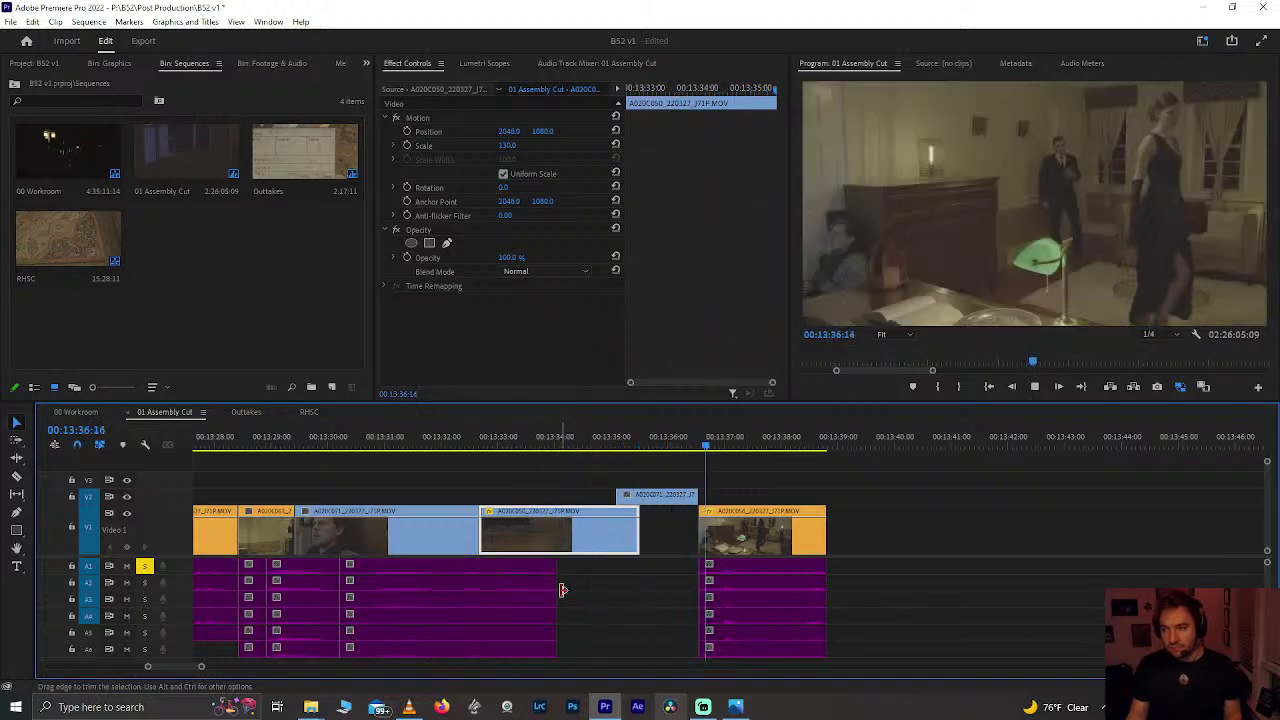
Step: Try a longer version of the A020C056 clip with its audio, play it, and undo the change
drag(780, 540, 875, 540)
drag(718, 491, 718, 491)
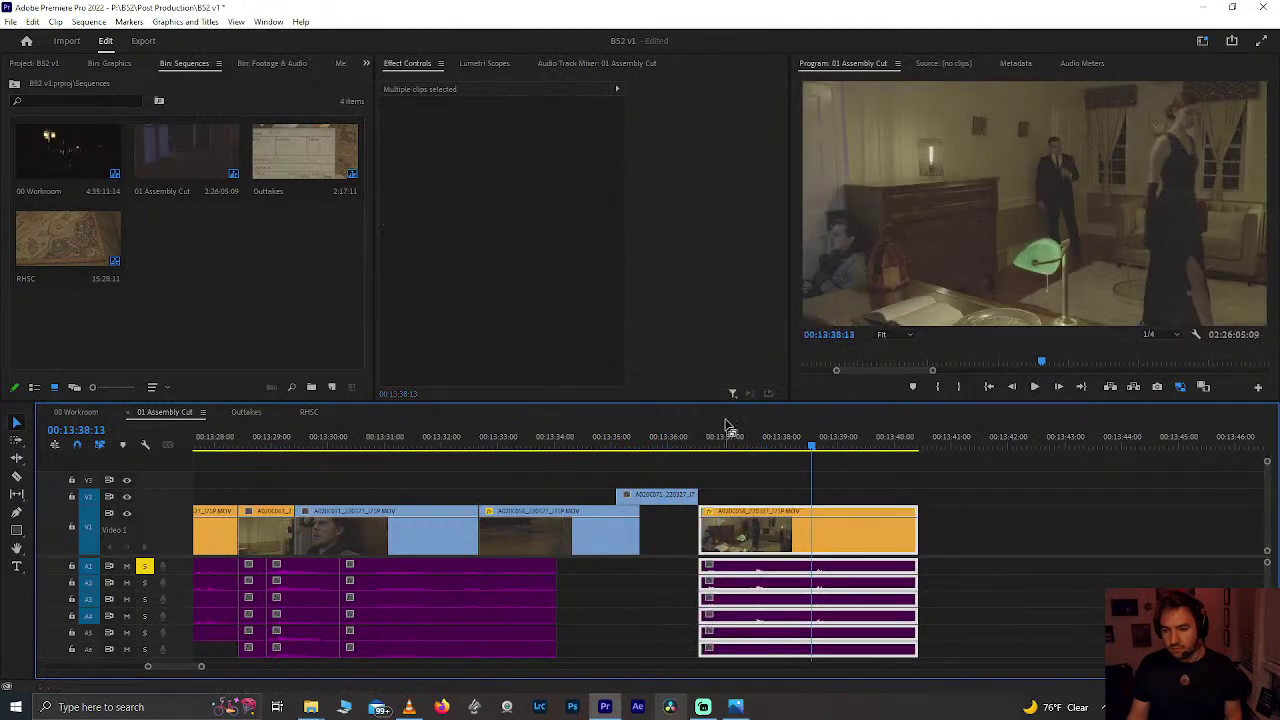
click(711, 437)
key(space)
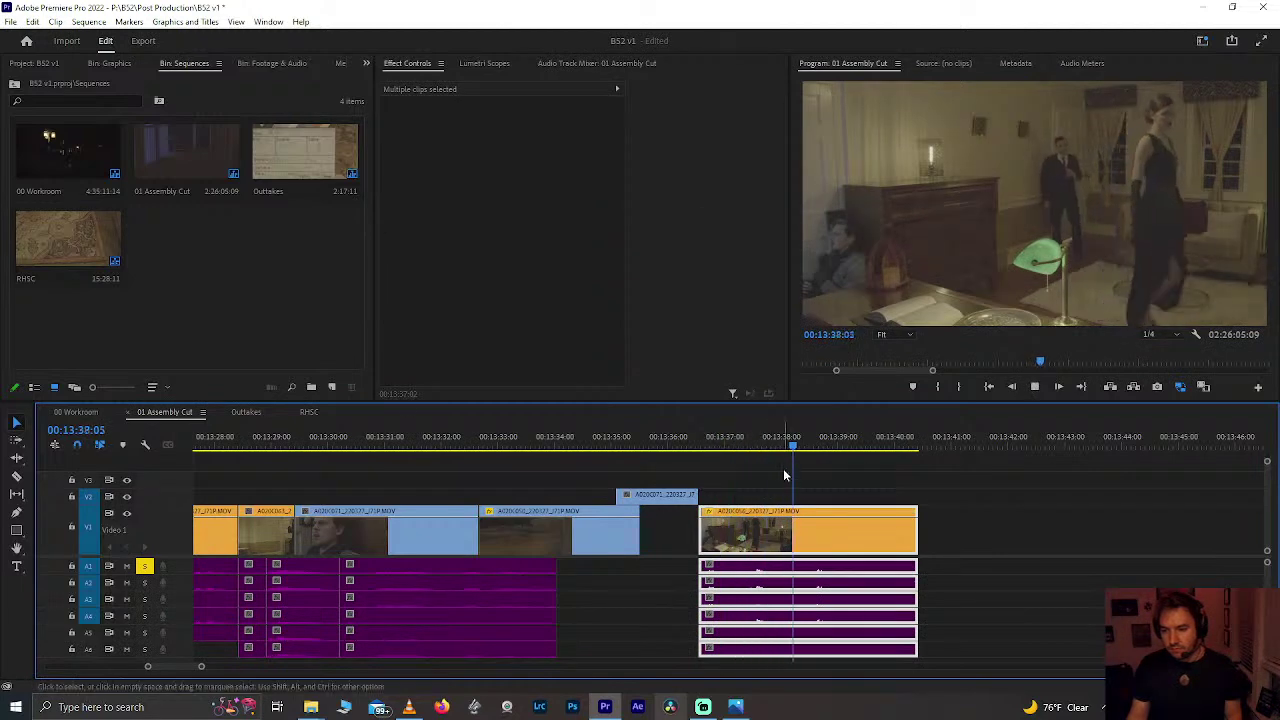
click(764, 447)
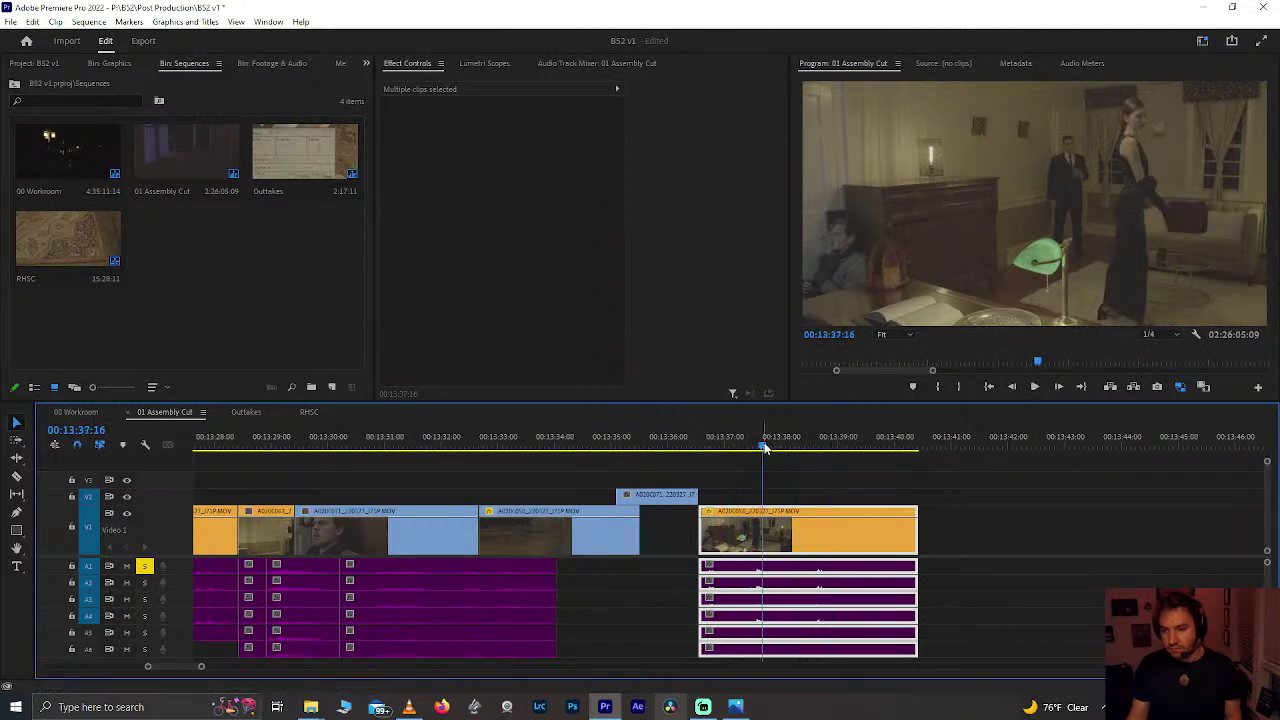
key(ctrl+z)
key(ctrl+z)
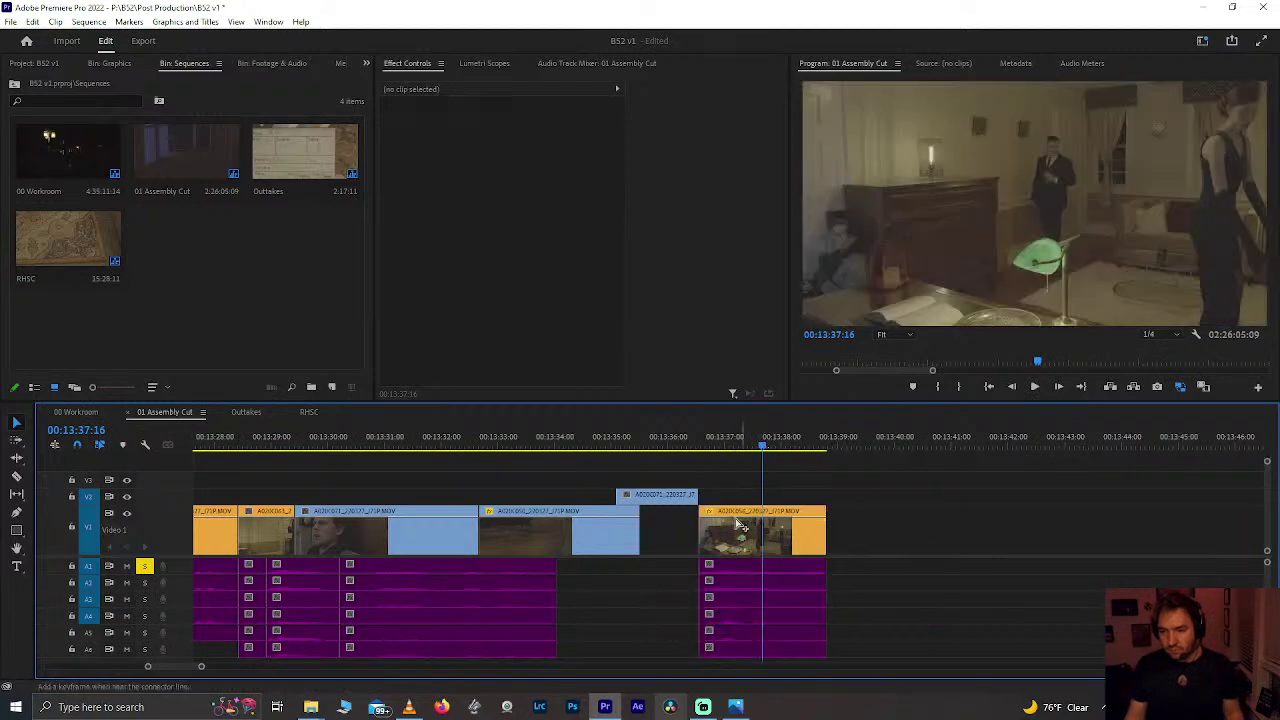
Step: Play from the A020C071 clip on V2 and move the A020C056 clip with its audio to start at about 00:13:41:00
click(617, 447)
key(space)
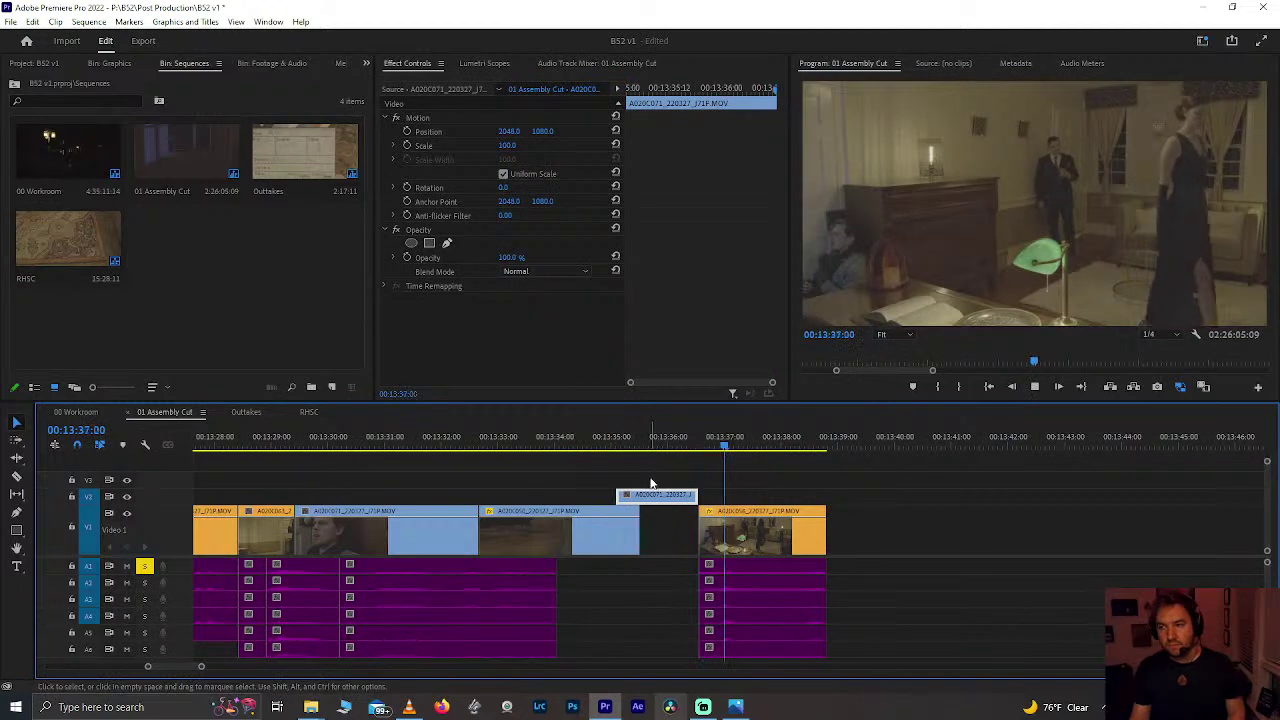
drag(817, 538, 1013, 538)
Step: Try a copy of the A020C063 clip after A020C071, ending at 00:13:40:10, look at it, and delete it
drag(268, 539, 919, 540)
drag(711, 447, 832, 447)
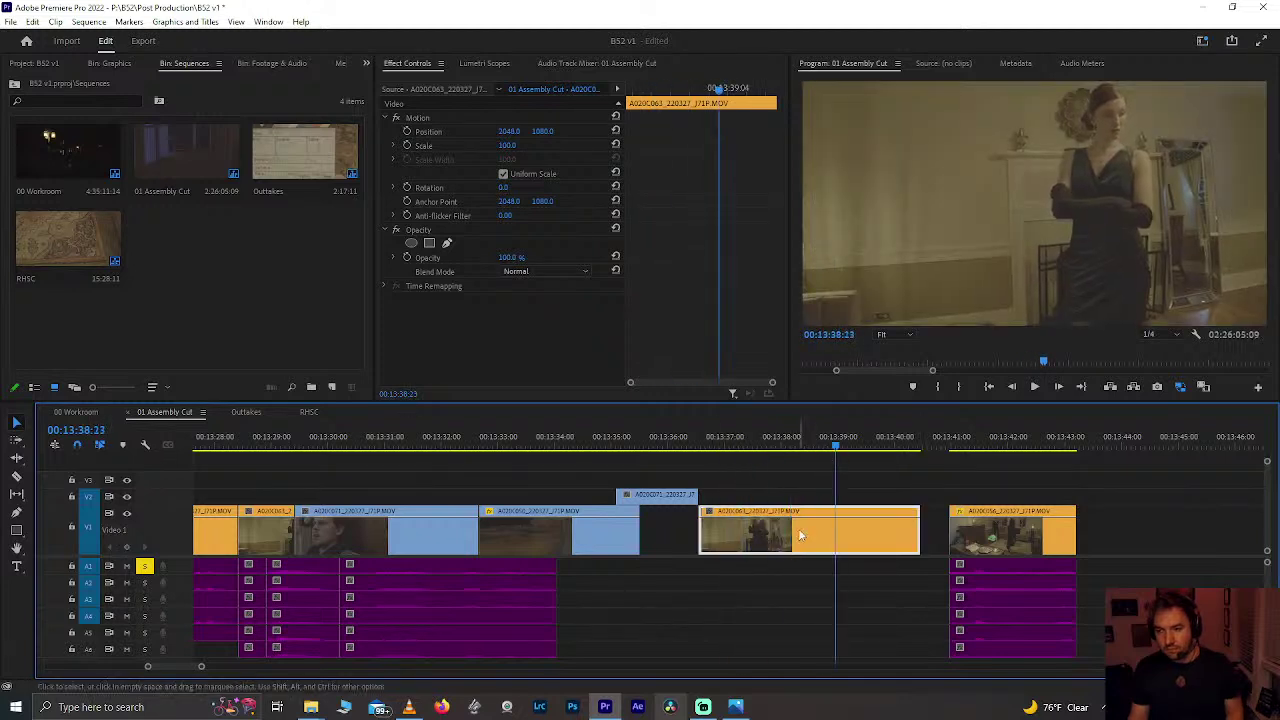
key(minus)
key(minus)
key(ctrl+shift+a)
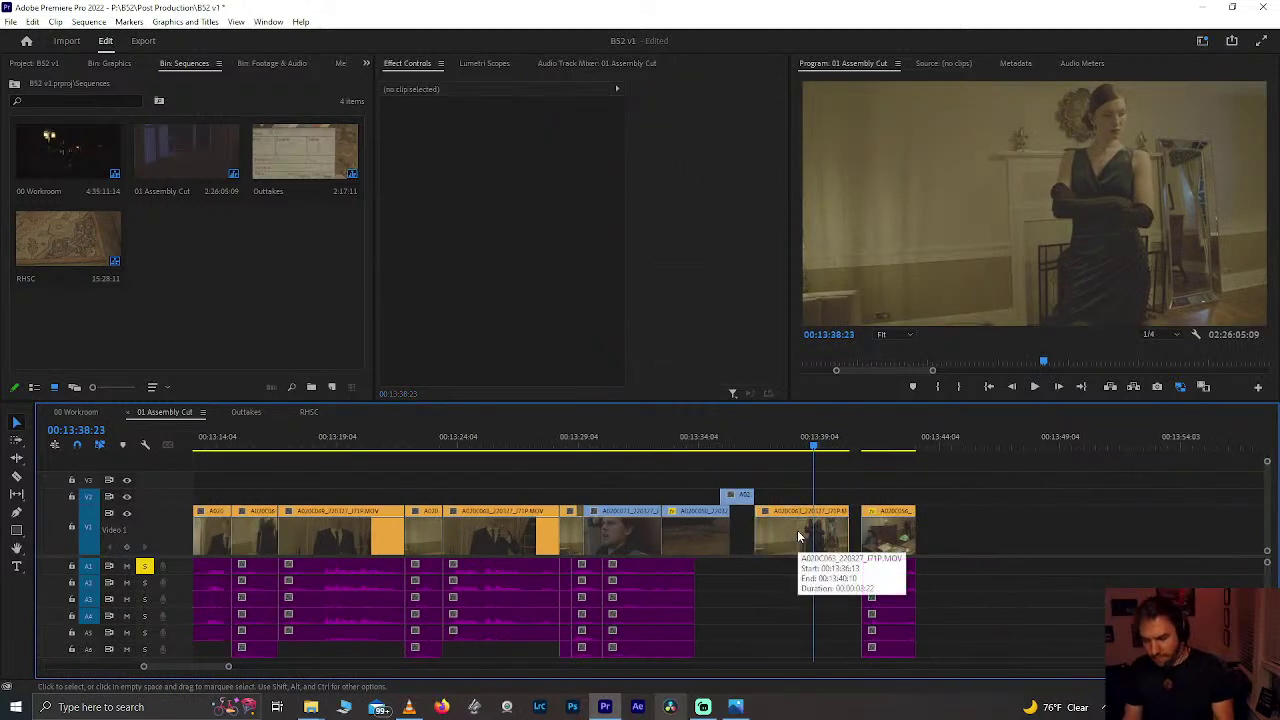
click(798, 537)
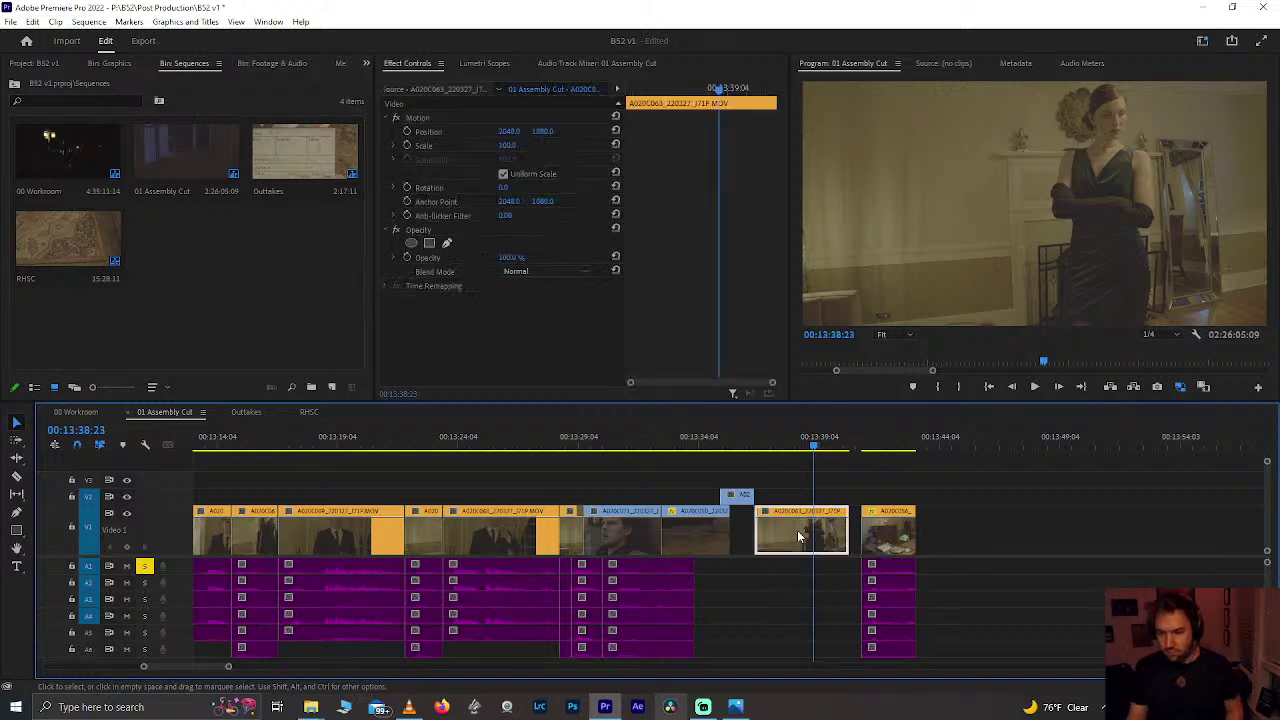
key(Delete)
Step: Find the long A020C063 take after 00:24:38 and extend its video start back to the preceding A020C063 piece
key(minus)
key(minus)
key(minus)
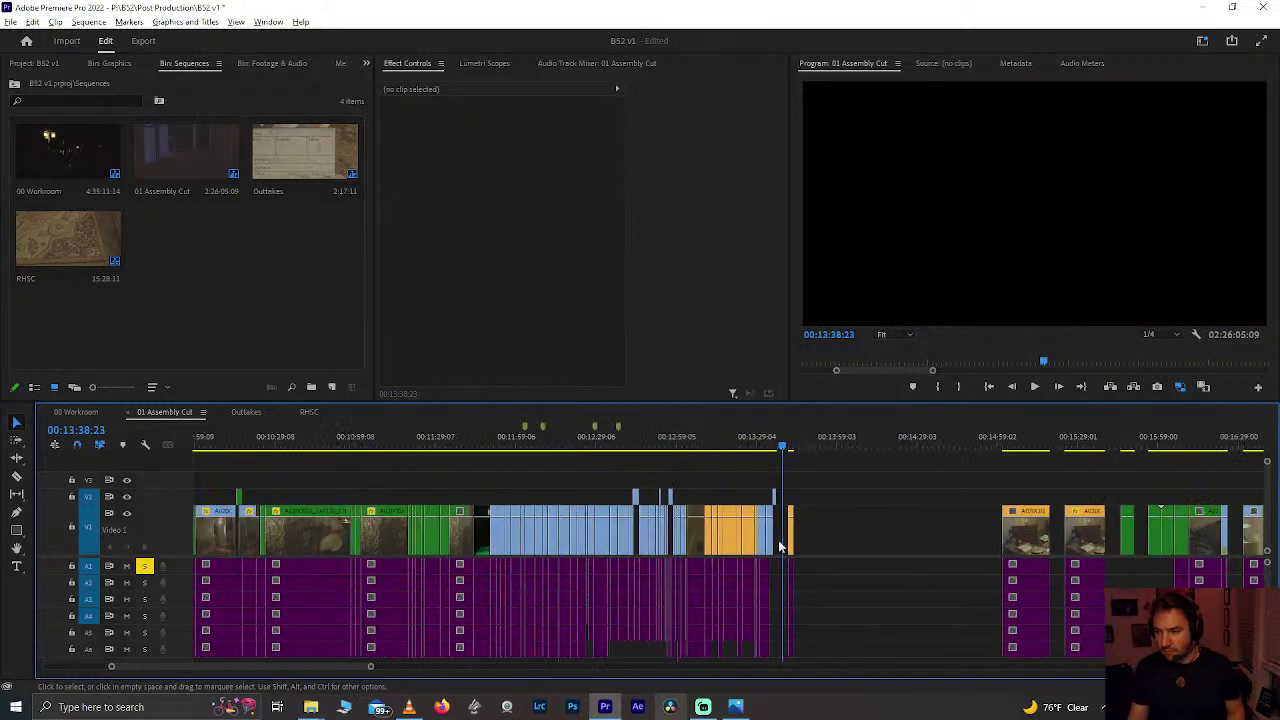
drag(1165, 437, 1193, 438)
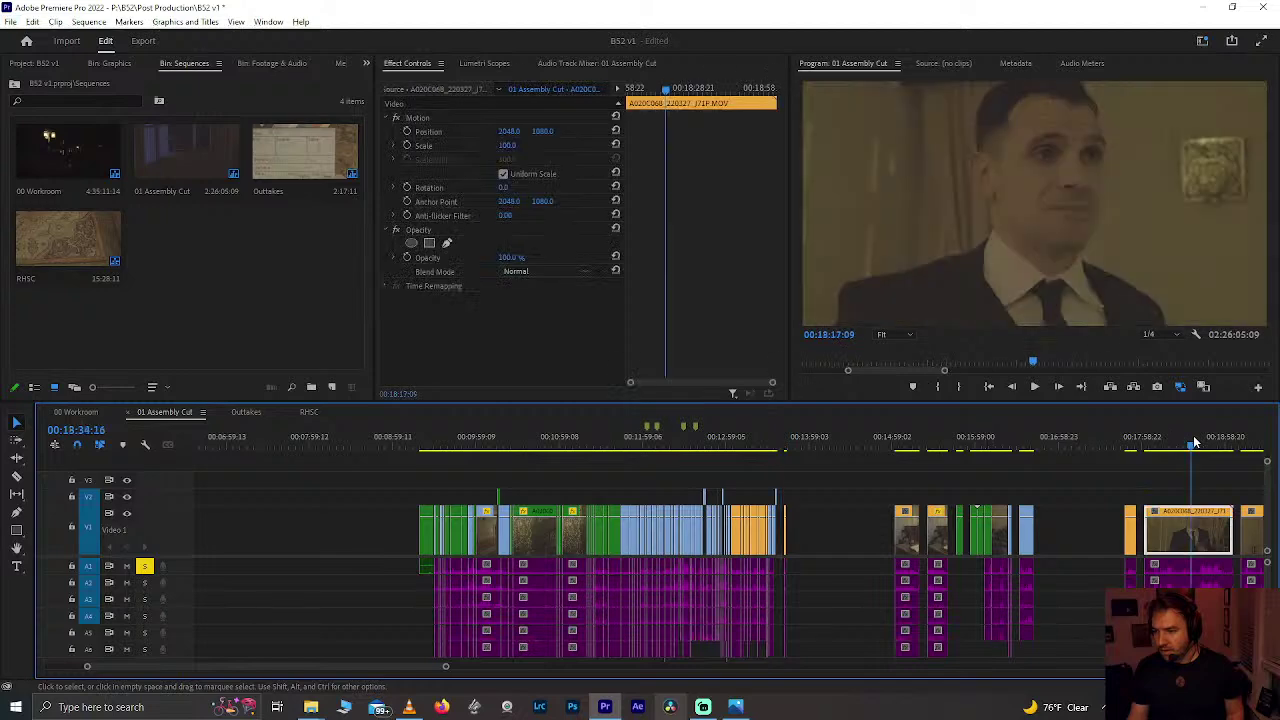
scroll(1194, 438, down, 6)
click(1140, 443)
key(equal)
key(equal)
key(equal)
drag(940, 537, 838, 537)
Step: Play the start of the extended A020C063 take, go back to 00:24:39:14, and extend its audio start to there
click(851, 449)
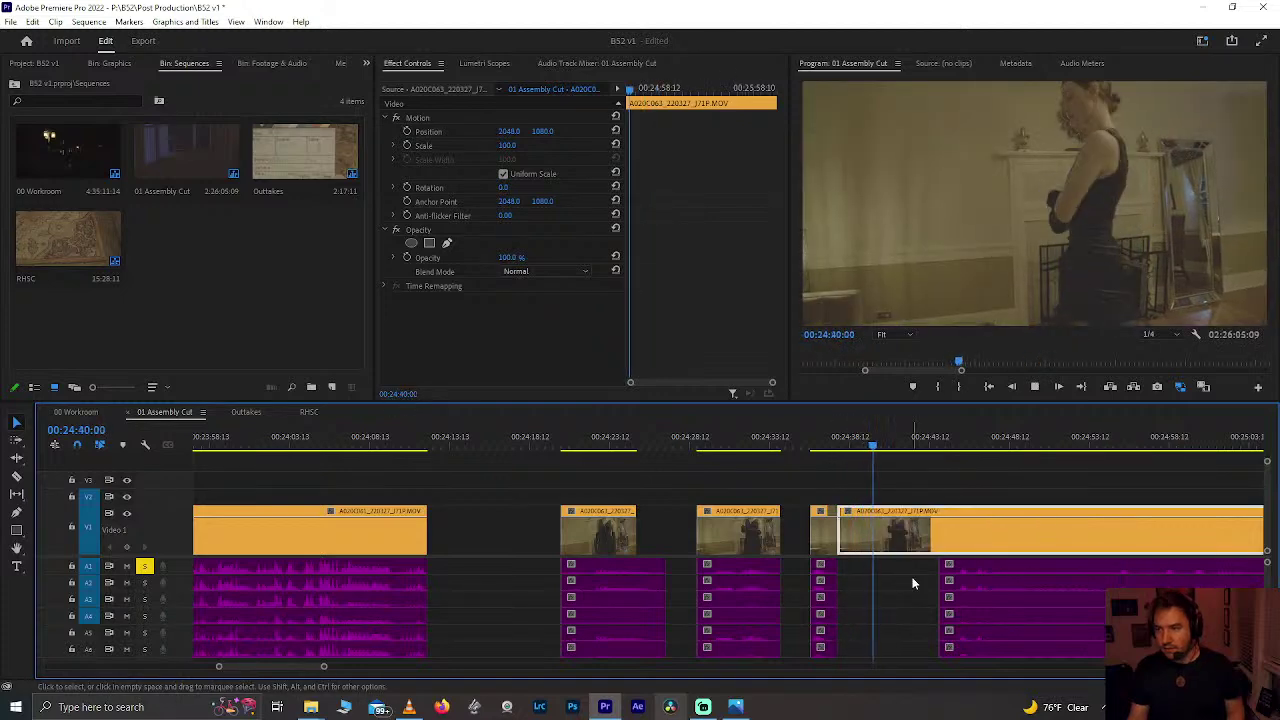
key(Left)
key(Left)
key(Left)
key(Left)
key(Left)
key(Left)
key(Left)
key(Left)
key(Left)
key(Left)
key(Left)
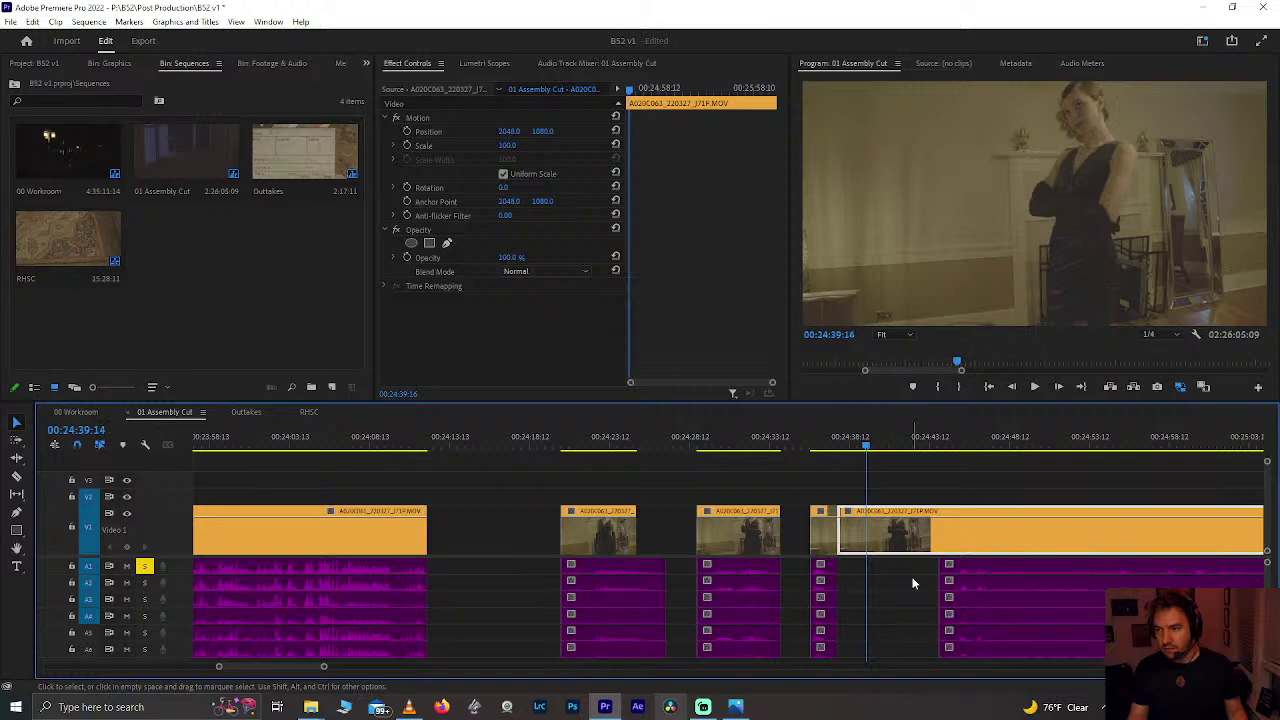
drag(943, 592, 870, 600)
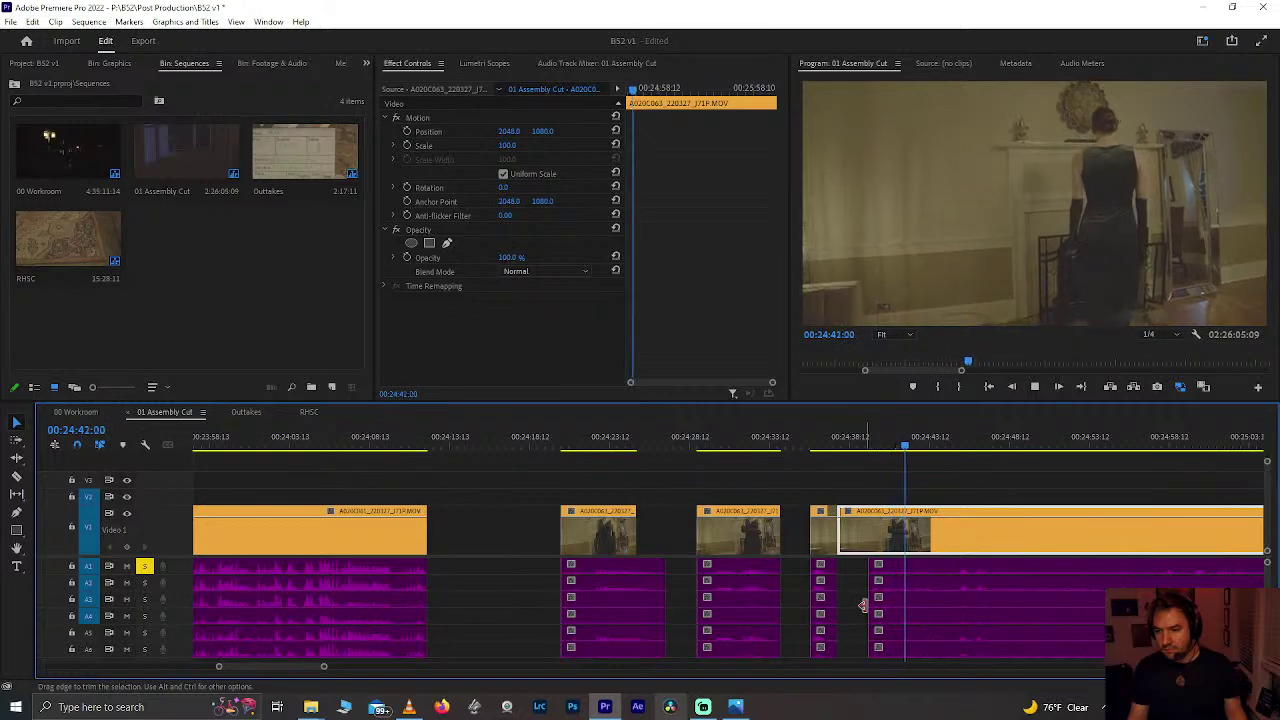
Step: Play the A020C063 take from about 00:24:40 to examine the woman turning and kneeling at the fireplace
click(881, 437)
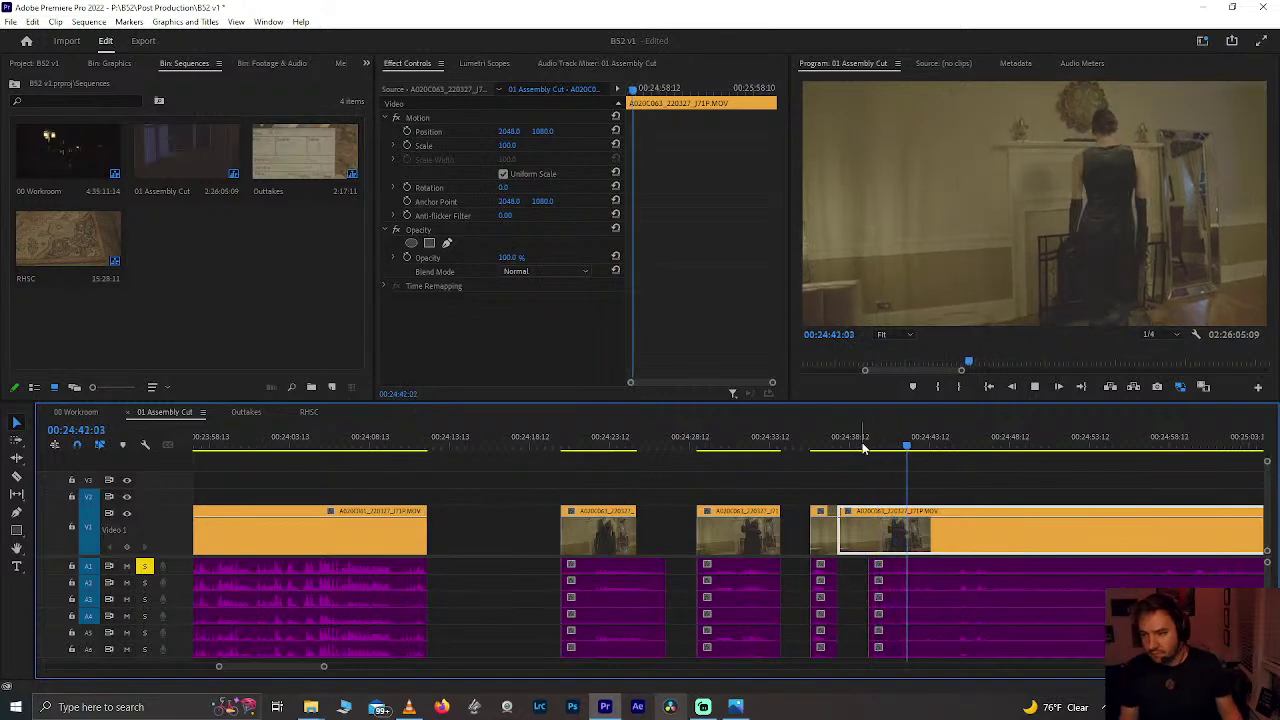
key(space)
mouse_move(870, 445)
mouse_down()
mouse_move(937, 449)
mouse_move(879, 449)
mouse_up()
key(space)
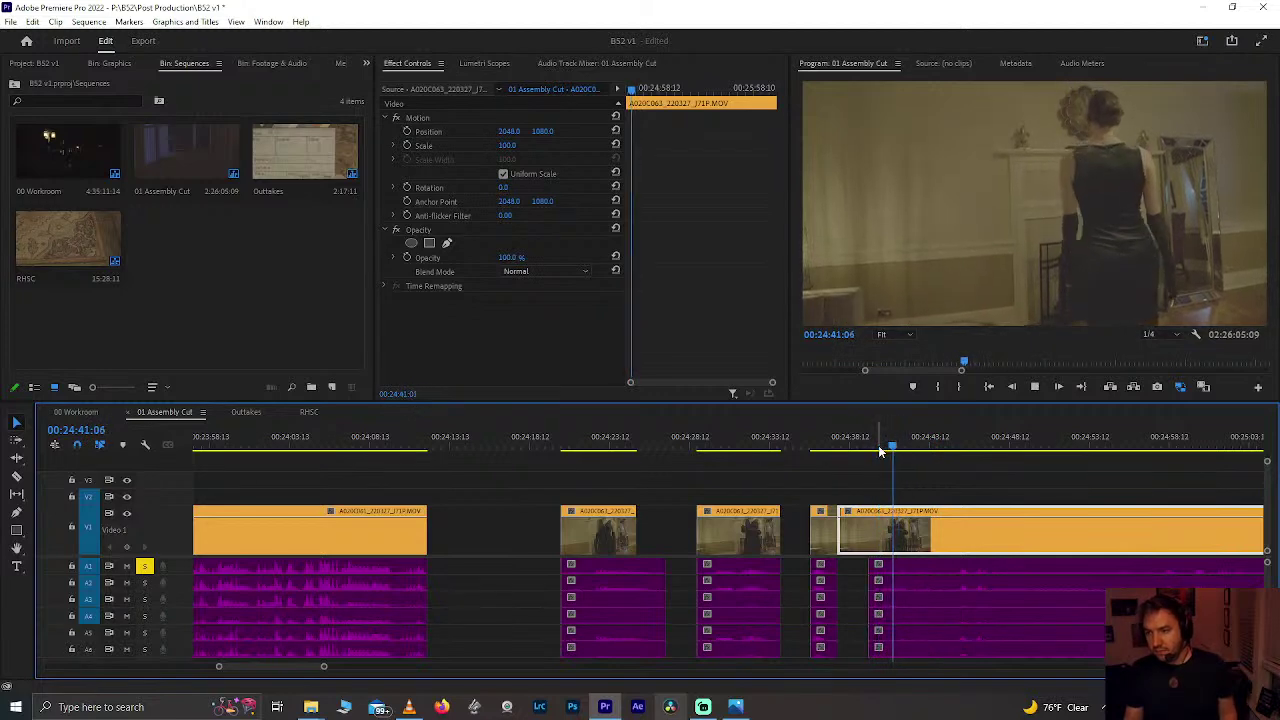
key(space)
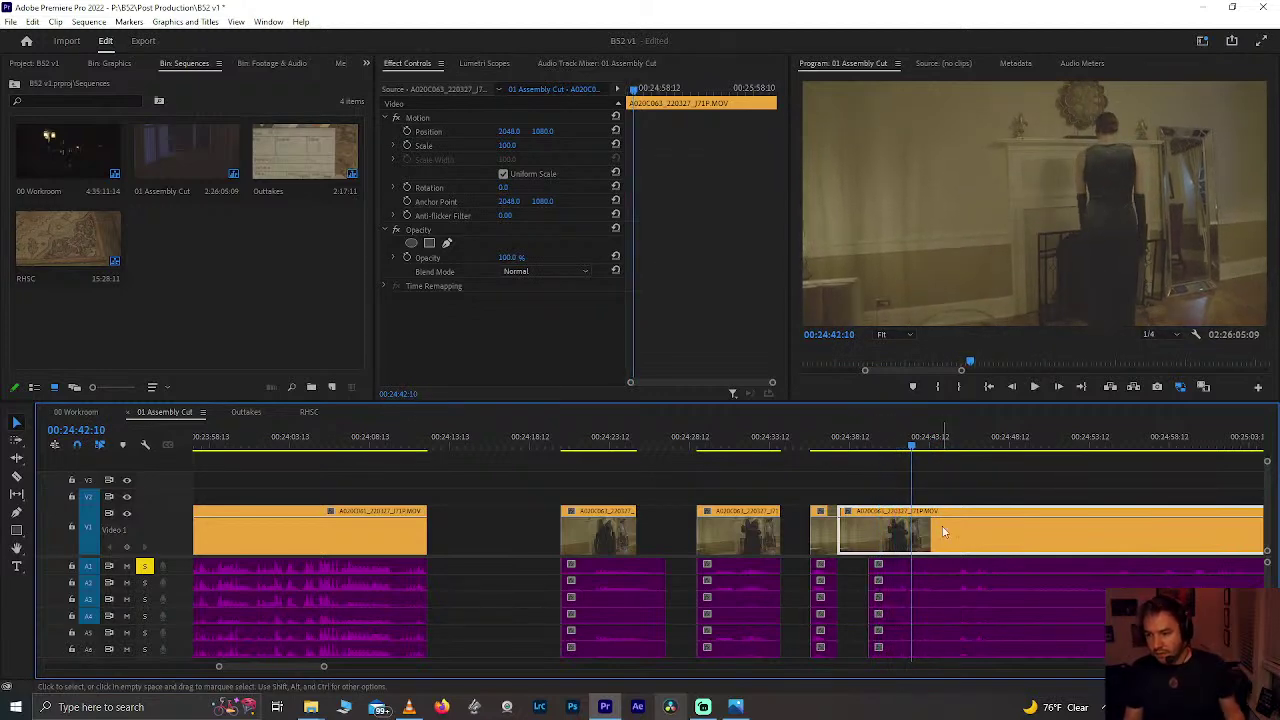
key(space)
key(space)
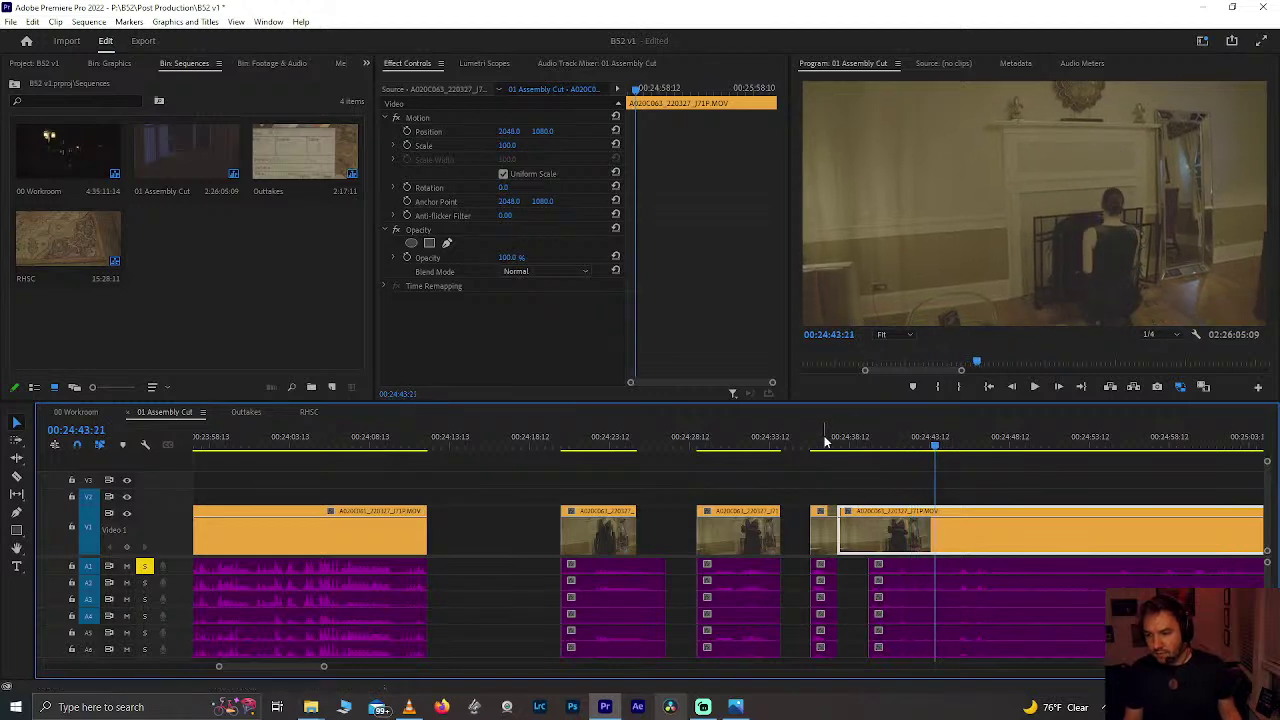
Step: Play across the preceding A020C063 piece and extend the long take's audio back to its video start
click(823, 442)
key(space)
drag(865, 597, 836, 599)
key(space)
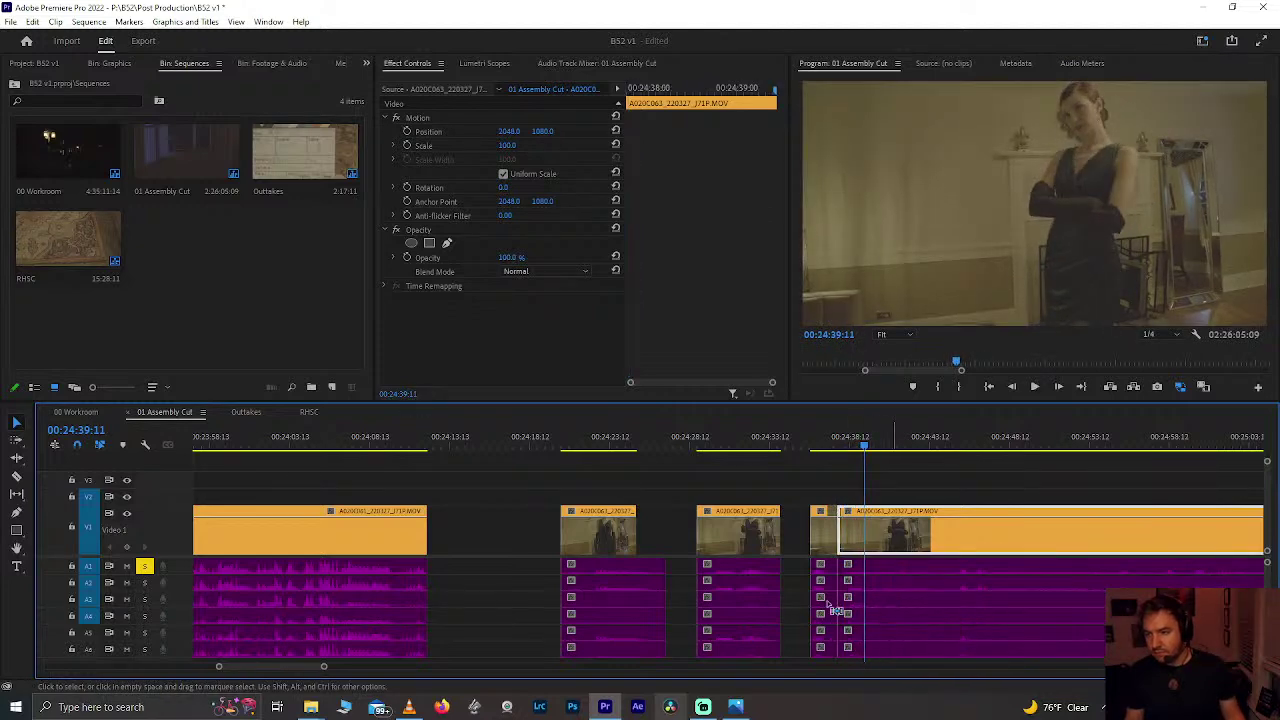
Step: Split the A020C063 take and its audio at 00:24:39:11 and 00:24:44:23
drag(881, 601, 860, 556)
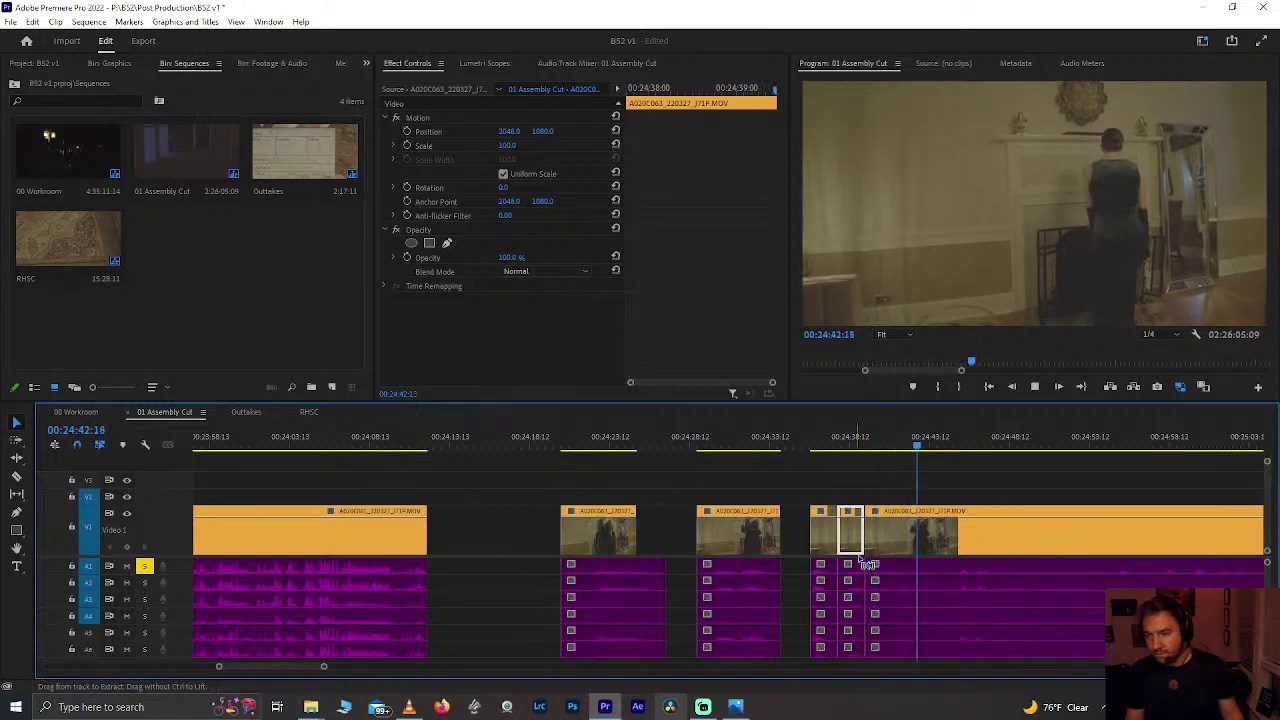
key(space)
key(ctrl+k)
Step: Cut the A020C063 piece between 00:24:39:11 and 00:24:44:22, with its audio, out of the long take
drag(903, 474, 902, 632)
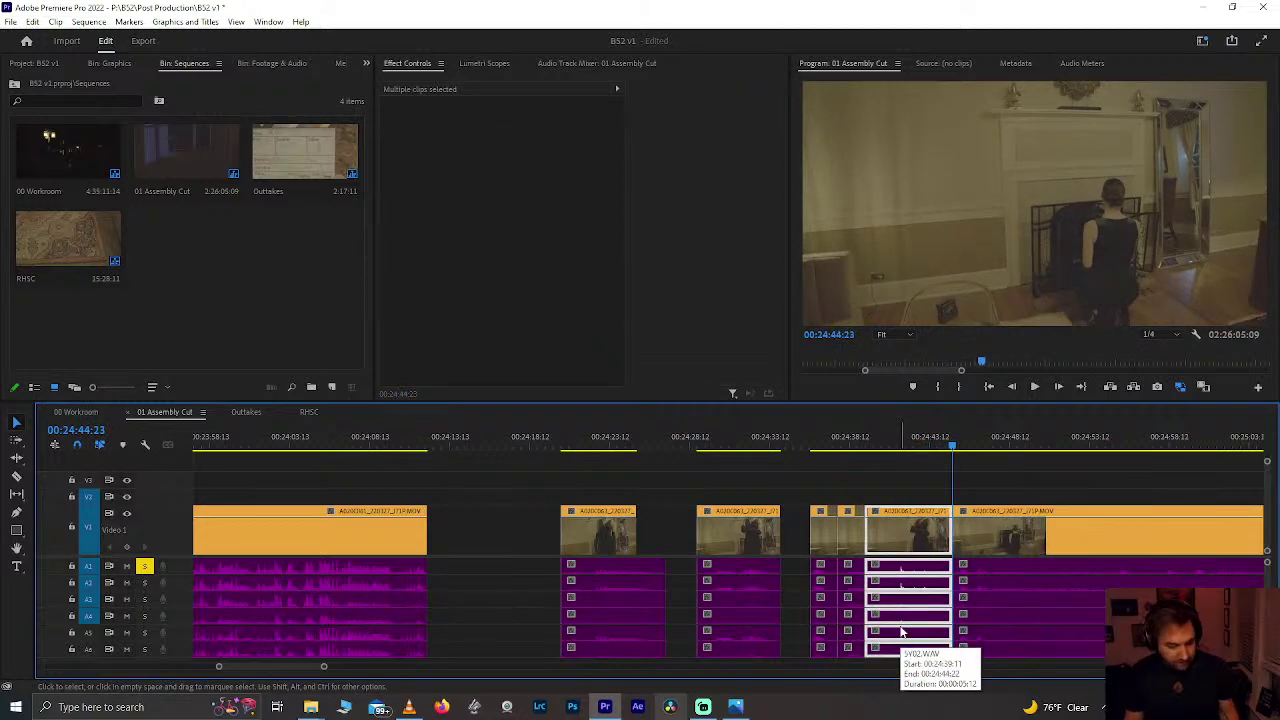
click(843, 450)
drag(843, 450, 910, 573)
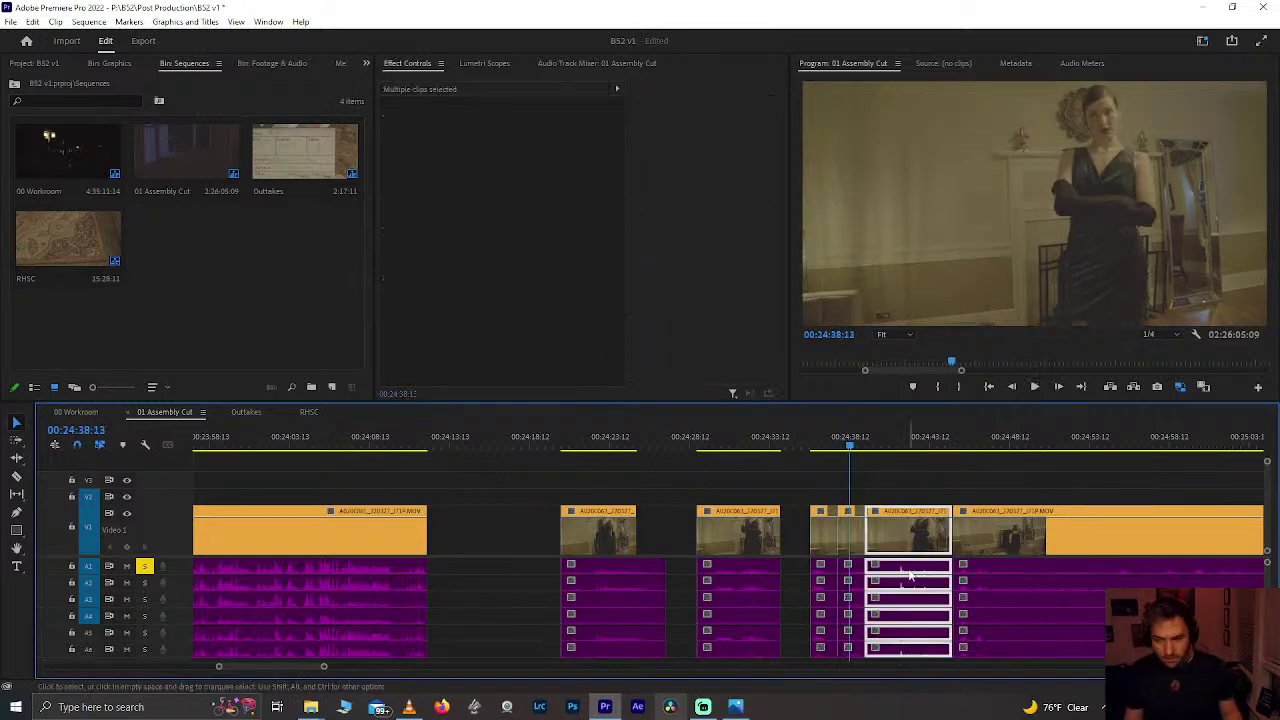
key(Delete)
key(minus)
key(minus)
key(minus)
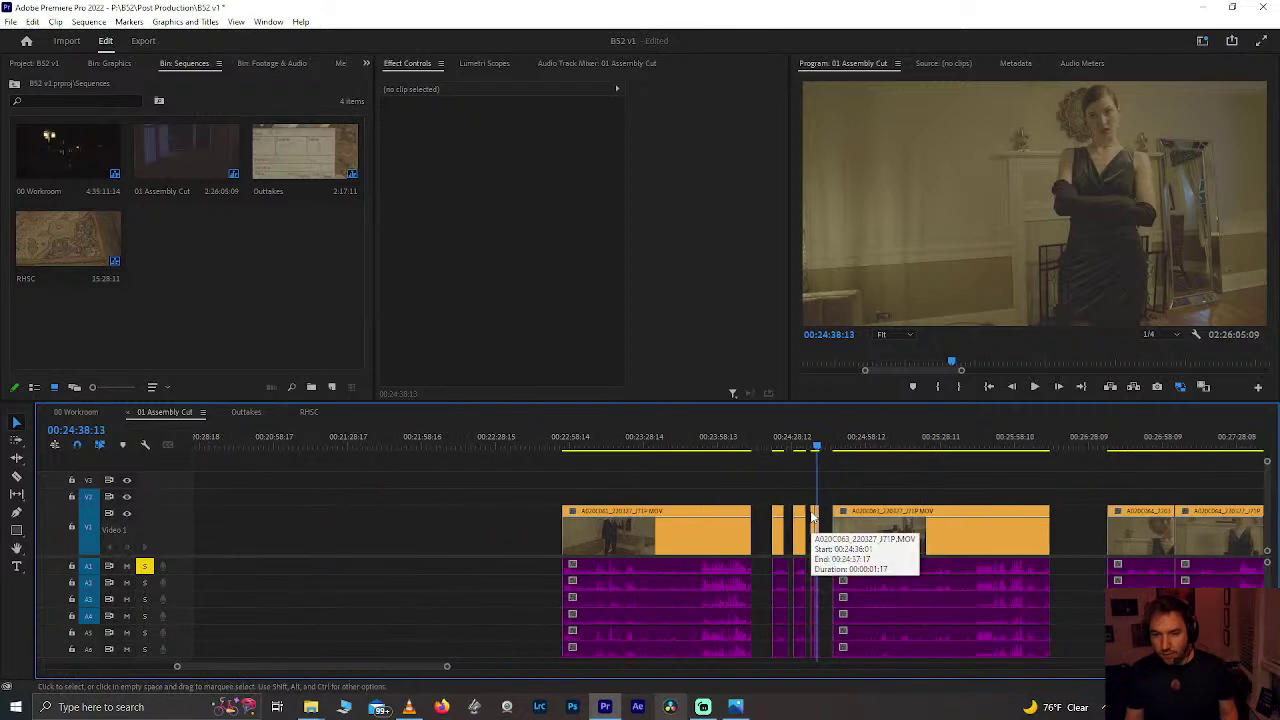
scroll(812, 515, up, 15)
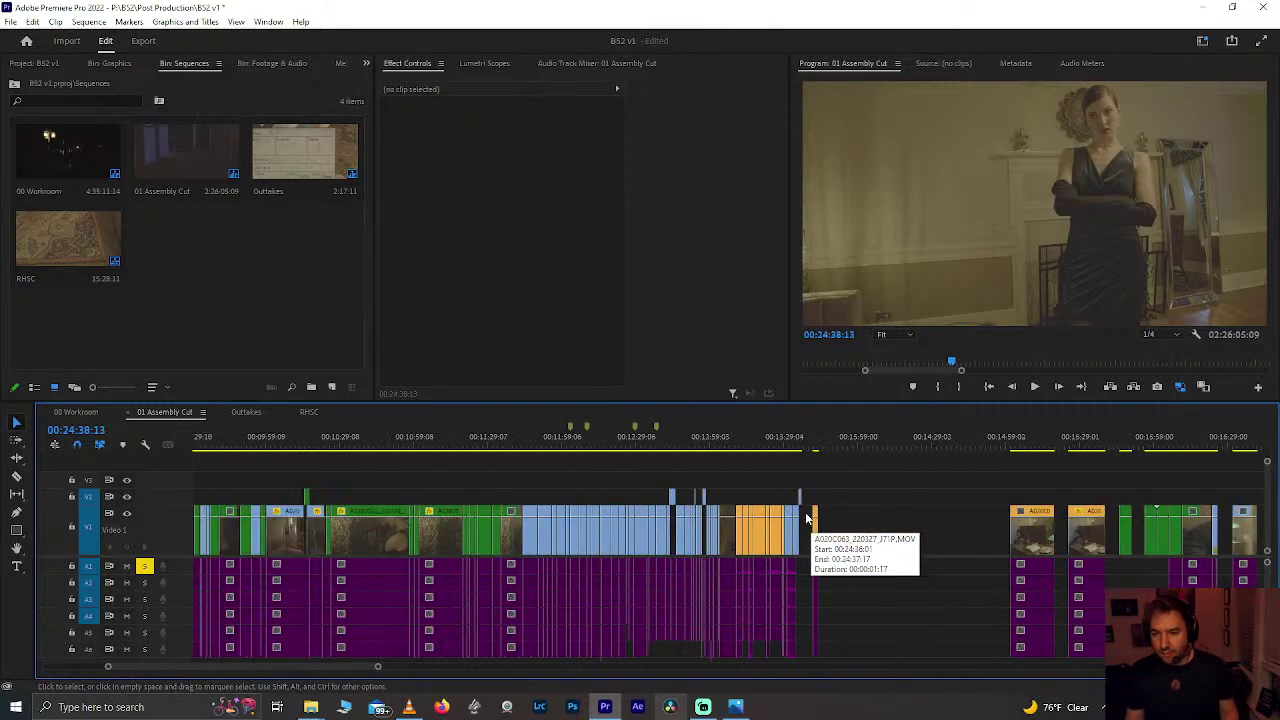
Step: Paste the cut A020C063 piece with its audio just after the A020C056 clip, at about 00:13:43:18
scroll(812, 515, up, 1)
key(equal)
key(equal)
key(equal)
click(948, 449)
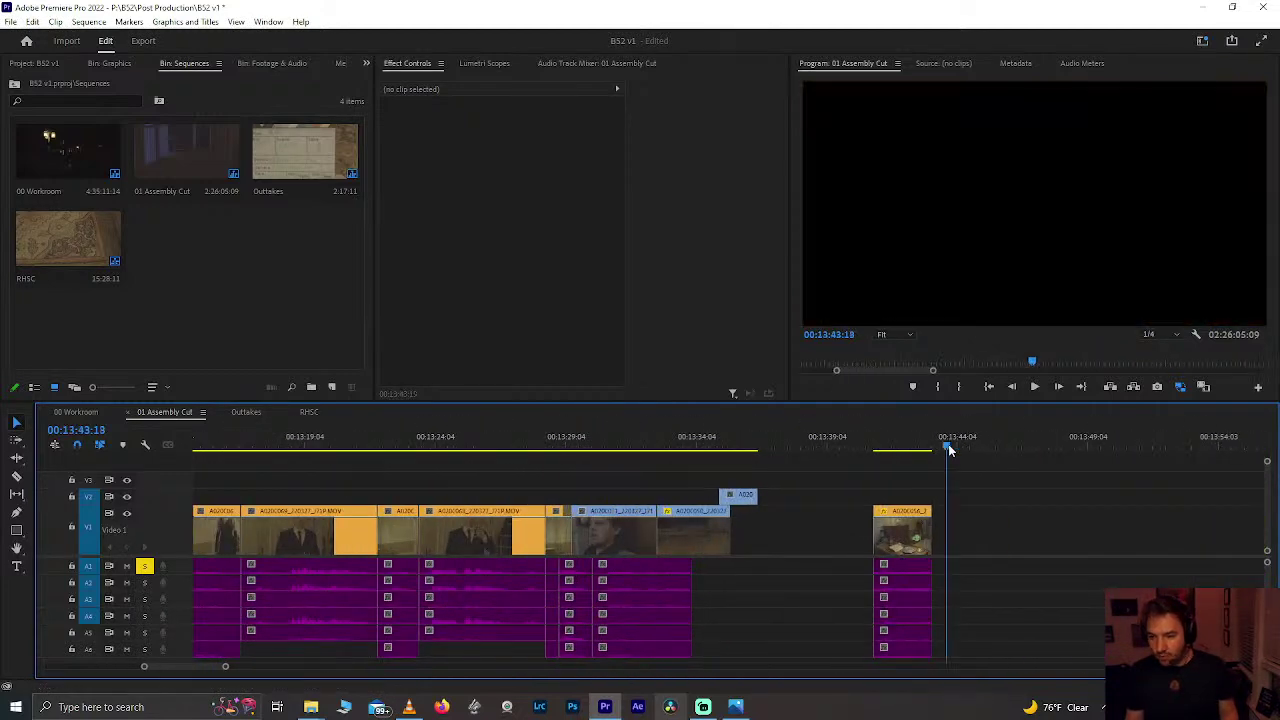
scroll(949, 450, down, 2)
key(ctrl+v)
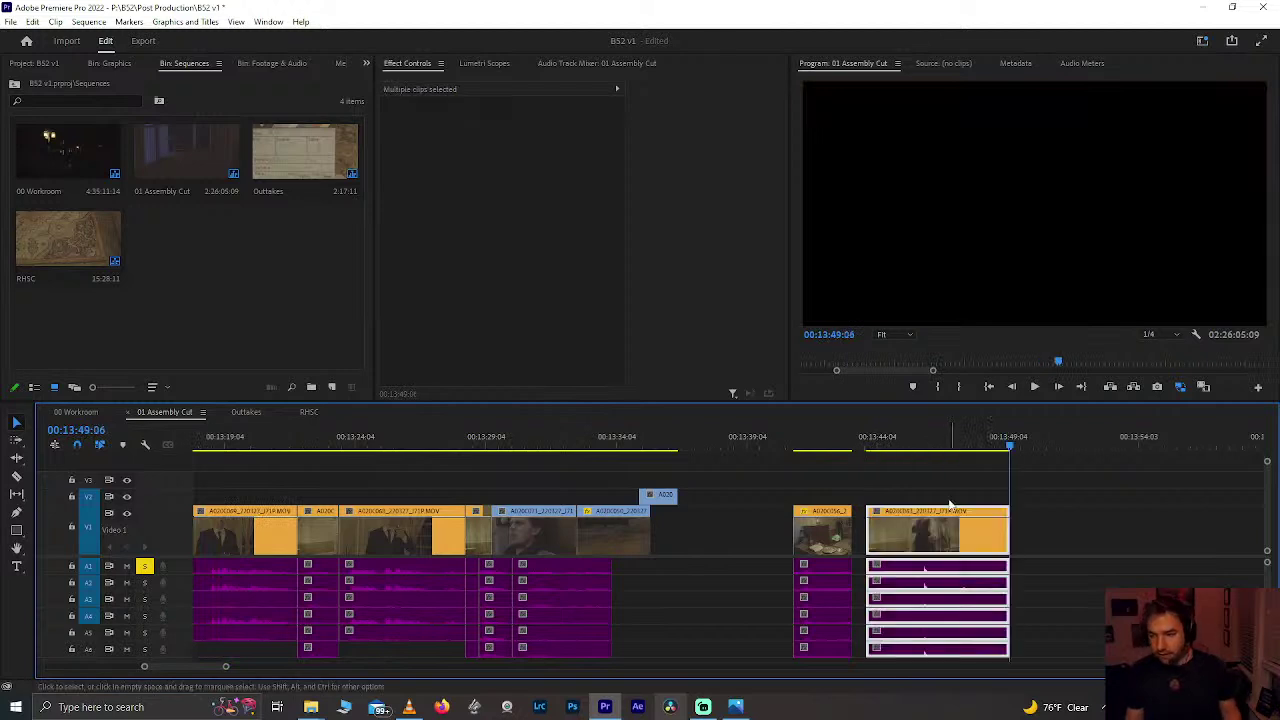
click(879, 449)
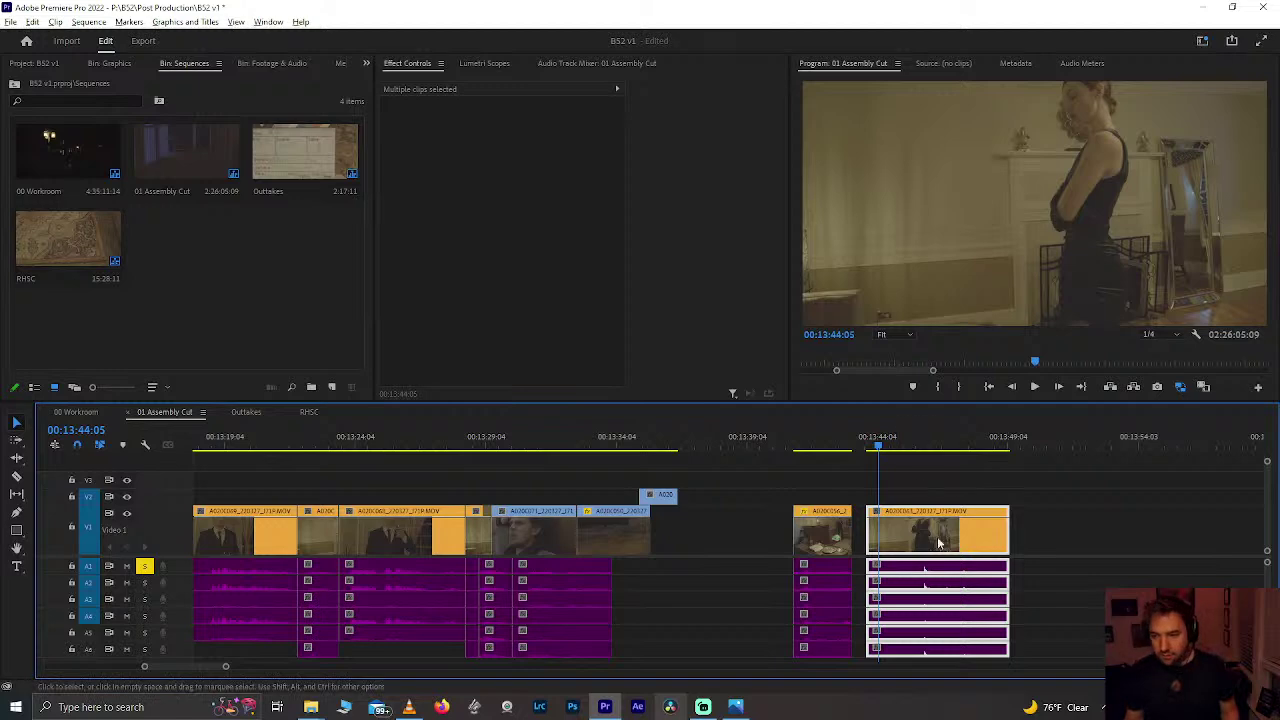
Step: Search the Assembly Cut for a fireplace-interior angle and play the GH010038 shot from about 00:16:22
alt+scroll(958, 502, down, 3)
click(902, 443)
alt+scroll(902, 443, down, 10)
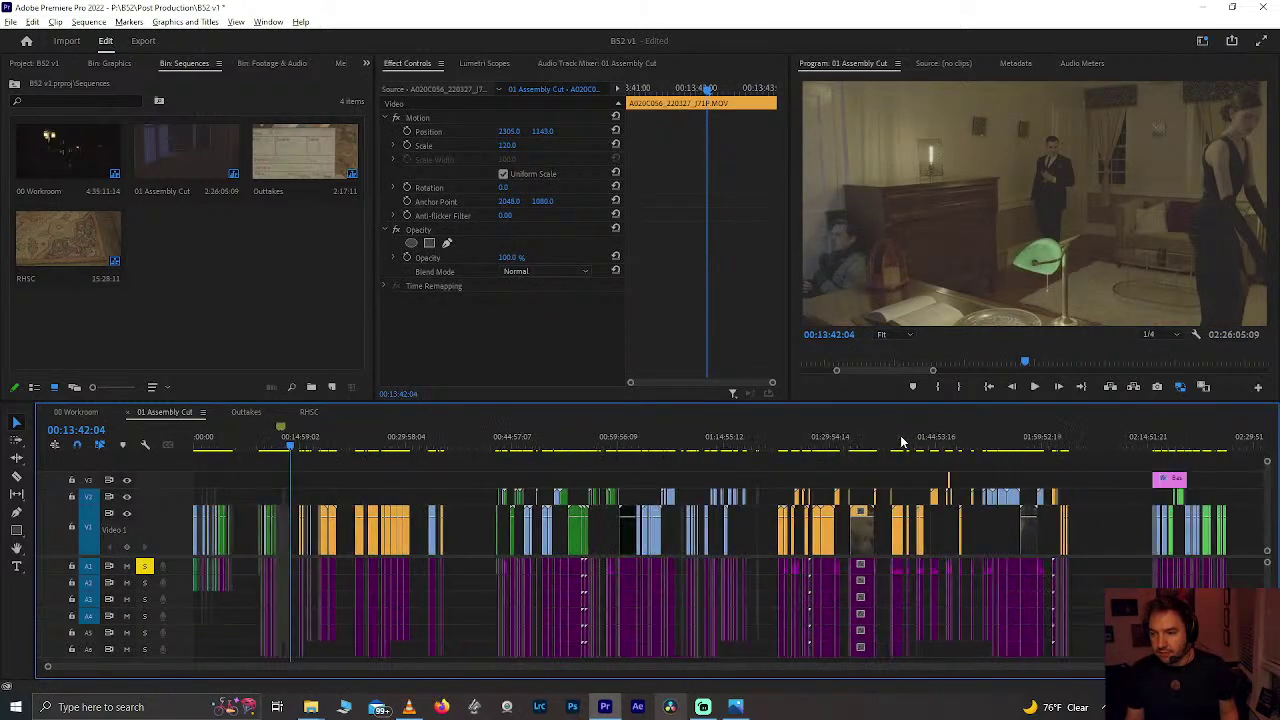
drag(746, 441, 426, 458)
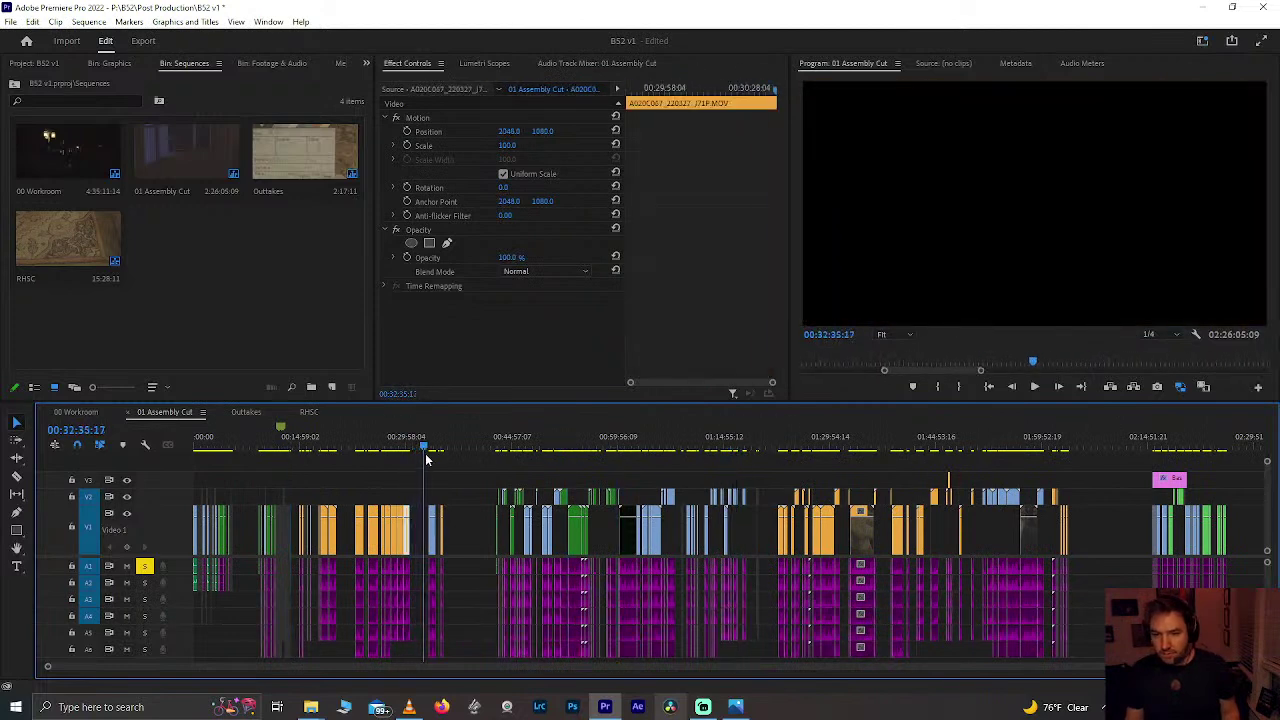
scroll(379, 524, up, 10)
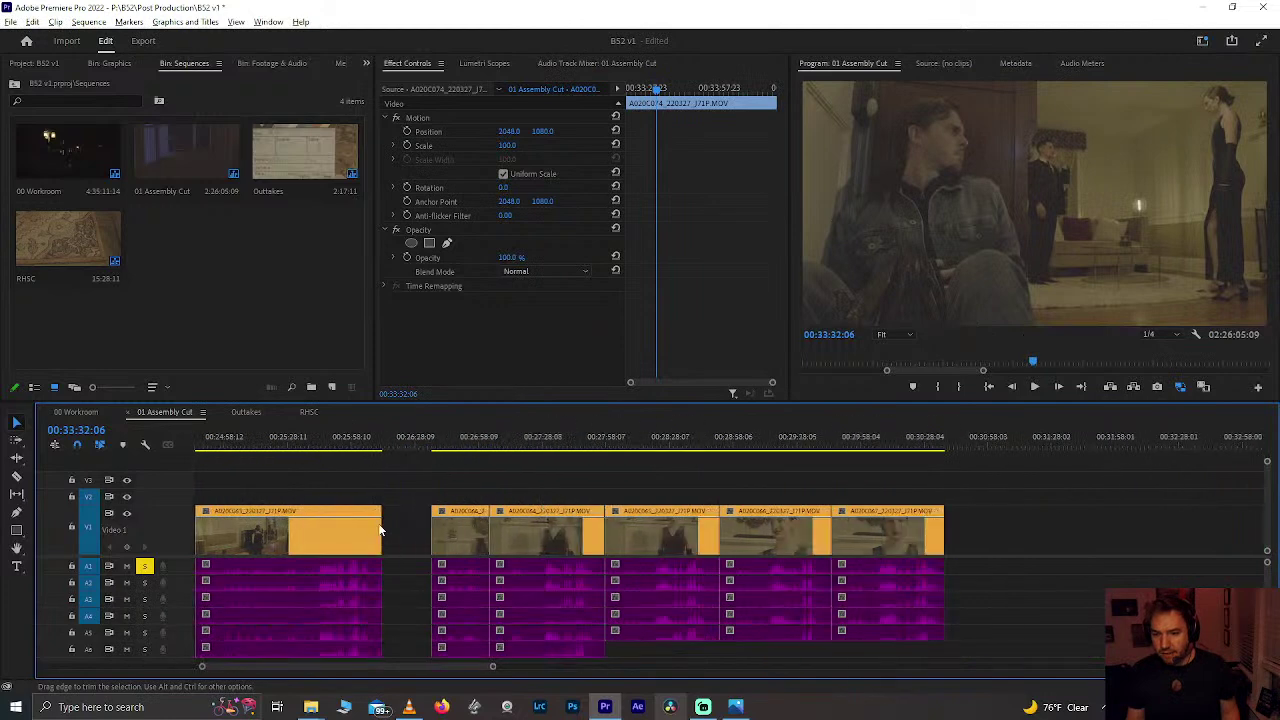
scroll(445, 572, down, 6)
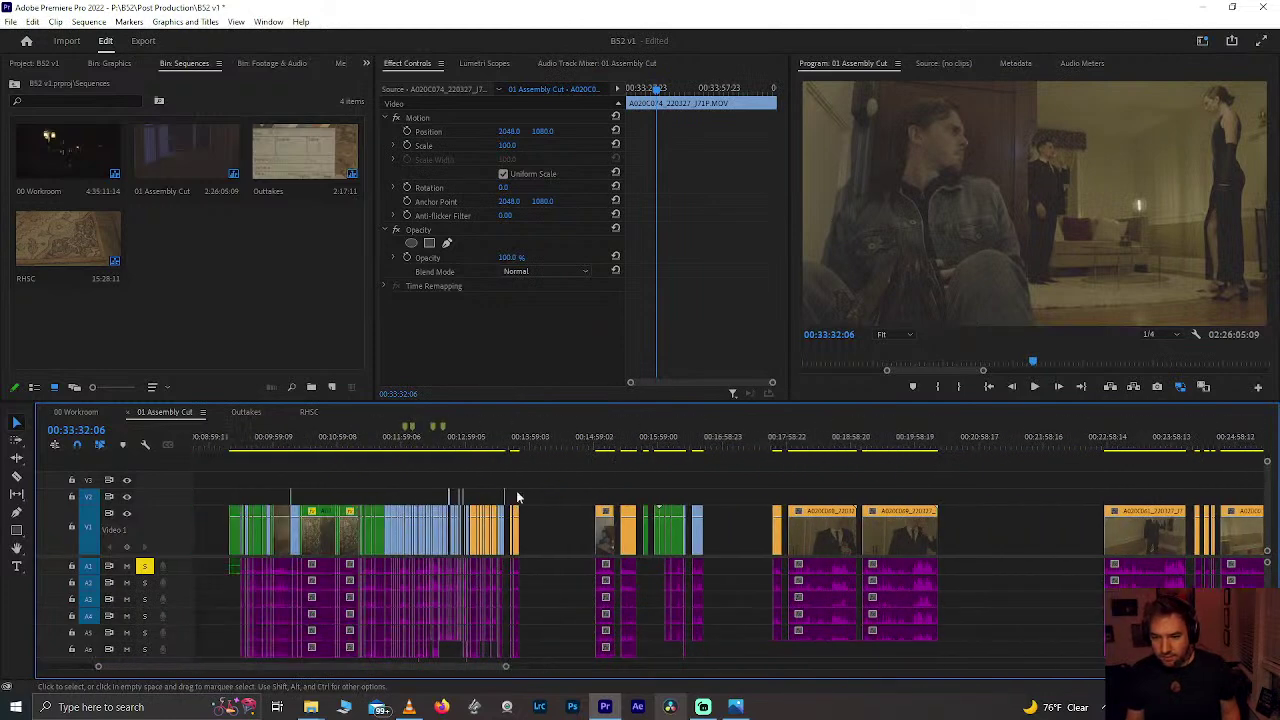
drag(711, 450, 685, 463)
scroll(685, 465, up, 8)
scroll(685, 465, up, 4)
key(space)
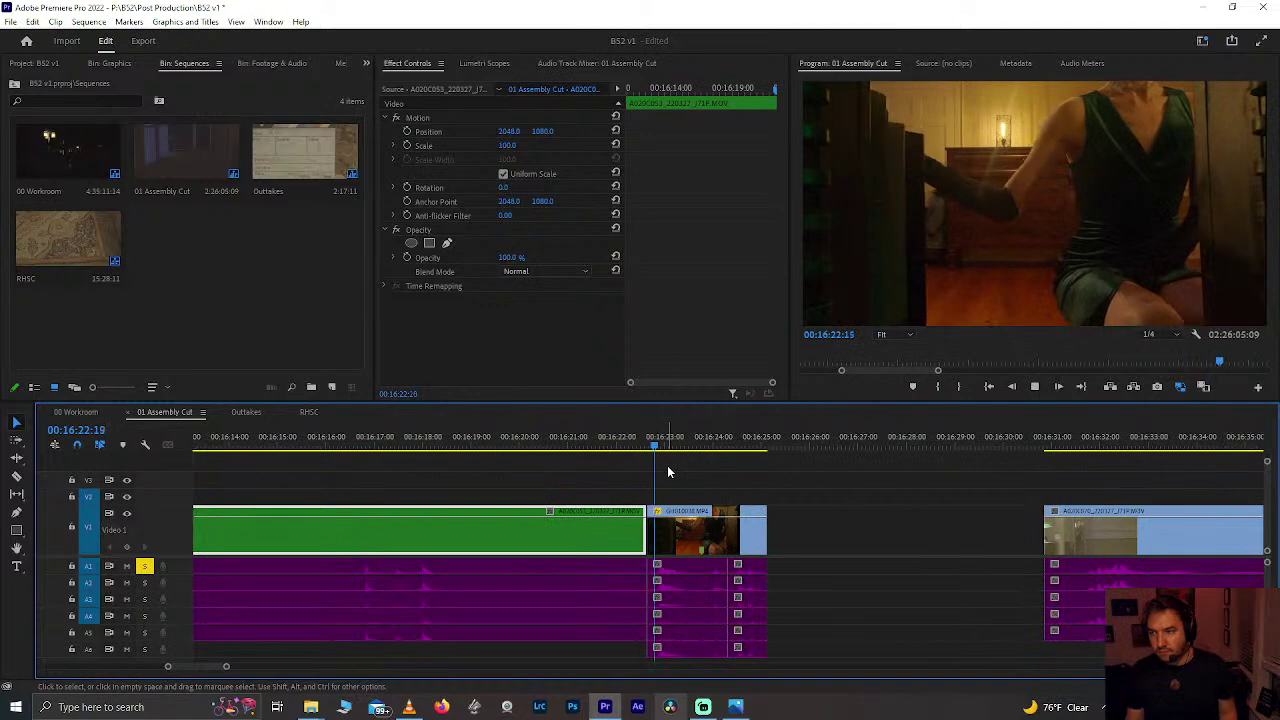
scroll(695, 560, down, 5)
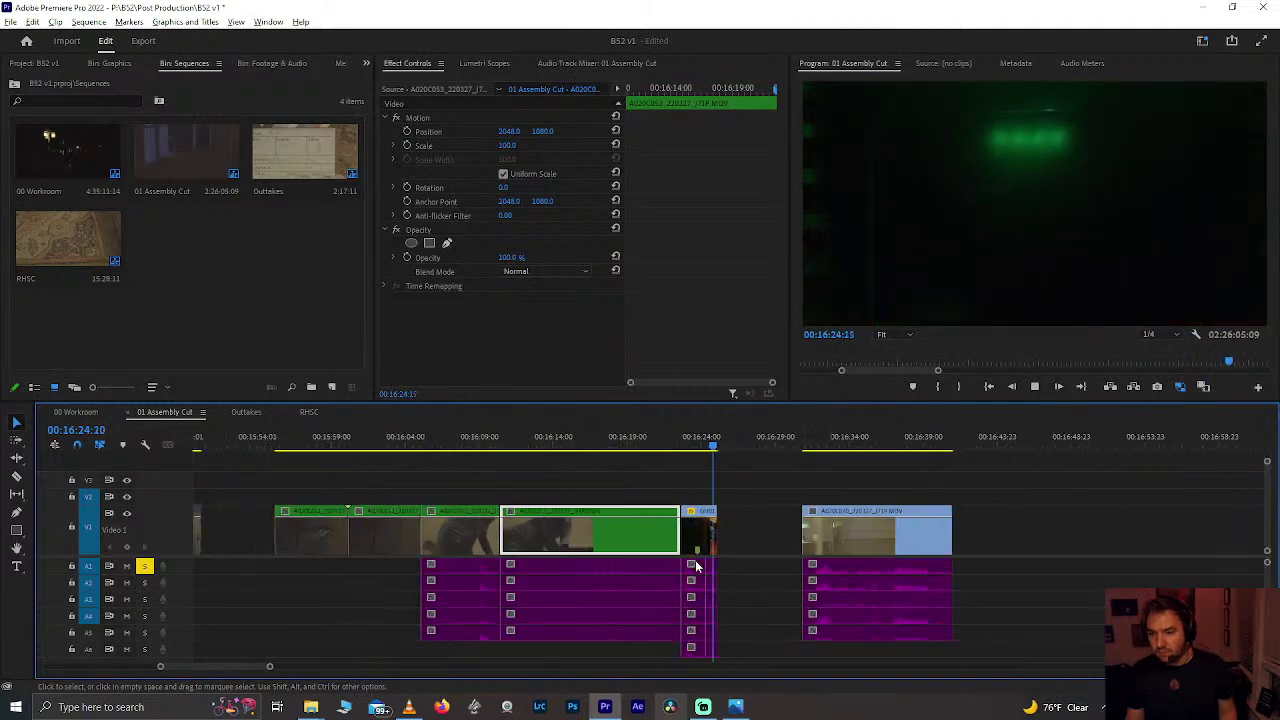
key(space)
scroll(695, 544, down, 10)
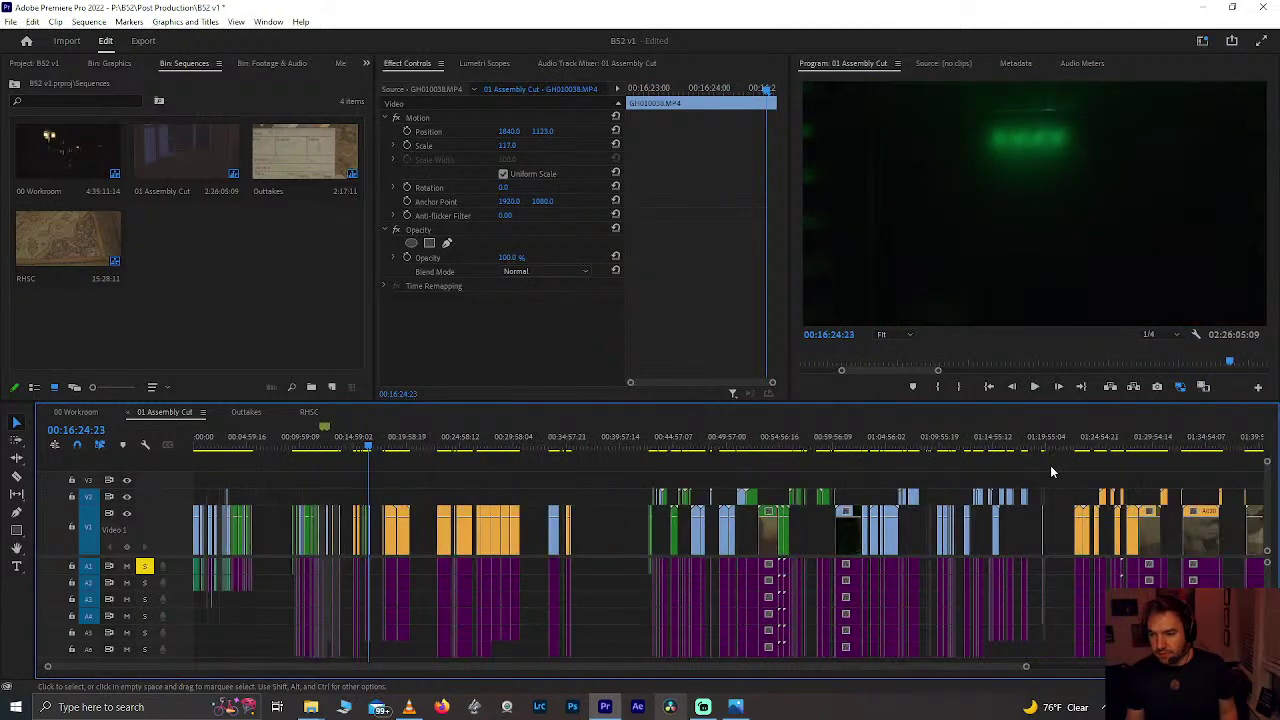
Step: Skim the GH010039 and GH010040 takes between about 01:04:56 and 01:07:29 for the woman at the fireplace
click(890, 445)
scroll(920, 470, up, 8)
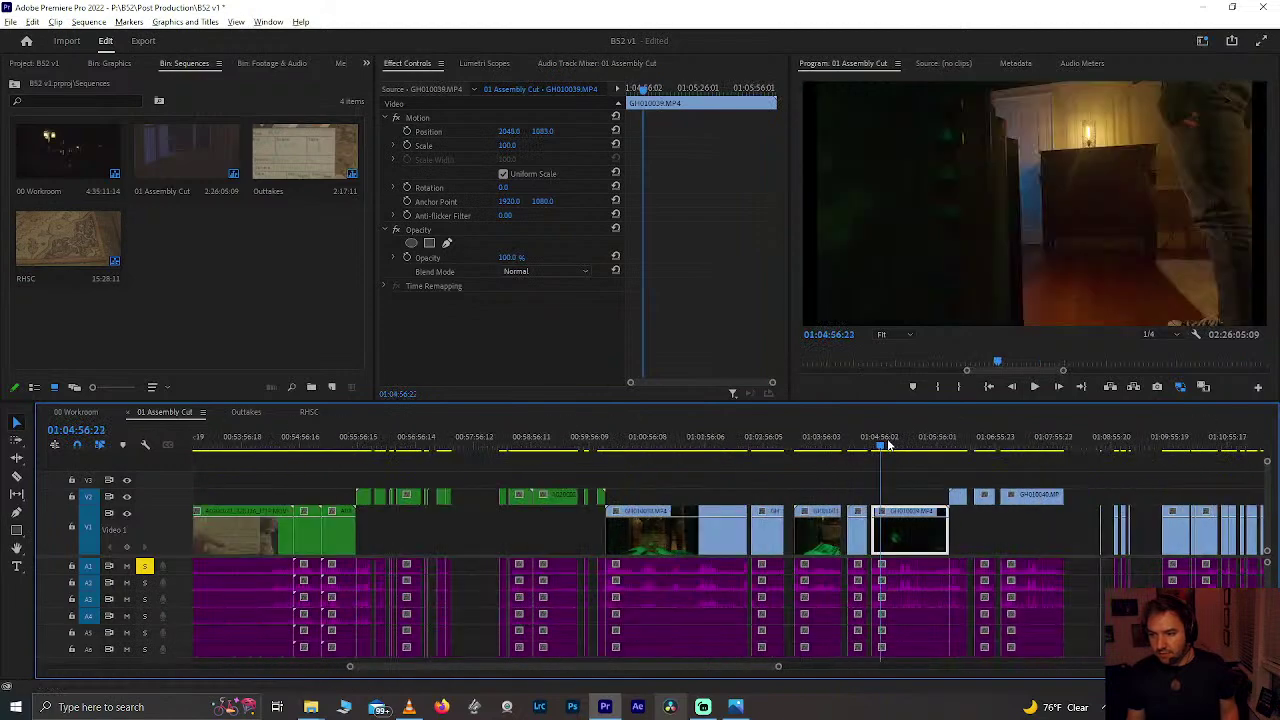
click(1030, 445)
scroll(1043, 461, up, 3)
key(space)
scroll(1043, 461, down, 2)
key(space)
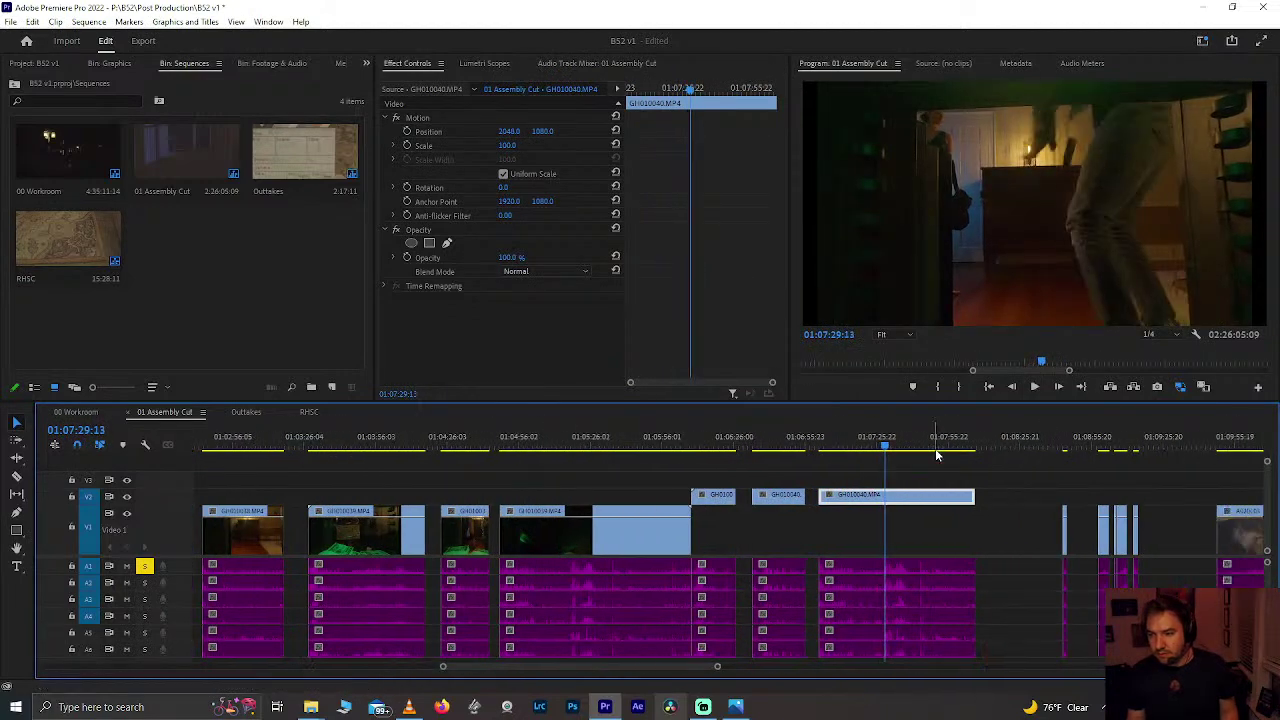
Step: Play the last part of the long GH010040 take from about 01:07:51 to examine the woman's movement
click(936, 448)
scroll(935, 450, up, 3)
scroll(934, 456, down, 1)
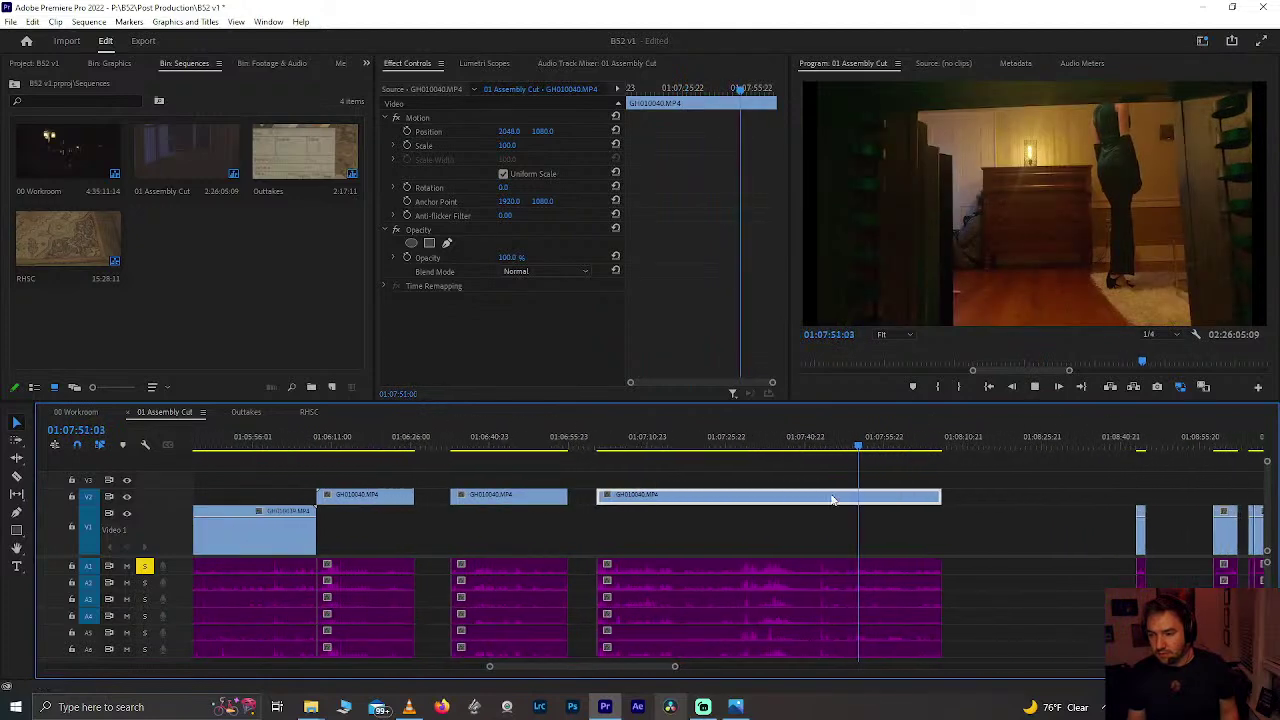
click(891, 460)
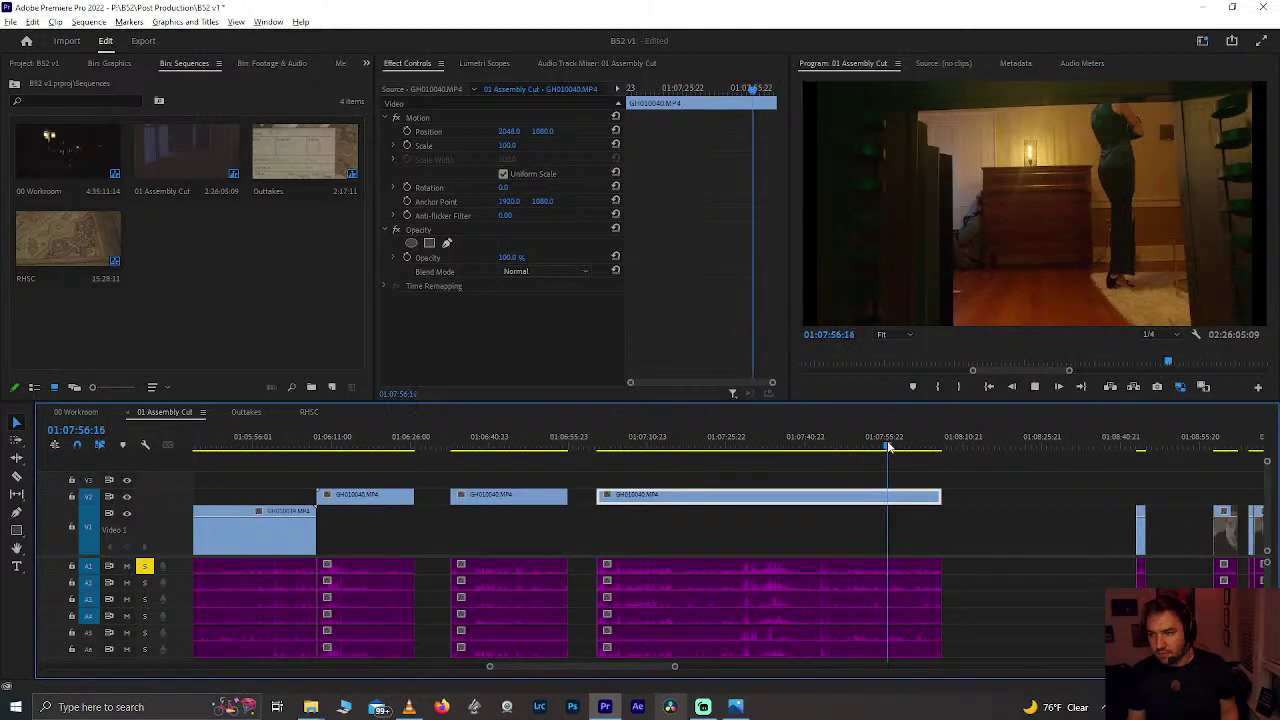
scroll(886, 448, up, 2)
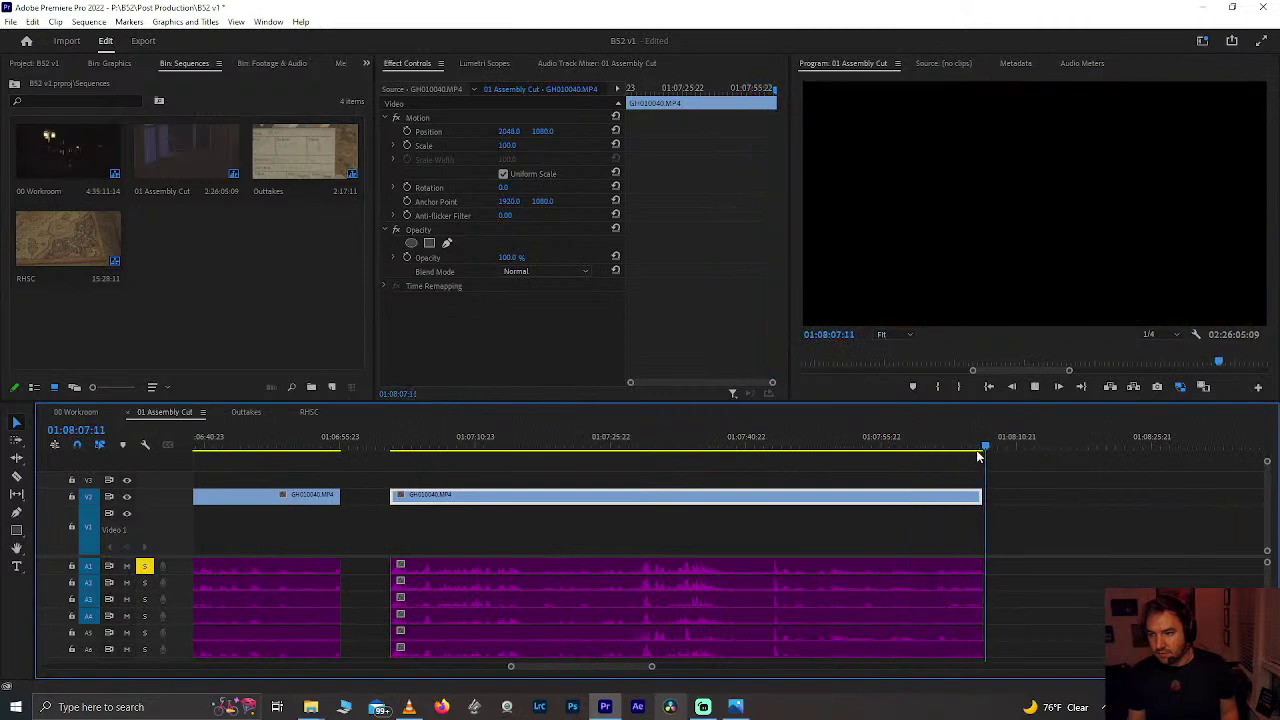
drag(898, 452, 840, 447)
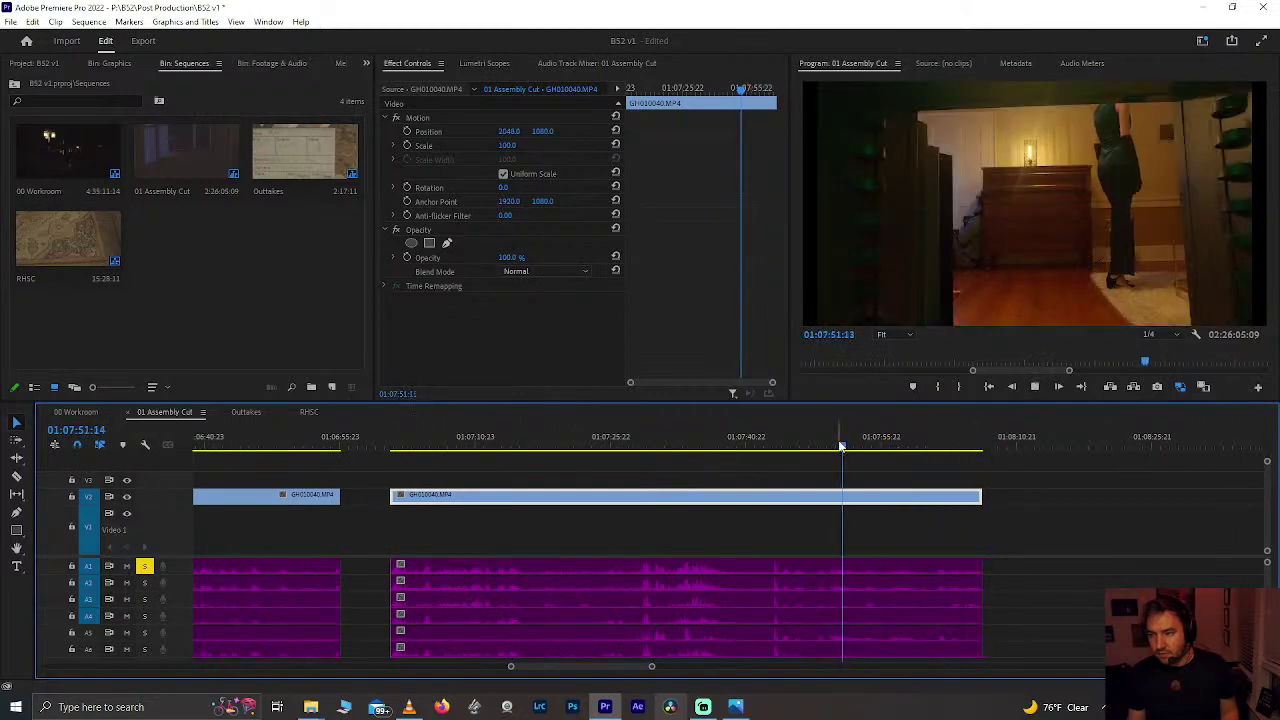
scroll(855, 473, down, 2)
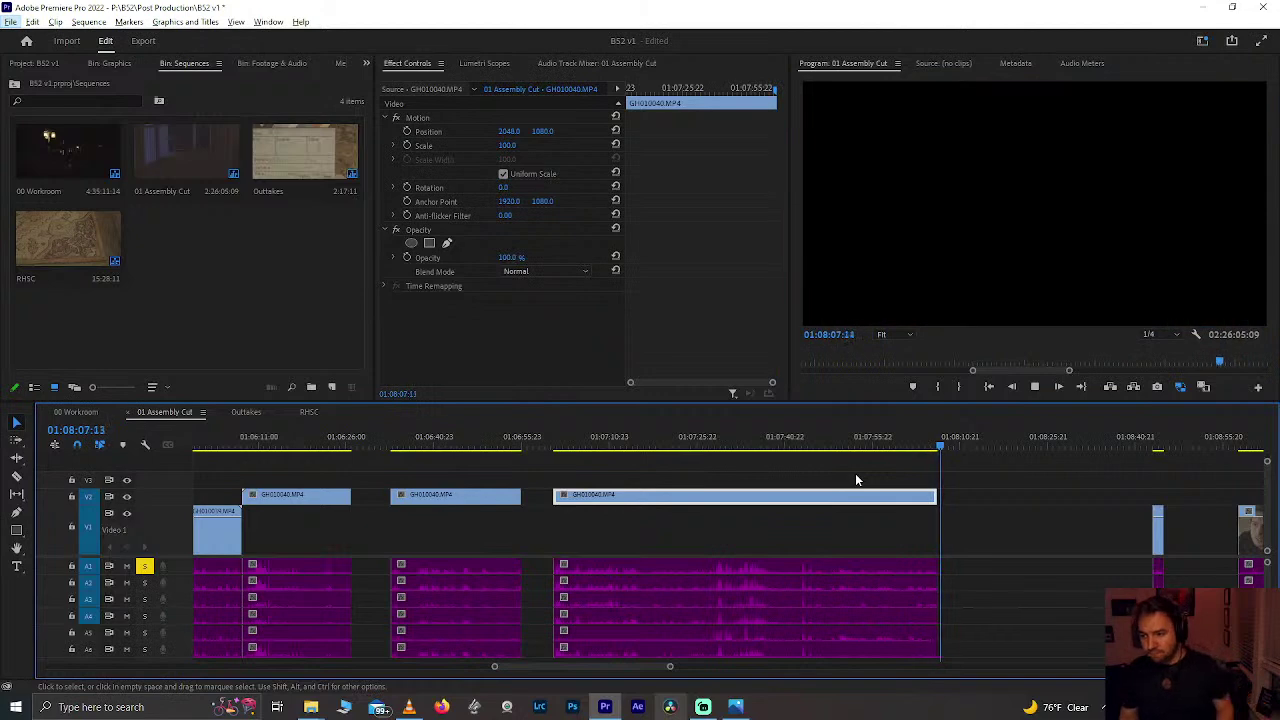
Step: Extend the end of the long GH010040 video clip to about 01:08:18 and find the split point near 01:08:04
click(858, 444)
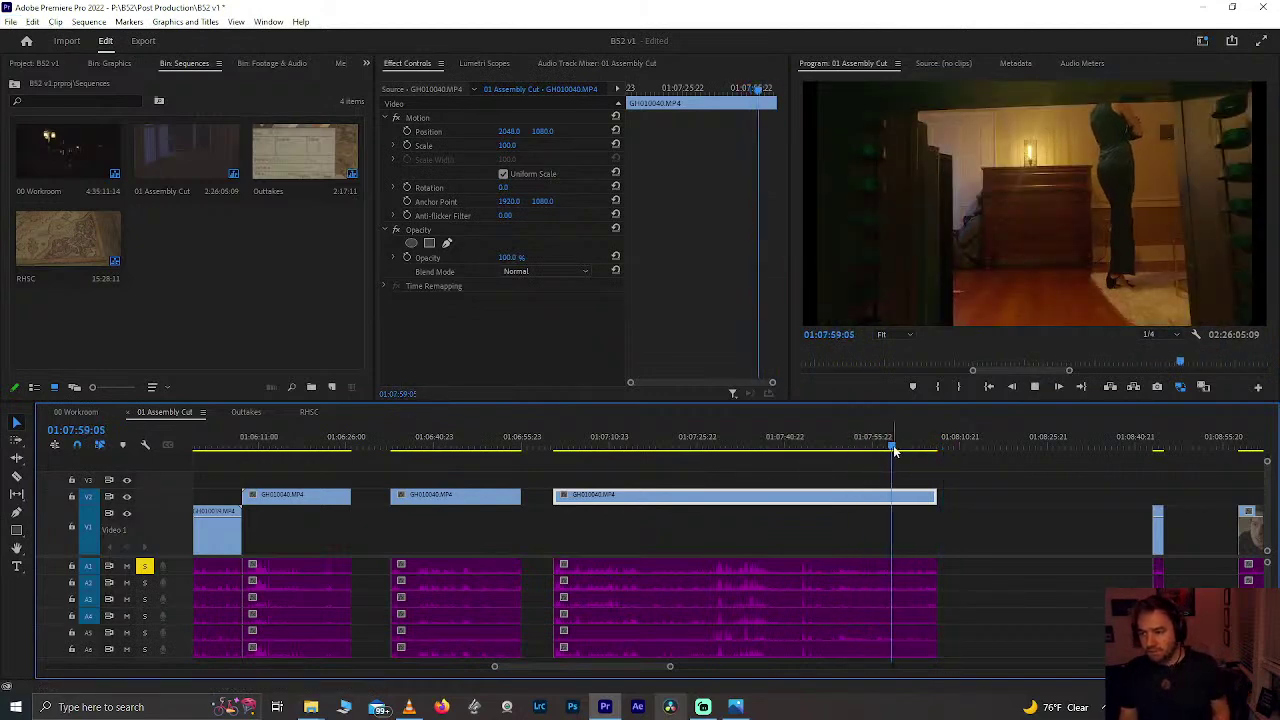
drag(936, 496, 1001, 496)
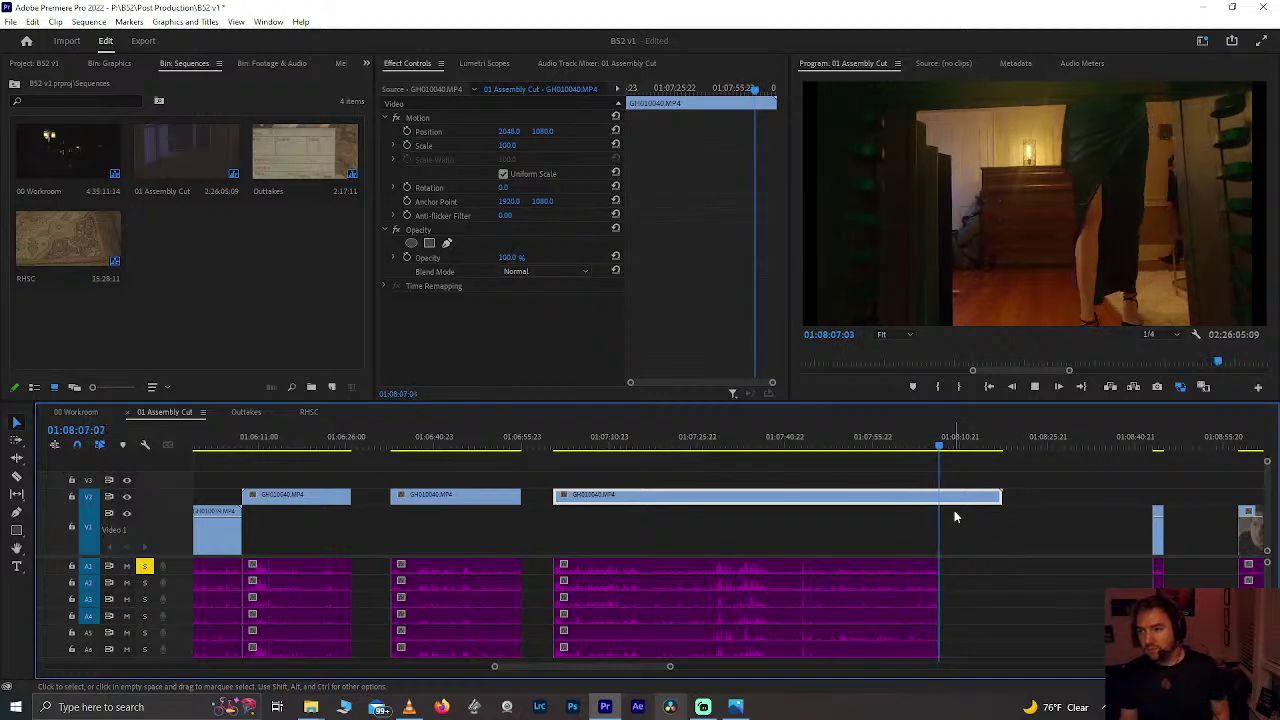
click(928, 445)
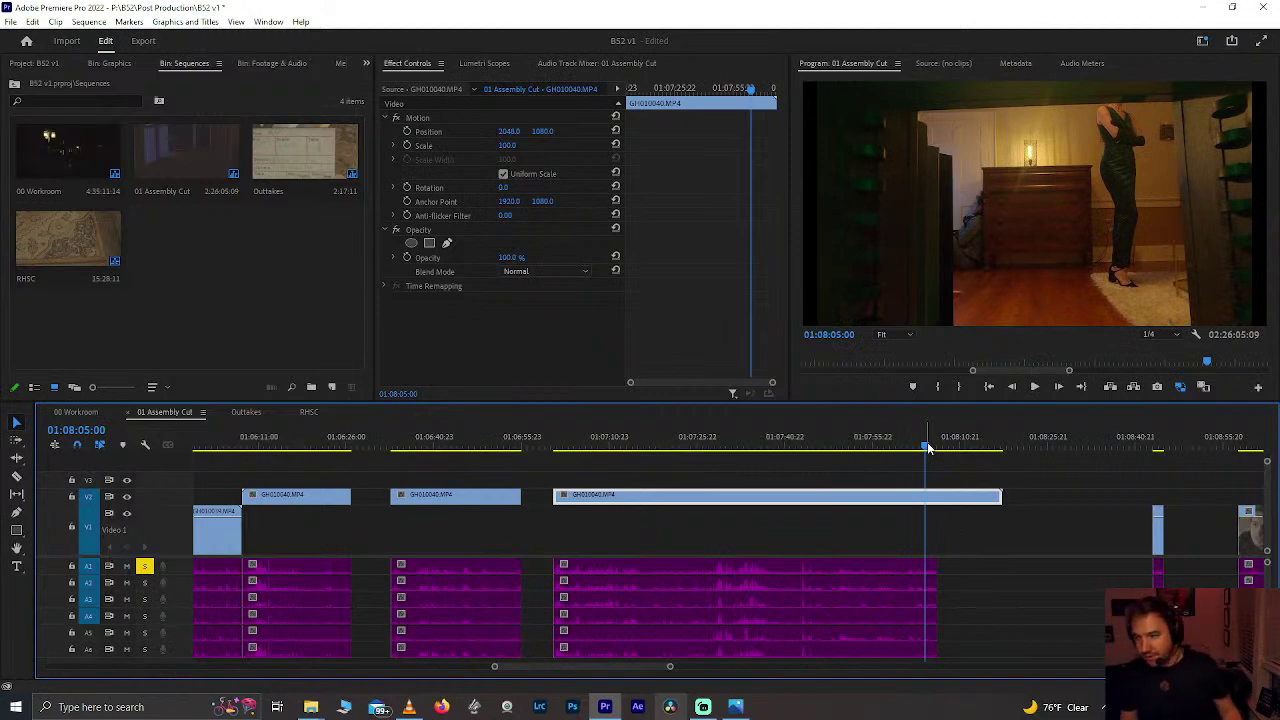
drag(927, 443, 911, 450)
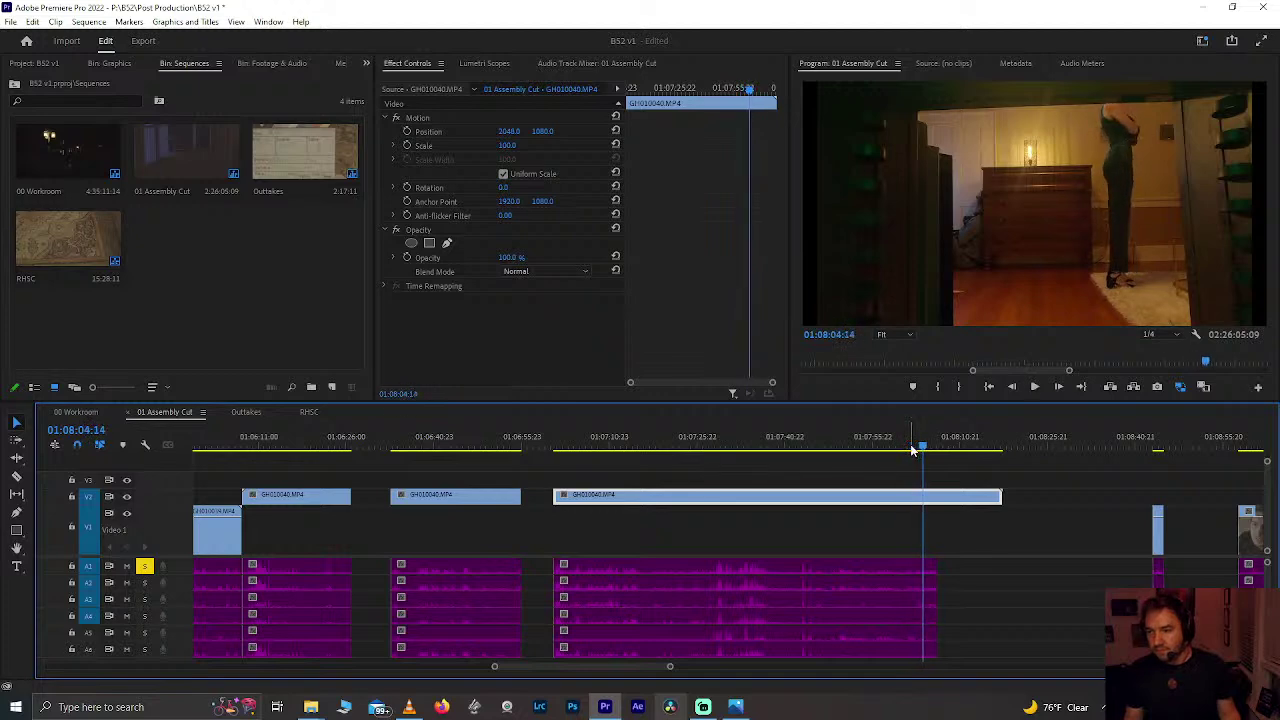
key(ctrl+k)
click(944, 497)
click(876, 447)
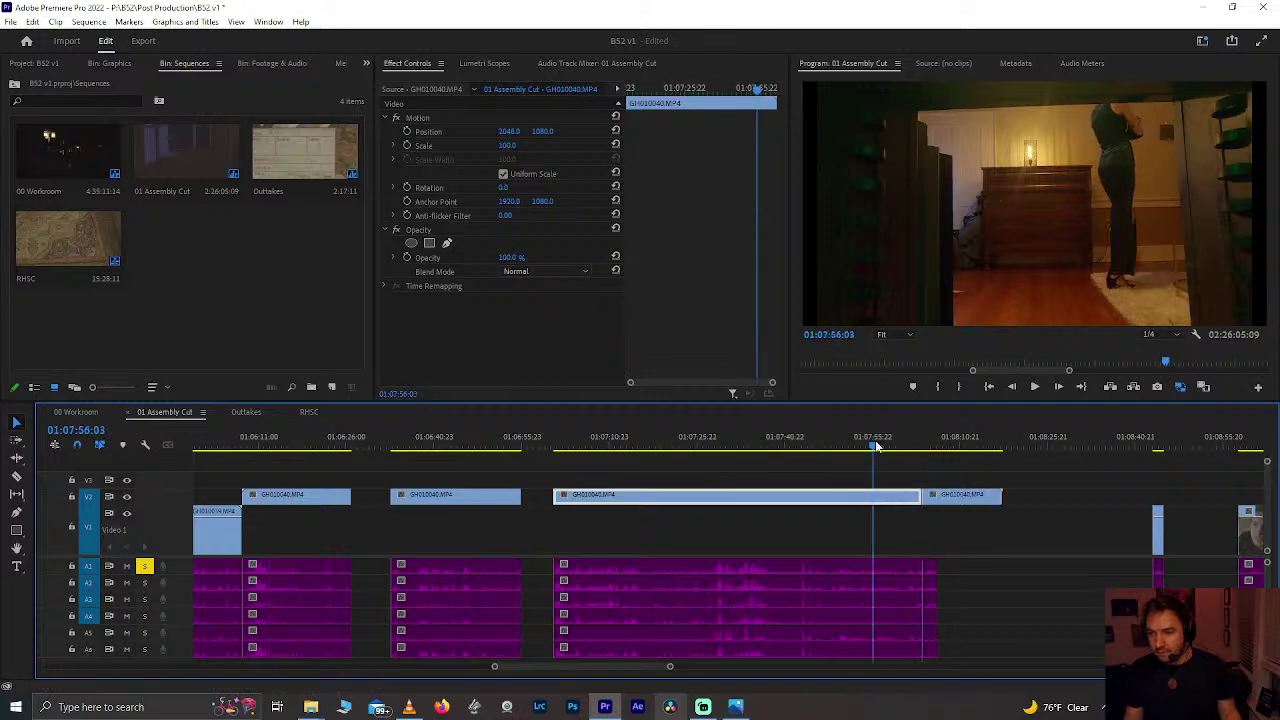
key(Down)
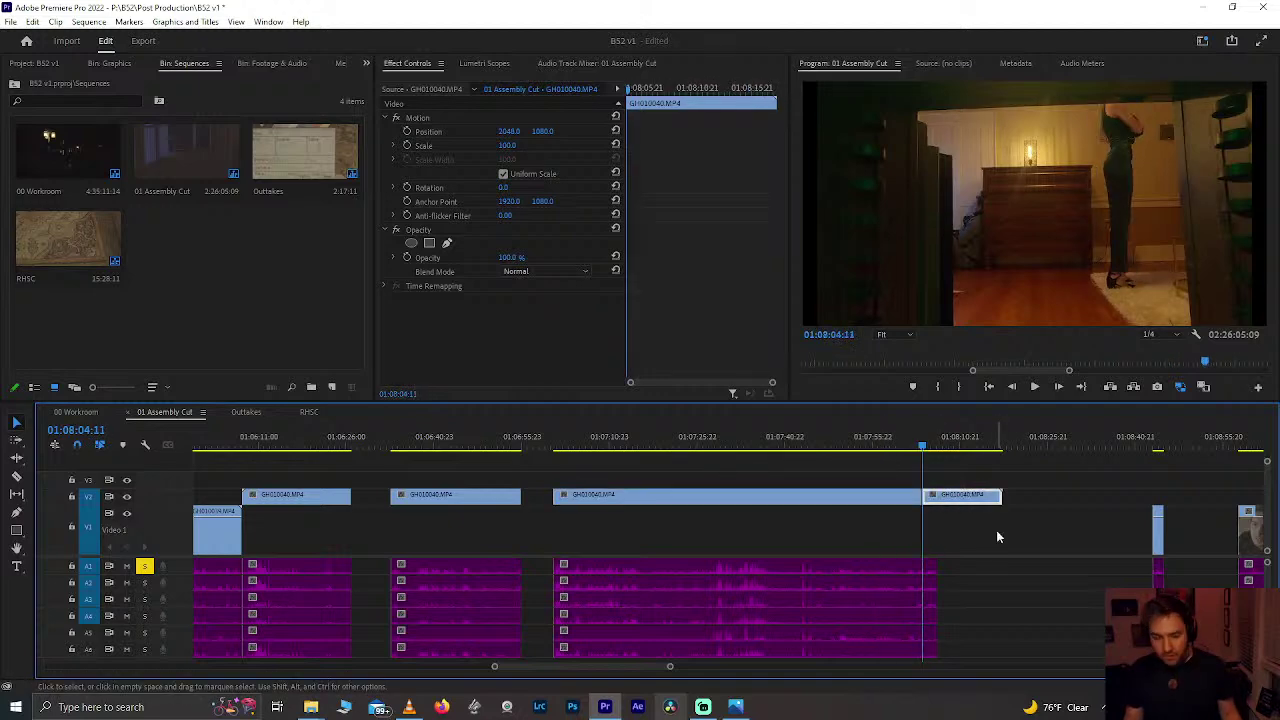
key(ctrl+z)
Step: Split the long GH010040 video clip at 01:08:04:11 and cut out the piece after the split
click(952, 494)
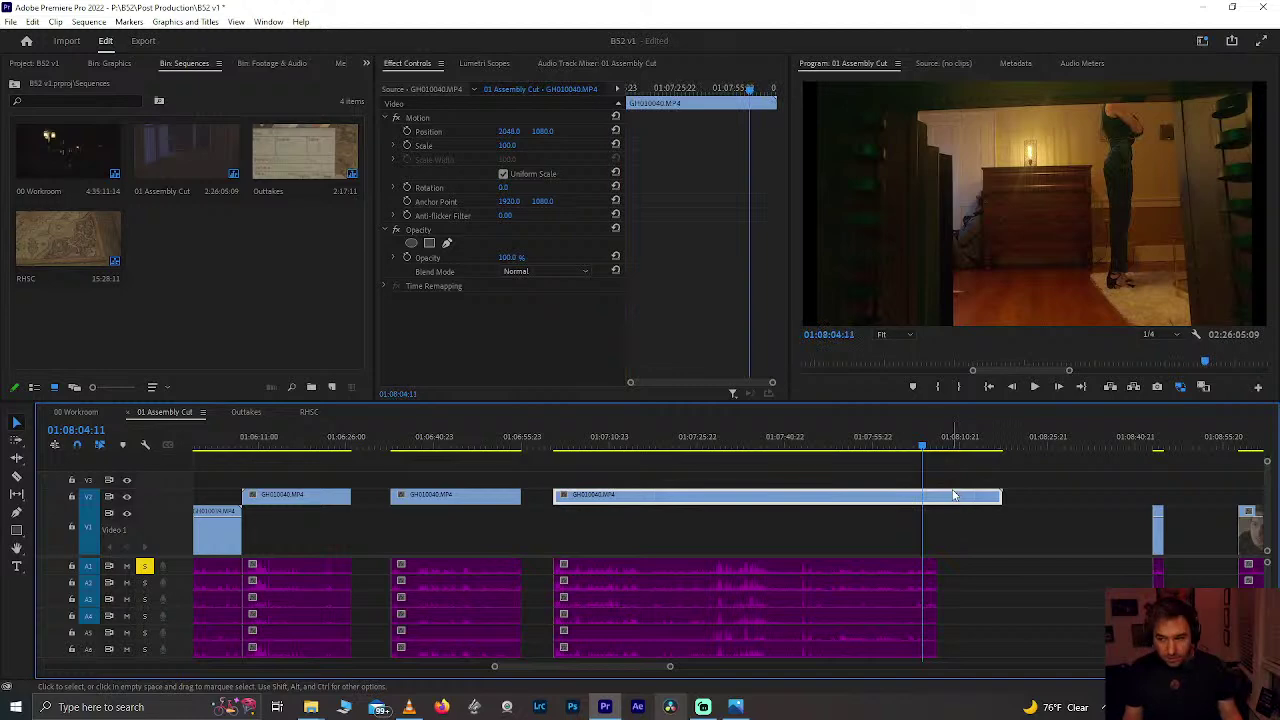
key(ctrl+k)
click(957, 498)
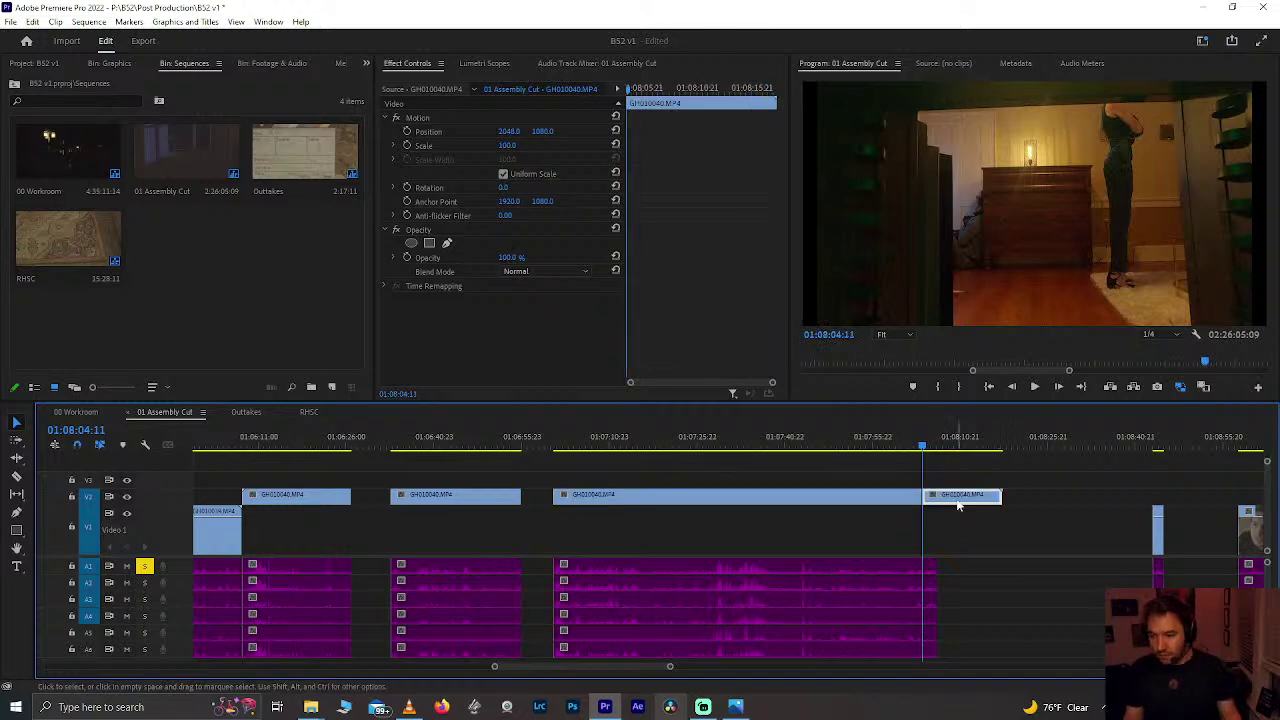
key(Delete)
Step: Paste the GH010040 piece on V1 in the empty stretch after the A020C063 piece, at about 00:14:02:20
key(minus)
key(minus)
key(minus)
key(minus)
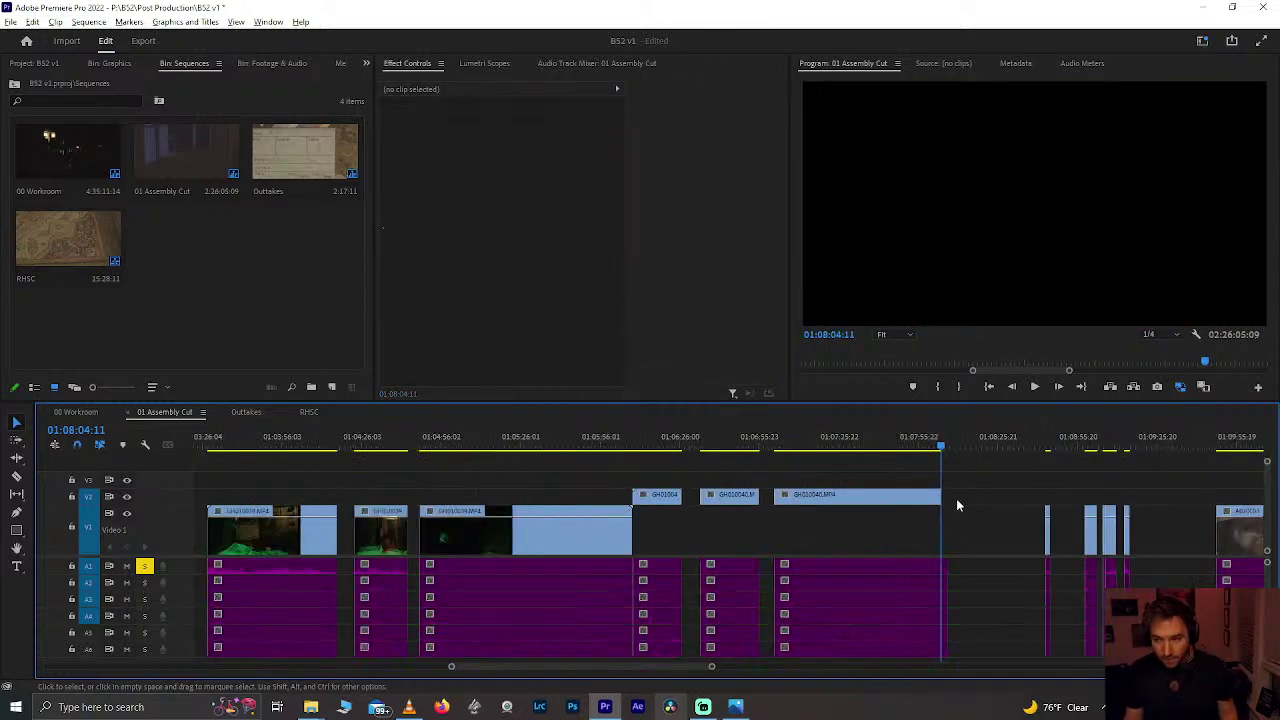
scroll(331, 543, up, 10)
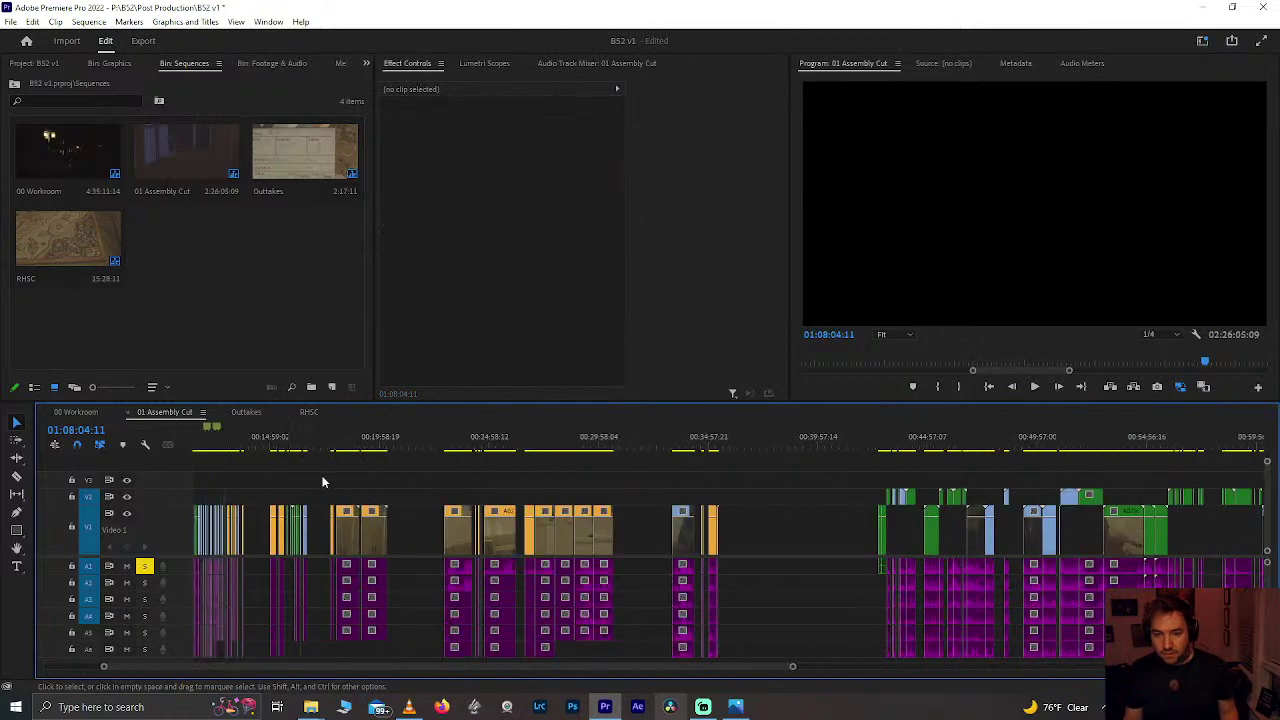
key(equal)
key(equal)
key(equal)
click(953, 445)
key(ctrl+v)
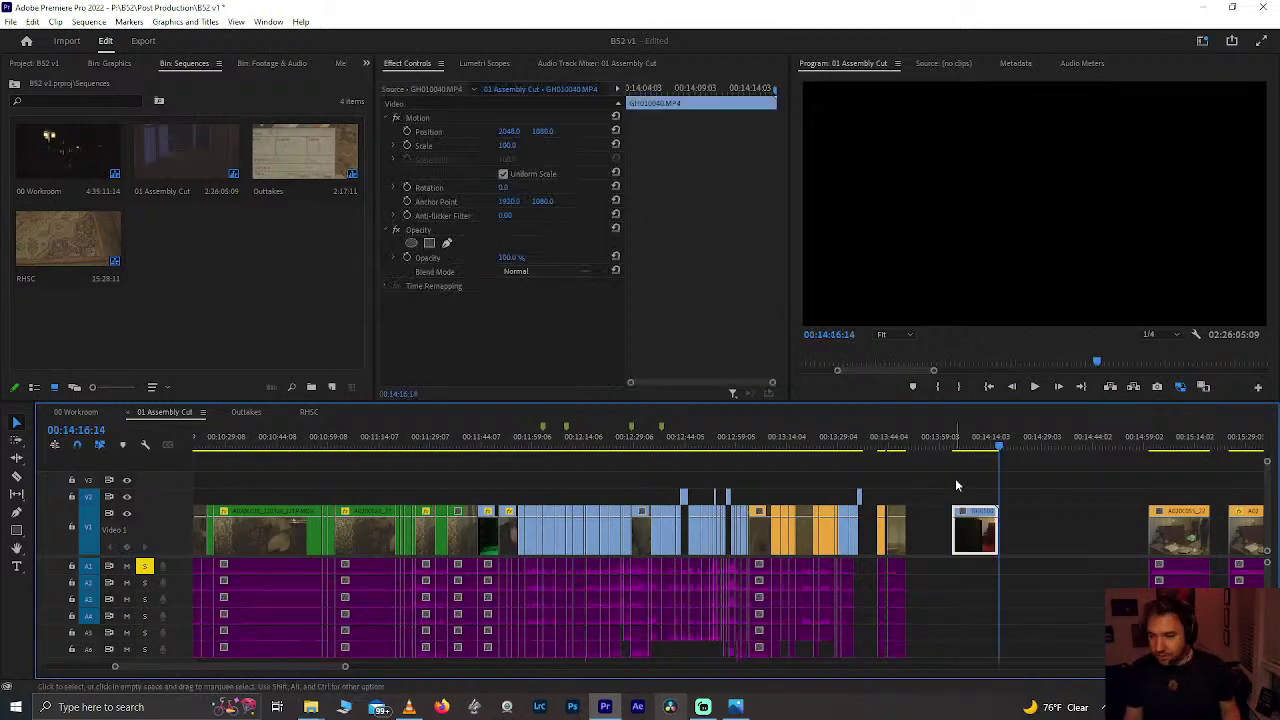
Step: Examine the A020C056 clip at 00:13:41:05 and the A020C050 clip at 00:13:33:06 to judge the shot order
click(899, 437)
key(equal)
key(equal)
click(820, 445)
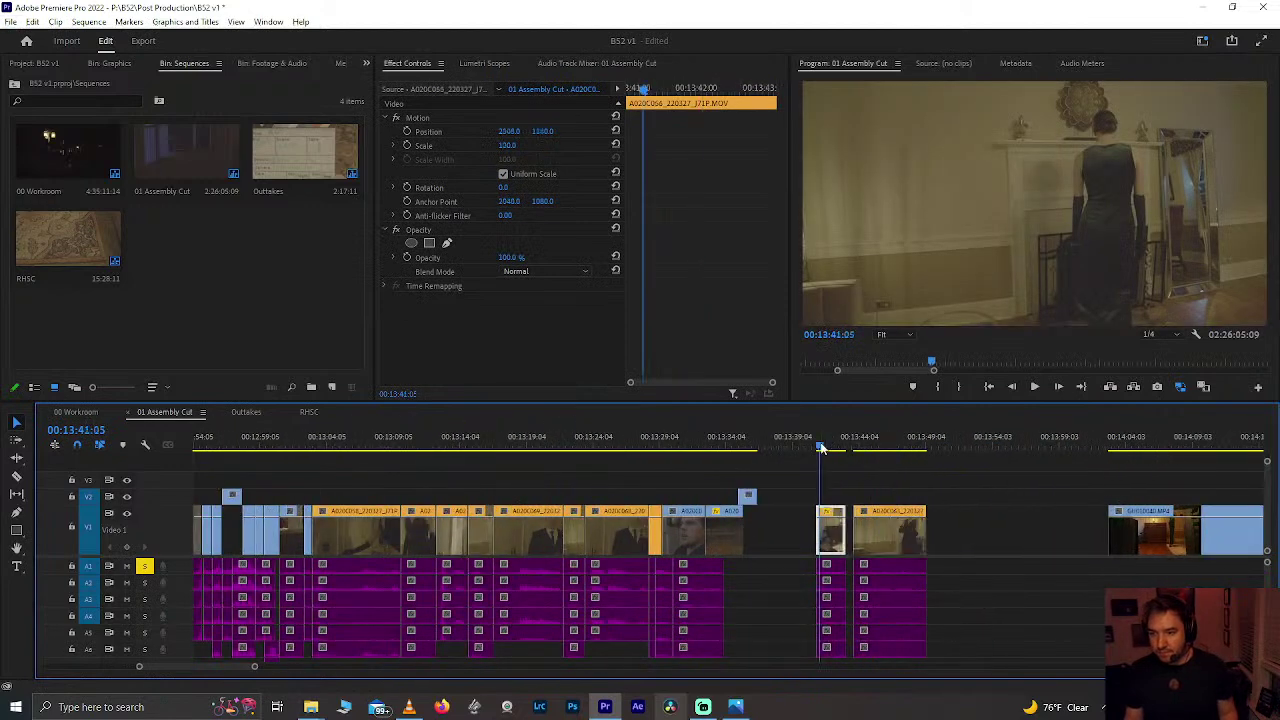
key(equal)
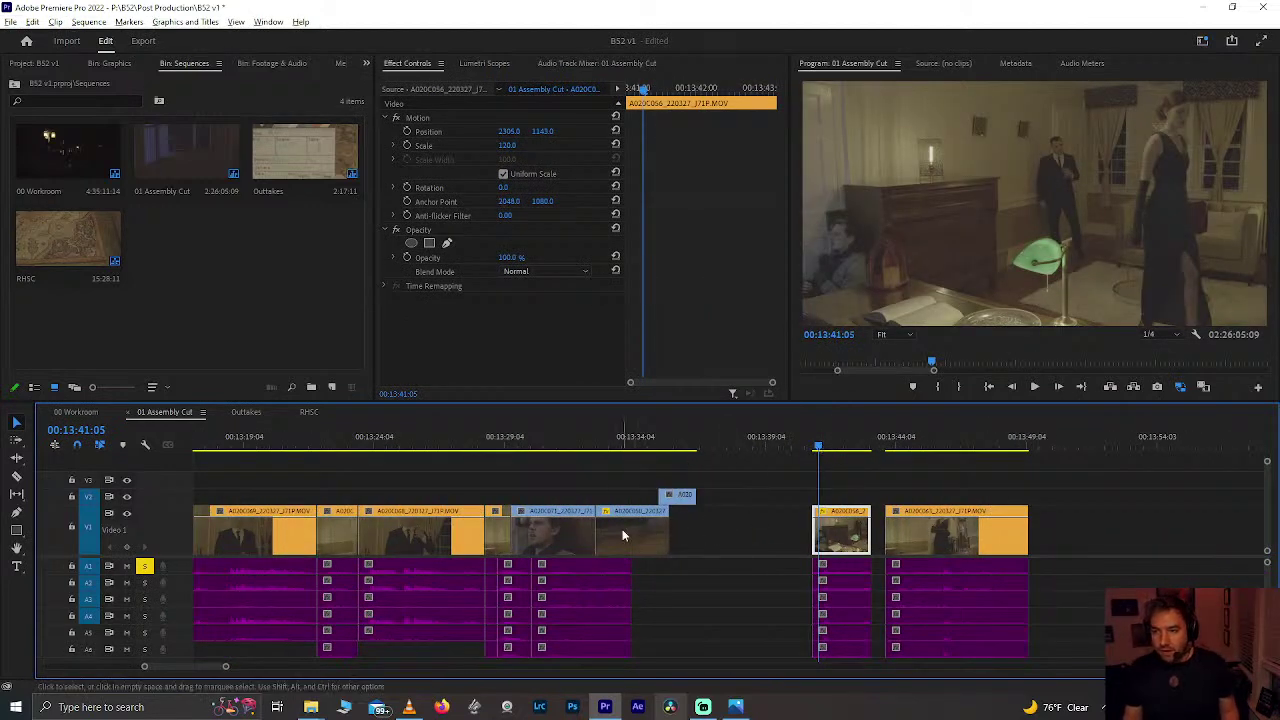
key(minus)
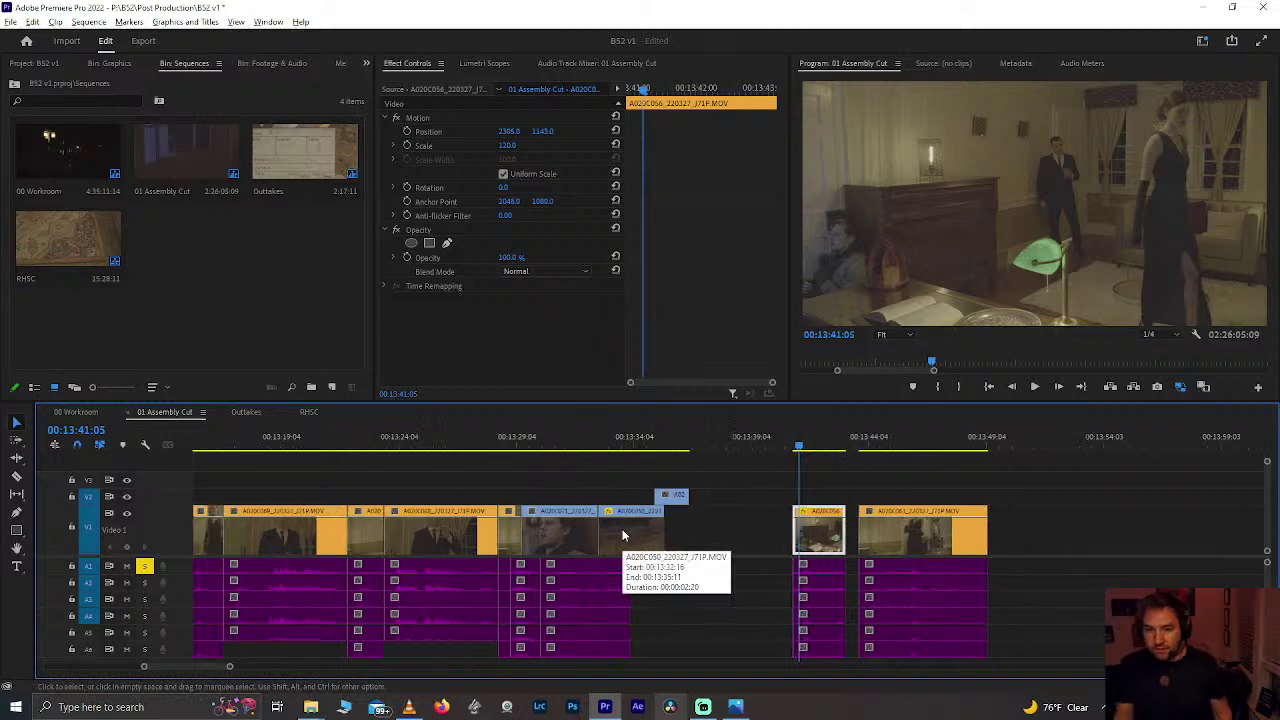
click(614, 447)
key(minus)
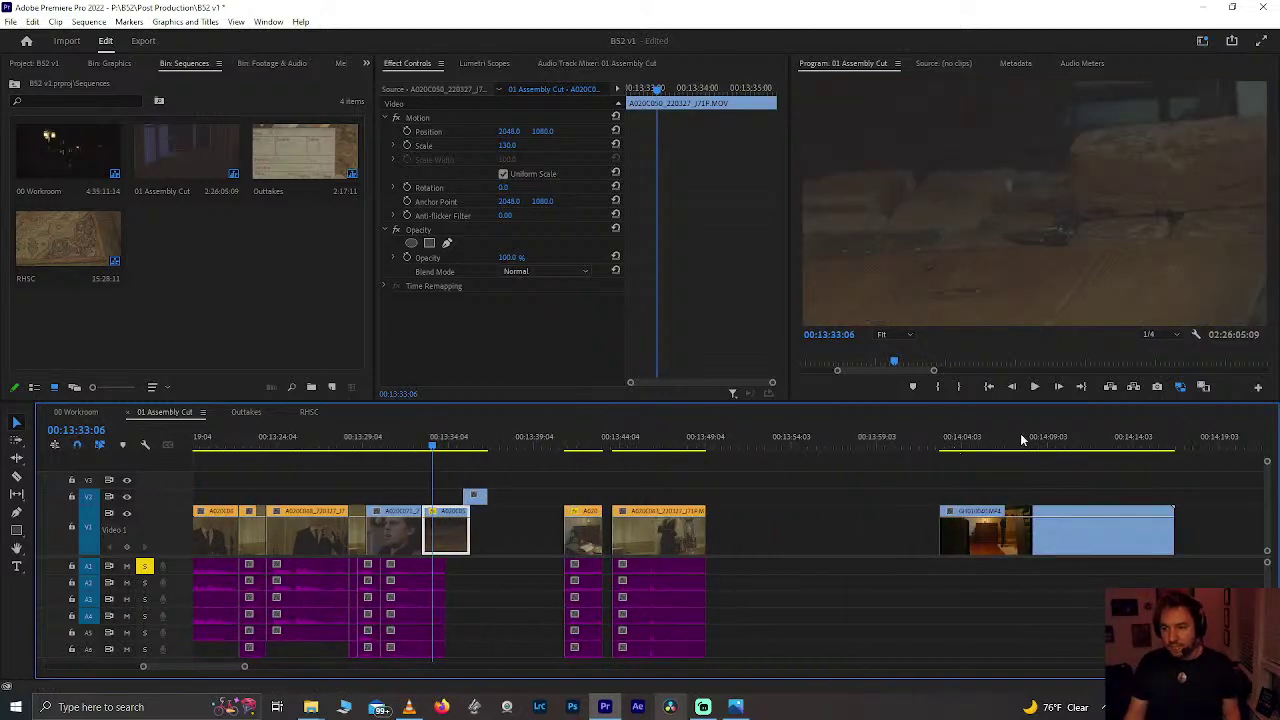
Step: Move the A020C056 and A020C063 clips with their audio so that A020C063 ends where the GH010040 piece starts
click(1014, 442)
key(equal)
key(minus)
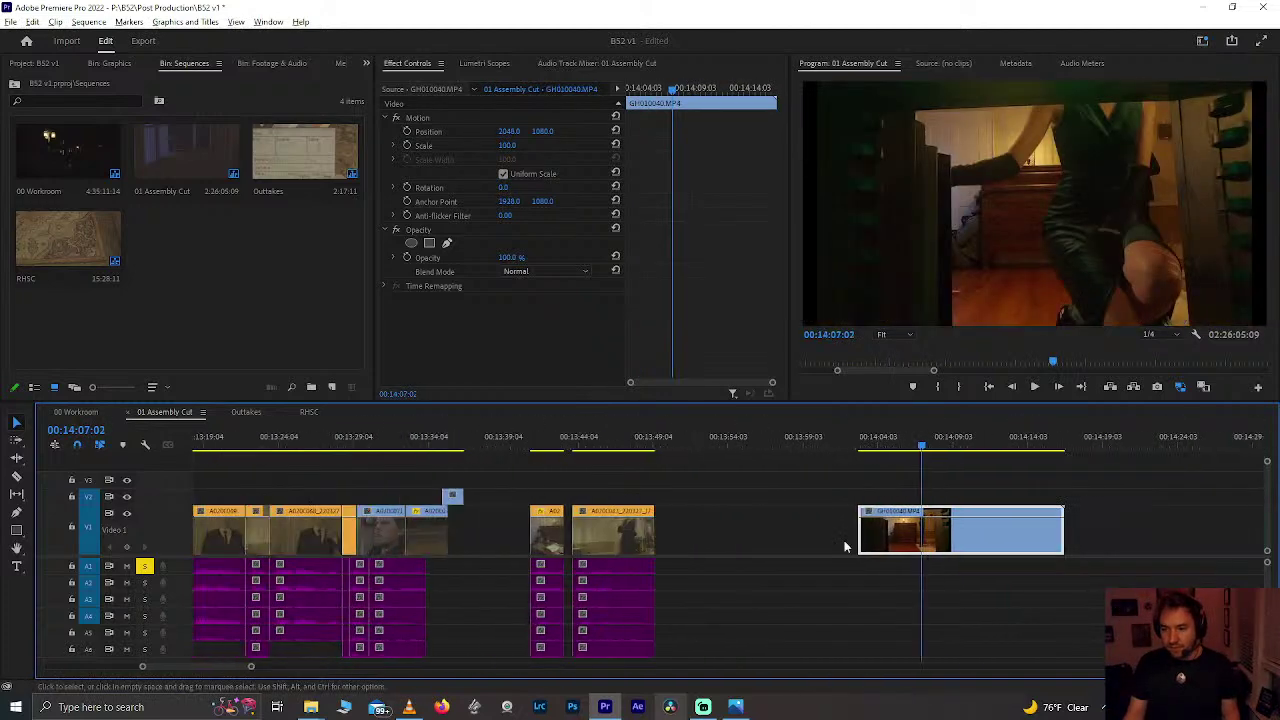
key(minus)
drag(600, 496, 849, 475)
Step: Trim the end of the GH010040 piece back to 00:14:06:11
drag(861, 445, 894, 457)
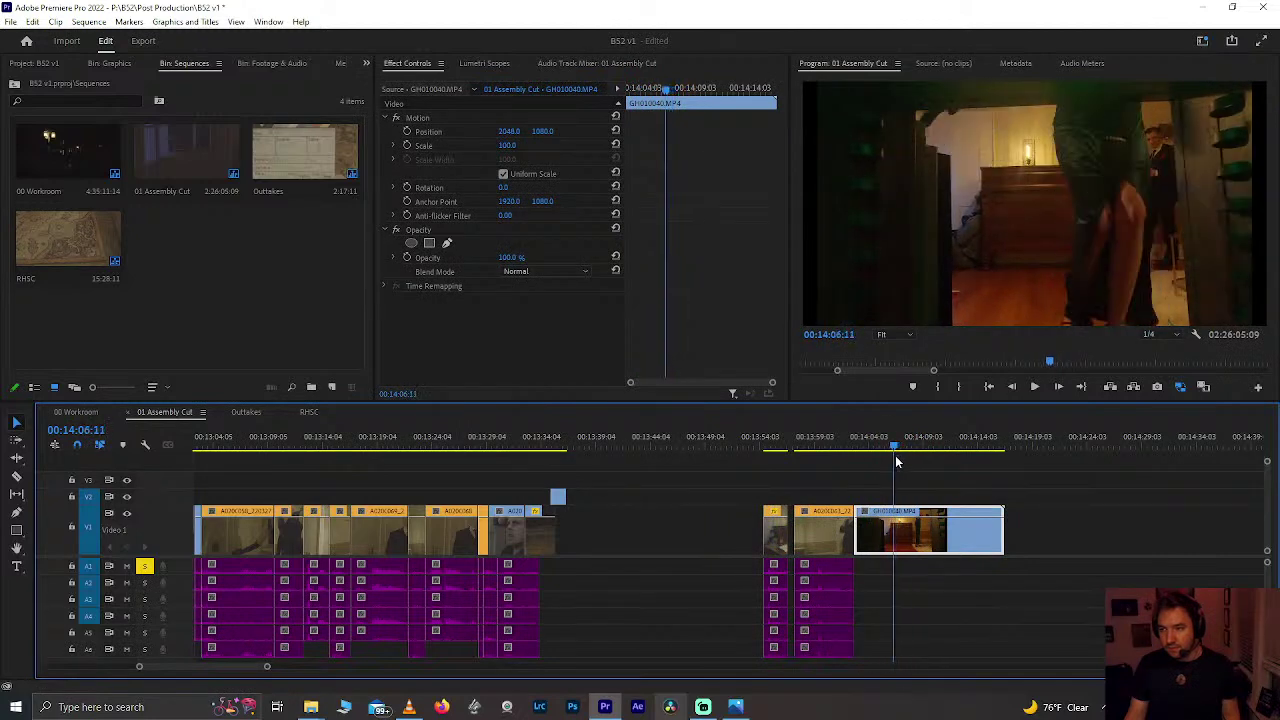
drag(997, 526, 877, 532)
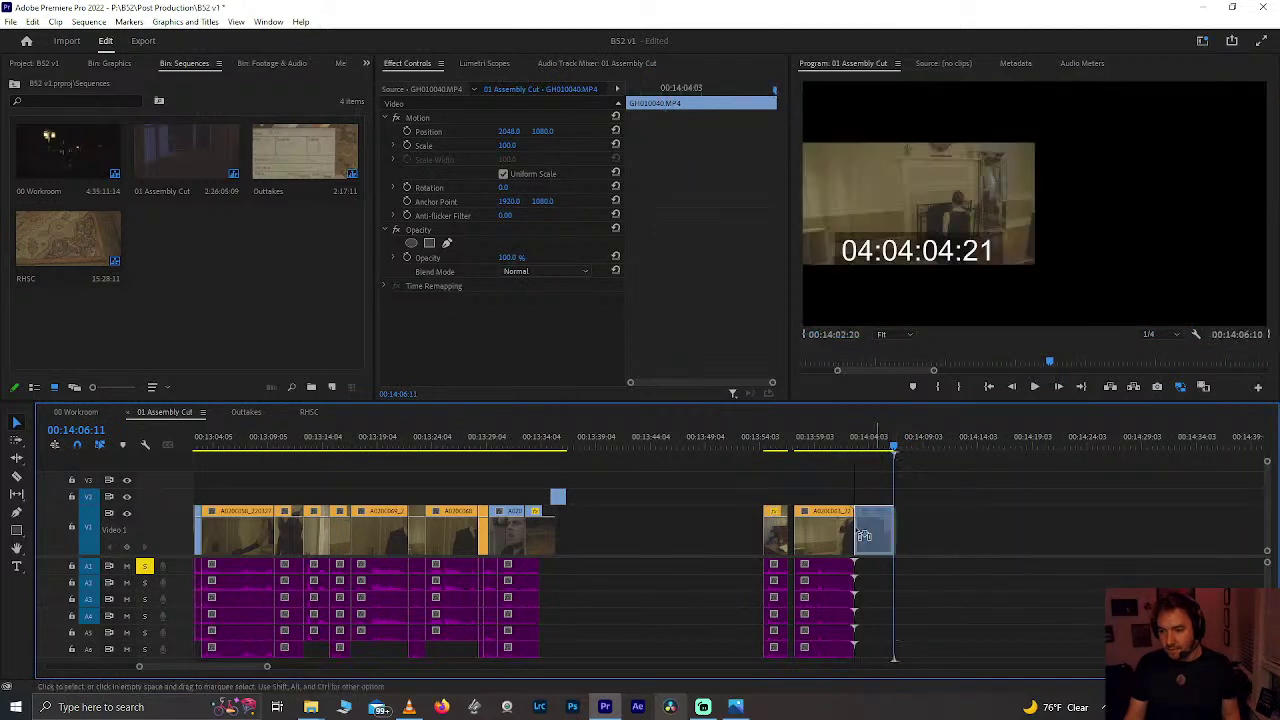
Step: Move the GH010040 piece on V1 back to about 00:13:36:11, where the A020C071 clip on V2 ends
drag(590, 528, 588, 528)
click(552, 443)
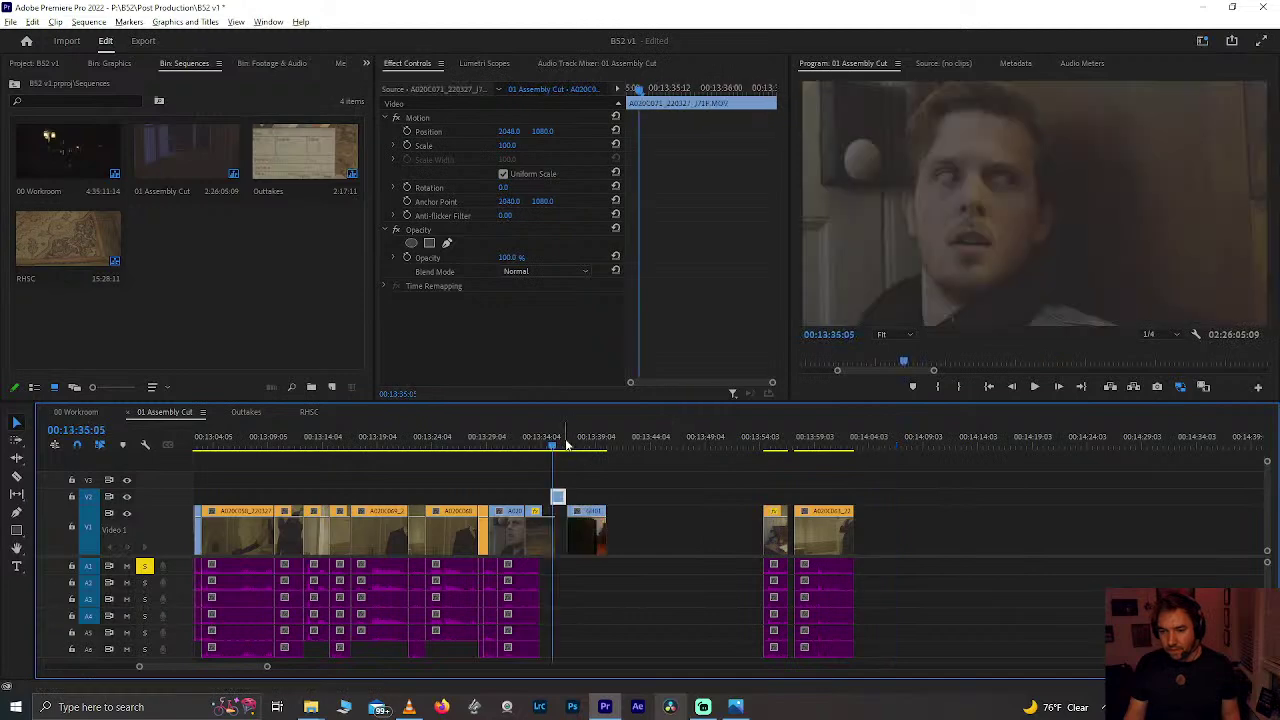
scroll(566, 445, up, 3)
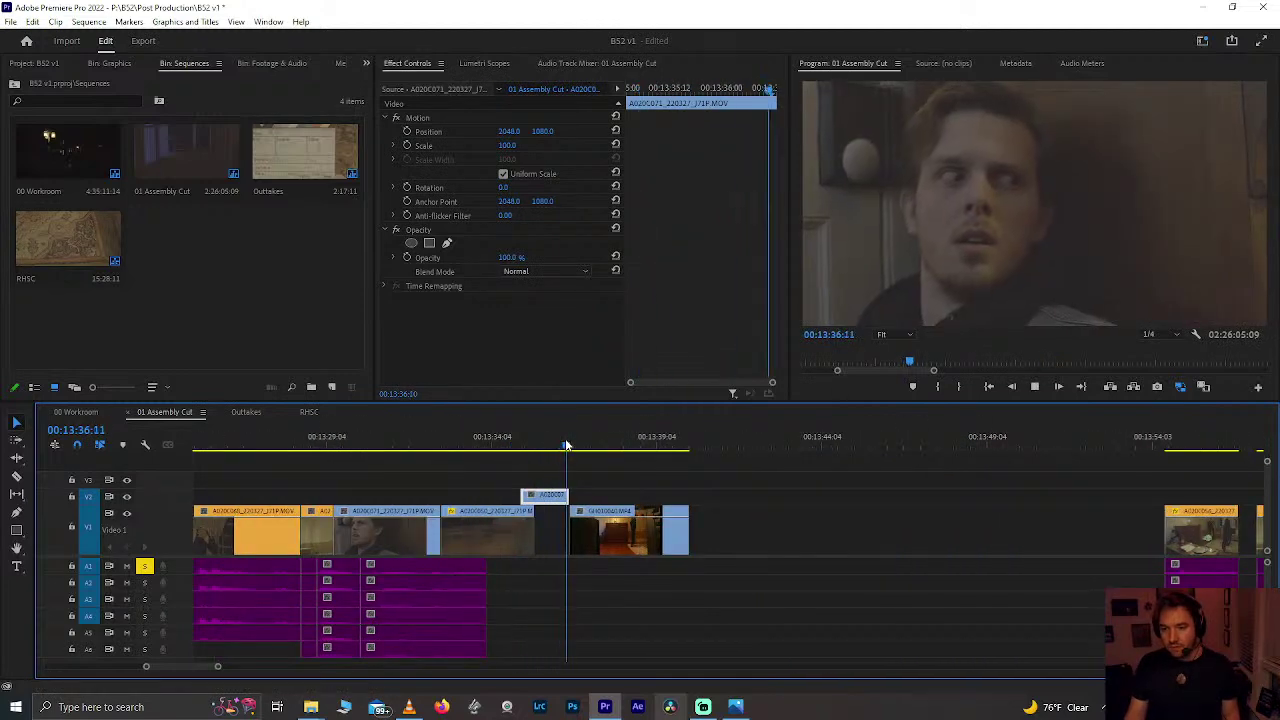
Step: Cut off the start of the GH010040 piece up to 00:13:37:21, close it up to the A020C071 clip's end, and review the transition
mouse_move(613, 440)
mouse_down()
mouse_move(602, 449)
mouse_move(618, 449)
mouse_up()
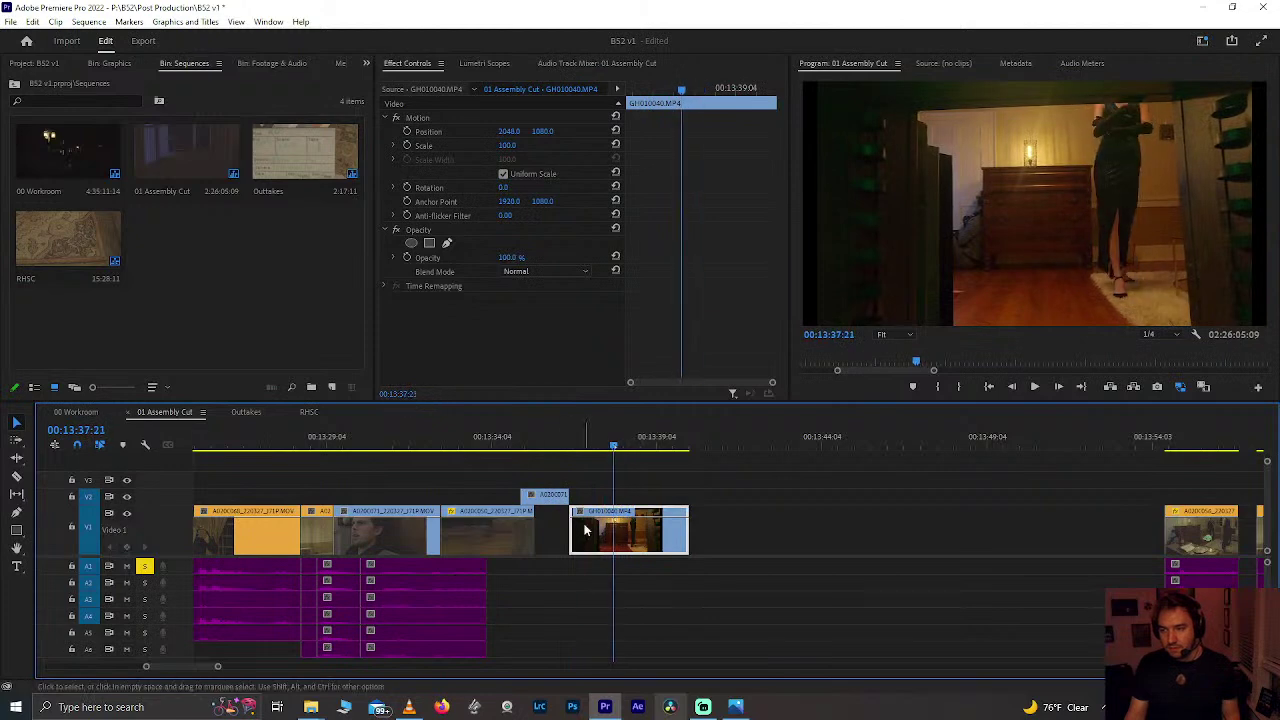
drag(576, 528, 603, 528)
click(559, 436)
key(space)
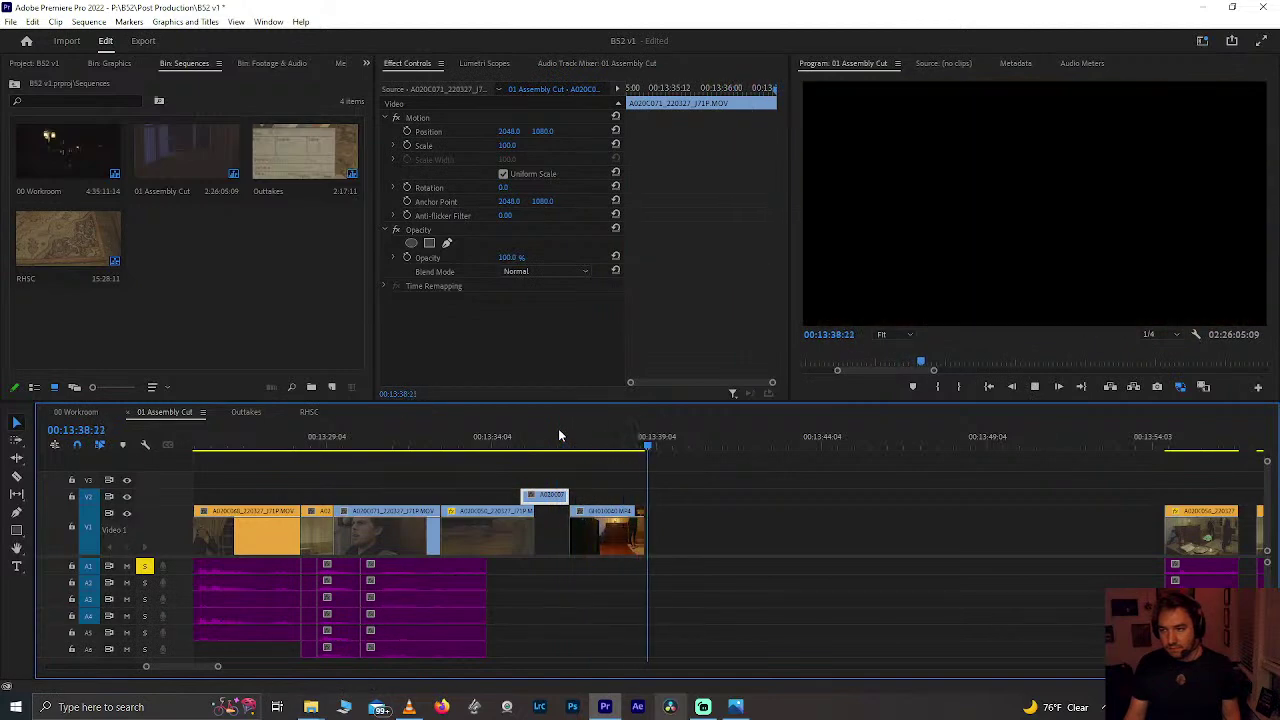
drag(594, 449, 630, 440)
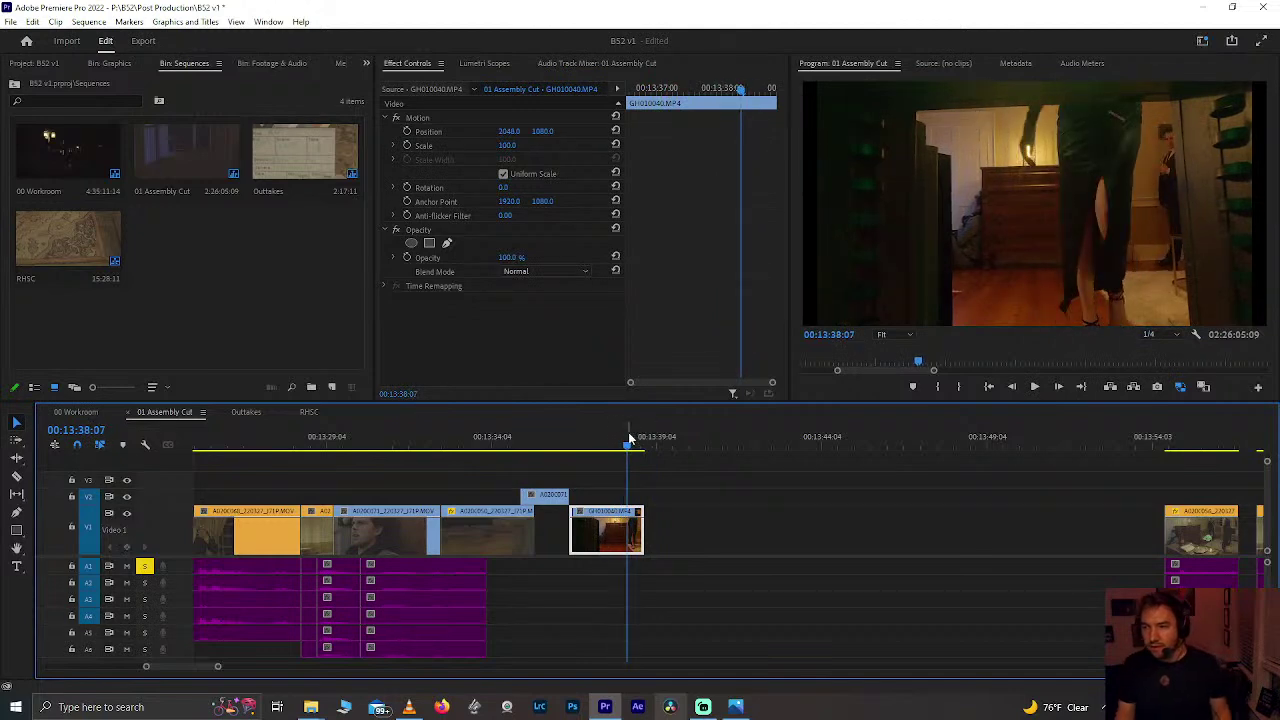
Step: Look through the Assembly Cut's earlier scene shots and the spare clips around 00:15:29:01 for footage to follow the GH010040 piece
scroll(532, 530, left, 10)
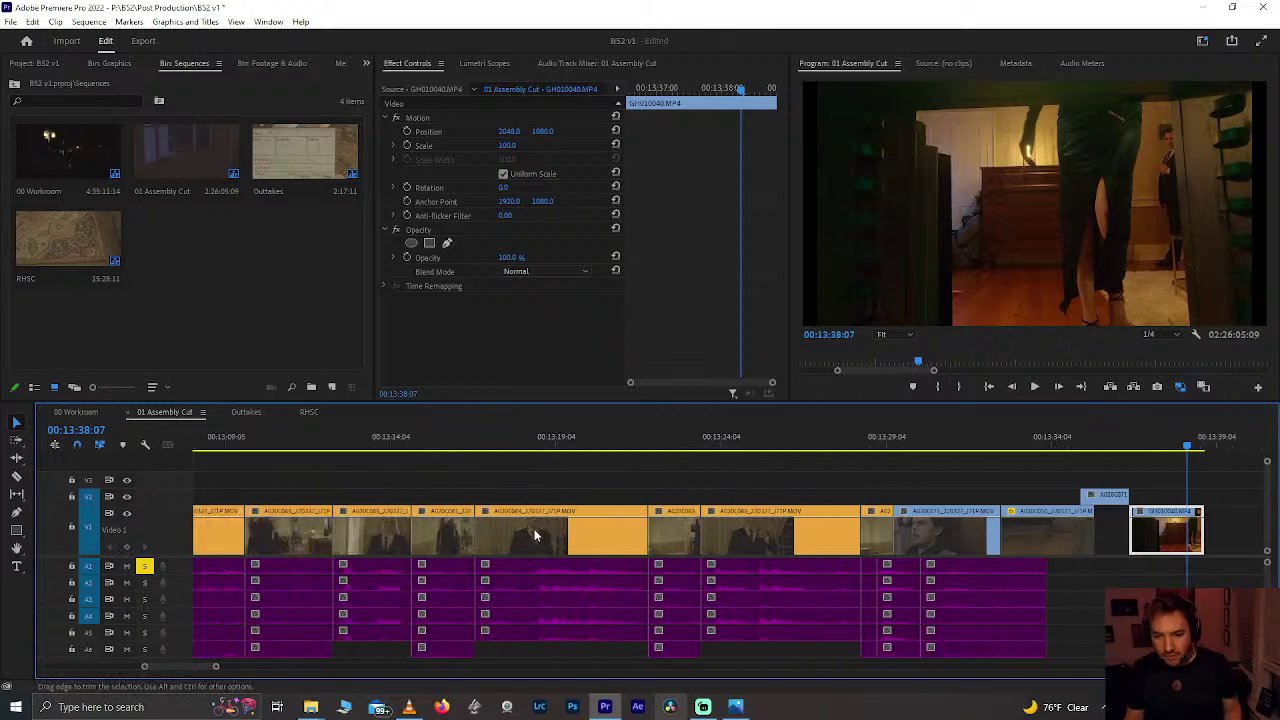
scroll(534, 529, right, 10)
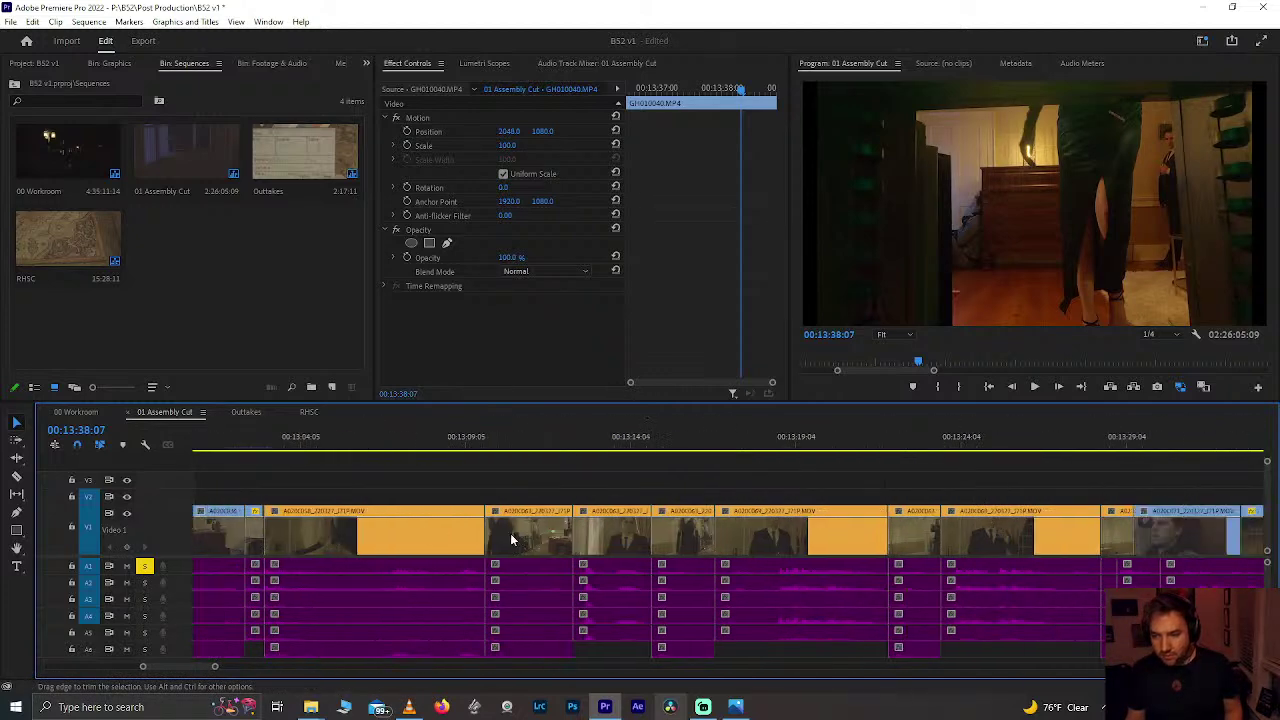
scroll(508, 543, right, 15)
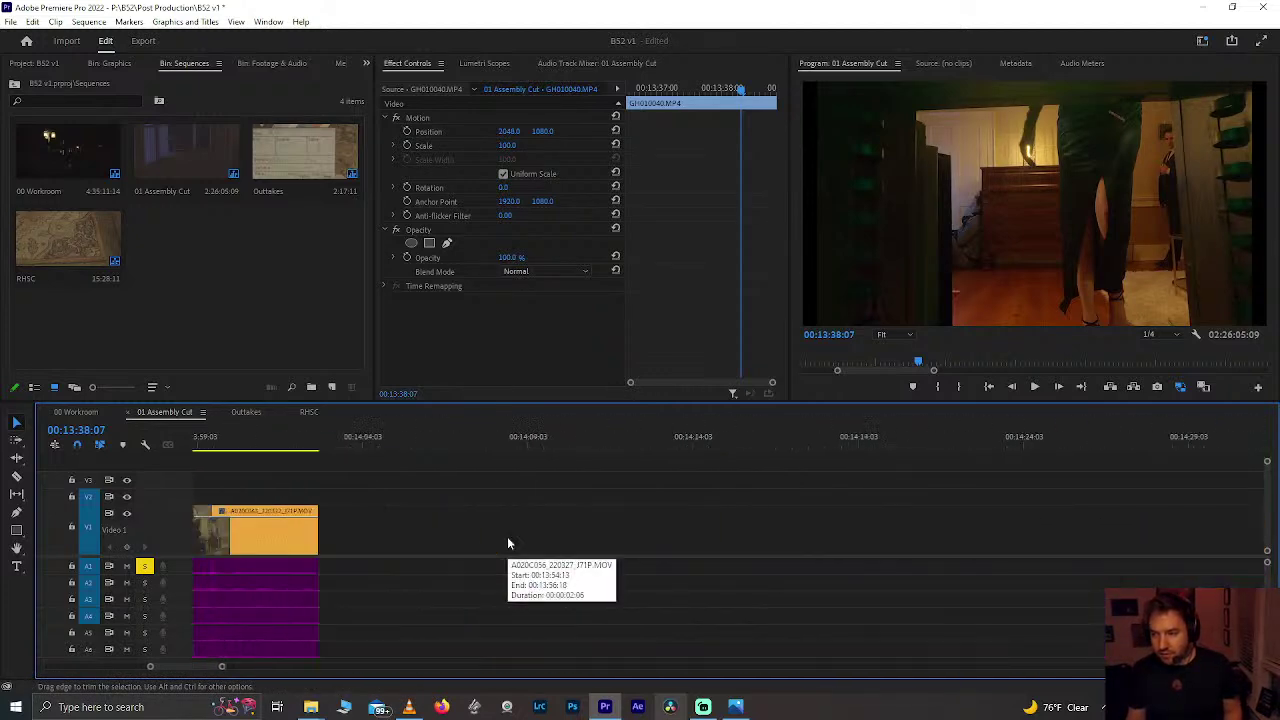
scroll(508, 543, right, 18)
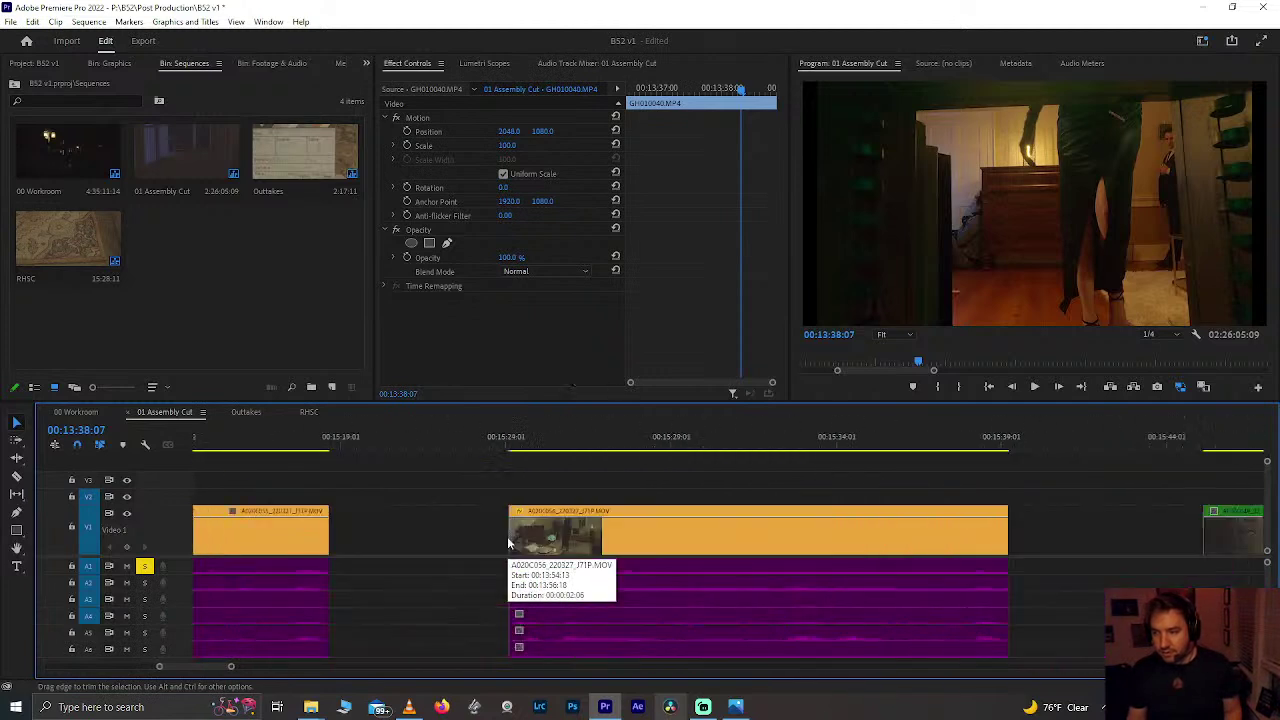
Step: Copy the Motion attributes from the GH010038.MP4 clip near 00:16:23 and paste them onto the GH010040.MP4 clip near 00:13:37
scroll(507, 536, right, 5)
click(705, 535)
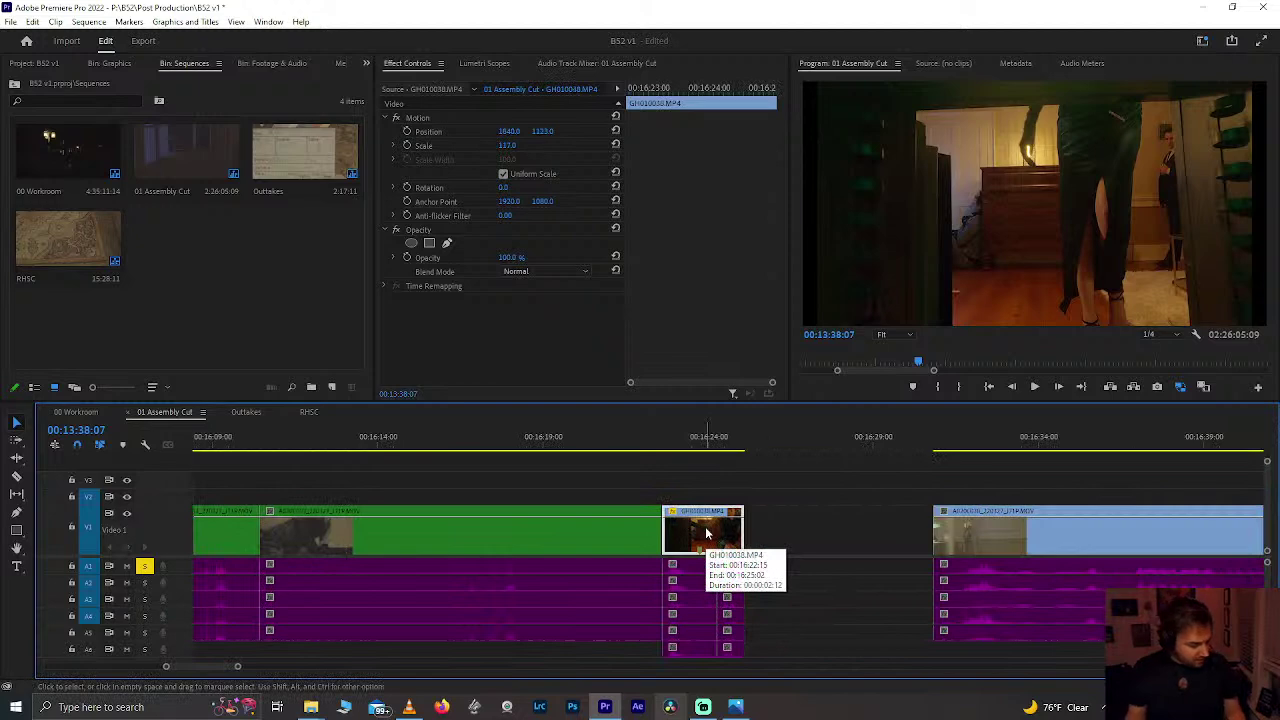
scroll(628, 547, left, 2)
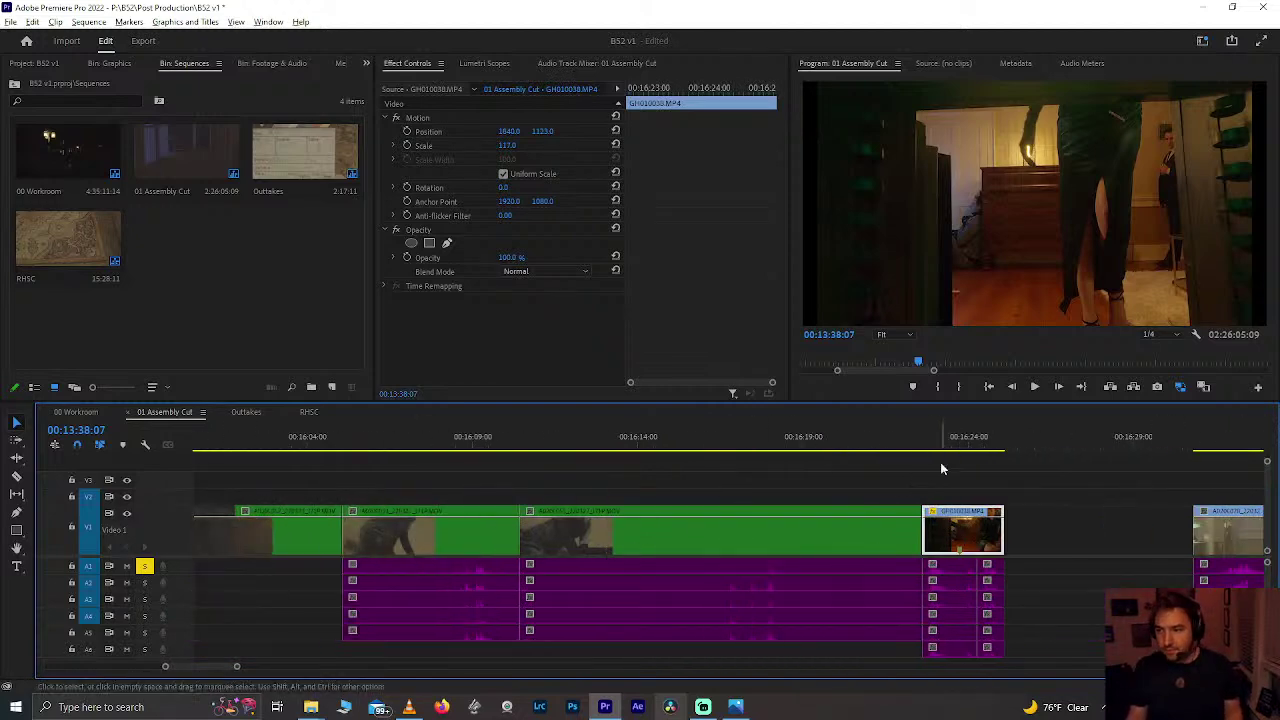
scroll(940, 464, left, 10)
scroll(940, 462, left, 5)
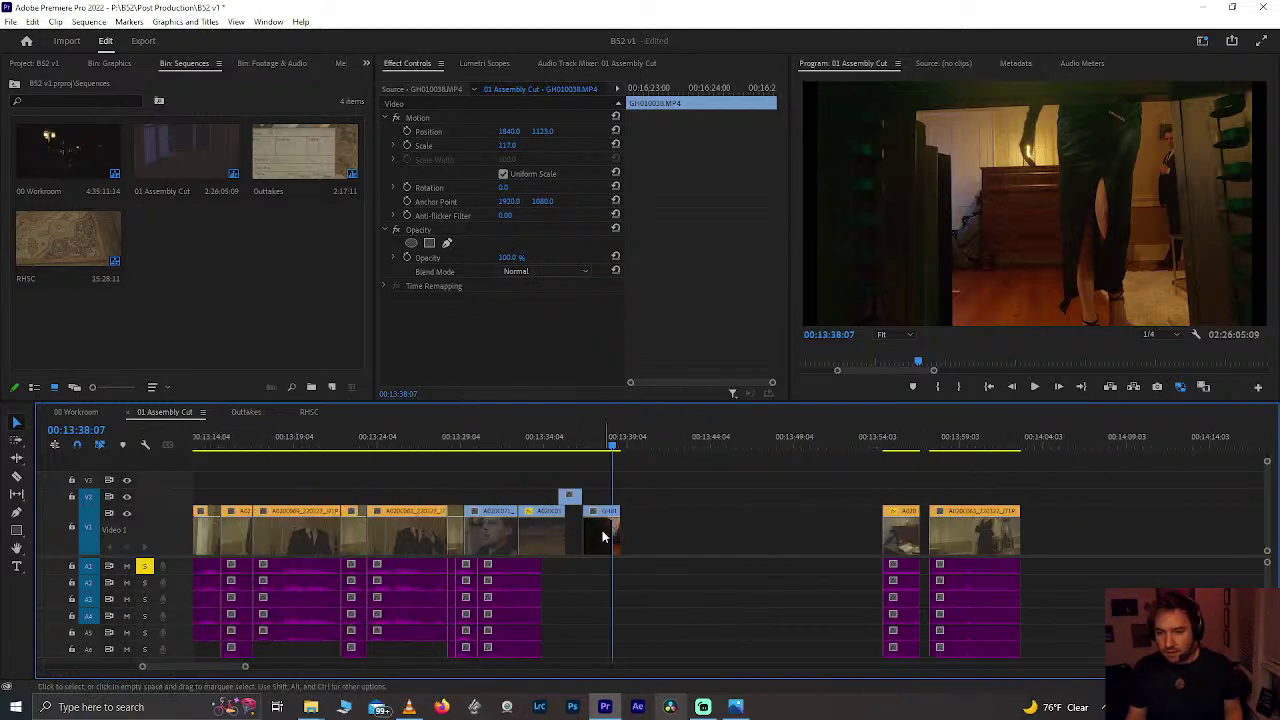
key(ctrl+alt+v)
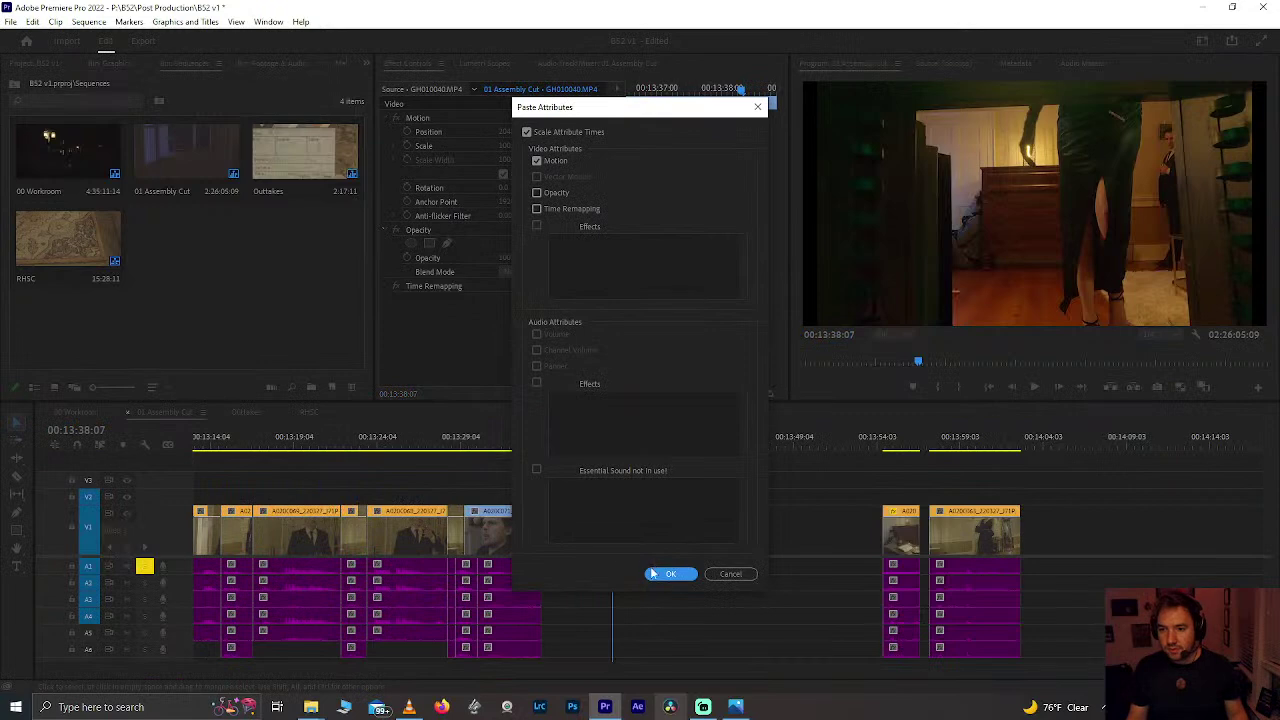
click(667, 574)
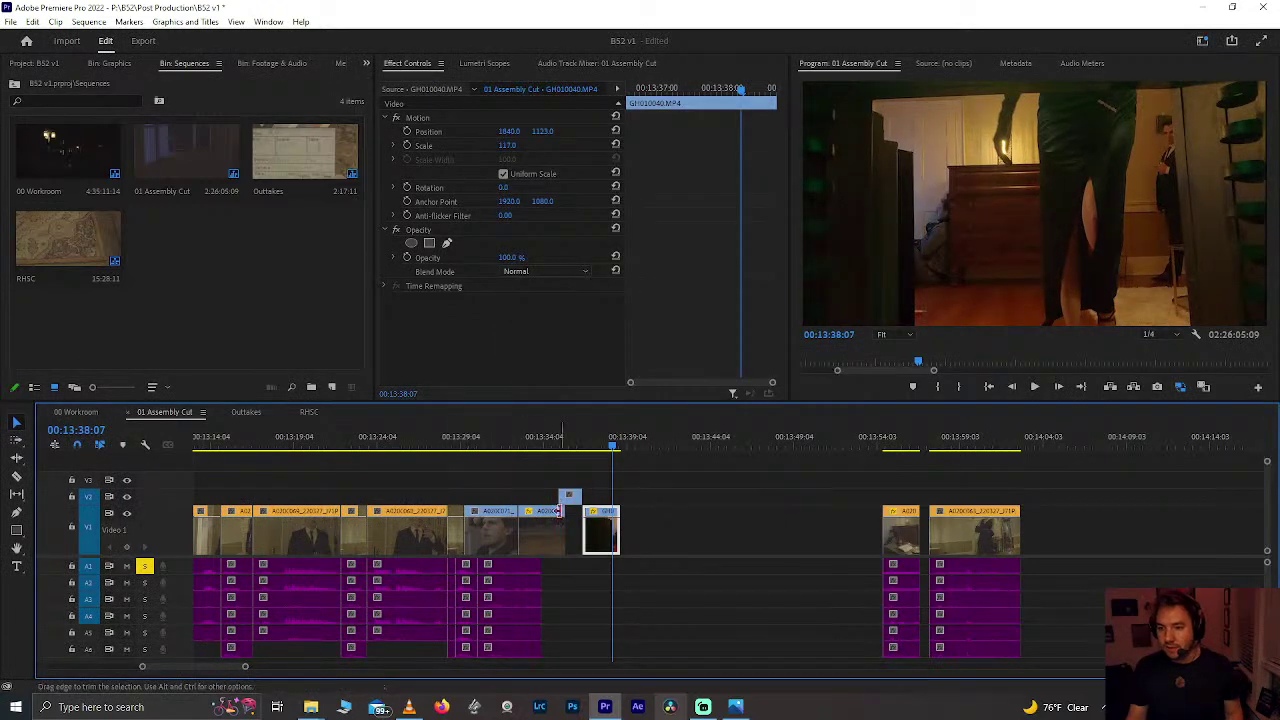
click(598, 444)
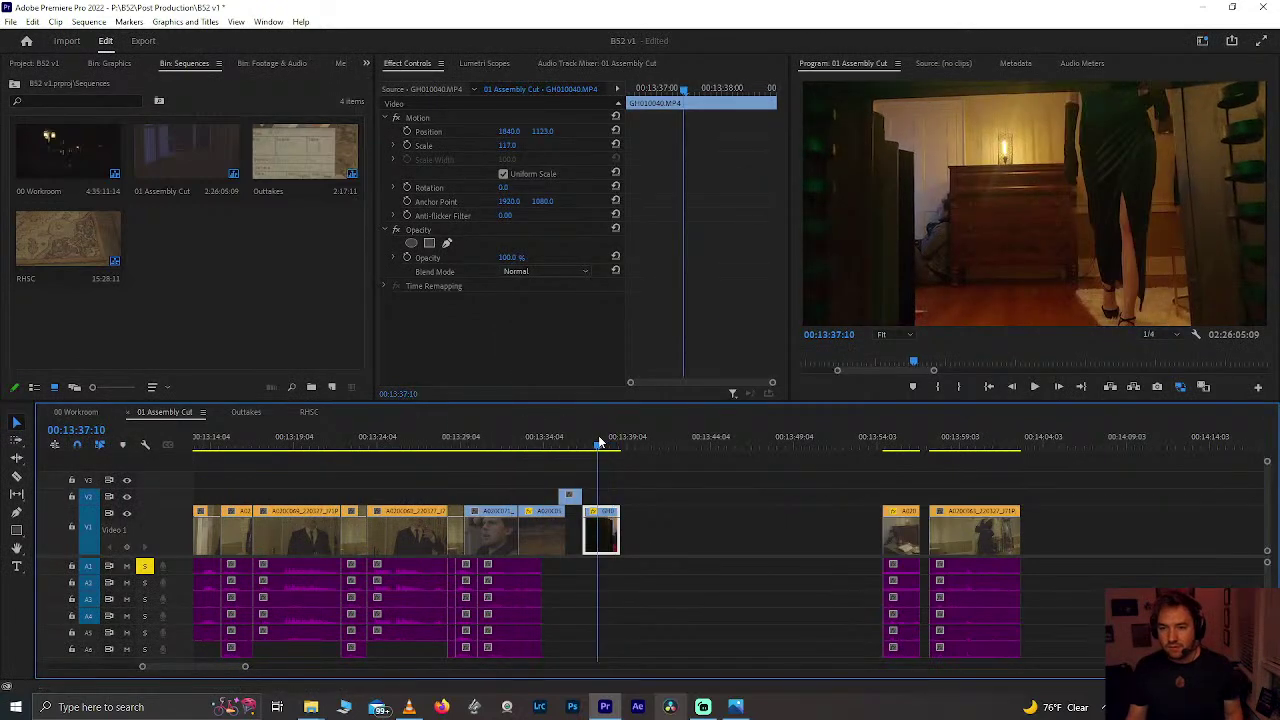
Step: Compare the GH010040.MP4 clip's framing with the GH010038.MP4 clip, then set the GH010040.MP4 clip's vertical position to 956
scroll(599, 441, down, 6)
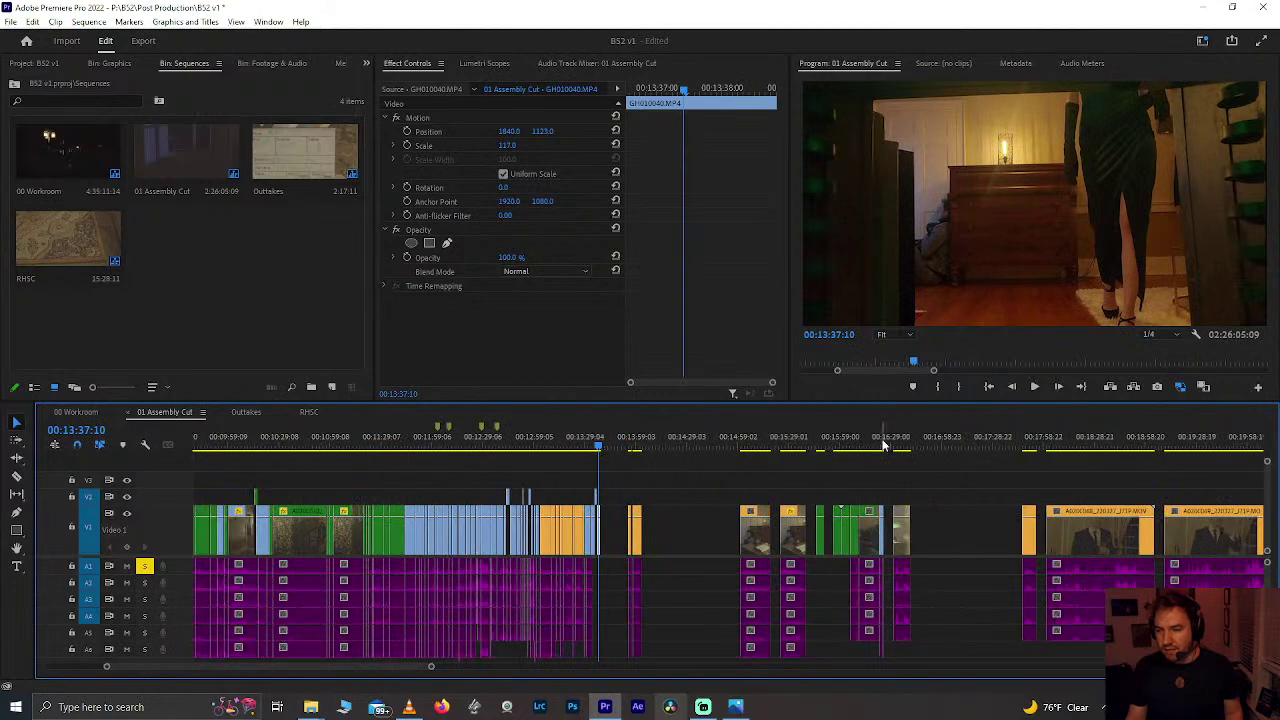
scroll(882, 444, up, 6)
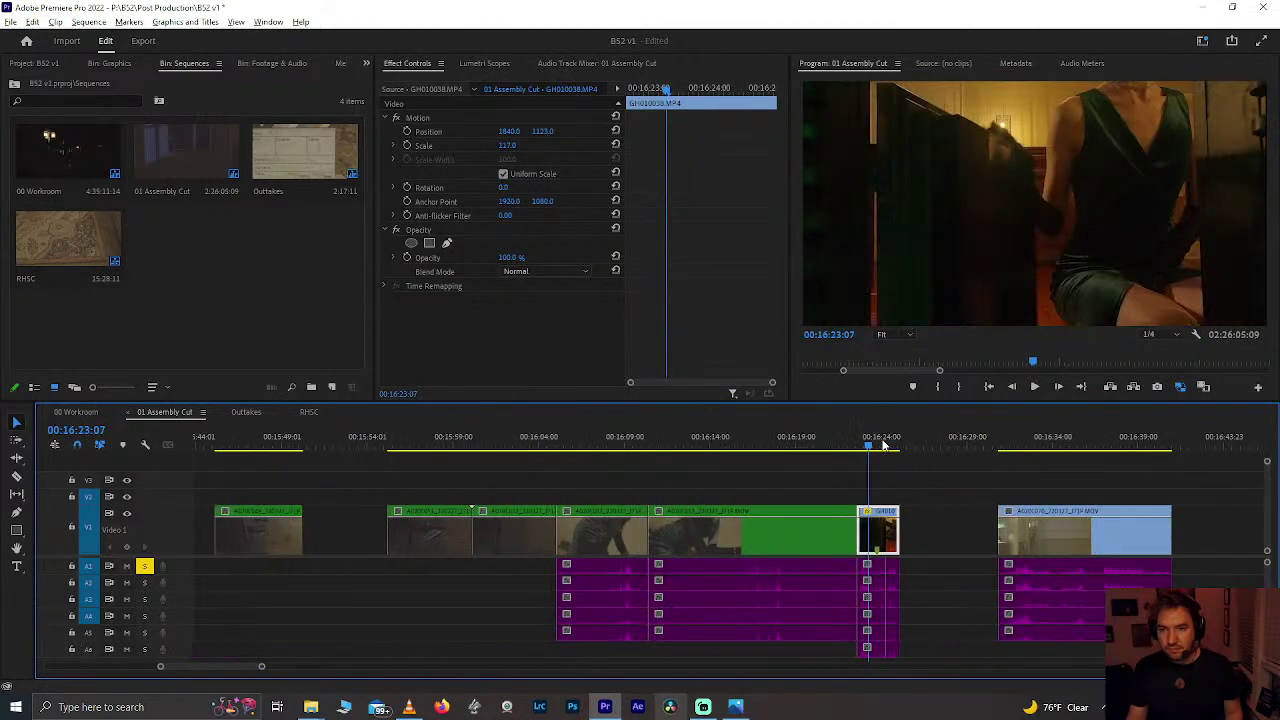
scroll(779, 473, down, 5)
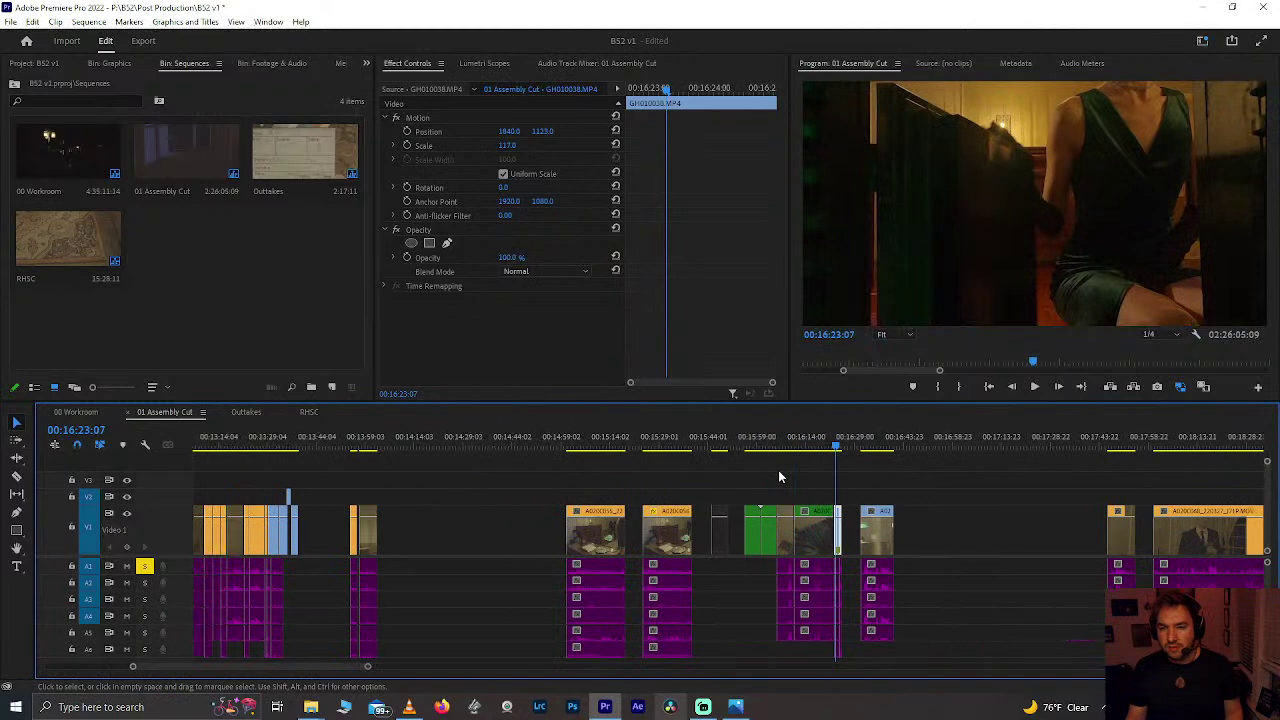
scroll(778, 470, up, 5)
scroll(778, 470, down, 10)
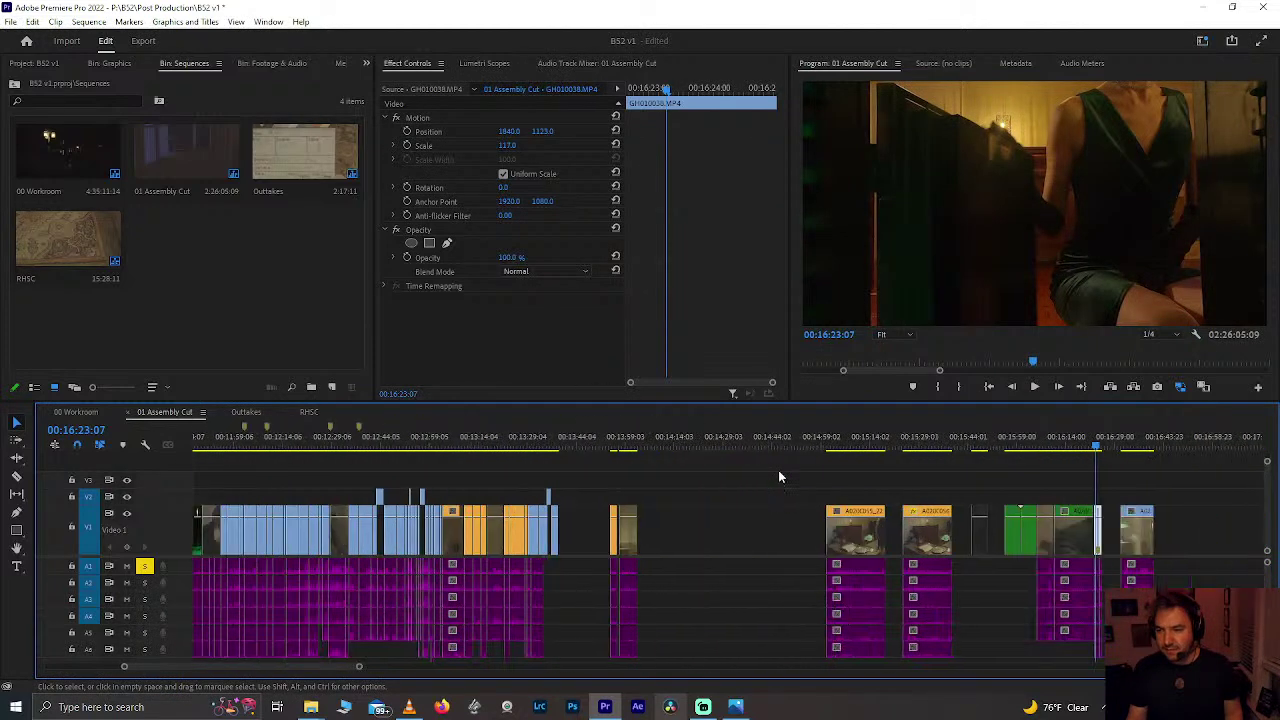
scroll(525, 519, up, 3)
click(413, 442)
scroll(413, 444, up, 8)
key(space)
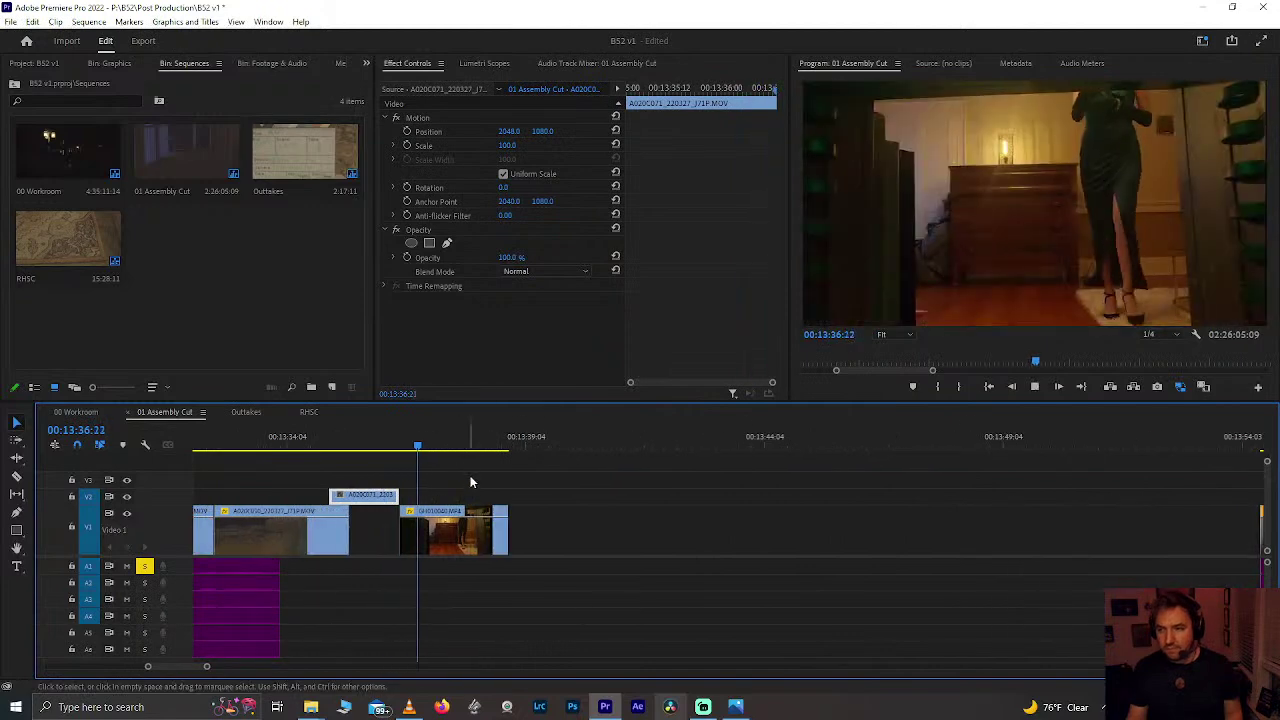
key(space)
click(479, 517)
drag(543, 132, 530, 132)
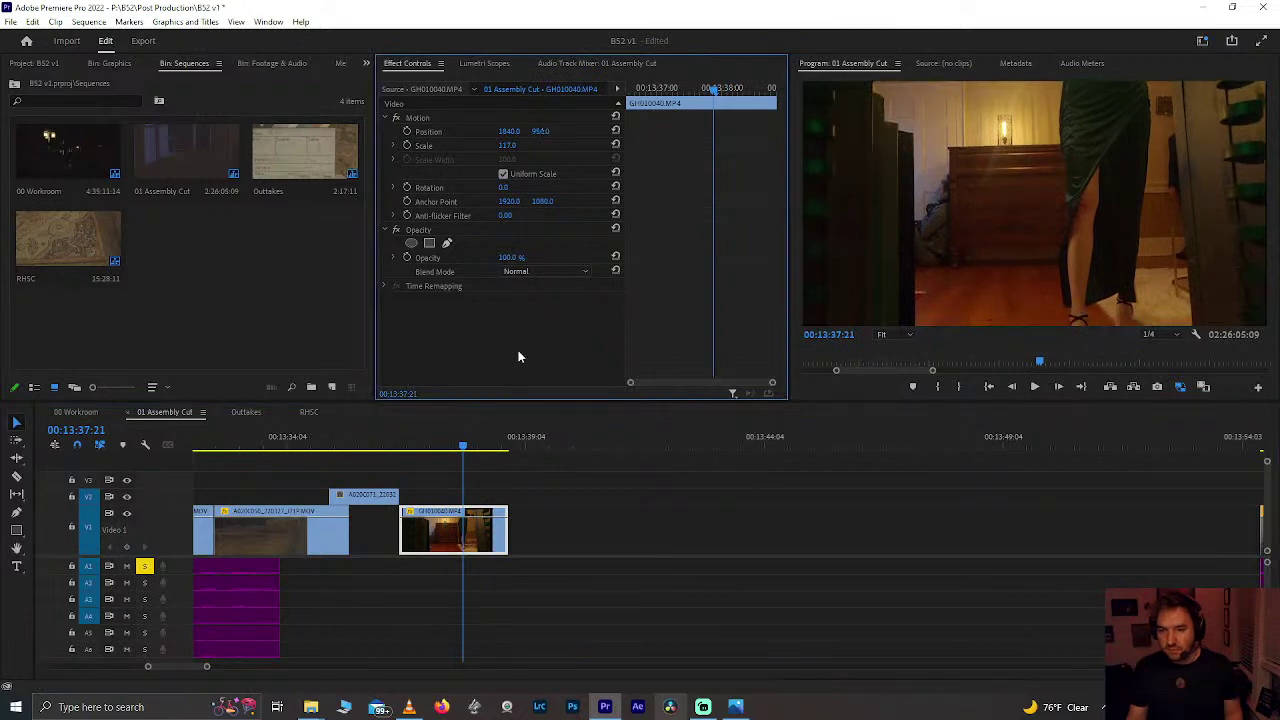
Step: Examine the GH010038.MP4 clip near 00:16:23, then find and scrub through its longer take around 01:02:47
scroll(484, 480, down, 10)
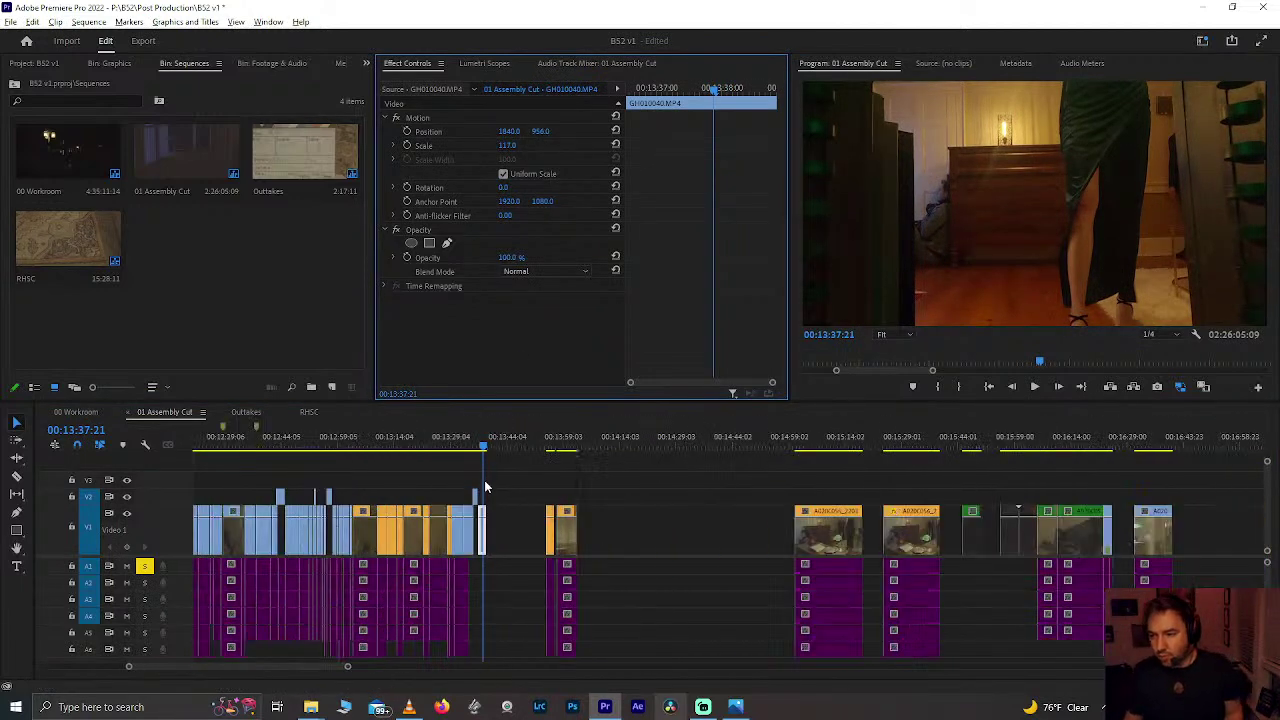
scroll(659, 447, up, 8)
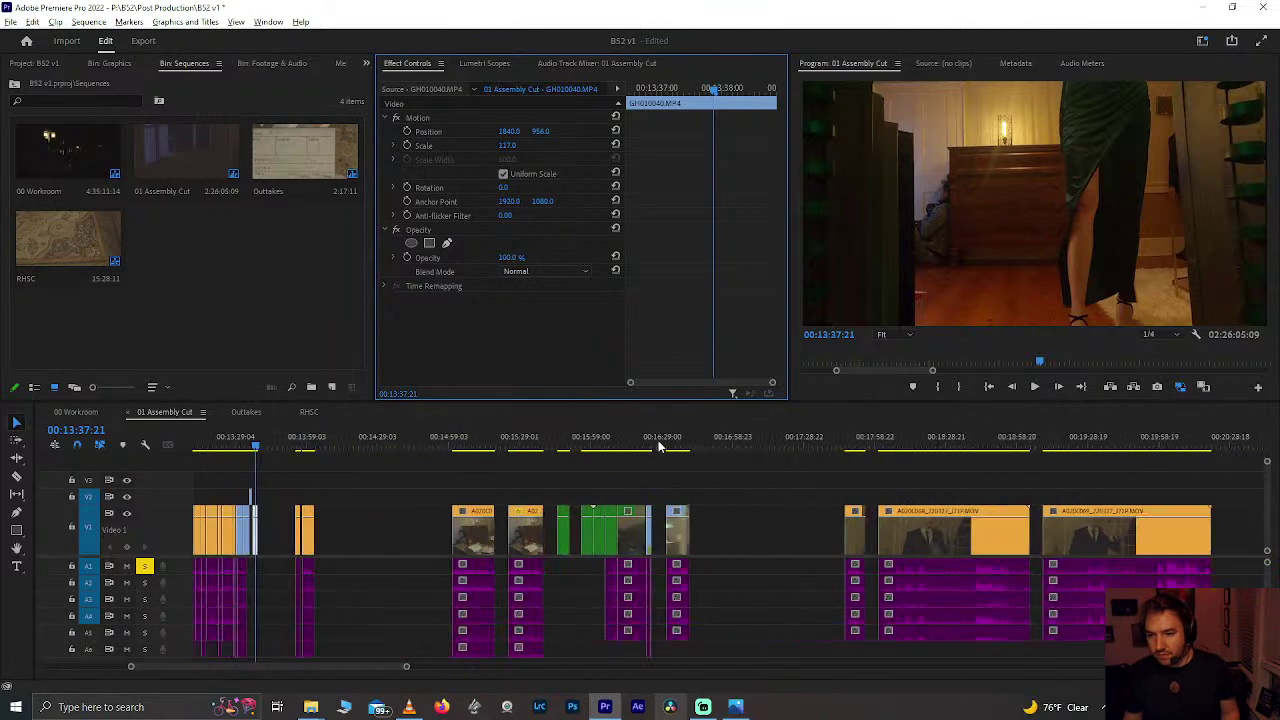
click(596, 444)
scroll(595, 444, up, 3)
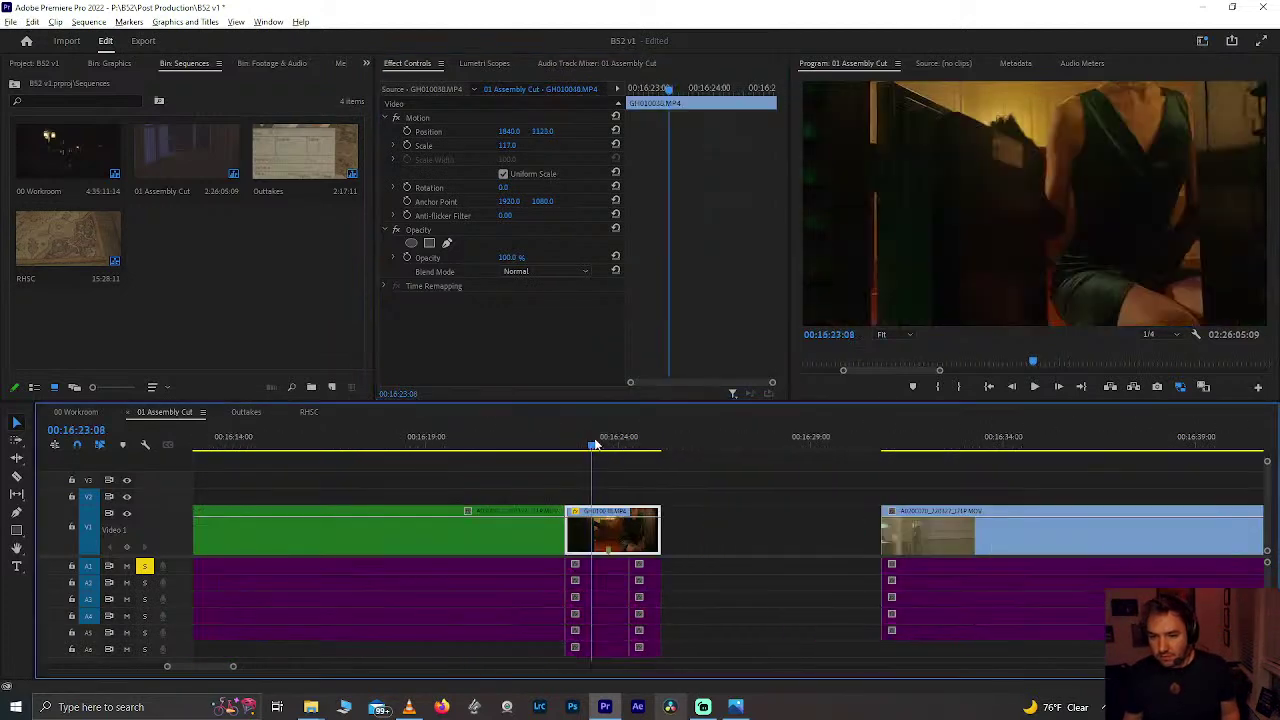
scroll(616, 490, down, 10)
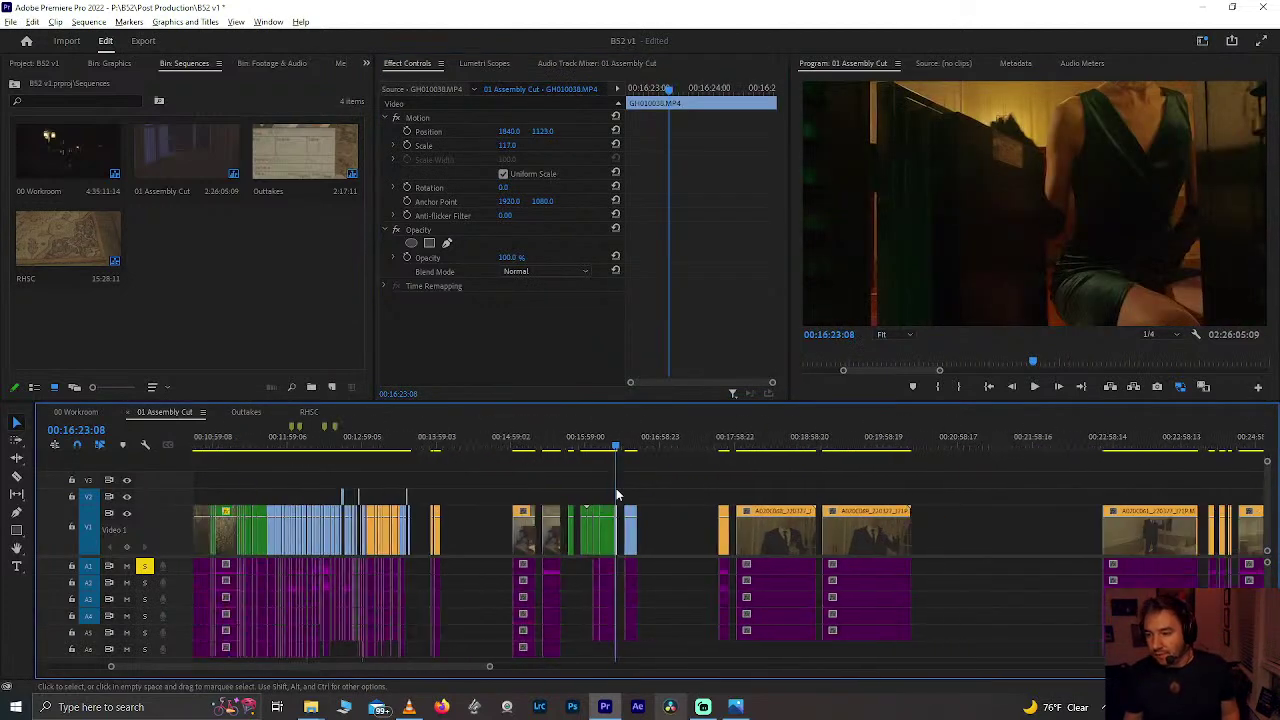
scroll(984, 535, down, 5)
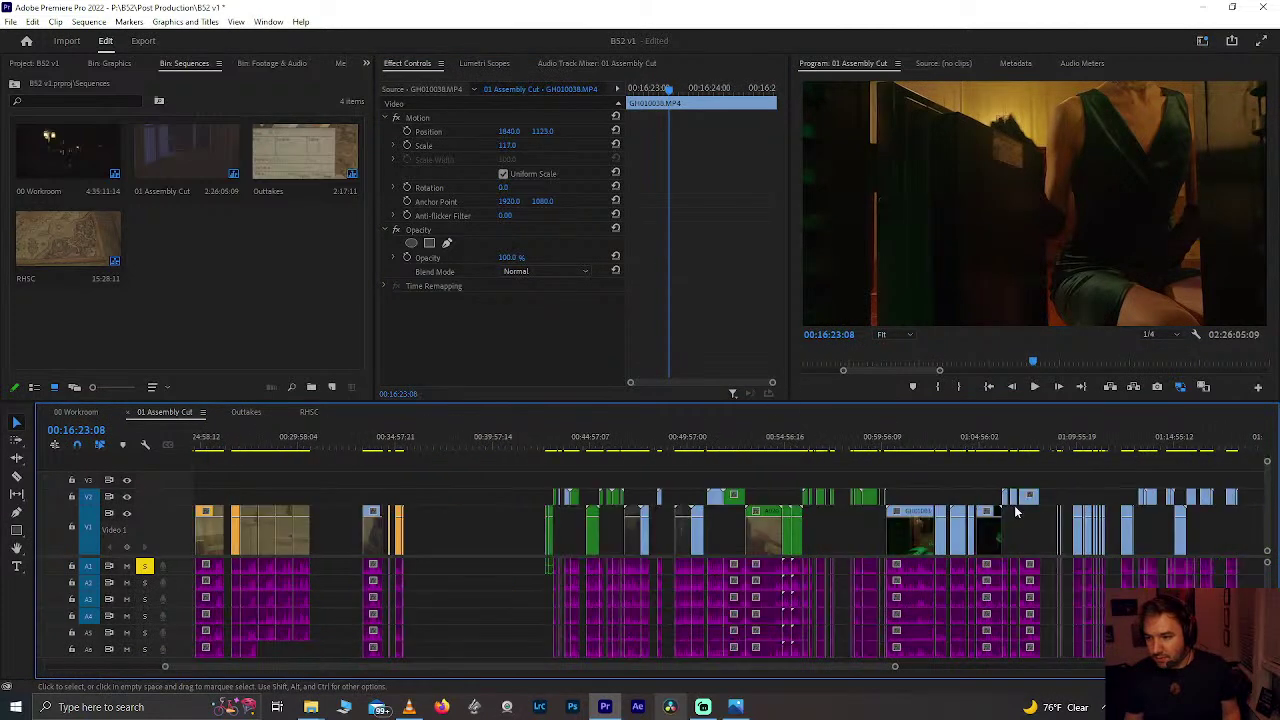
scroll(1159, 453, down, 4)
drag(829, 438, 572, 463)
scroll(570, 459, up, 5)
click(647, 434)
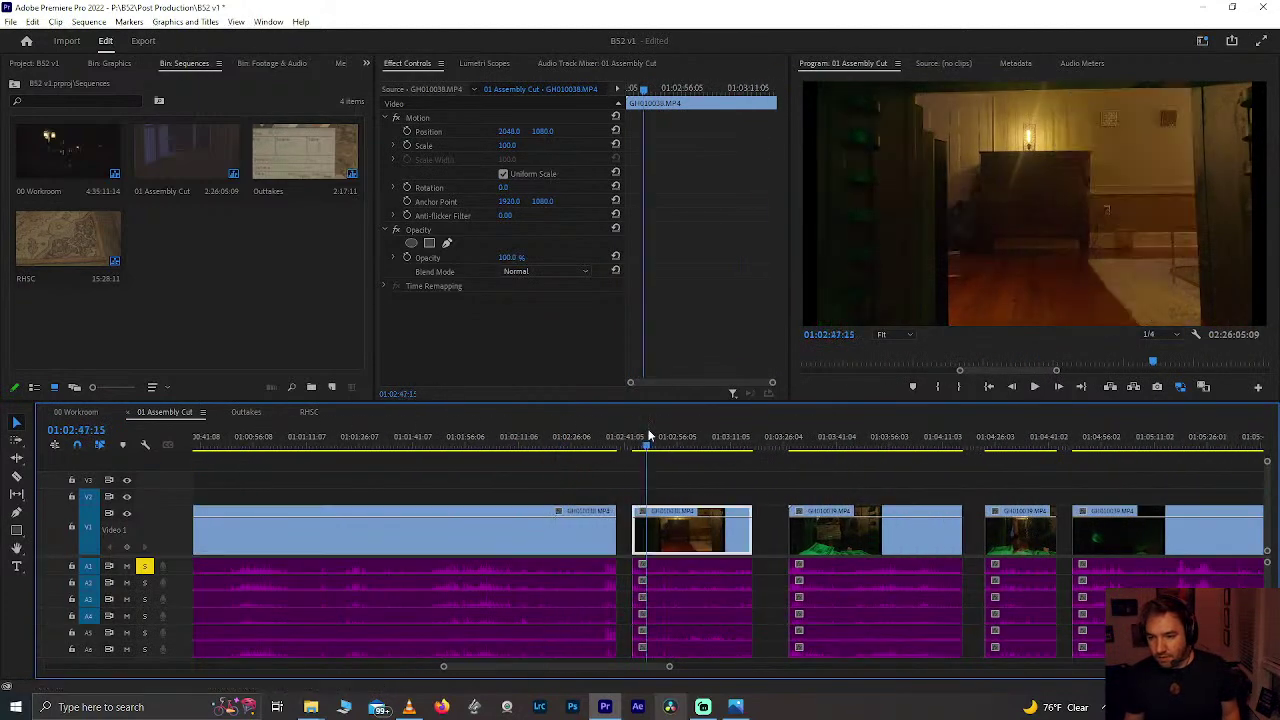
scroll(666, 470, up, 5)
drag(635, 443, 678, 440)
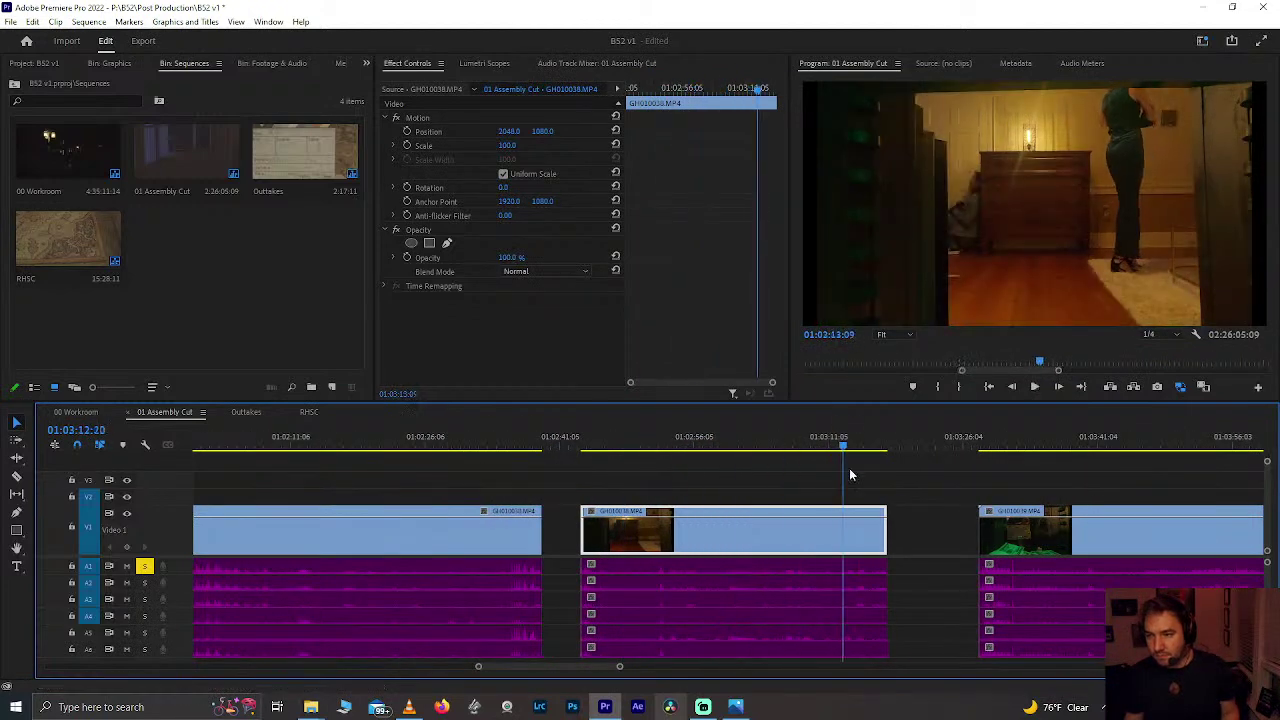
Step: Extend the end of the GH010038.MP4 clip near 01:02:47 to about 01:03:25 and play the added footage
key(space)
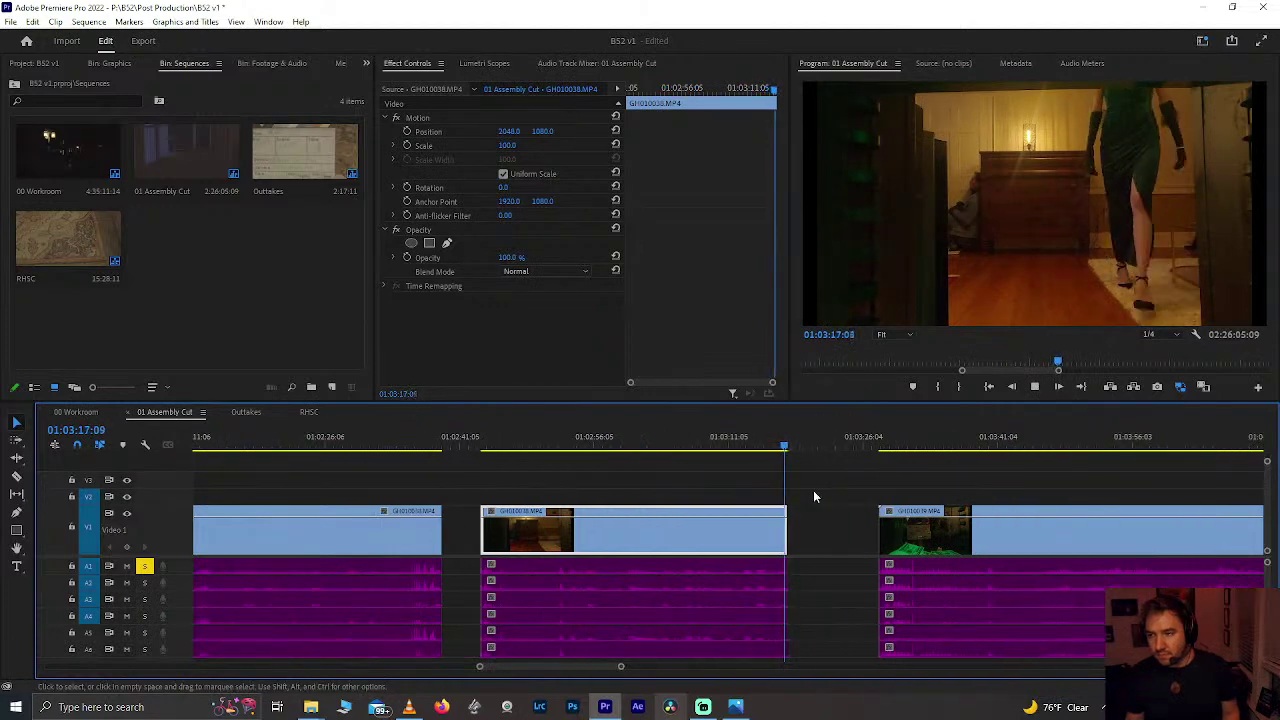
drag(787, 535, 859, 548)
drag(766, 440, 773, 442)
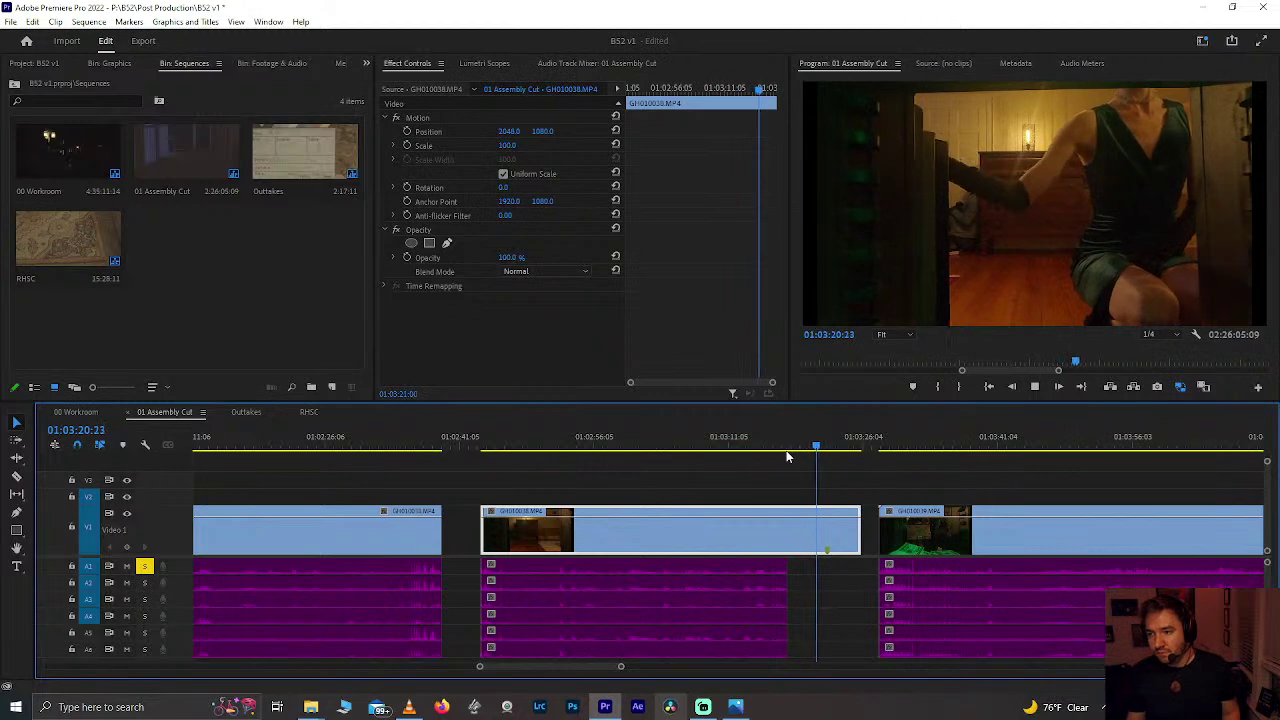
click(722, 478)
Step: Move the A020C056 and A020C063 clips with their audio from 00:13:54 to about 00:13:42 on the timeline and review the first one
scroll(718, 479, down, 15)
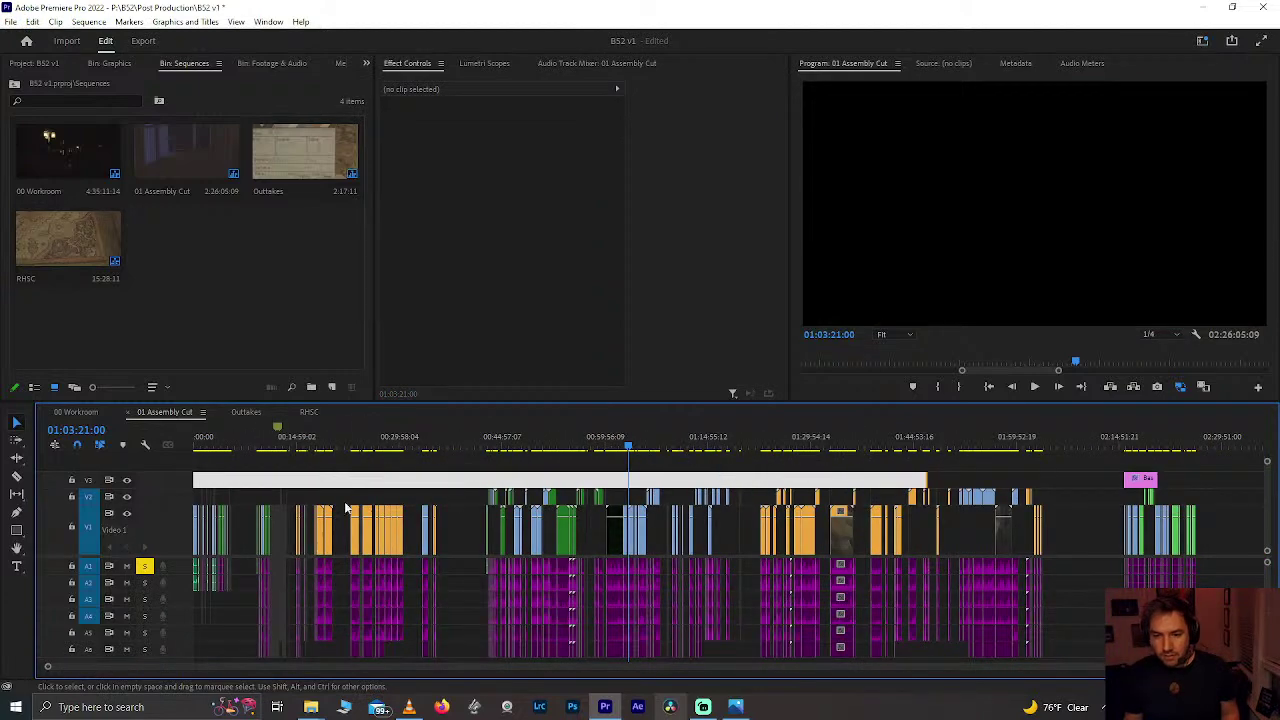
scroll(308, 520, up, 15)
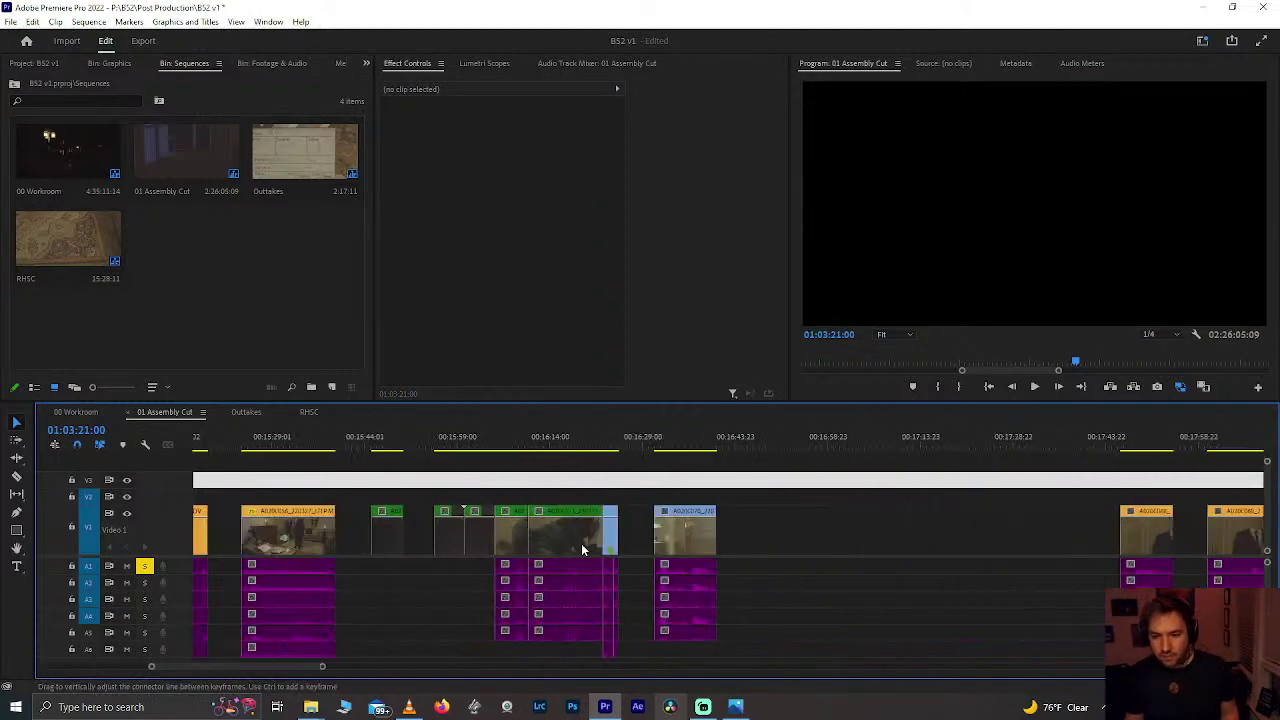
scroll(578, 549, down, 5)
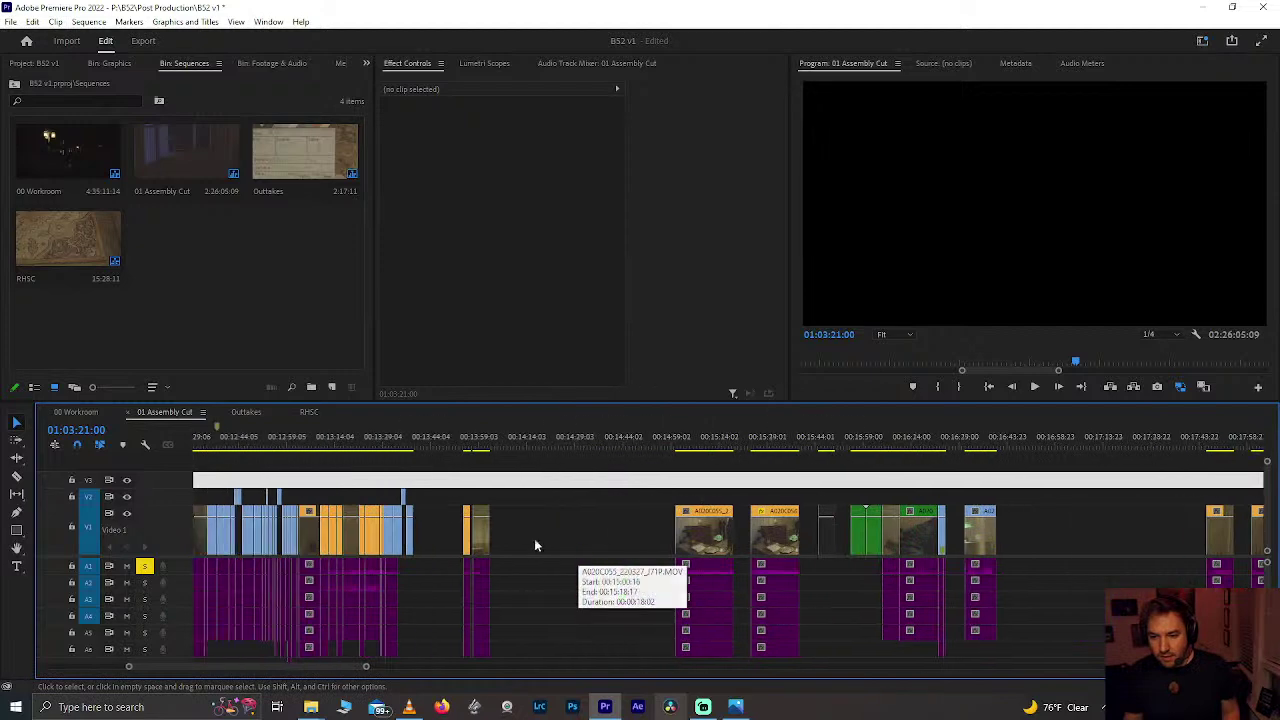
scroll(373, 529, up, 8)
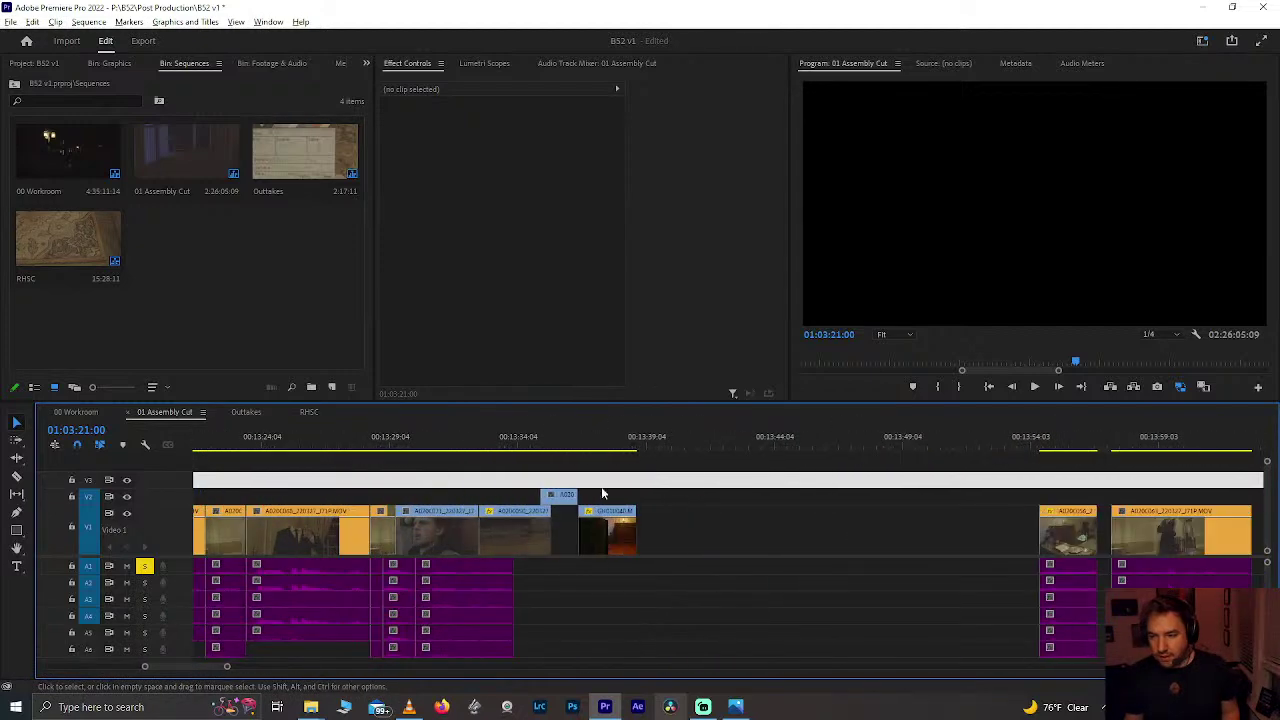
click(557, 443)
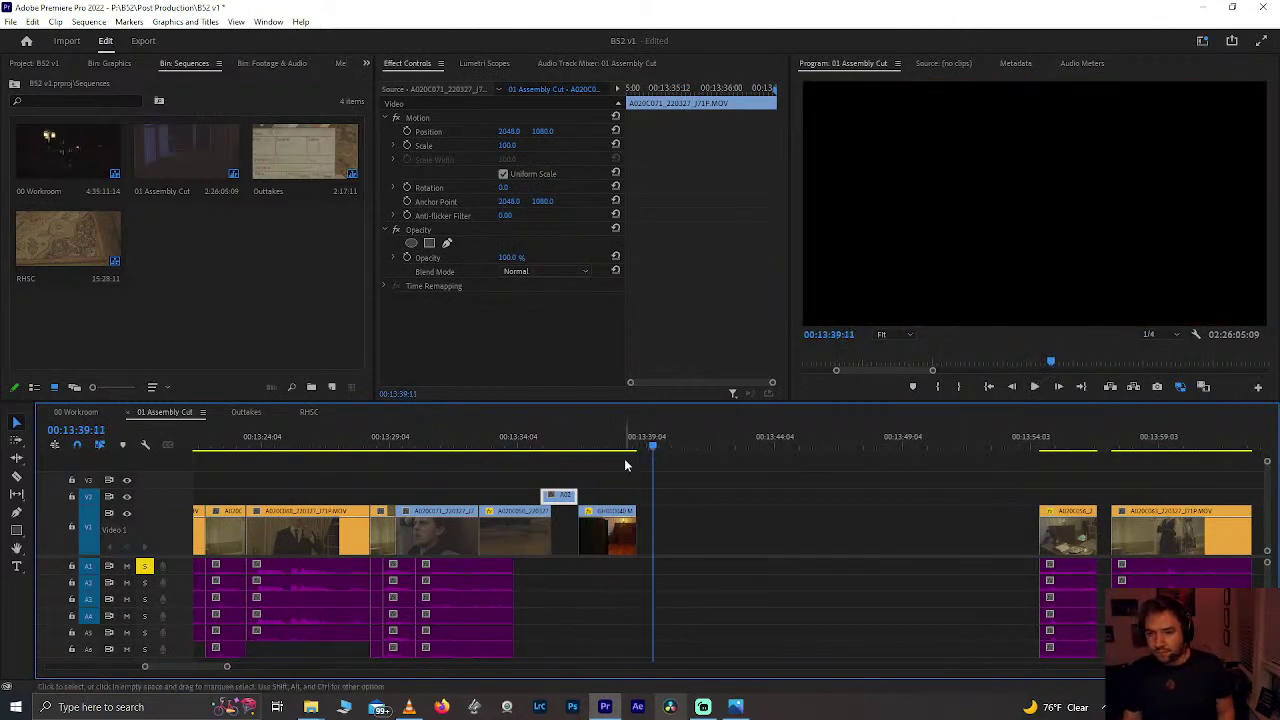
click(596, 442)
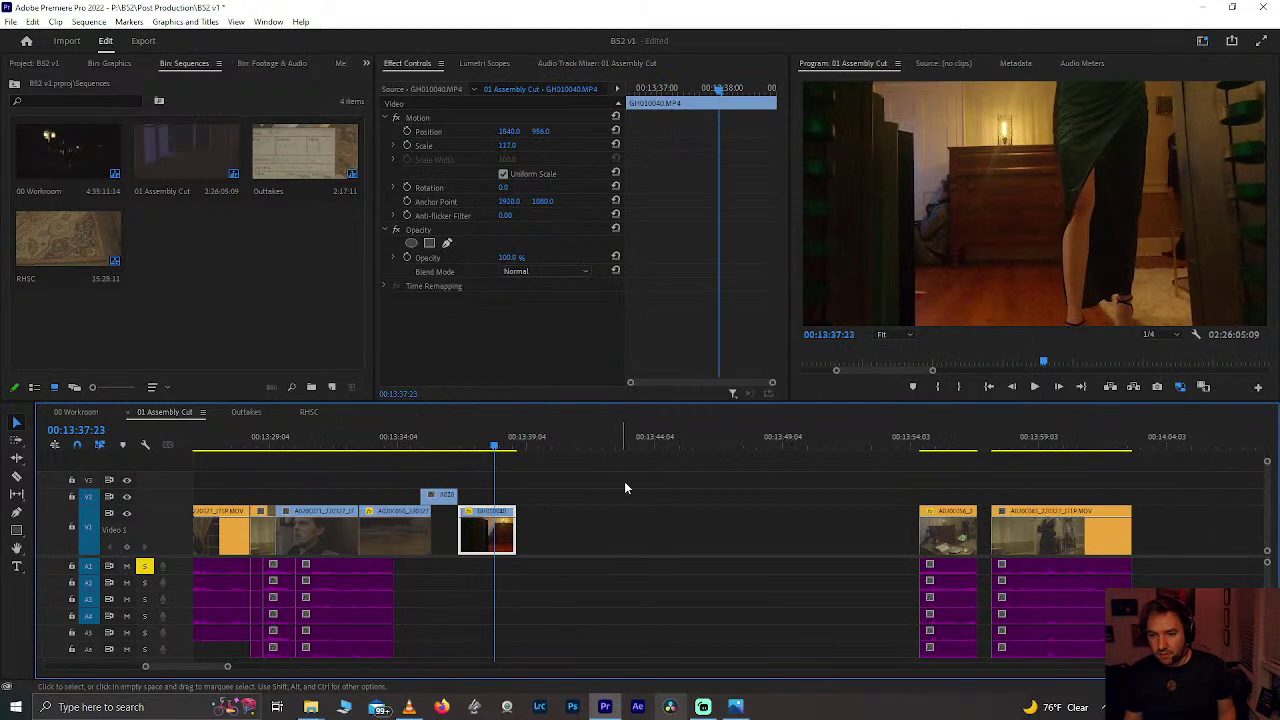
key(minus)
drag(751, 471, 661, 536)
click(621, 432)
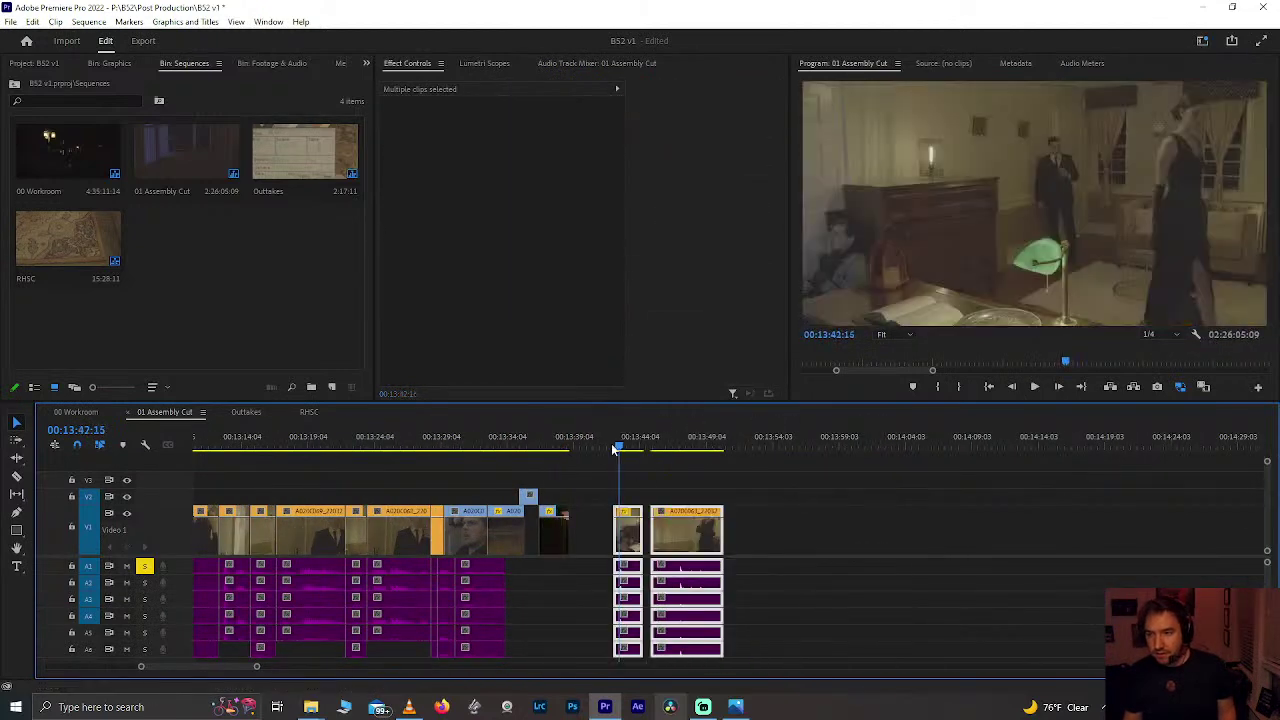
click(599, 473)
drag(612, 454, 648, 443)
key(space)
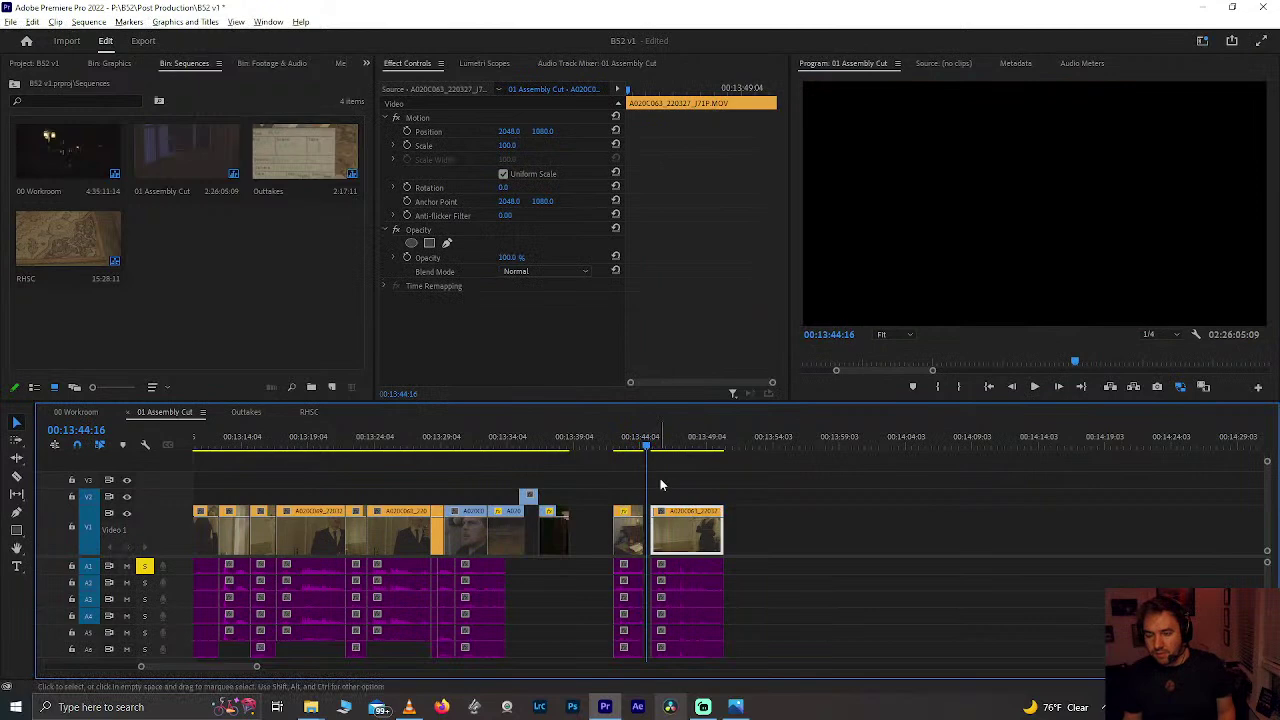
Step: Examine the takes of the seated and standing man in the clips between about 00:17:47 and 00:19:16
key(minus)
key(minus)
key(minus)
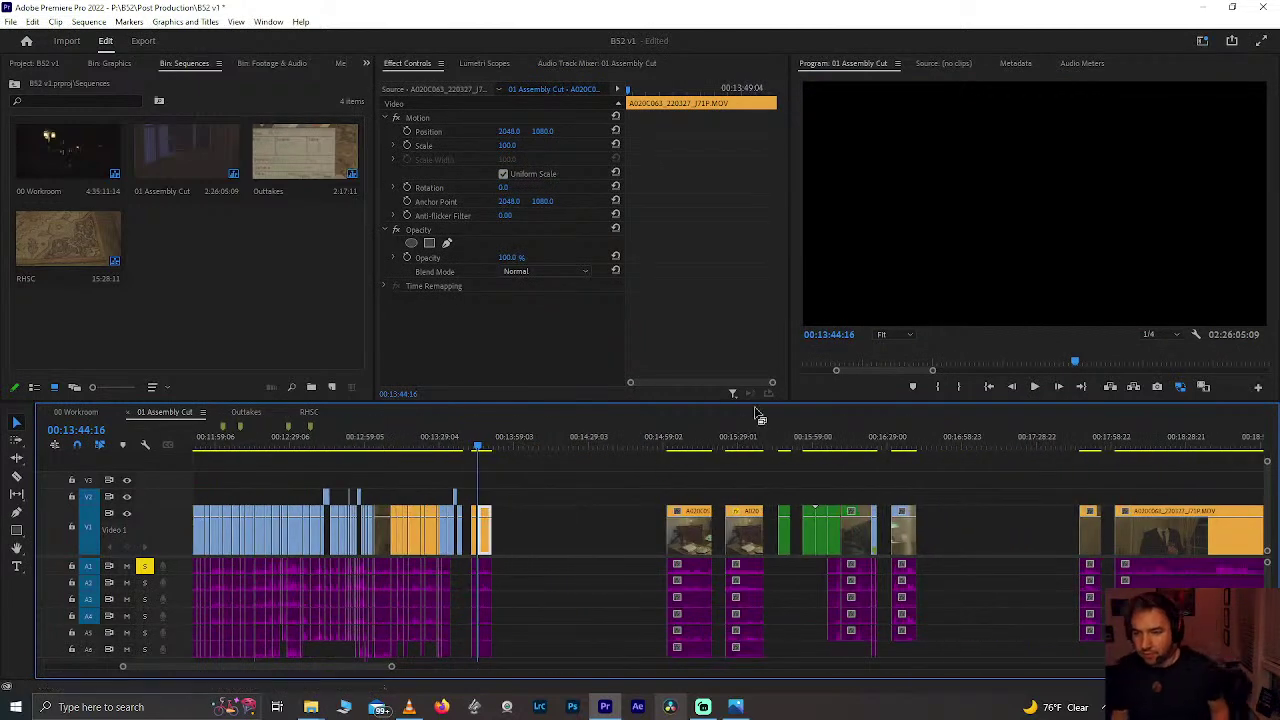
scroll(928, 510, down, 5)
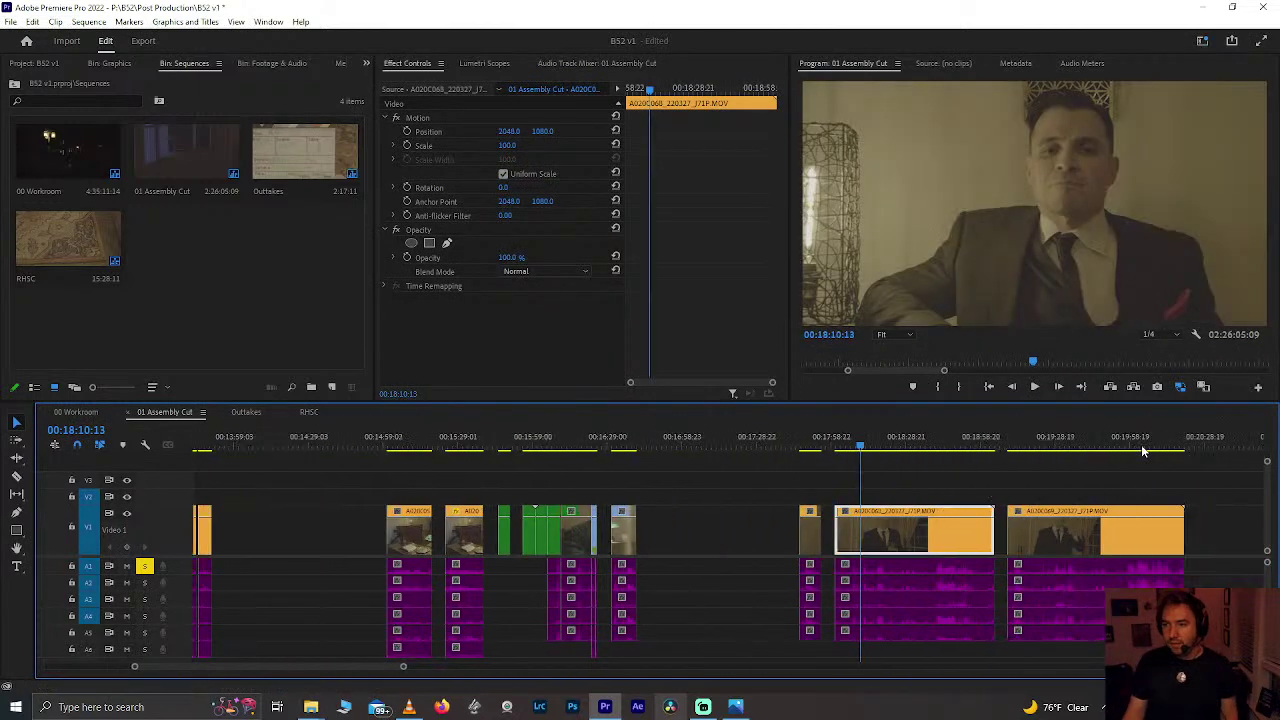
alt+scroll(766, 549, up, 5)
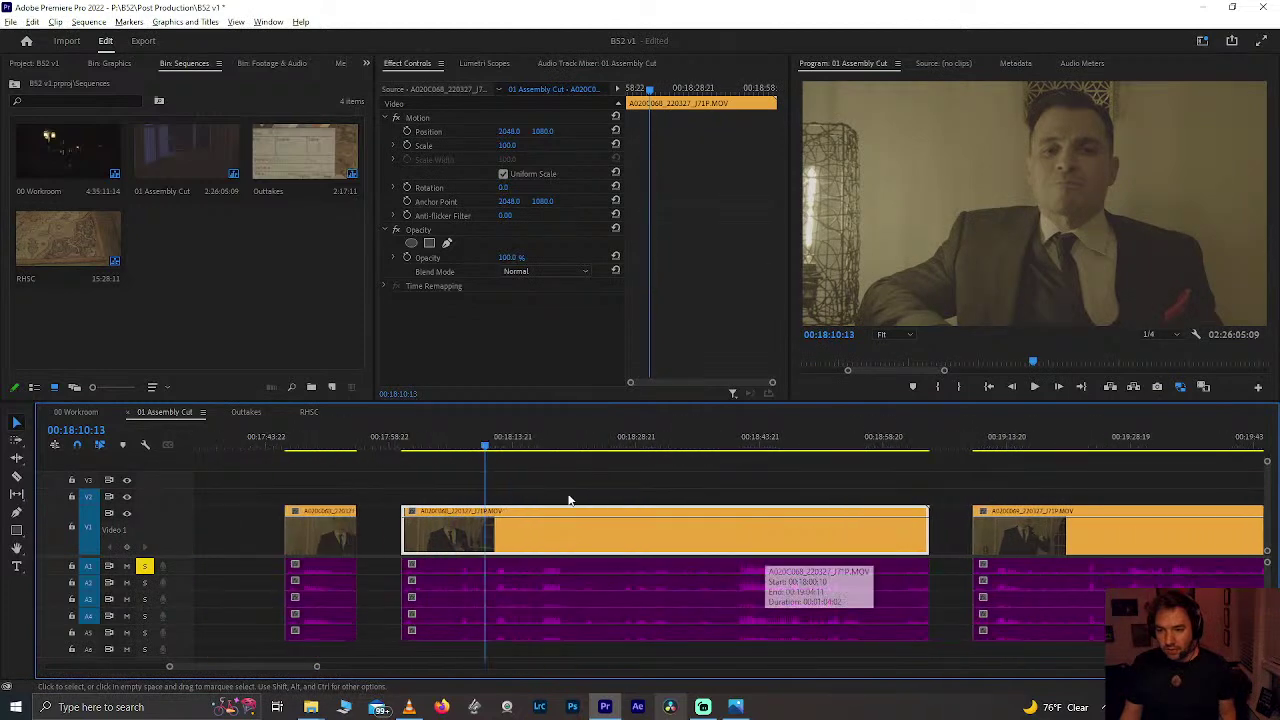
click(436, 441)
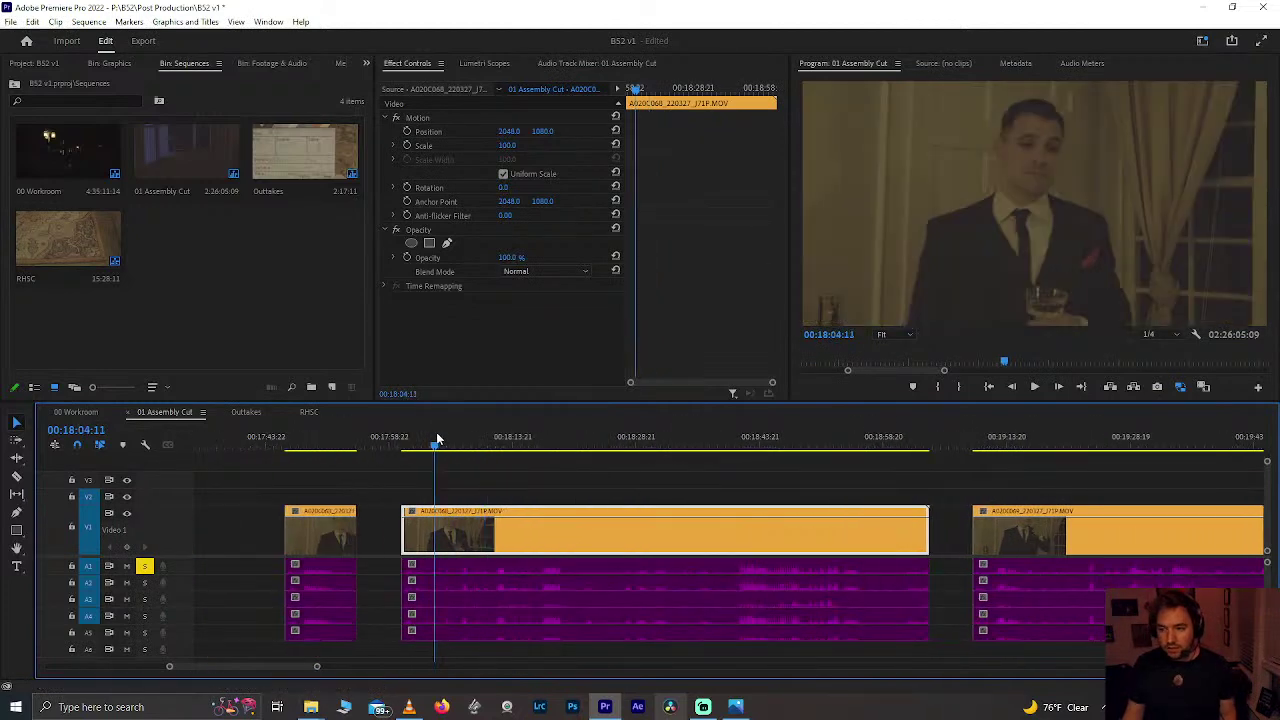
click(306, 441)
click(1026, 441)
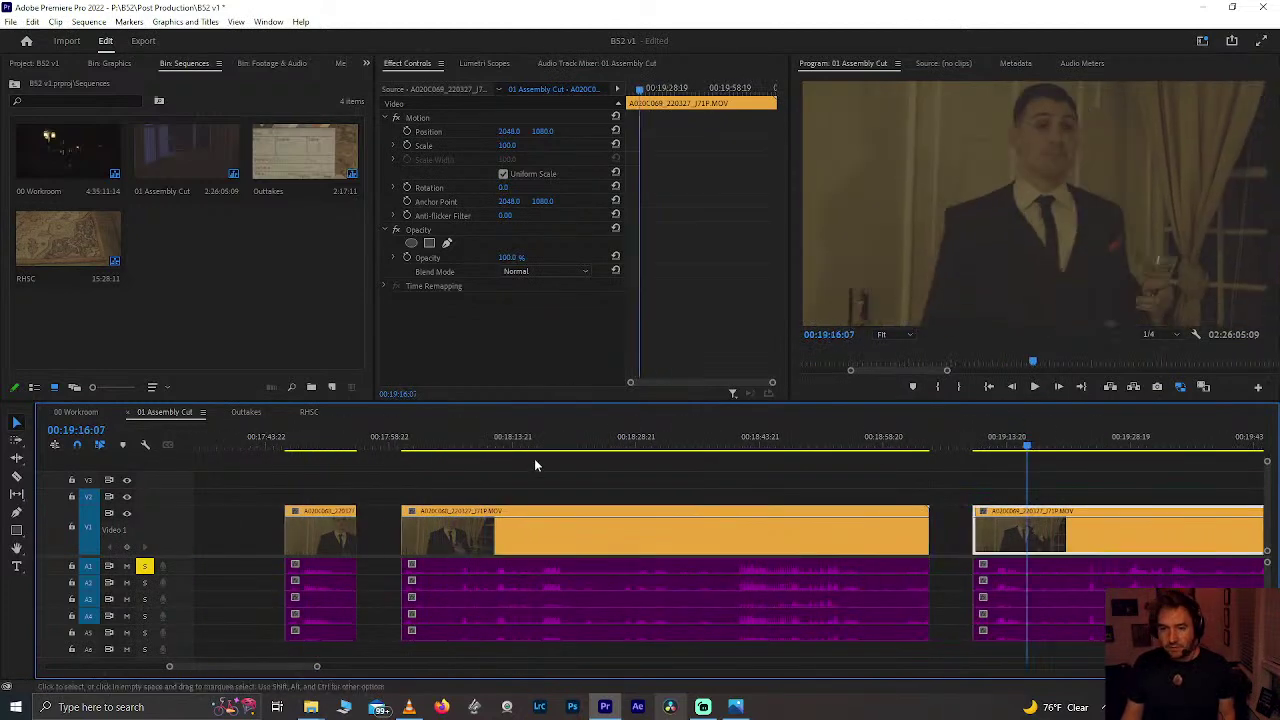
Step: Check the short clip around 00:17:50 and delete it together with its audio
click(310, 440)
key(space)
alt+scroll(310, 440, up, 4)
click(305, 527)
click(320, 610)
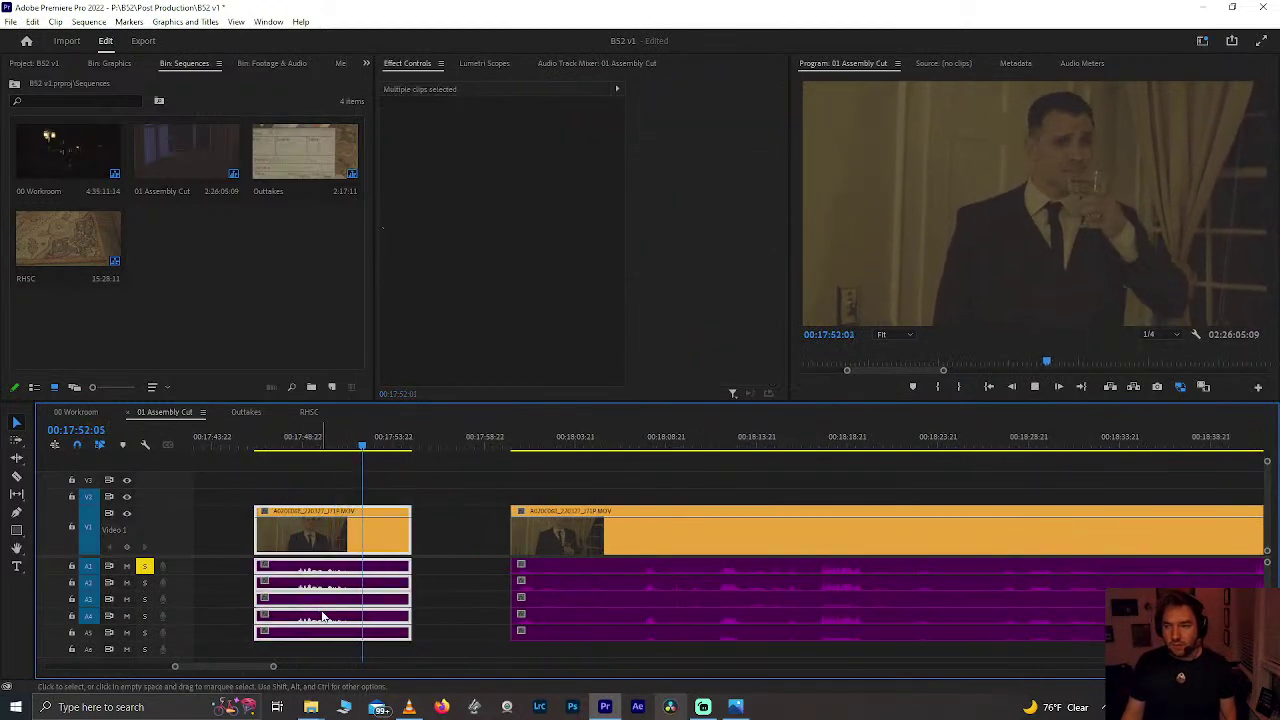
key(Delete)
Step: Examine the A020C068 take around 00:18:08 and the A020C069 take between about 00:19:12 and 00:19:28
click(574, 440)
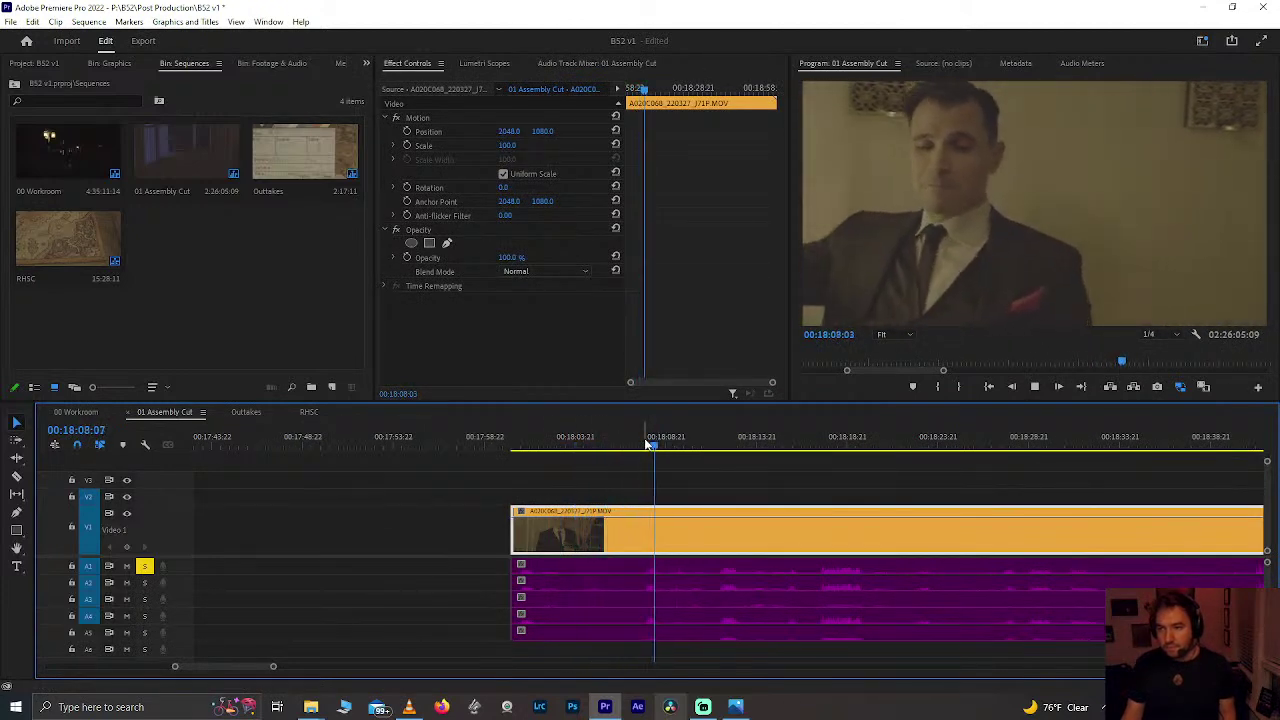
key(space)
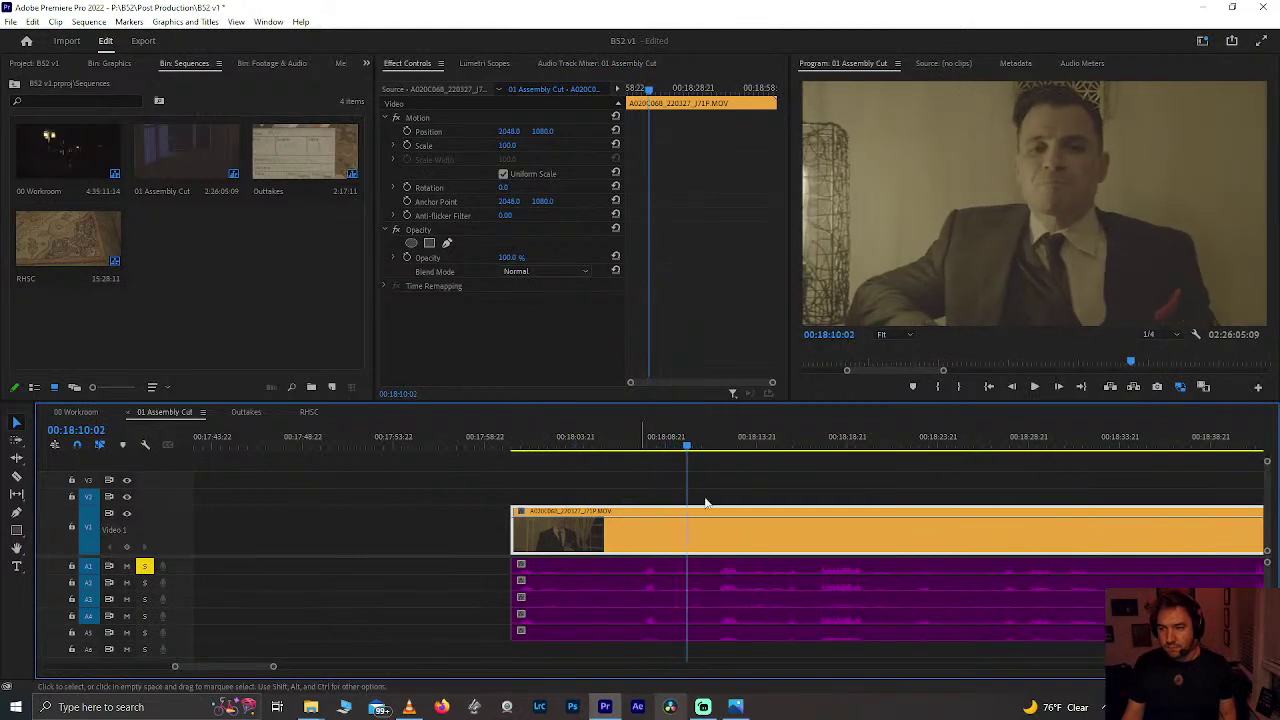
key(alt+space)
click(667, 480)
scroll(667, 480, down, 8)
scroll(667, 480, down, 2)
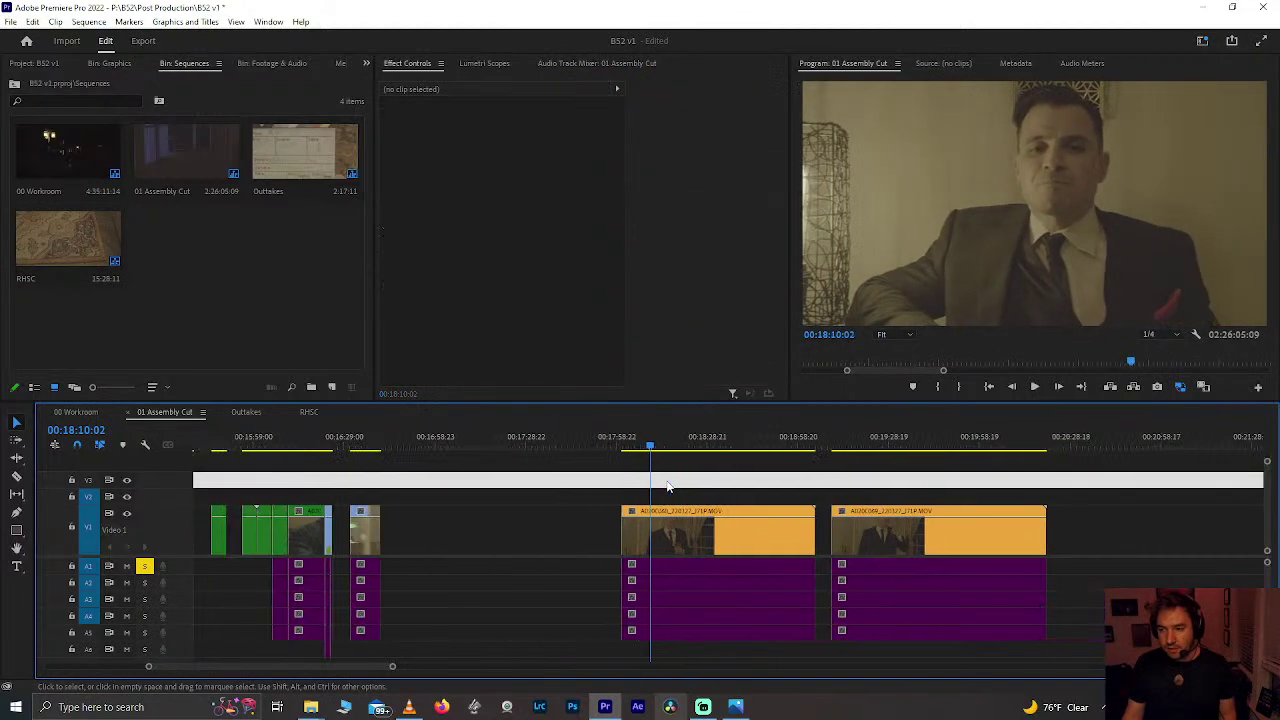
click(817, 446)
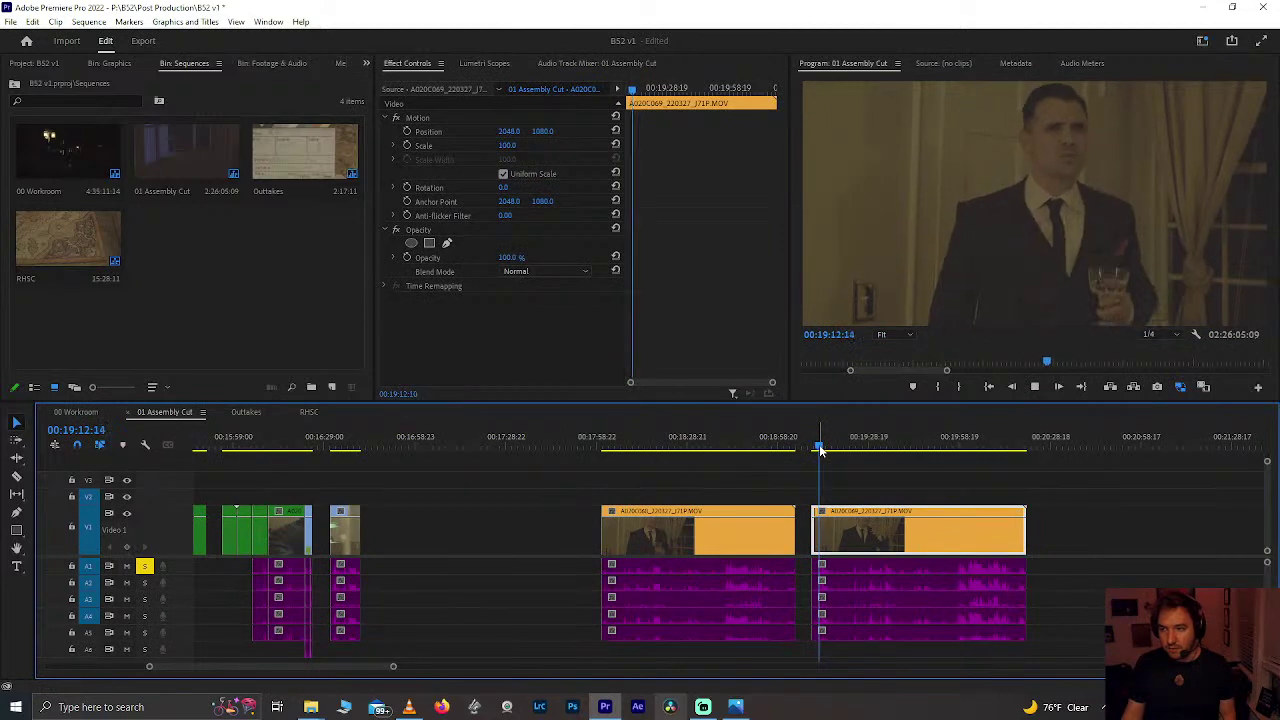
click(848, 446)
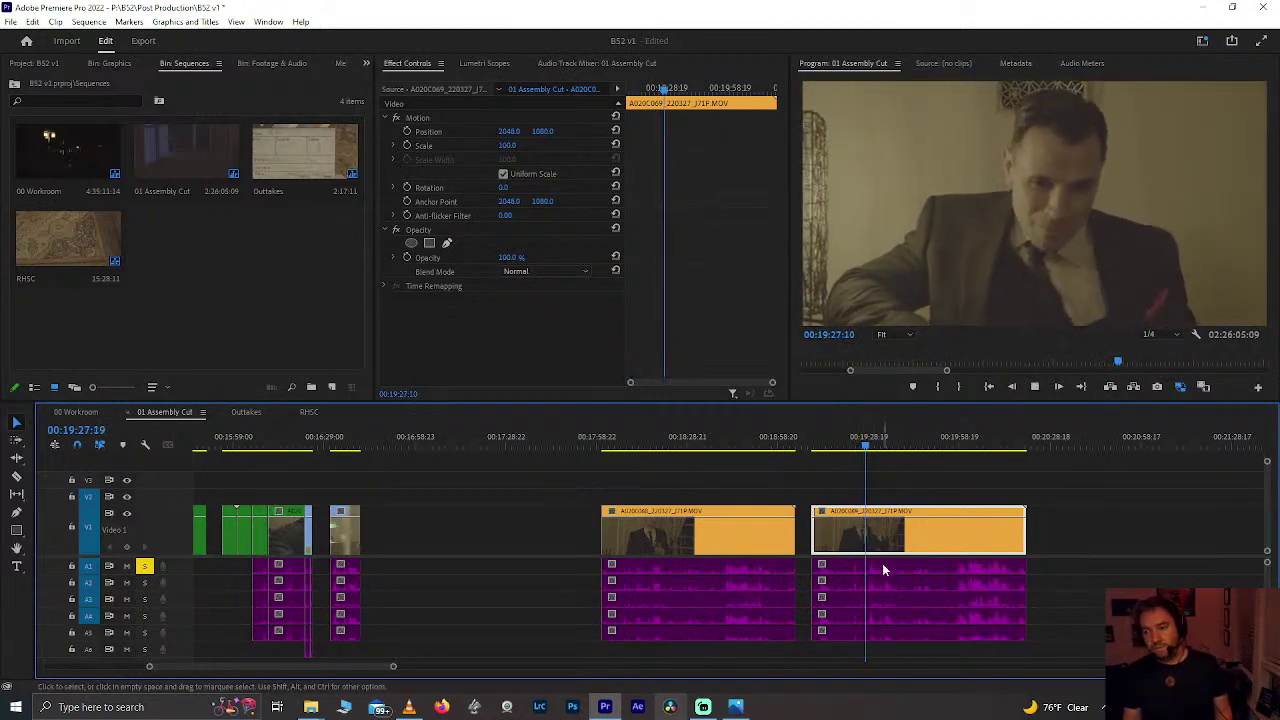
scroll(882, 563, up, 6)
key(space)
scroll(1126, 580, up, 2)
scroll(1126, 585, up, 3)
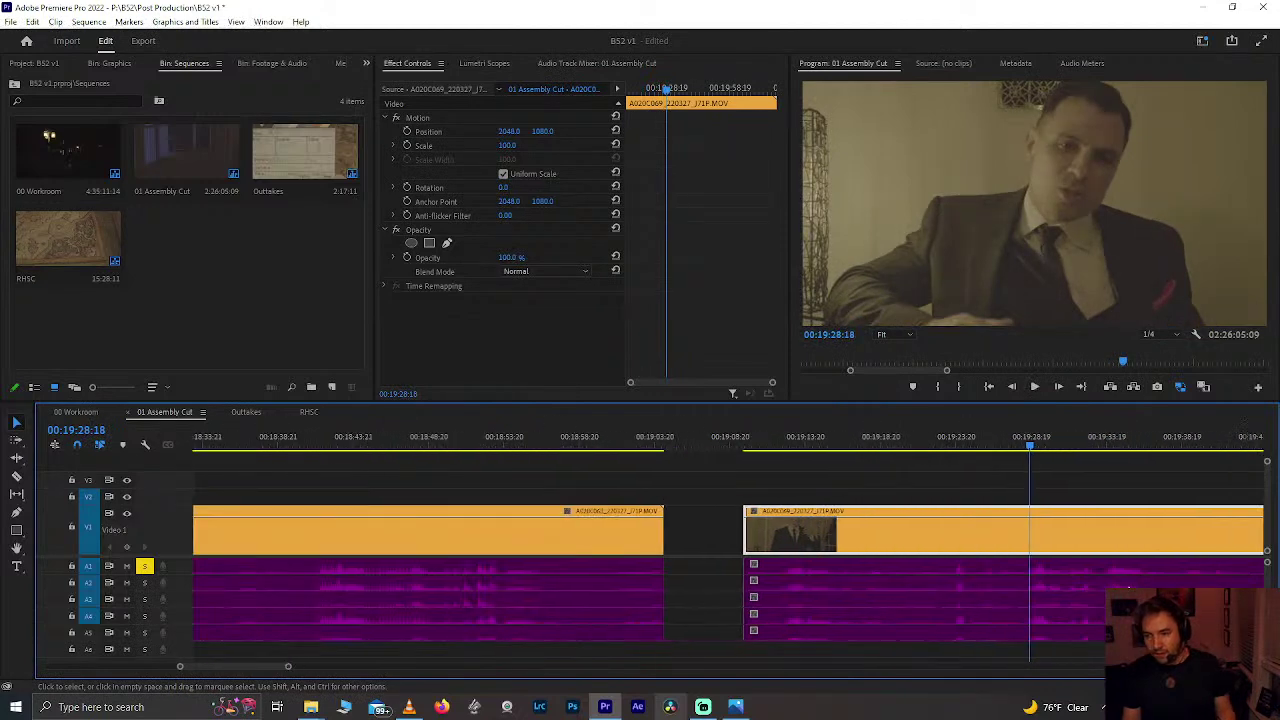
scroll(919, 601, down, 2)
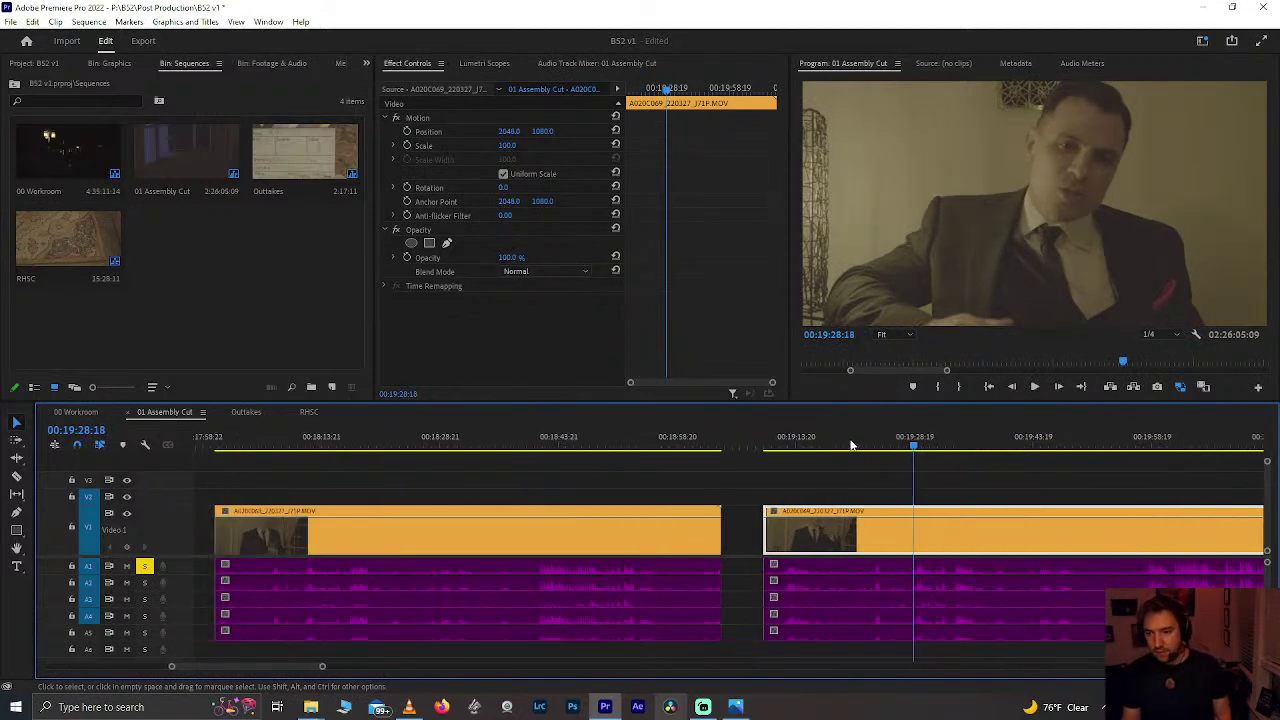
Step: Split the A020C069 clip and its audio at 00:19:22:16, where the standing man's first delivery ends
click(814, 444)
scroll(858, 471, up, 2)
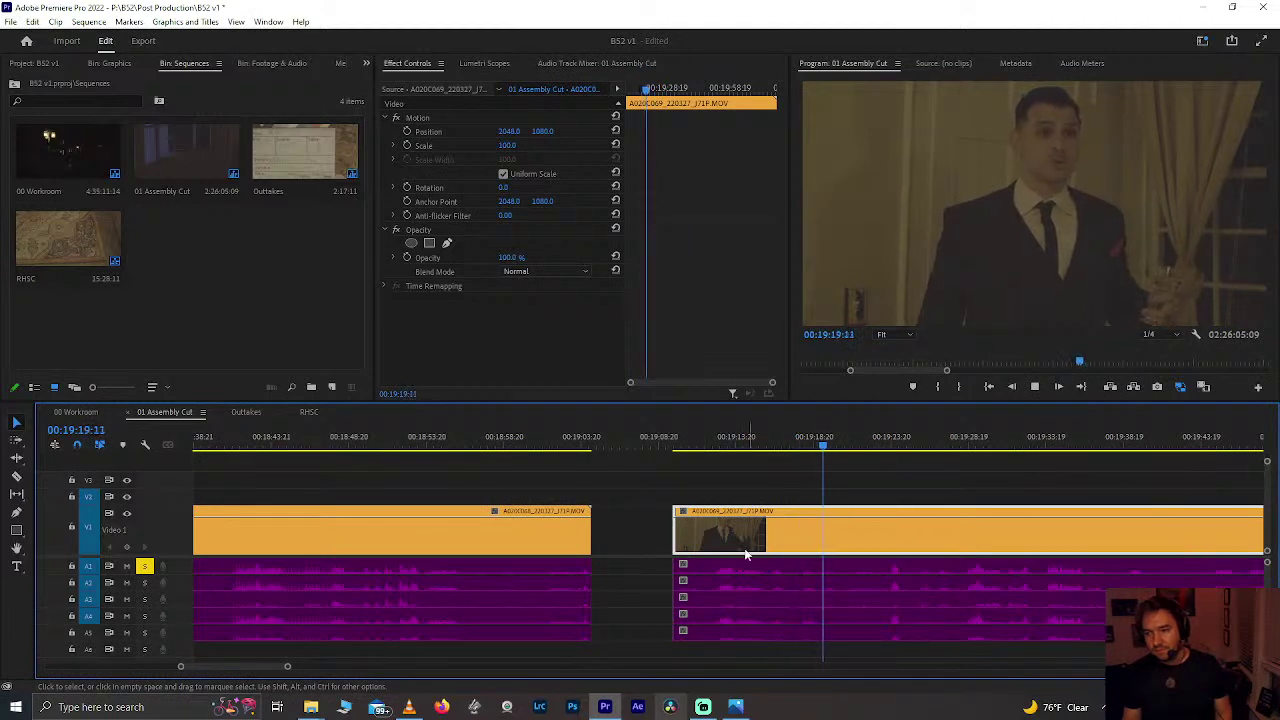
scroll(884, 608, down, 2)
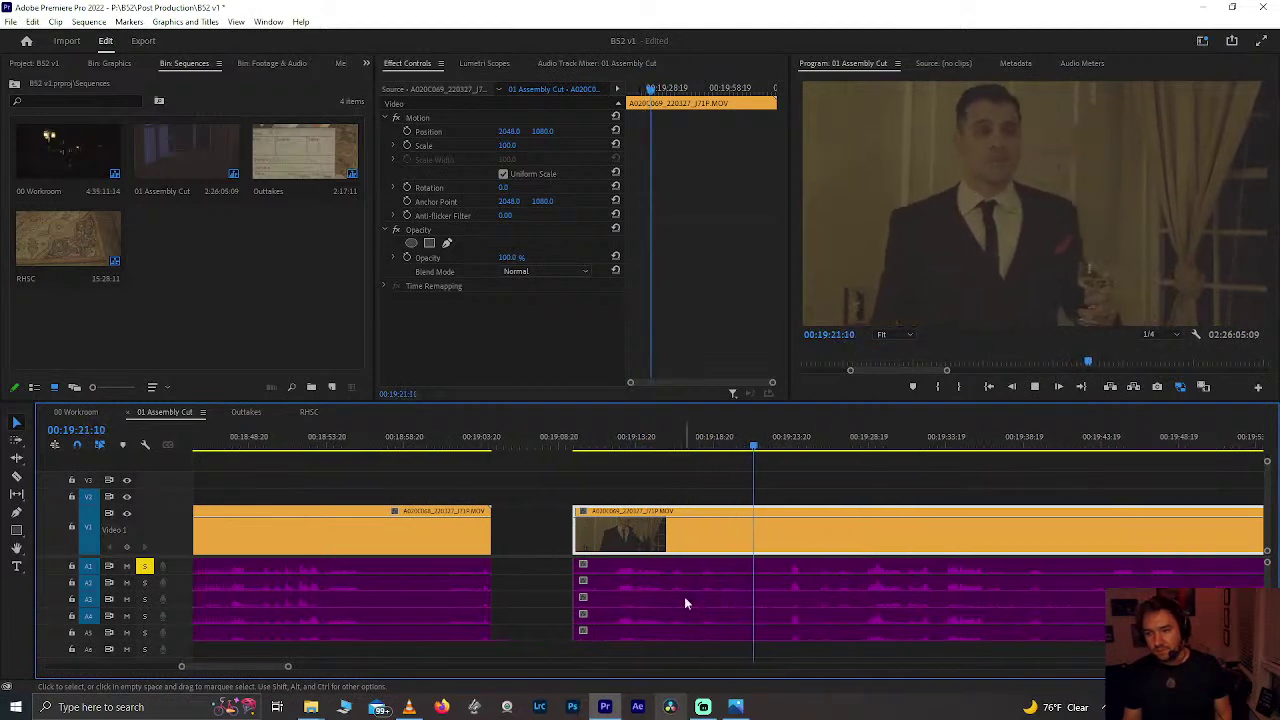
key(space)
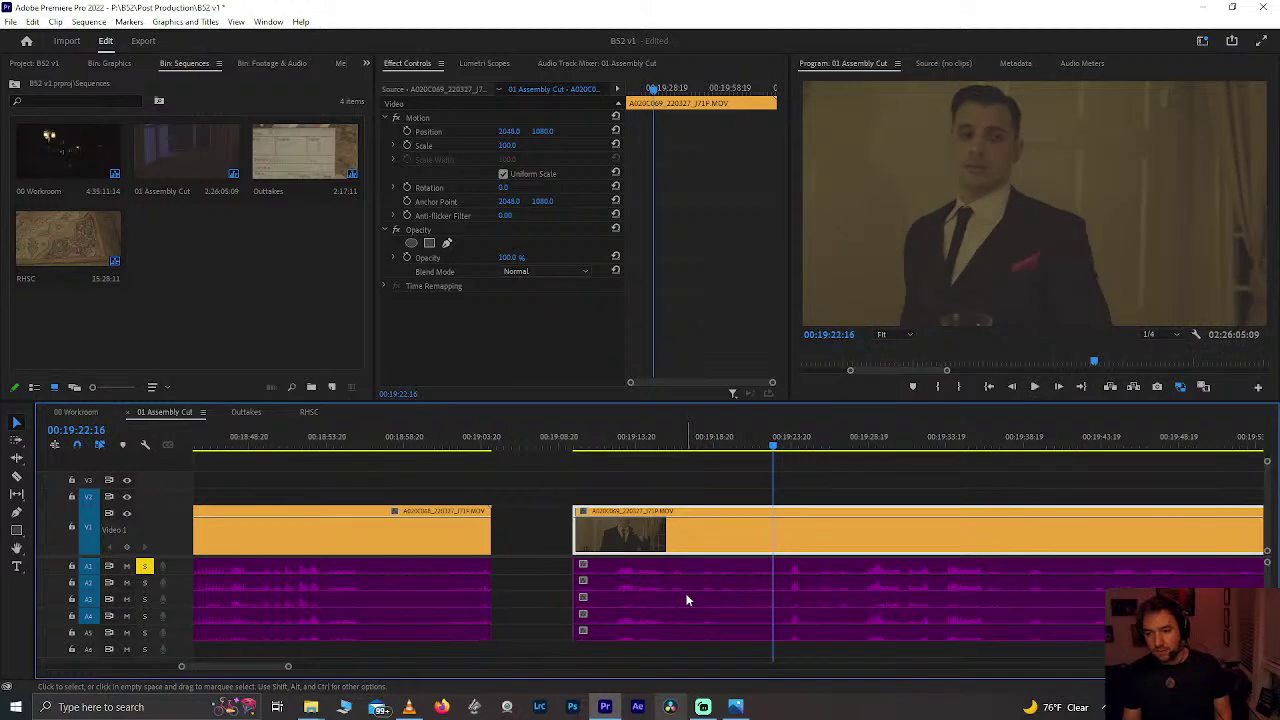
key(ctrl+v)
key(ctrl+z)
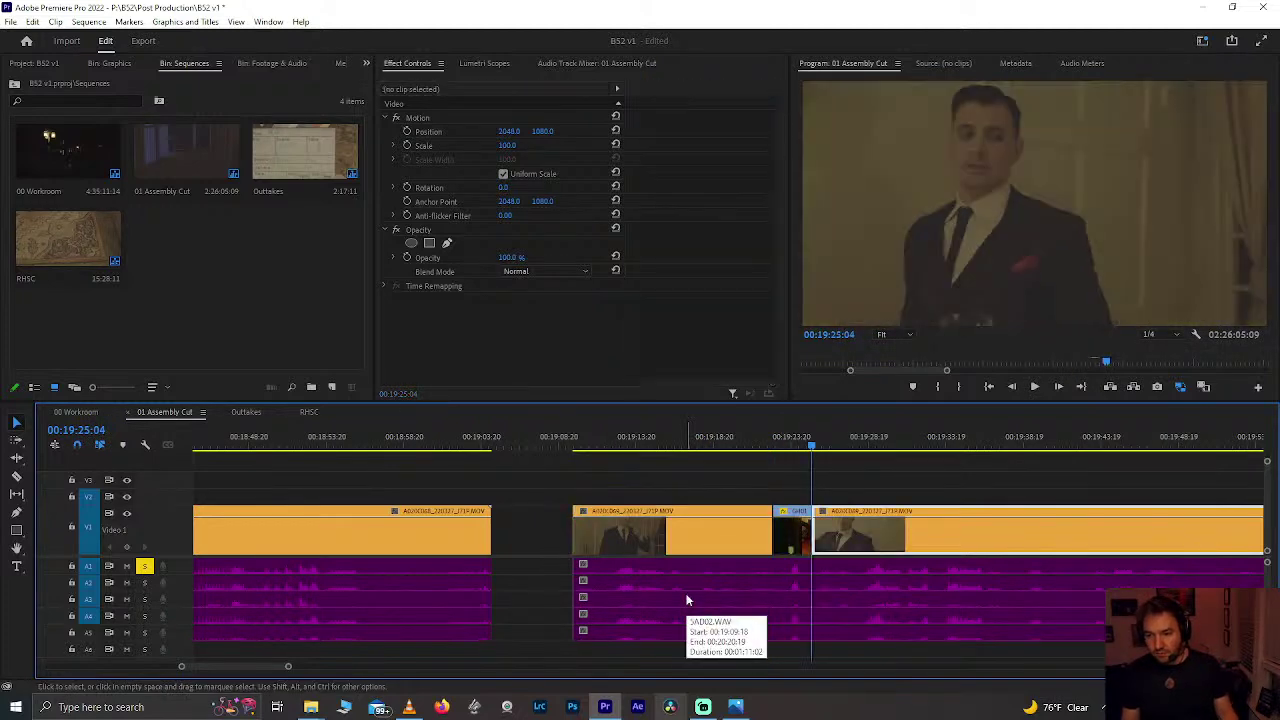
key(ctrl+k)
Step: Step frame by frame through the camera move and split the A020C069 clip and its audio again at about 00:19:25
key(space)
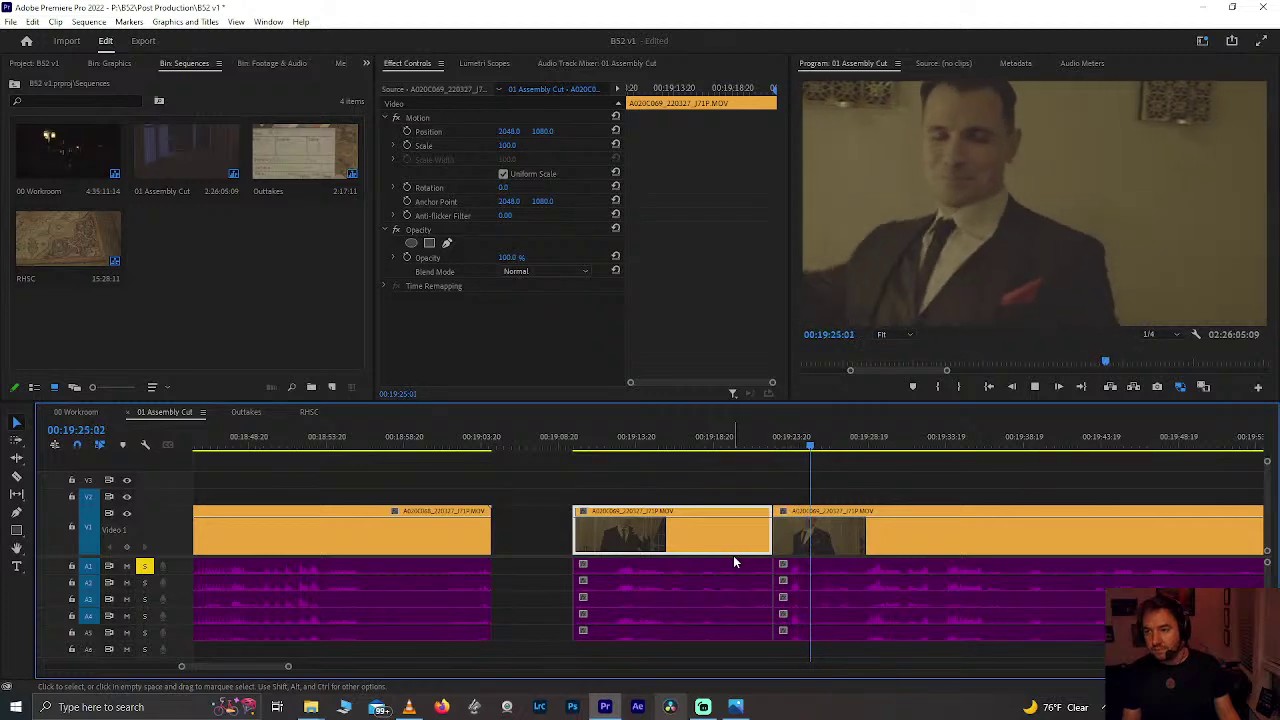
key(space)
key(Right)
key(Right)
key(Right)
key(Right)
key(Right)
key(Right)
key(Right)
key(Right)
key(Right)
key(Right)
key(Right)
key(Right)
key(Right)
key(Right)
key(Right)
key(Right)
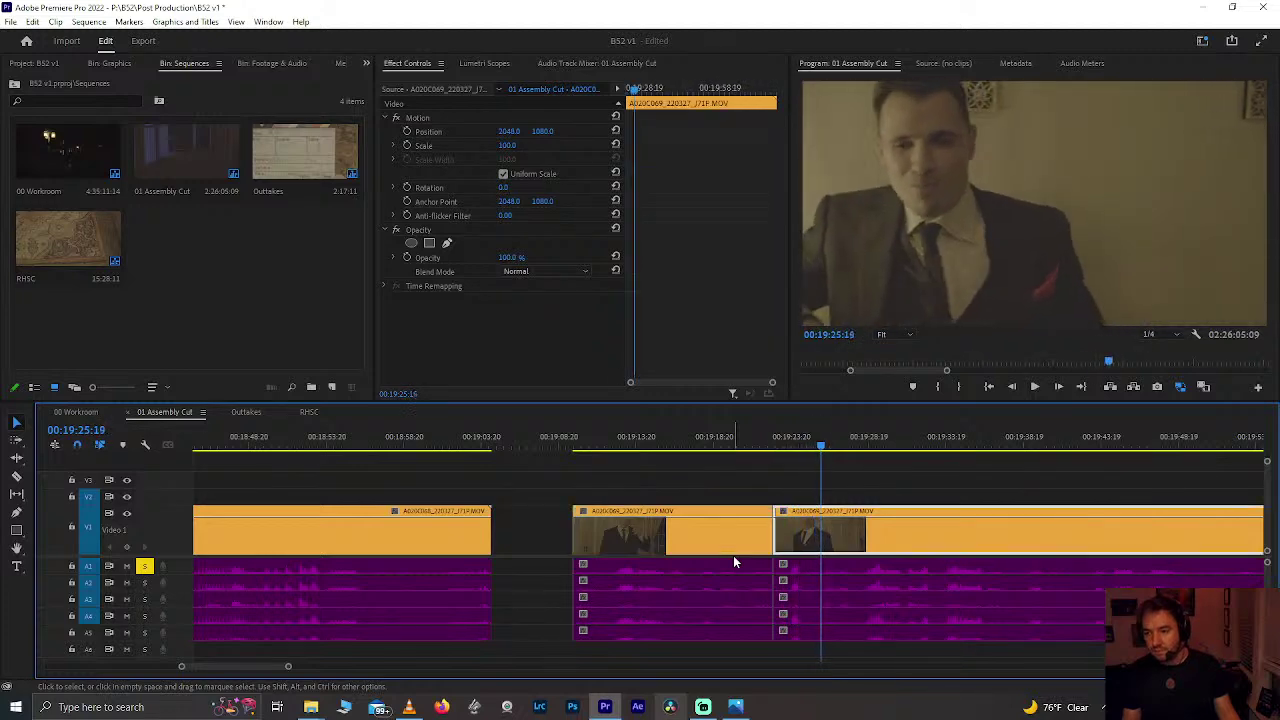
key(Left)
key(Left)
key(Left)
key(Left)
key(Left)
key(Left)
key(Left)
key(Left)
key(Left)
key(Left)
key(Left)
key(Left)
key(Left)
key(Left)
key(Left)
key(Left)
key(Left)
key(Left)
key(Left)
key(Left)
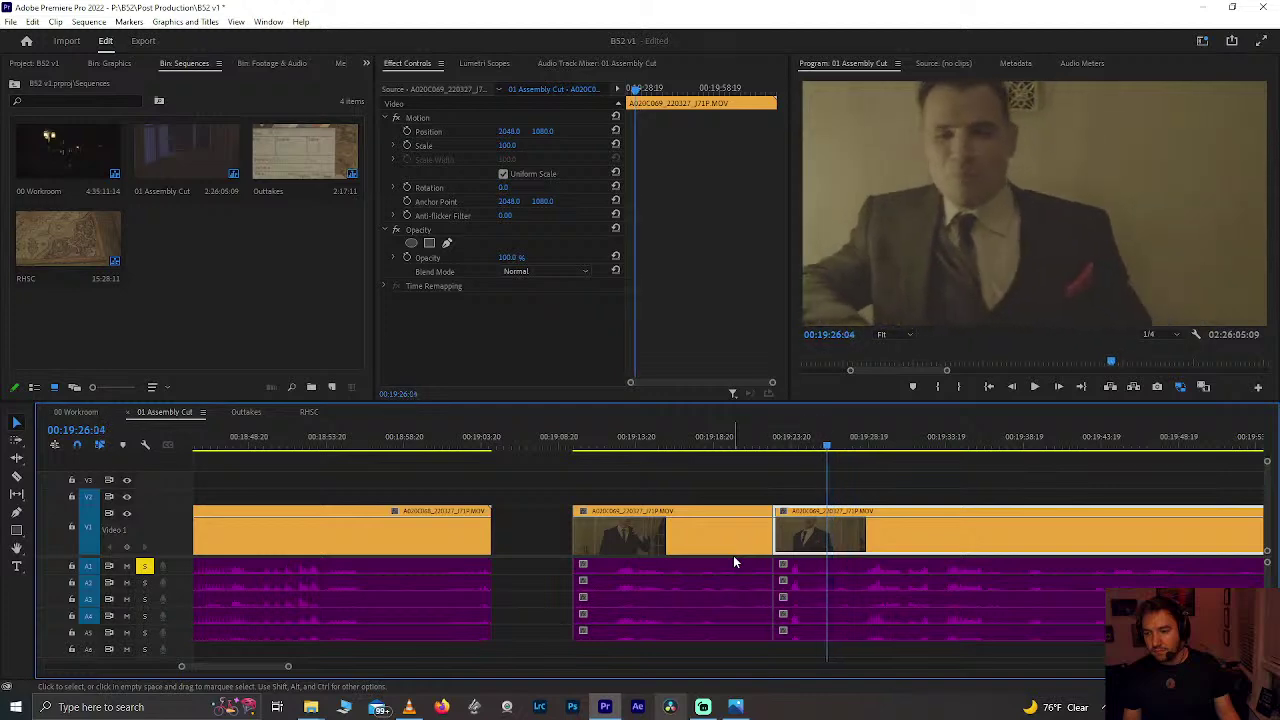
key(ctrl+k)
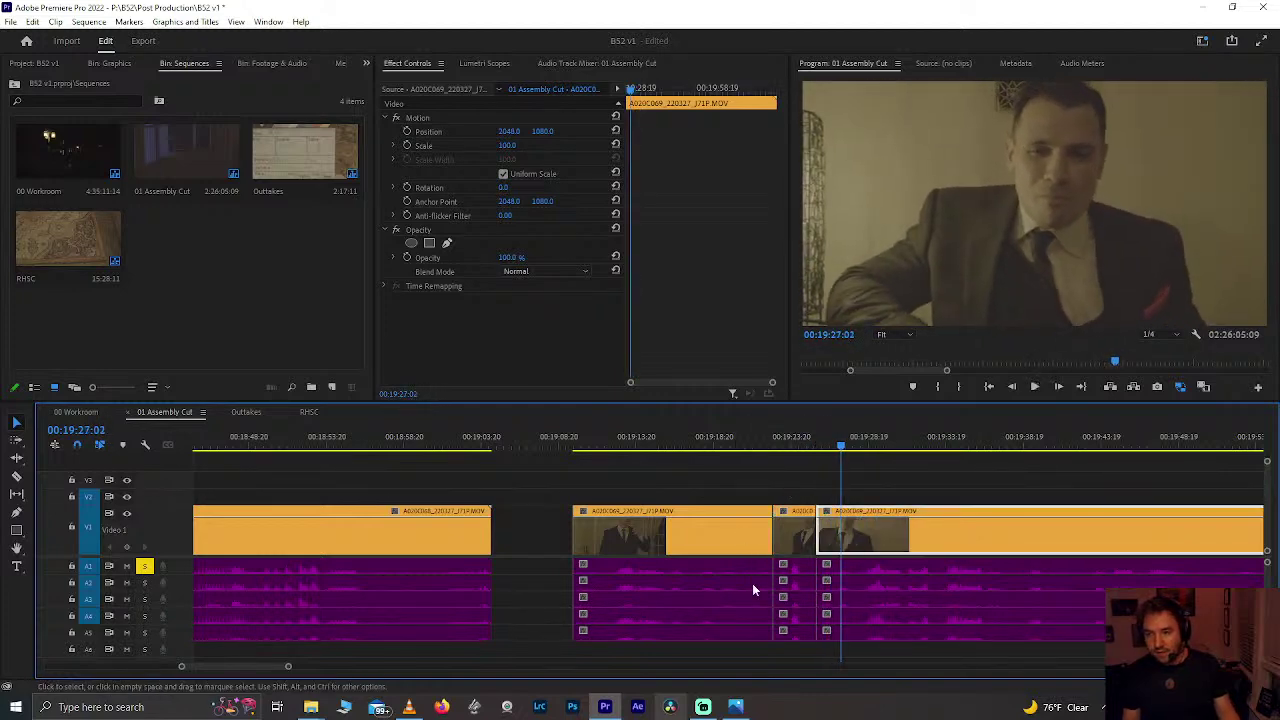
Step: Review the first A020C069 piece from about 00:19:11 and compare it with the edited dialogue between 00:13:19 and 00:13:28
scroll(752, 583, up, 3)
scroll(754, 585, down, 2)
click(776, 440)
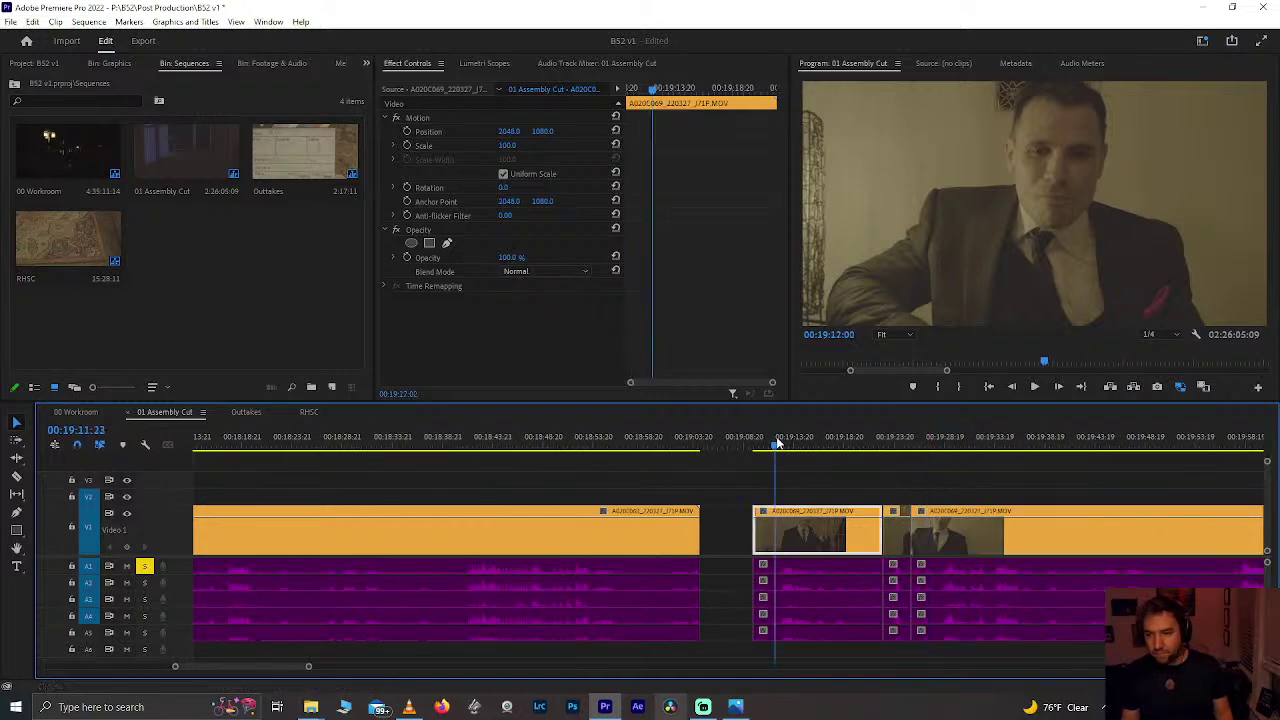
key(space)
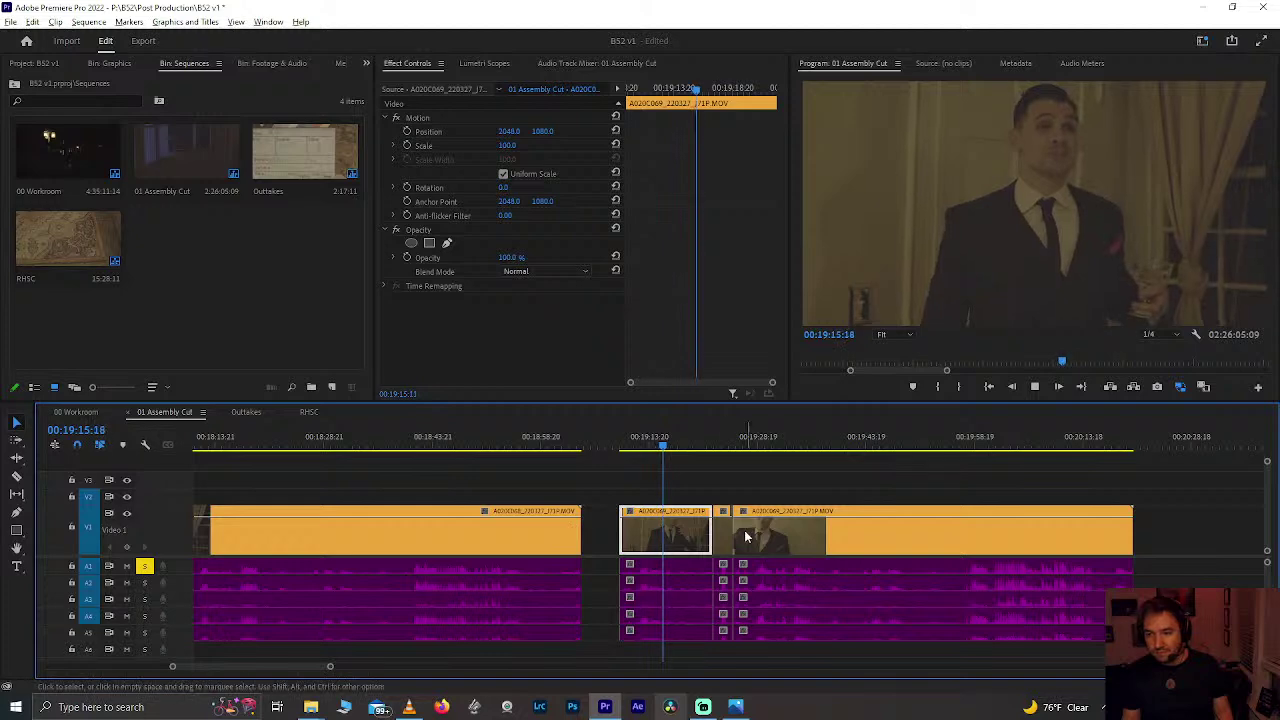
key(alt+space)
click(688, 474)
key(space)
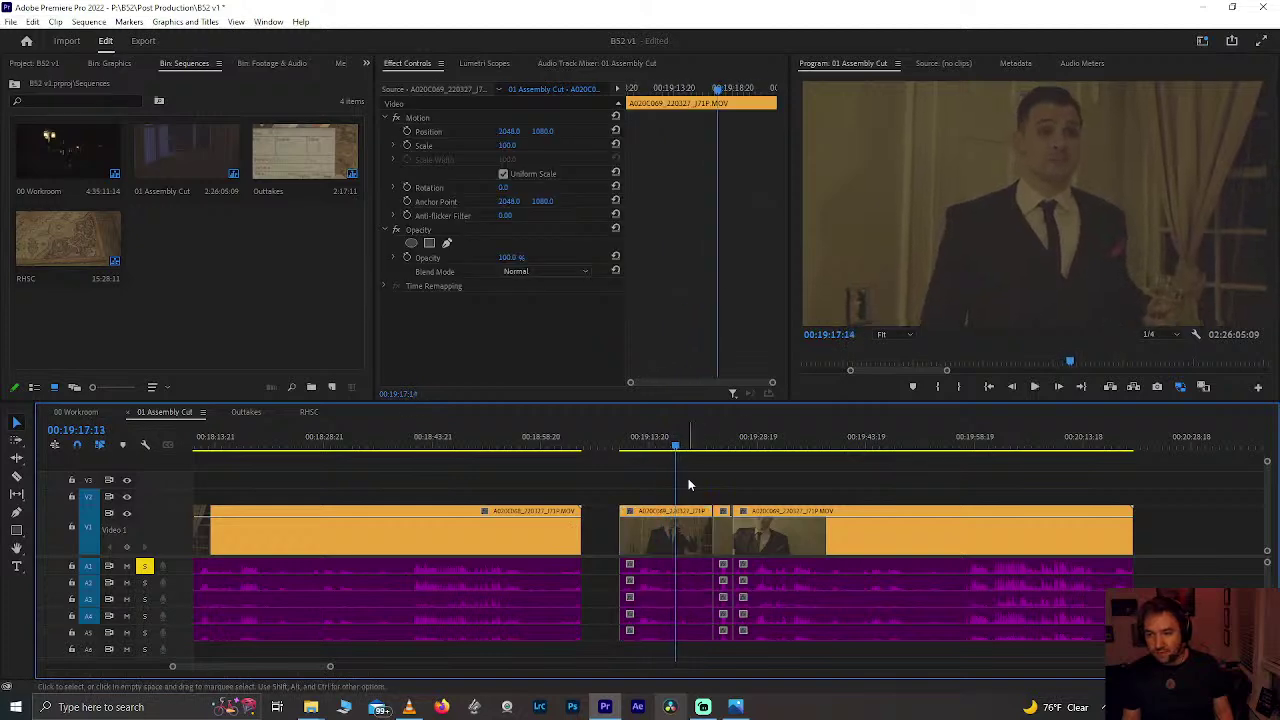
scroll(683, 518, up, 10)
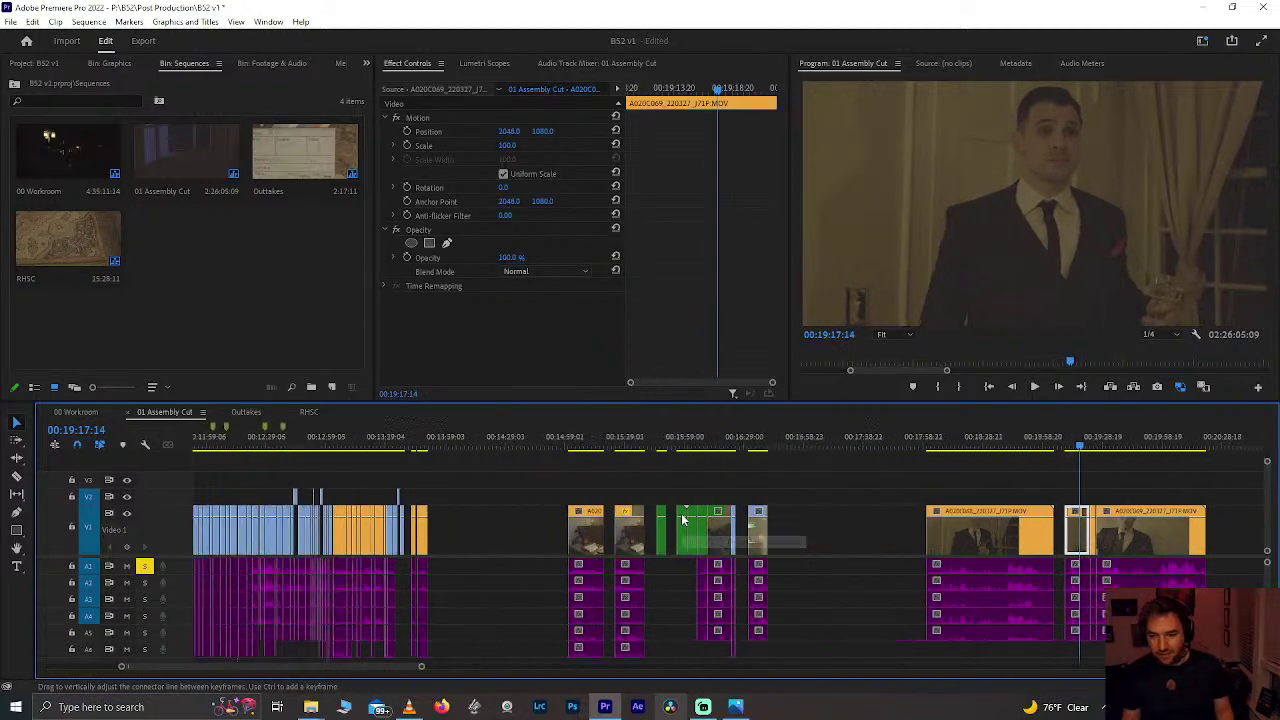
click(573, 441)
scroll(573, 442, up, 10)
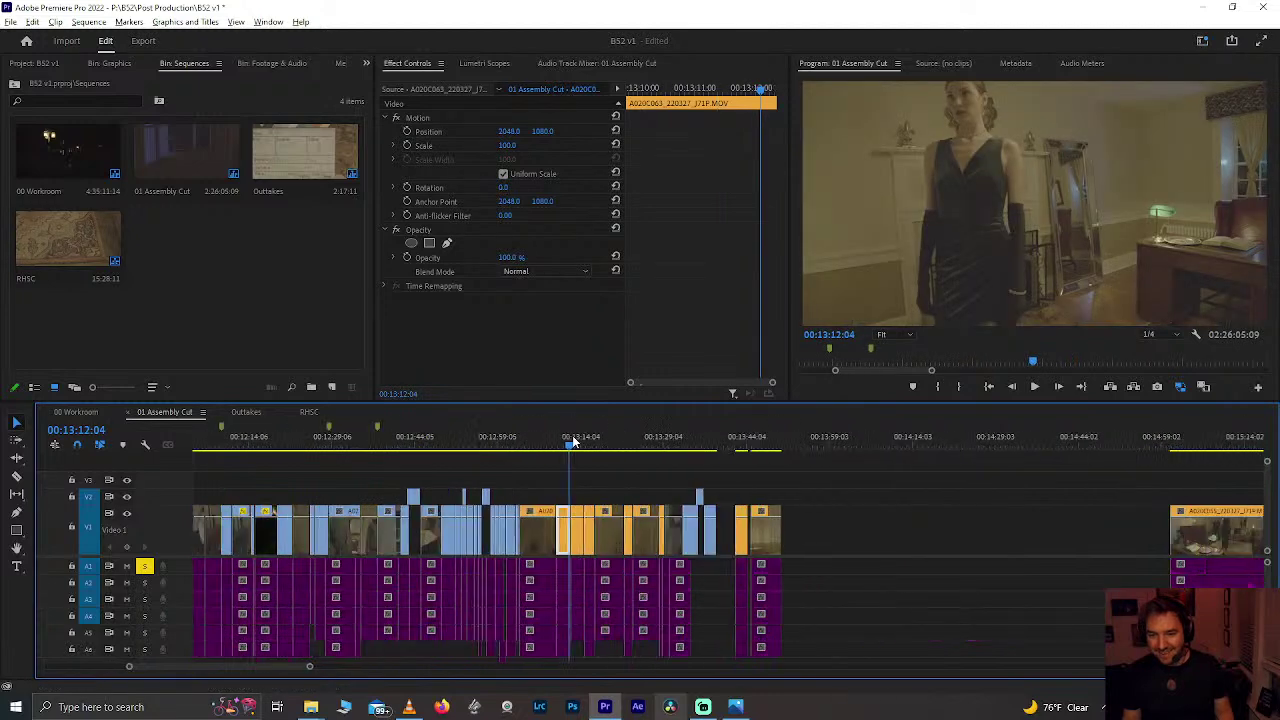
drag(592, 443, 737, 445)
key(space)
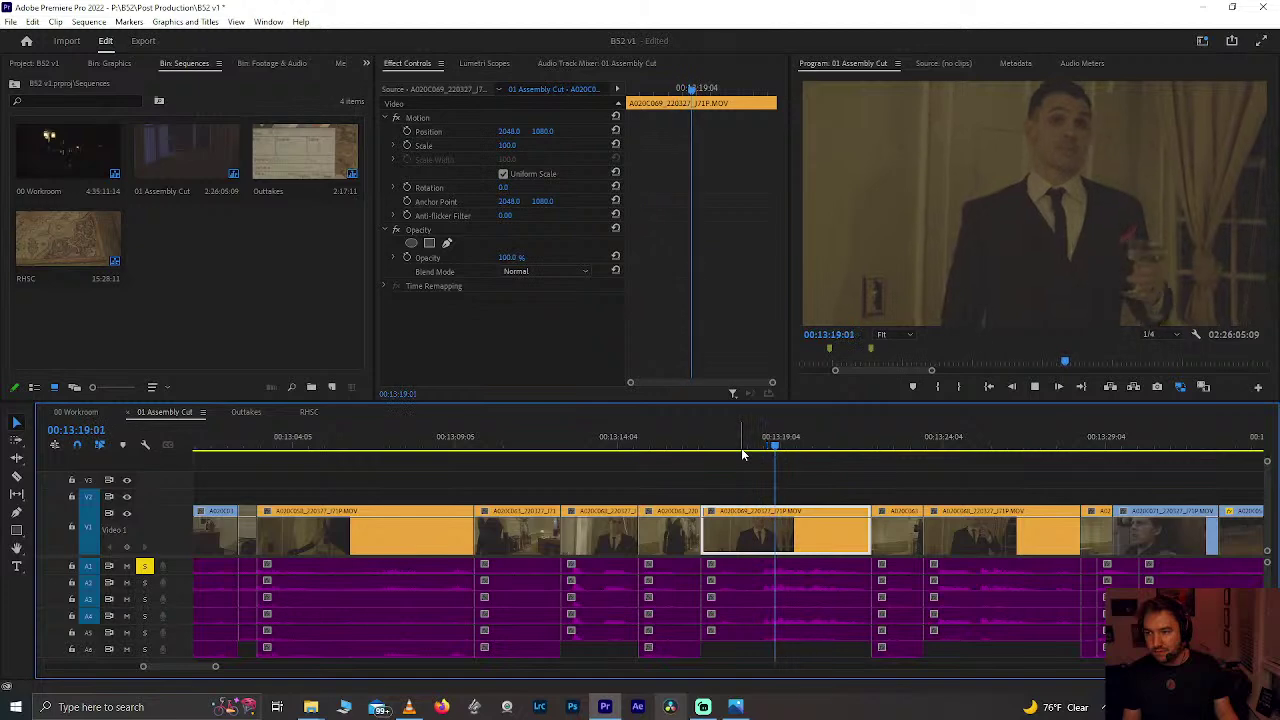
click(884, 437)
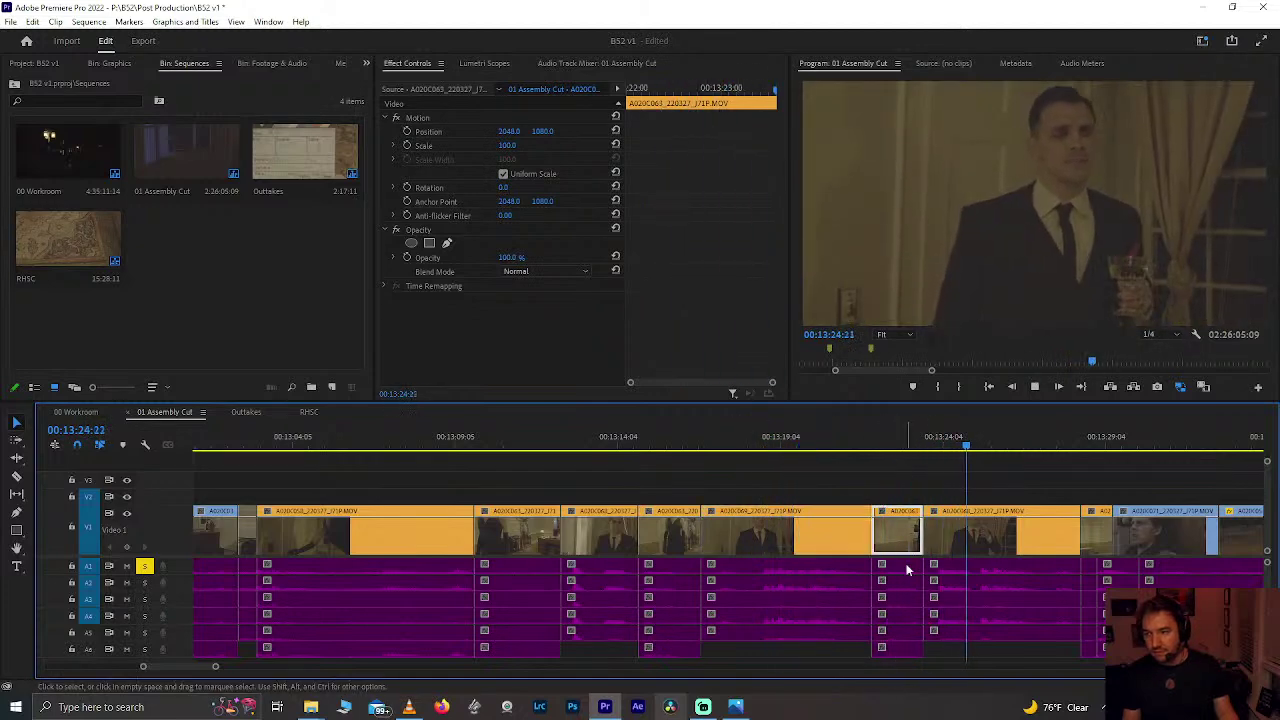
scroll(908, 570, down, 5)
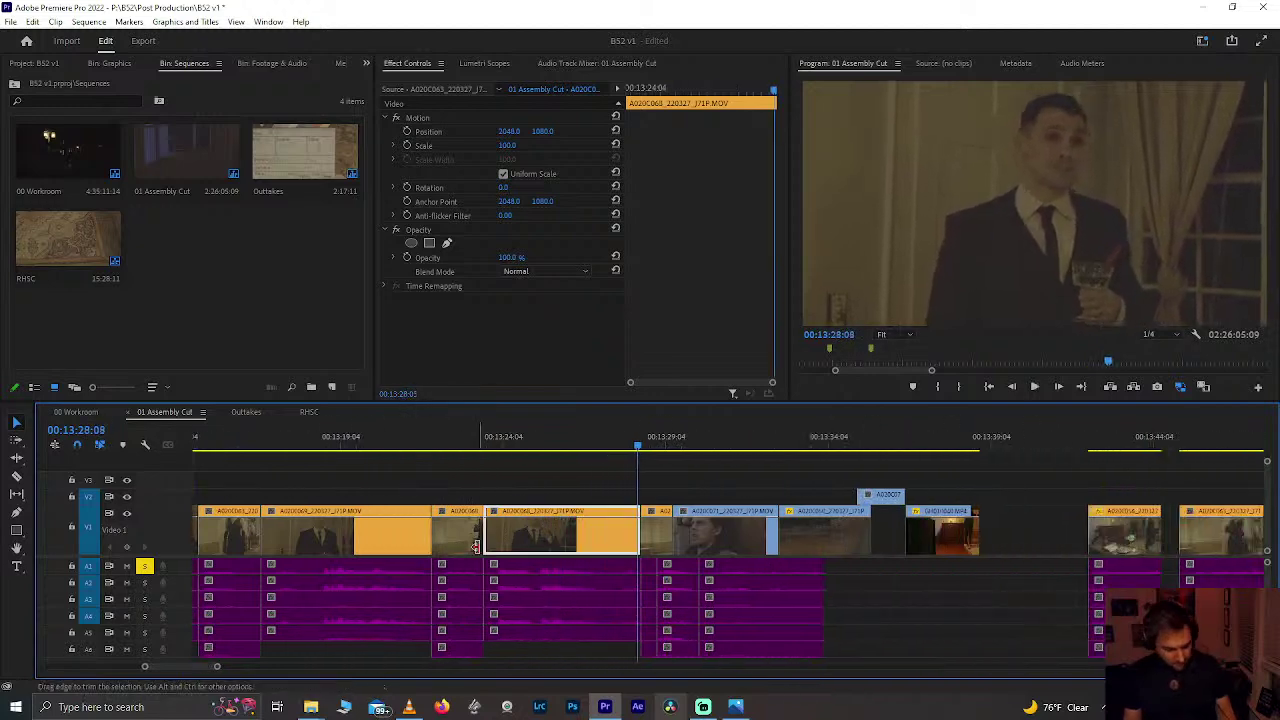
Step: Replay the first A020C069 piece near 00:19:10 and split it with its audio at about 00:19:17
scroll(476, 545, down, 10)
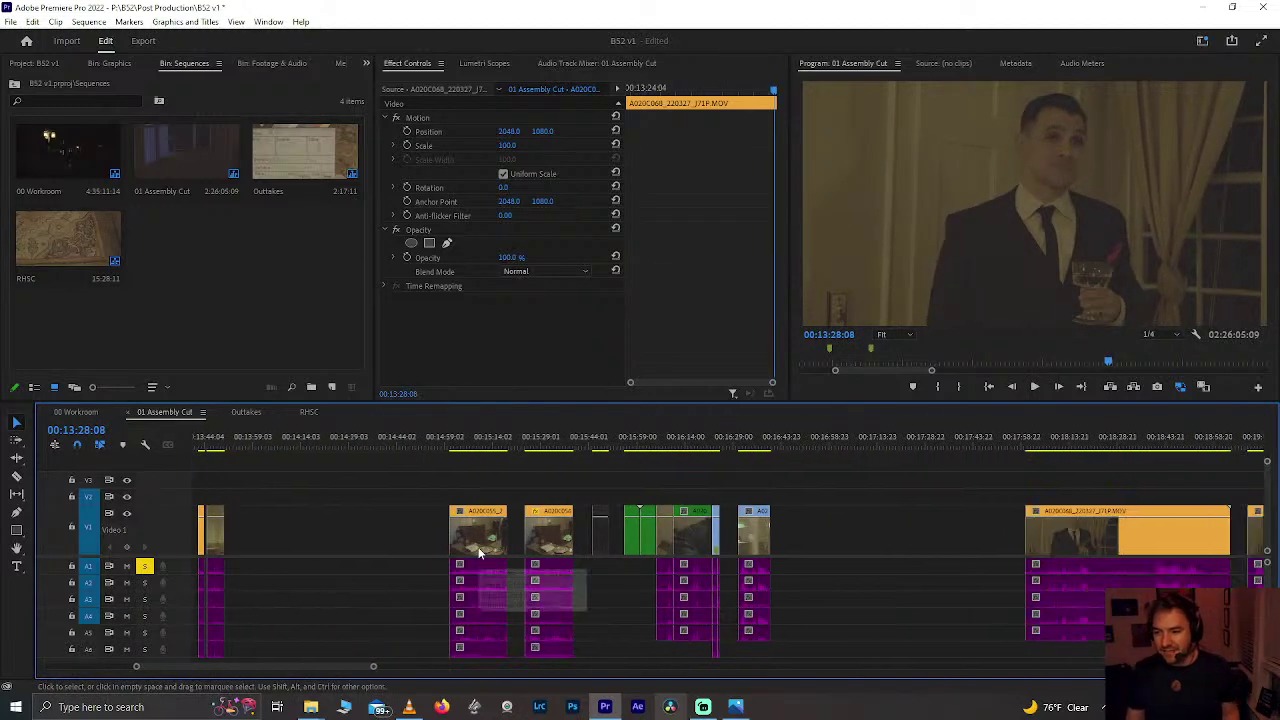
scroll(480, 553, down, 5)
click(772, 453)
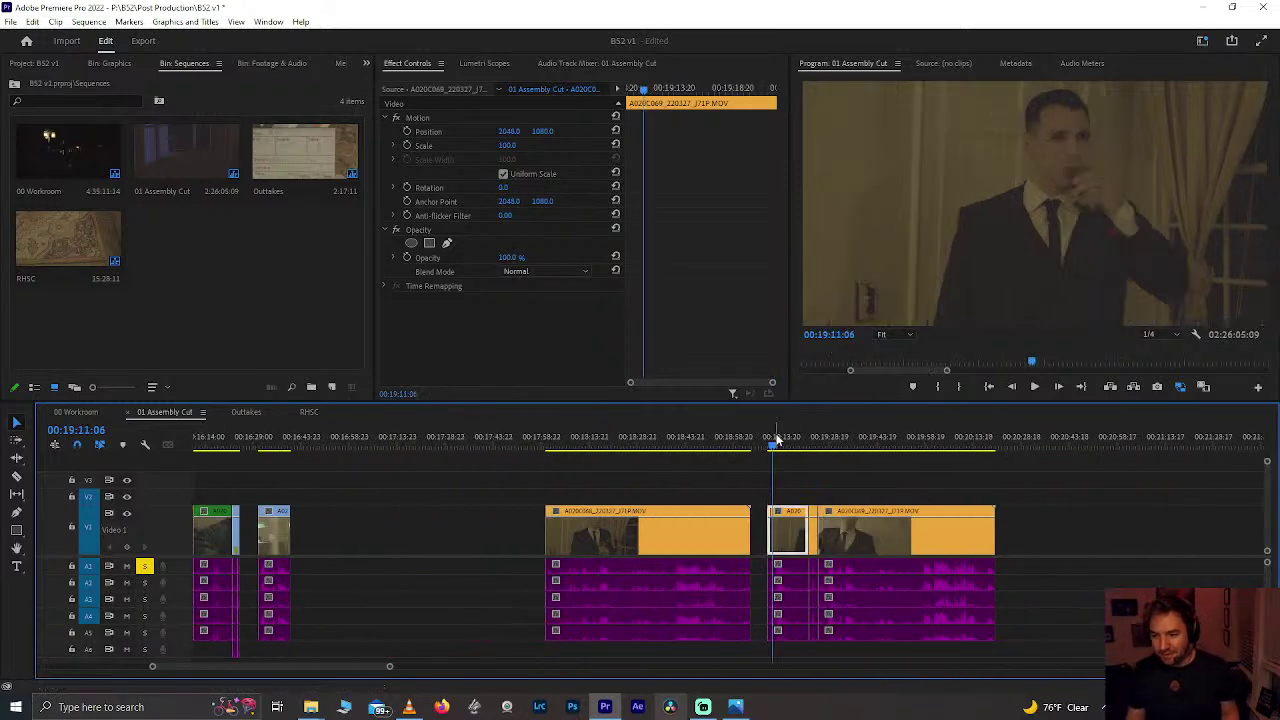
scroll(820, 455, up, 5)
click(815, 440)
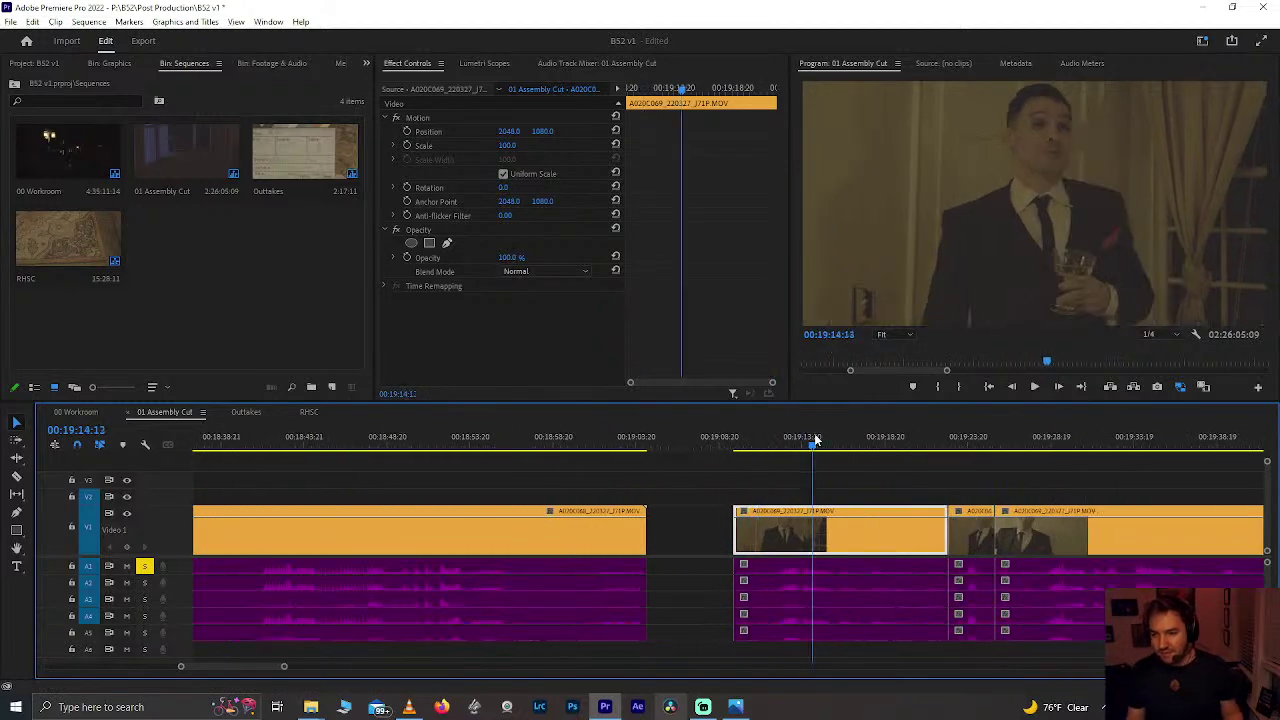
click(766, 446)
key(space)
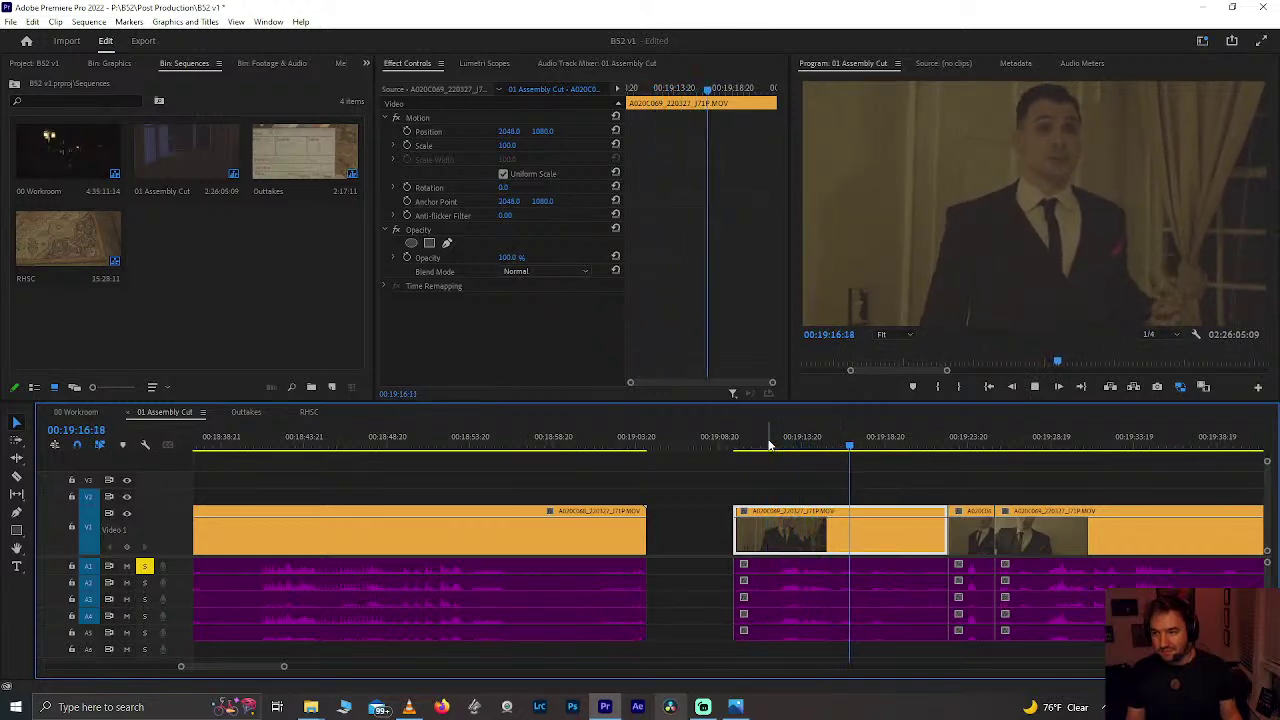
click(858, 446)
key(ctrl+k)
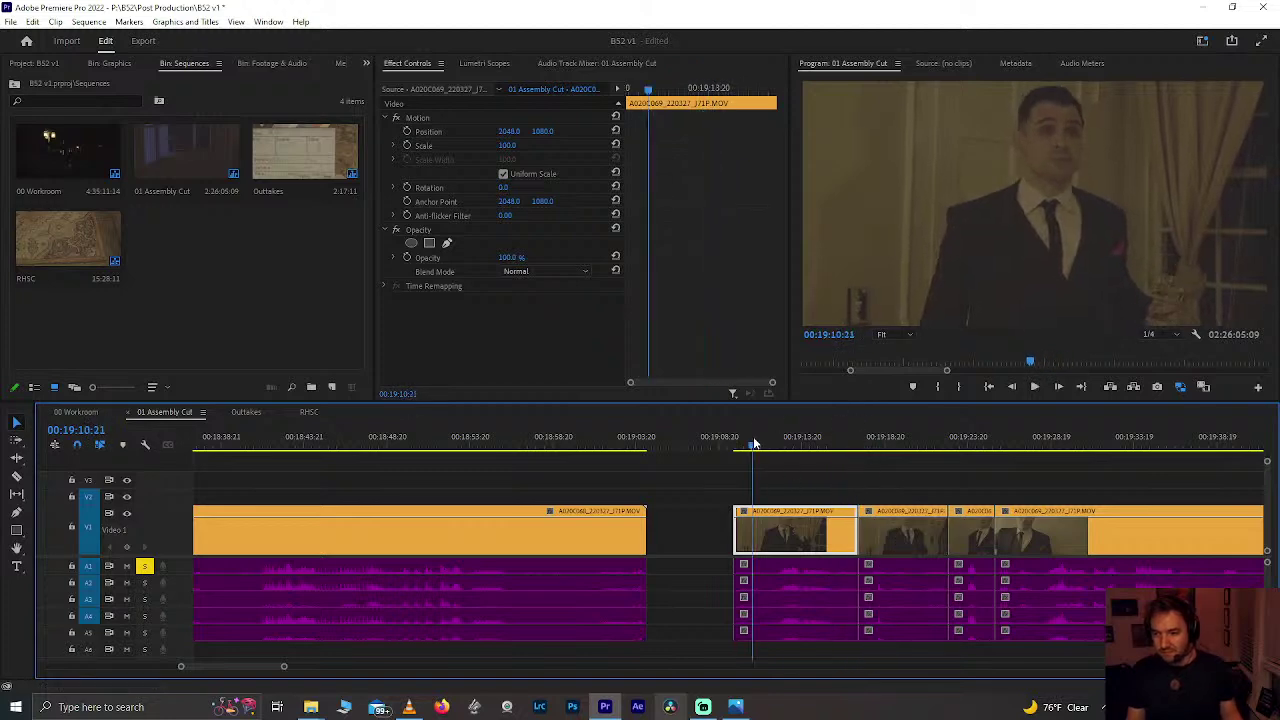
Step: Split the first A020C069 piece at 00:19:12:03 and cut out the section from there to about 00:19:17 with its audio
key(space)
drag(755, 443, 775, 466)
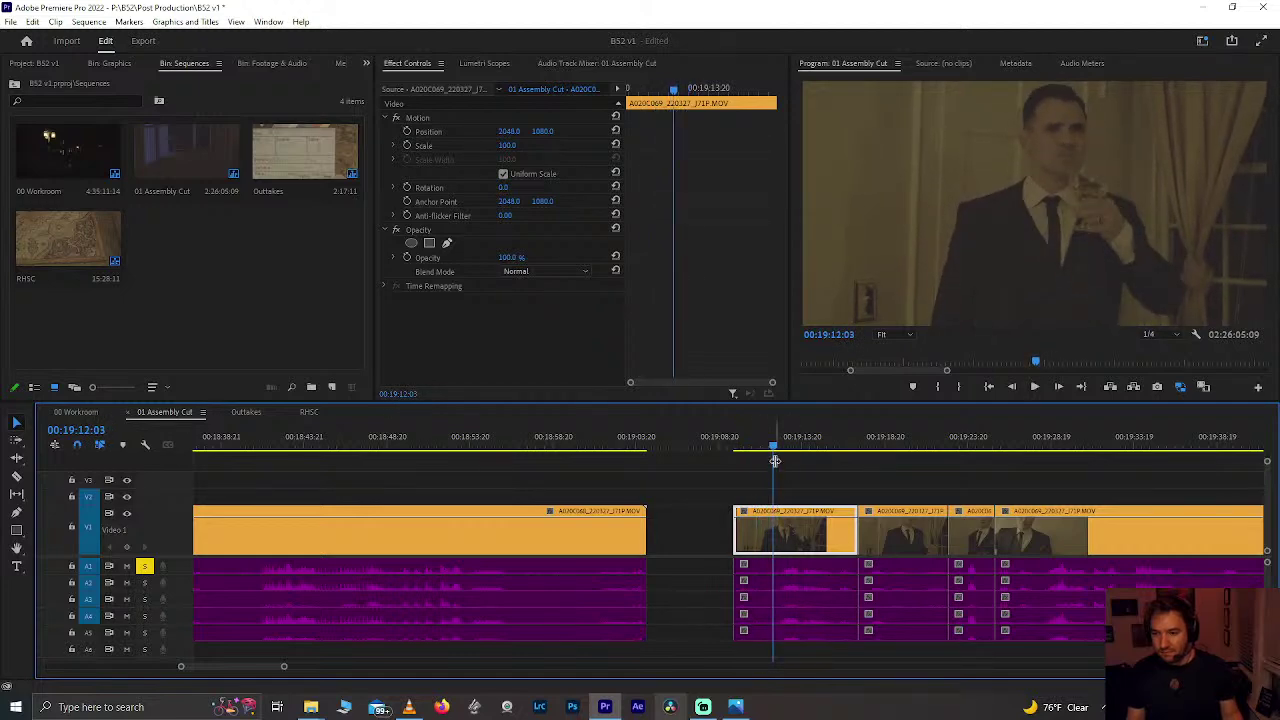
key(ctrl+k)
click(822, 515)
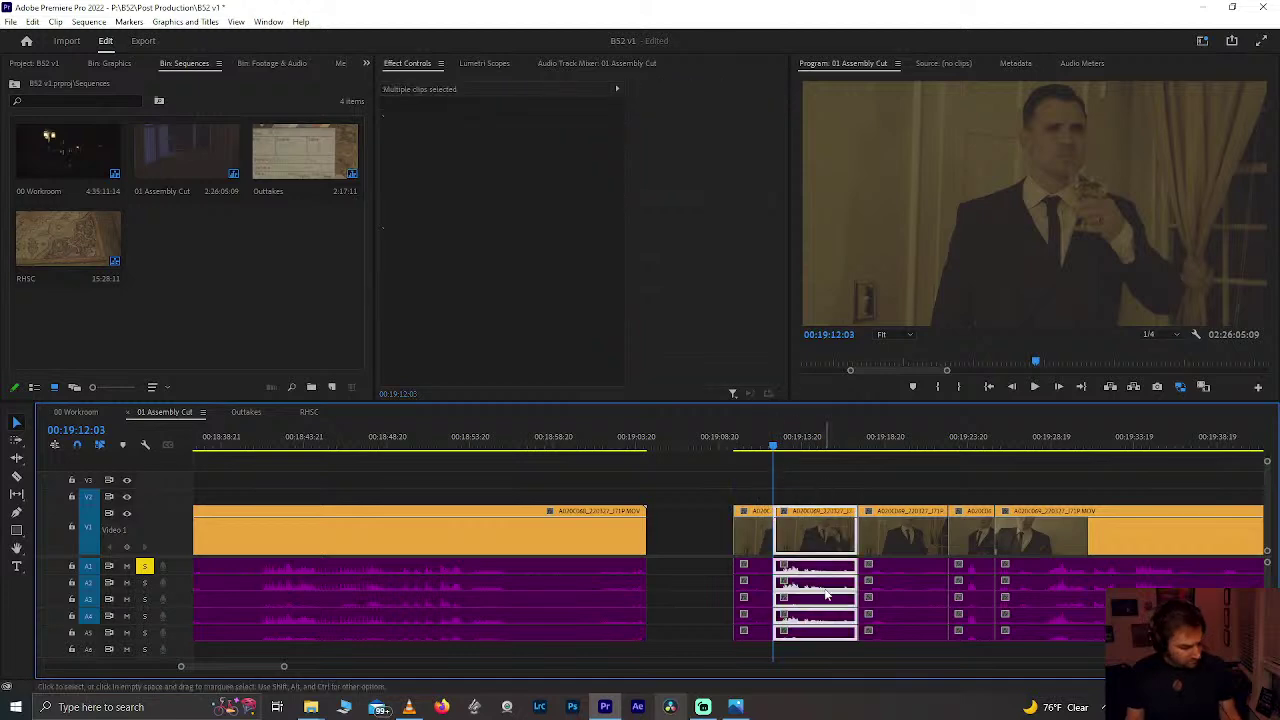
key(Delete)
Step: Paste the cut A020C069 section with its audio at 00:13:52:08, after the last clip of the edited scene
scroll(826, 595, up, 5)
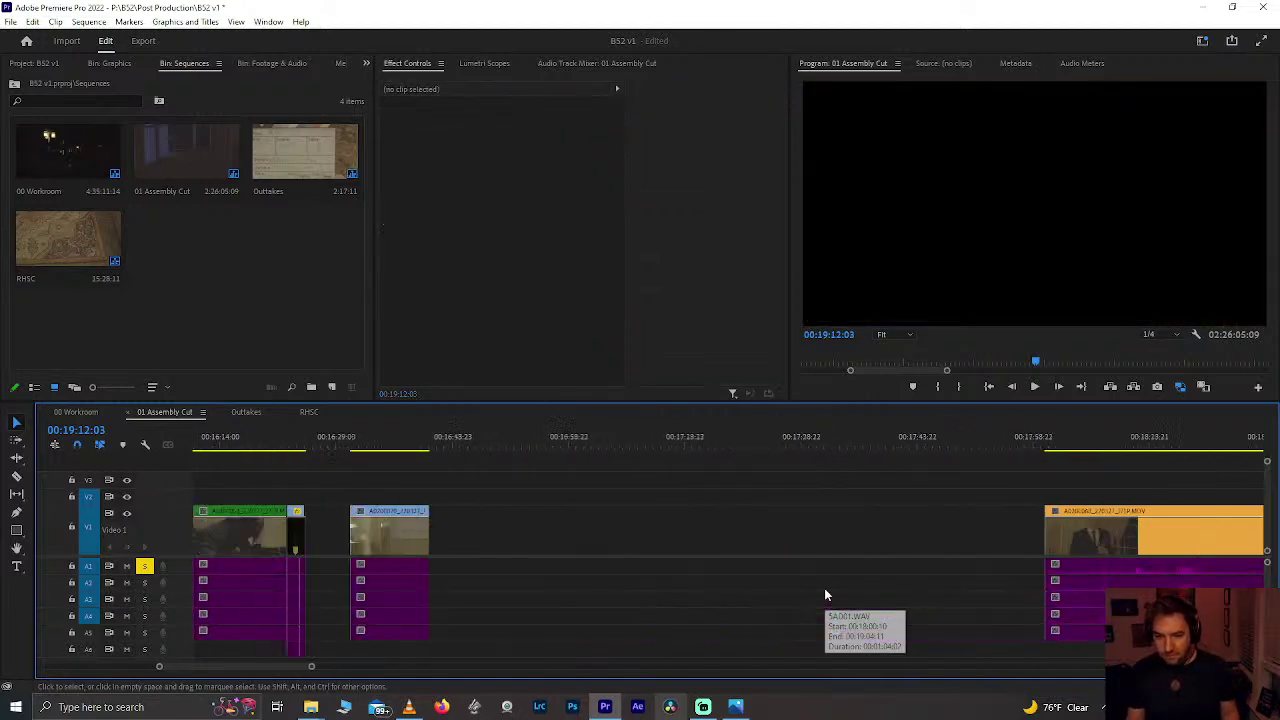
scroll(825, 595, up, 8)
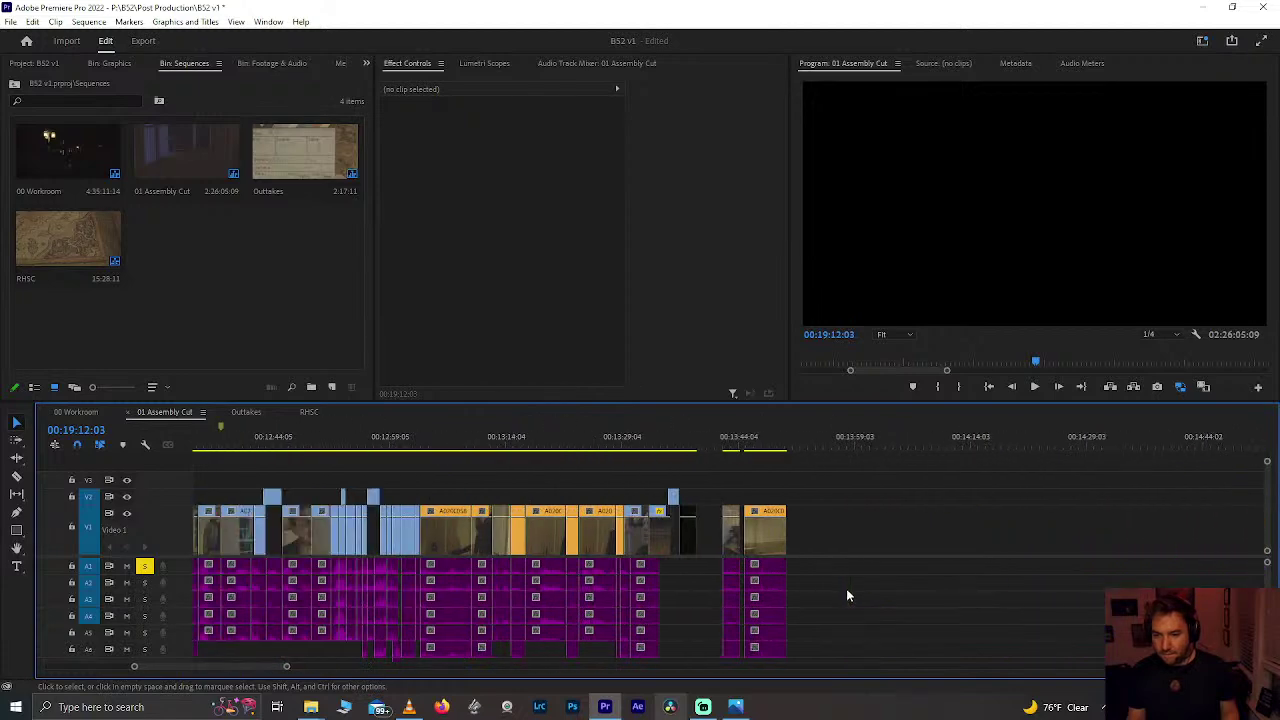
scroll(869, 601, up, 2)
click(739, 450)
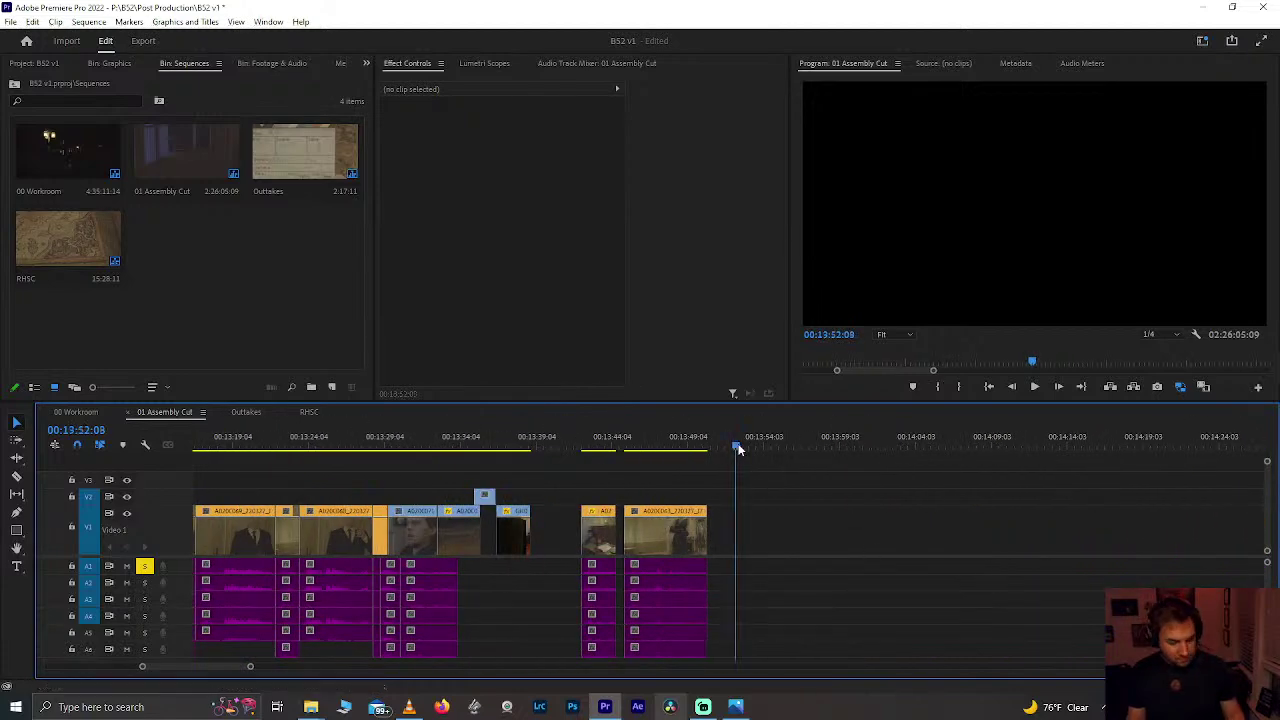
key(ctrl+v)
scroll(580, 480, up, 3)
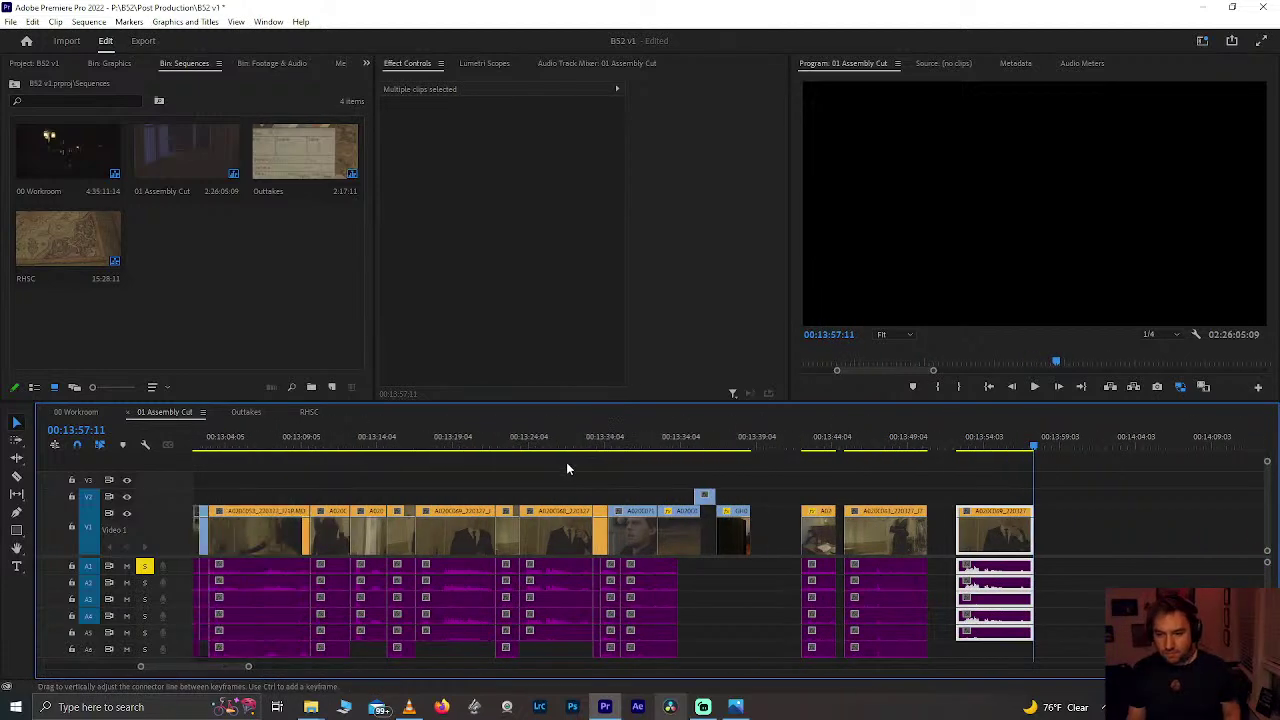
Step: Move the A020C068 clip at about 00:13:24 with its audio past the last scene clip, and shift the following clips slightly later
click(568, 616)
drag(551, 547, 1109, 547)
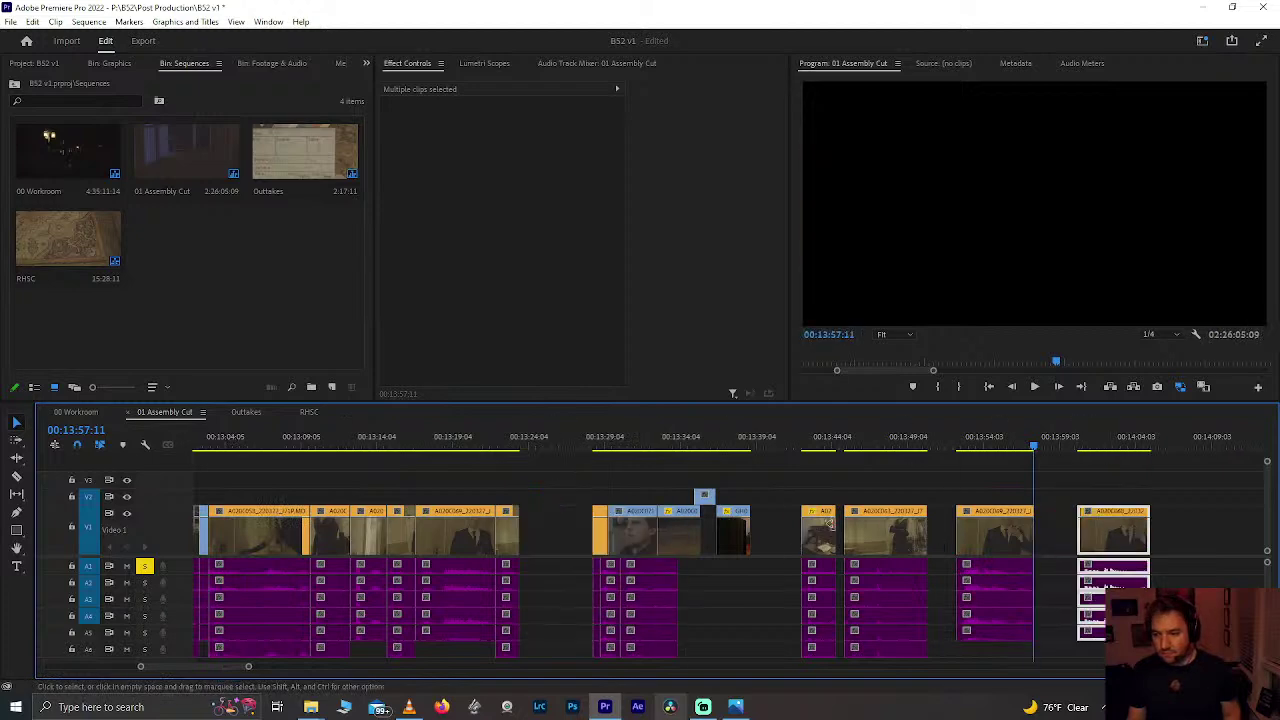
drag(577, 493, 732, 657)
drag(732, 543, 754, 545)
Step: Fill the gap at about 00:13:23 with the A020C069 section and its audio, closing the leftover space, and play the exchange
drag(979, 488, 990, 640)
drag(1007, 546, 570, 537)
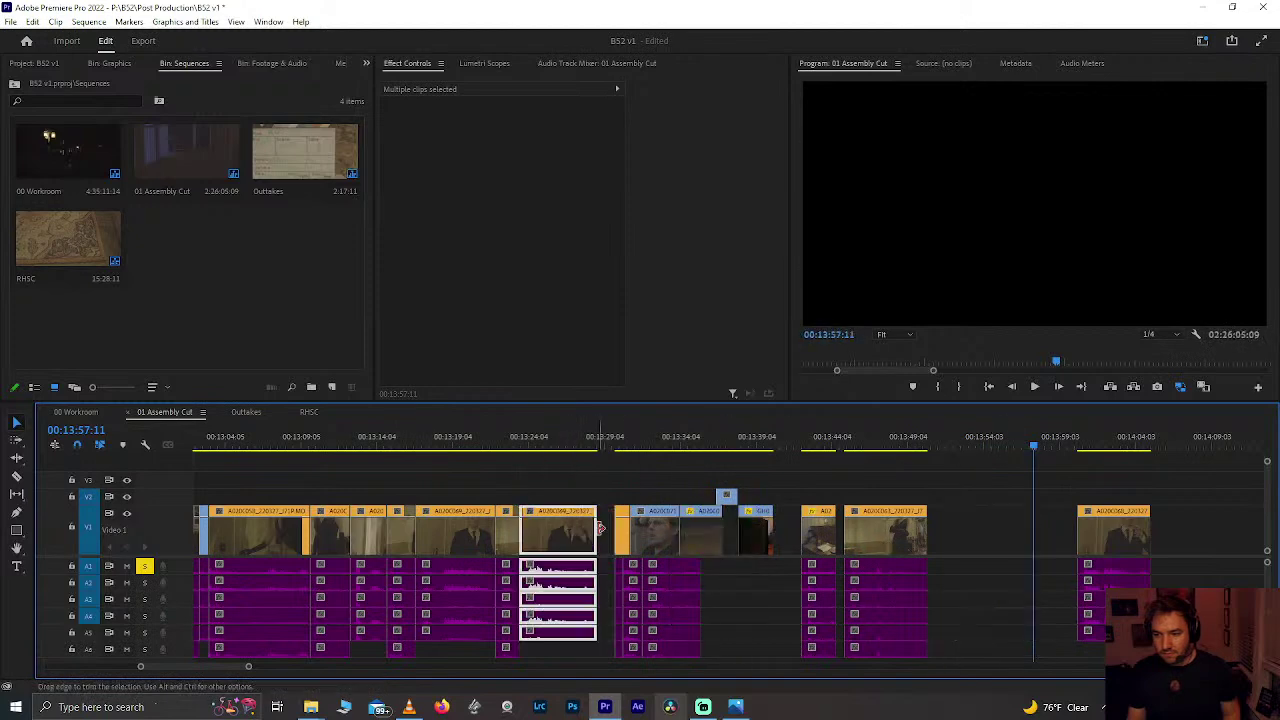
click(605, 540)
key(Delete)
click(493, 441)
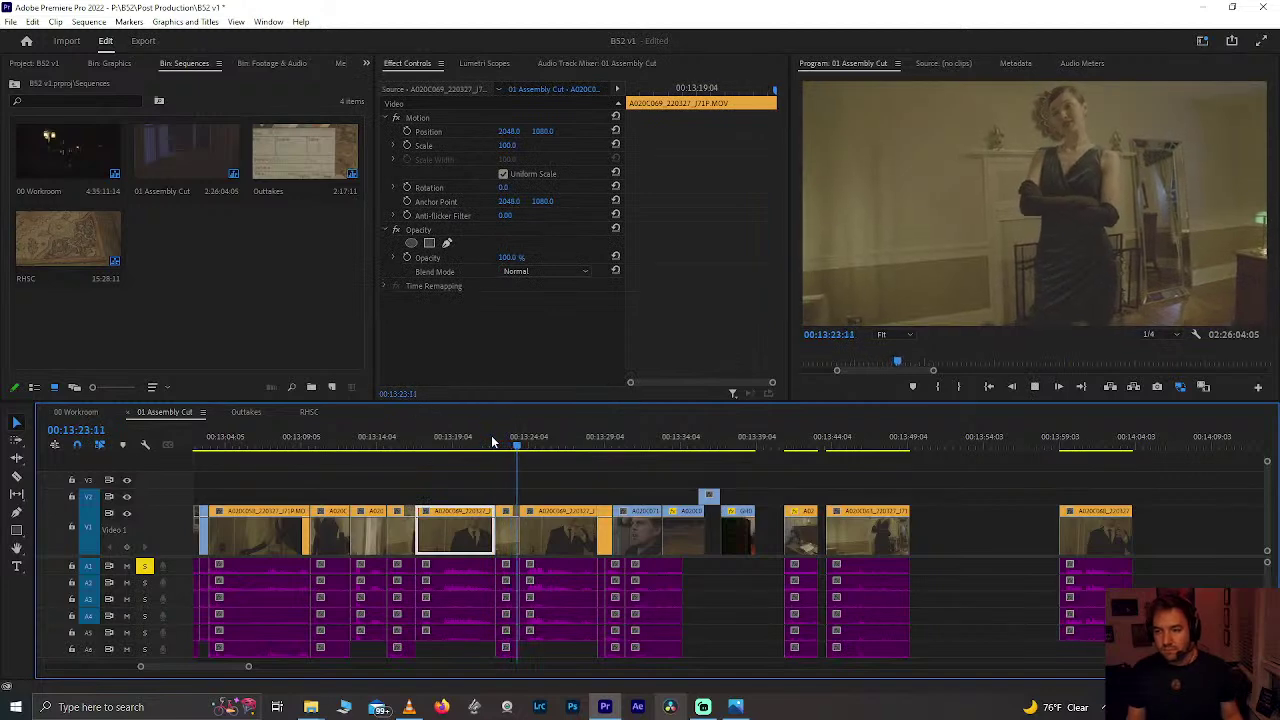
drag(549, 446, 460, 450)
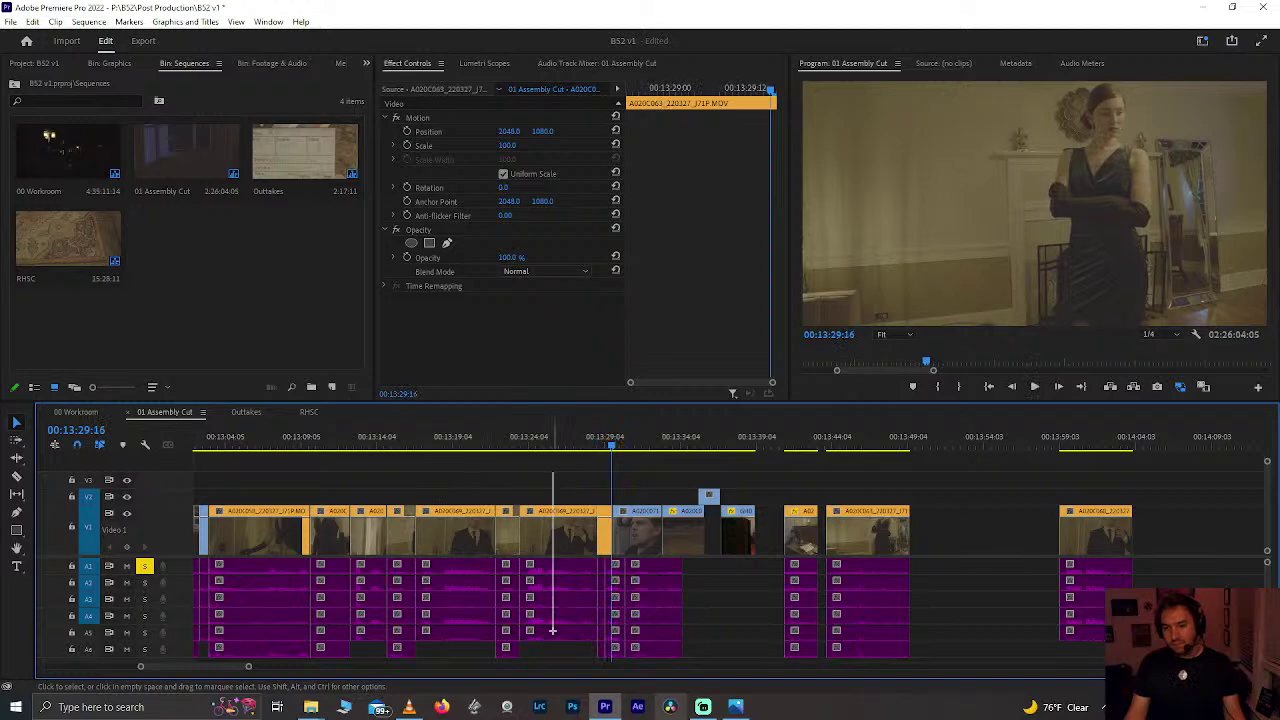
Step: Move the A020C069 section out to about 00:14:08 and return the A020C068 clip to the dialogue gap, closing the space behind it
drag(555, 530, 1240, 545)
click(1103, 533)
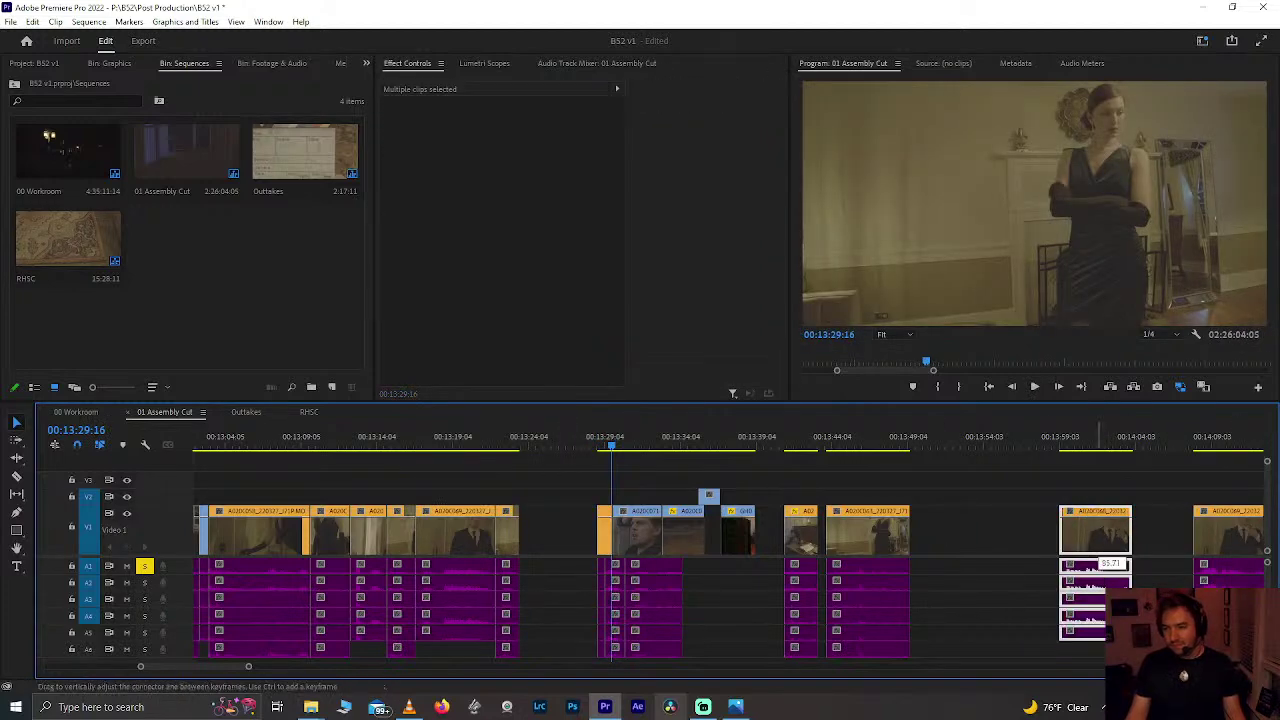
drag(1088, 545, 544, 537)
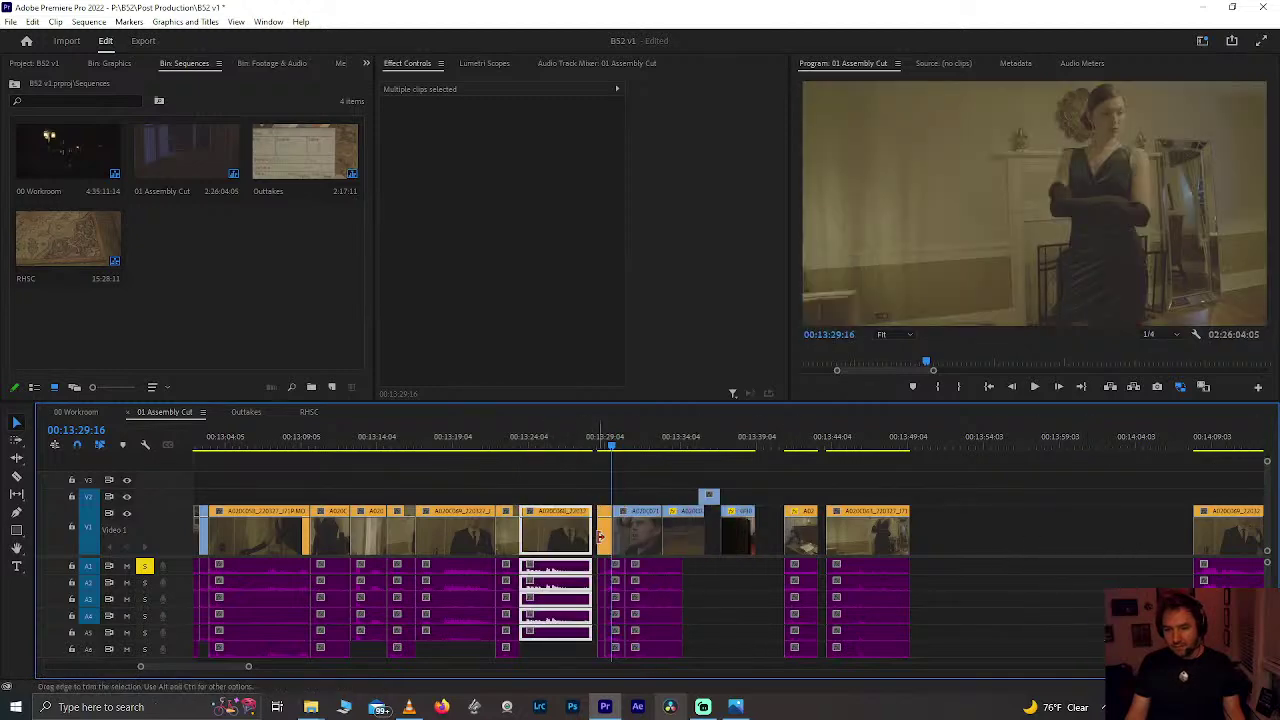
click(595, 540)
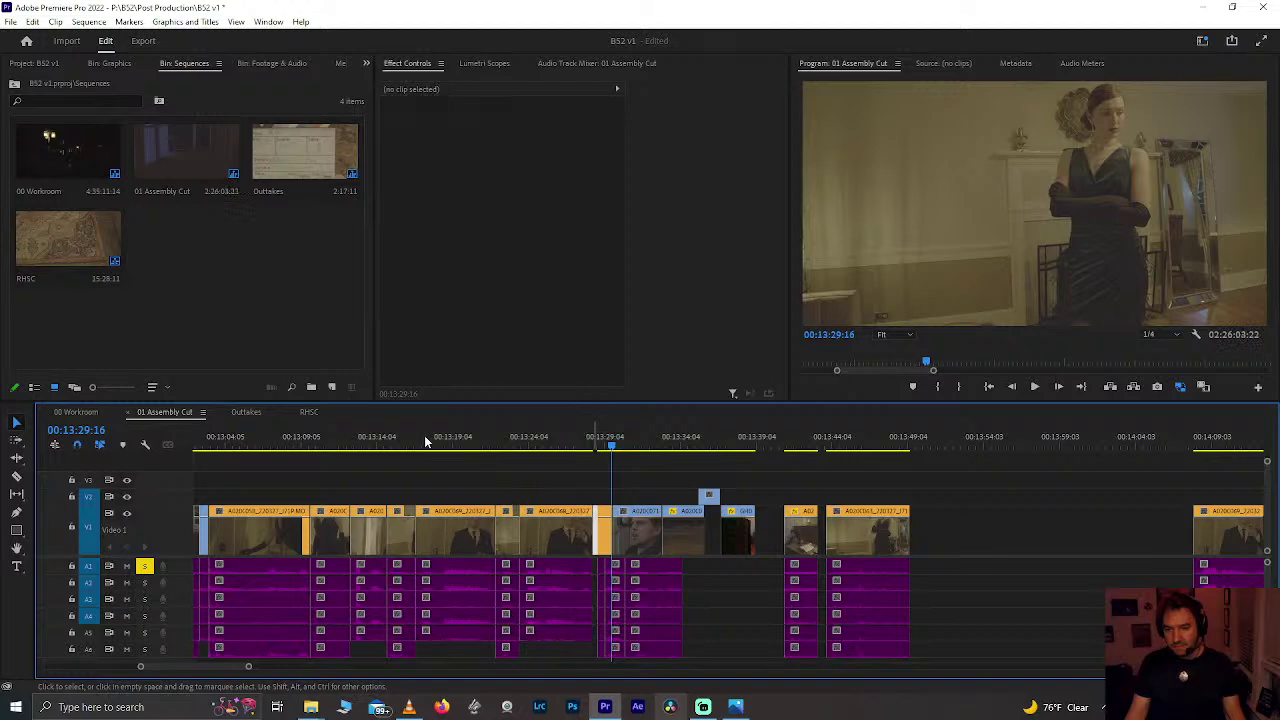
Step: Play the dialogue from about 00:13:20 to 00:13:25 with the A020C068 clip in place
click(472, 440)
key(space)
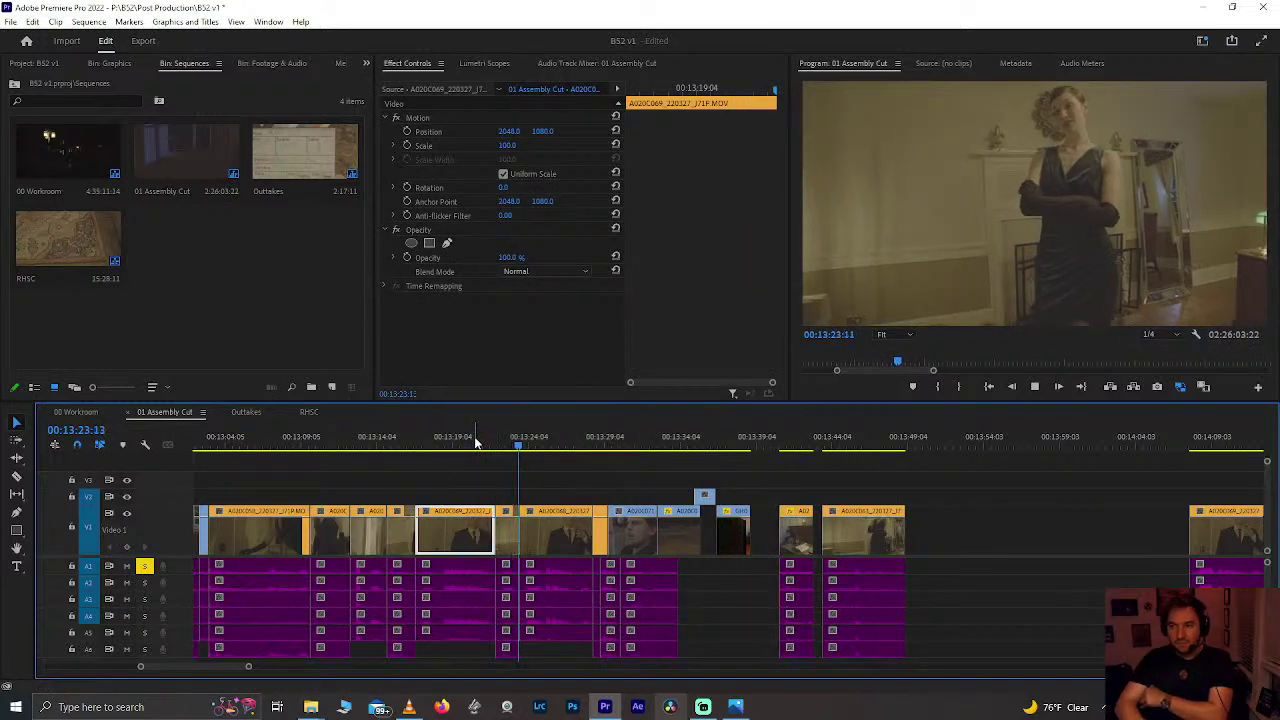
key(space)
Step: Move the leftover A020C069 section with its audio from about 00:14:08 to just before the long take starting at 00:17:58:23
key(minus)
key(minus)
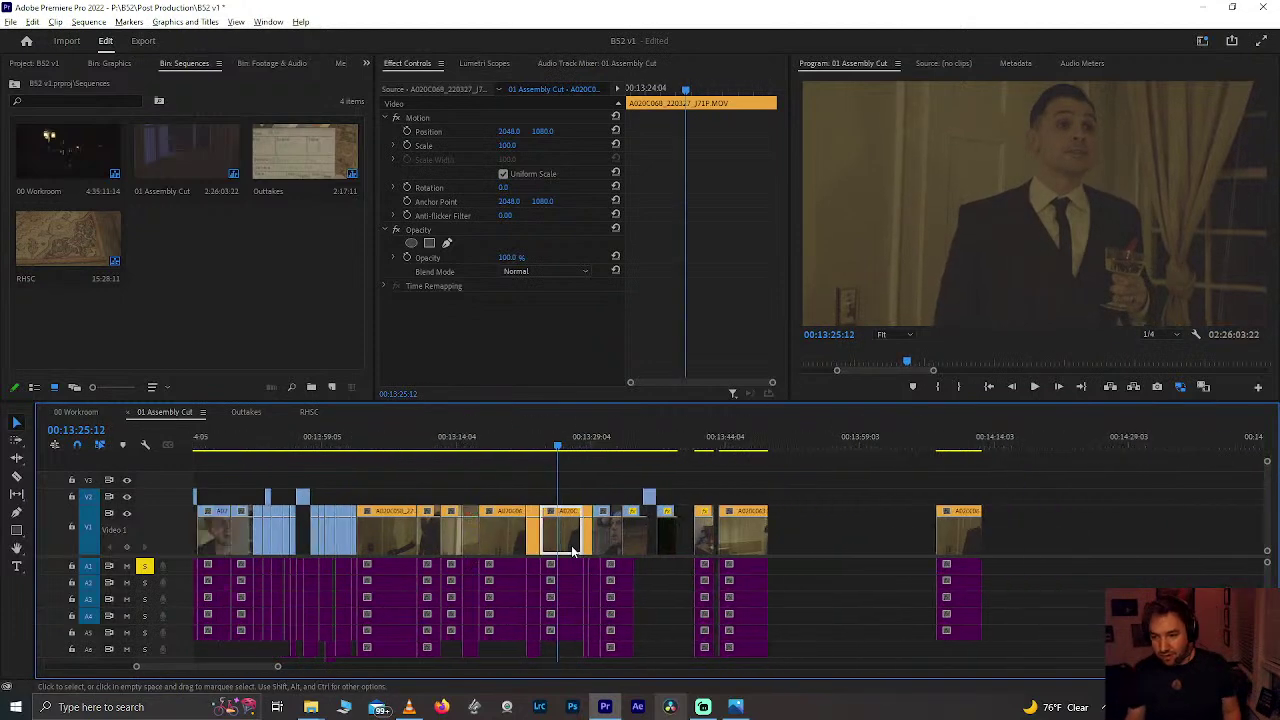
click(784, 443)
scroll(781, 490, up, 3)
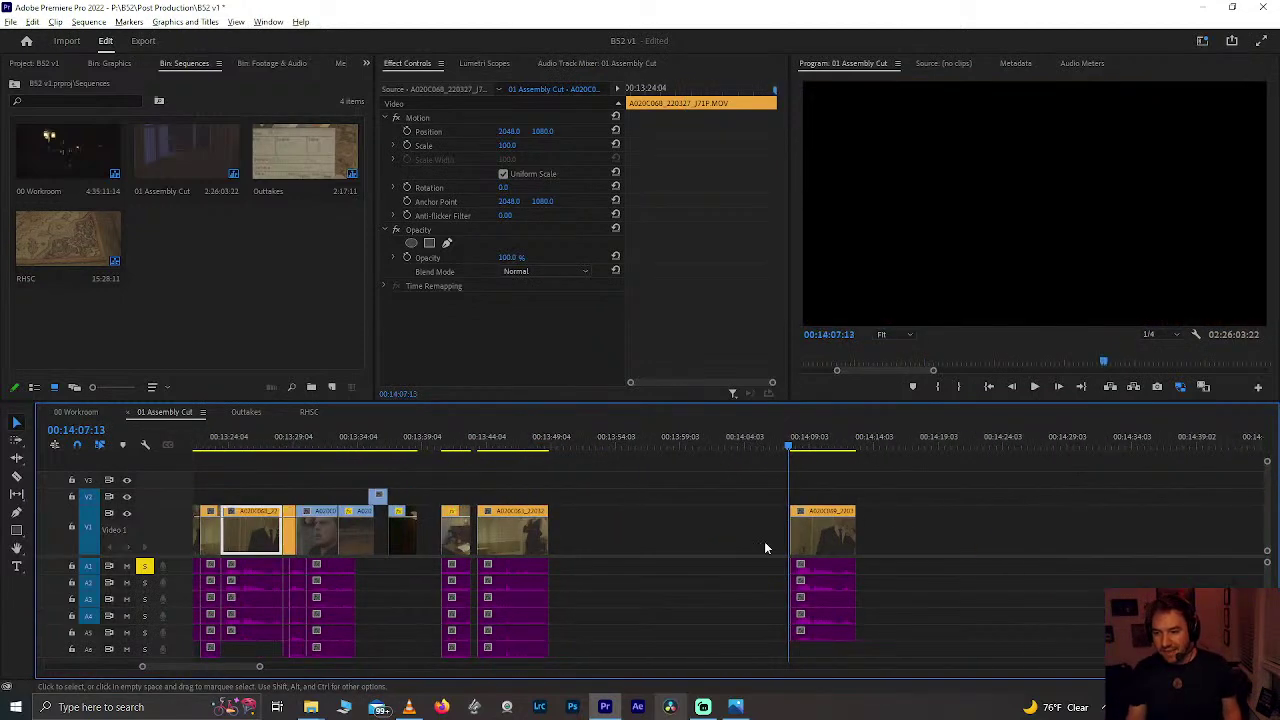
scroll(764, 541, down, 3)
drag(737, 488, 814, 660)
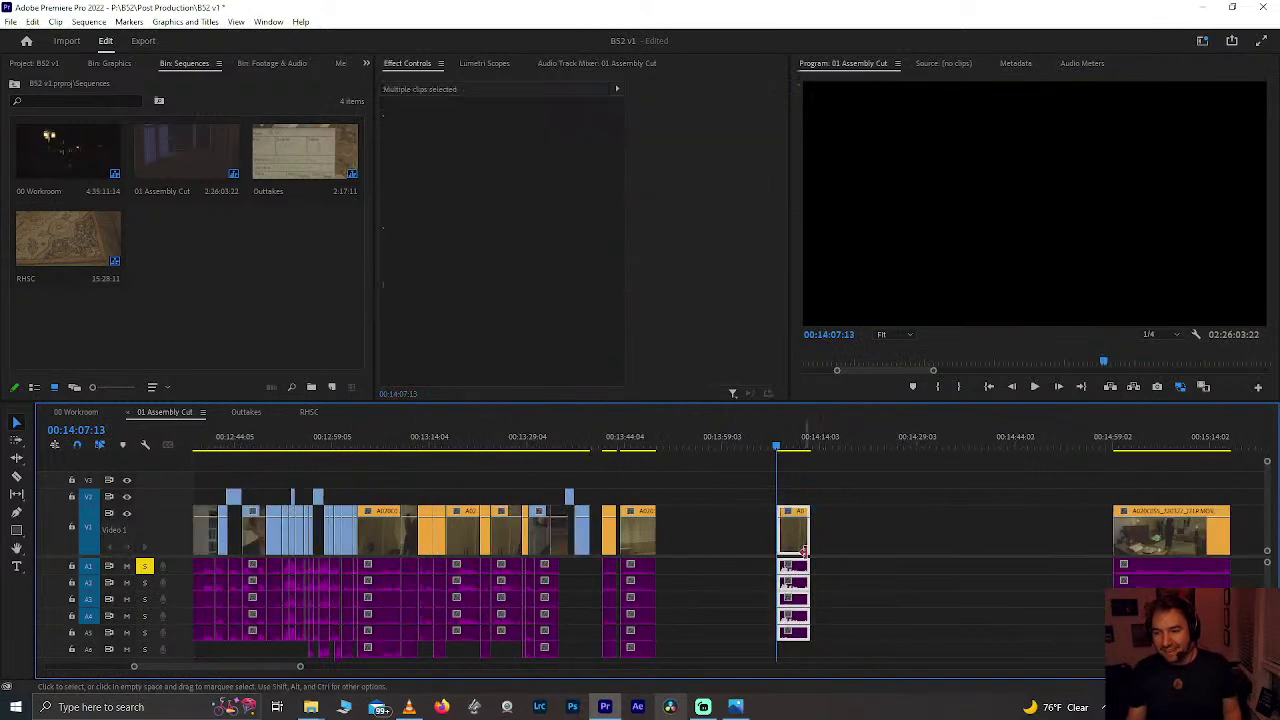
drag(797, 541, 1021, 562)
scroll(1021, 562, down, 5)
scroll(1021, 562, right, 10)
scroll(1021, 561, right, 6)
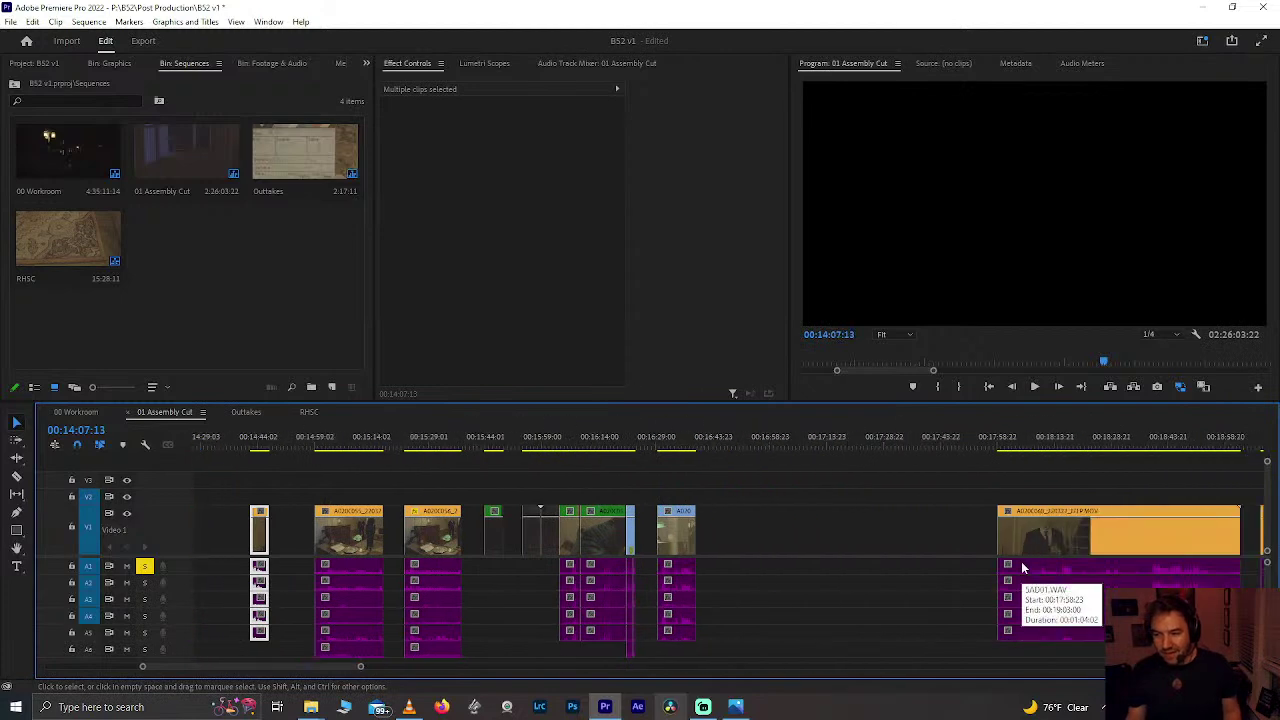
scroll(295, 555, left, 3)
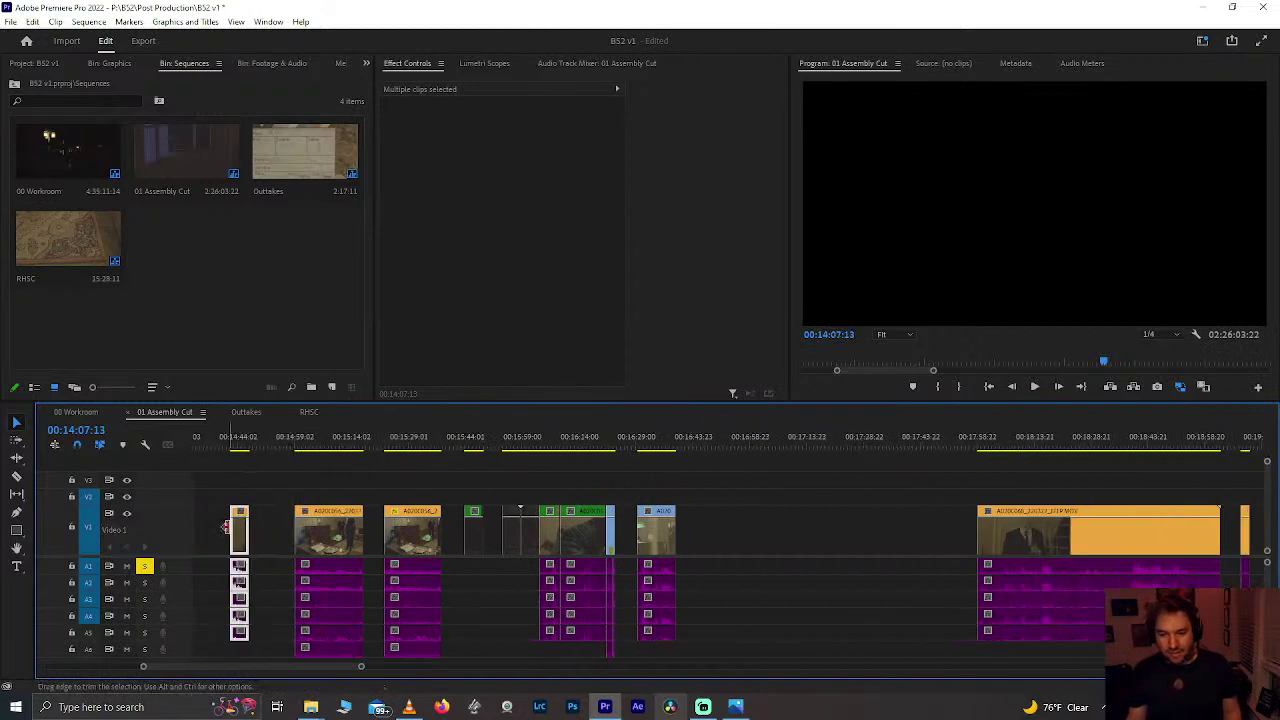
drag(608, 505, 1185, 484)
drag(968, 547, 988, 547)
drag(1271, 540, 952, 556)
scroll(950, 548, up, 10)
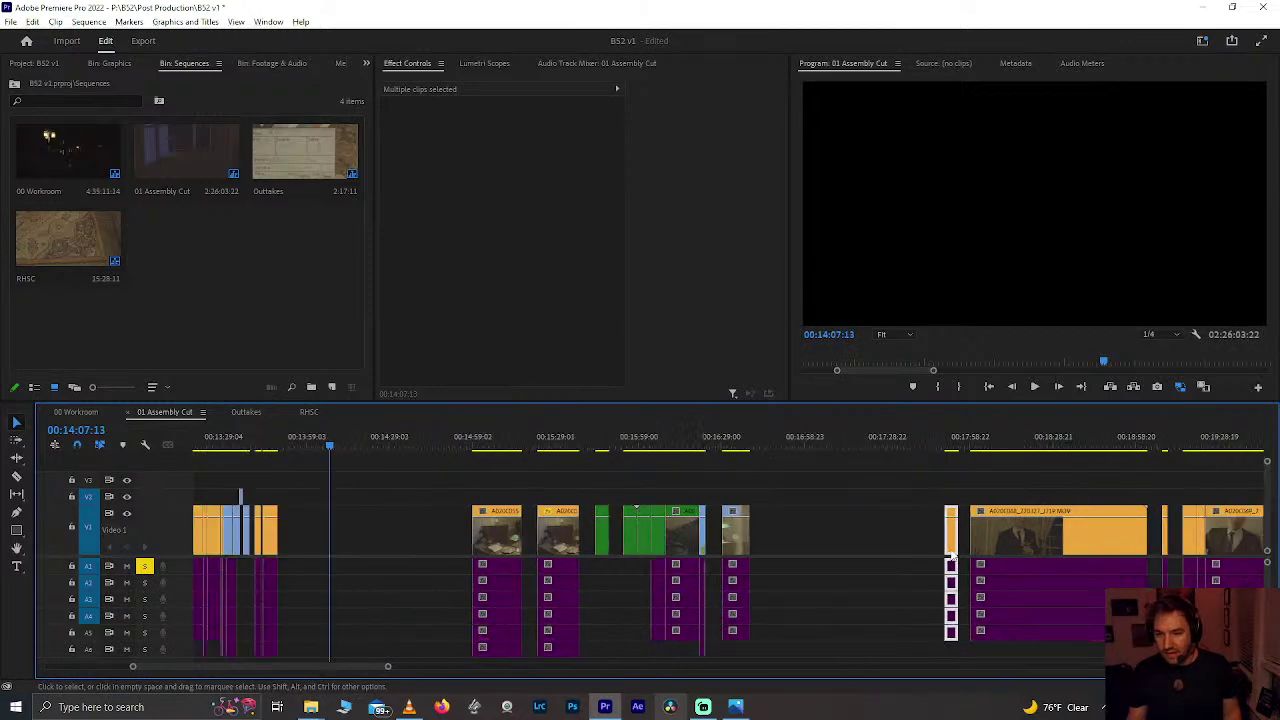
Step: Replay the cut from the A020C068 dialogue into the A020C071 reaction and the following clip, between about 00:13:28 and 00:13:33
click(565, 440)
scroll(564, 438, up, 6)
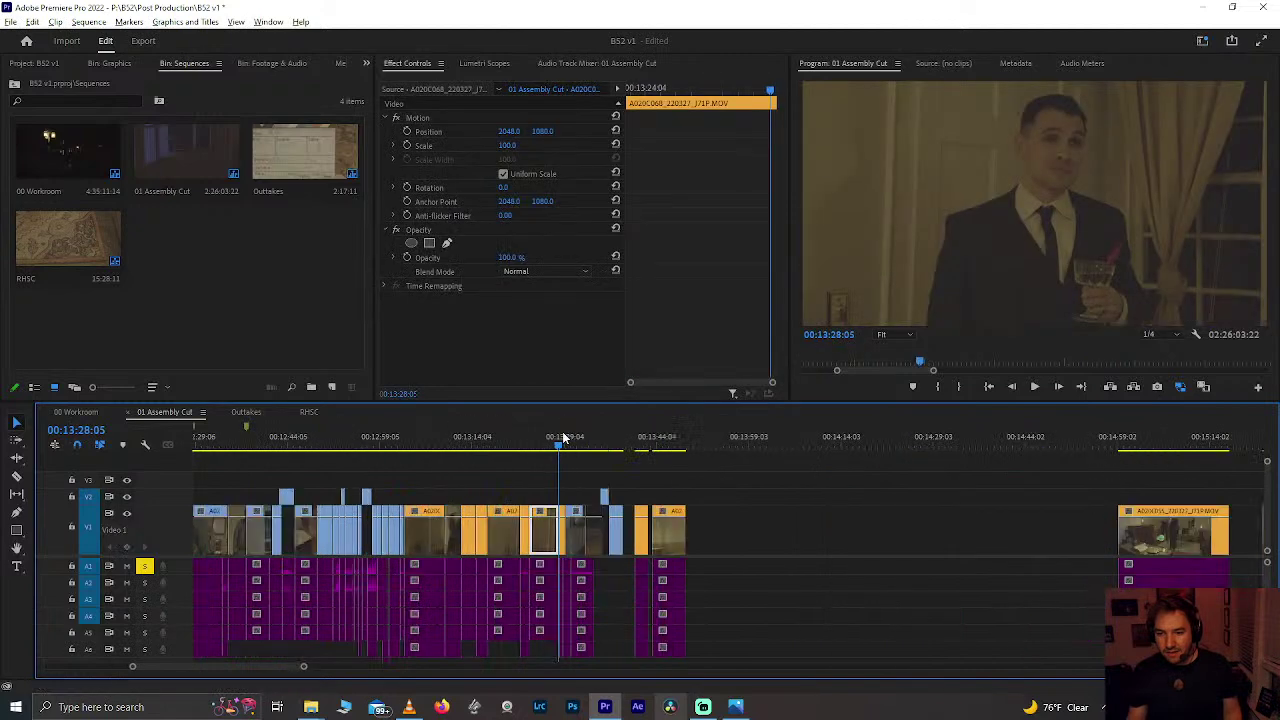
key(space)
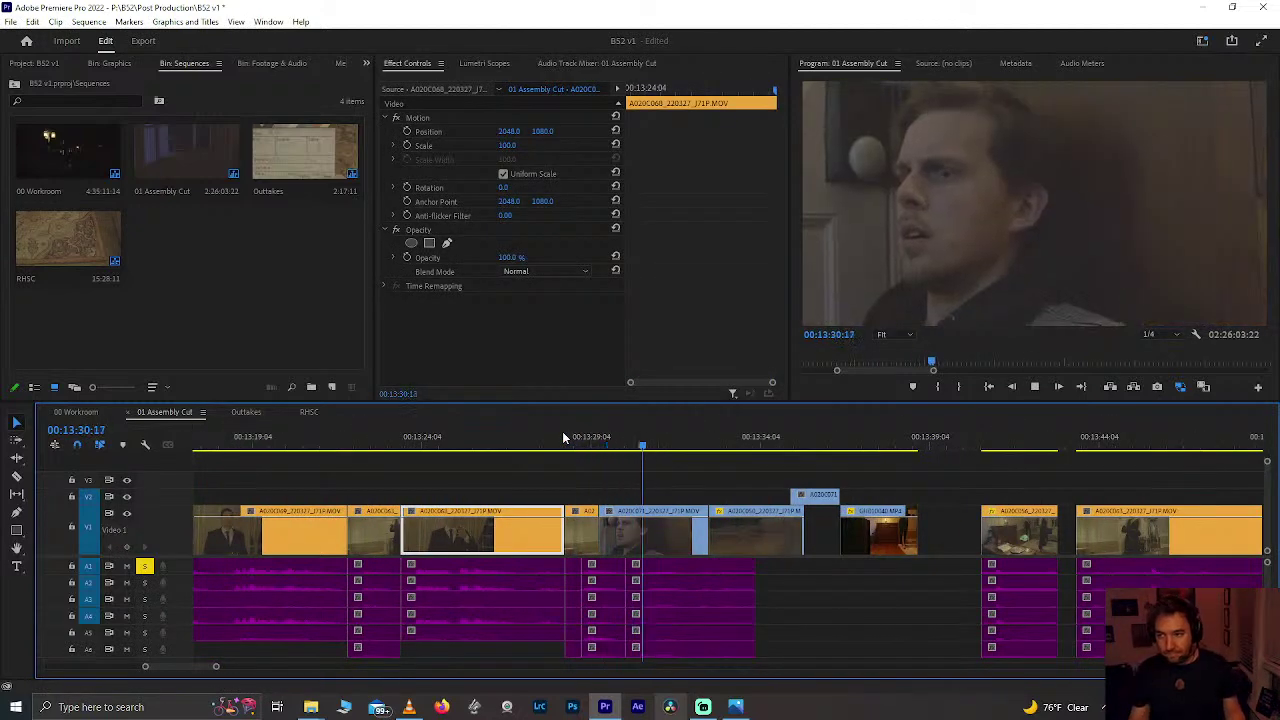
click(578, 437)
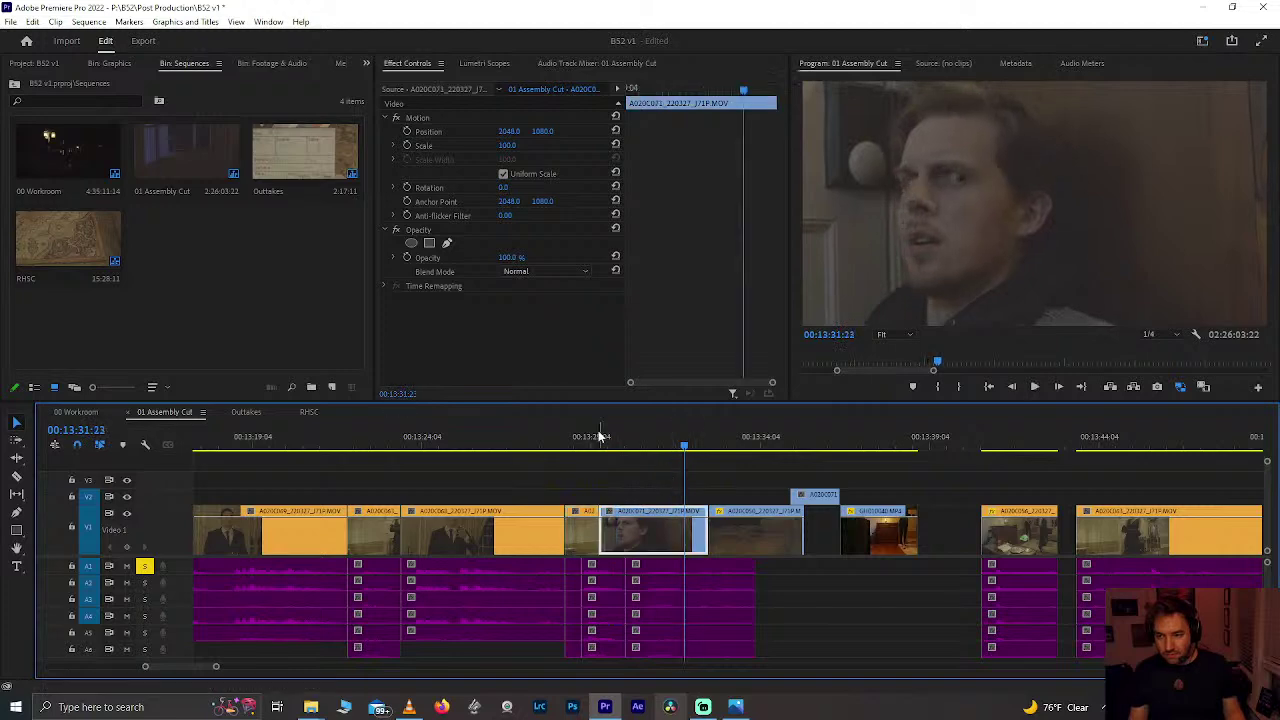
click(566, 444)
click(549, 444)
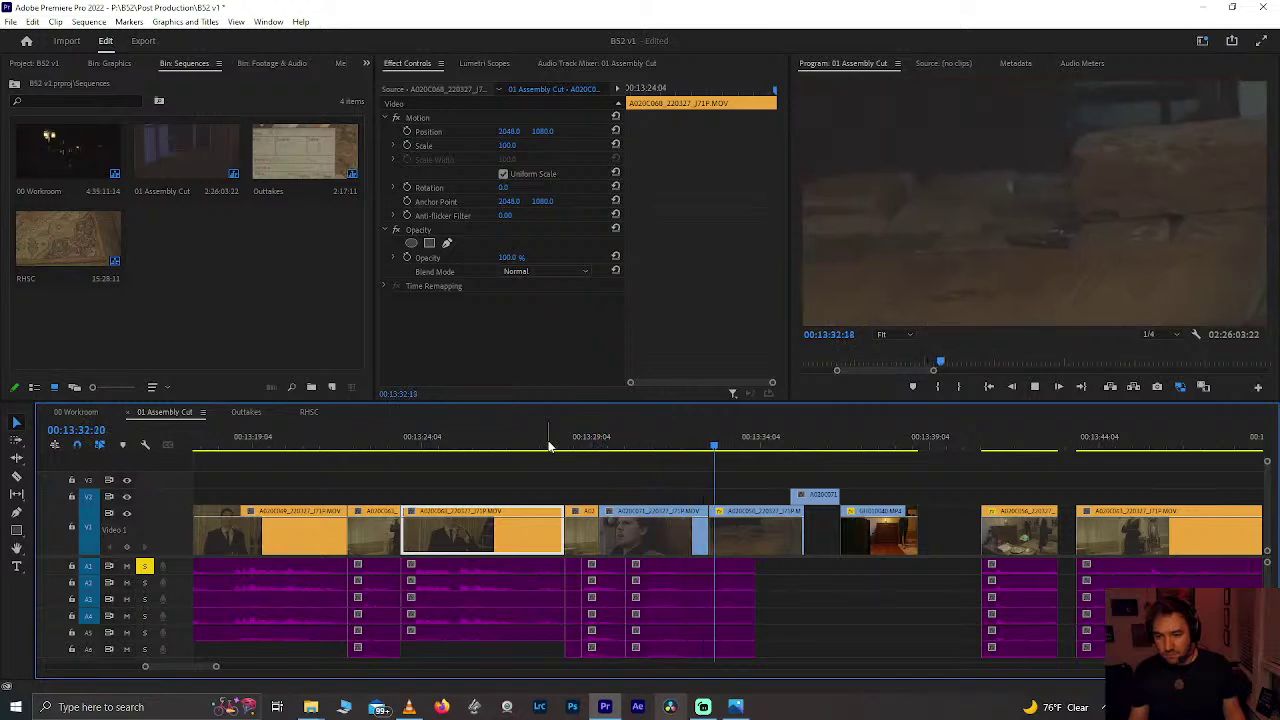
drag(549, 446, 664, 478)
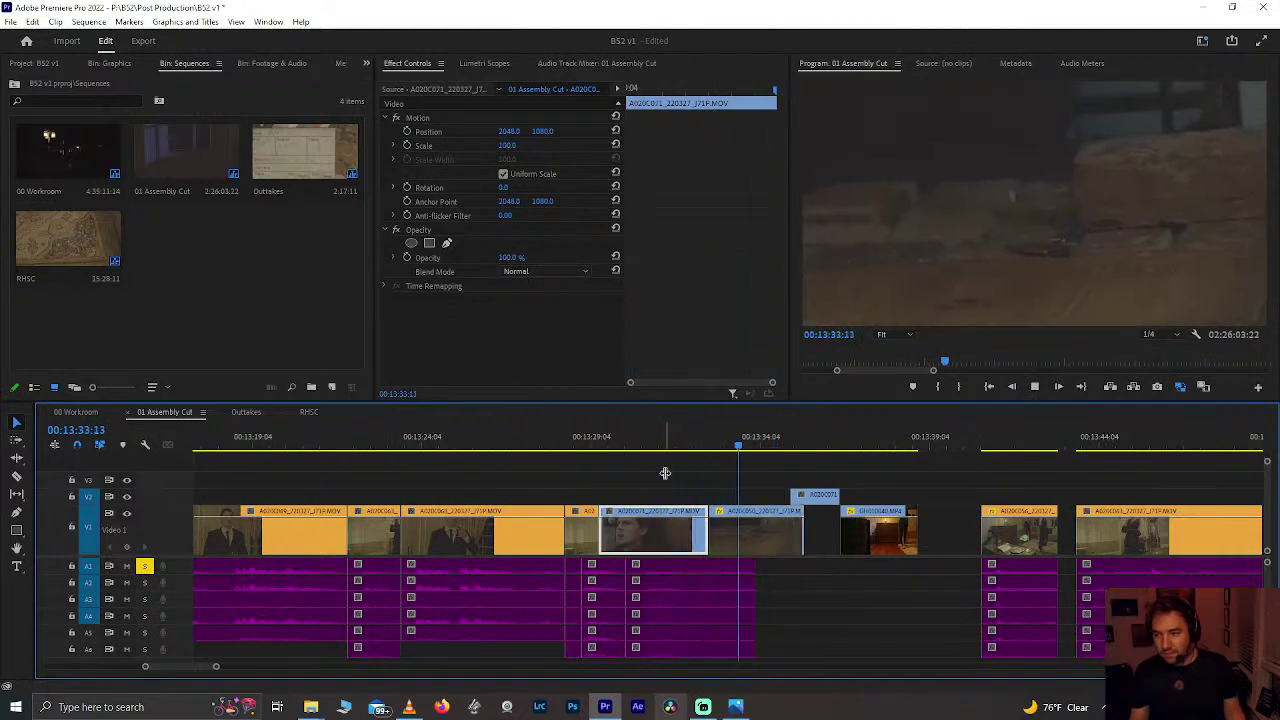
Step: Trim about one second off the end of the A020C050 clip and shift the A020C071 clip on V2 earlier to about 00:13:34:06
drag(800, 537, 762, 541)
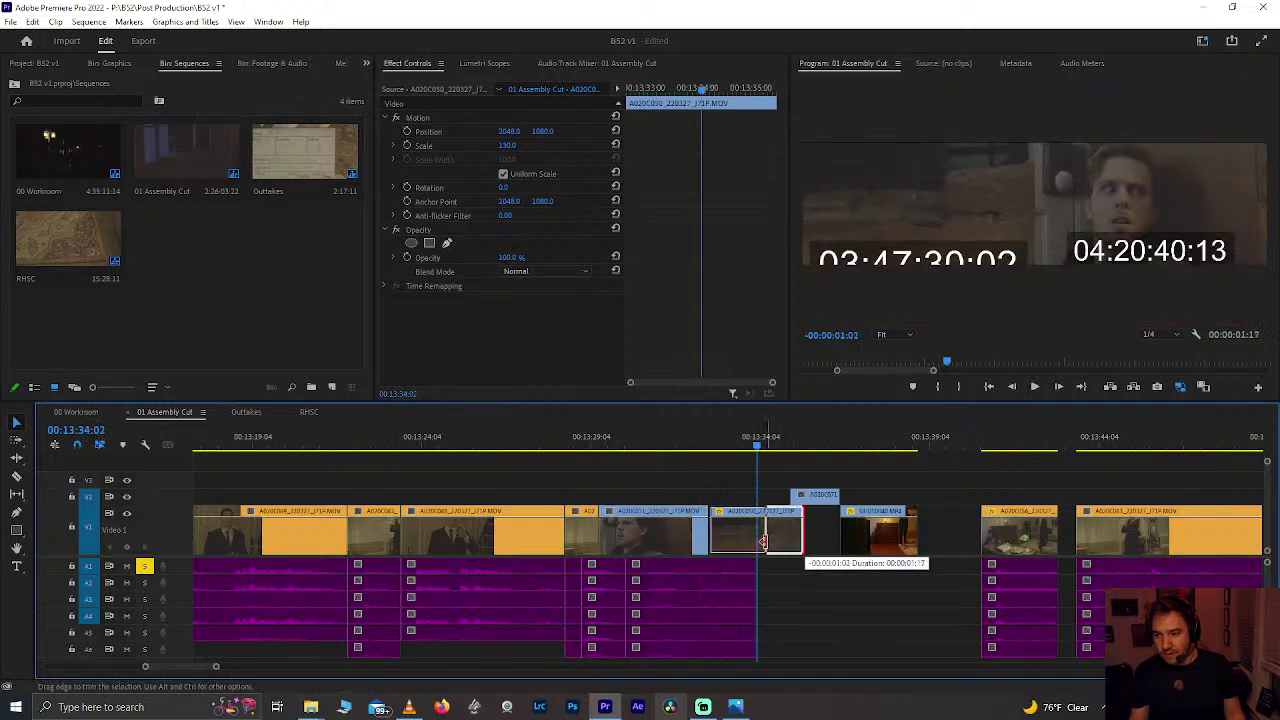
mouse_move(806, 498)
mouse_down()
mouse_move(814, 486)
mouse_move(810, 505)
mouse_up()
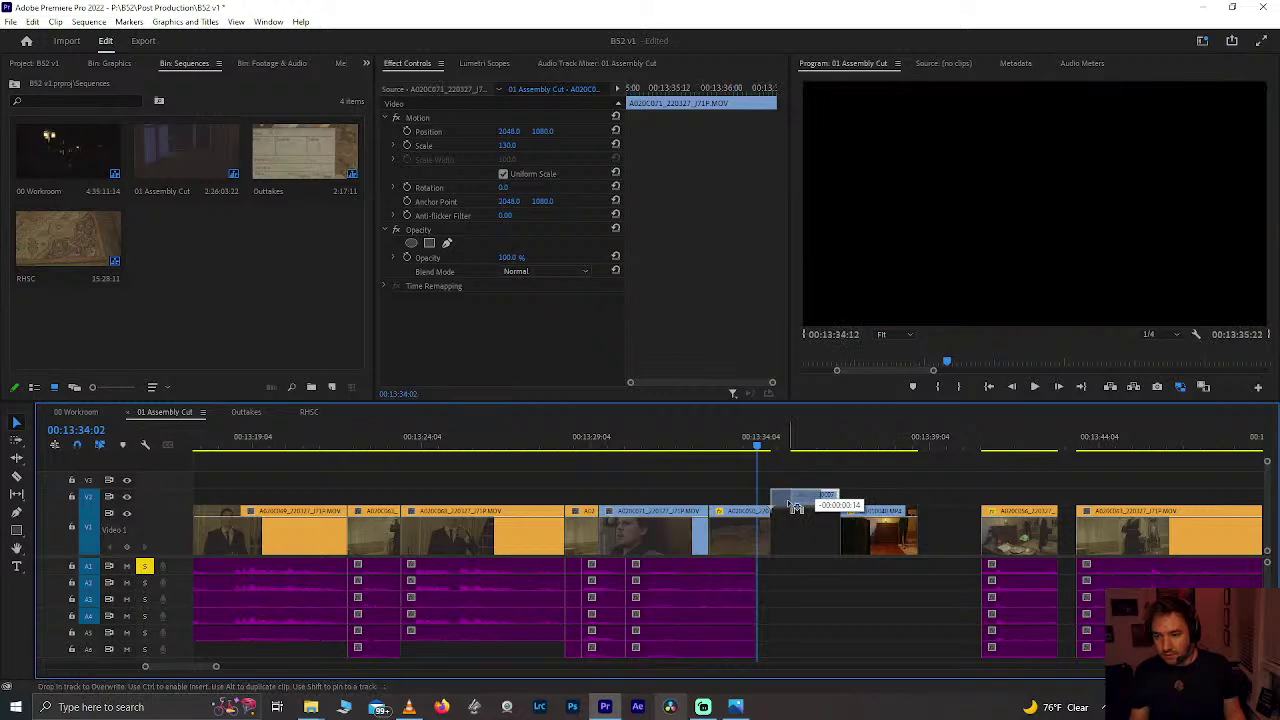
drag(790, 507, 748, 509)
key(=)
key(-)
Step: Move the GH010040 clip to directly follow the A020C071 clip on V2, and play the transition from about 00:13:32
drag(982, 541, 916, 540)
click(665, 440)
key(space)
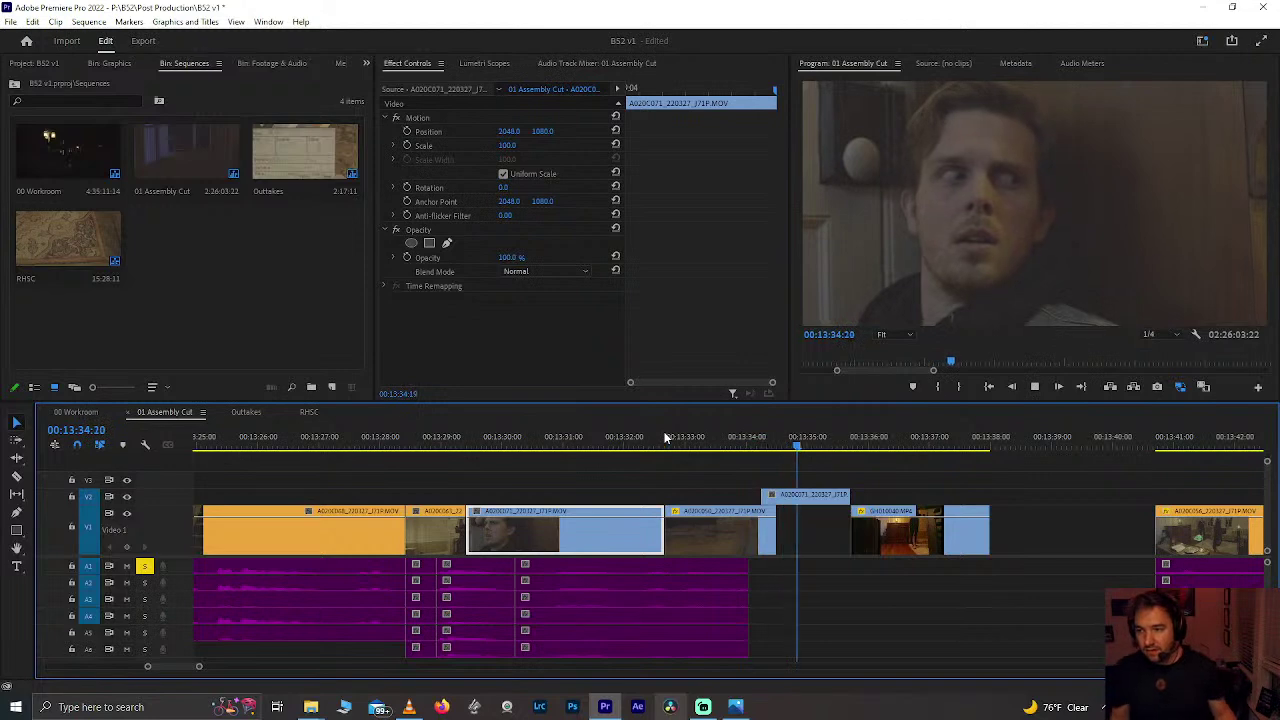
click(771, 436)
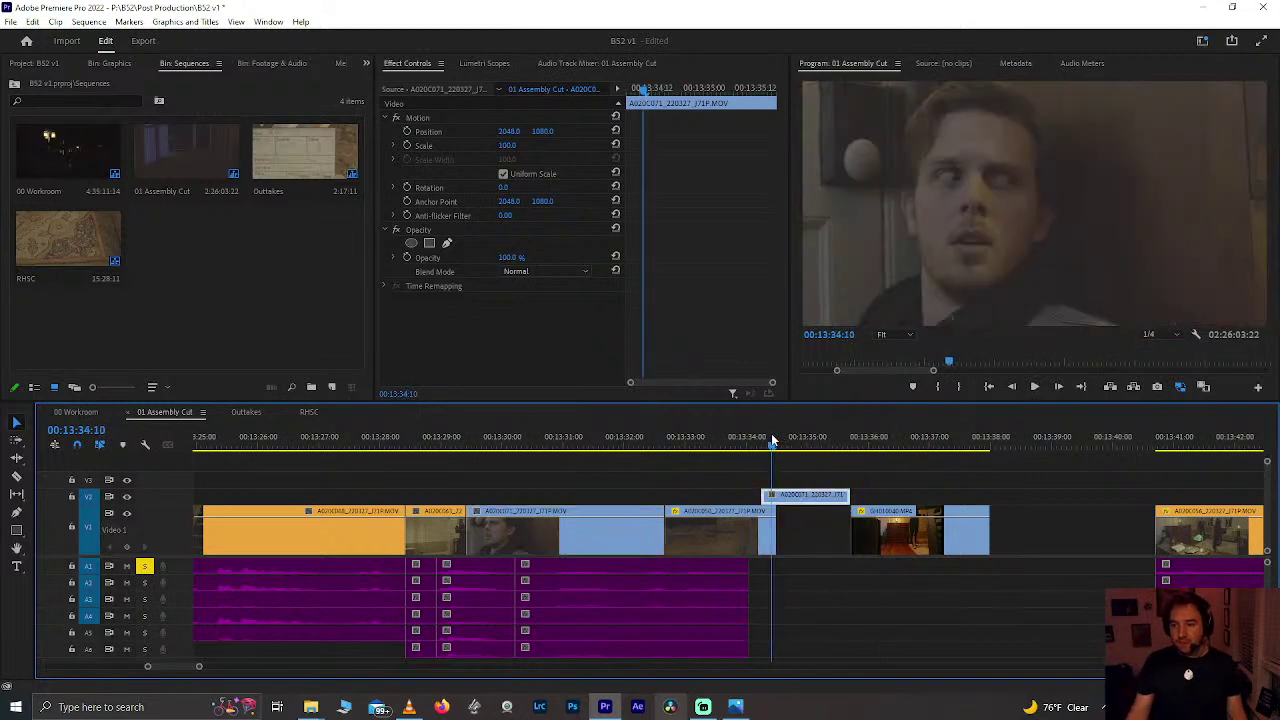
Step: Trim the end of the V2 A020C071 clip to 00:13:35:13 and move GH010040 up against it, playing the result
drag(847, 496, 833, 505)
drag(893, 537, 877, 534)
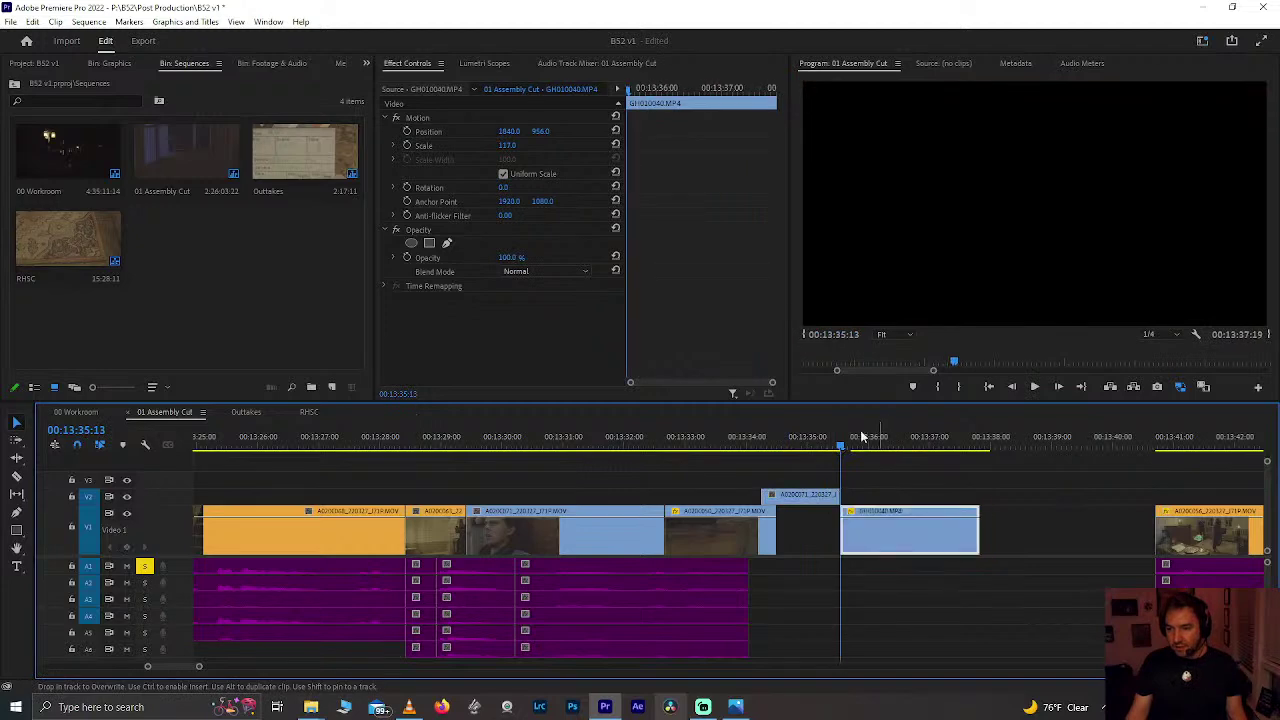
key(space)
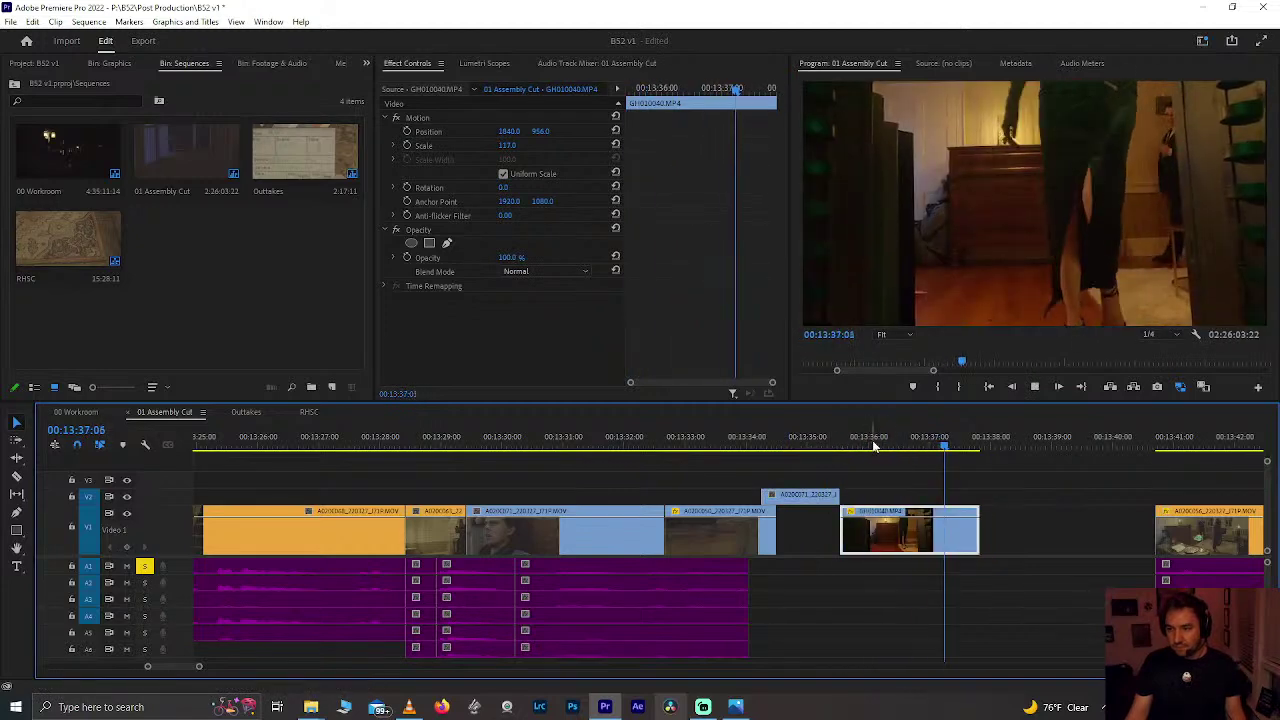
key(space)
Step: Move the A020C056 clip at about 00:13:41 with its audio past the A020C063 clip to about 00:13:52
scroll(954, 538, down, 3)
scroll(874, 552, down, 3)
scroll(874, 552, down, 1)
scroll(872, 546, down, 1)
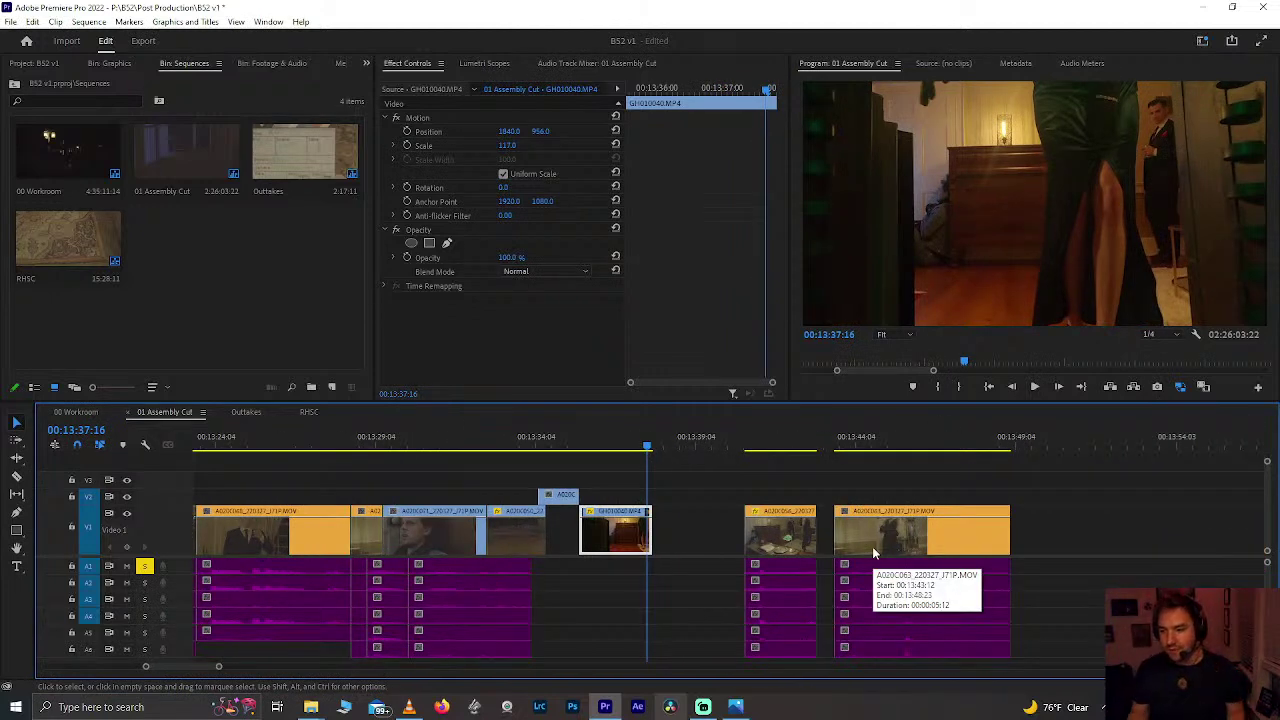
click(781, 440)
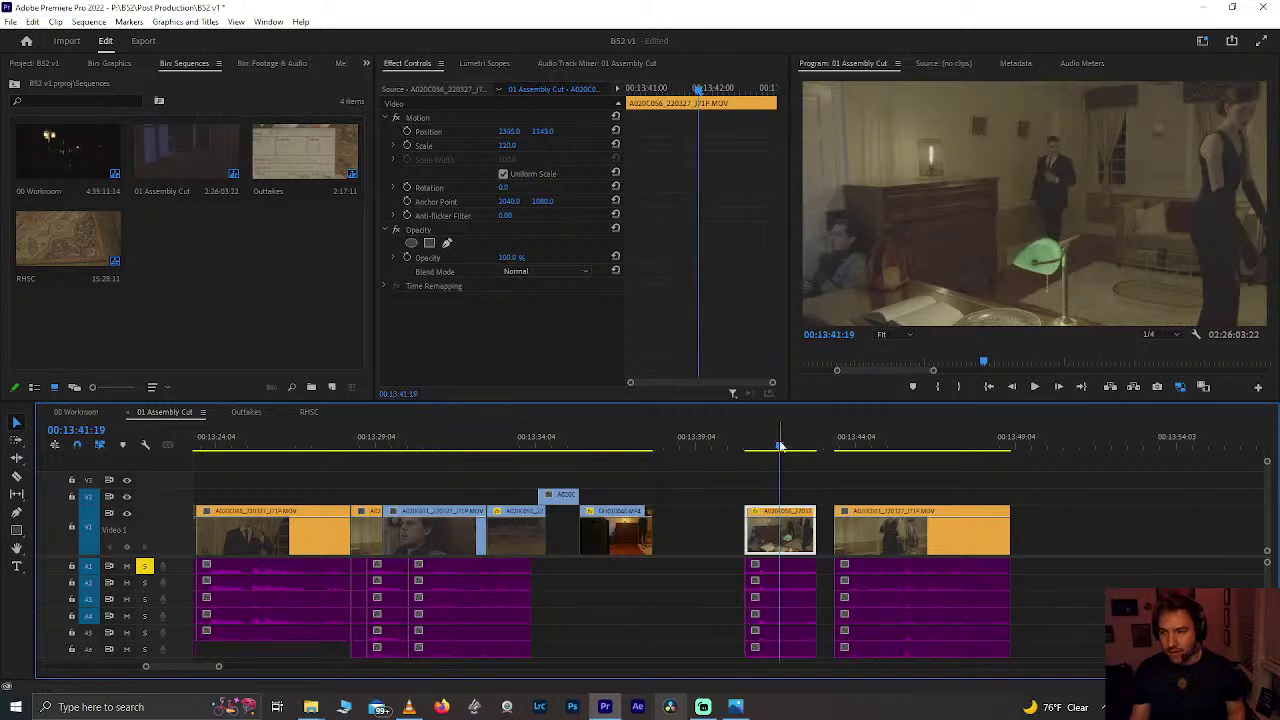
scroll(780, 443, up, 2)
key(super)
key(super)
scroll(851, 502, down, 3)
scroll(851, 505, down, 2)
drag(600, 530, 990, 537)
Step: Review the A020C056 clip from about 00:13:53 and the opening of the A020C063 clip up to 00:13:45:06
click(965, 442)
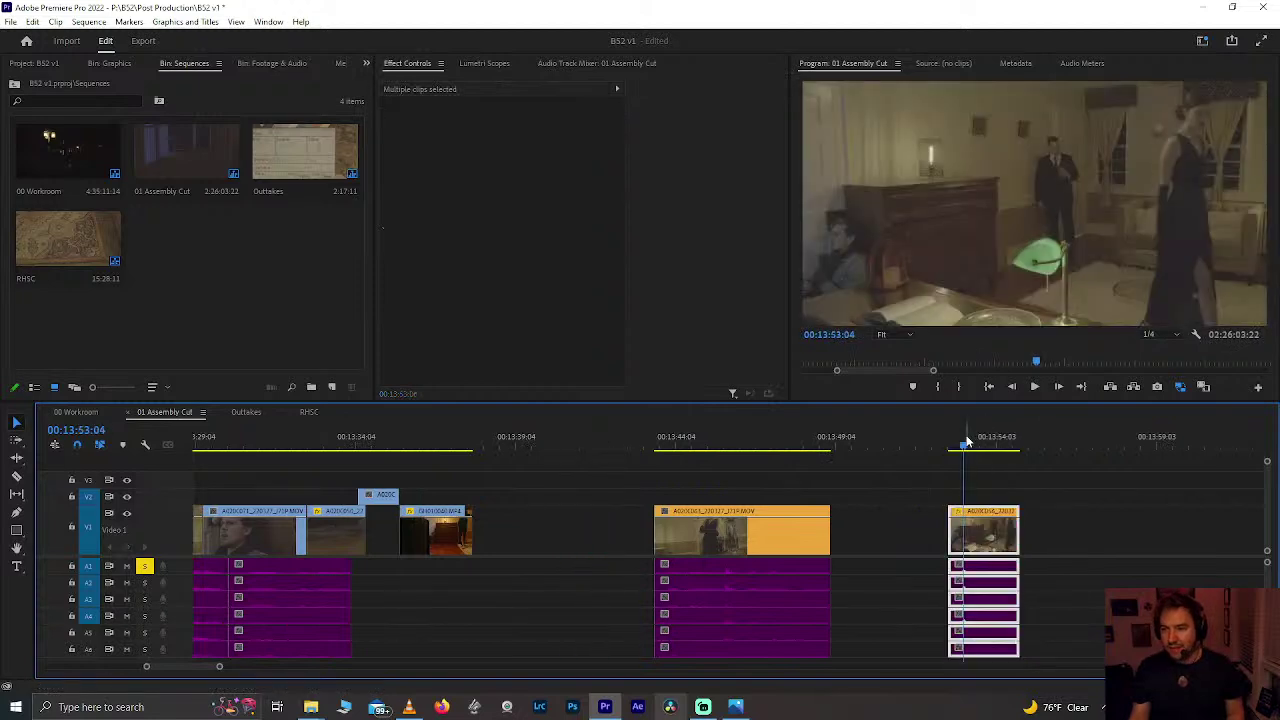
key(space)
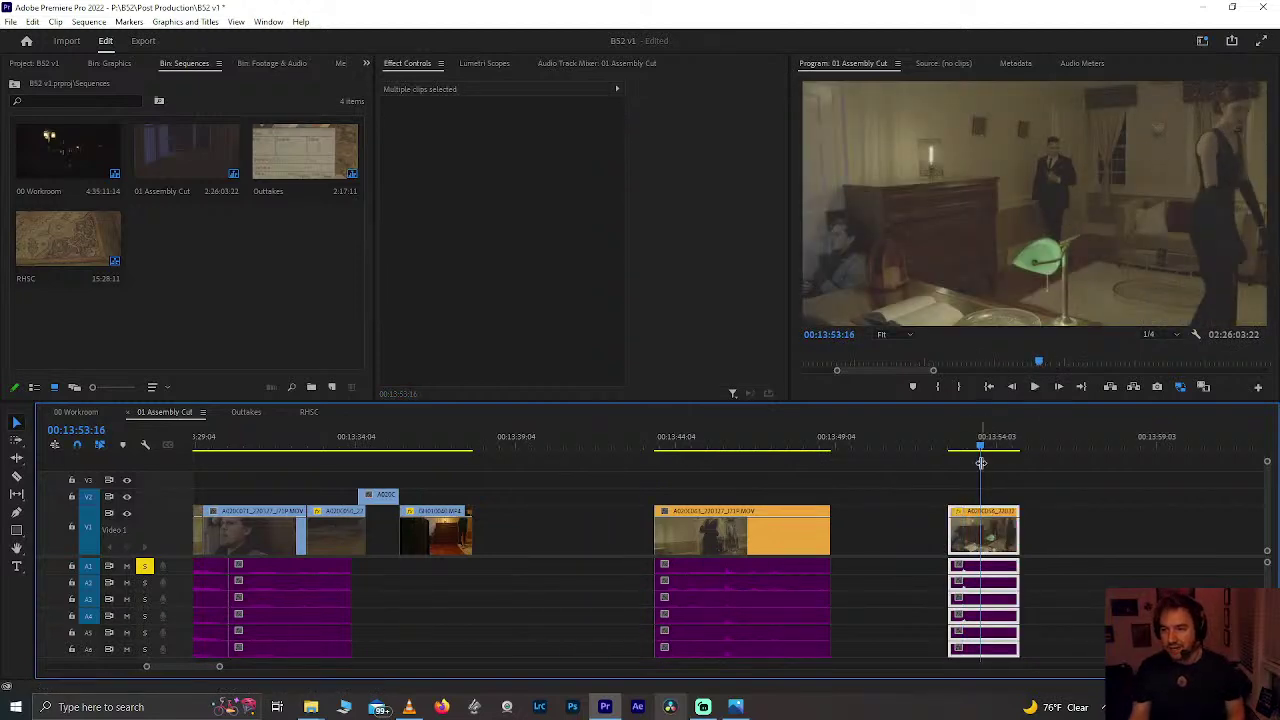
key(space)
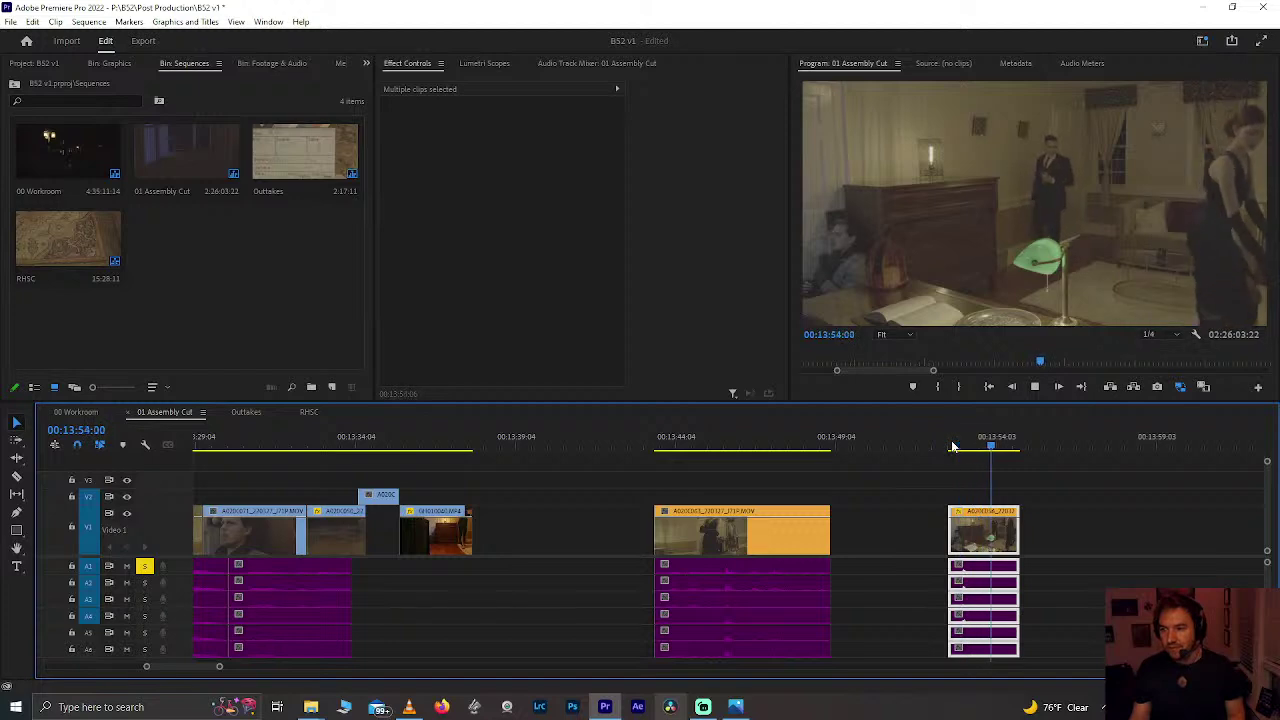
drag(671, 443, 656, 496)
key(space)
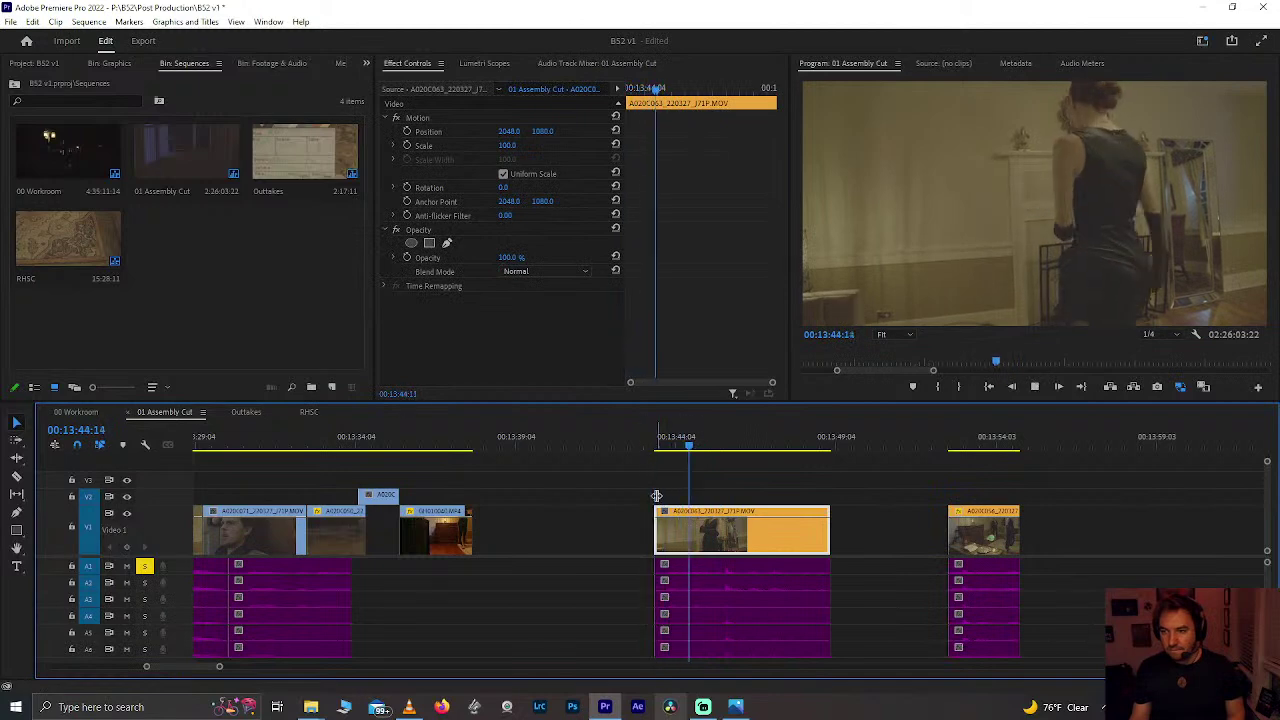
key(space)
drag(667, 467, 671, 466)
key(space)
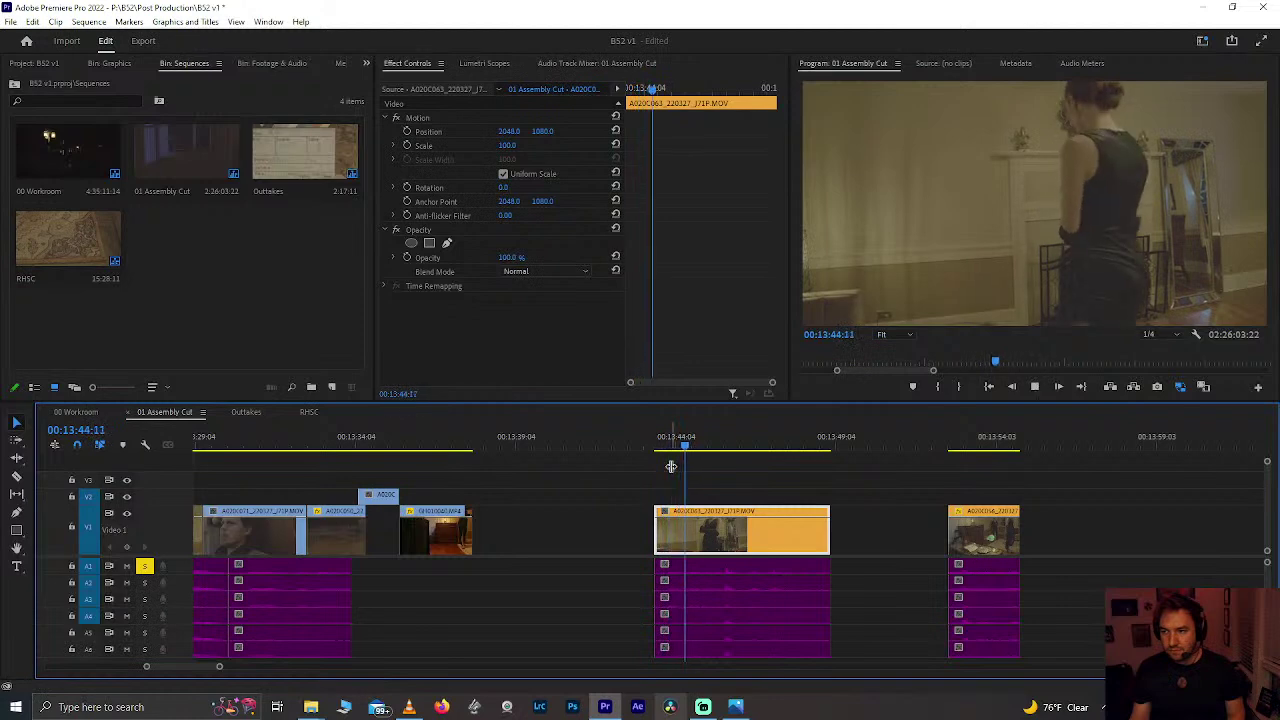
drag(697, 452, 708, 456)
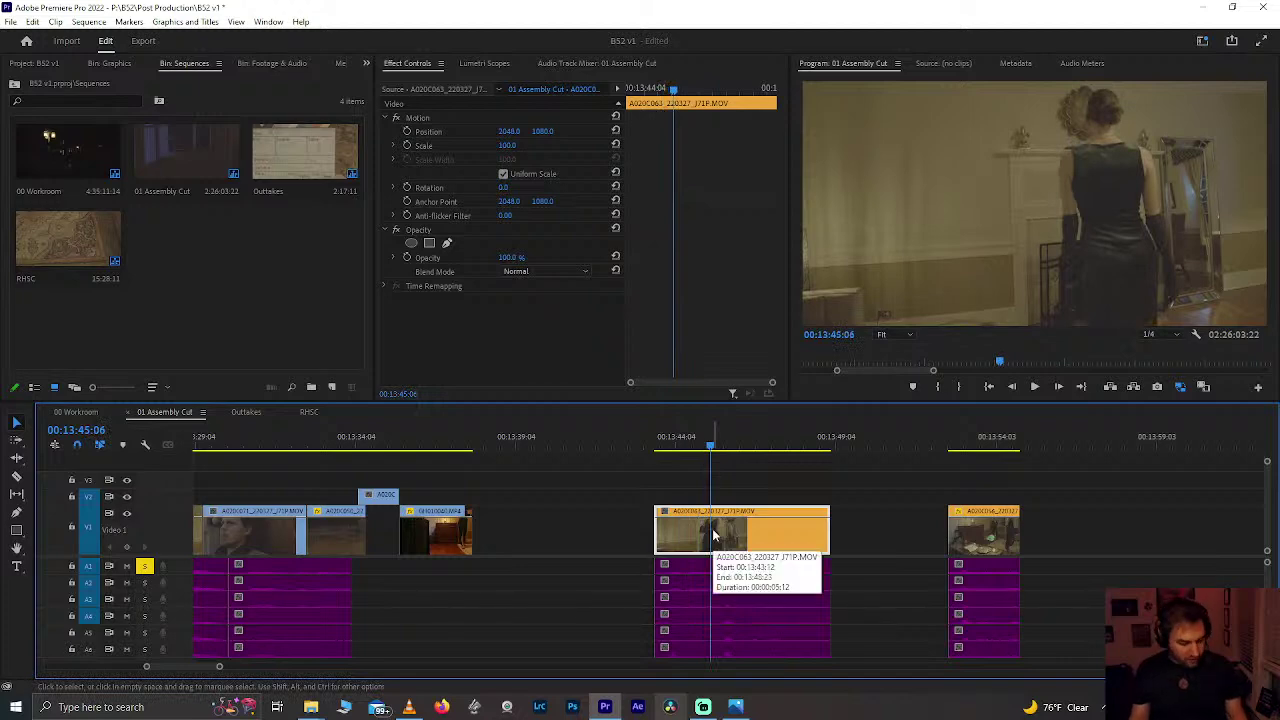
Step: Split the A020C063 clip's video at 00:13:45:06 and move its opening piece, followed by GH010040, directly behind the V2 A020C071 clip
key(ctrl+k)
drag(688, 528, 569, 534)
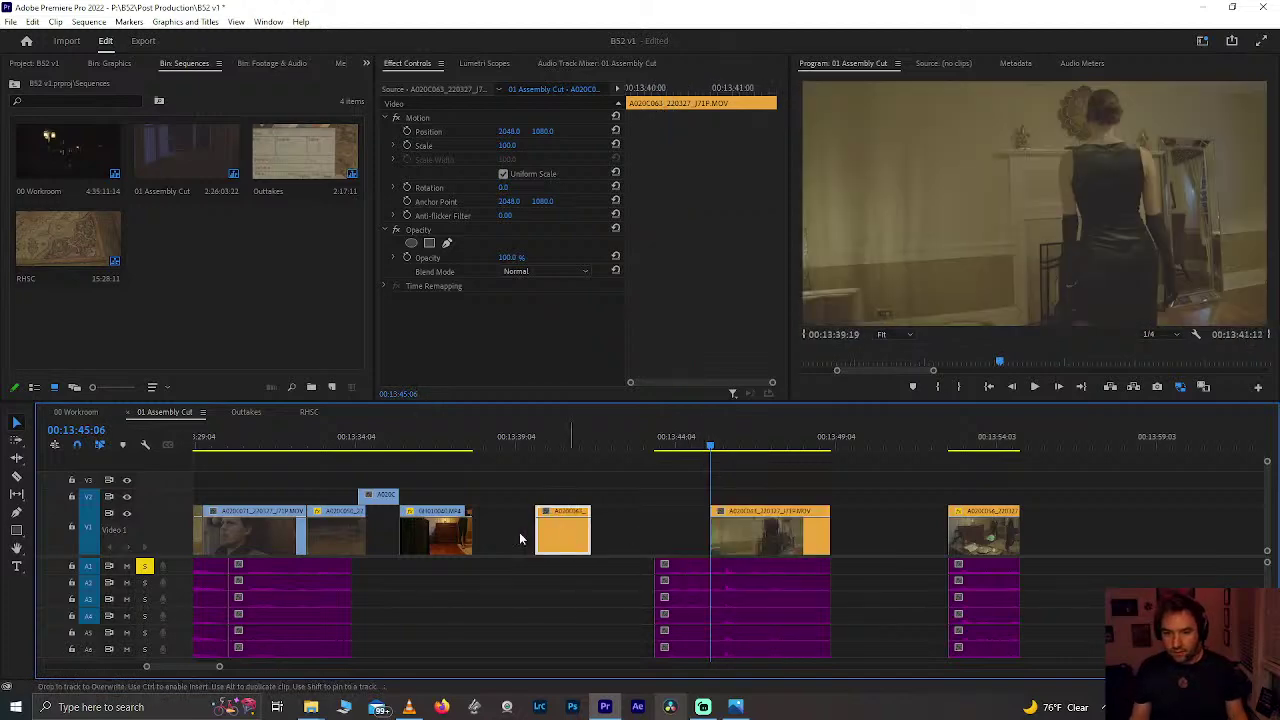
drag(466, 515, 622, 499)
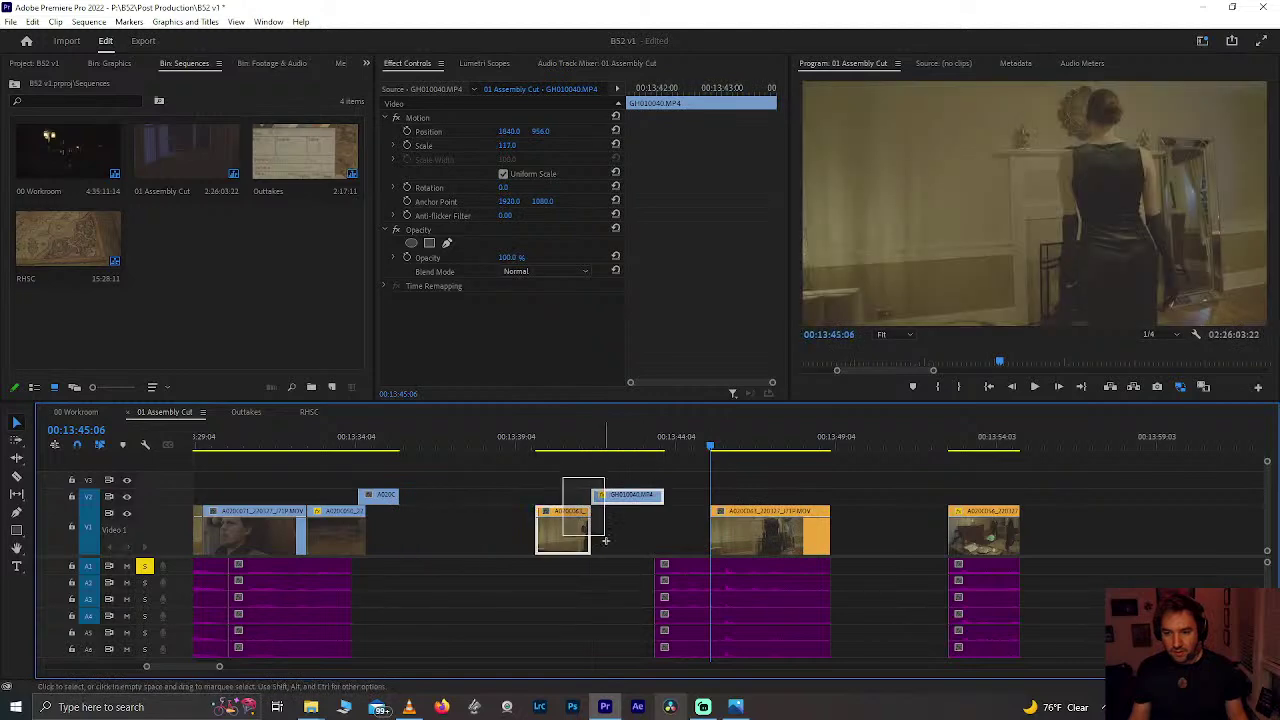
shift+click(562, 530)
drag(560, 532, 422, 538)
Step: Move GH010040 down to V1 directly behind the A020C063 piece and play the sequence from about 00:13:33
click(486, 530)
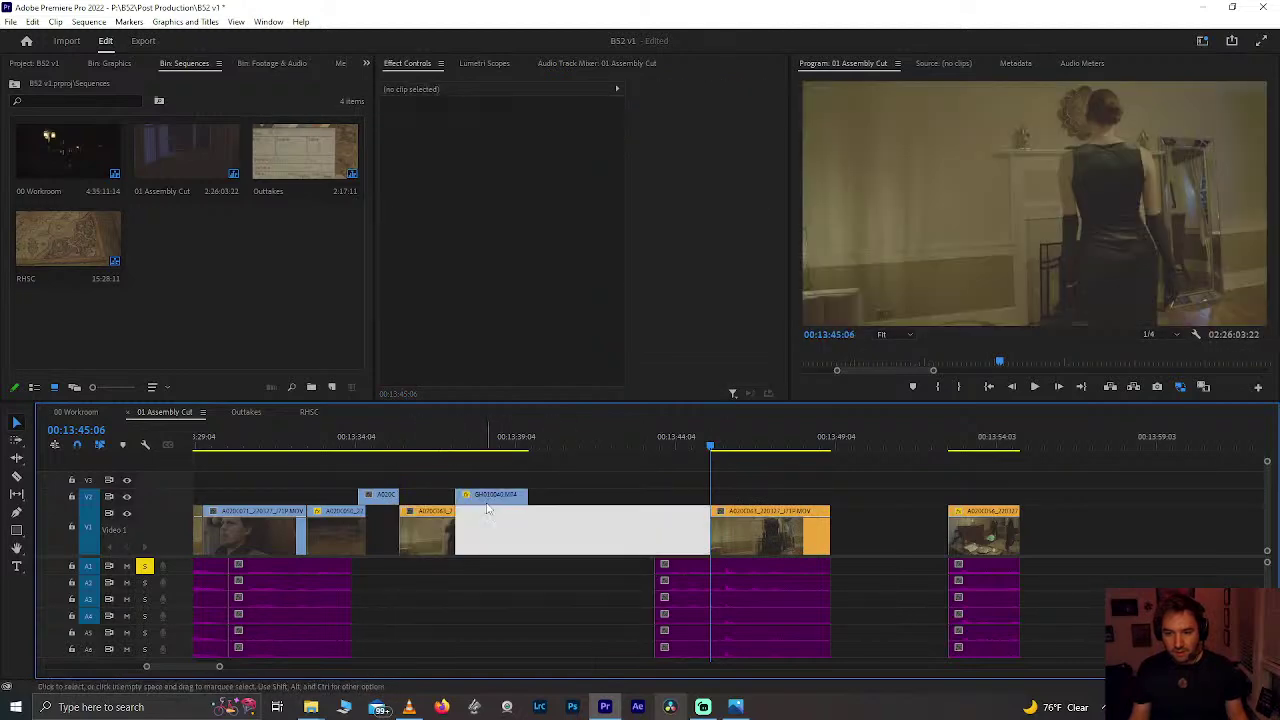
click(488, 498)
drag(492, 524, 498, 524)
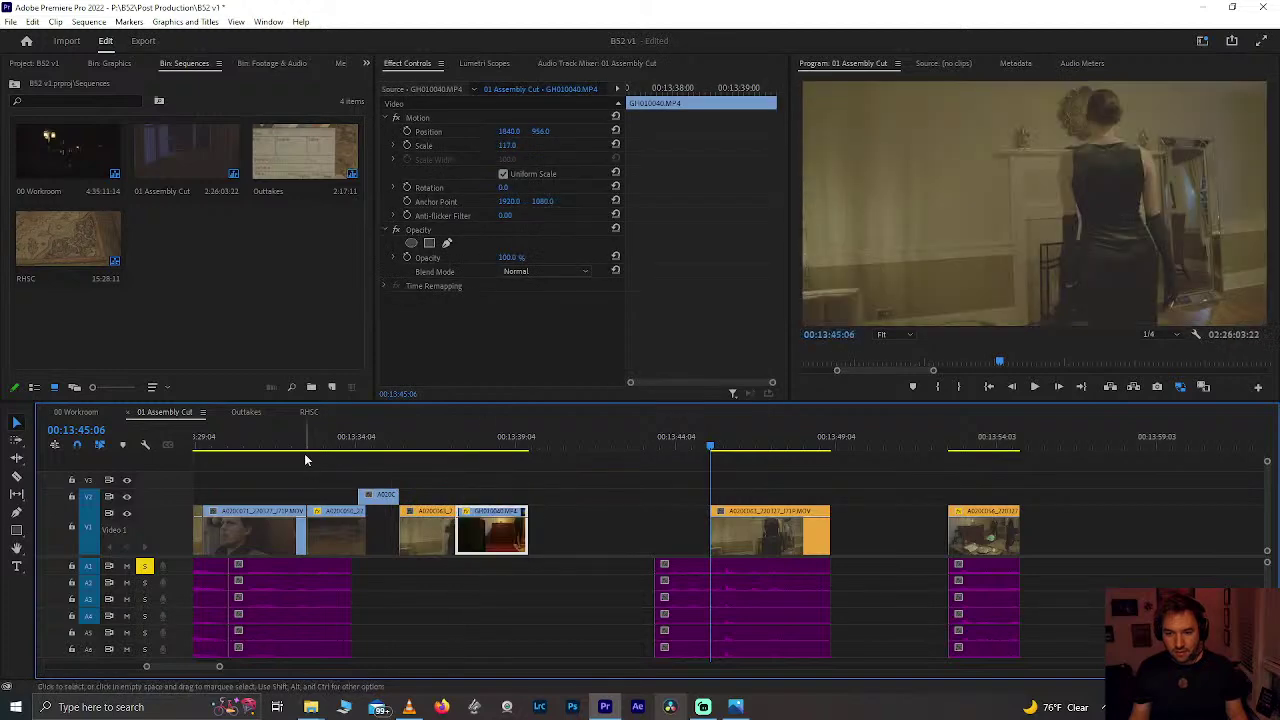
click(323, 444)
key(space)
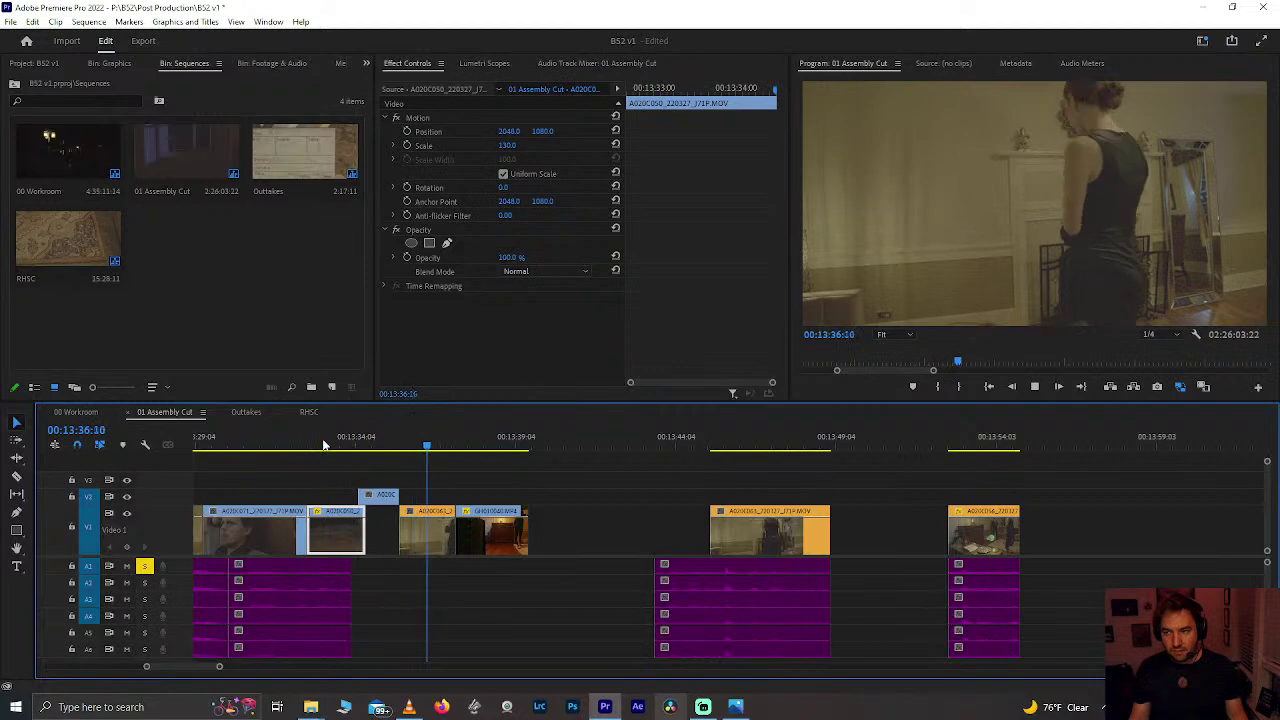
Step: Trim the end of the A020C063 piece to 00:13:37:04 and play the cut from the V2 A020C071 clip
click(363, 444)
key(equal)
key(equal)
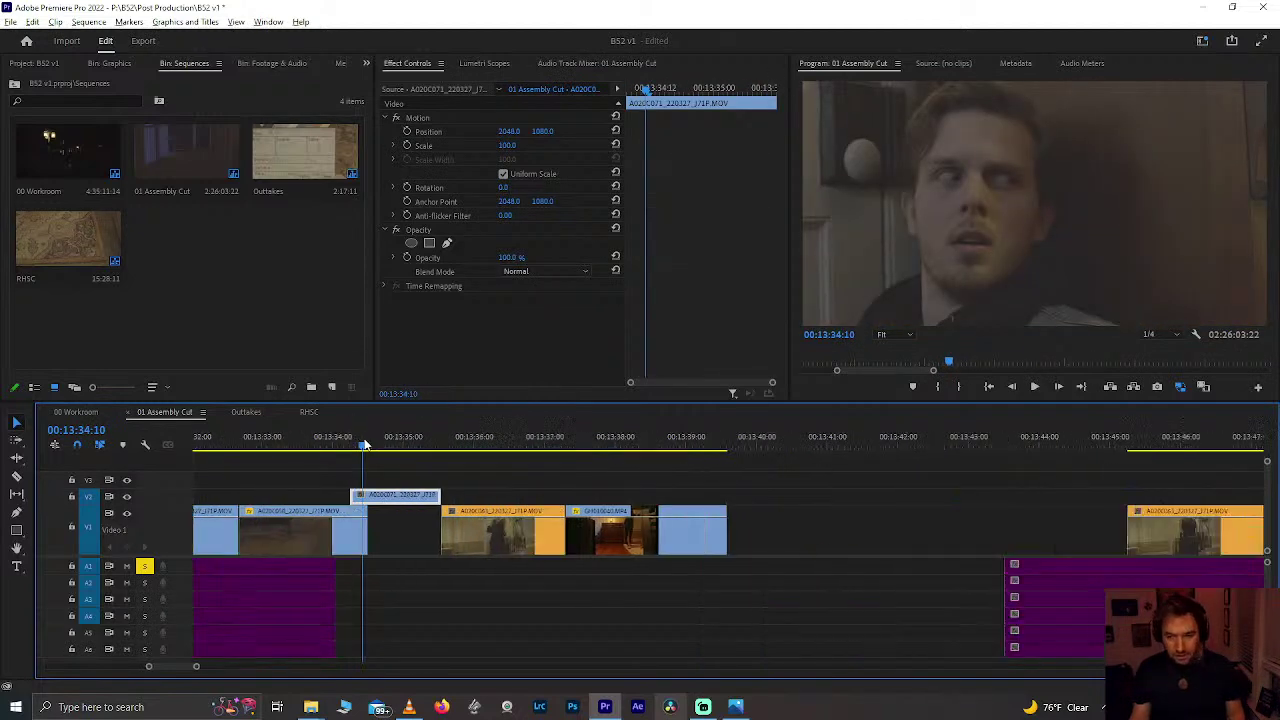
mouse_move(453, 445)
mouse_down()
mouse_move(497, 461)
mouse_move(460, 466)
mouse_up()
drag(437, 548, 452, 550)
drag(486, 547, 469, 543)
click(421, 430)
key(space)
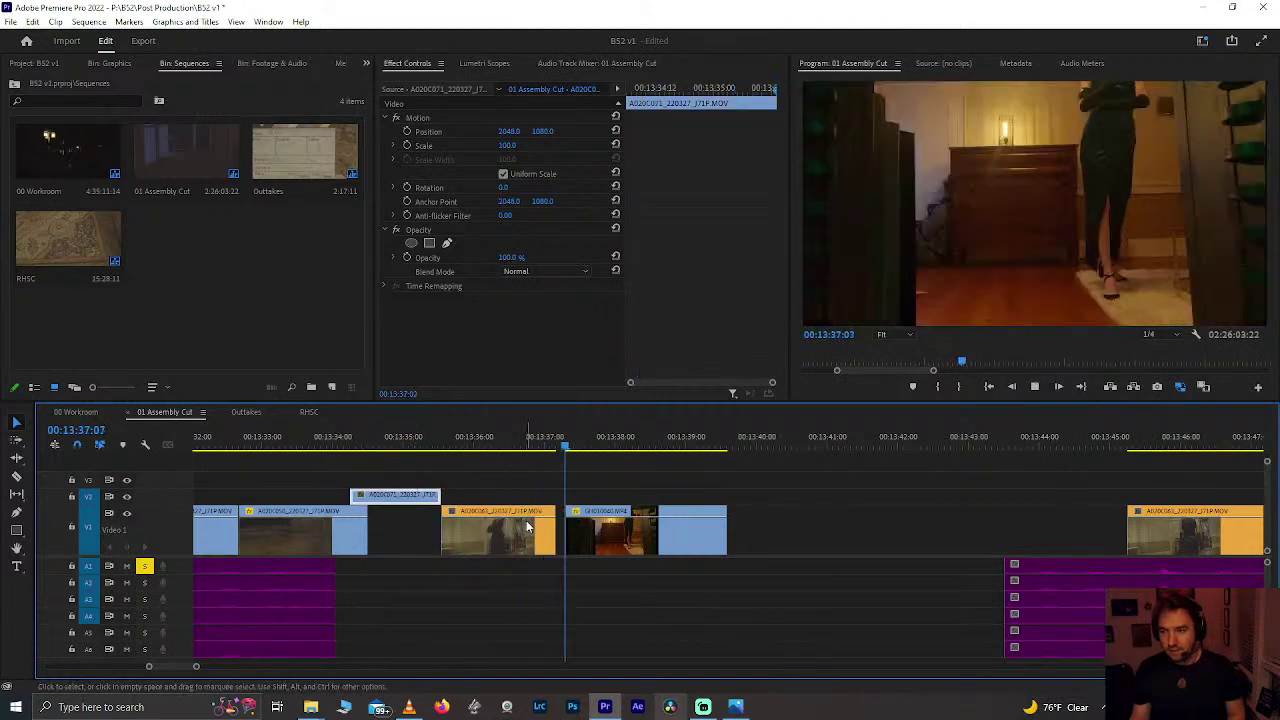
Step: Move GH010040 up against the trimmed A020C063 piece at 00:13:37:04 and play from about 00:13:35
click(641, 526)
drag(626, 536, 634, 537)
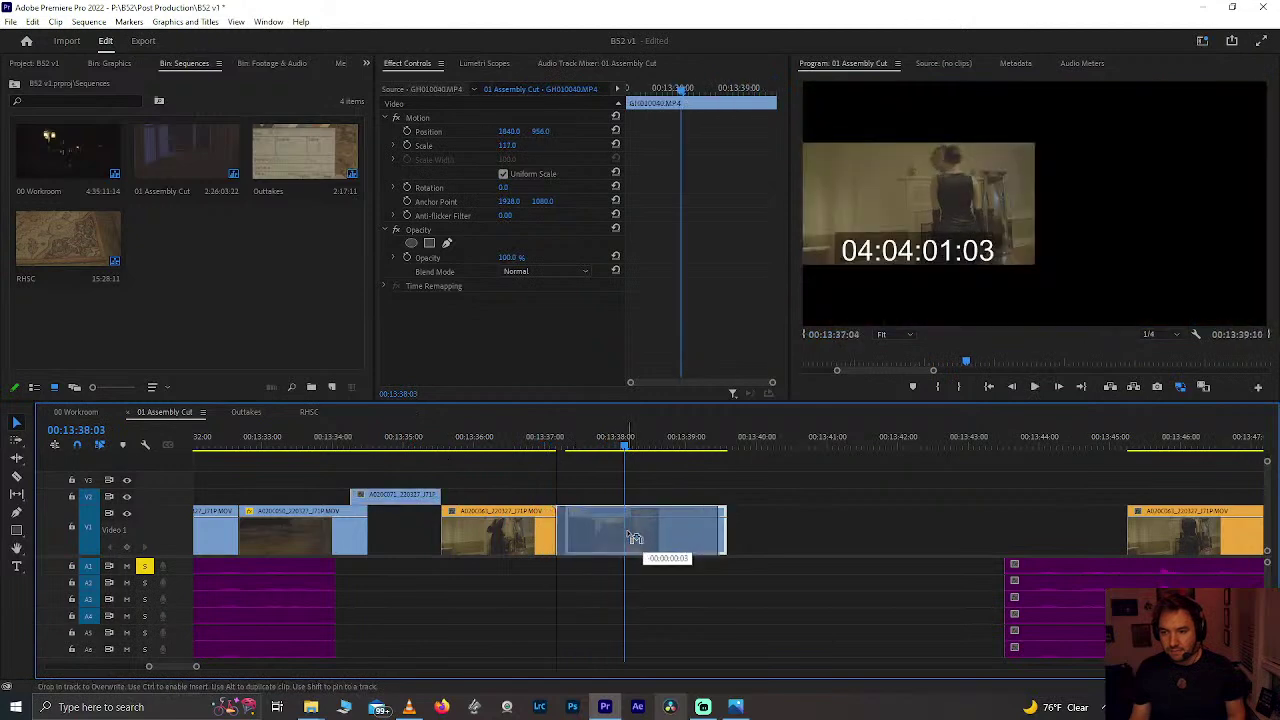
click(455, 441)
key(space)
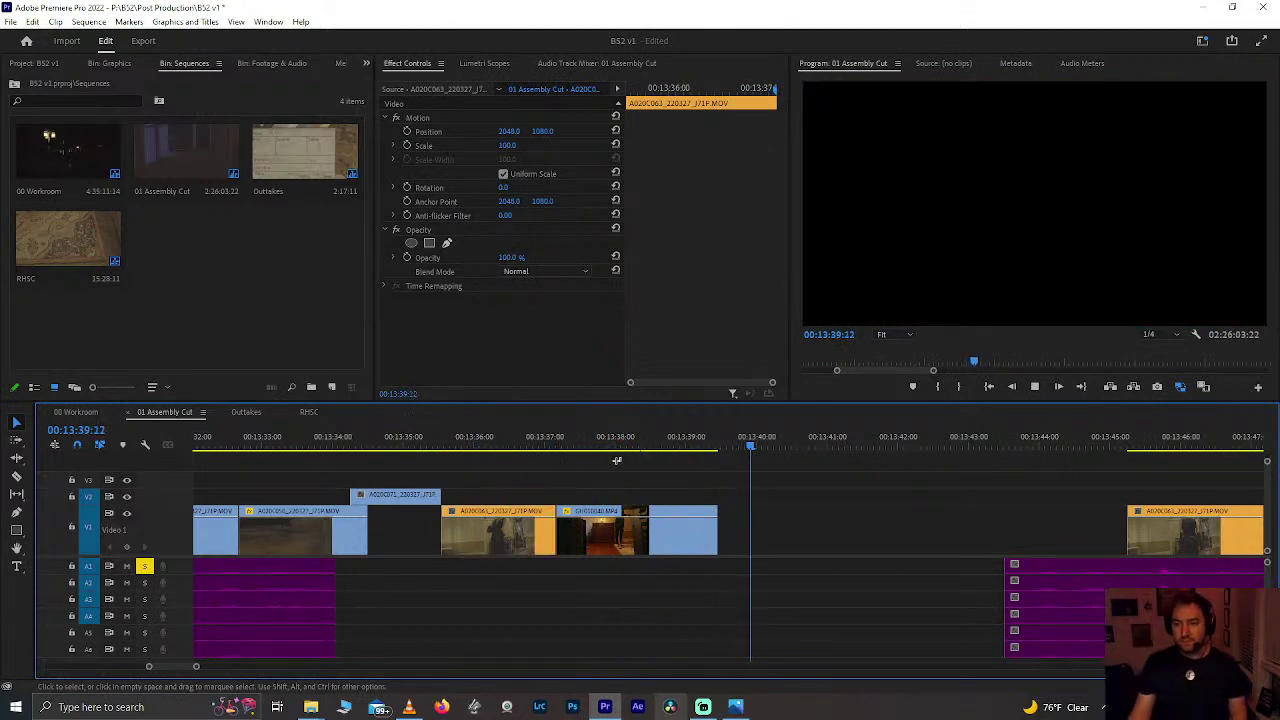
Step: Trim the start of the GH010040 clip to 00:13:37:23 and play it from there
click(576, 441)
drag(576, 441, 613, 446)
mouse_move(560, 530)
mouse_down()
mouse_move(619, 530)
mouse_move(549, 538)
mouse_up()
key(minus)
key(minus)
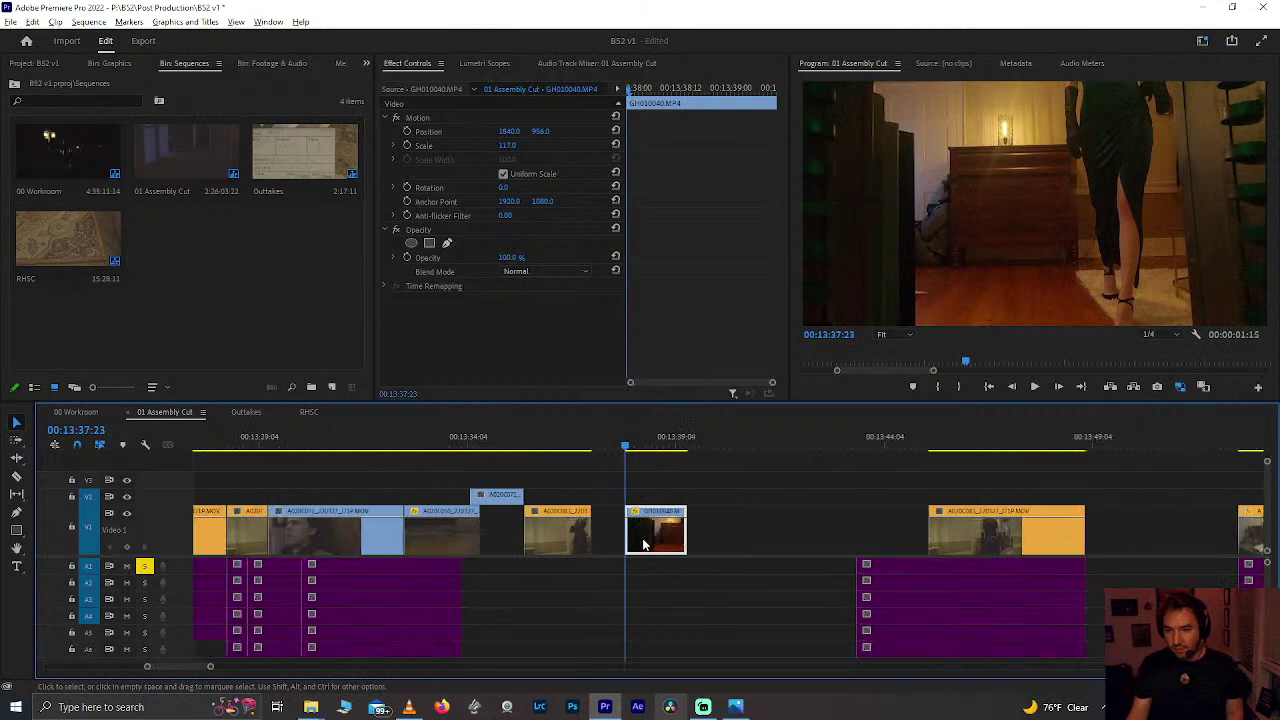
click(643, 544)
key(space)
Step: Split the remaining A020C063 clip and its audio at 00:13:45:14 and delete the audio before the cut
click(766, 437)
key(space)
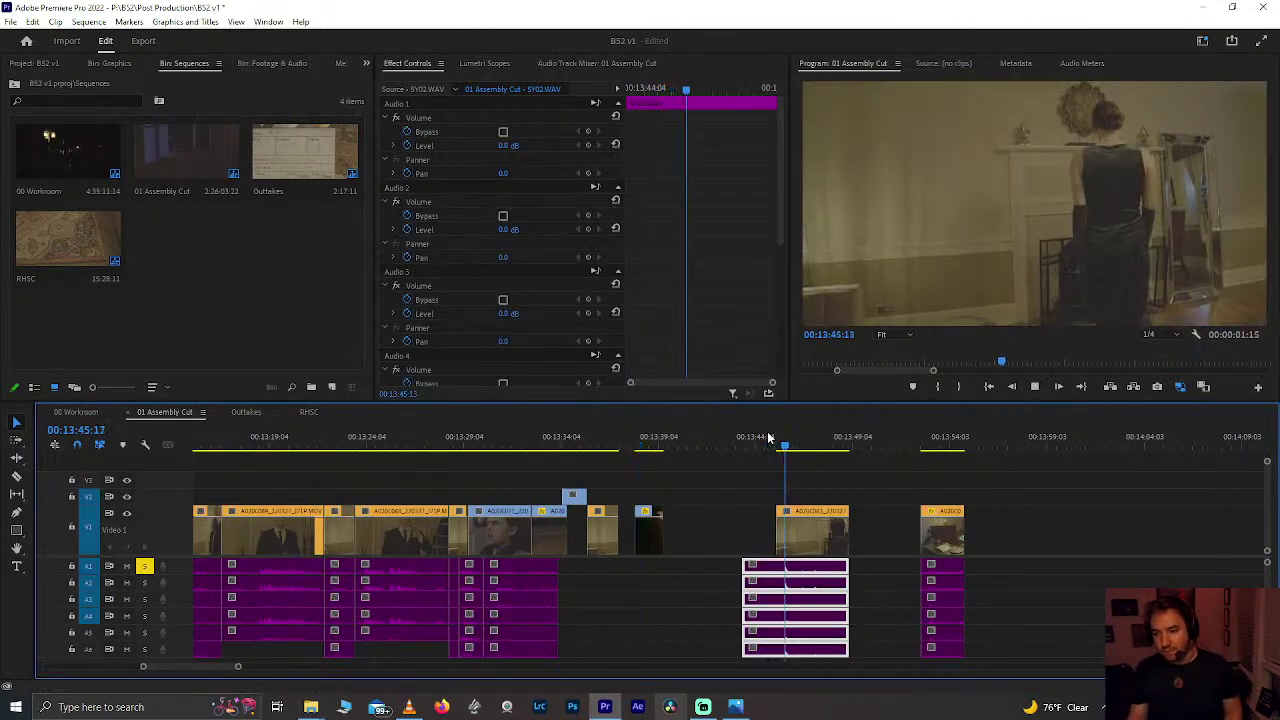
key(space)
key(Left)
key(ctrl+k)
drag(699, 562, 769, 645)
drag(720, 575, 737, 615)
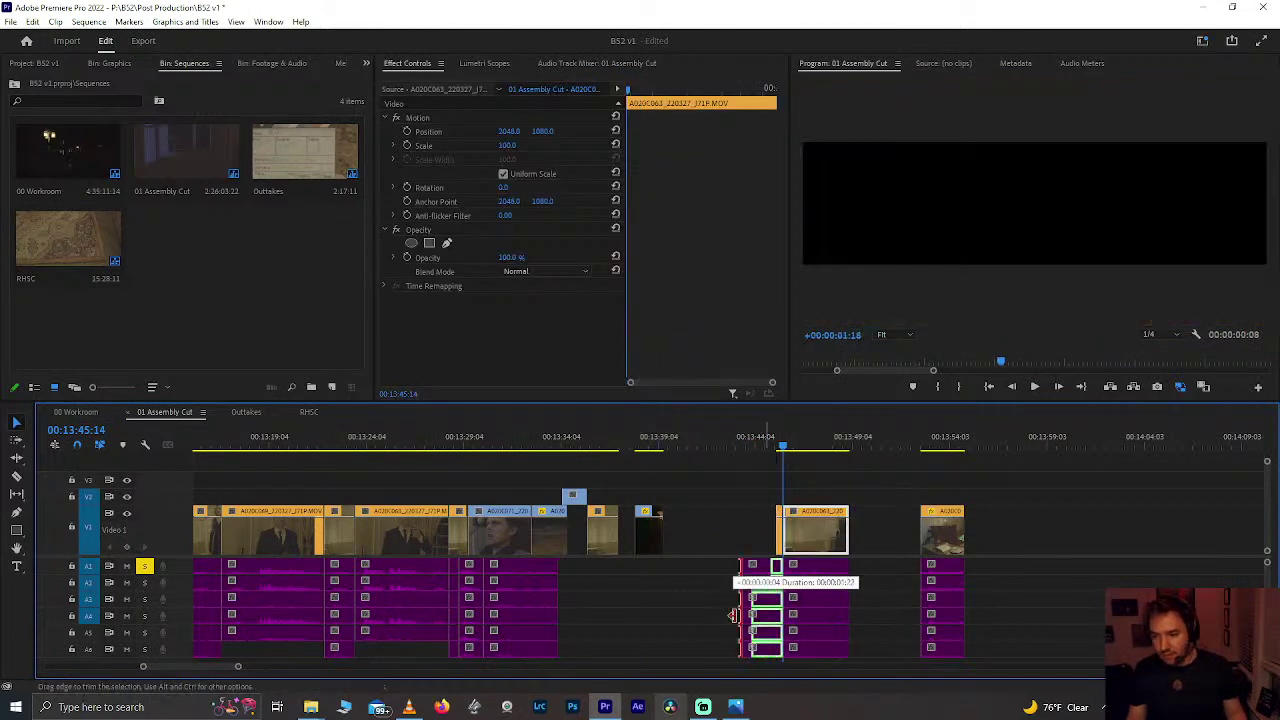
click(763, 589)
key(Delete)
Step: Delete the leftover A020C063 video, place its audio under the earlier A020C063 piece, and extend that audio to the end of GH010040
click(786, 521)
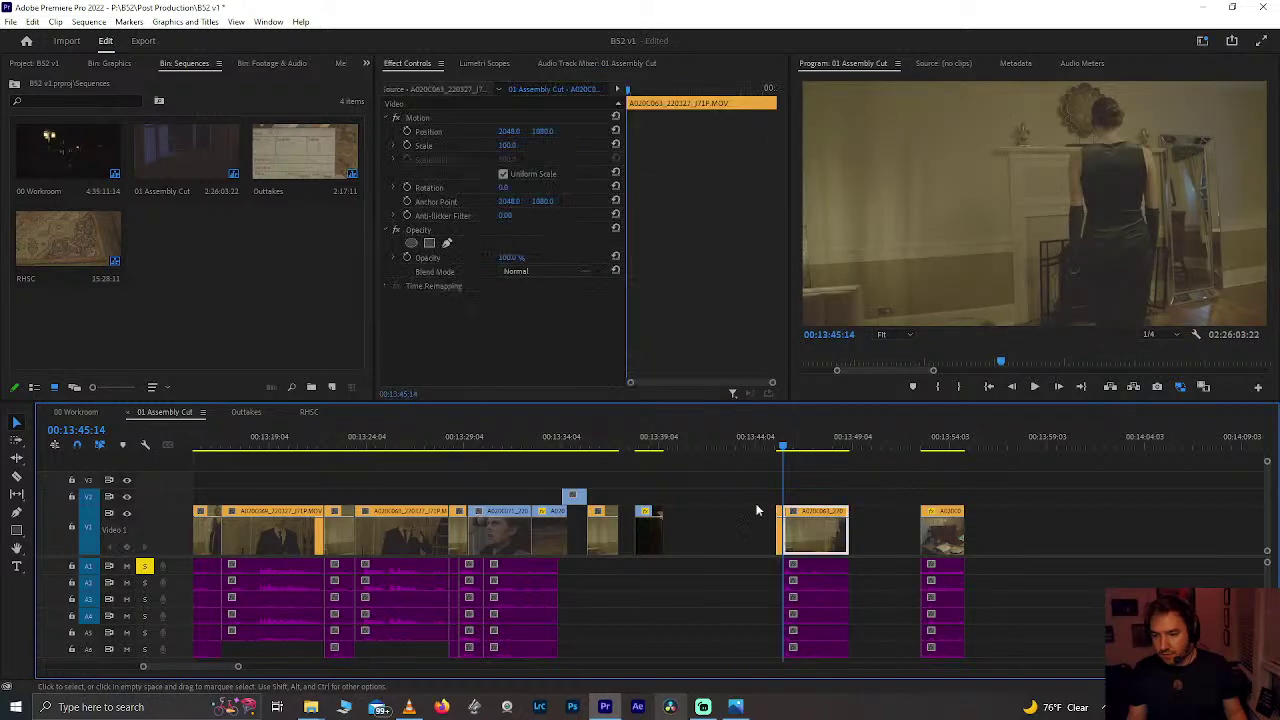
key(Delete)
drag(820, 543, 622, 577)
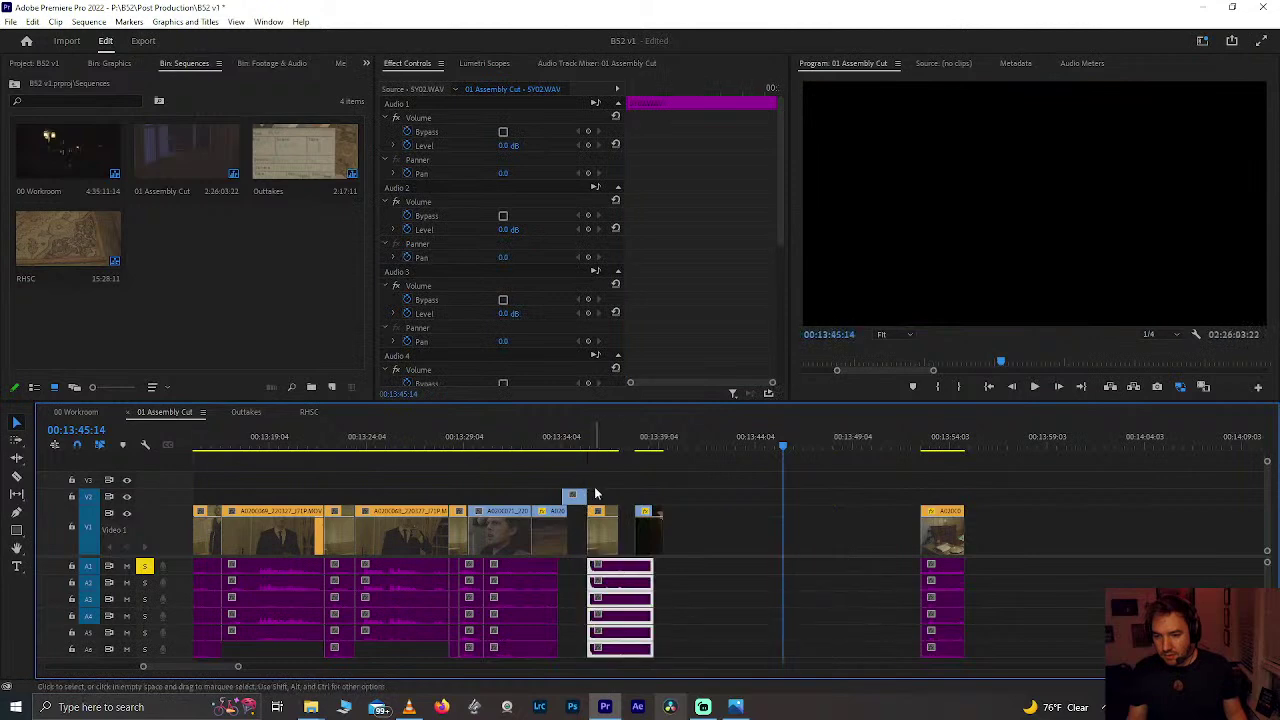
click(576, 444)
key(space)
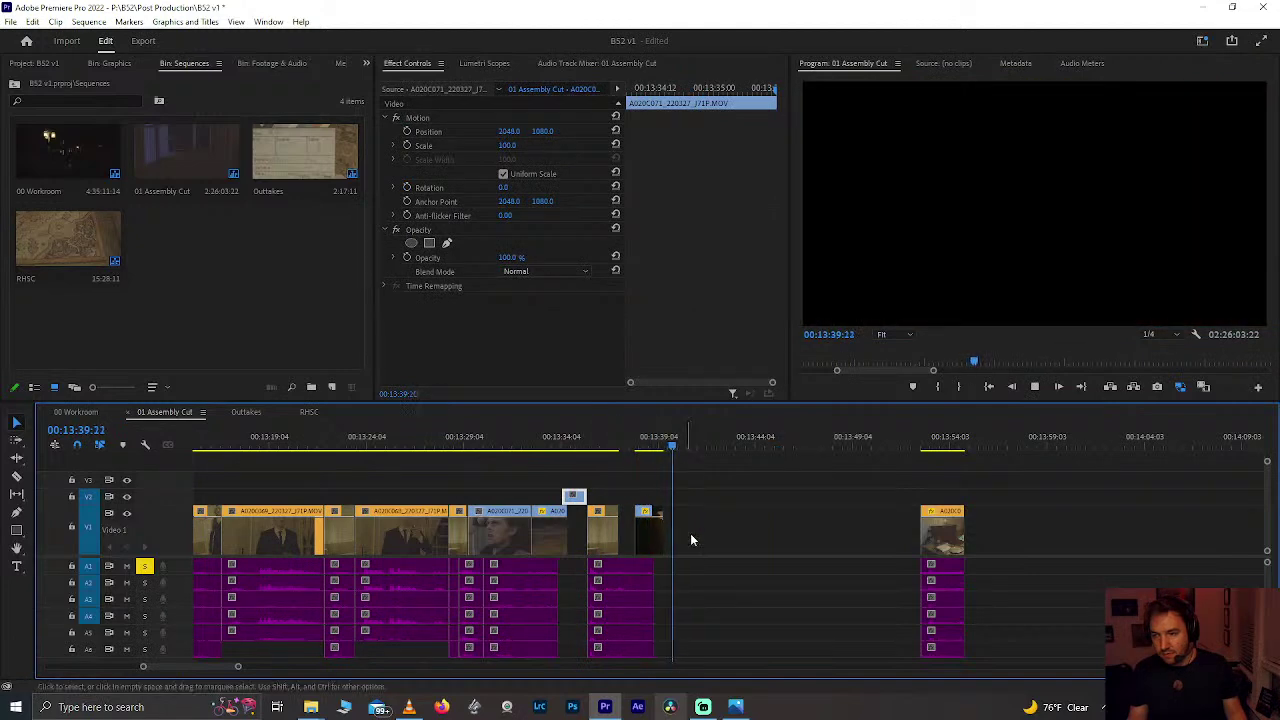
drag(660, 567, 667, 568)
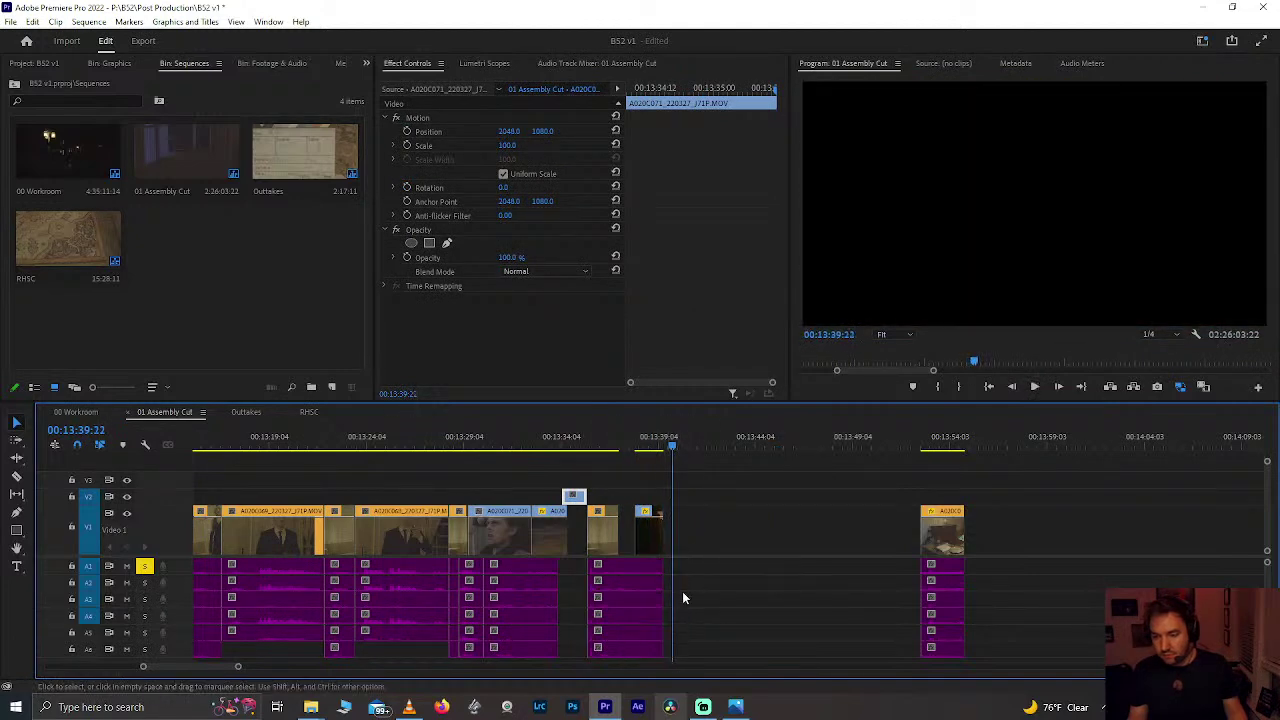
Step: Locate the short A020C069 clip at about 00:19:21 and cut it with its audio
scroll(714, 622, down, 3)
scroll(777, 545, down, 6)
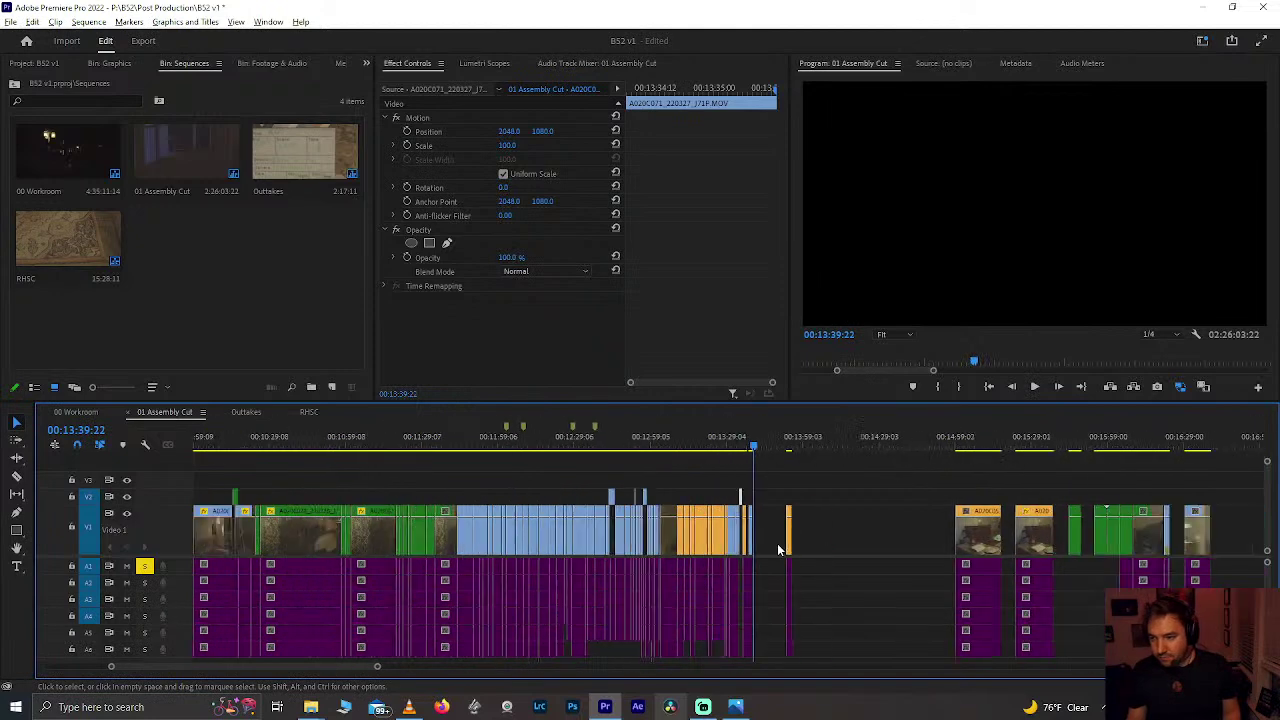
click(1158, 446)
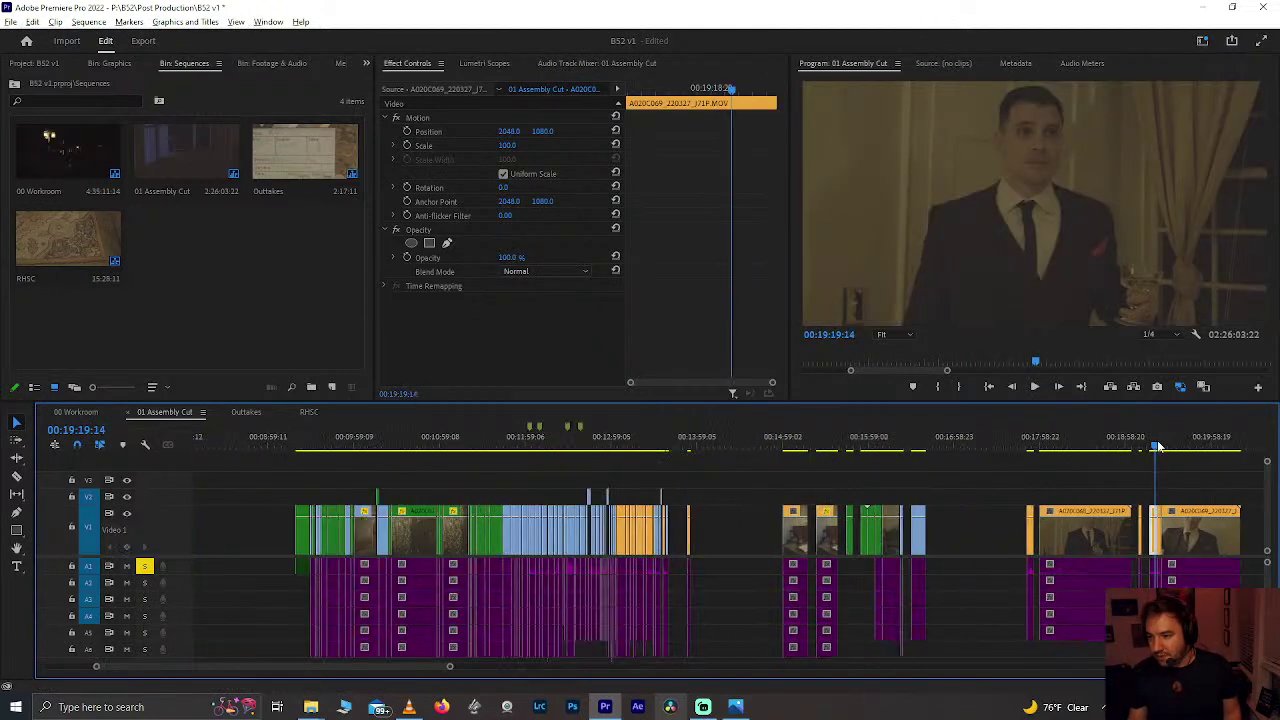
scroll(1160, 470, up, 6)
drag(1160, 440, 1178, 478)
drag(1115, 446, 1203, 640)
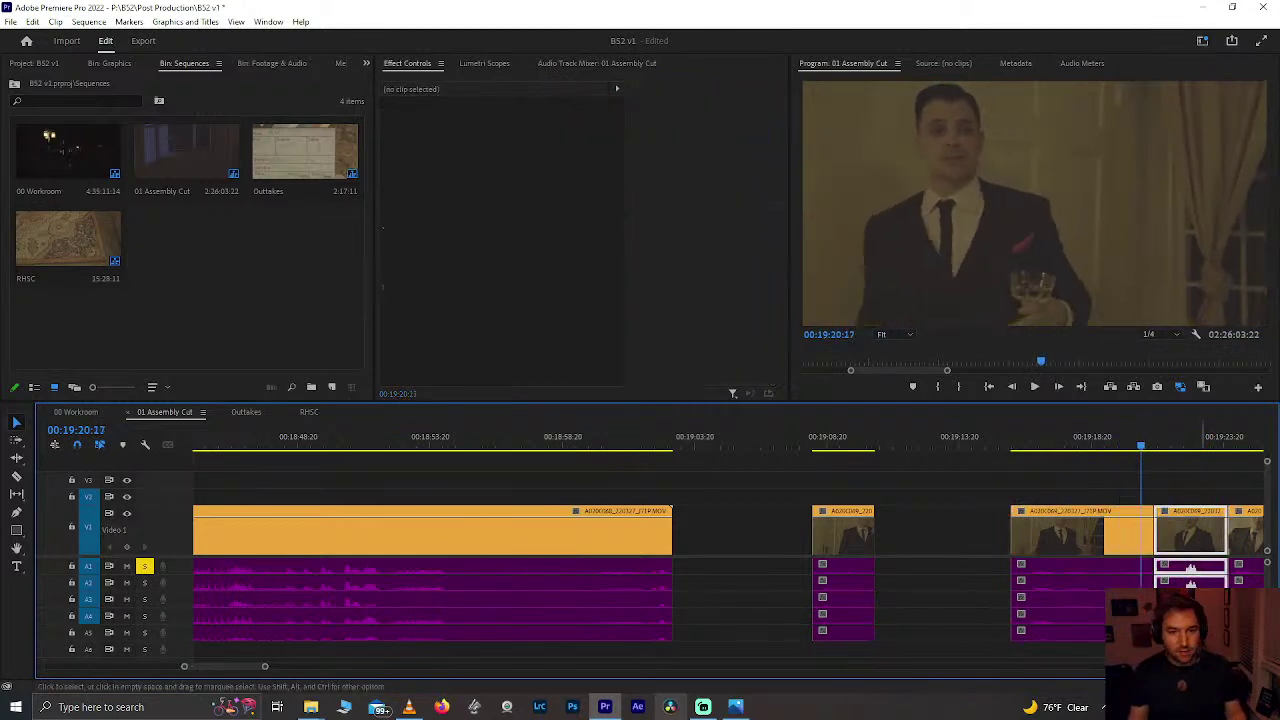
key(Delete)
Step: Paste the A020C069 clip with its audio at 00:13:42:15, beyond the GH010040 clip
scroll(1029, 583, down, 8)
scroll(1017, 593, down, 1)
scroll(571, 569, up, 4)
scroll(434, 522, up, 8)
scroll(340, 465, up, 5)
click(537, 450)
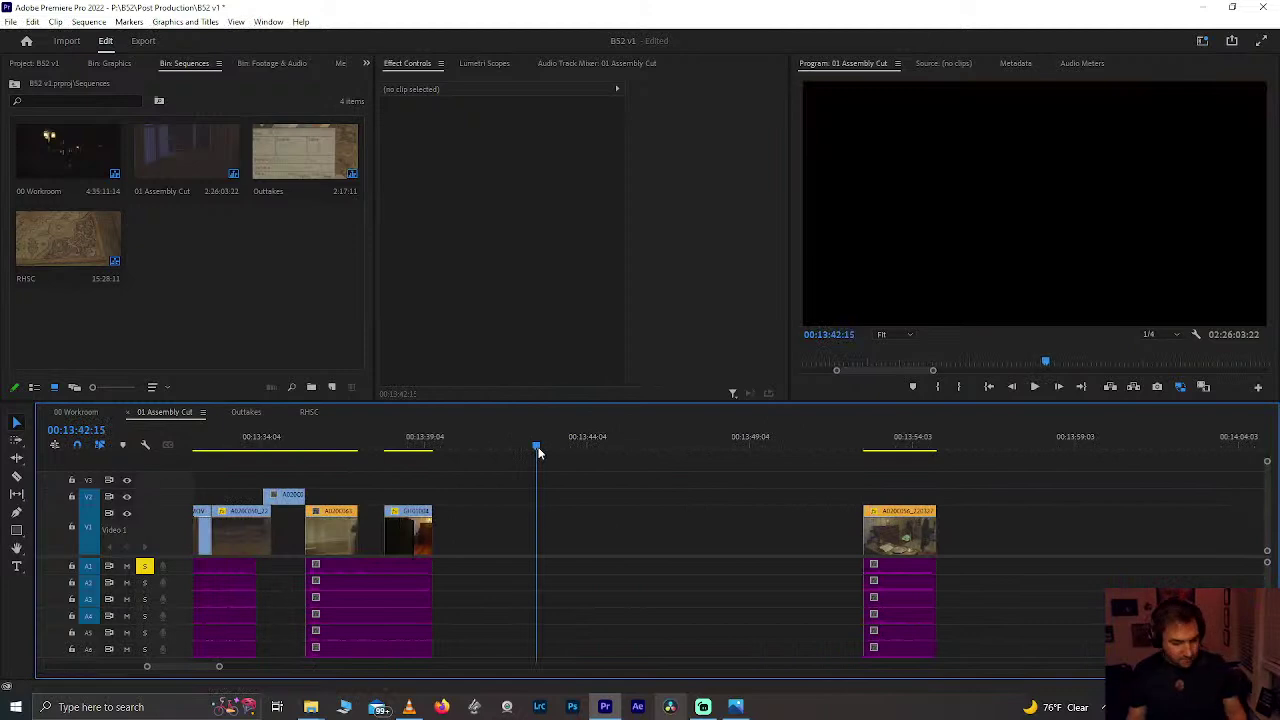
key(ctrl+v)
scroll(562, 533, up, 3)
scroll(461, 514, up, 3)
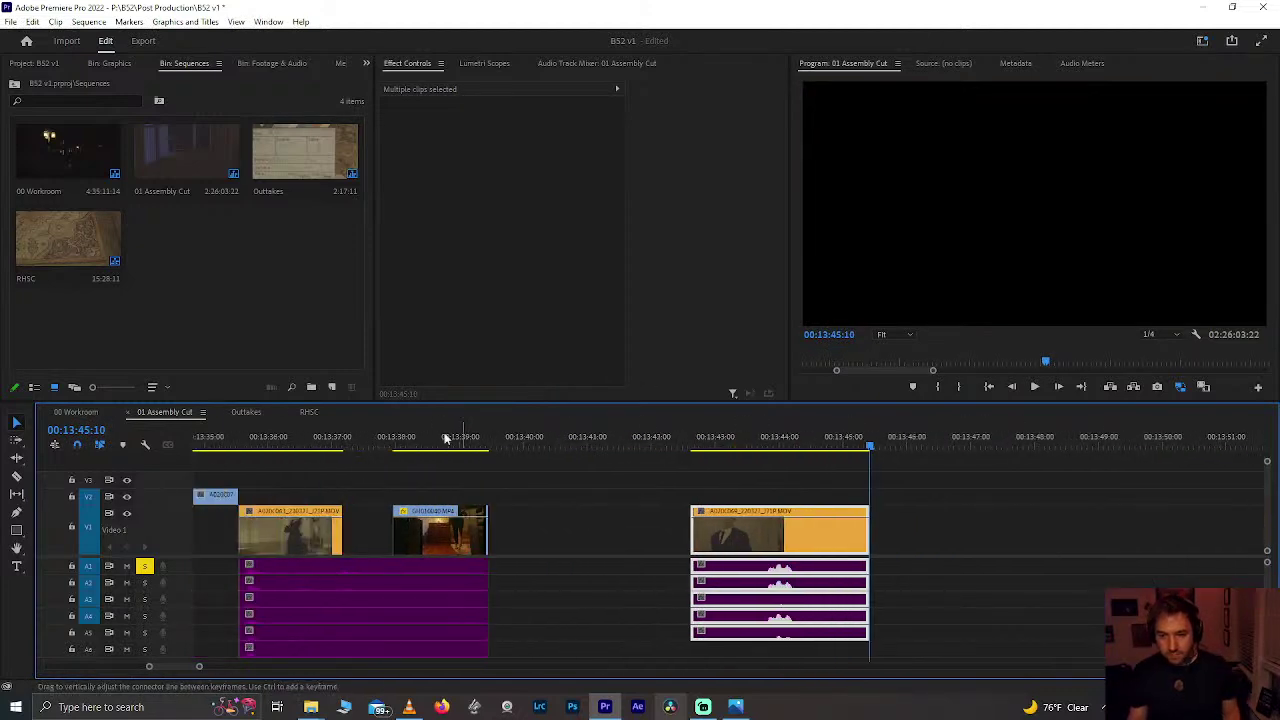
Step: Review the end of GH010040 and the A020C063 piece from about 00:13:36, checking the RHSC sequence in between
click(441, 445)
key(space)
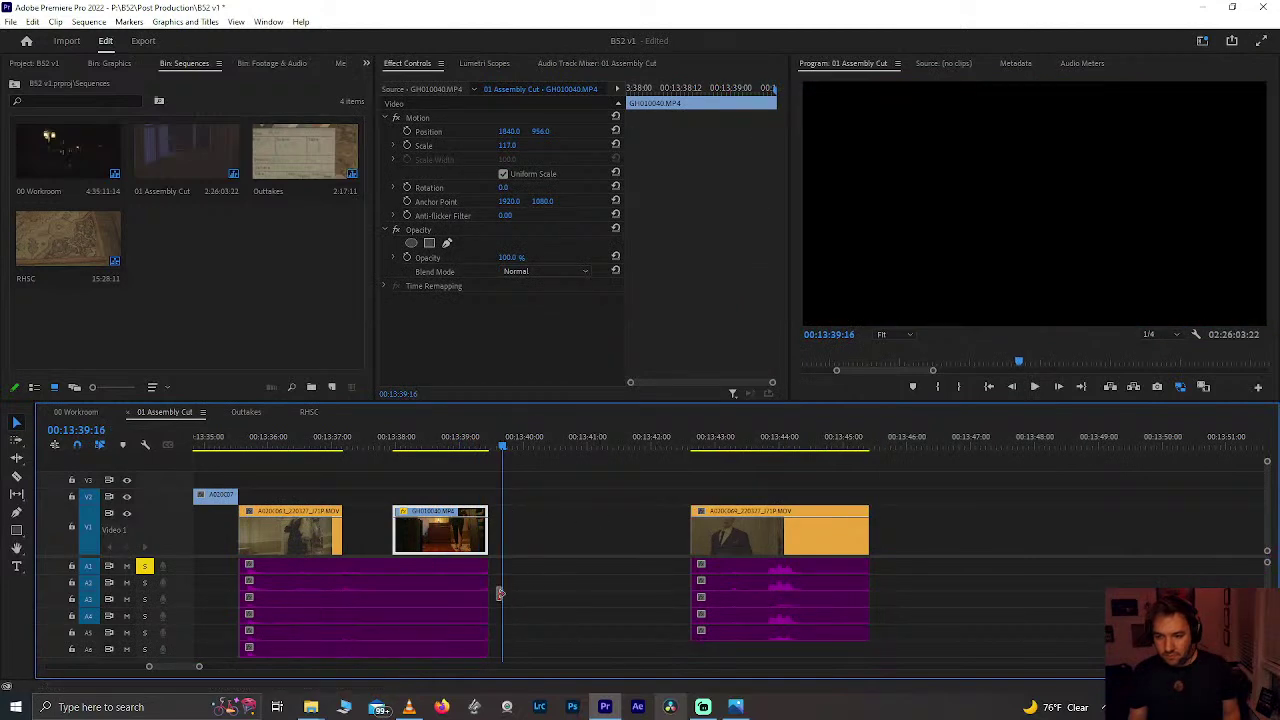
drag(490, 600, 481, 601)
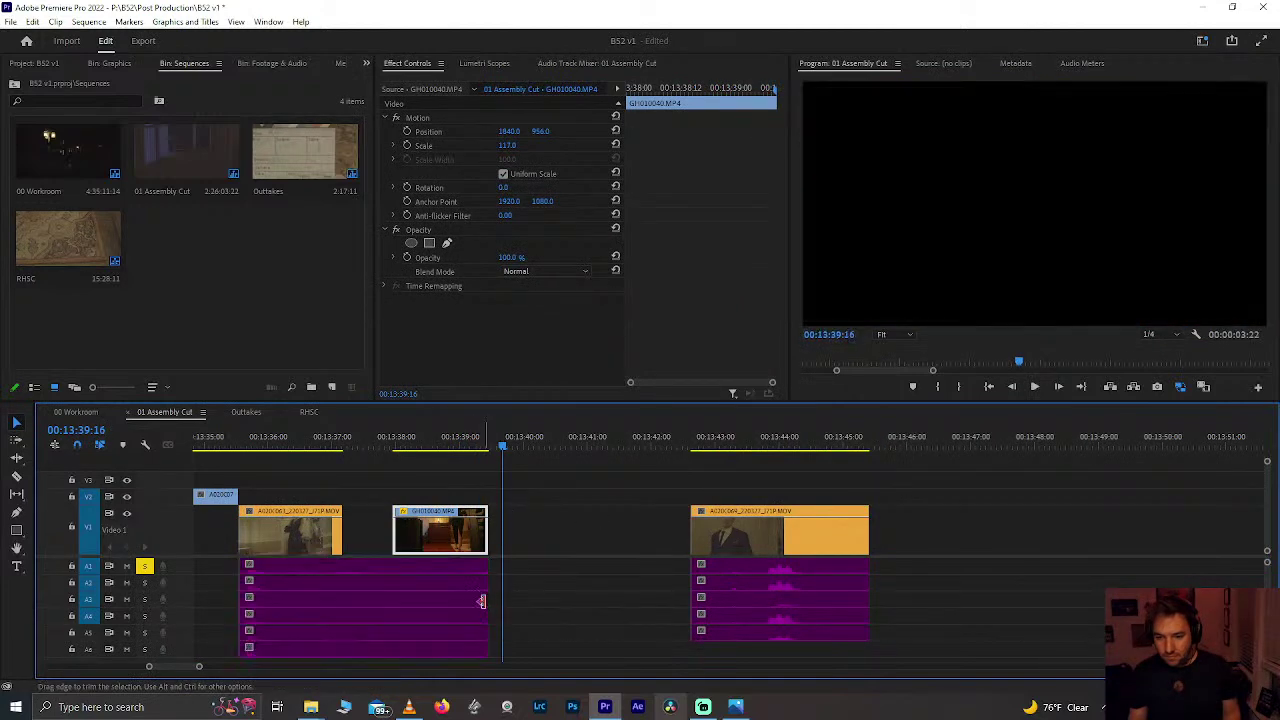
click(309, 413)
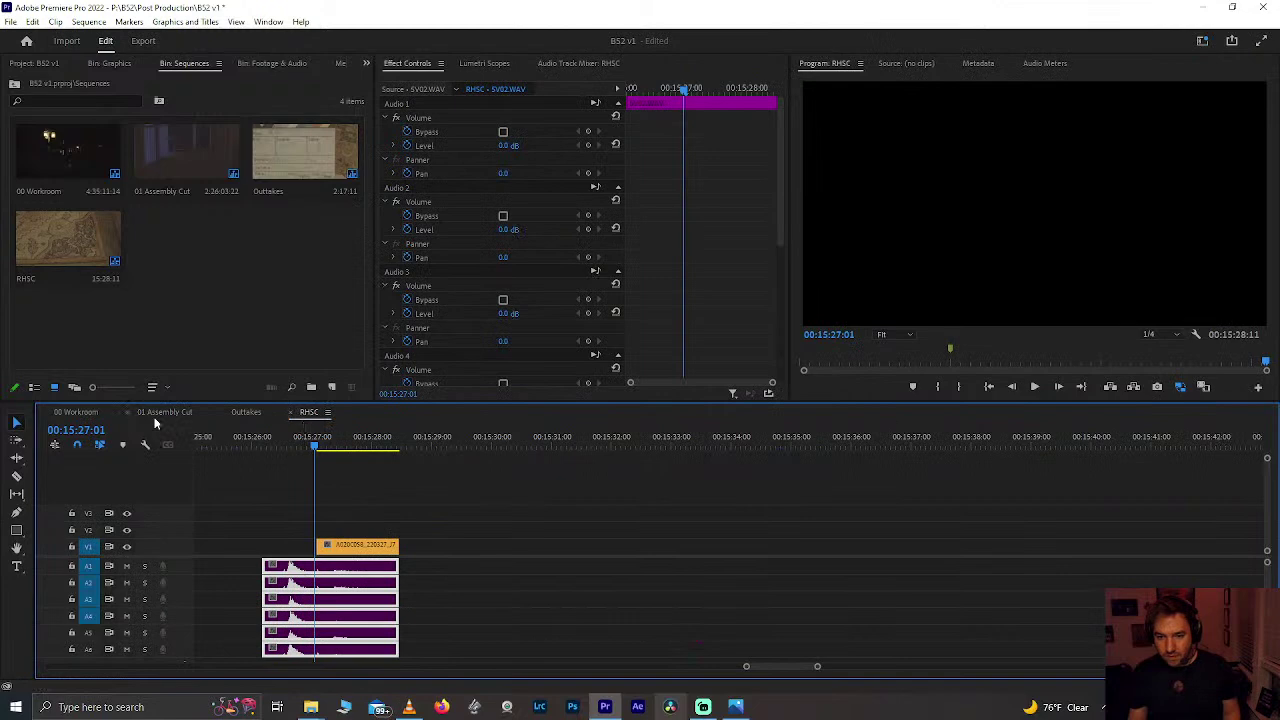
click(155, 420)
click(288, 444)
key(space)
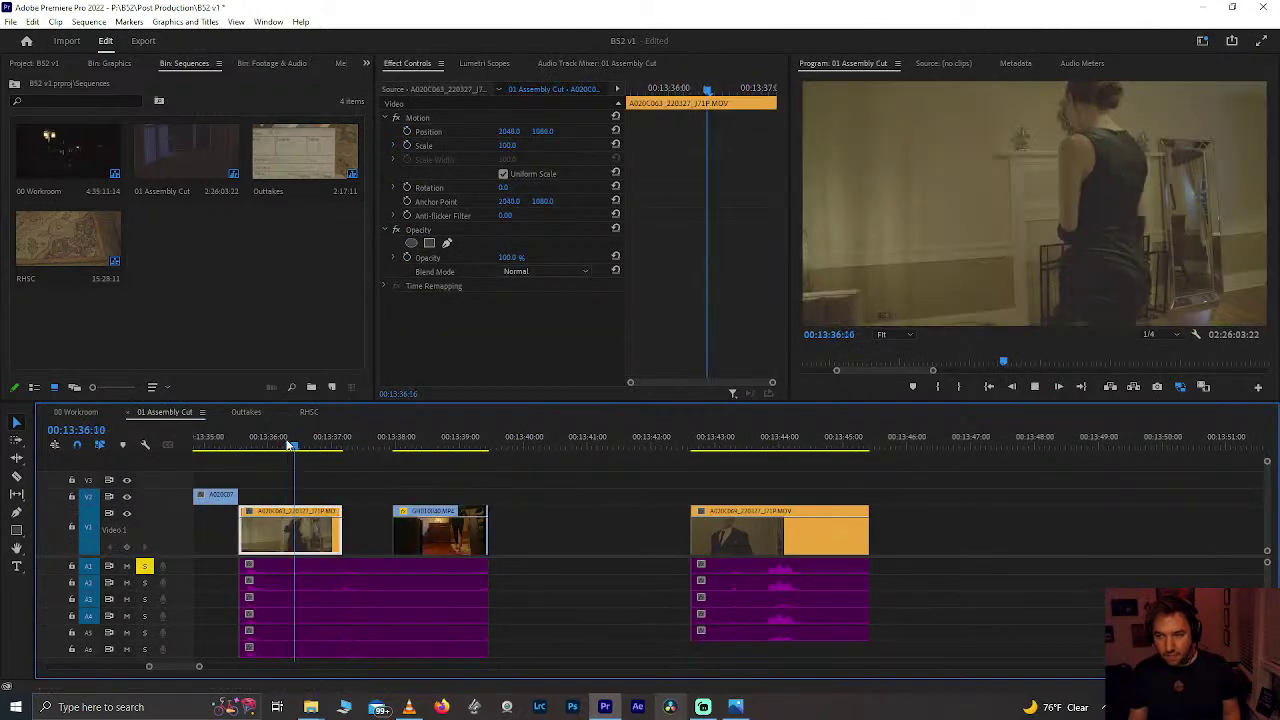
click(436, 547)
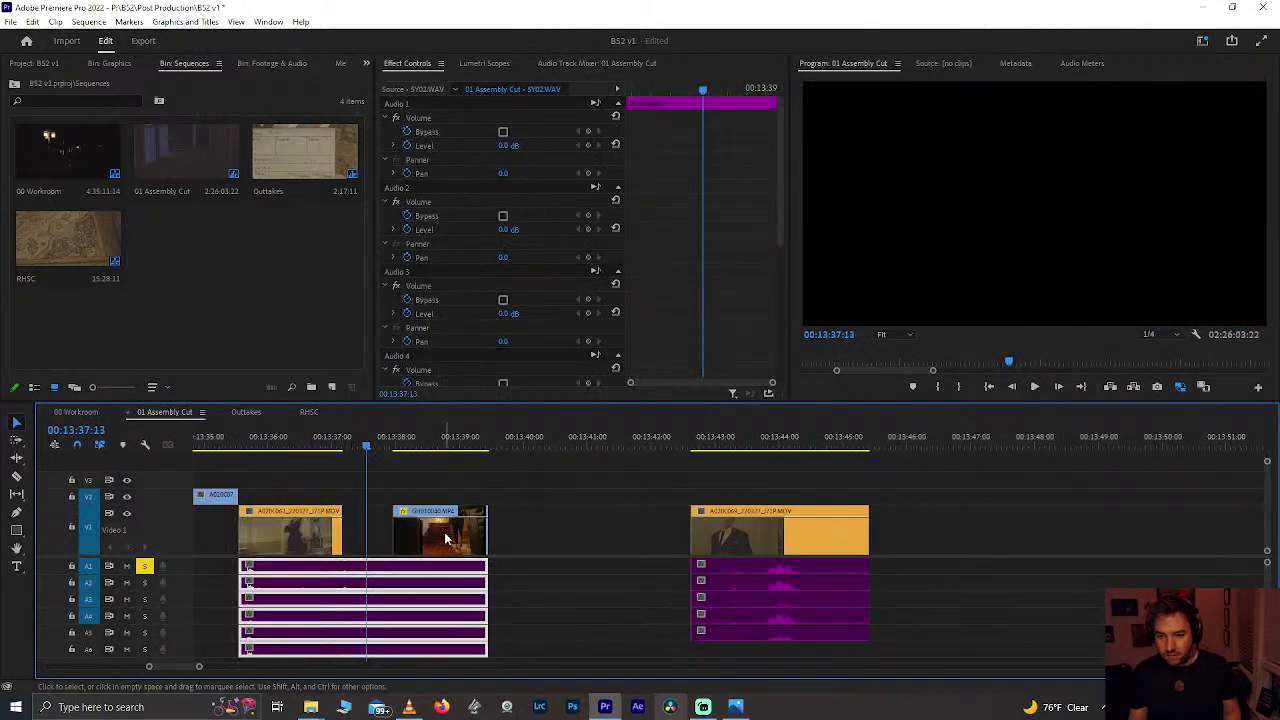
Step: Split the pasted A020C069 clip and its audio at 00:13:43:10
click(697, 452)
drag(697, 455, 744, 470)
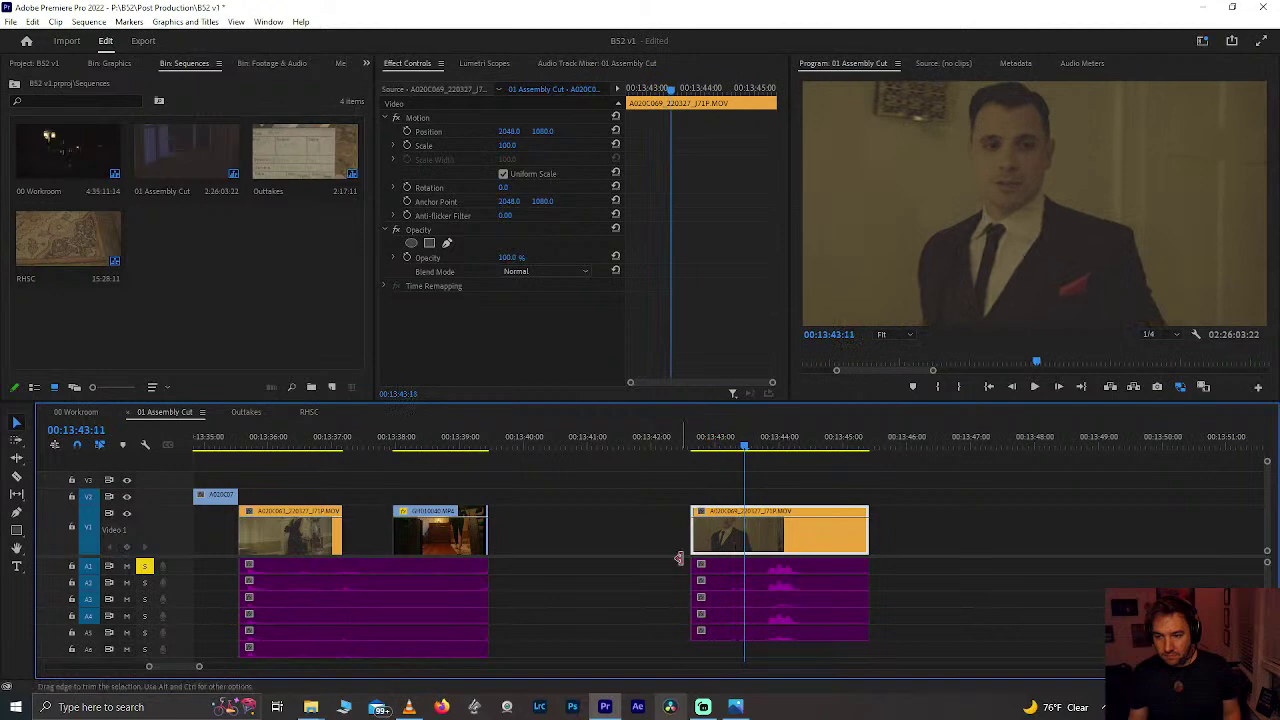
key(Left)
key(ctrl+k)
key(d)
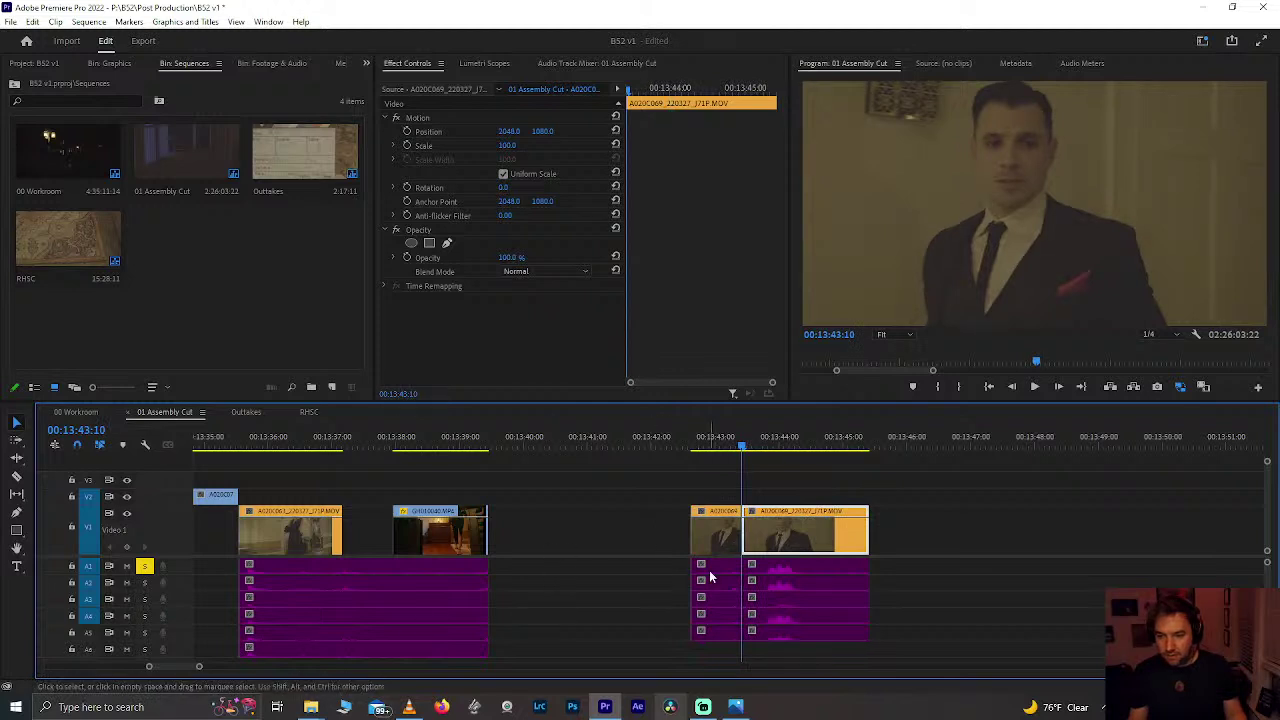
Step: Move the opening A020C069 piece's video into the V1 gap between A020C063 and GH010040, starting at 00:13:37:04
drag(709, 570, 724, 528)
scroll(583, 541, up, 2)
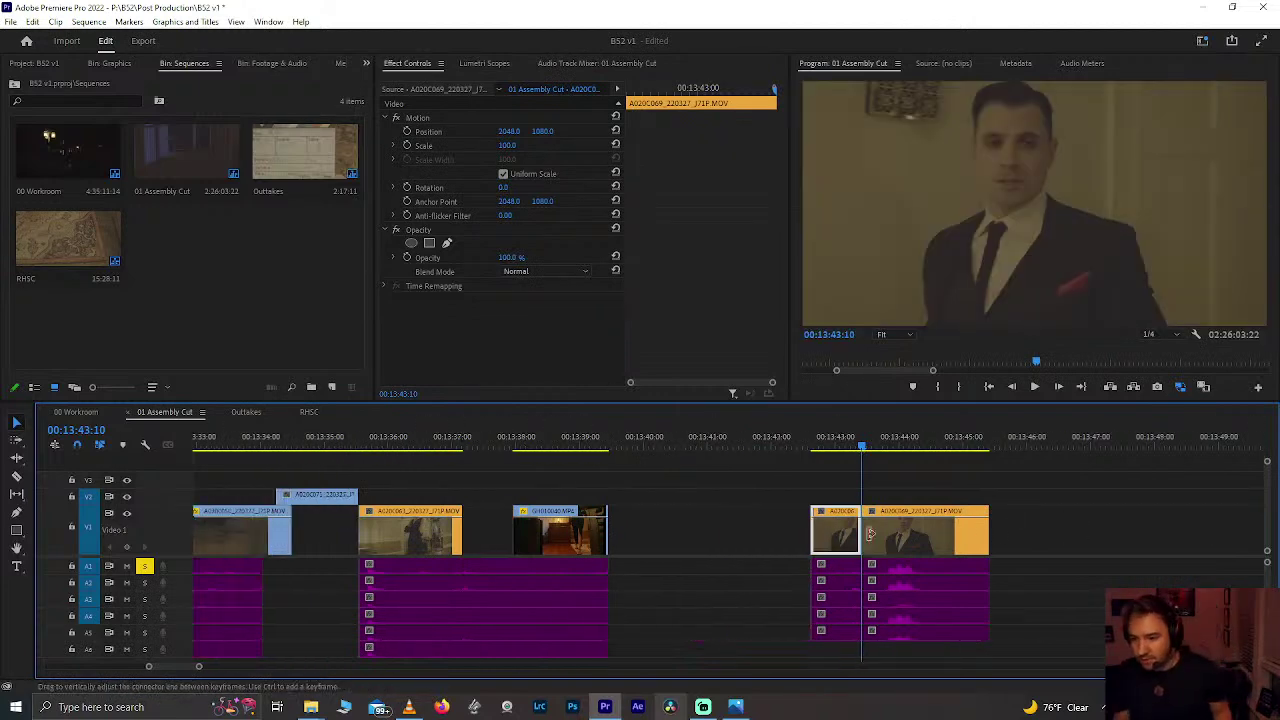
drag(834, 528, 498, 506)
scroll(490, 506, up, 5)
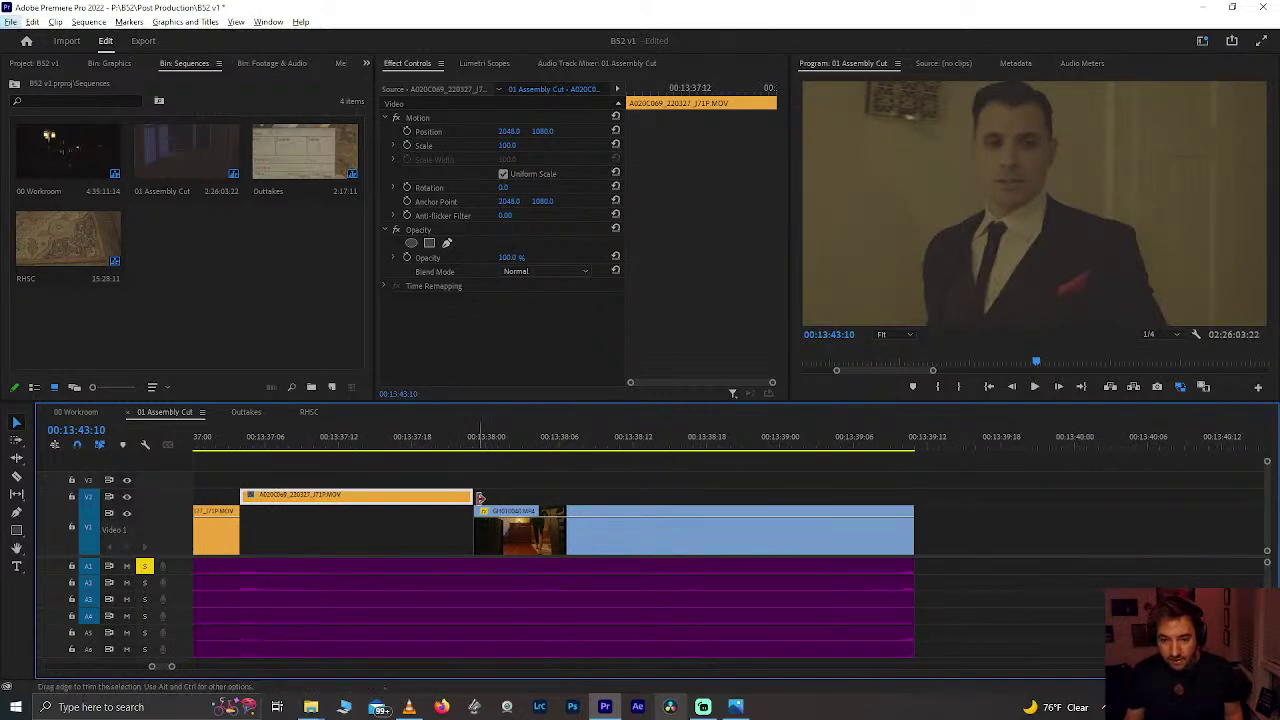
scroll(480, 498, down, 5)
drag(456, 497, 467, 532)
Step: Move the opening A020C069 piece's audio to tracks A7 through A11, aligned under its video at 00:13:37:04
drag(824, 563, 668, 642)
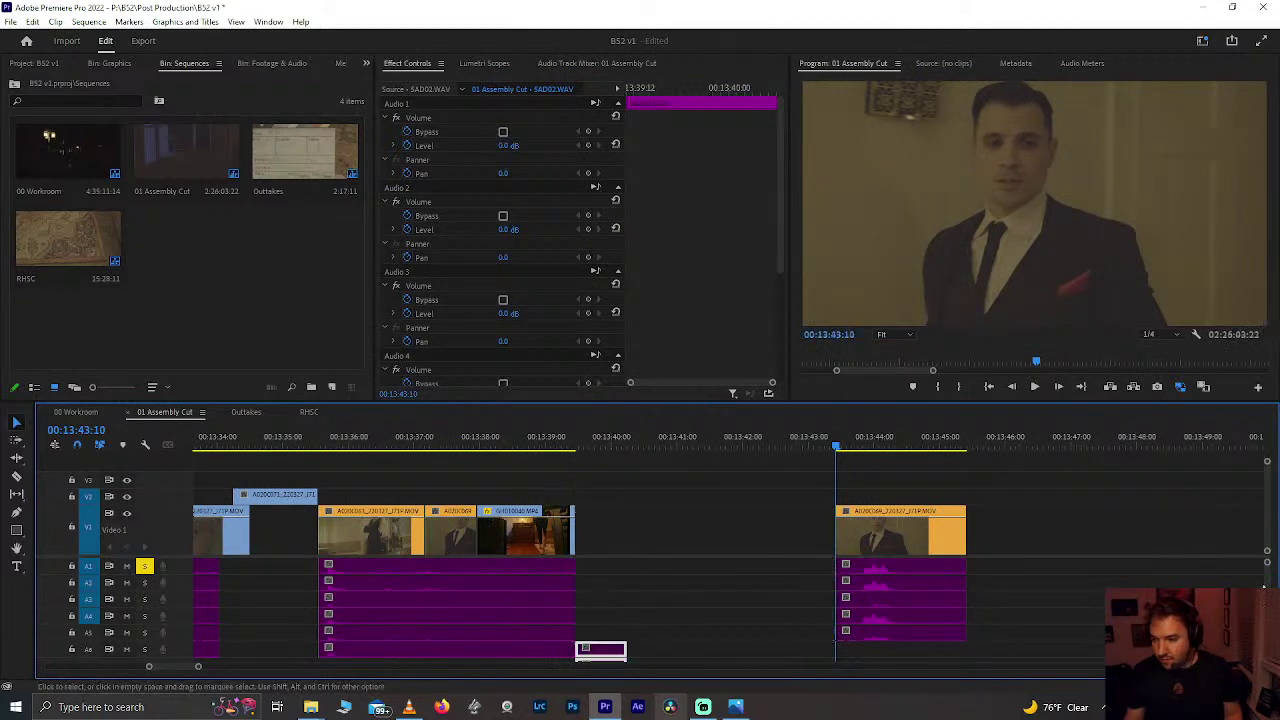
scroll(1264, 588, down, 3)
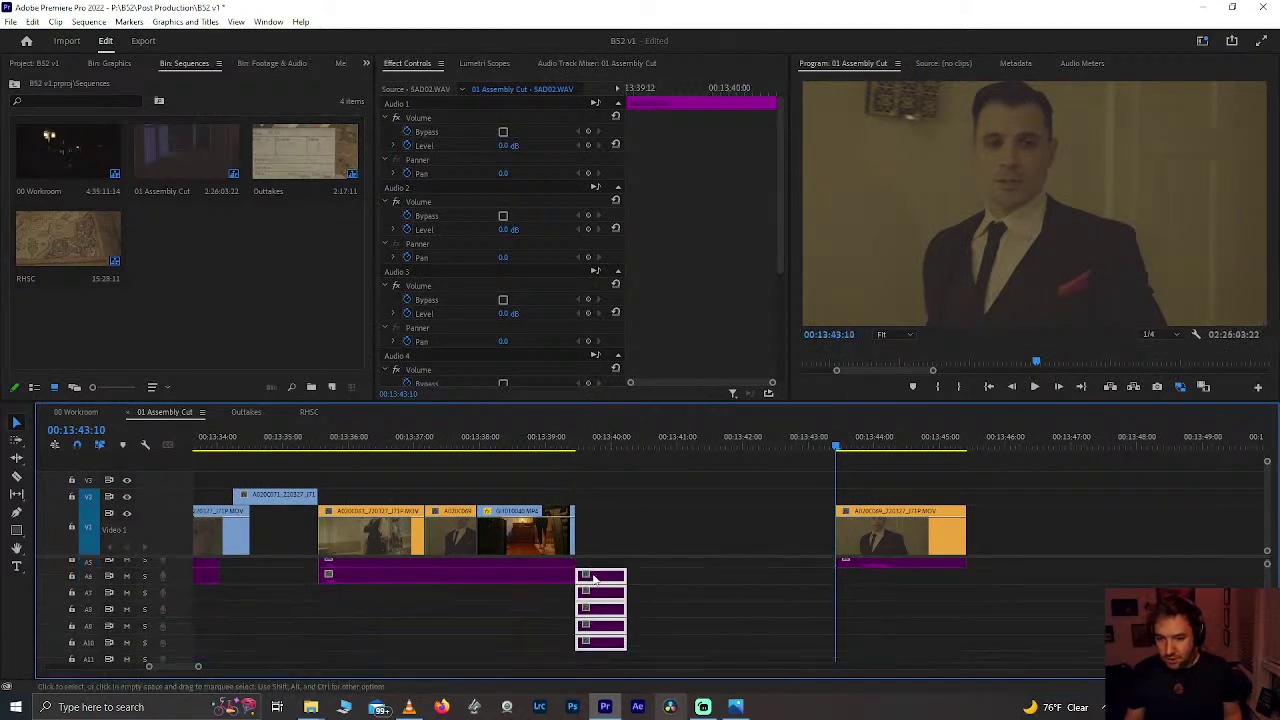
drag(586, 577, 579, 616)
drag(463, 596, 463, 596)
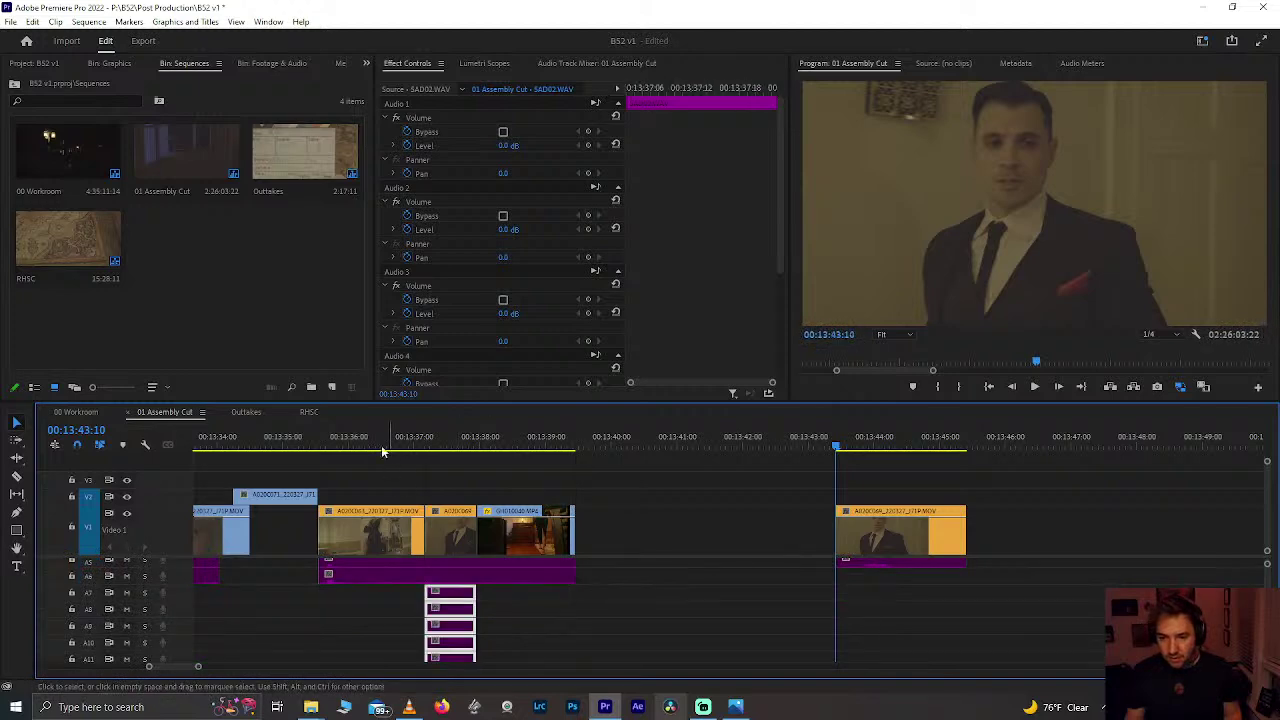
Step: Play the revised run of shots from the A020C063 piece and again from the V2 A020C071 clip
click(337, 440)
key(space)
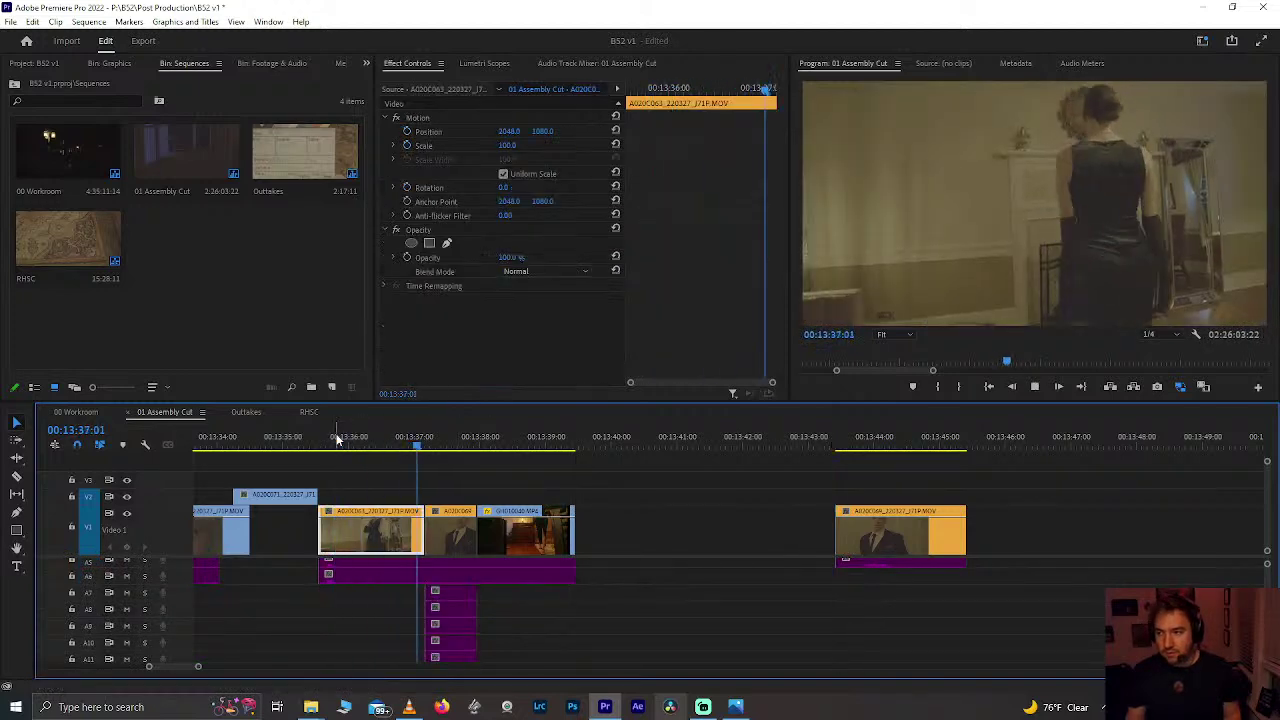
drag(360, 447, 268, 447)
key(minus)
key(space)
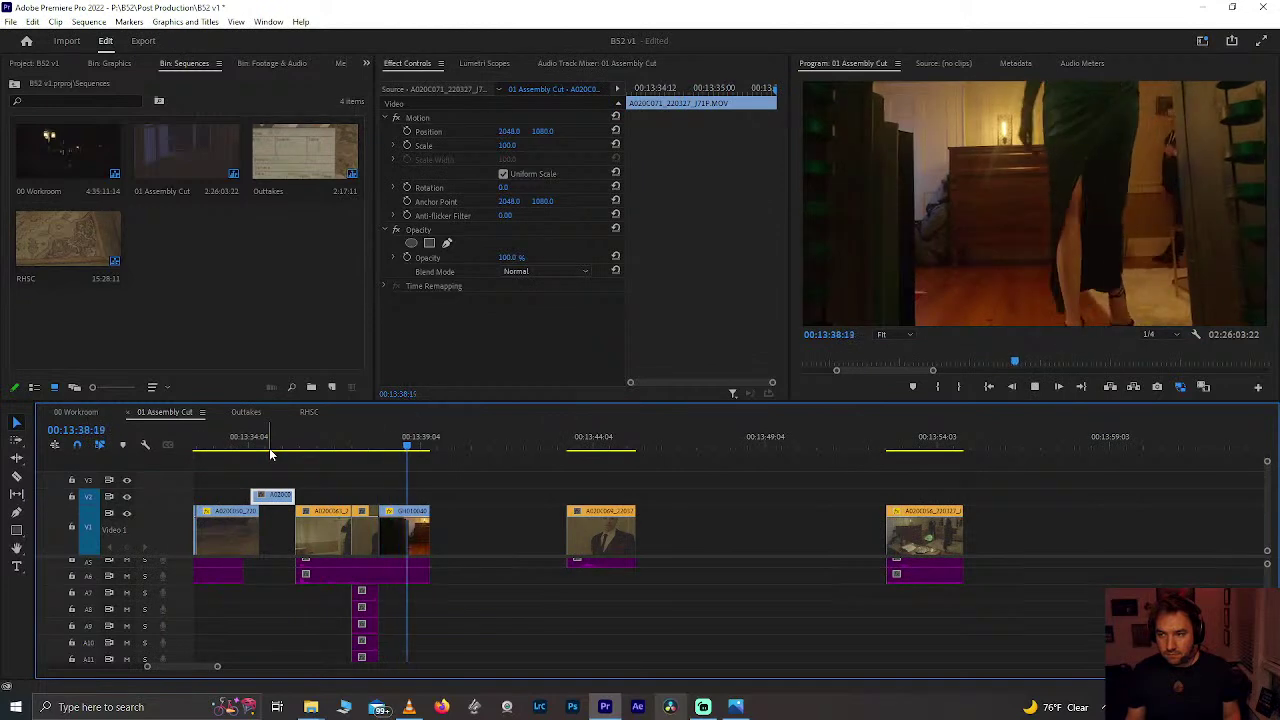
Step: Trim the end of the audio under GH010040 back to about 00:13:39:04 and play the run of shots
drag(377, 448, 421, 459)
drag(434, 573, 420, 582)
click(319, 436)
click(302, 430)
key(space)
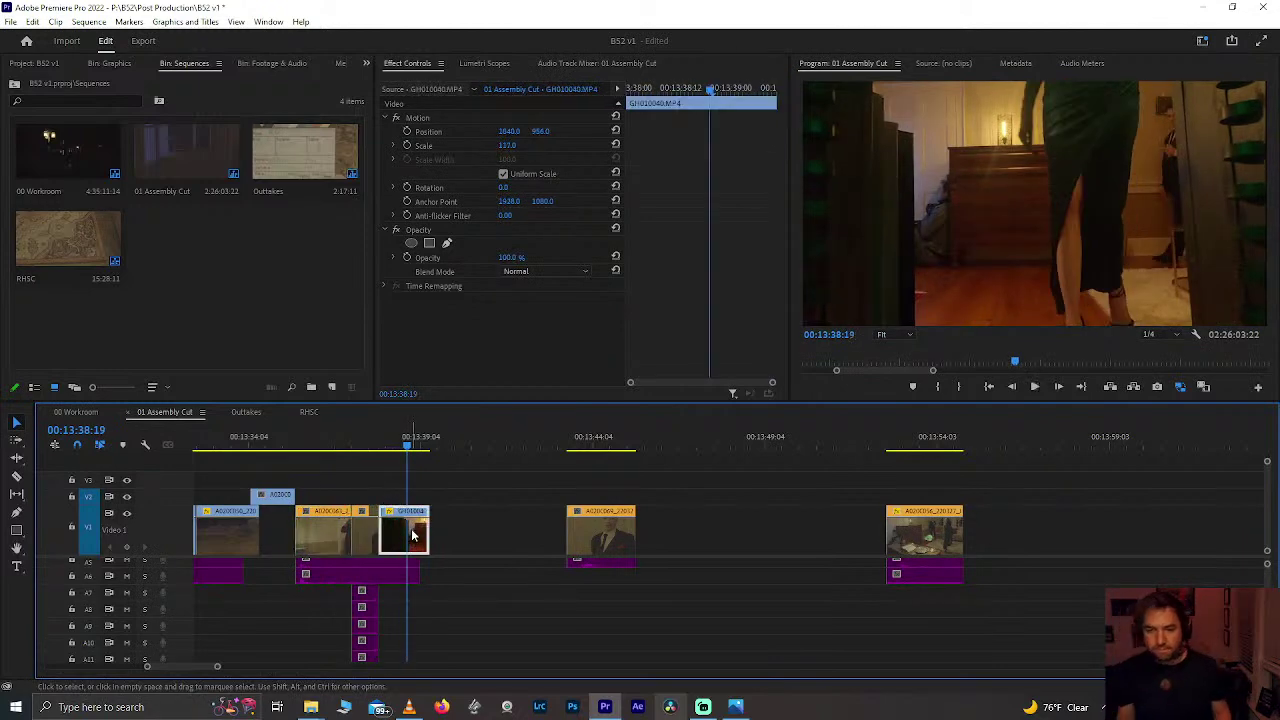
Step: Extend the end of the GH010040 video clip slightly to about 00:13:39:12 and play it from the A020C063 piece
click(378, 443)
drag(378, 443, 445, 463)
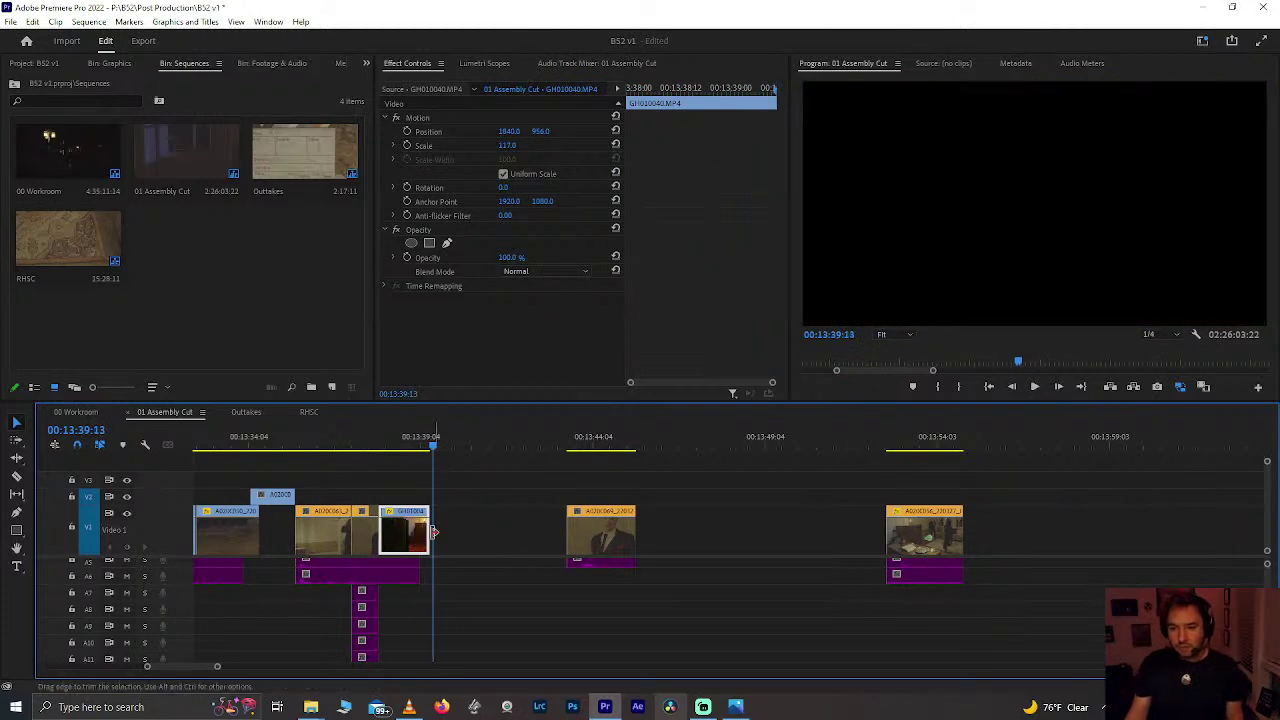
drag(428, 530, 492, 532)
mouse_move(432, 445)
mouse_down()
mouse_move(480, 447)
mouse_move(420, 449)
mouse_move(432, 460)
mouse_up()
drag(502, 537, 423, 545)
click(324, 433)
key(space)
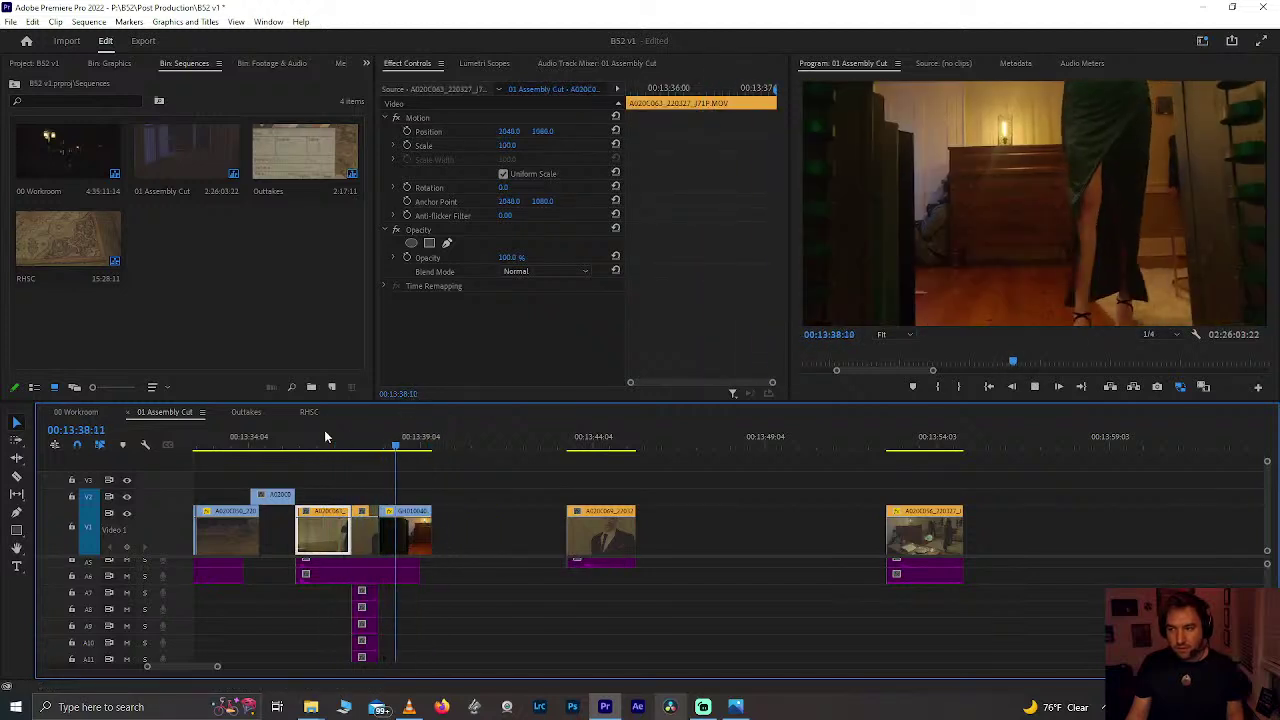
key(space)
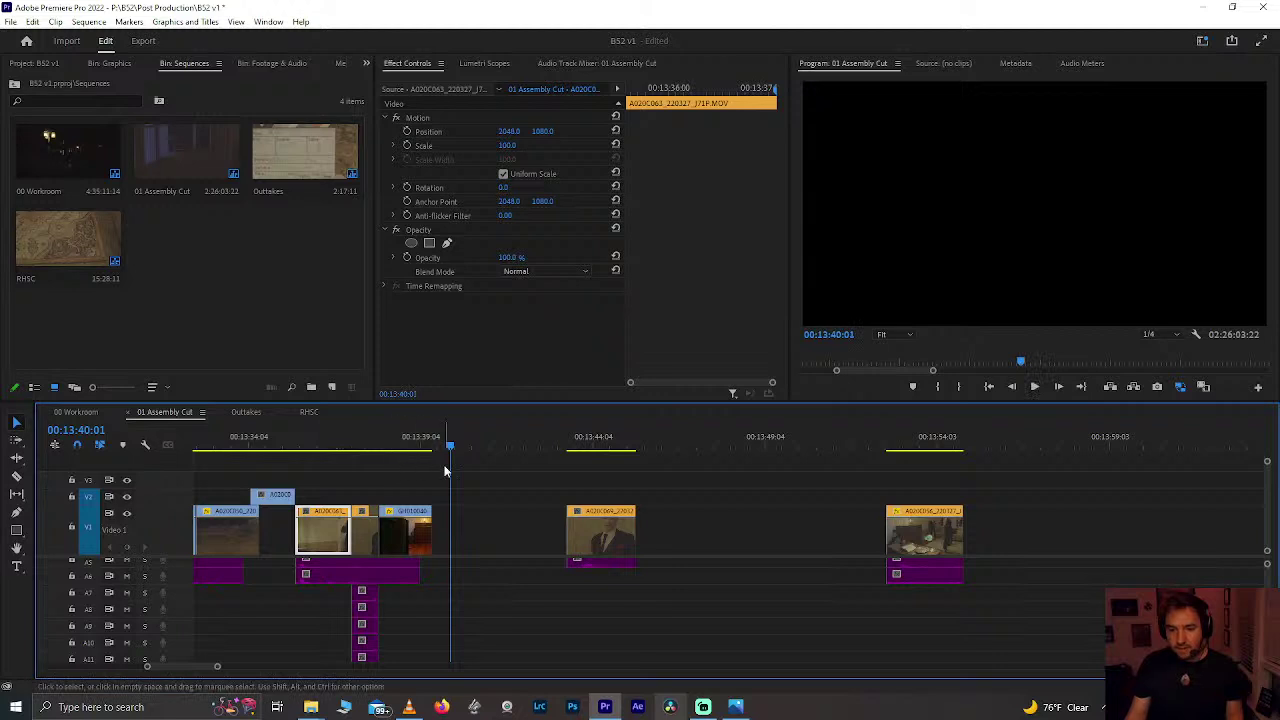
Step: Save the project and play the scene from the A020C063 clip just before 00:13:29 through GH010040
key(minus)
click(336, 459)
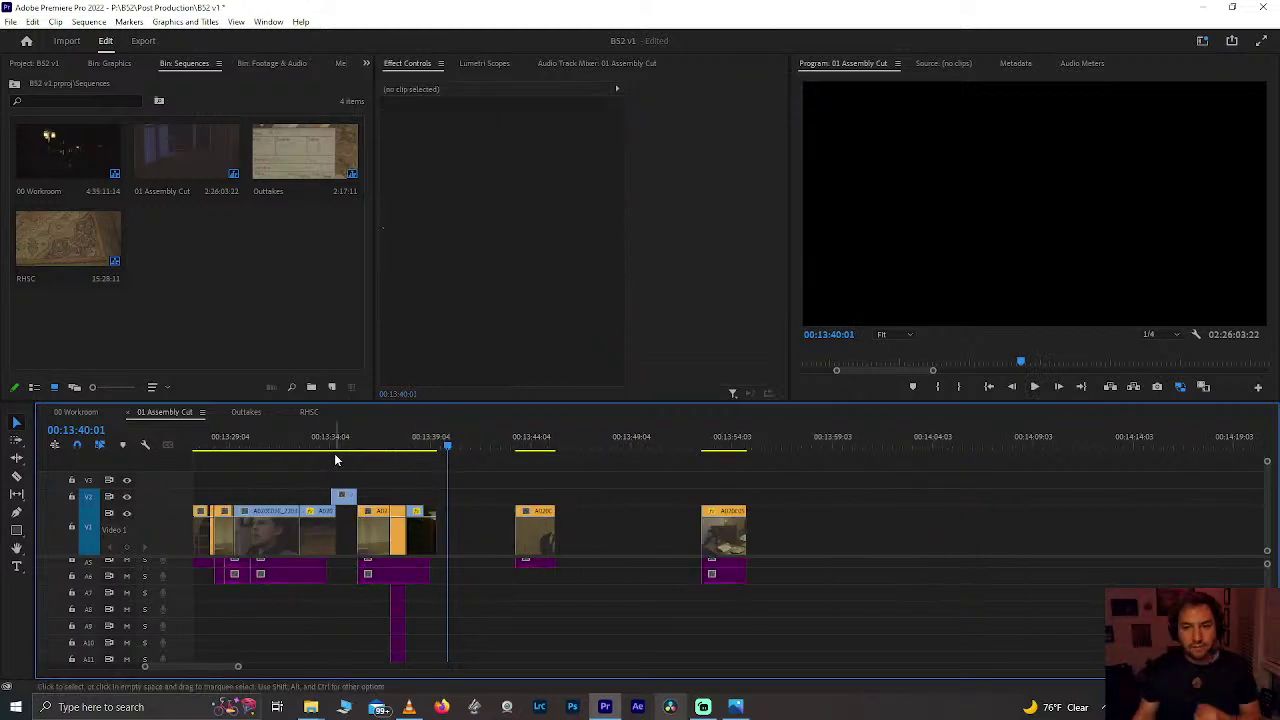
click(357, 441)
key(ctrl+s)
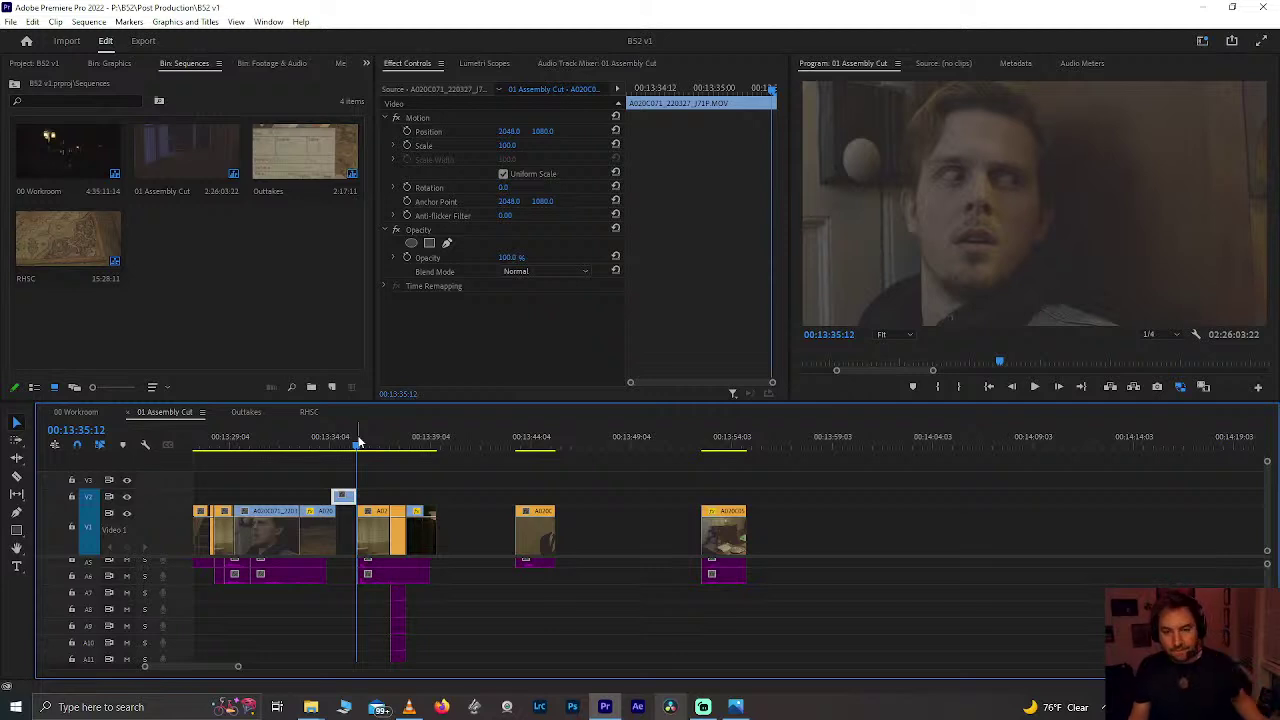
key(ctrl+s)
drag(248, 445, 222, 446)
key(space)
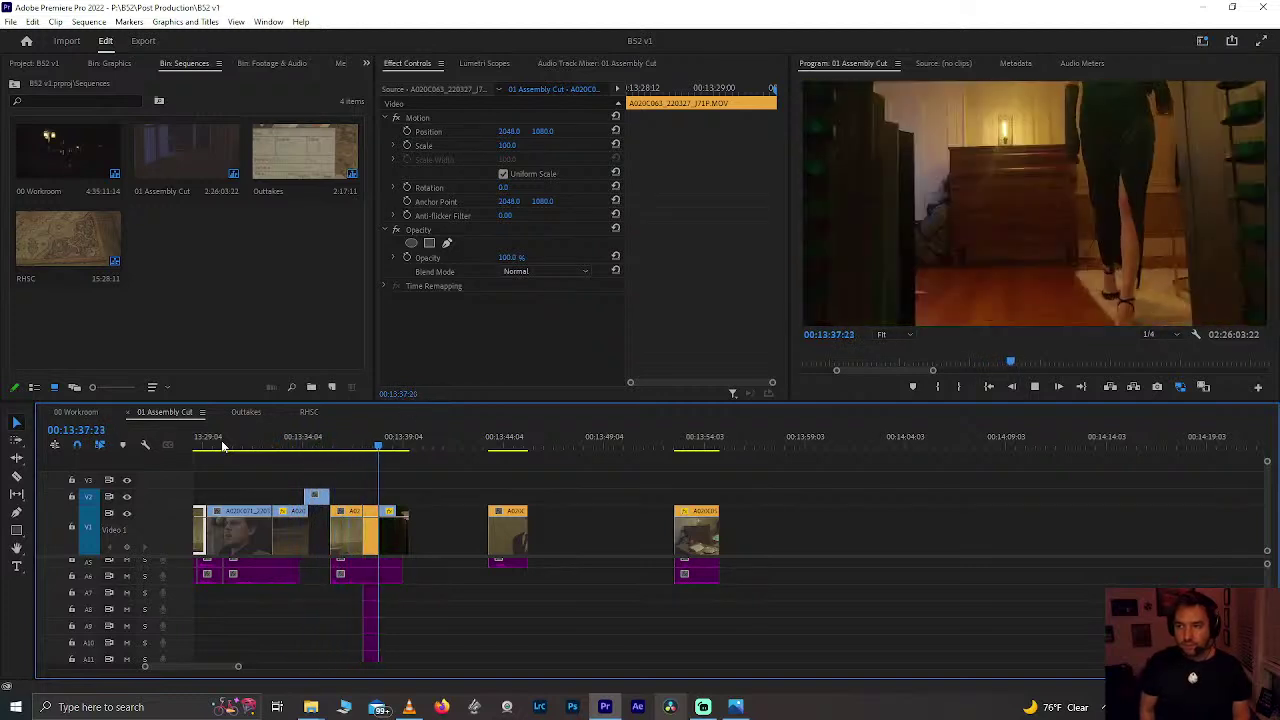
key(space)
Step: Review the cuts from A020C068 through A020C063 into A020C071, playing from 00:13:27:19 and again from about 00:13:28
key(equal)
key(equal)
key(equal)
key(equal)
key(minus)
key(minus)
key(minus)
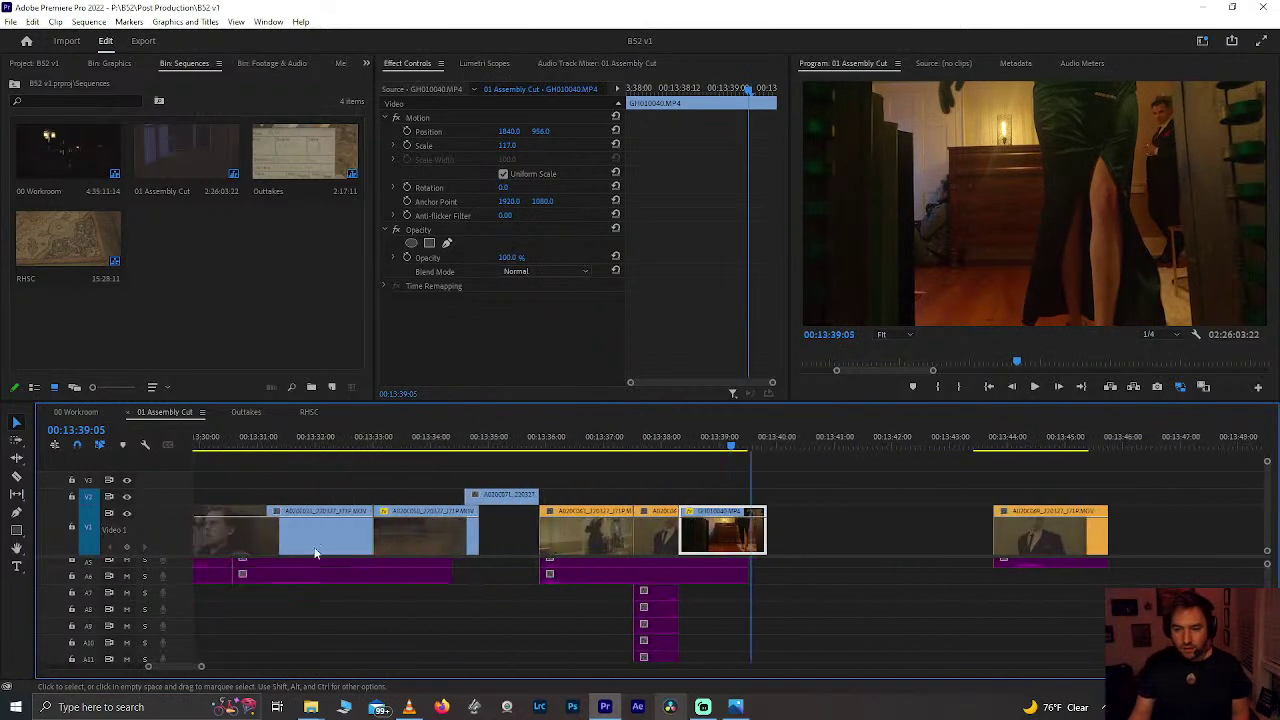
click(347, 444)
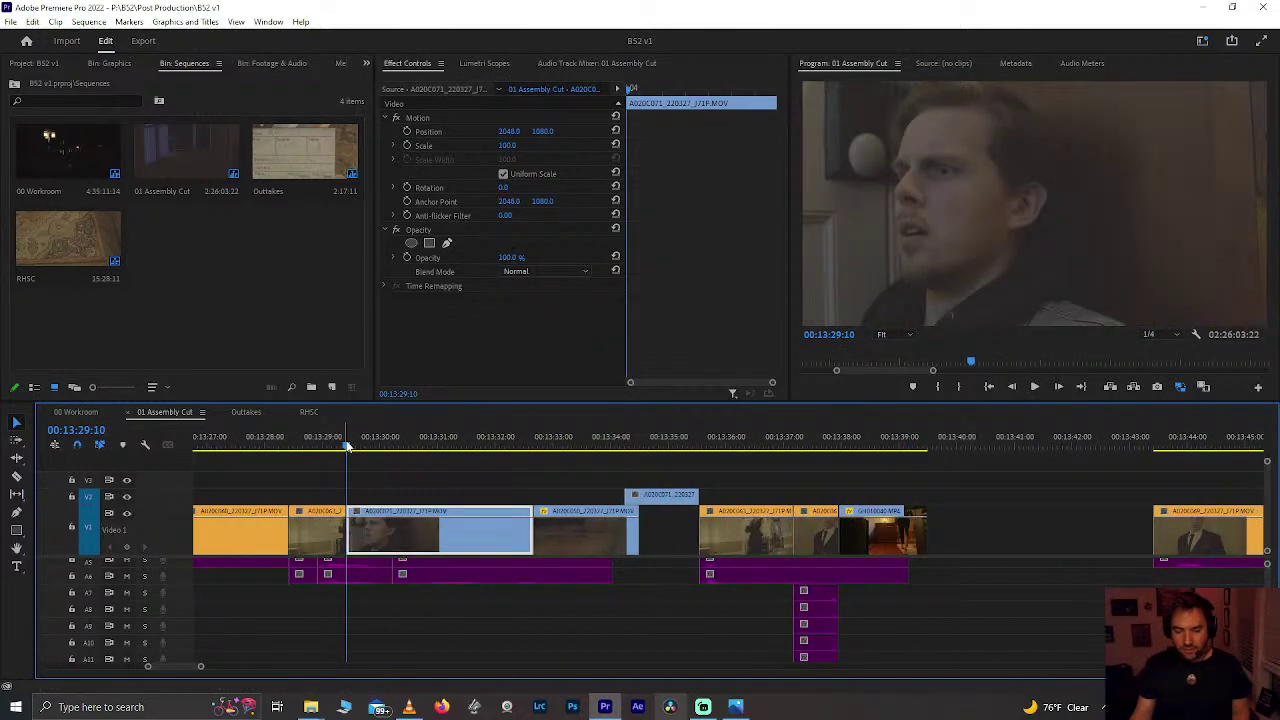
drag(347, 444, 232, 452)
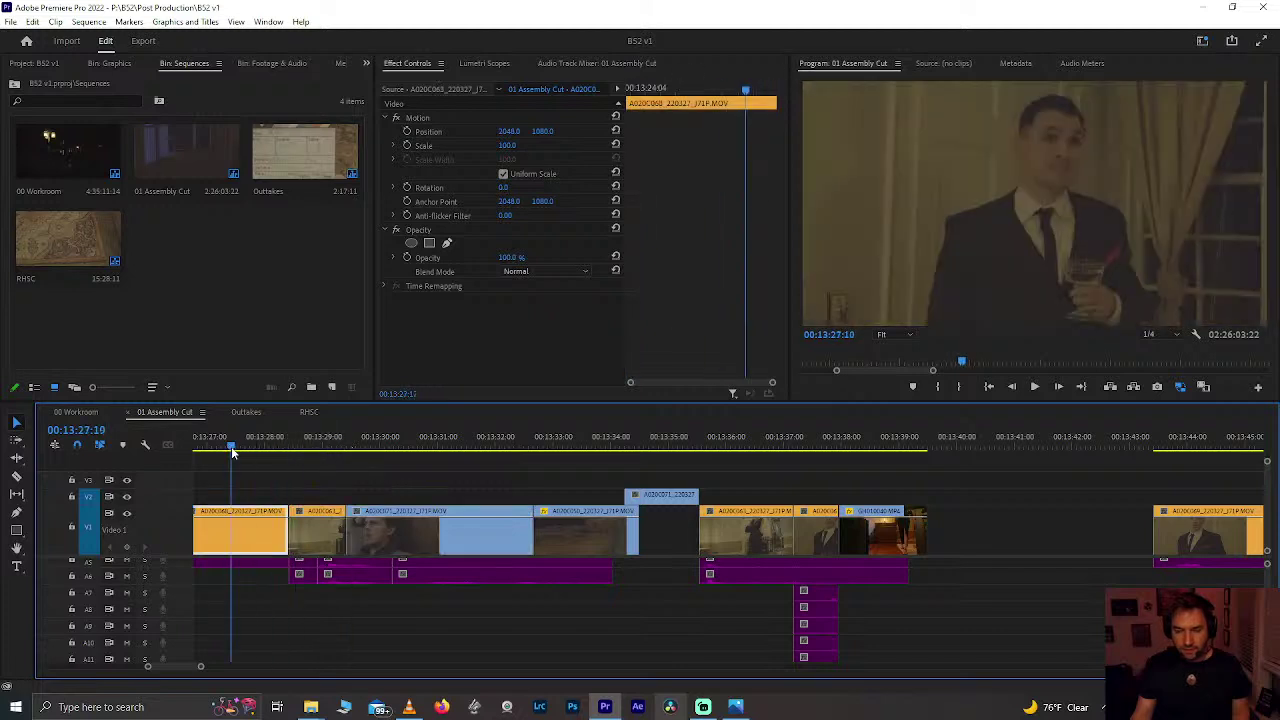
key(space)
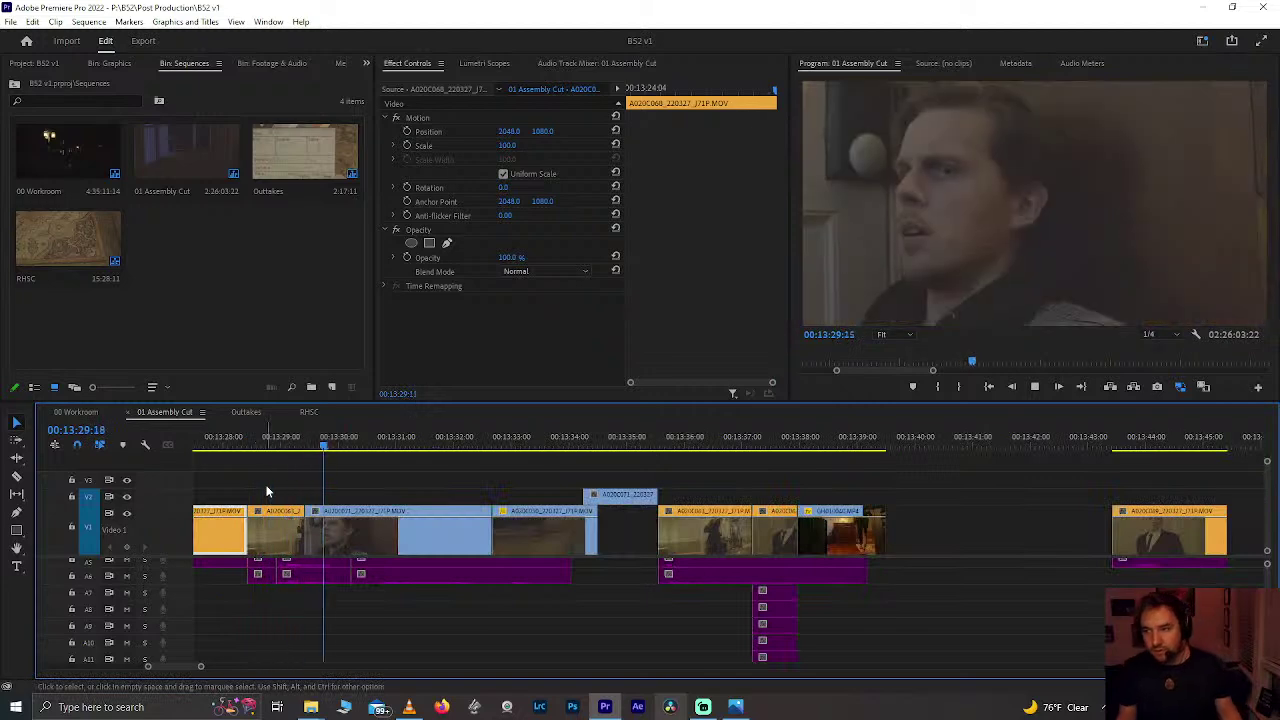
key(space)
click(263, 447)
key(space)
key(space)
Step: Shift the A020C071 clip and the following run of video and audio through GH010040 about 12 frames later
drag(328, 489, 858, 656)
drag(480, 557, 435, 553)
click(290, 484)
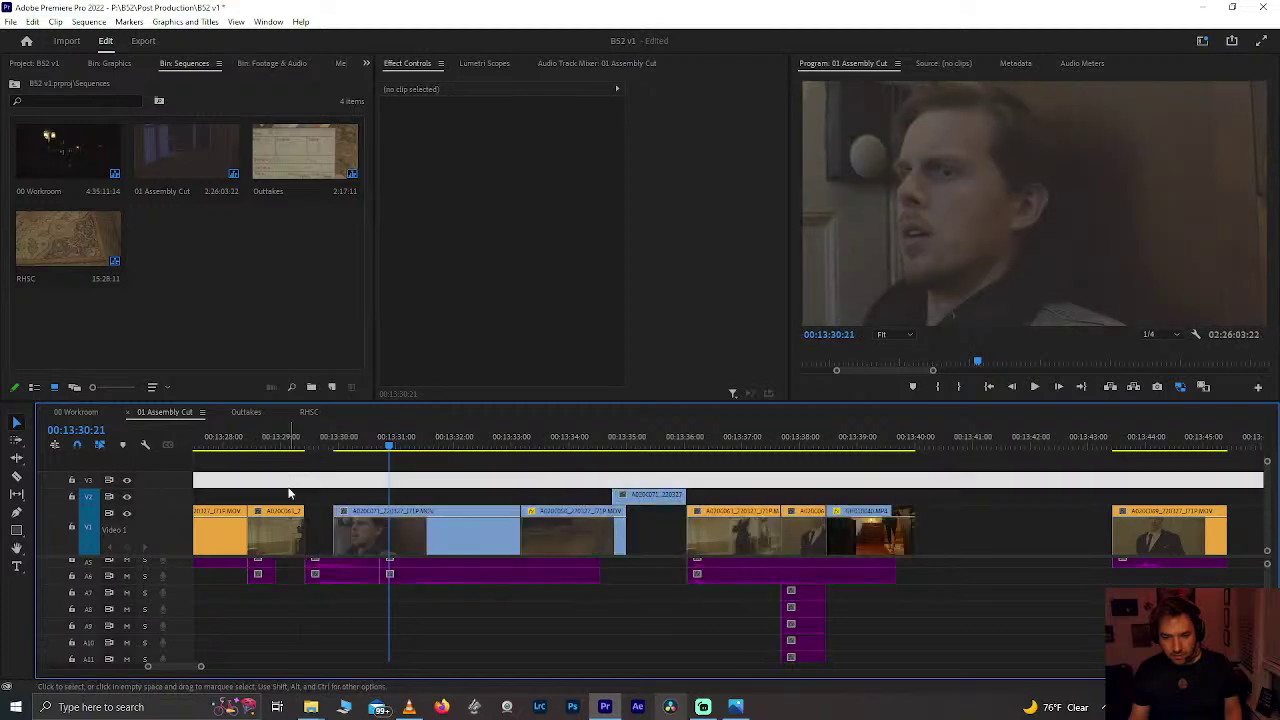
Step: Try butting the A020C071 video against A020C063 over extended A020C063 audio, play the cut, and undo the video move
drag(274, 572, 323, 537)
click(229, 440)
key(space)
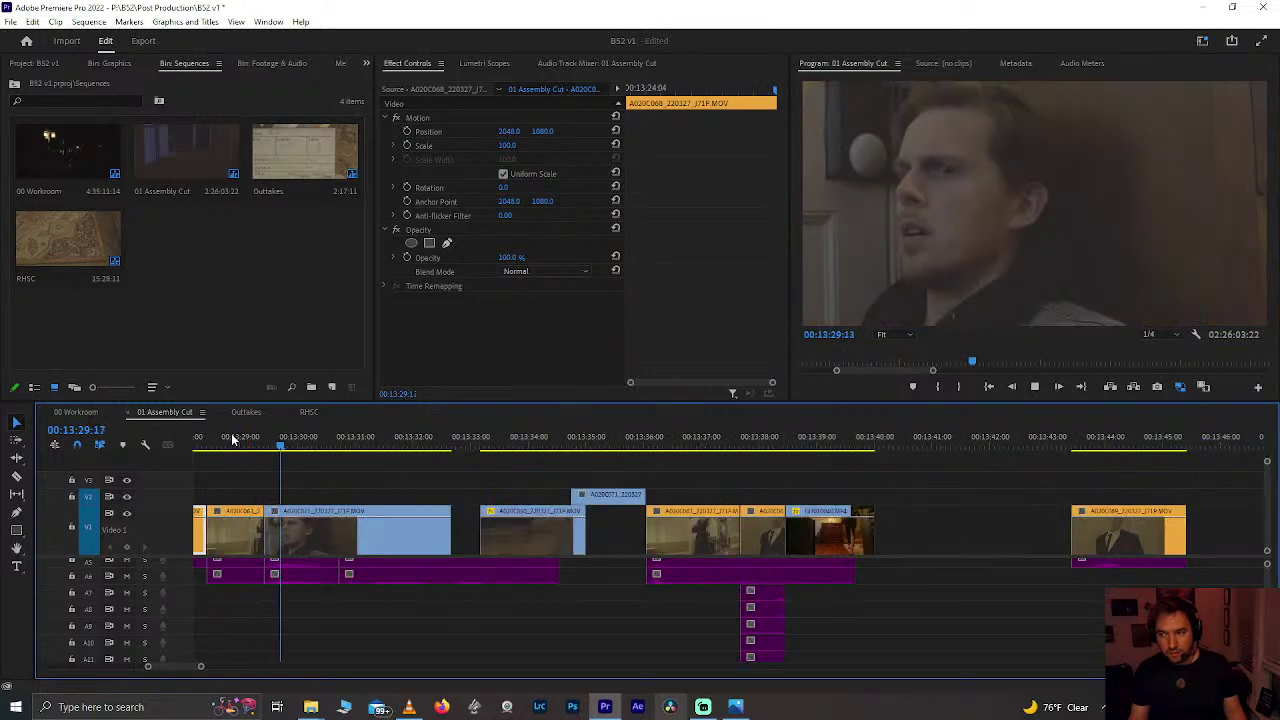
click(287, 526)
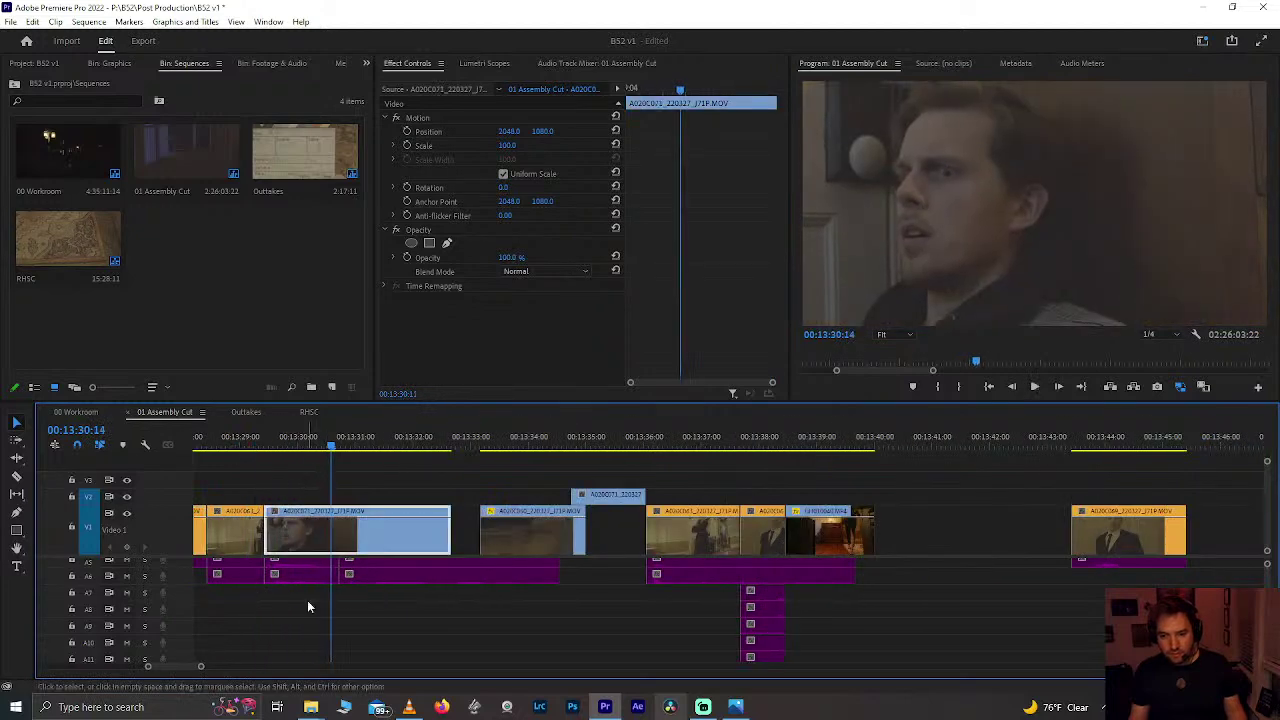
key(ctrl+z)
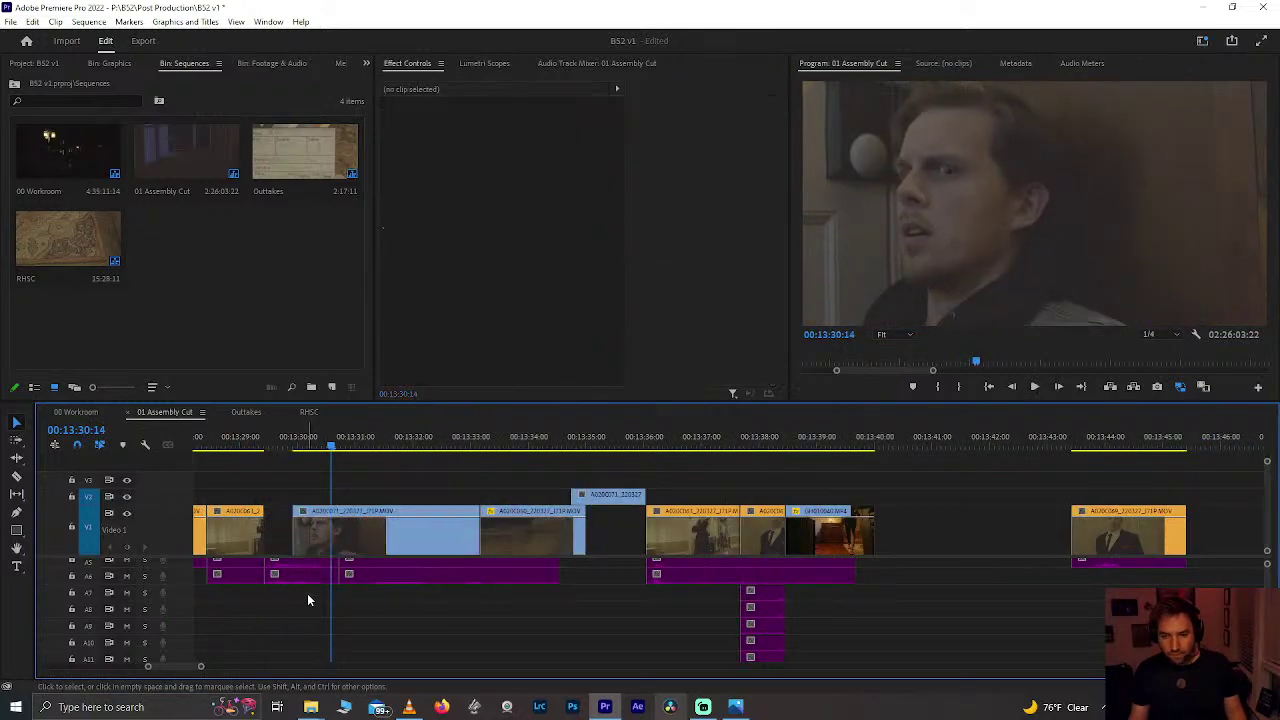
Step: Shift the run from A020C071 through GH010040 another 12 frames or so later and extend the A020C063 audio to meet it
drag(290, 497, 800, 650)
drag(357, 543, 387, 544)
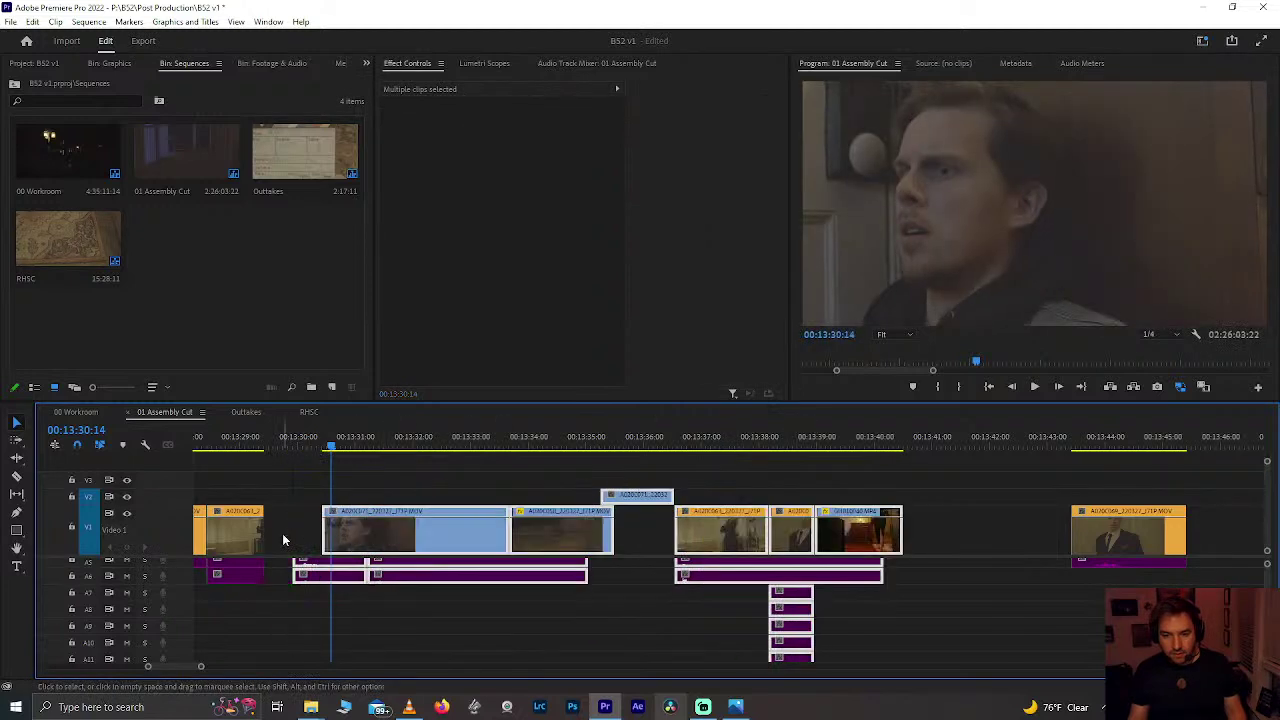
click(282, 533)
drag(262, 577, 291, 582)
Step: Trim the A020C063 audio end to about 00:13:29:13, extend the next audio piece's start back to meet it, and play the join
drag(240, 447, 267, 466)
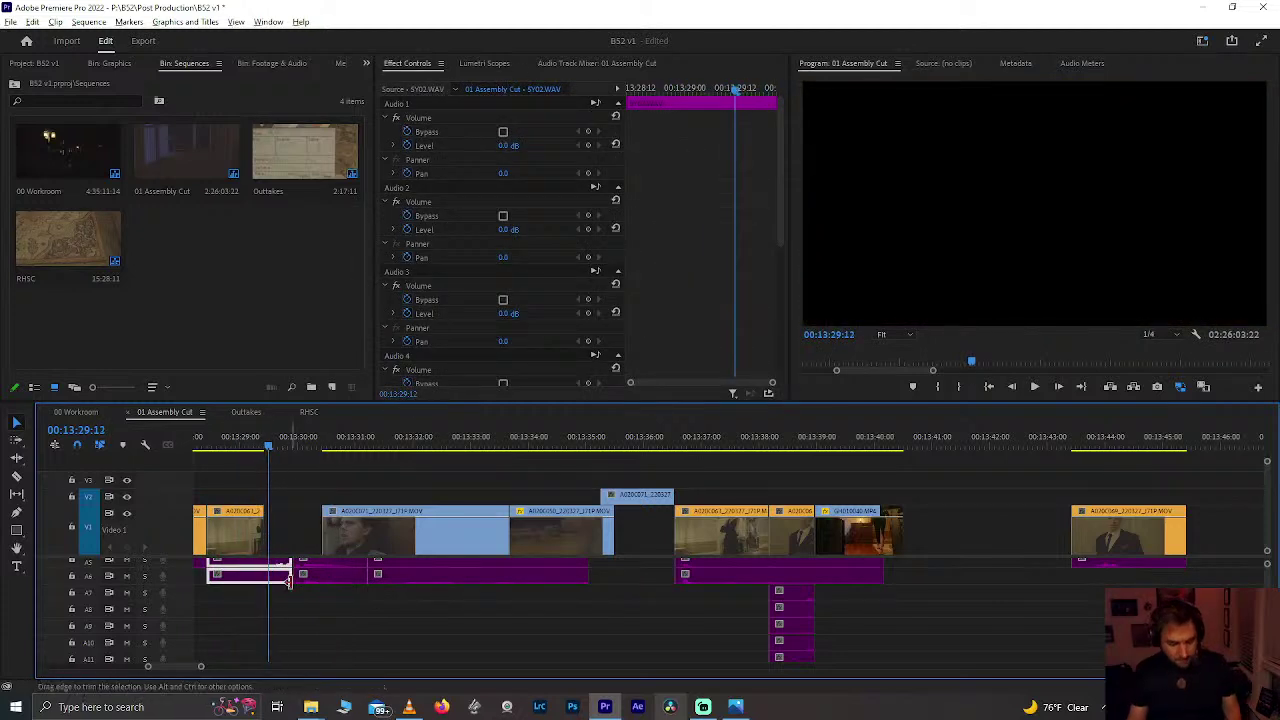
alt+scroll(292, 594, up, 4)
click(294, 597)
scroll(292, 611, up, 3)
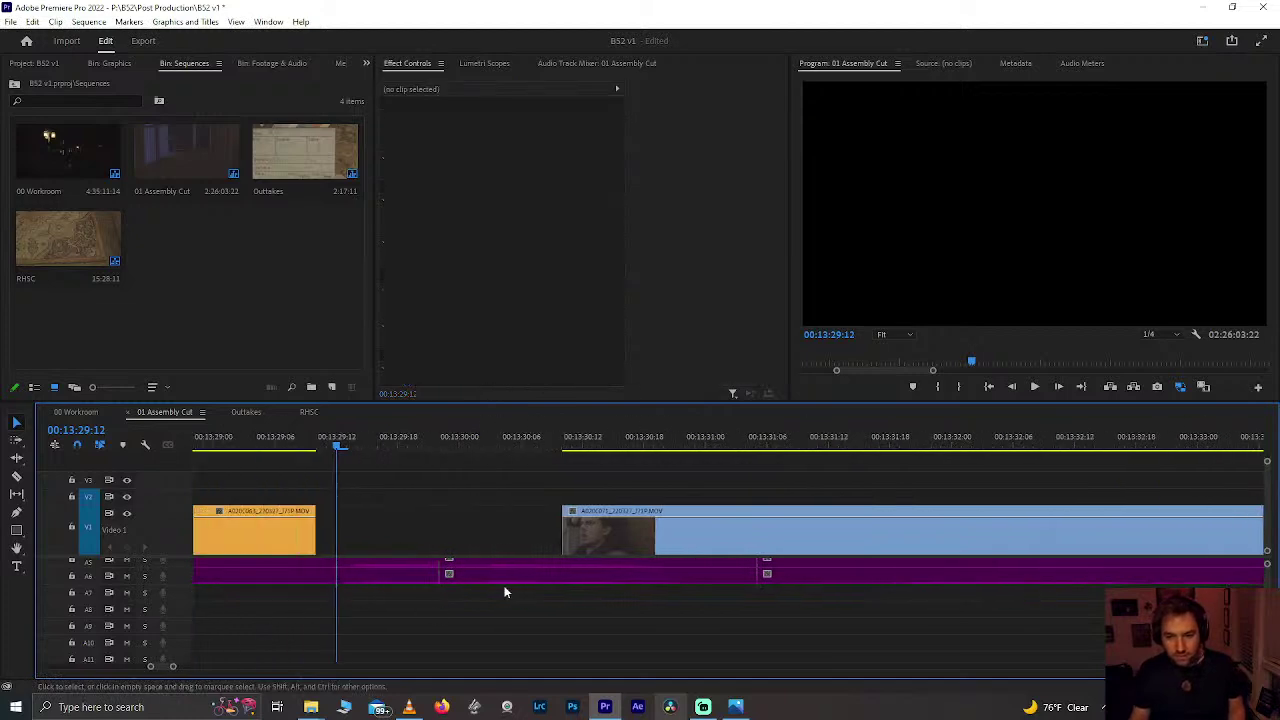
drag(437, 579, 346, 580)
drag(445, 573, 355, 578)
drag(341, 444, 288, 461)
key(space)
key(space)
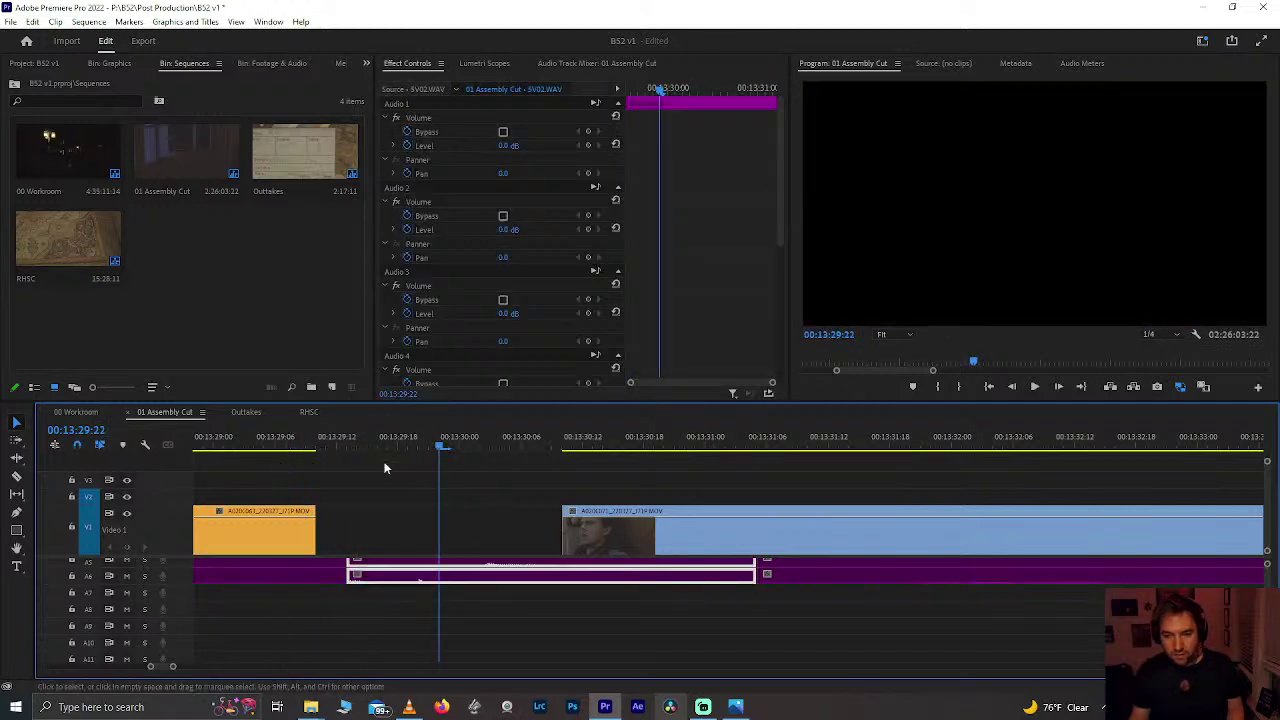
Step: Split the SV02.WAV audio at 00:13:29:19 and ripple-delete its short opening piece
drag(431, 449, 404, 463)
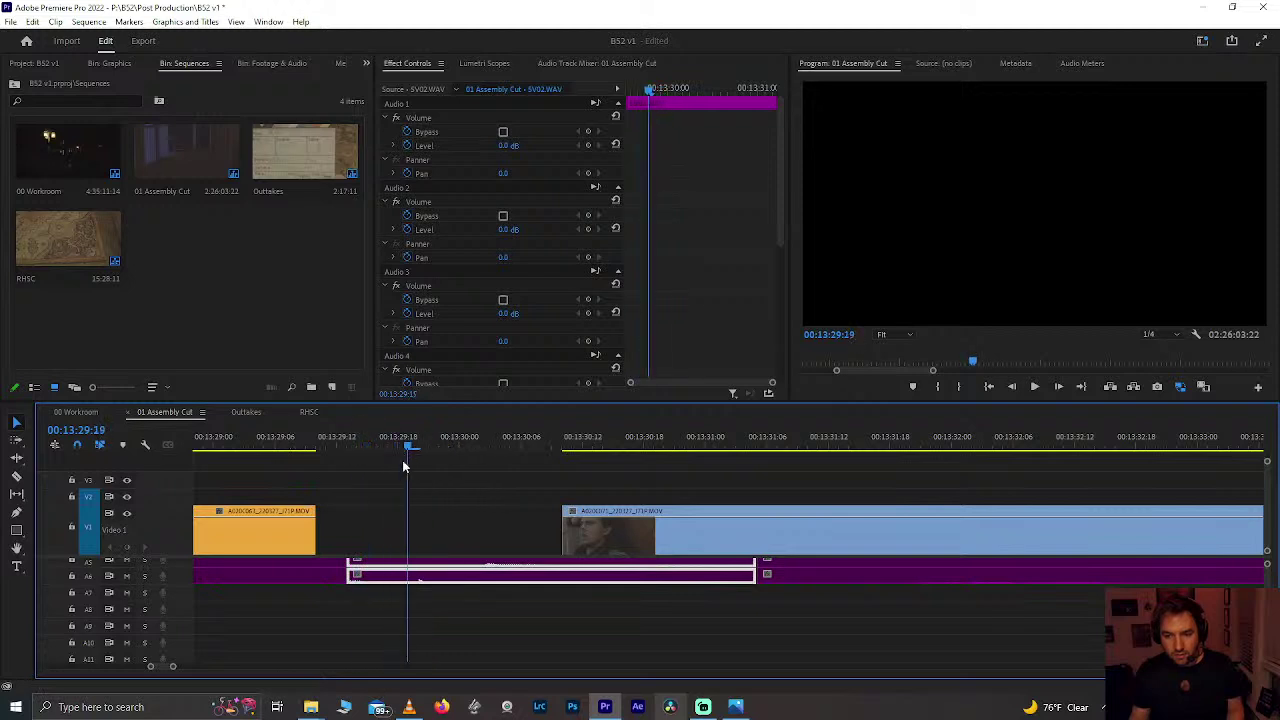
key(ctrl+k)
drag(393, 561, 385, 573)
key(Delete)
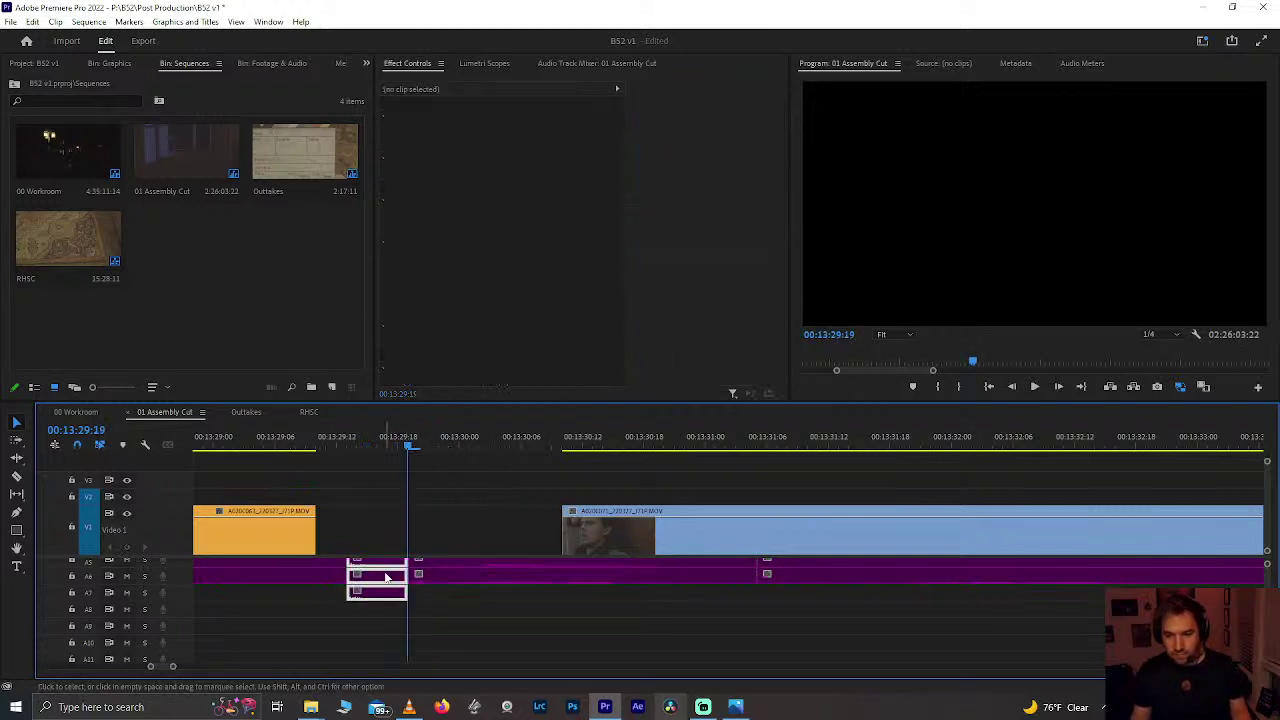
click(386, 573)
key(Delete)
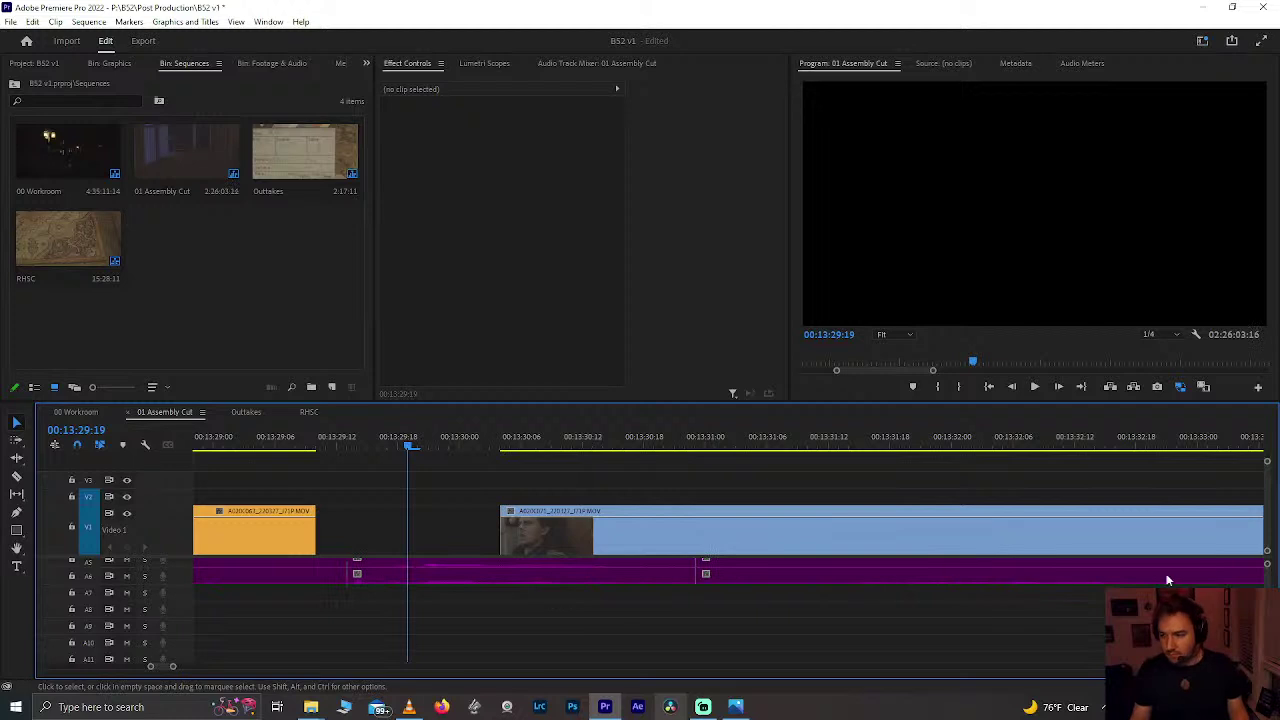
Step: Play the revised transition from A020C063 into A020C071, and again from 00:13:28:02
drag(1267, 600, 1277, 548)
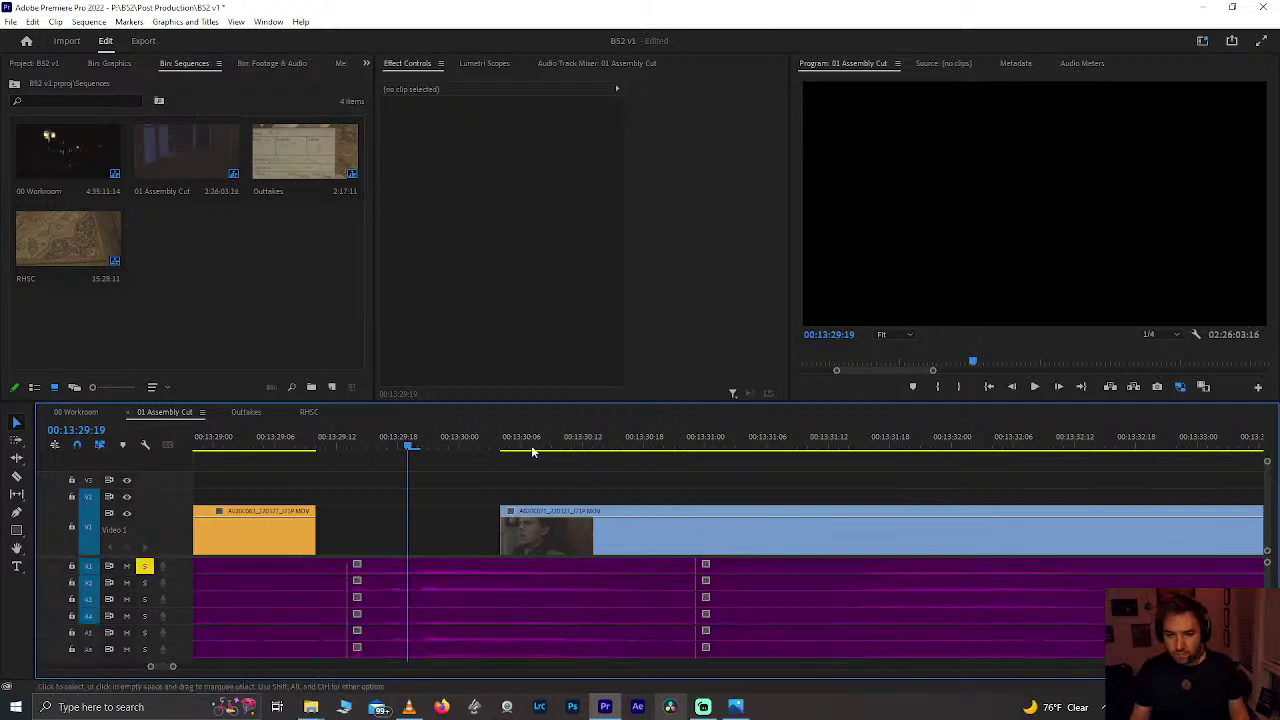
click(203, 438)
key(space)
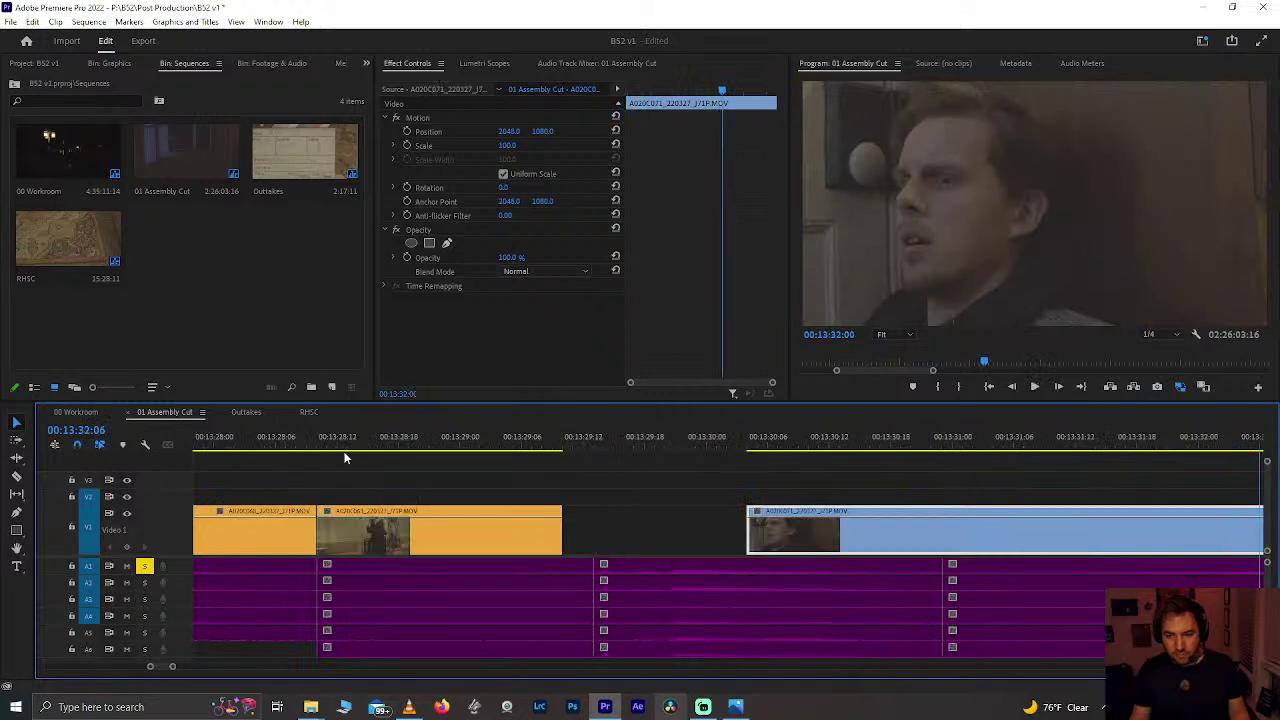
key(Right)
key(Right)
key(Right)
key(Right)
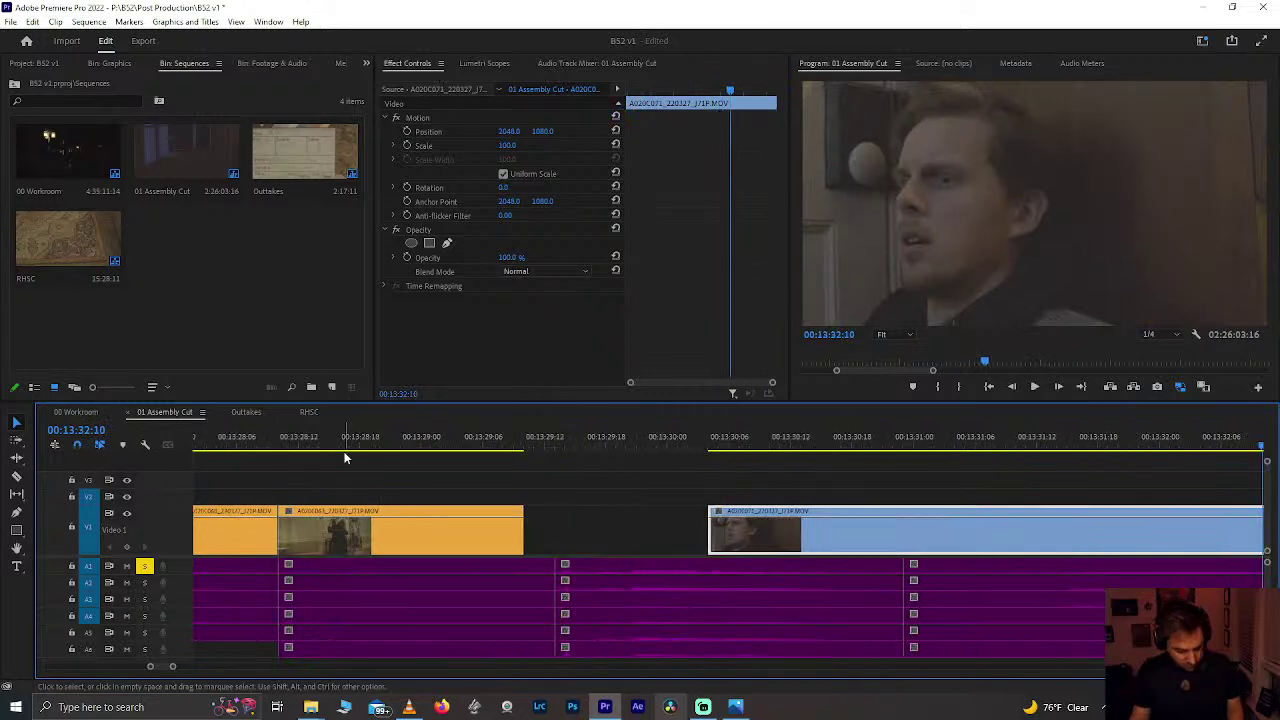
scroll(345, 458, down, 4)
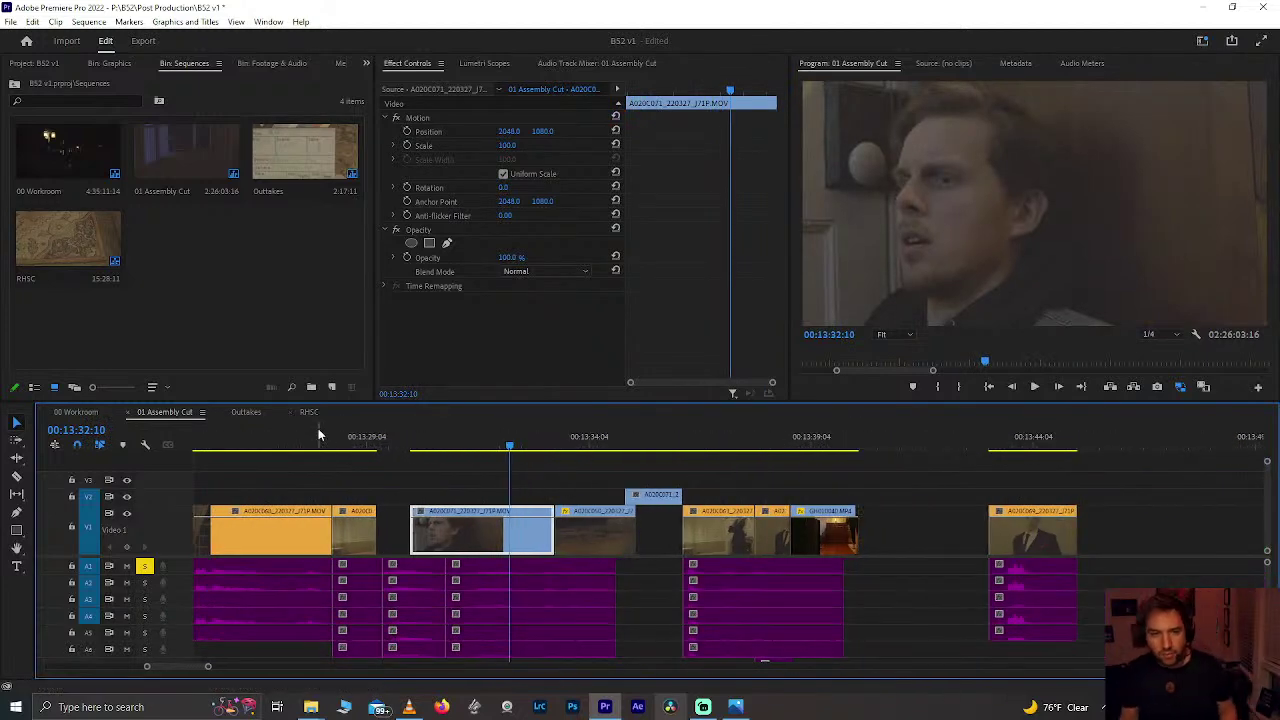
click(318, 431)
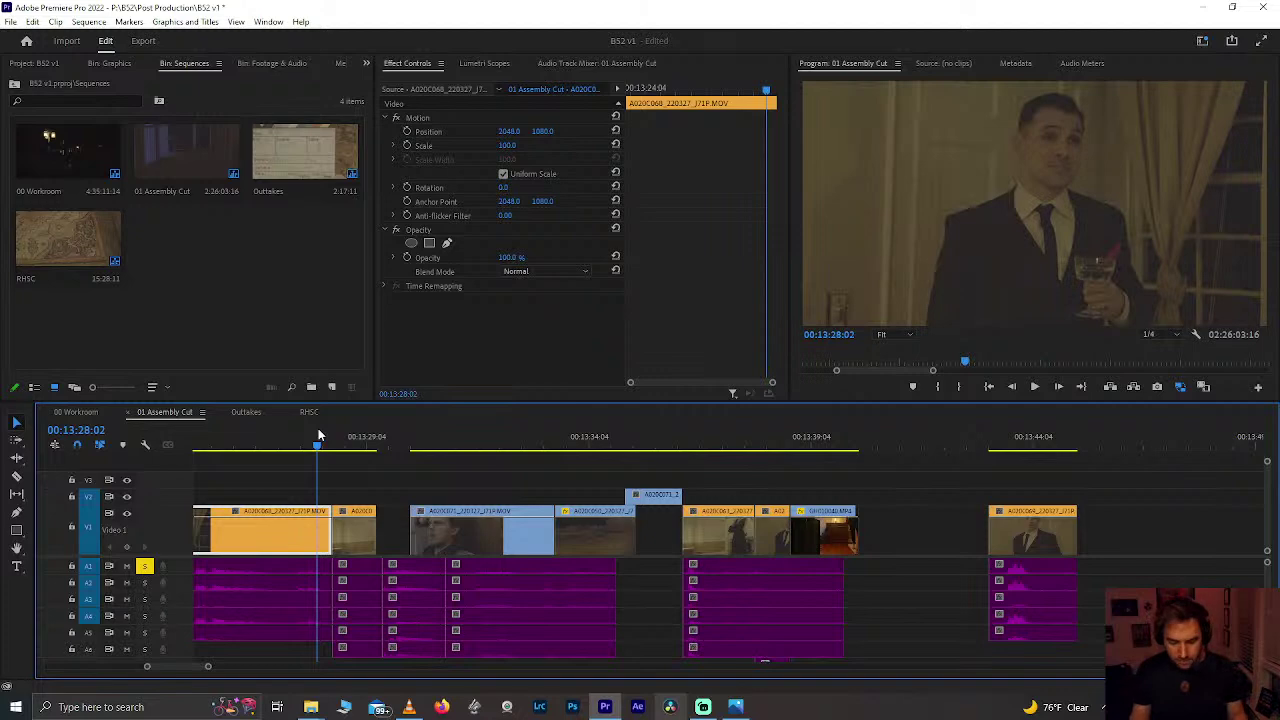
key(space)
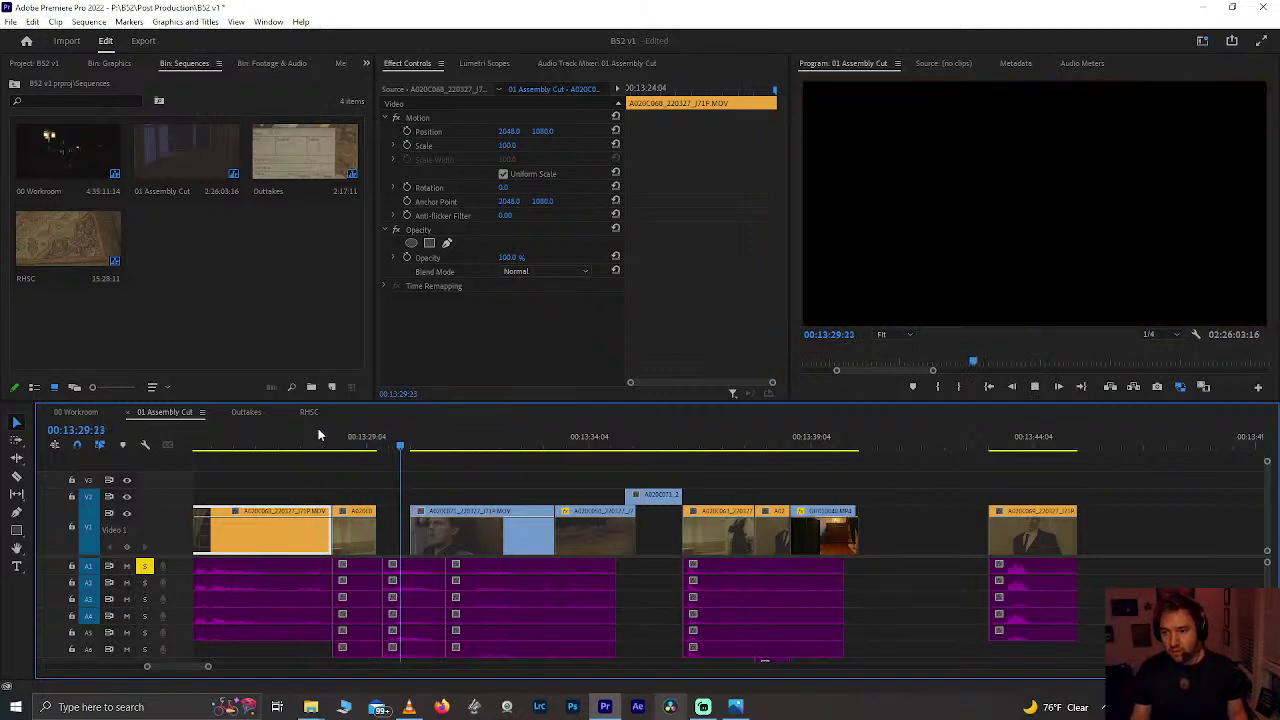
click(442, 533)
key(space)
Step: Shift the run from A020C071 through GH010040 later so A020C071 starts at about 00:13:32:14, and play the A020C063 shot
drag(399, 530, 800, 655)
drag(399, 473, 905, 614)
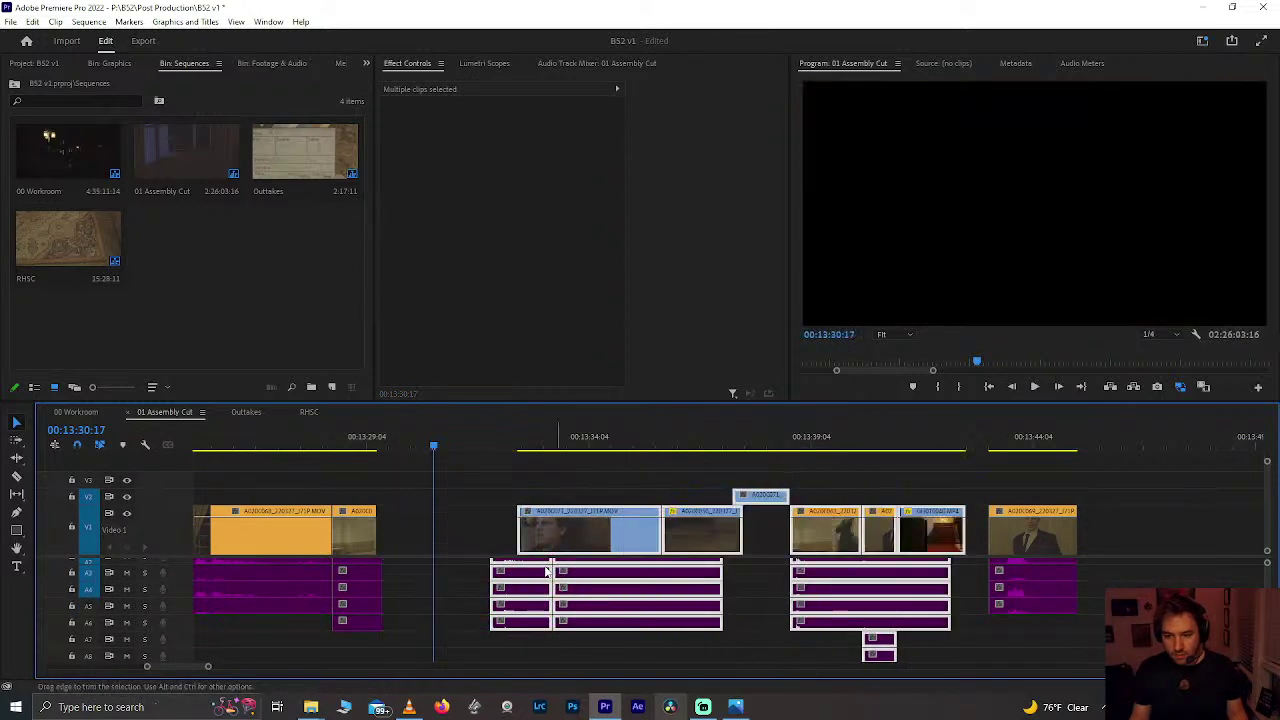
click(337, 452)
key(space)
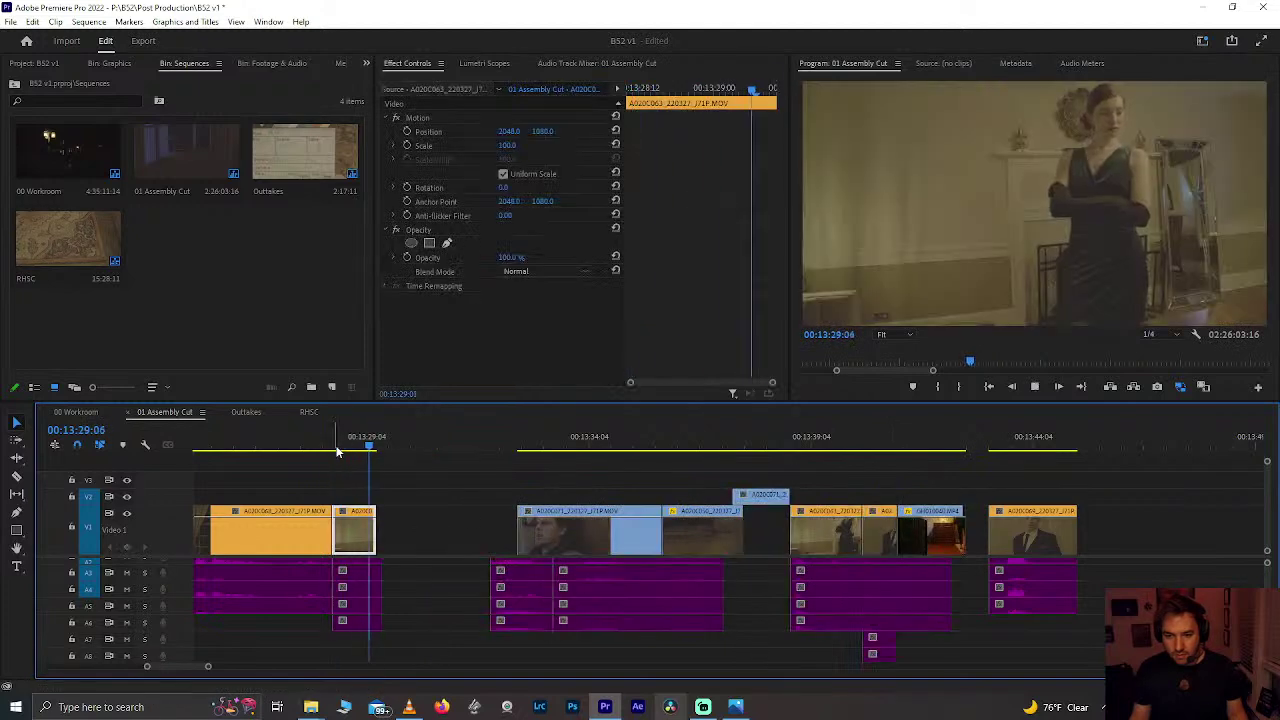
key(space)
Step: Move only the A020C071 video back against the end of A020C063 on V1 and play across the cut
drag(567, 530, 425, 530)
click(352, 443)
key(space)
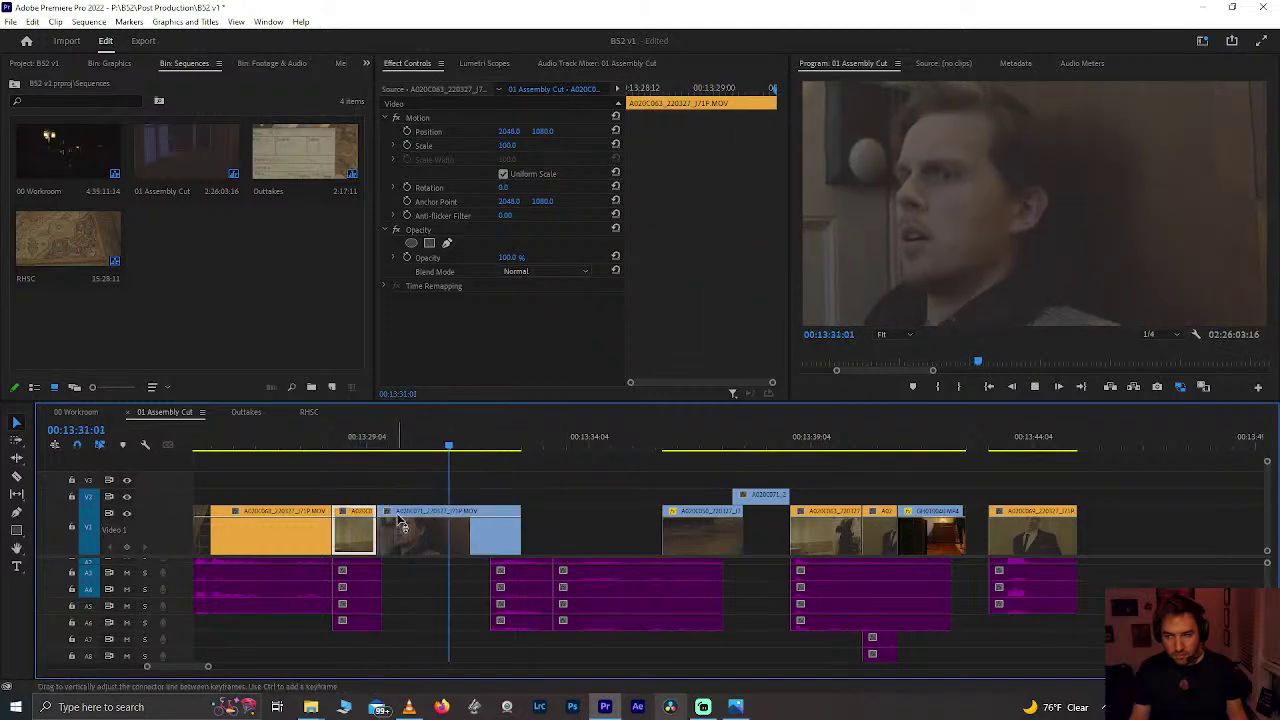
key(space)
Step: Find the new in-point for A020C071 and trim off its opening, keeping the clip butted against A020C063
drag(383, 443, 421, 446)
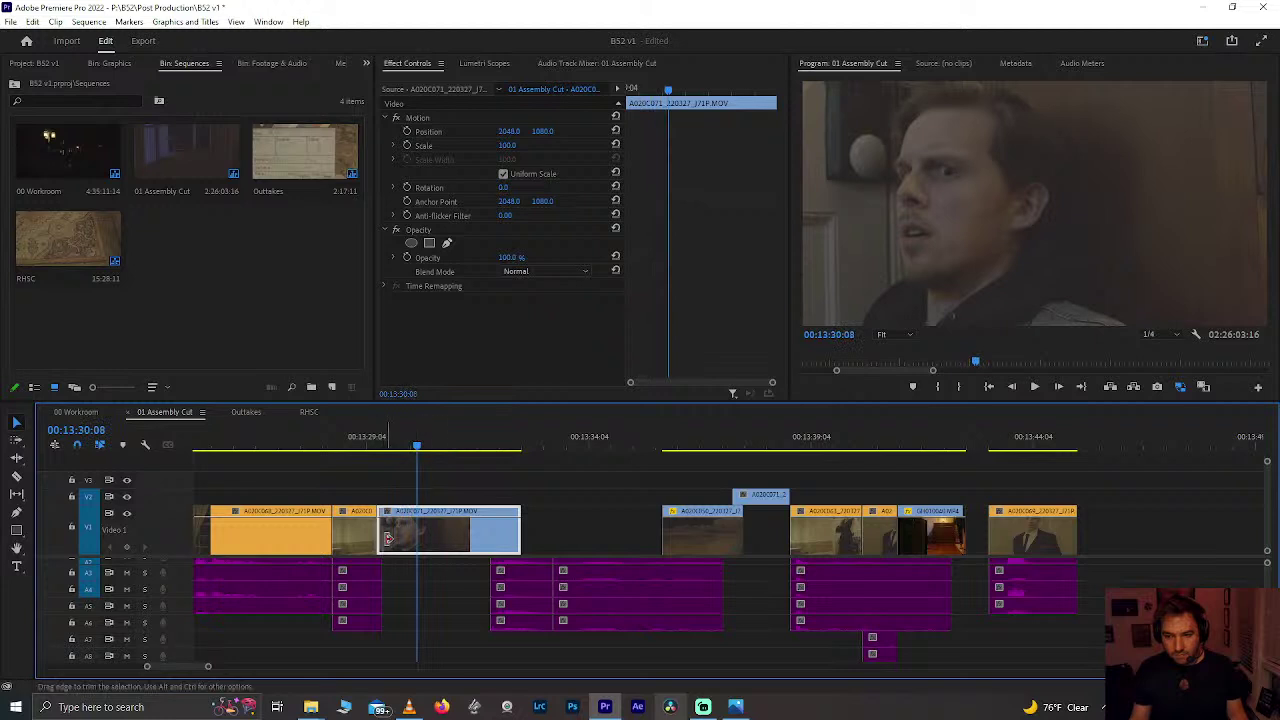
key(Left)
key(Left)
key(Left)
key(Left)
key(Left)
key(Left)
key(Left)
key(Left)
key(Left)
key(Left)
key(Left)
key(Right)
key(Right)
key(Right)
drag(386, 537, 416, 541)
Step: Move the short SV02.WAV audio piece under the A020C071 clip to start at about 00:13:30:00, playing the cut to check sync
drag(510, 566, 452, 570)
click(373, 436)
key(space)
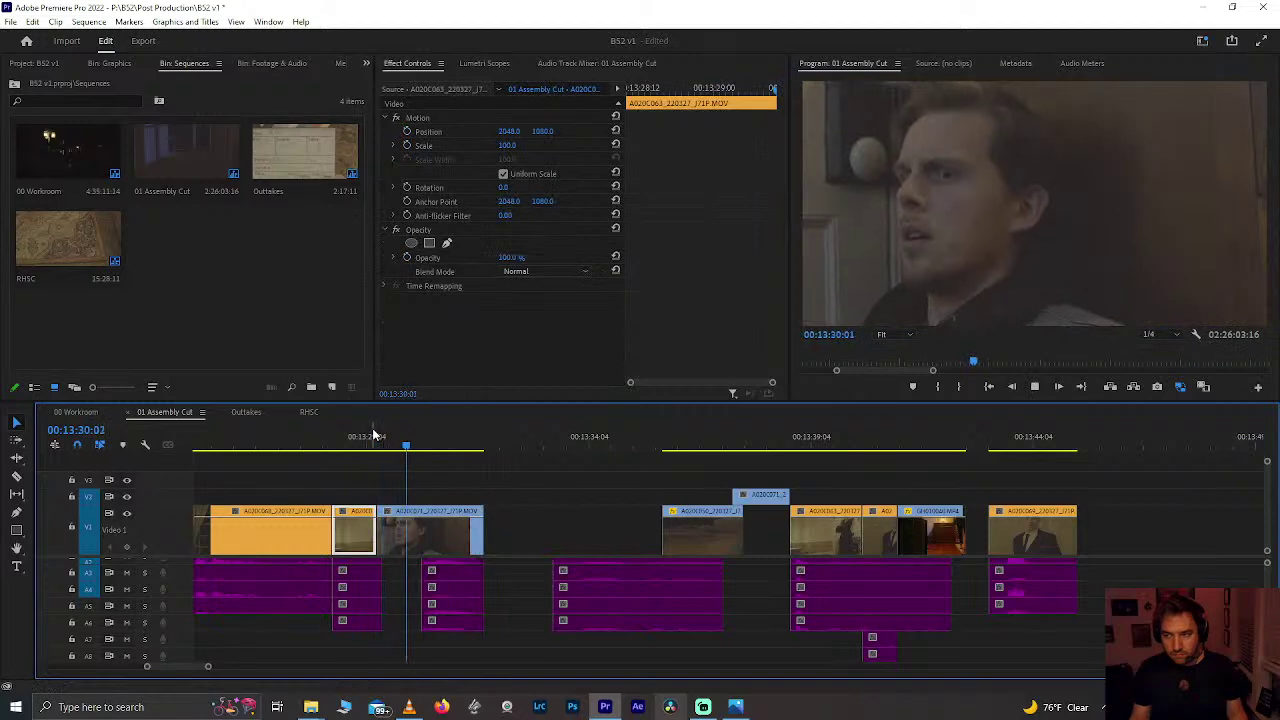
key(space)
drag(468, 595, 451, 598)
click(418, 440)
key(space)
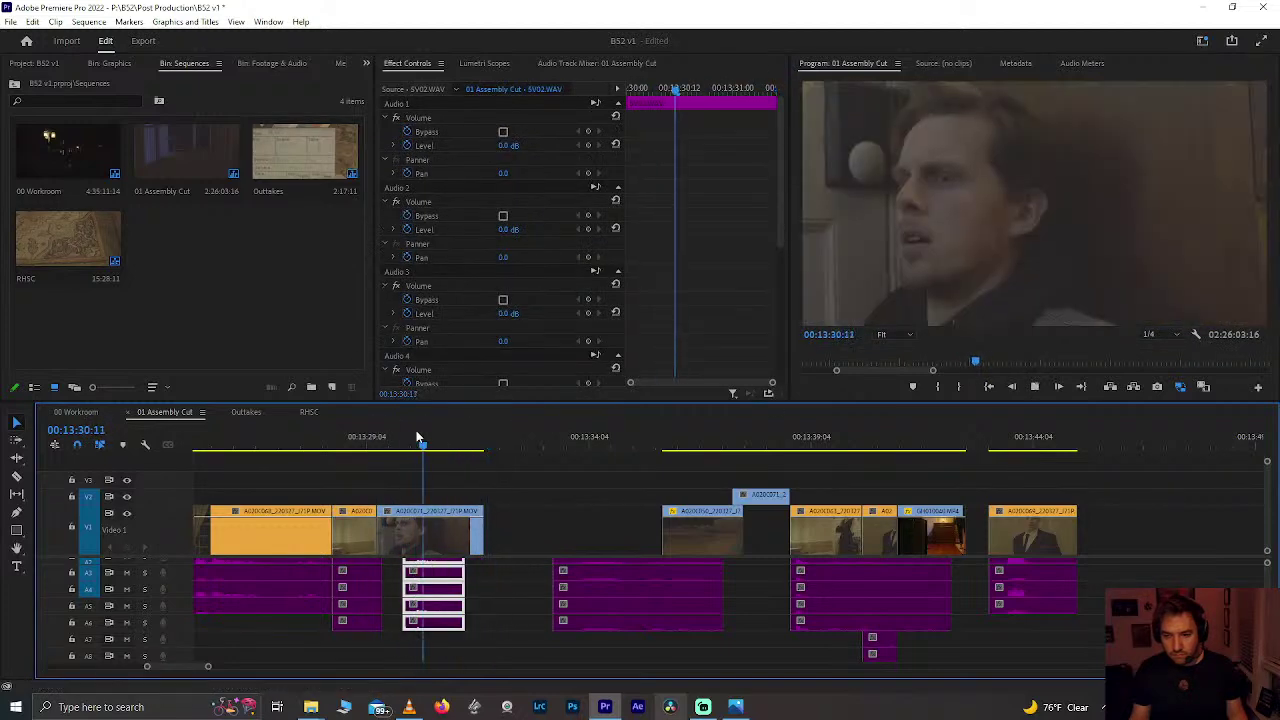
key(space)
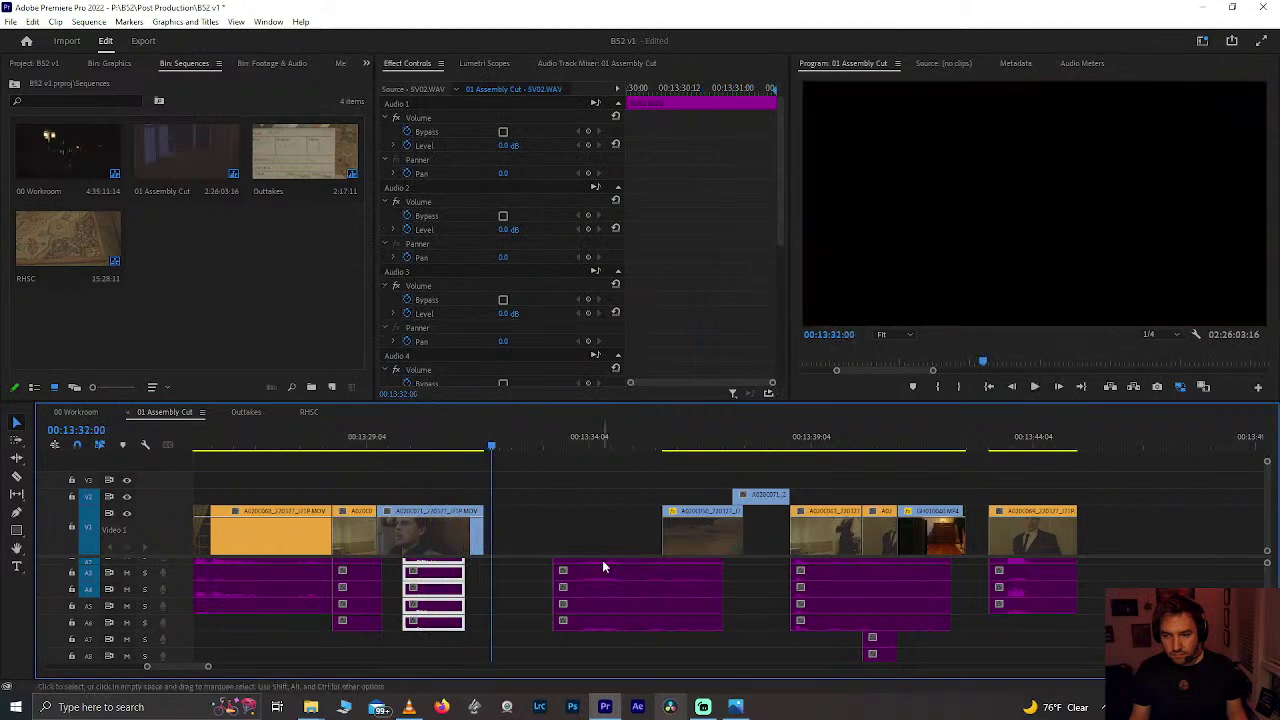
Step: Shift the long SY02.WAV audio later, butt the A020C050 video against the end of A020C071 on V1, and play across the cut
drag(580, 571, 633, 584)
click(686, 548)
drag(686, 548, 504, 540)
click(443, 436)
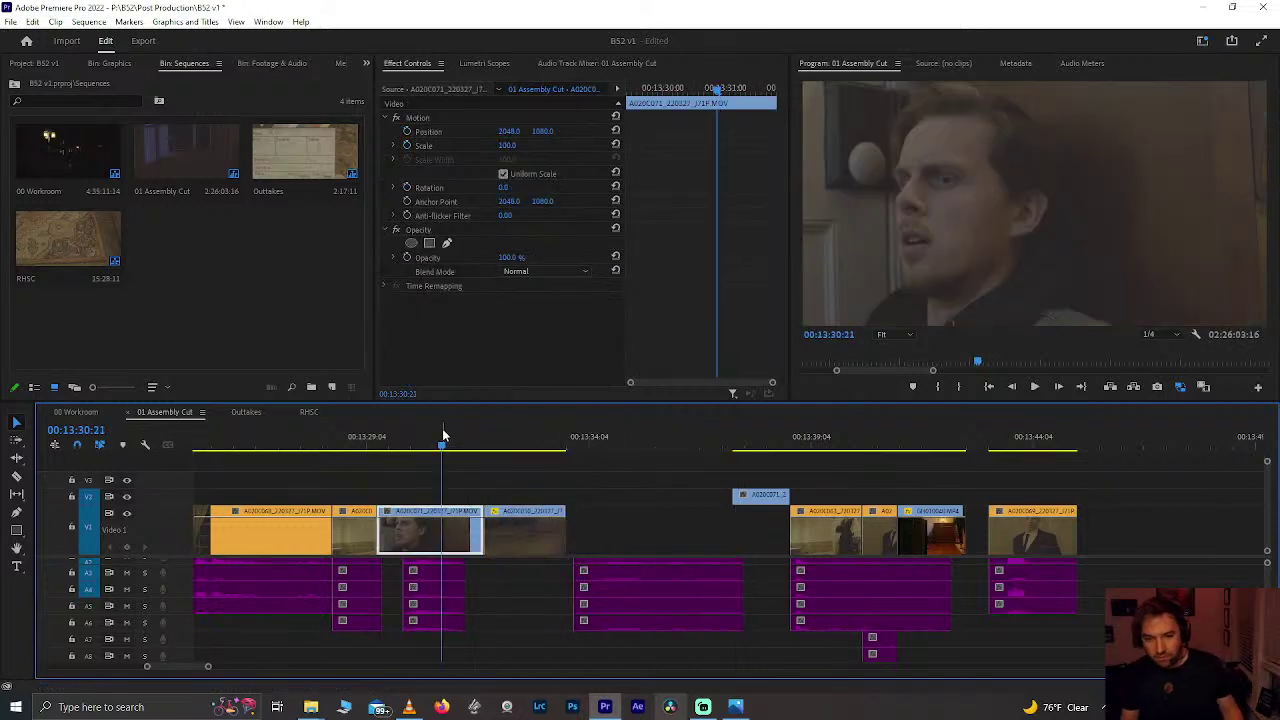
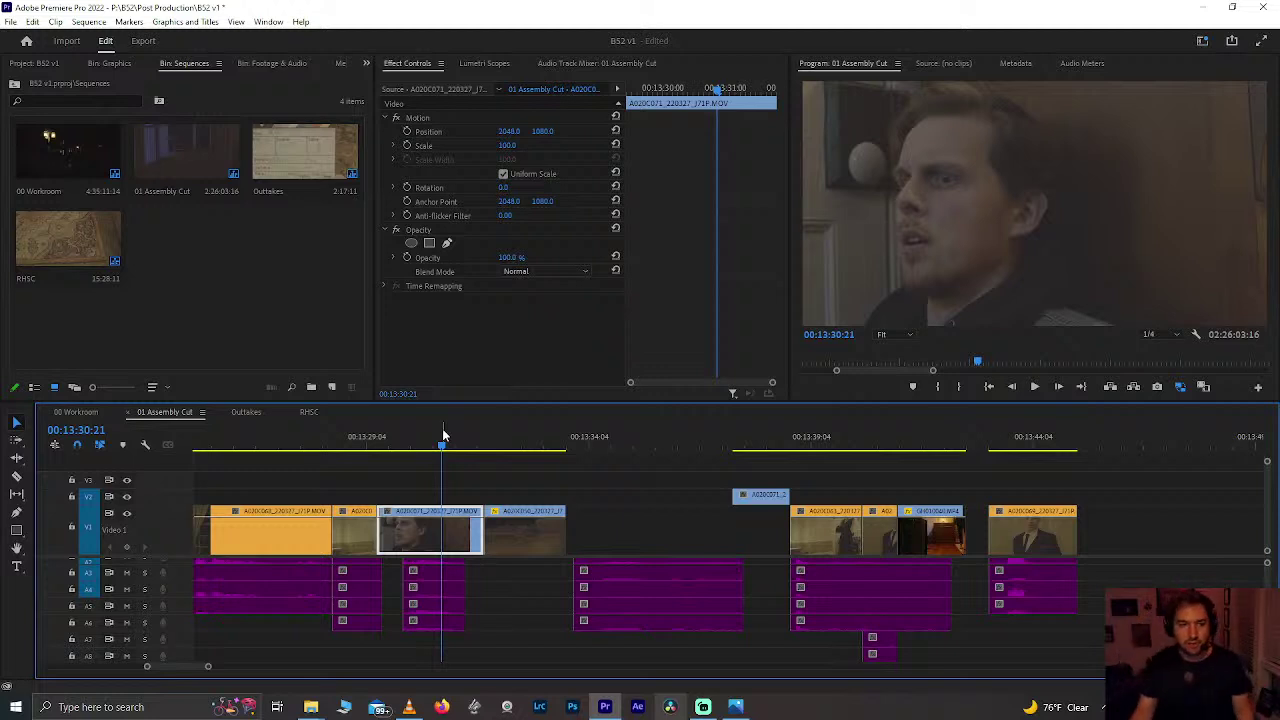
click(322, 443)
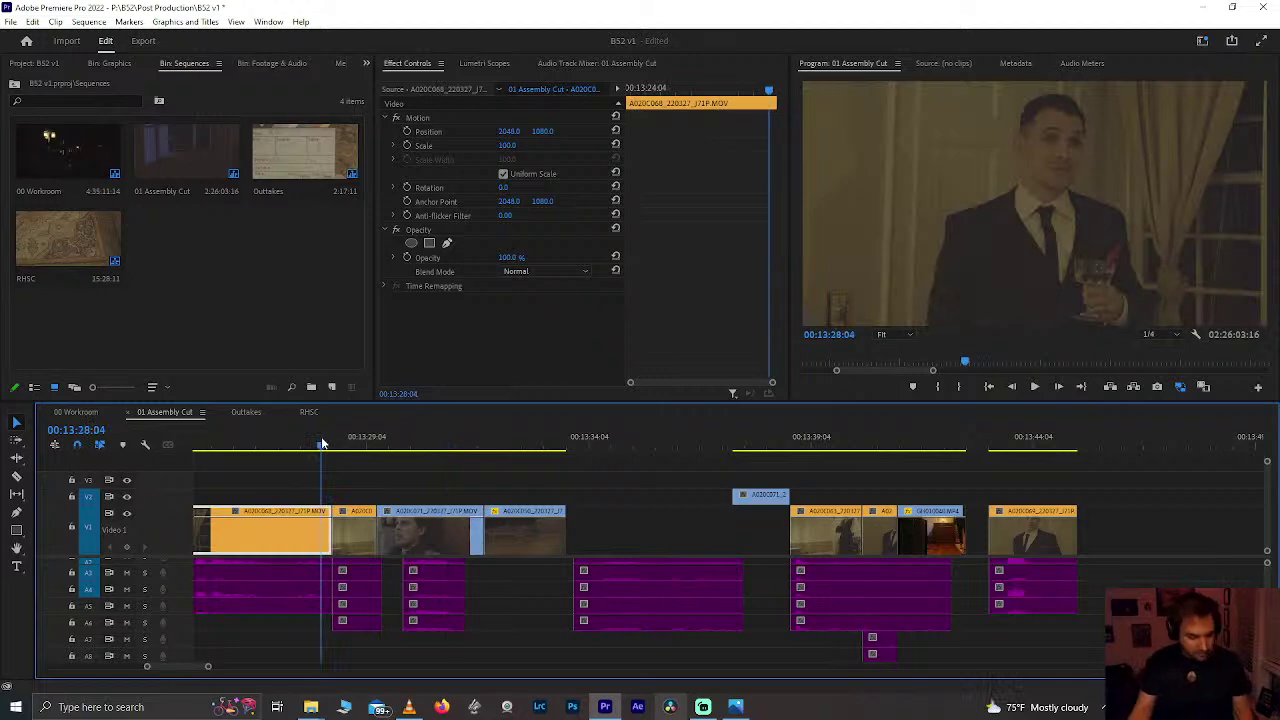
key(space)
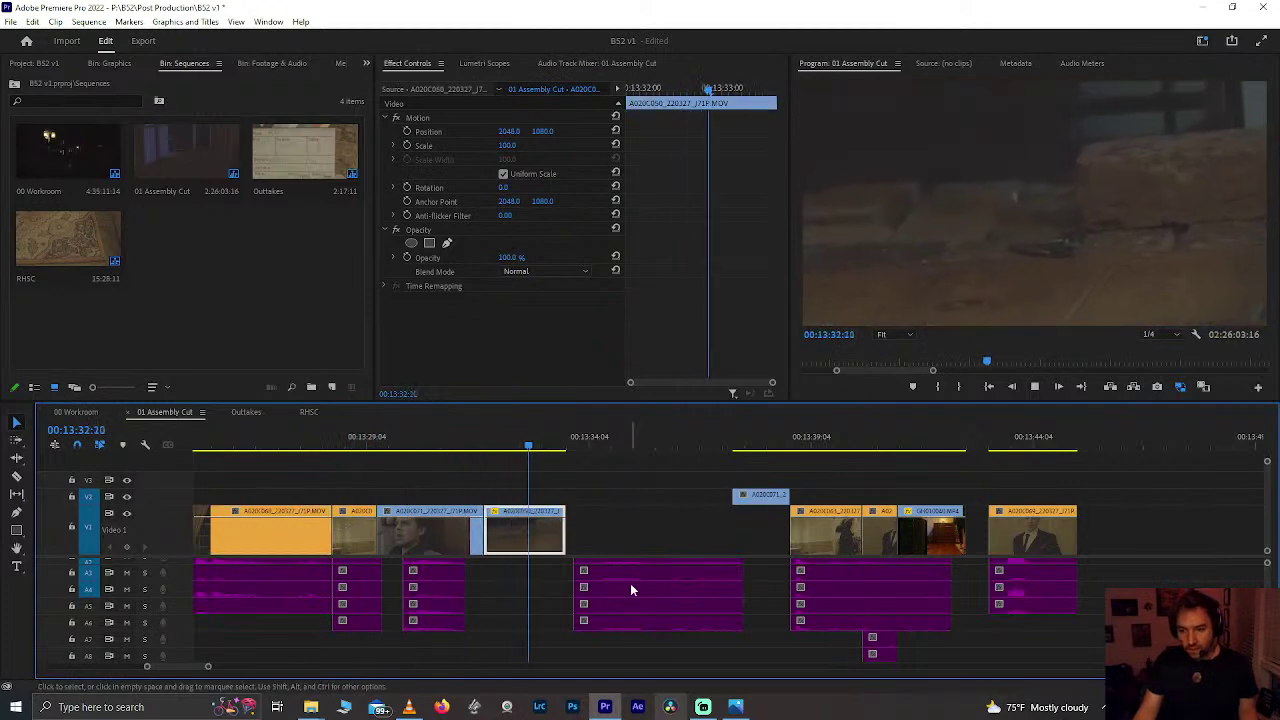
Step: Move the short A020C071 clip on V2 back to start where A020C050 ends, and play the sequence of shots
drag(749, 498, 580, 506)
key(space)
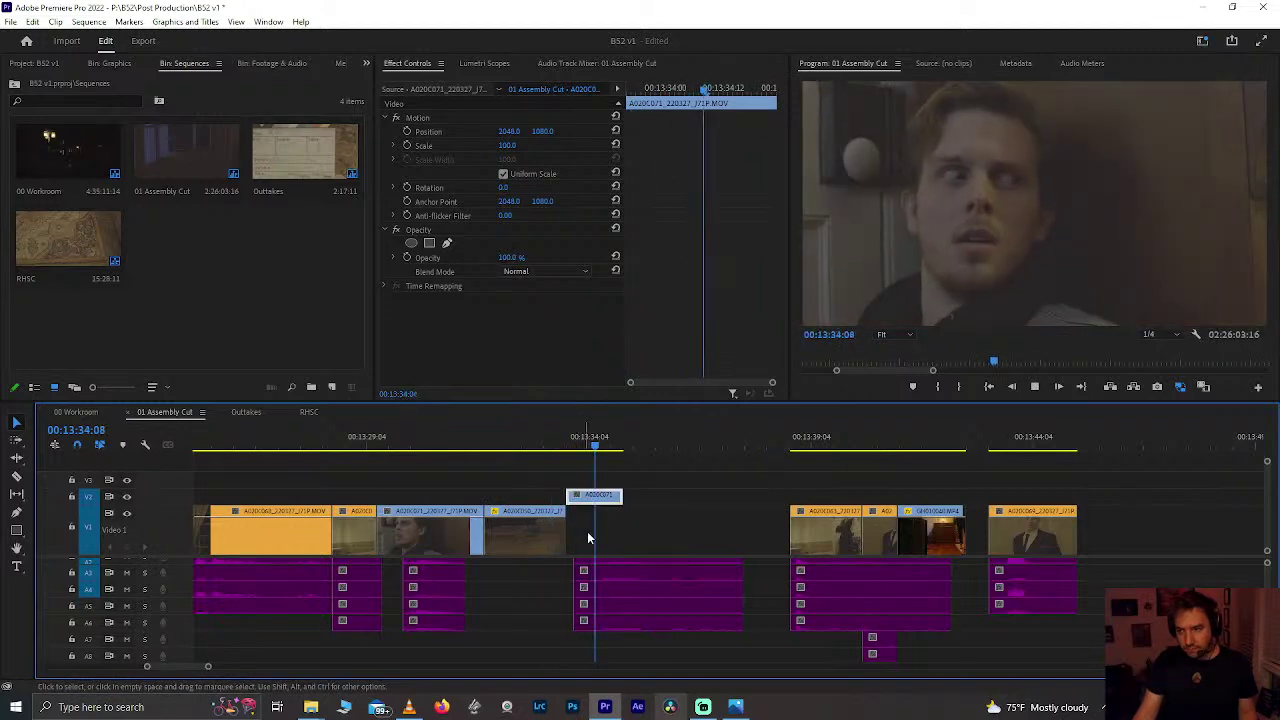
click(649, 590)
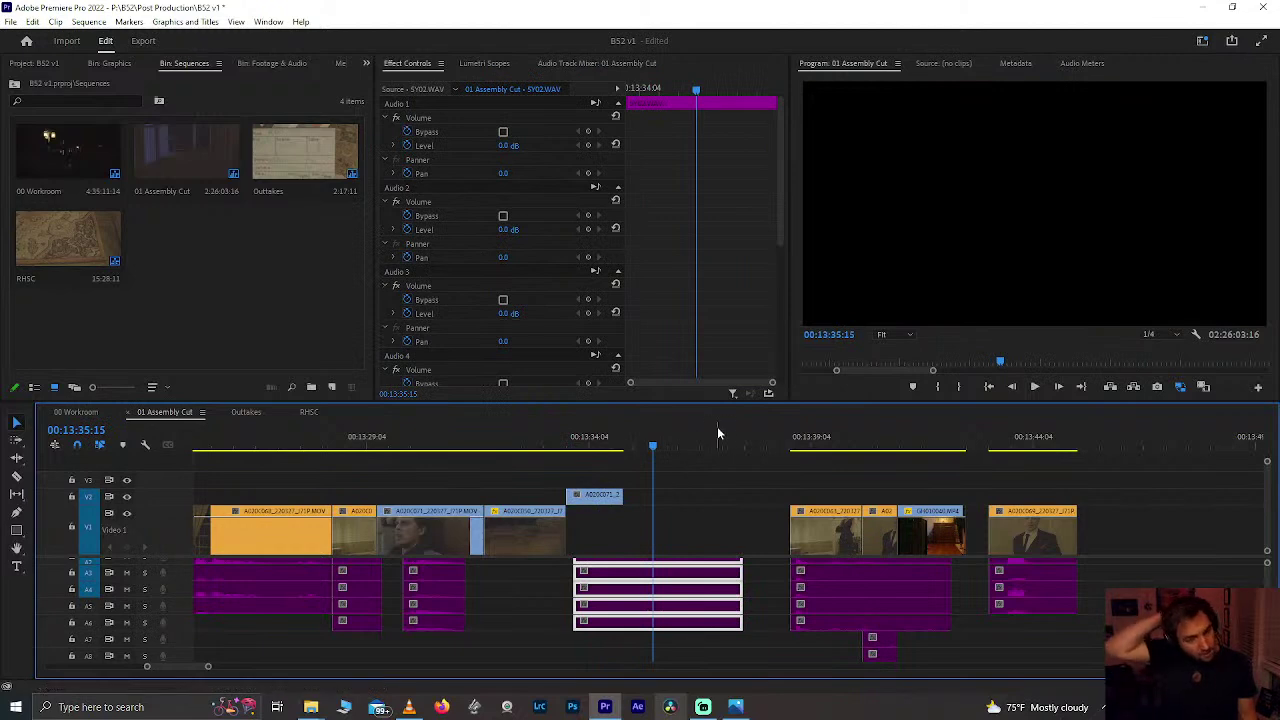
click(397, 434)
key(space)
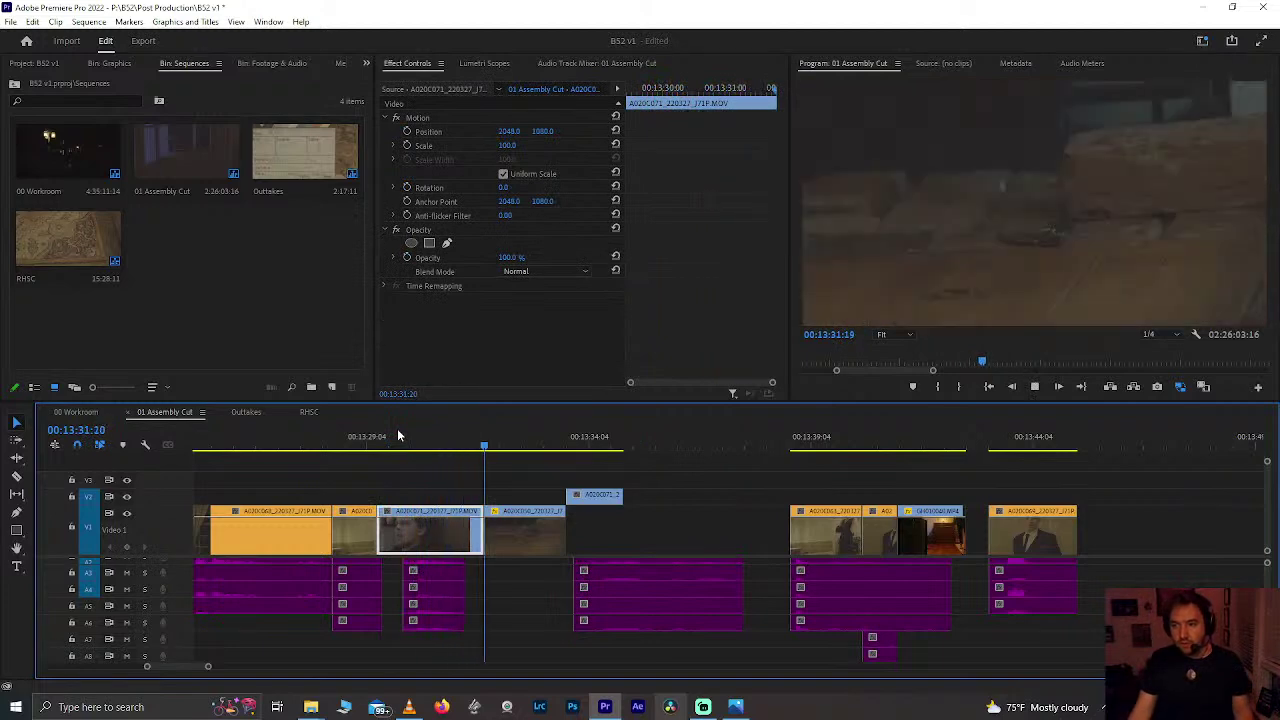
Step: Shift A020C050, the V2 A020C071 clip and their audio later, extend A020C071 on V1 to about 00:13:32:02, and play it
drag(405, 445, 390, 477)
drag(519, 485, 650, 594)
drag(474, 573, 379, 546)
drag(389, 434, 375, 440)
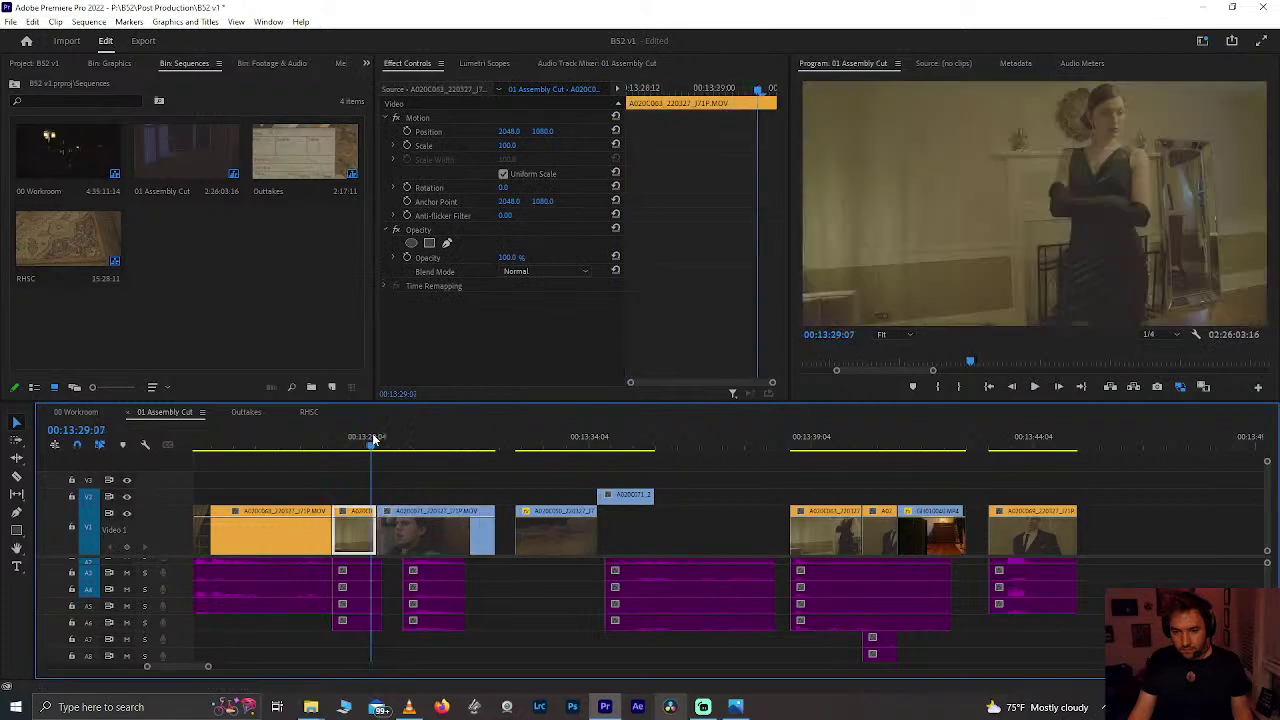
key(space)
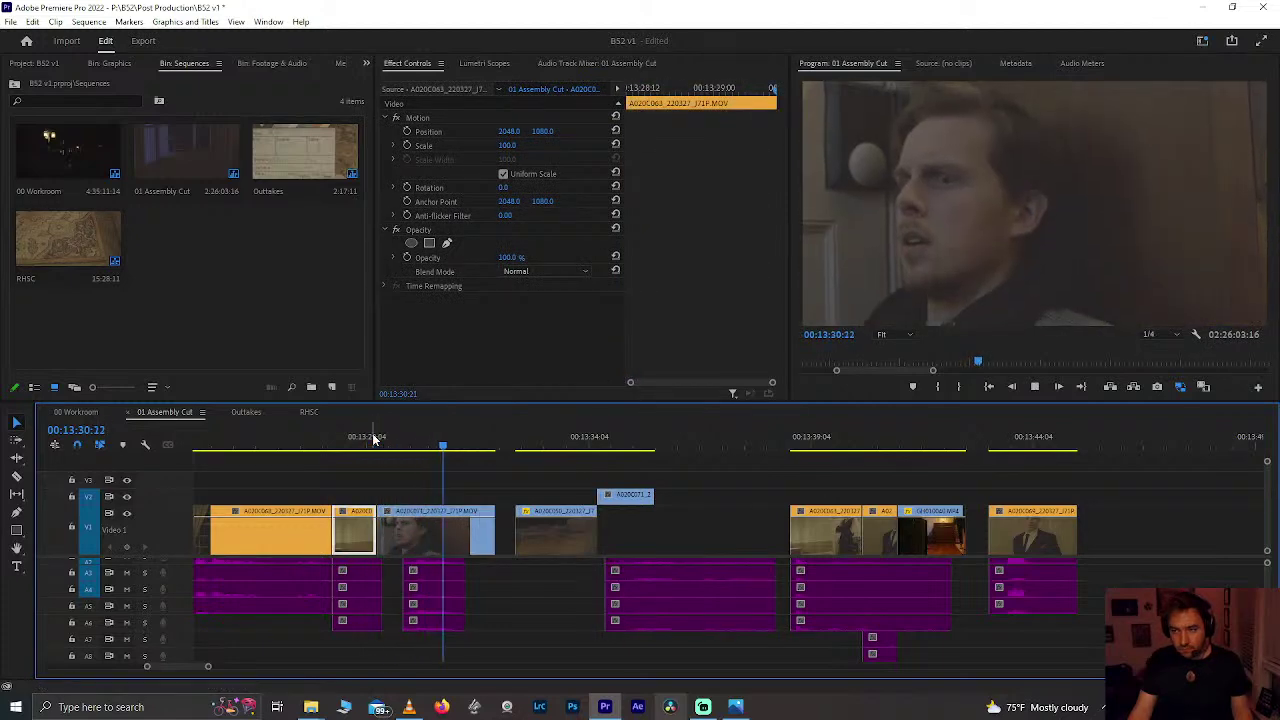
key(space)
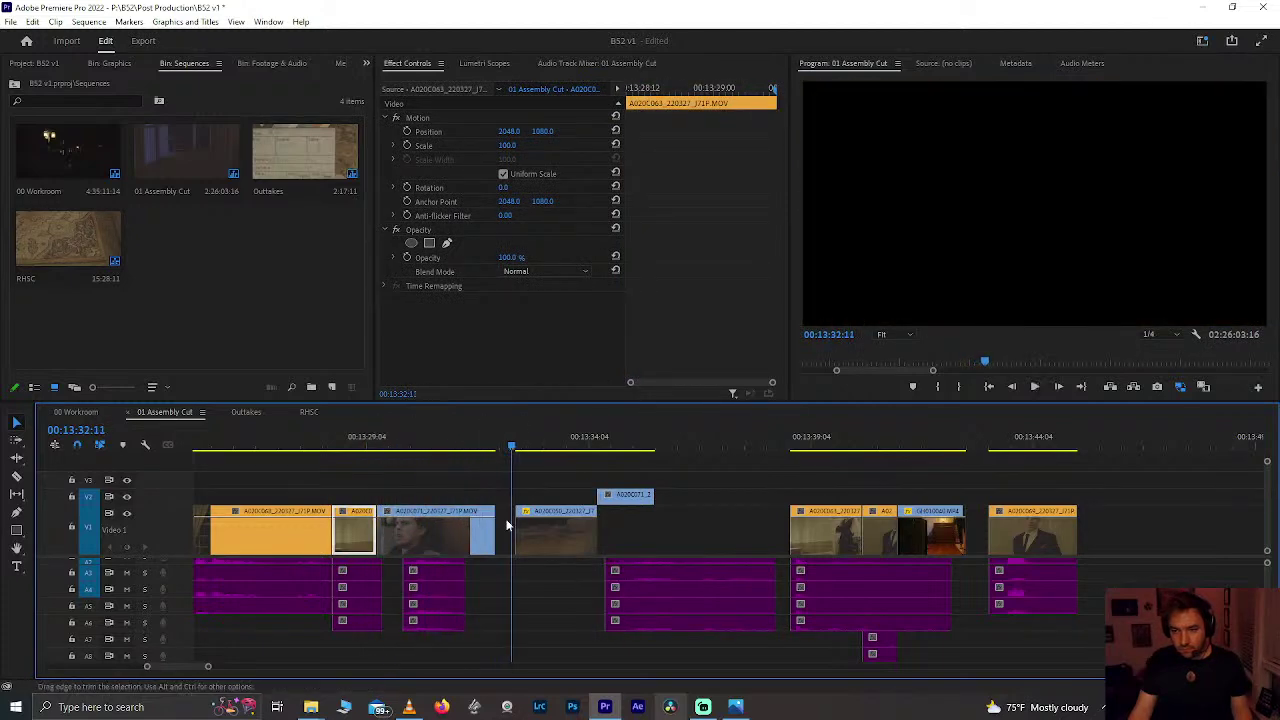
Step: Ripple delete the gap between A020C071 and A020C050 on V1, and play through the closed cut
click(507, 522)
key(Delete)
click(431, 437)
key(space)
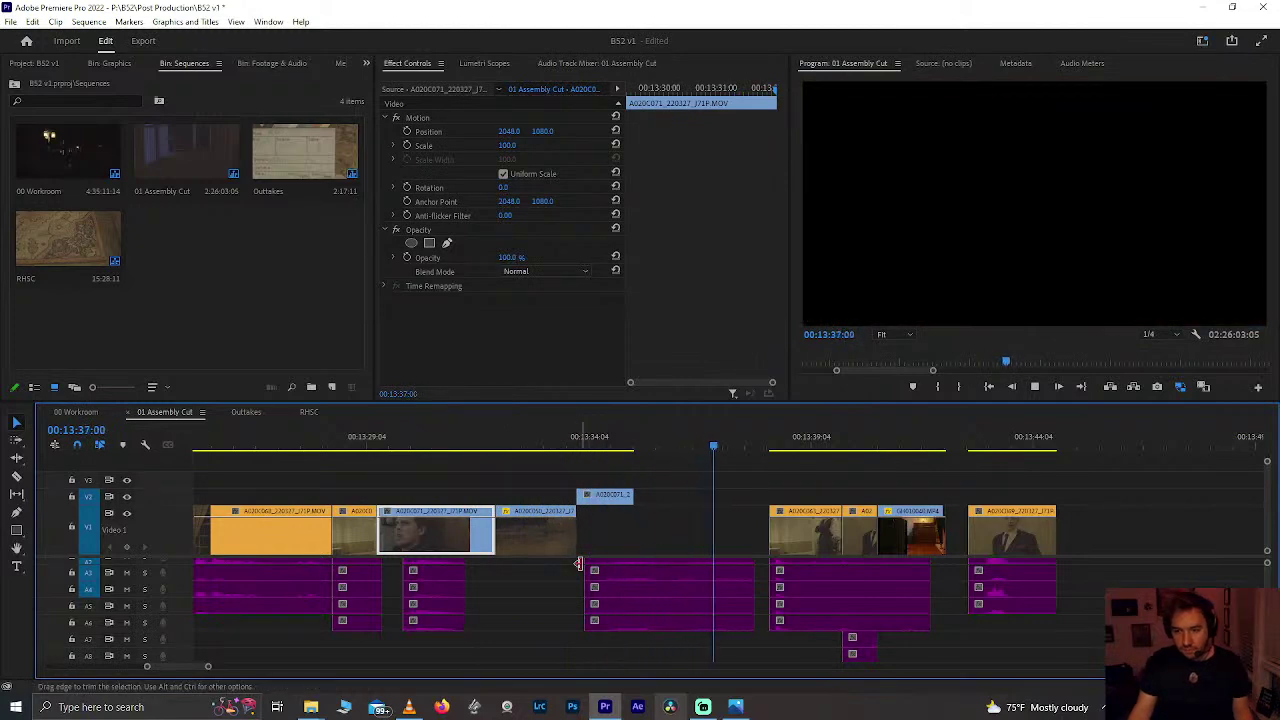
key(space)
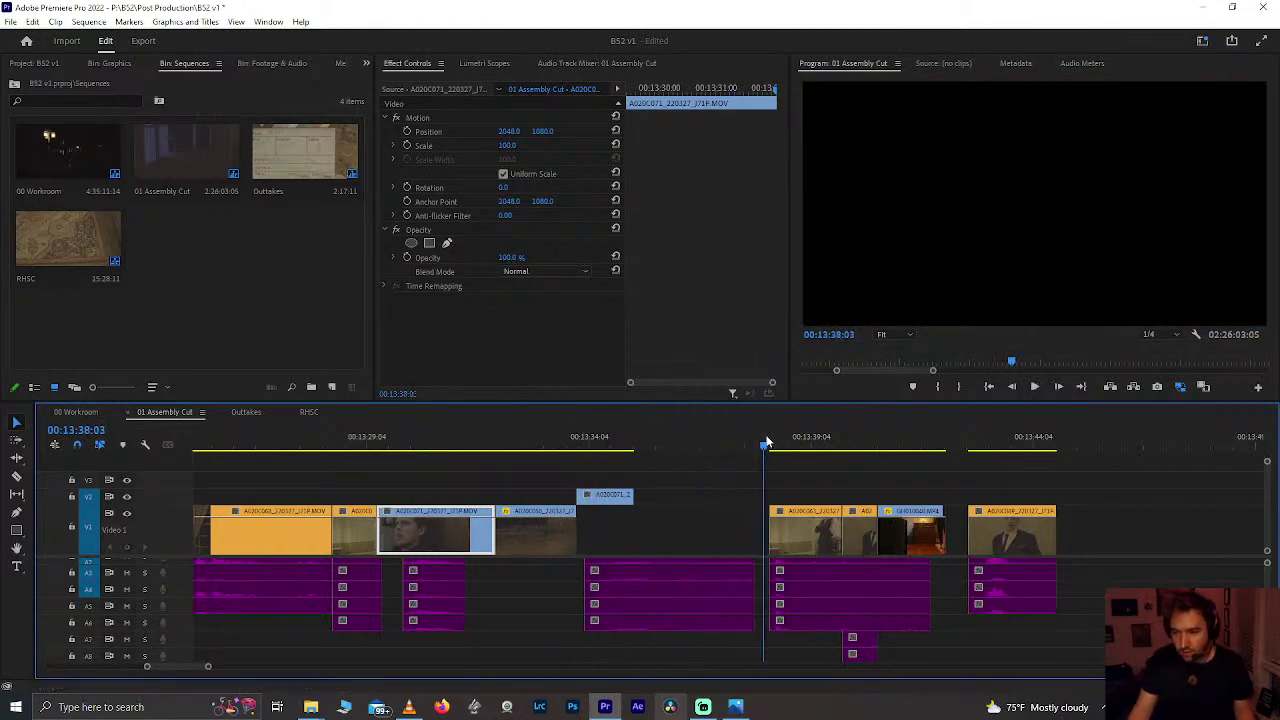
Step: Play the A020C063, A020C069 and GH010040 shots and the end of the V2 A020C071 clip to judge their order
key(space)
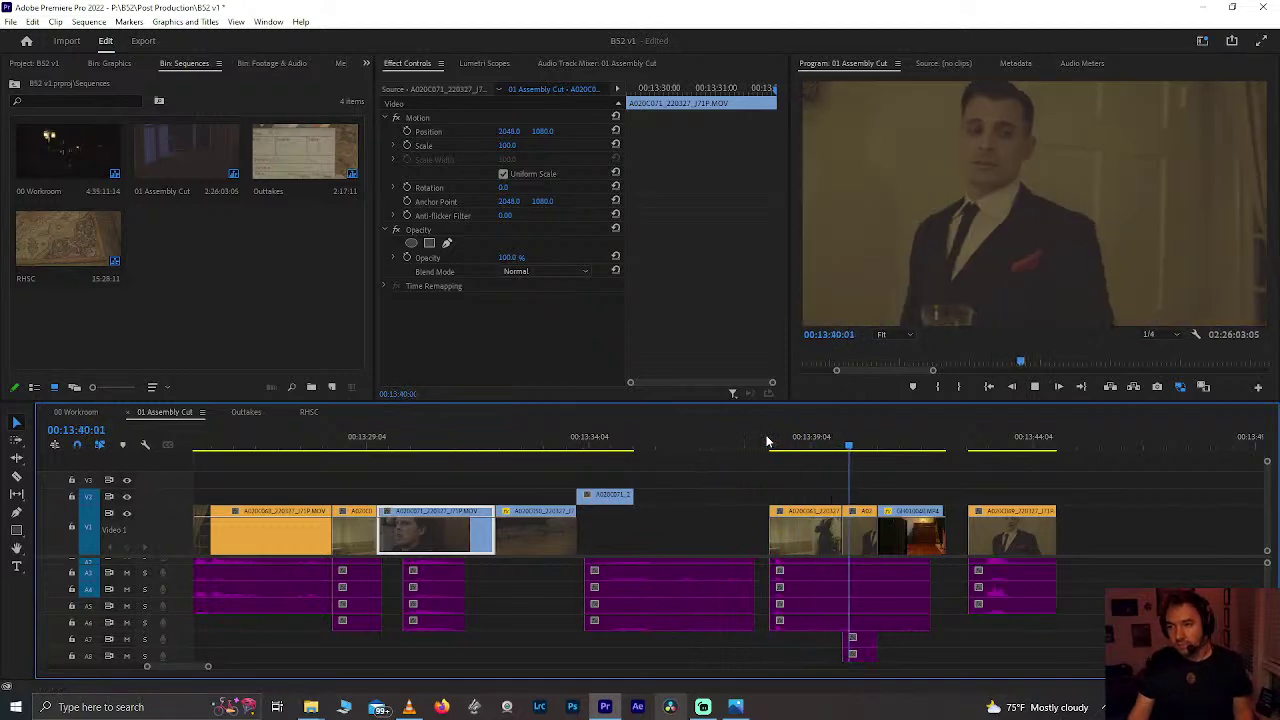
key(space)
key(d)
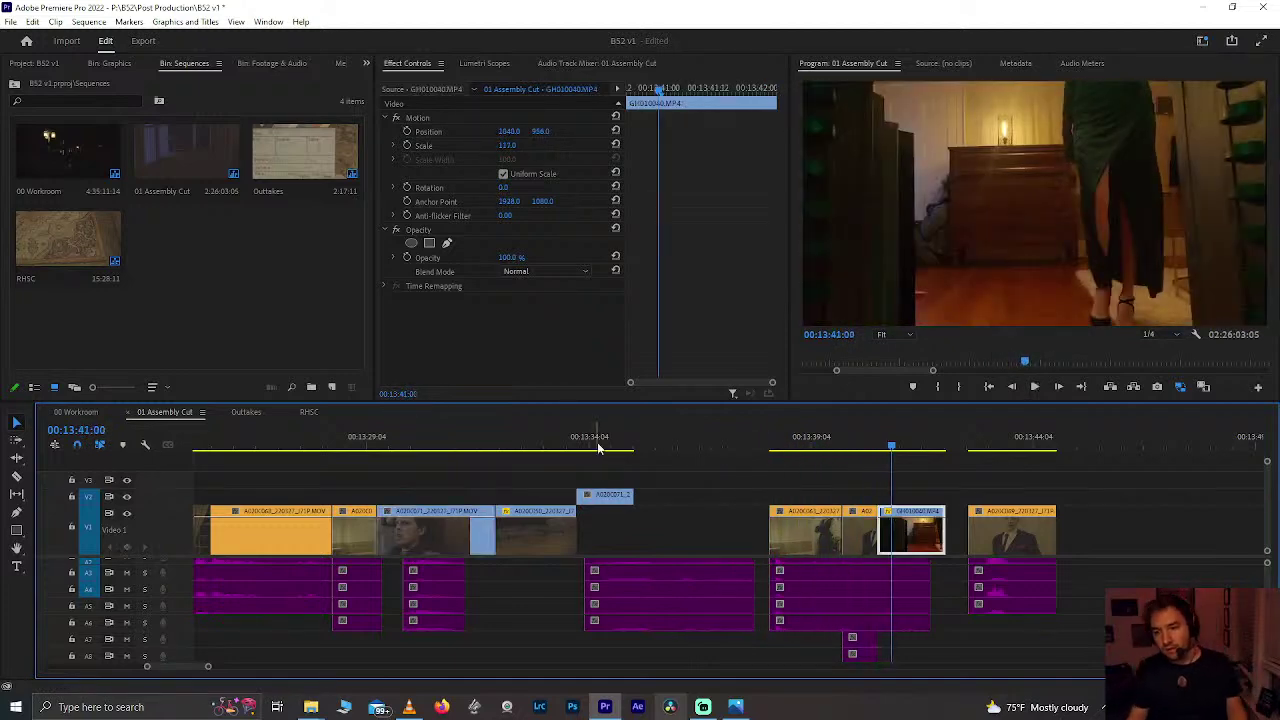
click(608, 437)
key(space)
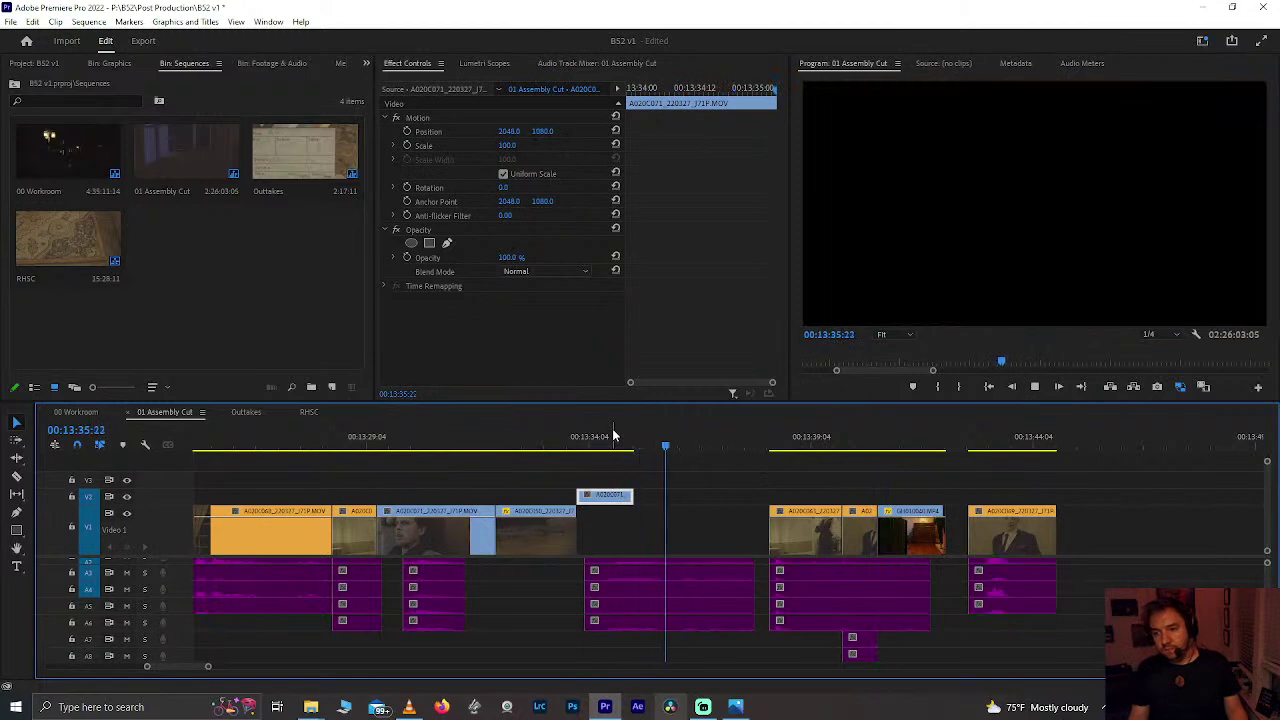
key(space)
Step: Try GH010040 on V1 directly after the V2 A020C071 clip, play the cut, and undo the move
drag(927, 537, 680, 540)
click(625, 438)
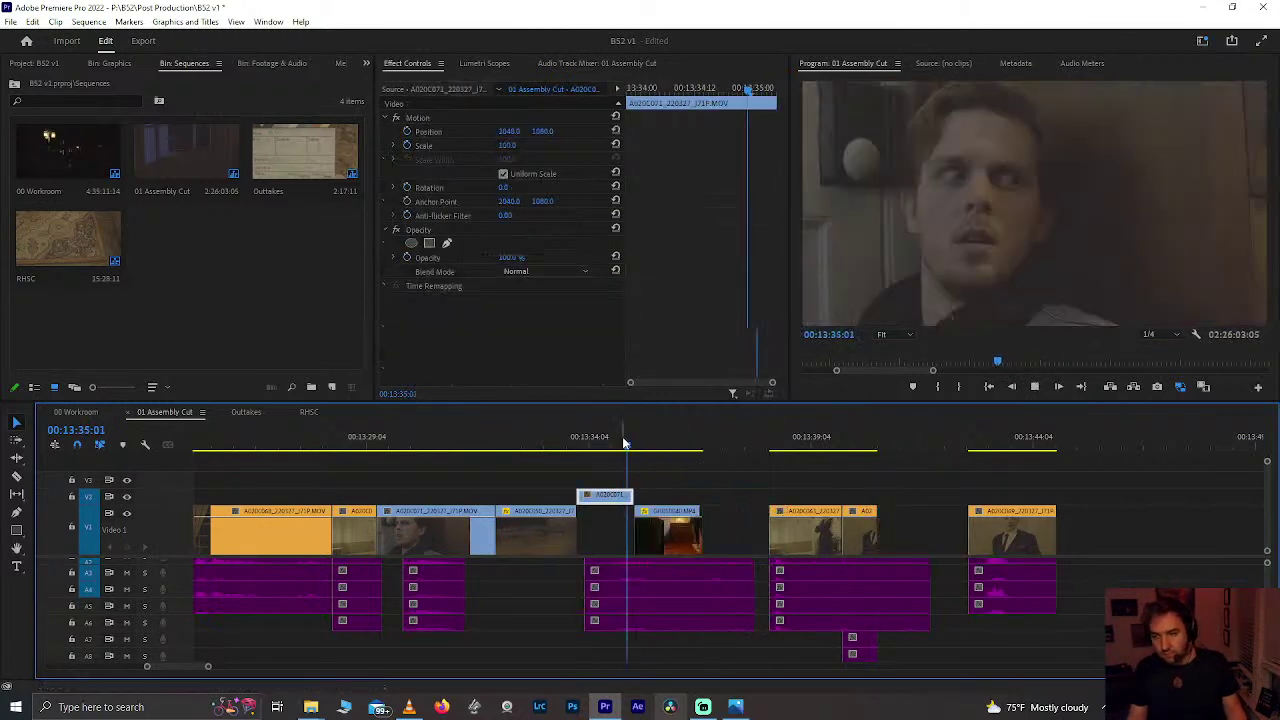
key(space)
key(space)
key(ctrl+z)
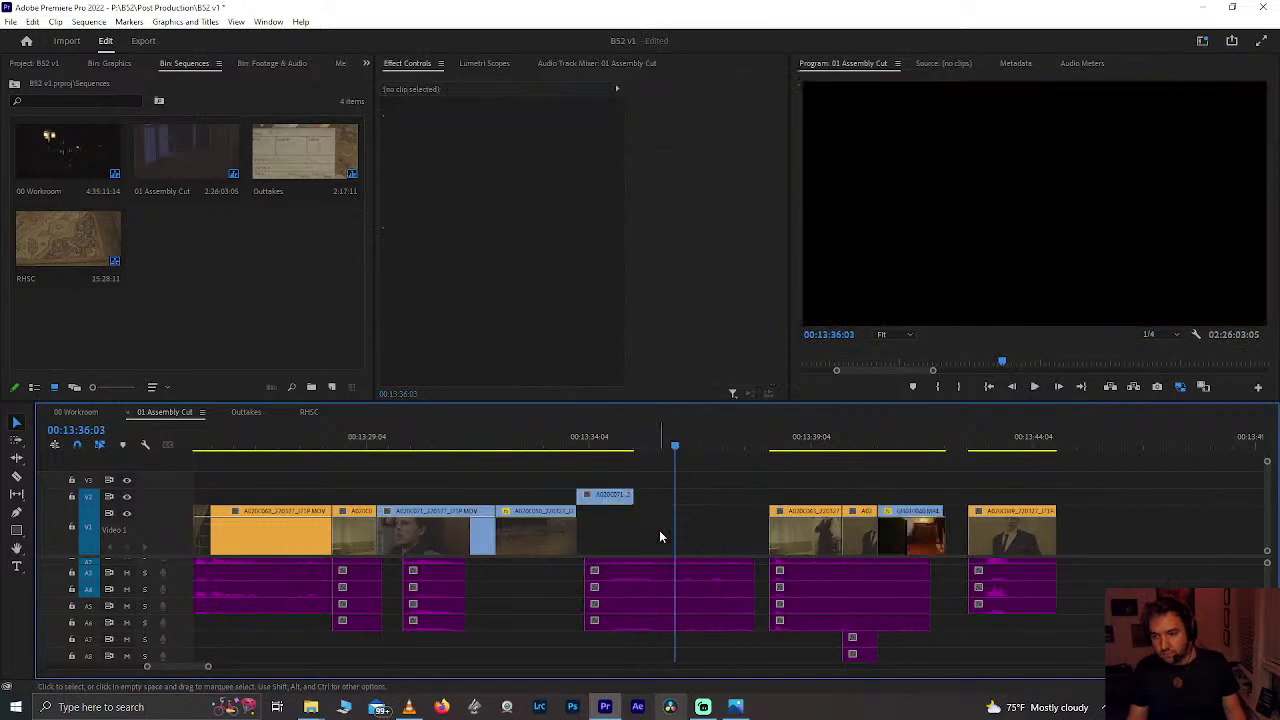
Step: Raise GH010040 to V2, extend its opening earlier to start at about 00:13:37:22, and play the added footage
click(928, 540)
drag(928, 540, 638, 496)
drag(675, 445, 748, 447)
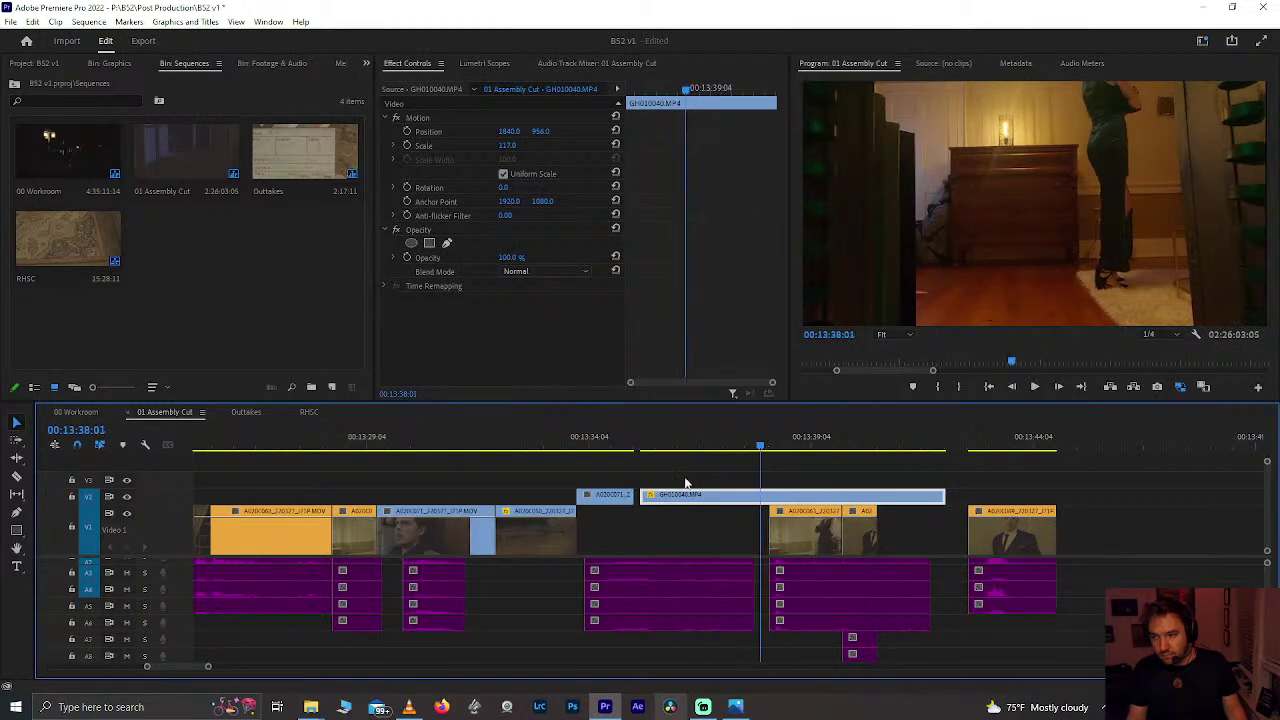
drag(644, 497, 745, 490)
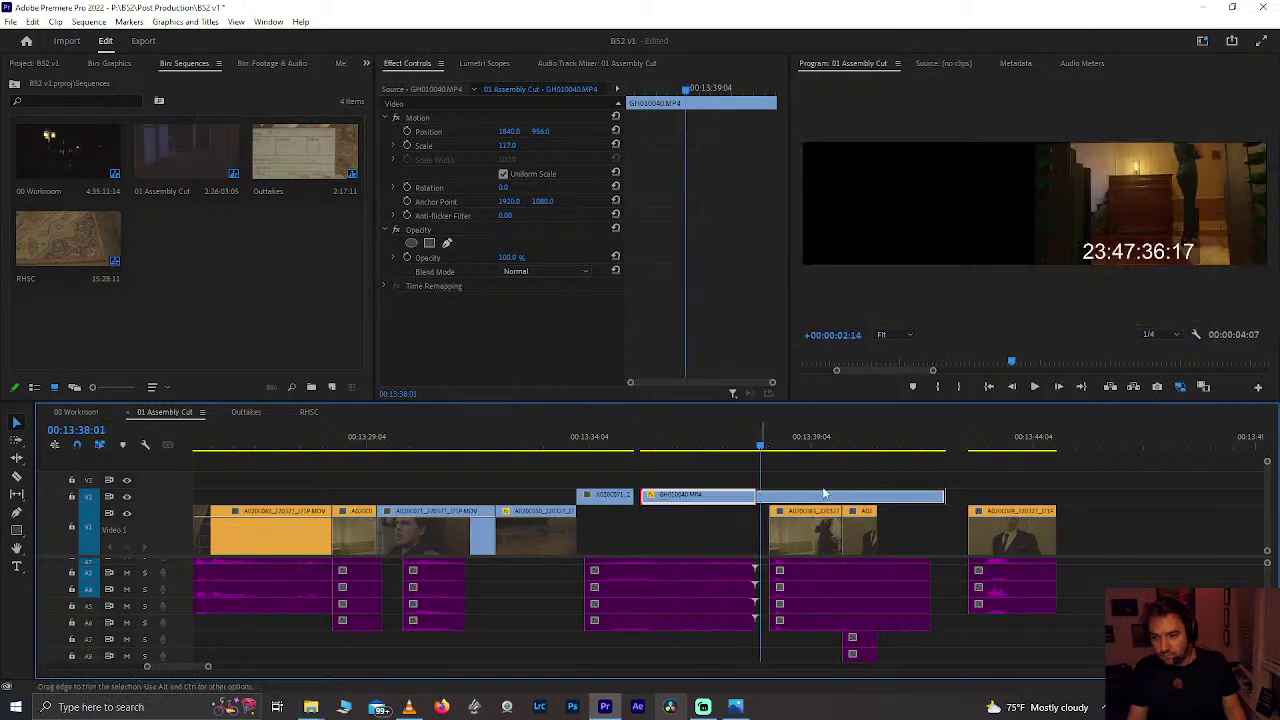
drag(824, 494, 824, 494)
key(space)
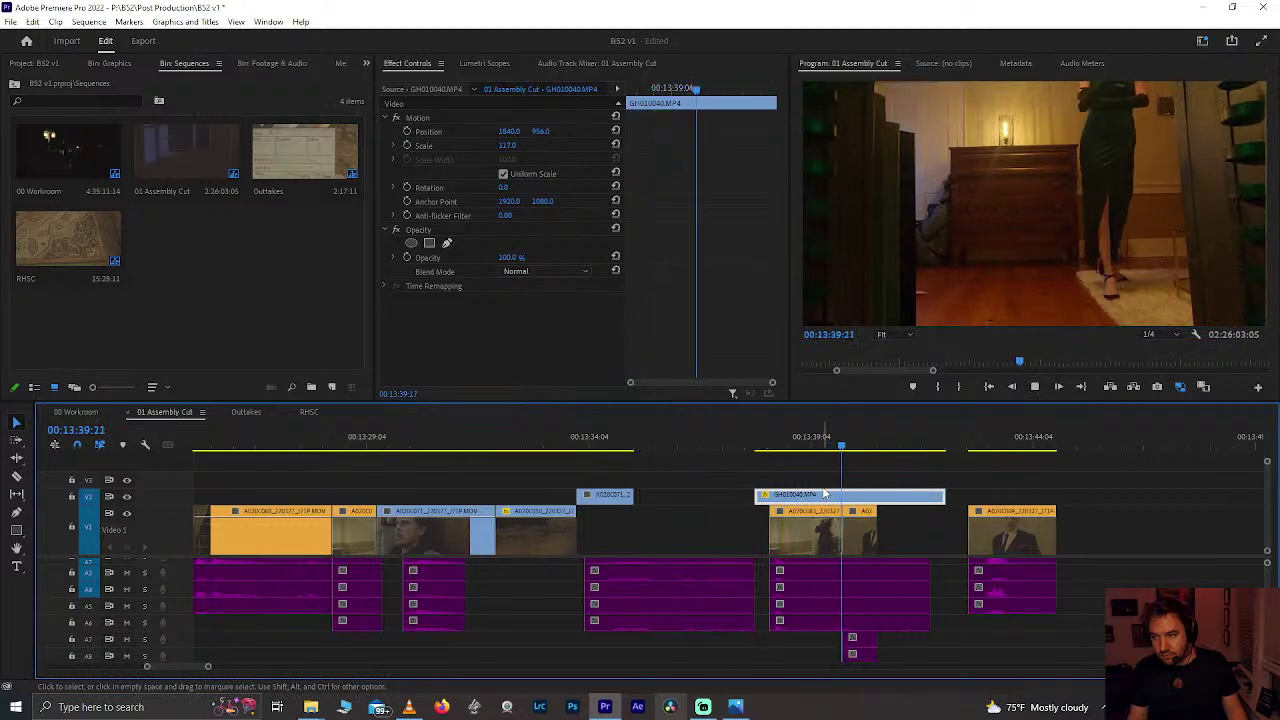
Step: Split GH010040 at 00:13:40:16, move its first part to V1 right after the V2 A020C071 clip, and play the cut
key(Up)
click(861, 504)
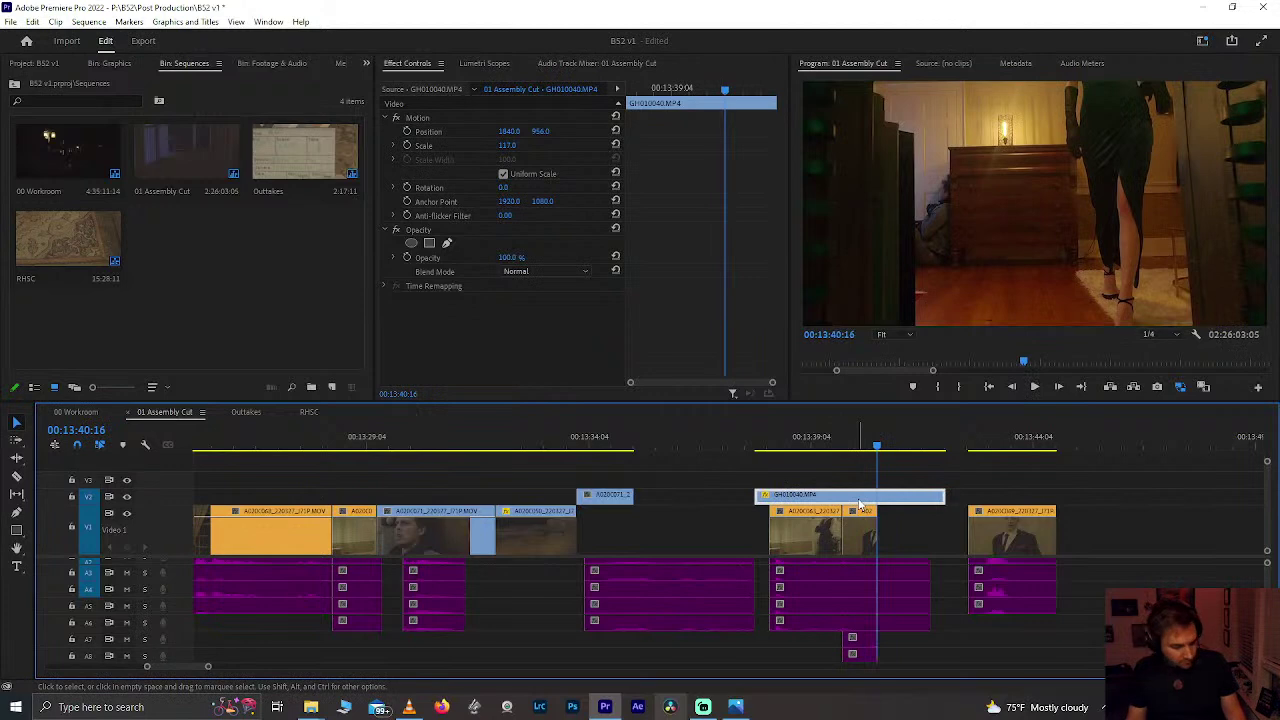
key(ctrl+k)
drag(818, 497, 697, 527)
click(624, 440)
key(space)
click(585, 441)
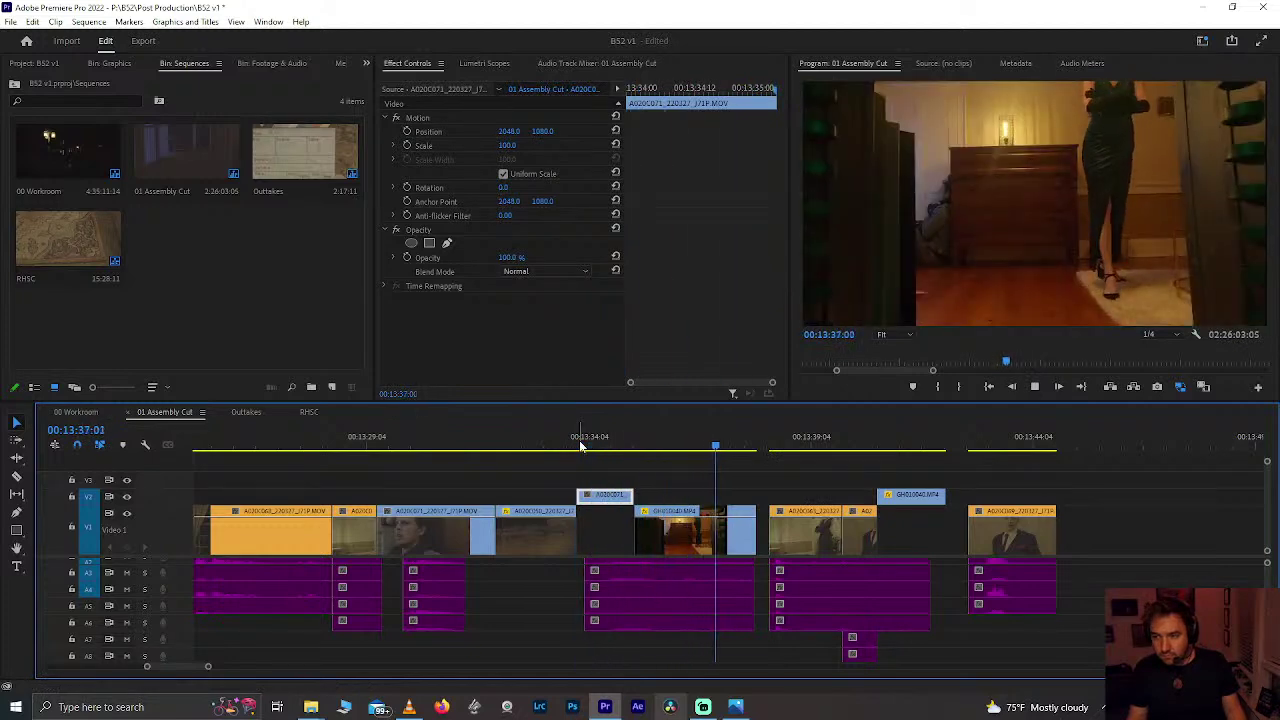
drag(580, 447, 603, 447)
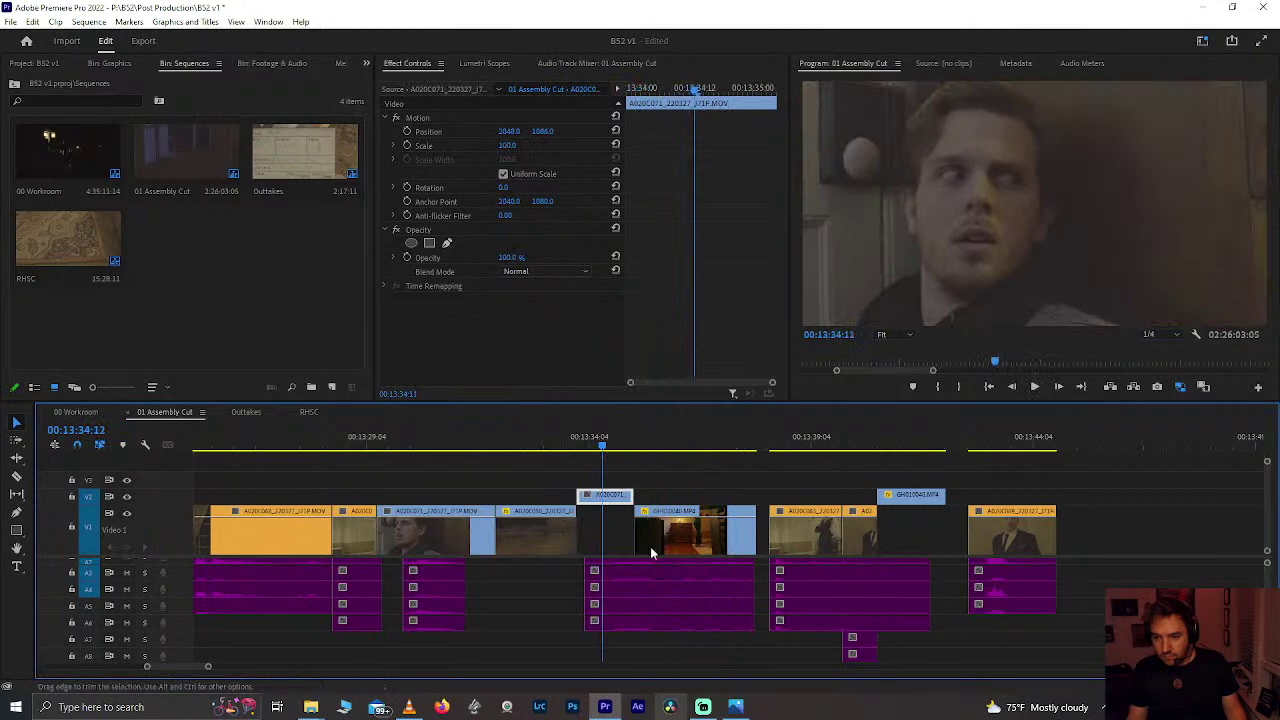
Step: Slide the long SY02.WAV audio earlier to start at about 00:13:33:13, and play it against the picture
drag(659, 585, 652, 585)
click(555, 434)
key(space)
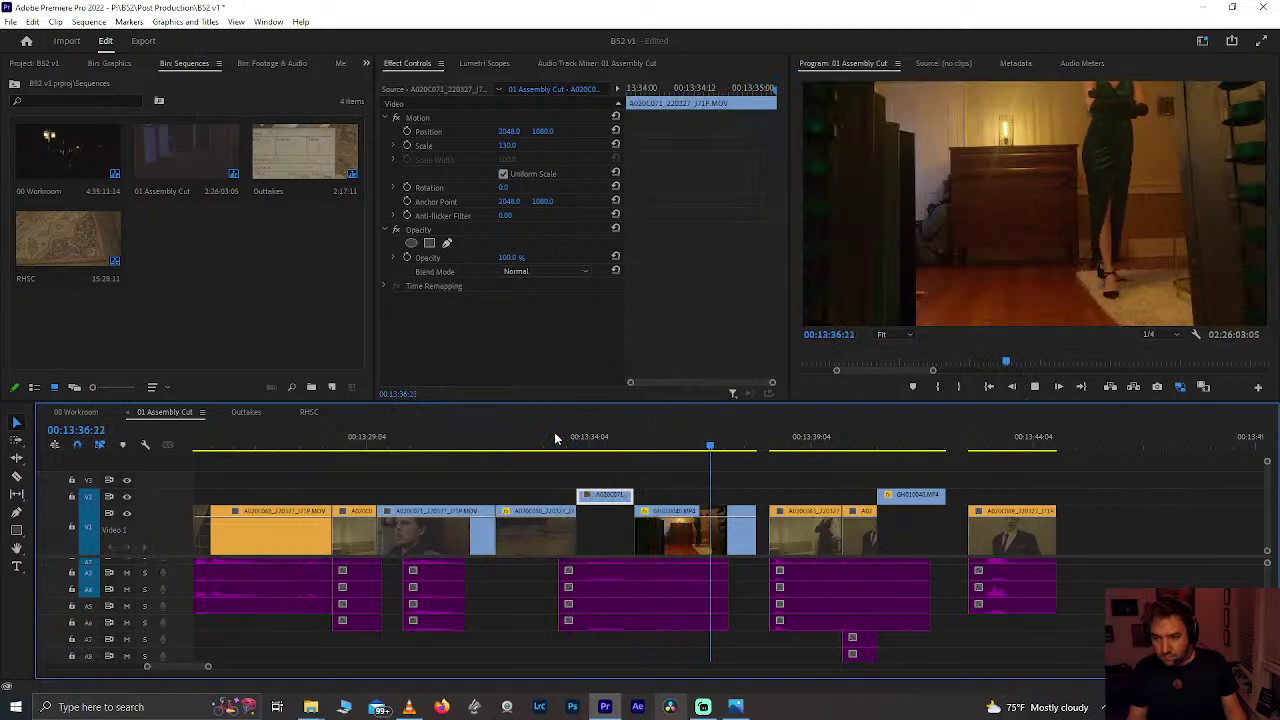
Step: Trim the first GH010040 part to the audio's end, and butt A020C063, A020C069 and their audio against it
click(700, 535)
drag(690, 444, 730, 470)
drag(754, 537, 824, 618)
Step: Delete the A020C063 video after the first GH010040 part, leaving its audio in place, and play the section
click(792, 538)
key(Delete)
click(708, 438)
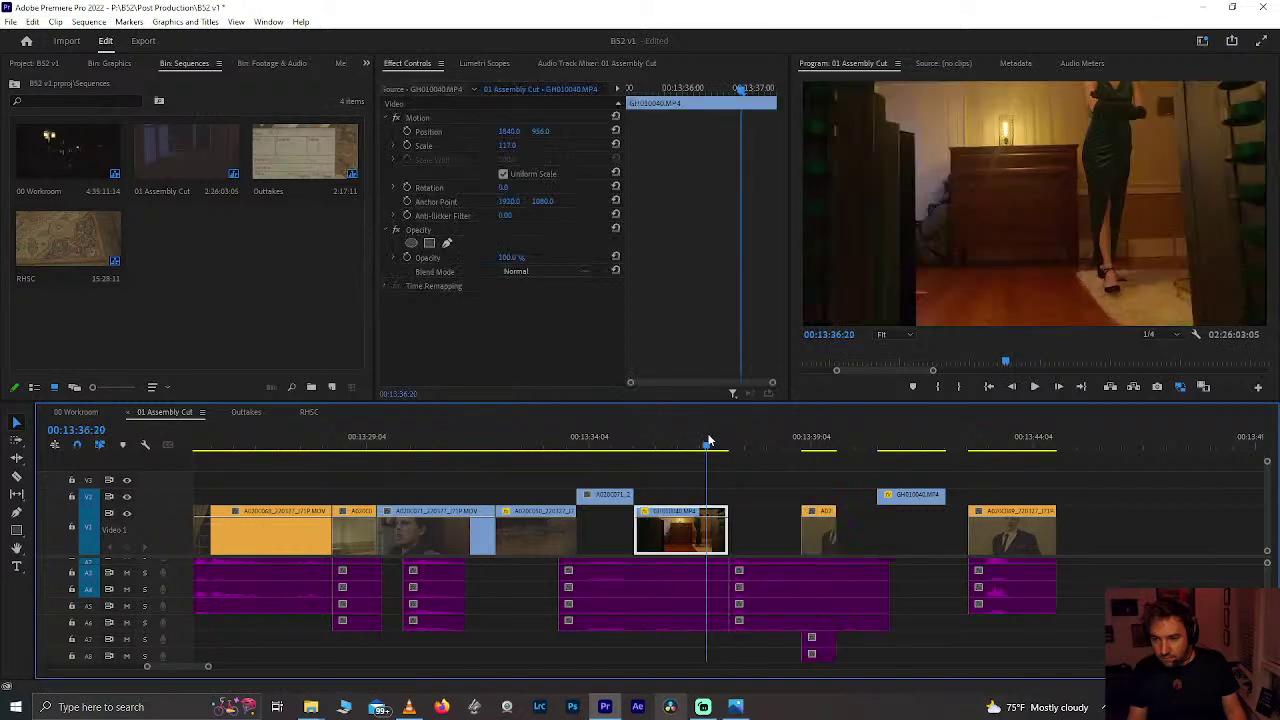
key(space)
key(space)
Step: Move the short A020C069 video and its own audio together against the end of the first GH010040 part, and play the cut
click(819, 532)
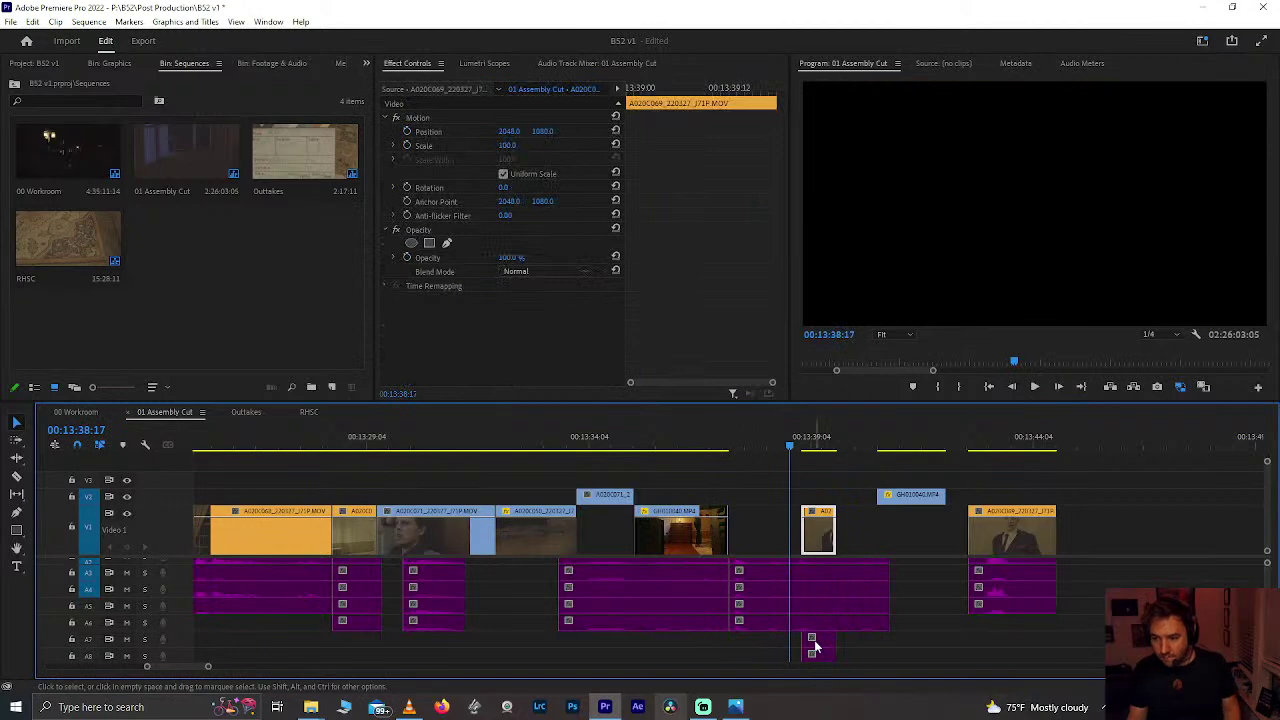
shift+click(815, 648)
drag(801, 545, 748, 550)
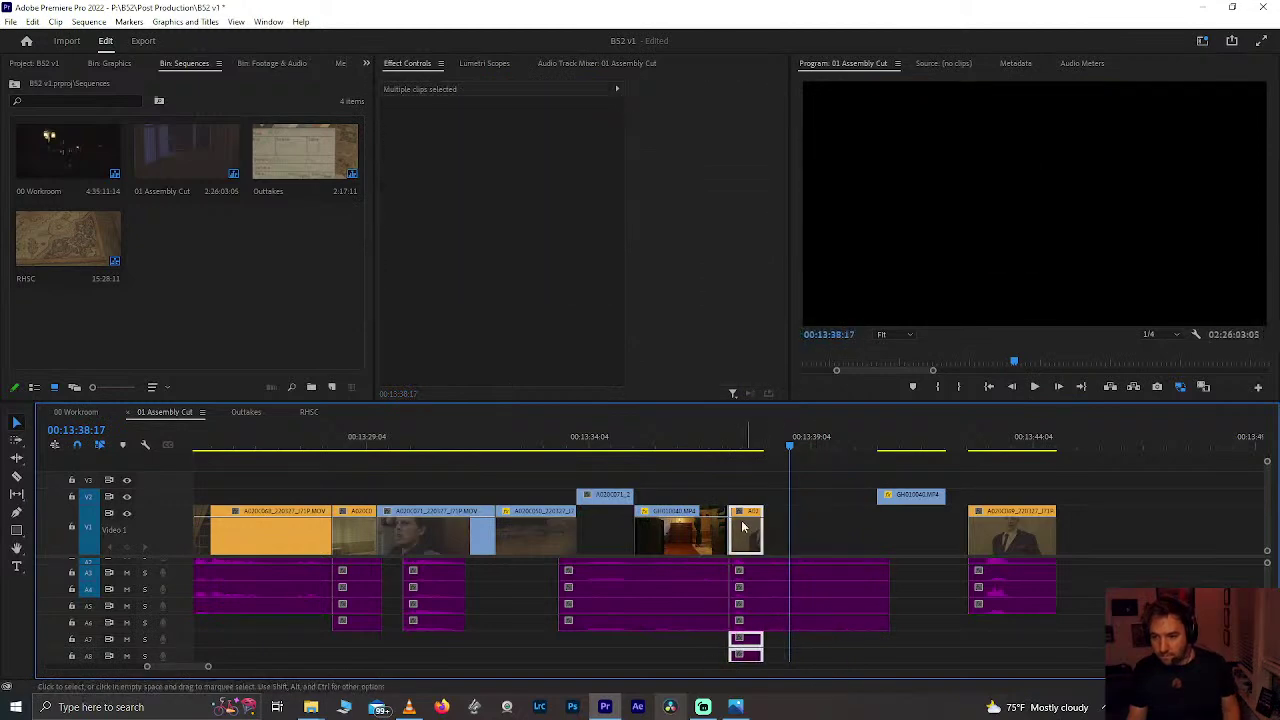
click(688, 437)
key(space)
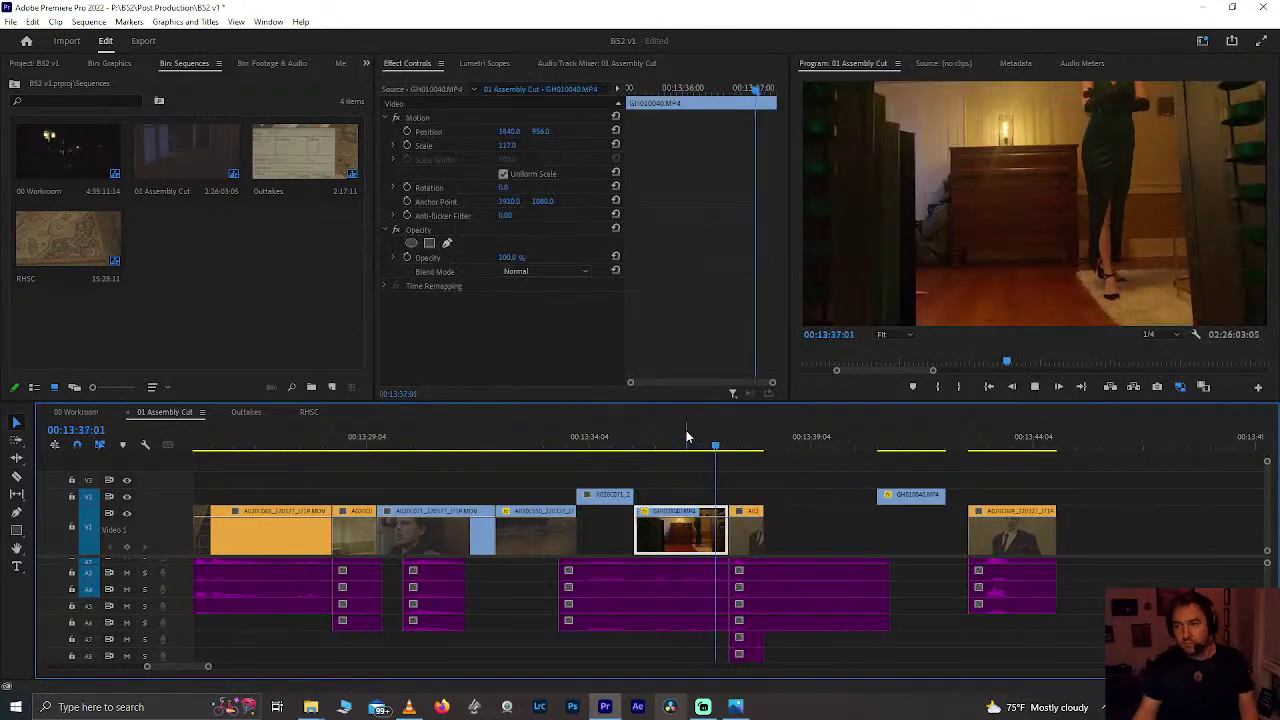
key(space)
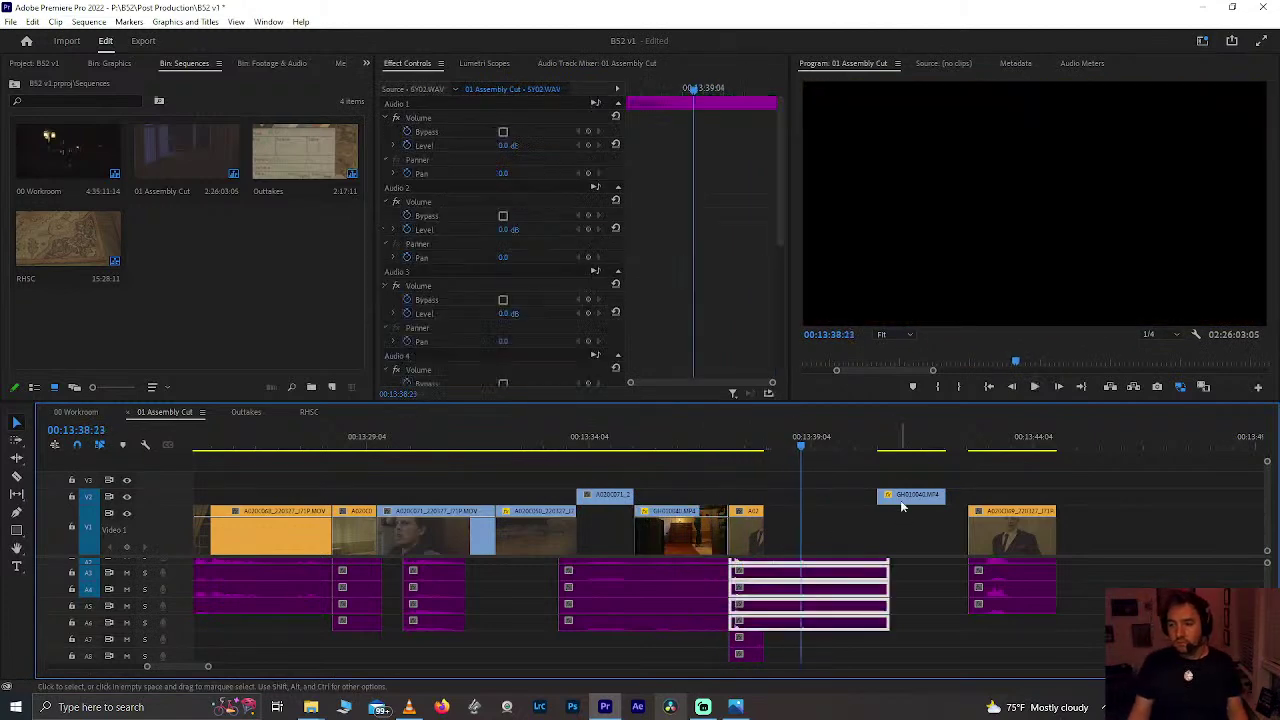
Step: Move the second GH010040 part down to V1 directly after A020C069, play the cut, and save the project
drag(892, 438, 950, 445)
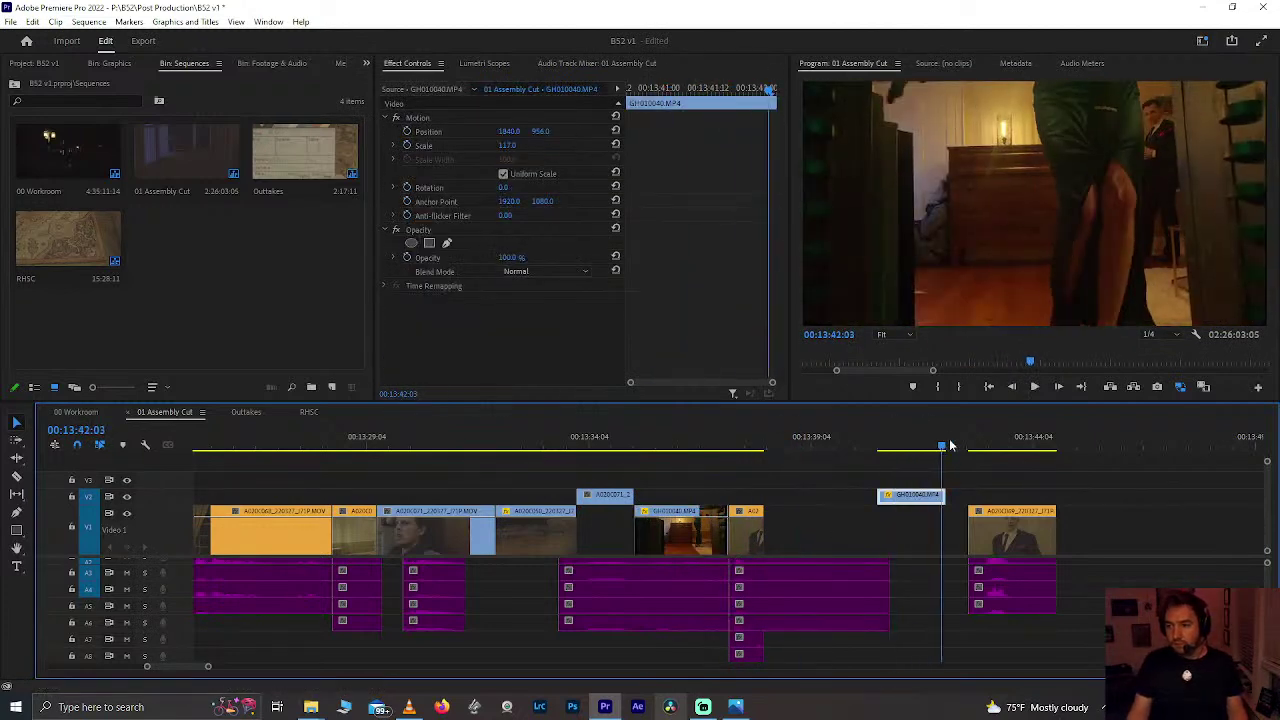
drag(922, 507, 800, 510)
click(730, 443)
key(space)
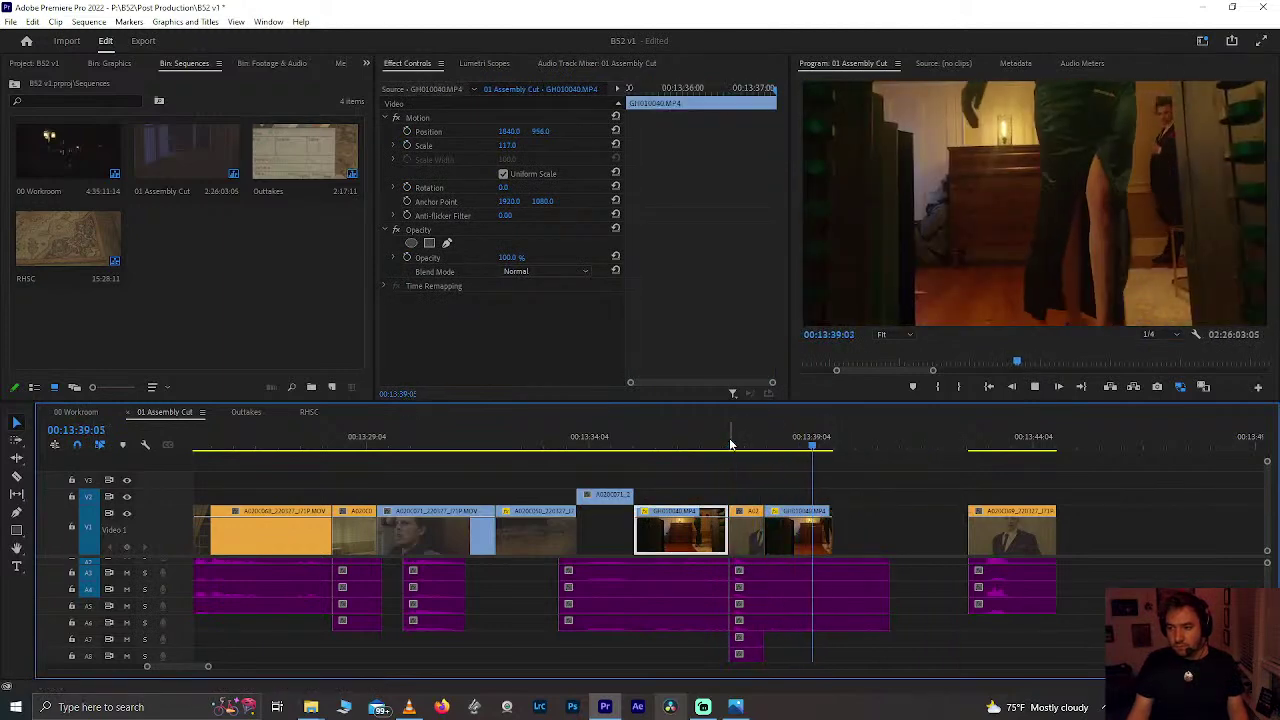
click(790, 446)
key(ctrl+s)
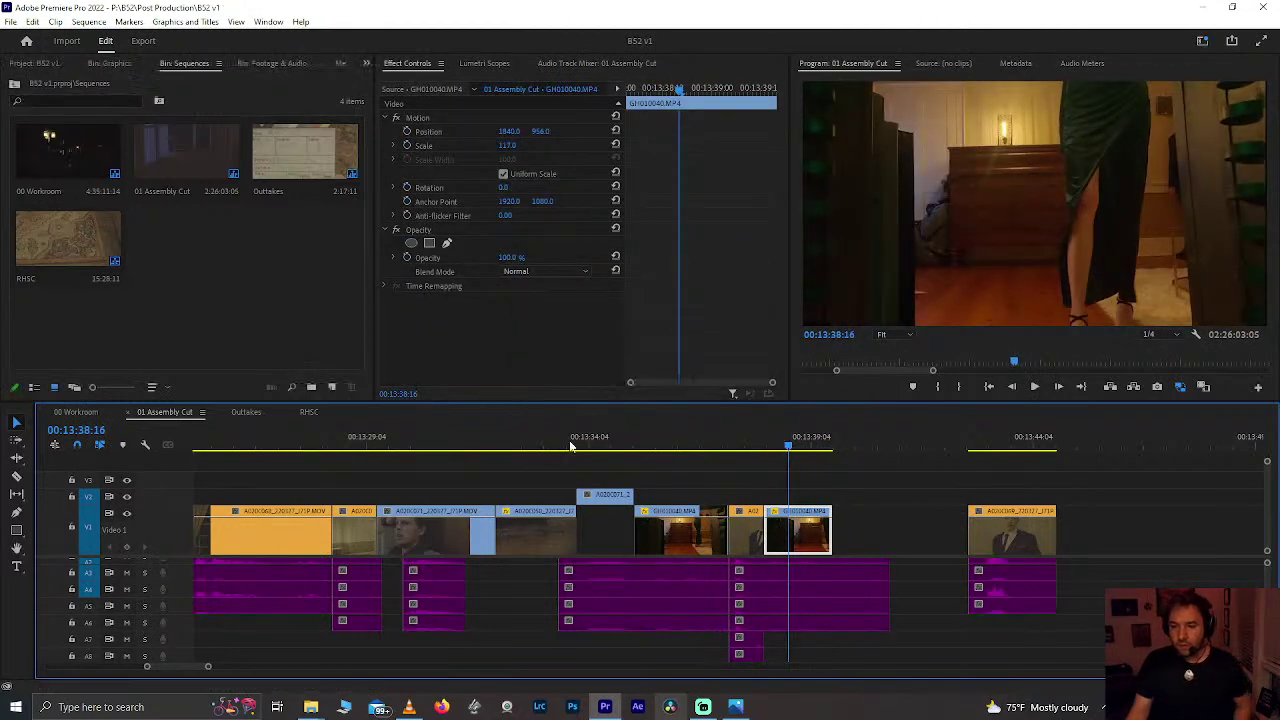
Step: Play from A020C050 onward, and move the second GH010040 part later to start at about 00:13:39:10, ending with the audio beneath it
click(508, 446)
key(space)
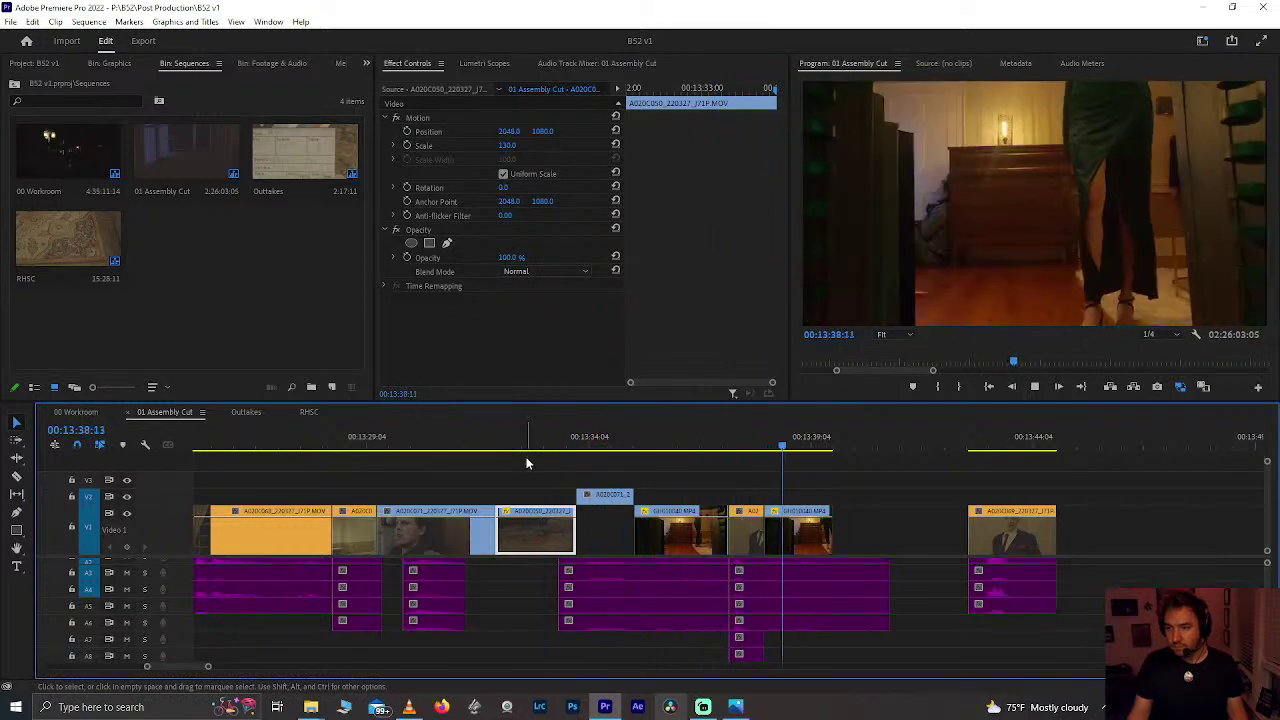
key(space)
click(795, 520)
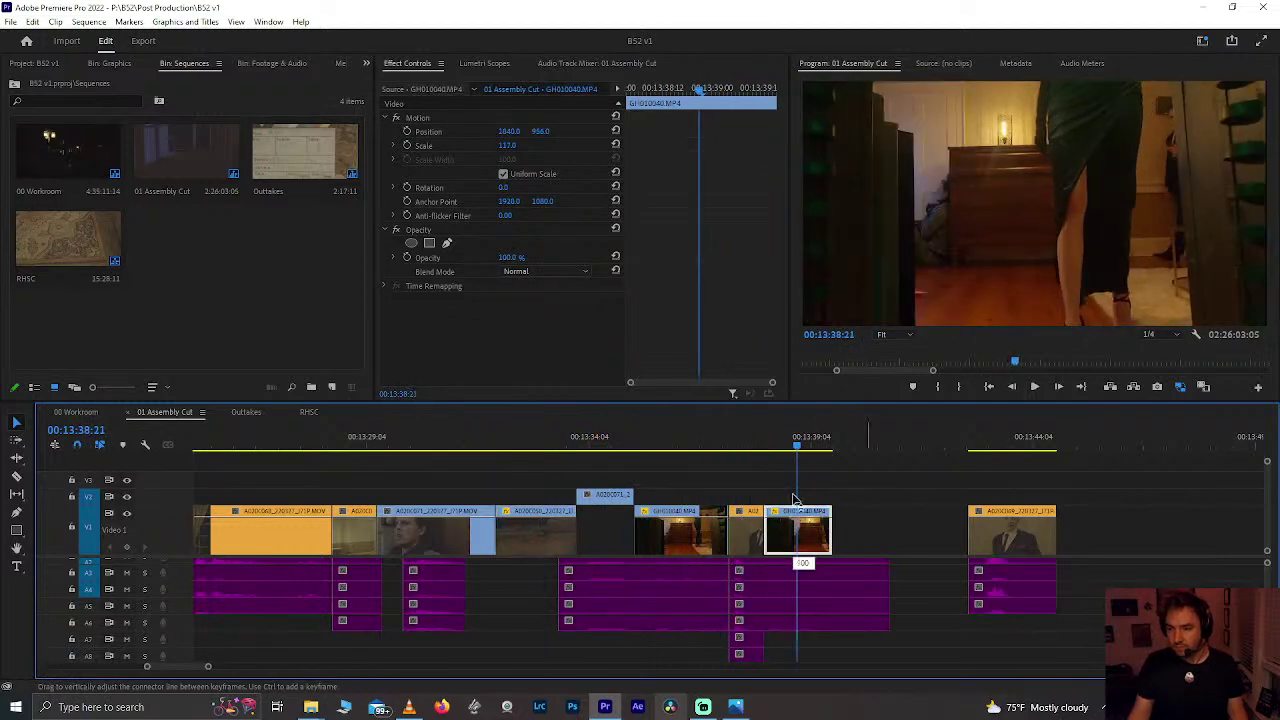
drag(801, 541, 835, 530)
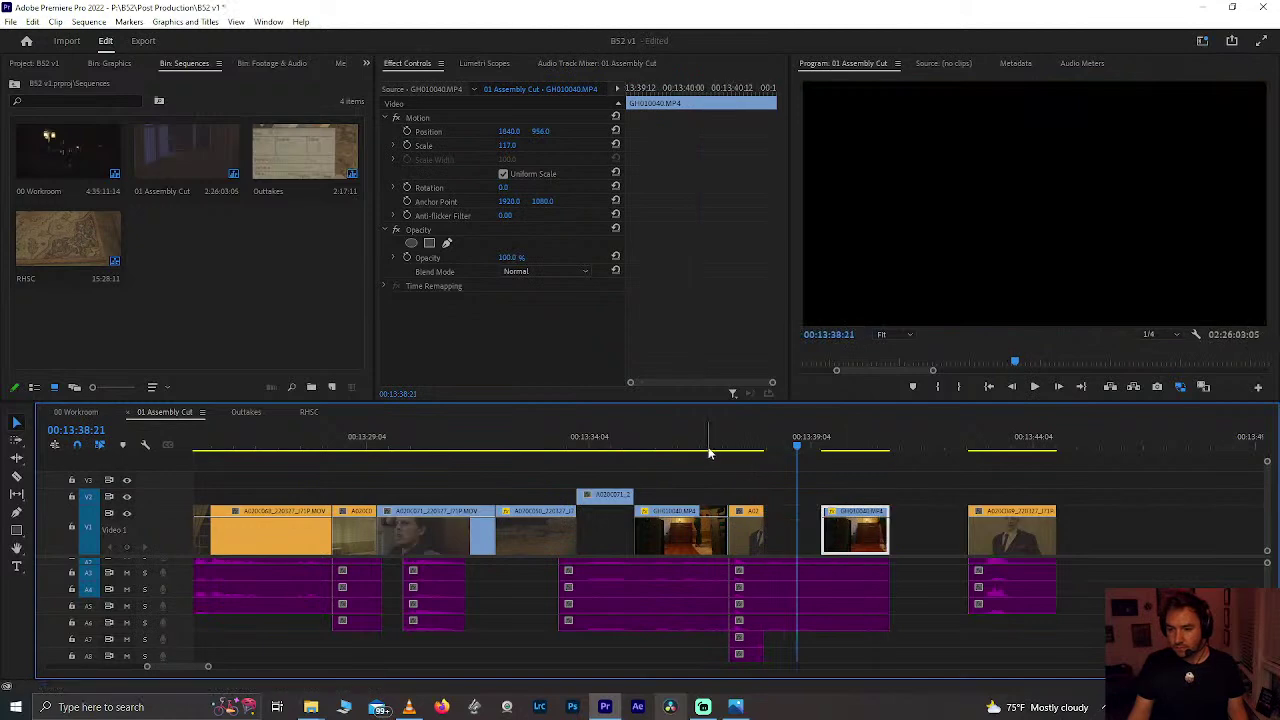
Step: Play the cut from the first GH010040 part, and undo the recent edits back to before the A020C063 video was deleted
click(709, 447)
key(space)
key(space)
drag(683, 448, 668, 447)
key(space)
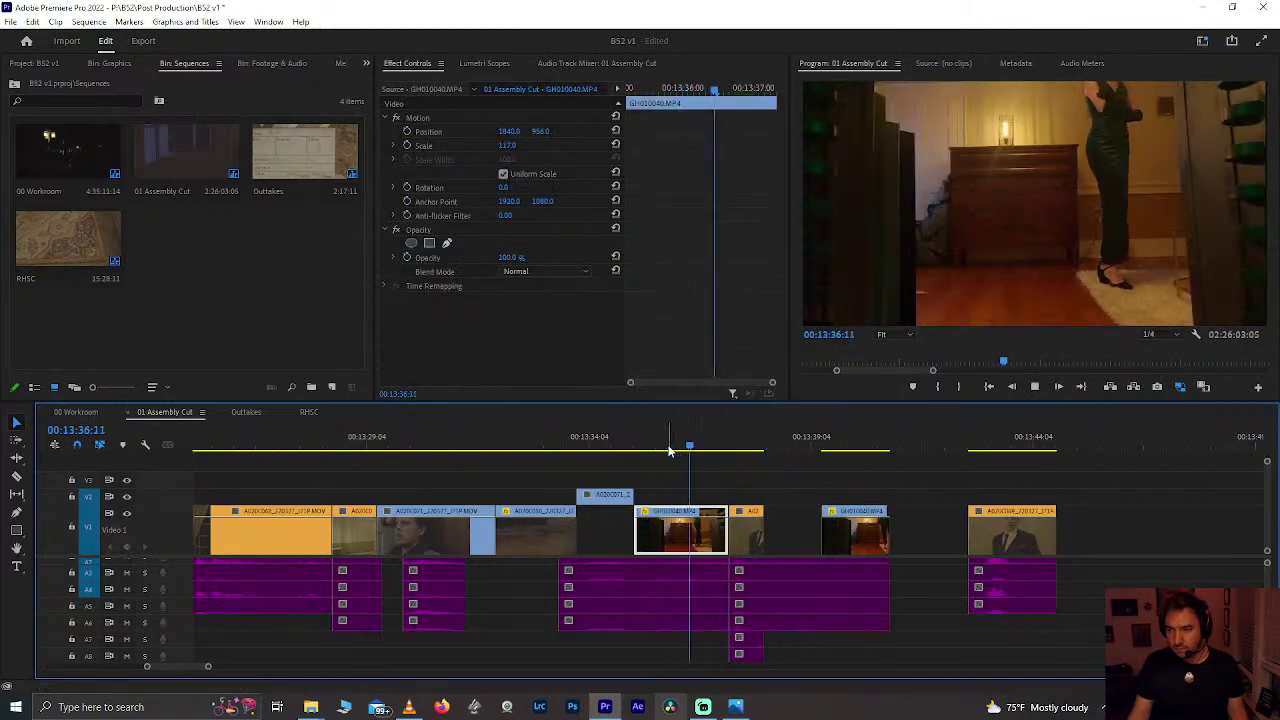
key(space)
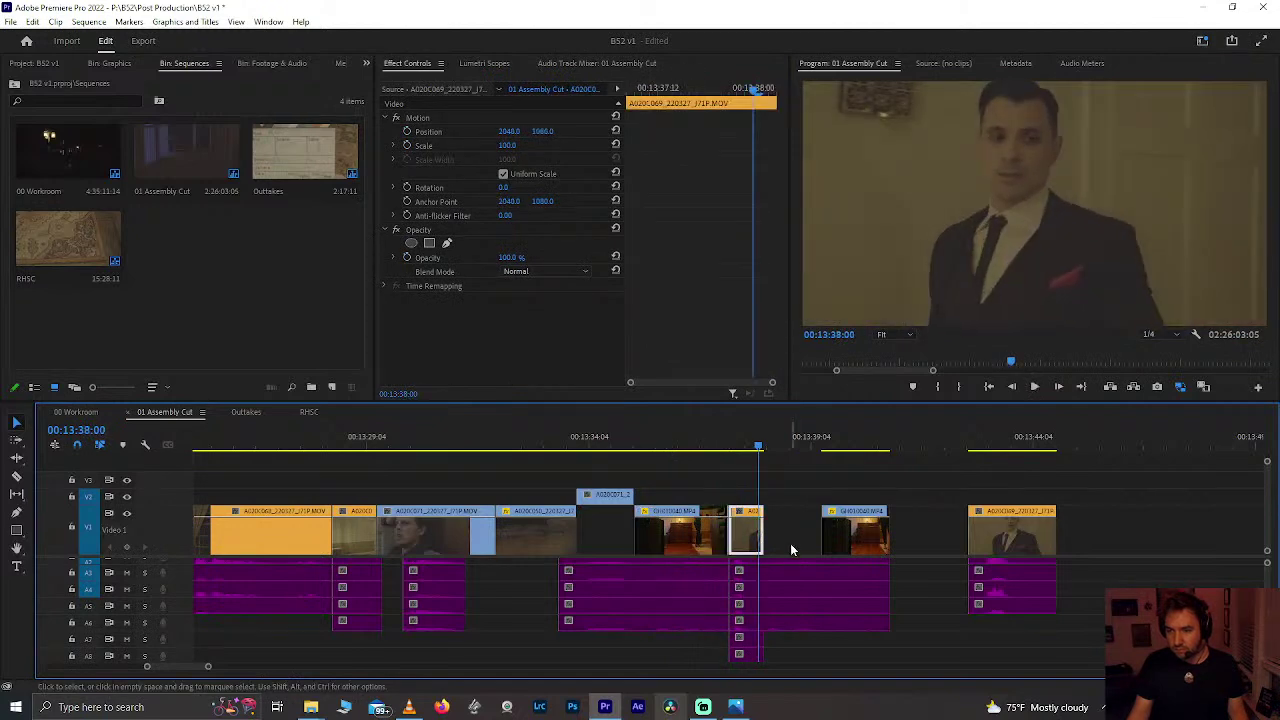
drag(848, 537, 904, 500)
key(Delete)
key(ctrl+z)
key(ctrl+z)
key(ctrl+z)
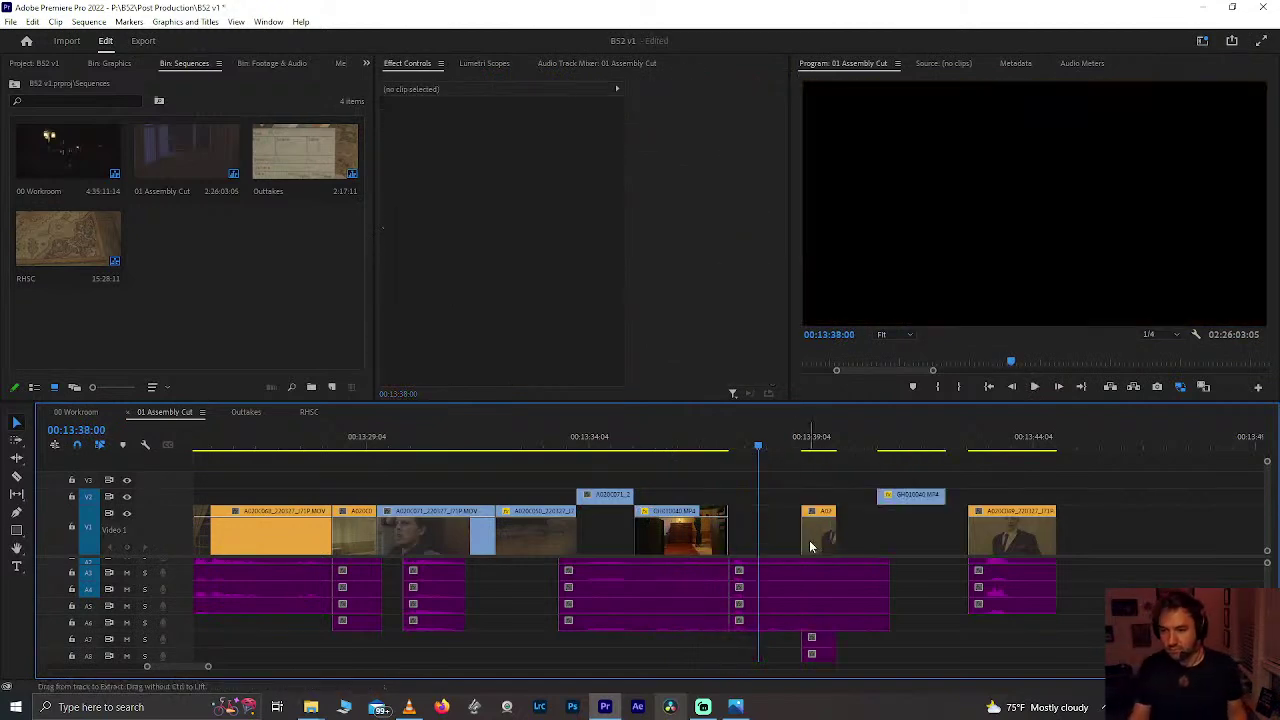
Step: Move the A020C063 video up to V2 at about 00:13:46, close the gap after the first GH010040 part, and play the cut
drag(786, 536, 1126, 496)
click(796, 521)
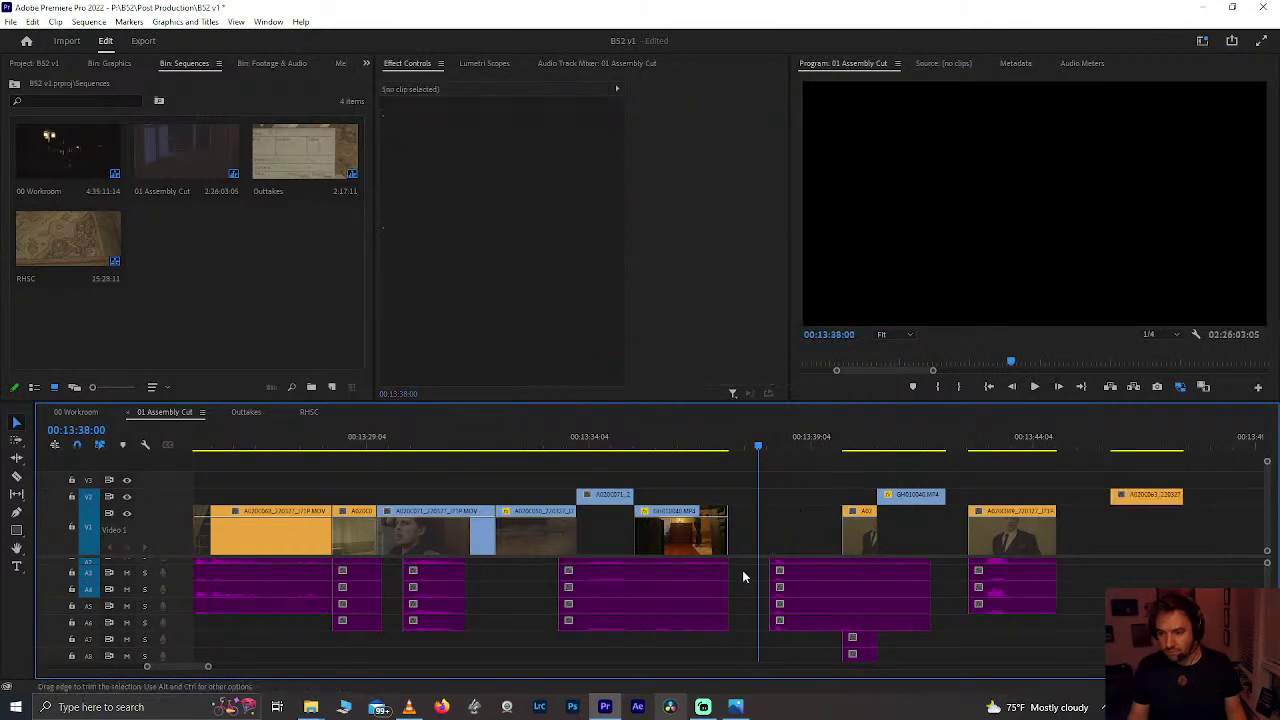
click(748, 577)
key(Delete)
click(684, 432)
key(space)
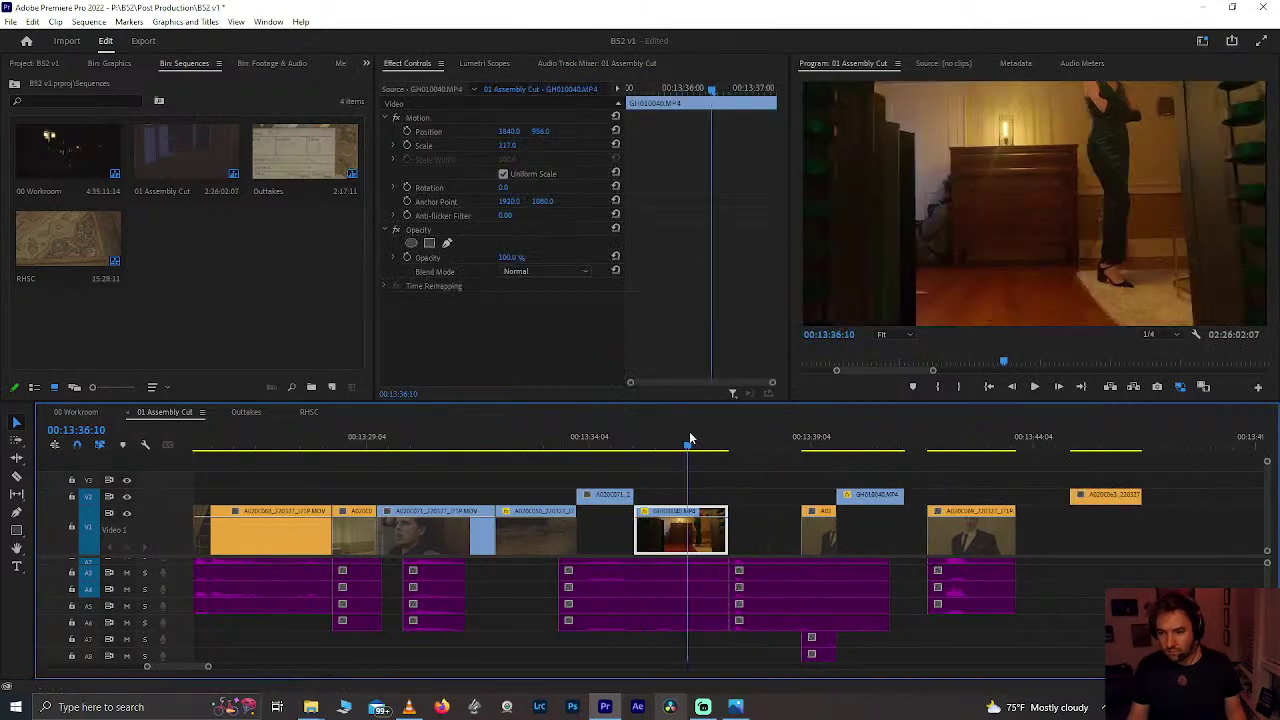
drag(690, 433, 635, 444)
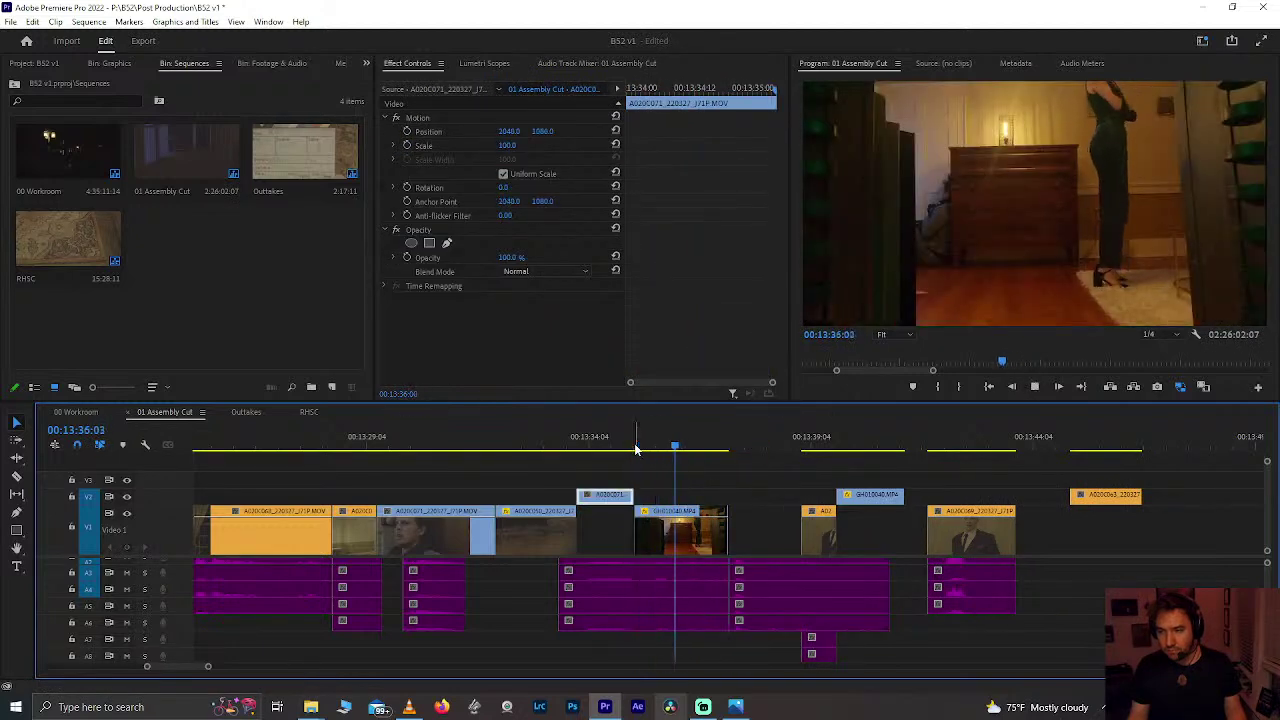
drag(635, 449, 725, 464)
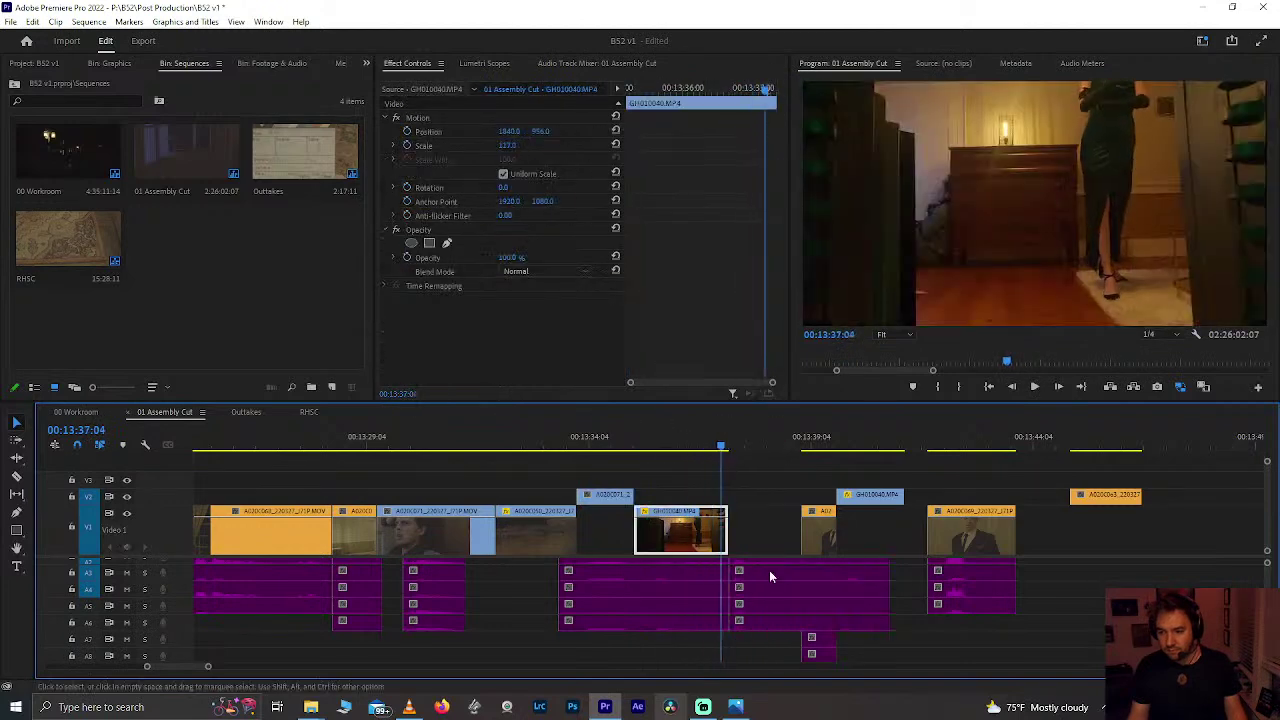
Step: Move the second audio group and the short A020C069 clip with its own audio together about 14 frames later, and inspect the audio waveforms
drag(757, 660, 874, 535)
drag(838, 582, 866, 584)
click(745, 586)
click(781, 594)
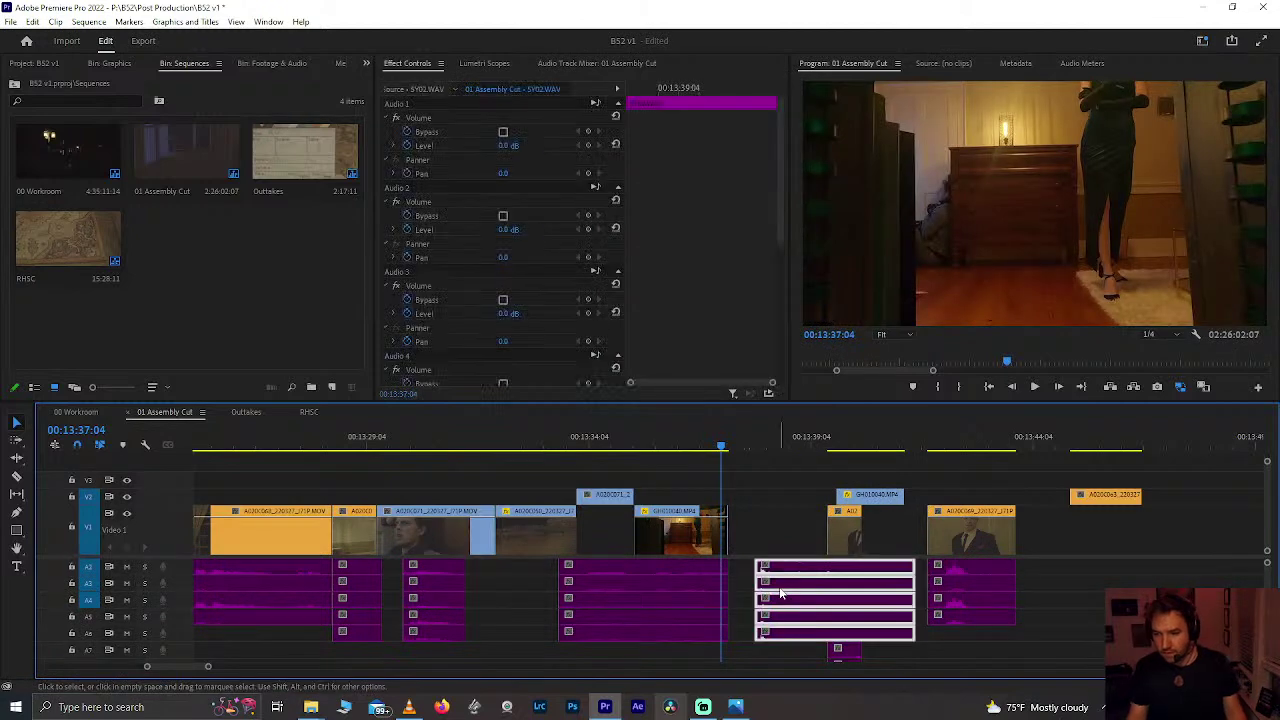
scroll(823, 597, up, 5)
click(409, 572)
drag(505, 584, 505, 590)
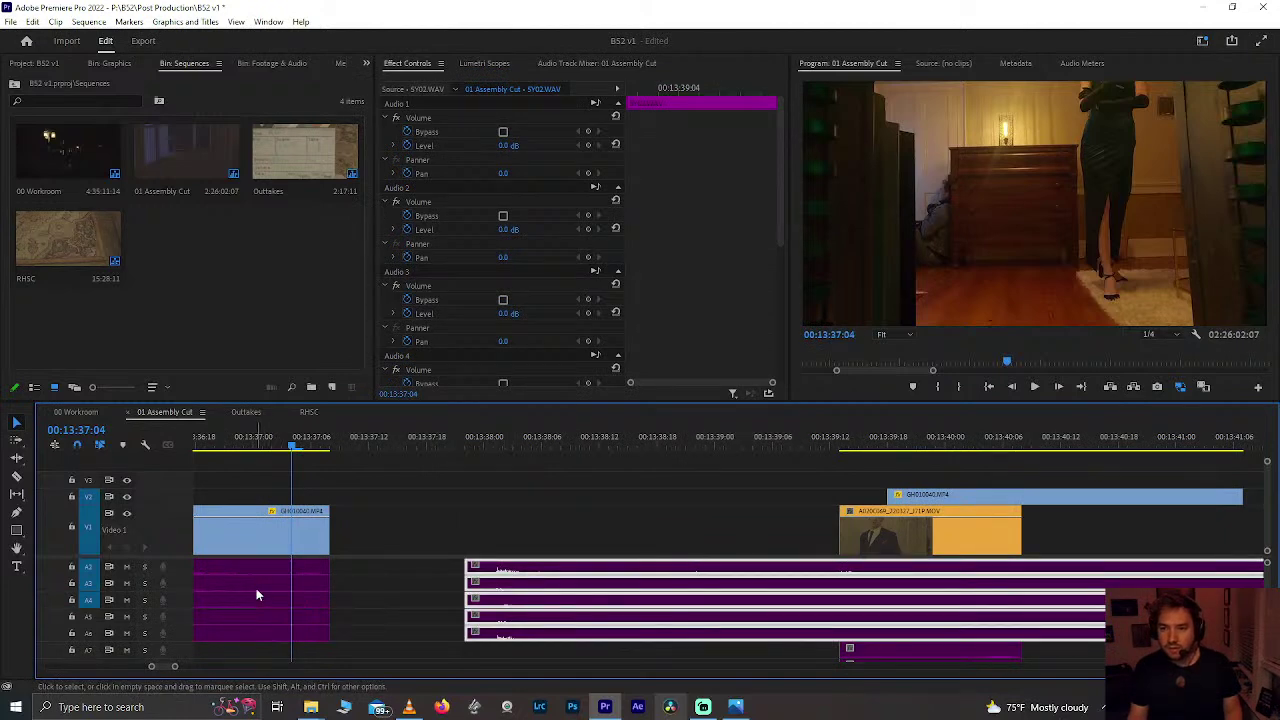
click(256, 595)
click(534, 597)
scroll(534, 597, down, 5)
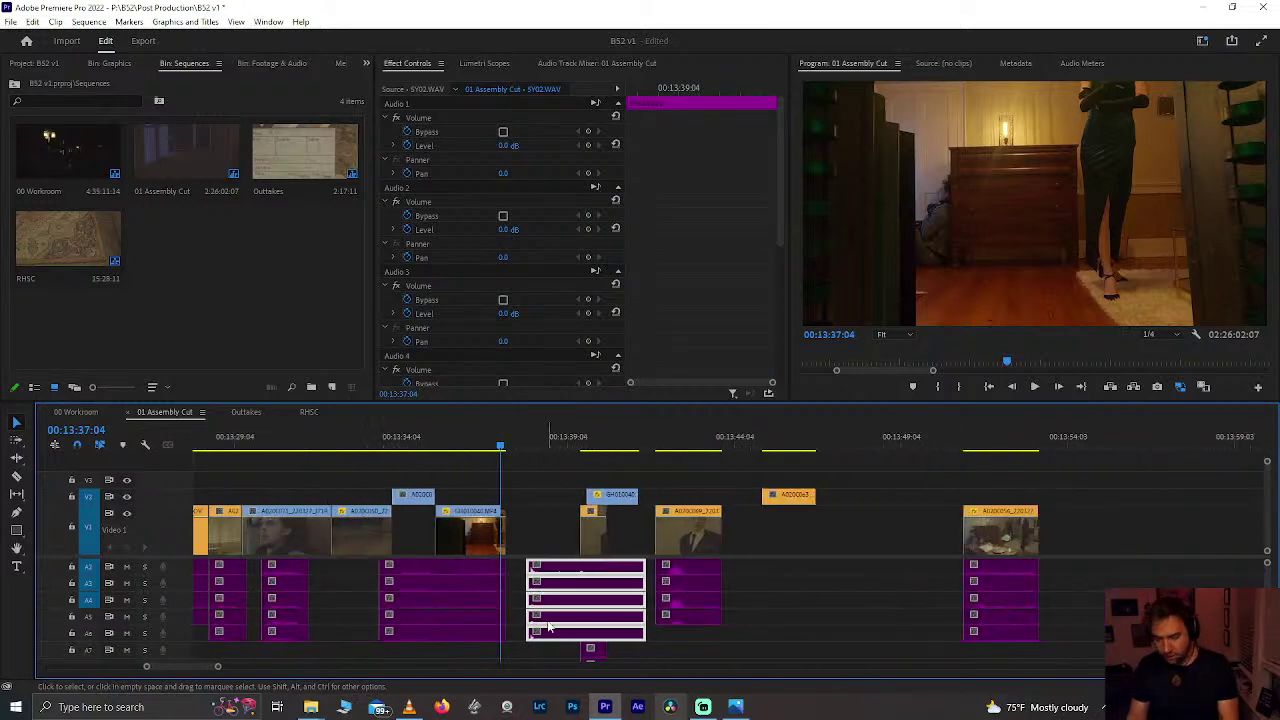
Step: Try to delete the second audio group and extend the first GH010040 part's audio over its place
key(Delete)
drag(502, 607, 647, 617)
key(space)
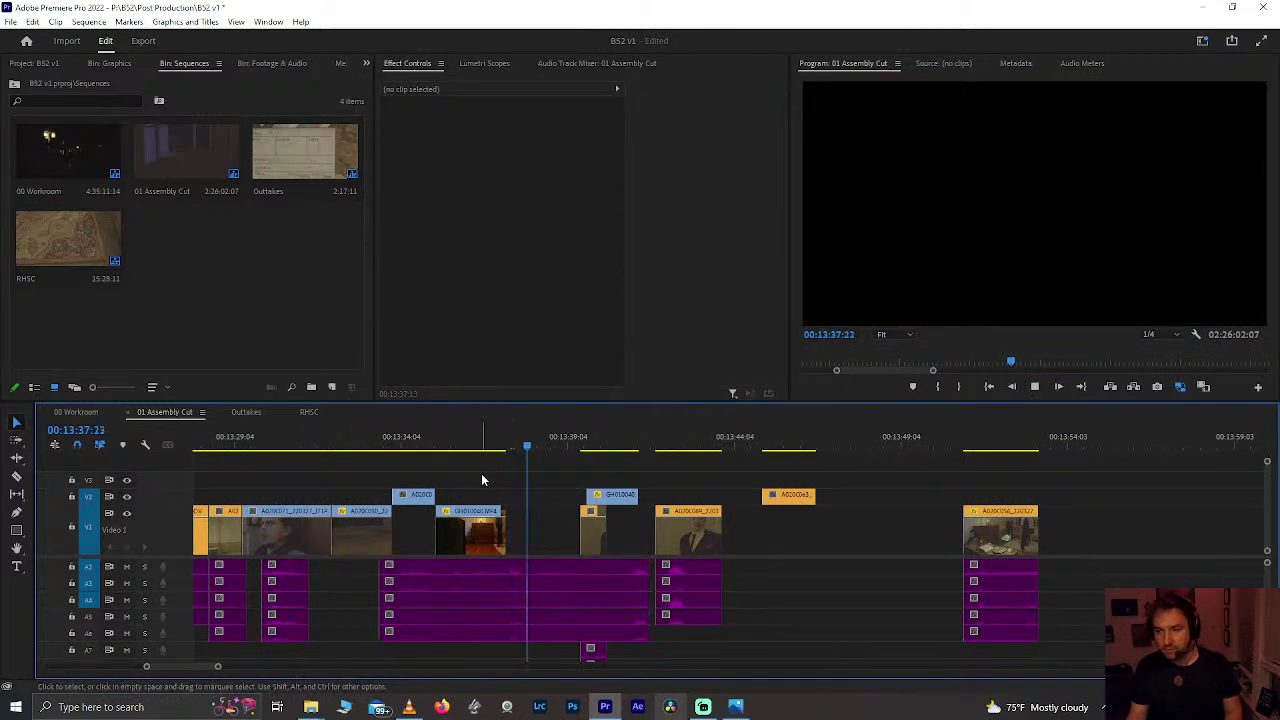
click(487, 440)
key(=)
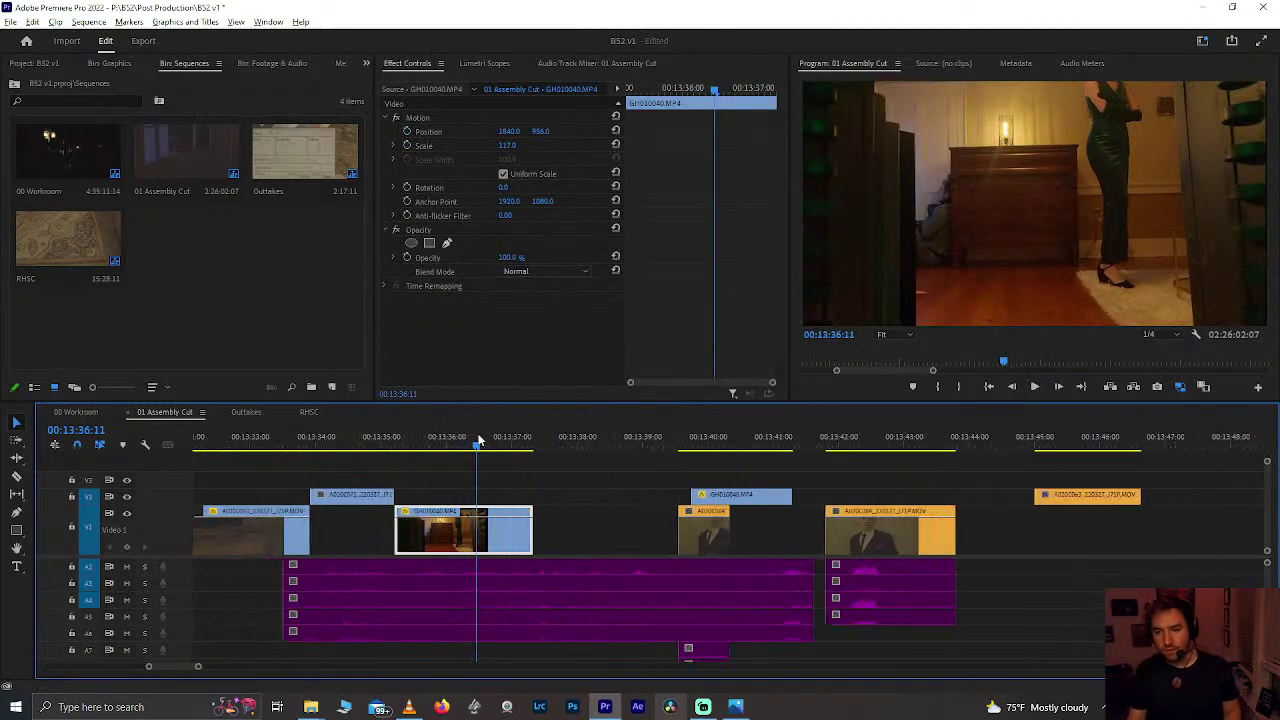
key(=)
key(space)
key(ctrl+z)
key(ctrl+z)
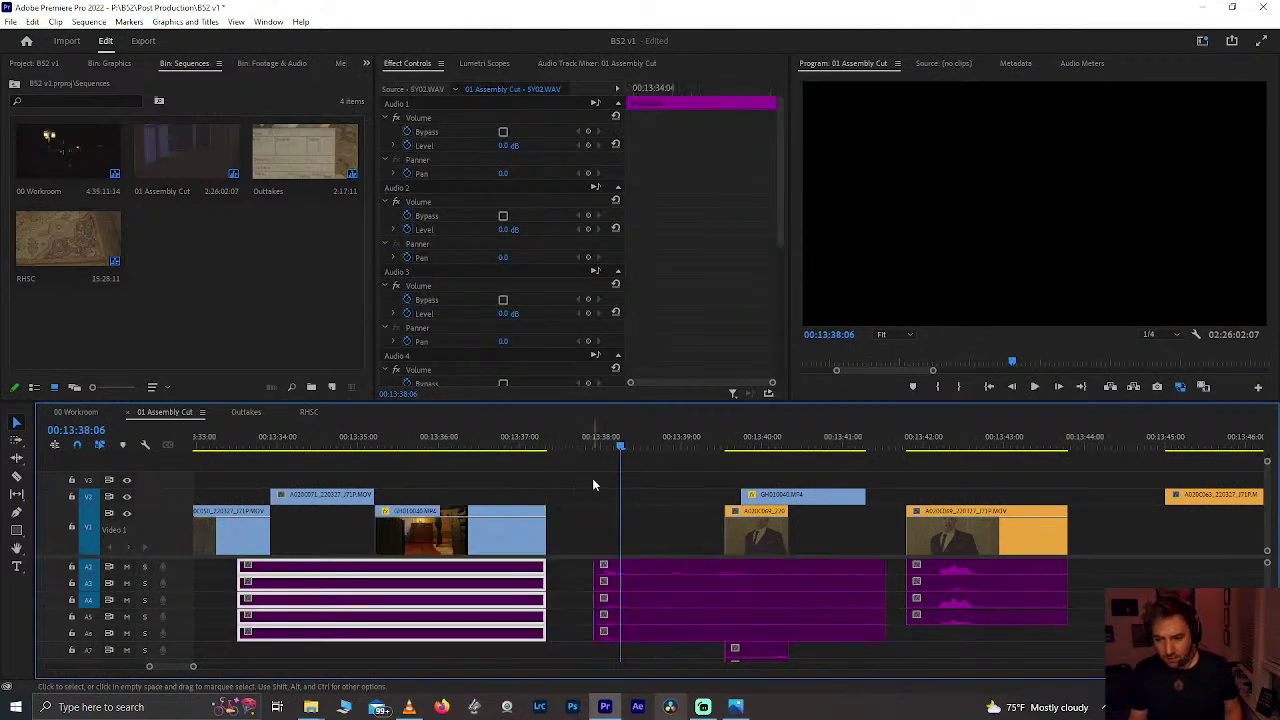
Step: Move the second audio group earlier to start at about 00:13:37:16, and scrub through the cut
drag(622, 592, 602, 592)
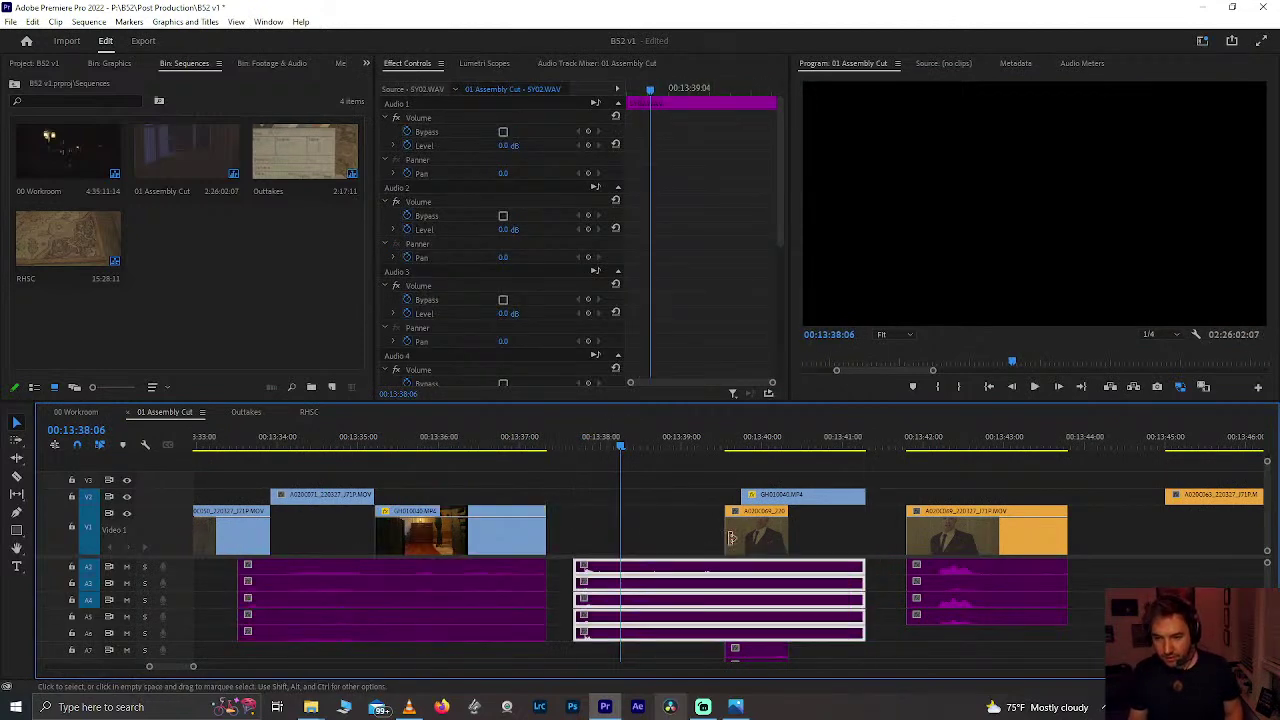
drag(560, 458, 644, 468)
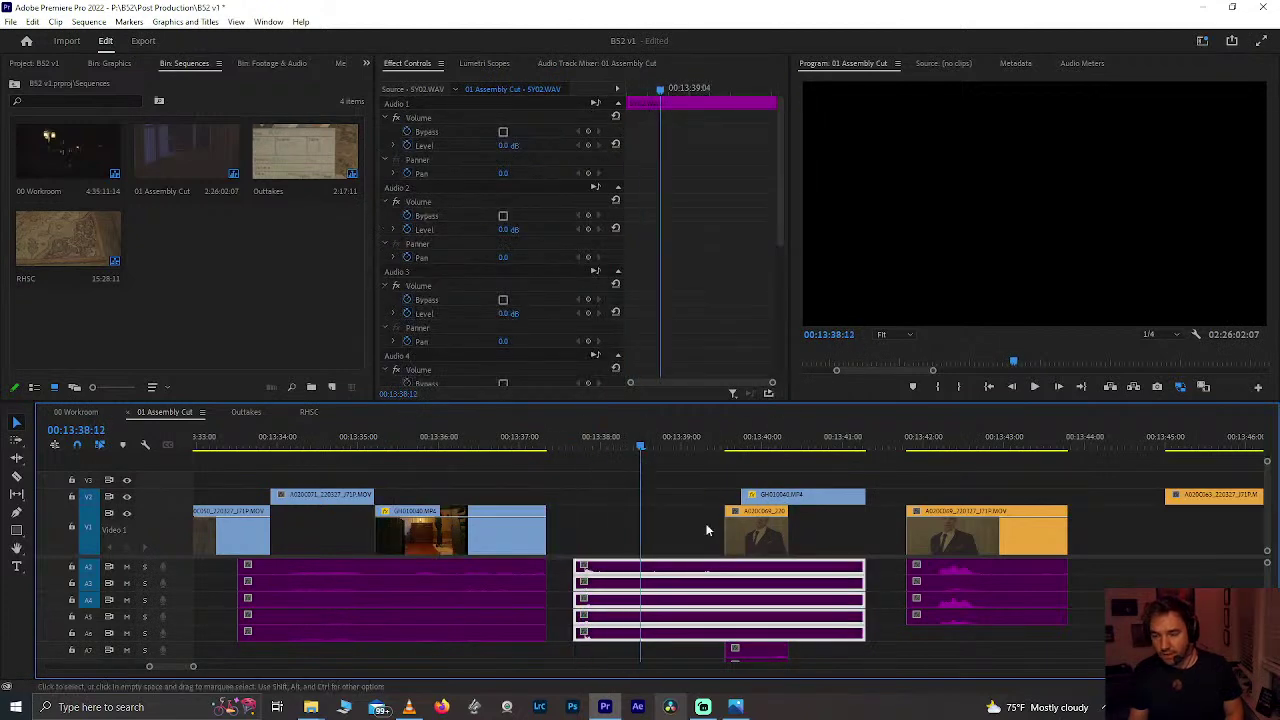
drag(479, 436, 442, 440)
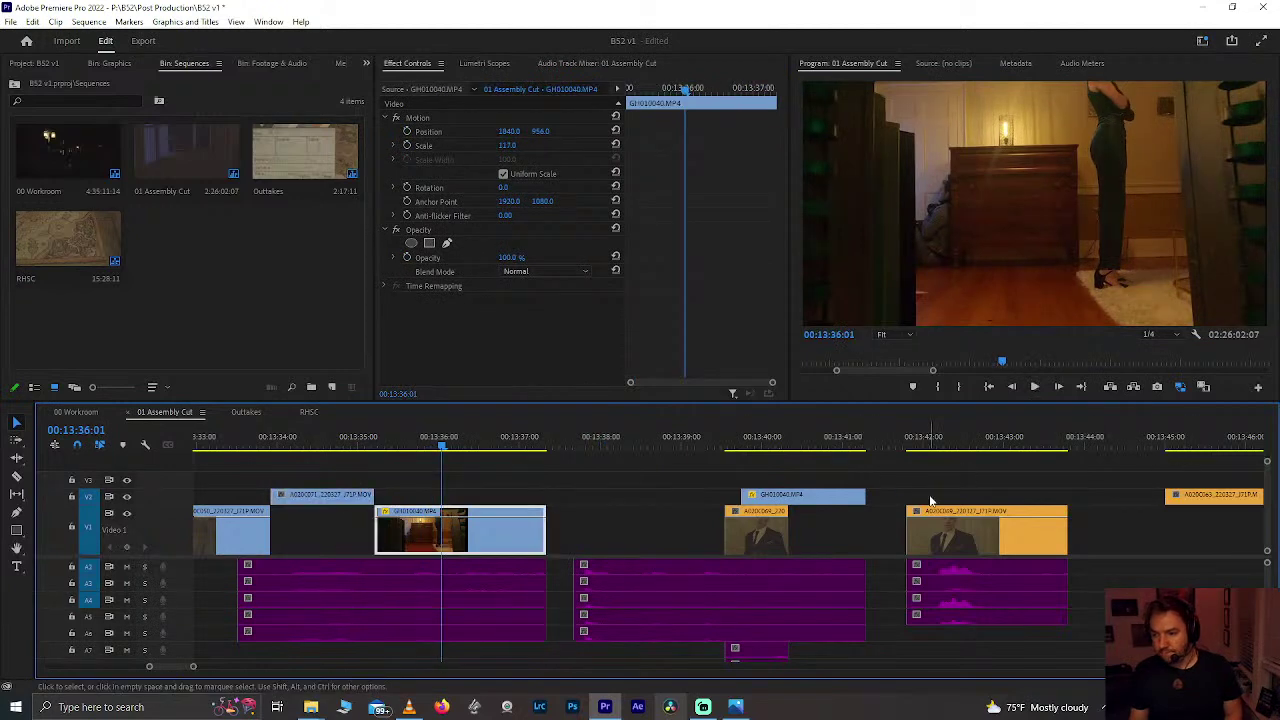
Step: Review the A020C063 video on V2 at about 00:13:45 and delete it
scroll(929, 500, down, 3)
click(1049, 447)
drag(1054, 450, 1108, 456)
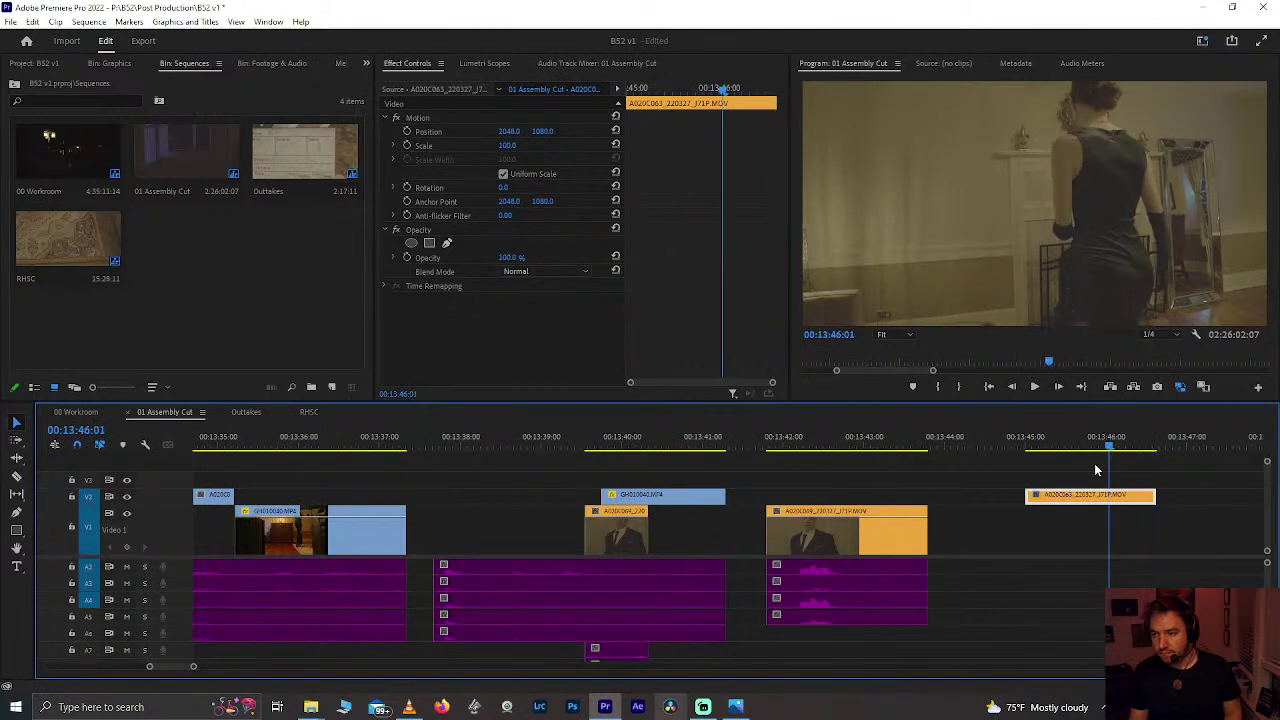
scroll(1057, 484, down, 3)
key(Delete)
Step: Play from A020C071, extend the end of the first GH010040 part to about 00:13:38:11, and play the added footage
drag(586, 438, 572, 436)
scroll(572, 436, up, 3)
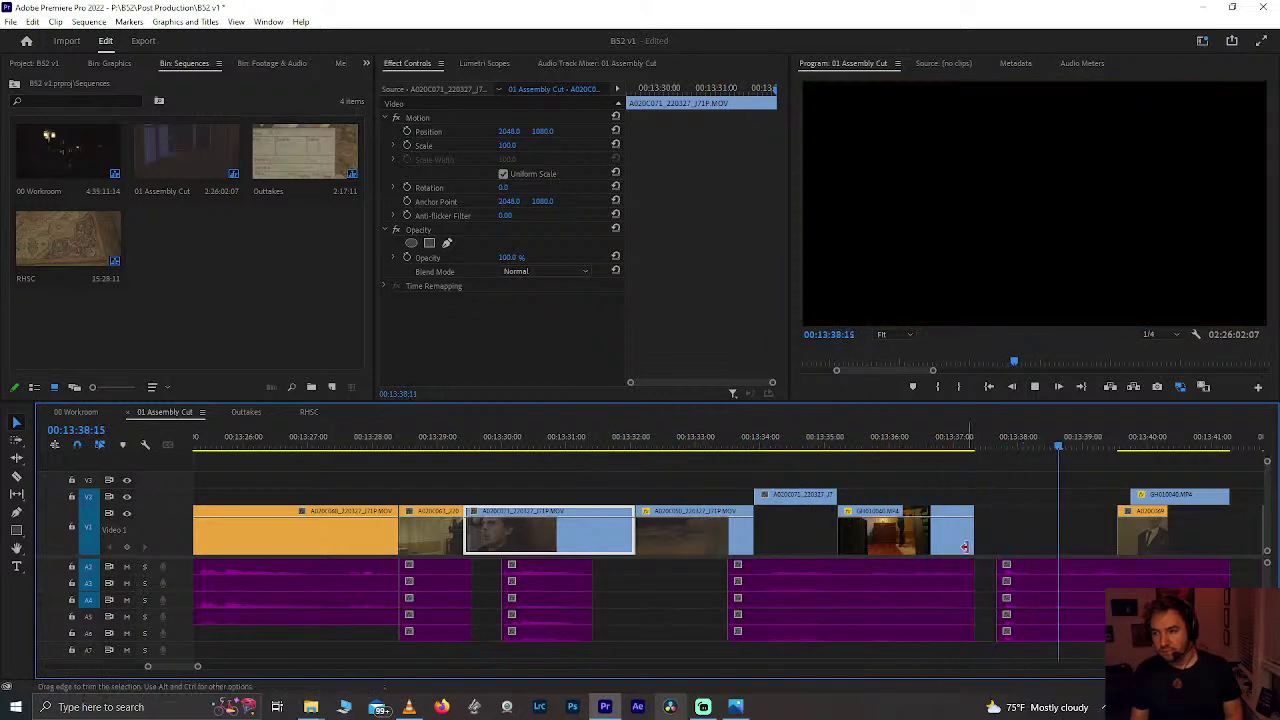
key(space)
scroll(1009, 544, down, 2)
scroll(1009, 544, down, 1)
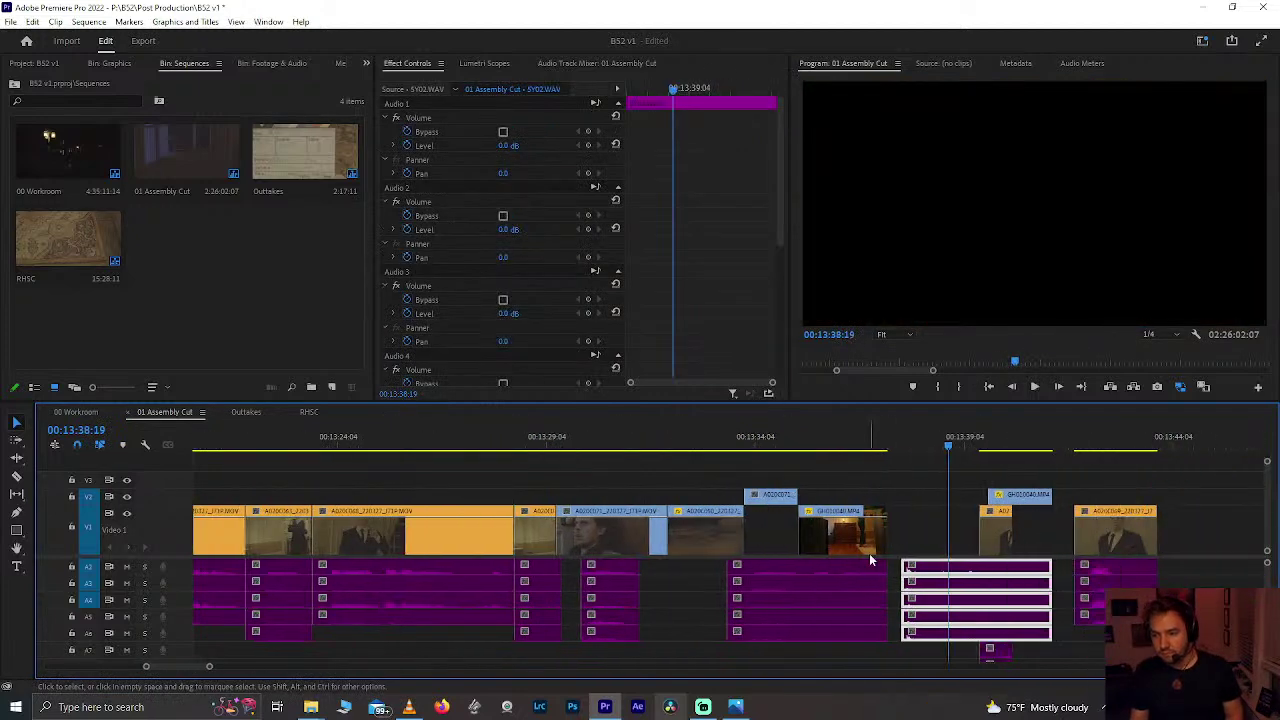
drag(880, 540, 934, 540)
click(900, 447)
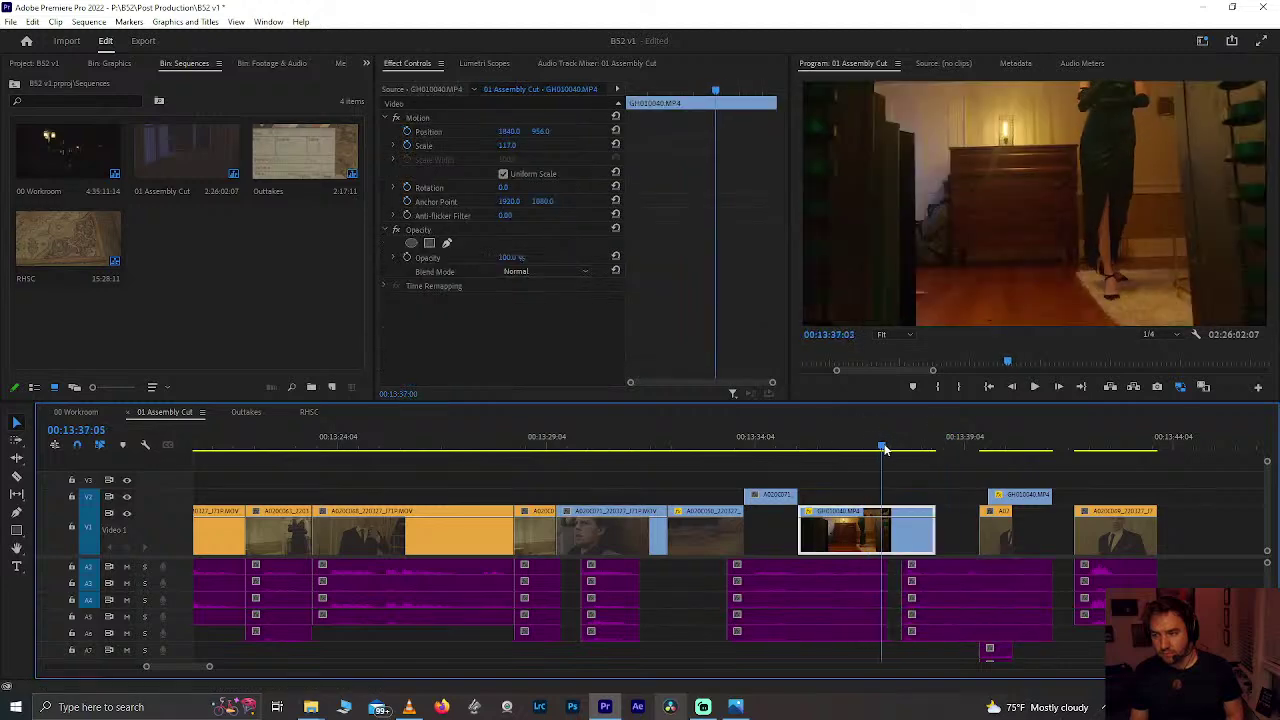
drag(903, 450, 867, 453)
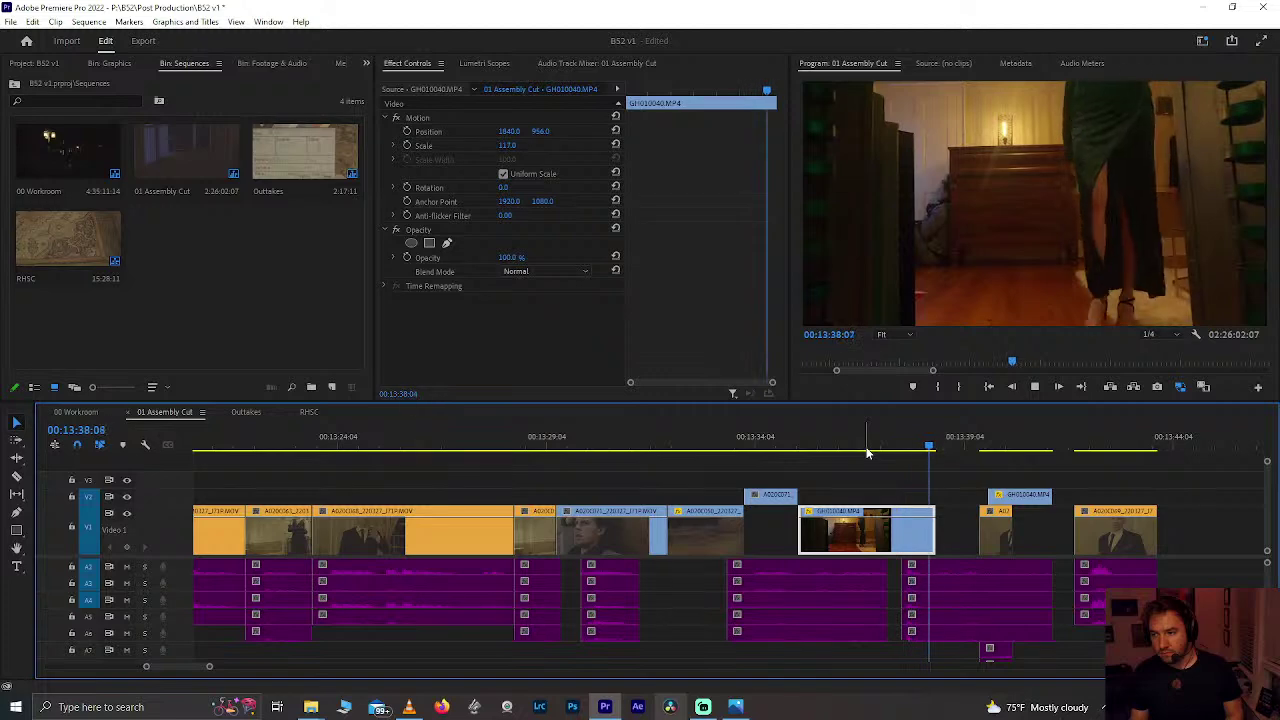
key(space)
Step: Move the short A020C069 clip with its own audio to start at 00:13:38:00, overwriting the end of the first GH010040 part
scroll(983, 564, down, 6)
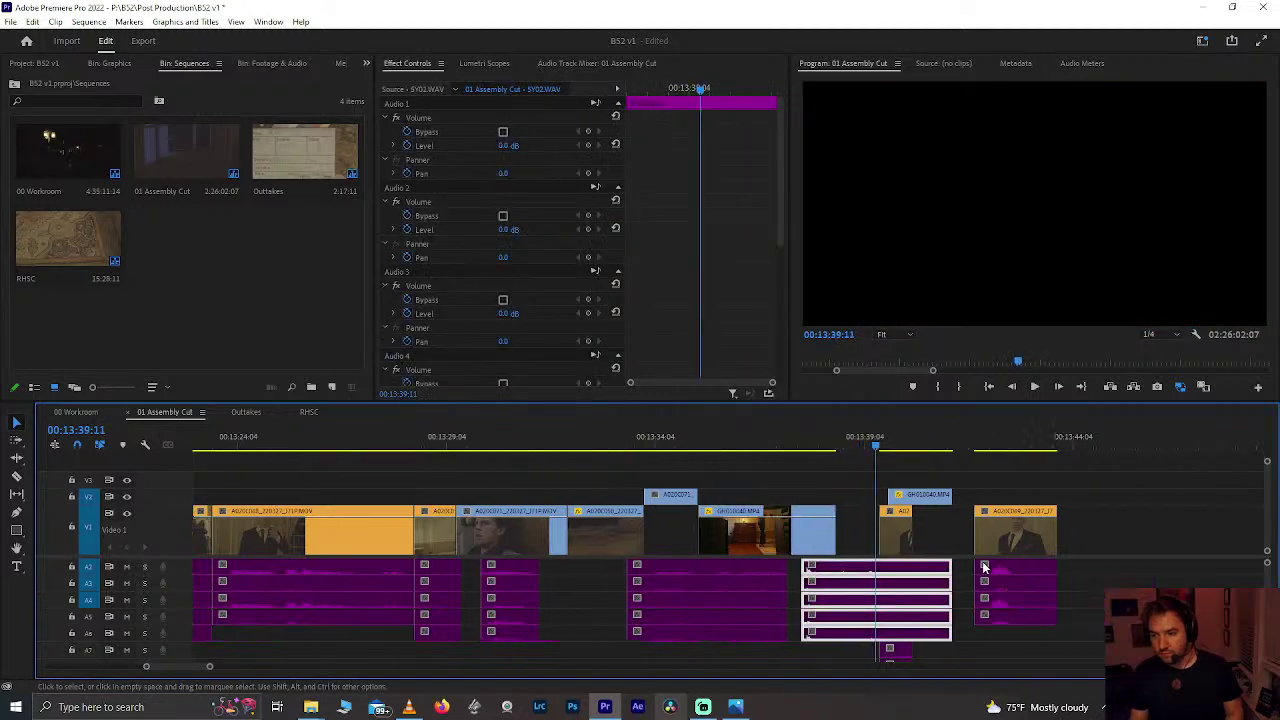
scroll(837, 591, up, 3)
drag(572, 447, 529, 455)
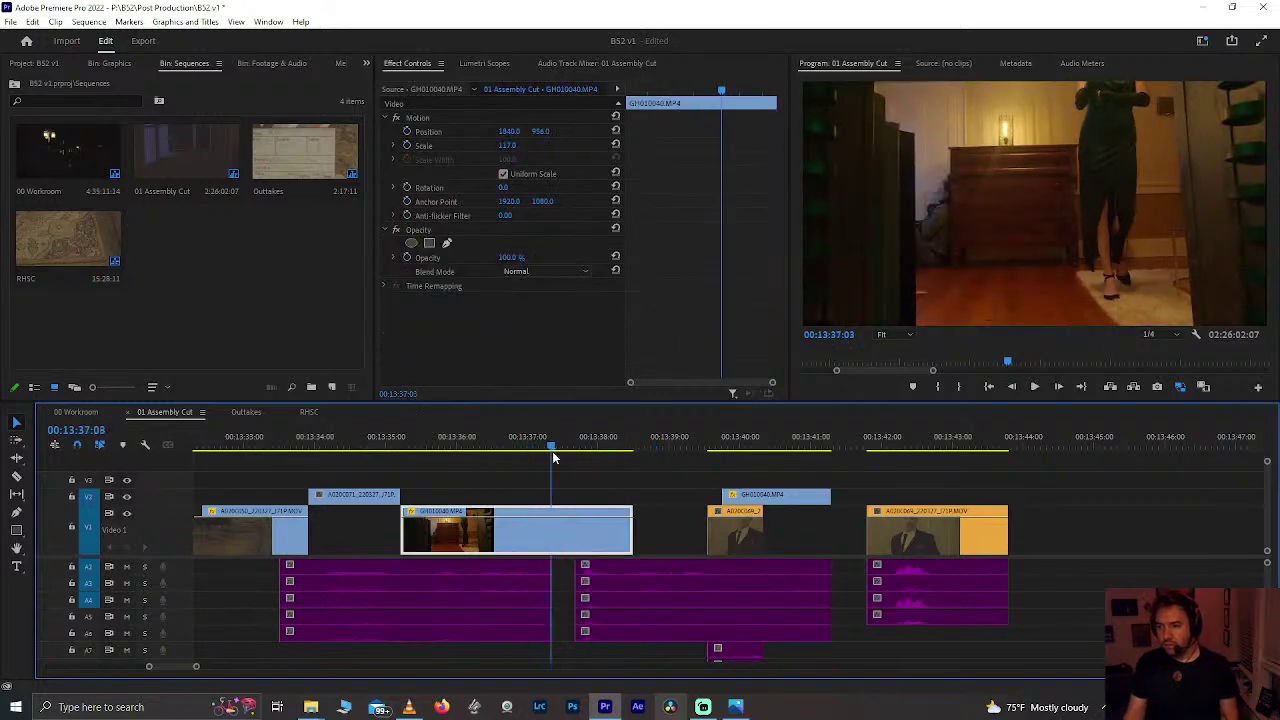
mouse_move(580, 443)
mouse_down()
mouse_move(551, 443)
mouse_move(601, 443)
mouse_up()
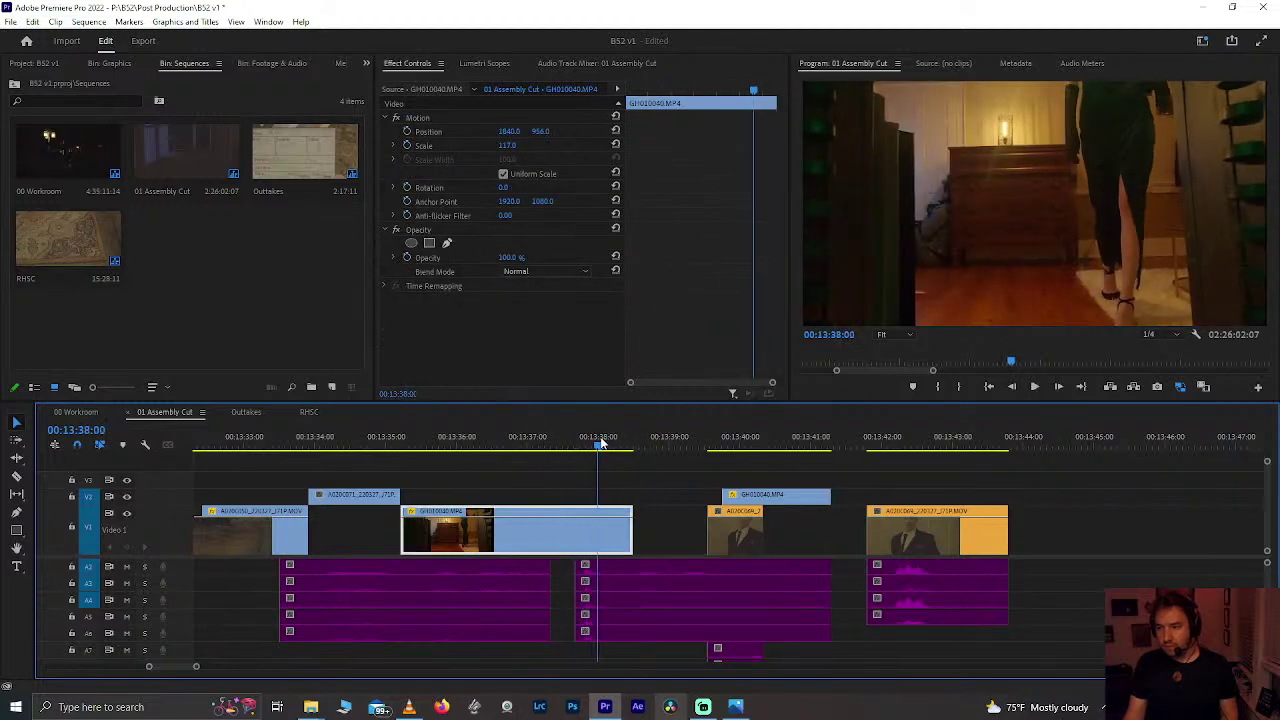
click(732, 522)
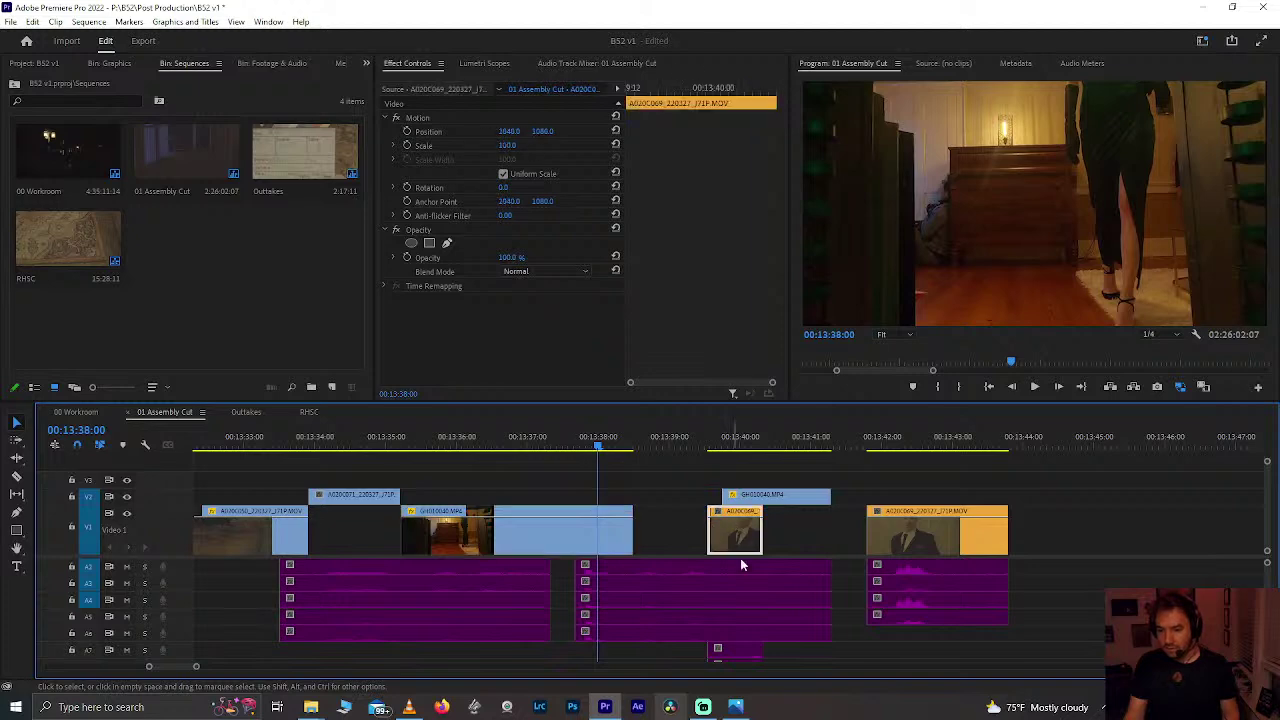
drag(735, 548, 625, 548)
click(528, 444)
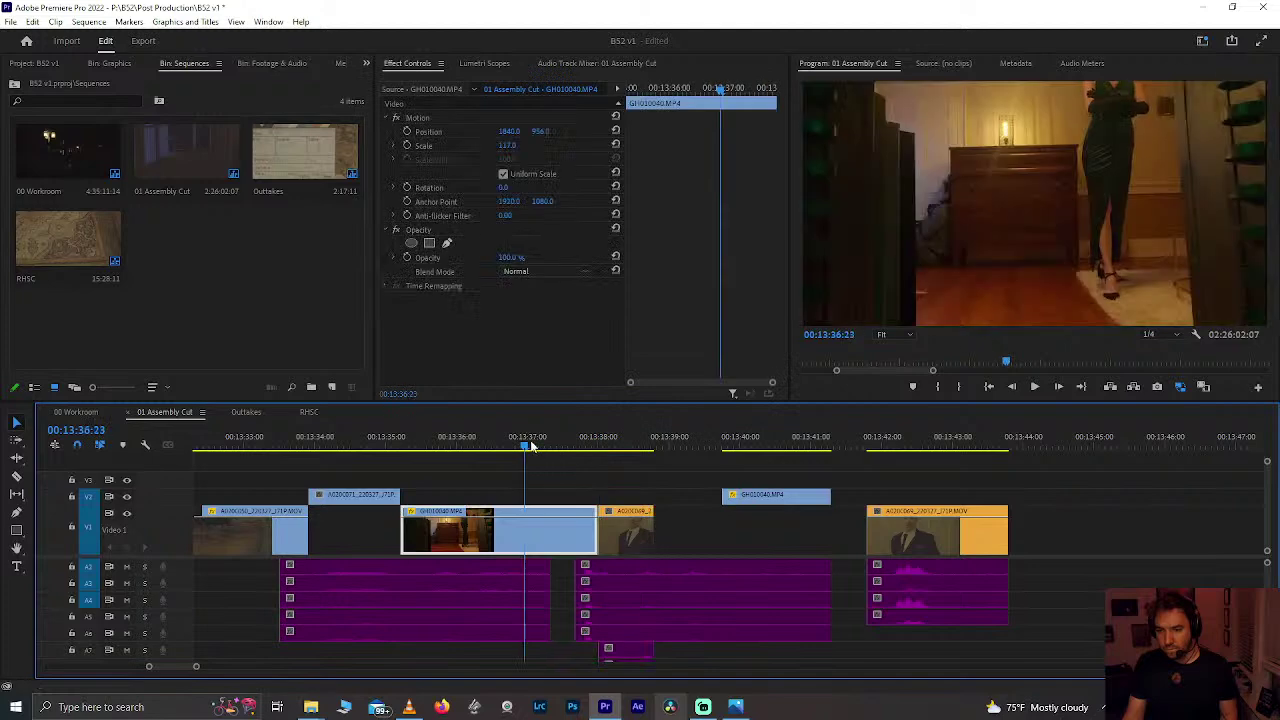
drag(597, 452, 630, 452)
Step: Move the second audio group later to start with A020C069 at 00:13:38:00, and play the cut
drag(708, 594, 750, 594)
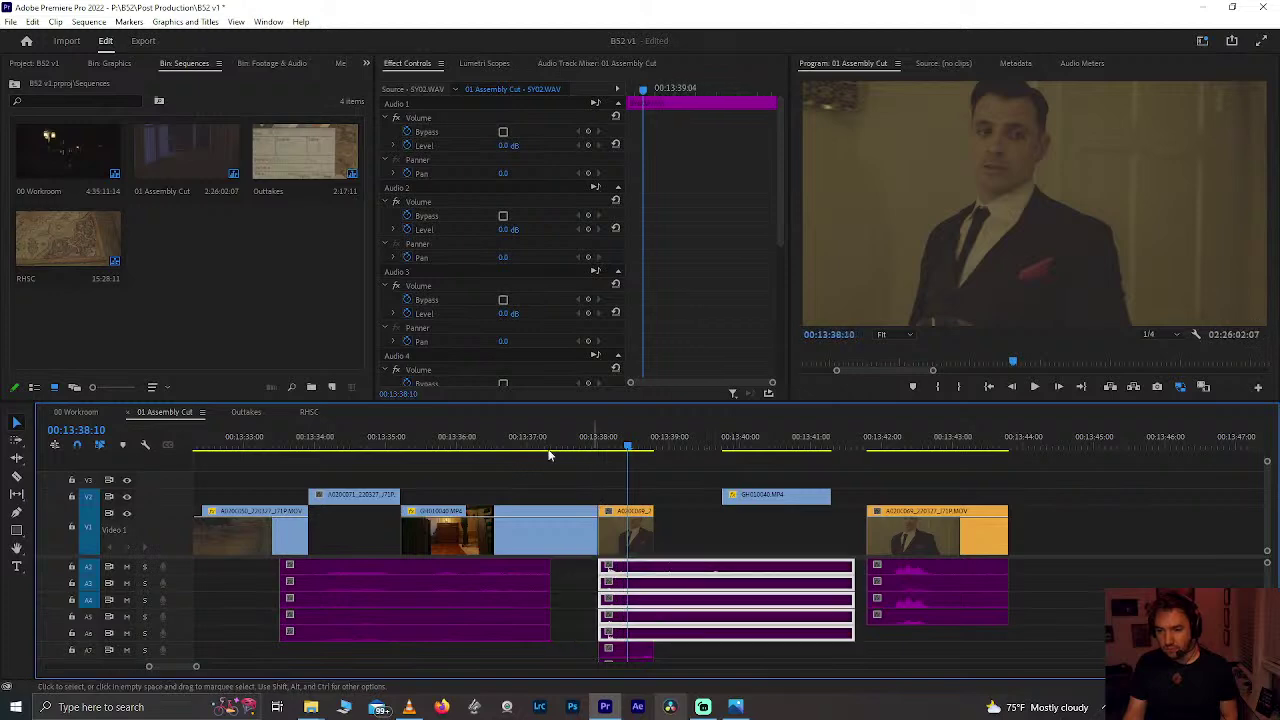
click(506, 440)
key(space)
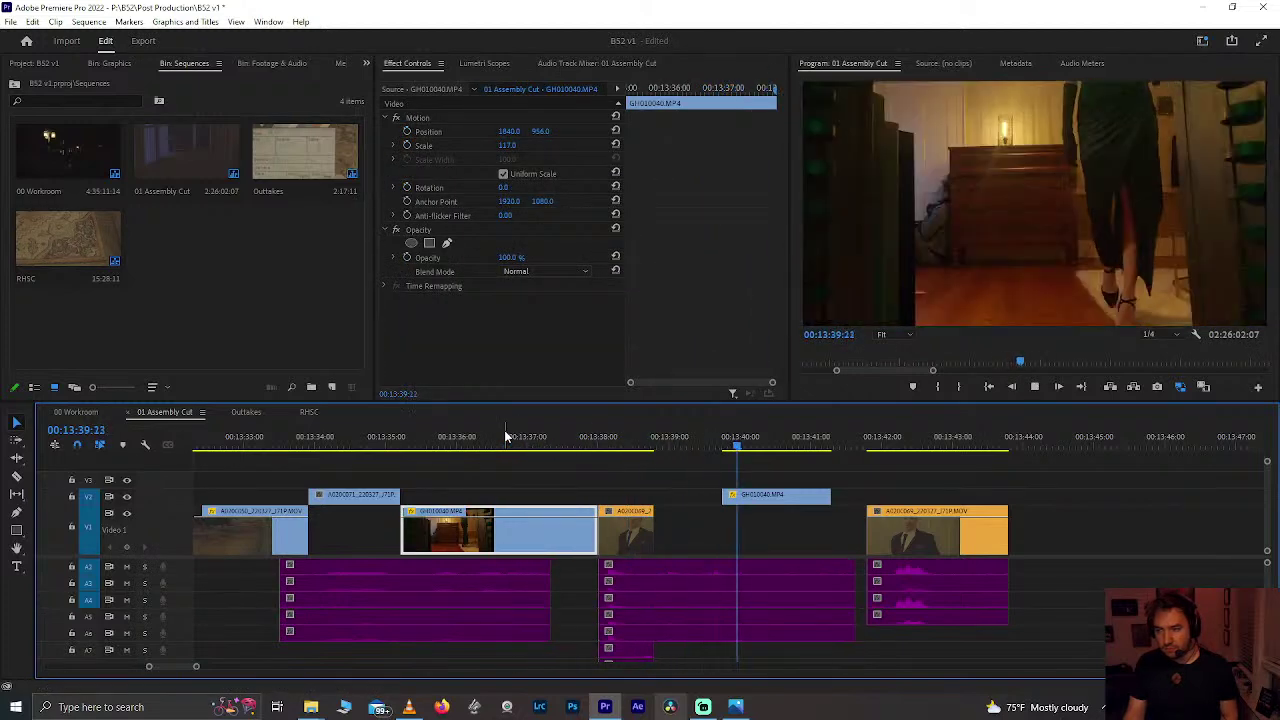
Step: Trim the second GH010040 part's start to about 00:13:40:12, move it to V1 directly after A020C069, play the cut, and save the project
click(769, 500)
drag(709, 446, 774, 448)
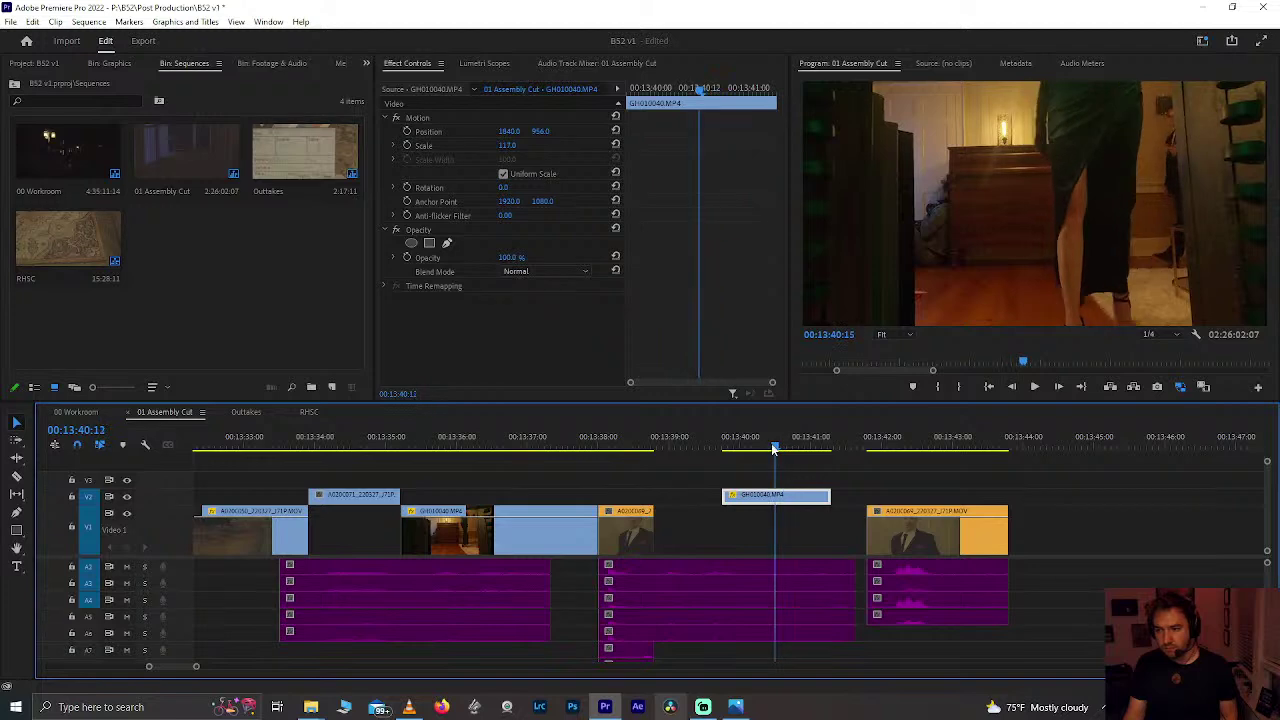
drag(724, 498, 669, 528)
key(space)
drag(660, 437, 511, 440)
key(ctrl+s)
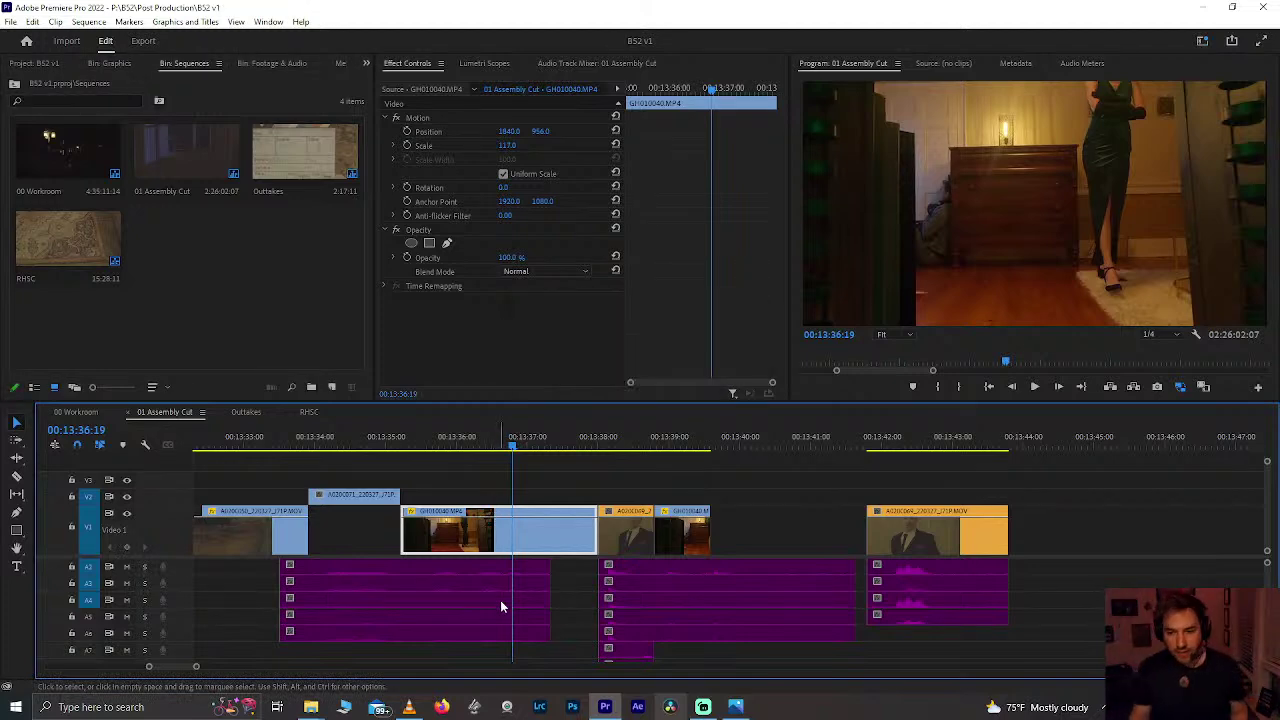
Step: Duplicate the first GH010040 part into the empty stretch of V1 at about 00:14:04
alt+scroll(539, 535, down, 2)
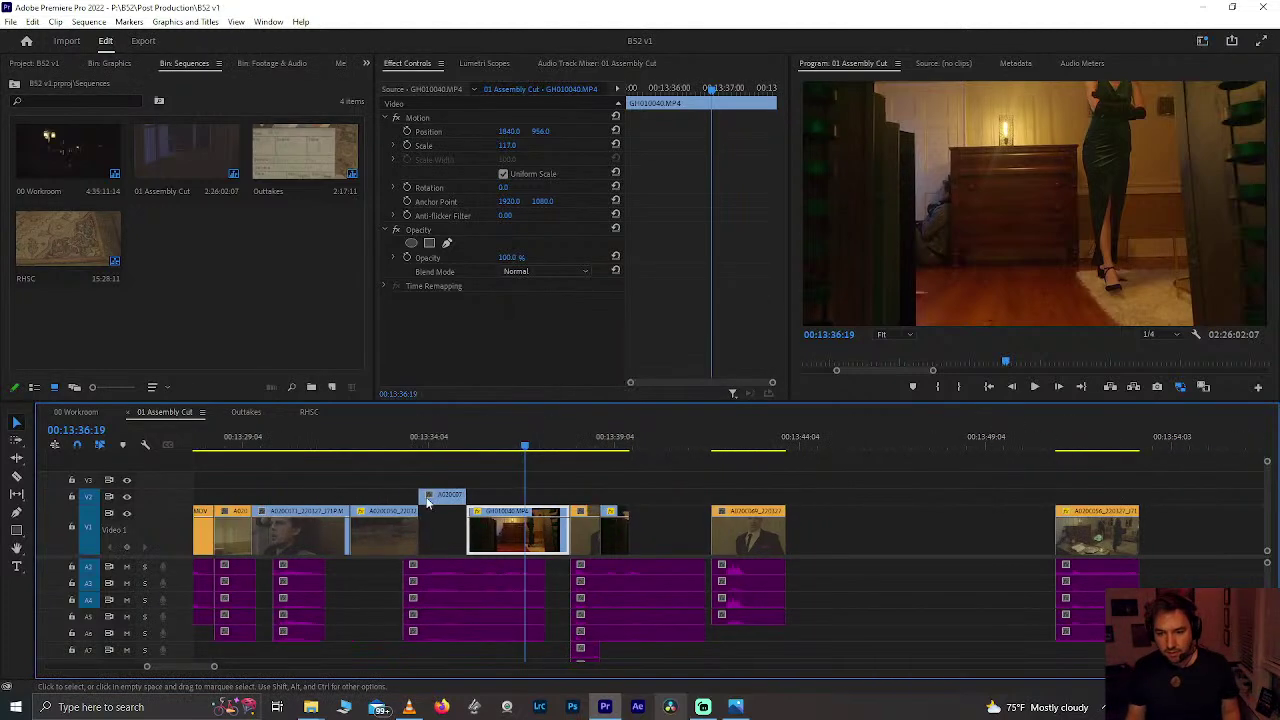
click(316, 443)
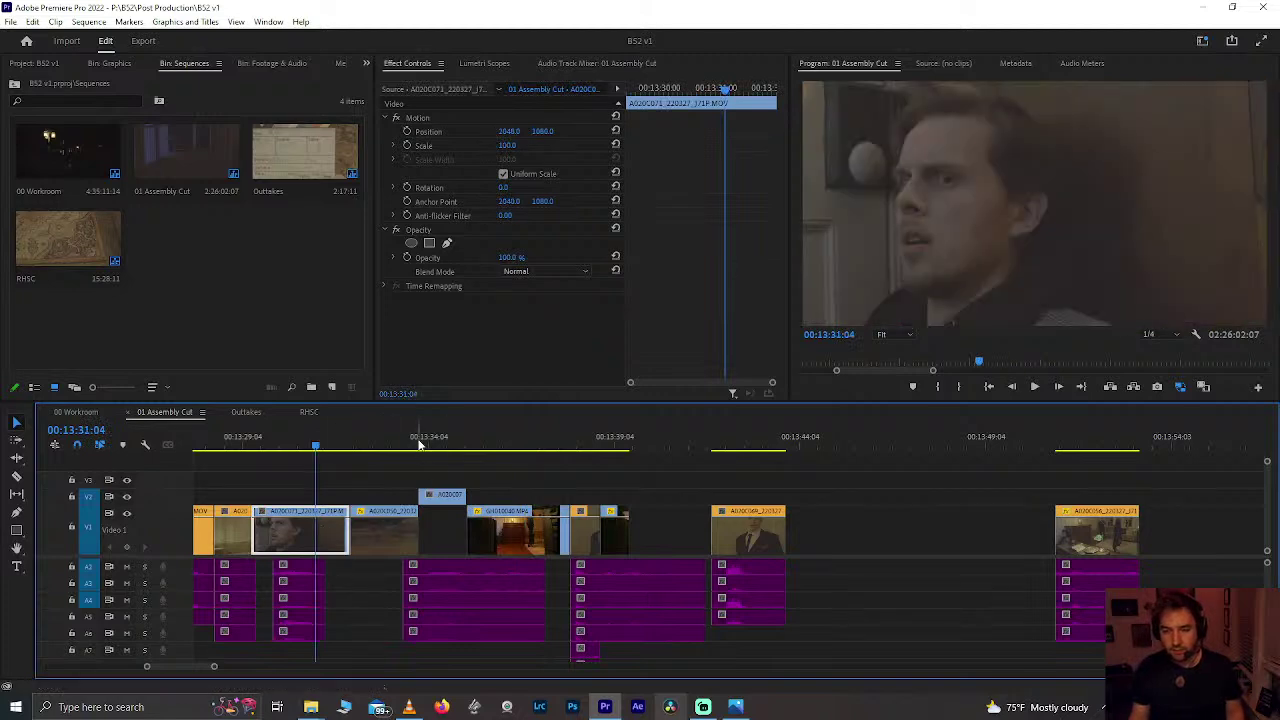
click(443, 443)
alt+scroll(443, 445, down, 2)
scroll(395, 520, right, 3)
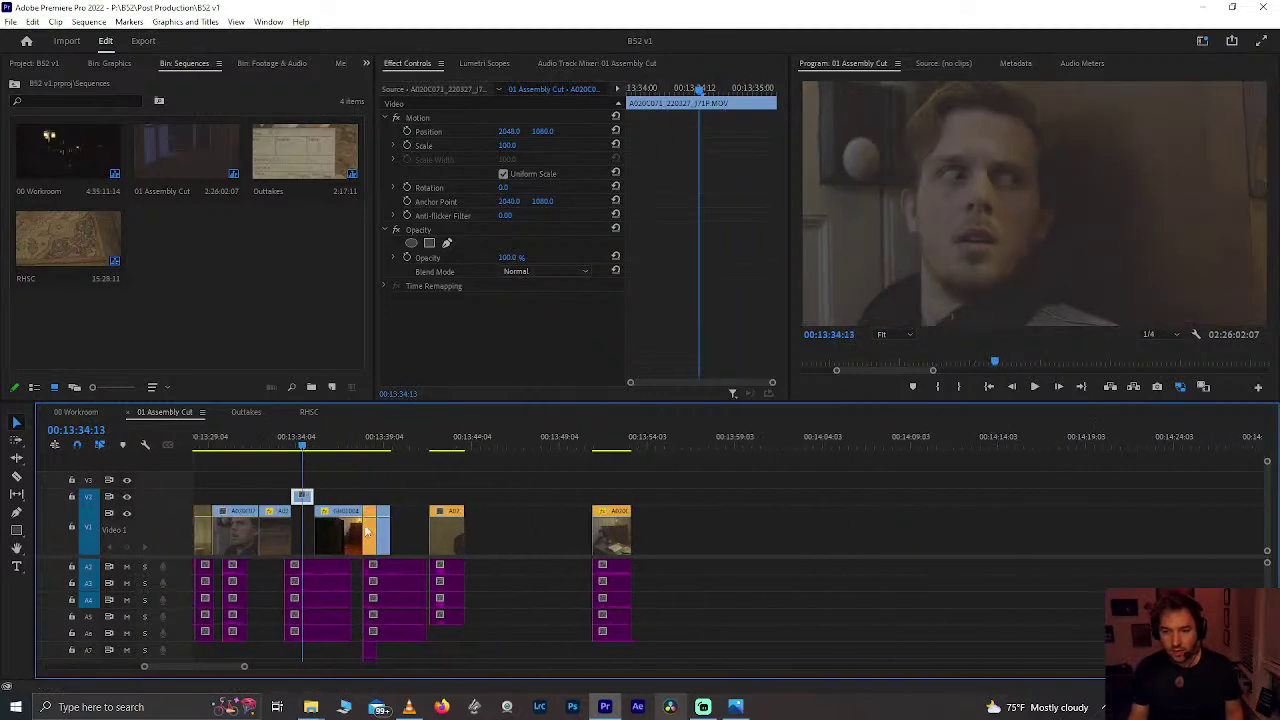
click(338, 541)
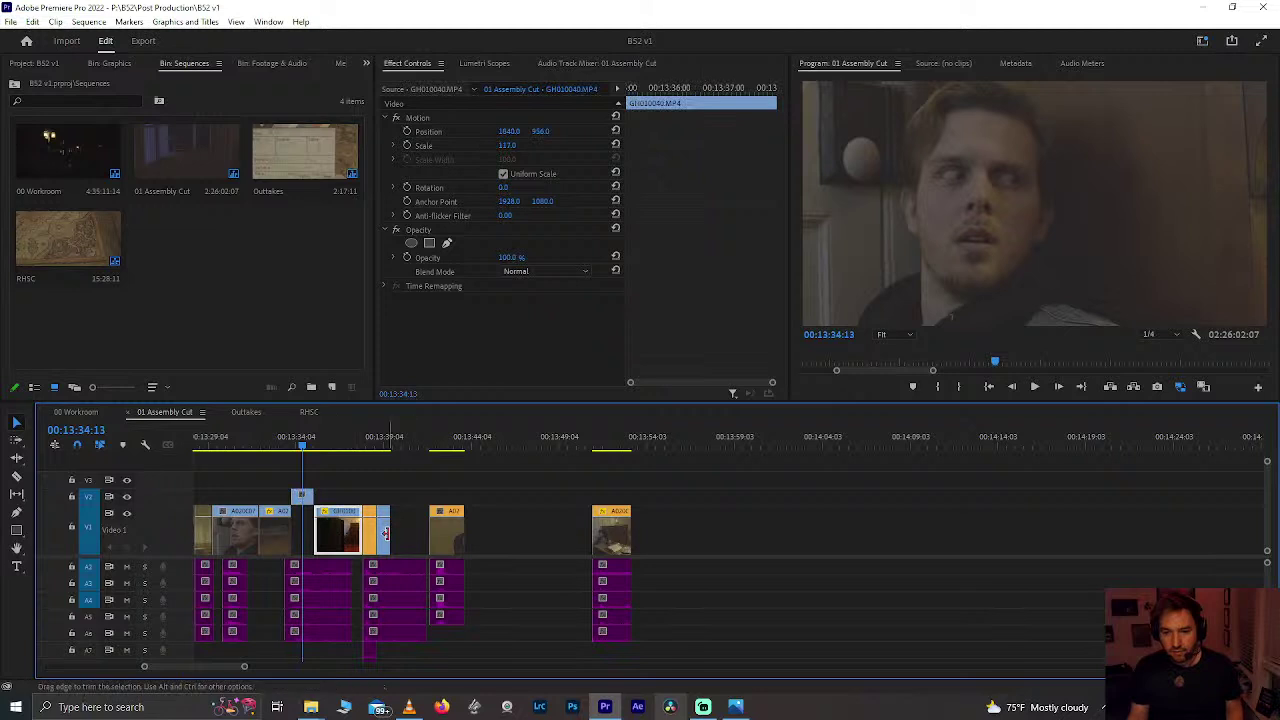
shift+click(384, 549)
click(353, 480)
drag(346, 530, 858, 543)
Step: Extend the end of the GH010040 copy to a length of about 30 seconds, and move it to start at about 00:14:23
scroll(984, 527, down, 3)
drag(983, 543, 1190, 531)
click(1030, 537)
drag(873, 449, 967, 461)
scroll(923, 521, down, 2)
key(ctrl+z)
drag(921, 533, 1012, 543)
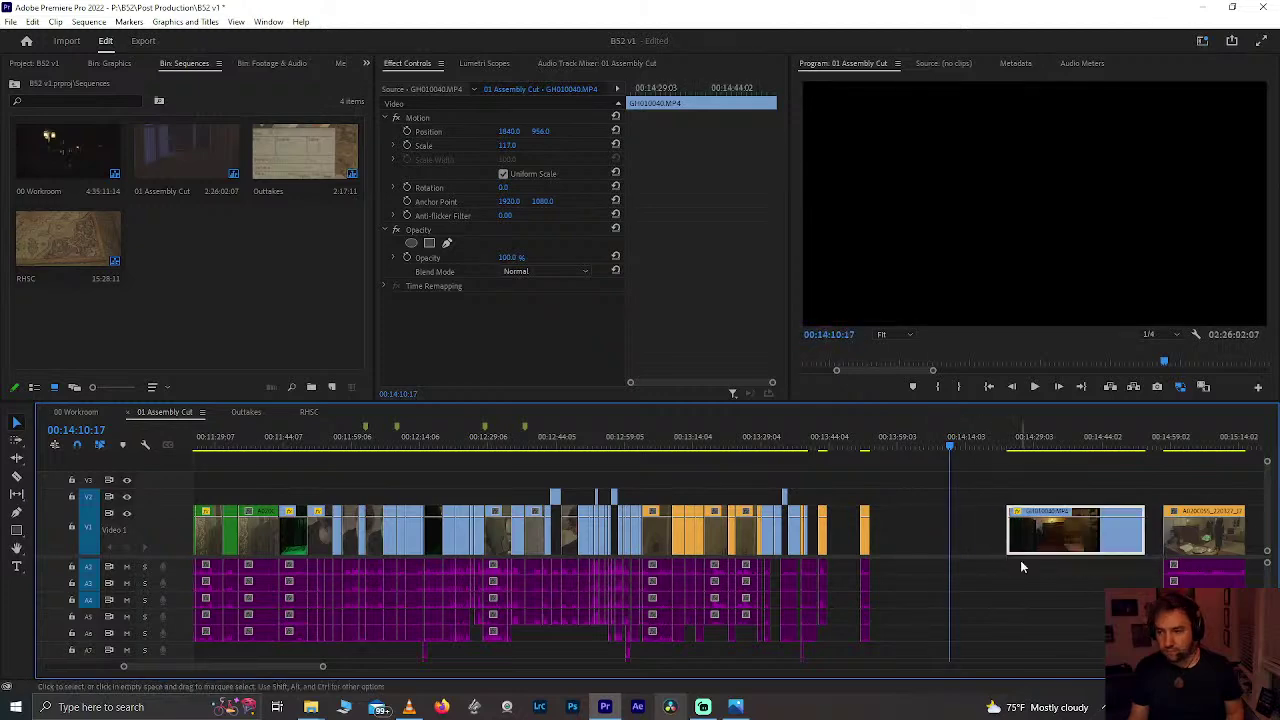
Step: Play and scrub through the GH010040 copy, and trim its start to about 00:14:32
scroll(970, 445, down, 3)
key(space)
scroll(889, 445, up, 4)
scroll(889, 445, down, 4)
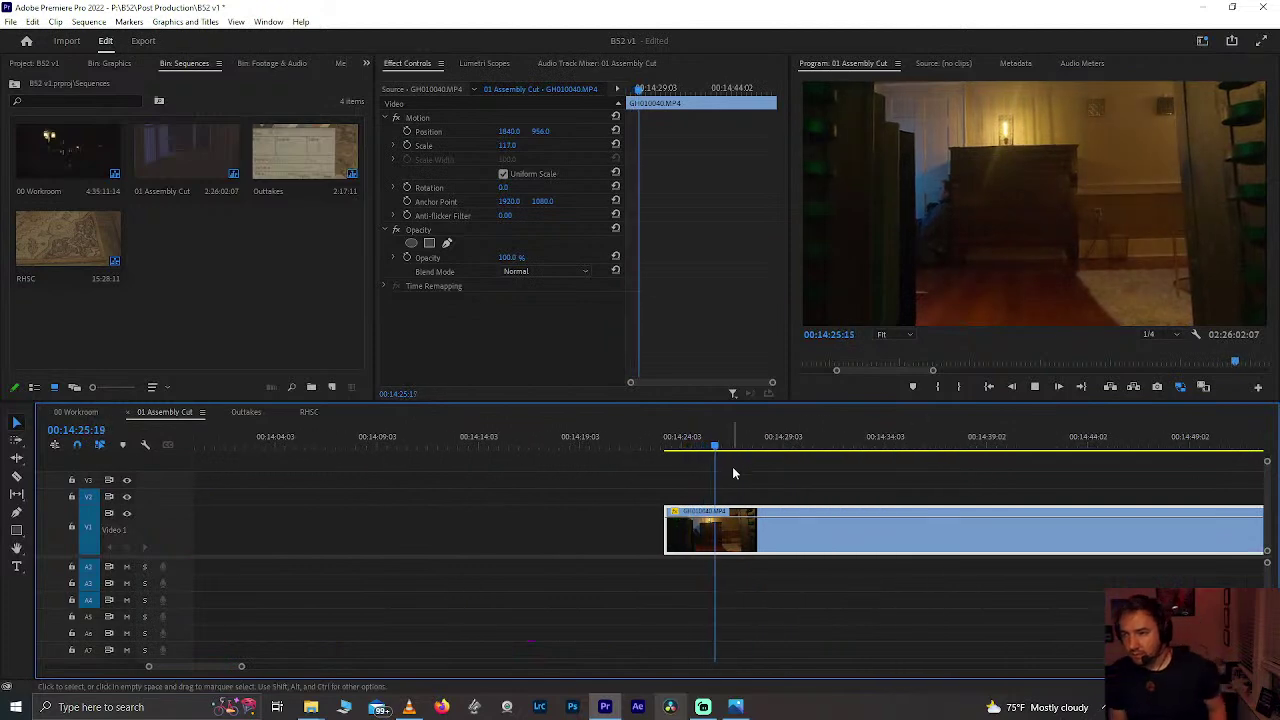
click(777, 447)
drag(781, 453, 1086, 450)
drag(922, 463, 838, 489)
drag(666, 530, 841, 534)
key(minus)
key(space)
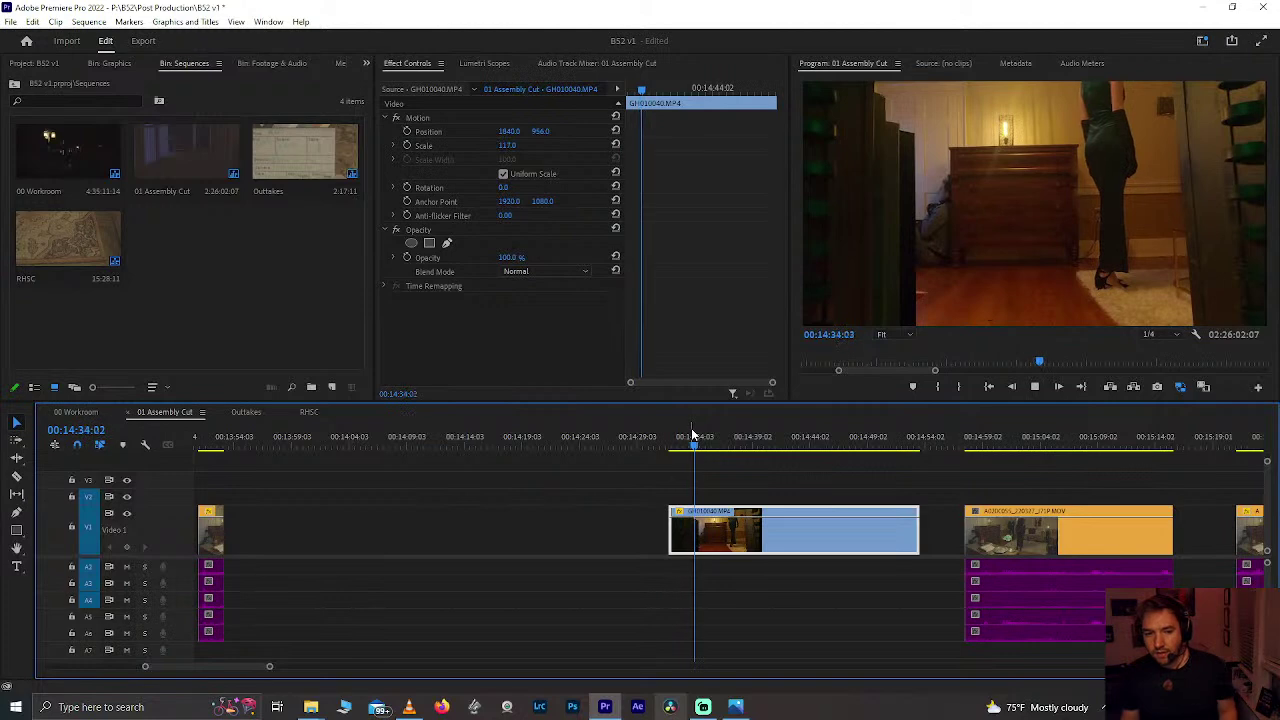
Step: Scrub the rest of the GH010040 copy to about 00:14:45, and delete the copy from V1
drag(703, 443, 839, 456)
key(Delete)
key(minus)
key(minus)
key(minus)
key(minus)
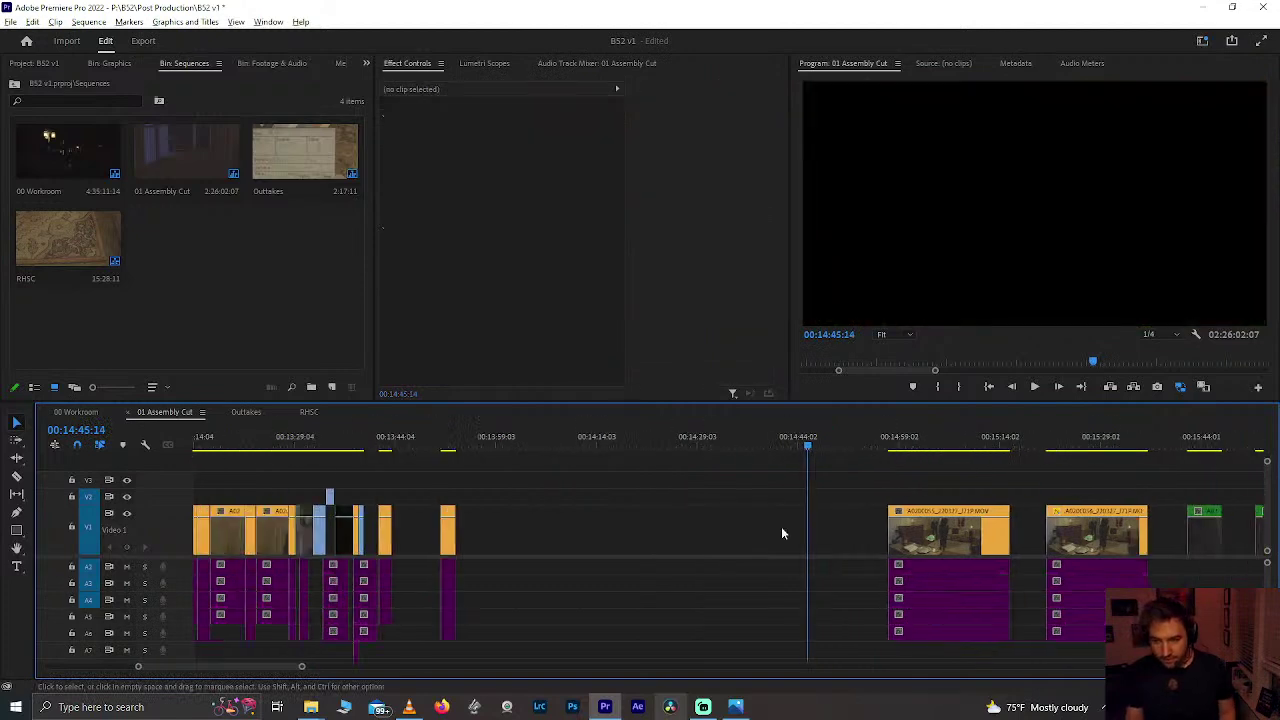
Step: Examine the GH010040 footage on V2 between about 01:07:02 and 01:08:02
click(924, 446)
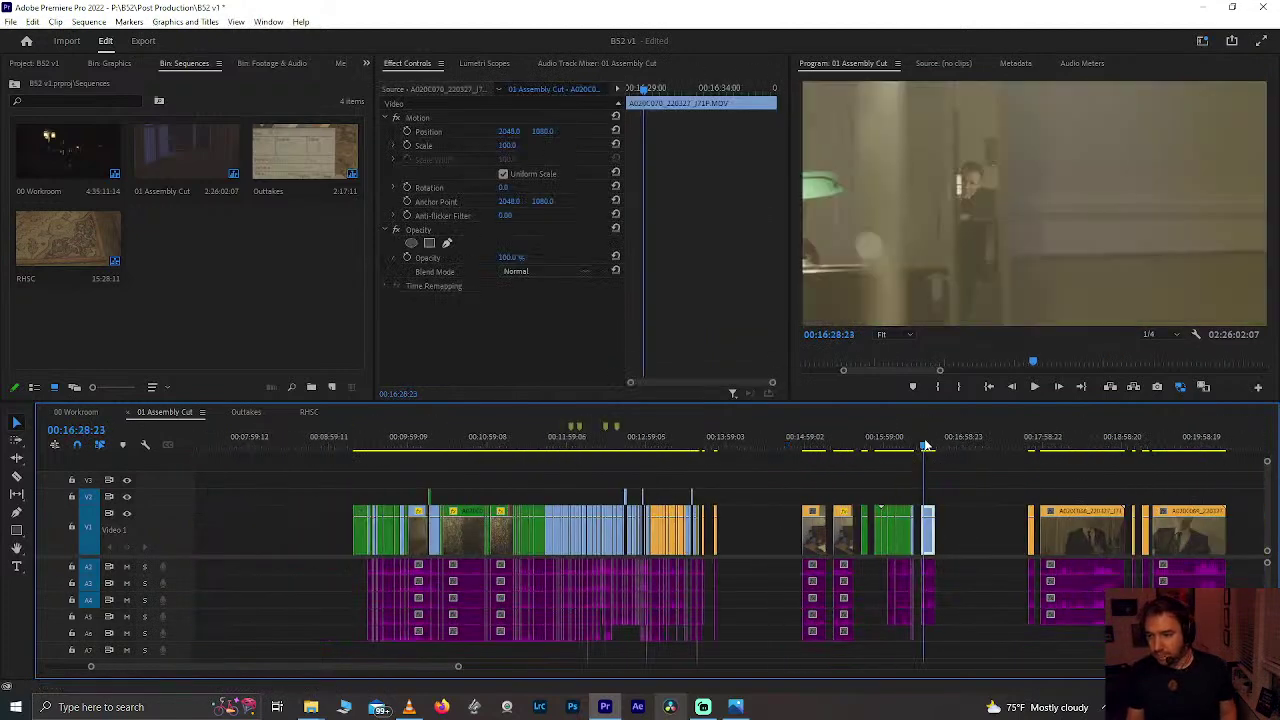
scroll(925, 446, up, 5)
scroll(782, 500, down, 3)
scroll(782, 500, down, 6)
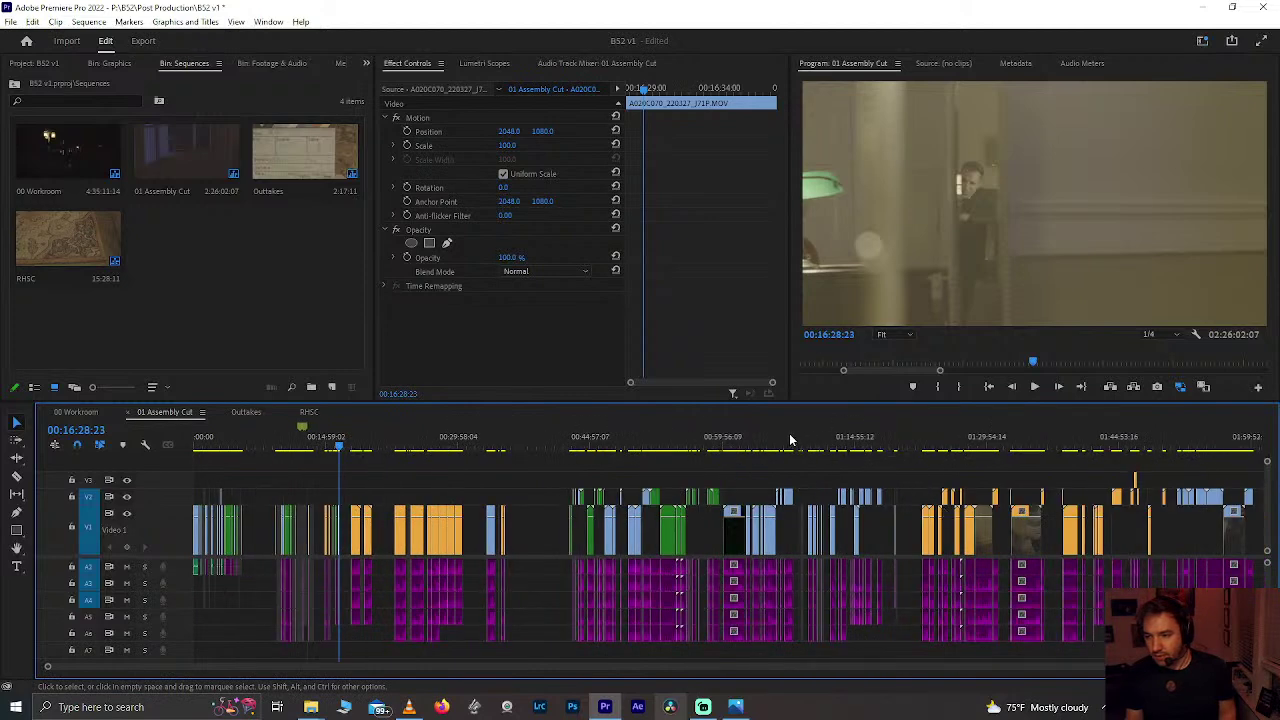
click(787, 447)
scroll(785, 450, up, 6)
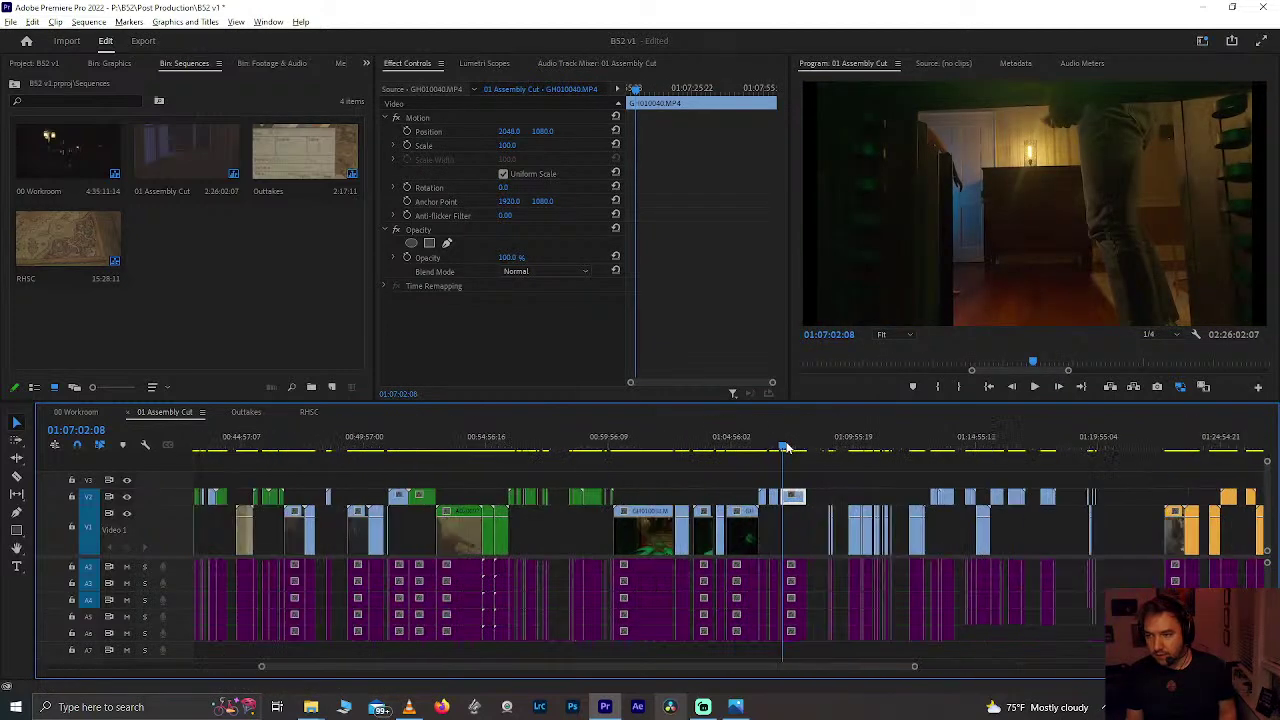
scroll(775, 443, up, 2)
drag(773, 445, 990, 446)
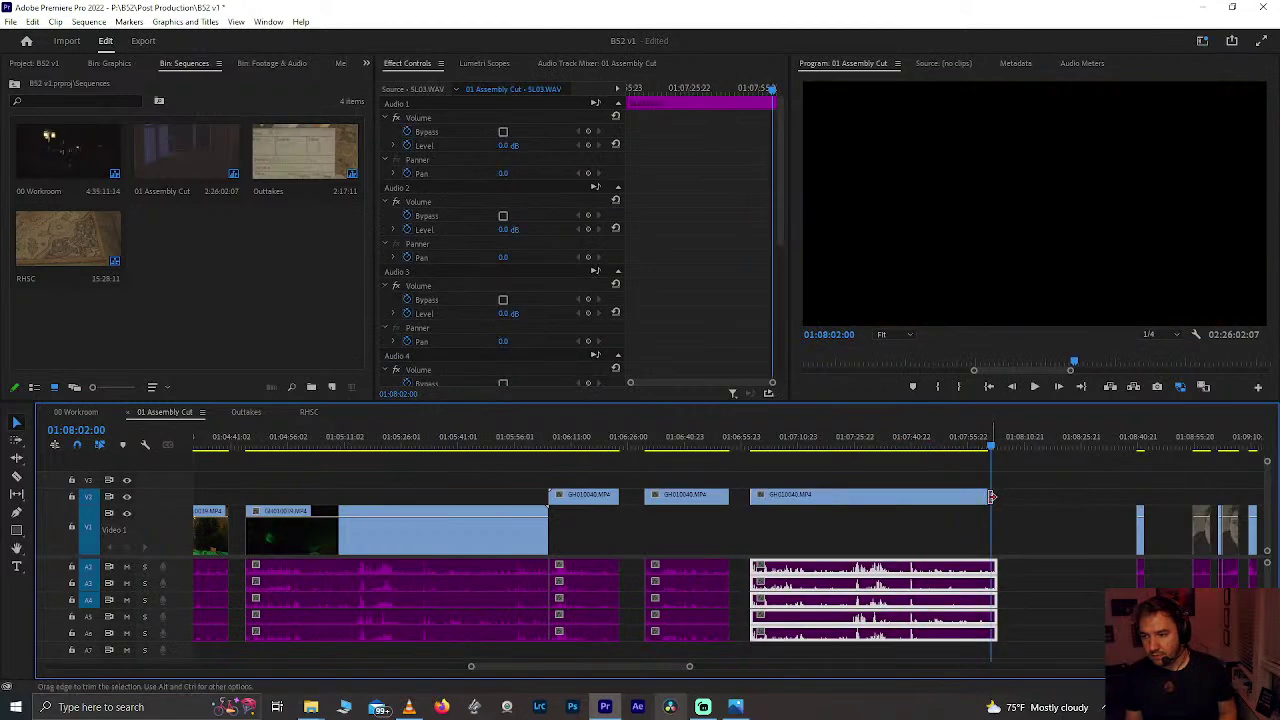
click(992, 497)
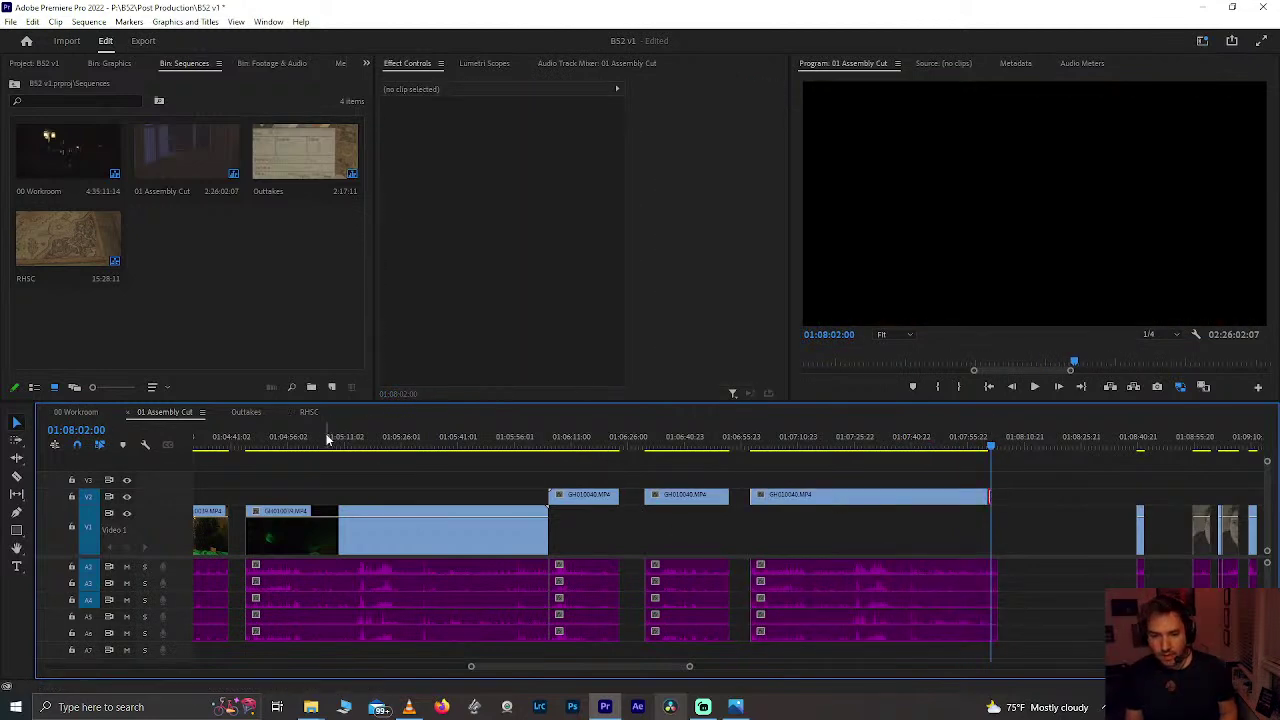
Step: Extend the end of the GH010038 clip at about 01:02:57 to meet the next GH010039 clip, and scrub through it
scroll(335, 447, up, 3)
click(242, 438)
scroll(446, 460, up, 4)
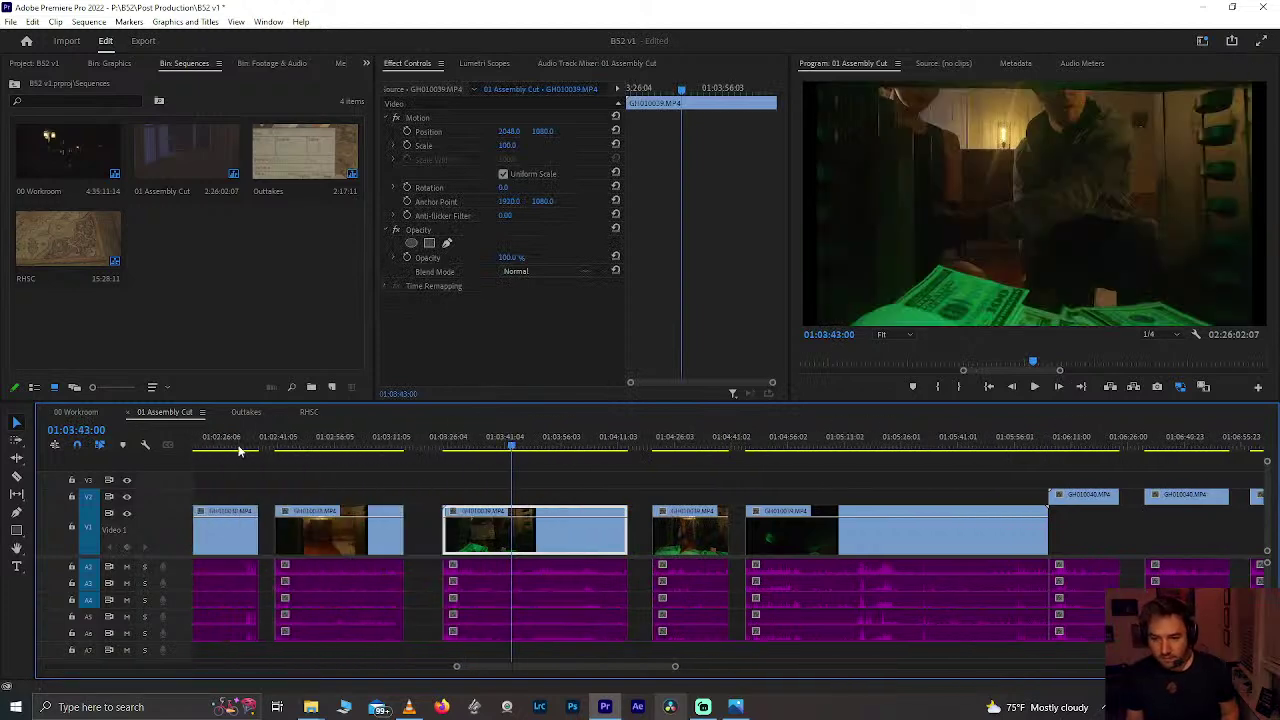
scroll(237, 448, up, 2)
drag(257, 430, 528, 447)
drag(520, 526, 560, 526)
click(528, 446)
drag(533, 451, 460, 481)
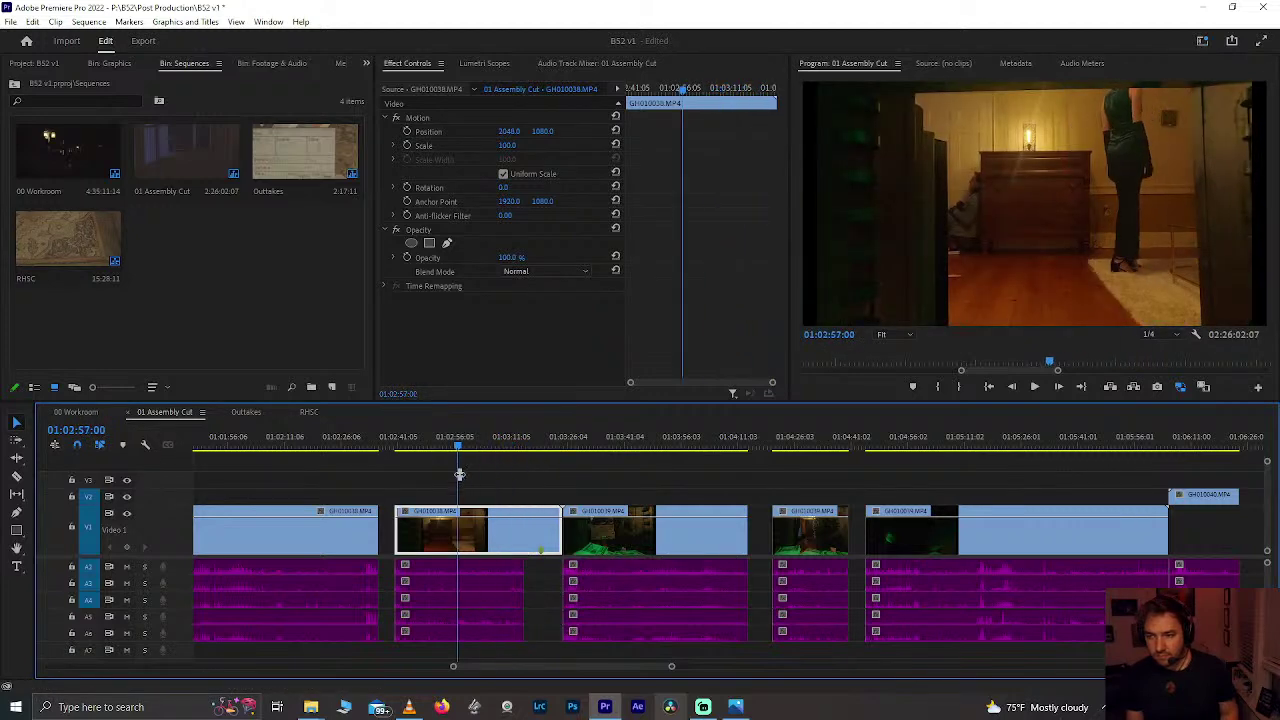
Step: Return to the scene at about 00:13:34 and scrub from the A020C071 shot on V2 into GH010040
key(minus)
key(minus)
key(minus)
key(minus)
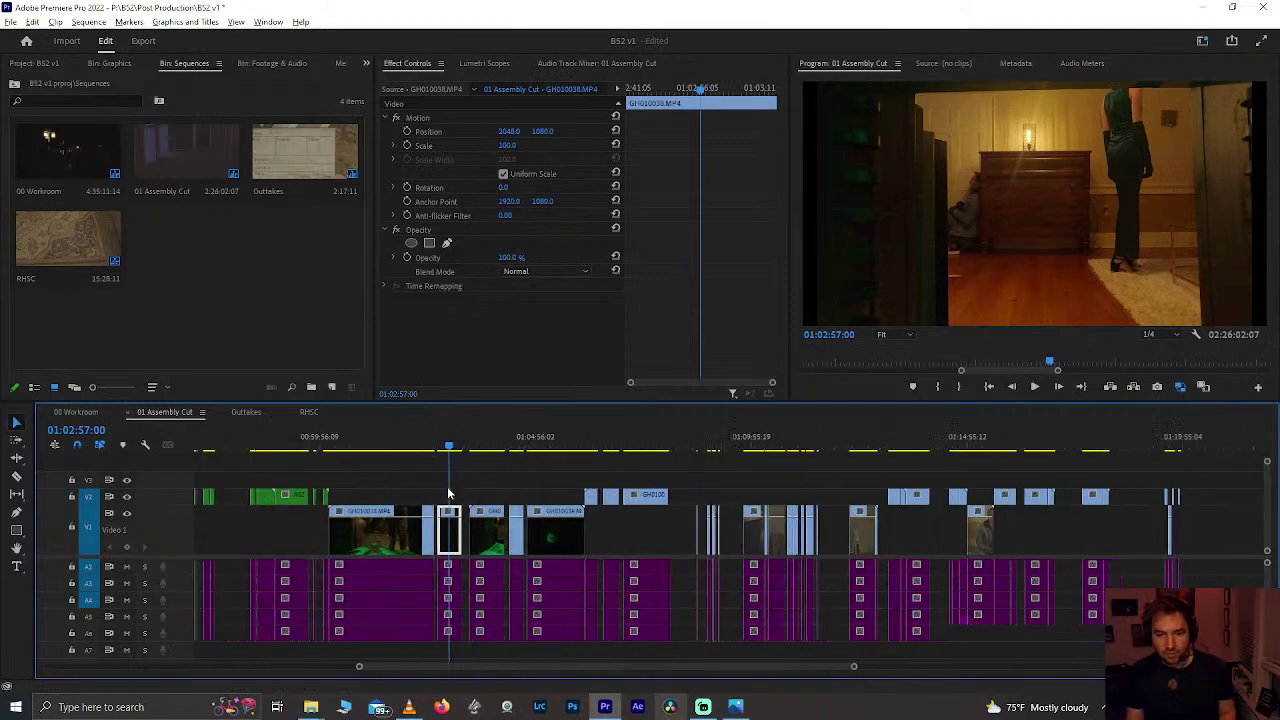
key(minus)
key(minus)
key(minus)
key(minus)
key(minus)
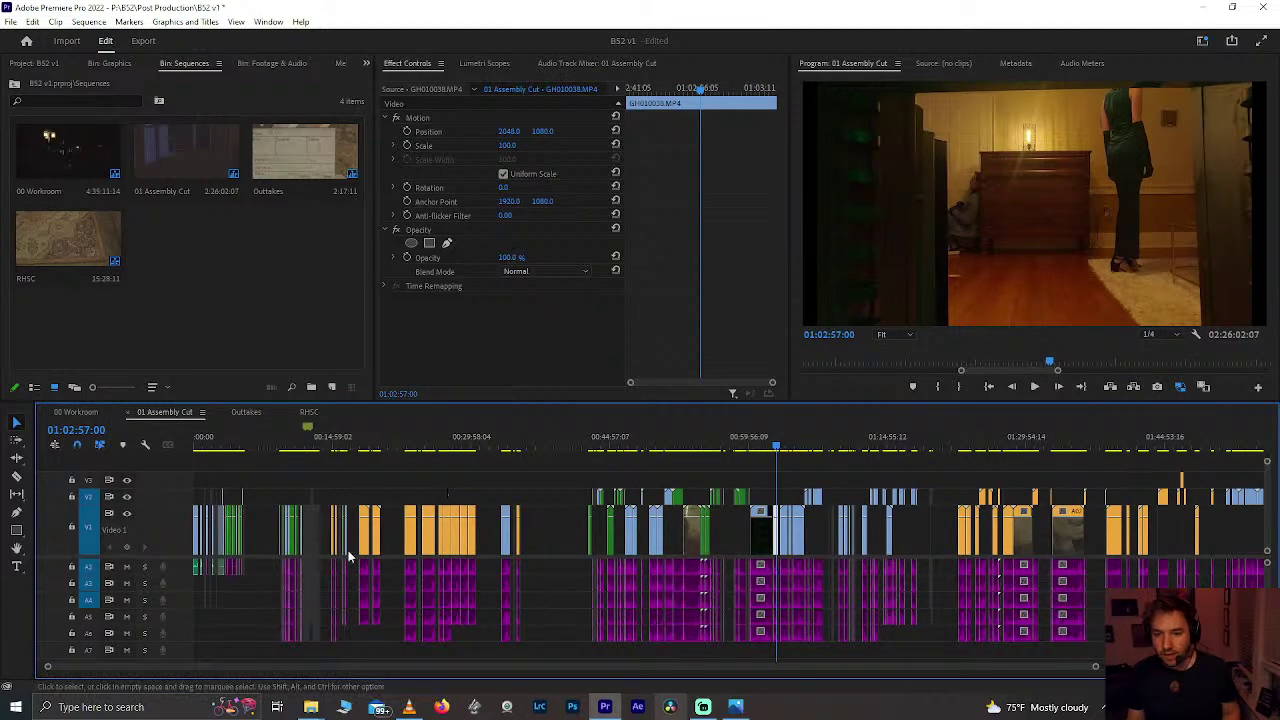
alt+scroll(330, 552, up, 15)
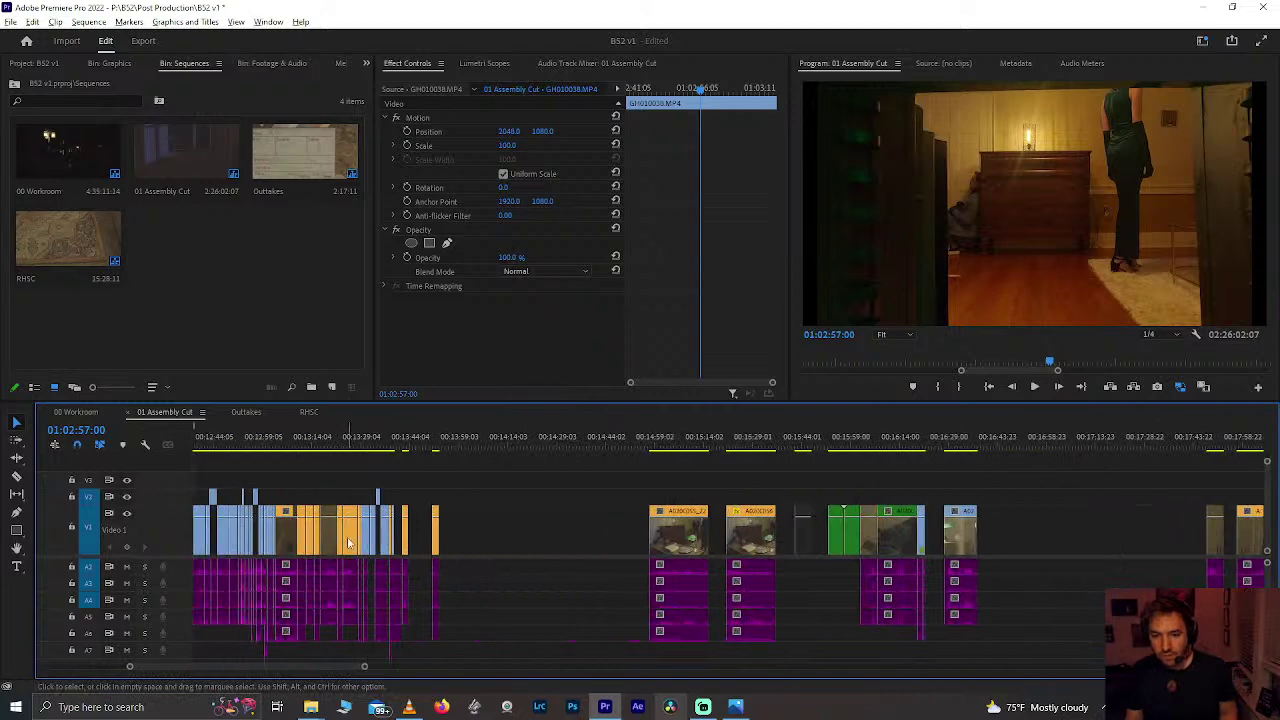
click(524, 456)
alt+scroll(494, 452, up, 6)
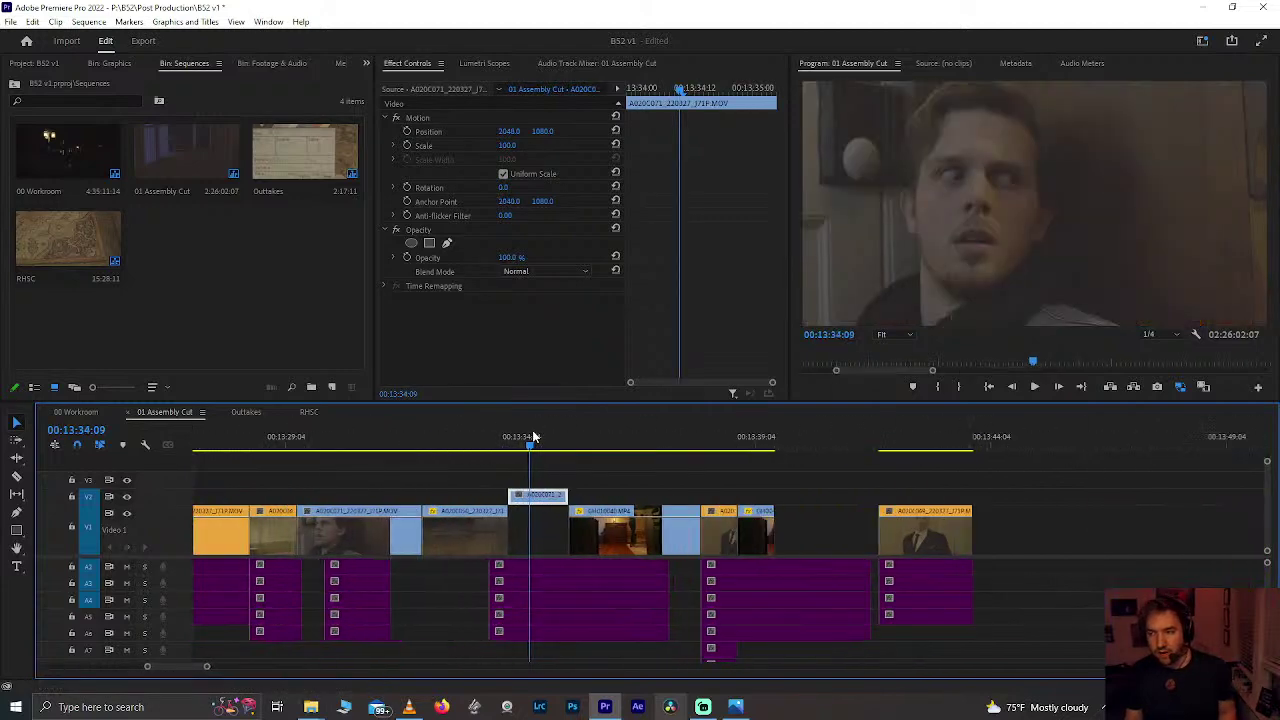
drag(494, 452, 661, 450)
click(528, 444)
Step: Try slipping the A020C071 clip on V2 to a different portion of its footage
click(540, 492)
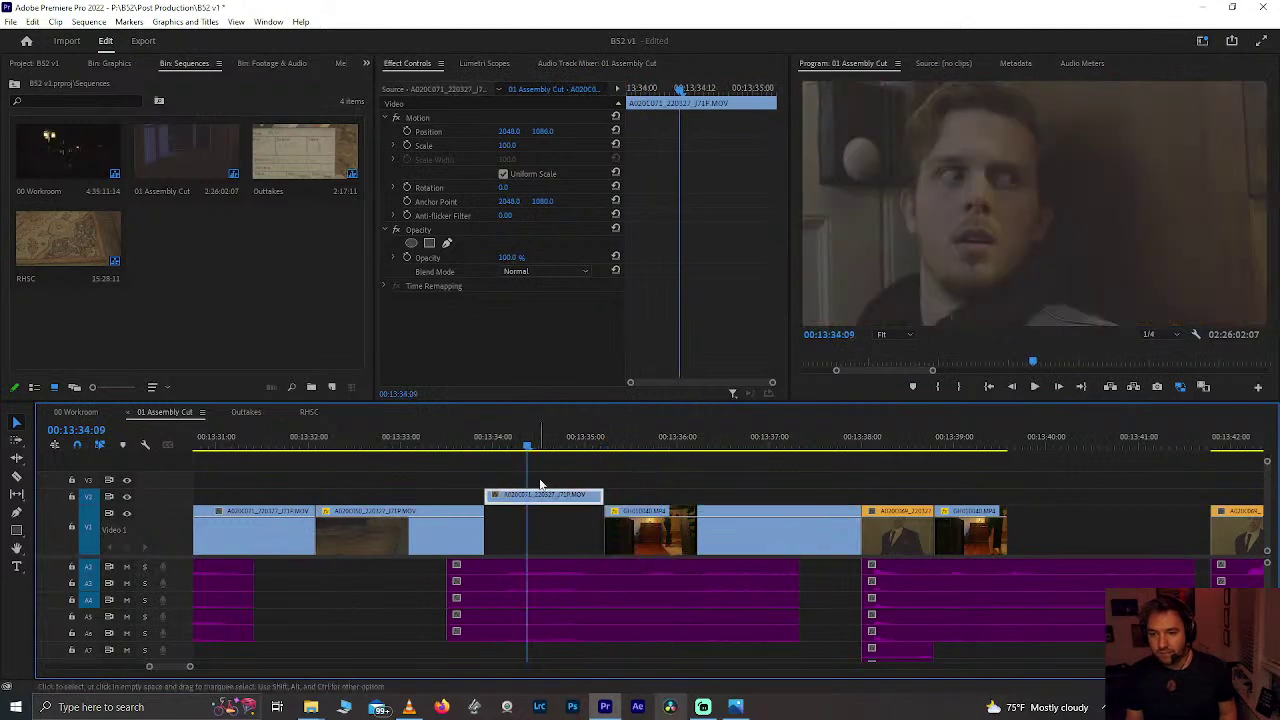
alt+scroll(535, 503, down, 4)
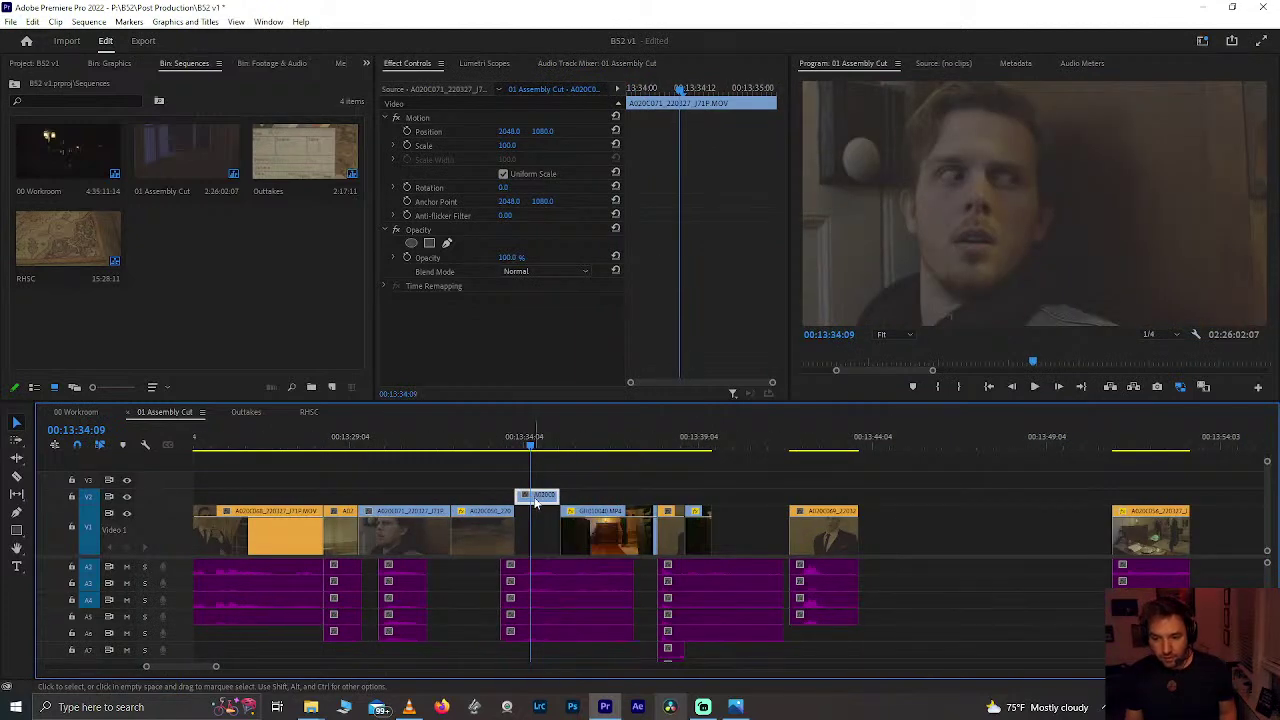
drag(537, 496, 531, 496)
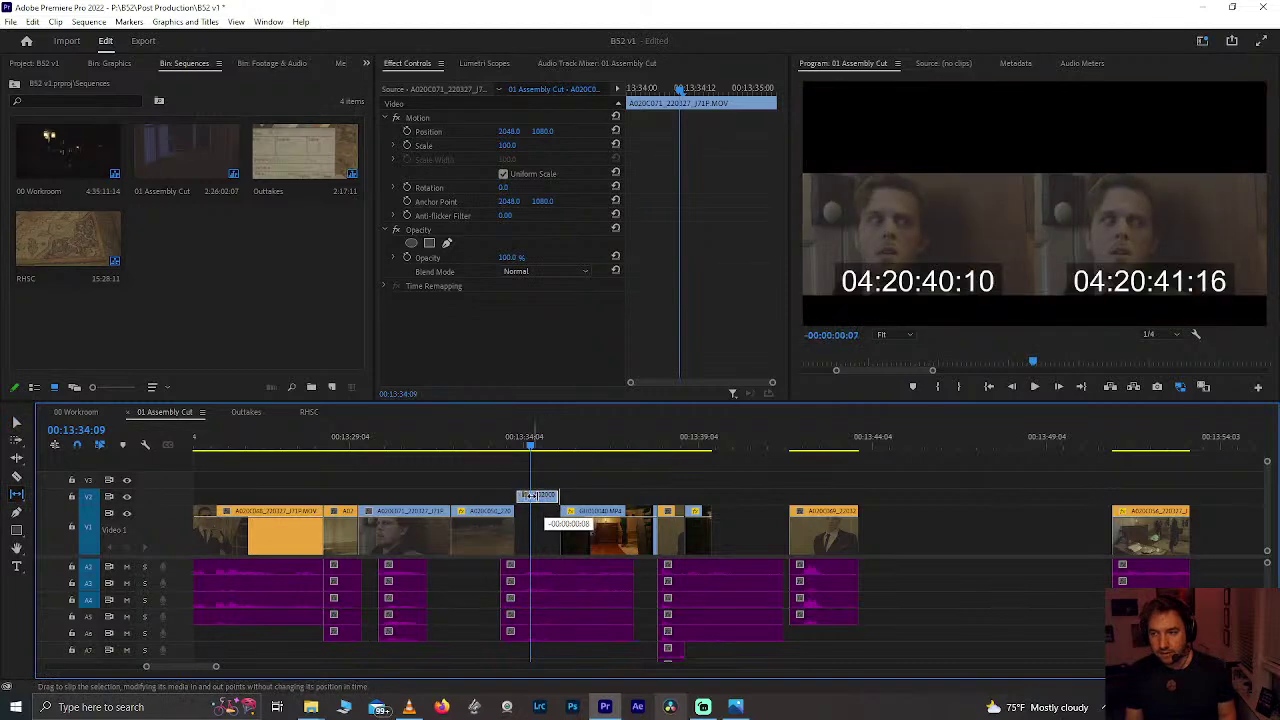
drag(432, 499, 372, 500)
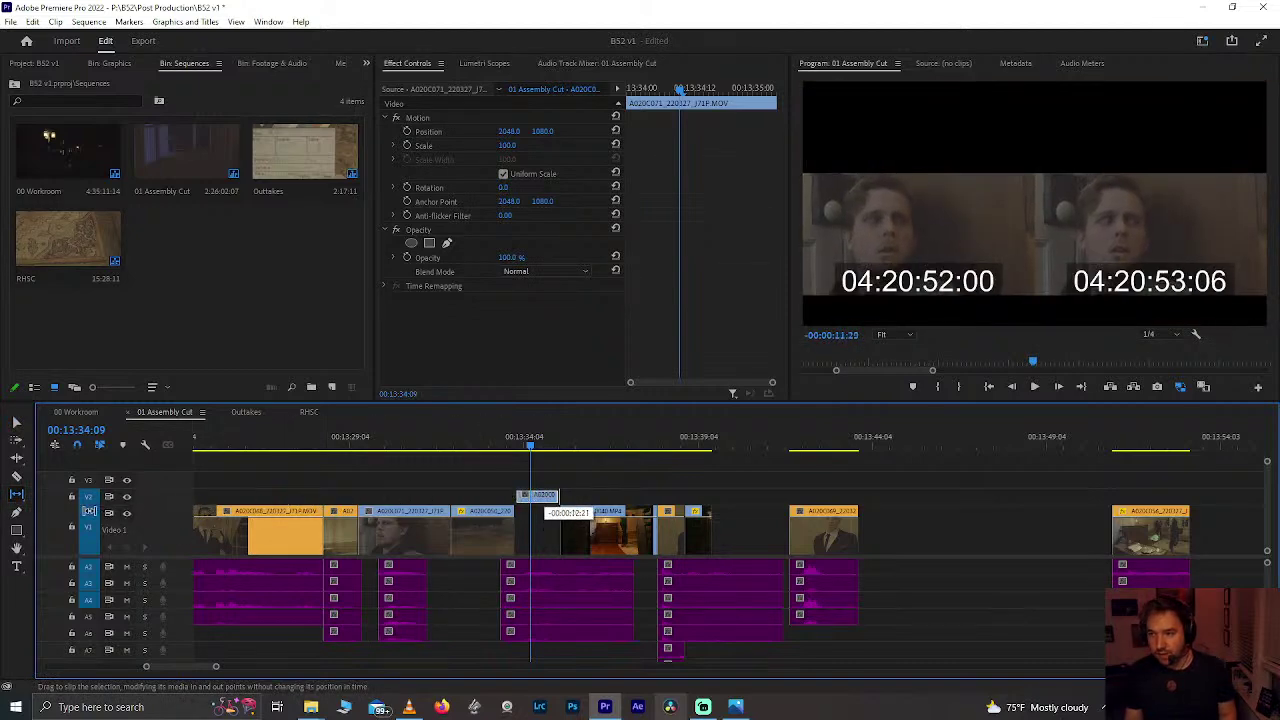
drag(540, 500, 540, 500)
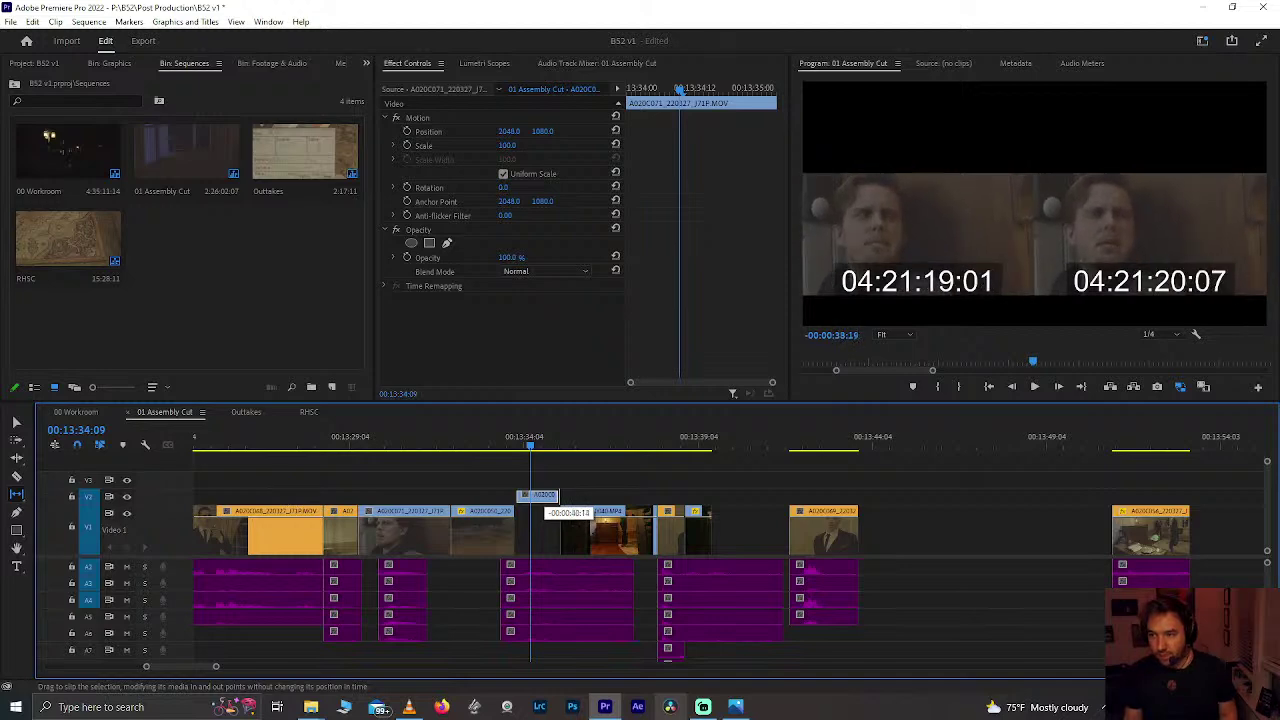
drag(540, 500, 540, 500)
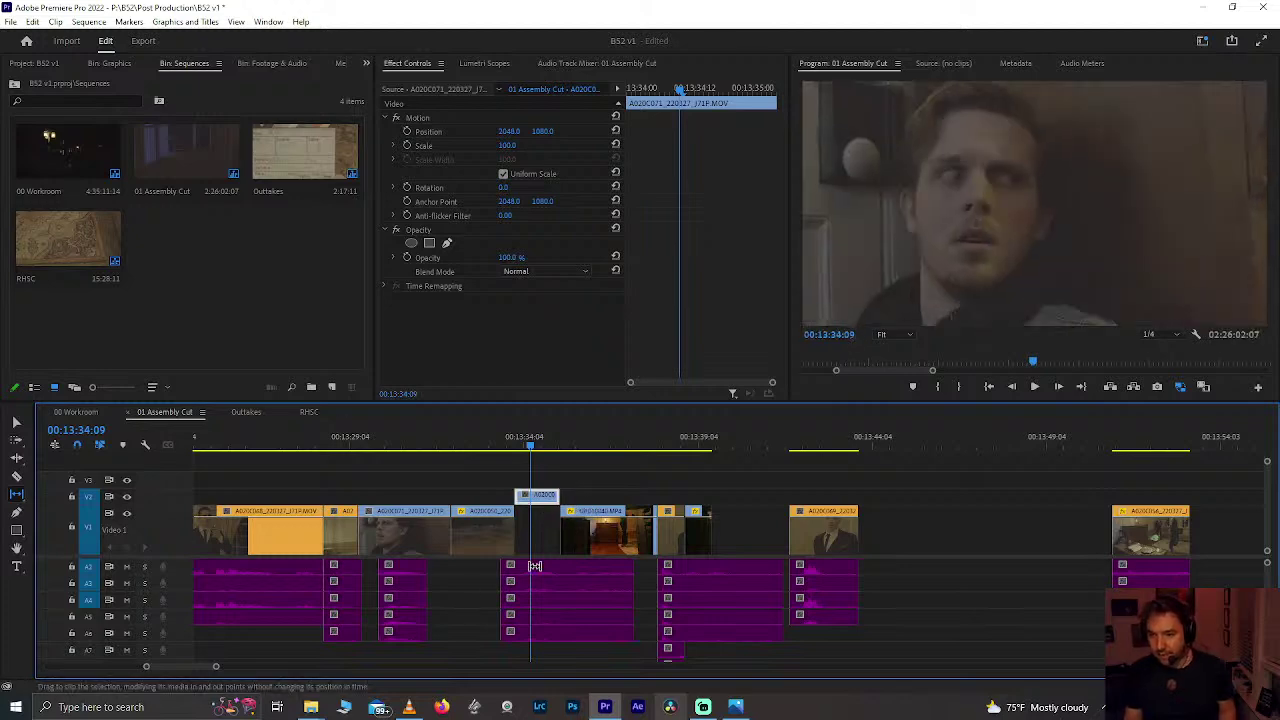
Step: Play the cut repeatedly from the first A020C071 shot through A020C050 and the V2 A020C071 to GH010040
click(482, 437)
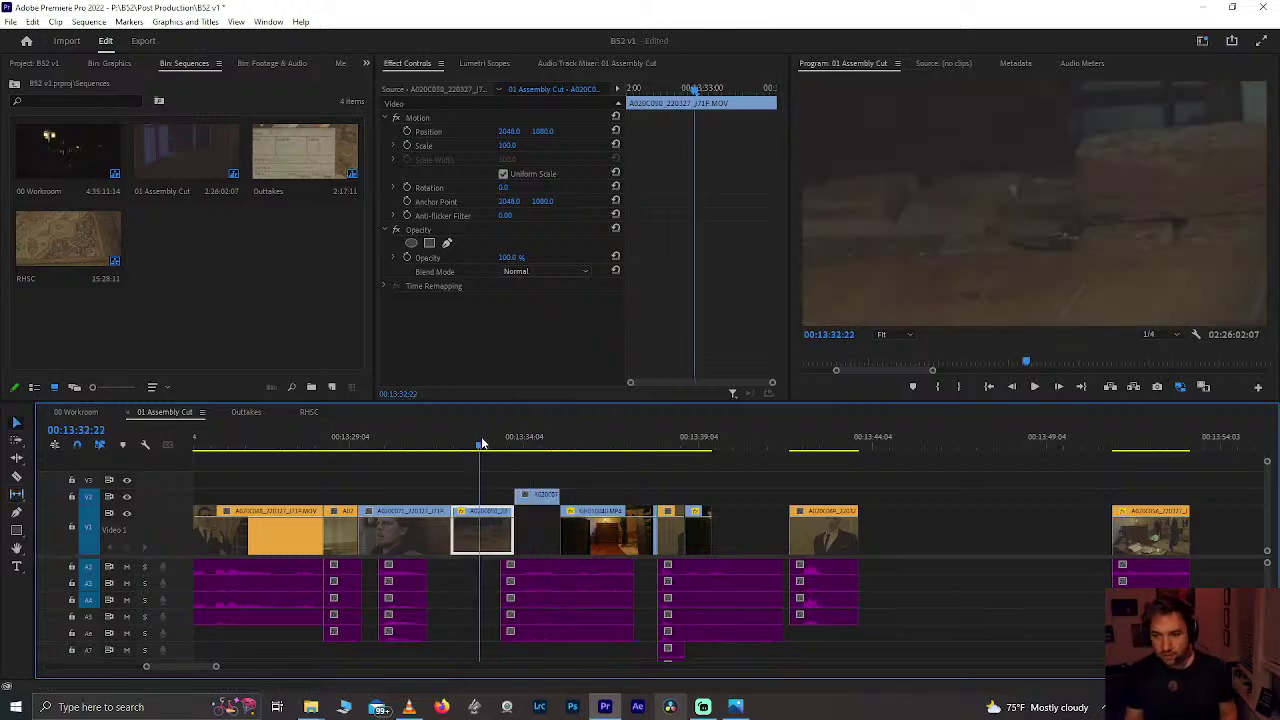
key(space)
key(=)
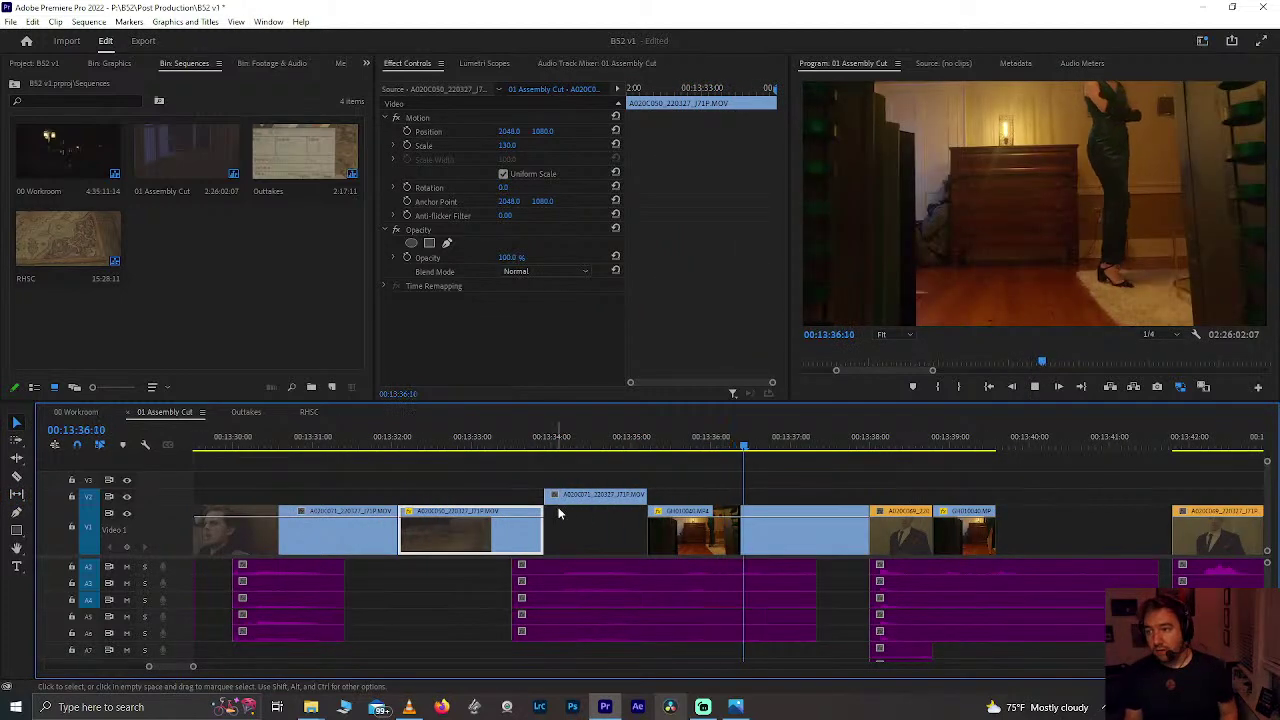
drag(523, 443, 250, 445)
key(space)
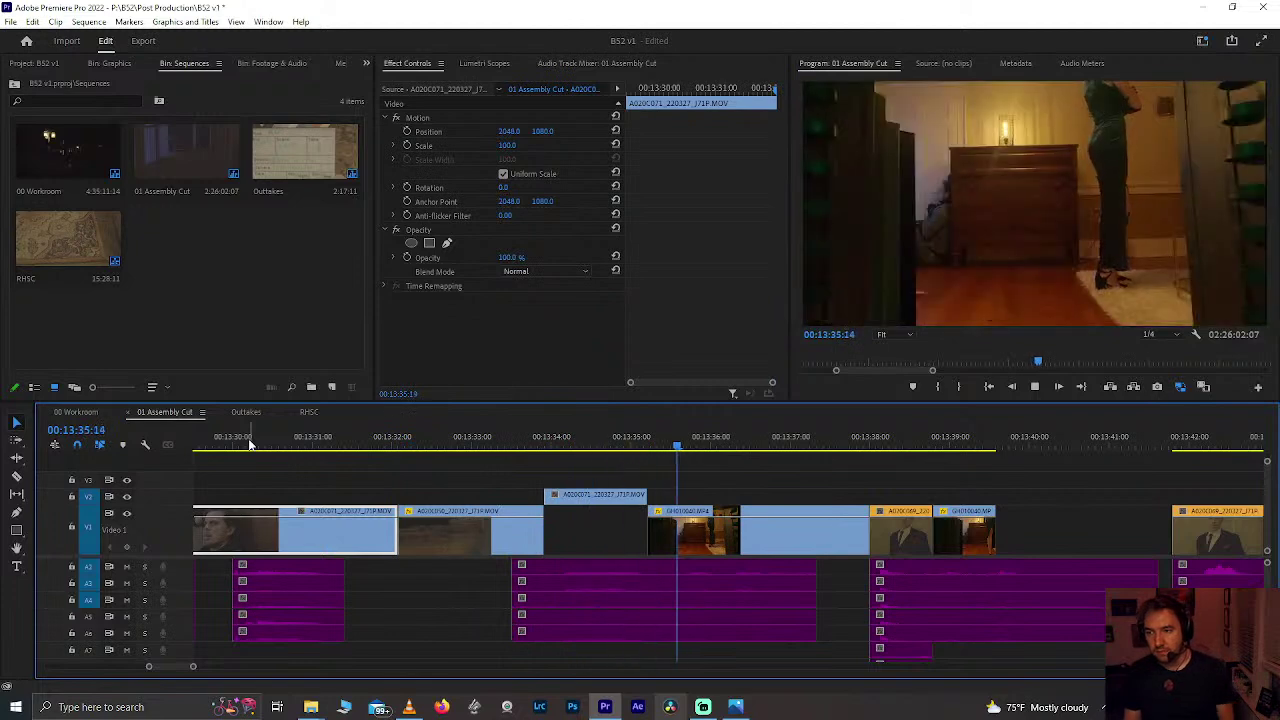
key(space)
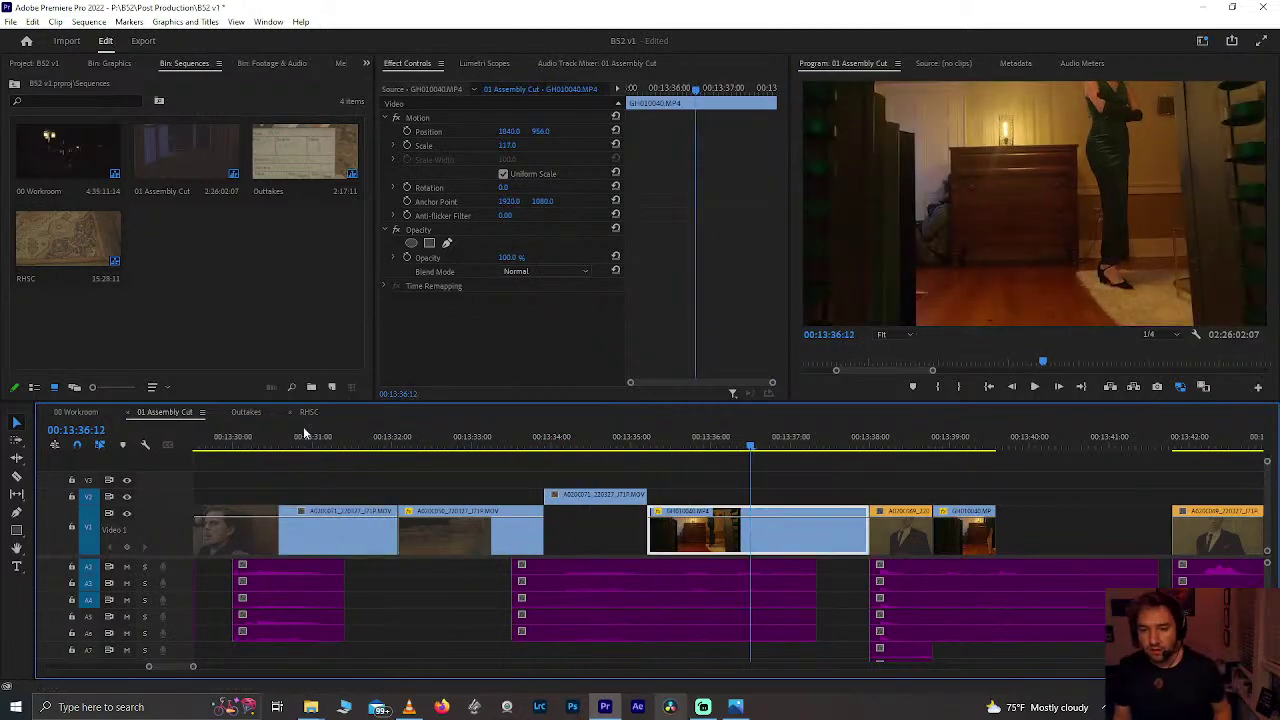
click(277, 438)
click(557, 438)
key(space)
key(space)
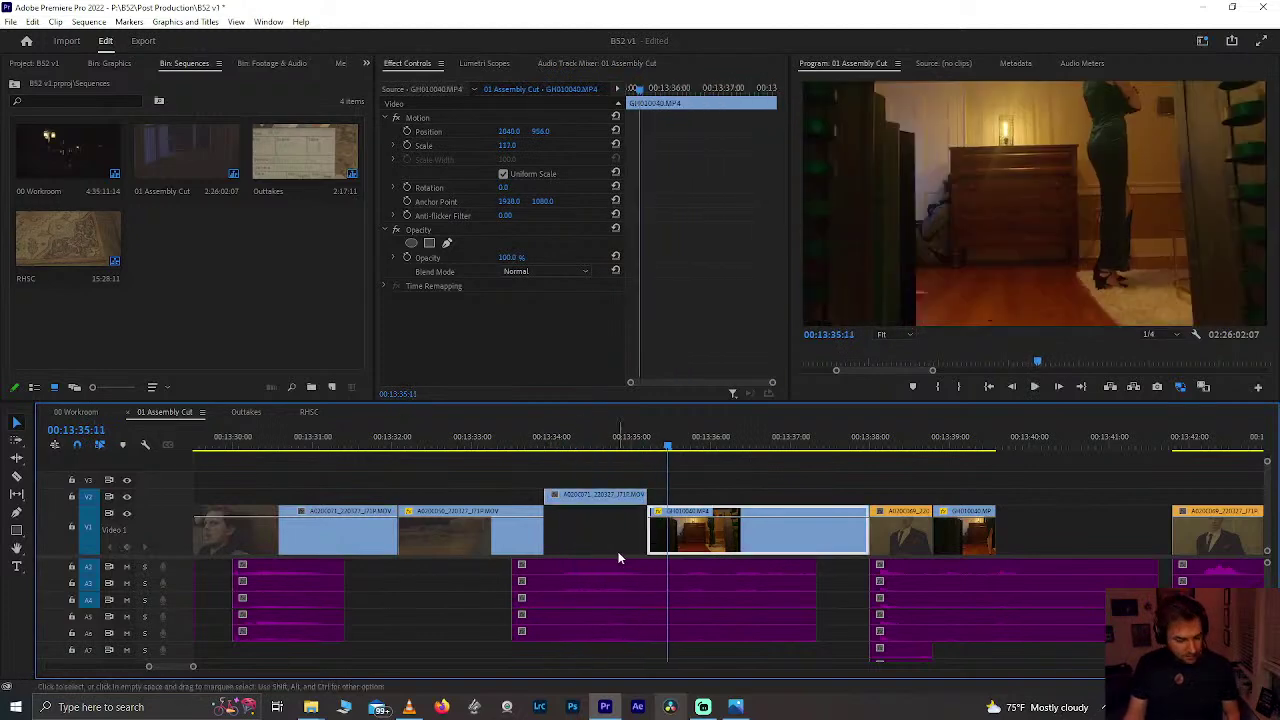
Step: Split the audio group under the V2 A020C071 at 00:13:35:11, move its first part to start at 00:13:31:10, and play the cut
drag(620, 620, 465, 601)
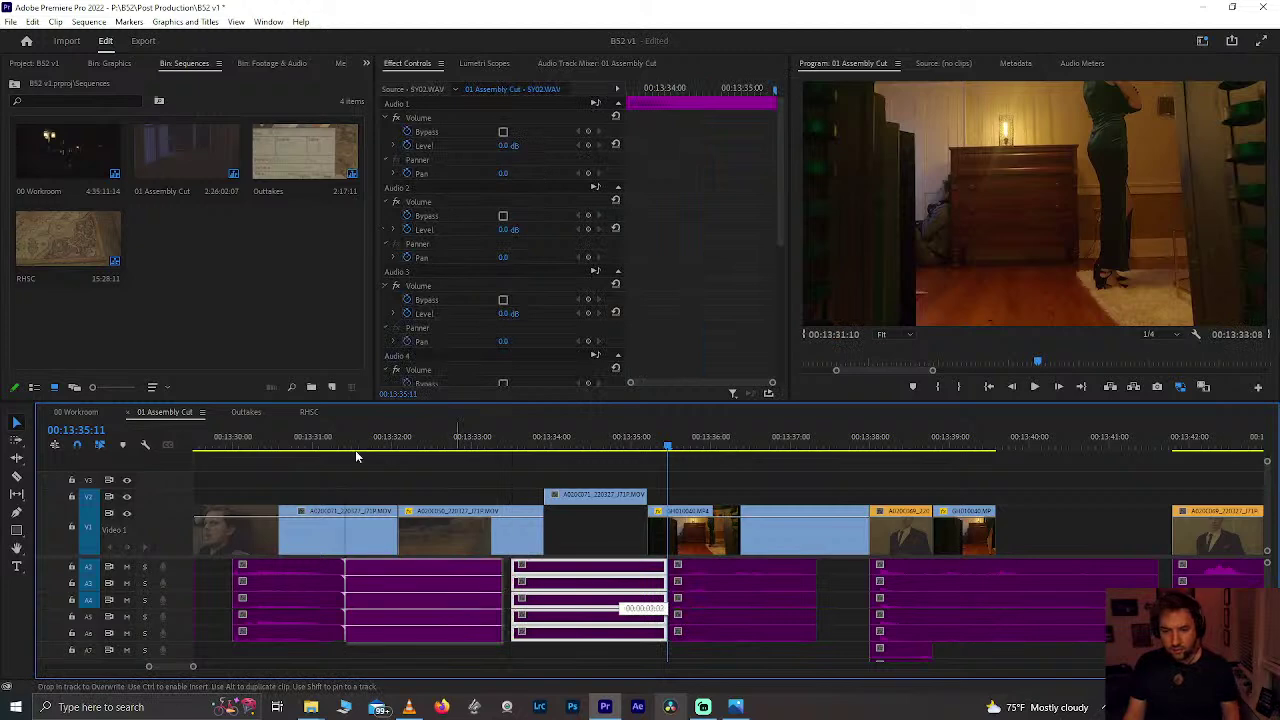
drag(356, 452, 356, 452)
click(303, 437)
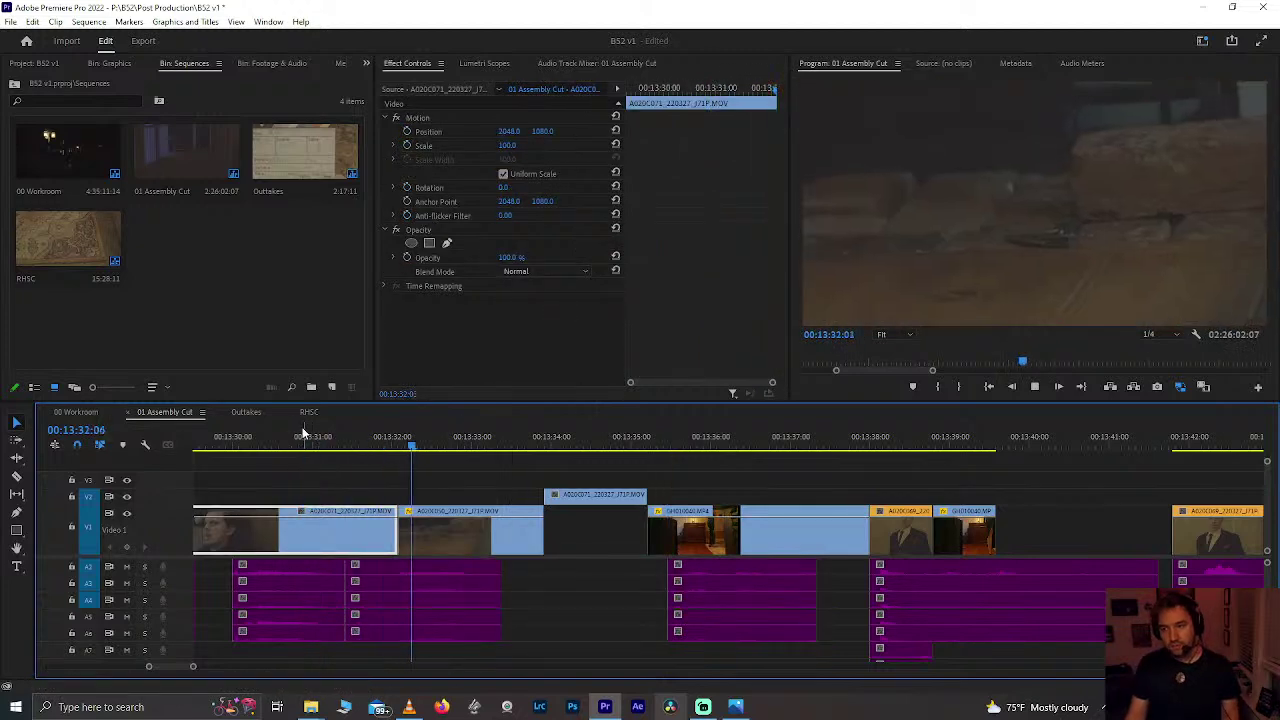
key(space)
Step: Shift the first audio part five frames later to start at 00:13:31:15, and play the cut
drag(380, 631, 427, 621)
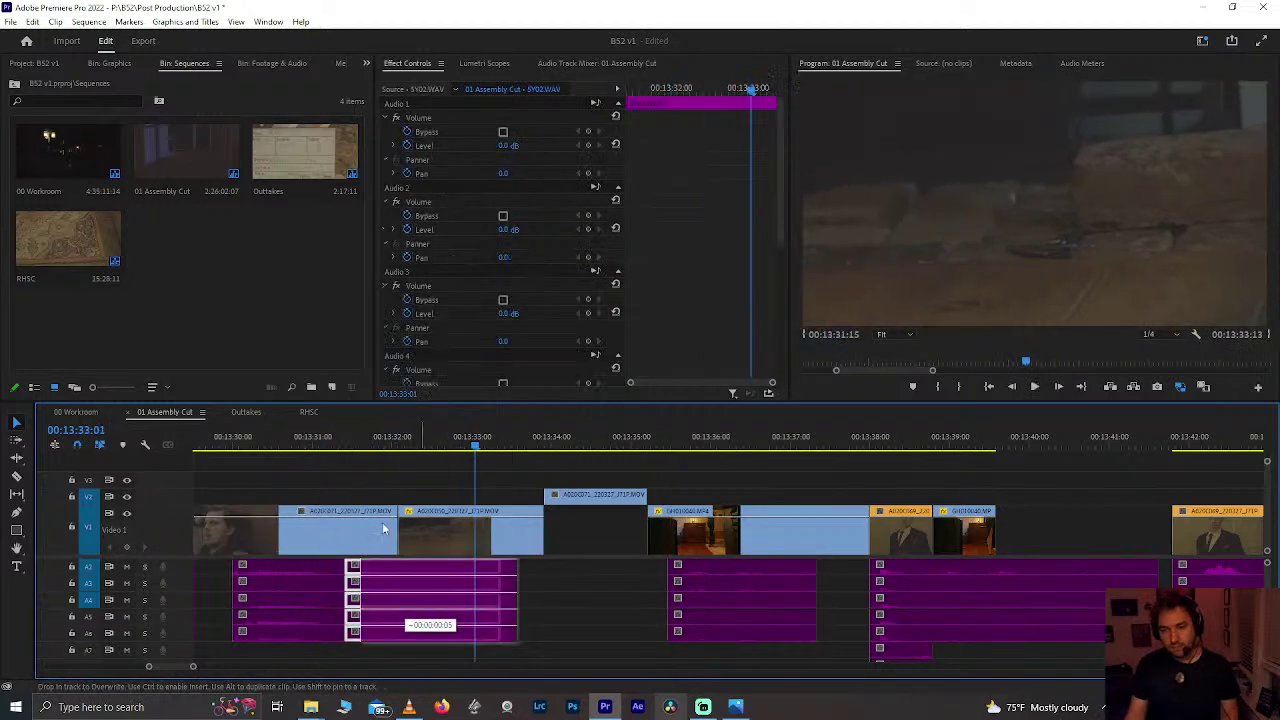
drag(383, 529, 390, 529)
click(379, 440)
key(space)
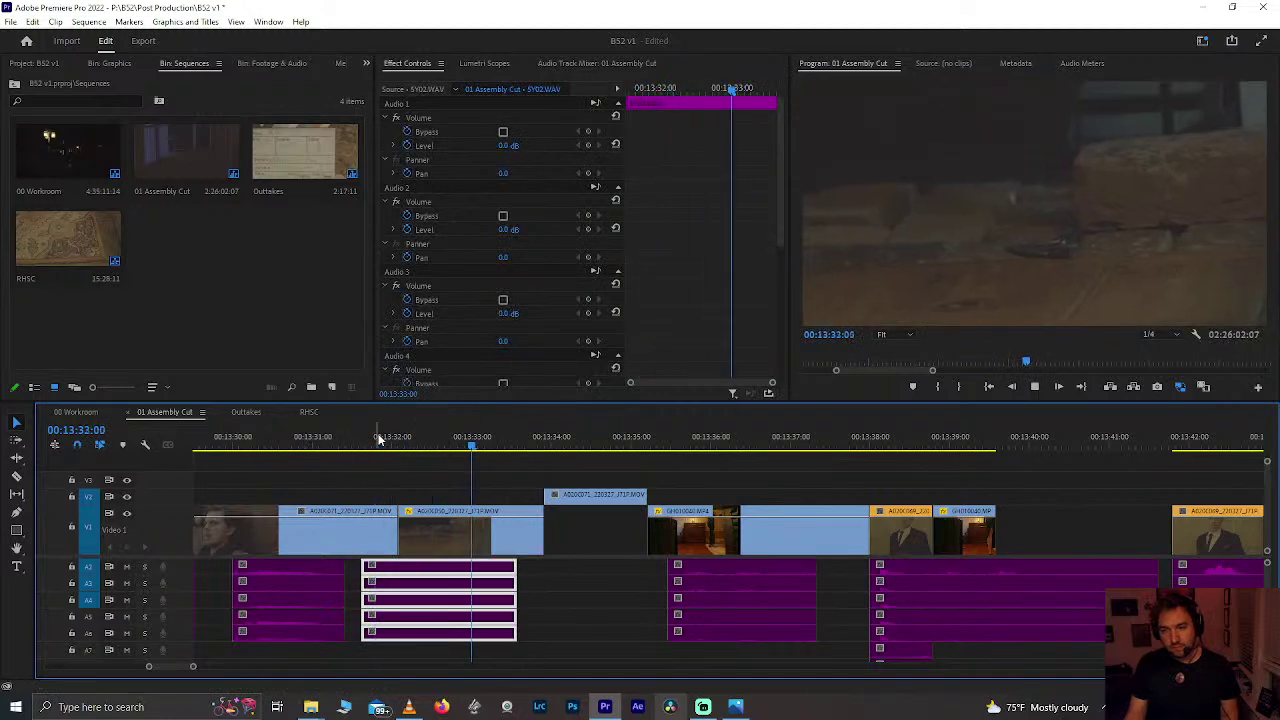
Step: Move the second audio part earlier to start at 00:13:33:18, under the V2 A020C071, and play the cut
key(=)
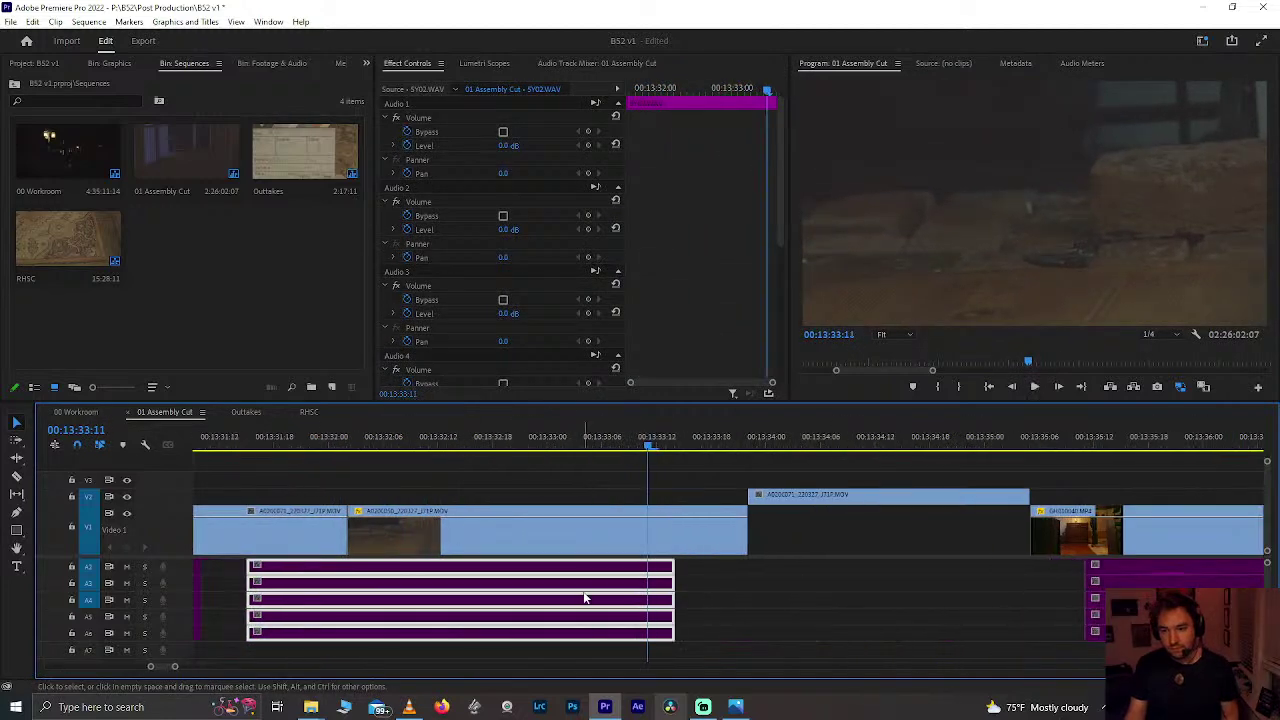
key(minus)
drag(1006, 595, 760, 606)
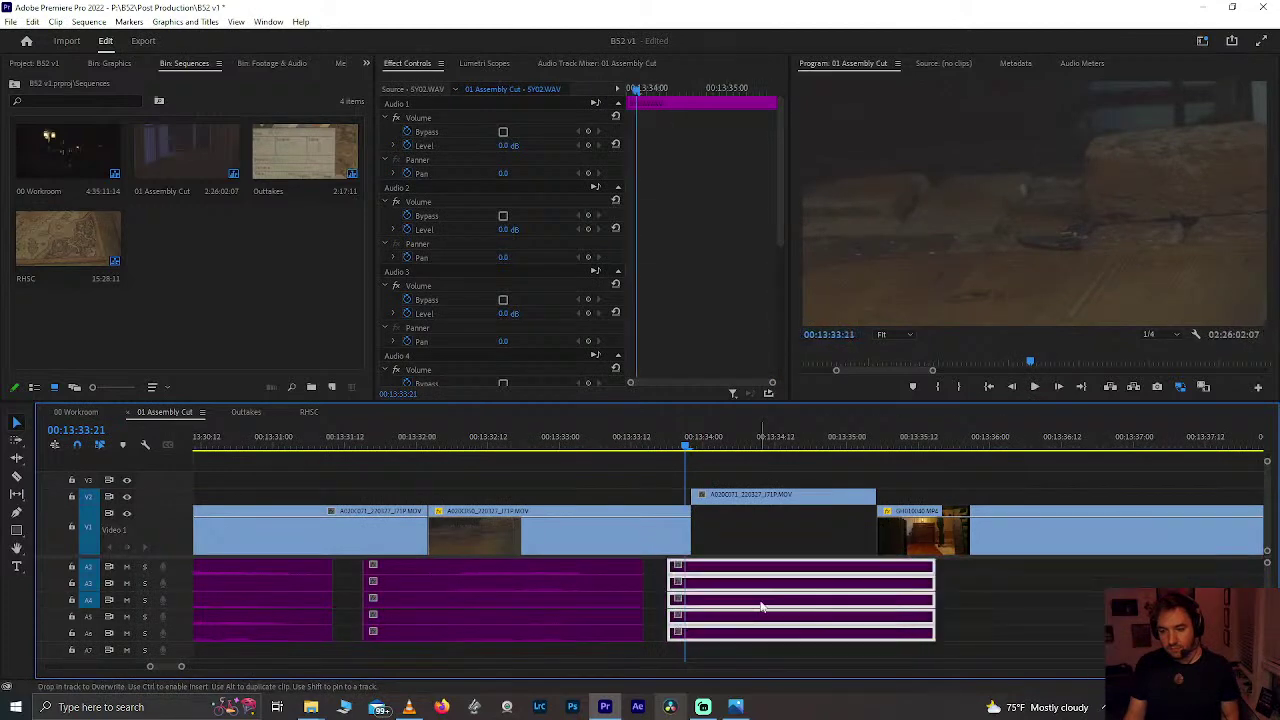
key(space)
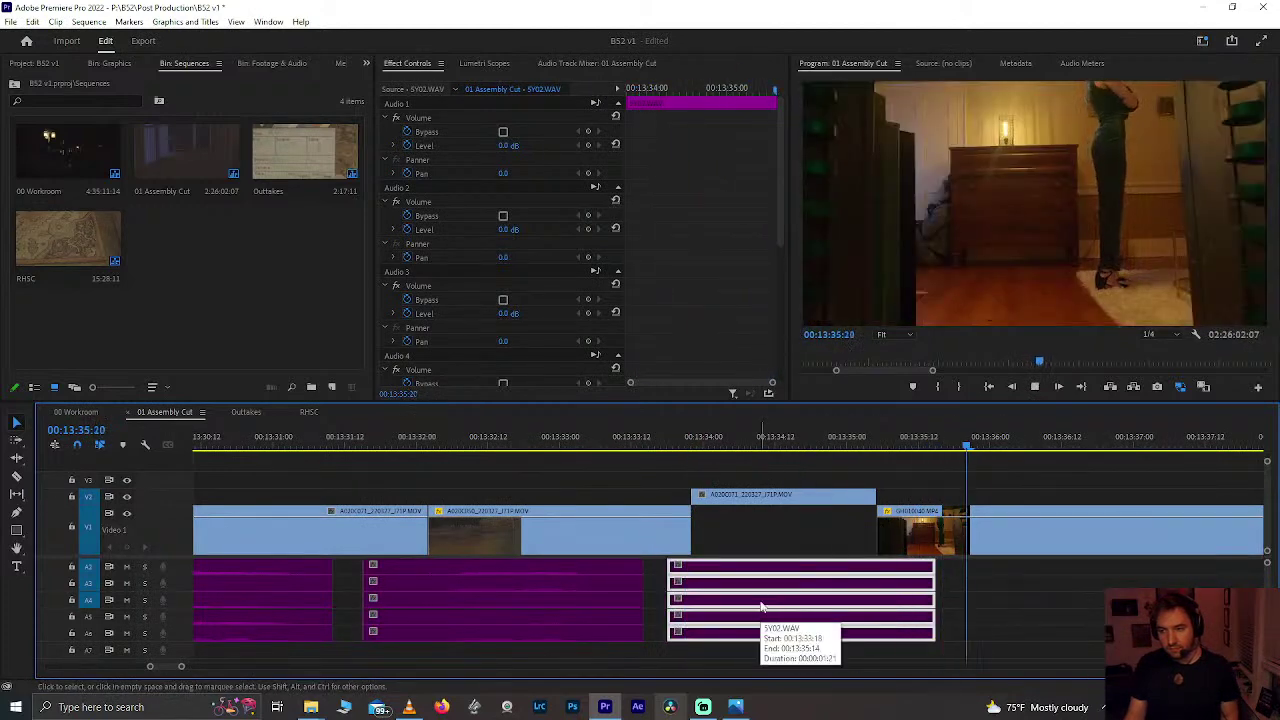
key(space)
Step: Move the second audio part directly against the end of the first at 00:13:33:13, and play the cut
mouse_move(749, 601)
mouse_down()
mouse_move(776, 612)
mouse_move(758, 607)
mouse_up()
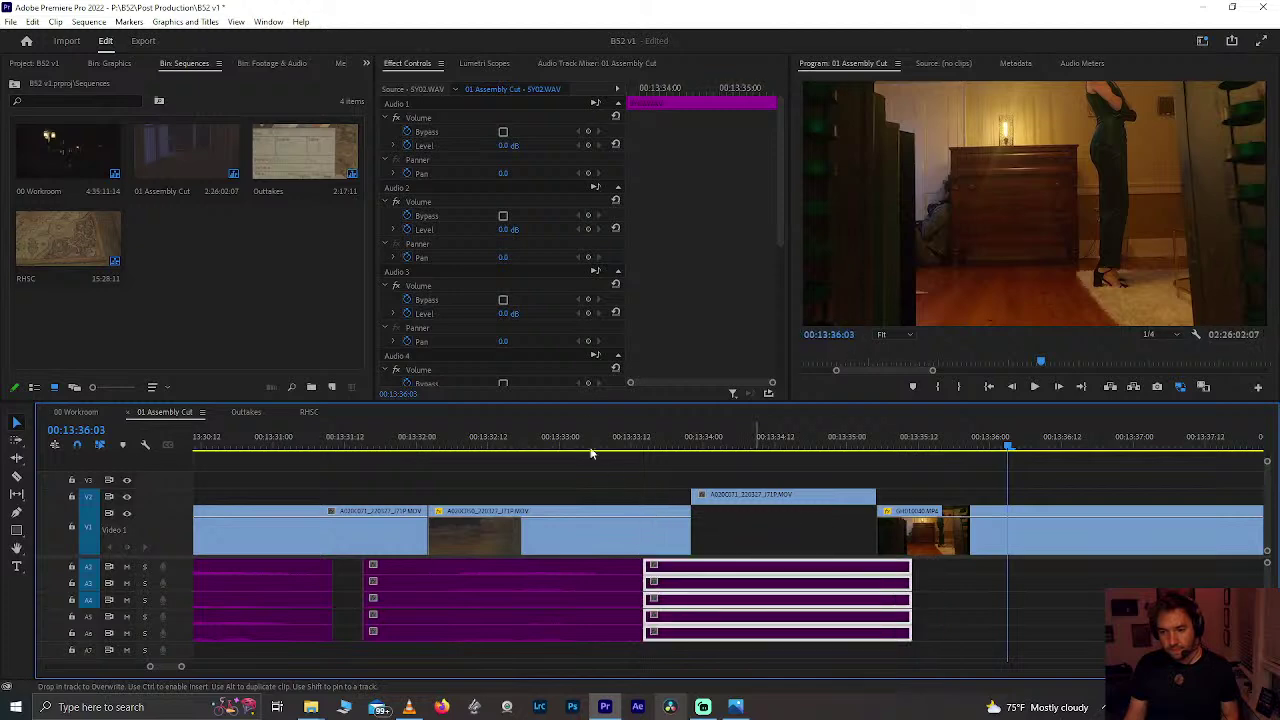
click(585, 430)
key(space)
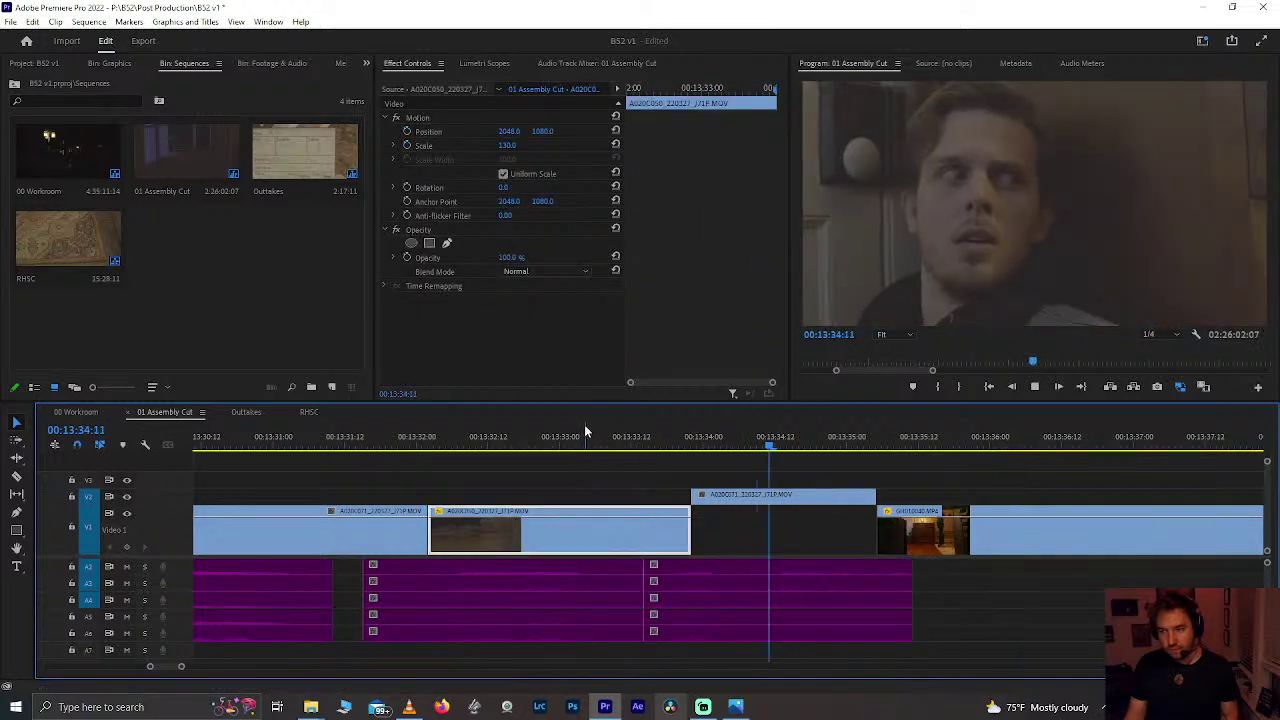
key(space)
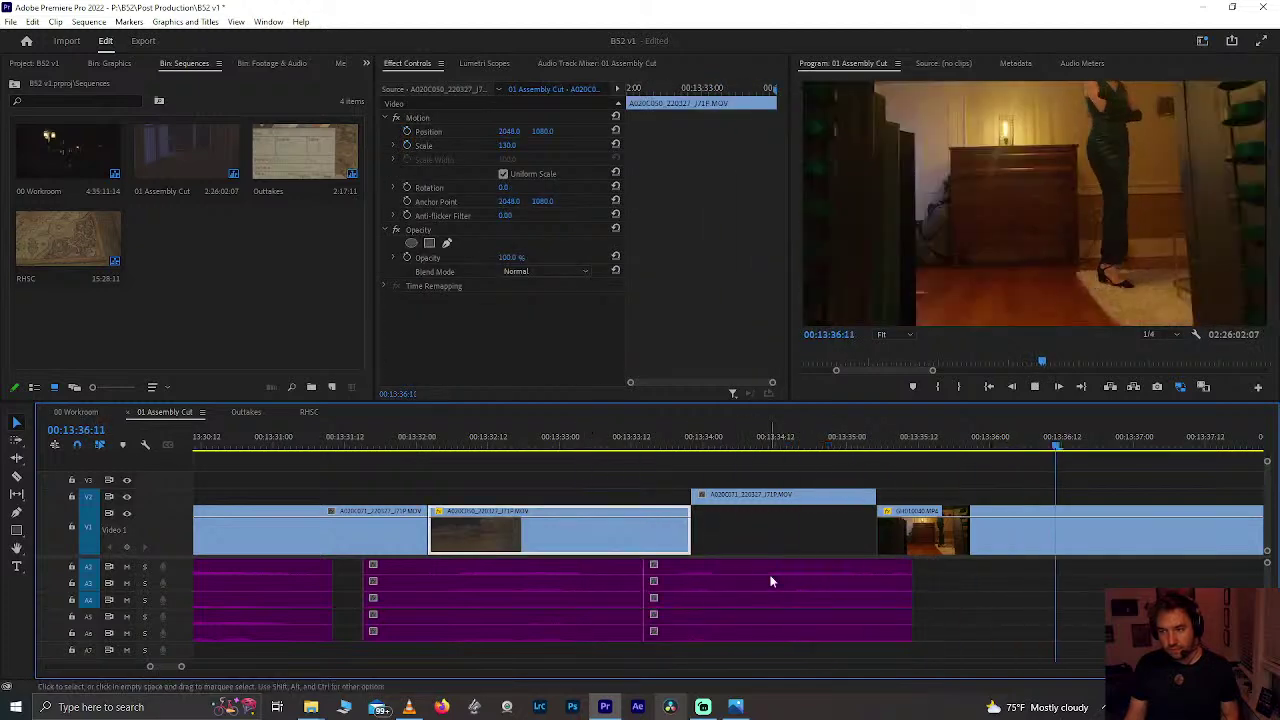
Step: Move the second audio part about three frames later, leaving a short gap before it, and play the cut through the GH010040 shots
drag(778, 610, 796, 611)
click(590, 437)
key(space)
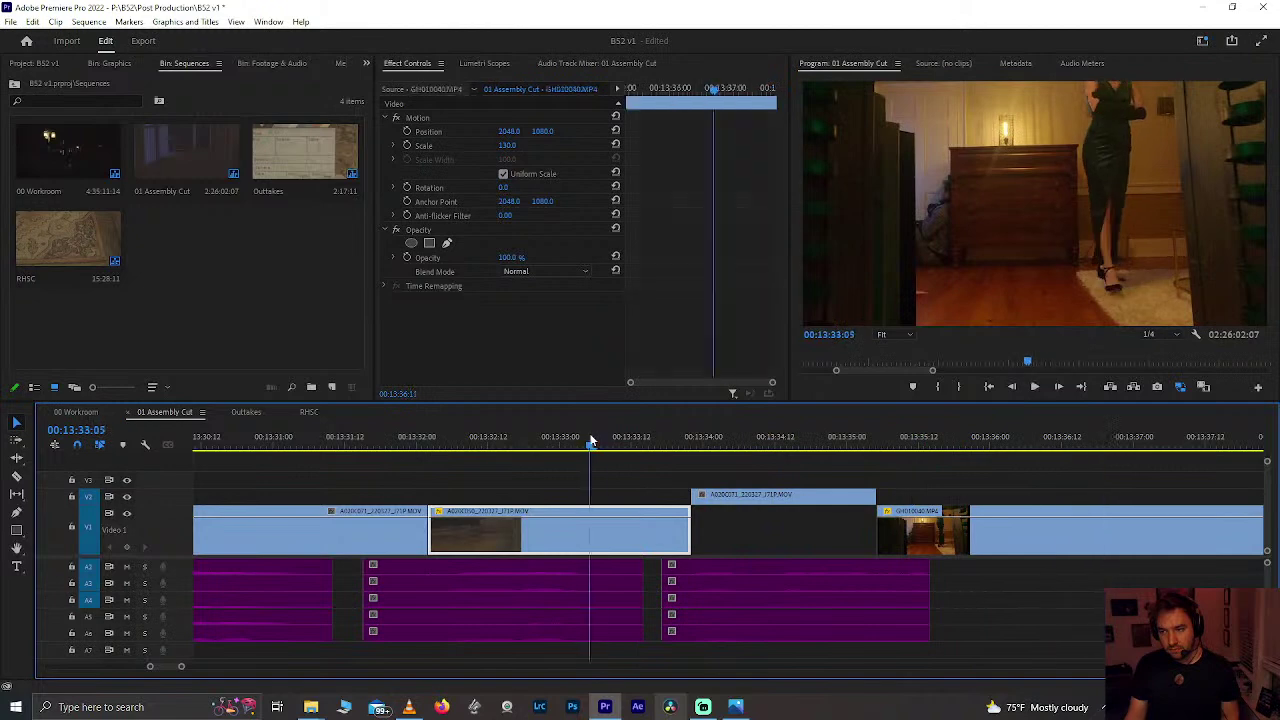
click(739, 446)
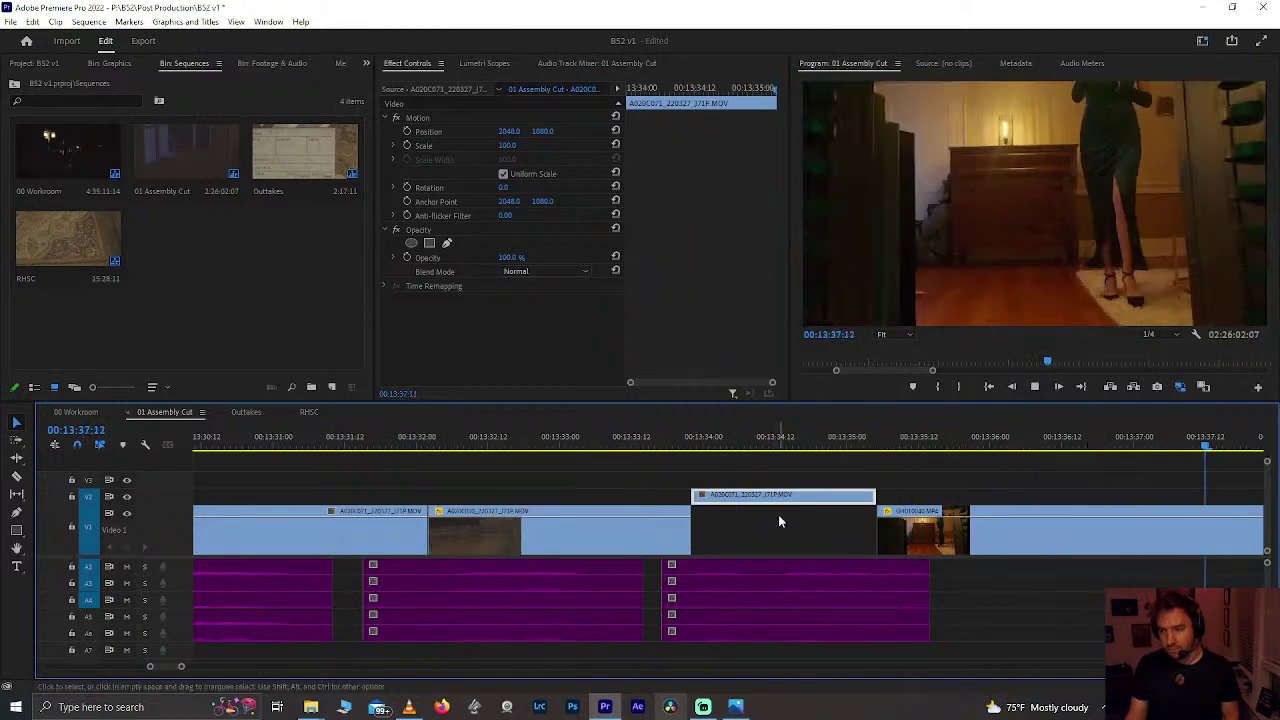
key(space)
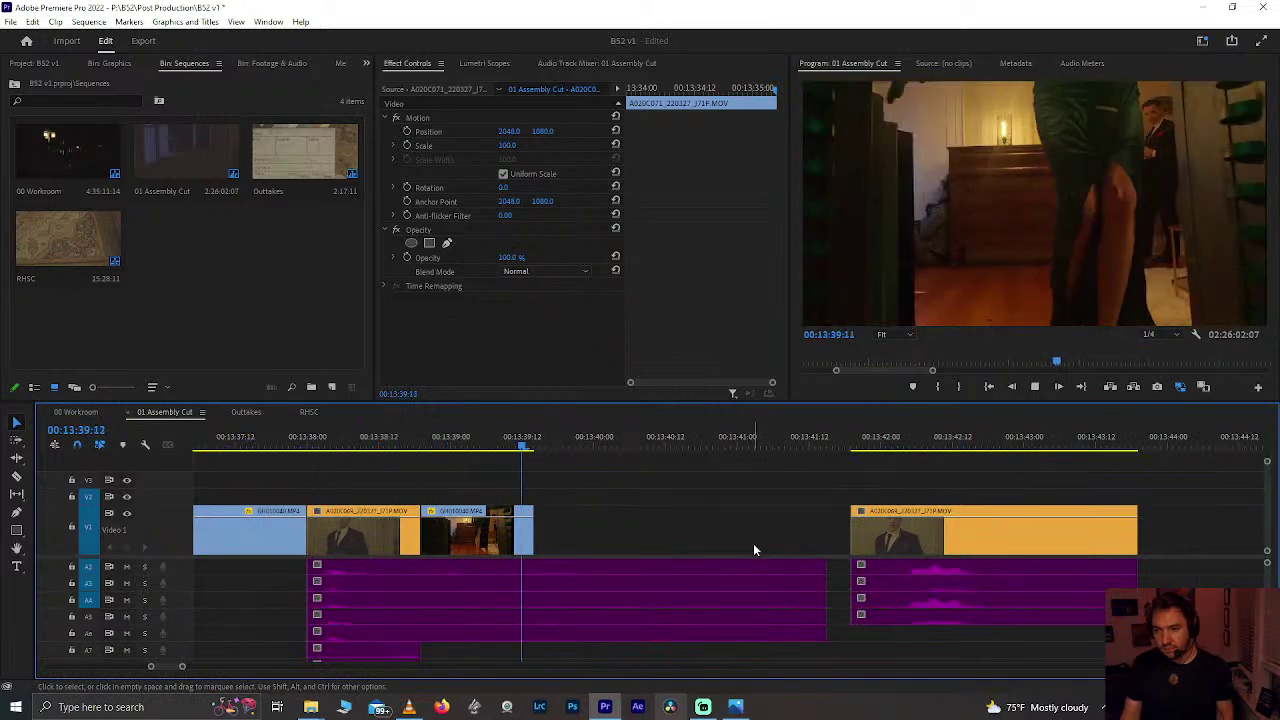
Step: Move the short GH010040 shot later and lengthen the A020C069 shot before it to run from about 00:13:38:07 to 00:13:39:21
scroll(761, 563, down, 2)
scroll(761, 556, down, 2)
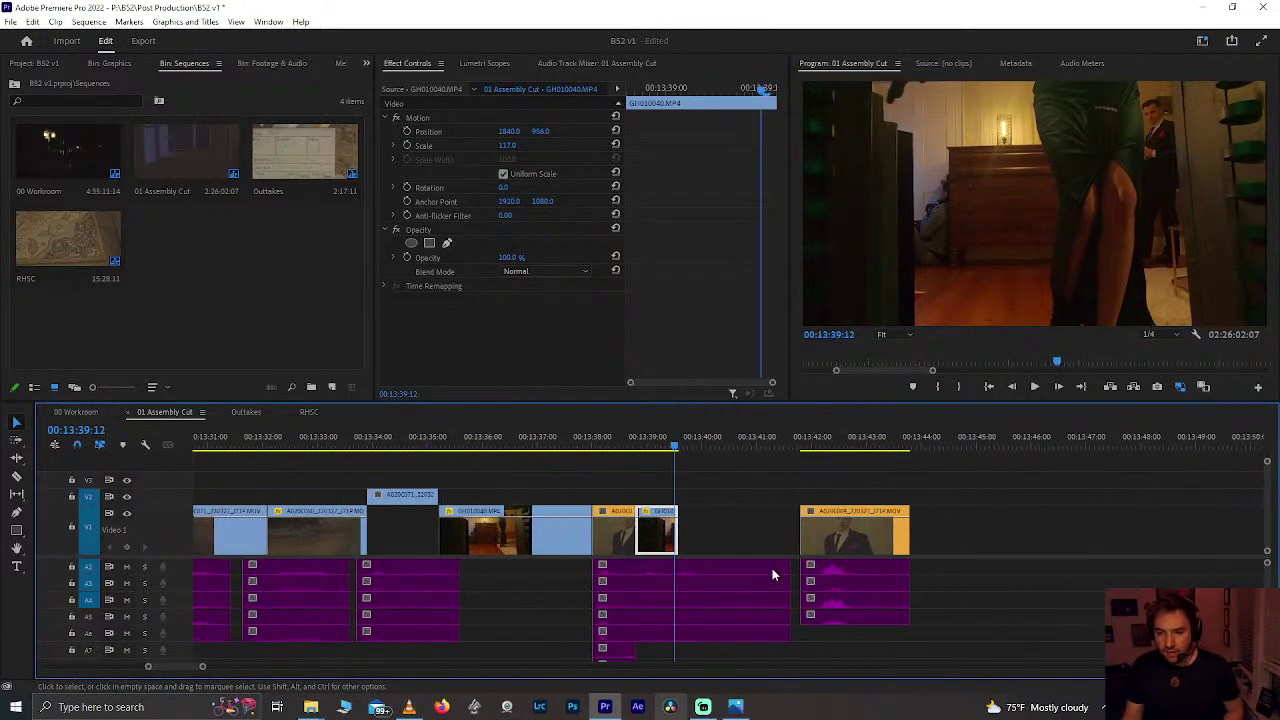
drag(488, 443, 578, 459)
drag(655, 528, 722, 540)
drag(628, 563, 606, 538)
drag(604, 449, 653, 463)
Step: Shift the SAD02.WAV audio on A7 later to end with the A020C069 shot, and play the cut
drag(622, 658, 676, 660)
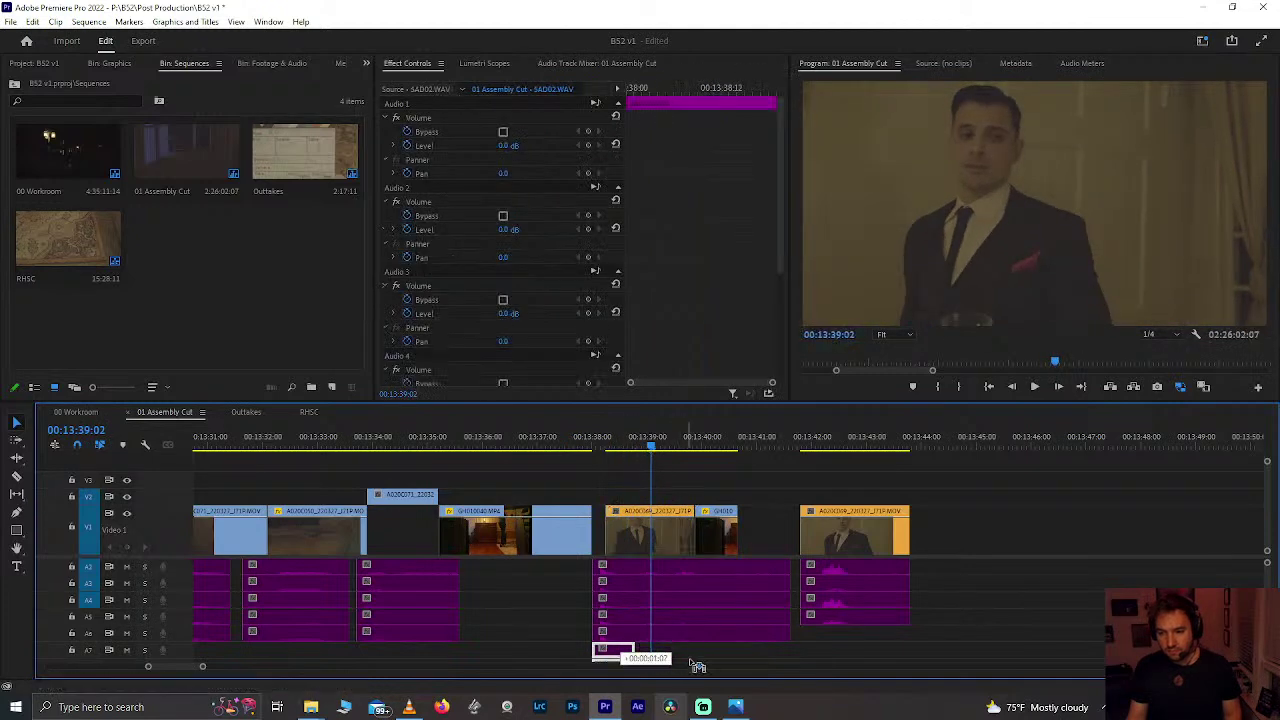
drag(679, 657, 608, 653)
click(594, 437)
key(space)
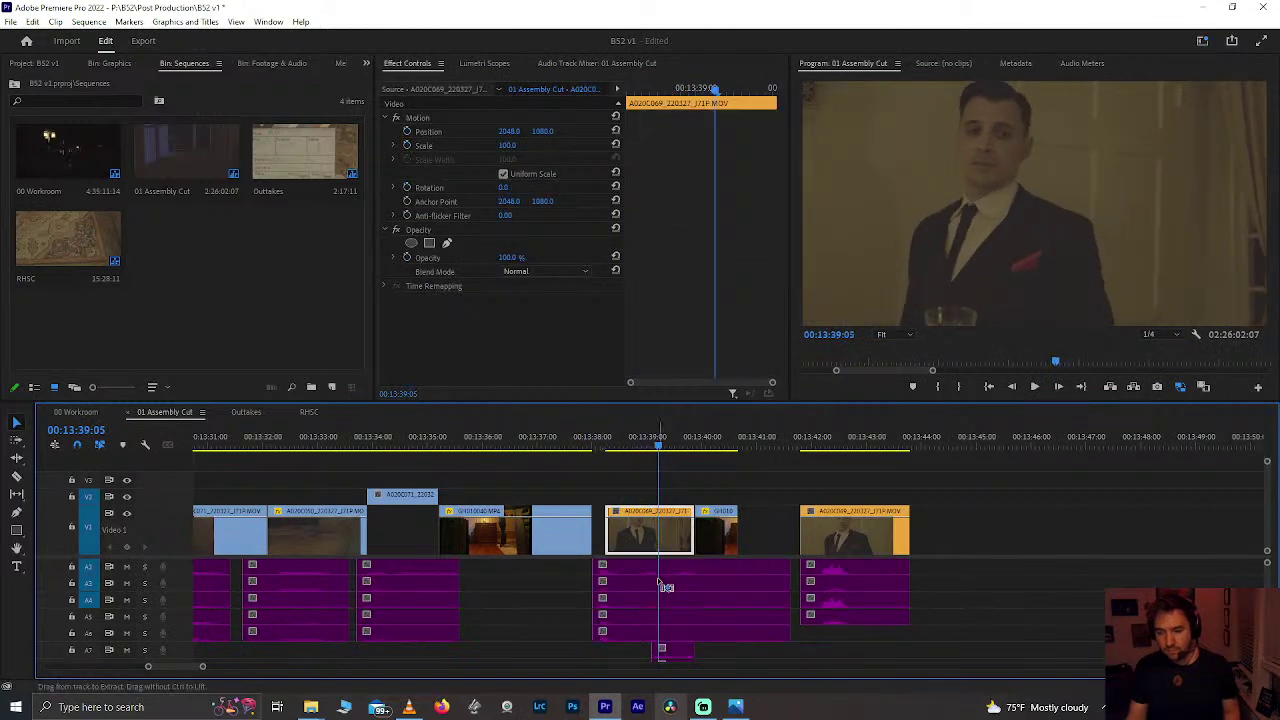
click(606, 449)
key(space)
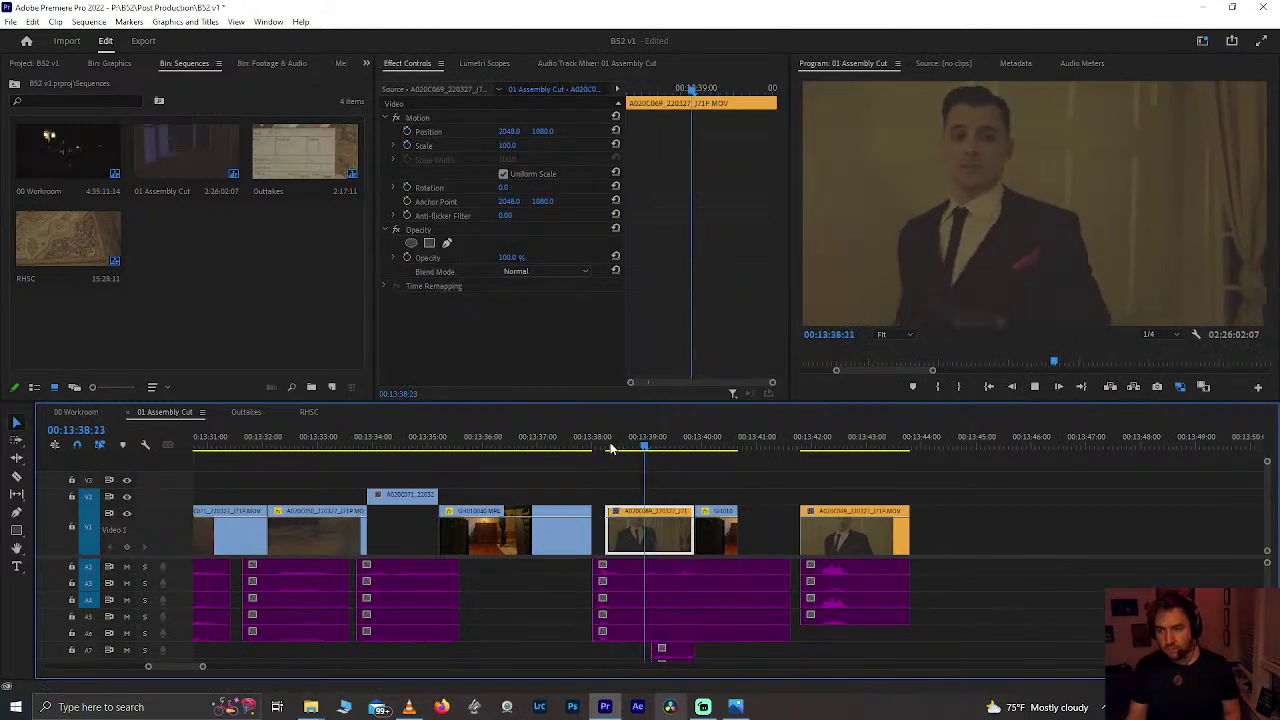
key(space)
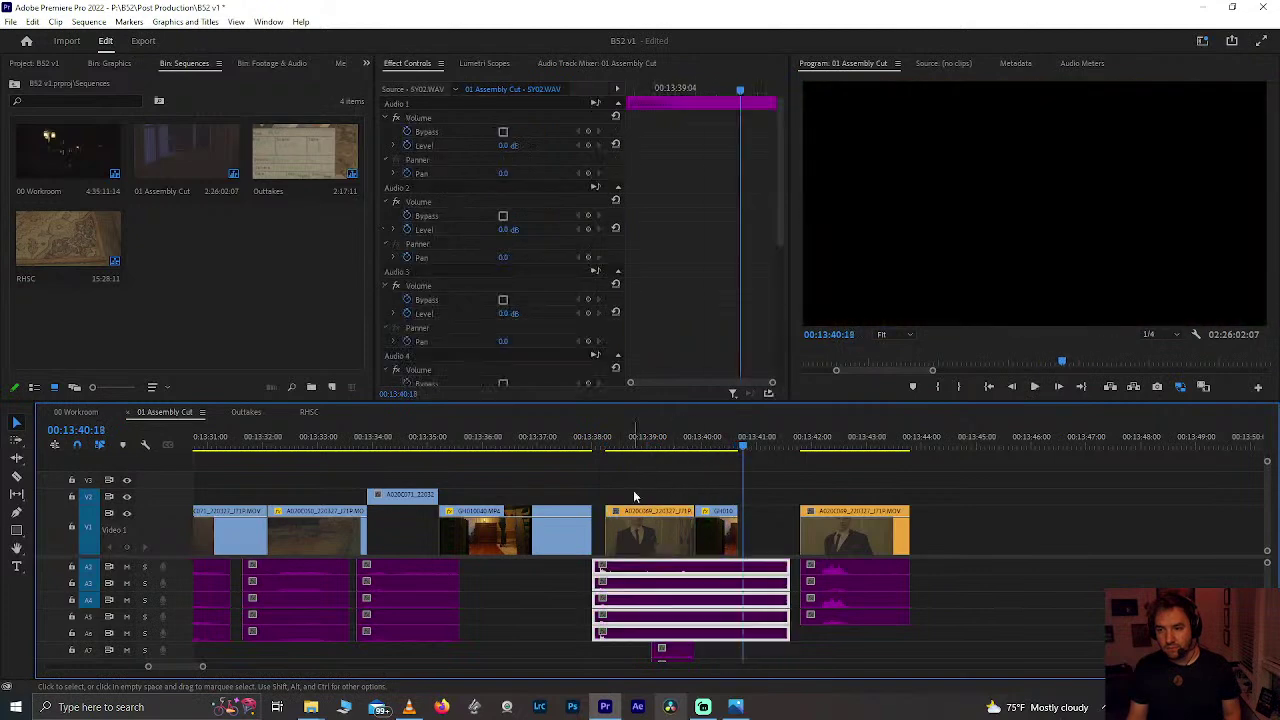
Step: Move the A020C069 shot and its A7 audio together earlier against the first GH010040 shot, and play the cut
click(650, 532)
shift+click(670, 651)
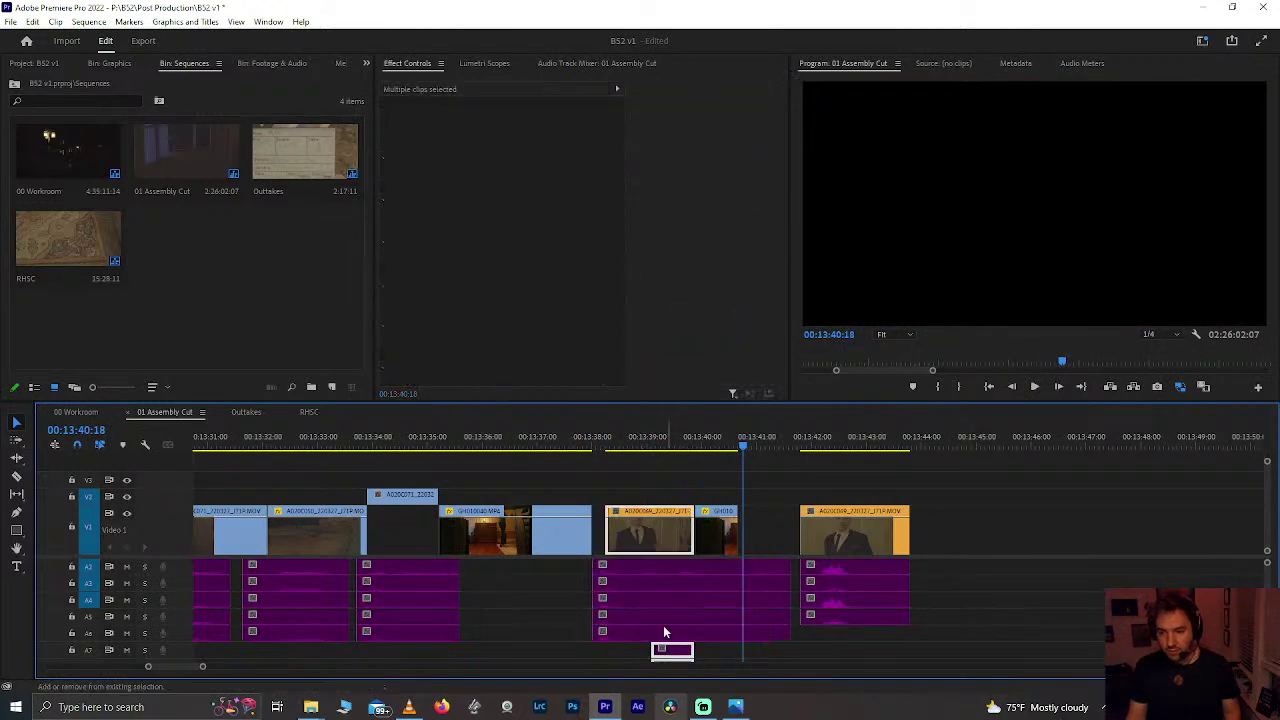
drag(645, 540, 632, 540)
click(544, 447)
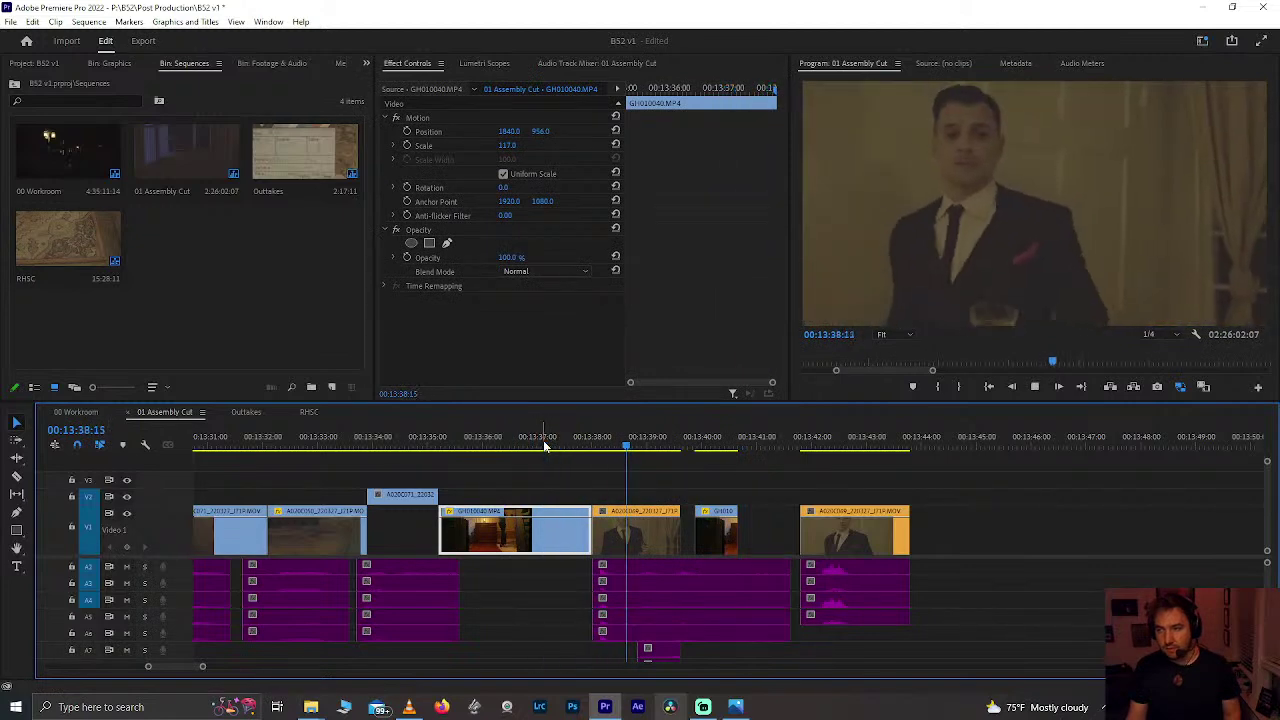
Step: Trim about four frames from the head of the A020C069 shot, move its A7 audio four frames earlier, and play the cut
drag(590, 446, 608, 446)
drag(601, 527, 629, 540)
drag(648, 650, 663, 654)
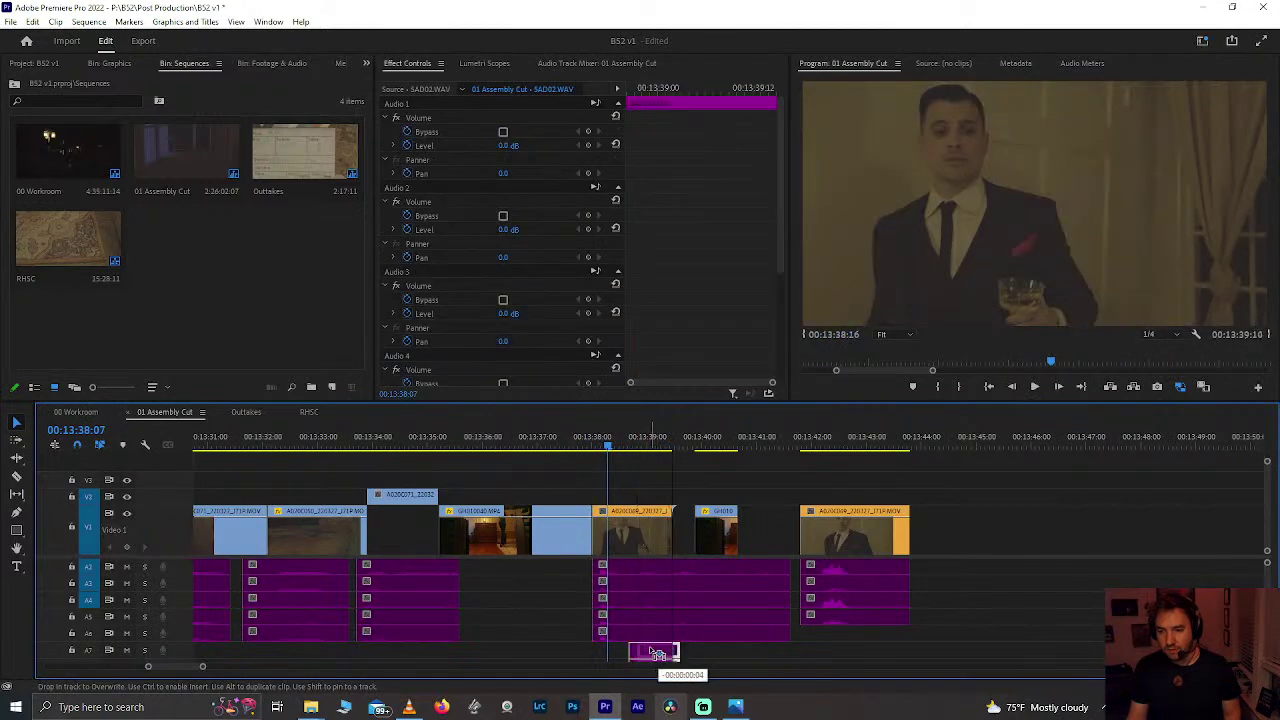
click(455, 437)
key(space)
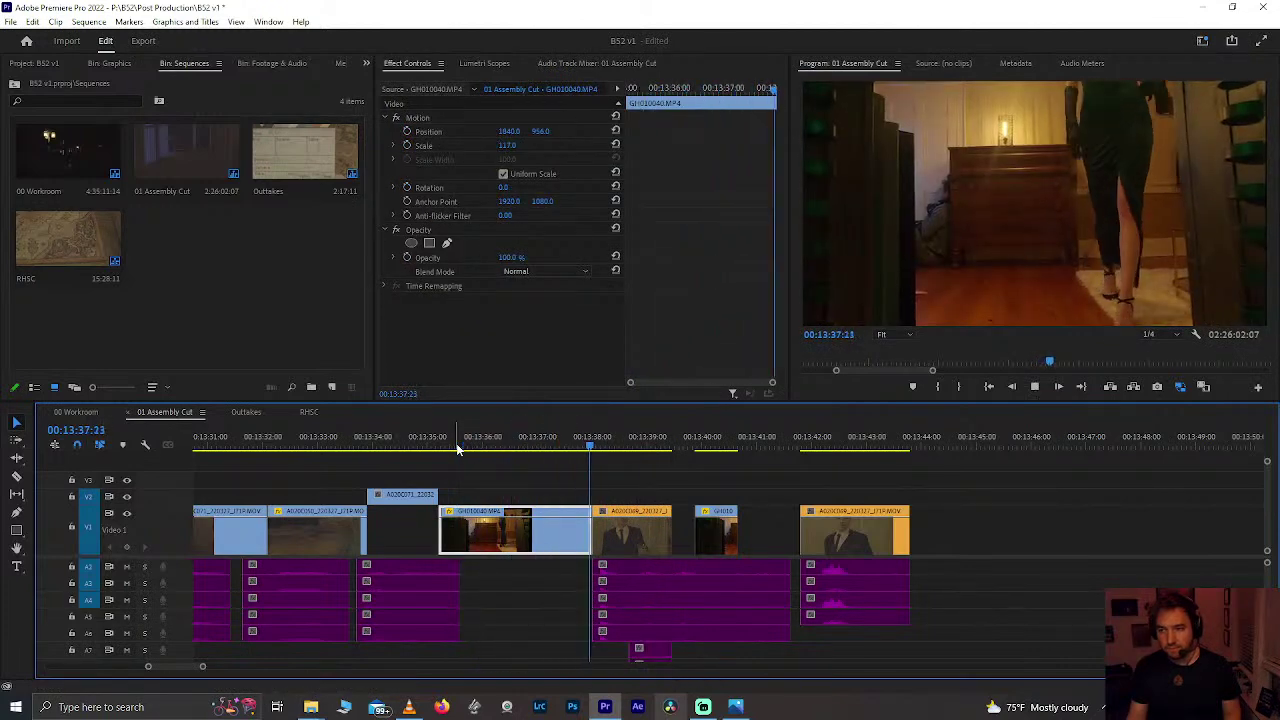
Step: Move the short GH010040 shot directly against the end of the A020C069 shot, and play the cut
drag(525, 449, 711, 446)
click(722, 540)
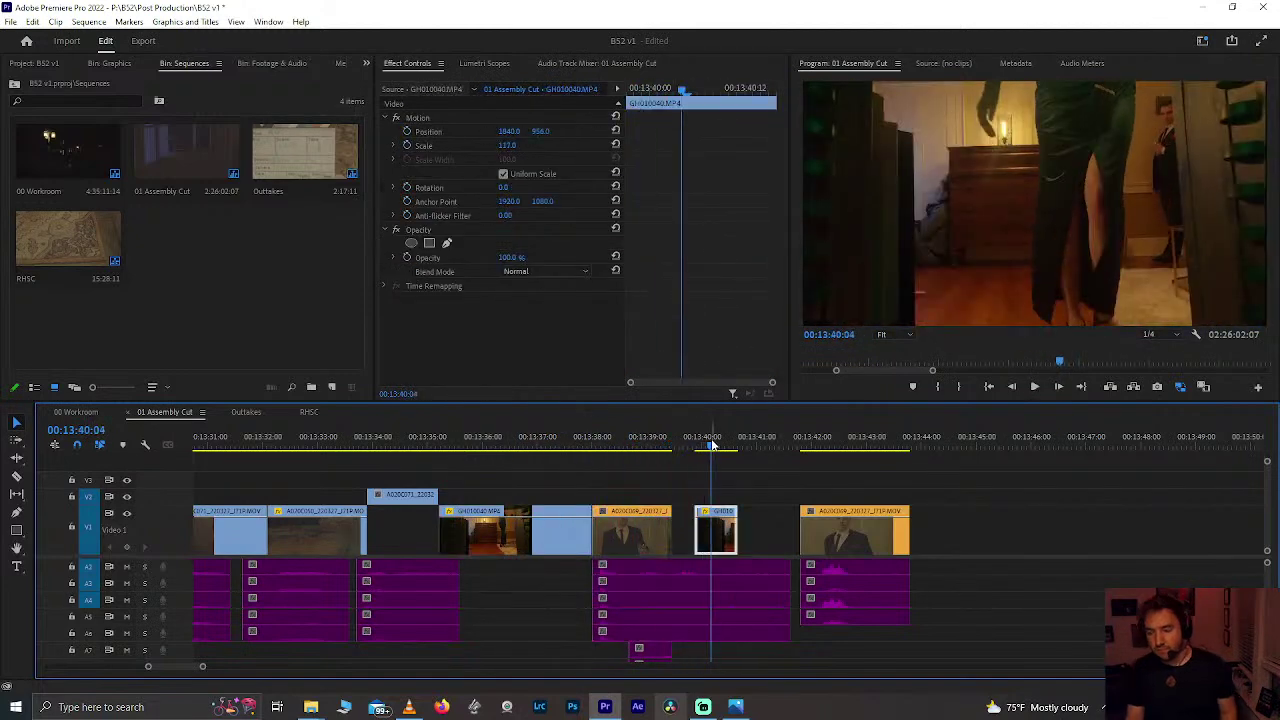
drag(722, 542, 706, 551)
drag(629, 440, 607, 444)
key(space)
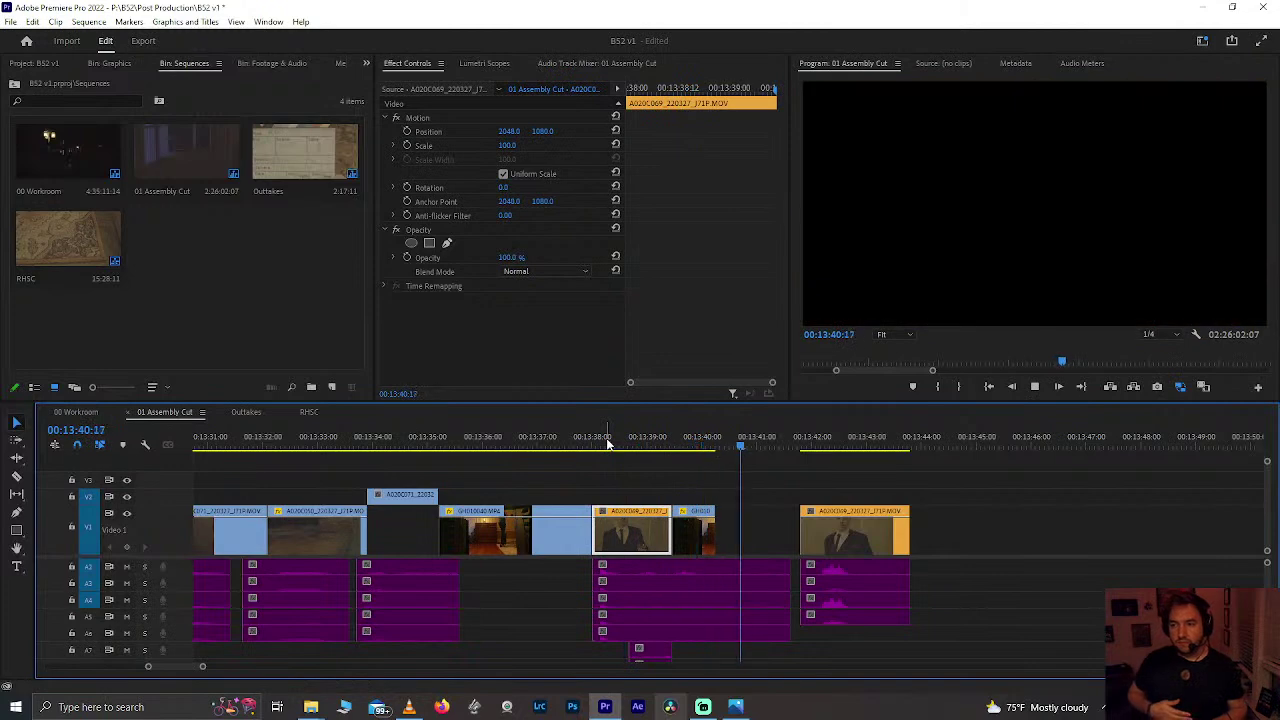
key(space)
Step: Play the cut from 00:13:39:08, and move the A020C069 shot near 00:13:42 with its audio against the end of the preceding audio
click(697, 588)
drag(704, 441, 666, 461)
scroll(666, 461, down, 1)
scroll(667, 467, down, 1)
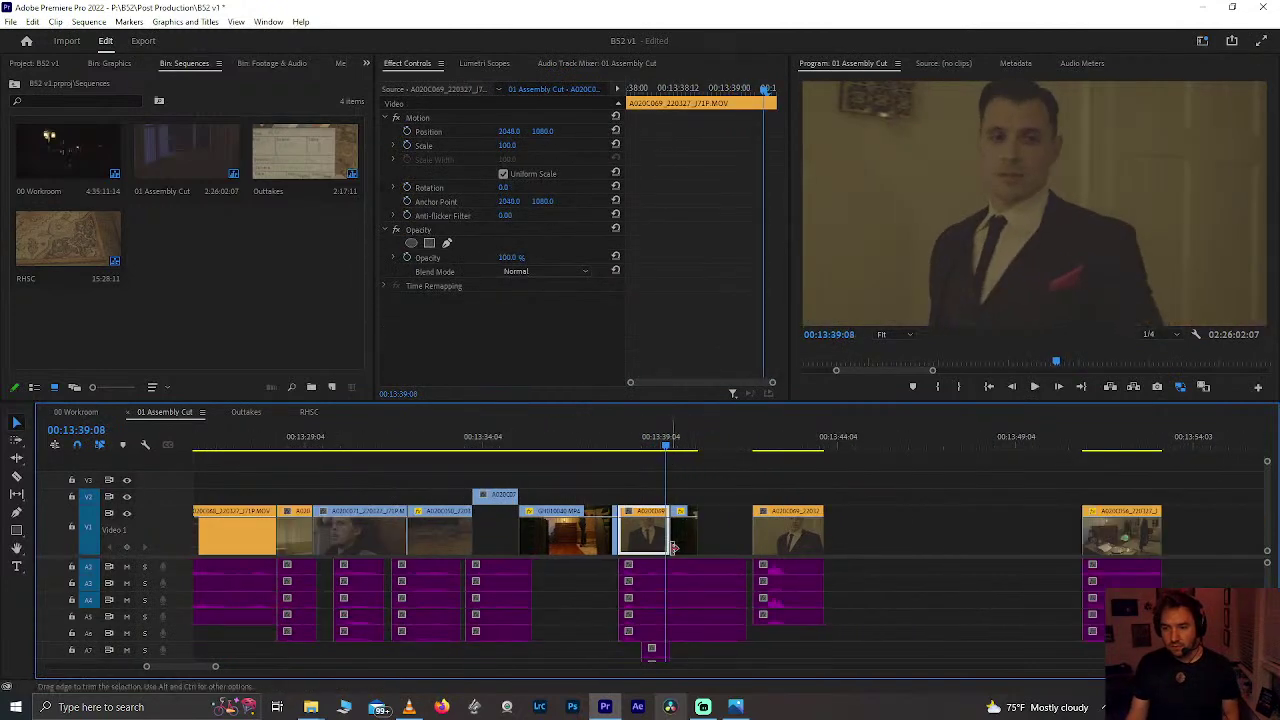
key(space)
click(668, 441)
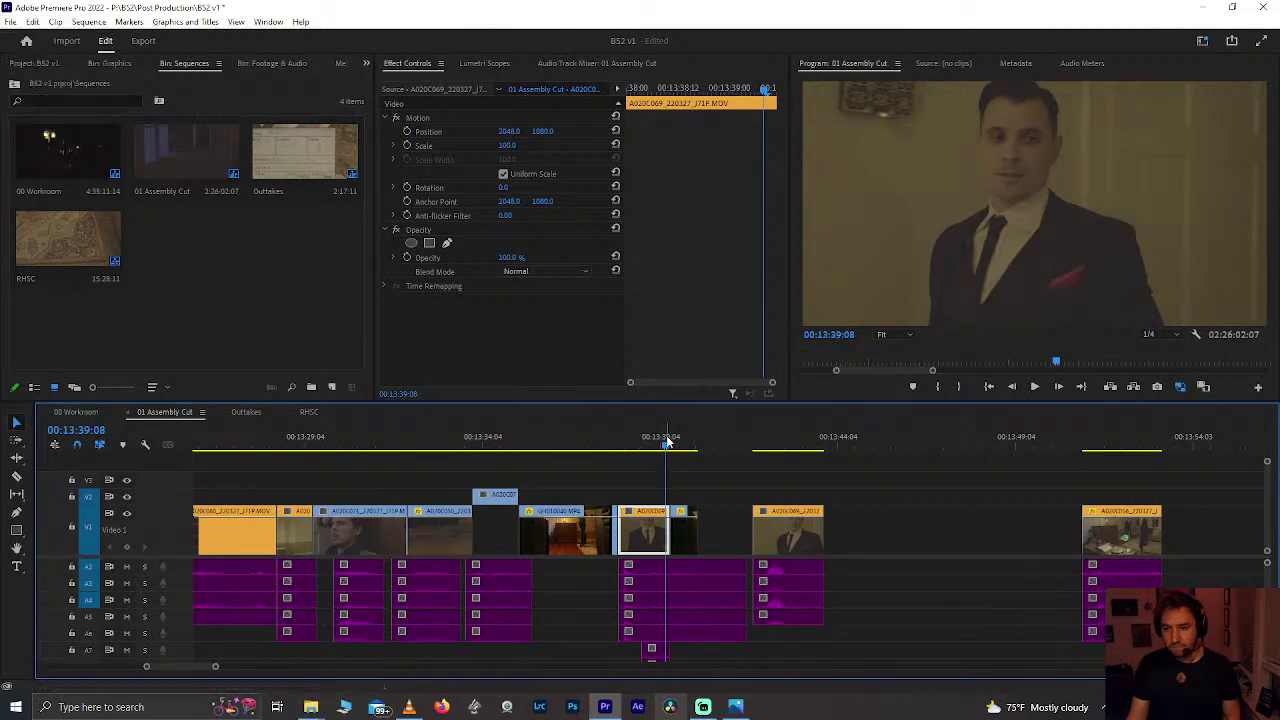
key(space)
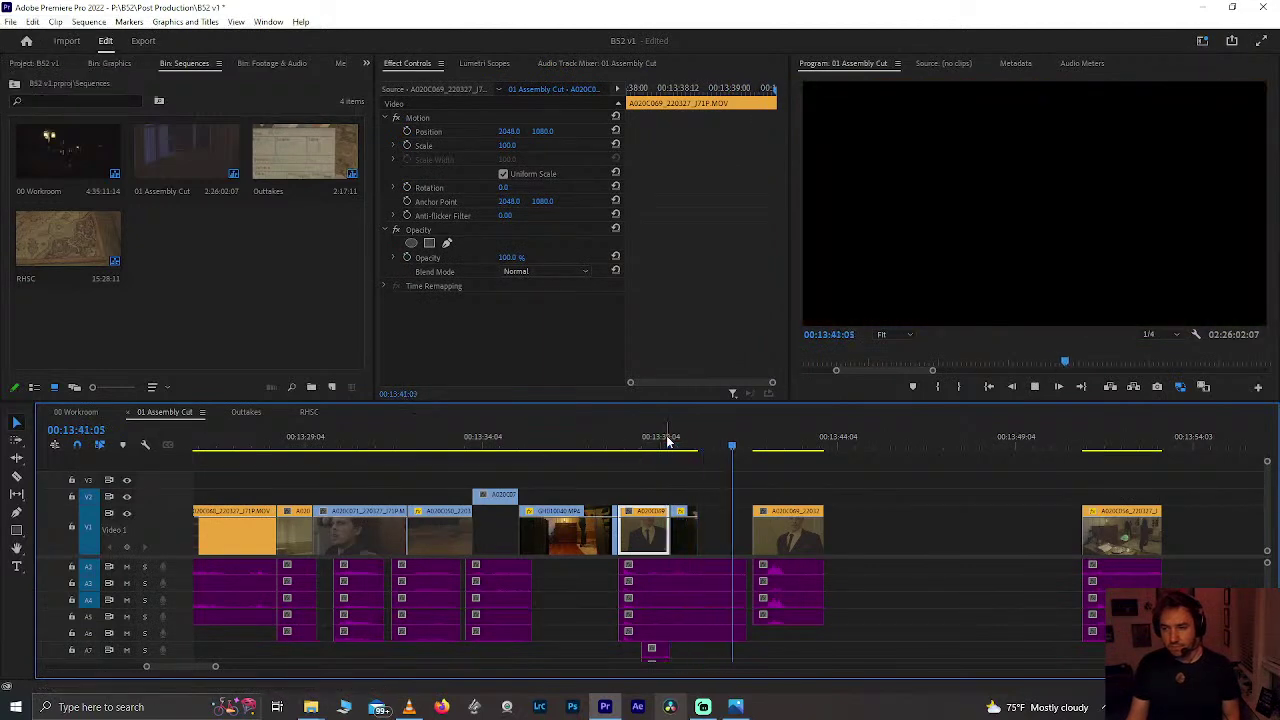
key(space)
drag(903, 517, 790, 602)
drag(800, 541, 793, 543)
Step: Examine the A020C071 and A020C072 takes between about 01:51 and 01:56, playing the A020C072 take from 01:56:11
key(minus)
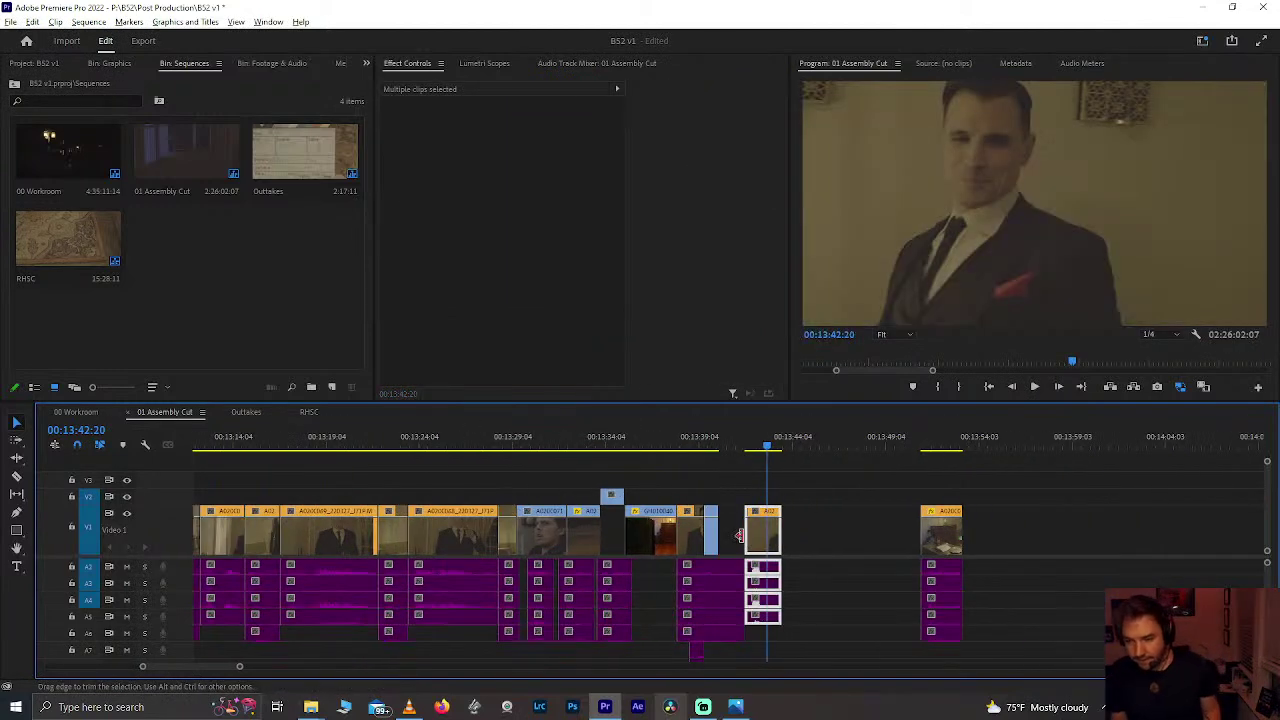
key(minus)
key(minus)
key(minus)
key(minus)
key(minus)
key(minus)
key(minus)
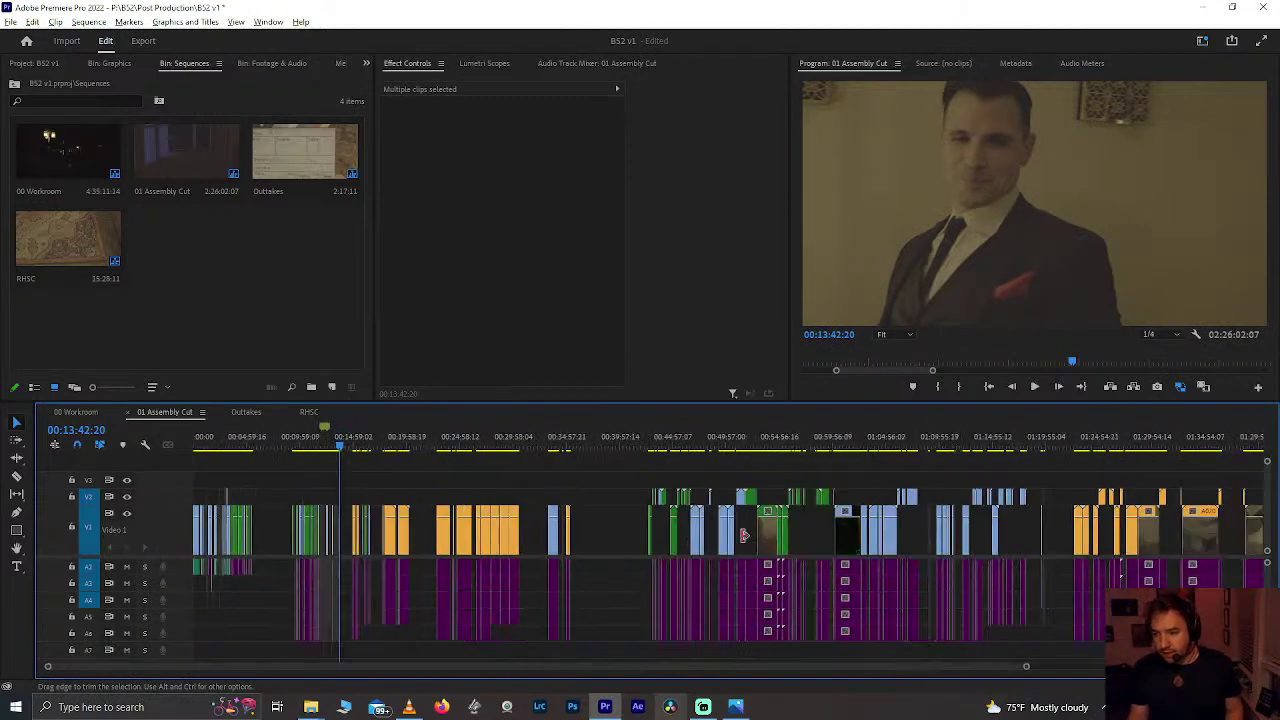
click(967, 450)
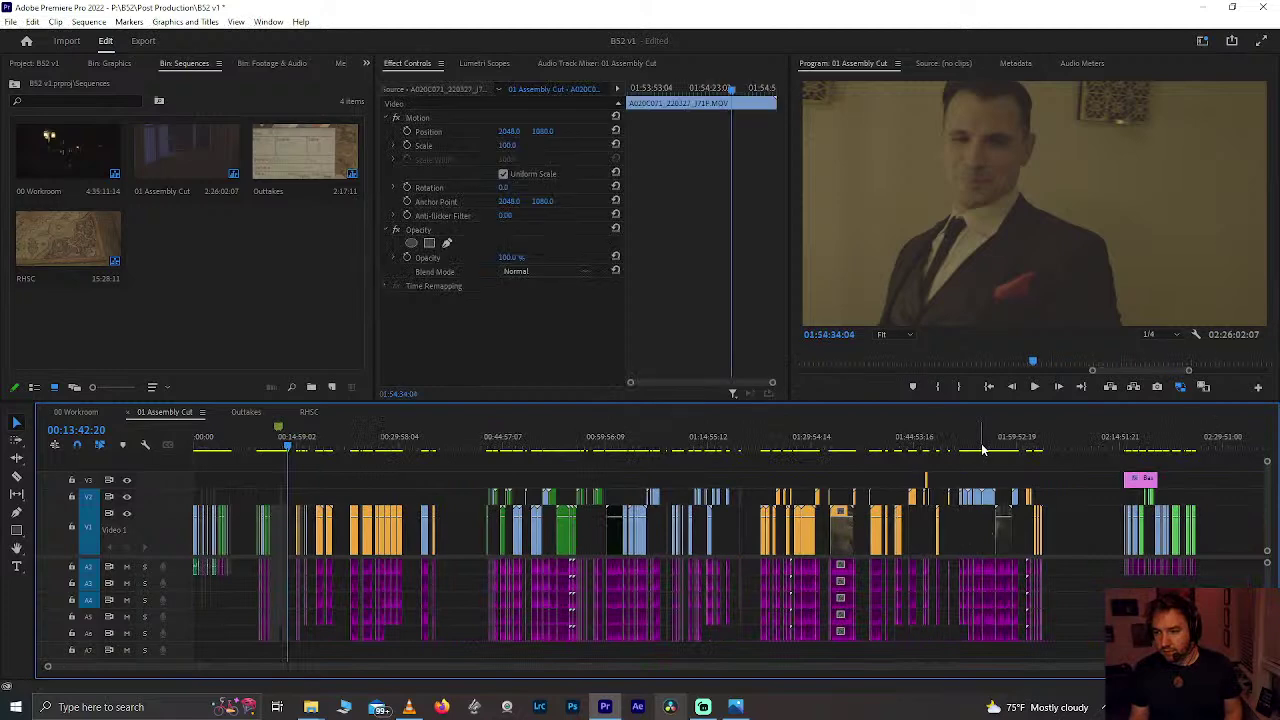
key(equal)
key(equal)
key(equal)
key(equal)
key(equal)
key(equal)
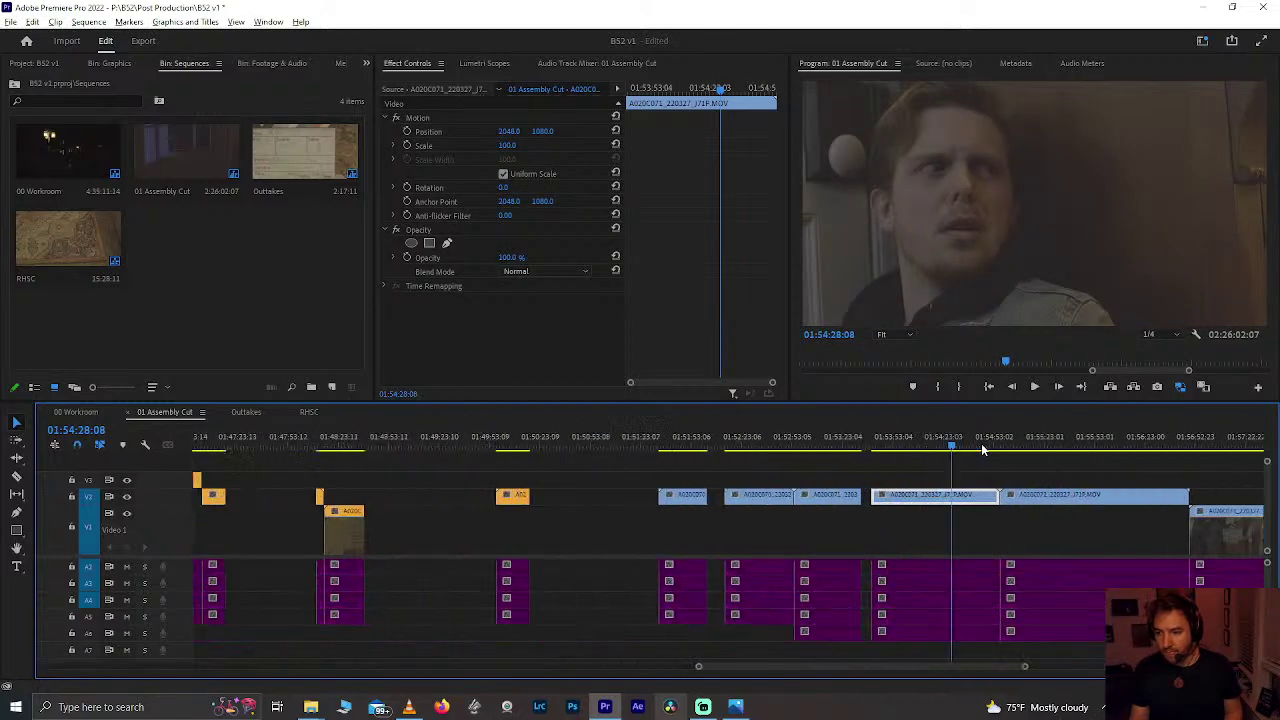
drag(641, 444, 1068, 471)
key(space)
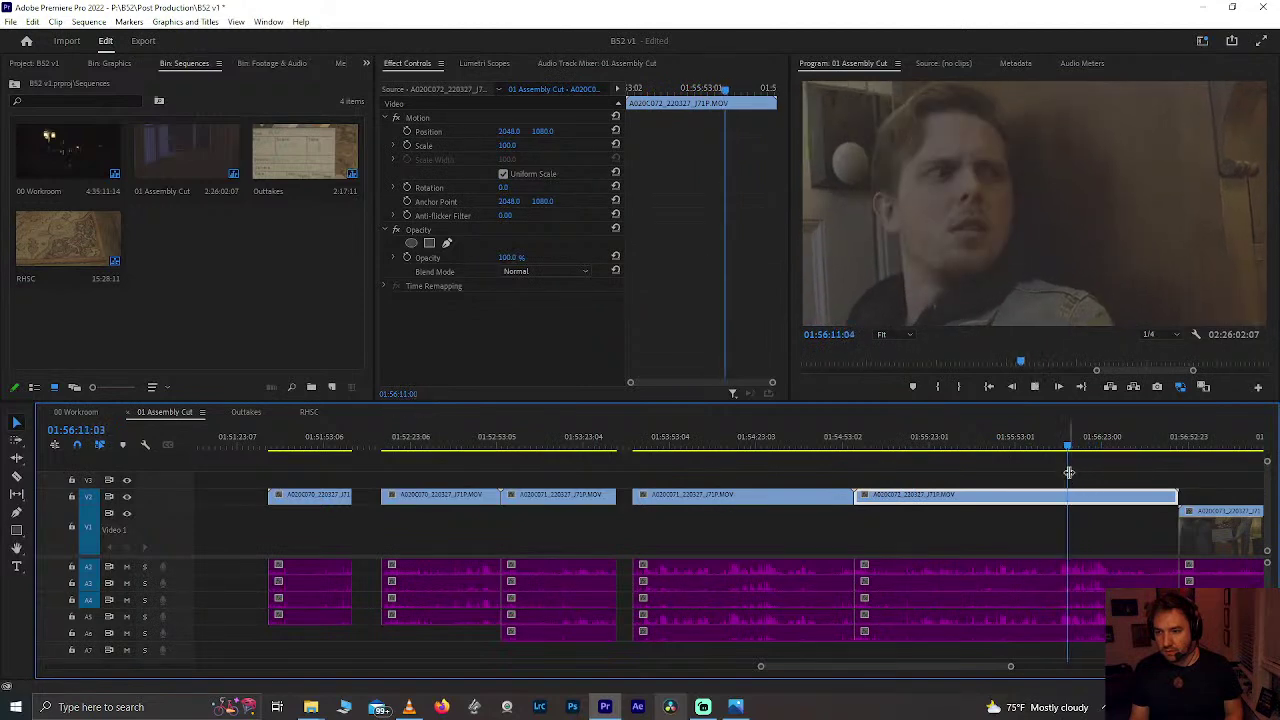
key(equal)
key(equal)
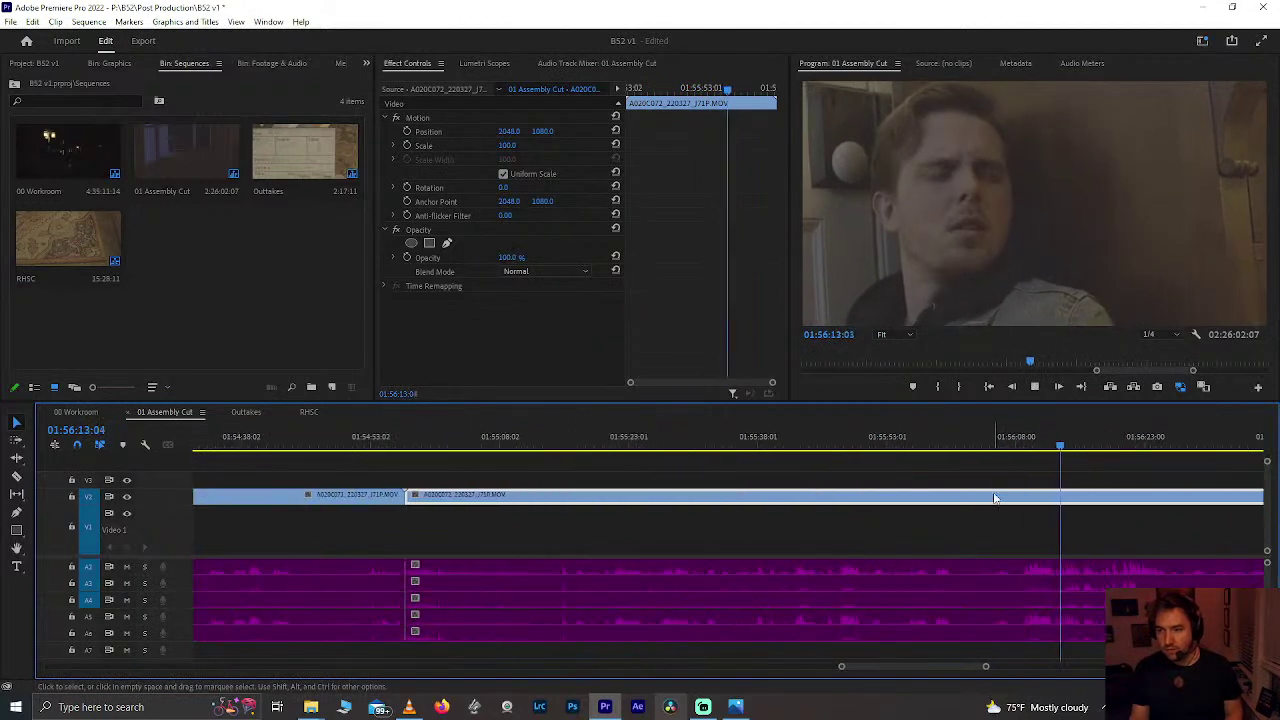
key(space)
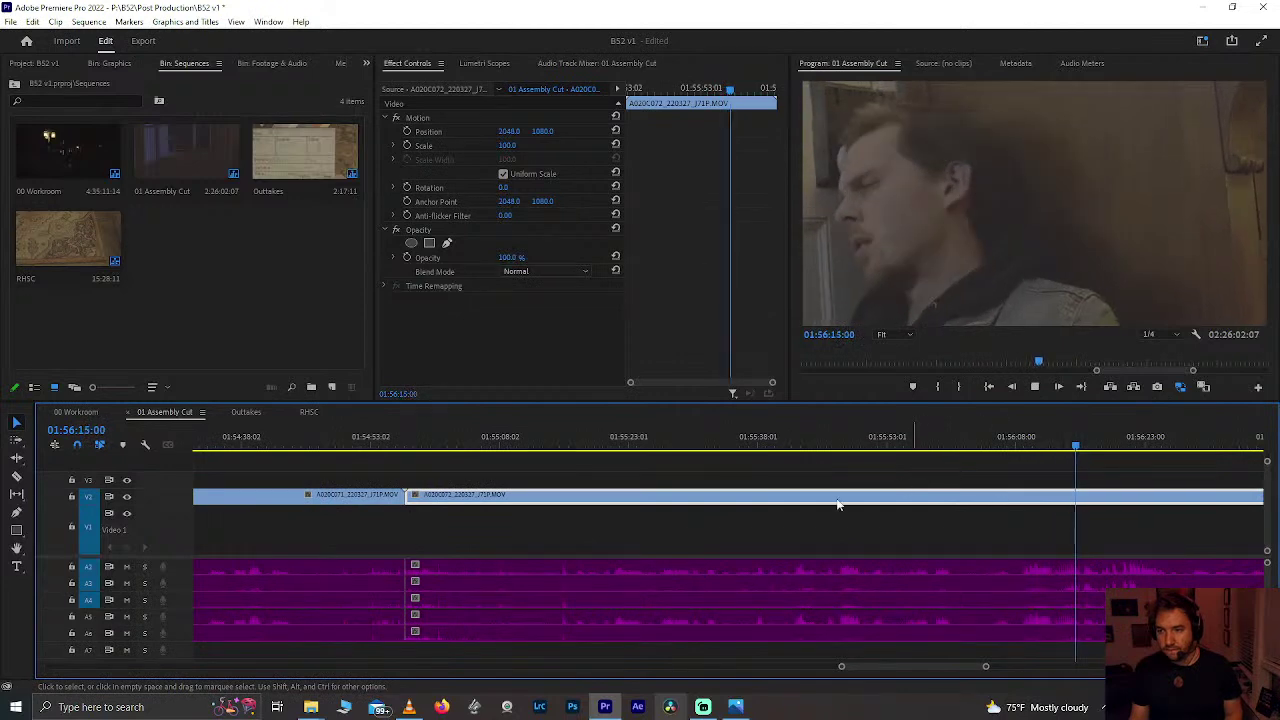
Step: Skim the A020C071 takes on V2 up to 01:53:46:01 for a usable reaction shot
key(minus)
key(minus)
key(minus)
click(598, 447)
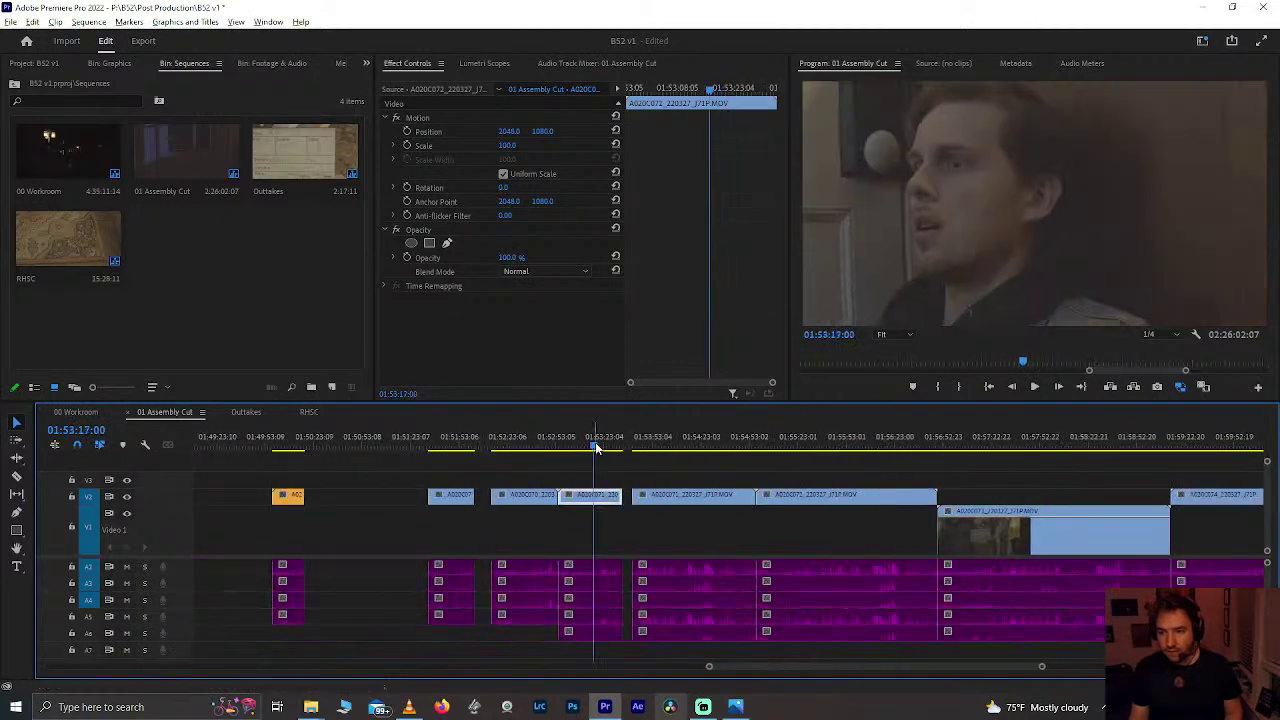
key(equal)
key(equal)
drag(462, 450, 810, 469)
scroll(754, 503, down, 12)
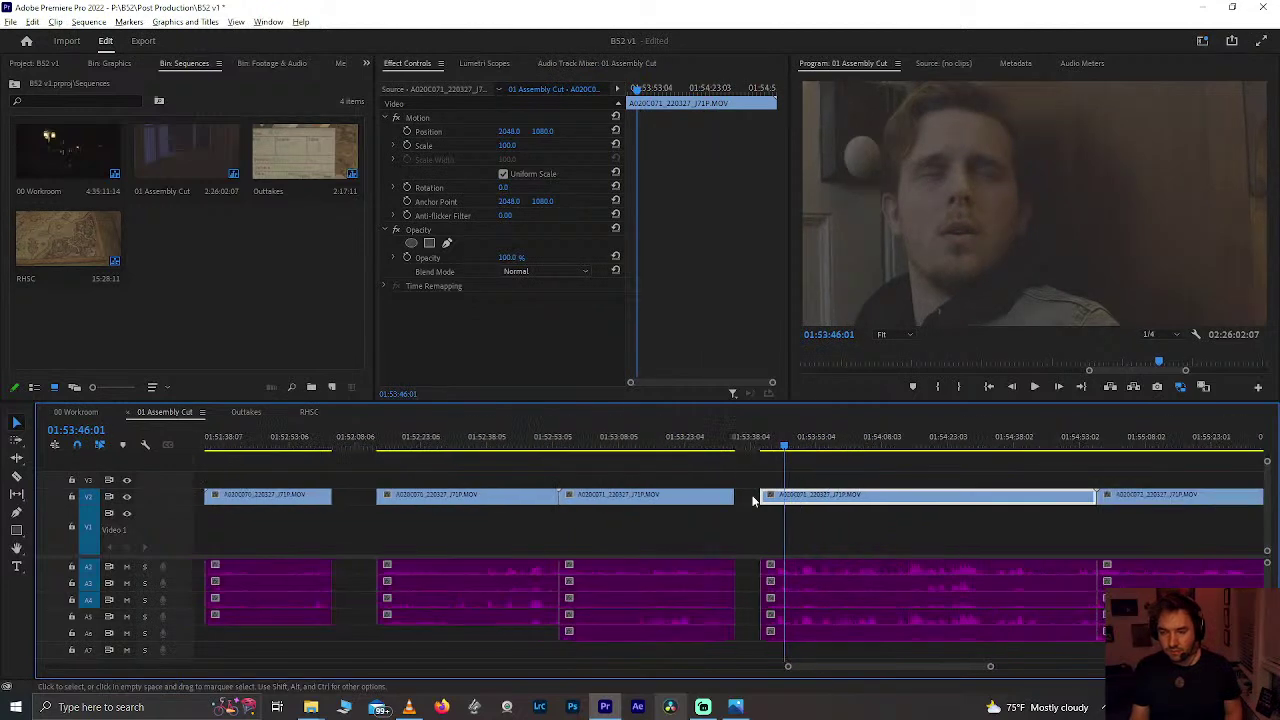
Step: Duplicate the V1 A020C071 shot from about 00:13:29 onto V3 above the V2 A020C071, and trim its end to 00:13:35:11
scroll(310, 530, up, 10)
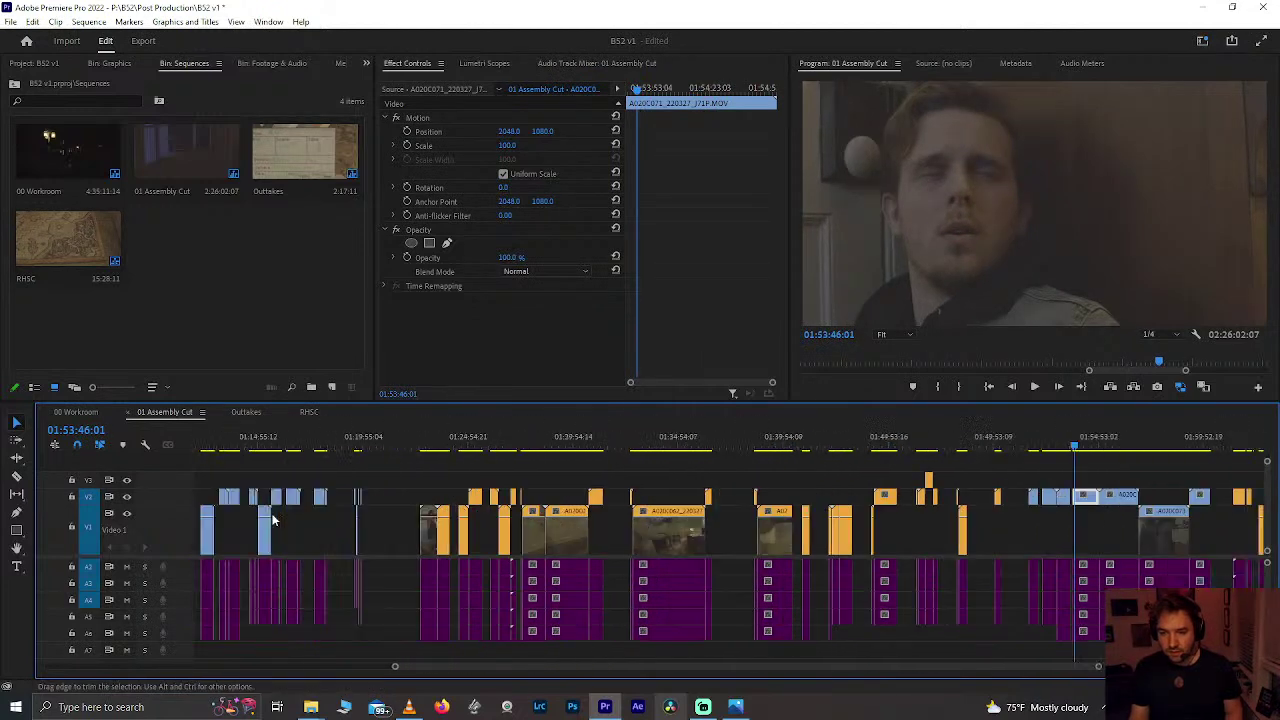
scroll(533, 520, down, 5)
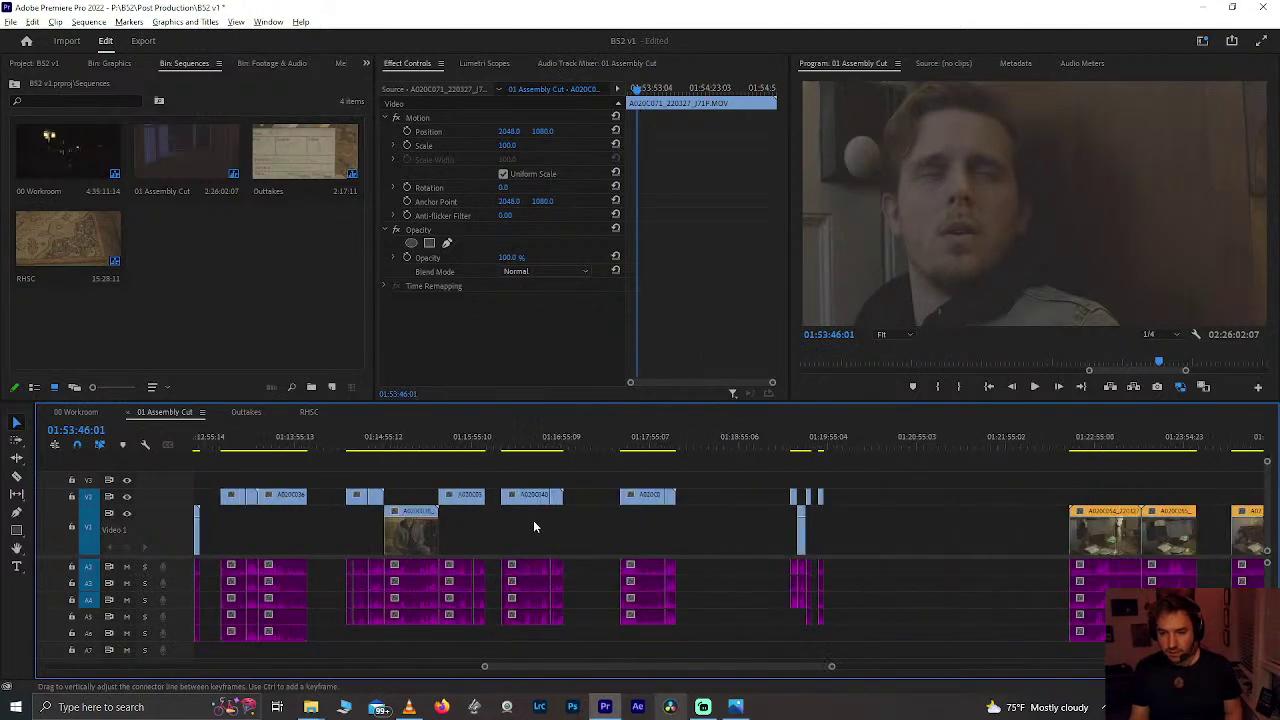
scroll(533, 520, up, 10)
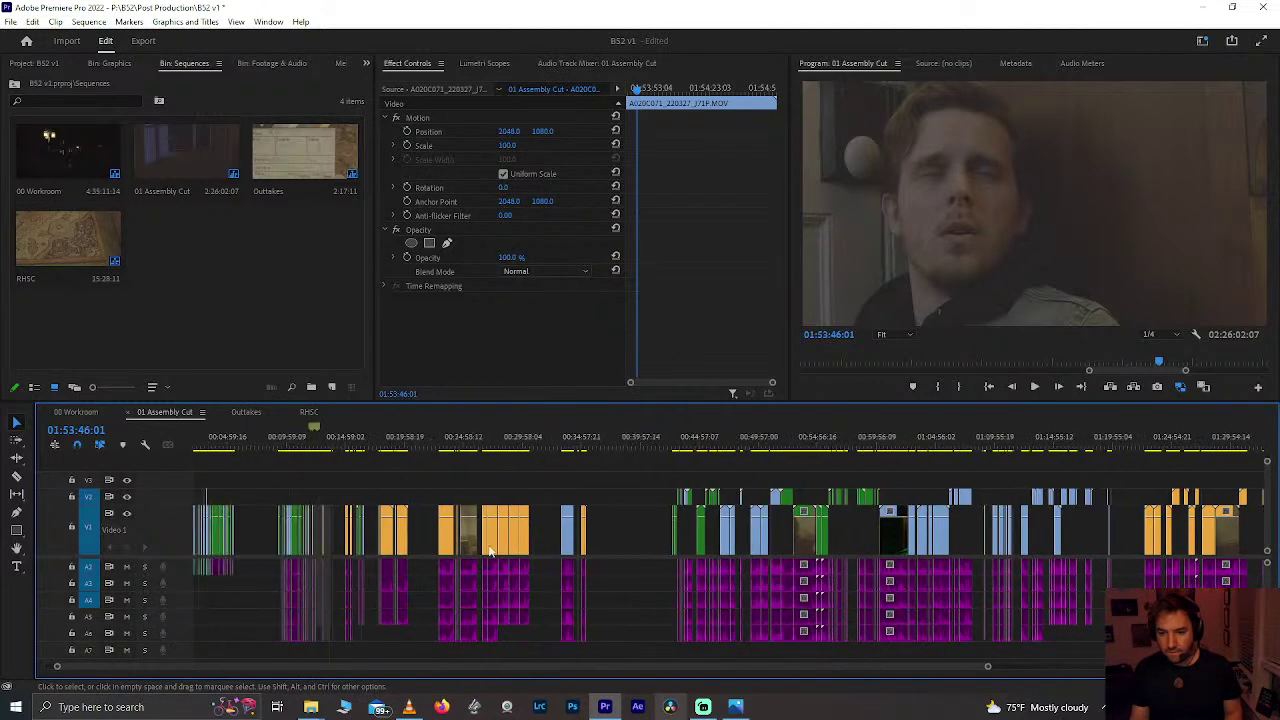
scroll(500, 543, up, 3)
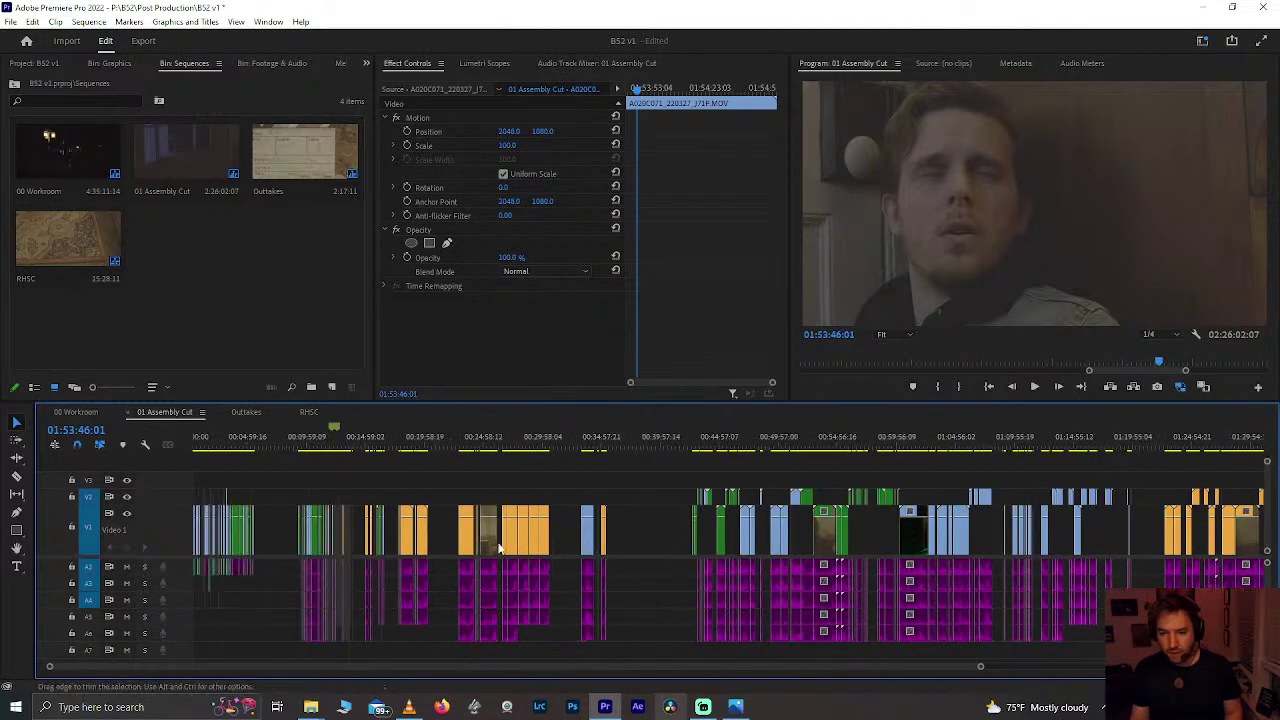
scroll(350, 523, up, 8)
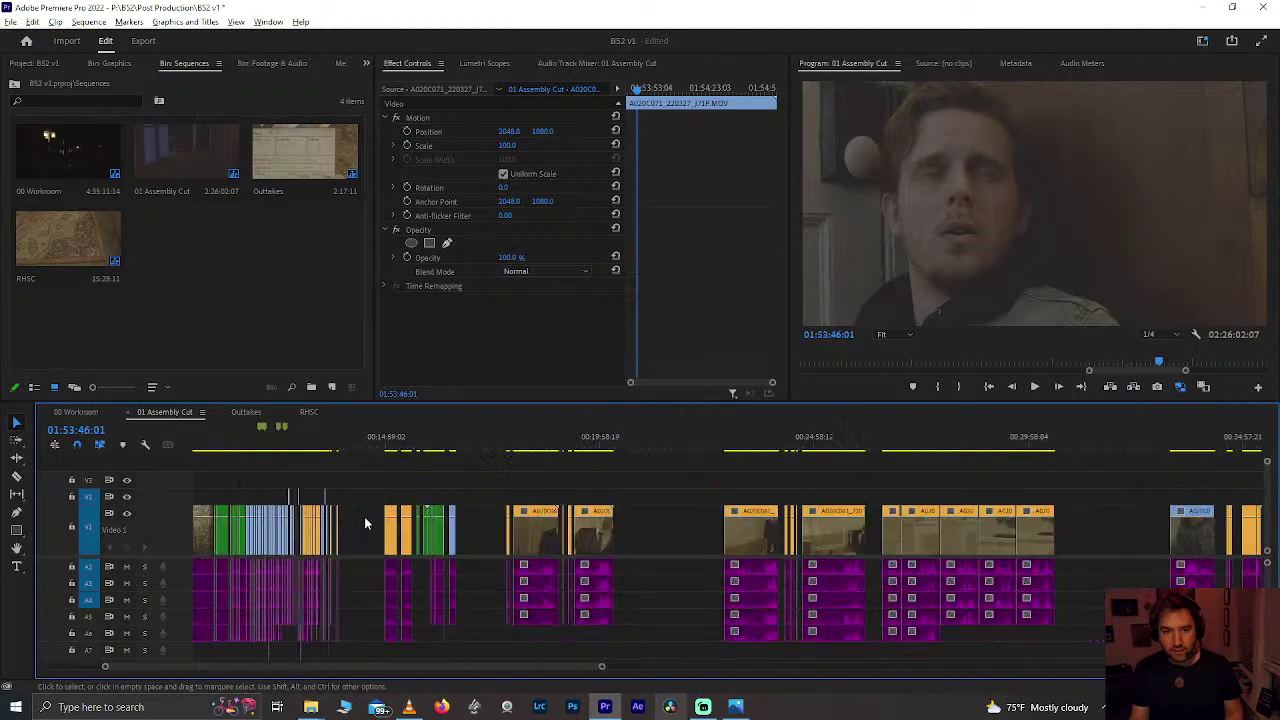
scroll(365, 521, up, 6)
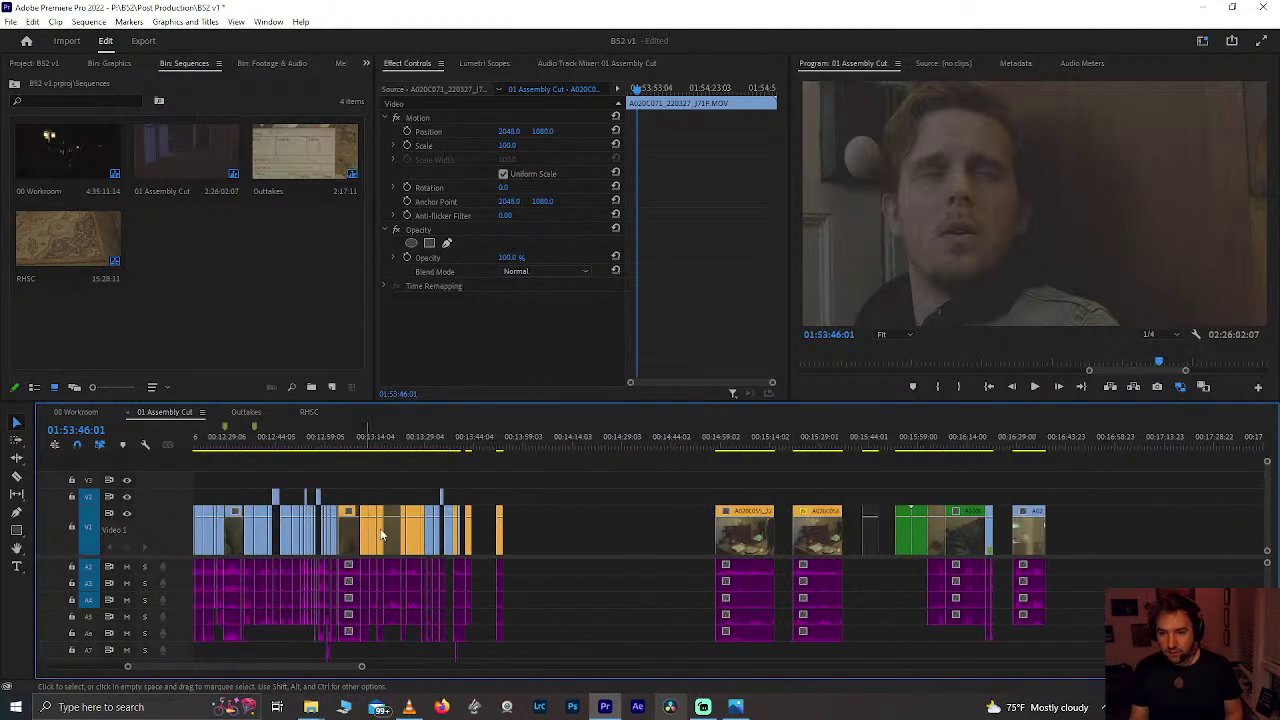
scroll(392, 550, up, 4)
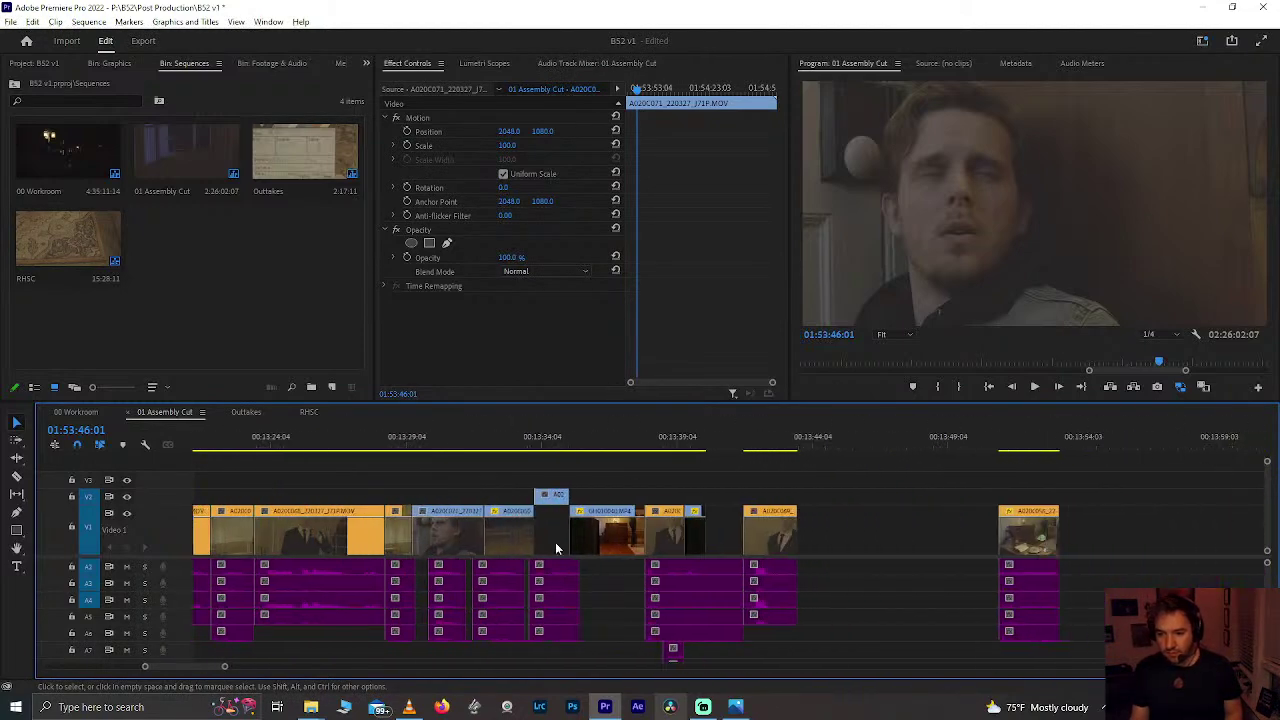
drag(436, 546, 642, 458)
click(576, 449)
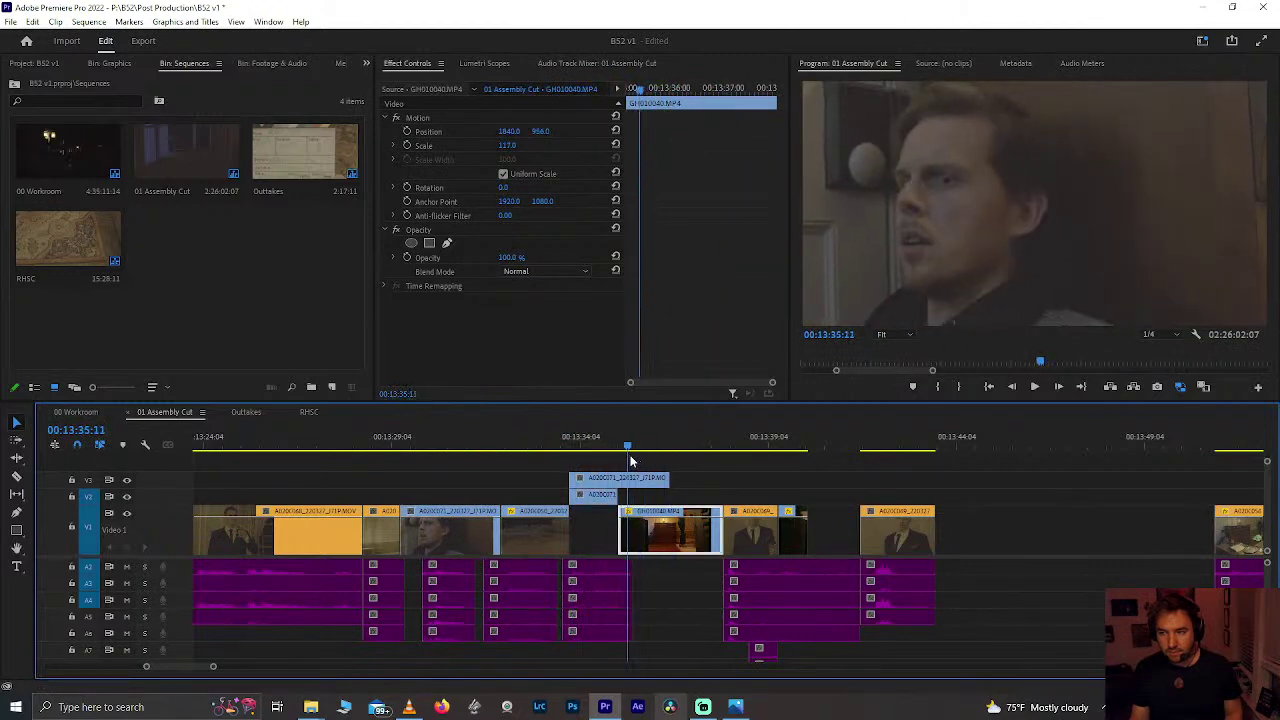
drag(676, 481, 627, 479)
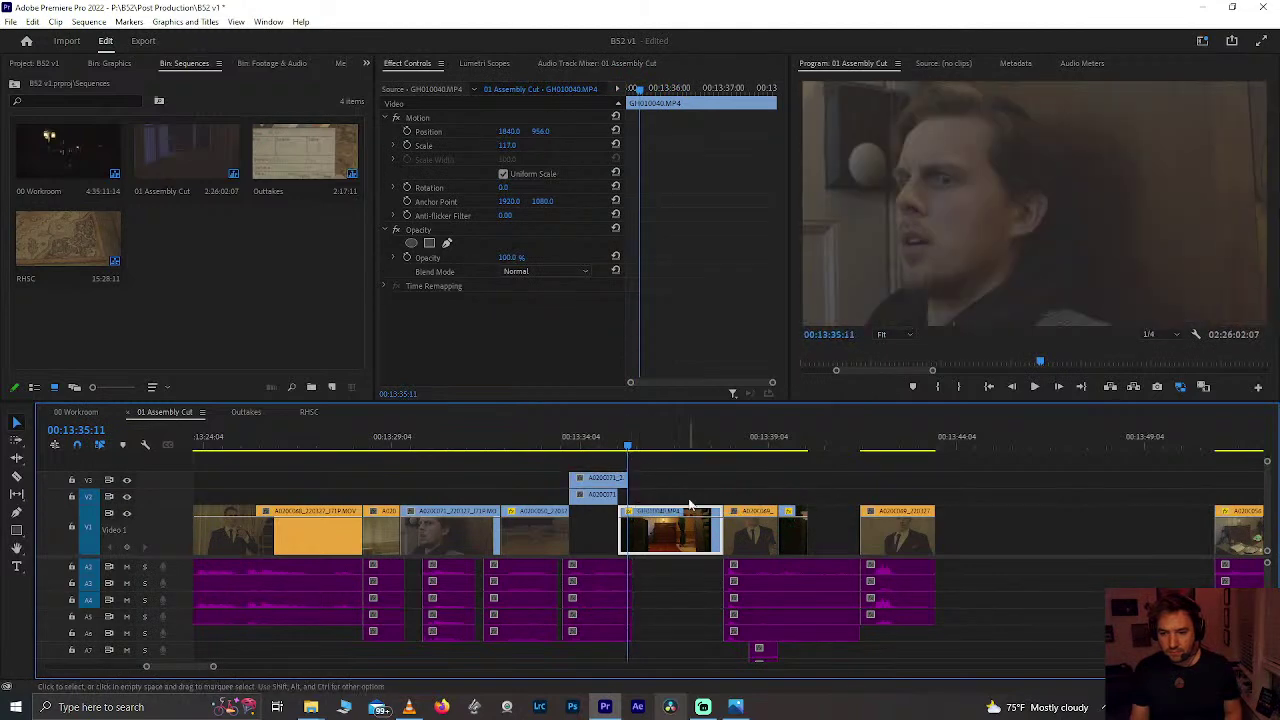
Step: Delete the V3 A020C071 piece ending at 00:13:35:11 and move the remaining V3 piece back directly above the V2 A020C071 shot
click(602, 481)
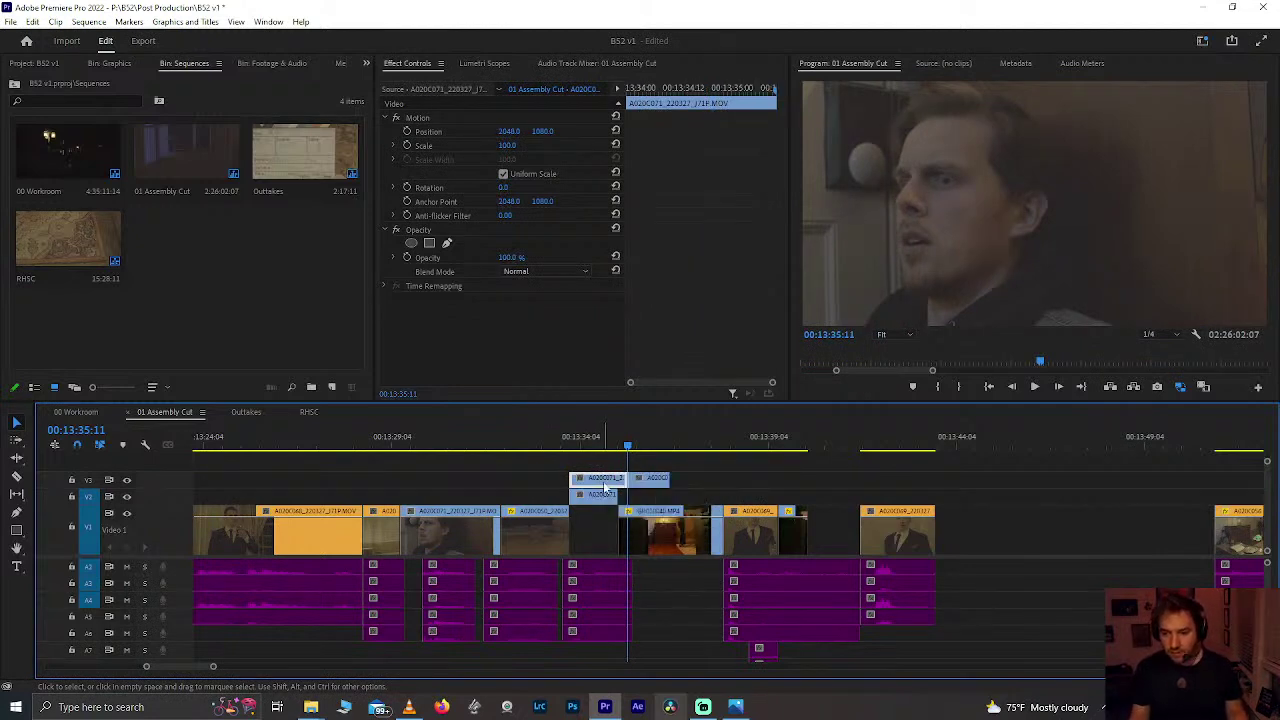
key(Delete)
drag(645, 490, 610, 485)
drag(611, 480, 614, 481)
key(=)
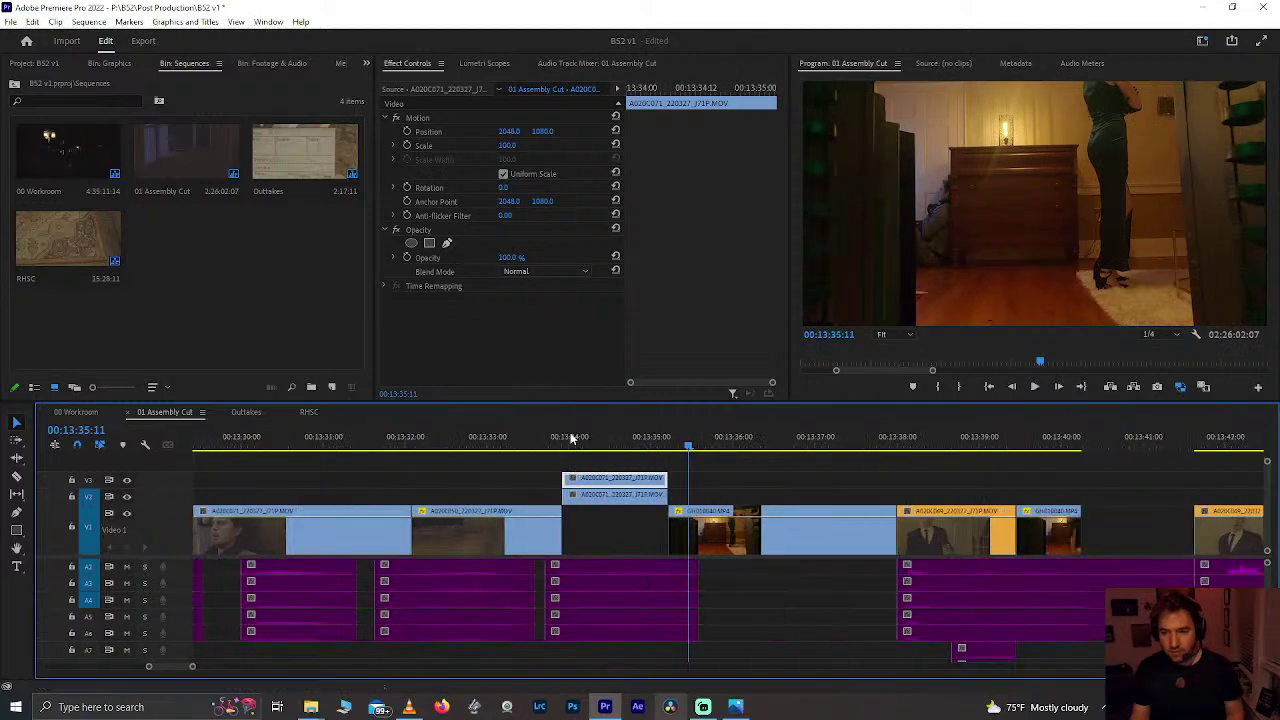
Step: Reverse the playback speed of the V3 A020C071 shot
drag(563, 440, 640, 450)
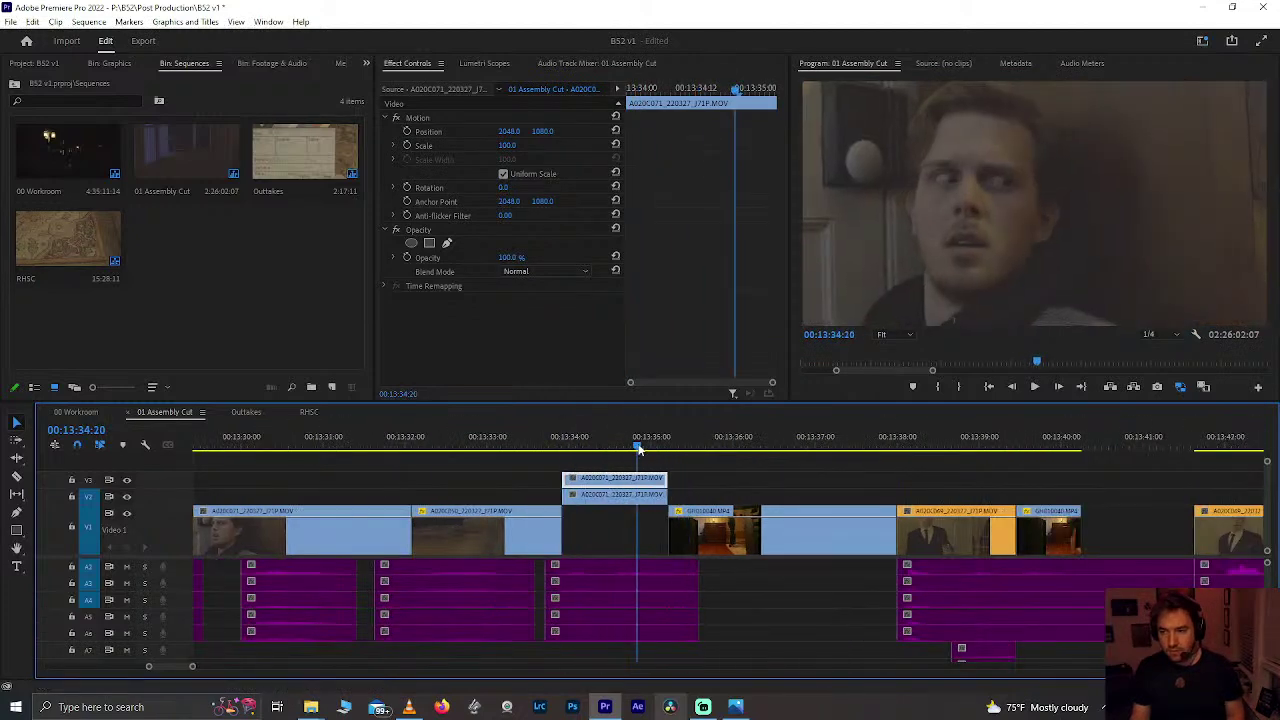
key(Delete)
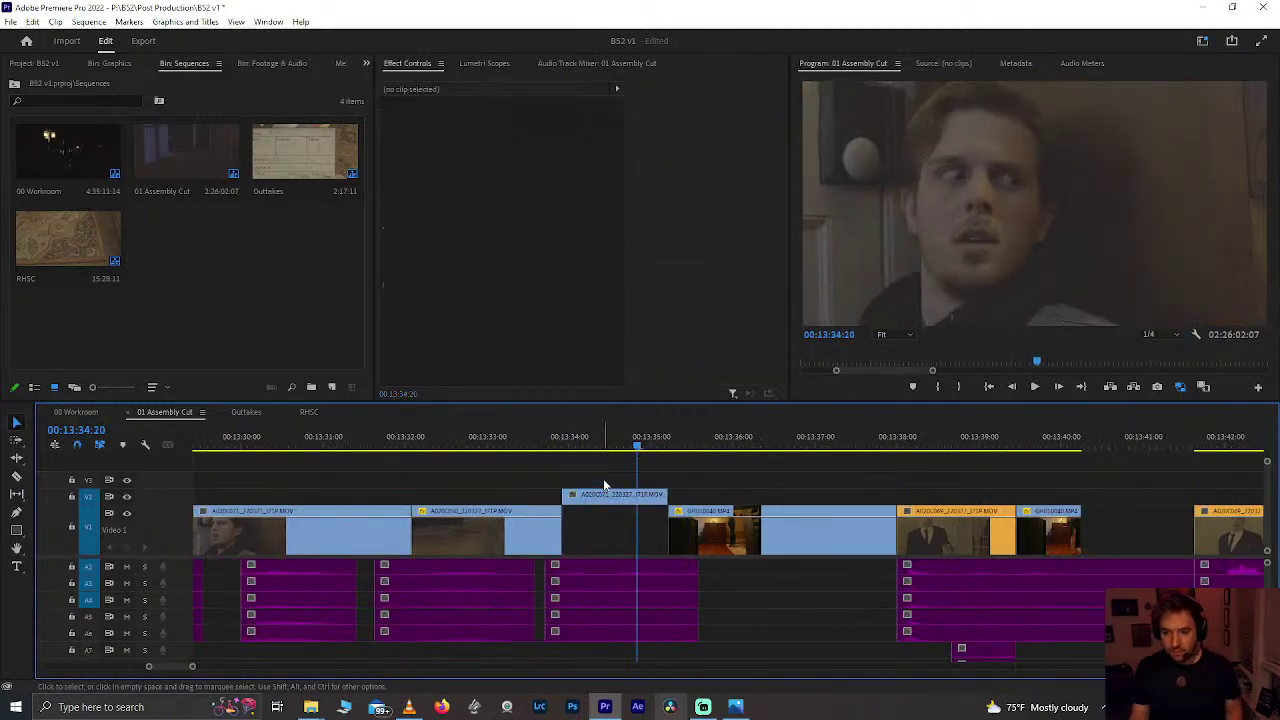
key(ctrl+z)
key(ctrl+r)
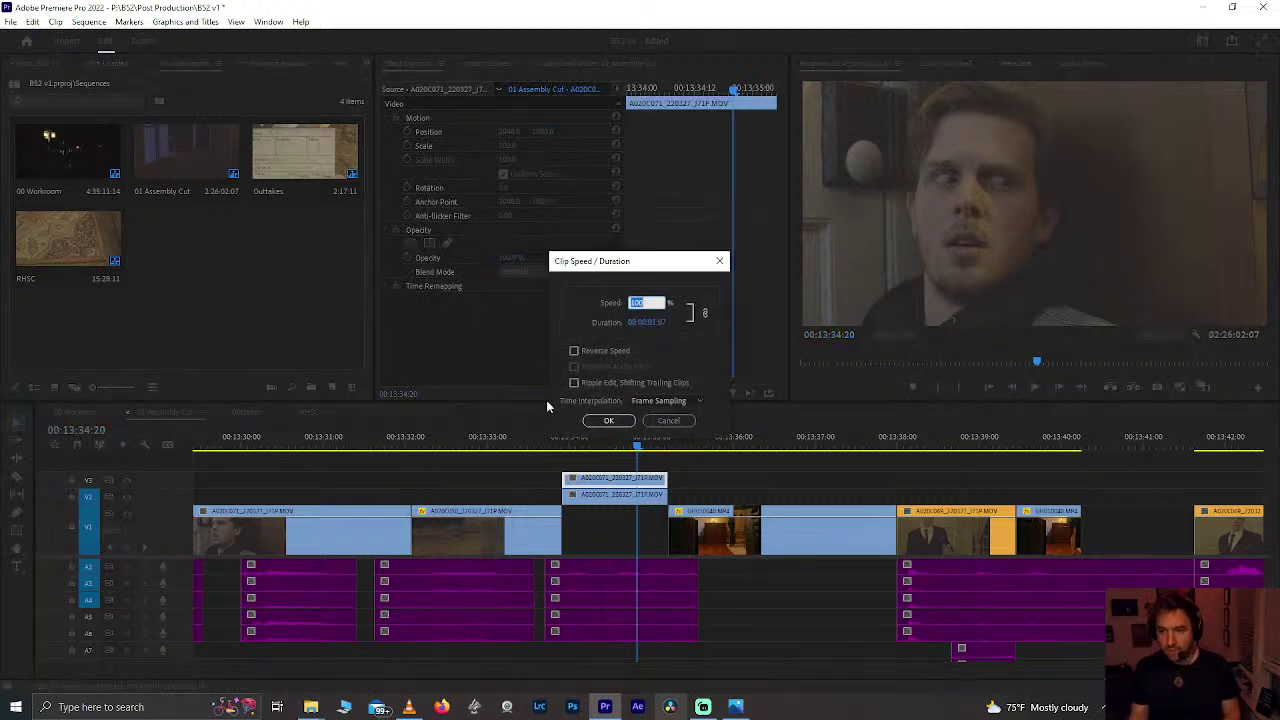
click(603, 420)
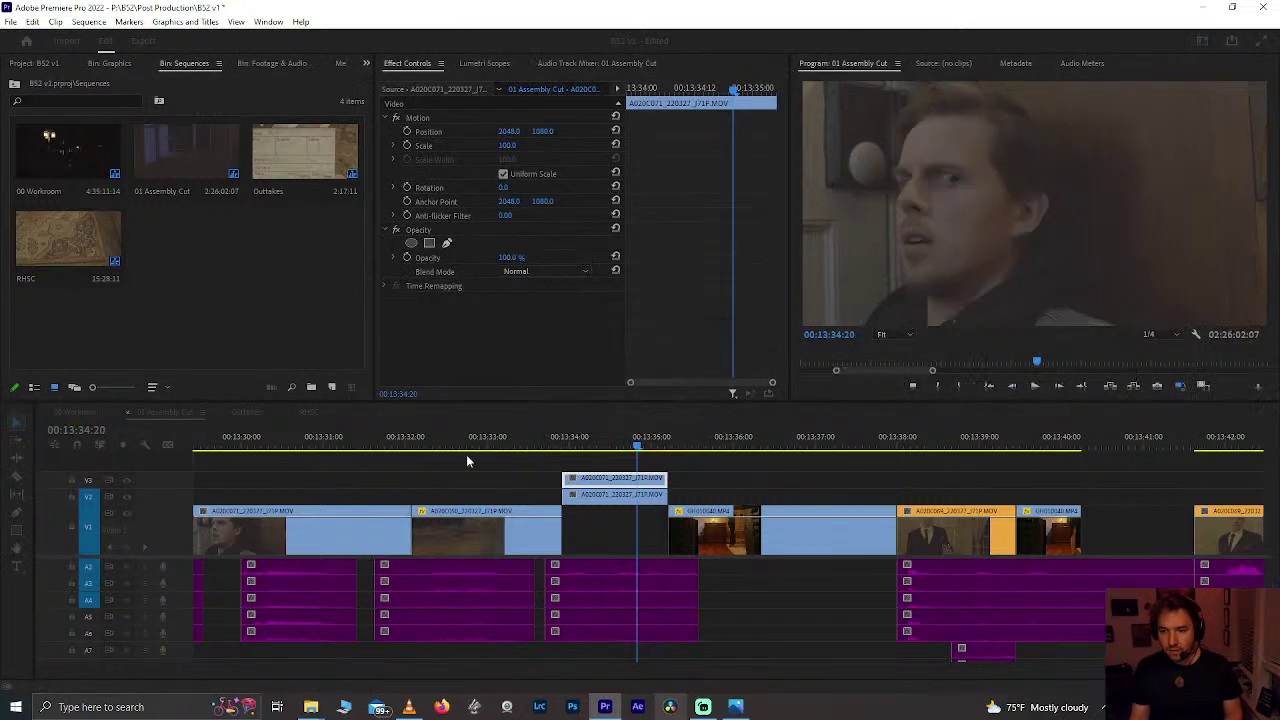
Step: Play and scrub the V3 A020C071 reaction from about 00:13:33 into the GH010040 shot, comparing it with the V2 version
click(469, 445)
key(space)
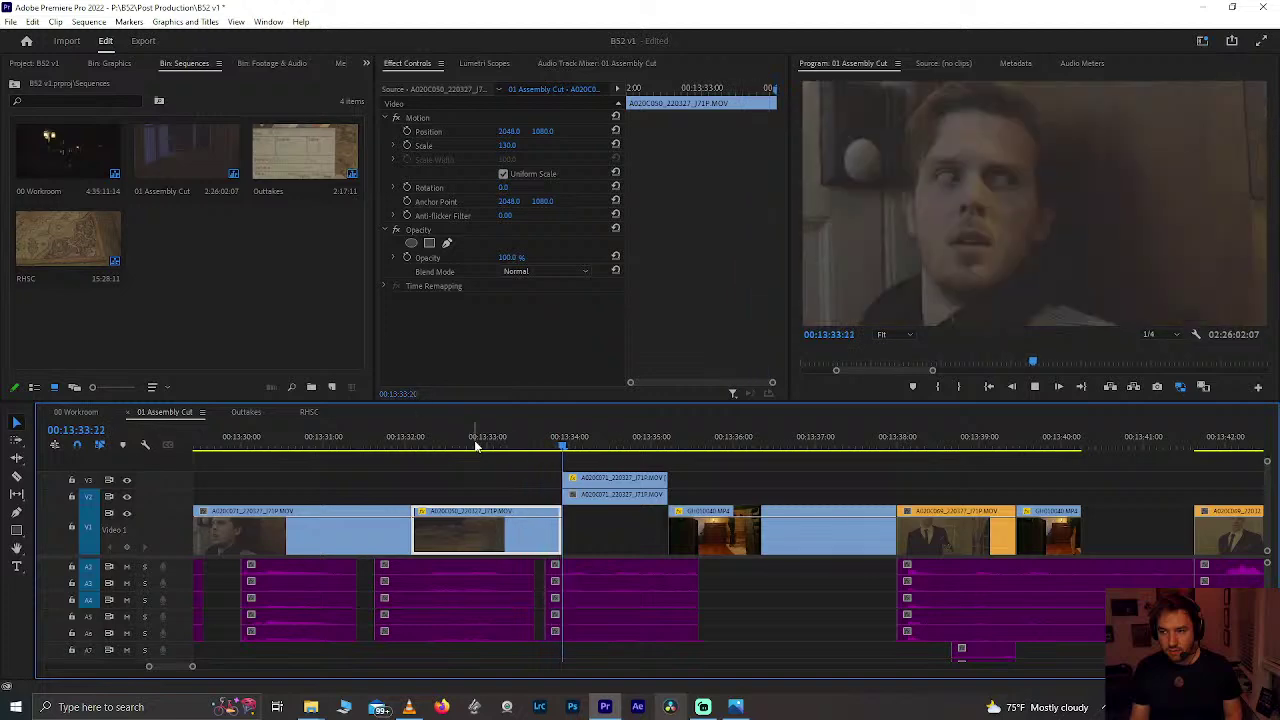
drag(550, 442, 553, 479)
drag(646, 481, 660, 482)
click(490, 443)
key(space)
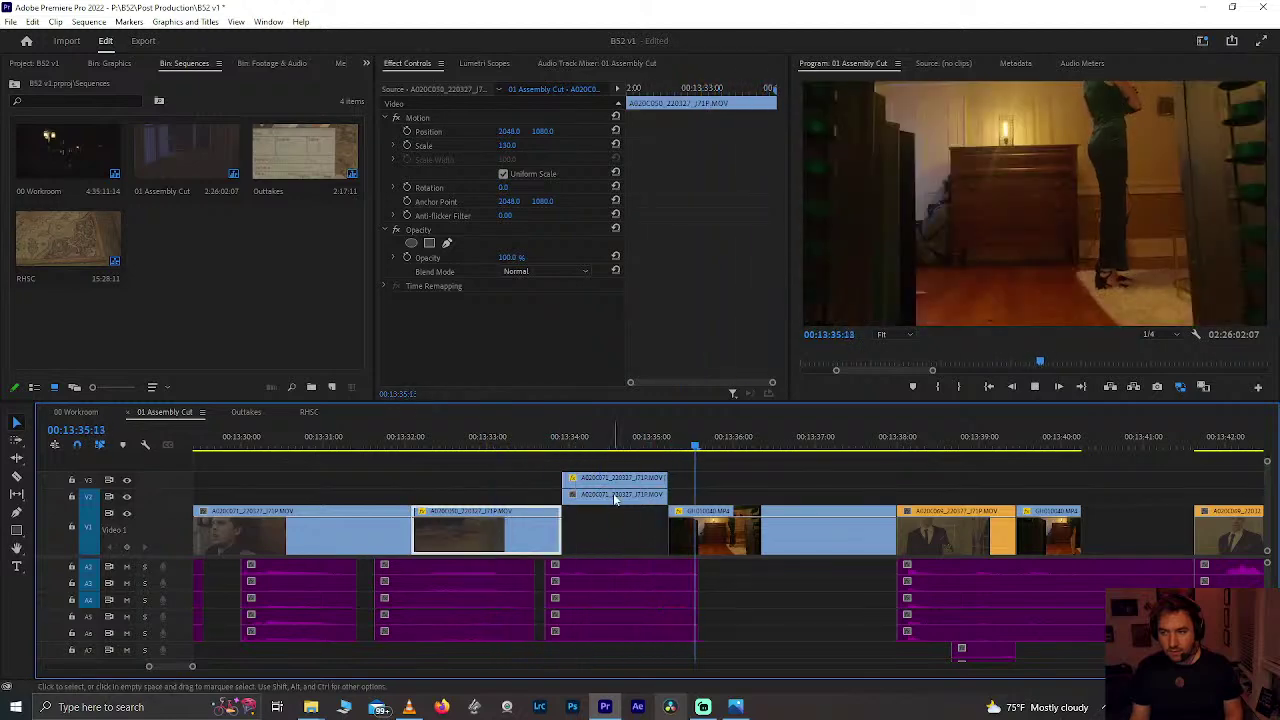
click(578, 443)
drag(582, 447, 624, 453)
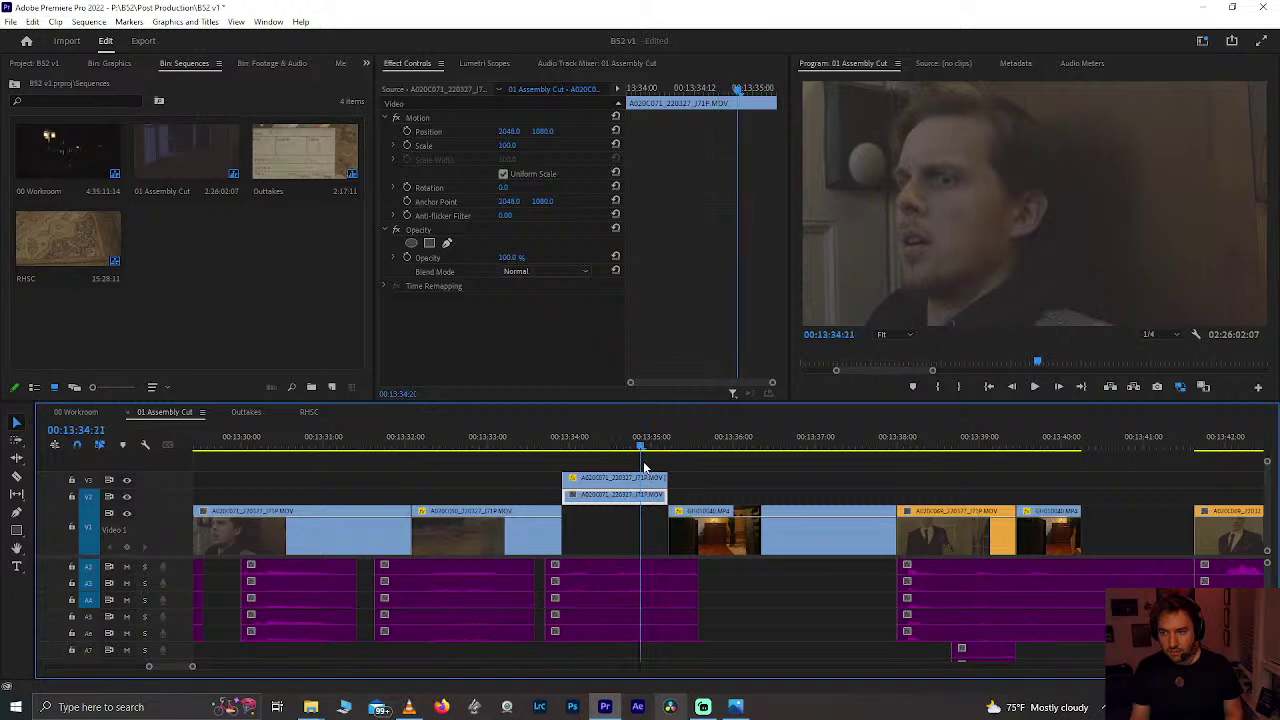
mouse_move(660, 467)
mouse_down()
mouse_move(677, 466)
mouse_move(658, 468)
mouse_move(660, 481)
mouse_up()
click(567, 443)
drag(567, 443, 666, 478)
key(space)
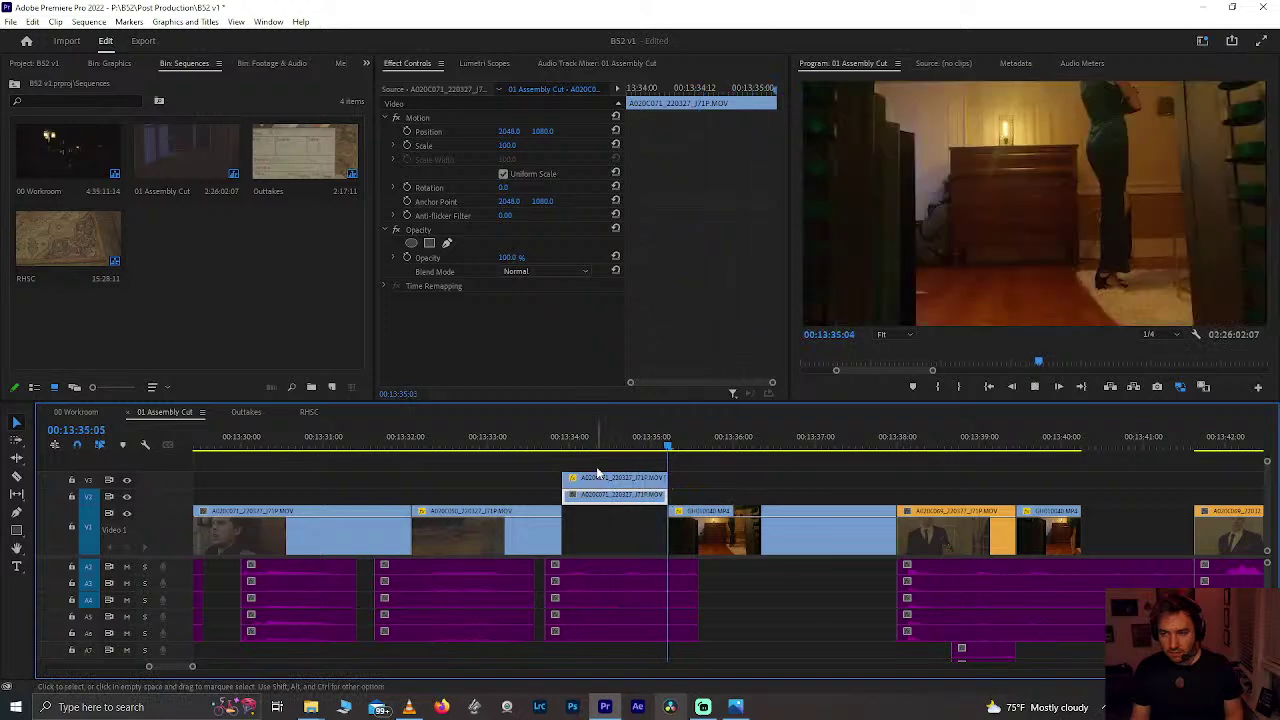
key(space)
Step: Move the reversed A020C071 shot from V3 down onto V2 over the existing shot, and play the cut from 00:13:33:09
click(572, 498)
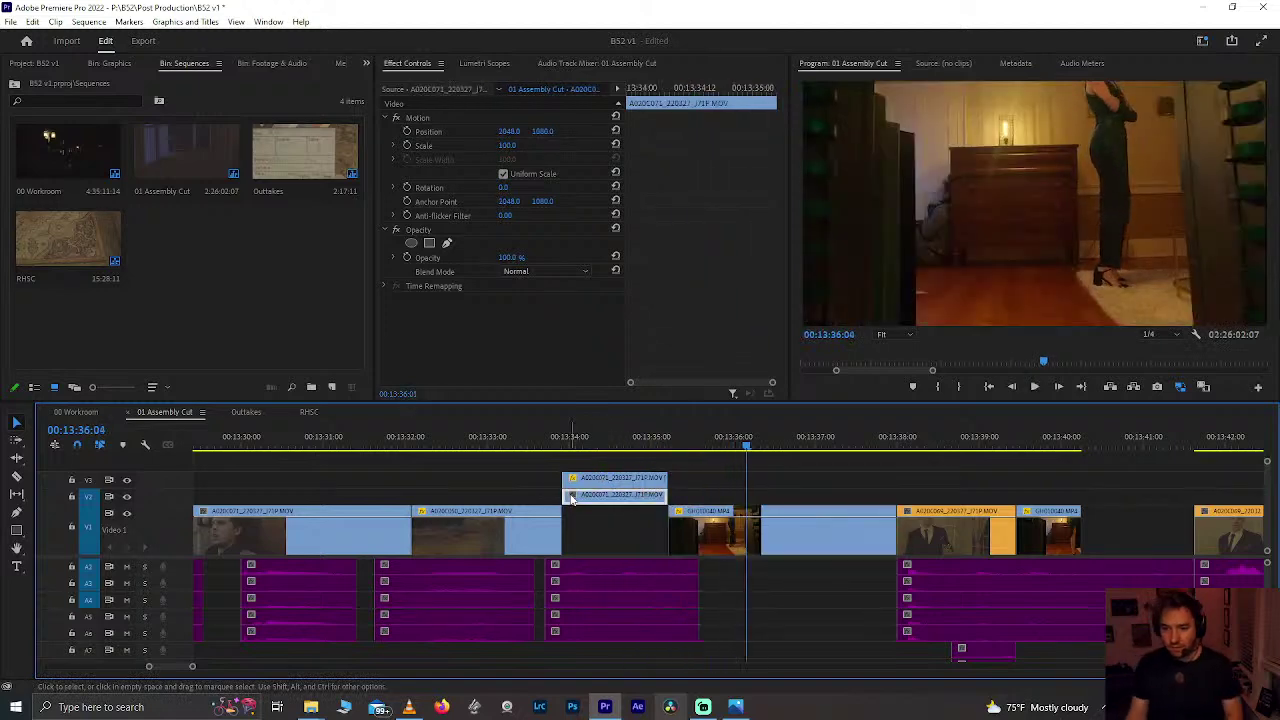
drag(592, 485, 596, 496)
click(520, 440)
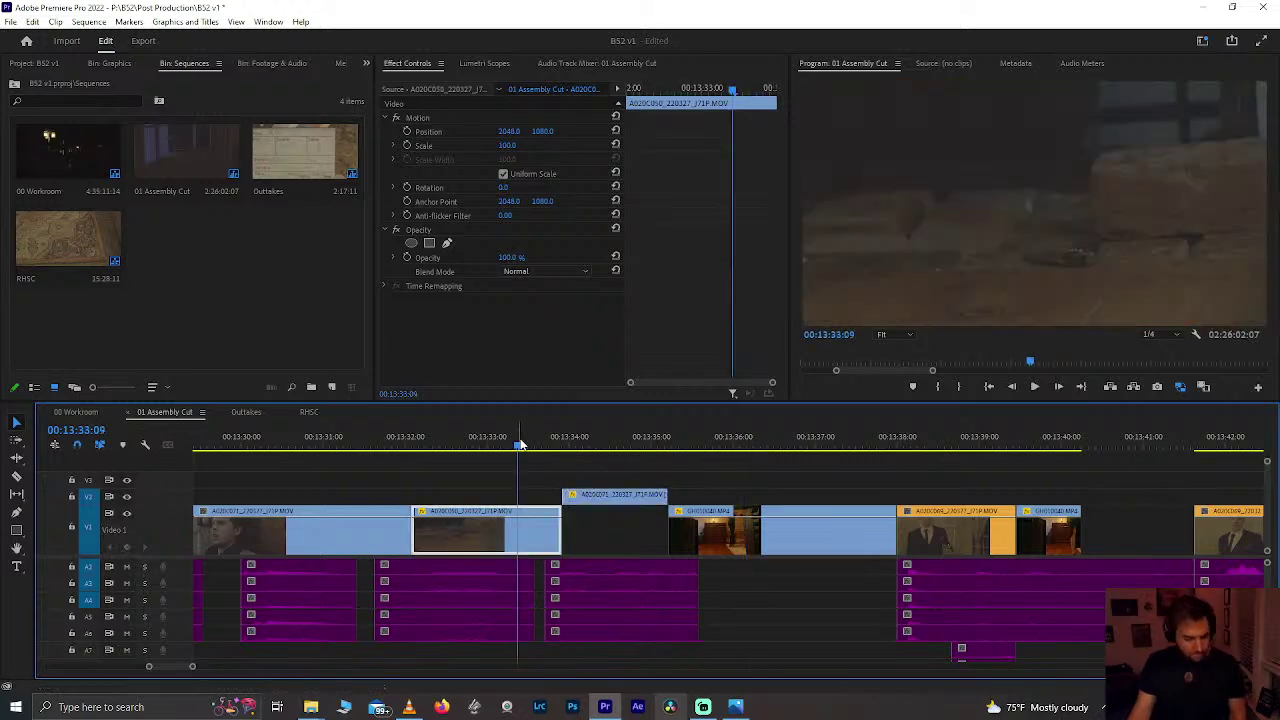
key(space)
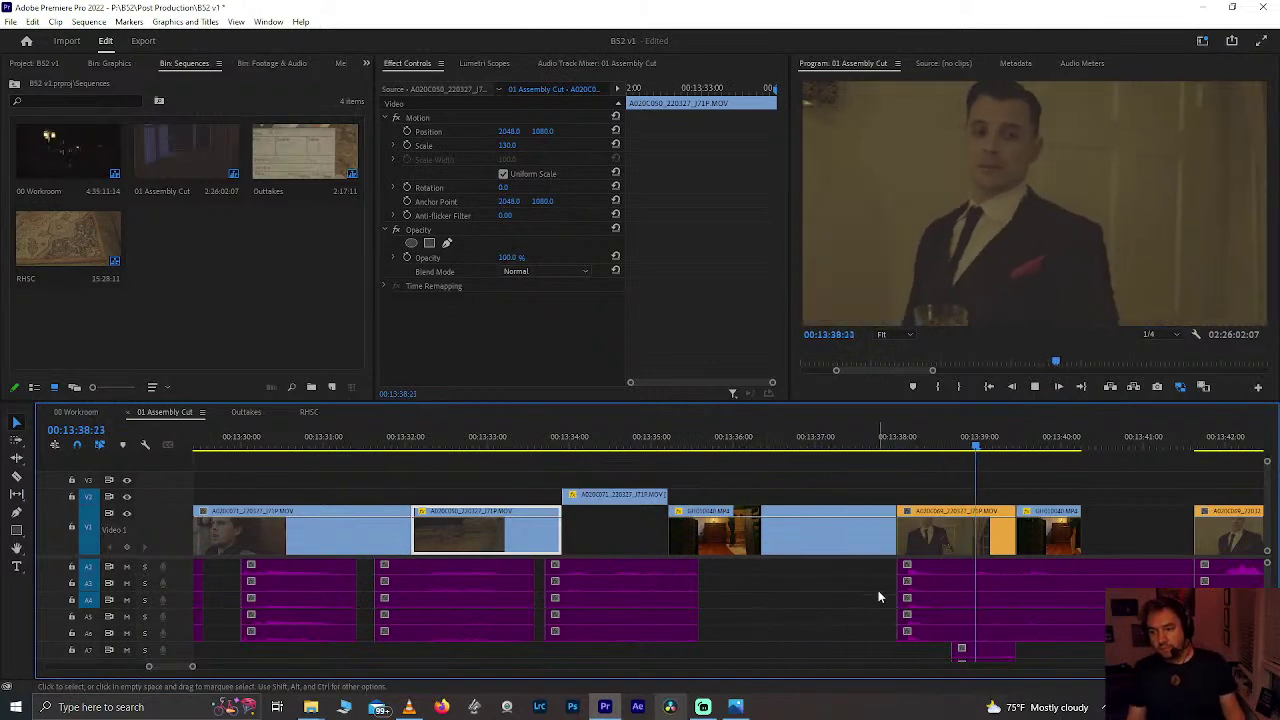
scroll(819, 552, down, 1)
key(space)
Step: Move the A020C052 shot at about 00:15:59 back against the end of the green shot at about 00:15:44
click(872, 562)
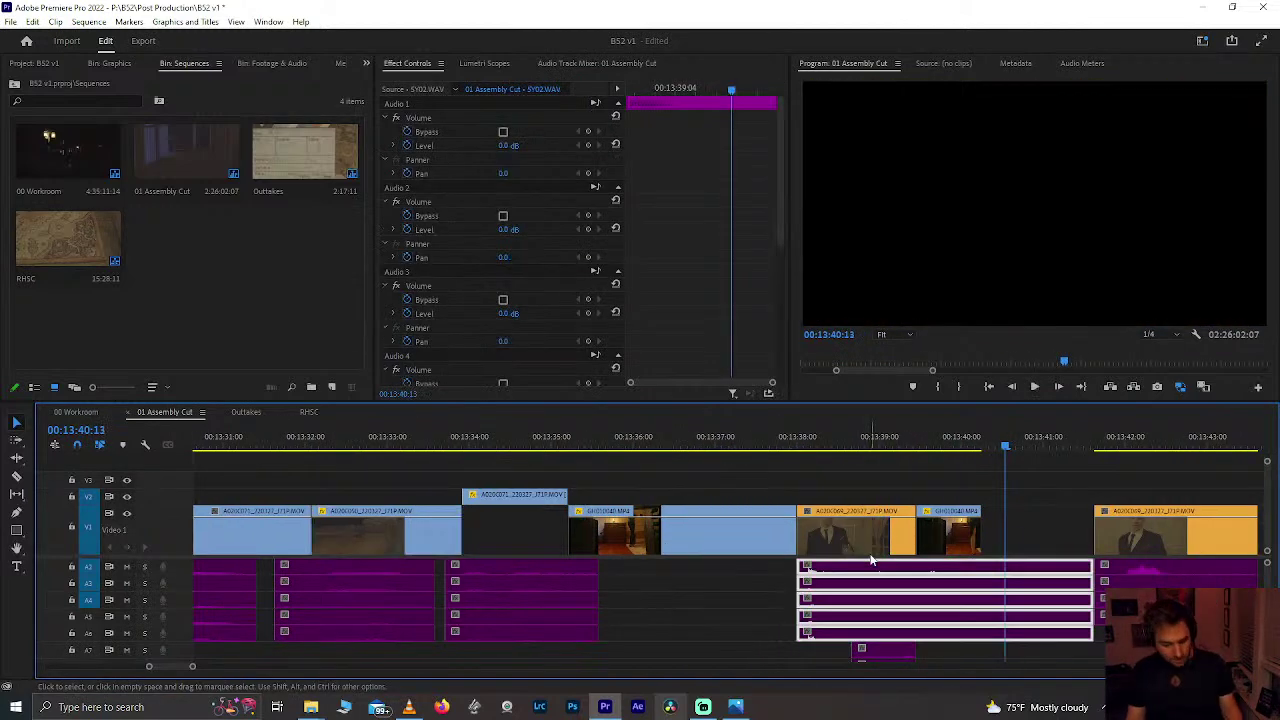
scroll(871, 560, down, 3)
scroll(872, 562, down, 8)
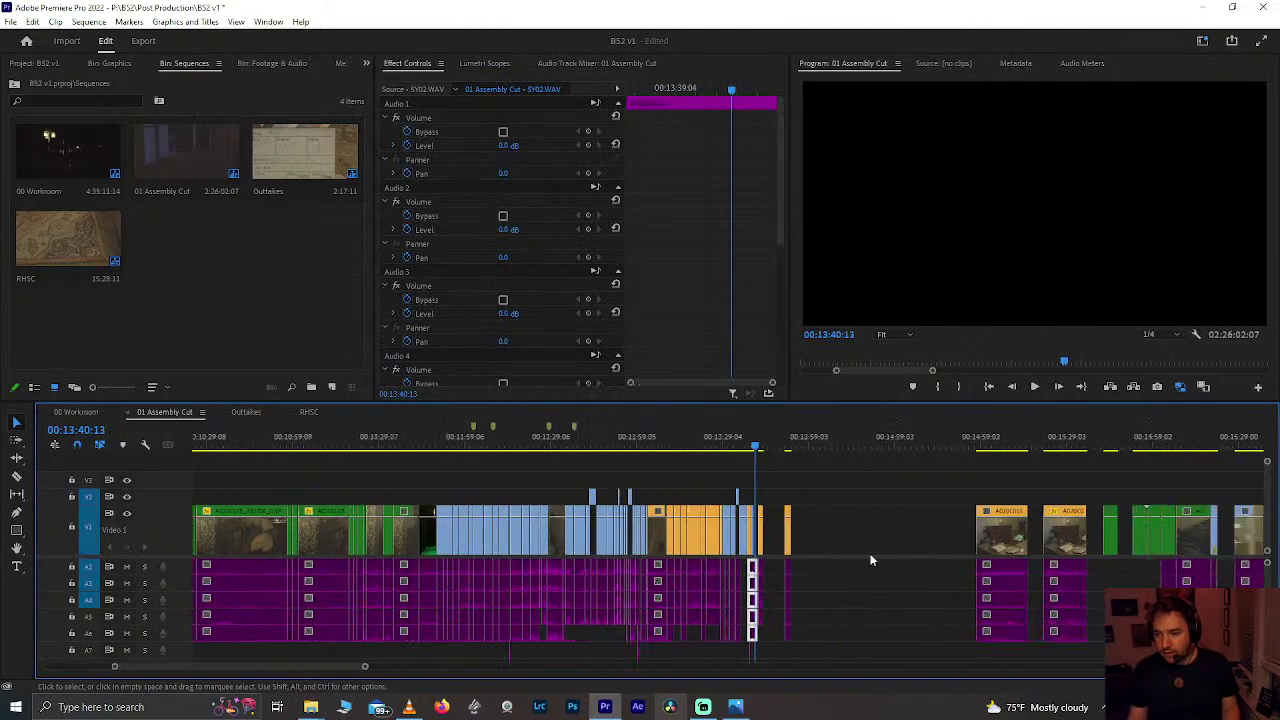
click(977, 444)
scroll(977, 444, up, 6)
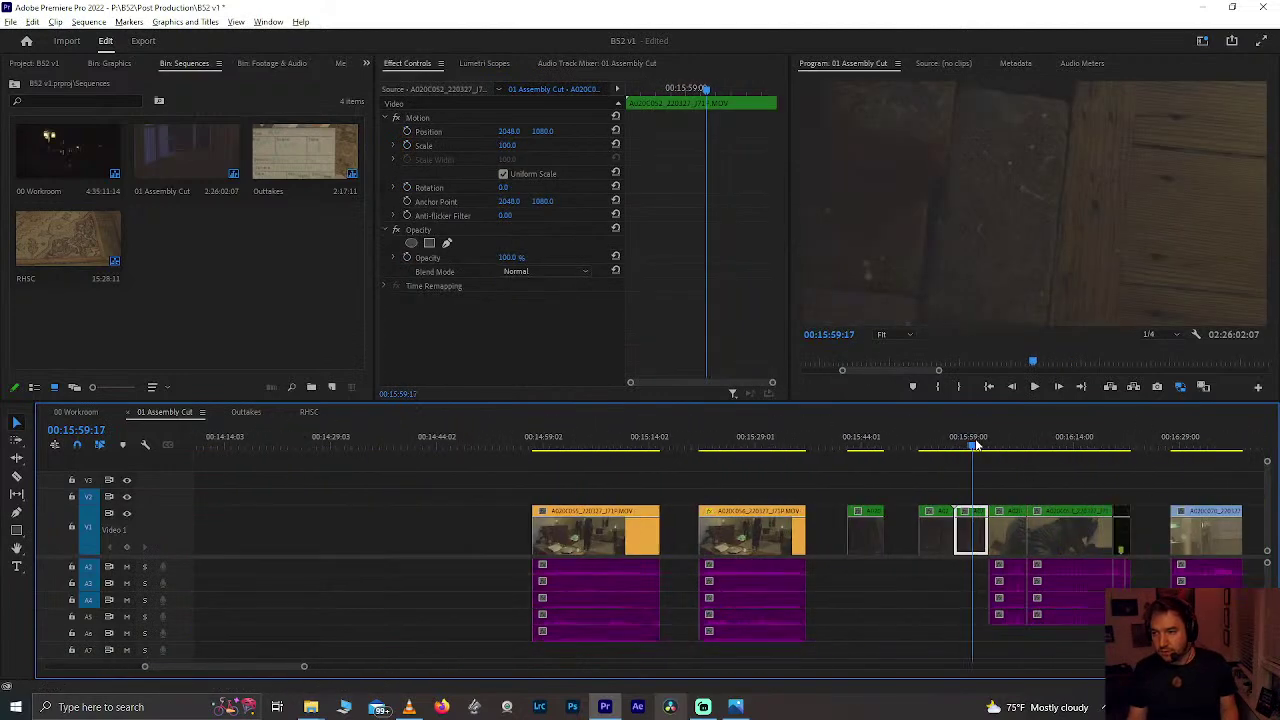
click(913, 443)
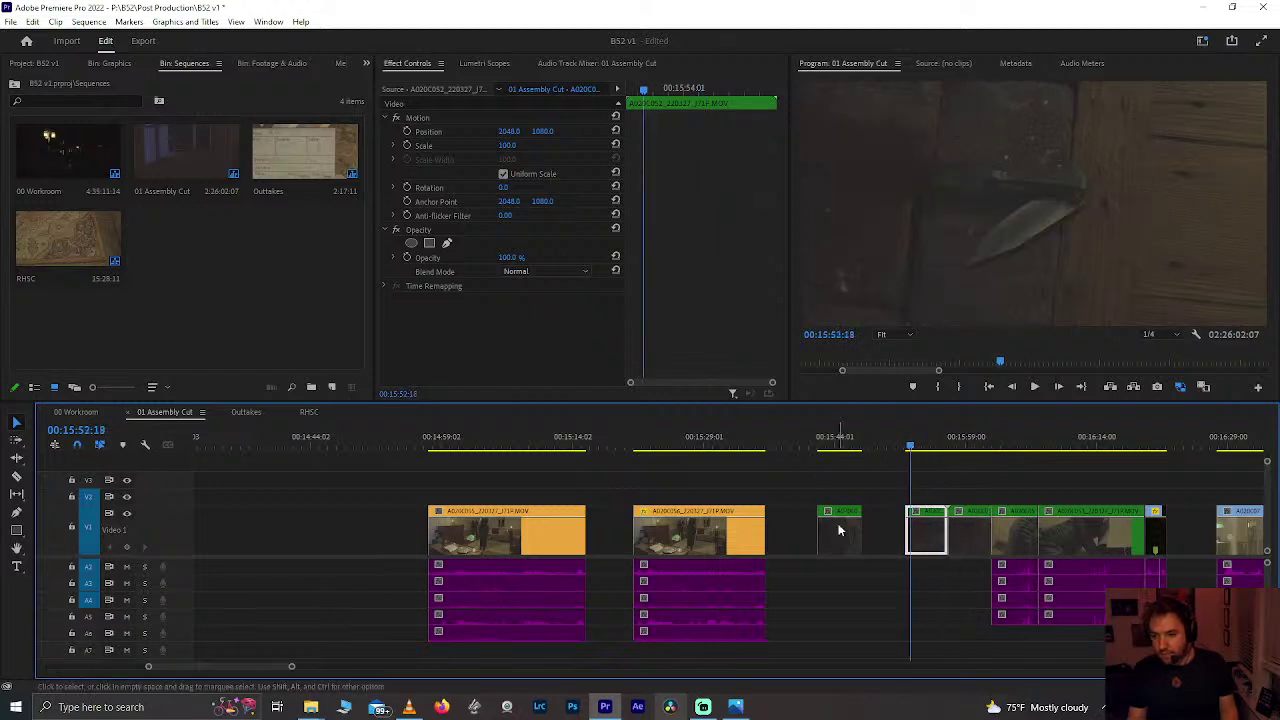
shift+click(970, 540)
drag(970, 540, 883, 538)
mouse_move(974, 537)
mouse_down()
mouse_move(898, 541)
mouse_move(885, 527)
mouse_up()
Step: Cut the two adjoining green shots at about 00:15:44 and the two A020C053 shots after 00:16:00 with their audio
mouse_move(820, 475)
mouse_down()
mouse_move(855, 533)
mouse_move(886, 548)
mouse_up()
drag(977, 487, 1056, 586)
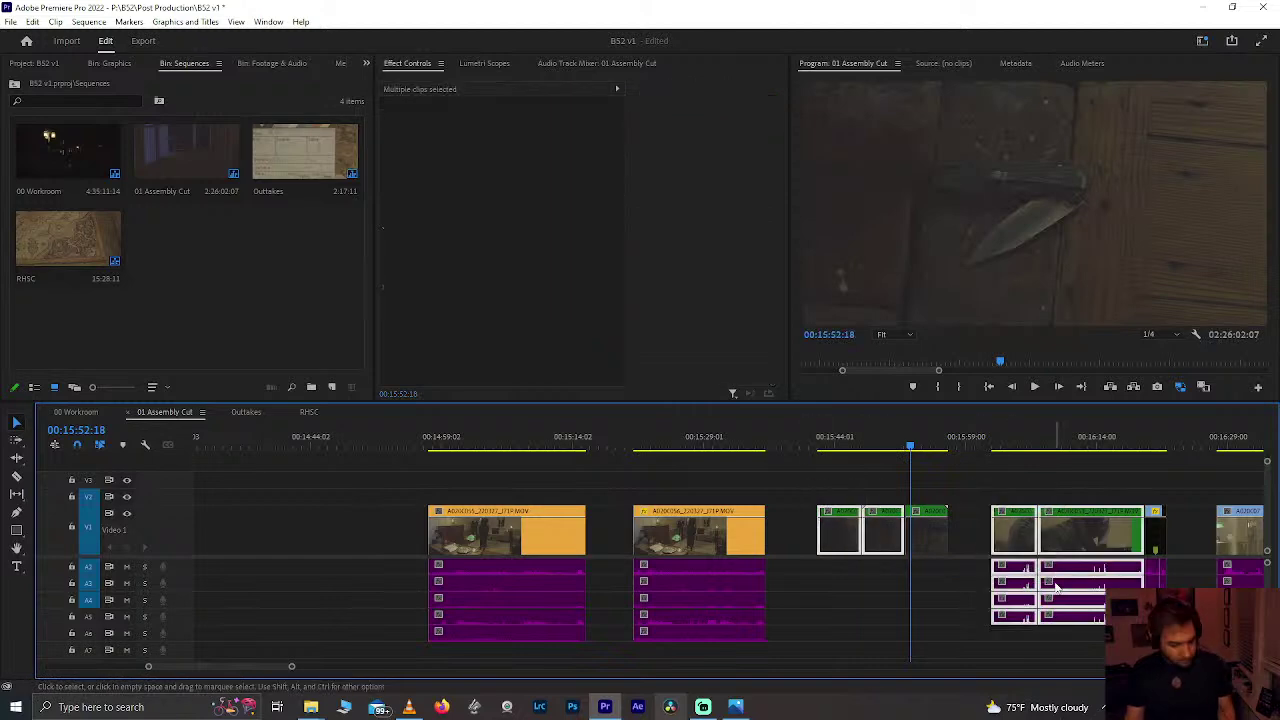
key(Delete)
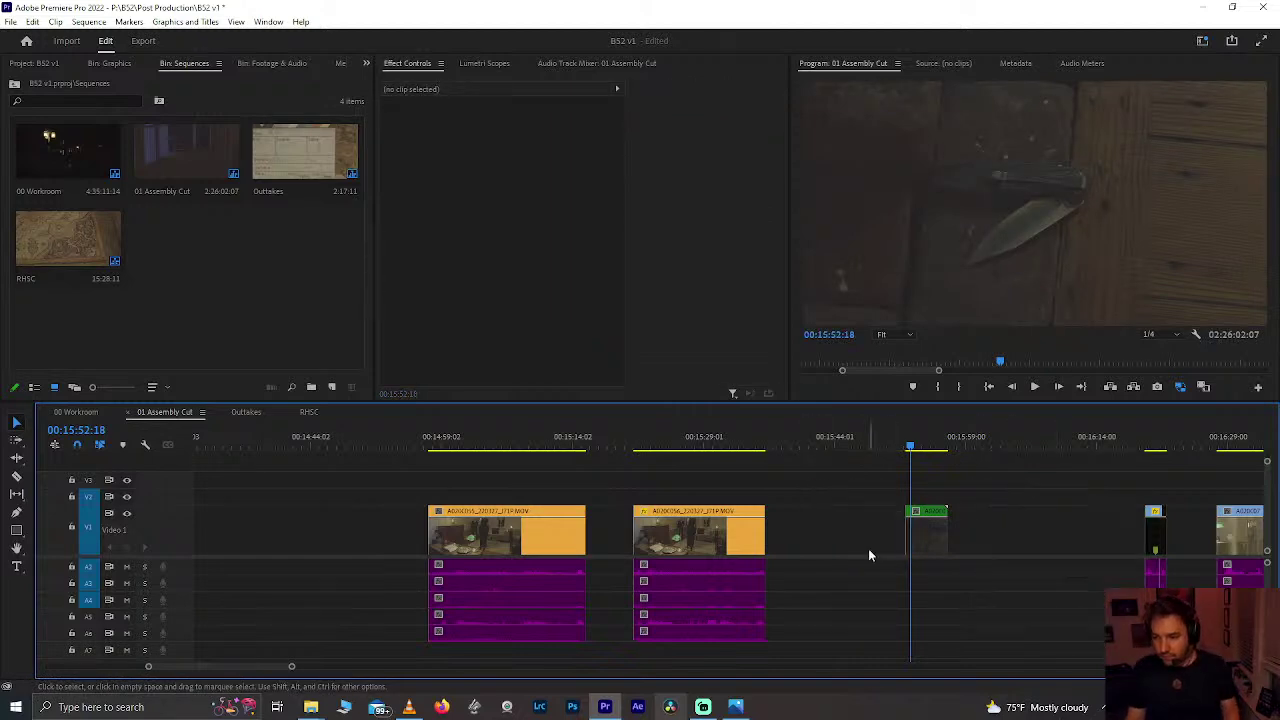
Step: Delete the orange wide shot near 00:13:52 together with its audio
scroll(868, 548, up, 10)
scroll(868, 555, up, 1)
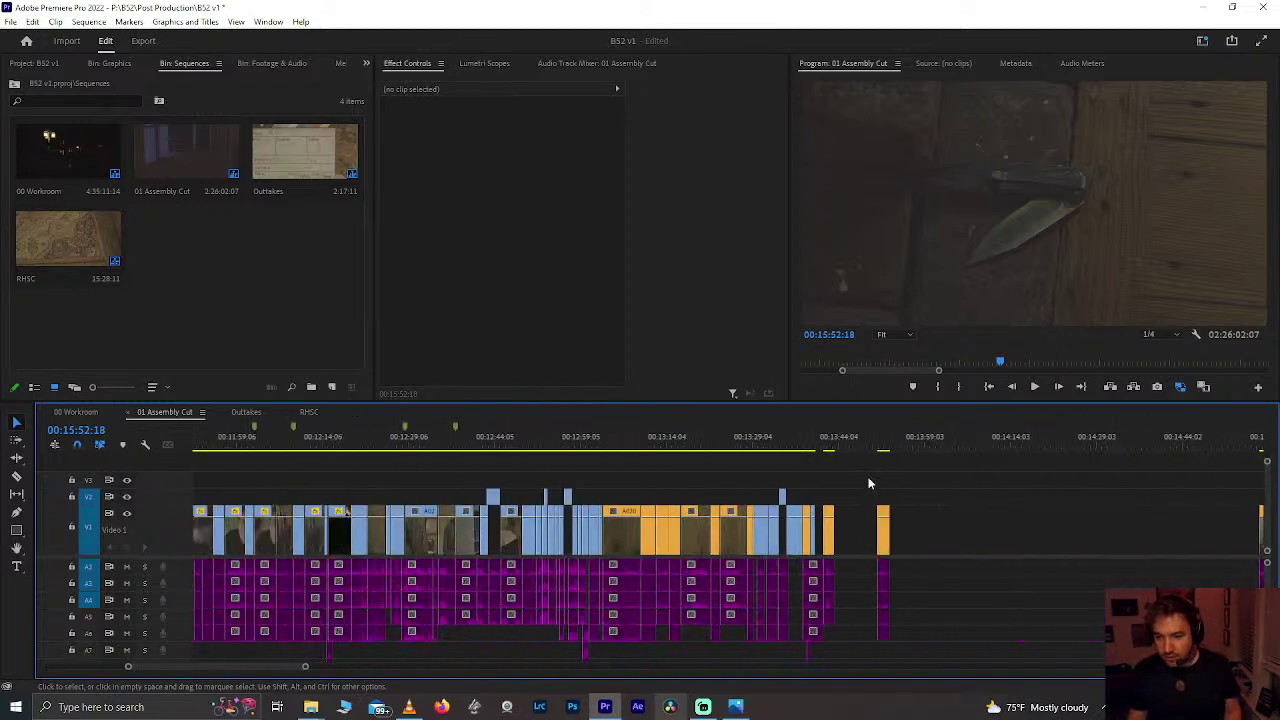
drag(912, 510, 866, 602)
click(884, 459)
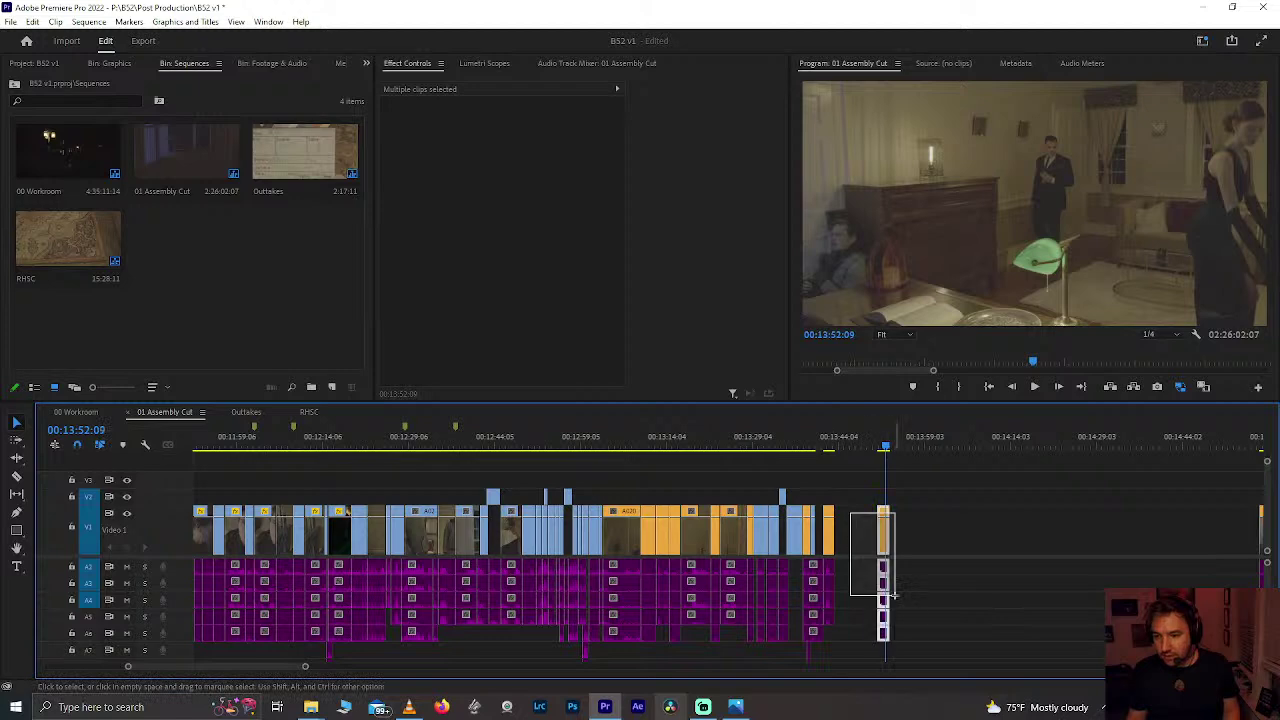
drag(895, 597, 896, 598)
key(Delete)
Step: Paste the cut green shots and their audio at about 00:13:49
click(868, 446)
key(ctrl+v)
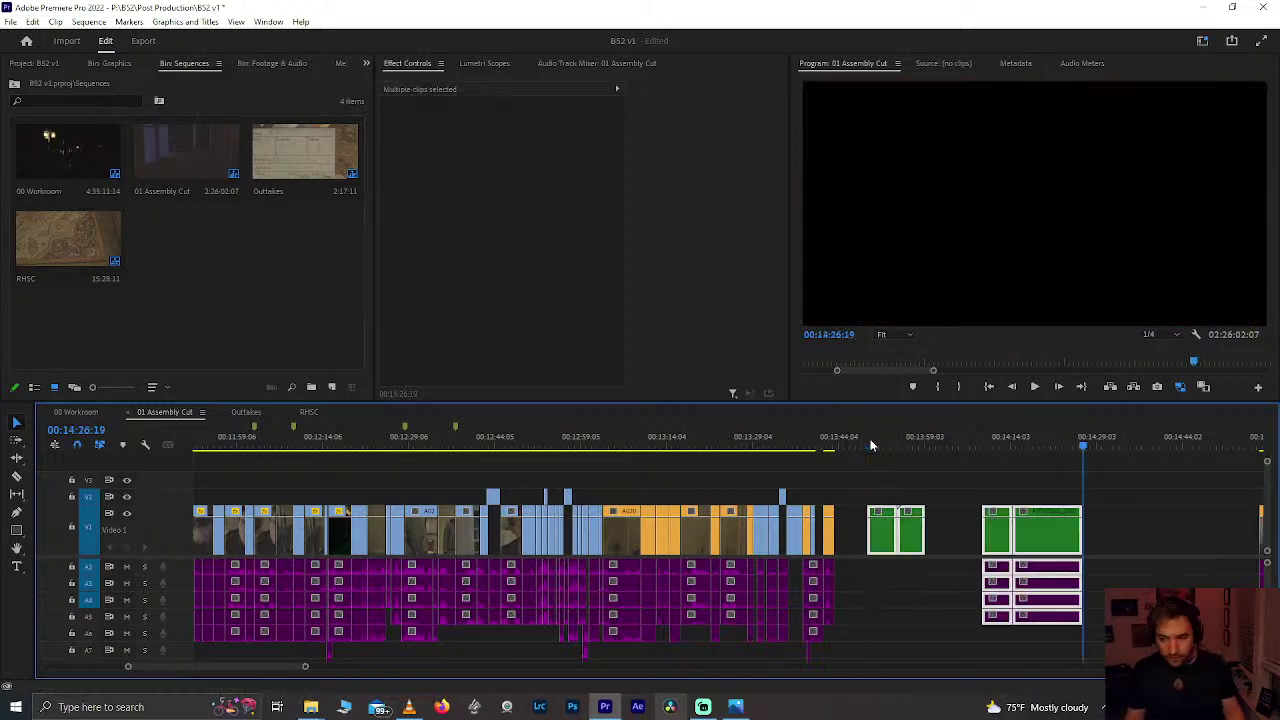
scroll(896, 510, up, 5)
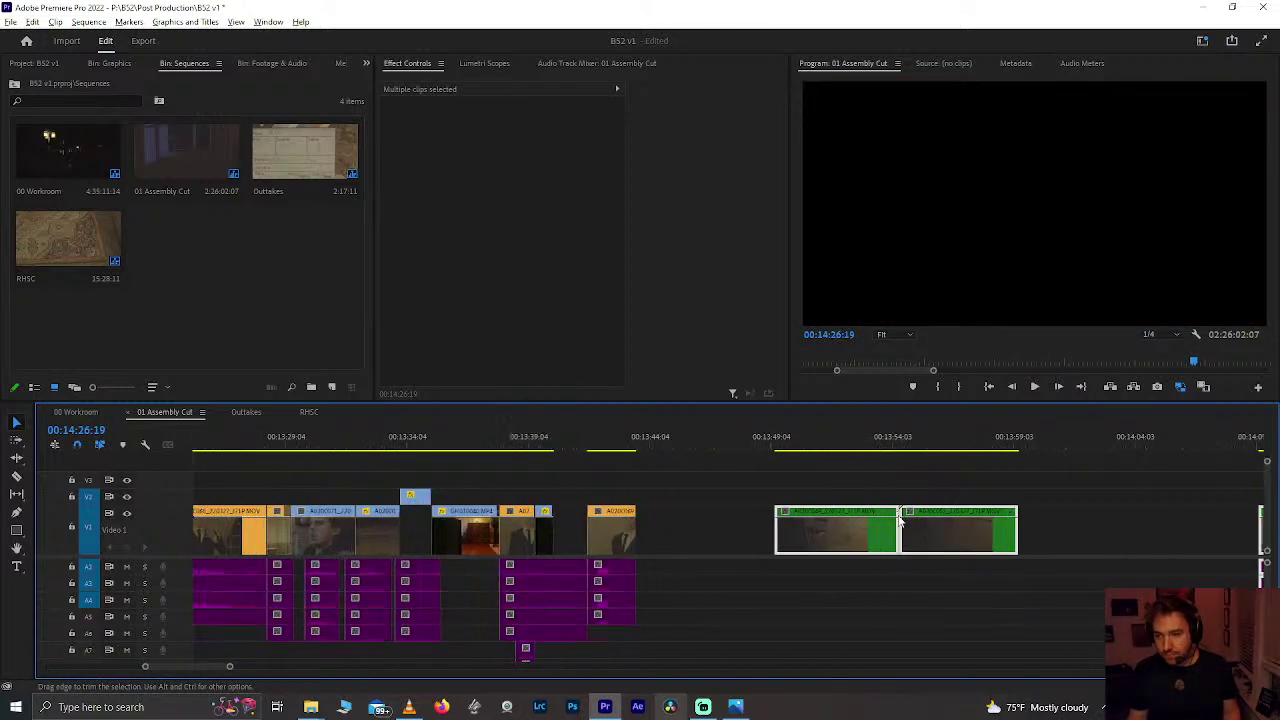
scroll(899, 519, down, 4)
Step: Examine the first A020C053 shot between about 00:14:09 and 00:14:14
click(926, 446)
click(906, 500)
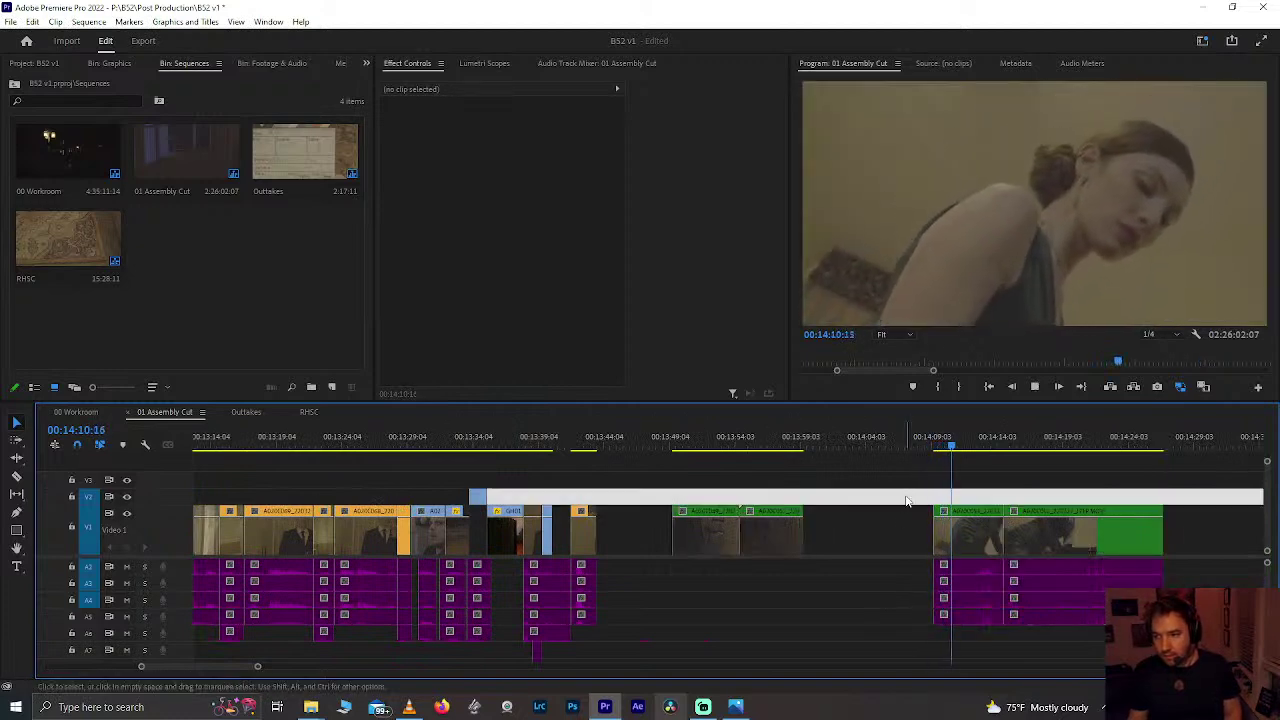
click(1004, 444)
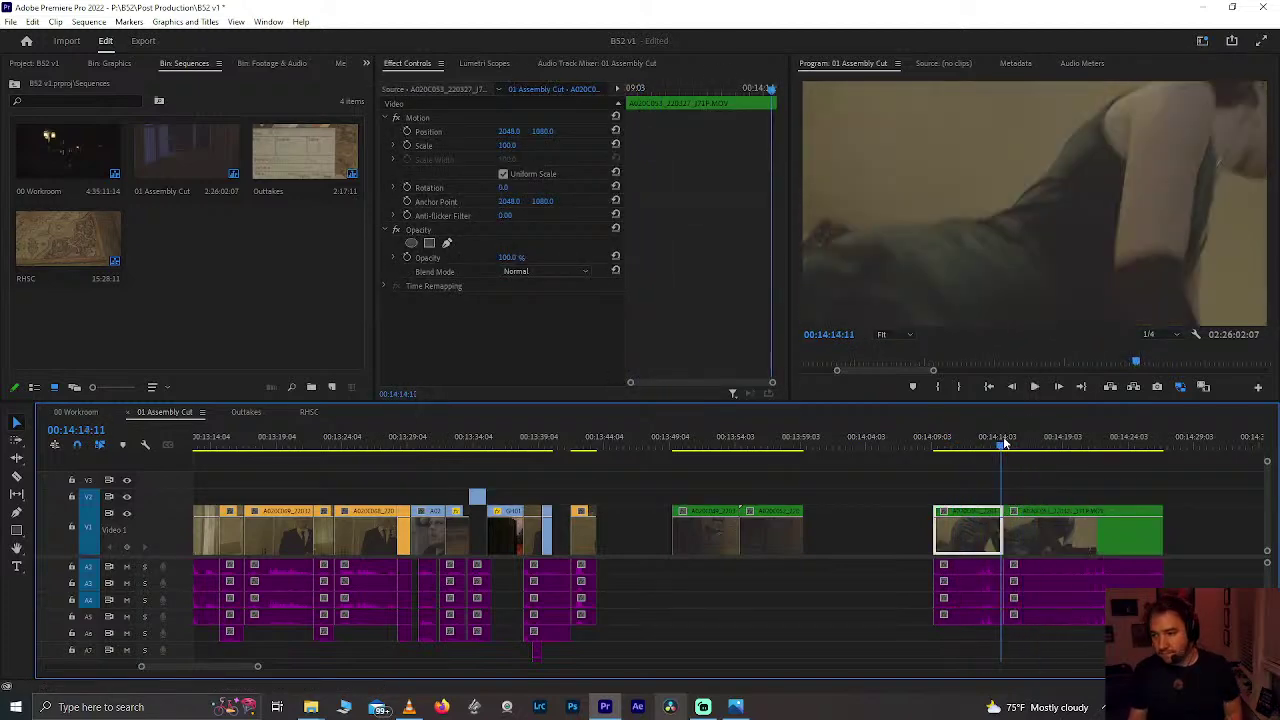
drag(1006, 444, 943, 449)
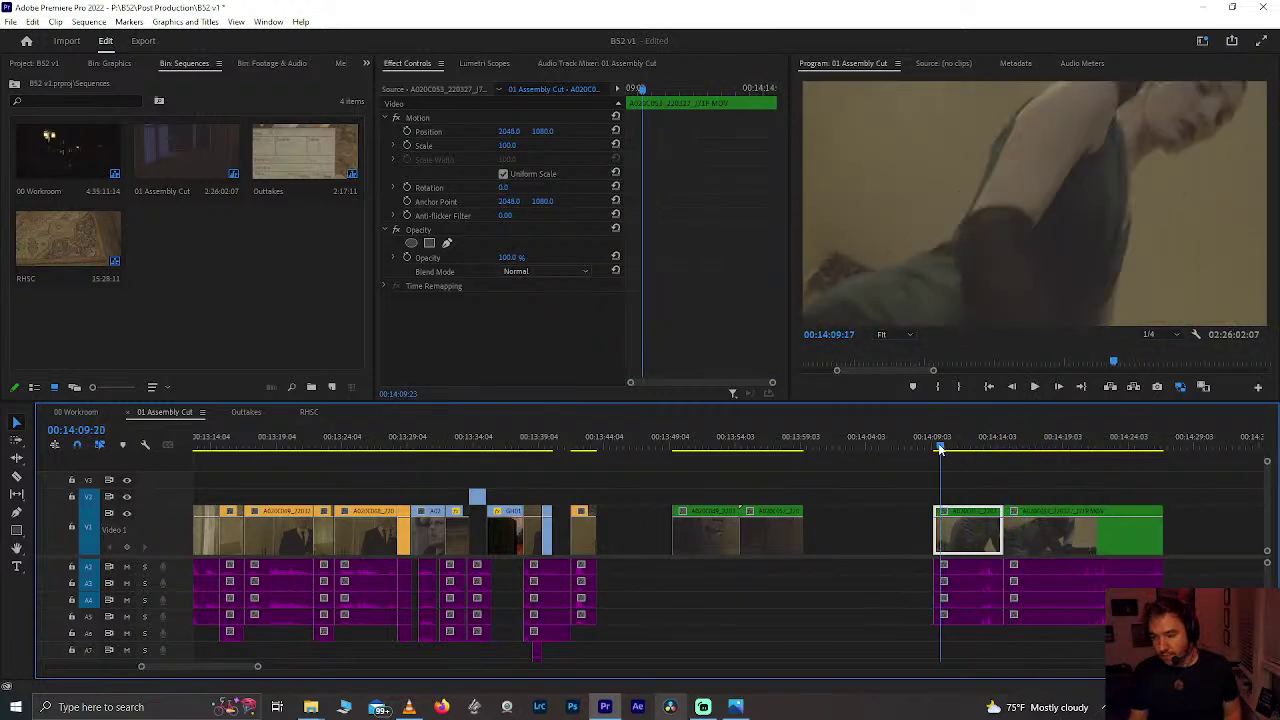
key(space)
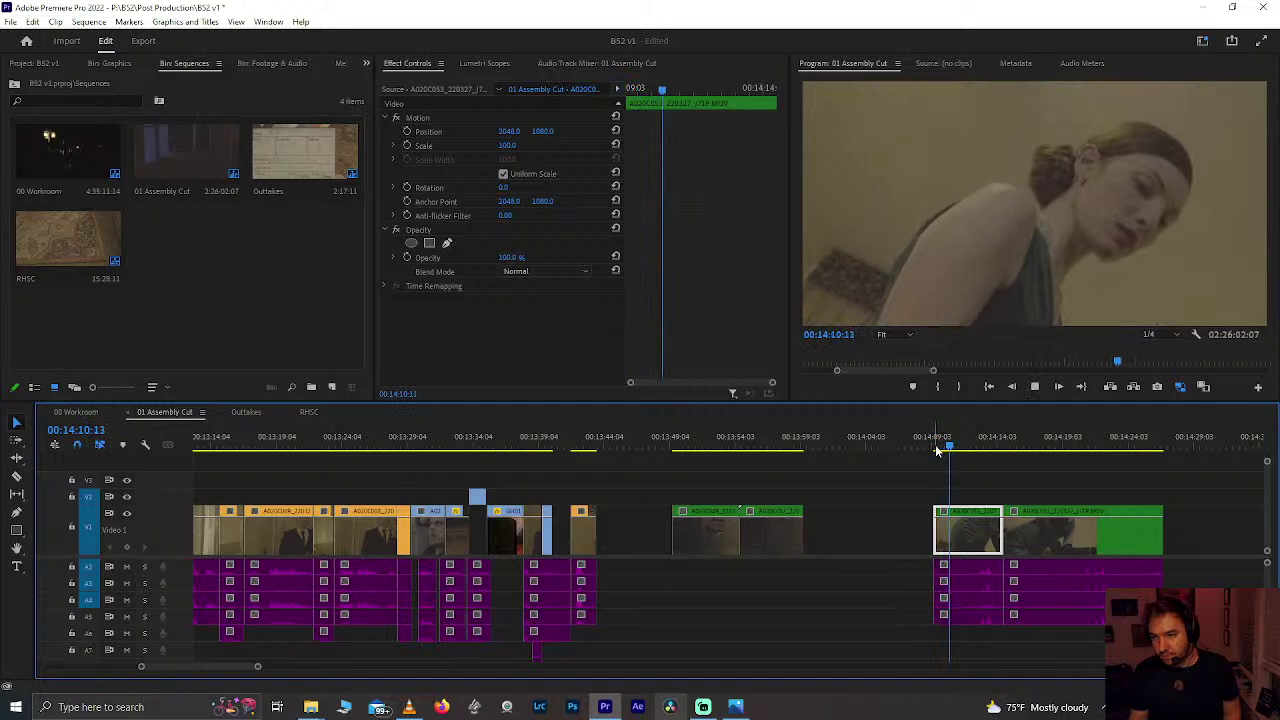
Step: Split the second A020C053 shot at 00:14:16:12 and move its first video piece onto V2 at 00:13:40:06, after the GH010040 shot
click(1011, 443)
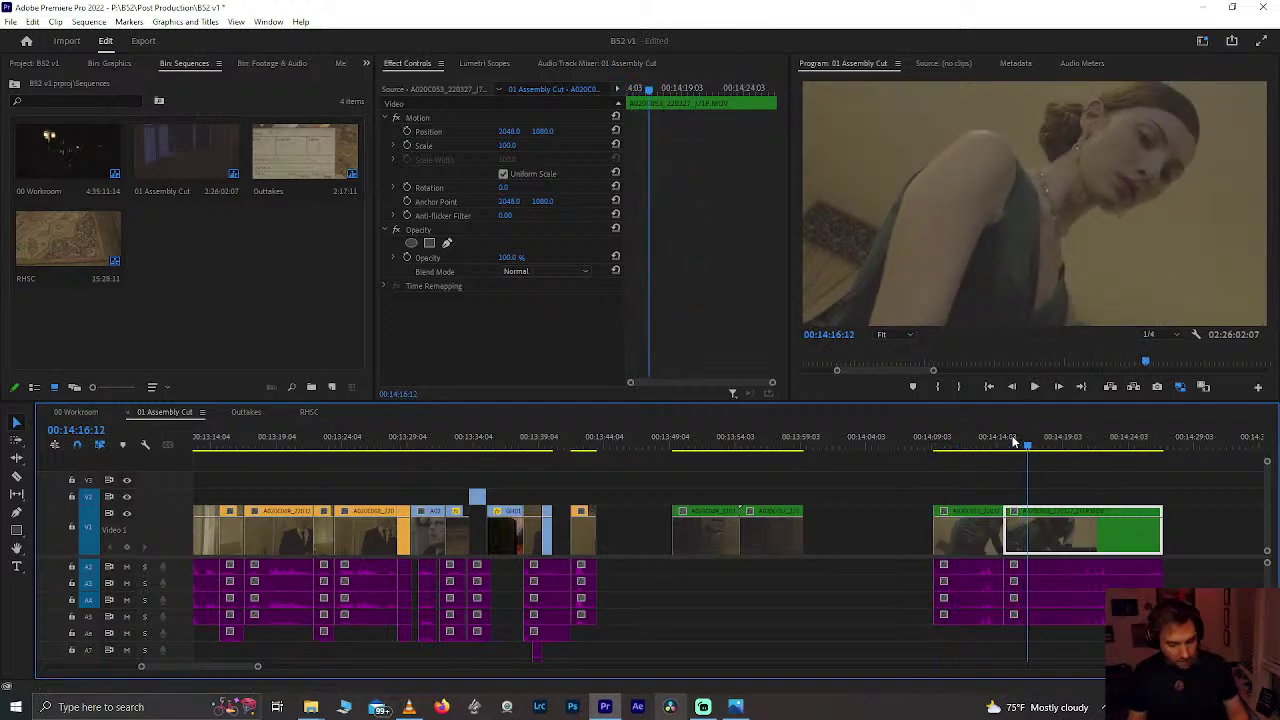
key(ctrl+k)
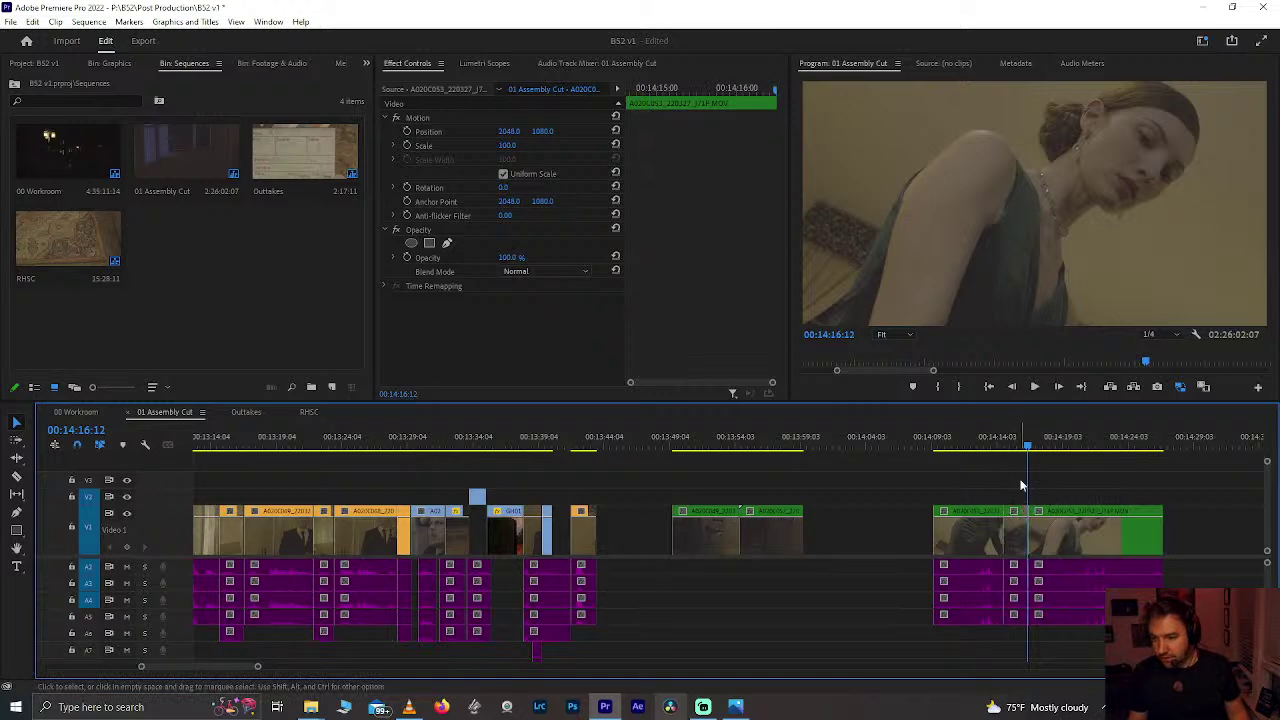
click(1021, 485)
drag(1013, 541, 776, 502)
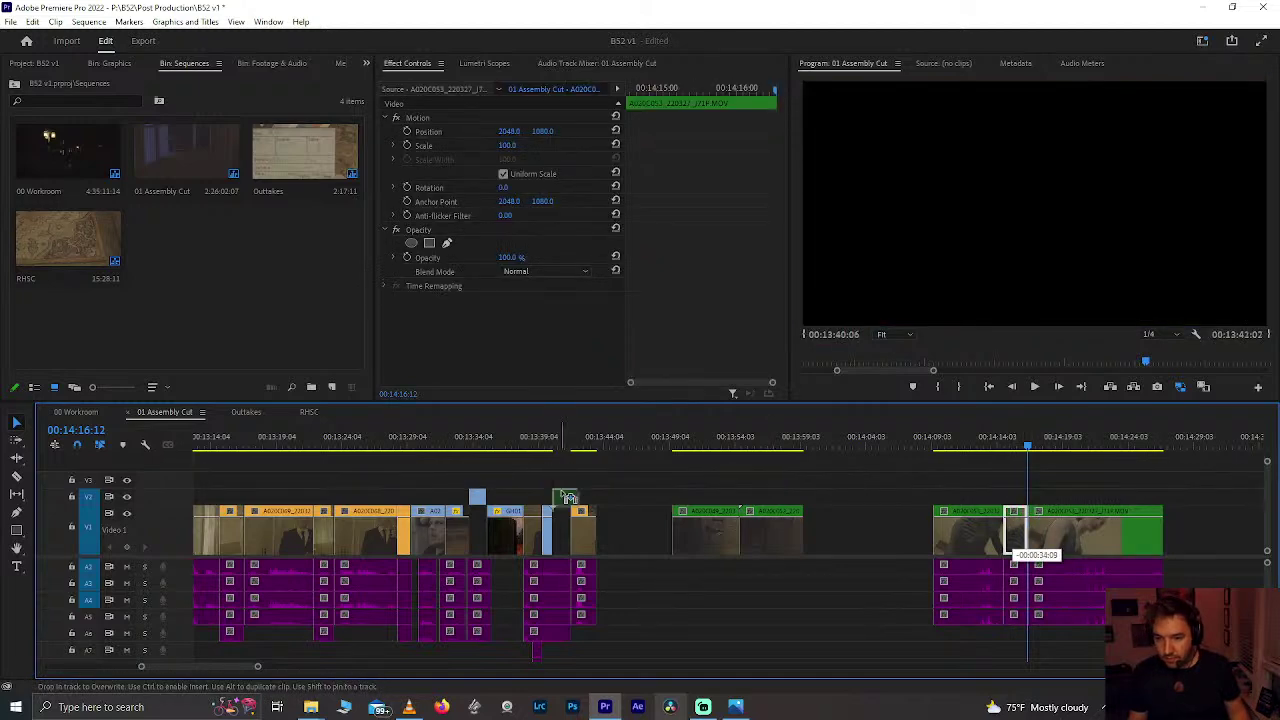
drag(572, 497, 573, 497)
Step: Move the A020C069 shot near 00:13:42 with its audio to about 00:13:46, and play the cut from about 00:13:39:15
scroll(600, 497, up, 5)
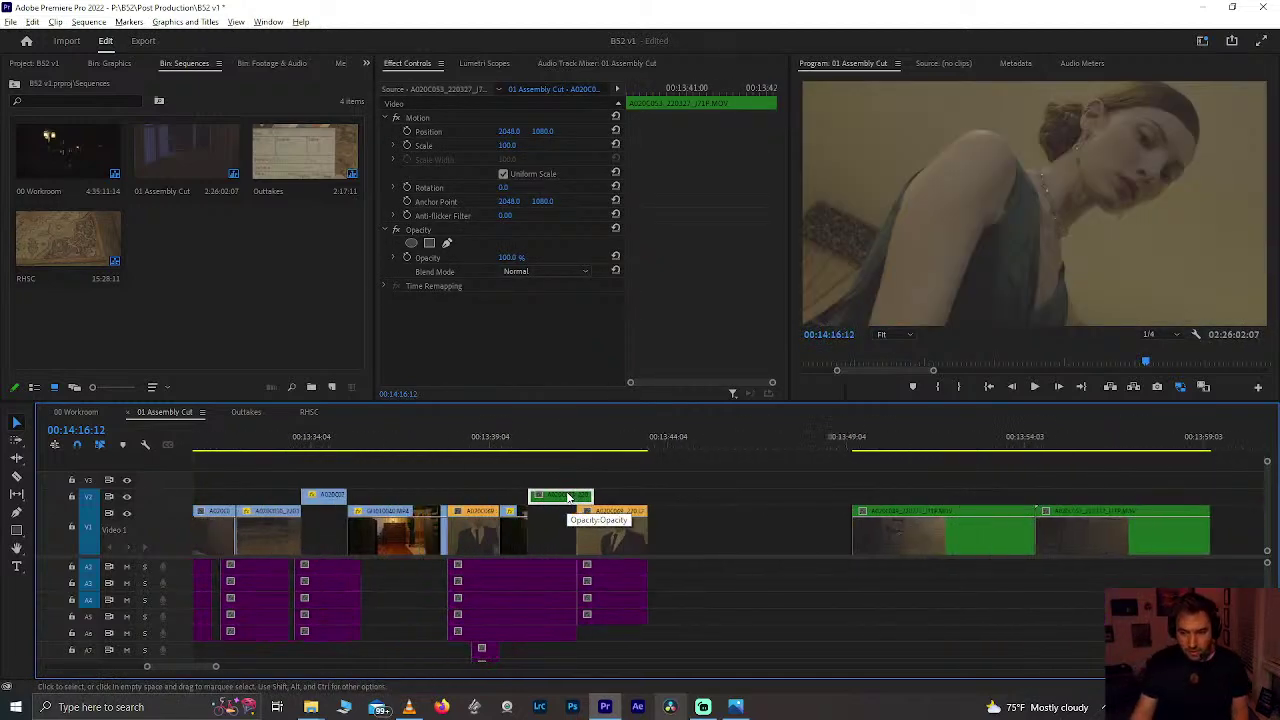
scroll(790, 470, down, 3)
click(724, 572)
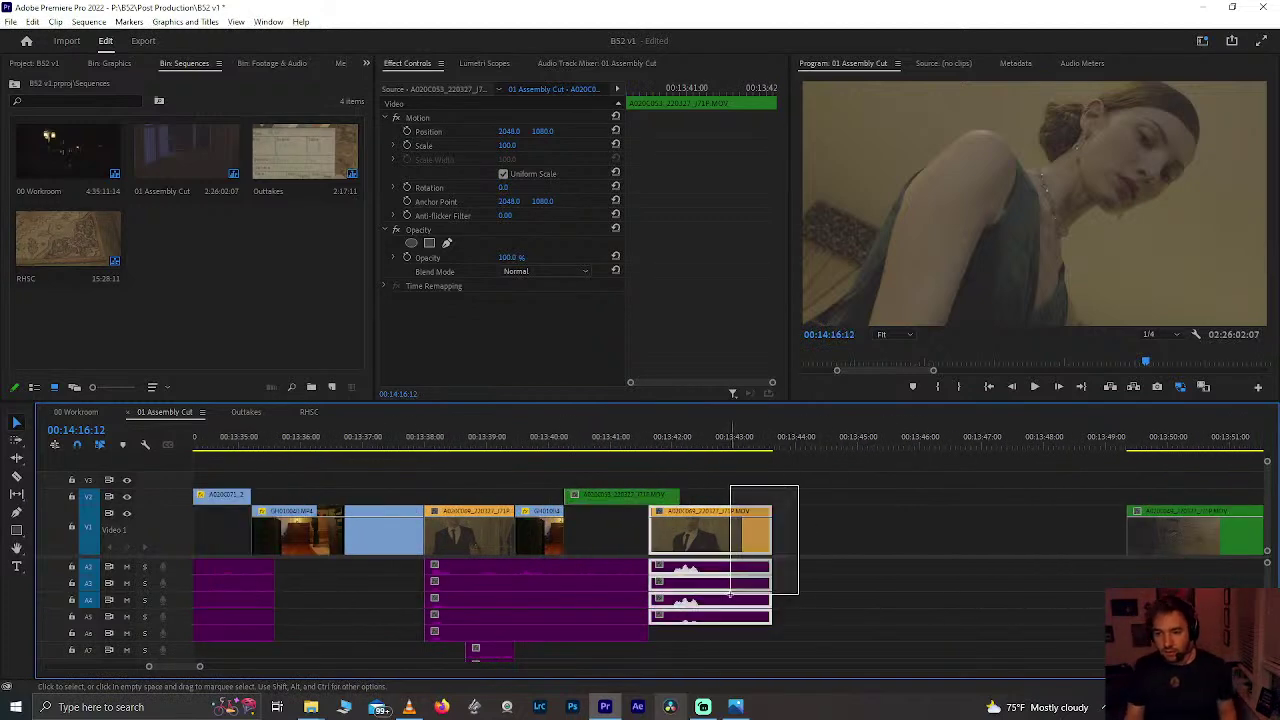
drag(724, 572, 1017, 566)
click(526, 437)
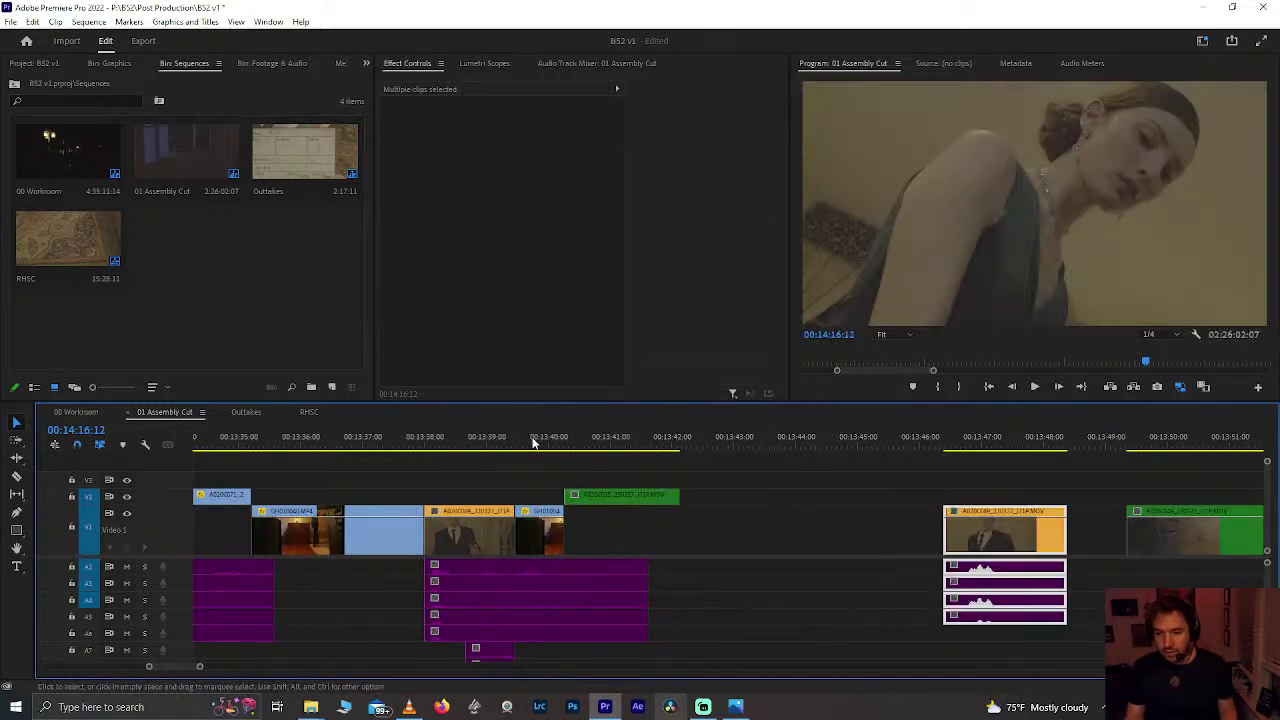
scroll(526, 433, up, 2)
key(space)
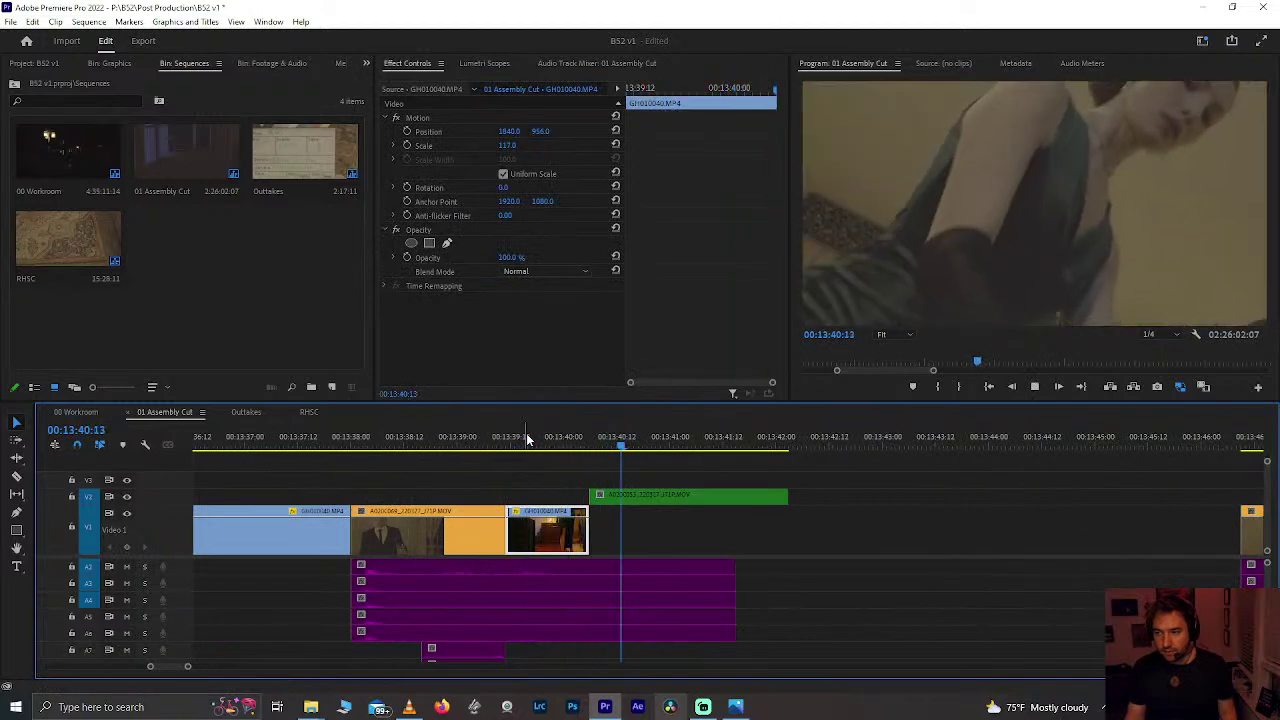
Step: Shift the V2 A020C053 shot to end at about 00:13:42:18, extend its start back to the end of GH010040, and play it
mouse_move(594, 440)
mouse_down()
mouse_move(531, 440)
mouse_move(583, 456)
mouse_up()
drag(669, 497, 758, 497)
drag(606, 497, 590, 497)
key(space)
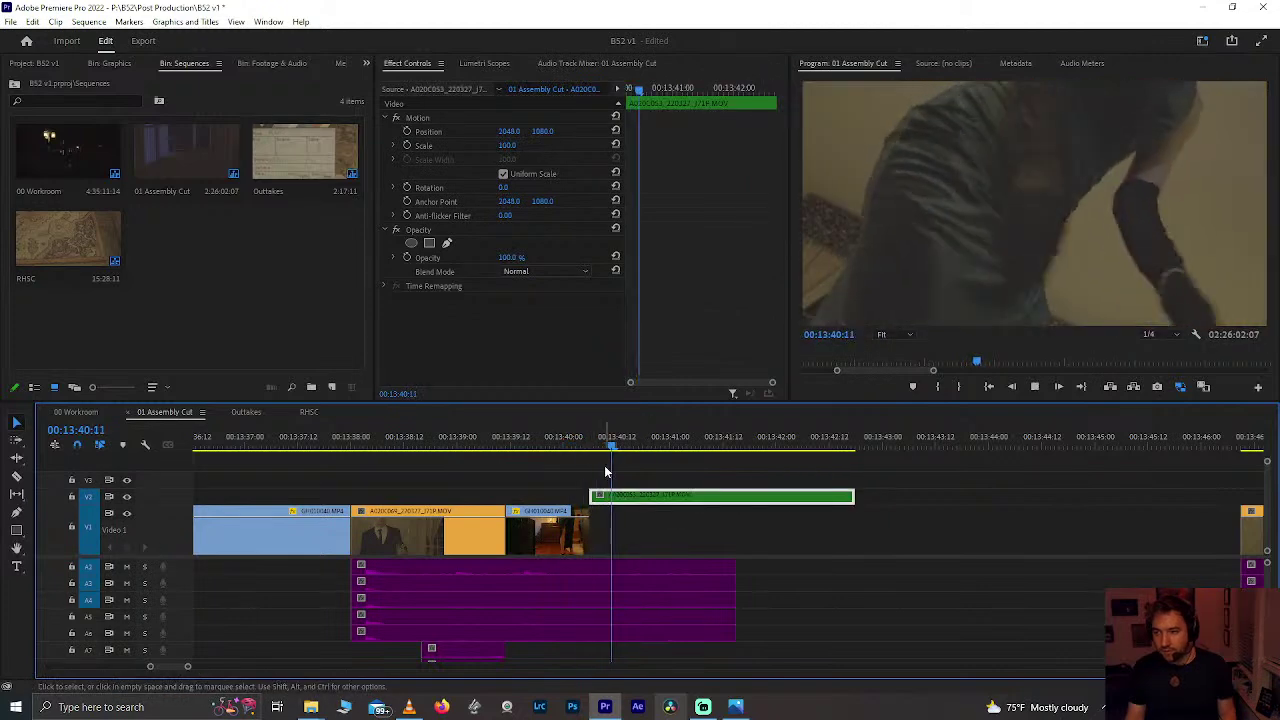
Step: Stop playback and trim the end of the V2 A020C053 shot back to 00:13:41:23
key(space)
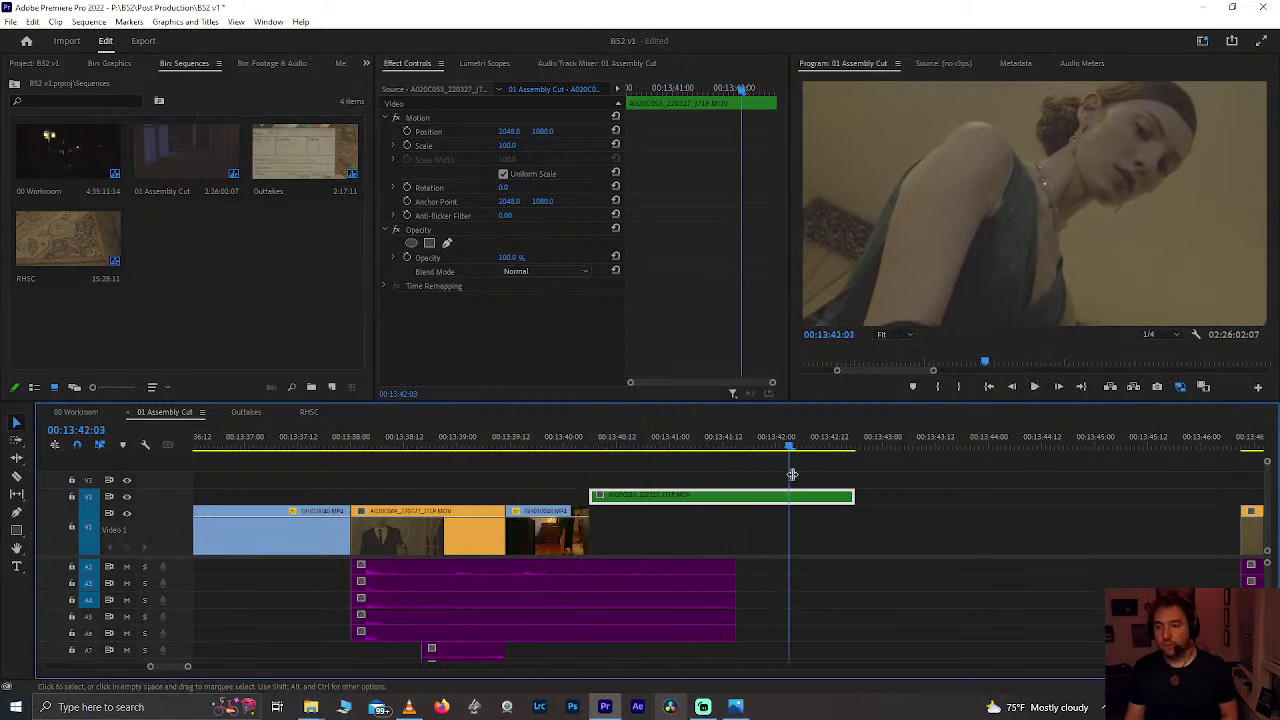
drag(796, 452, 771, 458)
drag(851, 497, 768, 506)
Step: Move the first A020C049 shot onto V2 directly after the A020C053 shot and play the join
key(minus)
key(minus)
key(minus)
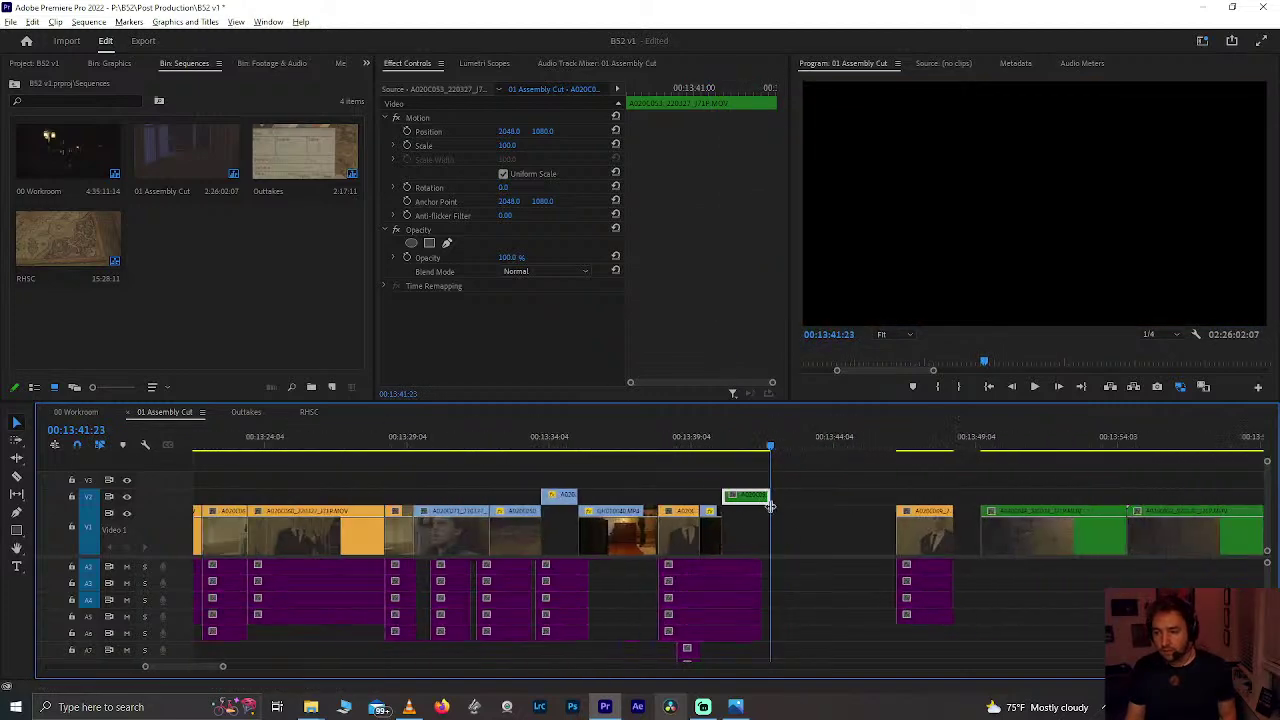
drag(1099, 545, 845, 502)
key(equal)
key(space)
scroll(668, 455, down, 1)
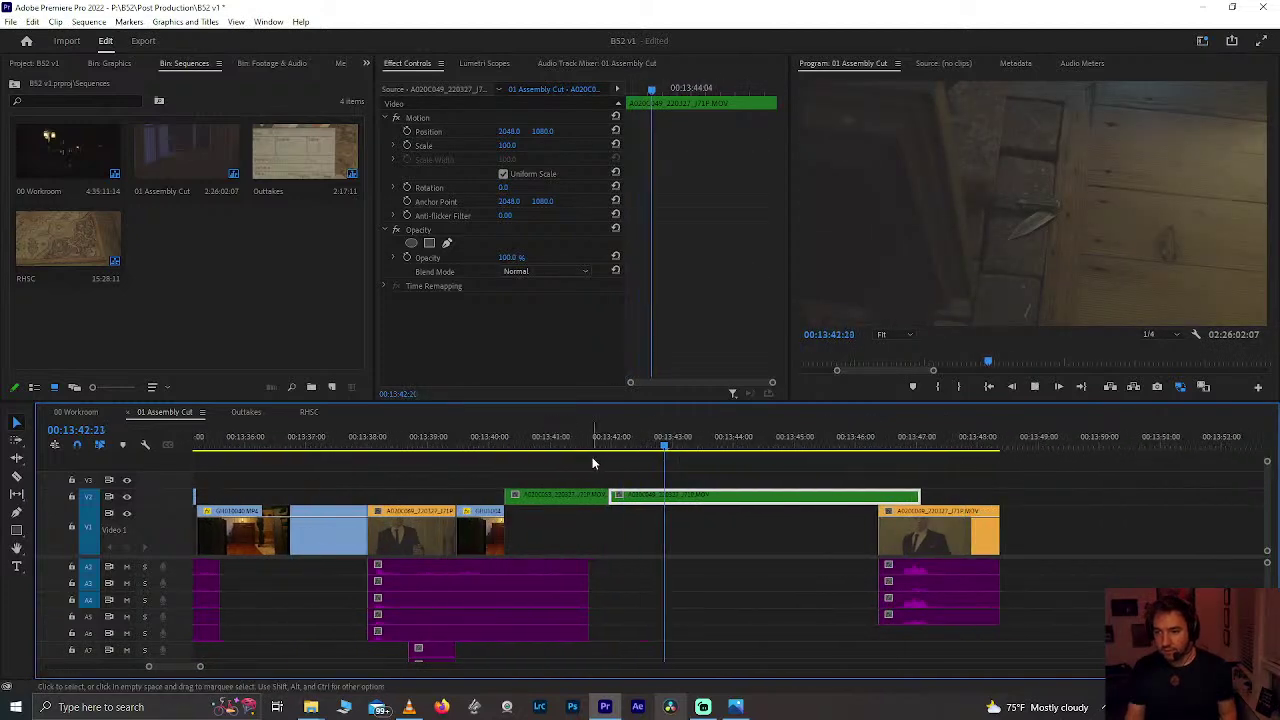
Step: Cut the A020C049 shot off at 00:13:43:10, and move it and the A020C053 shot down from V2 to V1
drag(744, 447, 699, 459)
key(ctrl+k)
click(730, 496)
key(Delete)
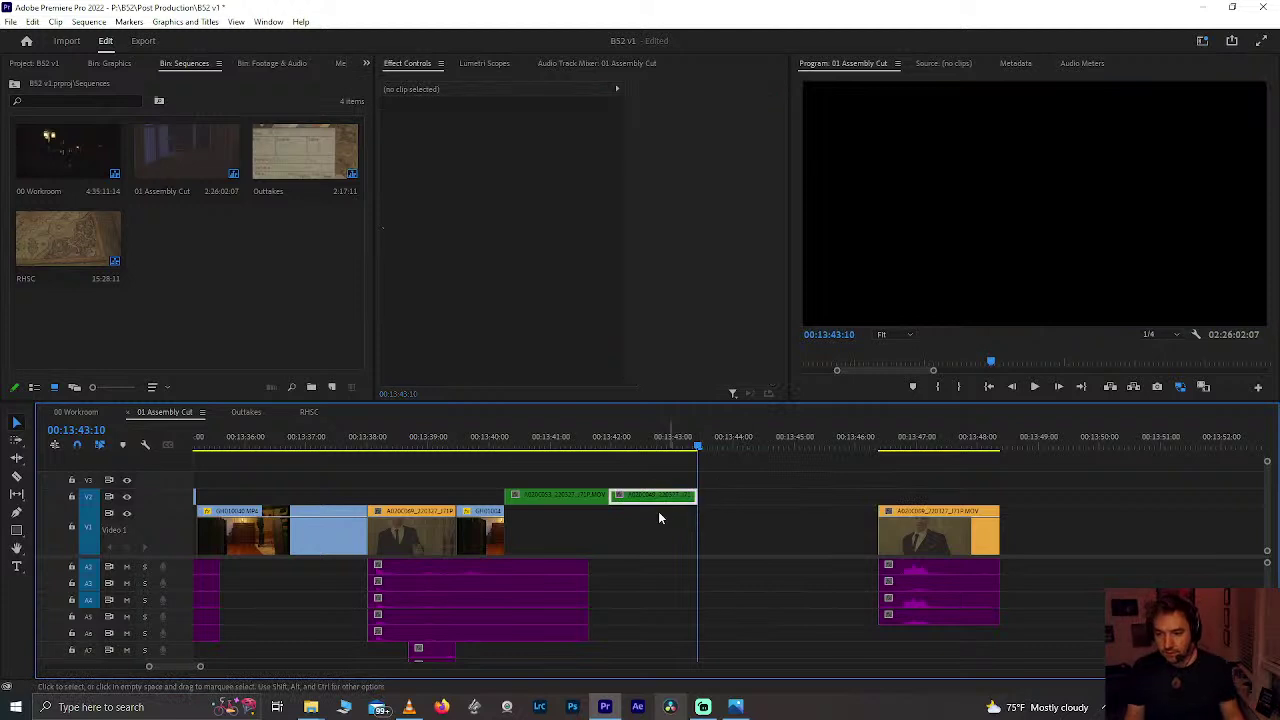
drag(659, 512, 659, 532)
drag(586, 498, 592, 536)
Step: Keyframe the A020C049 shot's scale from 100 at 00:13:42:07 to 115 at 00:13:42:13
click(631, 438)
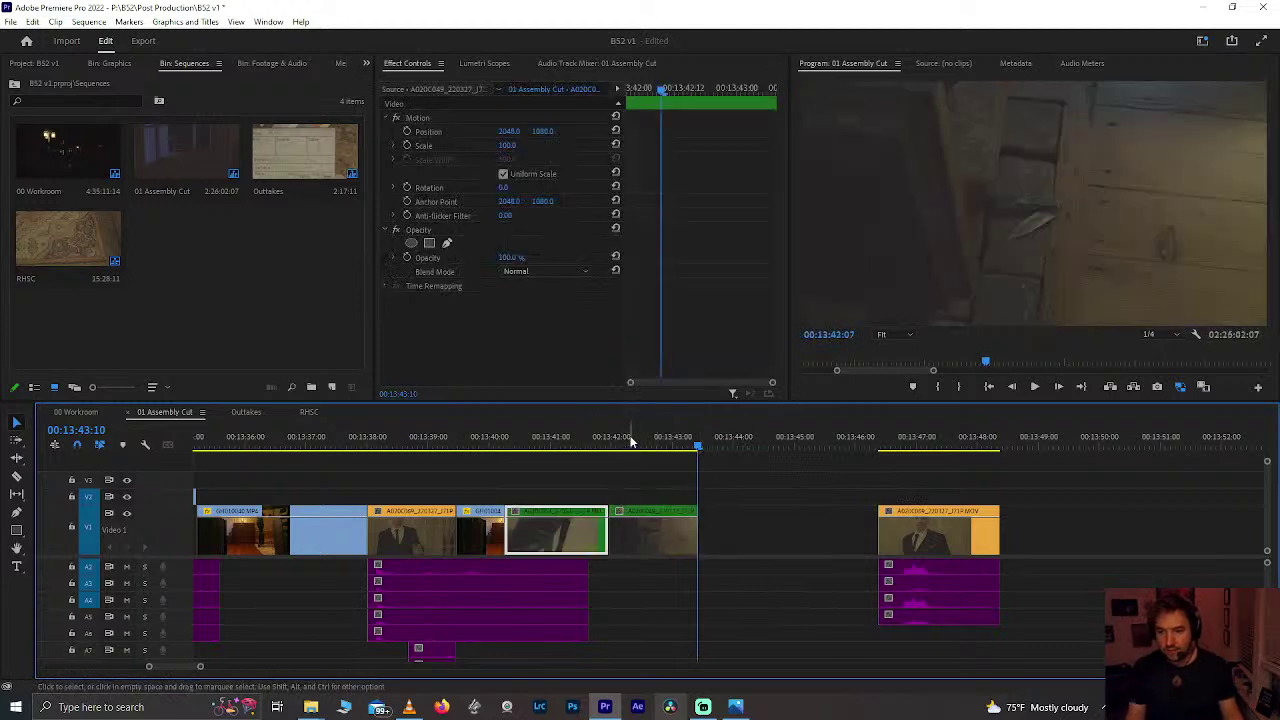
click(510, 145)
click(406, 141)
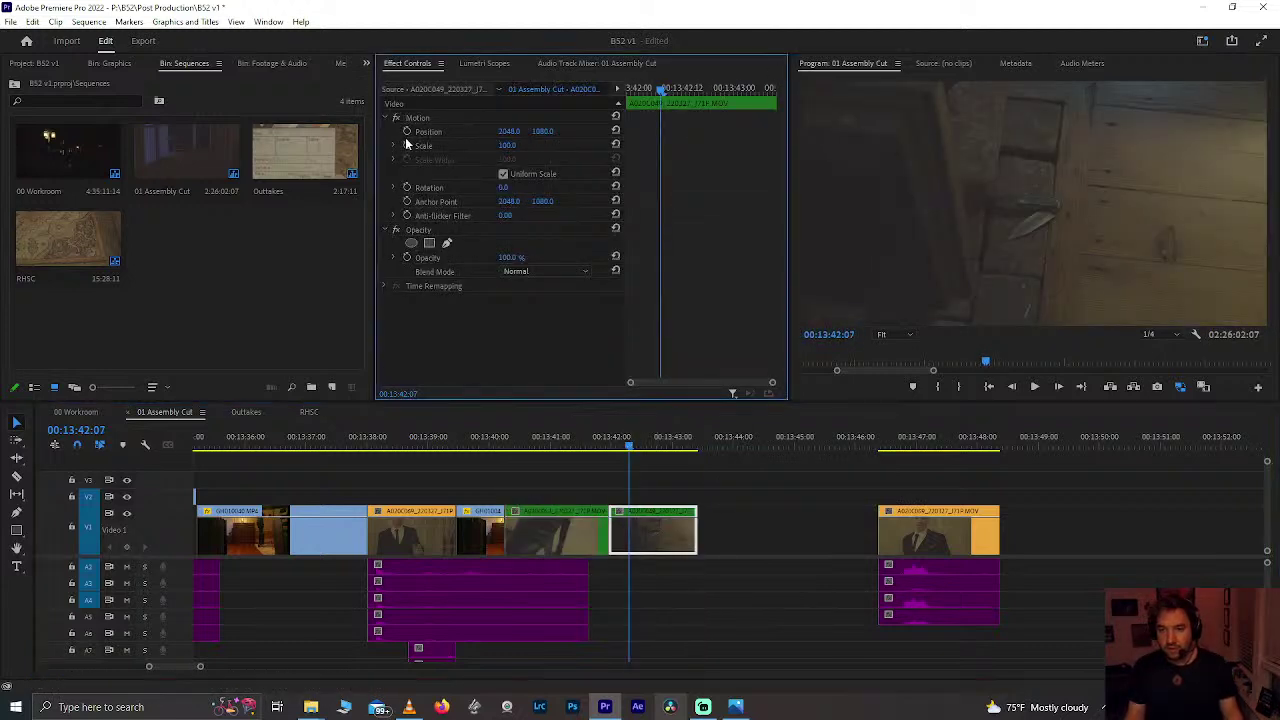
click(408, 145)
click(687, 90)
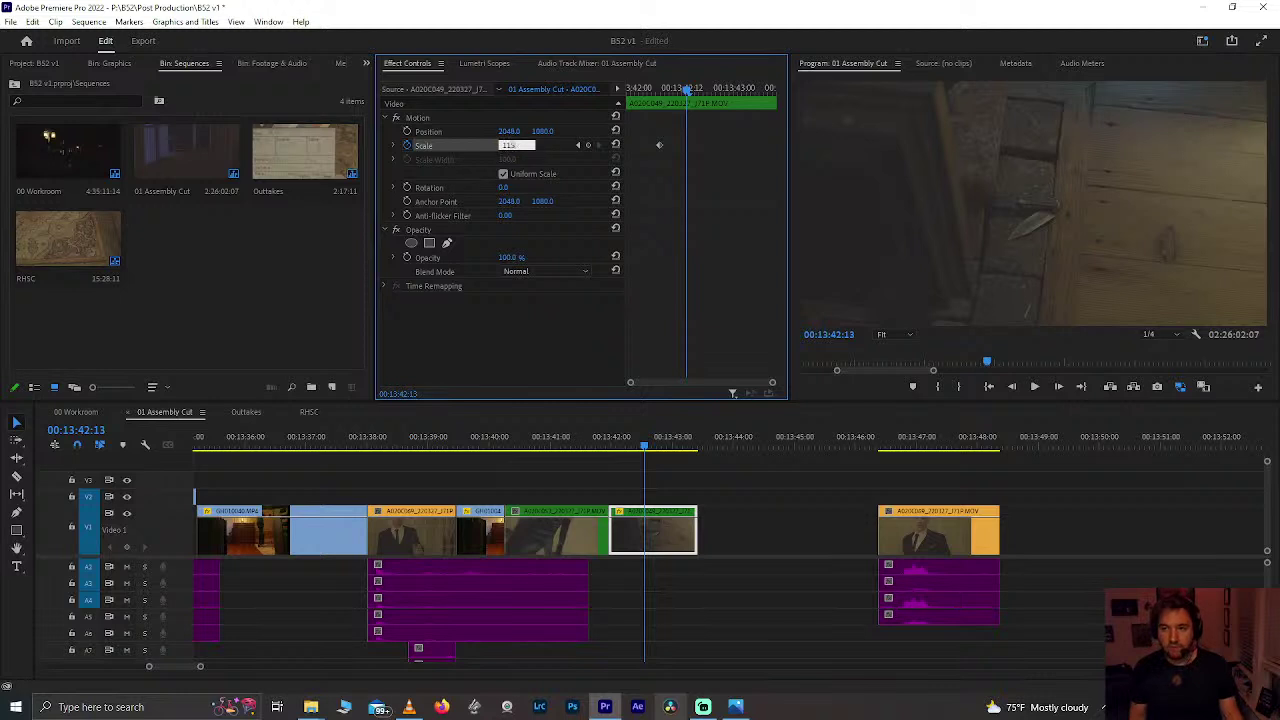
key(Return)
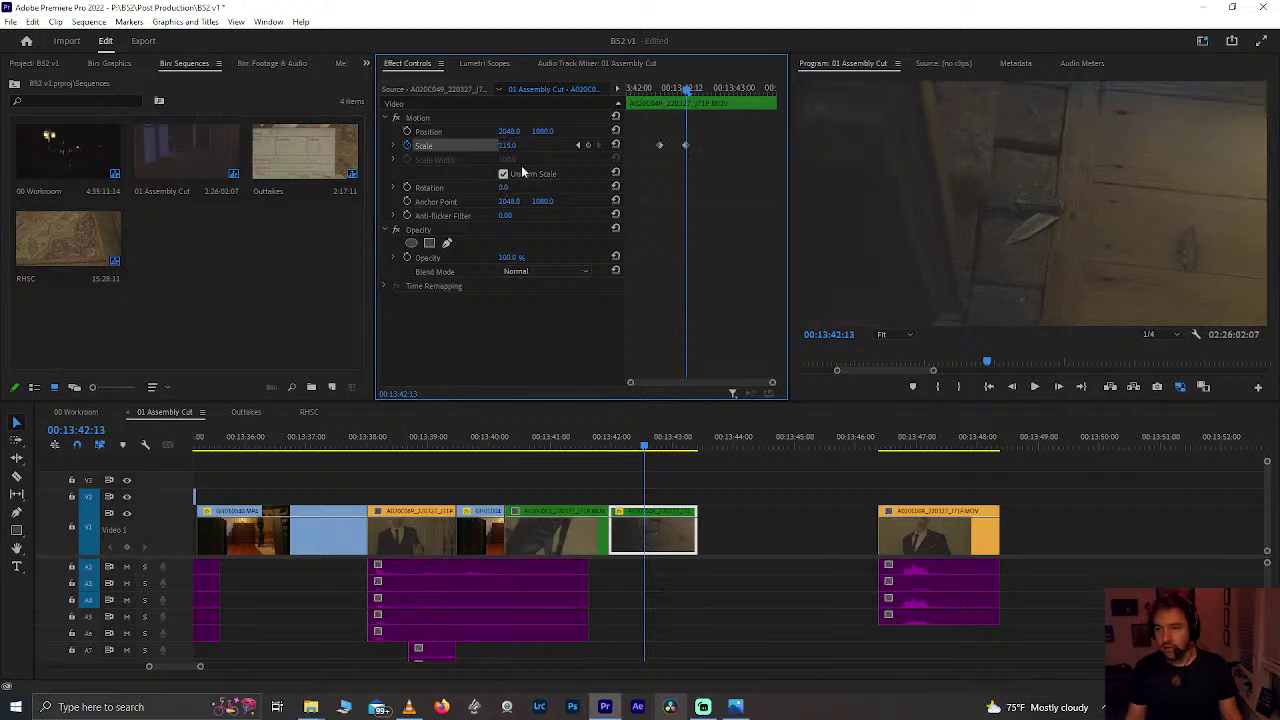
Step: Spread the A020C049 scale keyframes to the shot's start and end, and play the zoom
drag(661, 146, 816, 160)
click(579, 444)
key(space)
click(646, 444)
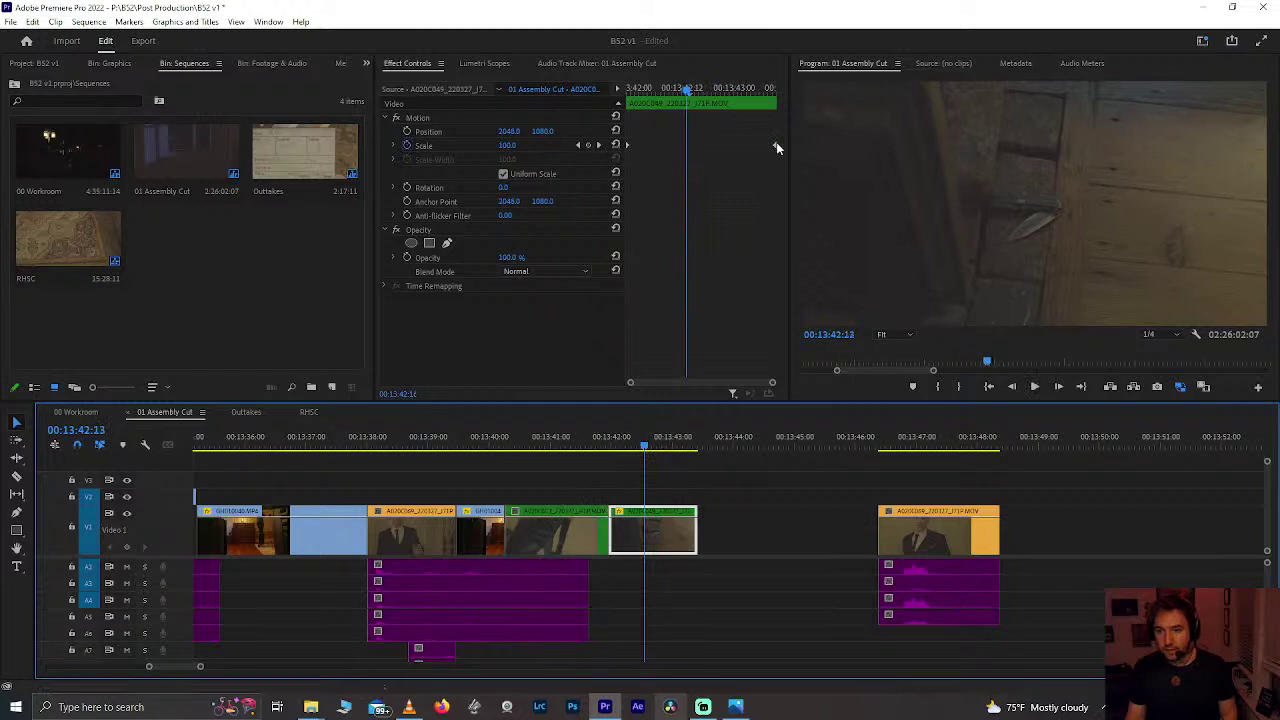
Step: Set the A020C049 shot's second scale keyframe to 110, place it at the shot's end, and play the result
drag(771, 147, 737, 148)
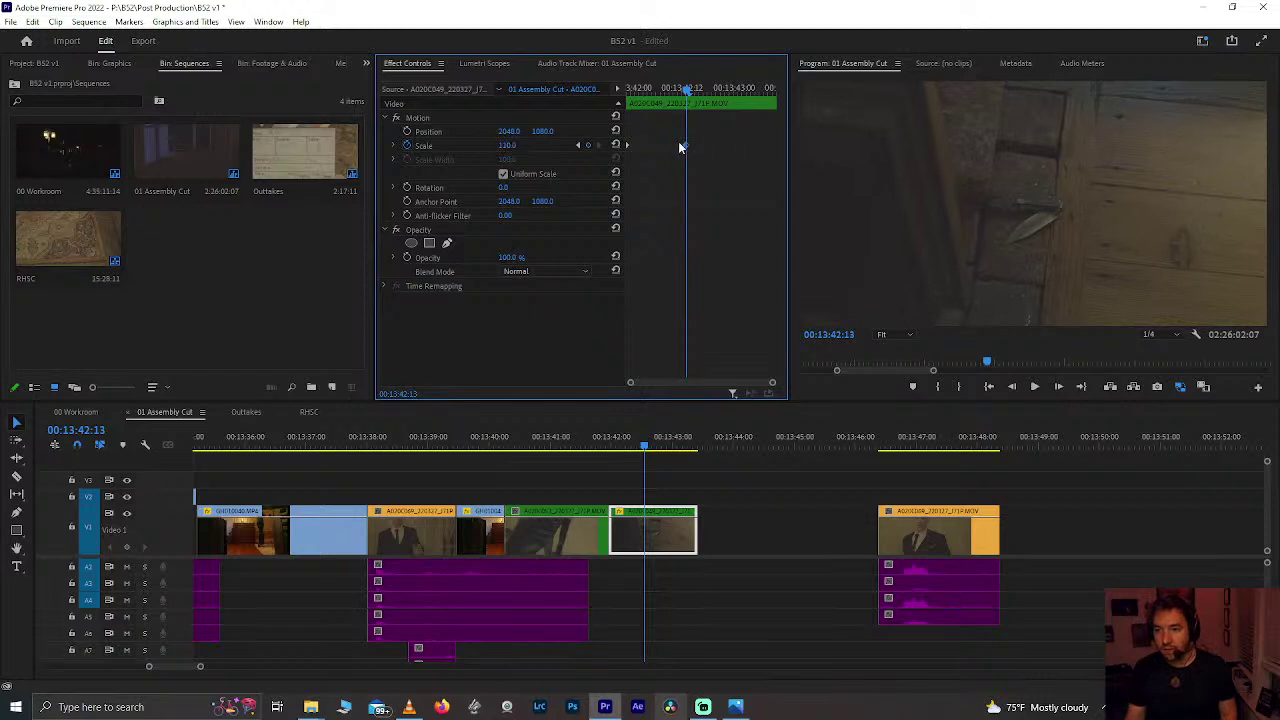
drag(684, 146, 773, 146)
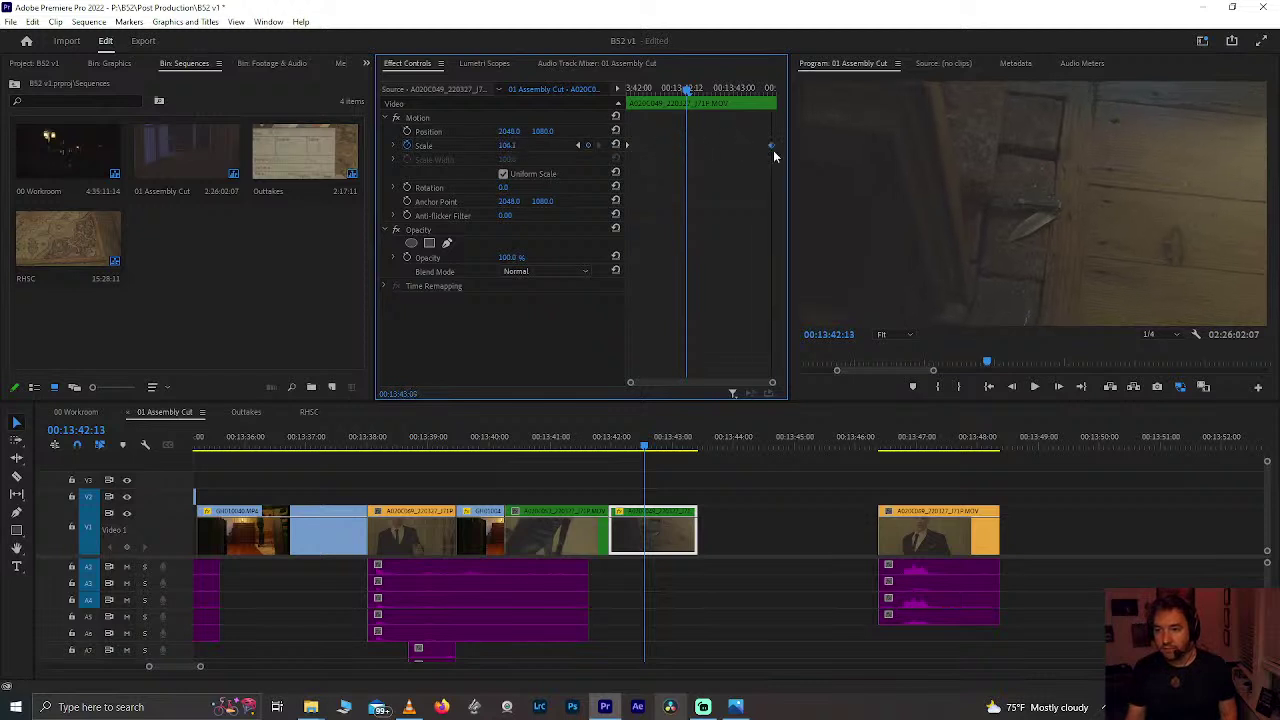
click(525, 449)
key(space)
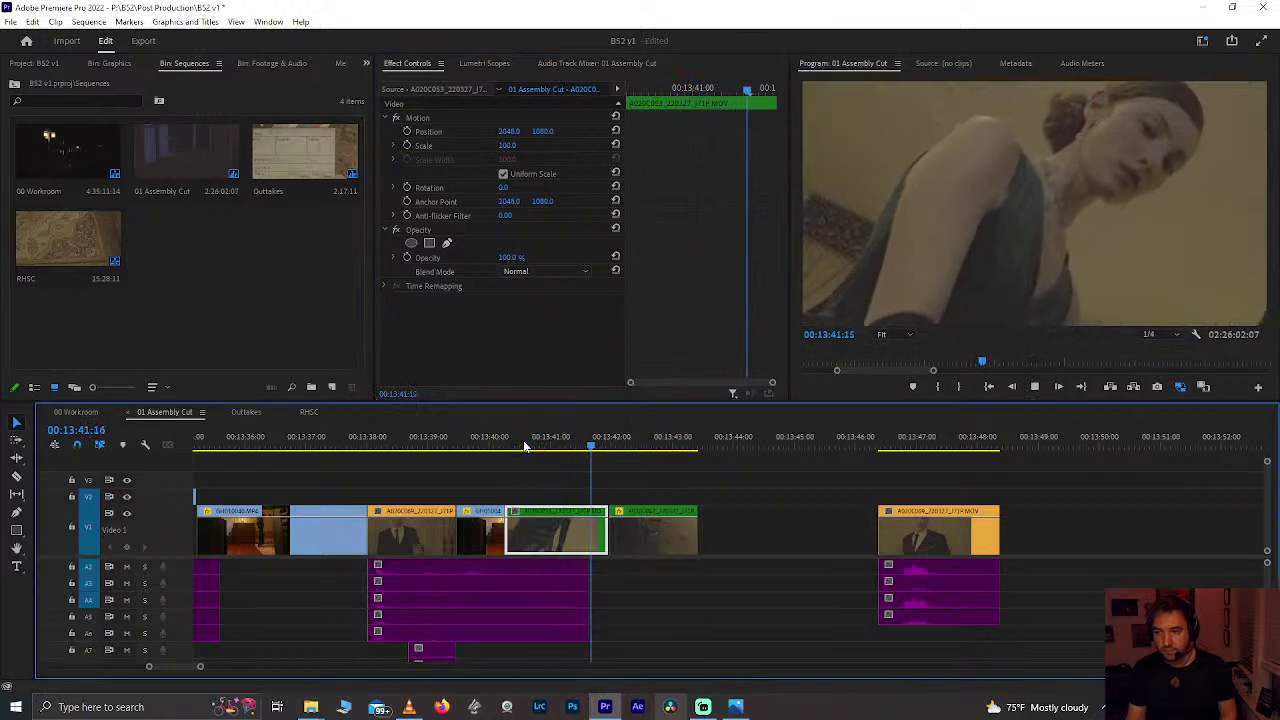
drag(566, 438, 706, 450)
Step: Move the A020C069 shot near 00:13:47 with its audio directly after the A020C049 shot, and play the join
scroll(715, 503, down, 6)
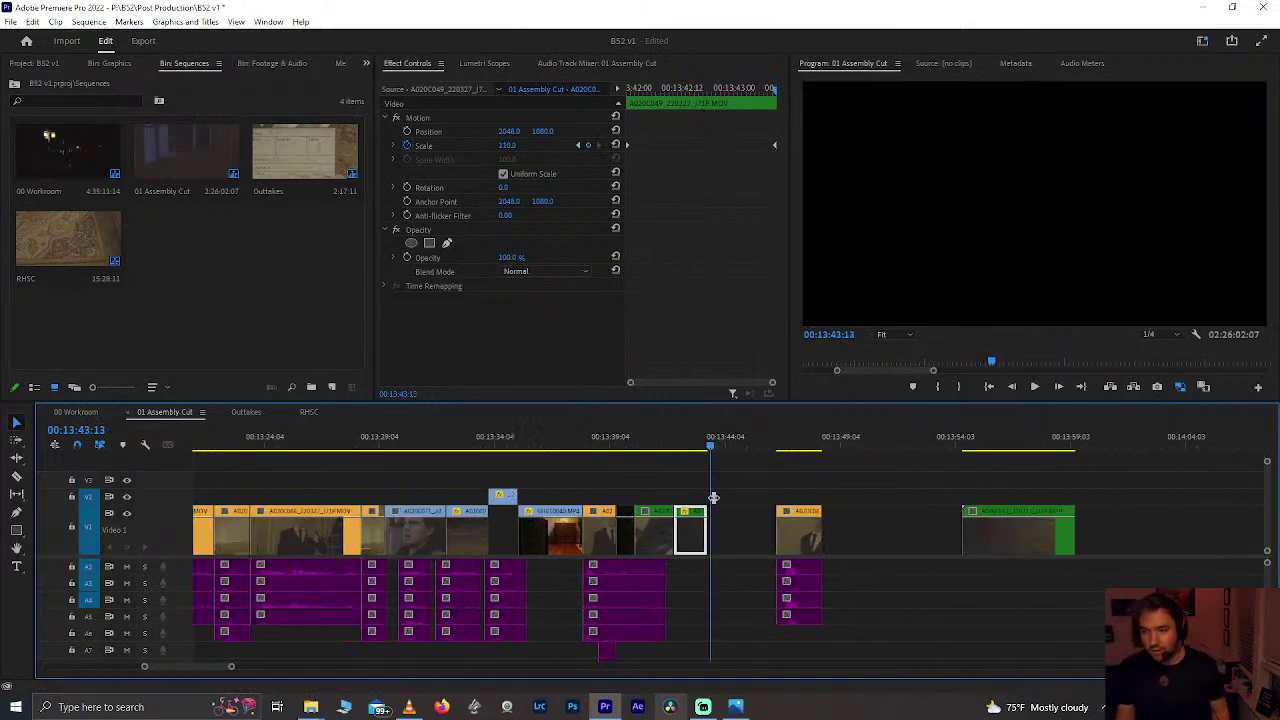
scroll(715, 503, down, 5)
drag(665, 492, 610, 632)
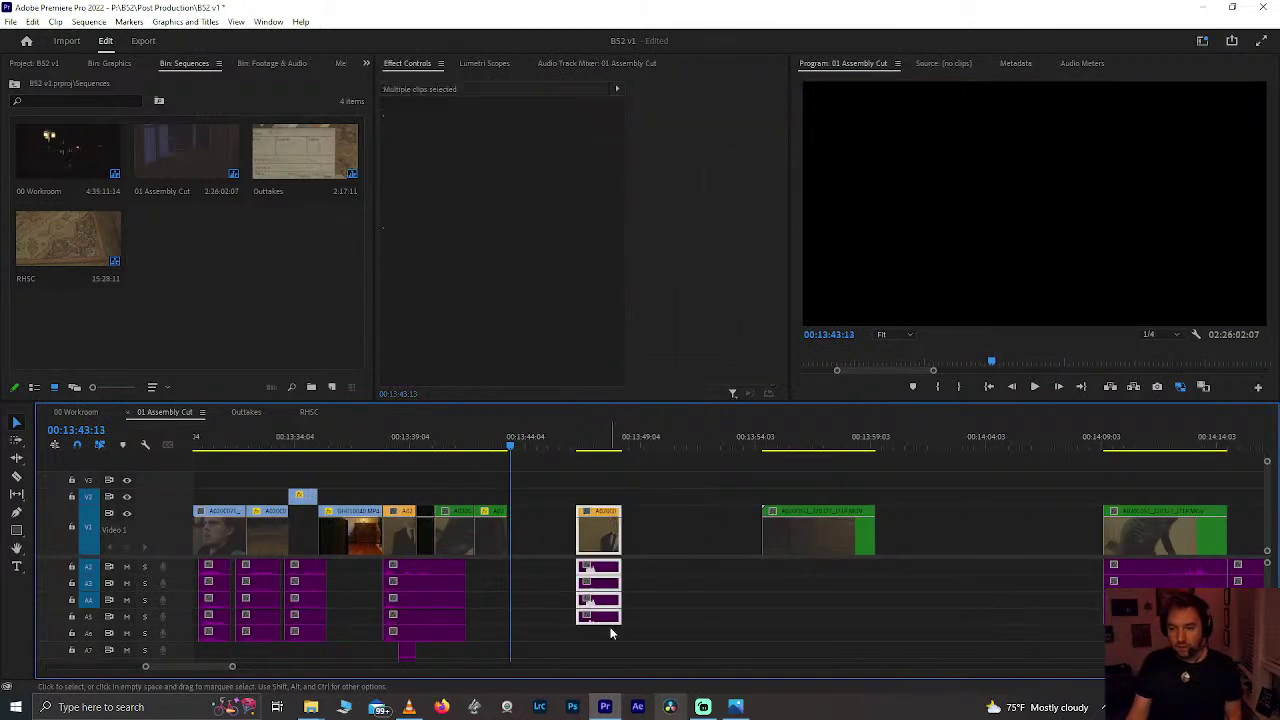
drag(604, 537, 538, 551)
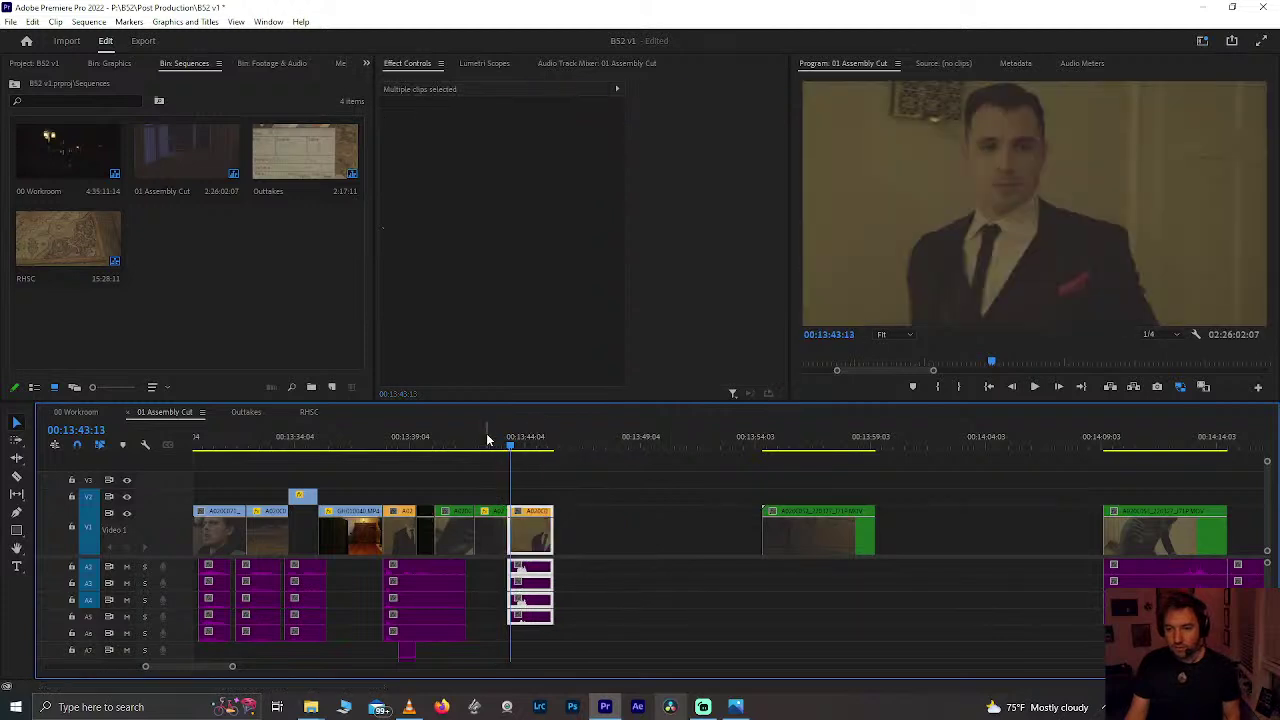
click(486, 432)
key(space)
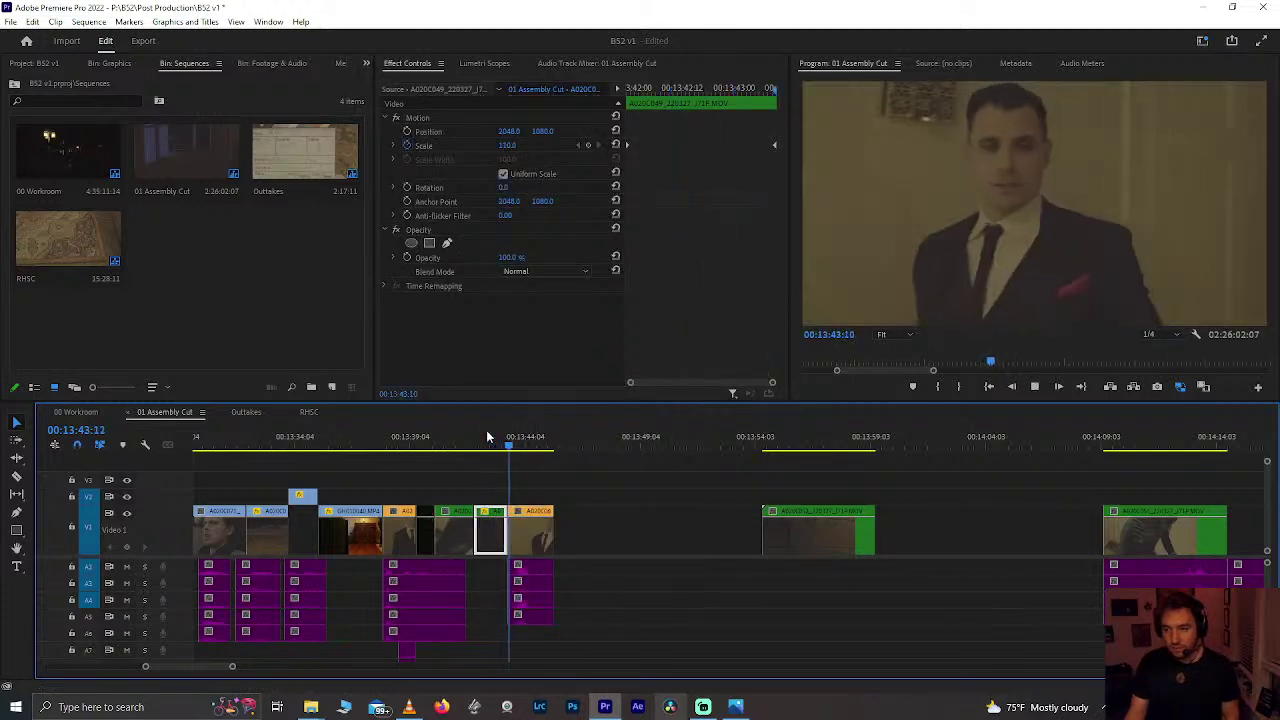
key(space)
Step: Save the project and play the scene from about 00:13:33:15 through the last A020C069 shot
scroll(760, 500, down, 2)
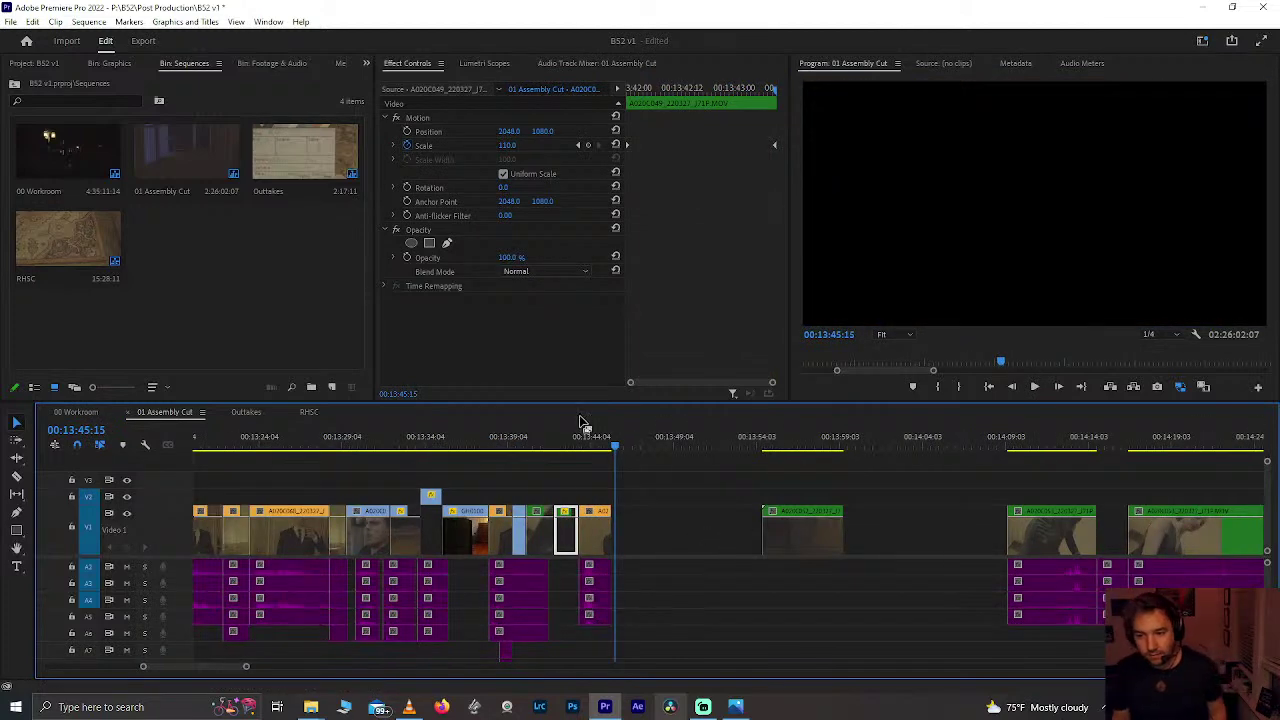
click(552, 444)
key(ctrl+s)
drag(553, 444, 472, 447)
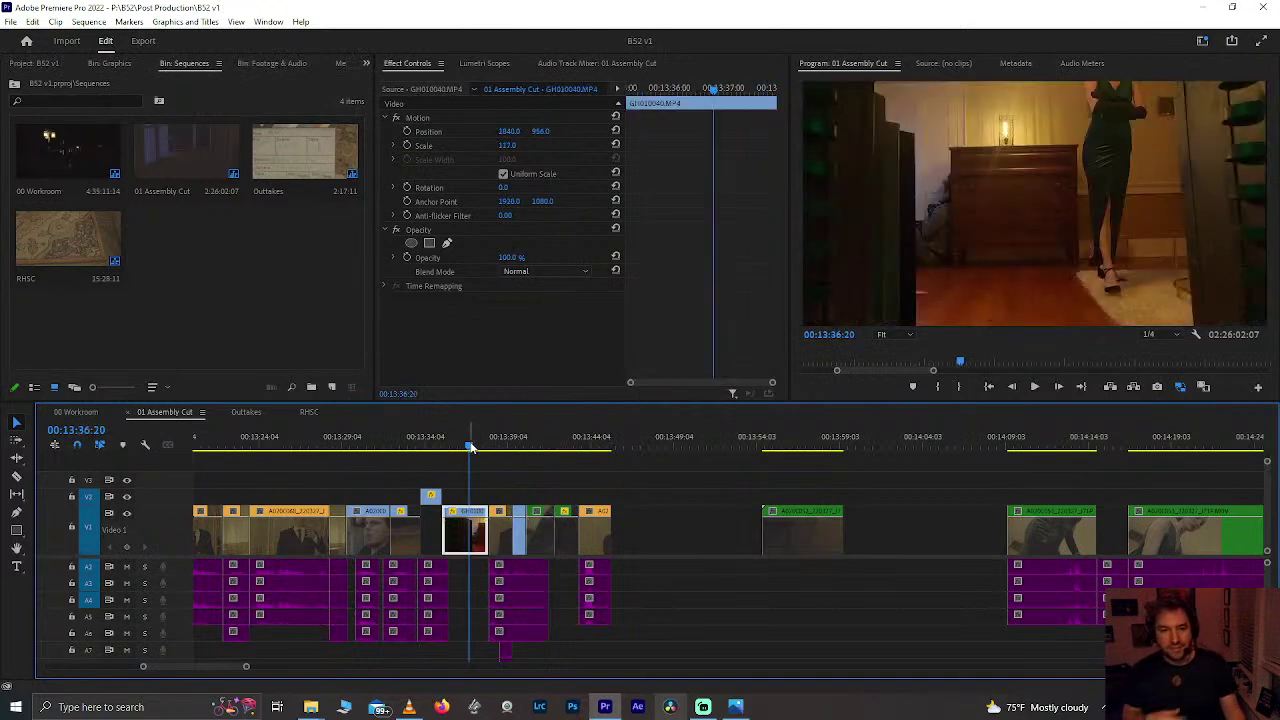
key(space)
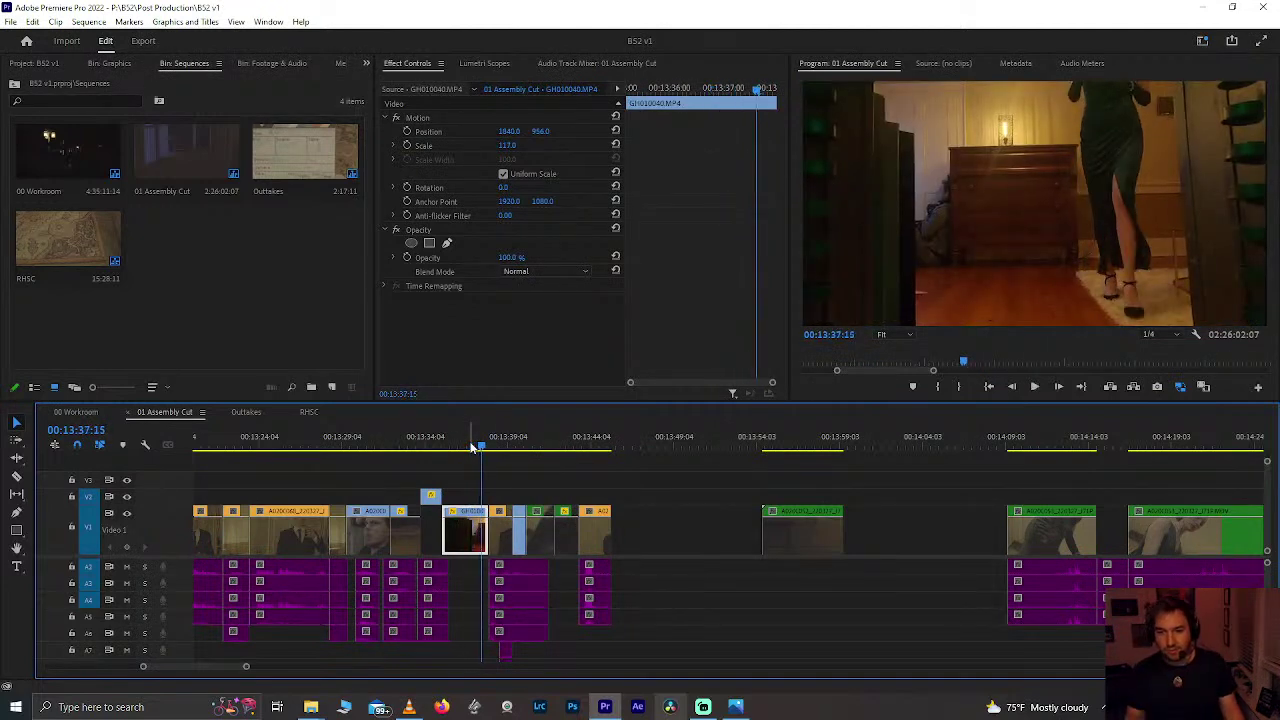
click(417, 441)
key(space)
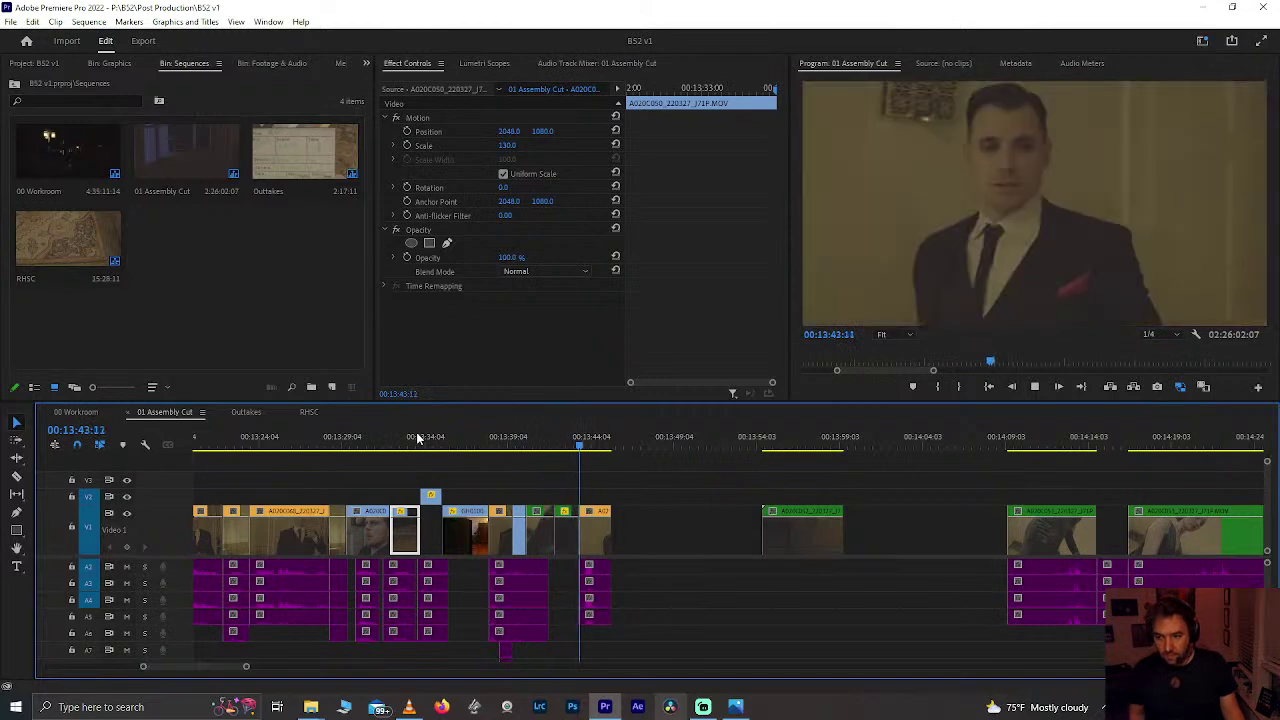
key(space)
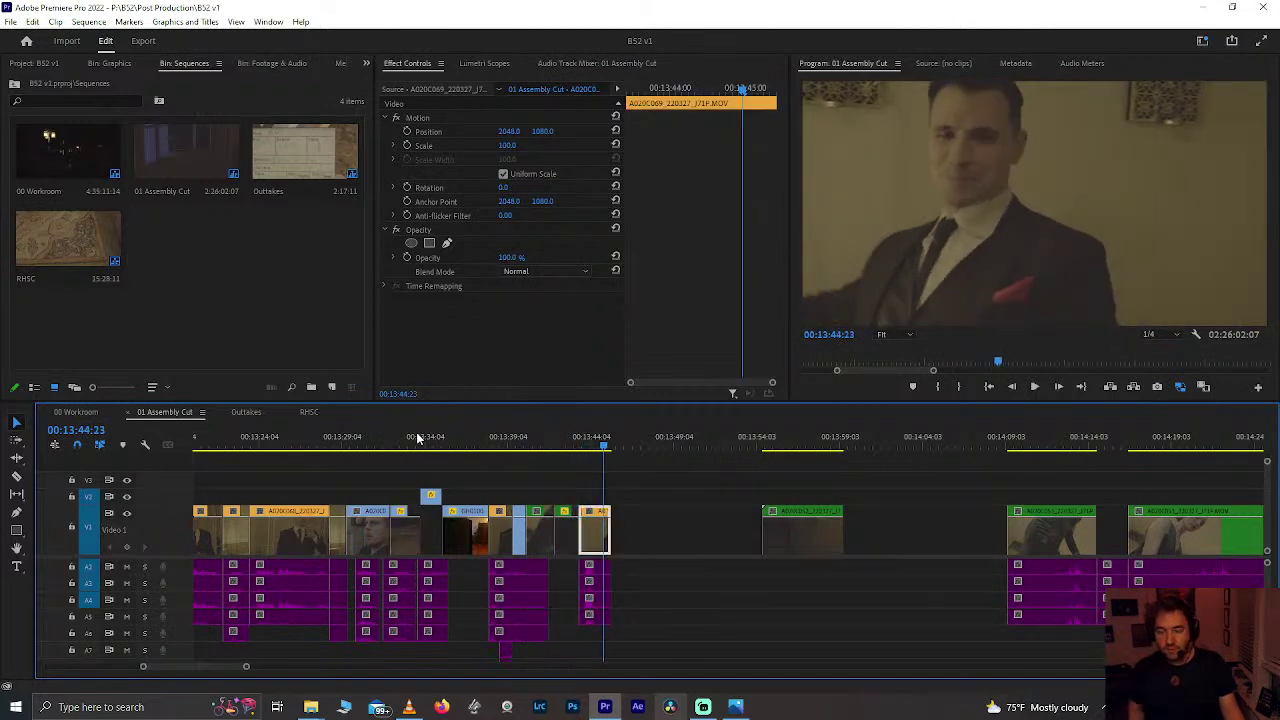
Step: Move the A020C069 shot between the two GH010040 pieces, with its A7 audio clip, to about 00:13:46:19
click(472, 437)
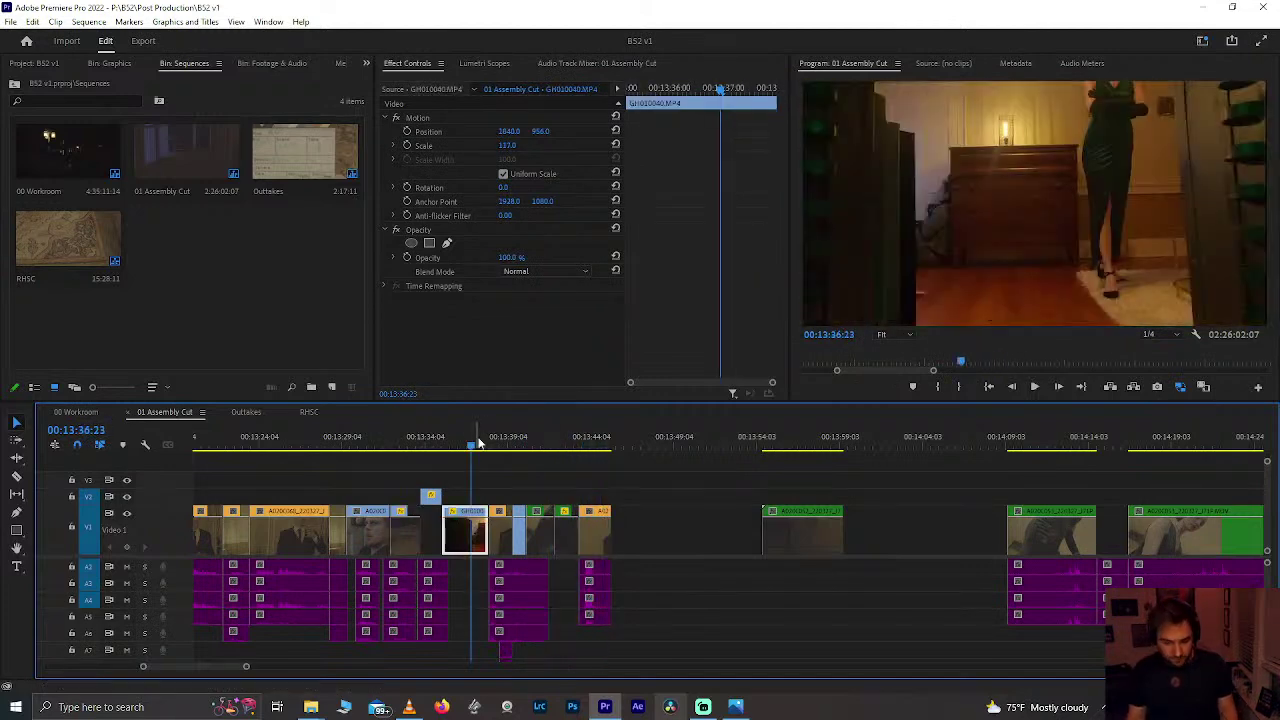
scroll(476, 437, up, 4)
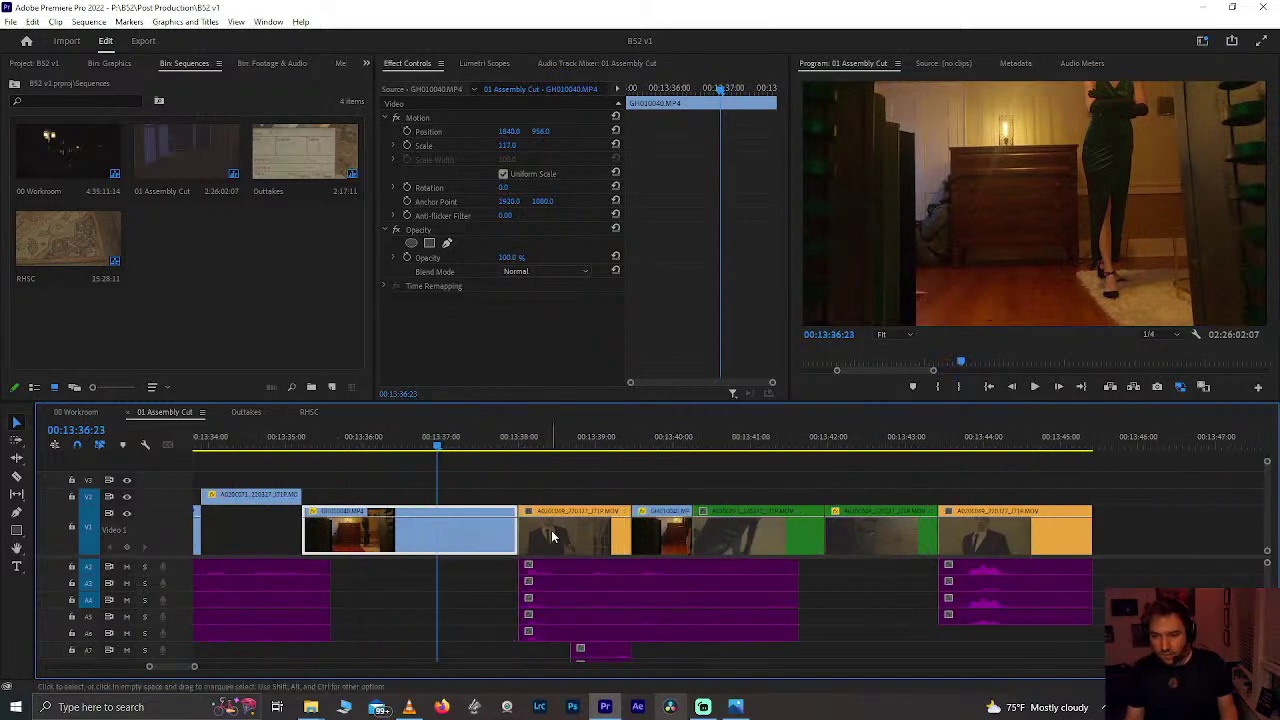
scroll(551, 530, down, 2)
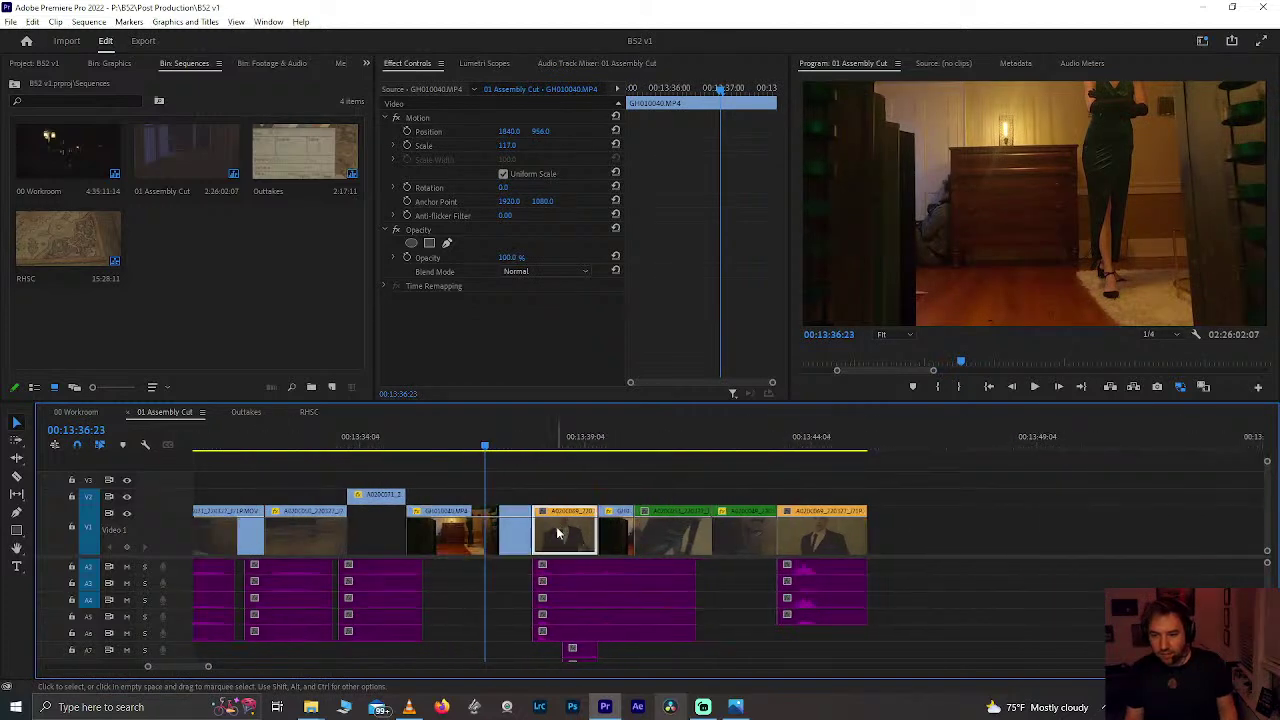
shift+click(574, 650)
drag(573, 525, 966, 506)
Step: Extend the first GH010040 piece to the start of the second one, and compare frames across both up to 00:13:40:04
drag(531, 530, 604, 548)
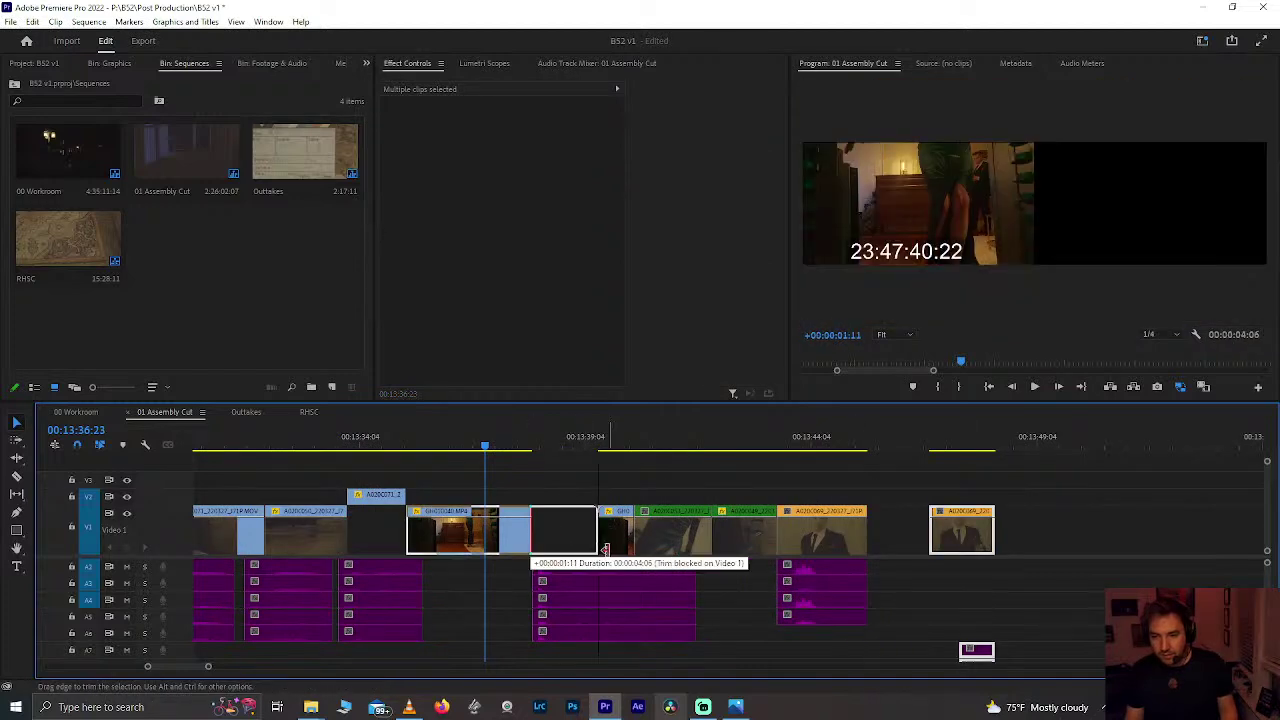
drag(527, 443, 663, 466)
drag(484, 441, 637, 488)
key(Left)
key(Left)
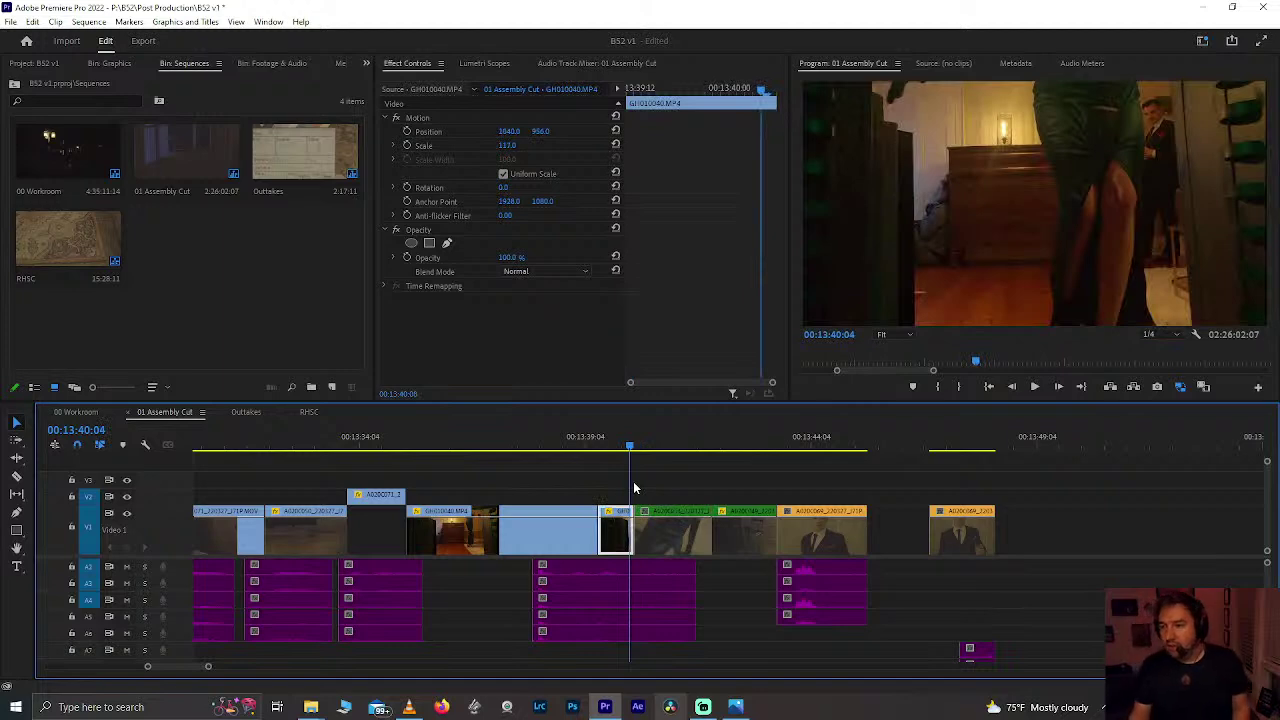
drag(634, 488, 585, 490)
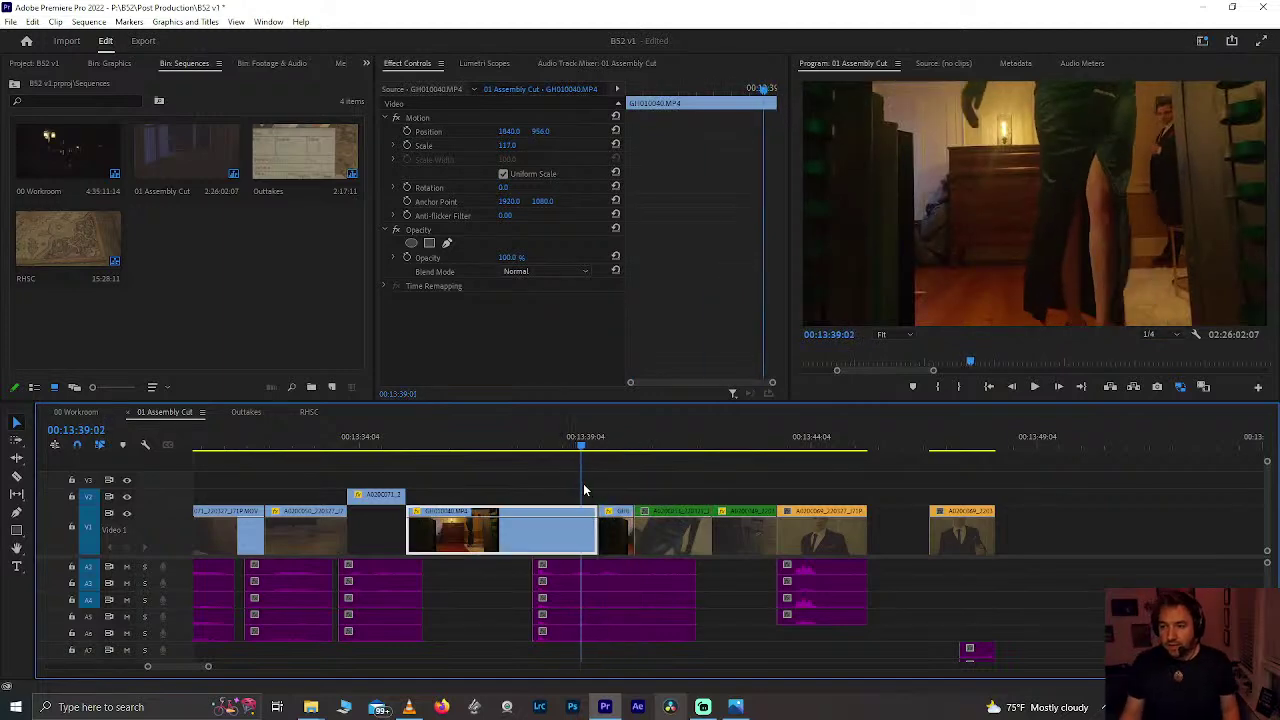
Step: Delete the second GH010040 piece and trim the end of the remaining one to 00:13:39:09
click(617, 549)
key(Delete)
drag(589, 541, 654, 557)
key(shift+Left)
key(shift+Left)
key(shift+Left)
key(shift+Left)
key(shift+Left)
key(space)
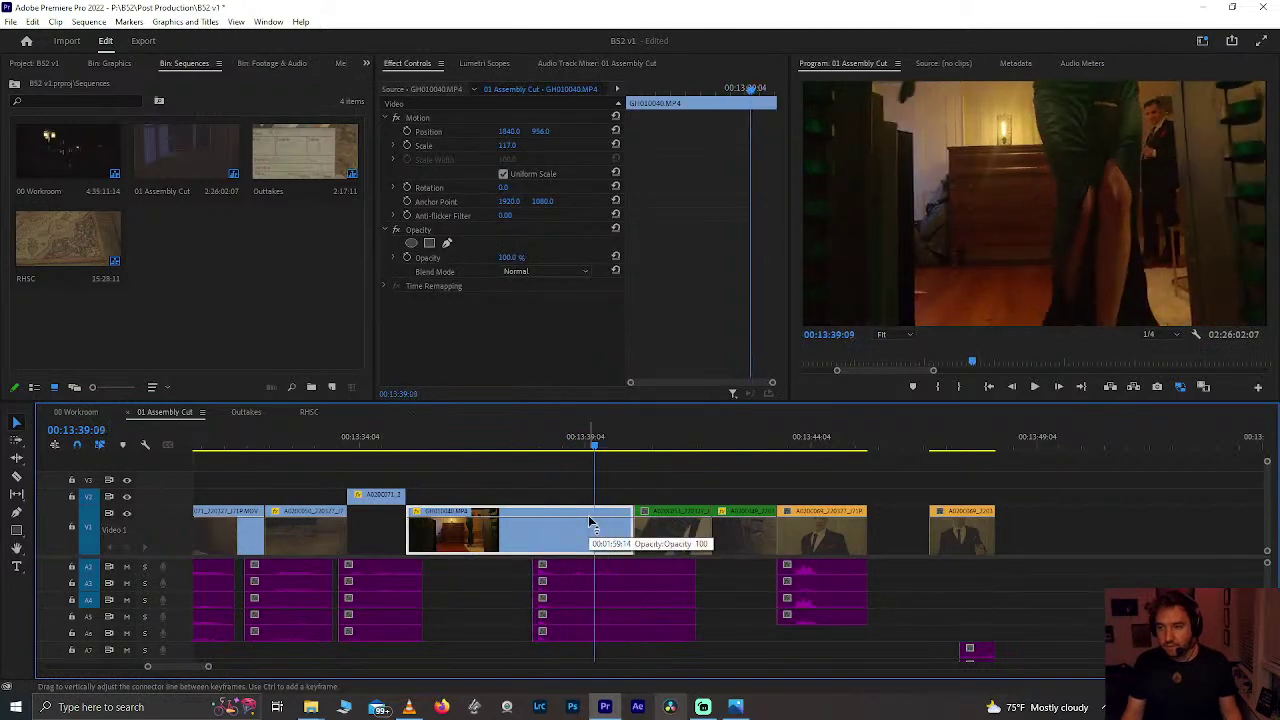
drag(622, 530, 595, 542)
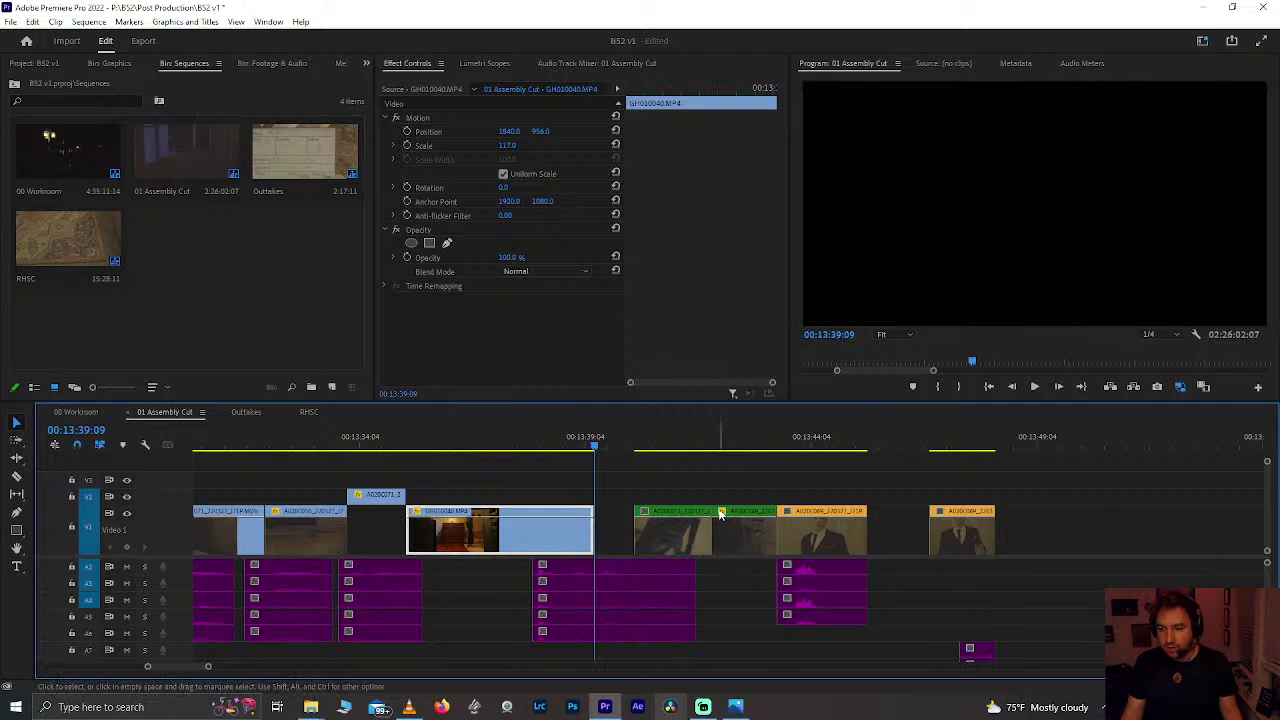
Step: Shift the A020C053 and A020C049 shots and the A020C069 shot after them, with its audio, to start at about 00:13:43:10
drag(665, 478, 992, 549)
drag(1058, 491, 880, 542)
click(1084, 619)
Step: Move the parked A020C069 reaction shot and its A7 audio clip to follow GH010040 at 00:13:39:09, and play the cut
drag(1103, 538, 624, 540)
drag(984, 664, 869, 662)
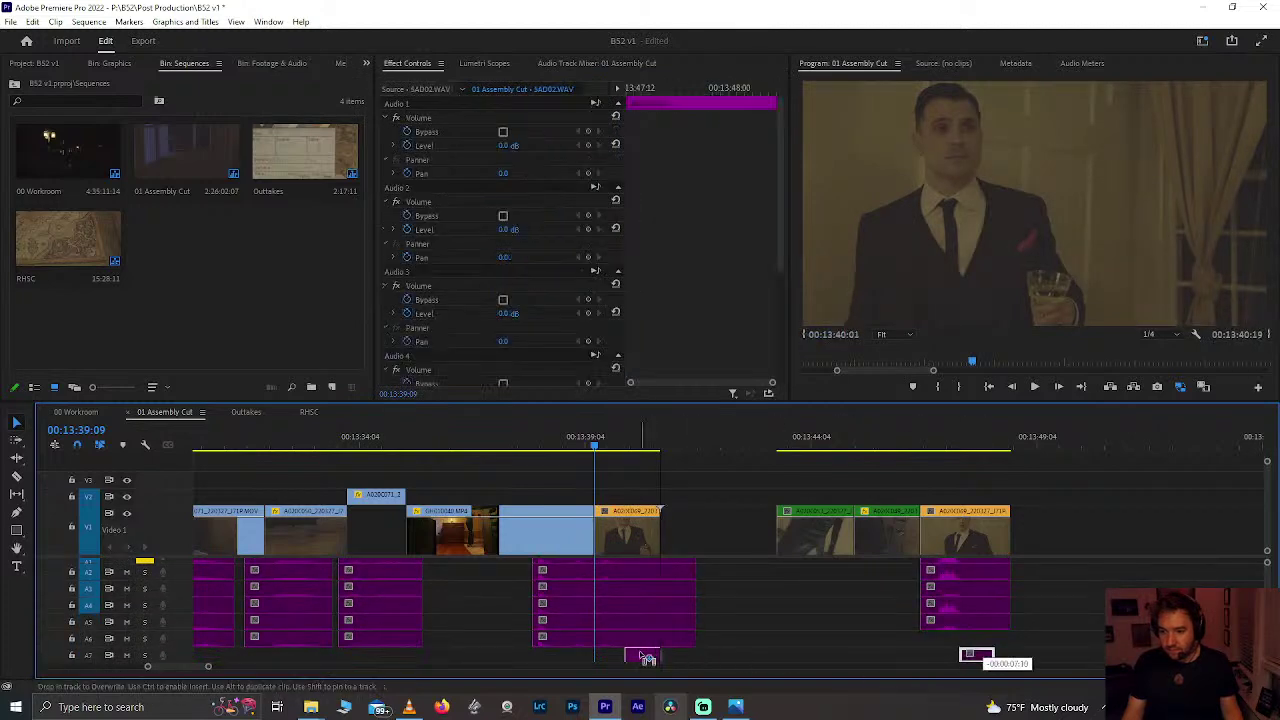
drag(641, 657, 641, 657)
click(581, 442)
key(space)
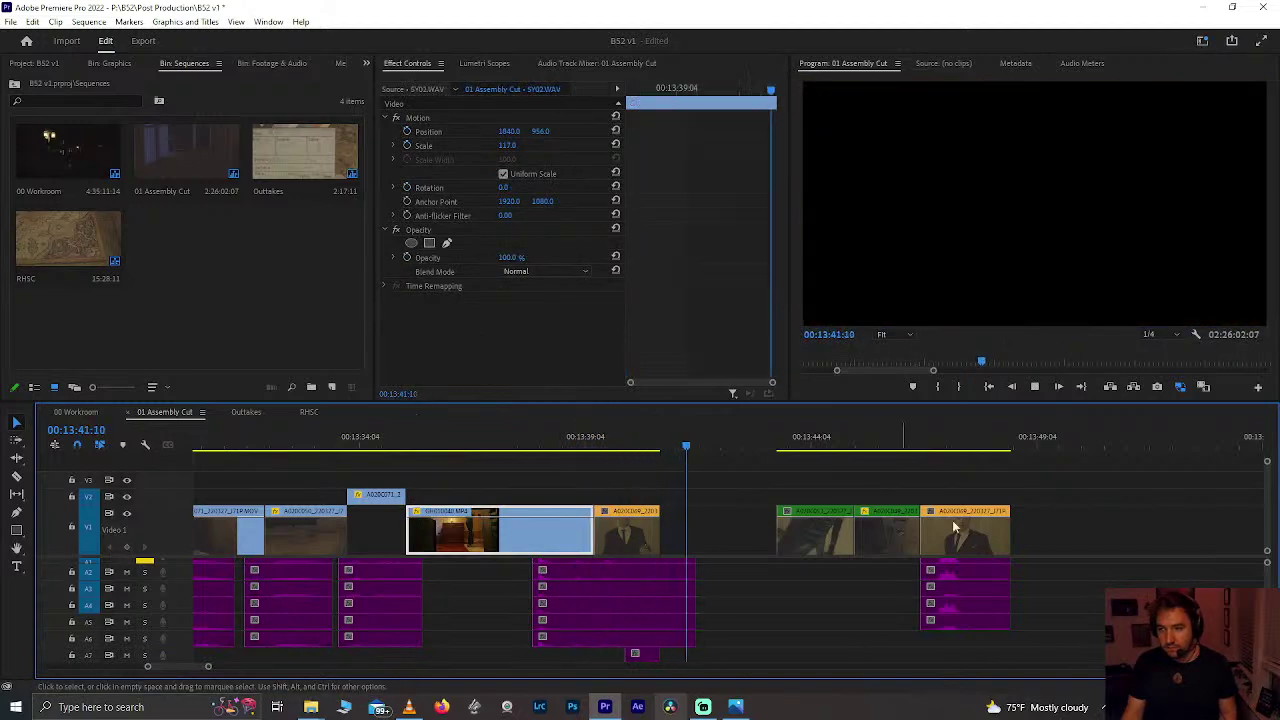
Step: Move the A020C053 shot directly after the A020C069 reaction, play it, and place the A020C049 shot behind it at 00:13:42:13
drag(821, 524, 705, 524)
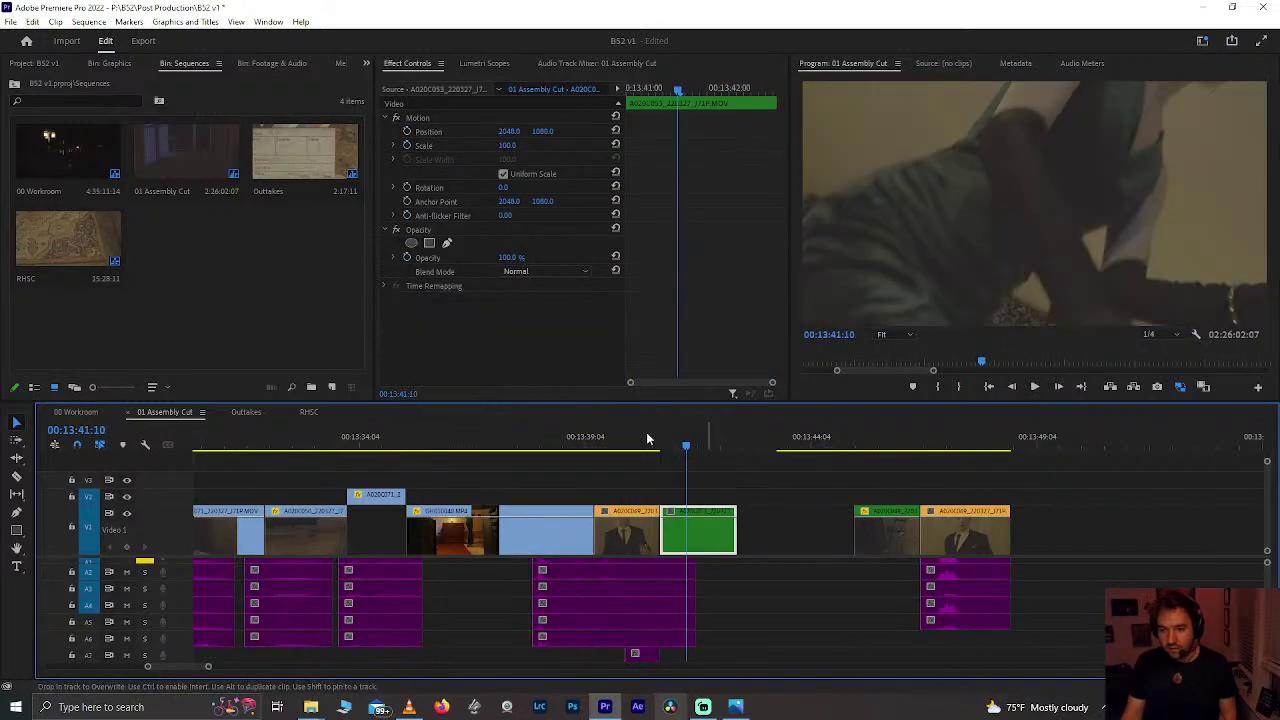
click(635, 443)
key(space)
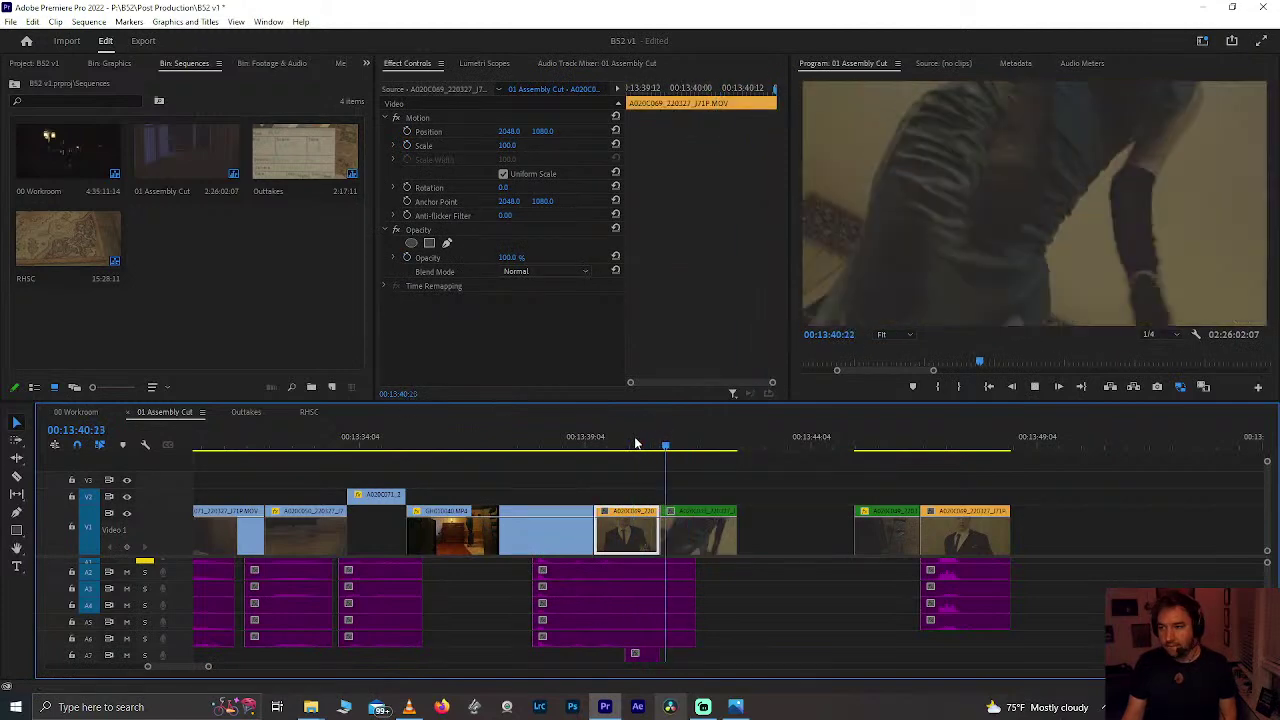
drag(894, 536, 783, 529)
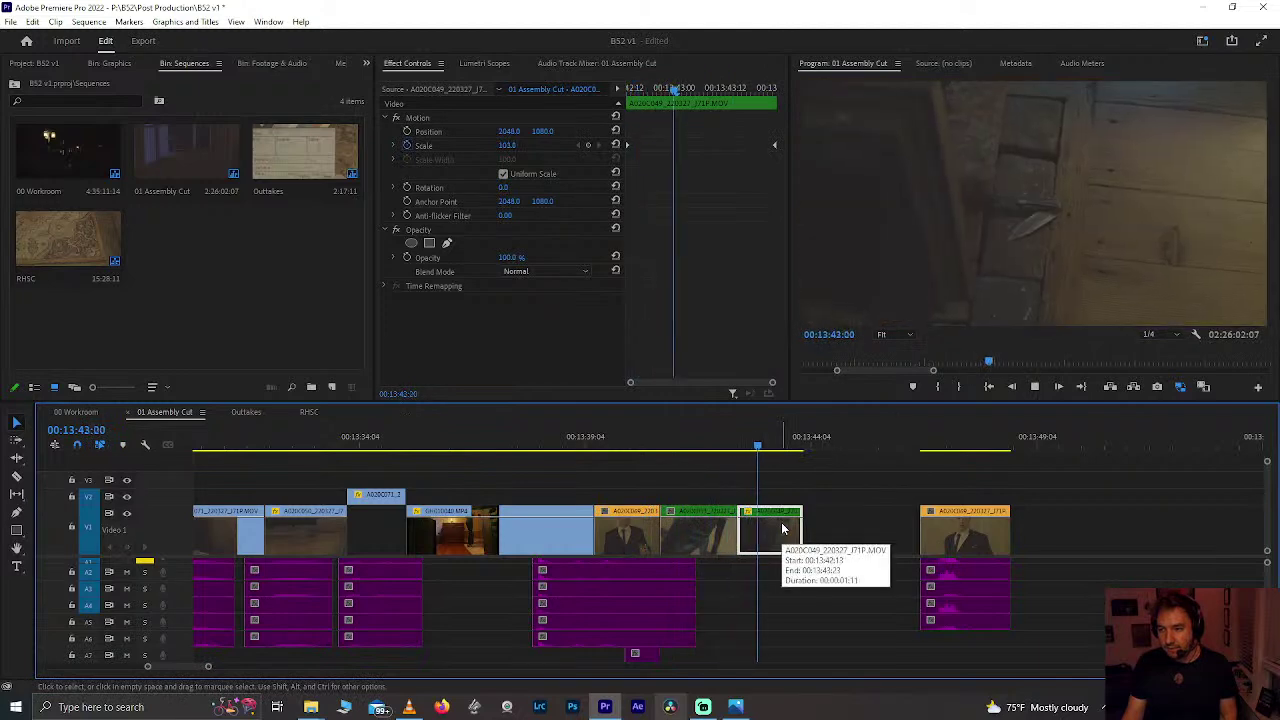
Step: Keyframe the A020C053 clip's scale at 100 at 00:13:41:12 and at 105 at 00:13:41:18
drag(723, 440, 690, 446)
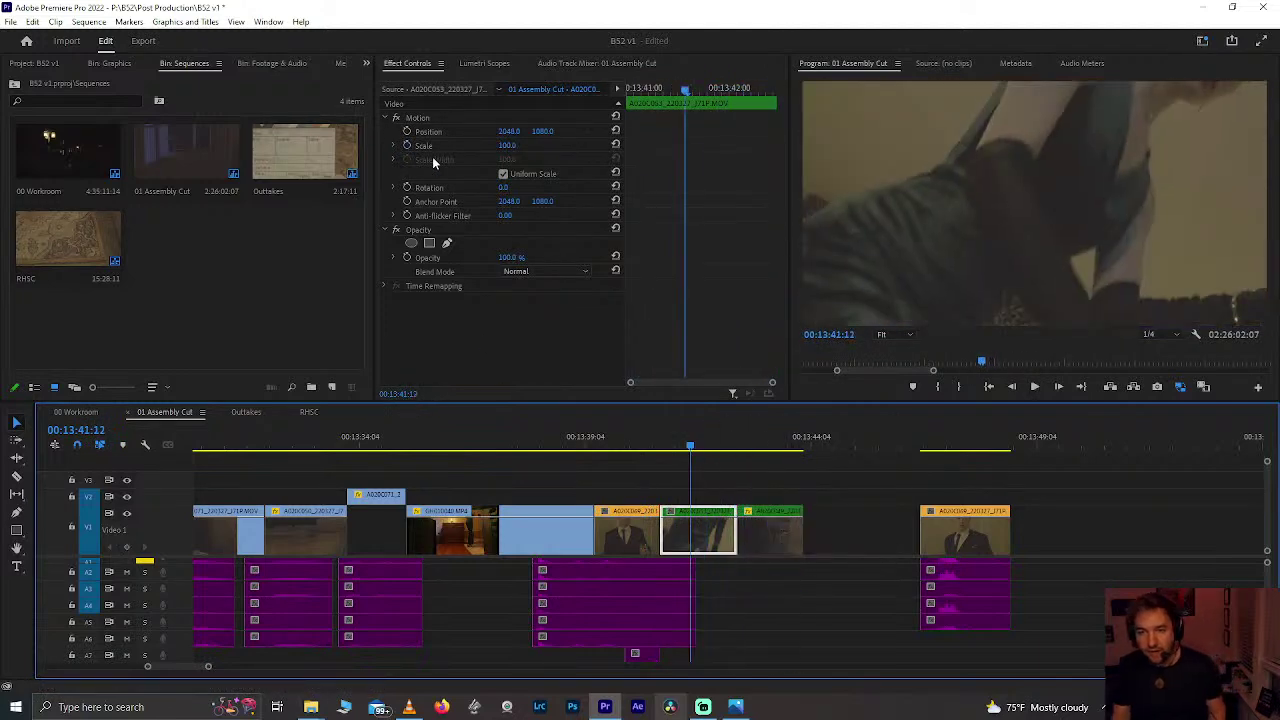
click(407, 146)
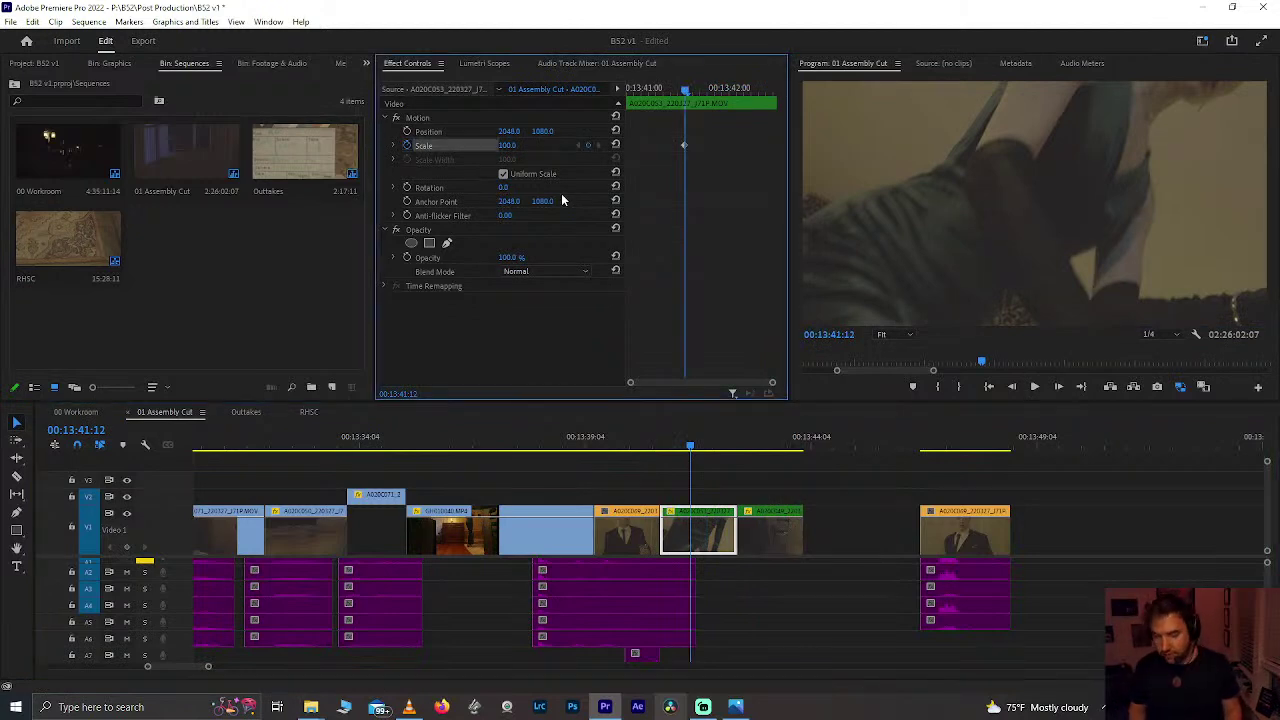
click(708, 92)
click(508, 145)
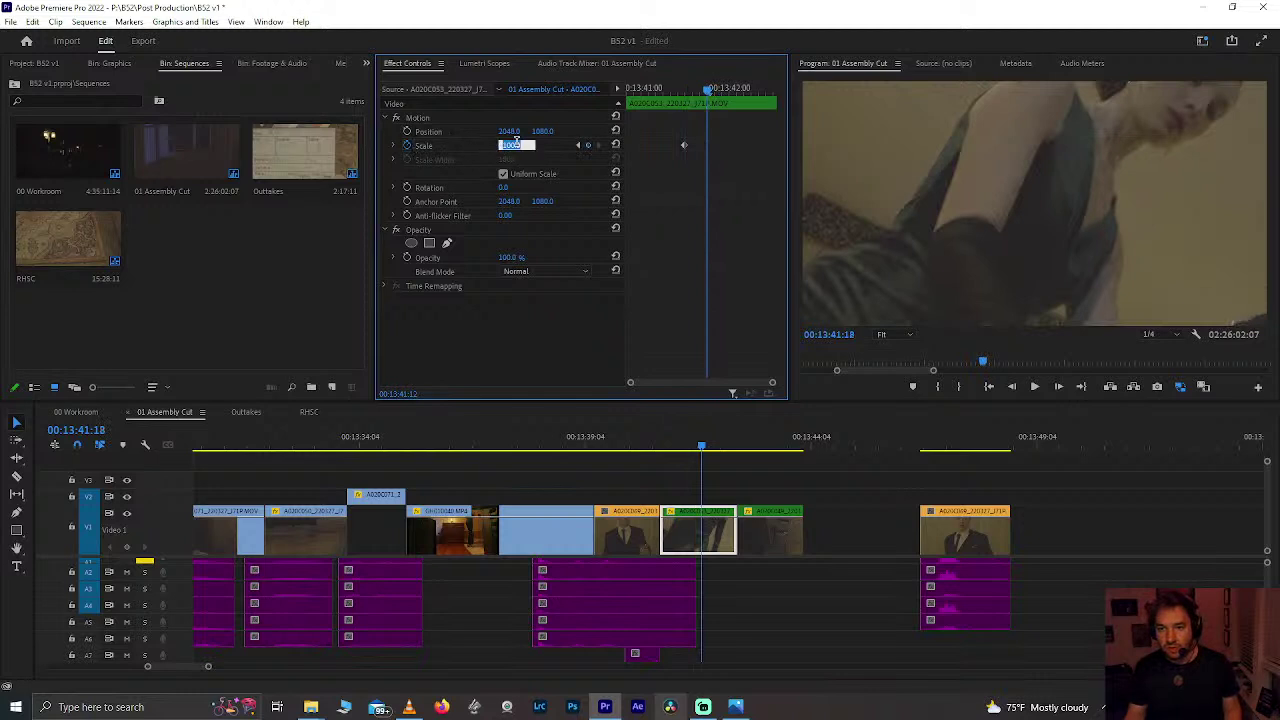
text(105)
key(Return)
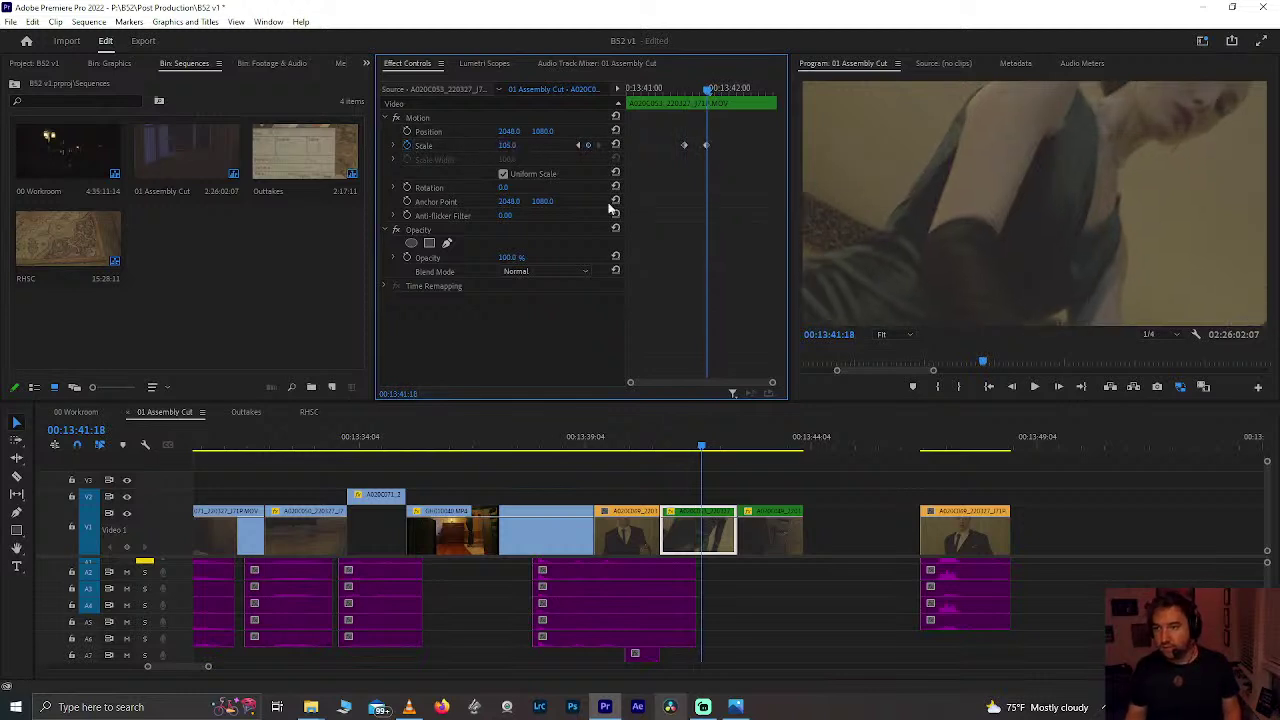
Step: Extend the A020C053 clip's zoom by moving its second scale keyframe to the end of the clip, and play back the result
drag(707, 146, 777, 147)
click(641, 436)
key(space)
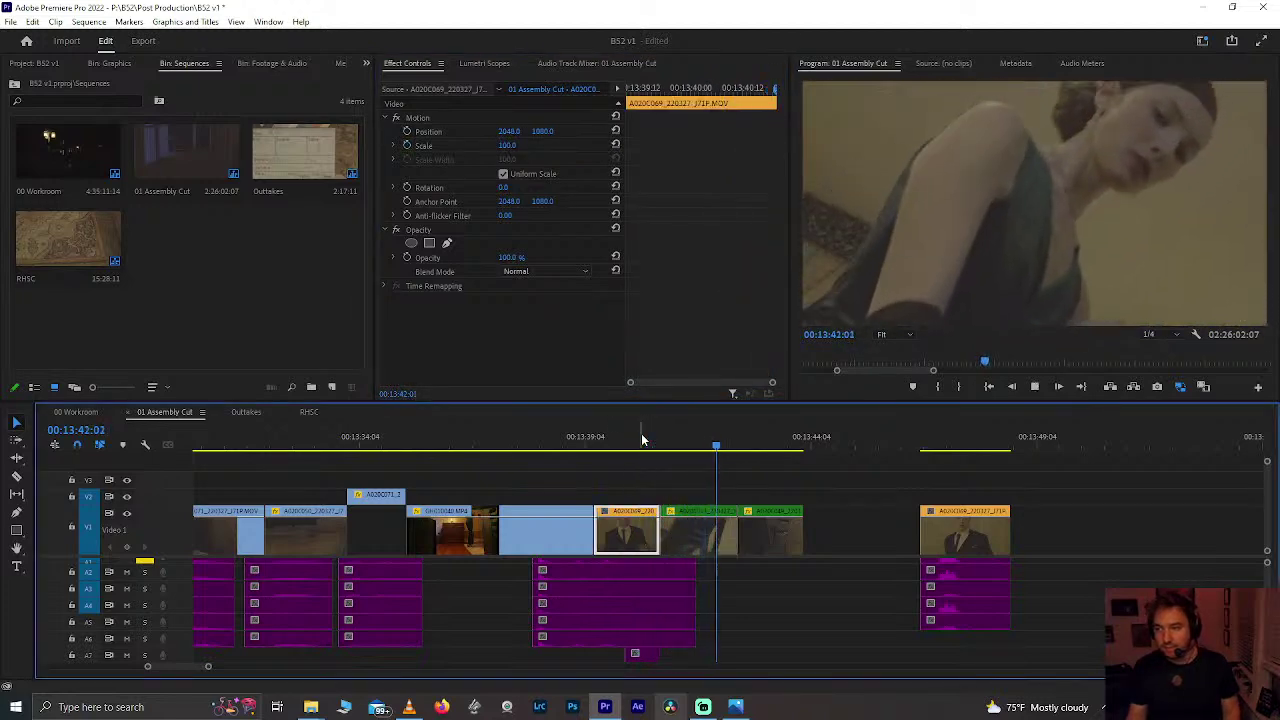
key(space)
Step: Close the gap by moving the orange A020C069 clip against the end of the A020C049 clip, review the cut and save the project
click(945, 525)
drag(967, 537, 845, 512)
click(790, 437)
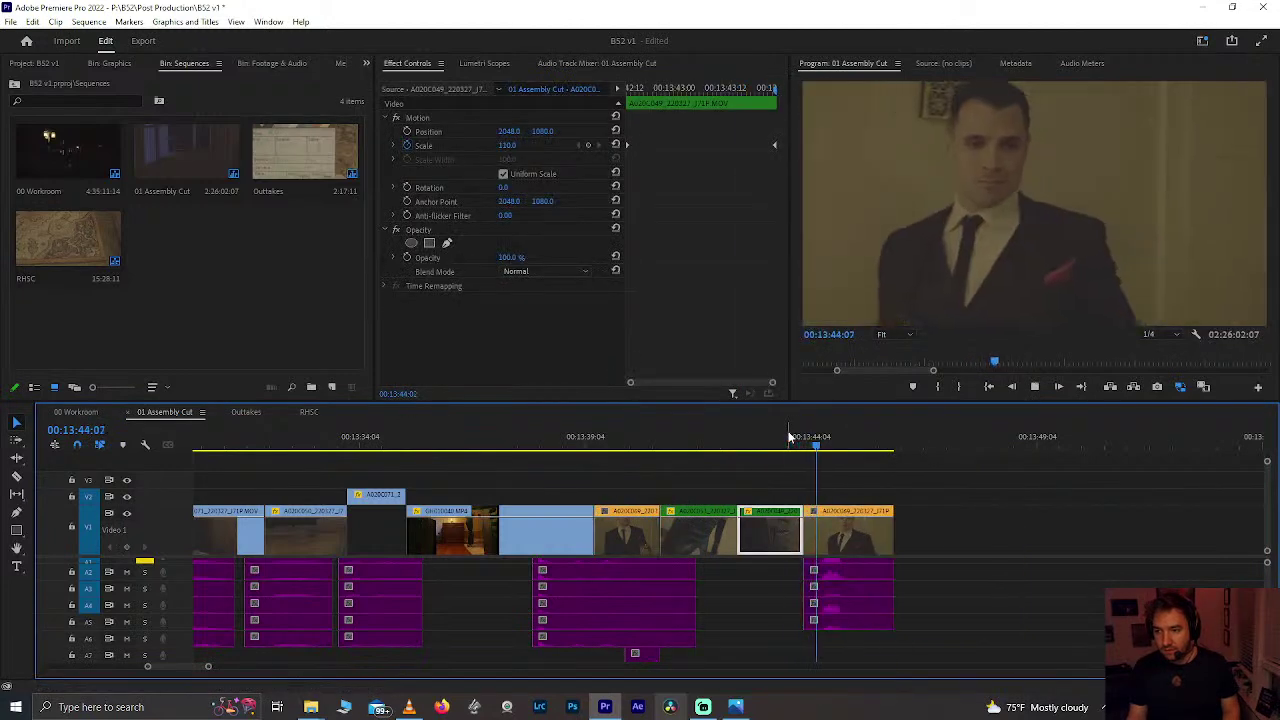
key(space)
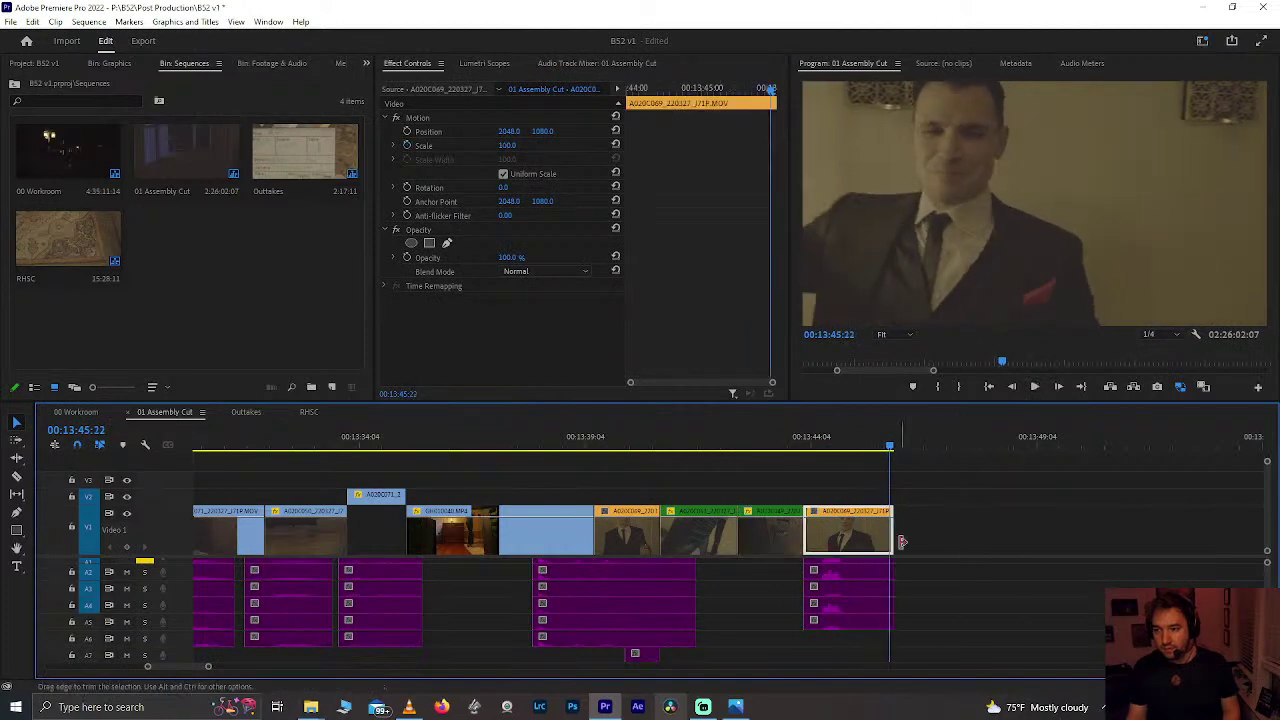
scroll(901, 542, down, 3)
key(ctrl+s)
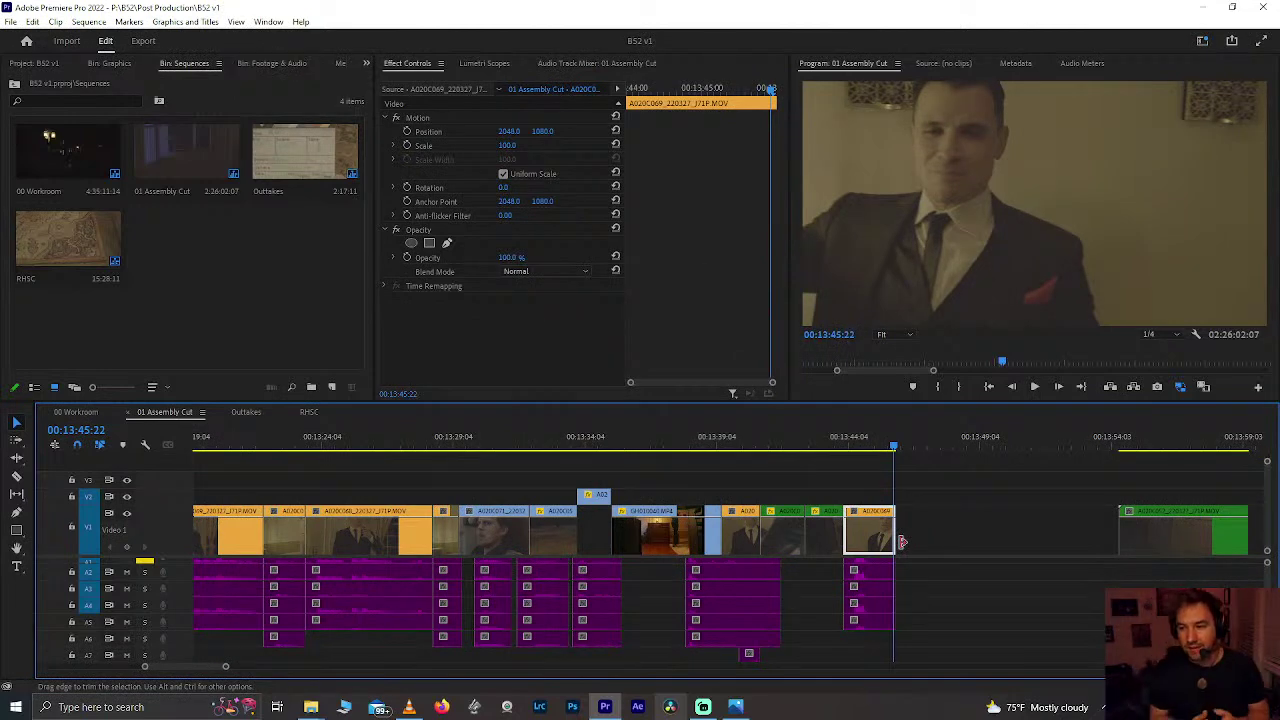
click(818, 443)
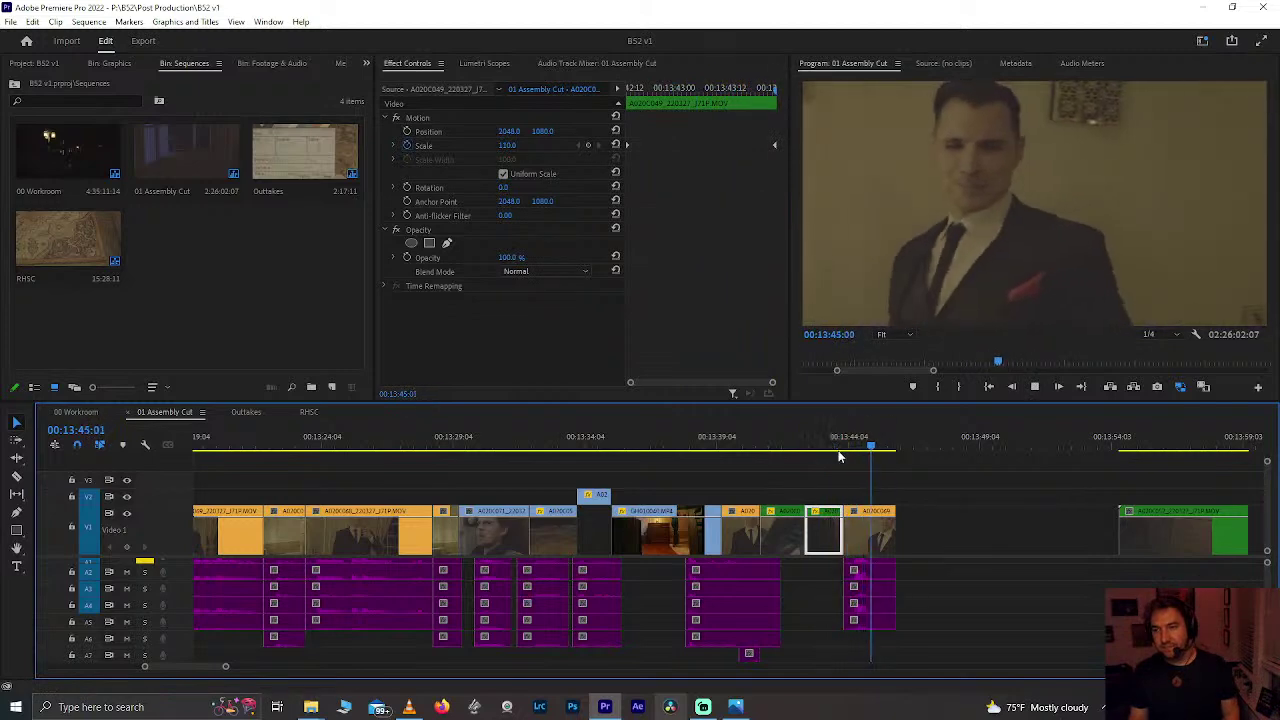
click(826, 440)
key(ctrl+s)
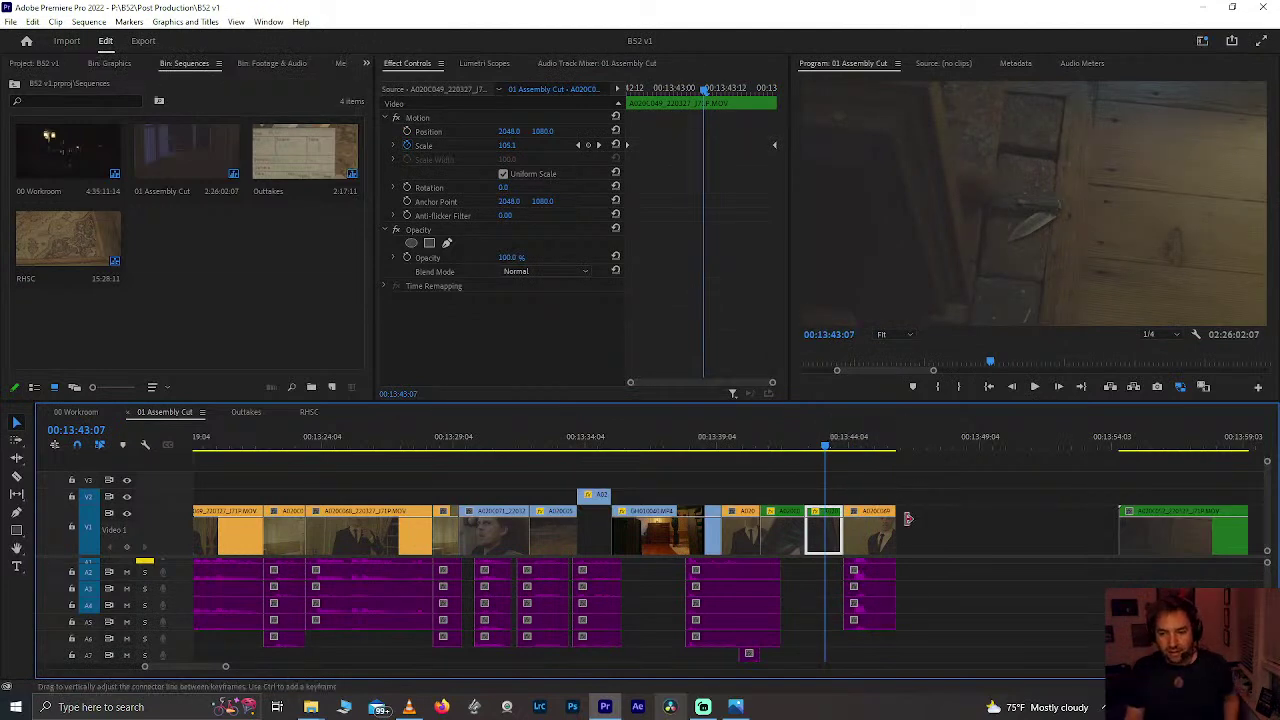
Step: Move the first green clip after the gap later in the sequence, to start at about 00:14:03
scroll(907, 517, down, 3)
scroll(906, 522, down, 3)
drag(880, 541, 945, 538)
Step: Play through the green clips of the woman between about 00:14:09 and 00:14:27 to examine her action for a usable reaction
drag(913, 453, 1056, 458)
alt+scroll(1073, 503, up, 2)
scroll(1073, 503, down, 3)
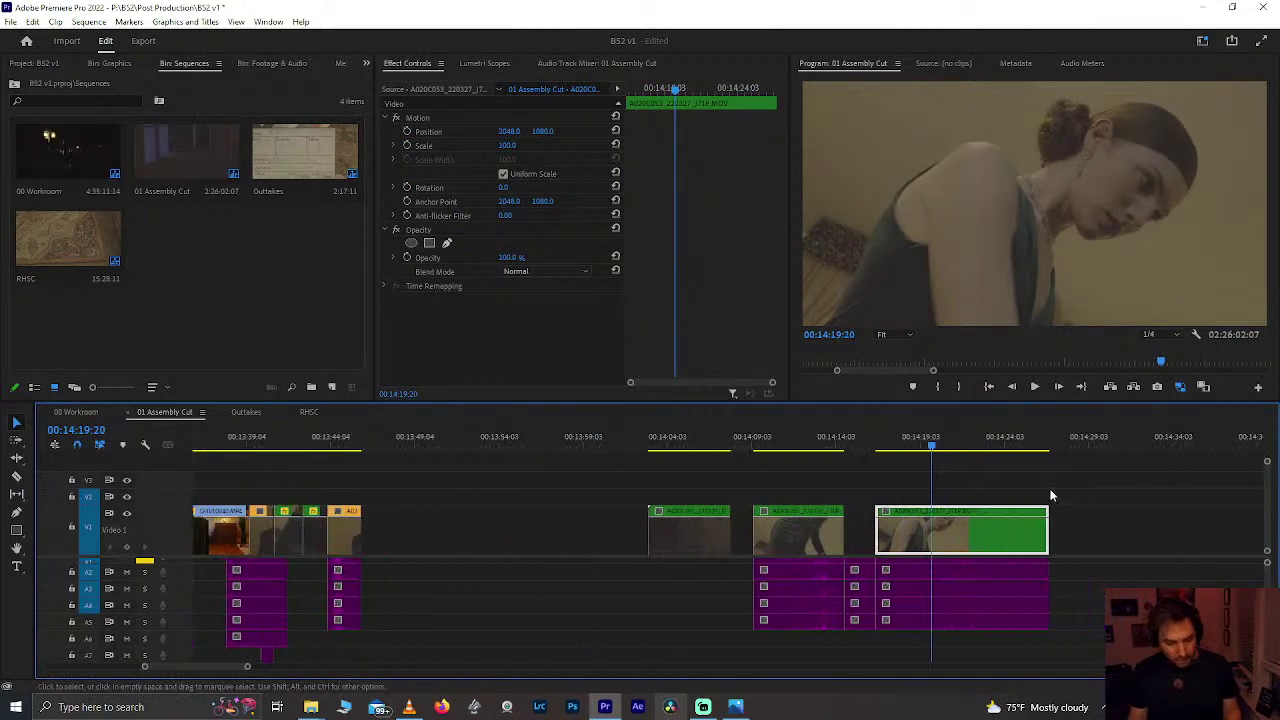
key(space)
scroll(984, 568, down, 2)
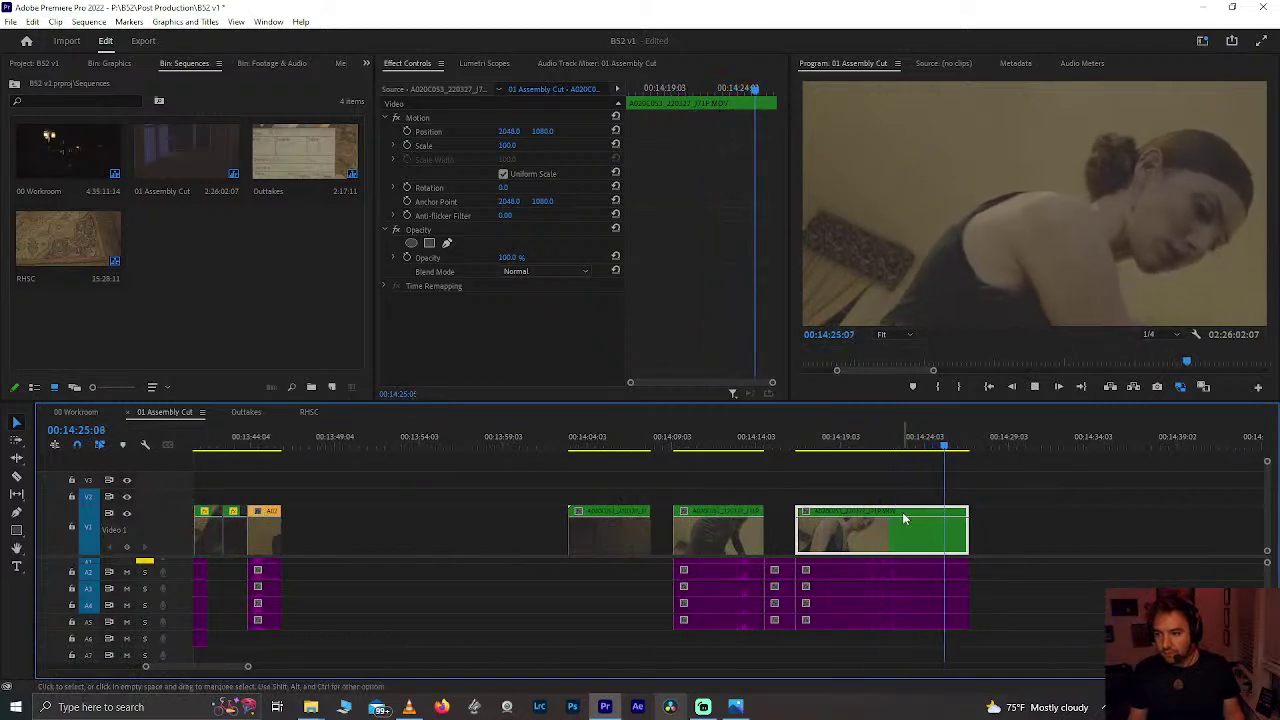
click(718, 437)
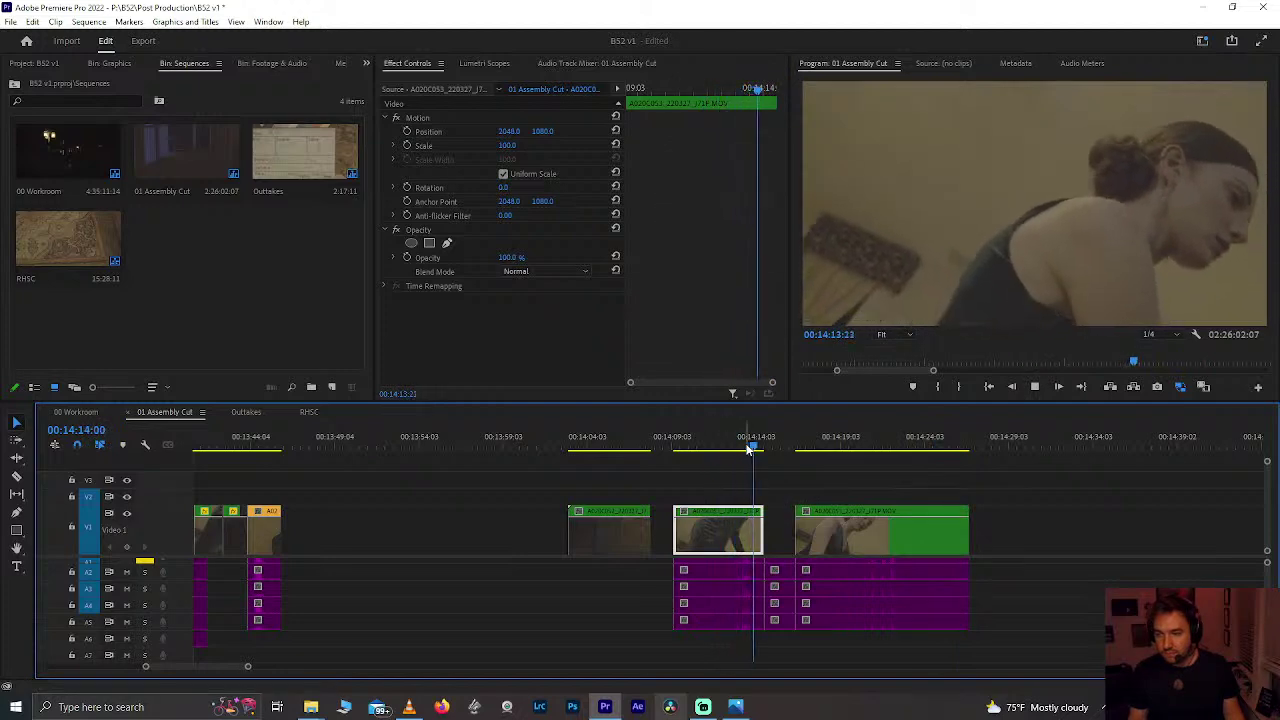
key(space)
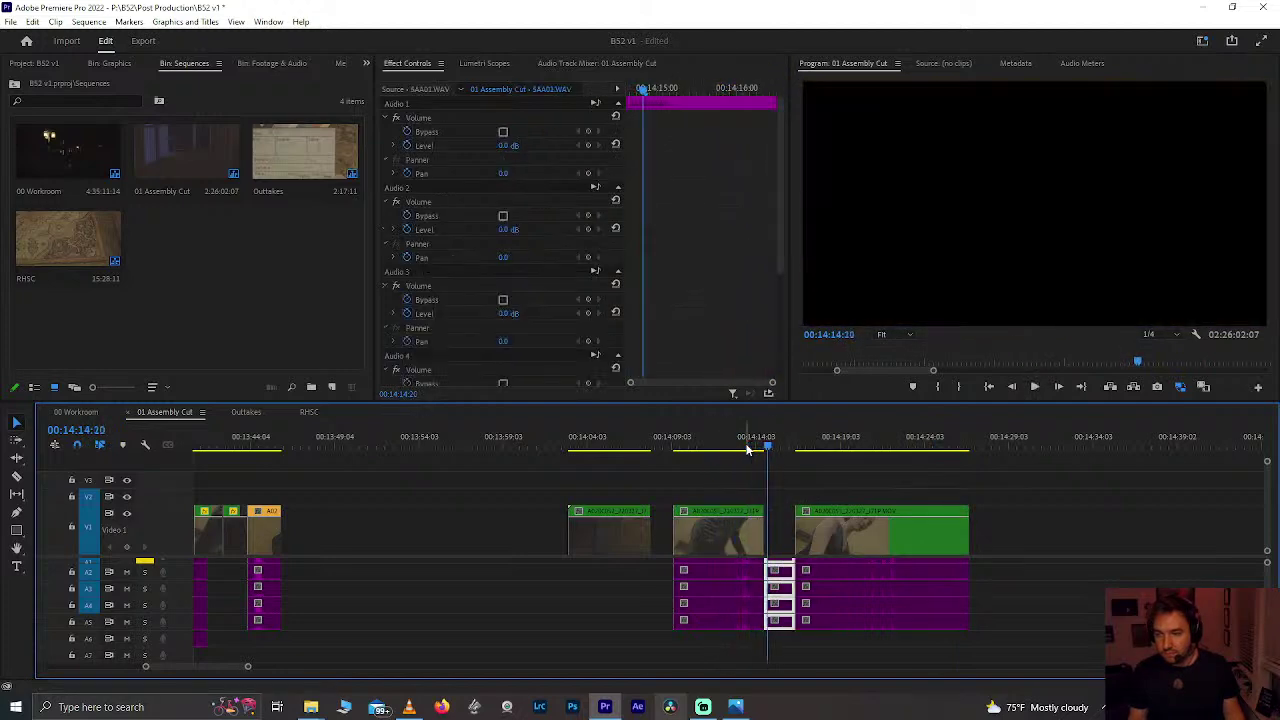
key(j)
key(k)
scroll(792, 486, up, 4)
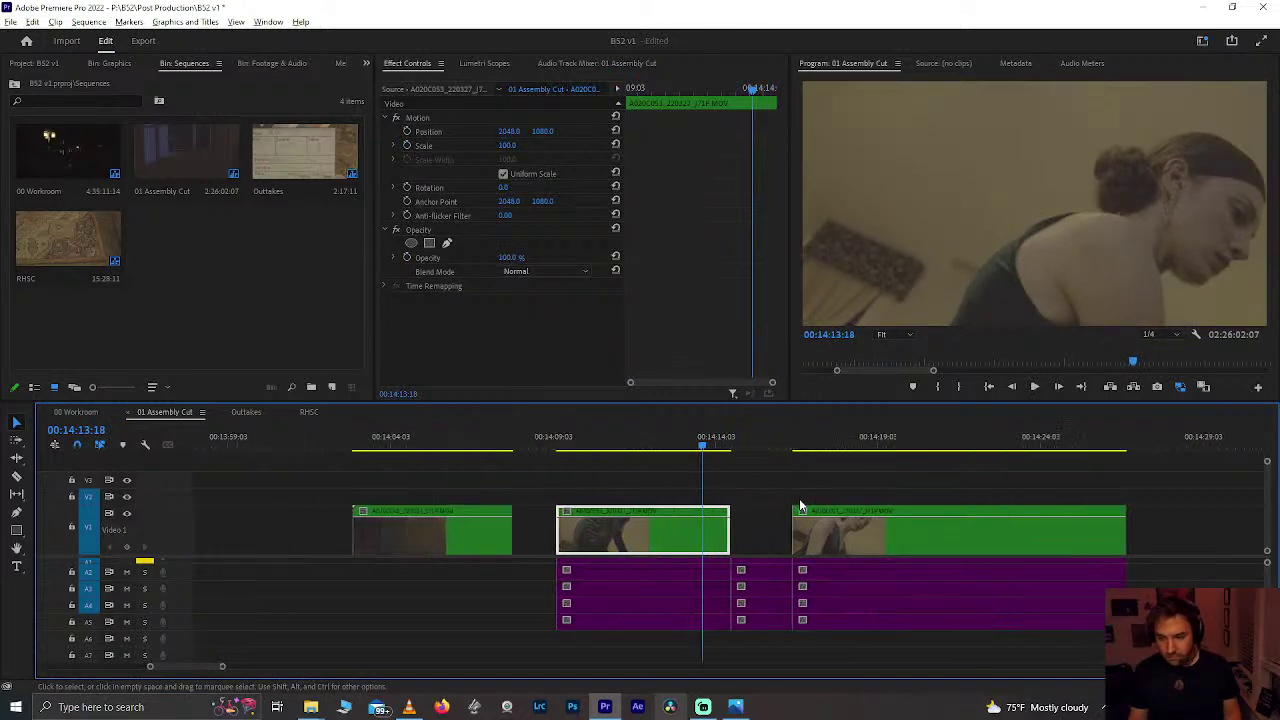
key(space)
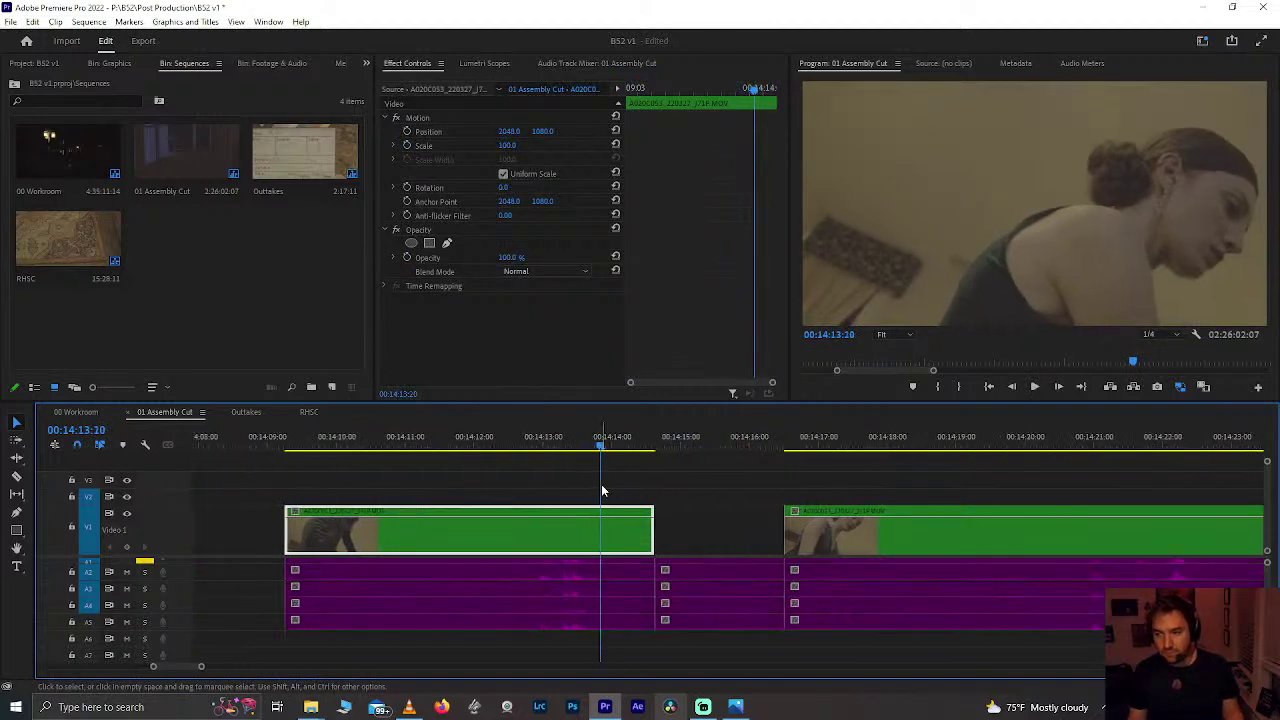
key(j)
key(k)
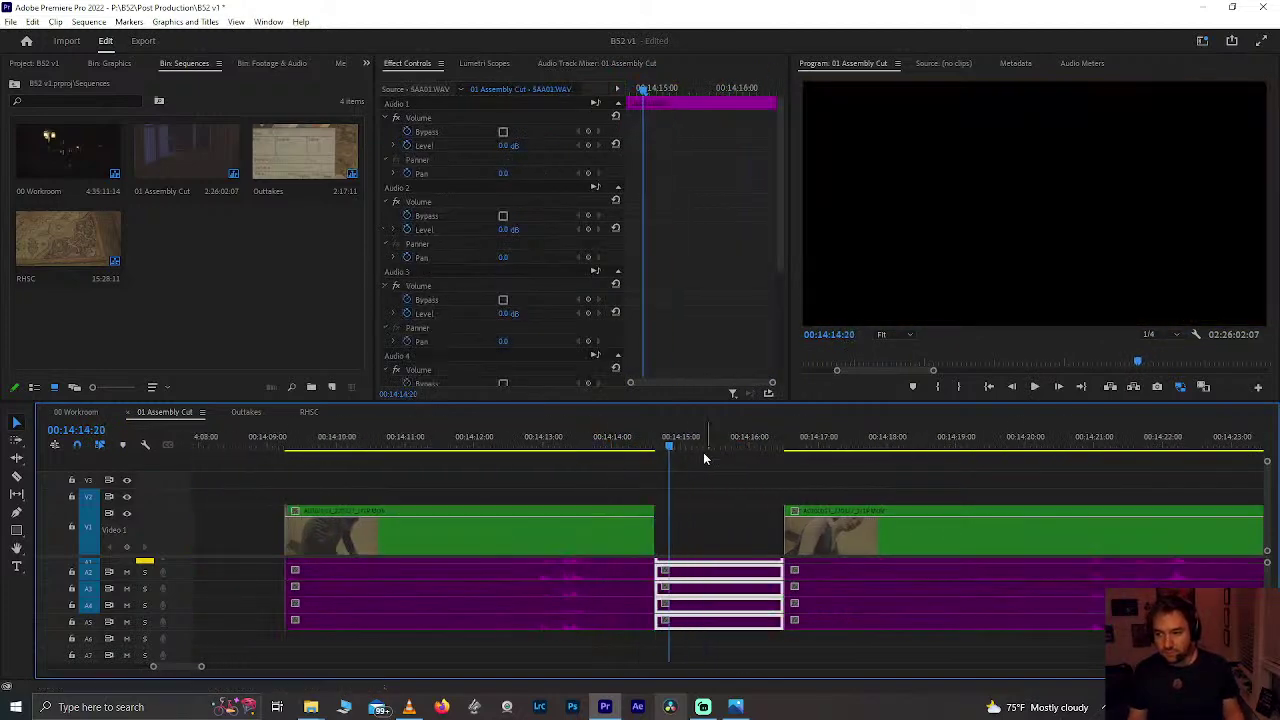
scroll(691, 503, down, 3)
click(823, 440)
key(space)
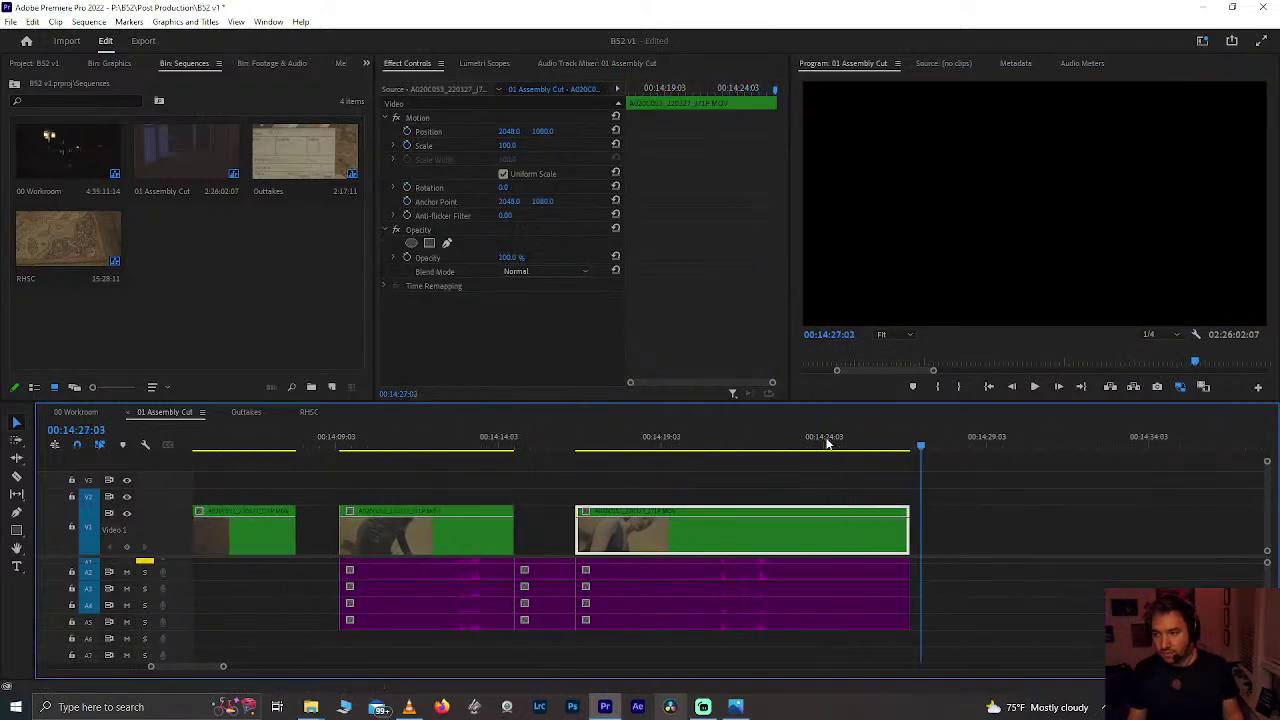
Step: Split the green A020C053 clip at 00:14:13:04 and move its trailing piece with audio earlier, to about 00:13:51
drag(478, 440, 468, 445)
key(space)
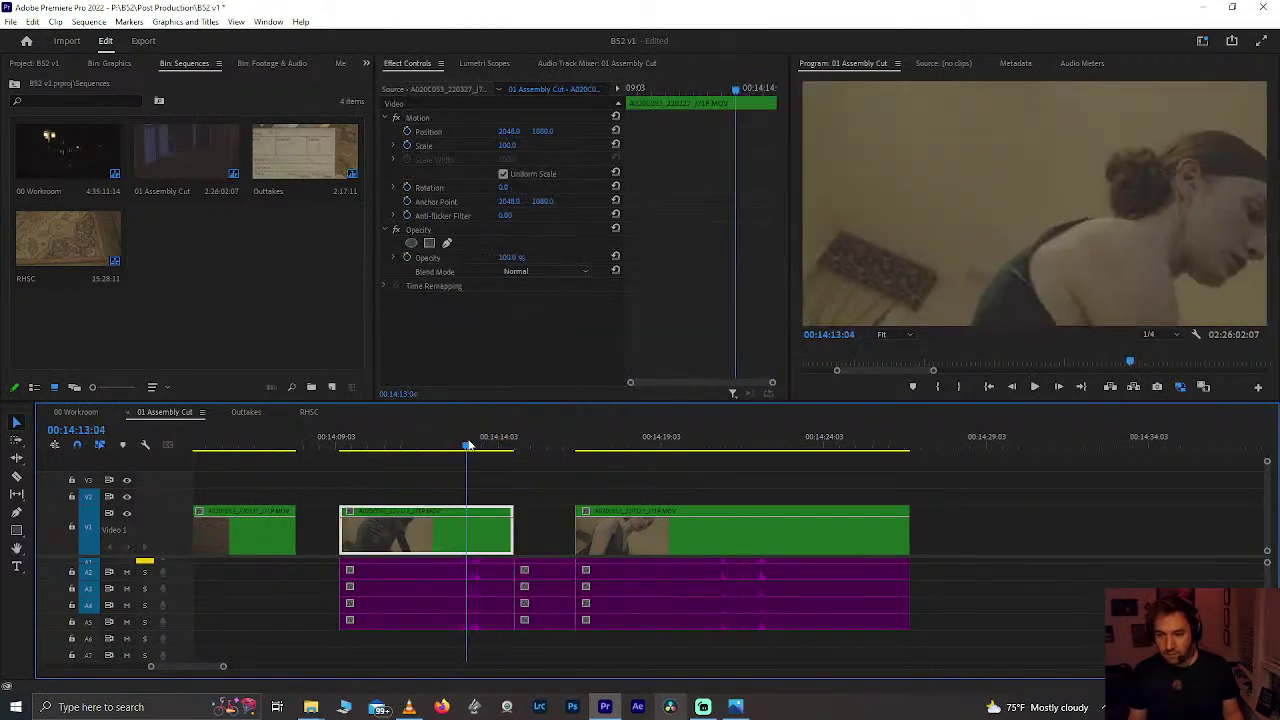
key(ctrl+k)
click(492, 575)
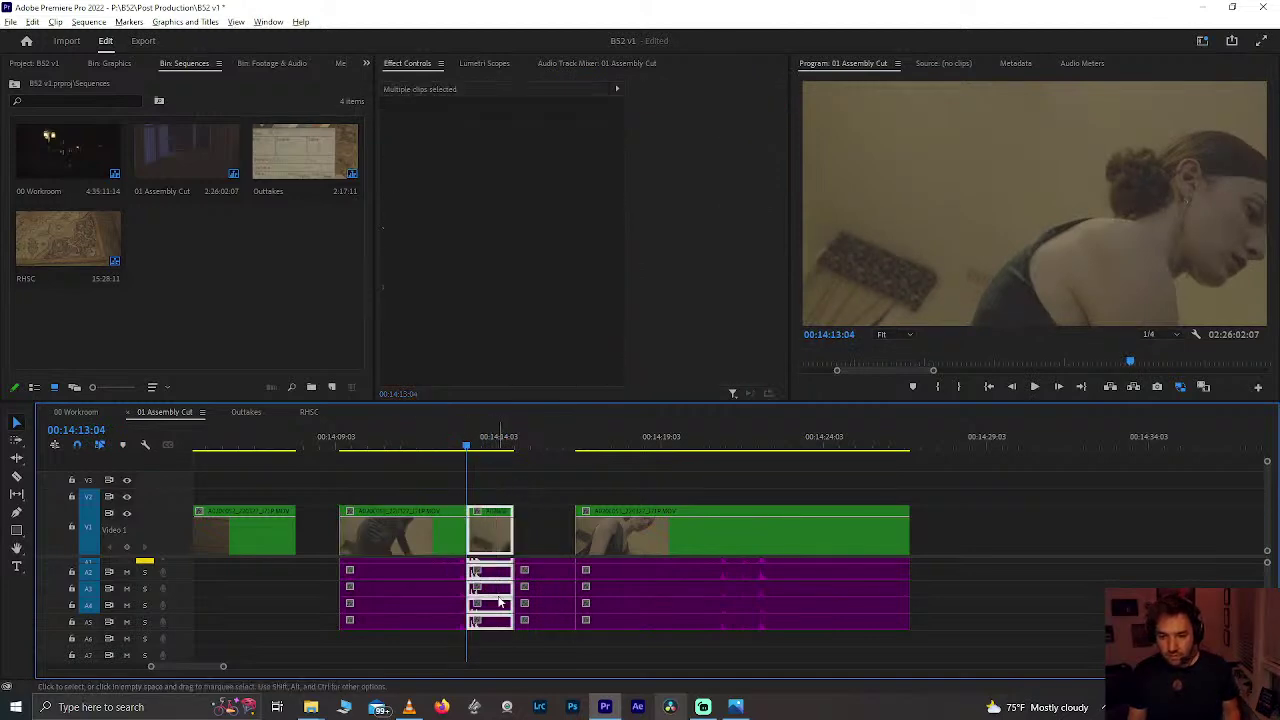
scroll(500, 602, down, 3)
scroll(500, 602, up, 3)
drag(674, 540, 344, 540)
scroll(310, 540, down, 3)
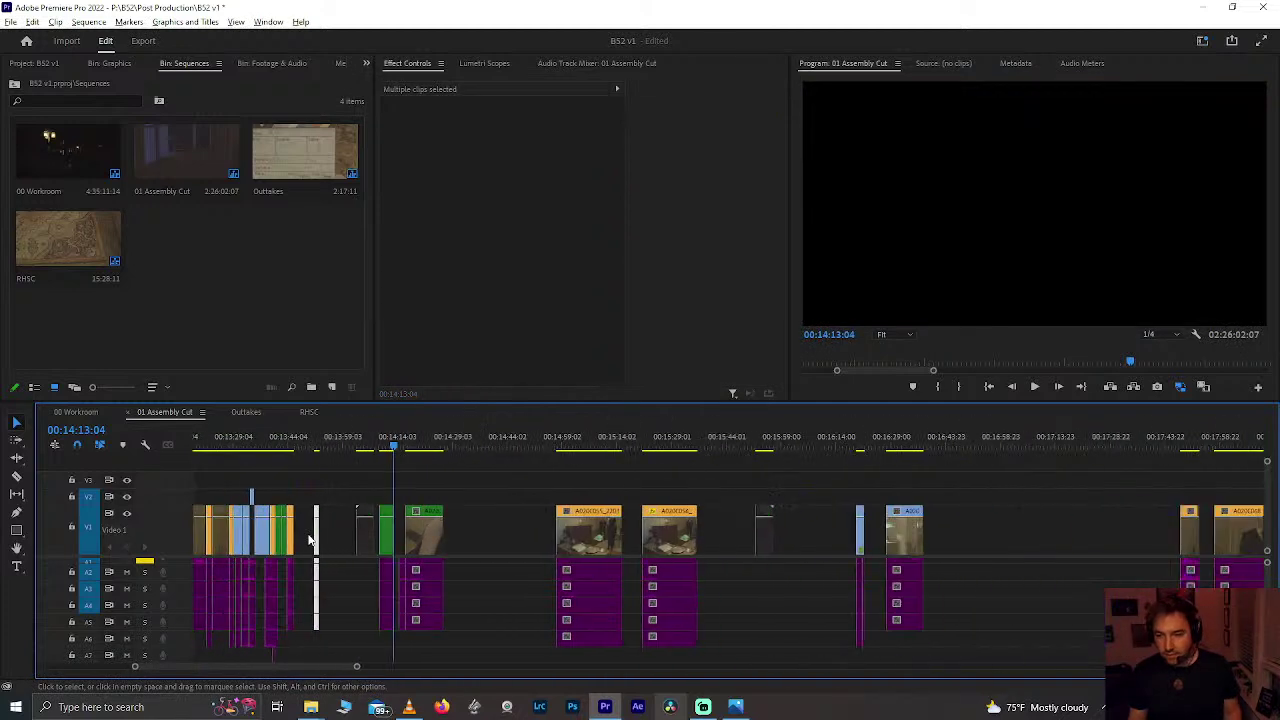
Step: Move the narrow blue clip and its audio from about 00:16:20 to directly after the orange A020C069 clip, and save the project
click(860, 540)
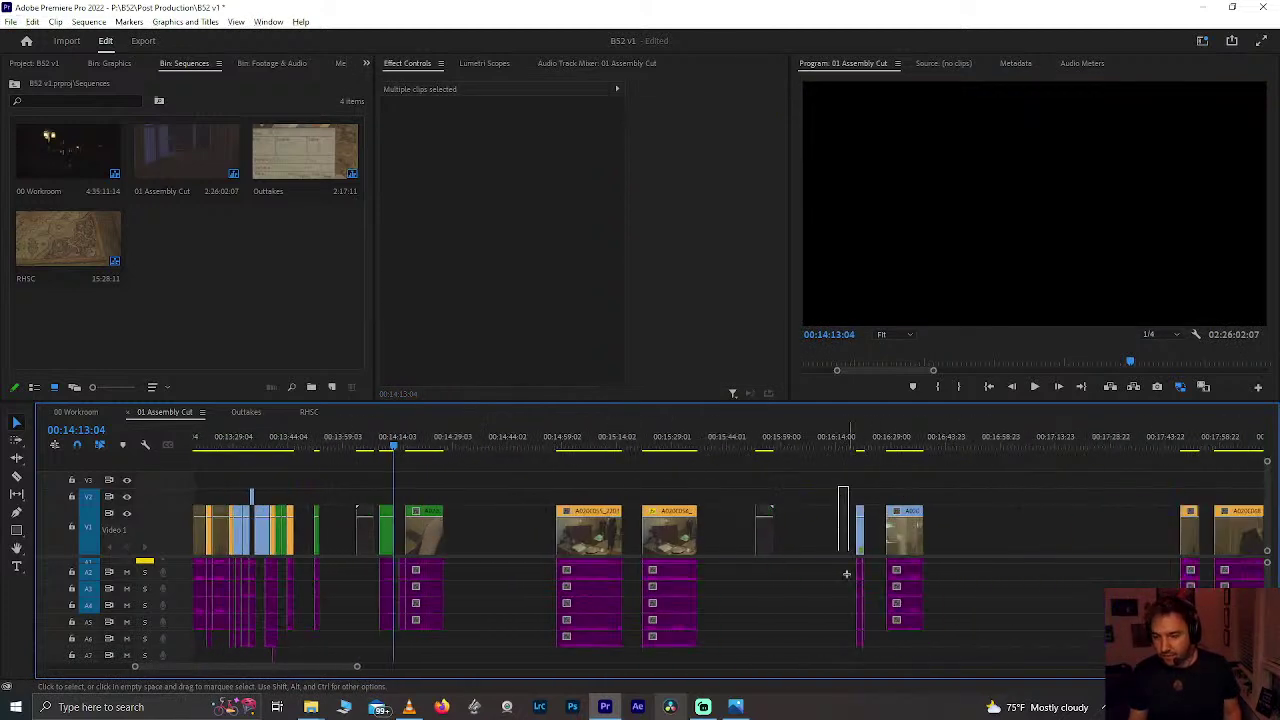
drag(866, 544, 302, 535)
scroll(303, 528, up, 5)
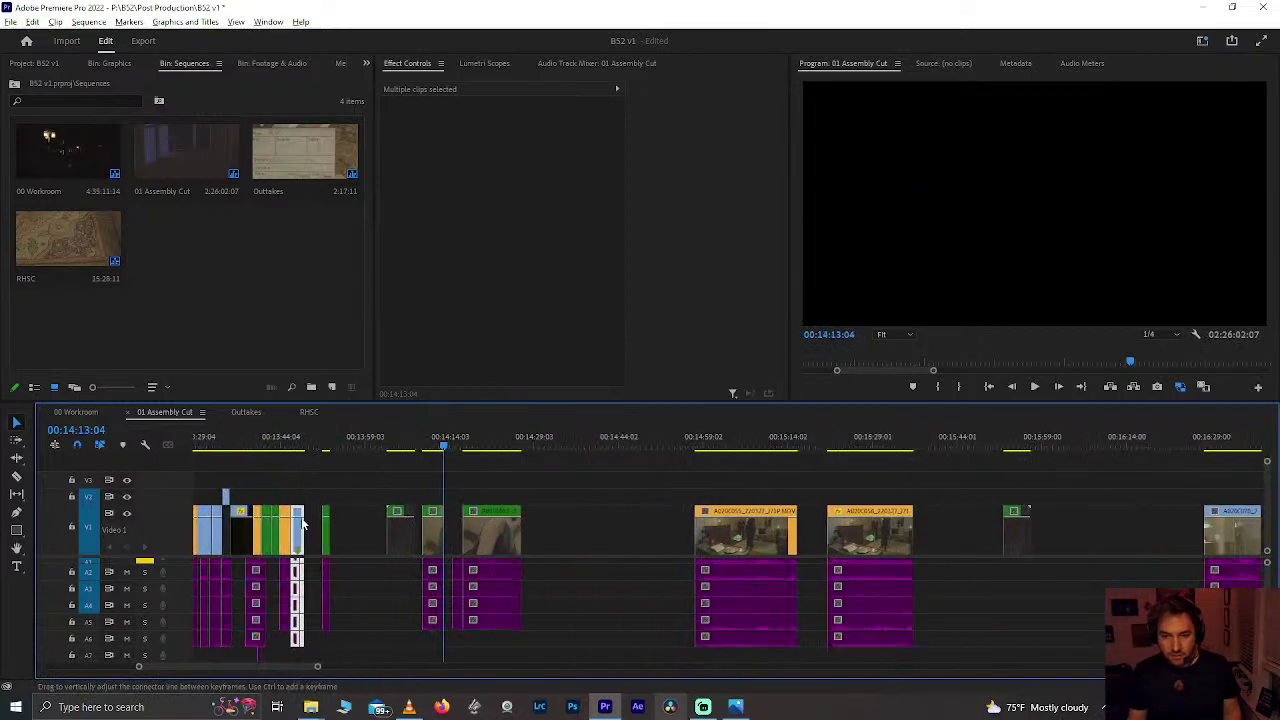
scroll(306, 522, up, 3)
click(302, 448)
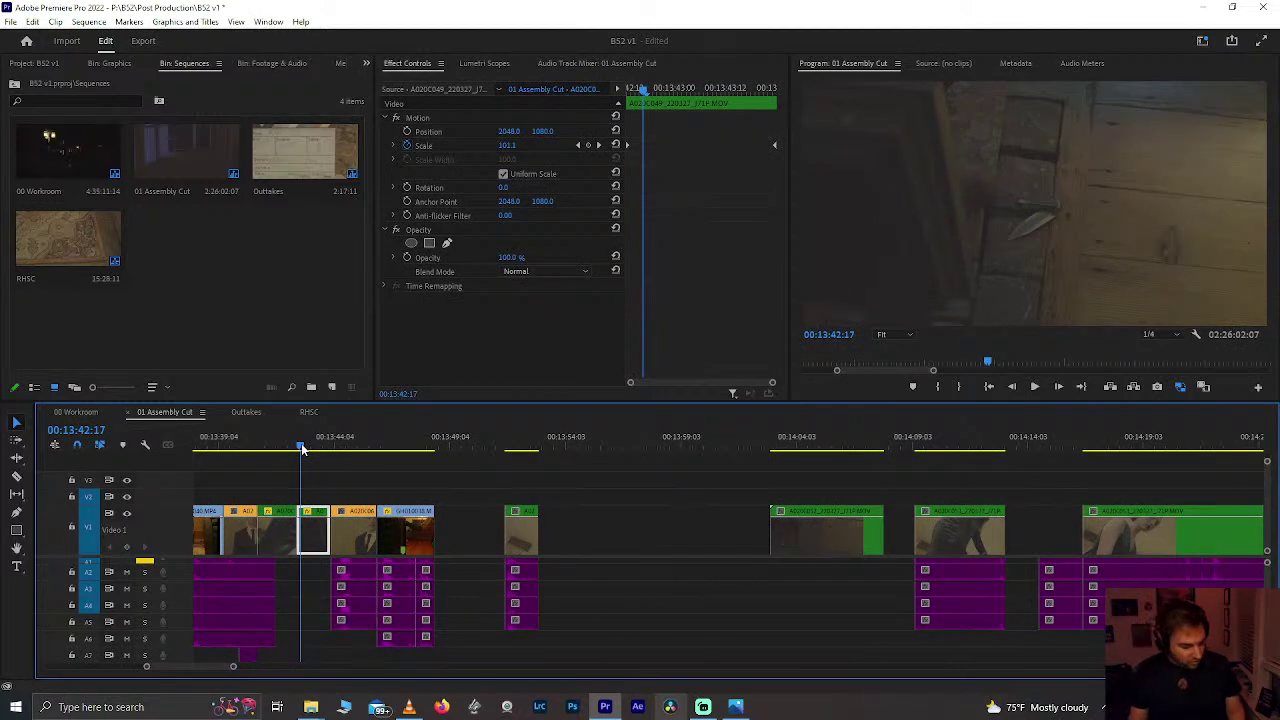
key(ctrl+s)
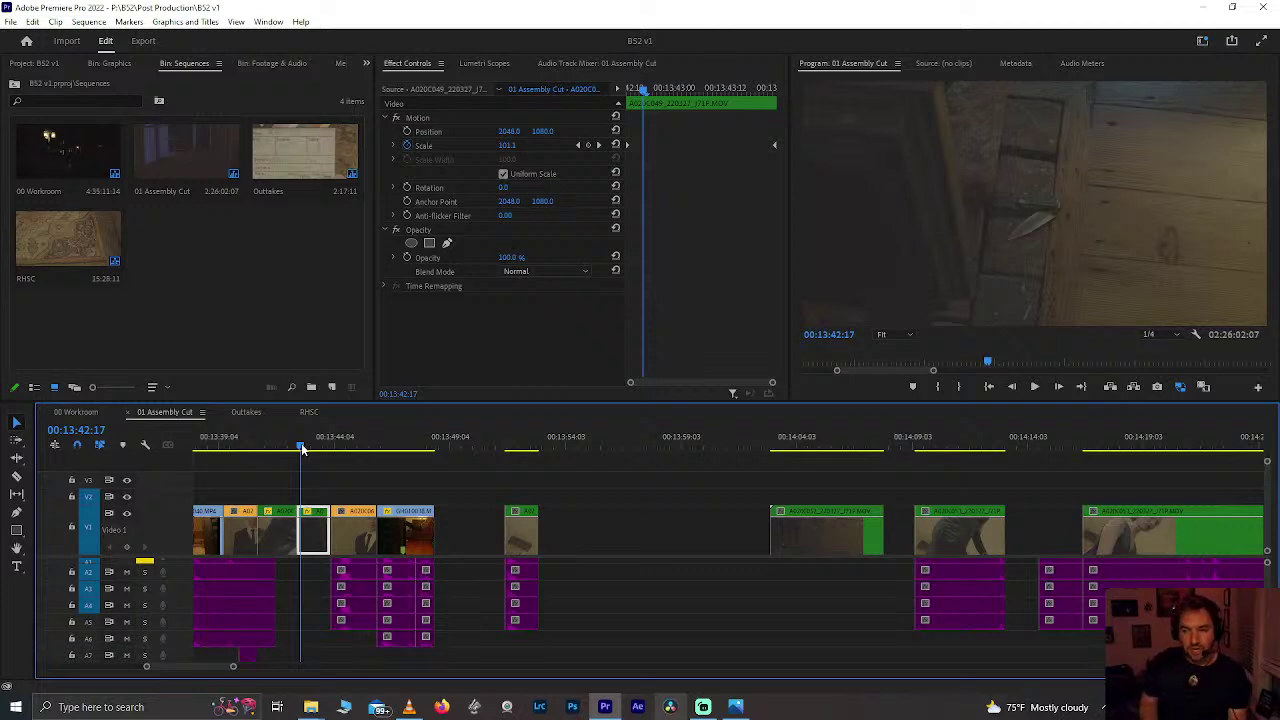
key(ctrl+s)
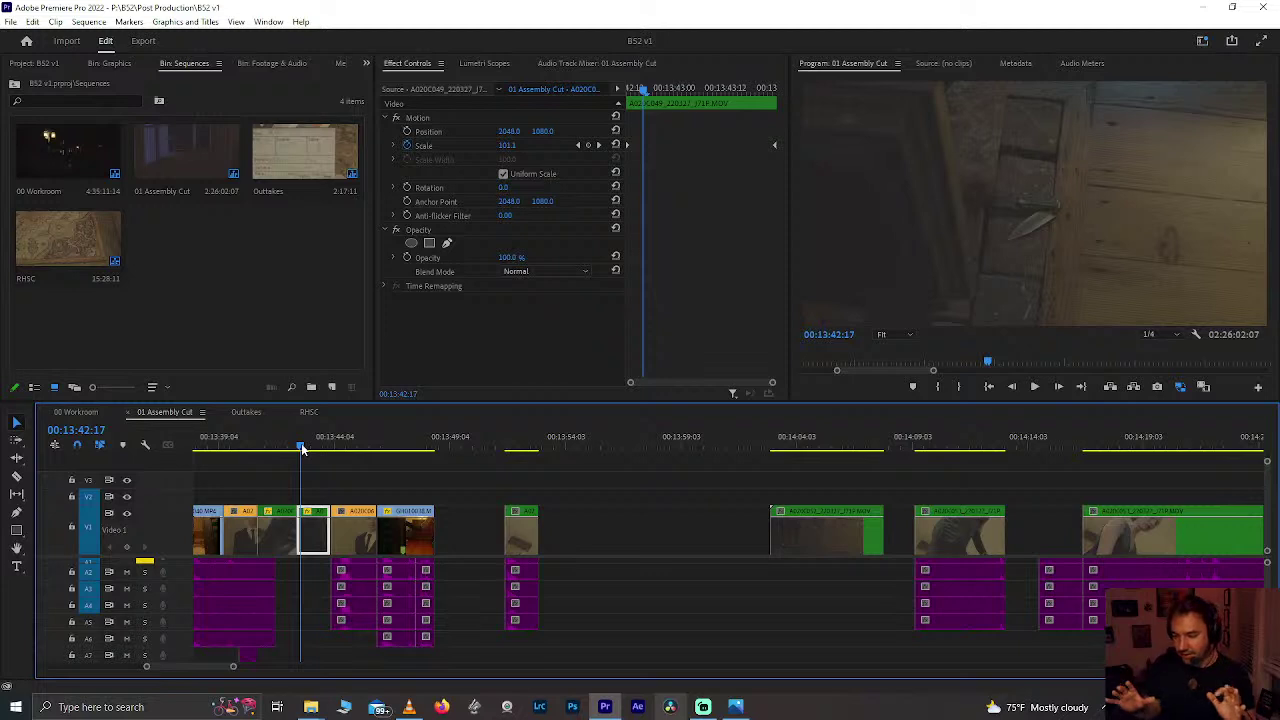
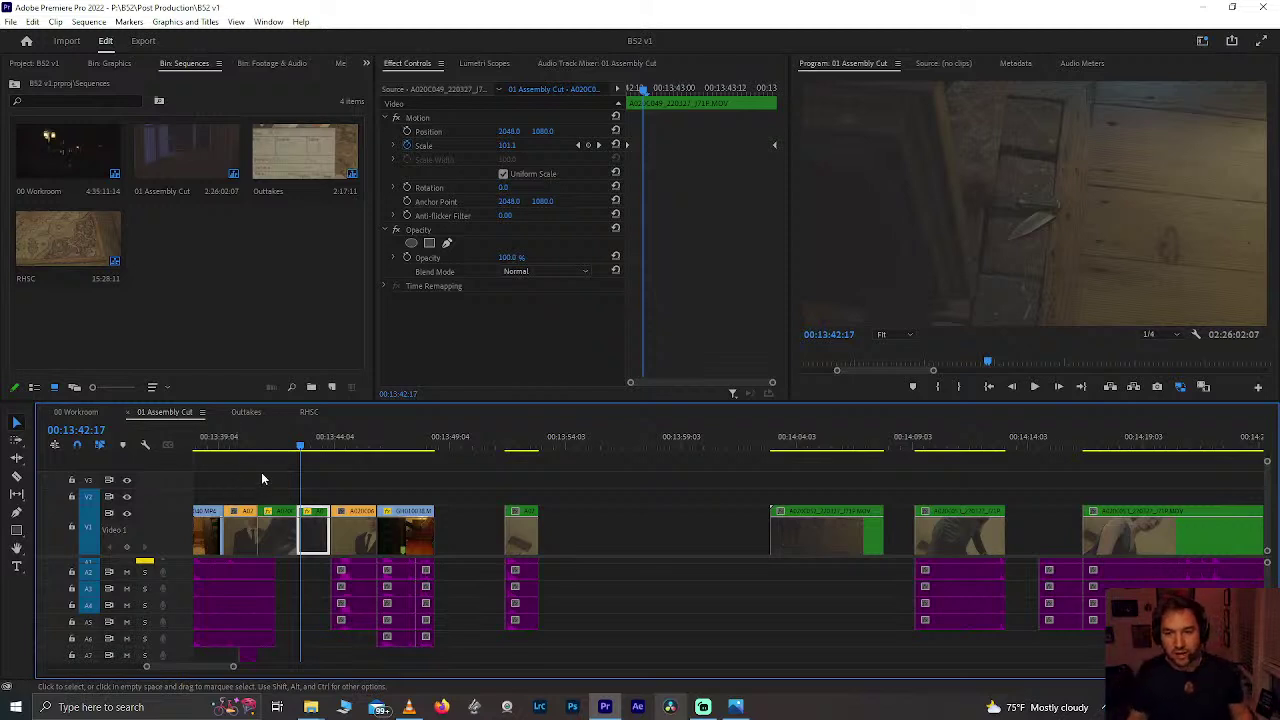
Step: Play and scrub through the assembled shots between about 00:13:21 and 00:13:40 to examine their order and framing
click(255, 444)
scroll(255, 444, up, 5)
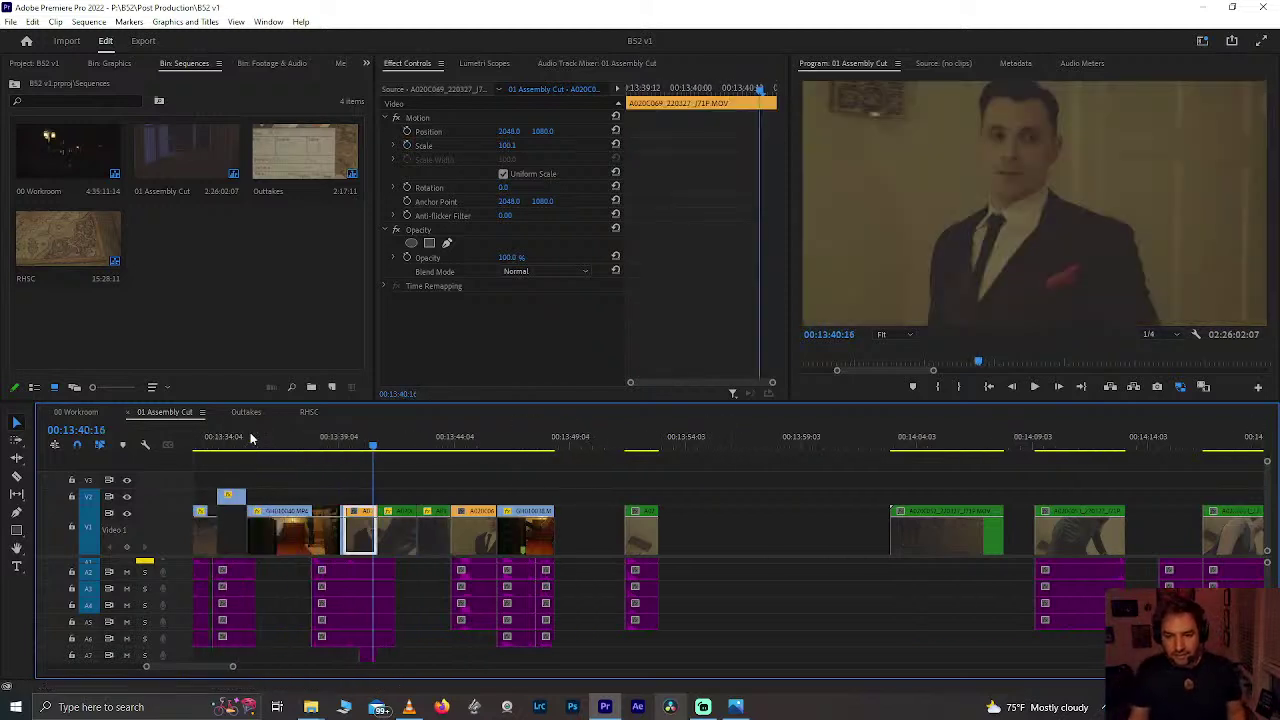
click(266, 438)
key(space)
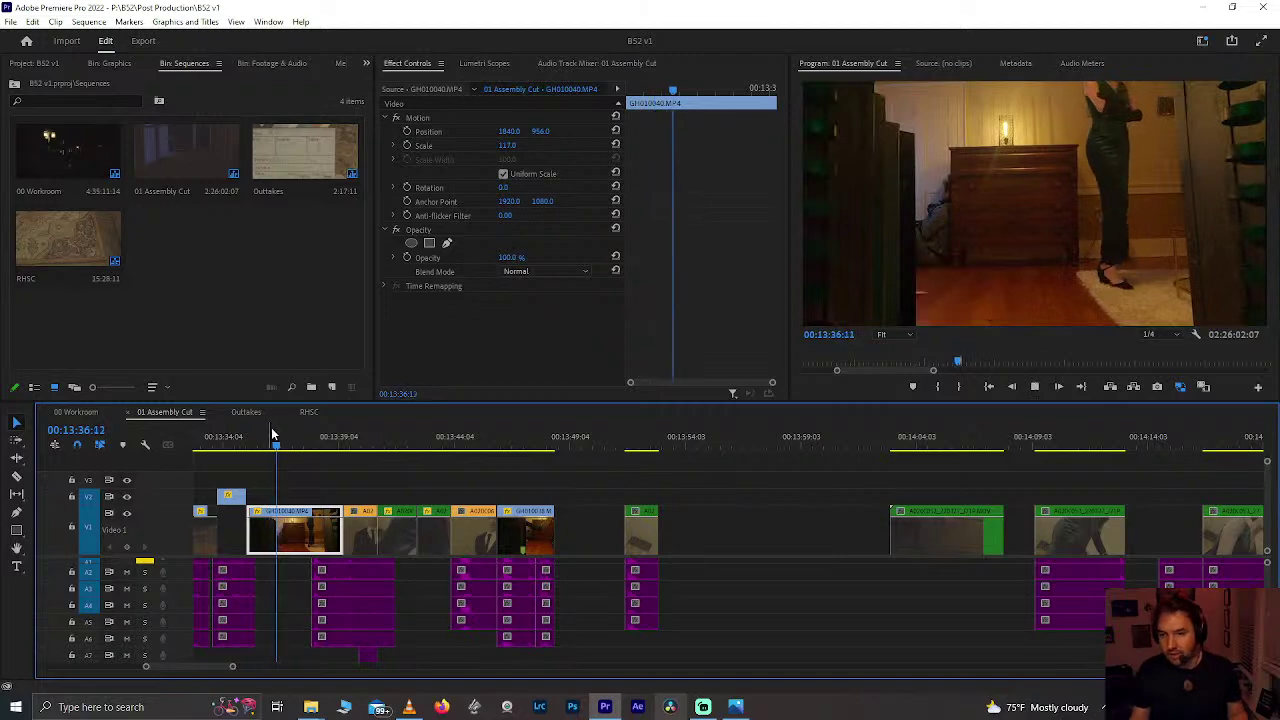
scroll(271, 475, down, 2)
scroll(271, 477, up, 5)
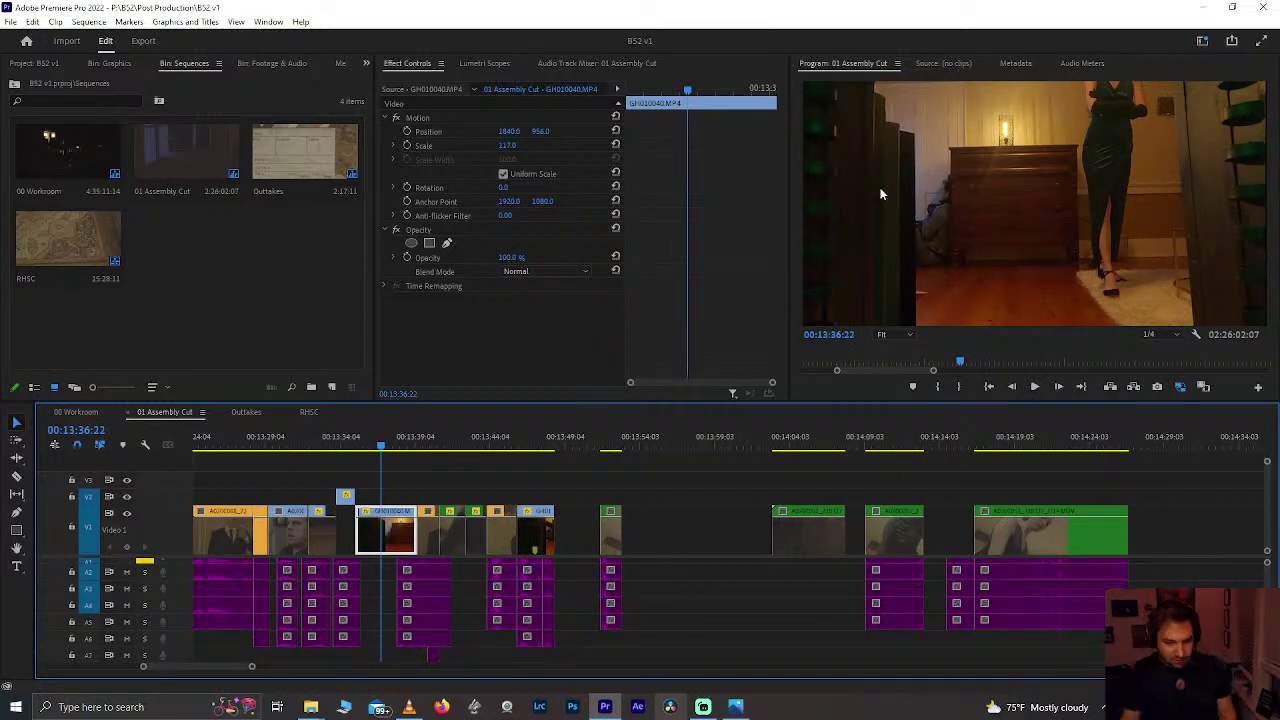
click(268, 438)
drag(268, 438, 359, 442)
click(283, 443)
scroll(279, 443, up, 4)
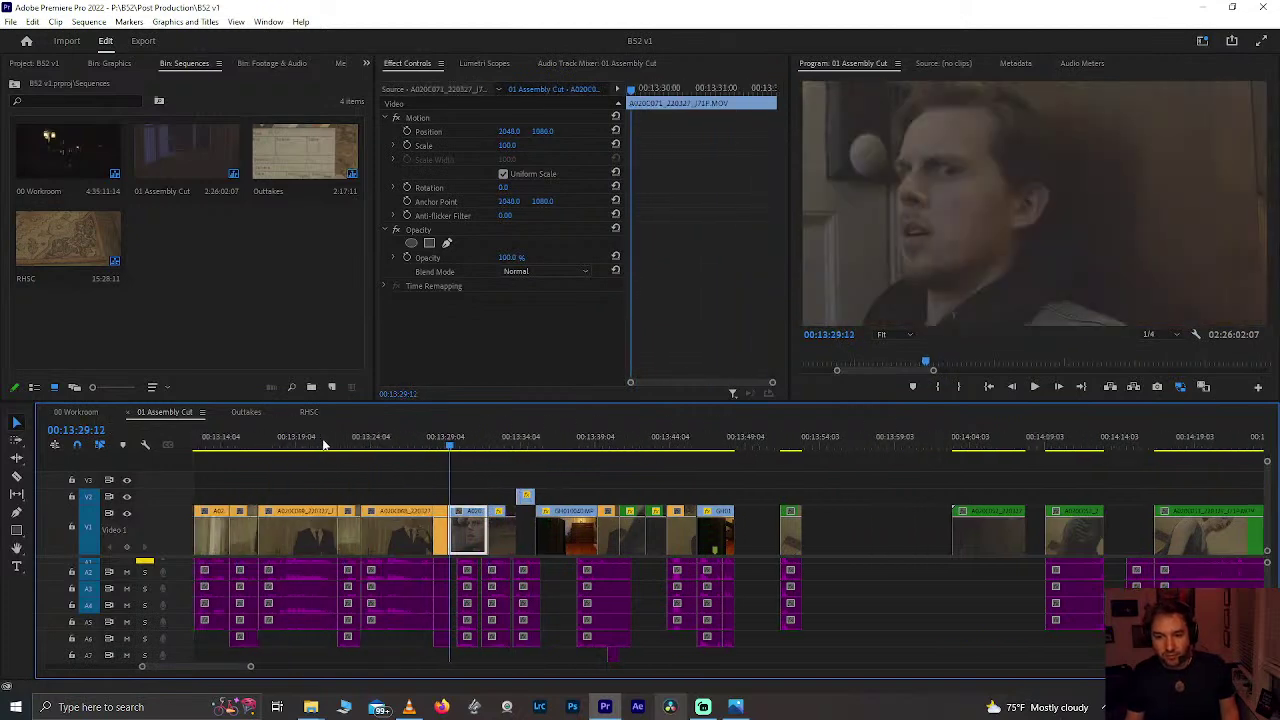
click(323, 443)
click(391, 443)
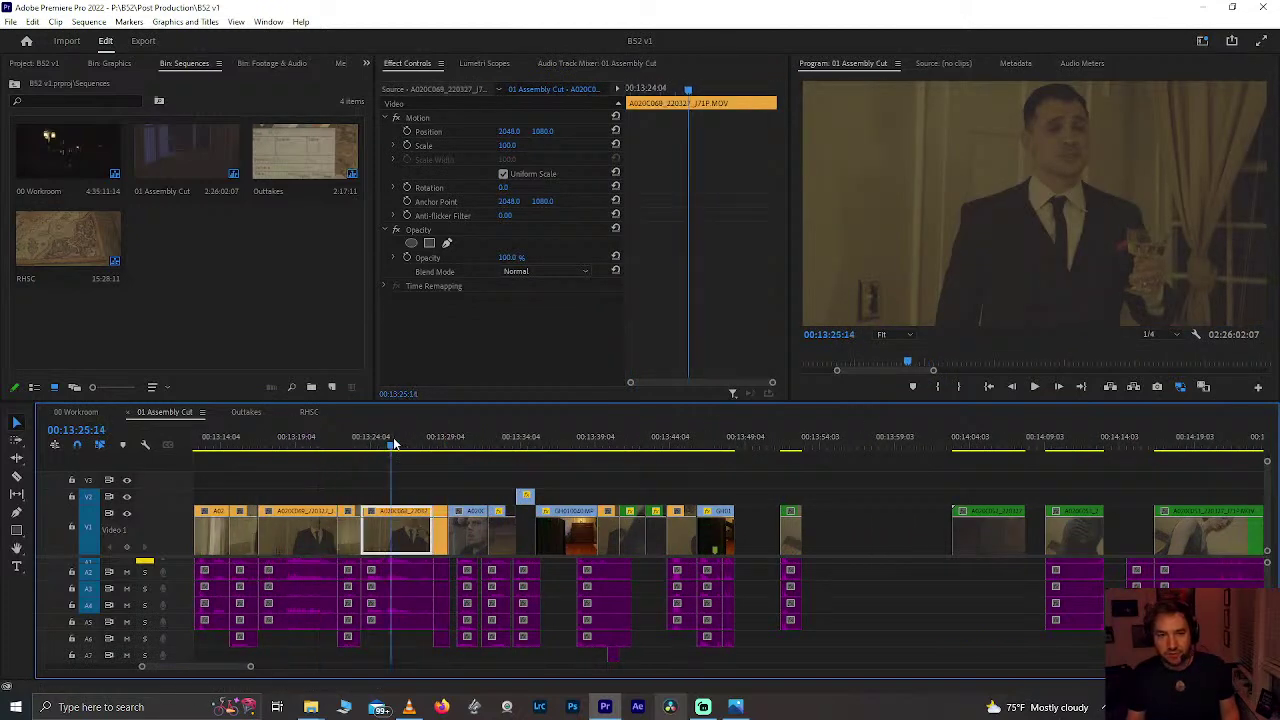
click(463, 443)
click(573, 443)
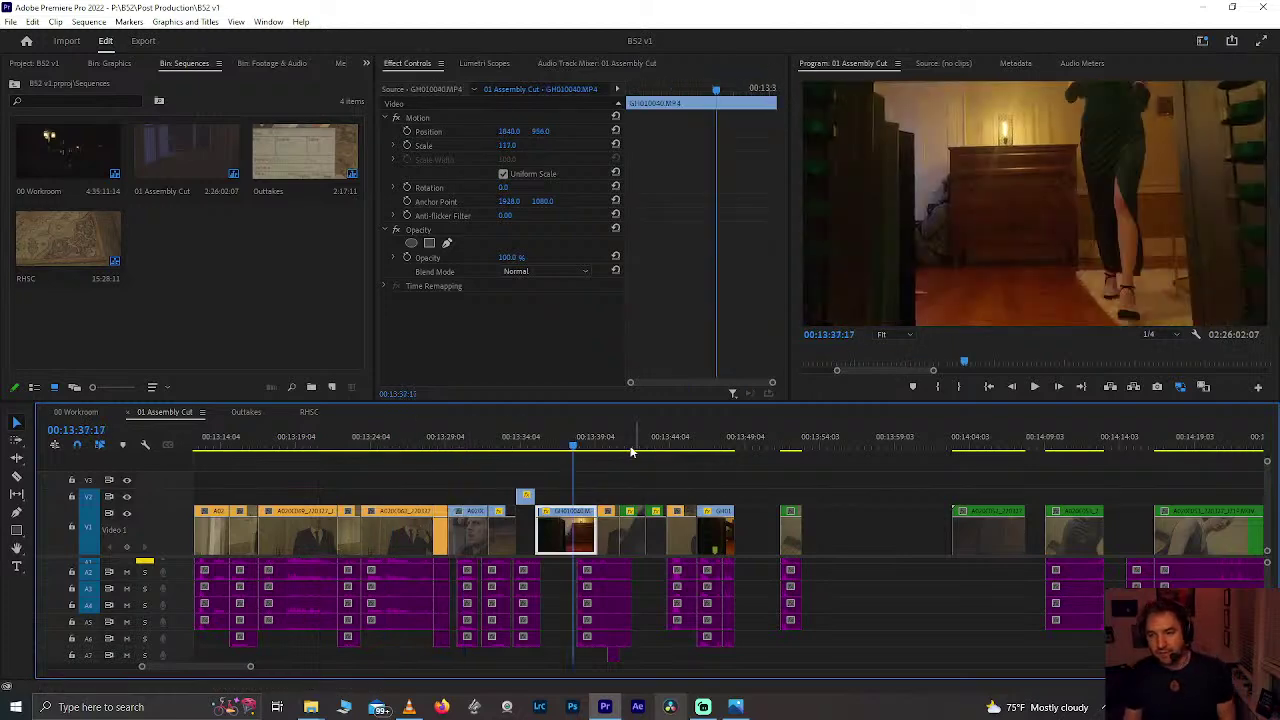
click(616, 447)
drag(616, 449, 346, 472)
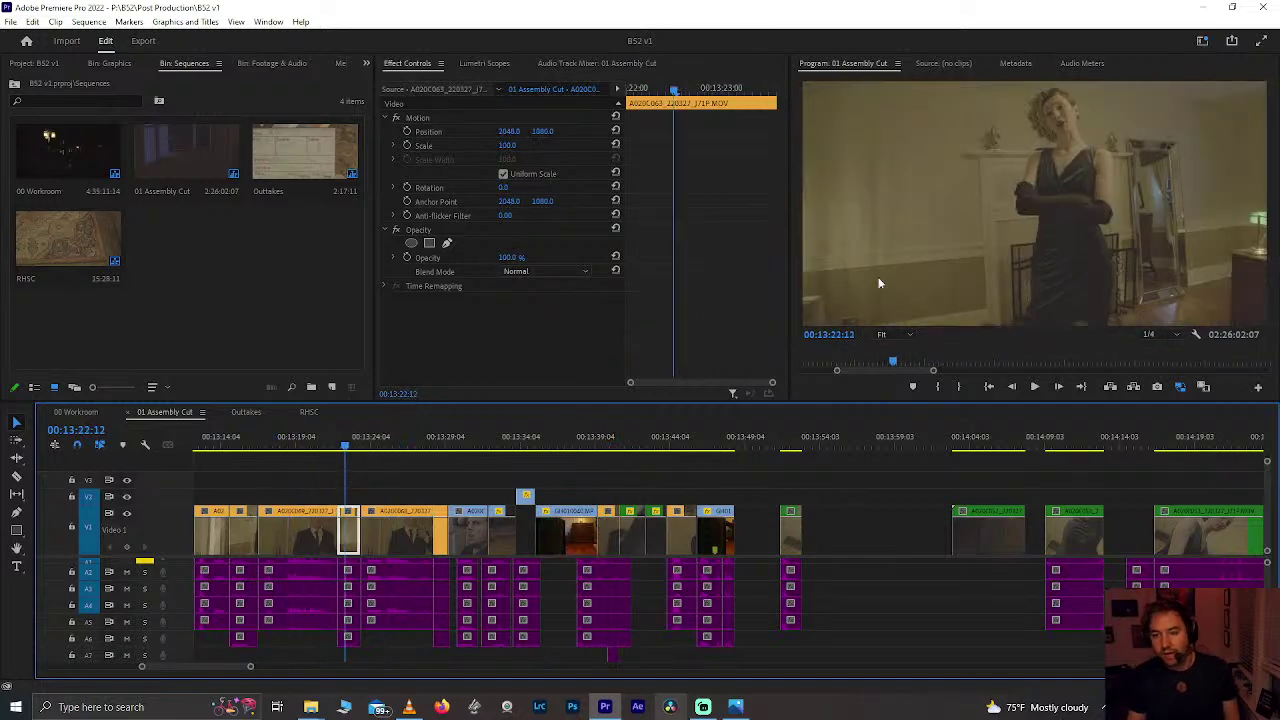
click(497, 447)
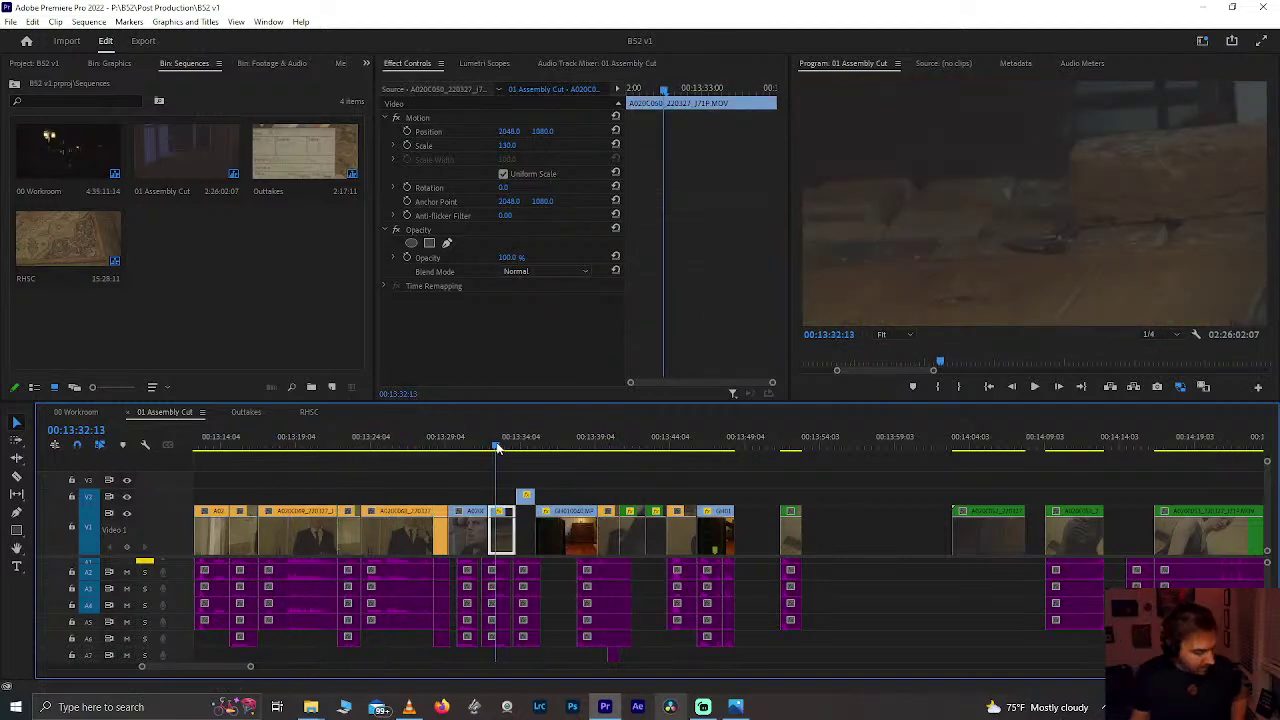
Step: Trim the start of the blue GH010040 clip to 00:13:35:18
key(space)
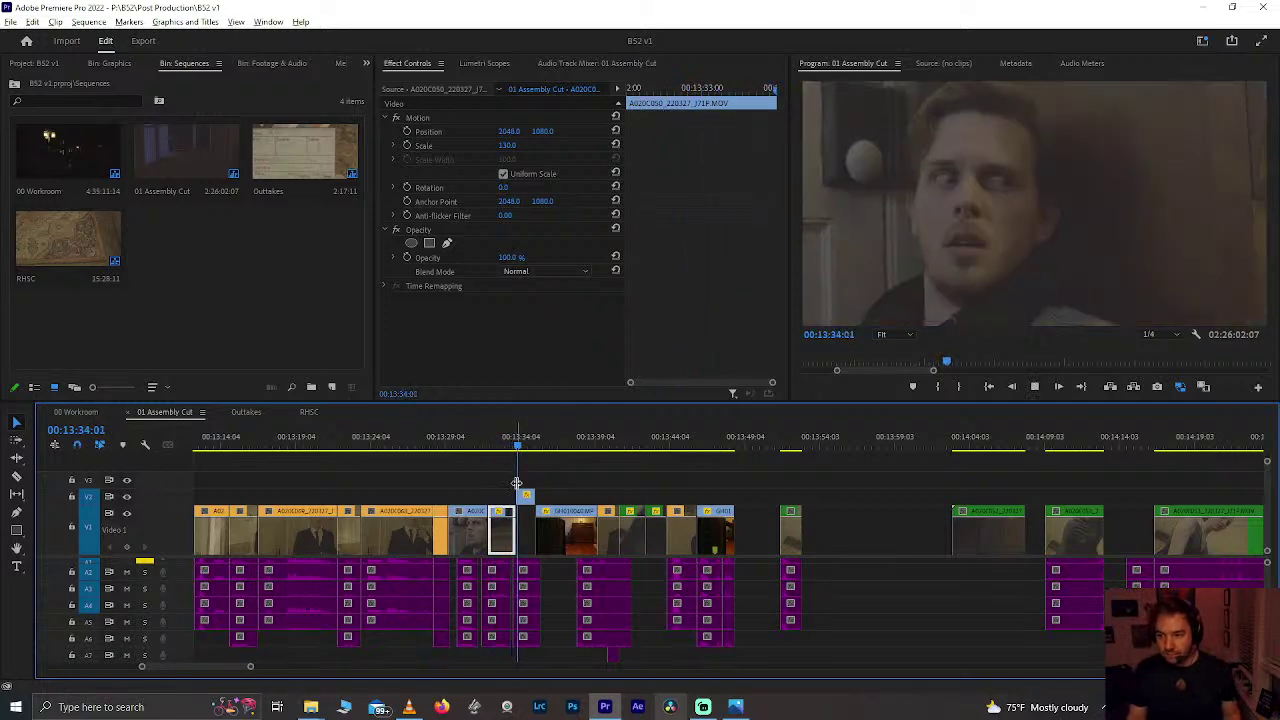
scroll(517, 490, up, 3)
scroll(517, 489, down, 4)
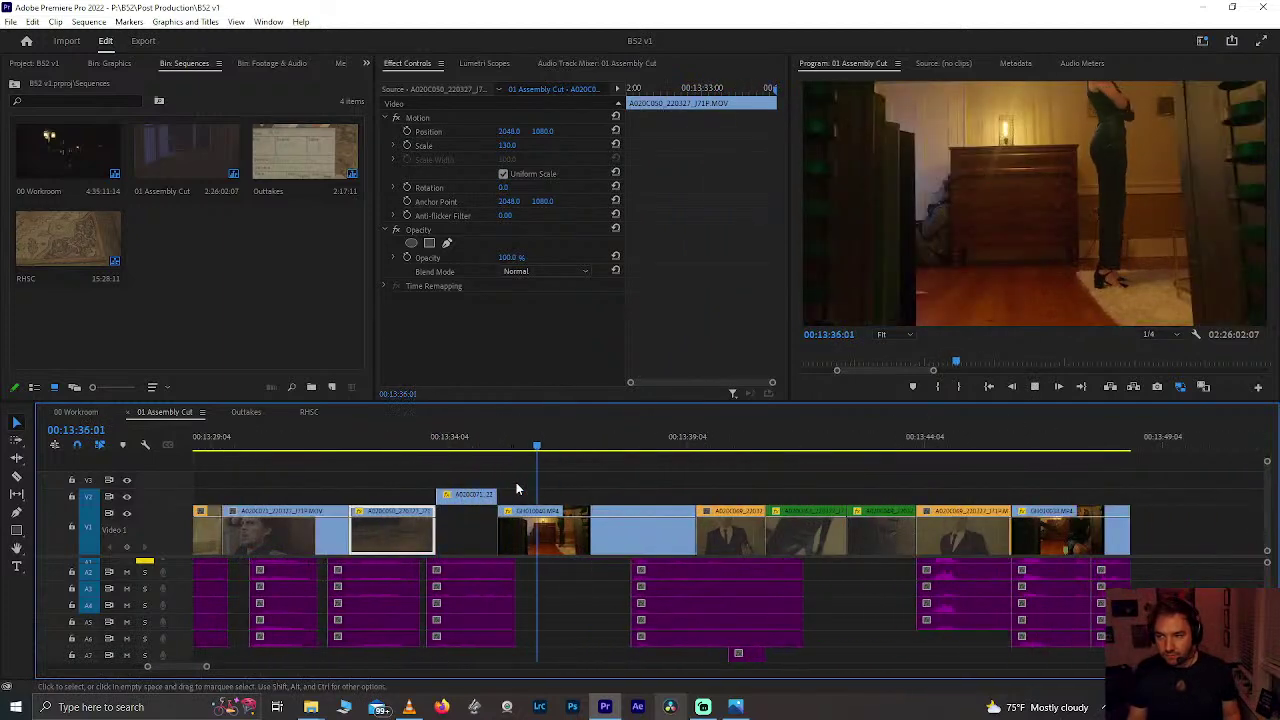
scroll(517, 489, down, 5)
scroll(516, 483, up, 4)
drag(340, 446, 374, 457)
drag(336, 530, 374, 528)
Step: Move the A020C071 clip down from V2 to V1 and close the gap before the GH010040 clip
drag(301, 500, 301, 530)
key(Delete)
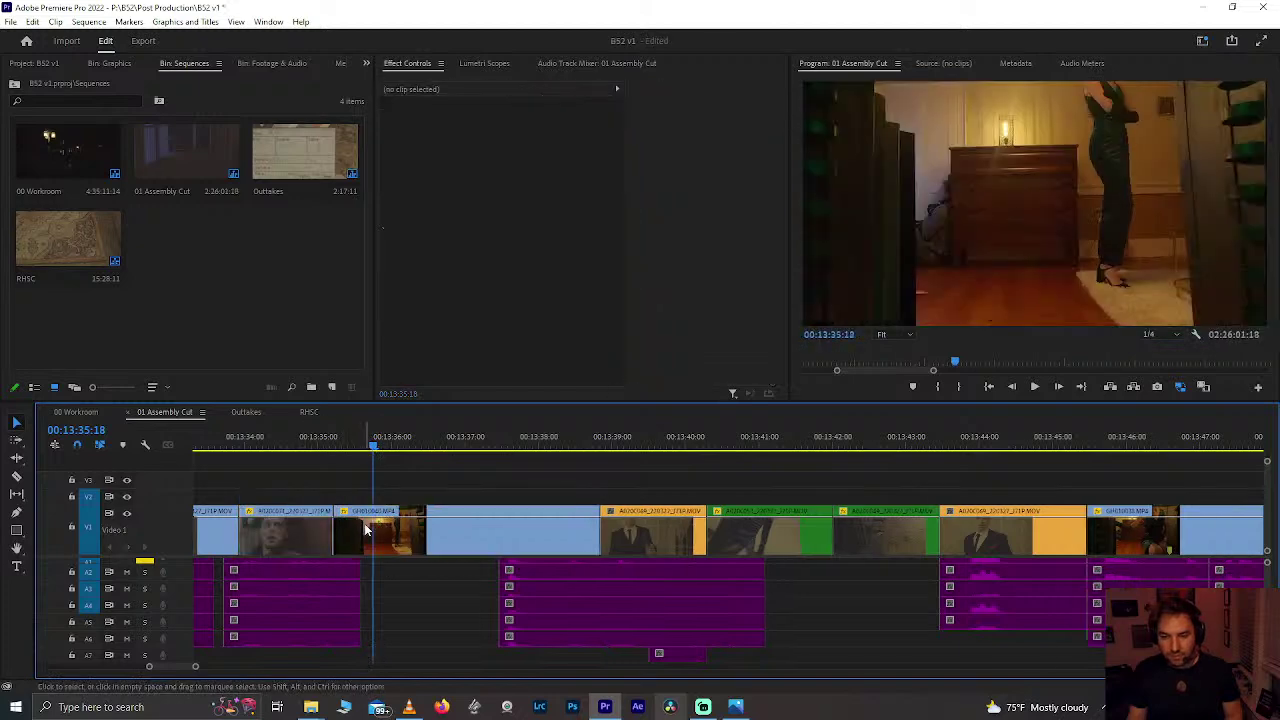
click(286, 444)
key(space)
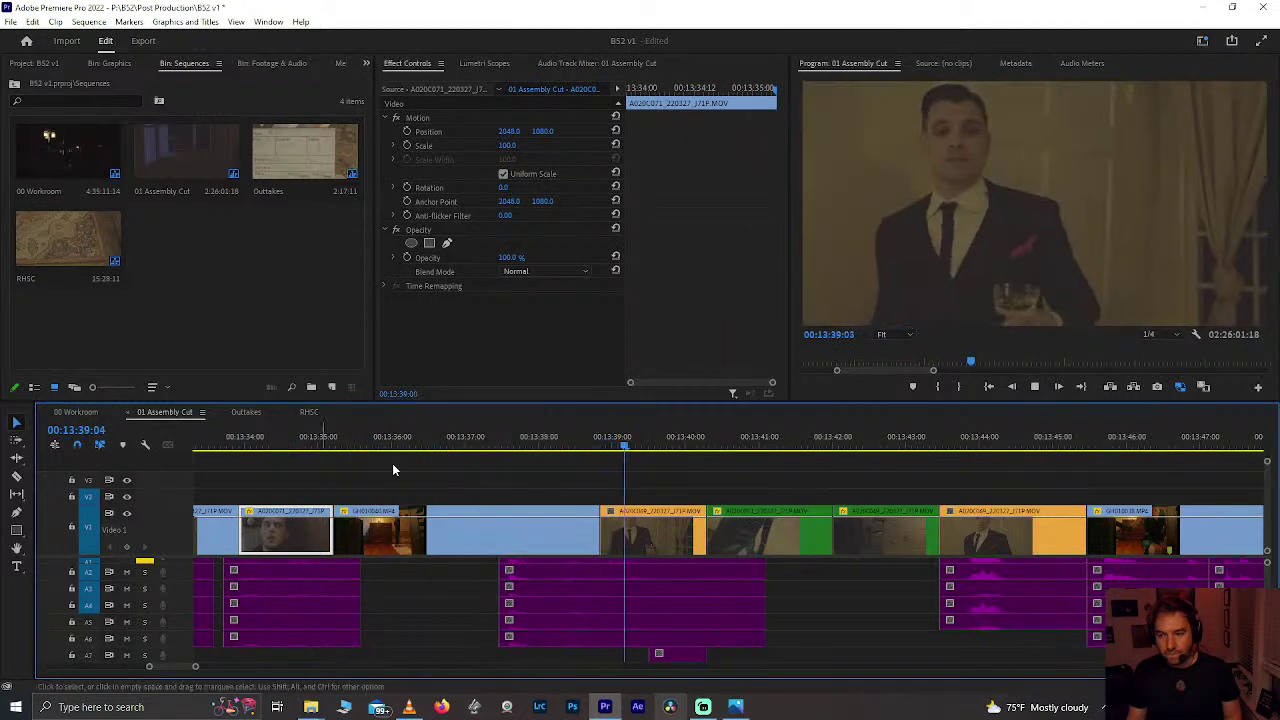
Step: Move the audio block that runs beneath the end of the GH010040 clip later, so it starts at 00:13:37:22
click(498, 446)
drag(498, 446, 533, 448)
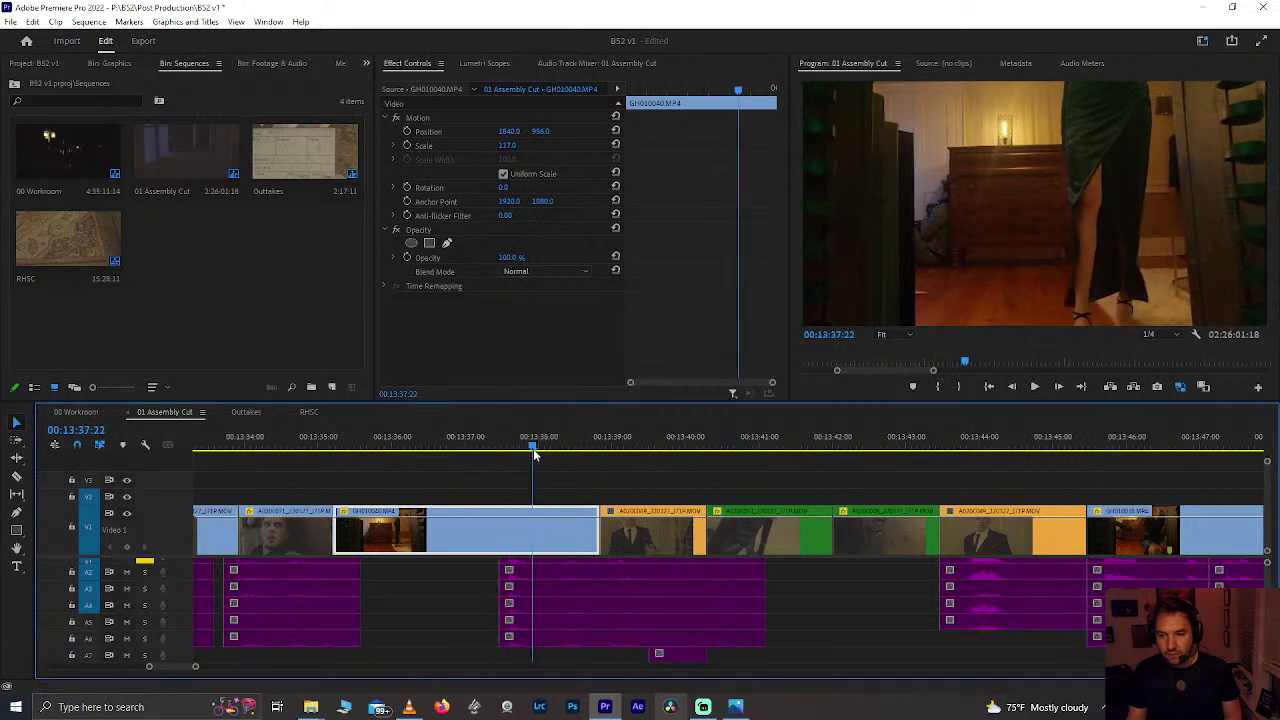
drag(477, 601, 505, 628)
drag(594, 615, 627, 612)
click(476, 494)
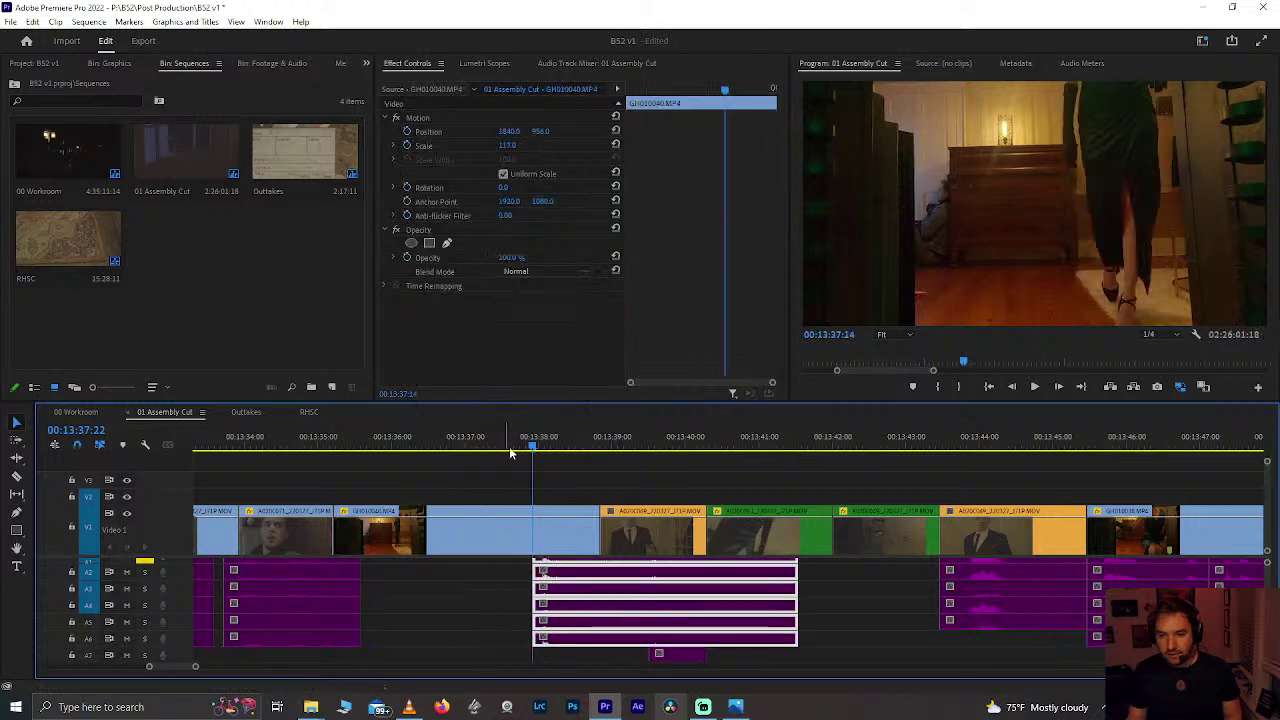
Step: Play through the shots between about 00:13:37 and 00:13:47 to examine the cuts into the second GoPro clip, GH010038
key(space)
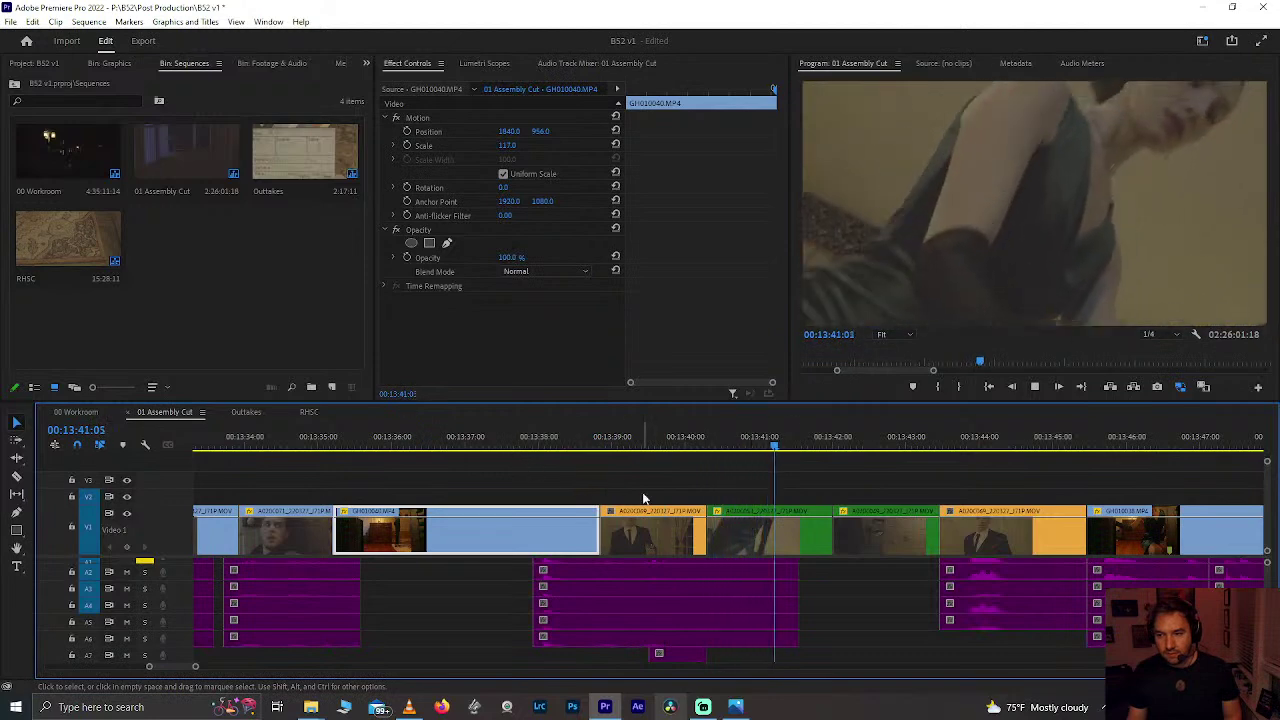
scroll(785, 578, down, 3)
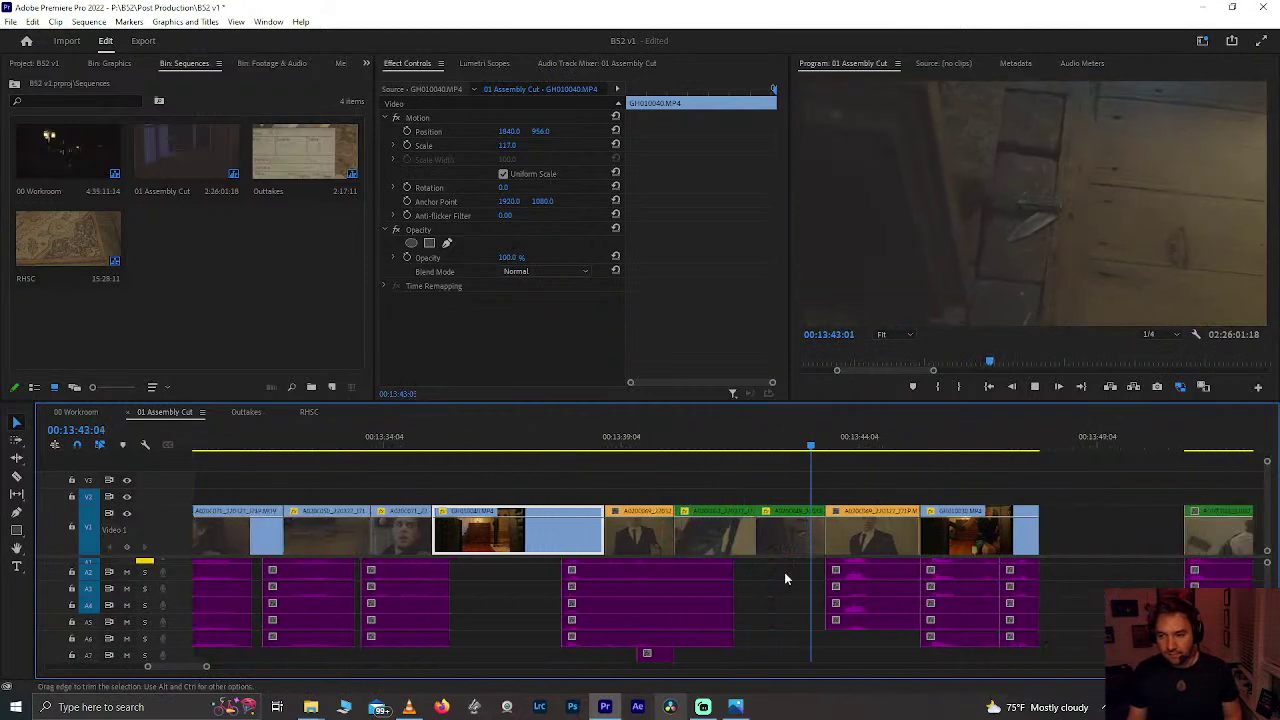
scroll(785, 578, down, 7)
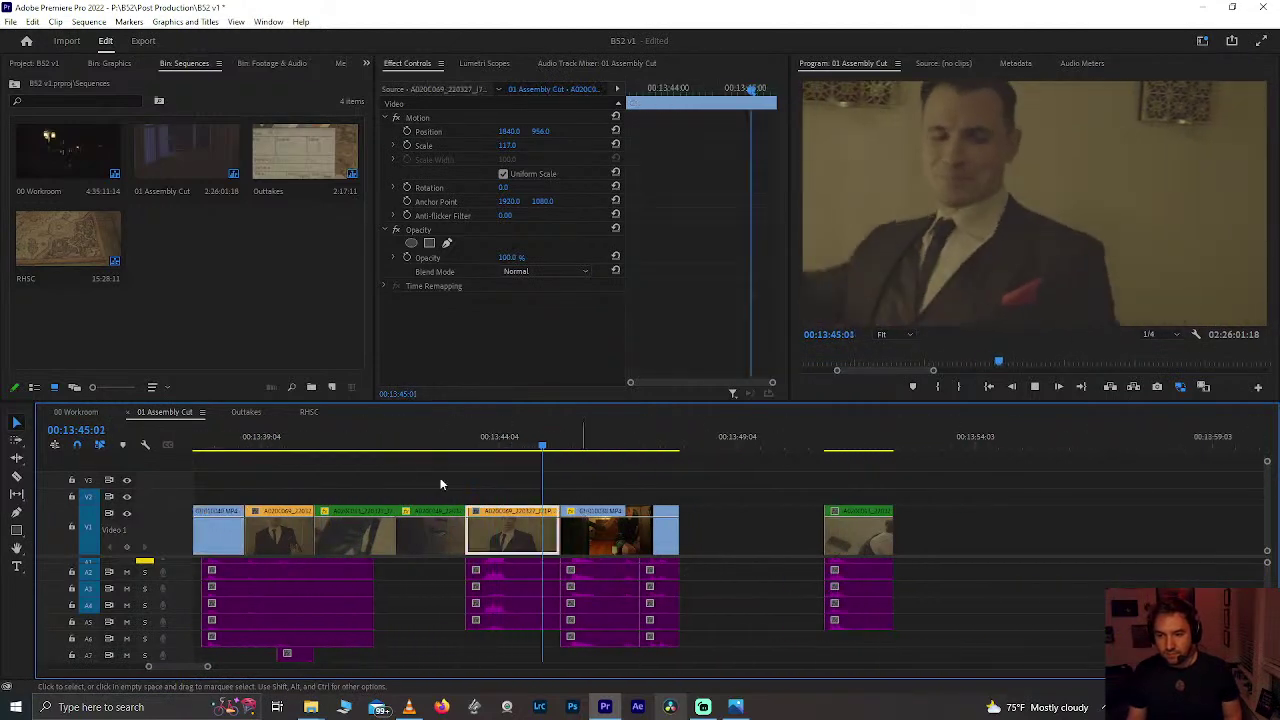
key(space)
click(368, 436)
key(space)
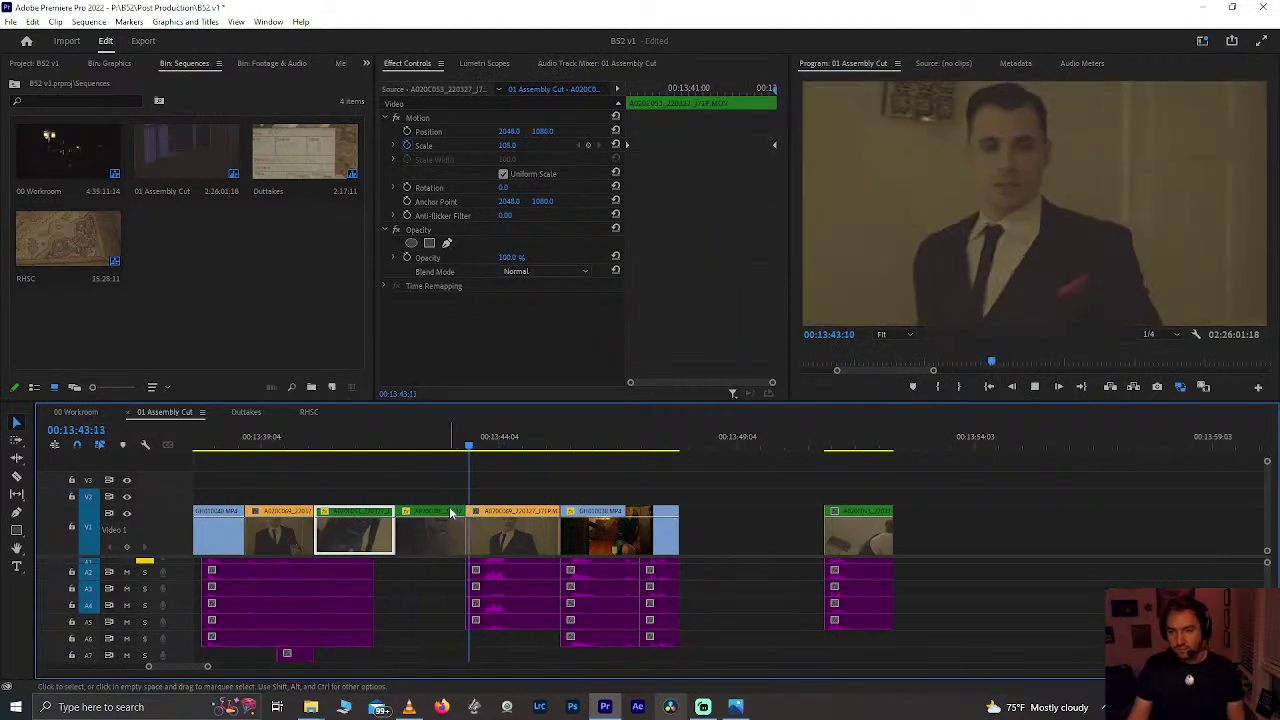
scroll(567, 543, down, 2)
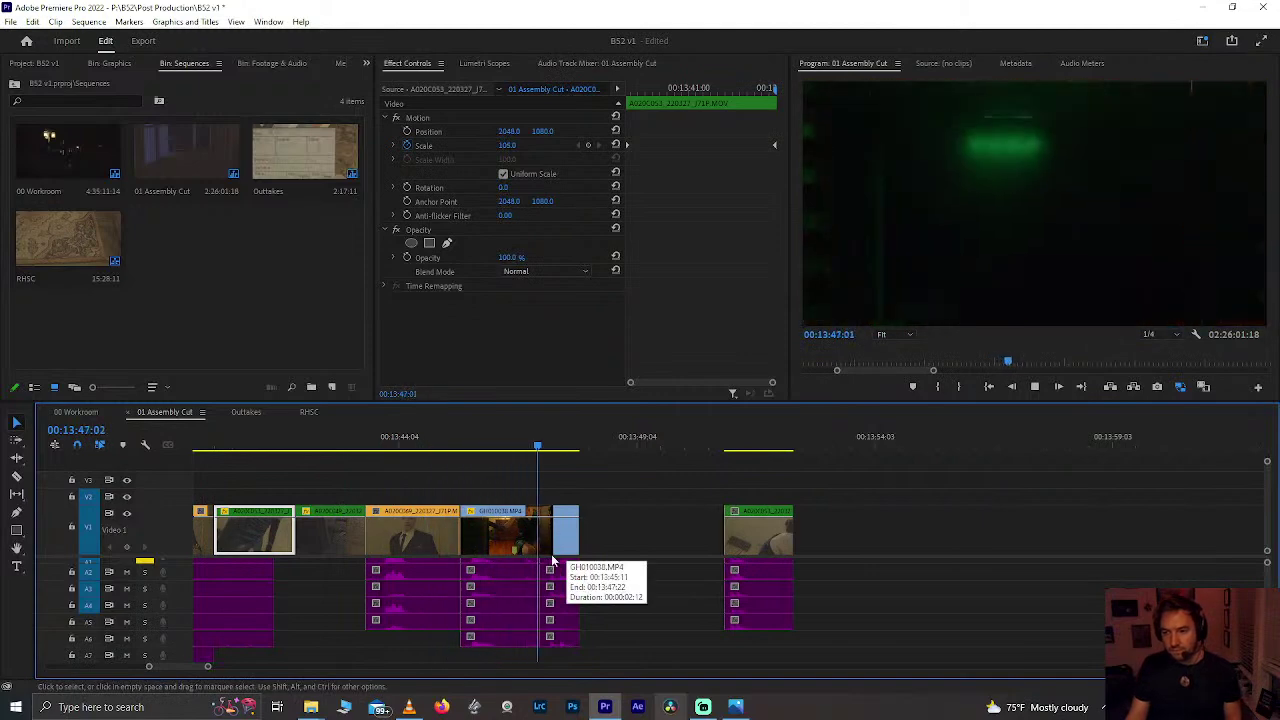
Step: Trim the end of the blue GH010038 clip and the audio beneath it back to 00:13:47:12
click(567, 544)
scroll(579, 583, up, 3)
drag(481, 453, 530, 462)
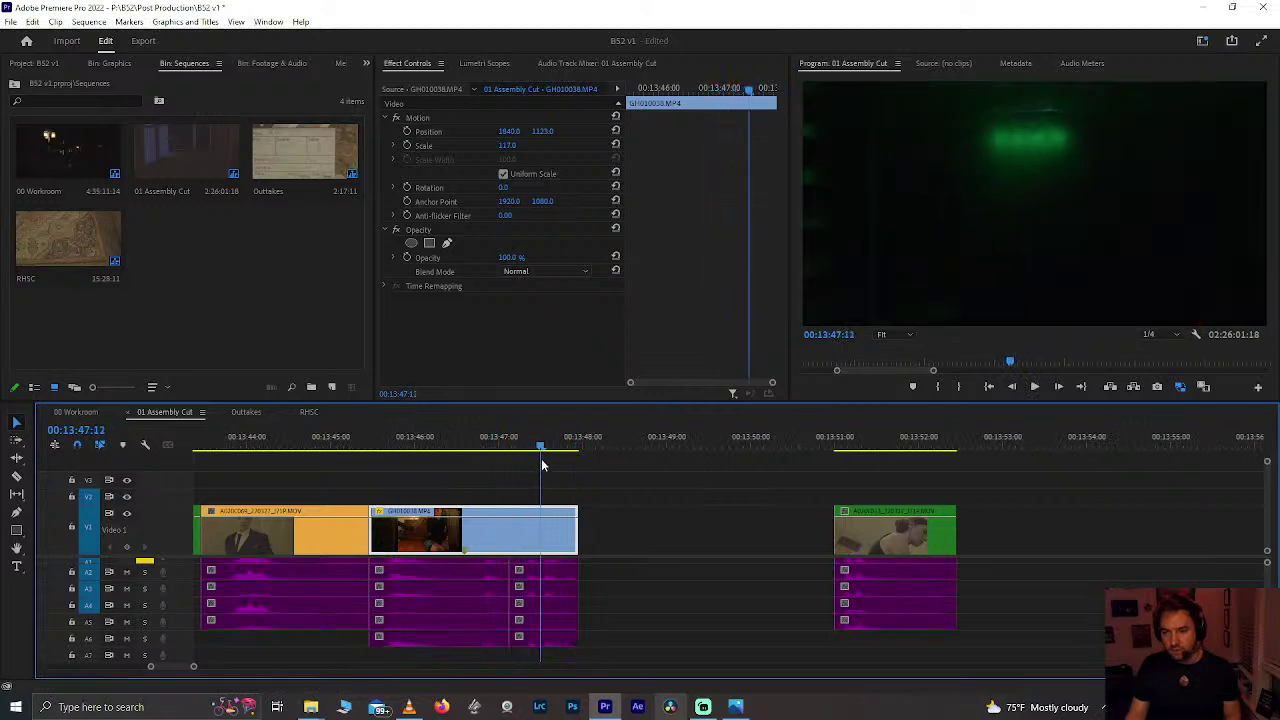
drag(585, 536, 540, 537)
click(573, 580)
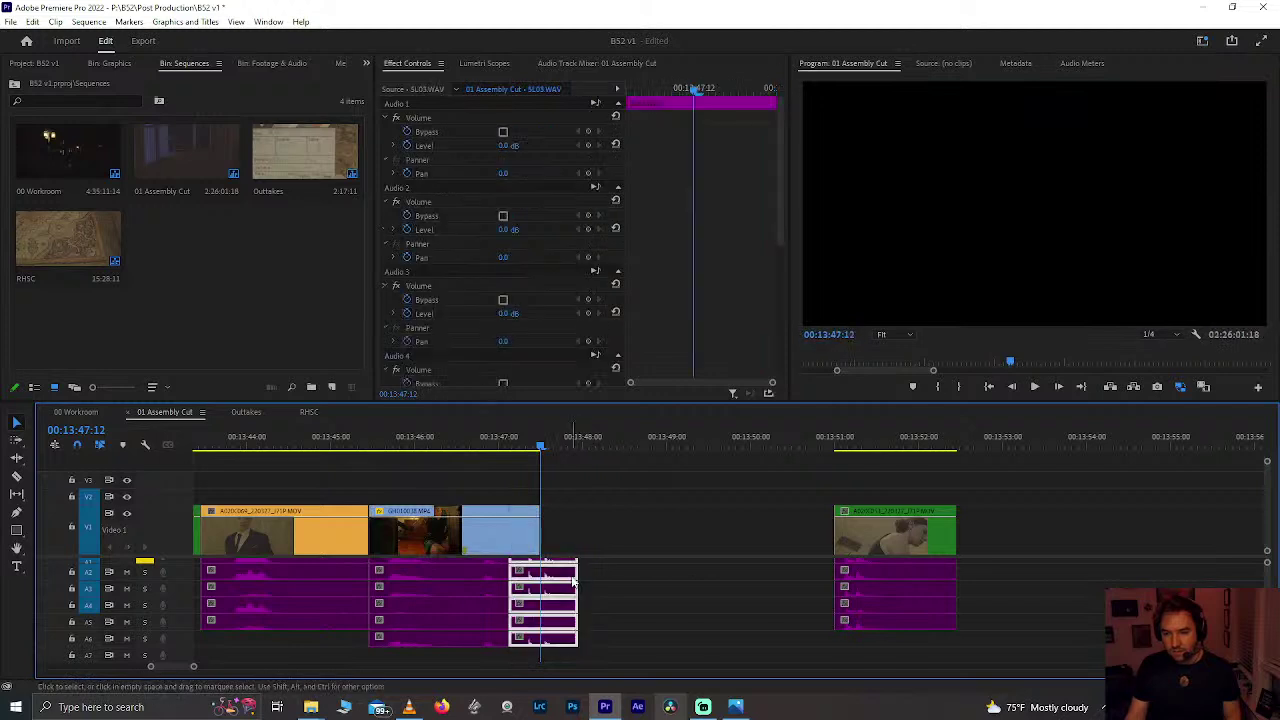
drag(573, 581, 545, 584)
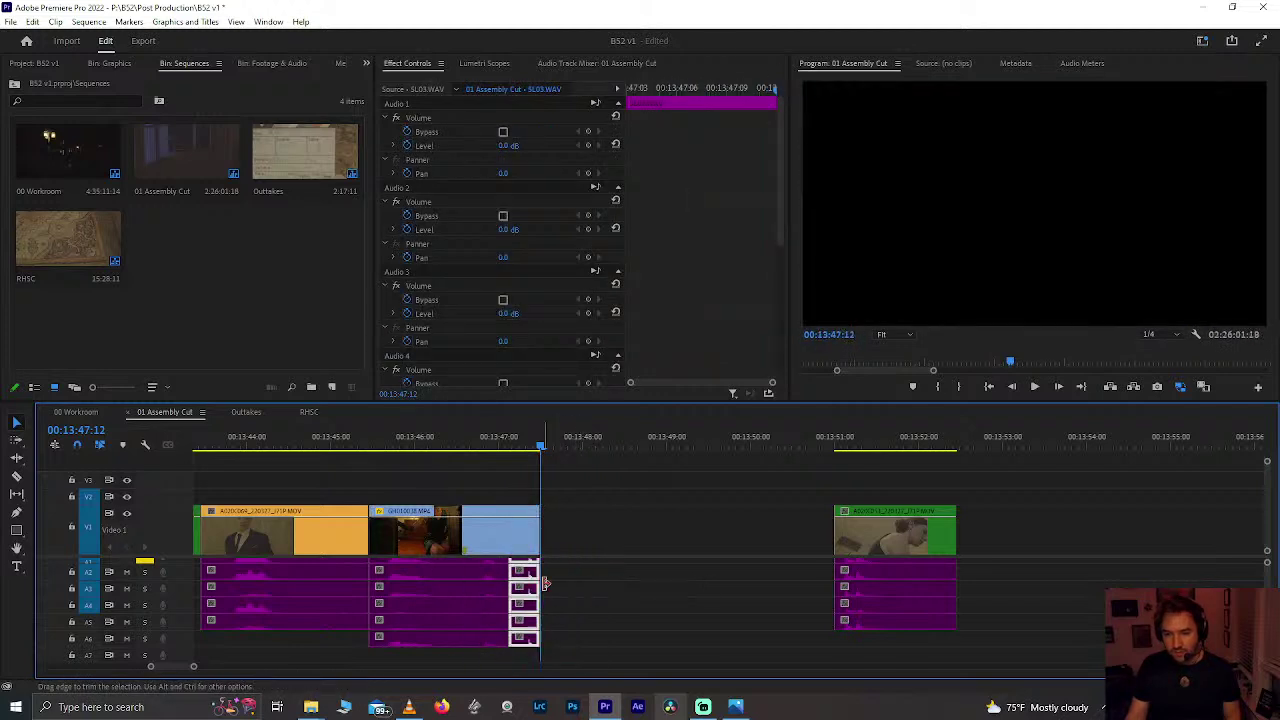
Step: Close the gap between the GH010038 clip and the following green A020C053 clip, and play the new cut
click(733, 519)
key(Delete)
click(503, 438)
key(space)
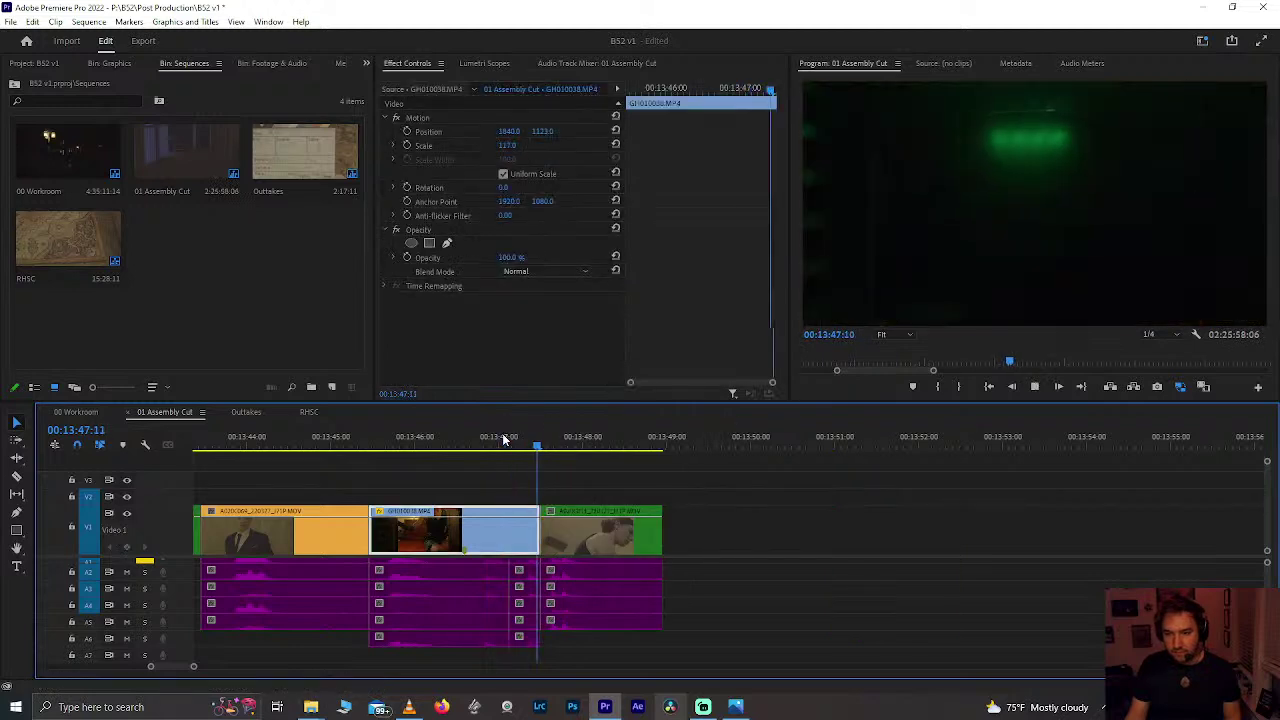
key(space)
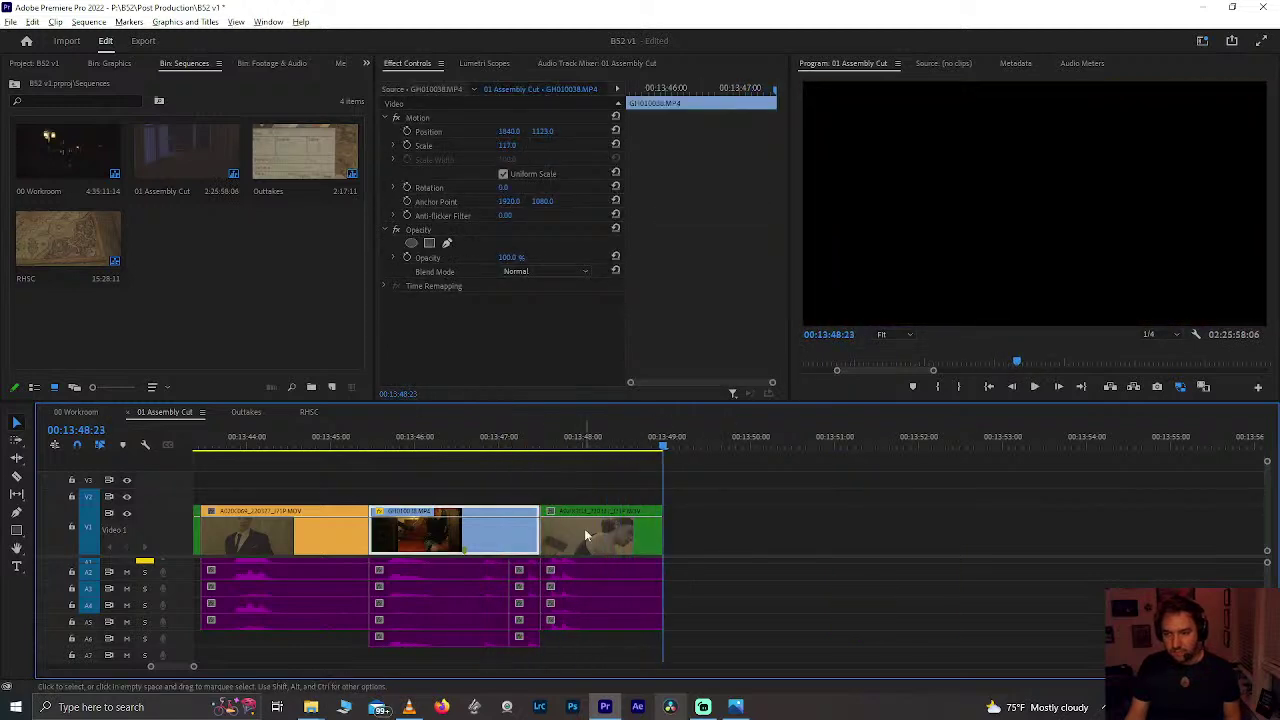
Step: Move the green A020C052 clip earlier onto V2 above the A020C053 clip and split it at about 00:13:49
scroll(584, 528, down, 3)
drag(886, 445, 984, 450)
drag(907, 544, 589, 497)
drag(628, 446, 618, 451)
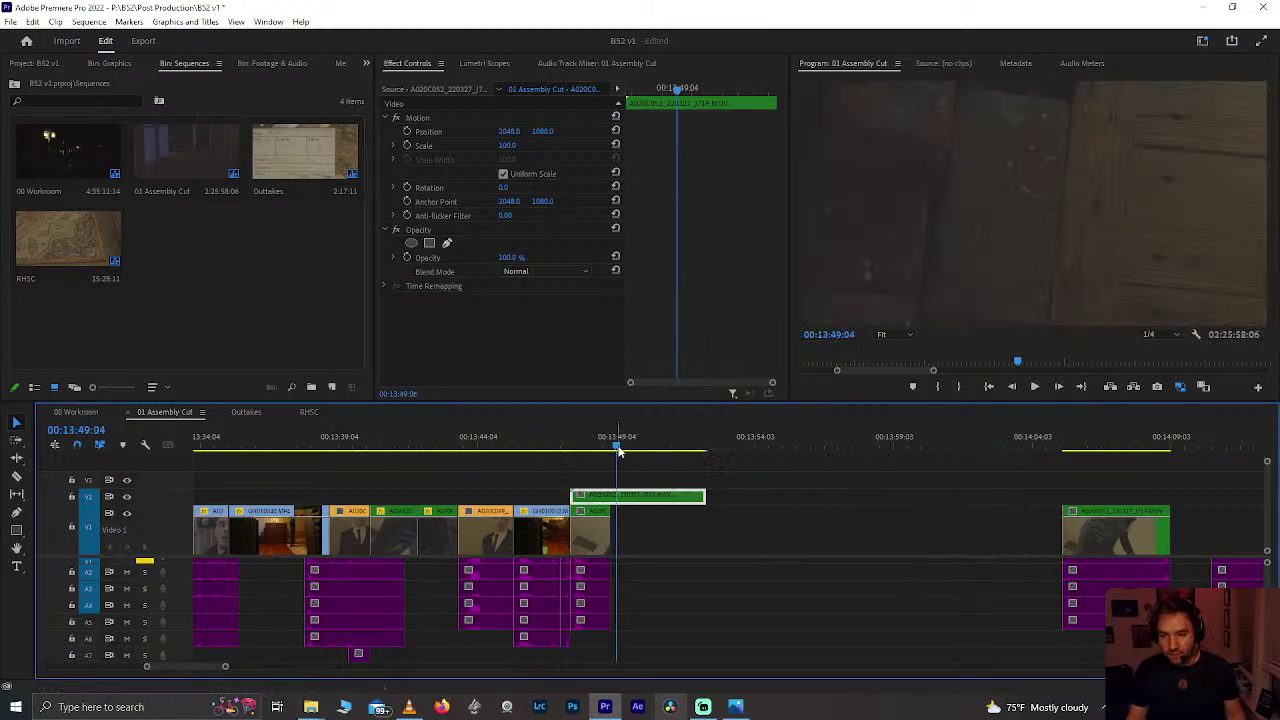
key(ctrl+k)
Step: Move the trailing A020C052 piece to about 00:14:01 and place the leading piece on V1 directly after the A020C053 clip
drag(638, 499, 974, 520)
drag(594, 503, 634, 547)
drag(583, 438, 572, 443)
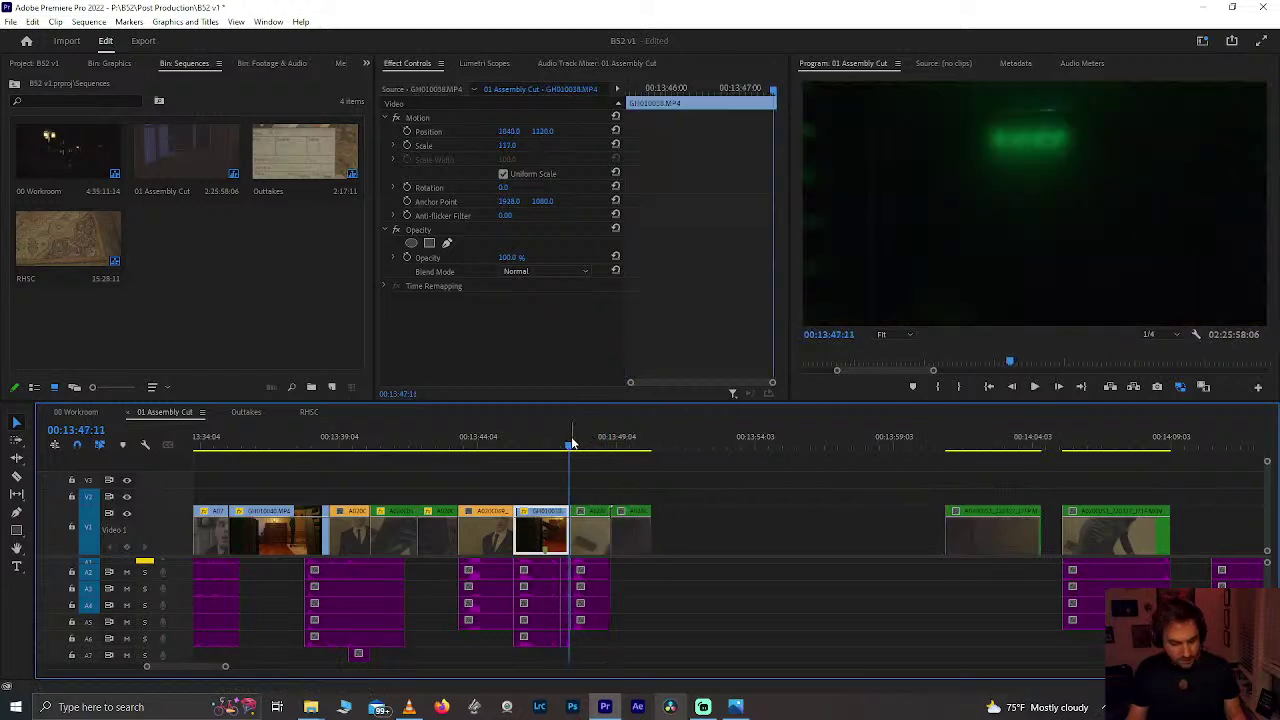
key(space)
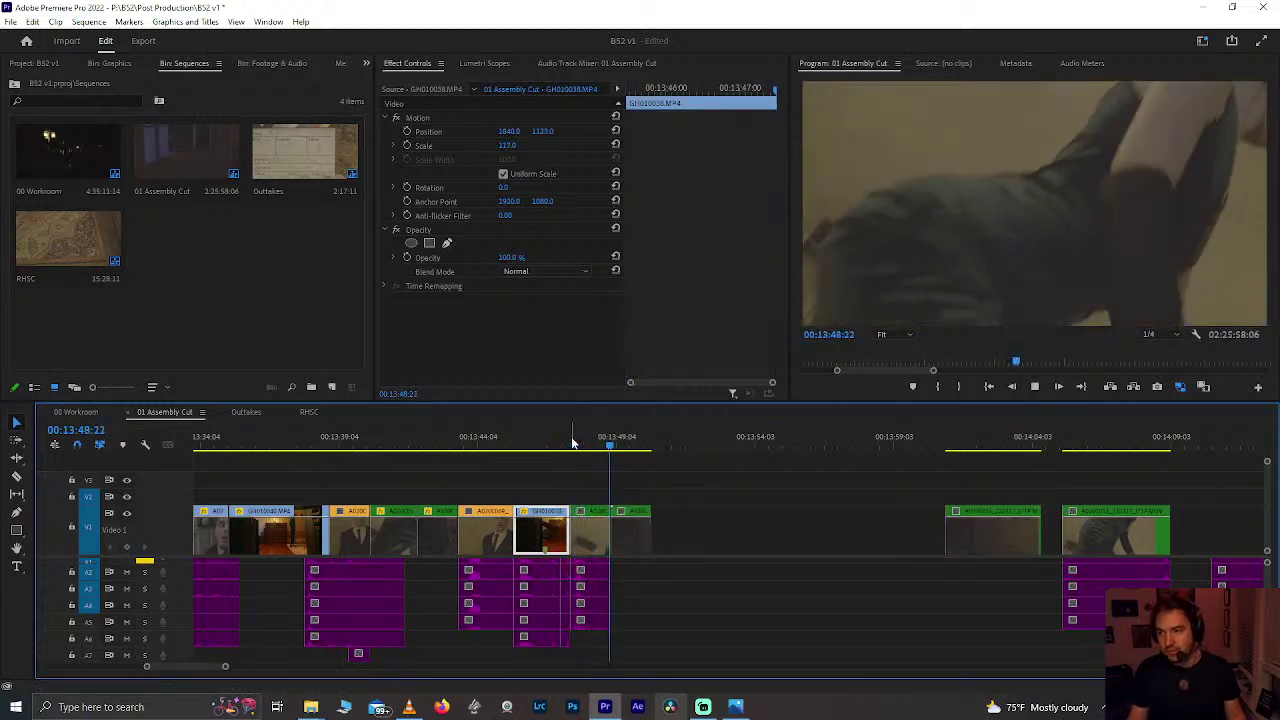
Step: Replay the shots from the GH010038 clip through the A020C052 floor close-up to examine their framing and pacing
click(630, 447)
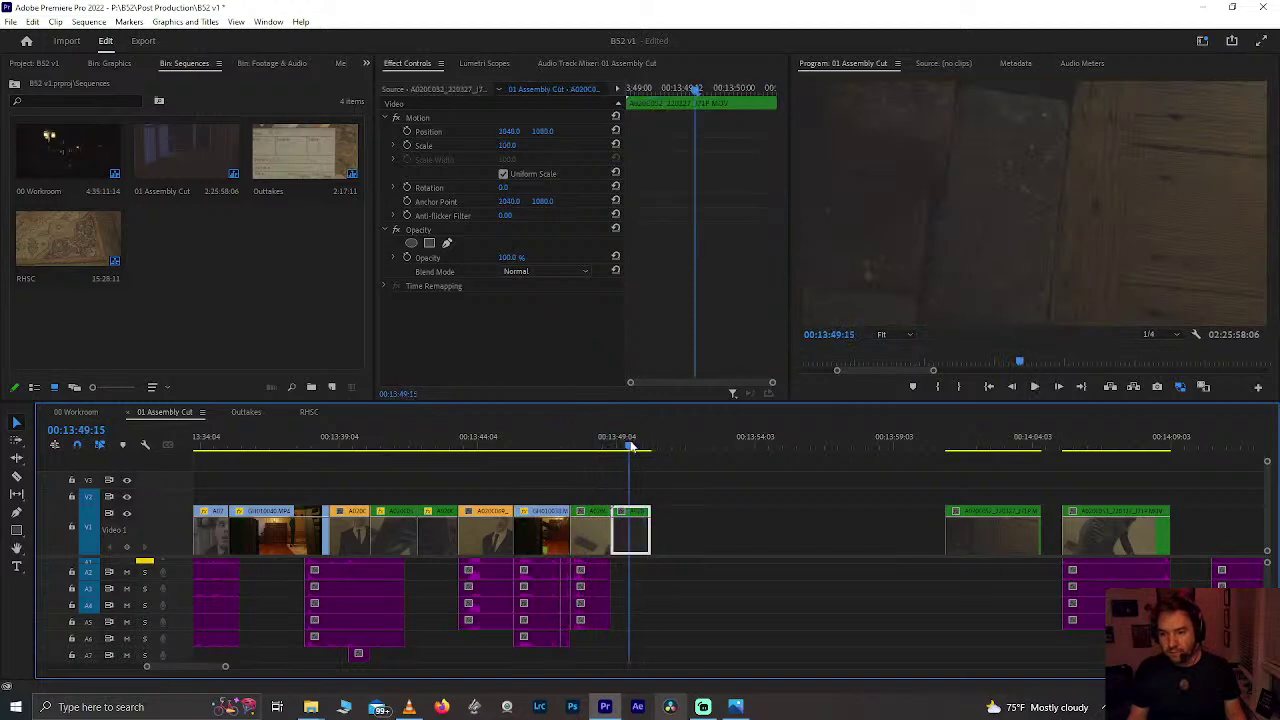
click(512, 145)
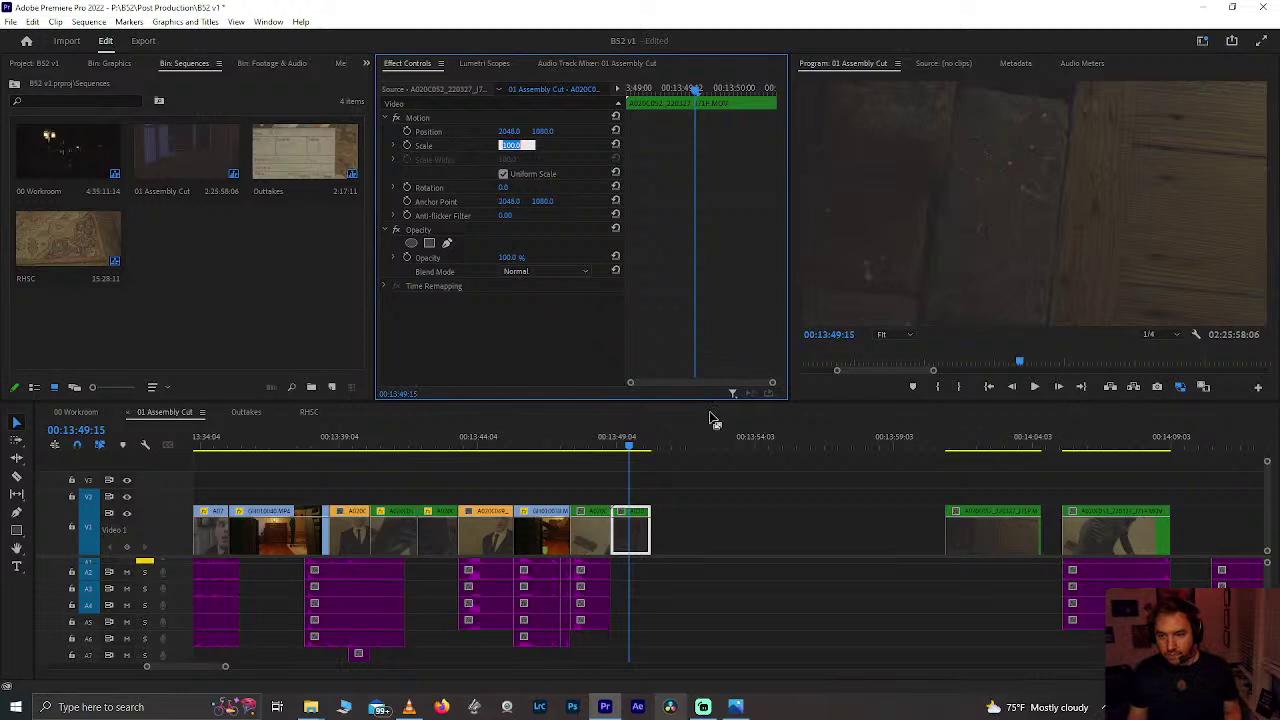
click(597, 439)
key(space)
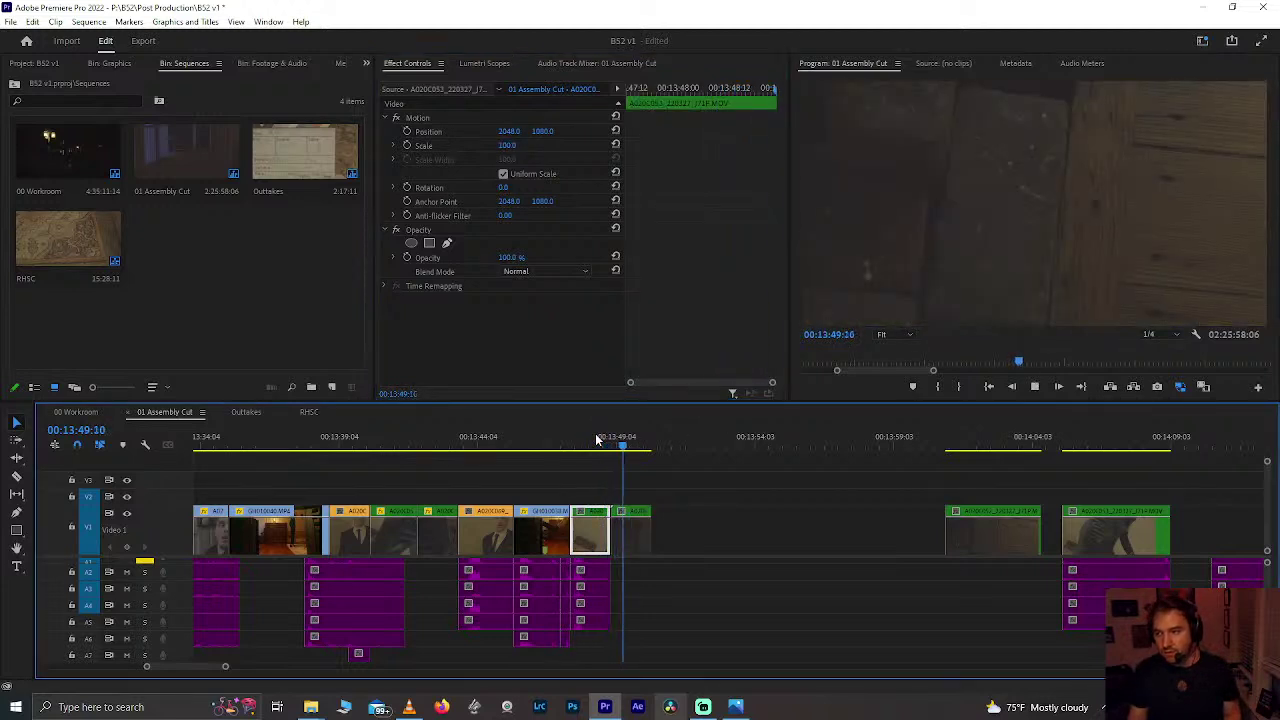
key(space)
drag(590, 440, 530, 455)
key(space)
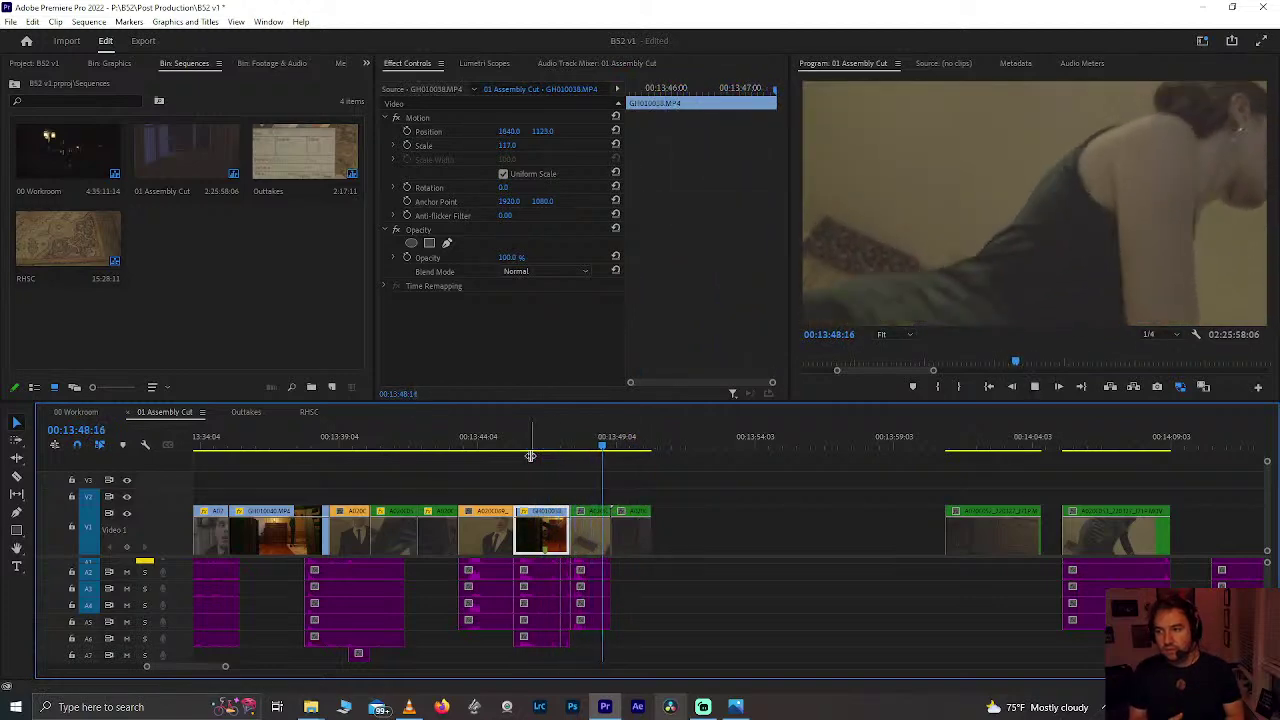
Step: Add scale keyframes at the start and end of the short A020C052 clip for a slow zoom-out, and preview it
click(628, 450)
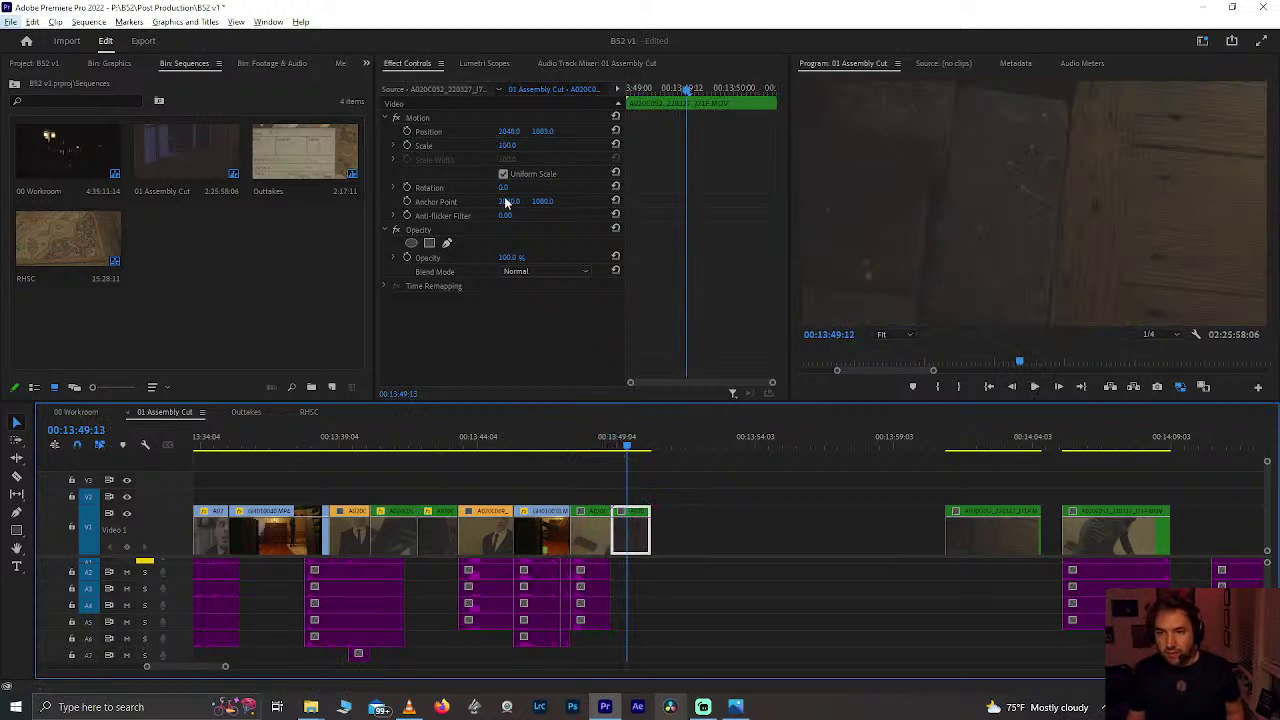
click(409, 152)
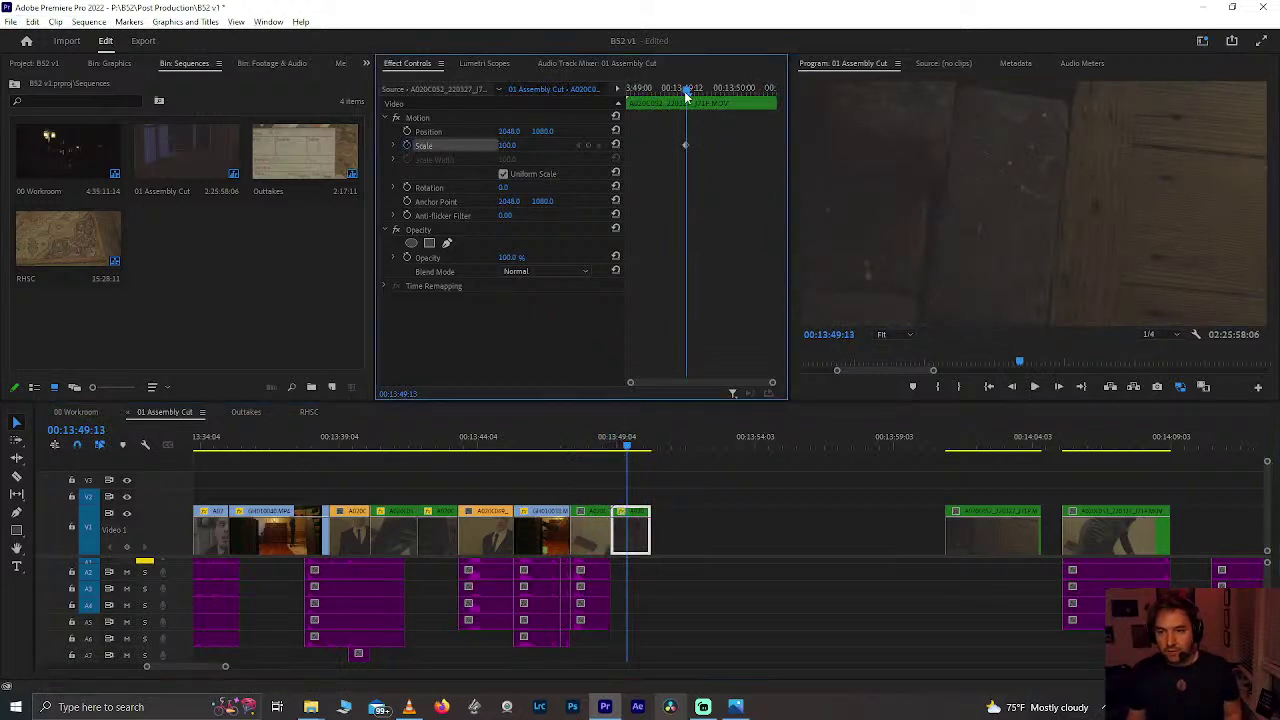
drag(685, 92, 652, 102)
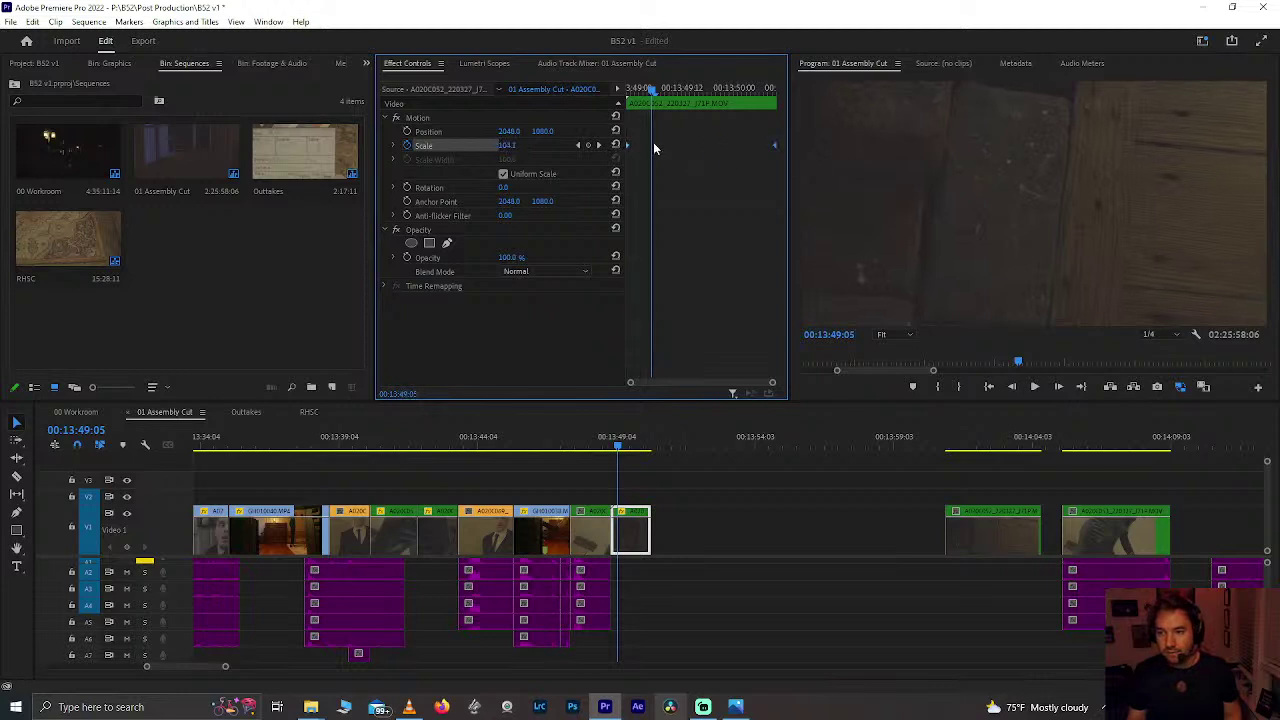
drag(650, 95, 615, 100)
key(space)
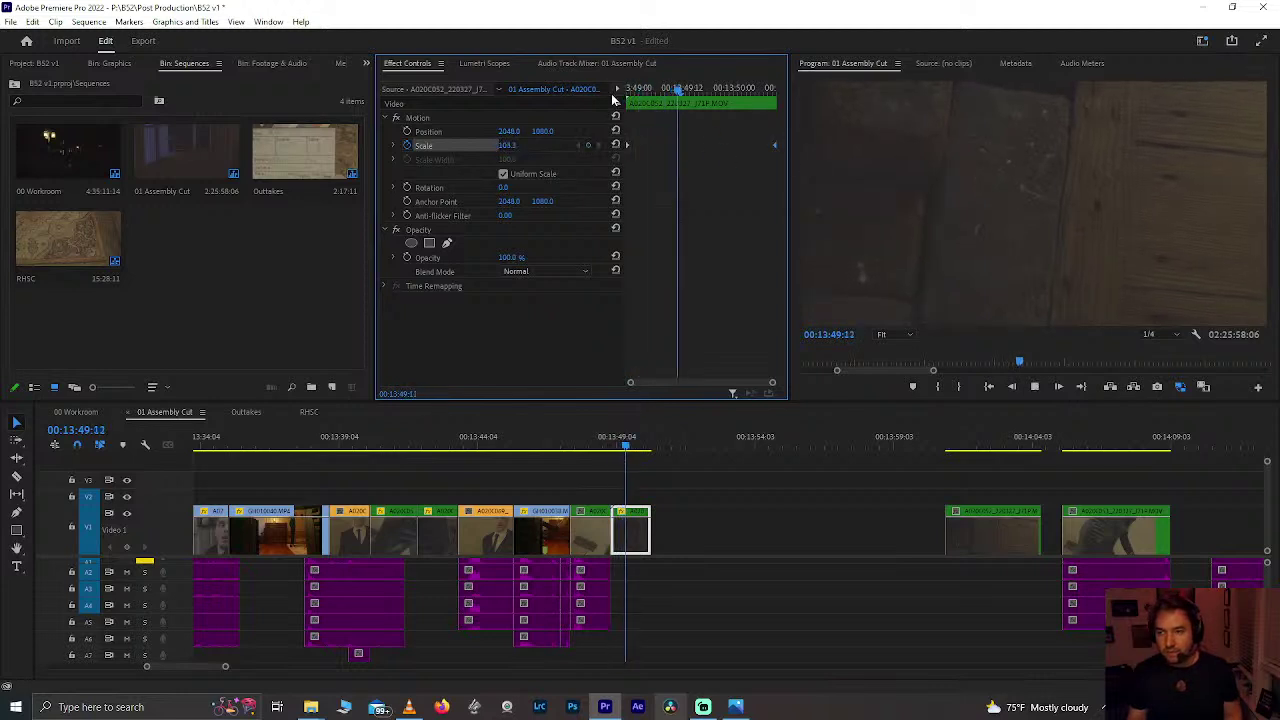
Step: Play the assembled shots from about 00:13:40 through the A020C052 close-up and save the project
drag(600, 446, 385, 448)
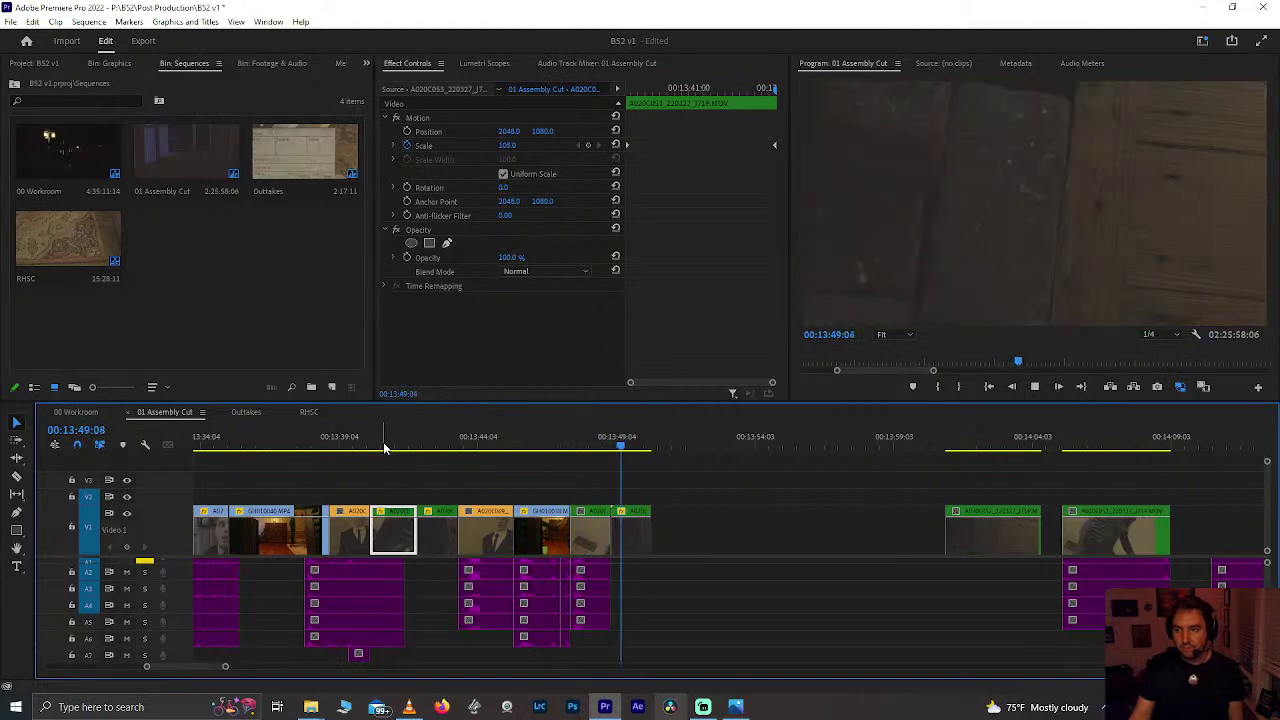
click(644, 450)
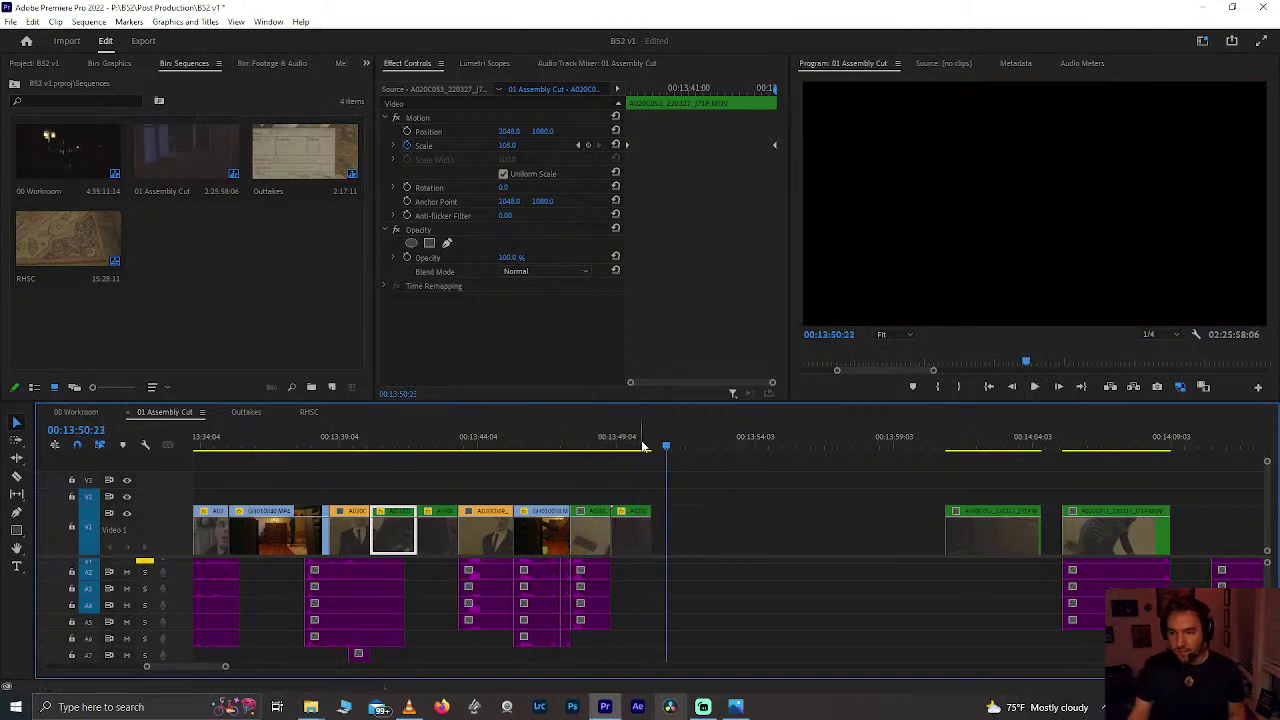
key(ctrl+s)
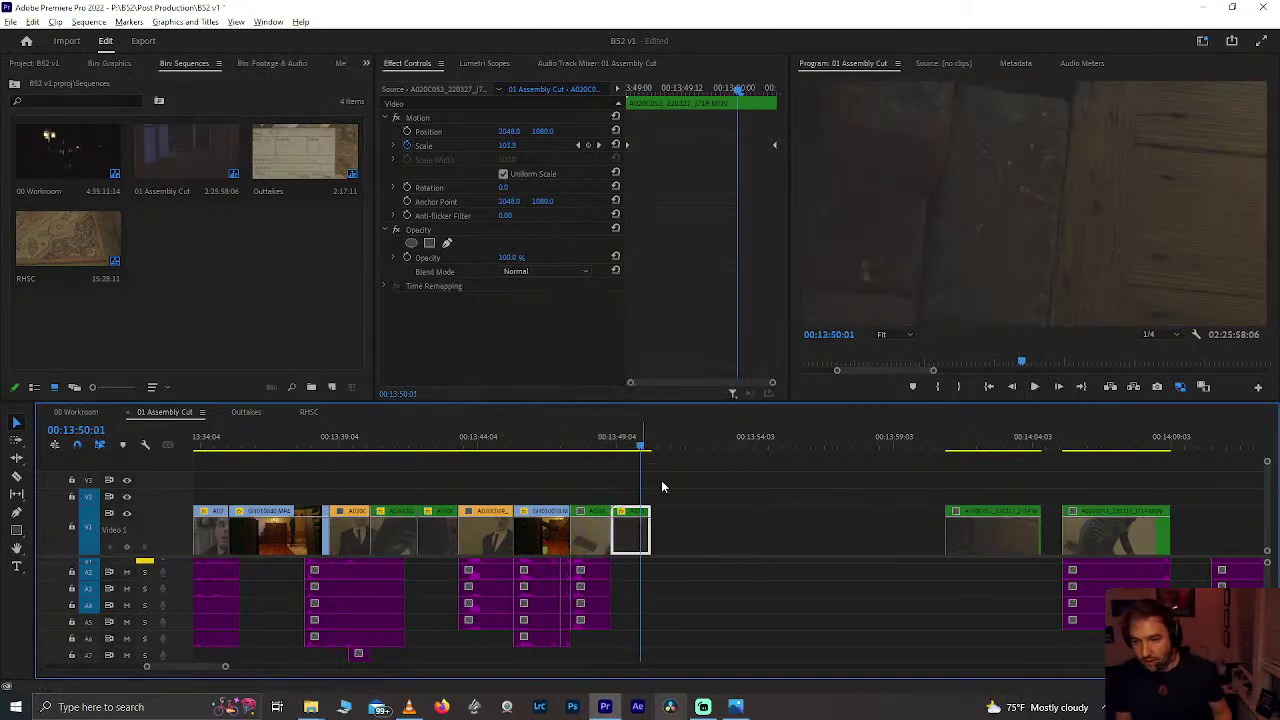
Step: Survey the rest of the sequence at overview scale, out to about 01:59:52, to examine the remaining unassembled clips
key(minus)
key(minus)
key(minus)
key(minus)
key(minus)
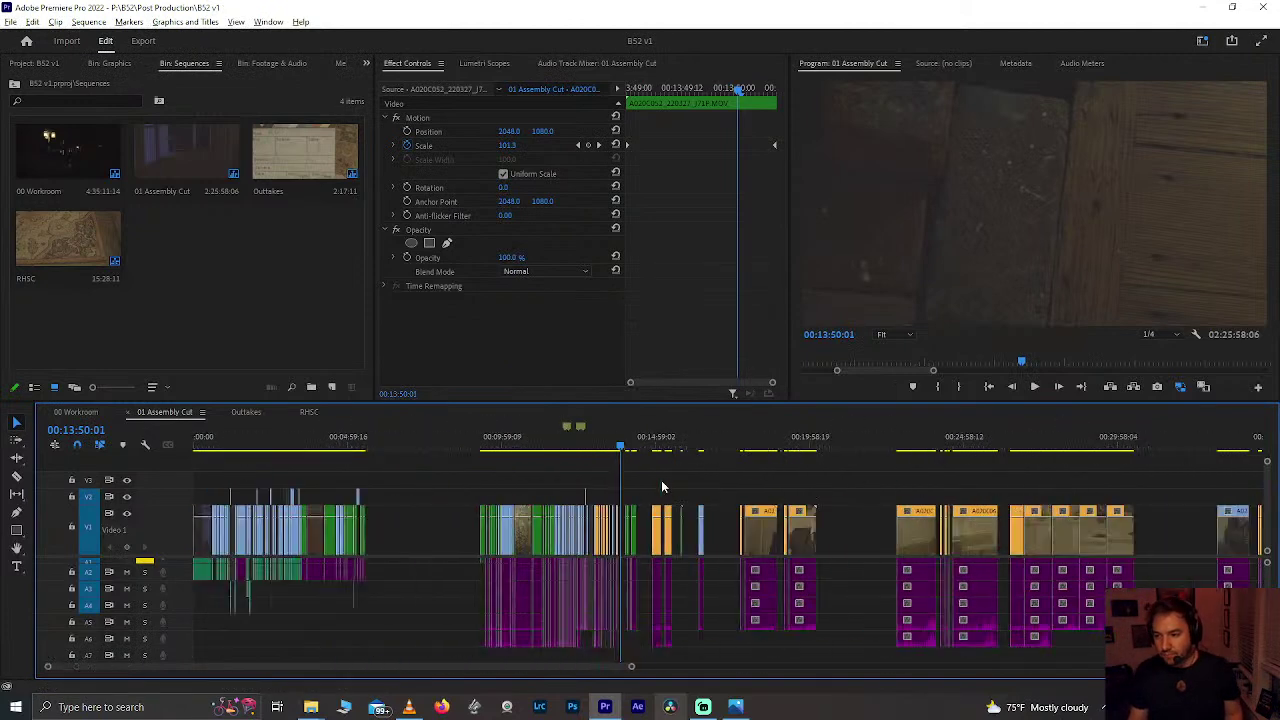
scroll(661, 480, down, 10)
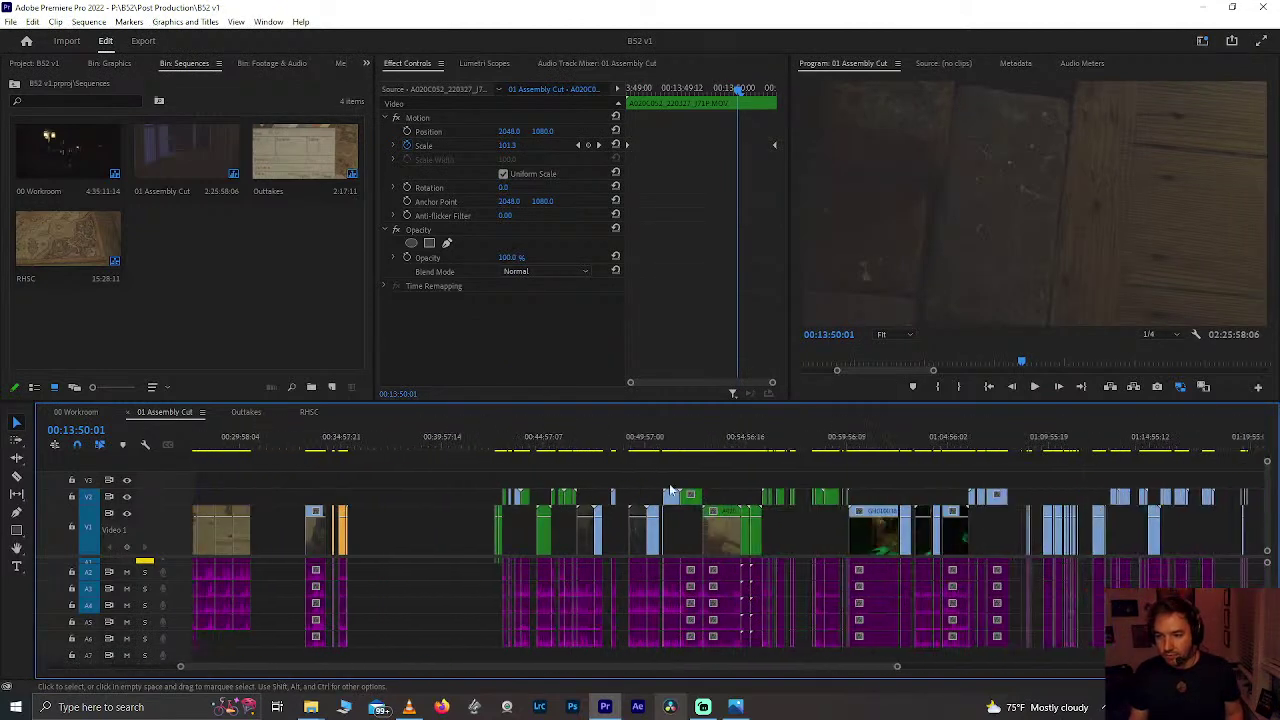
scroll(969, 476, down, 5)
click(958, 447)
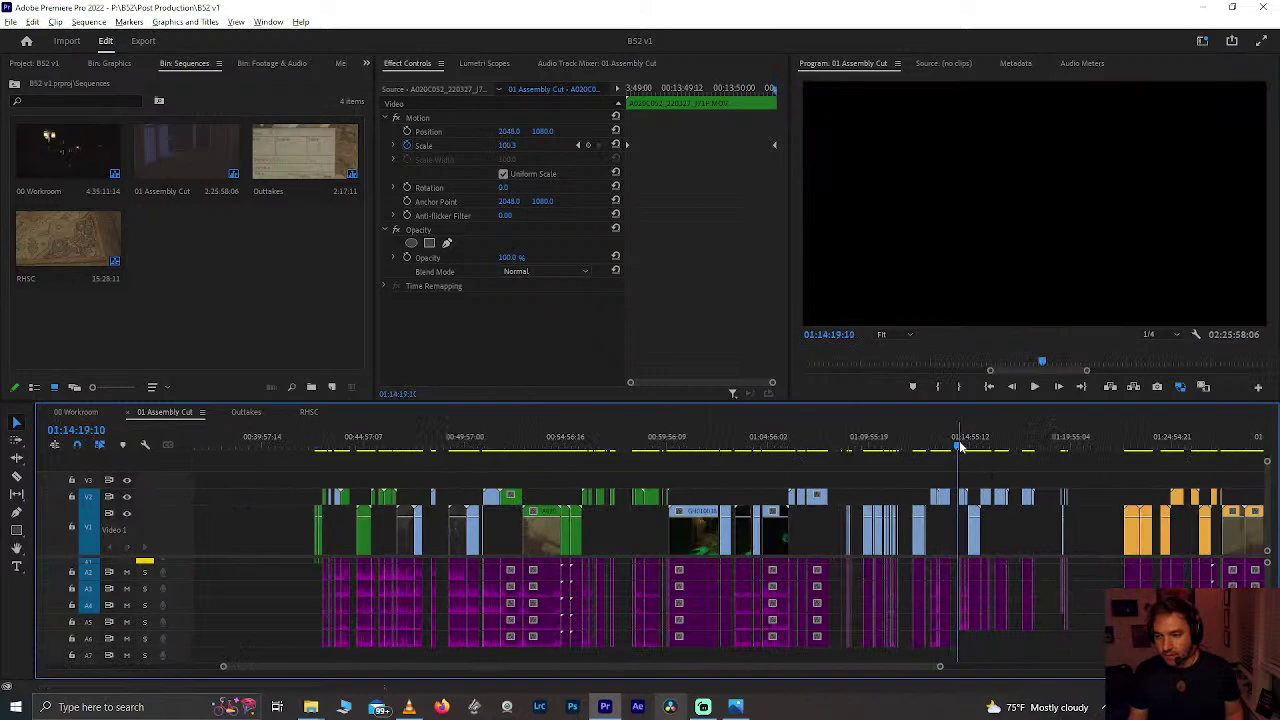
drag(992, 440, 1106, 441)
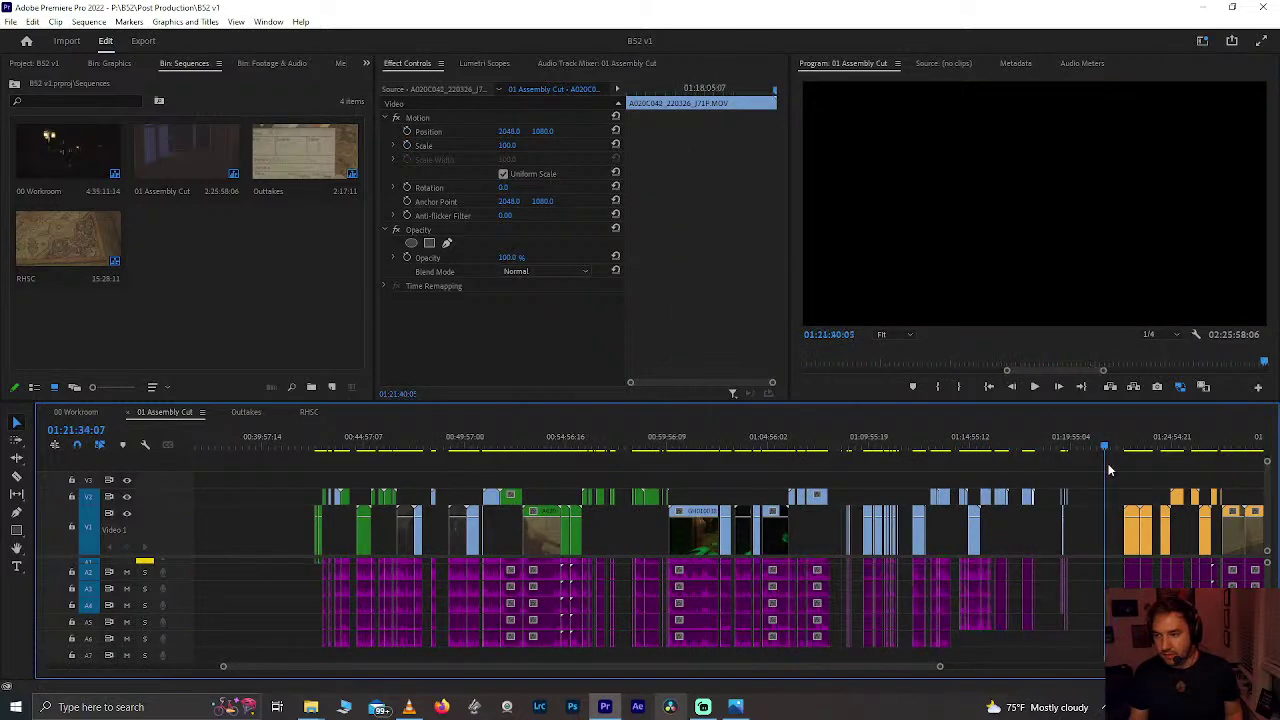
scroll(1108, 470, down, 2)
scroll(1108, 470, down, 5)
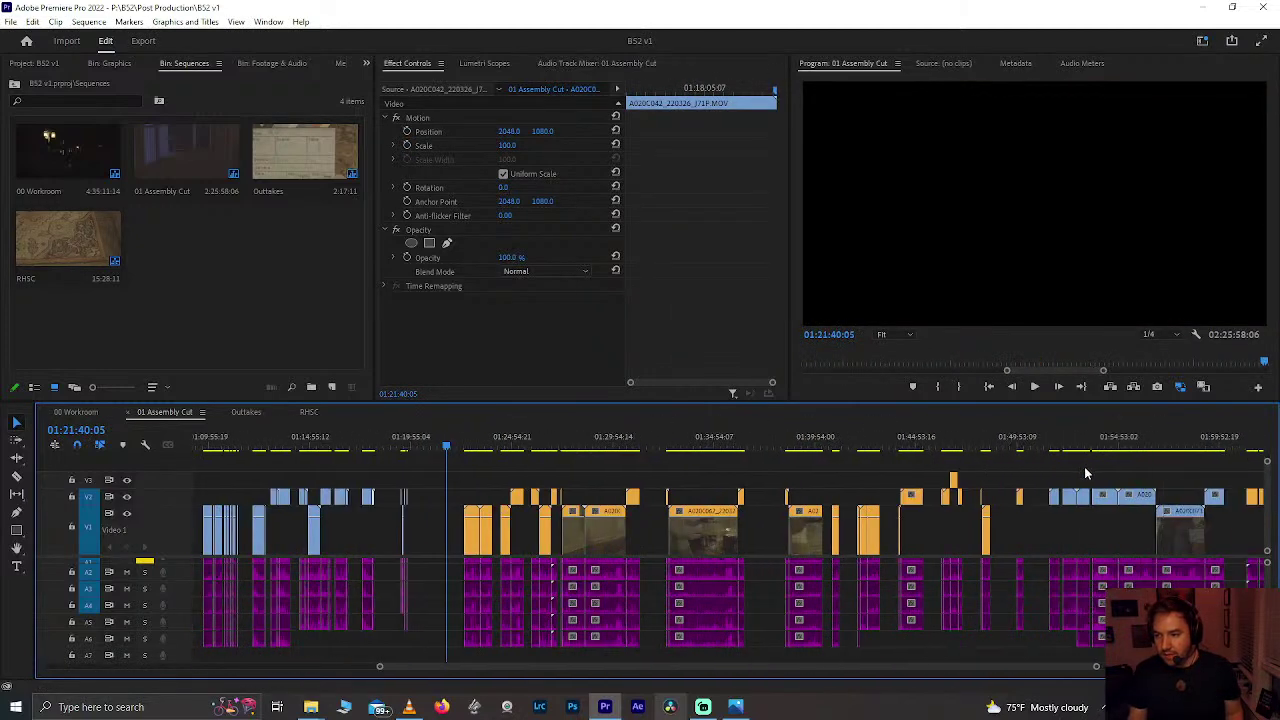
Step: Scrub and play the A020C071 and A020C072 close-ups between about 01:53:40 and 01:56:06 to find a usable reaction
click(1110, 443)
scroll(1108, 445, up, 3)
click(1061, 441)
drag(1063, 443, 1091, 452)
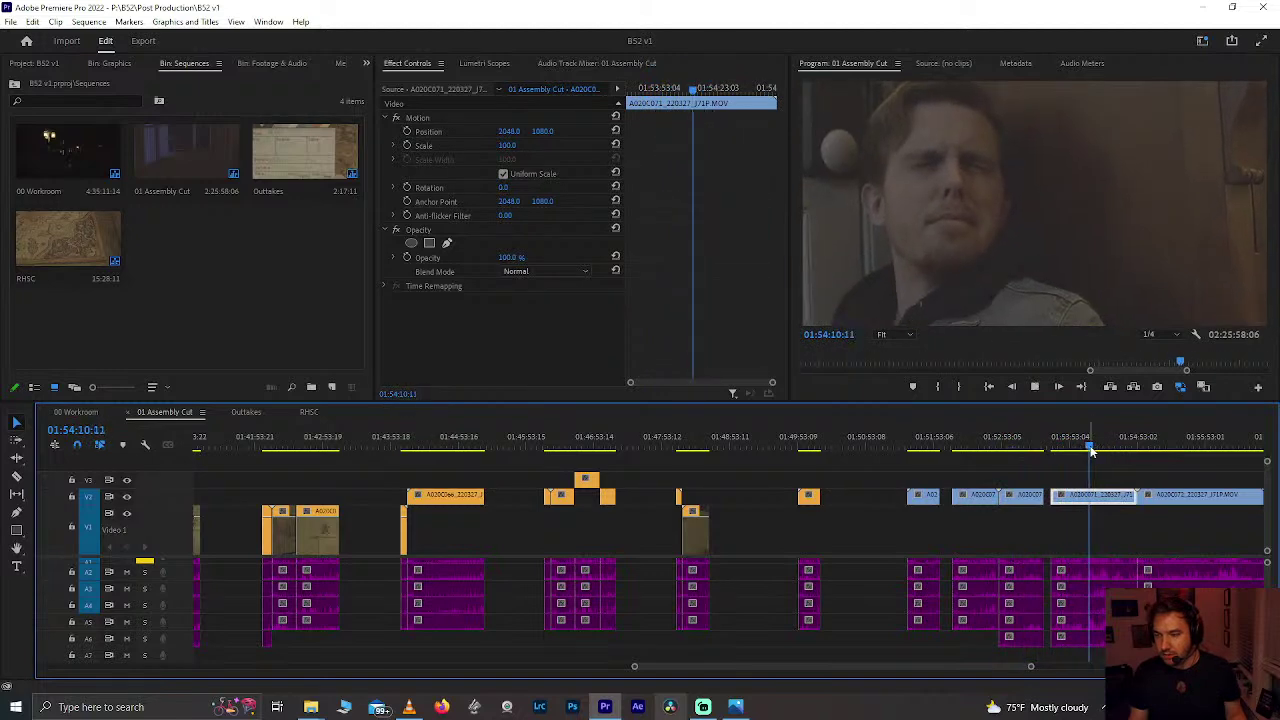
scroll(1040, 488, down, 3)
drag(890, 452, 1001, 448)
key(space)
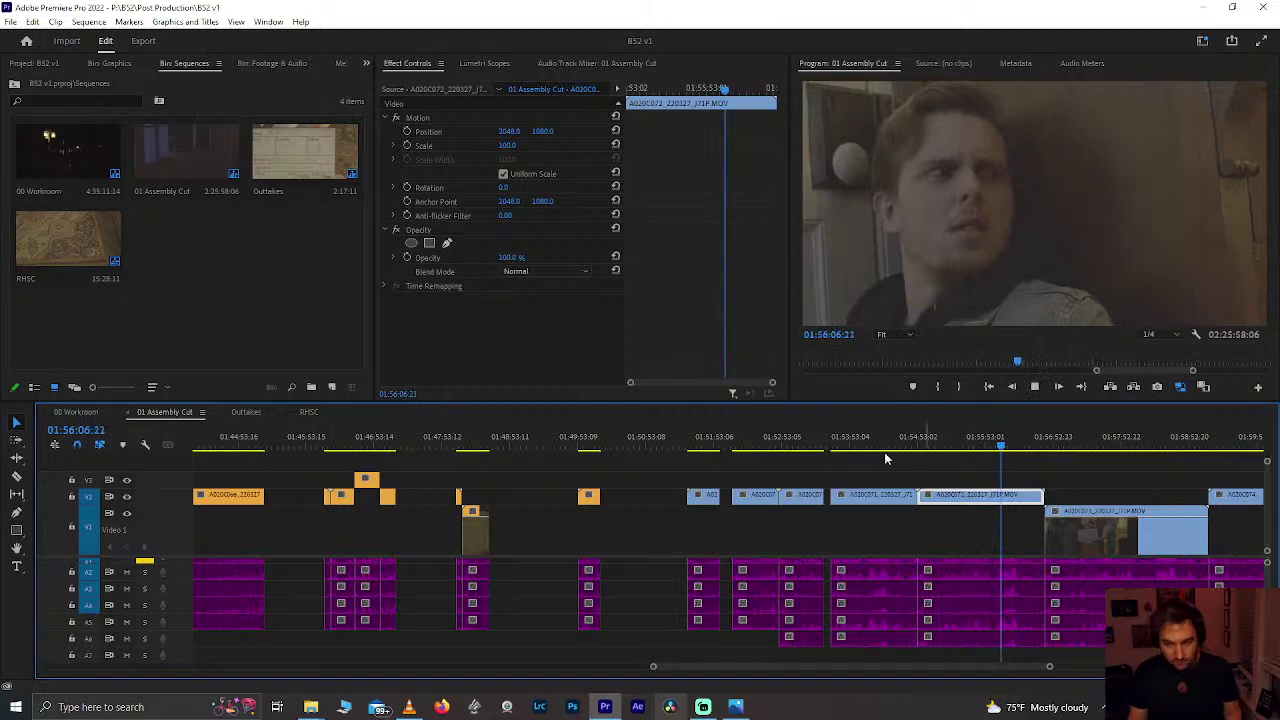
drag(805, 449, 847, 449)
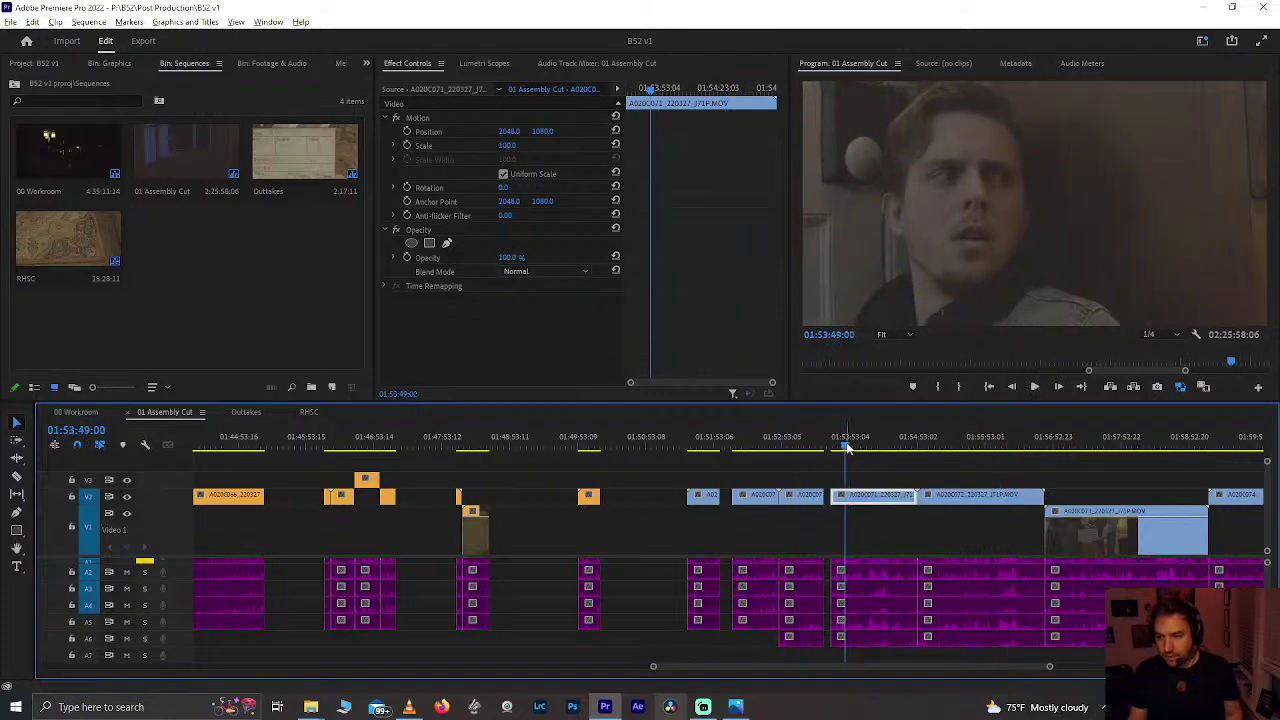
key(equal)
key(equal)
key(space)
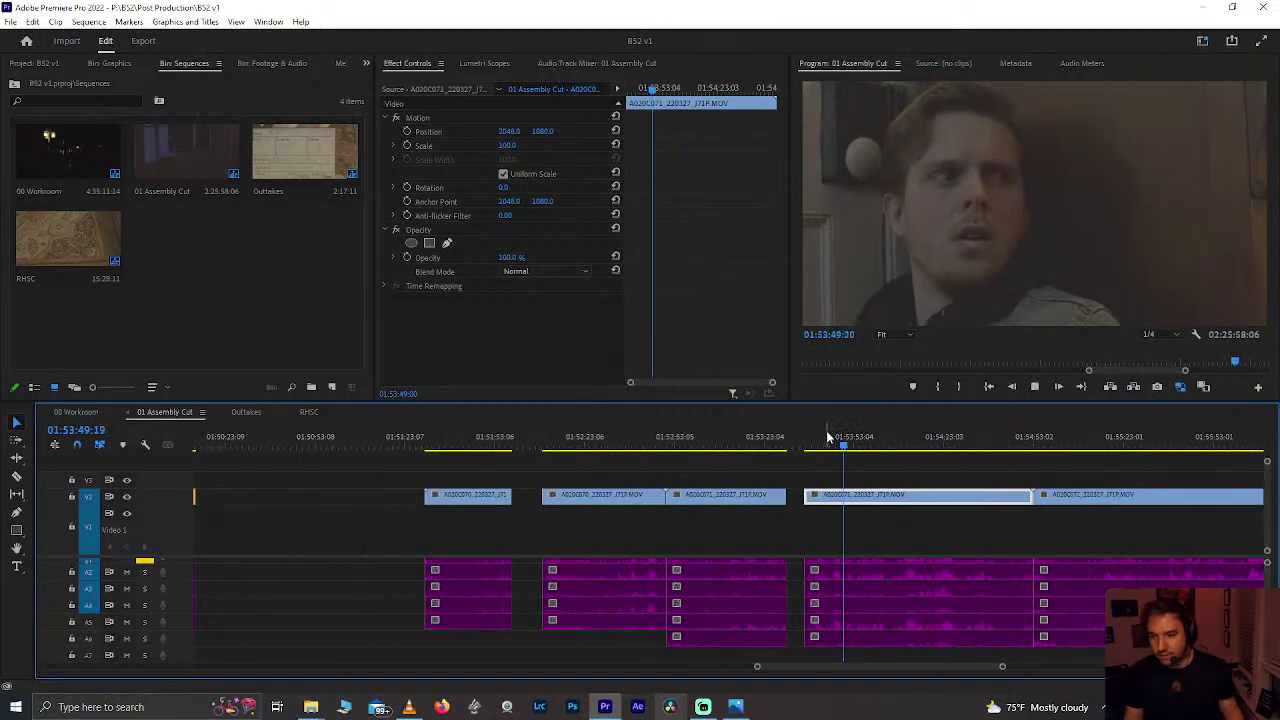
mouse_move(826, 448)
mouse_down()
mouse_move(803, 449)
mouse_move(820, 448)
mouse_up()
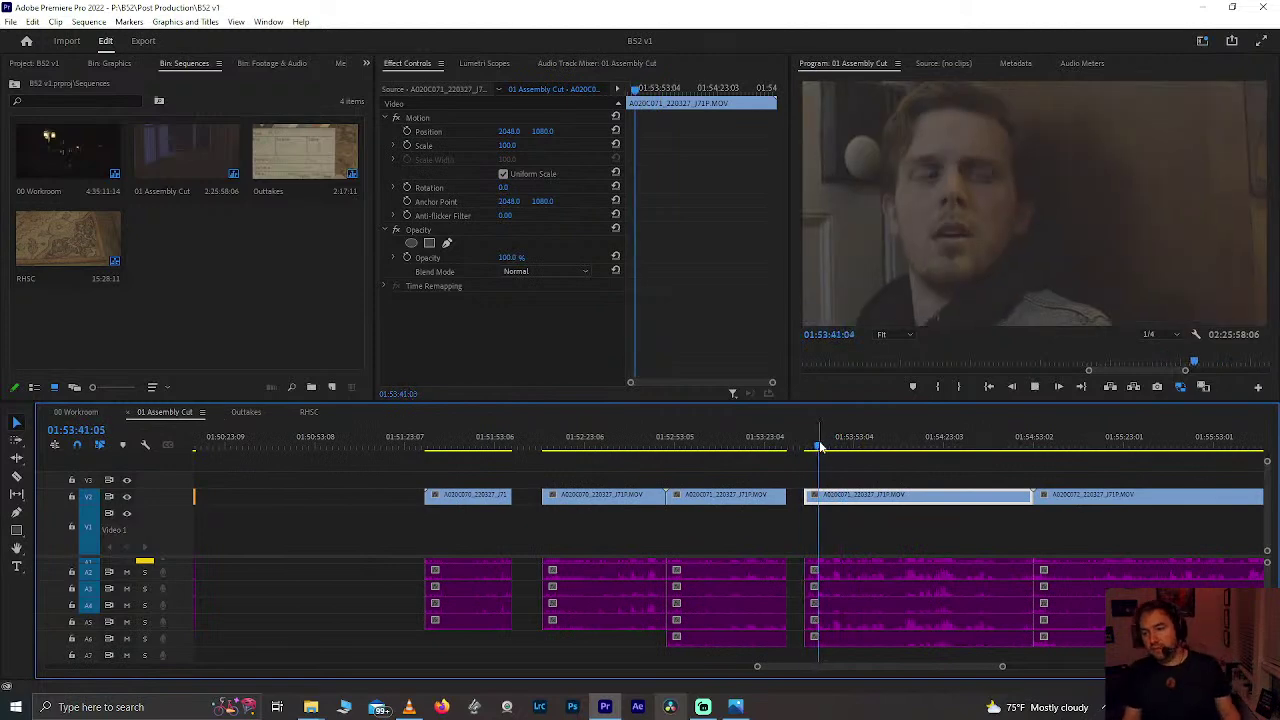
key(space)
Step: Split the A020C071 clip at 01:53:43:08 and 01:53:40:15 and cut out the piece between the splits
key(equal)
key(equal)
click(766, 440)
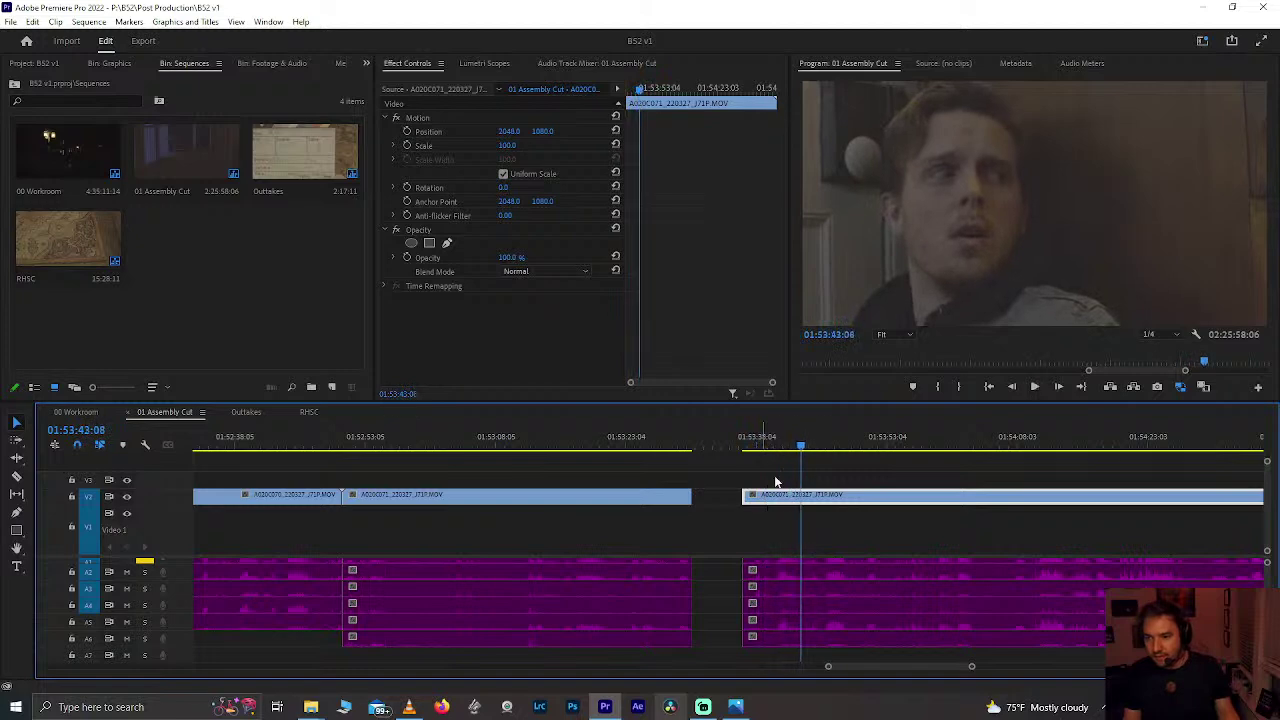
key(ctrl+k)
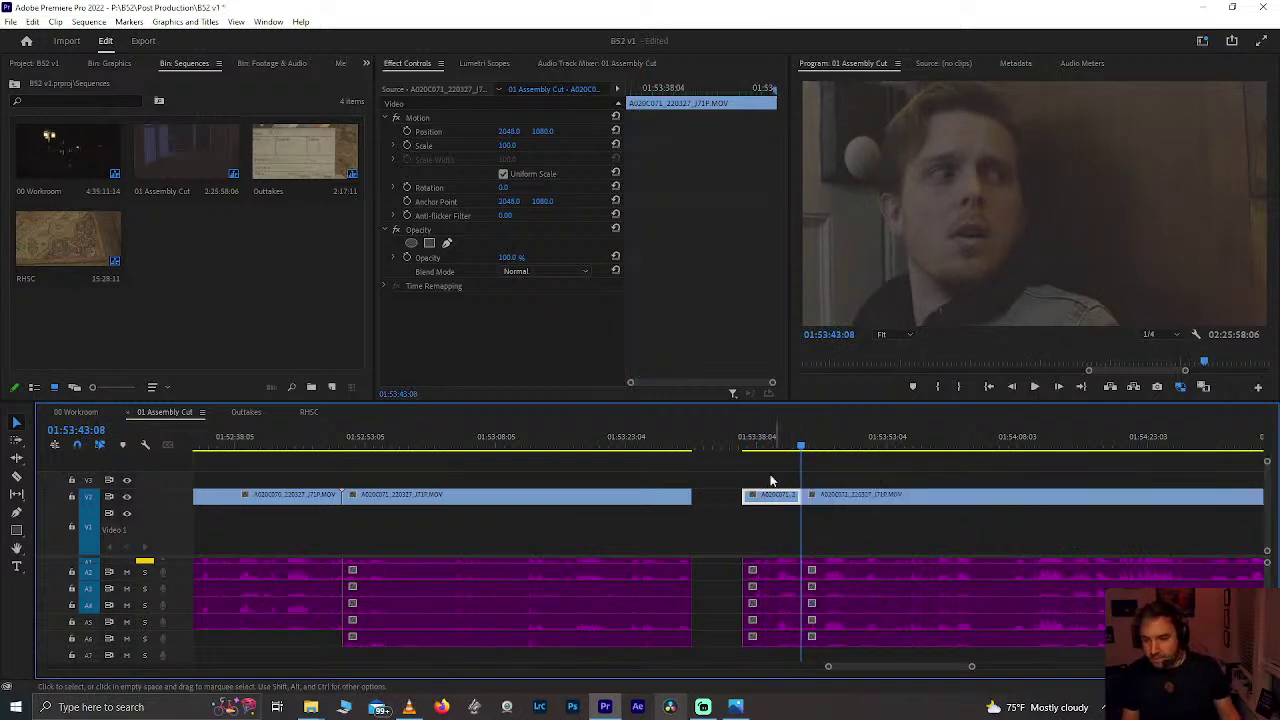
click(767, 448)
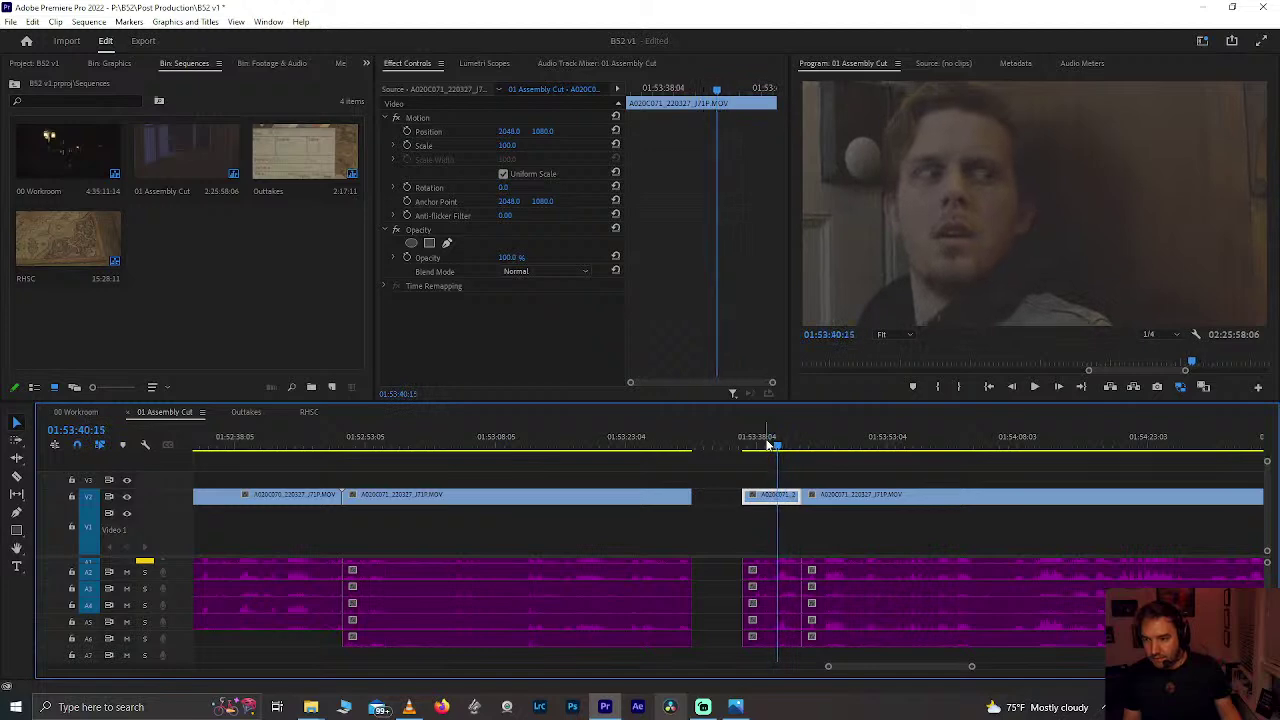
click(790, 505)
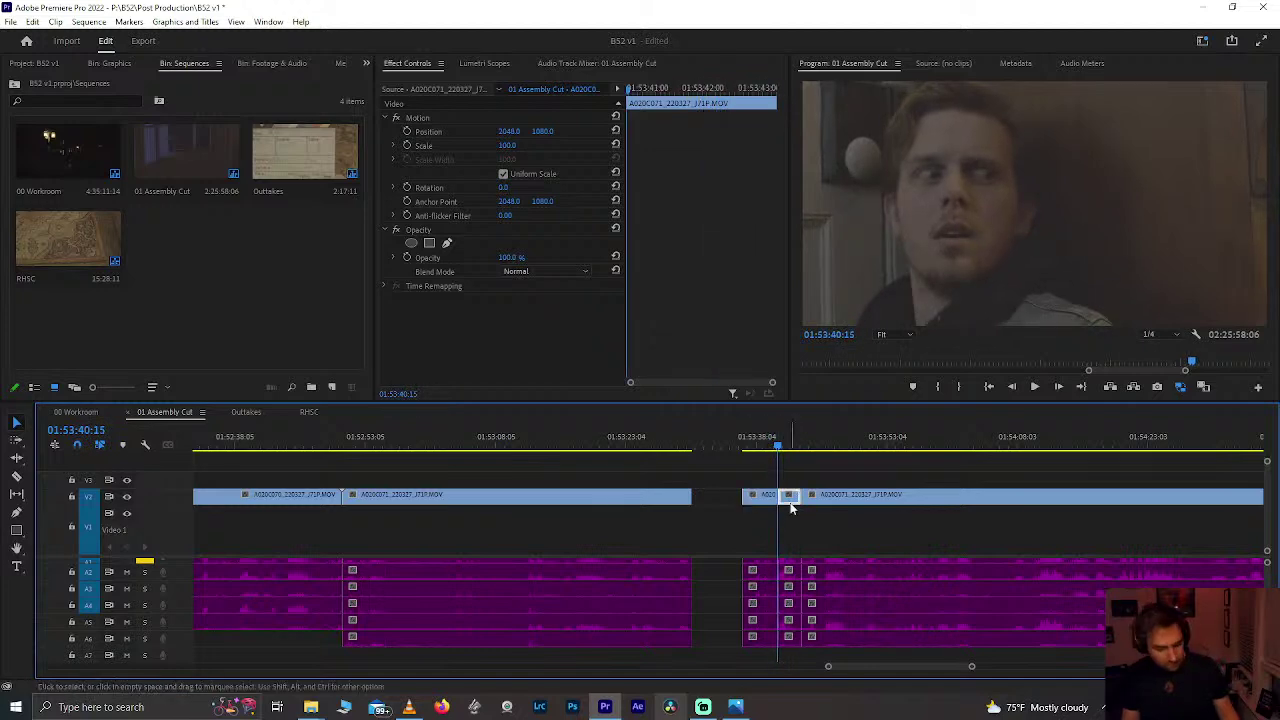
key(Delete)
Step: Paste the cut A020C071 piece behind the A020C052 close-up near 00:13:53 and close the gap before it
key(minus)
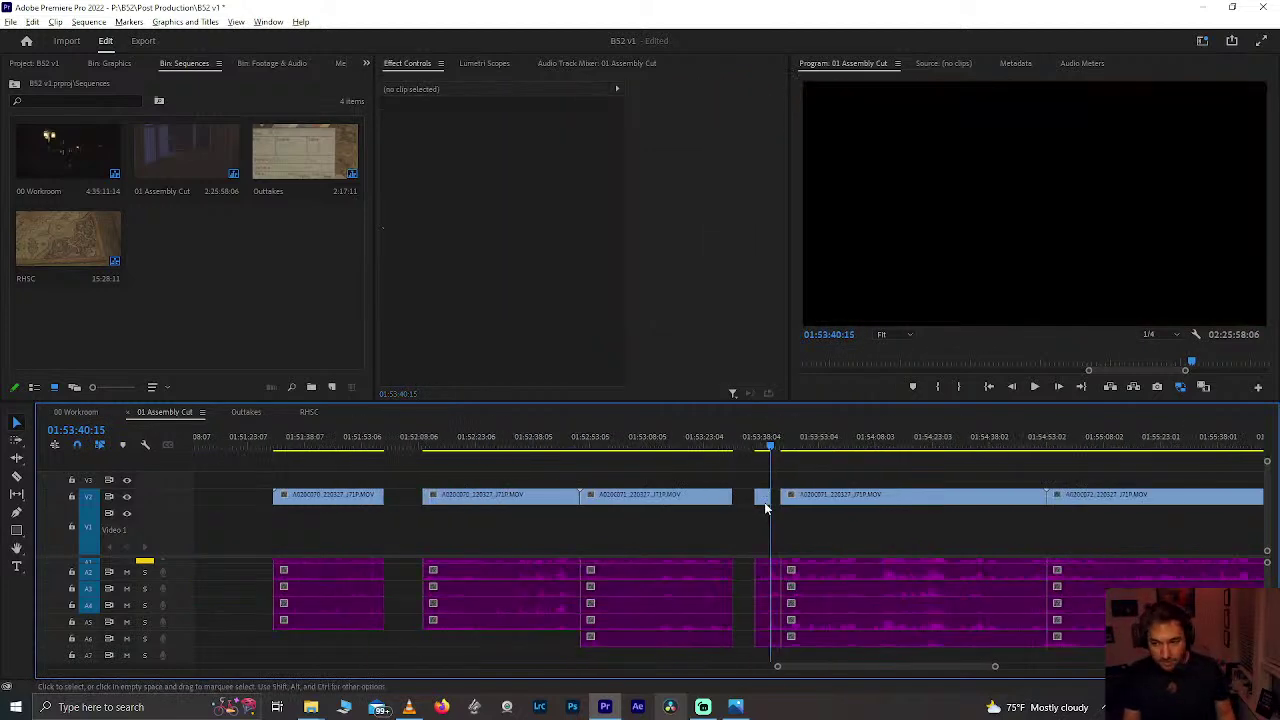
key(minus)
key(minus)
key(minus)
scroll(408, 529, up, 6)
scroll(346, 548, up, 10)
scroll(314, 544, up, 8)
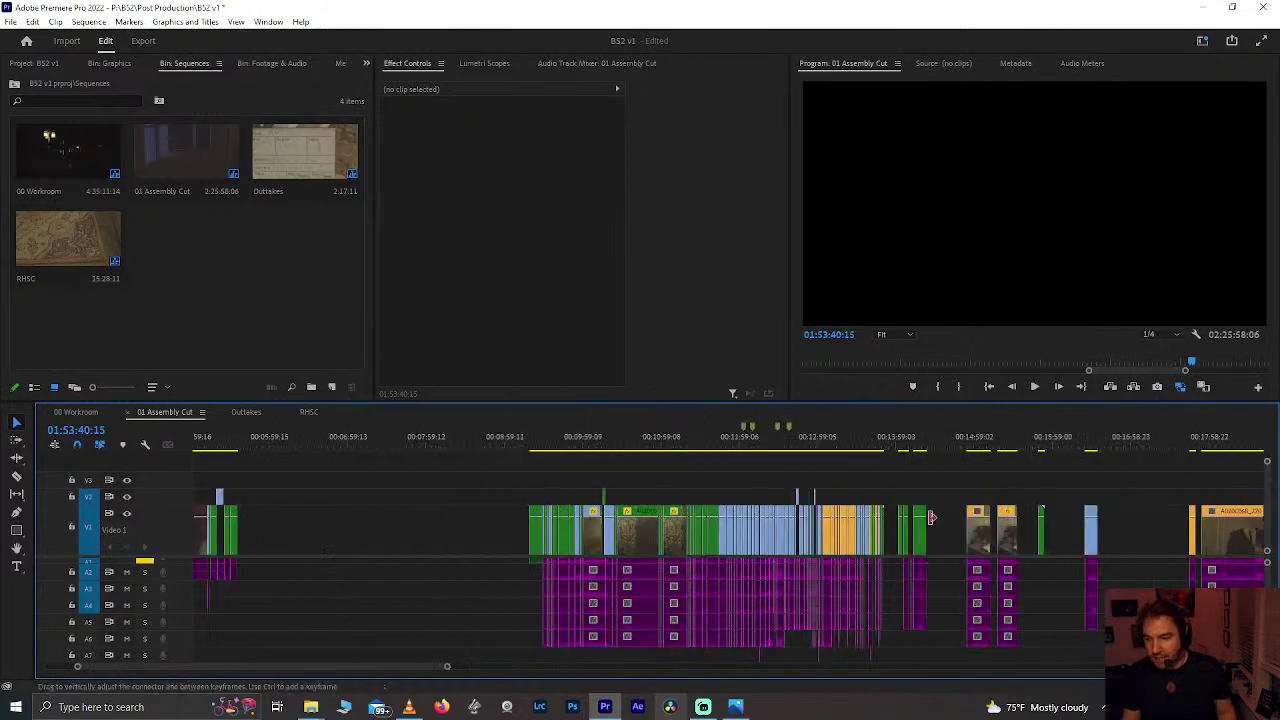
scroll(876, 525, up, 6)
click(824, 447)
scroll(825, 447, up, 2)
key(ctrl+v)
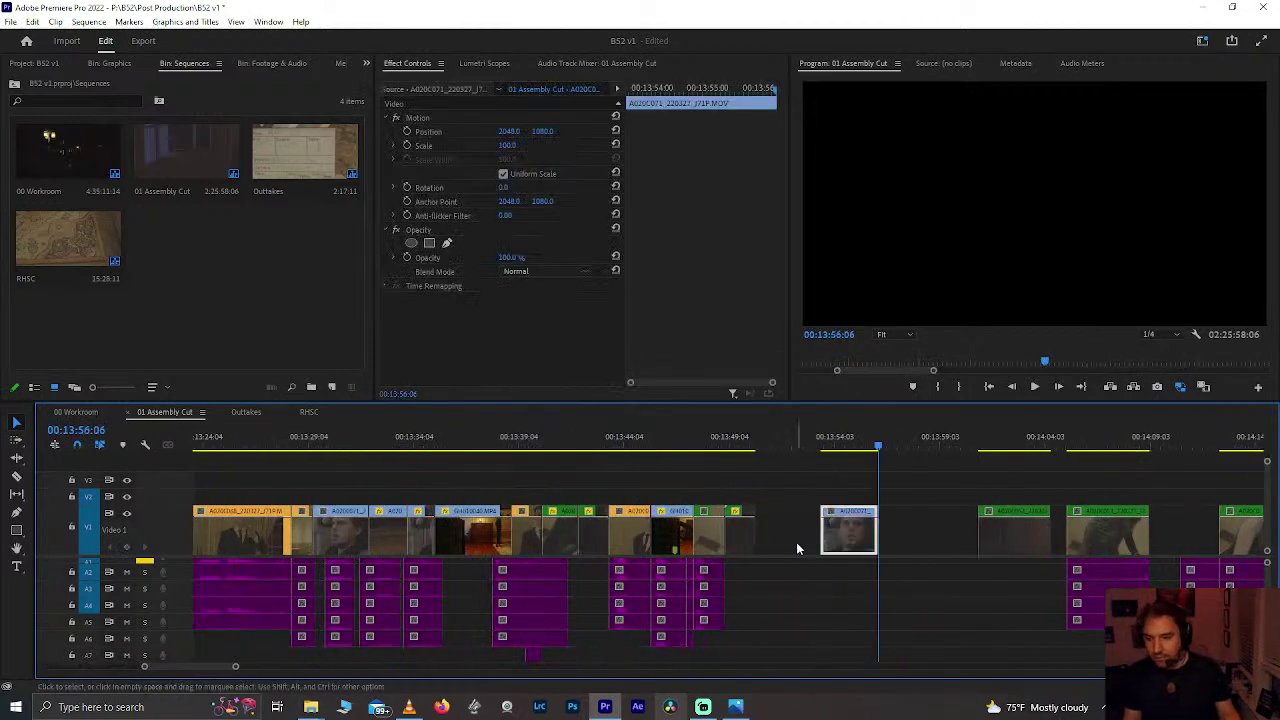
click(781, 541)
key(Delete)
Step: Preview the new cut, remove the start of the pasted A020C071 clip up to 00:13:50:20, and close the gap
click(737, 437)
key(space)
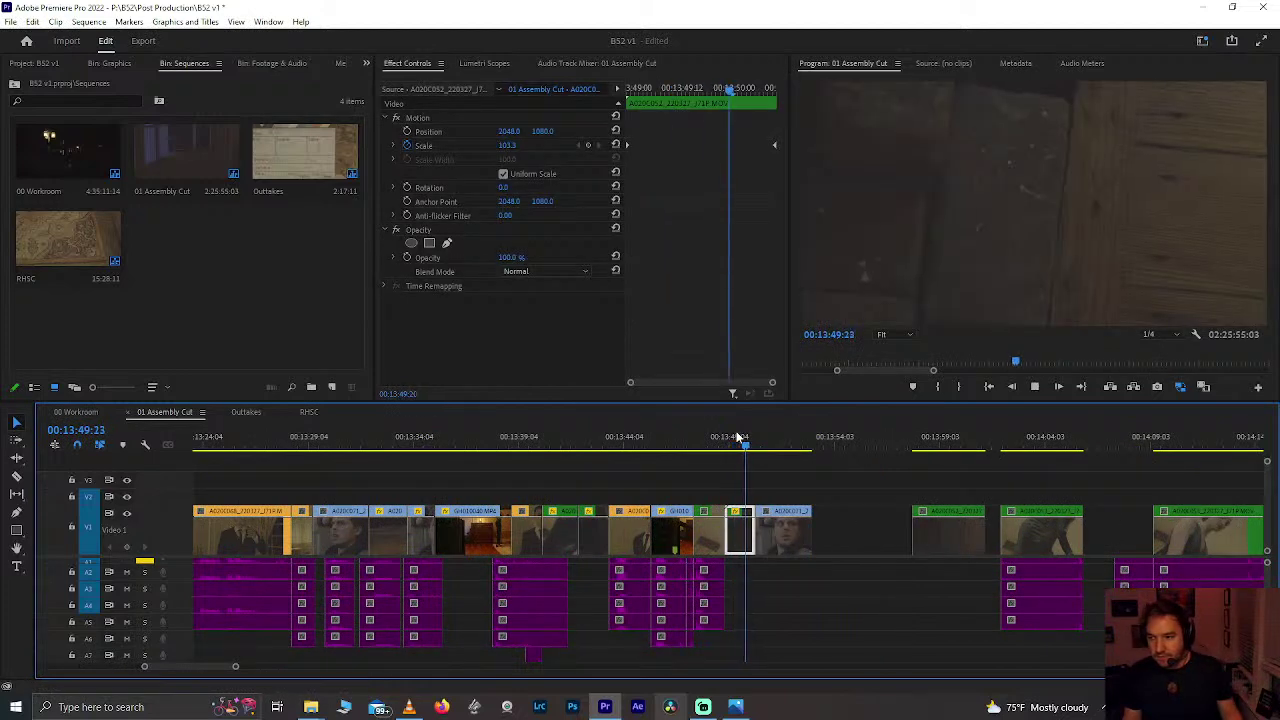
key(space)
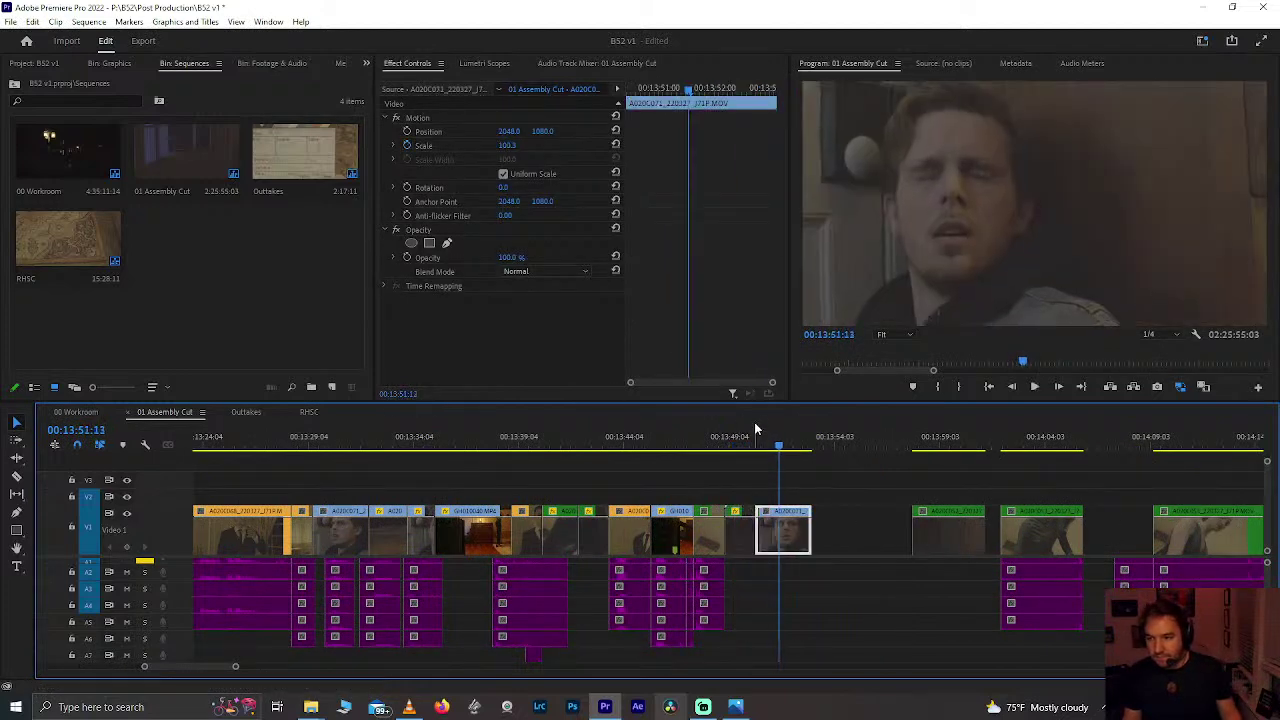
drag(777, 451, 762, 451)
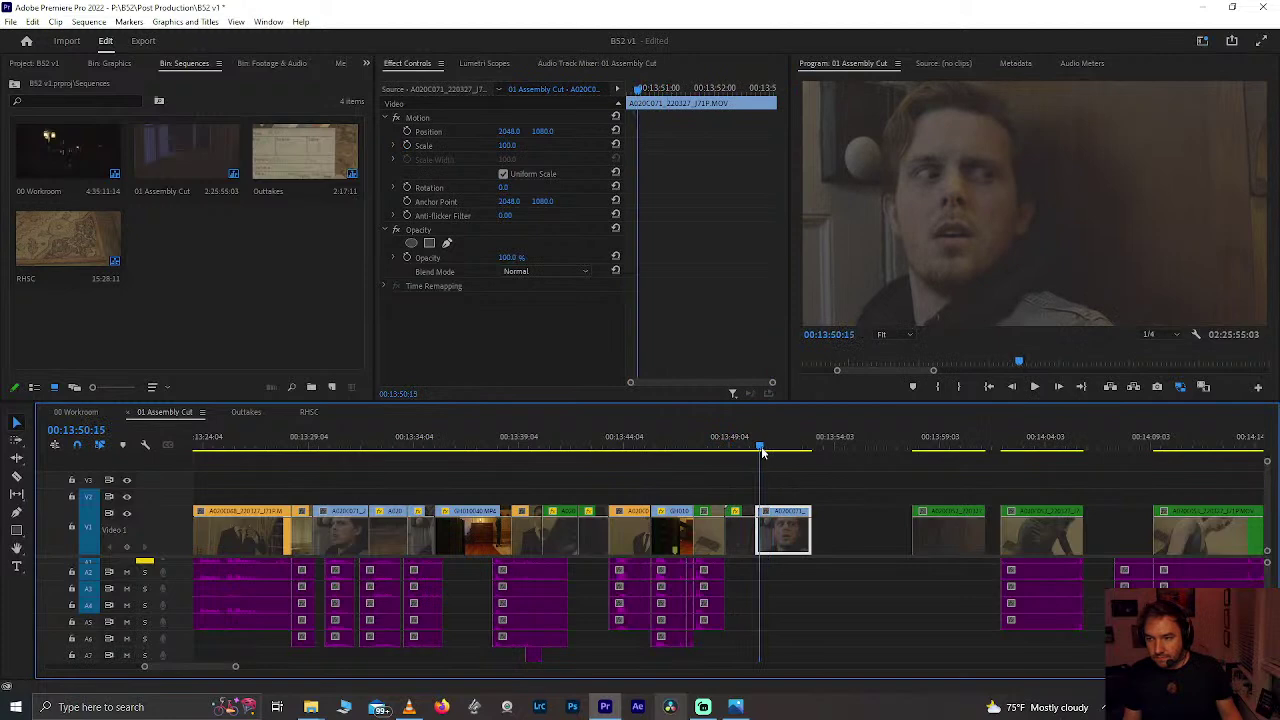
scroll(752, 460, up, 4)
key(Right)
key(Right)
key(Right)
key(Right)
key(Right)
key(Right)
key(Right)
key(Right)
key(Right)
key(Right)
key(Right)
key(Right)
key(Right)
key(Left)
key(Left)
key(Left)
key(Left)
key(Left)
key(Left)
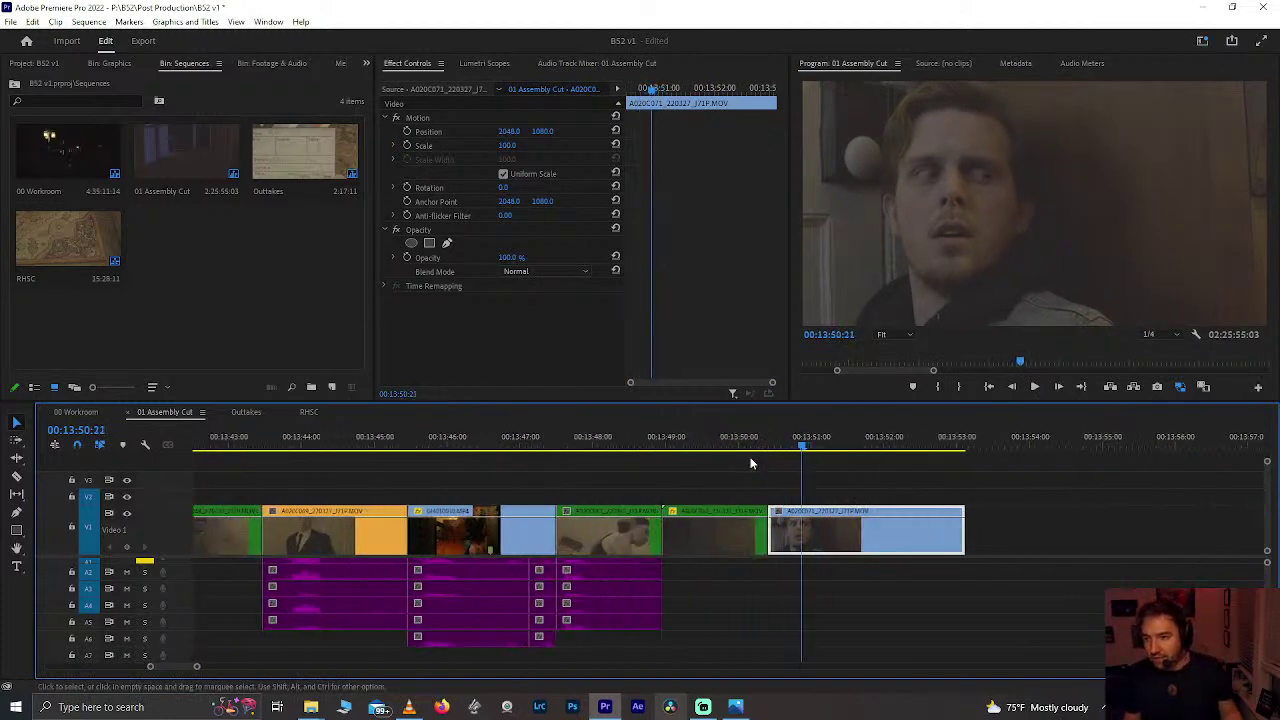
key(ctrl+k)
click(790, 540)
key(Delete)
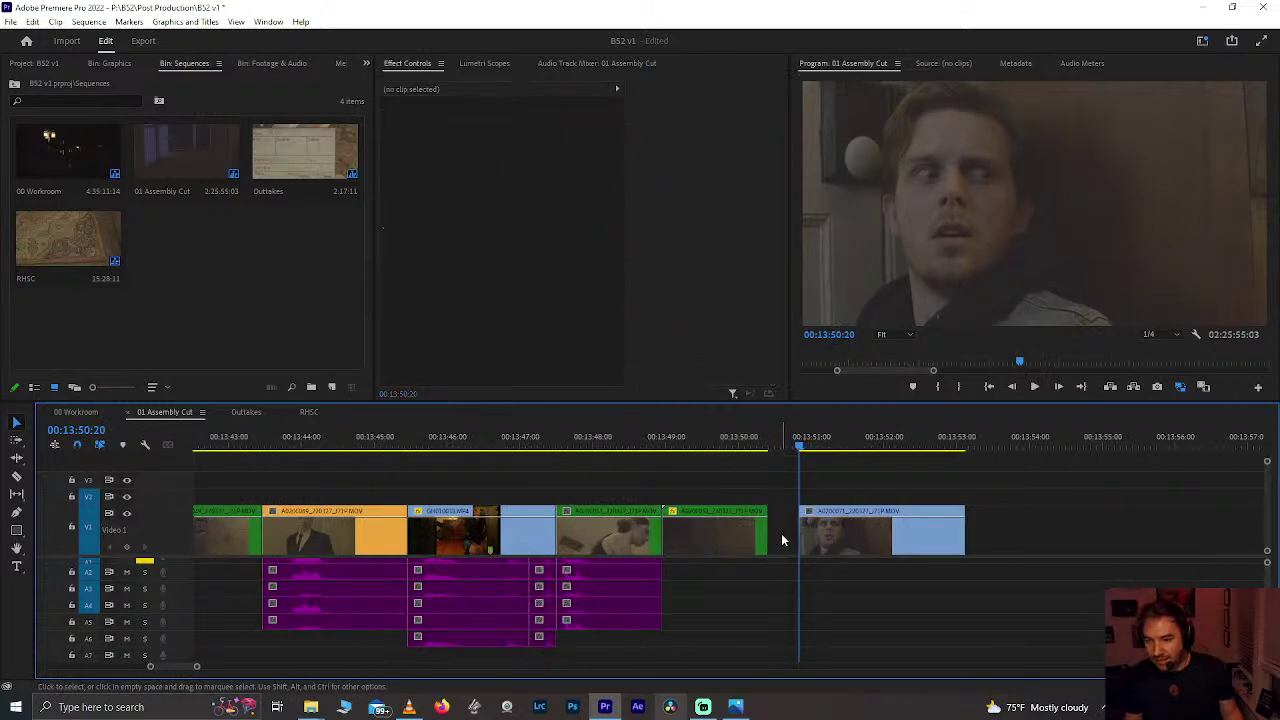
click(783, 540)
key(Delete)
Step: Play the shots from 00:13:48:07 and trim the end of the A020C071 close-up to about 00:13:52:07
click(616, 447)
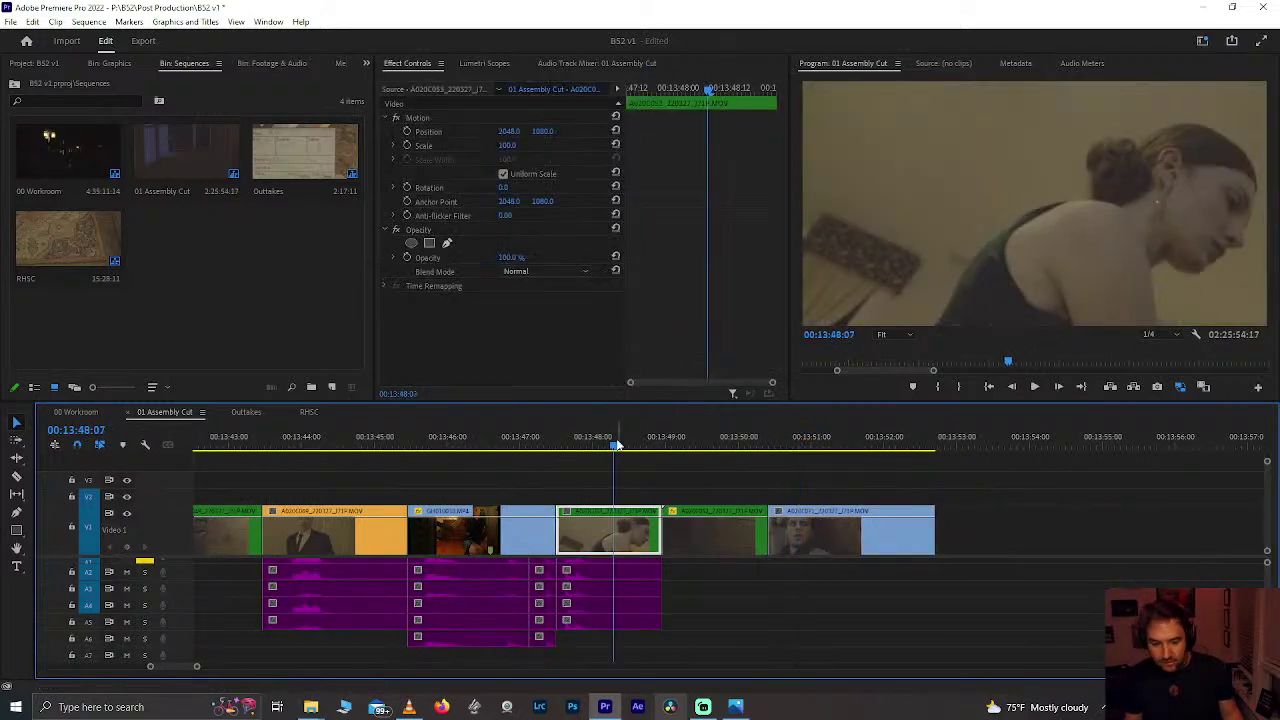
key(space)
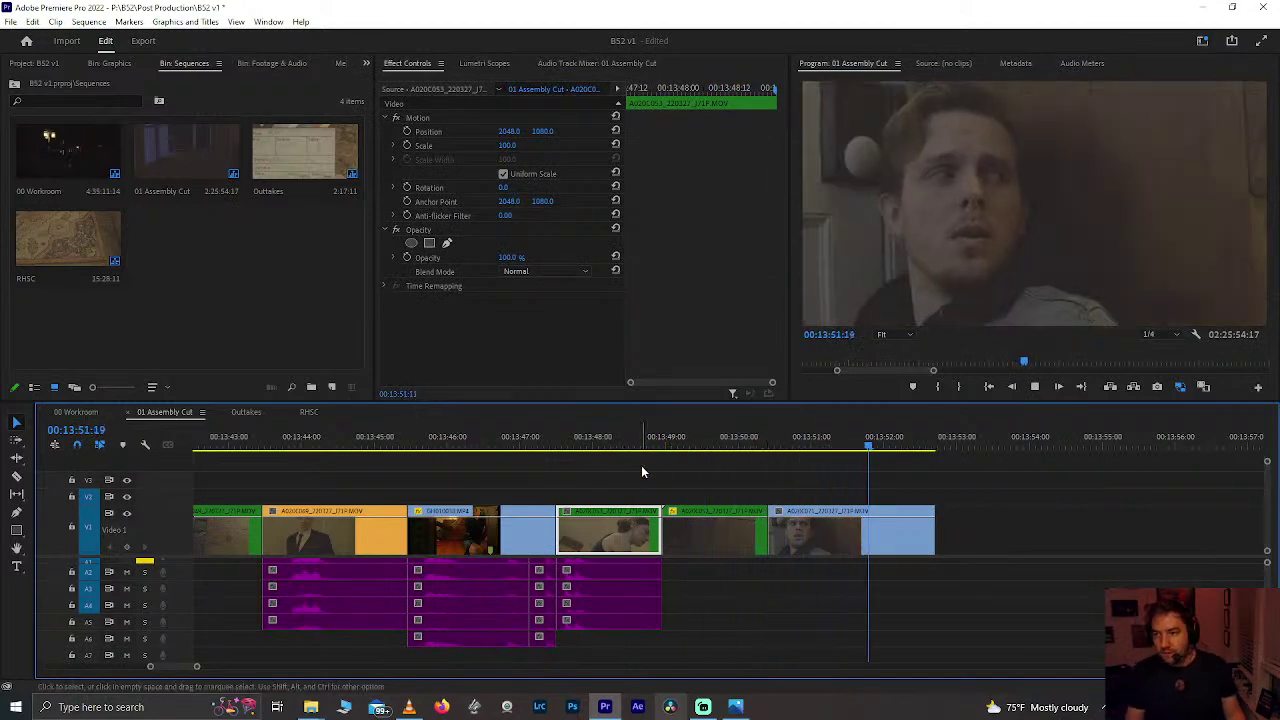
click(919, 525)
key(Right)
key(Right)
key(Right)
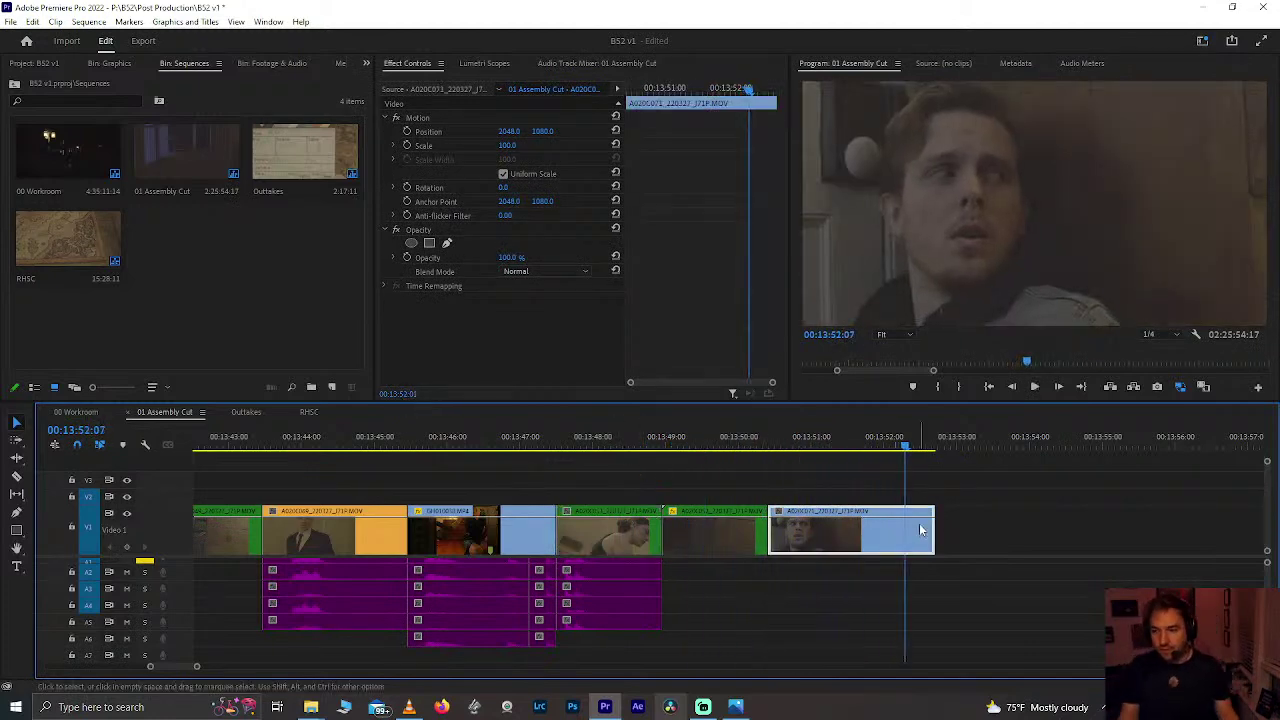
key(Right)
key(Left)
drag(931, 547, 899, 548)
Step: Replay the assembled shots from about 00:13:43 through the A020C071 close-up to check the pacing
click(245, 442)
key(space)
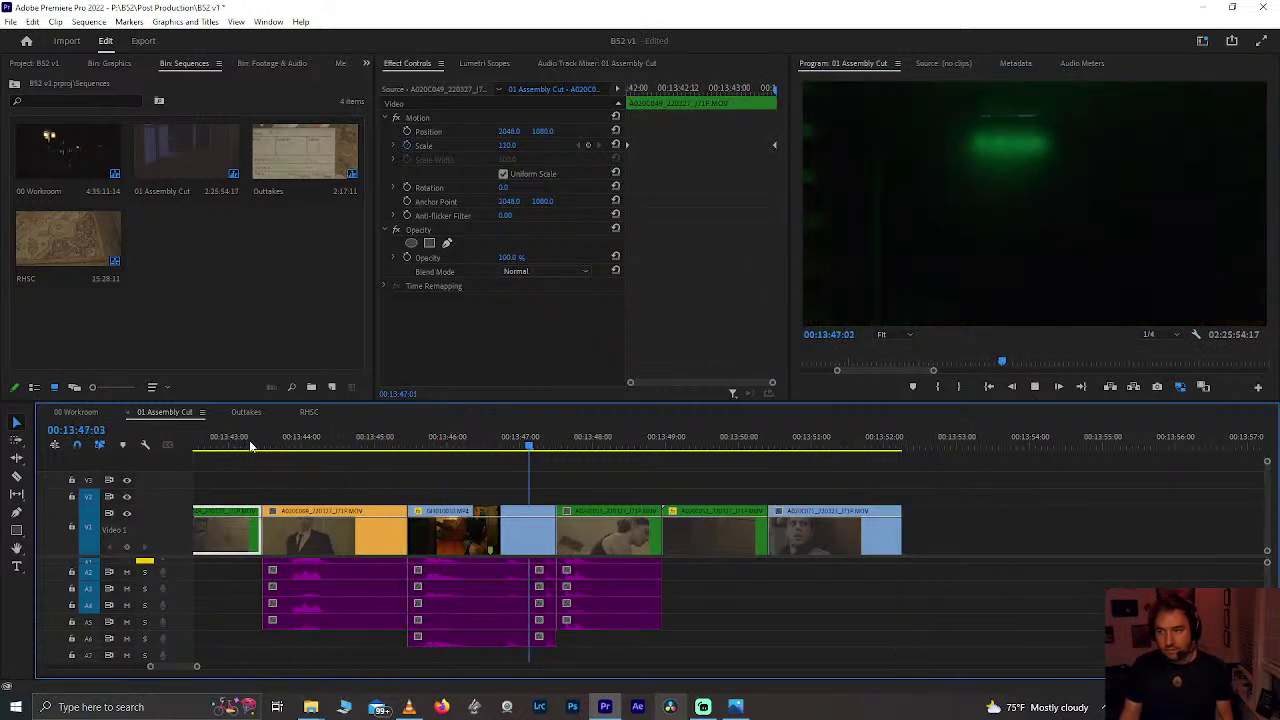
key(space)
drag(447, 482, 821, 627)
click(567, 447)
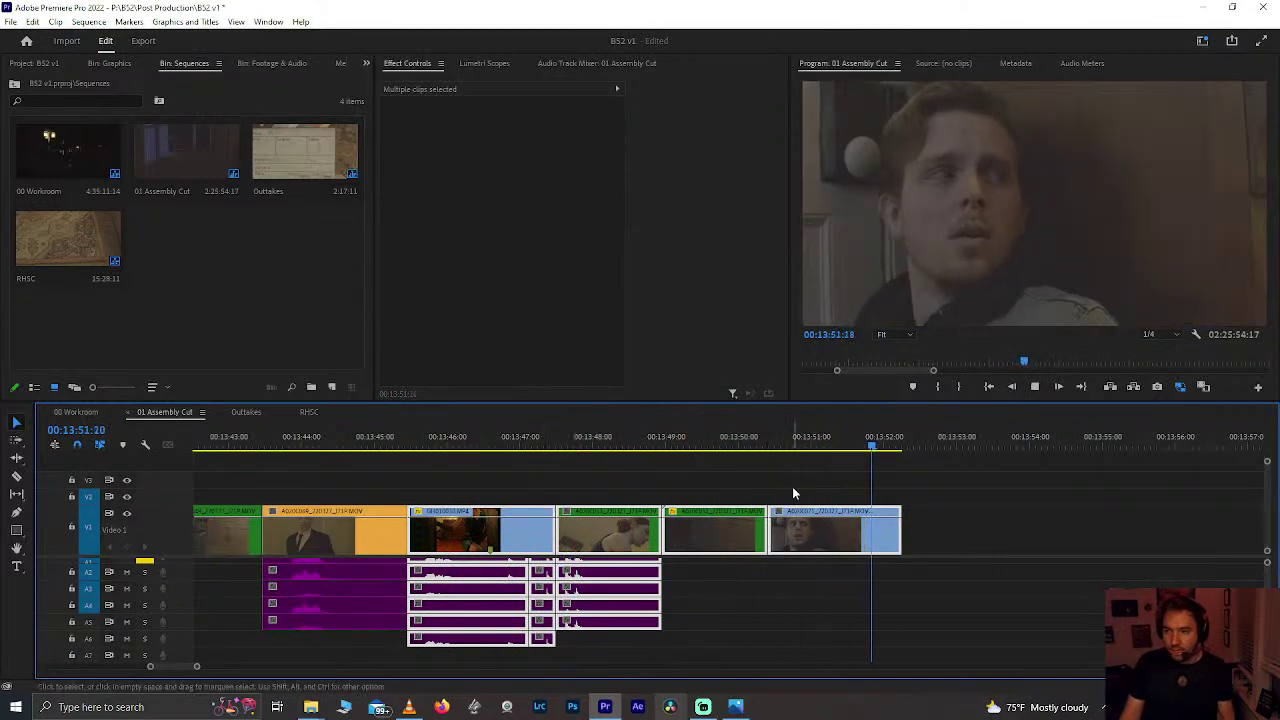
Step: Survey the unassembled clips from 00:13:52 out to about 00:45:00 and examine the A020C070 shot near 00:16:26
scroll(915, 536, down, 10)
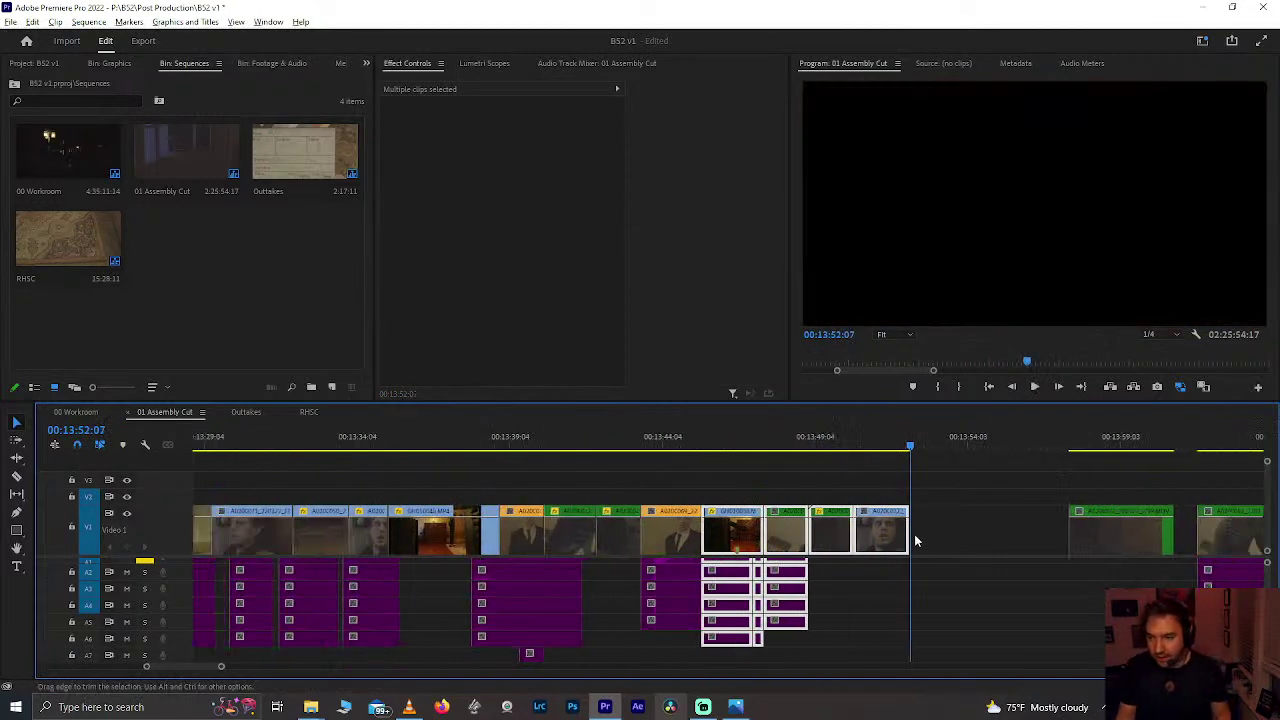
scroll(914, 540, down, 15)
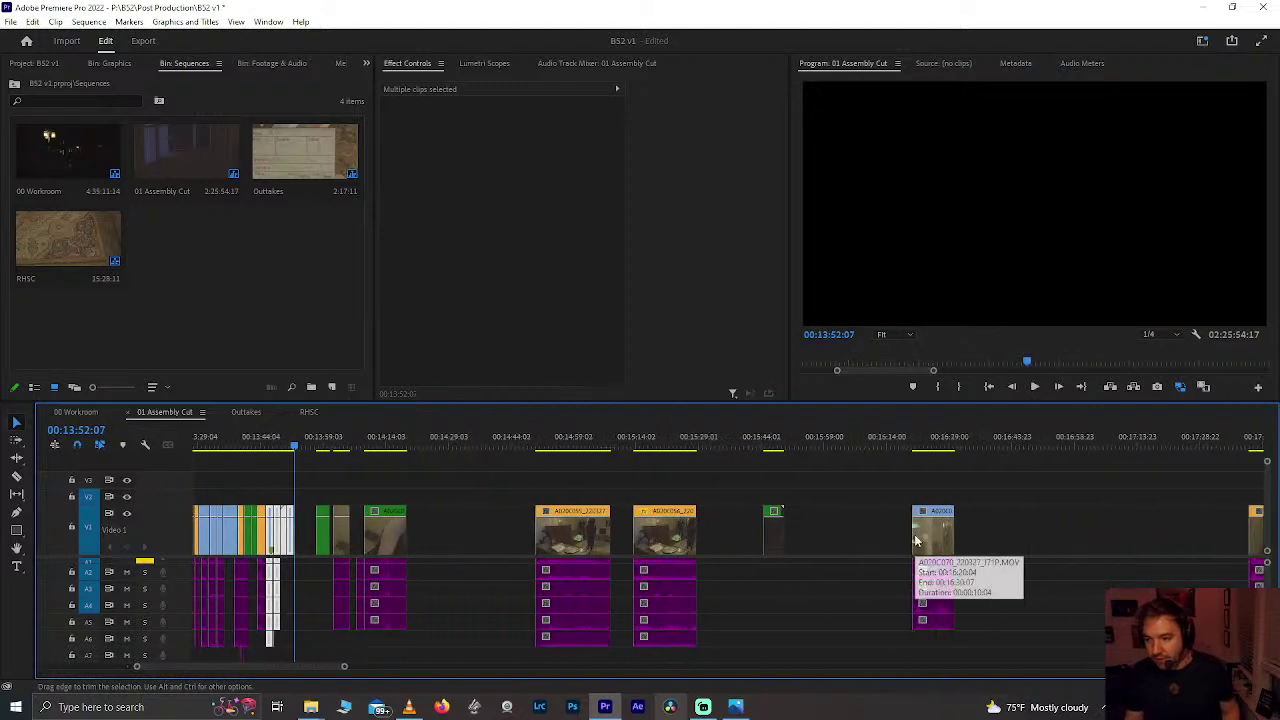
scroll(914, 534, down, 5)
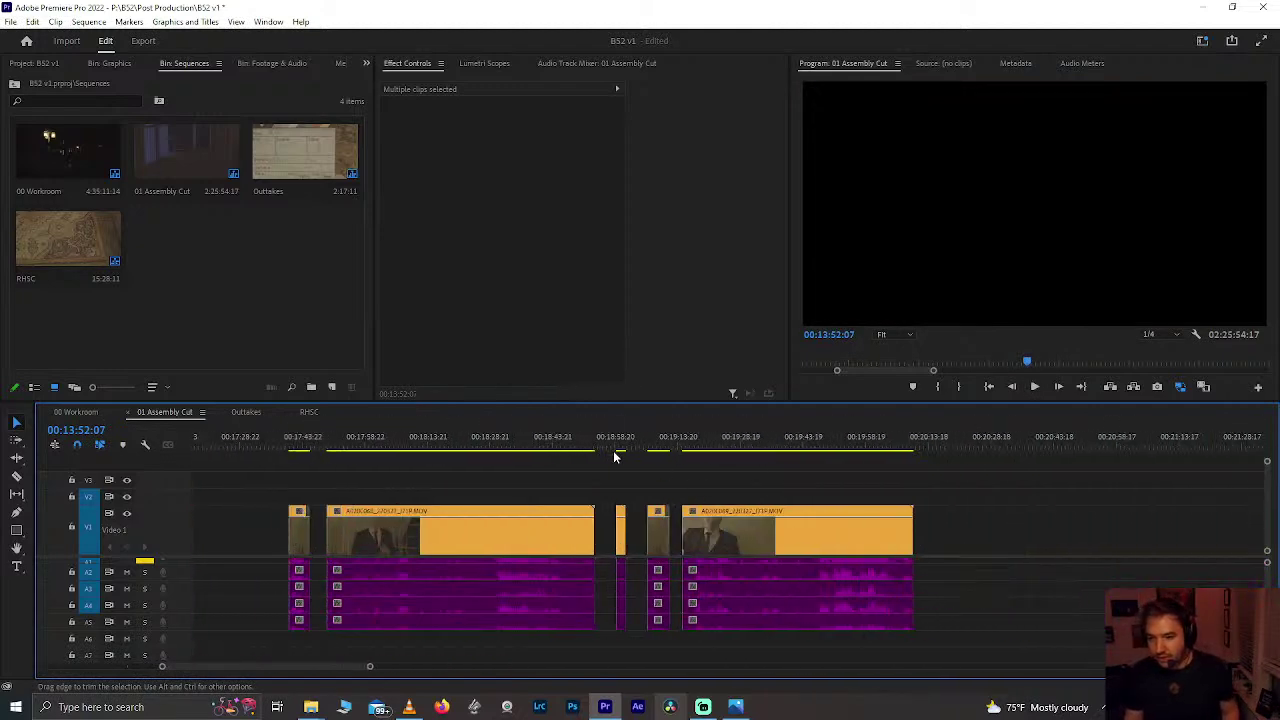
click(622, 446)
scroll(699, 495, down, 10)
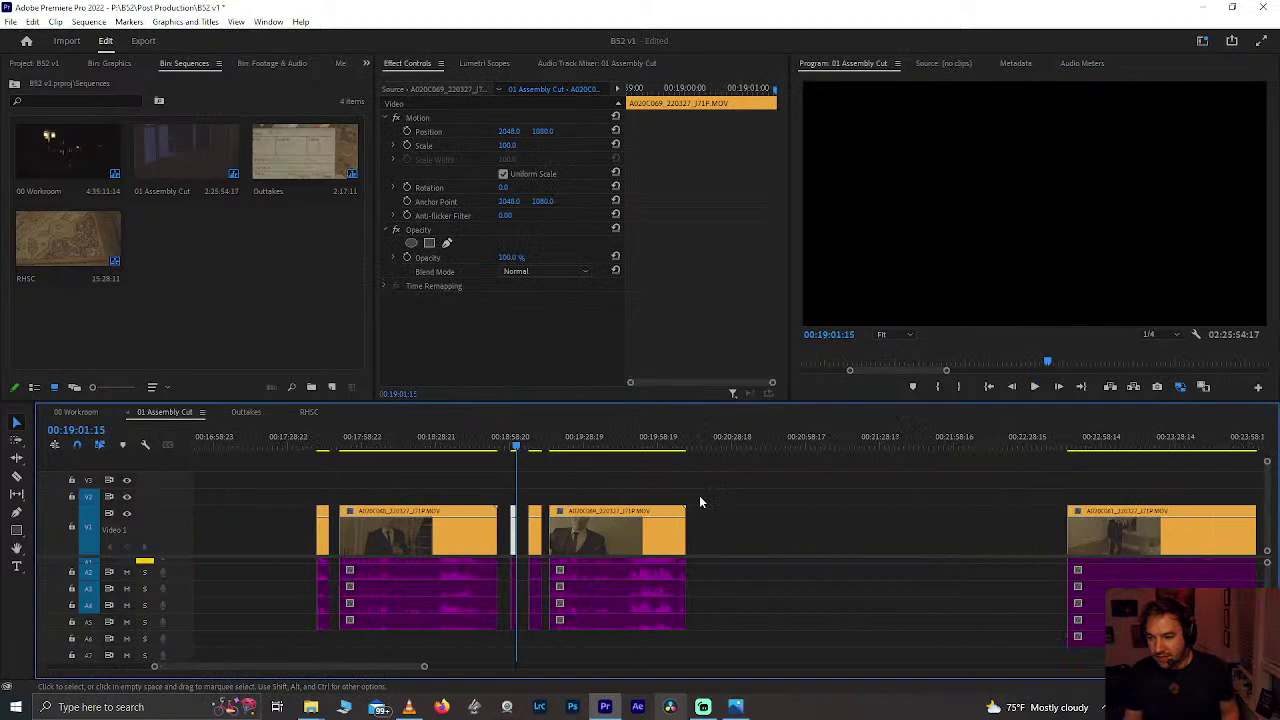
scroll(699, 495, down, 15)
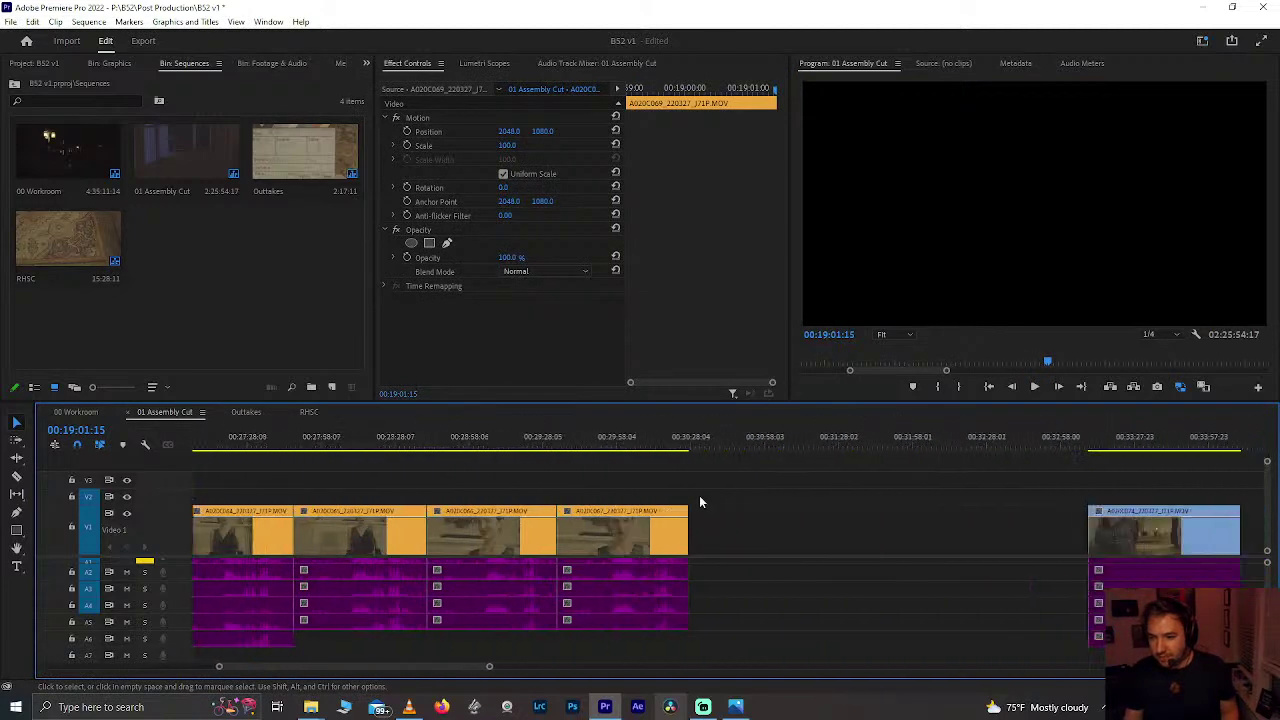
drag(778, 447, 568, 488)
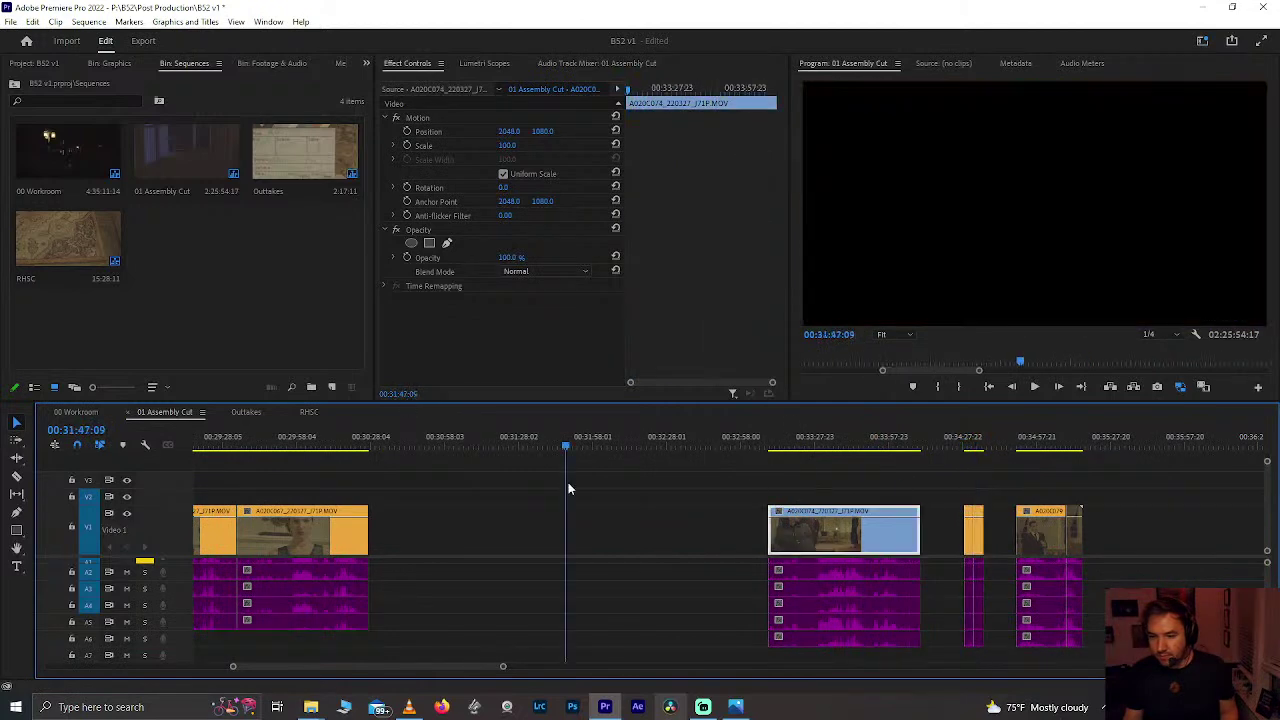
scroll(568, 488, down, 2)
scroll(568, 488, down, 6)
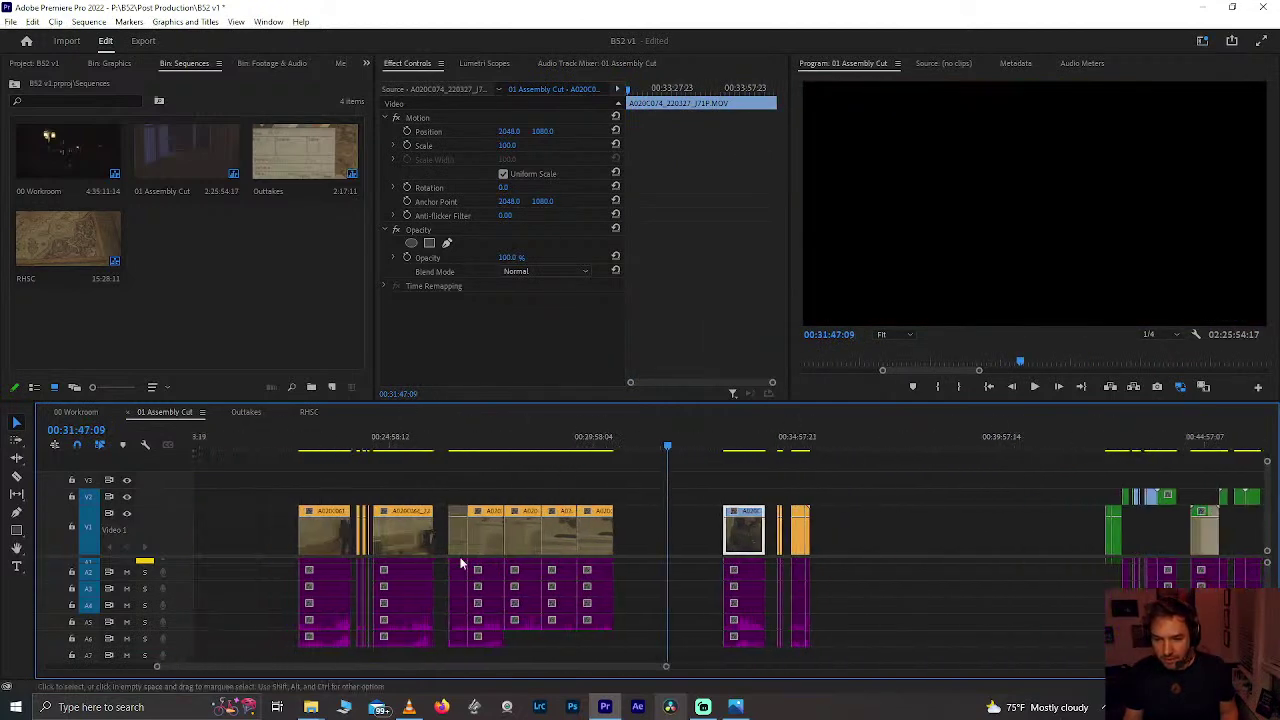
scroll(460, 560, up, 3)
click(390, 452)
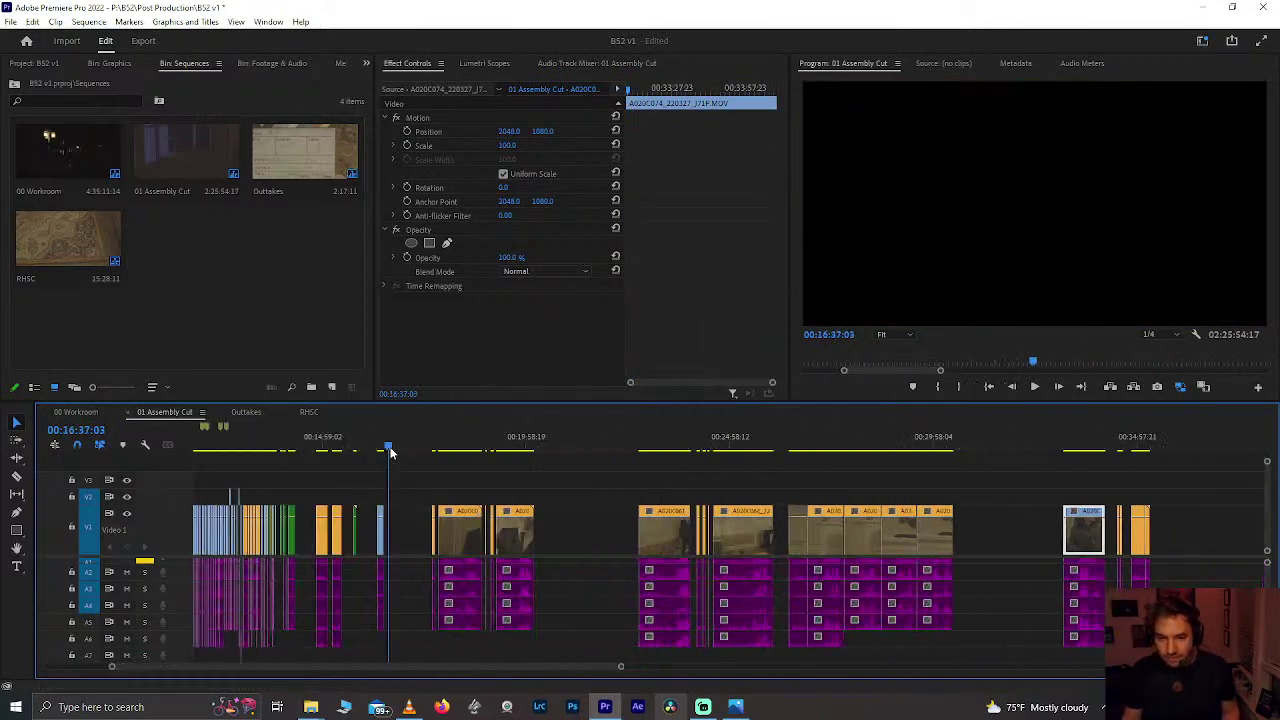
click(384, 456)
scroll(383, 456, up, 5)
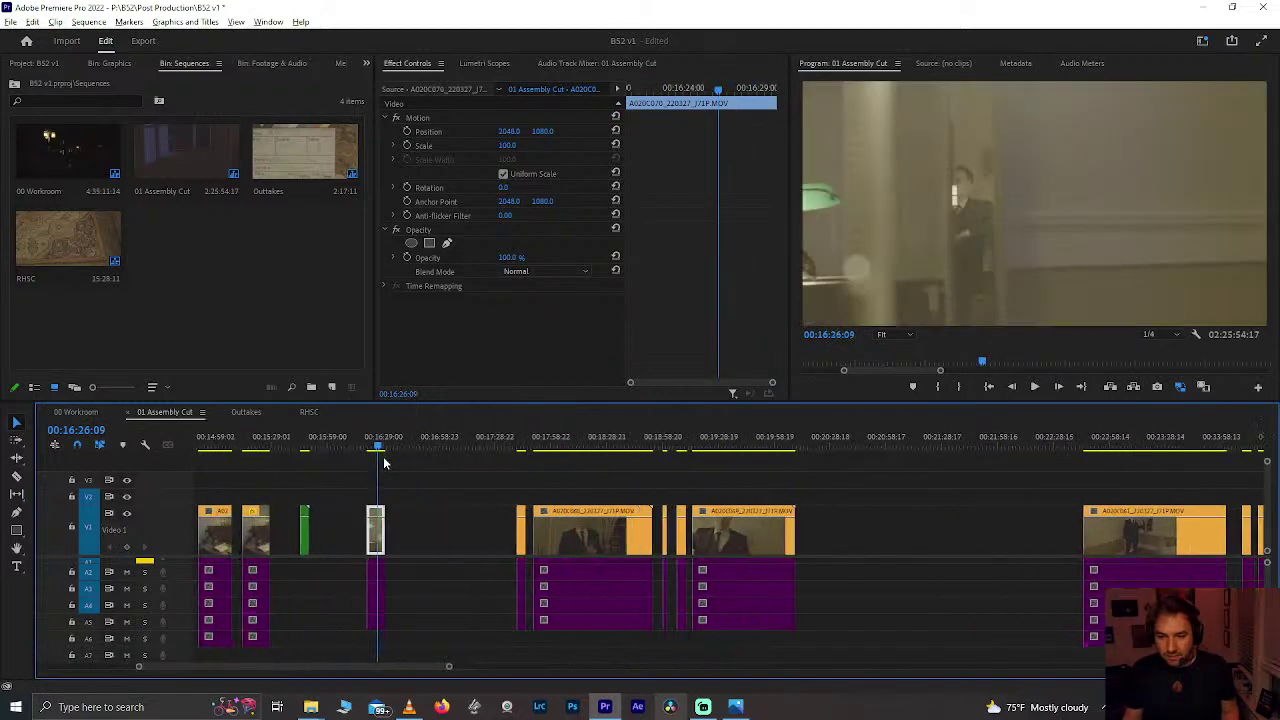
scroll(662, 530, up, 5)
scroll(669, 533, down, 3)
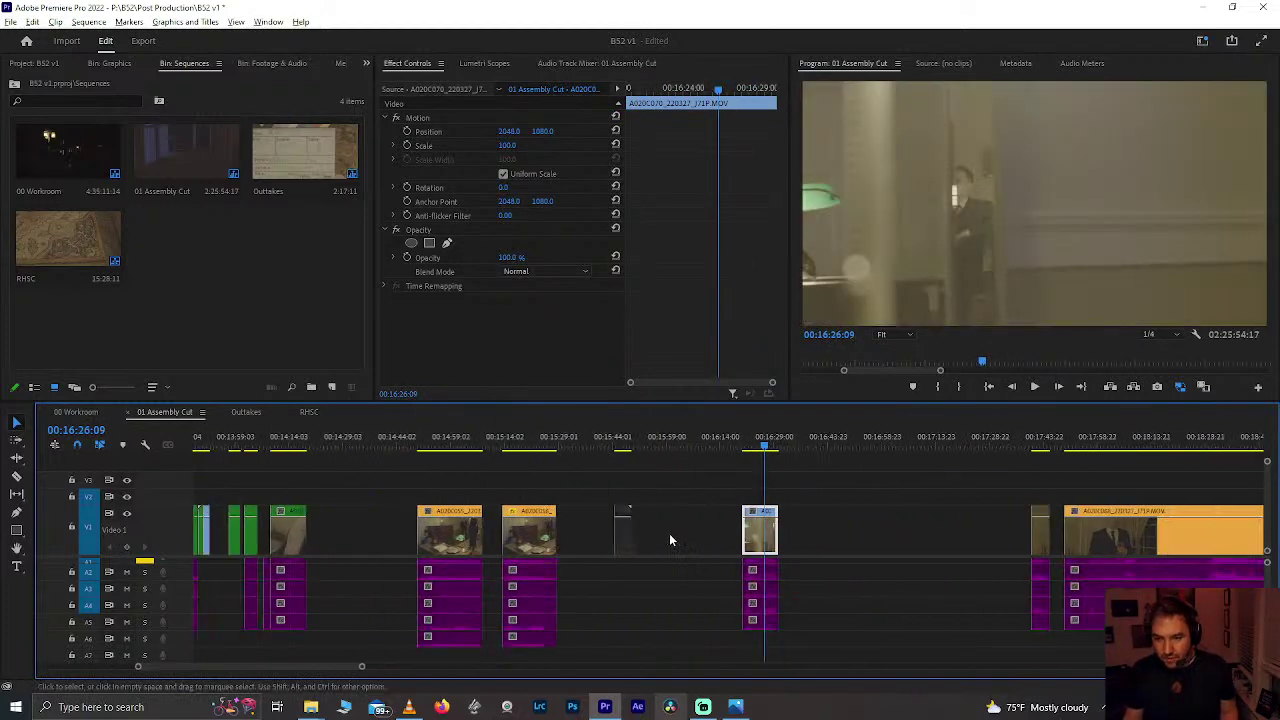
scroll(669, 533, up, 3)
scroll(457, 563, up, 4)
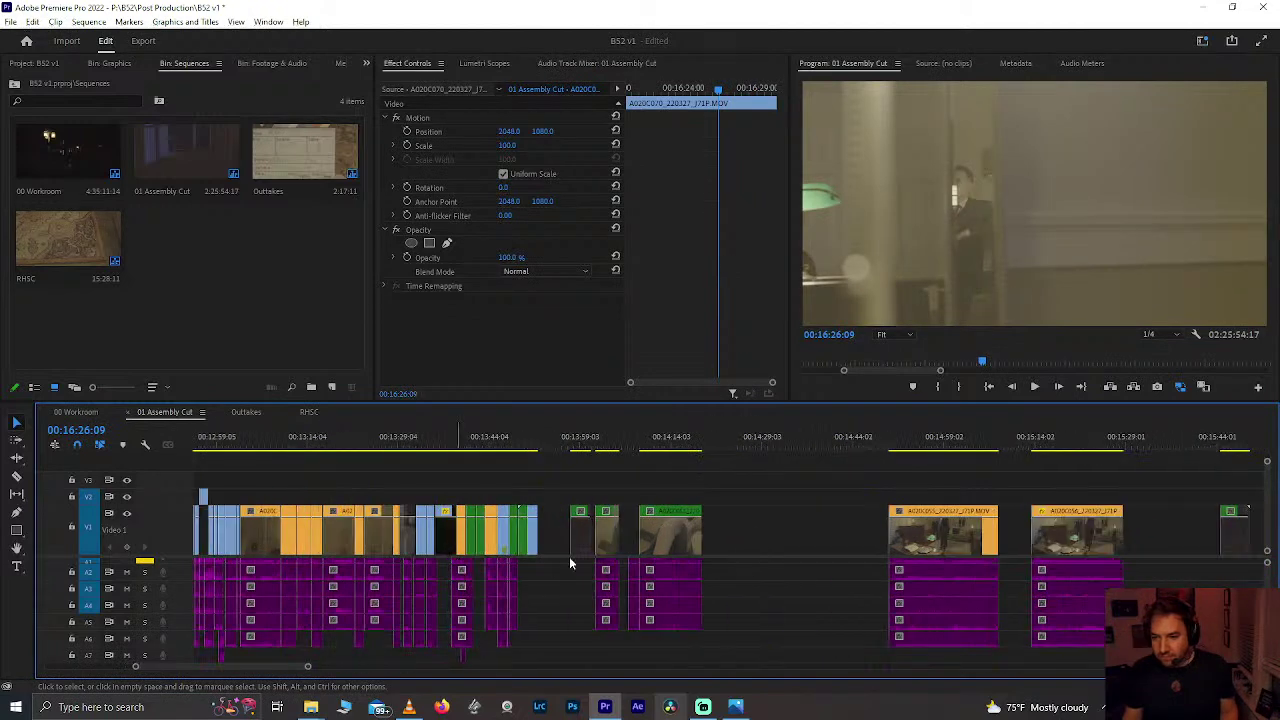
Step: Shift the green clips after the assembled shots later to make room, and move the A020C070 clip directly behind the A020C071 close-up
scroll(577, 539, down, 2)
drag(428, 494, 518, 604)
drag(498, 530, 593, 532)
drag(948, 517, 990, 612)
drag(1002, 532, 434, 533)
scroll(445, 522, up, 3)
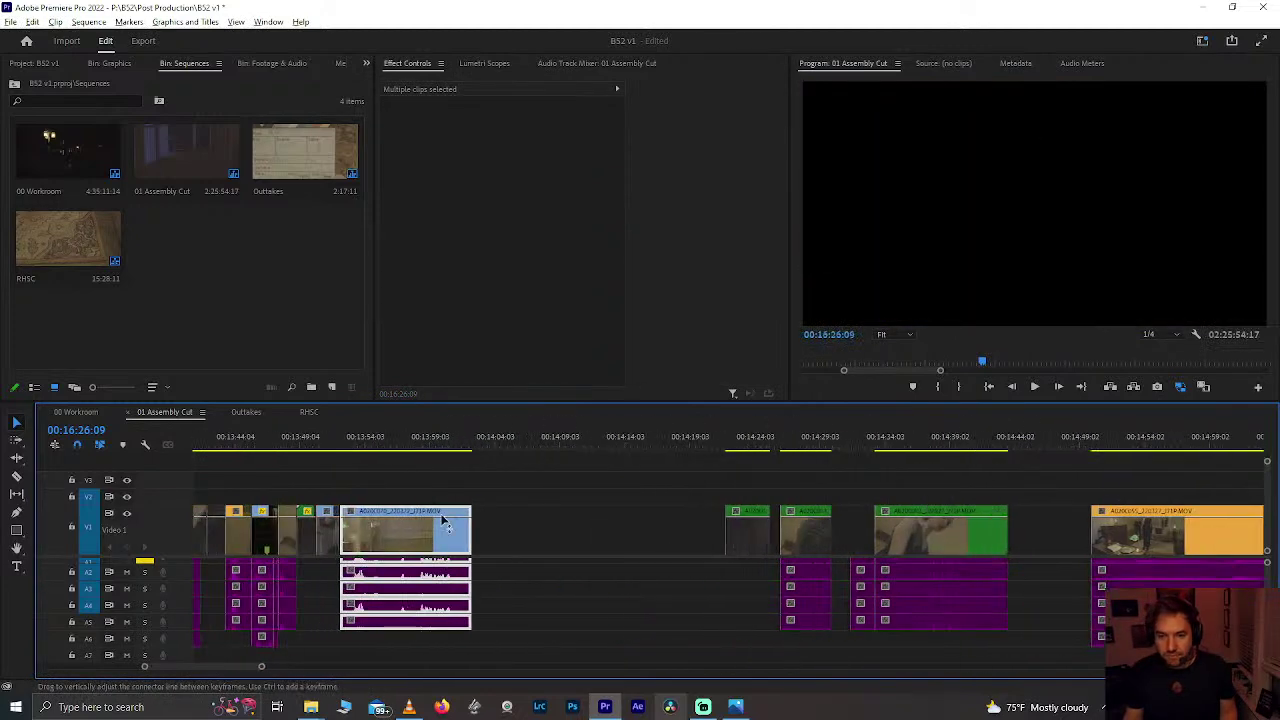
Step: Play from the A020C071 close-up through the relocated A020C070 shot to examine its content and timing
click(323, 428)
key(=)
key(space)
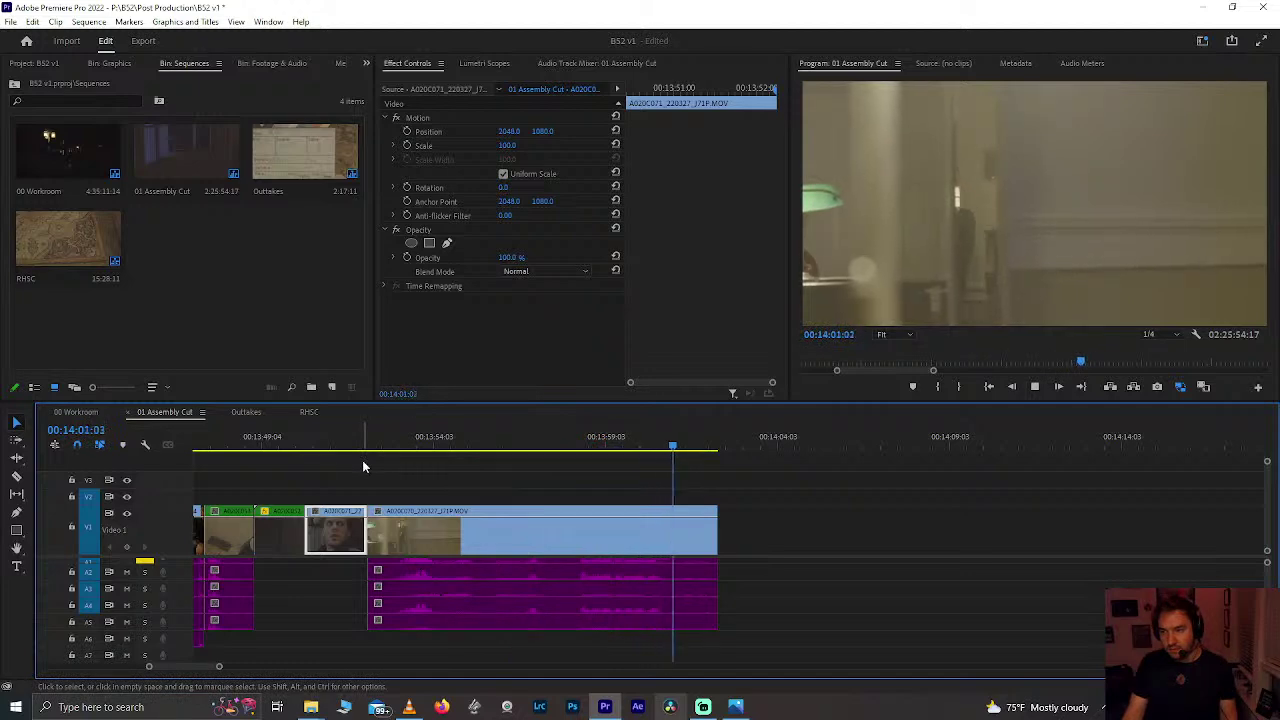
Step: Replay the shots from about 00:13:48 into the A020C071 close-up to check the cut timing
key(space)
click(299, 438)
key(equal)
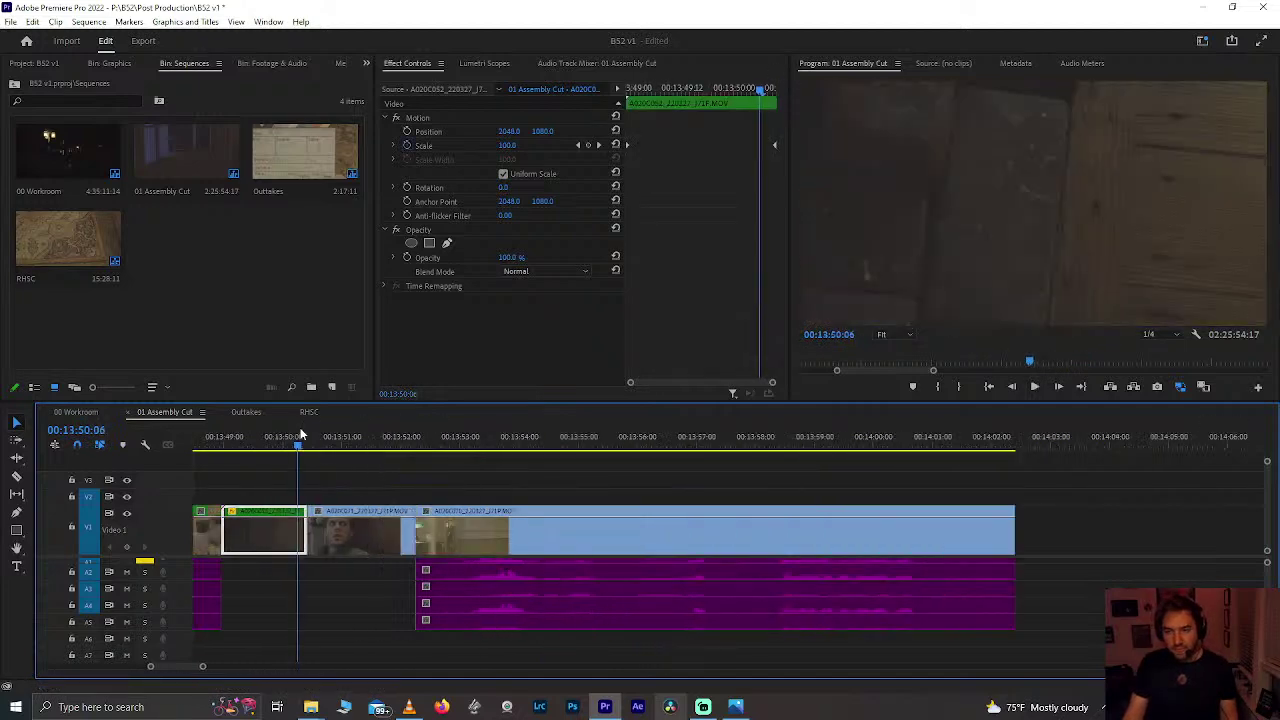
scroll(300, 435, up, 2)
scroll(299, 435, up, 2)
click(262, 436)
key(space)
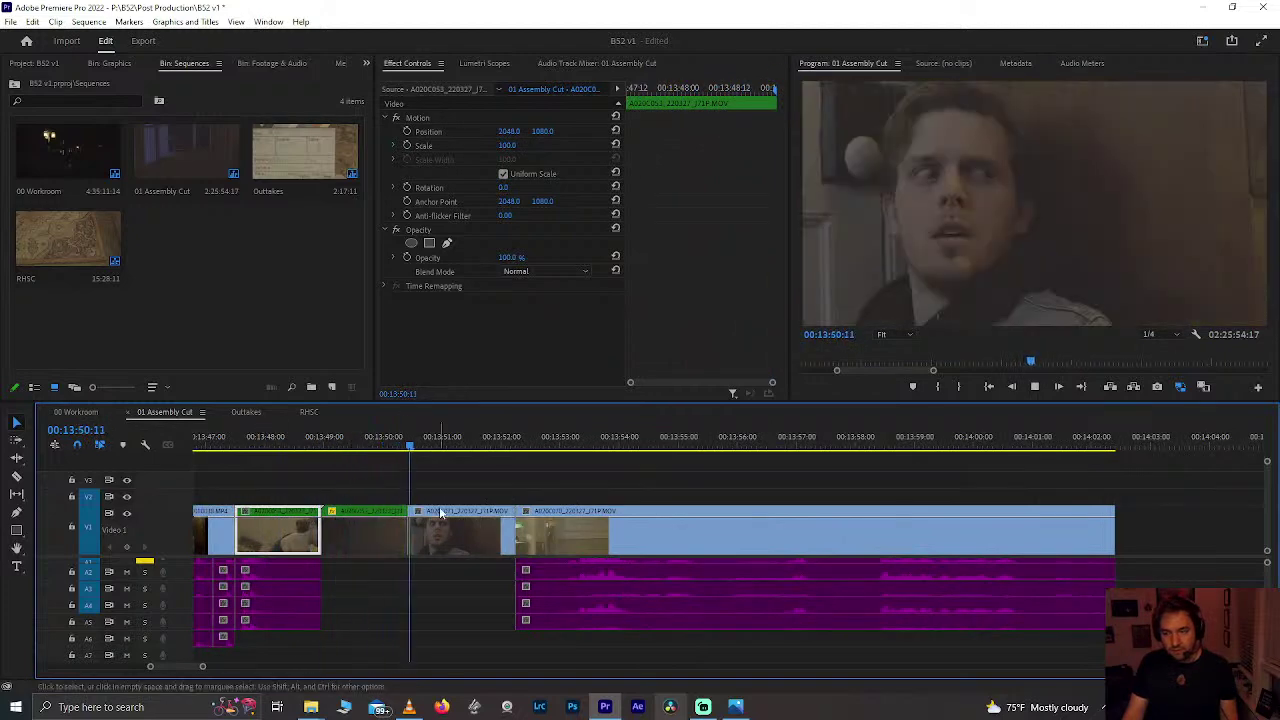
key(space)
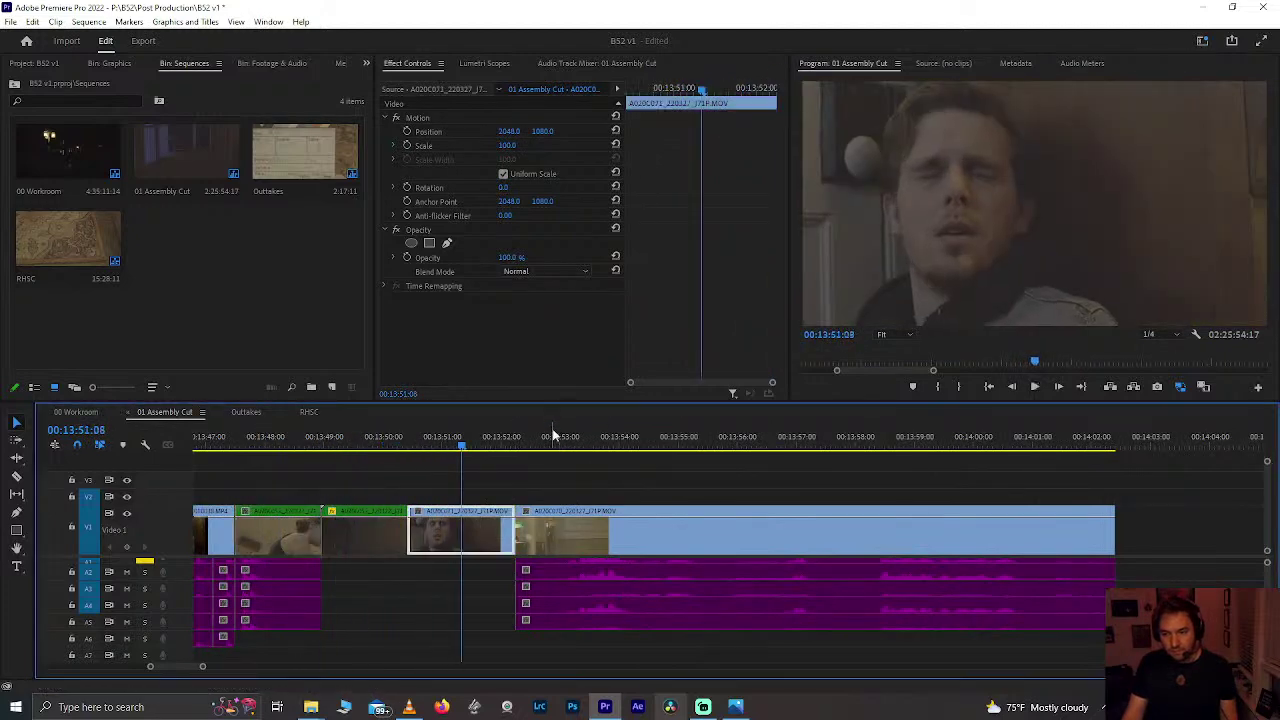
Step: Raise the A020C071 close-up to V2, slide A020C070 about one second earlier beneath it, and play the overlap
drag(446, 443, 494, 458)
click(507, 464)
drag(482, 538, 488, 498)
drag(620, 567, 562, 566)
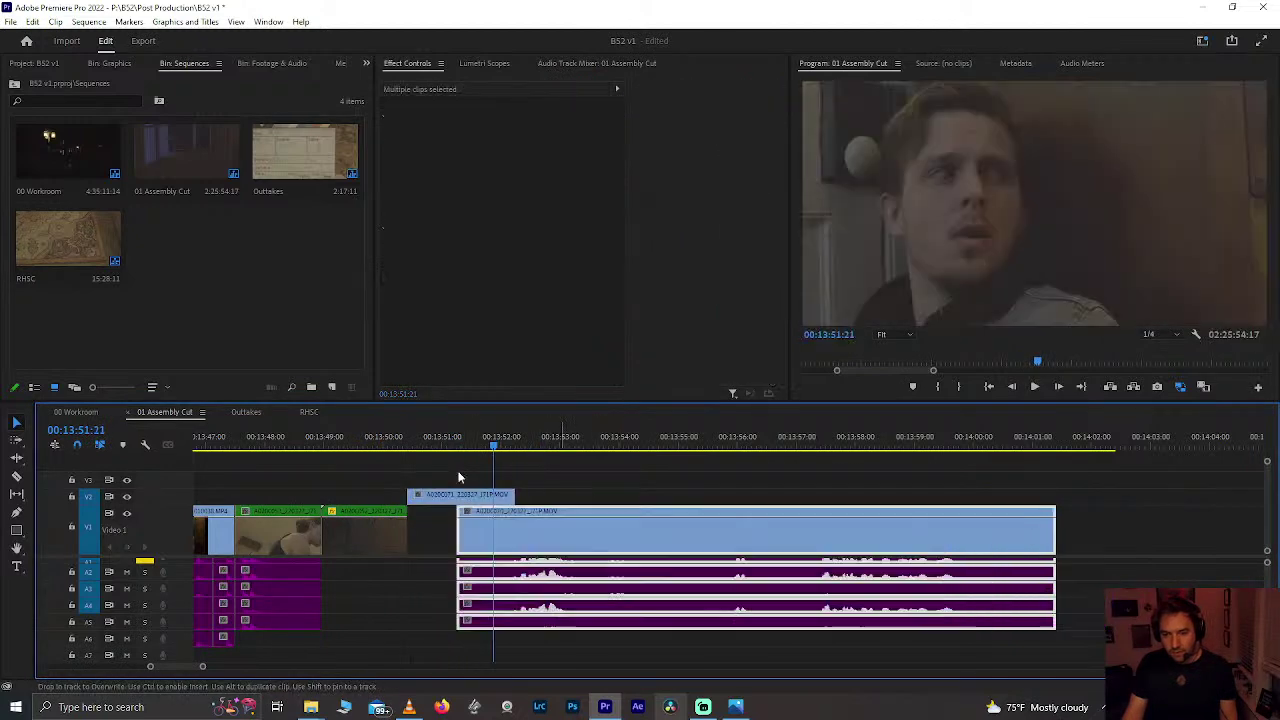
click(448, 443)
key(space)
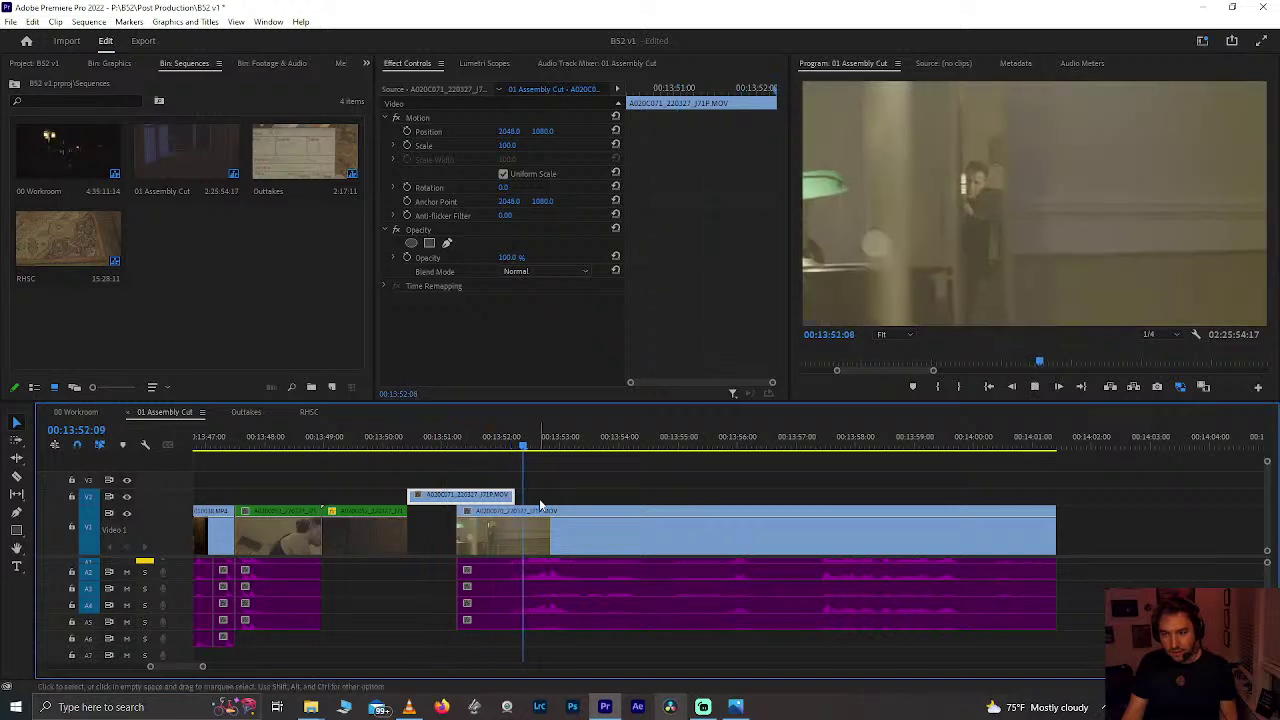
Step: Slide A020C070 another 10 frames earlier under the V2 close-up and play back the revised transition
click(616, 530)
drag(631, 528, 606, 528)
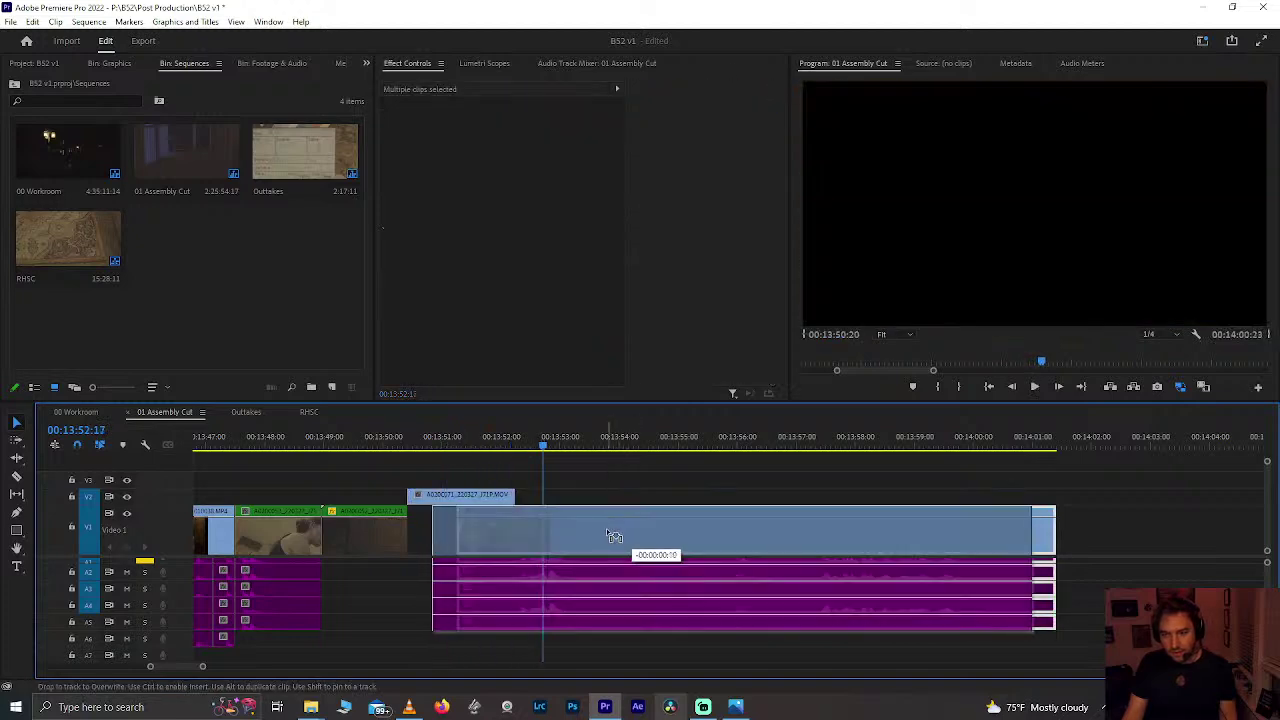
click(438, 443)
key(space)
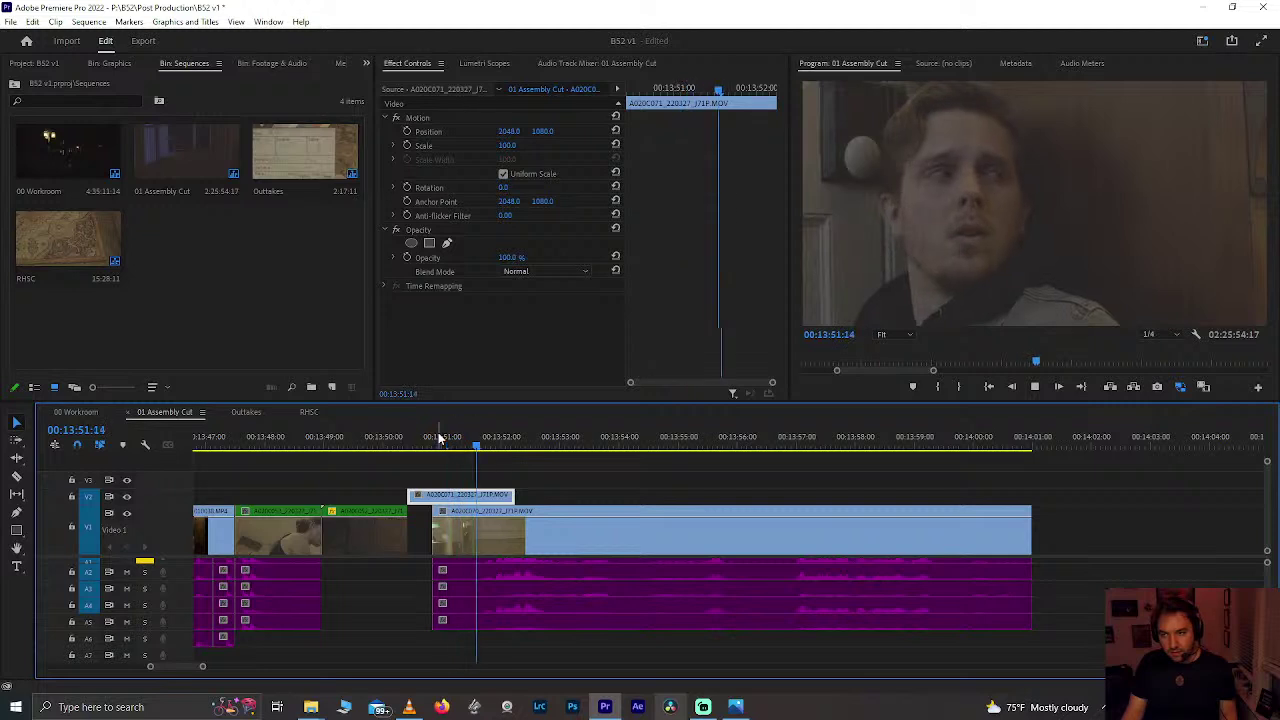
drag(438, 438, 569, 455)
key(space)
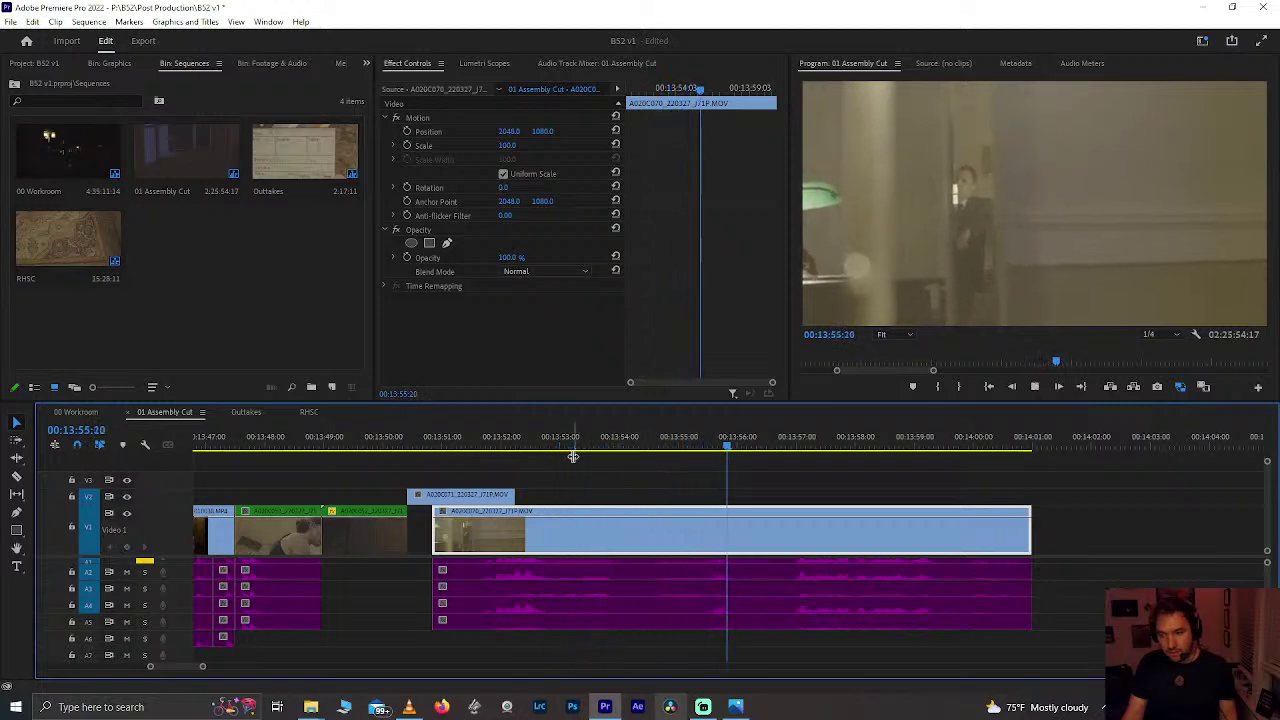
Step: Play A020C070 from about 00:13:54:03 and split it at 00:13:55:07
drag(679, 449, 624, 449)
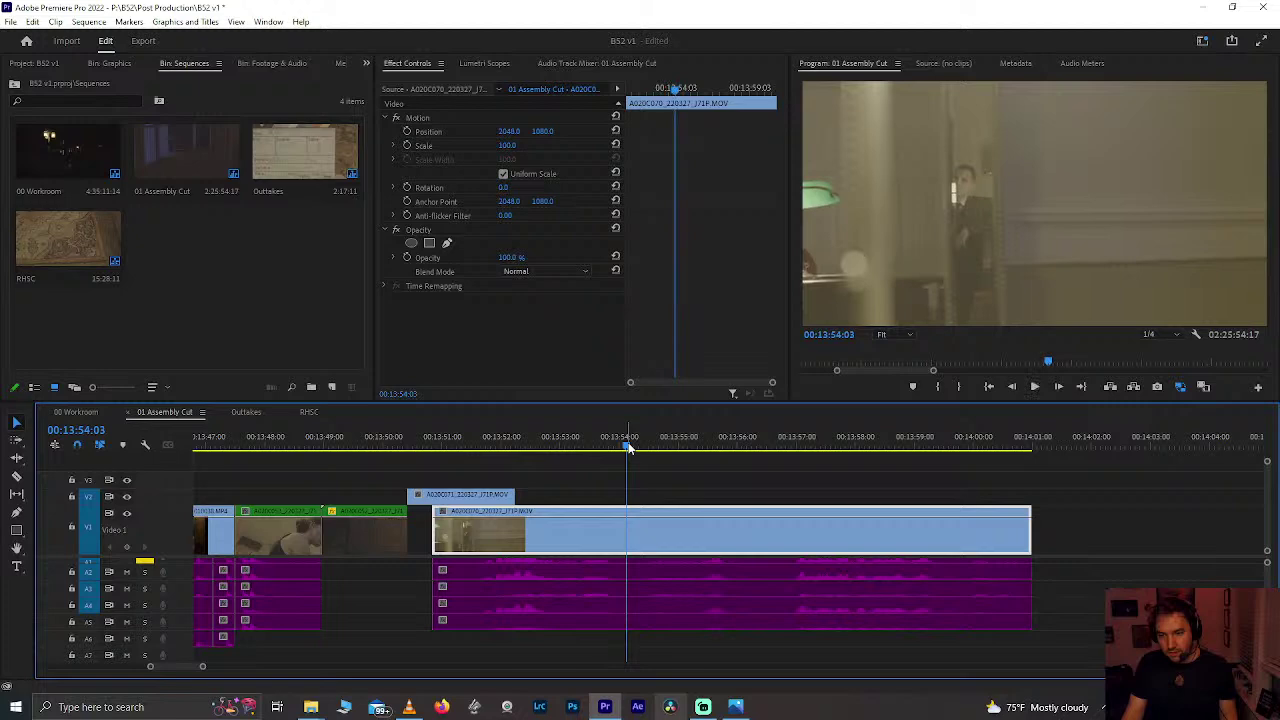
key(space)
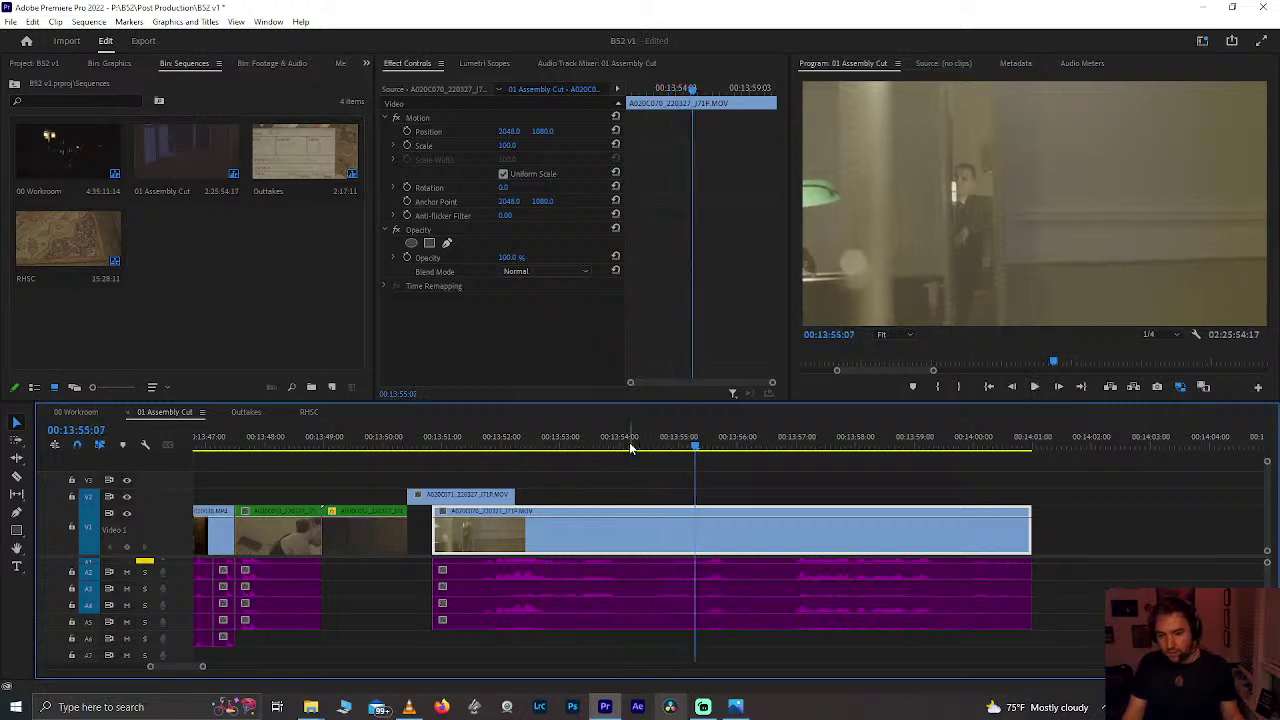
key(ctrl+k)
Step: Trim the end of the A020C071 close-up on V2 to a duration of about 00:00:01:08, replaying the cut into A020C070
click(328, 455)
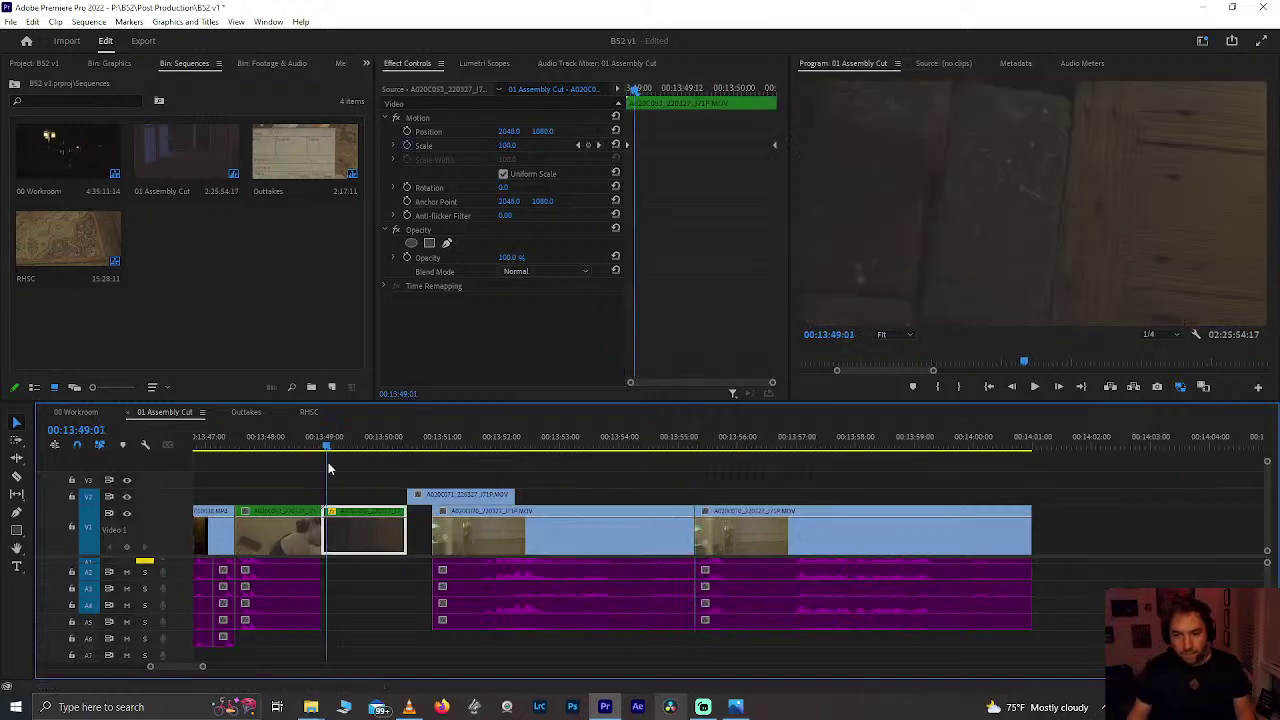
key(space)
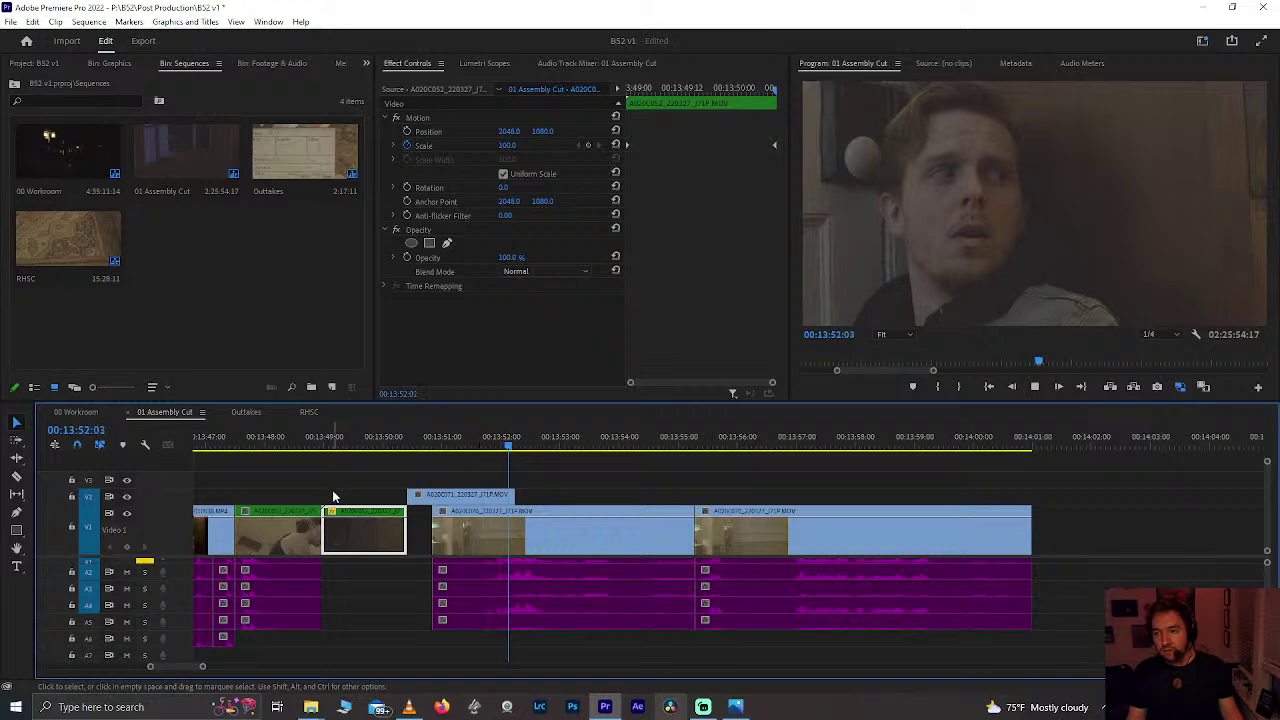
drag(415, 445, 481, 494)
click(440, 445)
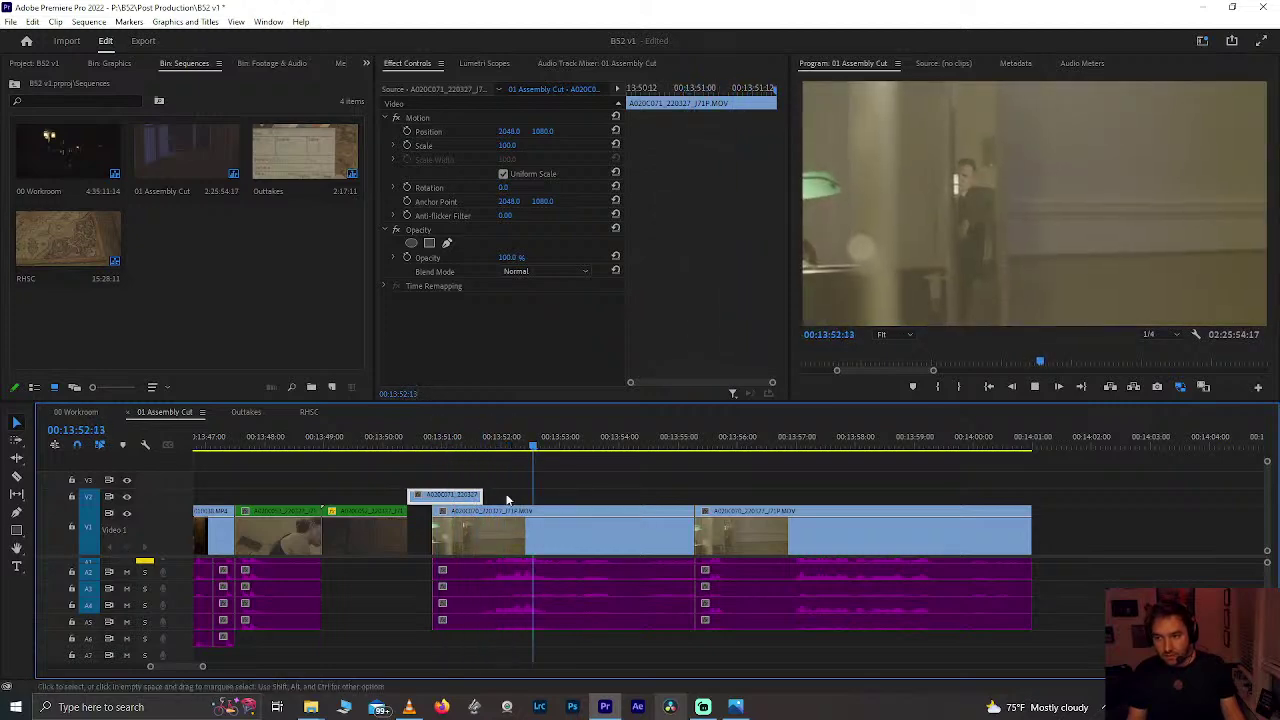
click(545, 532)
click(484, 495)
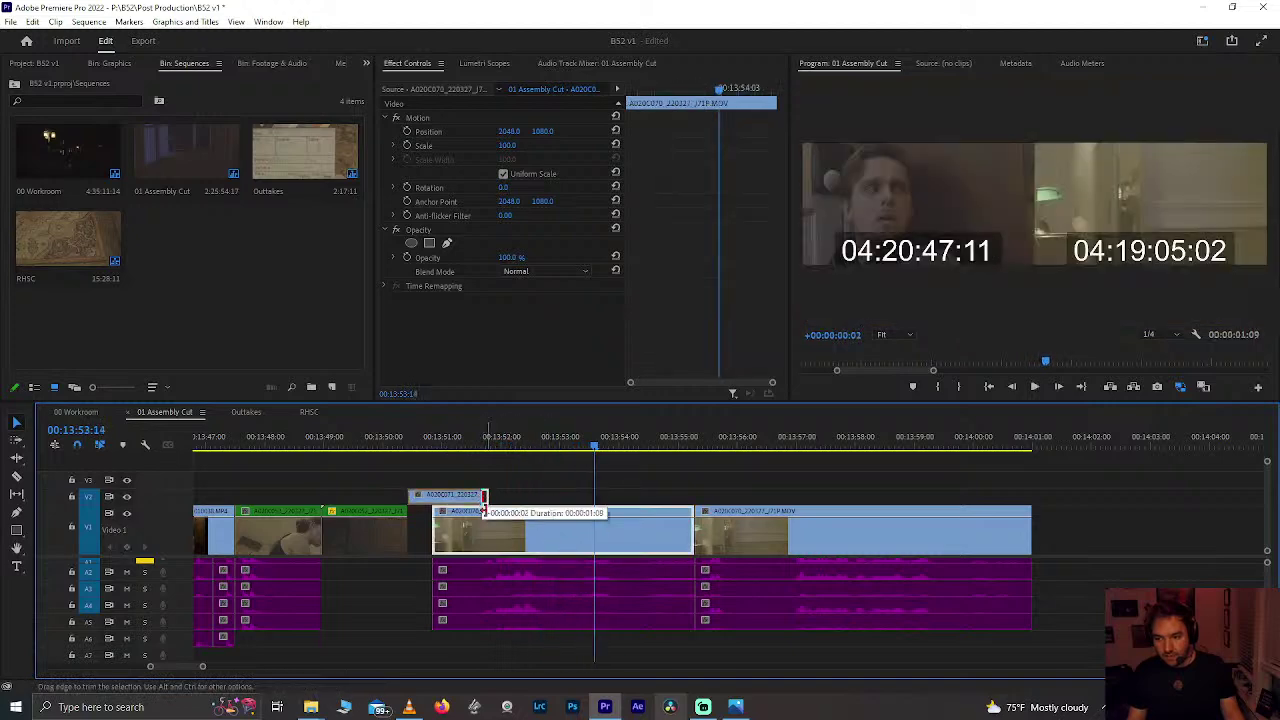
click(453, 437)
key(space)
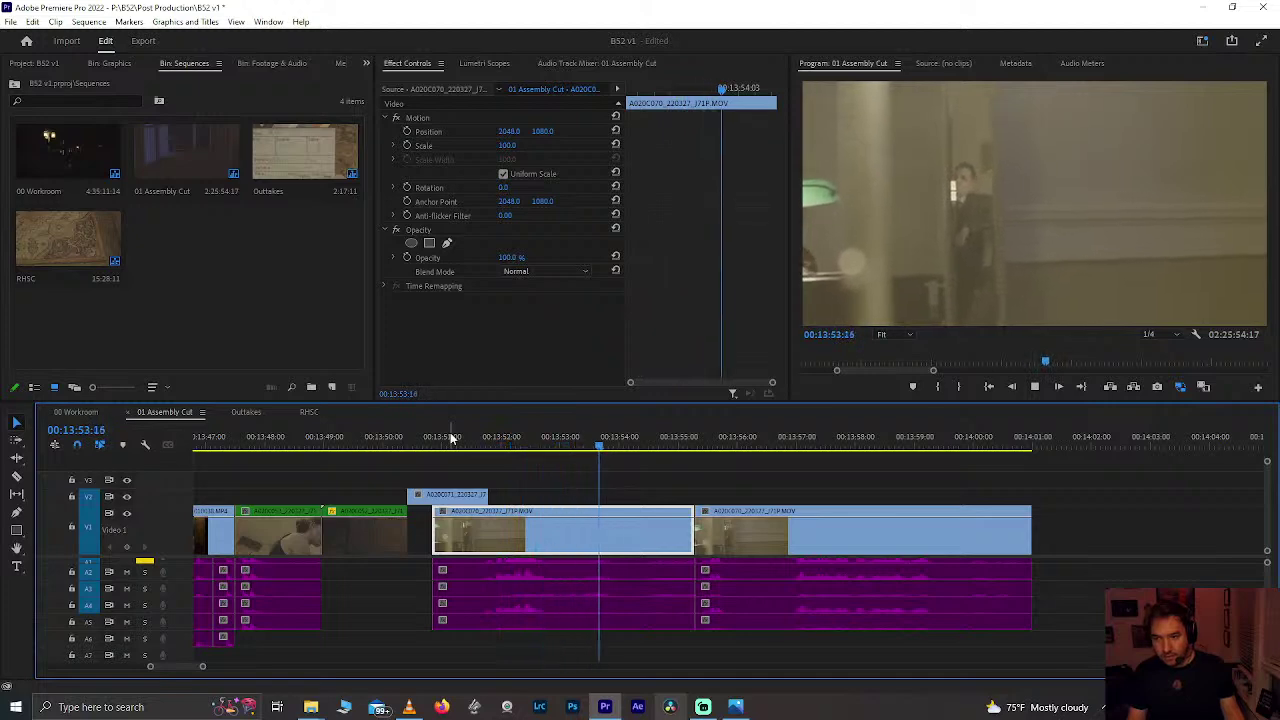
Step: Split A020C070 at 00:13:54:05 and delete all of its video and audio after that point
click(565, 440)
key(space)
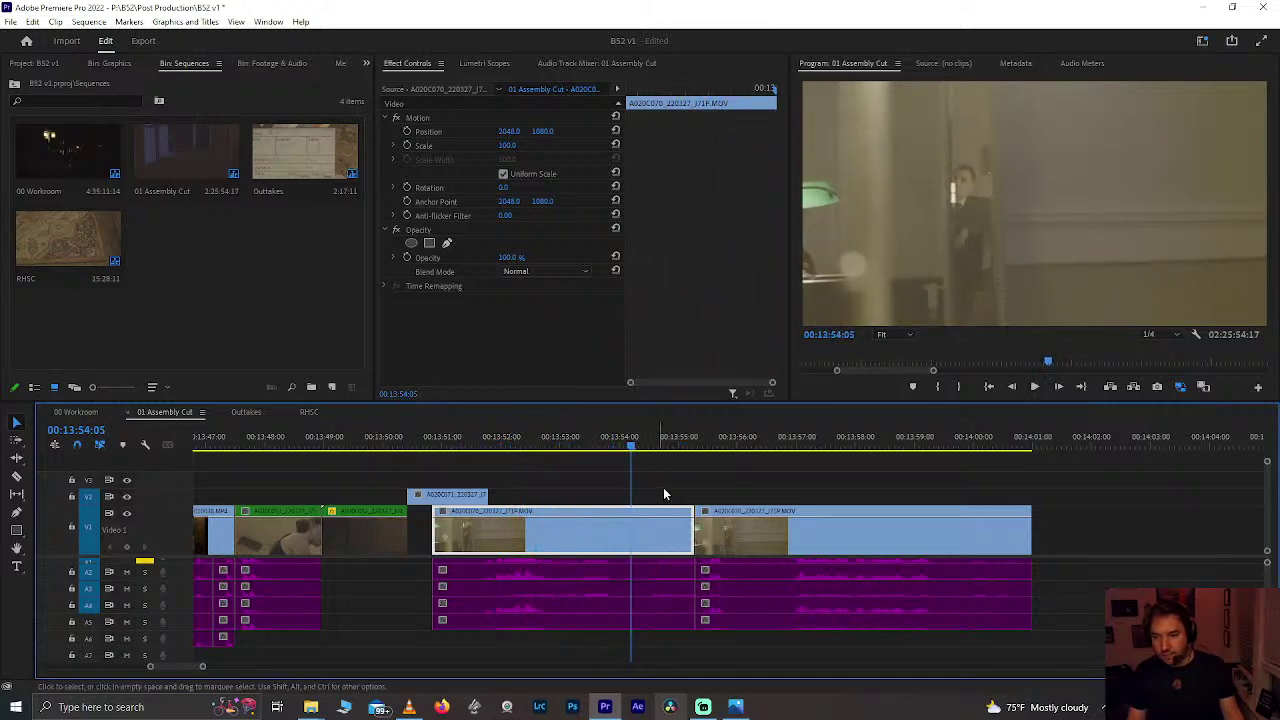
key(ctrl+k)
click(652, 605)
key(Delete)
click(718, 515)
key(Delete)
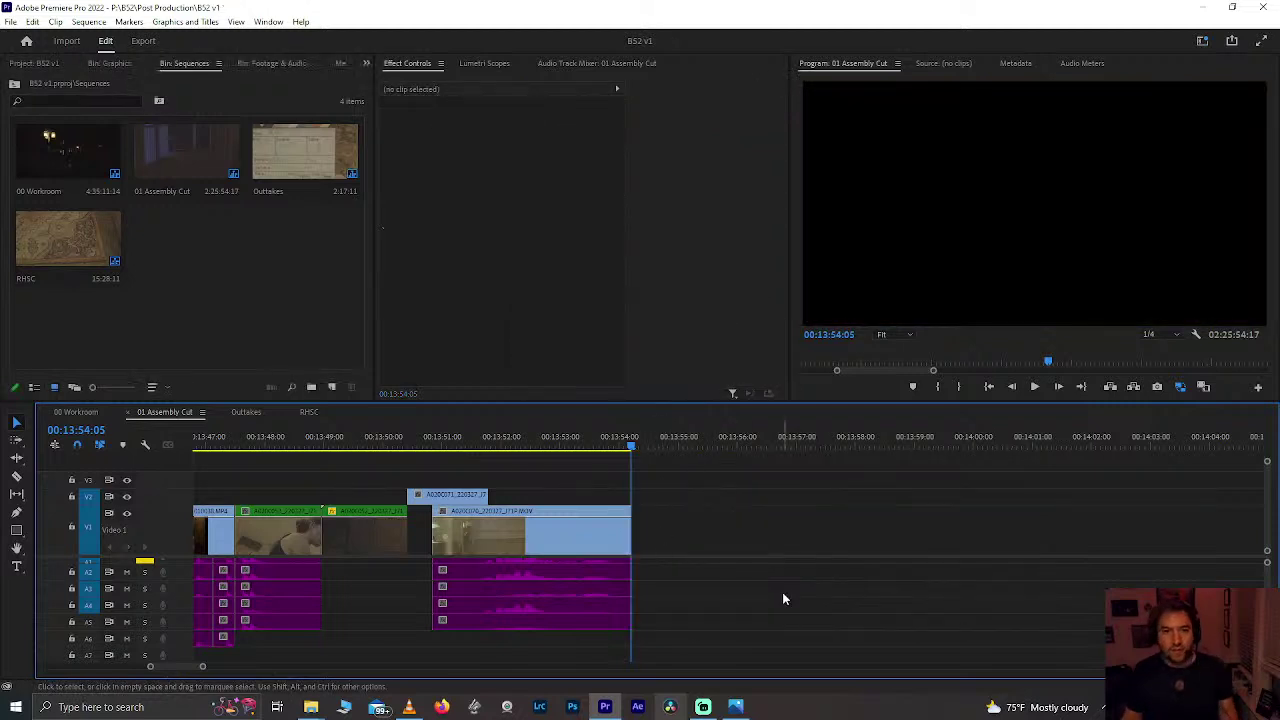
Step: Survey the remaining unassembled clips out to about 00:35:00, examining A020C075 near 00:34:30, and return to the assembled scene
scroll(641, 541, down, 1)
scroll(641, 546, down, 3)
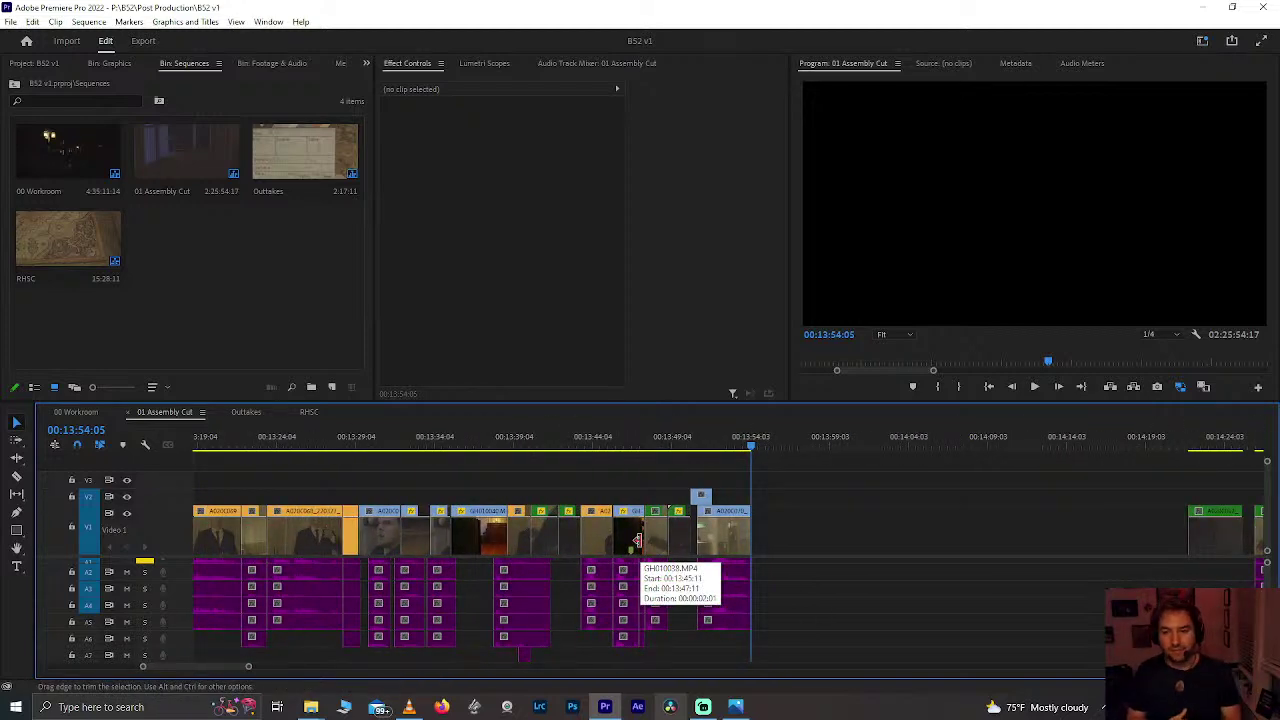
scroll(646, 542, down, 5)
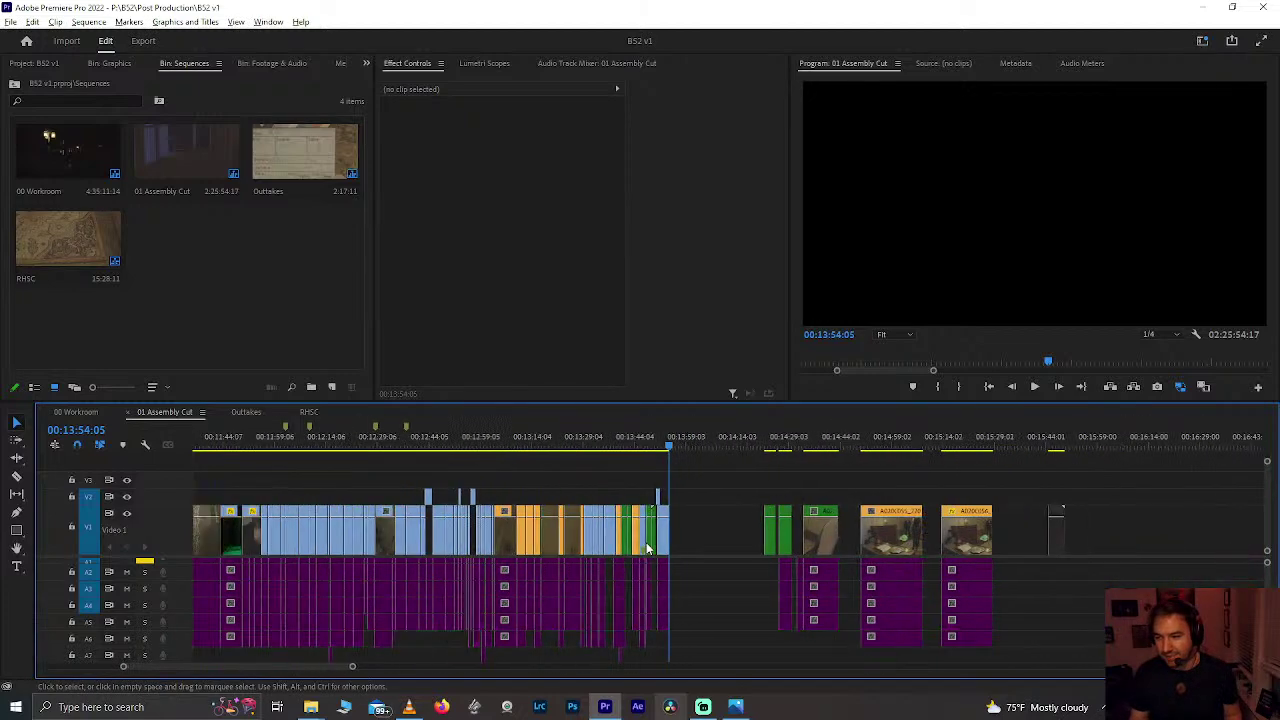
scroll(646, 542, right, 10)
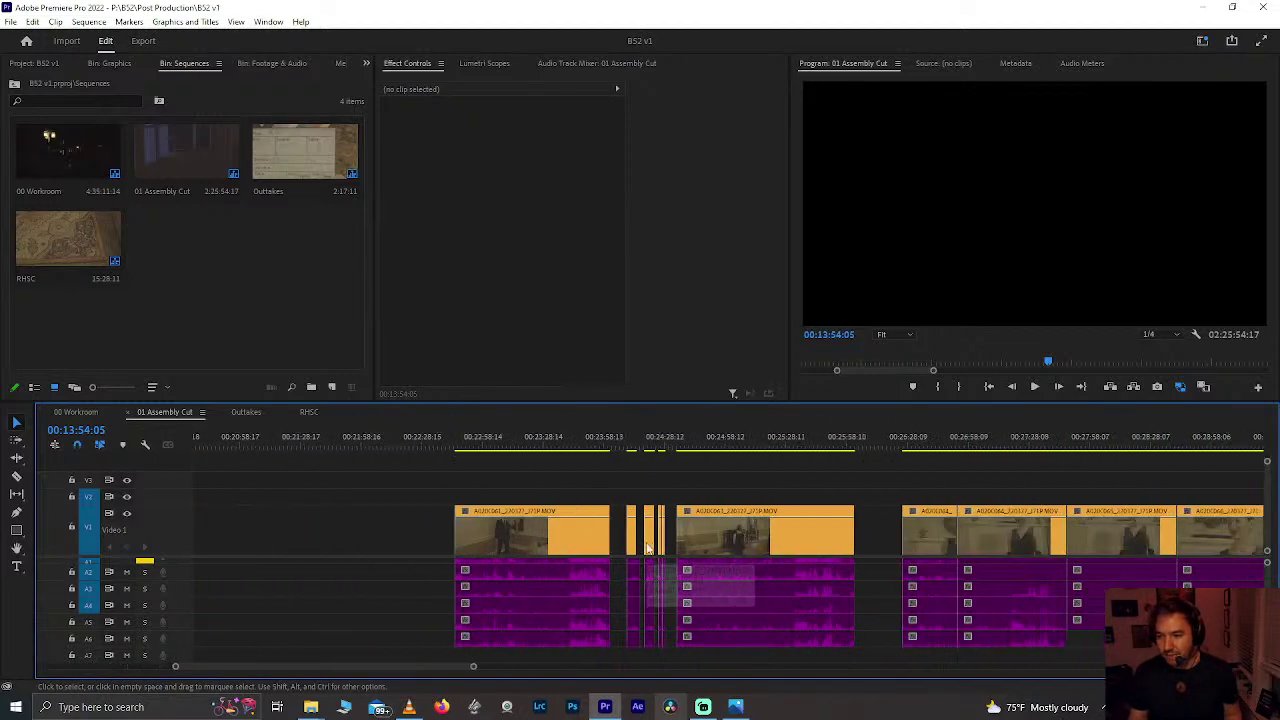
scroll(646, 542, right, 8)
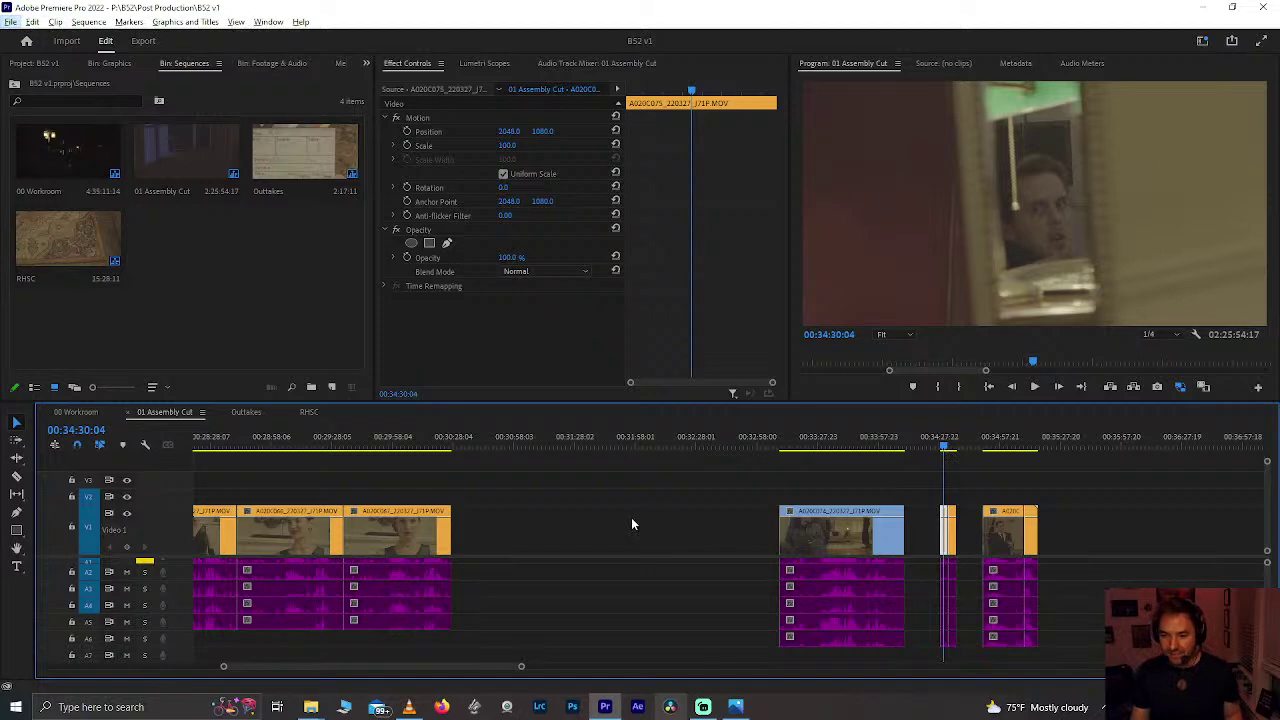
scroll(631, 517, down, 5)
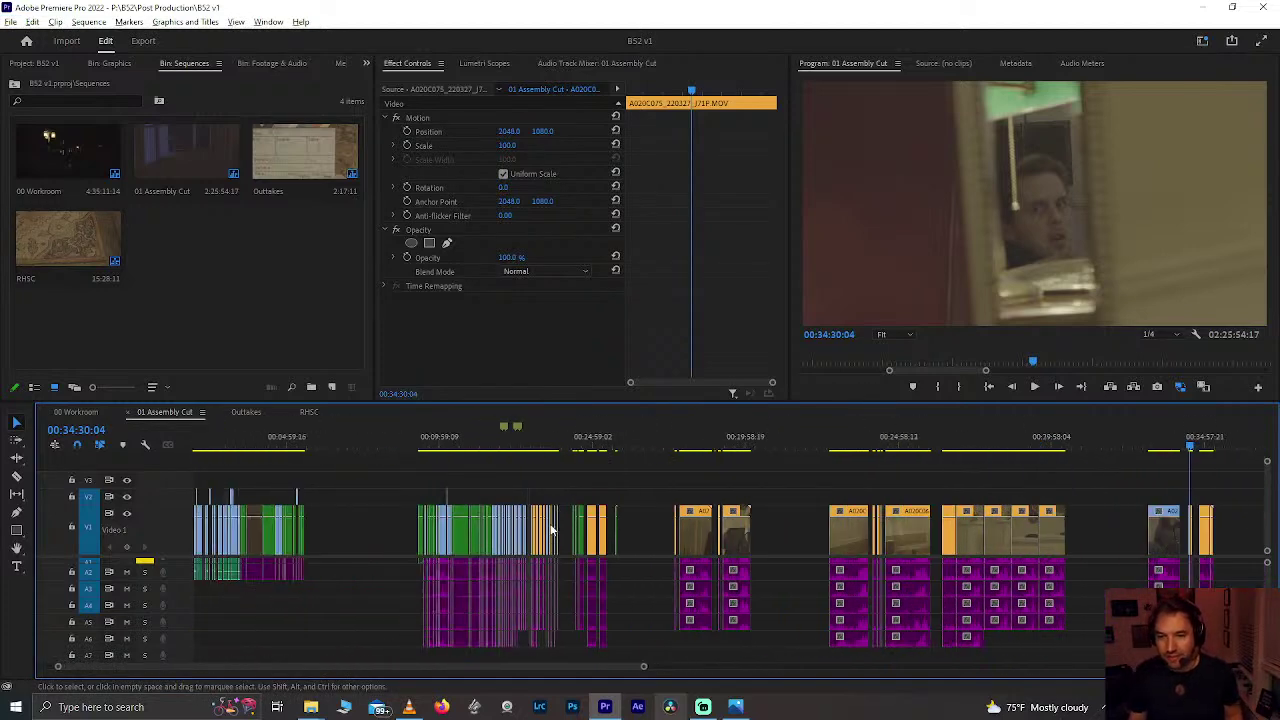
scroll(558, 513, up, 8)
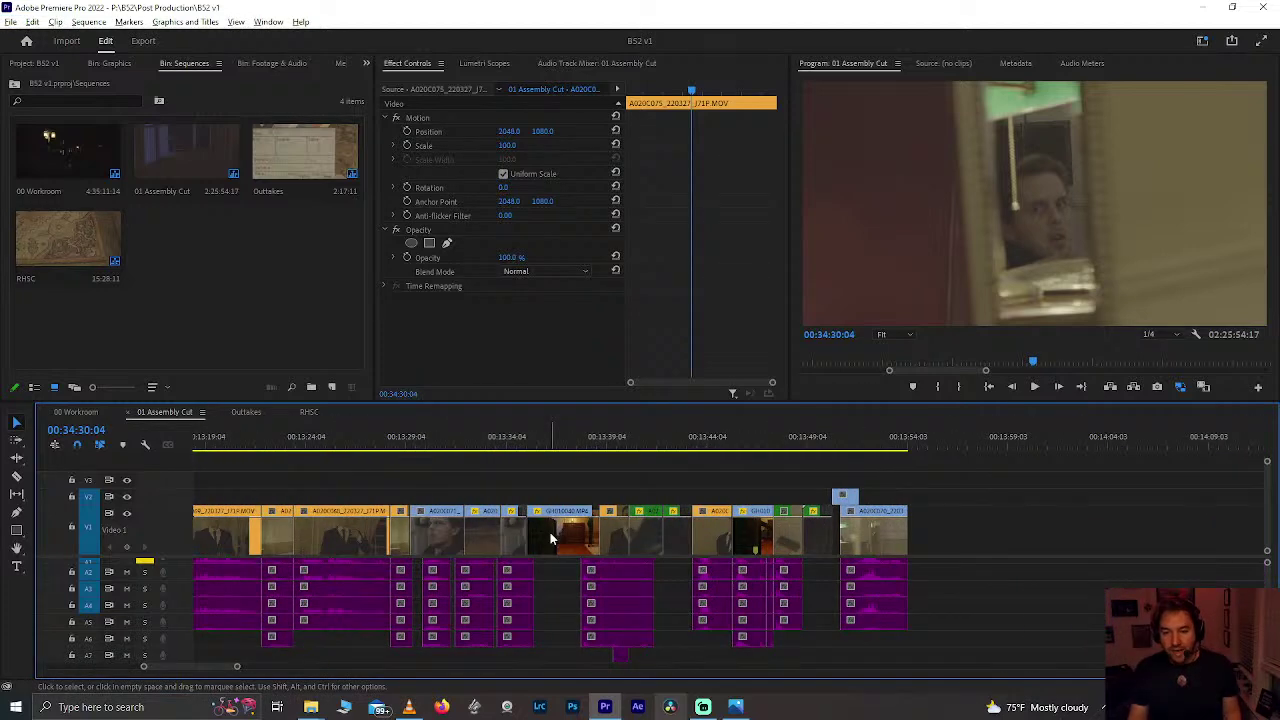
scroll(550, 538, down, 3)
scroll(550, 538, up, 7)
scroll(425, 528, up, 1)
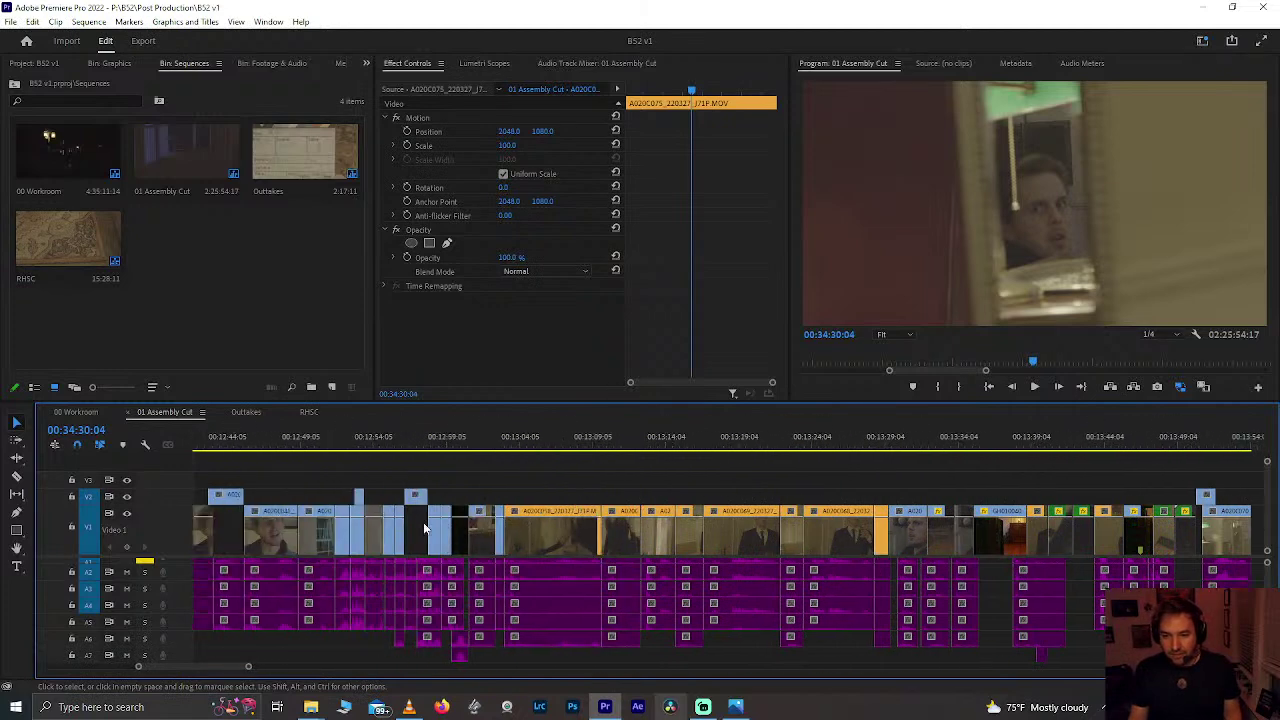
Step: Save the project and play the assembled scene from 00:12:54:02 to about 00:13:03
click(379, 440)
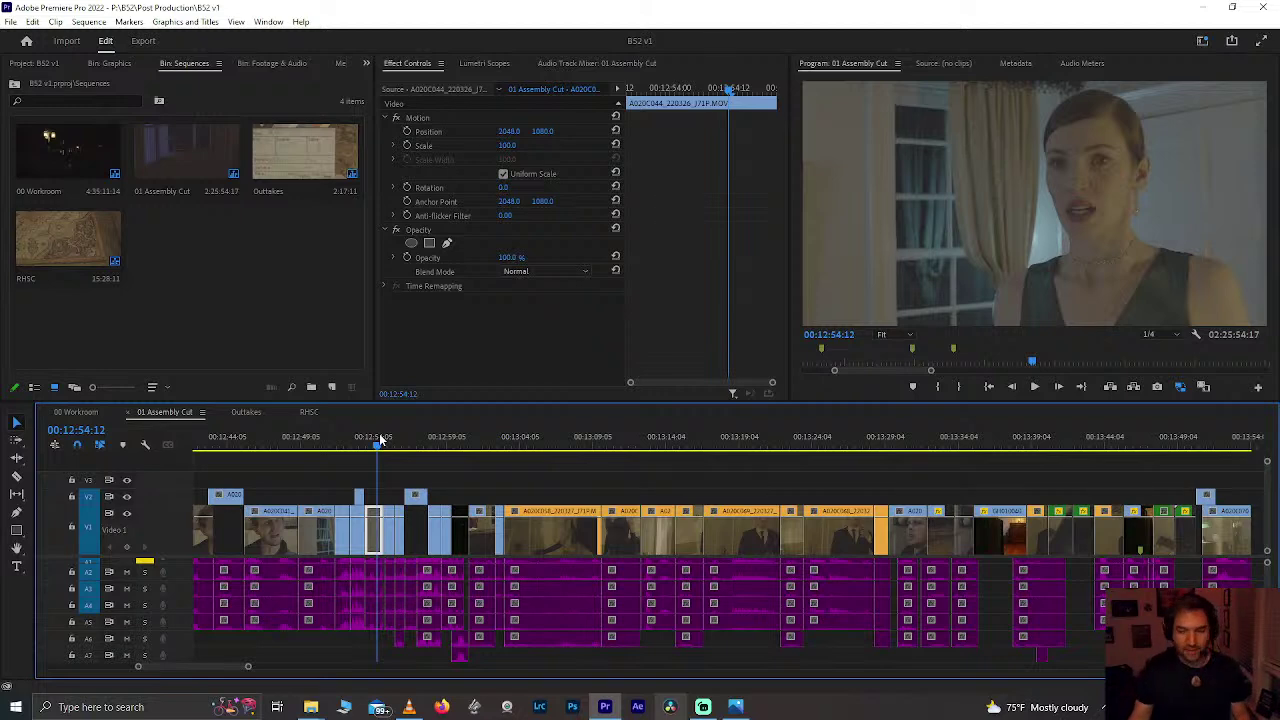
drag(374, 443, 371, 443)
key(ctrl+s)
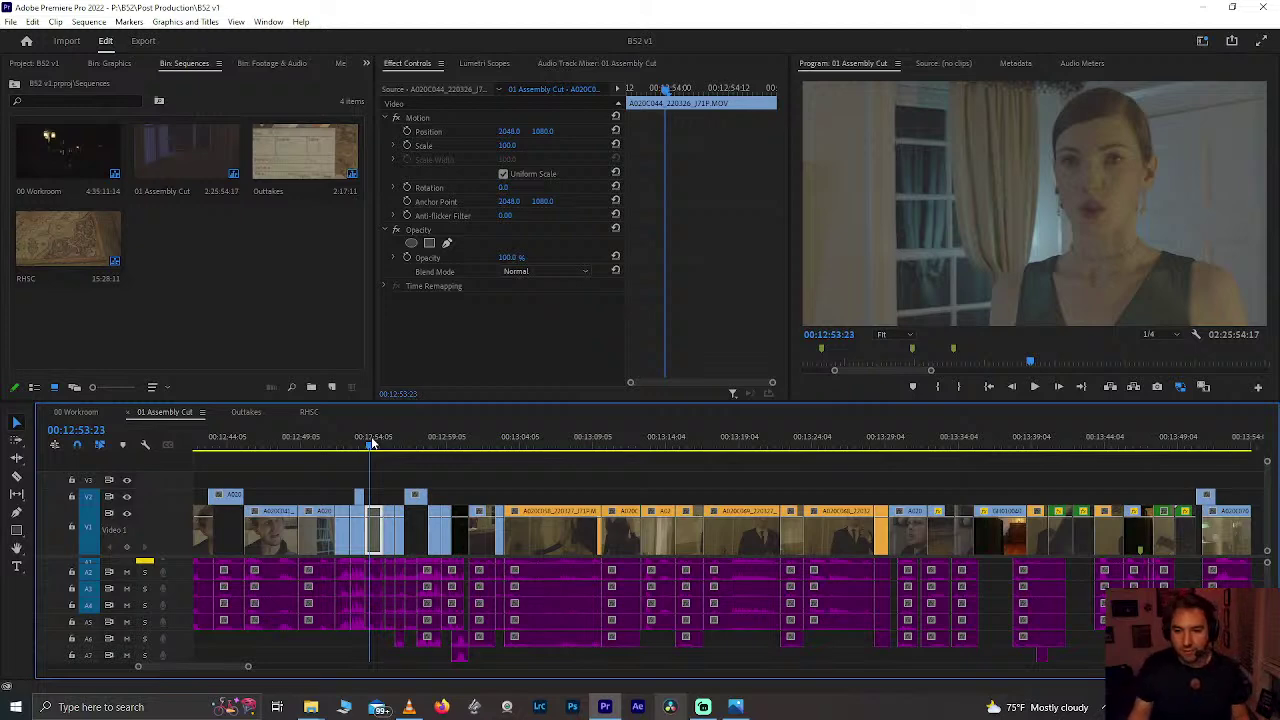
mouse_move(372, 443)
mouse_down()
mouse_move(391, 447)
mouse_move(374, 449)
mouse_up()
key(ctrl+s)
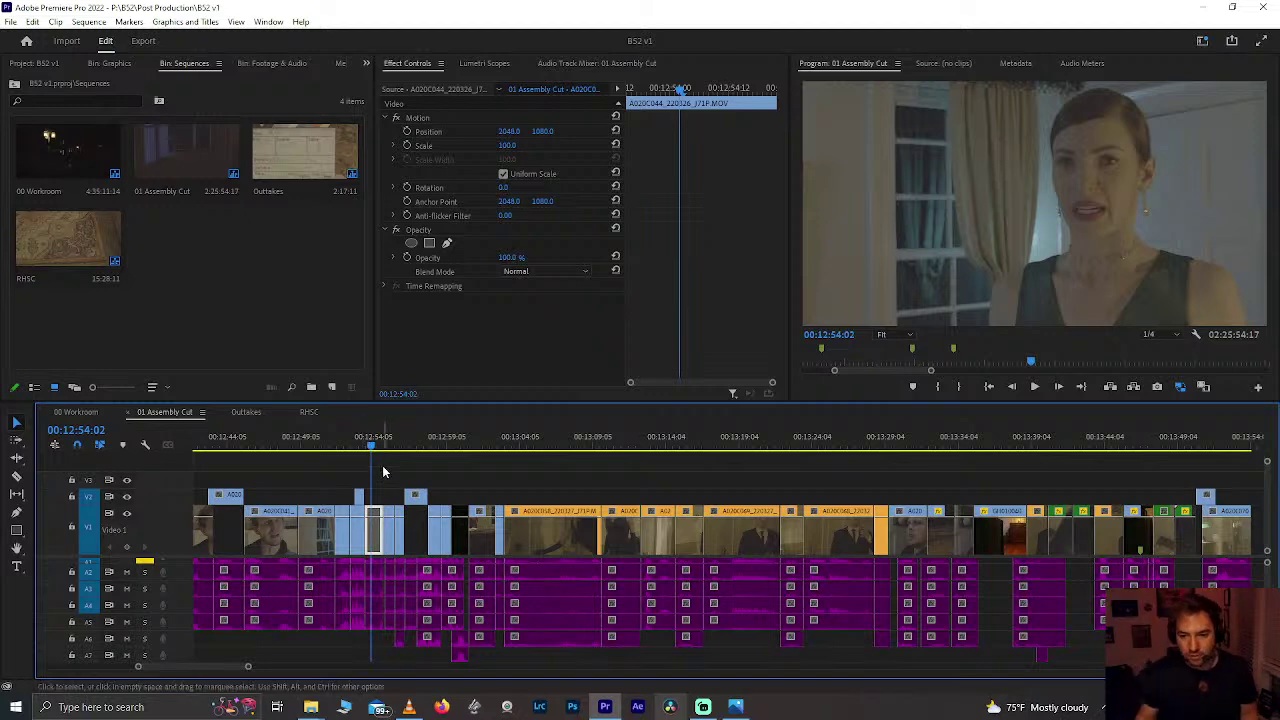
key(space)
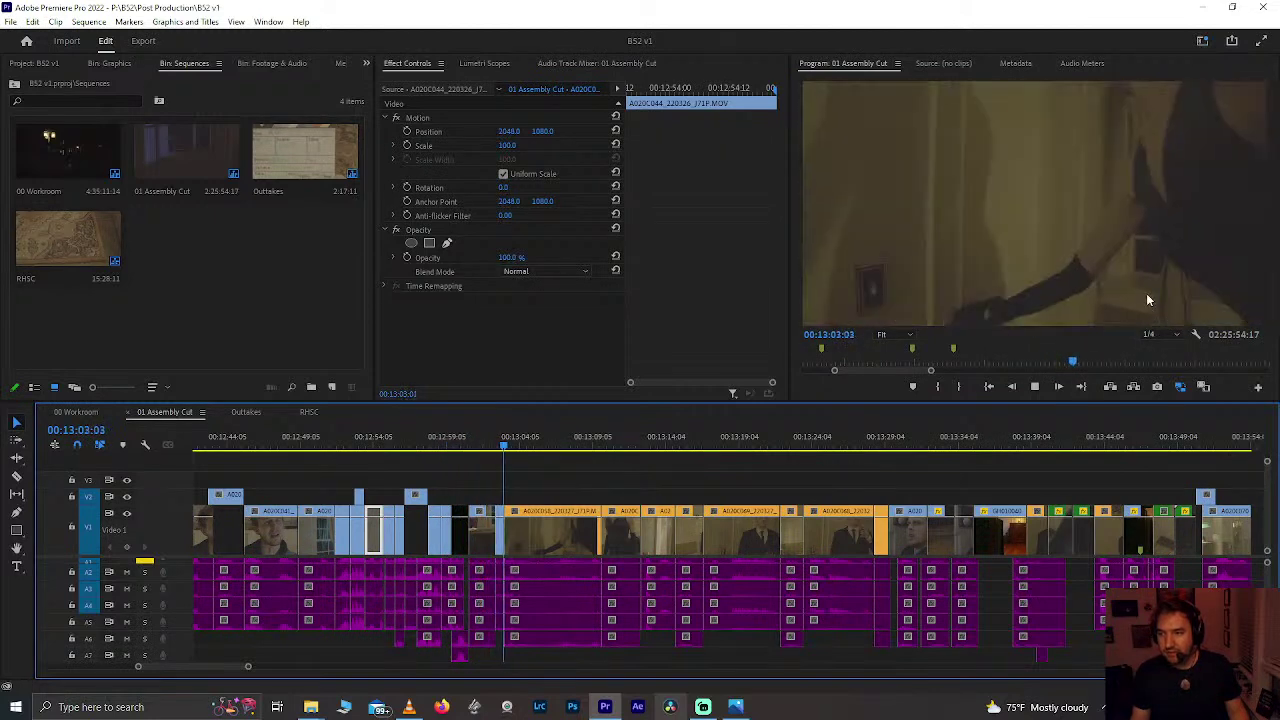
key(space)
click(438, 447)
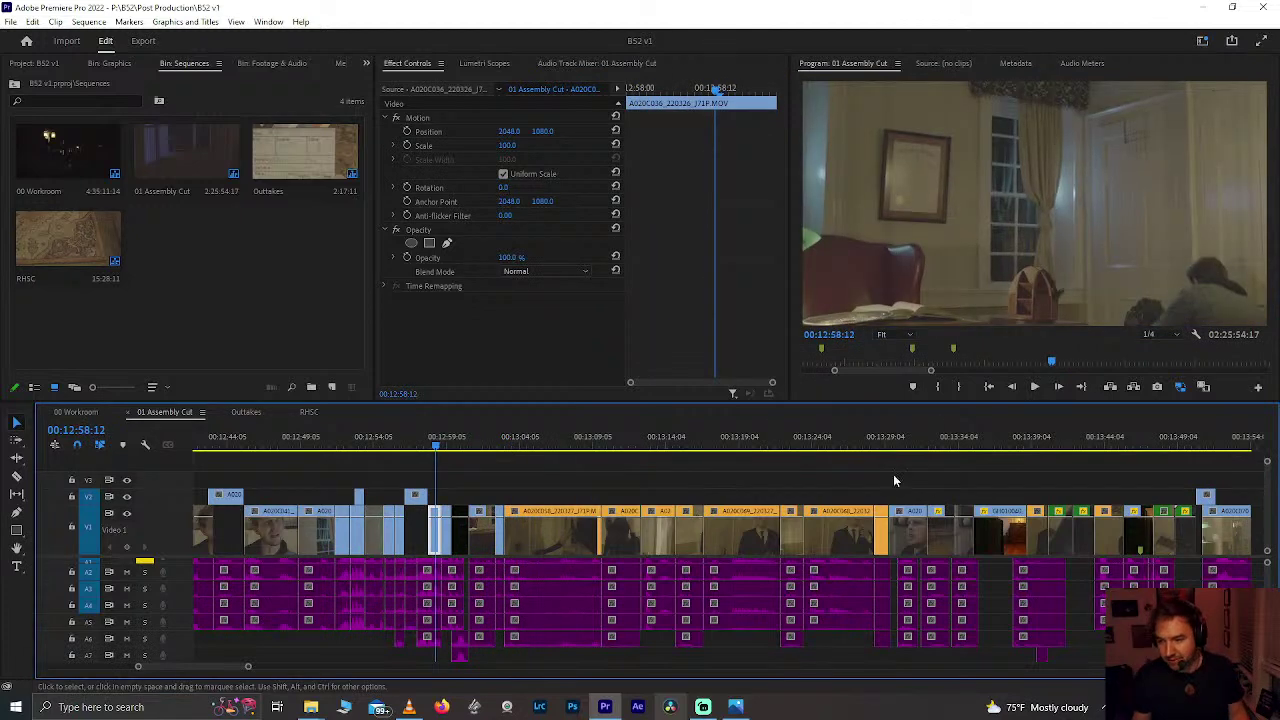
Step: Replay the scene's ending from about 00:13:49 through the A020C070 shot and save the project
scroll(926, 472, down, 5)
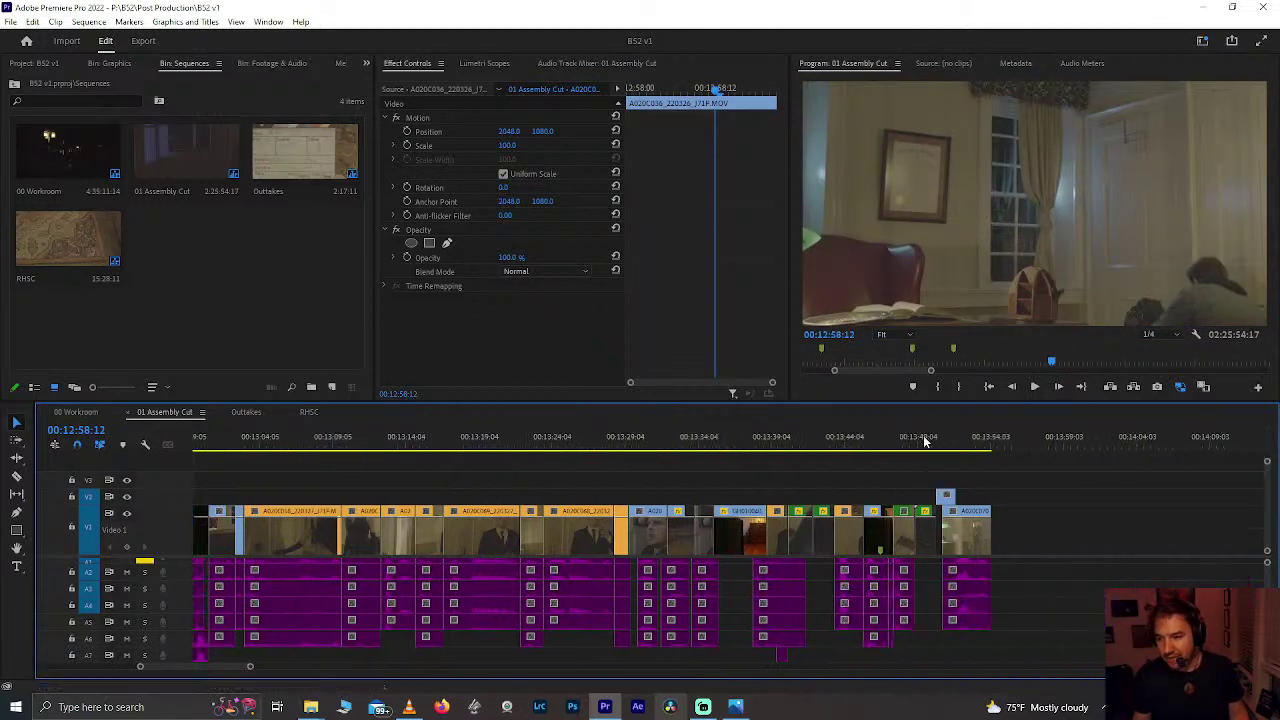
click(922, 442)
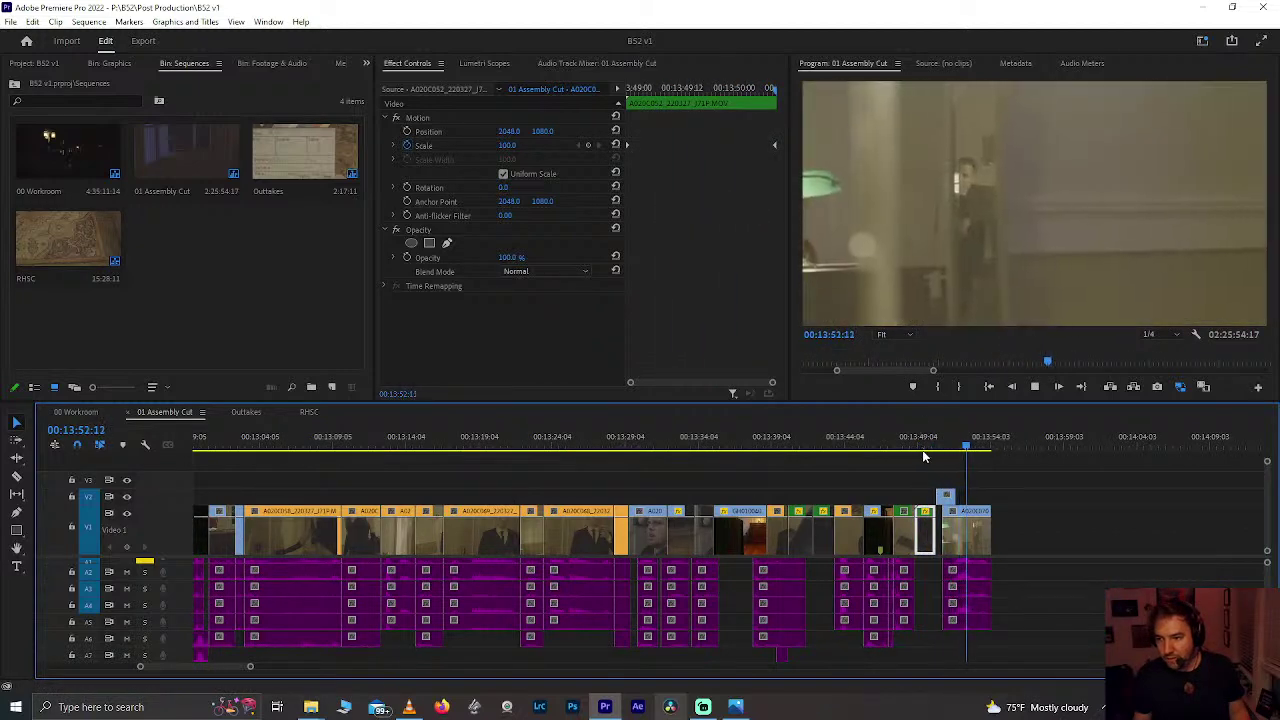
key(ctrl+s)
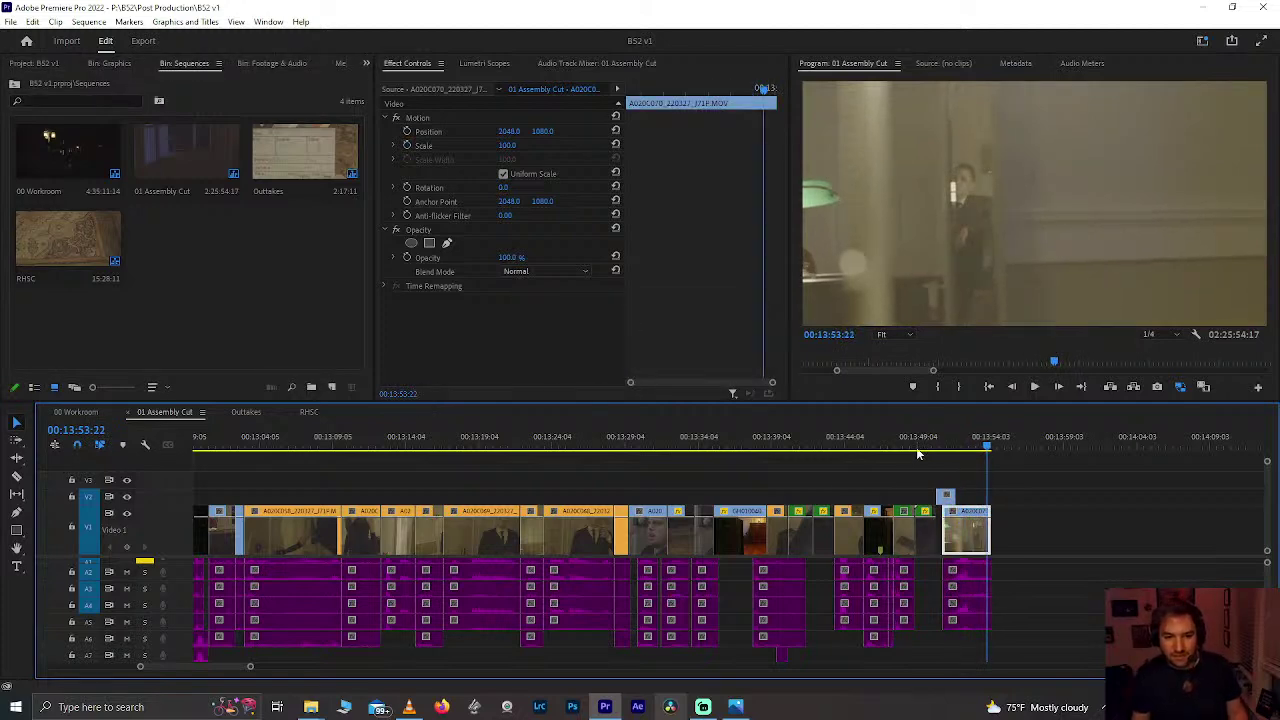
click(944, 444)
key(space)
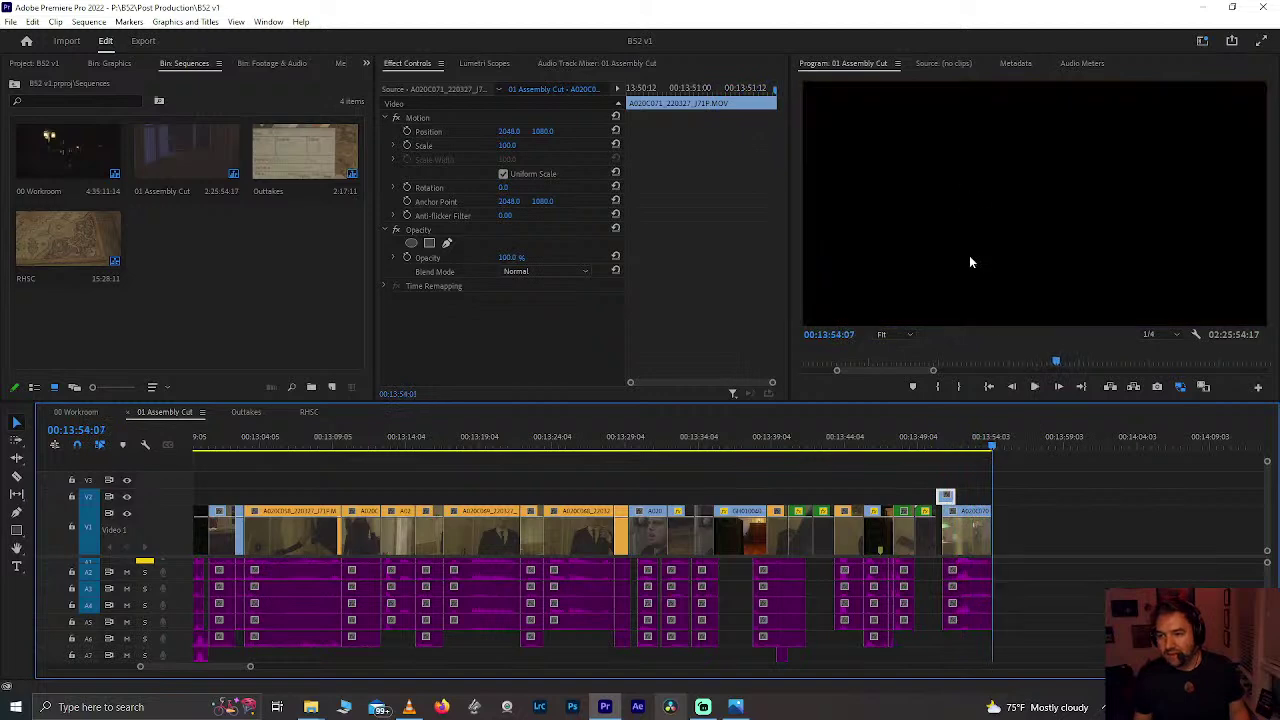
Step: Set the A020C070 clip's scale to 120 and its position to 2415, 1016
click(964, 441)
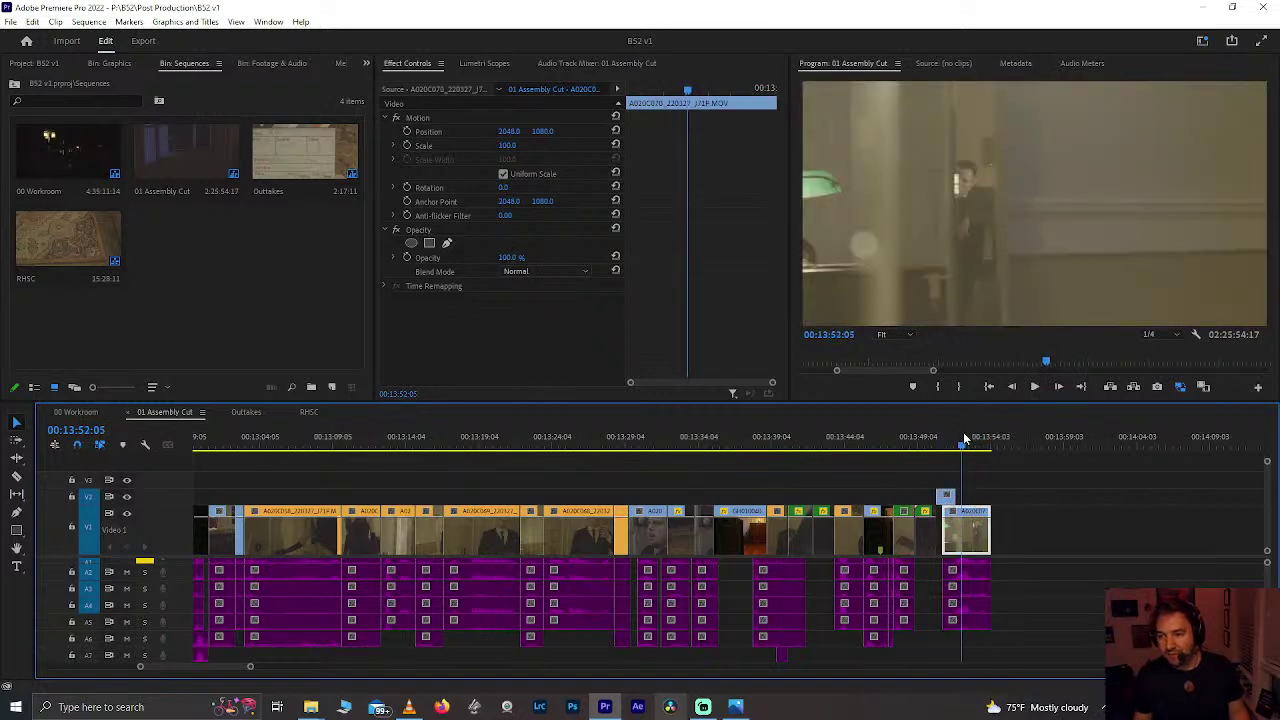
click(508, 146)
text(1)
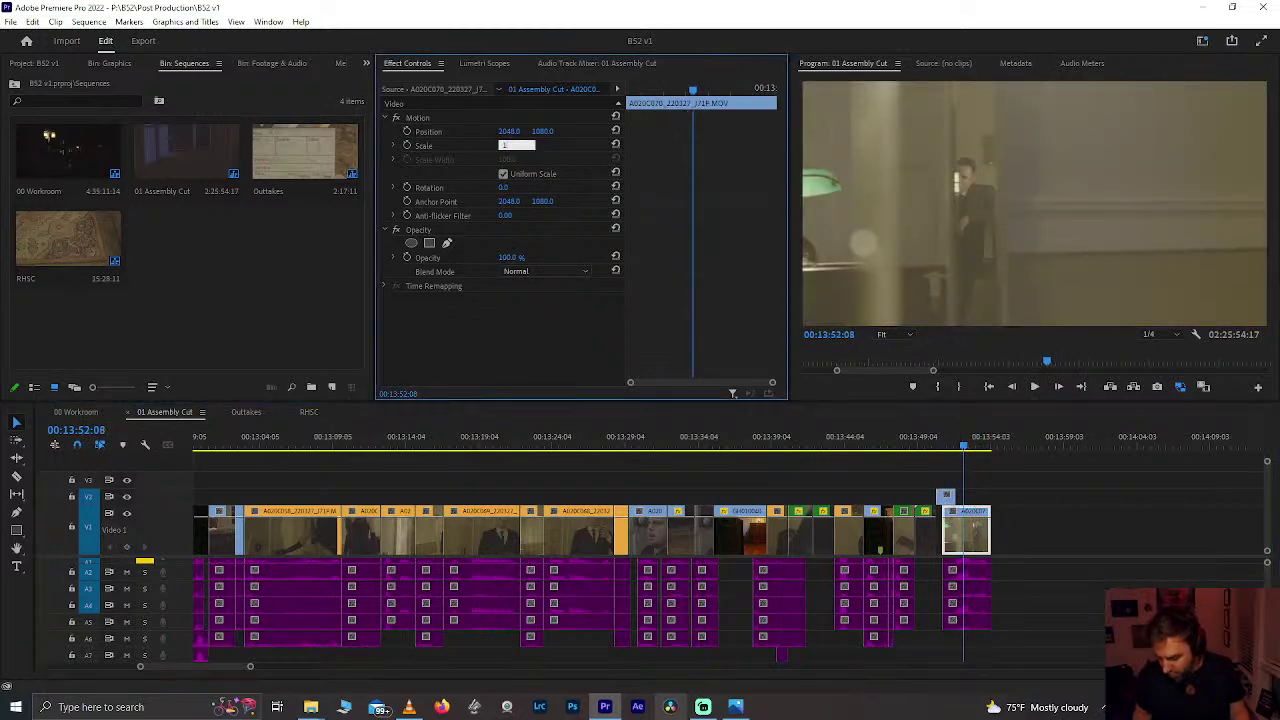
text(20)
key(Return)
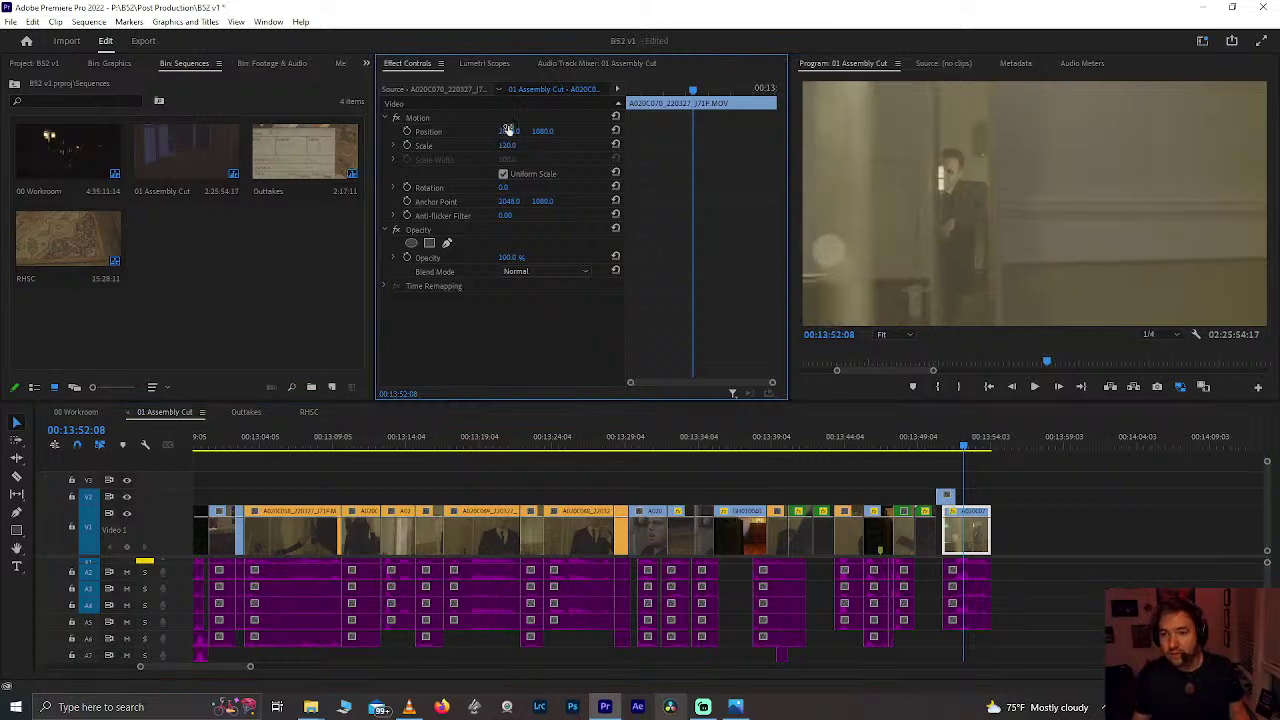
drag(509, 131, 745, 131)
drag(541, 131, 495, 131)
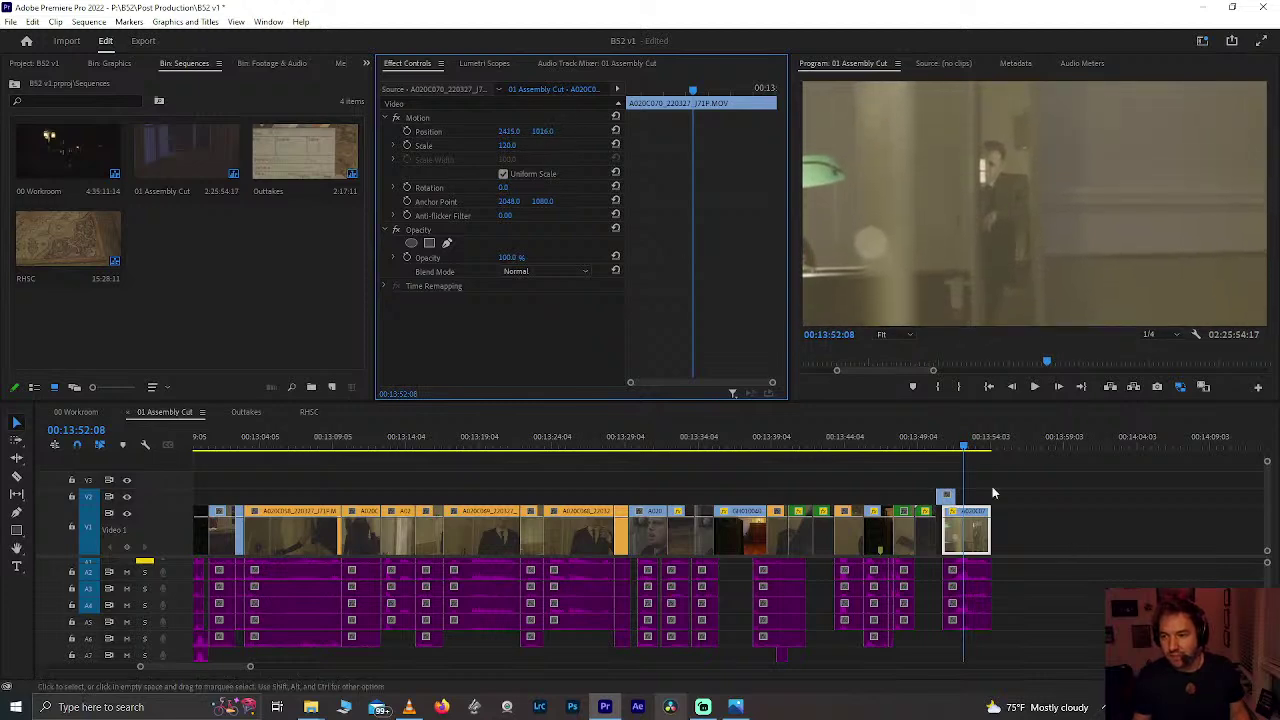
Step: Play the scene's ending from about 00:13:50 to 00:13:54:13 and save the project
click(940, 444)
key(space)
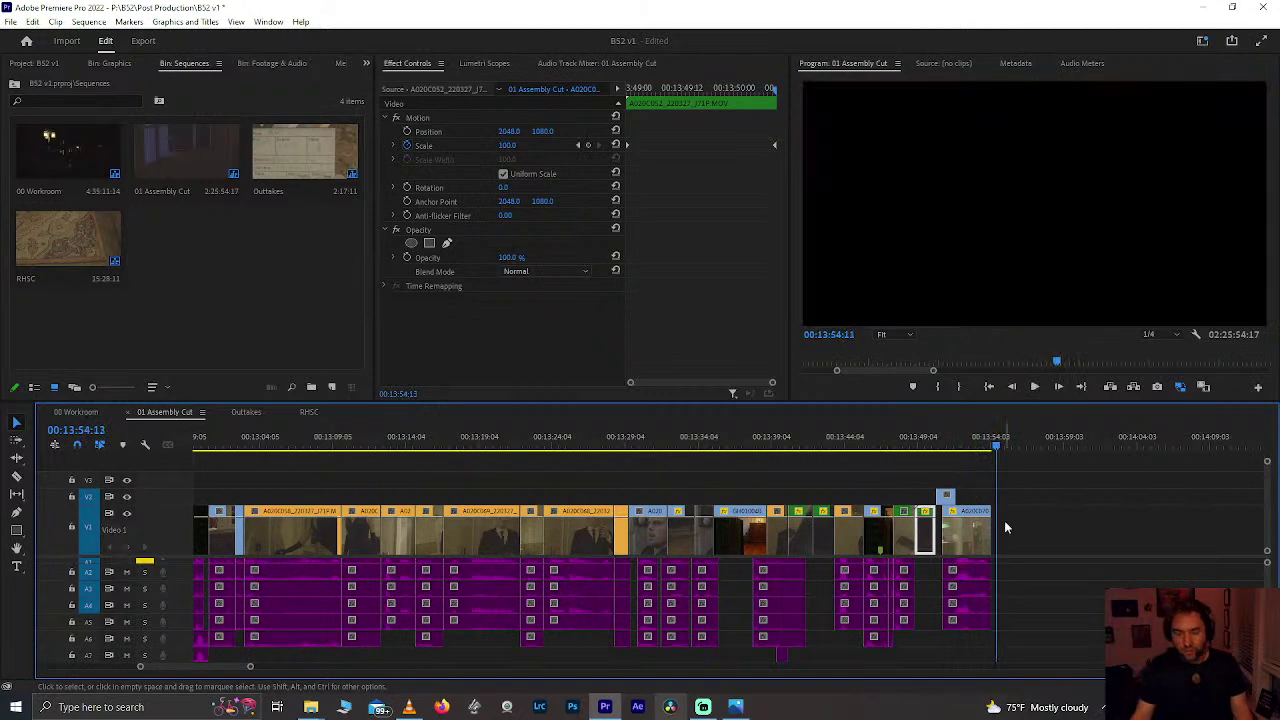
key(ctrl+s)
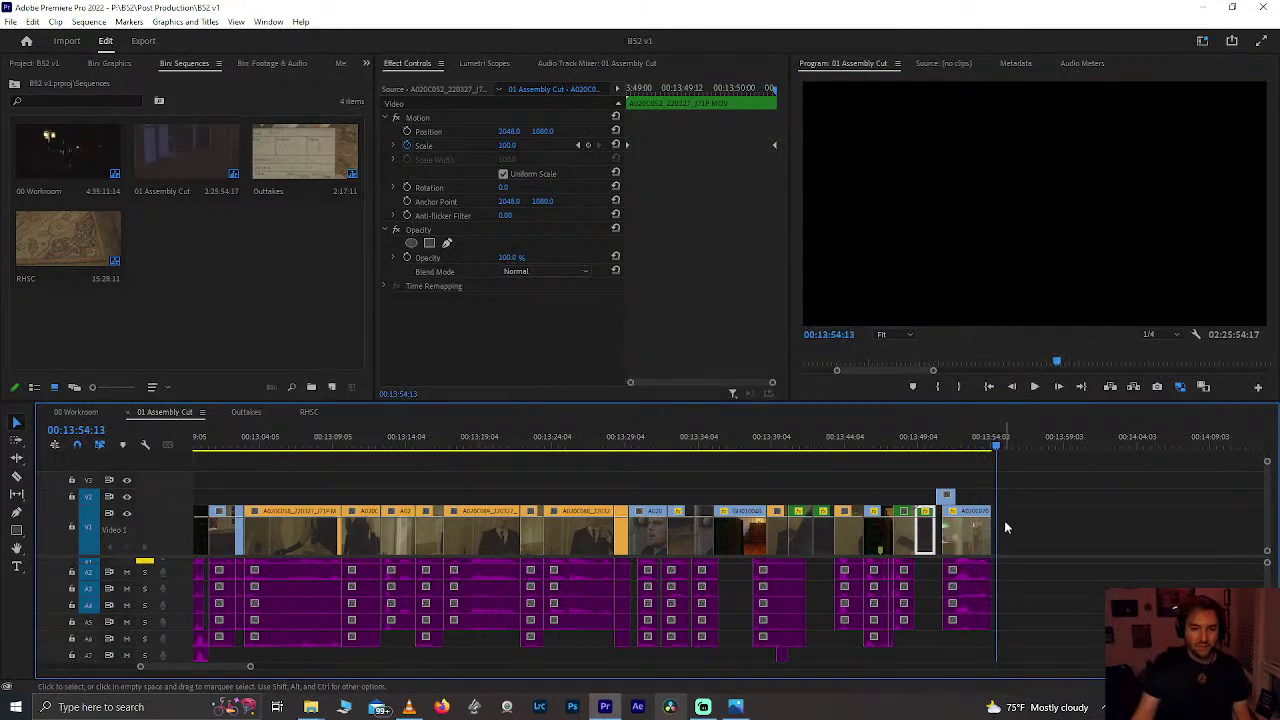
Step: Move the group of unassembled clips following the scene later in the sequence so it starts at about 00:15:44
click(982, 445)
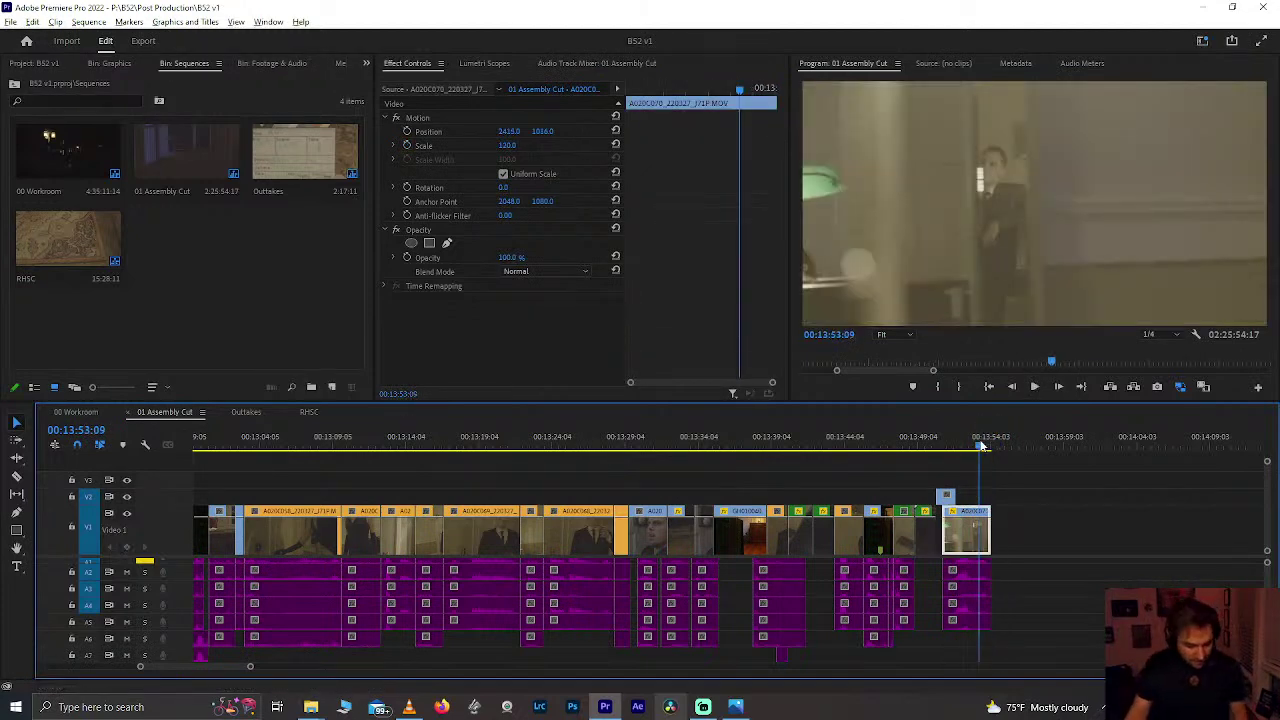
scroll(982, 445, down, 5)
scroll(982, 445, down, 5)
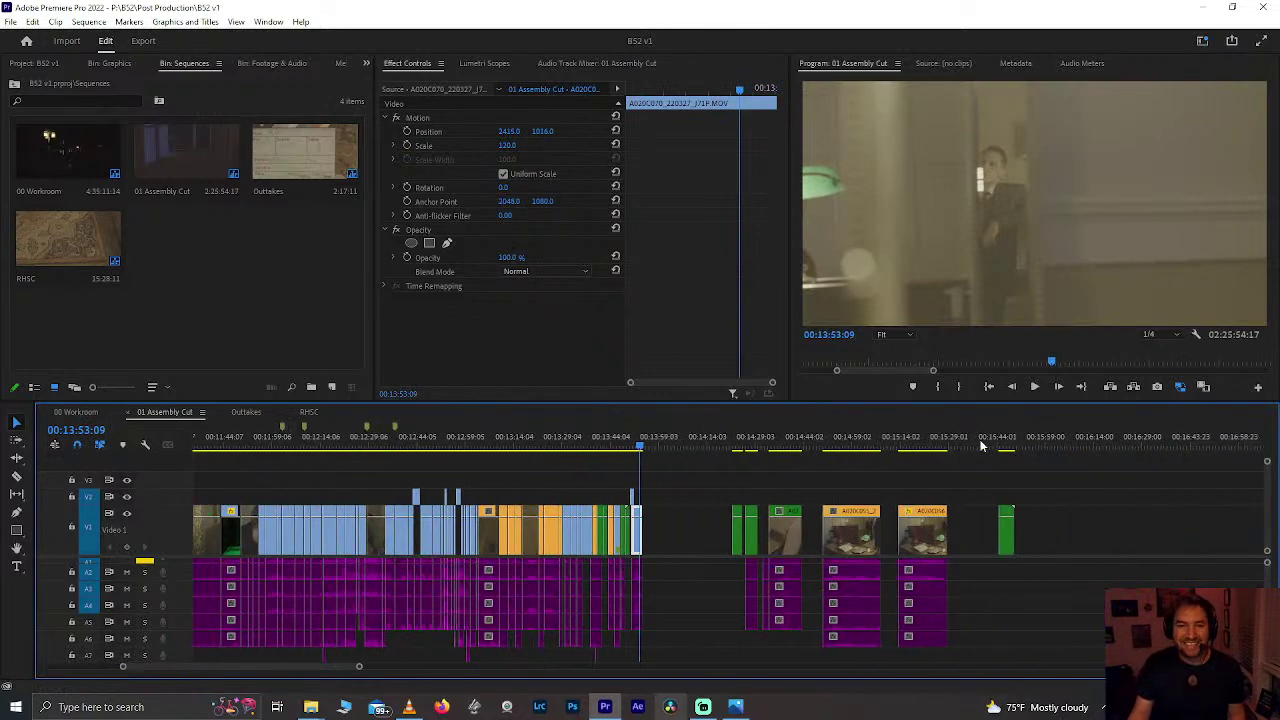
scroll(593, 500, down, 2)
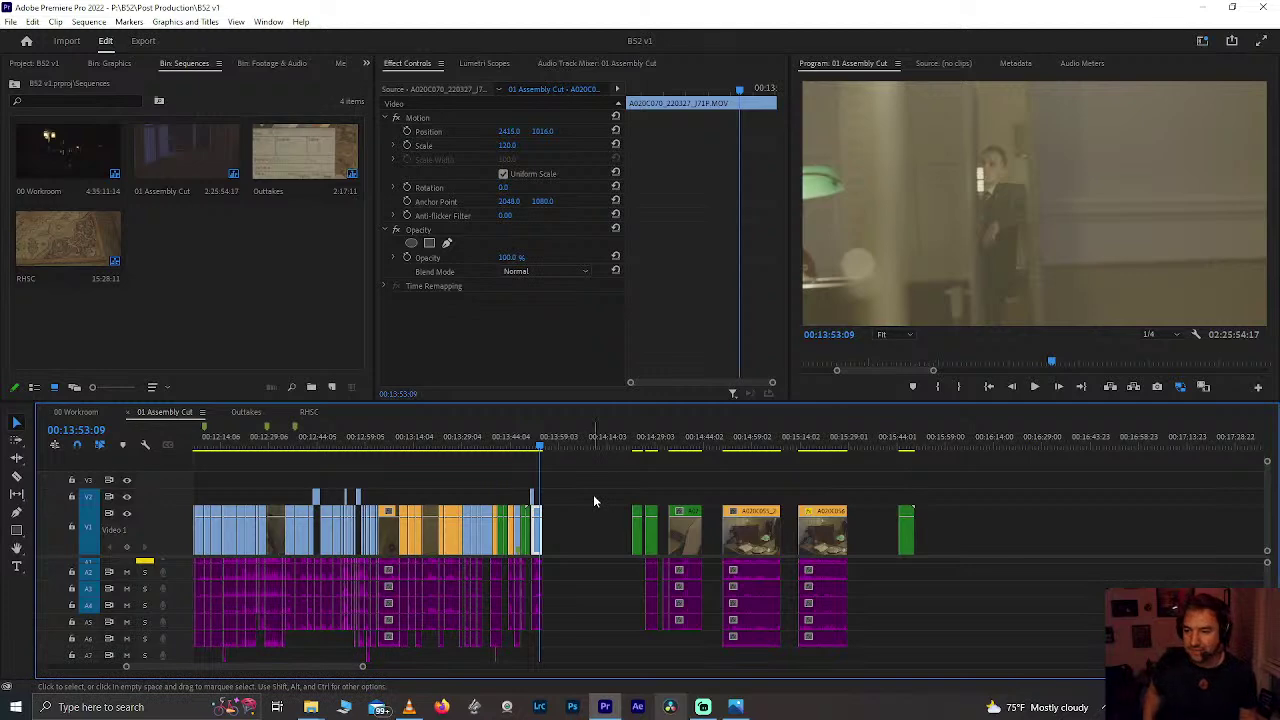
drag(600, 468, 857, 595)
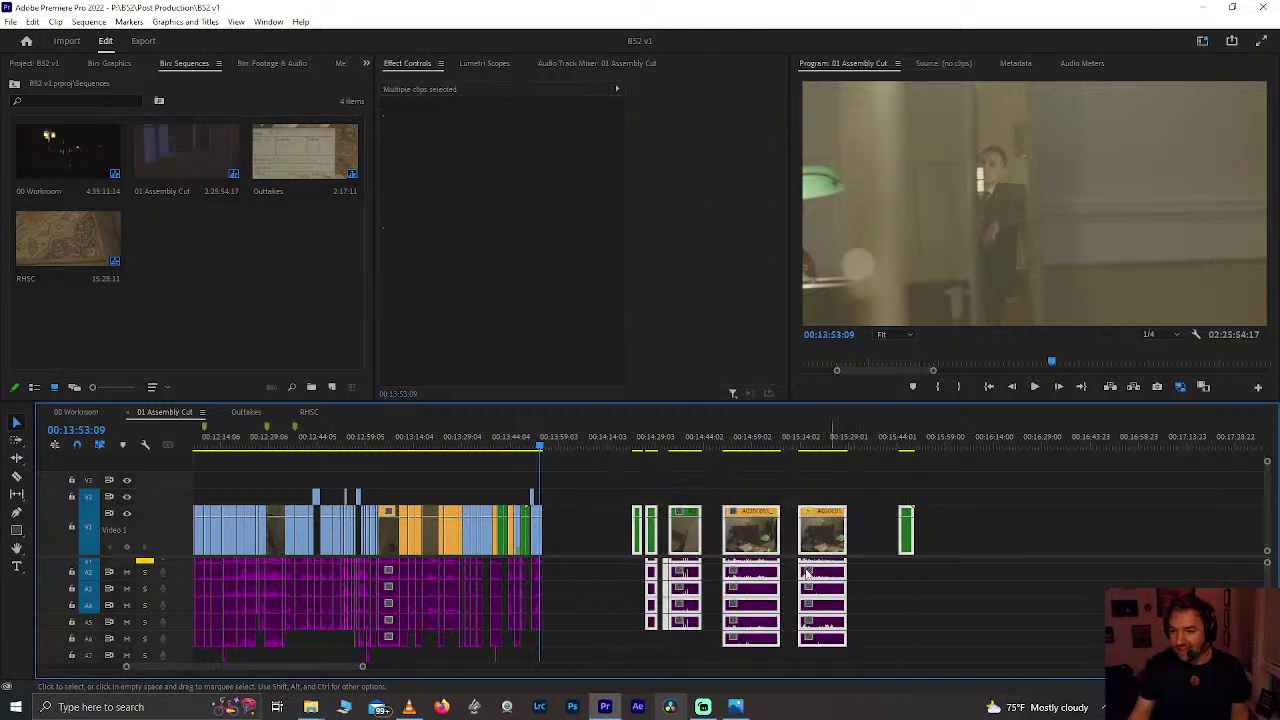
drag(762, 542, 1012, 541)
click(552, 447)
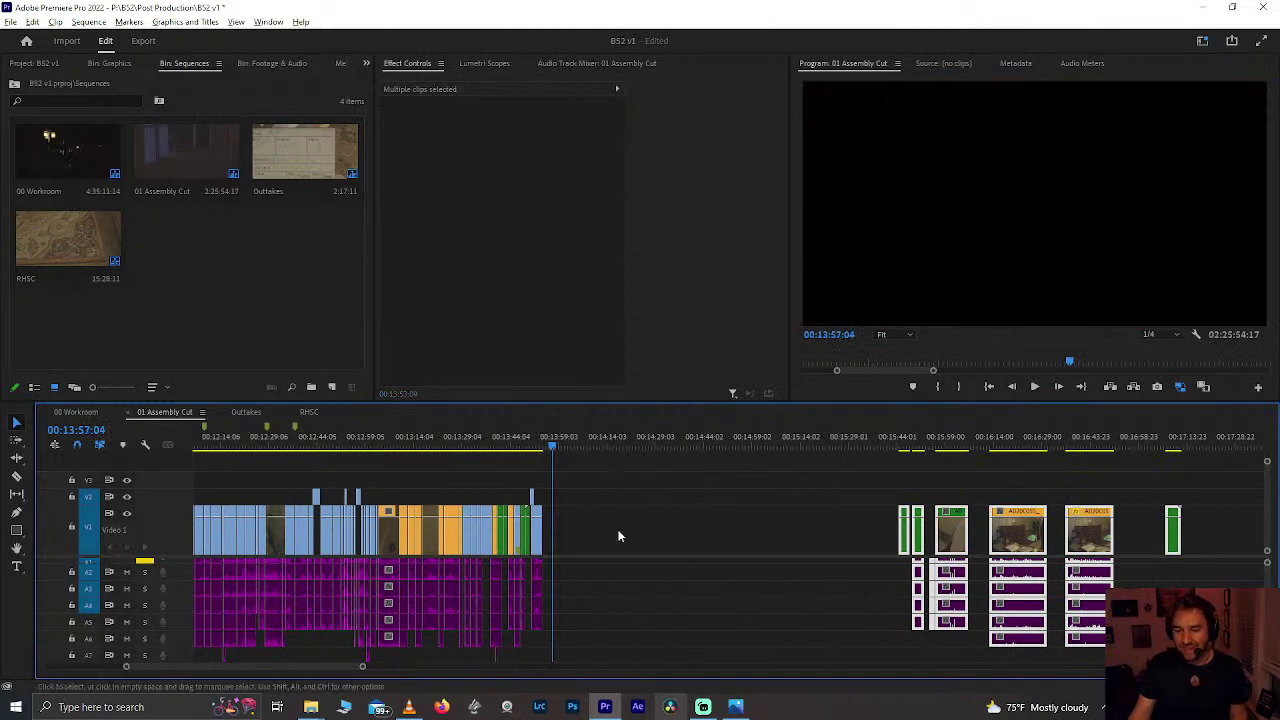
Step: Examine the unassembled clips A020C069, A020C063 and A020C064 between about 00:19:32 and 00:27:09 for a usable shot
scroll(617, 535, down, 10)
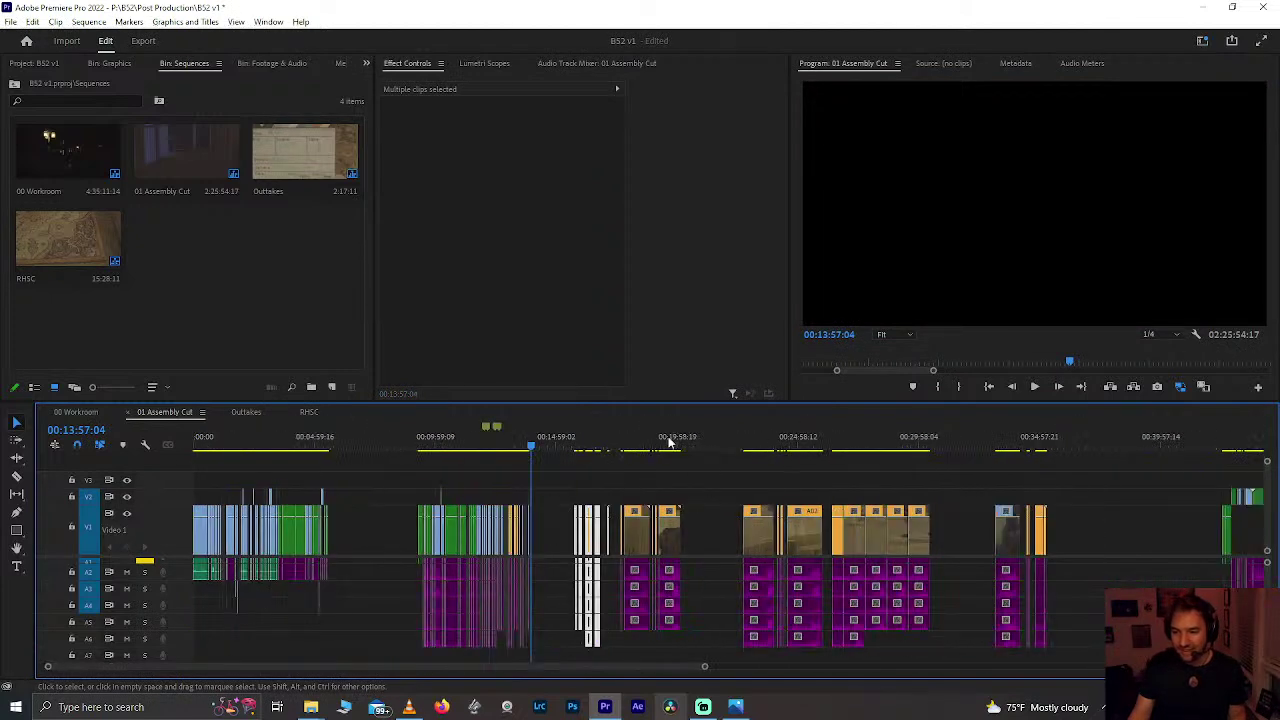
click(670, 450)
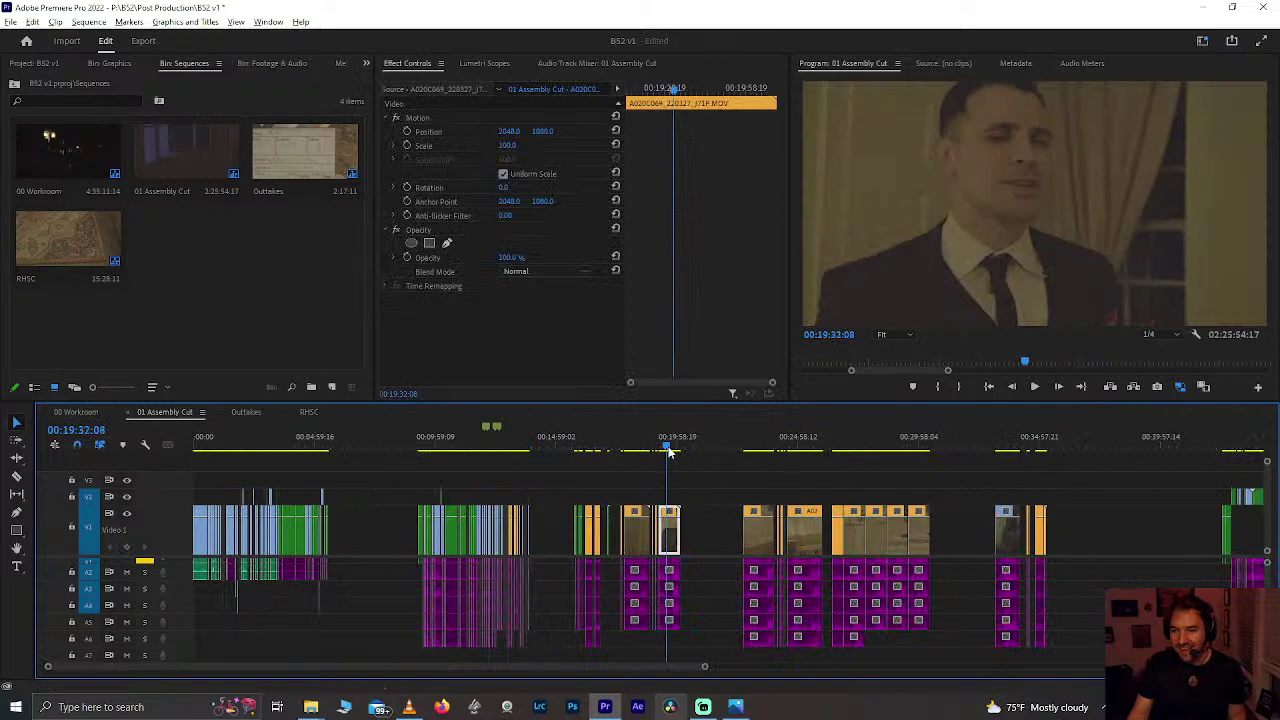
scroll(670, 450, up, 4)
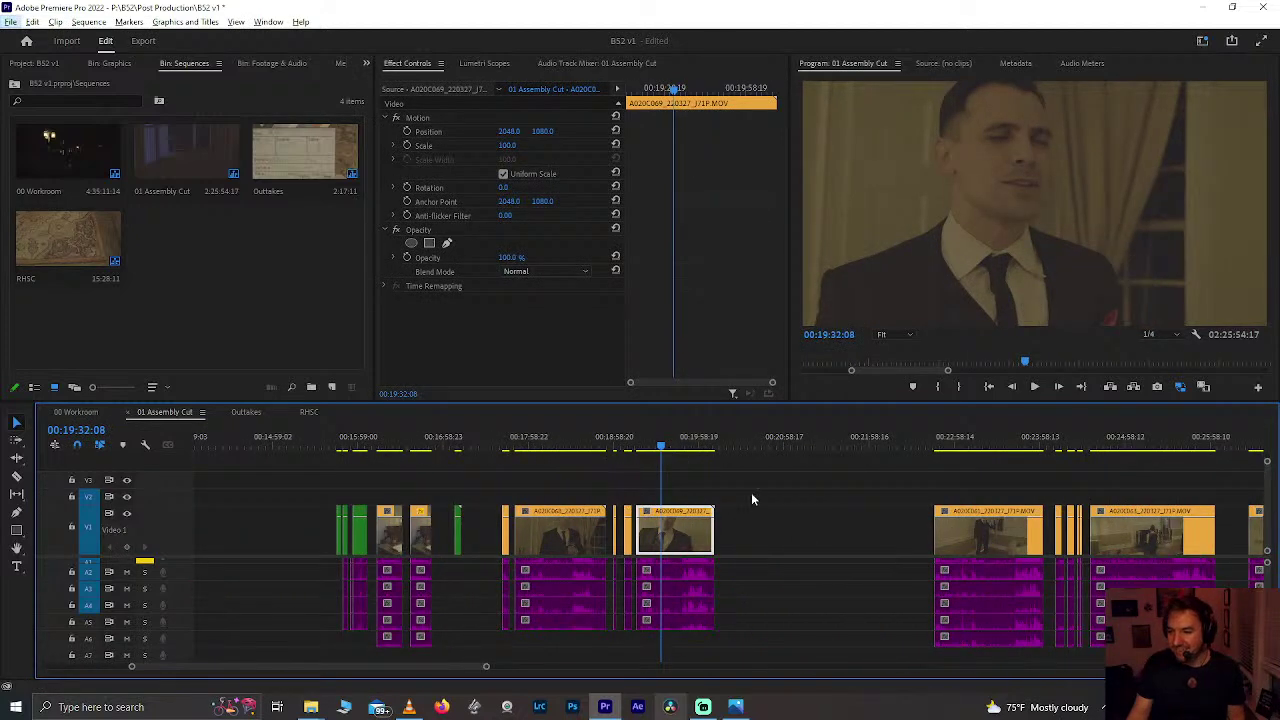
scroll(751, 492, down, 3)
click(942, 449)
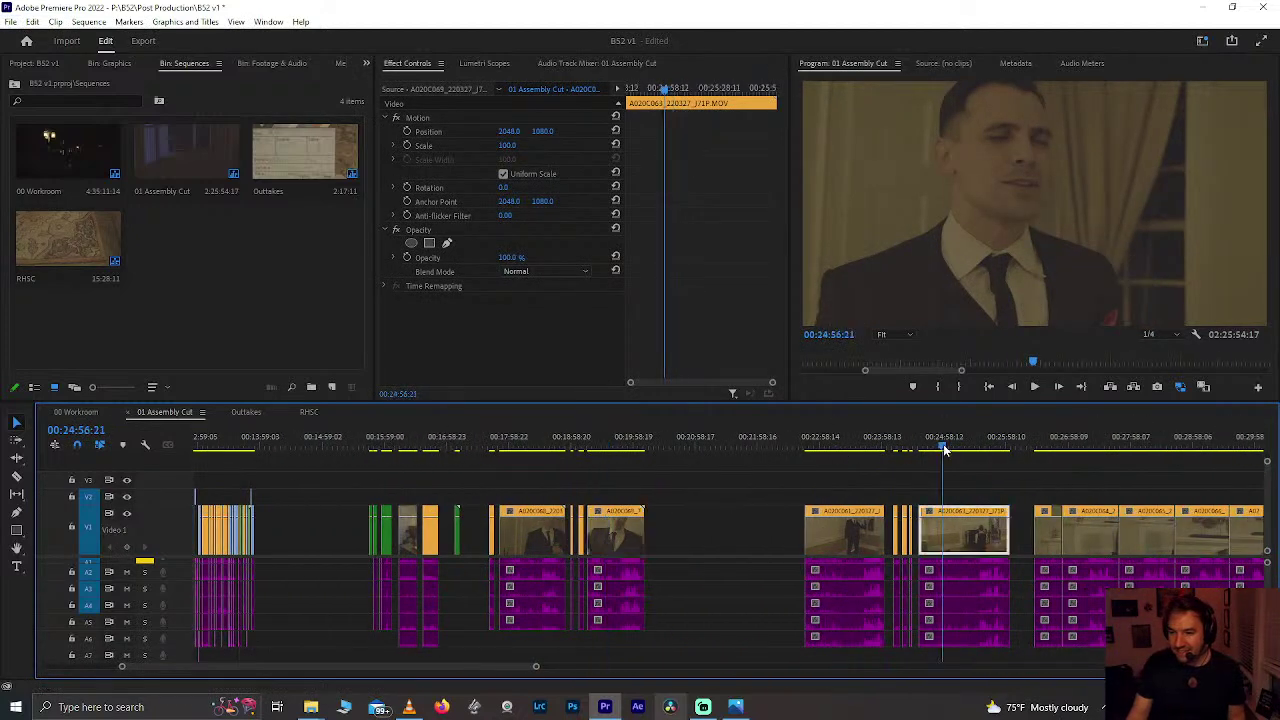
scroll(943, 449, up, 3)
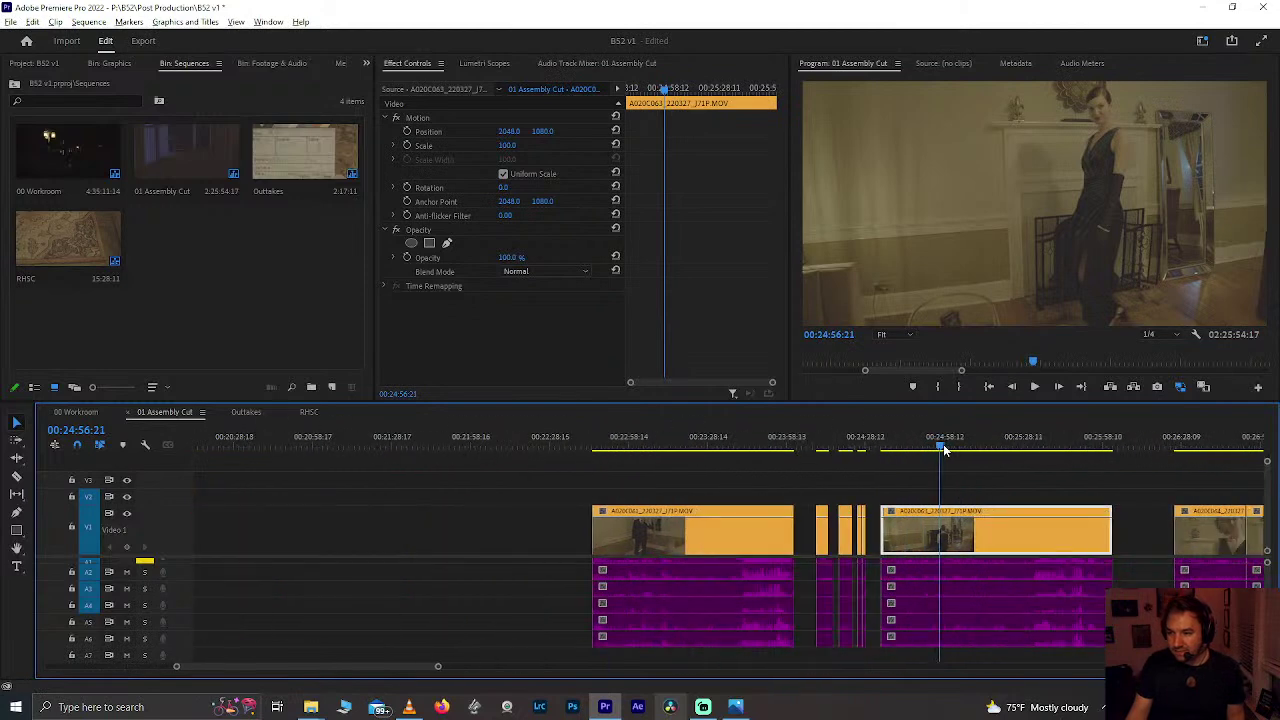
click(1054, 438)
scroll(1055, 436, down, 4)
click(830, 447)
key(space)
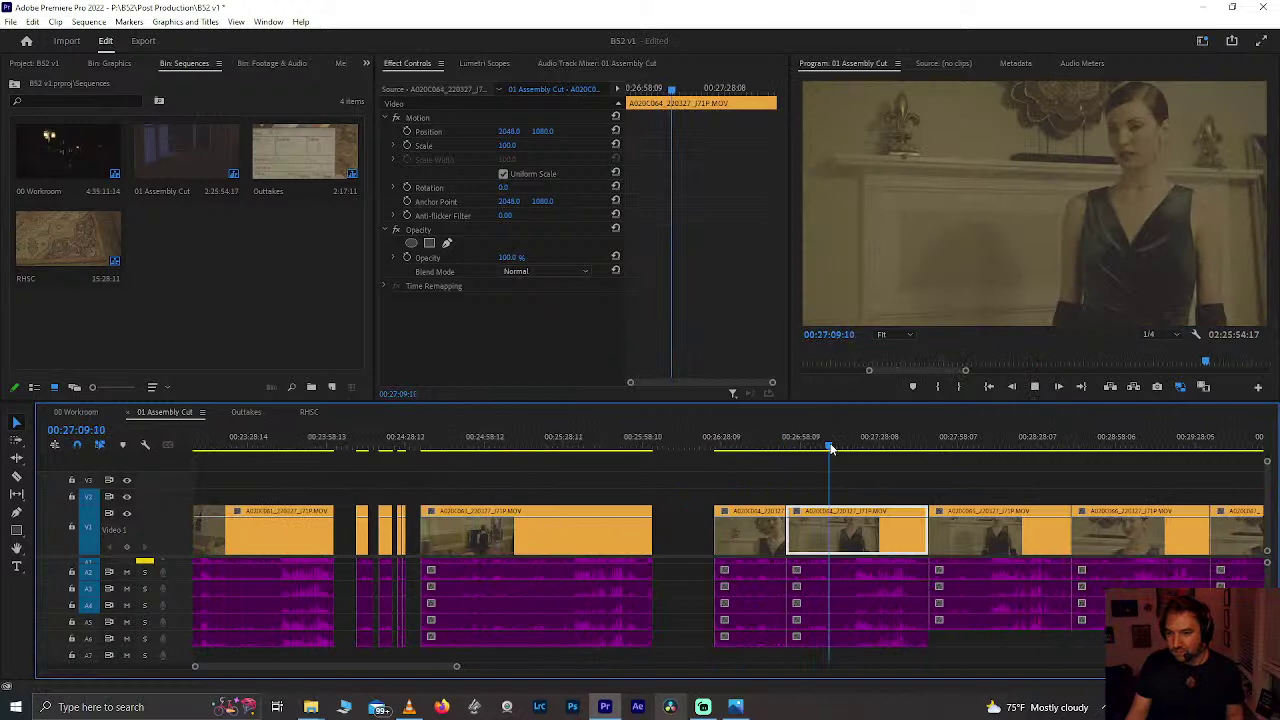
scroll(870, 454, up, 2)
click(715, 440)
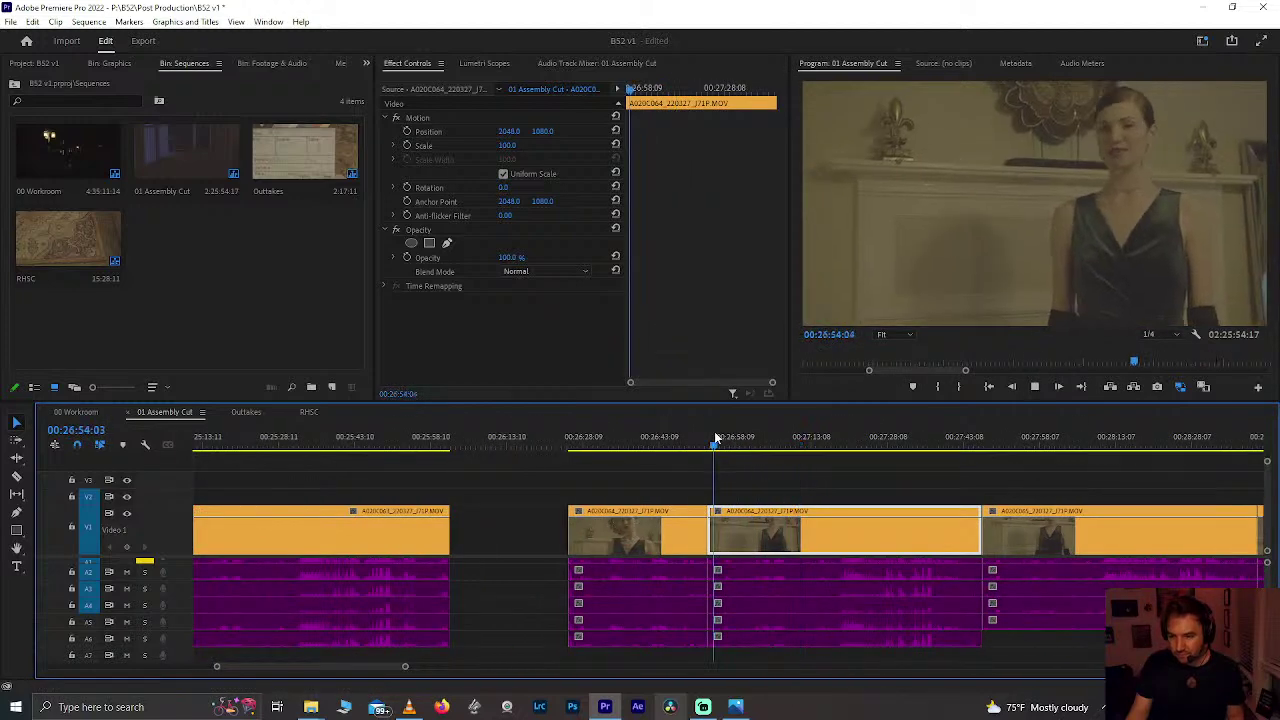
scroll(660, 455, down, 2)
Step: Play A020C063 between about 00:24:54 and 00:24:58 to review the woman's movement at the fireplace
click(367, 437)
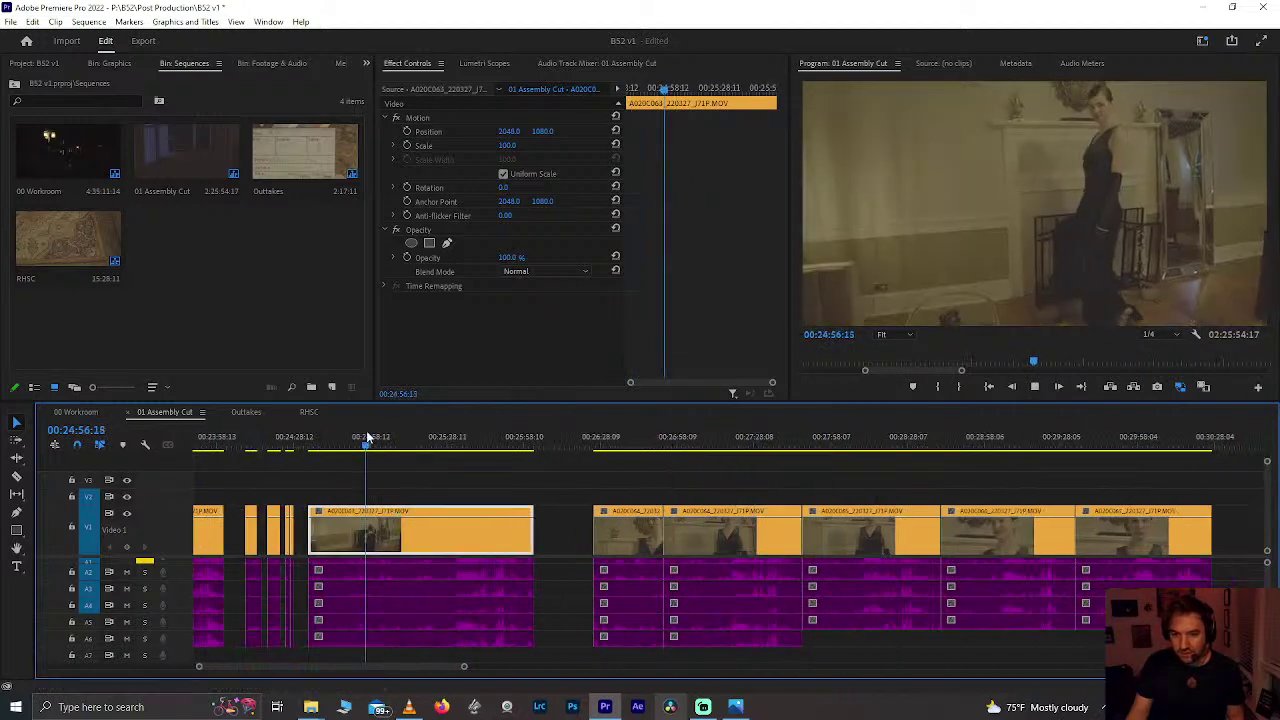
scroll(370, 440, up, 2)
key(space)
scroll(405, 447, up, 2)
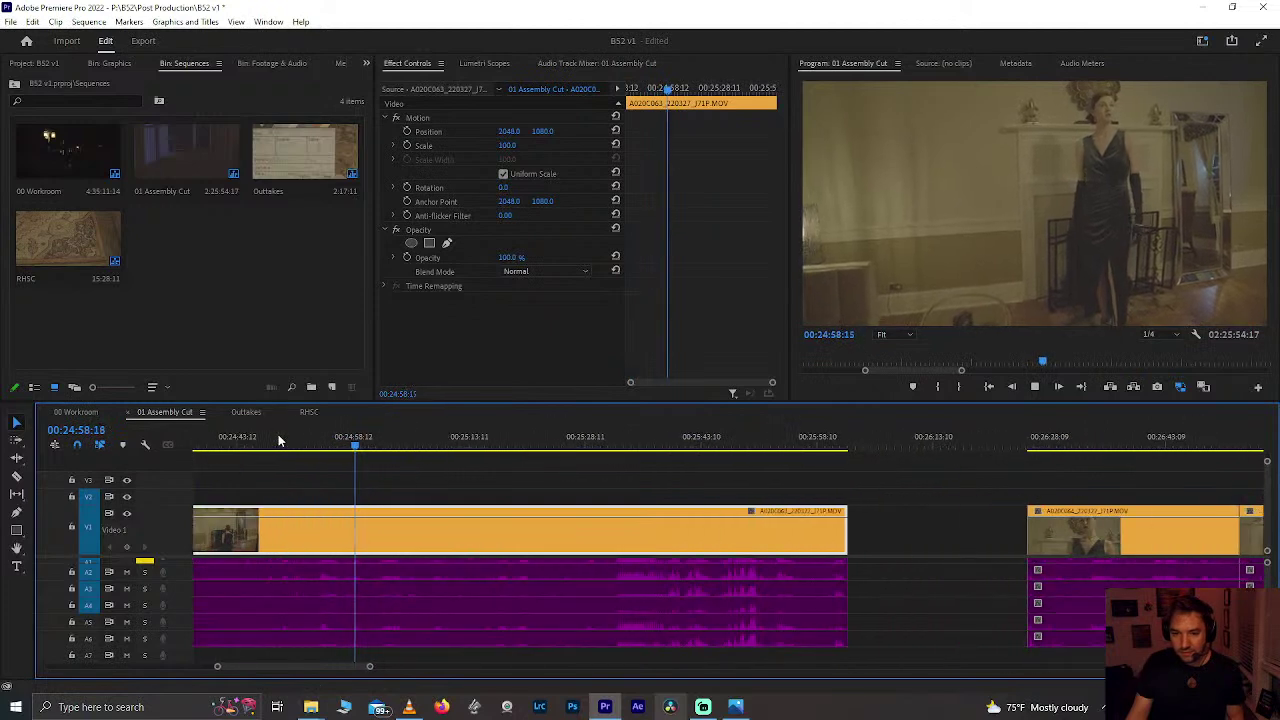
click(308, 445)
scroll(315, 452, up, 3)
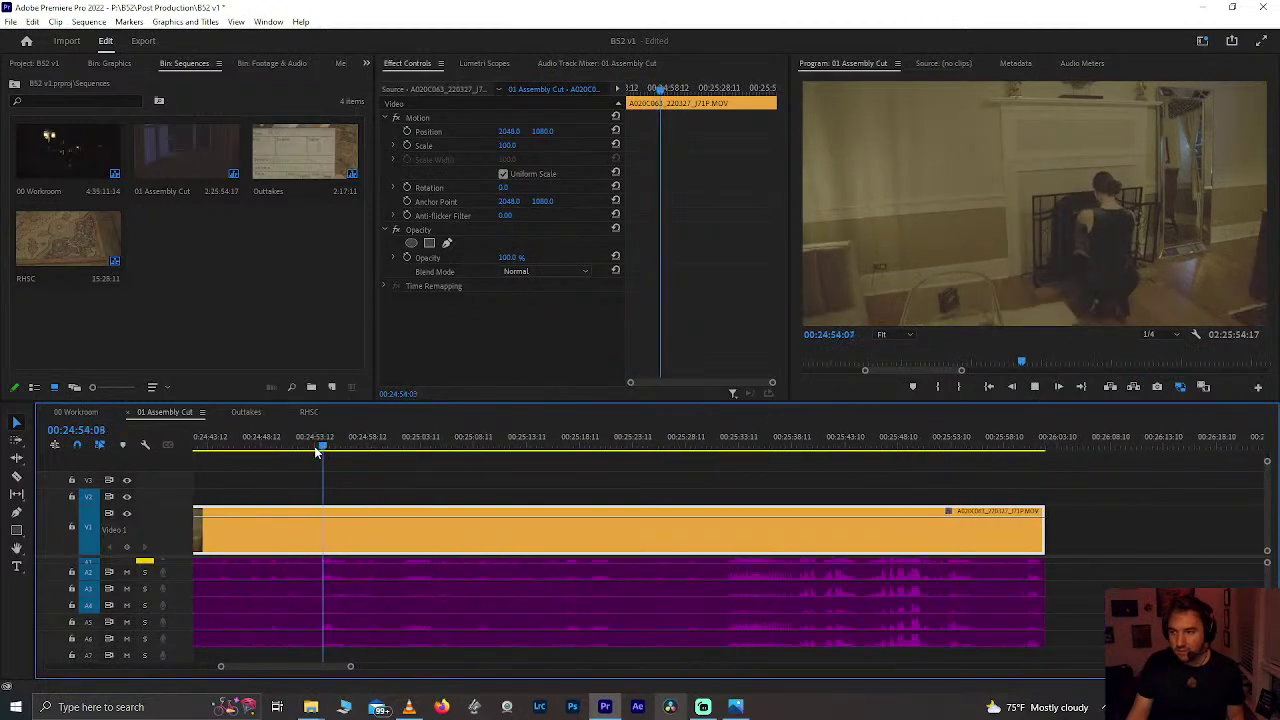
scroll(315, 452, up, 3)
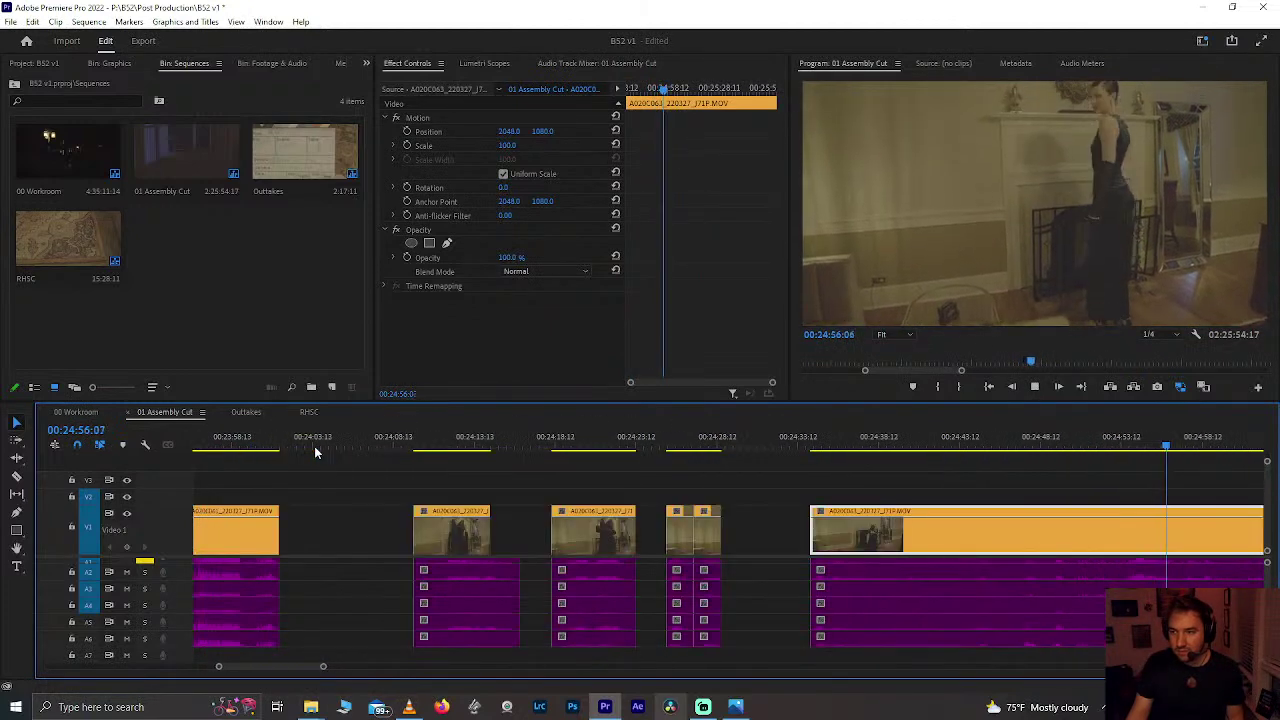
key(space)
scroll(636, 474, down, 6)
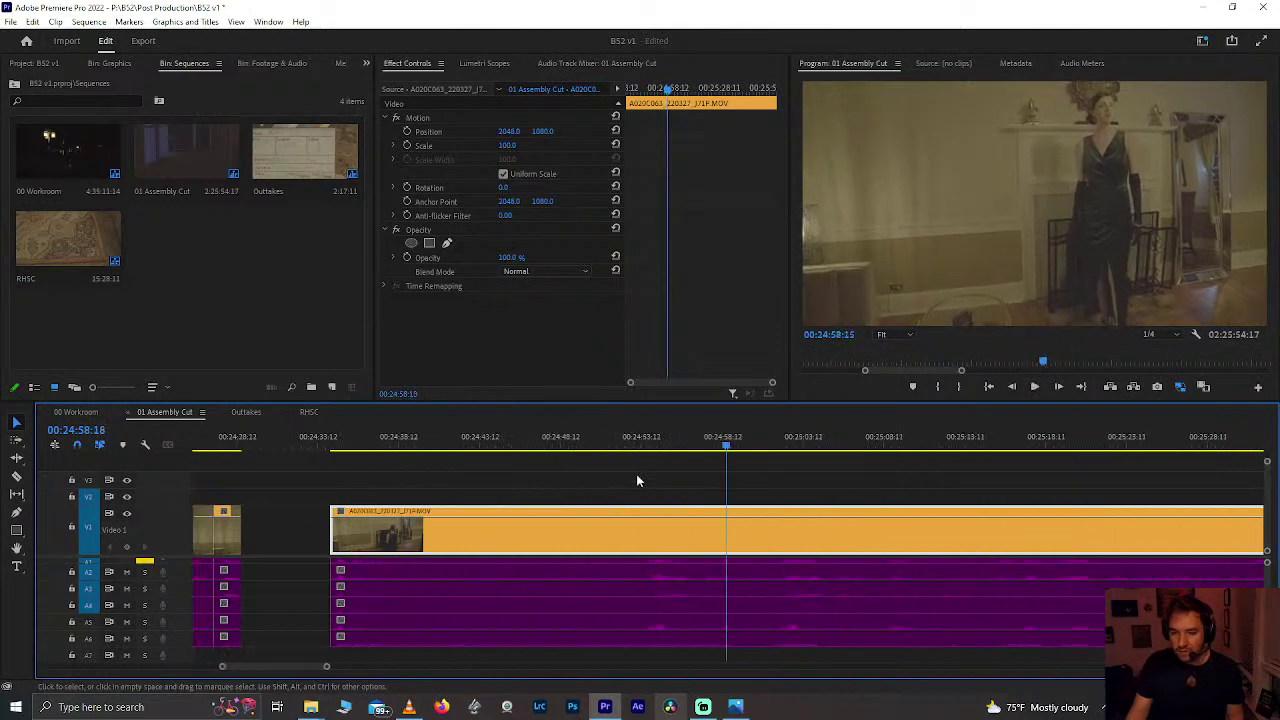
Step: Split A020C063 at about 00:24:58, where the woman has turned from the fireplace
click(668, 430)
key(space)
key(equal)
key(space)
key(Right)
key(Right)
key(ctrl+k)
Step: Find the start of the woman's turn in A020C063 and split the clip at 00:24:56:11
click(634, 444)
drag(634, 444, 626, 443)
key(space)
click(603, 446)
click(574, 450)
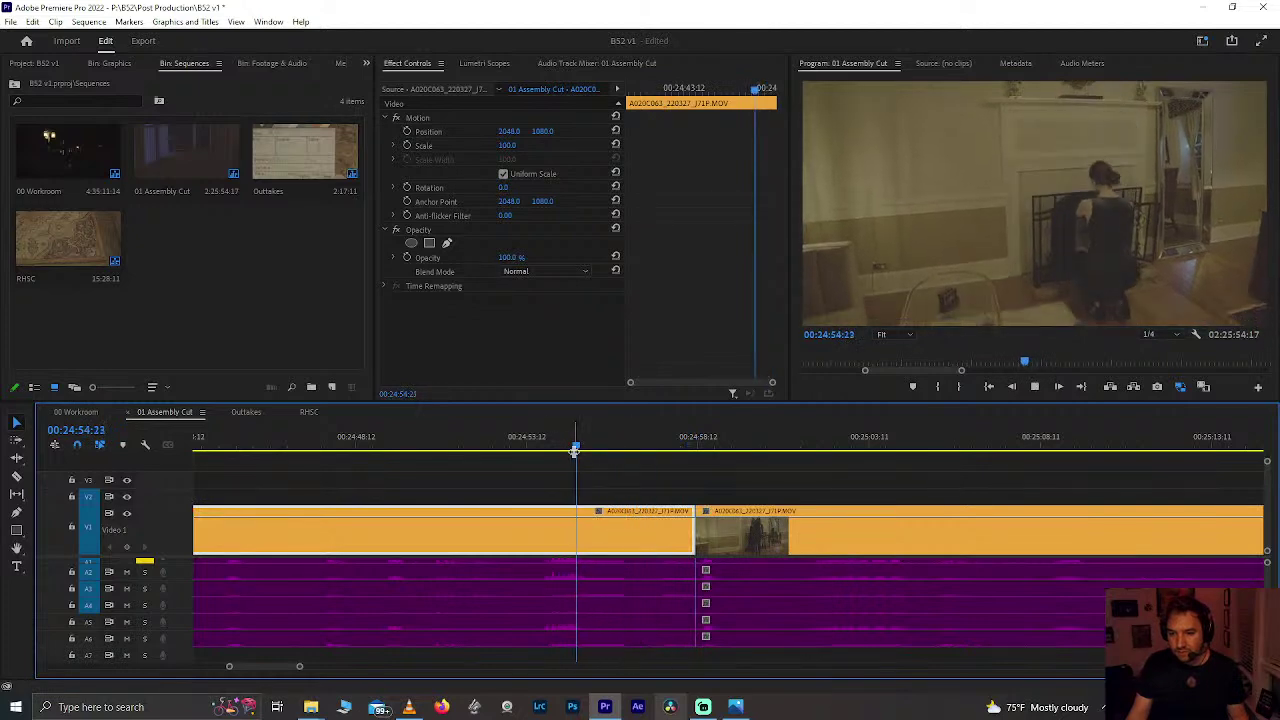
key(space)
key(Left)
key(Left)
key(Left)
key(Left)
key(Left)
key(Left)
key(Left)
key(Left)
key(Left)
key(Left)
key(Left)
key(Left)
key(Left)
key(Left)
key(Left)
key(Left)
key(Left)
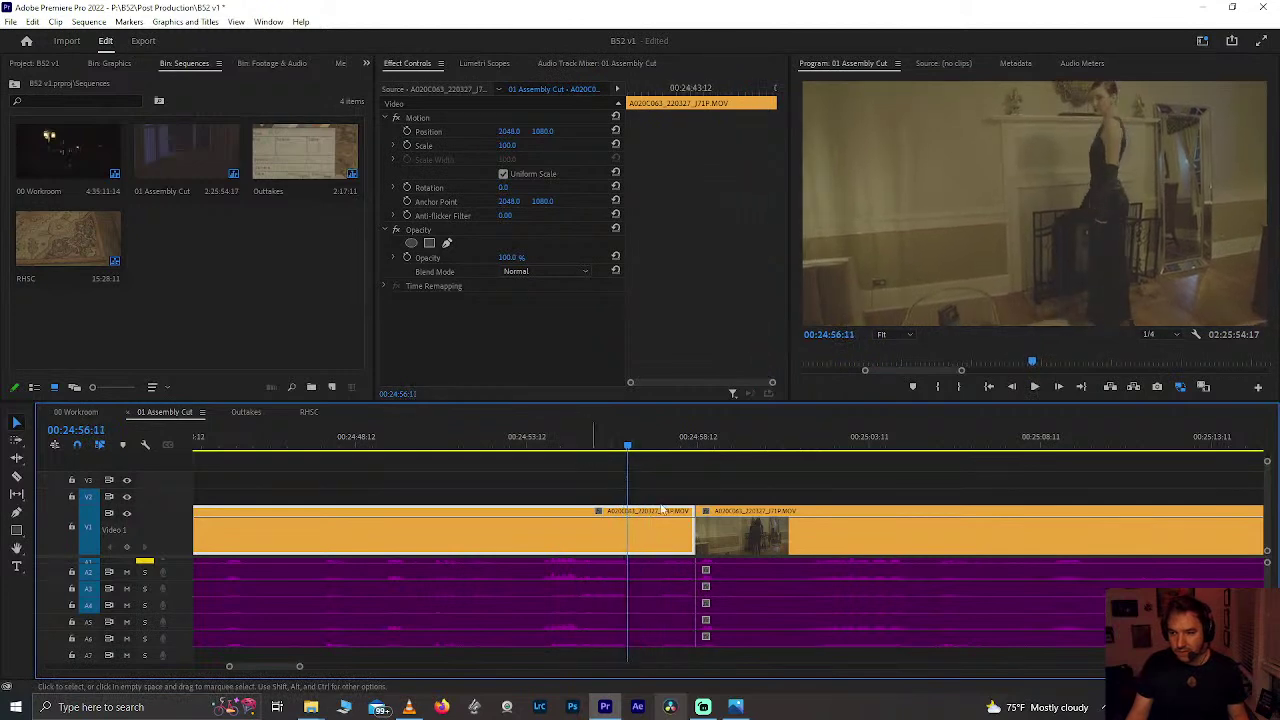
key(ctrl+k)
Step: Cut the isolated A020C063 section with its audio and paste it after the assembled scene at 00:13:58:10
click(650, 612)
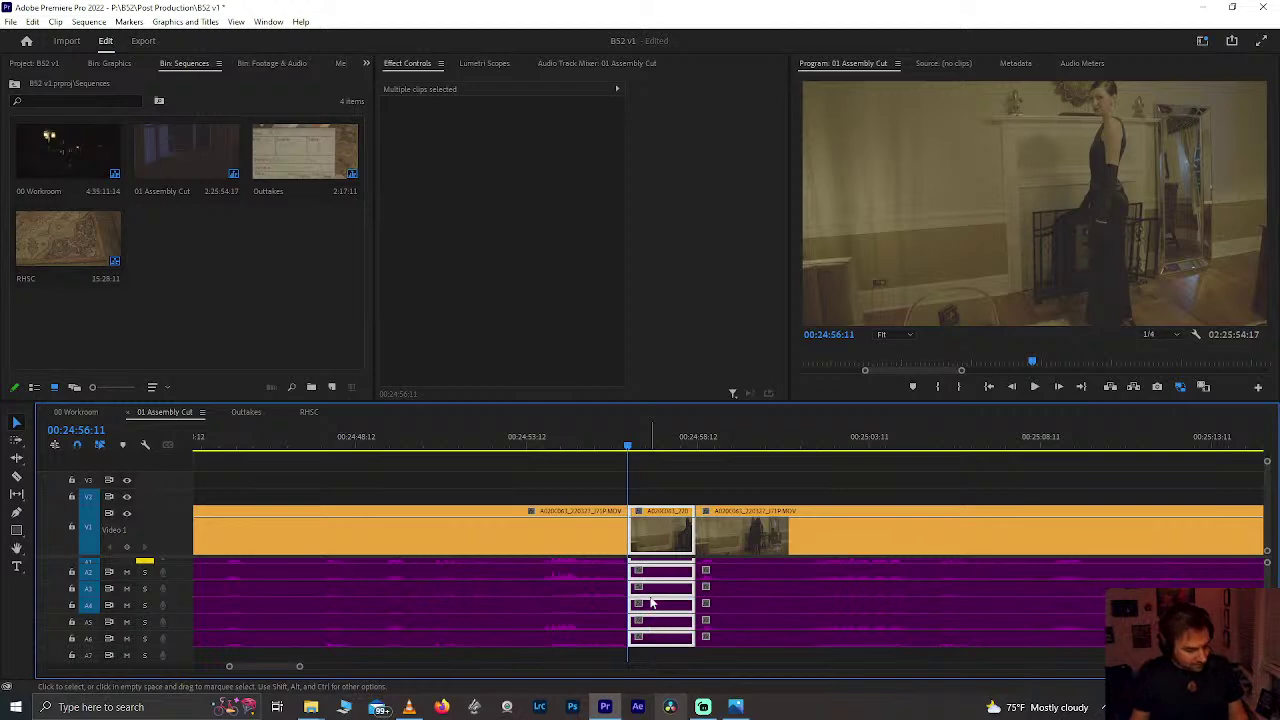
key(Delete)
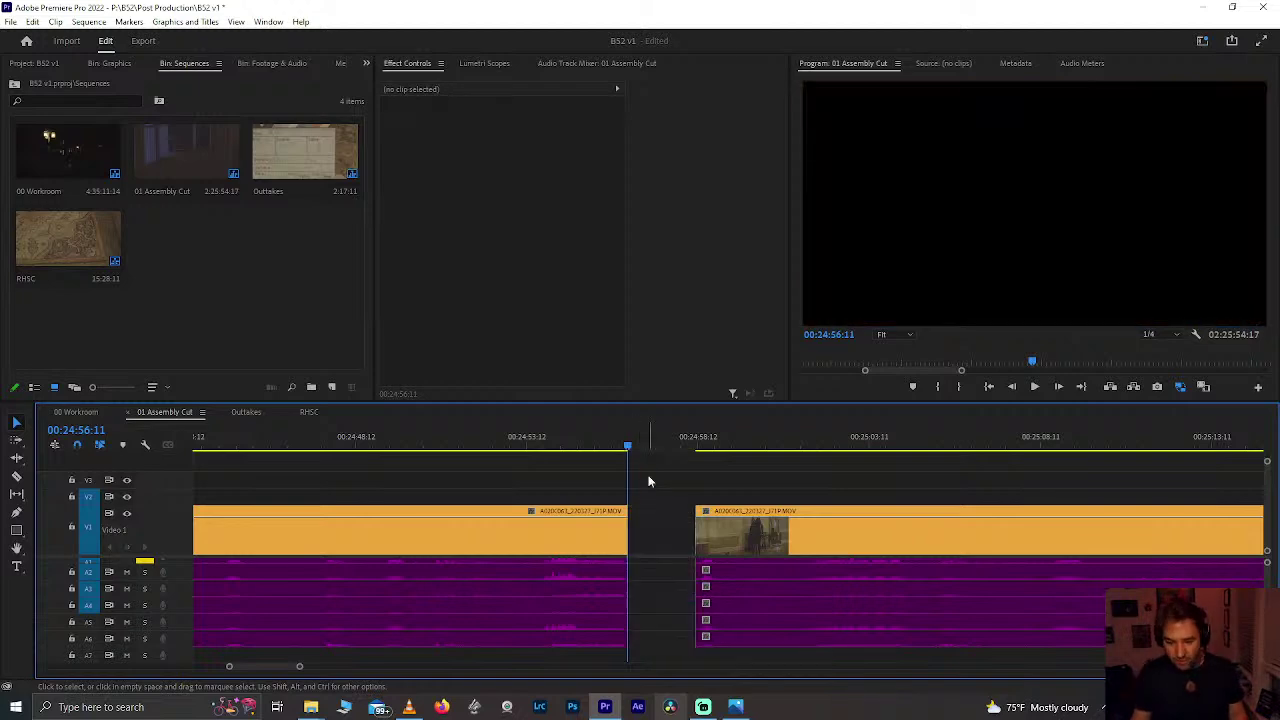
scroll(648, 480, down, 6)
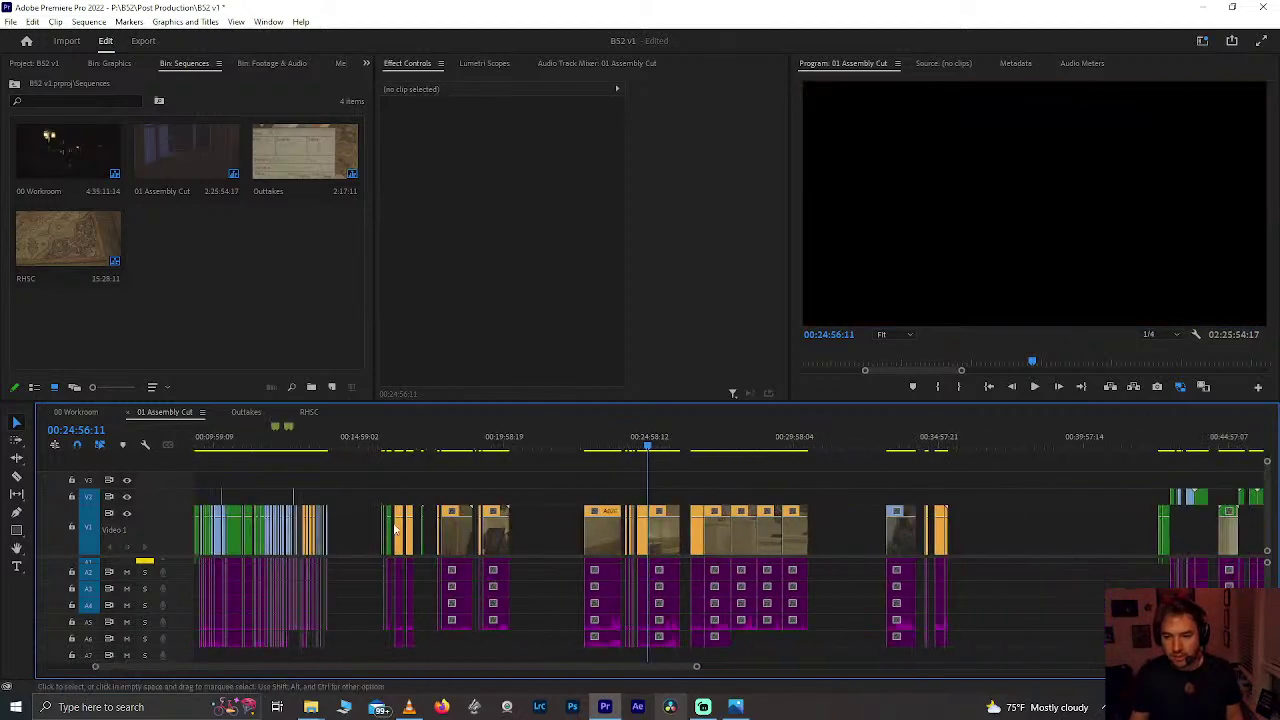
scroll(342, 520, up, 6)
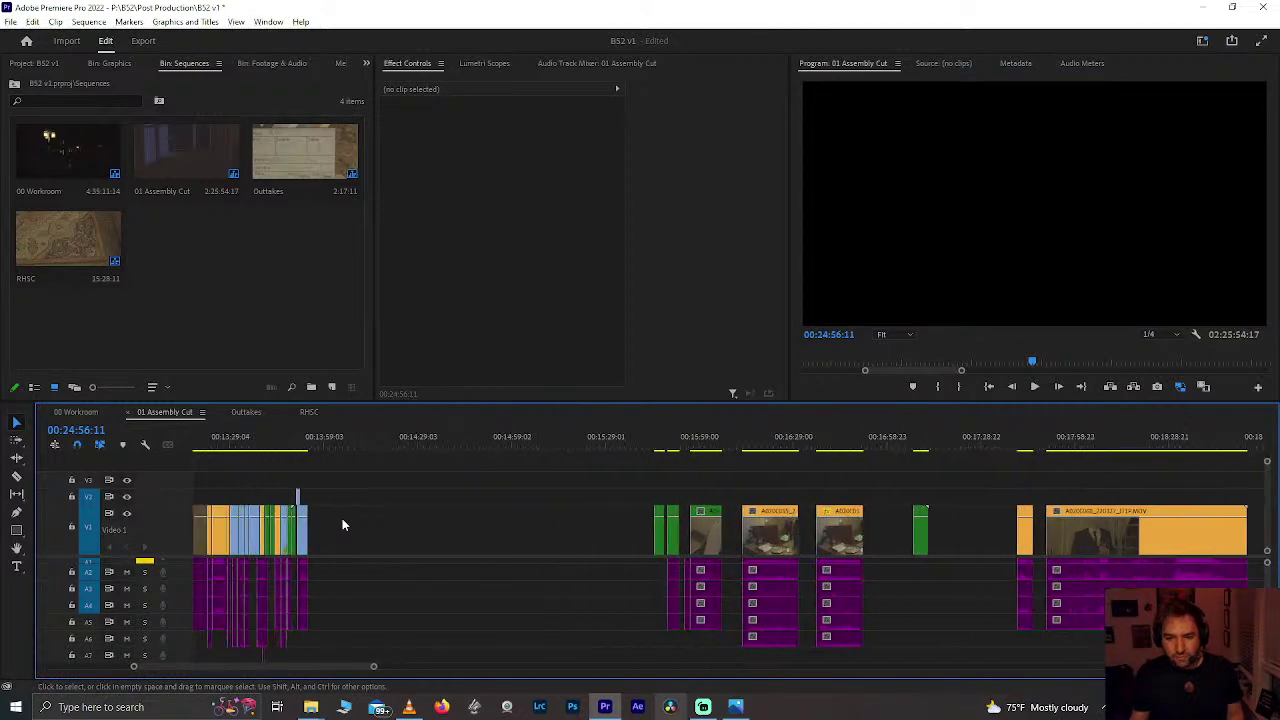
click(443, 441)
scroll(445, 440, up, 3)
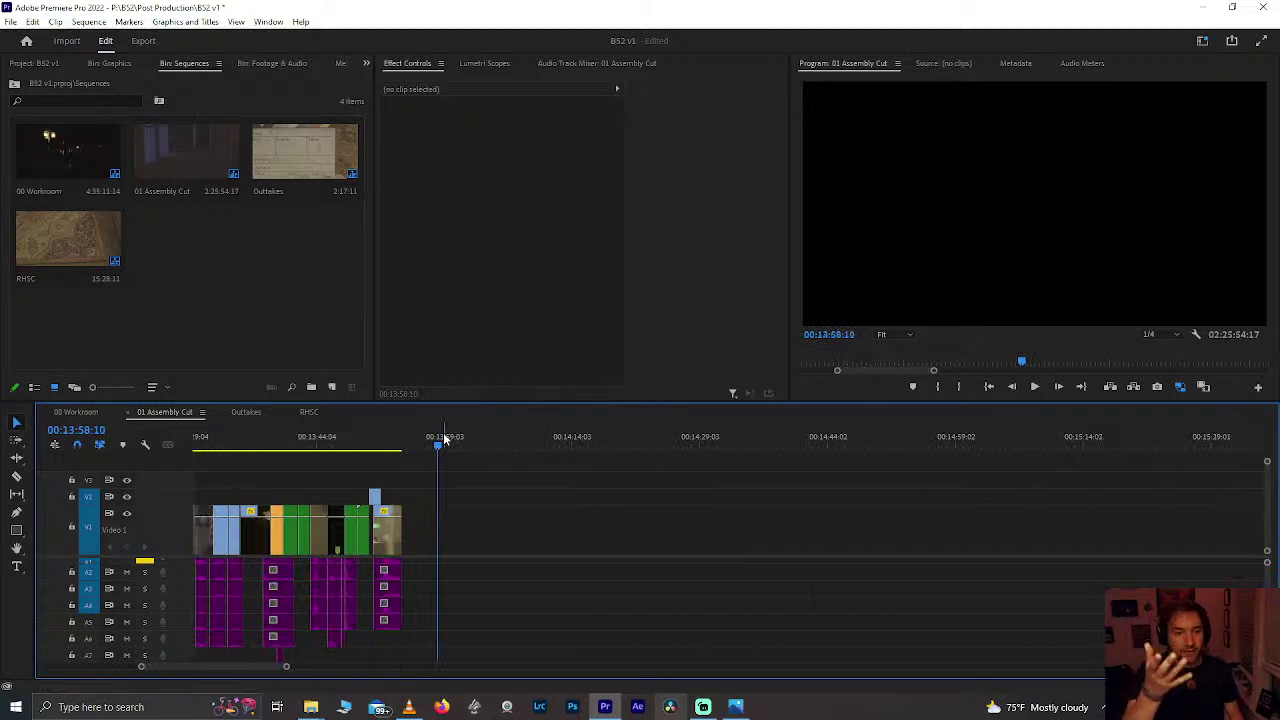
key(ctrl+v)
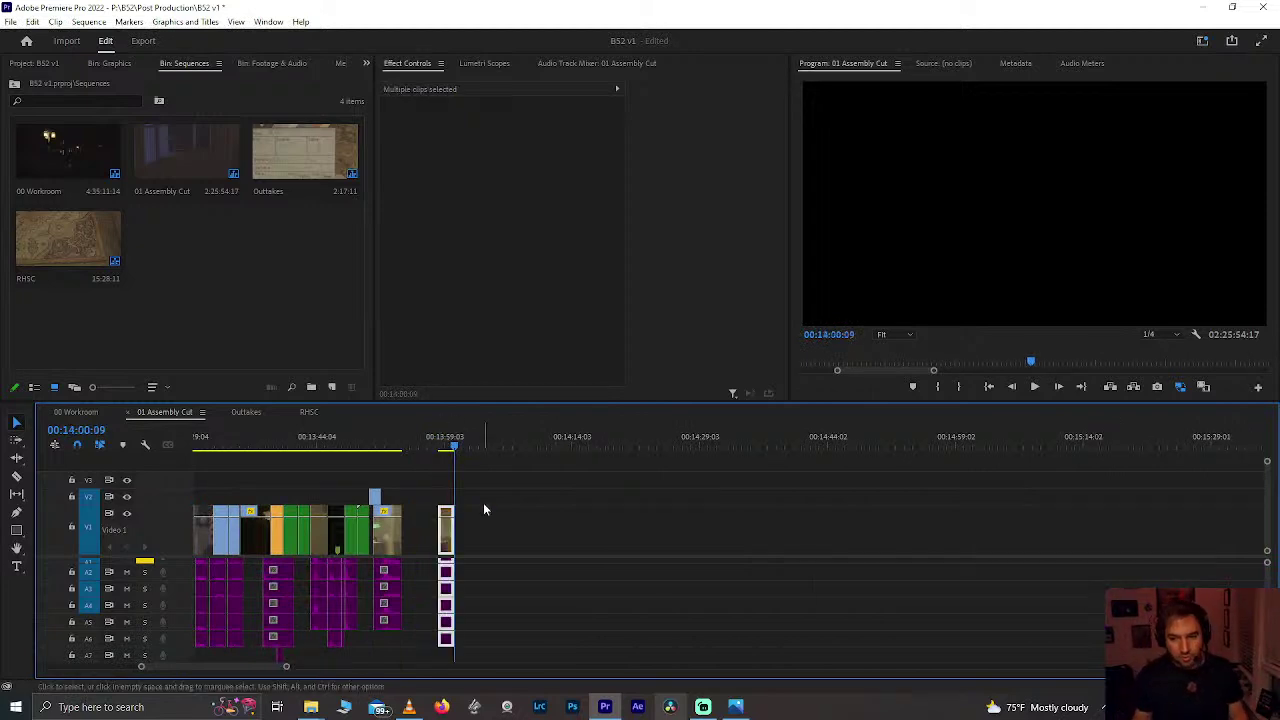
Step: Move the pasted A020C063 section with its audio directly against the end of A020C070 and save the project
scroll(435, 535, up, 7)
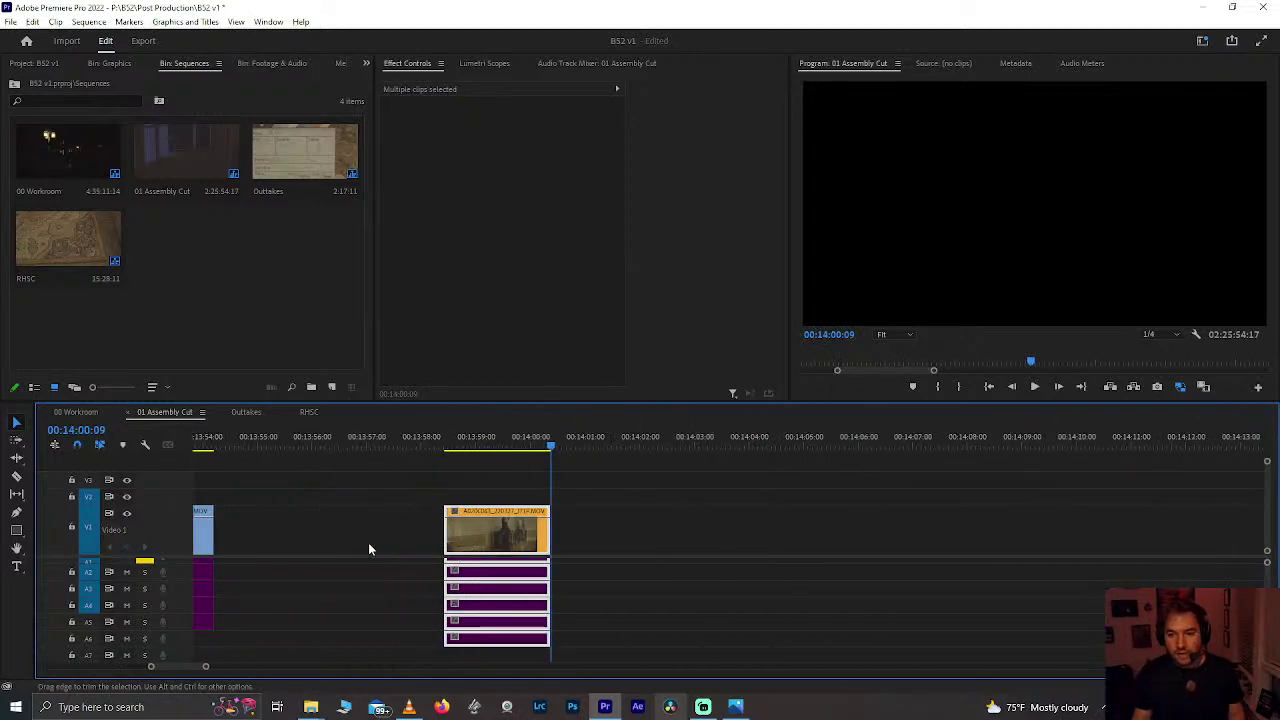
scroll(369, 544, up, 1)
drag(546, 520, 692, 622)
drag(669, 562, 398, 552)
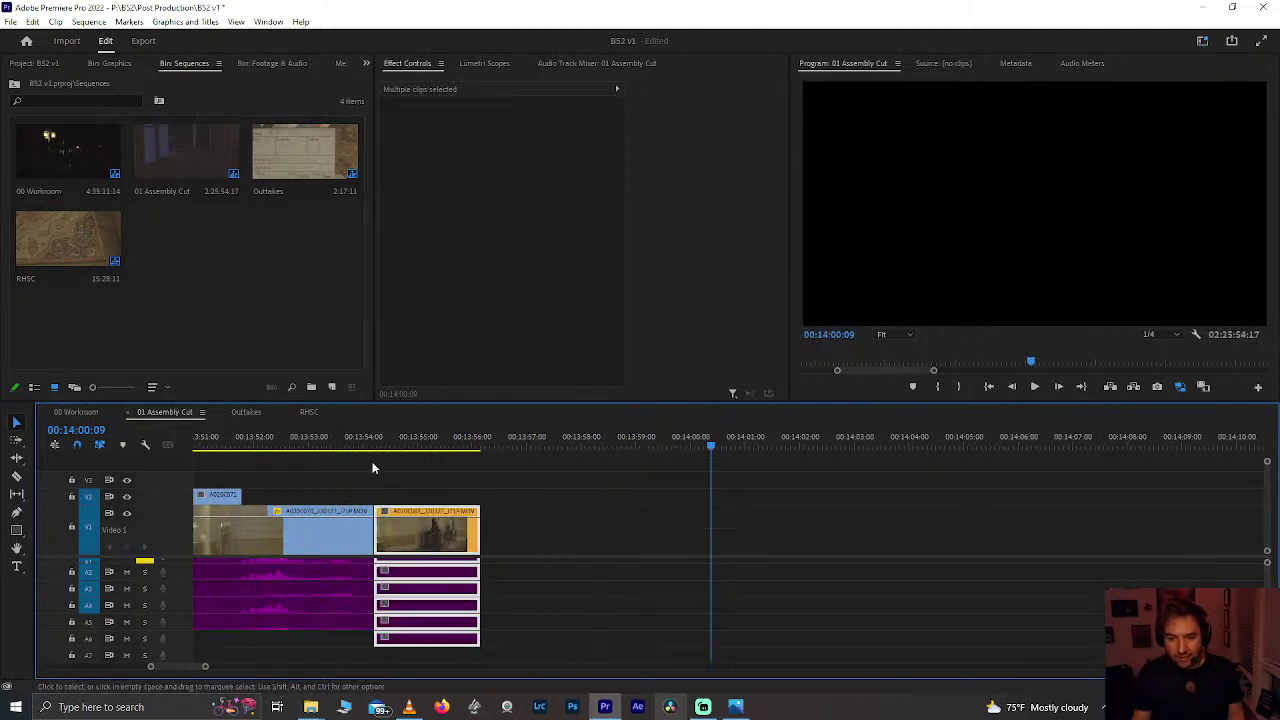
click(338, 443)
scroll(338, 443, down, 2)
scroll(338, 443, up, 2)
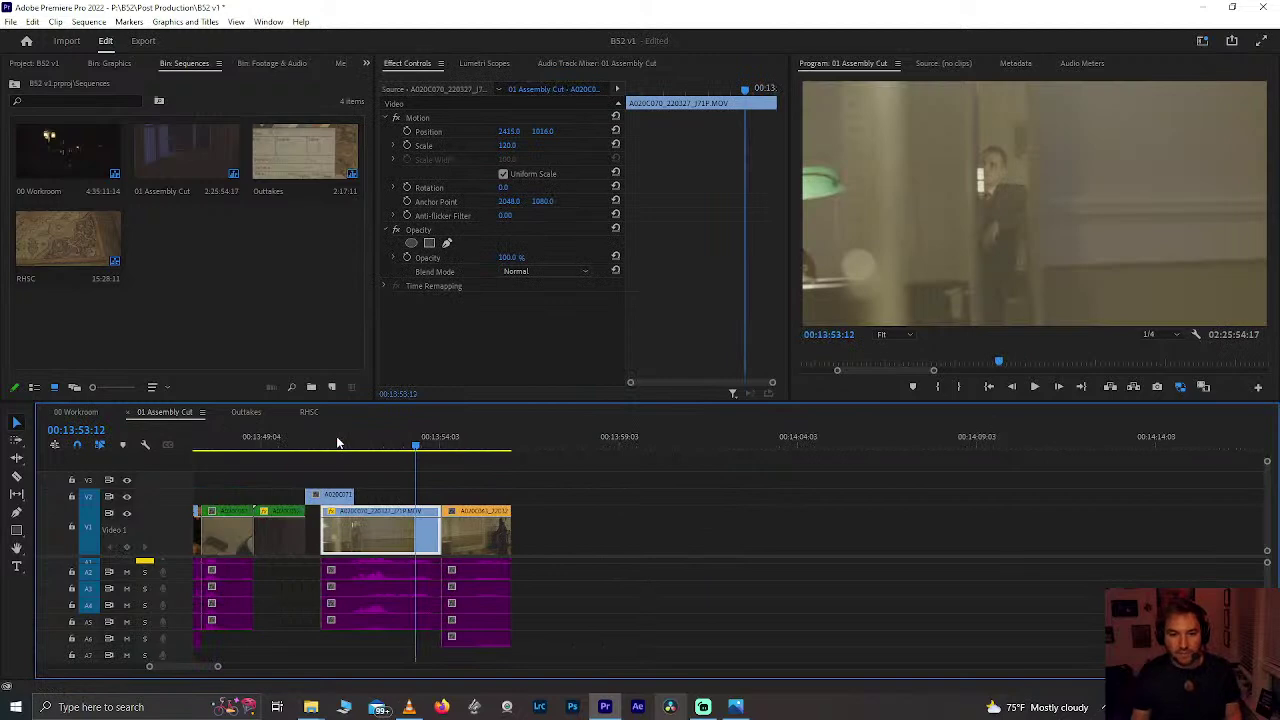
key(ctrl+s)
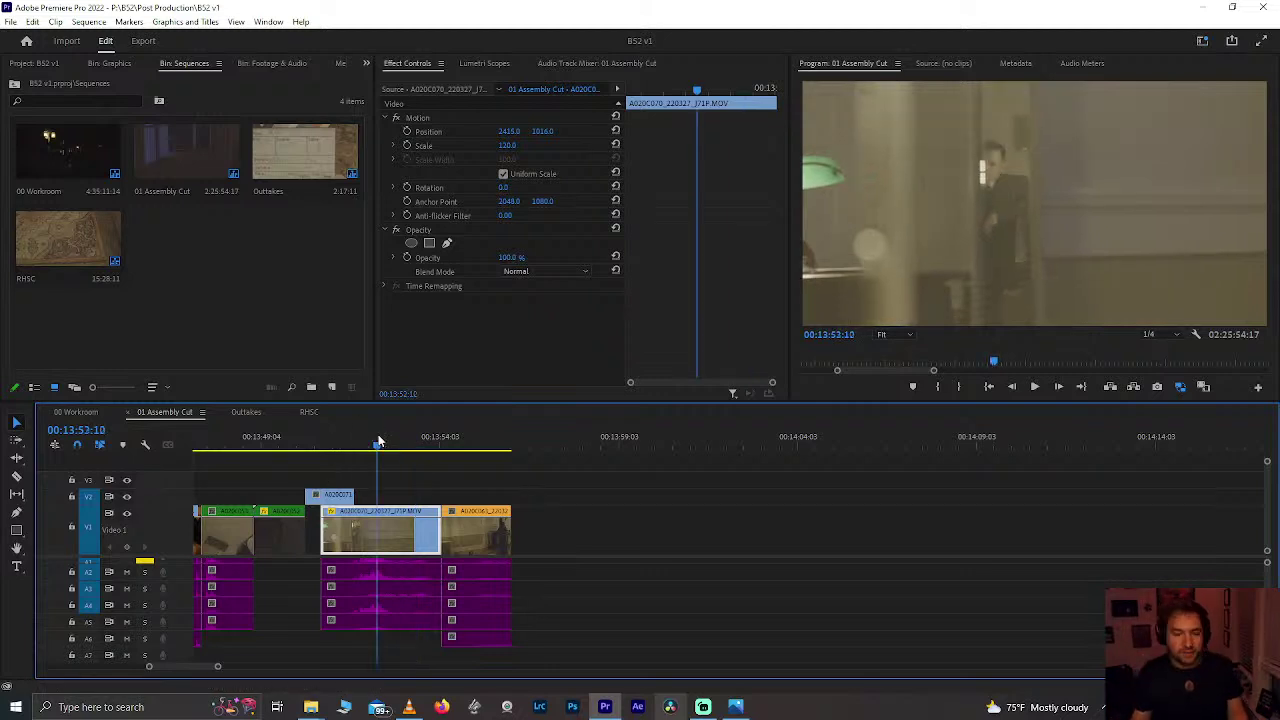
Step: Shorten the end of A020C070 to 00:13:54:00 and move A020C063 with its audio directly against it
click(293, 426)
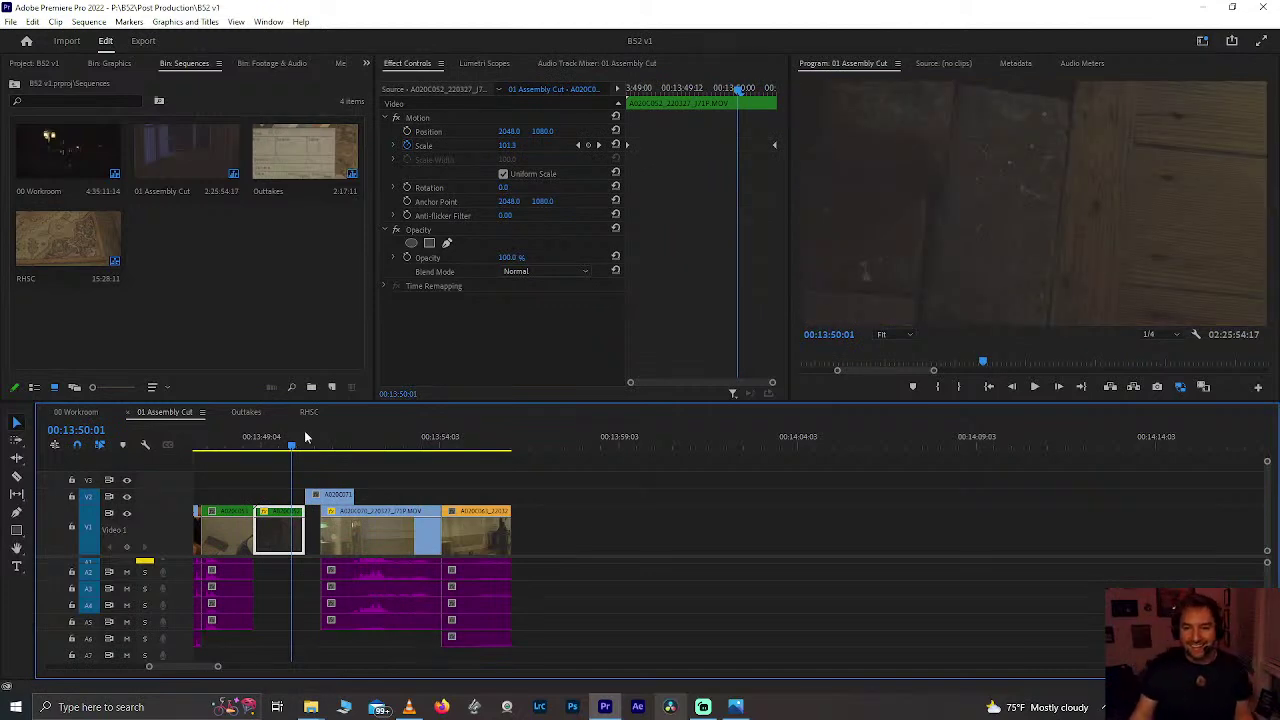
click(318, 440)
drag(318, 440, 334, 444)
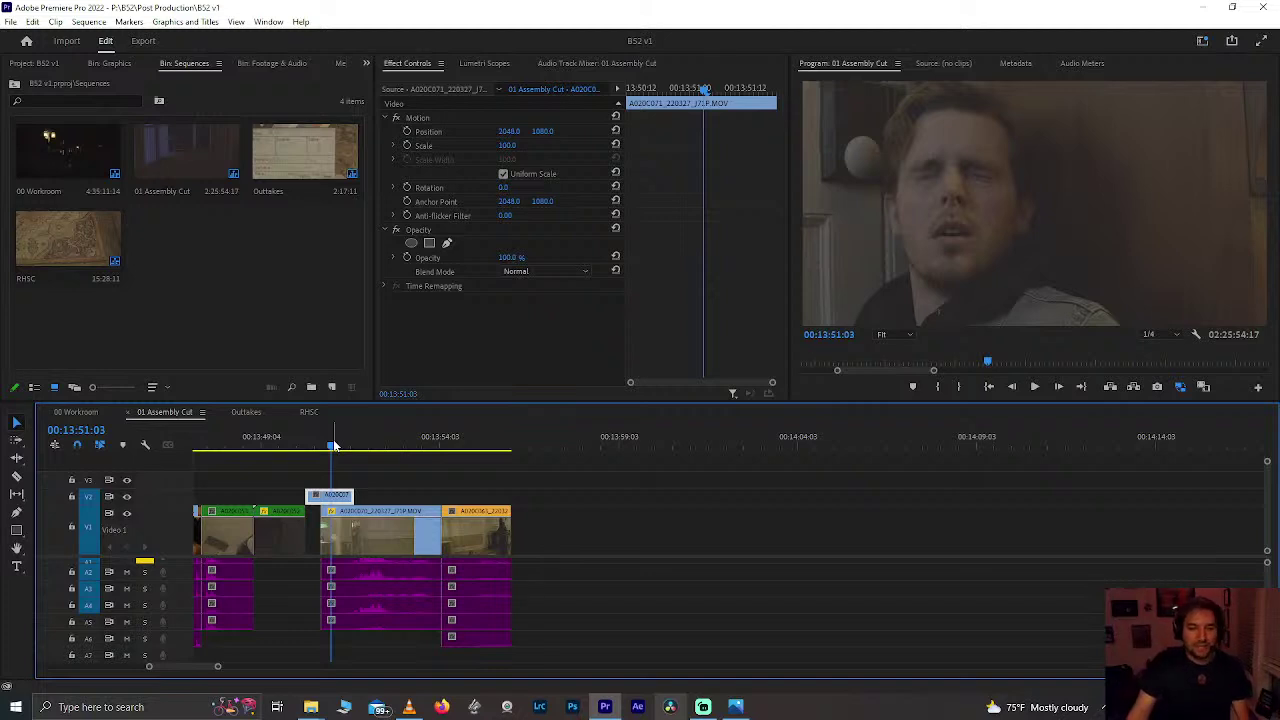
key(space)
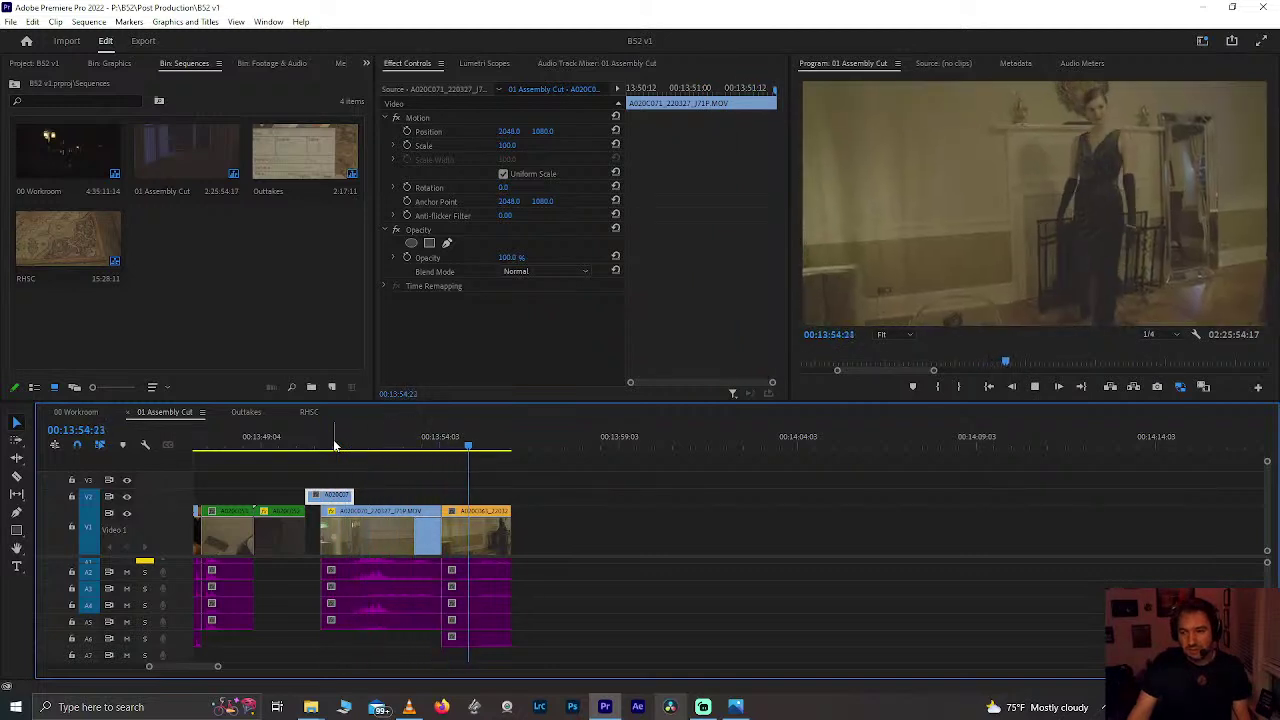
click(407, 443)
key(space)
key(space)
scroll(464, 535, up, 4)
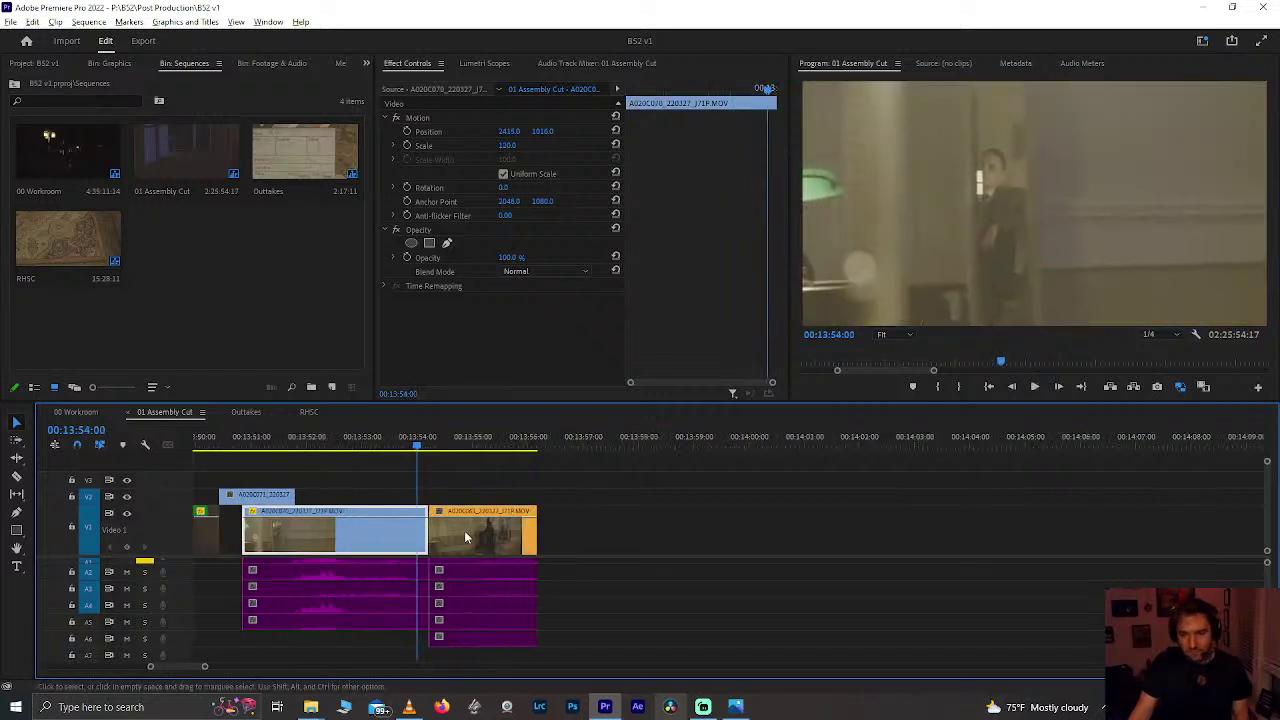
drag(425, 475, 428, 621)
drag(445, 552, 423, 565)
key(space)
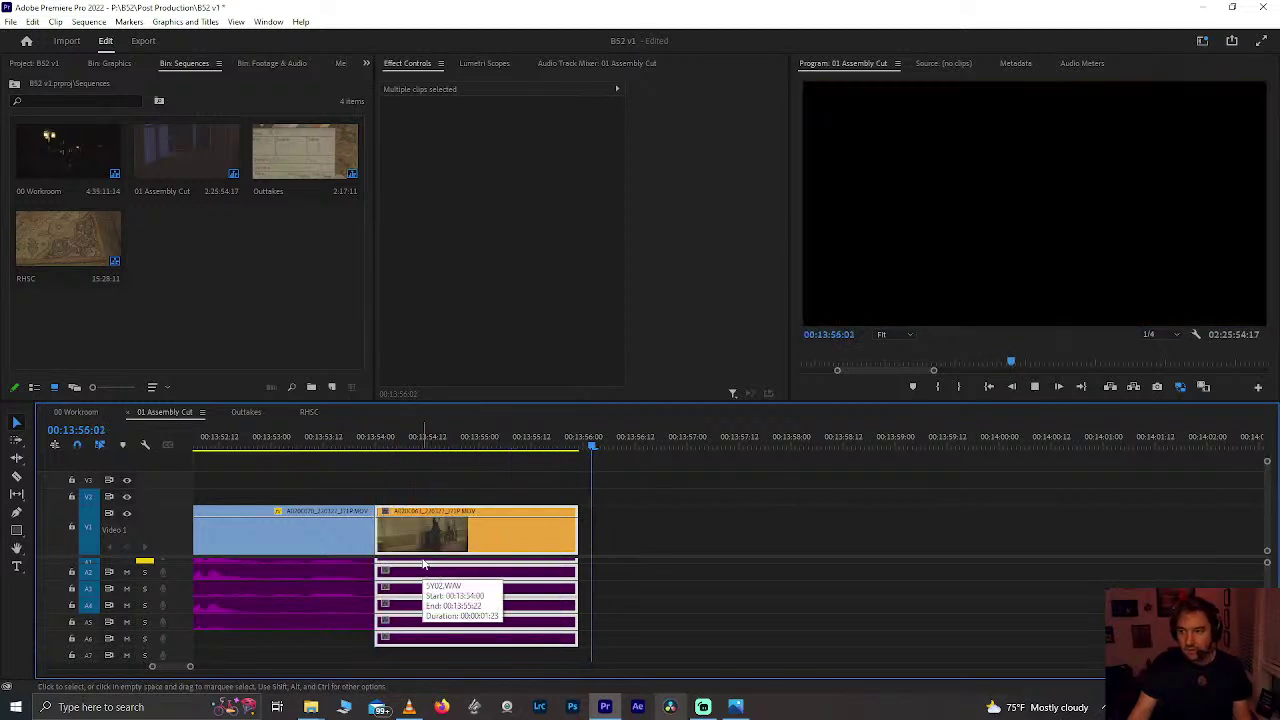
Step: Play back the end of the tightened A020C063 section and save the project
click(466, 446)
click(613, 516)
key(space)
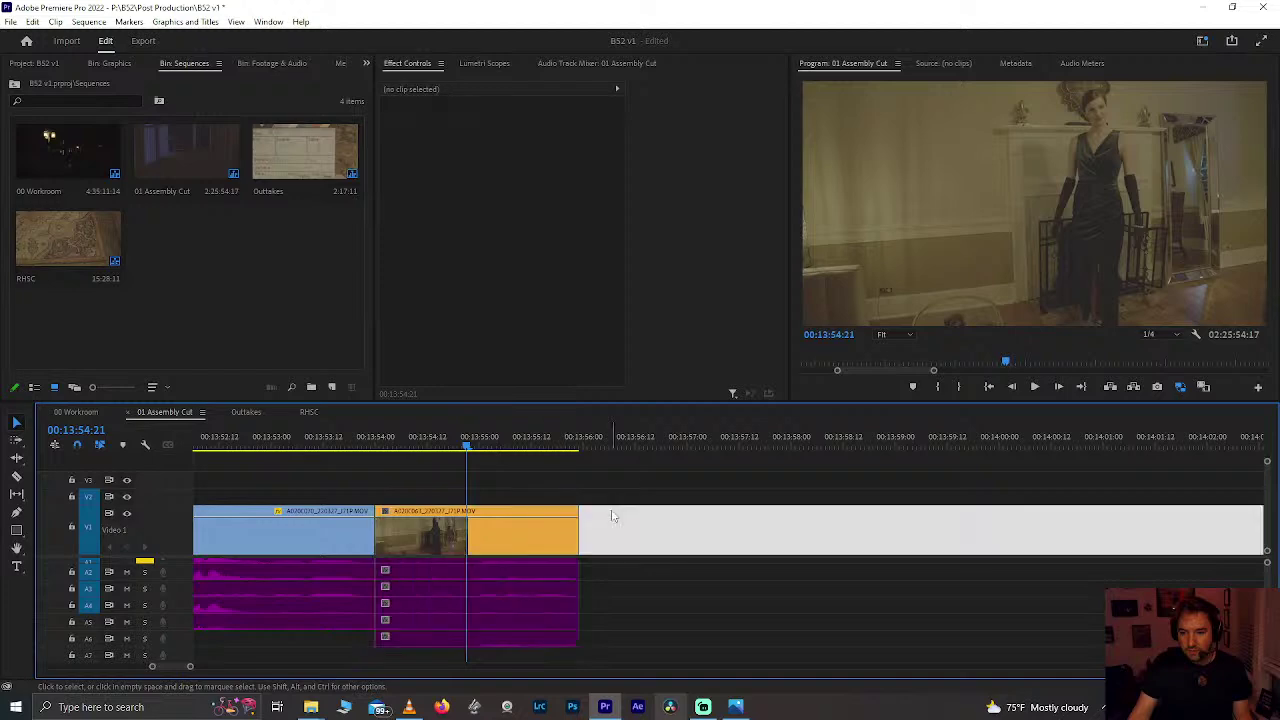
key(ctrl+s)
Step: Play through the long A020C069 take from about 00:19:15 and examine the man's reactions
scroll(501, 540, down, 5)
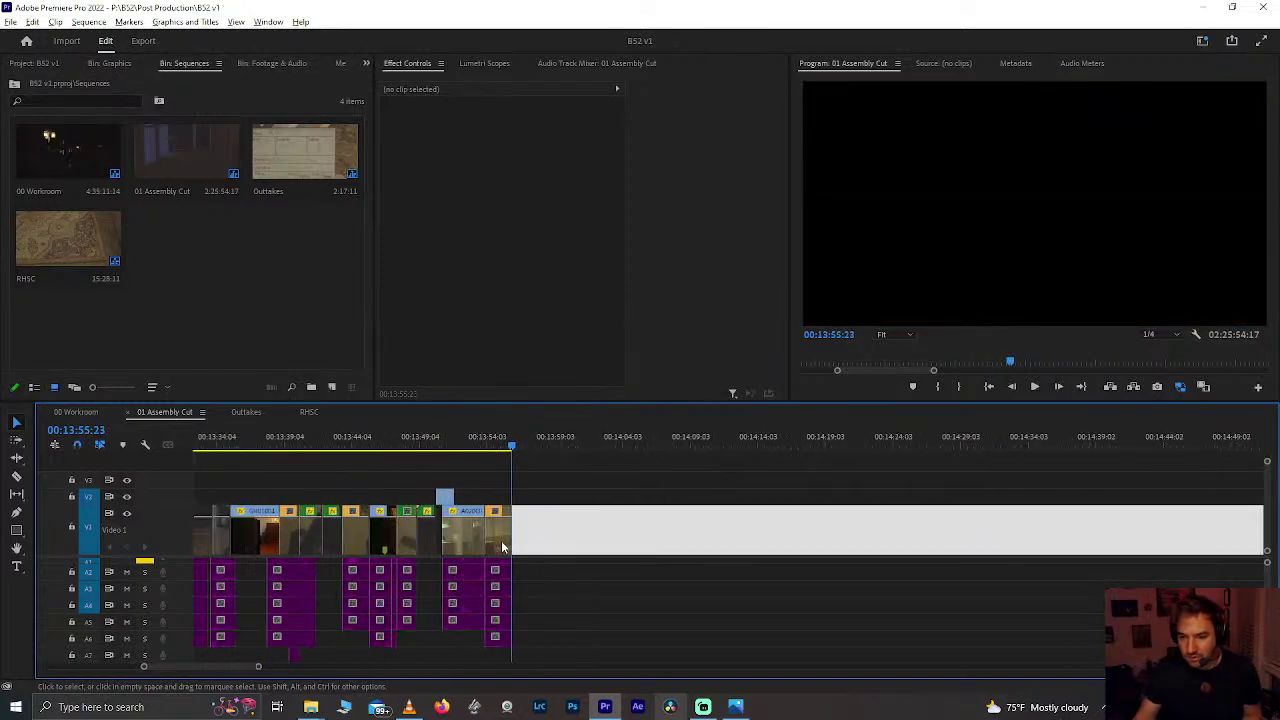
scroll(501, 545, down, 6)
click(735, 440)
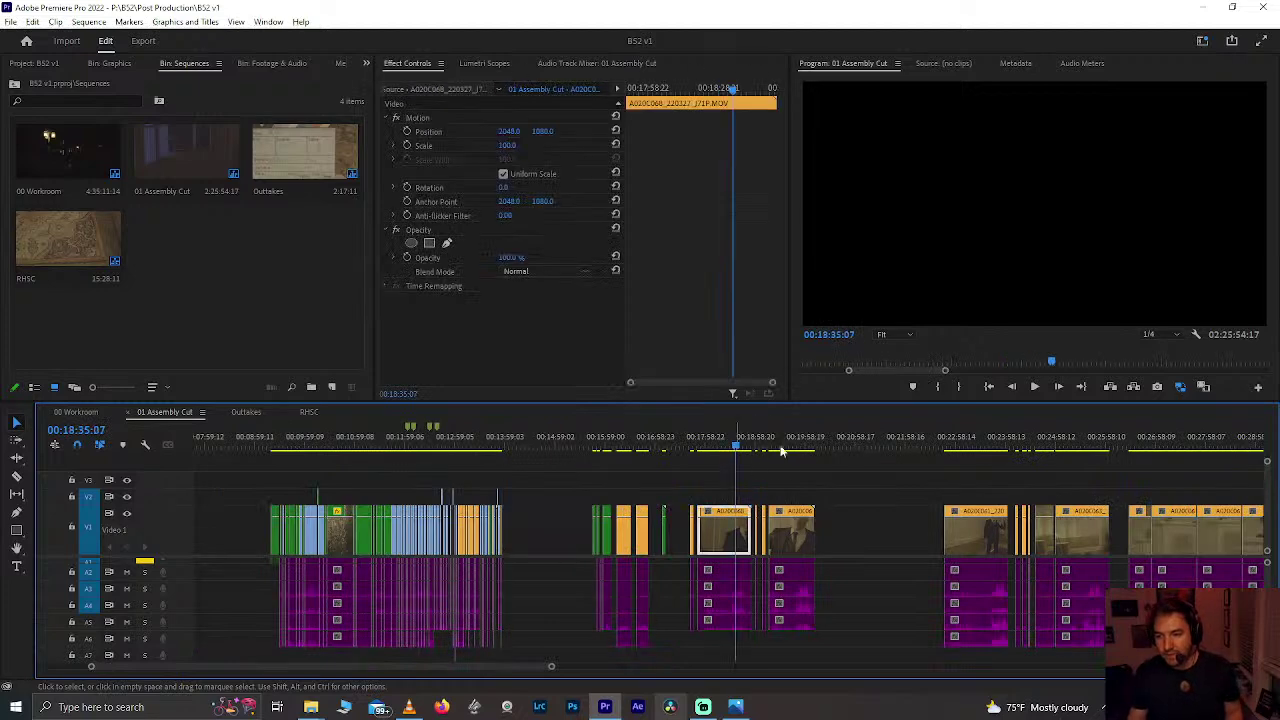
scroll(780, 441, up, 6)
drag(860, 444, 709, 450)
key(space)
scroll(740, 474, up, 3)
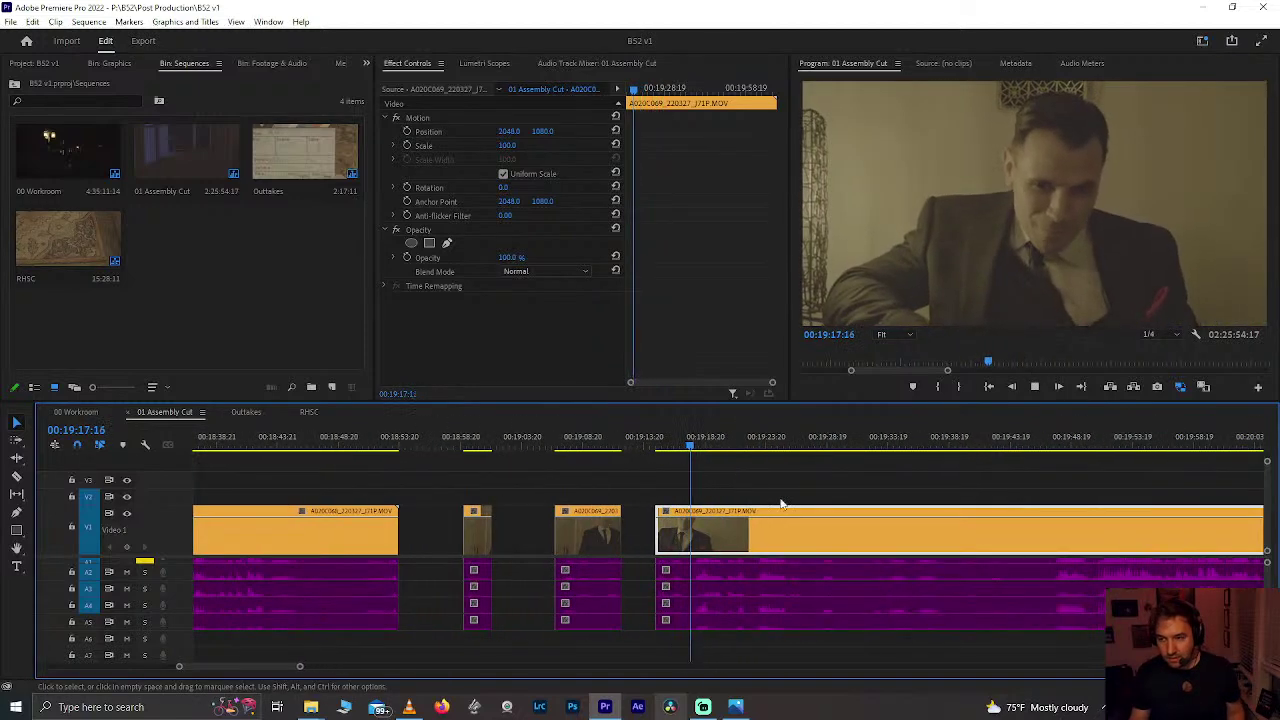
scroll(679, 509, right, 2)
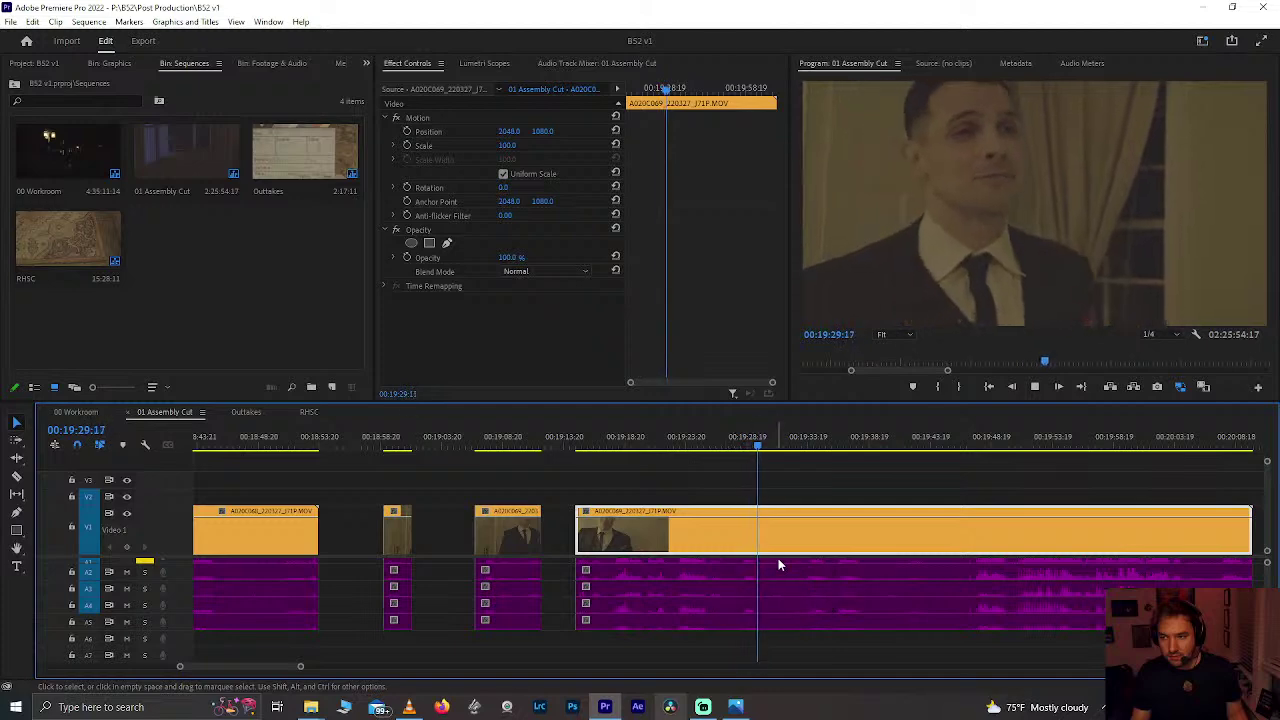
key(space)
Step: Find the start of the man's usable line in the long A020C068 take and split the clip at 00:18:04:22
scroll(722, 616, up, 5)
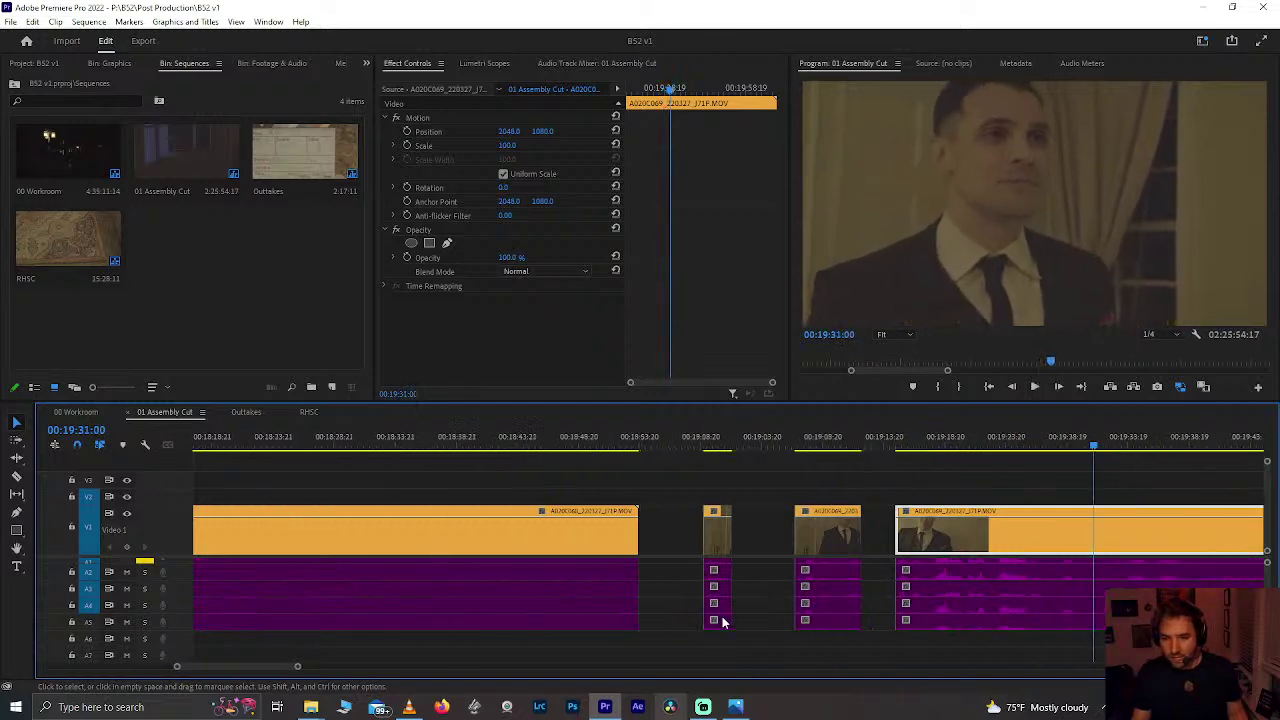
scroll(722, 620, up, 6)
click(551, 447)
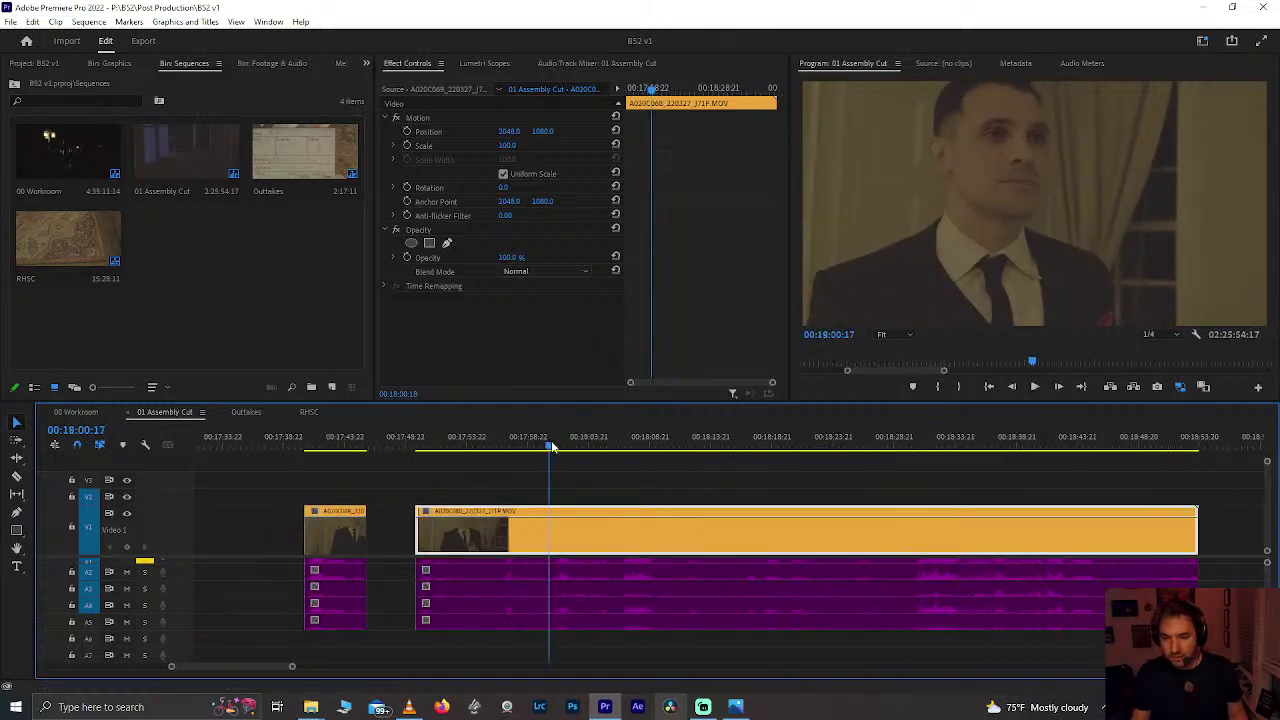
key(space)
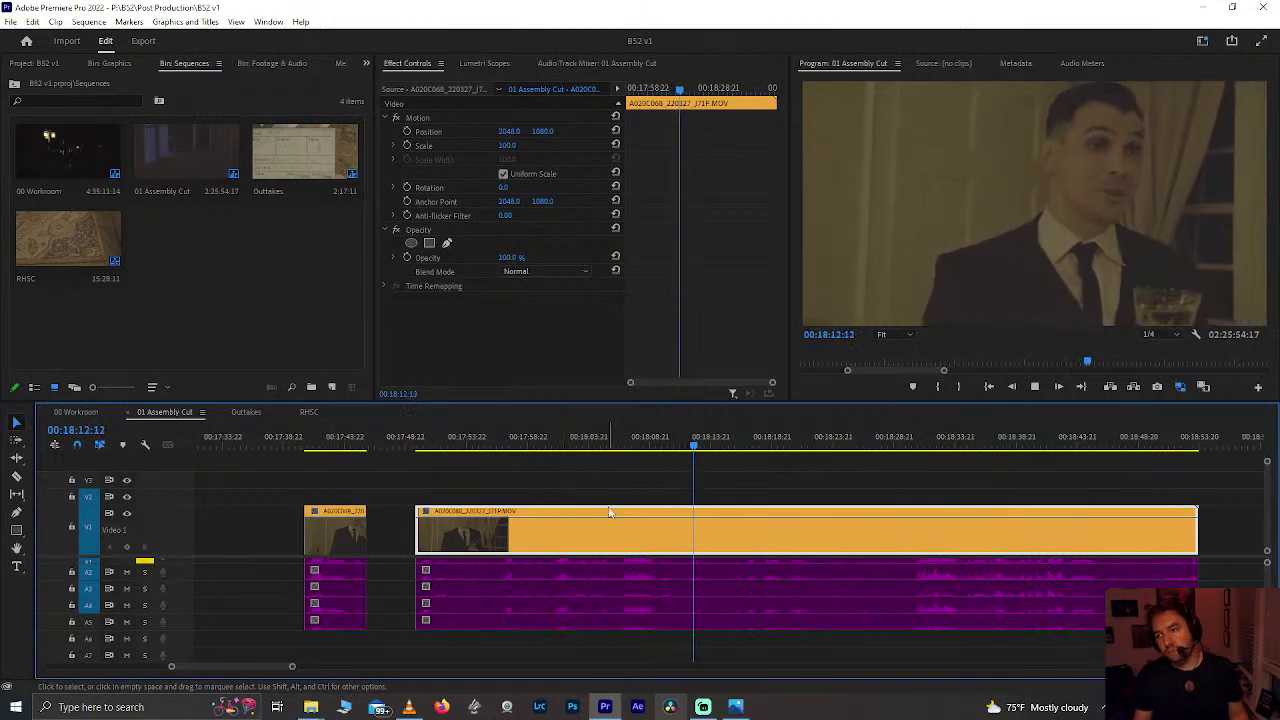
click(704, 445)
drag(704, 445, 565, 449)
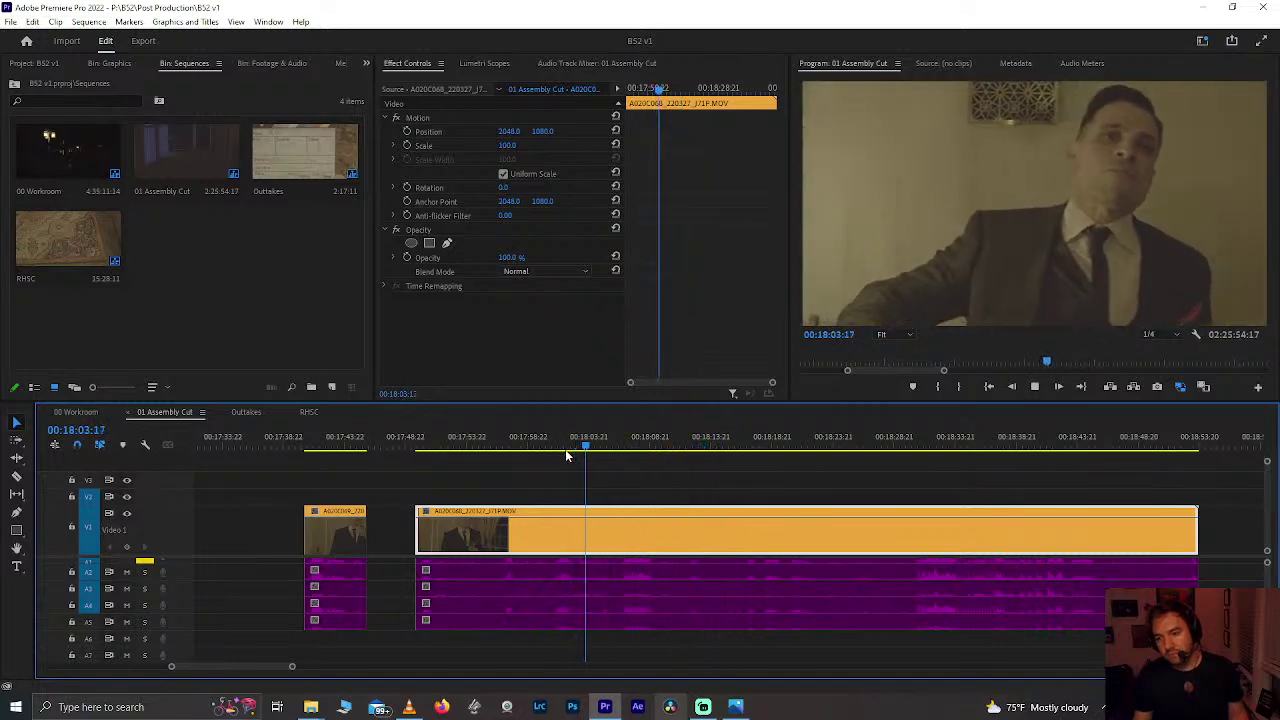
key(space)
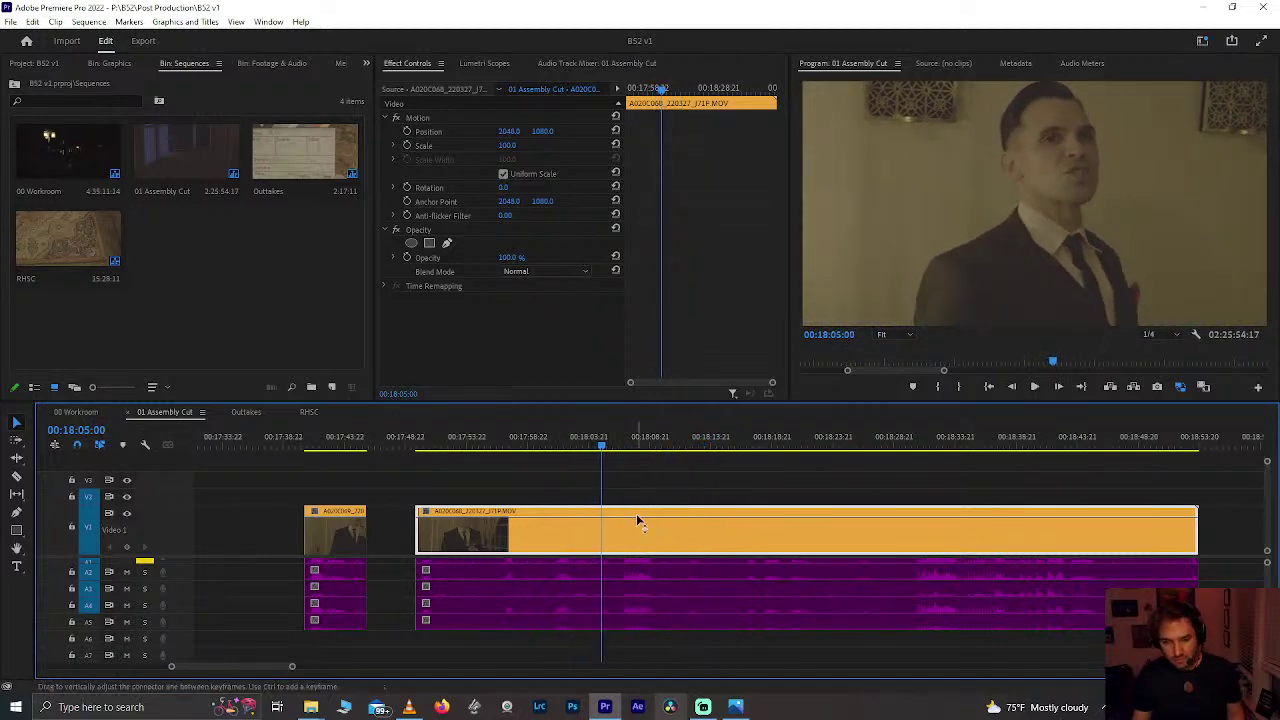
scroll(641, 519, up, 4)
scroll(372, 484, up, 1)
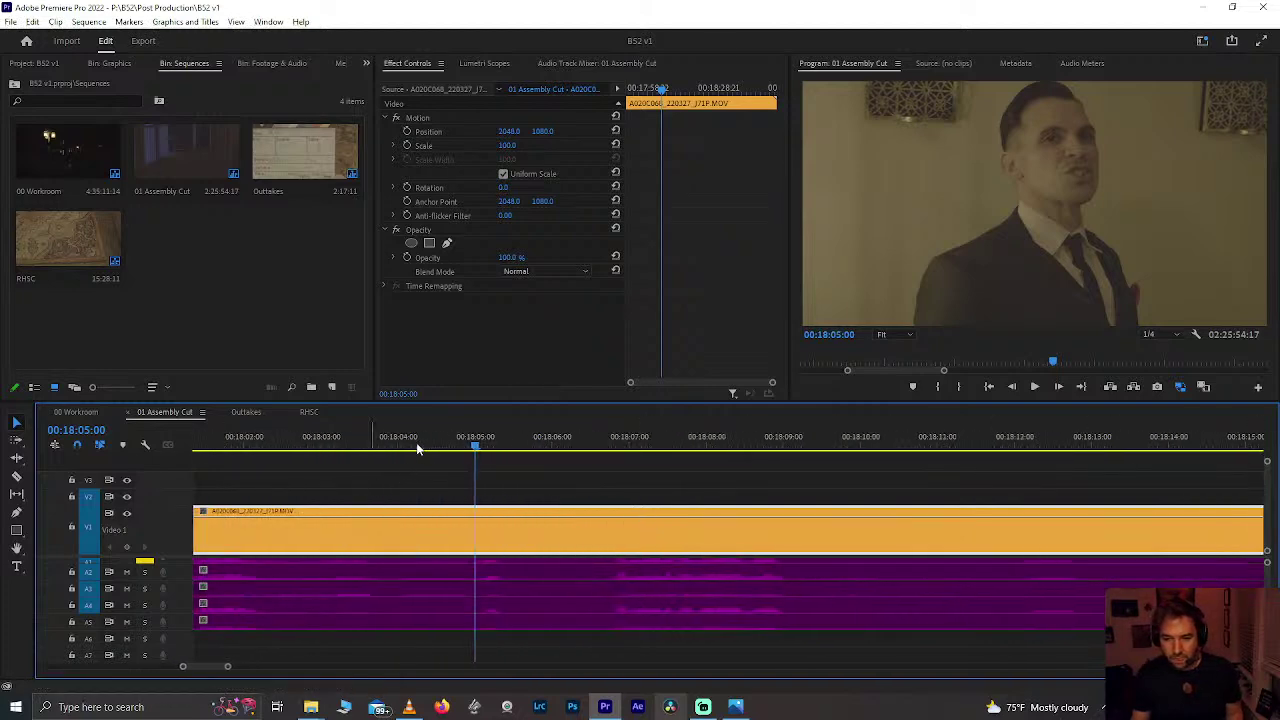
click(404, 446)
key(space)
key(space)
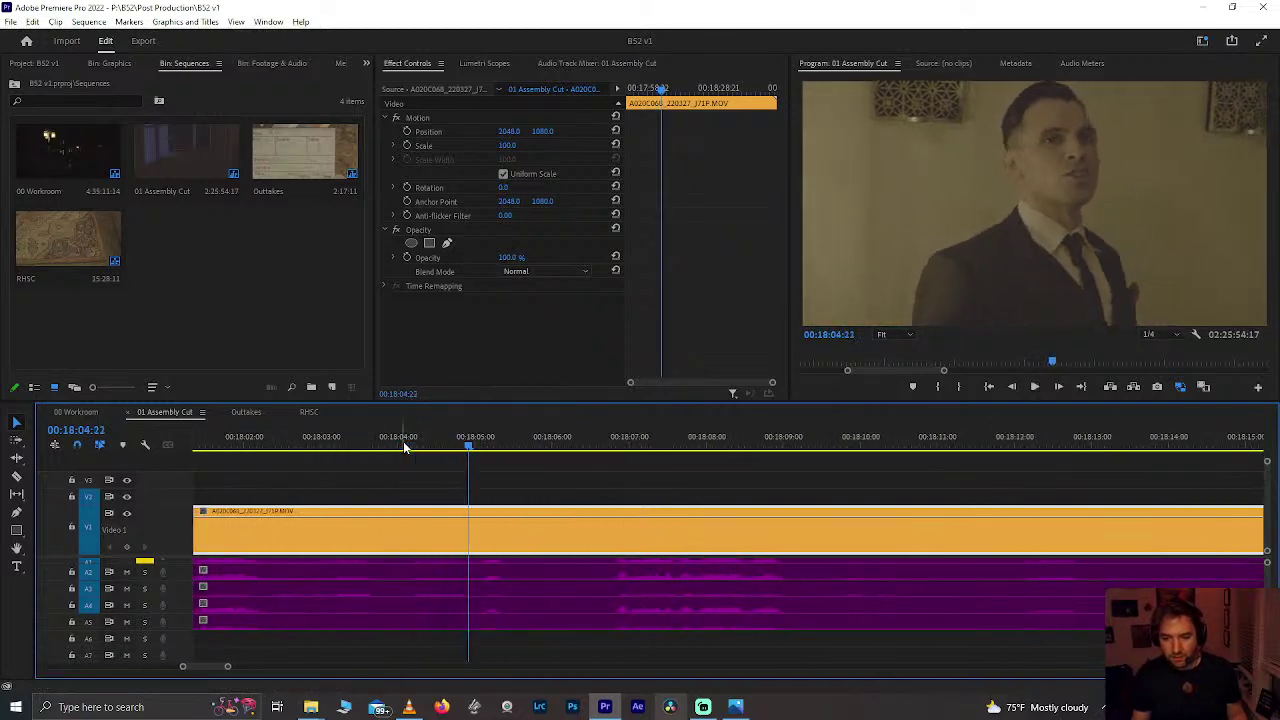
key(ctrl+k)
Step: Save the project and split A020C068 again at about 00:18:09:12, where the man's line has ended
scroll(438, 505, down, 3)
key(space)
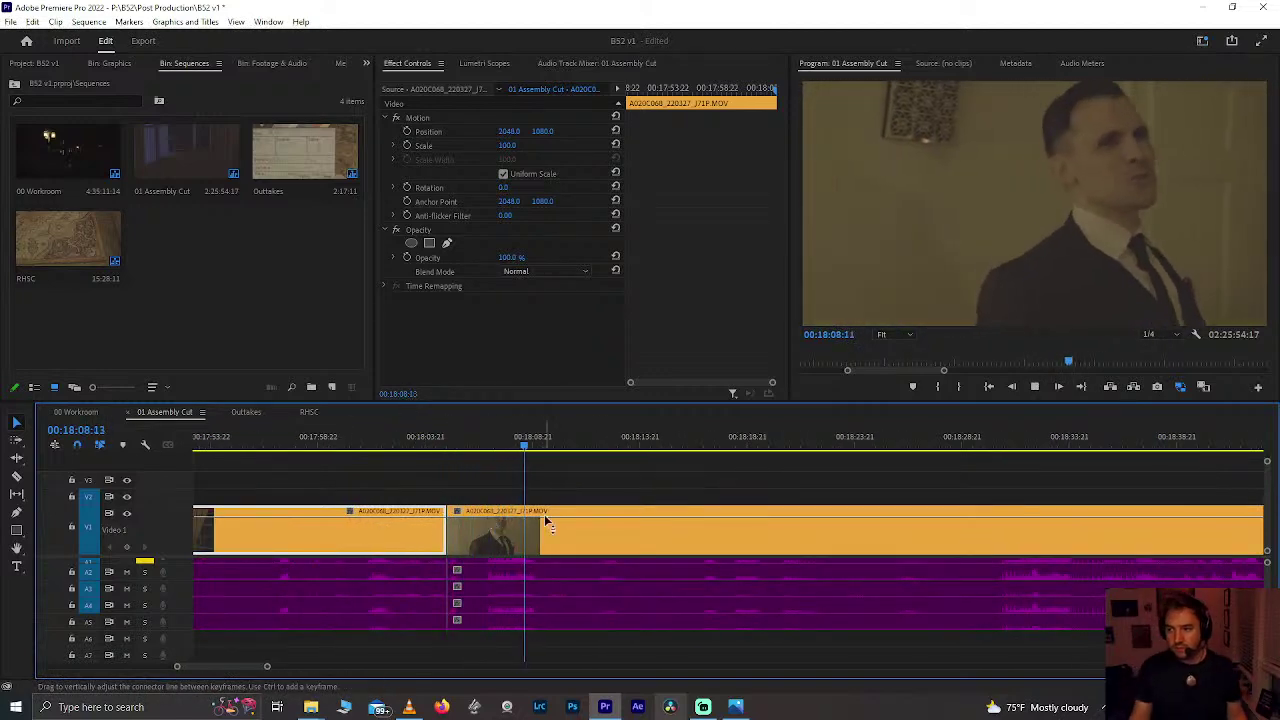
key(space)
key(ctrl+s)
key(space)
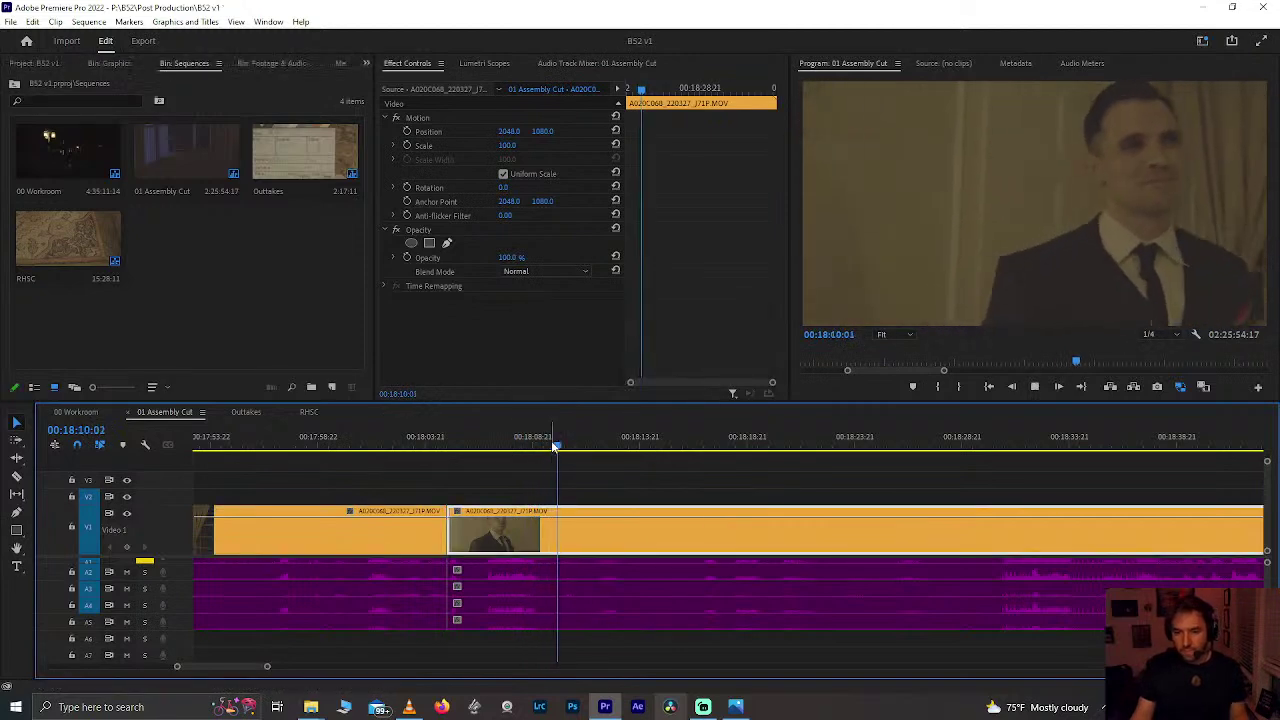
click(523, 446)
key(space)
key(ctrl+k)
Step: Find the start of the same moment in the long A020C069 take and split it at about 00:19:21:12
scroll(532, 508, down, 5)
scroll(533, 511, down, 3)
click(661, 428)
scroll(661, 428, up, 6)
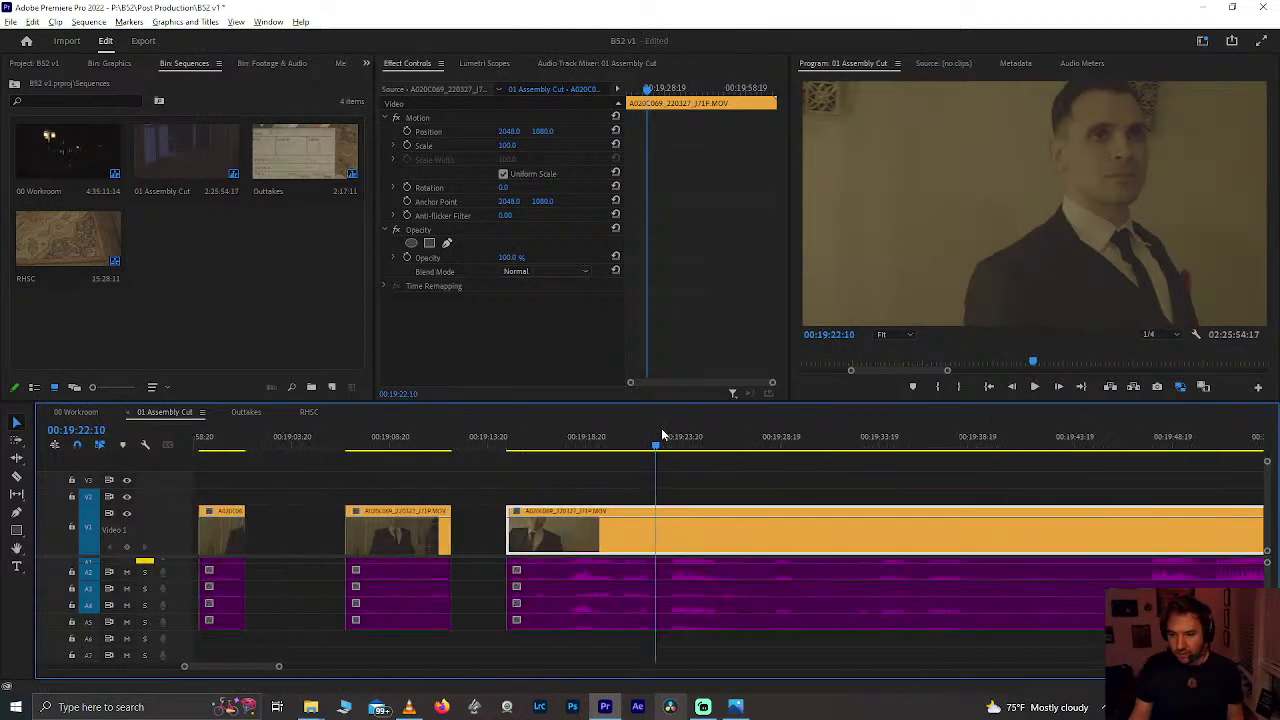
mouse_move(491, 443)
mouse_down()
mouse_move(474, 443)
mouse_move(508, 445)
mouse_up()
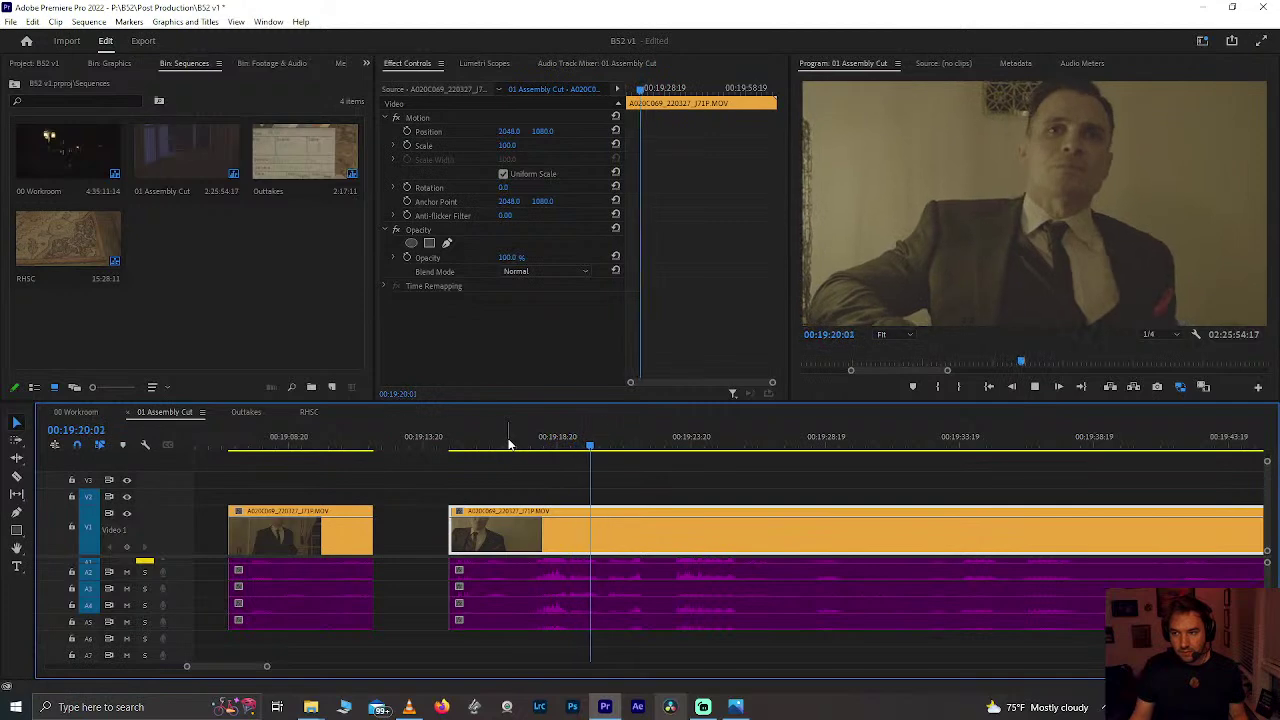
key(space)
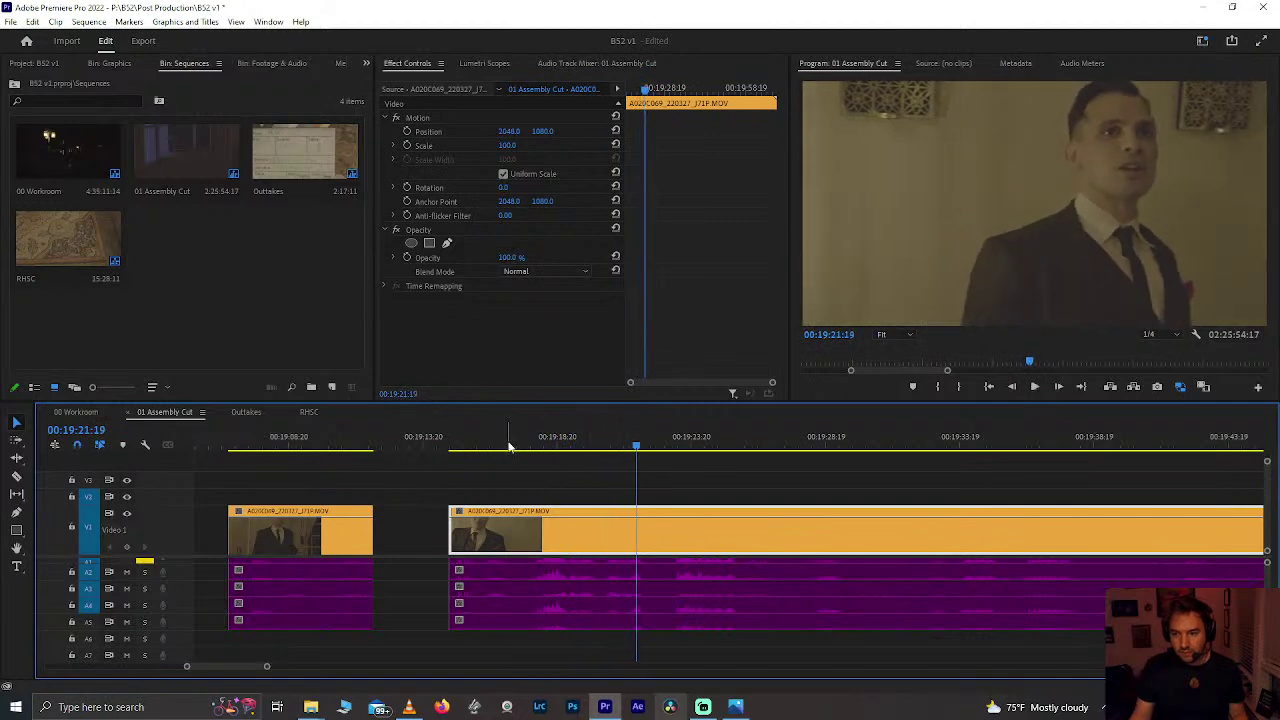
scroll(642, 547, up, 3)
drag(524, 443, 613, 470)
key(ctrl+k)
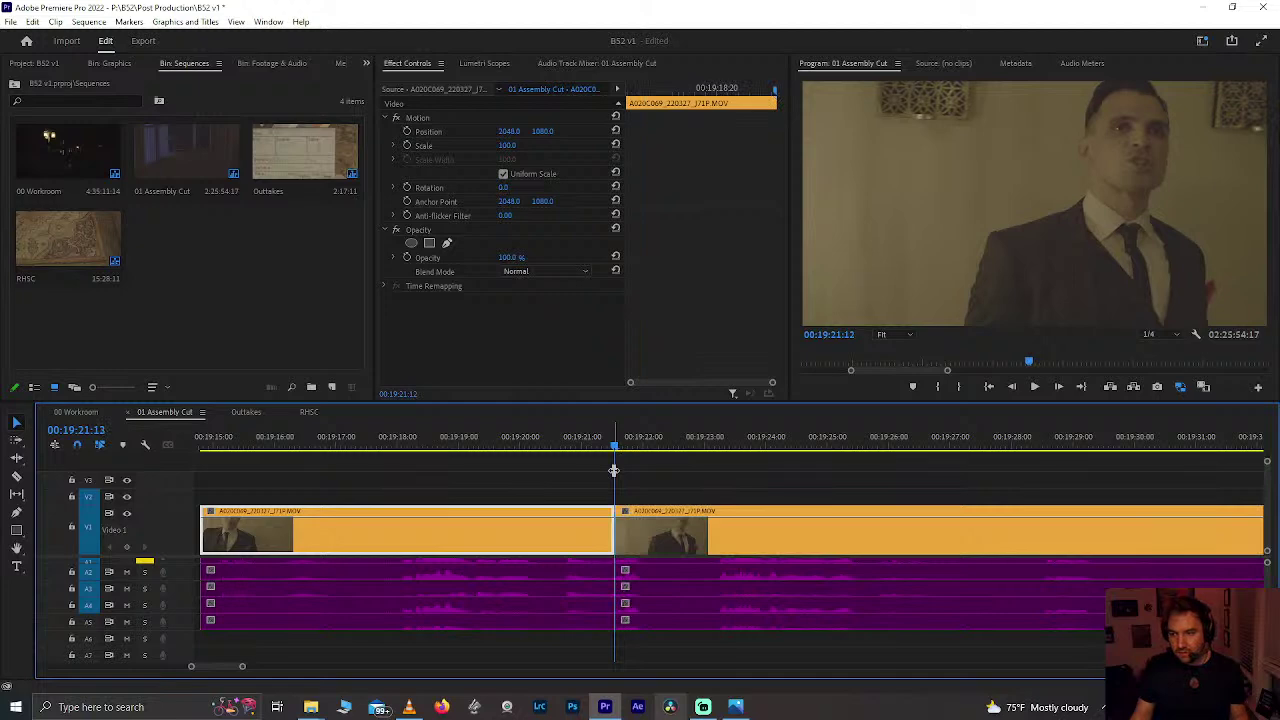
Step: Play the man's line in A020C069 and split the clip at its end, at 00:19:25:17
key(space)
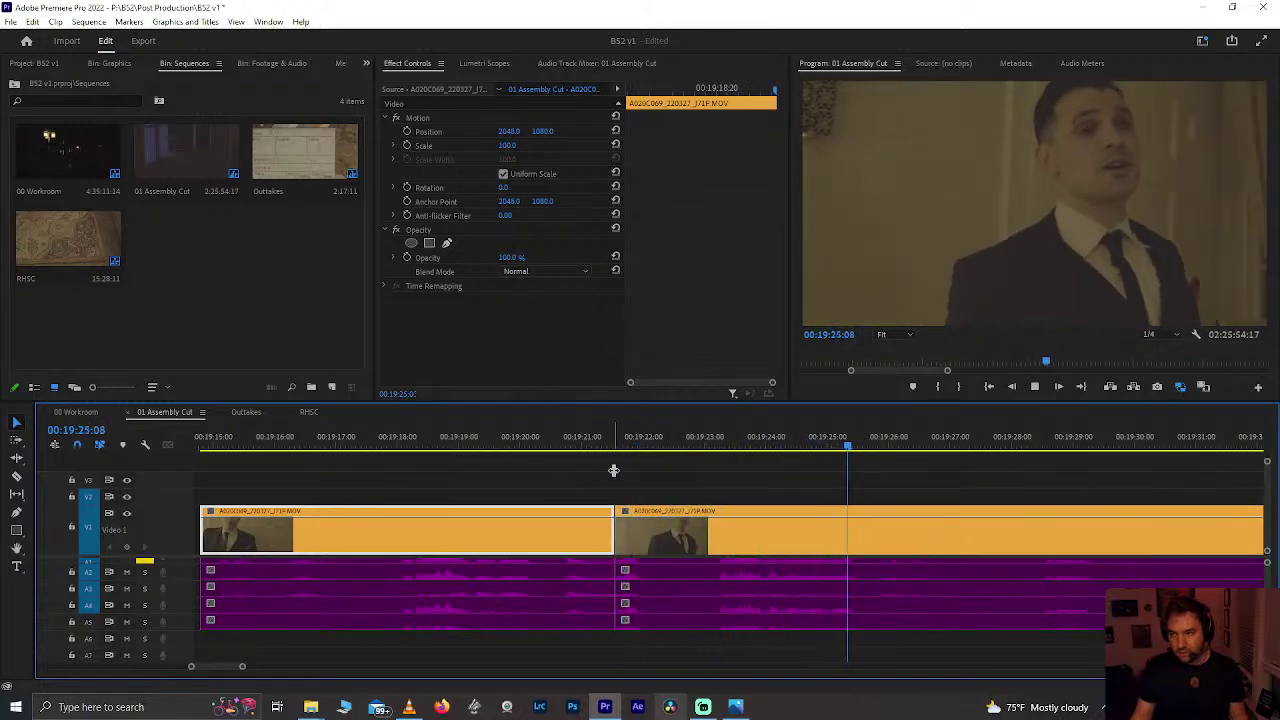
key(space)
click(847, 449)
key(Right)
key(Right)
key(Right)
key(Right)
key(Right)
key(Right)
key(Right)
key(Right)
key(Right)
key(ctrl+k)
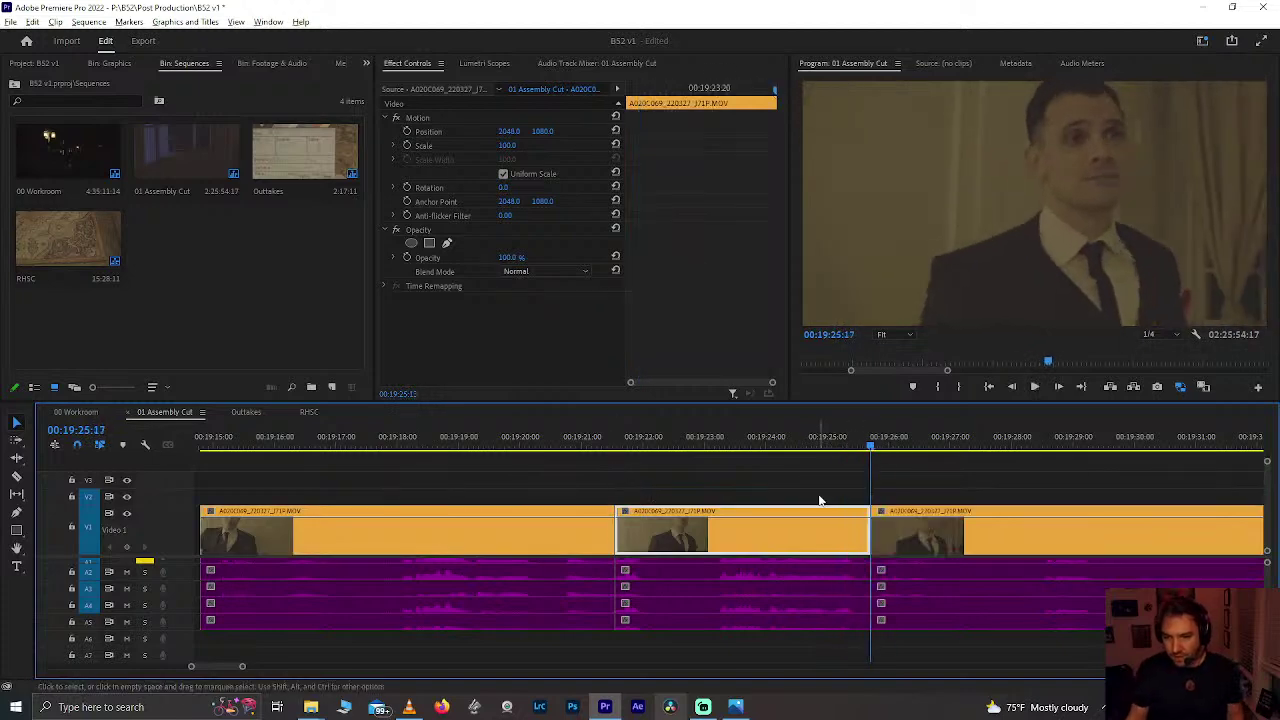
Step: Review the isolated A020C068 section from 00:18:04:22 and cut it from the timeline with its audio
scroll(820, 500, down, 5)
scroll(439, 538, up, 3)
scroll(438, 532, up, 1)
click(482, 447)
key(space)
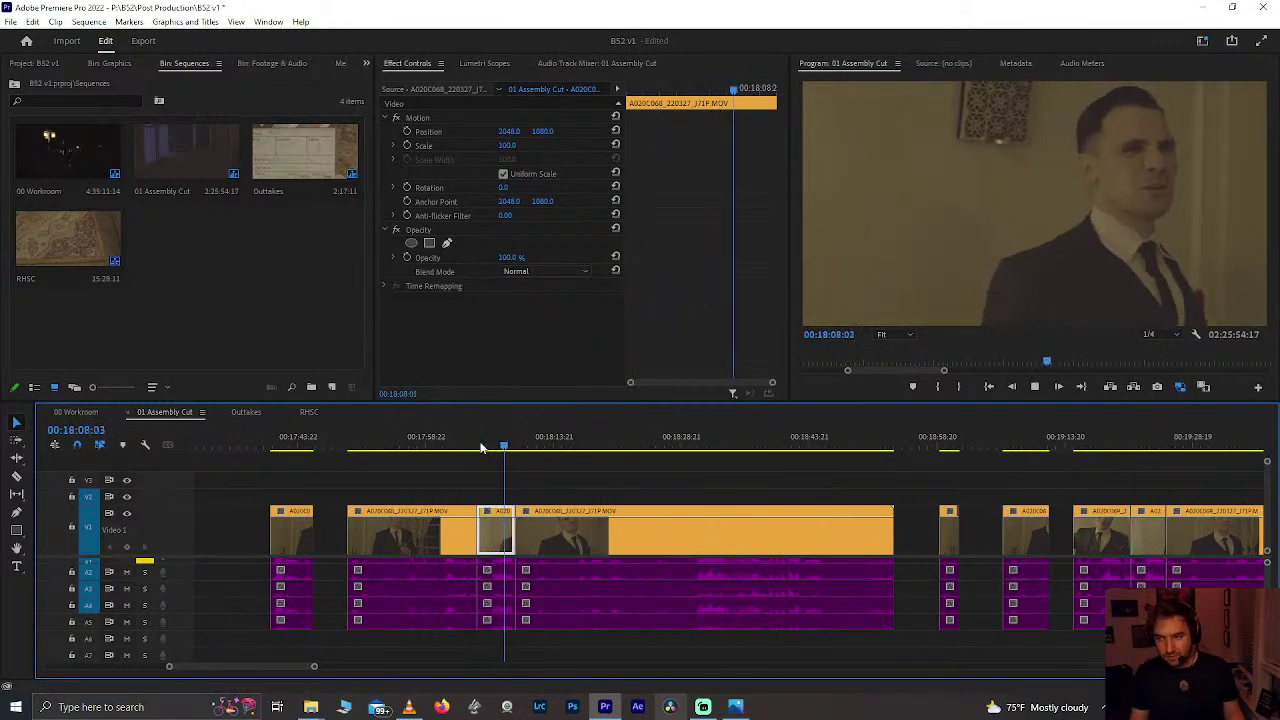
key(space)
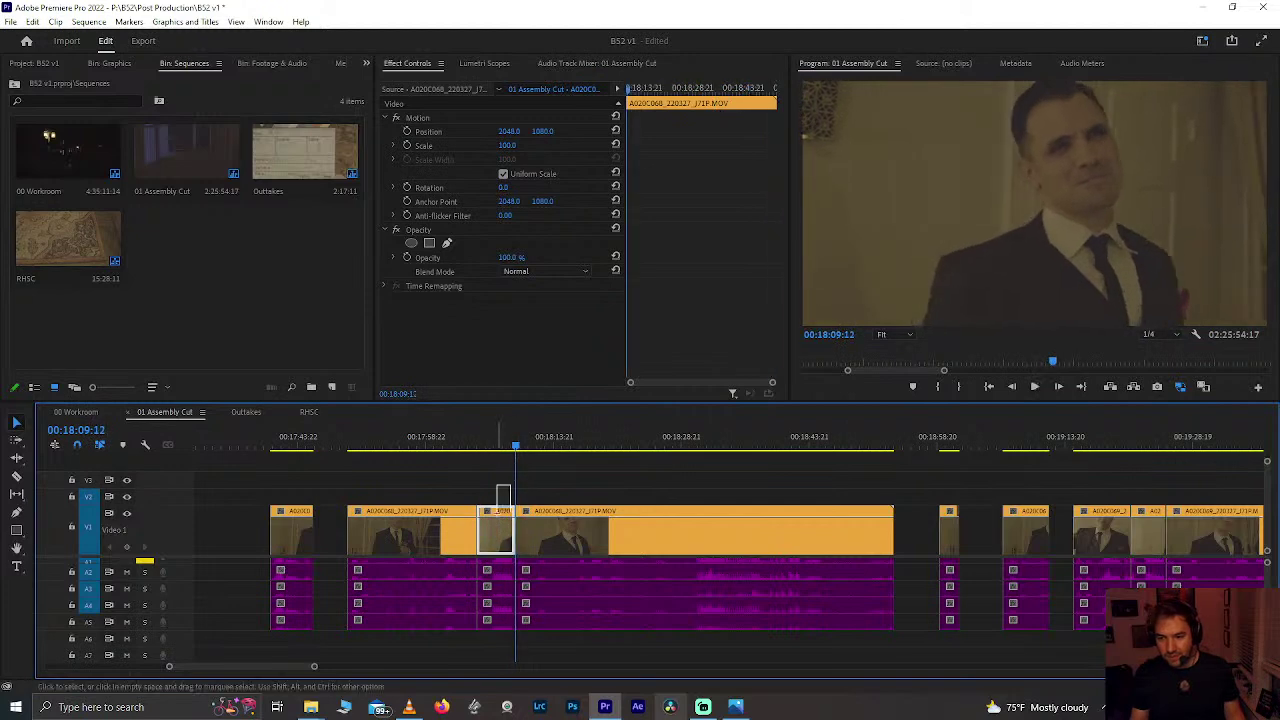
click(496, 600)
key(Delete)
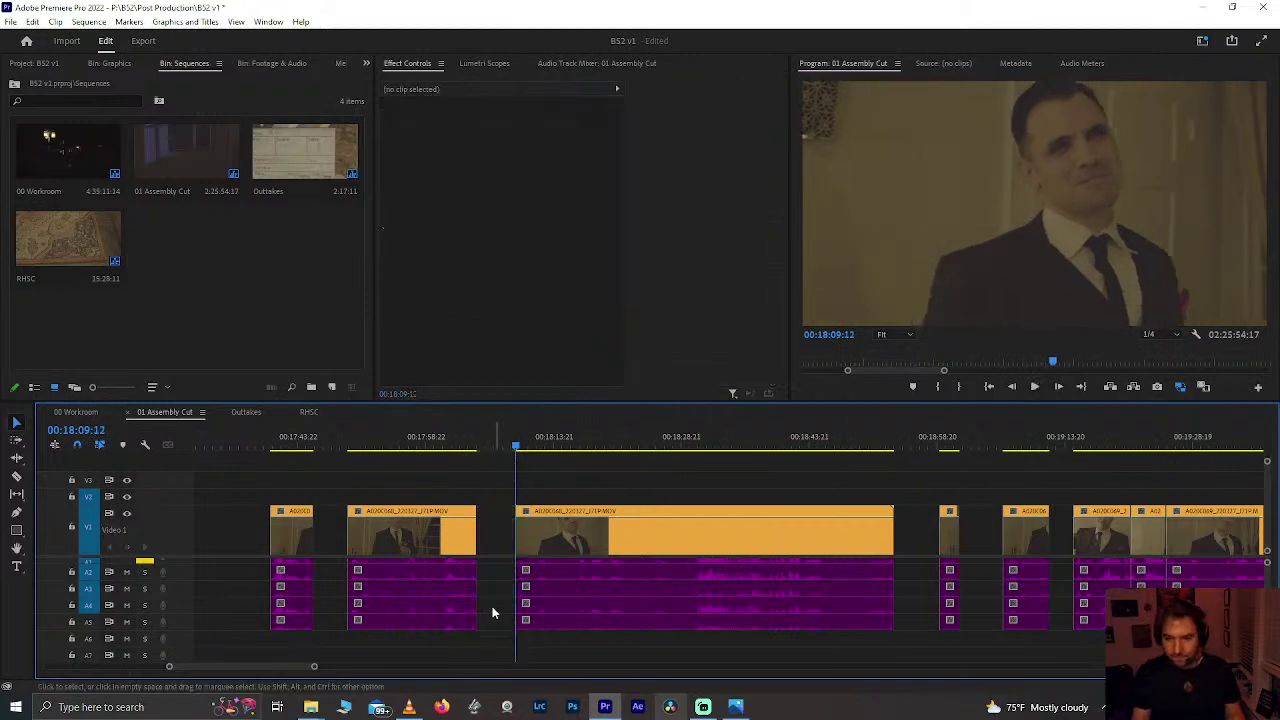
Step: Paste the A020C068 section with its audio after the assembled scene at about 00:13:58
key(minus)
key(minus)
key(minus)
key(minus)
scroll(806, 568, left, 2)
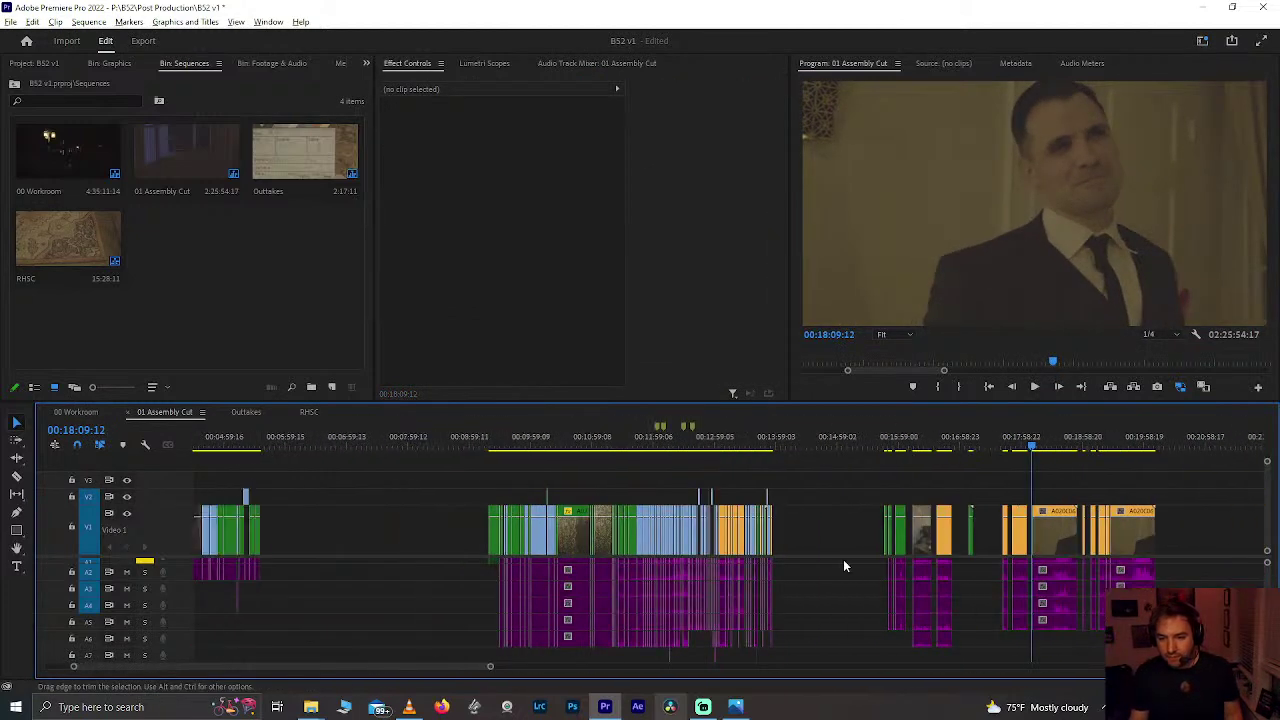
scroll(764, 570, up, 5)
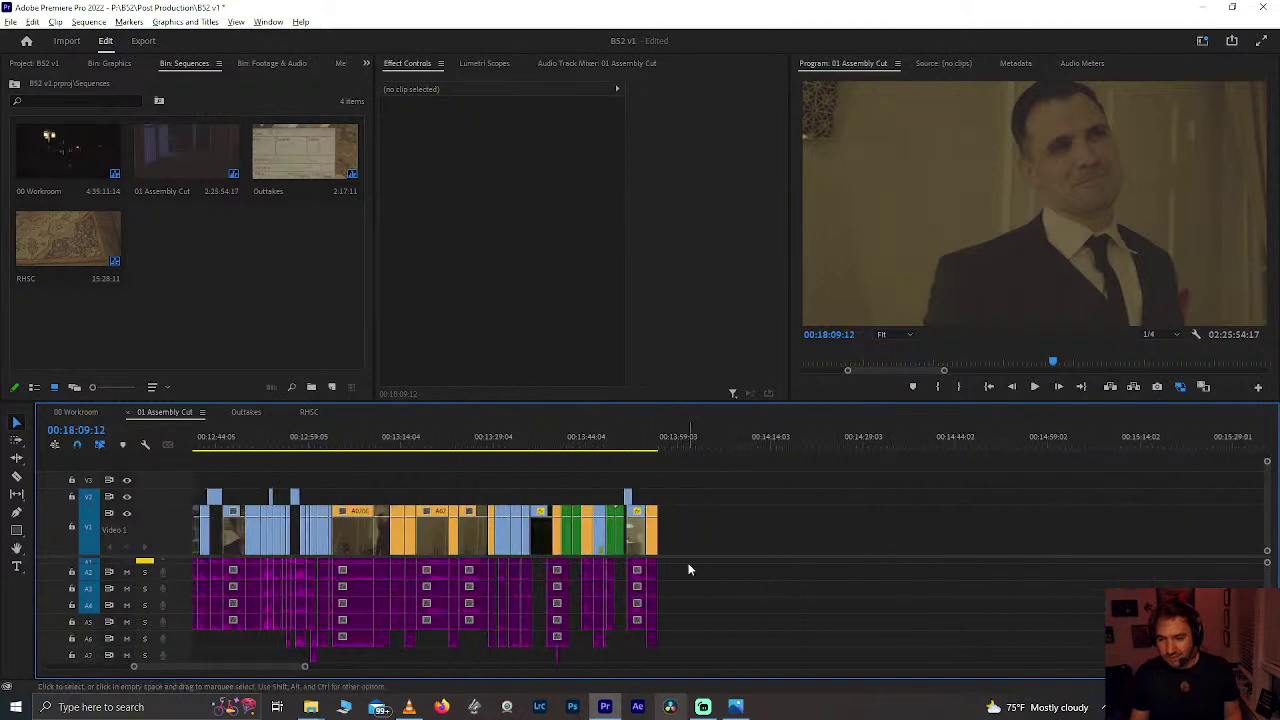
scroll(688, 570, up, 1)
click(668, 444)
key(ctrl+v)
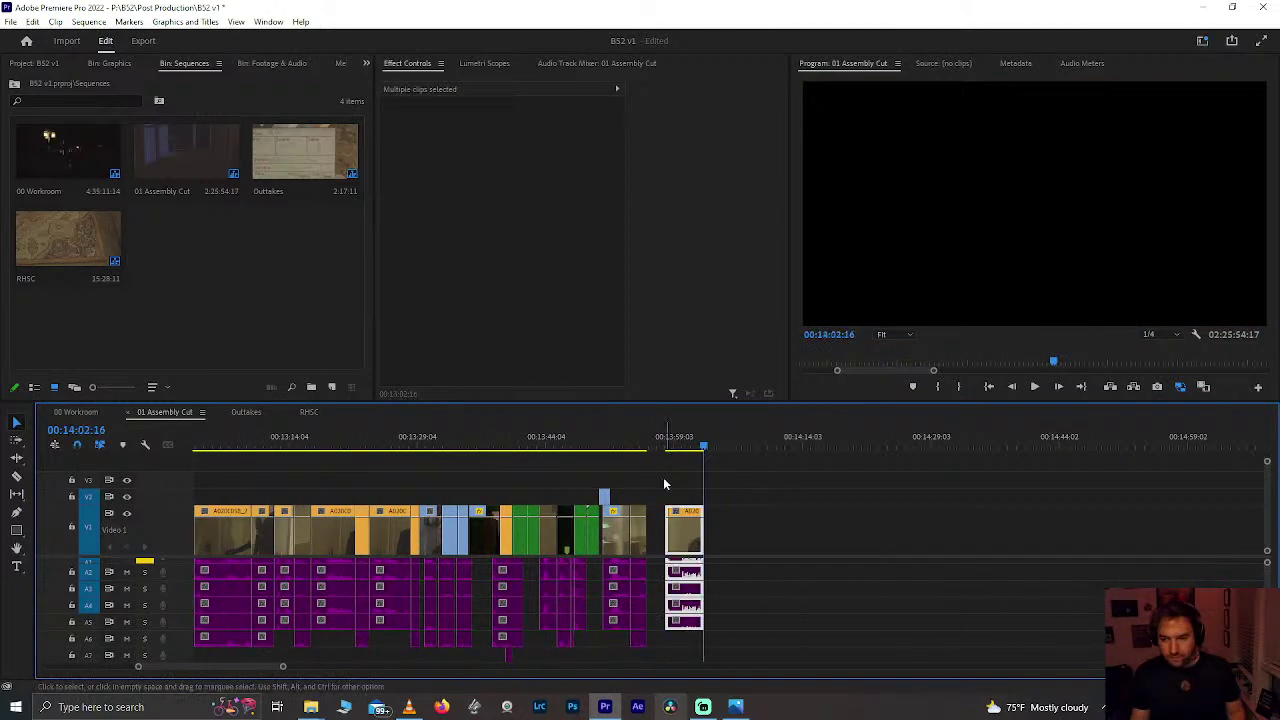
Step: Look through the leftover A020C068 and A020C069 clips between about 00:17:42 and 00:19:47 for a follow-up shot
scroll(655, 525, down, 6)
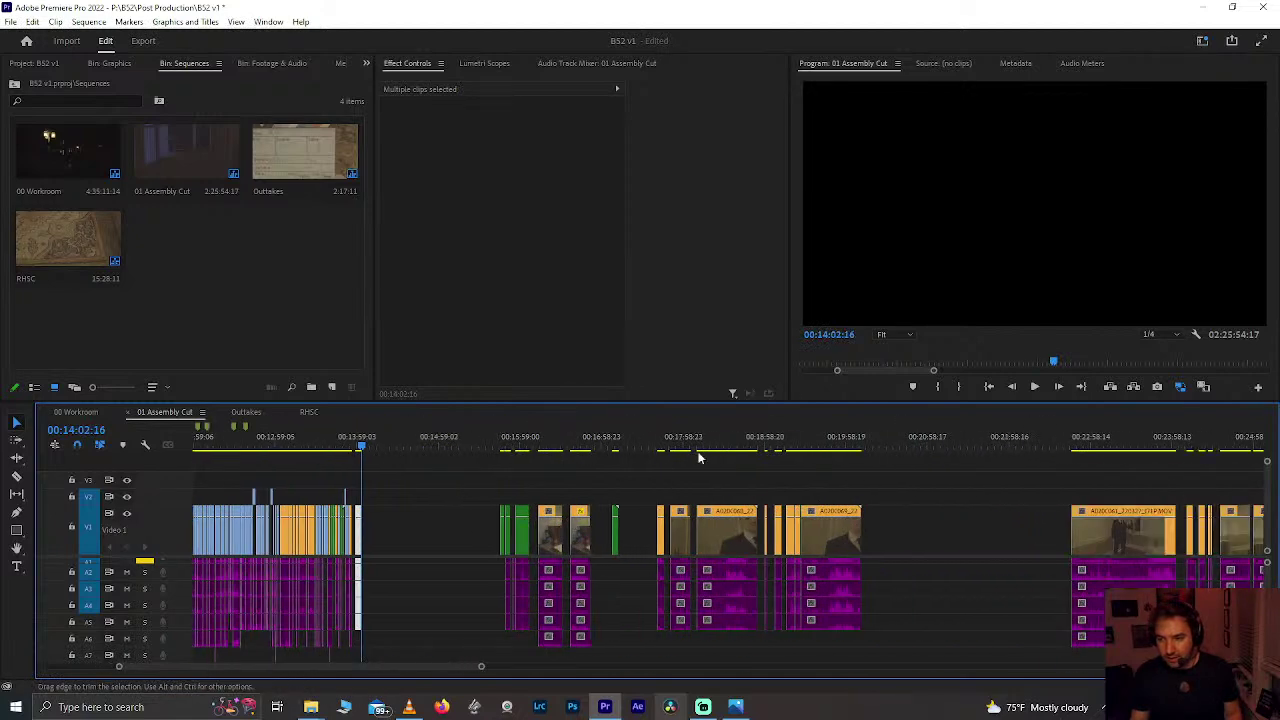
click(676, 445)
scroll(676, 445, up, 3)
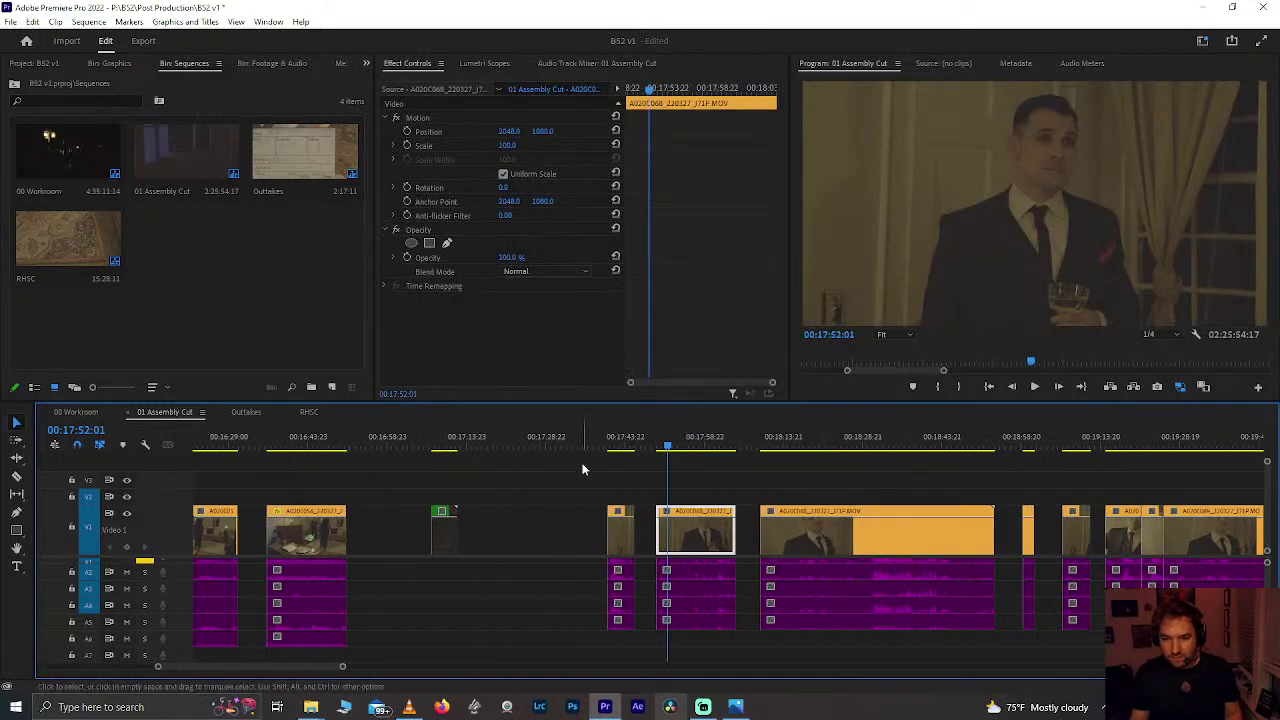
click(615, 437)
scroll(638, 470, down, 3)
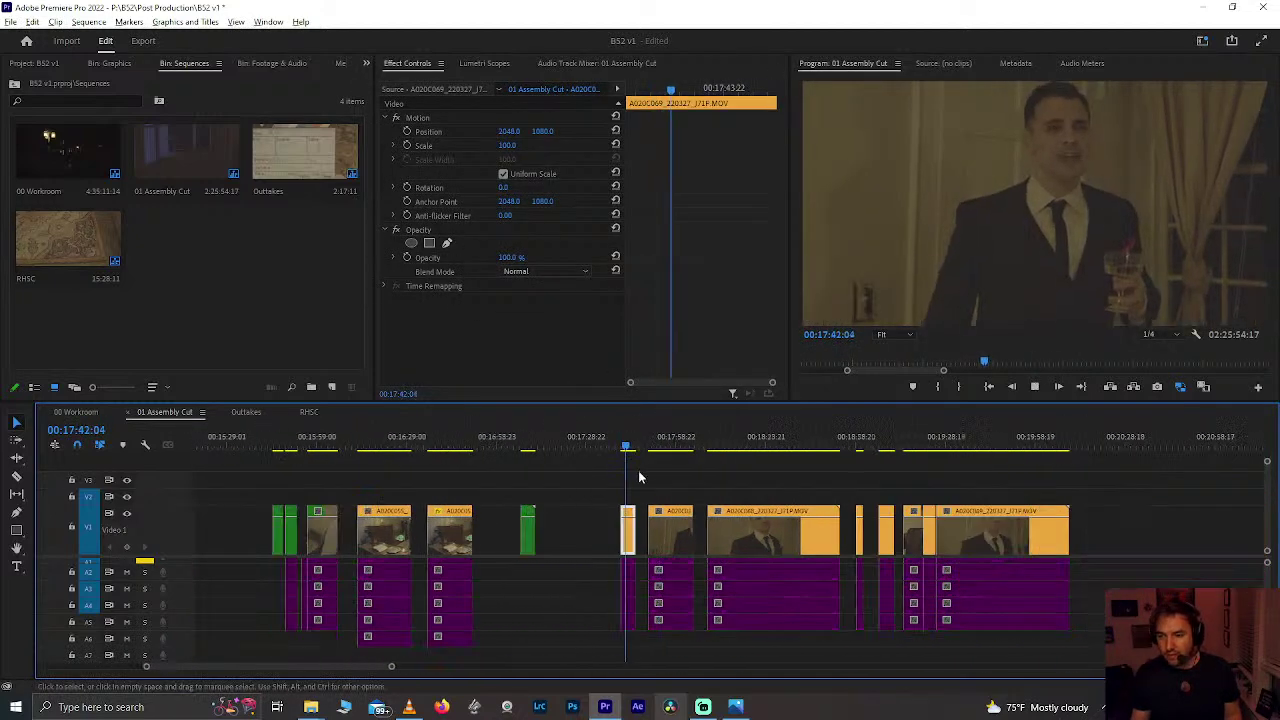
click(932, 444)
scroll(933, 444, down, 5)
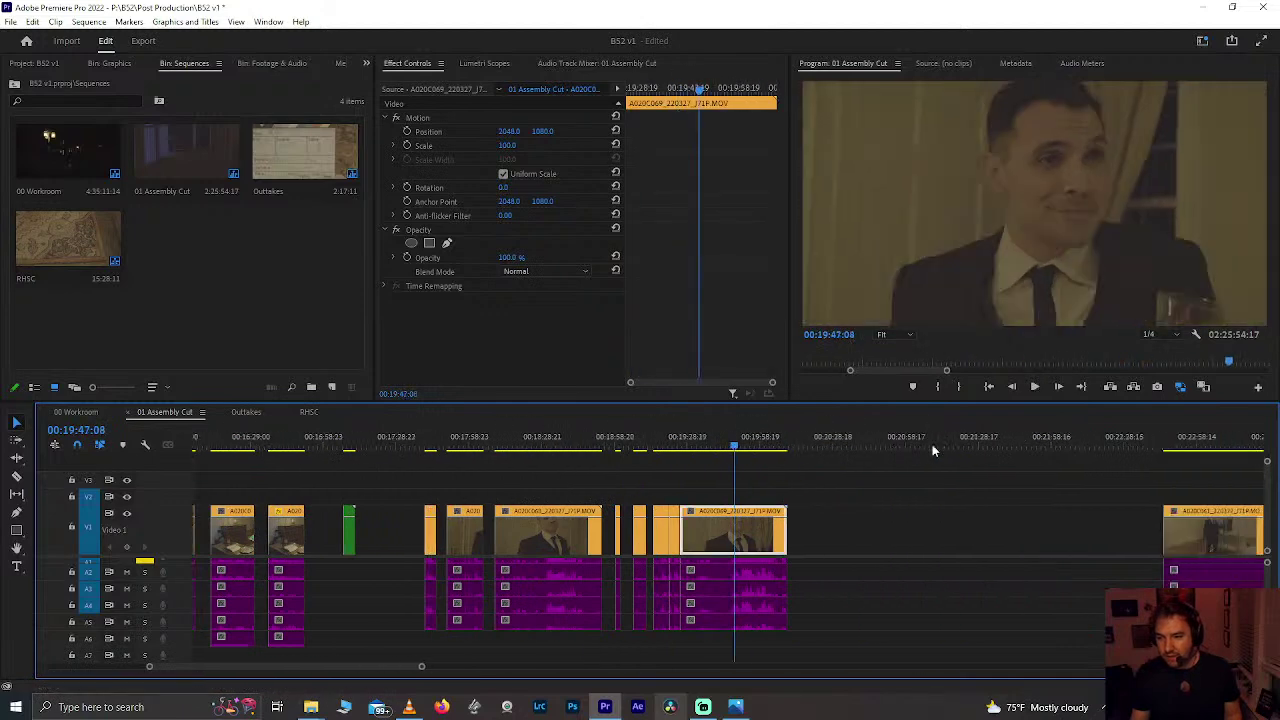
Step: Play the opening of the A020C061 take from about 00:22:59 to 00:23:17 and check the man's performance
click(958, 444)
key(space)
scroll(958, 455, up, 3)
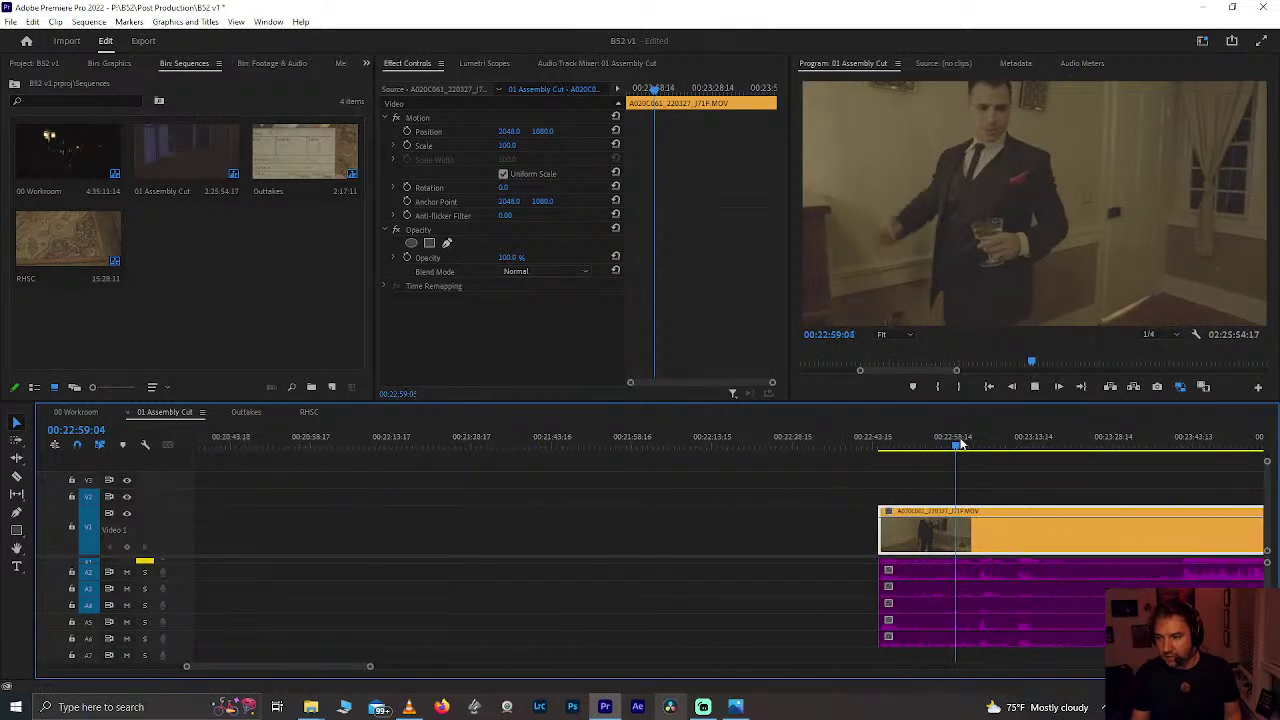
scroll(959, 463, up, 1)
scroll(959, 463, down, 1)
click(883, 448)
key(space)
scroll(886, 450, up, 2)
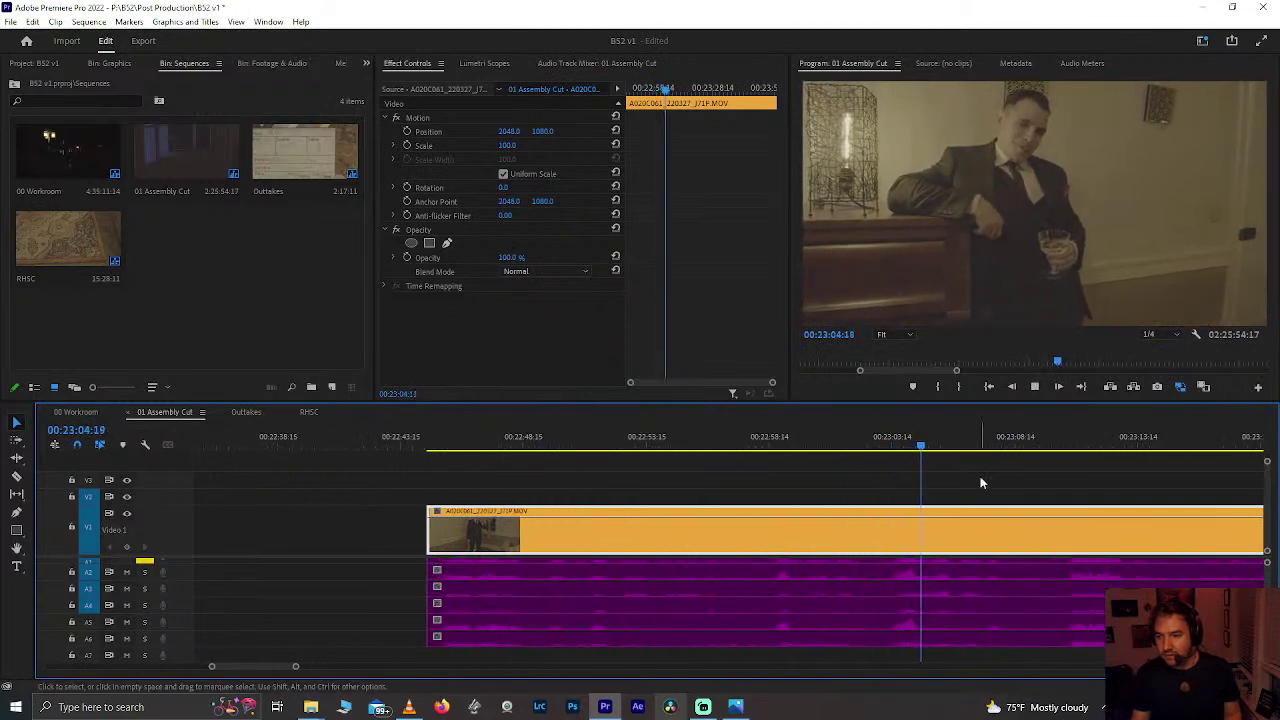
scroll(845, 478, down, 1)
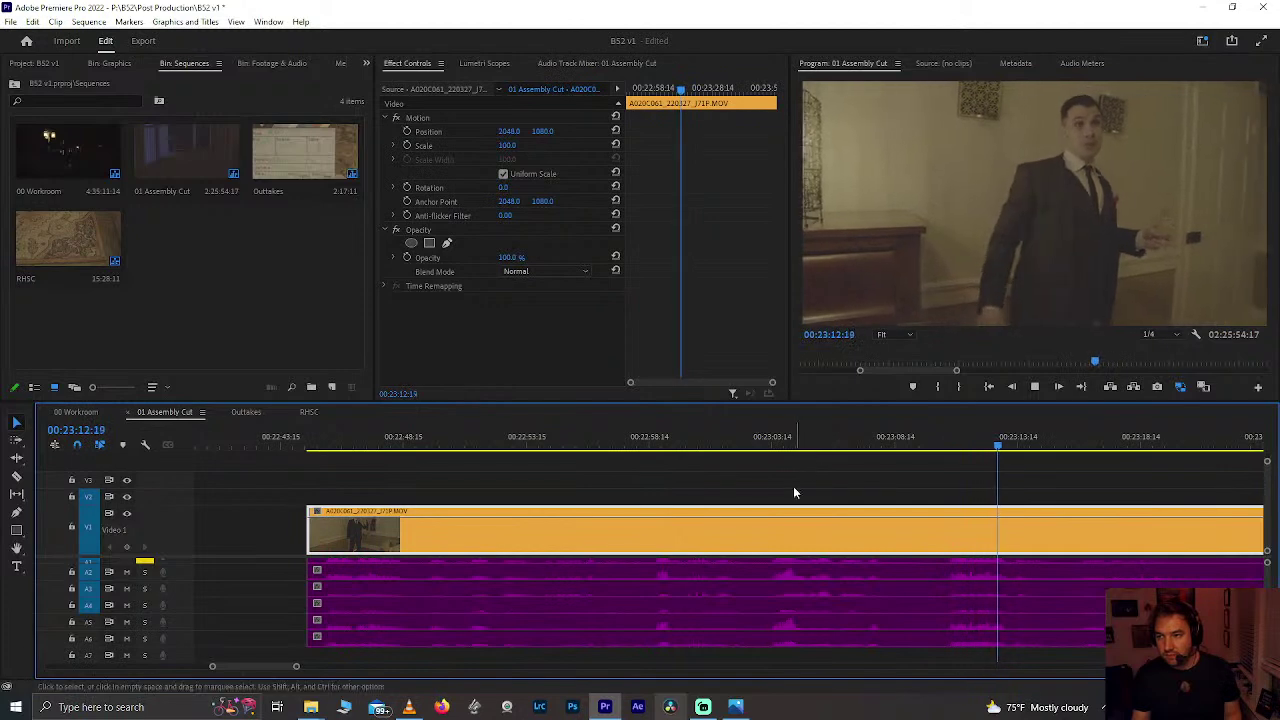
scroll(780, 505, down, 1)
scroll(780, 505, down, 1)
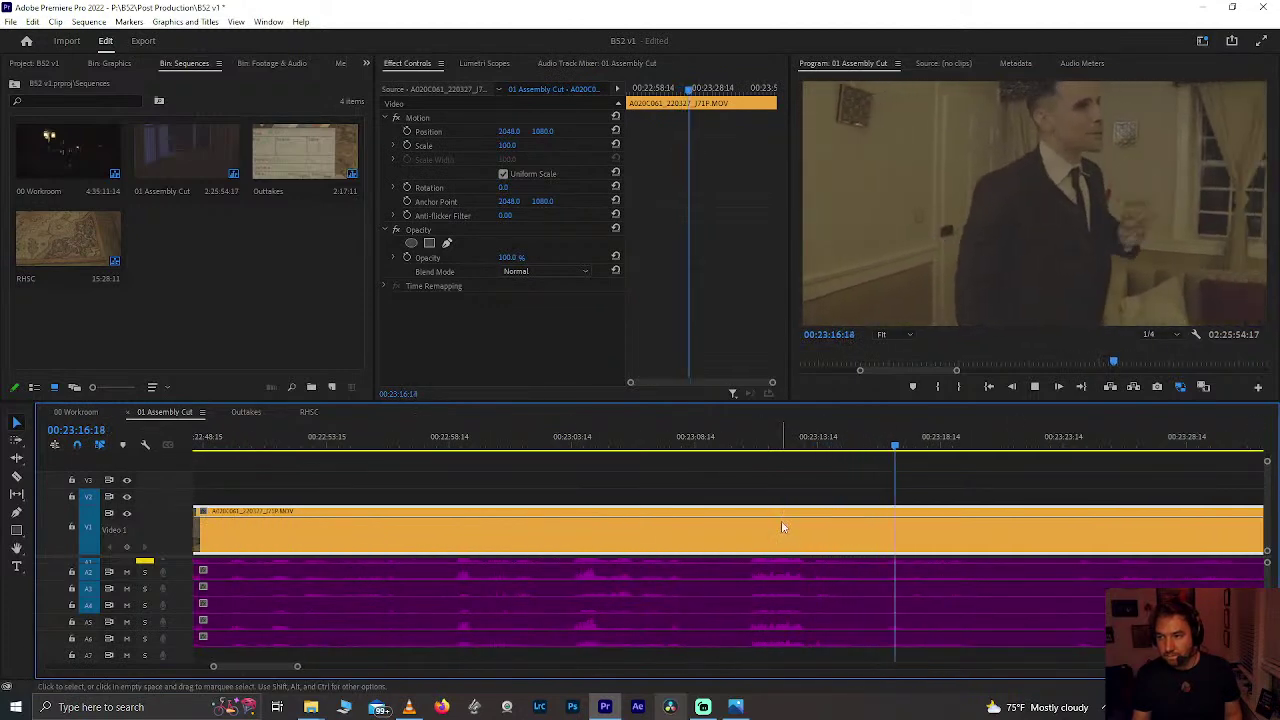
key(space)
Step: Close the gap between the A020C063 clip and the A020C068 section at the end of the assembled scene
key(minus)
key(minus)
key(minus)
scroll(700, 607, up, 10)
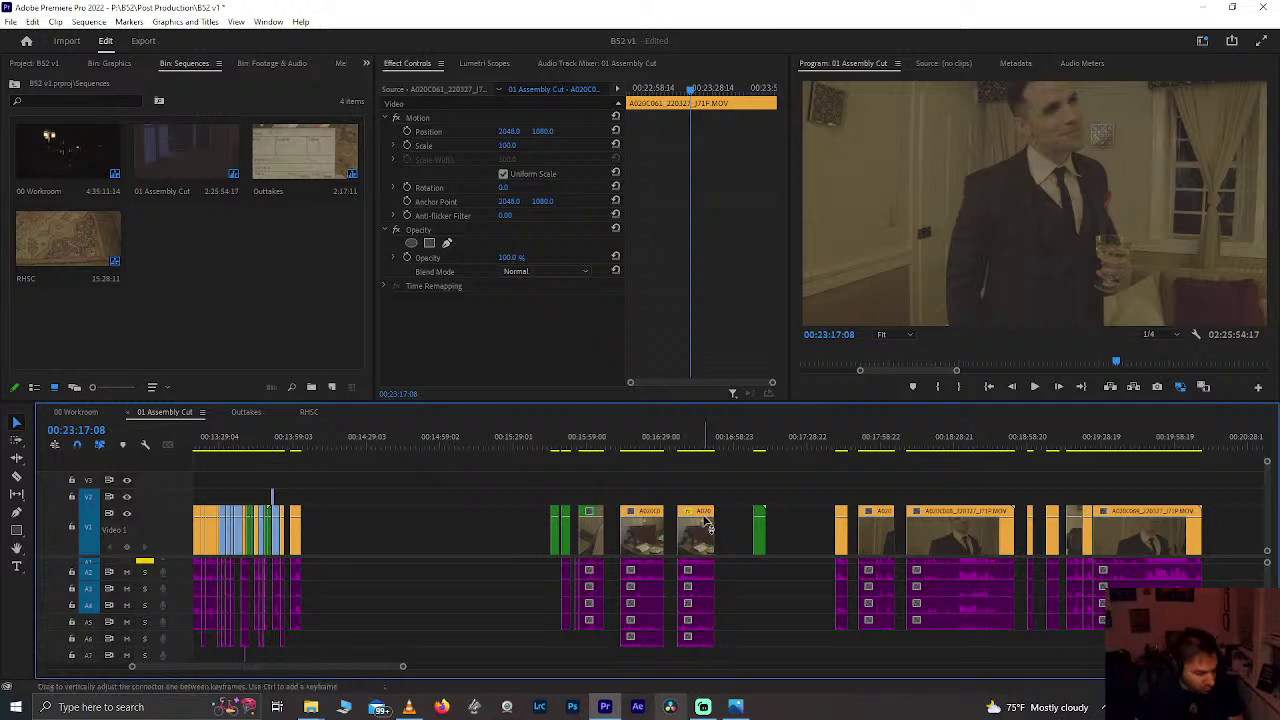
click(283, 430)
key(=)
key(=)
key(=)
key(=)
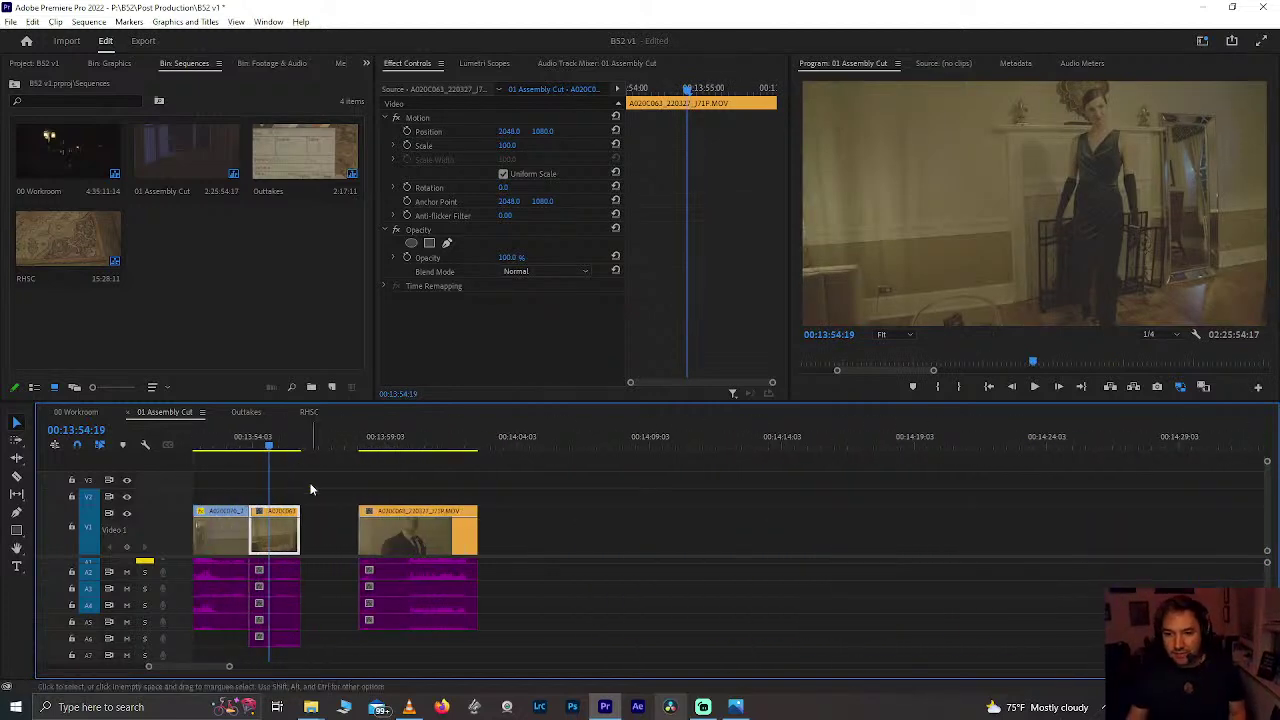
click(330, 530)
key(Delete)
key(d)
Step: Play the cut from A020C063 into A020C068, return to its start at 00:13:56:05 and save the project
key(space)
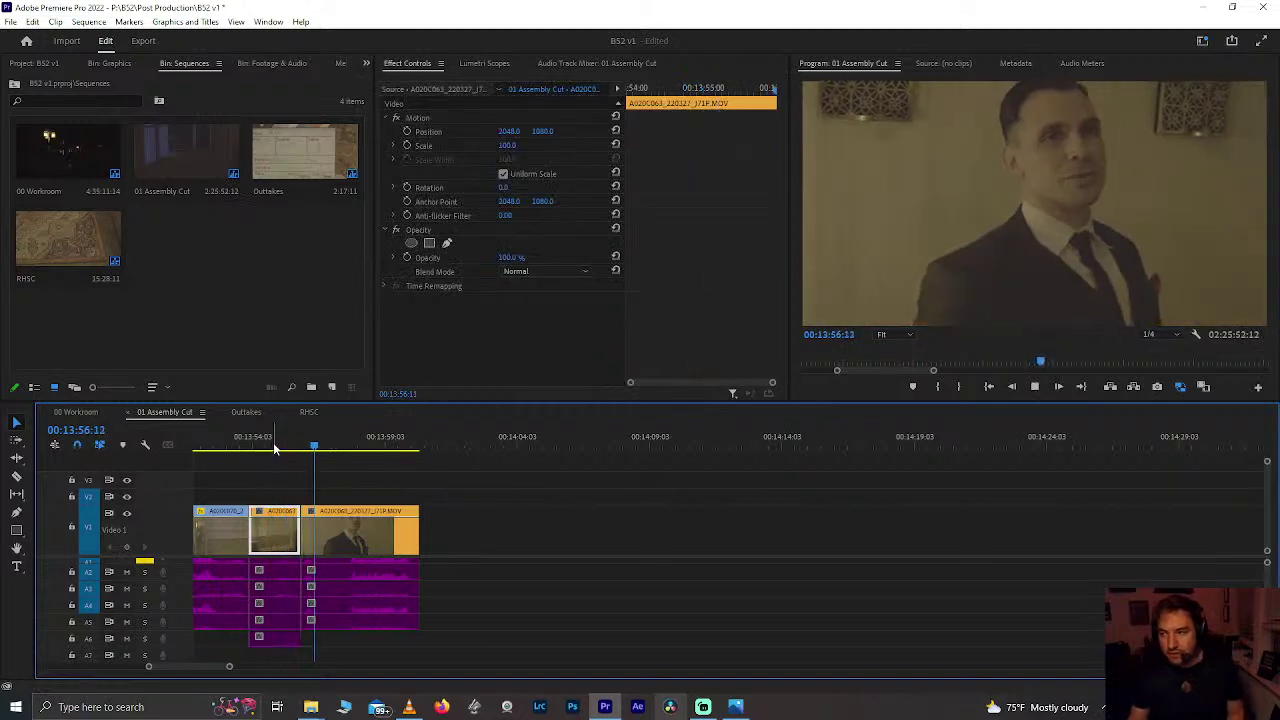
scroll(289, 516, up, 3)
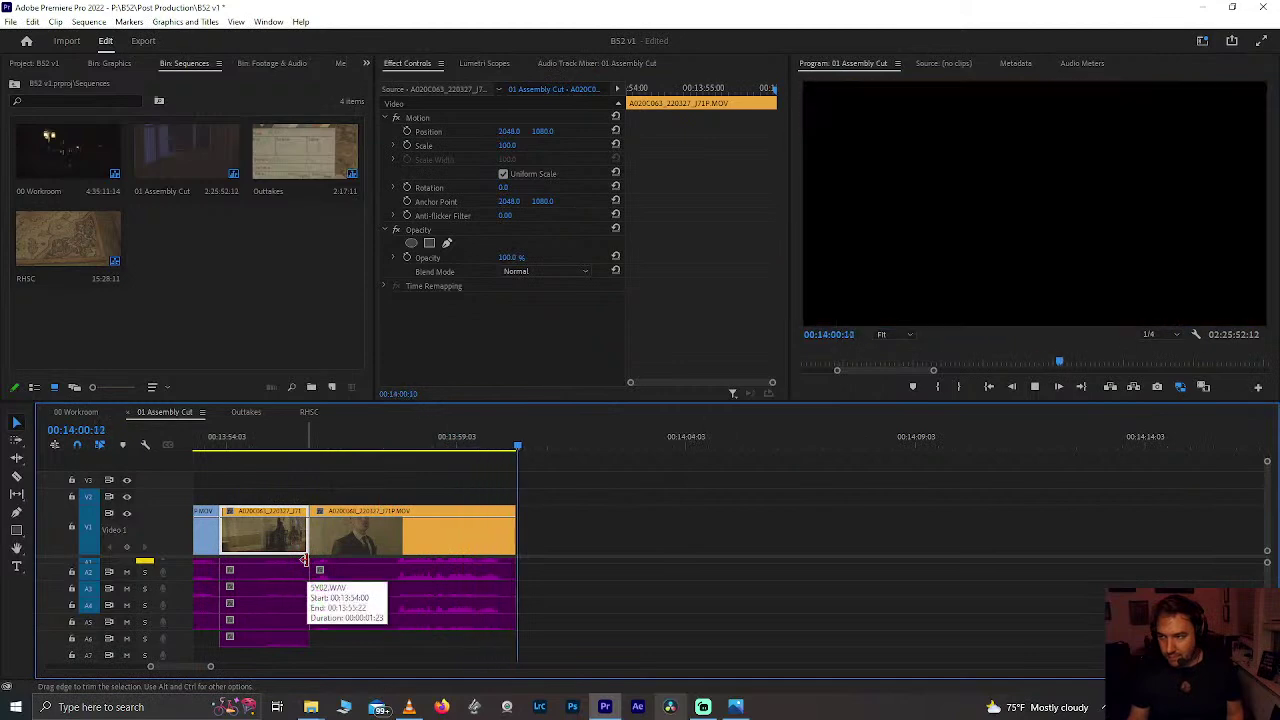
key(space)
click(480, 437)
scroll(480, 437, down, 4)
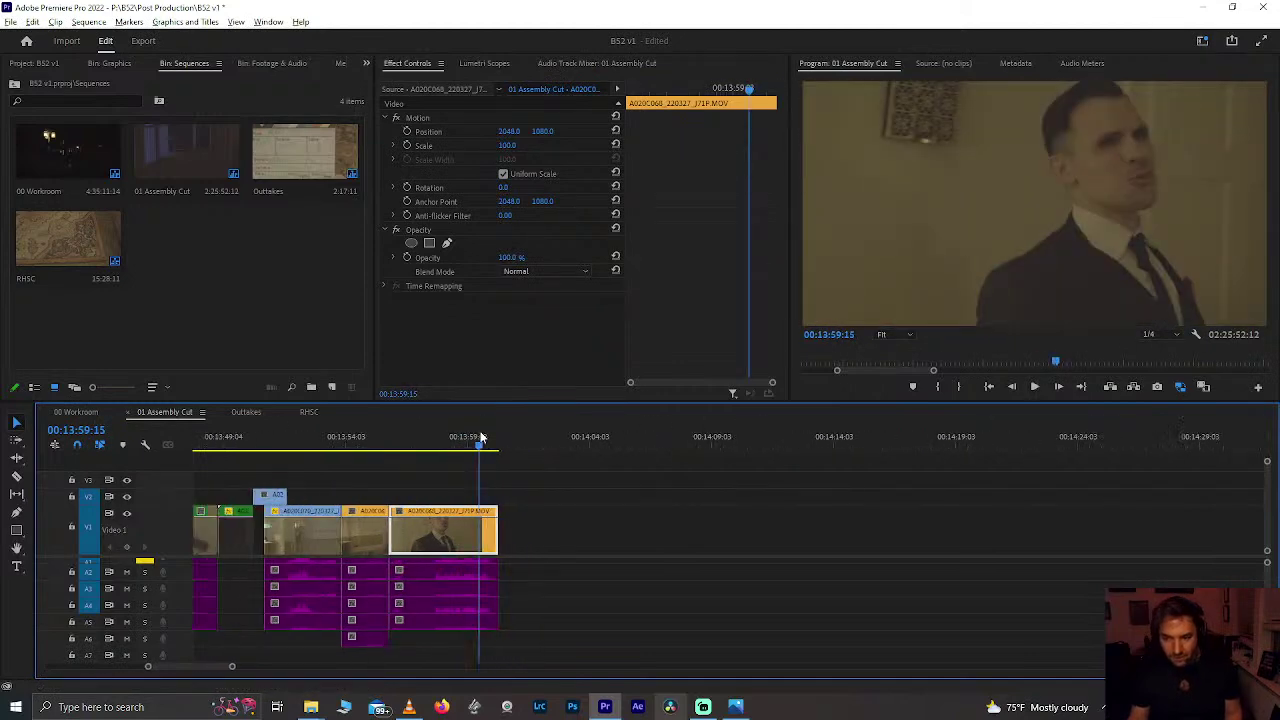
key(ctrl+s)
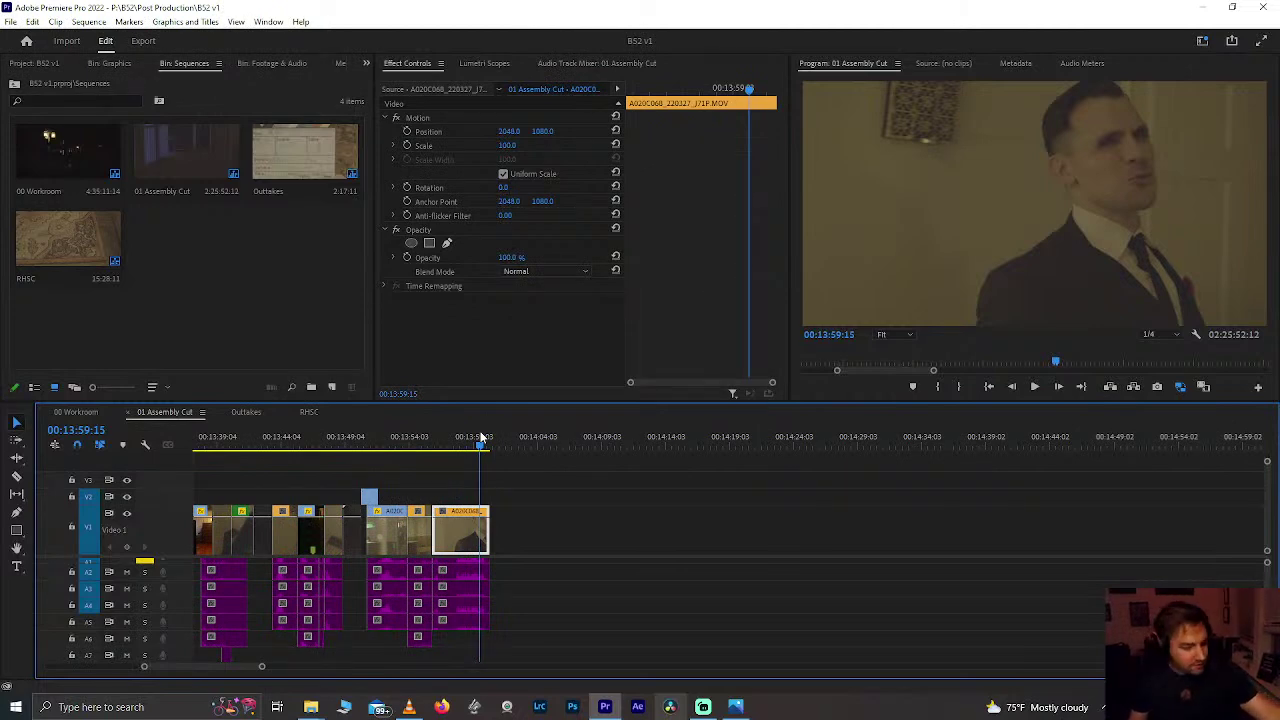
click(437, 444)
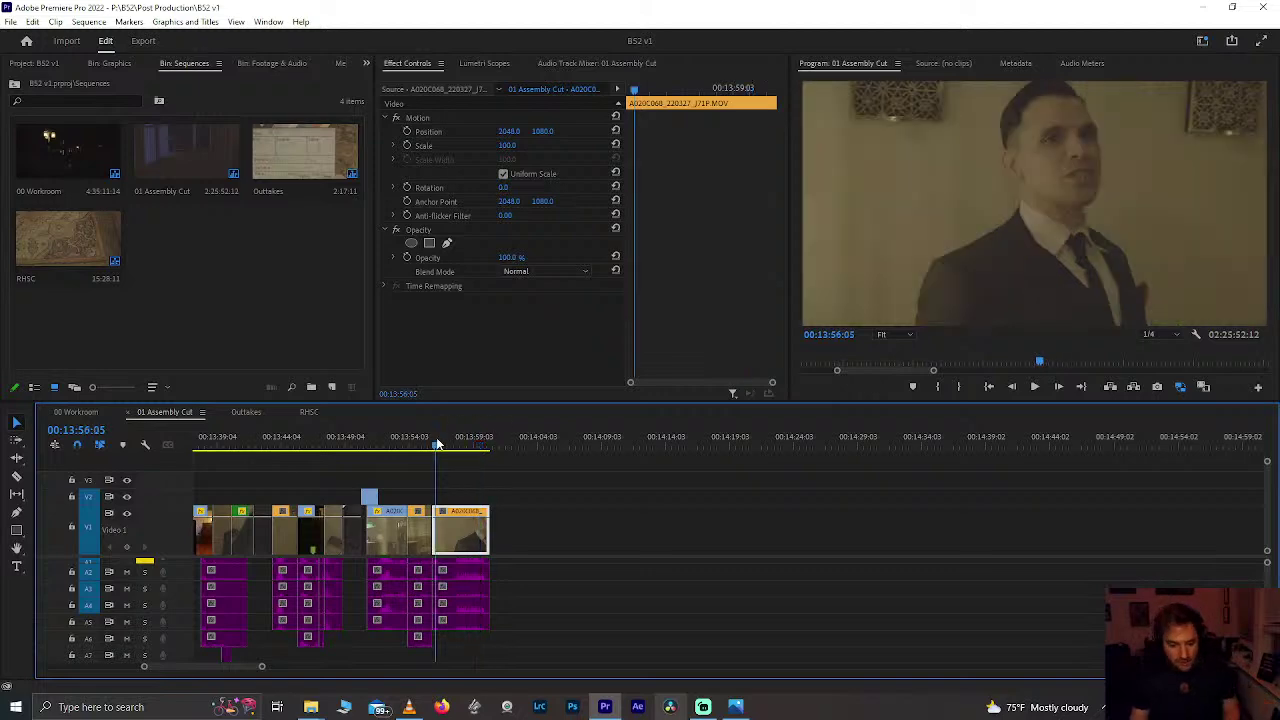
key(ctrl+s)
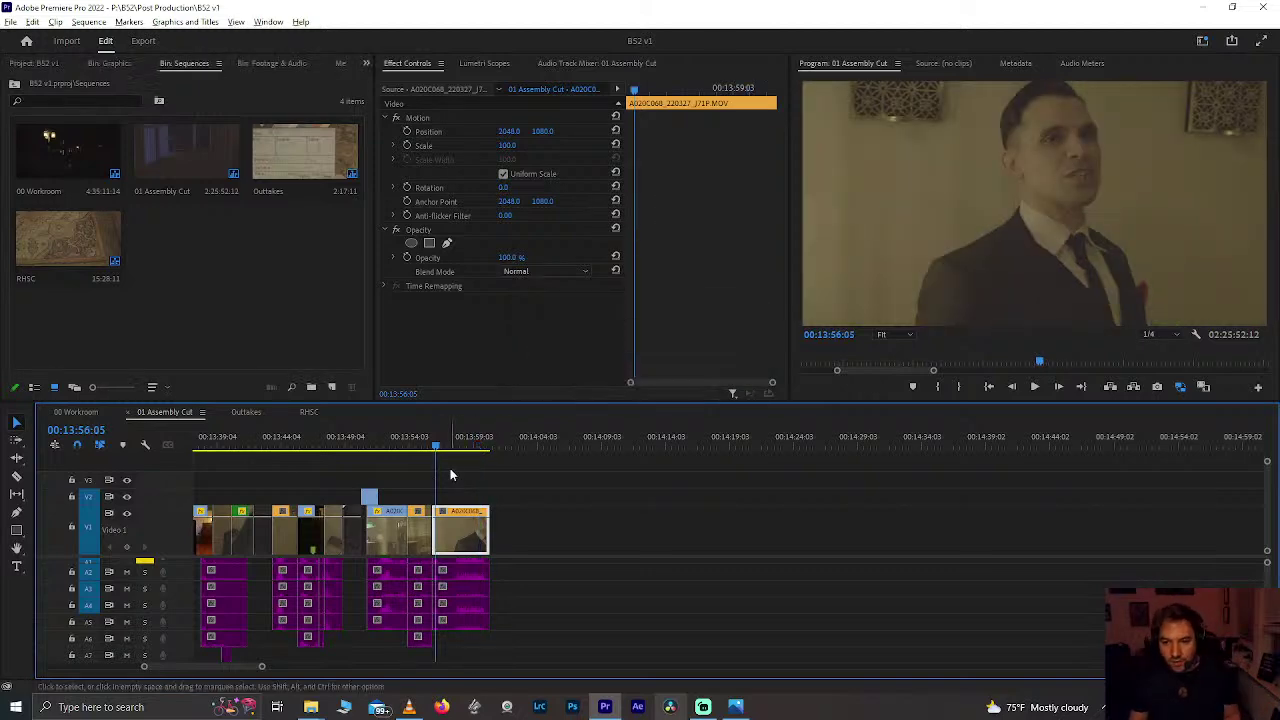
Step: Go to the leftover green A020C053 clips around 00:15:56 in the timeline
scroll(450, 470, down, 2)
scroll(450, 472, down, 7)
click(602, 443)
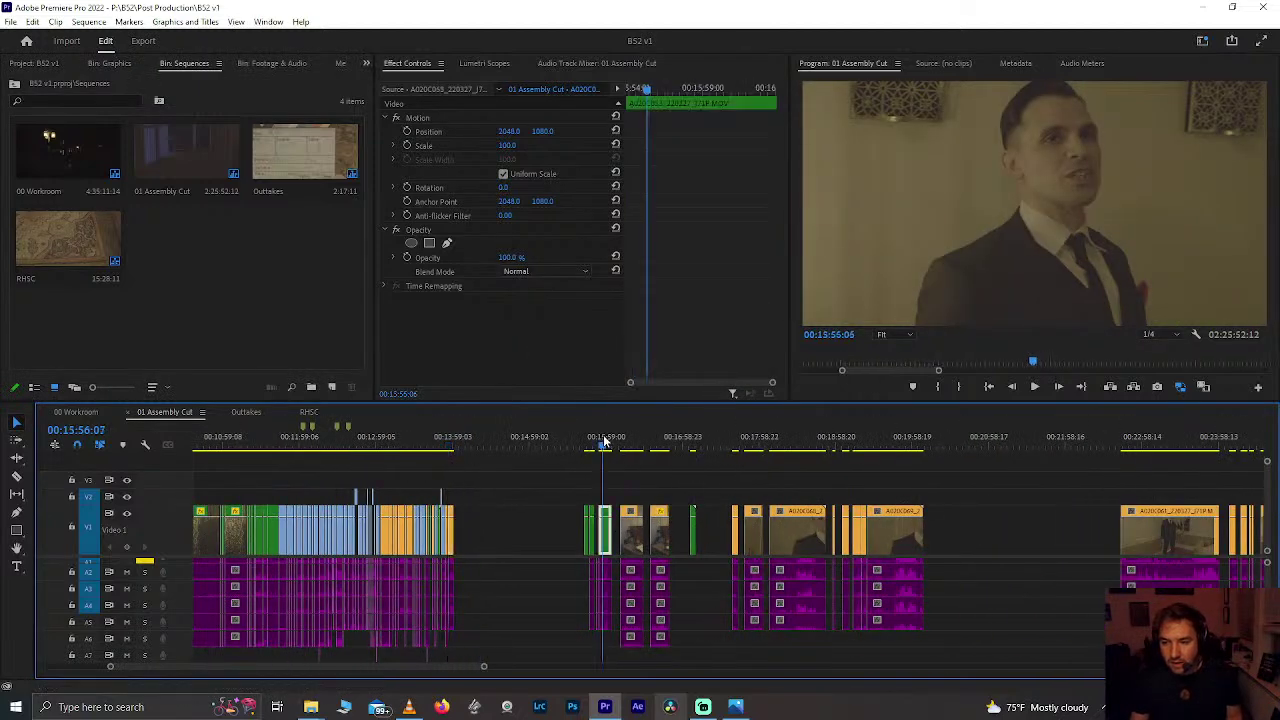
scroll(603, 441, up, 6)
scroll(604, 441, up, 3)
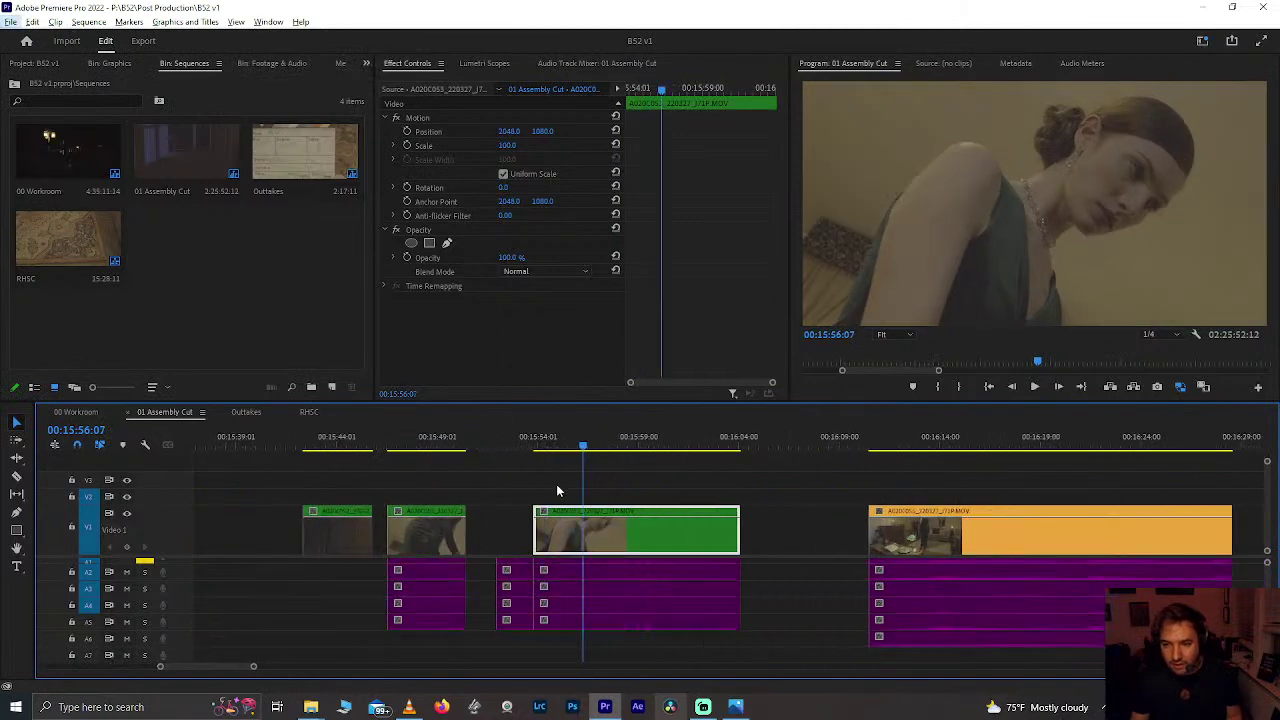
drag(325, 457, 591, 594)
key(Delete)
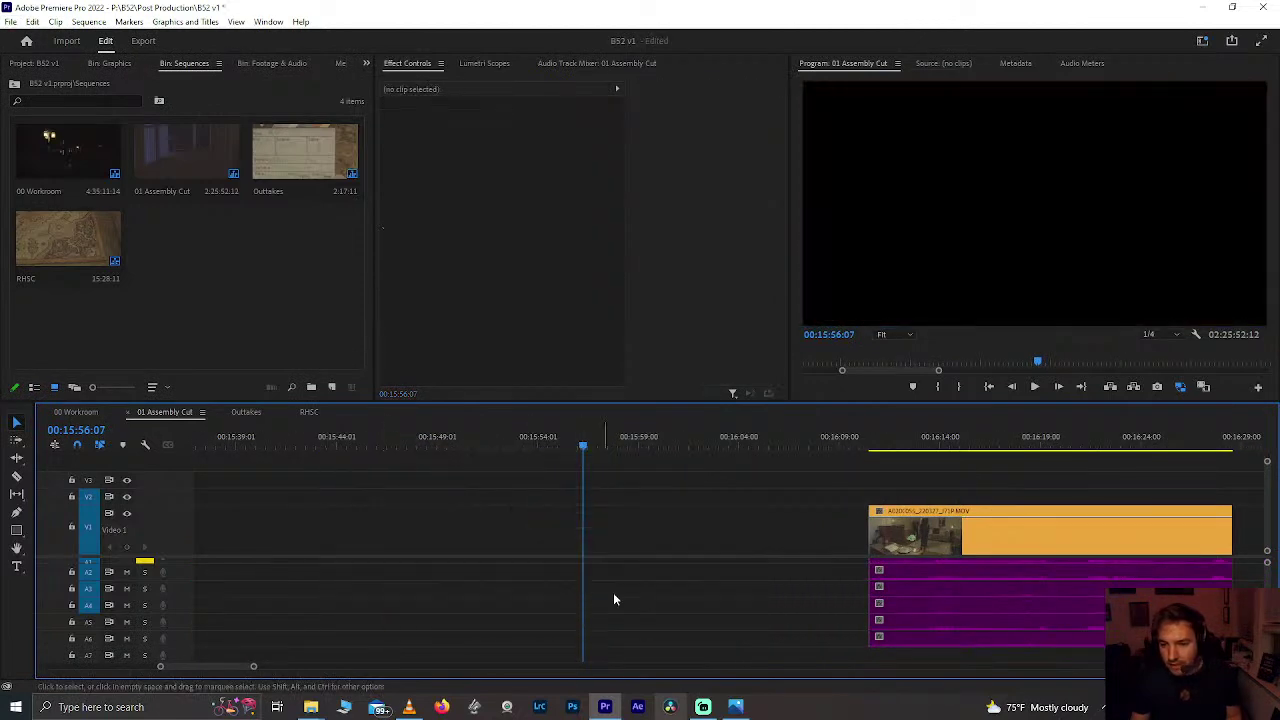
key(ctrl+z)
Step: Delete the green A020C053 clip at about 00:15:47 together with its audio
drag(336, 451, 407, 497)
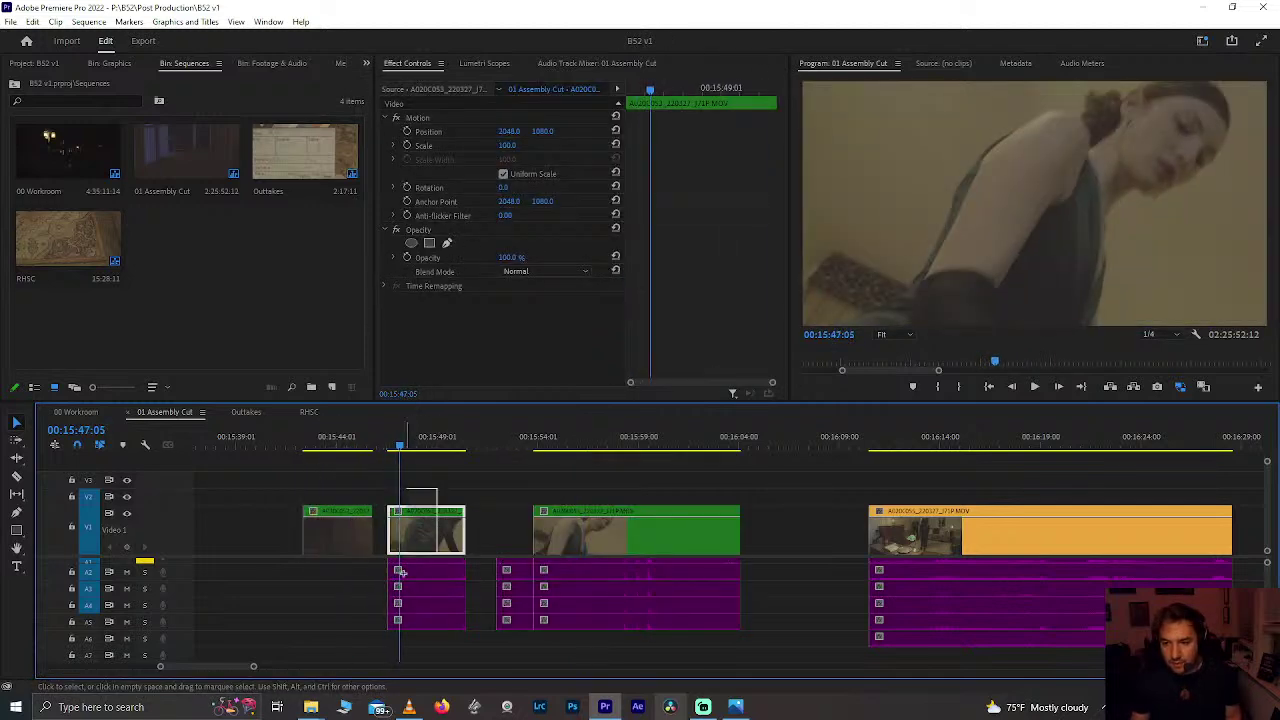
key(Delete)
drag(305, 486, 583, 629)
key(Delete)
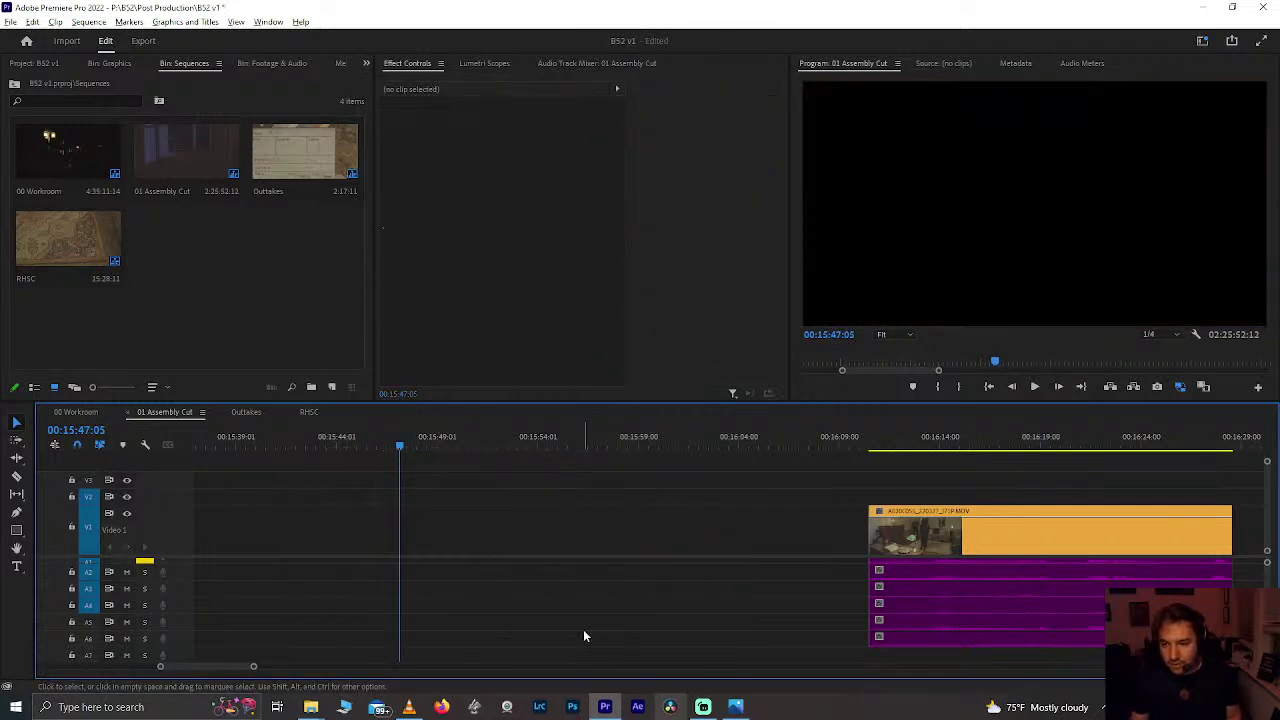
scroll(583, 629, down, 2)
scroll(583, 629, down, 3)
key(ctrl+z)
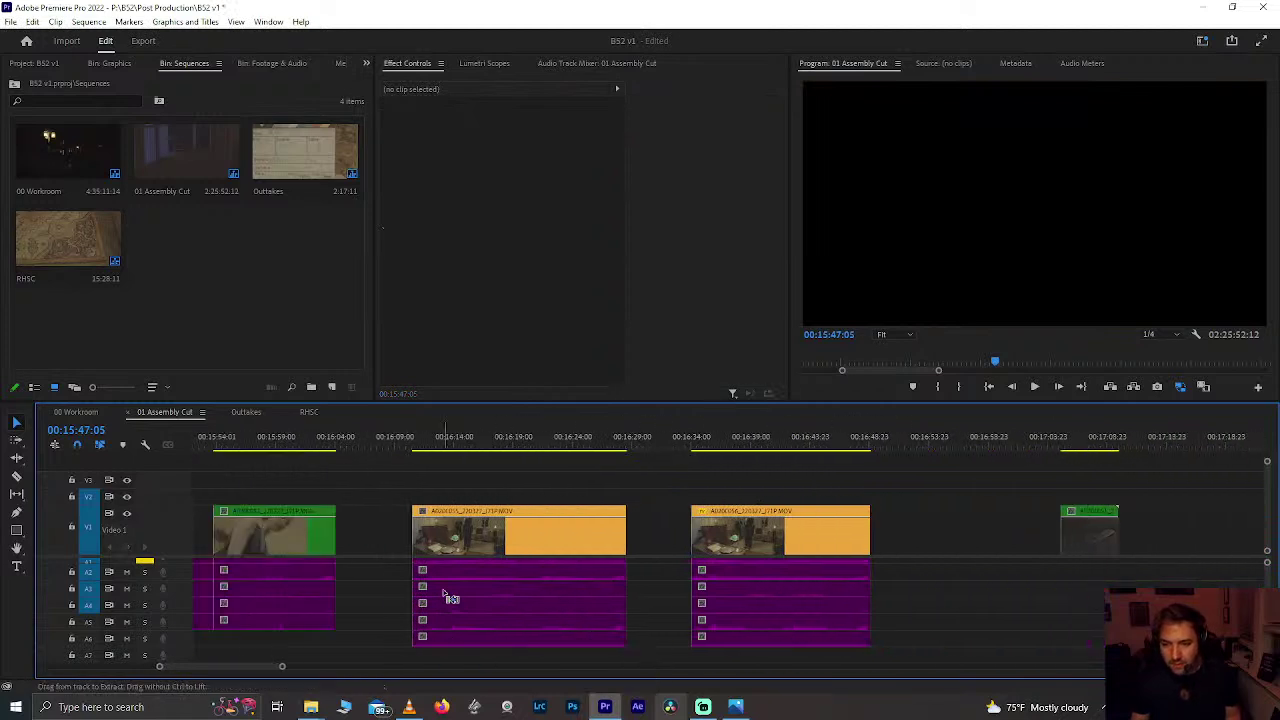
Step: Delete the stray audio before the 00:15:54 green clip and the two orange clips between about 00:16:10 and 00:16:49
scroll(355, 556, down, 2)
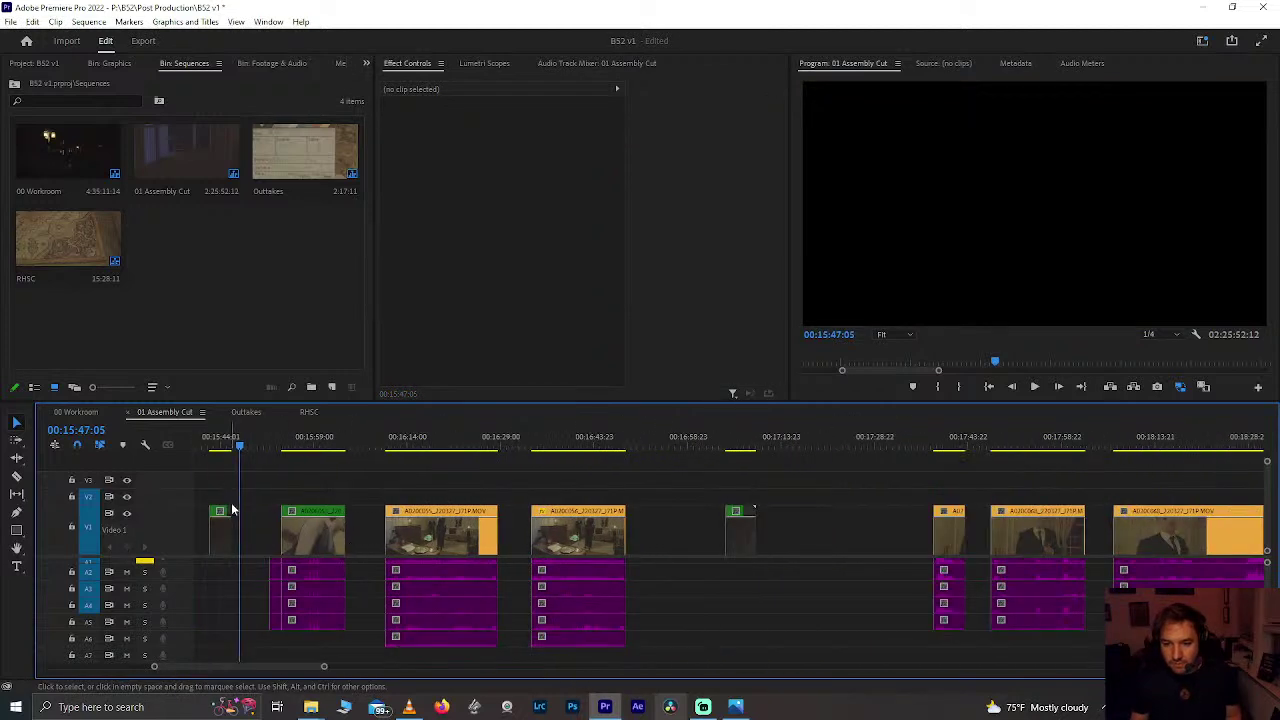
click(276, 600)
key(Delete)
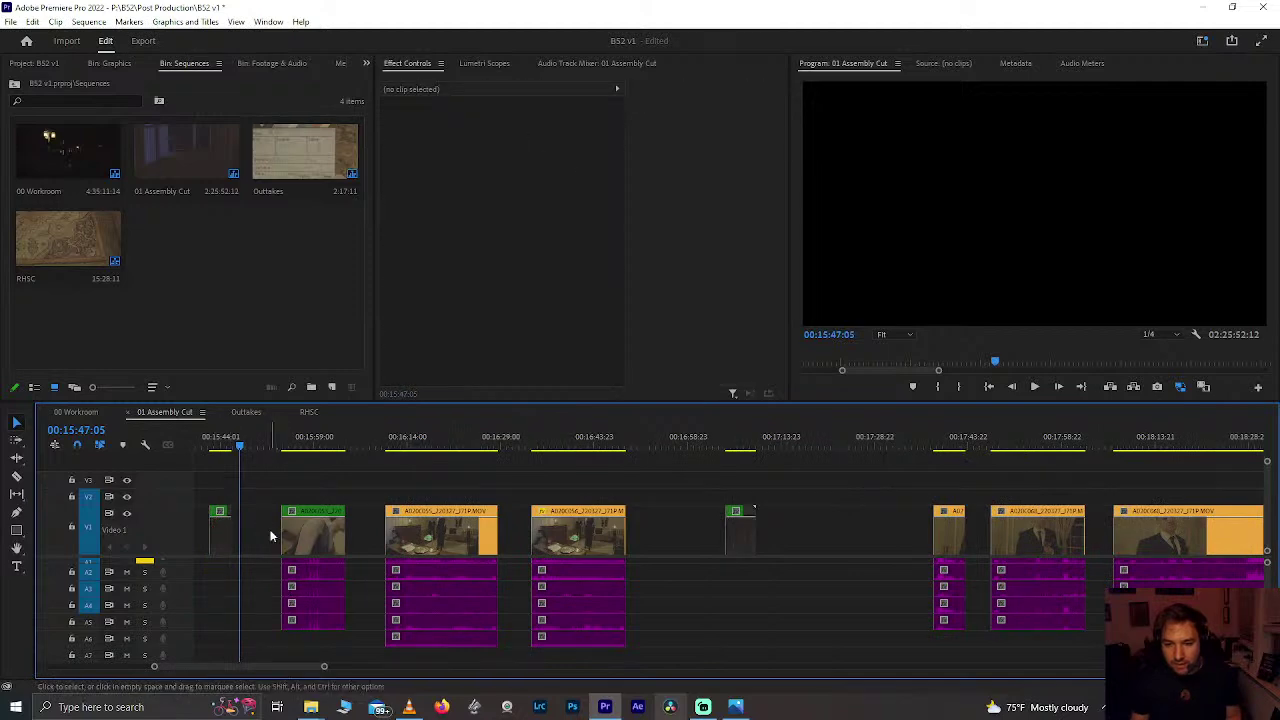
key(Delete)
drag(341, 497, 544, 646)
key(Delete)
Step: Move the separate green clip next to the other green clips near 00:15:44 and cut all three with their audio
drag(690, 530, 306, 561)
drag(292, 446, 378, 640)
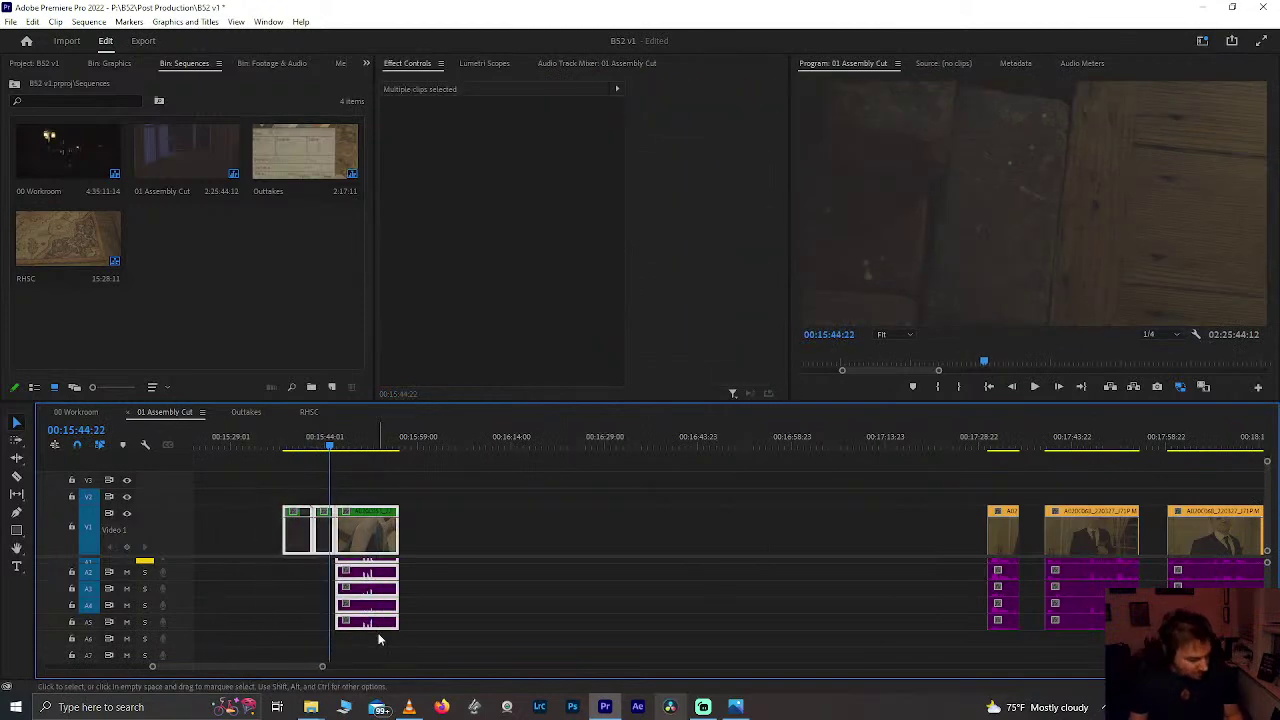
key(ctrl+x)
Step: Paste the three green clips with their audio at the end of the RHSC sequence, at 00:15:28:11
click(309, 411)
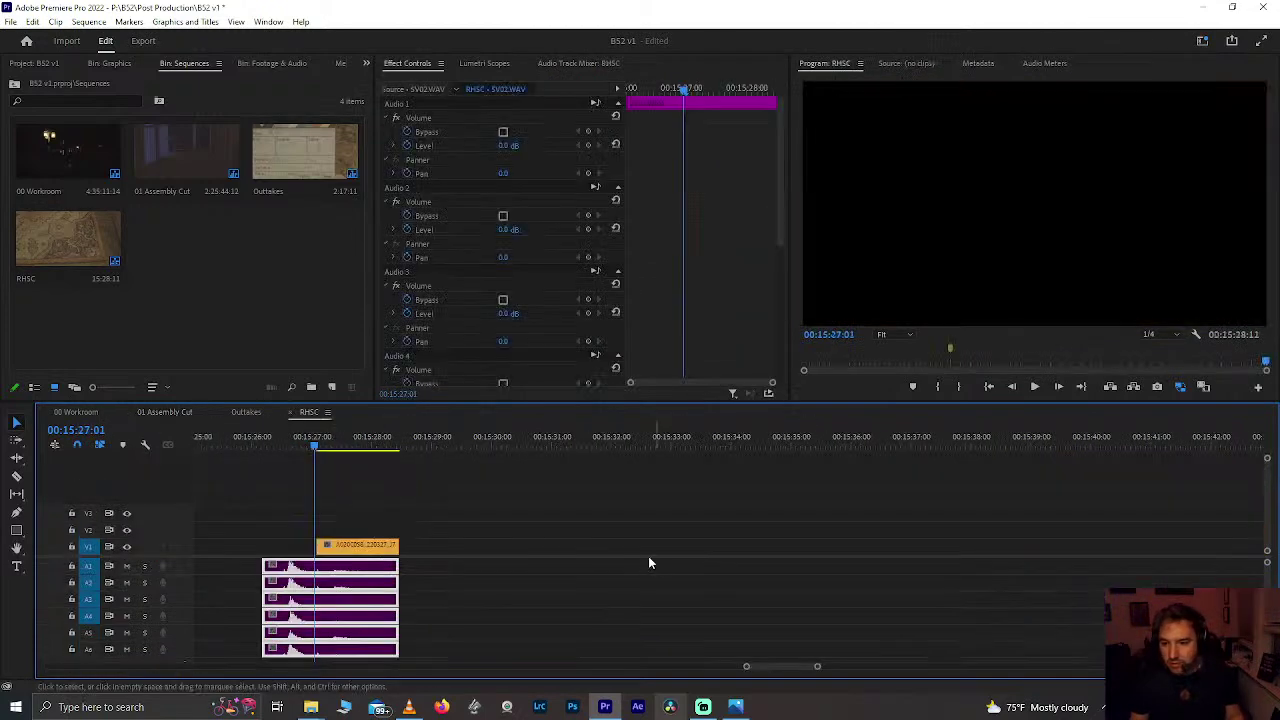
key(space)
scroll(400, 486, up, 4)
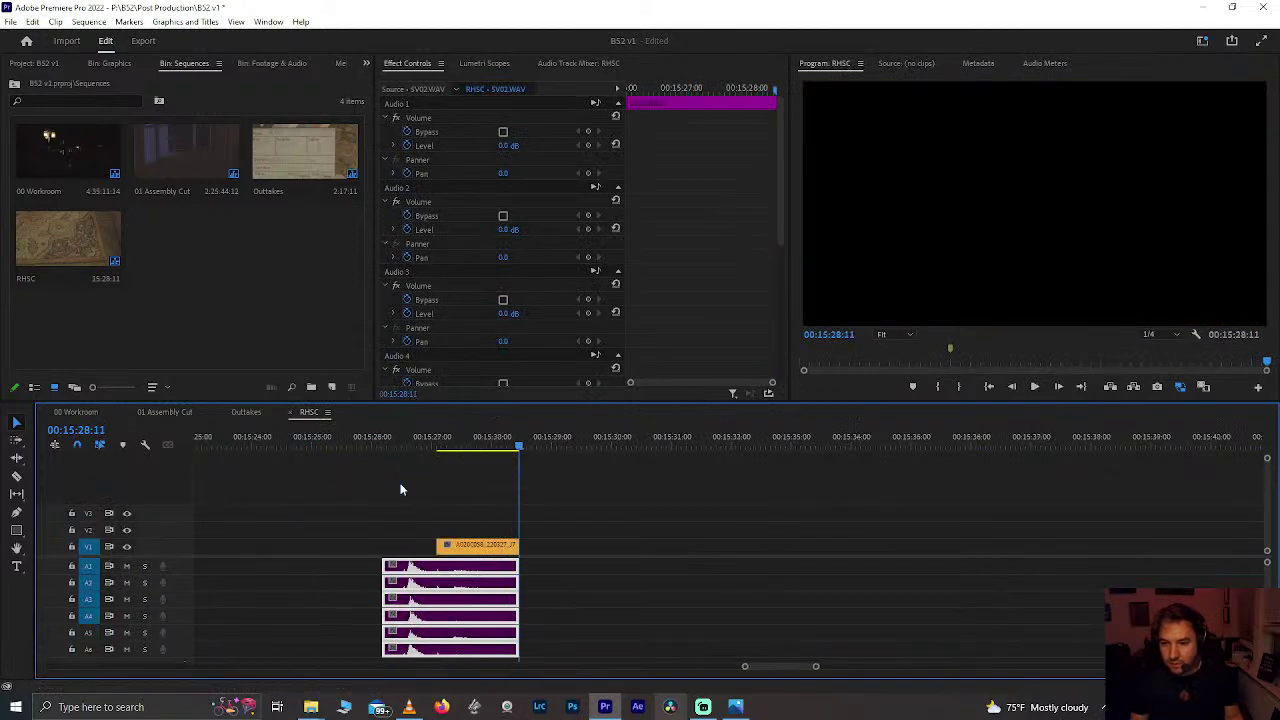
scroll(400, 489, up, 1)
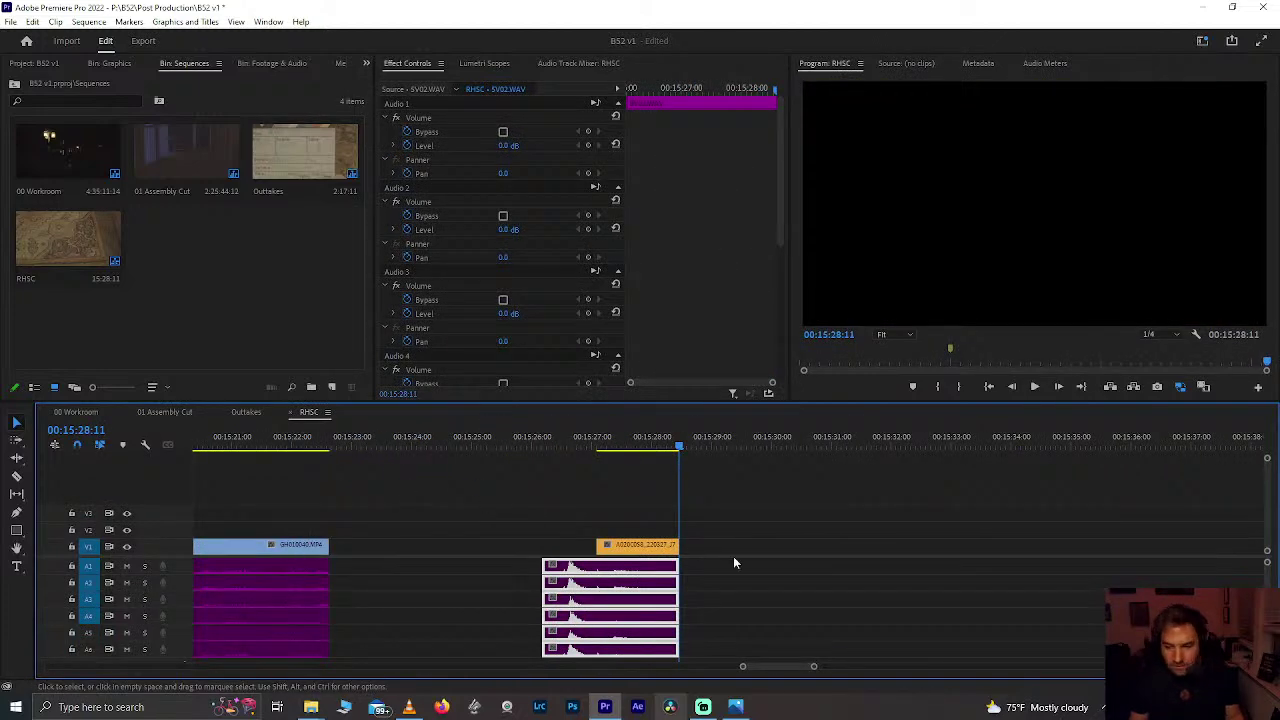
key(ctrl+v)
scroll(585, 540, down, 8)
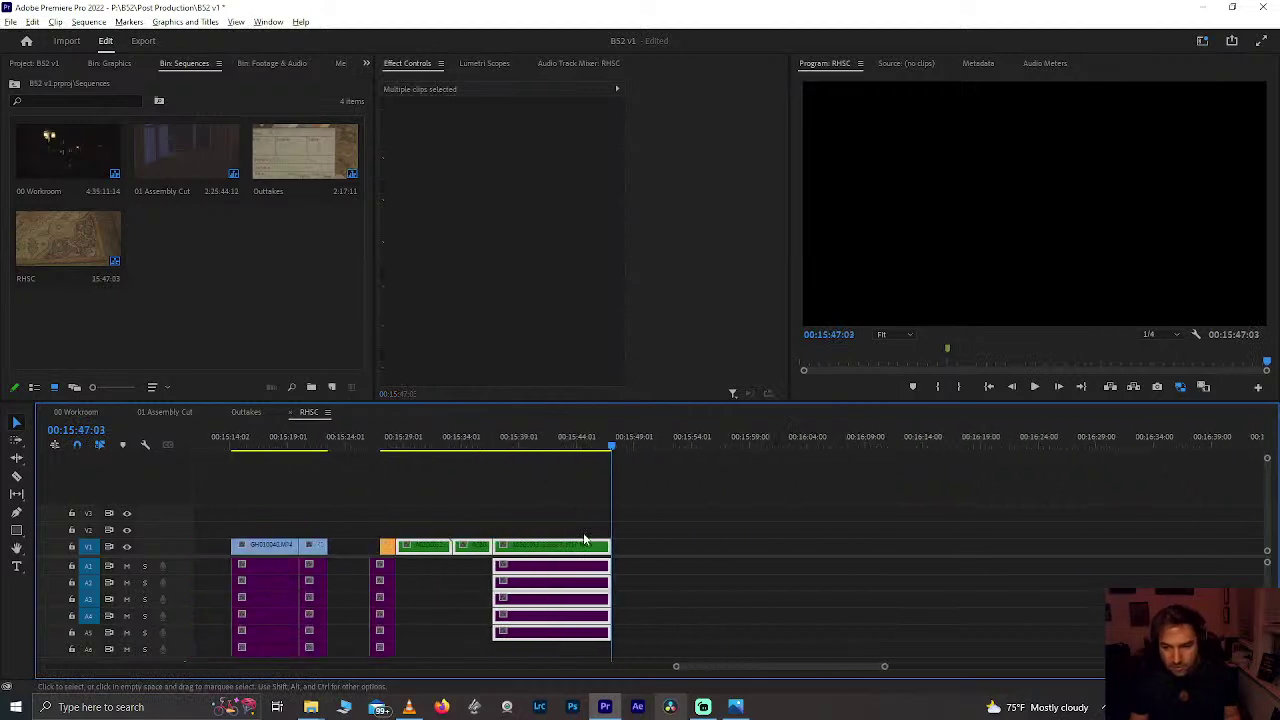
Step: Return to the 01 Assembly Cut sequence and review the A020C069 clip near 00:17:32 and the A020C068 take from 00:17:59
click(152, 414)
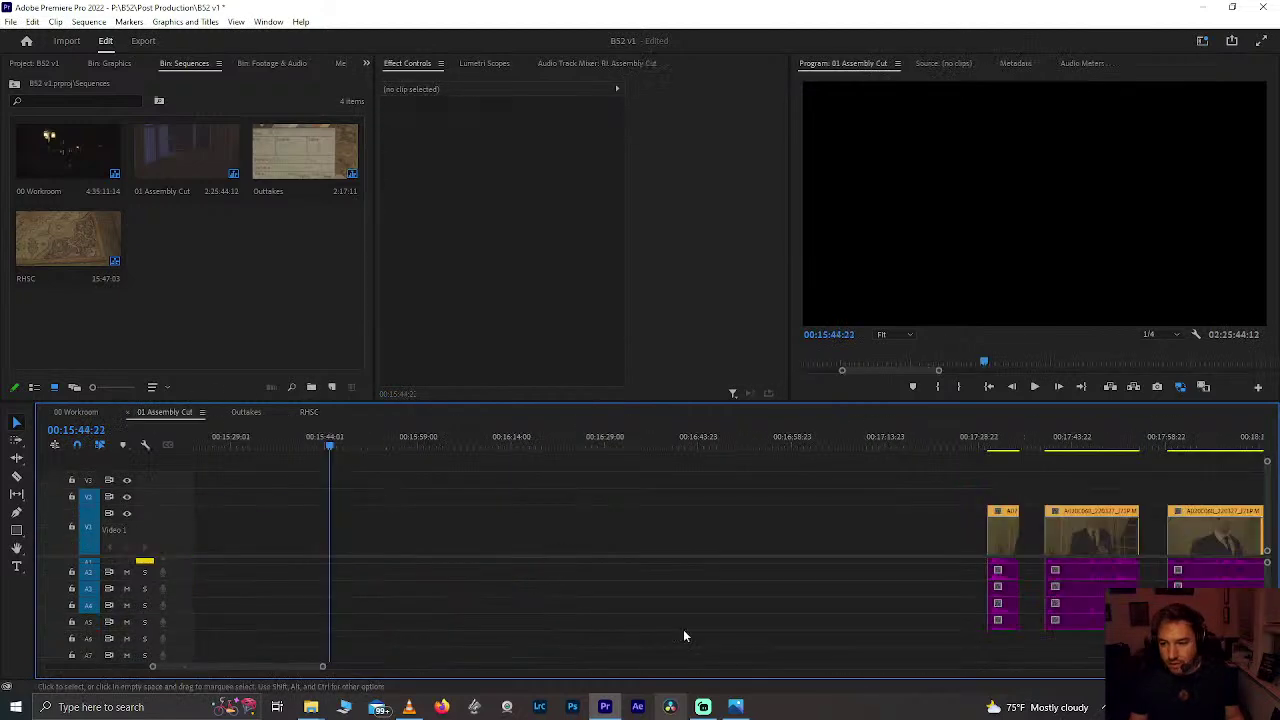
scroll(856, 628, down, 2)
click(812, 438)
key(minus)
key(space)
scroll(814, 438, down, 3)
scroll(720, 515, up, 3)
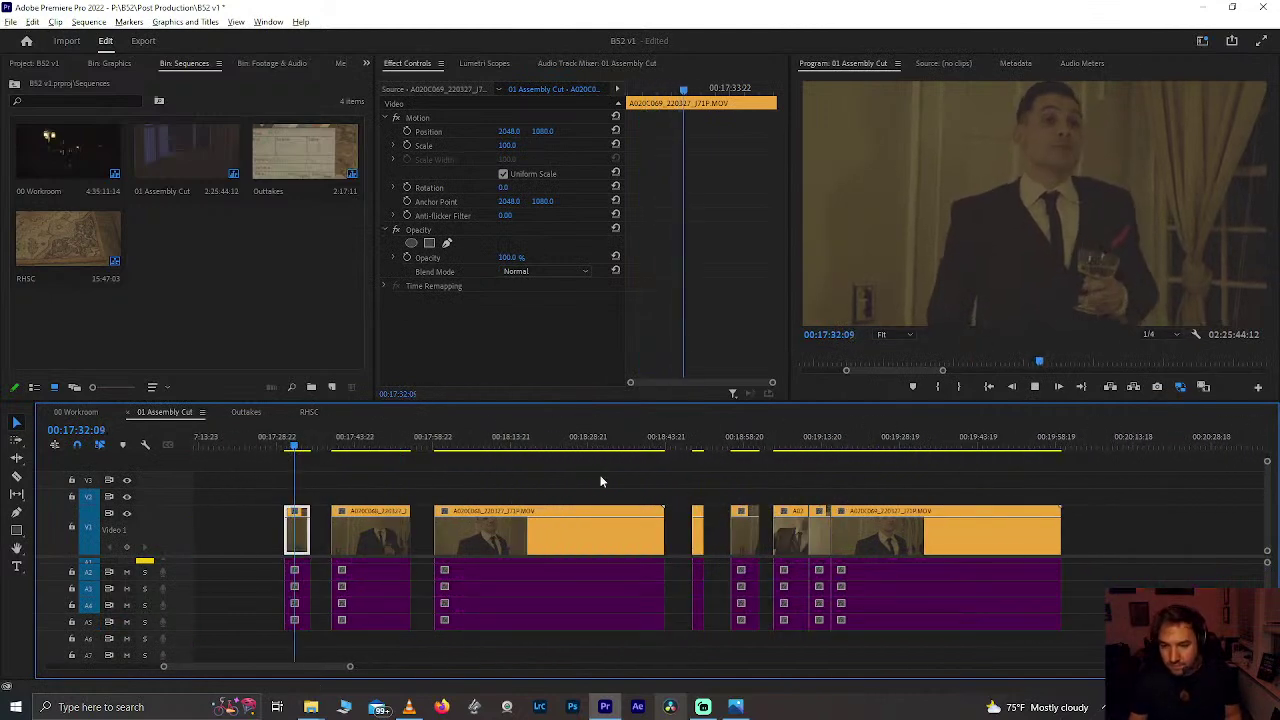
click(455, 455)
scroll(450, 455, up, 3)
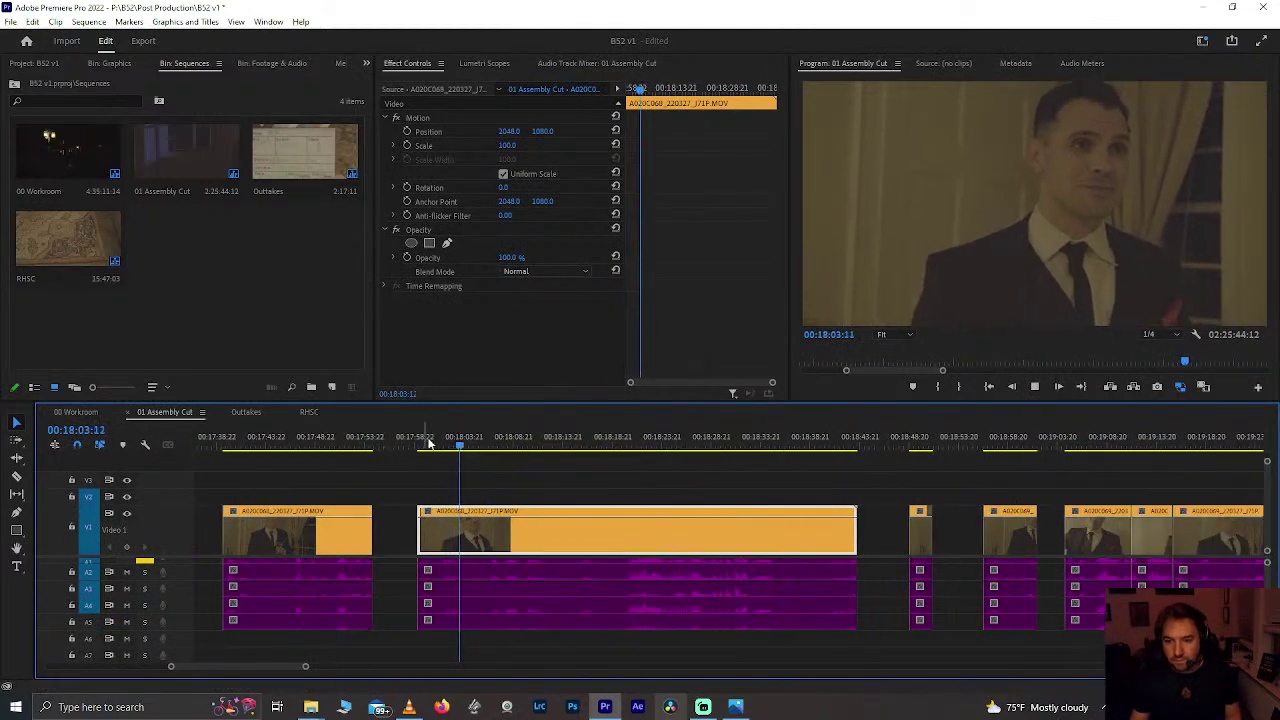
click(423, 446)
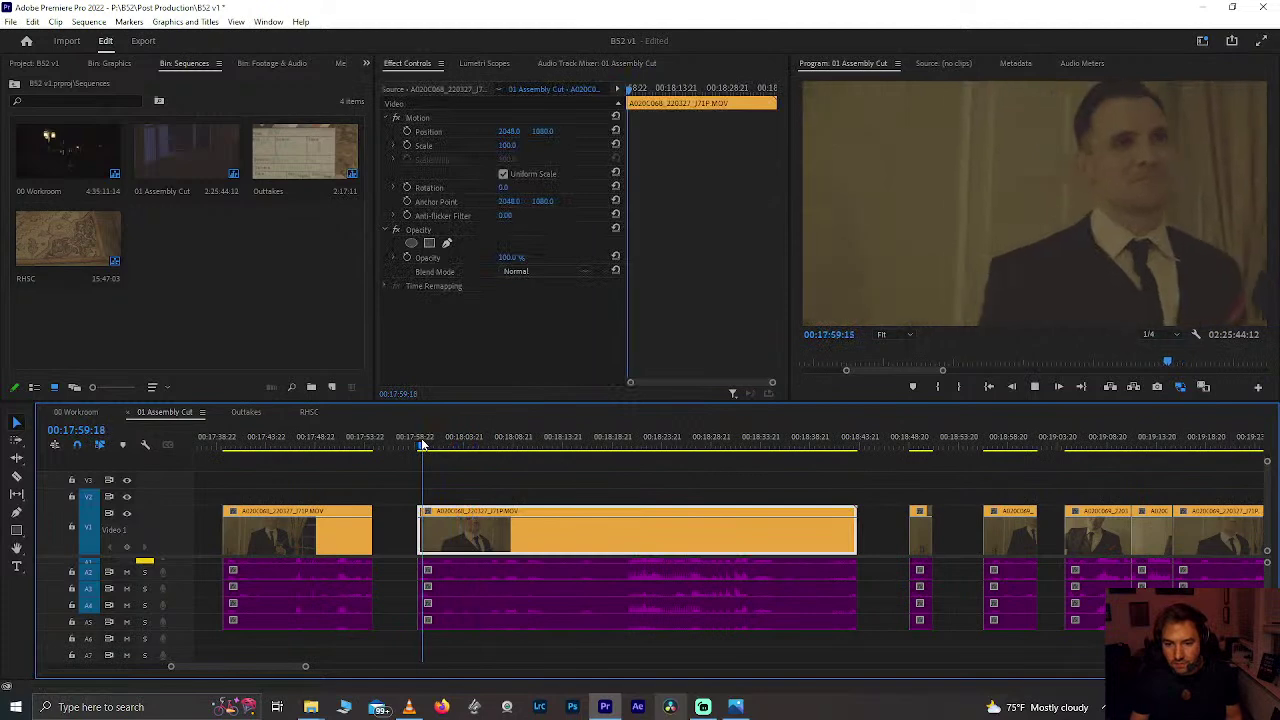
key(space)
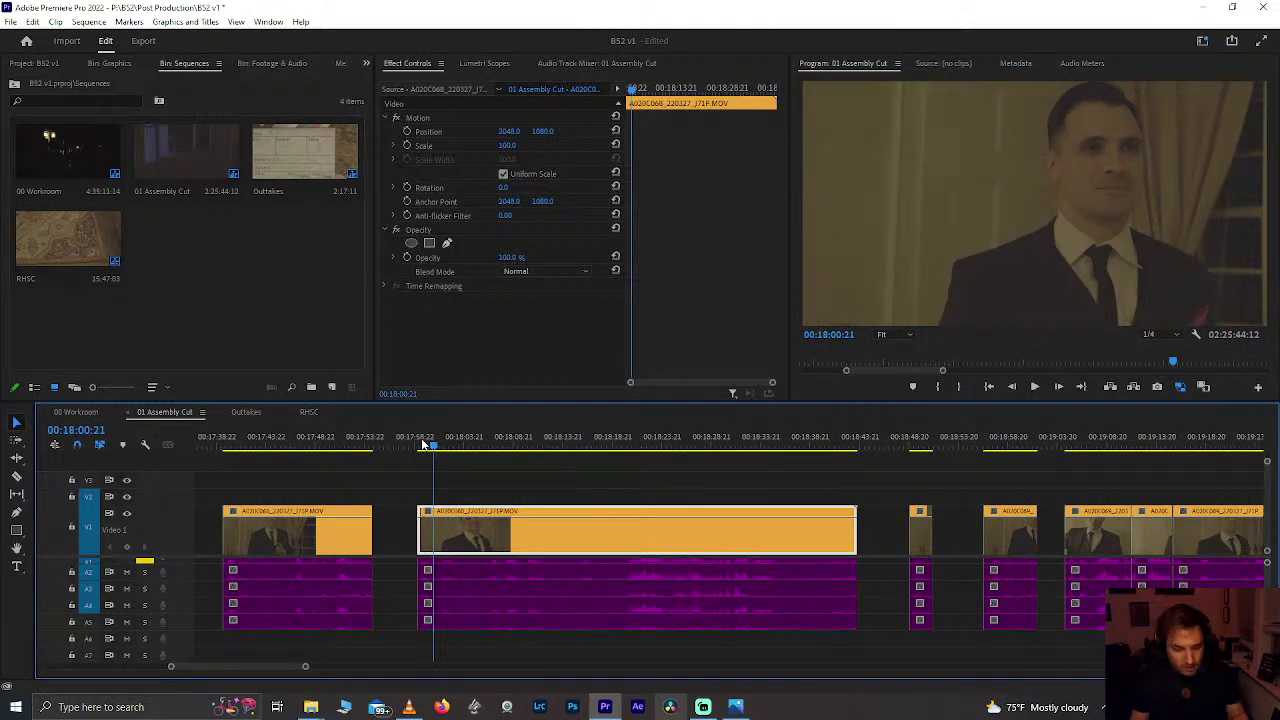
scroll(373, 534, up, 3)
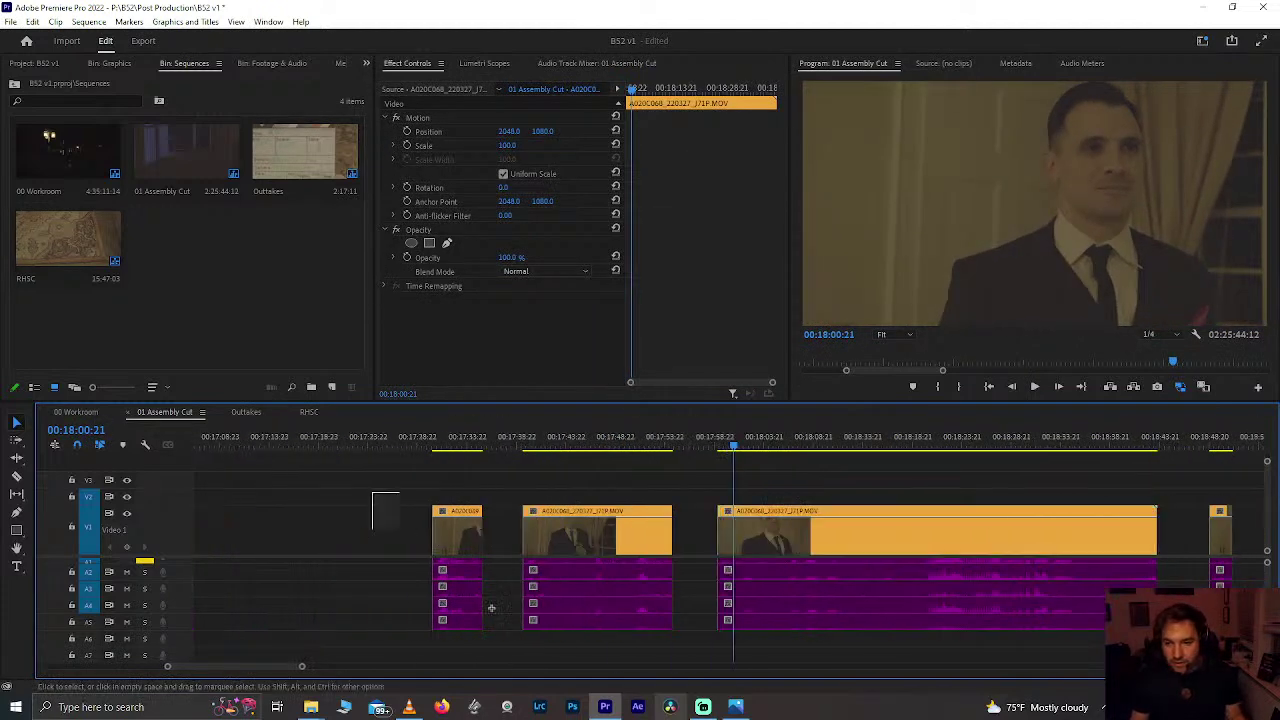
Step: Delete the orange clips and audio just before the 00:17:59 take and the short ones between it and the take at 00:19:15
drag(372, 492, 550, 630)
key(Delete)
scroll(552, 630, down, 2)
scroll(552, 630, down, 4)
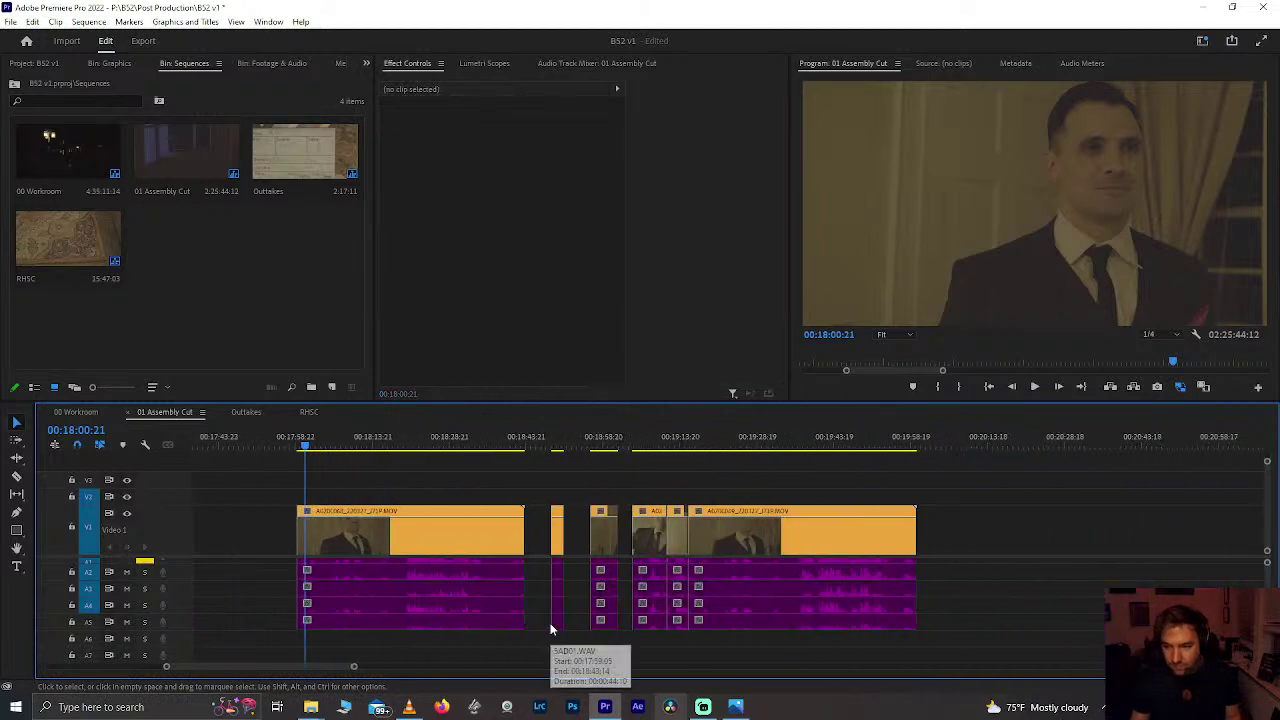
click(665, 440)
drag(549, 477, 674, 625)
key(Delete)
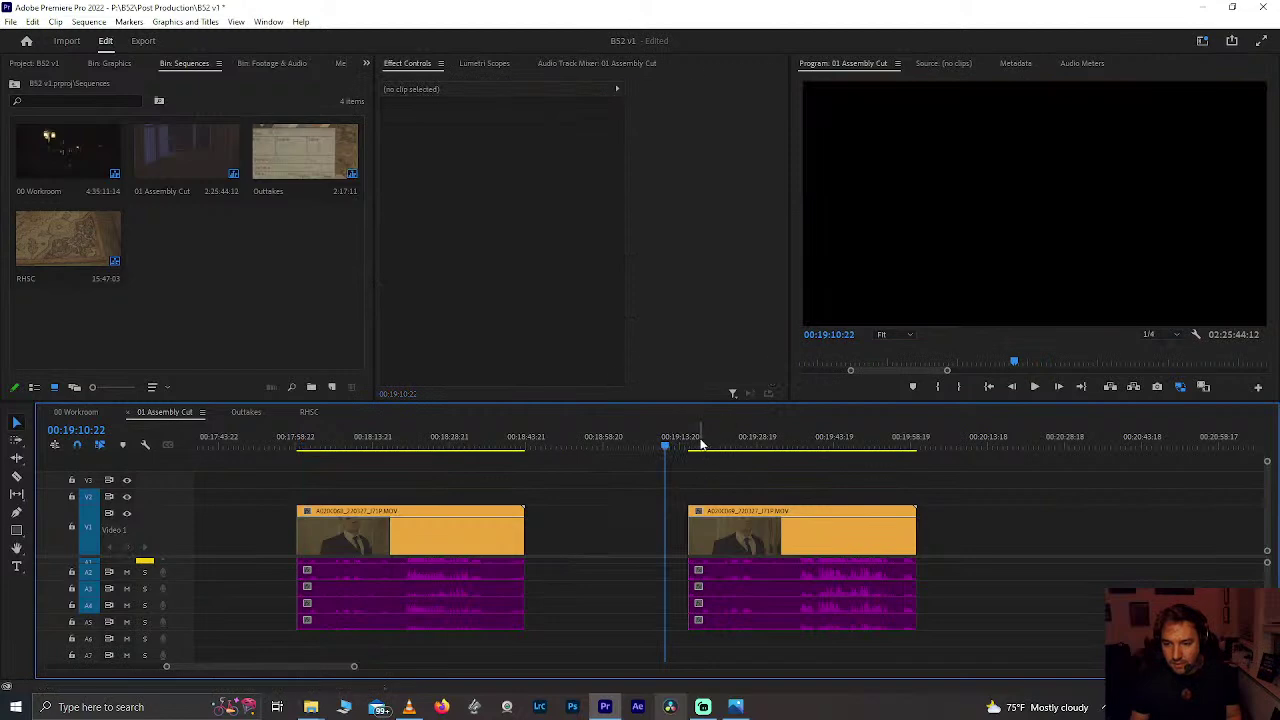
Step: Close the gap between the A020C068 and A020C069 takes, and move the wide A020C061 take against them at about 00:19:29
click(691, 443)
key(space)
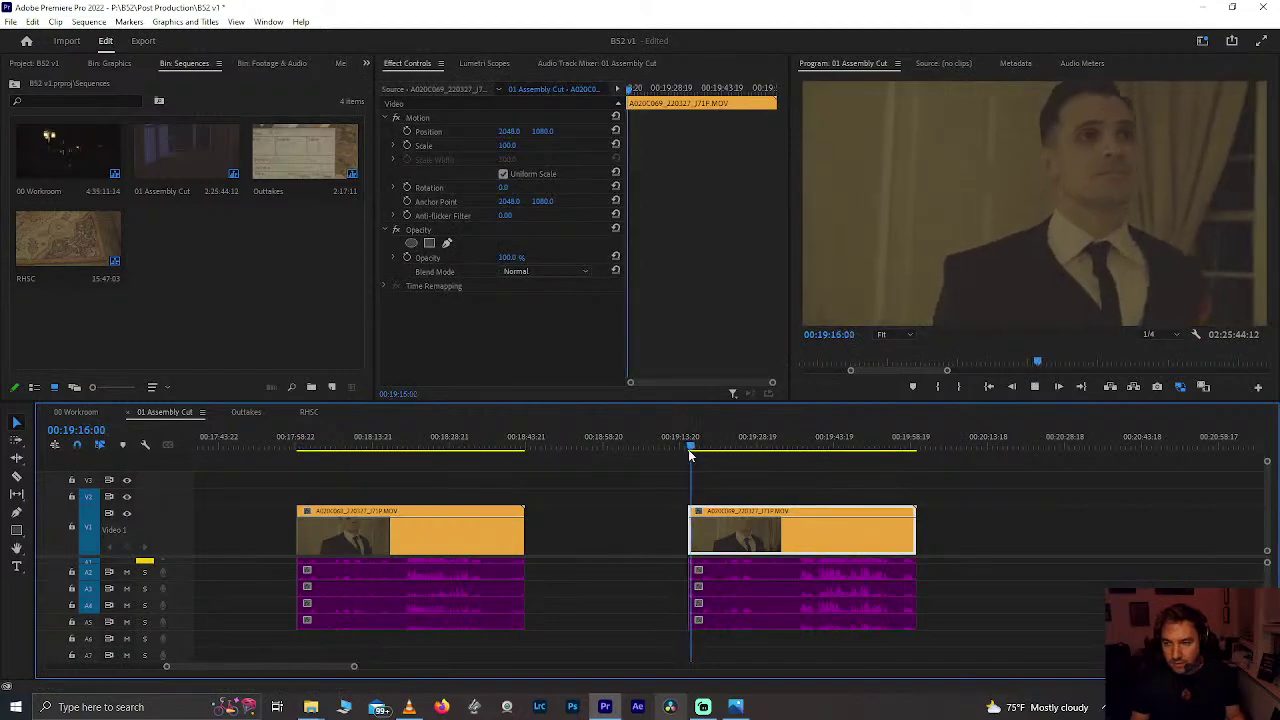
click(663, 545)
key(Delete)
scroll(612, 519, down, 4)
drag(913, 546, 685, 528)
click(634, 437)
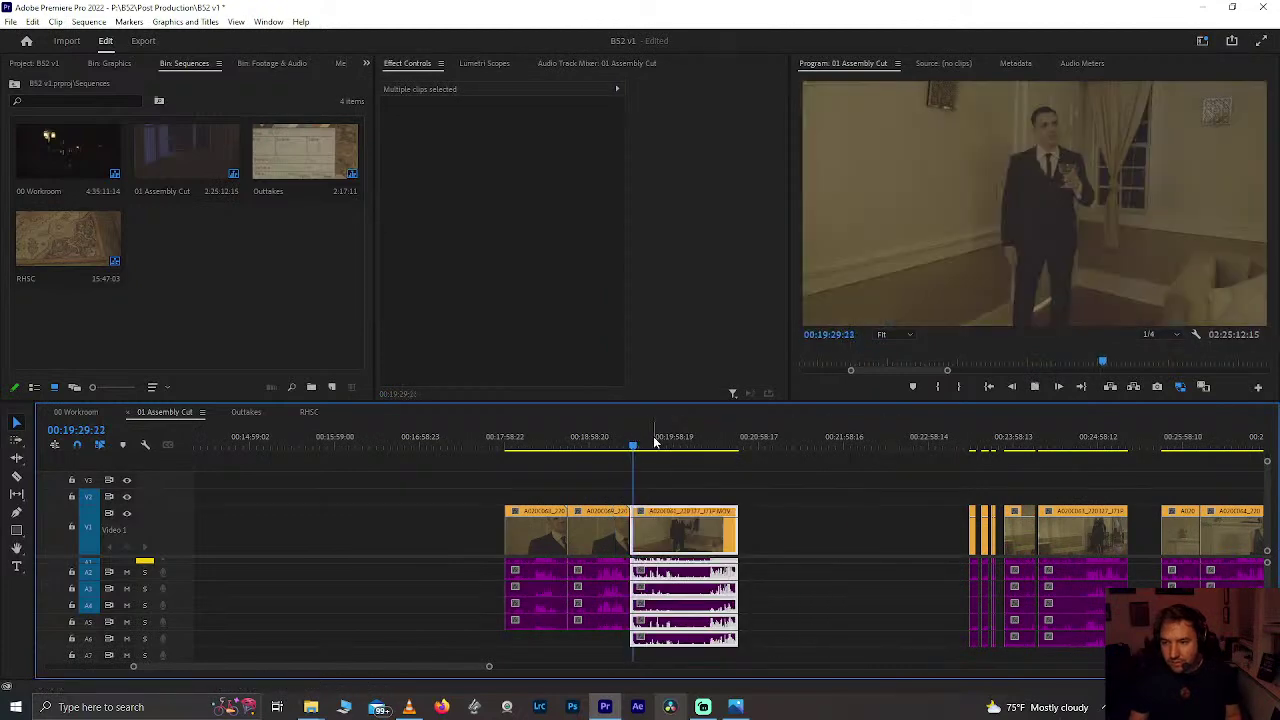
Step: Check the short orange clips between about 00:23:28 and 00:23:48, and delete them with their audio
scroll(700, 500, up, 4)
scroll(790, 525, down, 6)
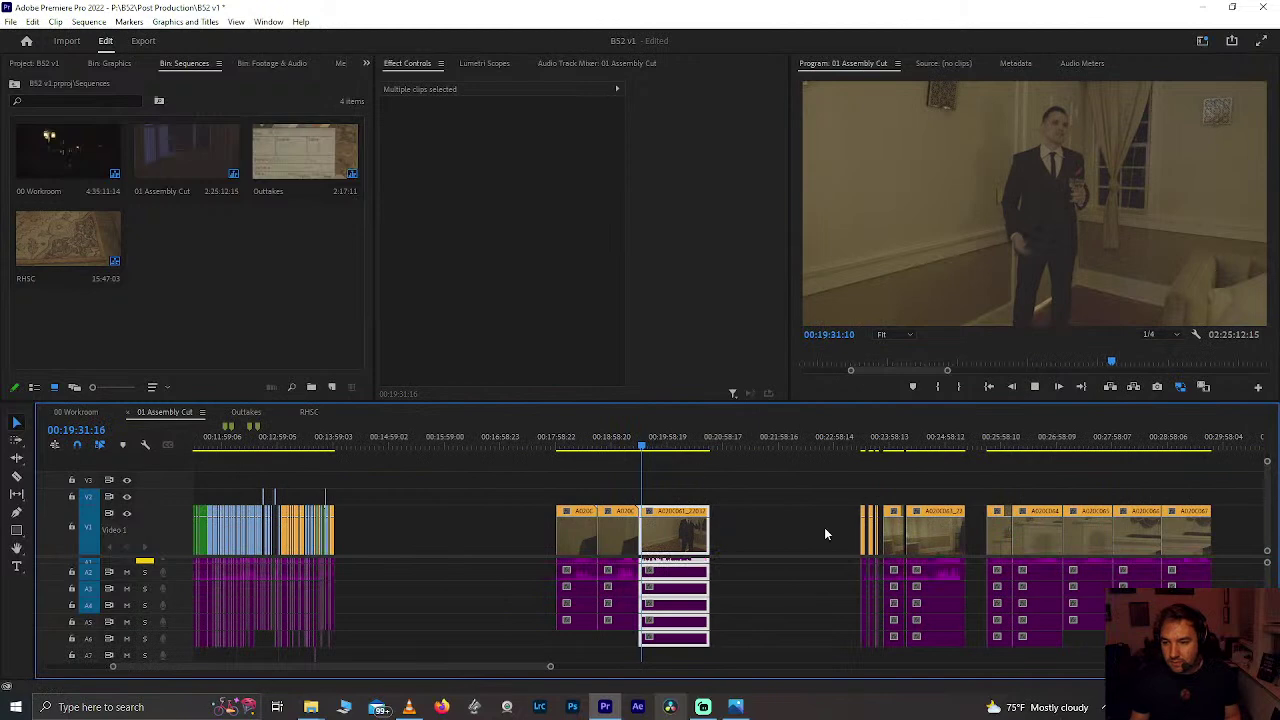
scroll(888, 545, up, 2)
click(874, 440)
scroll(875, 429, up, 4)
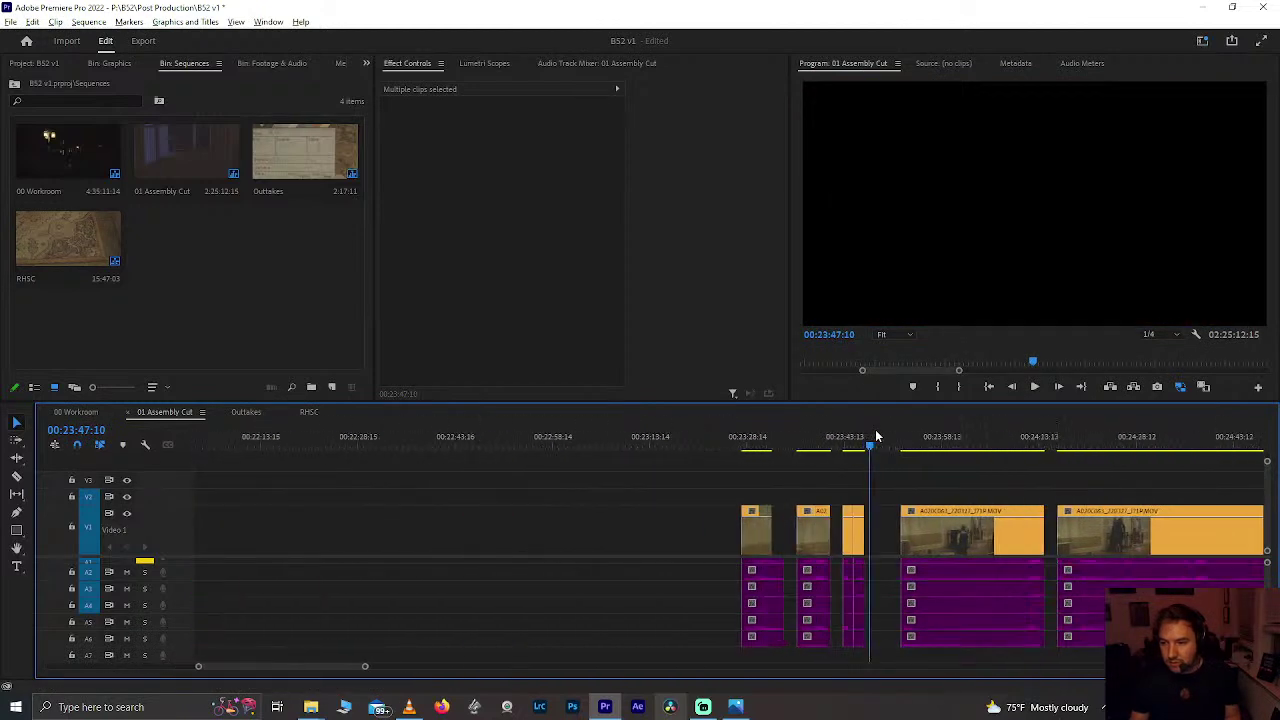
click(758, 440)
scroll(758, 442, up, 3)
click(926, 450)
drag(926, 452, 954, 465)
scroll(877, 494, down, 7)
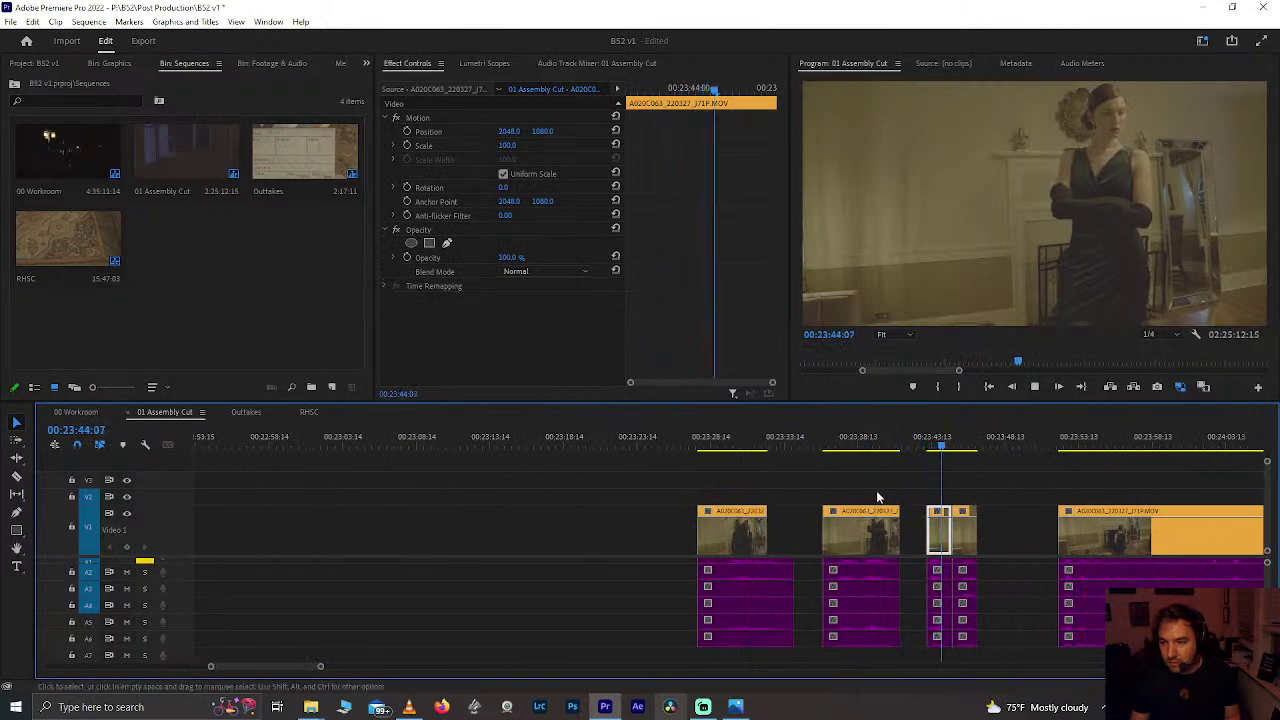
drag(508, 480, 826, 616)
key(Delete)
key(minus)
key(minus)
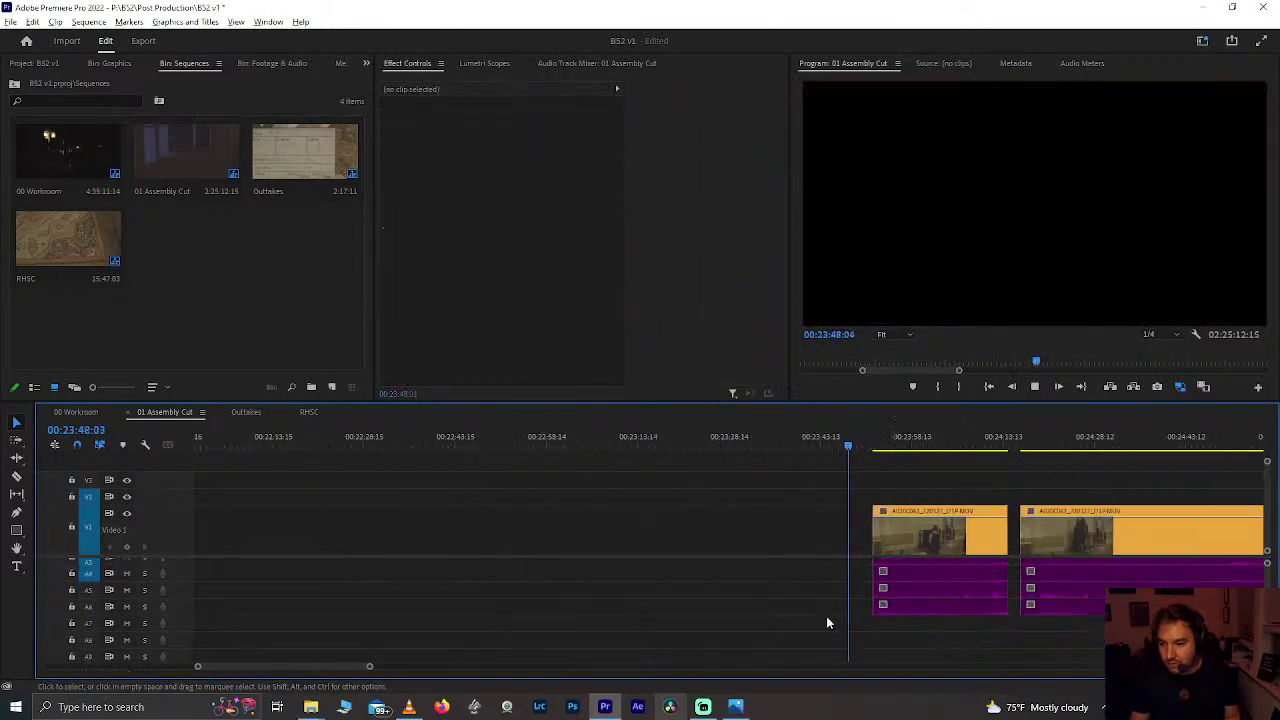
Step: Delete the take starting near 00:23:53 and move the following A020C063 take with its audio against the end of the A020C061 take
click(833, 446)
drag(671, 457, 788, 570)
key(Delete)
key(minus)
key(minus)
key(space)
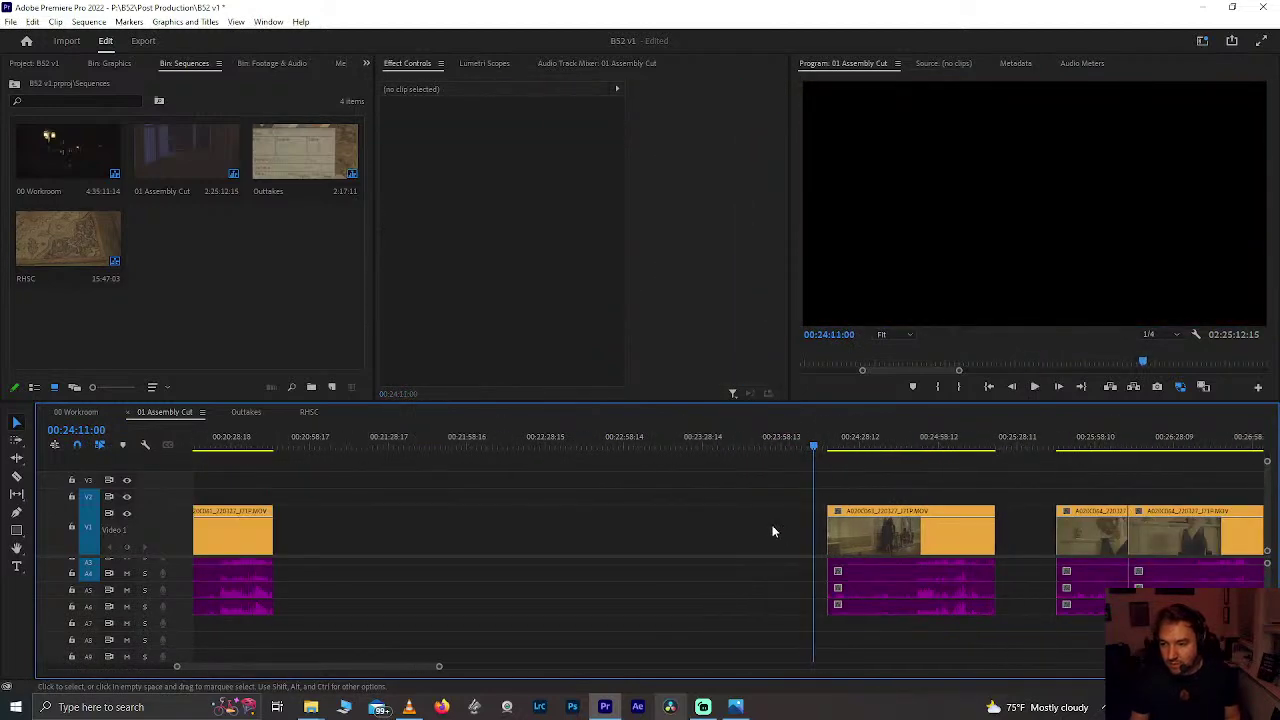
key(minus)
drag(845, 530, 521, 530)
Step: Move the five orange clips beginning with A020C064, with their audio, back to start at about 00:23:03
key(minus)
key(minus)
key(minus)
drag(670, 470, 865, 612)
drag(723, 524, 593, 517)
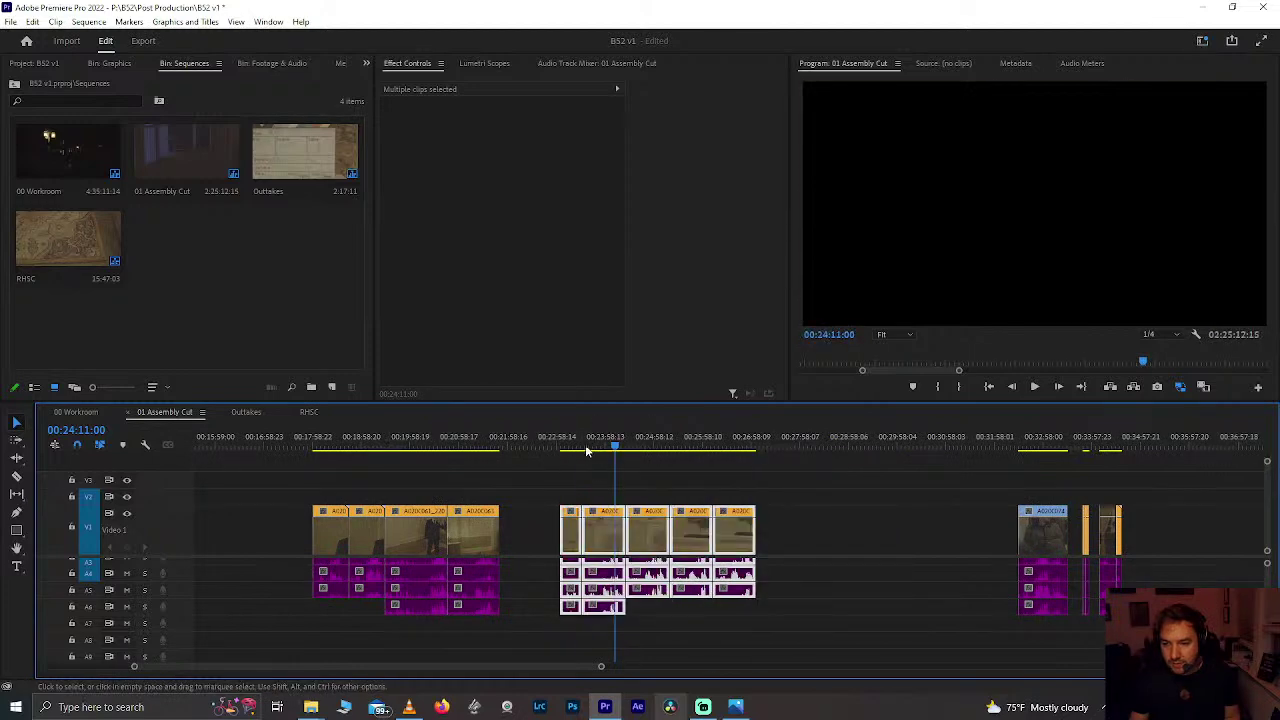
click(585, 449)
key(Up)
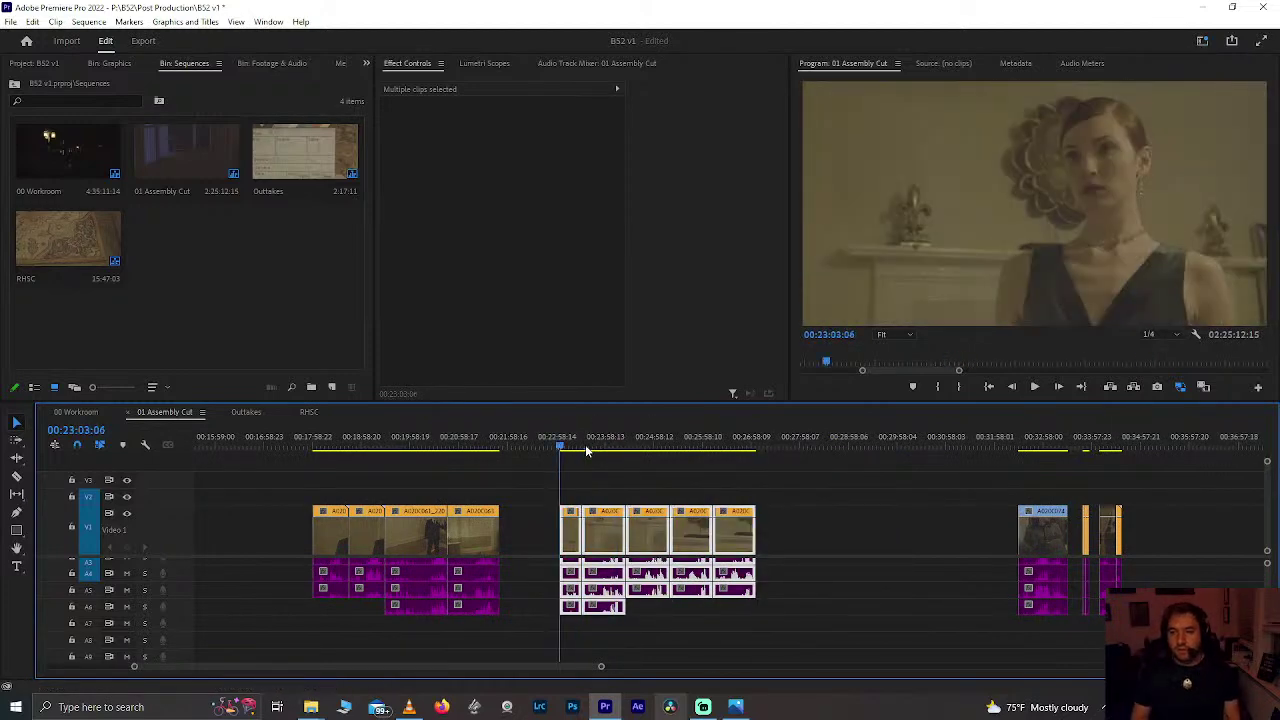
Step: Move the blue A020C074 clip and the short orange clips following it, with their audio, back to start at about 00:27:45
click(797, 527)
click(1026, 449)
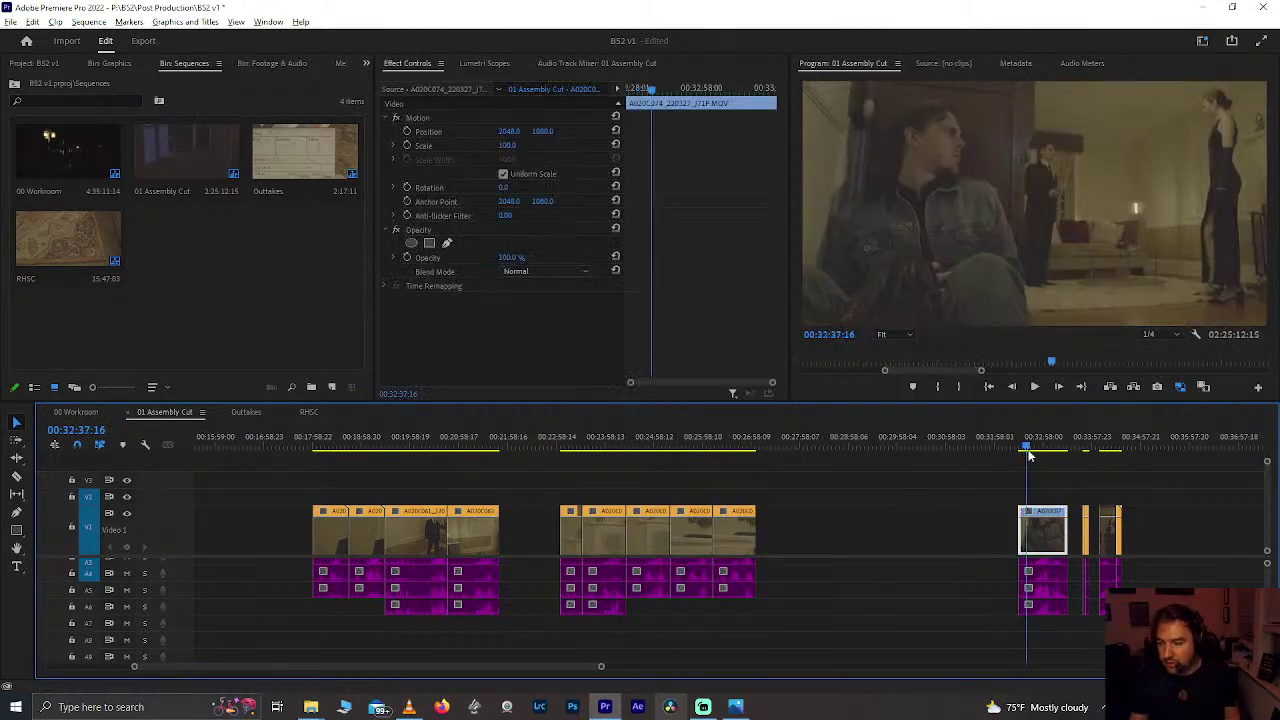
key(=)
scroll(1029, 450, down, 3)
drag(895, 441, 861, 468)
scroll(840, 479, down, 4)
drag(742, 470, 664, 538)
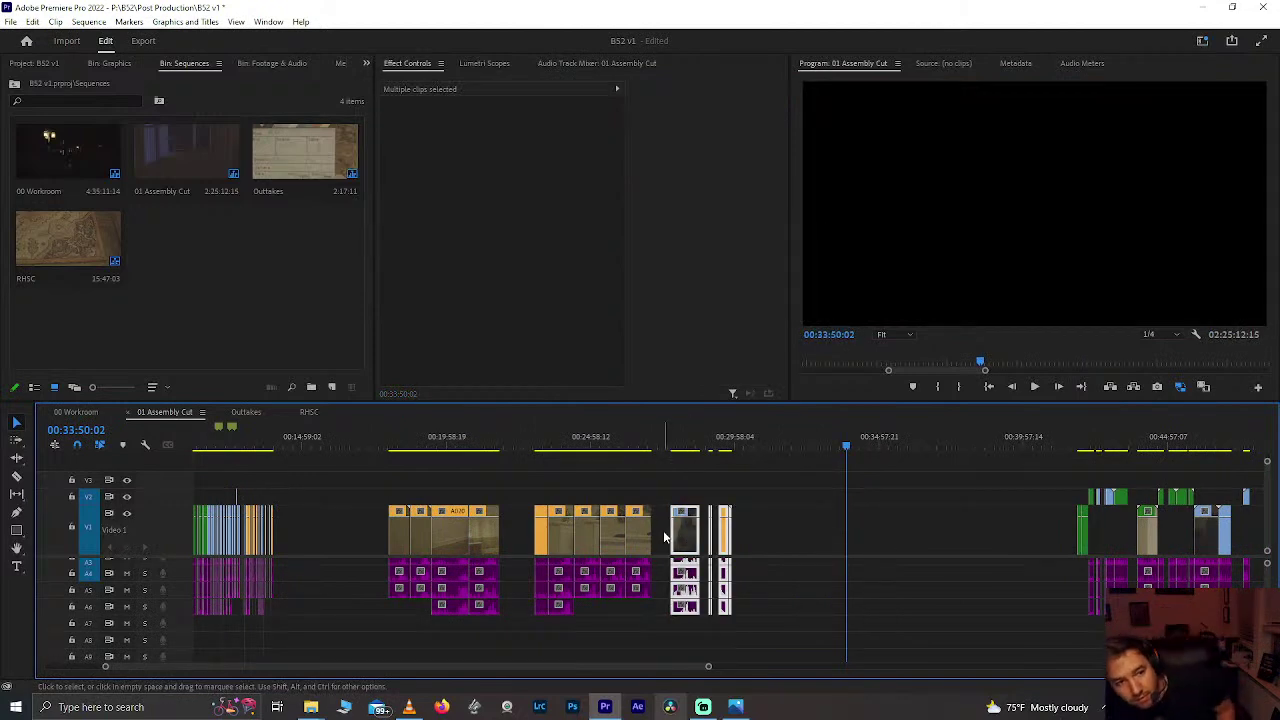
Step: Play the start of the A020C074 clip at 00:27:45 and review the A020C064 clip from 00:23:03 to its end
click(685, 440)
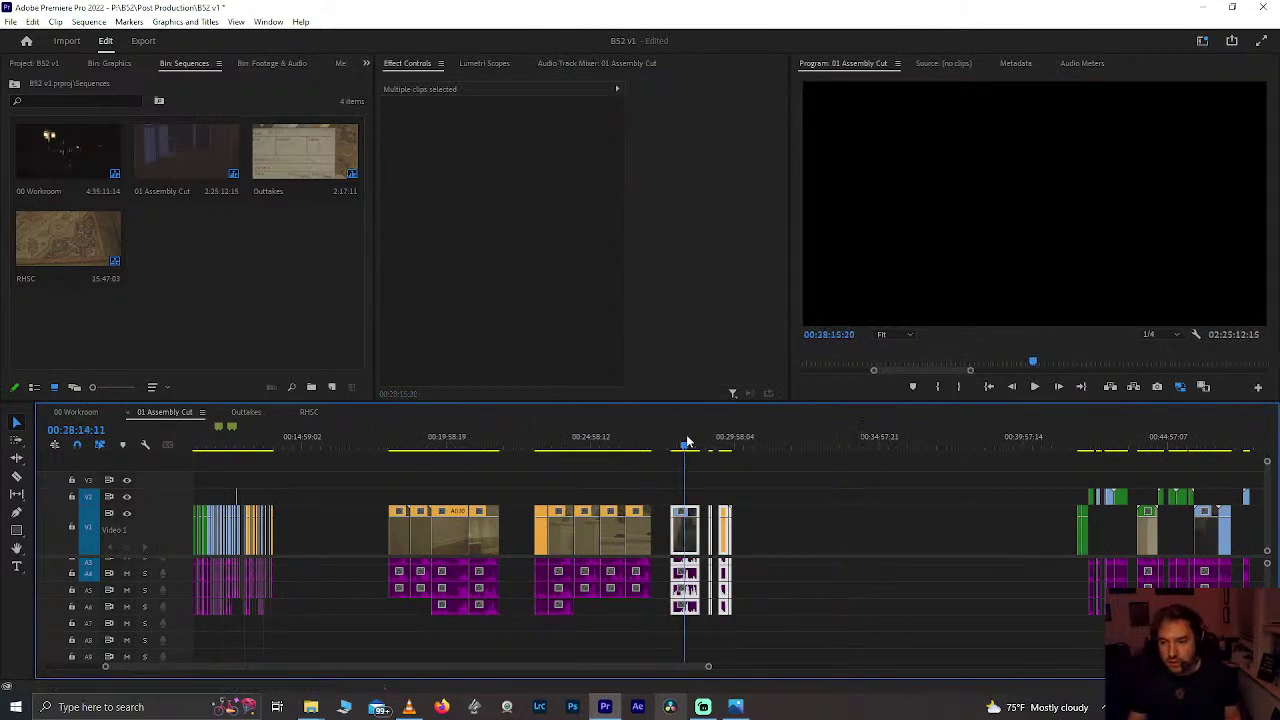
scroll(668, 448, up, 5)
click(663, 442)
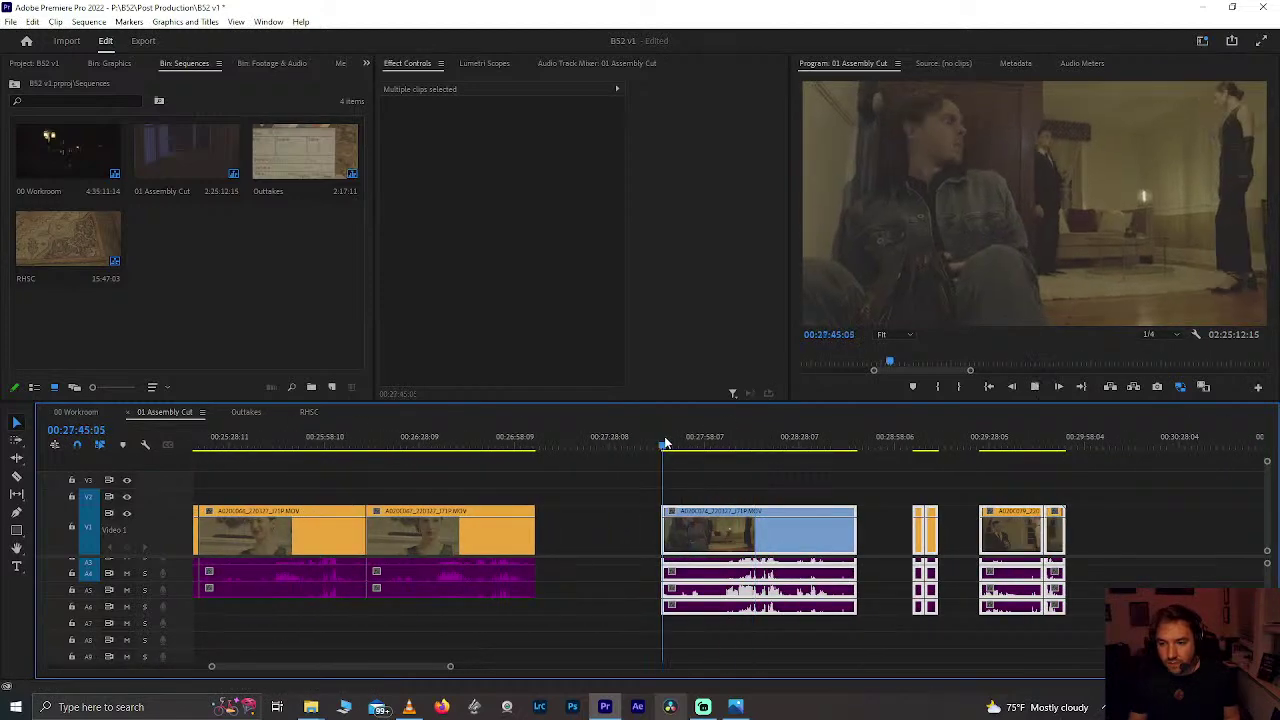
scroll(664, 444, up, 3)
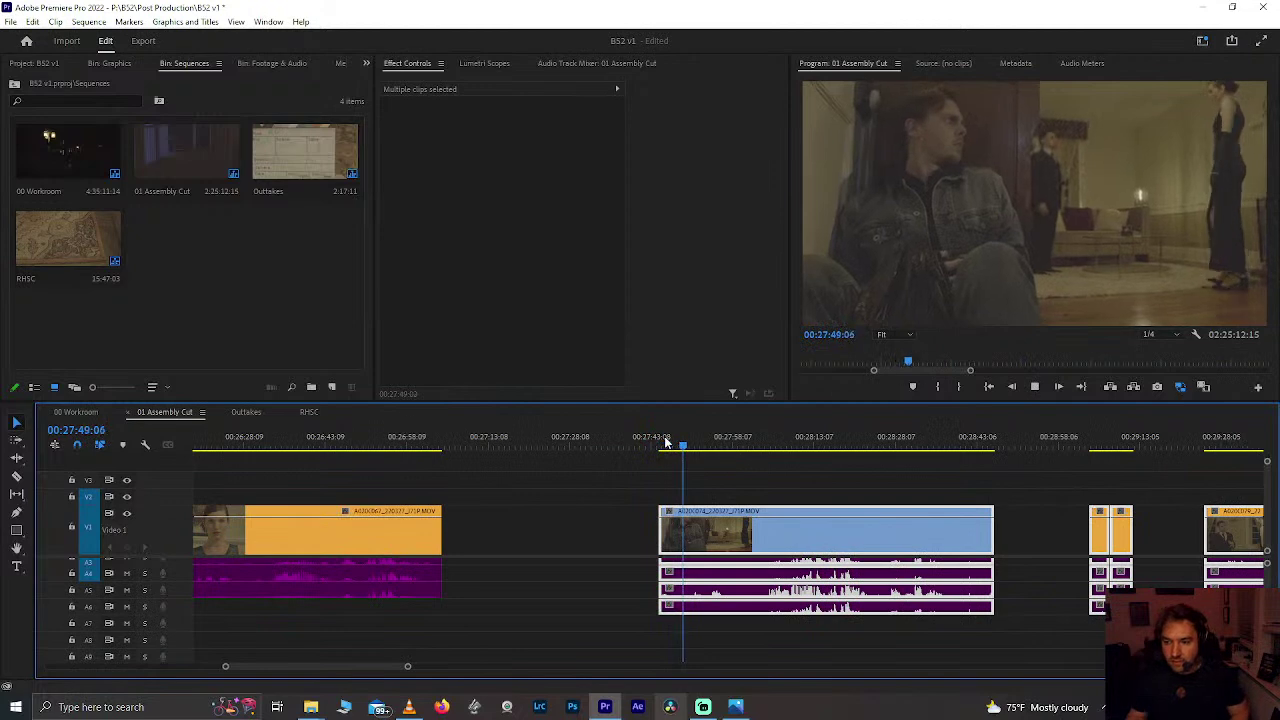
scroll(602, 486, up, 6)
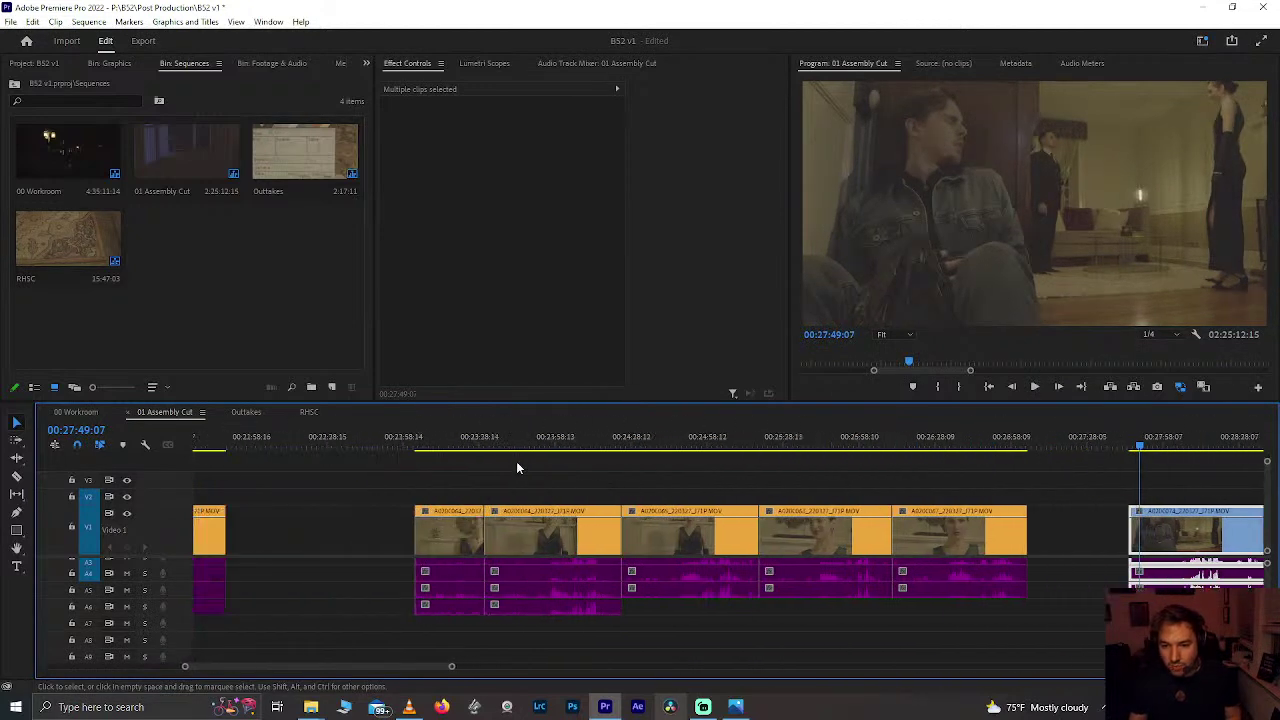
click(429, 445)
key(=)
key(=)
key(=)
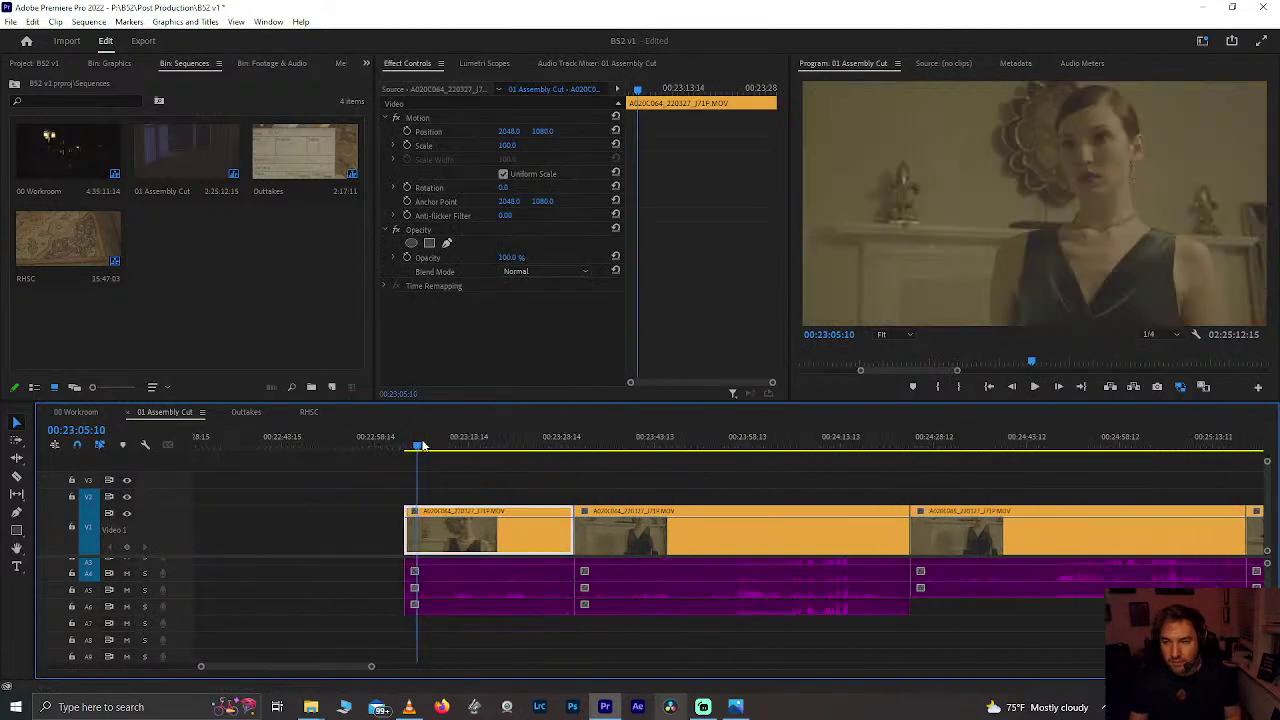
drag(420, 445, 556, 445)
key(minus)
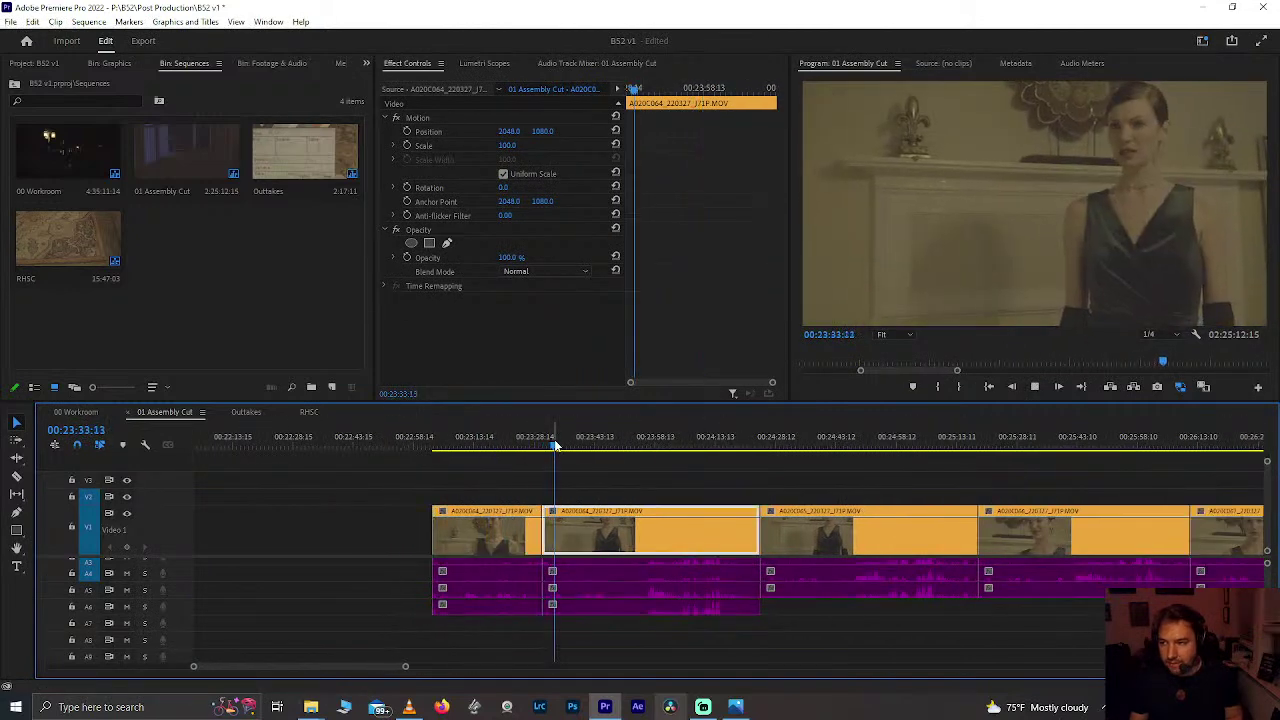
click(527, 445)
key(equal)
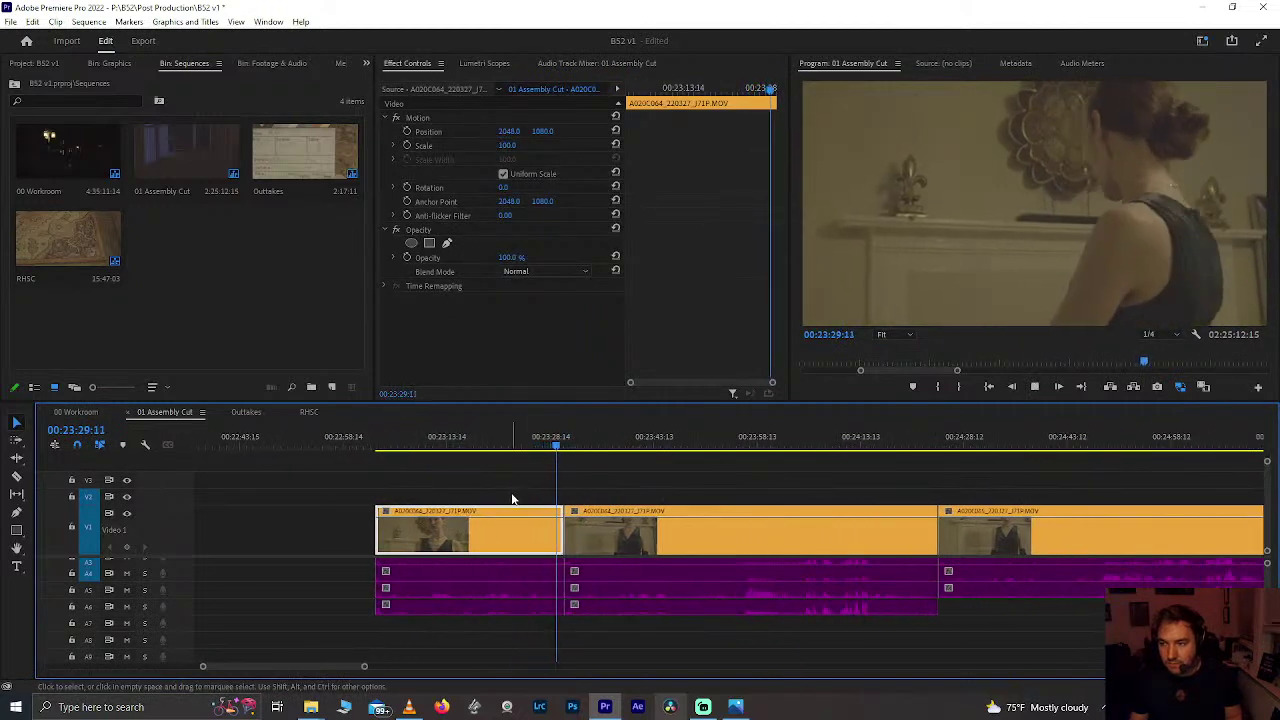
key(space)
Step: Review the cuts between the A020C050, A020C071 and GH010040 shots from about 00:13:32 to 00:13:36
key(minus)
key(minus)
key(minus)
key(minus)
key(minus)
key(minus)
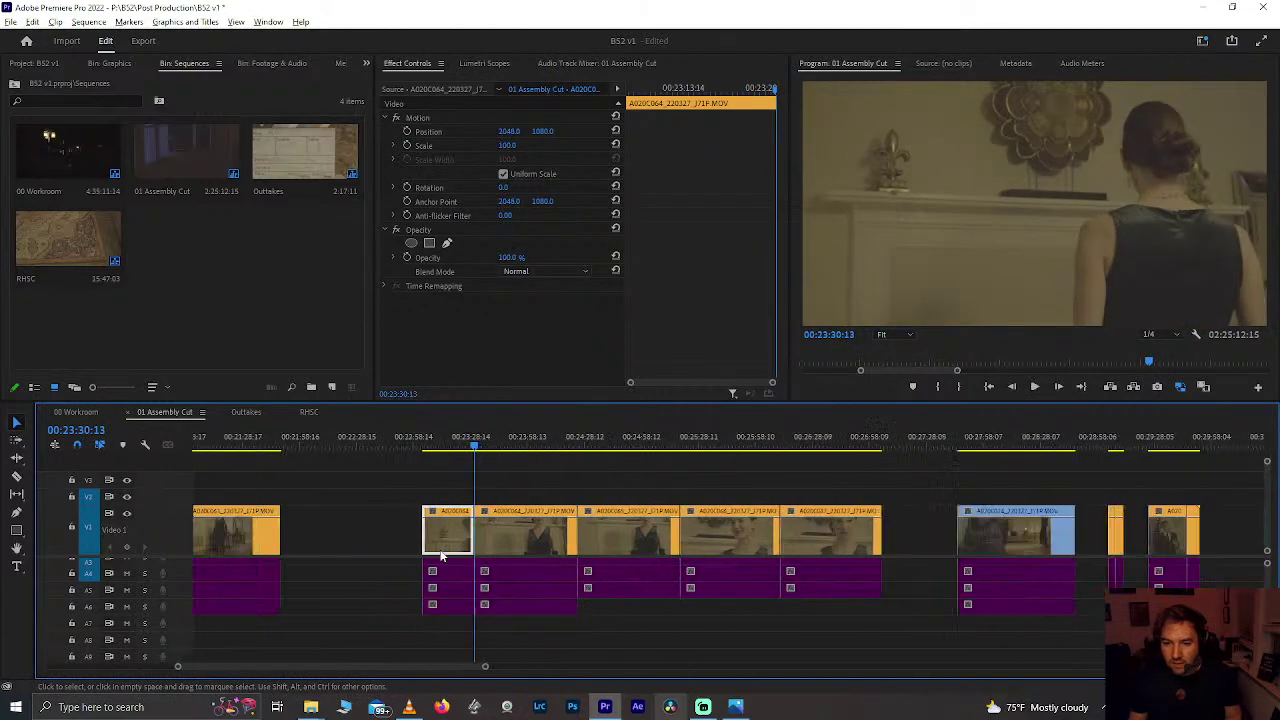
scroll(441, 556, up, 3)
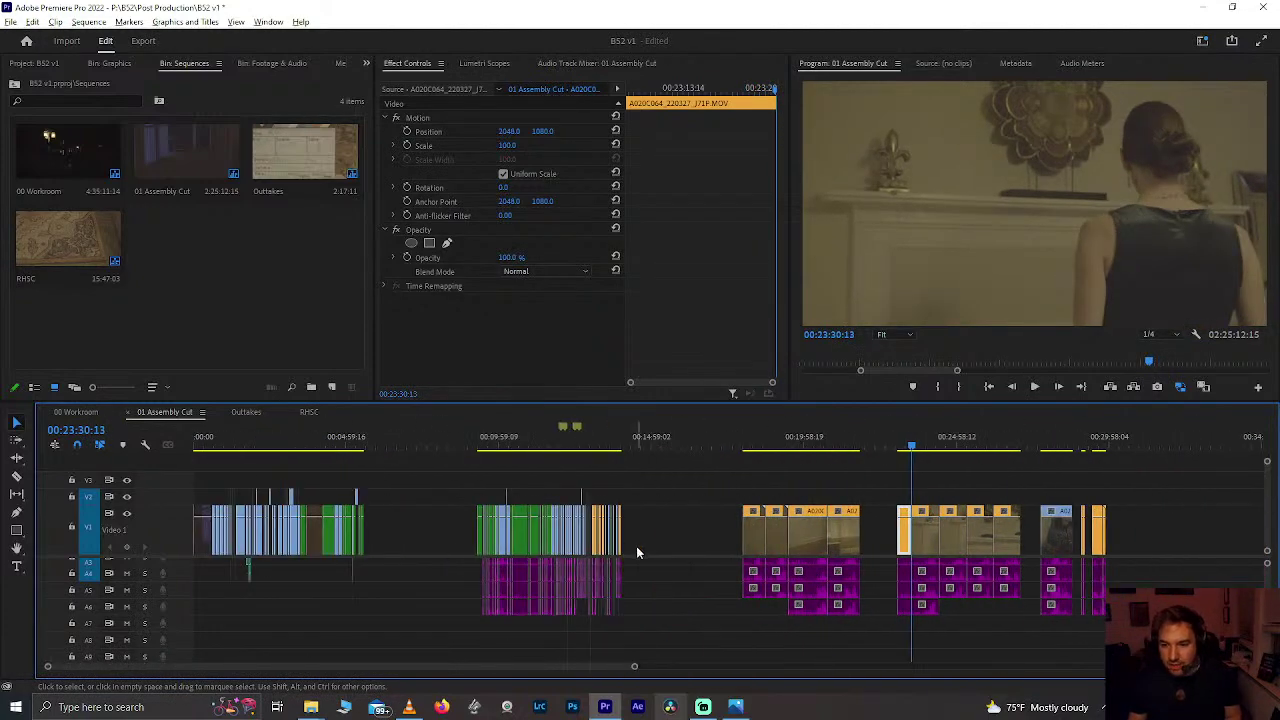
scroll(610, 540, up, 10)
scroll(298, 444, up, 3)
click(402, 432)
key(space)
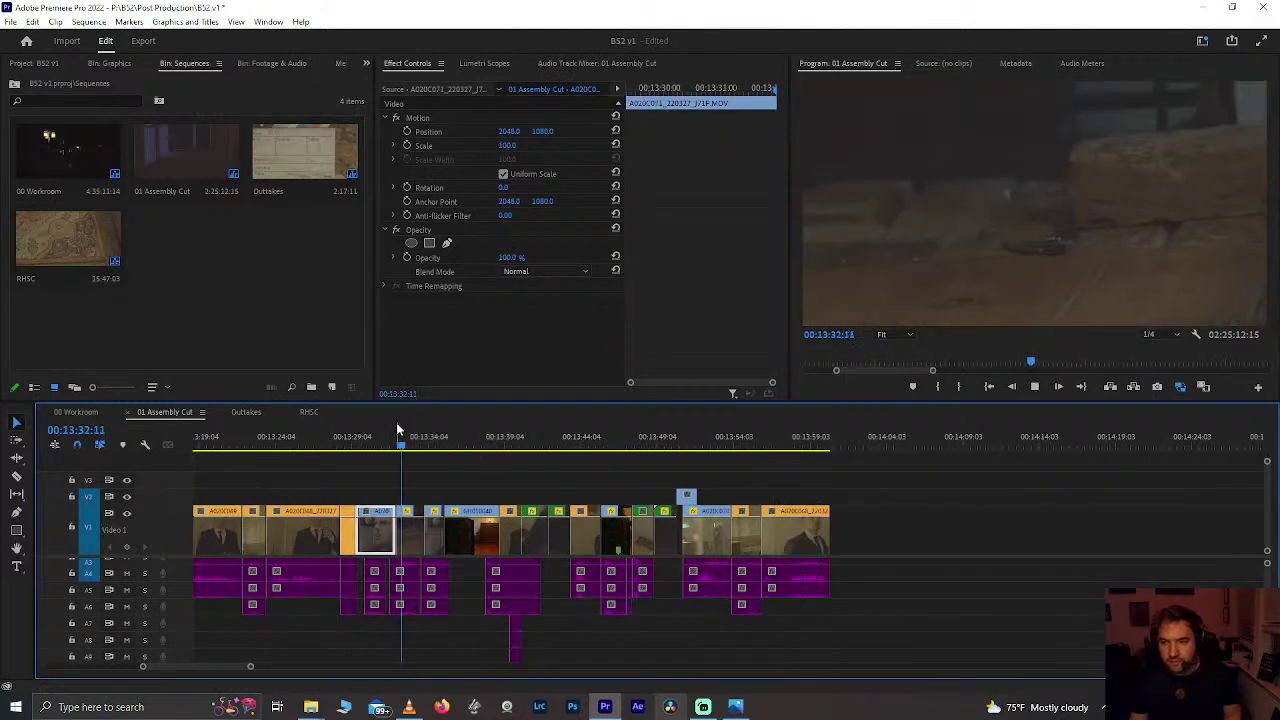
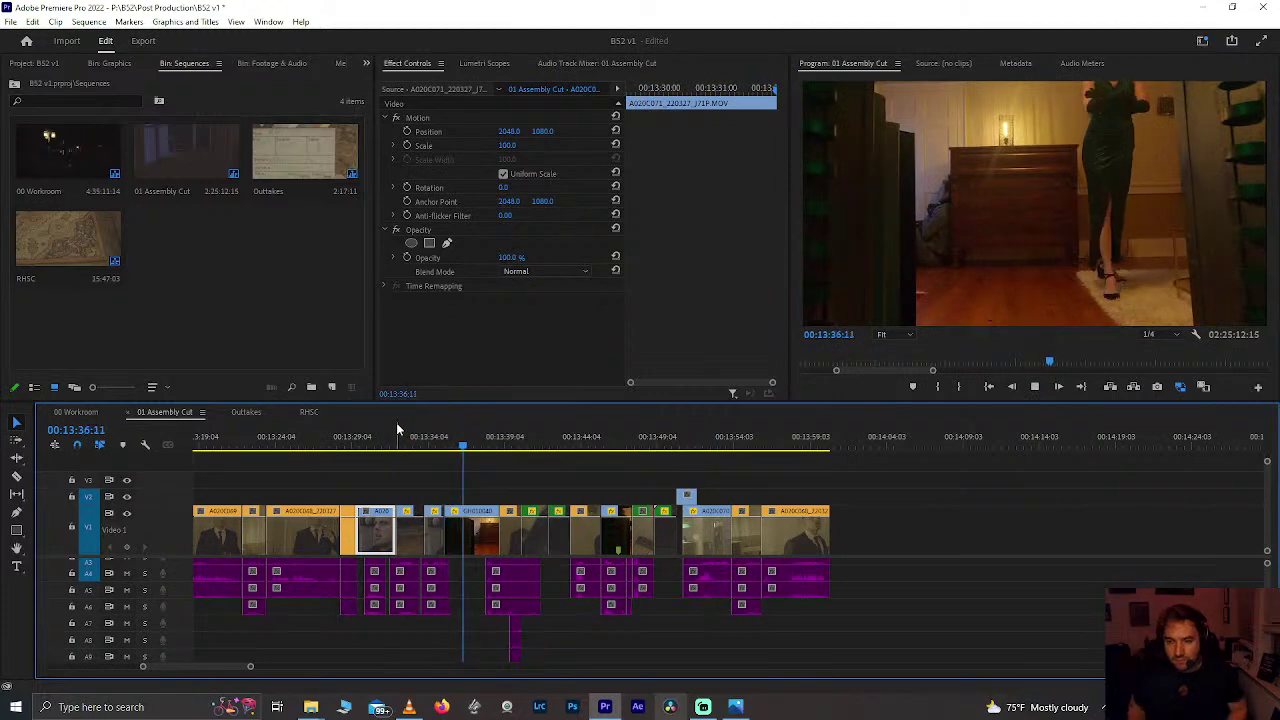
click(415, 434)
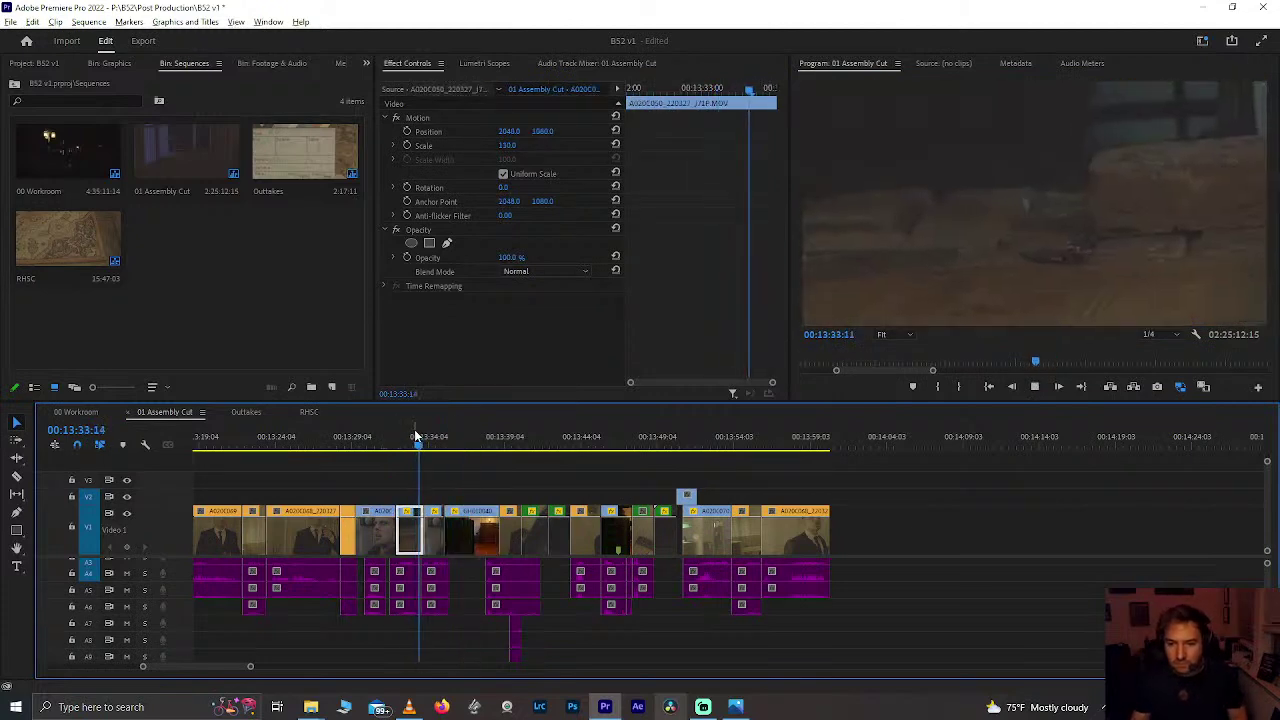
key(=)
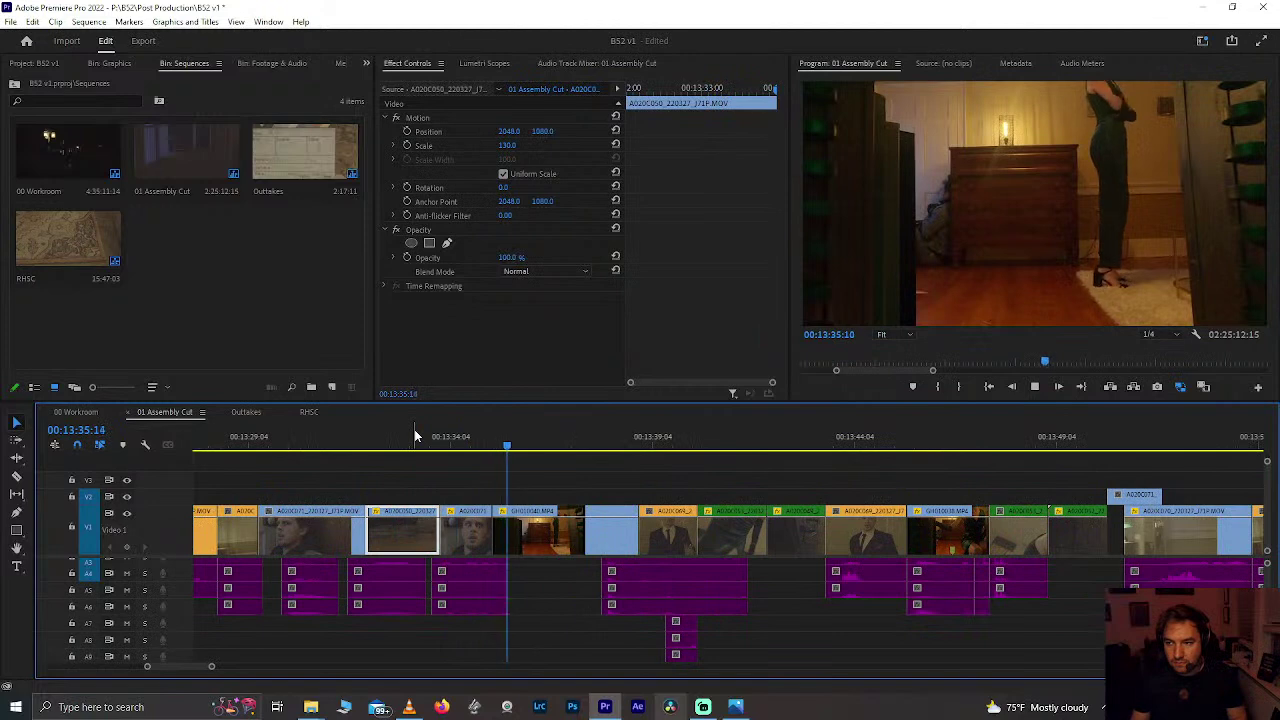
drag(414, 436, 476, 480)
key(Down)
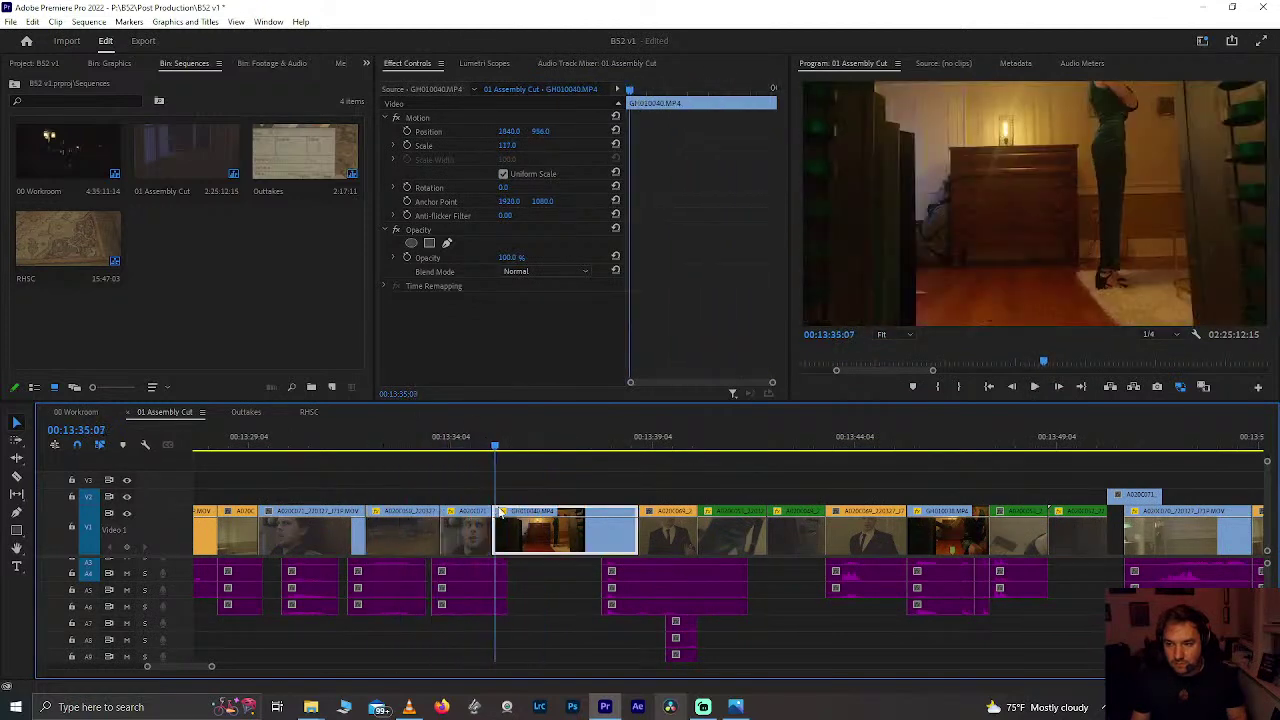
drag(402, 440, 462, 516)
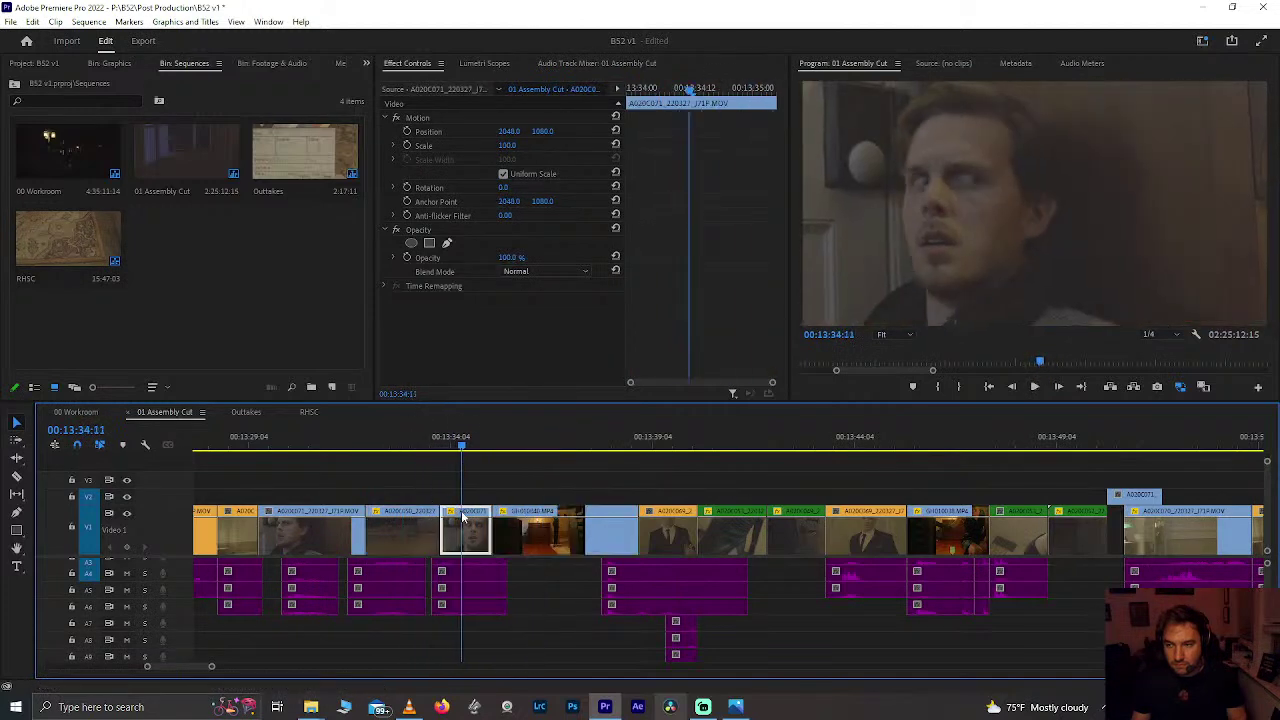
Step: Slip the content of the A020C071 reaction clip at 00:13:34 and replay its cut into the GH010040 shot
drag(467, 537, 458, 538)
click(437, 441)
key(space)
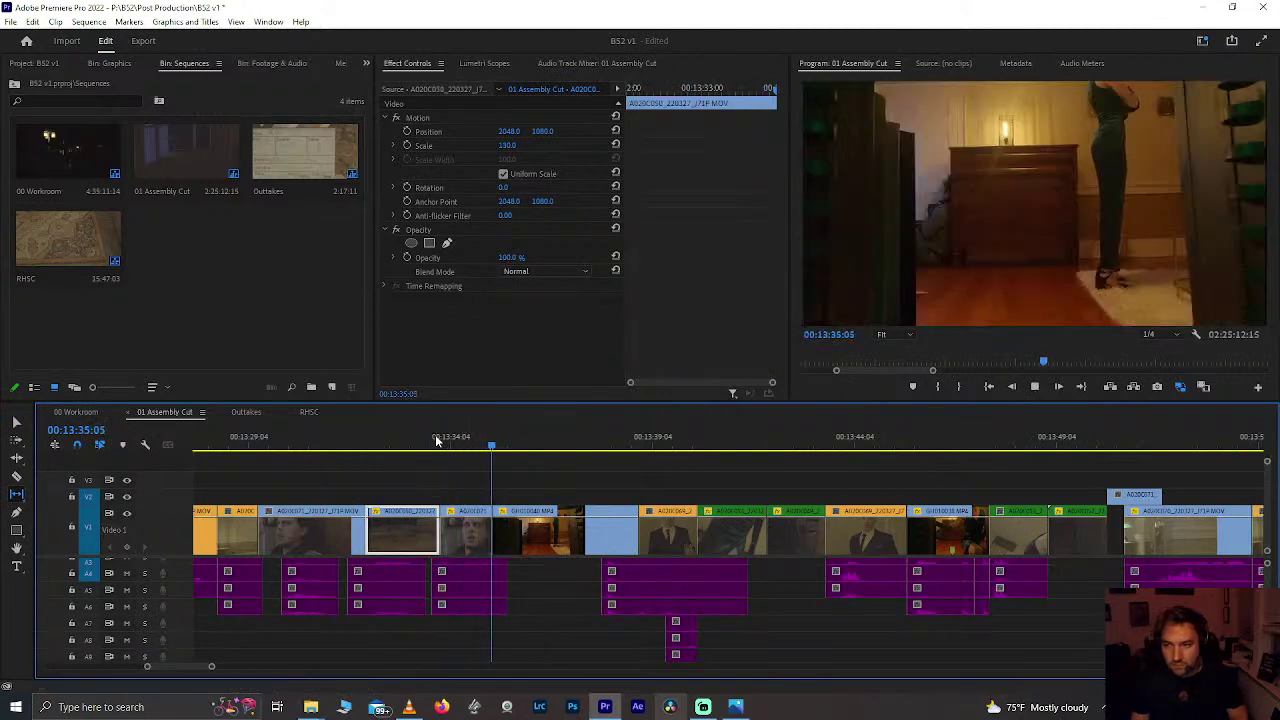
click(451, 452)
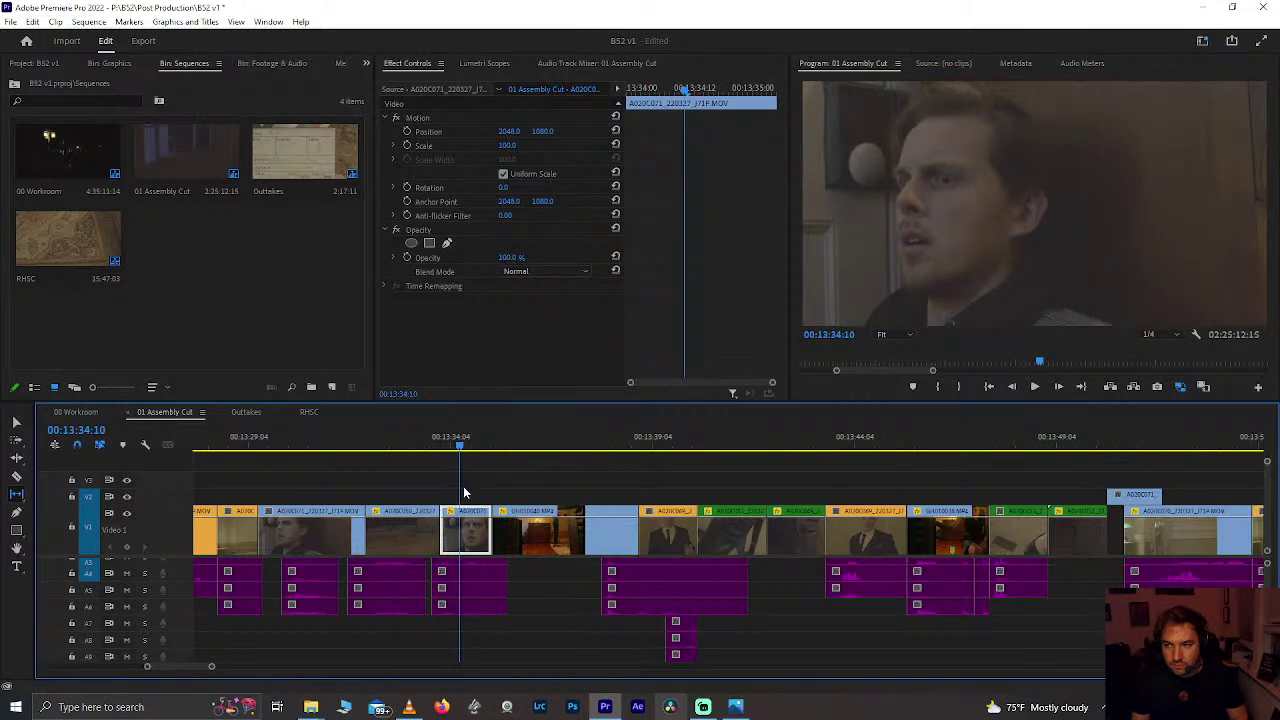
drag(471, 506, 485, 510)
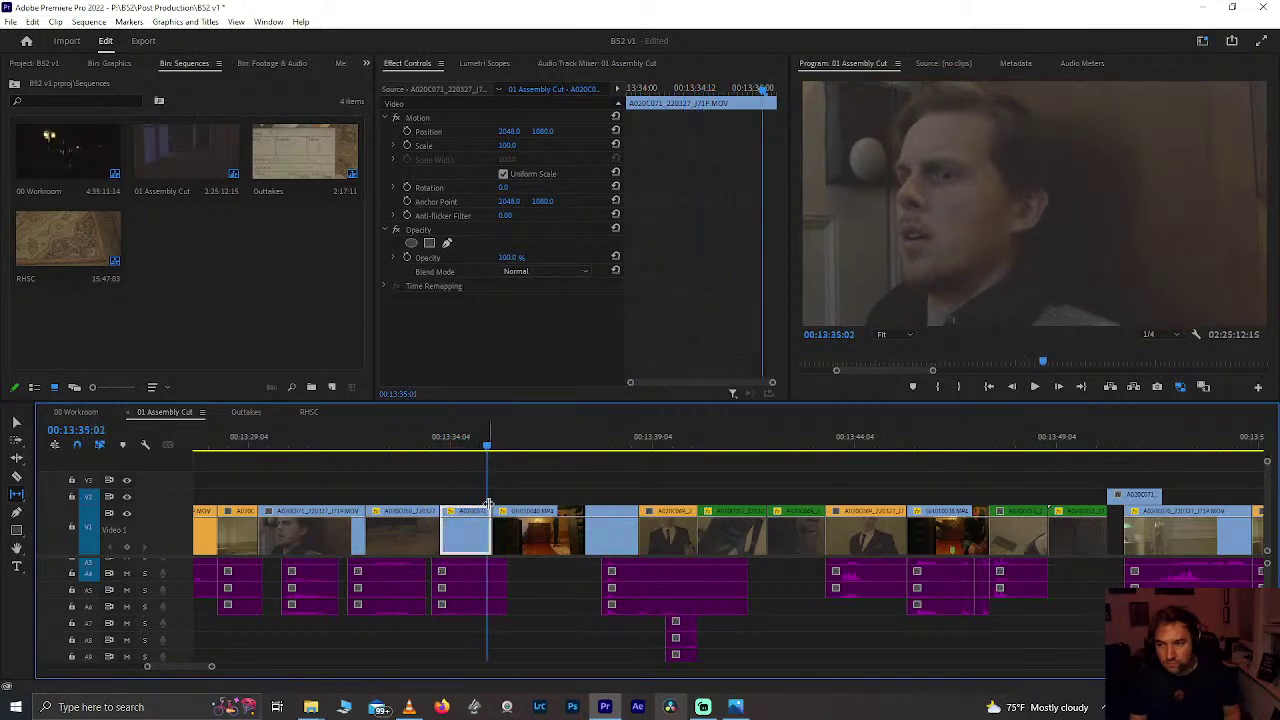
key(space)
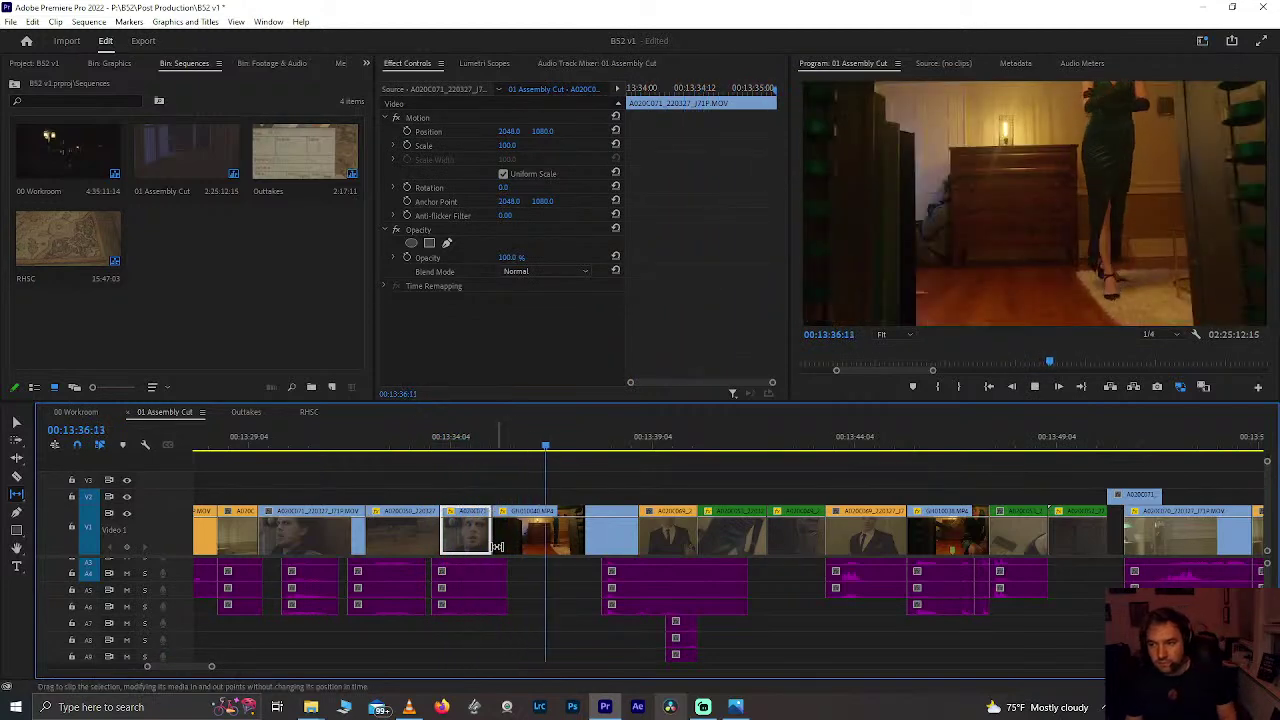
key(space)
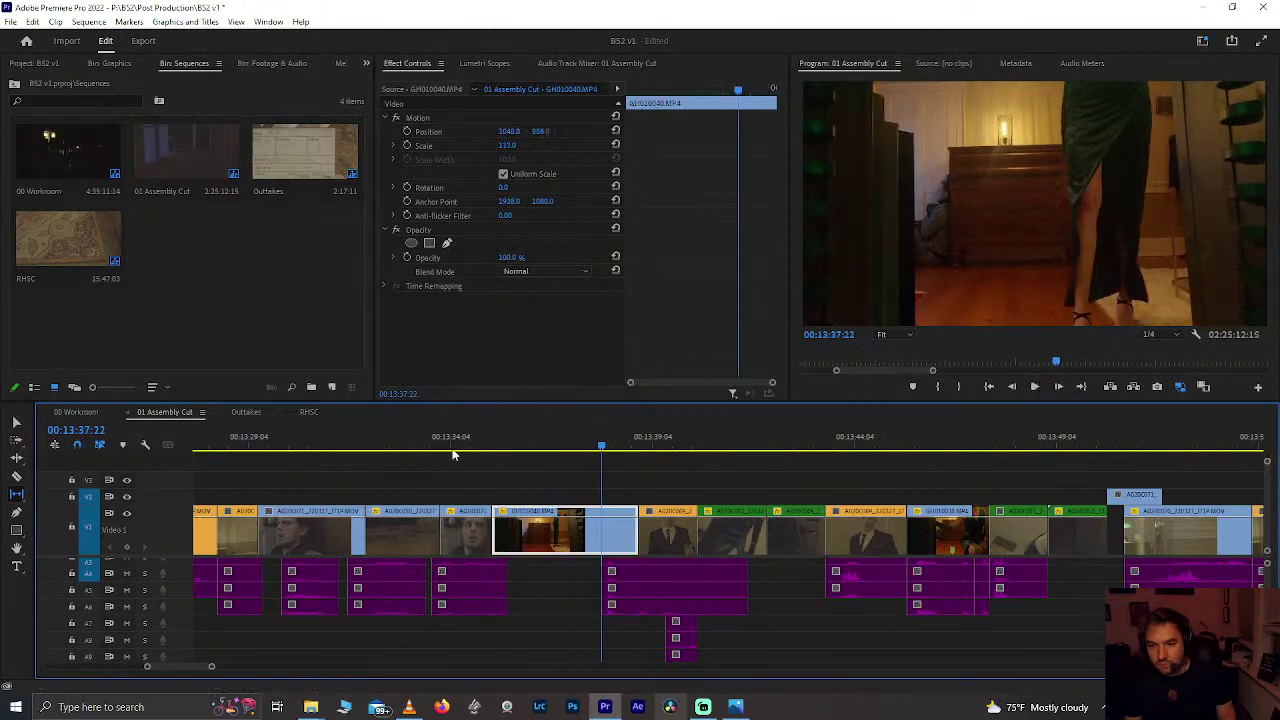
click(457, 455)
key(=)
key(space)
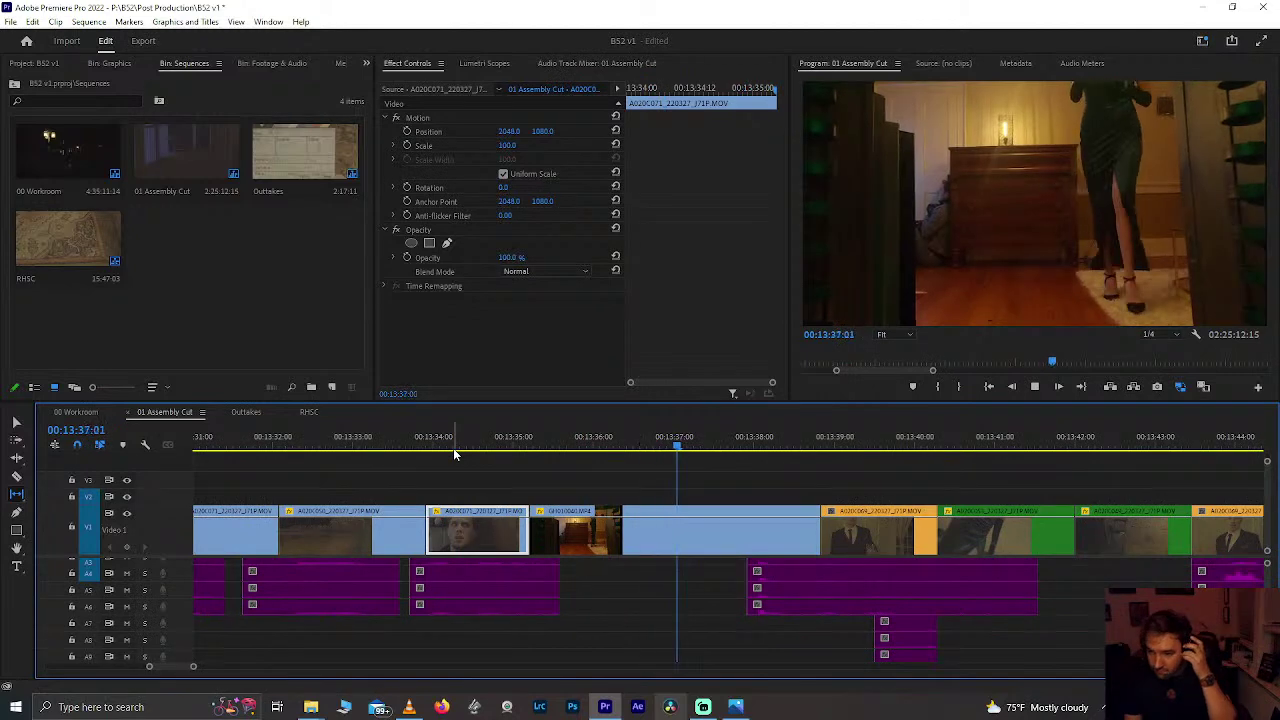
key(space)
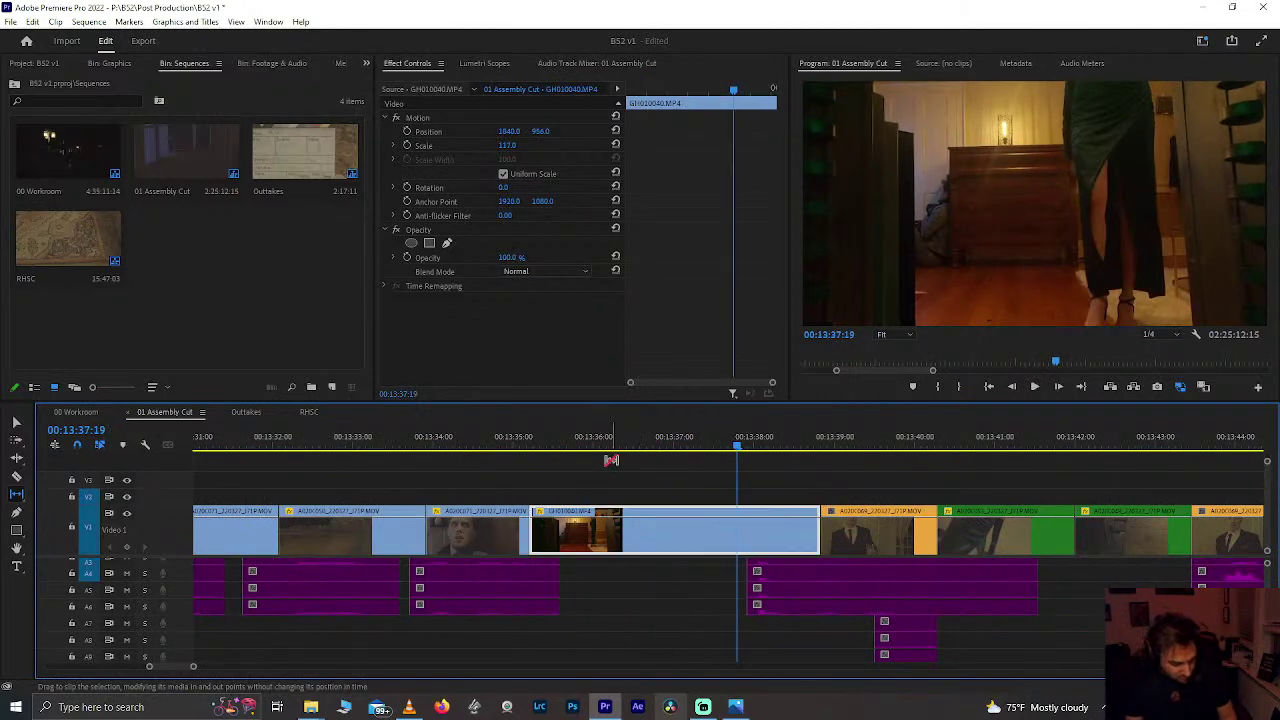
Step: Play the first A020C064 clip from about 00:23:13 to review the actress's performance
scroll(612, 507, down, 15)
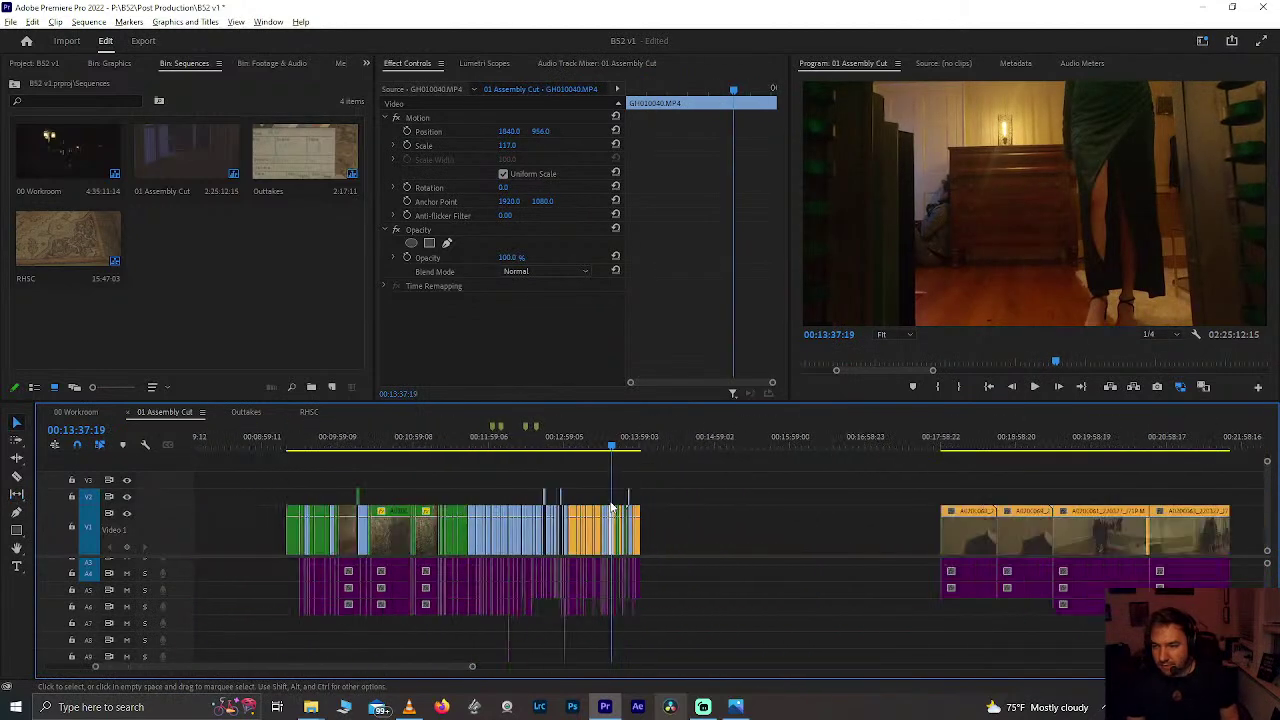
click(570, 440)
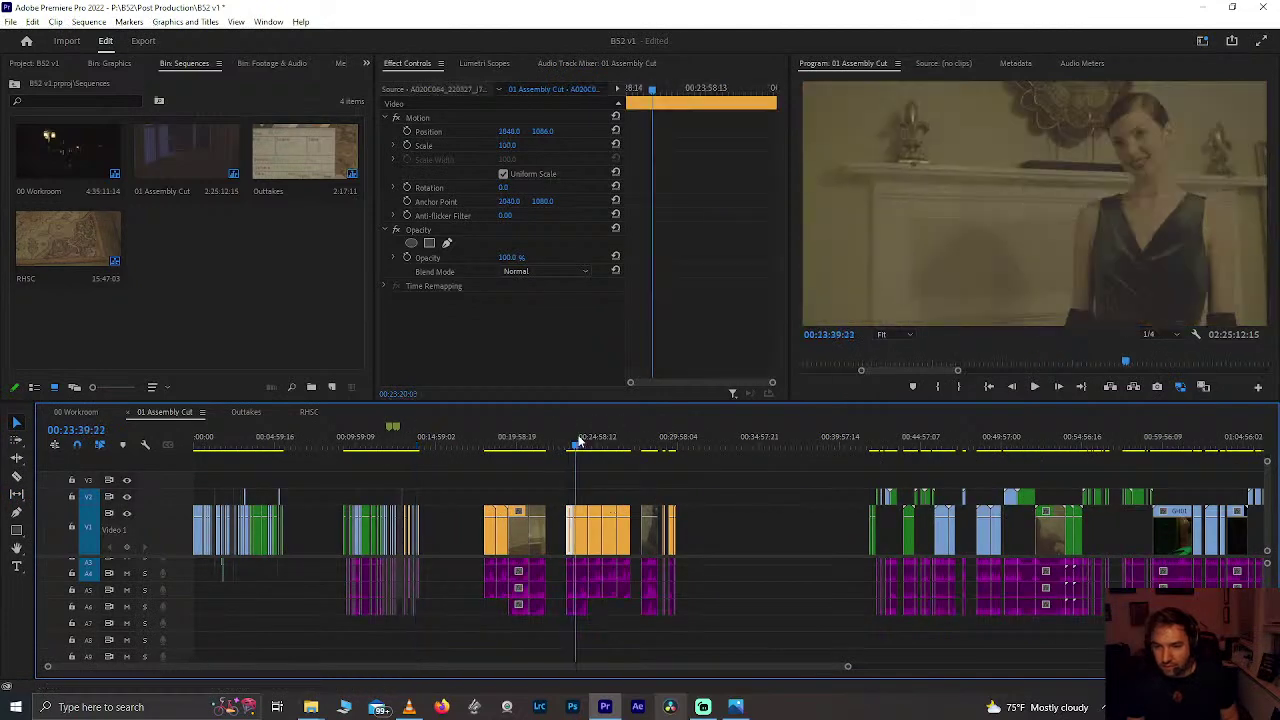
scroll(568, 443, up, 8)
click(518, 443)
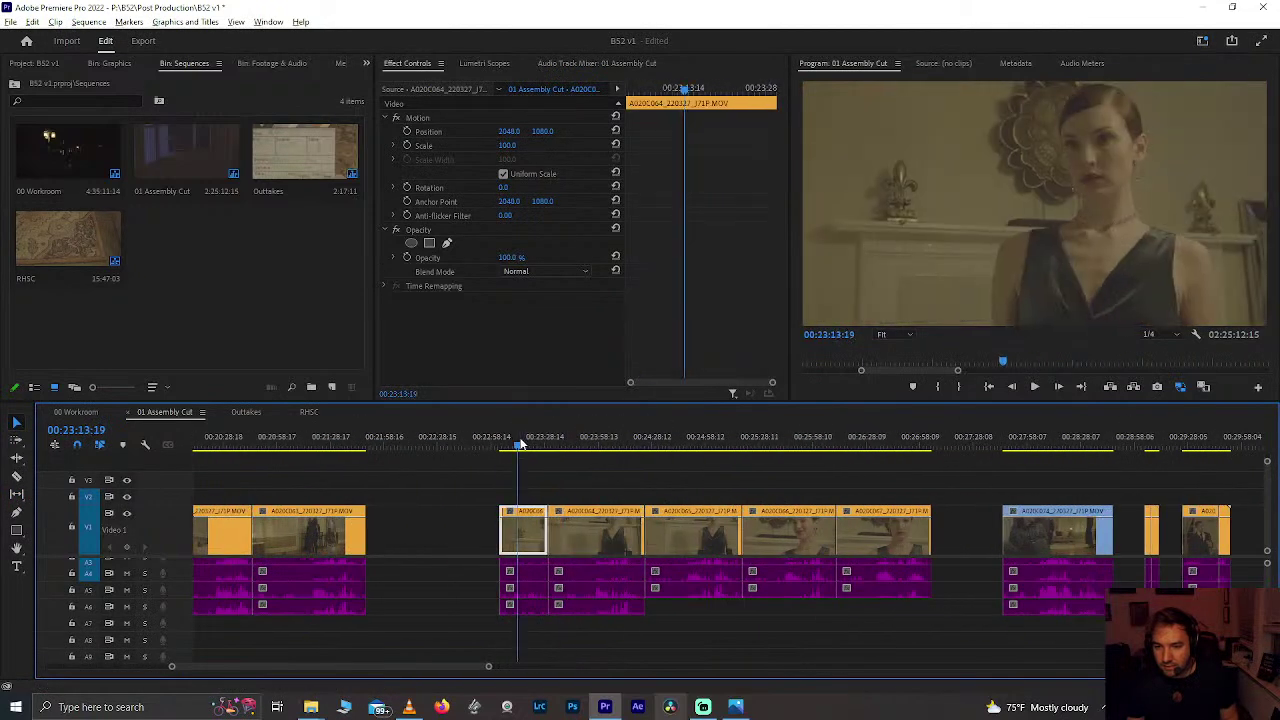
scroll(546, 456, up, 6)
key(space)
click(549, 440)
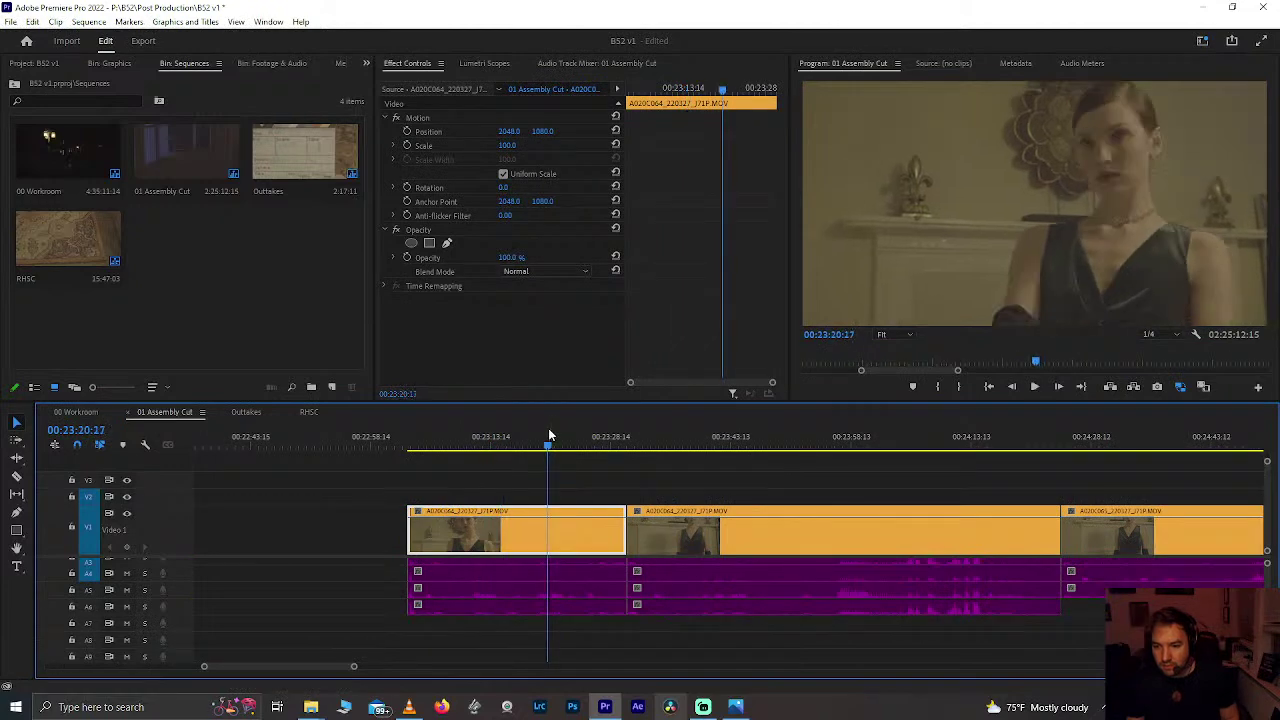
scroll(567, 449, up, 2)
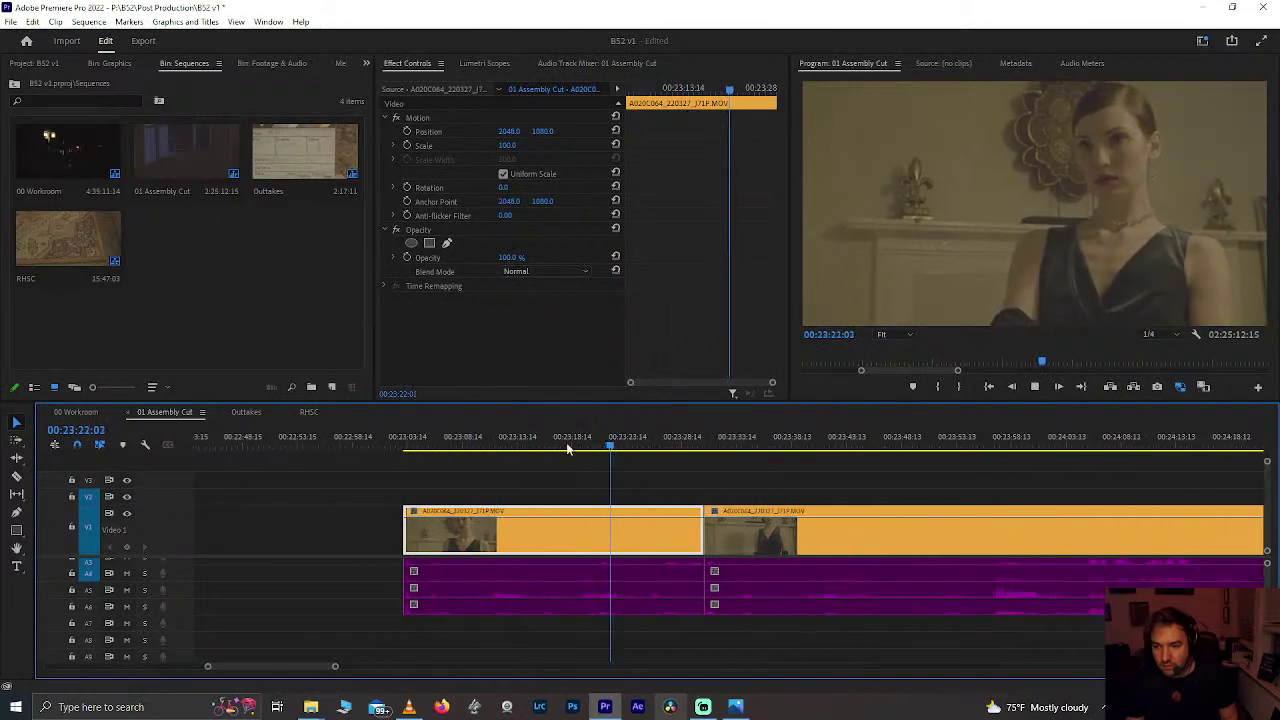
Step: Find the actress's turn near the end of the A020C064 clip and split the clip and its audio at 00:23:28:06
click(641, 443)
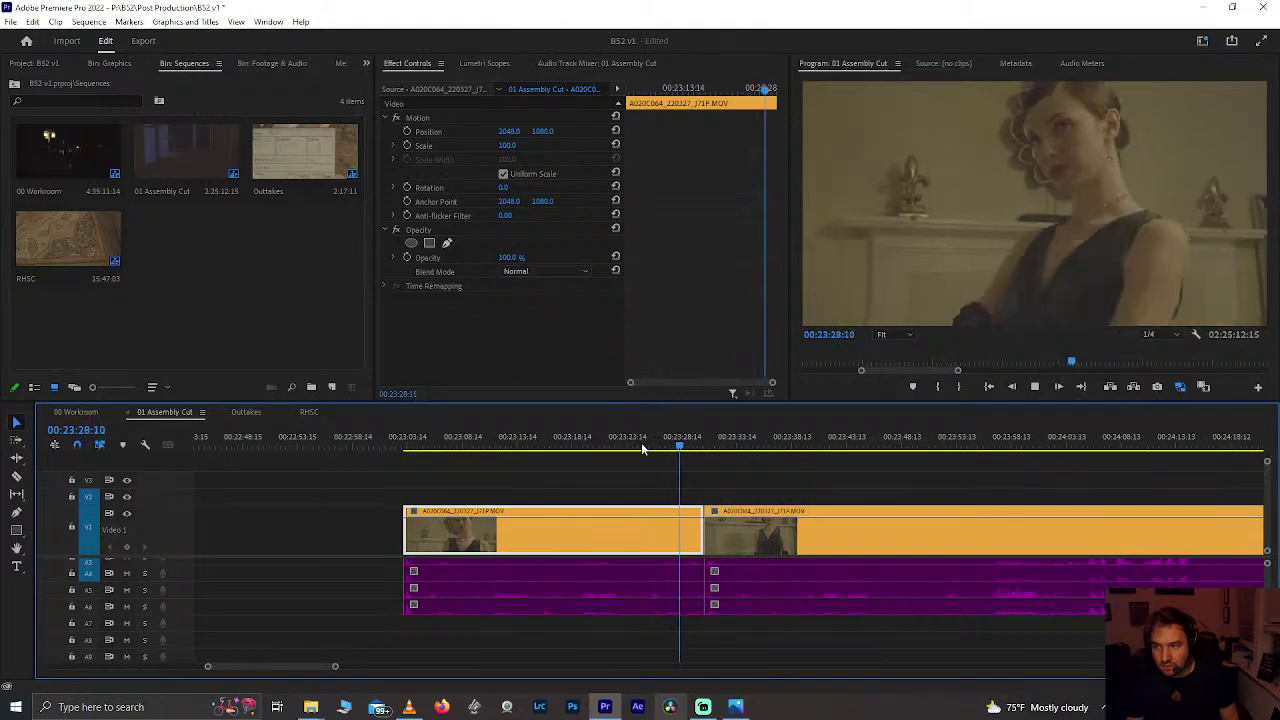
drag(641, 443, 683, 497)
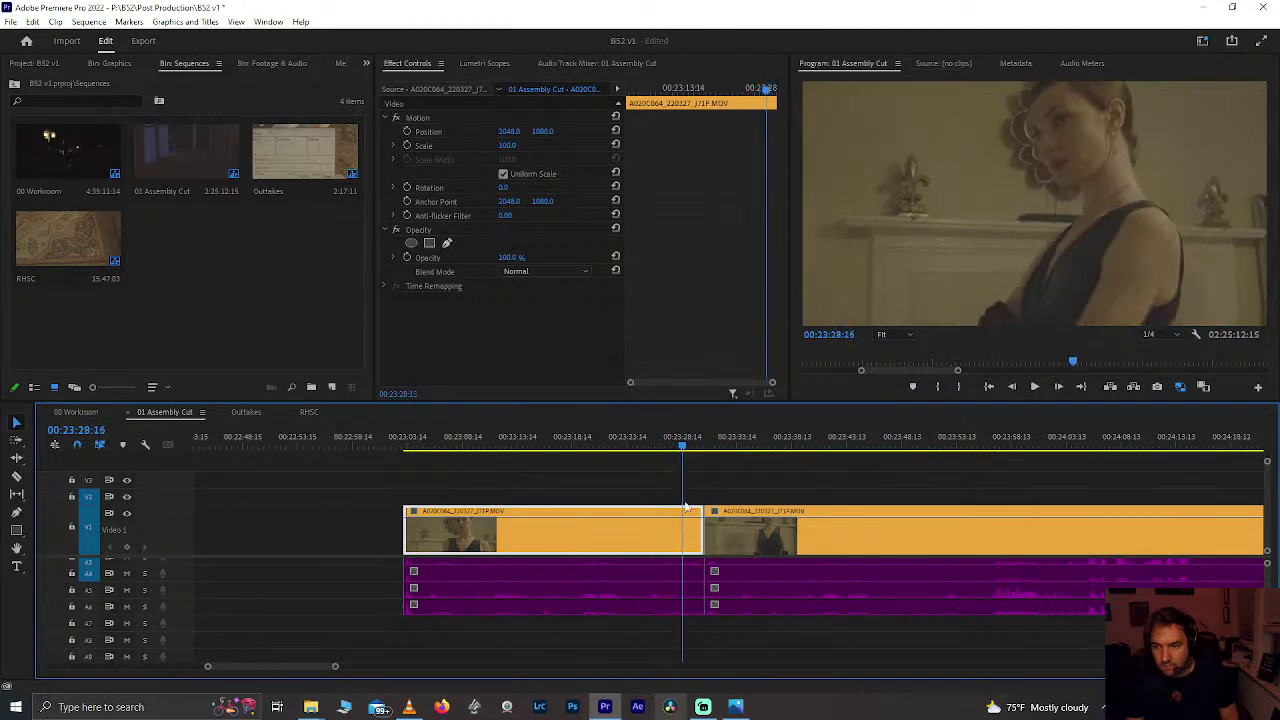
click(657, 444)
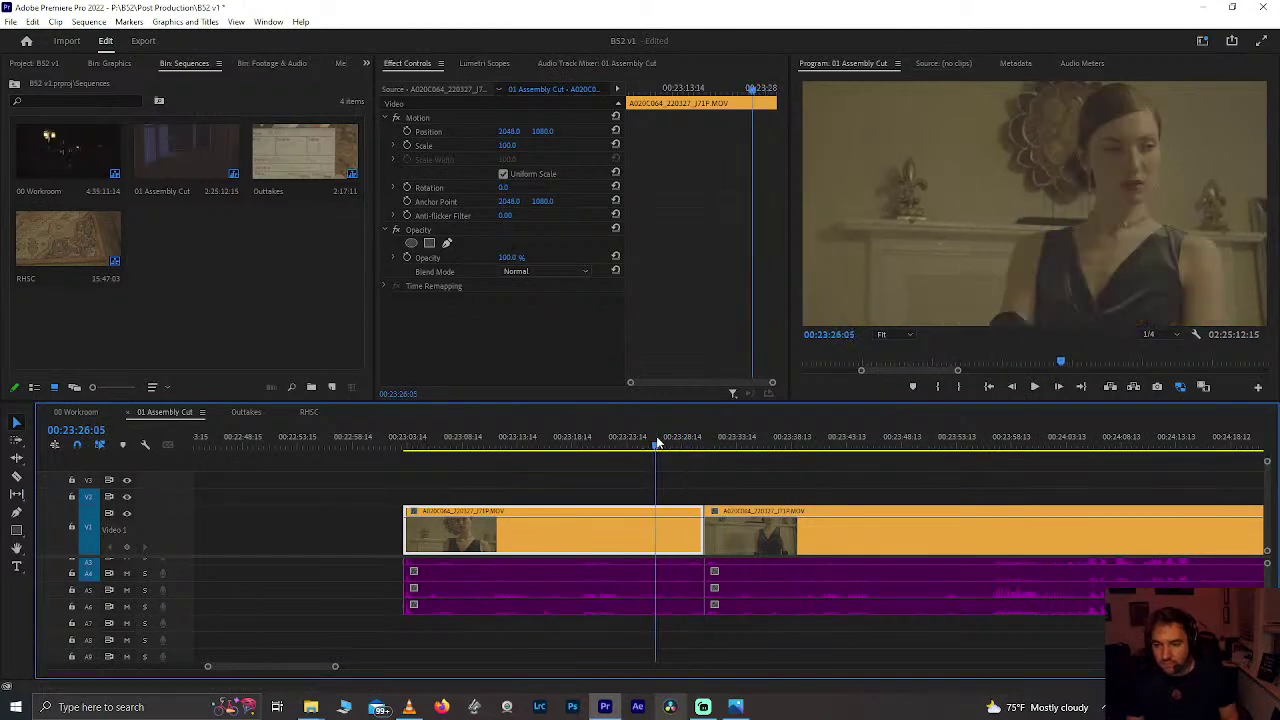
key(space)
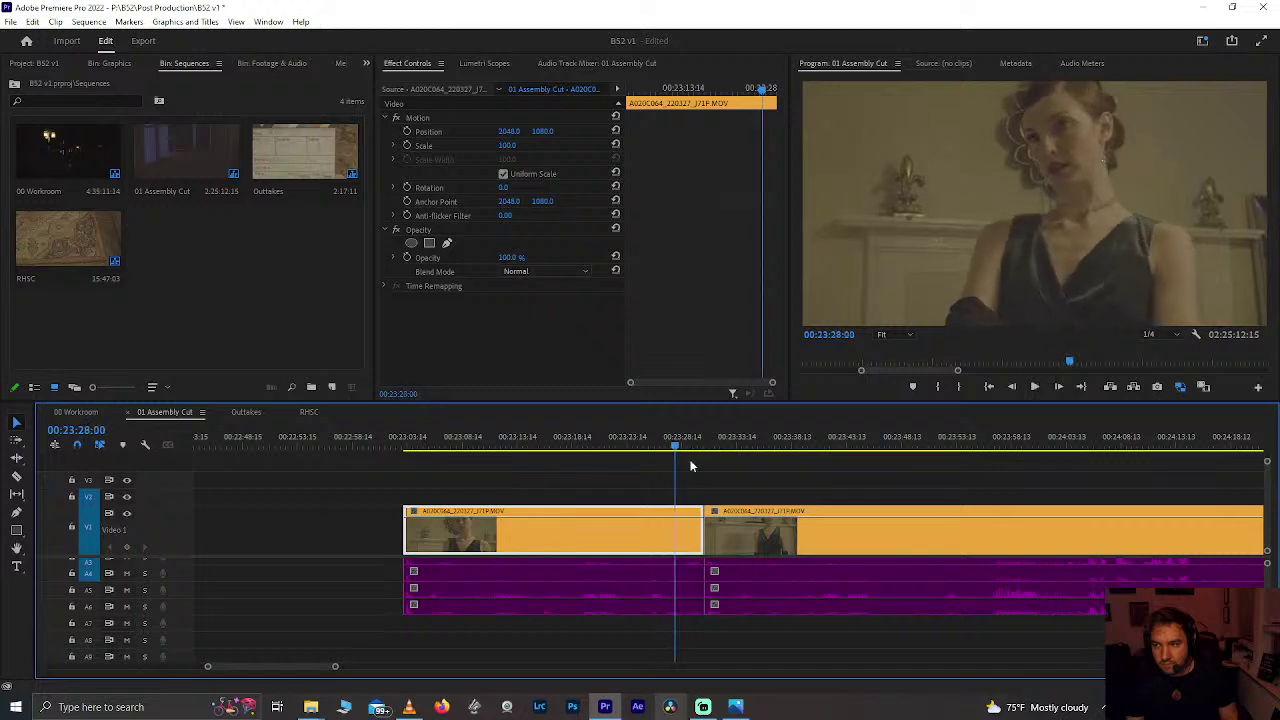
key(space)
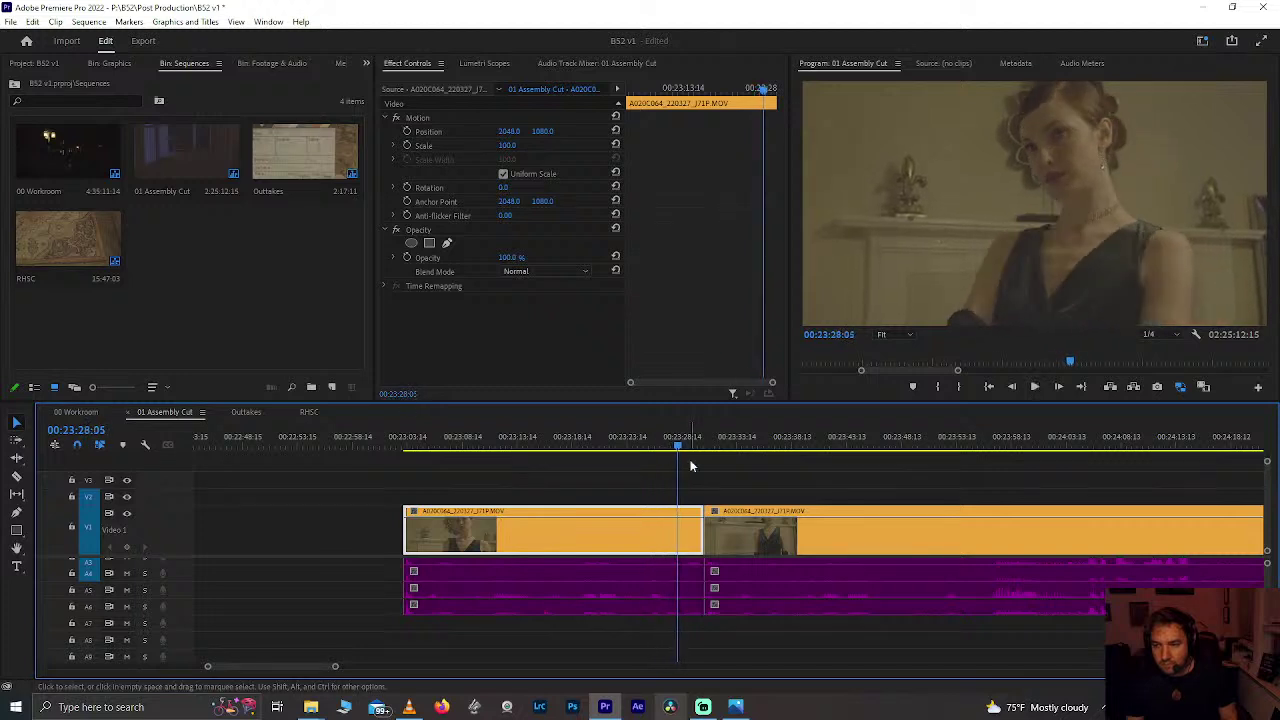
key(ctrl+k)
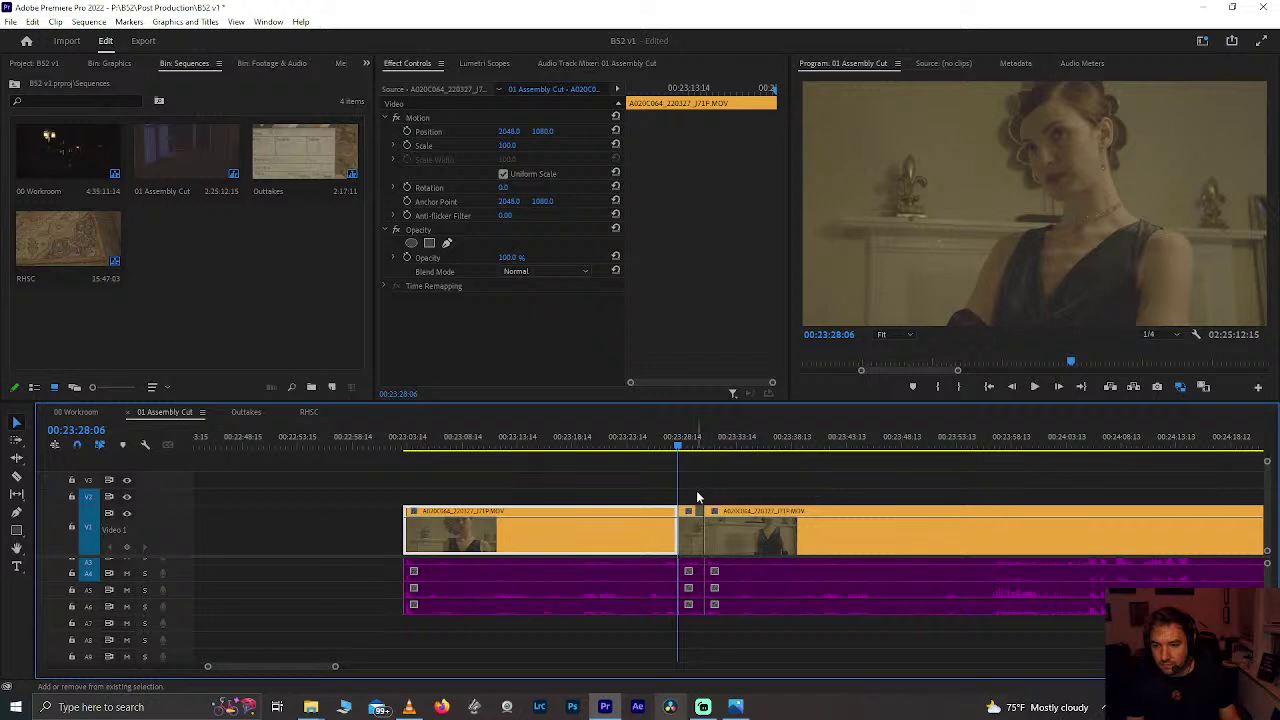
key(space)
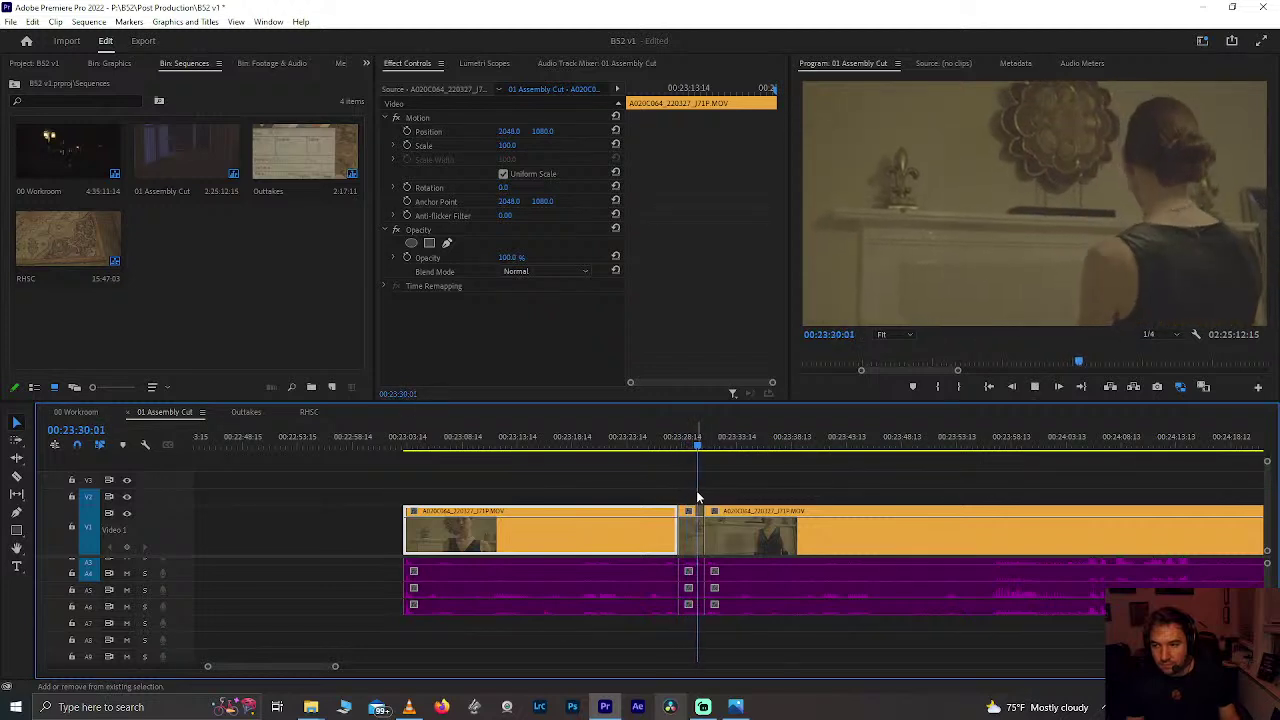
Step: Move the short A020C064 piece following the split, with its audio, into the empty space past the scene's end at about 00:14:03
drag(693, 488, 675, 556)
drag(674, 612, 693, 615)
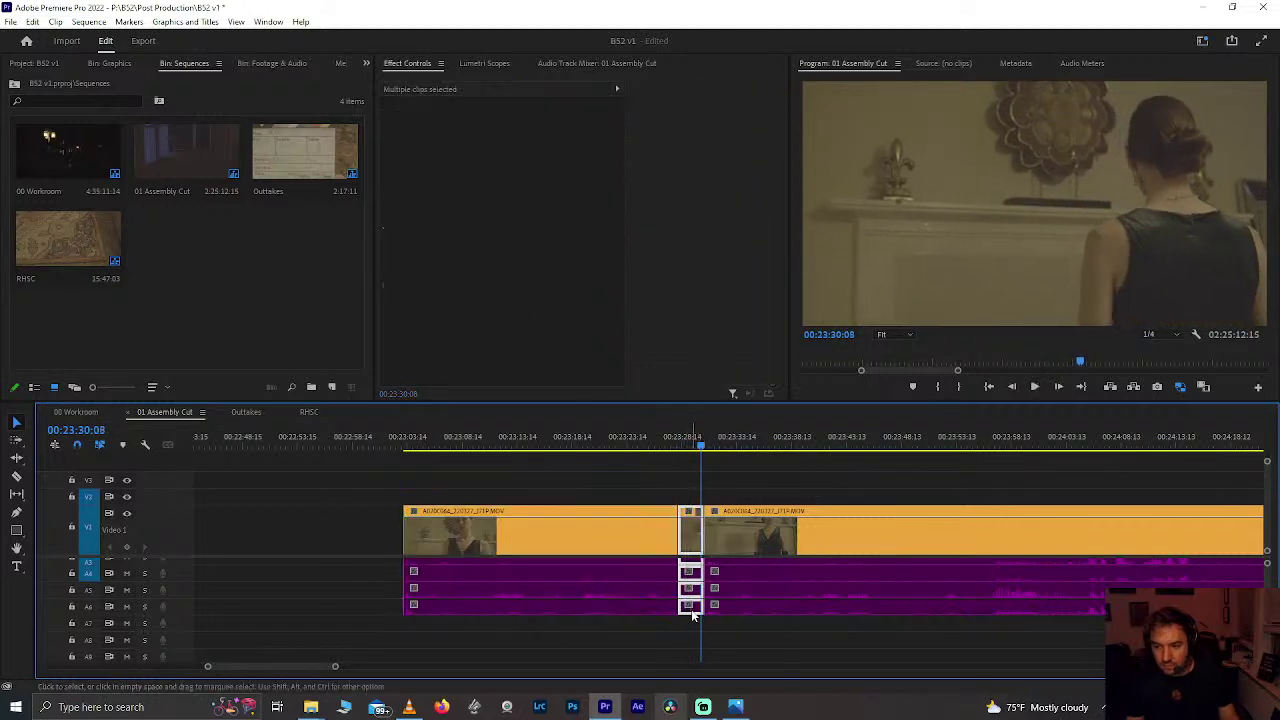
key(Delete)
key(minus)
key(minus)
key(minus)
key(minus)
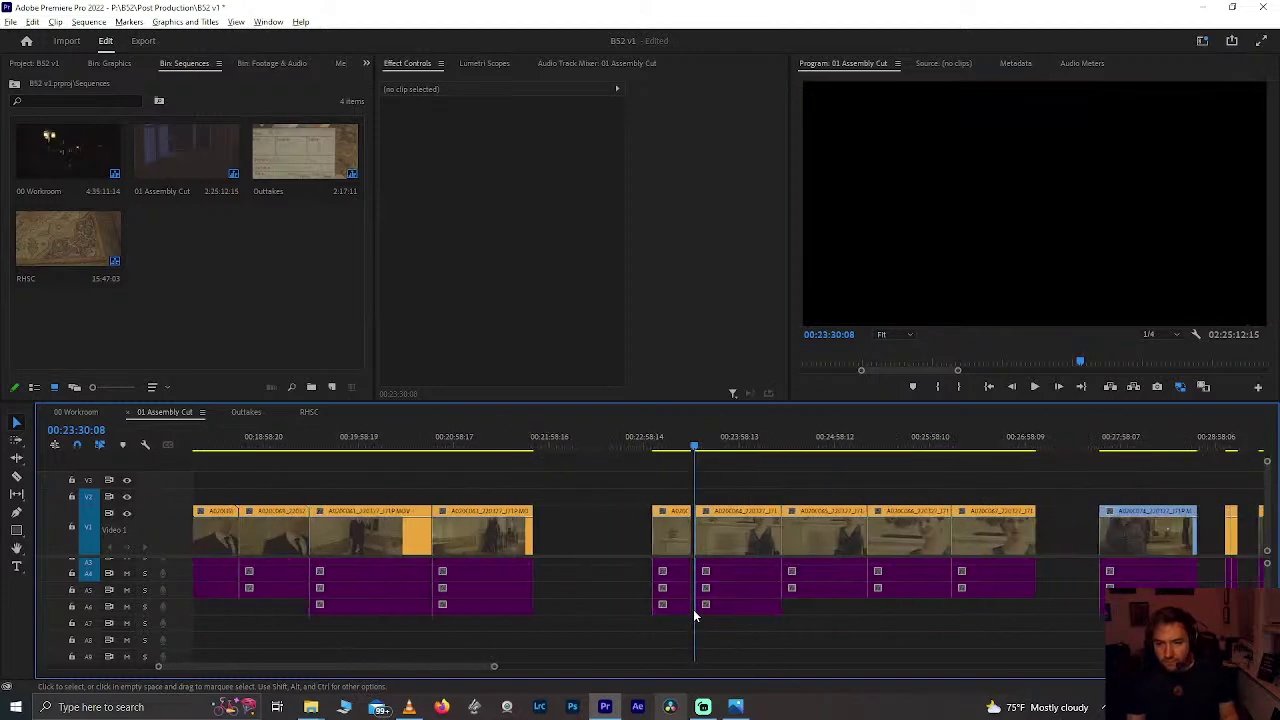
scroll(694, 611, up, 6)
scroll(644, 560, up, 5)
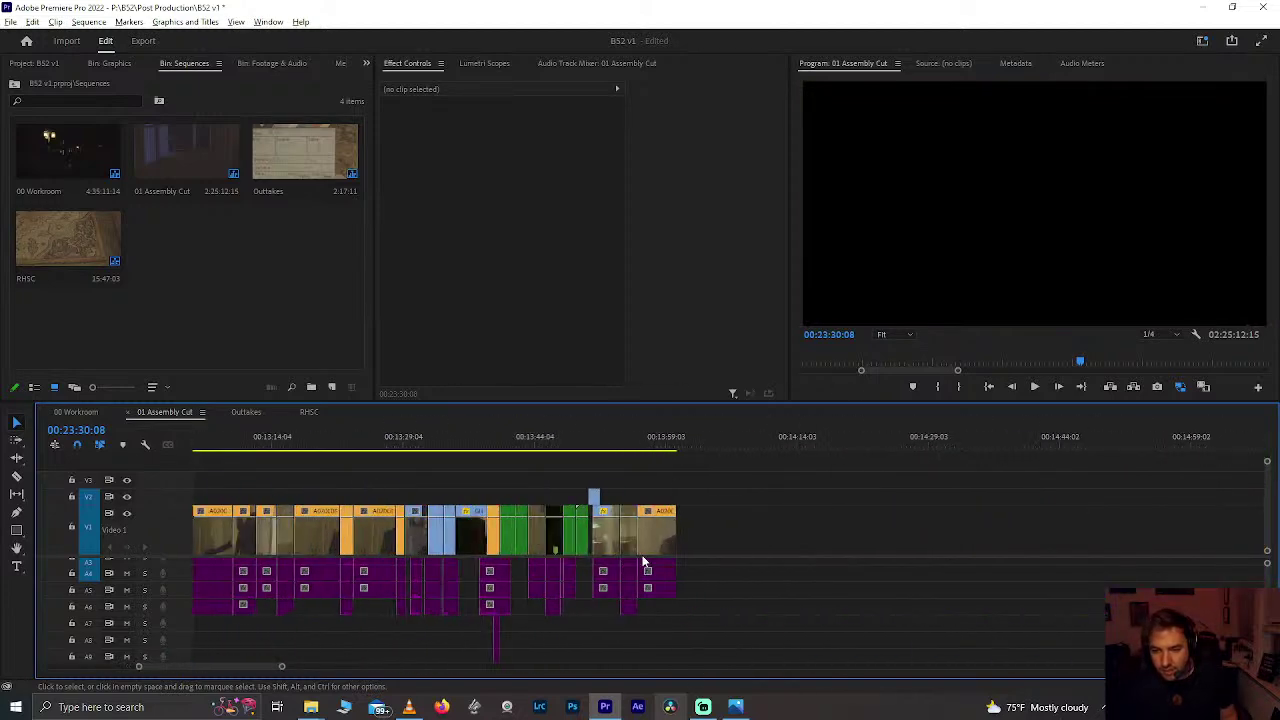
key(ctrl+v)
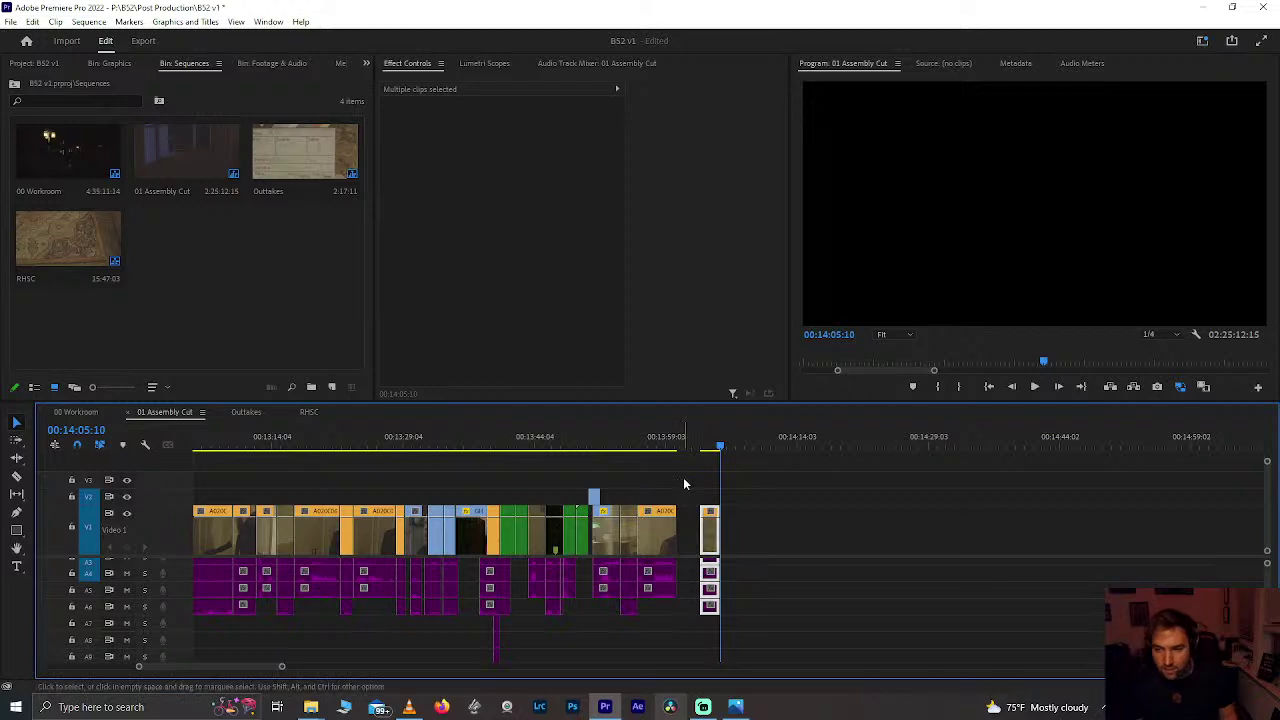
Step: Check the A020C050 shot at 00:13:33 and play the A020C064 piece at about 00:14:03
scroll(680, 490, up, 4)
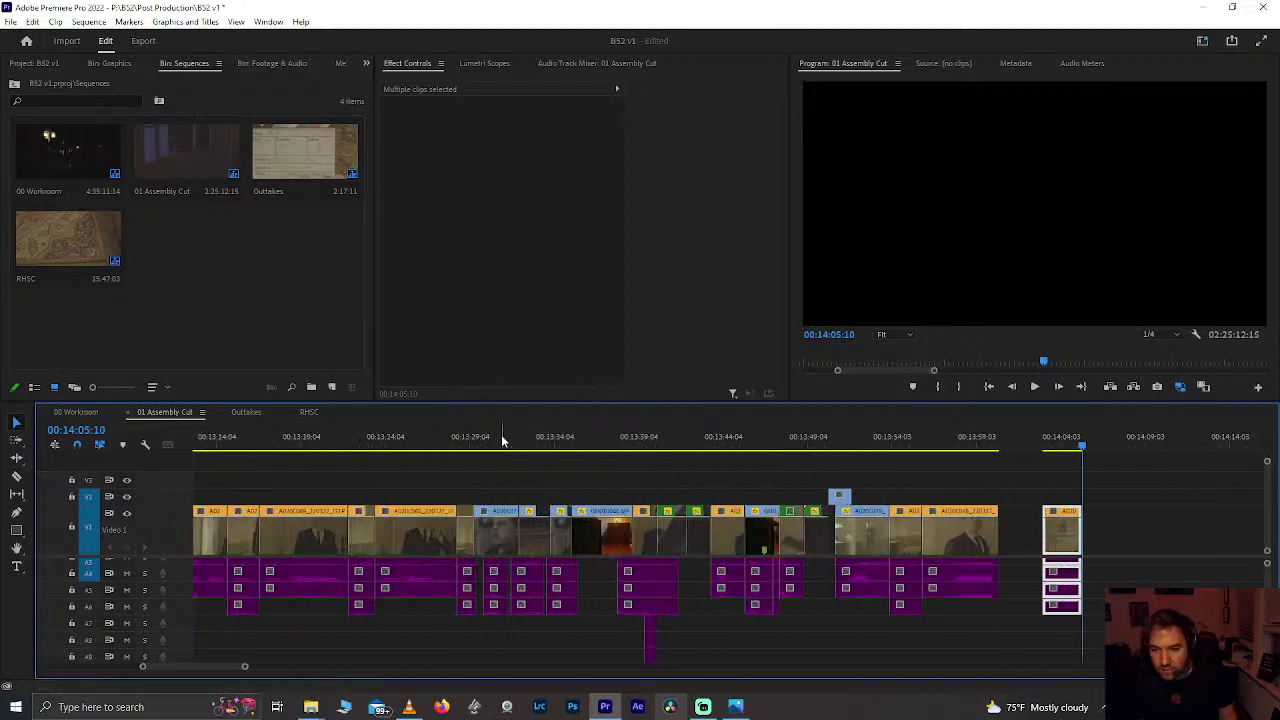
click(502, 441)
scroll(502, 441, up, 3)
drag(530, 442, 576, 480)
scroll(577, 482, down, 3)
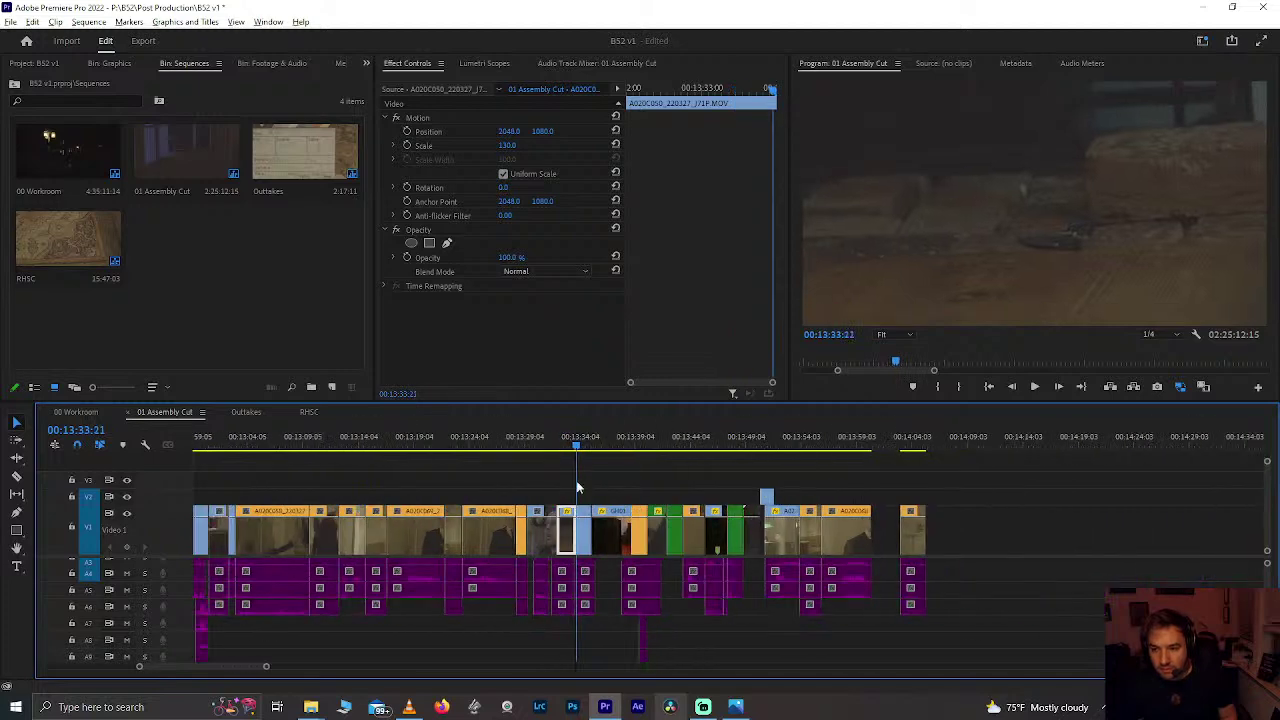
click(895, 449)
key(space)
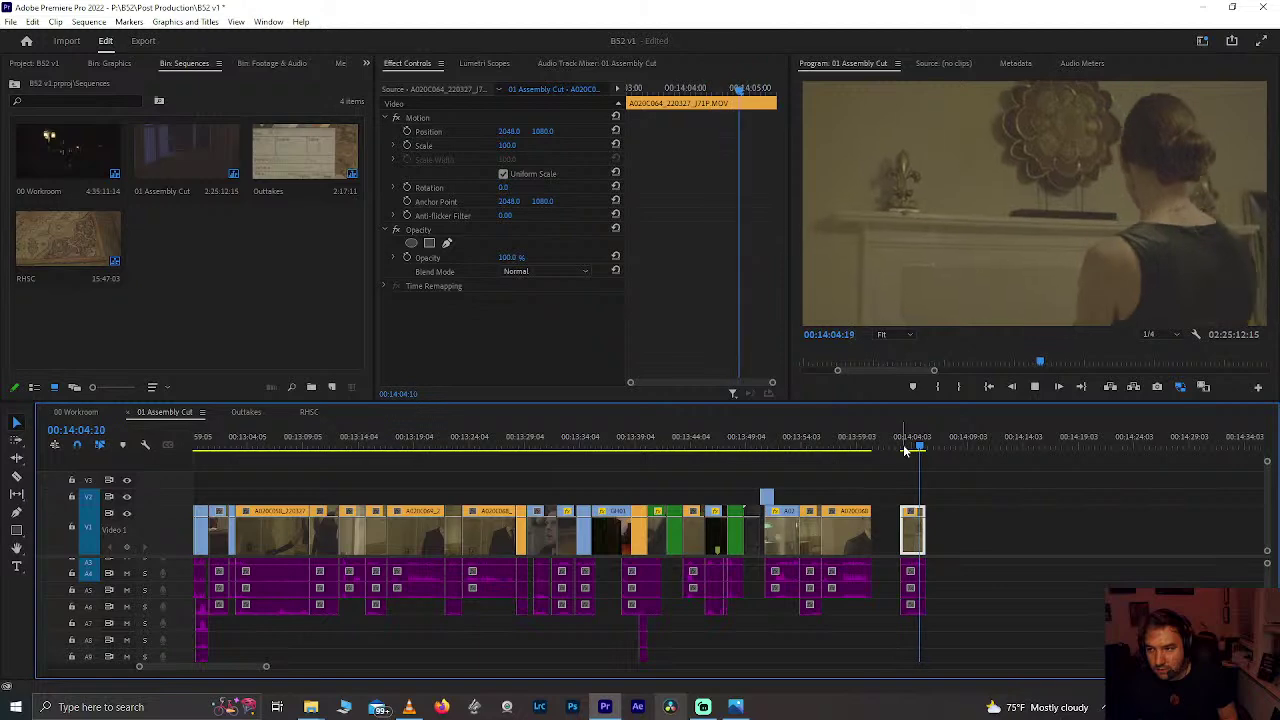
Step: Replay the A020C071, A020C050 and GH010040 shots up to about 00:13:36
click(605, 445)
click(546, 432)
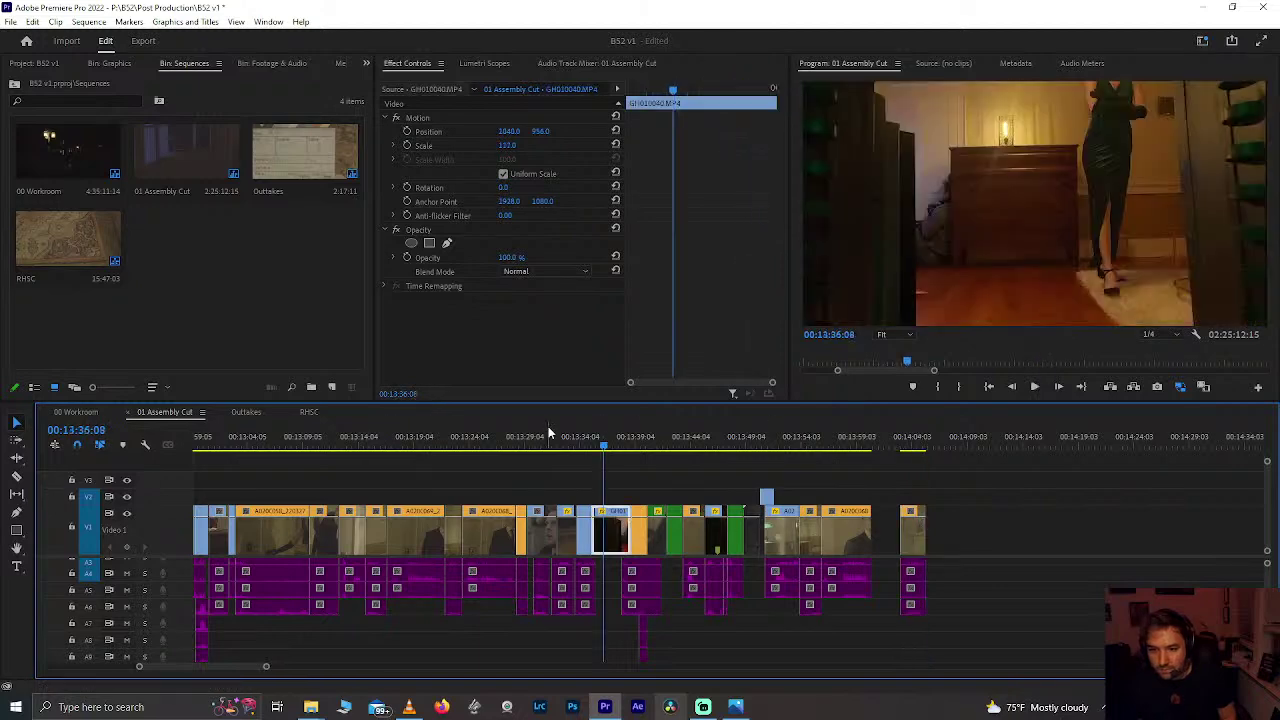
key(=)
key(=)
key(=)
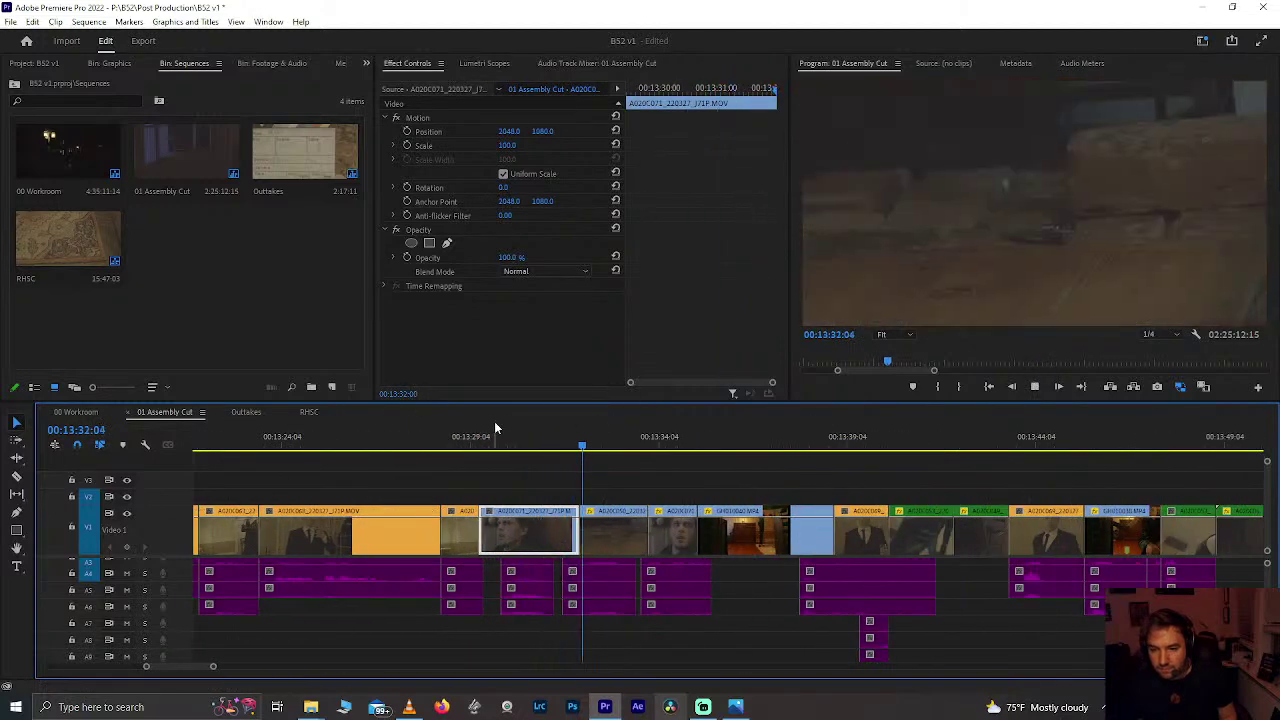
scroll(621, 489, down, 1)
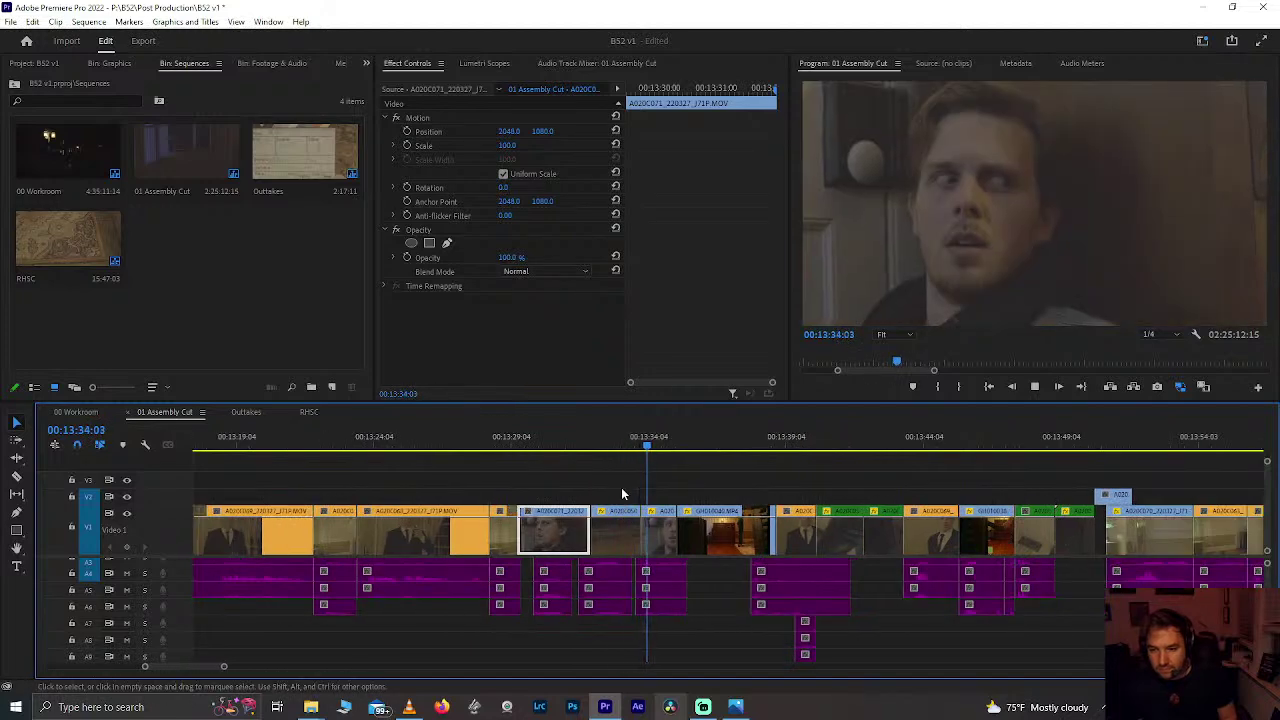
scroll(576, 572, down, 4)
key(space)
Step: Delete the A020C071 reaction clip at 00:13:34 with its audio and shift the following scene clips later to widen the gap
click(580, 580)
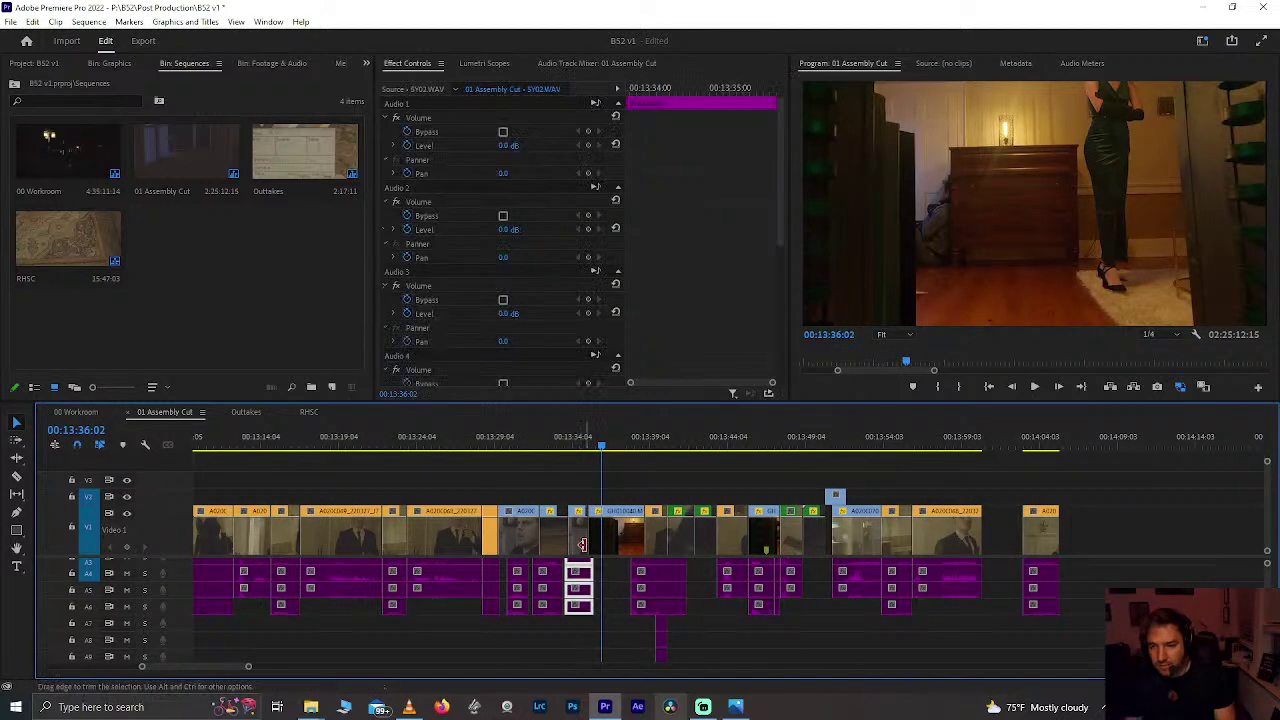
key(Delete)
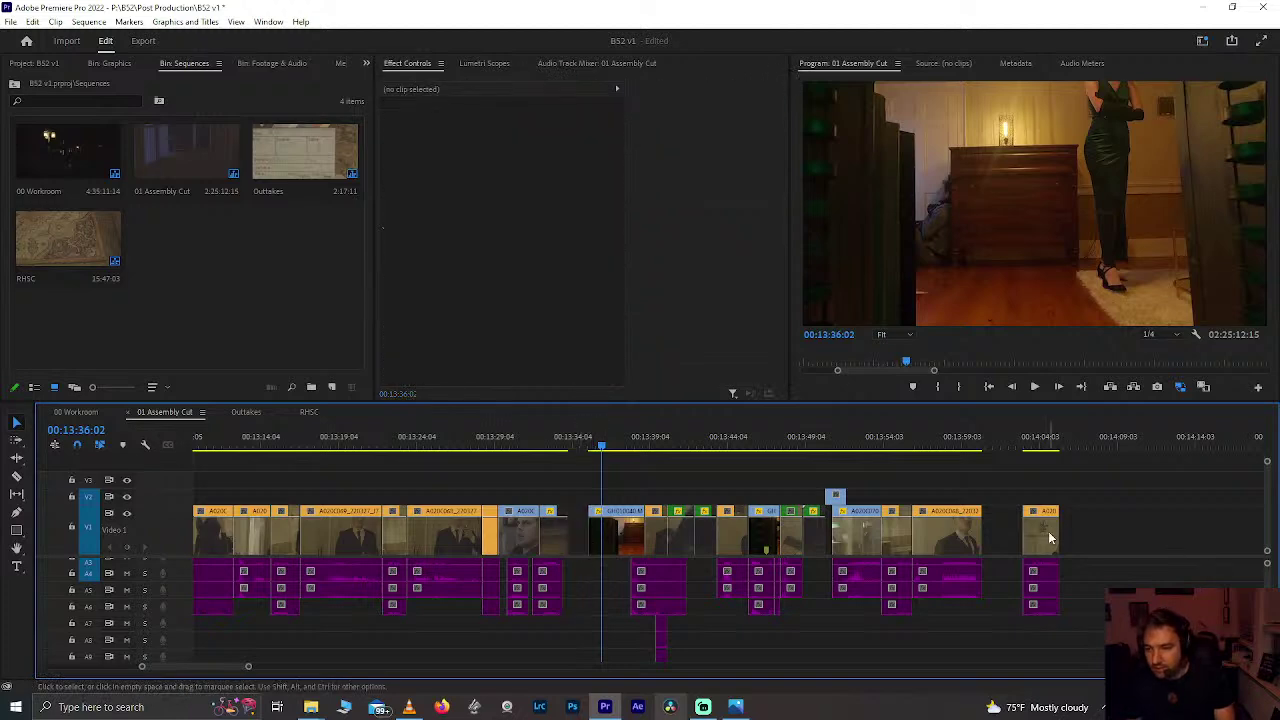
key(ctrl+s)
drag(573, 476, 975, 642)
drag(858, 540, 880, 531)
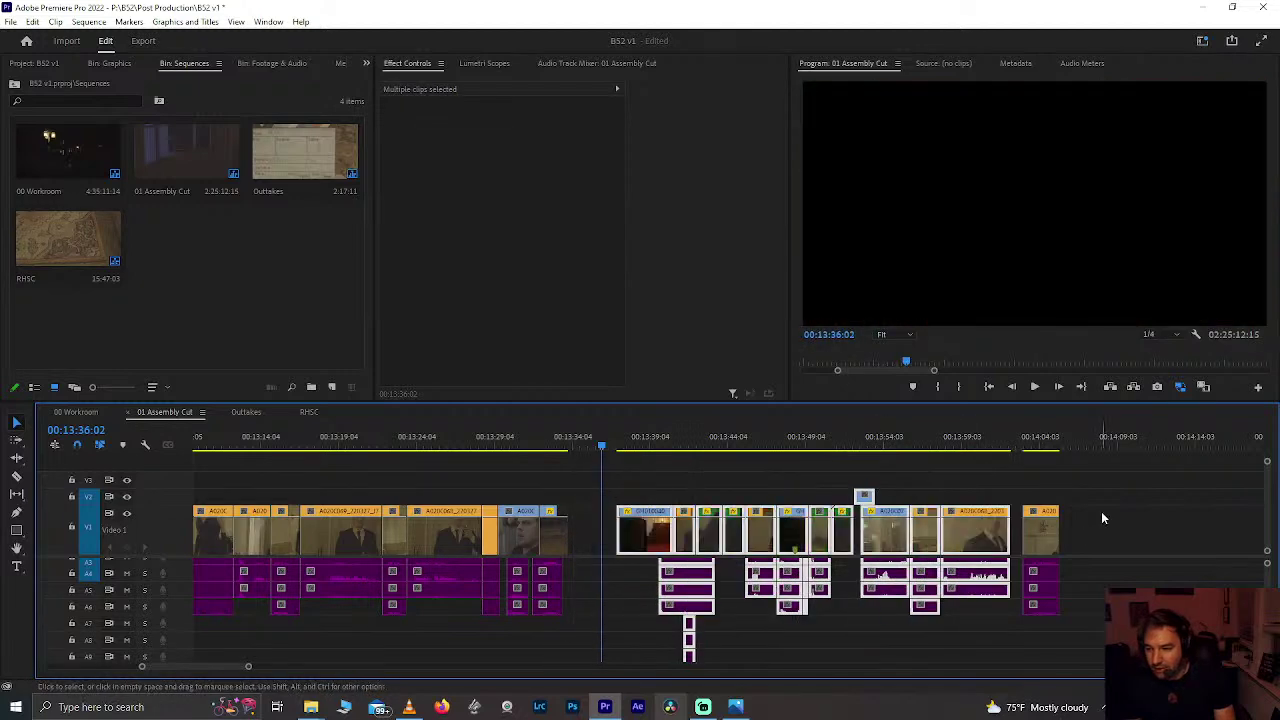
Step: Move the A020C064 piece and its audio from 00:14:03 into the gap directly behind the A020C050 clip and play it
drag(1101, 514, 1025, 588)
drag(1040, 543, 585, 540)
click(545, 441)
key(space)
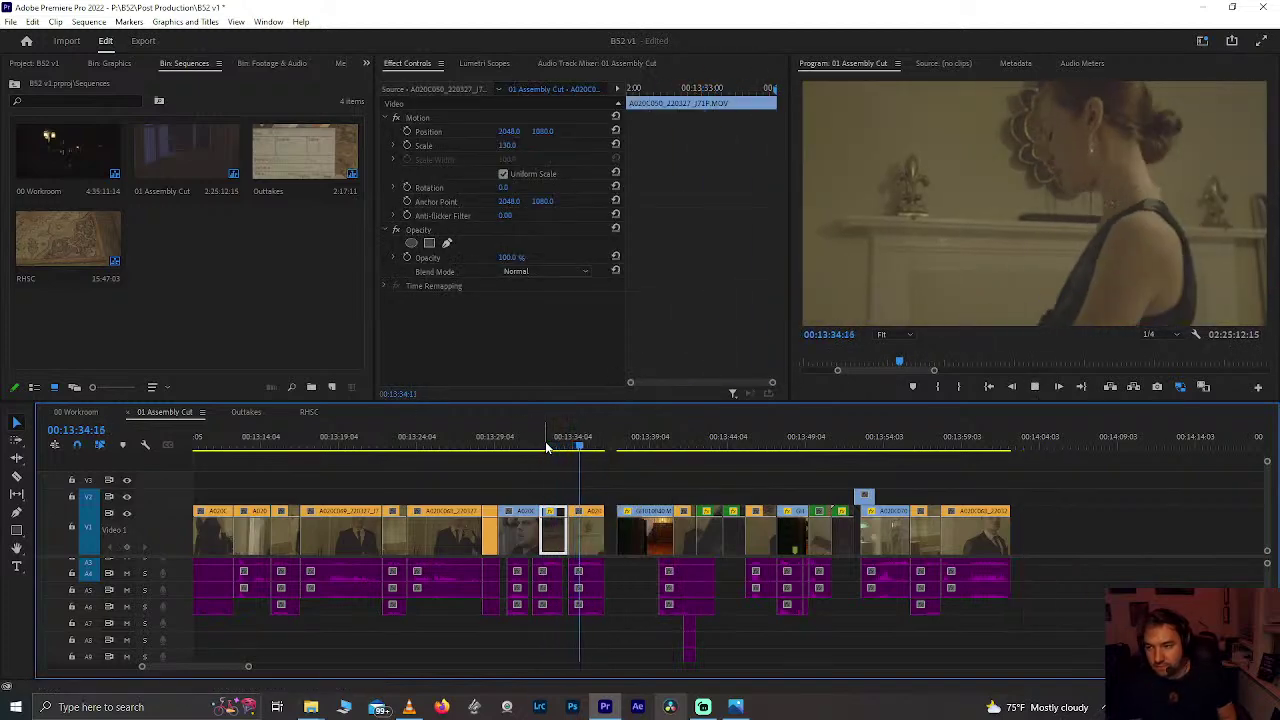
key(space)
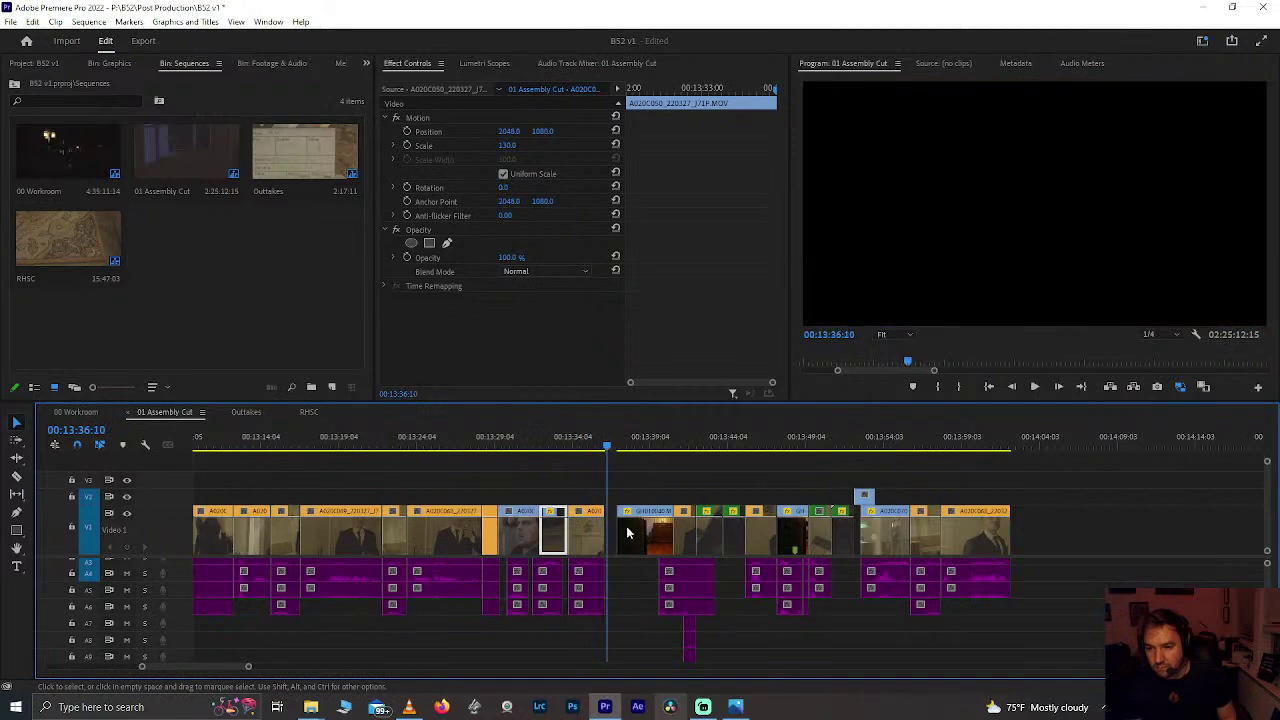
Step: Close the gap between the A020C064 and GH010040 clips and replay the surrounding cuts
click(611, 536)
key(Delete)
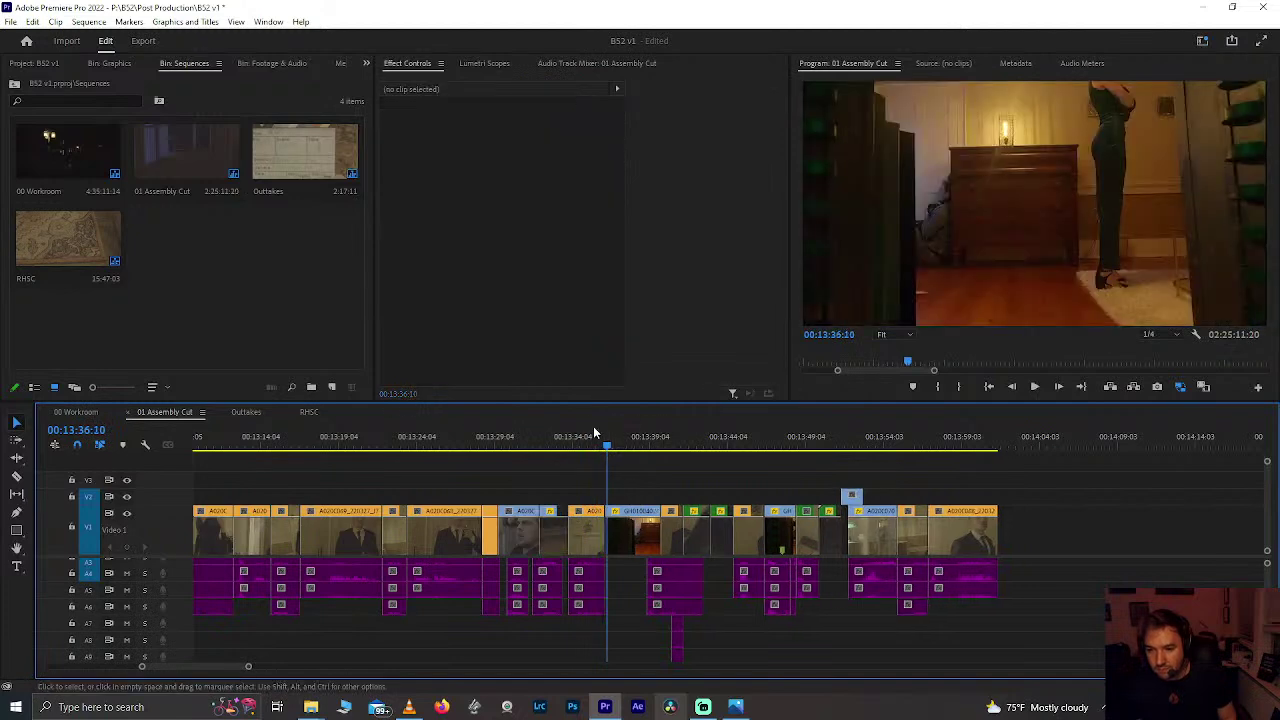
click(591, 441)
key(space)
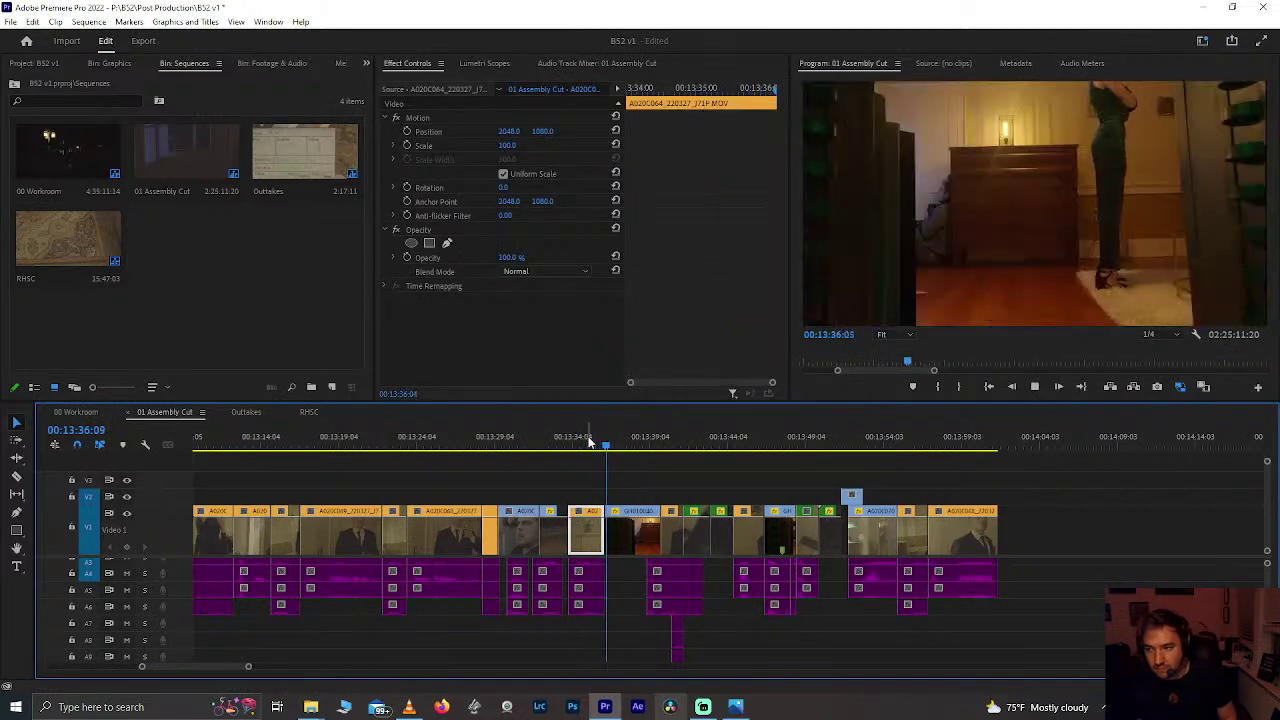
key(space)
key(equal)
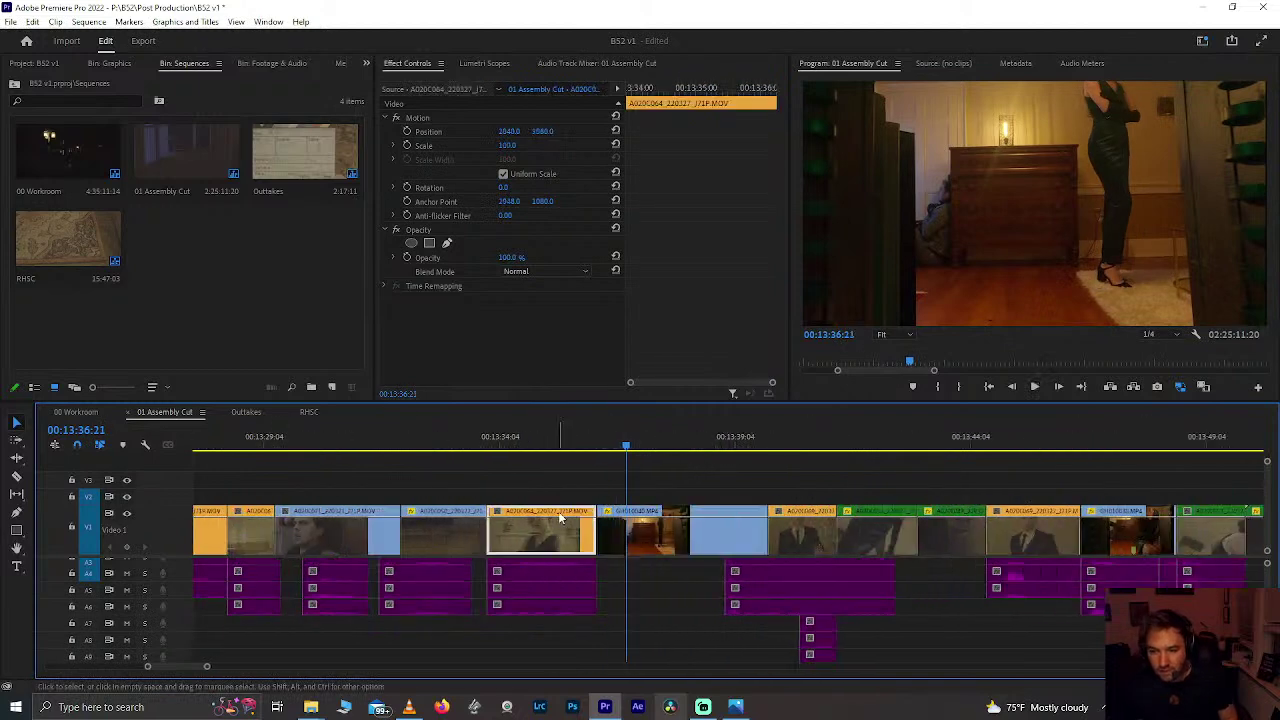
drag(563, 535, 560, 512)
drag(484, 447, 308, 448)
key(space)
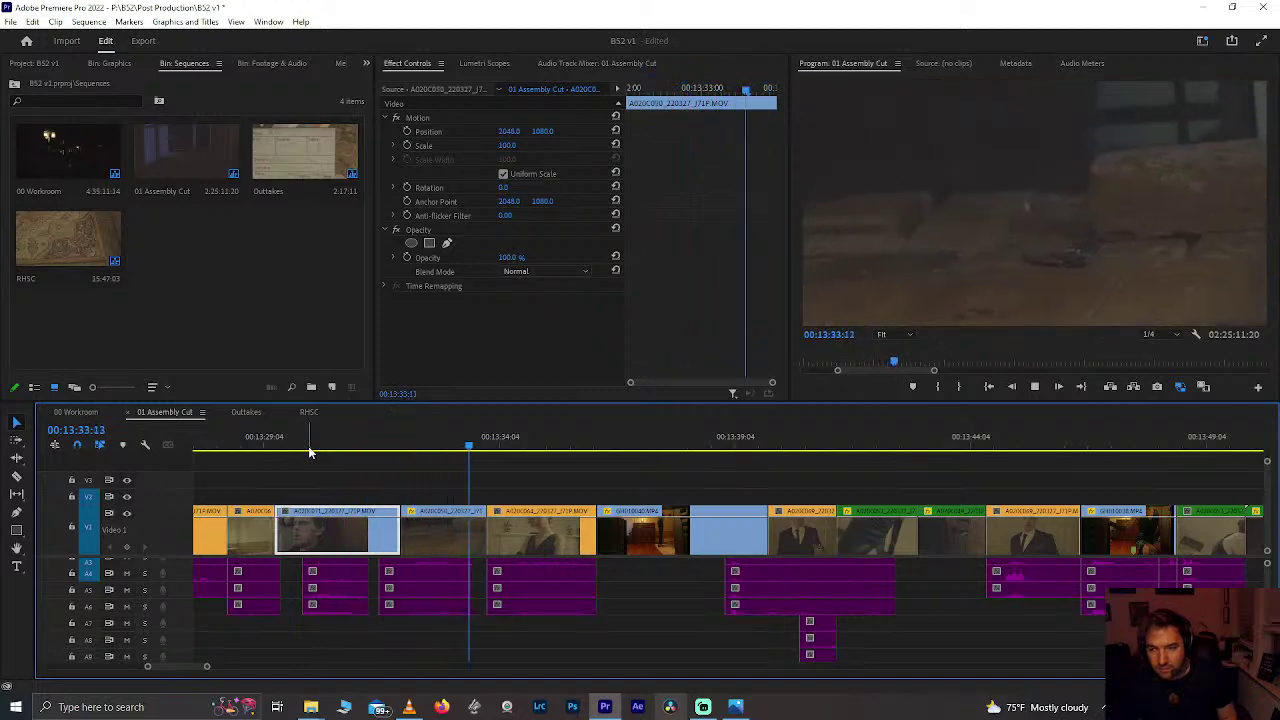
Step: Try shifting the audio under the A020C050 clip slightly later, play the cut, and undo the shift
drag(433, 582, 441, 583)
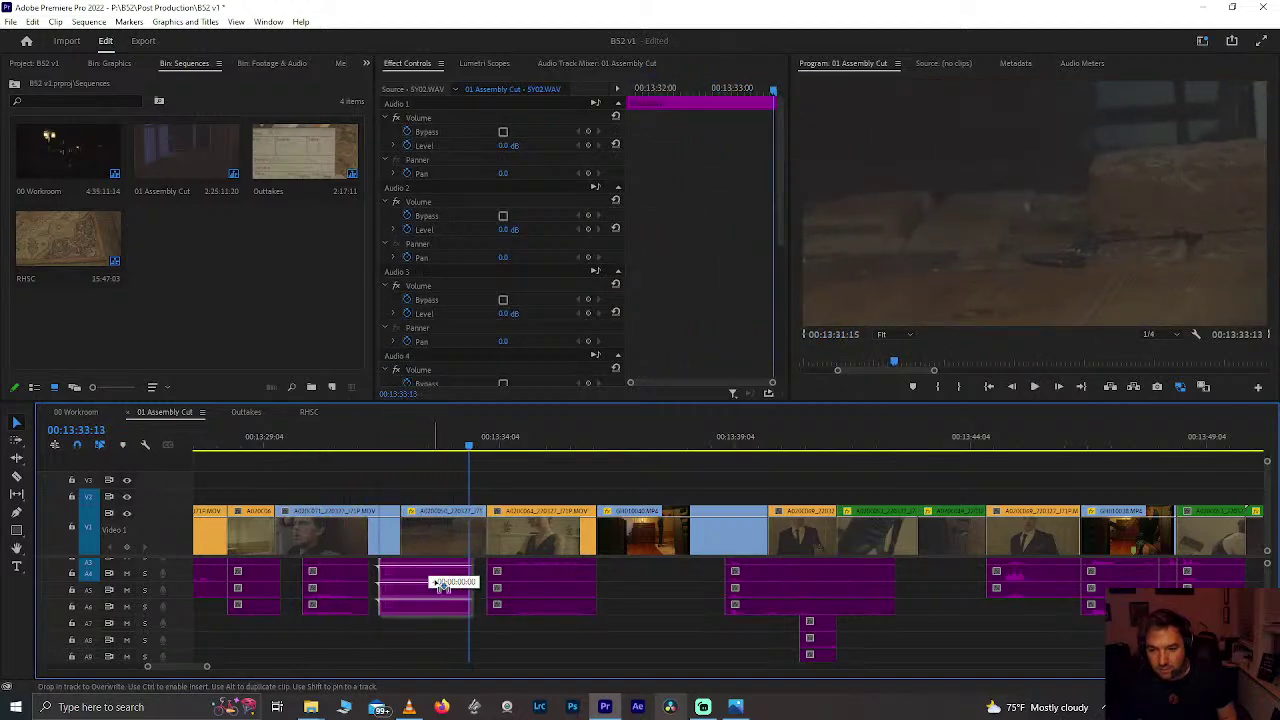
drag(437, 582, 462, 597)
key(=)
key(=)
key(=)
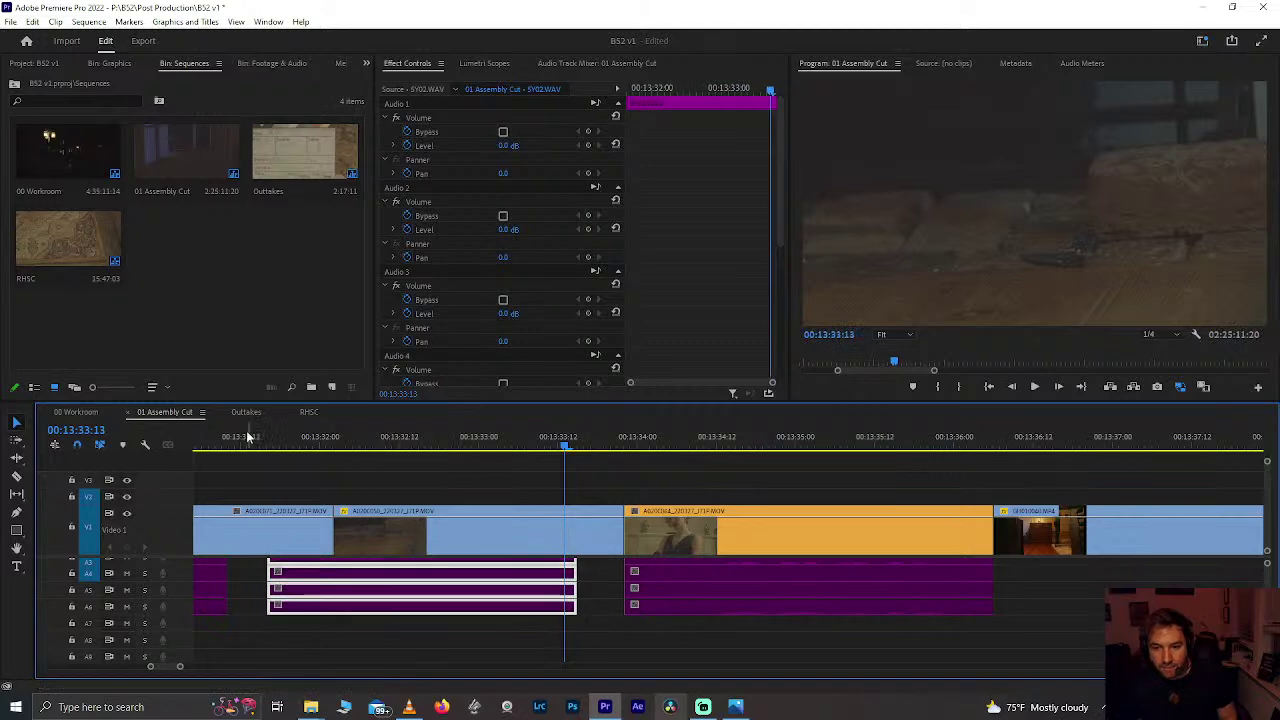
click(243, 440)
key(space)
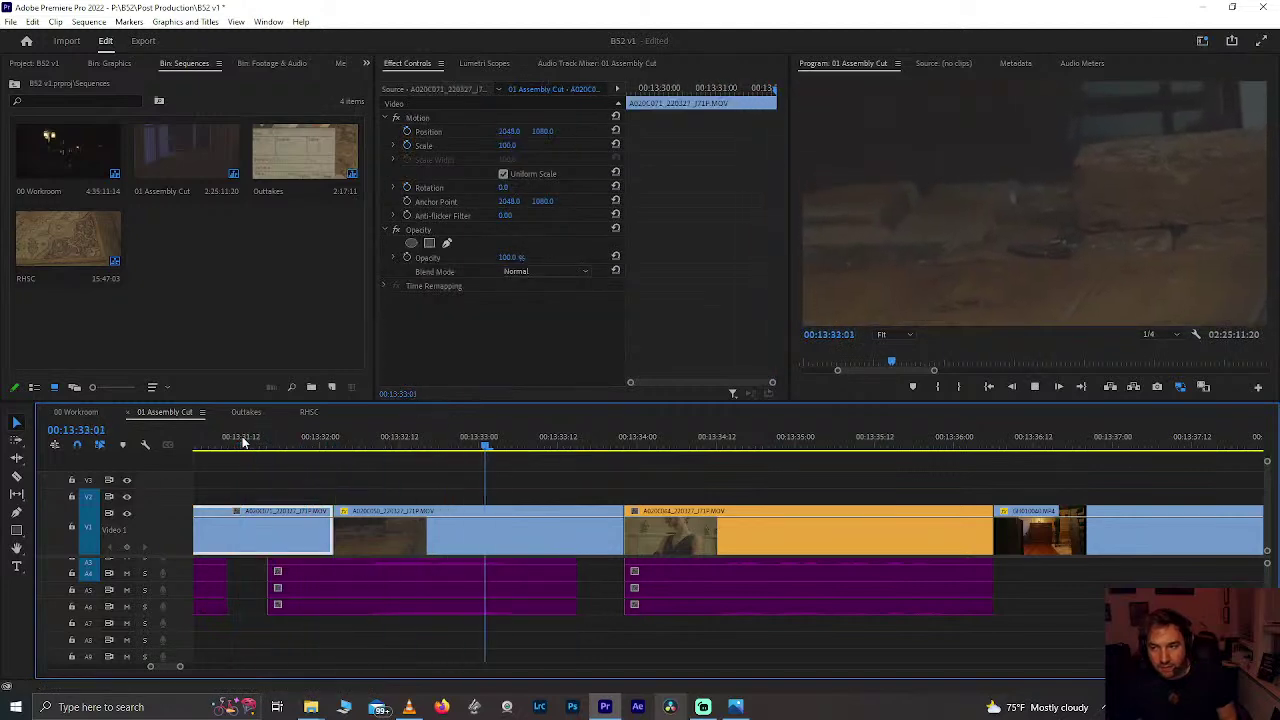
key(space)
key(ctrl+z)
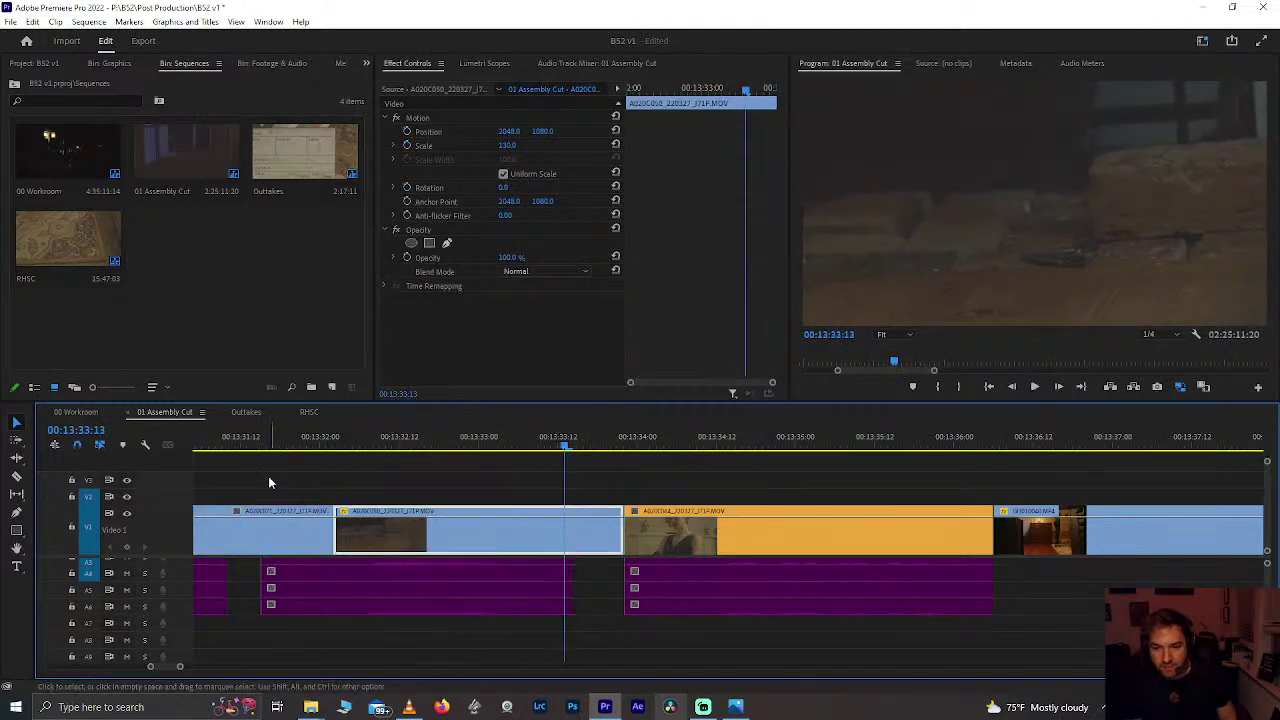
Step: Try trimming seven frames off the start of the A020C064 clip and its audio, closing the gap, and replay the cut
click(292, 446)
key(space)
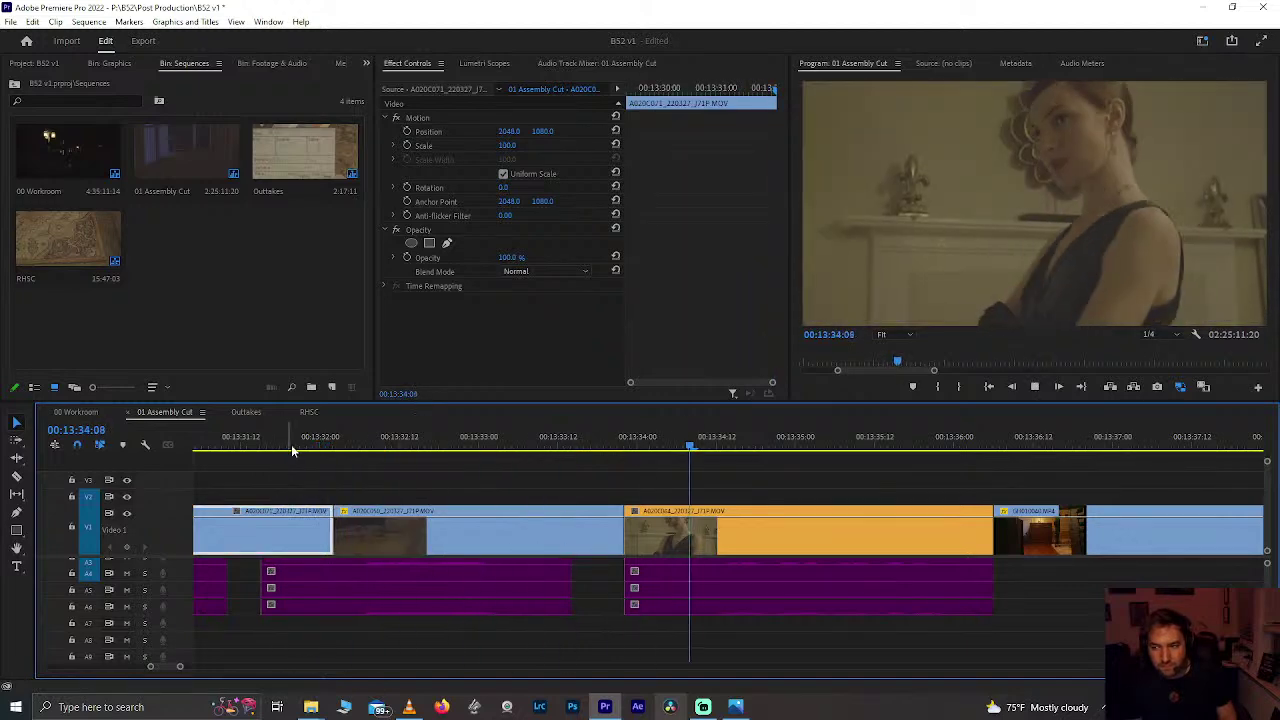
key(space)
drag(585, 436, 672, 481)
drag(633, 578, 679, 597)
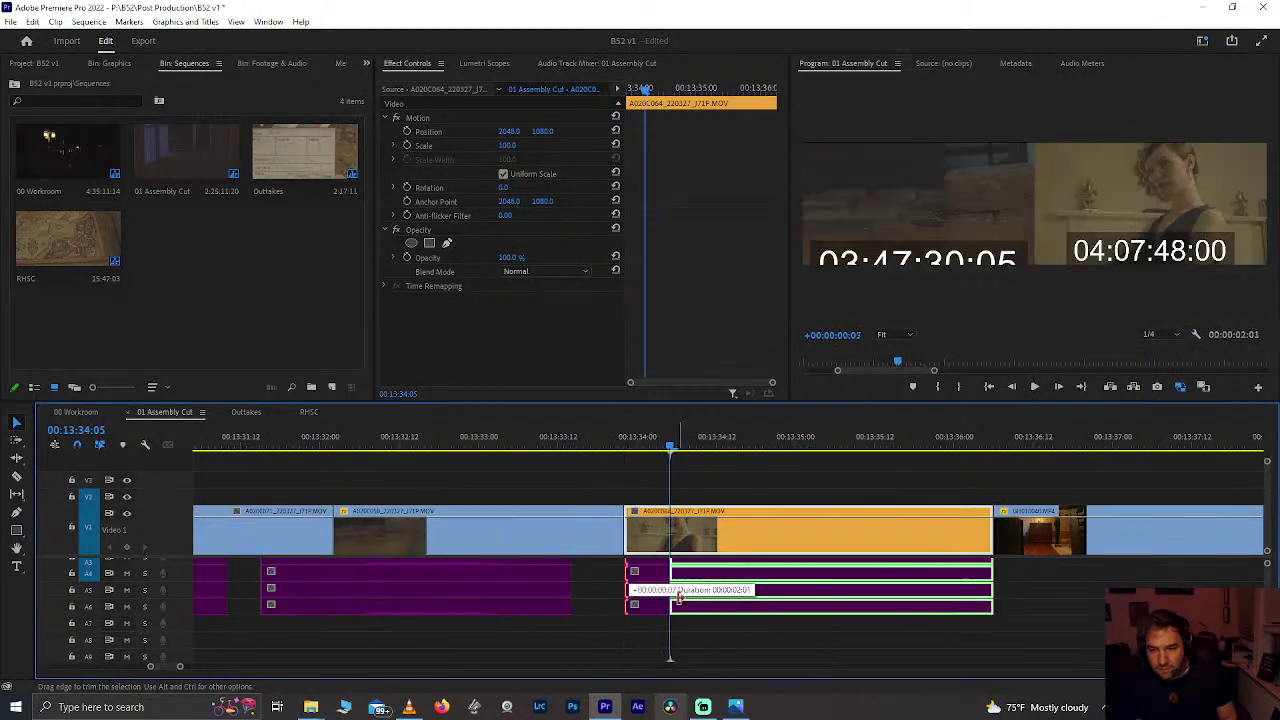
drag(632, 545, 670, 546)
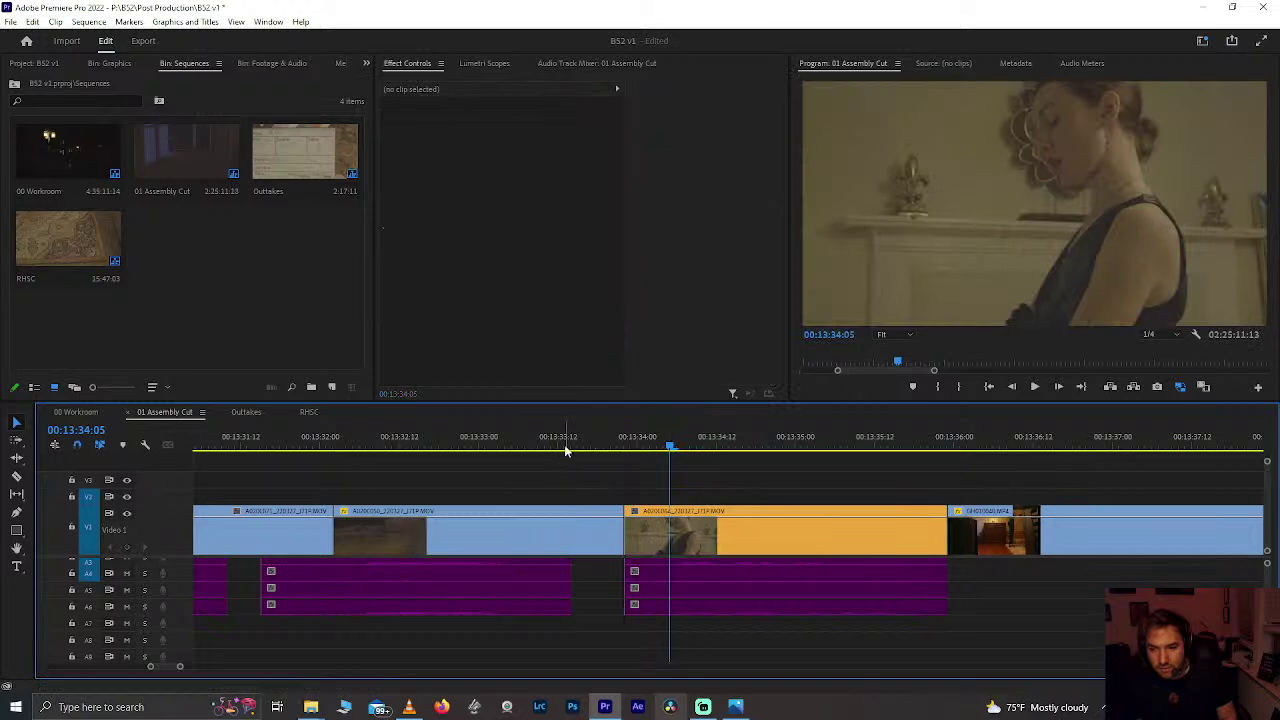
click(535, 445)
key(space)
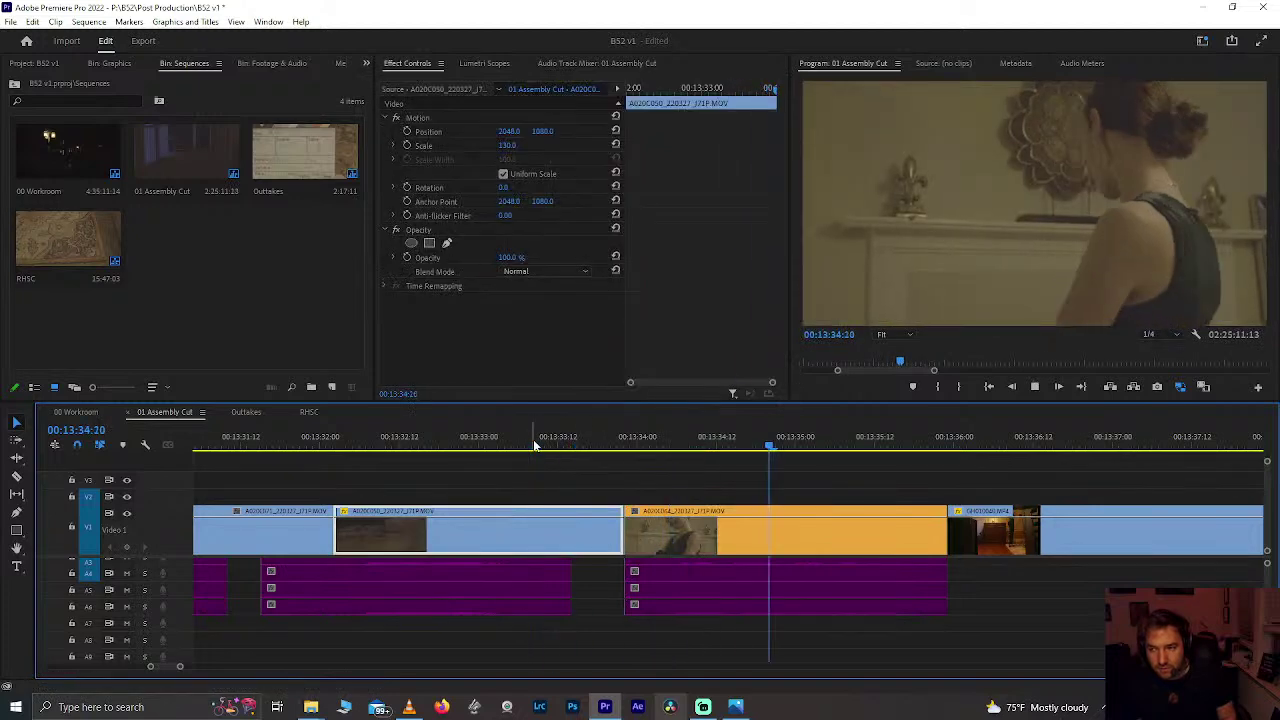
key(space)
Step: Try overlapping the GH010040 clip on track V2 above the end of the A020C064 clip from 00:13:34:22 and play the cut
click(643, 565)
scroll(645, 568, down, 3)
scroll(643, 565, down, 3)
drag(465, 432, 688, 469)
key(space)
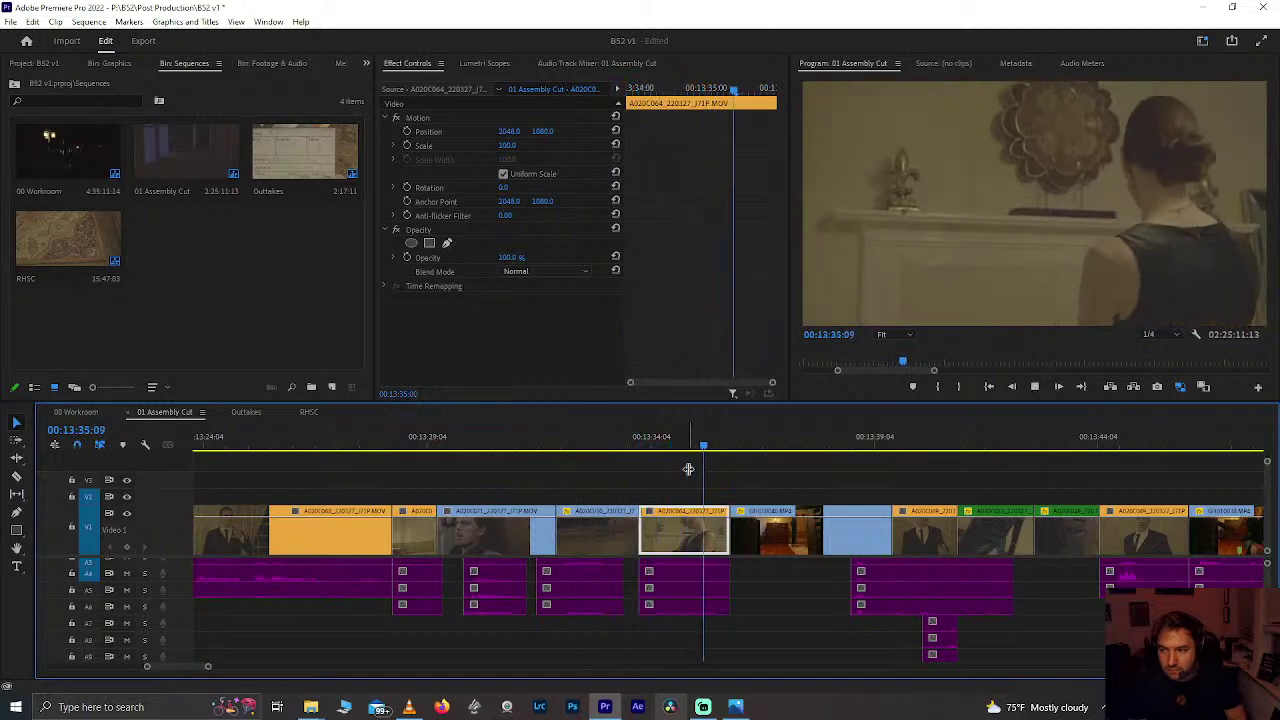
drag(766, 446, 682, 486)
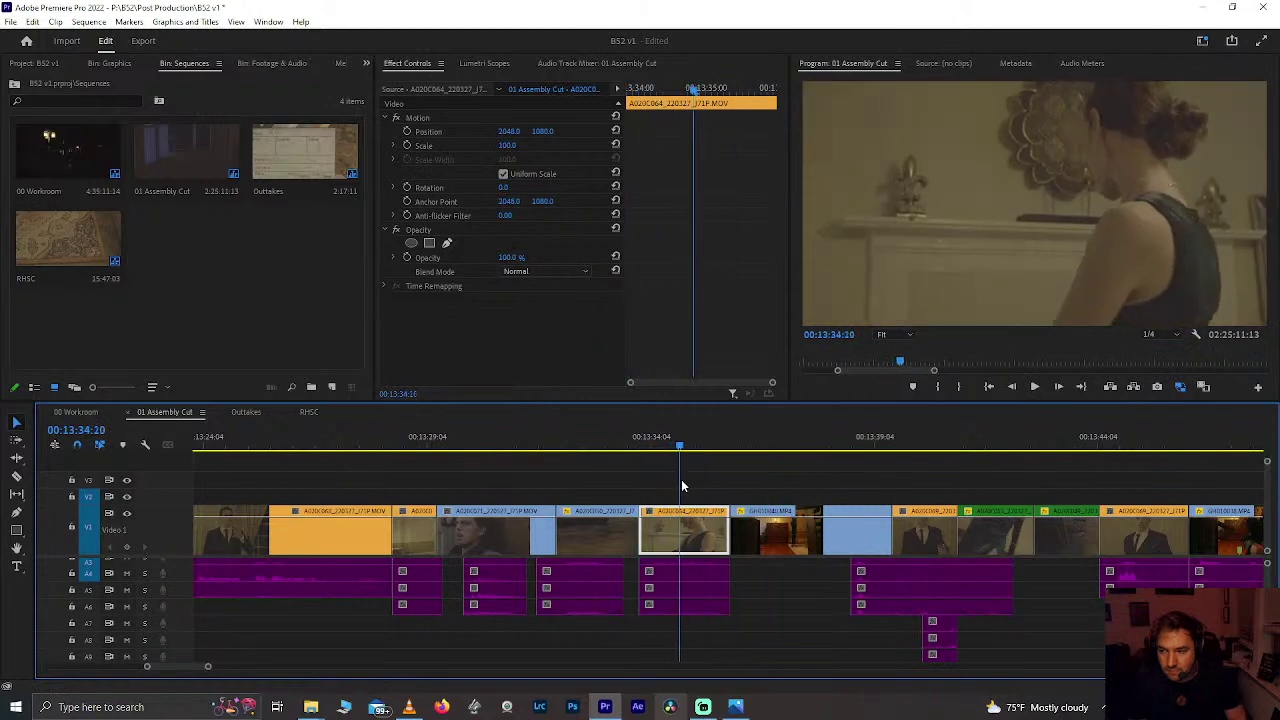
drag(748, 538, 707, 497)
key(space)
click(648, 448)
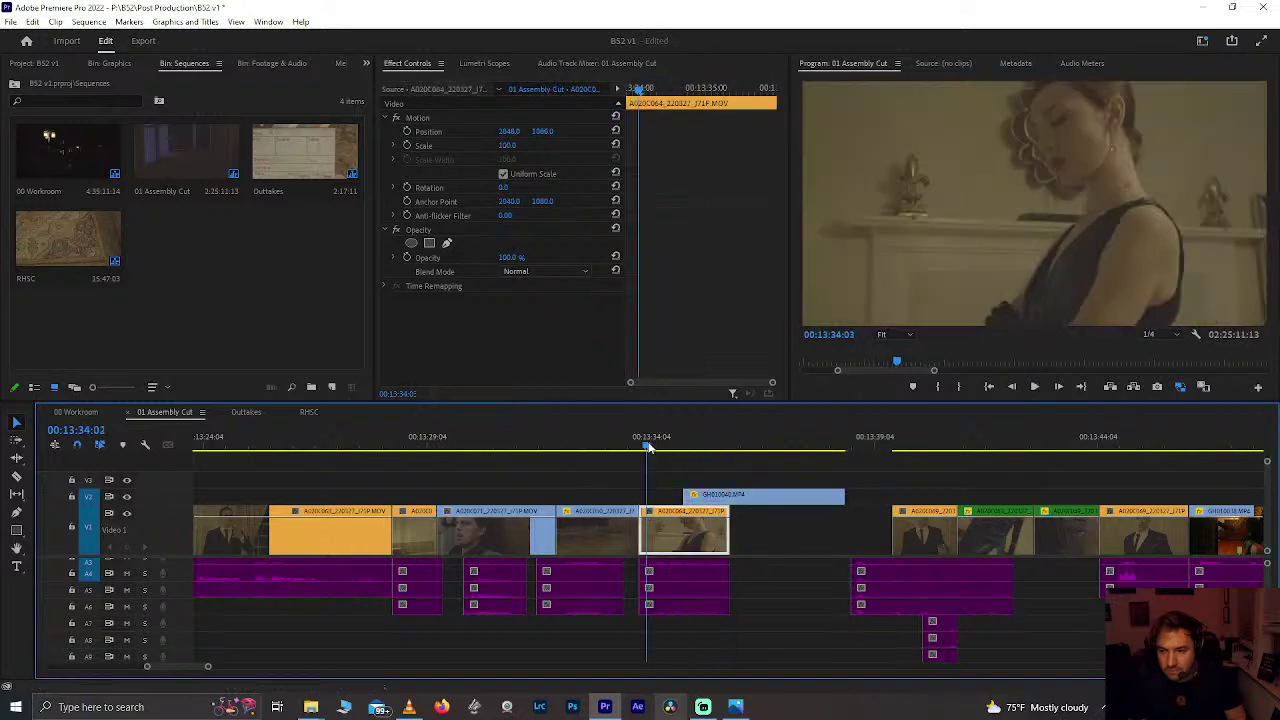
key(space)
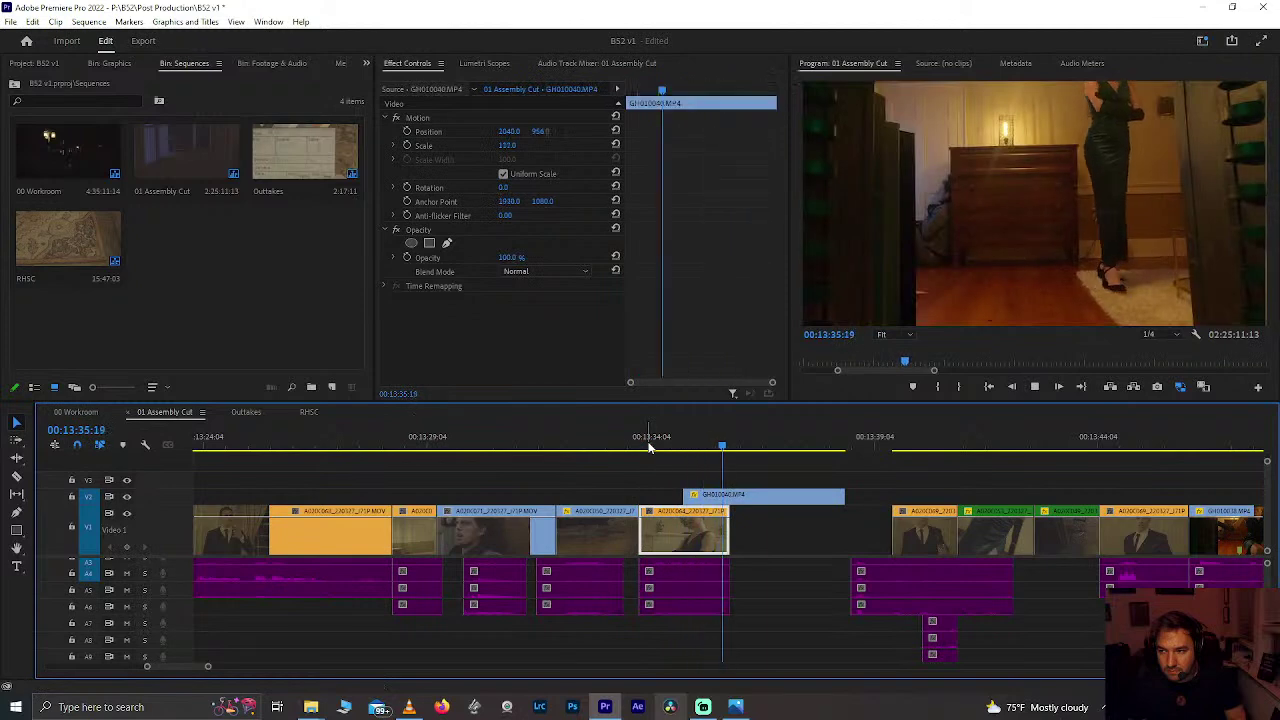
click(684, 448)
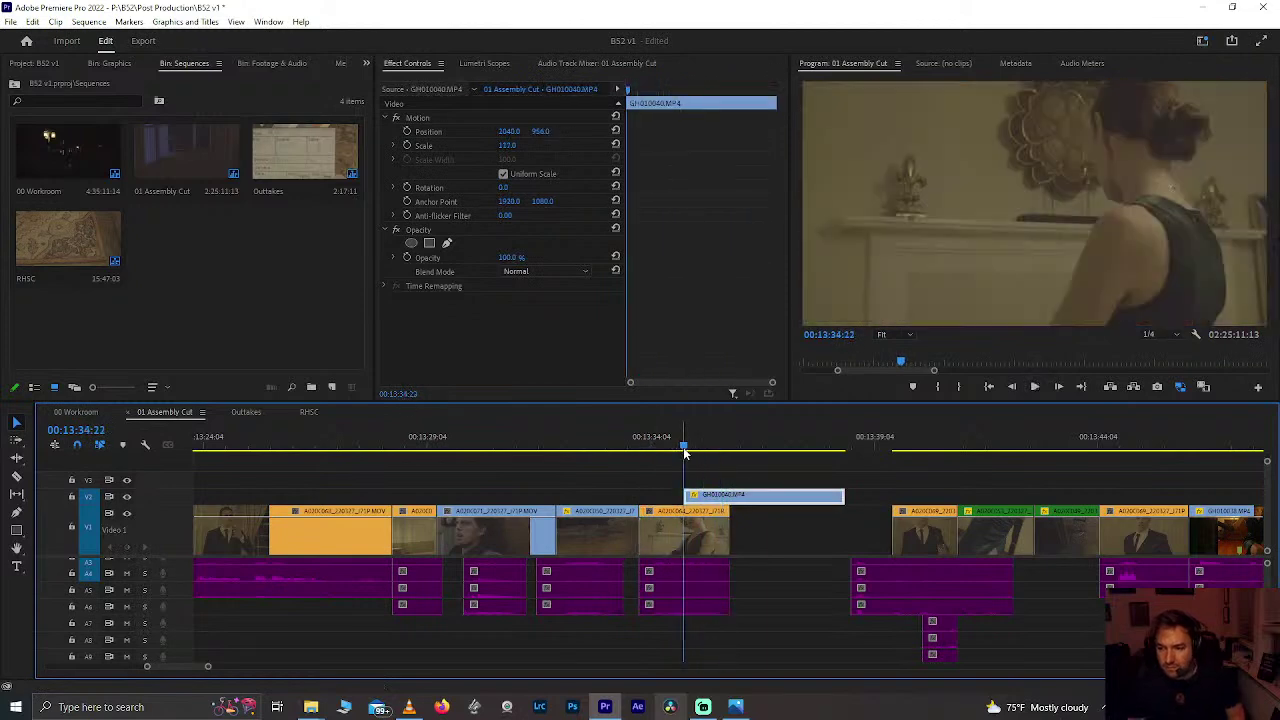
Step: Undo the overlap, trim and A020C064 placement, restoring the A020C071 reaction clip behind the A020C050 clip
key(ctrl+z)
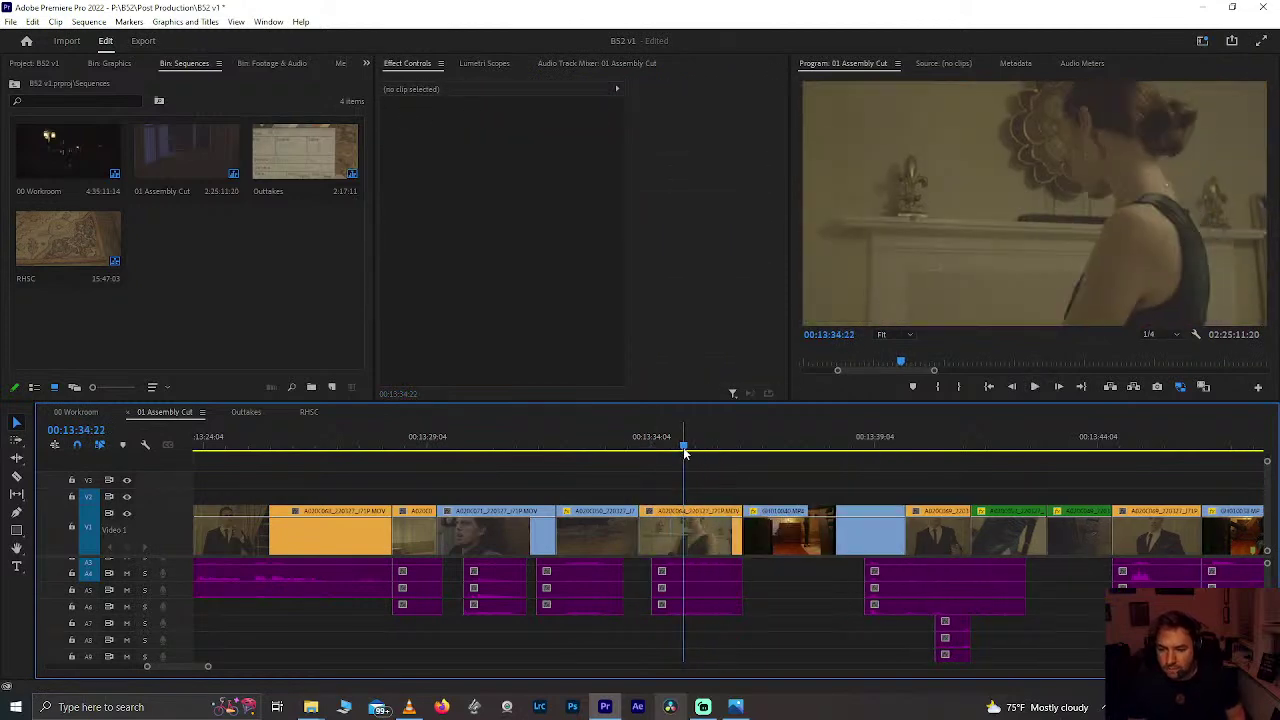
click(580, 438)
key(space)
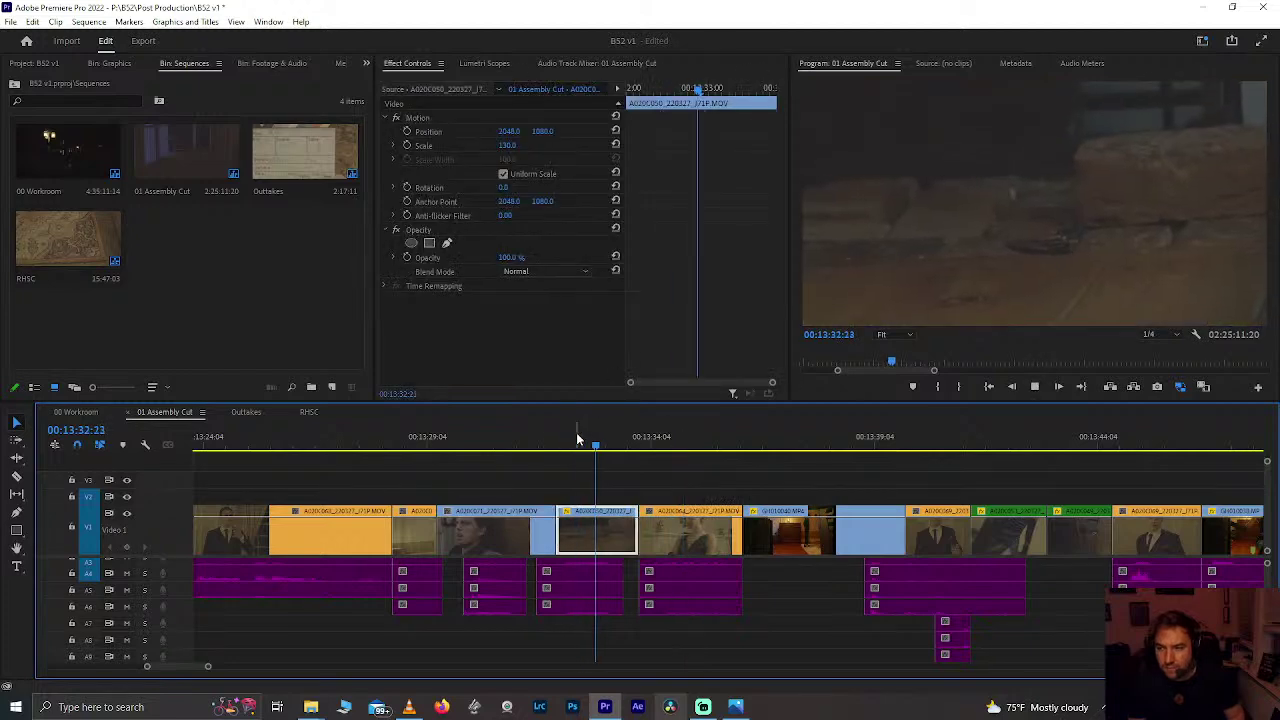
key(space)
key(ctrl+z)
key(ctrl+z)
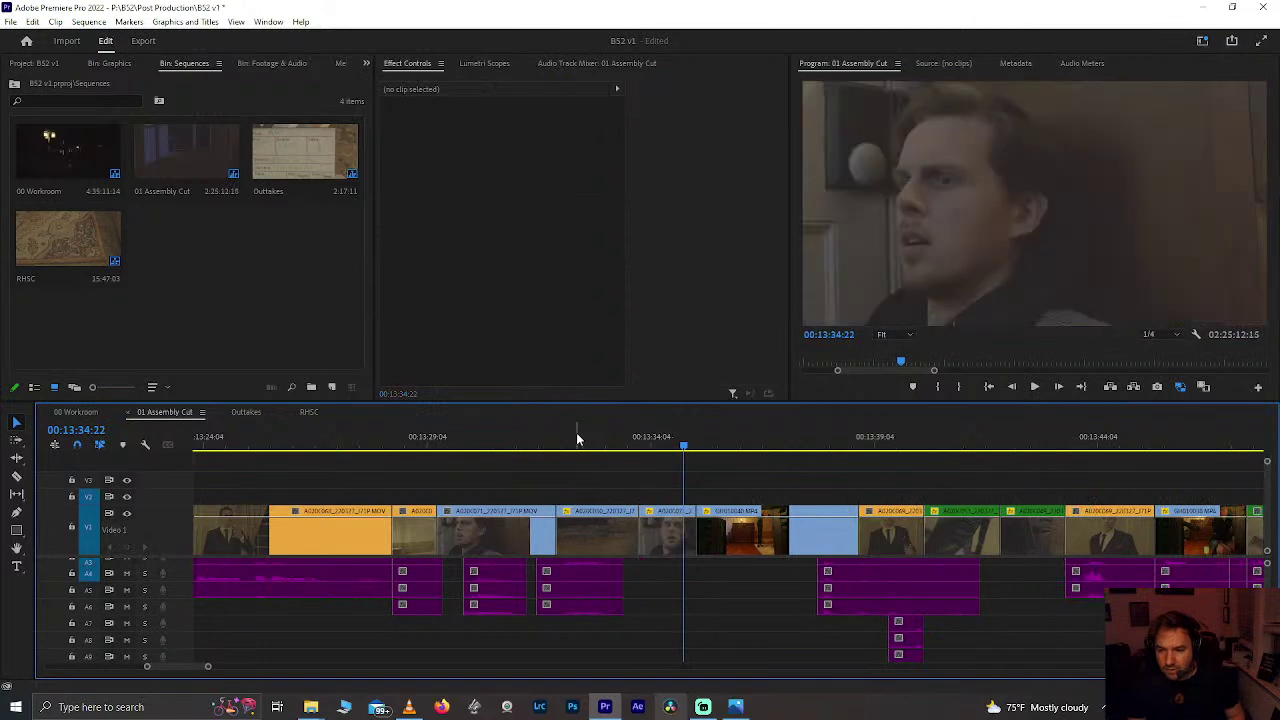
key(ctrl+z)
key(ctrl+z)
key(ctrl+z)
key(ctrl+z)
key(ctrl+z)
key(ctrl+z)
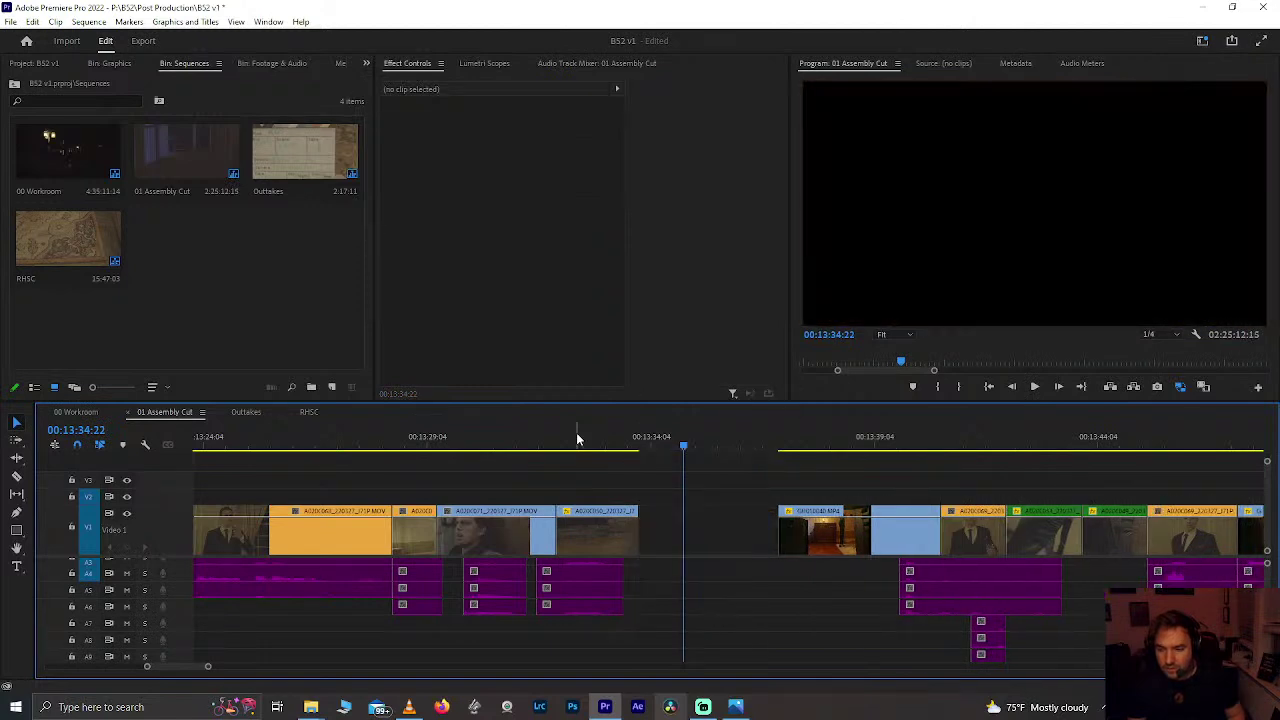
Step: Delete the video of the A020C064 piece near 00:14:03, move its audio under the A020C071 reaction clip at 00:13:34, and play it
scroll(605, 543, down, 4)
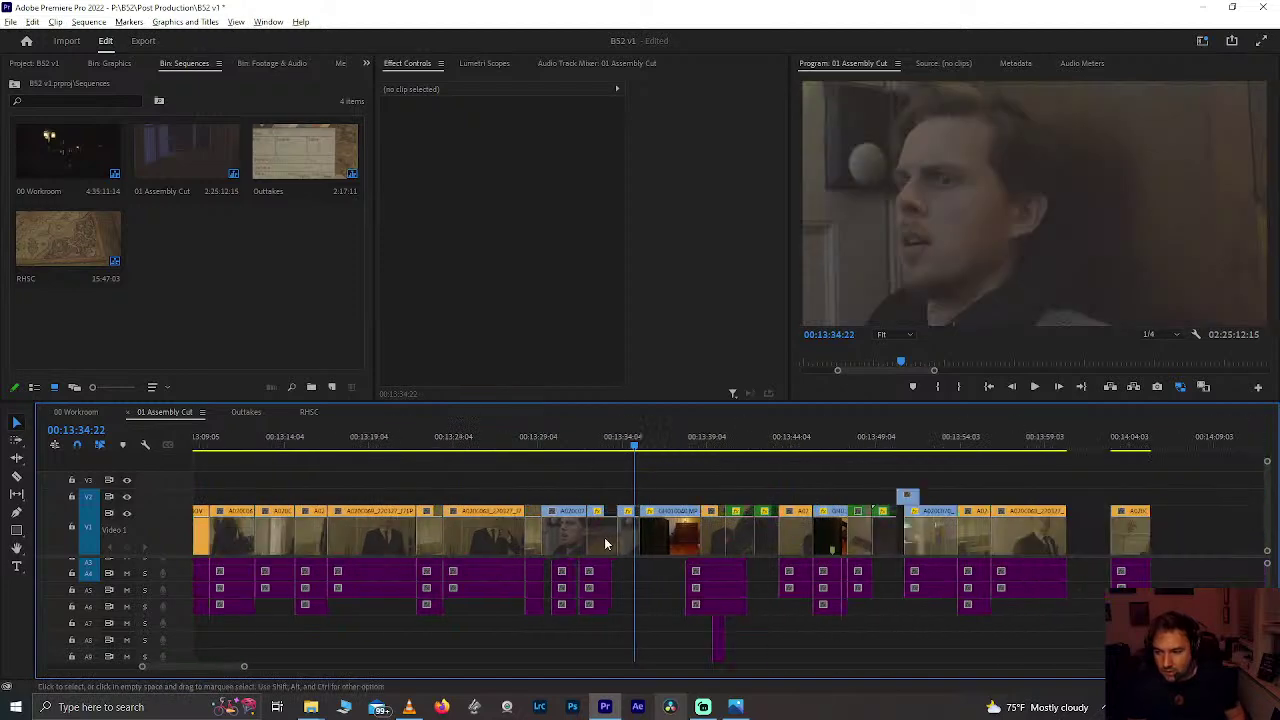
click(993, 540)
key(Delete)
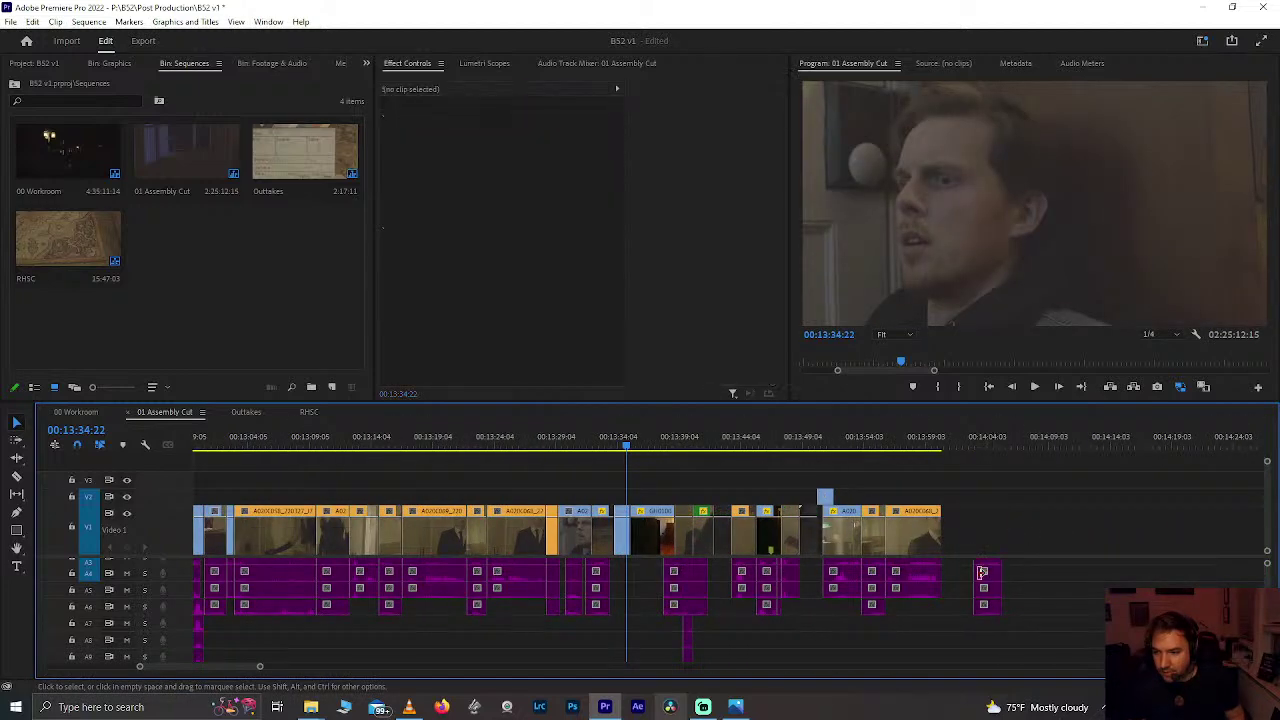
drag(993, 574, 636, 576)
scroll(638, 590, up, 3)
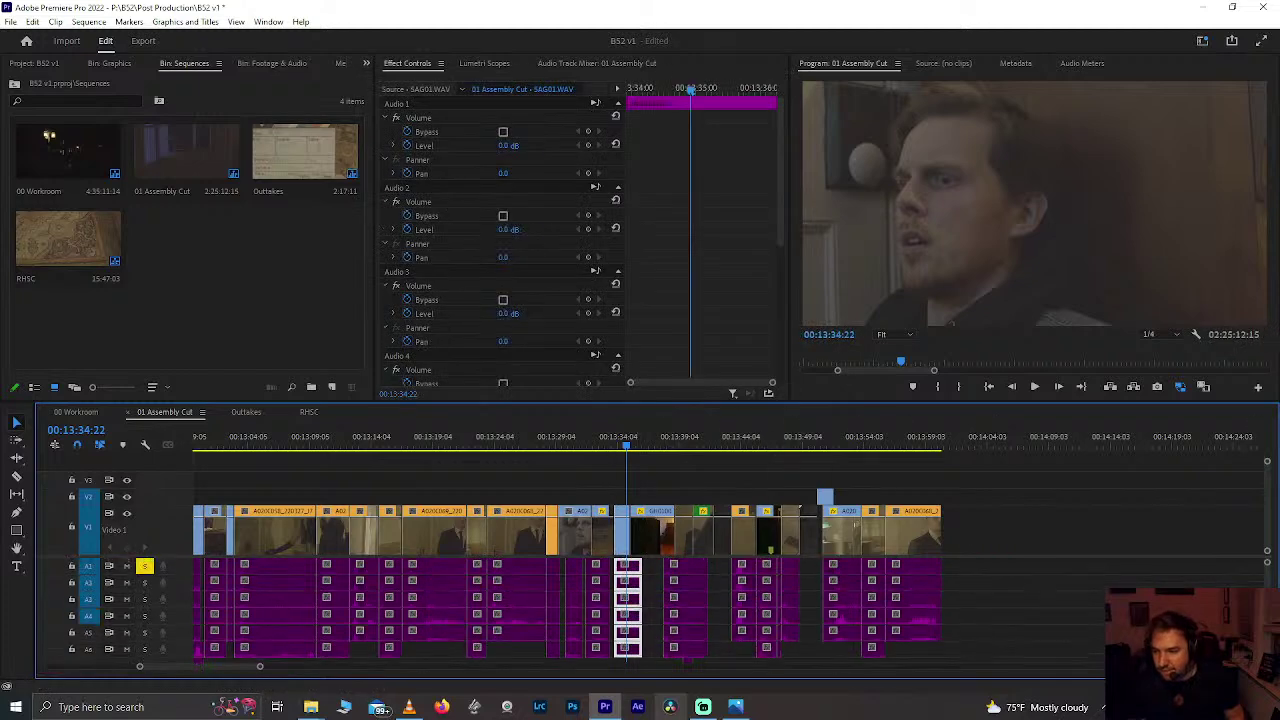
scroll(593, 573, up, 7)
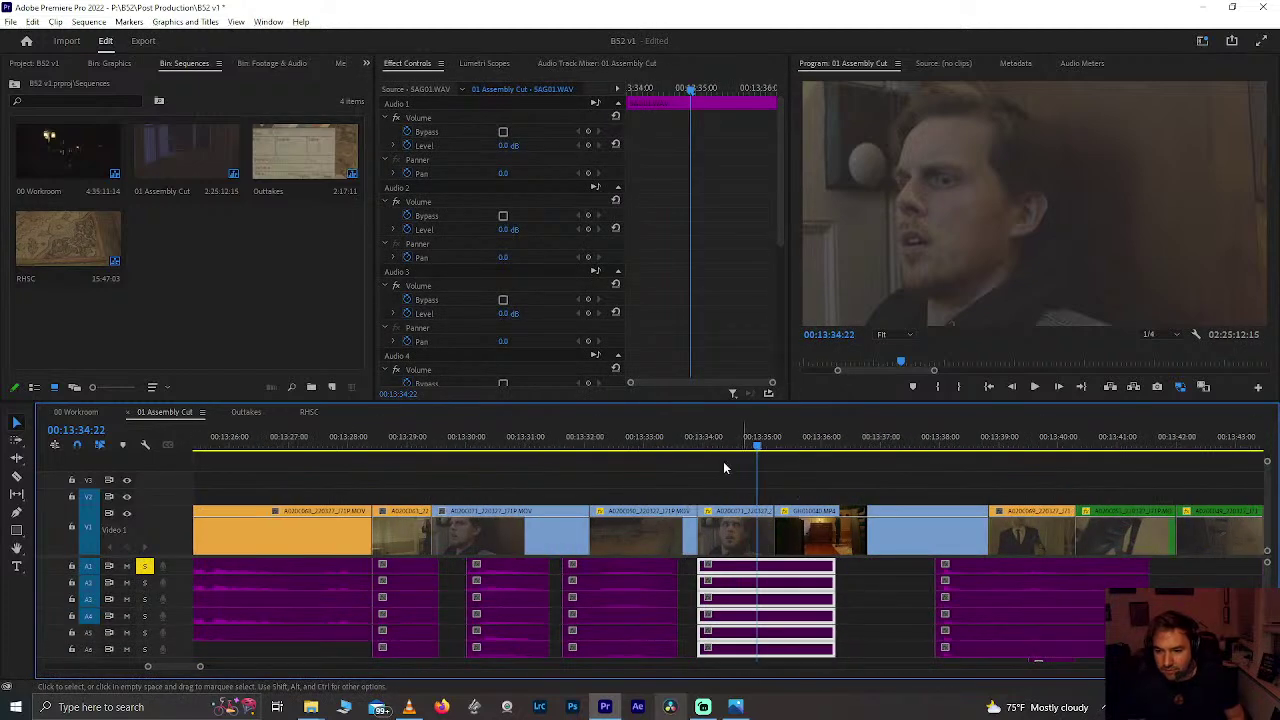
click(687, 441)
scroll(687, 441, up, 2)
key(space)
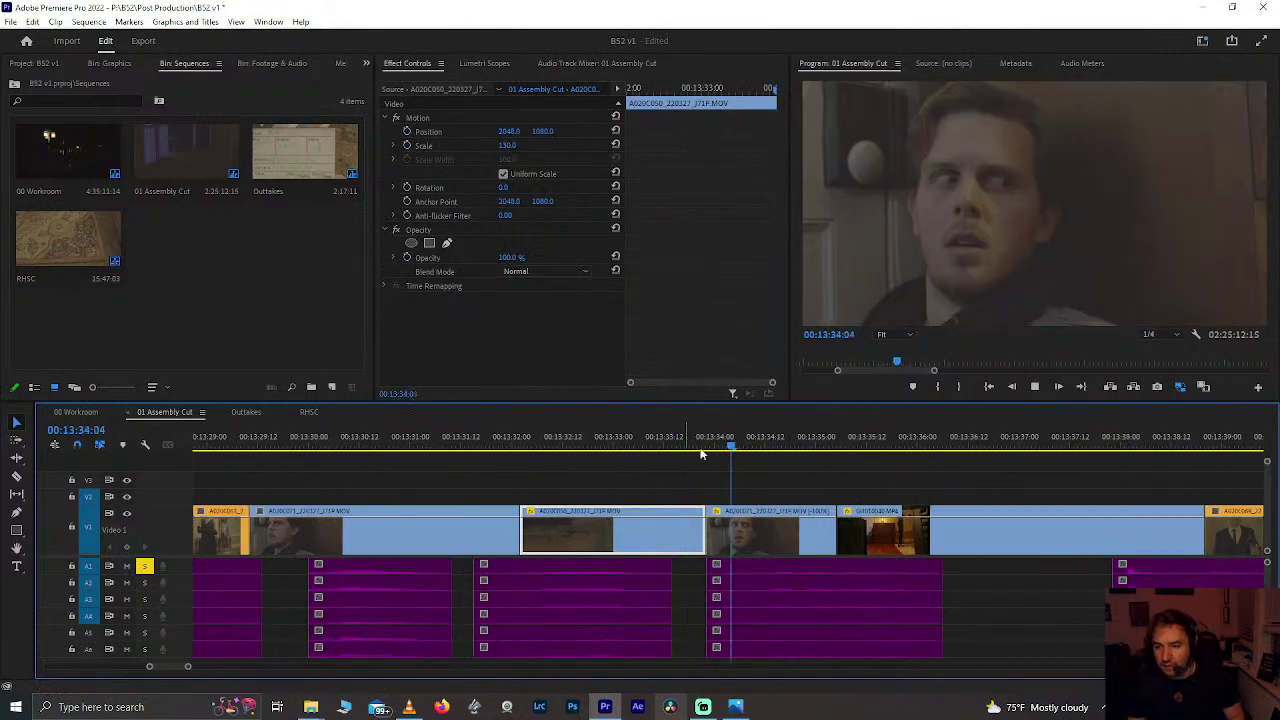
Step: Trim the start and end of the audio placed under the A020C071 reaction clip and replay the cut
scroll(772, 493, up, 1)
drag(709, 588, 716, 588)
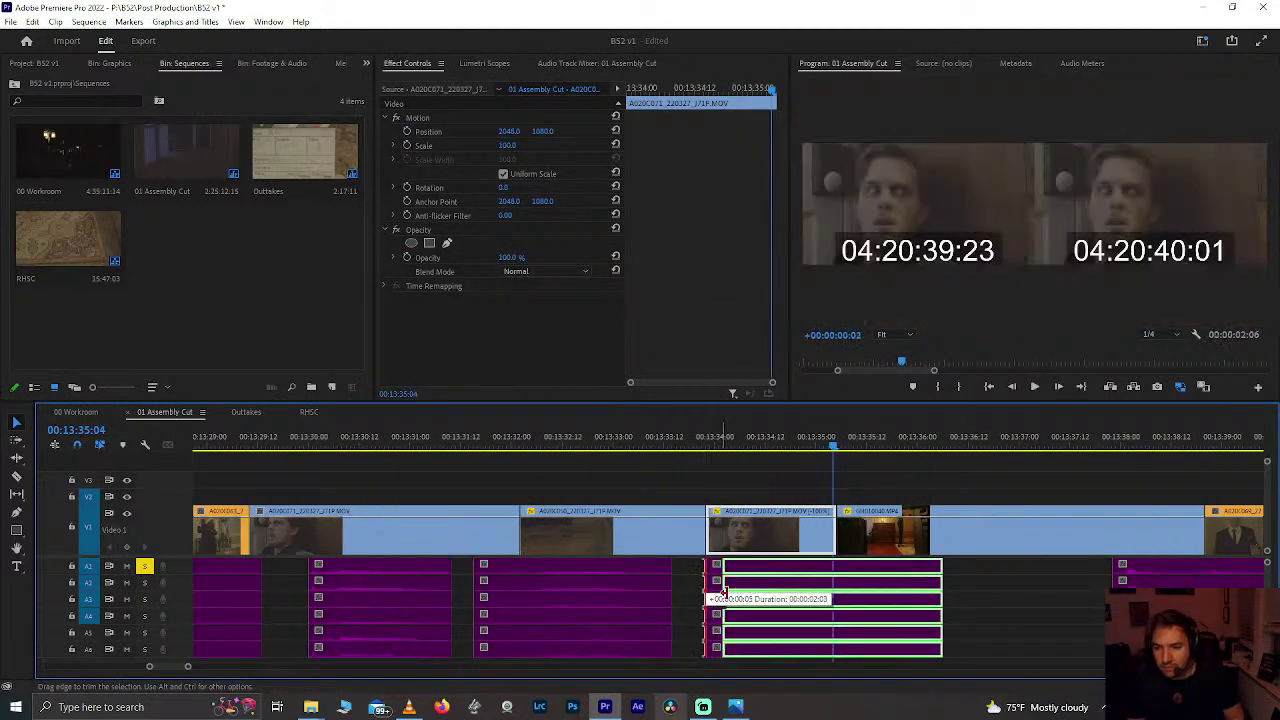
drag(835, 596, 796, 604)
click(633, 441)
key(space)
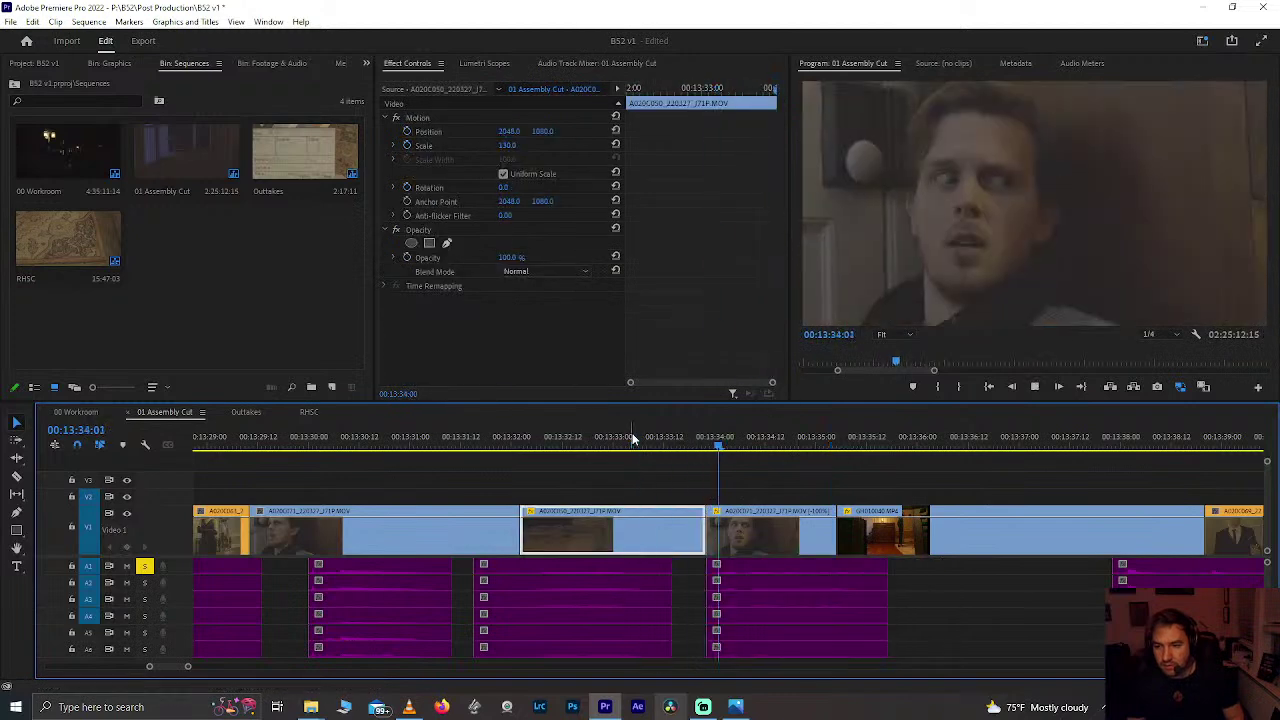
Step: Test the audio under the A020C071 reaction clip slightly earlier, and shift it so it starts just after the picture cut
drag(746, 618, 719, 608)
click(640, 441)
key(space)
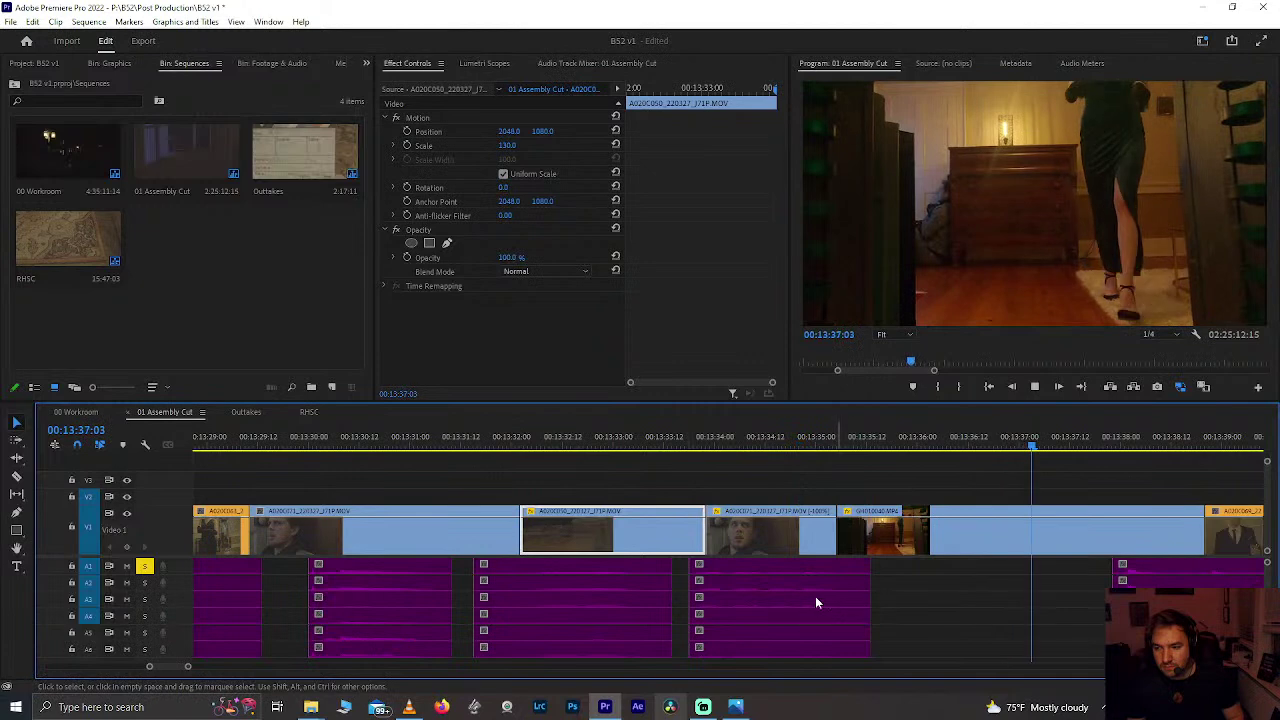
click(838, 614)
drag(842, 616, 862, 618)
mouse_move(858, 600)
mouse_down()
mouse_move(838, 595)
mouse_move(857, 597)
mouse_up()
drag(734, 445, 726, 442)
key(space)
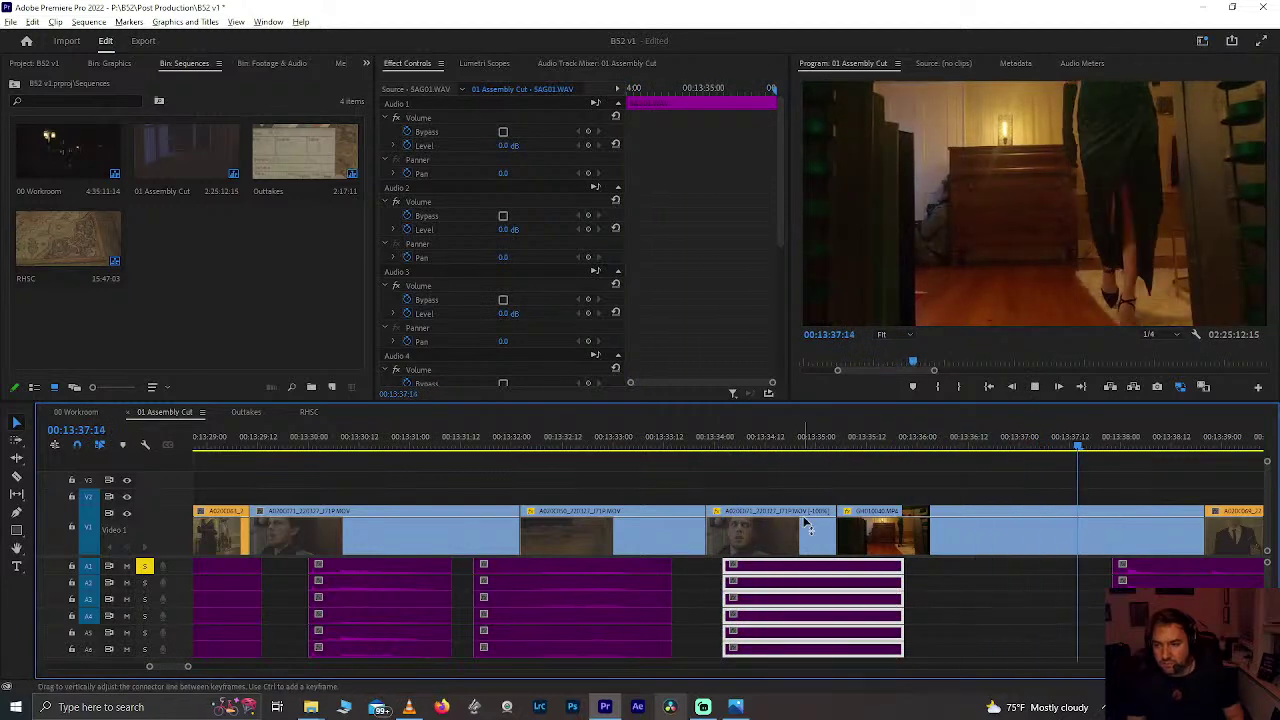
Step: Play the scene through to the start of the A020C068 clip at 00:13:55:23 and save the project
scroll(803, 516, down, 5)
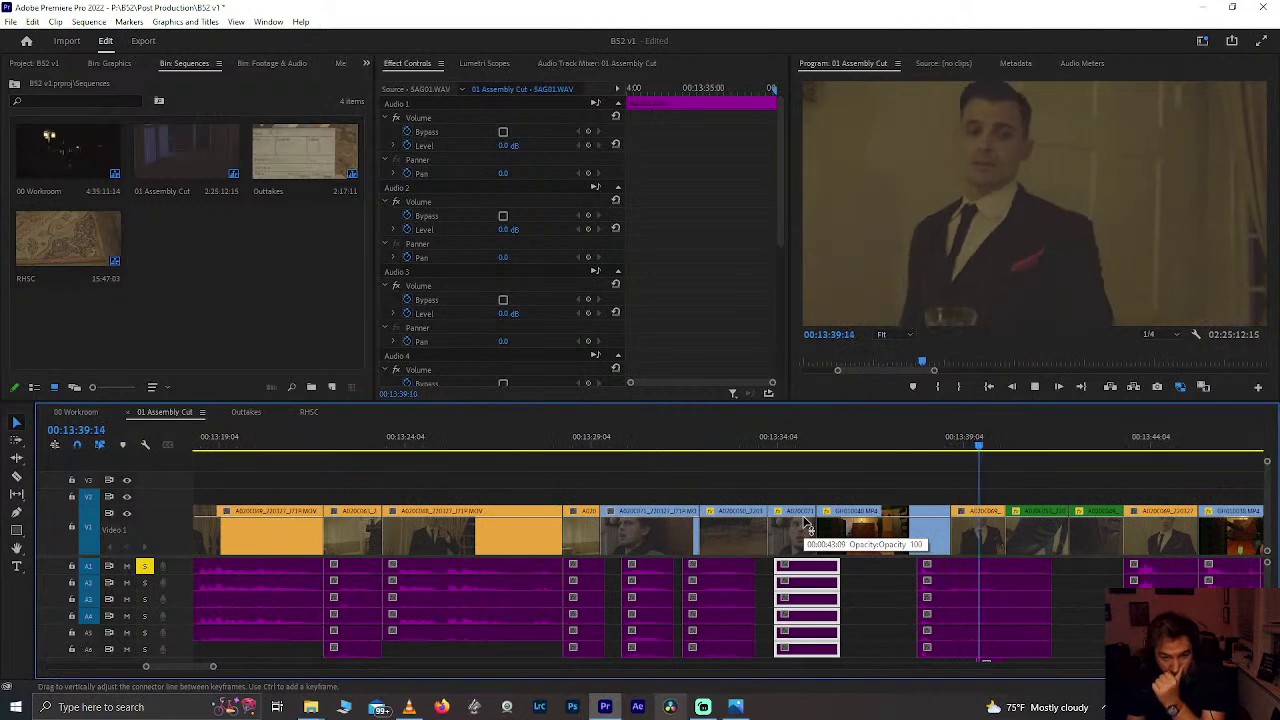
scroll(846, 547, down, 4)
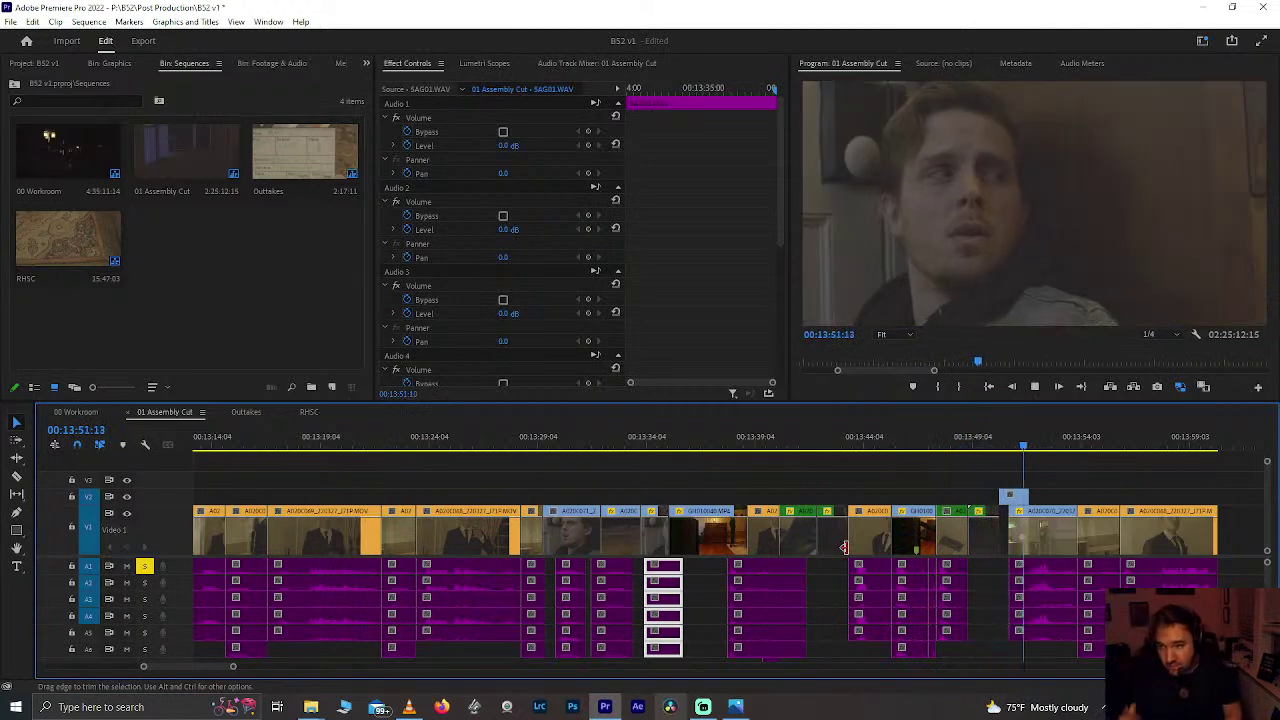
scroll(1045, 585, up, 8)
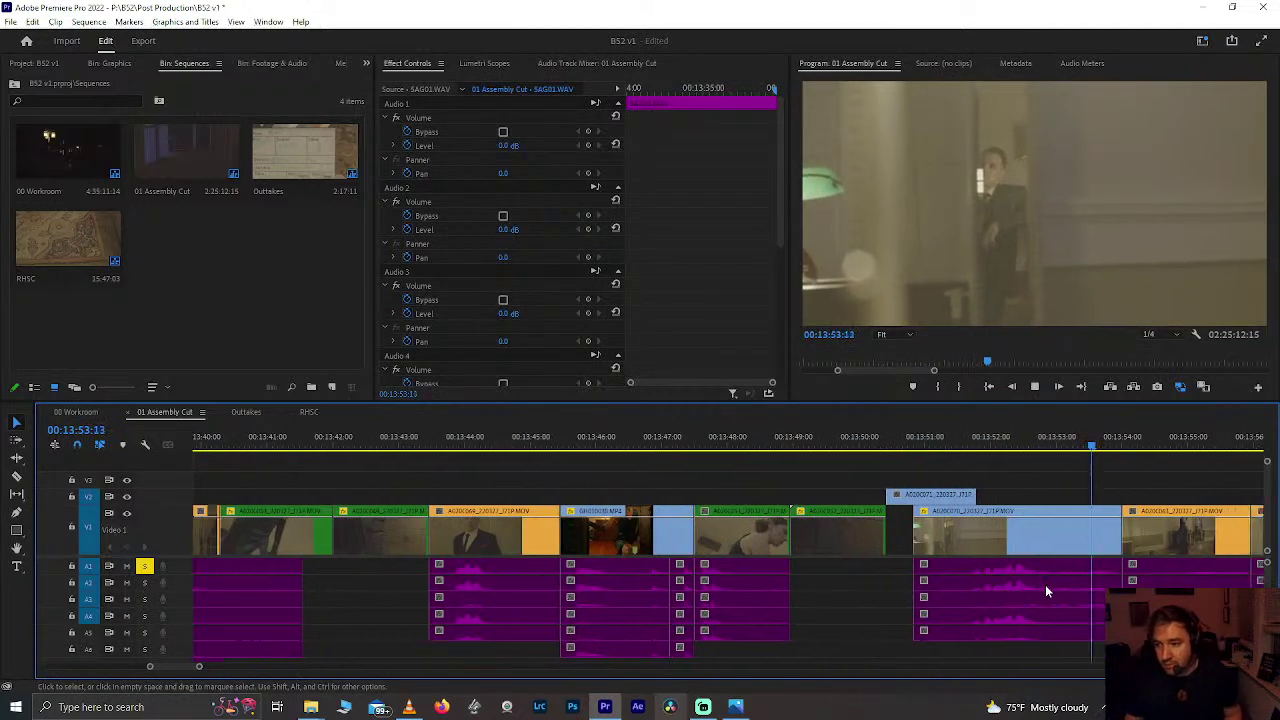
scroll(1045, 584, down, 5)
click(614, 443)
drag(614, 443, 704, 500)
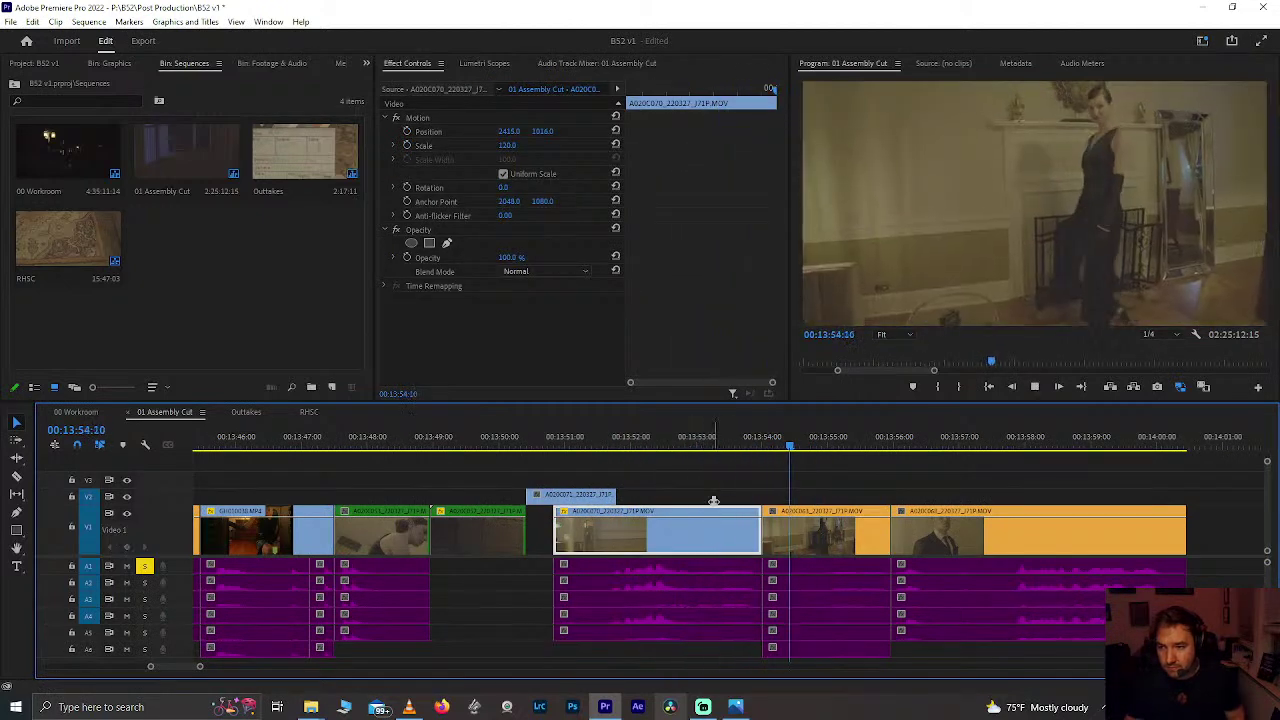
key(space)
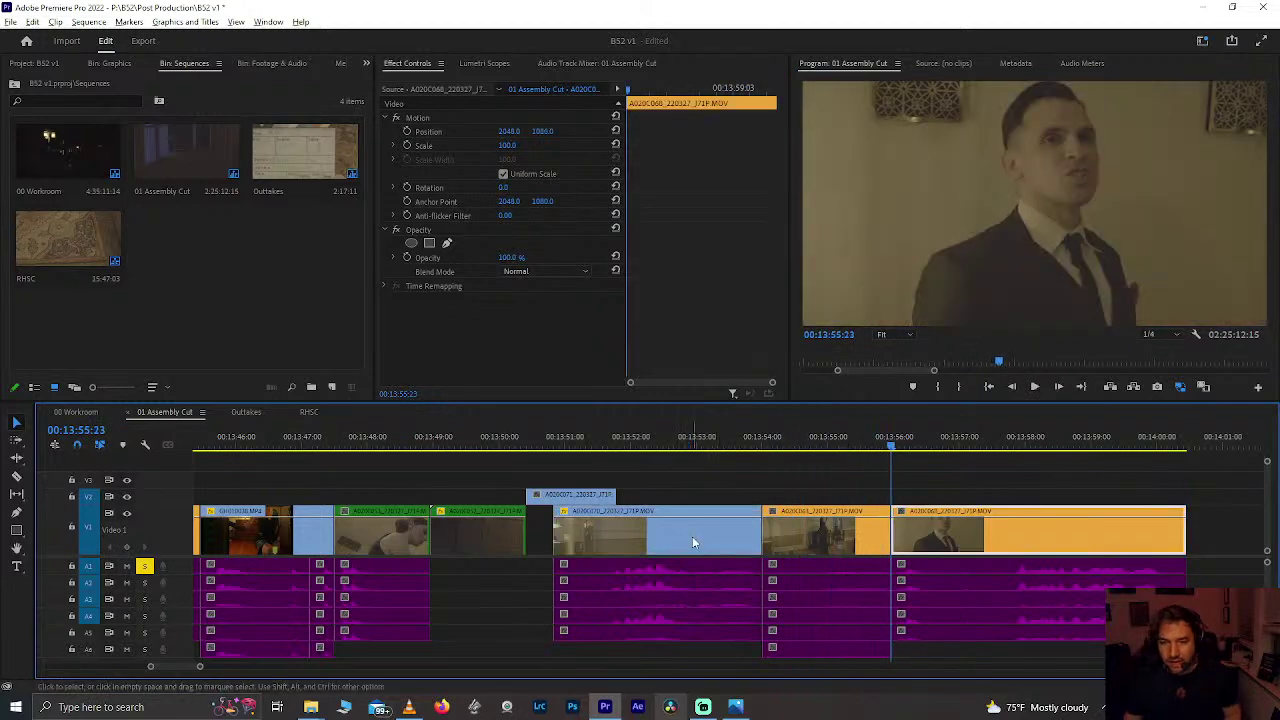
scroll(692, 537, down, 5)
key(ctrl+s)
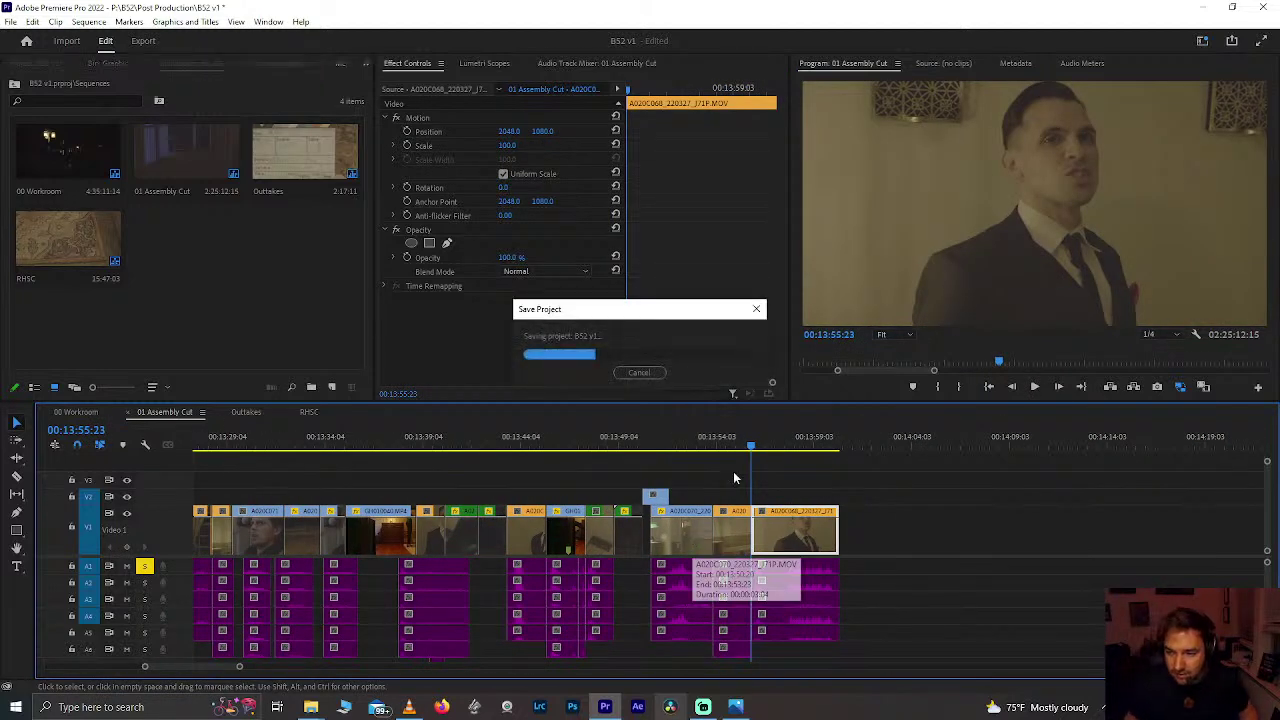
Step: Replay the end of the scene from the A020C071 cutaway on V2 through the A020C068 clip and save the project
click(718, 451)
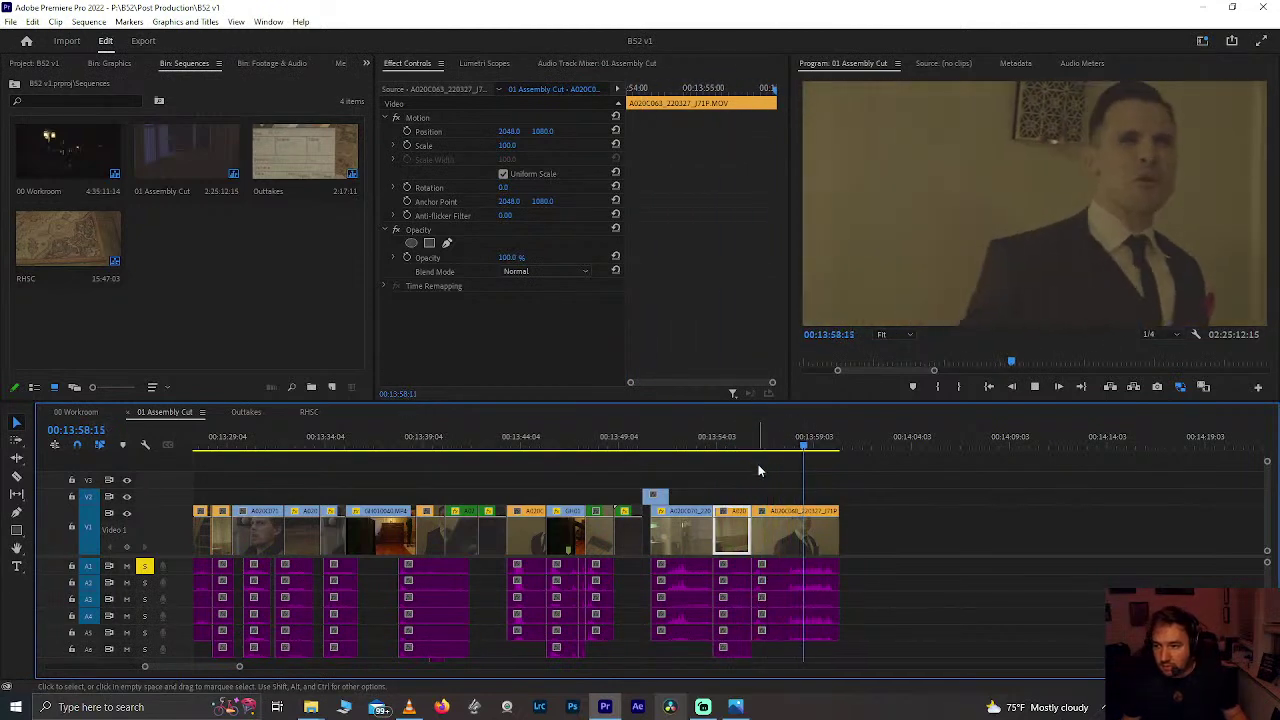
click(727, 449)
drag(727, 449, 666, 467)
key(space)
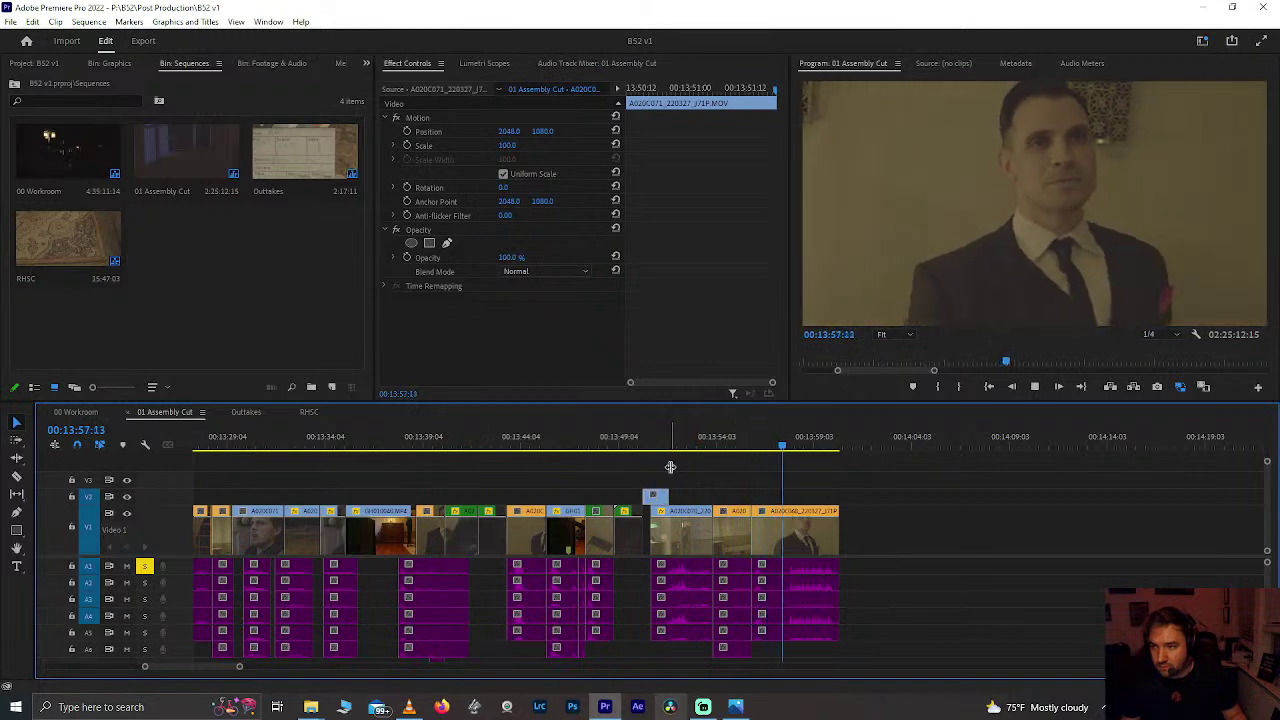
click(730, 448)
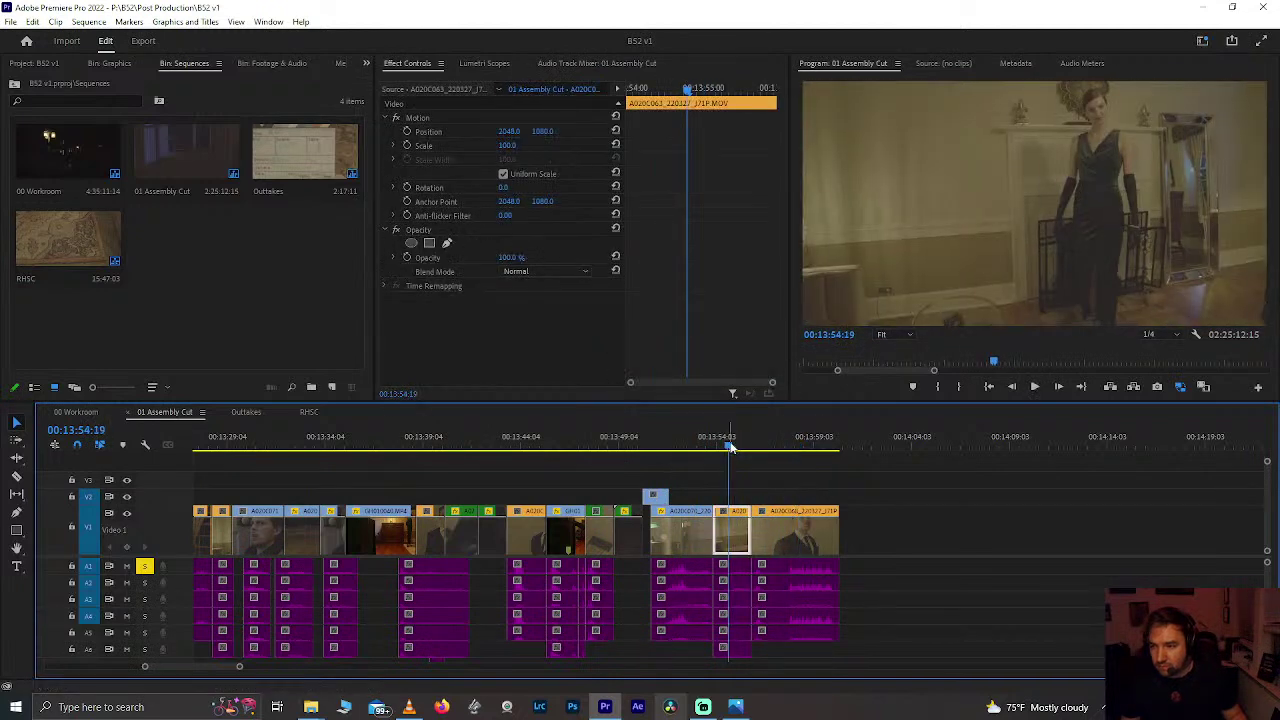
key(ctrl+s)
Step: Look through the unused takes after the scene and locate the A020C062 wide shot near 01:34:55
key(minus)
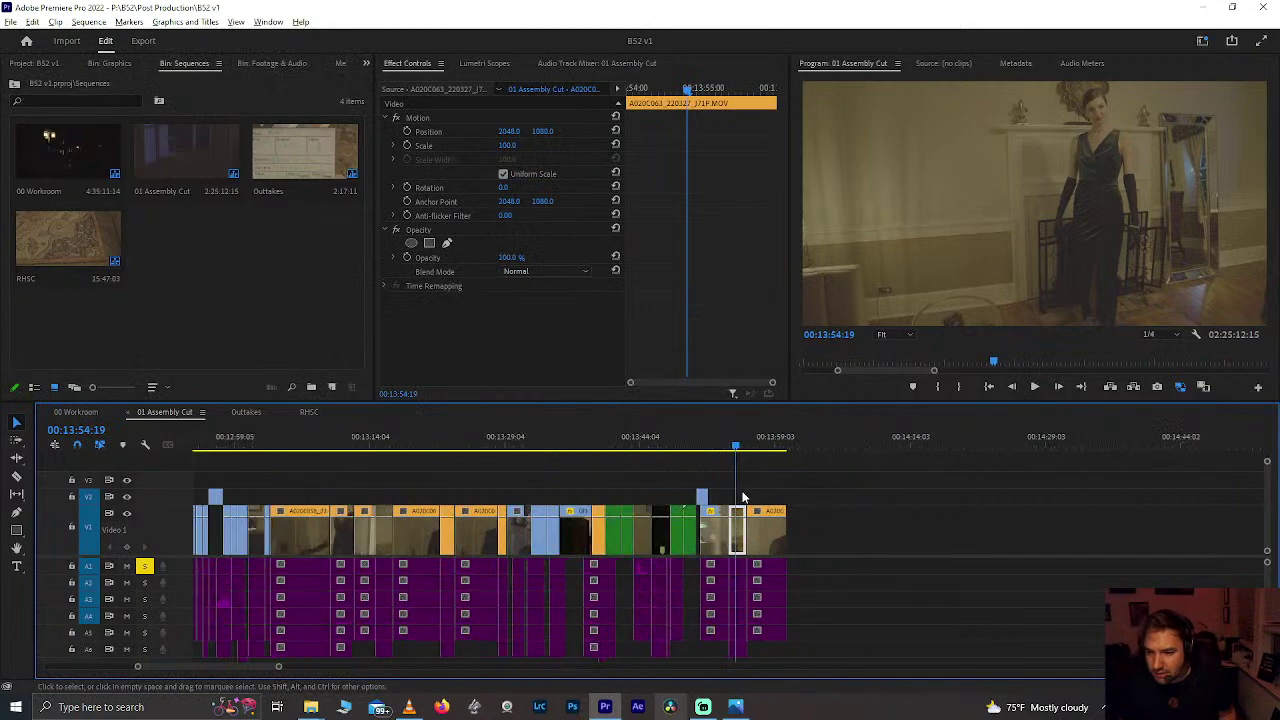
key(equal)
key(equal)
key(equal)
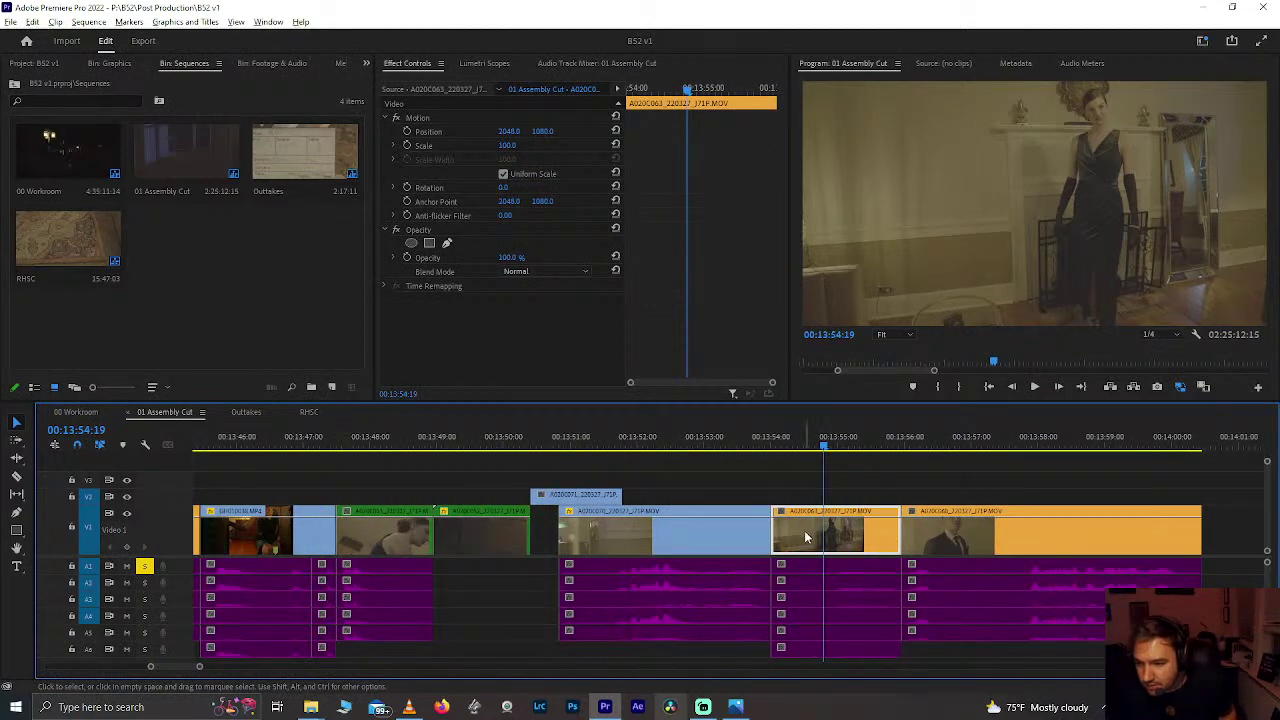
key(minus)
key(minus)
key(minus)
key(minus)
key(minus)
key(minus)
scroll(864, 552, right, 3)
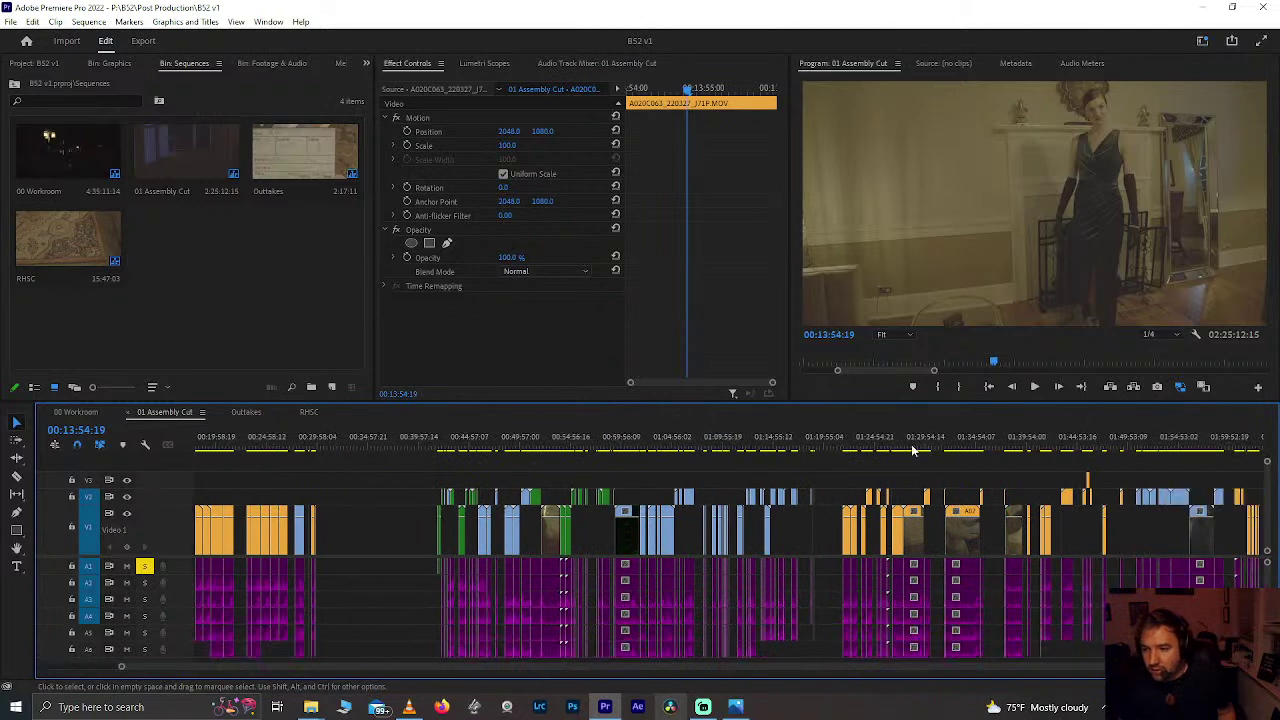
drag(913, 449, 980, 449)
scroll(979, 445, up, 6)
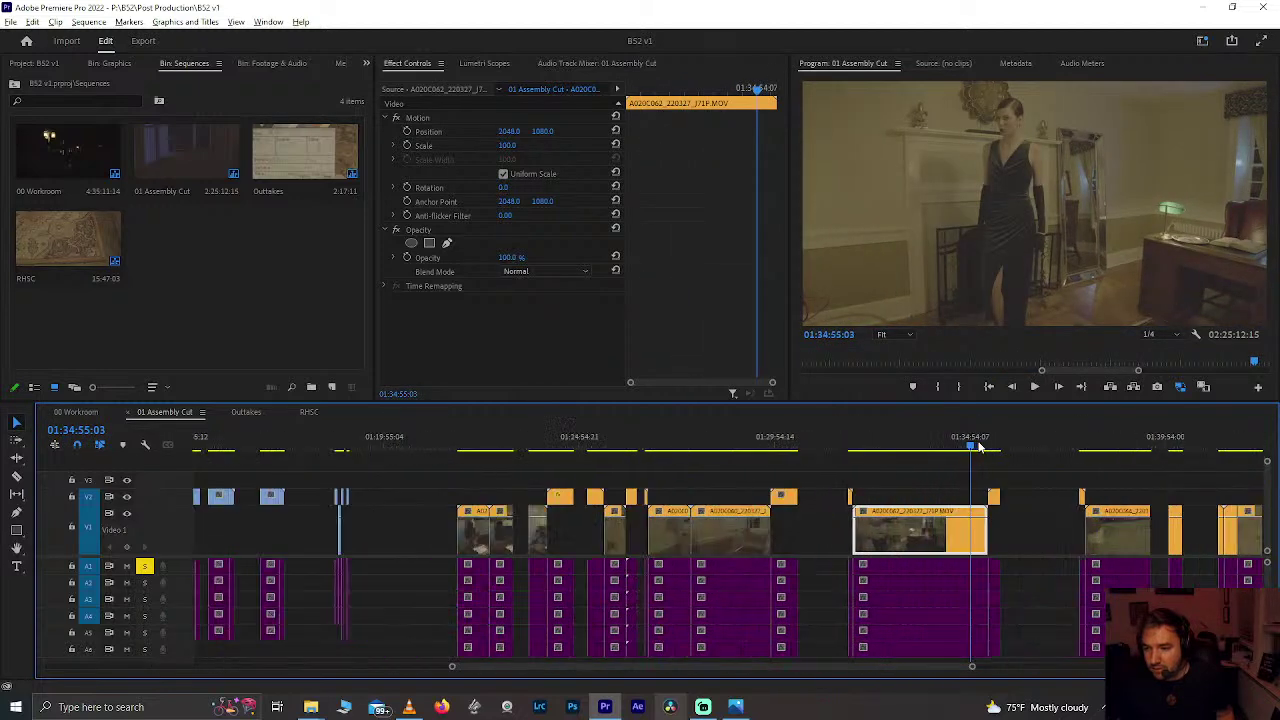
Step: Examine the A020C062 take between about 01:33:12 and 01:34:12 for a usable shot of the woman by the fireplace
click(697, 431)
key(space)
scroll(842, 450, up, 4)
drag(842, 450, 1144, 470)
scroll(1074, 532, down, 10)
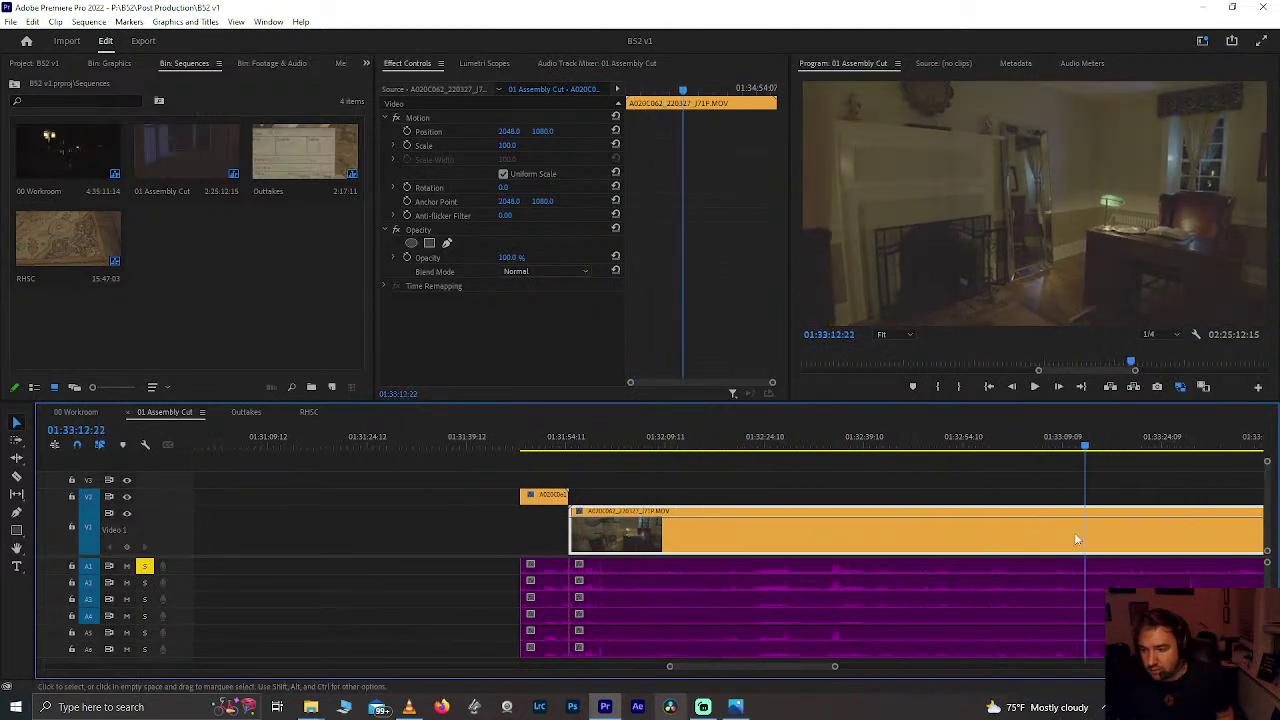
drag(853, 440, 1102, 476)
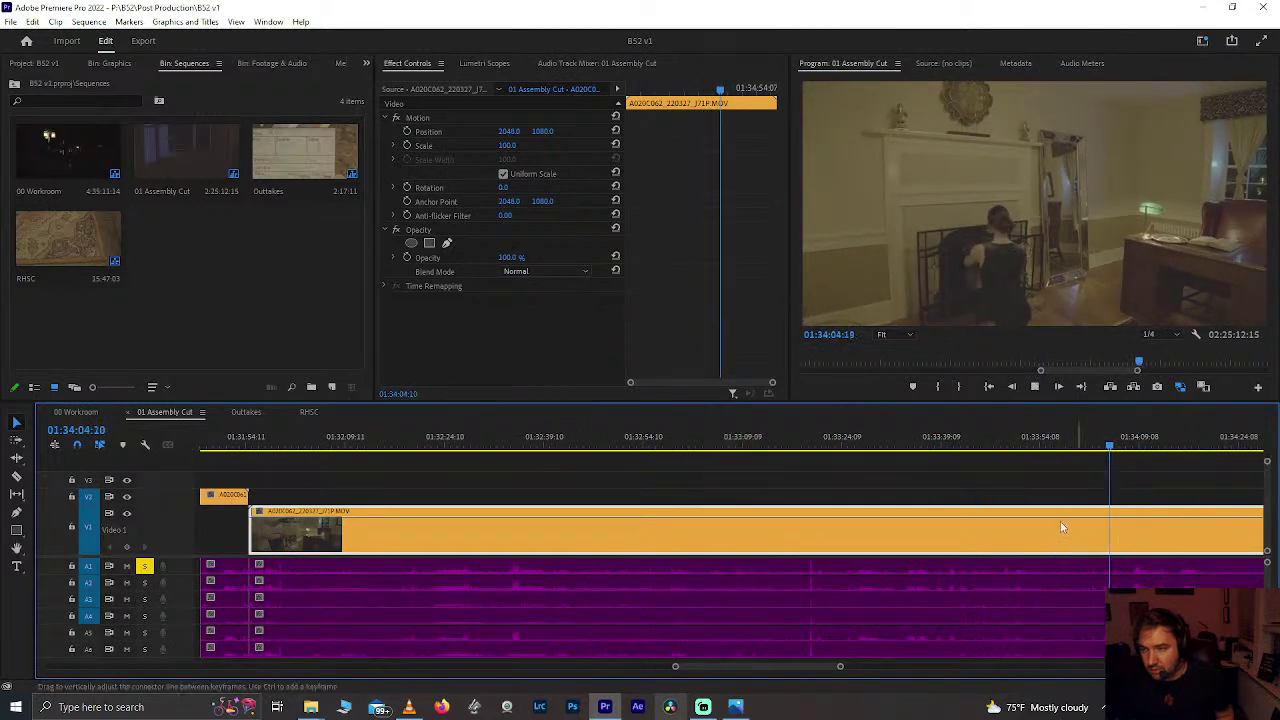
scroll(1060, 521, down, 7)
scroll(898, 559, up, 2)
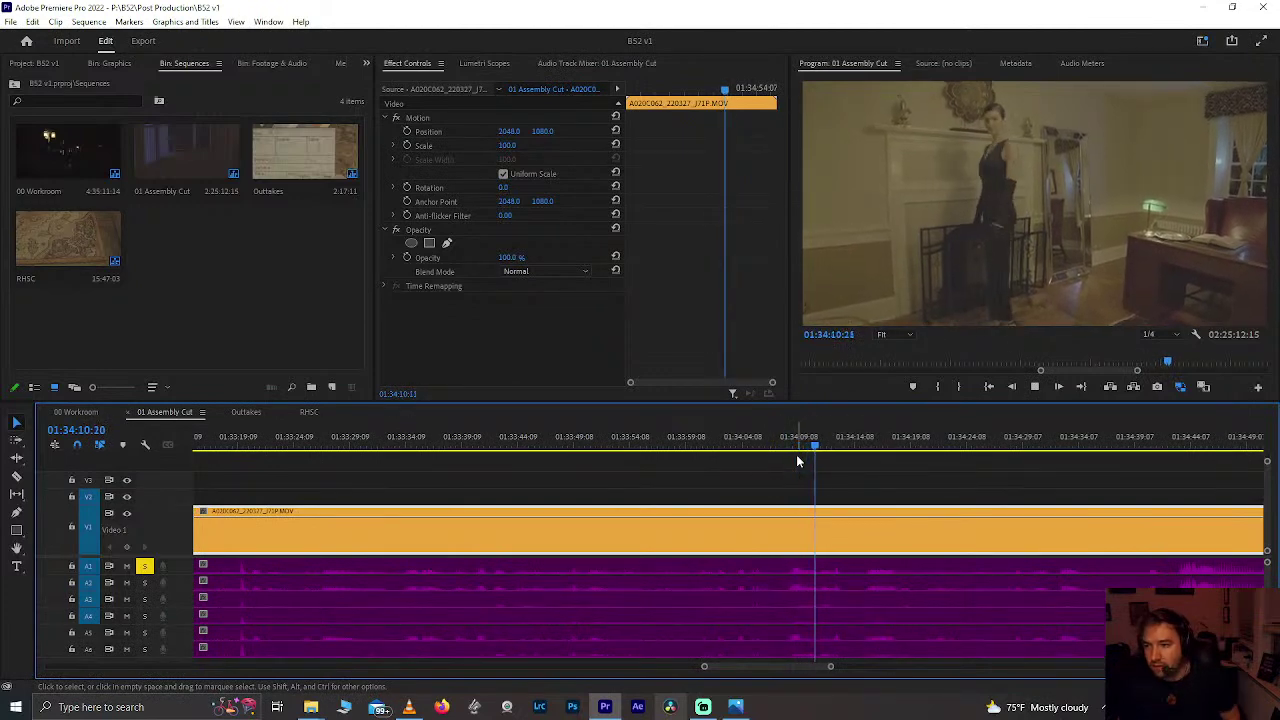
key(space)
Step: Return to the scene being cut around 00:13:40 and scrub through its shots to 00:13:53:23
scroll(787, 487, down, 8)
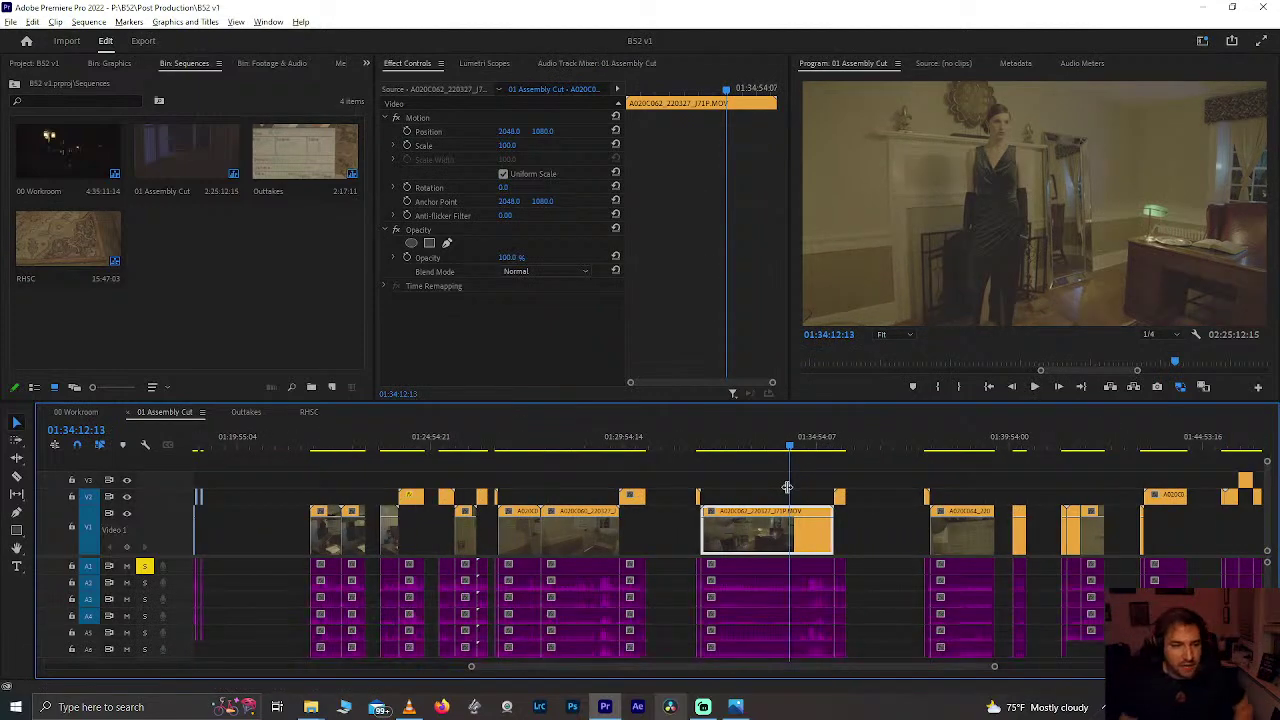
scroll(787, 490, down, 3)
scroll(536, 522, up, 10)
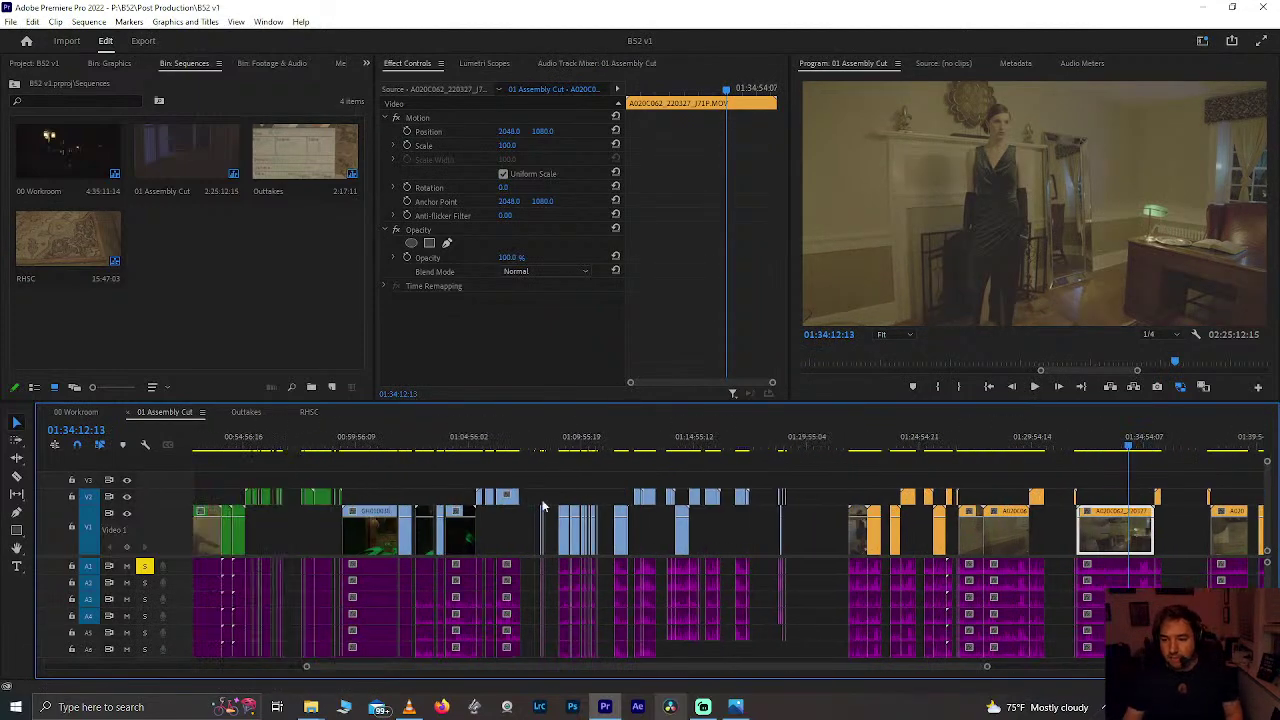
scroll(536, 522, up, 8)
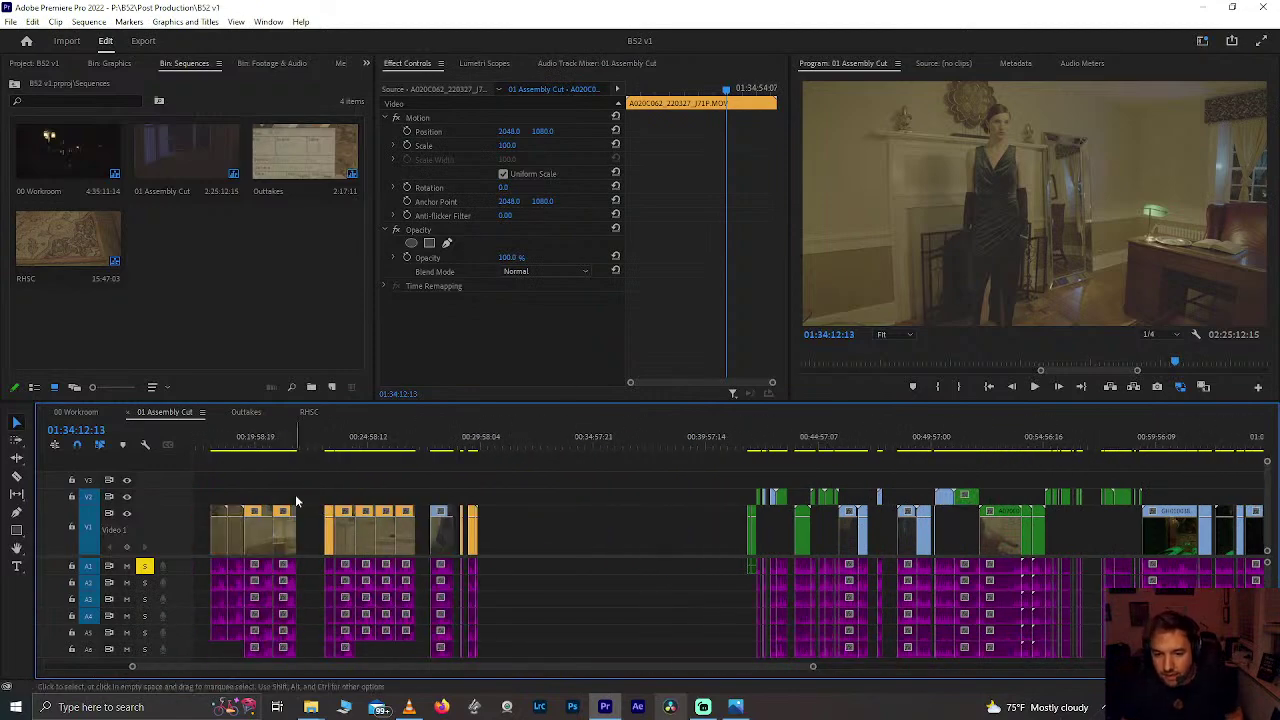
scroll(465, 435, up, 10)
click(687, 442)
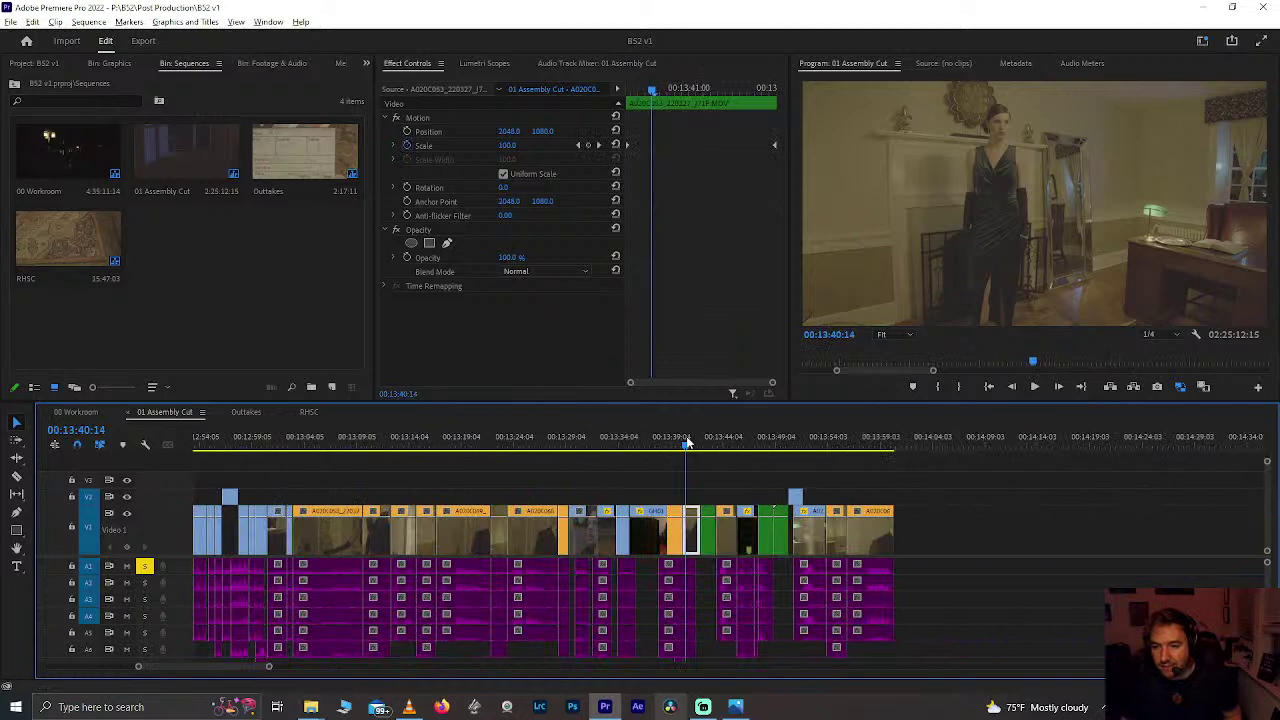
scroll(687, 442, up, 3)
drag(632, 431, 1166, 465)
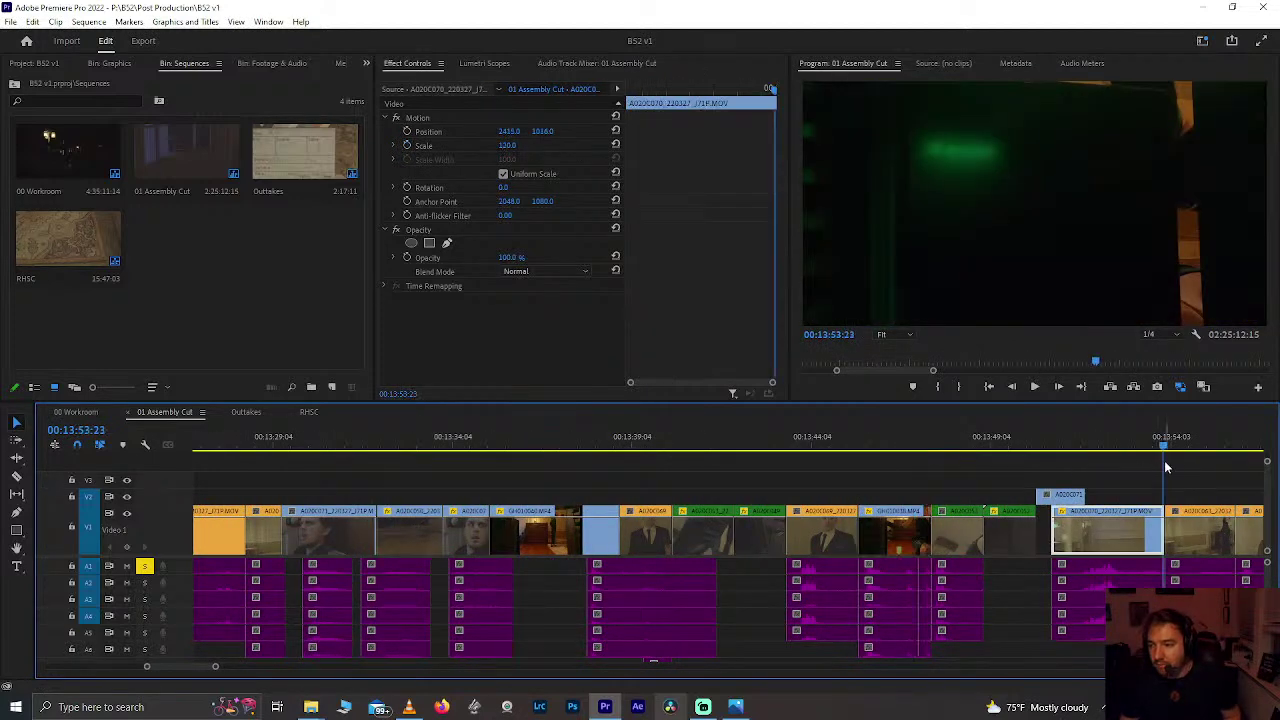
Step: Try extending the A020C069 clip on V2 over the insert shot that follows it, and put it back on V1
scroll(1100, 445, down, 3)
drag(823, 446, 581, 496)
drag(473, 432, 586, 460)
click(562, 456)
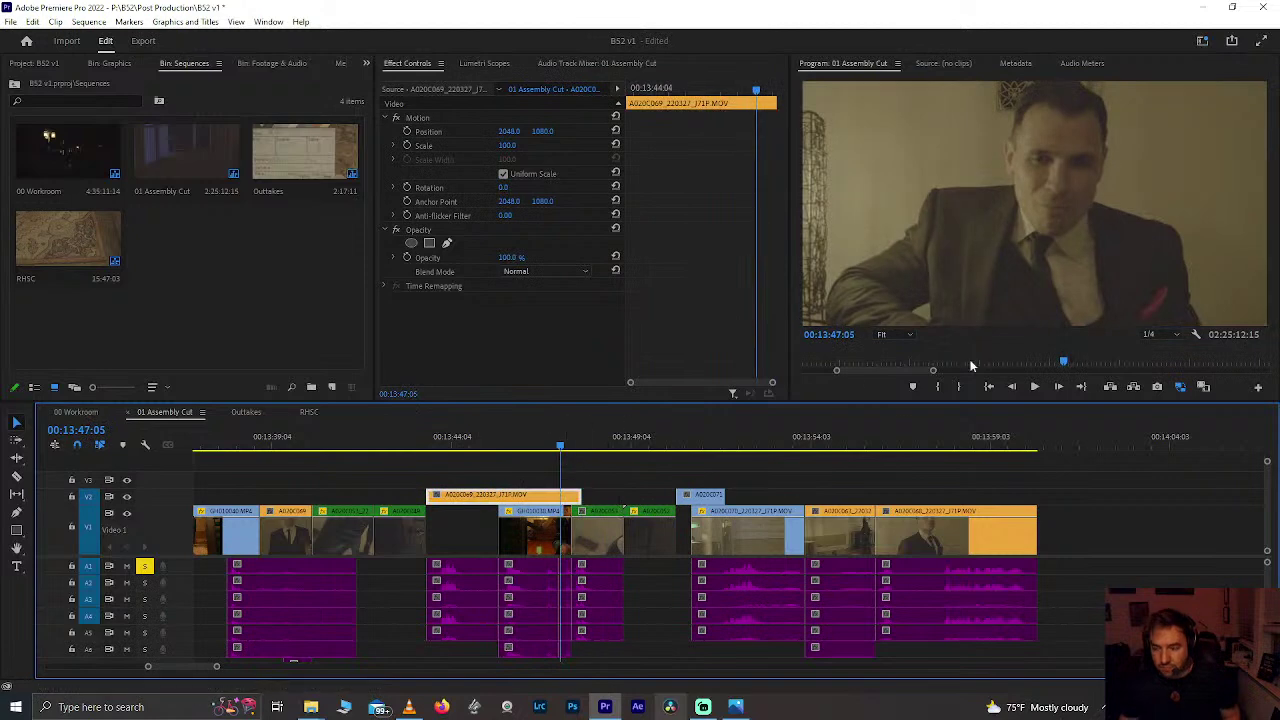
key(ctrl+z)
drag(472, 505, 472, 525)
Step: Check the frames on both sides of the A020C063 to A020C068 cut and save the project
click(856, 441)
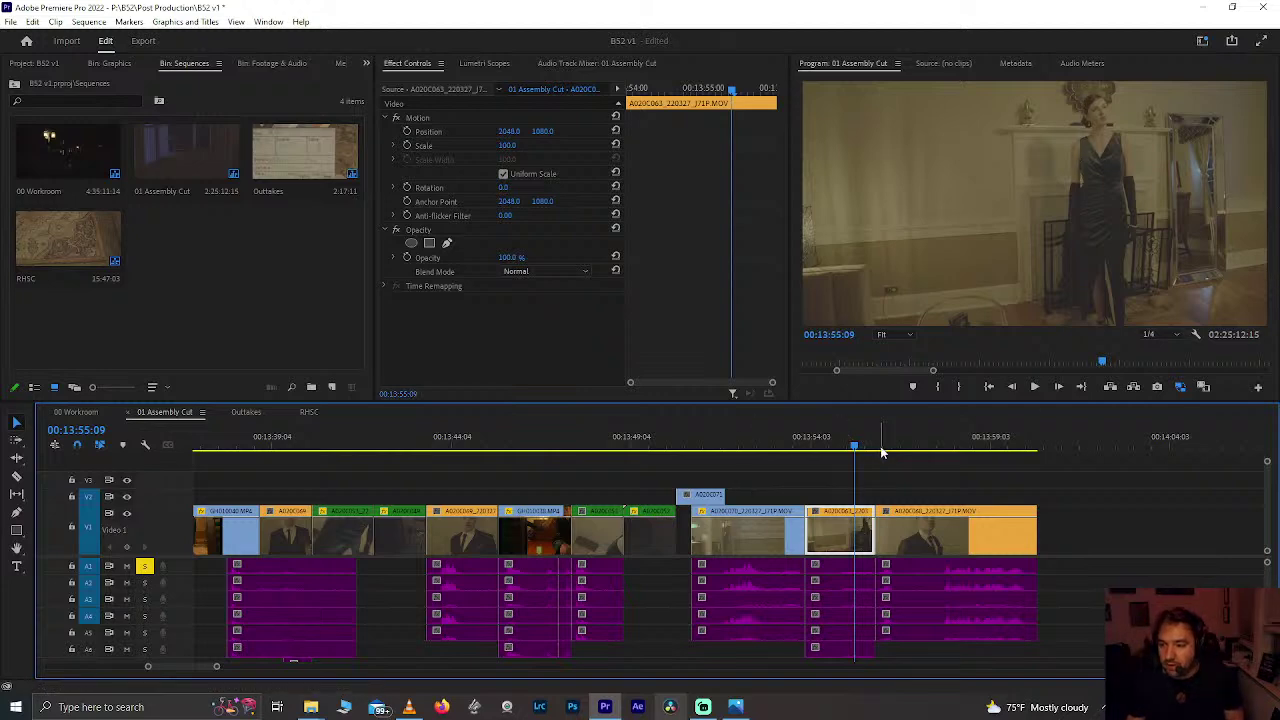
drag(855, 449, 920, 452)
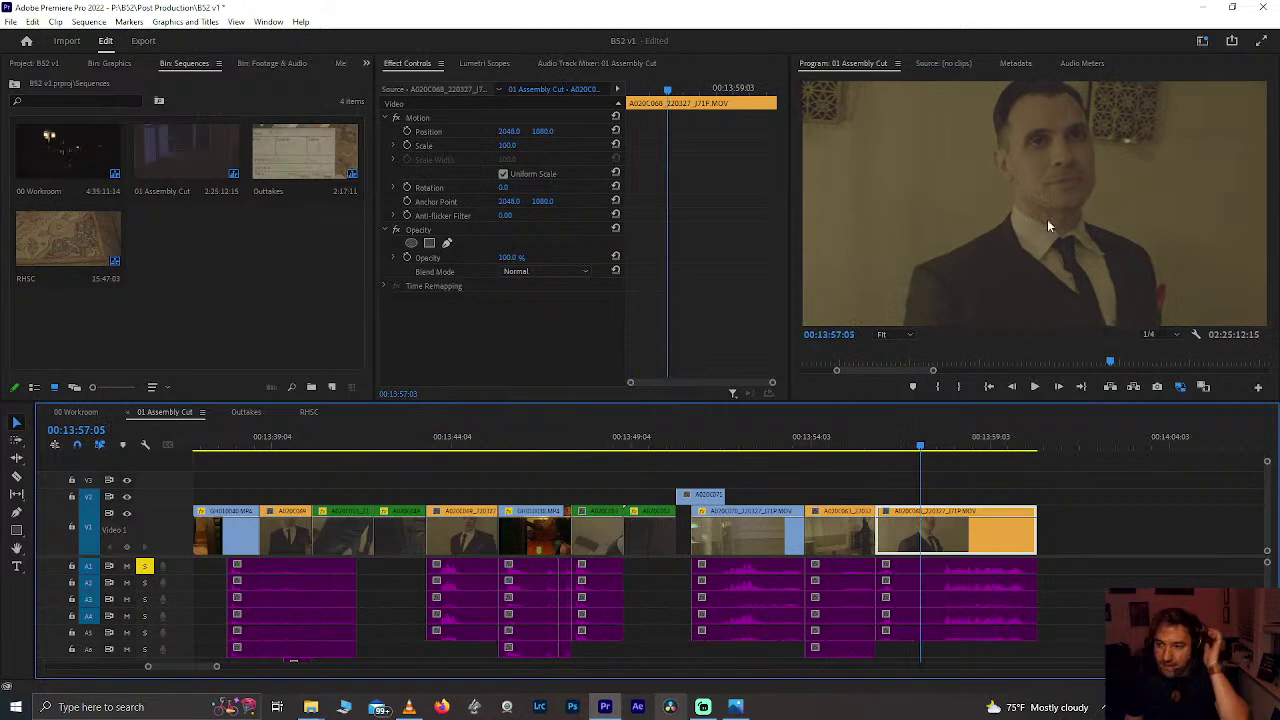
click(868, 446)
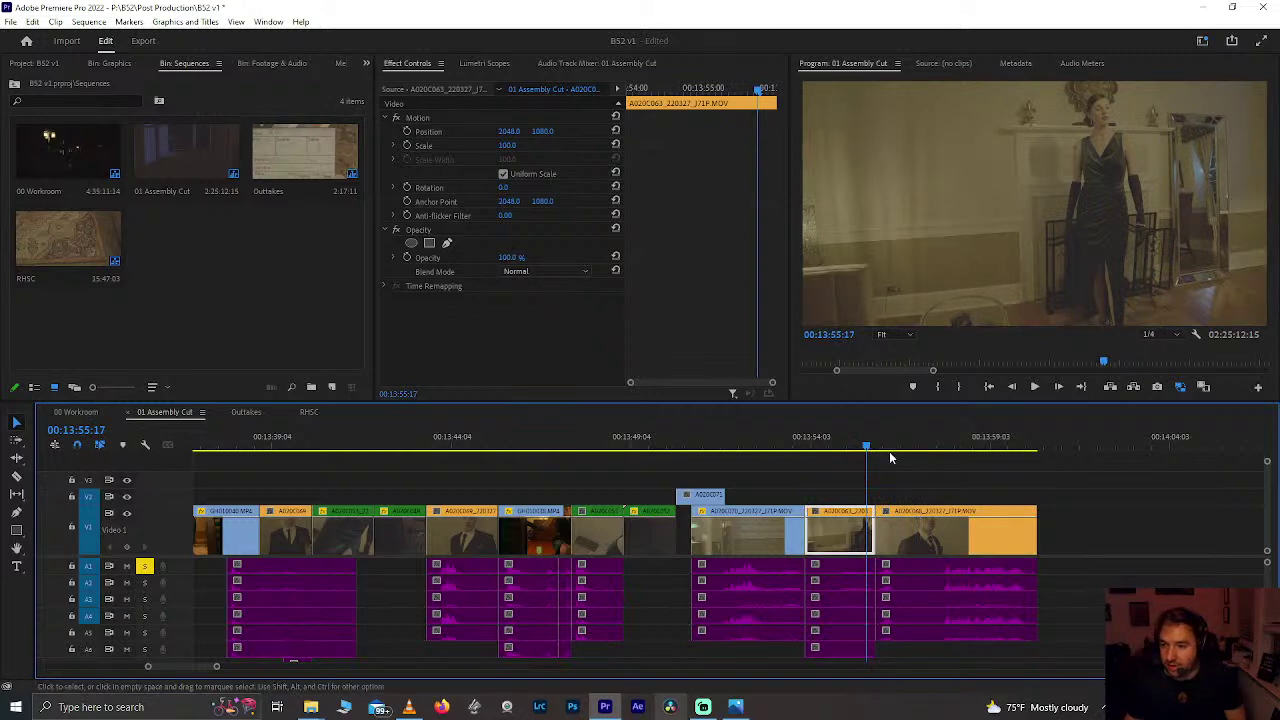
click(892, 449)
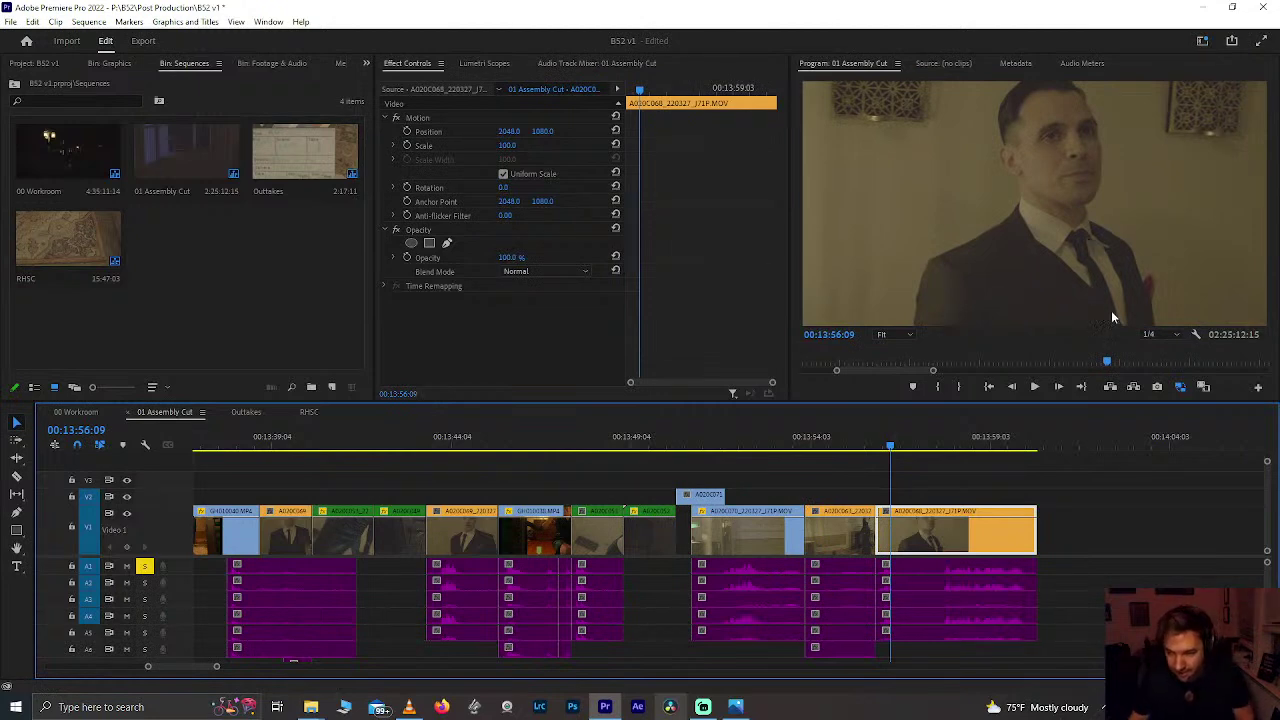
click(881, 441)
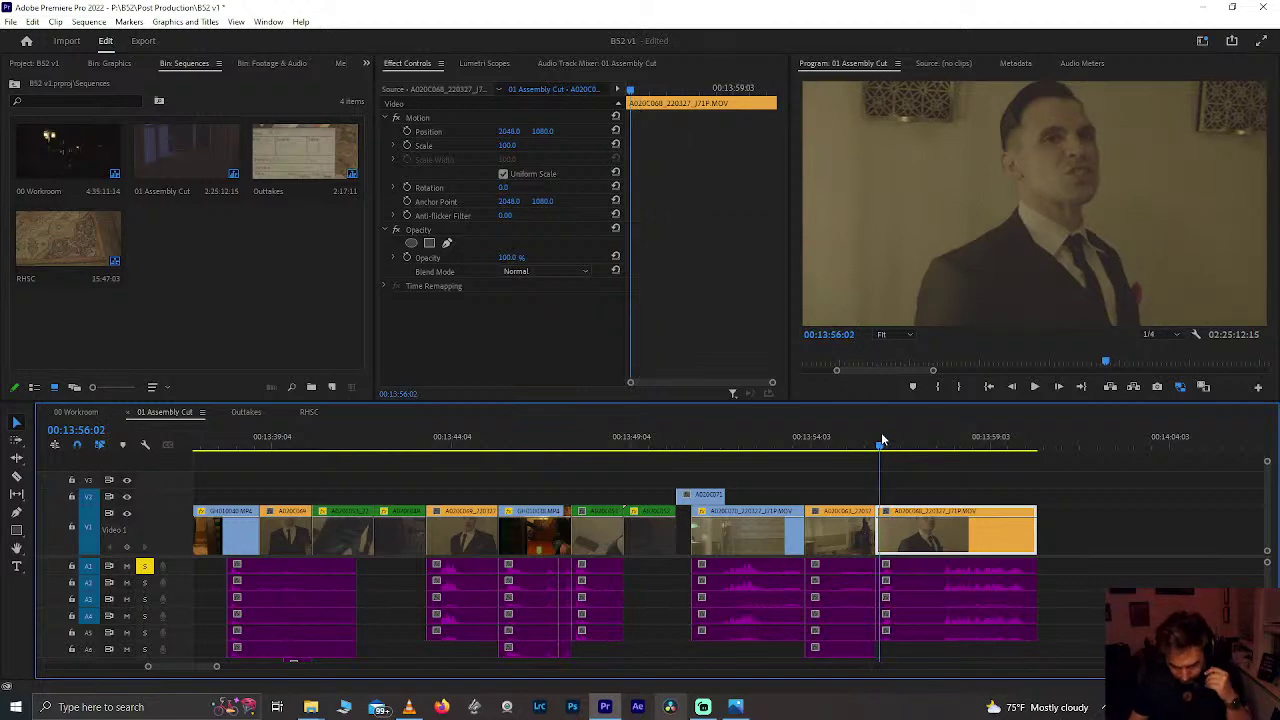
key(ctrl+s)
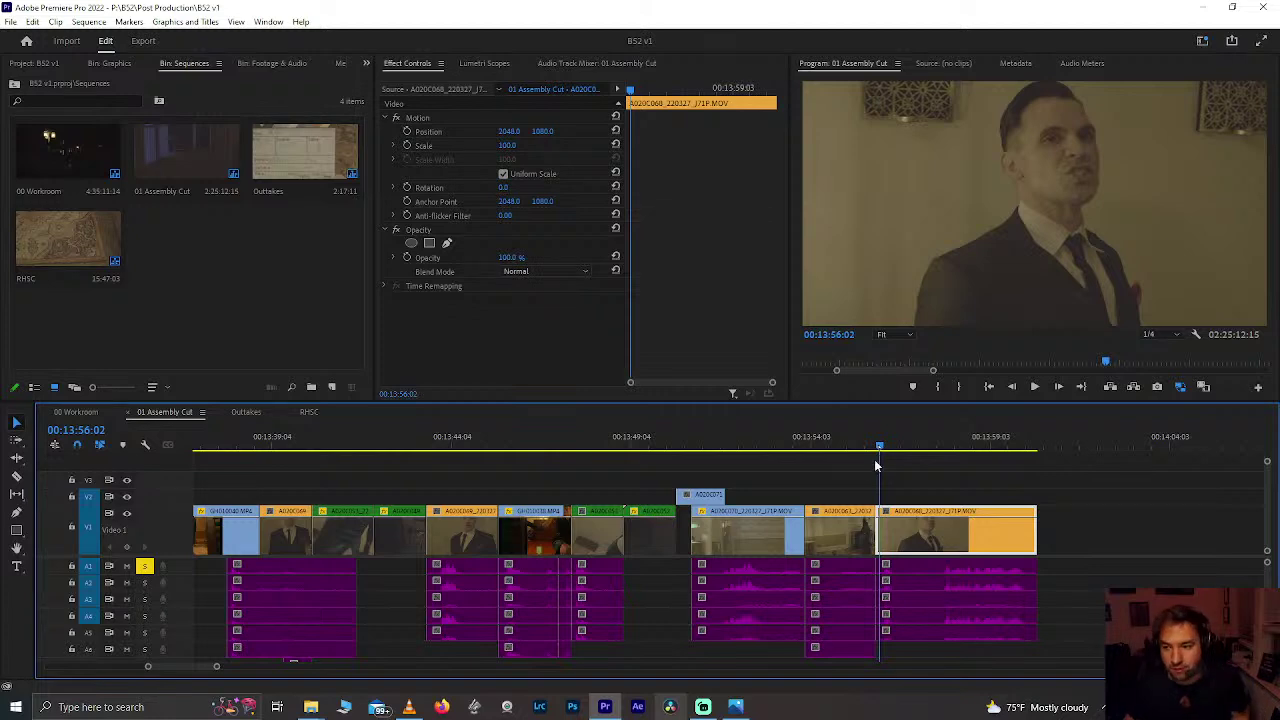
click(864, 449)
key(ctrl+s)
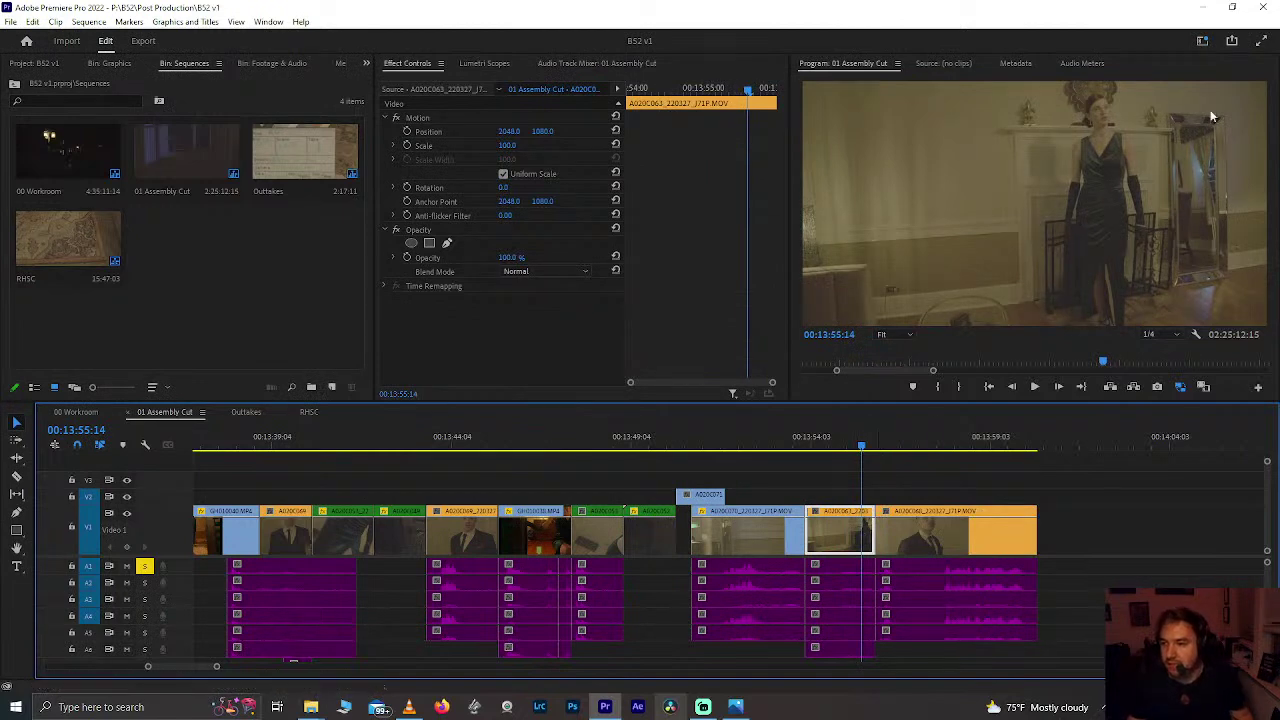
Step: Replay the cut into the A020C068 clip, starting from the A020C063, A020C070 and A020C071 clips in turn
key(space)
key(space)
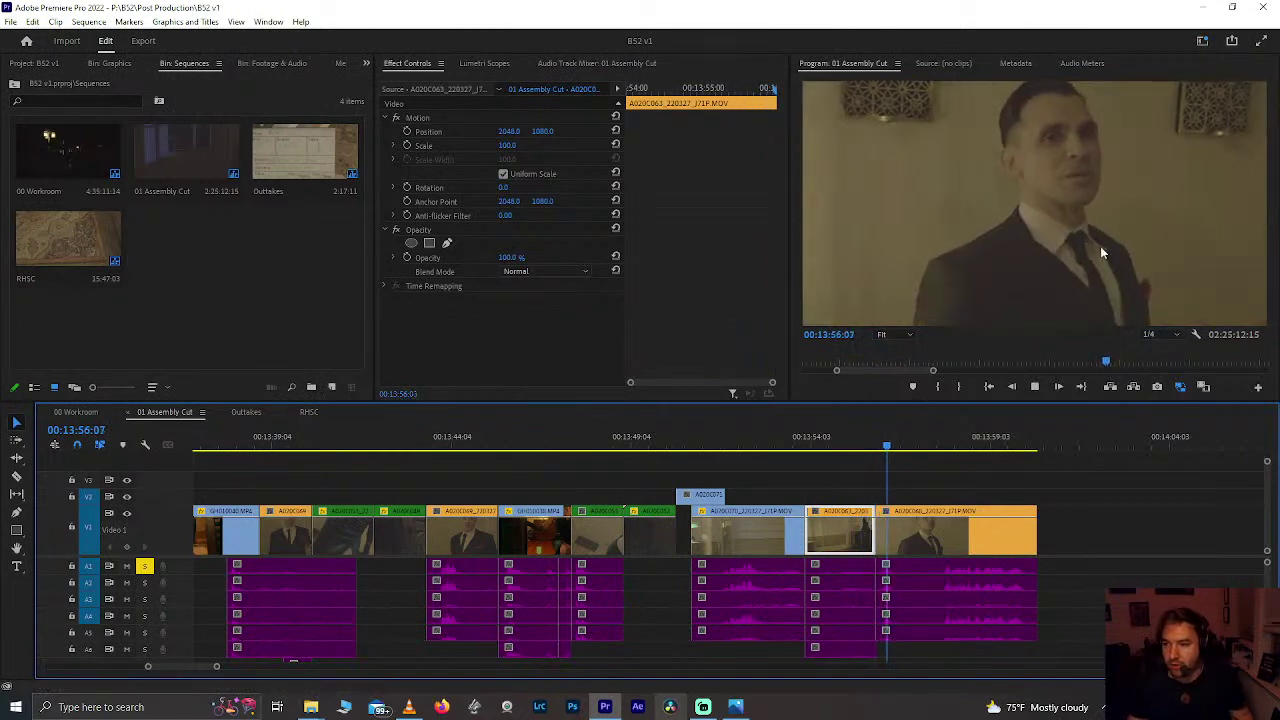
drag(796, 440, 784, 440)
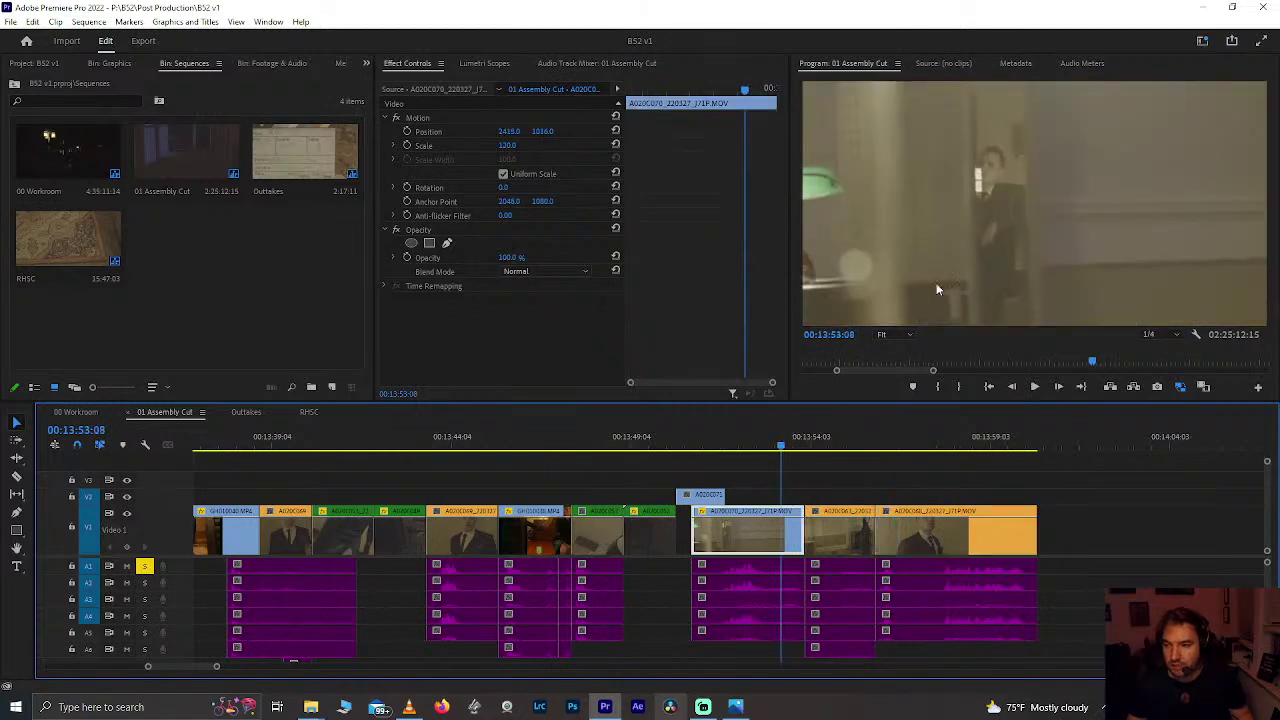
key(space)
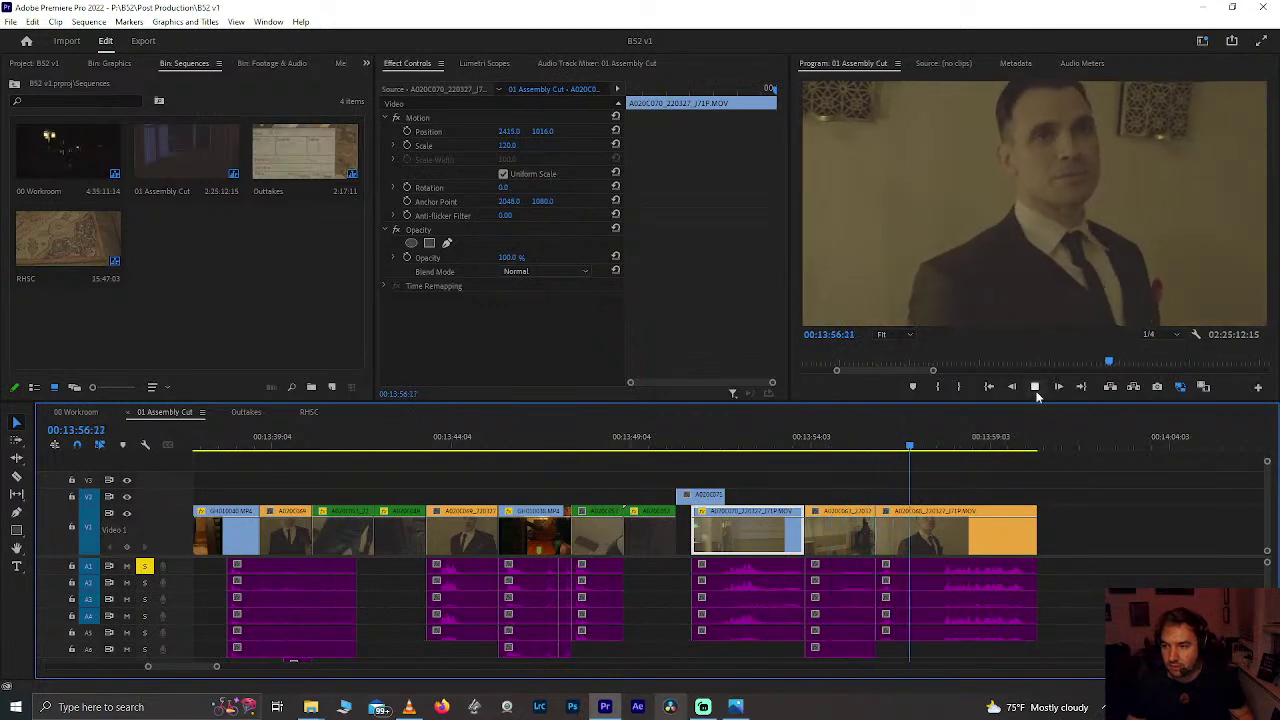
drag(826, 444, 723, 453)
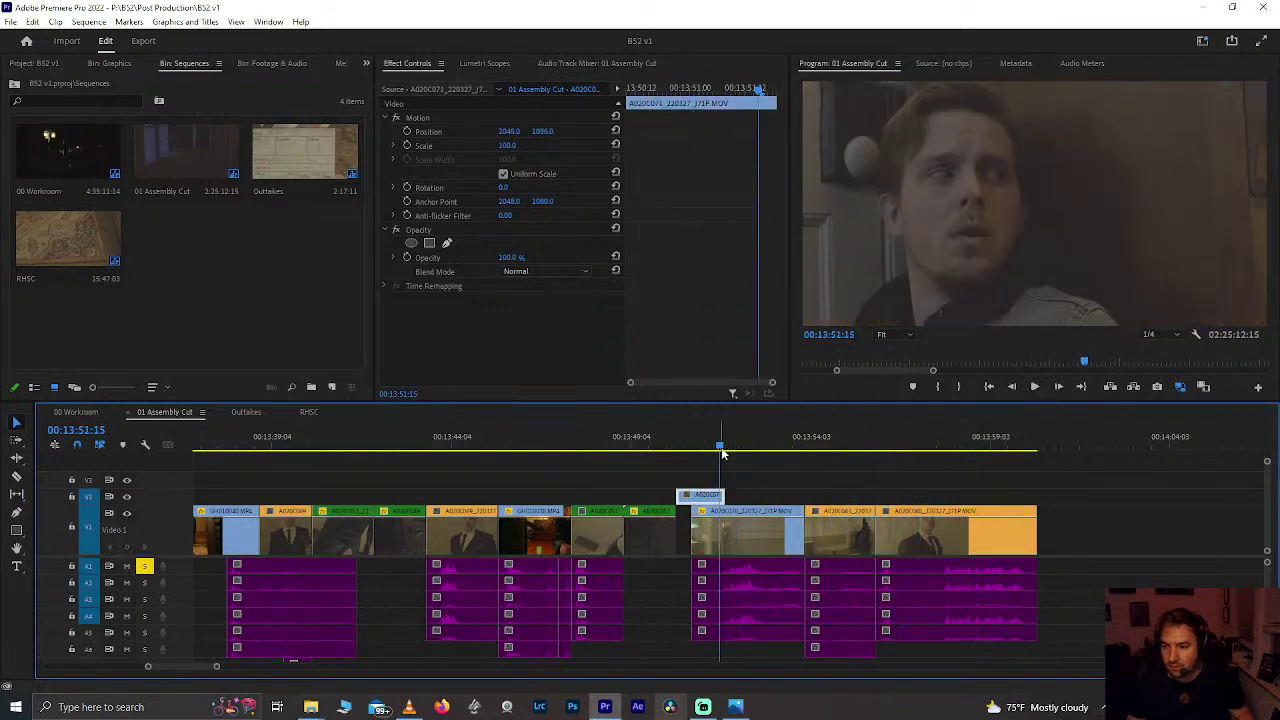
key(space)
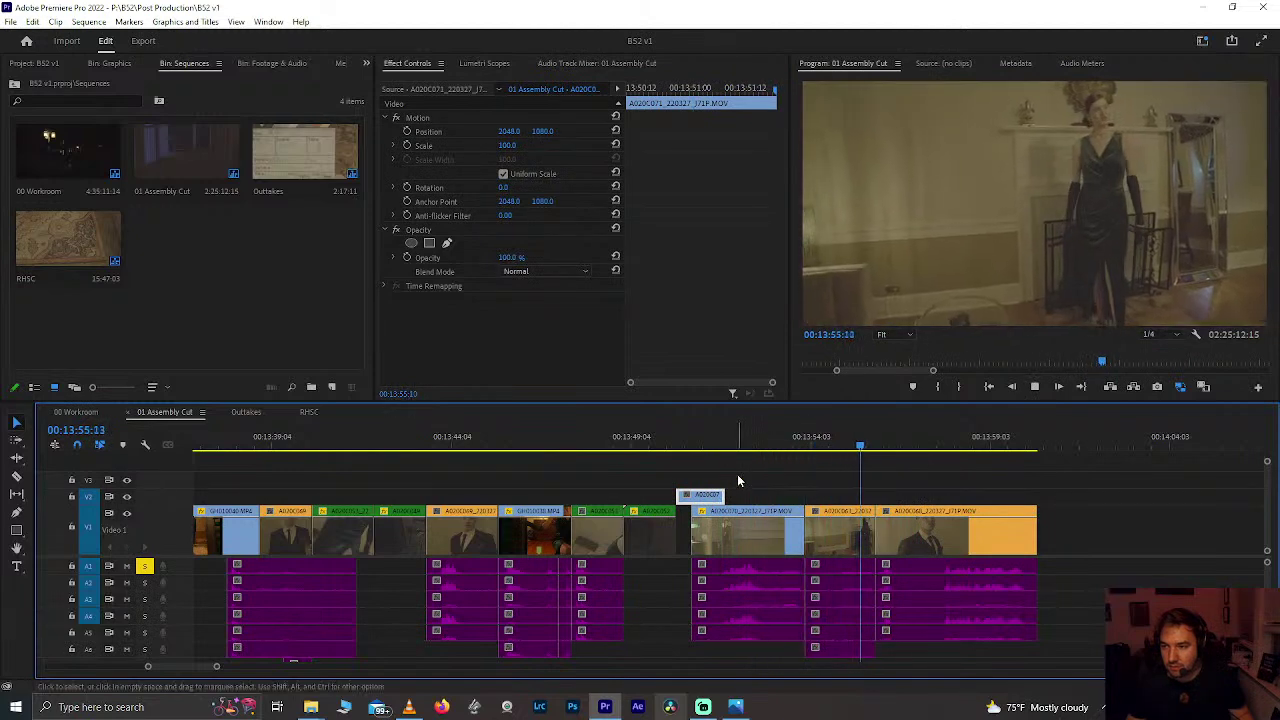
key(space)
Step: Play the scene from the A020C069 clip at 00:13:44:13 into the close-up of the woman
drag(928, 447, 466, 456)
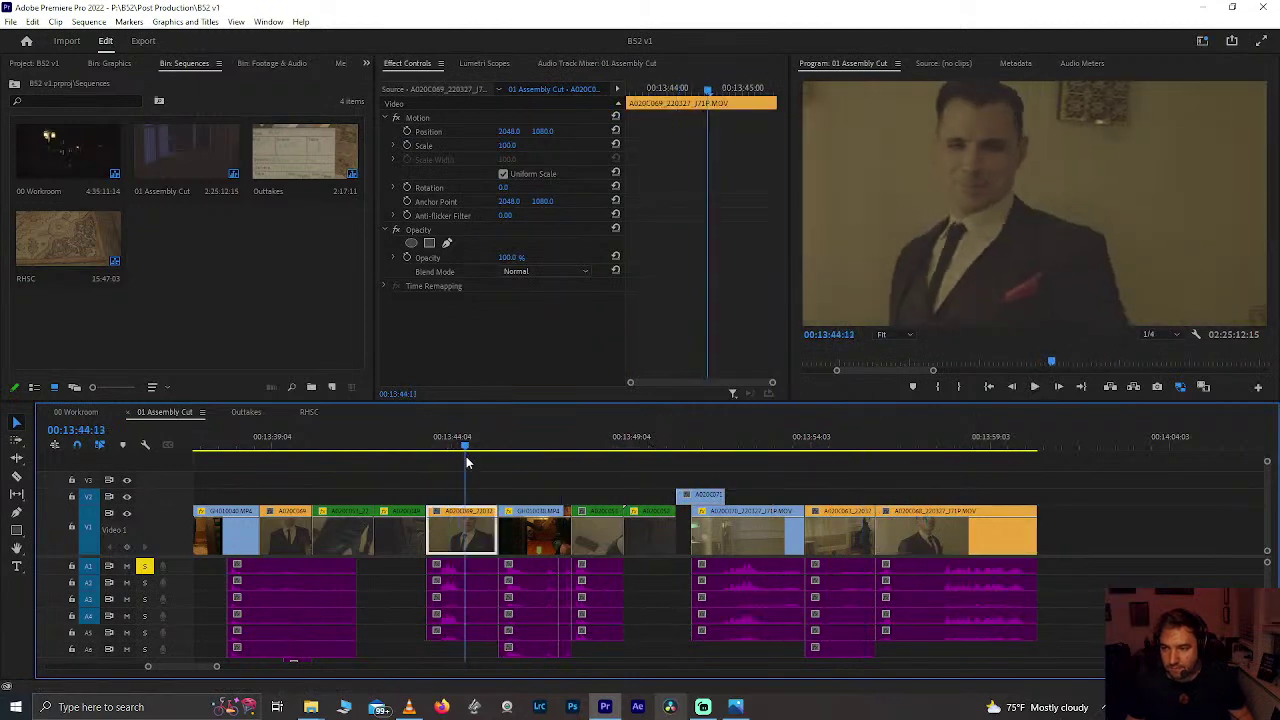
key(space)
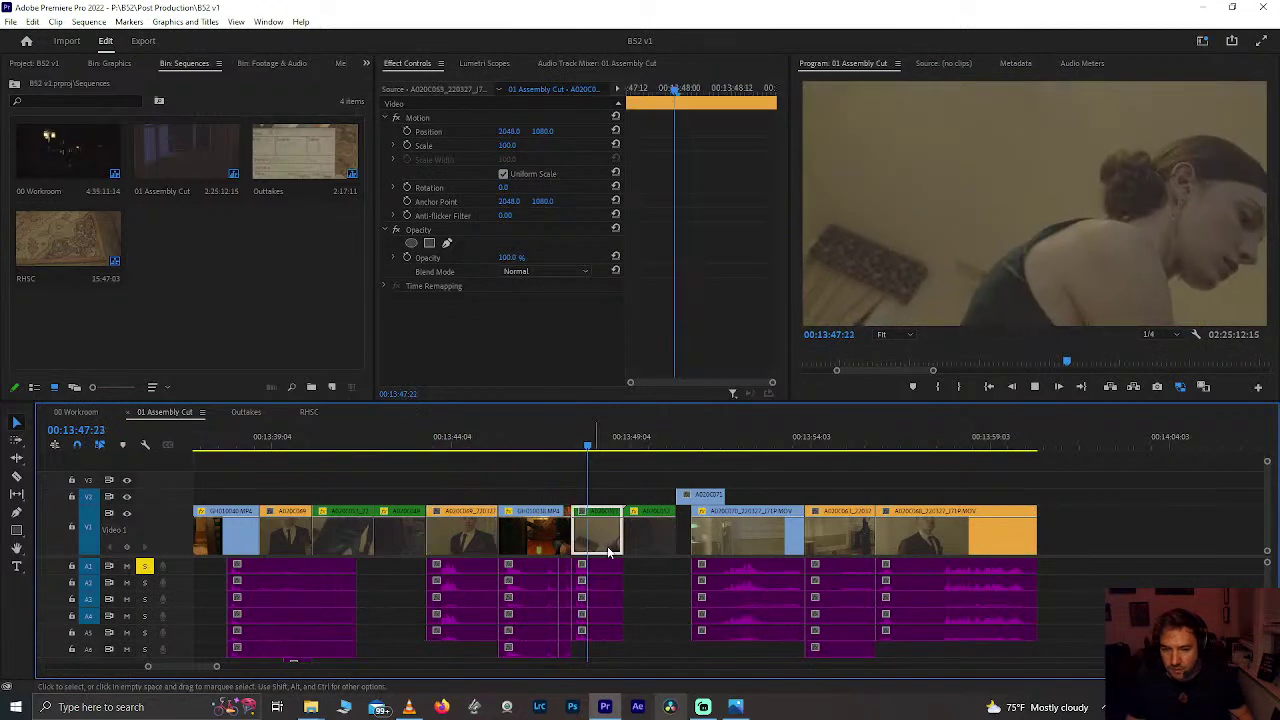
key(space)
Step: Examine the leftover takes of the man and the woman around 00:18:08, 00:19:52 and 00:20:51
key(minus)
key(minus)
key(minus)
key(minus)
scroll(607, 548, down, 3)
scroll(607, 548, down, 5)
click(812, 446)
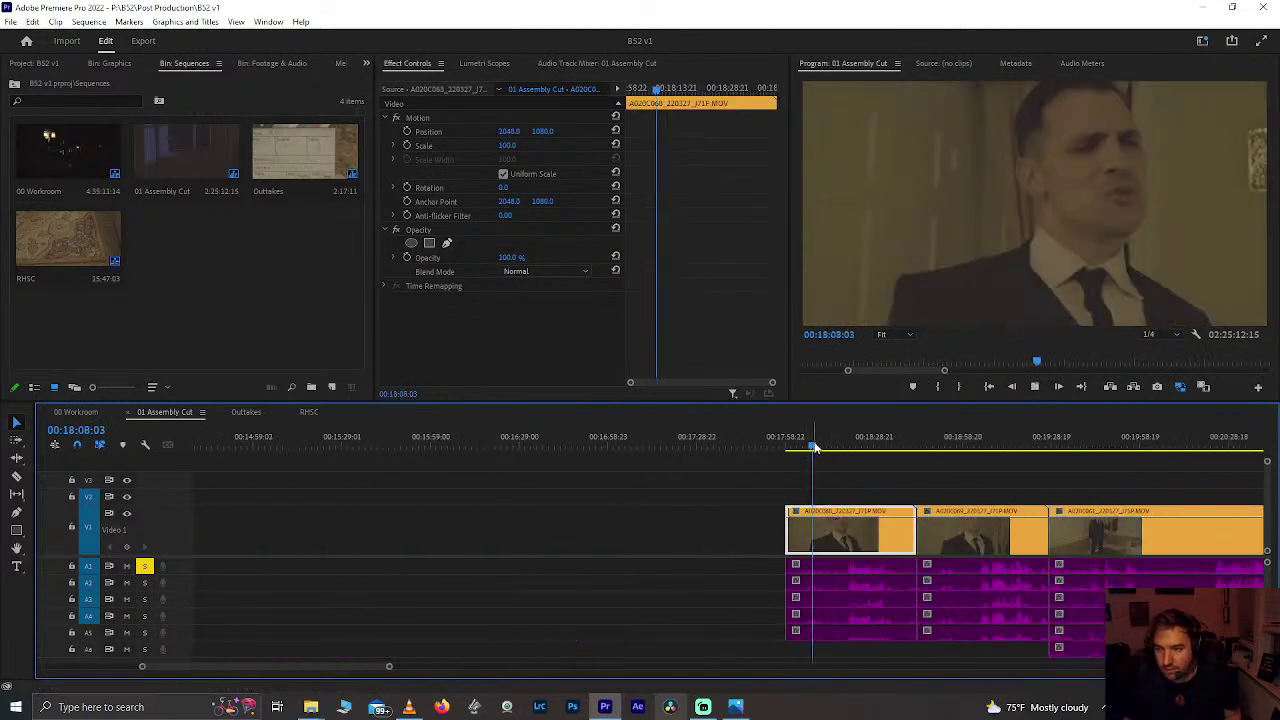
key(space)
scroll(814, 446, down, 3)
scroll(814, 446, down, 4)
click(630, 440)
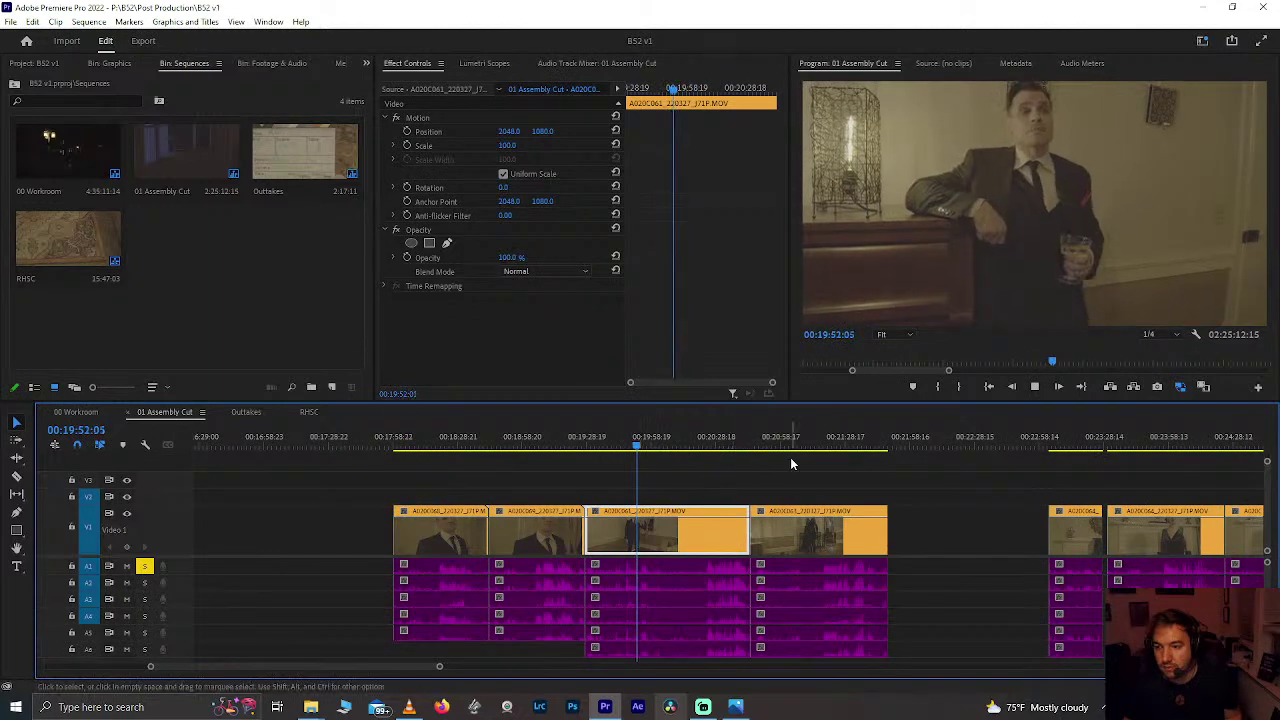
click(765, 441)
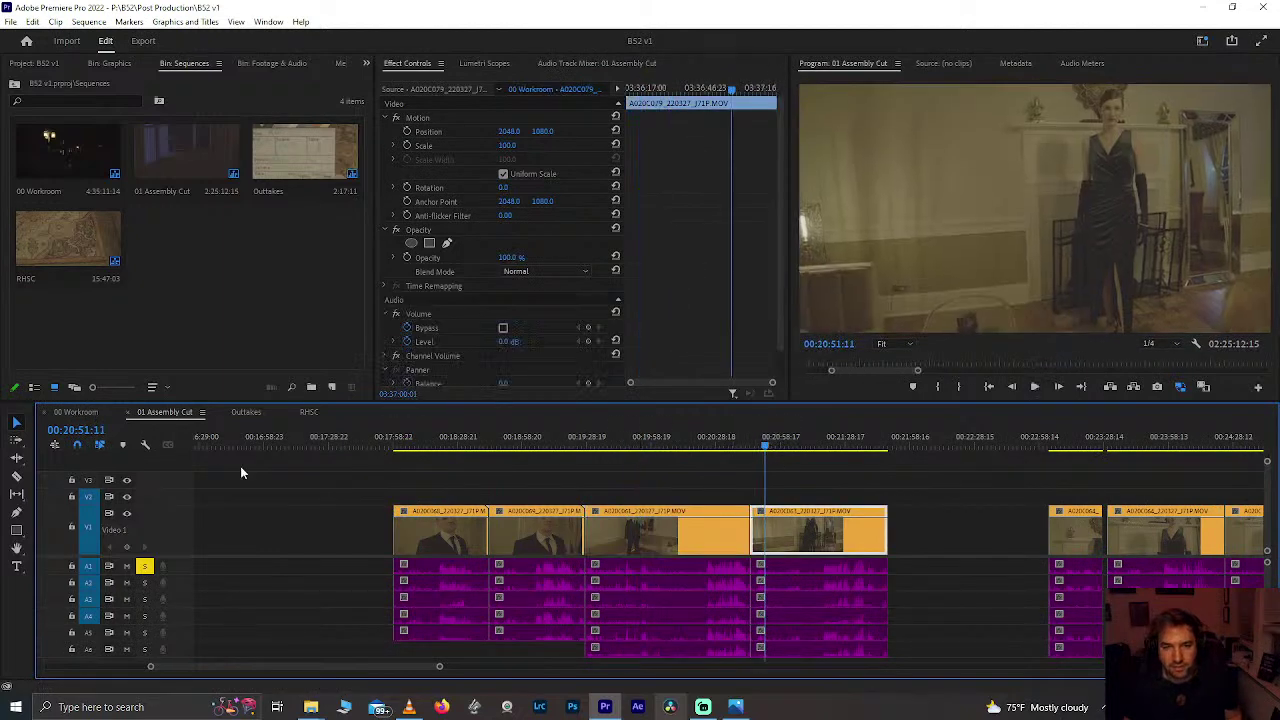
Step: Skim the 00 Workroom footage around the A020C069 clip and then the earlier takes up to A020C063 at 03:09:09:03
click(76, 412)
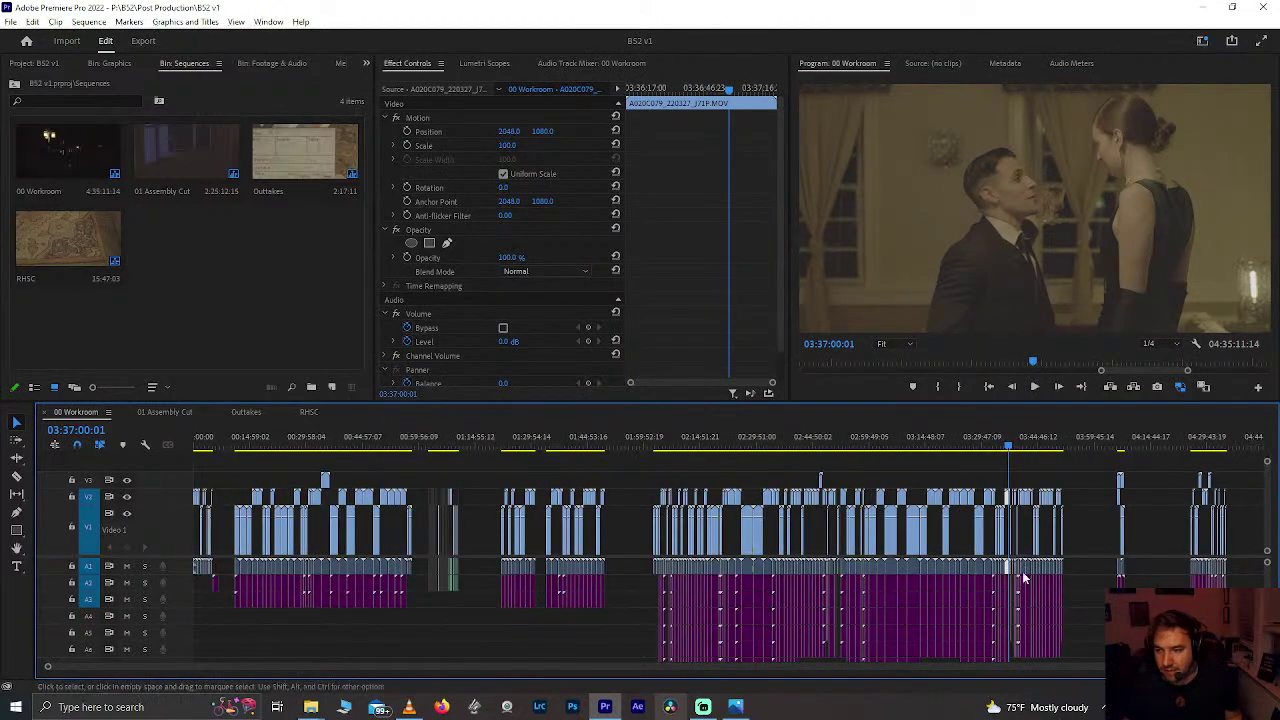
scroll(969, 536, up, 5)
drag(680, 447, 778, 456)
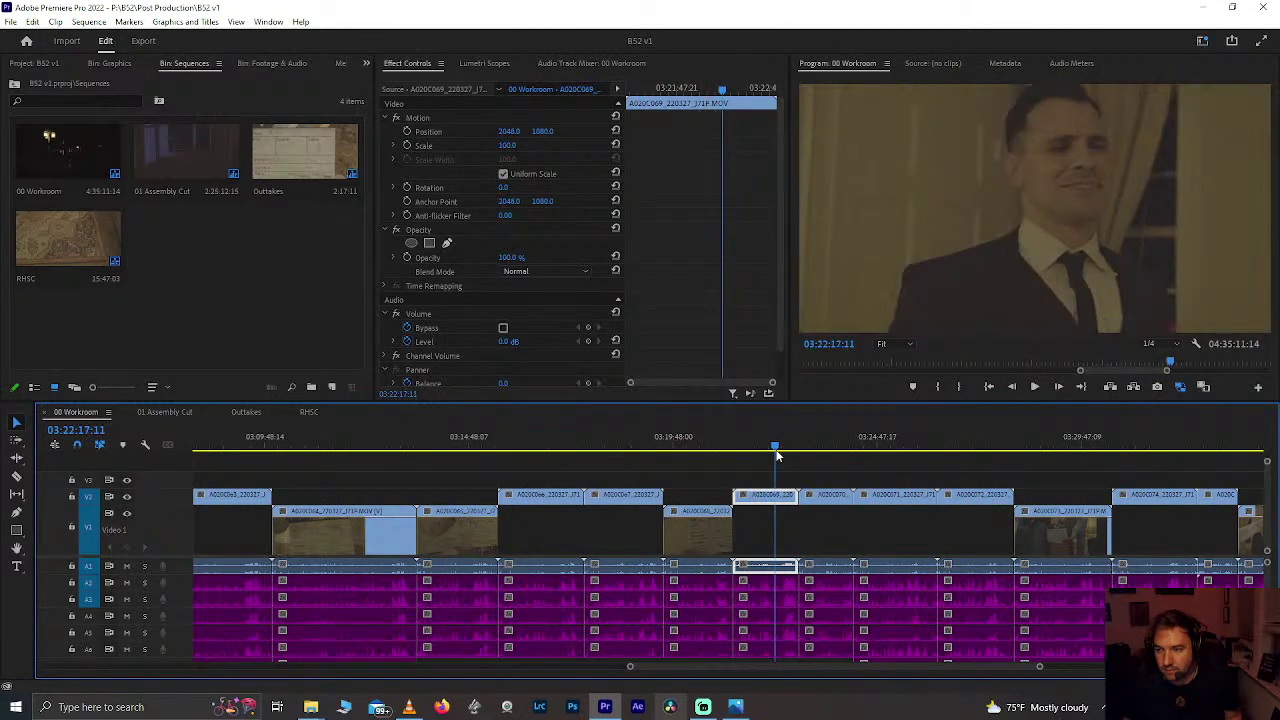
scroll(430, 500, up, 10)
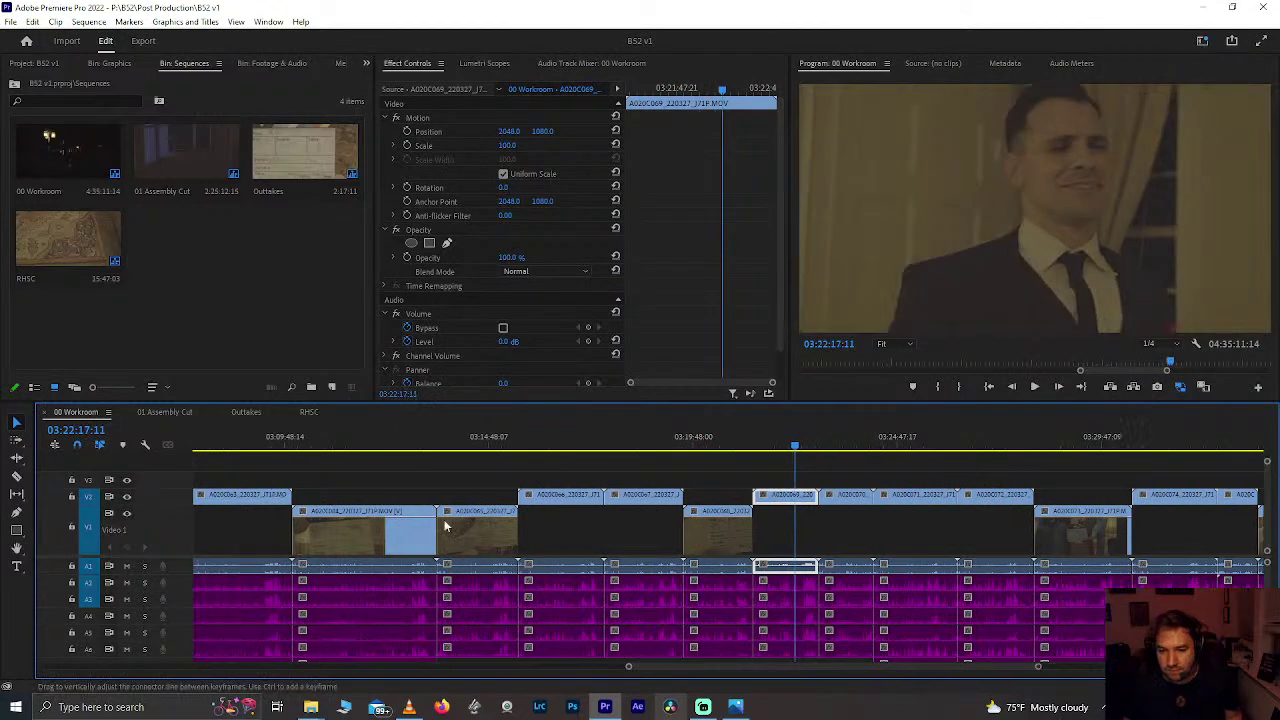
click(427, 441)
drag(427, 441, 620, 457)
scroll(587, 514, up, 20)
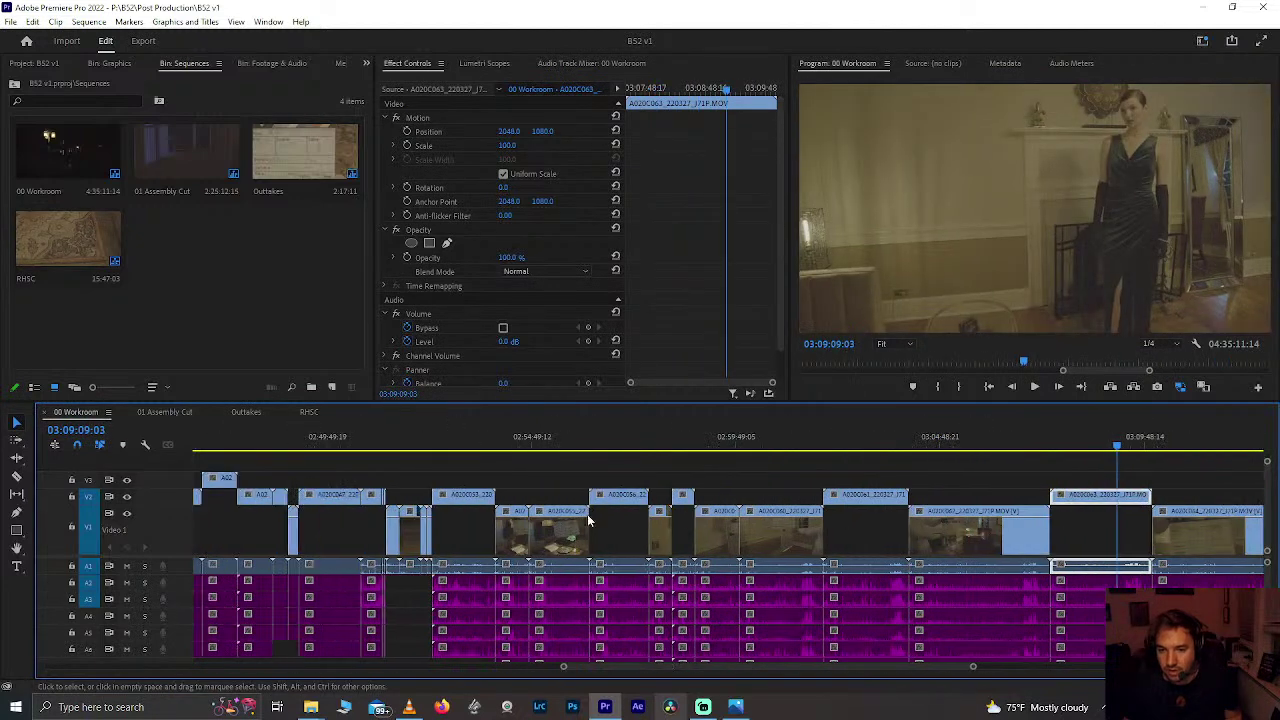
Step: Skim the earlier Workroom footage through the A020C047 clip to the wide room shot in A020C055 at 02:55:12:02
scroll(587, 514, up, 10)
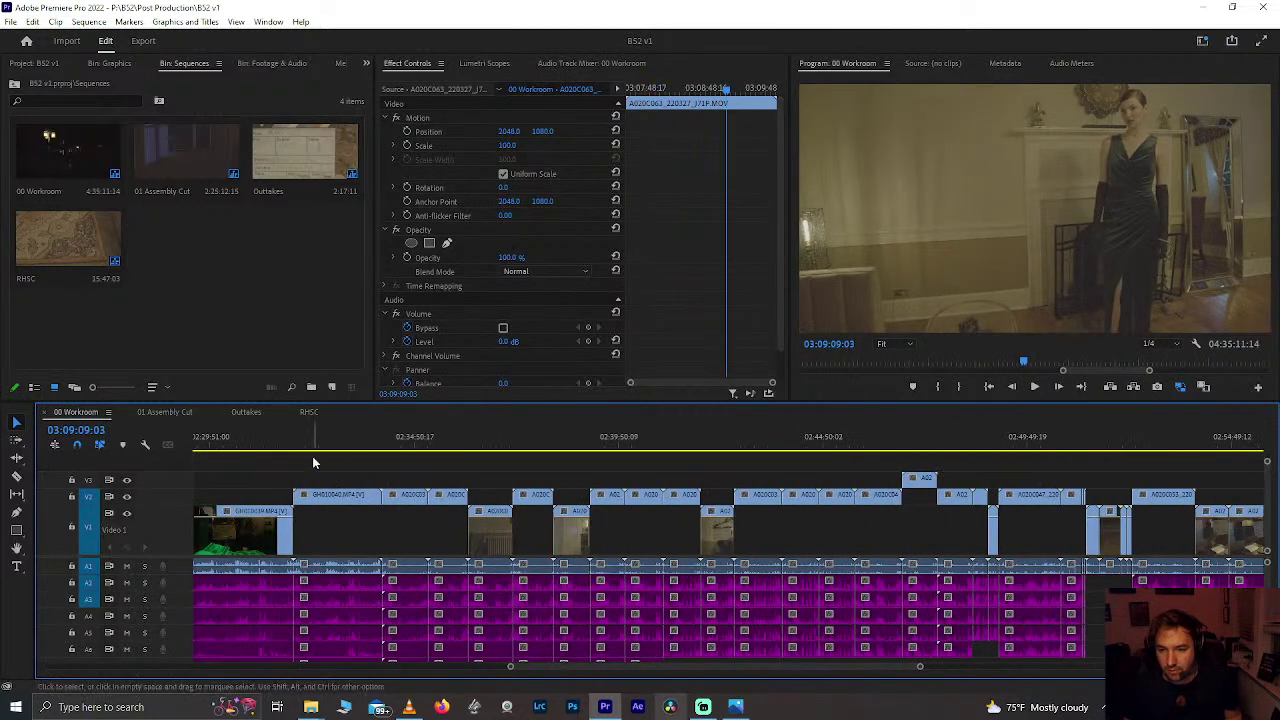
drag(316, 436, 1061, 500)
scroll(1048, 501, down, 10)
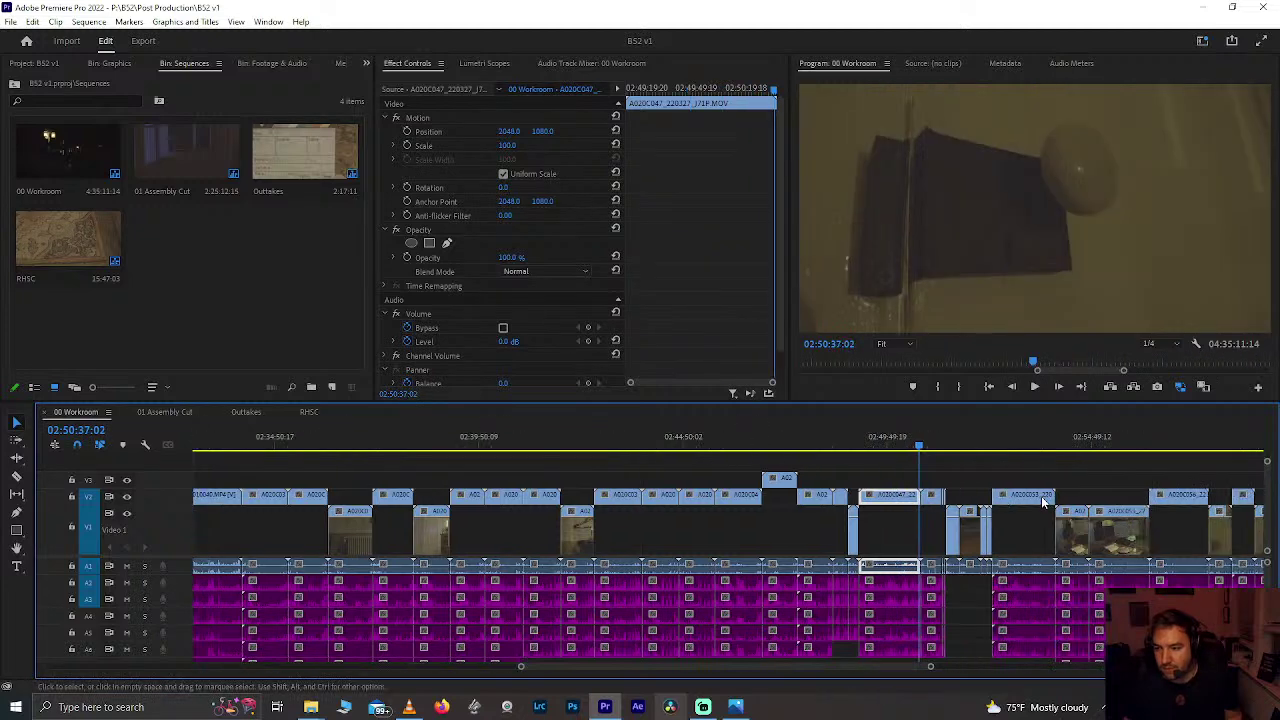
scroll(829, 514, up, 3)
drag(431, 437, 1058, 461)
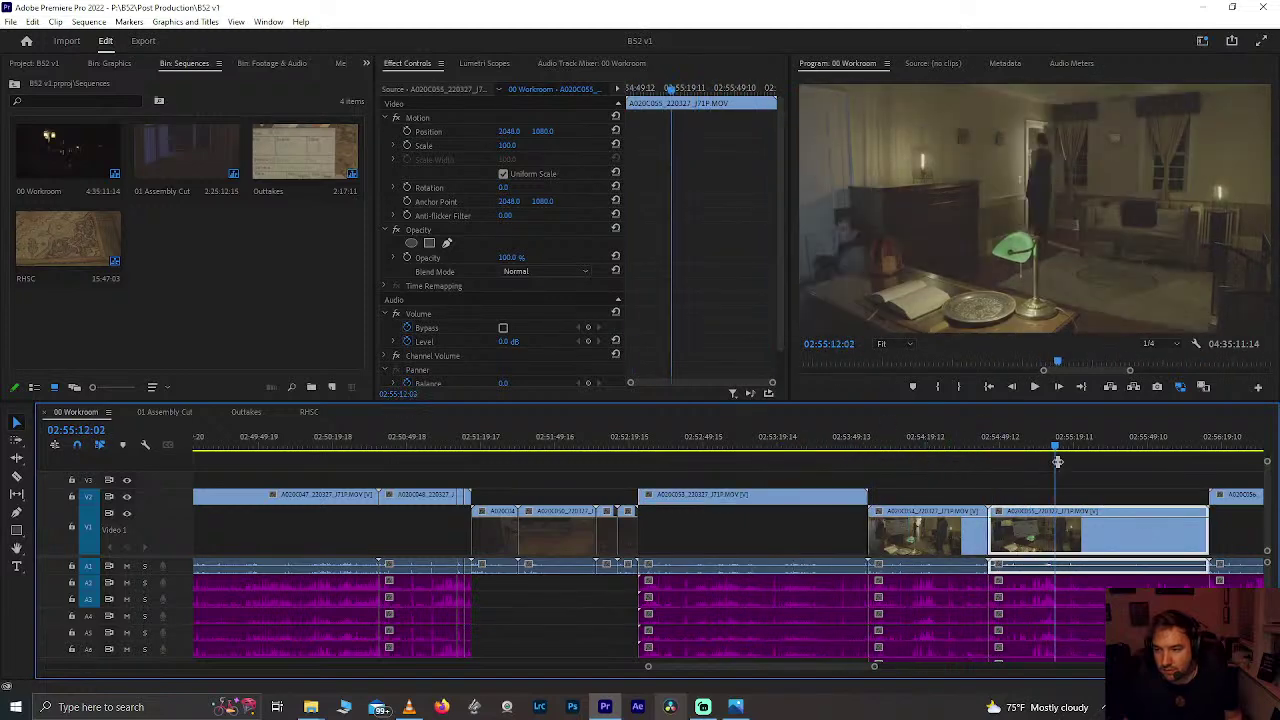
Step: Play the wide room take in the A020C054 clip from 02:54:23:21
scroll(900, 462, down, 2)
drag(775, 445, 798, 441)
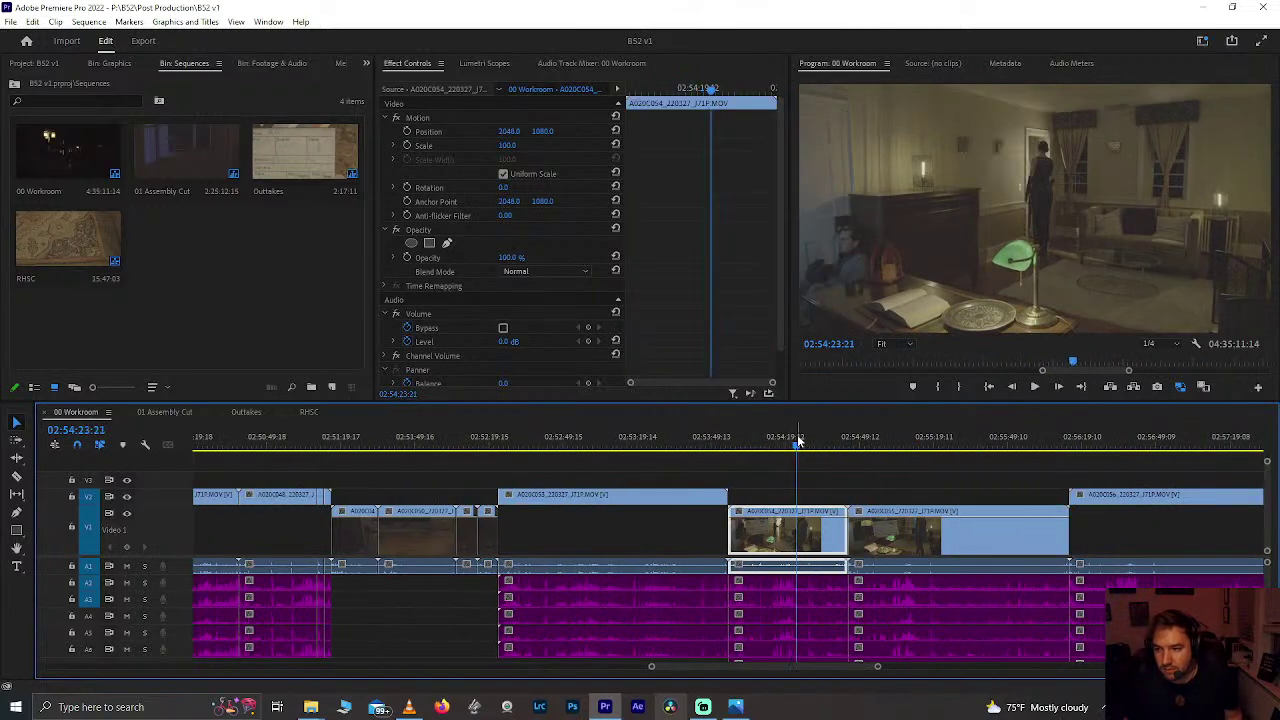
key(space)
scroll(798, 441, up, 1)
scroll(798, 441, up, 1)
scroll(798, 441, down, 2)
scroll(798, 441, down, 2)
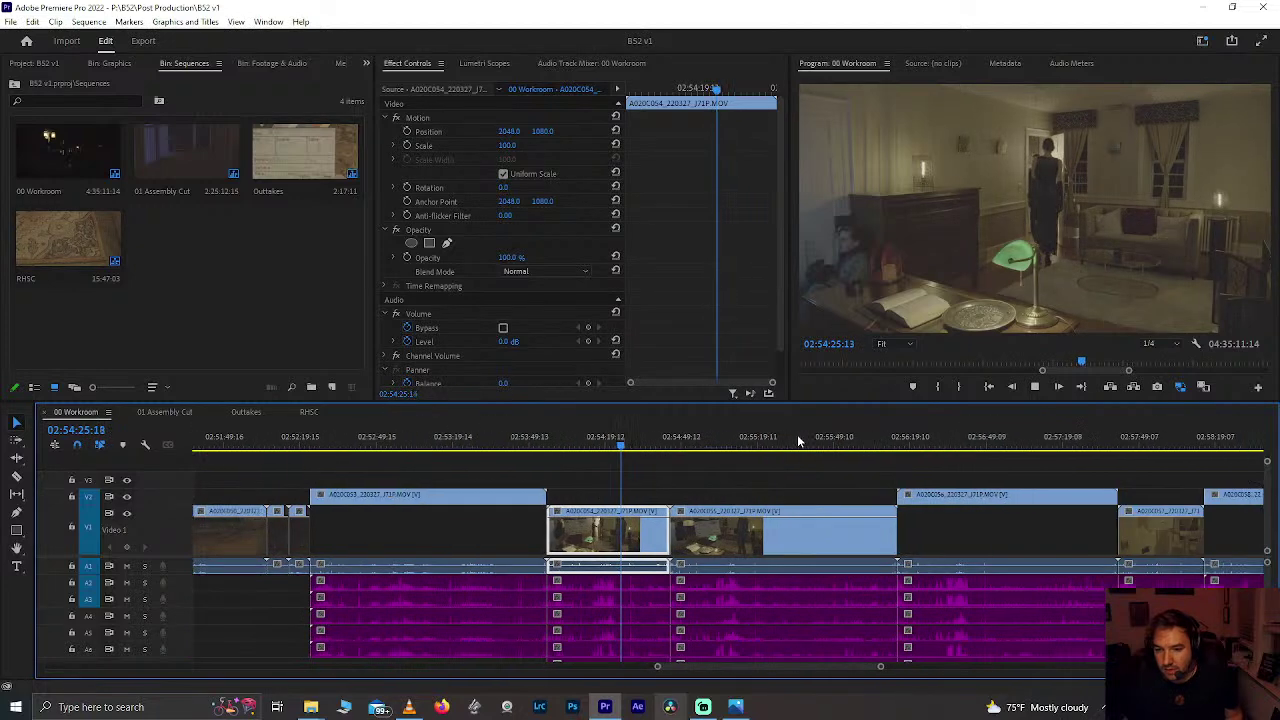
Step: Examine the wide take in the A020C055 clip around 02:55:04, 02:55:28 and 02:55:47
click(721, 440)
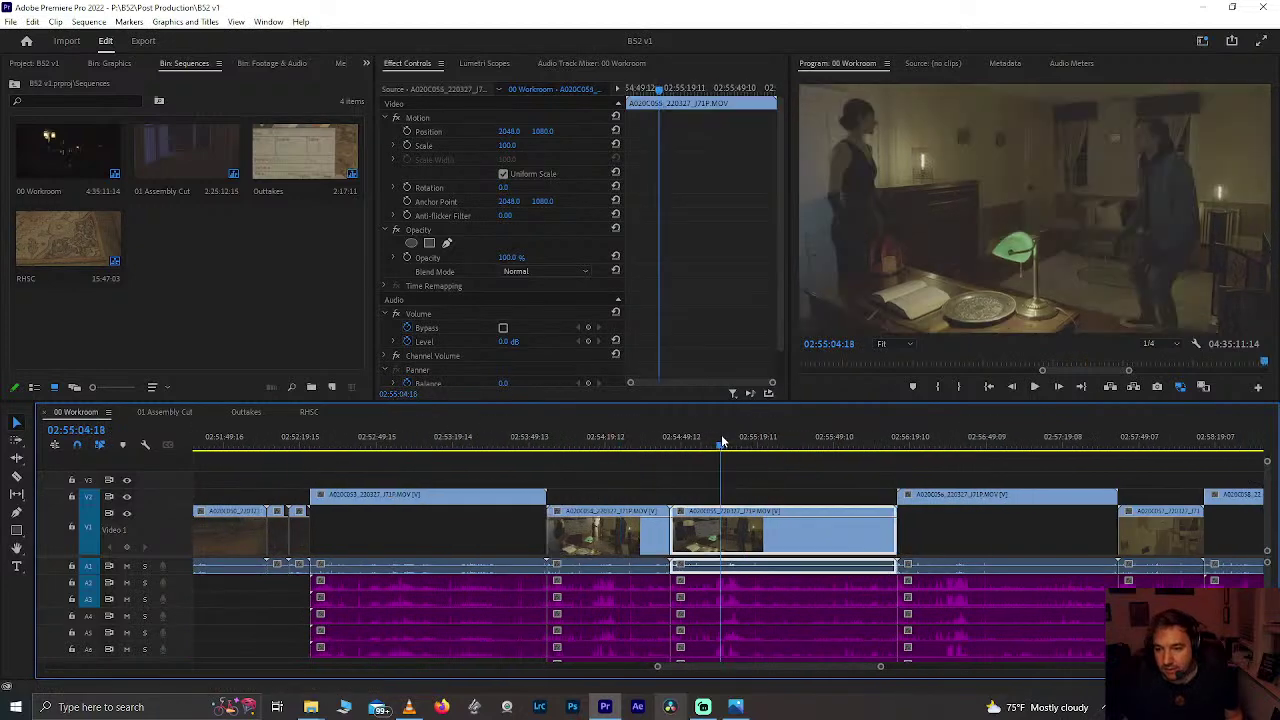
click(785, 445)
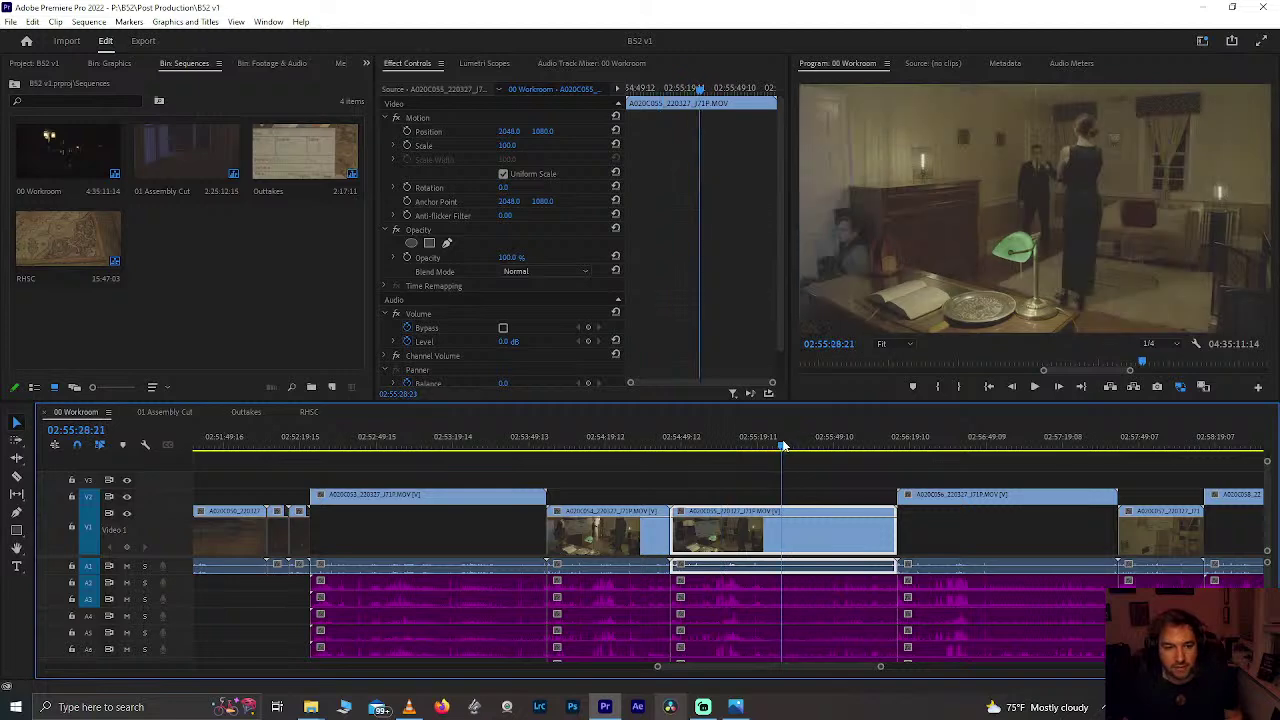
mouse_move(810, 443)
mouse_down()
mouse_move(866, 449)
mouse_move(830, 449)
mouse_up()
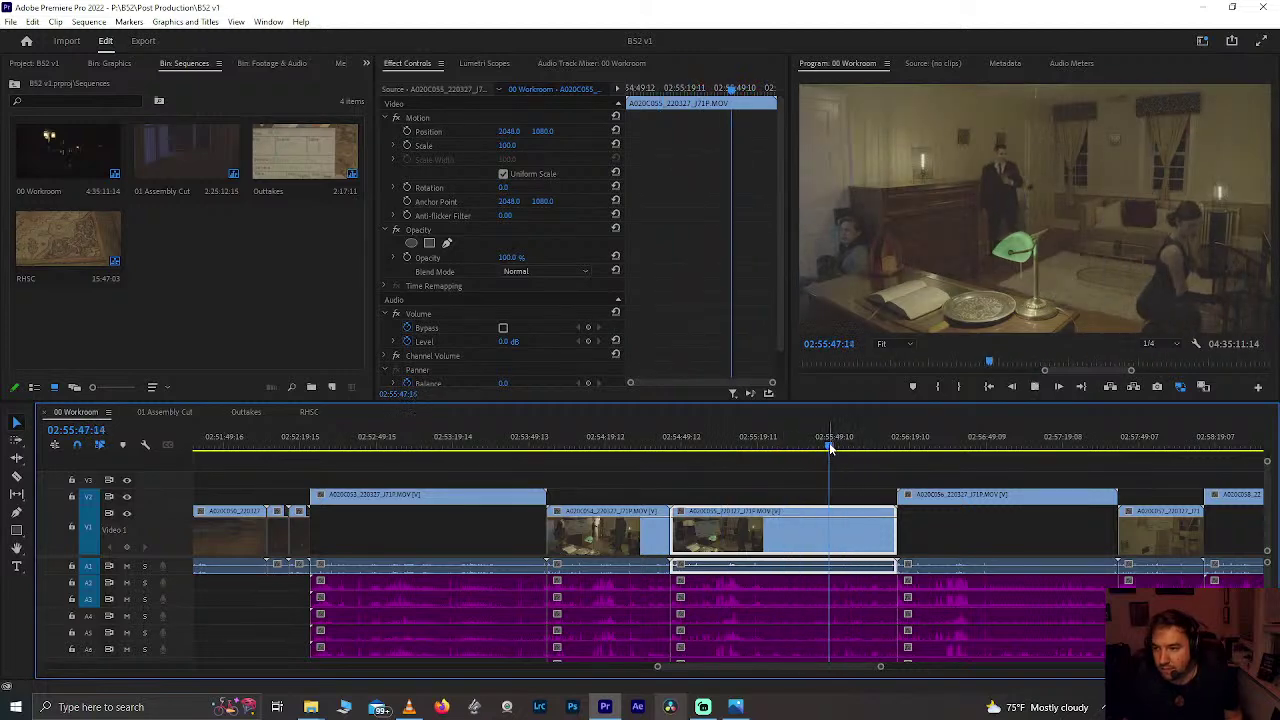
Step: Review the A020C055 take in the 00 Workroom sequence, replaying the woman's move from kneeling to standing around 02:55:50
scroll(829, 445, up, 3)
scroll(829, 445, down, 3)
scroll(773, 472, up, 2)
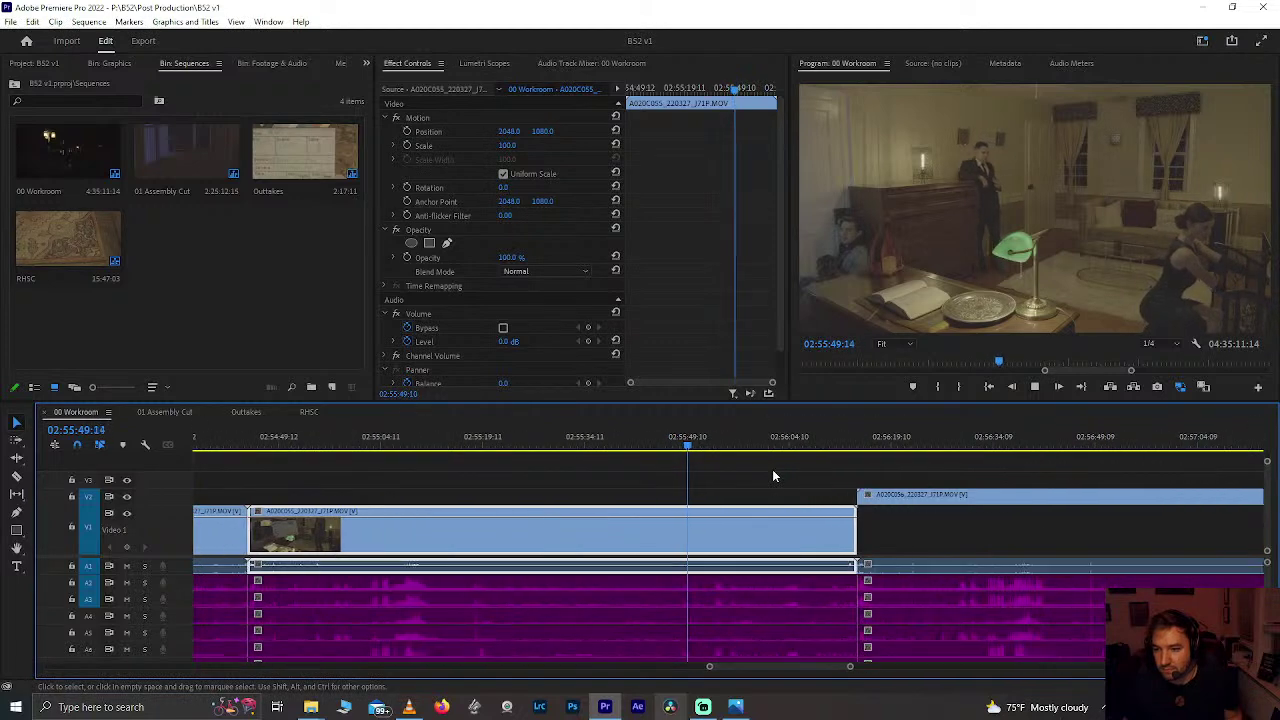
click(720, 447)
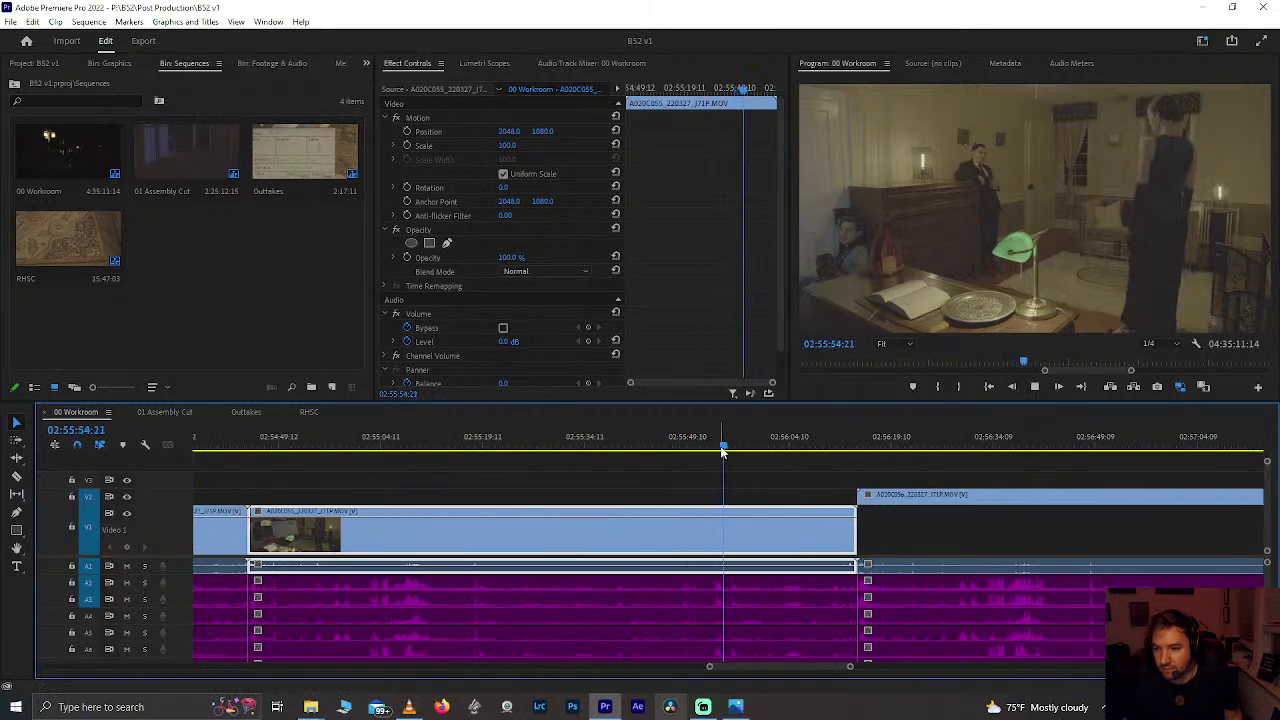
click(703, 449)
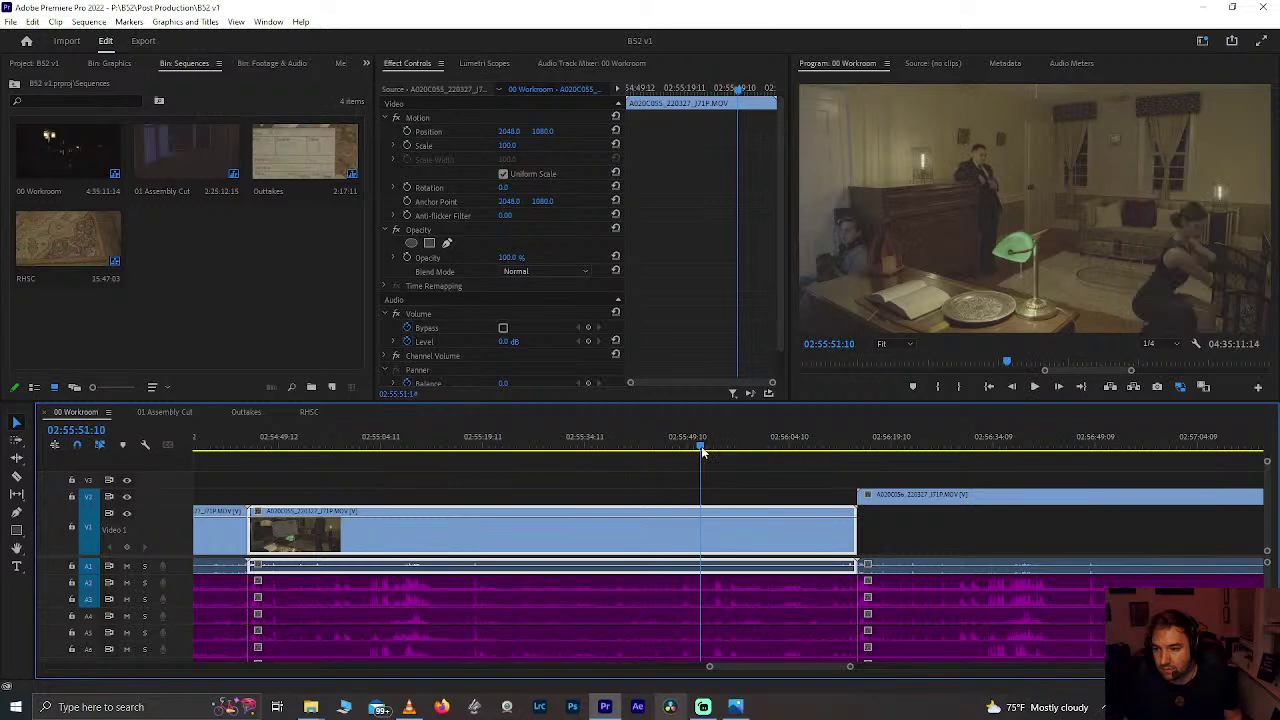
click(716, 456)
scroll(718, 456, down, 2)
scroll(718, 457, up, 3)
scroll(718, 457, down, 3)
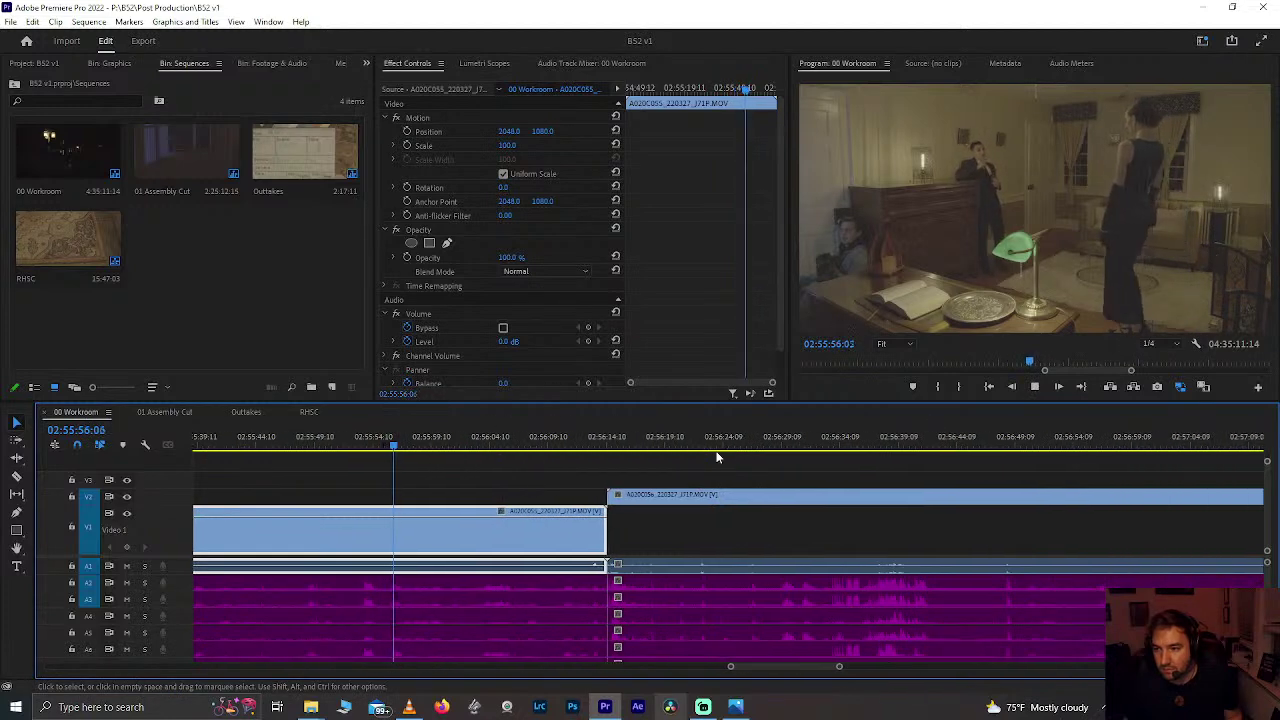
scroll(716, 456, down, 1)
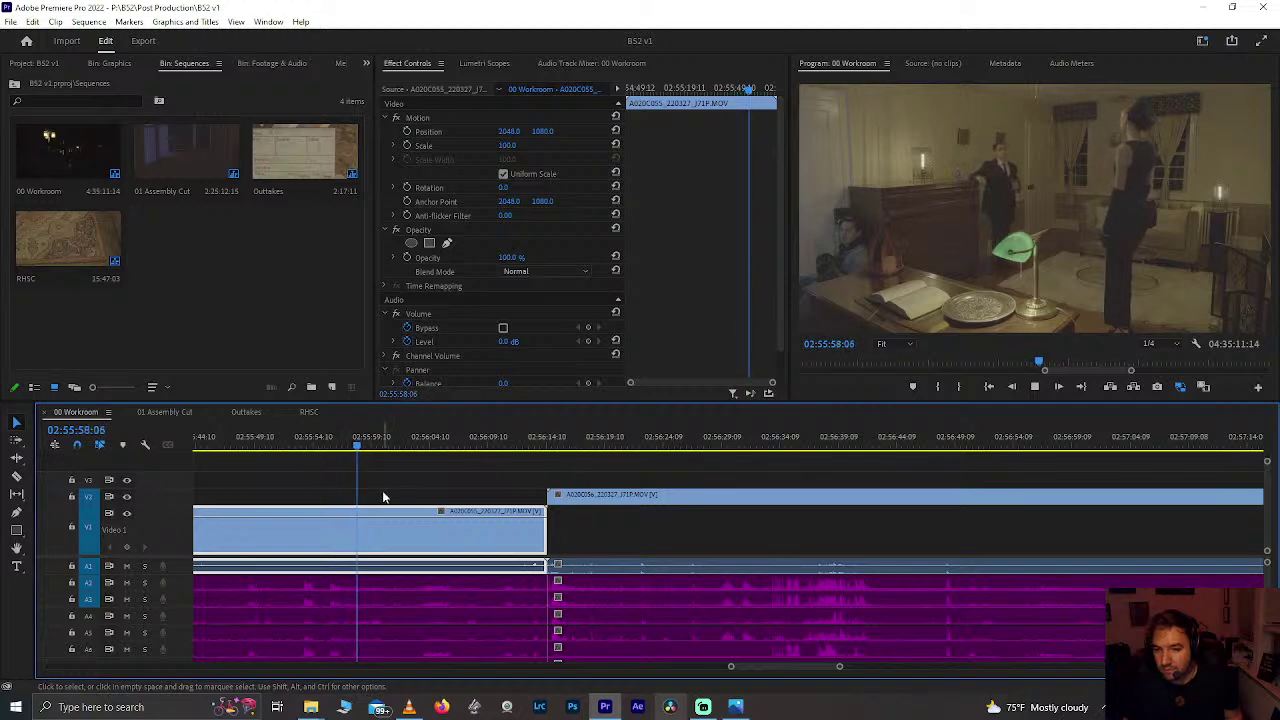
Step: Review the end of the A020C056 take in 00 Workroom, playing from about 02:57:19 to 02:57:27
scroll(576, 495, down, 5)
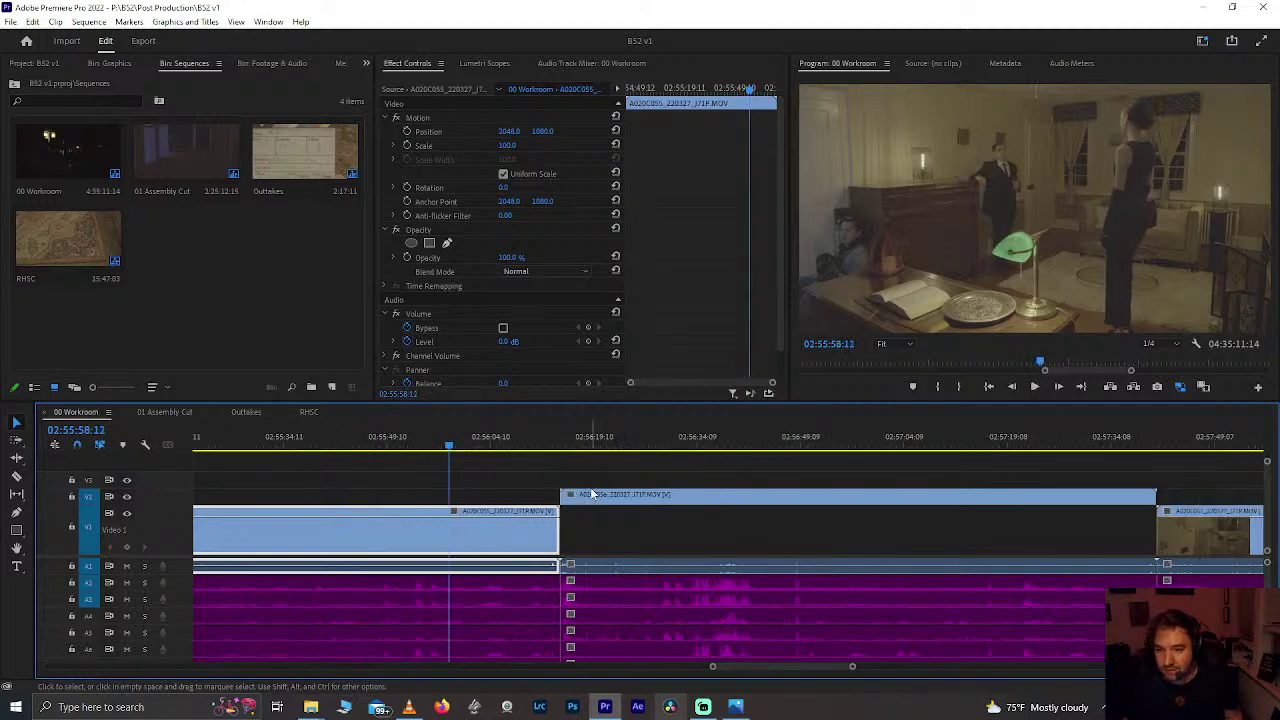
scroll(592, 494, down, 3)
drag(780, 445, 891, 467)
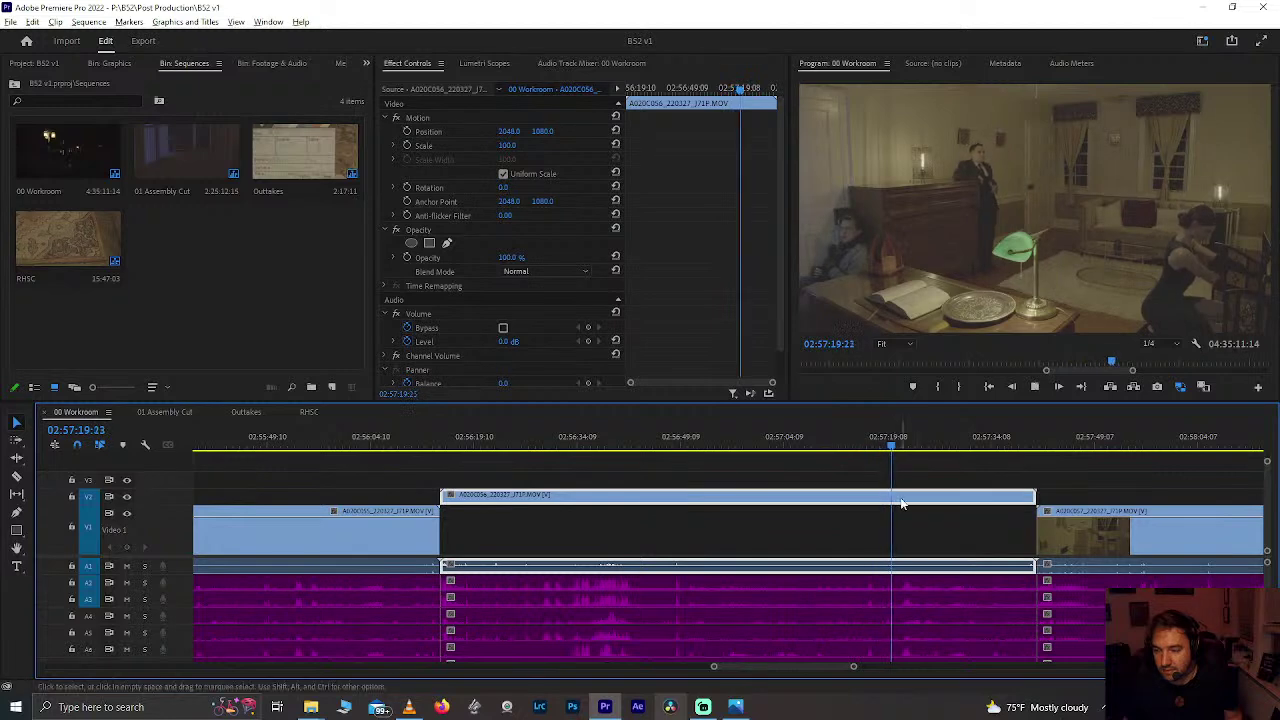
scroll(901, 504, up, 3)
scroll(903, 505, down, 5)
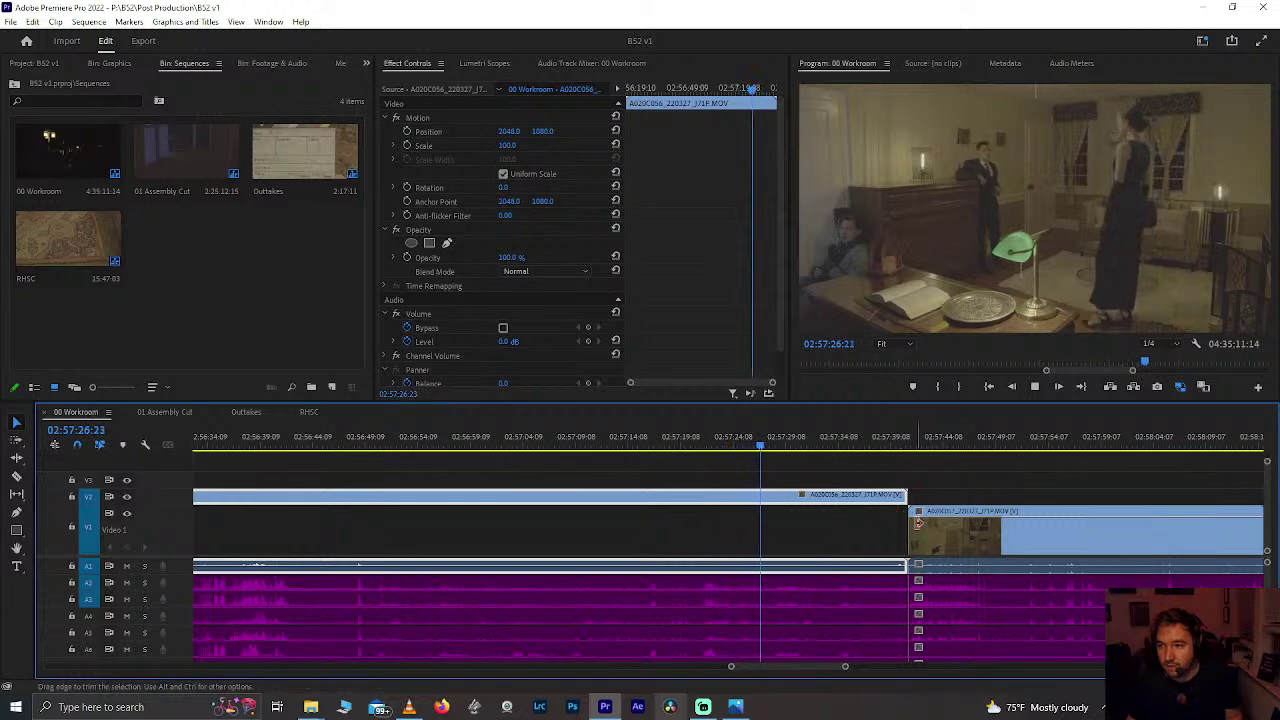
click(770, 448)
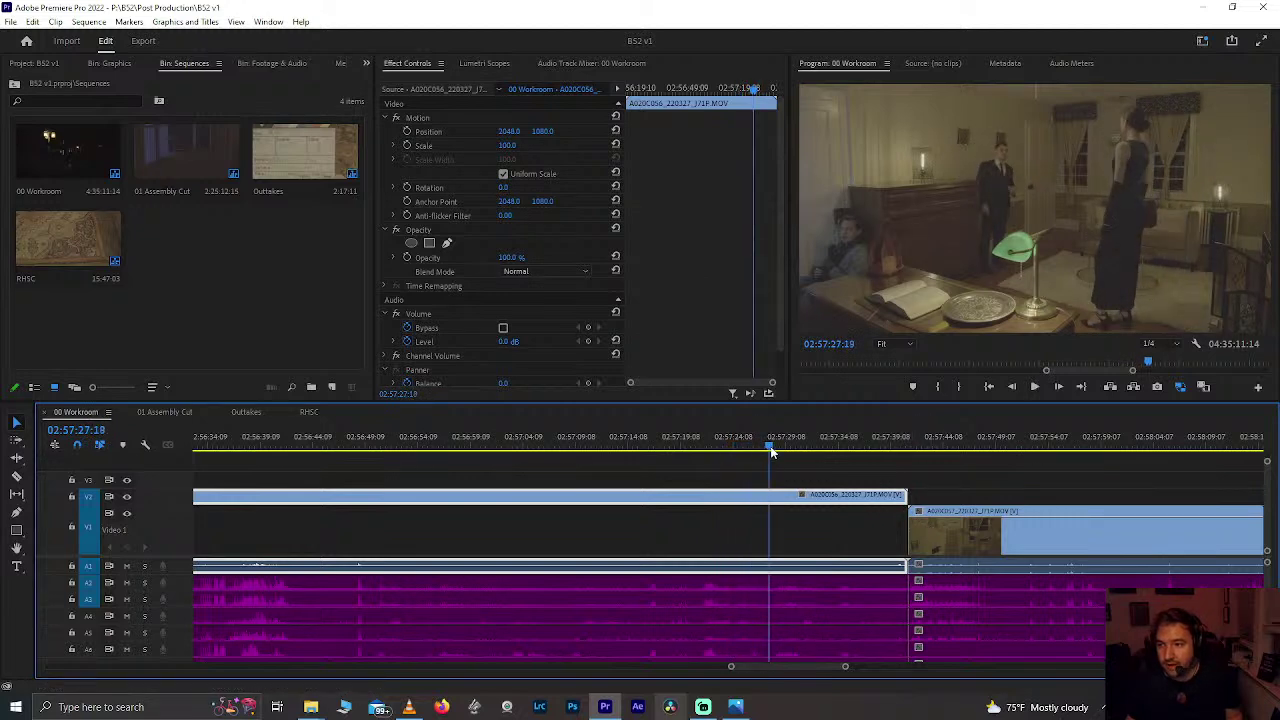
key(minus)
key(minus)
Step: Skim the A020C058 take and play A020C059 around 02:59:35–02:59:49, then recheck A020C056 near 02:56:58
drag(882, 450, 1042, 452)
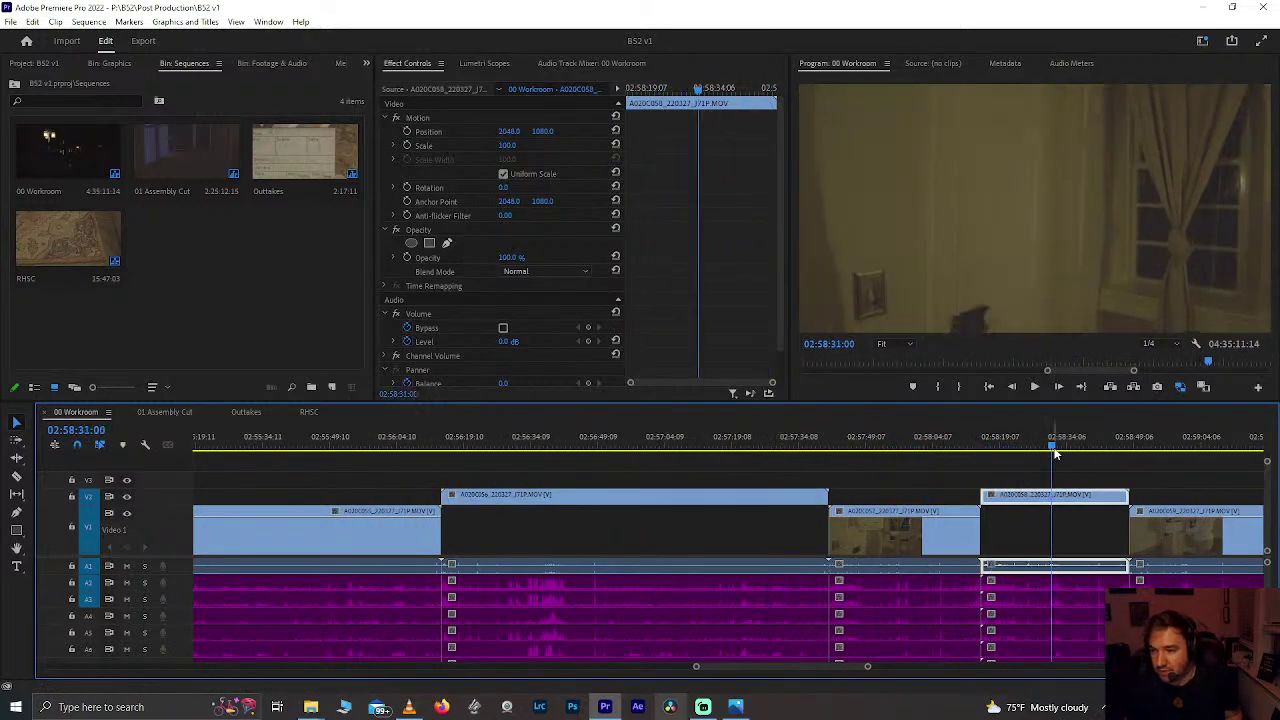
scroll(1051, 449, down, 5)
click(817, 448)
drag(838, 451, 921, 452)
key(=)
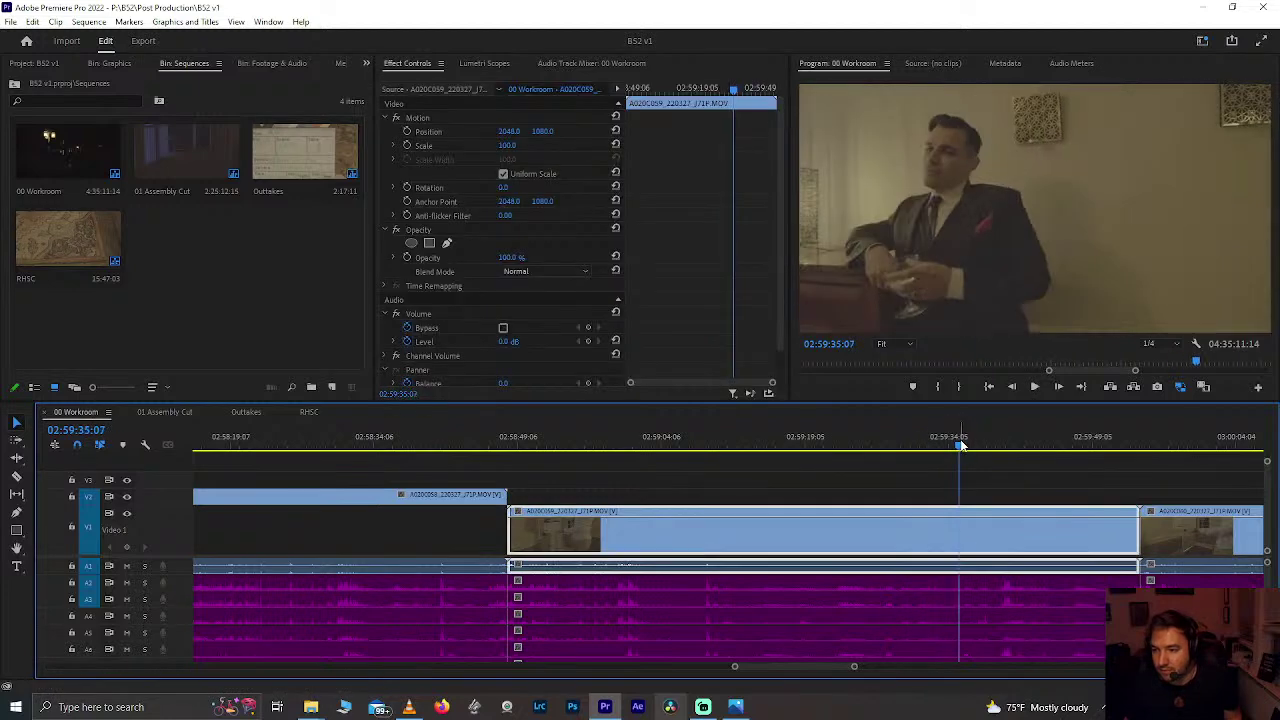
key(=)
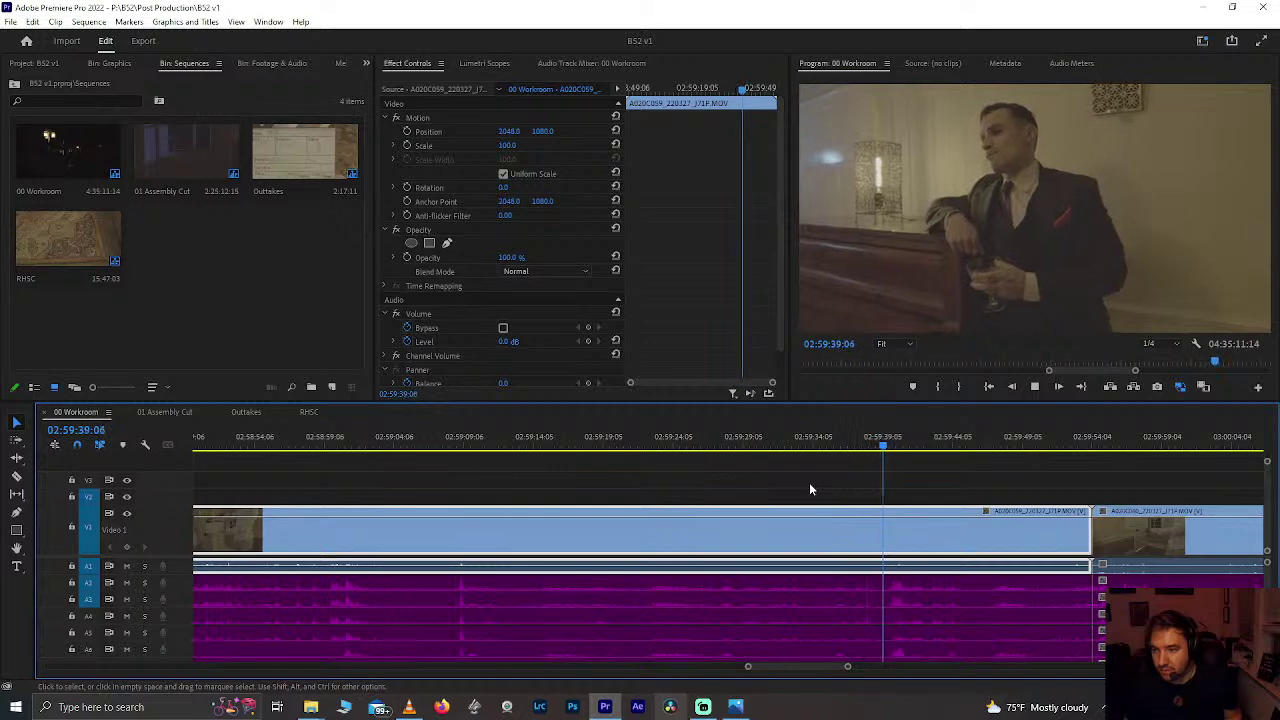
scroll(840, 516, up, 1)
scroll(840, 516, up, 1)
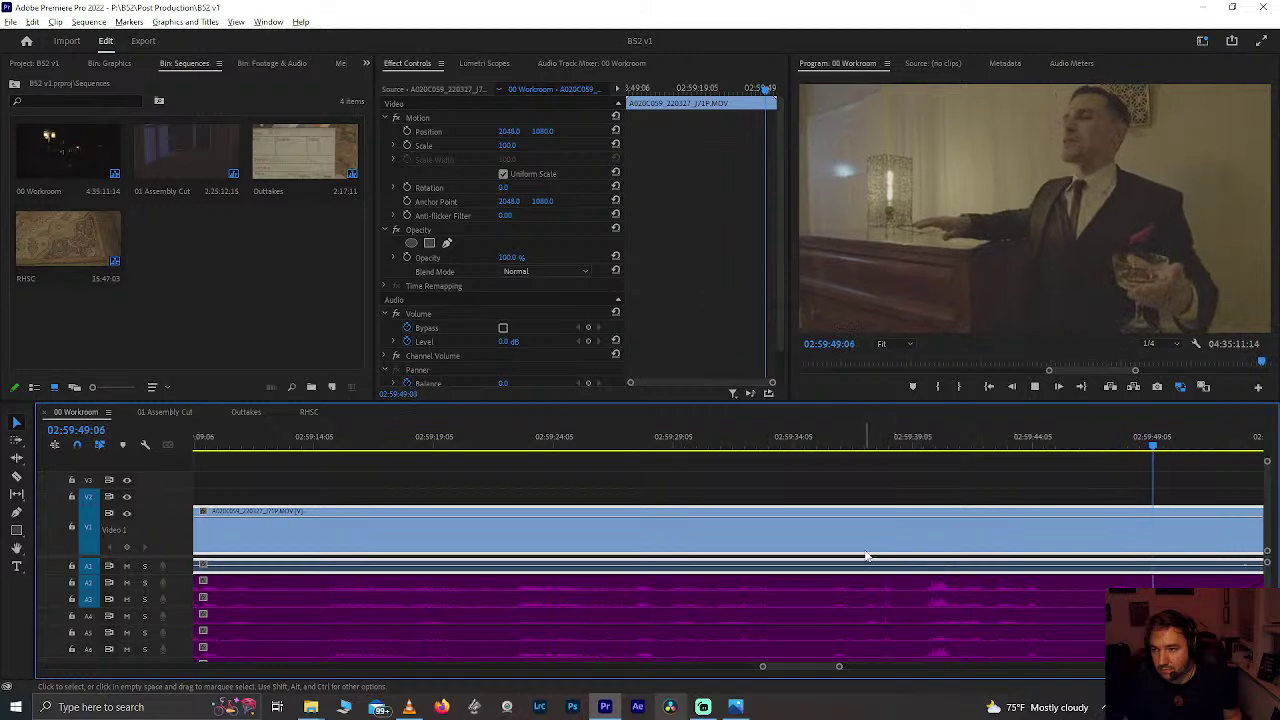
scroll(866, 545, down, 2)
click(870, 436)
scroll(875, 448, up, 2)
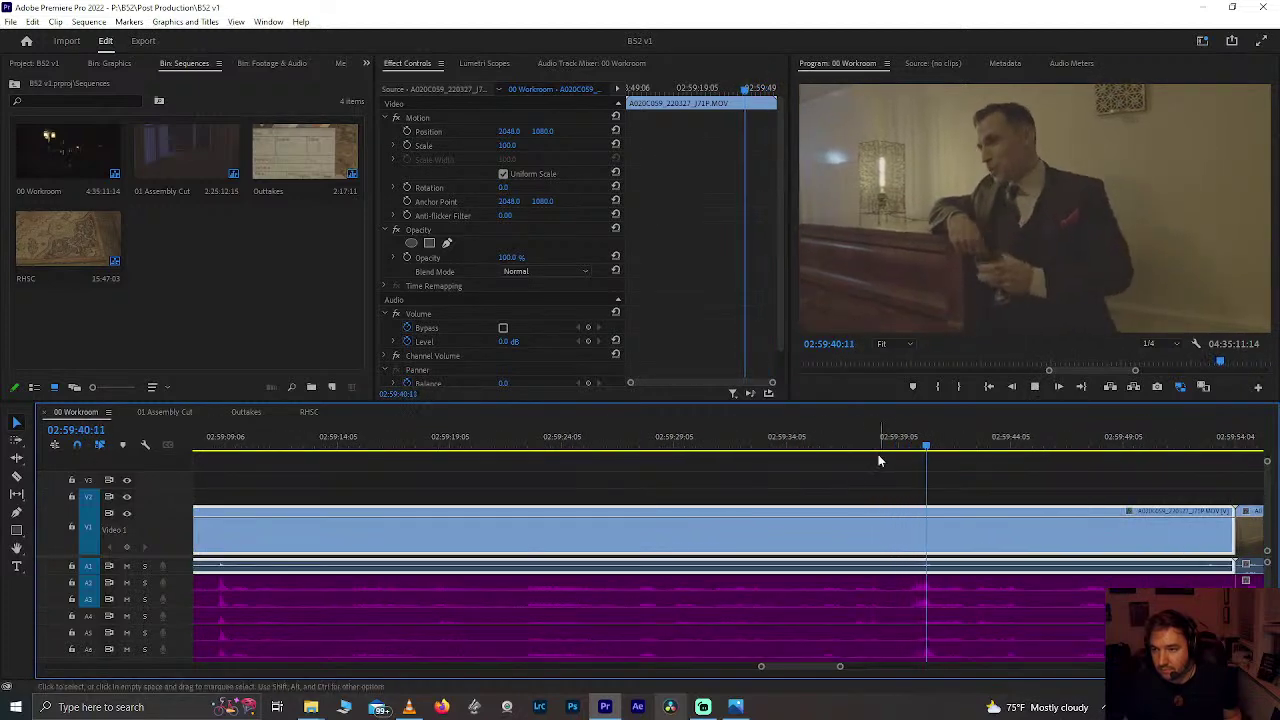
scroll(857, 525, down, 3)
scroll(857, 525, up, 5)
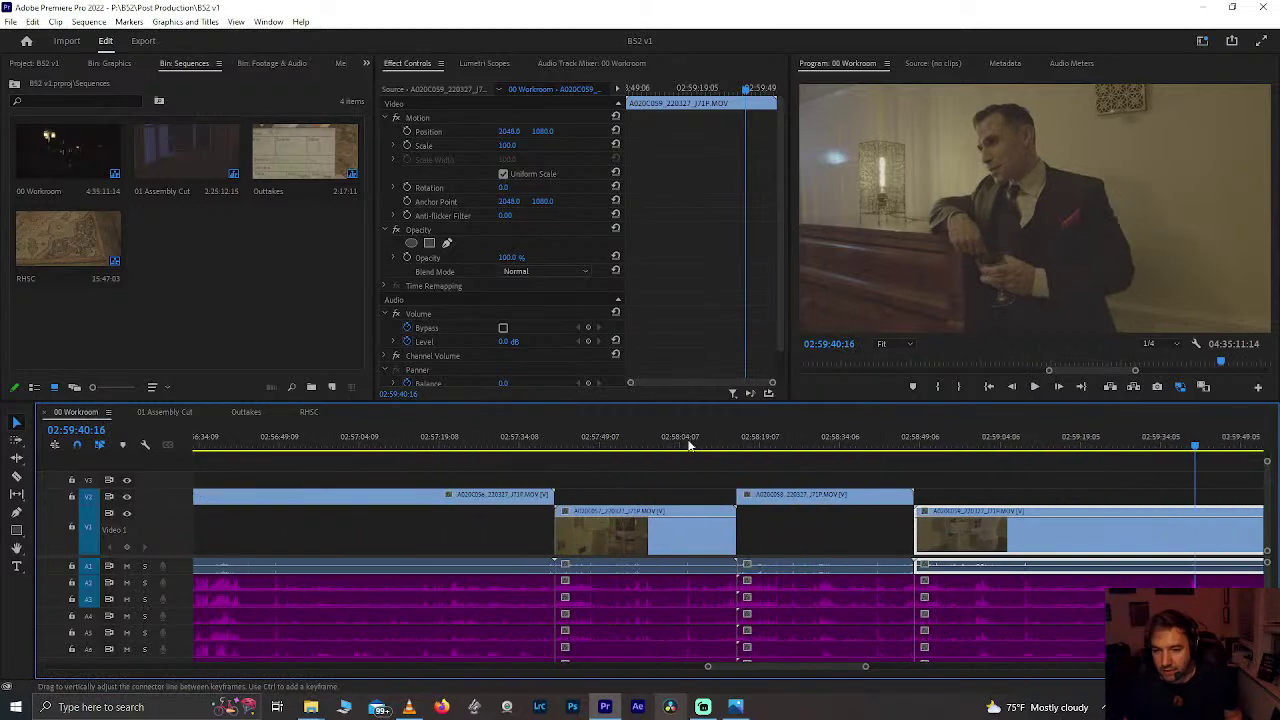
click(773, 440)
click(329, 444)
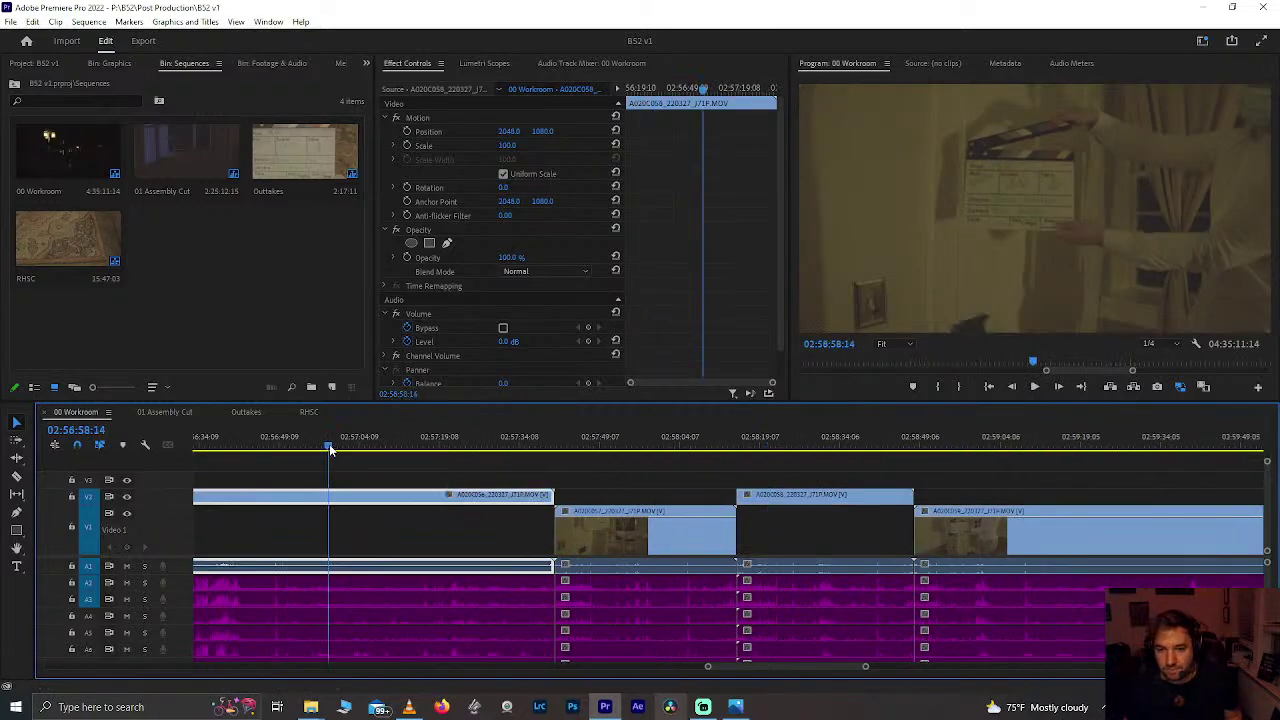
Step: Open the 01 Assembly Cut sequence and review the edited scene from about 00:13:04 onward
click(164, 412)
scroll(537, 550, down, 4)
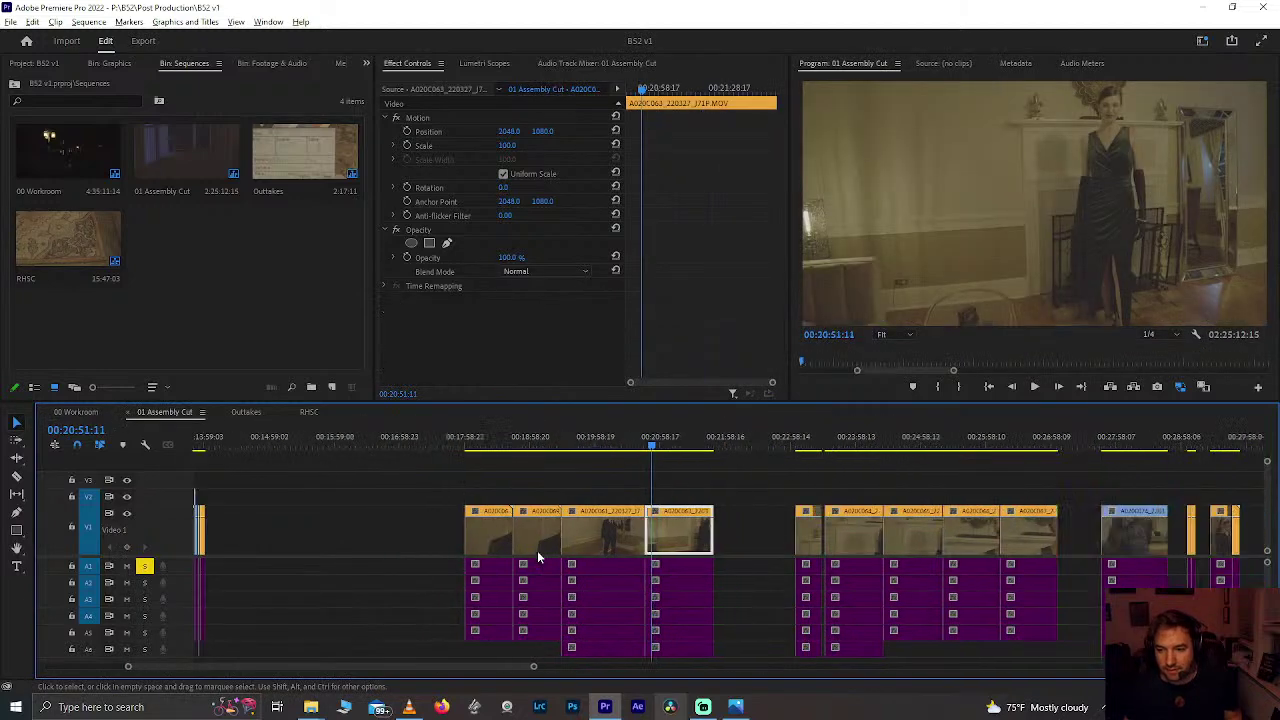
scroll(537, 550, down, 2)
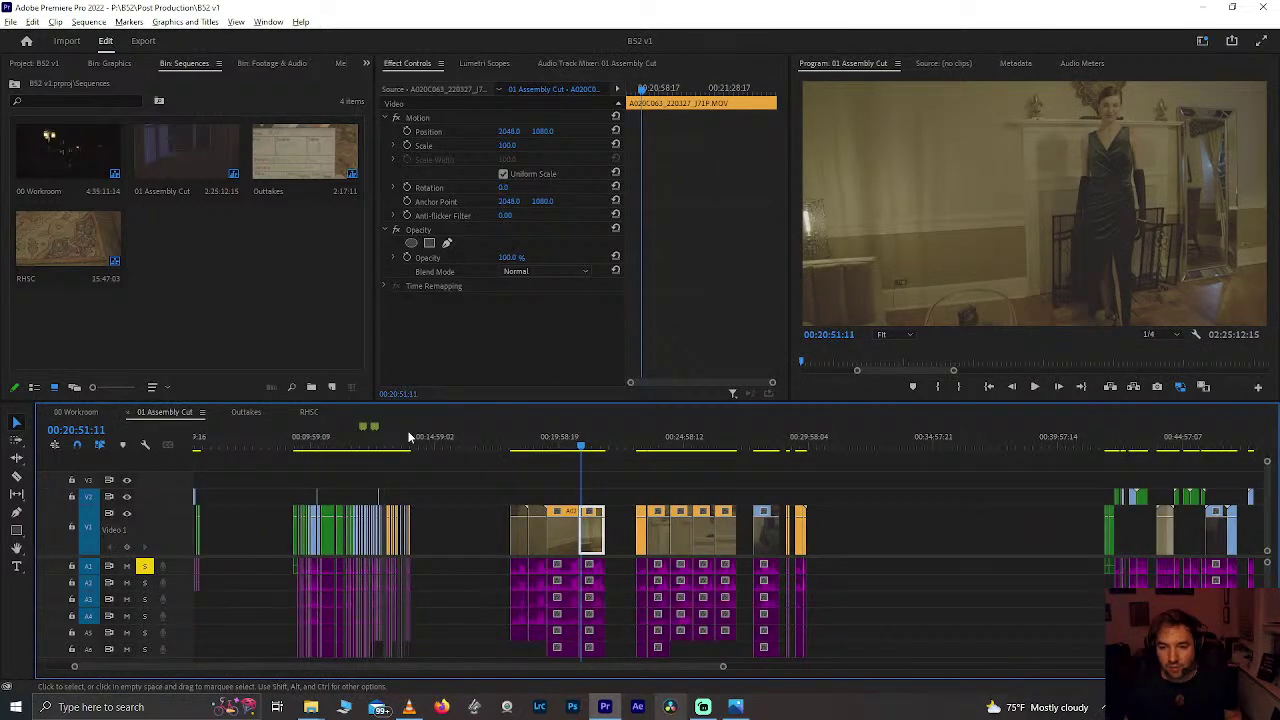
scroll(409, 440, up, 3)
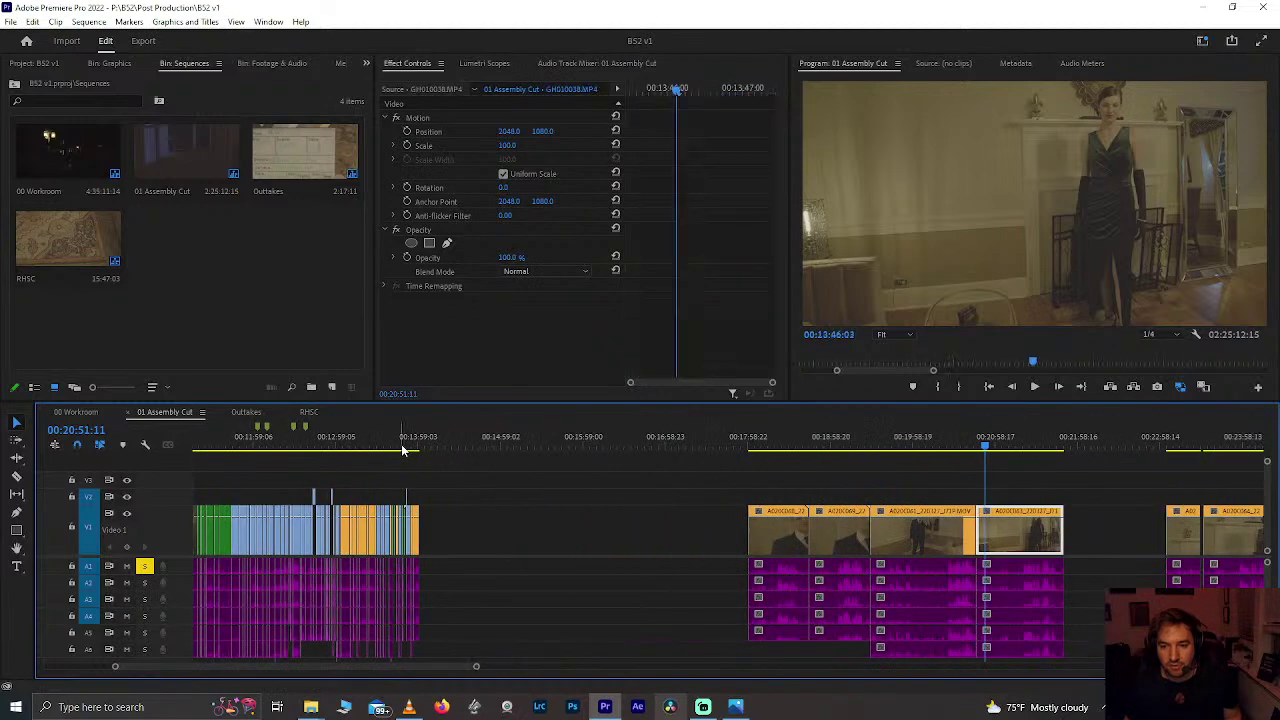
click(404, 450)
scroll(403, 450, up, 4)
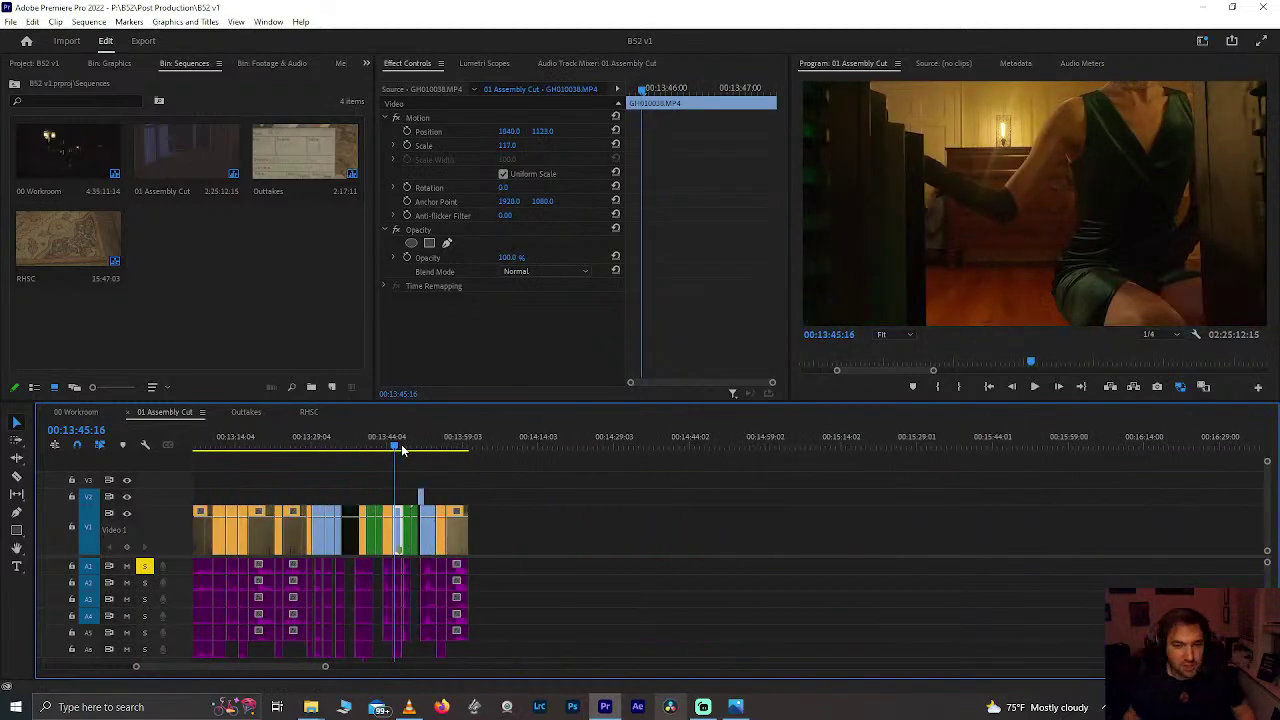
scroll(279, 466, up, 4)
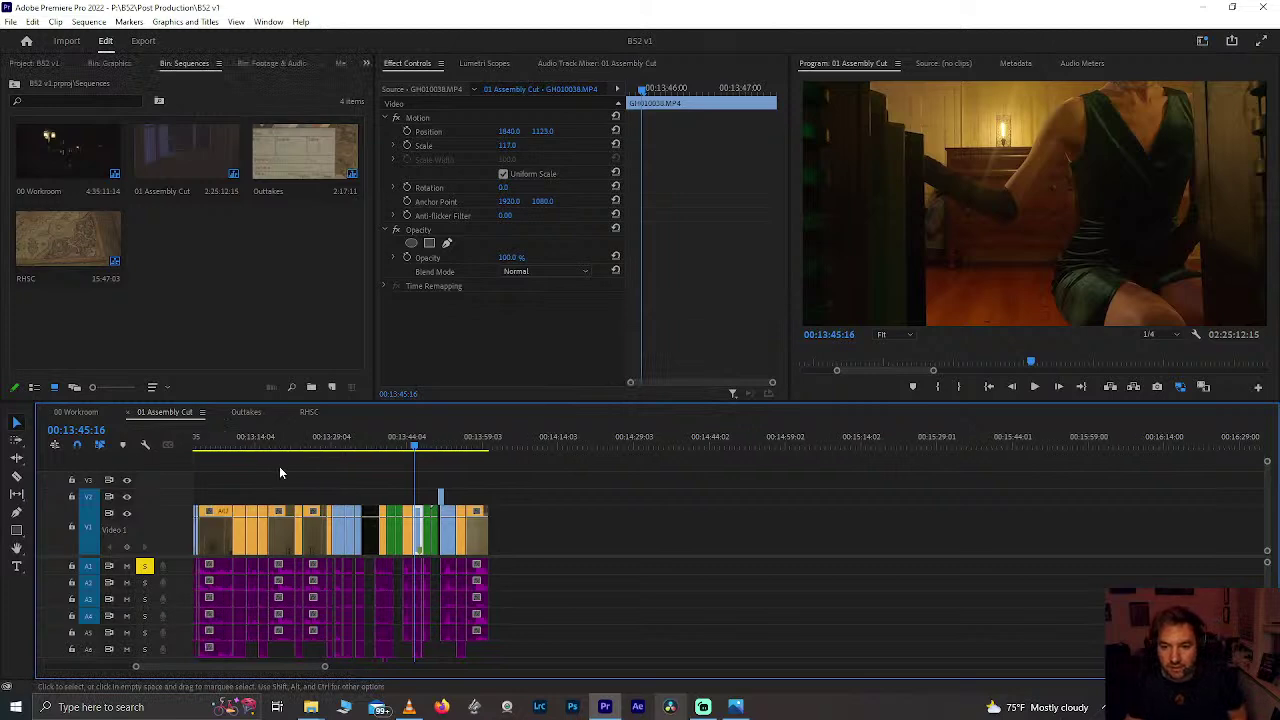
click(402, 447)
scroll(405, 449, up, 2)
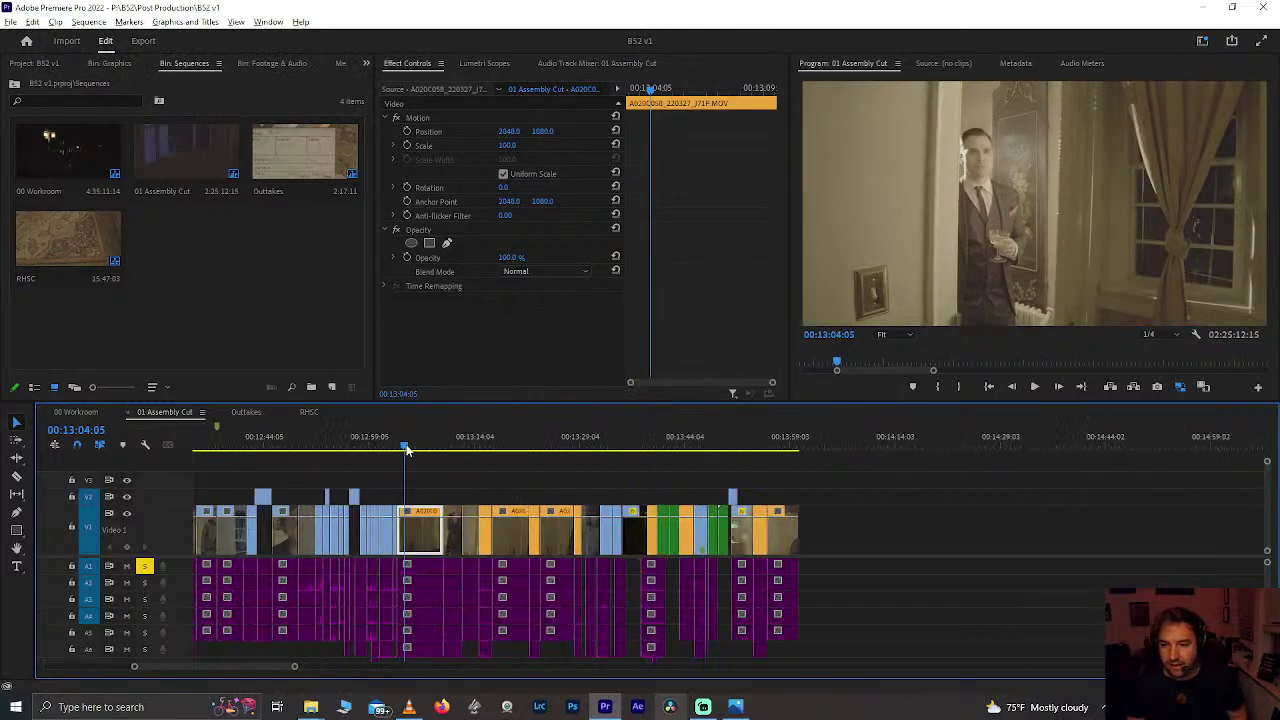
drag(448, 442, 669, 481)
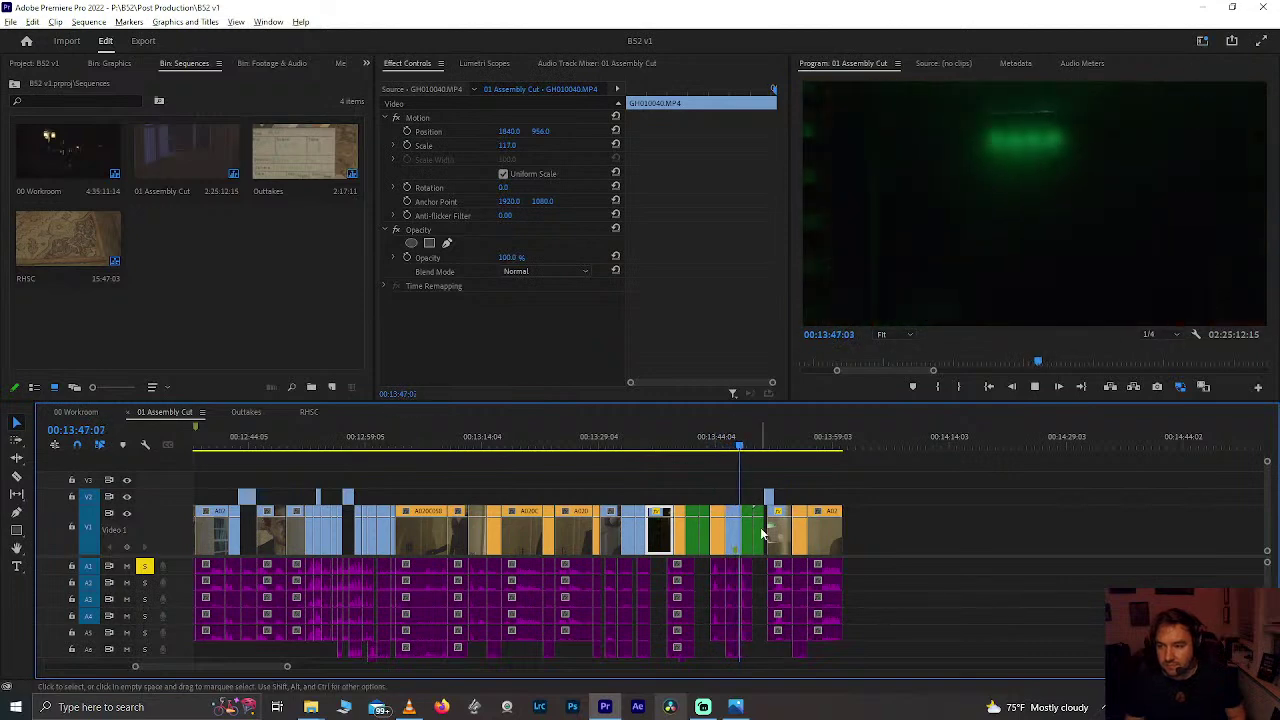
Step: Play the end of the edited scene, examining the A020C070 shot near 00:13:52 and its cut to A020C063
key(=)
key(=)
scroll(659, 514, down, 1)
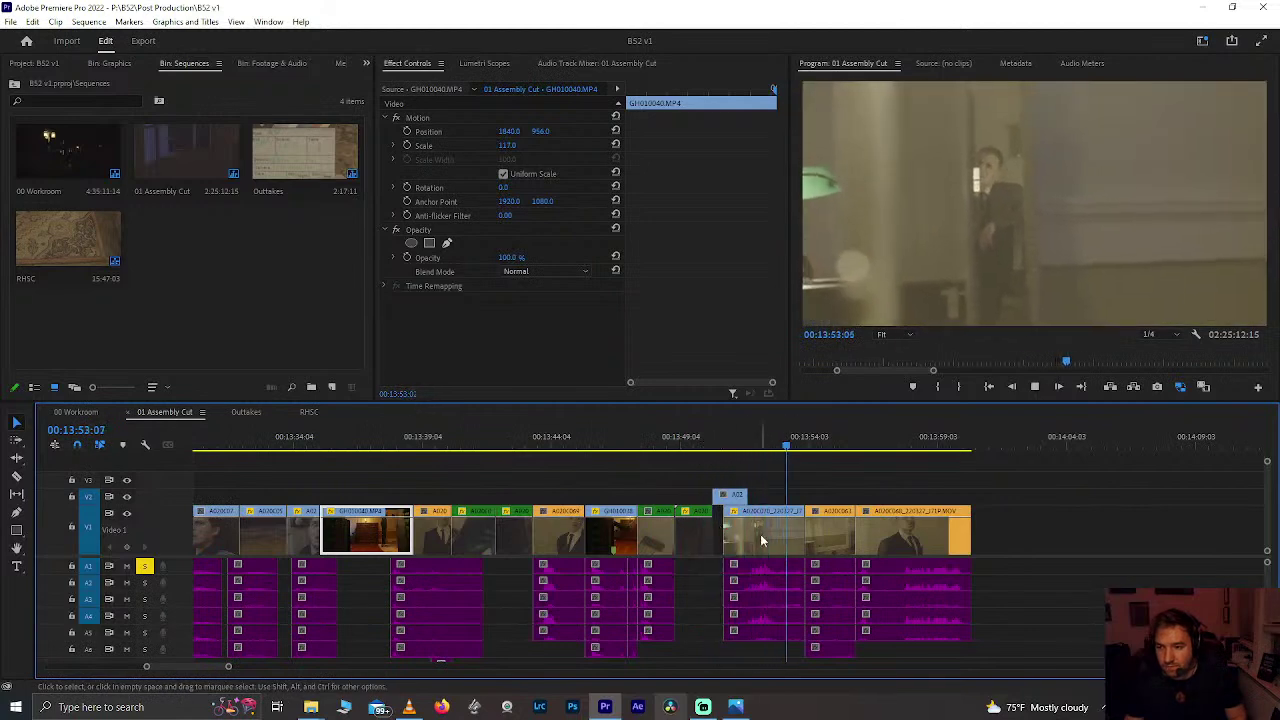
click(773, 432)
key(equal)
key(equal)
key(equal)
key(space)
mouse_move(722, 431)
mouse_down()
mouse_move(683, 428)
mouse_move(735, 446)
mouse_up()
key(space)
key(space)
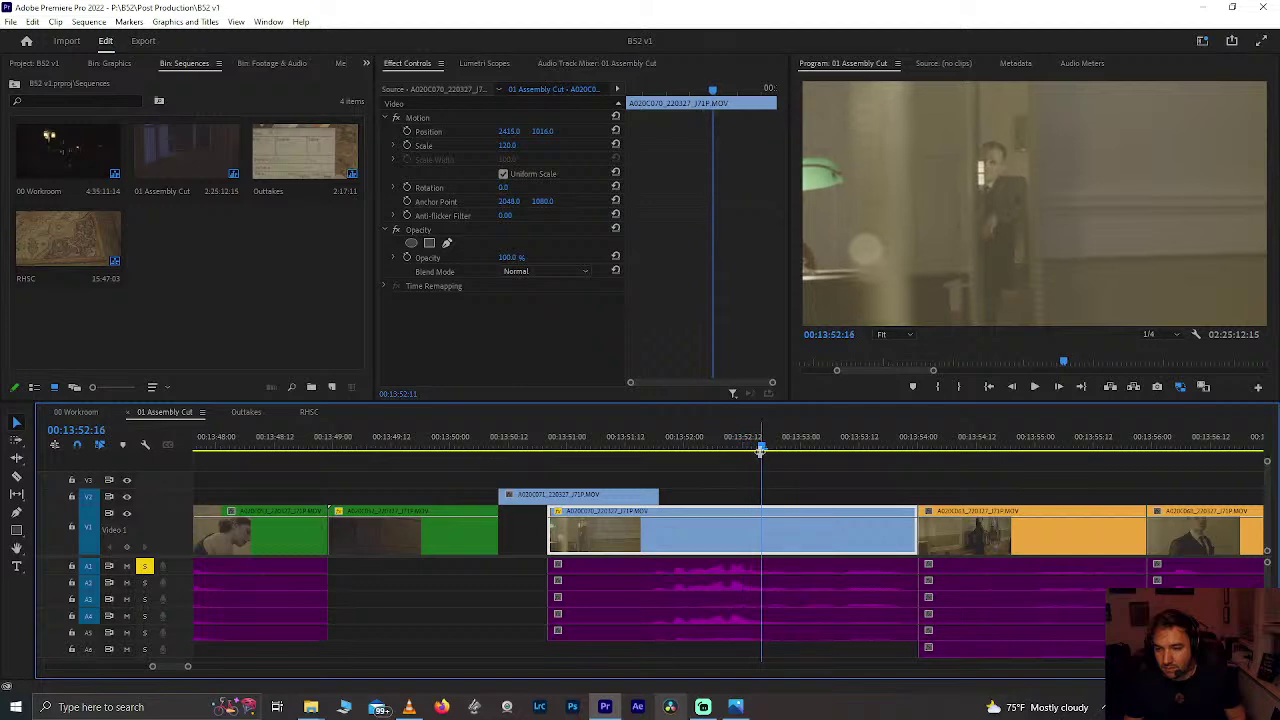
key(space)
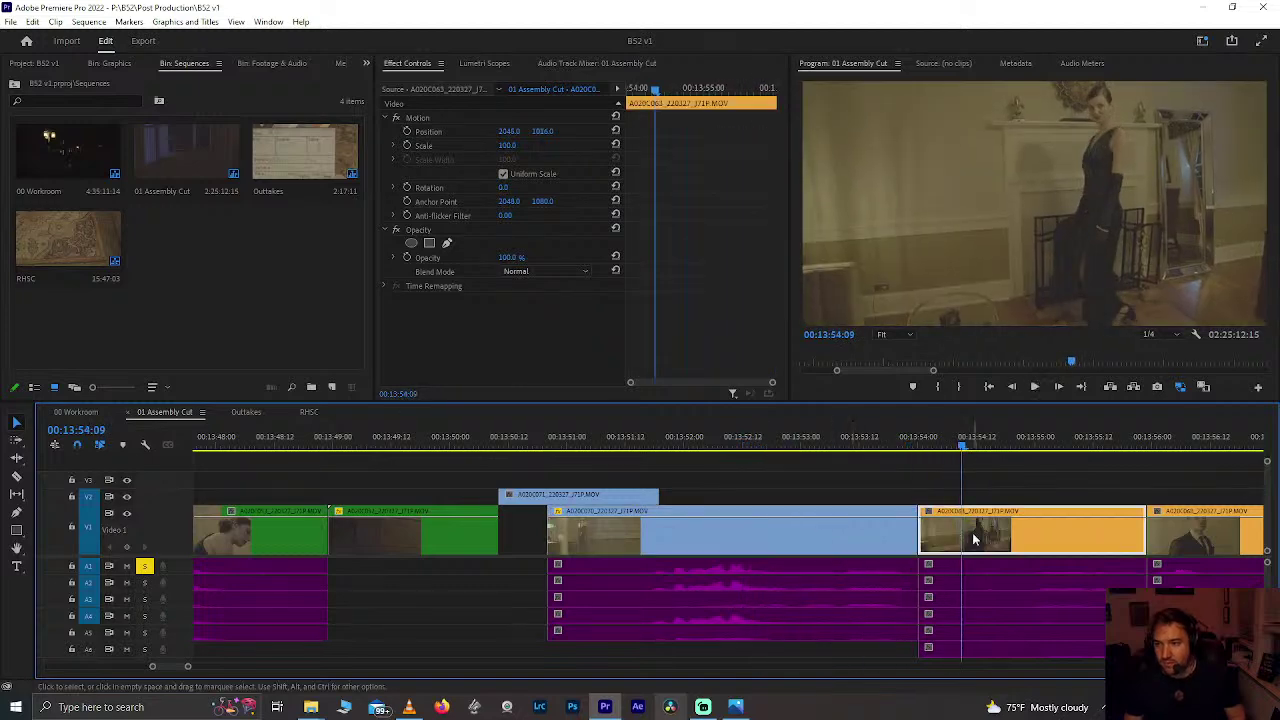
Step: Delete the A020C063 clip and its audio at 00:13:54 in the assembly, leaving the gap open
key(minus)
key(minus)
key(minus)
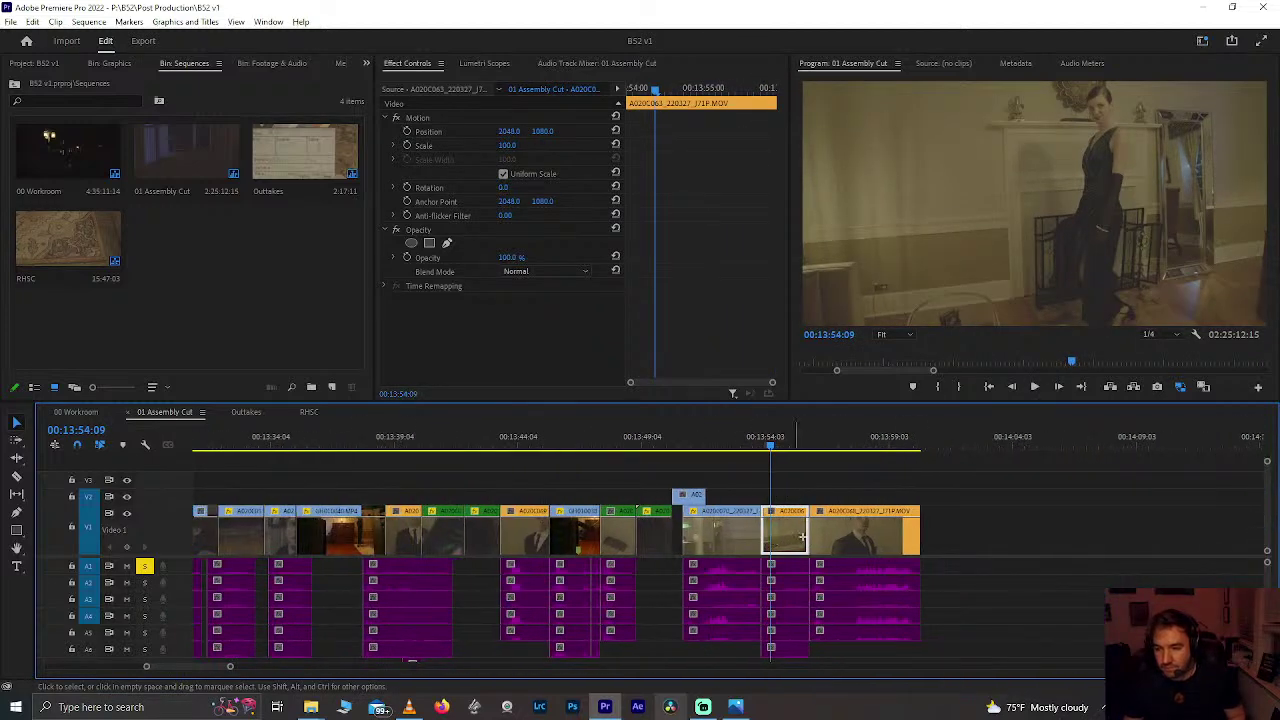
click(801, 537)
key(Delete)
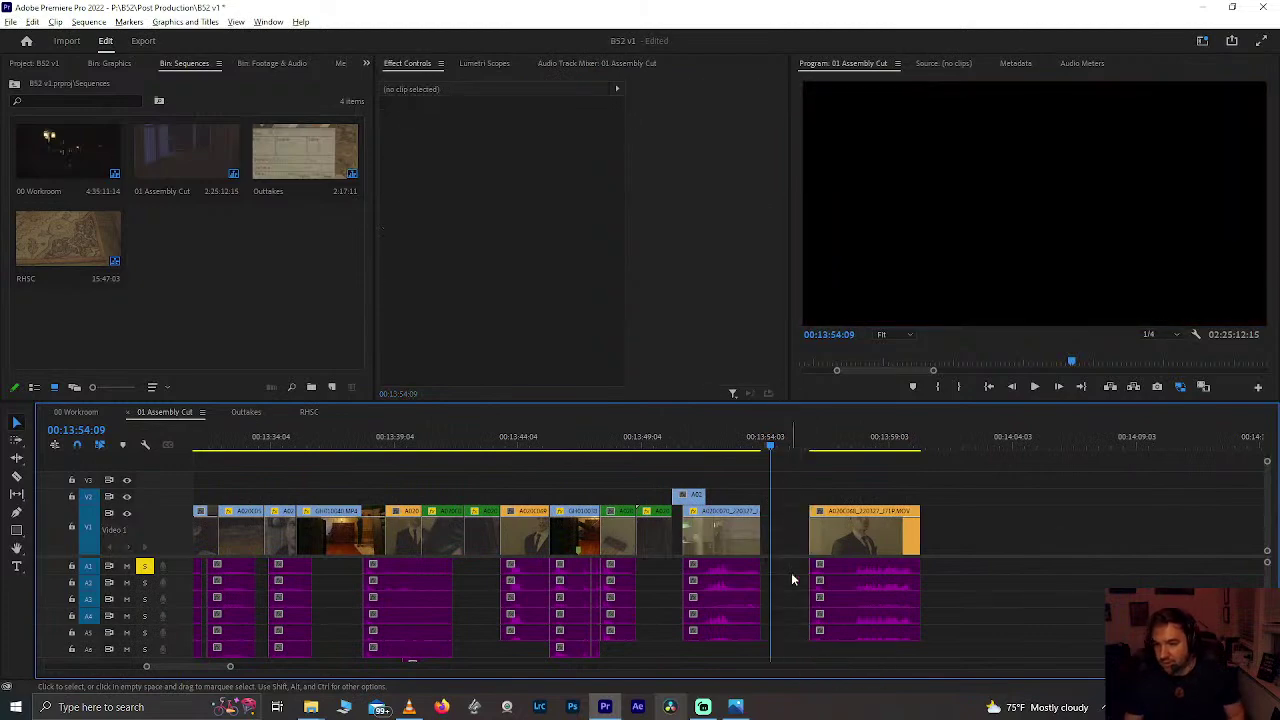
Step: Look through the later orange selects in the assembly, checking the A020C066 shot near 01:44:29 and A020C062 near 01:34:26
key(minus)
key(minus)
key(minus)
key(minus)
key(minus)
key(minus)
key(minus)
key(minus)
key(minus)
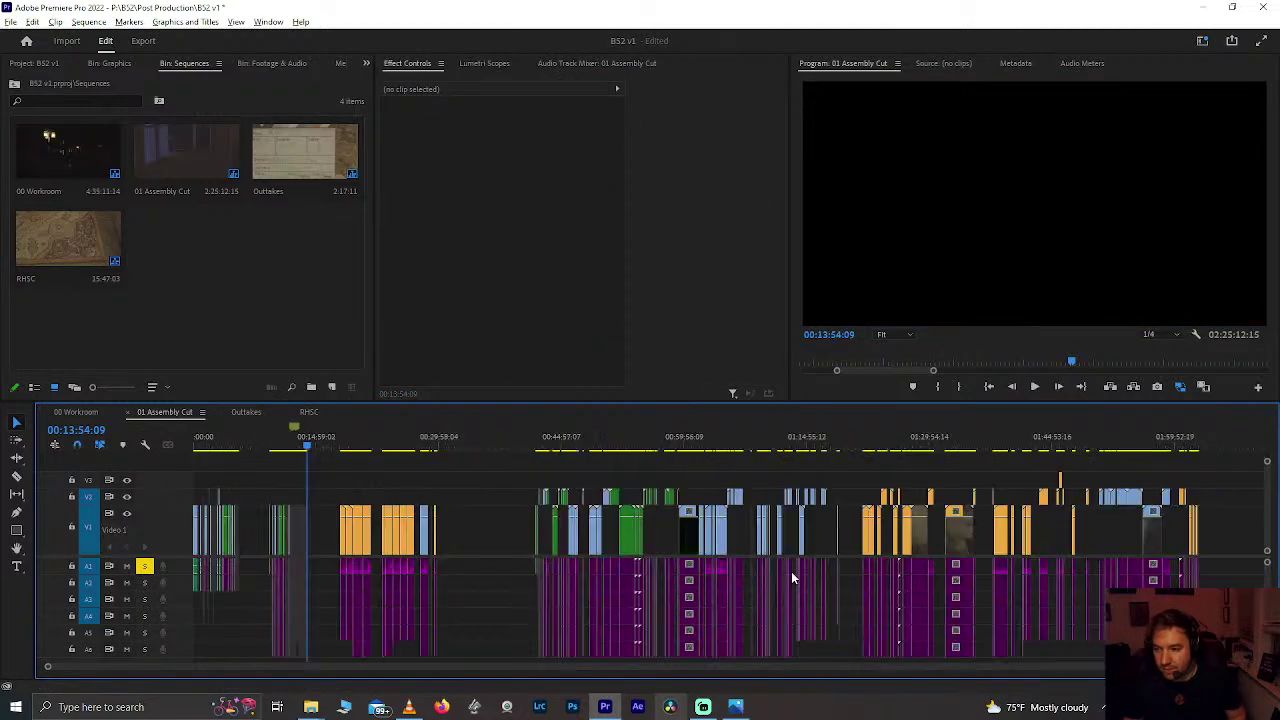
click(916, 443)
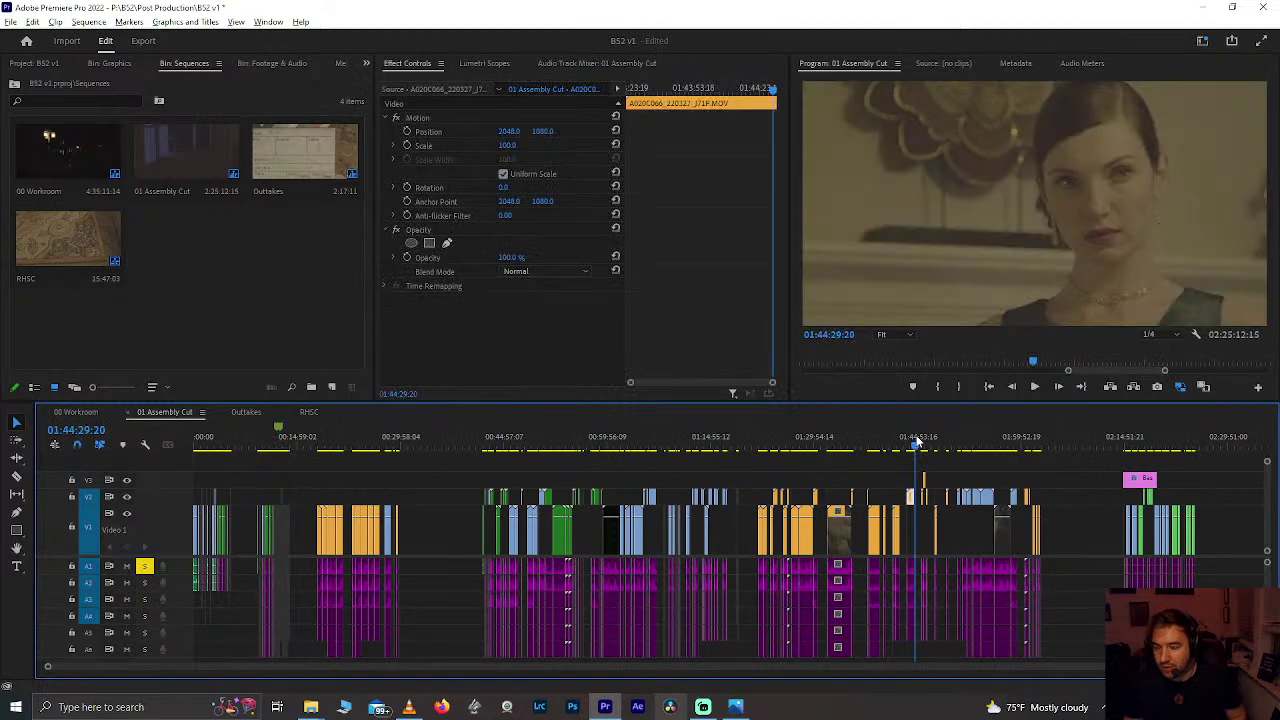
key(equal)
key(equal)
key(equal)
key(equal)
key(equal)
click(453, 436)
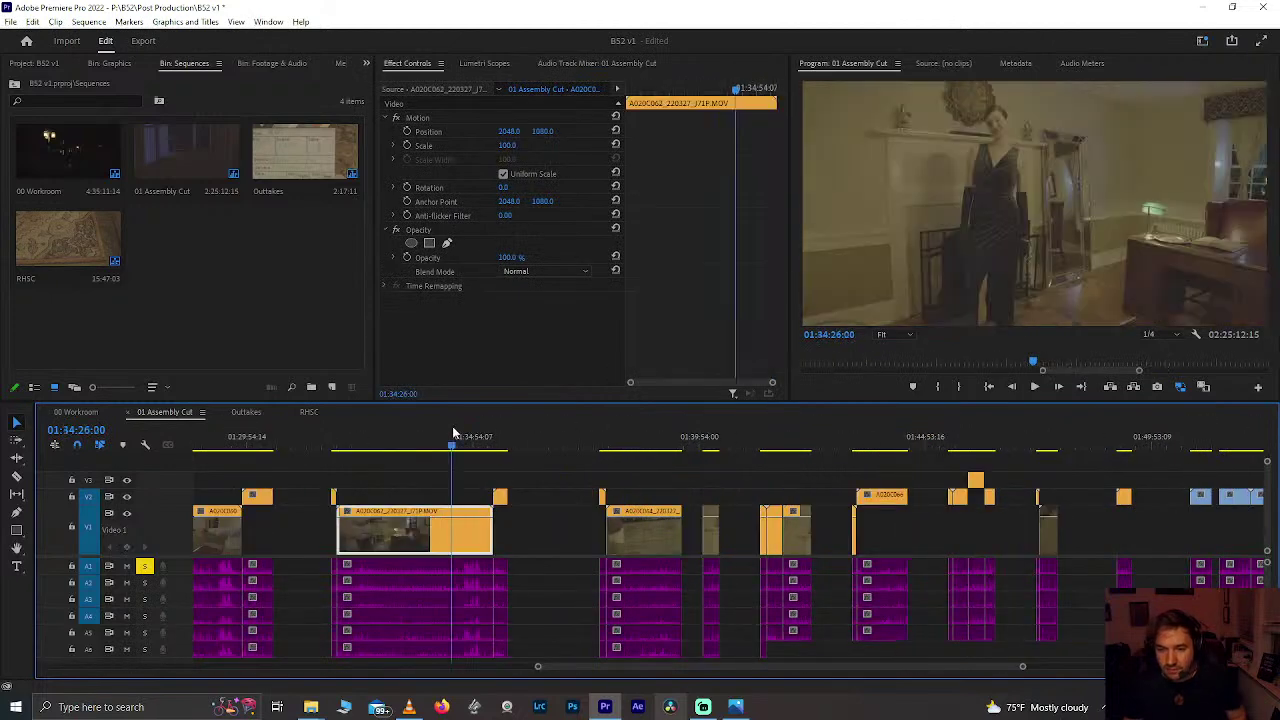
Step: Find the A020C055 selects in the assembly and play the second one from about 01:23:43
key(equal)
key(equal)
scroll(464, 464, up, 1)
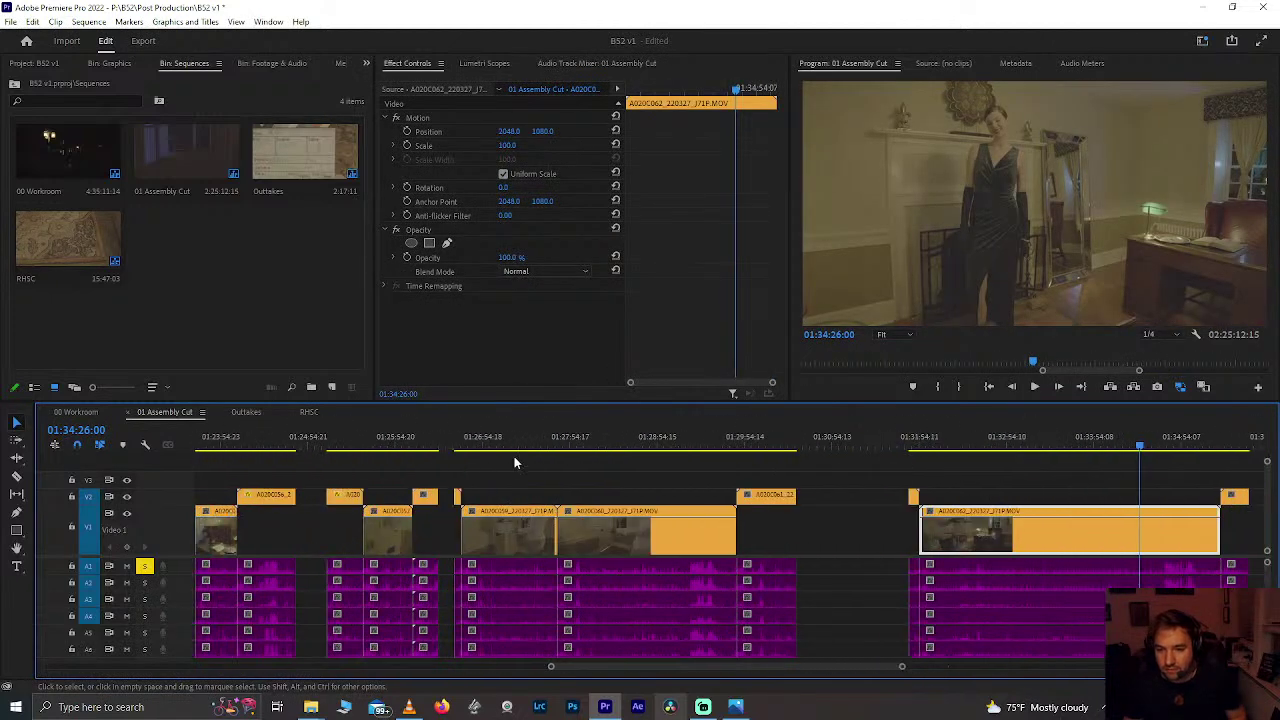
scroll(525, 457, up, 3)
click(360, 447)
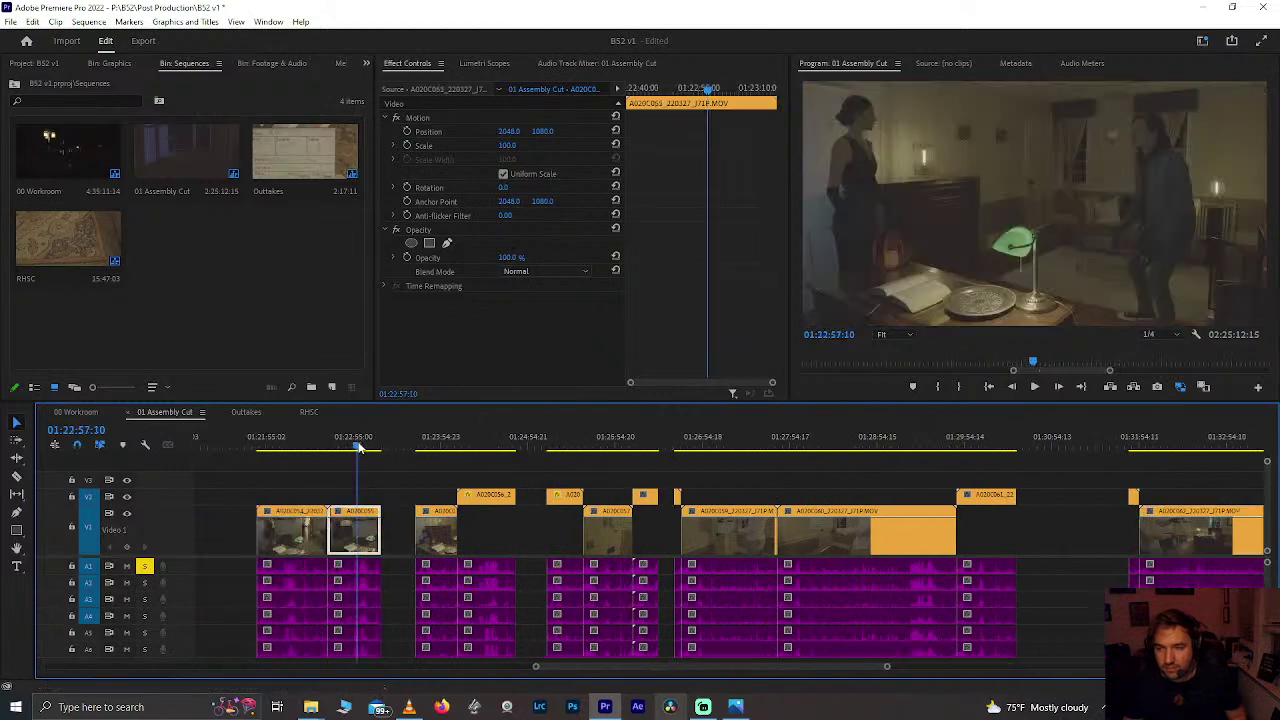
click(426, 443)
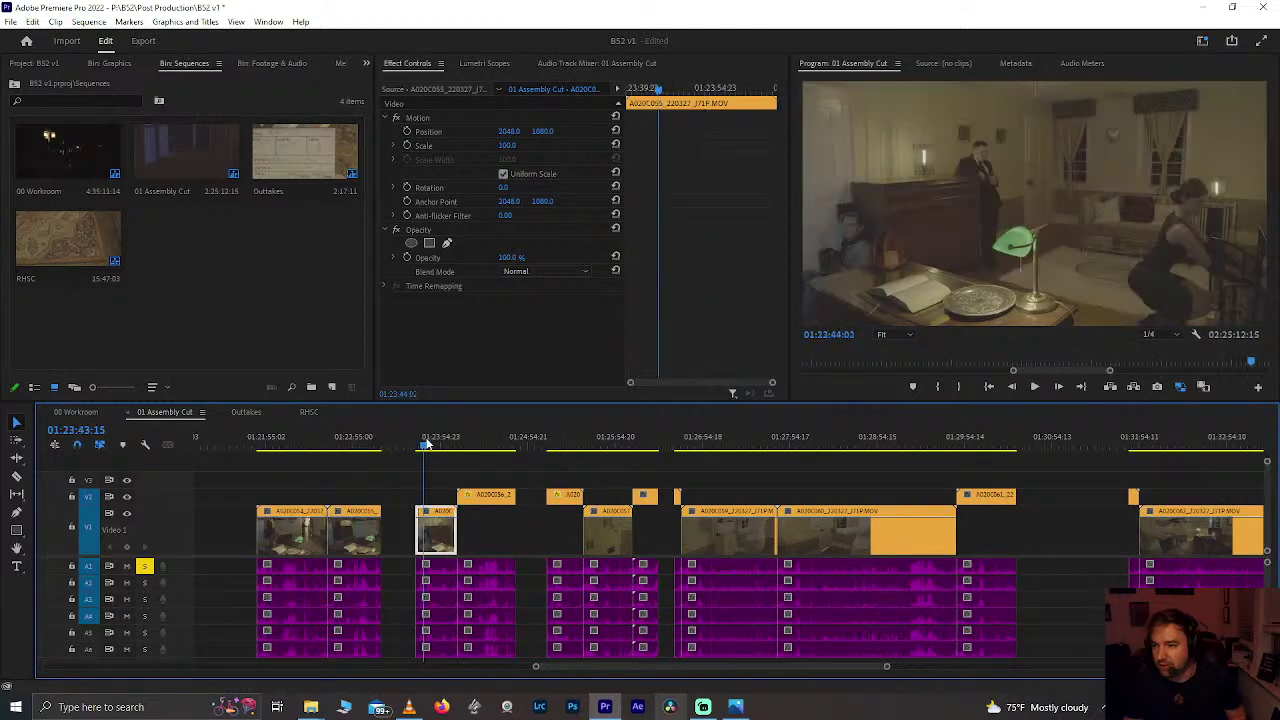
key(=)
key(=)
key(space)
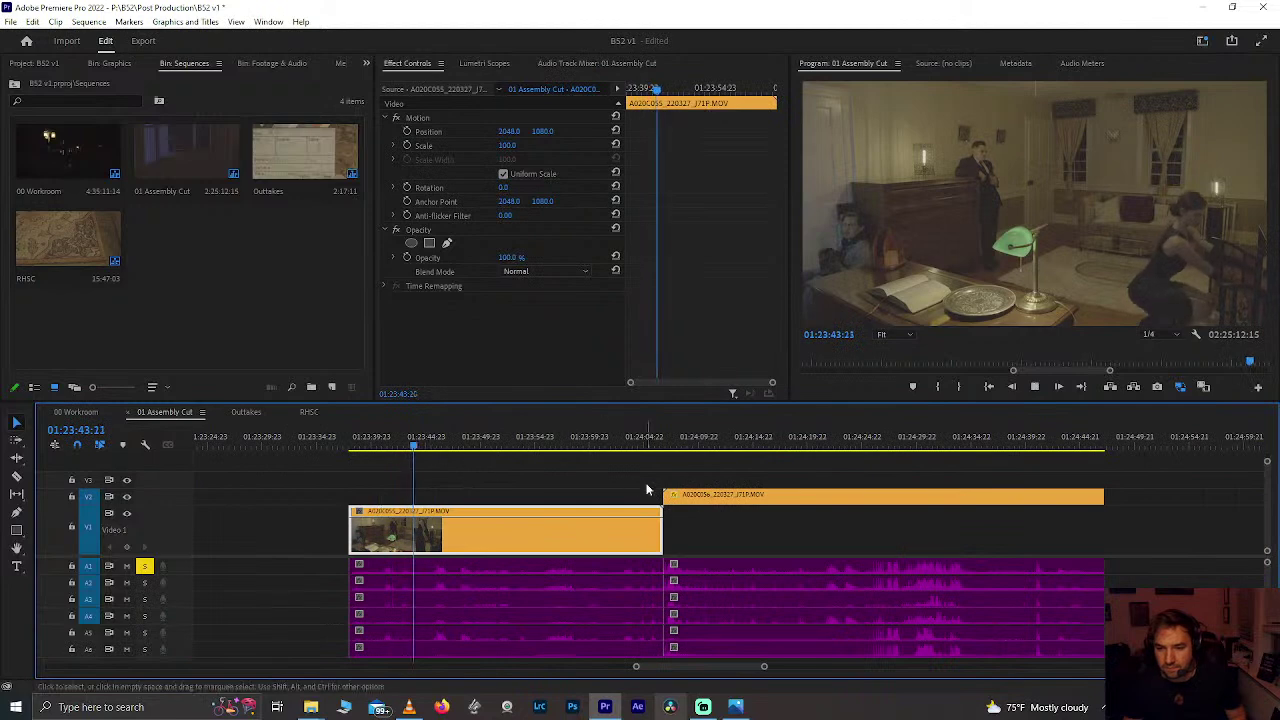
Step: Check the A020C056 select on the upper video track near 01:24:21 for a usable shot of the woman
click(728, 447)
drag(877, 443, 823, 440)
key(minus)
key(minus)
key(minus)
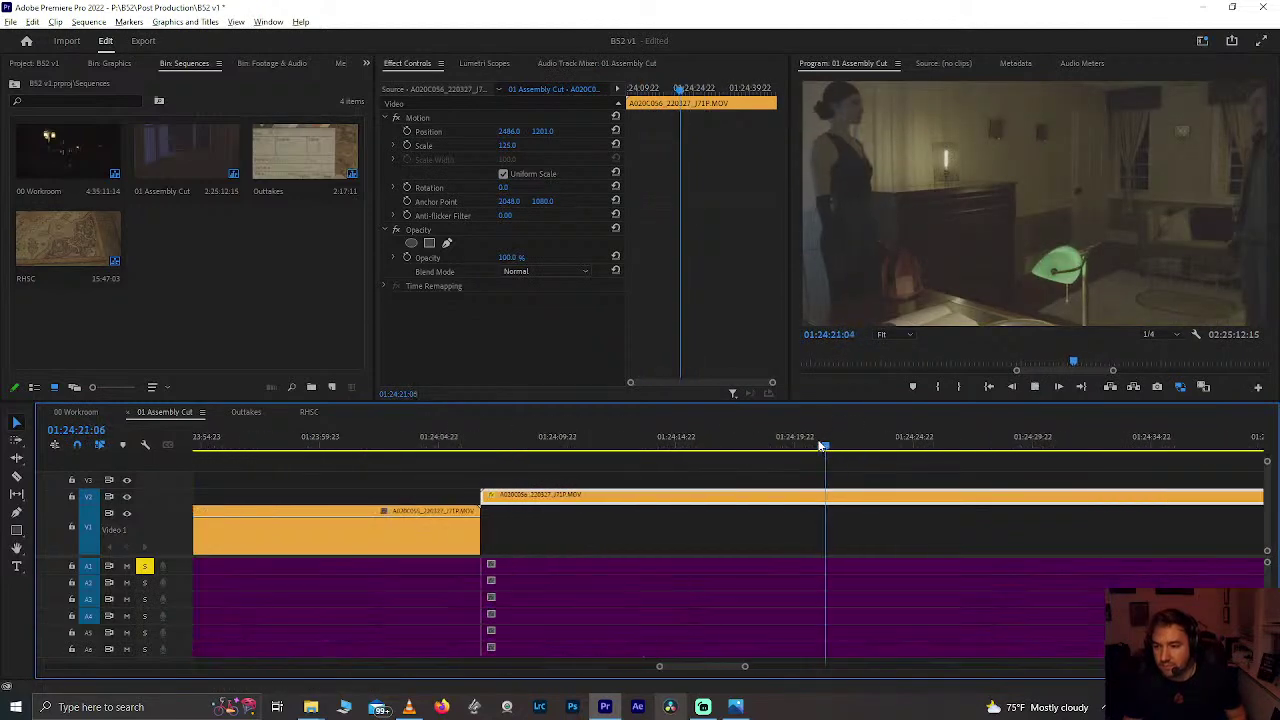
scroll(818, 446, down, 2)
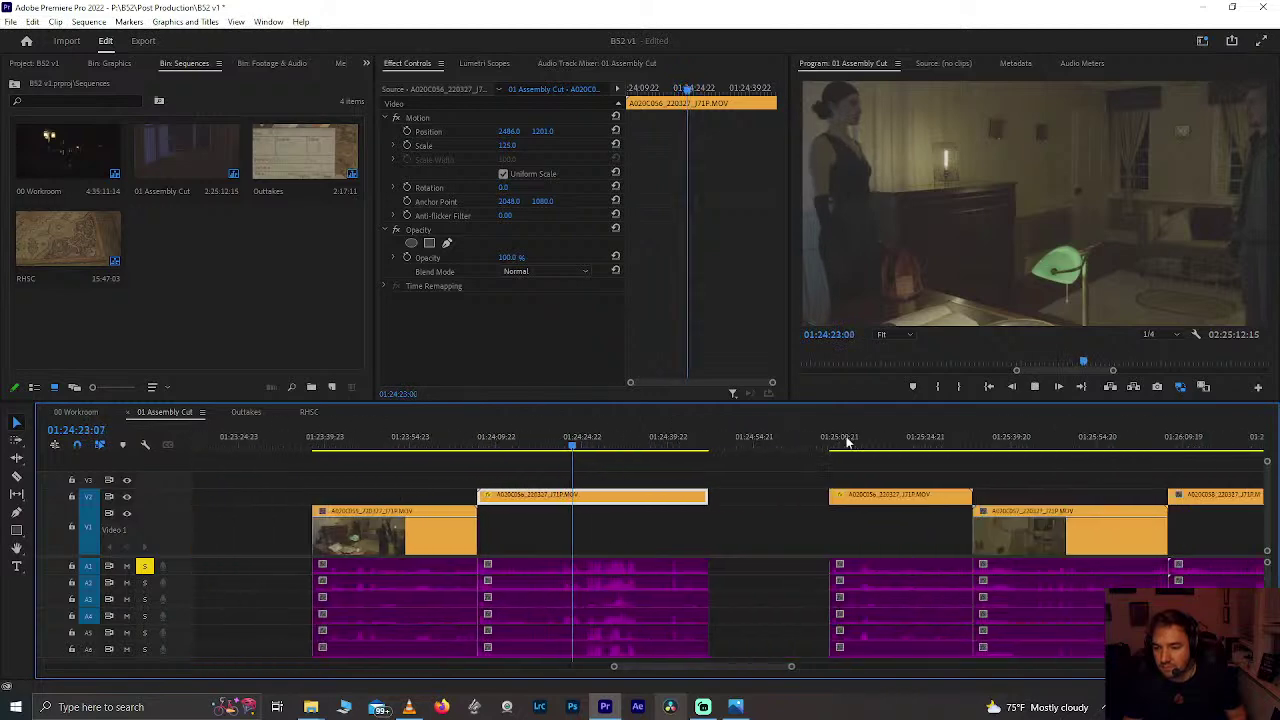
Step: Play the second A020C056 select from about 01:25:10, watching the woman rise and walk across the room
click(845, 443)
key(equal)
key(equal)
key(equal)
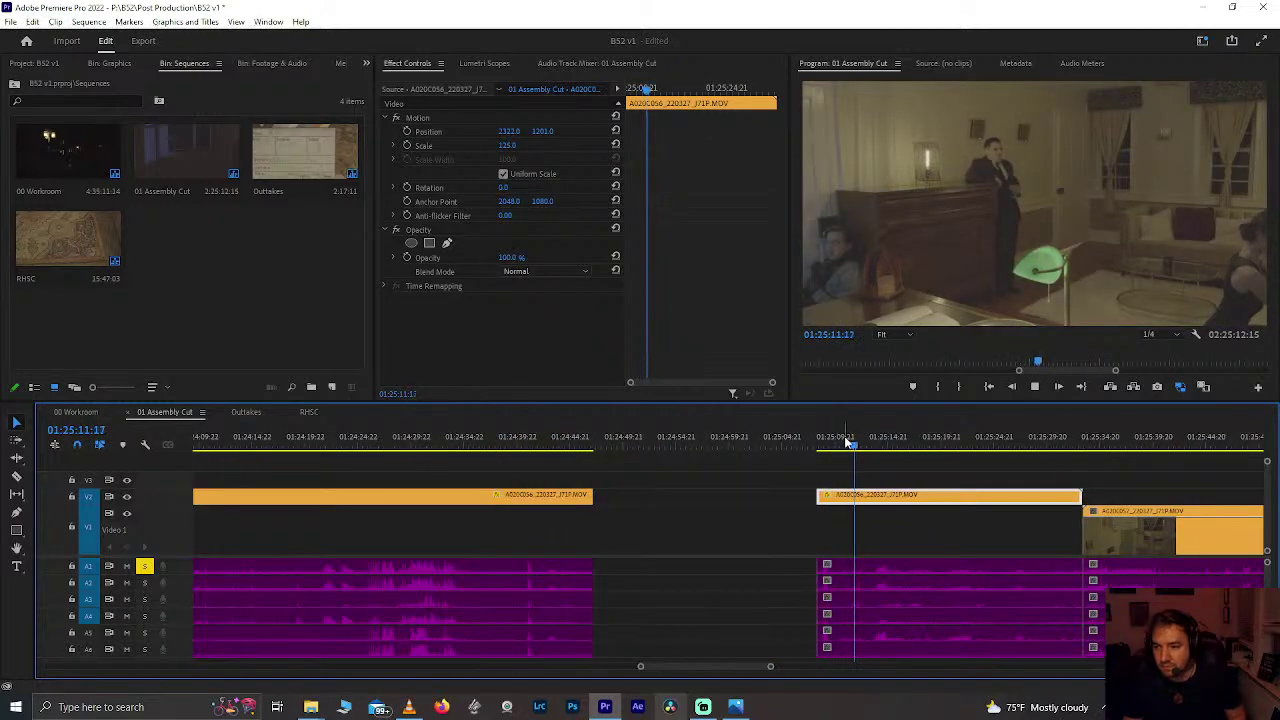
key(equal)
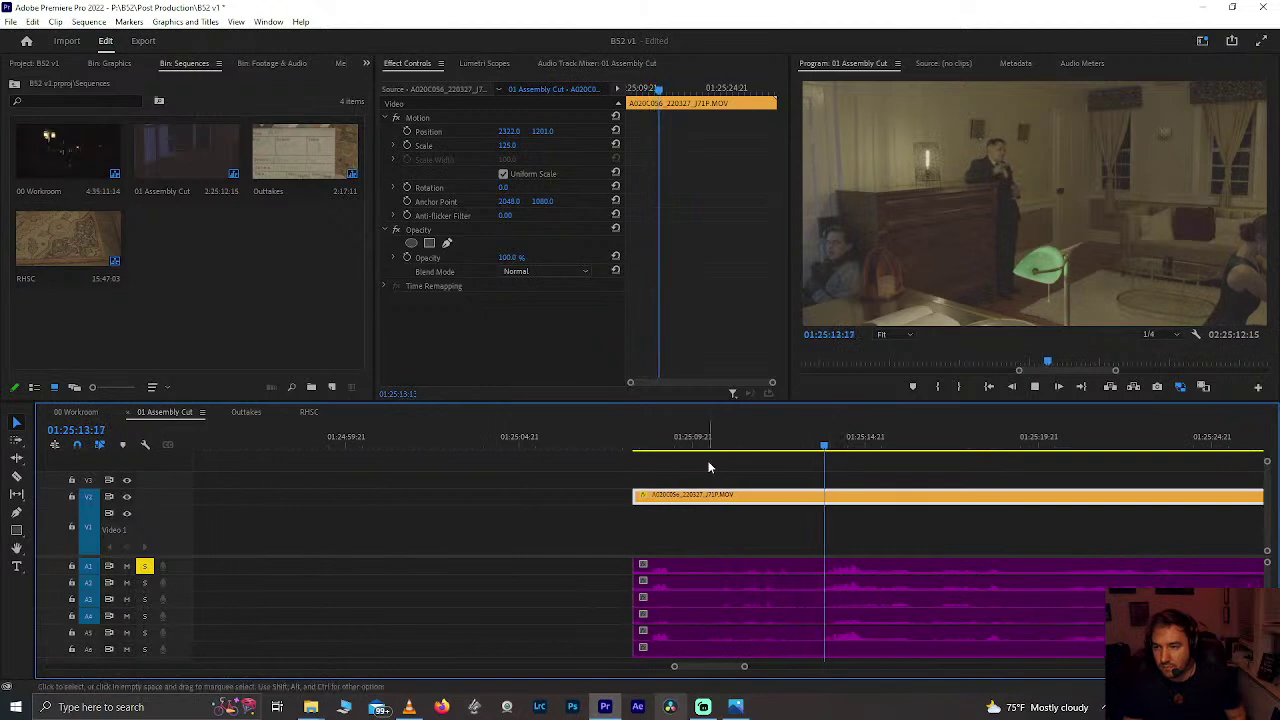
scroll(708, 467, down, 3)
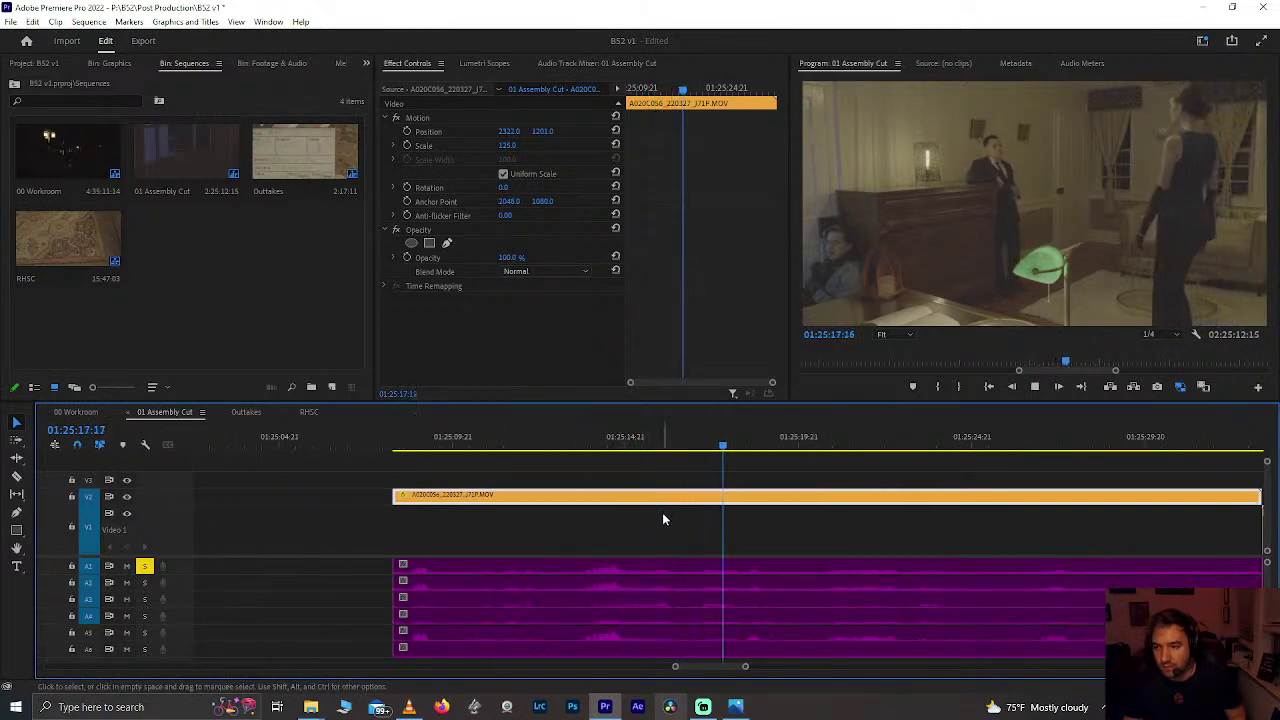
Step: Split the second A020C056 select and its audio at 01:25:14:23, just before the woman stands up
click(602, 440)
key(equal)
key(equal)
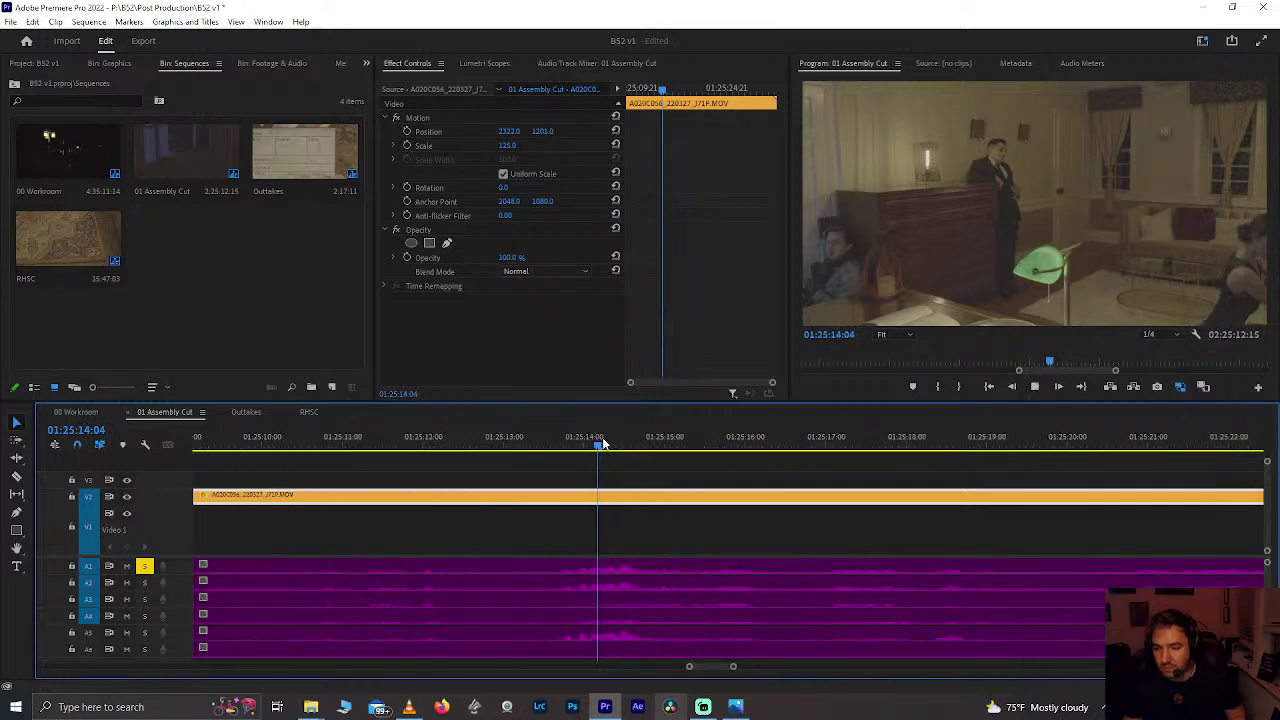
key(space)
drag(660, 455, 567, 448)
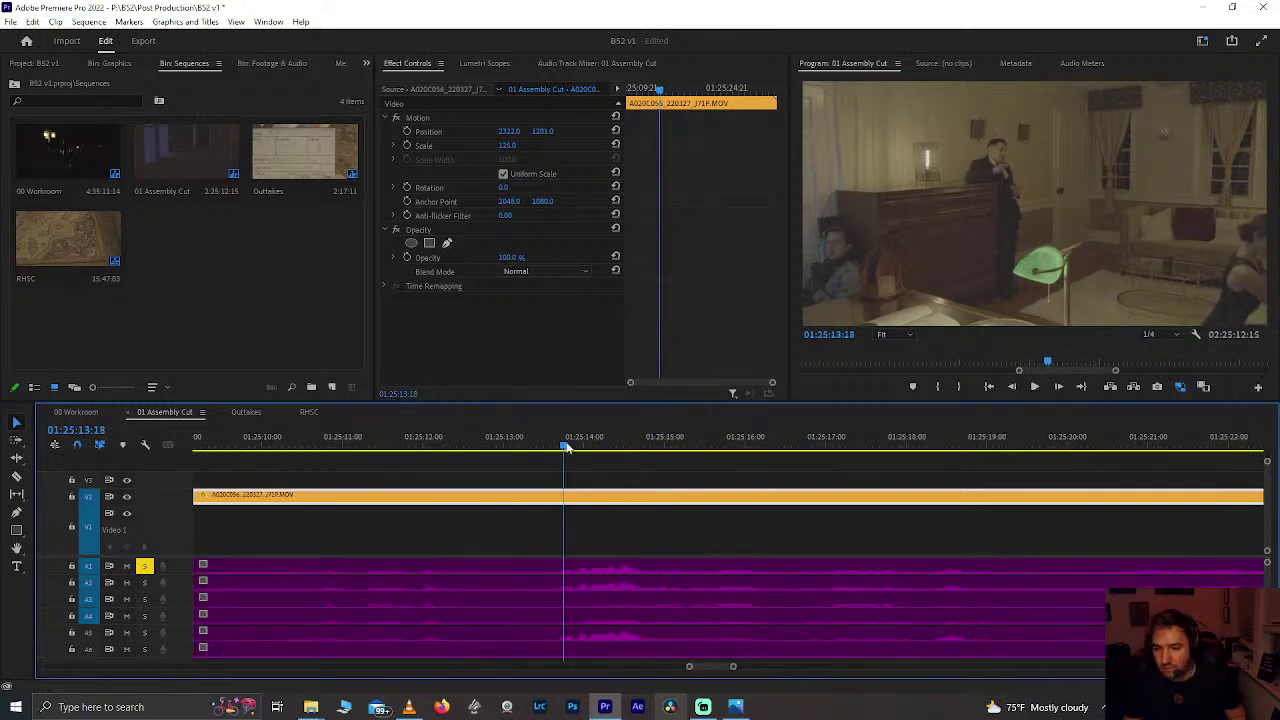
click(640, 447)
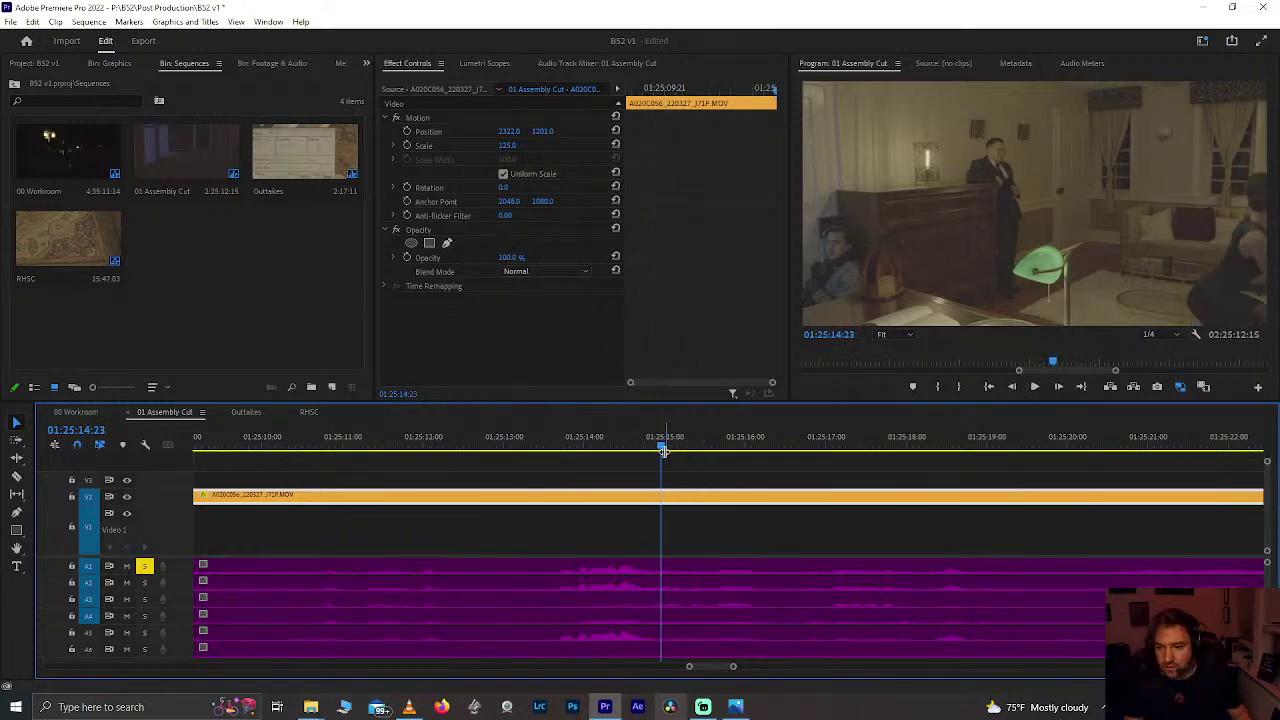
key(ctrl+k)
key(space)
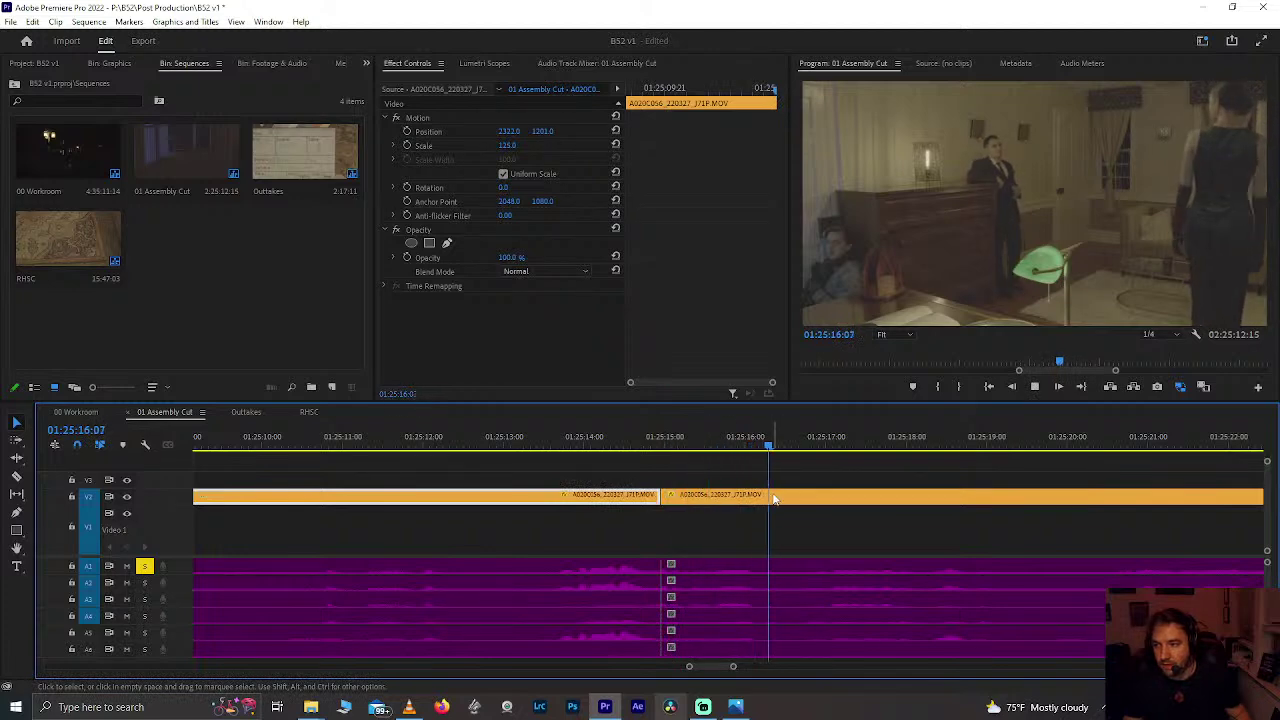
Step: Split the A020C056 select again at 01:25:18:04 and cut the isolated section with its audio to the clipboard
click(842, 497)
key(Right)
key(Right)
key(Right)
key(ctrl+k)
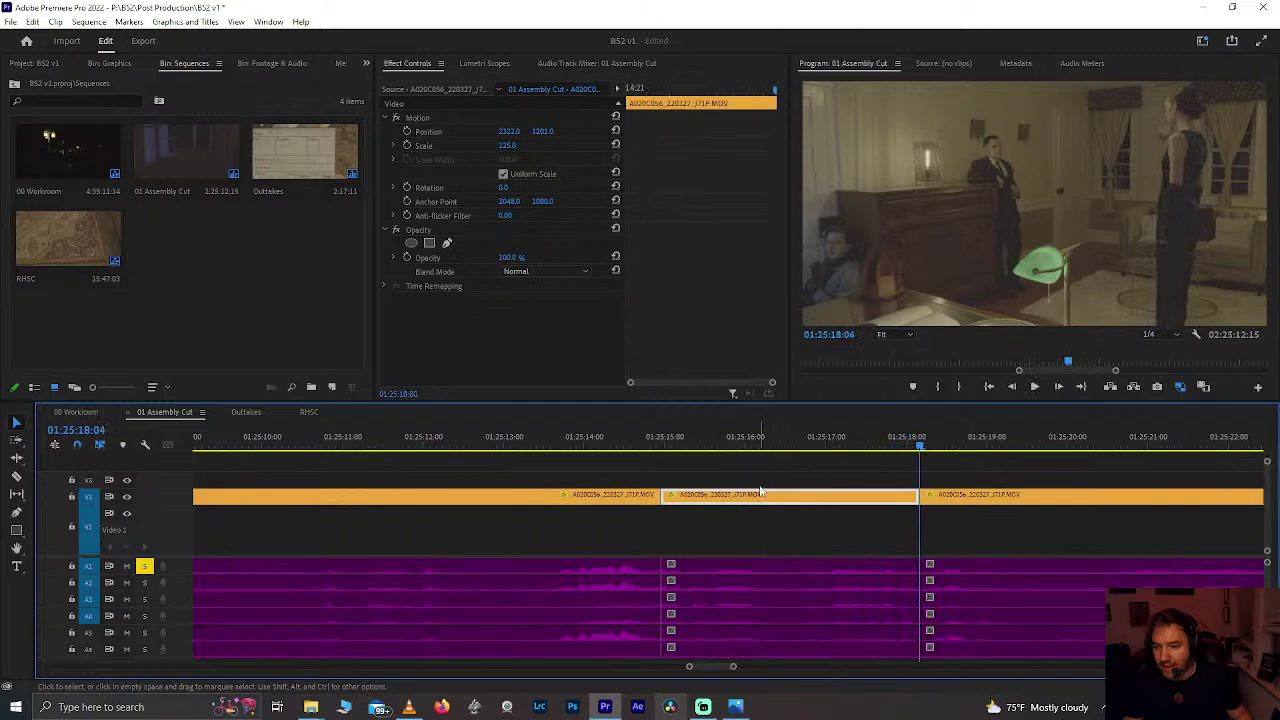
drag(757, 472, 918, 652)
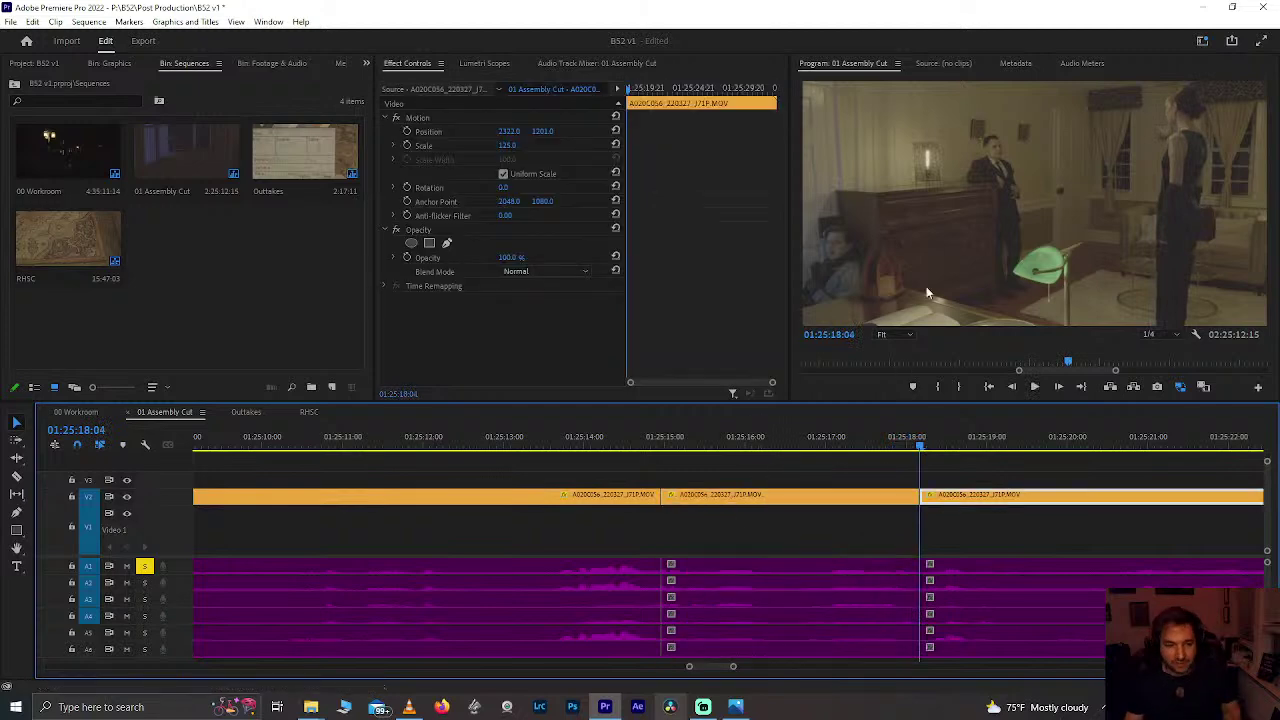
drag(767, 469, 745, 578)
key(Delete)
Step: Paste the A020C056 section past the end of the edited scene at about 00:14:02 and save the project
scroll(732, 559, down, 6)
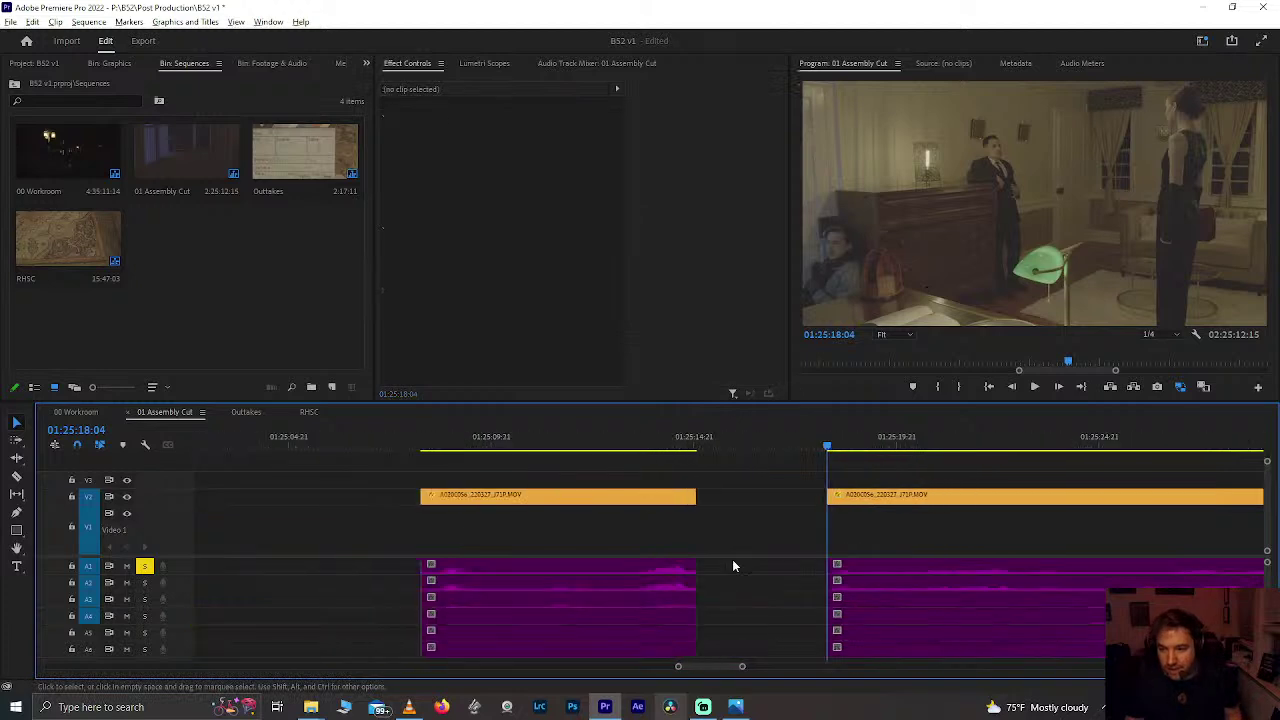
scroll(732, 559, down, 3)
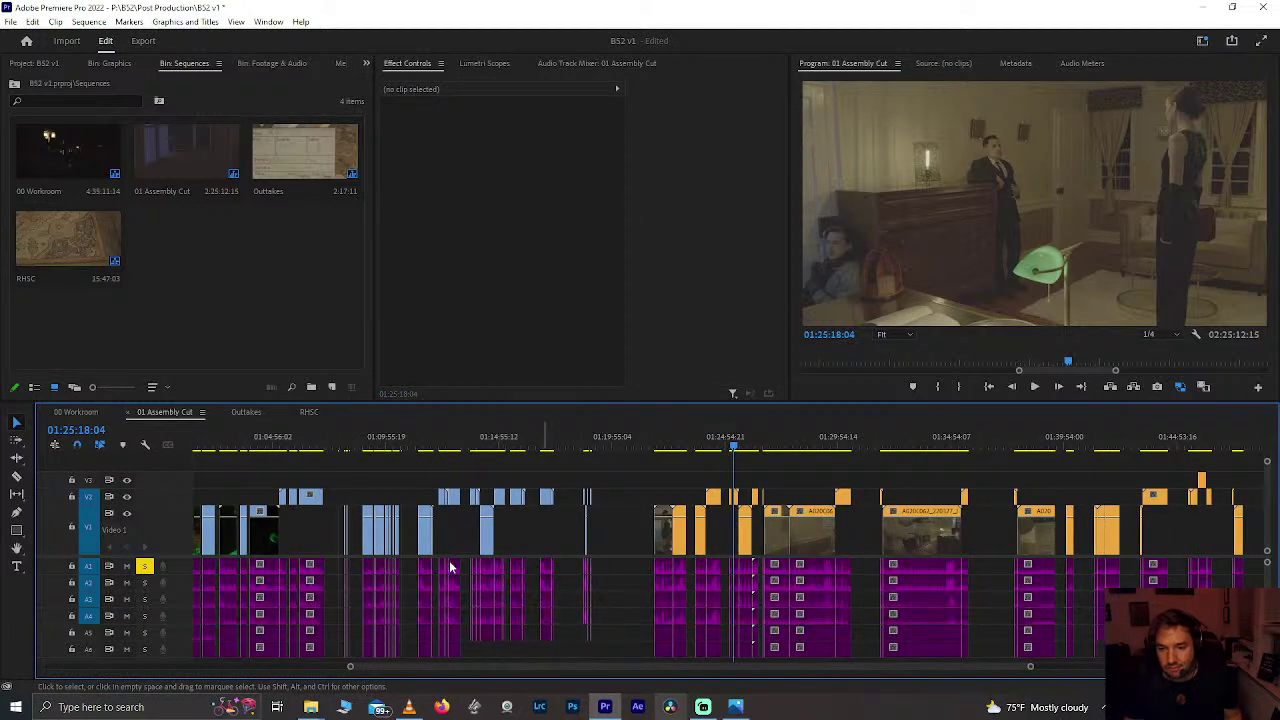
scroll(421, 552, up, 15)
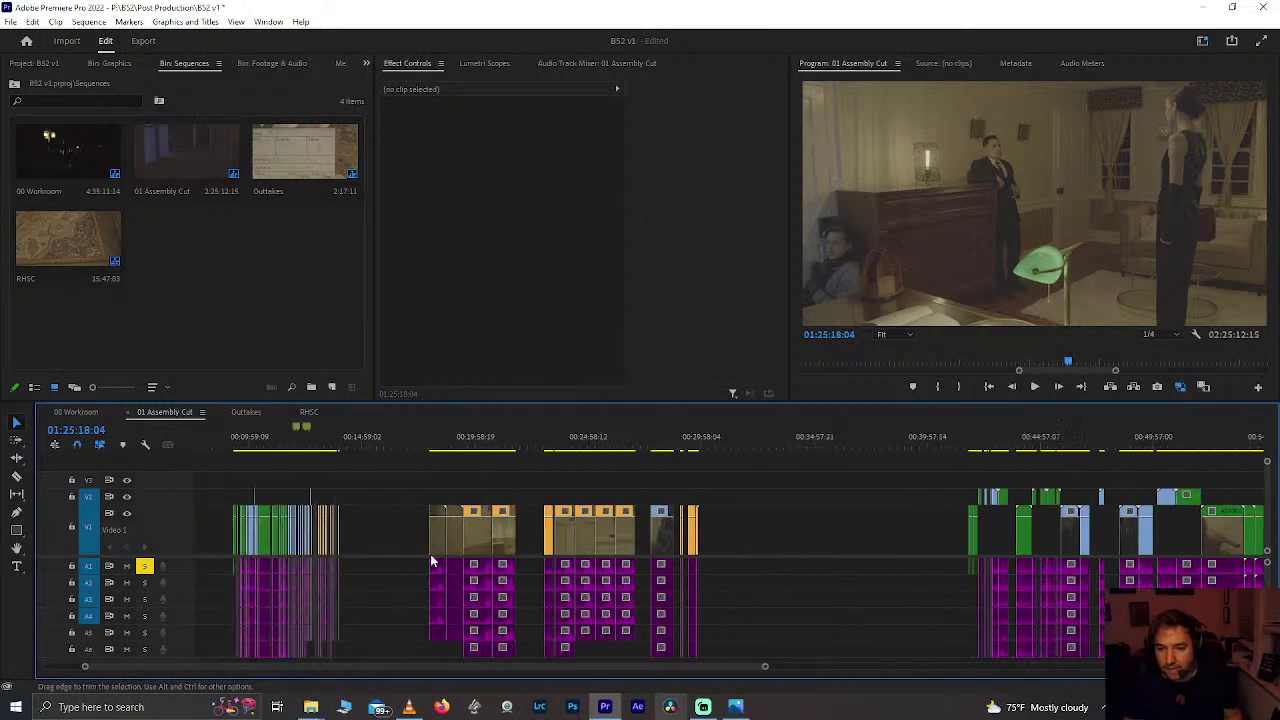
scroll(430, 560, up, 4)
scroll(523, 580, up, 6)
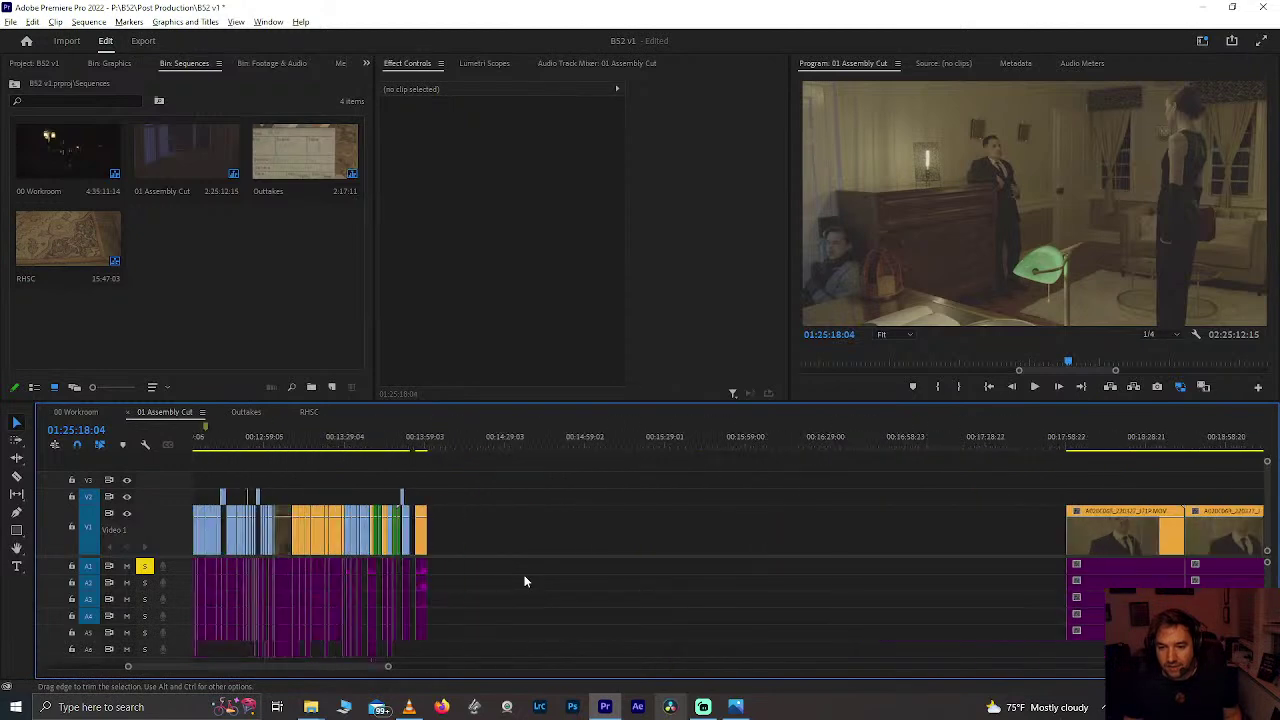
scroll(526, 576, up, 3)
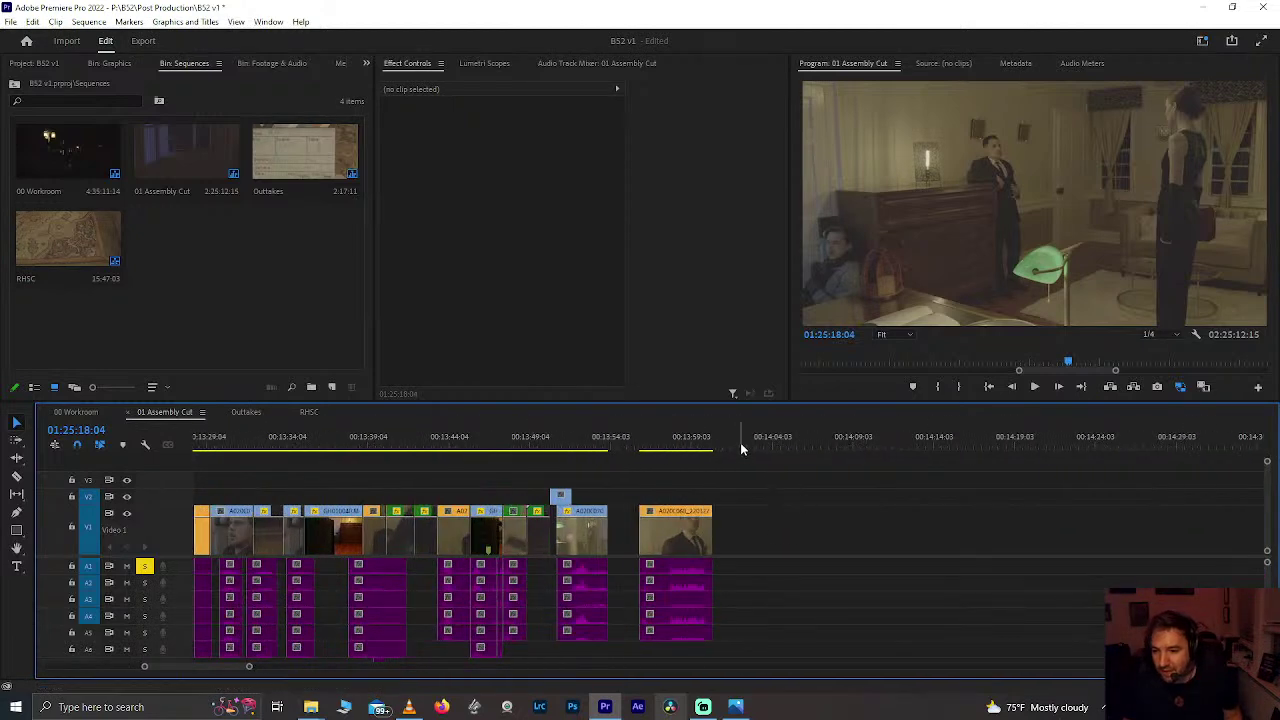
click(741, 449)
key(ctrl+v)
scroll(724, 504, up, 4)
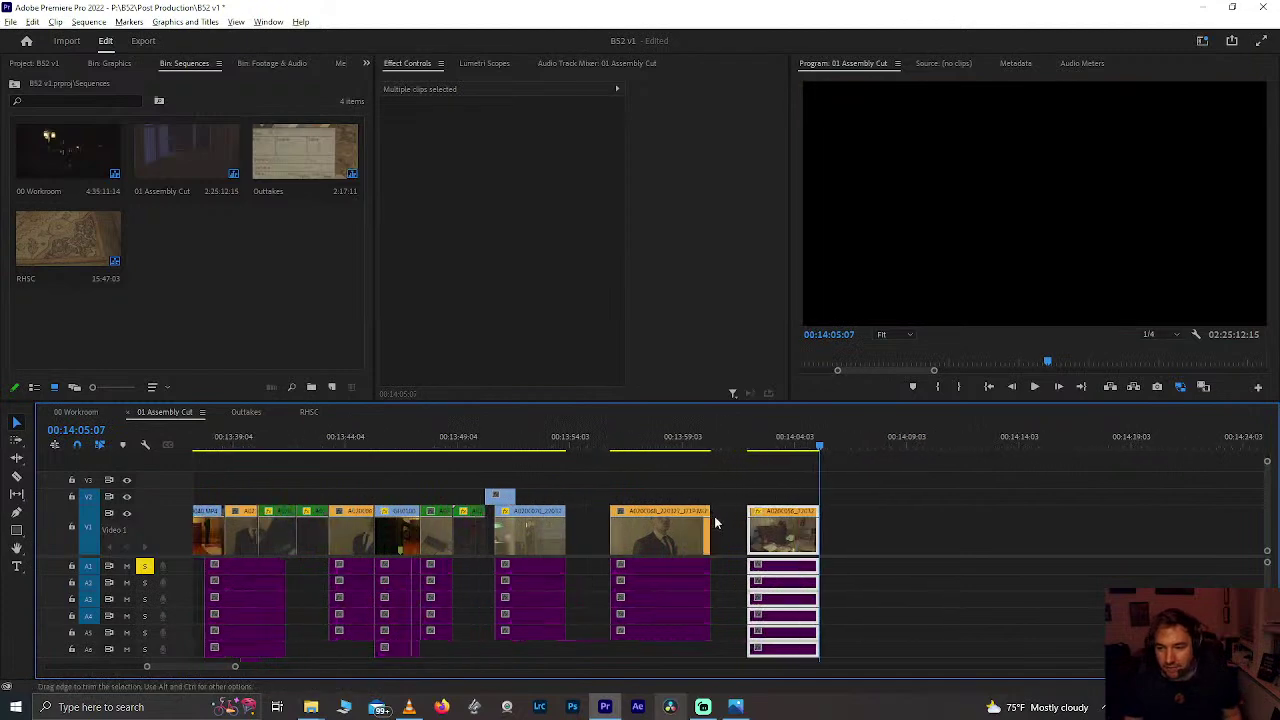
click(506, 444)
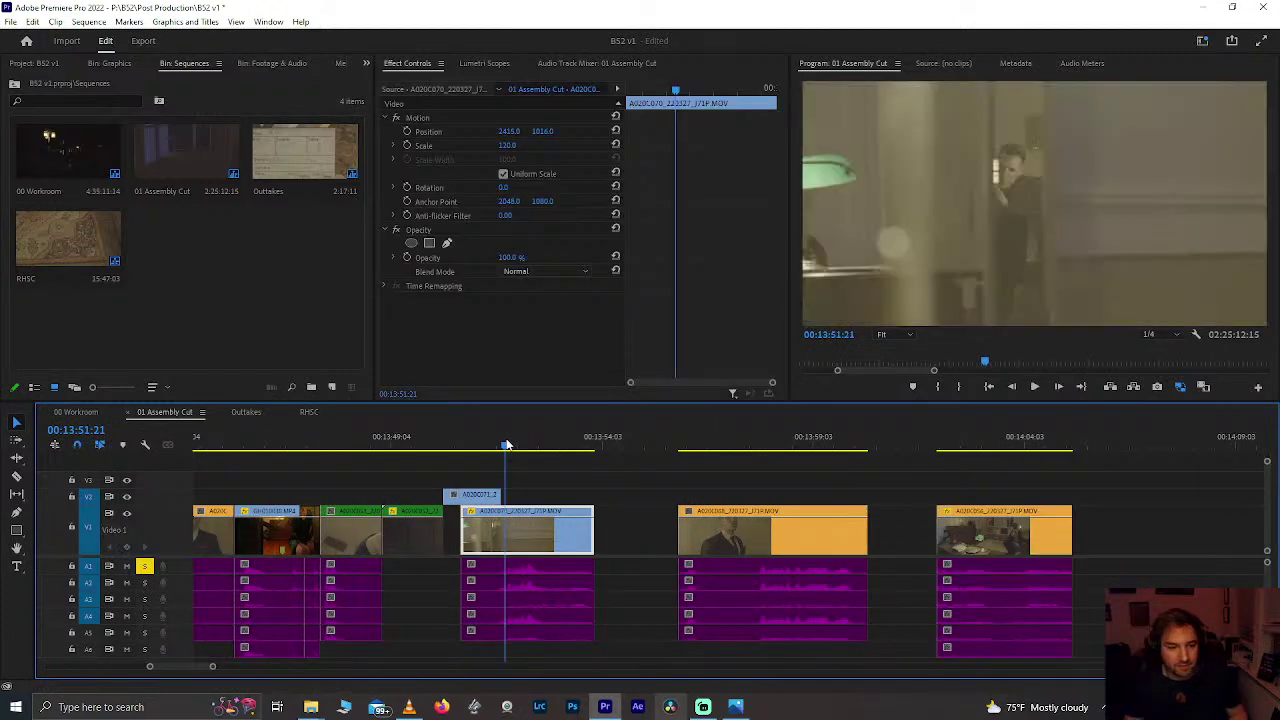
key(ctrl+s)
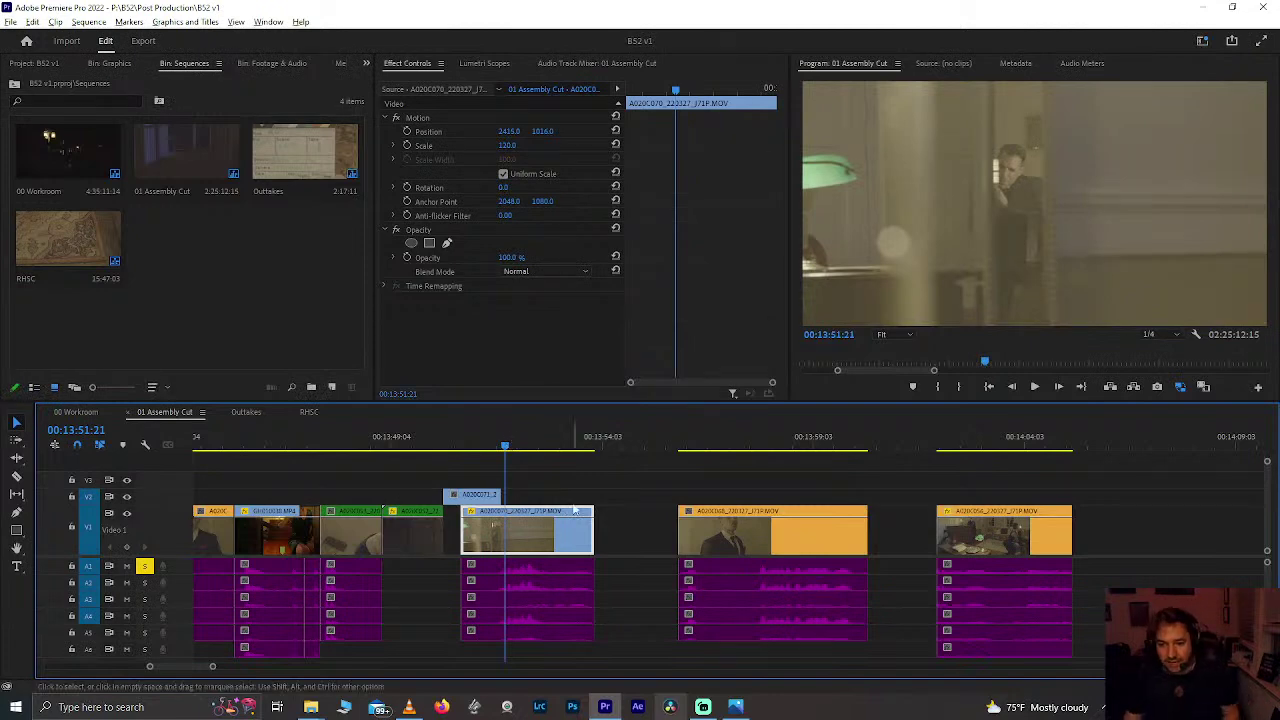
Step: Play the end of the edited scene from the GH010038 shot at about 00:13:46
scroll(576, 511, down, 2)
scroll(576, 511, down, 1)
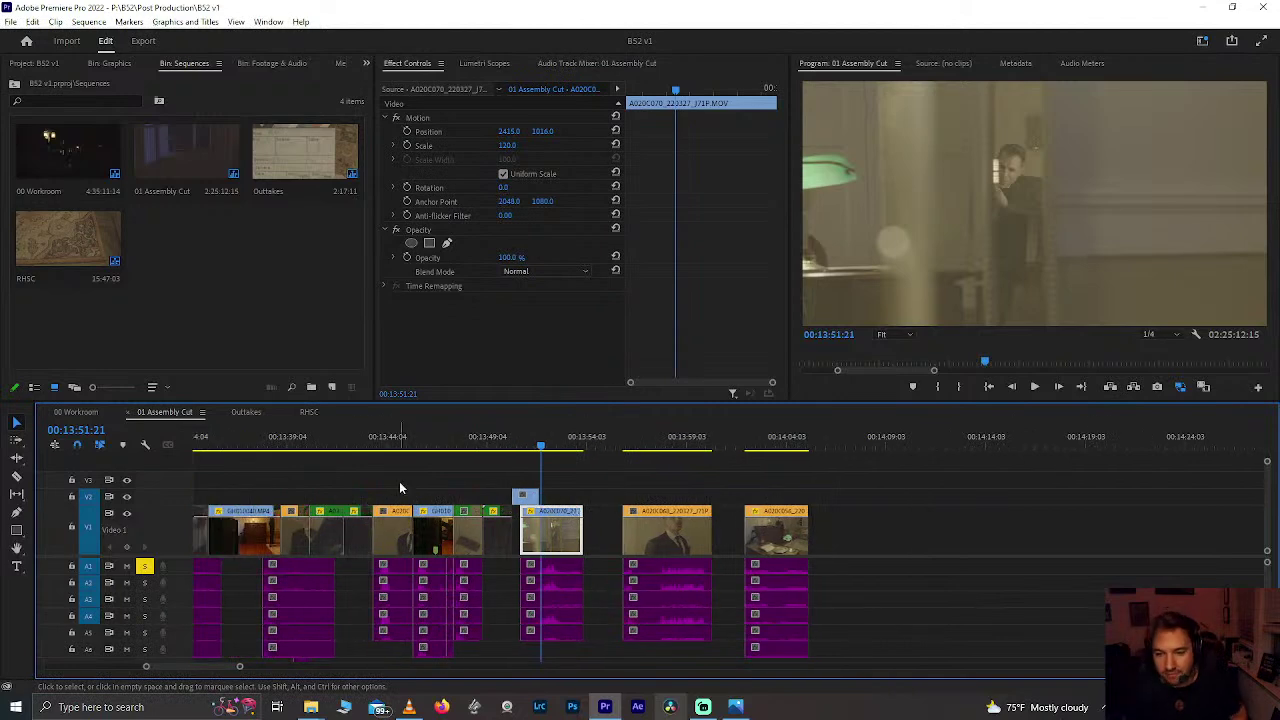
click(465, 445)
drag(468, 446, 422, 450)
key(ctrl+s)
key(space)
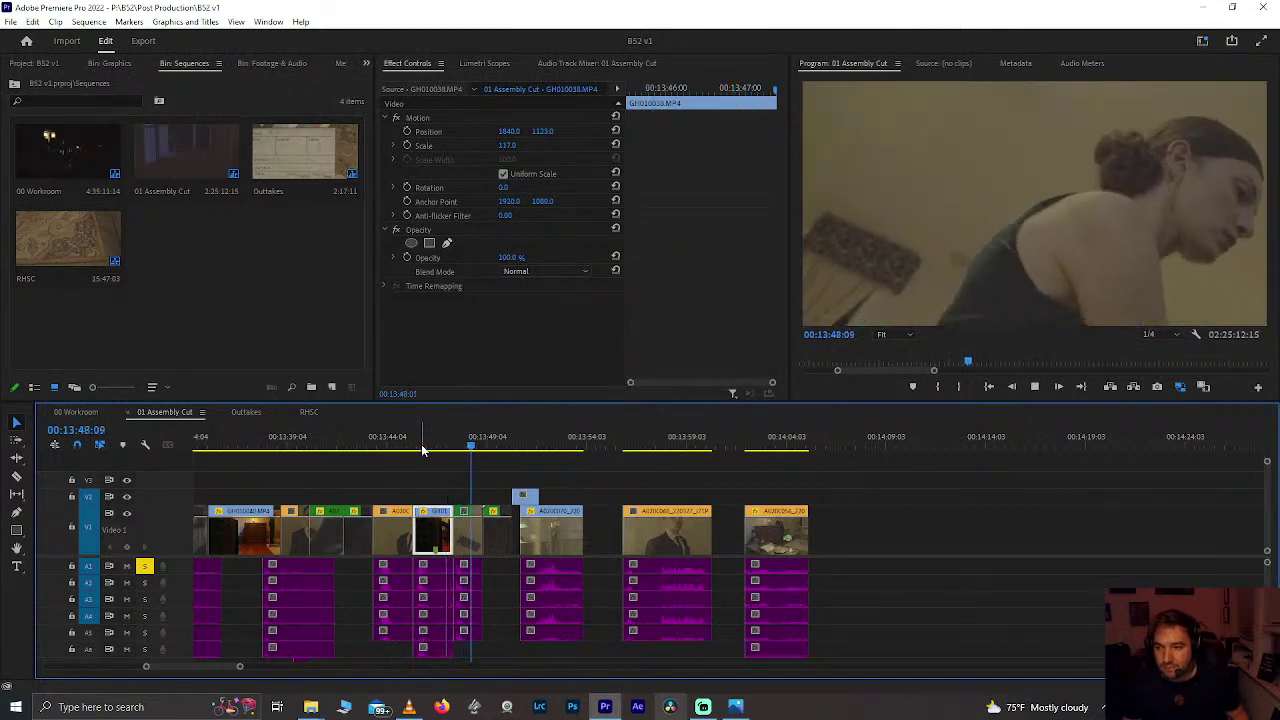
key(space)
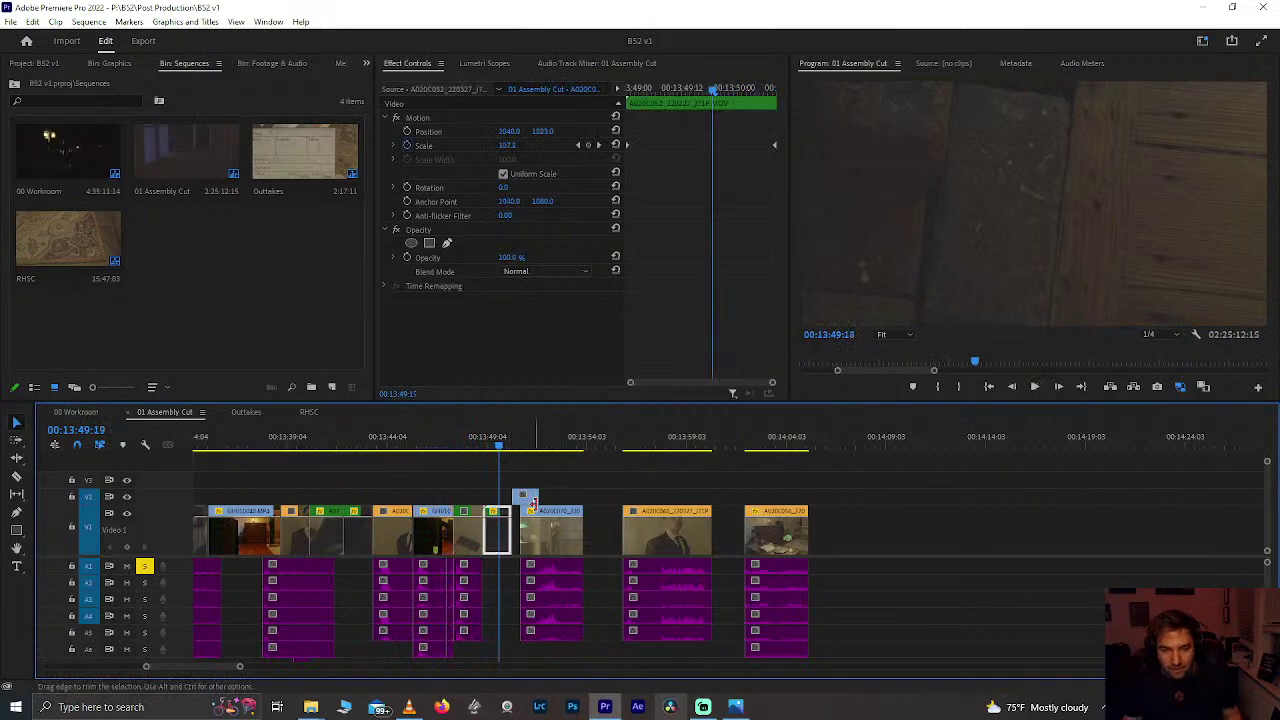
Step: Split the A020C070 clip and its audio at 00:13:52:16 and delete the remainder after the cut
scroll(533, 515, up, 3)
scroll(533, 515, down, 1)
scroll(533, 512, down, 2)
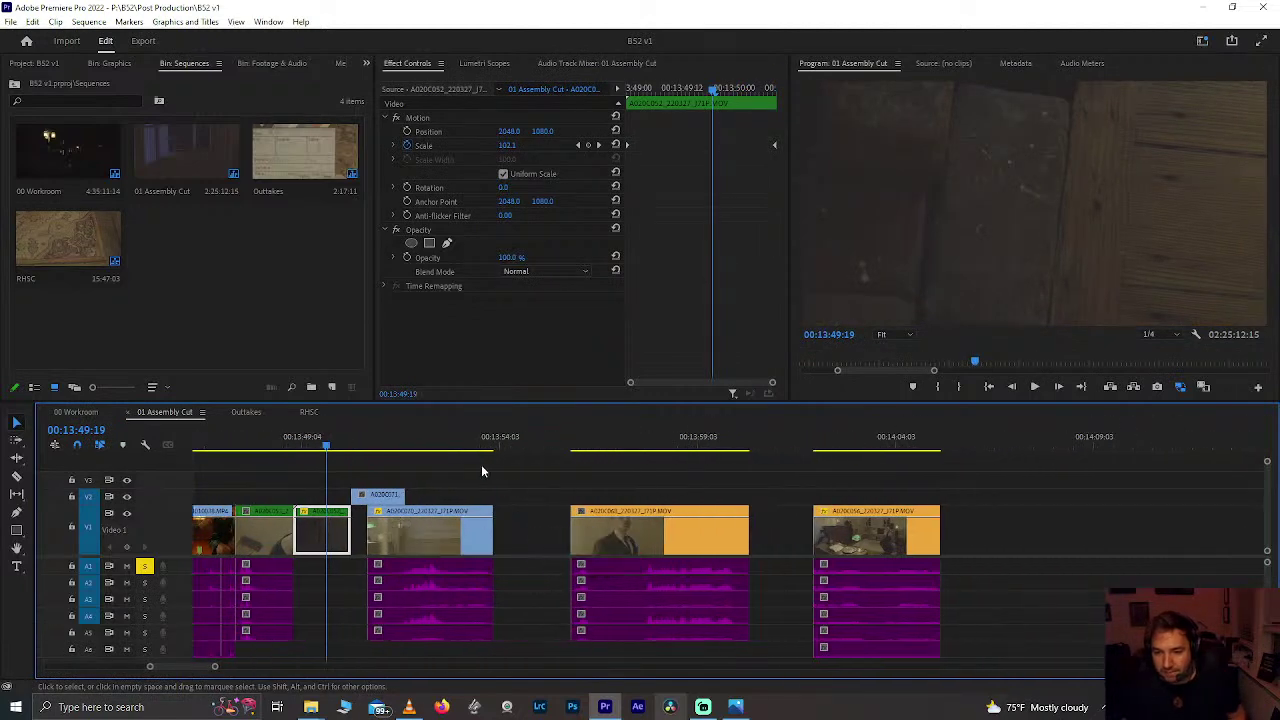
click(423, 436)
key(space)
drag(422, 434, 442, 458)
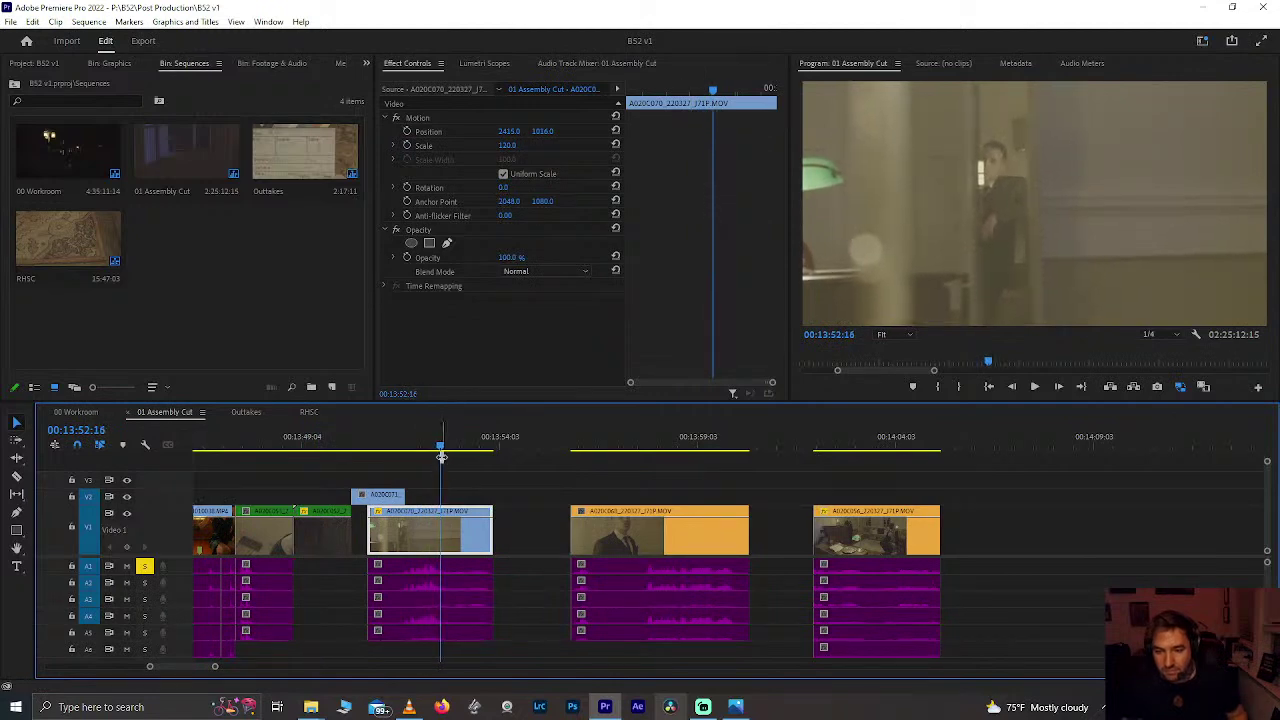
key(ctrl+k)
drag(494, 475, 469, 604)
key(Delete)
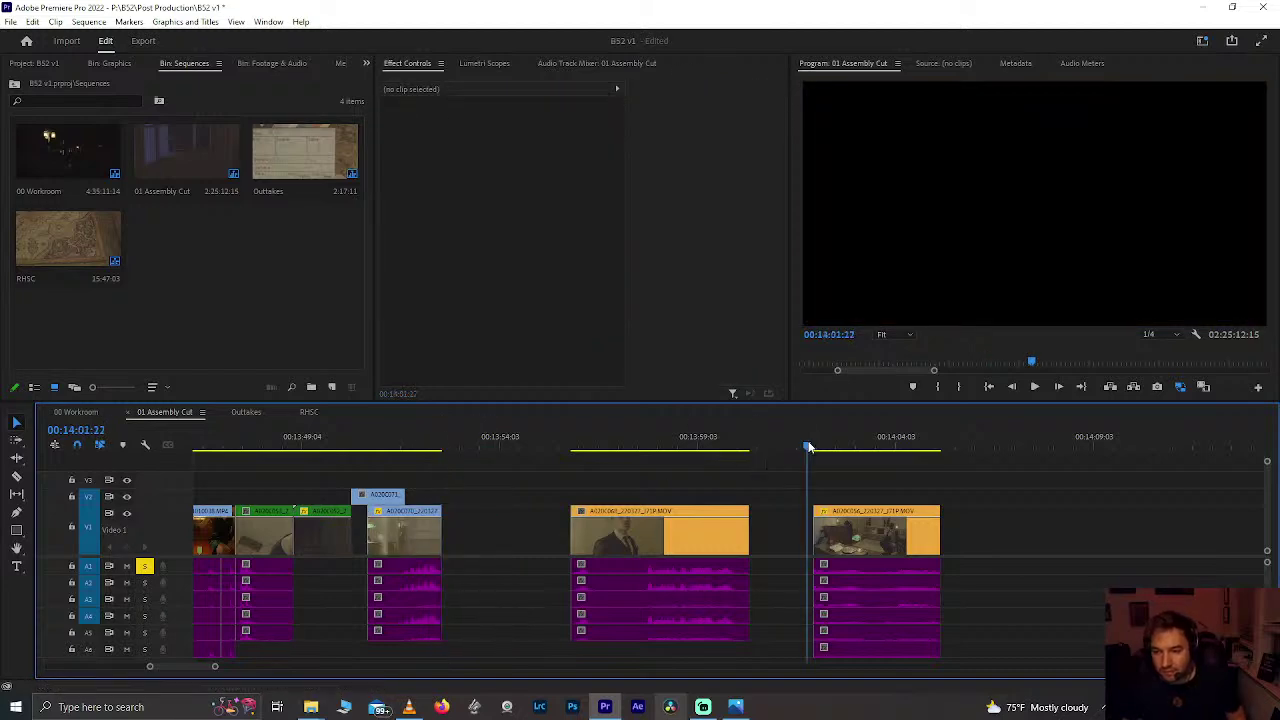
Step: Move the pasted A020C056 clip directly against the trimmed end of A020C070 and play the transition
click(810, 447)
key(space)
click(842, 536)
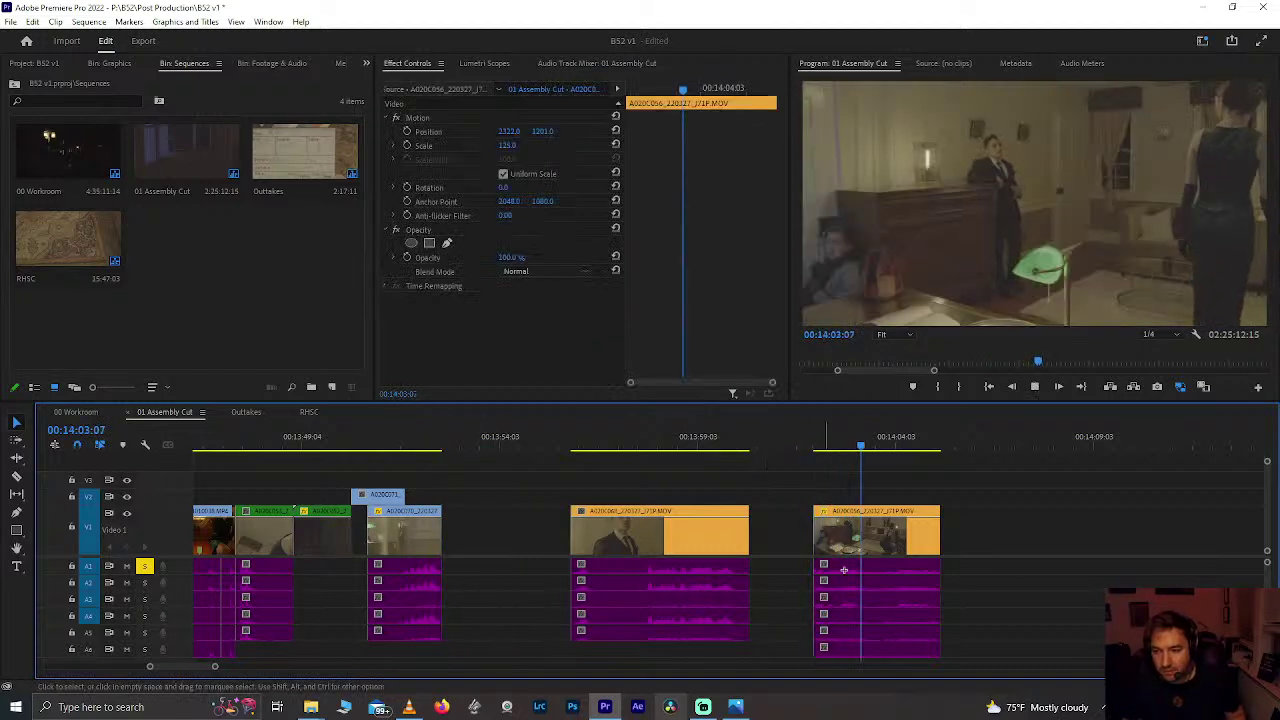
drag(855, 605, 514, 551)
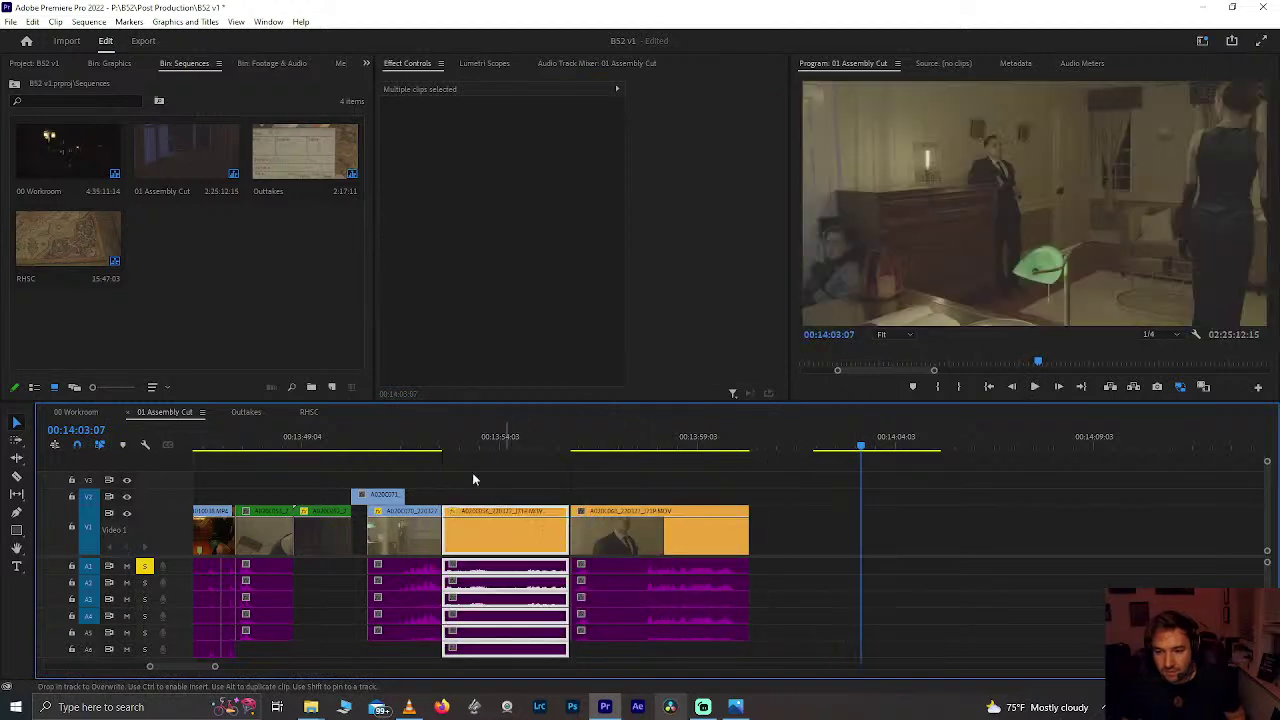
click(422, 444)
key(space)
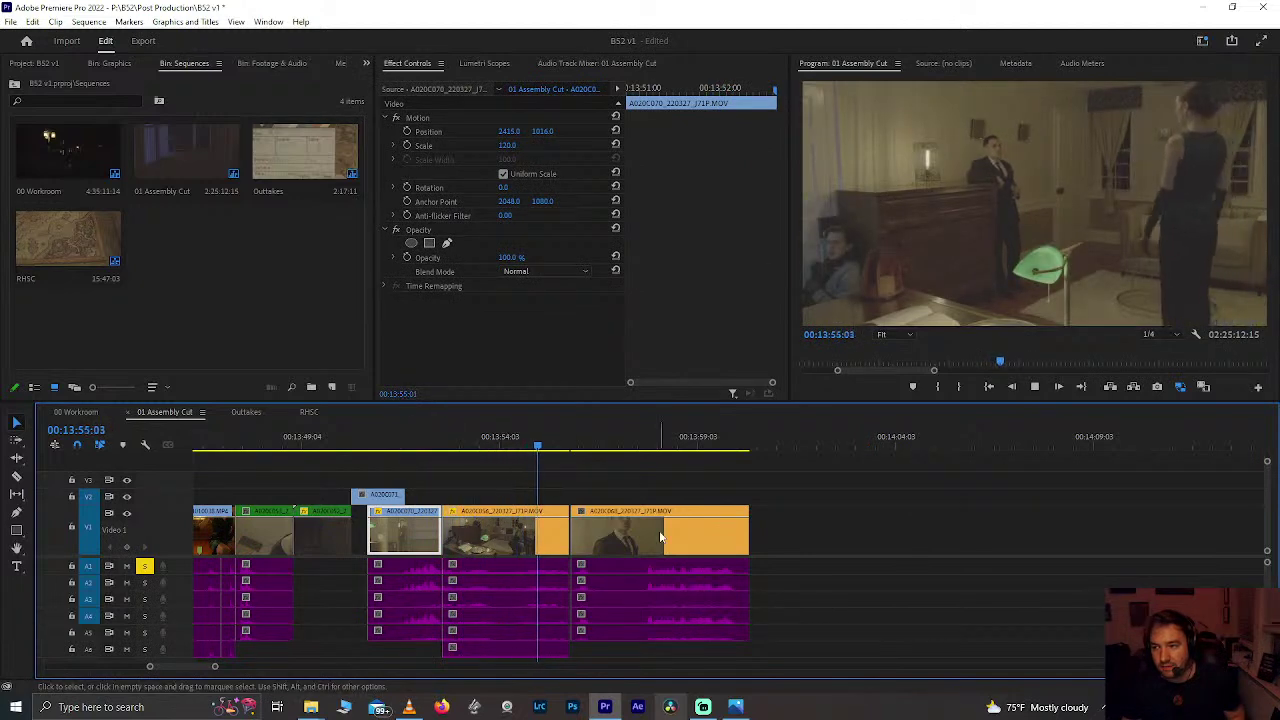
Step: Split the A020C056 clip at 00:13:55:15, delete its tail with the audio and close the gap before the following clip
click(500, 528)
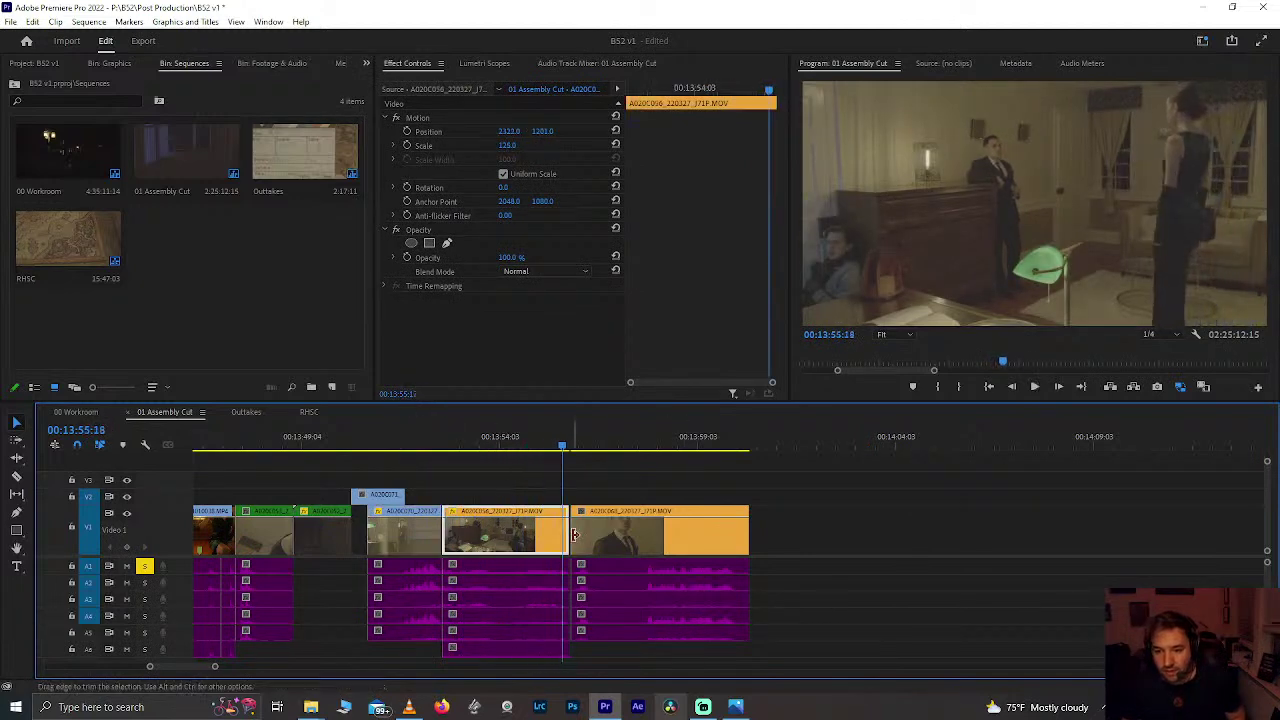
scroll(570, 541, up, 5)
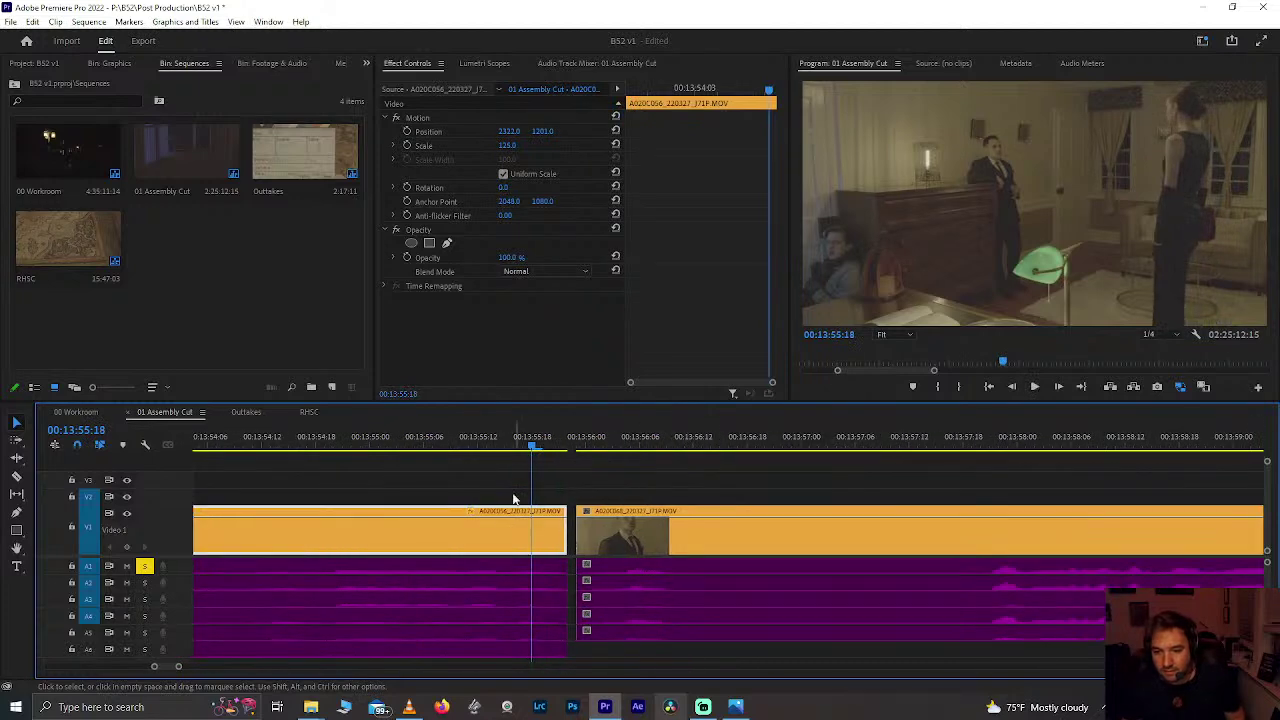
key(space)
drag(489, 438, 364, 438)
key(space)
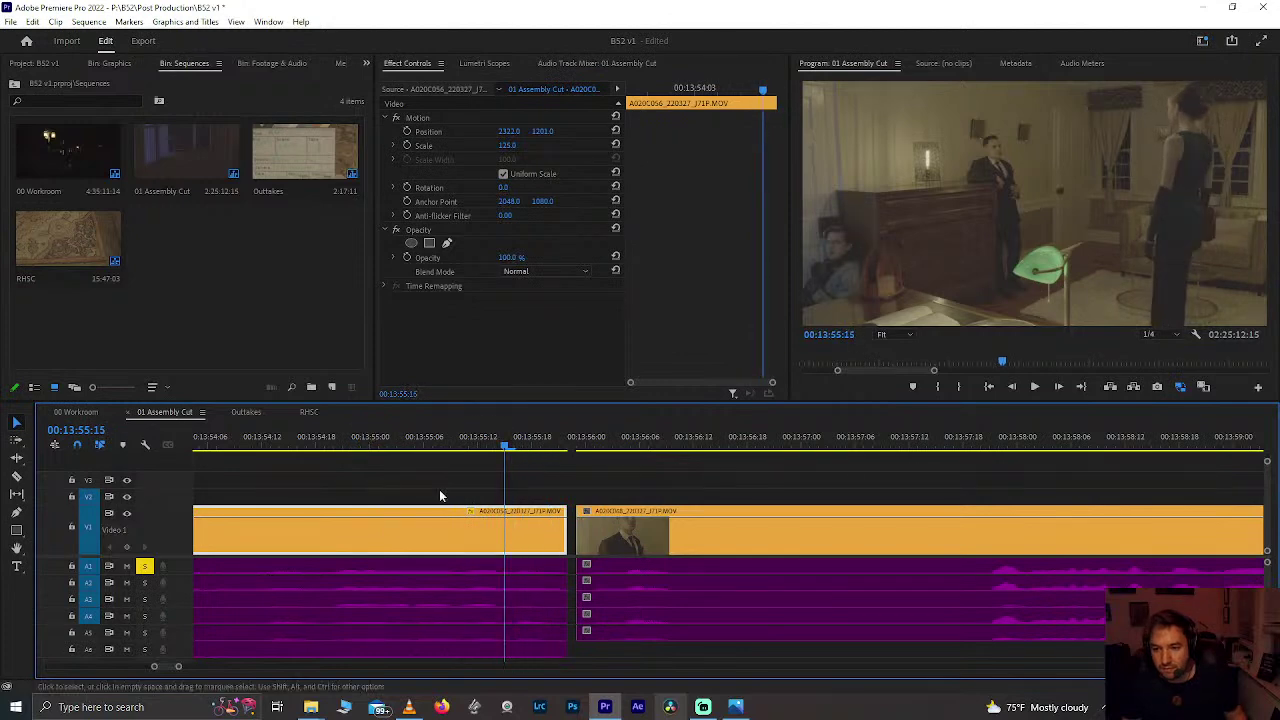
drag(533, 487, 530, 595)
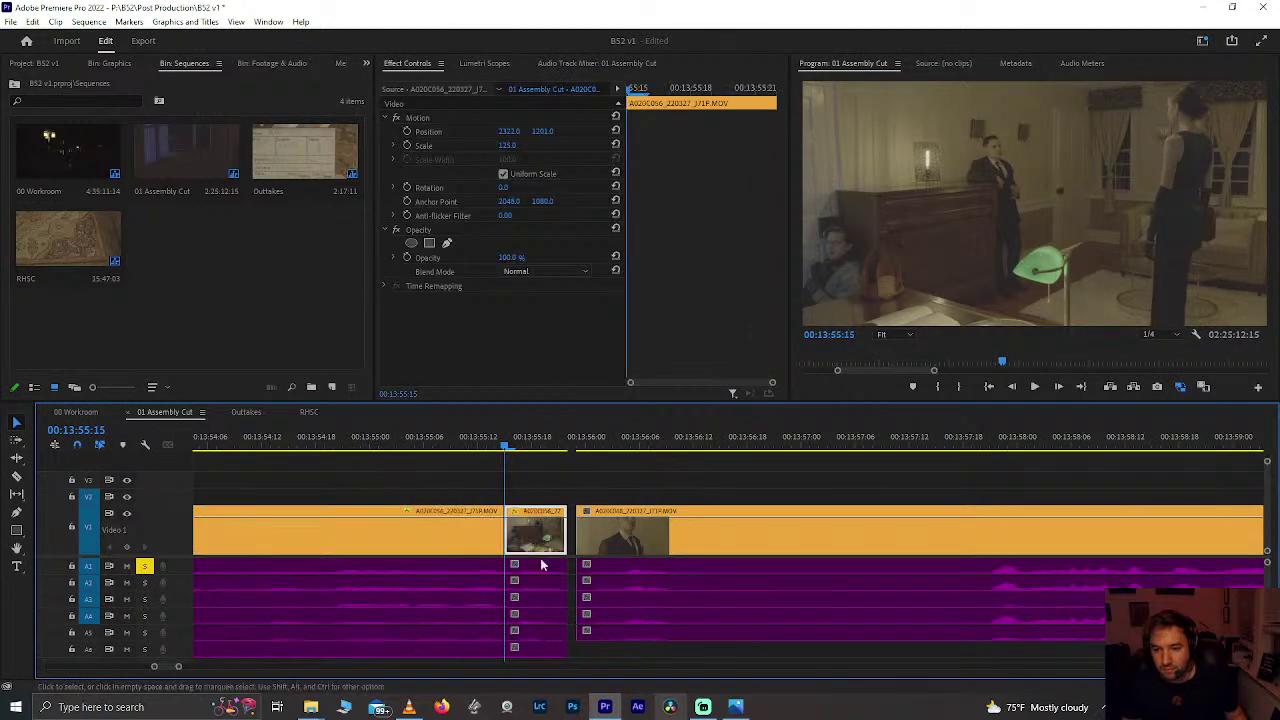
key(Delete)
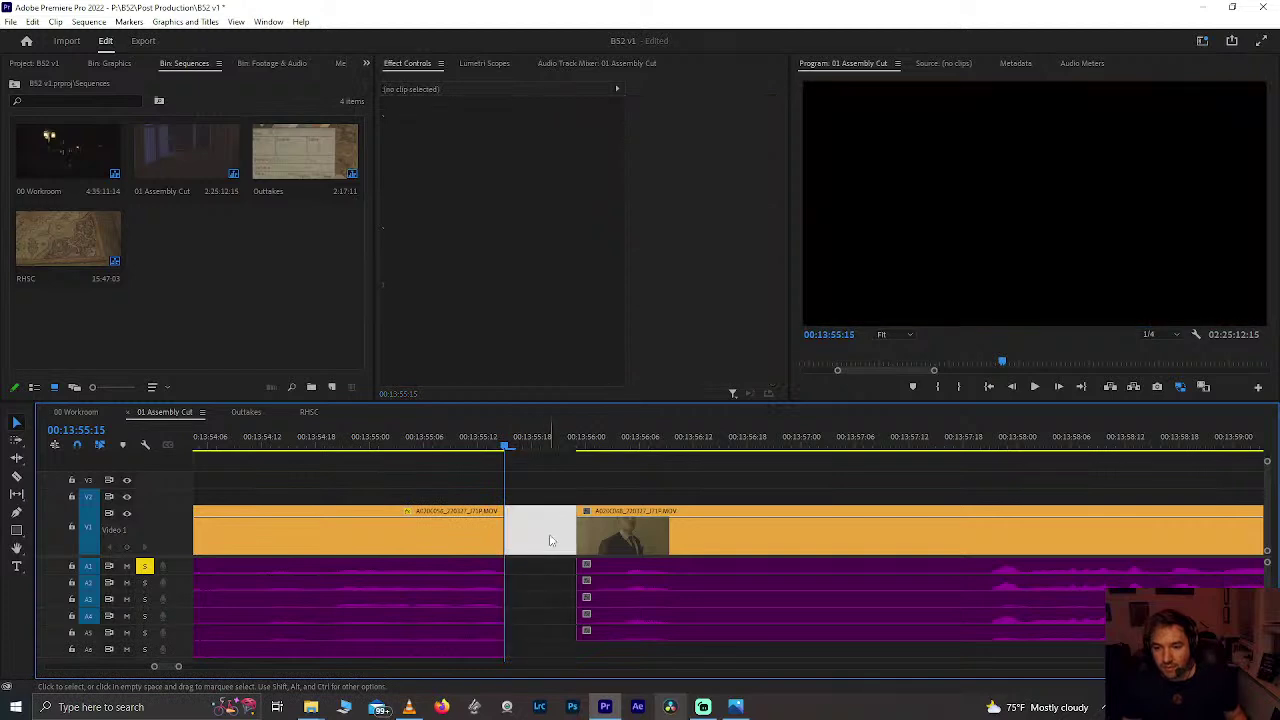
key(Delete)
Step: Play the A020C056 shot and its cut to the man's close-up around 00:13:55
click(471, 437)
key(space)
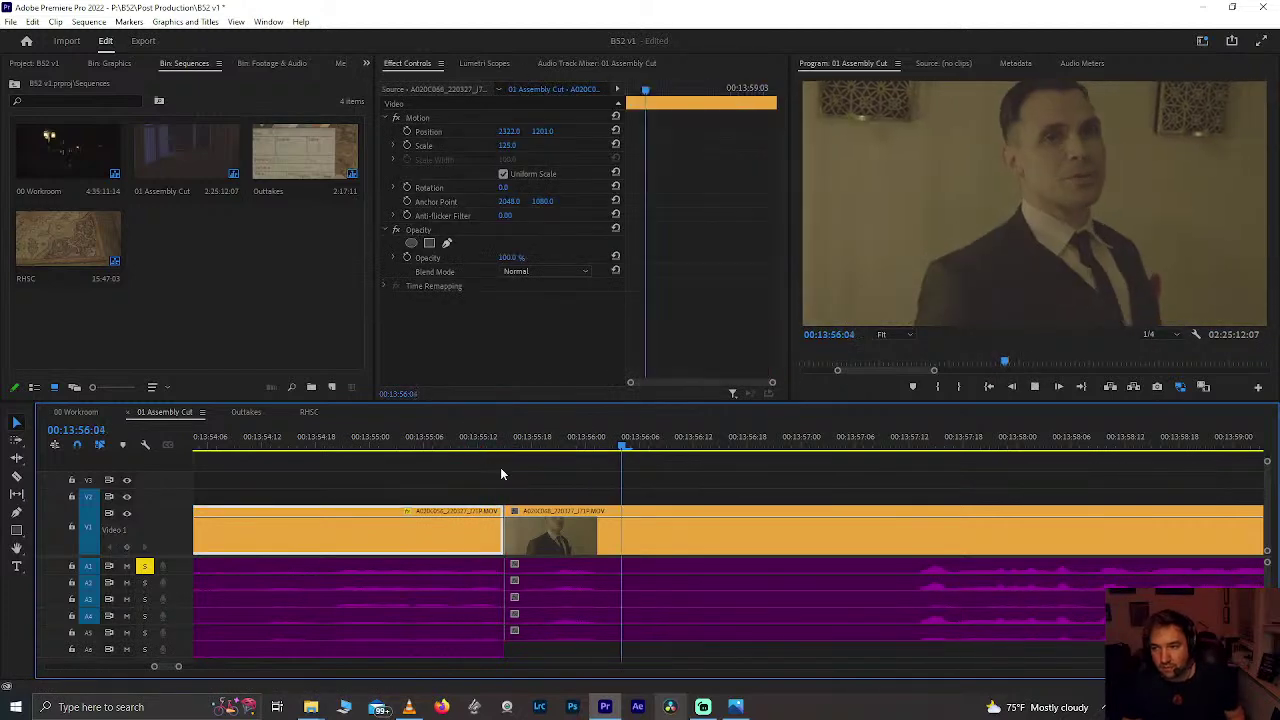
key(minus)
click(475, 437)
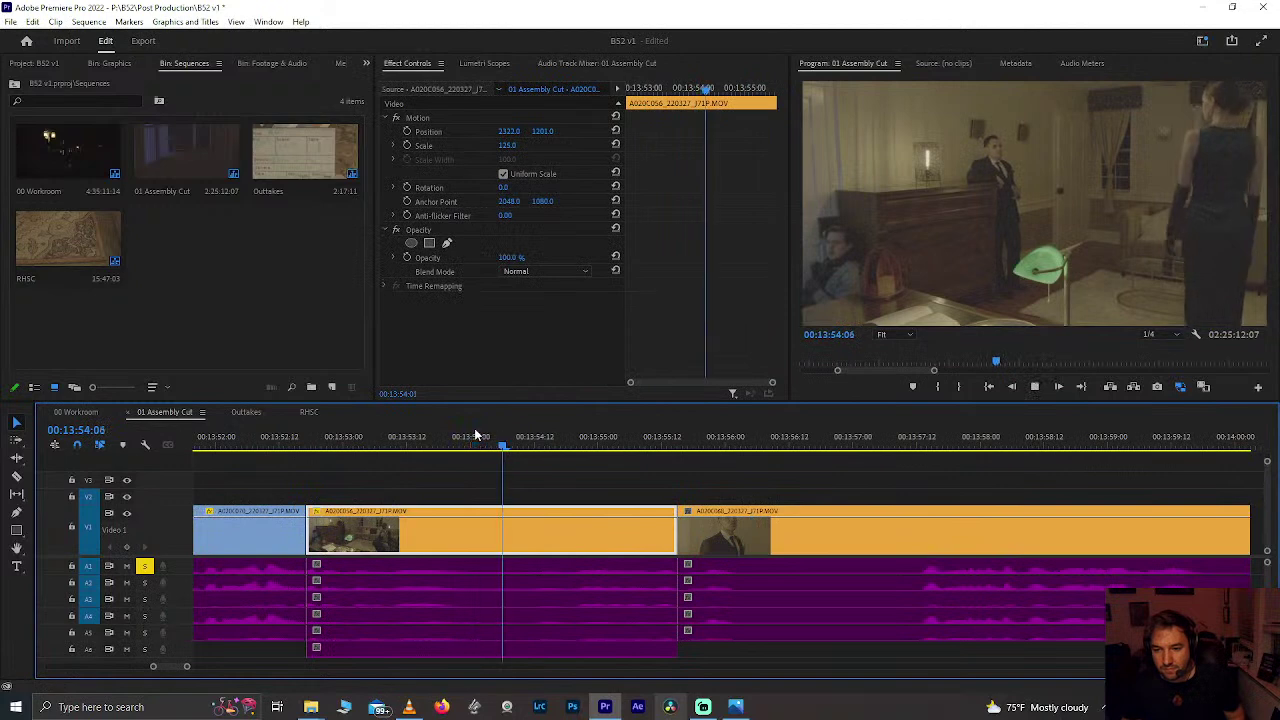
Step: Roll the video cut between A020C056 and A020C068 back to about 00:13:54:04 and play the transition from A020C070
click(699, 490)
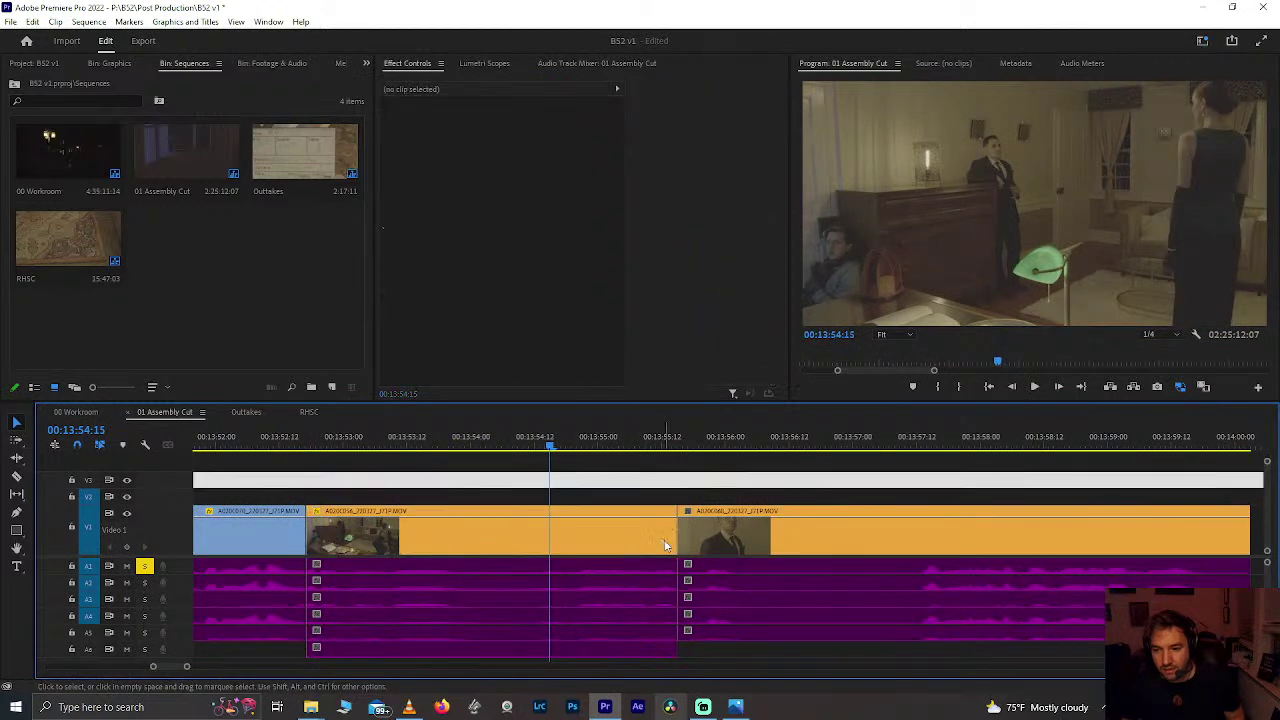
drag(670, 547, 509, 523)
mouse_move(480, 440)
mouse_down()
mouse_move(457, 440)
mouse_move(483, 455)
mouse_up()
key(space)
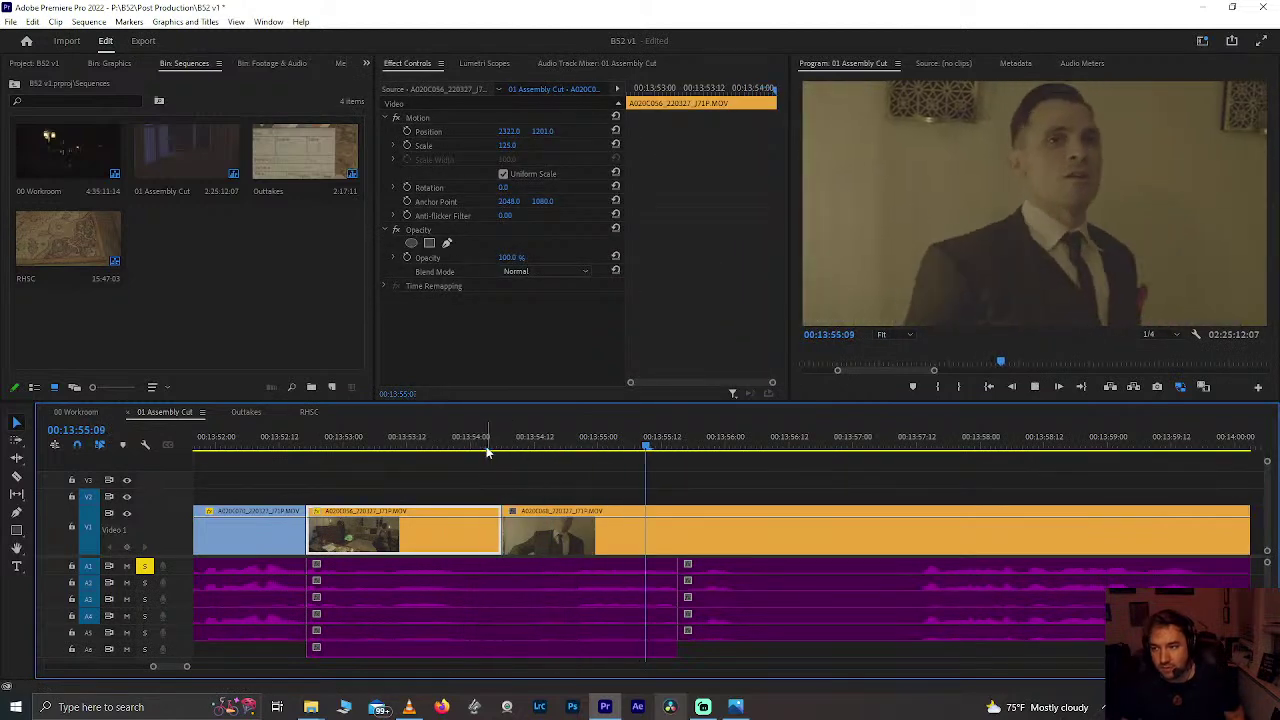
scroll(567, 539, up, 3)
click(481, 440)
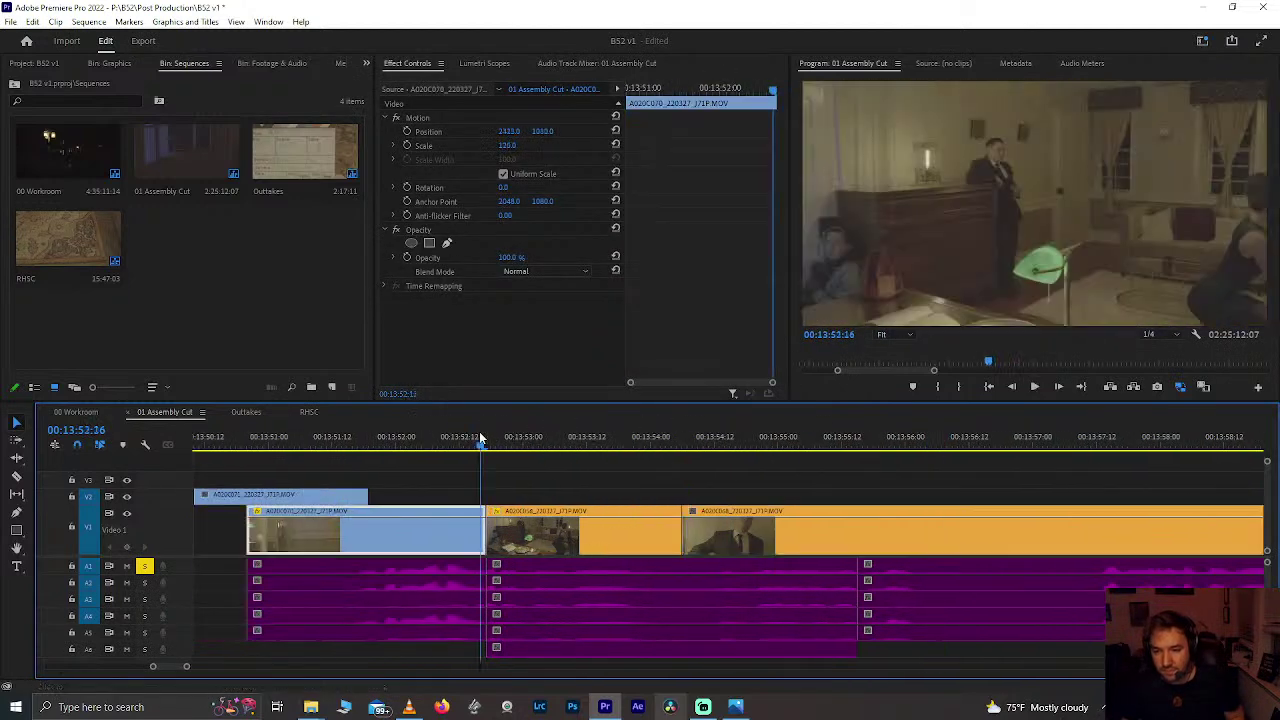
key(space)
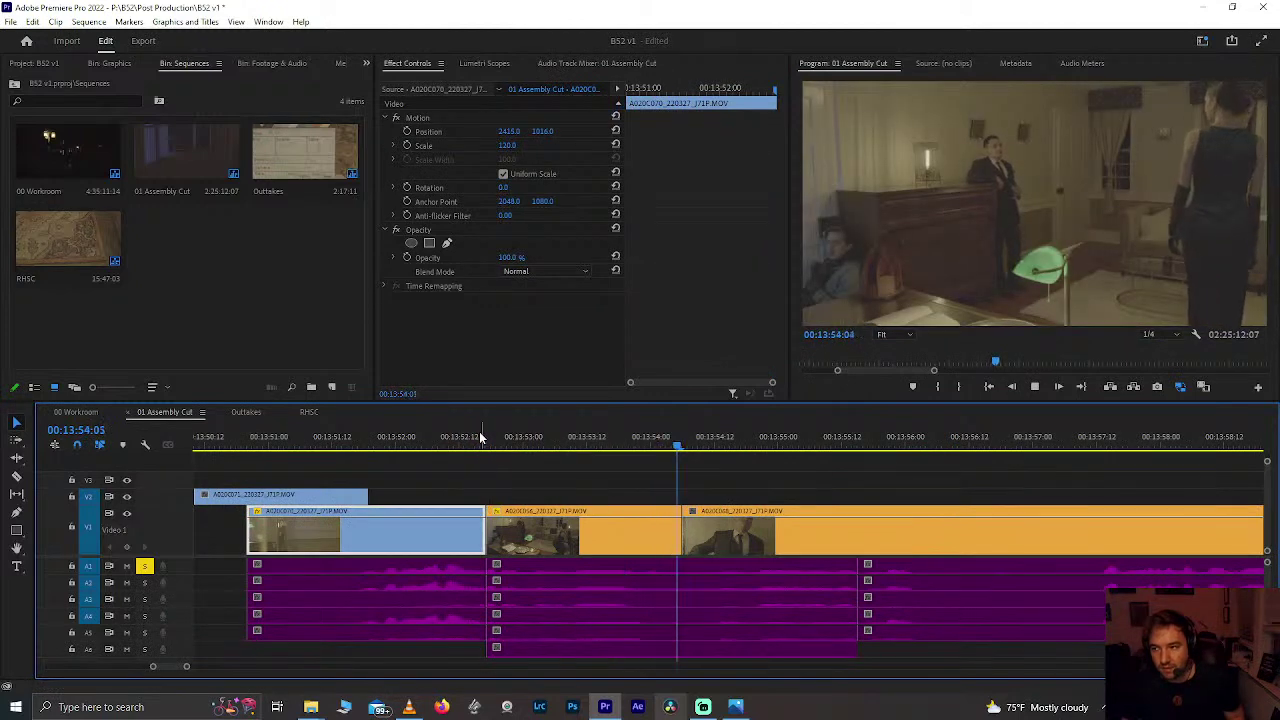
key(space)
Step: Roll the video cut between A020C056 and A020C068 back to 00:13:53:22 and play across it
drag(489, 437, 622, 466)
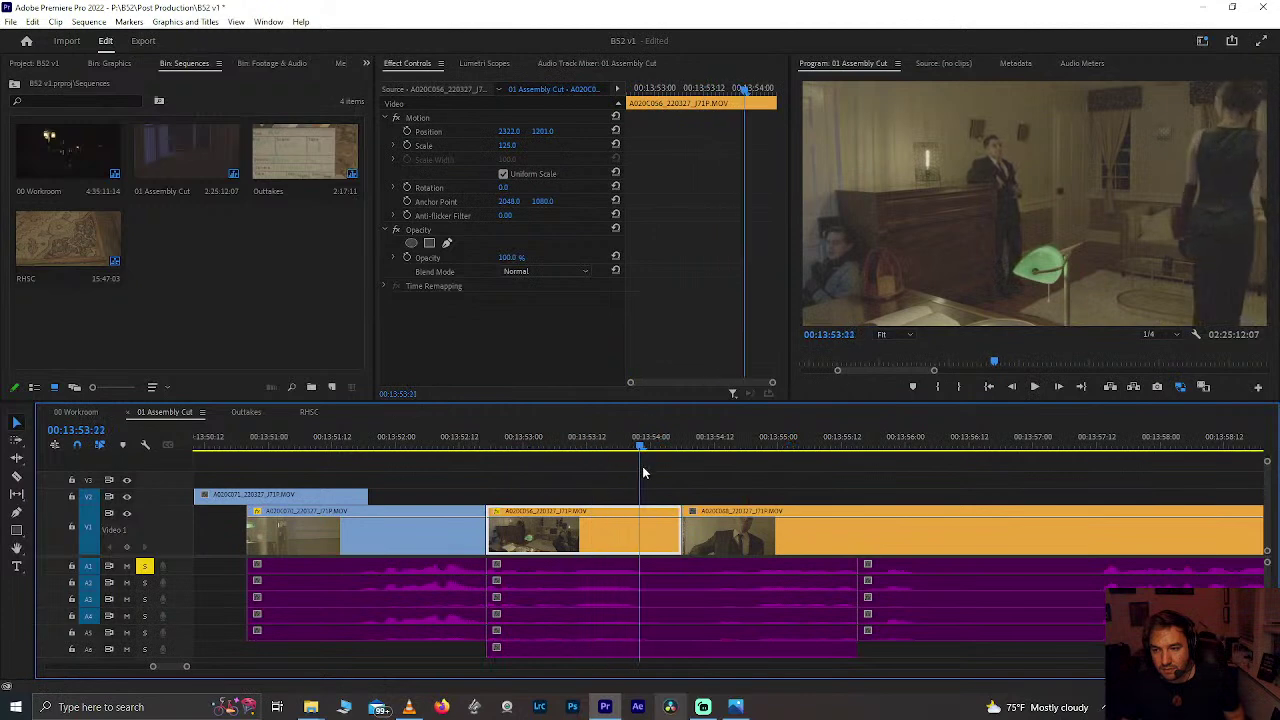
drag(673, 540, 632, 534)
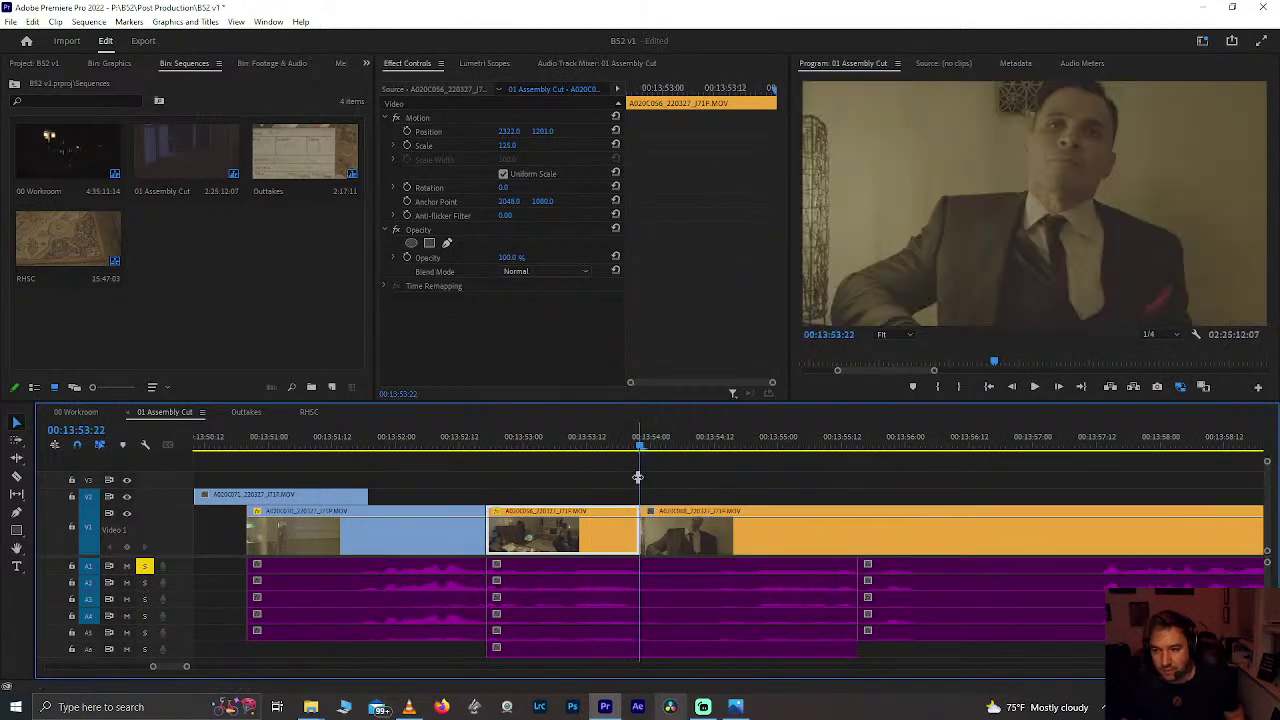
key(space)
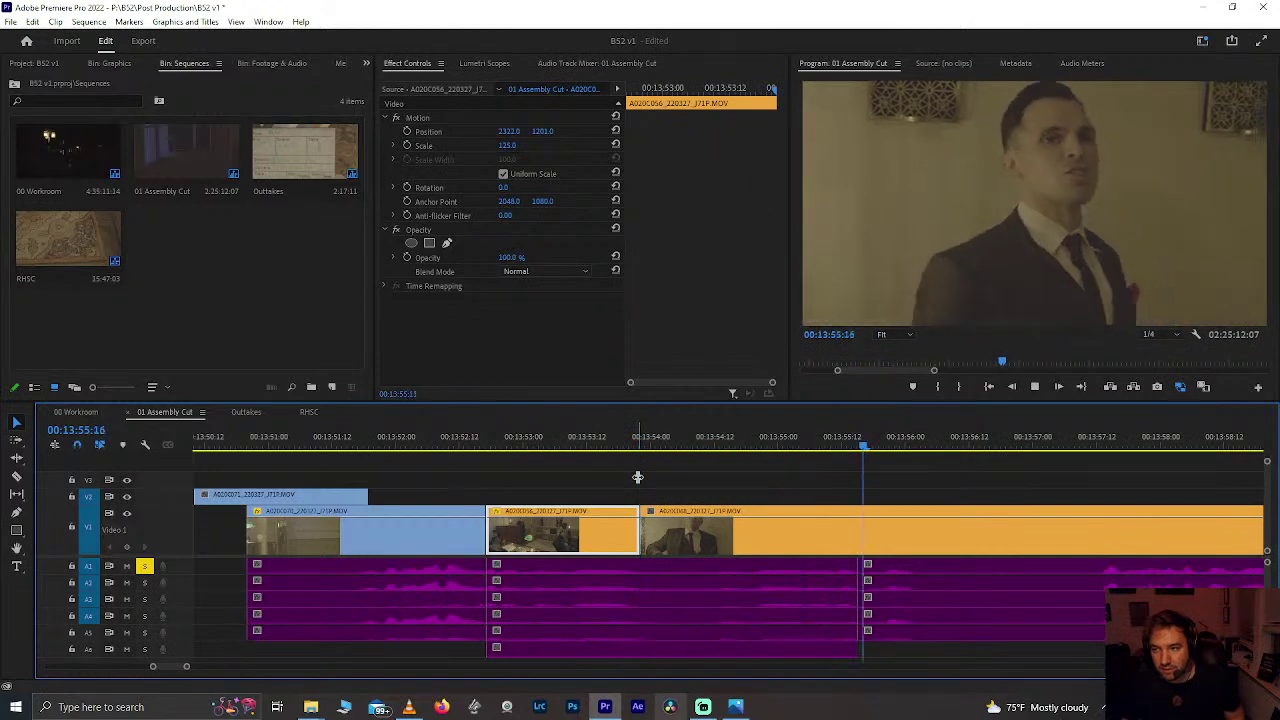
key(space)
Step: Trim the end of the A020C056 audio on all its tracks to about 00:13:54:01
click(750, 535)
drag(847, 618, 654, 616)
click(541, 437)
key(space)
key(space)
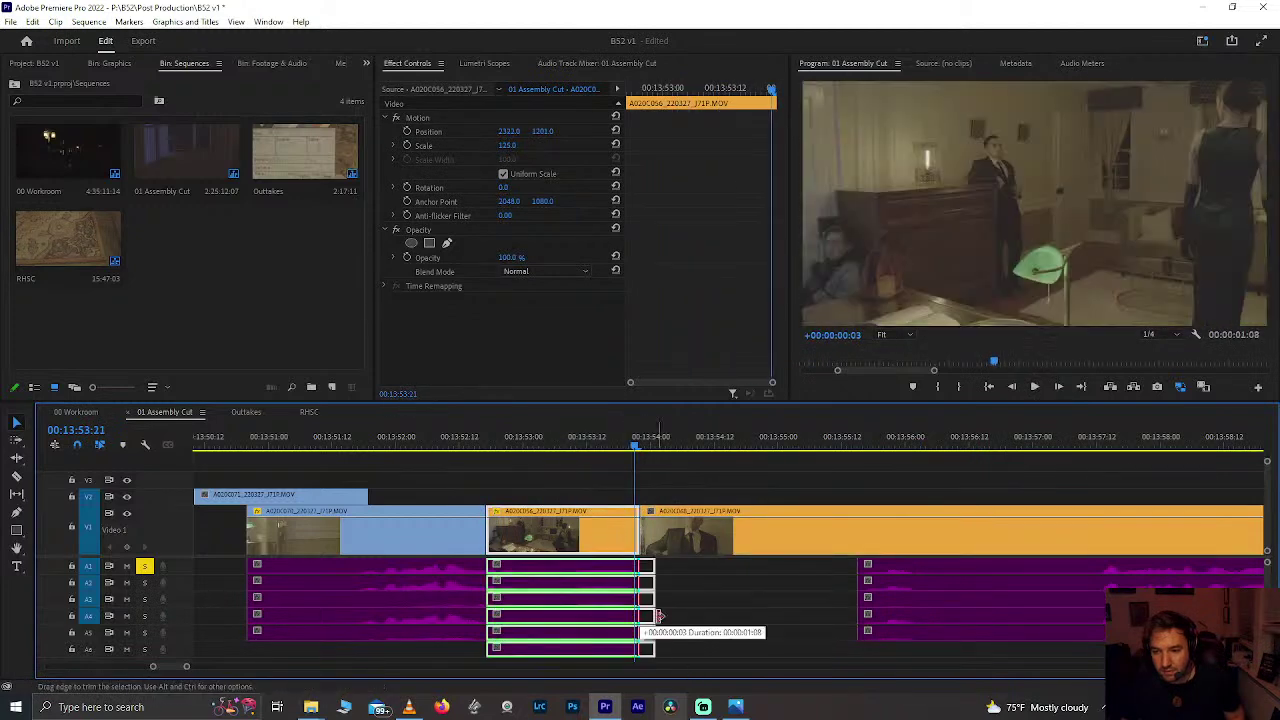
Step: Extend the start of the A020C068 audio to an earlier point, and trim it to begin at 00:13:54:15
drag(865, 605, 665, 605)
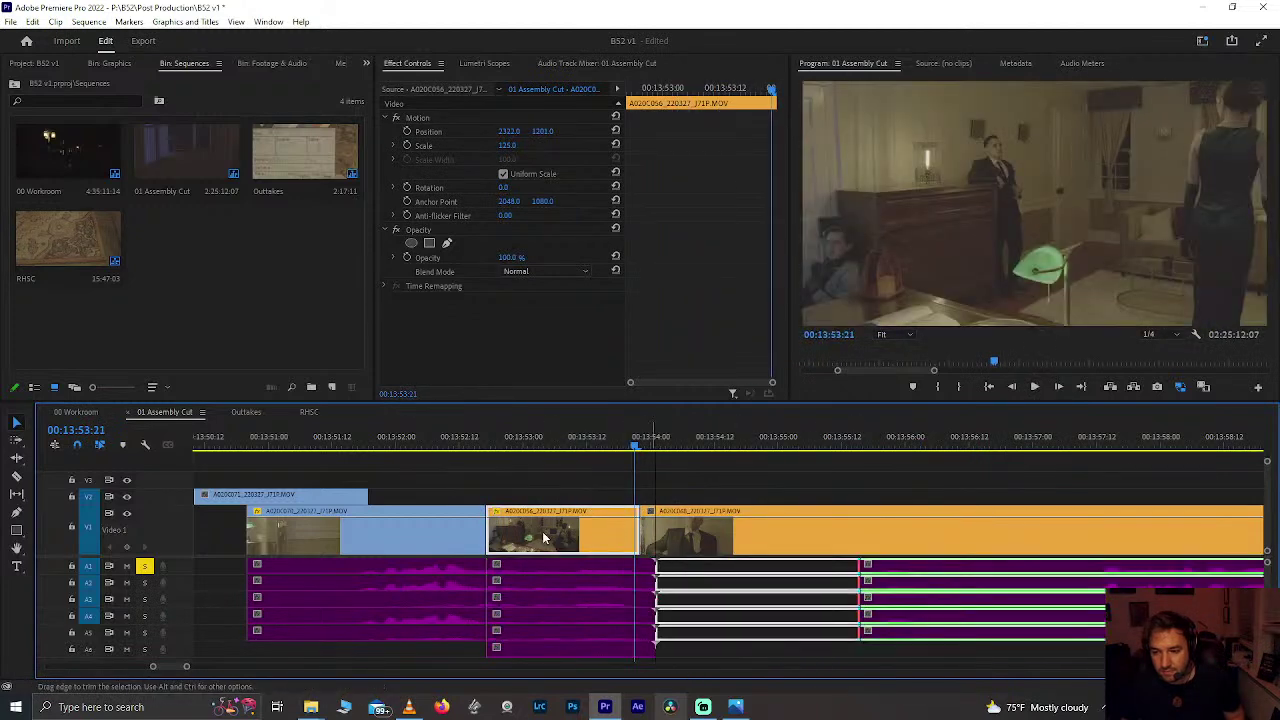
click(545, 538)
key(space)
click(679, 609)
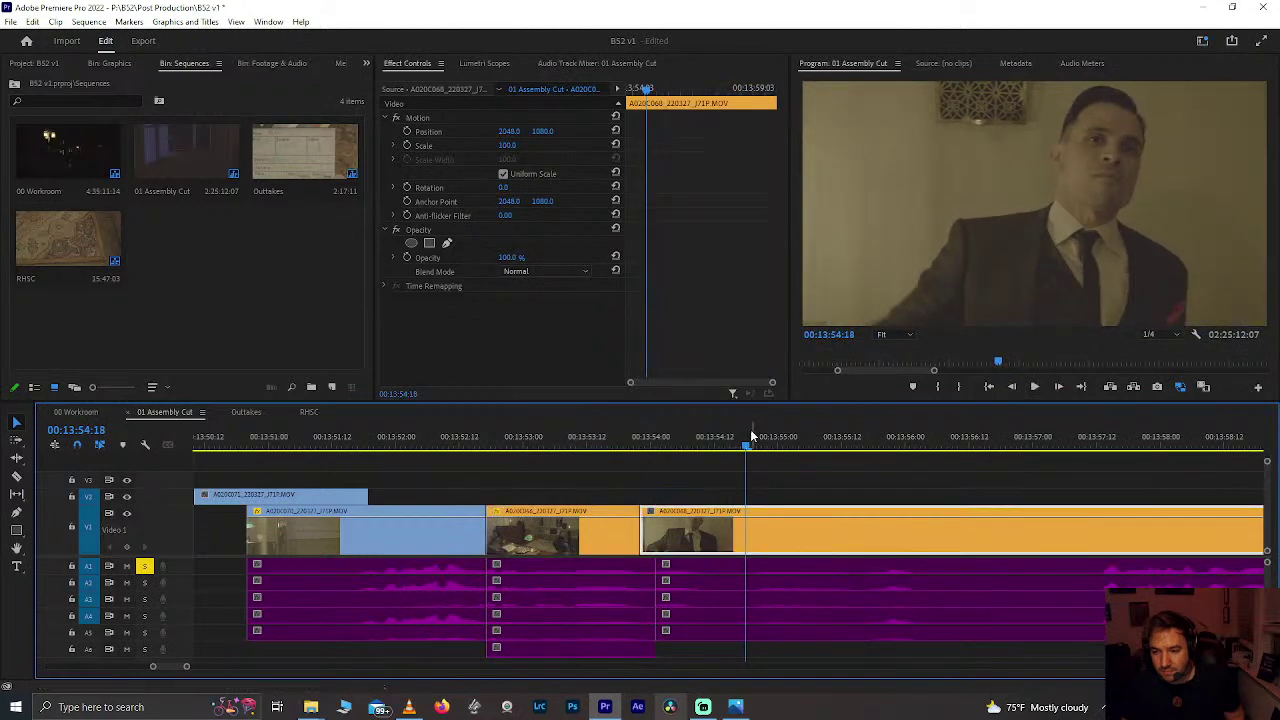
click(716, 450)
drag(716, 450, 729, 459)
drag(665, 590, 740, 600)
Step: Play and scrub the sequence from A020C070 through A020C056 into the man's close-up, checking the timing of both cuts
click(558, 440)
key(space)
click(584, 440)
drag(586, 440, 480, 430)
key(space)
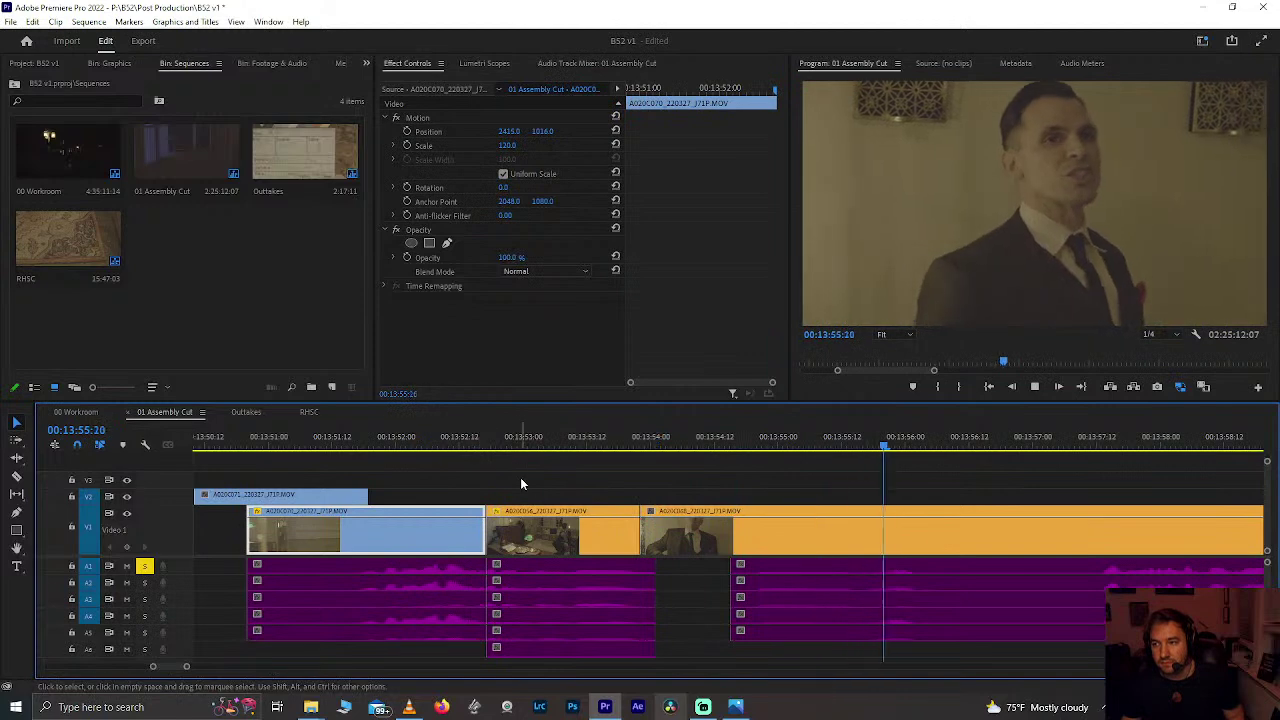
key(space)
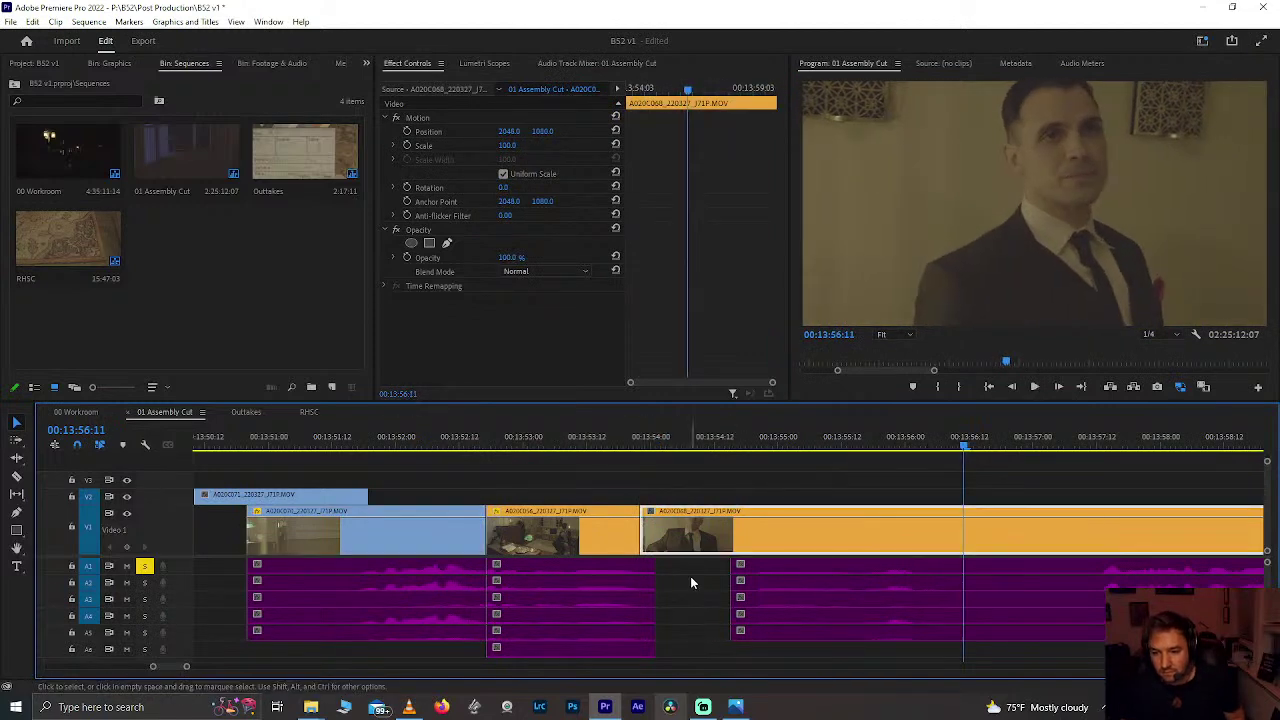
click(374, 447)
key(space)
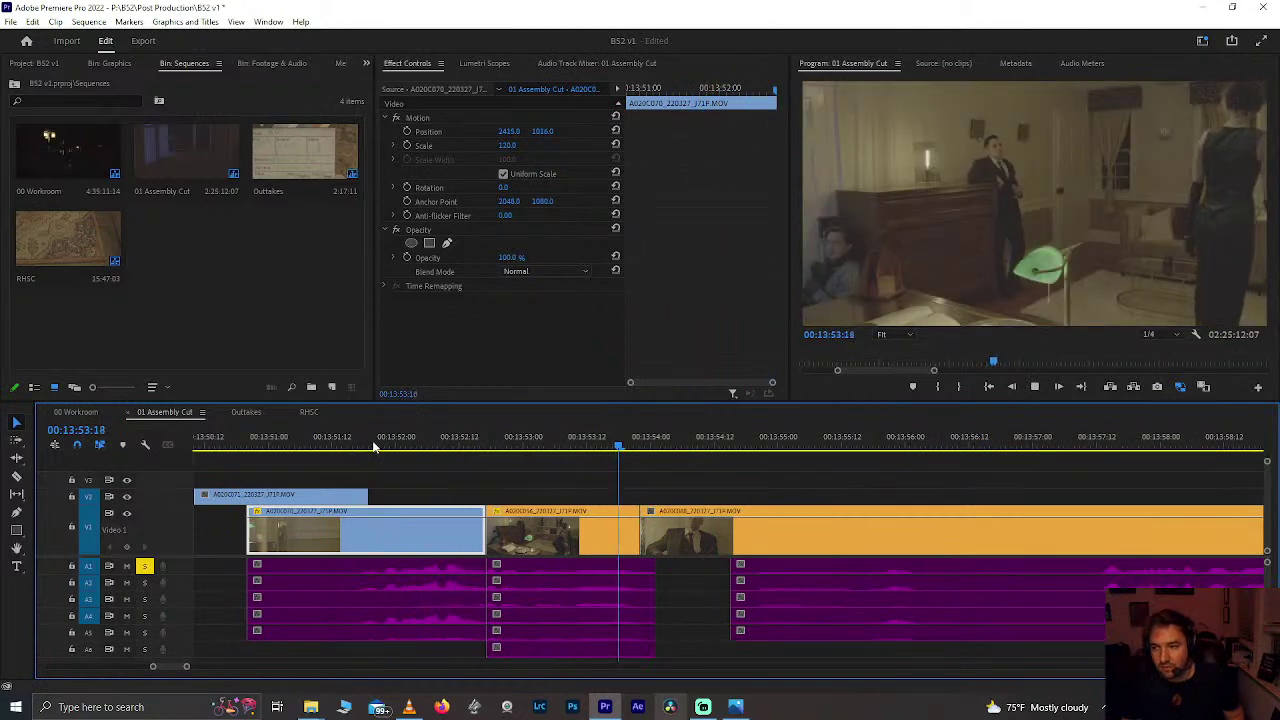
drag(632, 446, 564, 470)
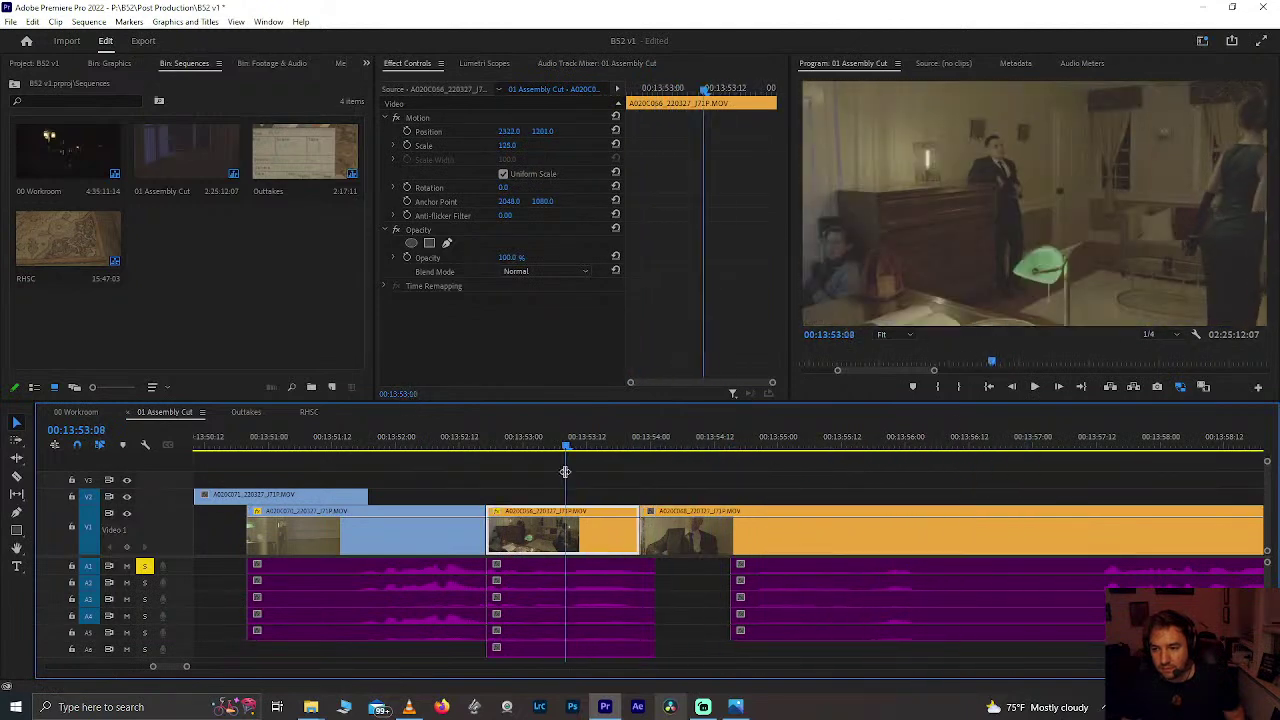
Step: Try rolling the end of A020C056 out to about 00:13:57:00, scrub the woman's walk and restore the shorter cut
key(minus)
drag(615, 520, 849, 532)
drag(632, 534, 838, 534)
click(664, 450)
drag(667, 454, 770, 456)
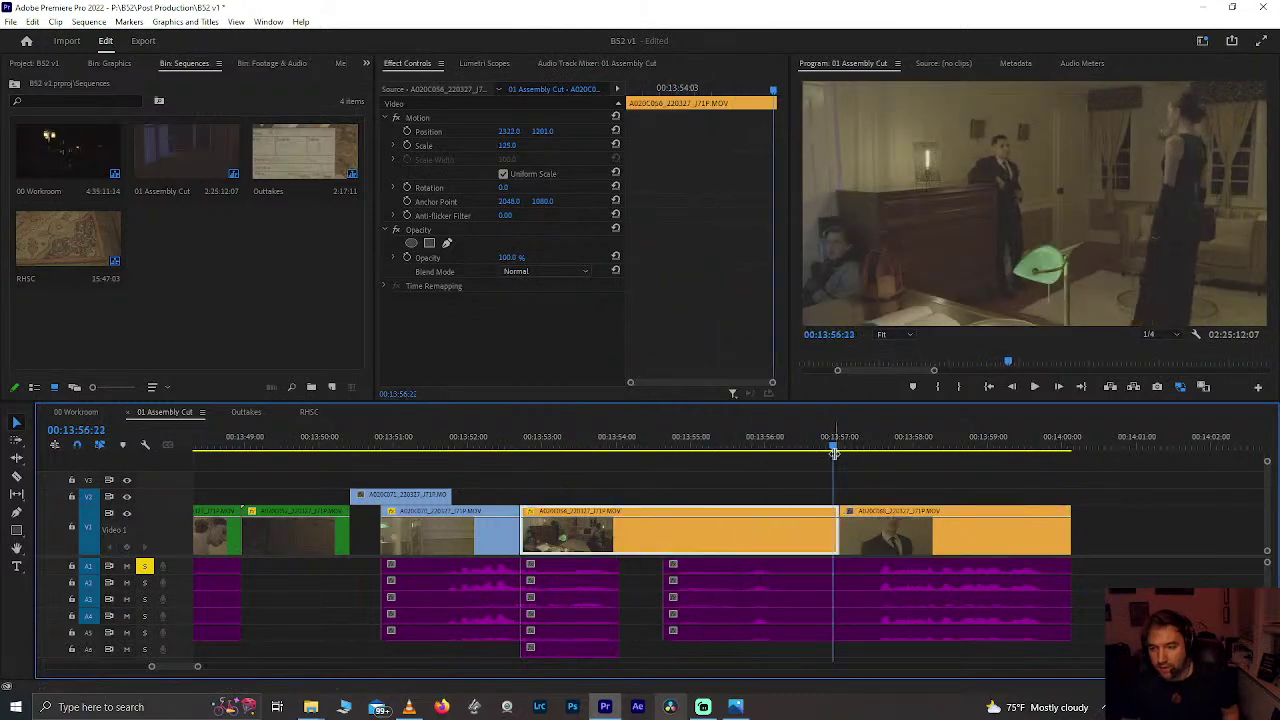
key(ctrl+z)
drag(835, 538, 612, 536)
Step: Roll the video cut between A020C056 and A020C068 back to 00:13:53:16 and play the transition
click(540, 438)
key(space)
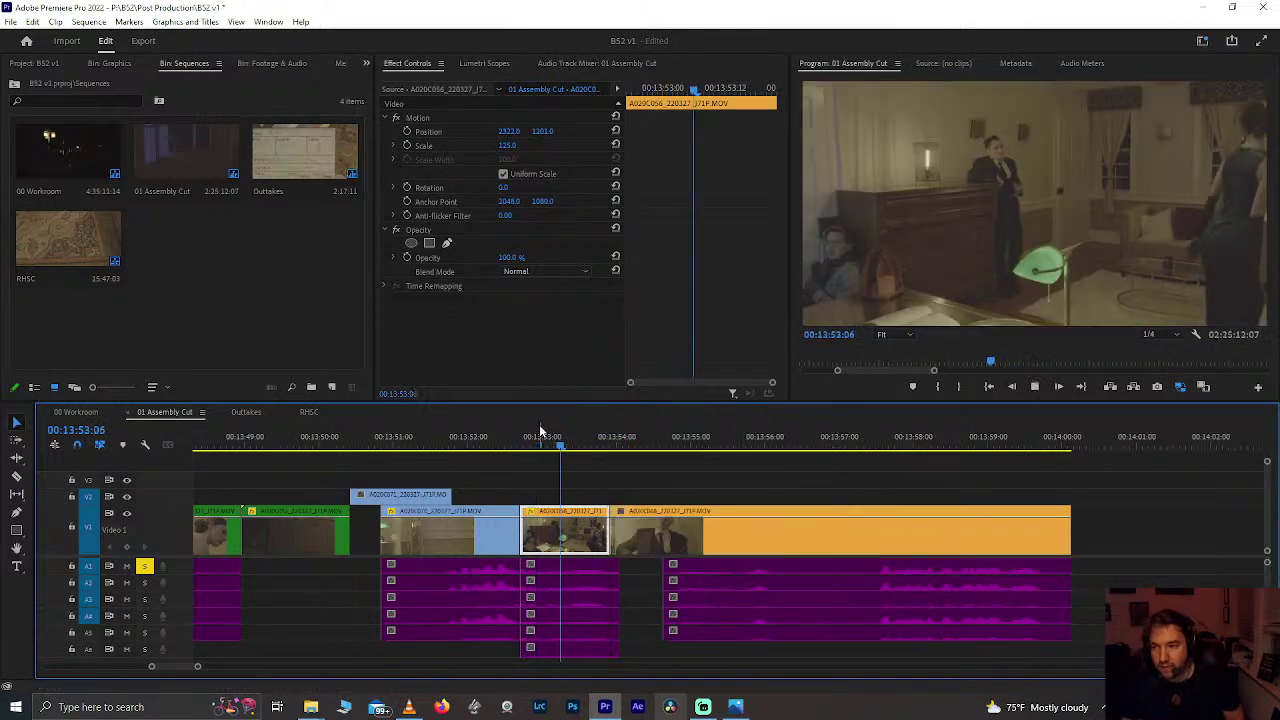
click(559, 436)
drag(560, 434, 588, 423)
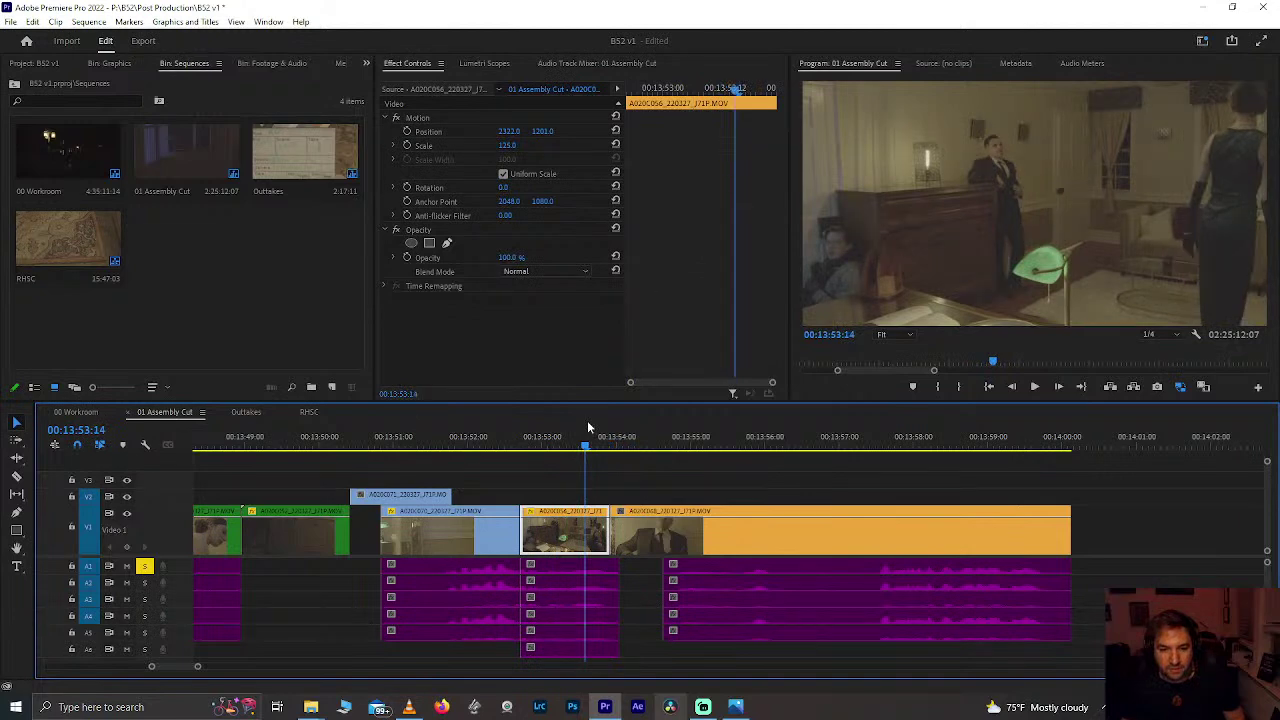
key(Right)
key(Right)
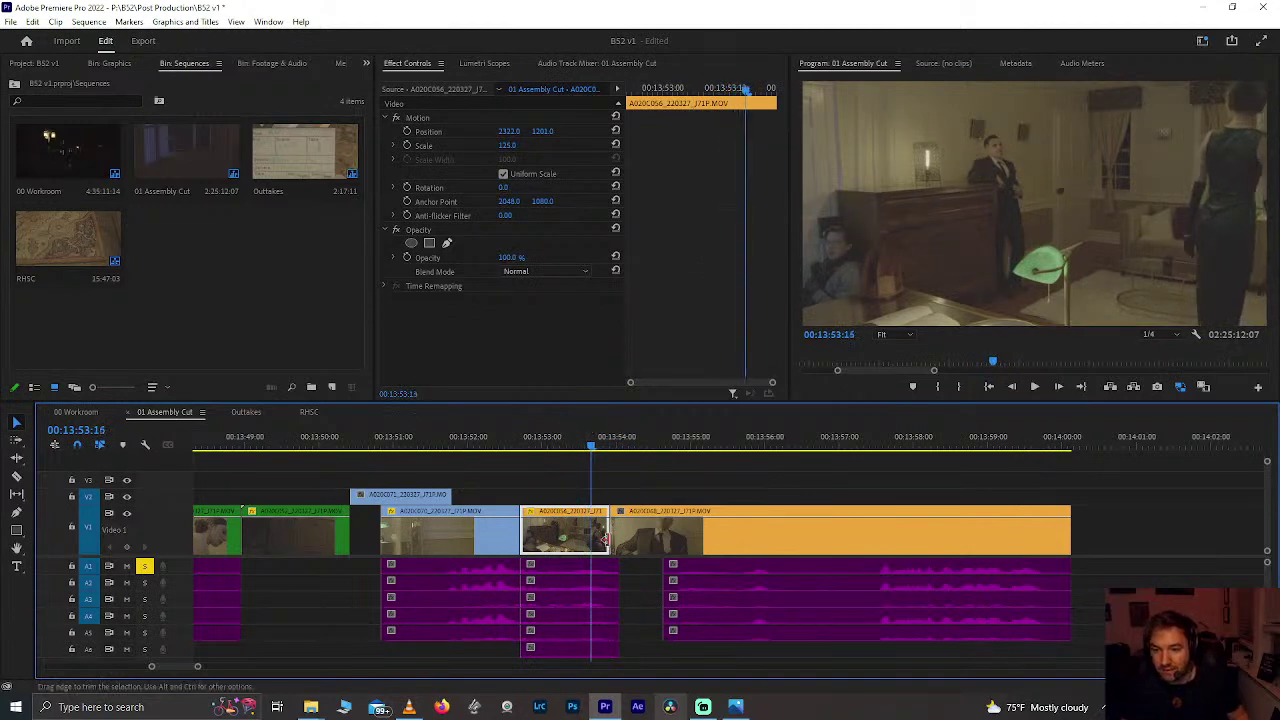
drag(600, 537, 588, 538)
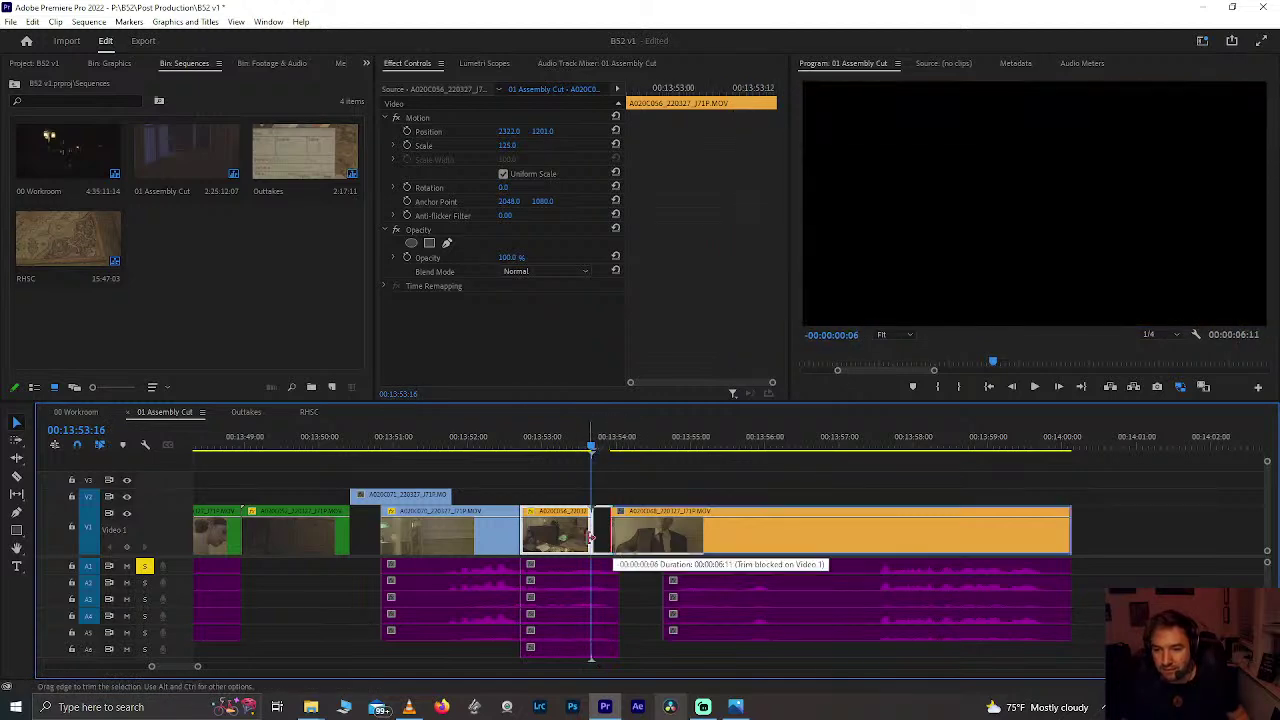
click(542, 447)
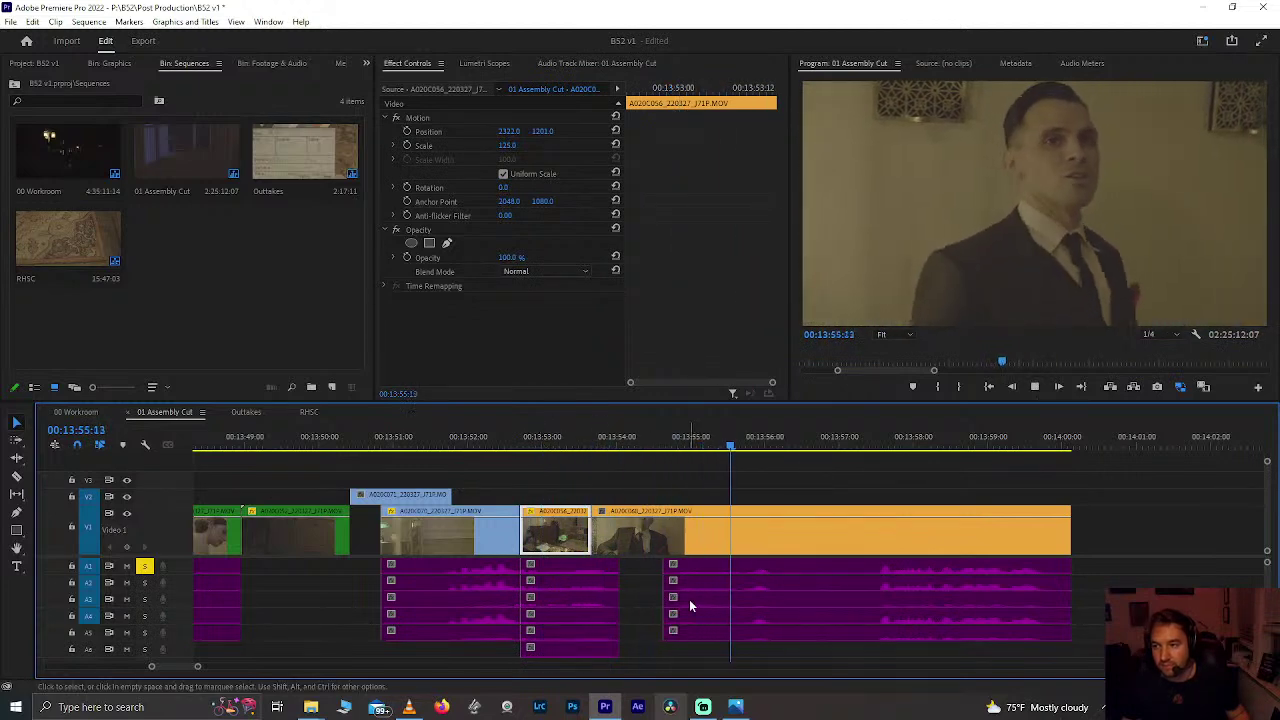
click(762, 584)
drag(711, 441, 509, 444)
key(space)
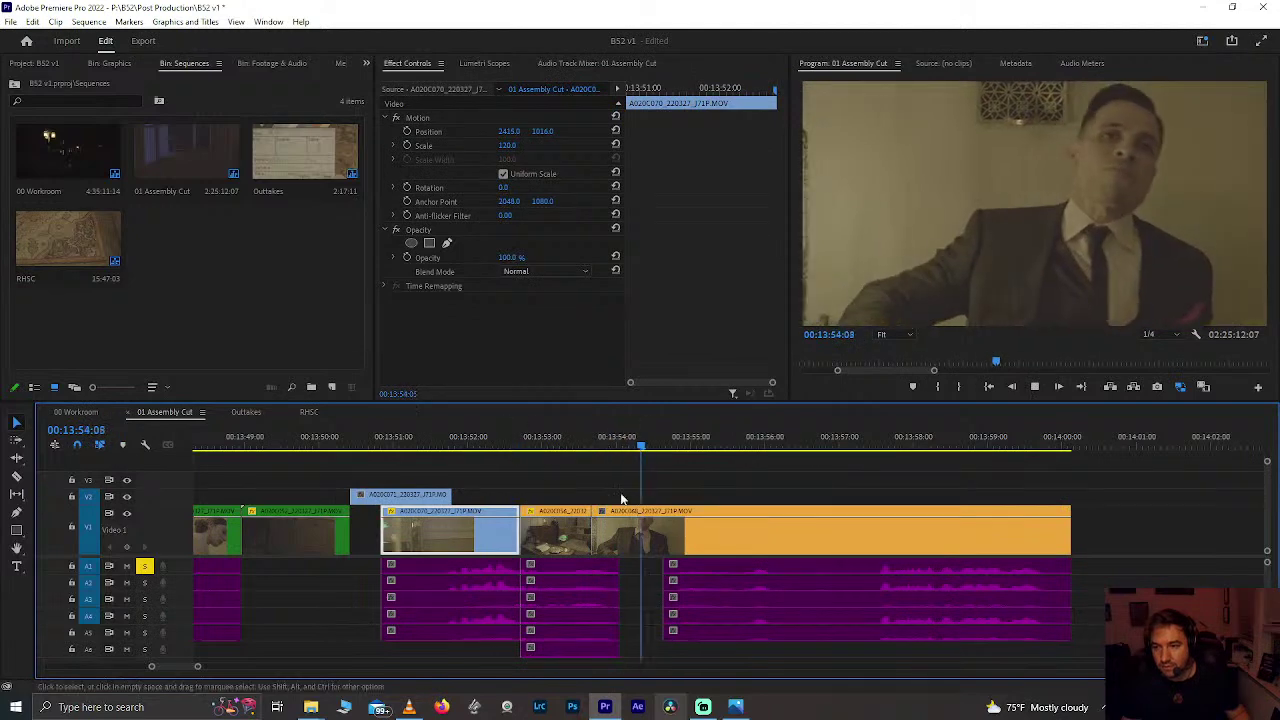
Step: Try rolling the cut between A020C056 and A020C068 out to about 00:13:53:20, play it and undo the change
drag(522, 449, 607, 450)
click(606, 518)
mouse_move(600, 538)
mouse_down()
mouse_move(612, 539)
mouse_move(592, 537)
mouse_up()
drag(585, 479, 585, 479)
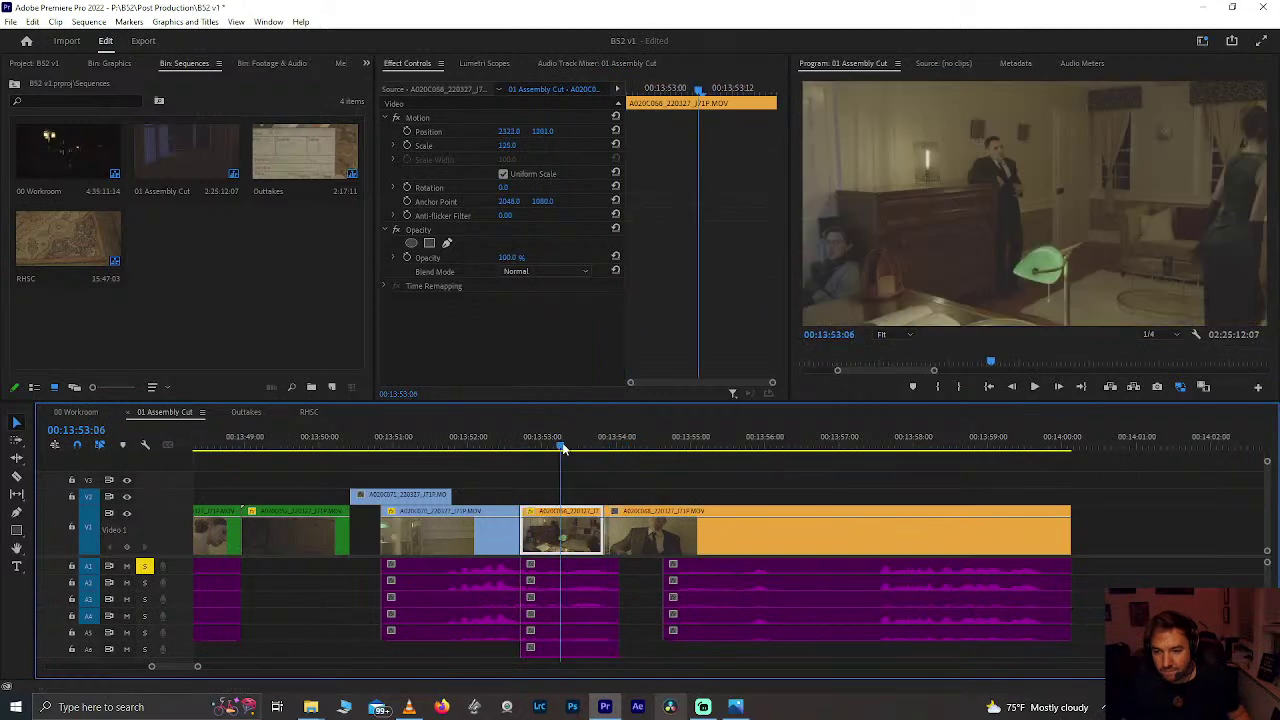
key(space)
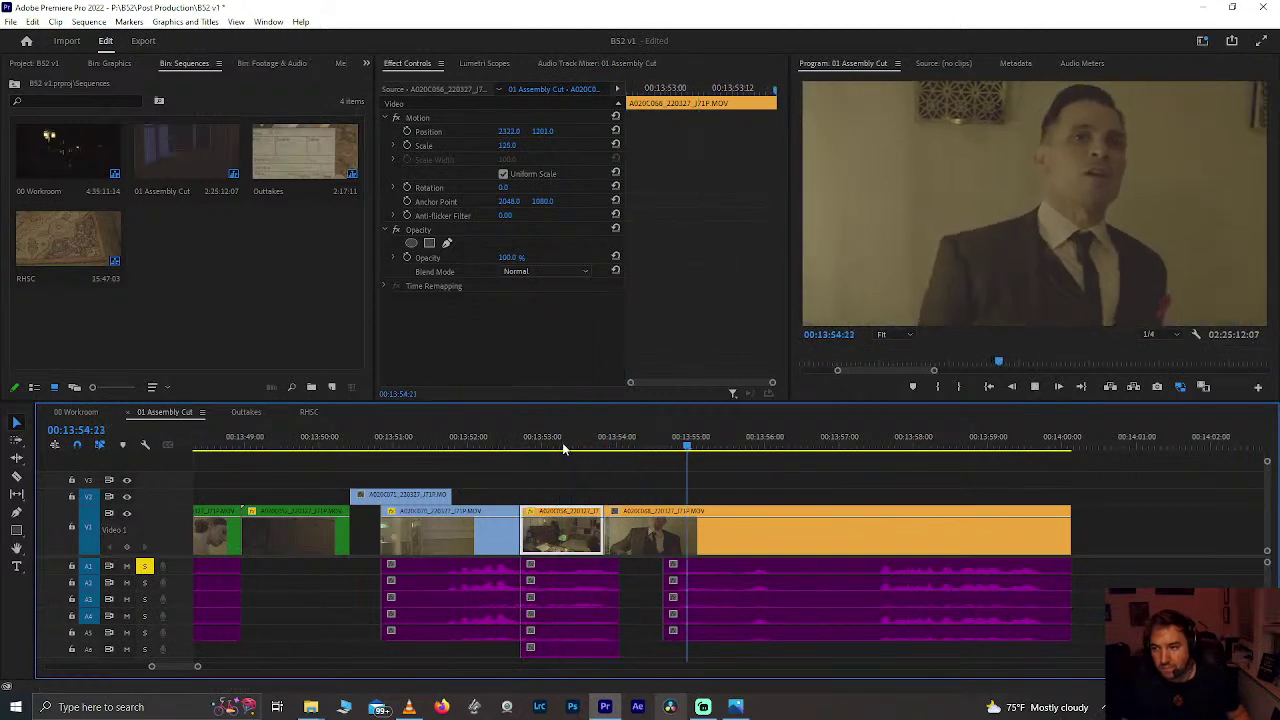
click(606, 545)
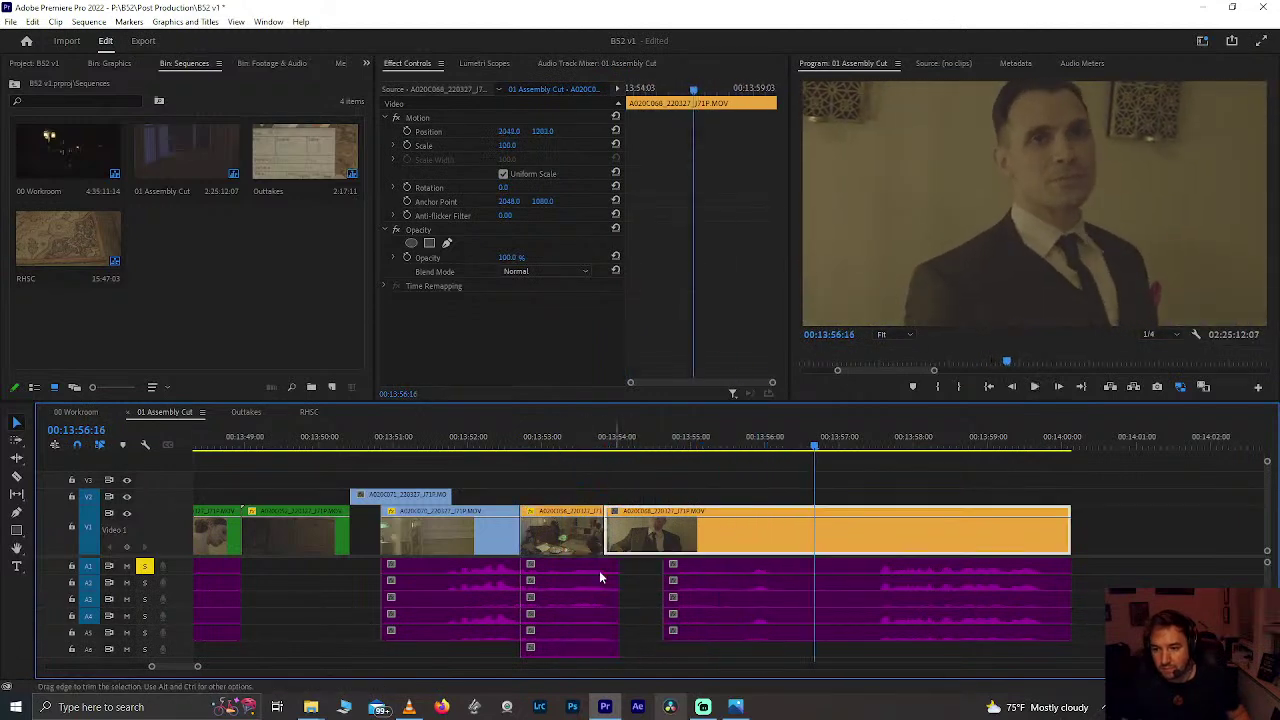
key(ctrl+z)
key(ctrl+z)
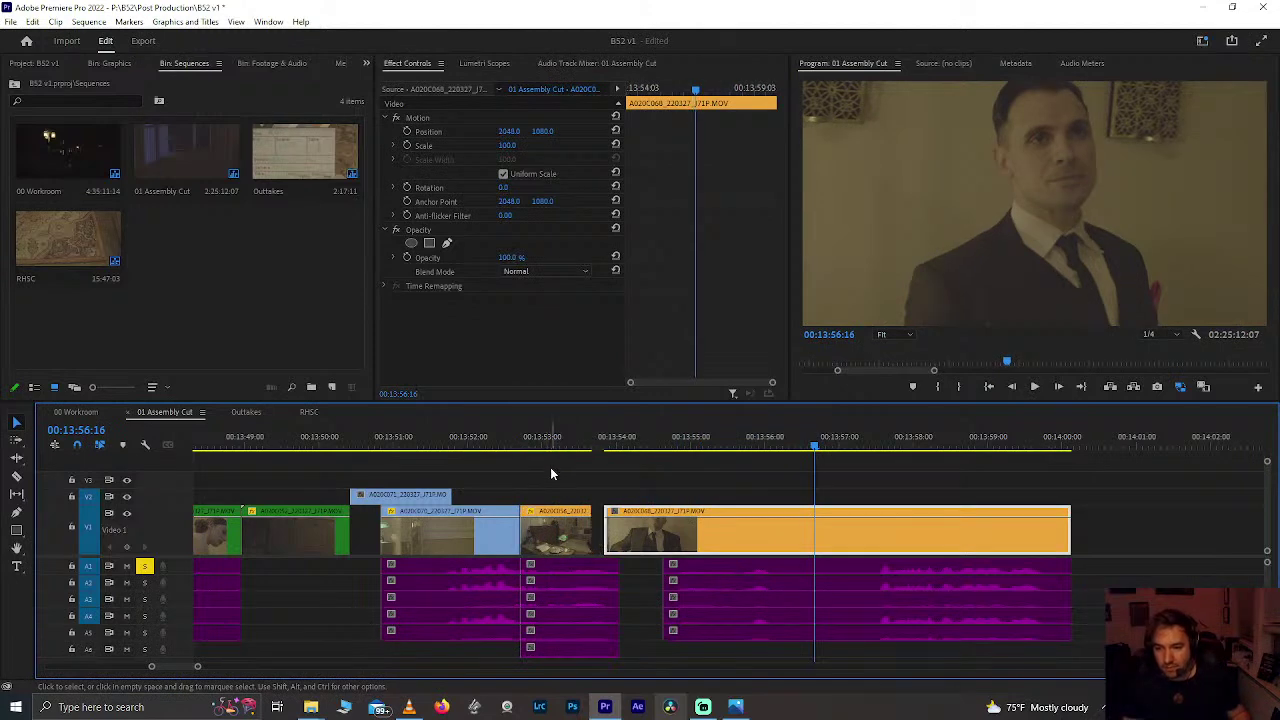
Step: Set the A020C056 clip's scale to 115 and reframe it horizontally with an X position of about 2264
click(535, 447)
click(535, 447)
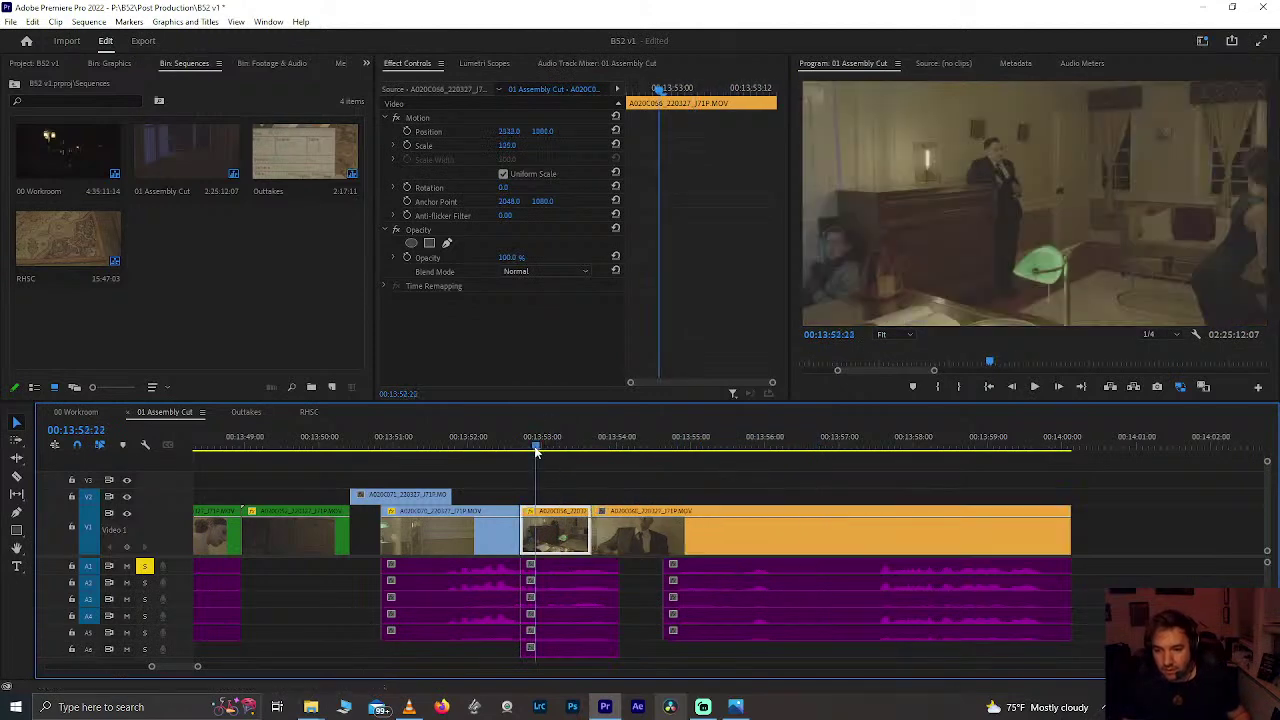
click(516, 146)
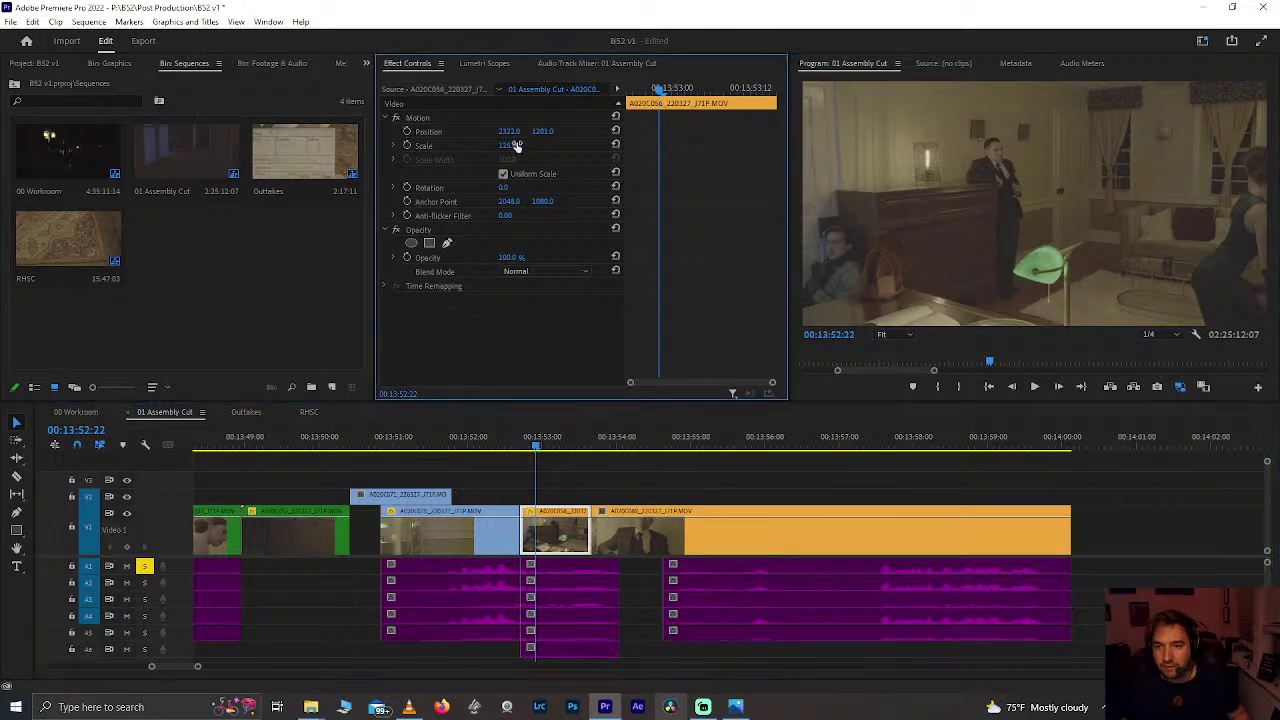
text(130)
key(Return)
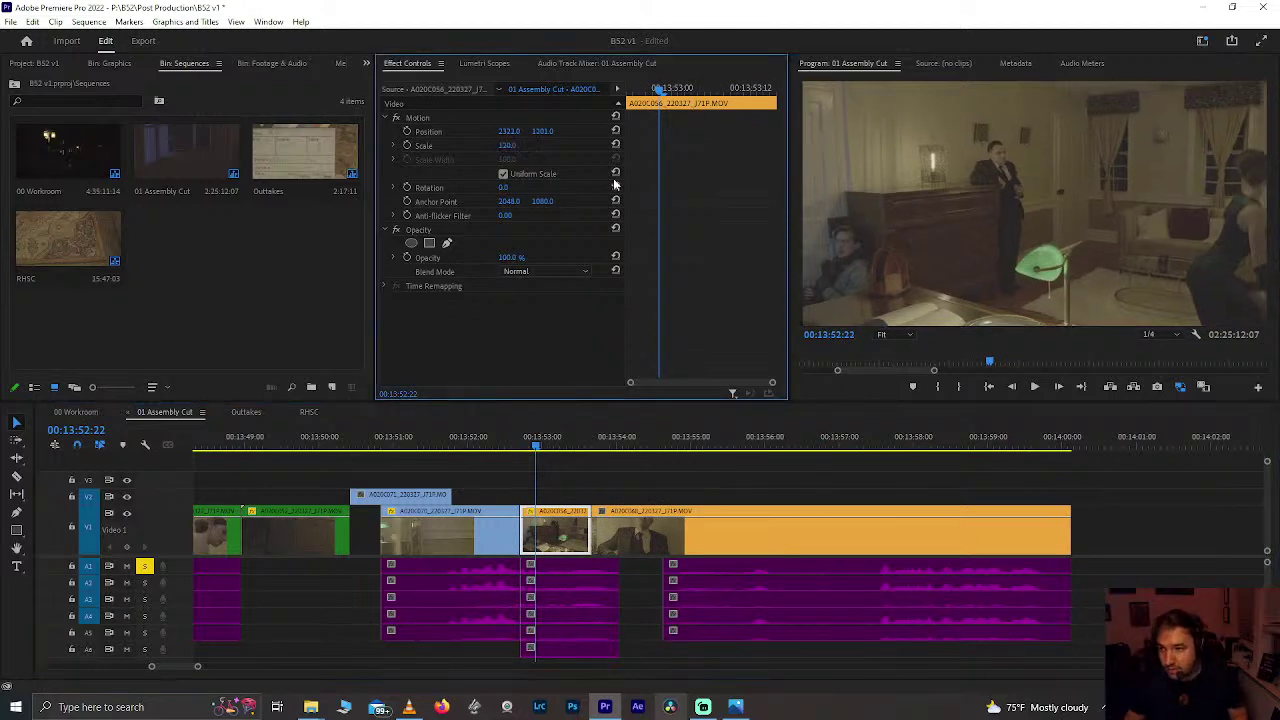
mouse_move(516, 131)
mouse_down()
mouse_move(555, 131)
mouse_move(476, 131)
mouse_move(514, 131)
mouse_up()
text(115)
key(Return)
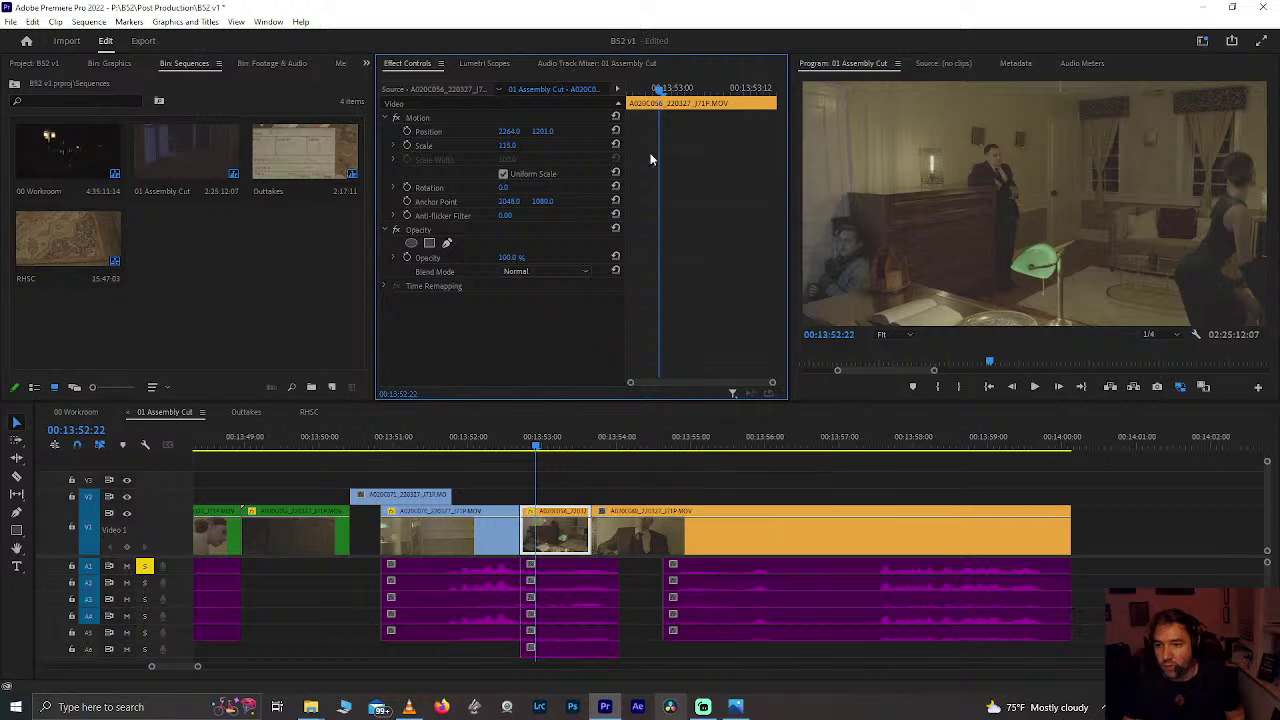
drag(502, 131, 490, 131)
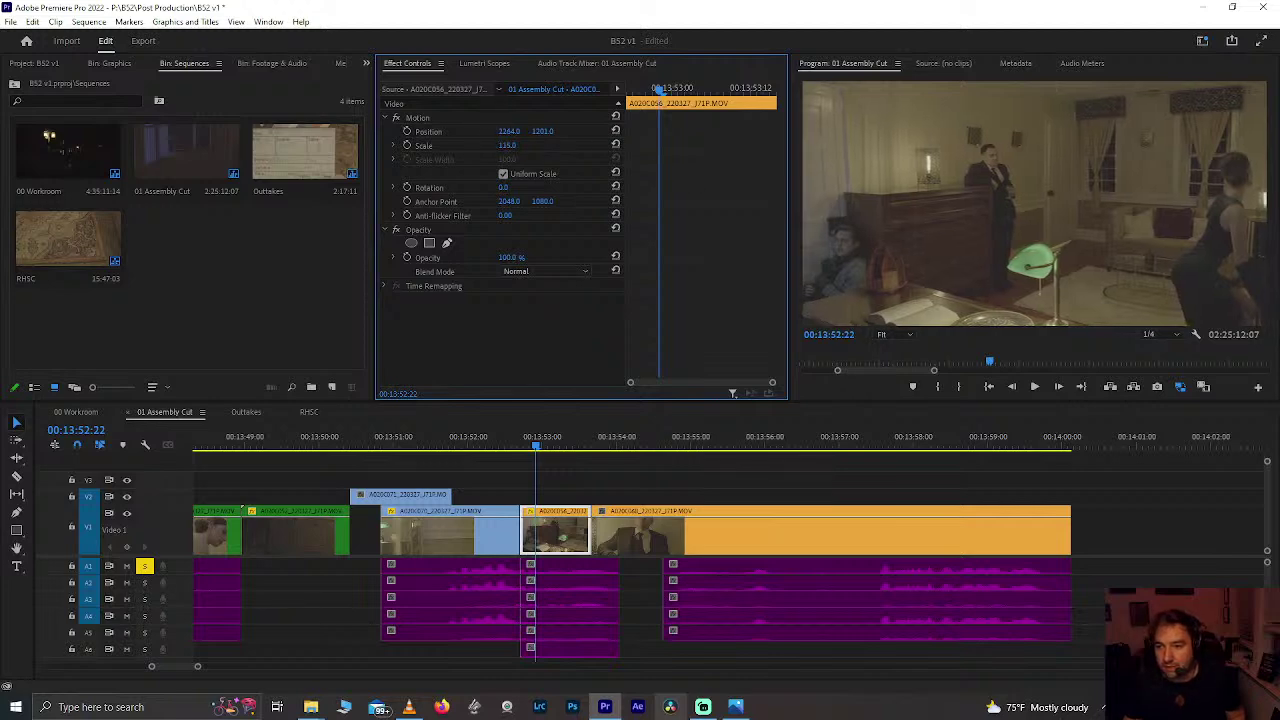
Step: Play the edited shots from the end of A020C070 to the end of A020C068 and save the project
click(506, 437)
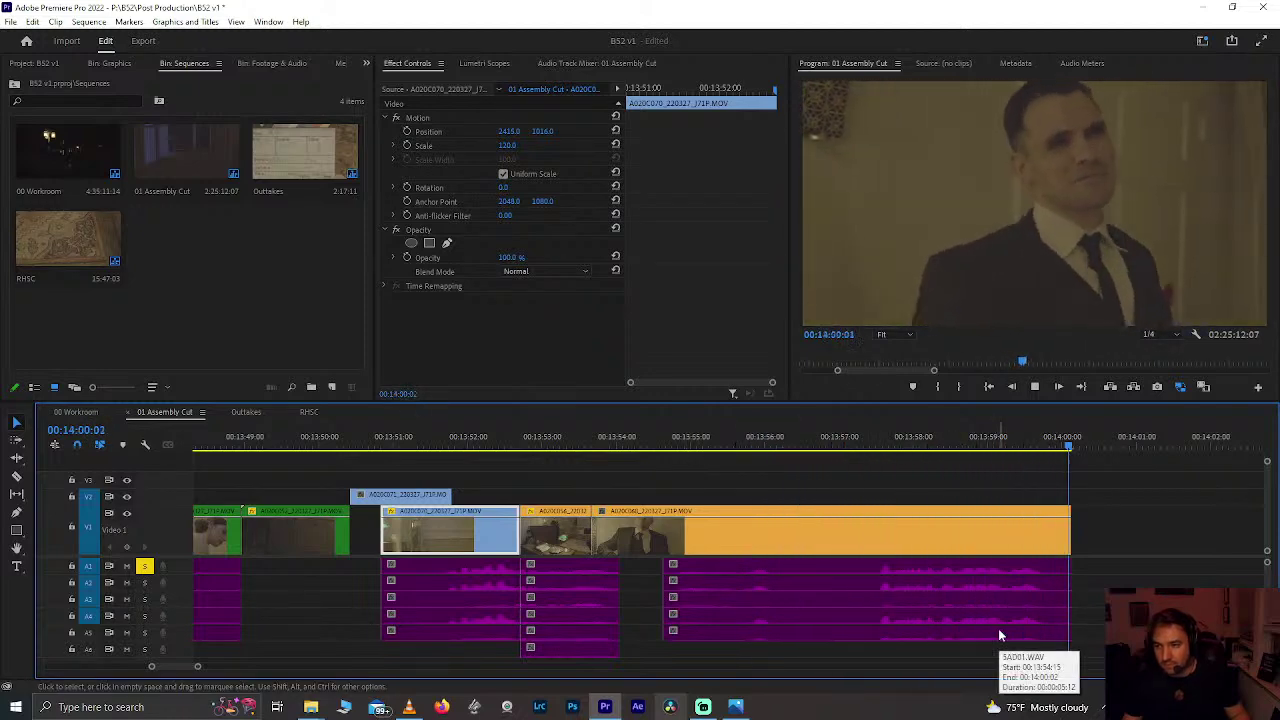
key(space)
key(ctrl+s)
Step: Skim the unused takes beyond 00:14:00 in the assembly, from A020C061 around 00:20:26 on to A020C064 around 00:23:15
key(backslash)
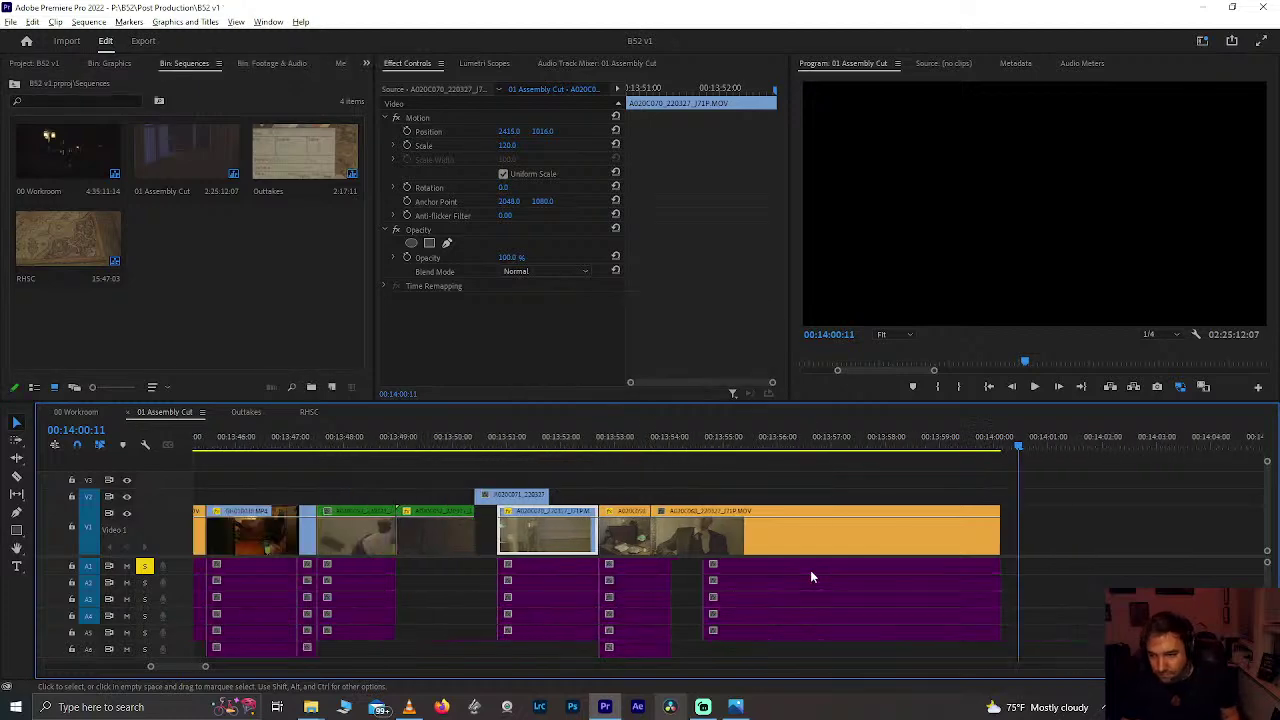
key(minus)
key(minus)
key(minus)
key(minus)
key(minus)
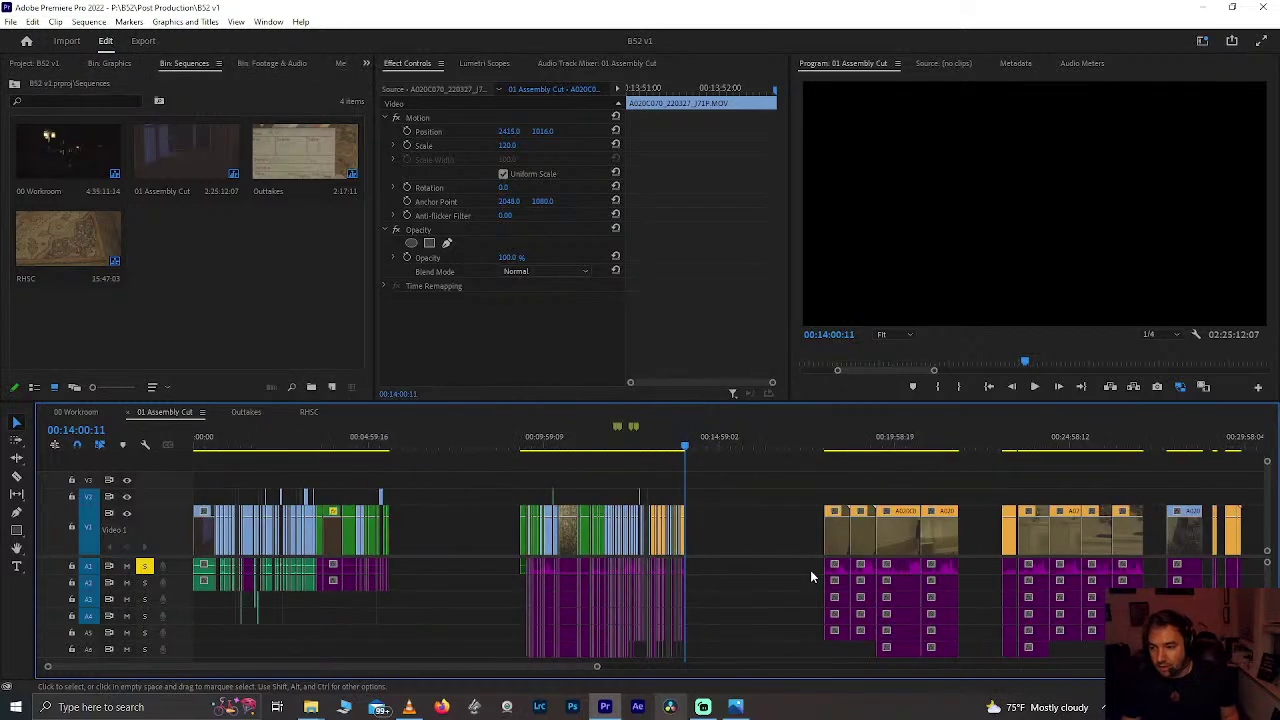
click(771, 447)
key(equal)
key(equal)
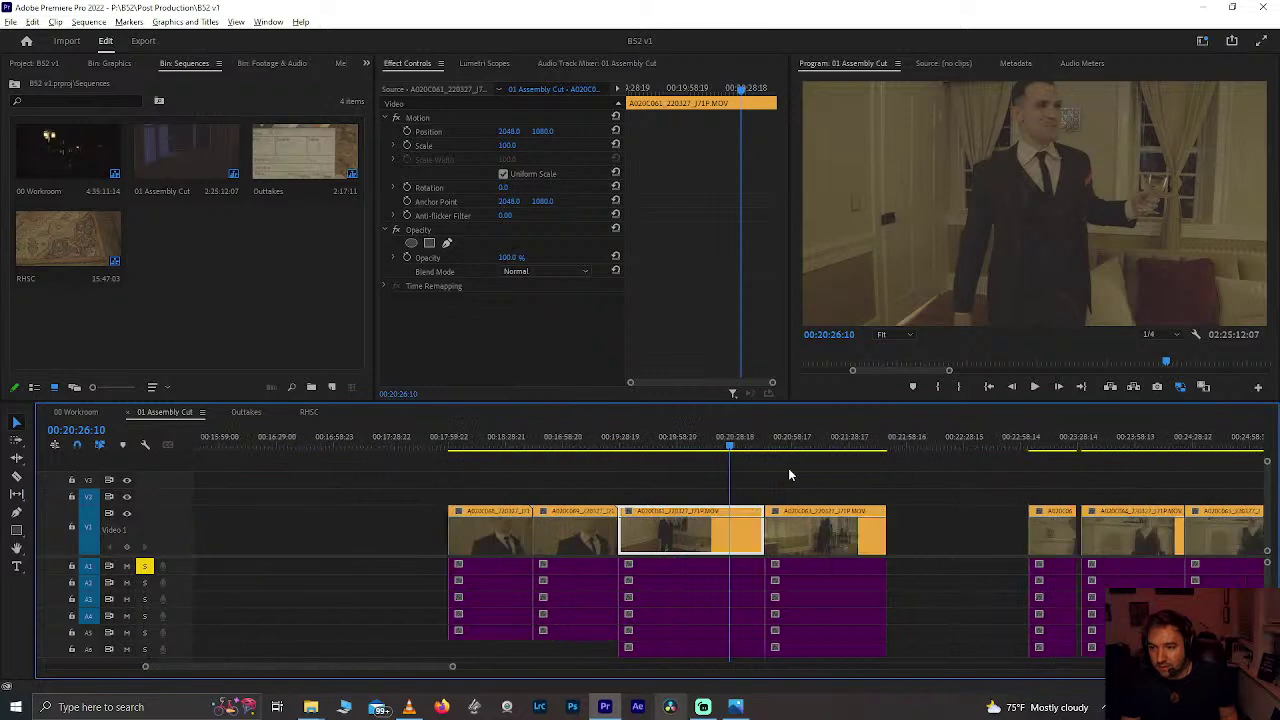
key(minus)
scroll(790, 475, down, 3)
click(865, 443)
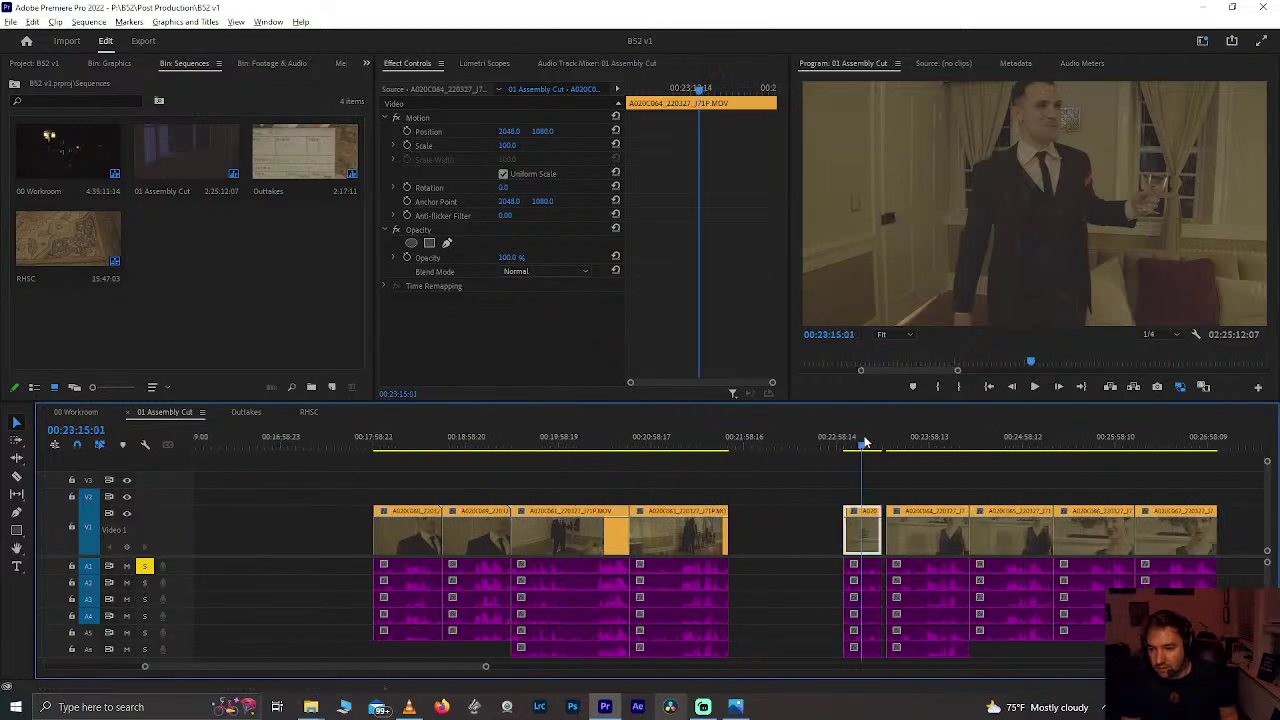
Step: Play the short A020C064 clip from about 00:23:04 and delete it together with its audio
key(equal)
key(equal)
key(equal)
click(817, 440)
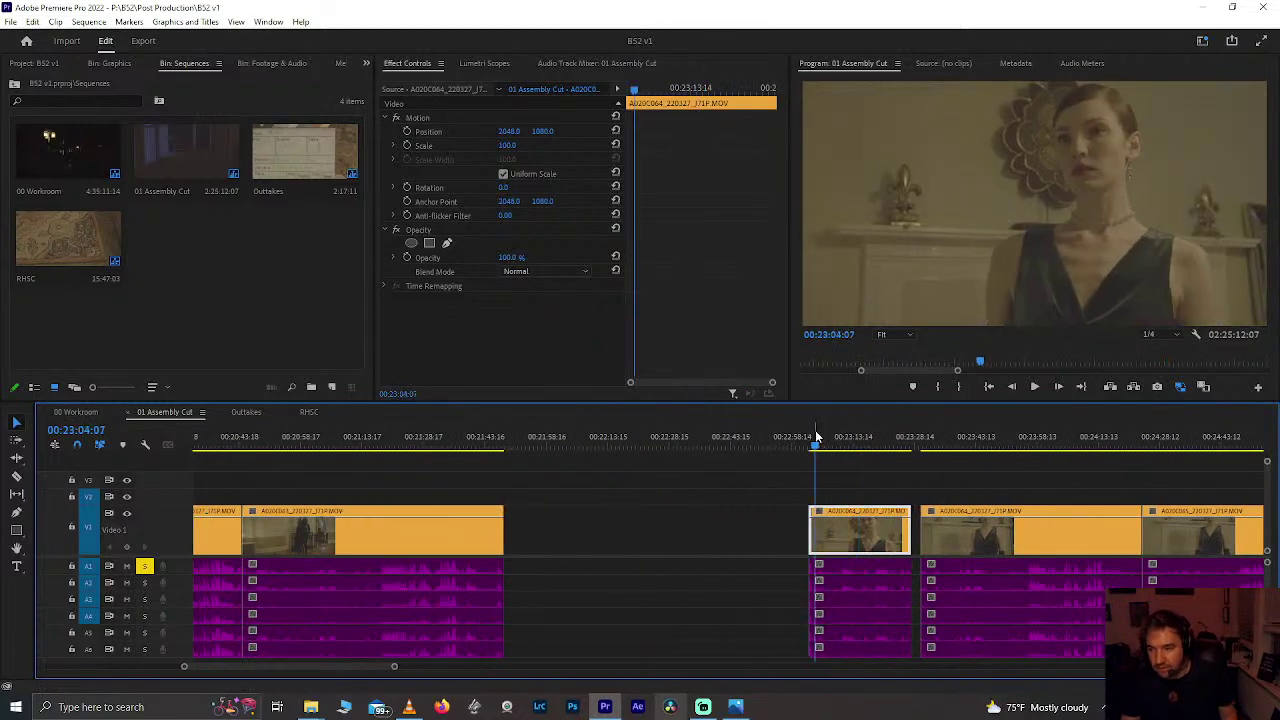
key(space)
click(843, 510)
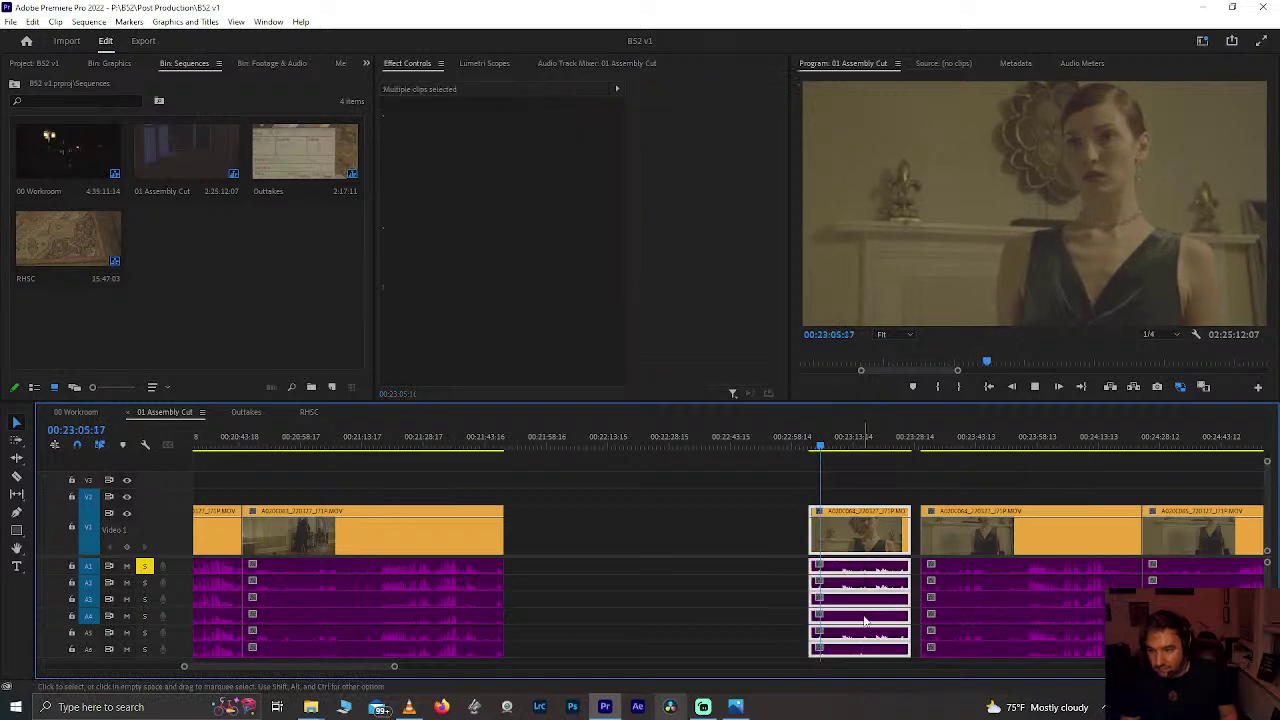
key(Delete)
Step: Play the start of the following A020C064 take from about 00:23:31 and save the project
click(928, 443)
scroll(930, 443, up, 4)
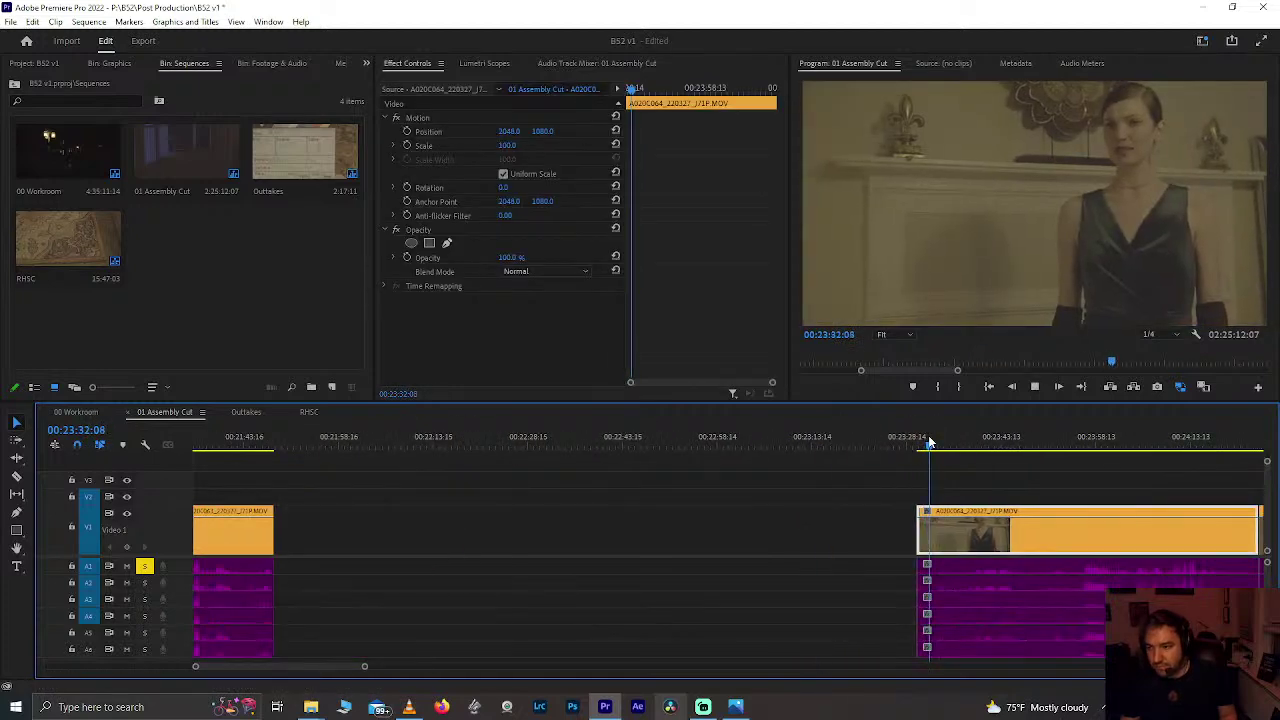
scroll(925, 443, down, 2)
click(823, 443)
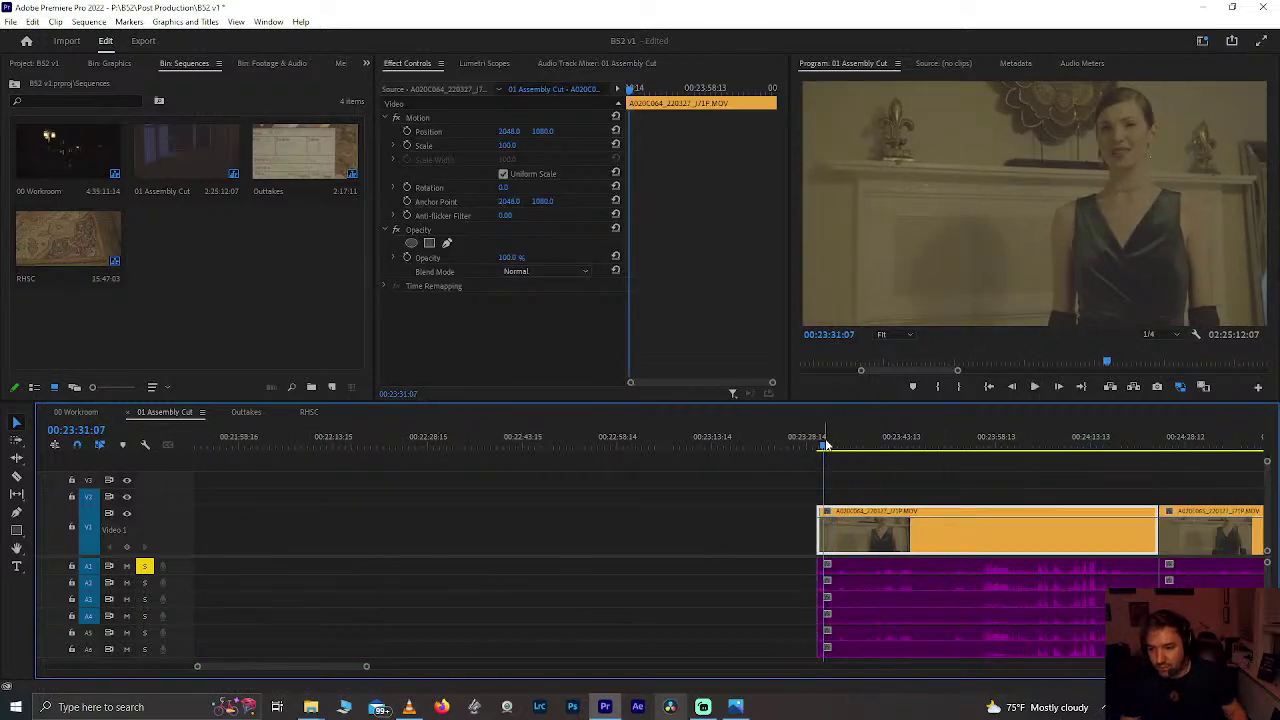
key(space)
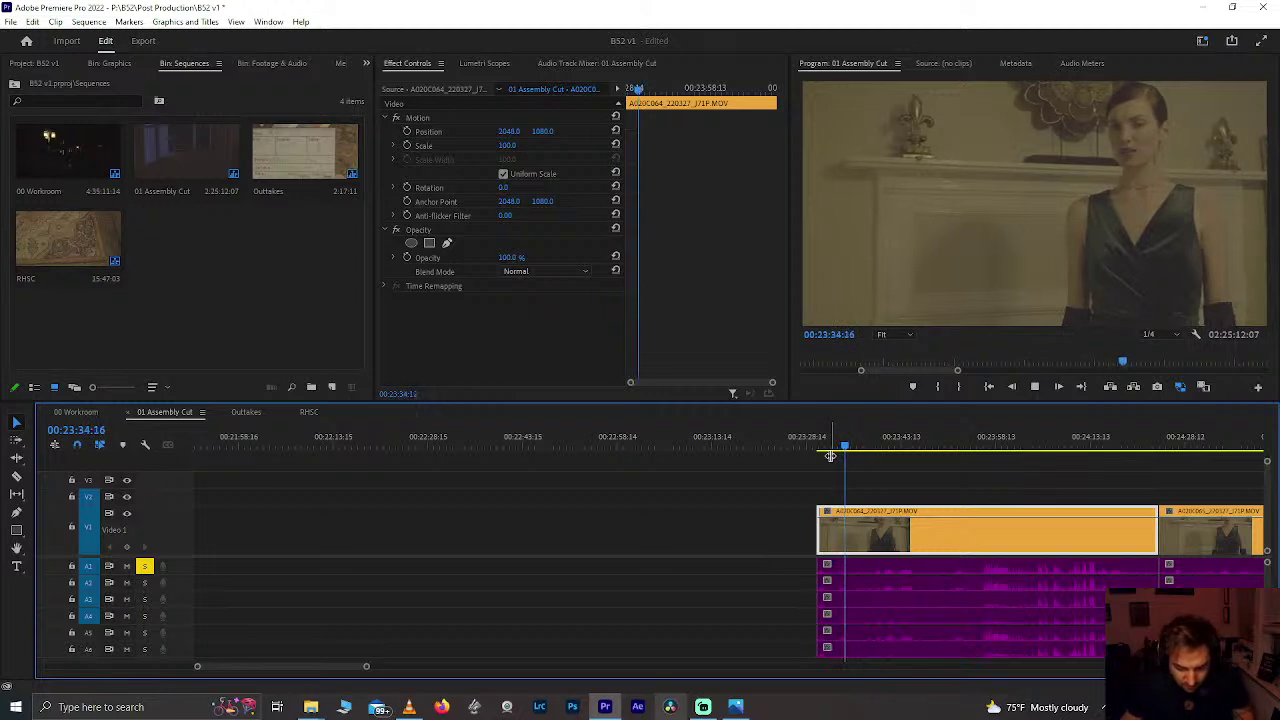
key(ctrl+s)
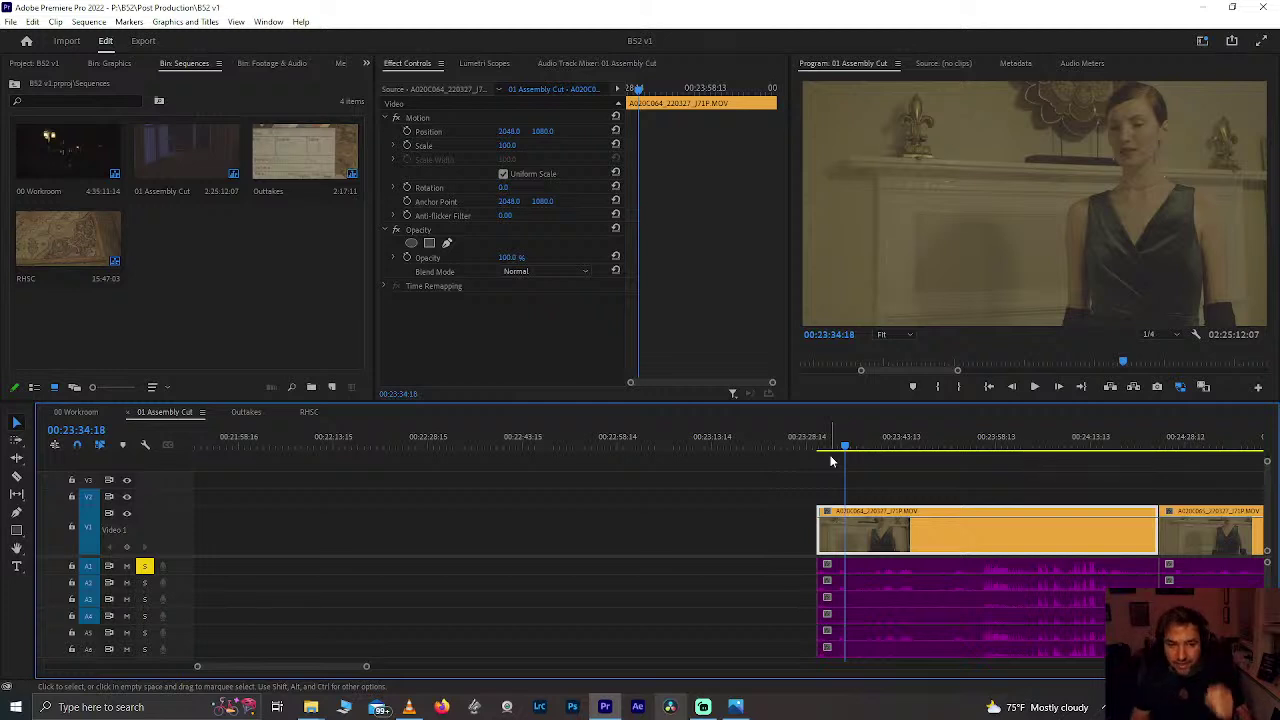
Step: Continue playing the A020C064 take from 00:23:34 to about 00:23:44
scroll(854, 557, down, 5)
key(space)
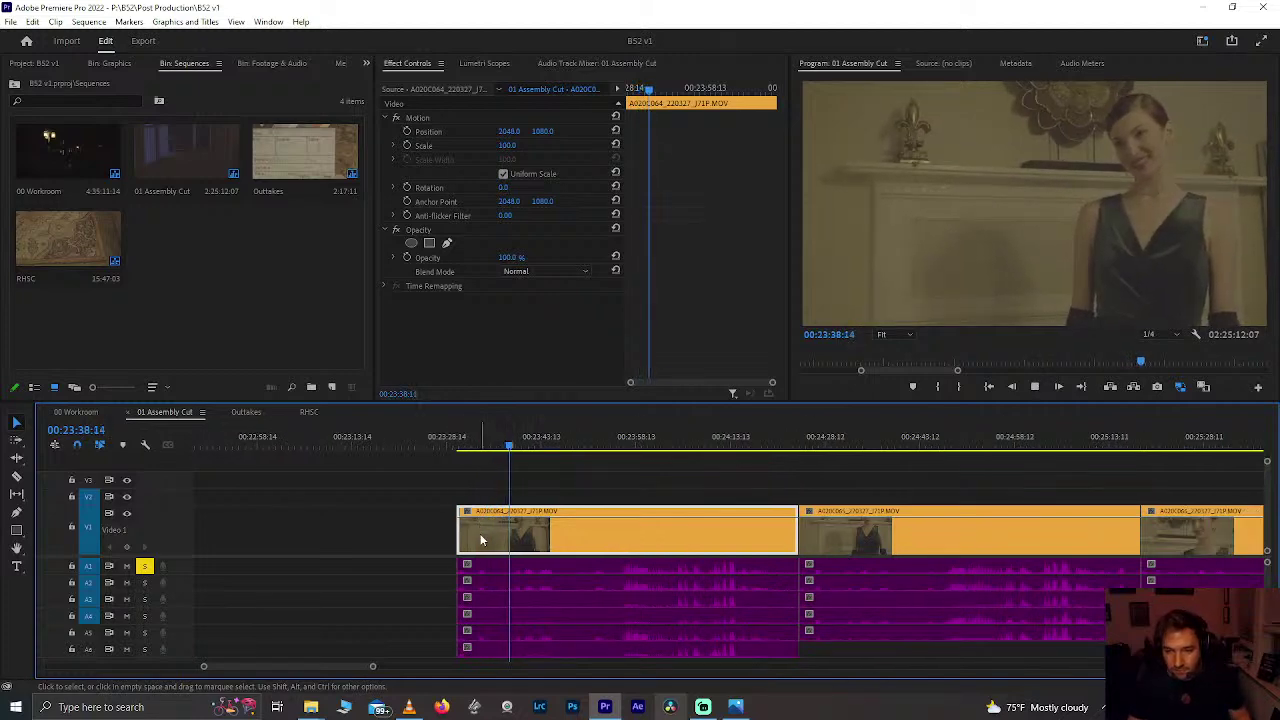
scroll(481, 540, down, 7)
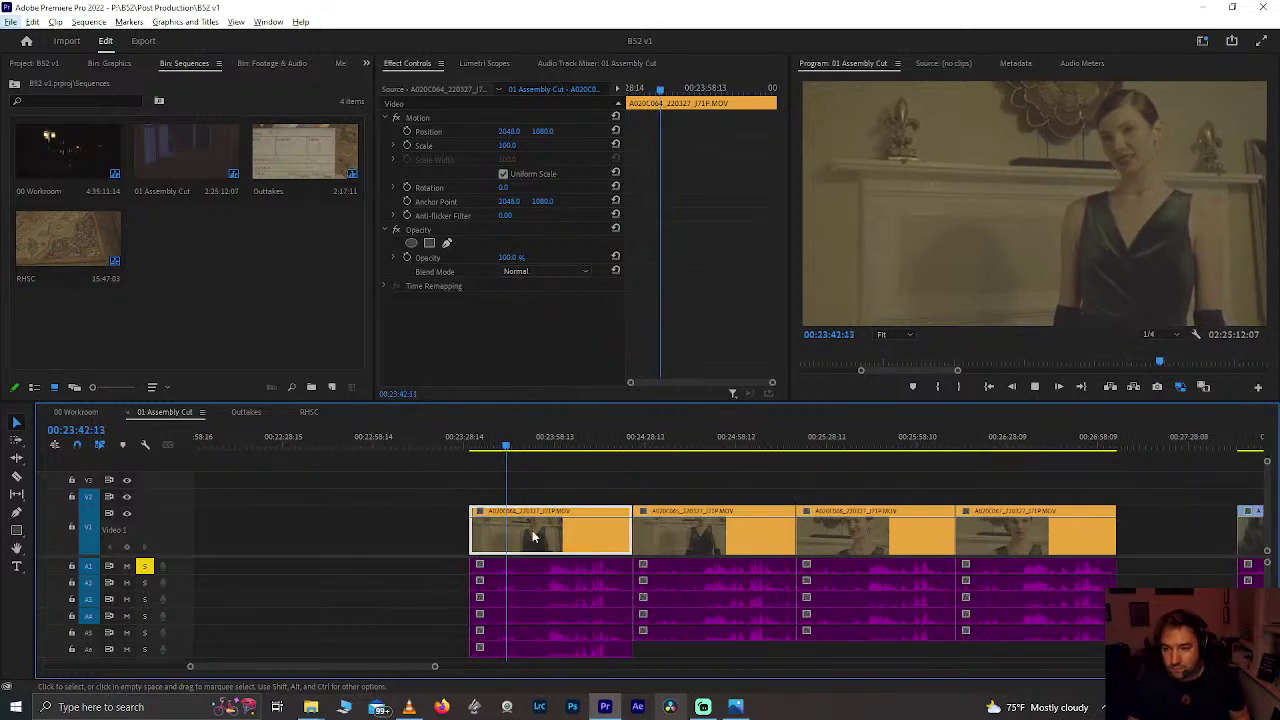
key(space)
click(530, 535)
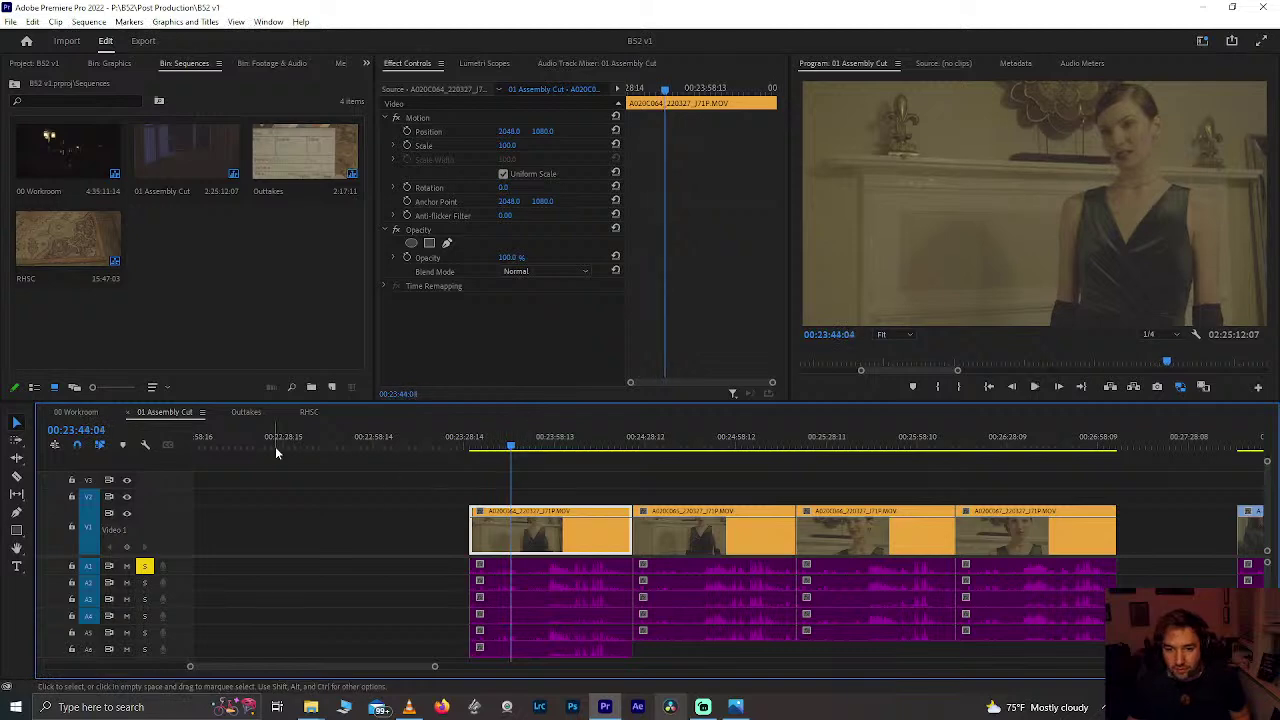
Step: Move the A020C063 clip with its audio along the timeline so it ends where A020C064 begins, and save the project
scroll(418, 520, down, 10)
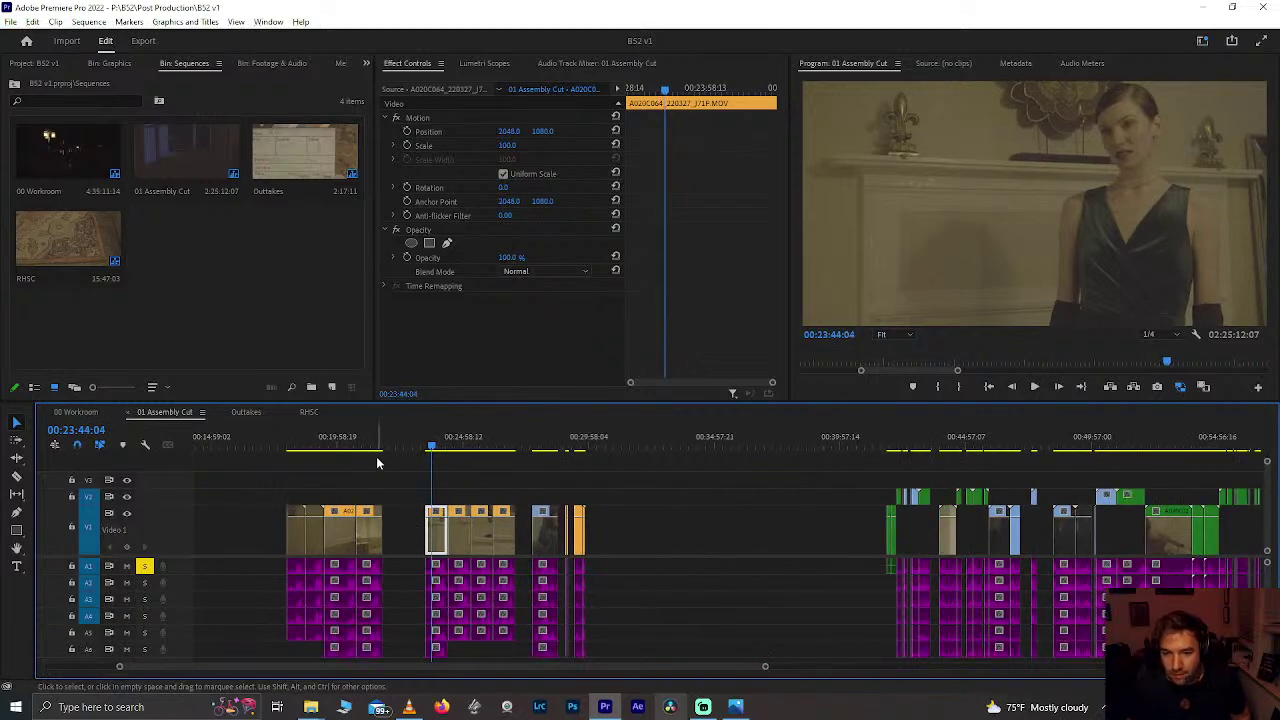
click(358, 447)
scroll(359, 448, up, 10)
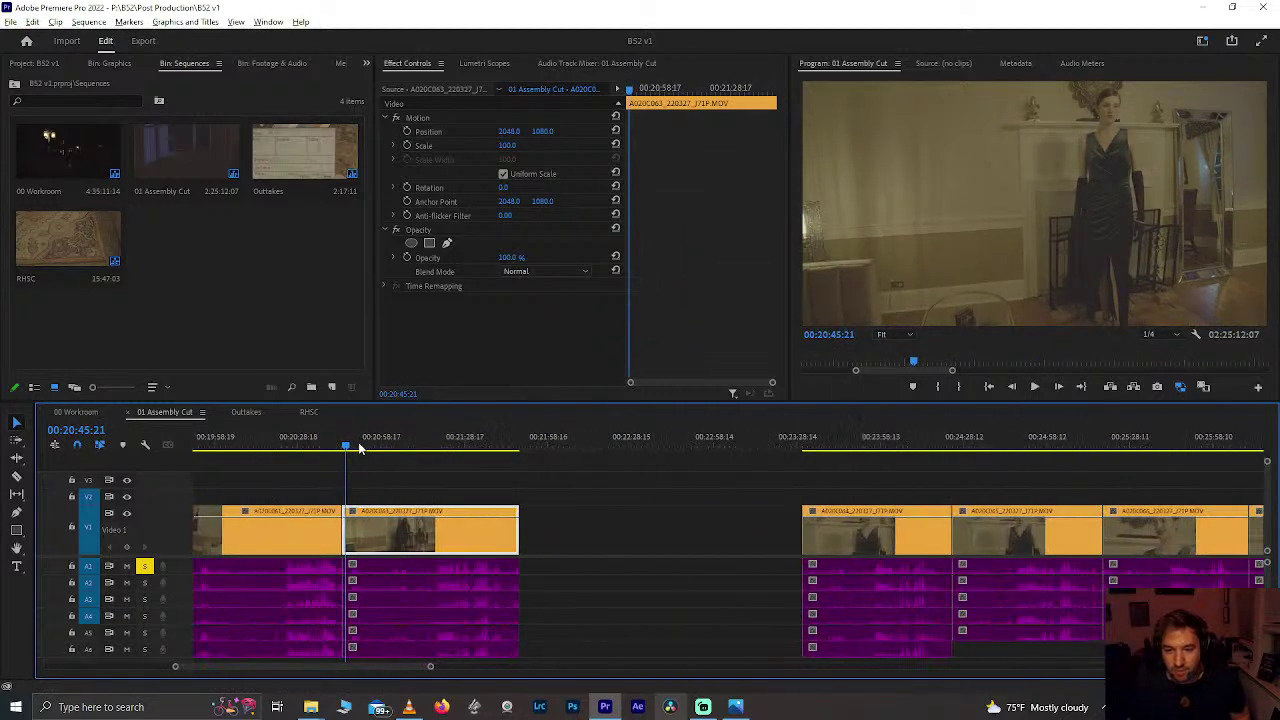
scroll(360, 449, up, 2)
drag(599, 522, 852, 560)
drag(822, 446, 848, 447)
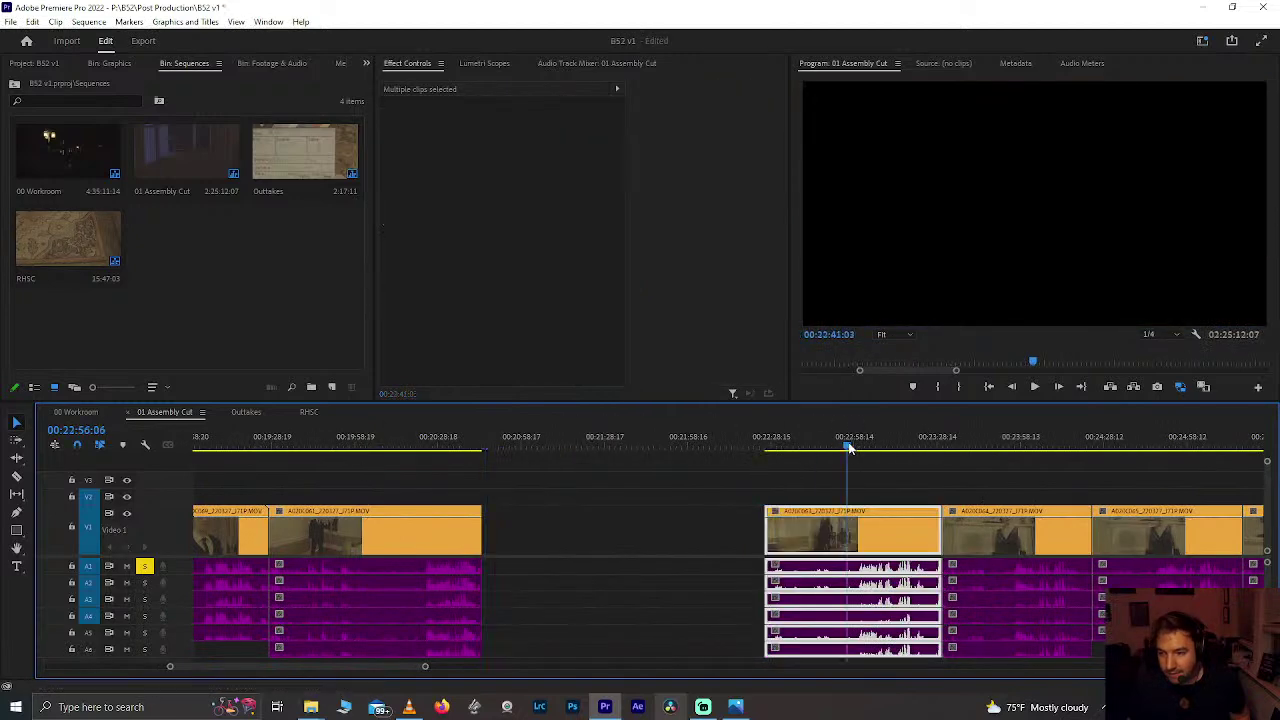
scroll(847, 447, up, 3)
click(734, 444)
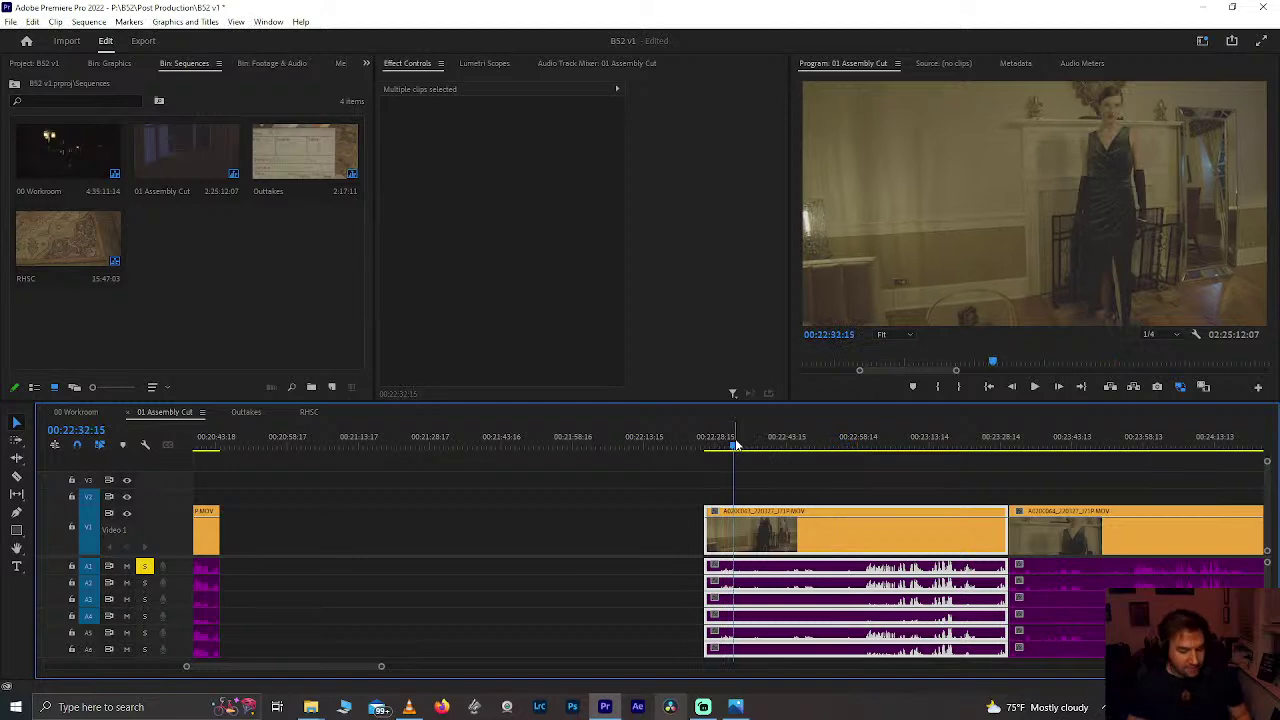
key(ctrl+s)
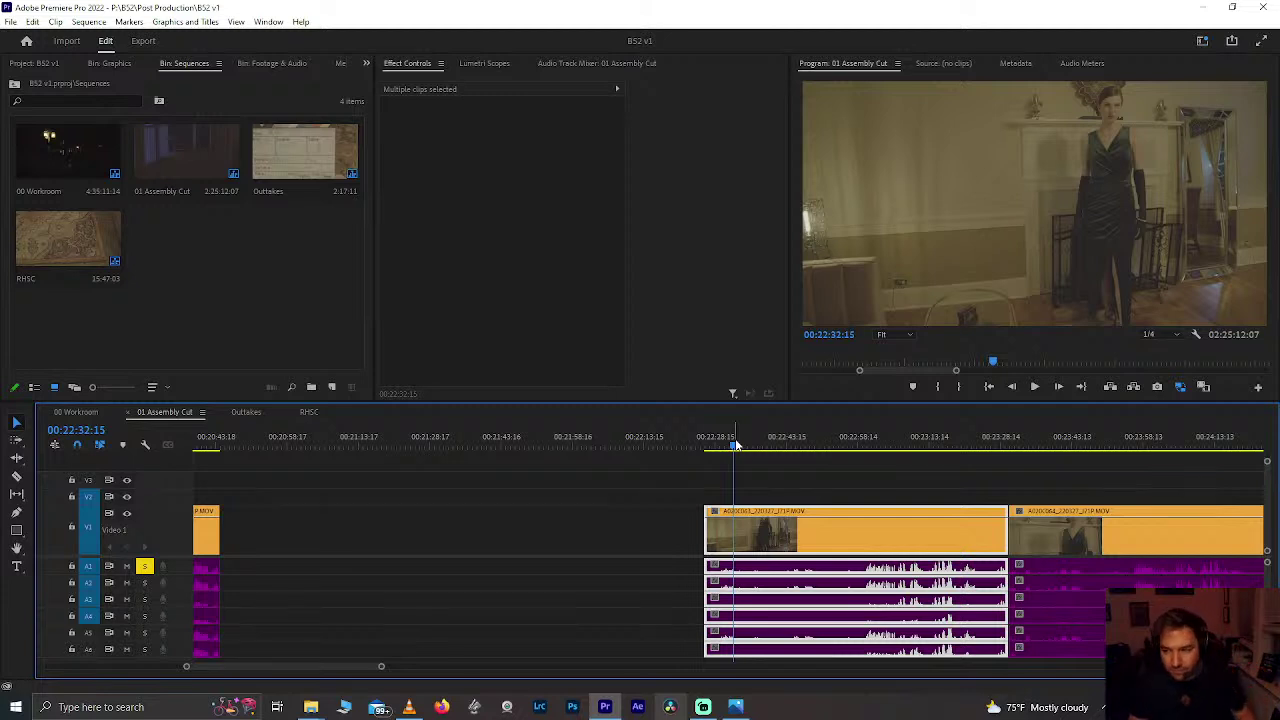
Step: Play the moved A020C063 take from 00:22:28:04 to about 00:22:36 to find where the usable part begins
click(715, 445)
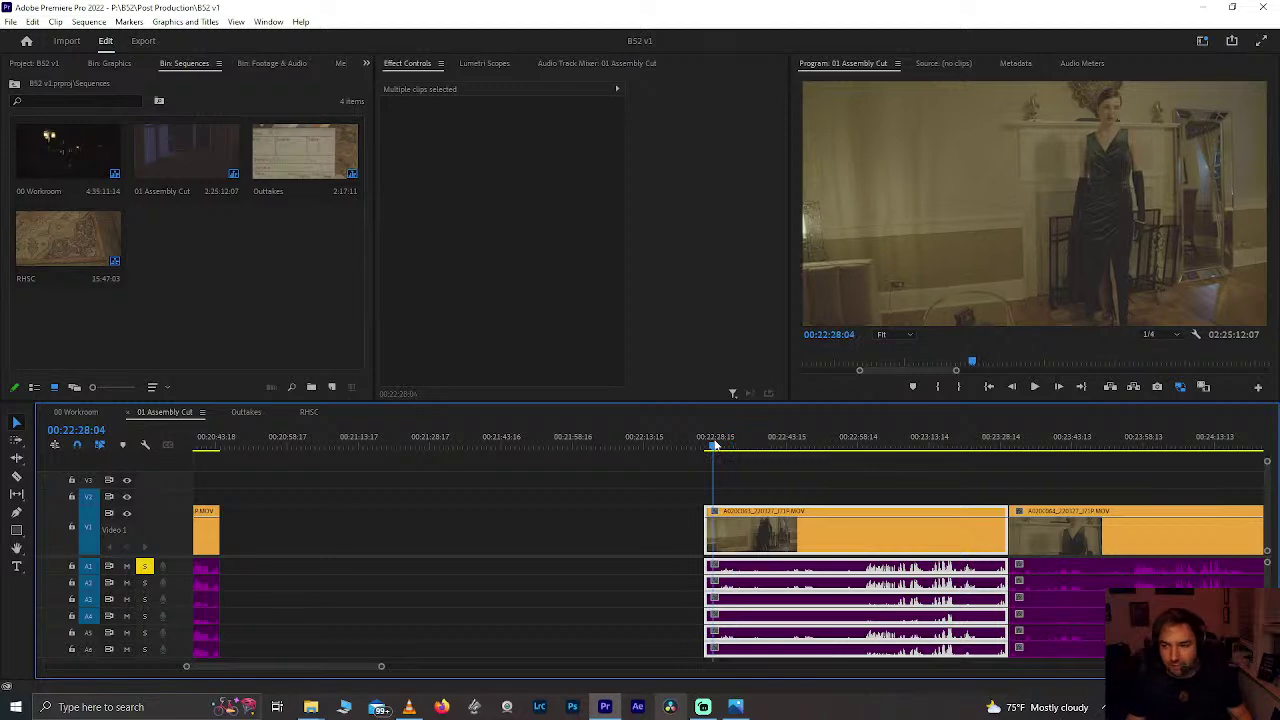
key(ctrl+s)
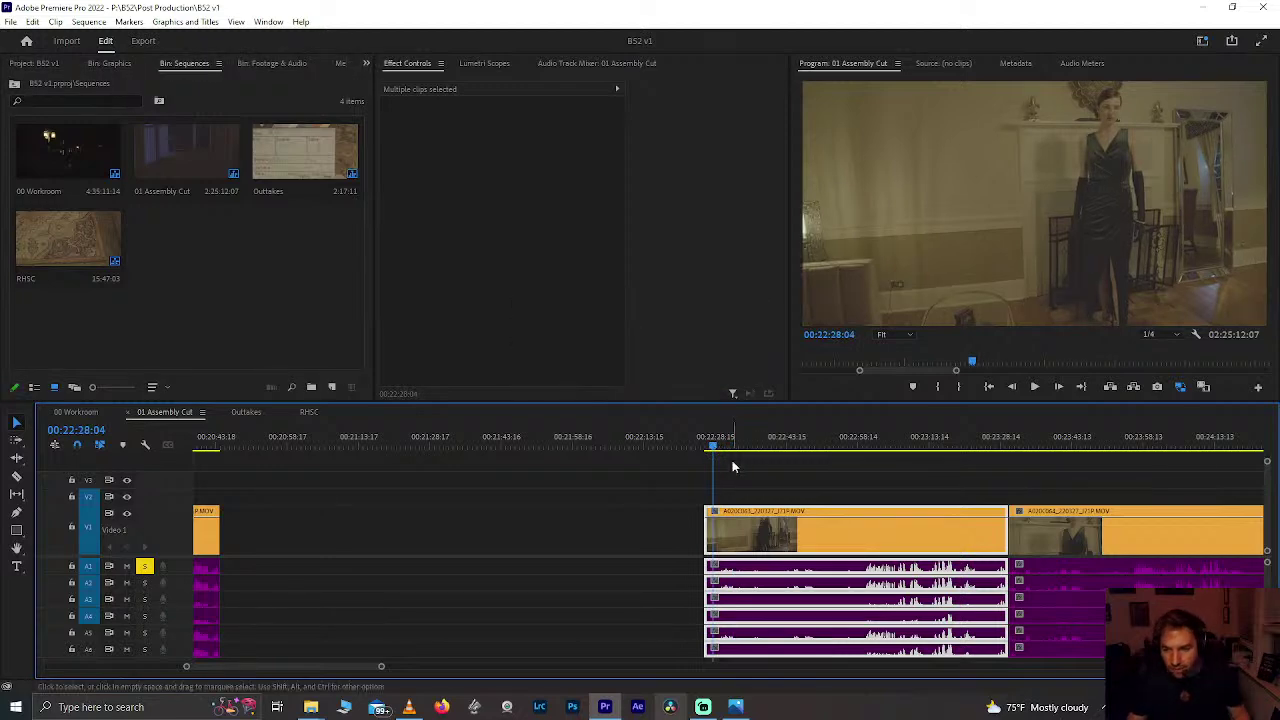
scroll(732, 460, down, 3)
key(ctrl+s)
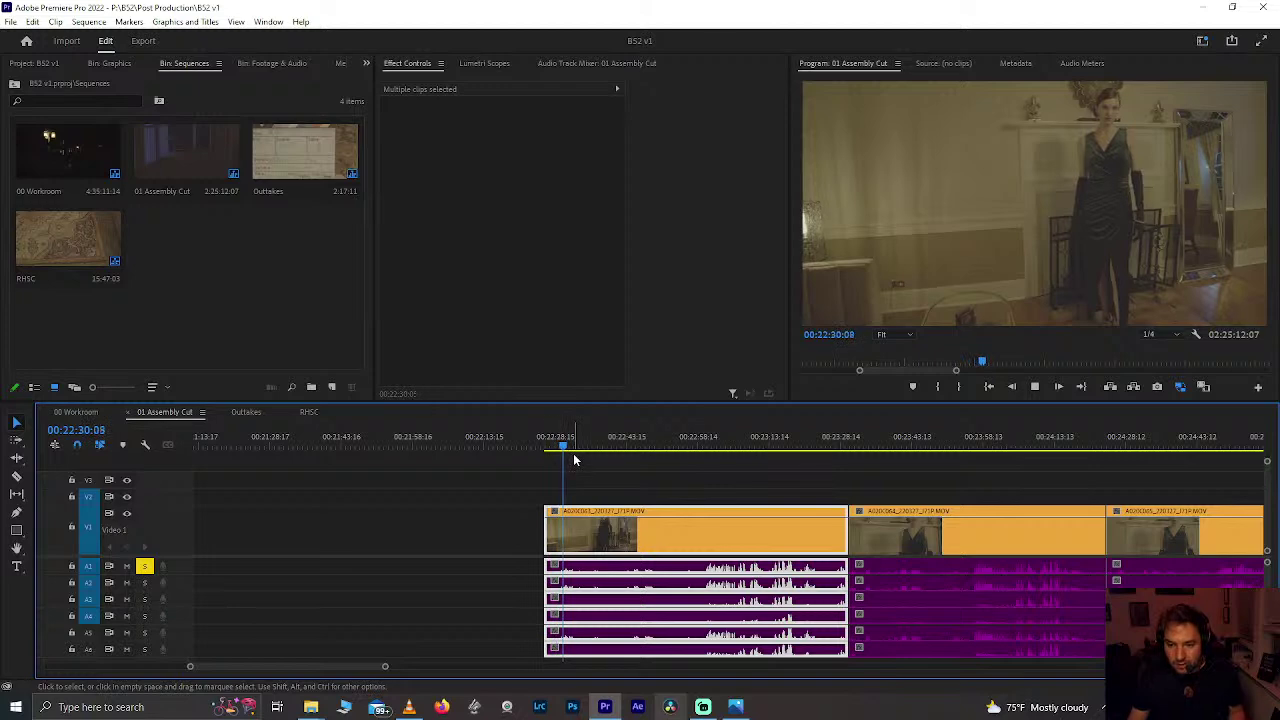
scroll(604, 511, up, 4)
key(shift+4)
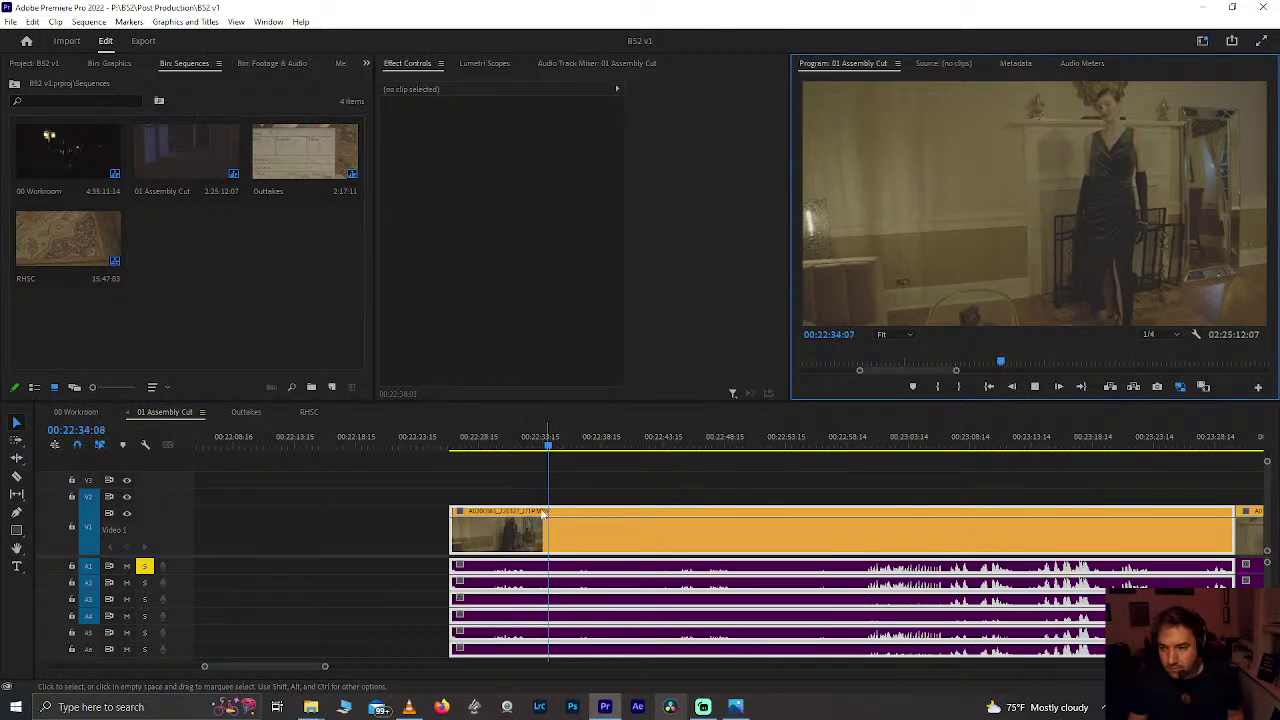
click(405, 538)
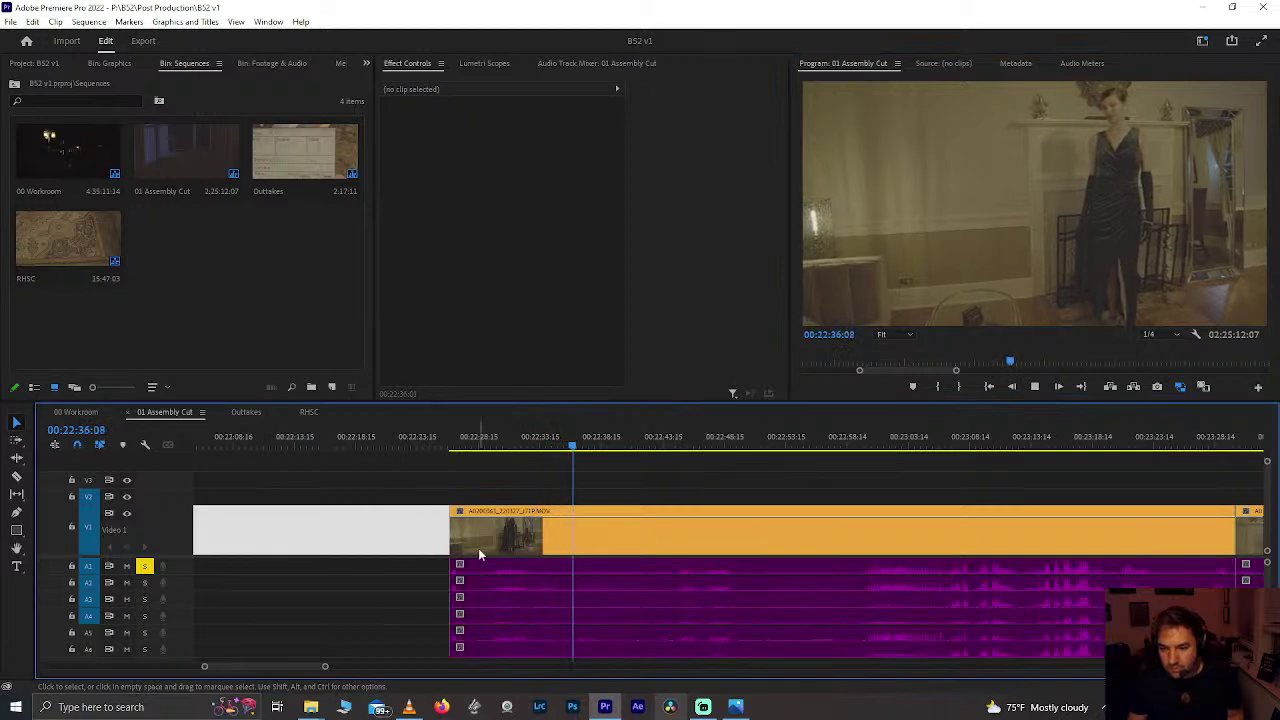
Step: Split A020C063 at 00:22:36:05 and delete the part before the cut together with its audio
key(space)
key(Left)
key(Left)
key(Left)
key(Left)
key(Left)
key(Left)
key(Left)
key(Left)
key(Left)
key(Left)
key(Left)
key(Left)
key(Left)
key(Left)
key(Left)
key(Left)
key(Left)
key(Left)
key(Left)
key(Left)
key(Left)
key(Left)
key(Left)
key(Left)
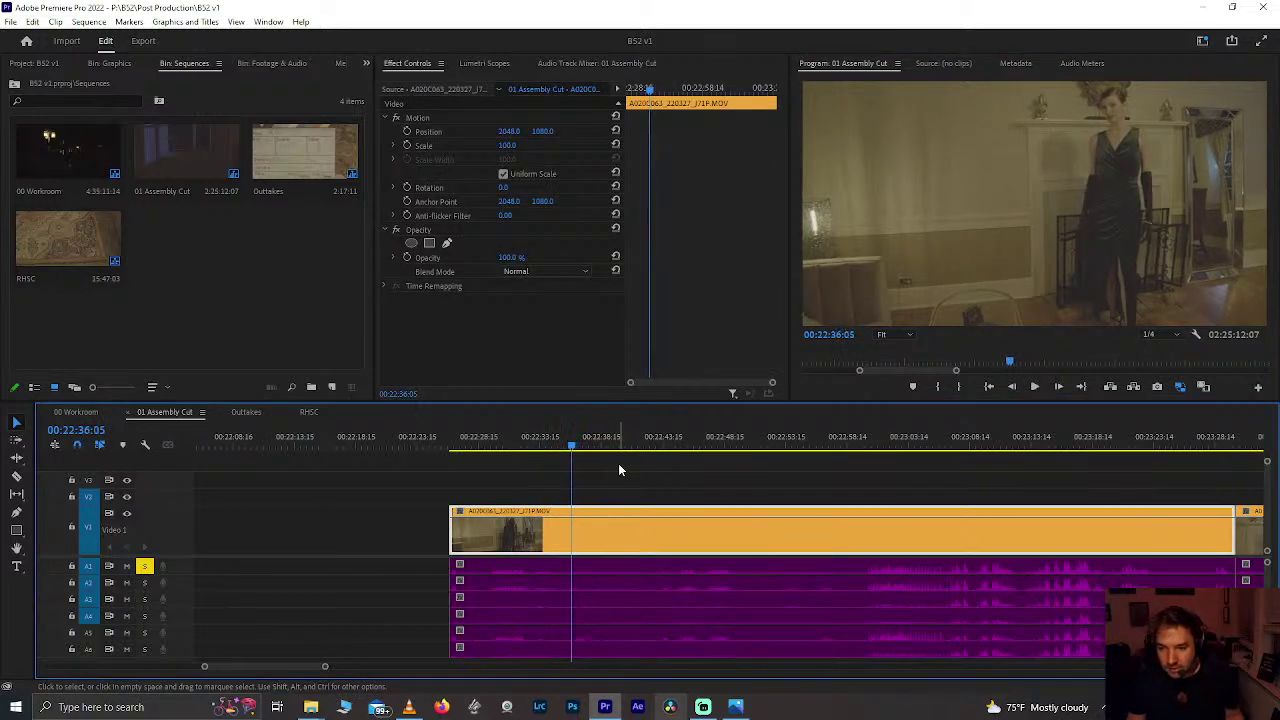
key(ctrl+k)
key(Delete)
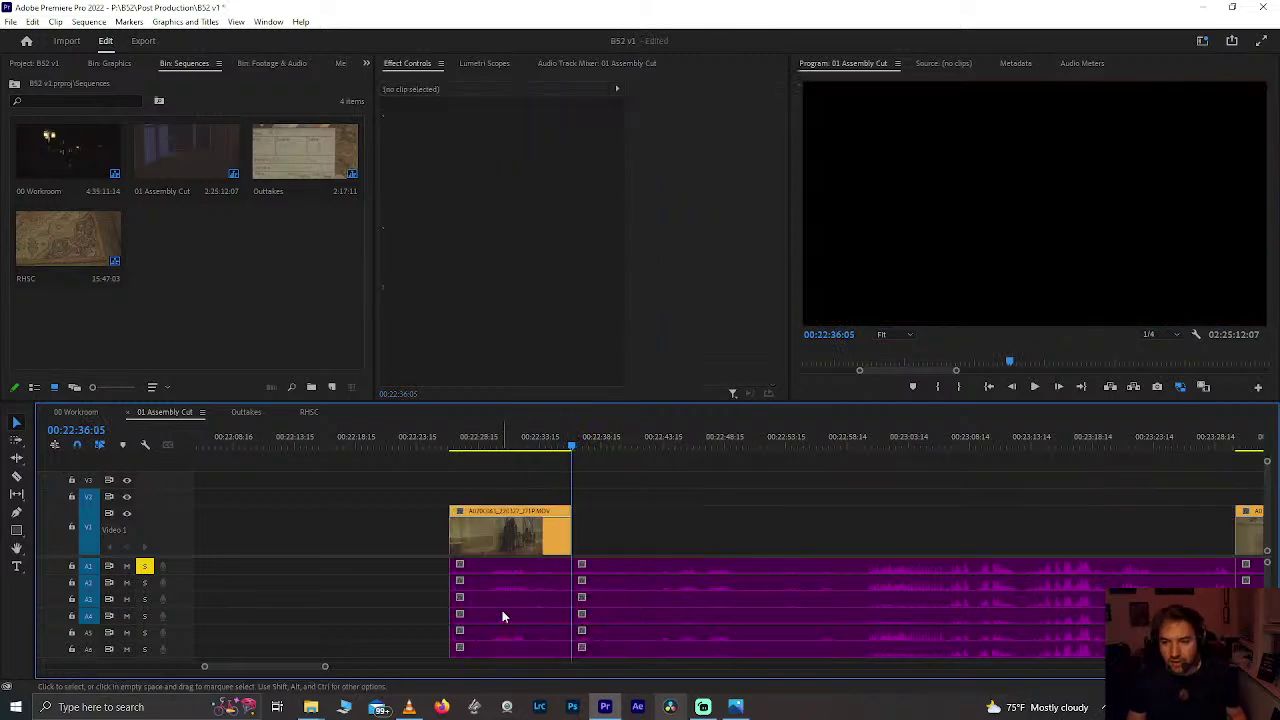
key(ctrl+z)
click(500, 612)
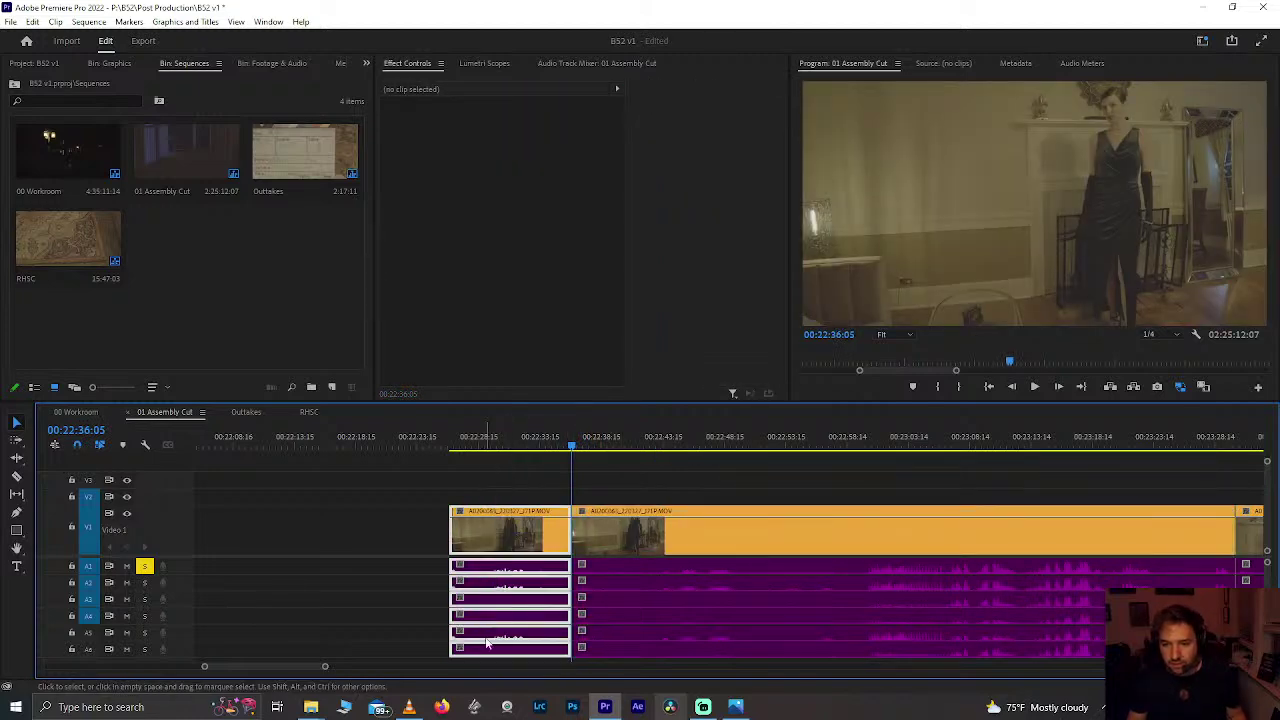
key(Delete)
Step: Survey the remaining unused takes and play the A020C079 shot of the couple from about 00:29:29
scroll(485, 636, down, 8)
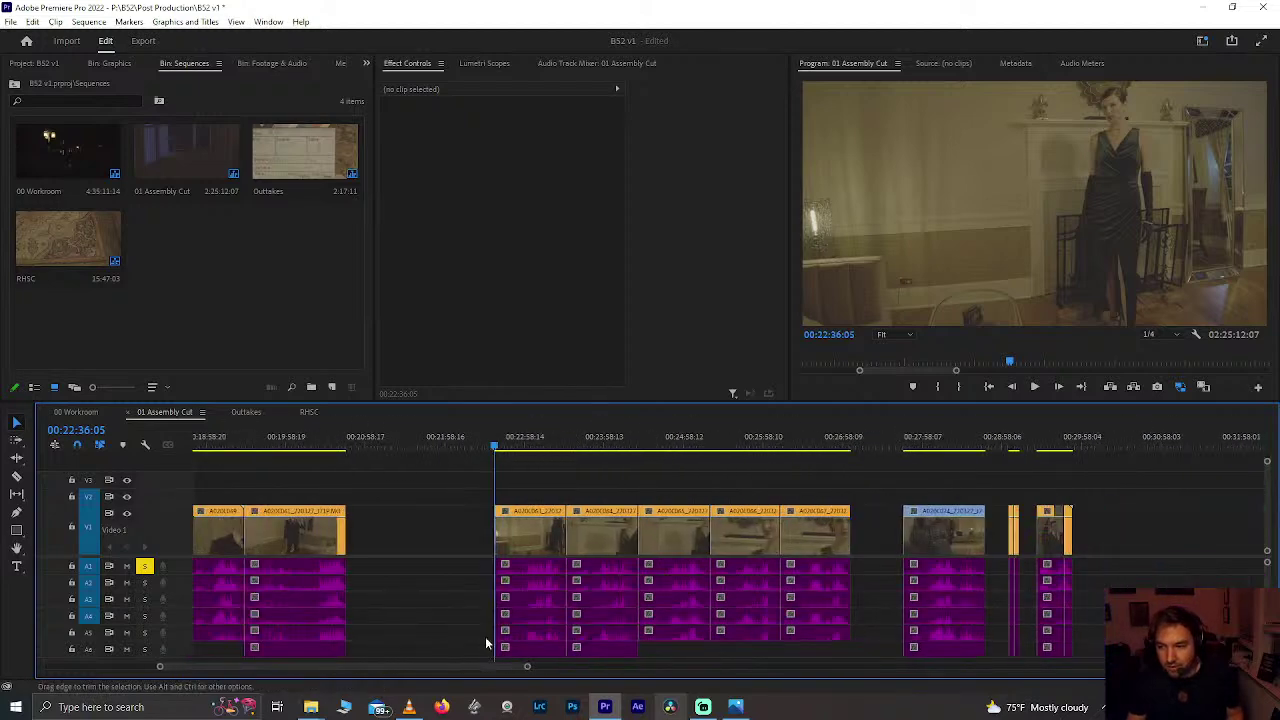
scroll(485, 636, down, 3)
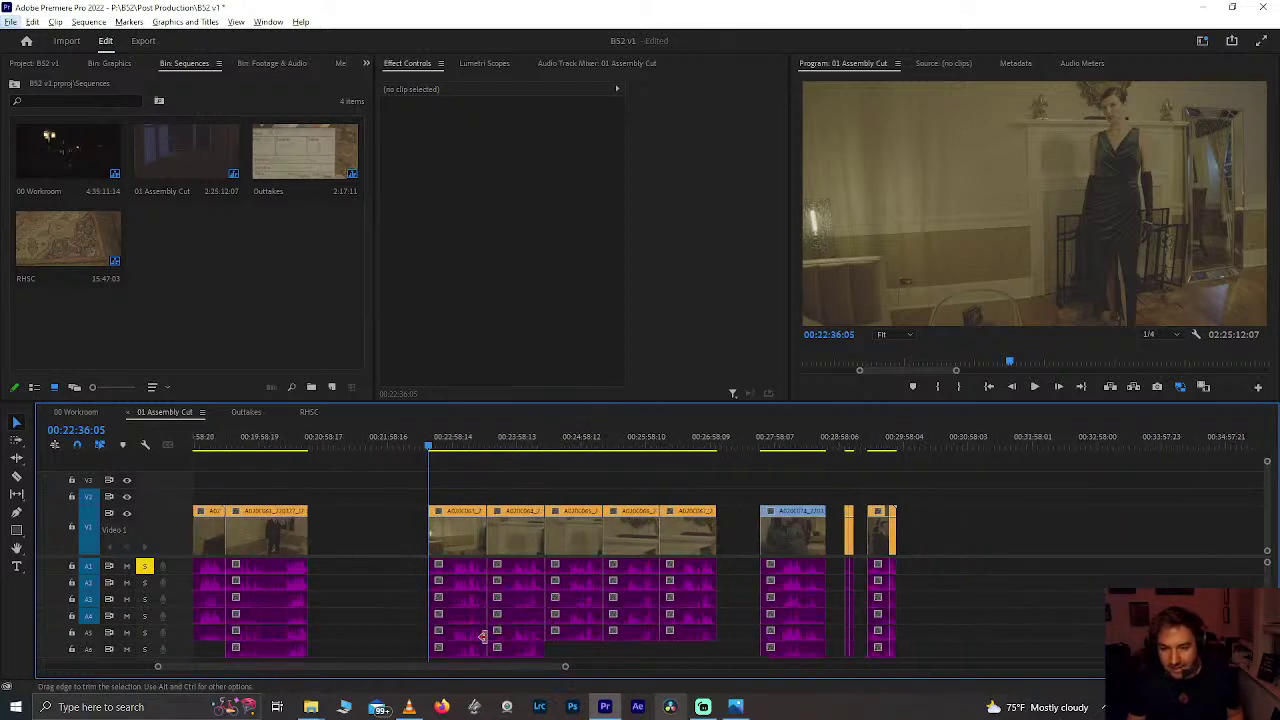
scroll(388, 582, down, 2)
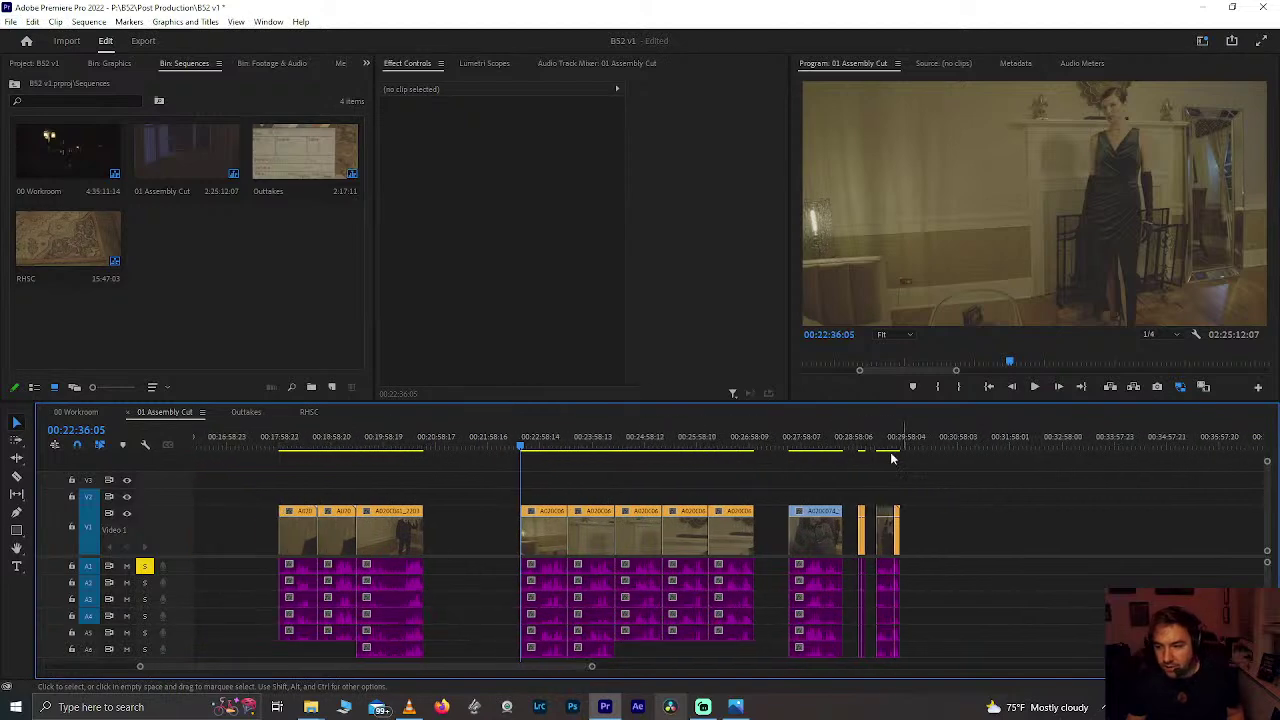
click(888, 447)
click(884, 447)
scroll(880, 447, up, 3)
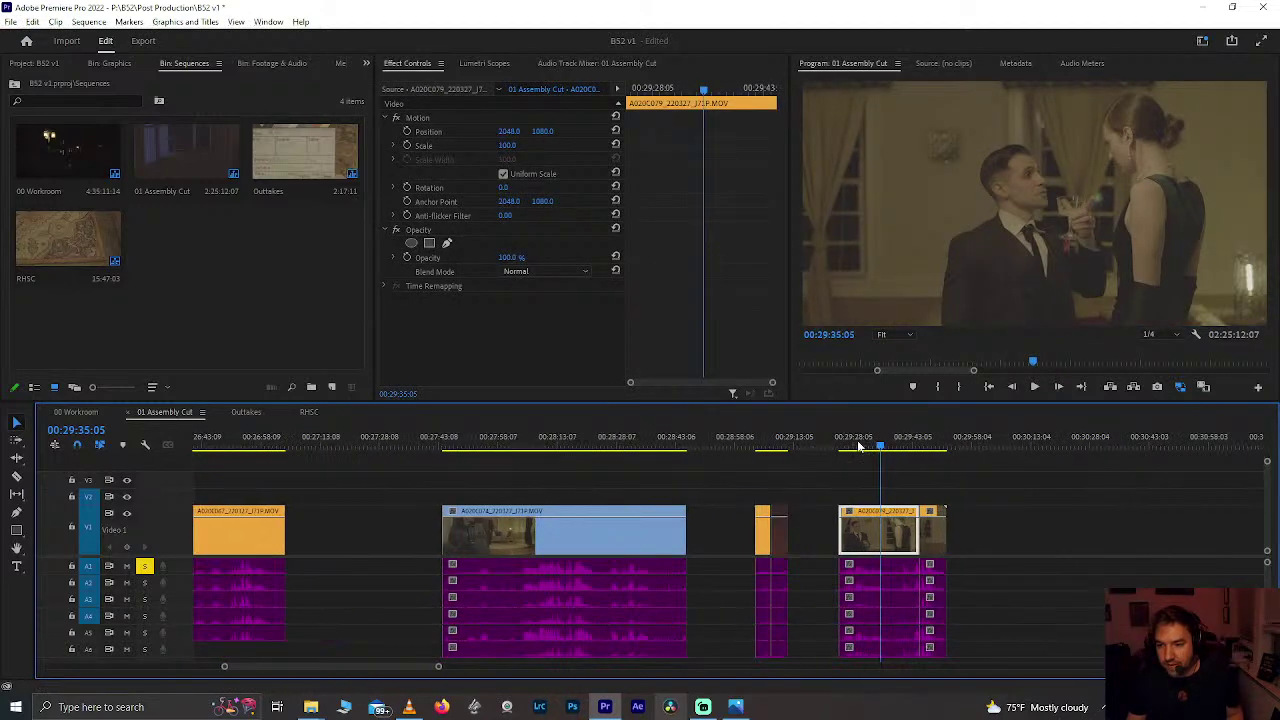
key(space)
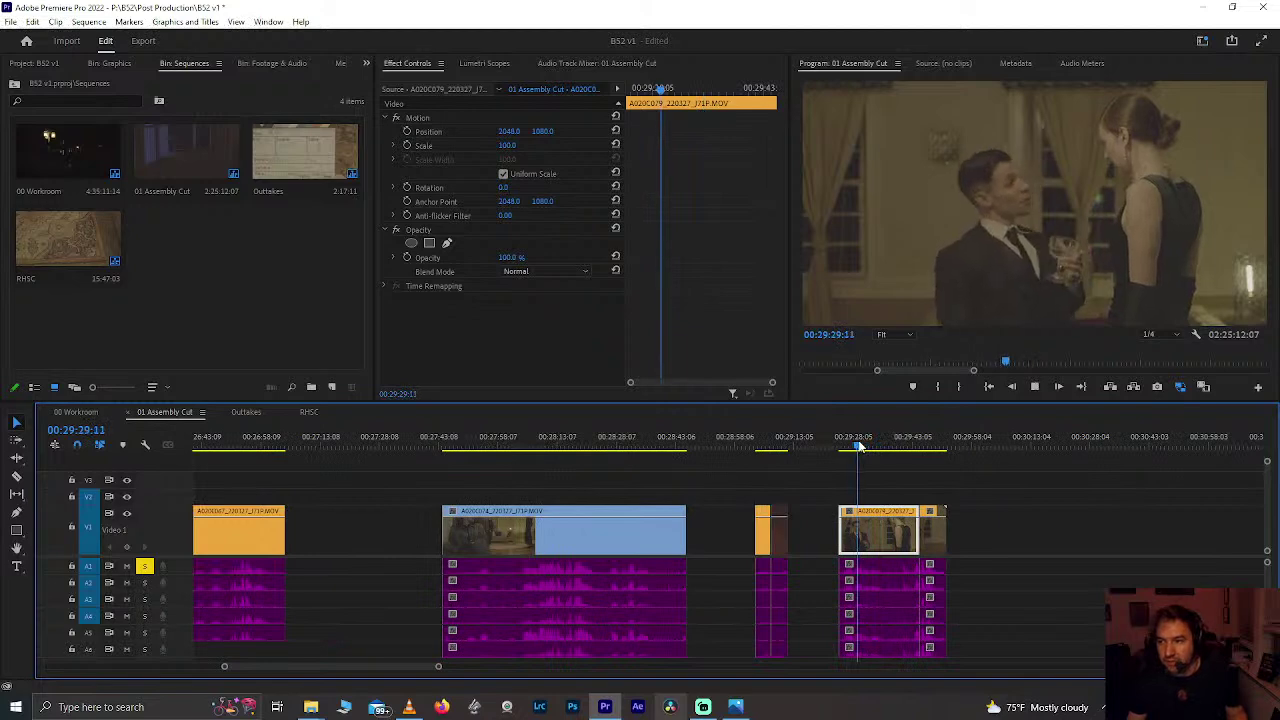
key(space)
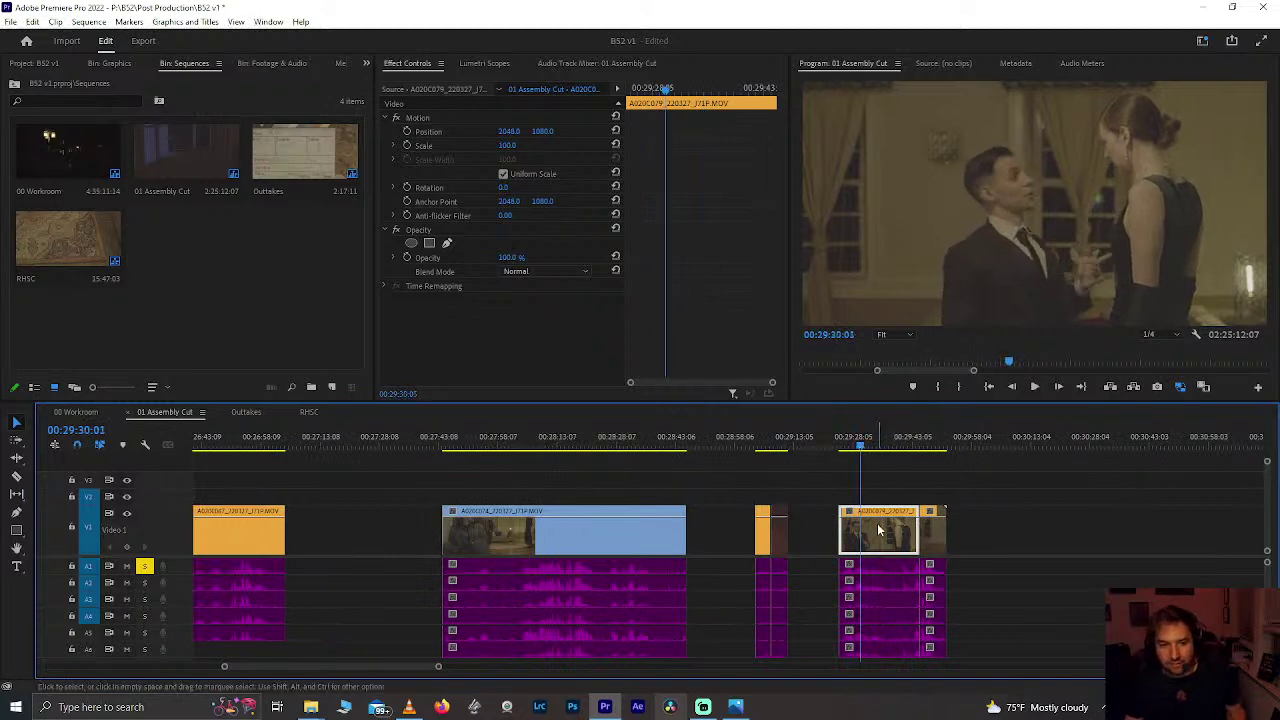
Step: Check the mirror shot at about 00:29:09 and play the A020C074 wide shot from 00:27:54:13
click(879, 445)
click(767, 440)
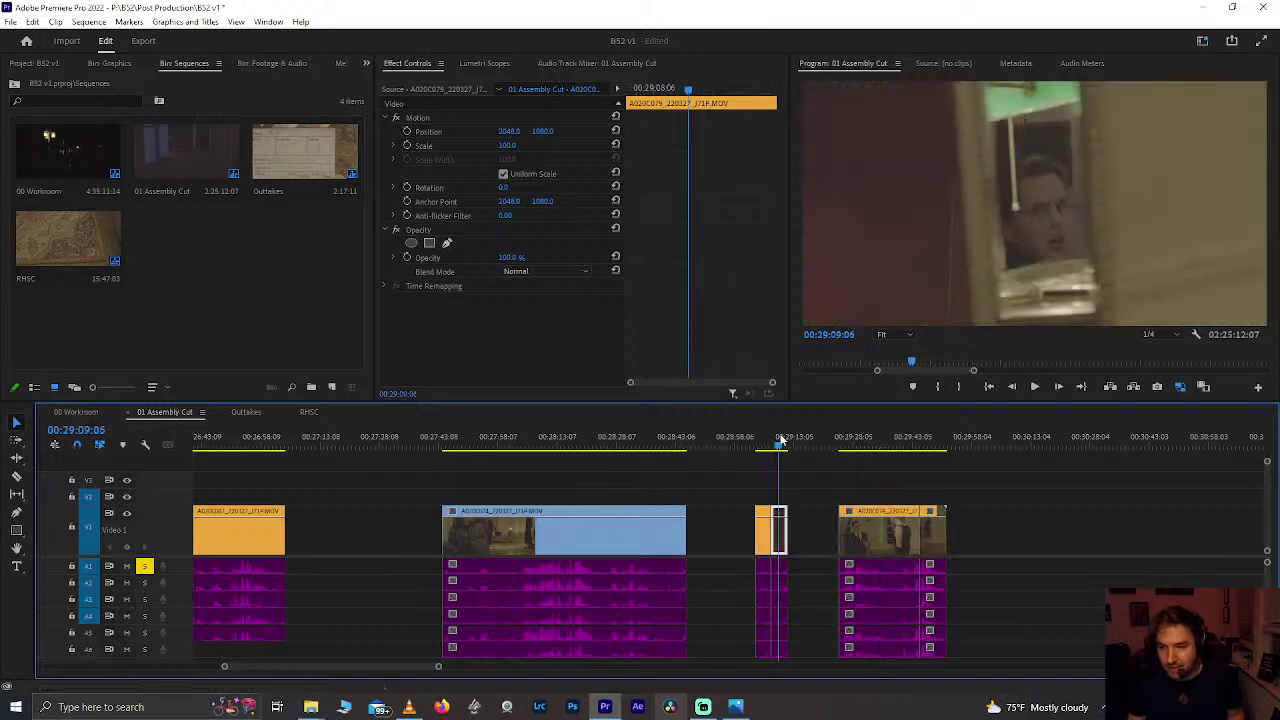
click(521, 440)
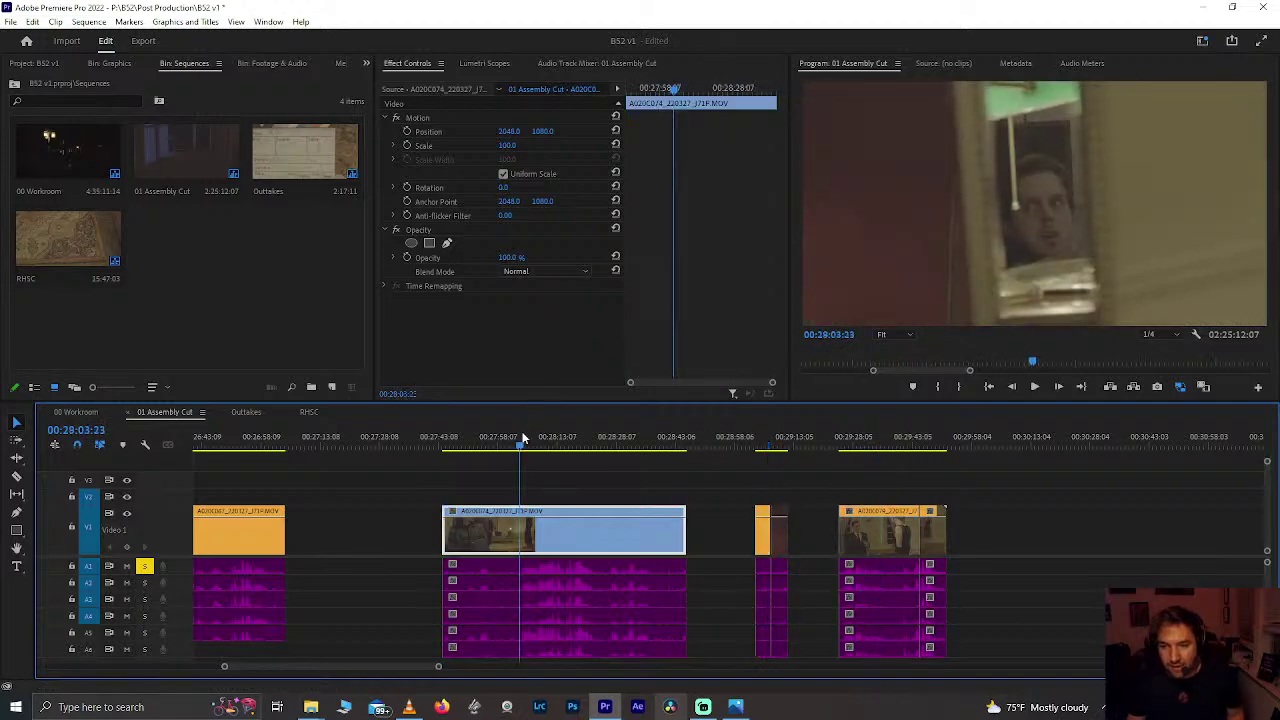
key(minus)
key(equal)
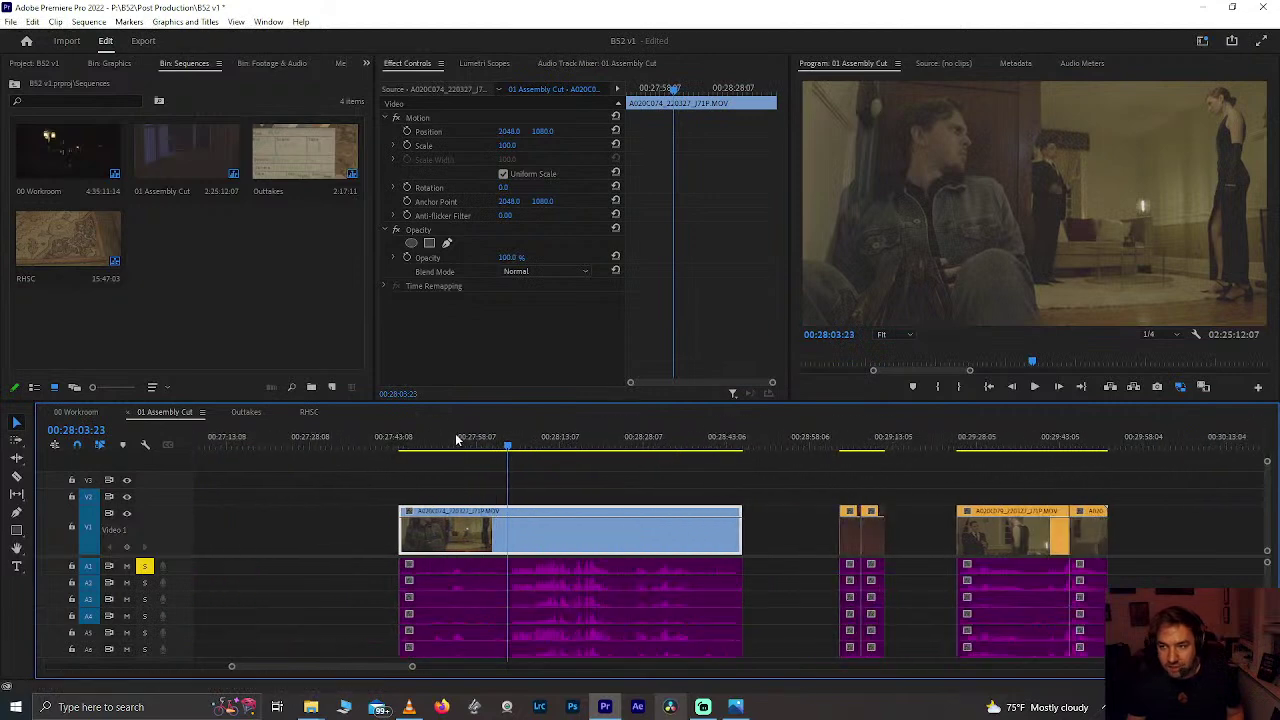
key(minus)
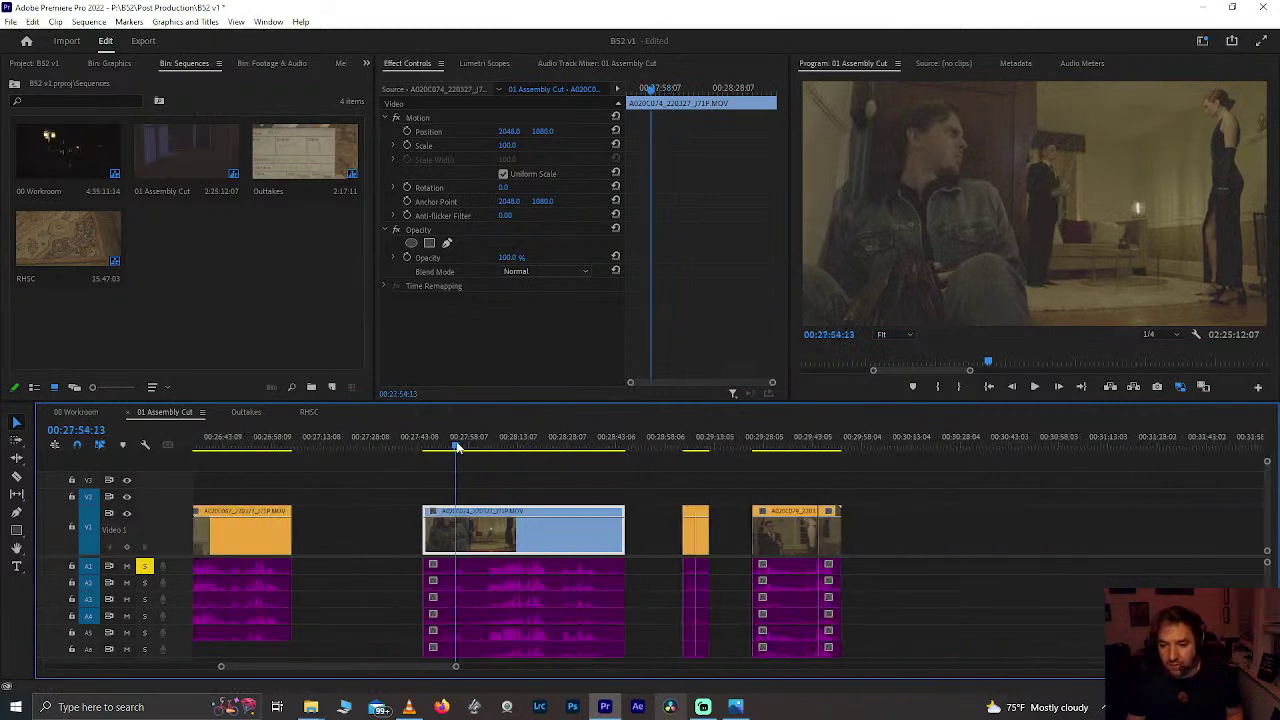
key(equal)
key(equal)
key(space)
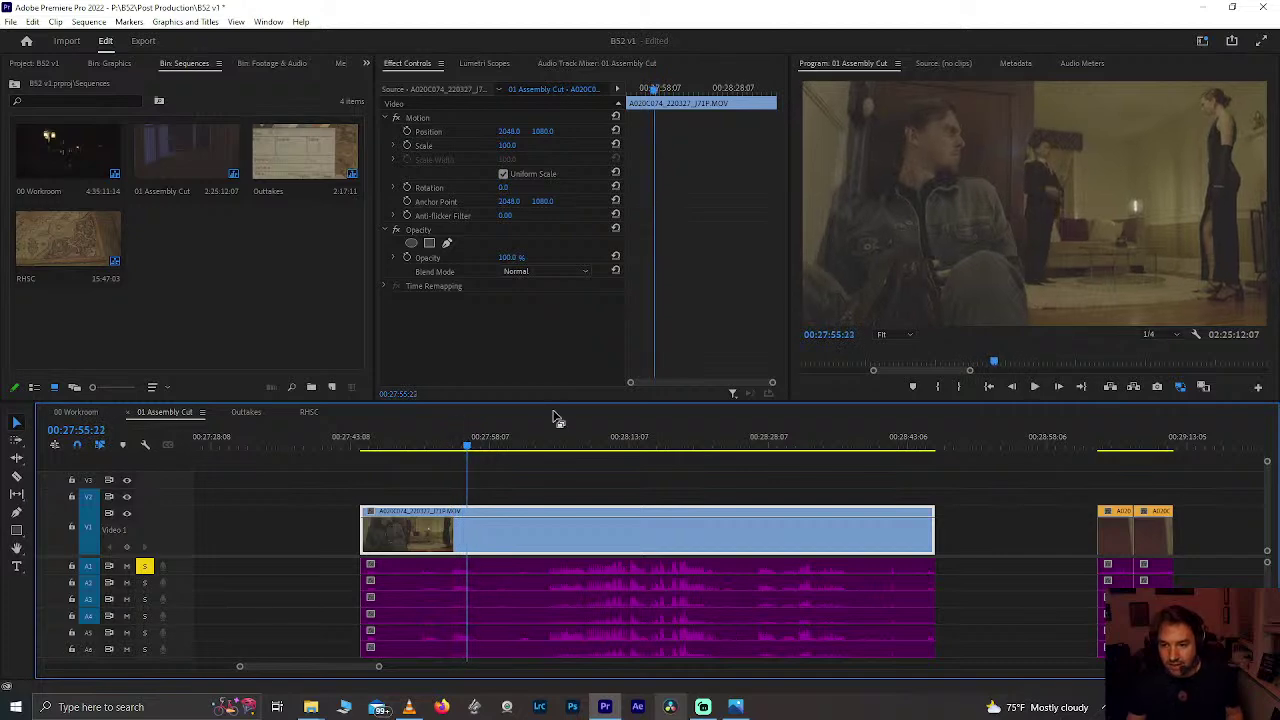
Step: Play the later part of A020C074 from about 00:28:22 to 00:28:36:16 to review the couple's action behind the seated man
drag(554, 450, 707, 462)
key(equal)
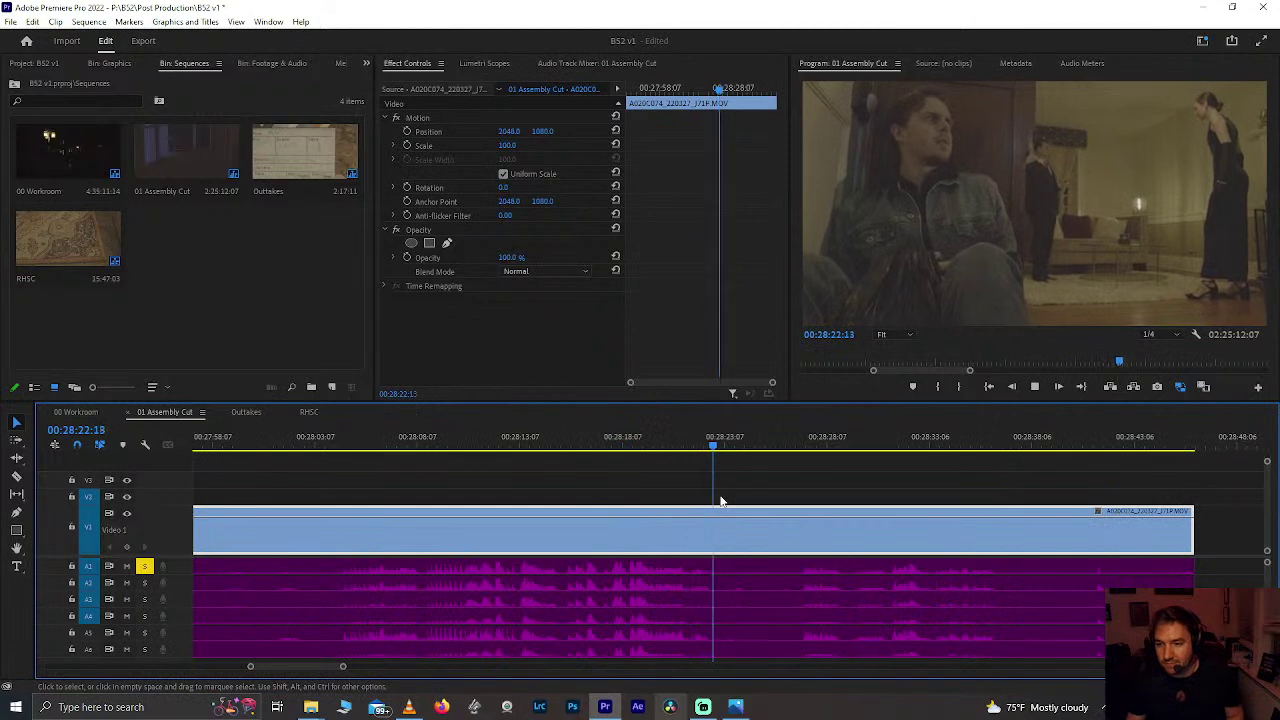
scroll(720, 495, down, 2)
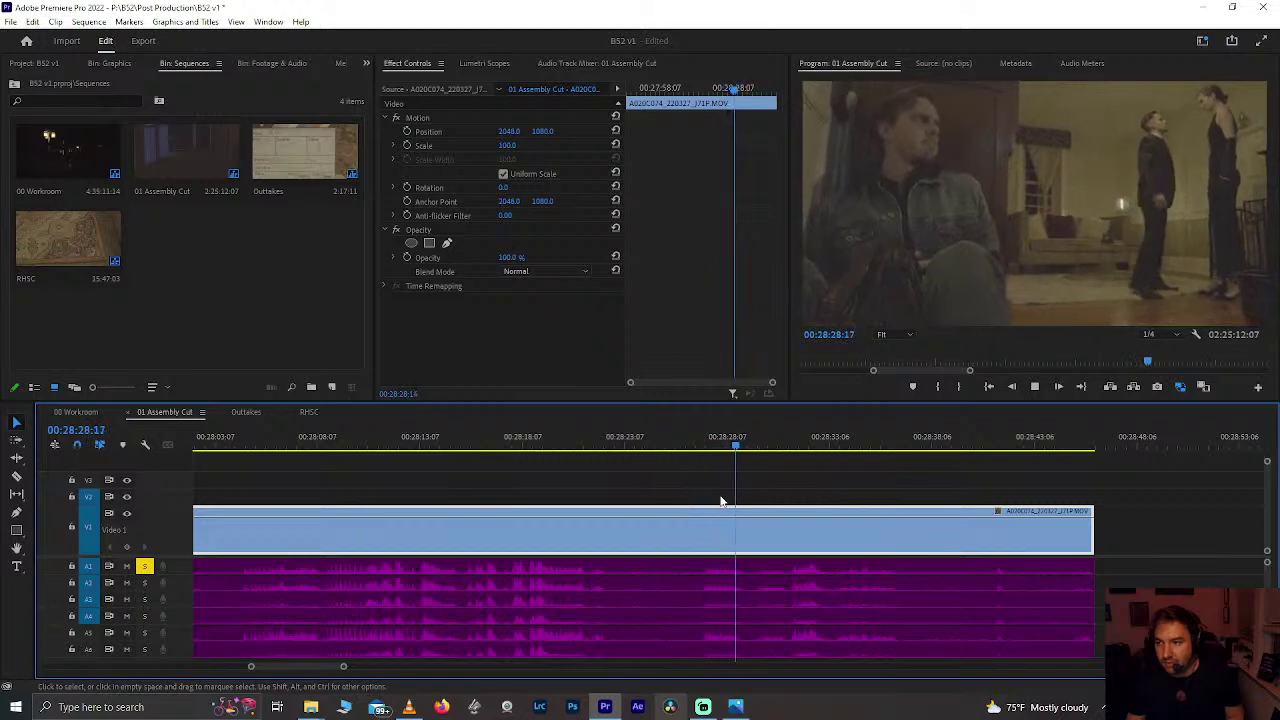
scroll(648, 551, down, 4)
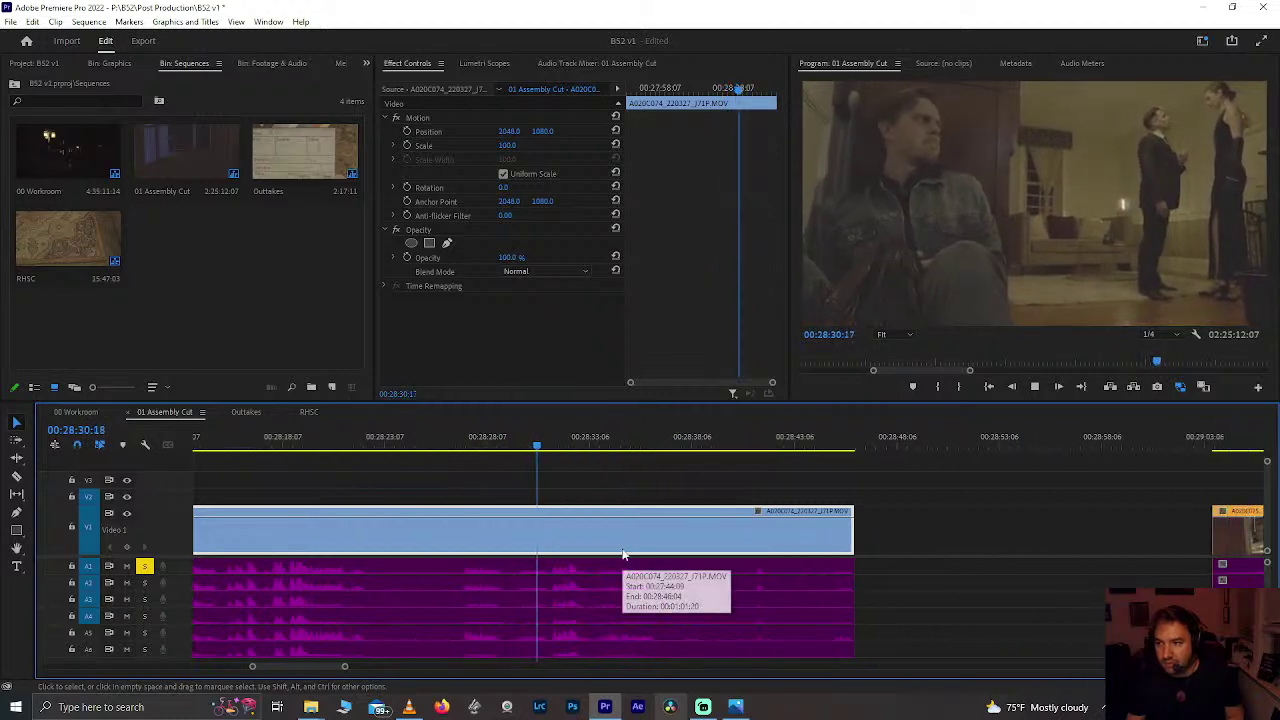
scroll(623, 554, down, 4)
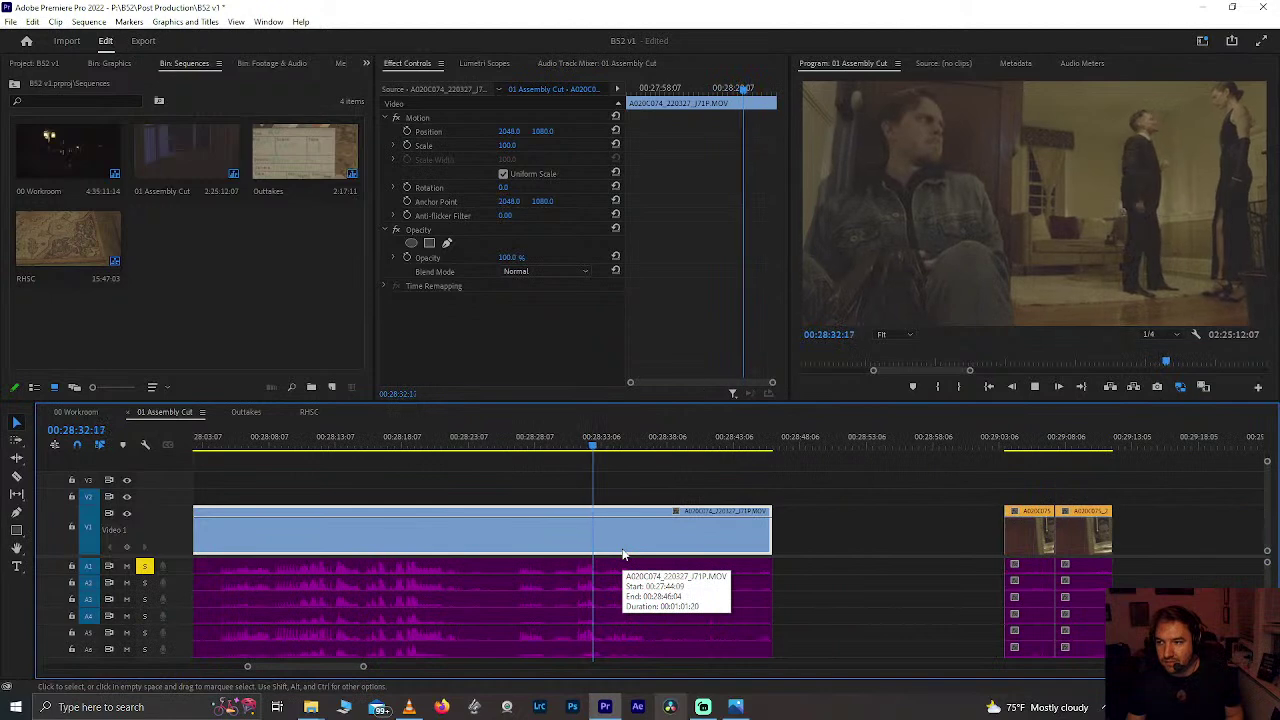
scroll(623, 554, down, 2)
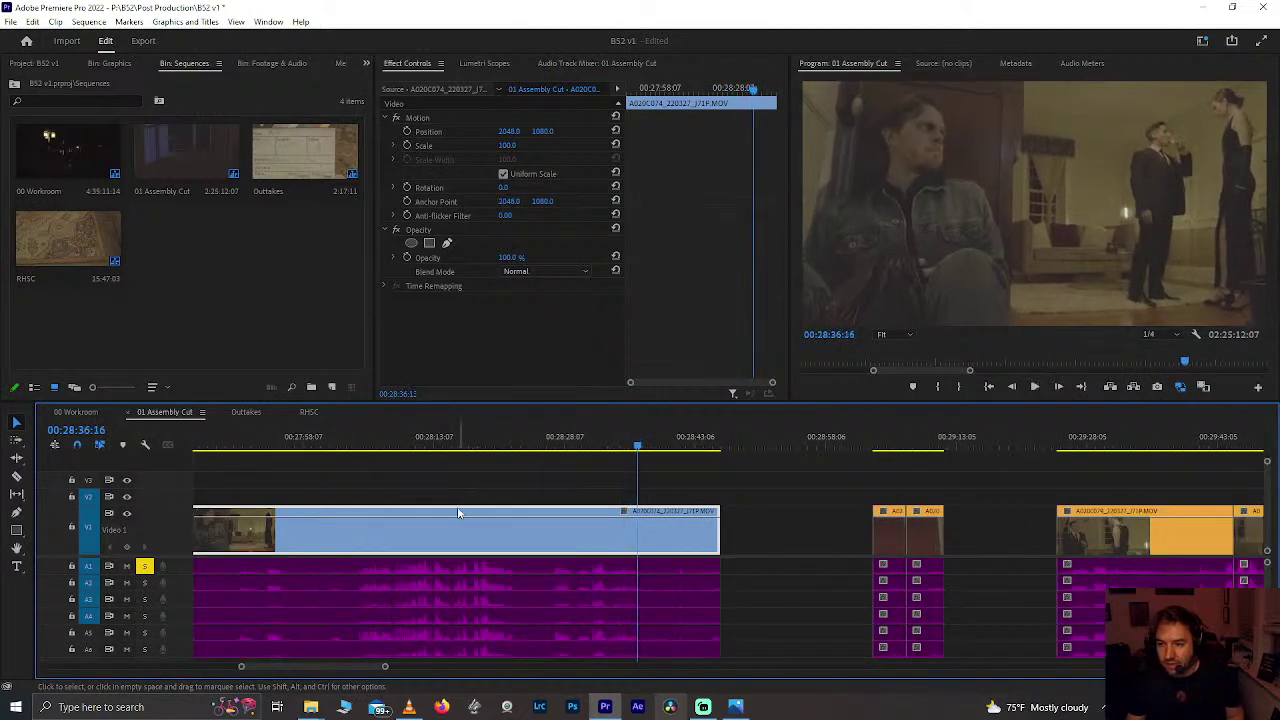
scroll(457, 506, down, 2)
scroll(457, 506, up, 2)
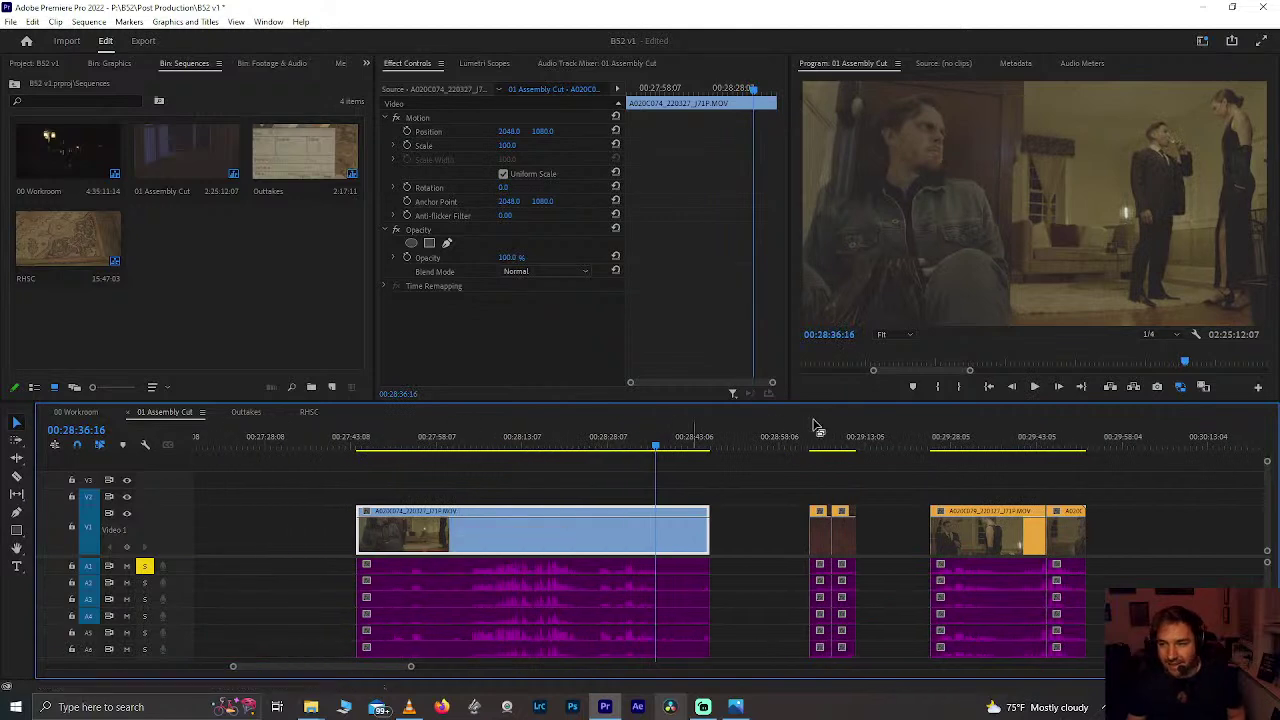
Step: Compare the couple's action in A020C079 at 00:29:38:04 with the A020C074 wide shot at 00:27:58:07
click(1008, 443)
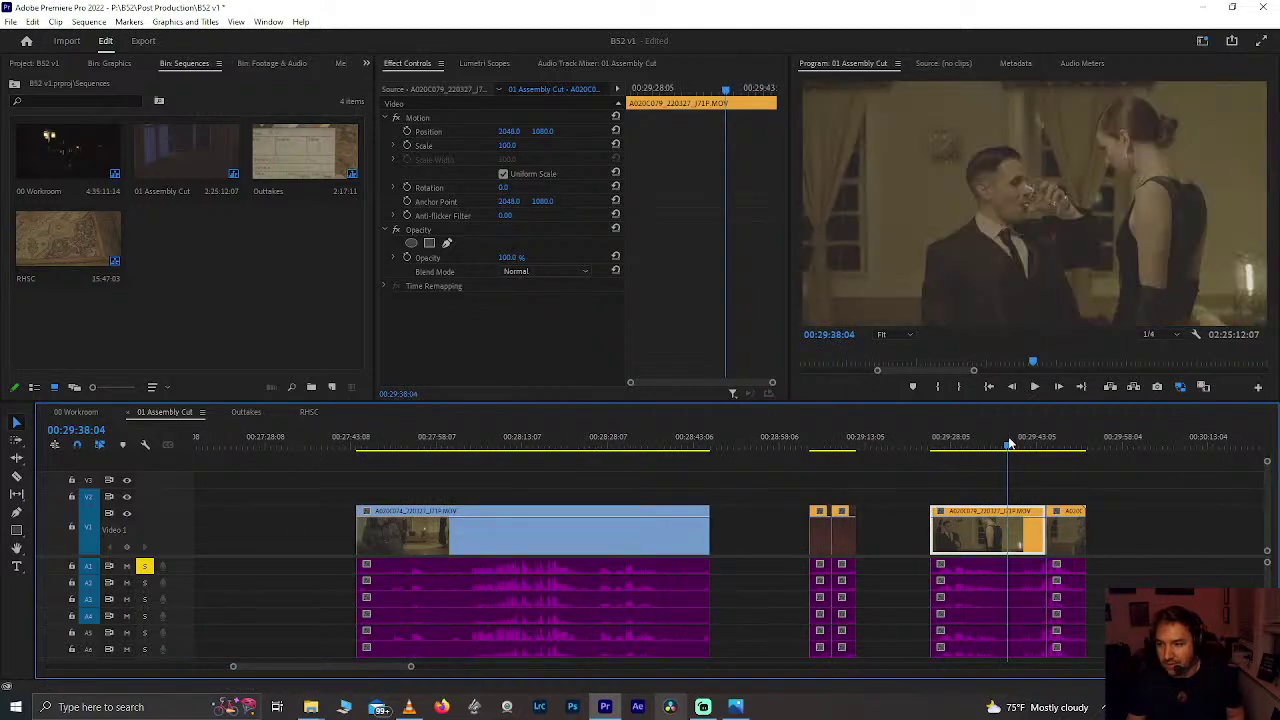
click(437, 440)
key(equal)
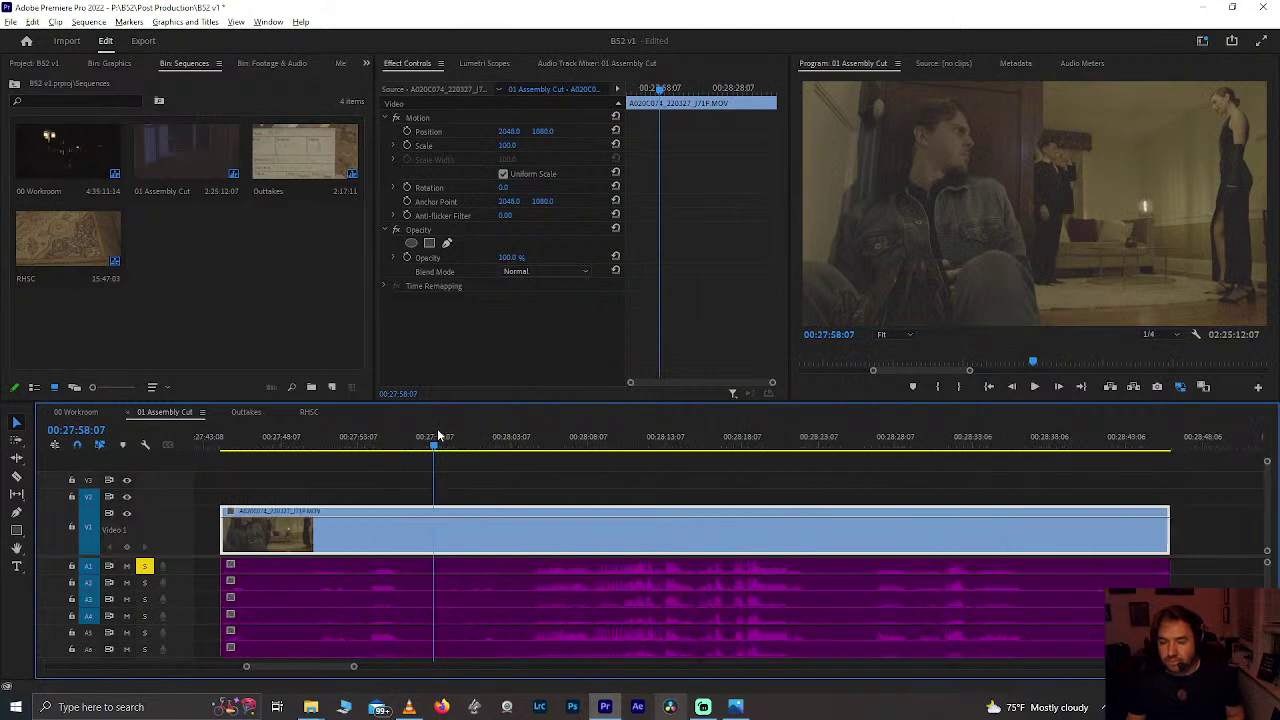
key(minus)
key(minus)
key(minus)
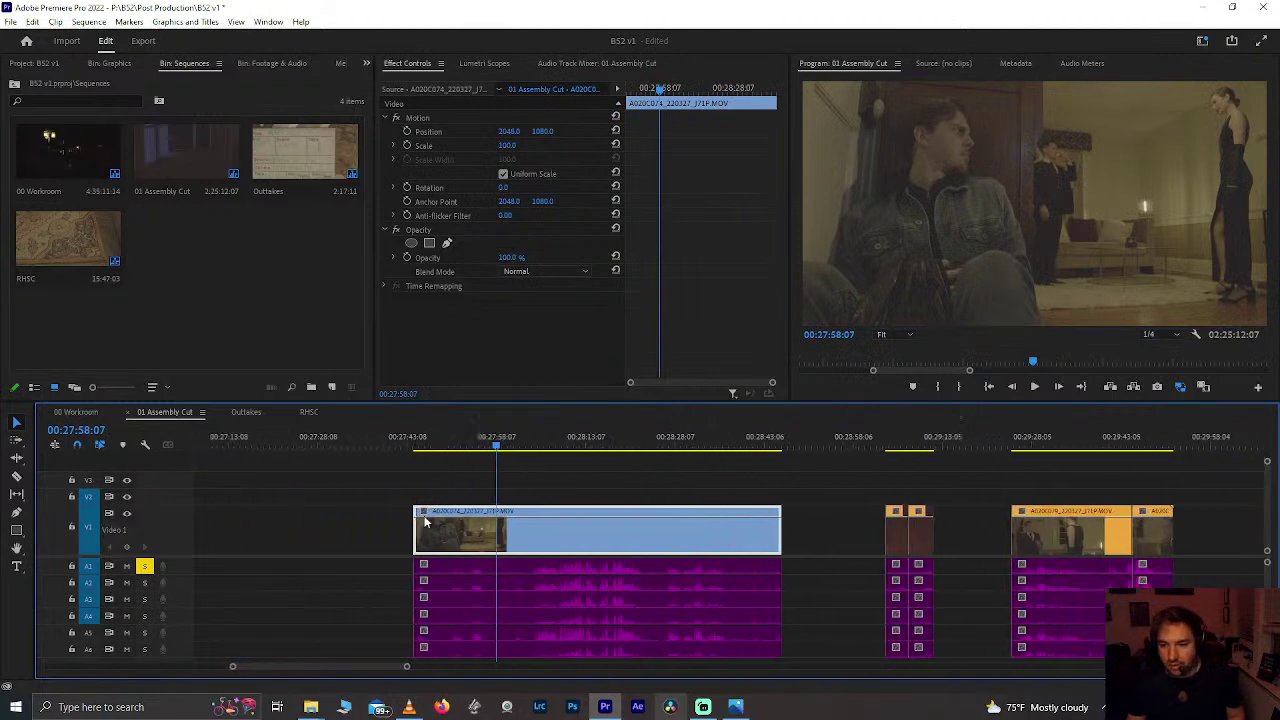
scroll(487, 468, down, 4)
scroll(487, 471, up, 9)
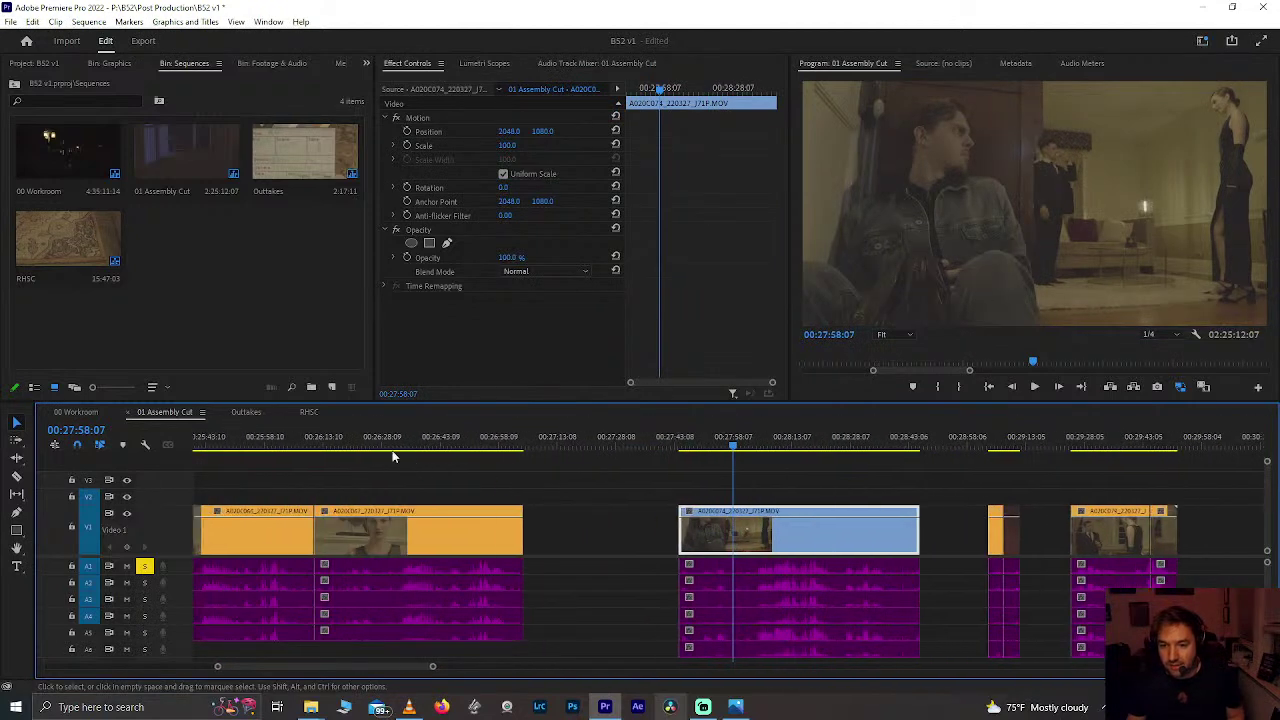
scroll(371, 453, up, 8)
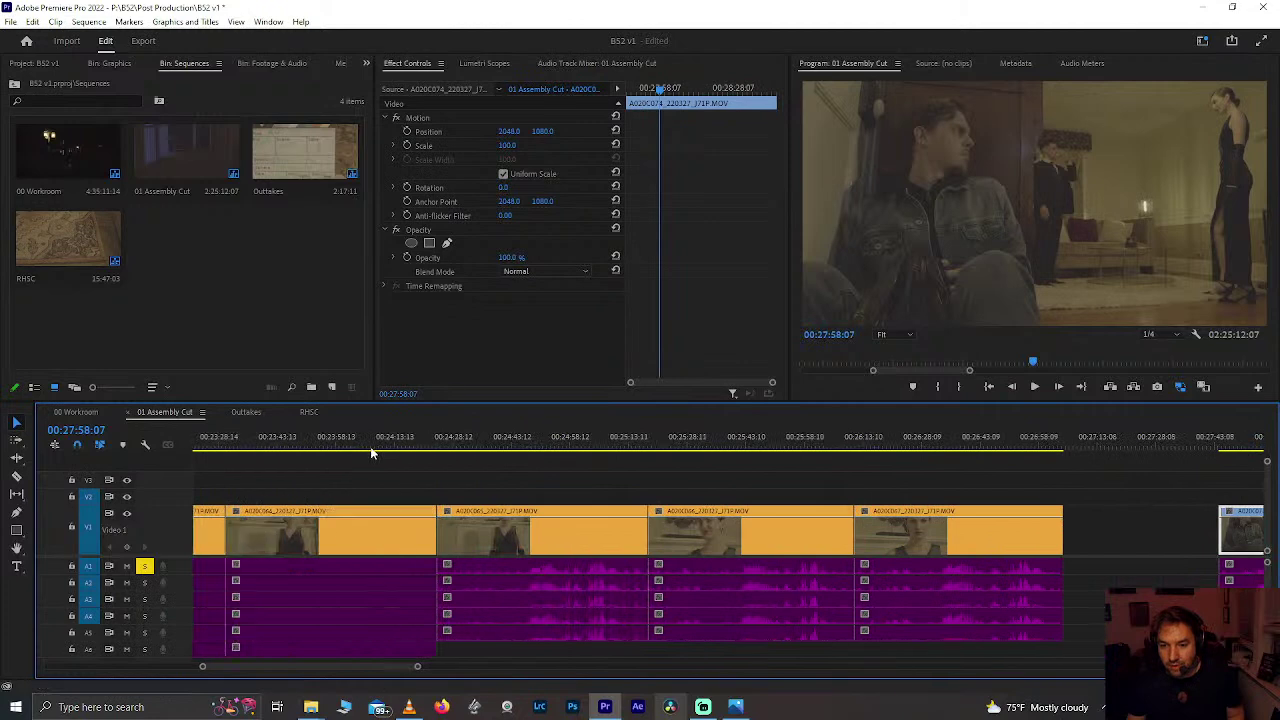
Step: Skim the woman's takes A020C063, A020C064 and A020C066, and the man's close-up A020C069 at 00:19:17:03
click(575, 446)
key(minus)
key(minus)
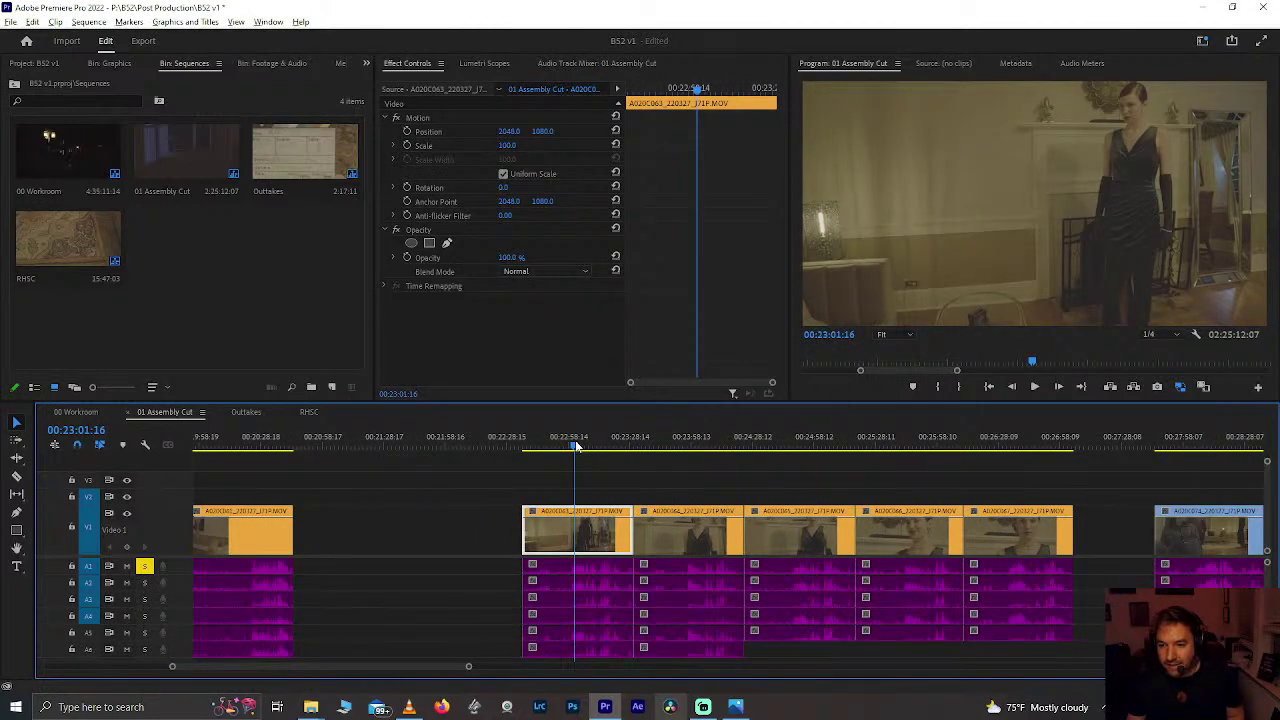
click(651, 443)
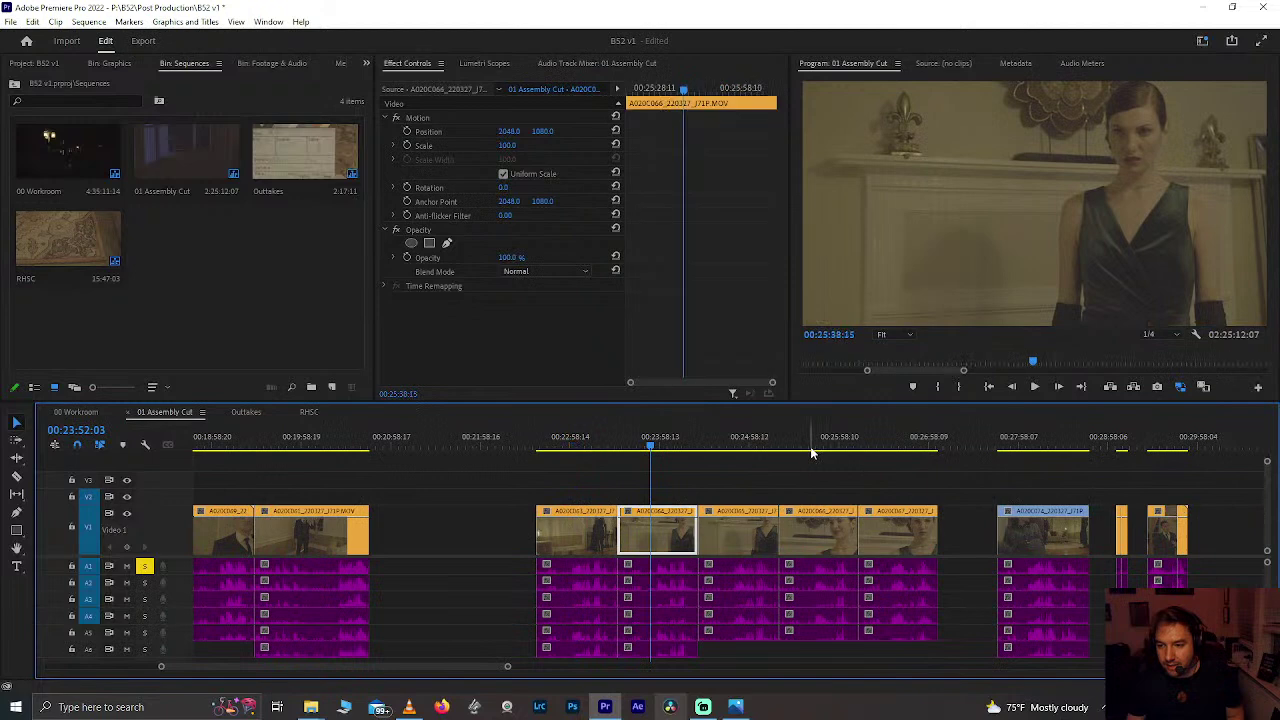
click(809, 446)
click(237, 446)
key(minus)
key(minus)
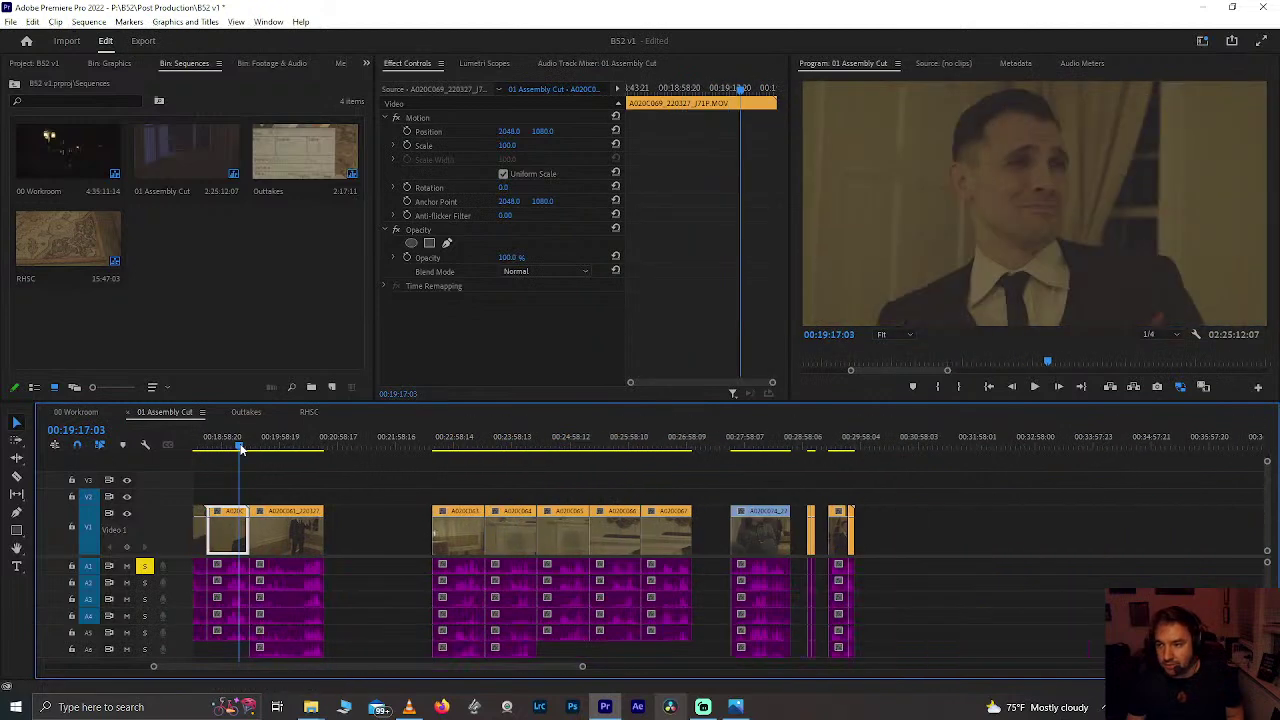
Step: Play the A020C061 take of the man with the drink from 00:19:58:14 to about 00:20:04
click(501, 446)
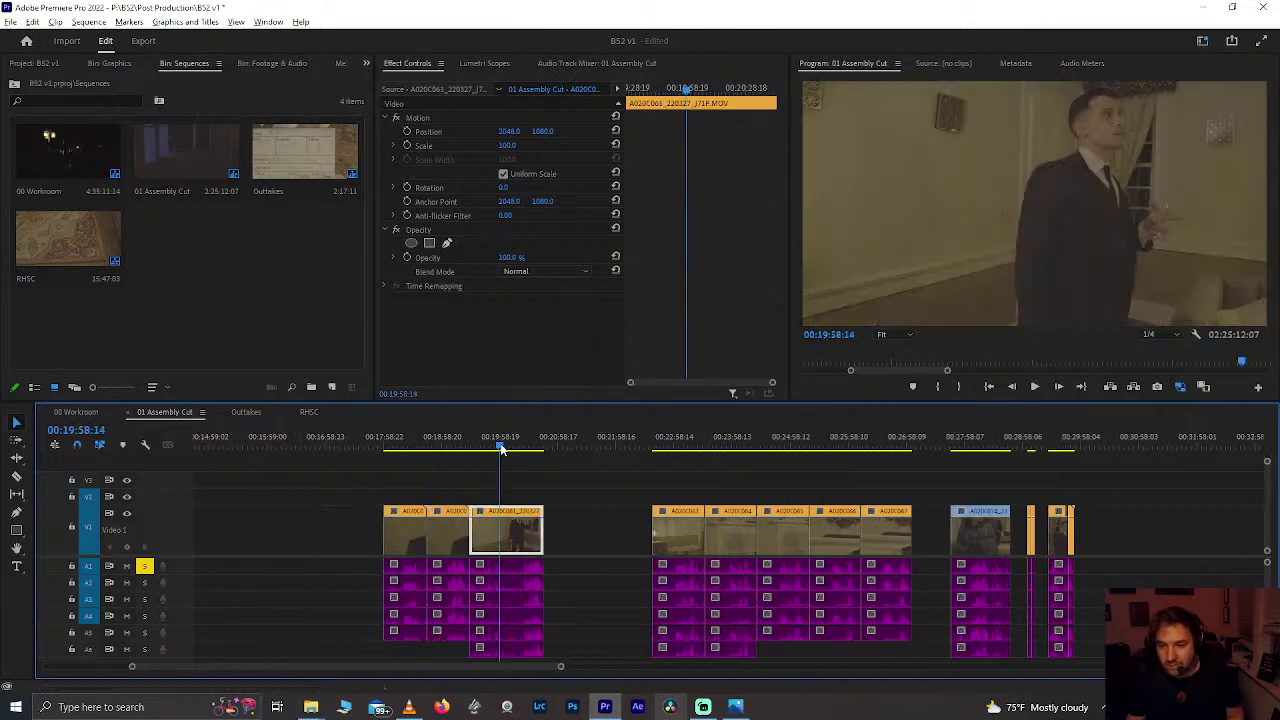
key(equal)
key(space)
key(equal)
key(minus)
key(minus)
key(minus)
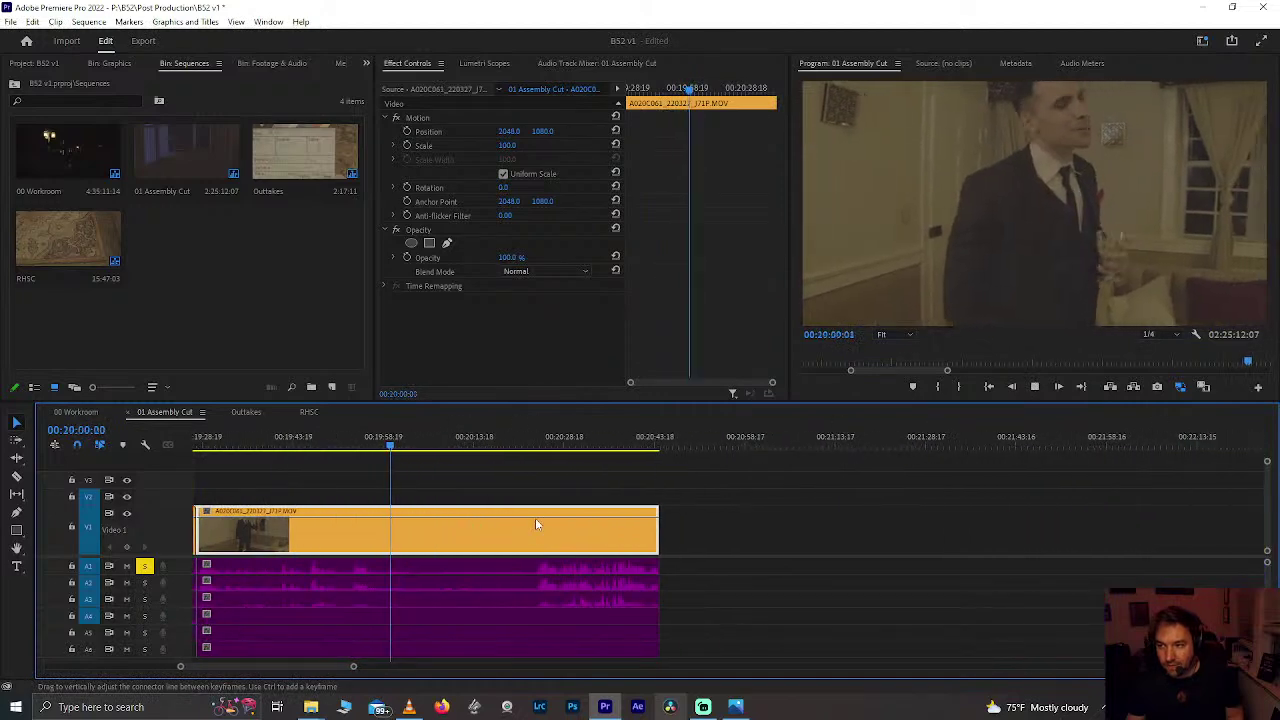
key(minus)
key(minus)
key(minus)
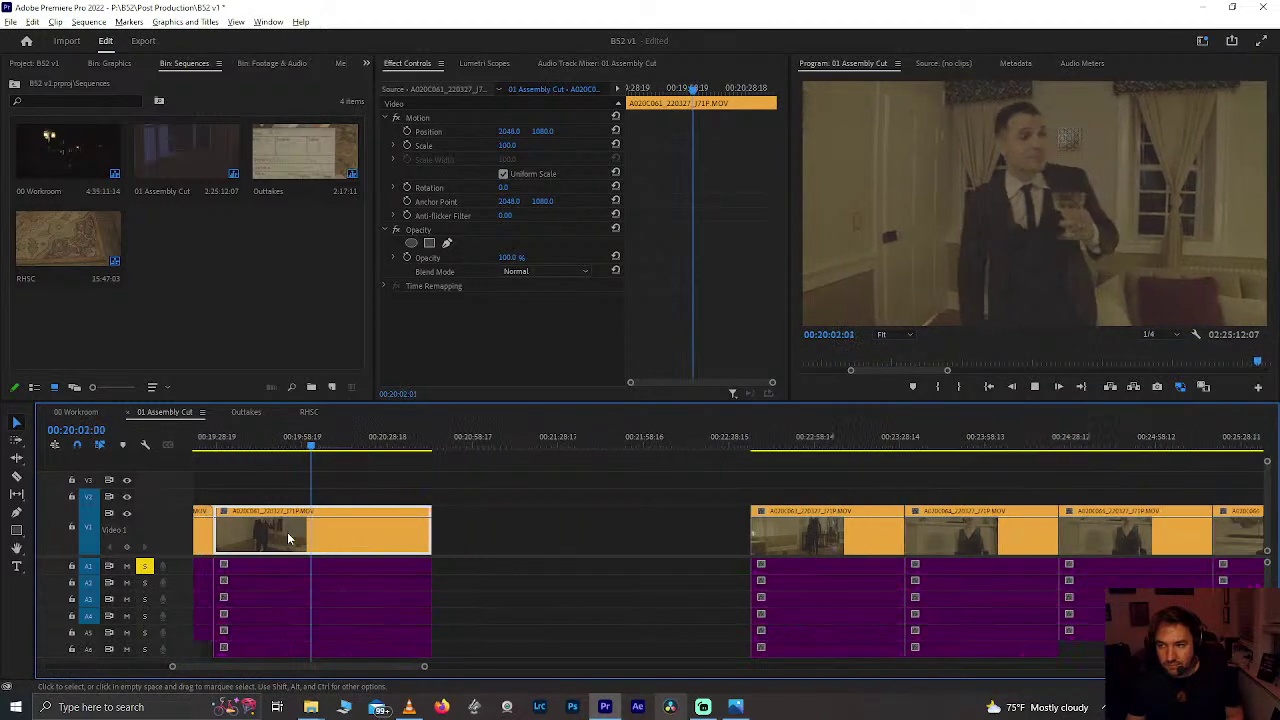
scroll(289, 539, up, 1)
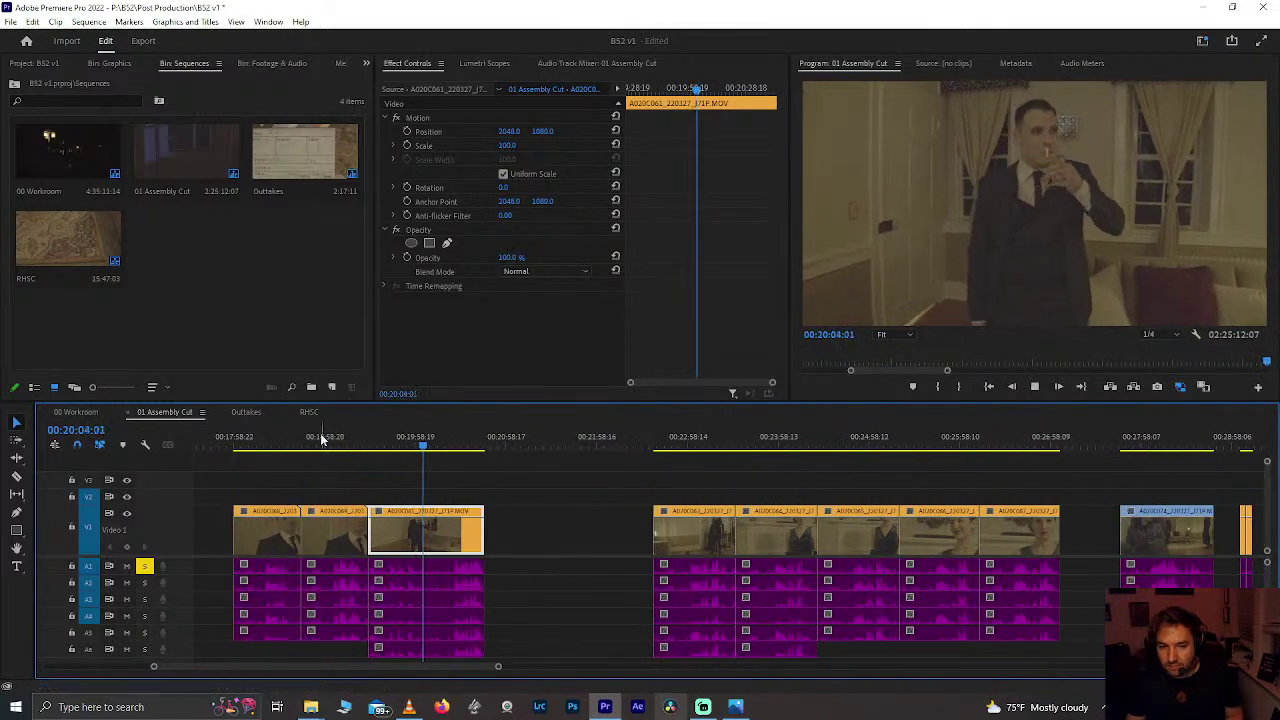
Step: Play the man's A020C069 close-up up to 00:19:04:13 to review his drinking action, and save the project
click(323, 442)
key(space)
key(equal)
key(equal)
scroll(329, 444, up, 1)
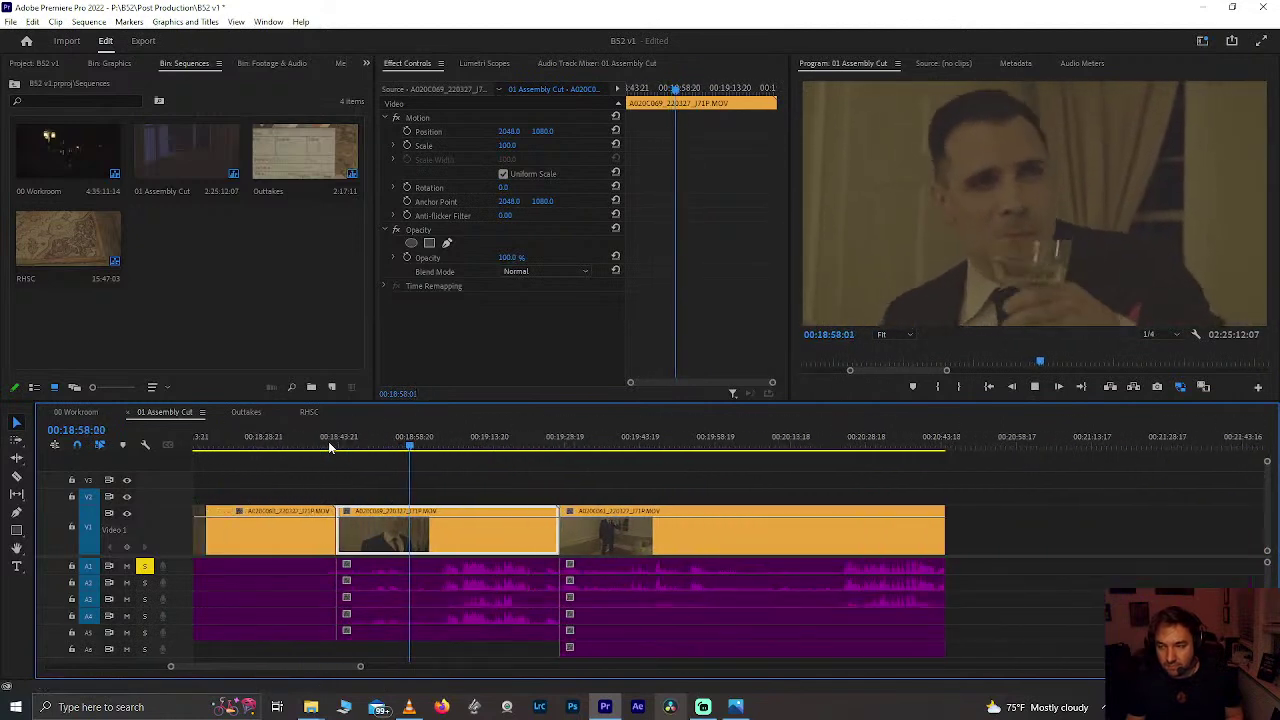
scroll(344, 500, down, 2)
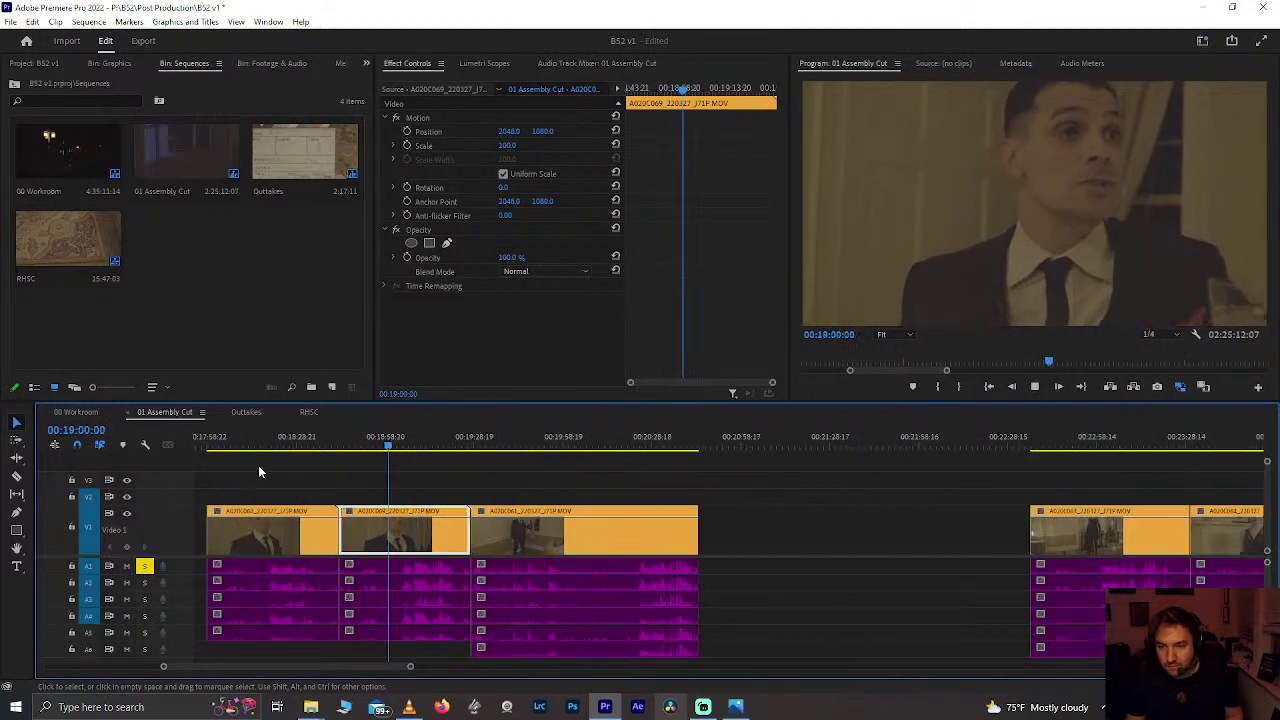
scroll(278, 466, up, 1)
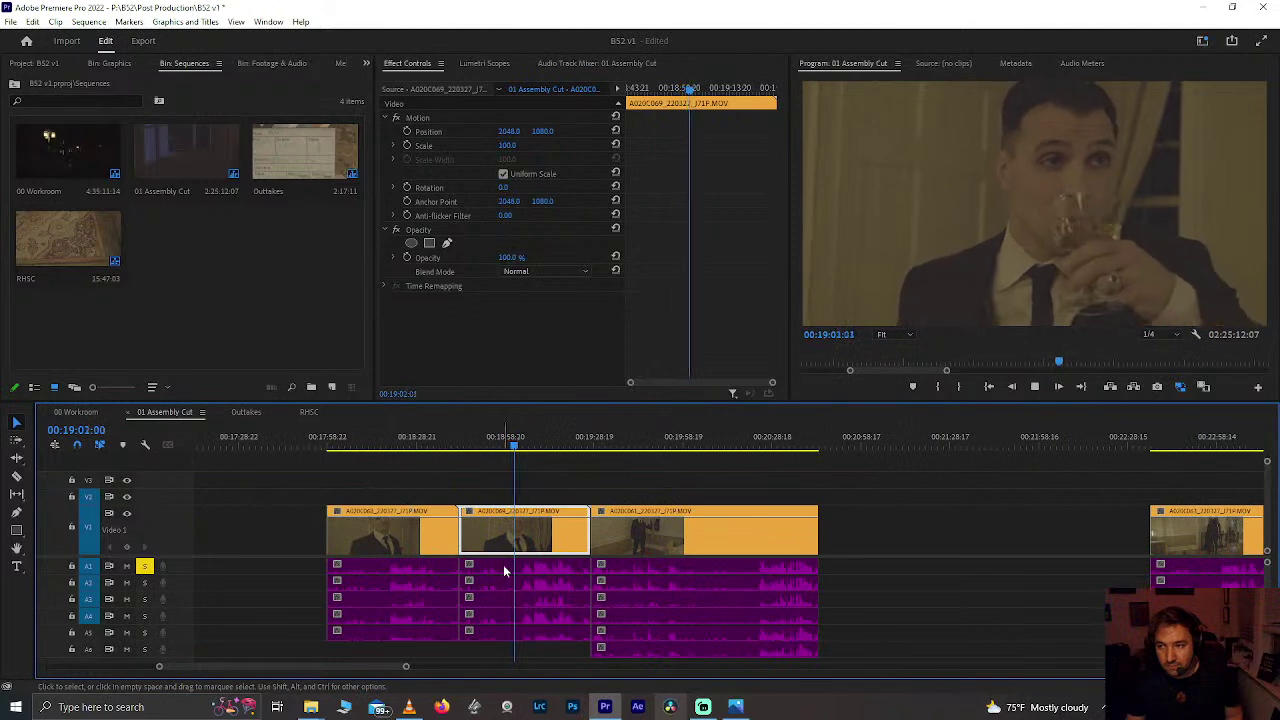
scroll(498, 574, down, 1)
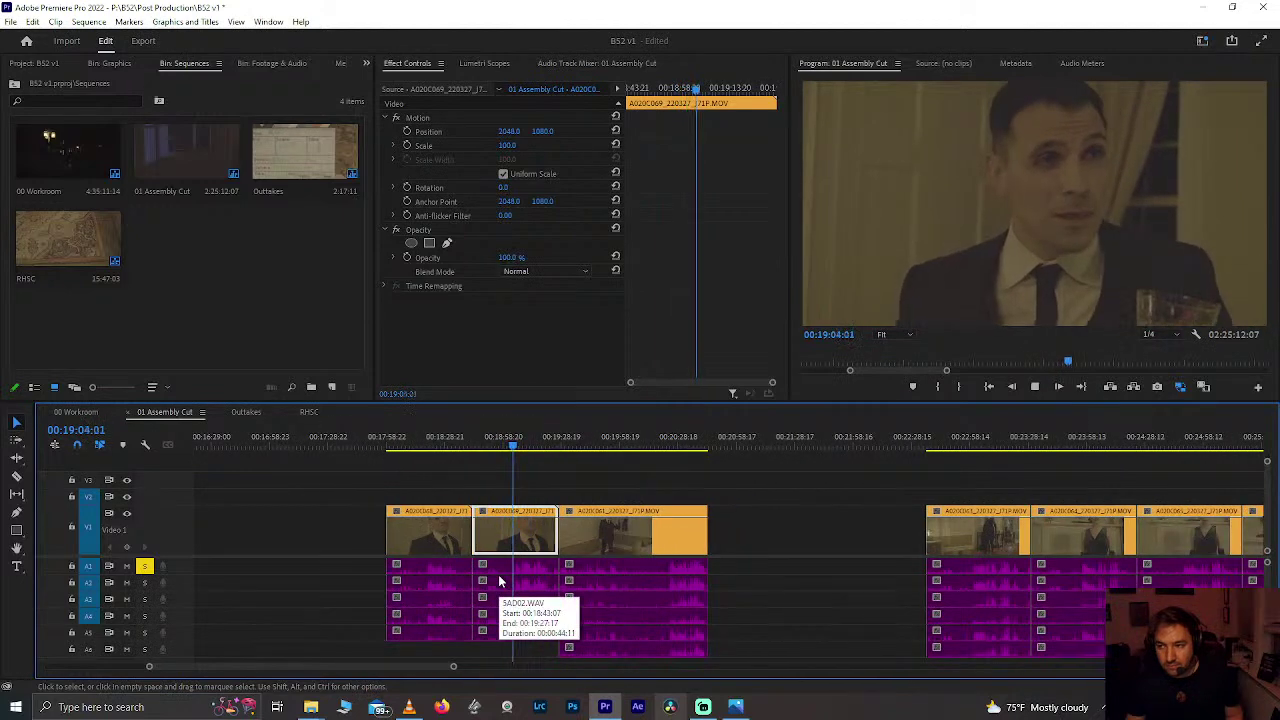
key(ctrl+s)
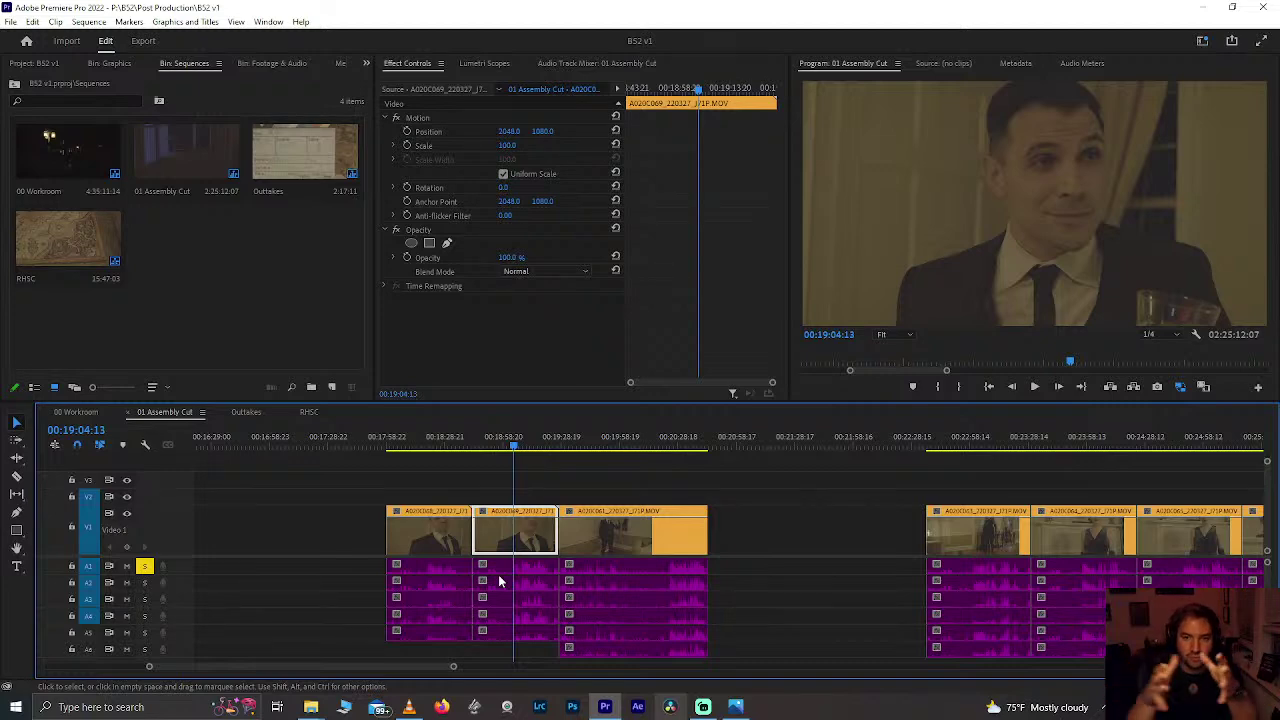
key(ctrl+s)
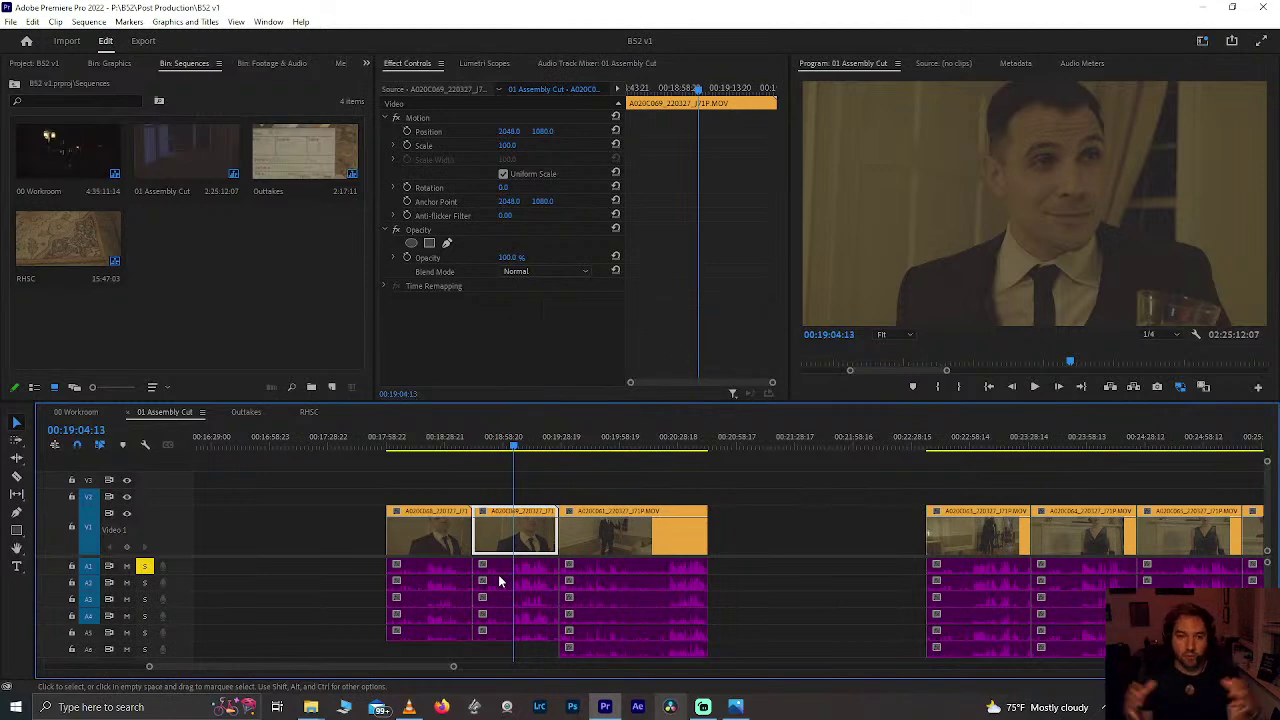
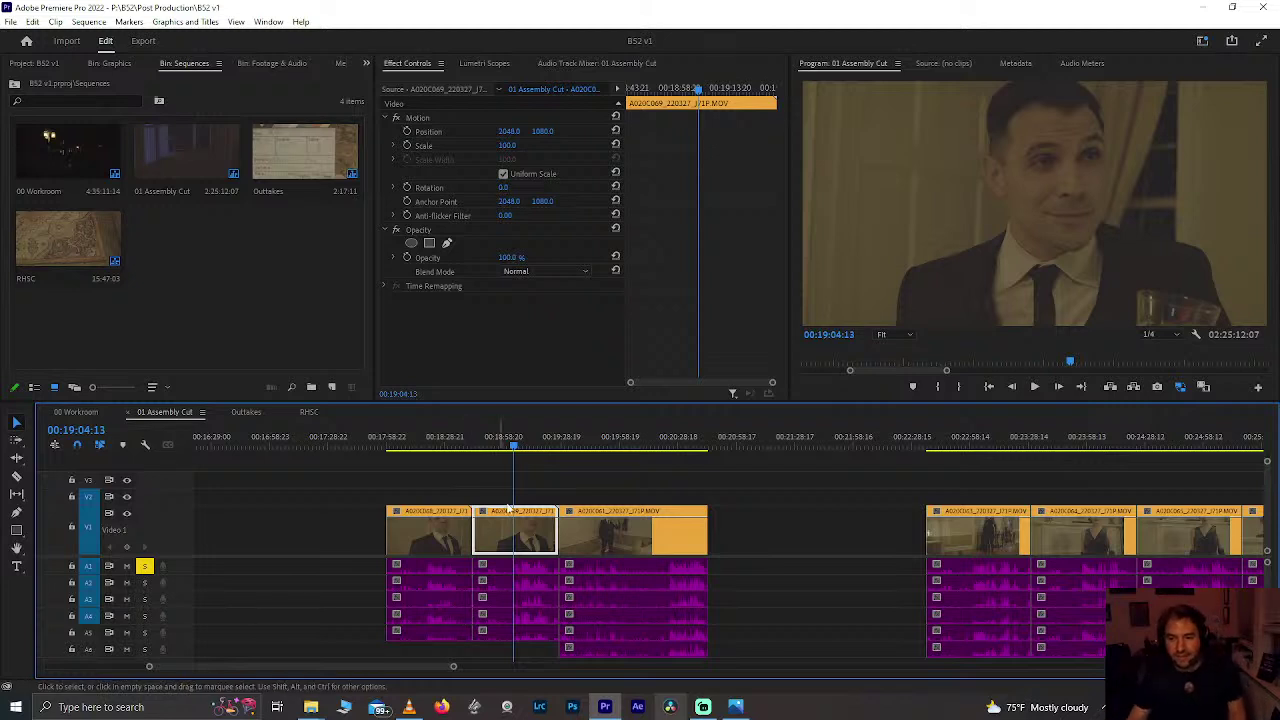
Step: Skim the man's takes back to A020C068 at 00:18:20:02, and check A020C074 and the A020C079 shot at 00:29:30:19
click(626, 437)
click(487, 441)
click(429, 441)
key(minus)
key(minus)
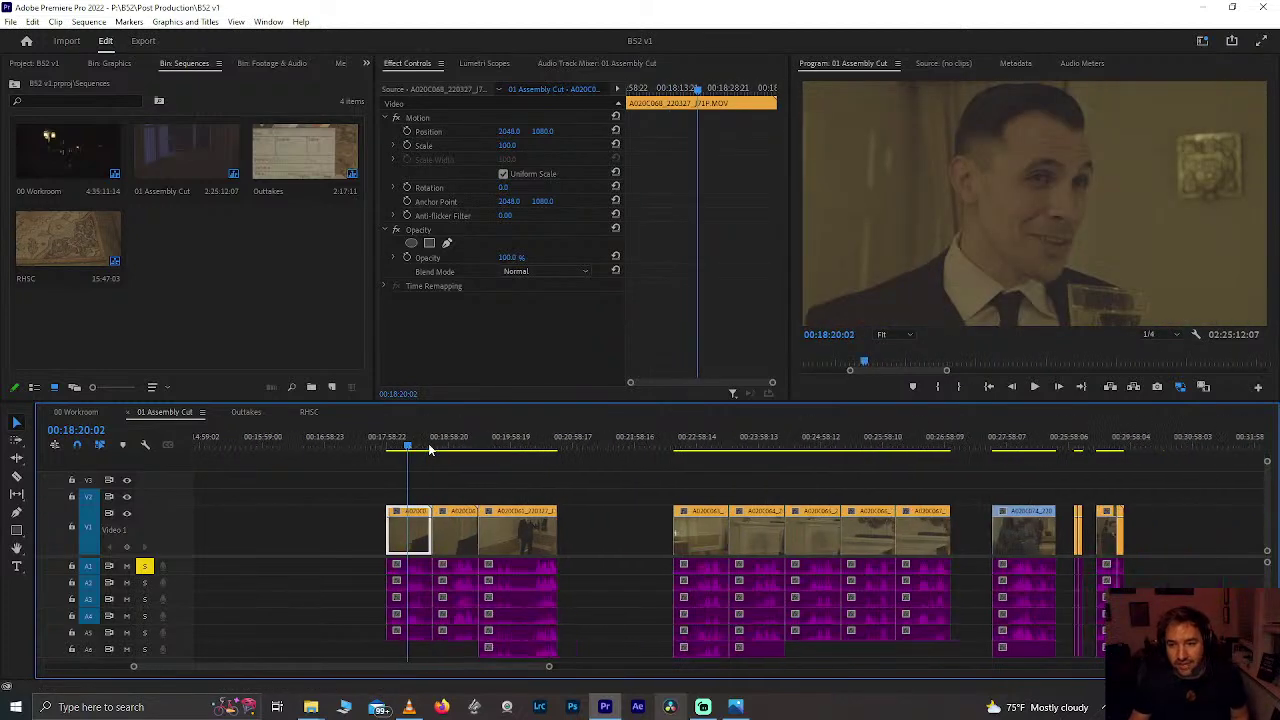
click(1016, 445)
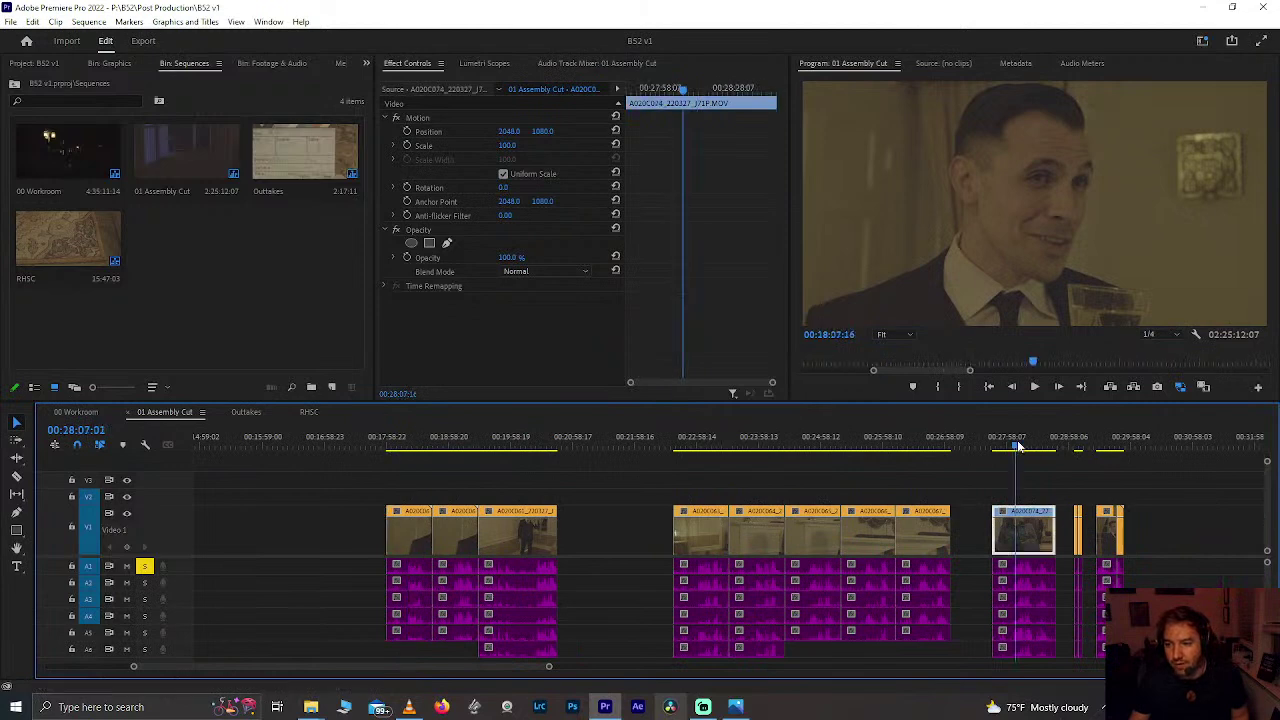
click(1097, 442)
key(equal)
key(equal)
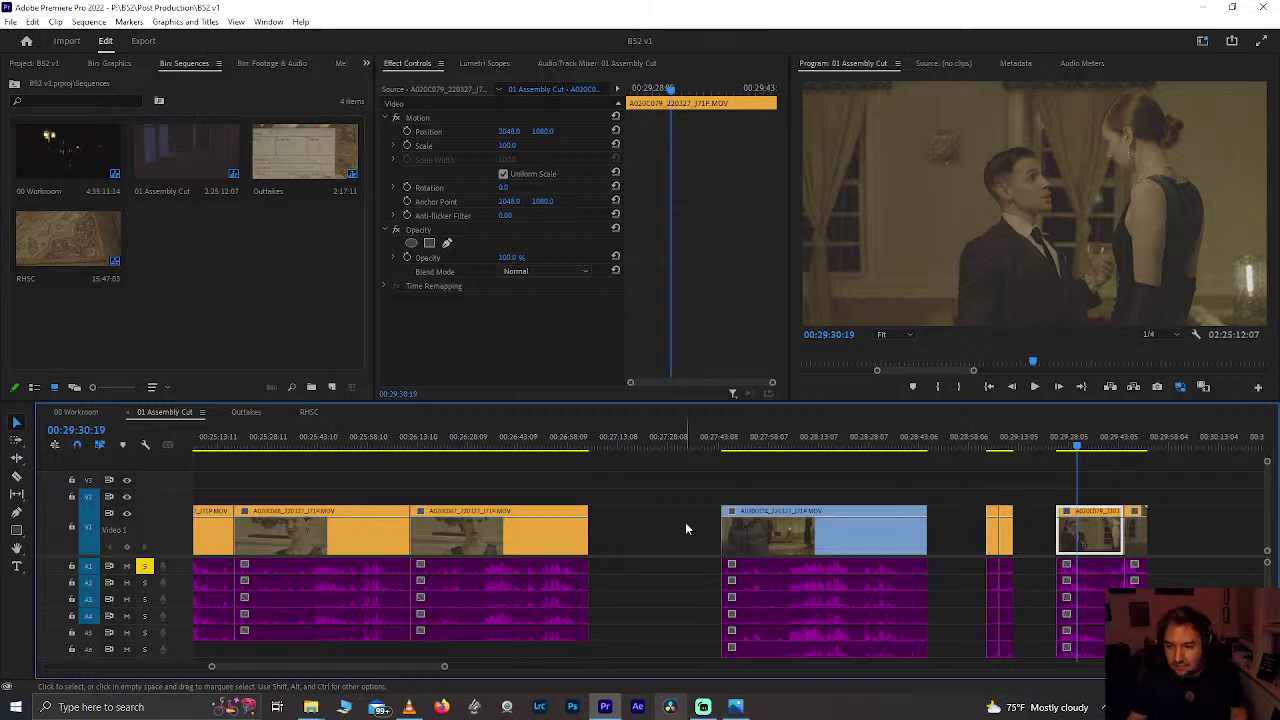
Step: Return the playhead to 00:13:48:17, near the end of the edited part of the assembly
key(minus)
key(minus)
key(minus)
key(minus)
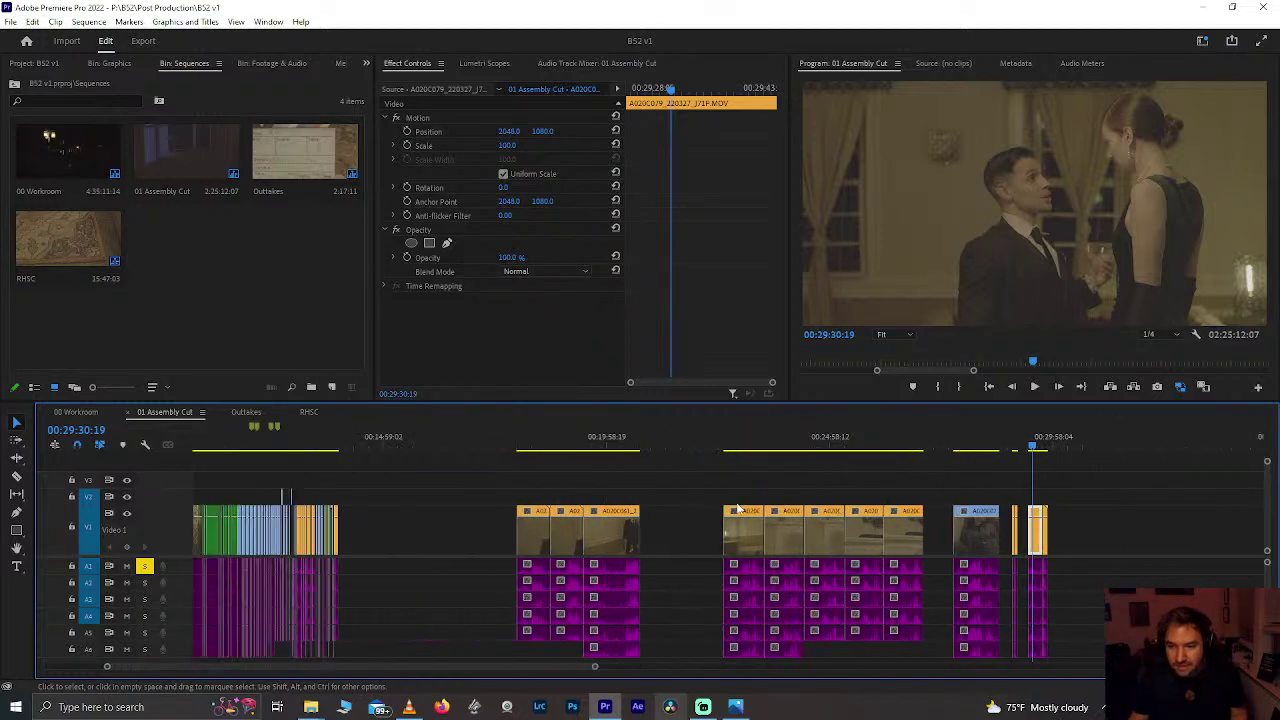
scroll(637, 498, up, 5)
click(512, 445)
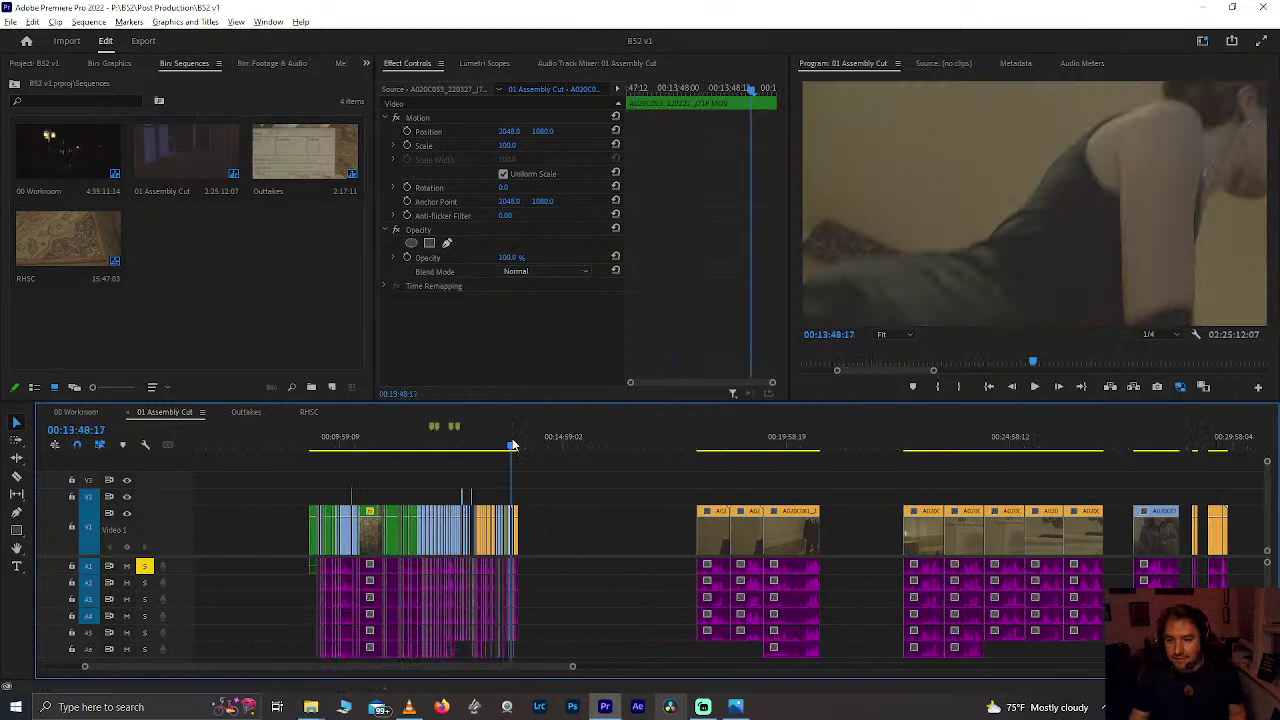
Step: Play the end of the edit from 00:13:46:05 and check the A020C056 wide shot at 00:13:52:23
key(equal)
key(equal)
key(equal)
key(equal)
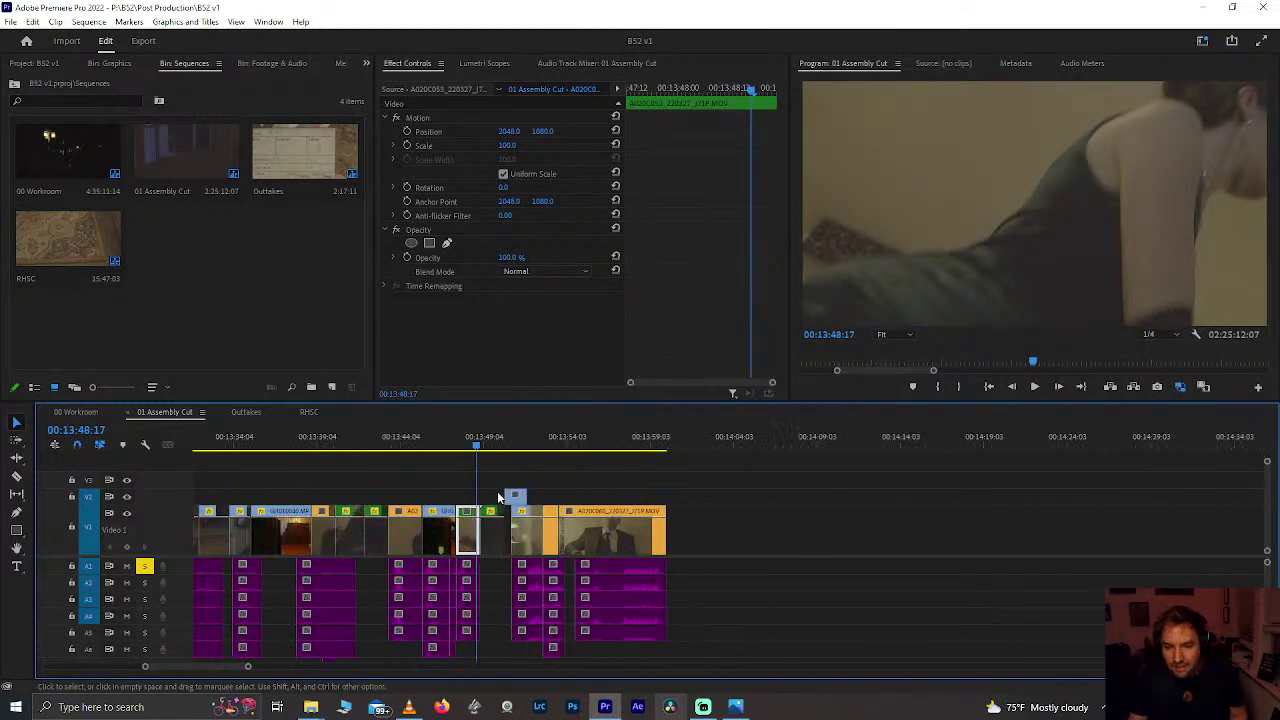
scroll(497, 491, up, 2)
click(496, 446)
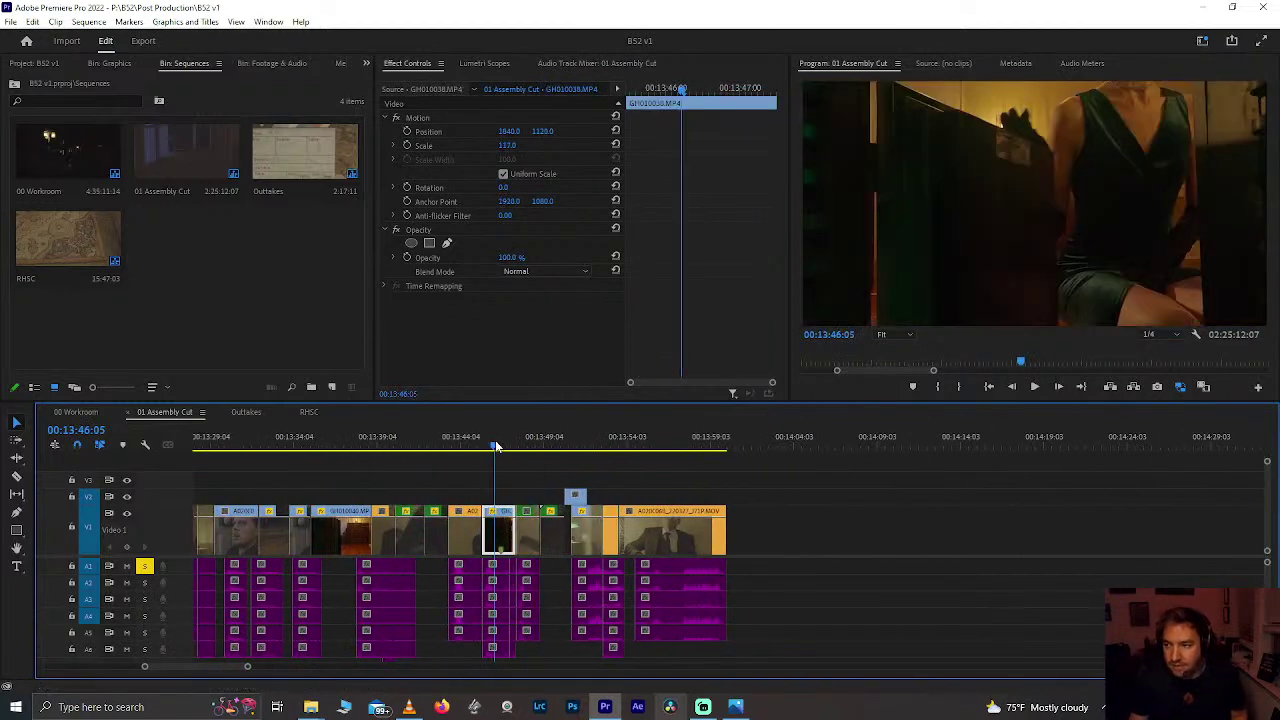
key(space)
click(607, 441)
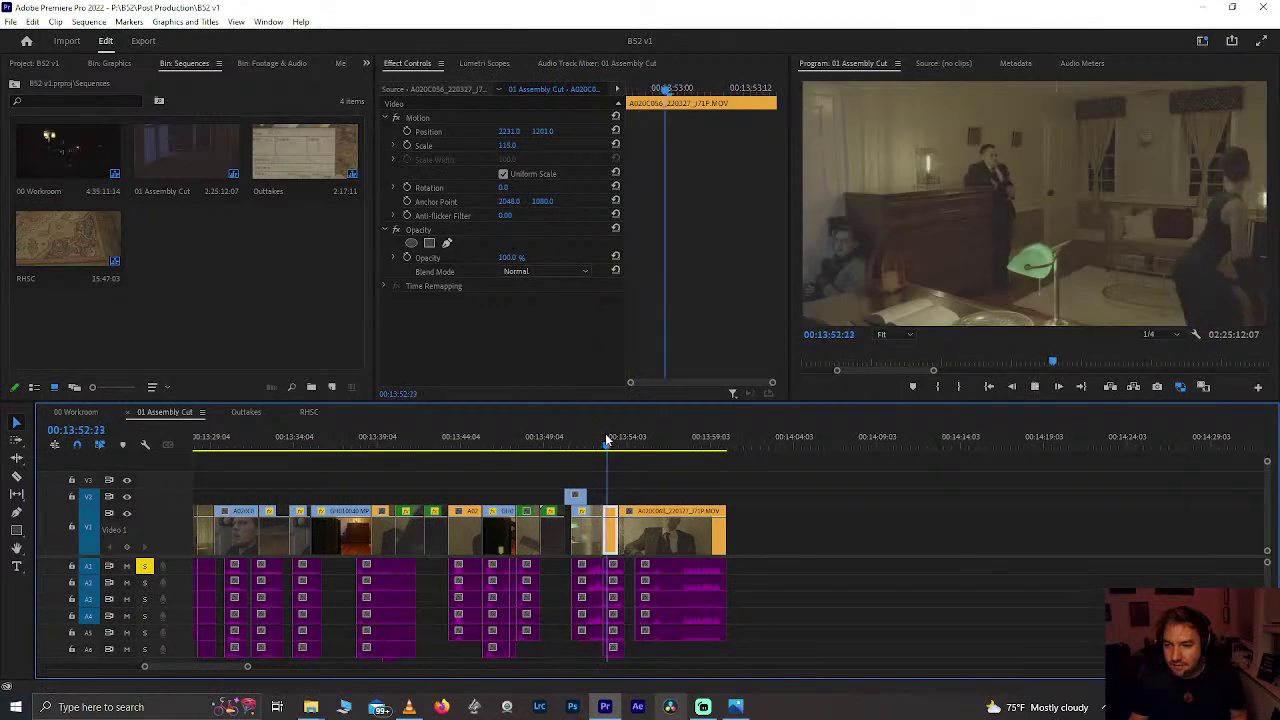
key(space)
Step: Check the man's A020C069 close-up at 00:13:44:22 and the A020C079 shot of the couple at 00:29:34:09
key(equal)
key(equal)
scroll(409, 457, up, 1)
click(511, 446)
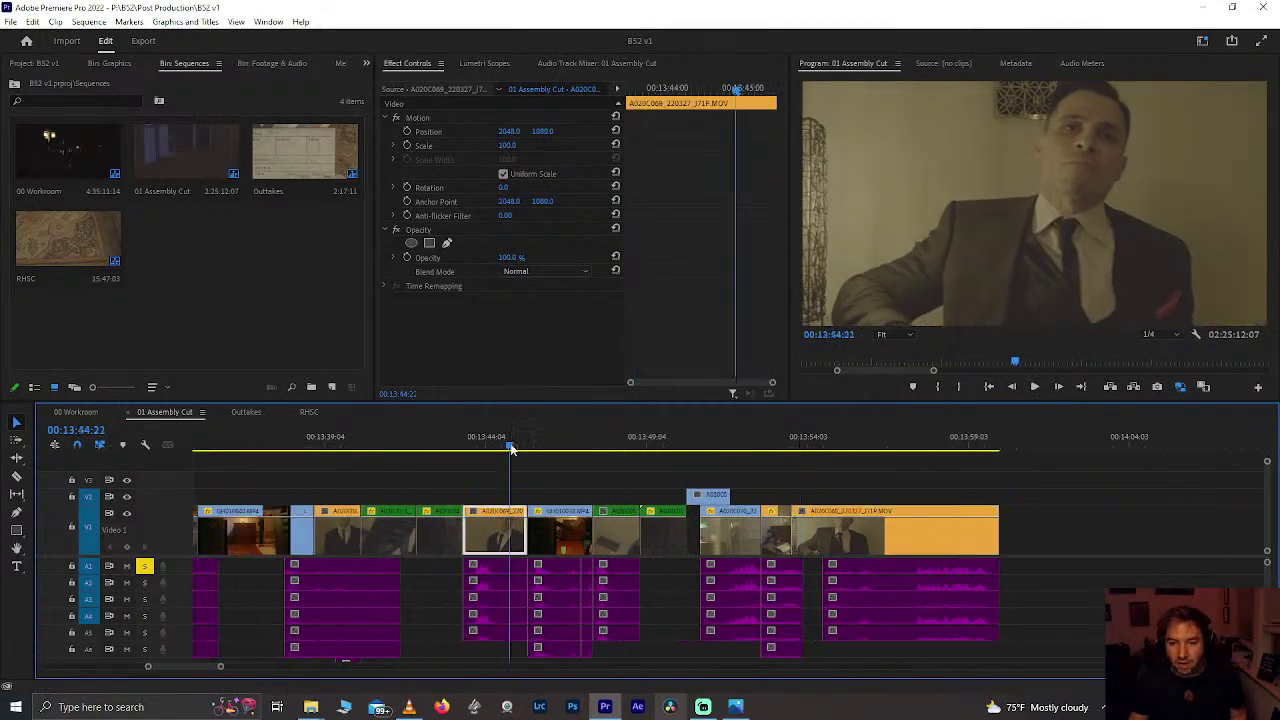
key(minus)
key(minus)
key(minus)
key(minus)
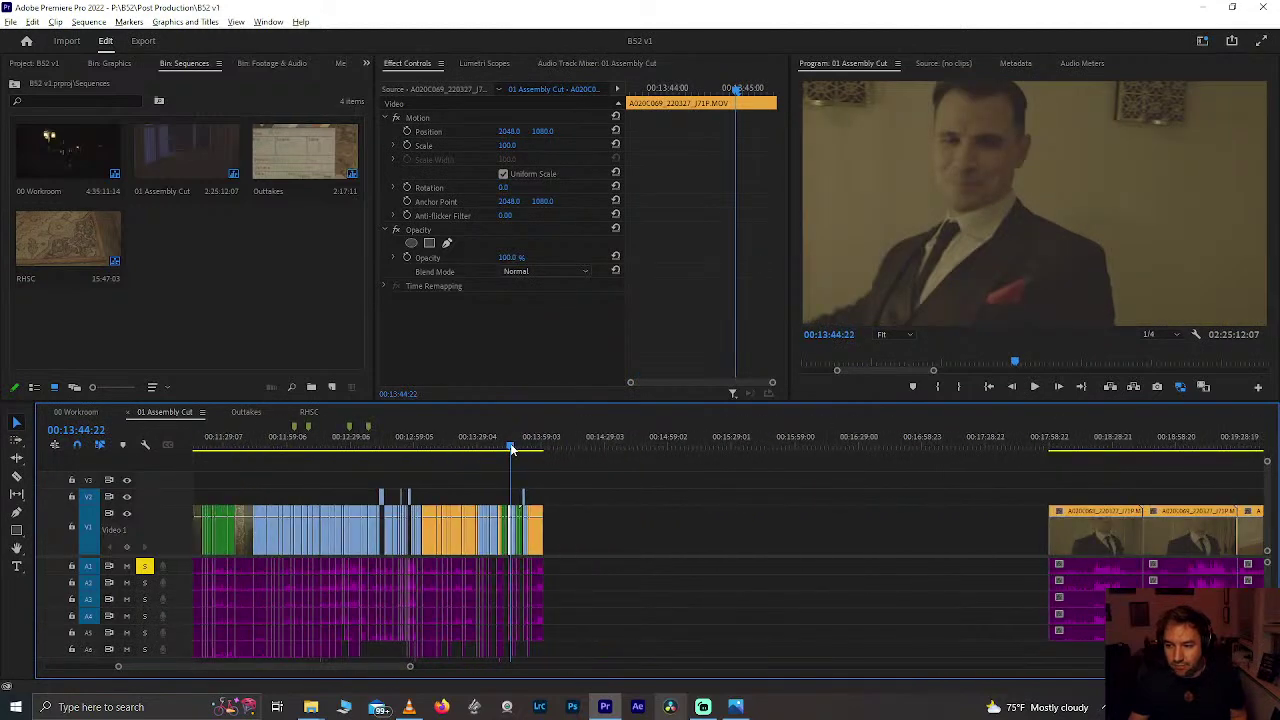
scroll(511, 446, down, 10)
click(1016, 446)
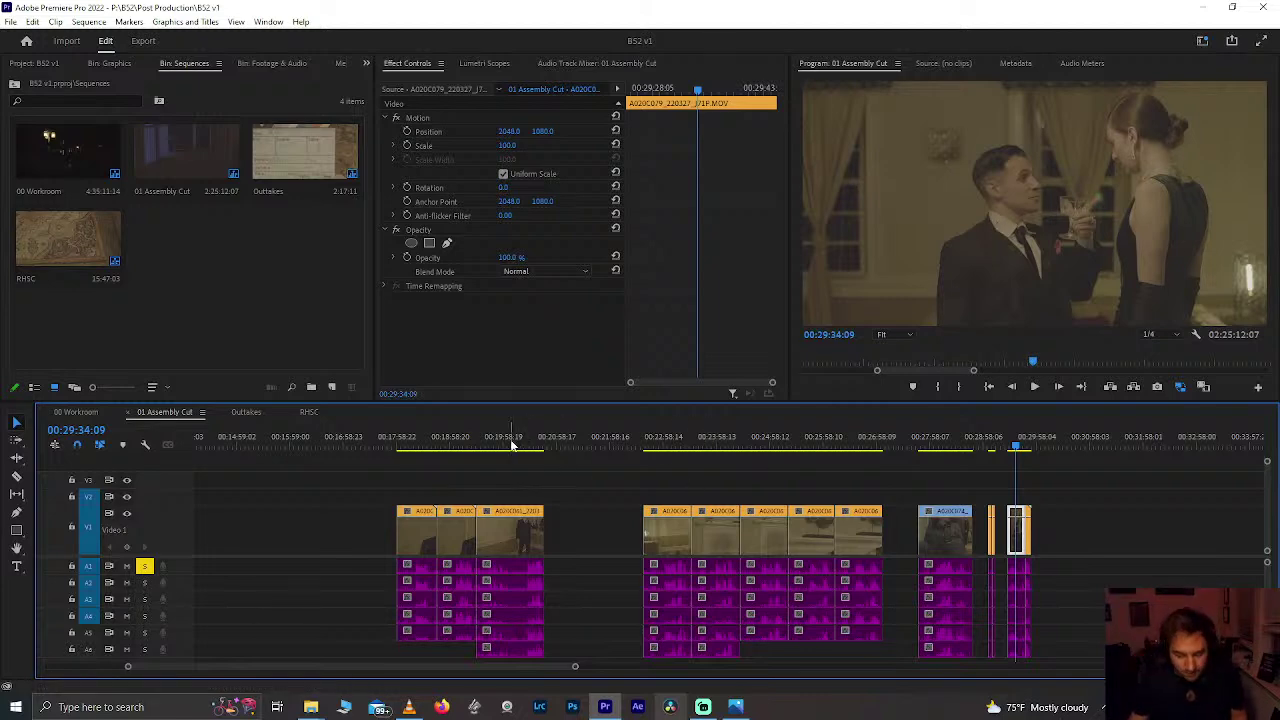
scroll(511, 445, down, 2)
scroll(512, 444, up, 5)
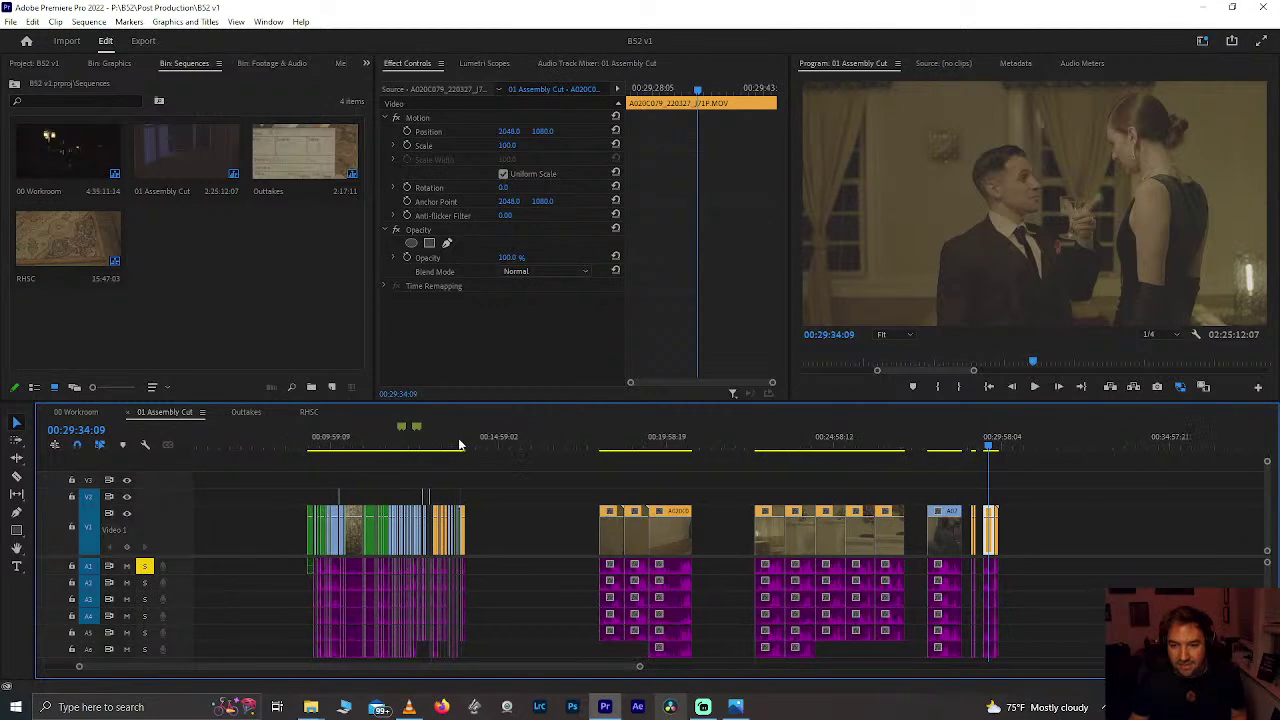
Step: Skim the end of the edit at 00:13:47:16, 00:13:46:04 and 00:13:38:17, and the A020C071 close-up at 00:13:50:17
click(460, 445)
scroll(460, 445, up, 6)
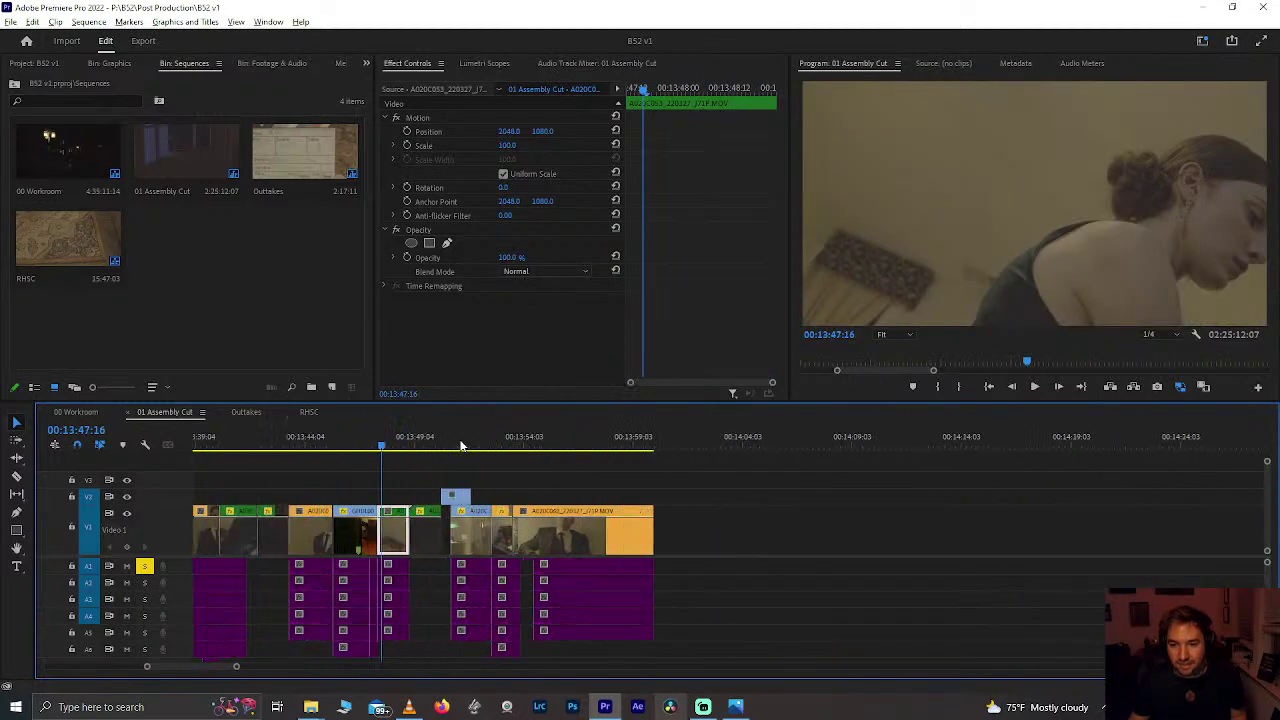
scroll(460, 445, up, 3)
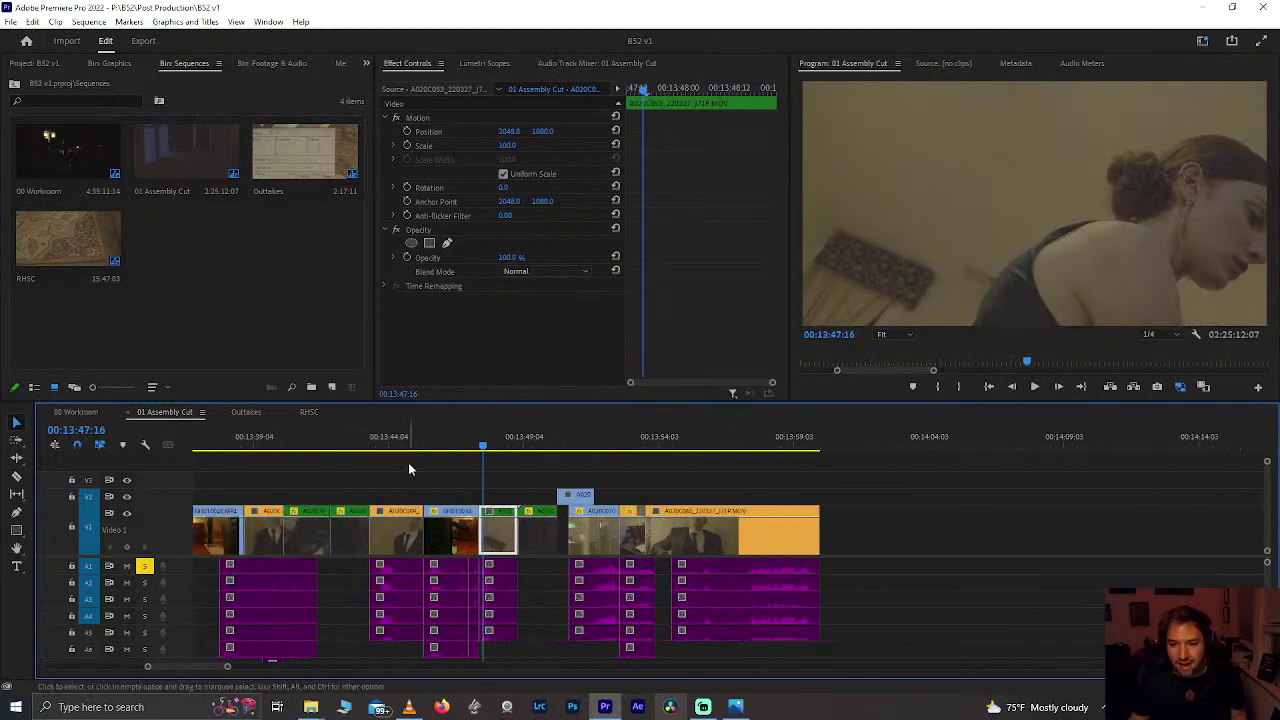
click(445, 436)
scroll(443, 429, up, 3)
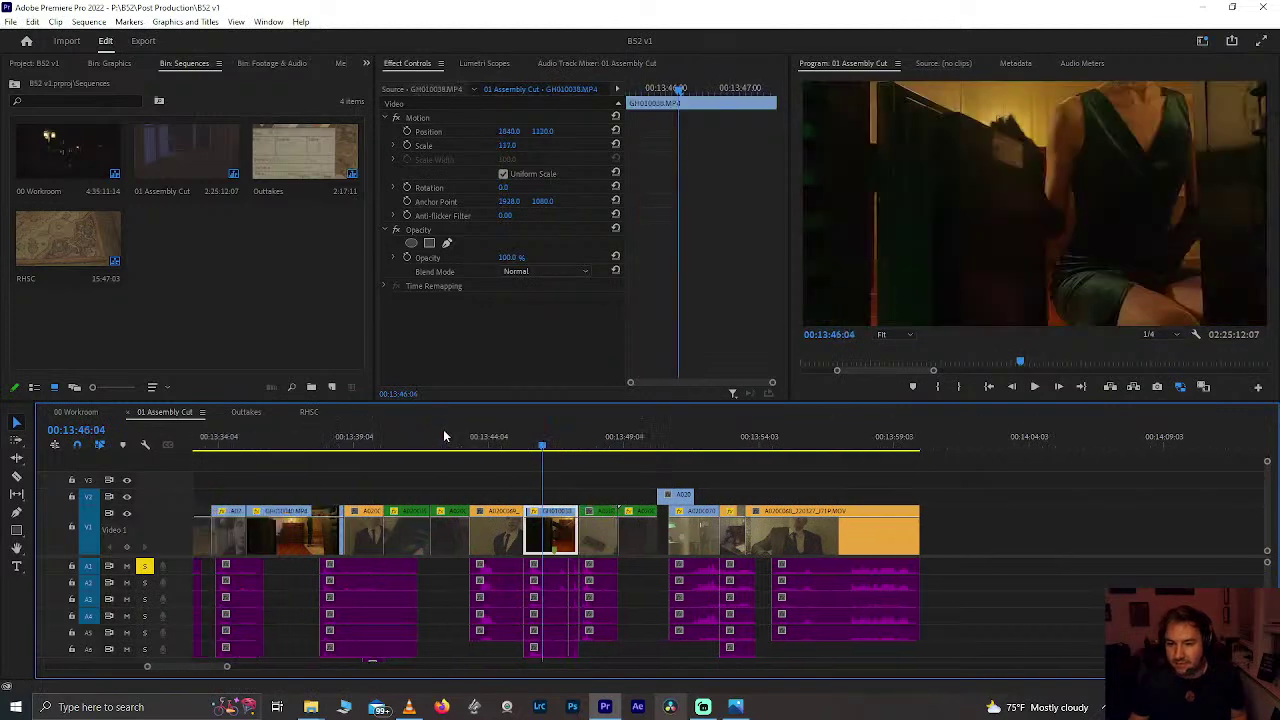
click(343, 447)
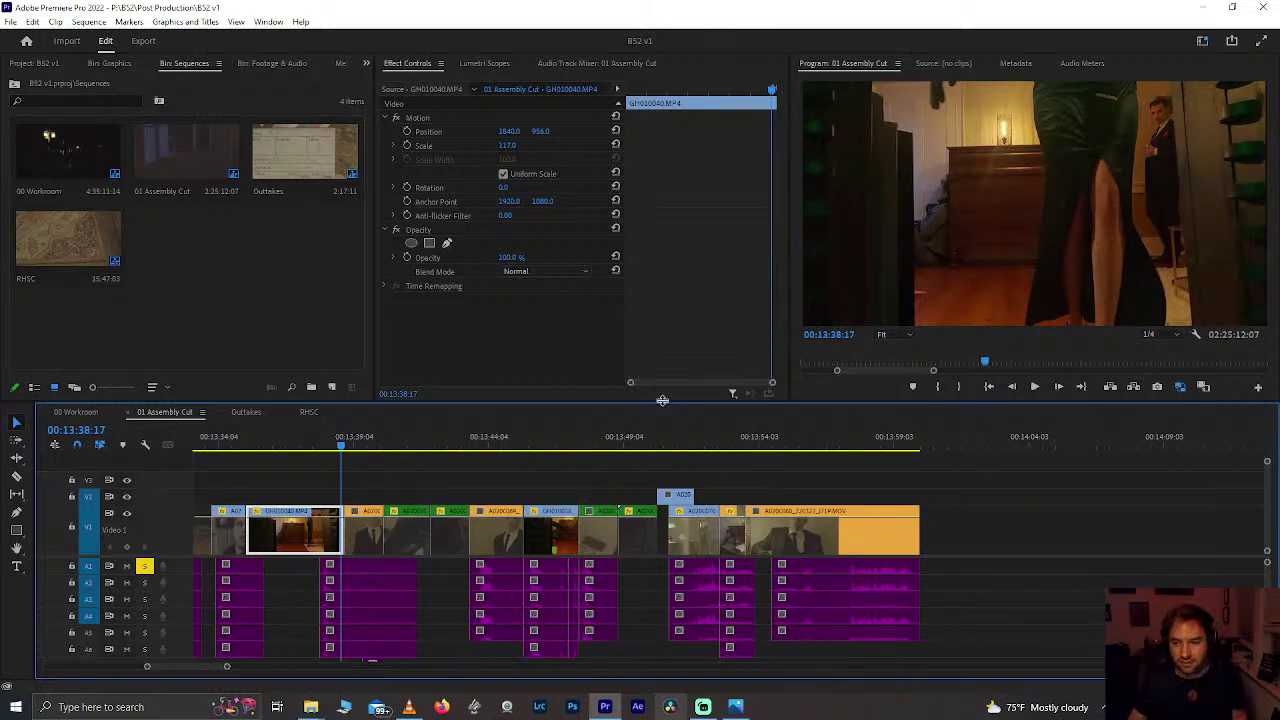
click(615, 432)
click(665, 432)
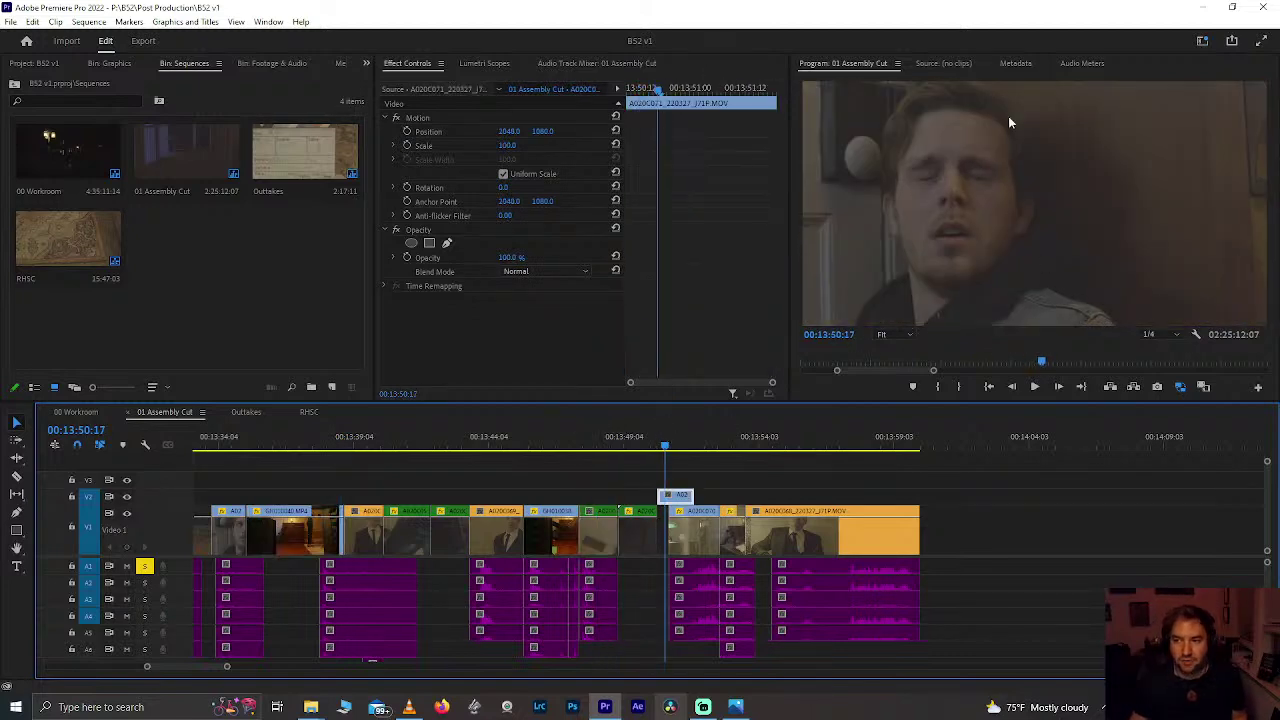
Step: Play from the A020C071 close-up into the A020C056 wide shot, and replay the cut to A020C068 from 00:13:53:12
drag(688, 442, 687, 442)
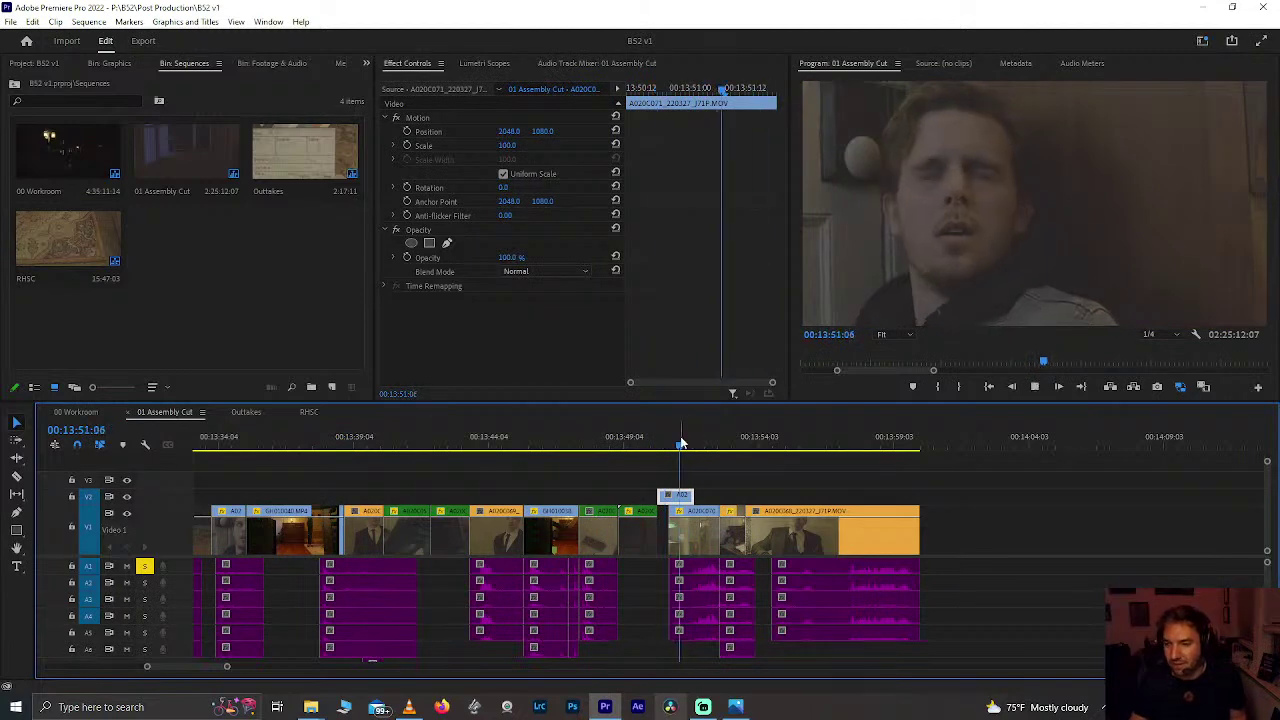
key(space)
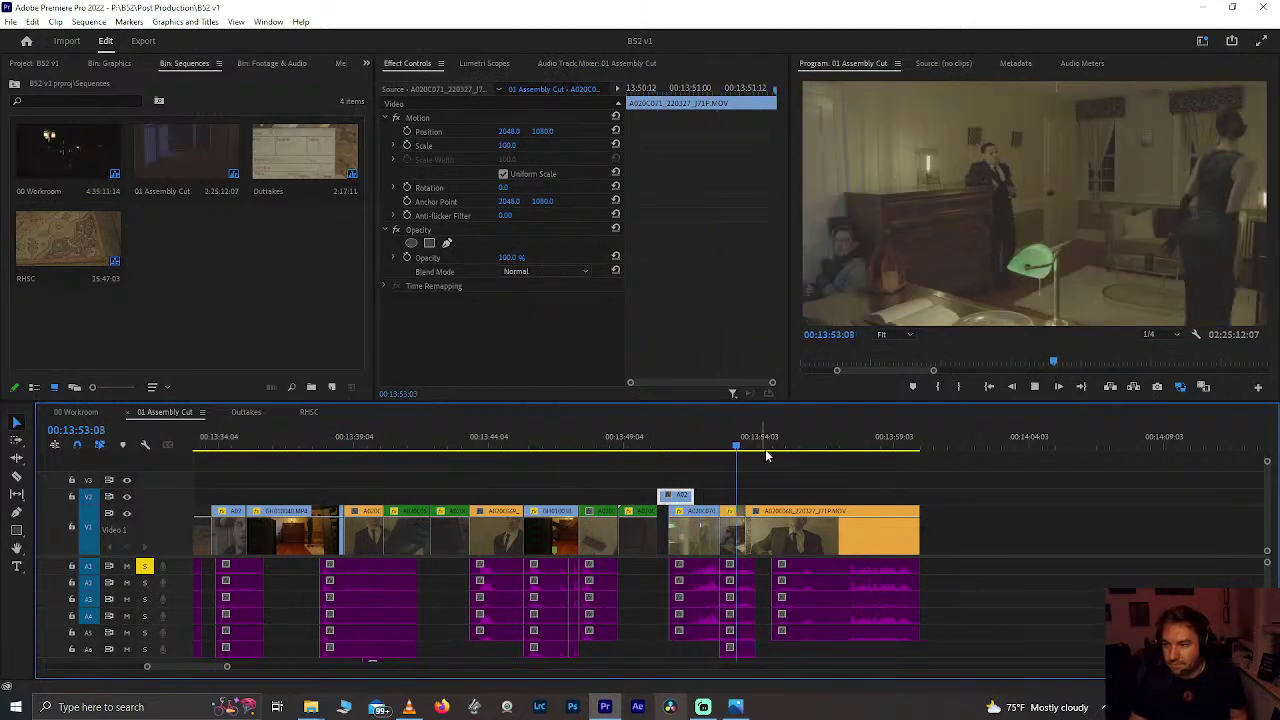
key(space)
click(745, 451)
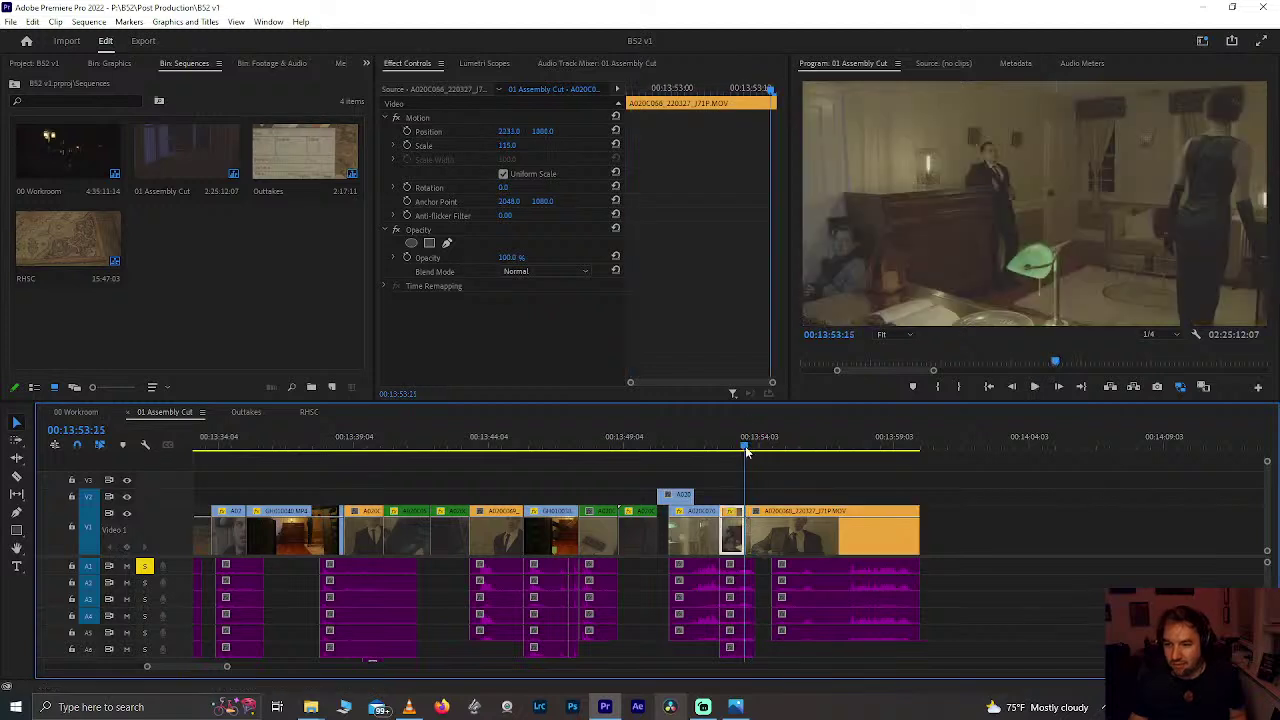
key(=)
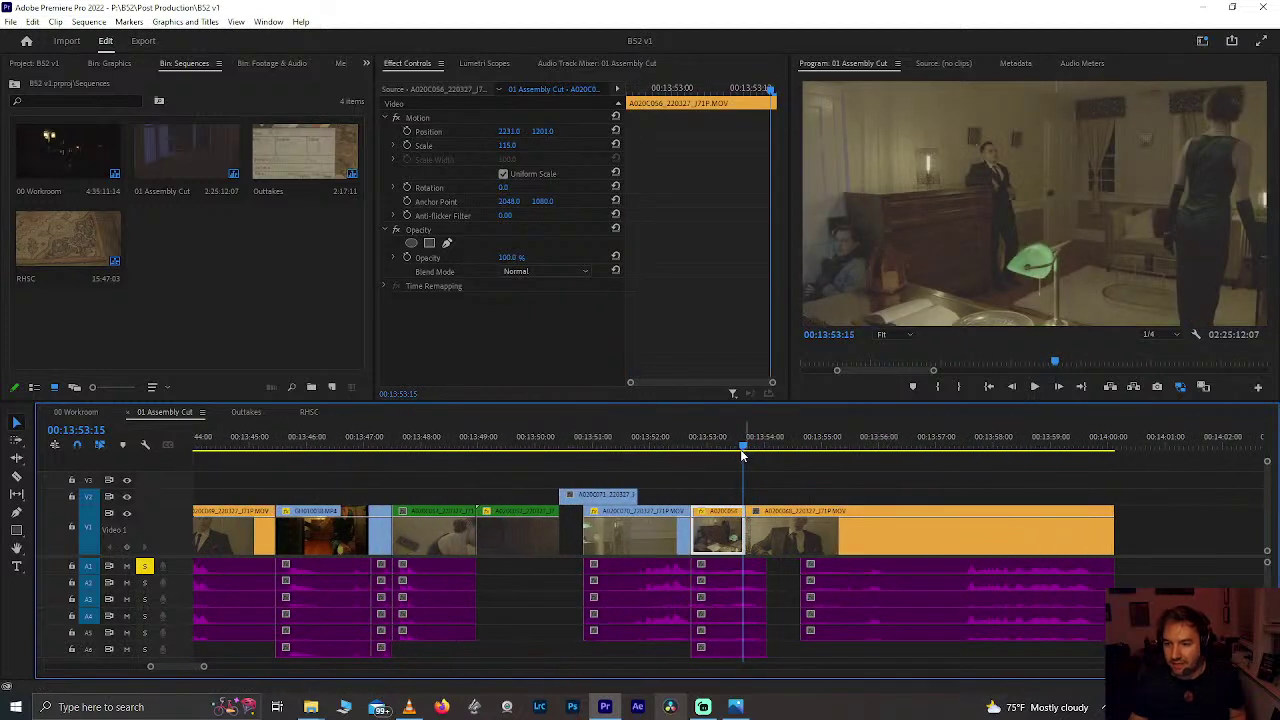
drag(743, 449, 736, 449)
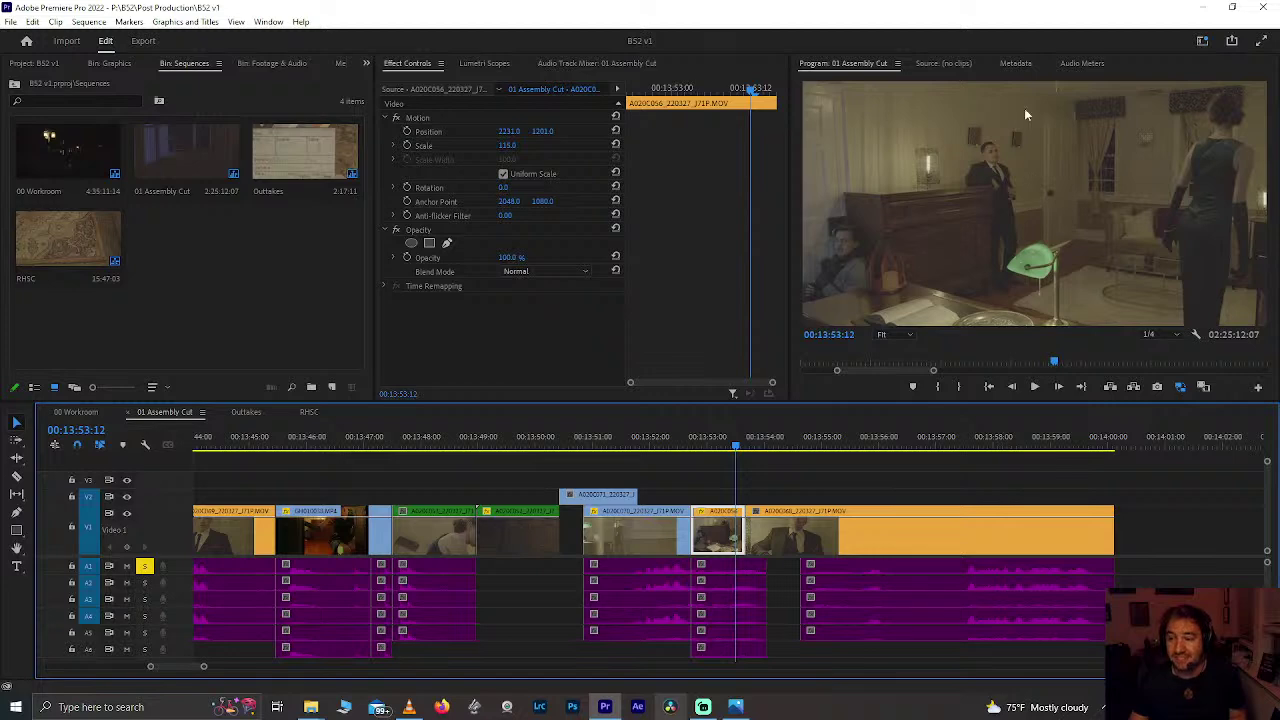
key(space)
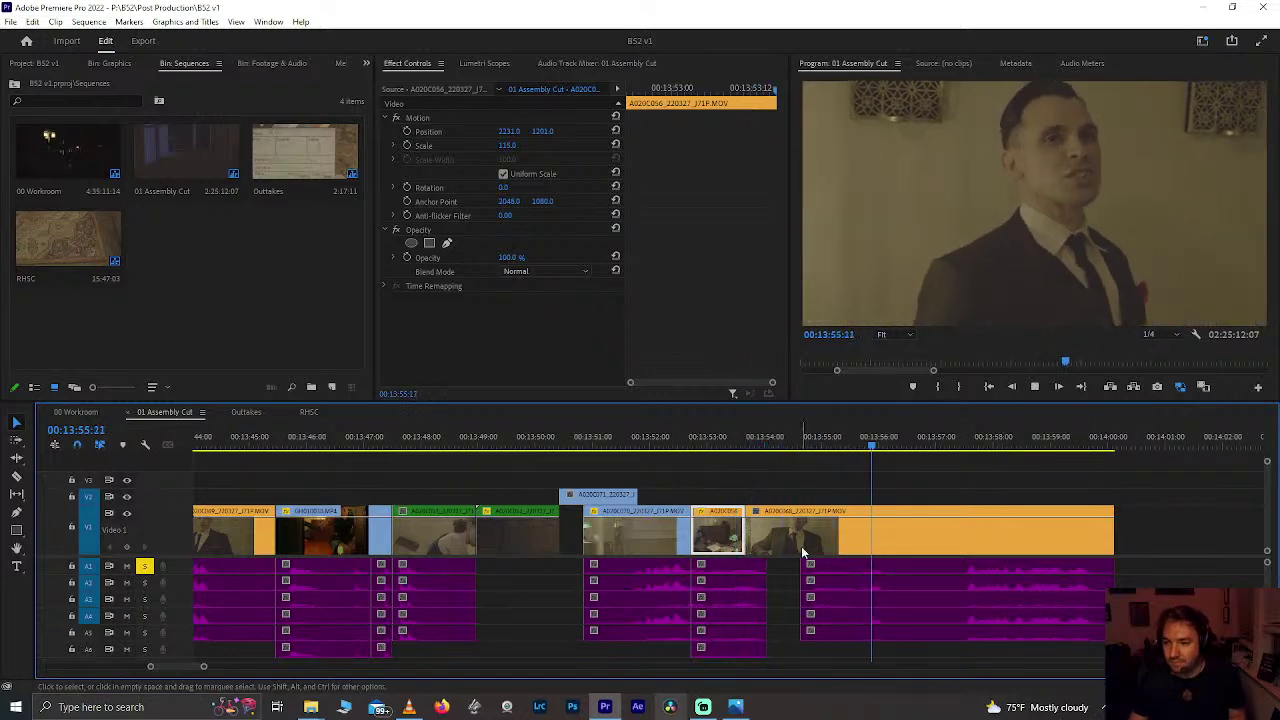
Step: Split the audio under the final A020C068 clip at 00:13:55:15, leaving its video whole
drag(836, 438, 861, 452)
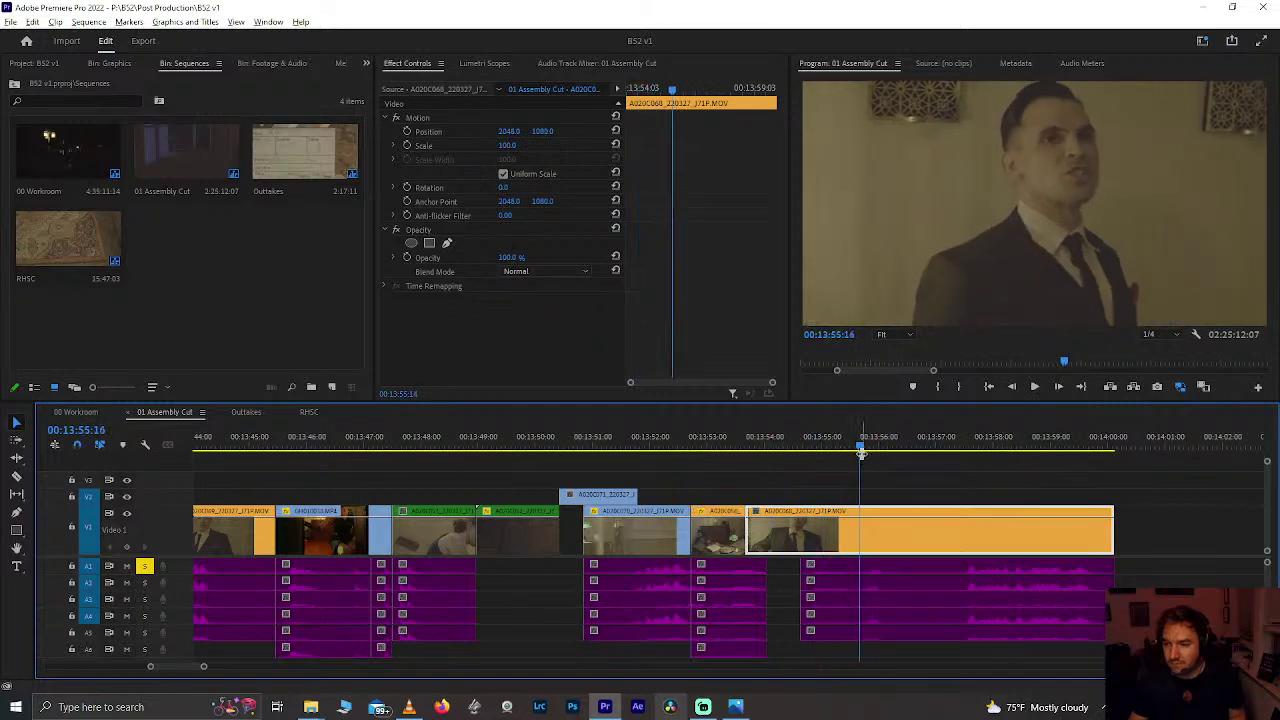
scroll(861, 454, up, 3)
drag(745, 440, 858, 463)
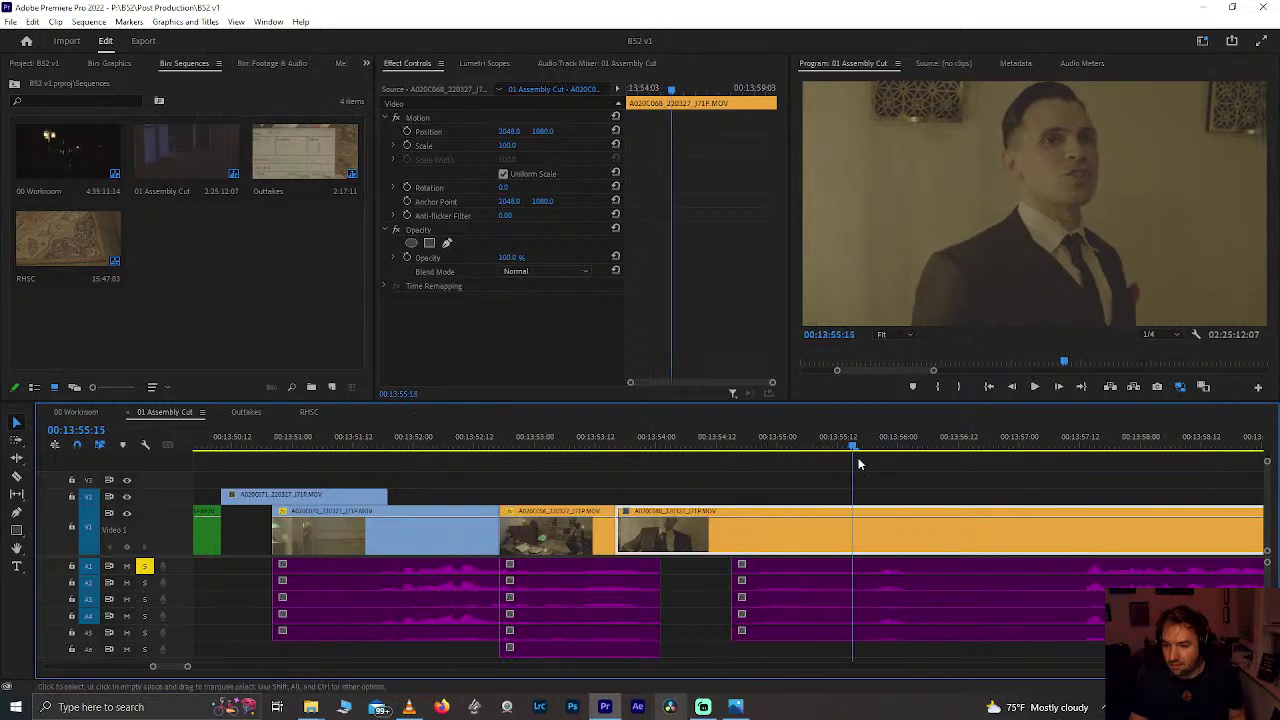
click(826, 596)
key(ctrl+k)
Step: Try the first piece of the split A020C068 audio slightly earlier, play the result, and undo the shift
drag(809, 611, 778, 611)
click(601, 440)
key(space)
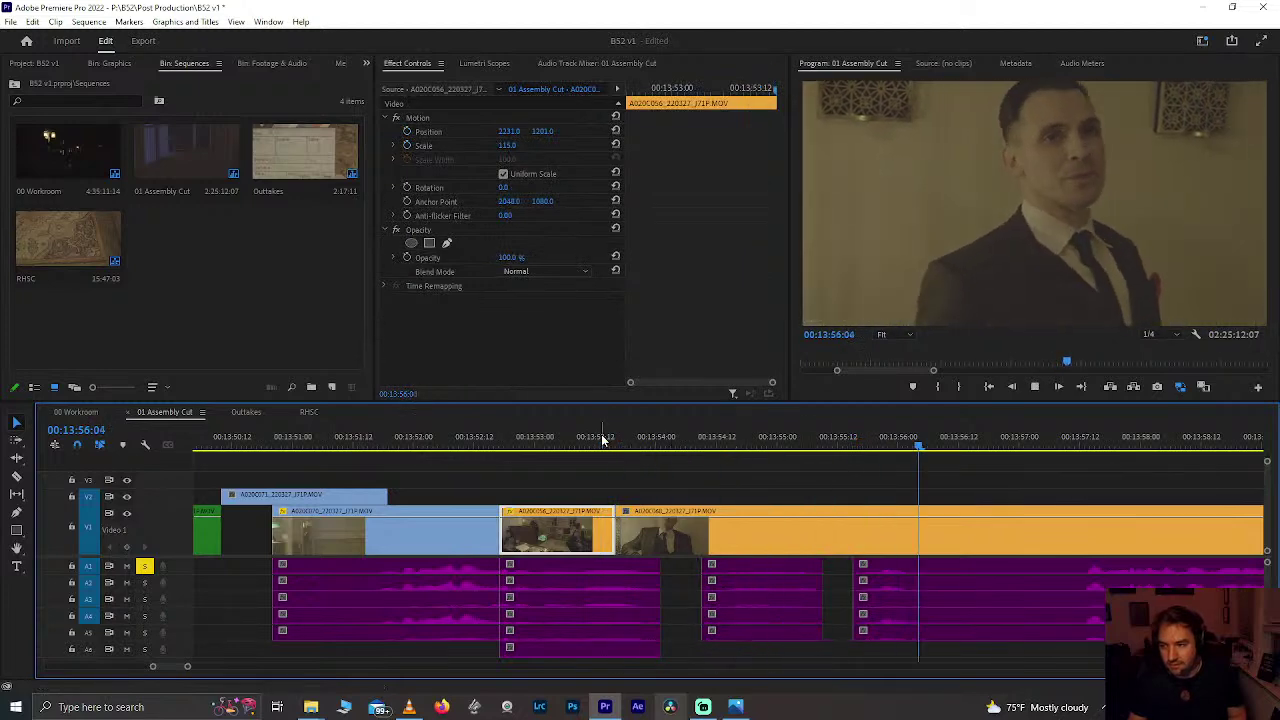
key(space)
key(ctrl+z)
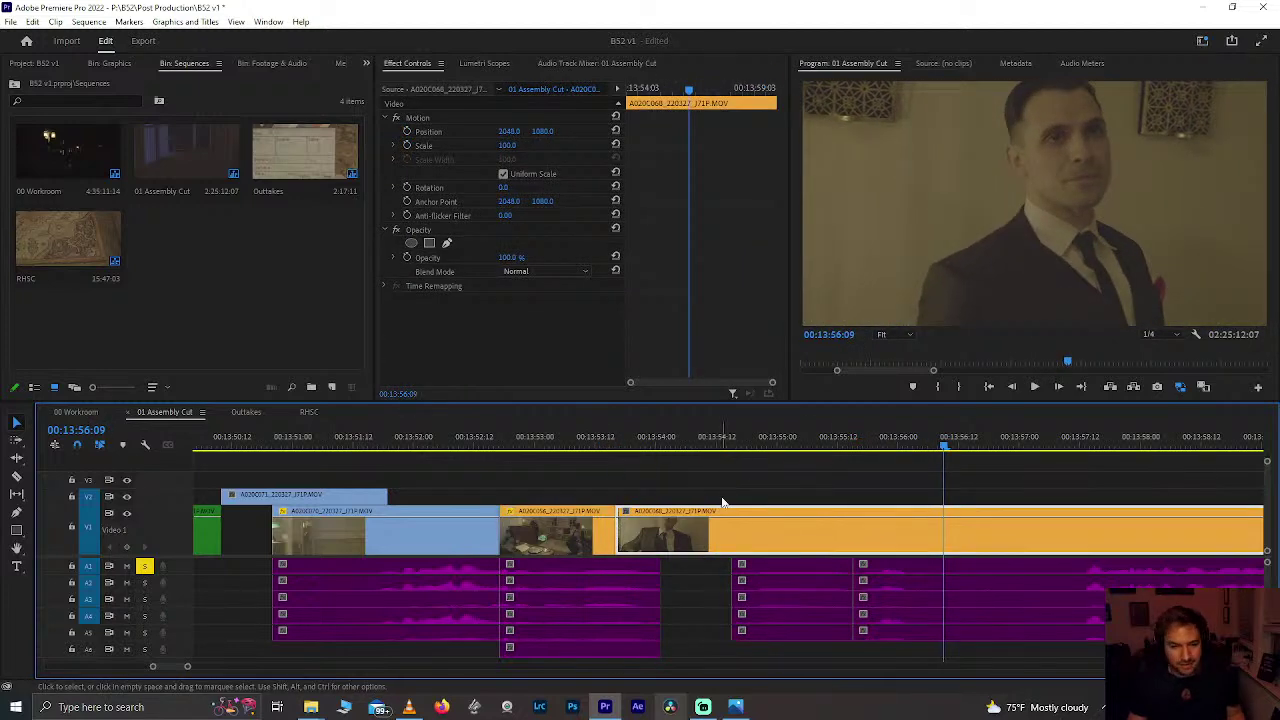
Step: Save the project and return the playhead to the A020C056 wide shot at 00:13:53:10
key(ctrl+s)
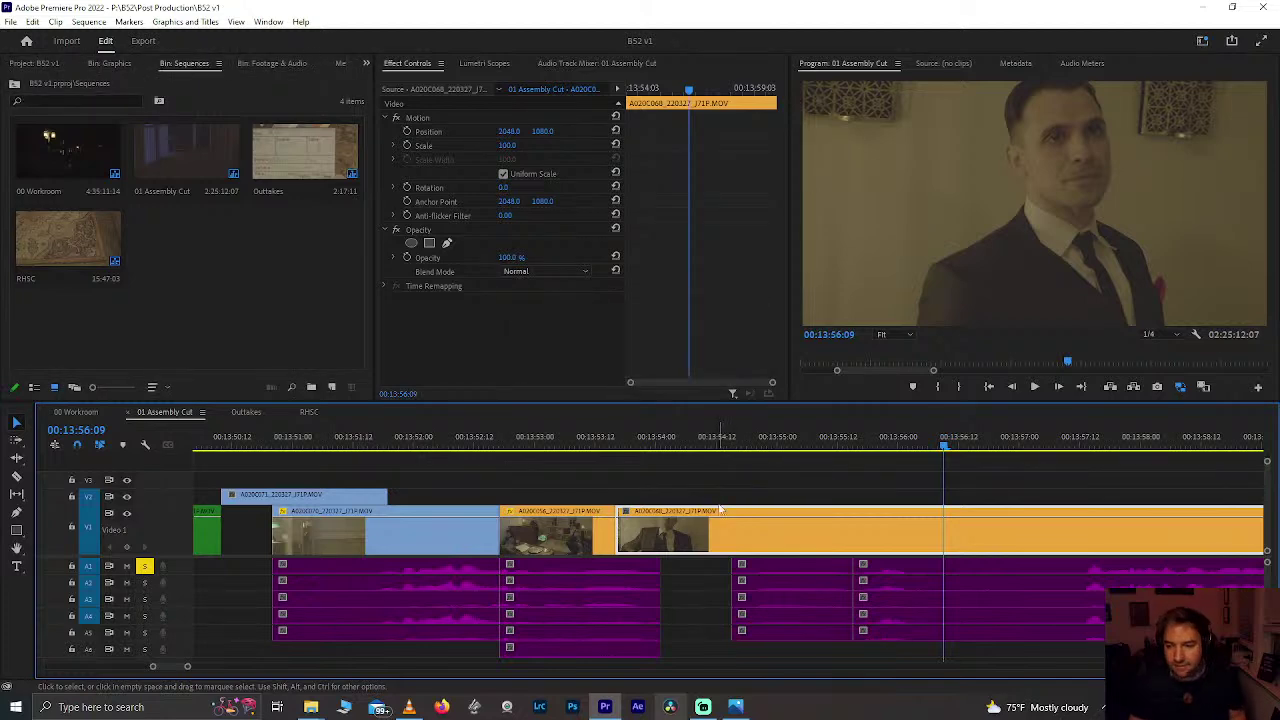
alt+scroll(723, 513, down, 3)
alt+scroll(723, 523, down, 3)
click(712, 437)
alt+scroll(712, 440, up, 5)
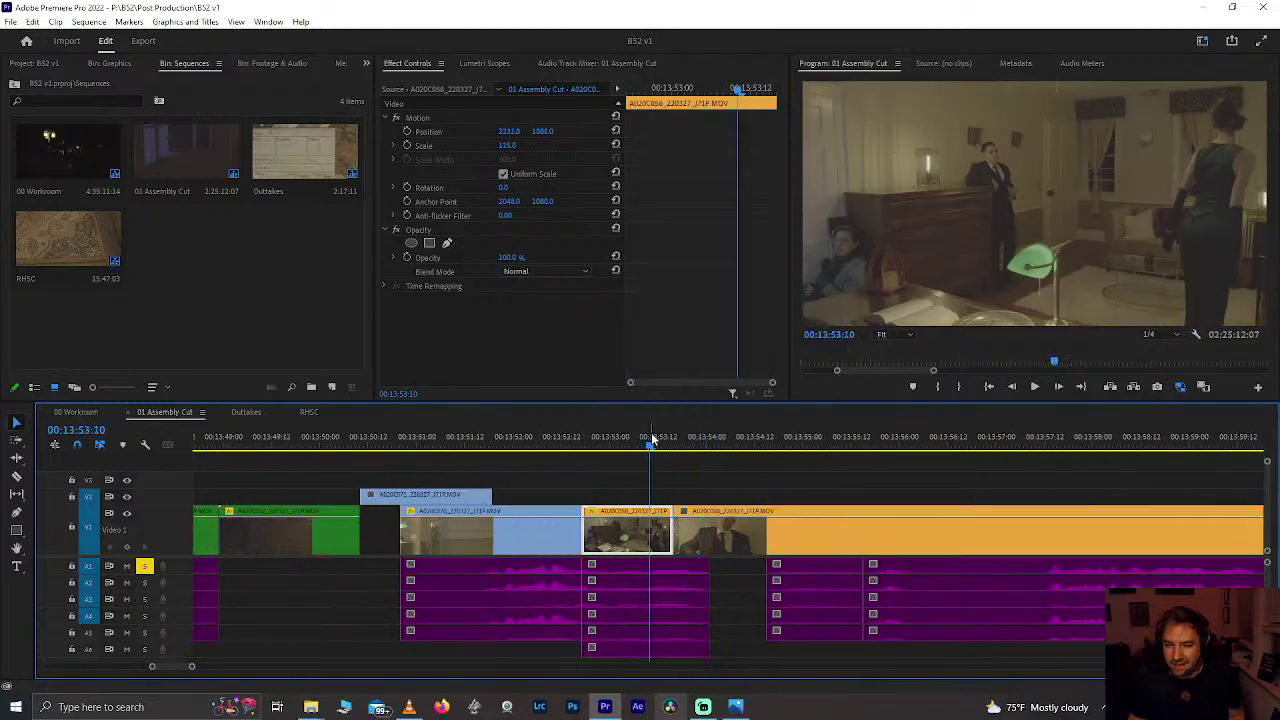
alt+scroll(651, 438, down, 10)
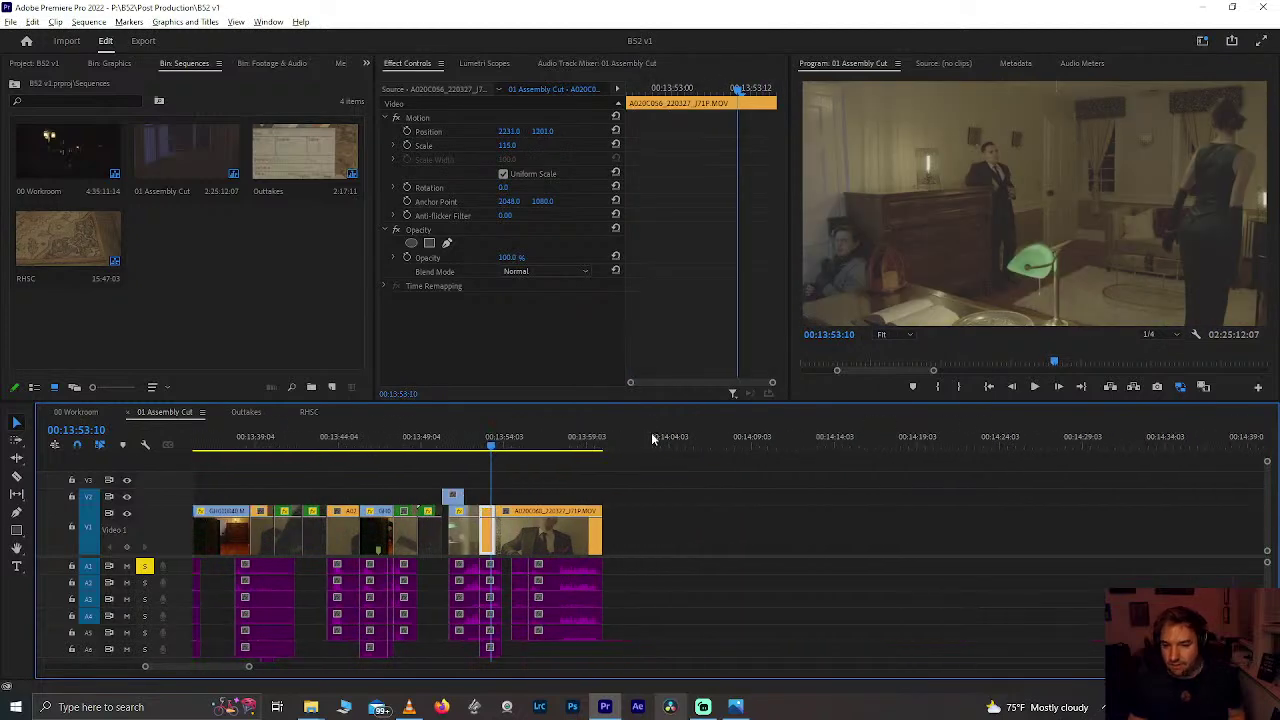
Step: Check the A020C061 take at 00:19:47:20 and move it with its audio directly in front of the A020C068 and A020C069 takes
alt+scroll(652, 438, down, 3)
scroll(652, 438, down, 5)
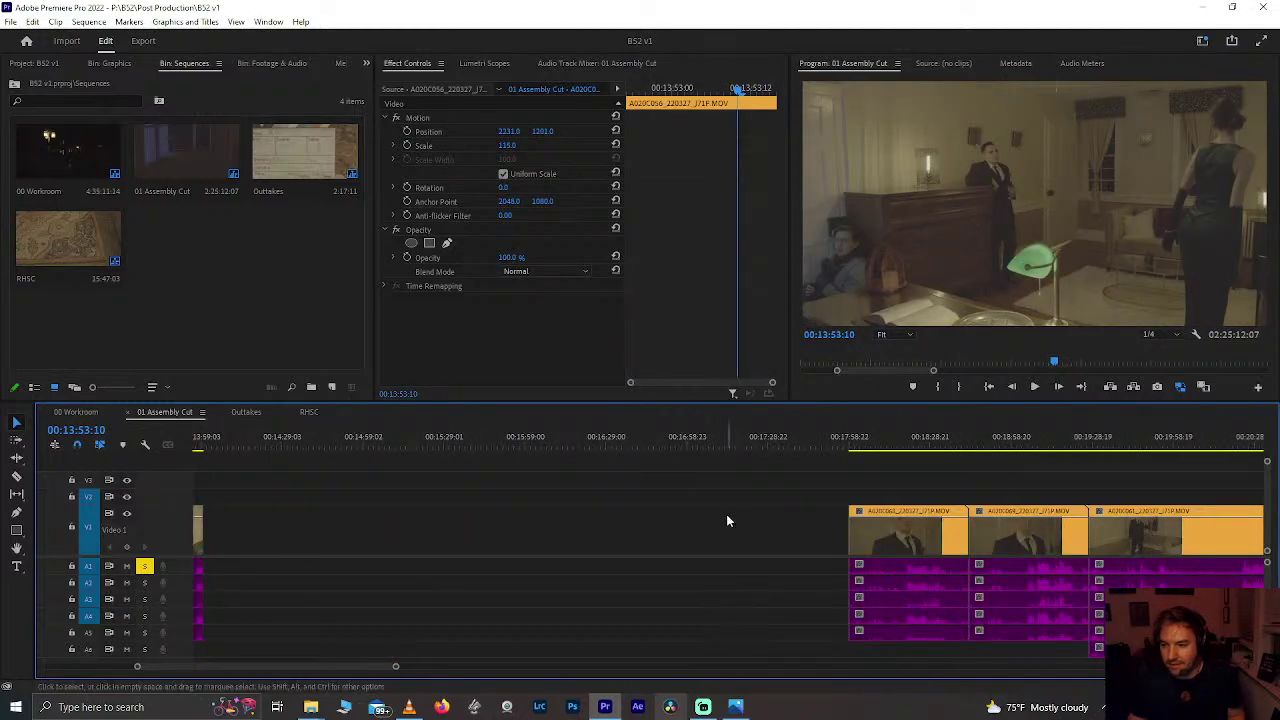
scroll(728, 518, down, 4)
scroll(728, 518, down, 1)
click(745, 444)
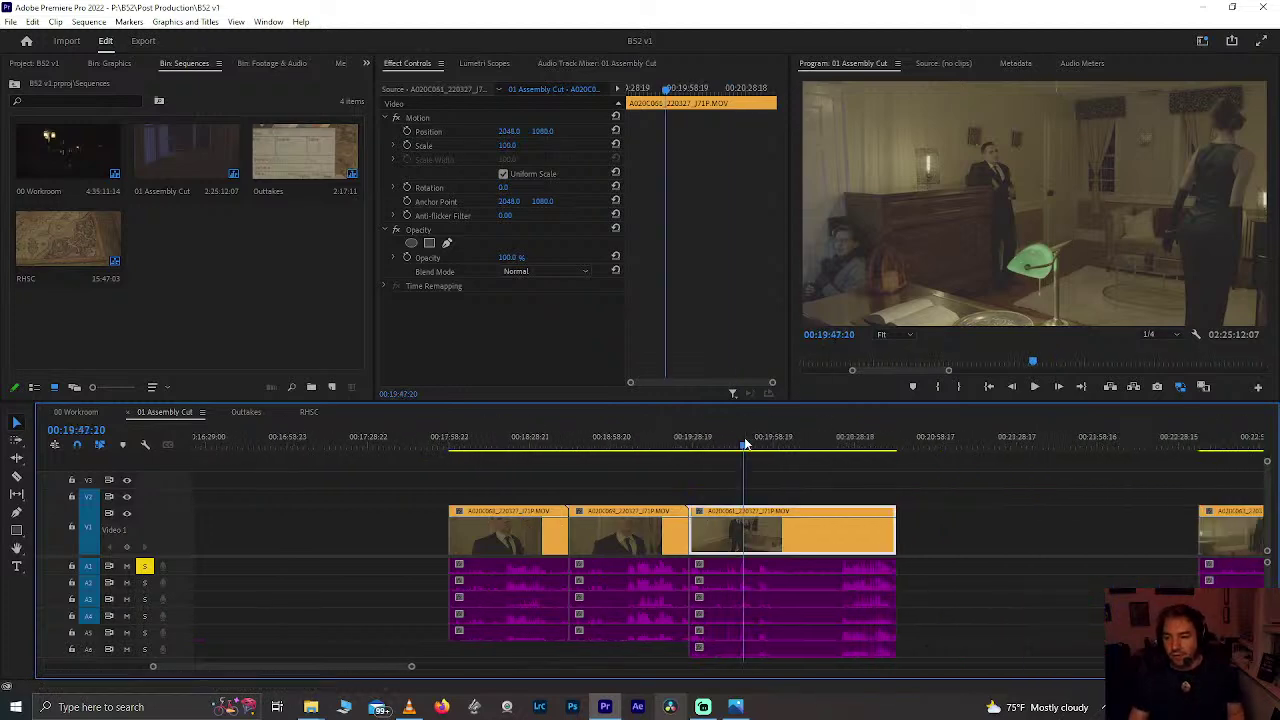
alt+scroll(745, 444, down, 2)
scroll(653, 535, down, 2)
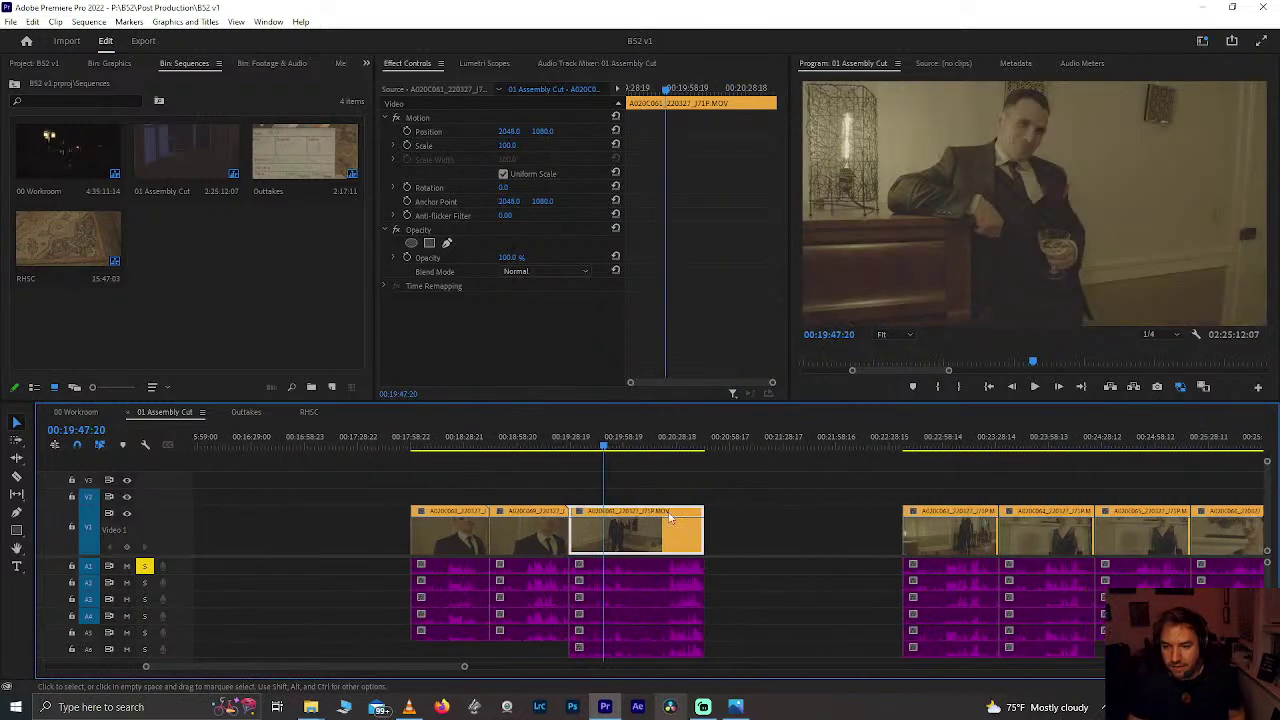
scroll(711, 536, down, 1)
alt+scroll(711, 536, down, 3)
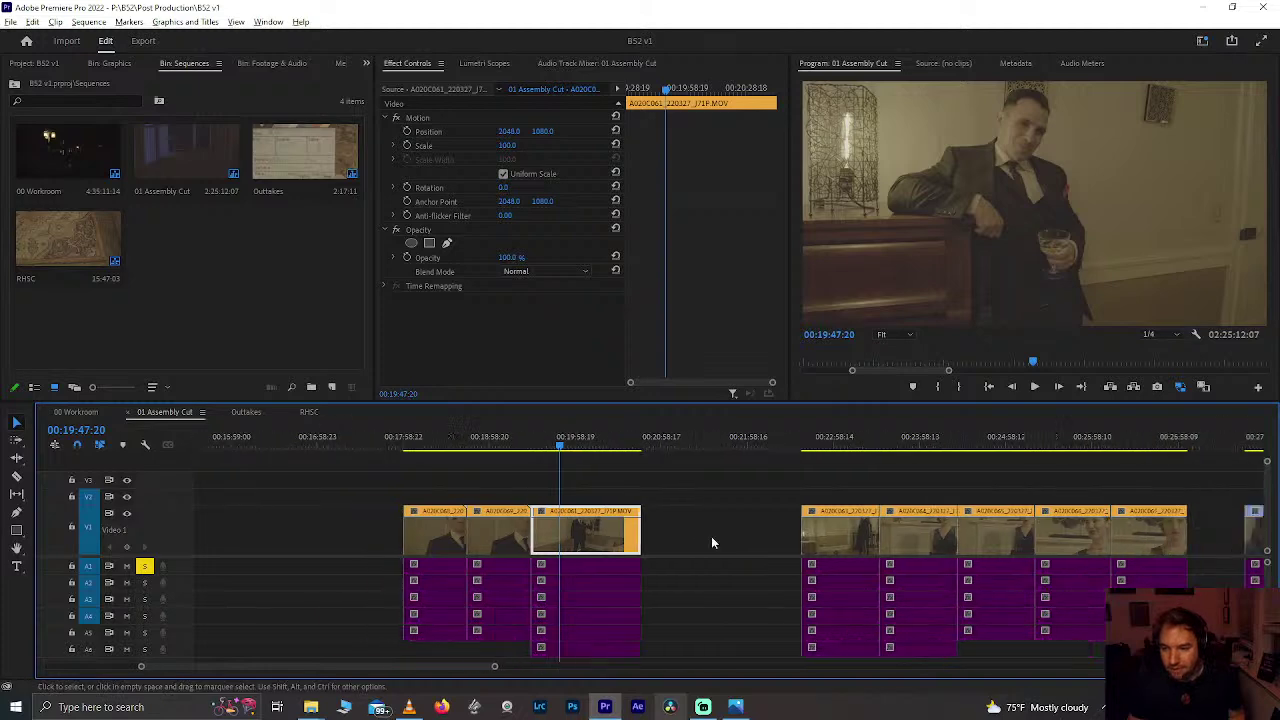
drag(696, 494, 620, 630)
drag(615, 548, 427, 548)
Step: Check A020C074 at 00:27:57:22, and move the A020C061, A020C068 and A020C069 takes together closer to the A020C063 group
scroll(659, 535, right, 5)
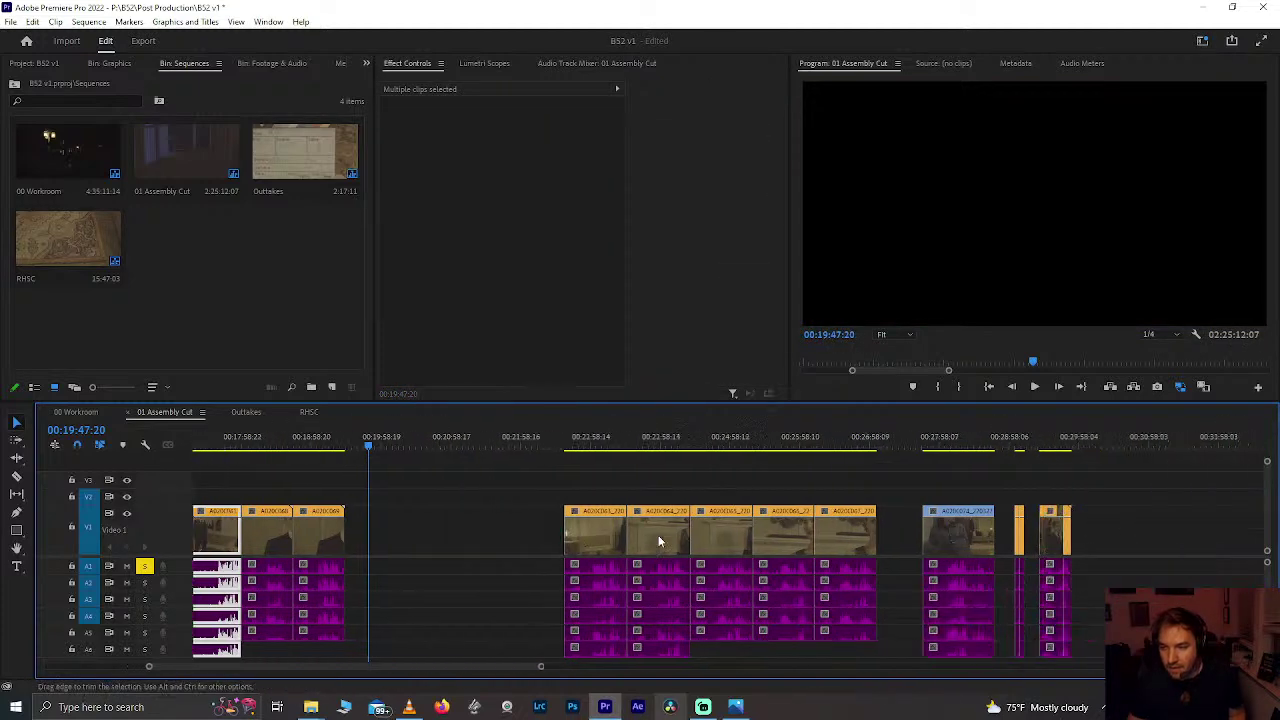
click(843, 437)
alt+scroll(369, 590, down, 2)
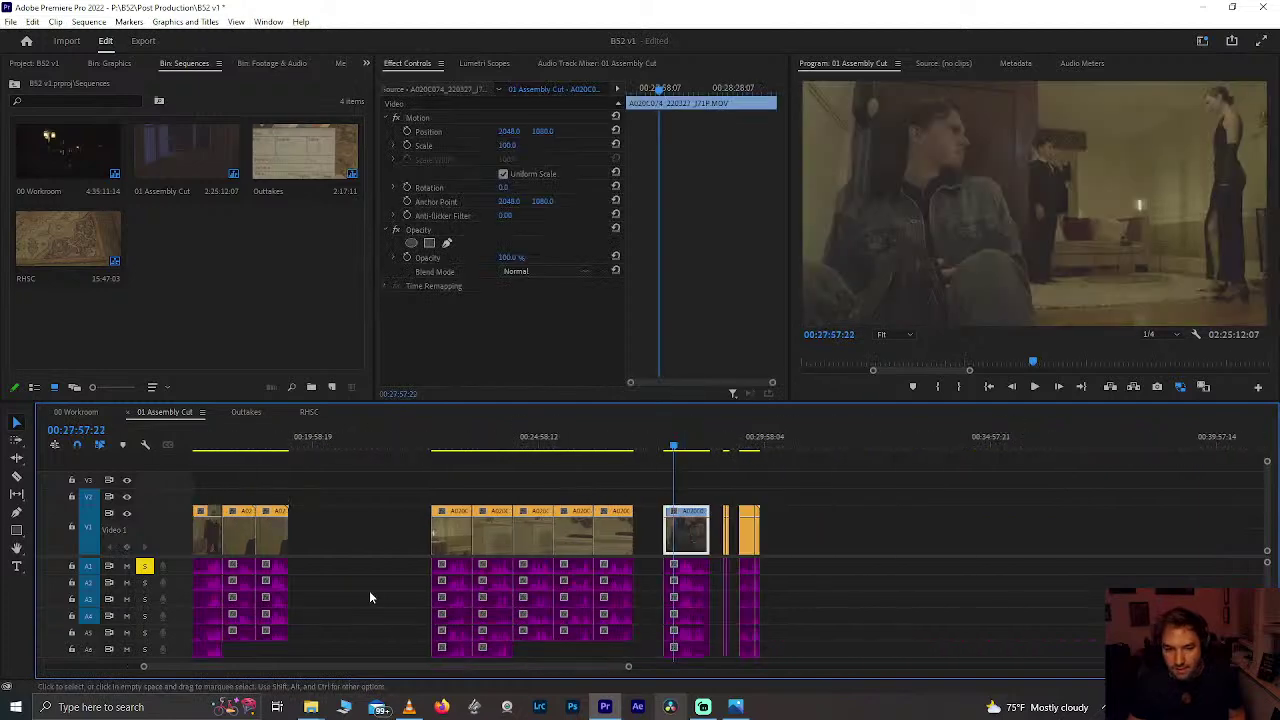
scroll(369, 590, left, 2)
drag(269, 497, 390, 642)
drag(386, 538, 479, 540)
Step: Skim the A020C074 take at 00:28:11:00 and back to 00:27:49:07
click(785, 449)
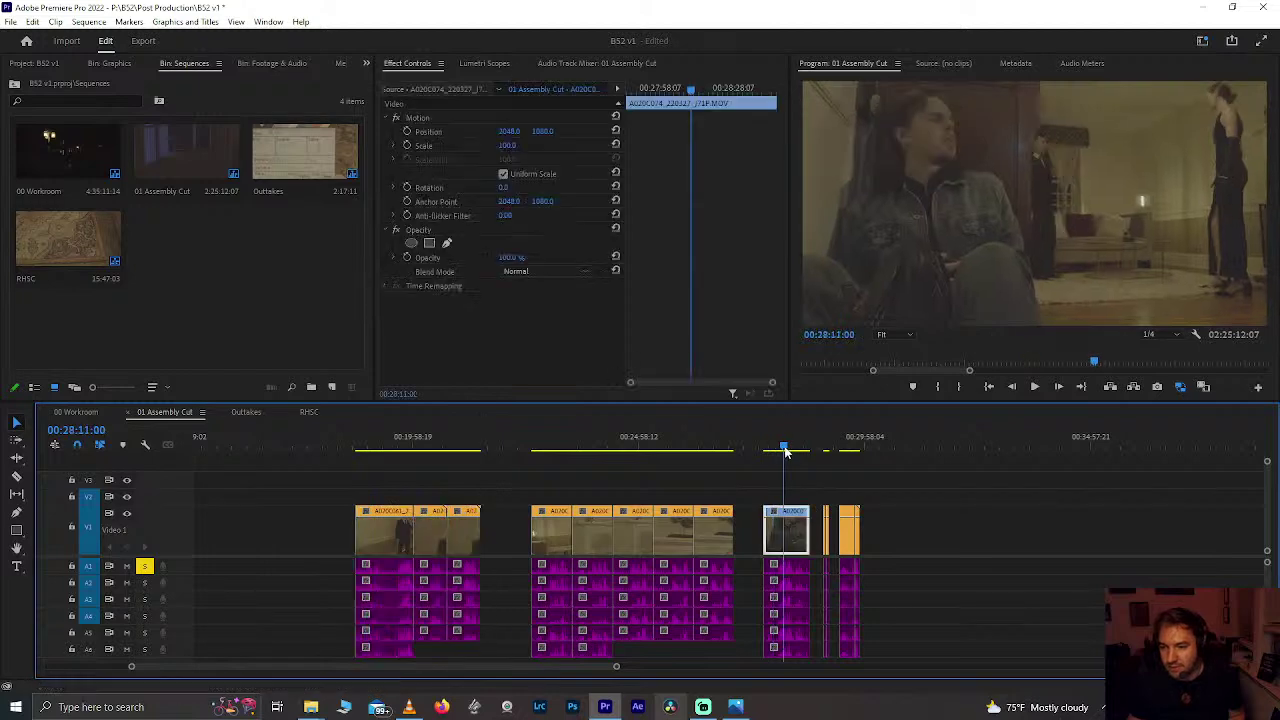
alt+scroll(785, 452, up, 4)
drag(738, 437, 706, 447)
alt+scroll(706, 448, down, 4)
scroll(706, 448, up, 4)
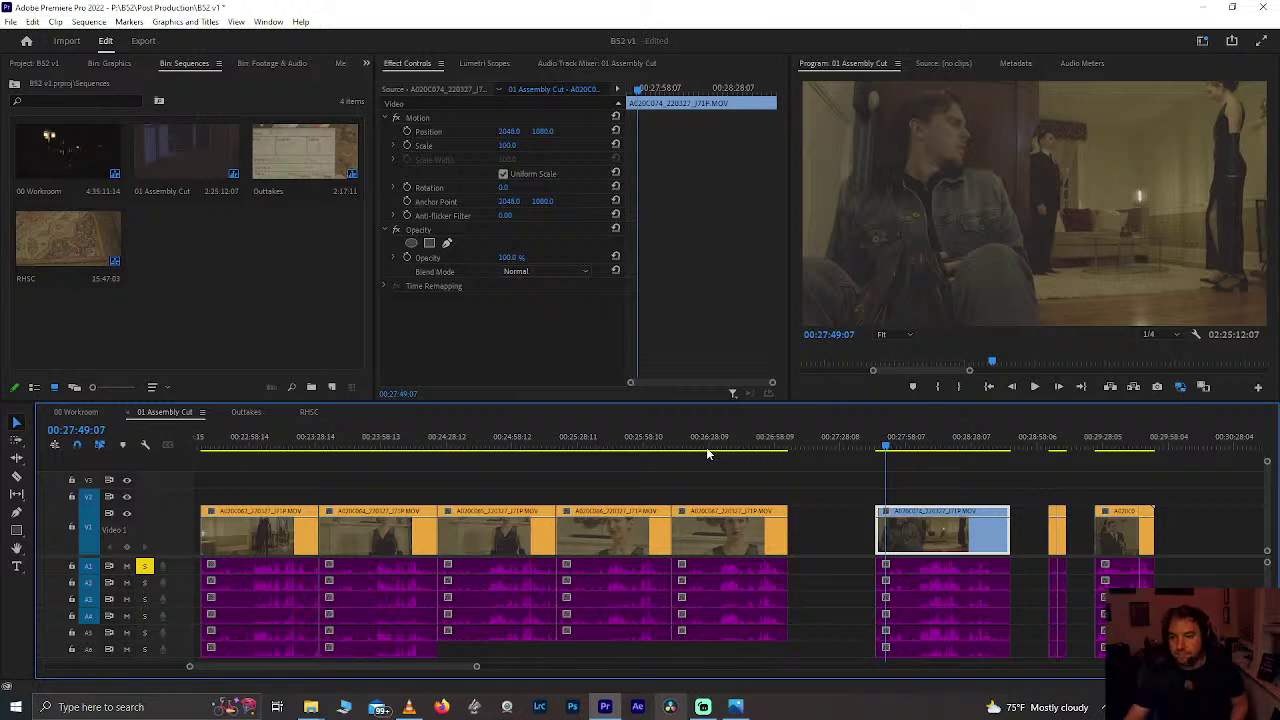
Step: Play the A020C063 take from its beginning near 00:22:38:15 through to its end near 00:23:29:23
scroll(694, 530, down, 4)
scroll(600, 500, up, 2)
click(478, 440)
scroll(466, 440, up, 3)
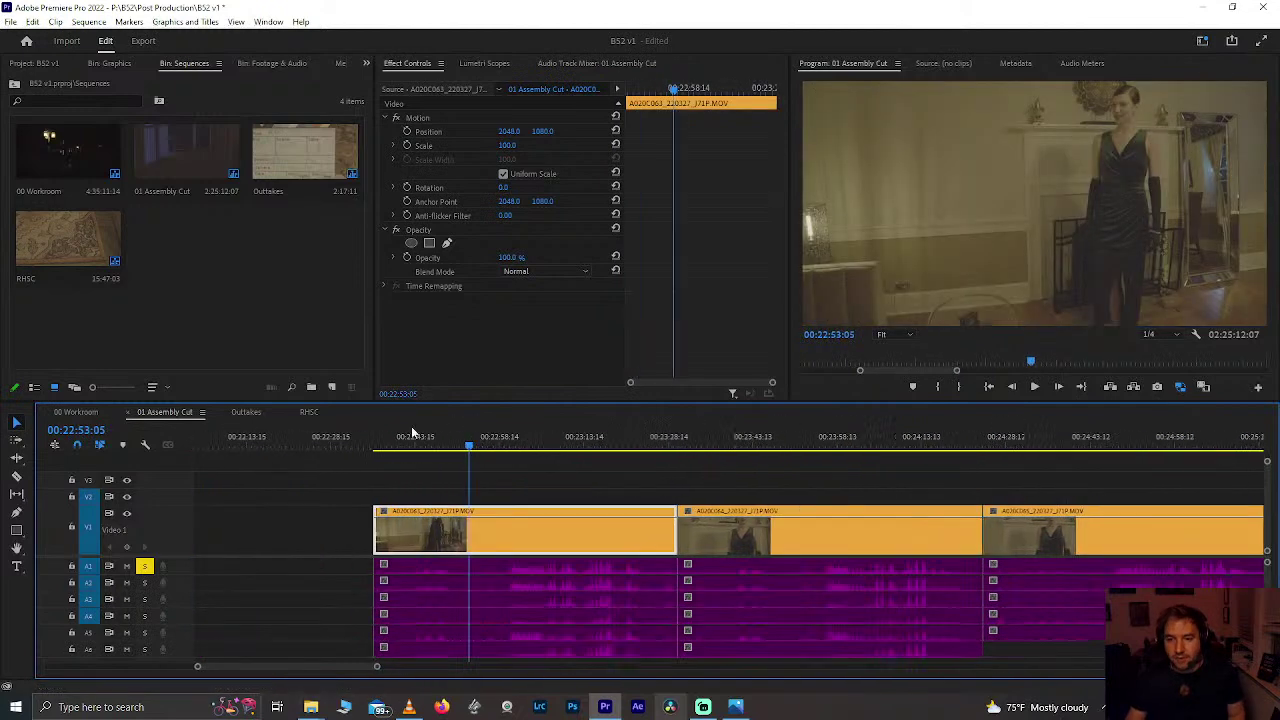
click(380, 437)
scroll(380, 437, up, 2)
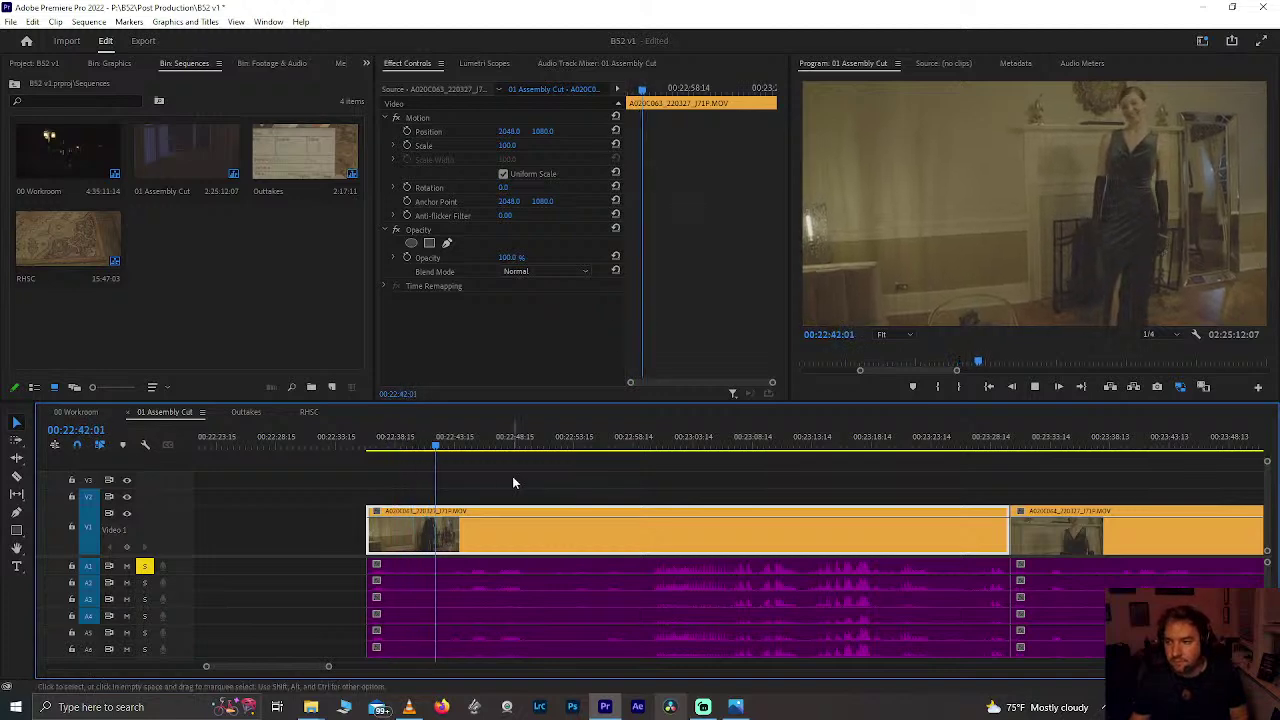
scroll(512, 478, up, 2)
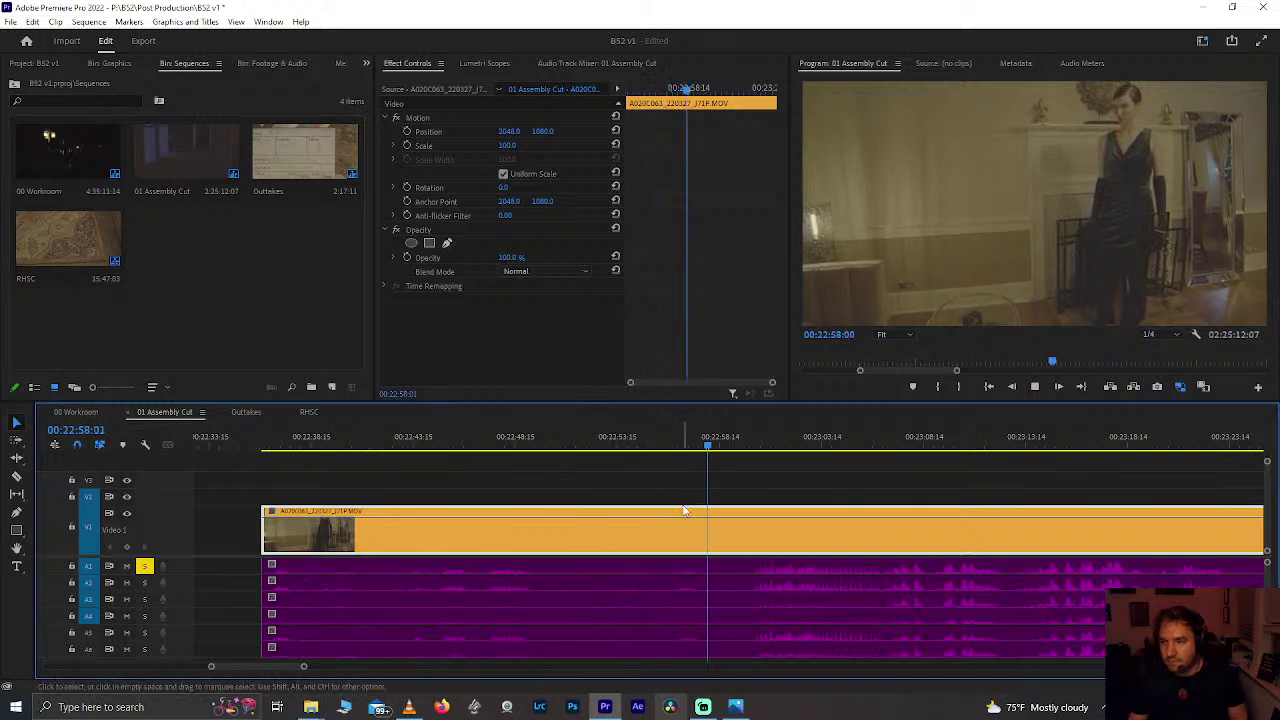
scroll(784, 519, down, 1)
scroll(784, 519, down, 1)
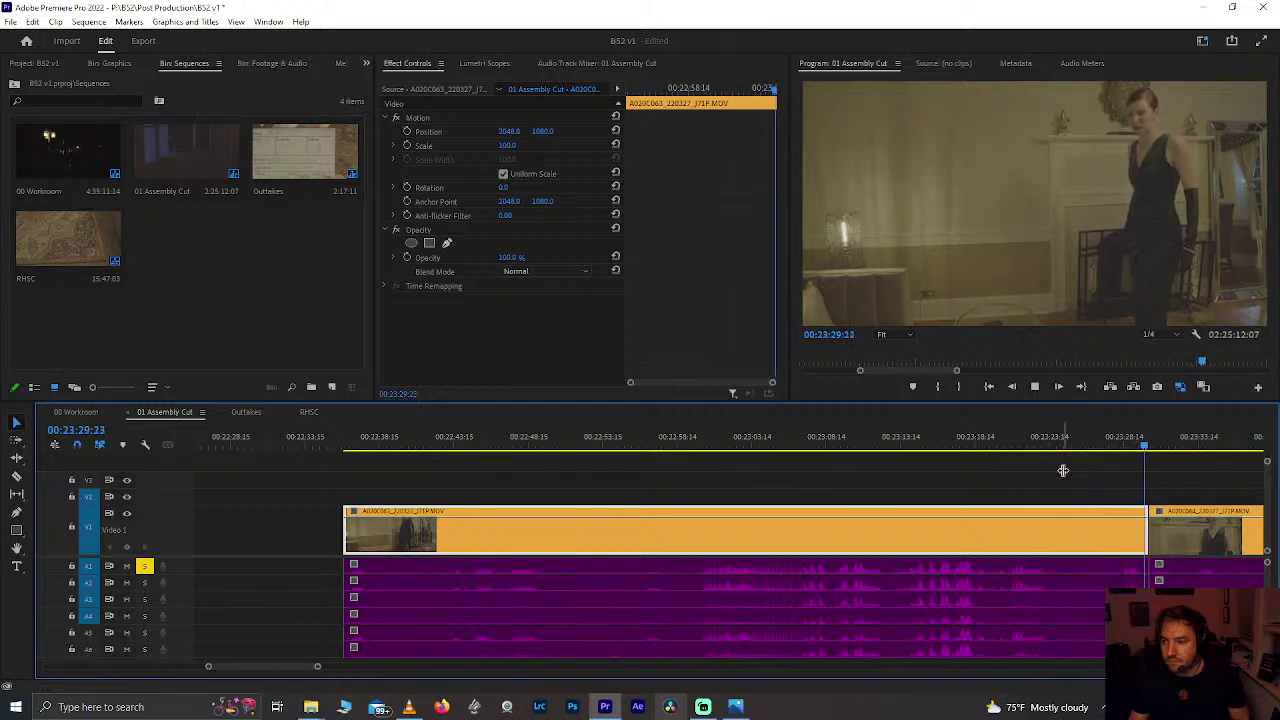
Step: Replay the early part of the A020C063 take and split it with its audio just after 00:22:48:15
click(1117, 445)
key(minus)
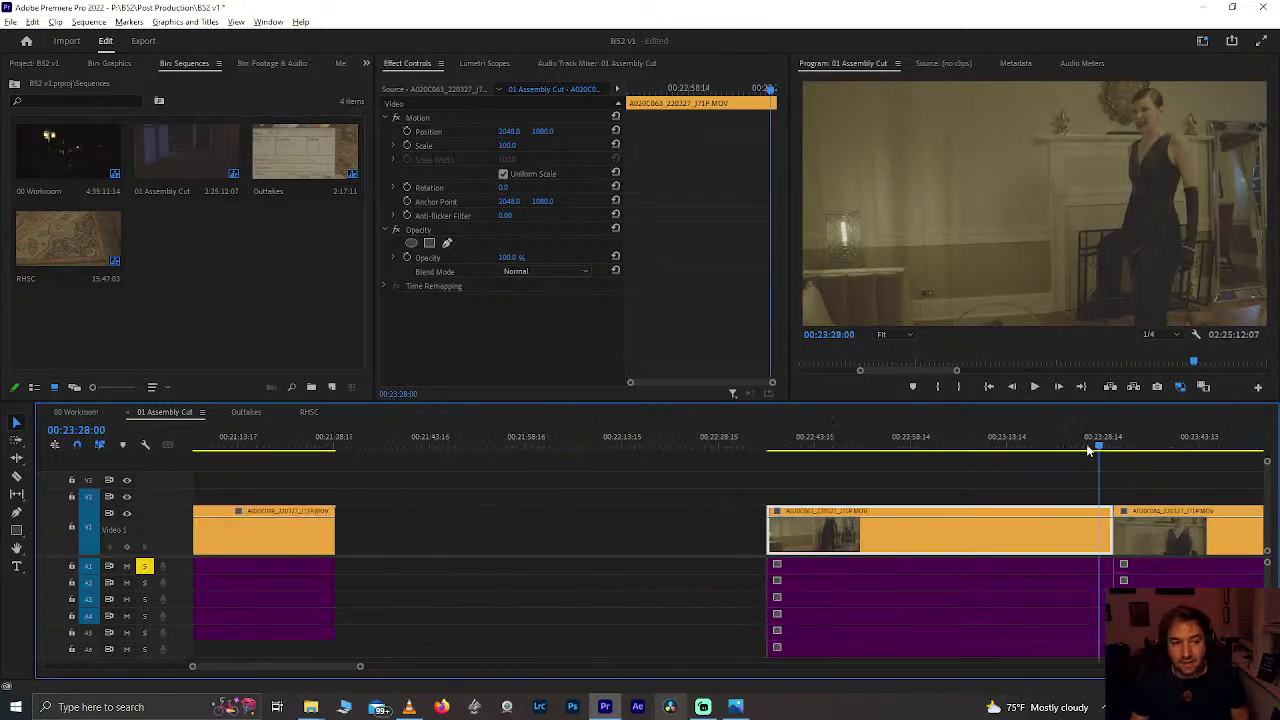
click(880, 445)
key(space)
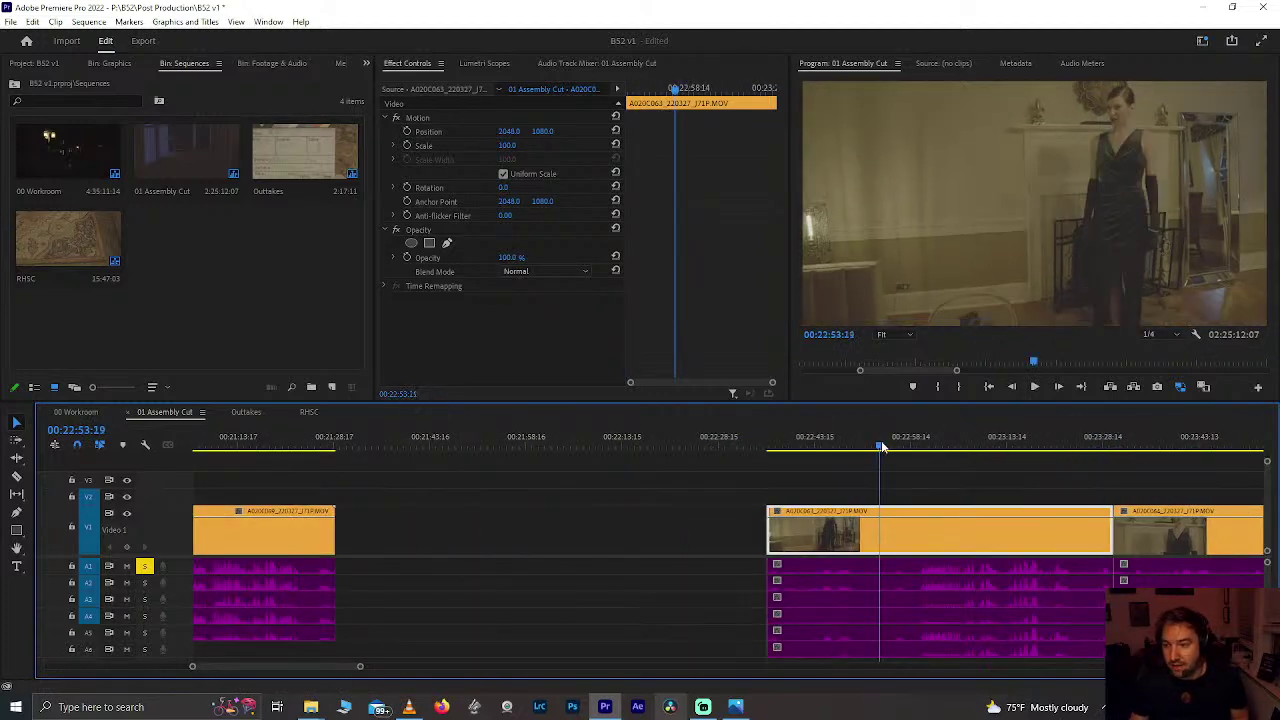
key(equal)
key(equal)
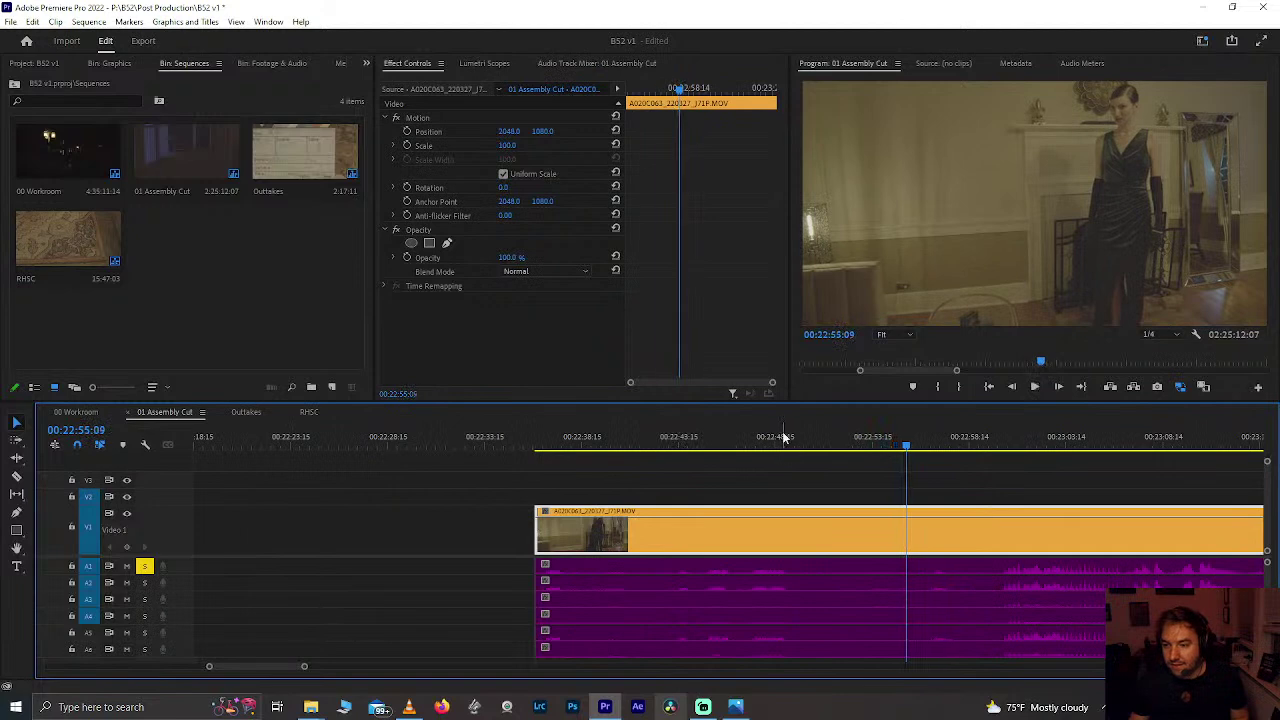
click(782, 440)
key(space)
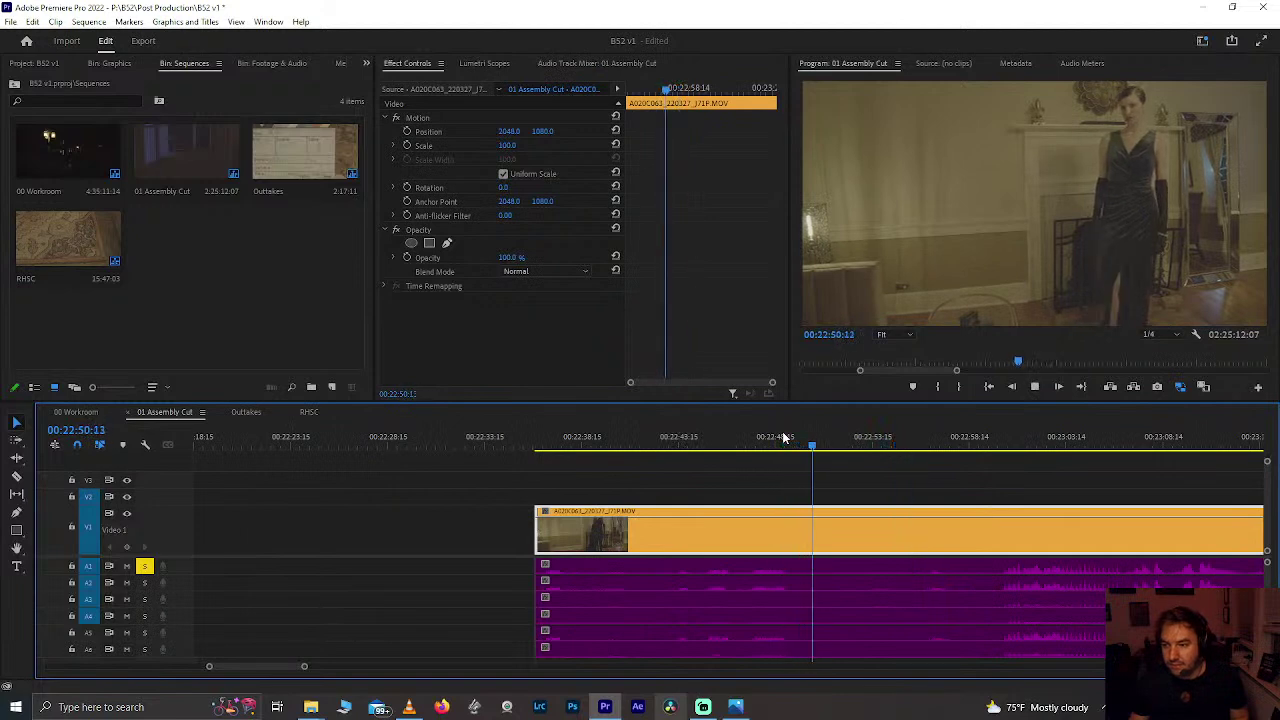
click(791, 440)
click(762, 440)
key(space)
key(space)
key(ctrl+k)
Step: Play on from the first split and cut the A020C063 take and its audio at 00:22:55:12
key(space)
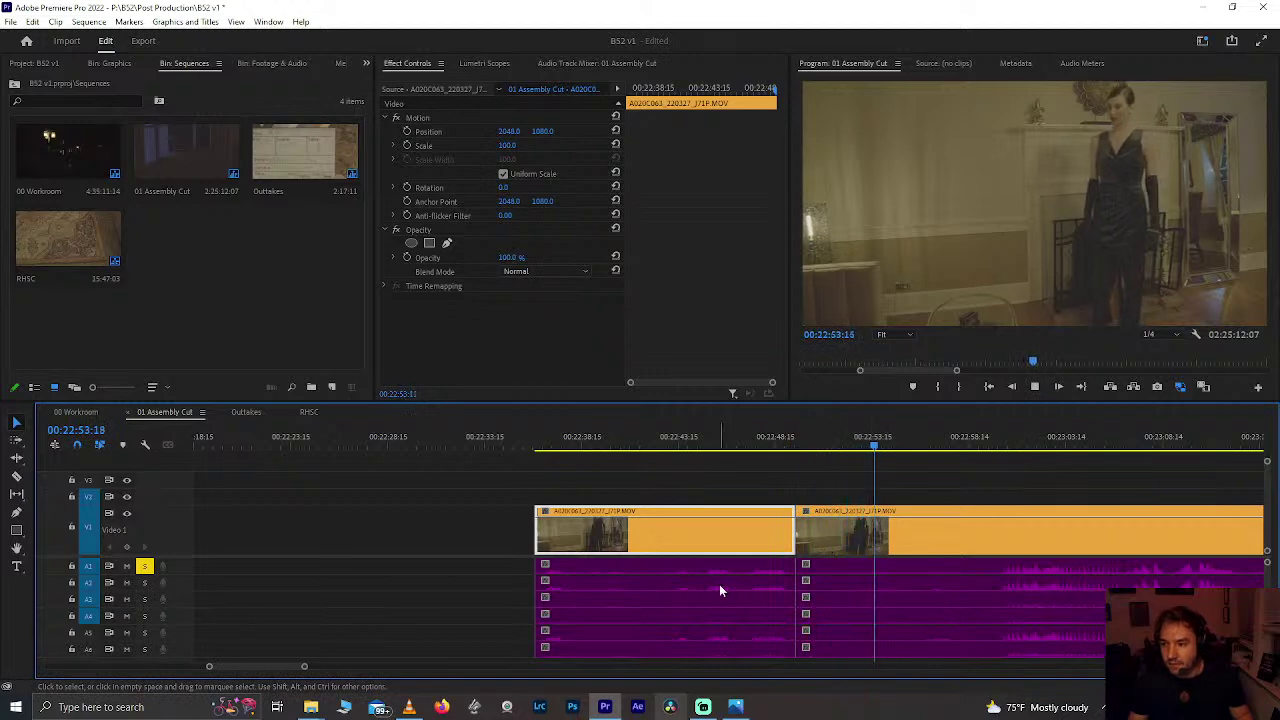
key(space)
key(ctrl+k)
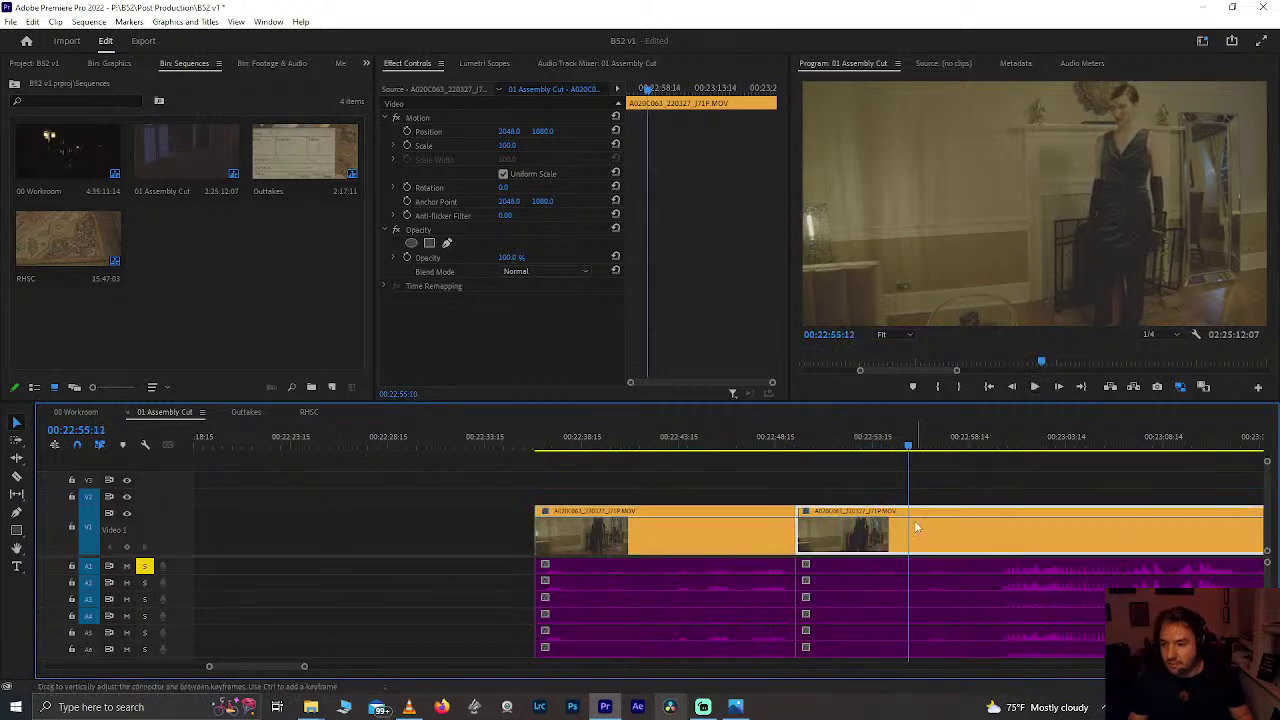
Step: Check the A020C063 dialogue around 00:23:16:01 and split the take with its audio at 00:23:17:01
scroll(833, 558, down, 5)
scroll(833, 558, down, 3)
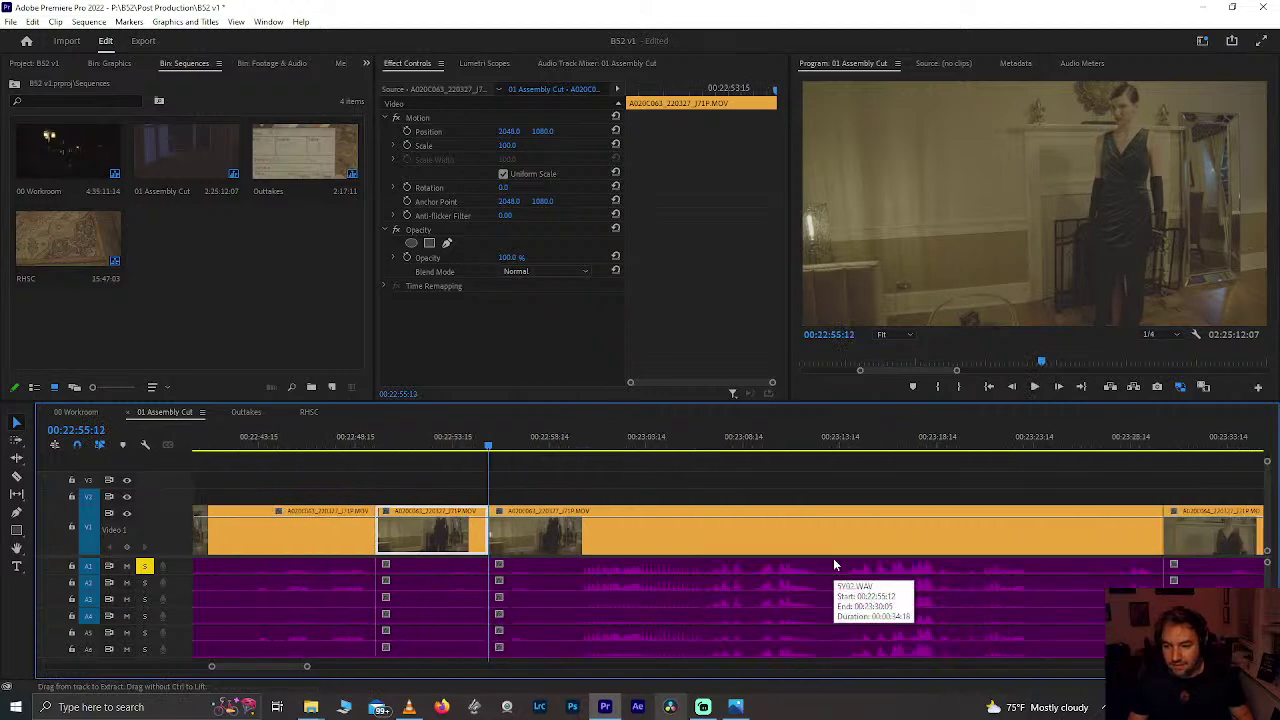
click(847, 444)
key(space)
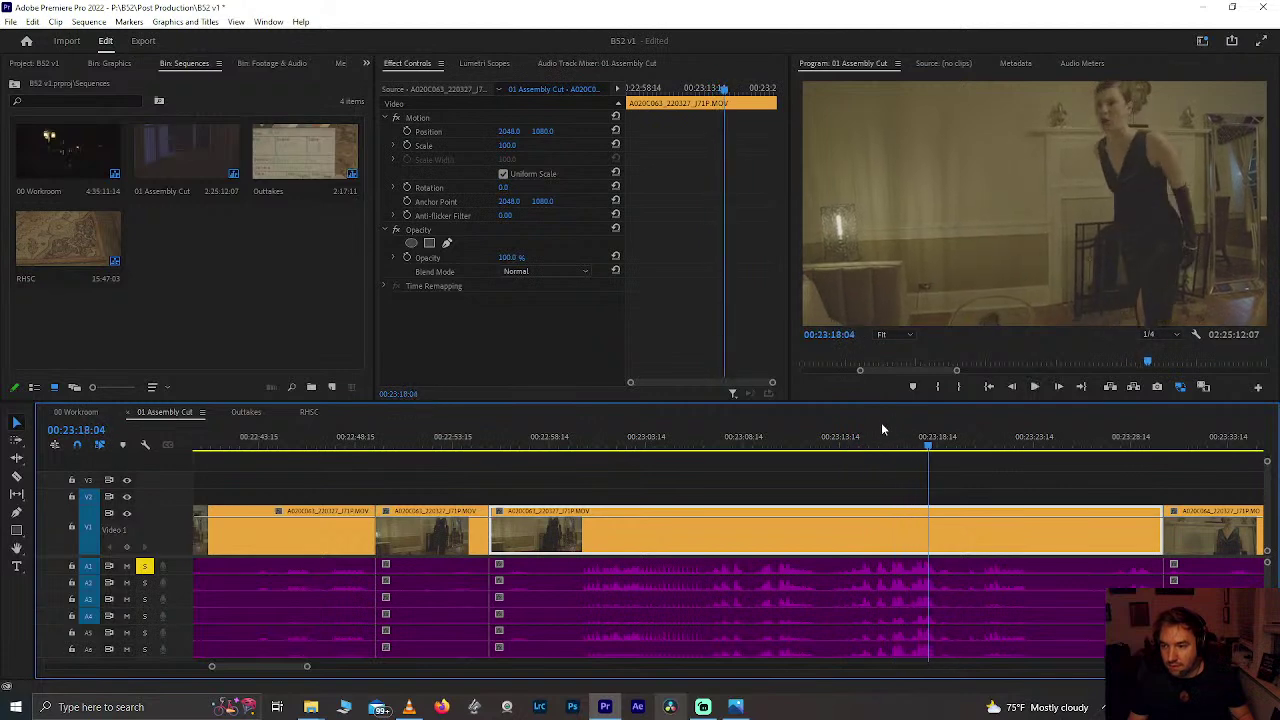
click(888, 438)
scroll(875, 441, up, 5)
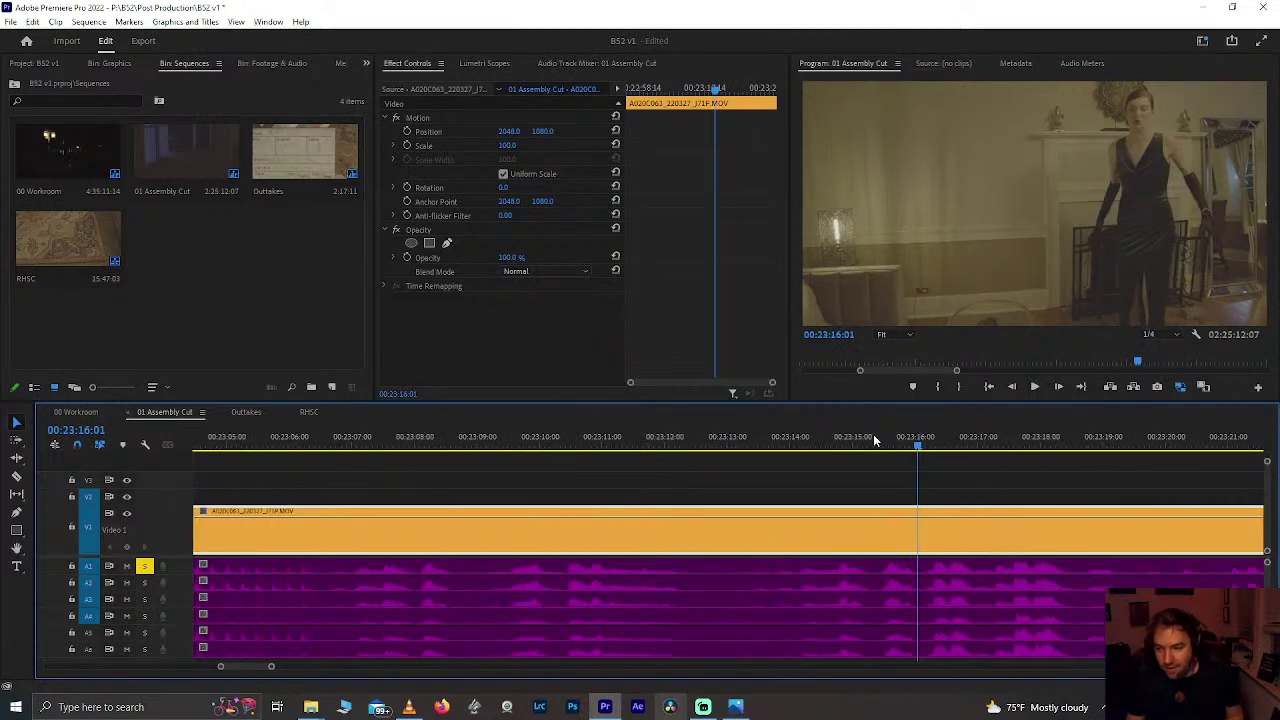
key(space)
key(space)
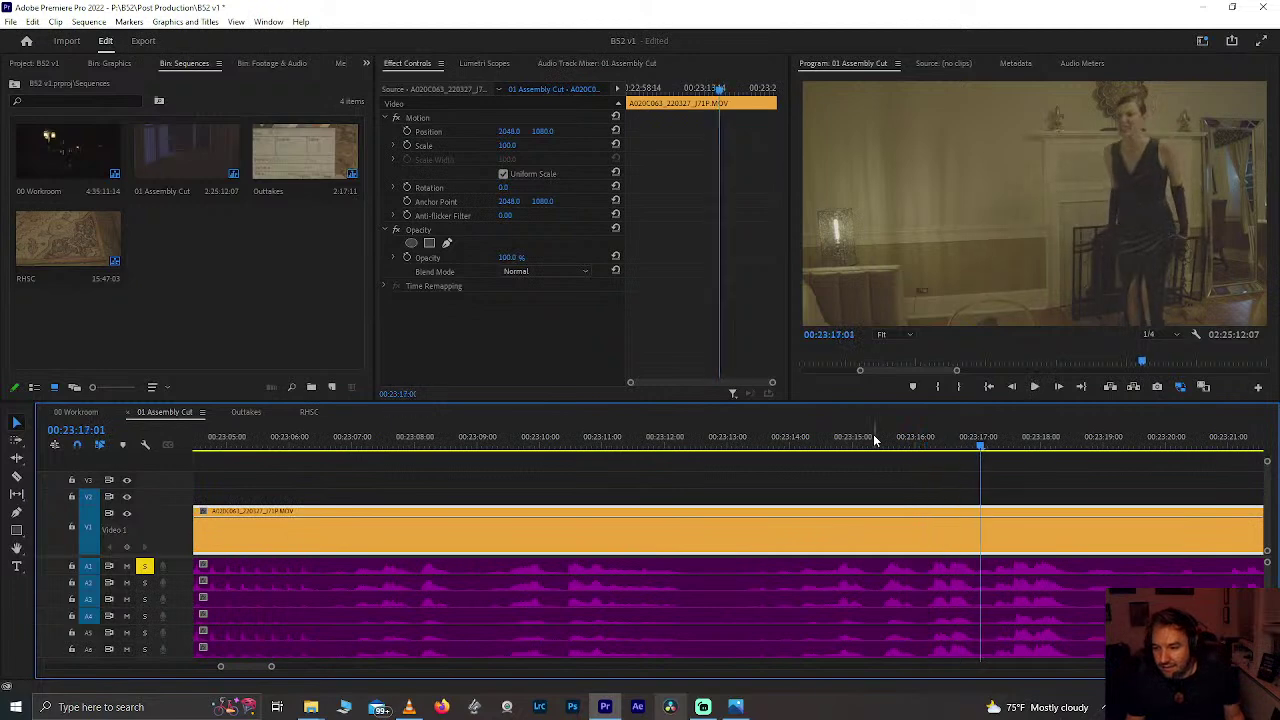
key(ctrl+k)
scroll(906, 513, down, 5)
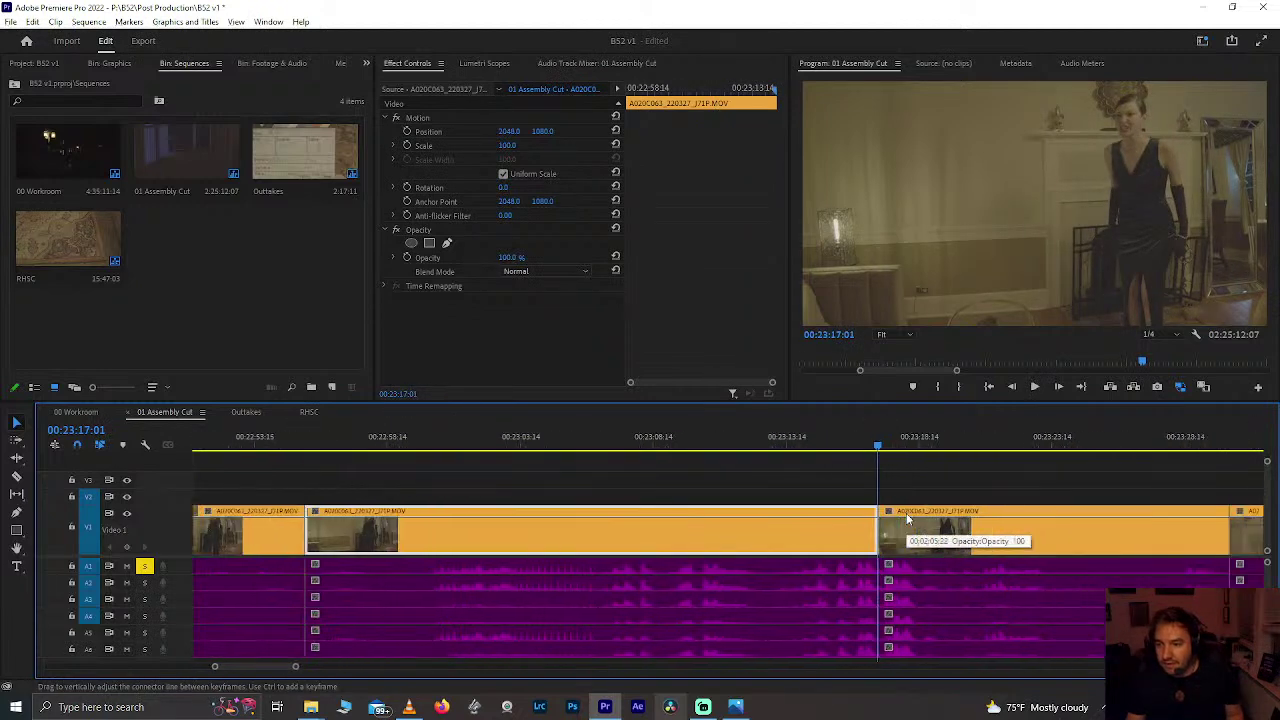
Step: Review the remaining A020C063 segment and split it with its audio at 00:23:19:22
key(space)
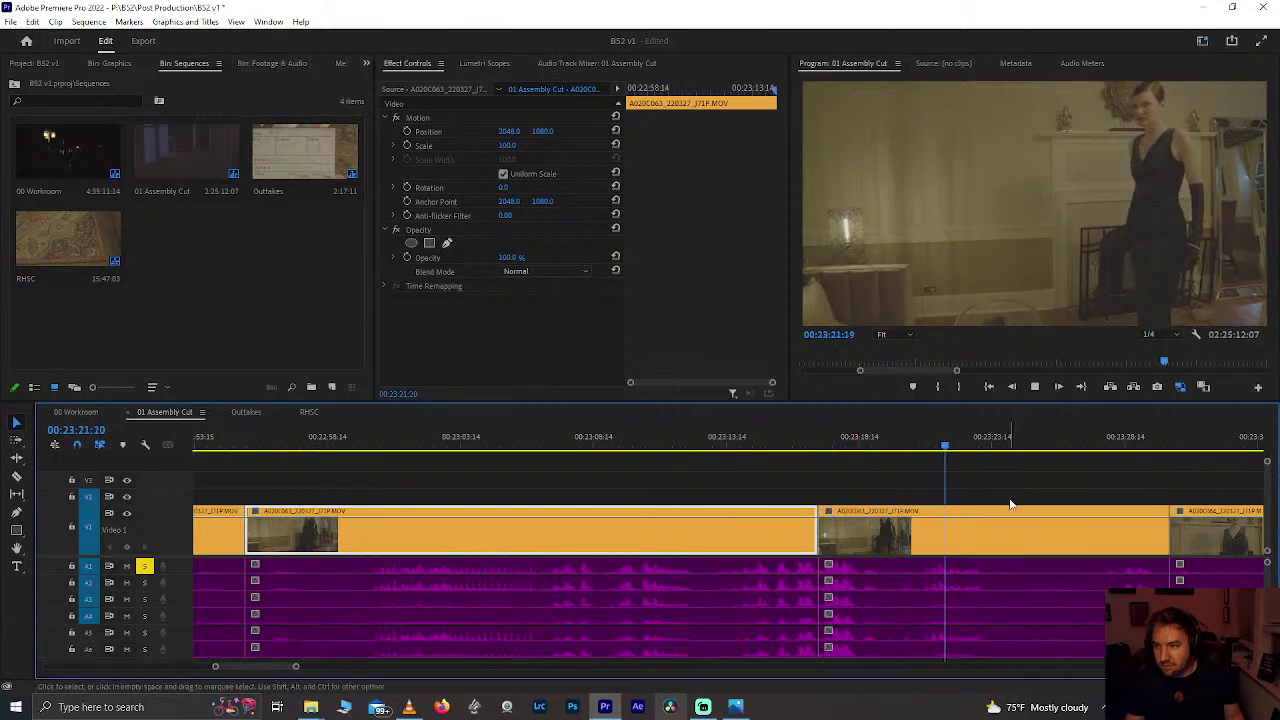
click(877, 432)
key(space)
drag(877, 431, 847, 432)
key(space)
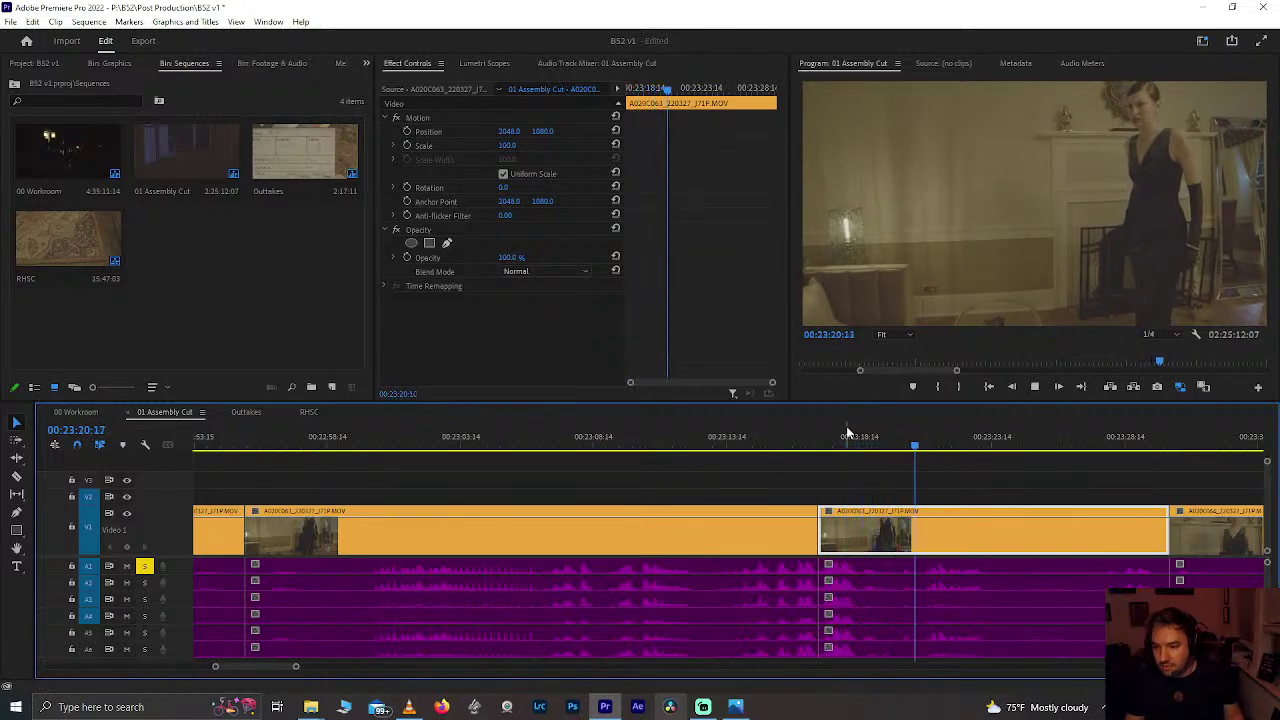
drag(846, 432, 897, 452)
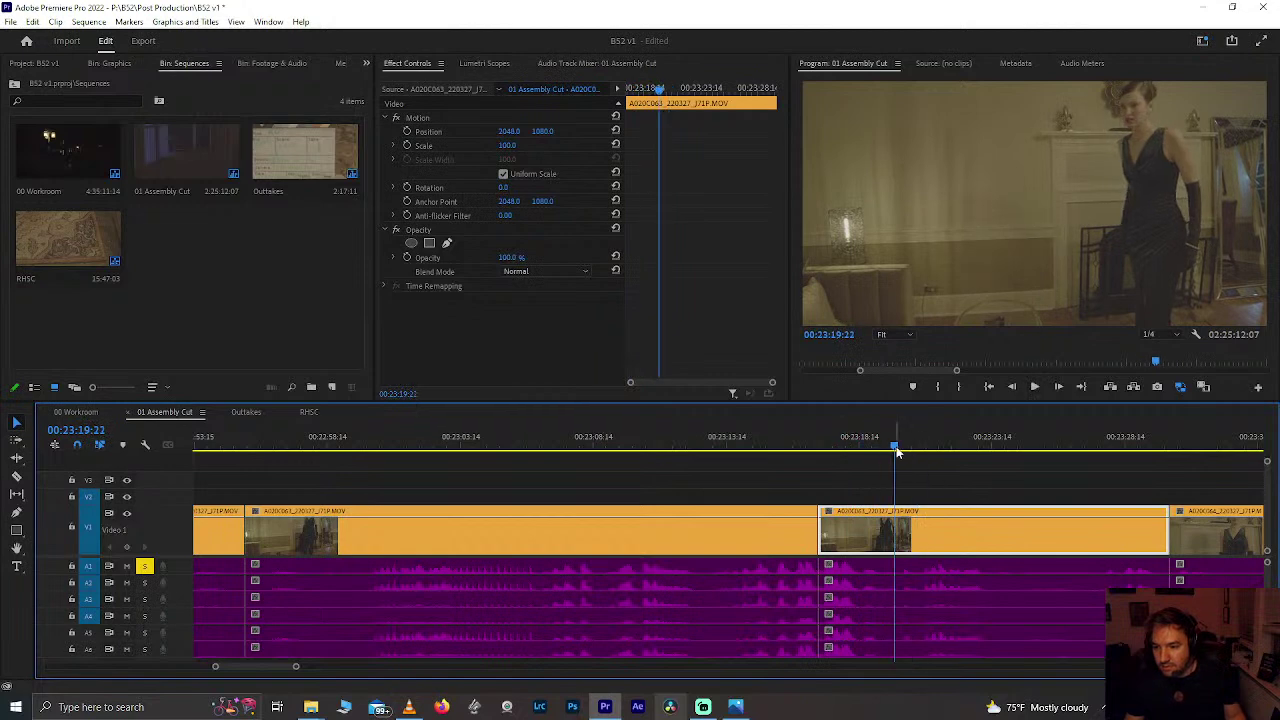
key(ctrl+k)
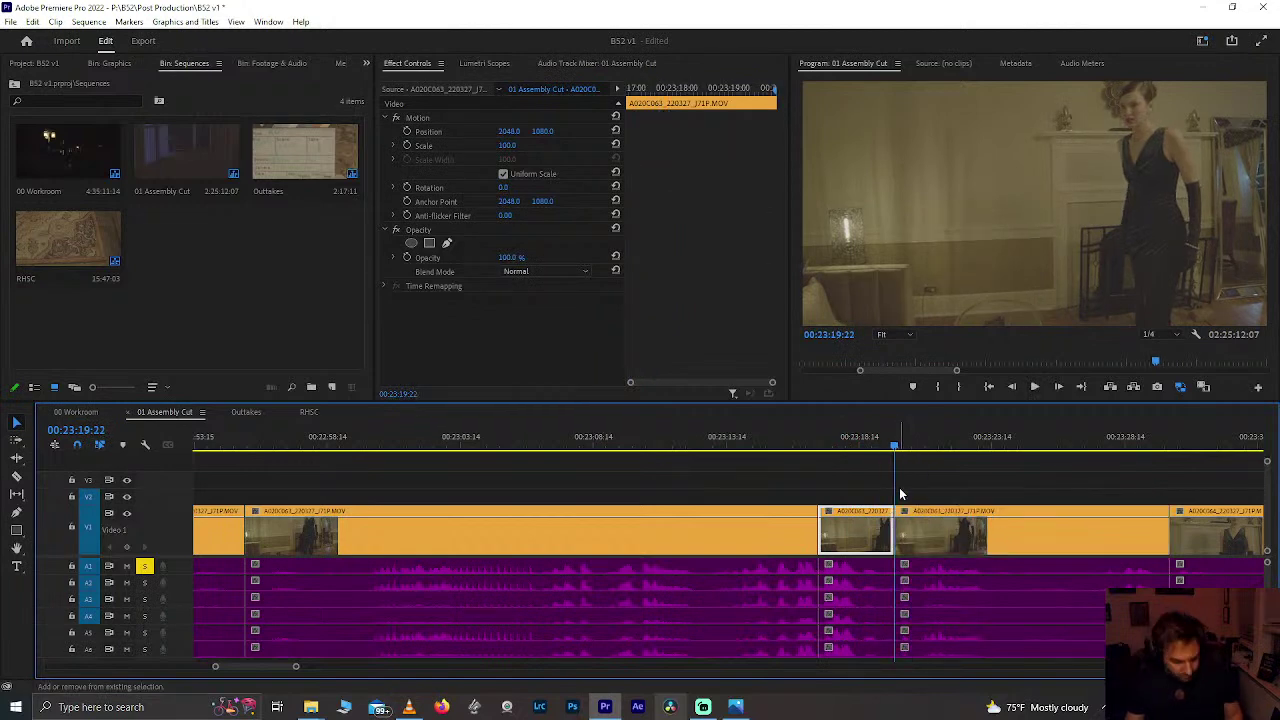
Step: Play the rest of the A020C063 take and split it with its audio at 00:23:26:10
key(minus)
key(minus)
key(space)
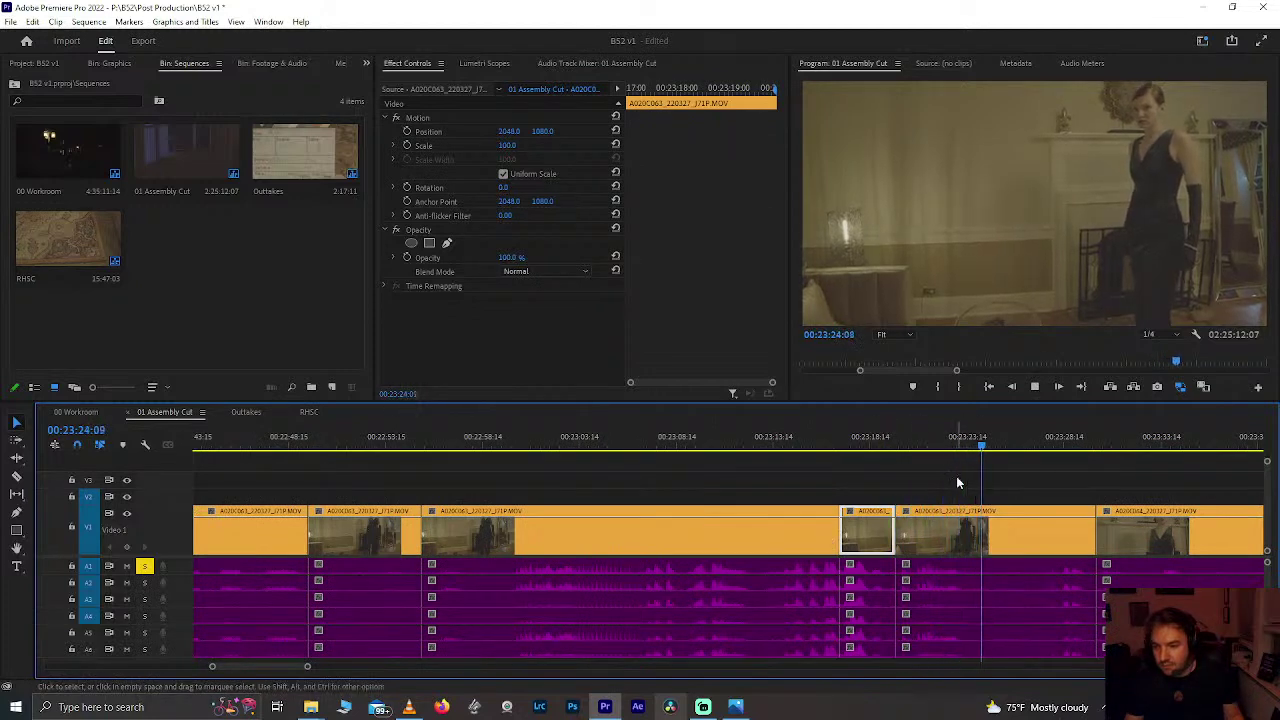
key(space)
mouse_move(1004, 438)
mouse_down()
mouse_move(1031, 437)
mouse_move(1000, 437)
mouse_up()
key(space)
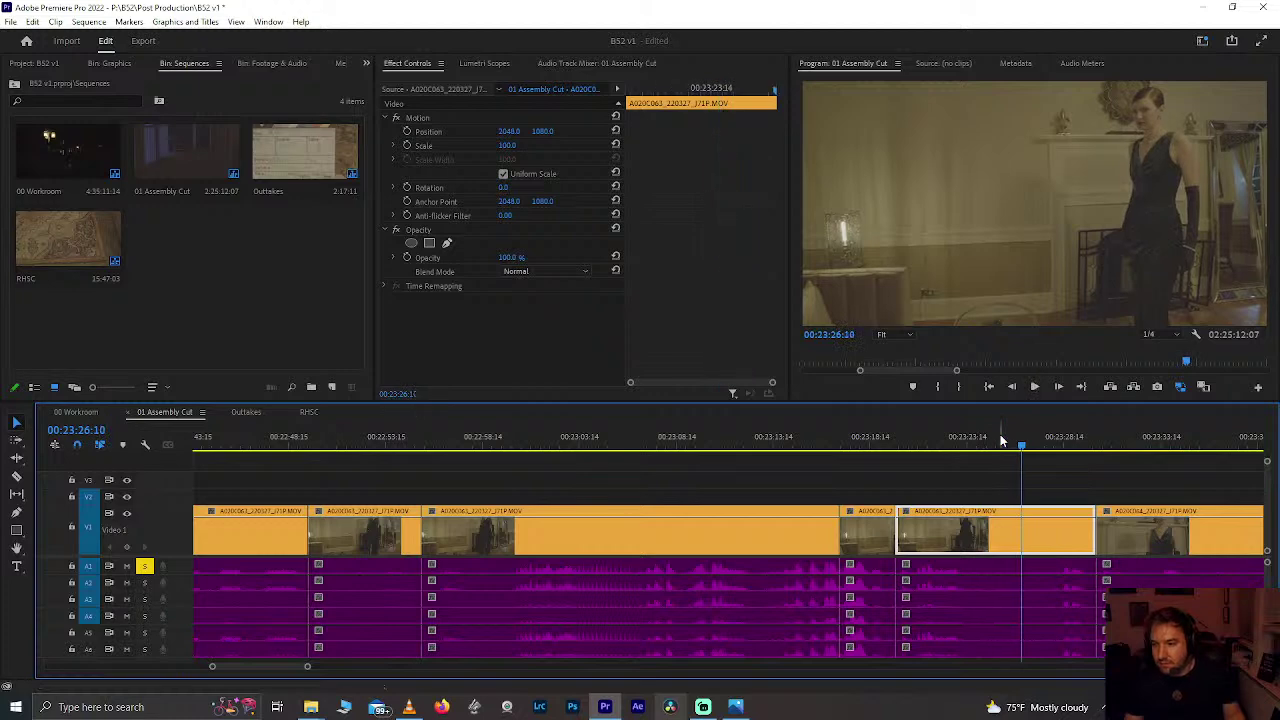
key(ctrl+k)
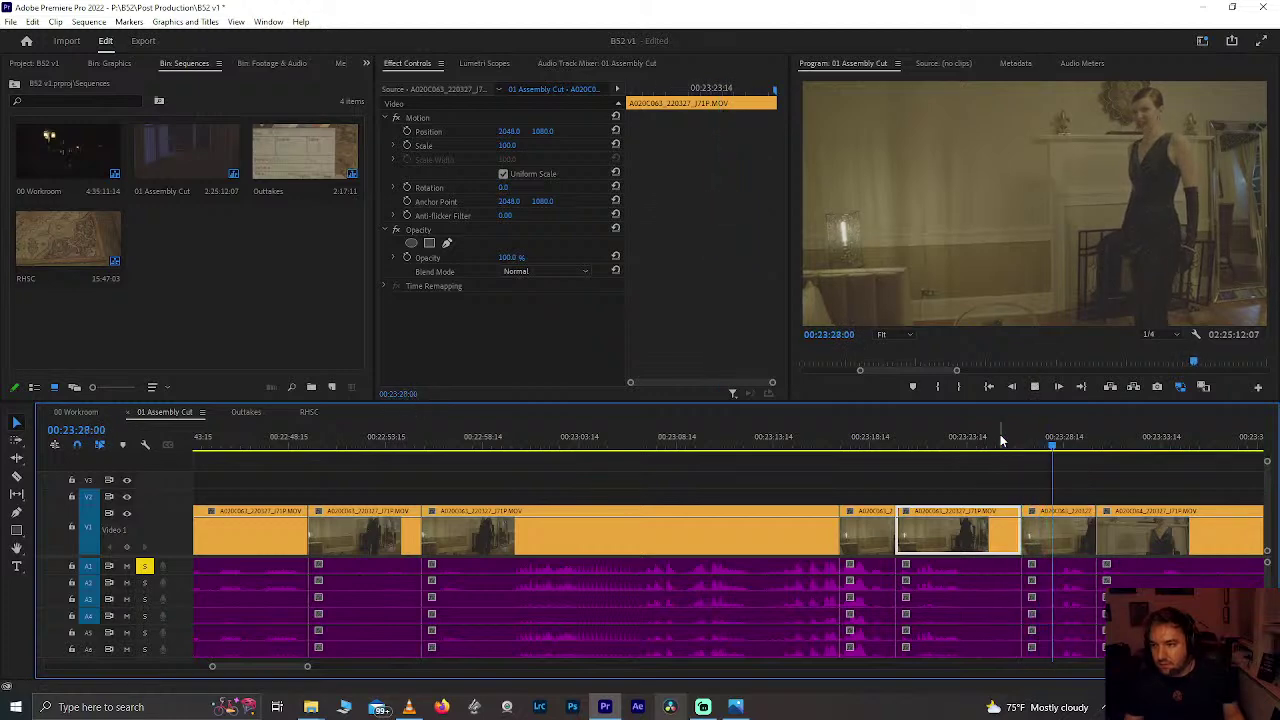
Step: Recheck the closing A020C063 segment around 00:23:28:00, return the playhead to 00:23:05:08 and save the project
key(space)
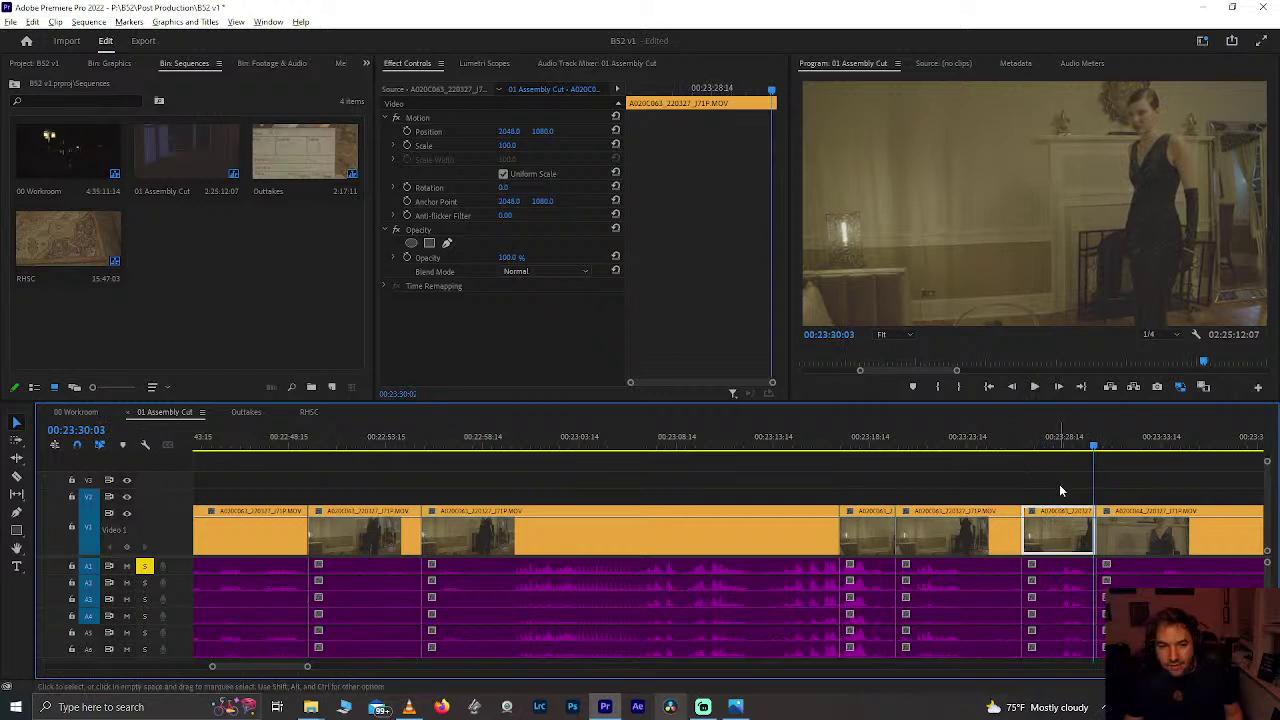
key(minus)
click(1058, 444)
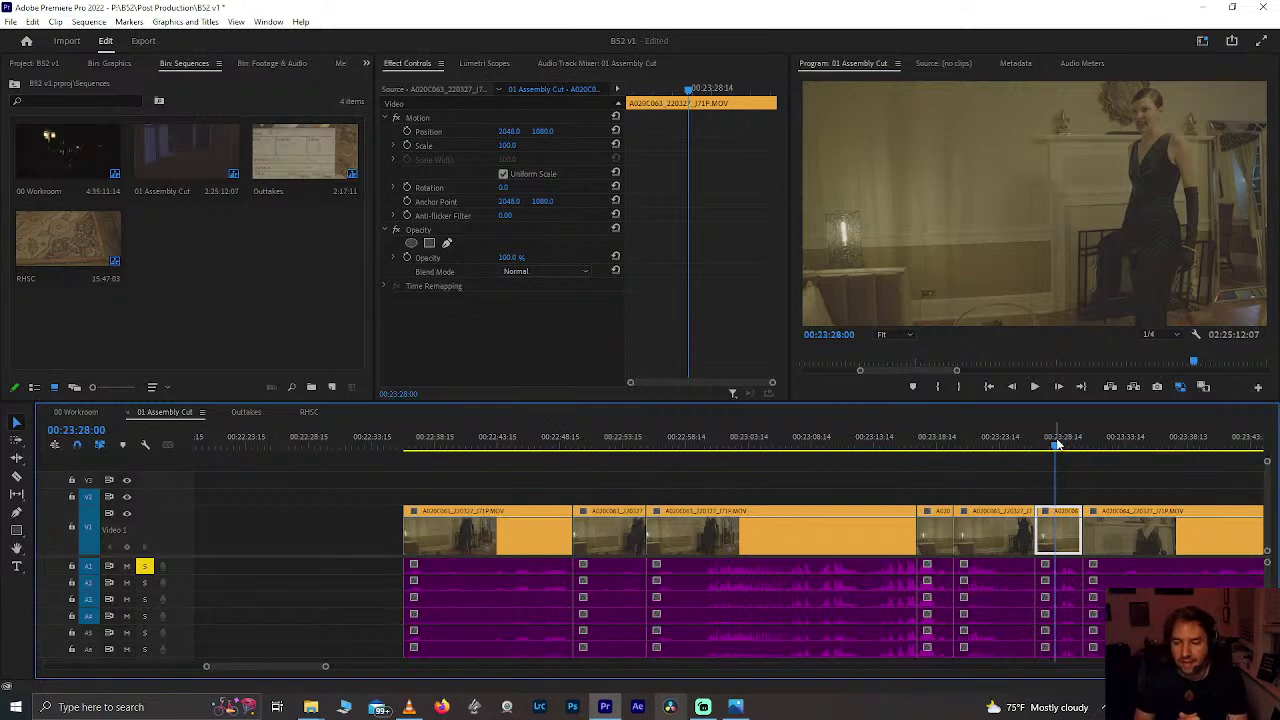
click(1045, 445)
key(space)
key(space)
scroll(1016, 502, down, 2)
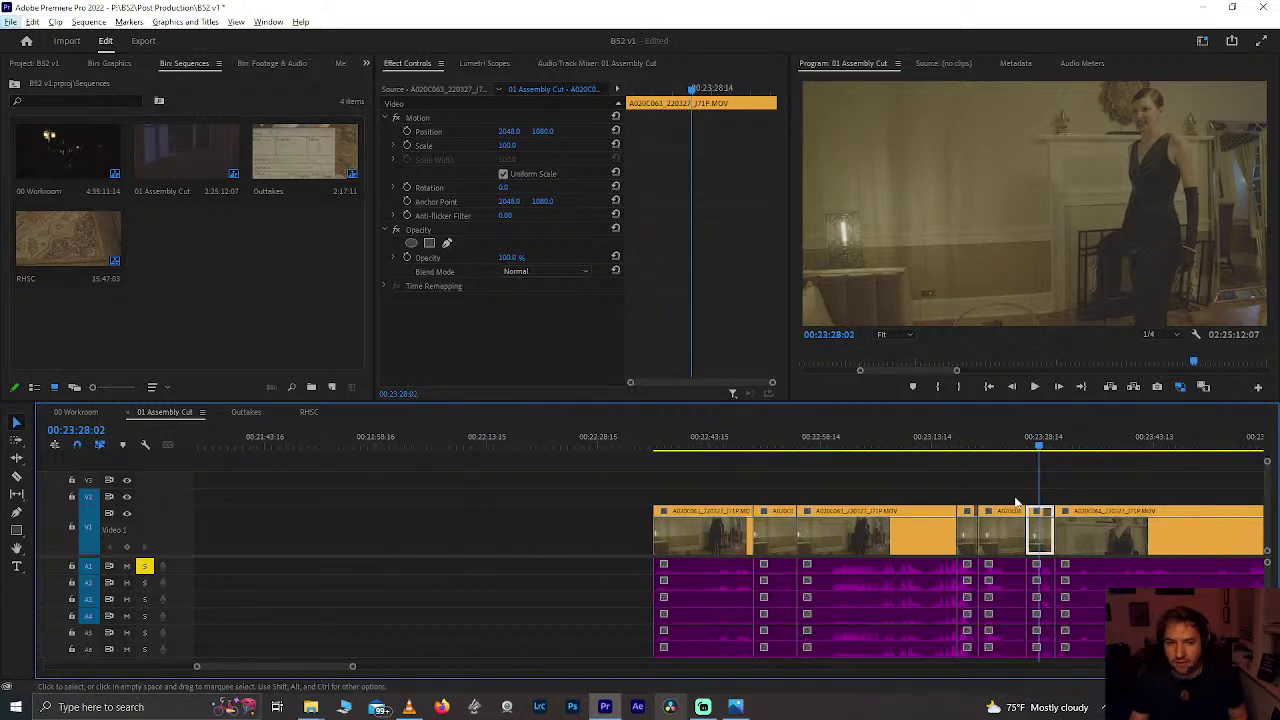
click(871, 447)
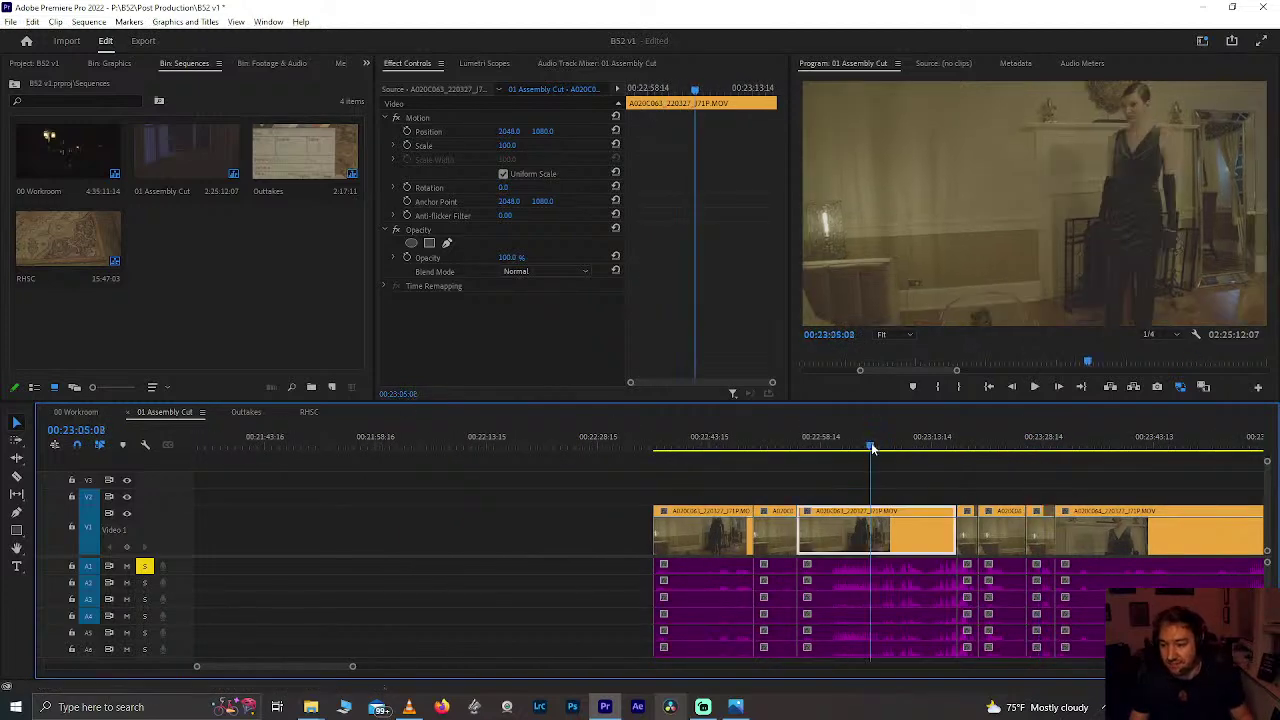
key(ctrl+s)
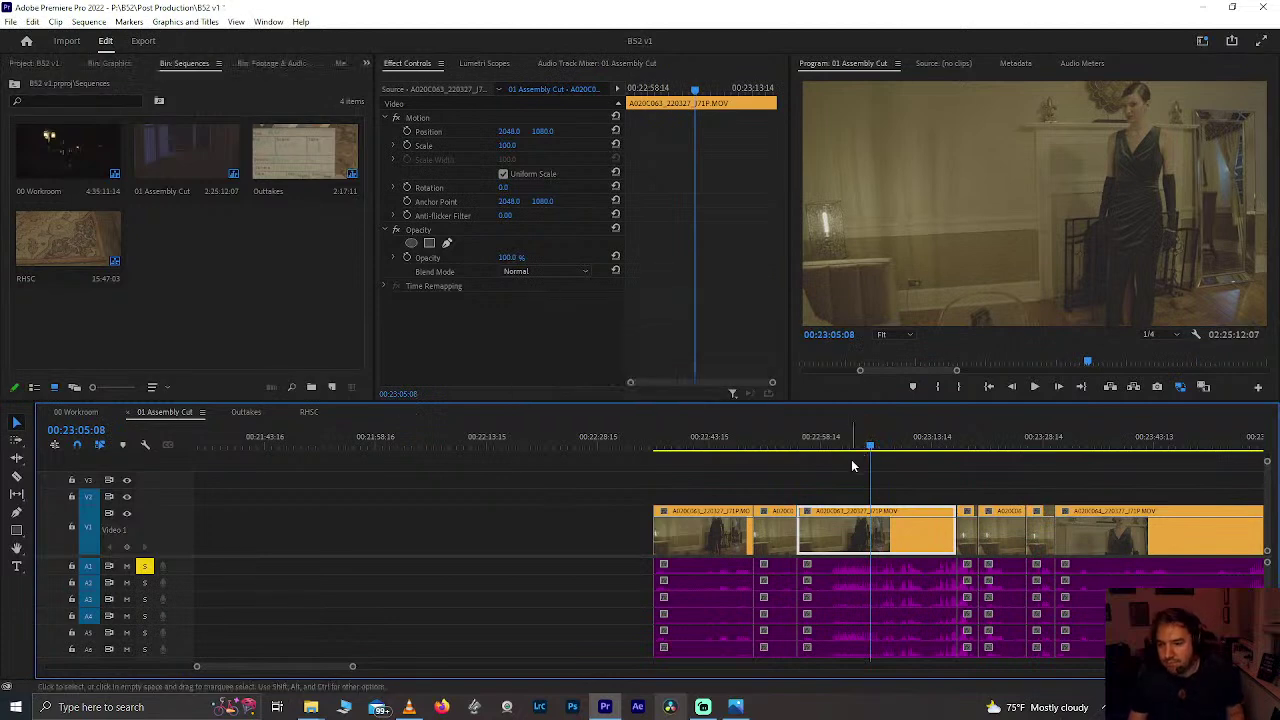
Step: Check the A020C063 segment at 00:23:23:09 and the opening of the A020C064 take at 00:23:34:08
scroll(852, 464, down, 3)
click(884, 450)
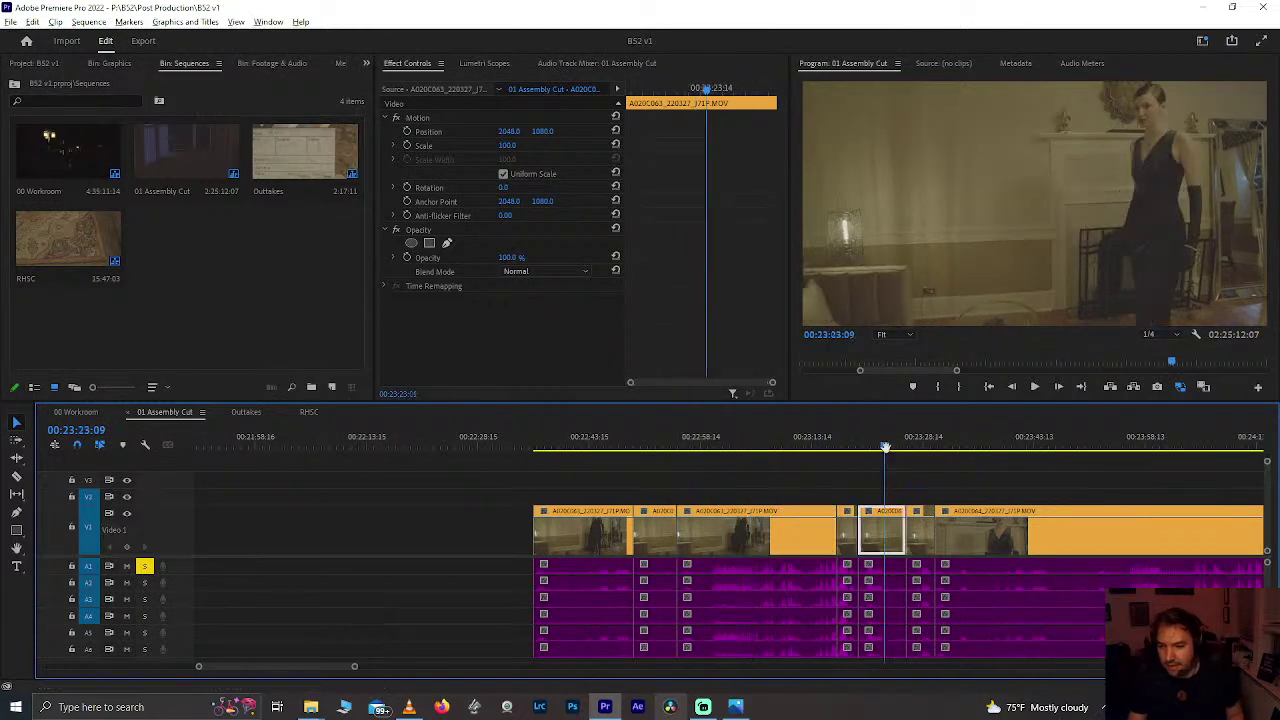
key(=)
scroll(888, 452, down, 4)
scroll(762, 482, down, 2)
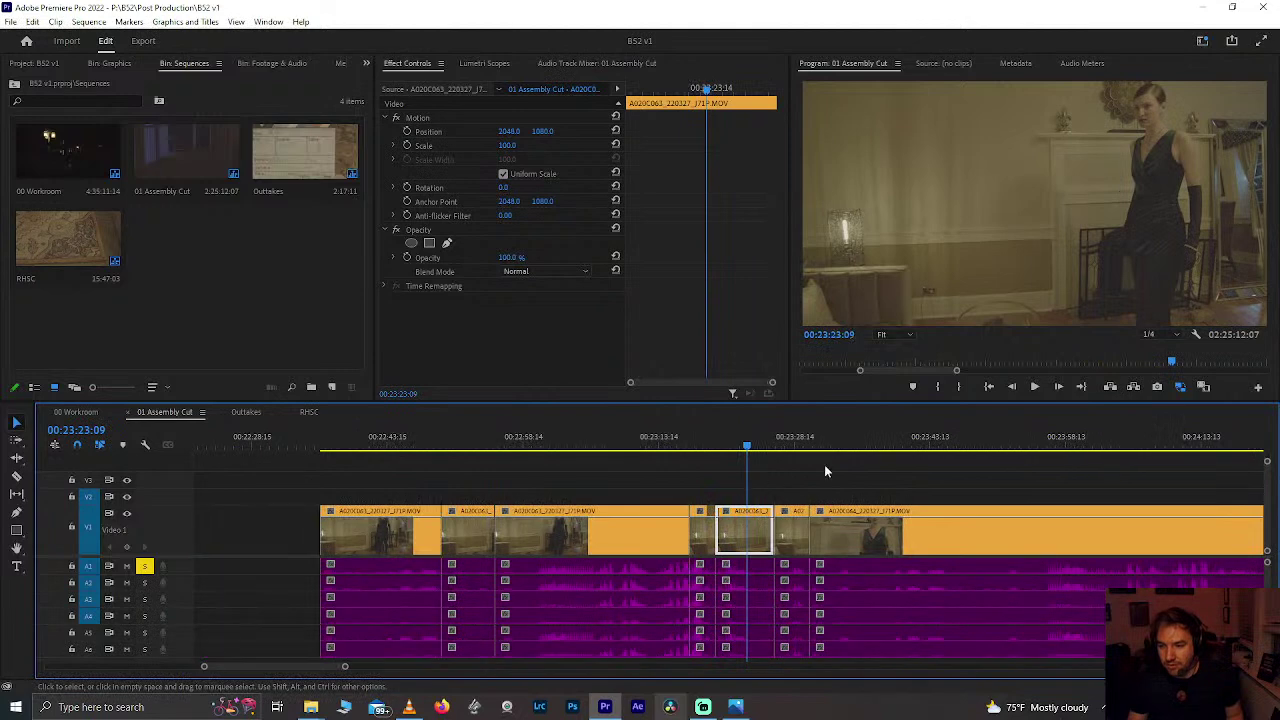
drag(840, 441, 848, 437)
click(848, 441)
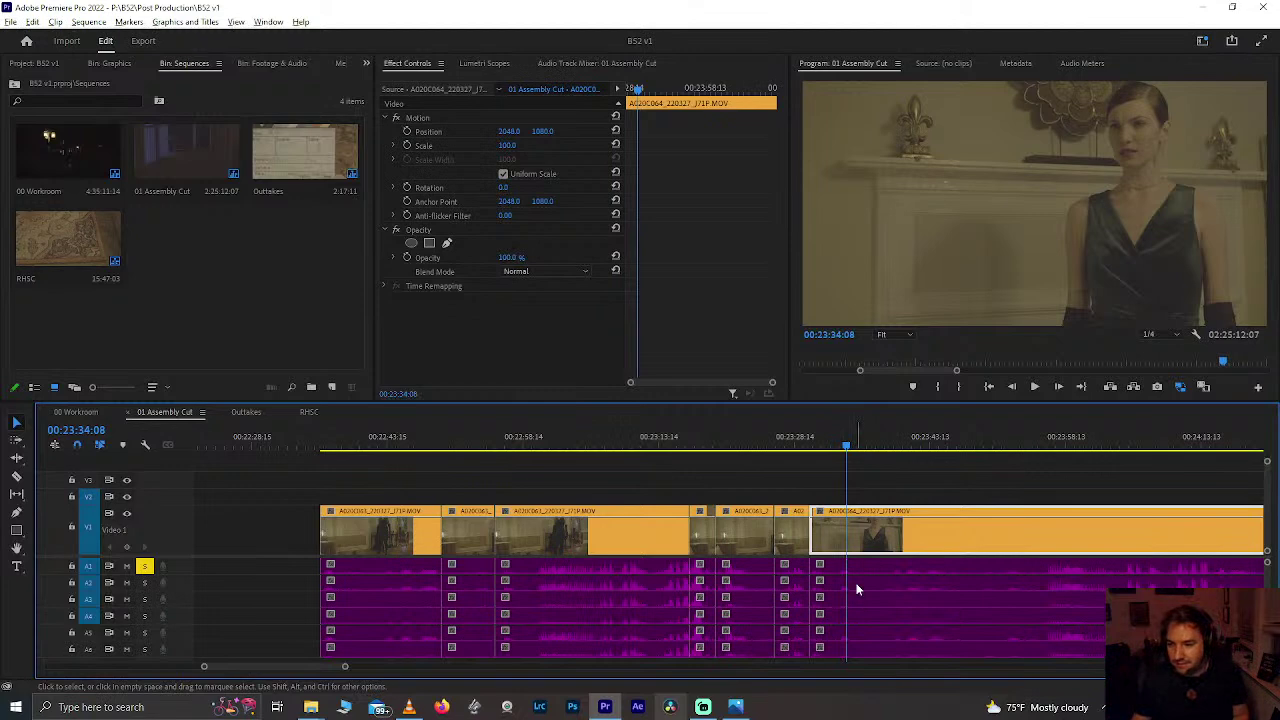
Step: Skim the A020C064 take from 00:23:57:04 back to 00:23:38:13 and save the project
scroll(857, 590, down, 3)
scroll(857, 590, down, 5)
click(642, 442)
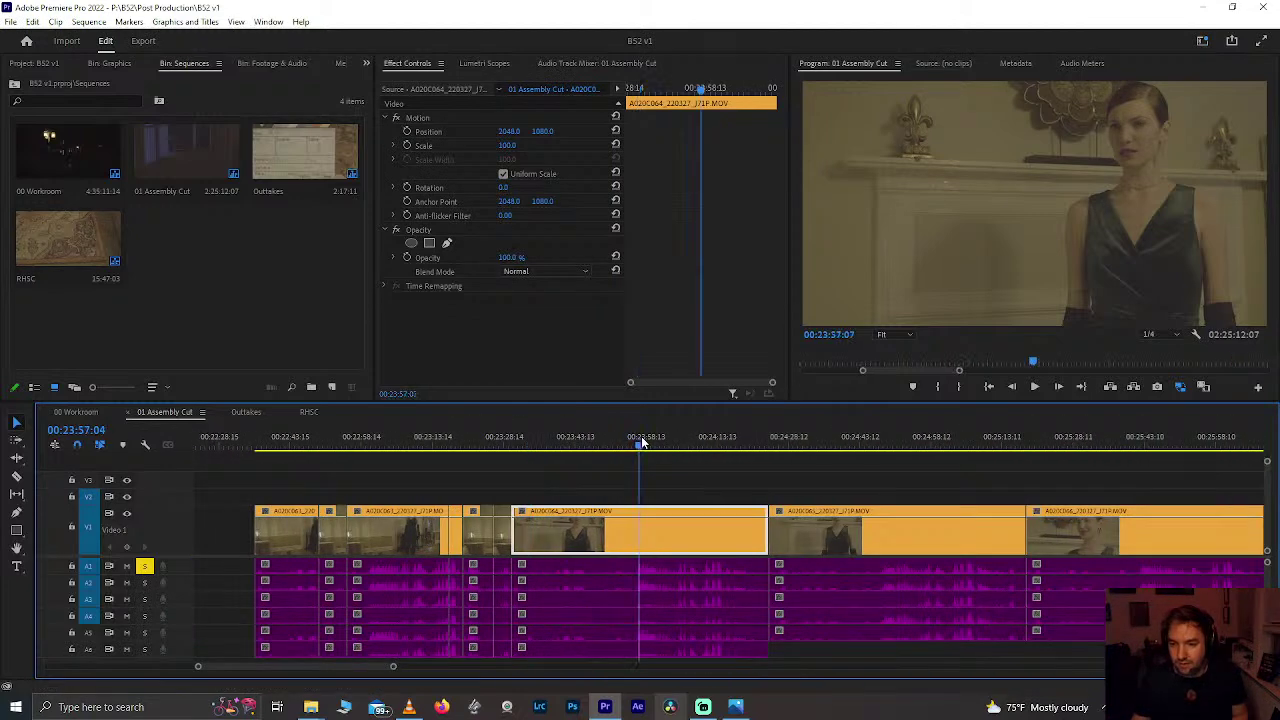
scroll(642, 442, up, 2)
click(561, 440)
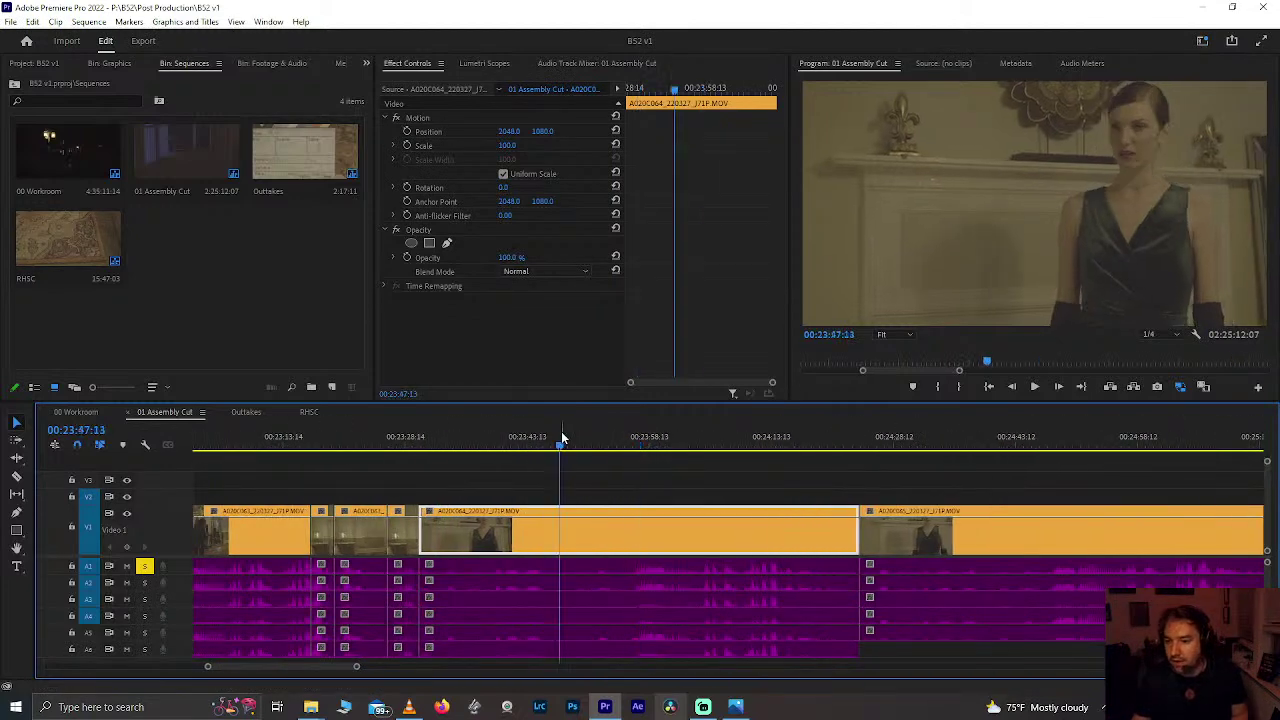
key(ctrl+s)
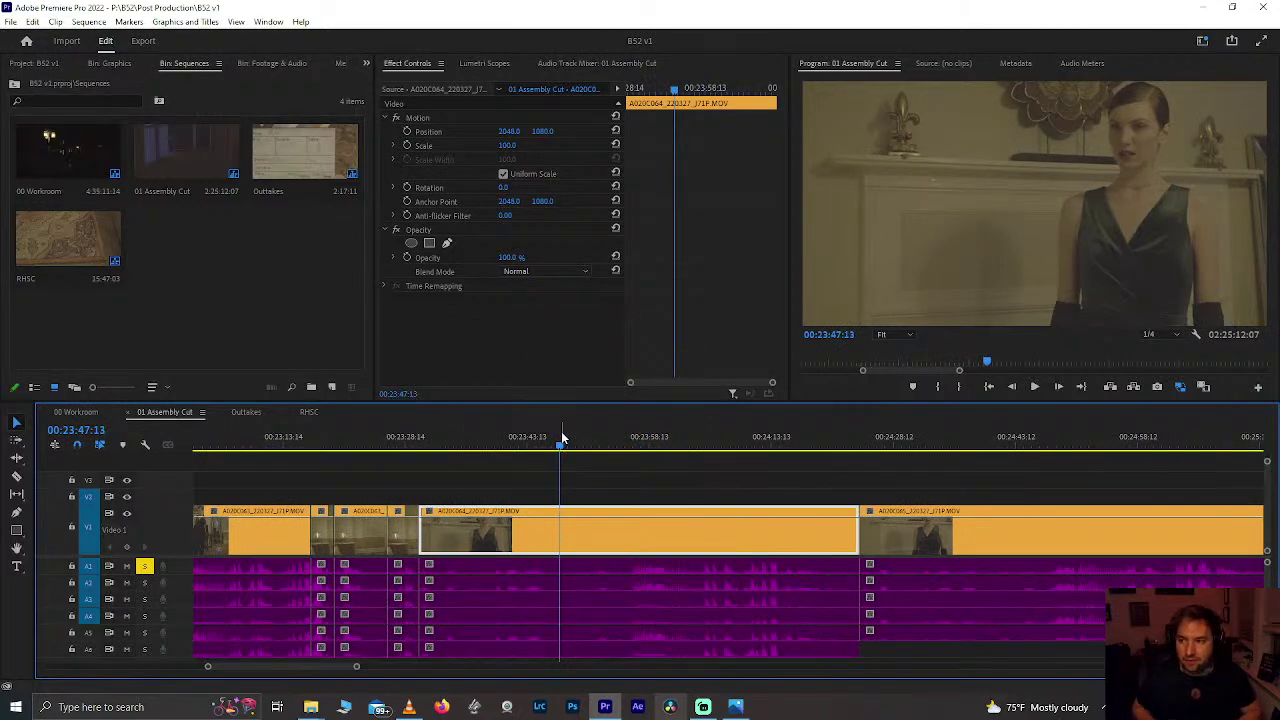
click(488, 443)
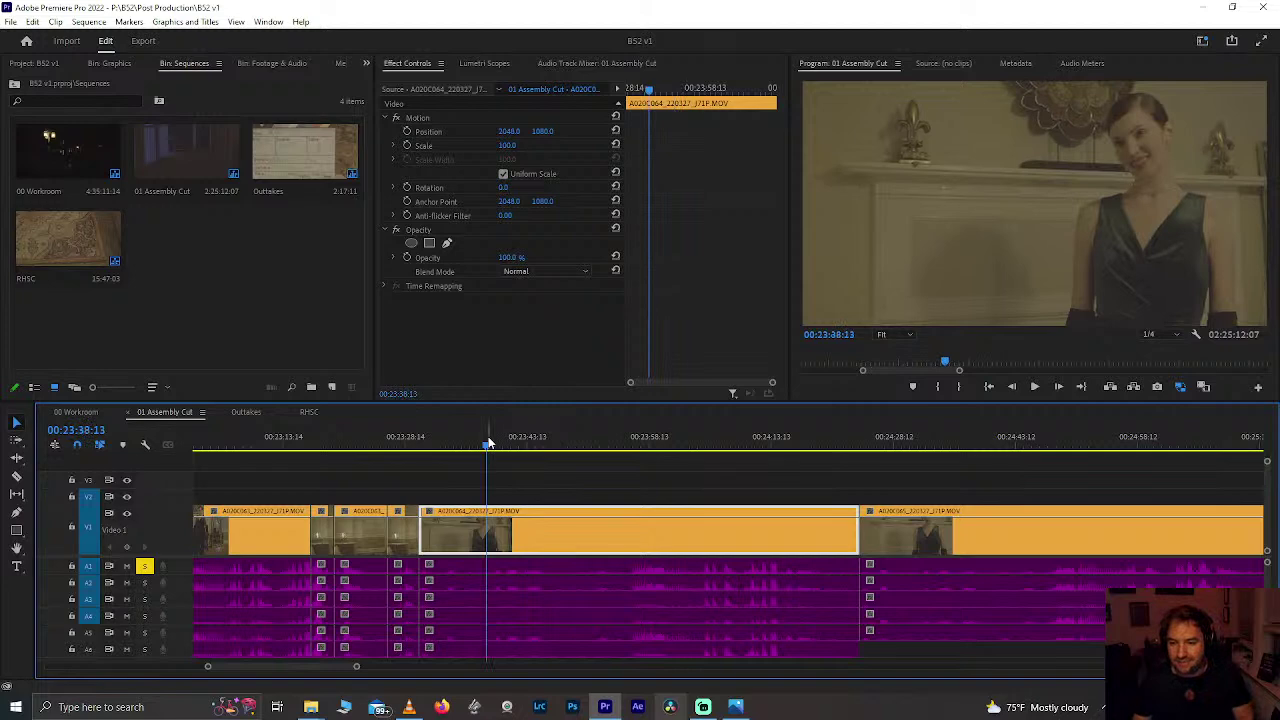
key(minus)
key(ctrl+s)
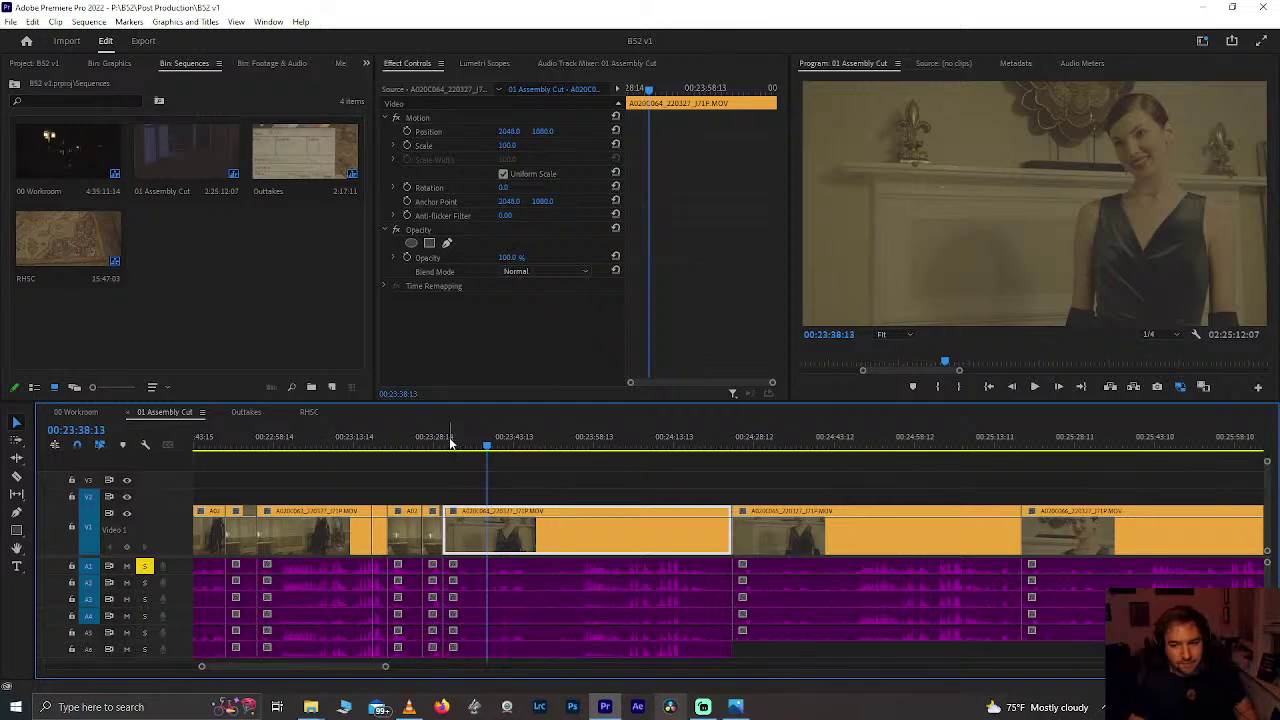
Step: Check the A020C064 take at 00:24:04:05 and 00:23:35:10, and move ahead to the A020C074 take around 00:27:54:19
click(627, 440)
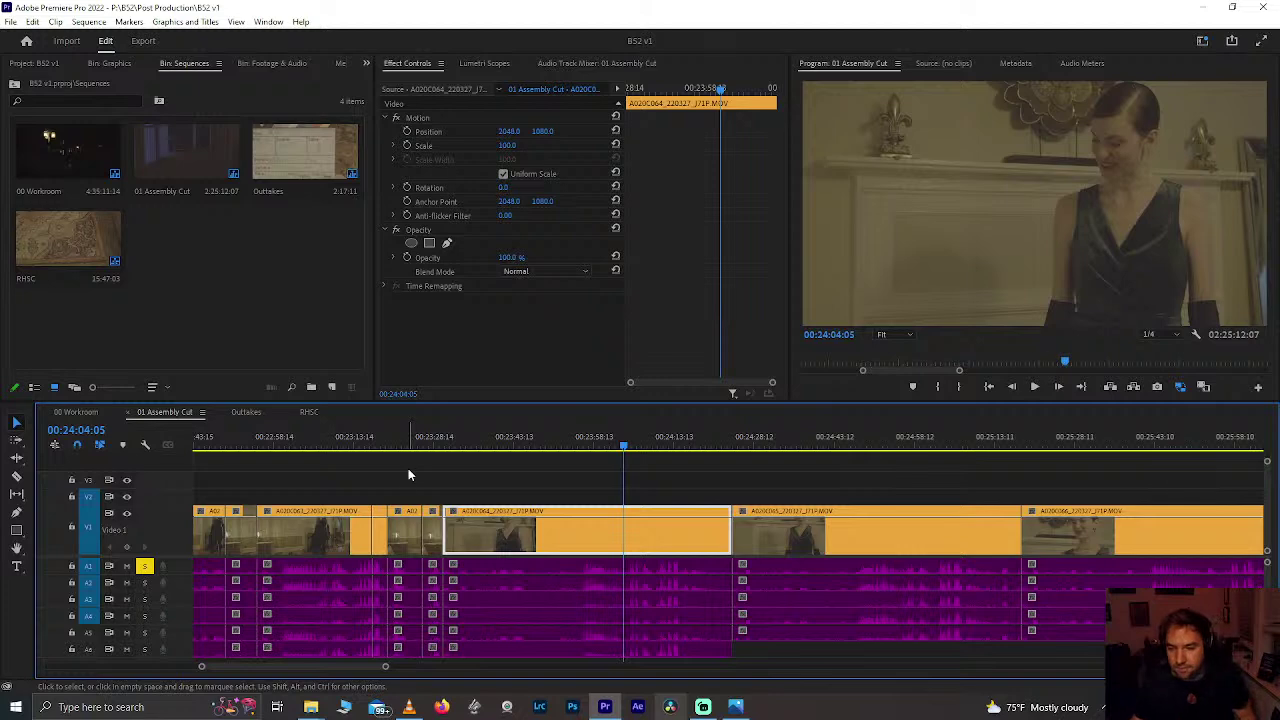
click(472, 444)
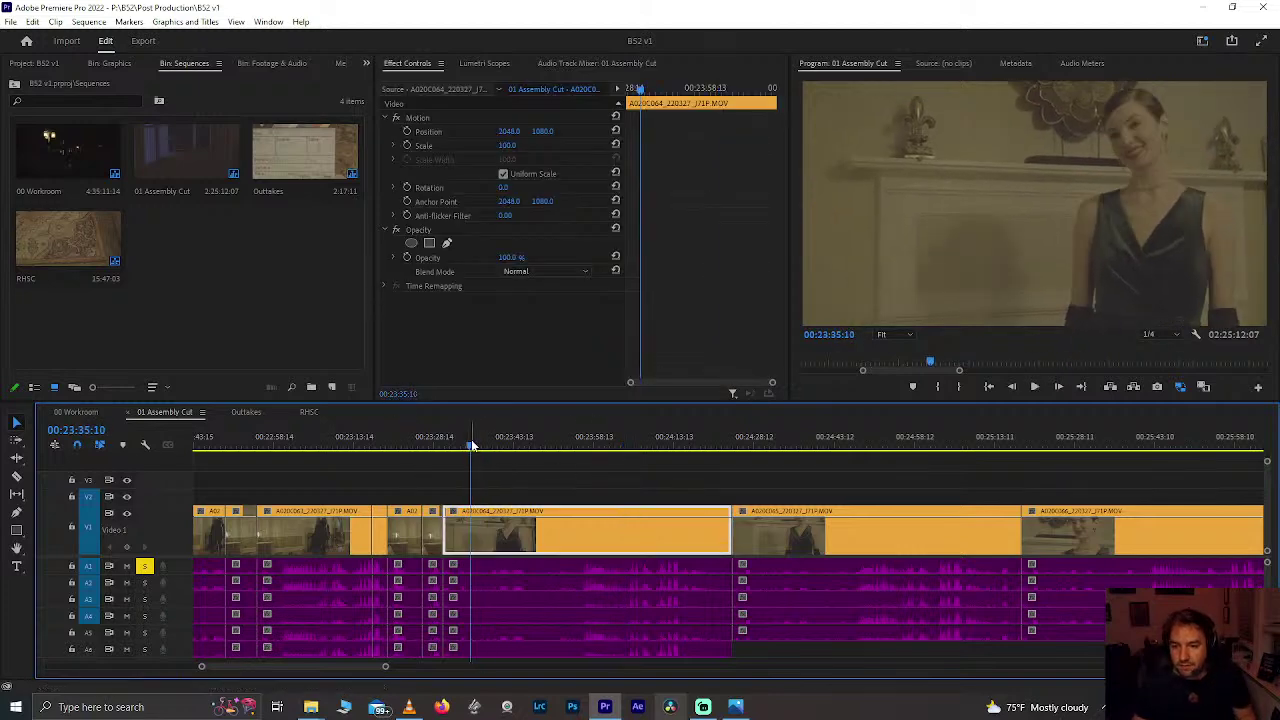
scroll(571, 533, down, 6)
scroll(573, 533, down, 4)
click(778, 441)
scroll(808, 457, up, 5)
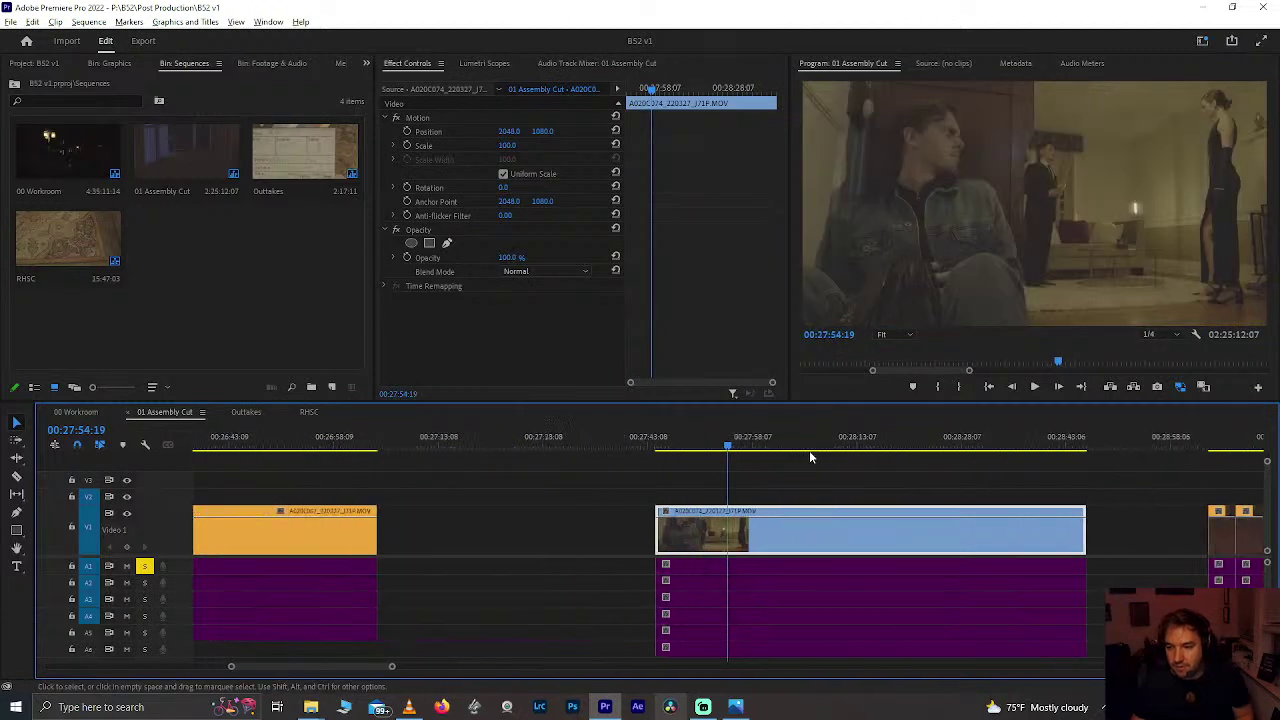
Step: Play the A020C074 take from near its start through to about 00:28:26:18
drag(658, 441, 634, 444)
key(space)
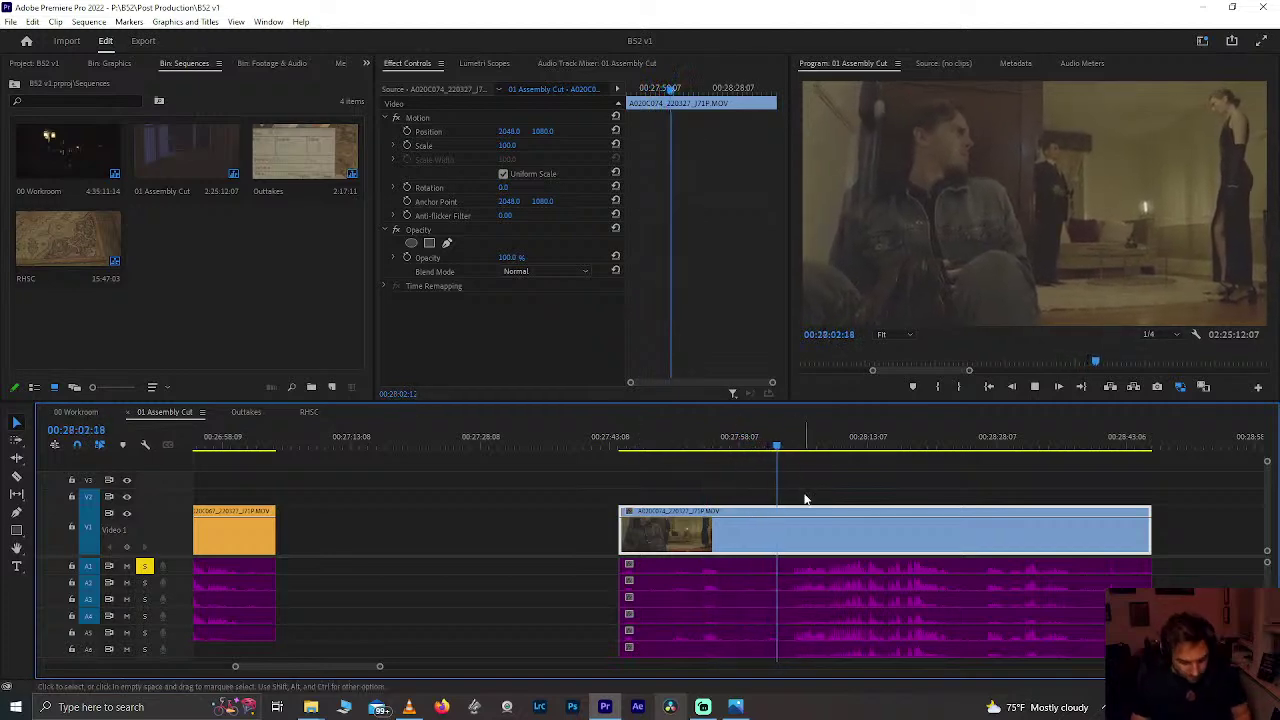
scroll(818, 546, up, 2)
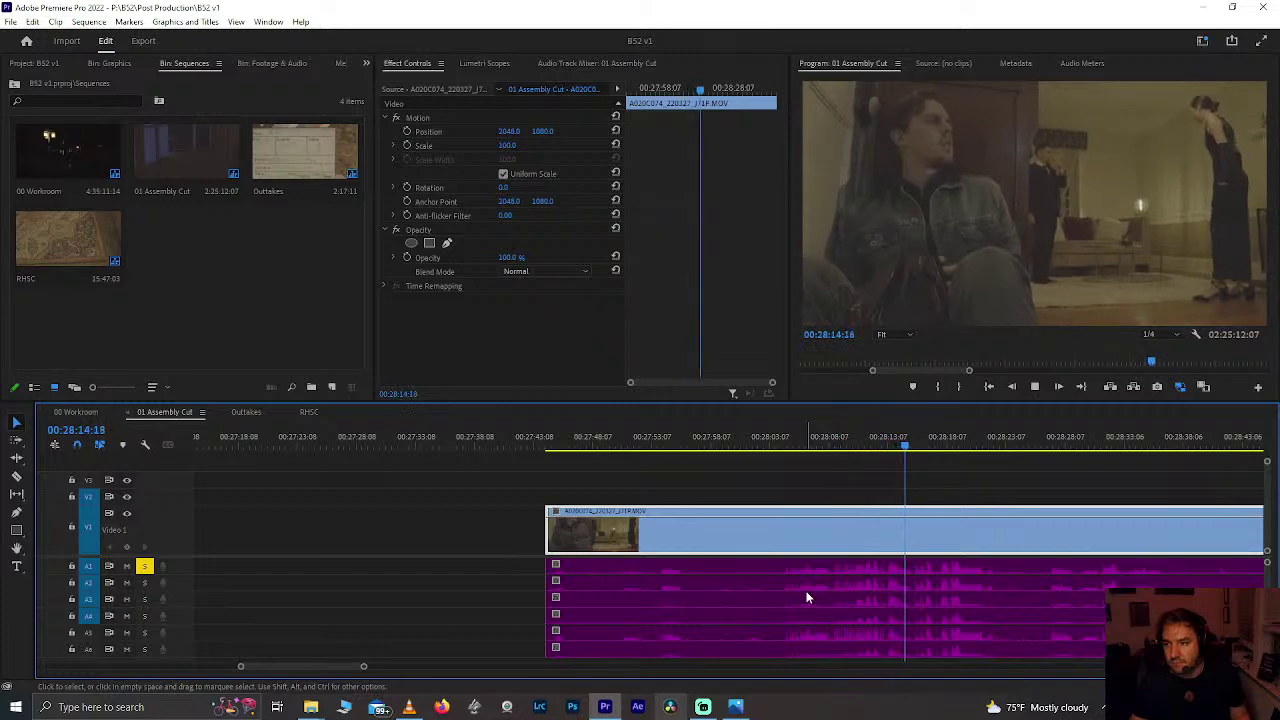
scroll(884, 609, down, 1)
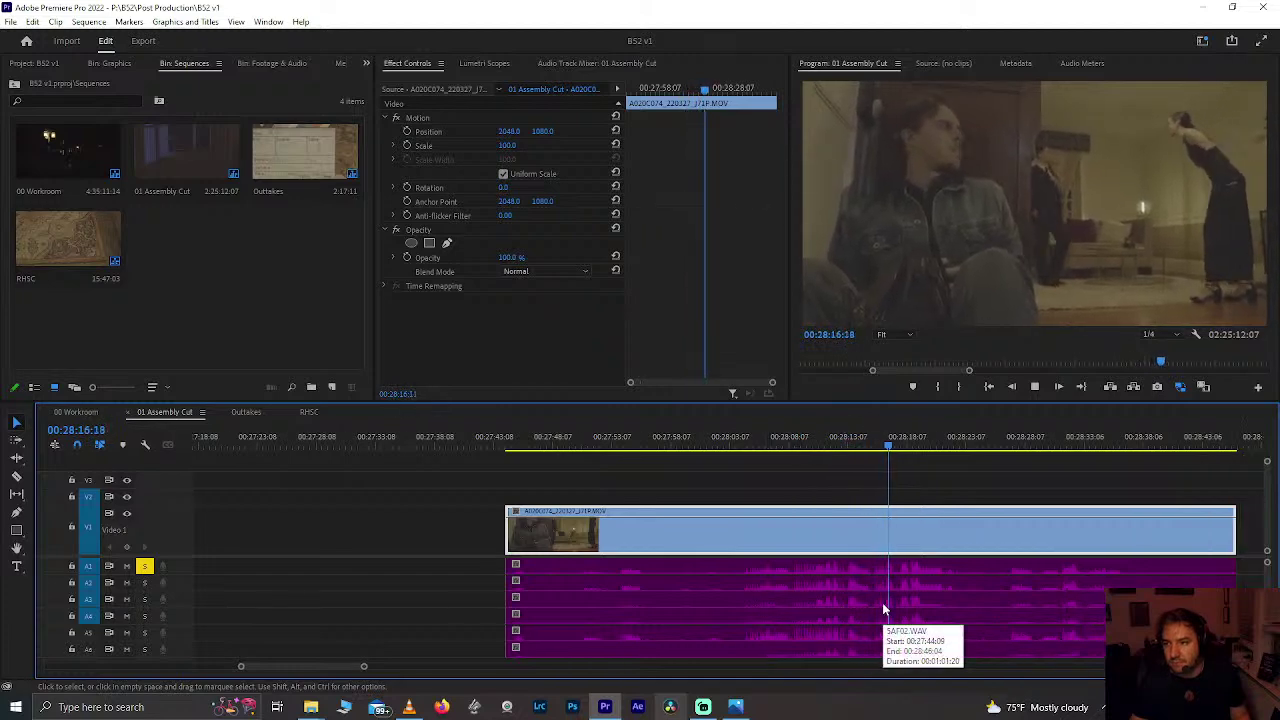
scroll(882, 602, down, 1)
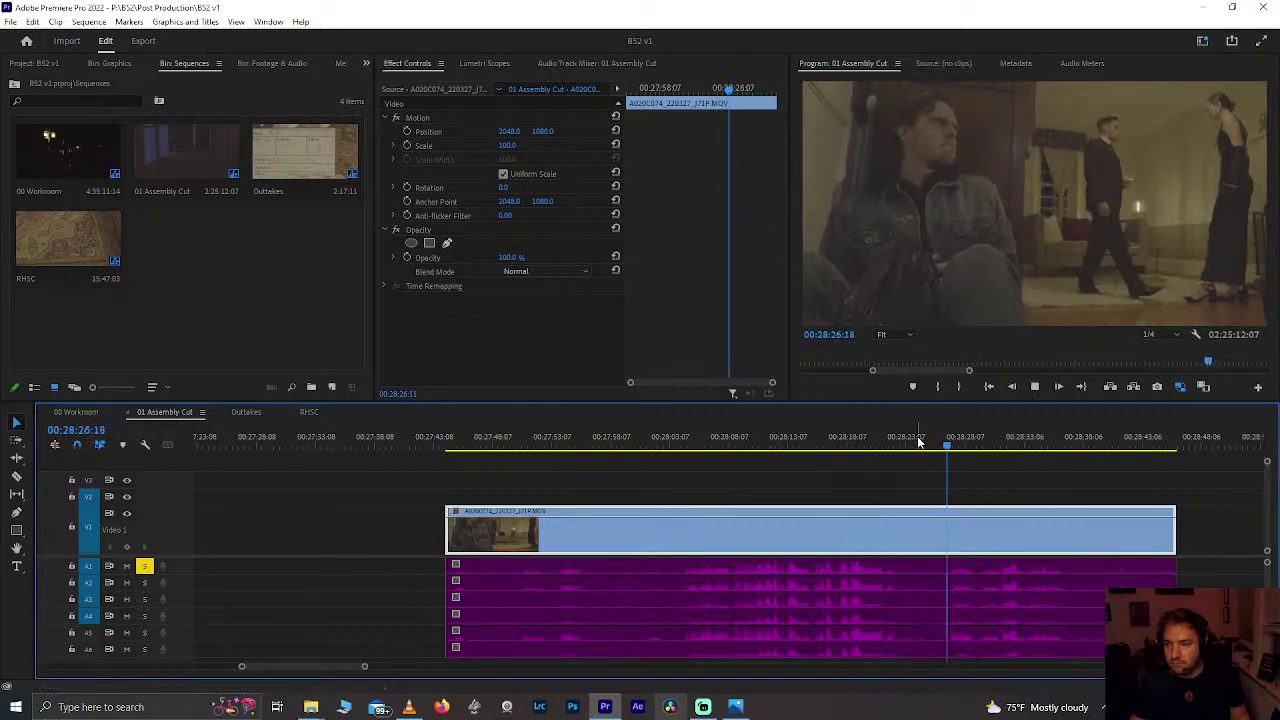
Step: Replay the moment before the man walks over and split the A020C074 take with its audio at 00:28:25:06
drag(918, 441, 900, 443)
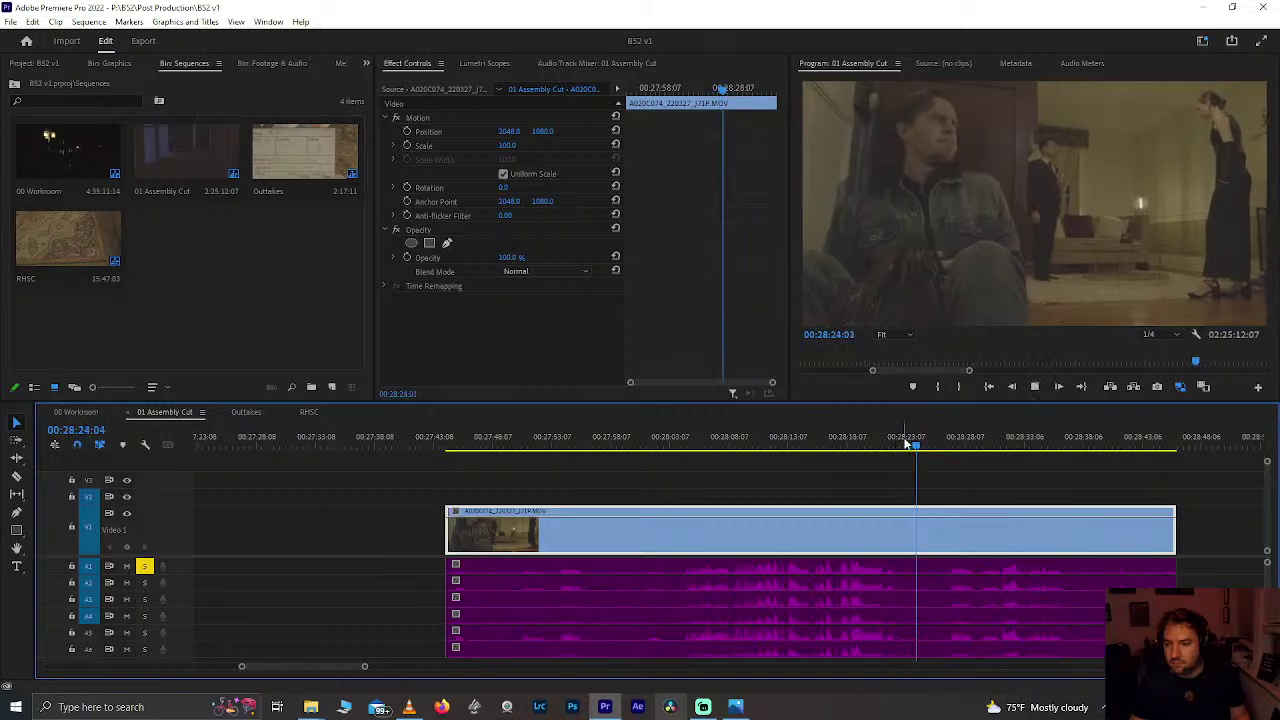
key(space)
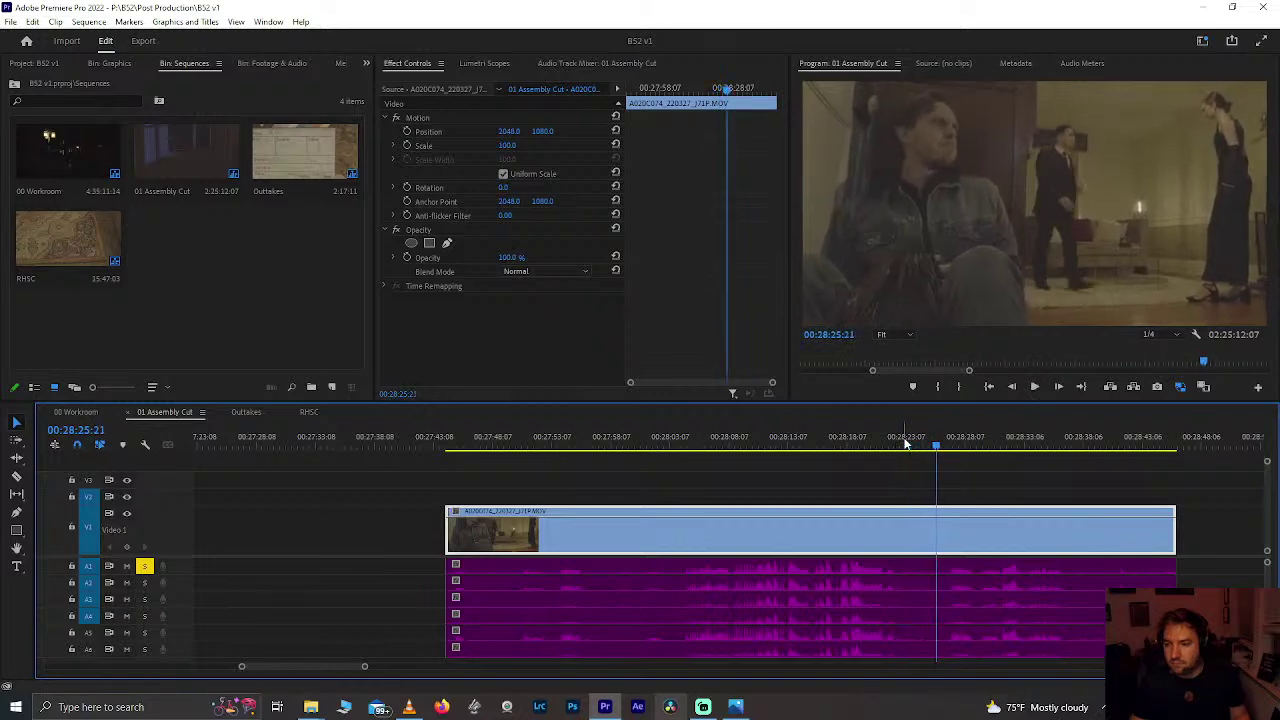
key(ctrl+k)
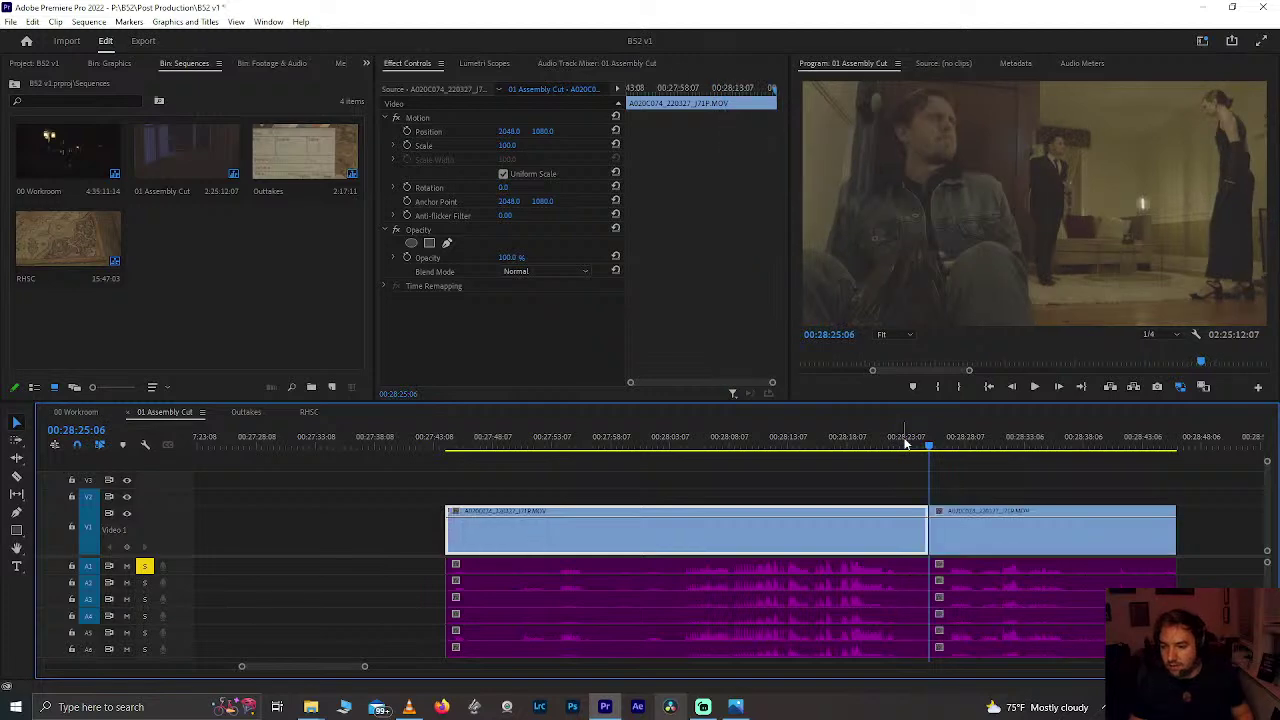
Step: Play on past the new cut and split the A020C074 take with its audio at 00:28:29:10
key(space)
key(space)
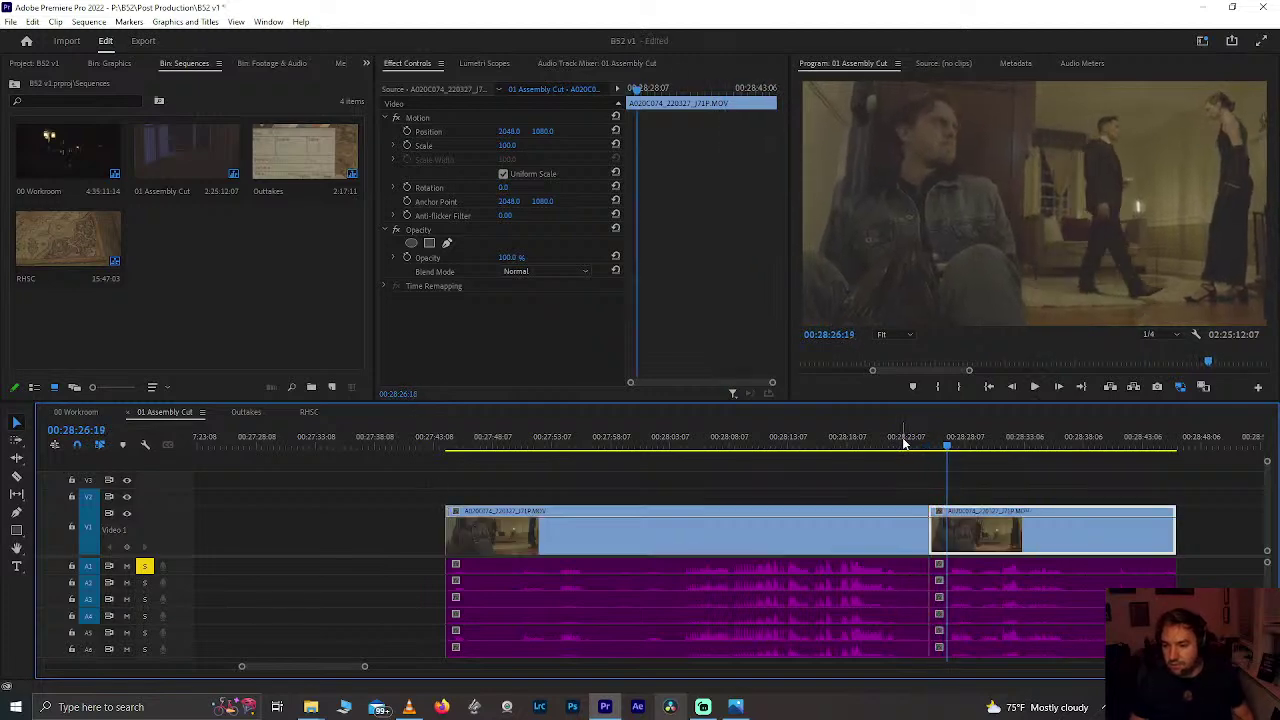
key(space)
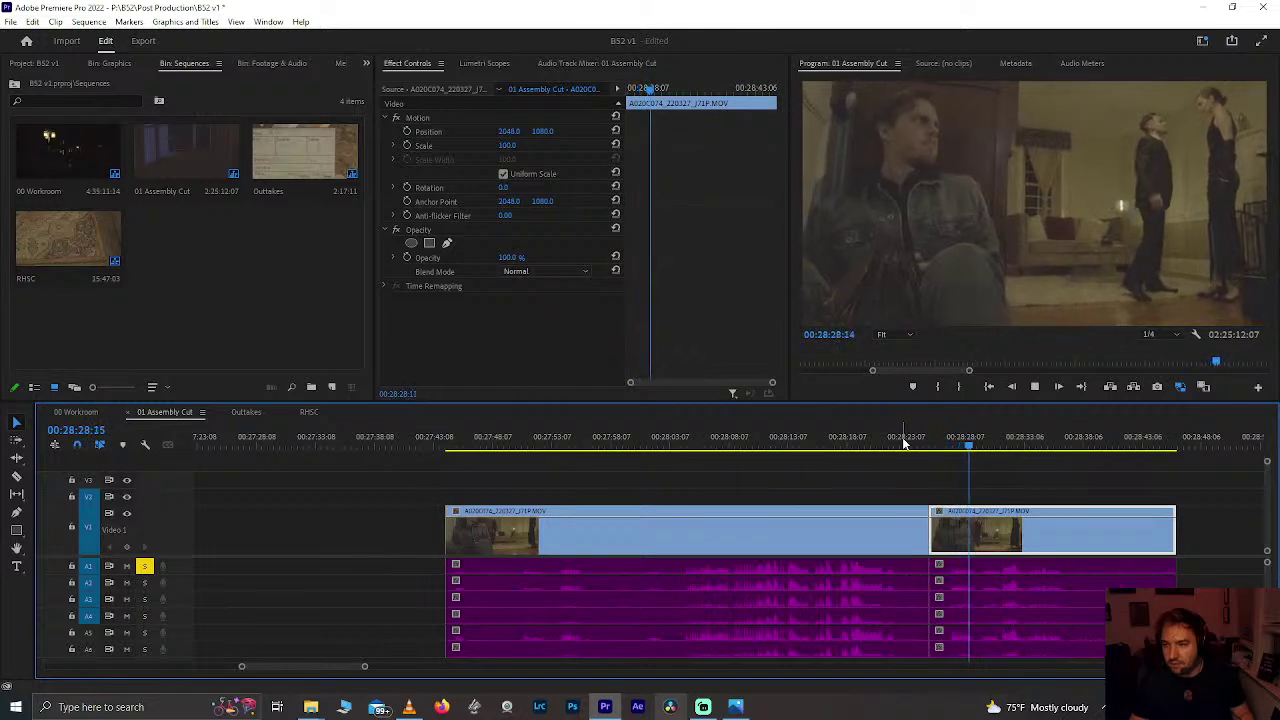
key(space)
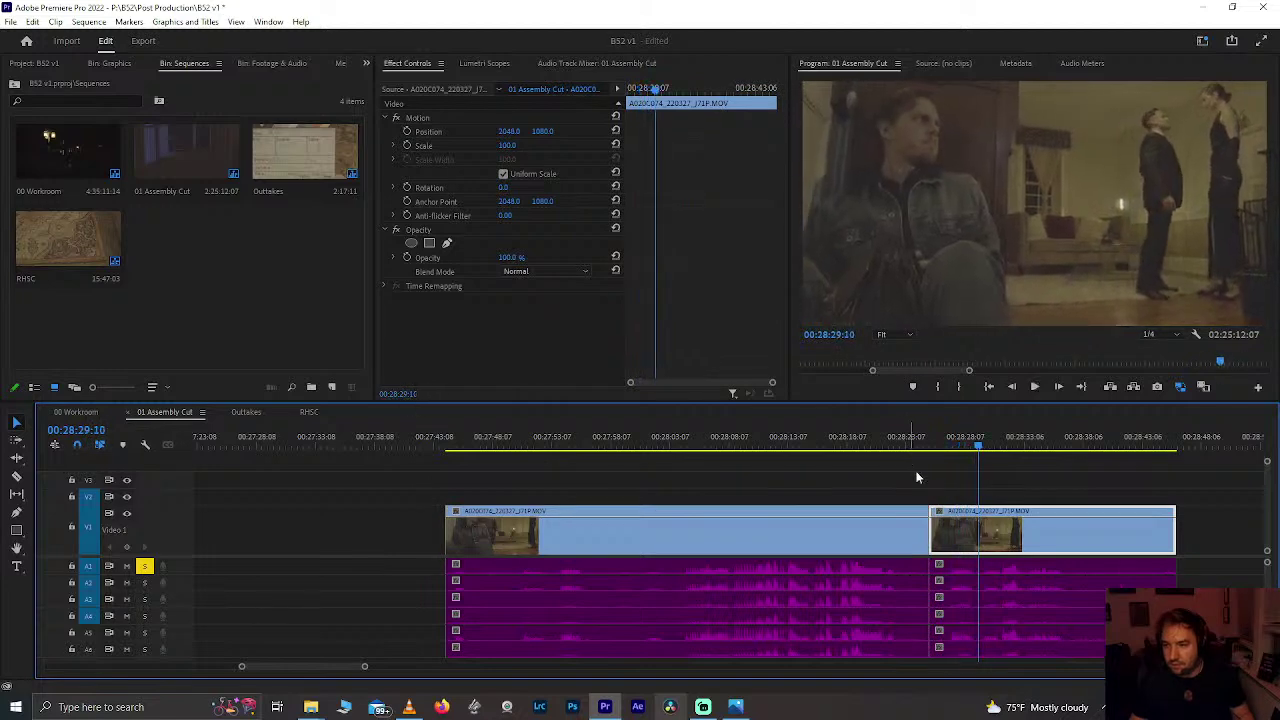
key(ctrl+k)
Step: Replay the first A020C074 segment from about 00:27:57 and split it with its audio at 00:28:08:12
drag(880, 441, 600, 445)
key(space)
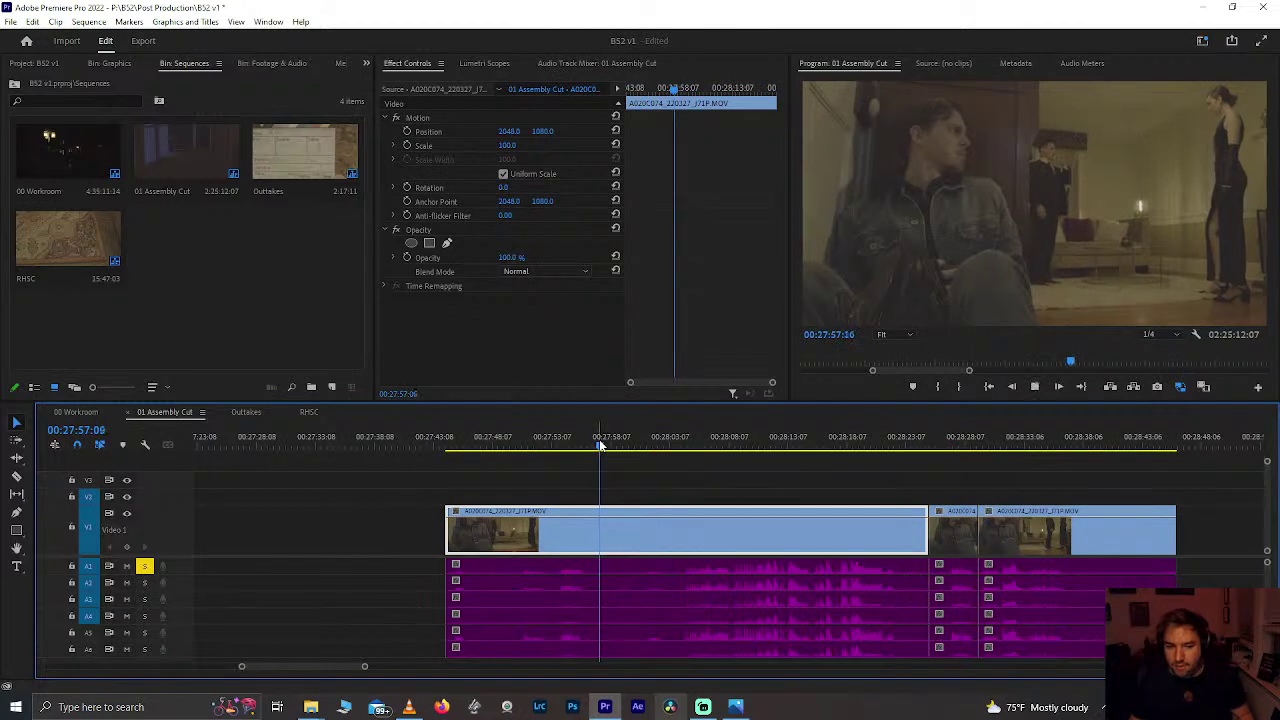
key(space)
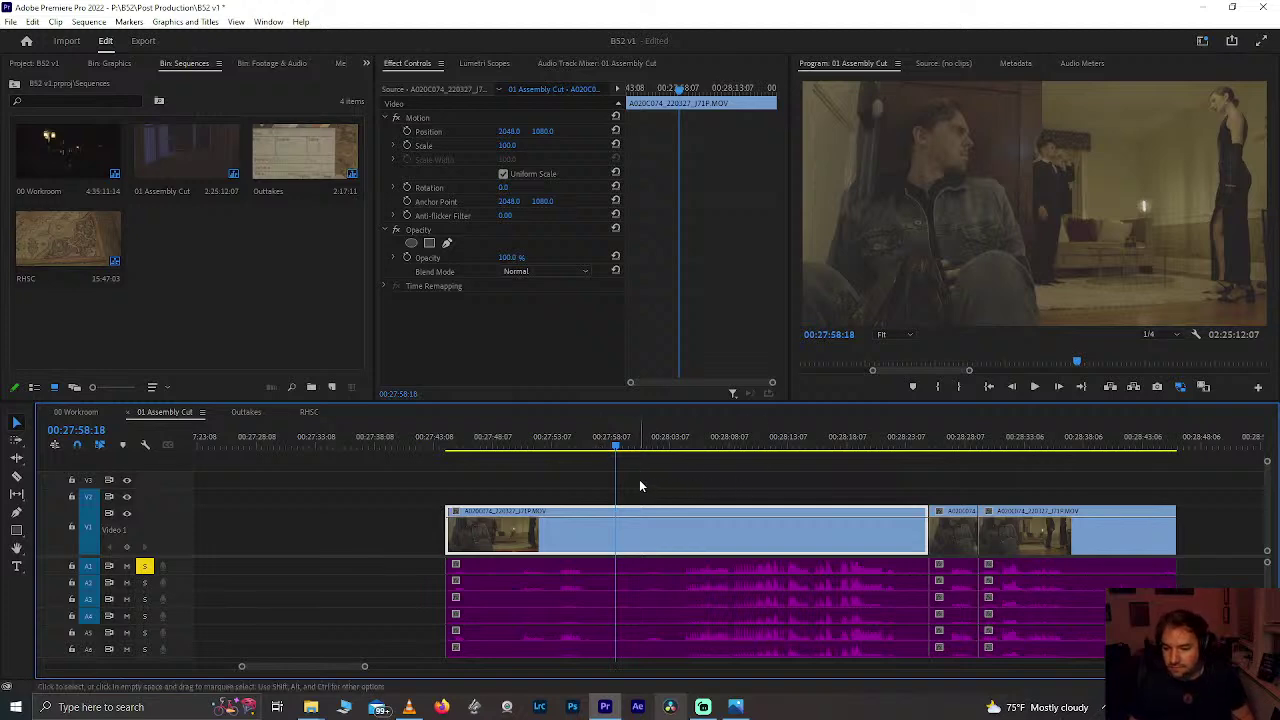
key(space)
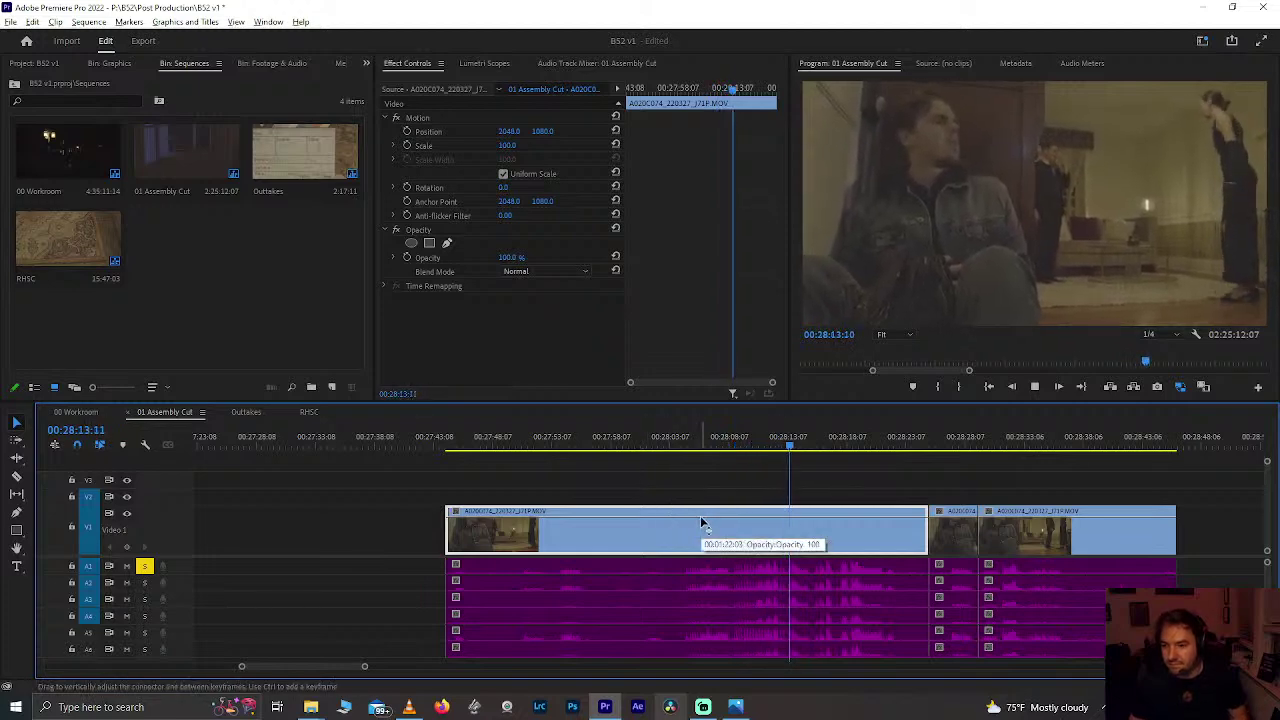
scroll(700, 515, up, 2)
click(658, 443)
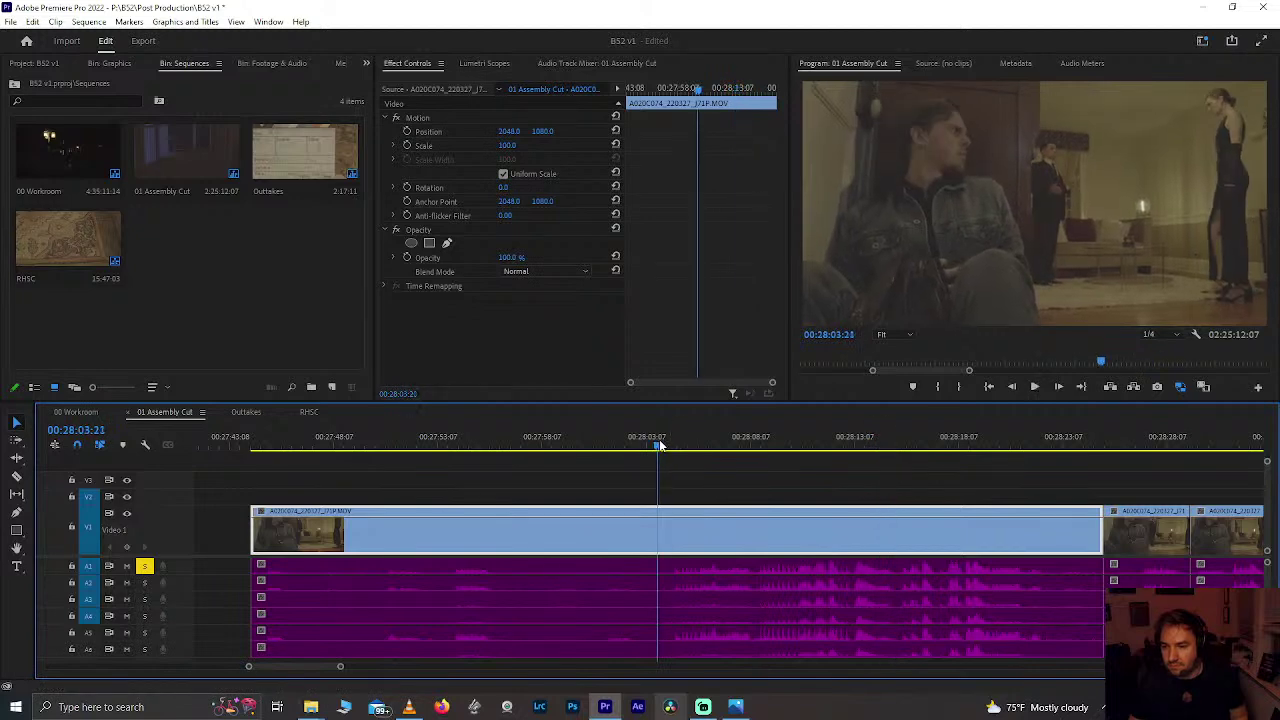
key(space)
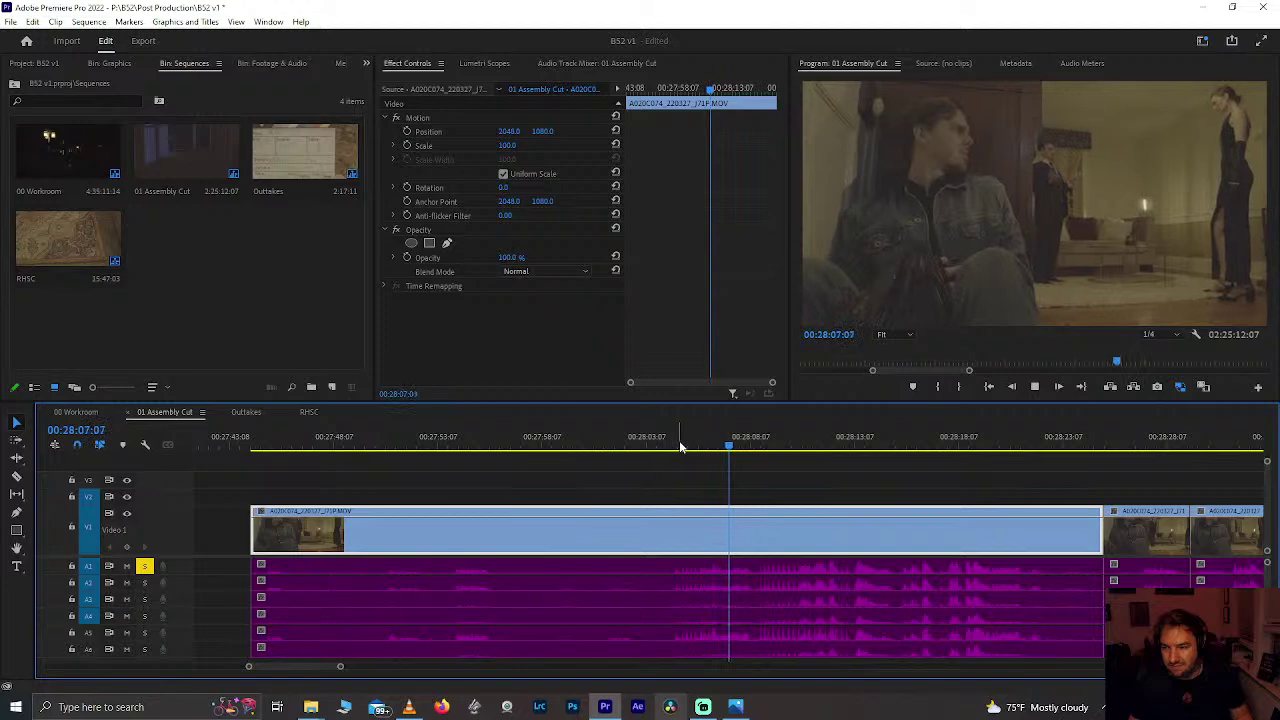
key(space)
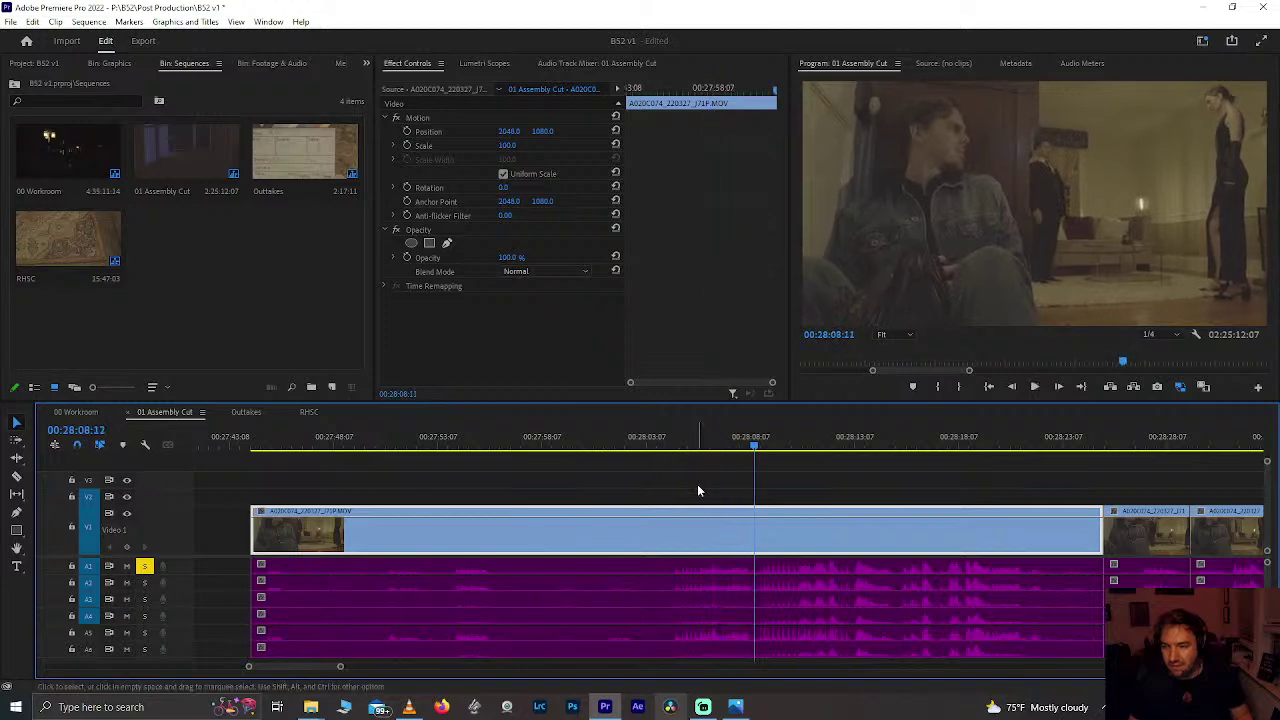
key(ctrl+k)
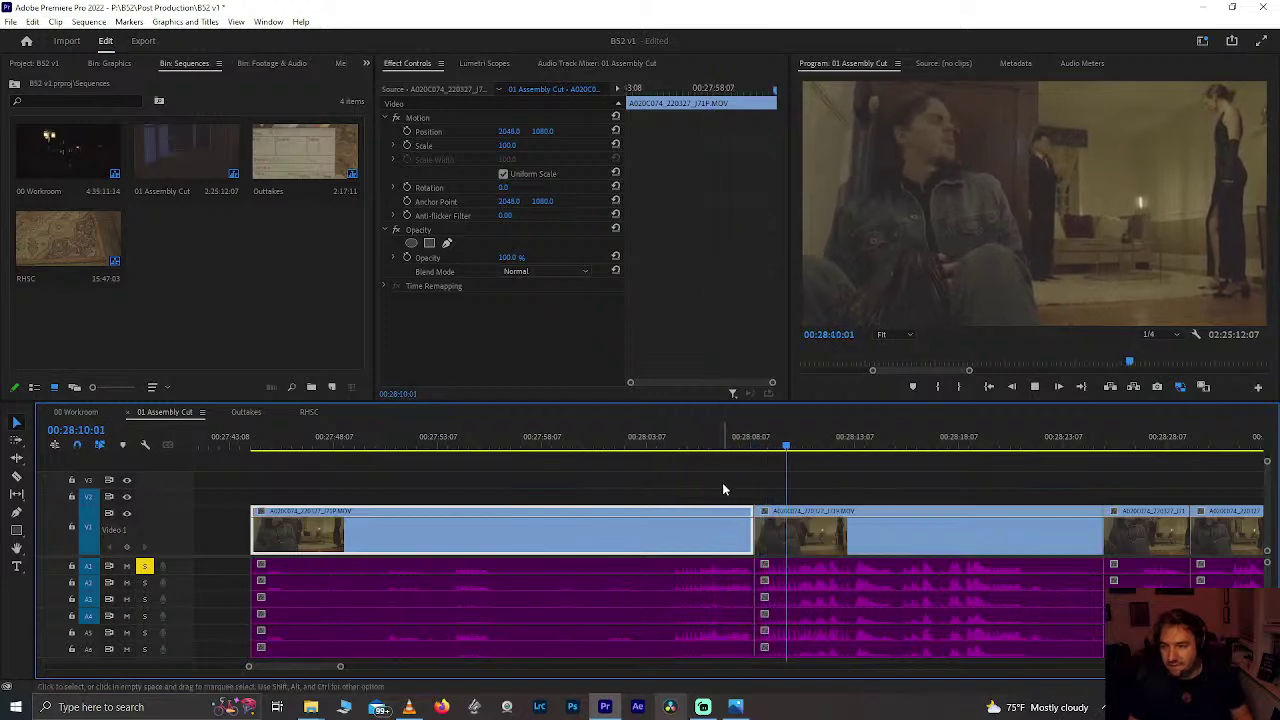
Step: Split the A020C074 take with its audio at 00:28:10:14 and save the project
click(803, 448)
drag(802, 446, 822, 468)
scroll(790, 460, up, 4)
key(Right)
key(ctrl+k)
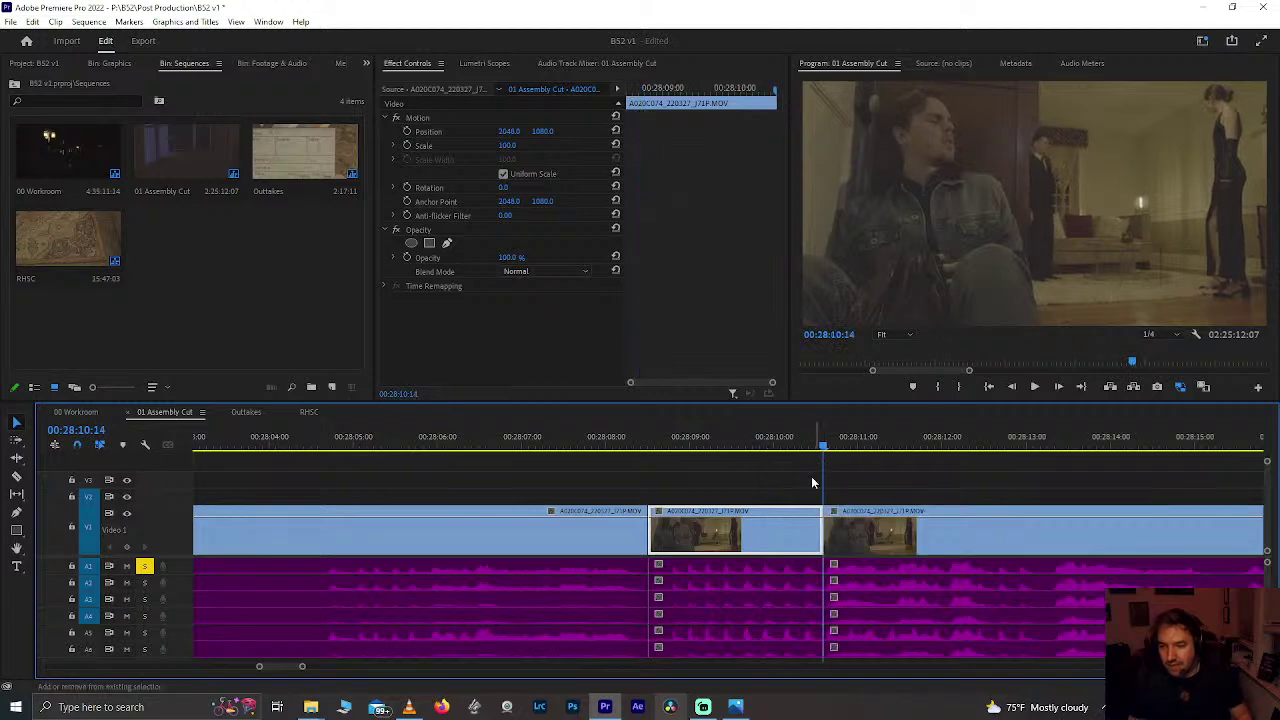
scroll(755, 523, down, 1)
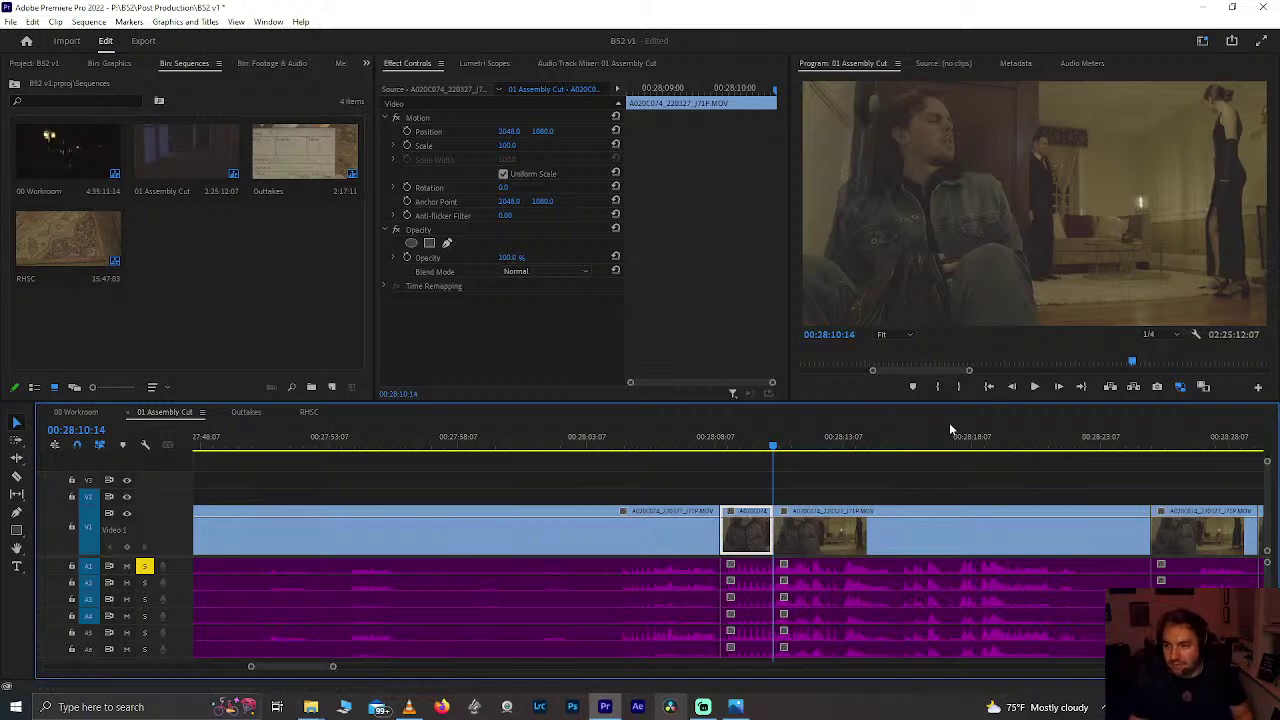
key(ctrl+s)
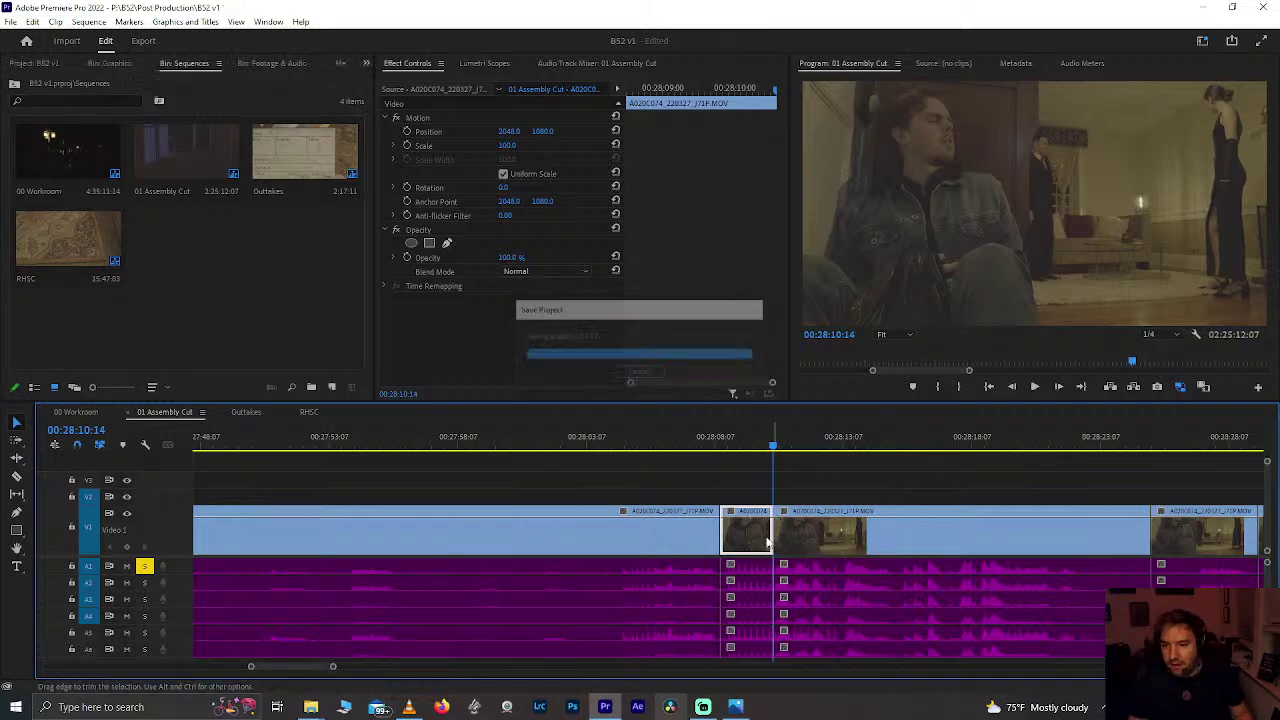
Step: Play the short A020C074 segment from 00:28:08:16 and recheck the opening segment around 00:27:56:14
drag(771, 451, 726, 446)
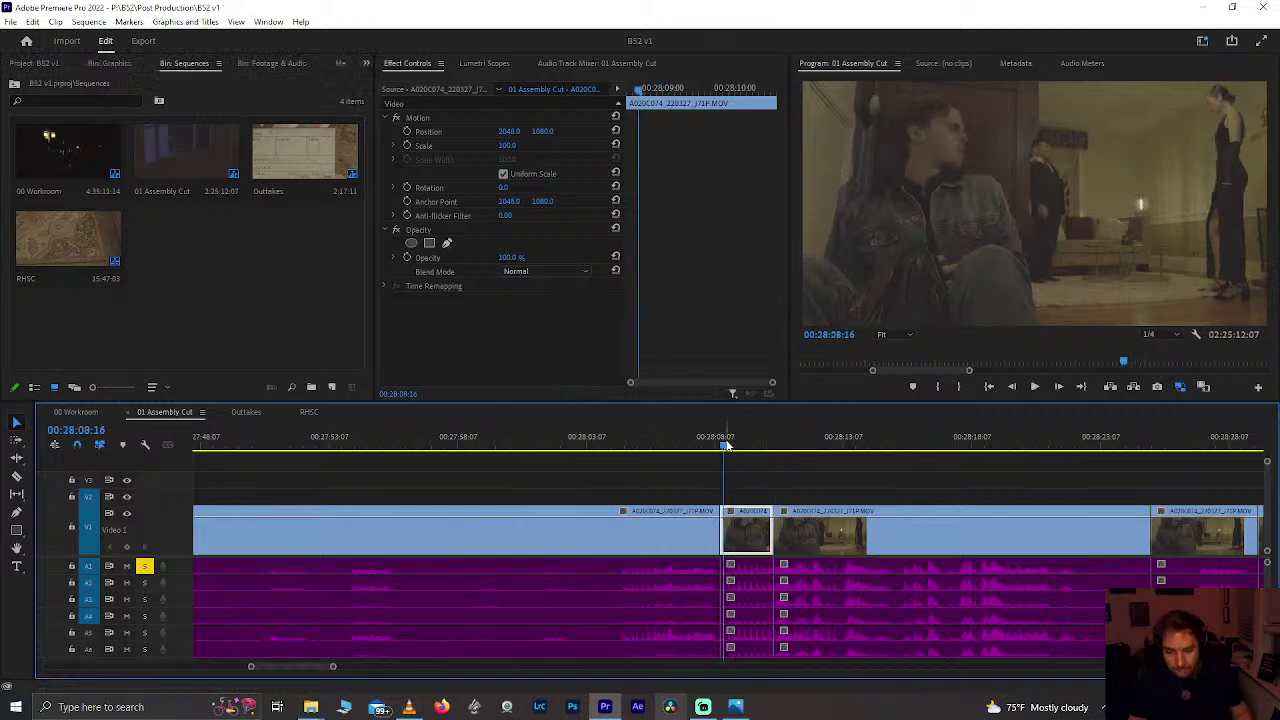
key(minus)
key(minus)
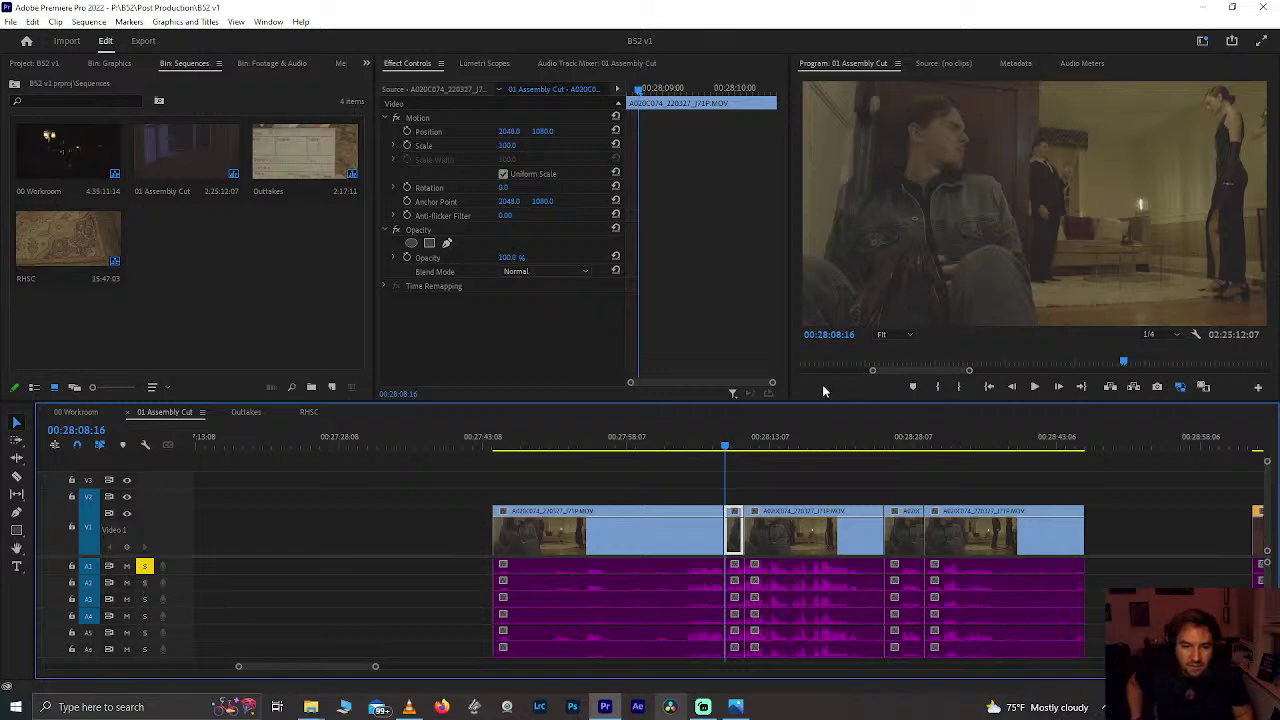
key(space)
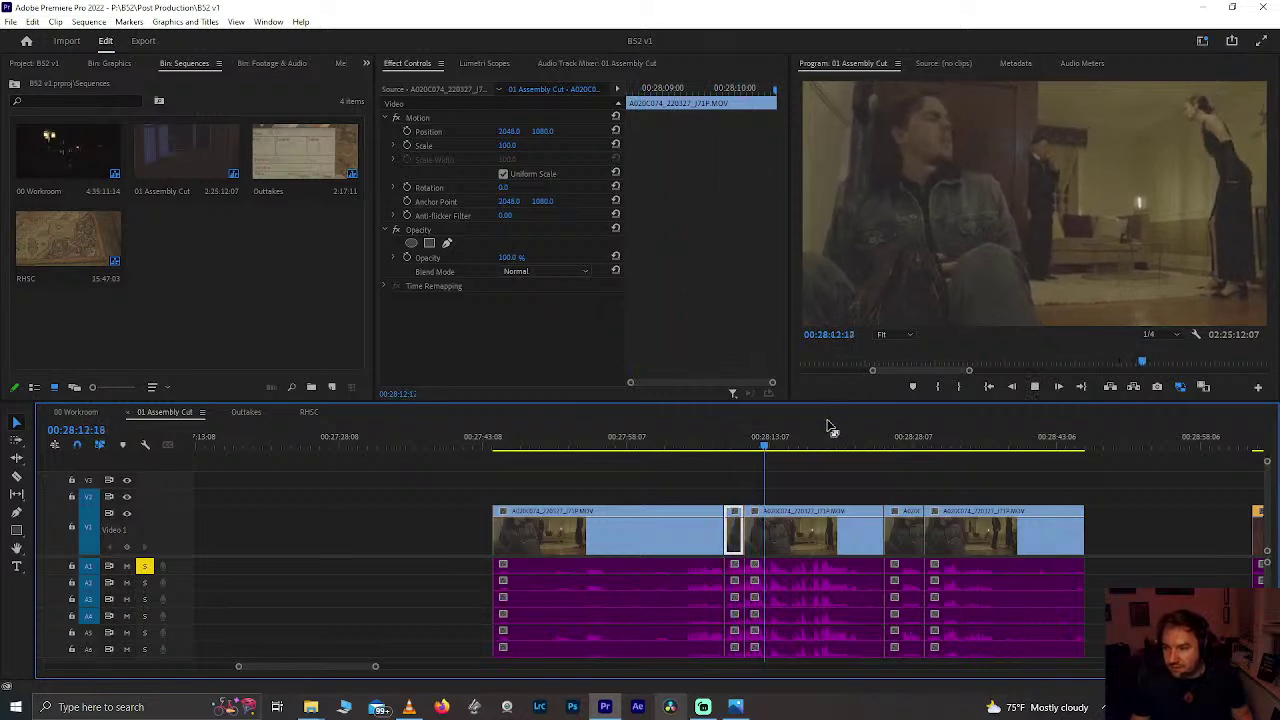
click(795, 450)
key(space)
click(603, 450)
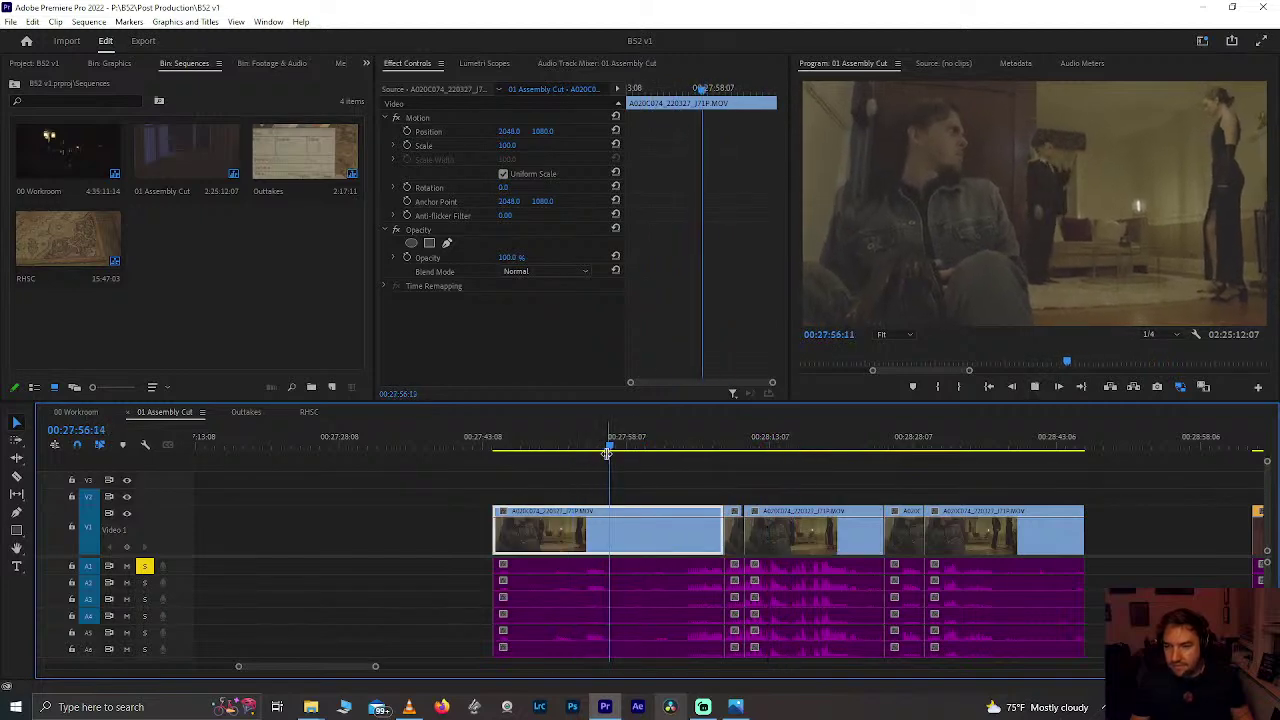
click(657, 446)
drag(657, 446, 539, 446)
key(space)
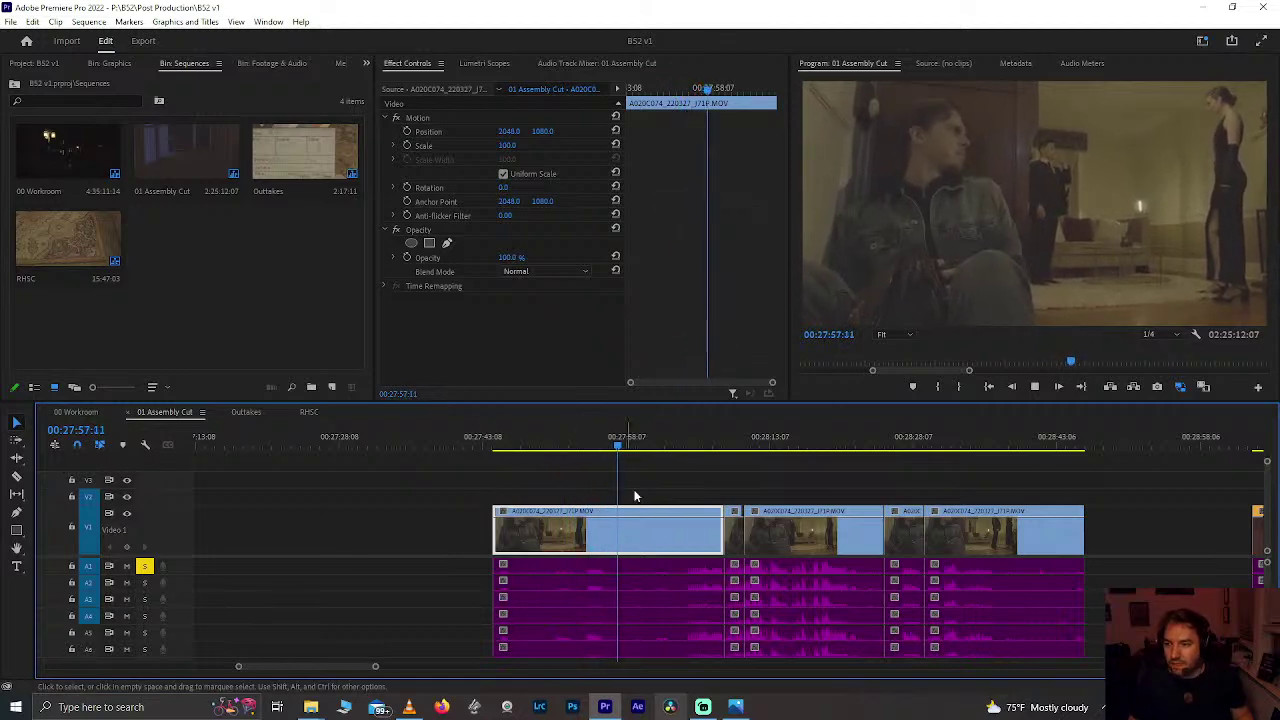
Step: Recheck the A020C074 segments on both sides of the 00:28:25:06 cut and replay the short segment from 00:28:08:22
click(885, 443)
key(space)
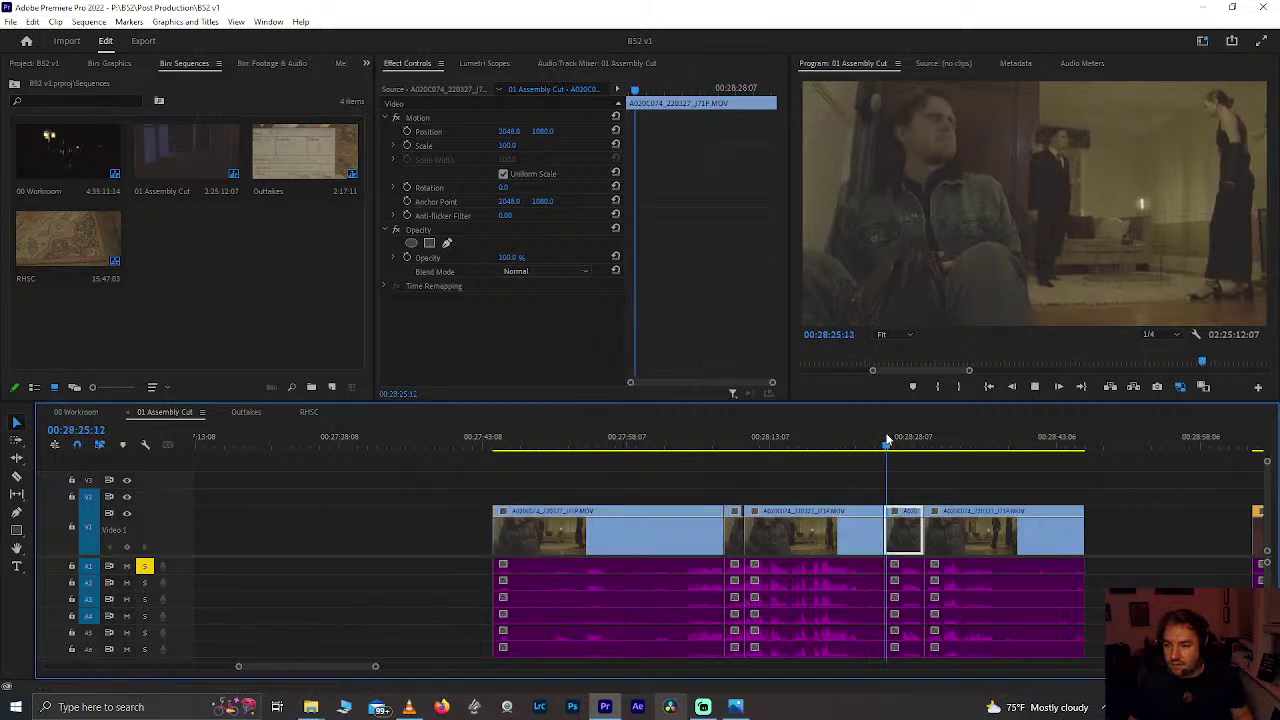
click(858, 443)
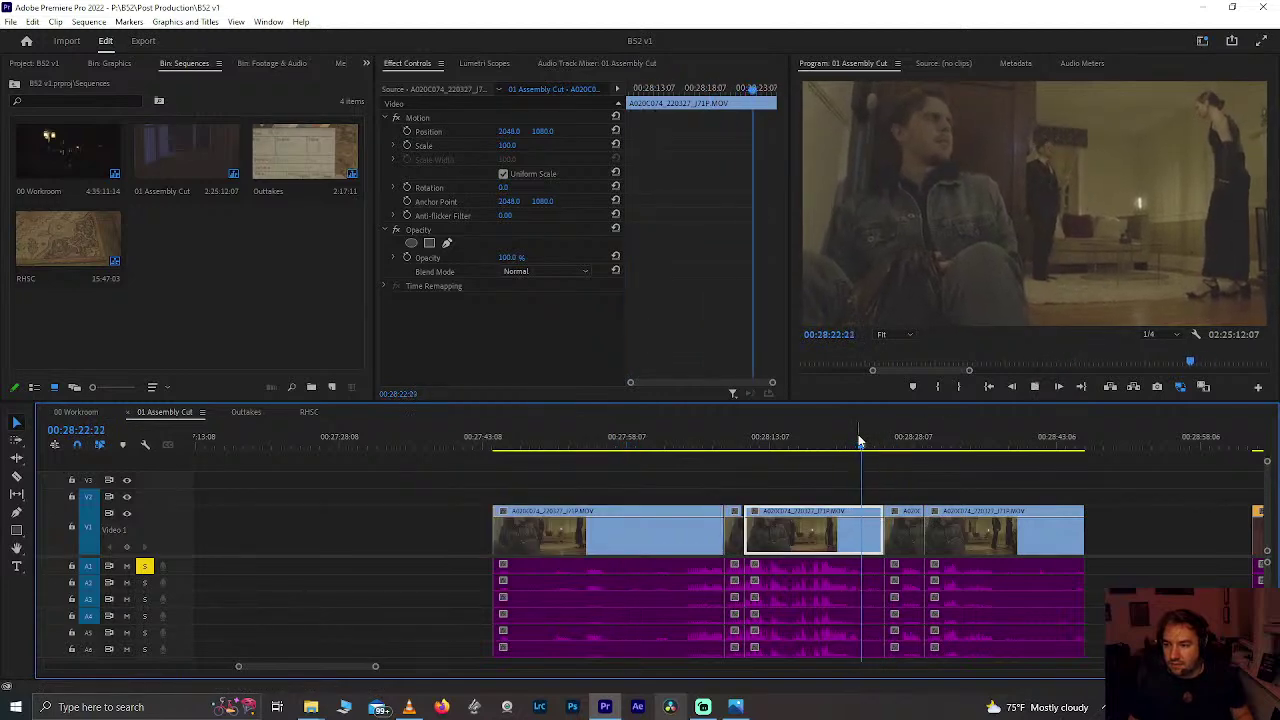
drag(858, 440, 843, 440)
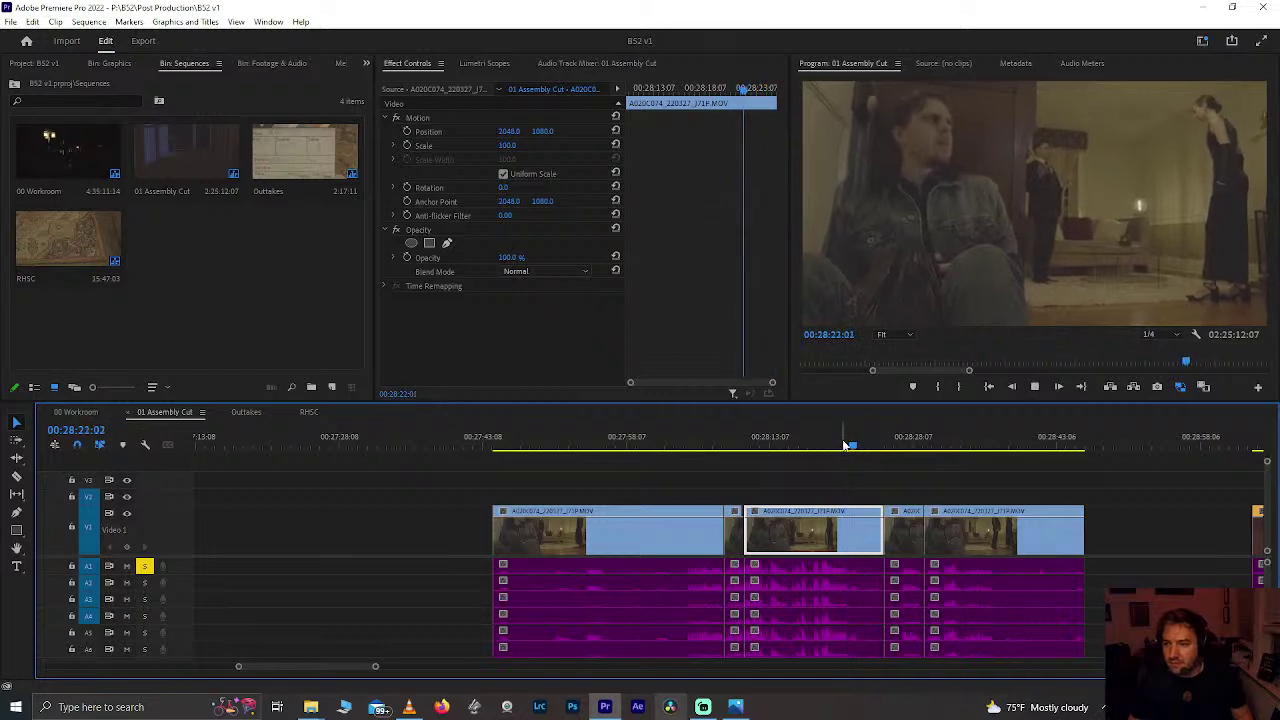
alt+scroll(810, 565, up, 2)
alt+scroll(810, 565, up, 2)
click(826, 440)
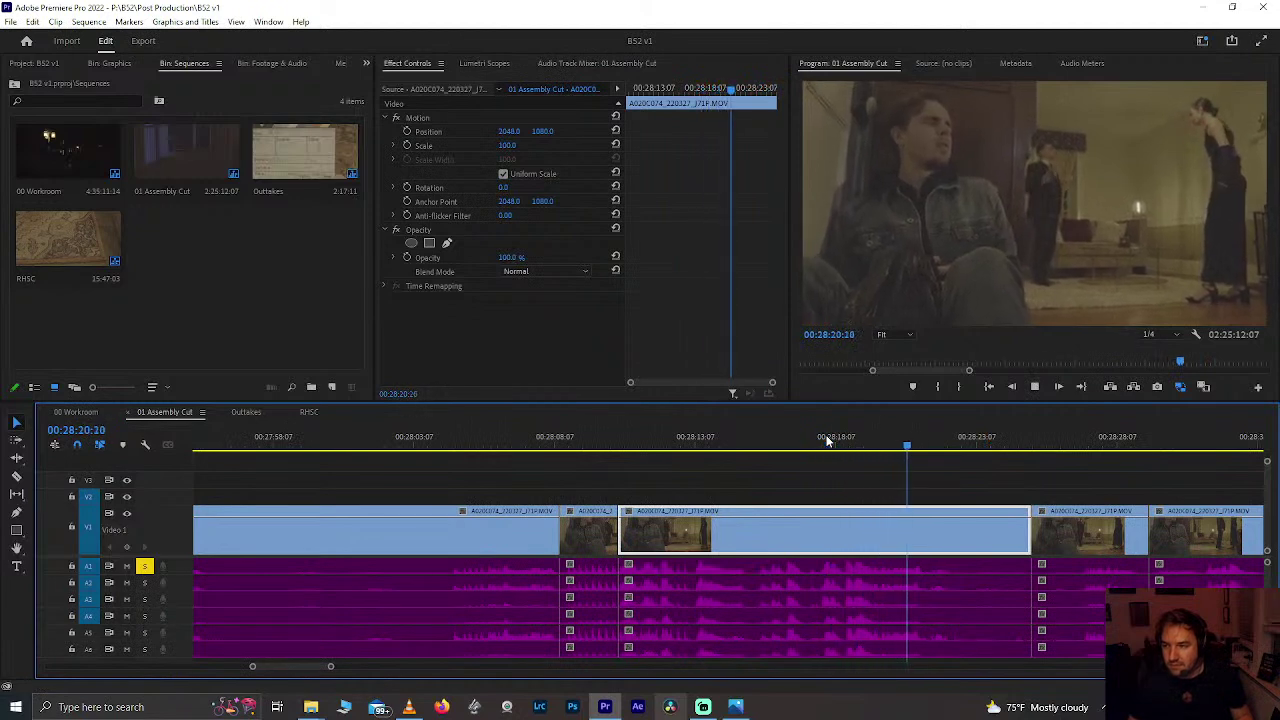
alt+scroll(880, 486, down, 2)
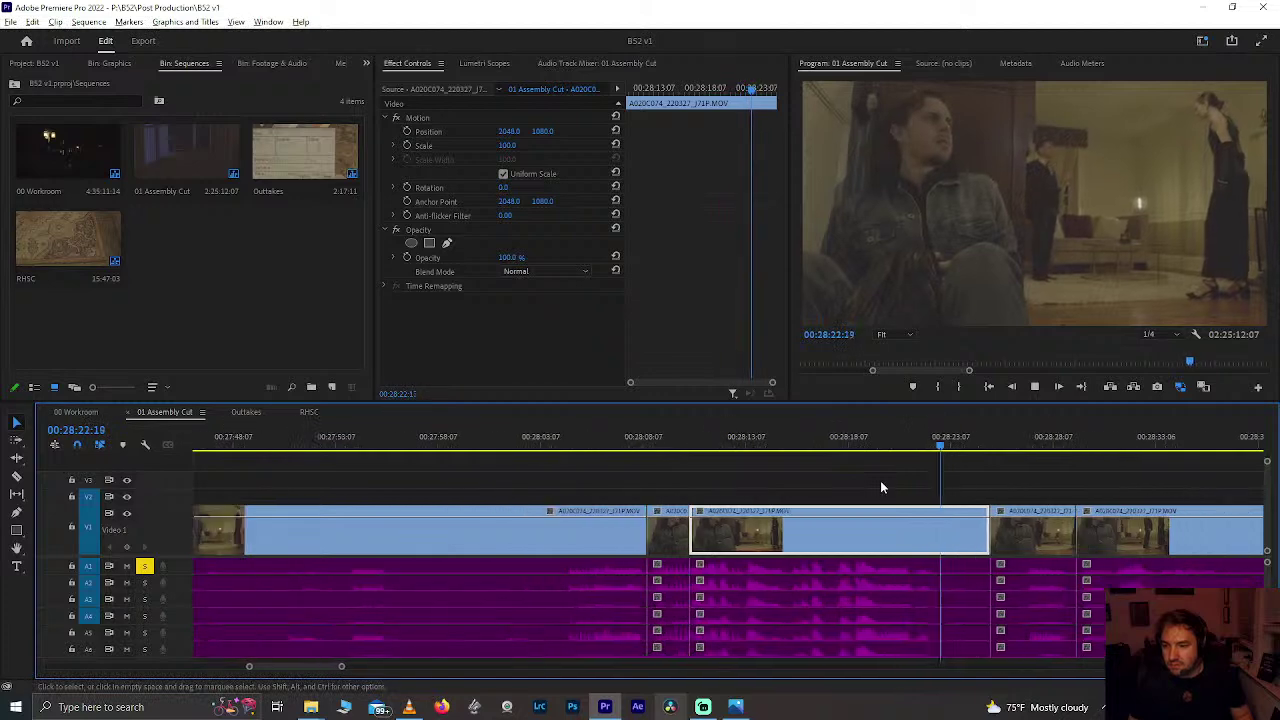
click(618, 443)
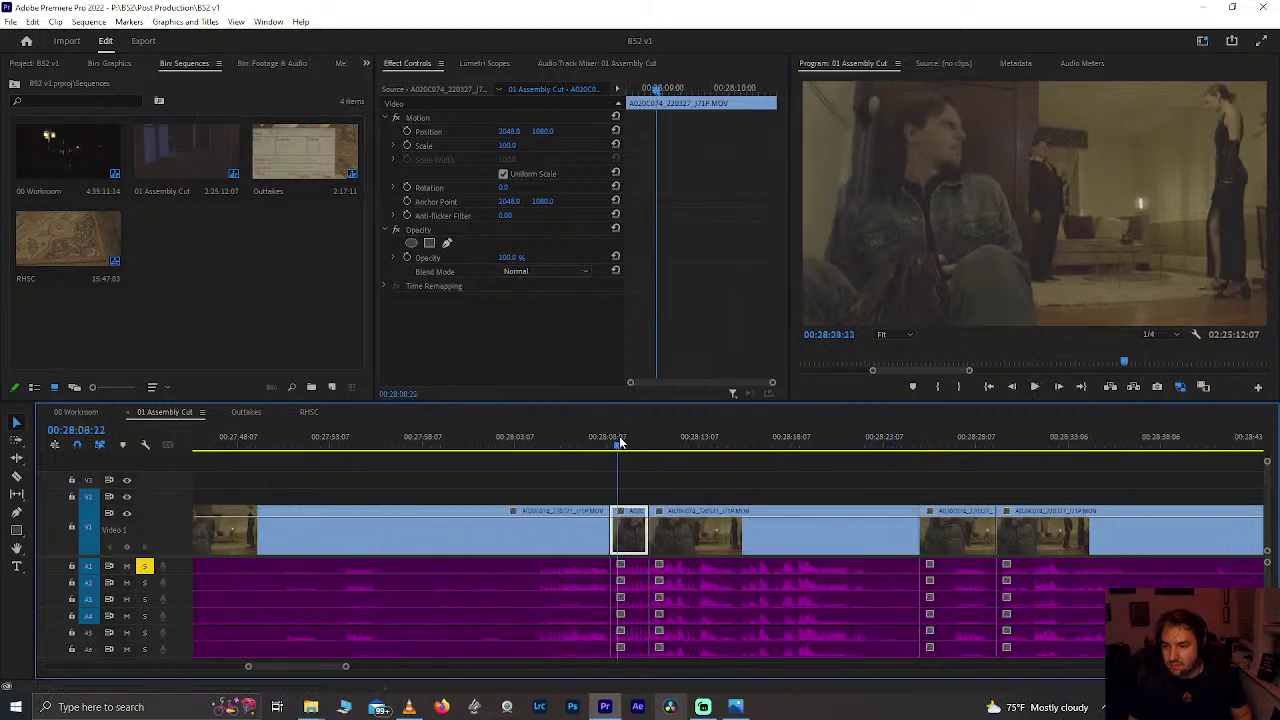
key(space)
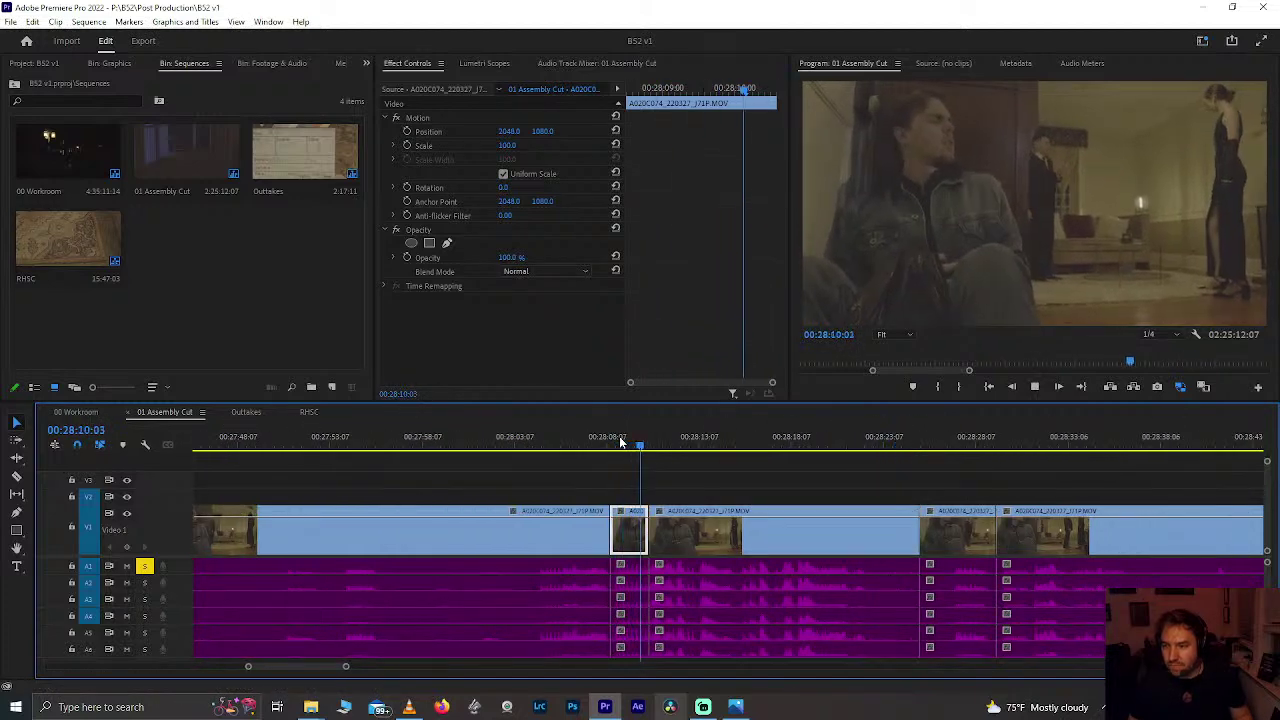
Step: Replay the A020C074 take from 00:28:08:22 through its last segment to about 00:28:44
click(522, 440)
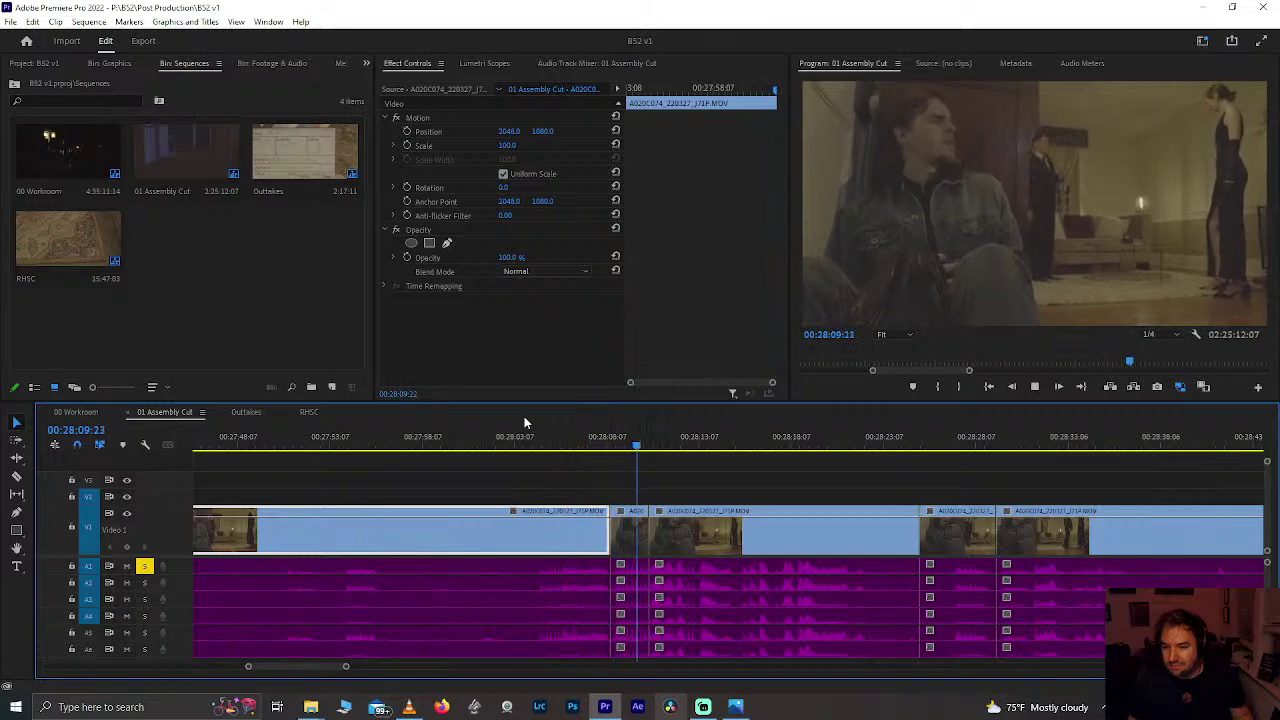
key(space)
key(ctrl+s)
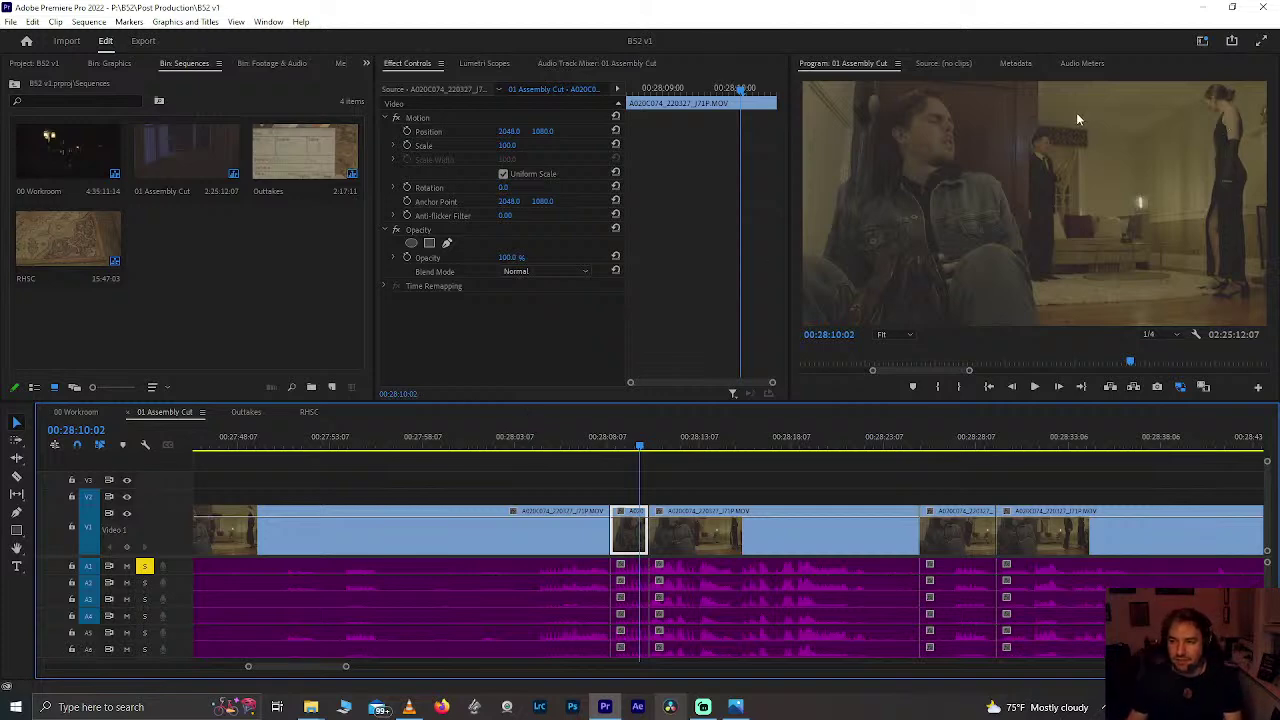
click(620, 452)
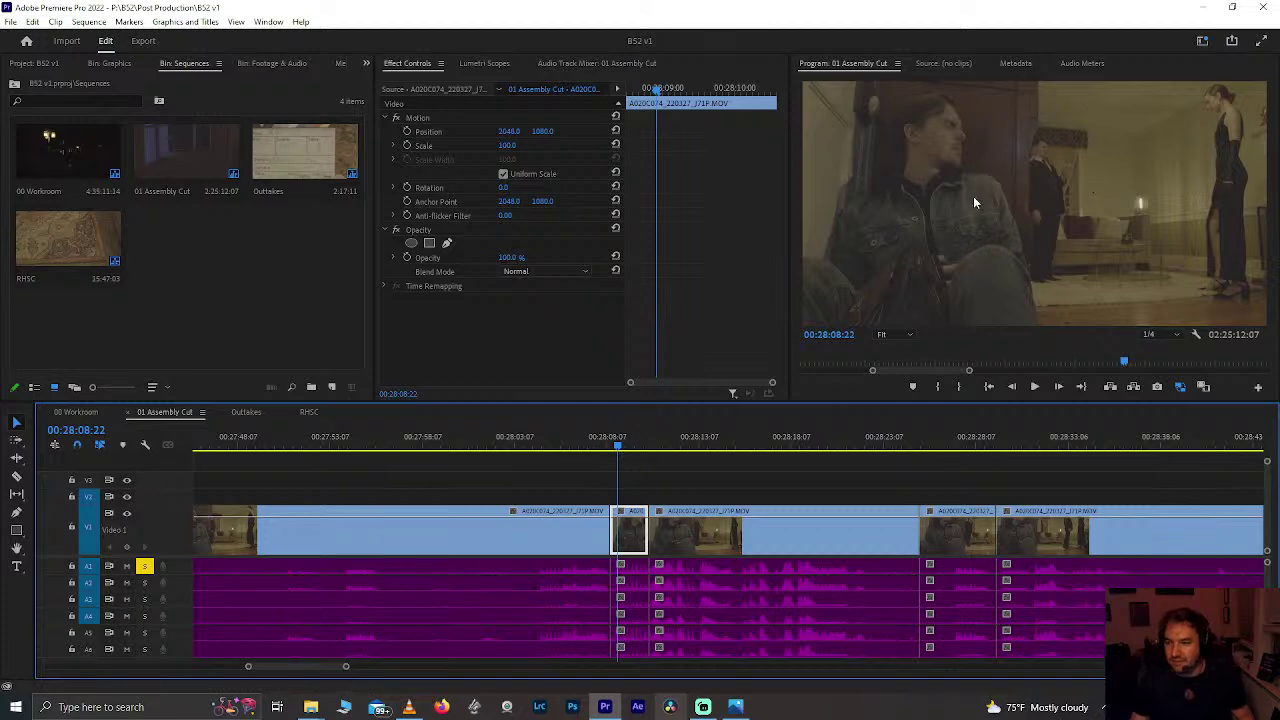
key(space)
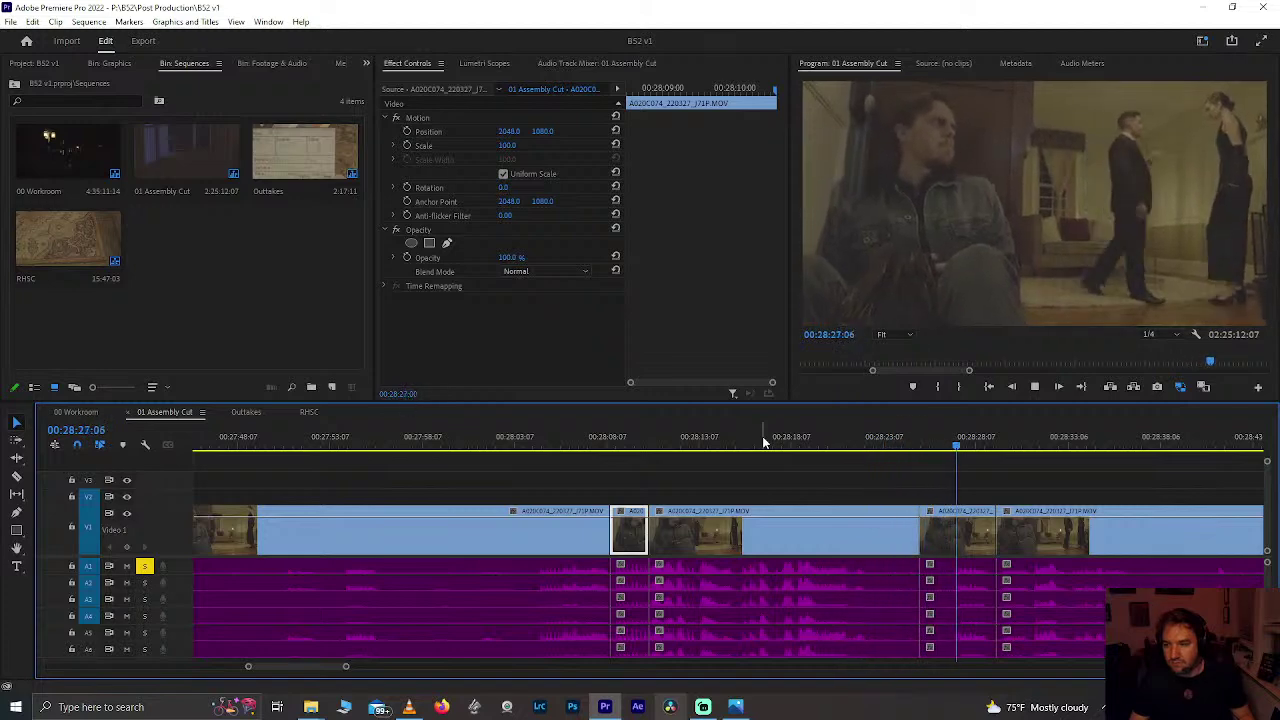
scroll(775, 455, down, 3)
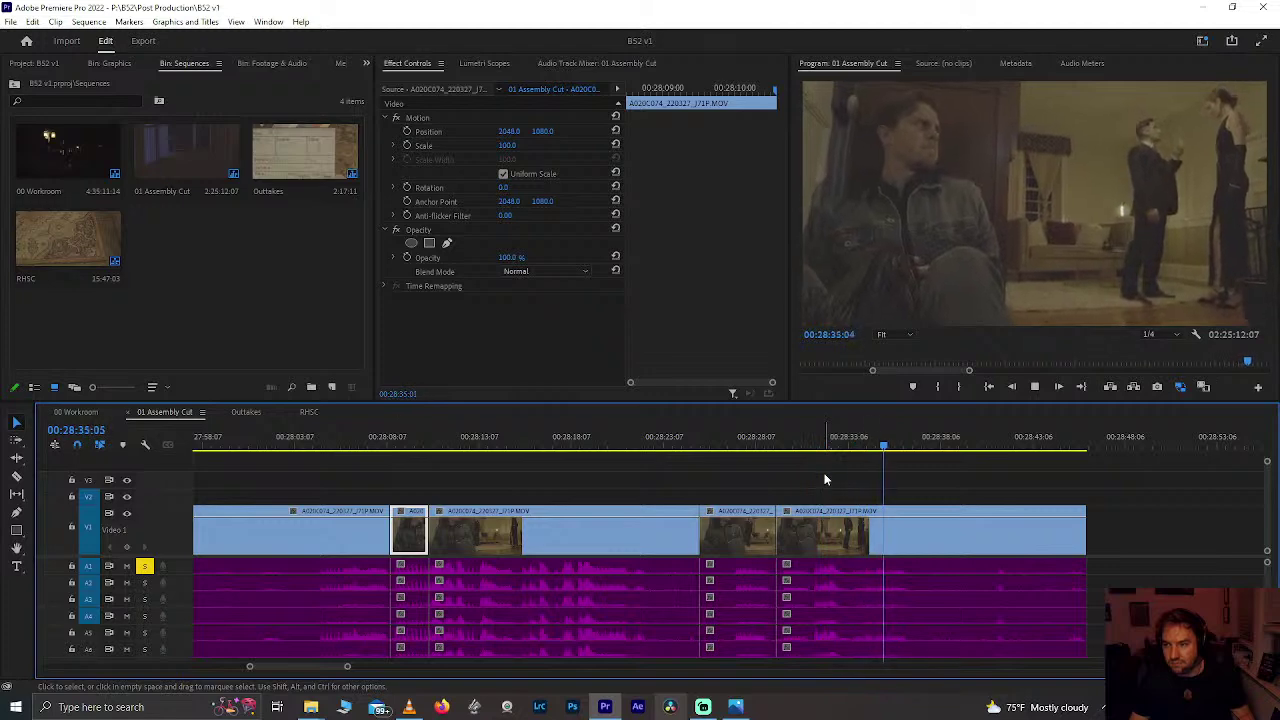
scroll(899, 544, down, 1)
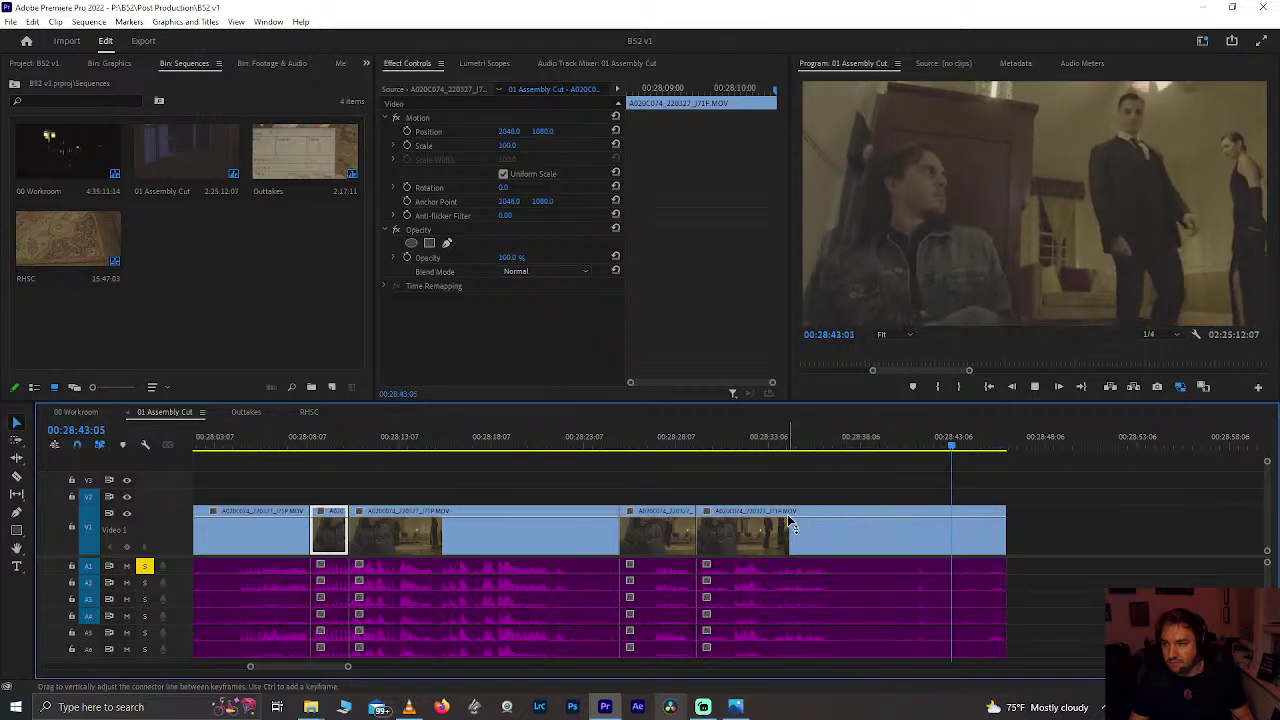
click(852, 566)
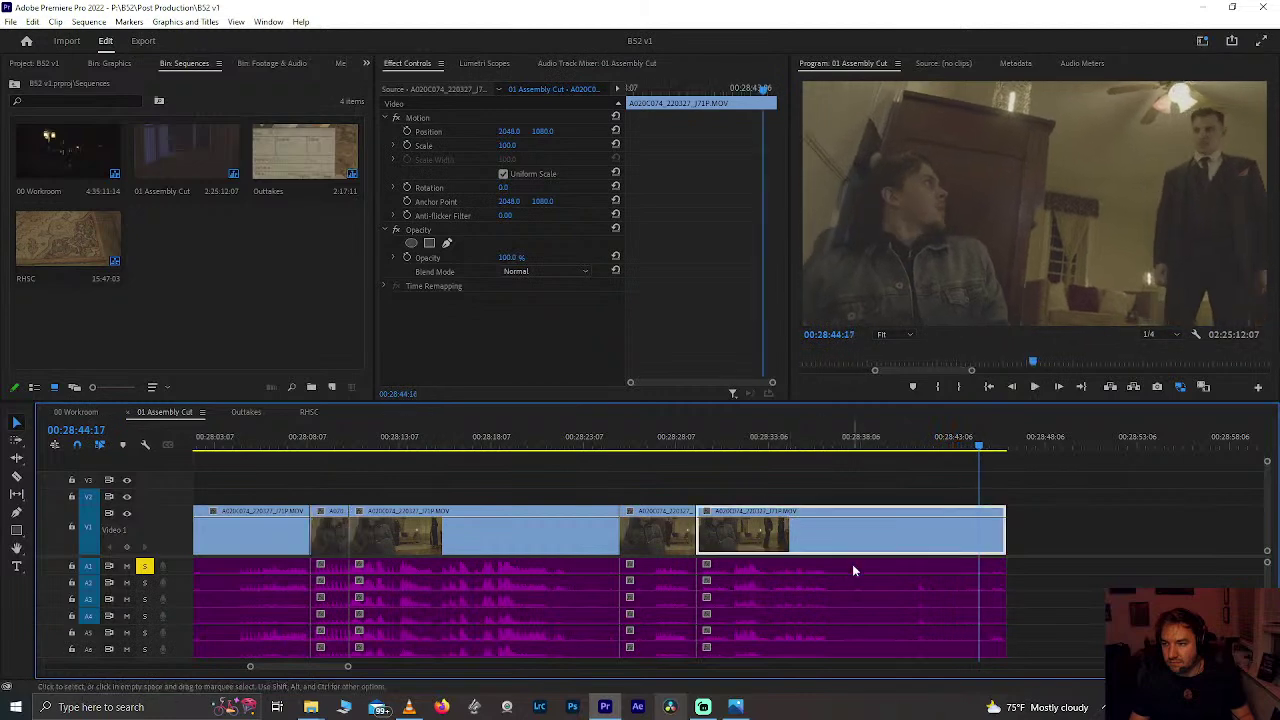
Step: Split the last A020C074 segment with its audio at 00:28:41:05 and save the project
key(j)
click(877, 437)
key(=)
click(820, 438)
drag(820, 438, 979, 474)
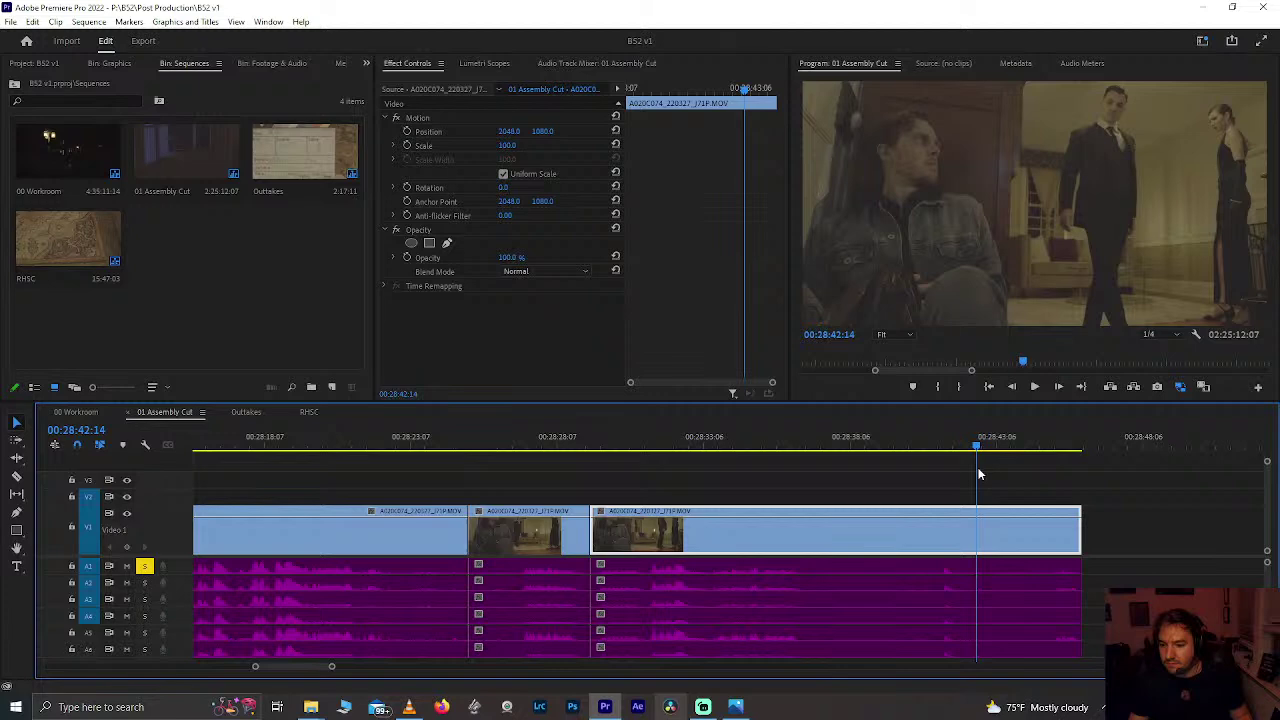
drag(979, 474, 937, 483)
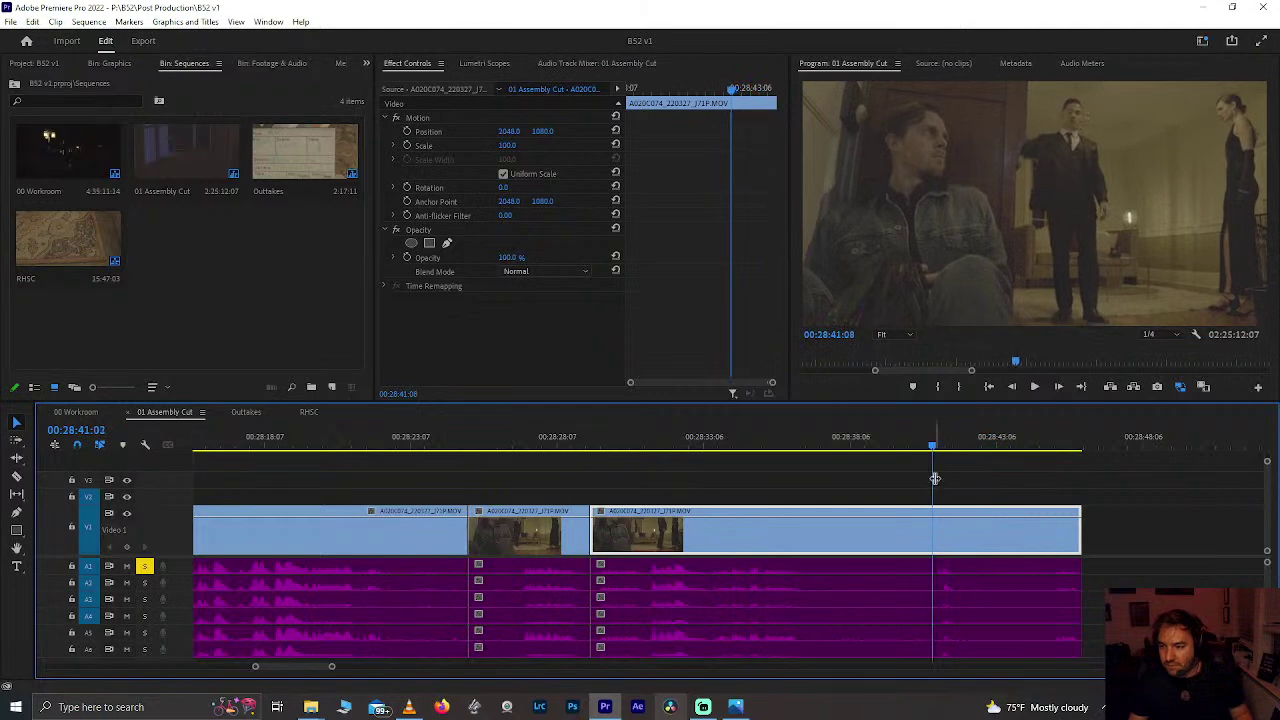
key(ctrl+k)
mouse_move(988, 450)
mouse_down()
mouse_move(1112, 460)
mouse_move(967, 455)
mouse_move(978, 450)
mouse_up()
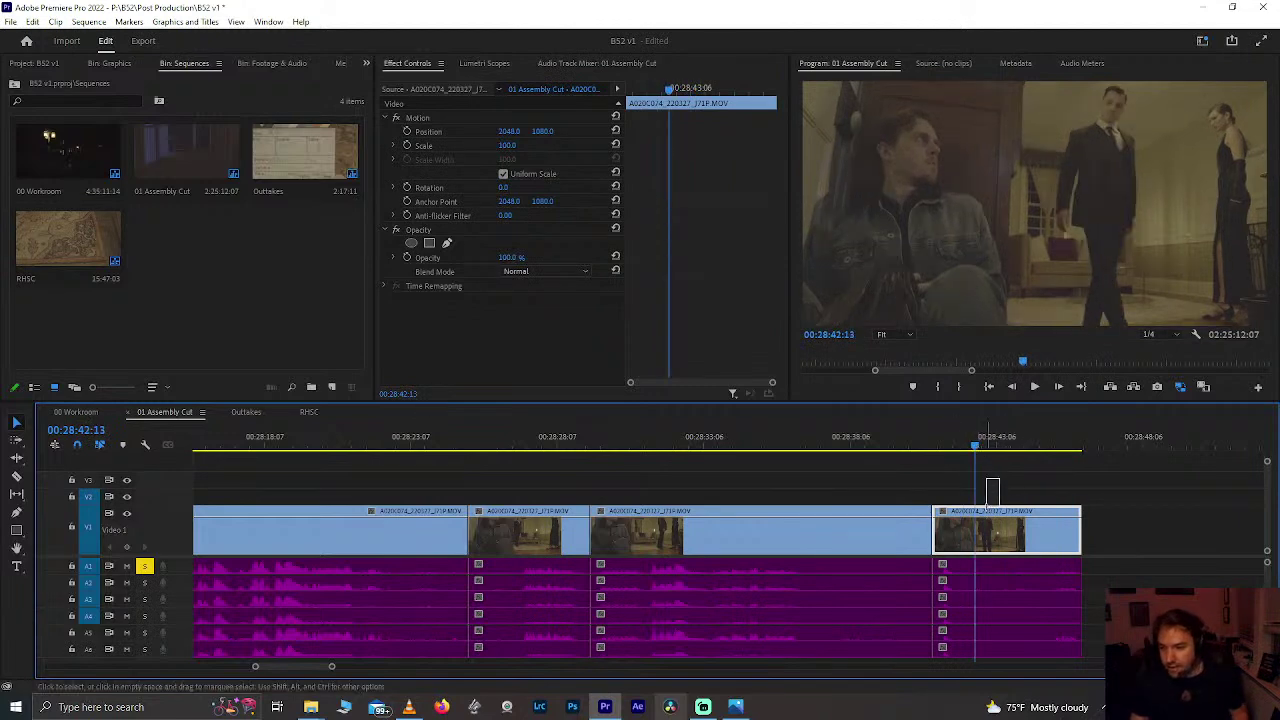
key(minus)
key(minus)
key(minus)
key(minus)
scroll(953, 522, down, 1)
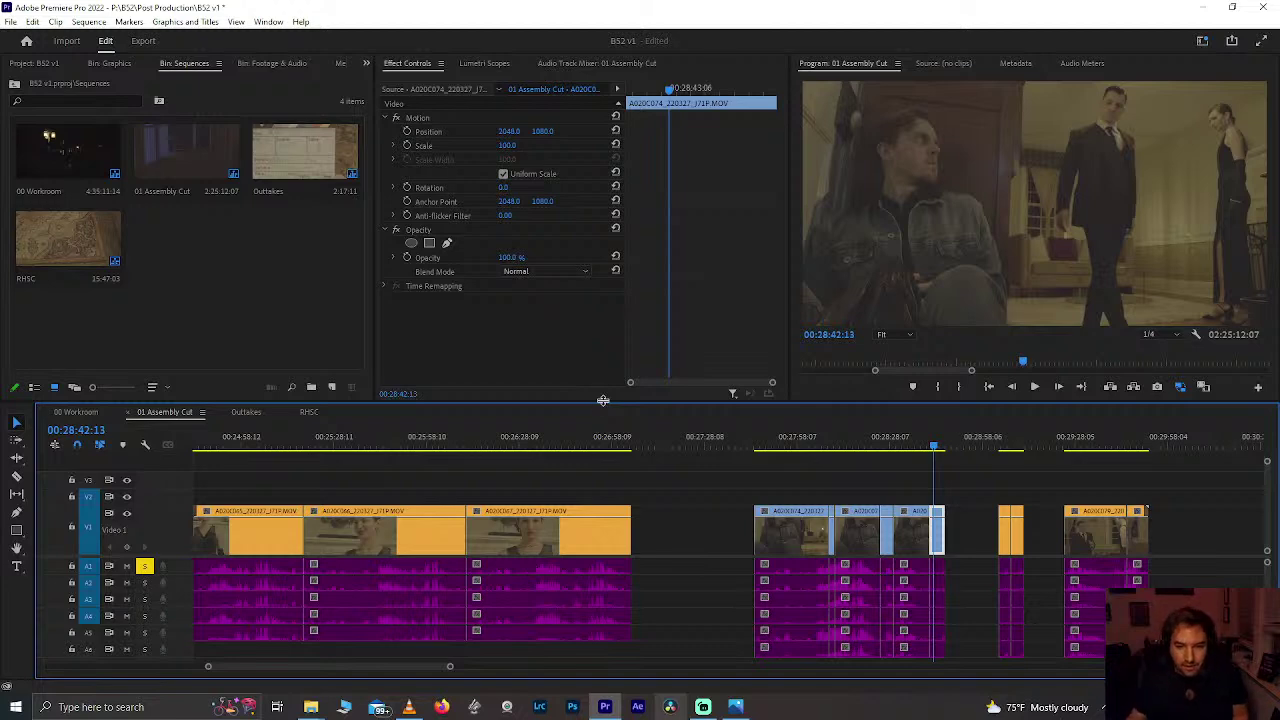
click(798, 442)
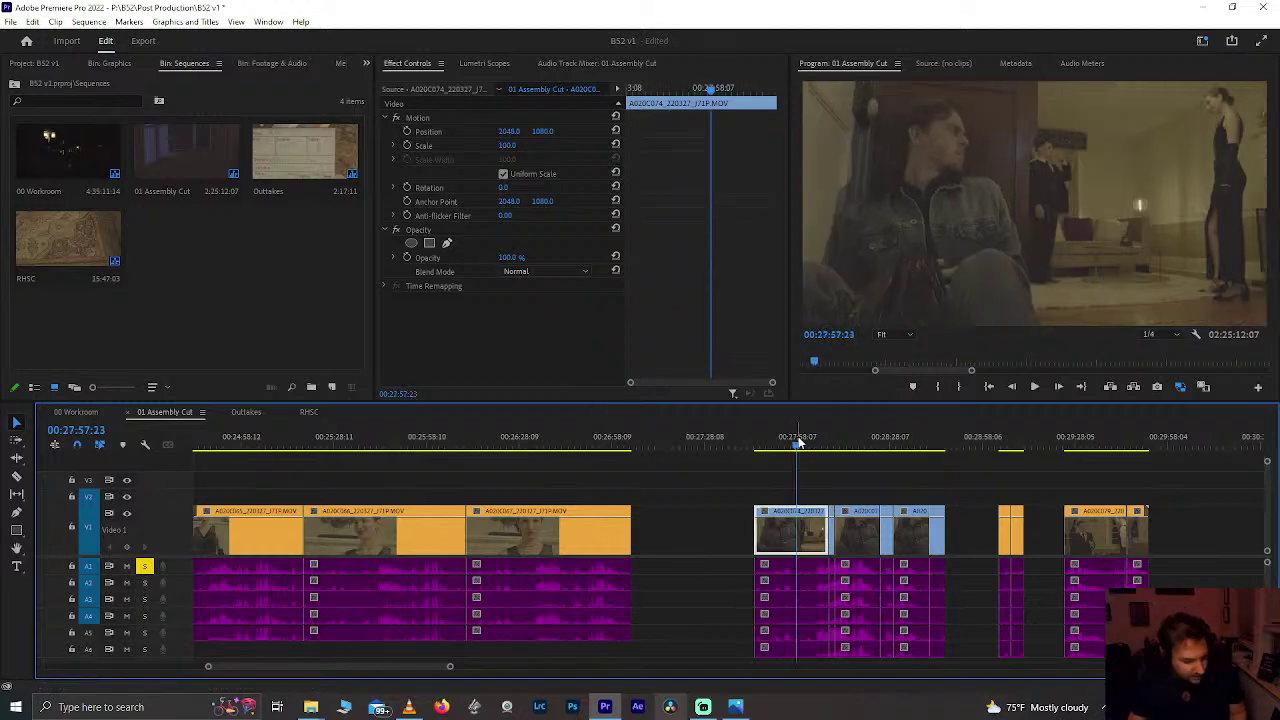
key(ctrl+s)
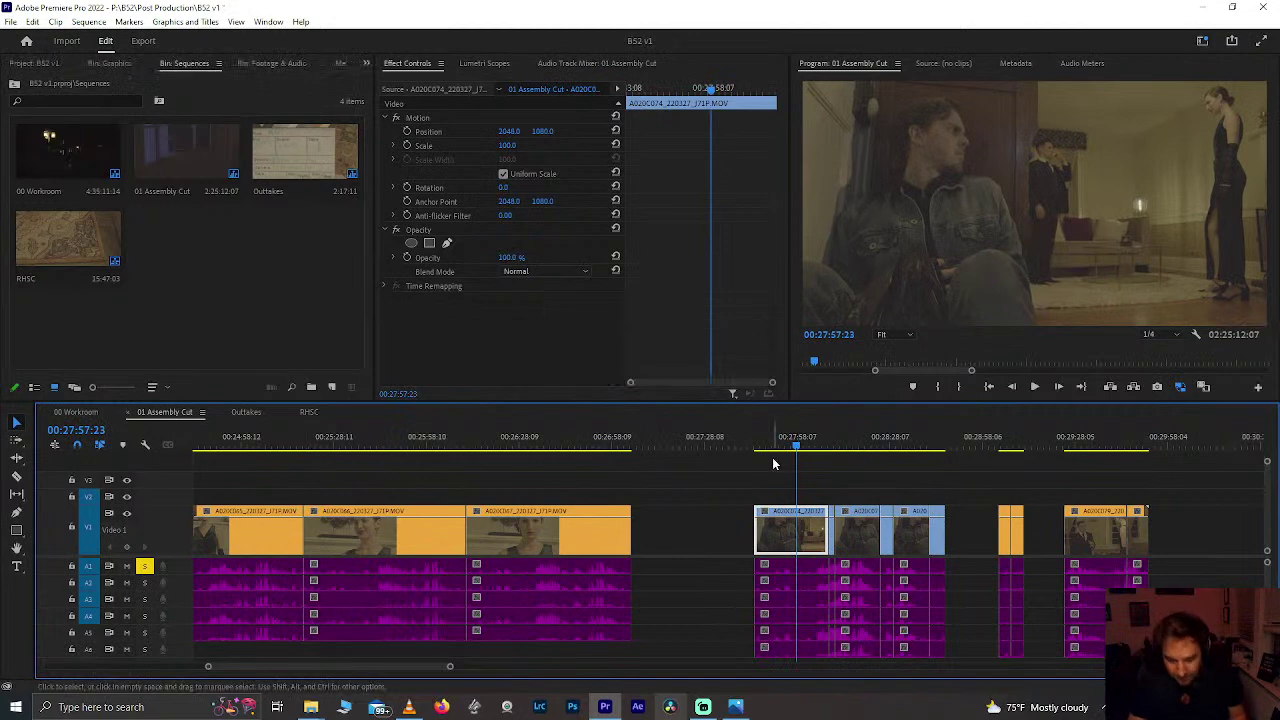
Step: Look over the A020C074 segments and the surrounding clips, checking the A020C079 take at 00:29:35:01 and the cut at 00:28:41:05
scroll(773, 463, down, 3)
drag(863, 443, 962, 451)
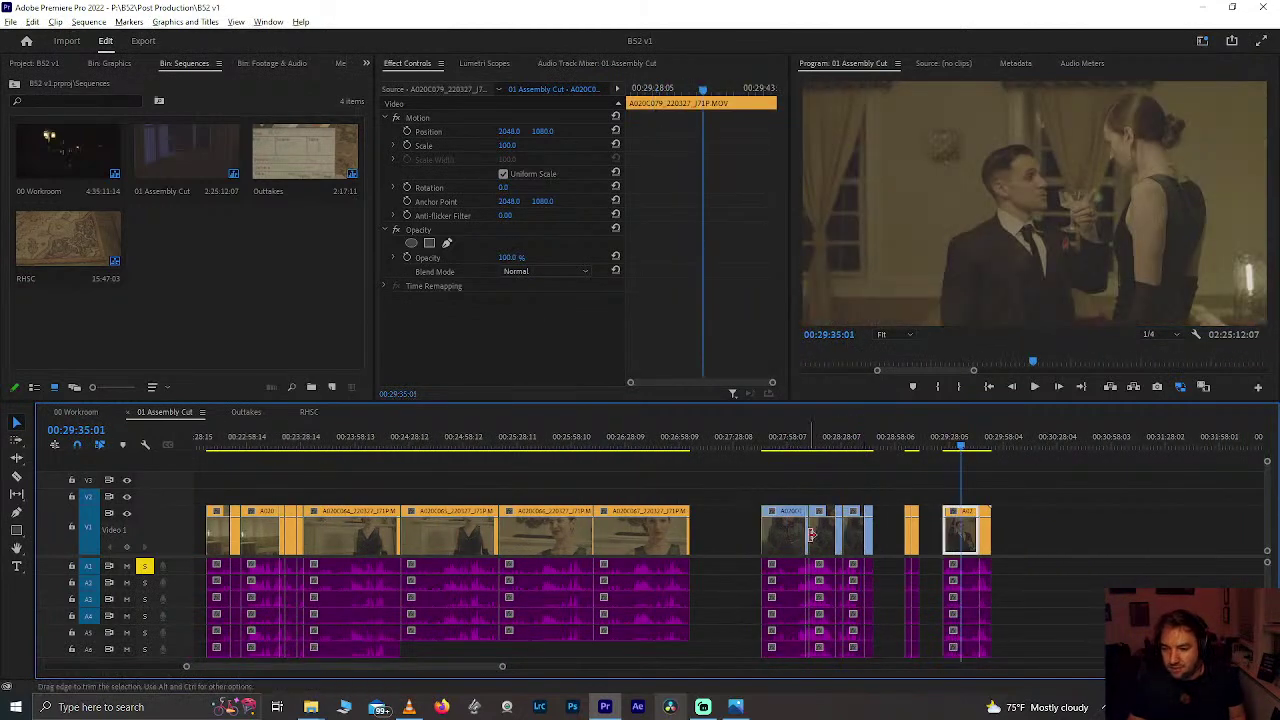
scroll(809, 540, up, 2)
scroll(871, 586, up, 3)
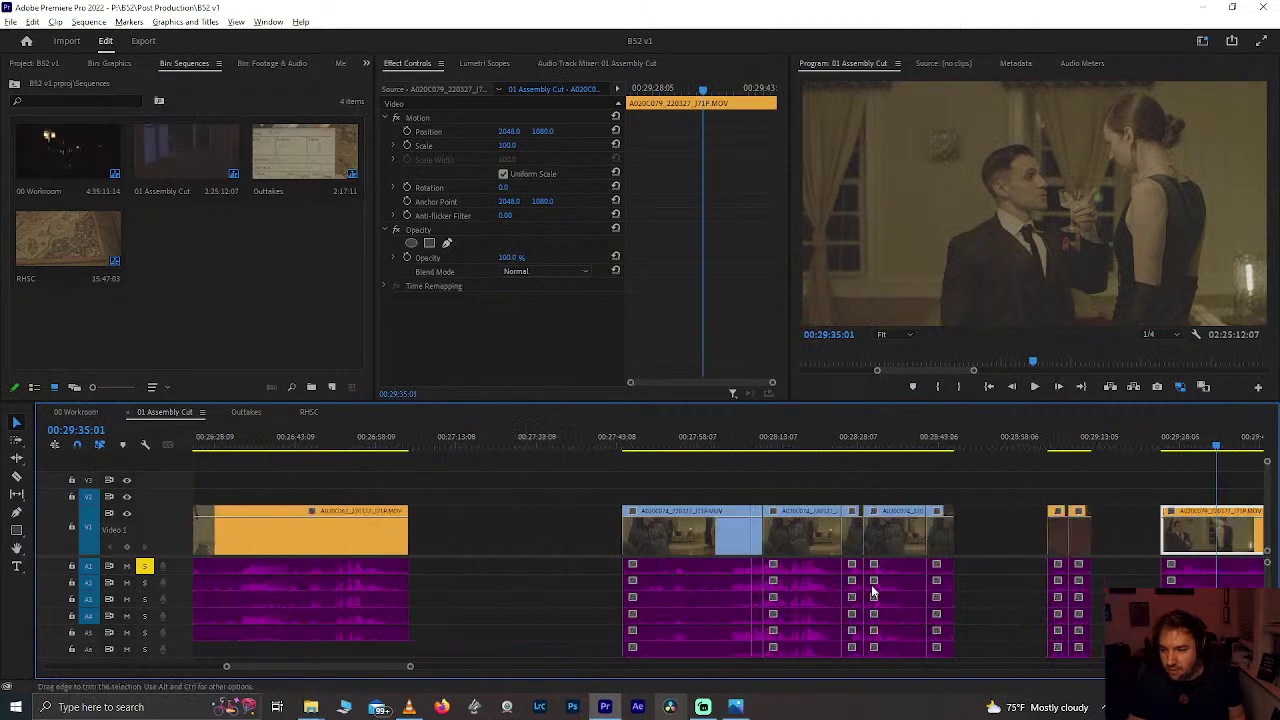
scroll(871, 586, down, 4)
scroll(871, 586, down, 2)
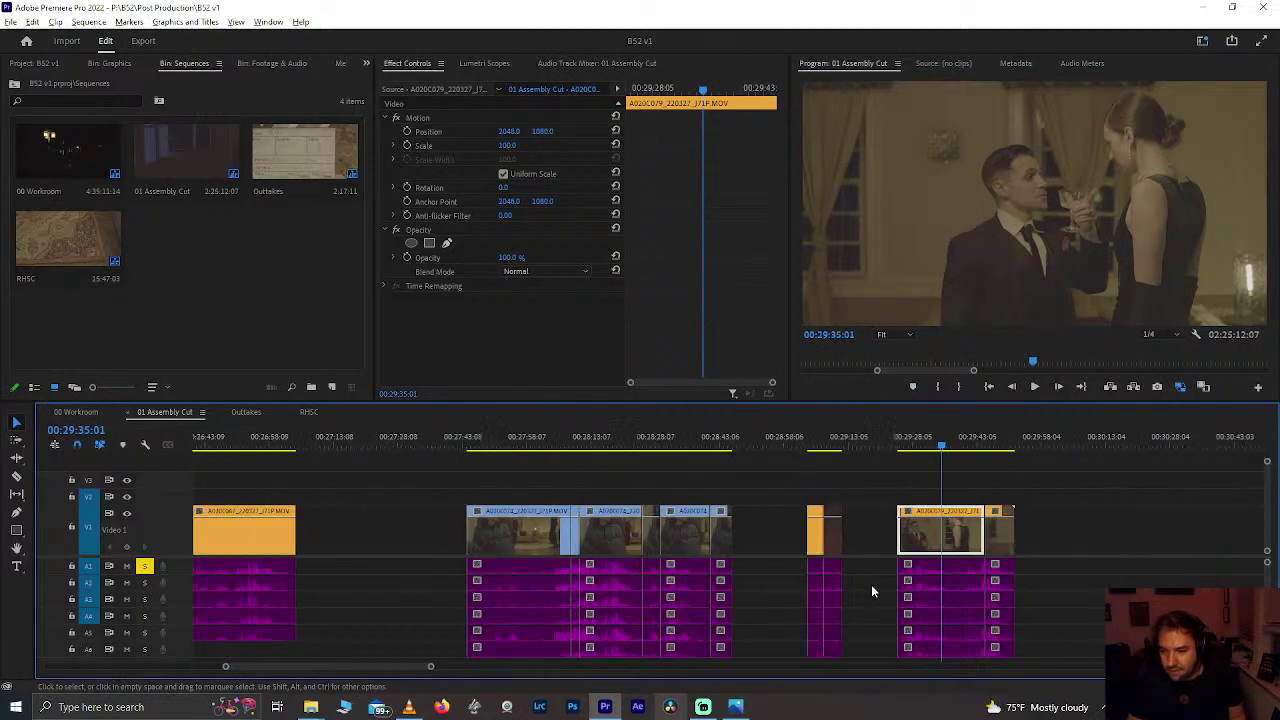
click(714, 441)
scroll(714, 441, down, 3)
scroll(714, 440, up, 9)
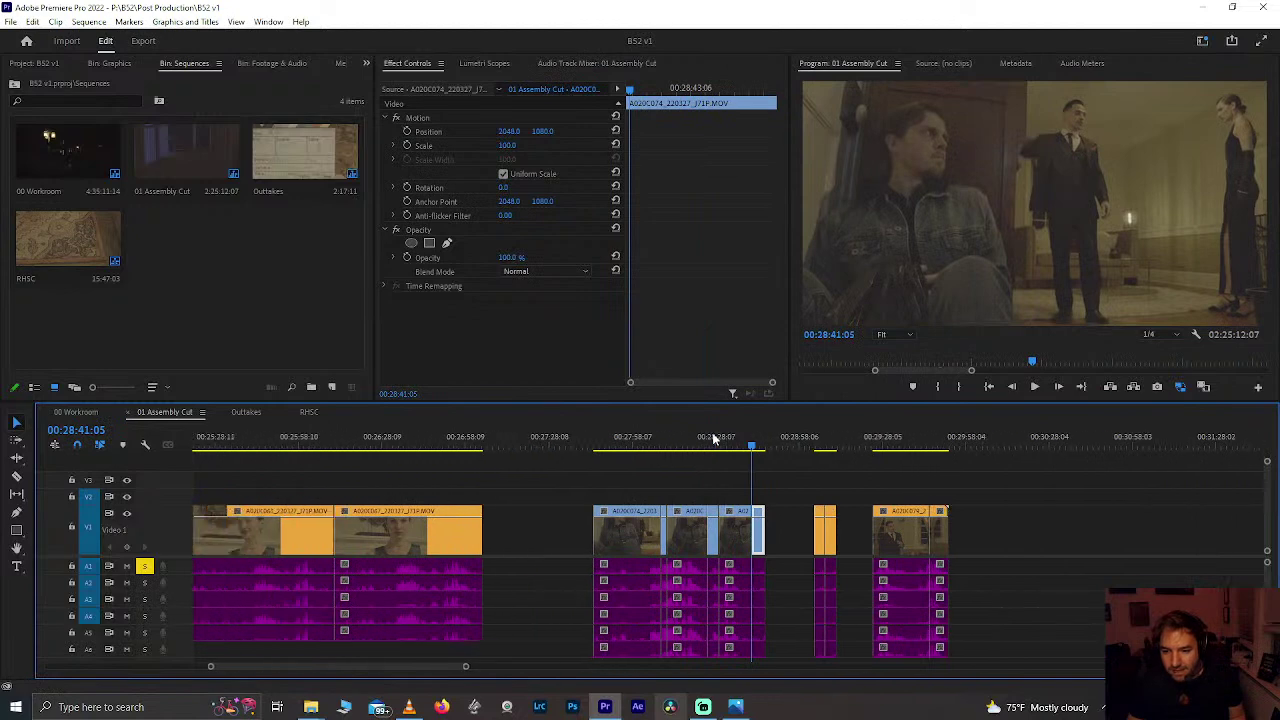
scroll(651, 522, down, 2)
scroll(651, 522, up, 2)
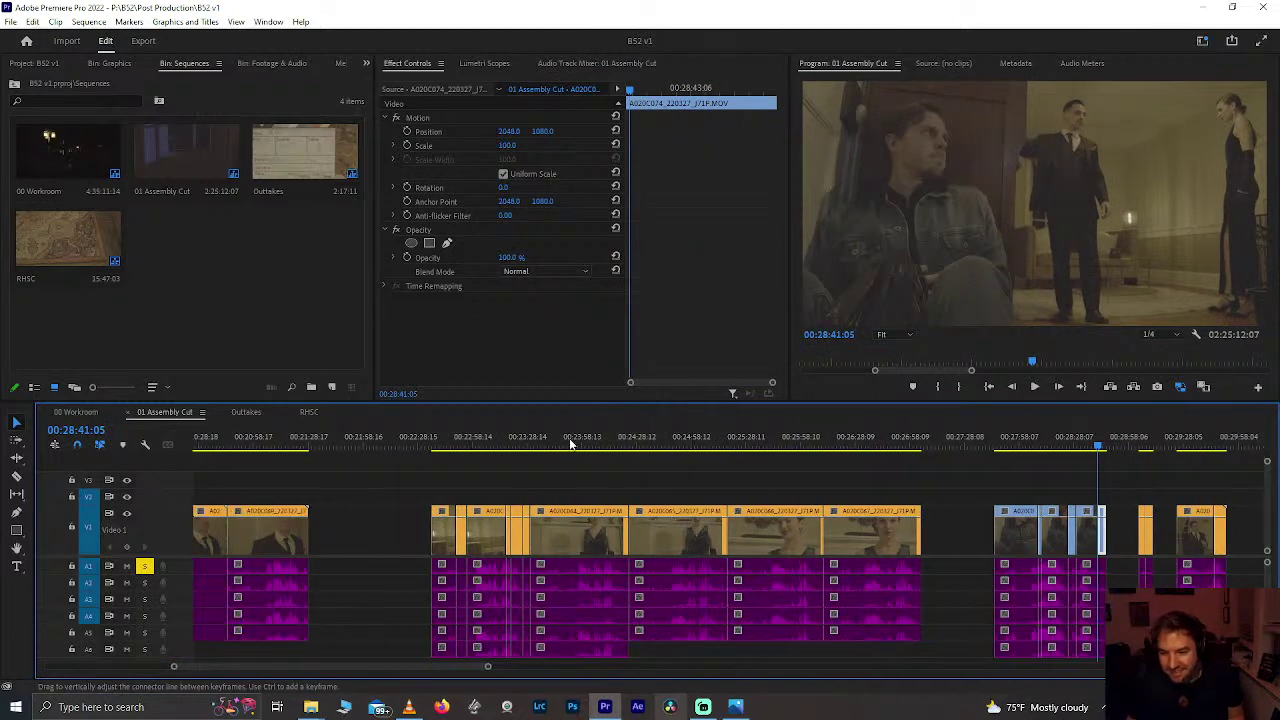
Step: Play from the end of the A020C063 take at 00:23:29:04 through the A020C064 take to 00:24:25:06
click(552, 440)
scroll(552, 440, up, 3)
scroll(552, 440, up, 1)
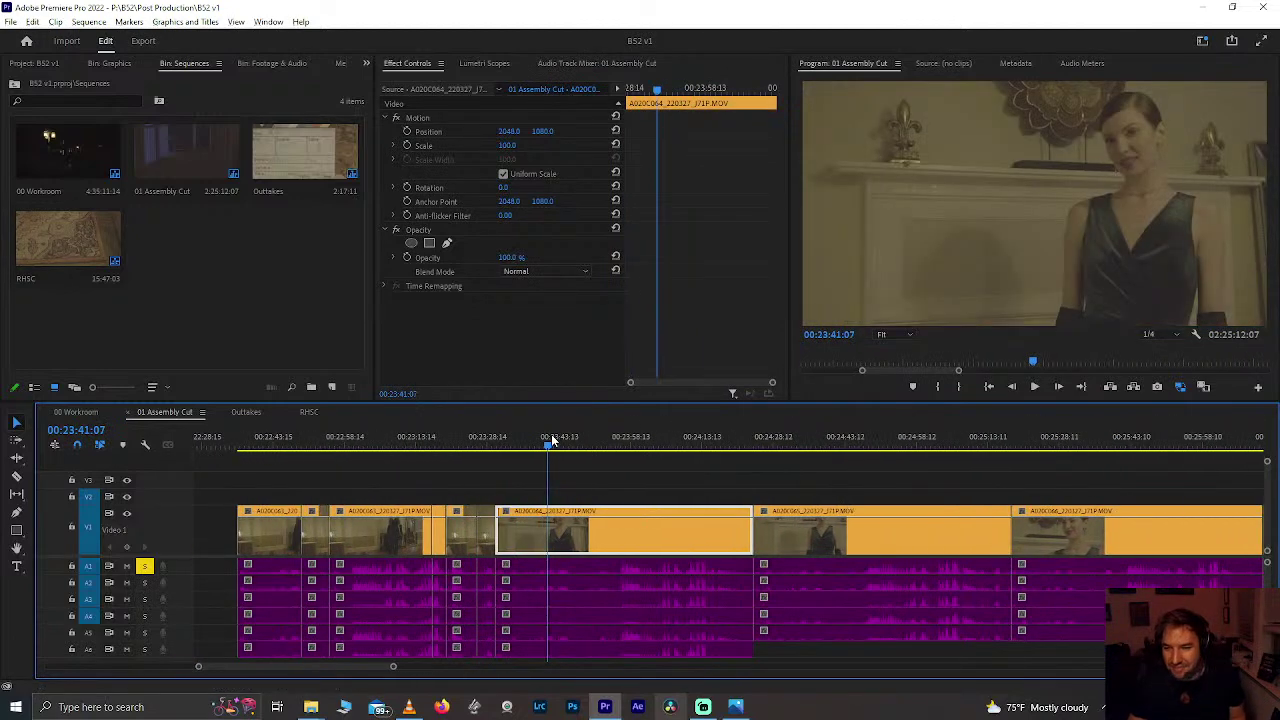
click(503, 440)
drag(503, 443, 491, 446)
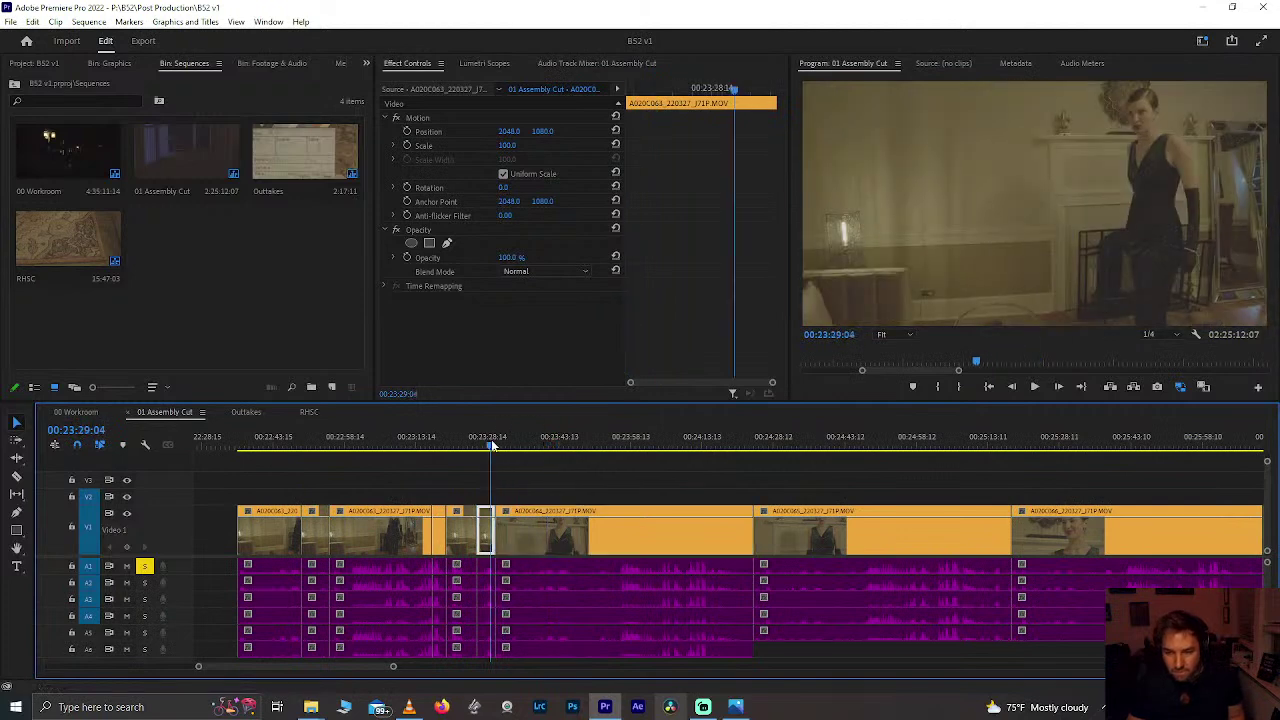
key(space)
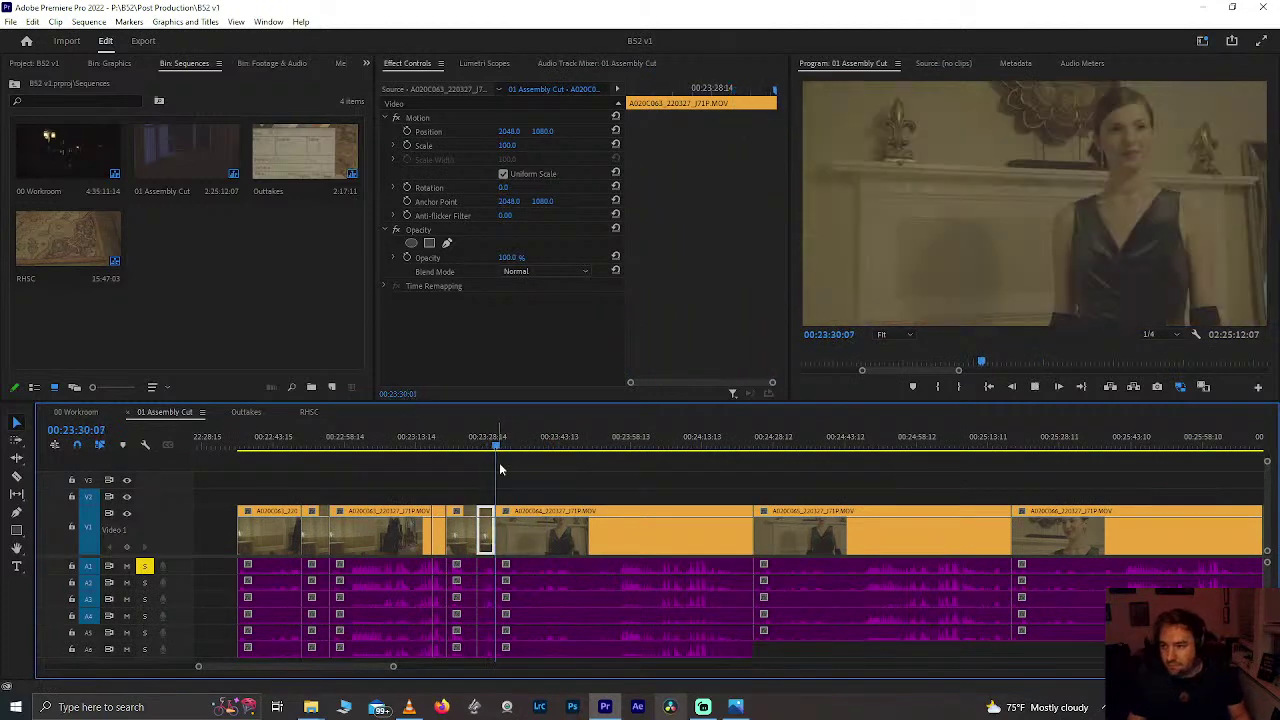
scroll(580, 556, up, 1)
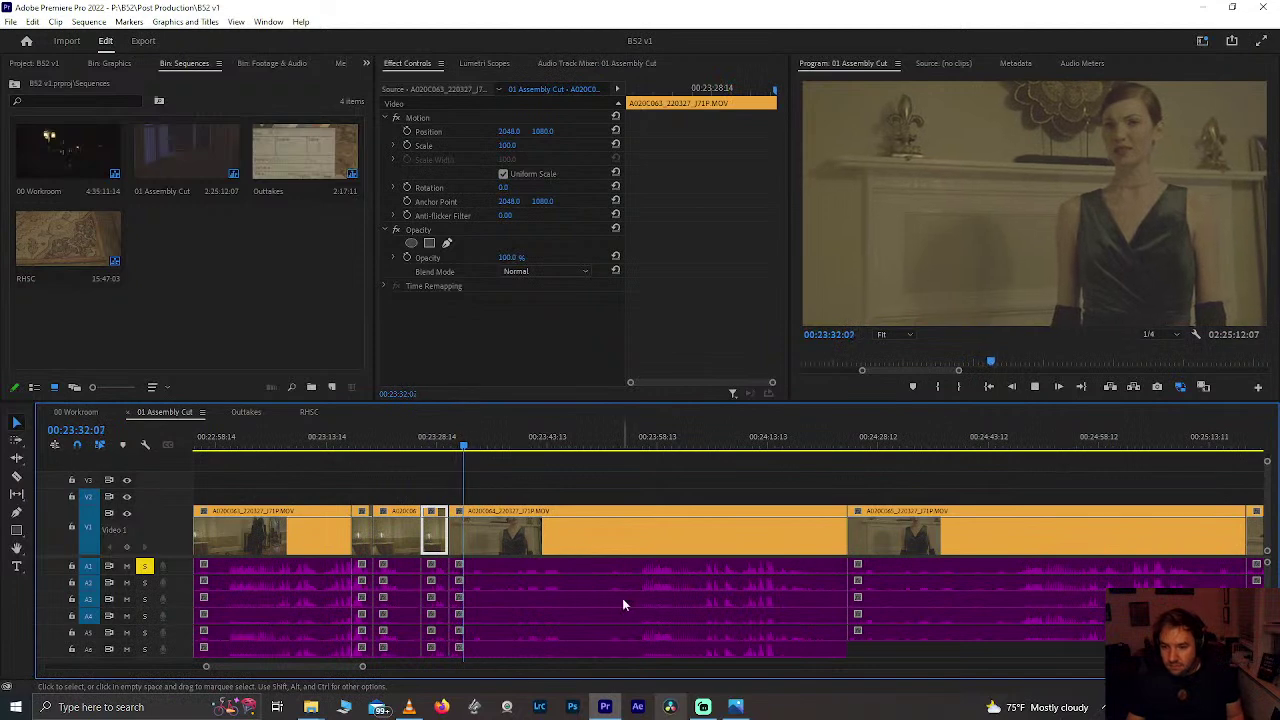
scroll(481, 588, down, 1)
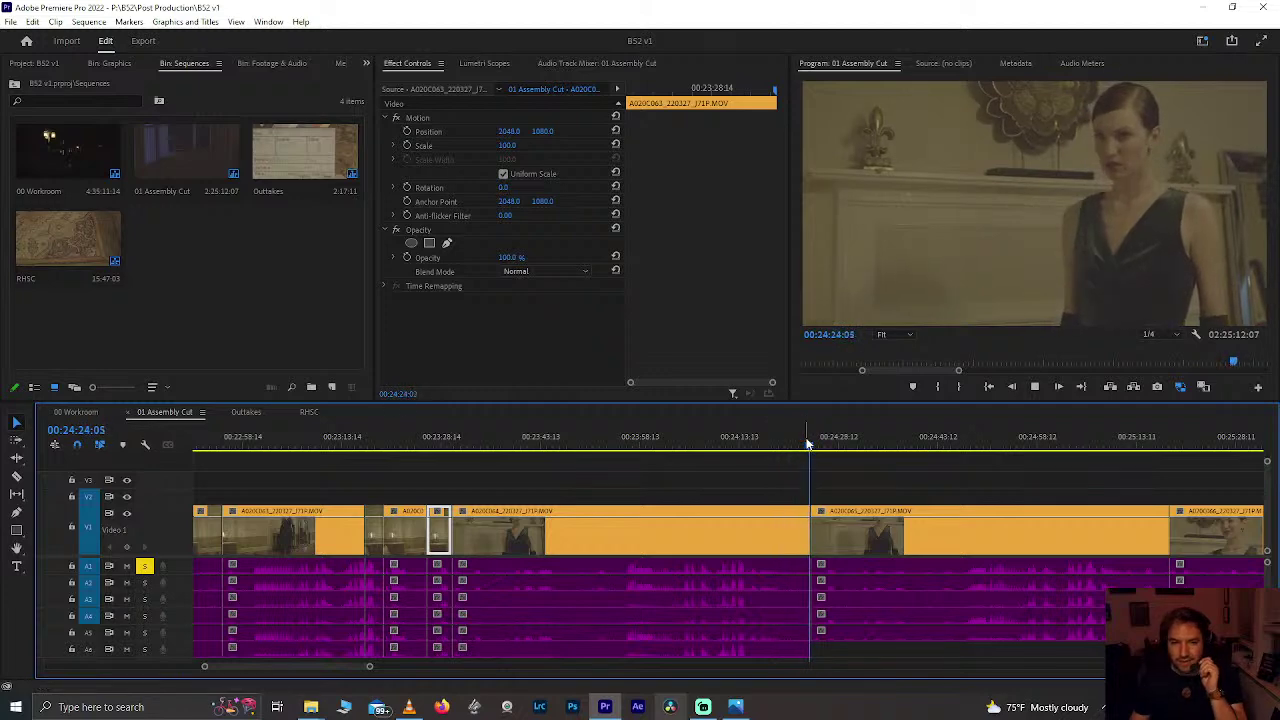
key(space)
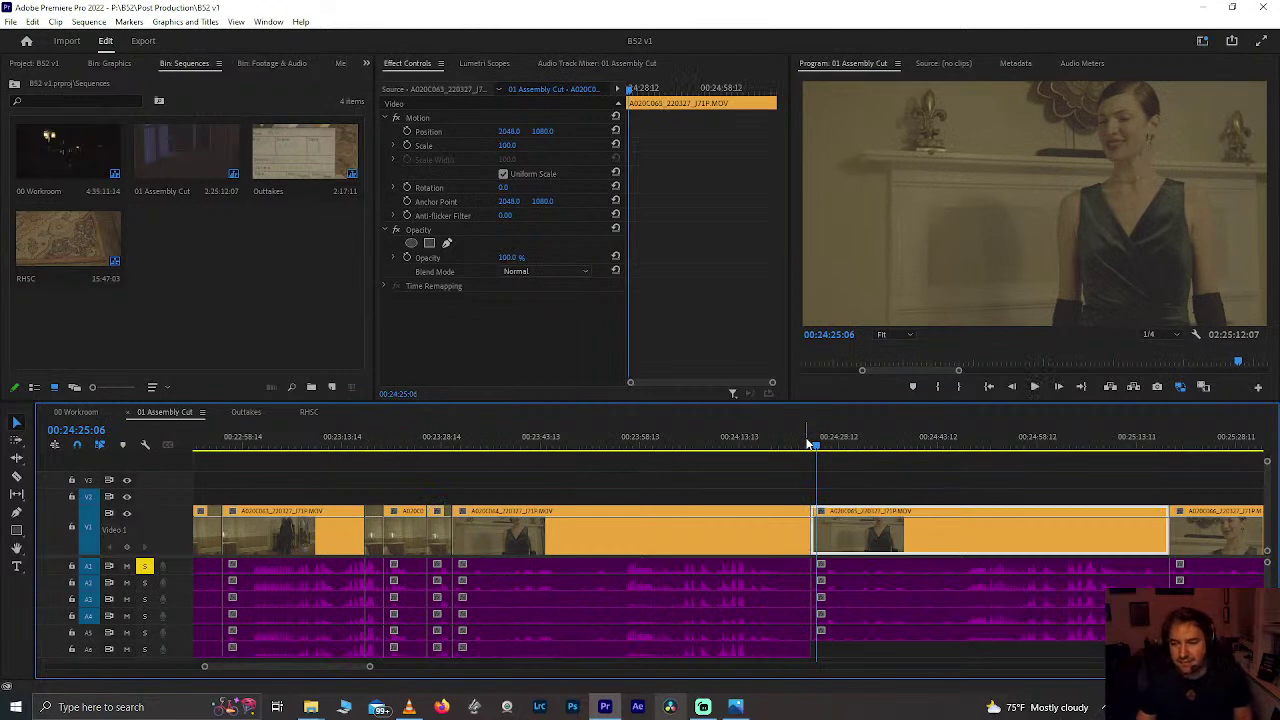
Step: Play the A020C065, A020C066 and A020C067 takes from 00:24:25:06 and park the playhead at 00:26:56:07
key(space)
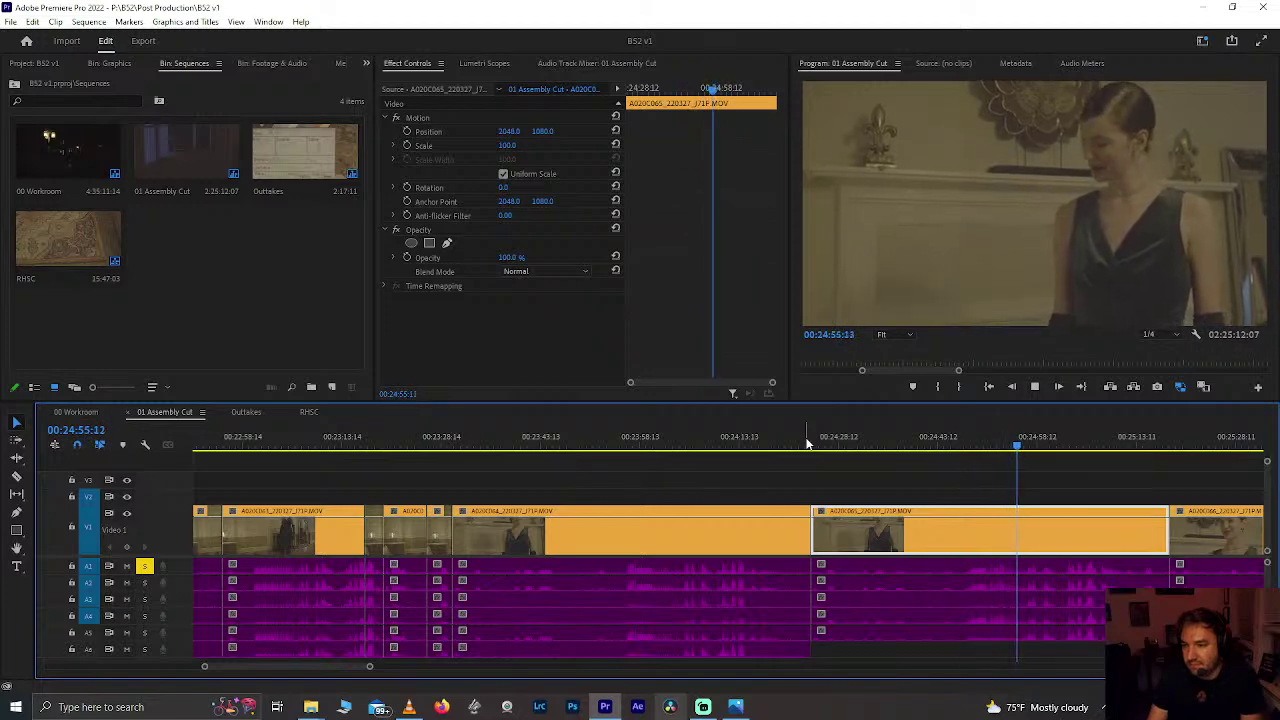
key(space)
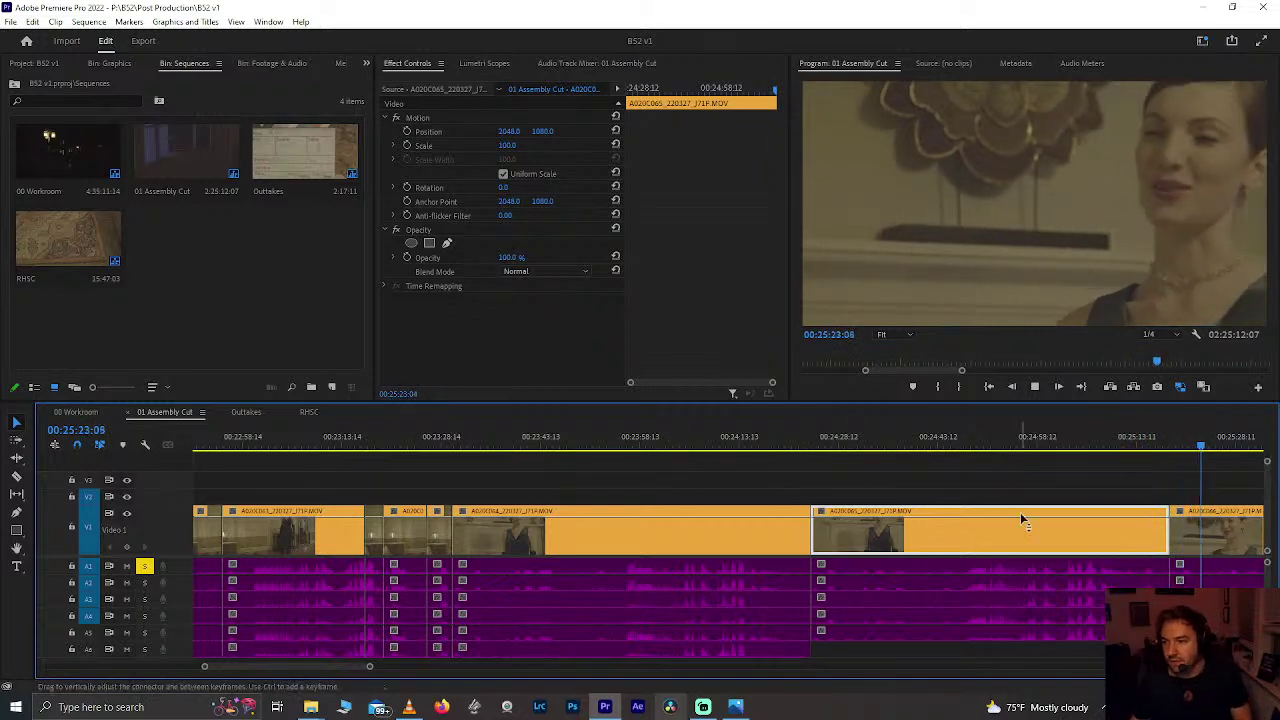
scroll(1000, 540, down, 1)
key(space)
scroll(984, 558, down, 4)
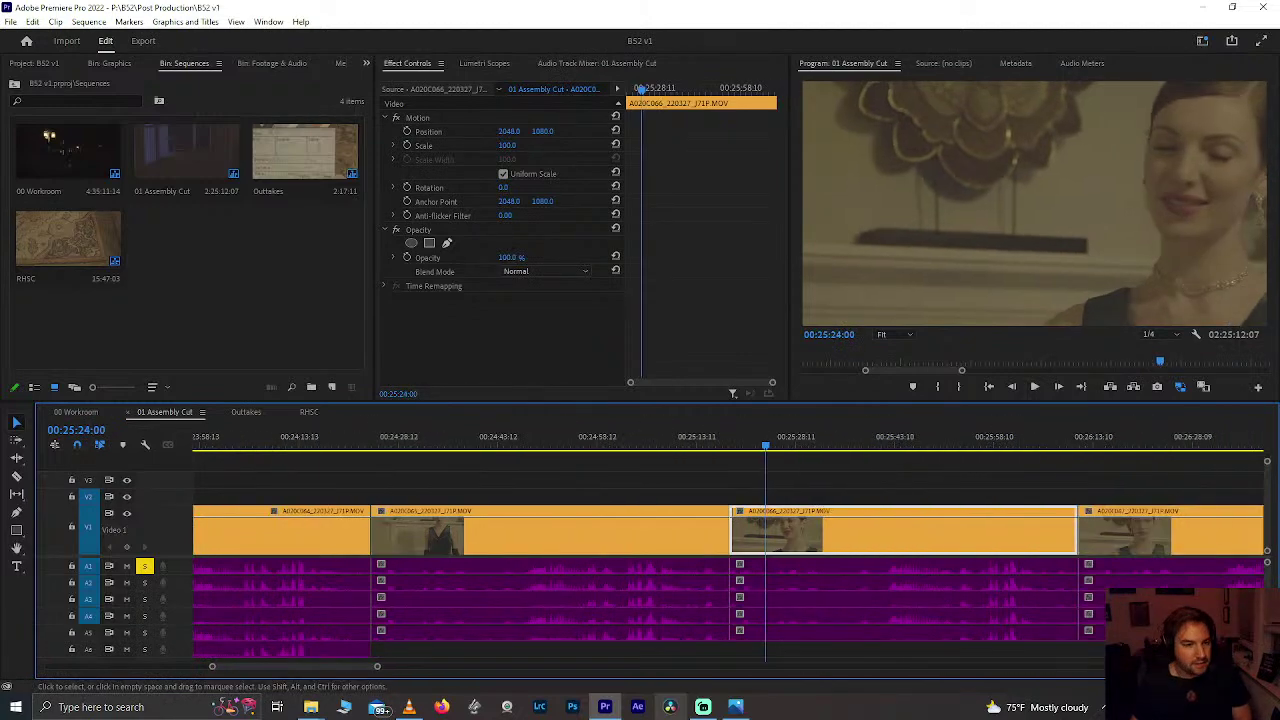
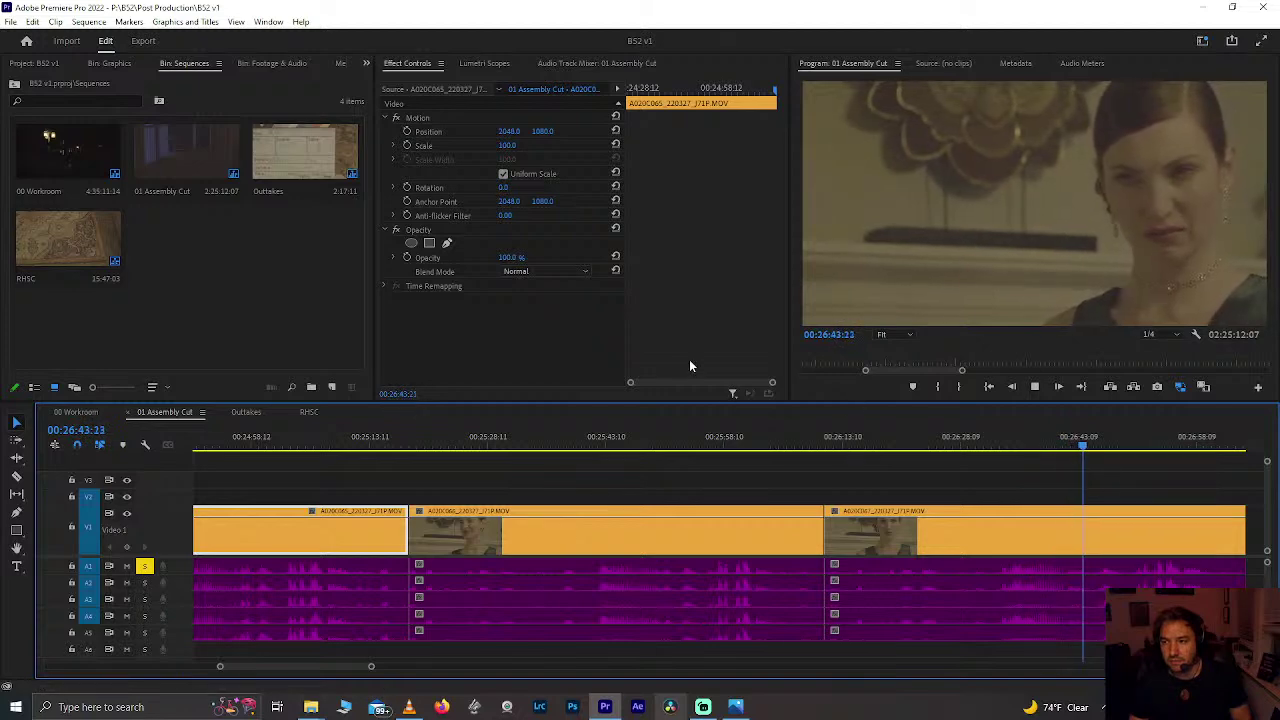
scroll(1033, 527, down, 2)
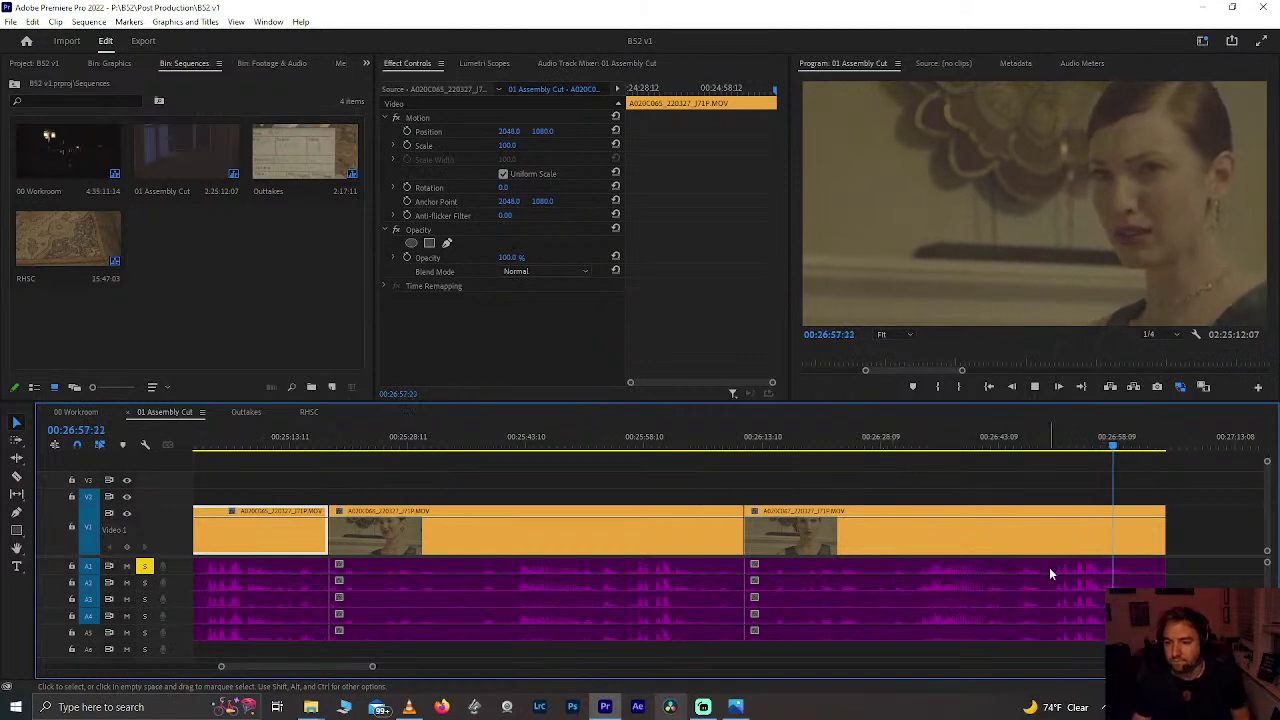
click(1099, 477)
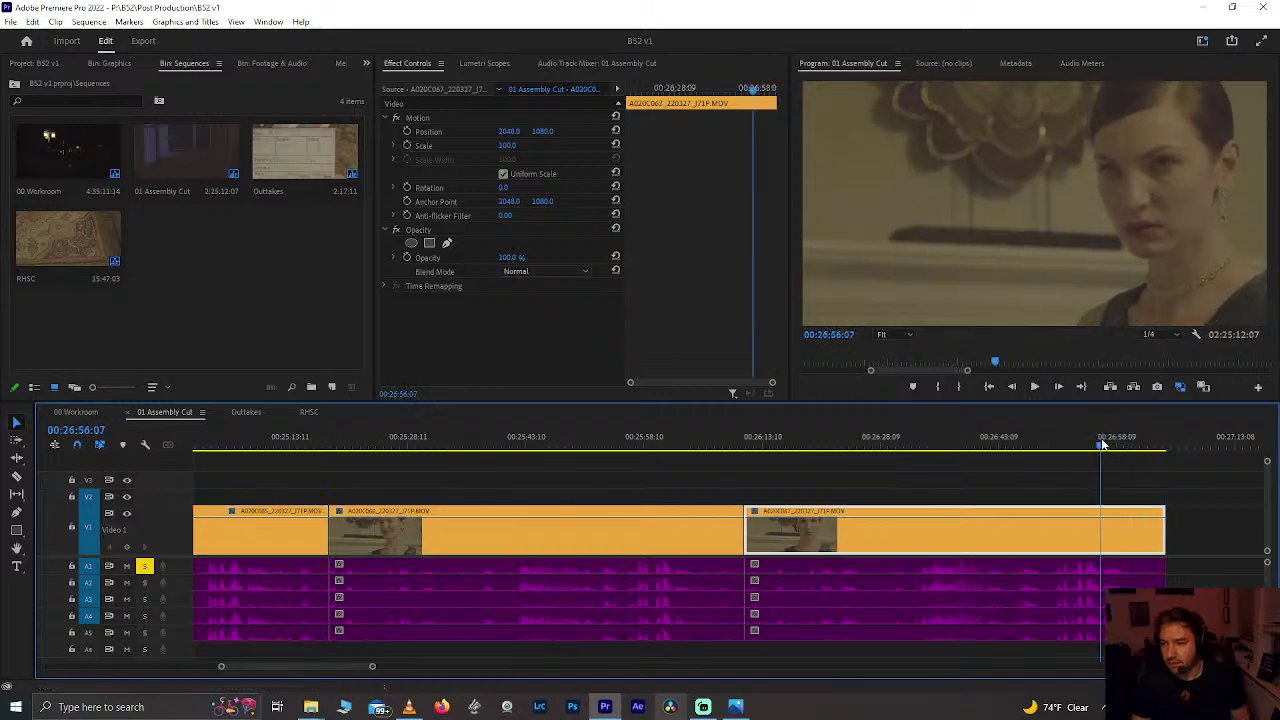
Step: Switch to the image viewer and look through the take notes to the Scene 5 Part 1 page for comments on the Madeline takes
click(735, 706)
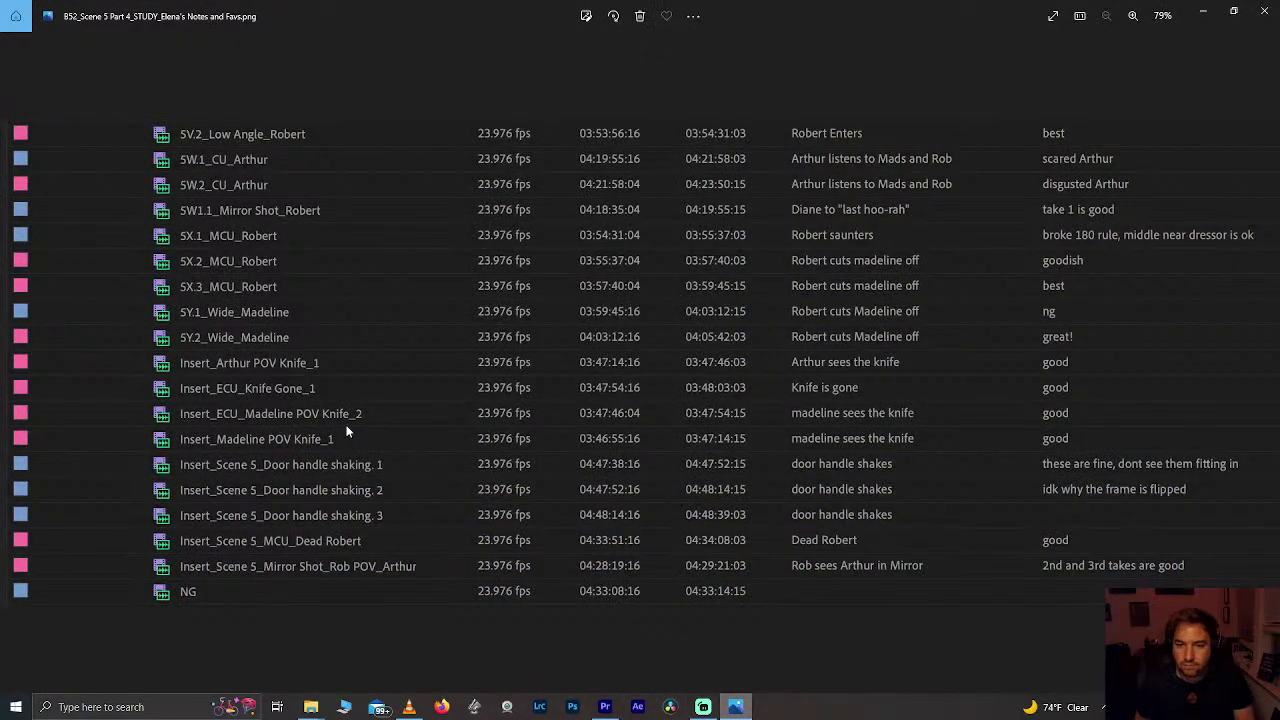
key(Right)
key(Right)
key(Right)
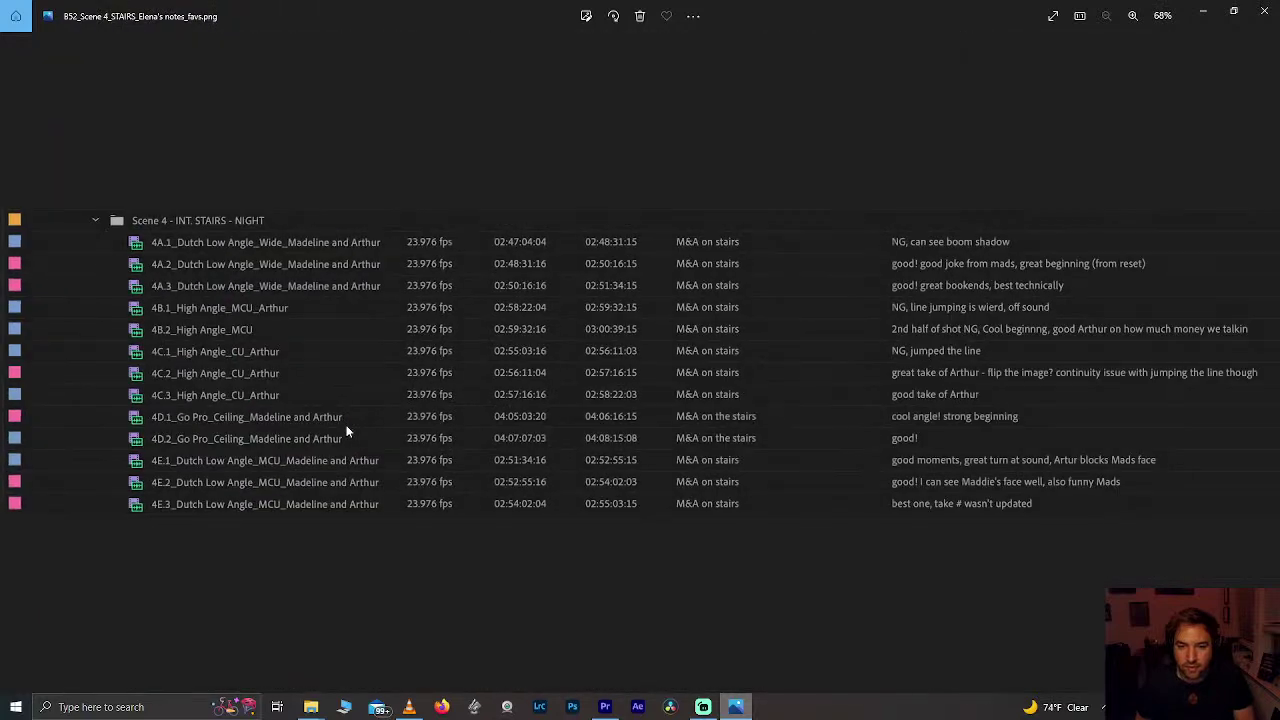
key(Right)
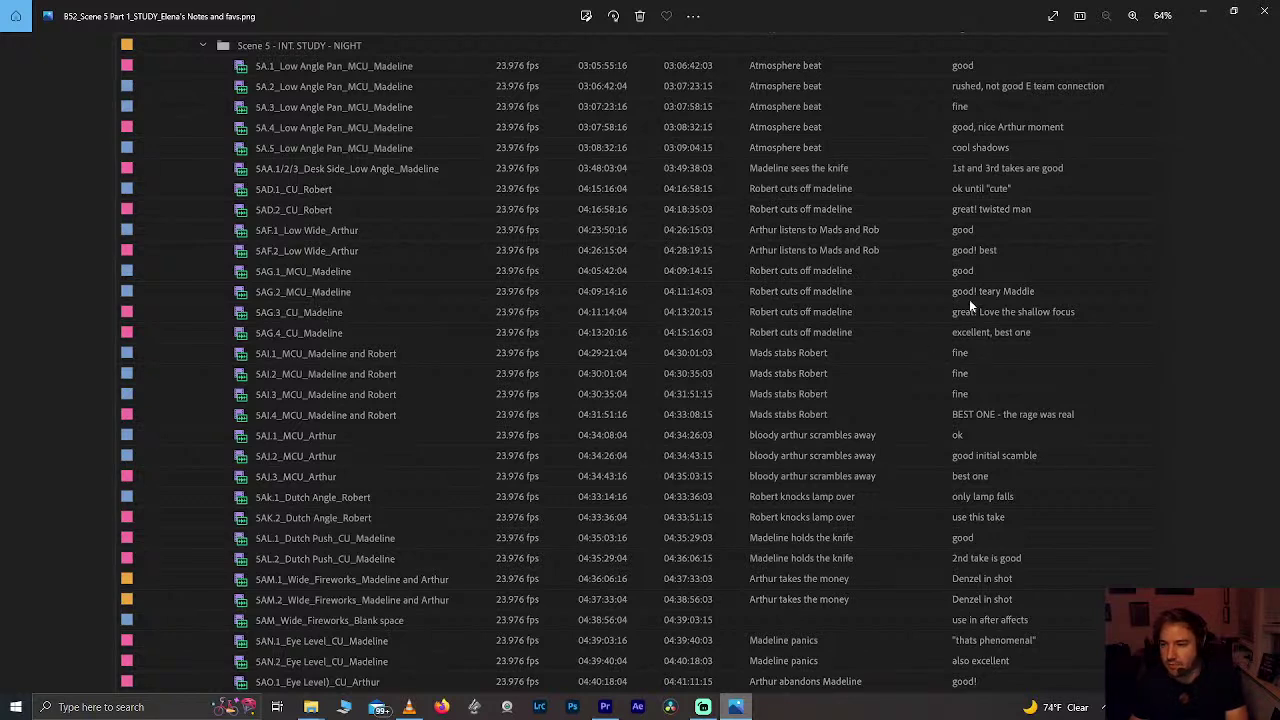
click(1207, 10)
Step: Return to the A020C067 take at 00:26:27:03 and view it alongside the neighbouring takes
click(870, 440)
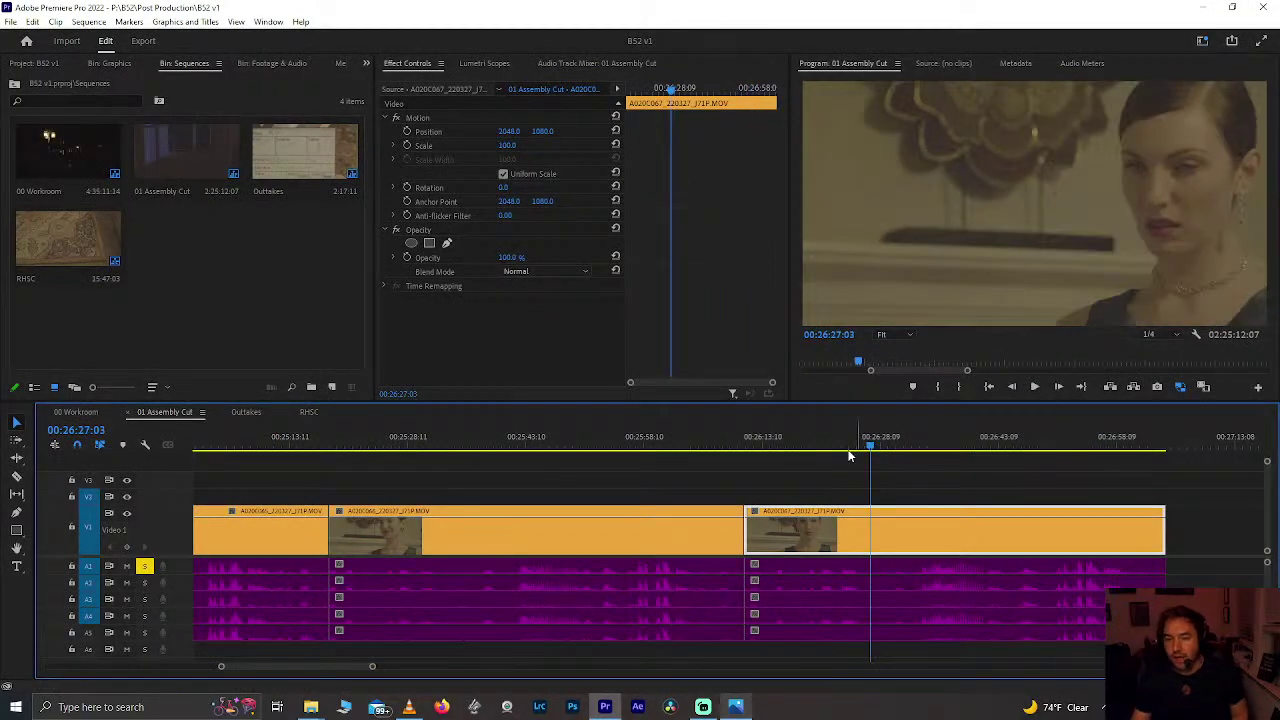
scroll(850, 455, down, 7)
key(super)
key(super)
scroll(741, 521, down, 3)
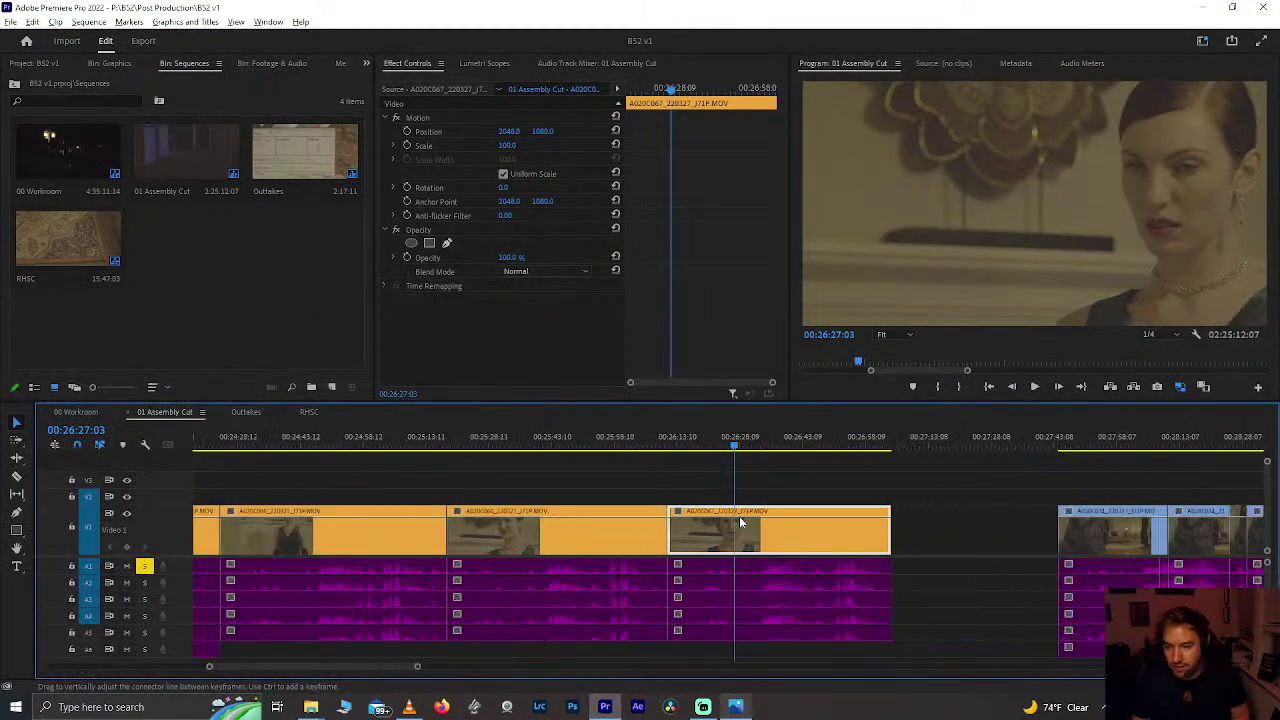
Step: Check the A020C067 take at 00:26:44:01 against the A020C066 take at 00:25:40:09
scroll(739, 516, down, 1)
drag(748, 477, 810, 600)
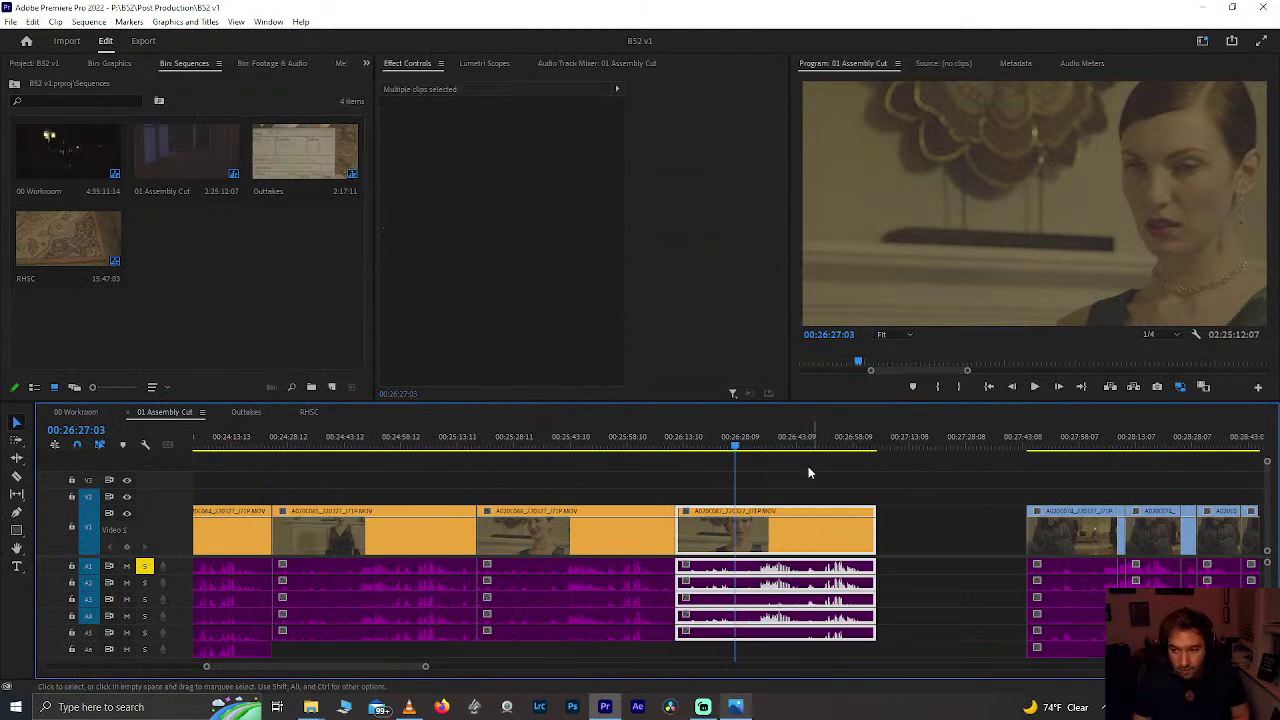
click(720, 471)
scroll(721, 476, down, 2)
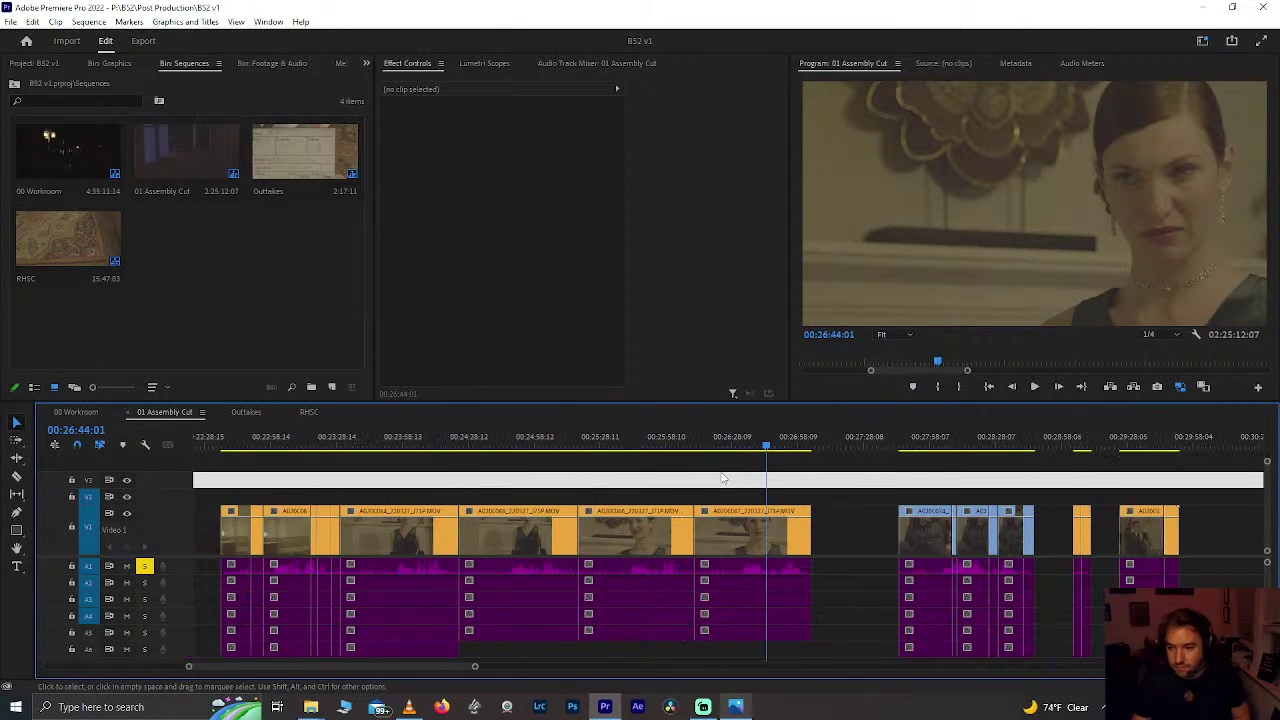
scroll(722, 478, up, 2)
click(669, 445)
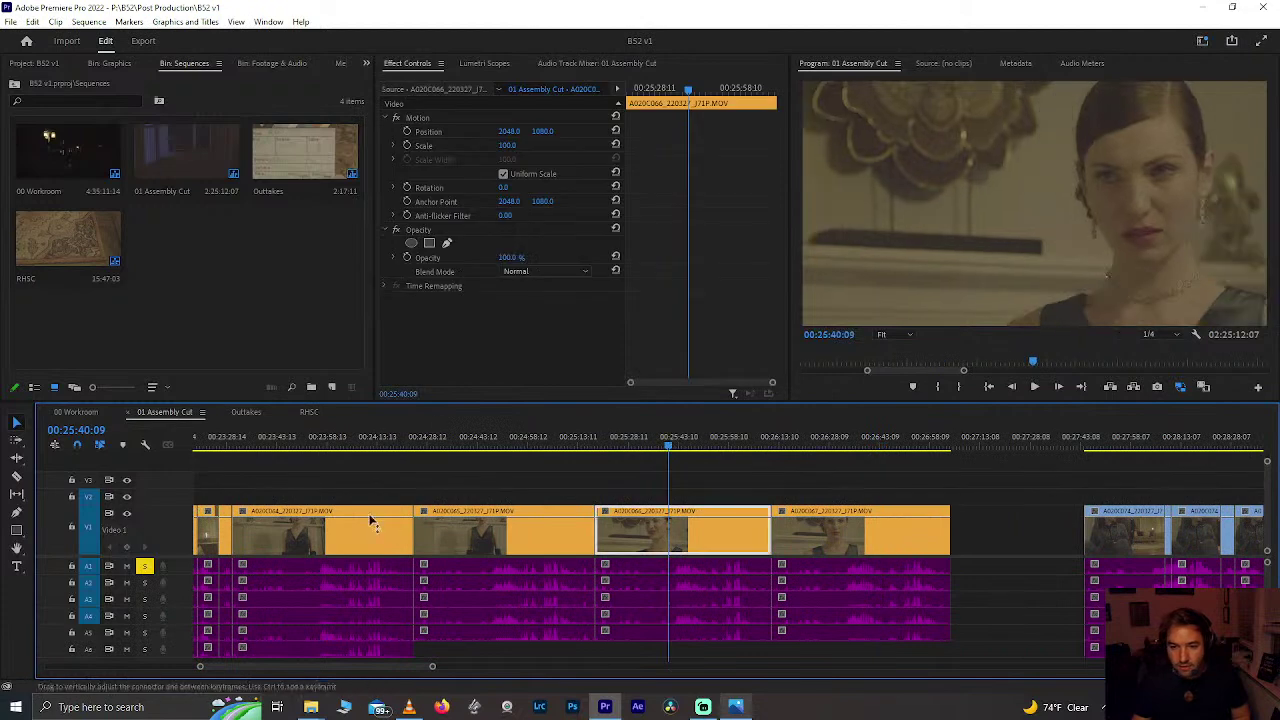
Step: Return to the end of the edited cut and play the final A020C068 clip up to 00:14:00:03
scroll(380, 538, up, 1)
scroll(379, 540, up, 10)
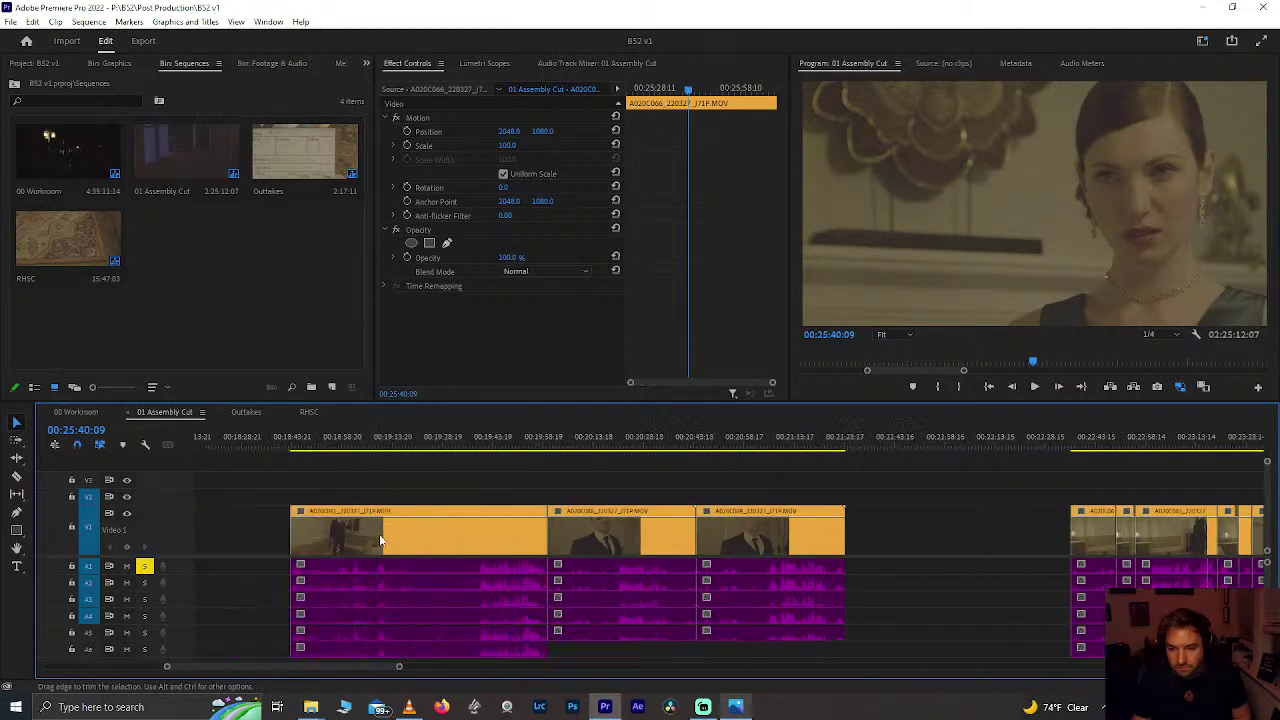
scroll(379, 540, up, 6)
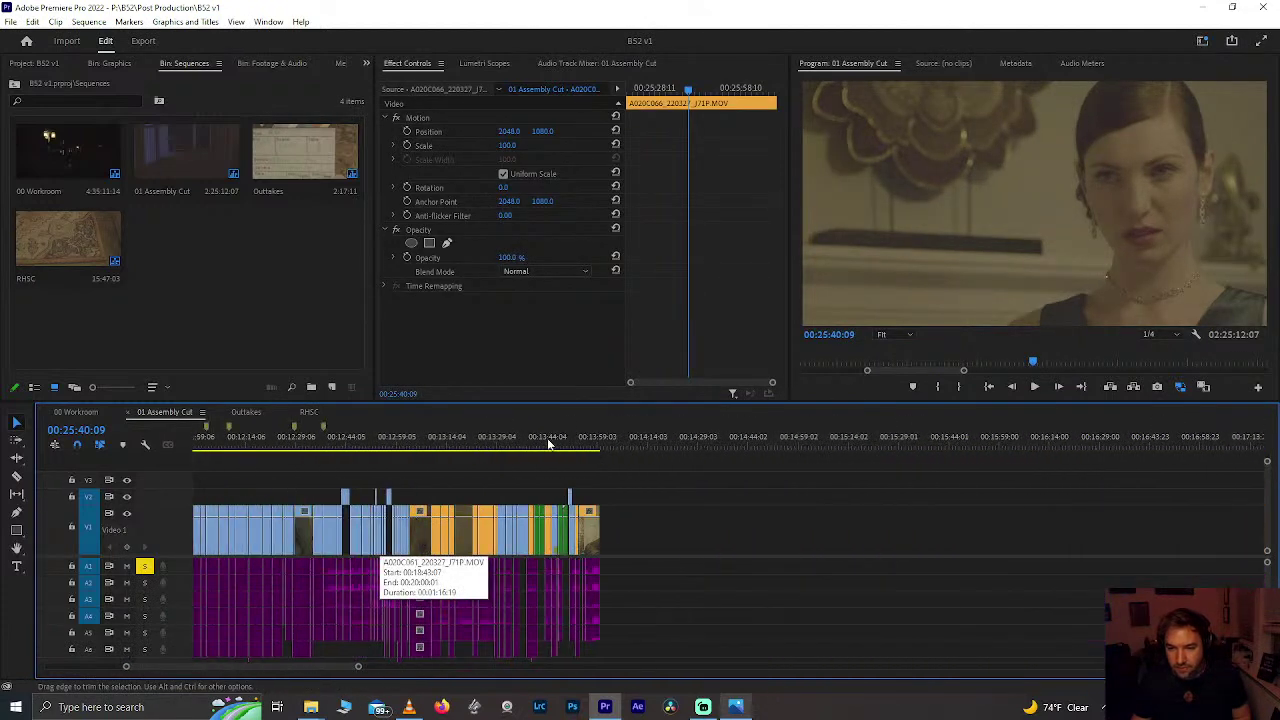
click(593, 450)
key(equal)
key(equal)
key(space)
scroll(454, 515, down, 1)
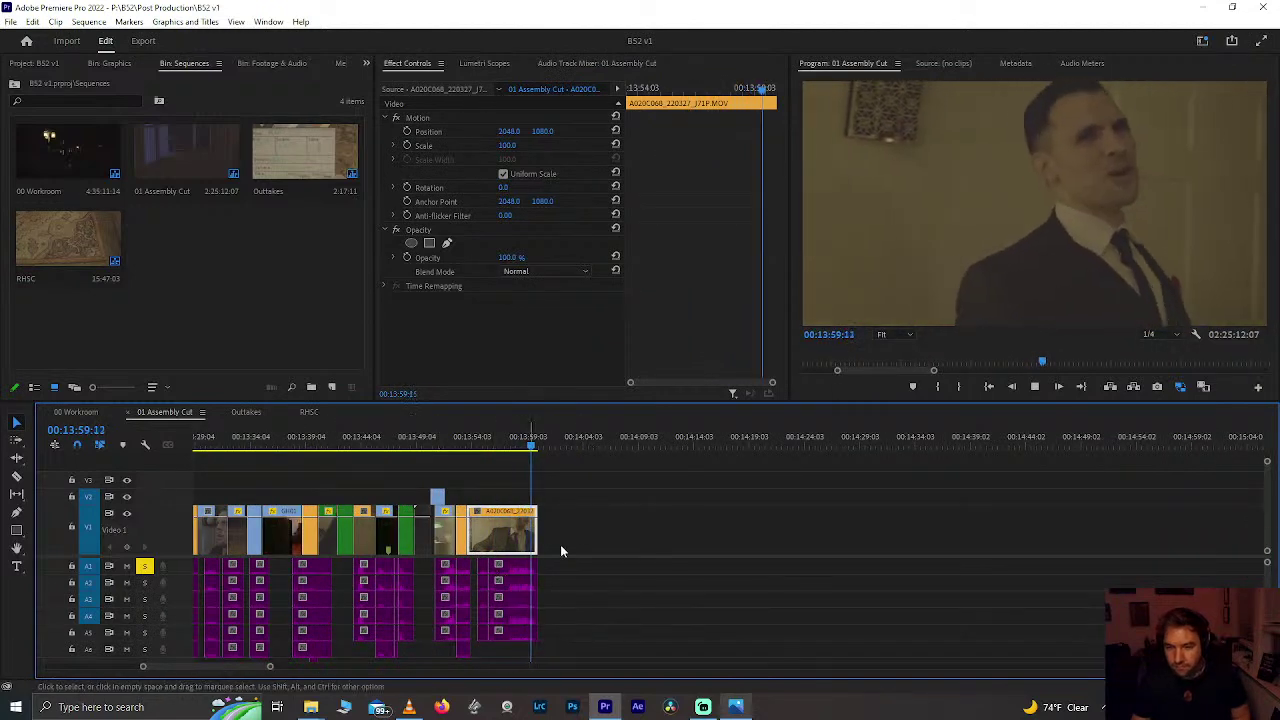
Step: Play the first A020C063 segment from its start, just after 00:22:35:00, in the unused takes
scroll(518, 533, down, 4)
scroll(518, 533, down, 4)
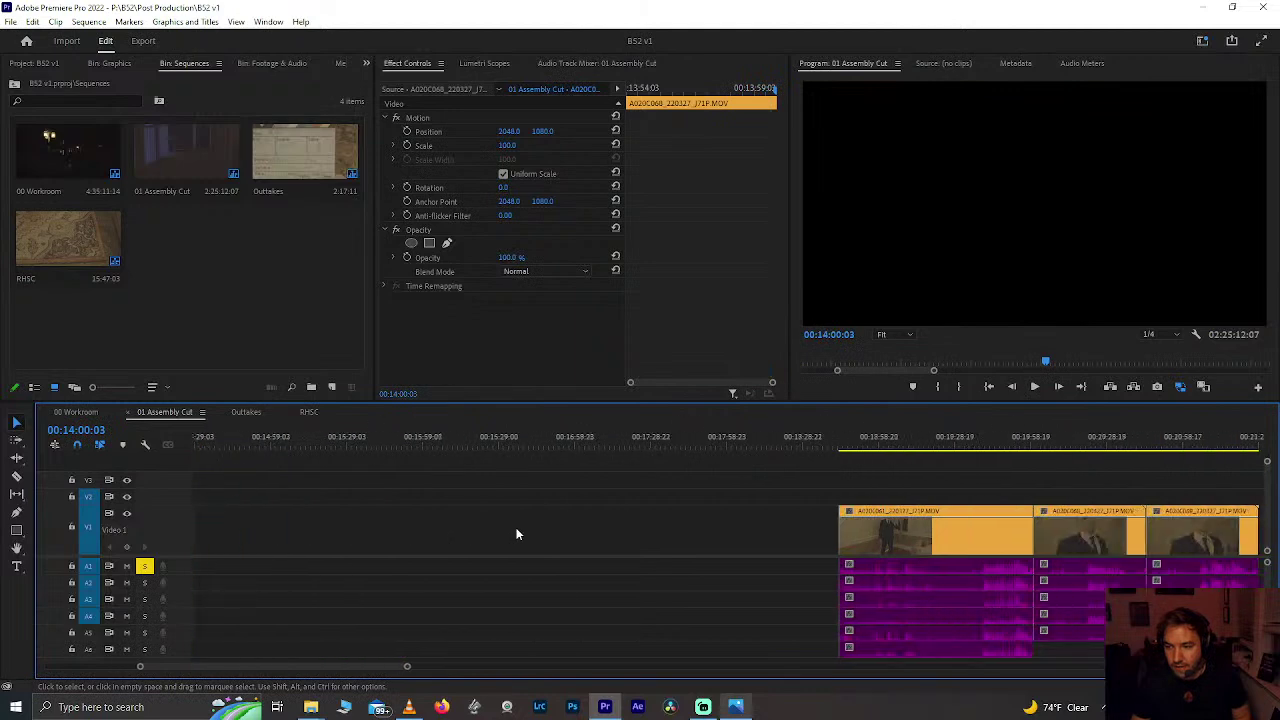
scroll(960, 470, down, 1)
scroll(960, 470, down, 5)
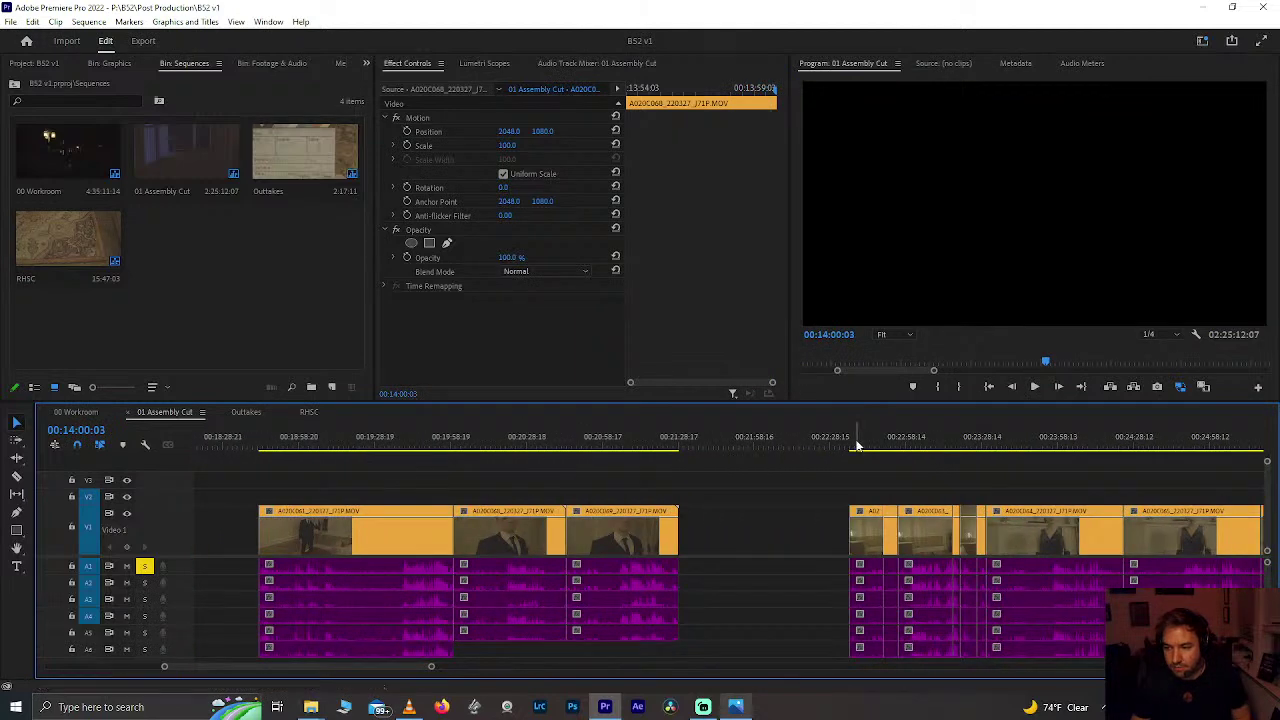
click(855, 445)
key(equal)
key(equal)
key(space)
scroll(816, 514, up, 4)
scroll(816, 516, down, 5)
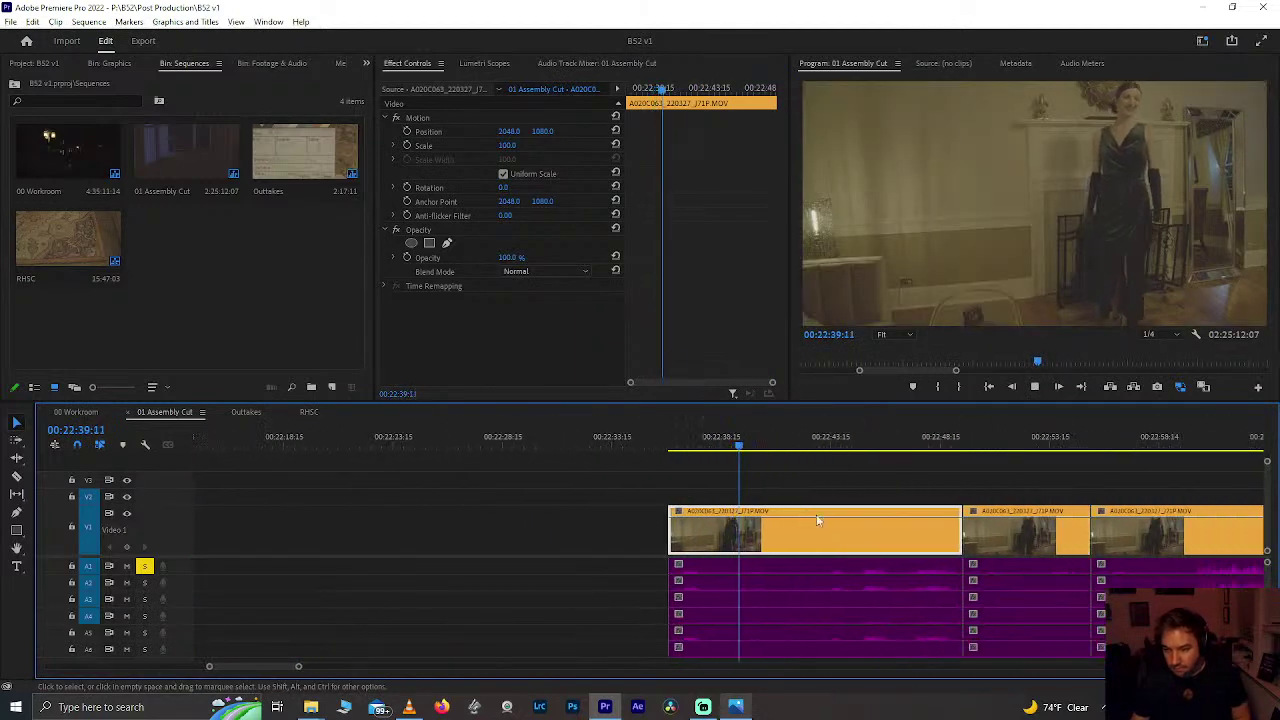
click(494, 445)
key(space)
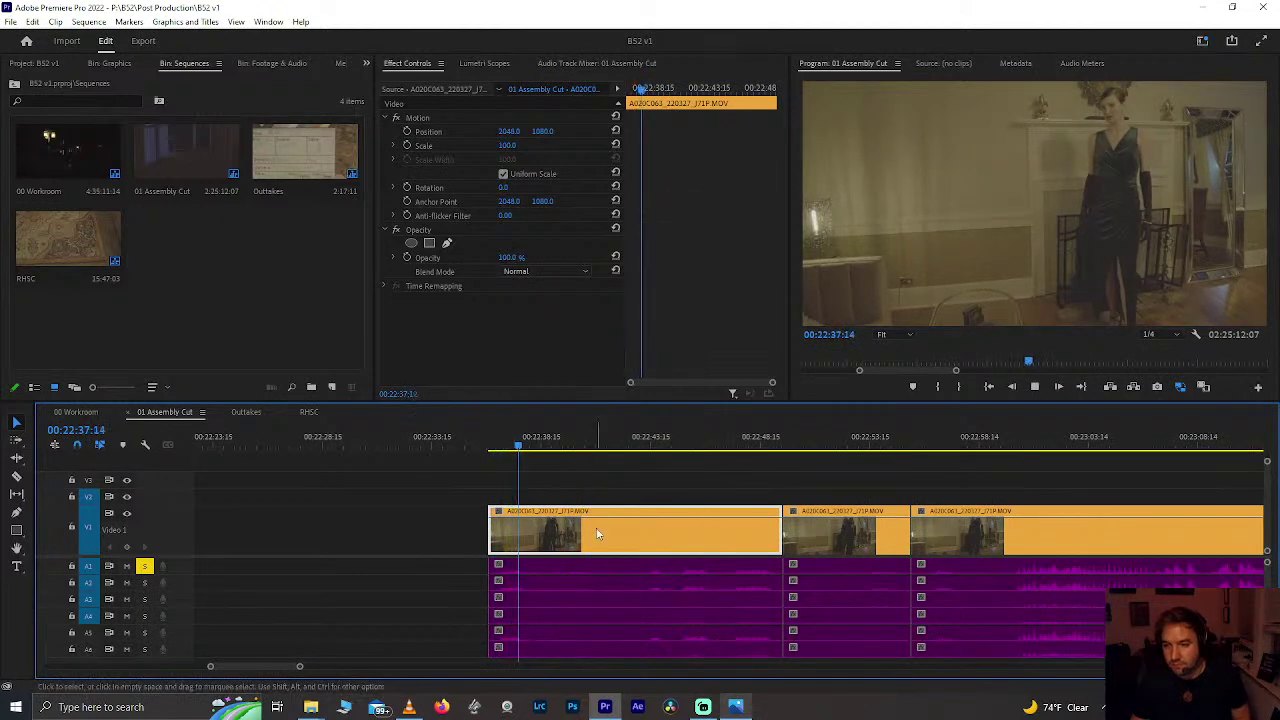
Step: Play the openings of the second and third A020C063 segments, from about 00:22:50:00 and 00:22:56:00
click(783, 440)
key(space)
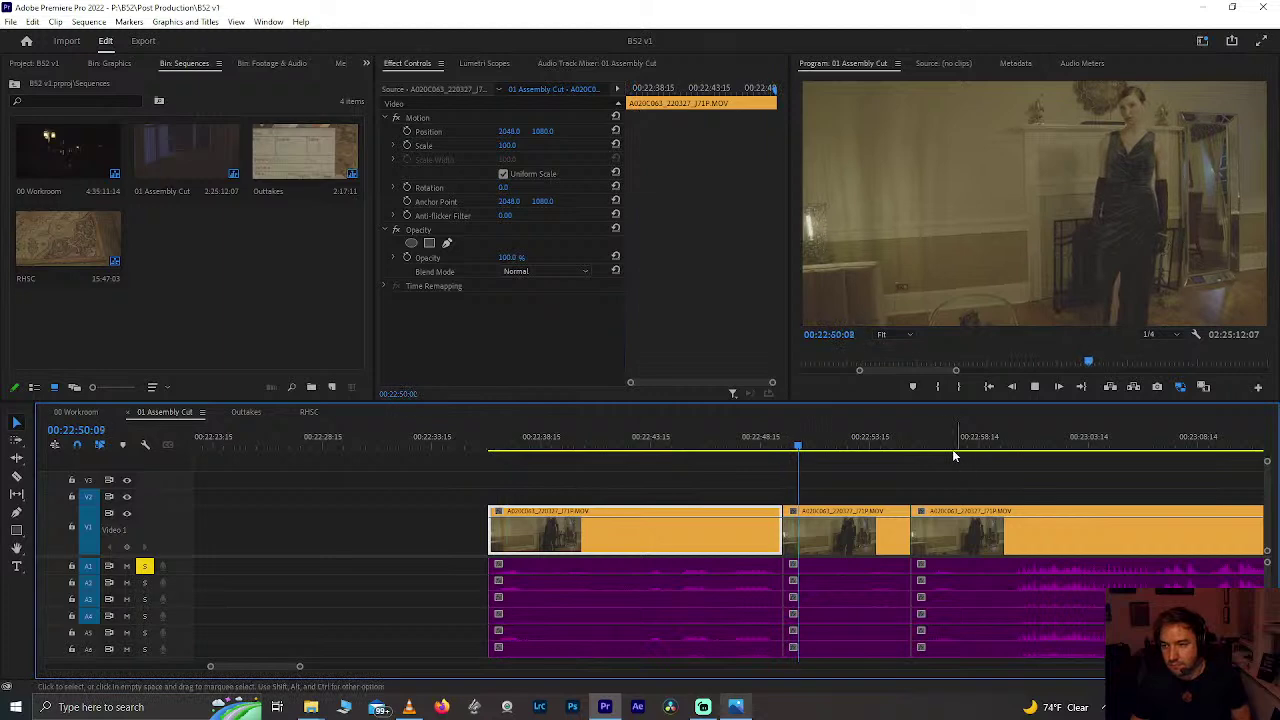
click(915, 440)
scroll(824, 560, down, 5)
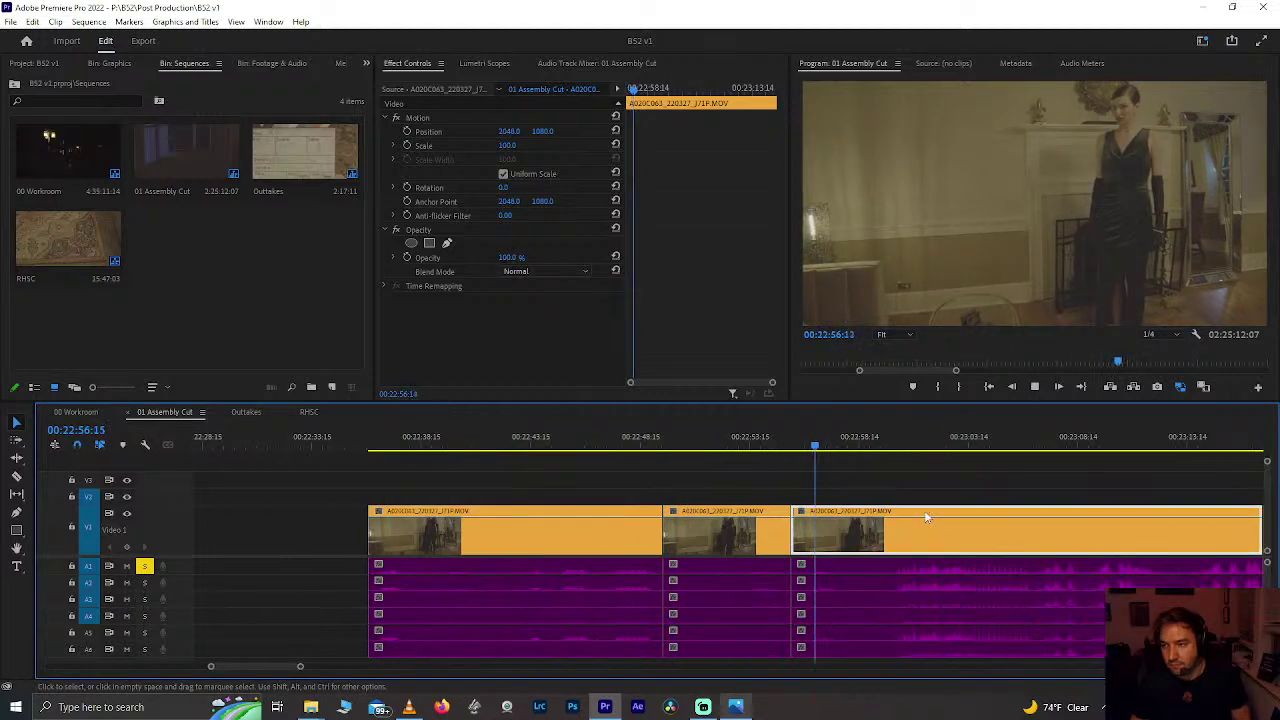
scroll(1118, 450, down, 7)
scroll(1118, 450, down, 8)
Step: Play the start of the A020C064 take from the cut at about 00:23:30:06
click(729, 442)
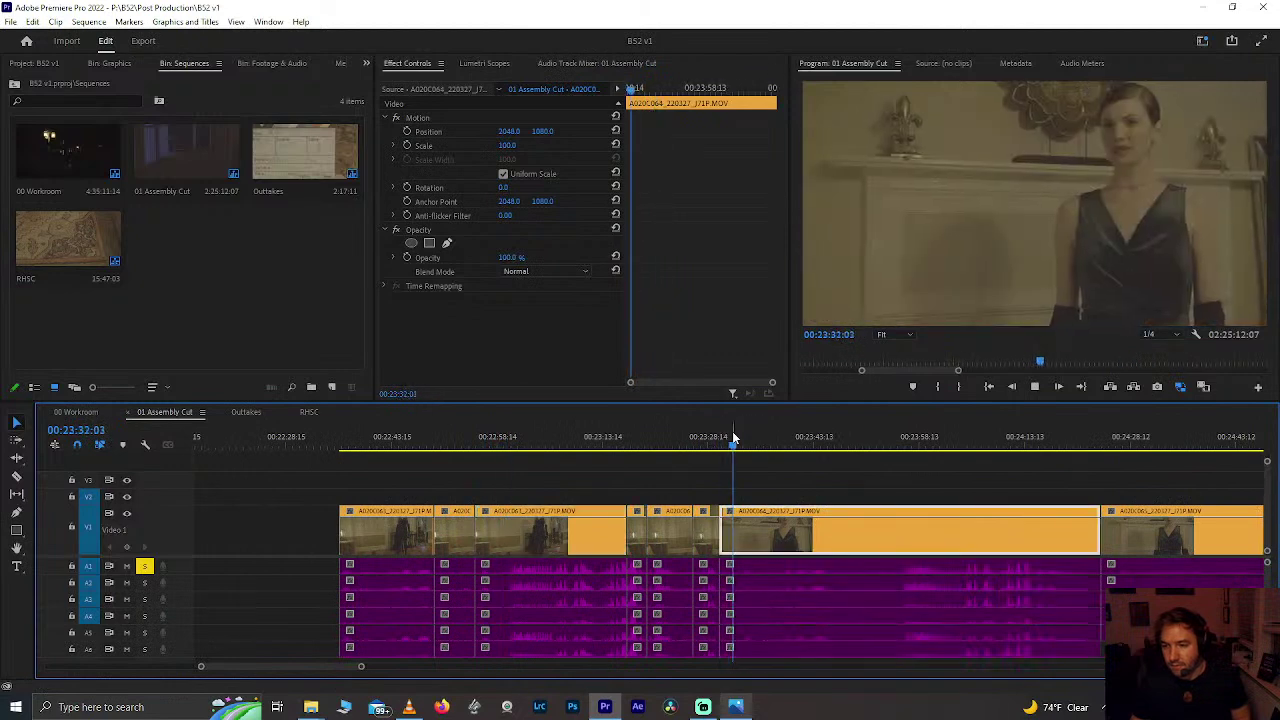
click(719, 441)
key(space)
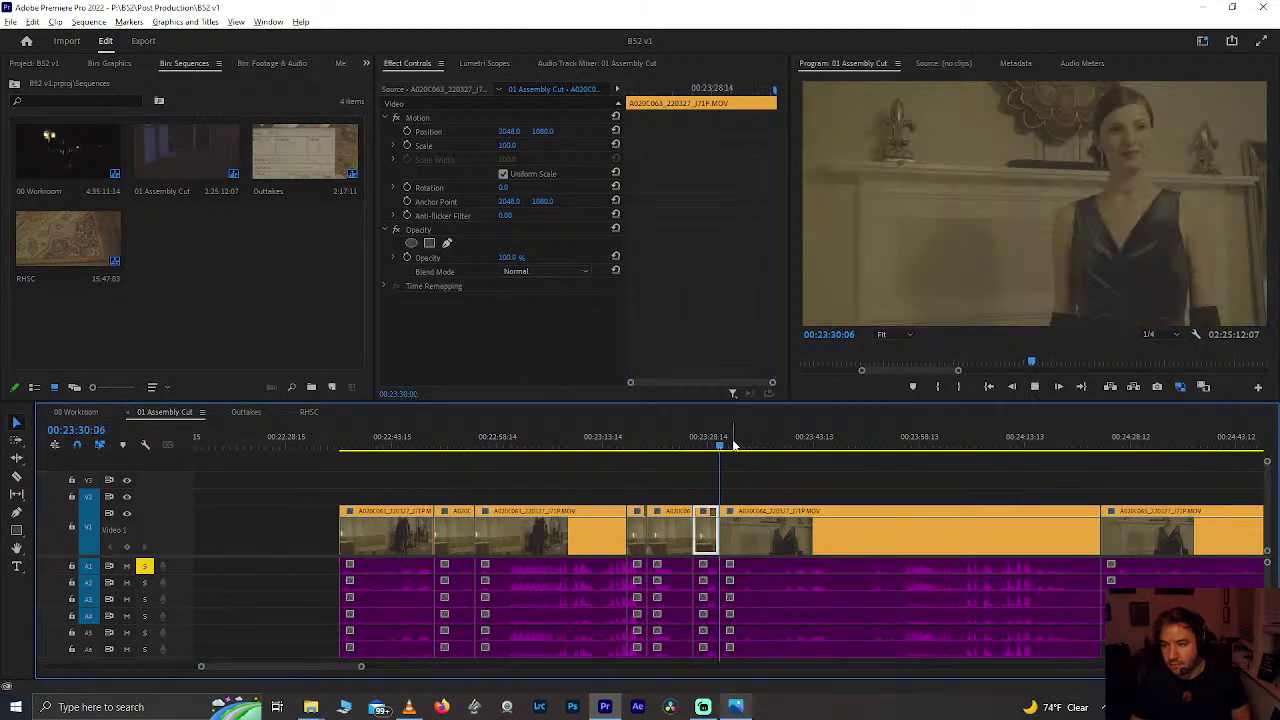
scroll(733, 445, up, 1)
scroll(724, 450, down, 3)
key(space)
Step: Play from the end of the A020C064 take at 00:24:22:19 into the opening of A020C065, stopping at 00:24:26:21
click(884, 442)
key(space)
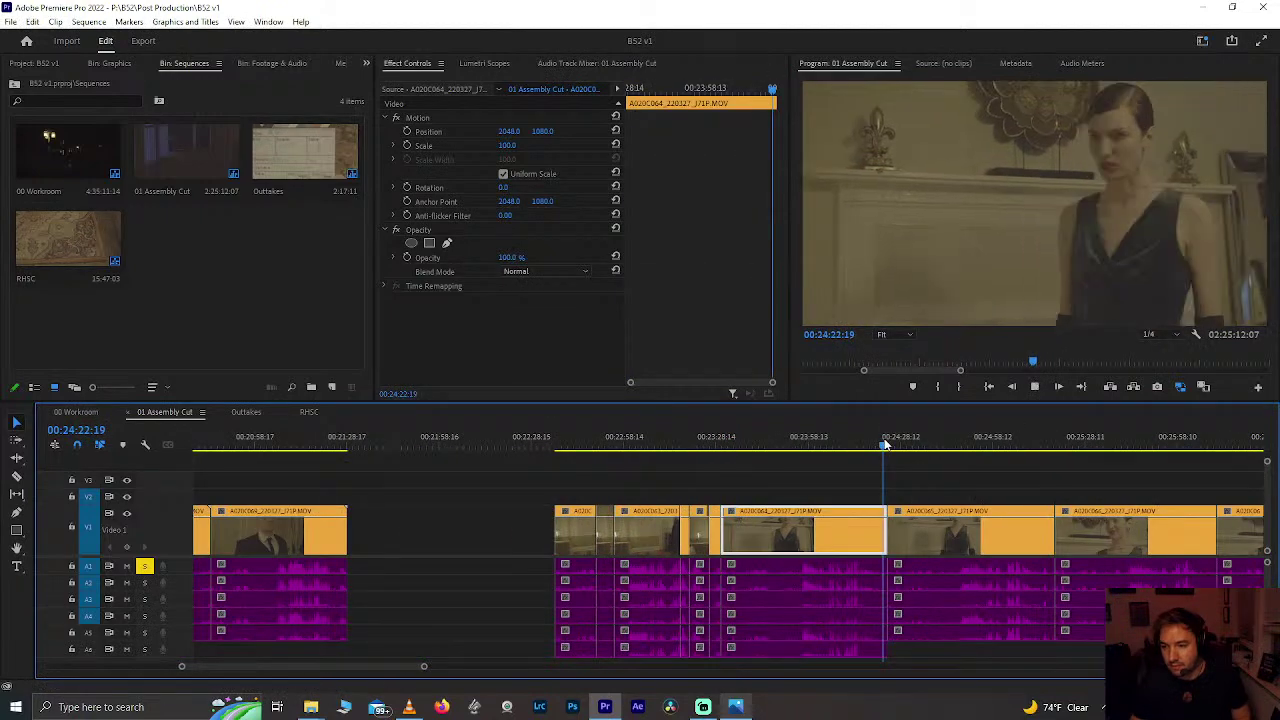
scroll(910, 519, up, 1)
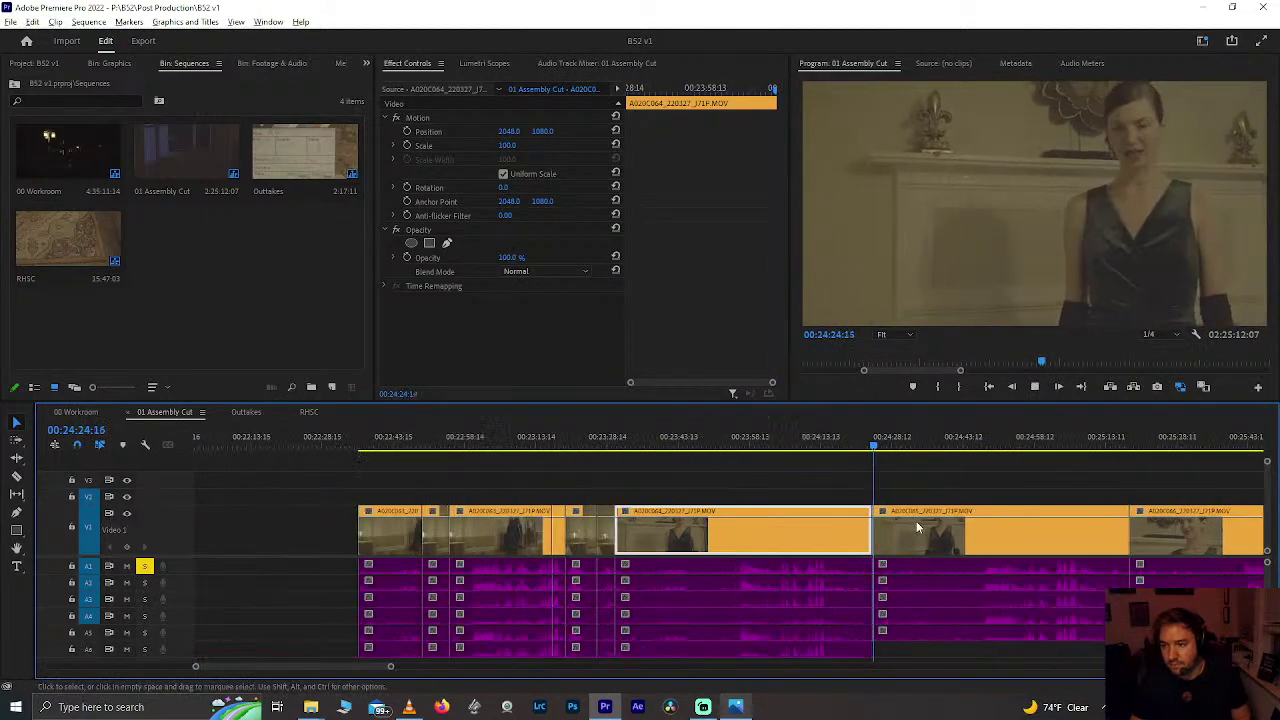
key(space)
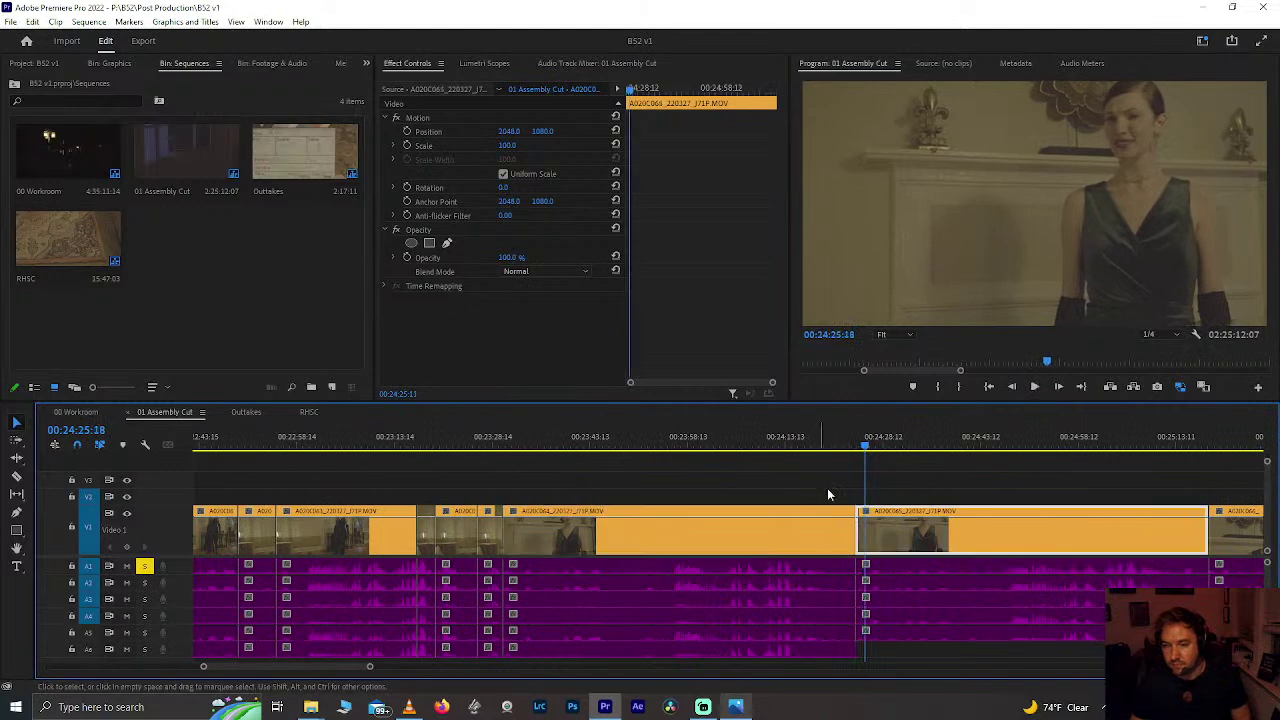
click(860, 446)
scroll(860, 446, up, 3)
key(space)
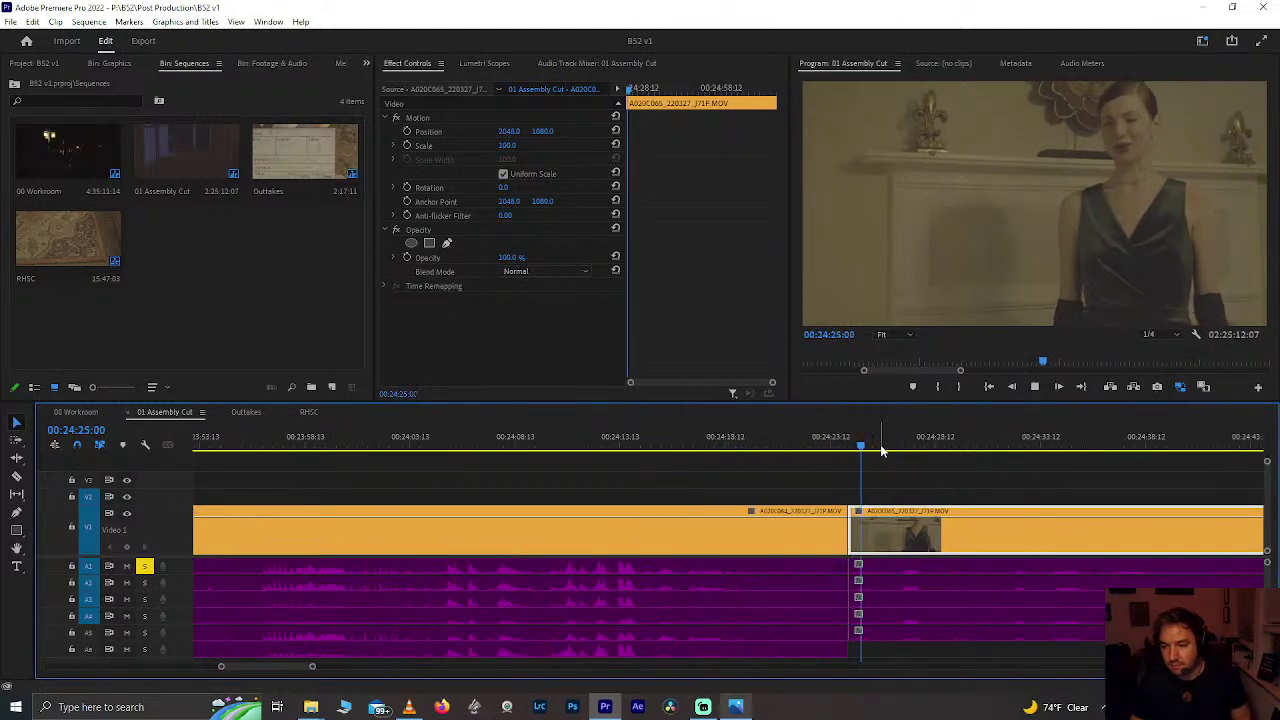
key(space)
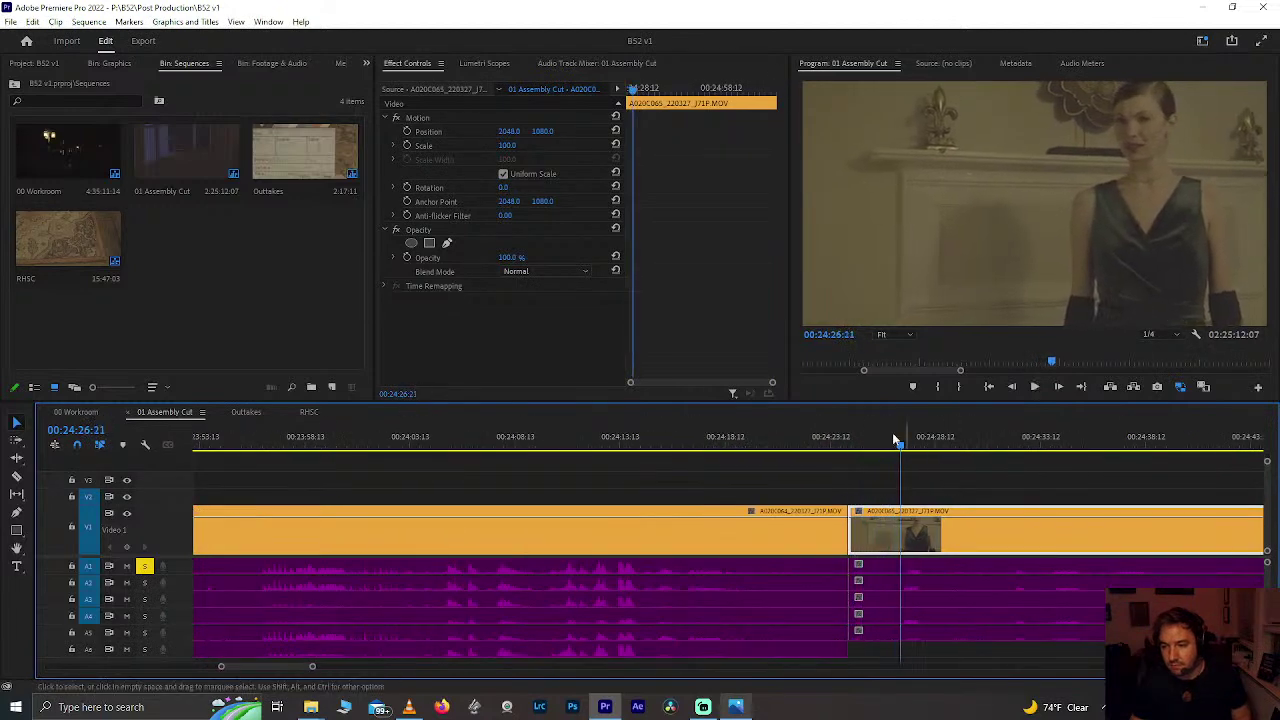
Step: Split the A020C065 take at 00:24:26:14 to isolate its opening look
drag(899, 451, 893, 454)
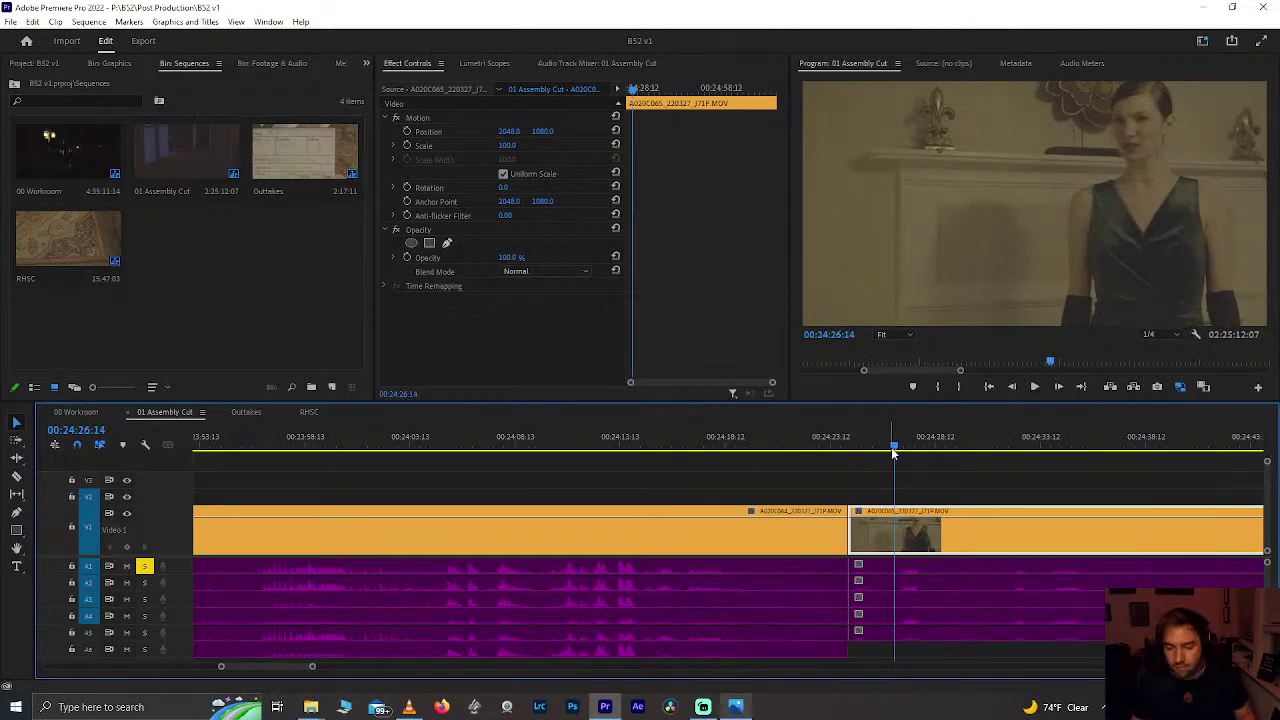
key(ctrl+k)
key(minus)
key(minus)
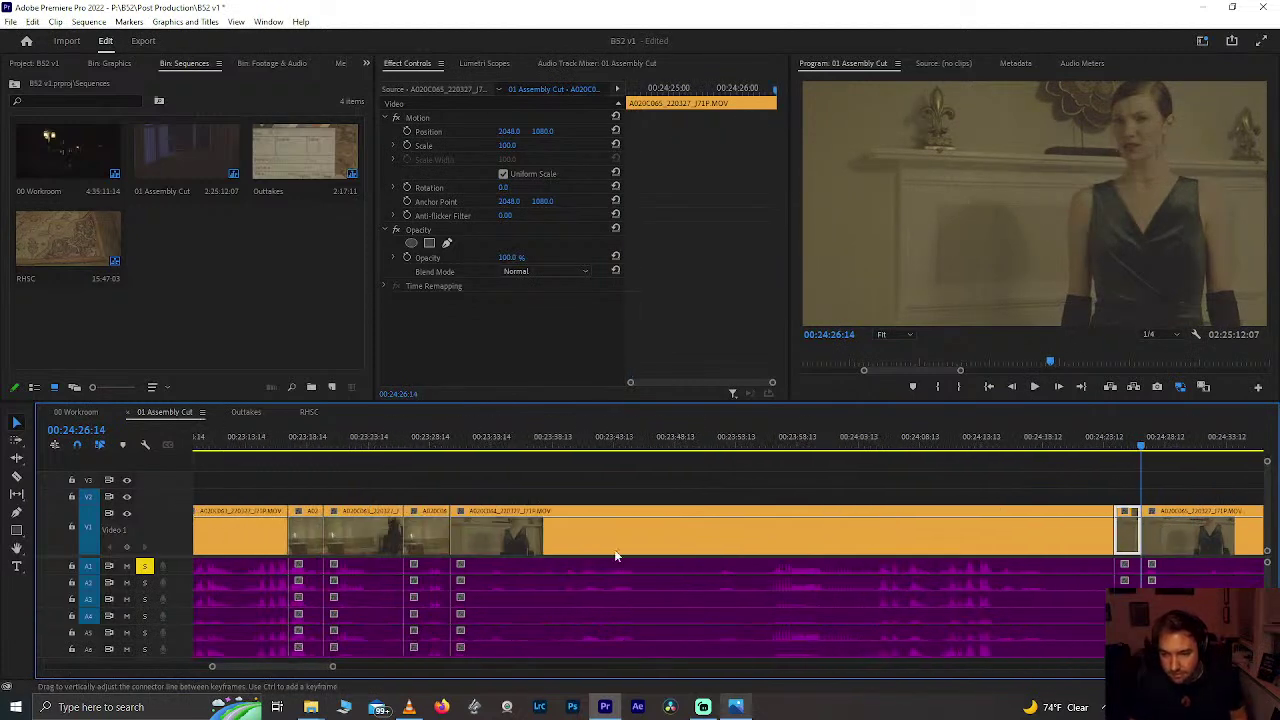
Step: Play the start of the A020C064 take and split it at 00:23:31:23
click(455, 436)
key(space)
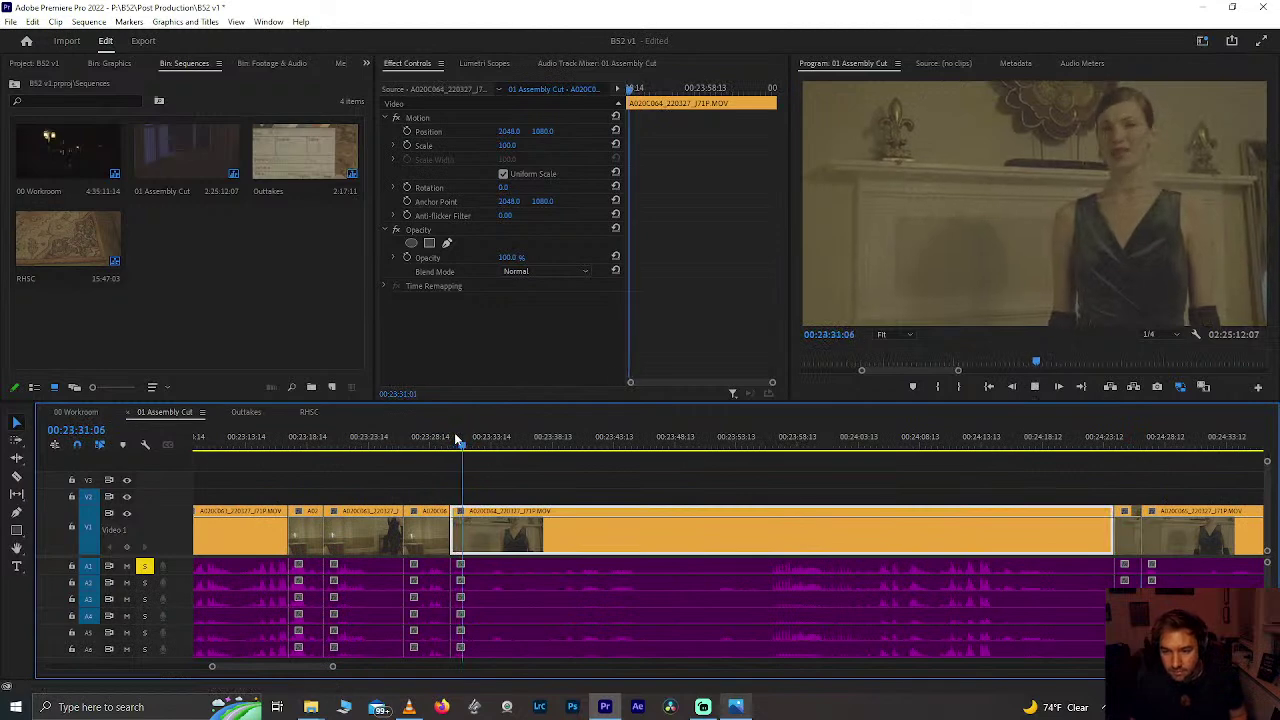
key(space)
key(ctrl+k)
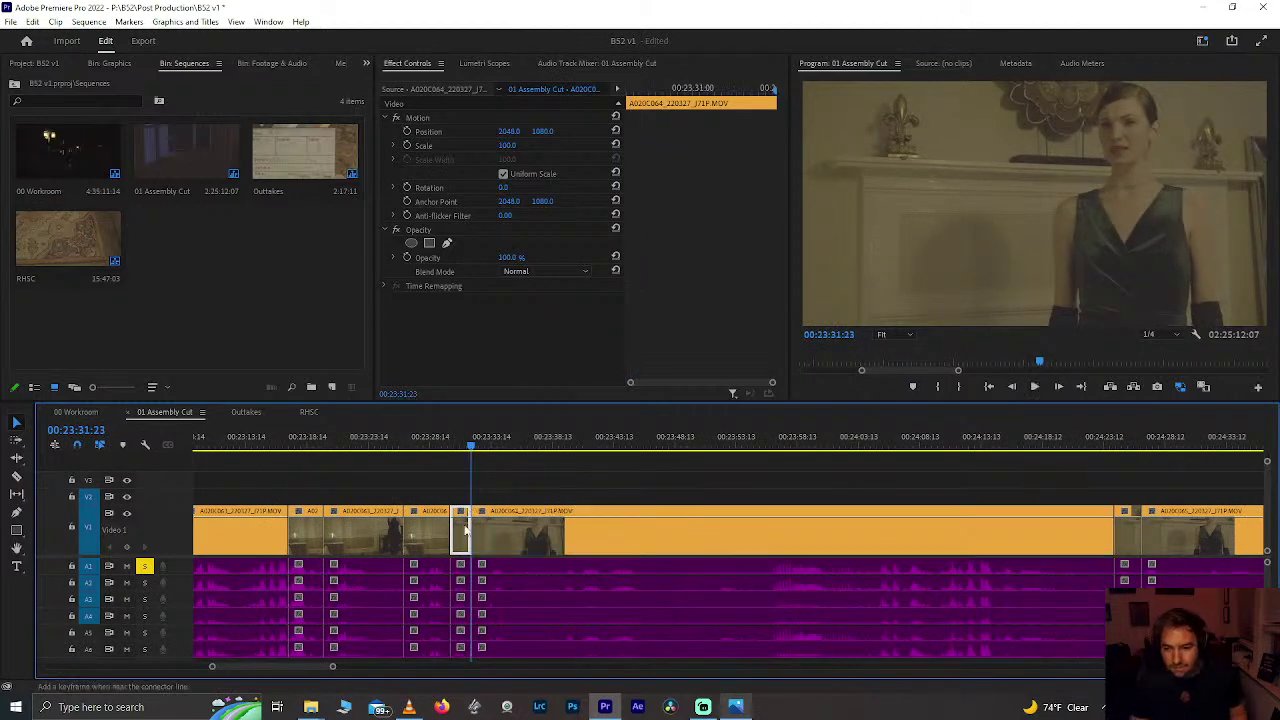
Step: Cut the short opening segments of A020C064 and A020C065 with their audio, paste them at 00:14:20:00 and close the gap between them
scroll(465, 530, down, 2)
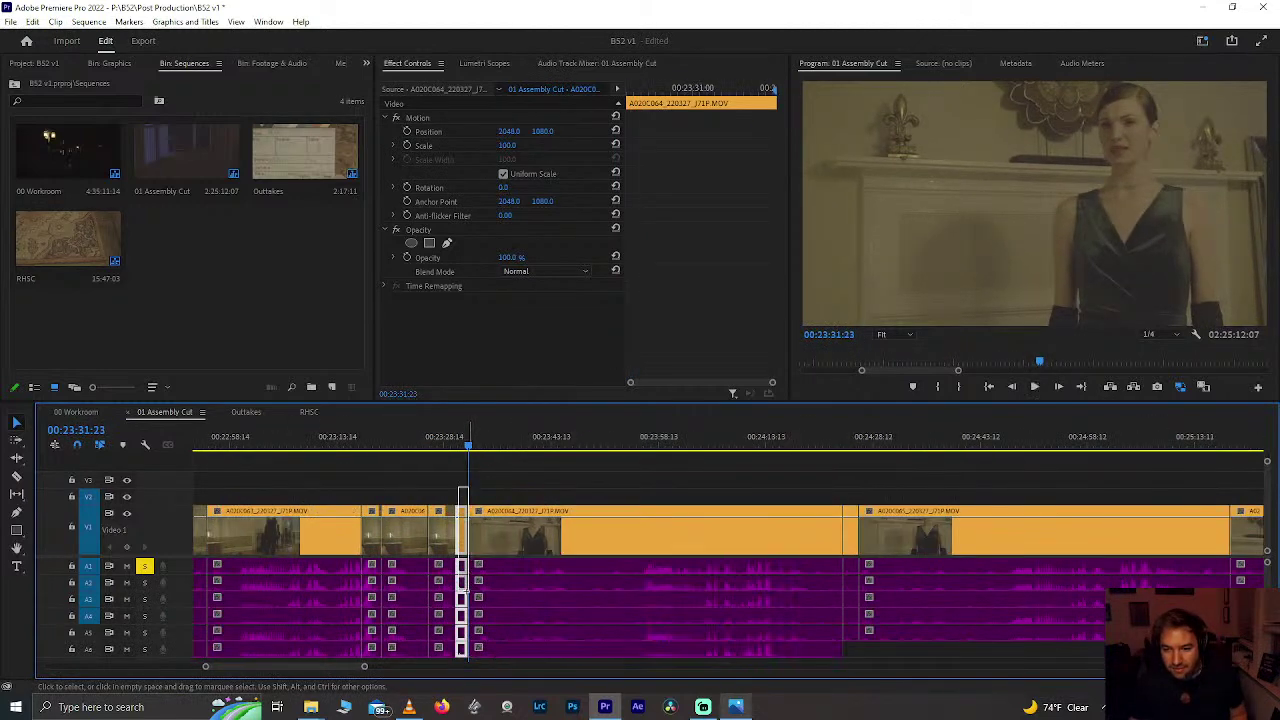
drag(465, 592, 467, 595)
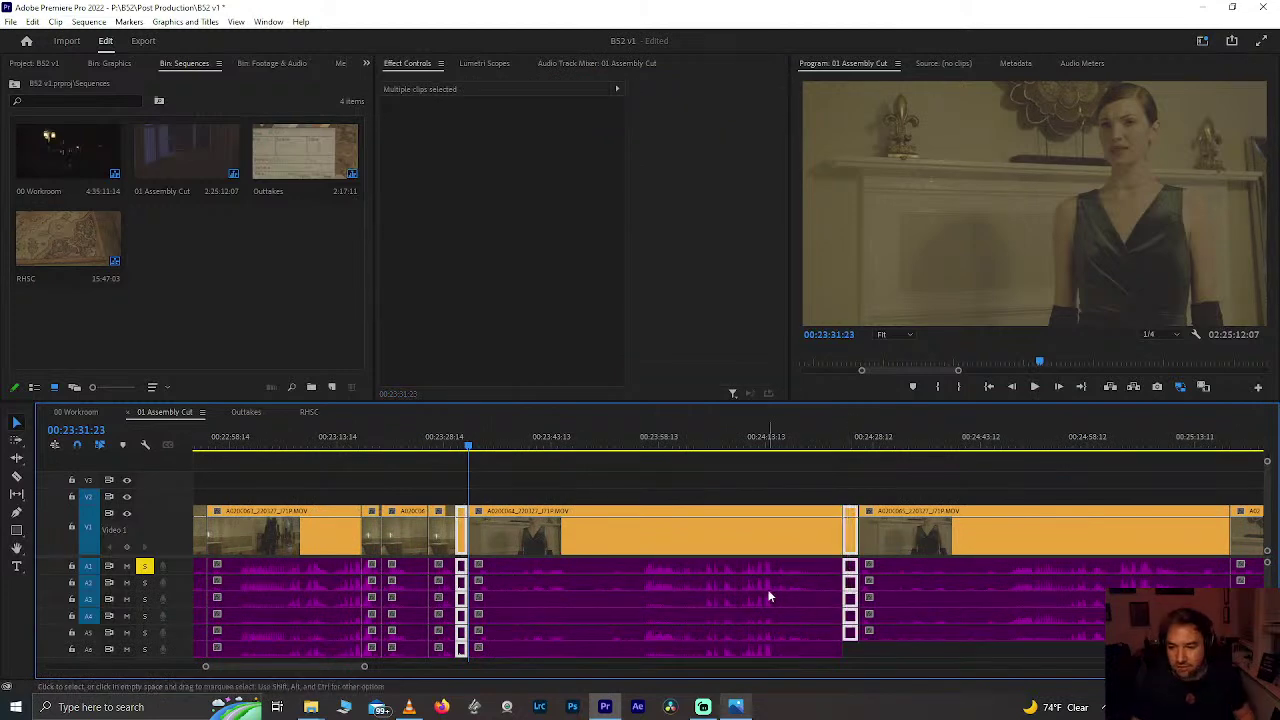
scroll(579, 565, down, 8)
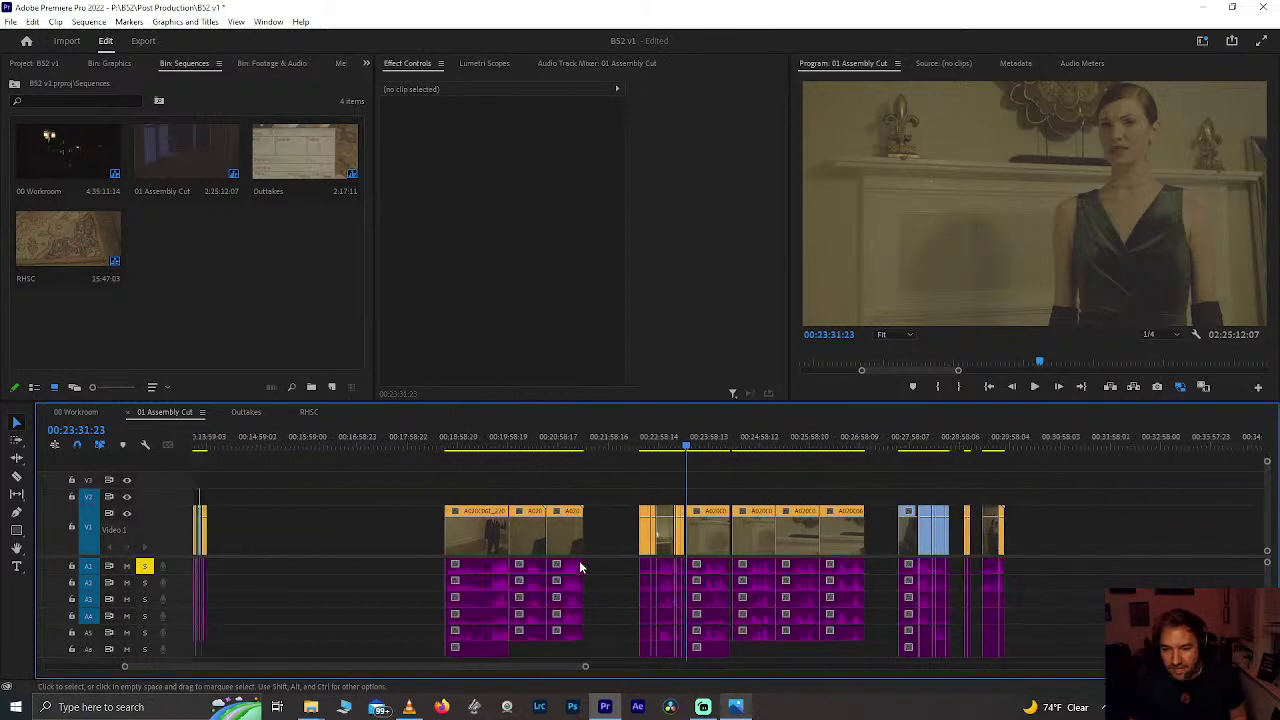
scroll(579, 567, left, 3)
click(706, 443)
scroll(707, 445, up, 4)
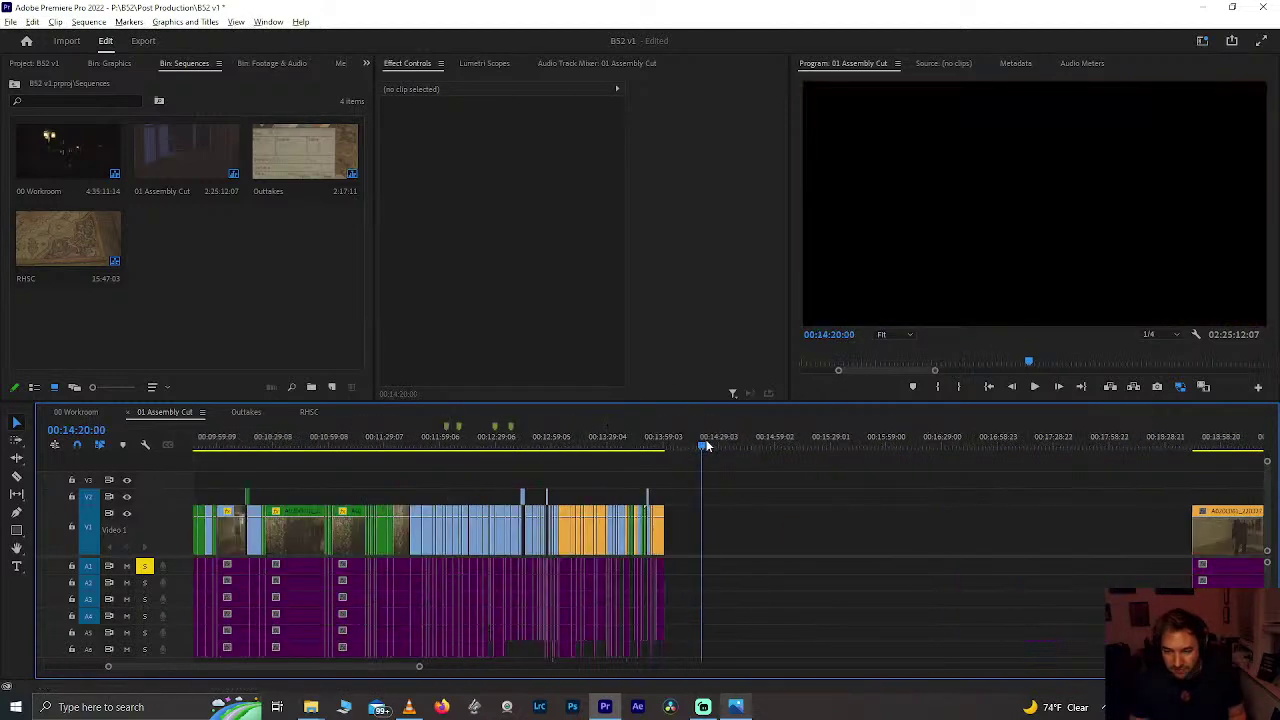
key(ctrl+v)
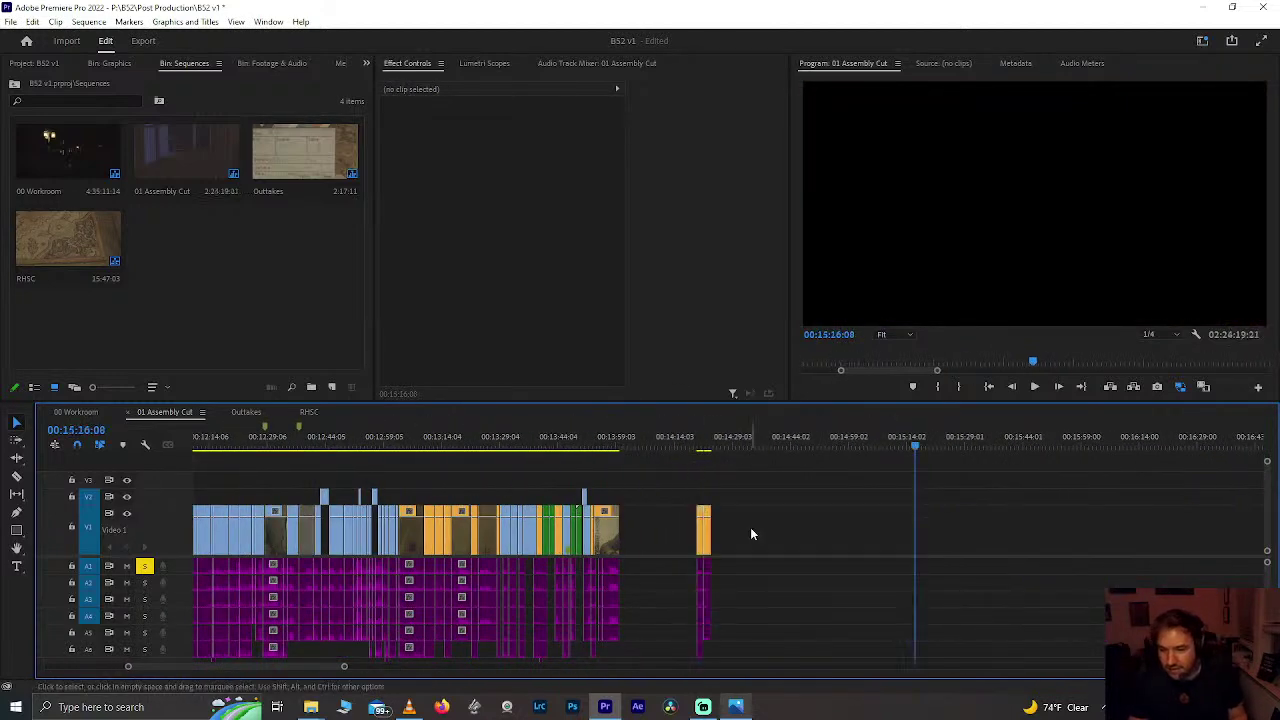
Step: Place the A020C065 segment directly after the A020C068 clip at the end of the cut and play the transition
scroll(750, 527, up, 4)
scroll(759, 537, left, 2)
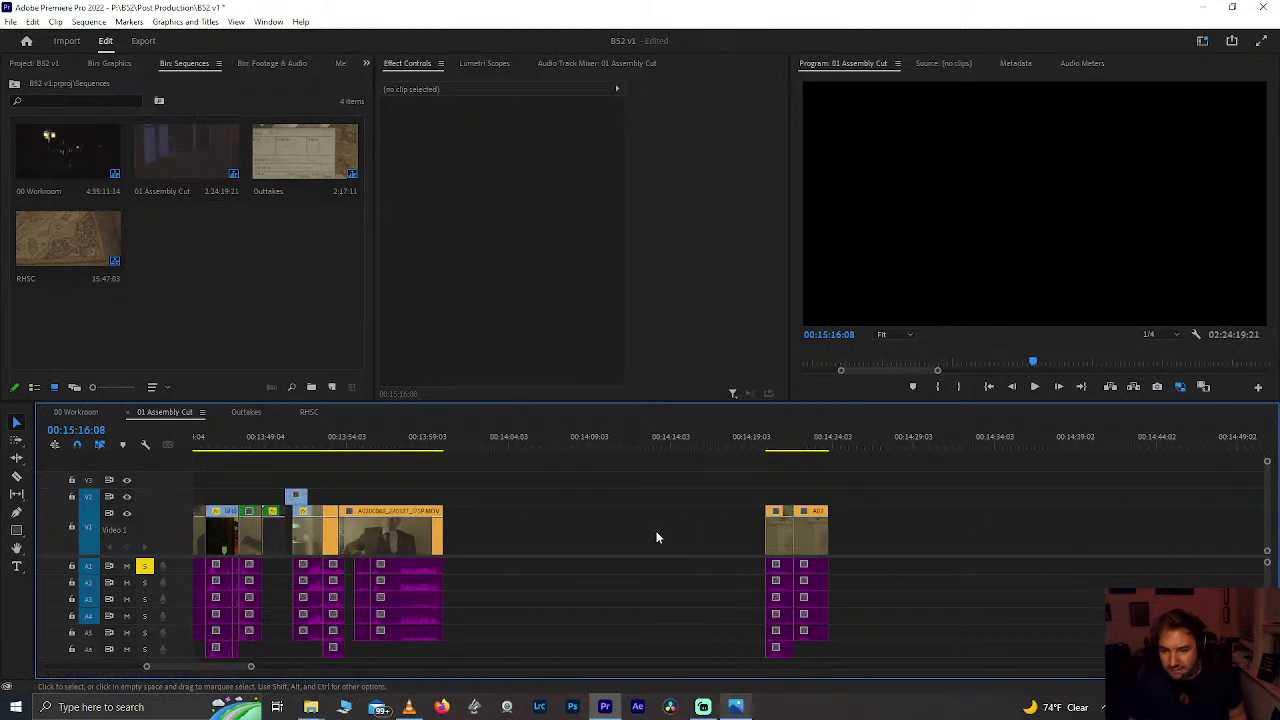
drag(818, 545, 468, 528)
click(428, 434)
scroll(428, 433, up, 3)
key(space)
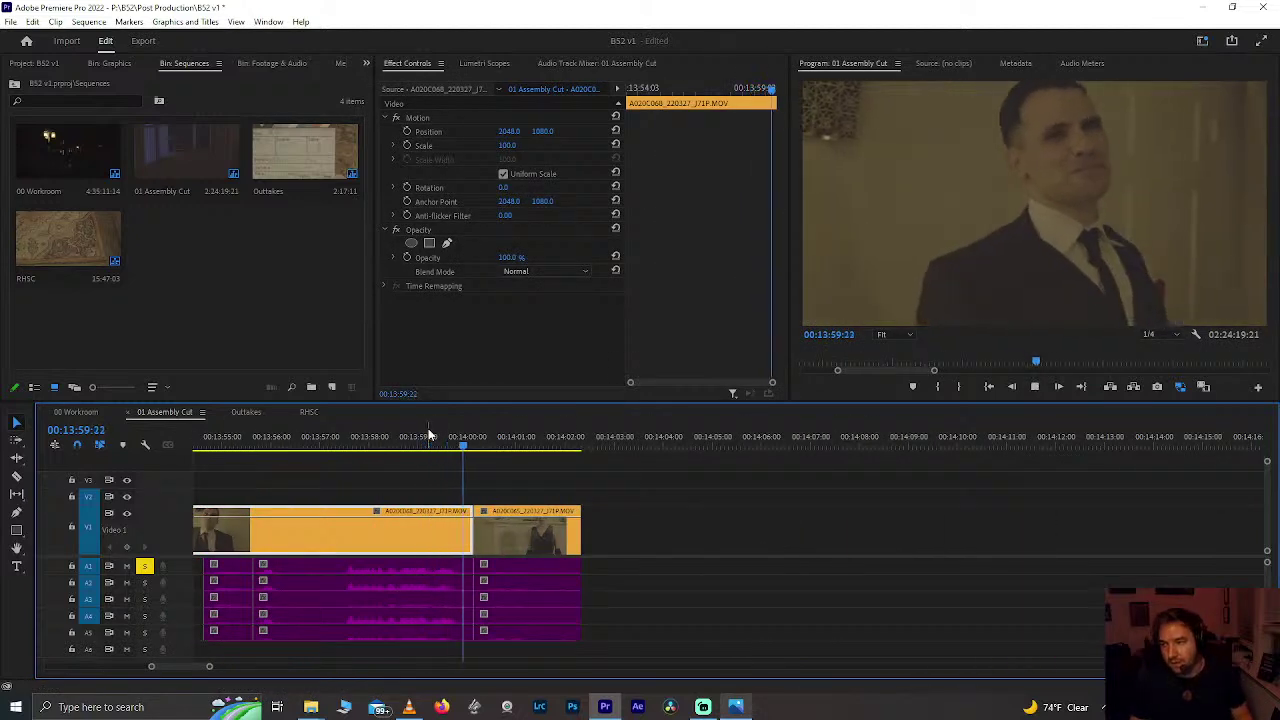
key(space)
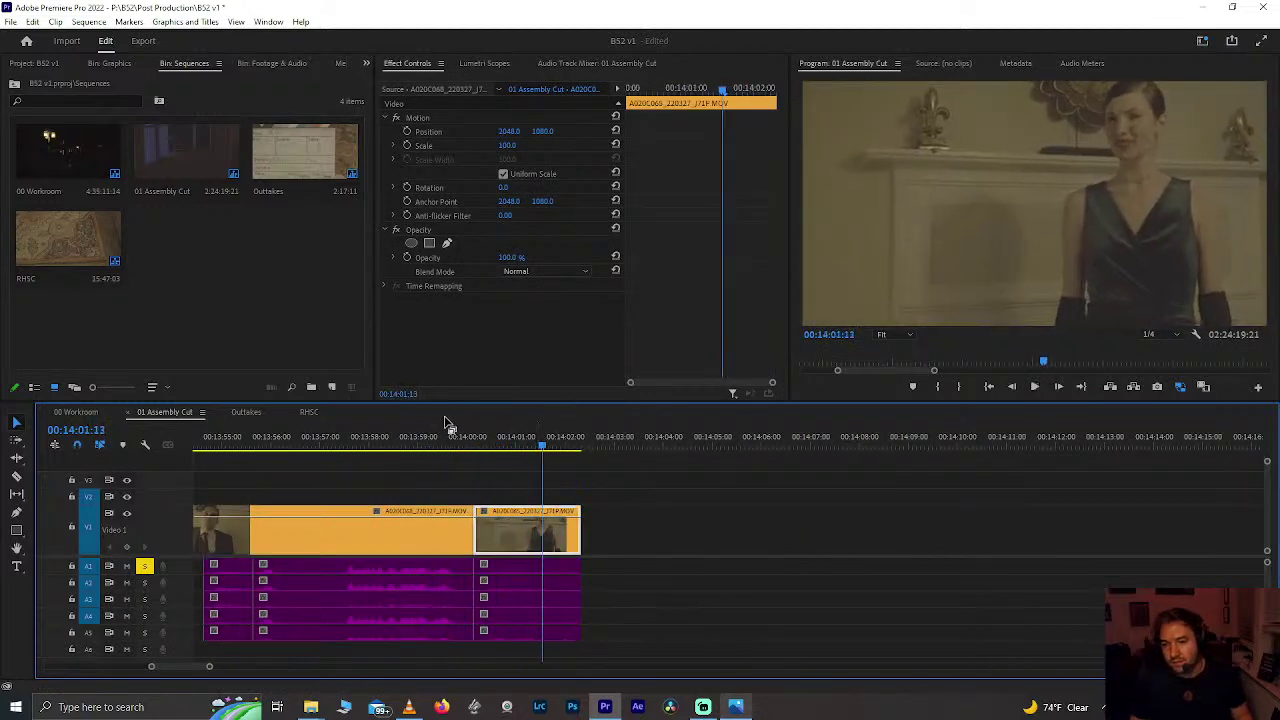
Step: Move the A020C065 segment five frames earlier to 00:13:59:22, overwriting the tail of A020C068, and replay the transition
click(379, 446)
key(space)
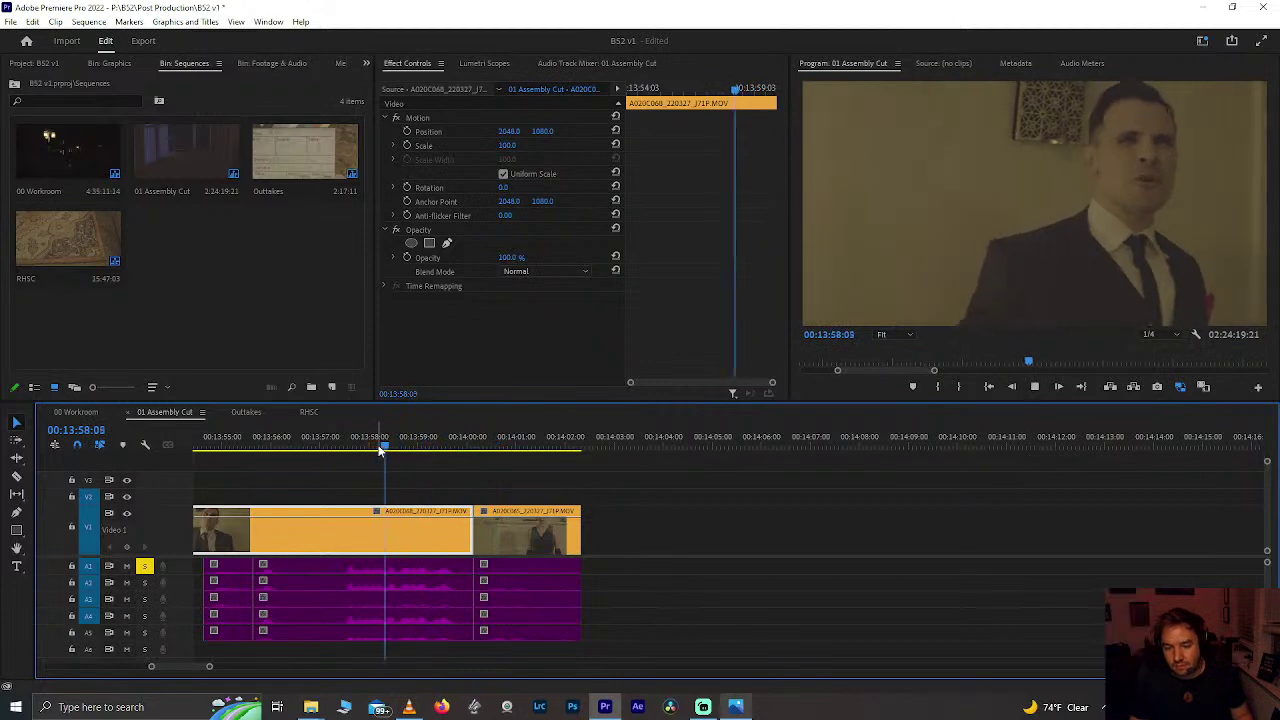
key(space)
click(527, 520)
key(w)
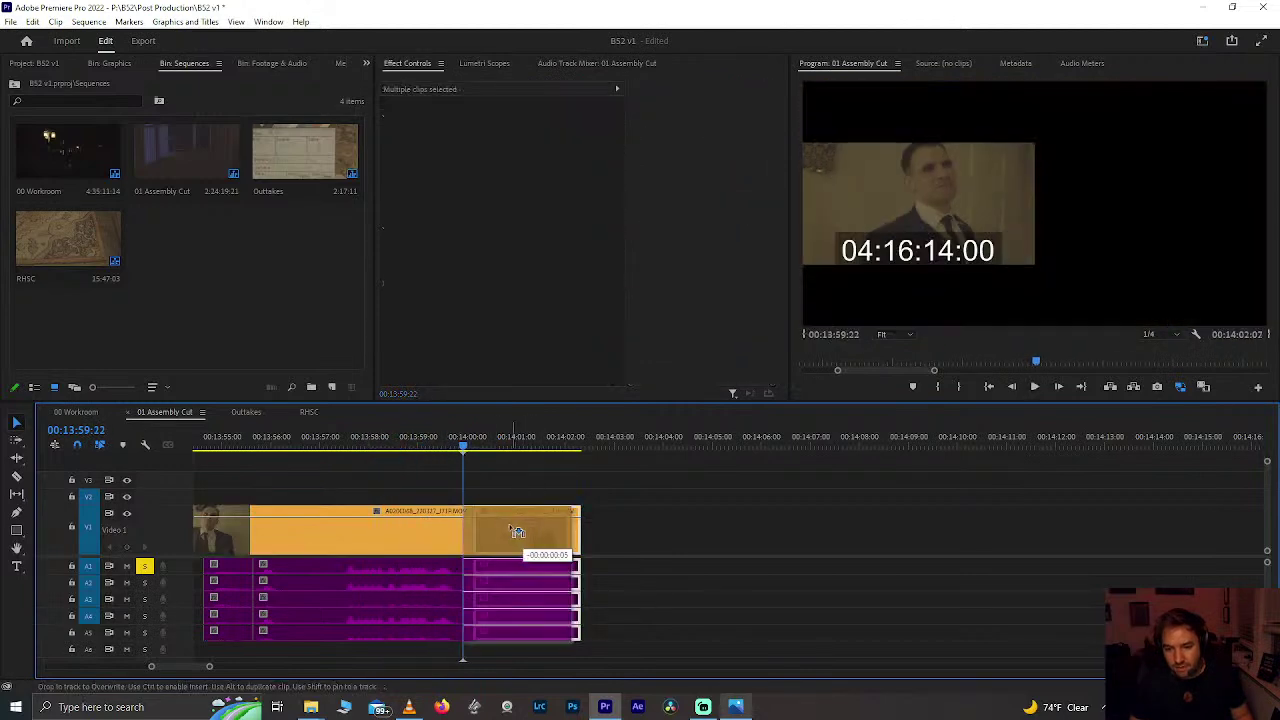
key(space)
drag(244, 441, 219, 440)
key(space)
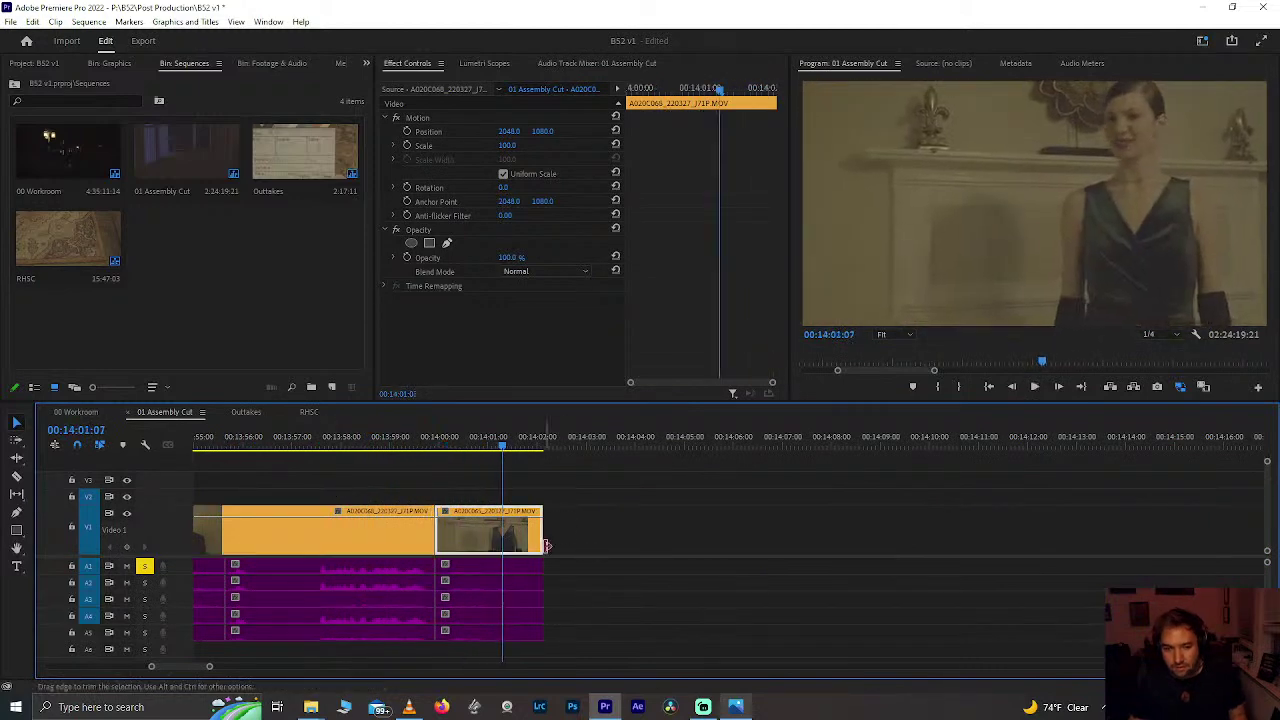
Step: Move the A020C065 segment away to about 00:14:14:00, put the A020C064 segment after A020C068 instead and play that transition
key(minus)
key(minus)
key(minus)
drag(511, 605, 508, 606)
drag(500, 550, 735, 544)
drag(806, 517, 501, 535)
click(436, 441)
key(space)
key(equal)
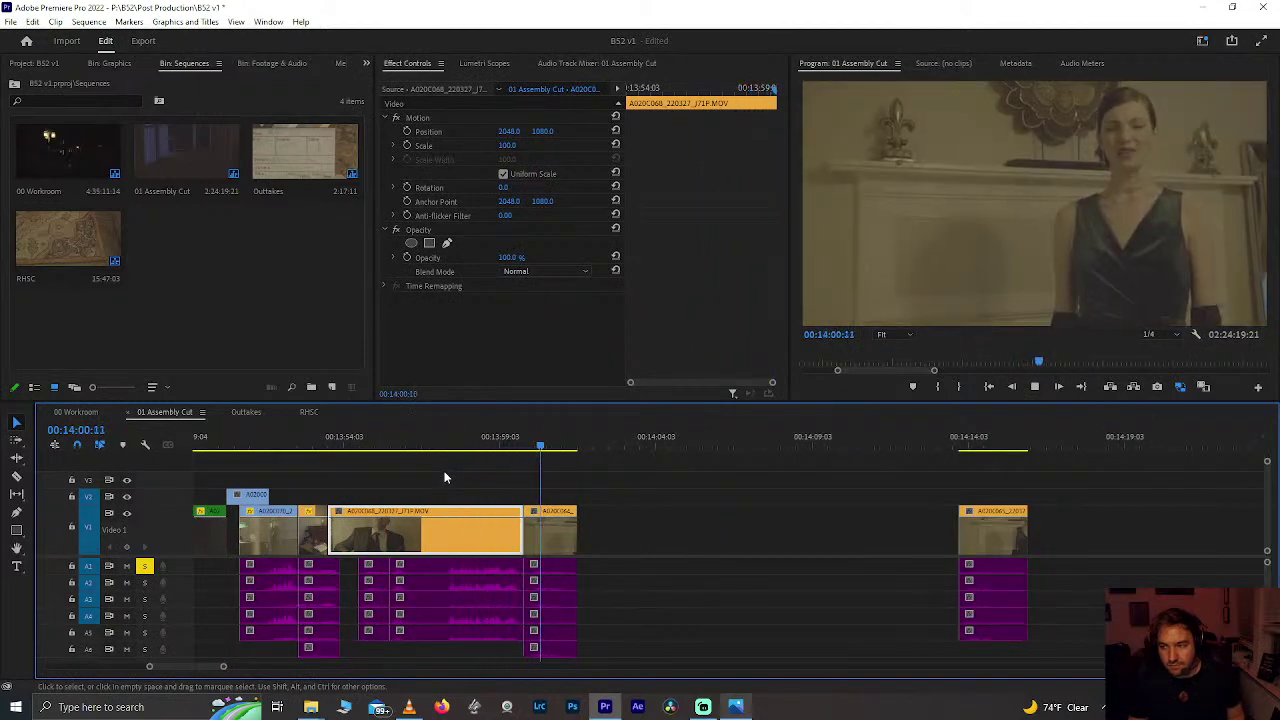
Step: Cut the A020C064 segment with its audio from after A020C068 and paste it at the end of the RHSC sequence
key(space)
drag(634, 510, 548, 631)
key(Delete)
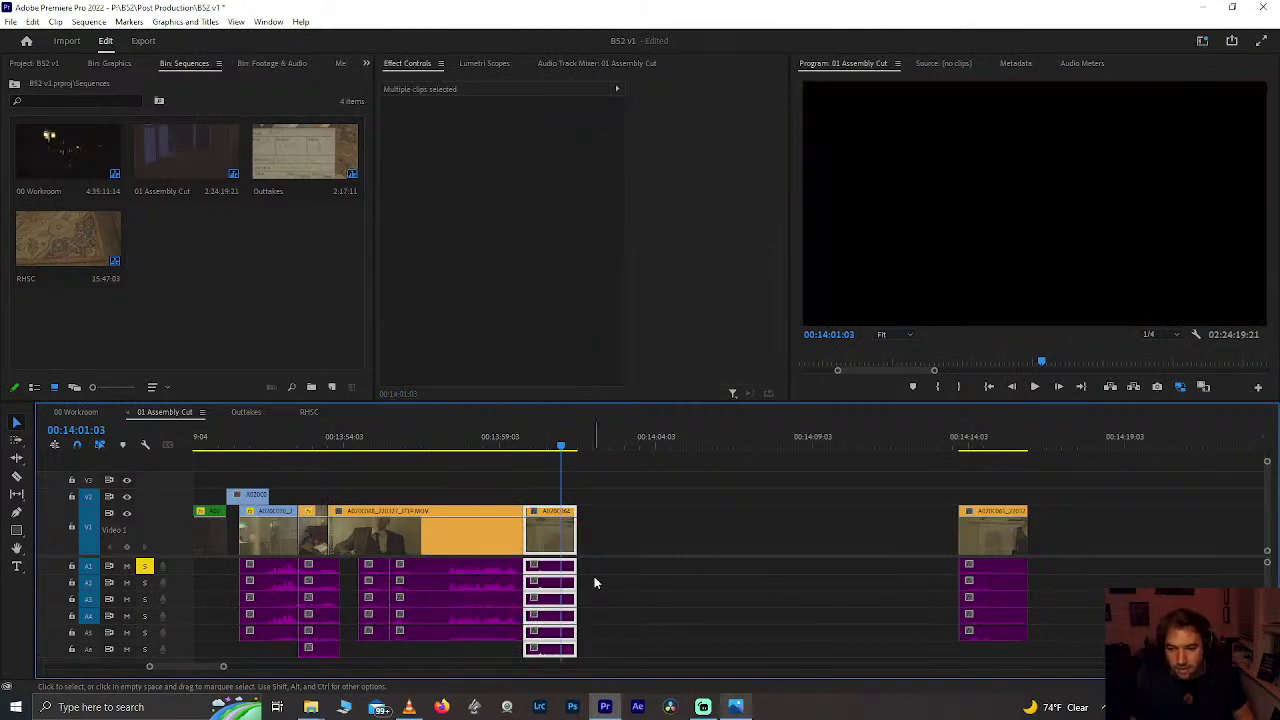
click(312, 412)
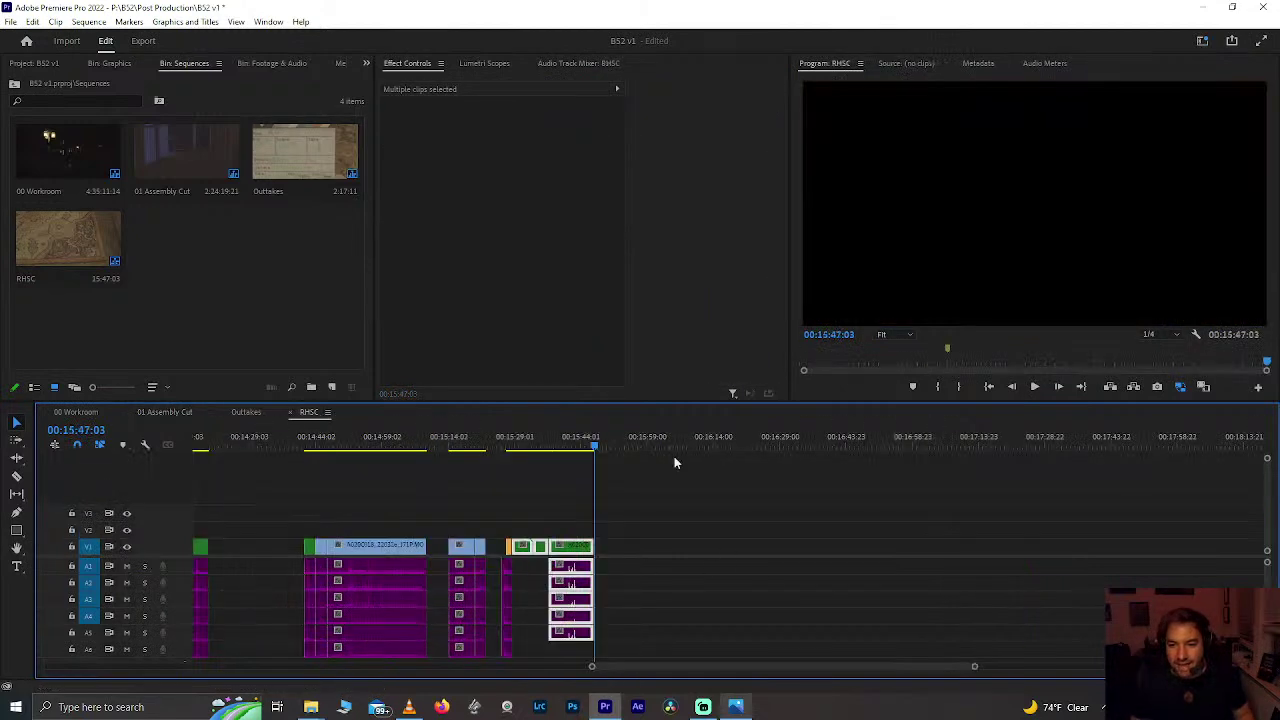
key(ctrl+v)
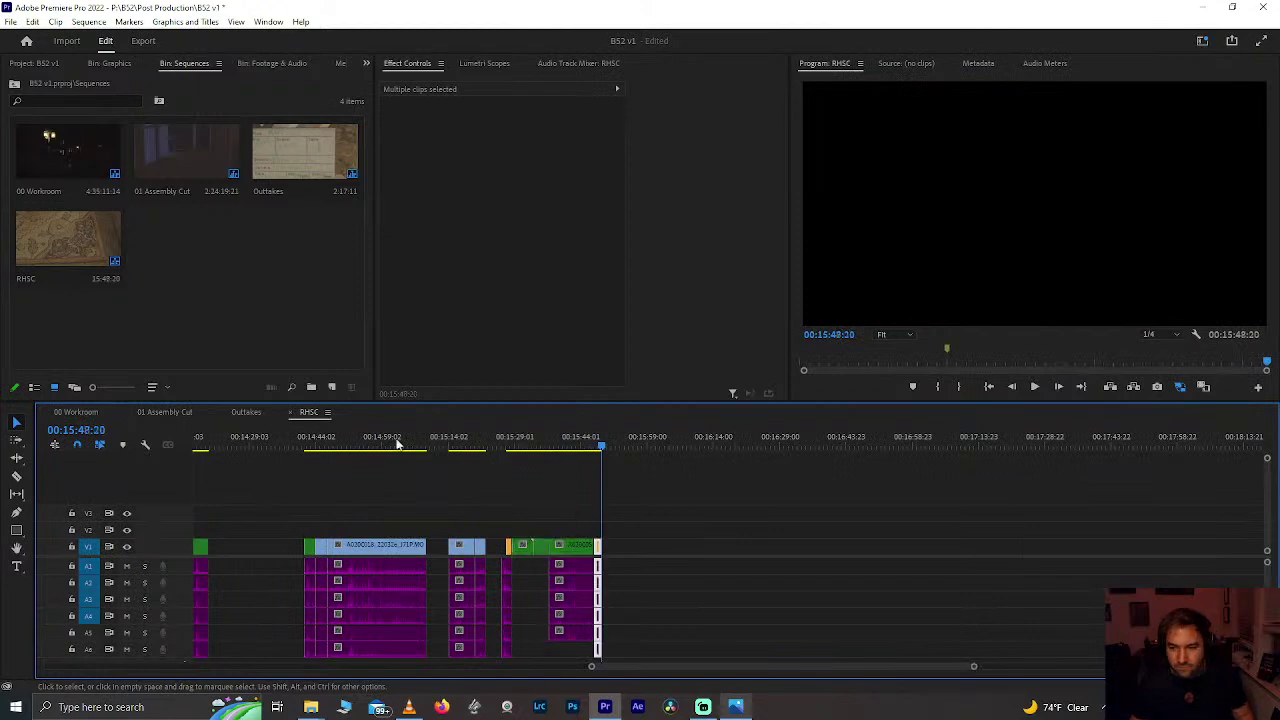
Step: In the 01 Assembly Cut sequence, close the gap so the A020C065 segment follows A020C068 and play the transition
click(167, 413)
click(691, 532)
key(Delete)
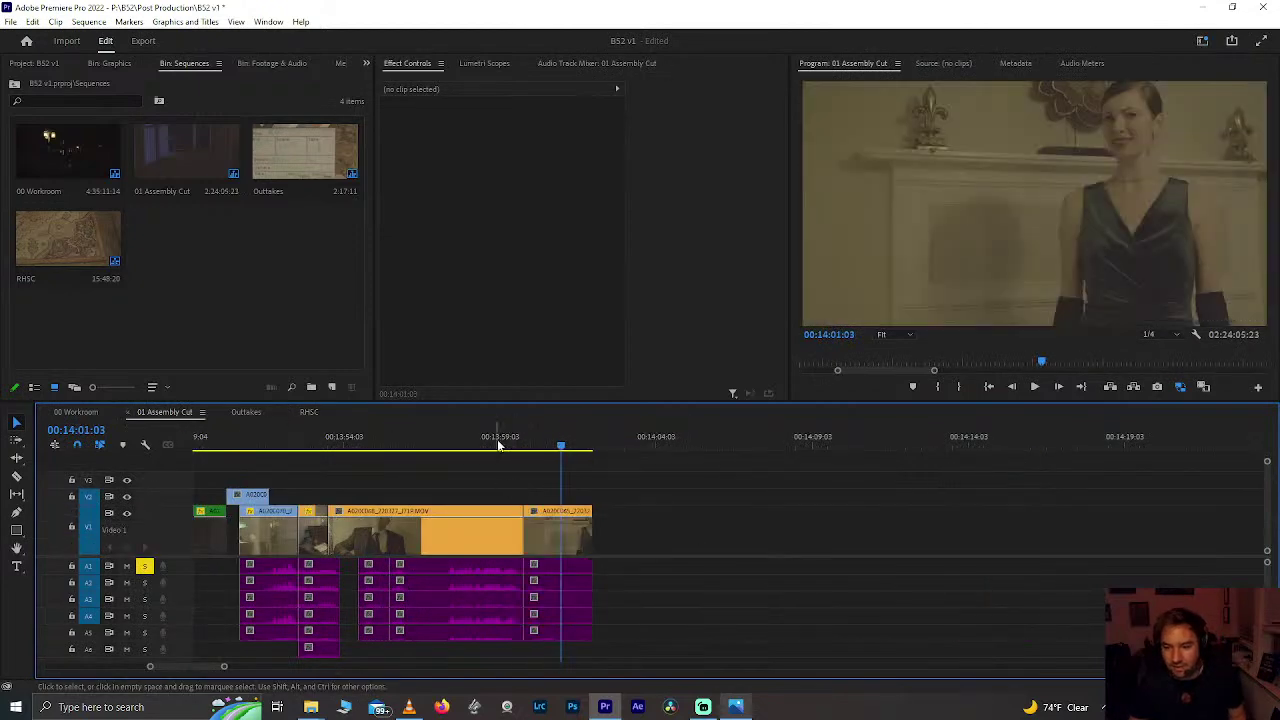
click(492, 436)
key(=)
key(=)
key(space)
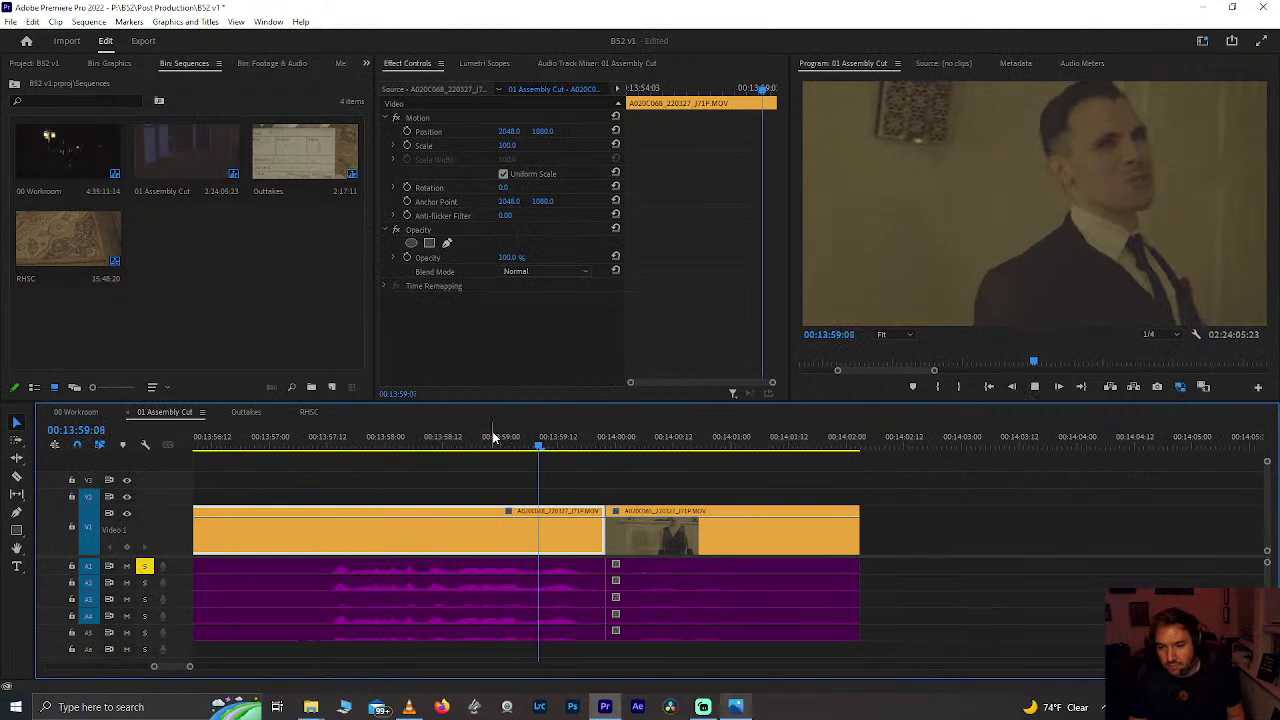
drag(599, 446, 221, 468)
key(space)
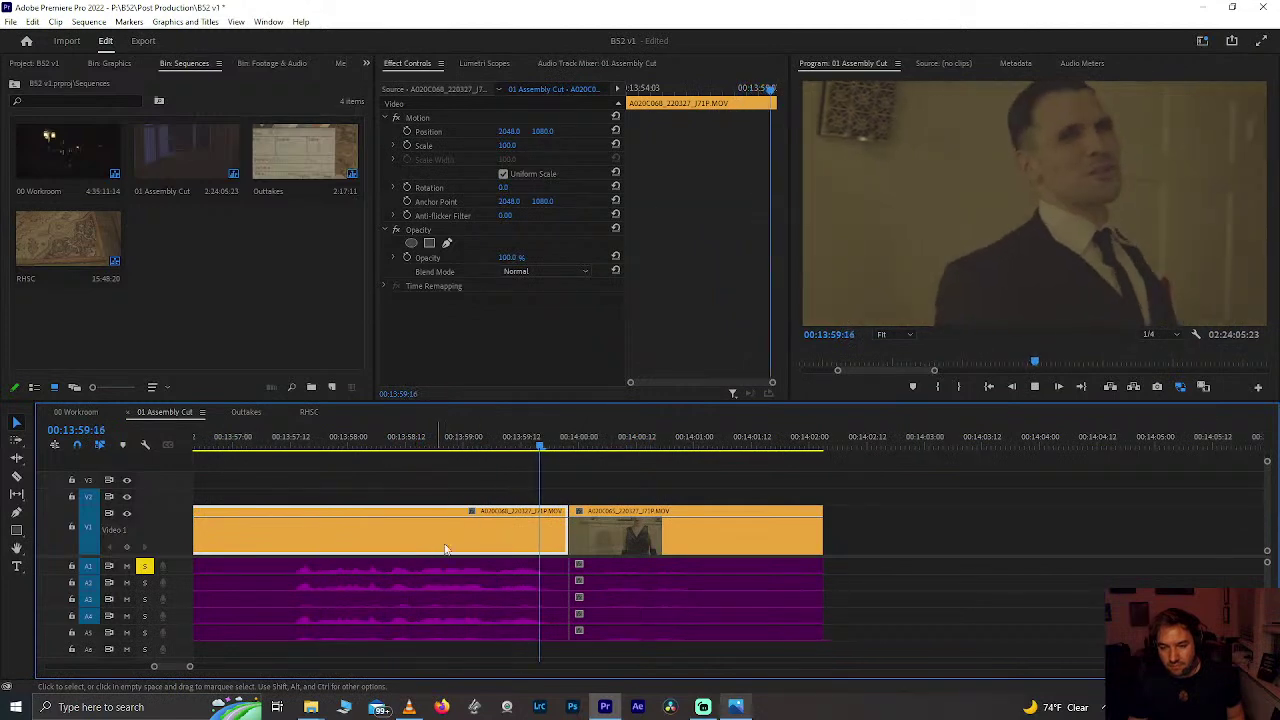
Step: Split A020C065 and its audio at 00:14:00:01, delete the short opening piece and close the gap
click(603, 517)
drag(602, 447, 590, 451)
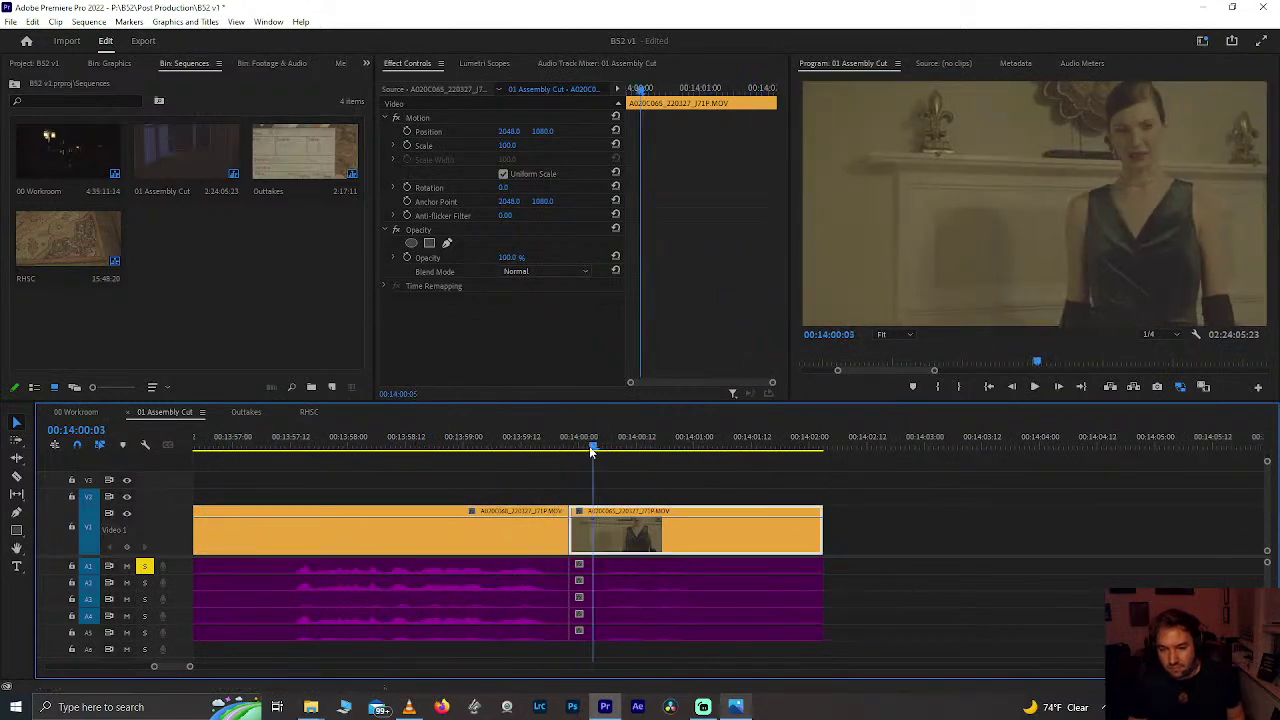
key(Left)
key(Left)
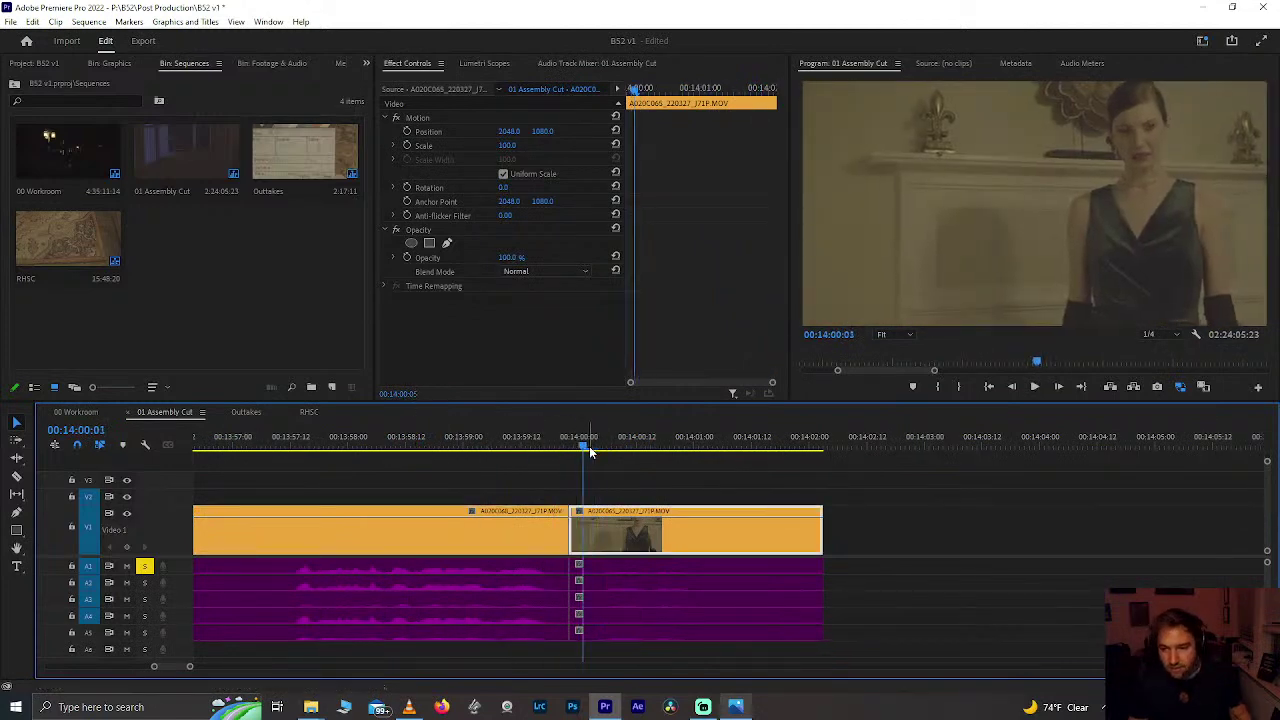
key(ctrl+shift+k)
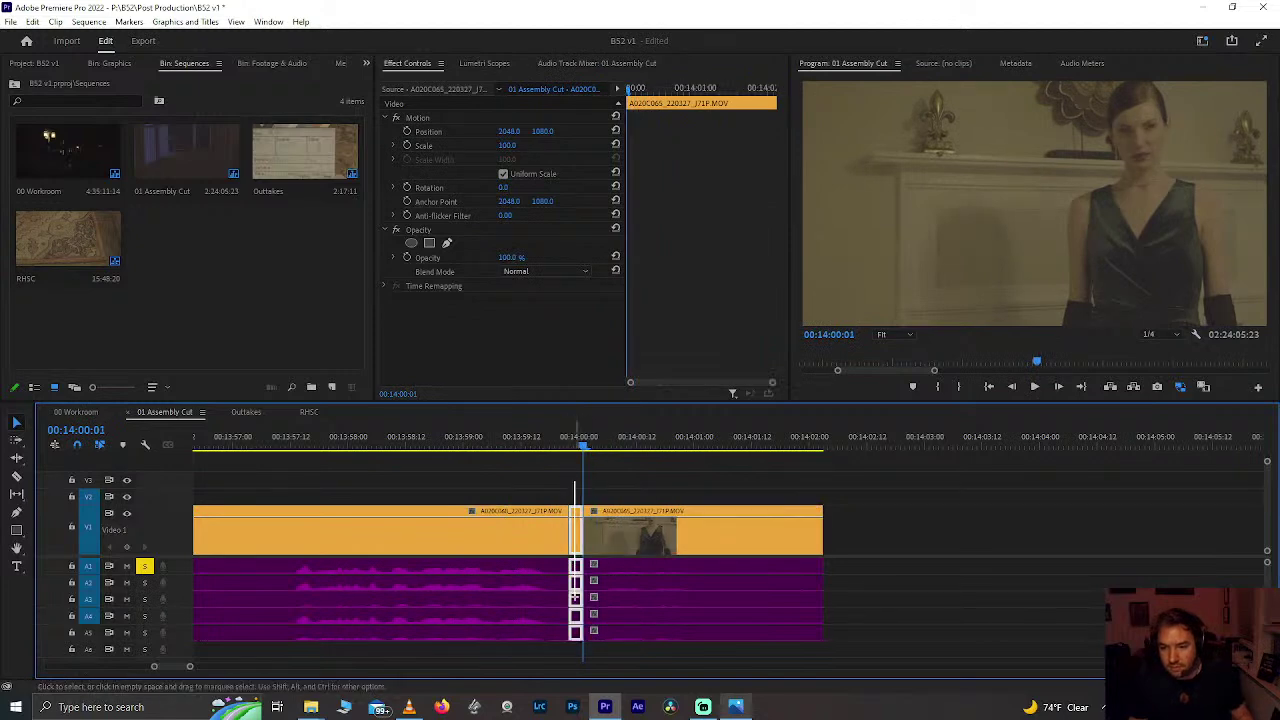
drag(575, 597, 575, 597)
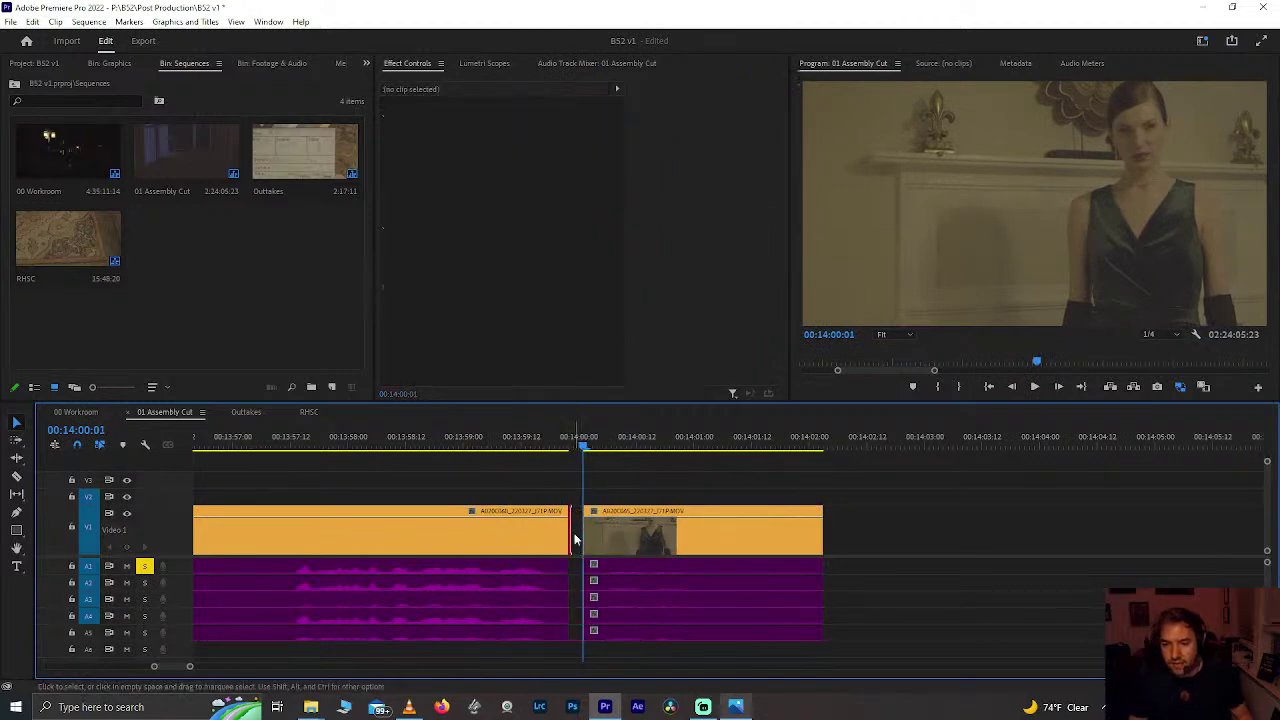
key(shift+Delete)
Step: Play the transition from A020C068 into the shortened A020C065, including a run from about 00:13:55:00
click(369, 429)
key(space)
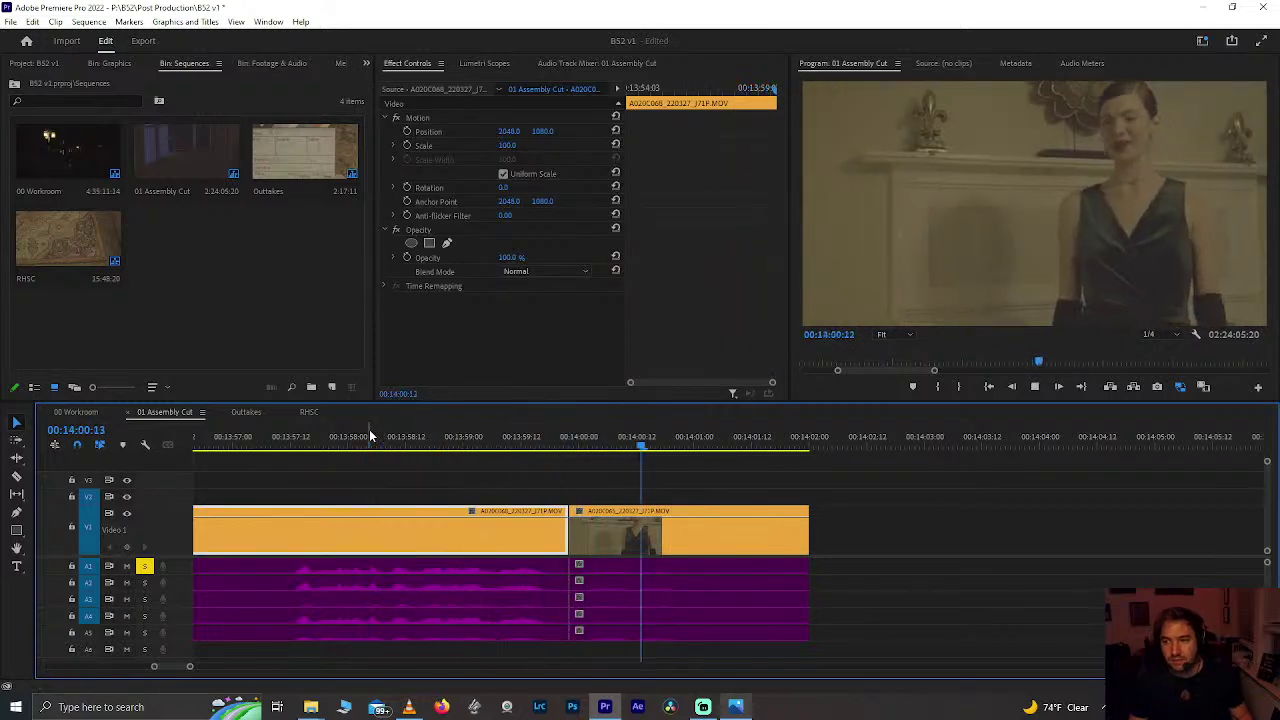
key(space)
drag(495, 436, 248, 464)
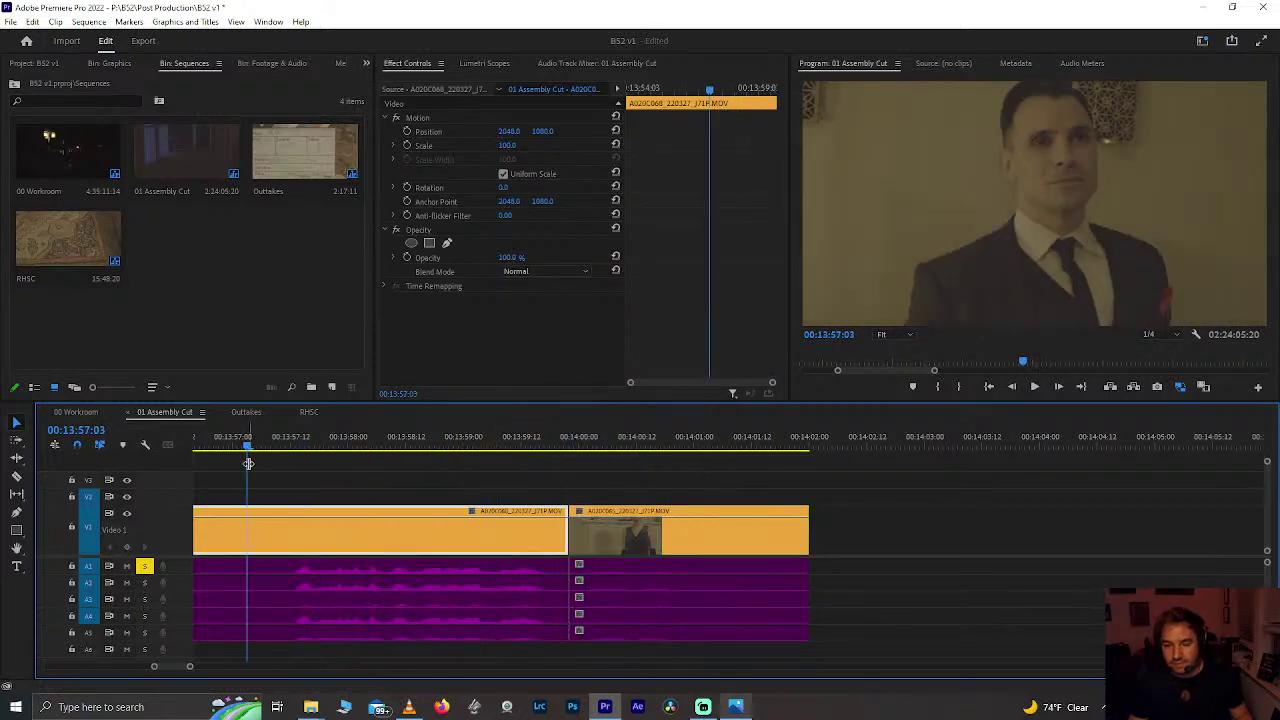
scroll(249, 466, up, 3)
click(275, 437)
key(space)
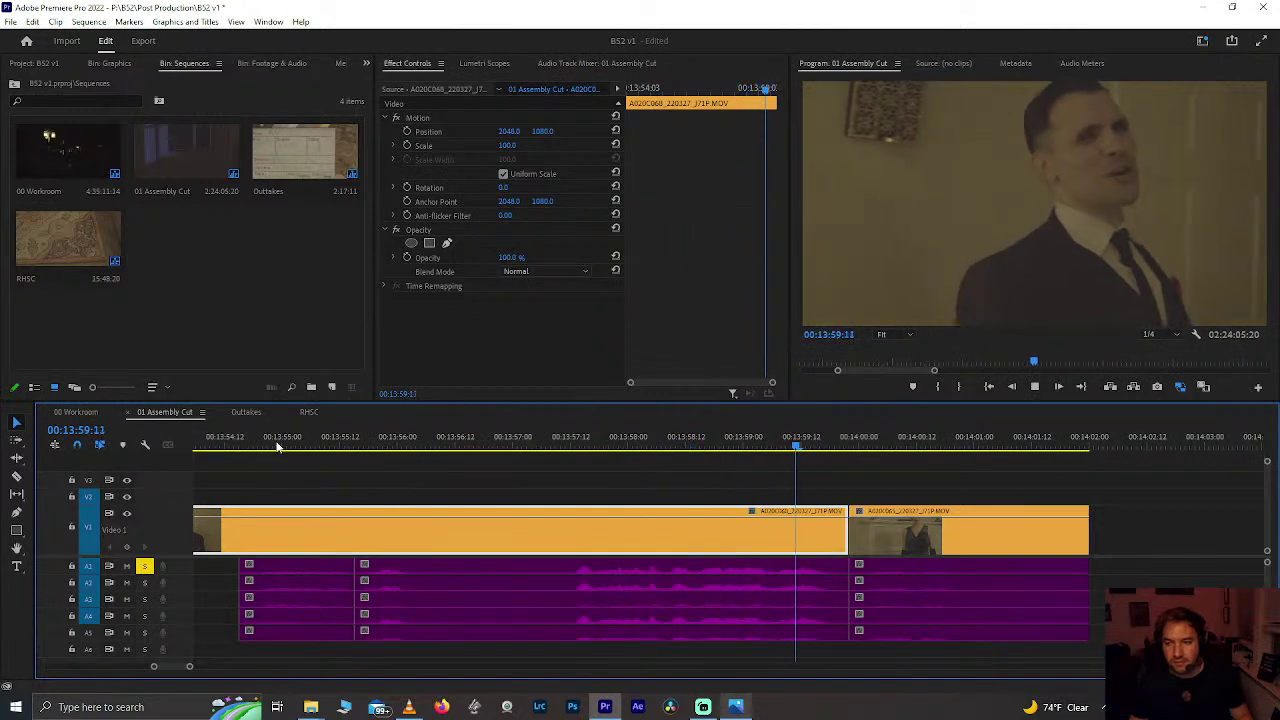
key(space)
Step: Move the A020C065 segment two frames later to 00:14:00:00, extend A020C068 and its audio to meet it and save the project
drag(895, 481, 912, 587)
mouse_move(894, 542)
mouse_down()
mouse_move(924, 549)
mouse_move(909, 541)
mouse_up()
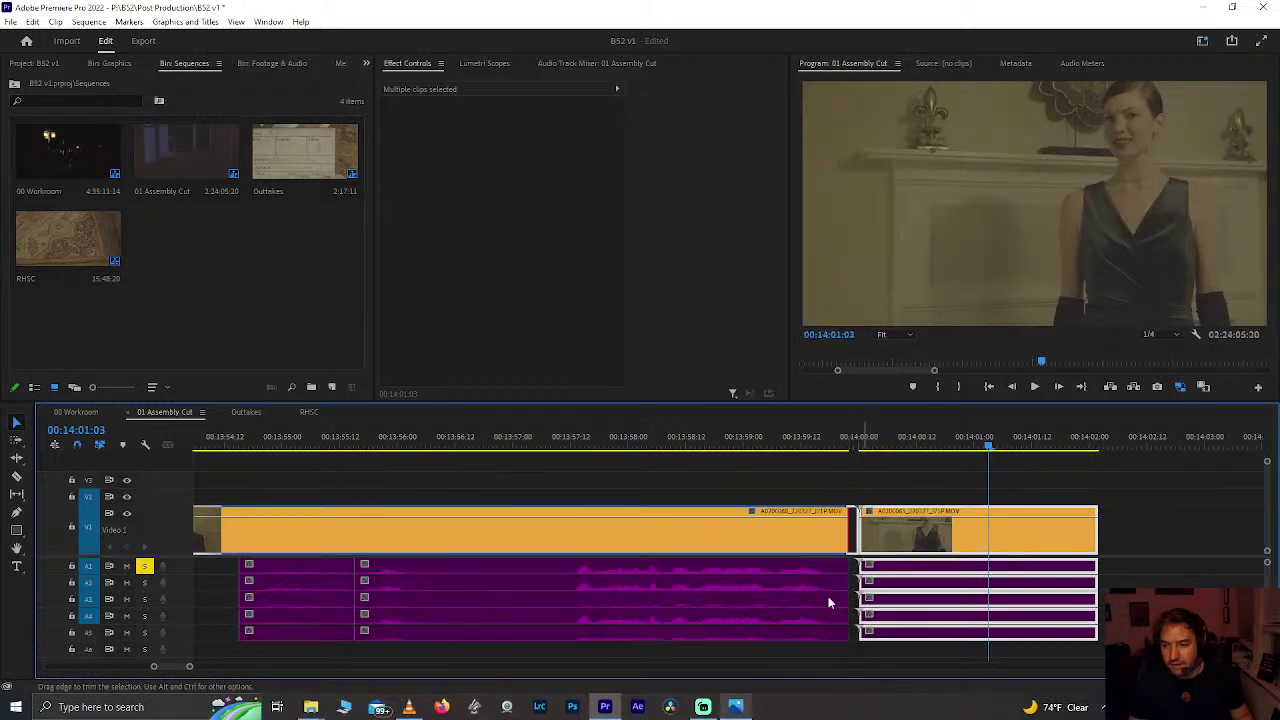
drag(840, 596, 850, 597)
click(716, 437)
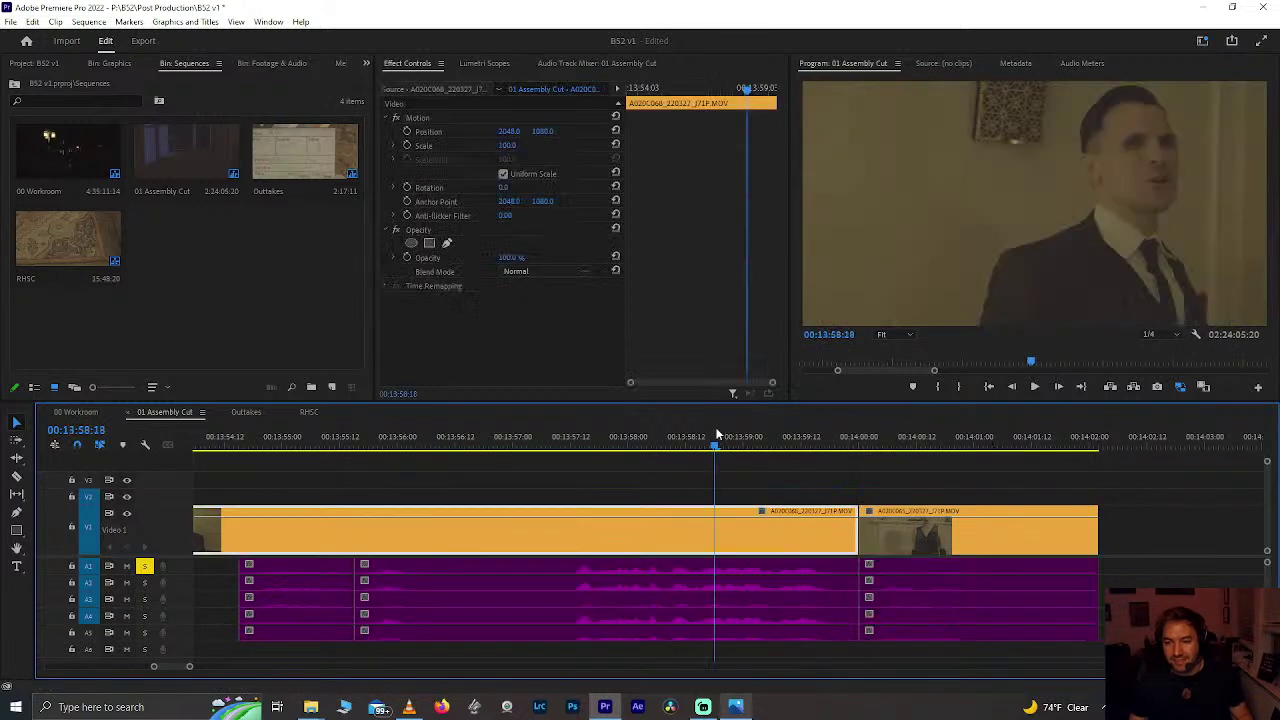
key(ctrl+s)
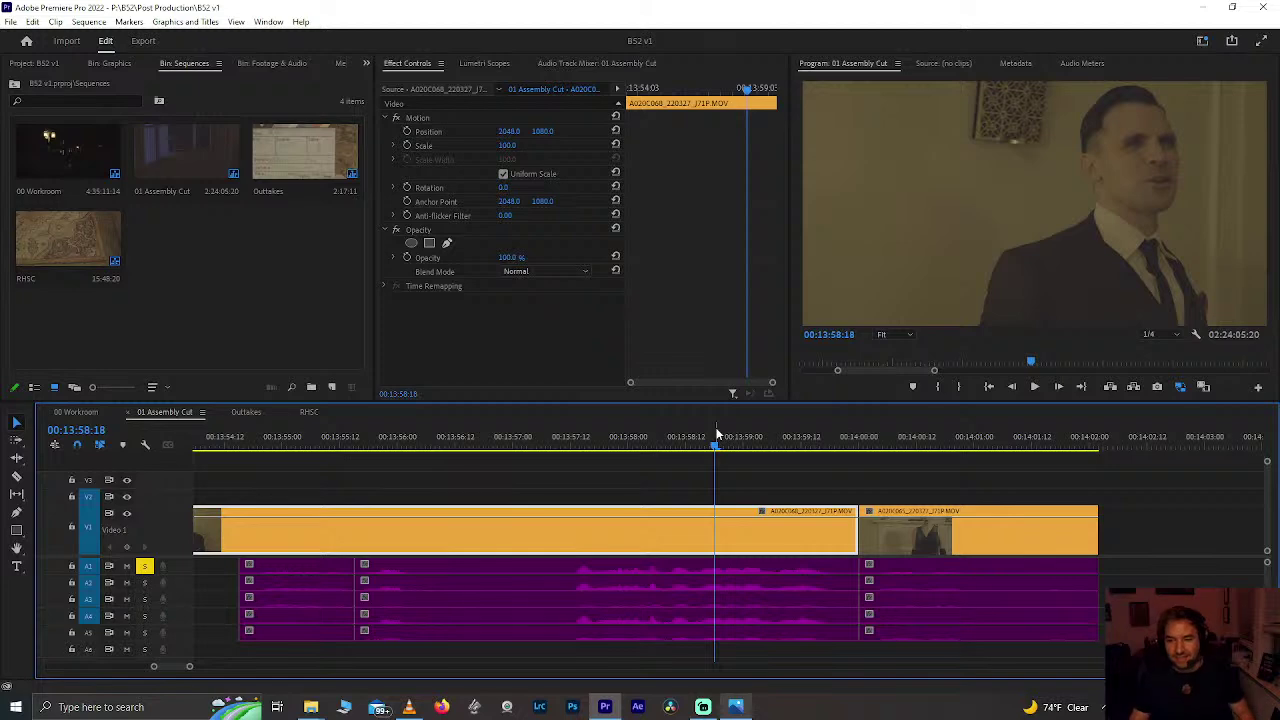
Step: Replay the cut at 00:14:00:00 between A020C068 and A020C065 several times to judge its timing
click(583, 441)
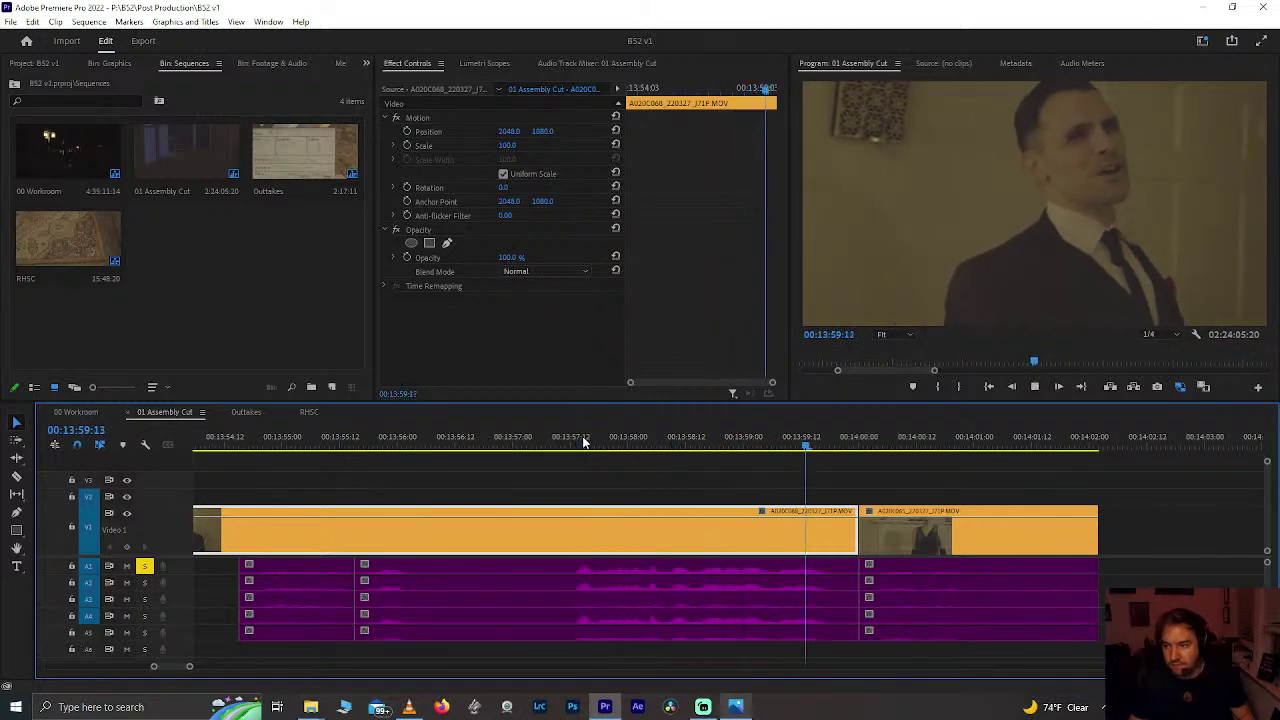
drag(851, 441, 870, 442)
scroll(930, 486, up, 4)
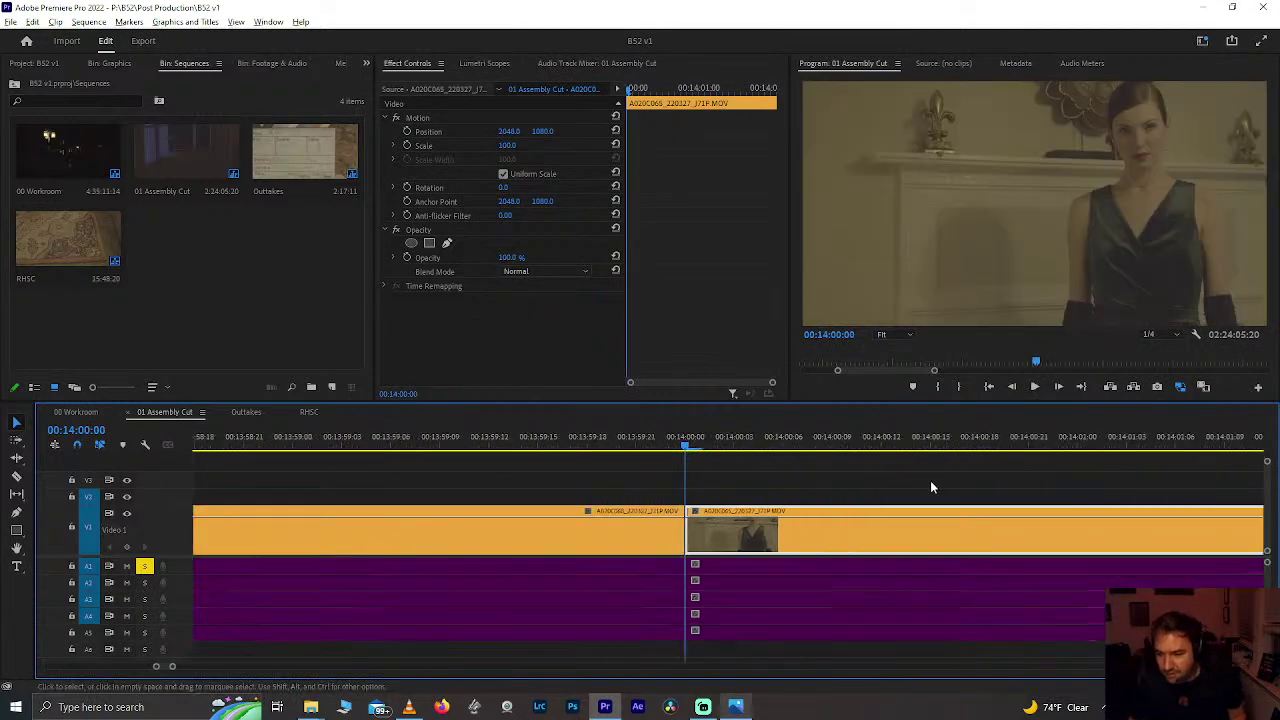
click(346, 441)
key(space)
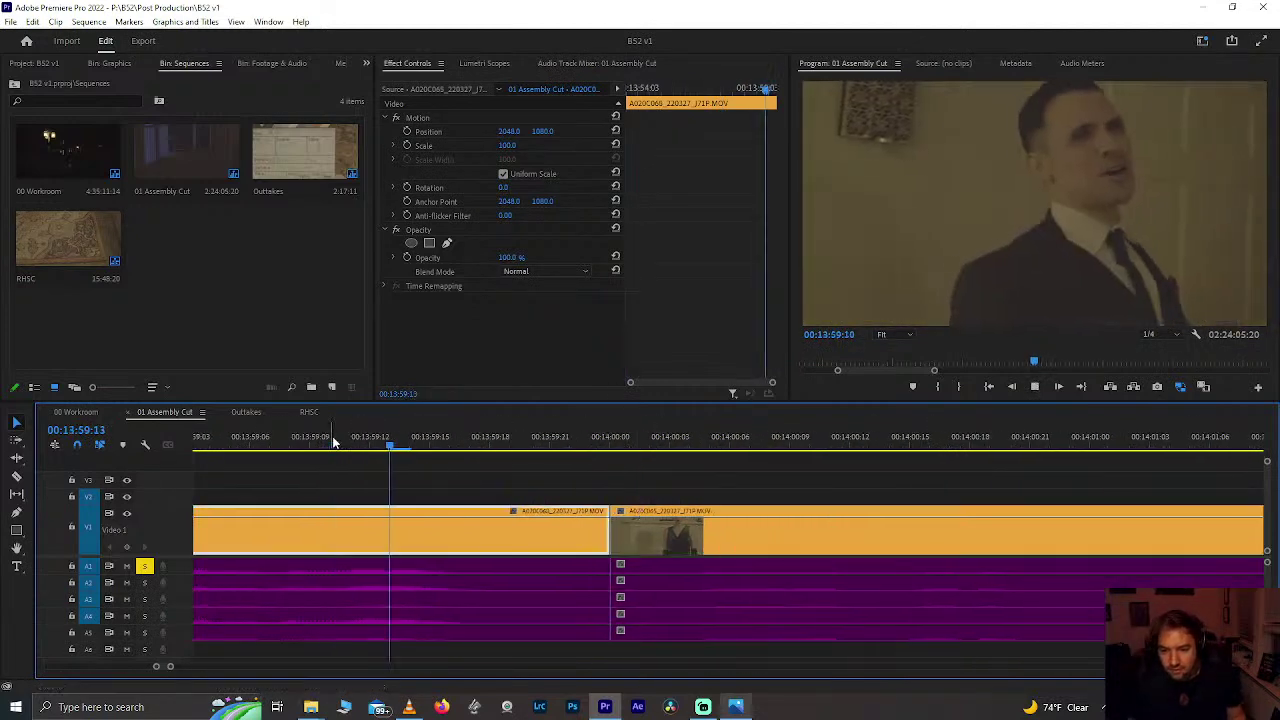
drag(334, 441, 177, 442)
key(space)
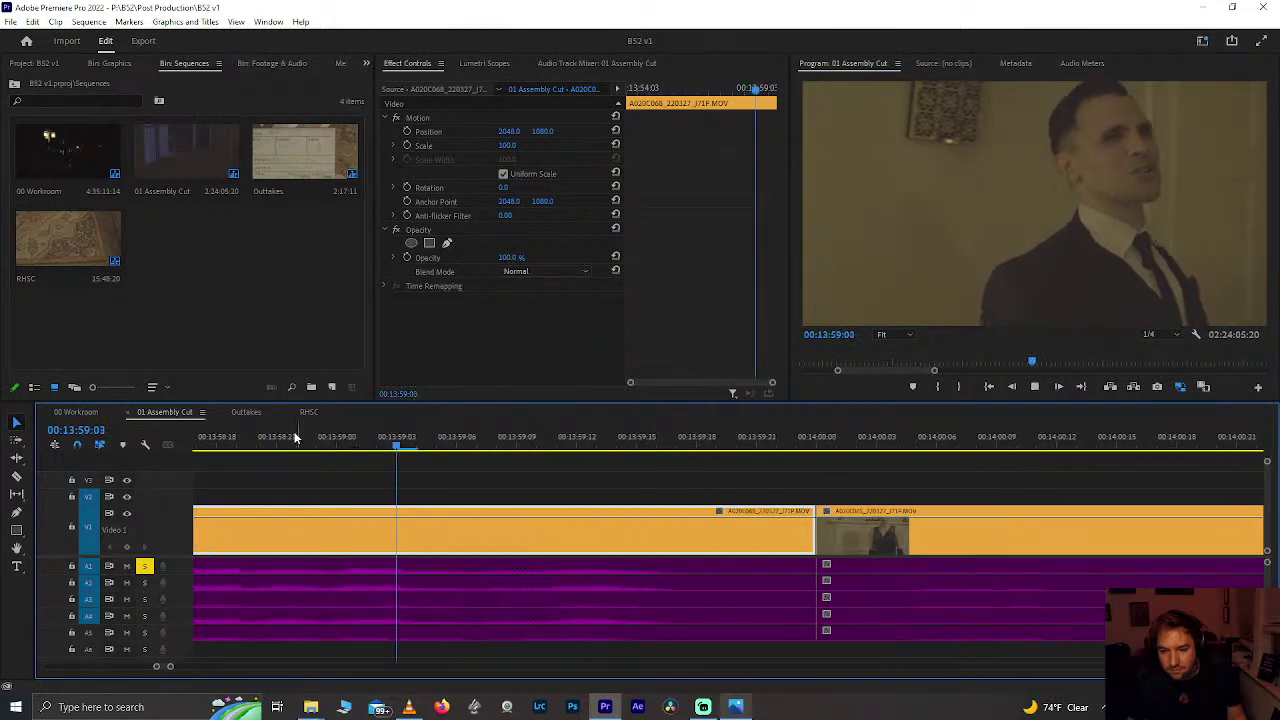
key(space)
key(space)
key(space)
Step: Try removing the first three frames of A020C065 by splitting at 00:14:00:03, closing the gap and playing the cut
key(Left)
key(Left)
key(Left)
key(Left)
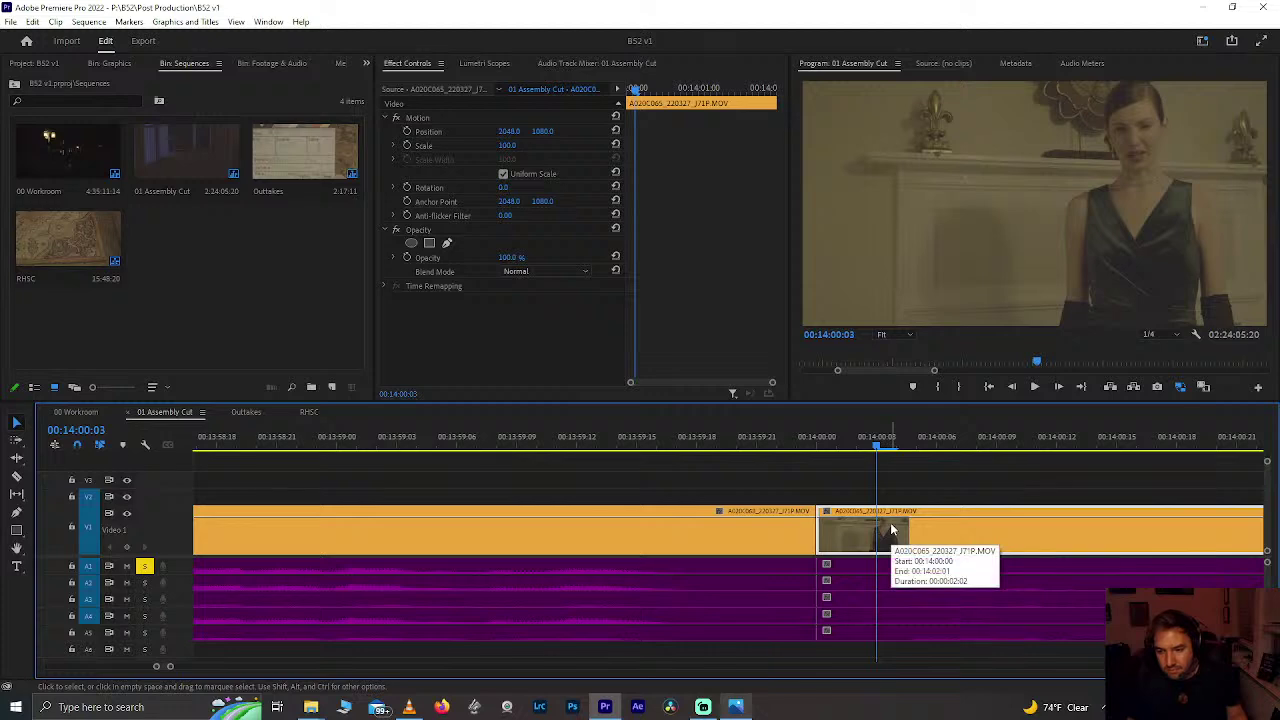
key(ctrl+k)
drag(838, 487, 858, 613)
drag(836, 483, 821, 583)
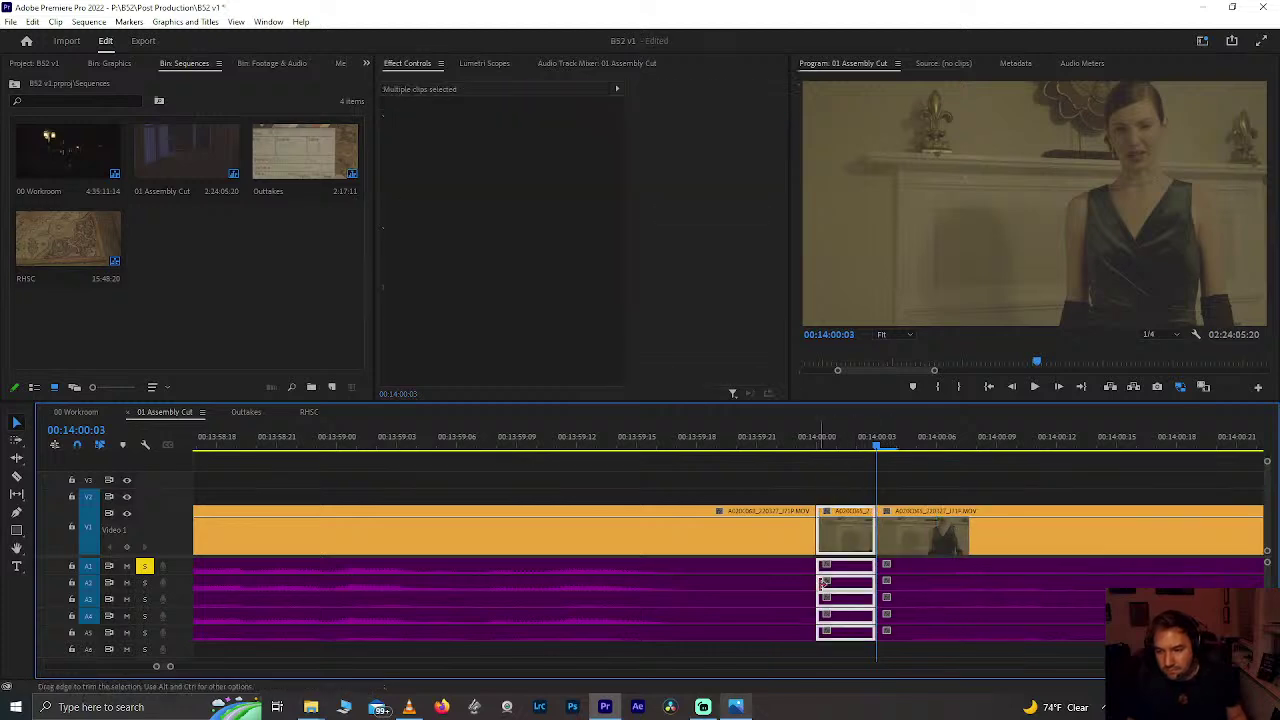
click(849, 531)
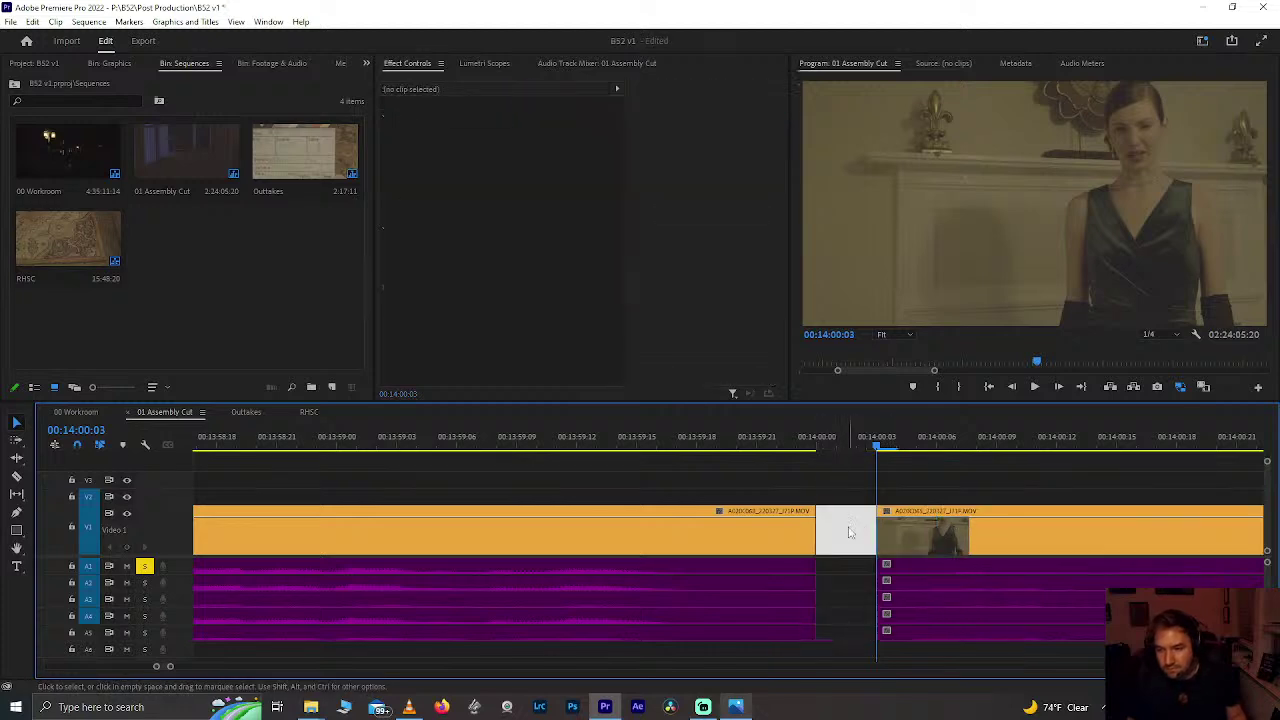
key(Delete)
click(277, 437)
key(space)
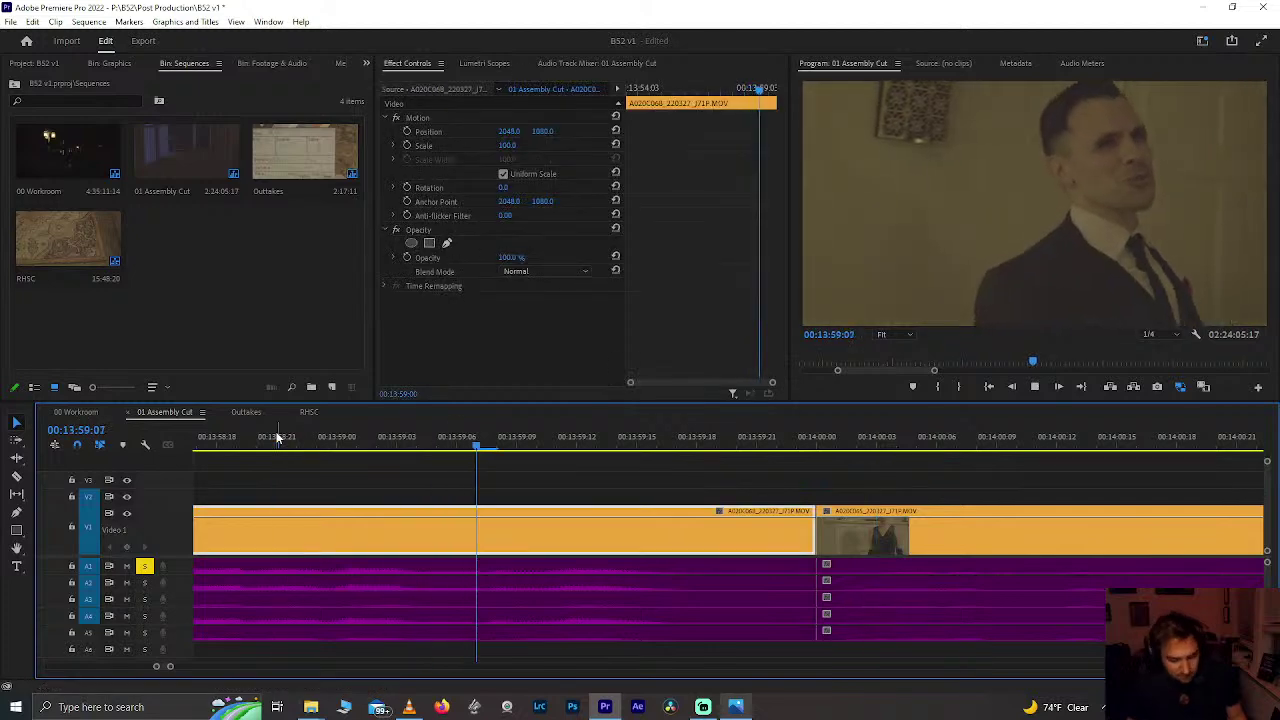
click(251, 437)
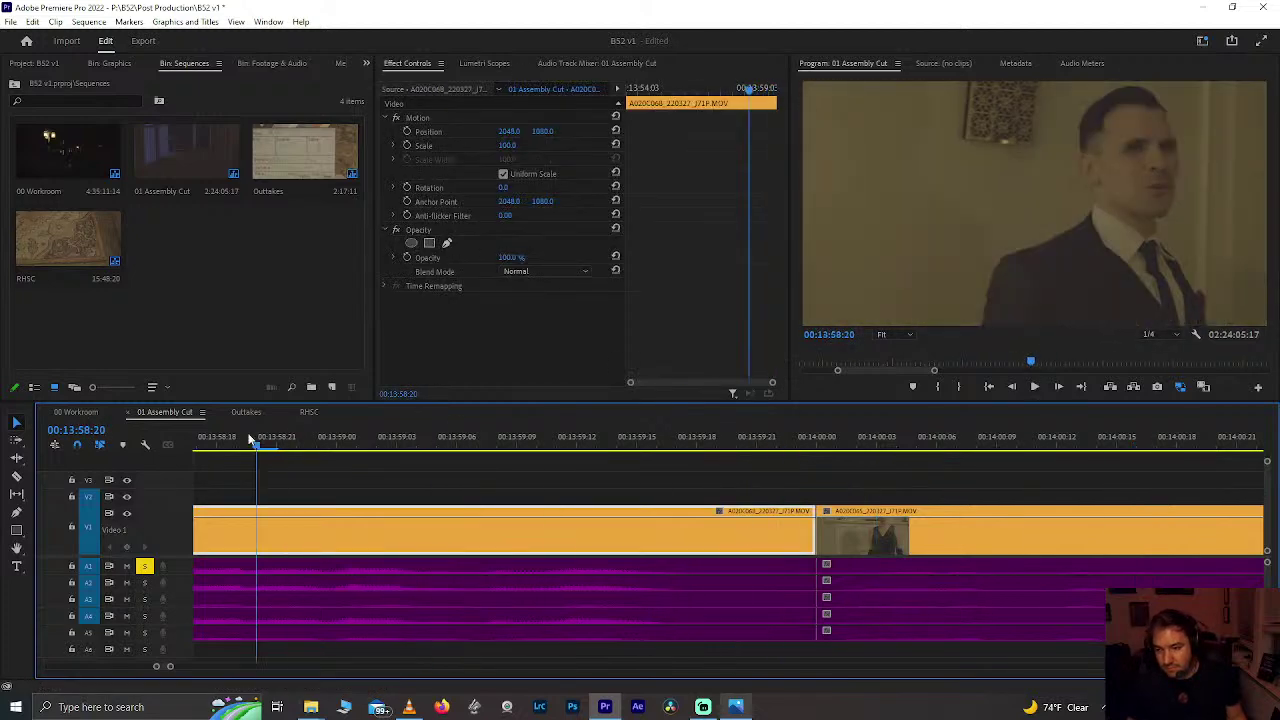
Step: Undo the three-frame removal at the start of A020C065 and replay the cut
key(ctrl+z)
key(ctrl+z)
key(ctrl+z)
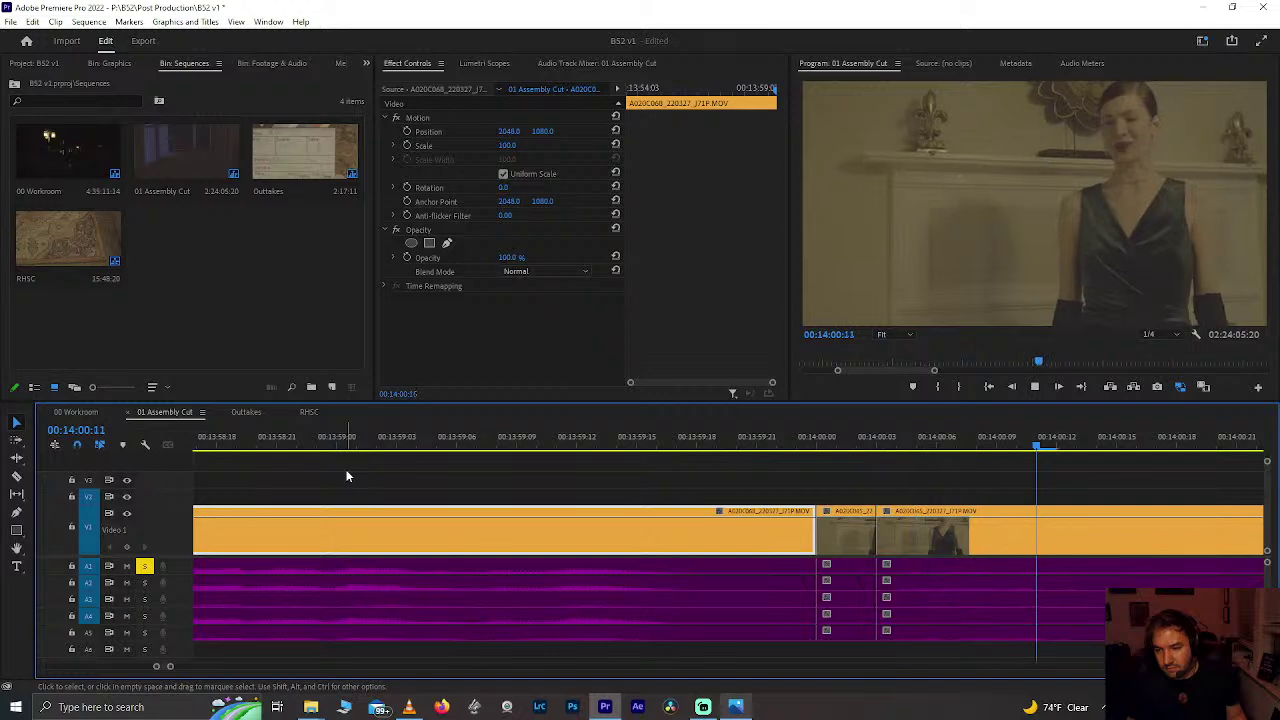
key(space)
click(477, 532)
scroll(478, 557, up, 8)
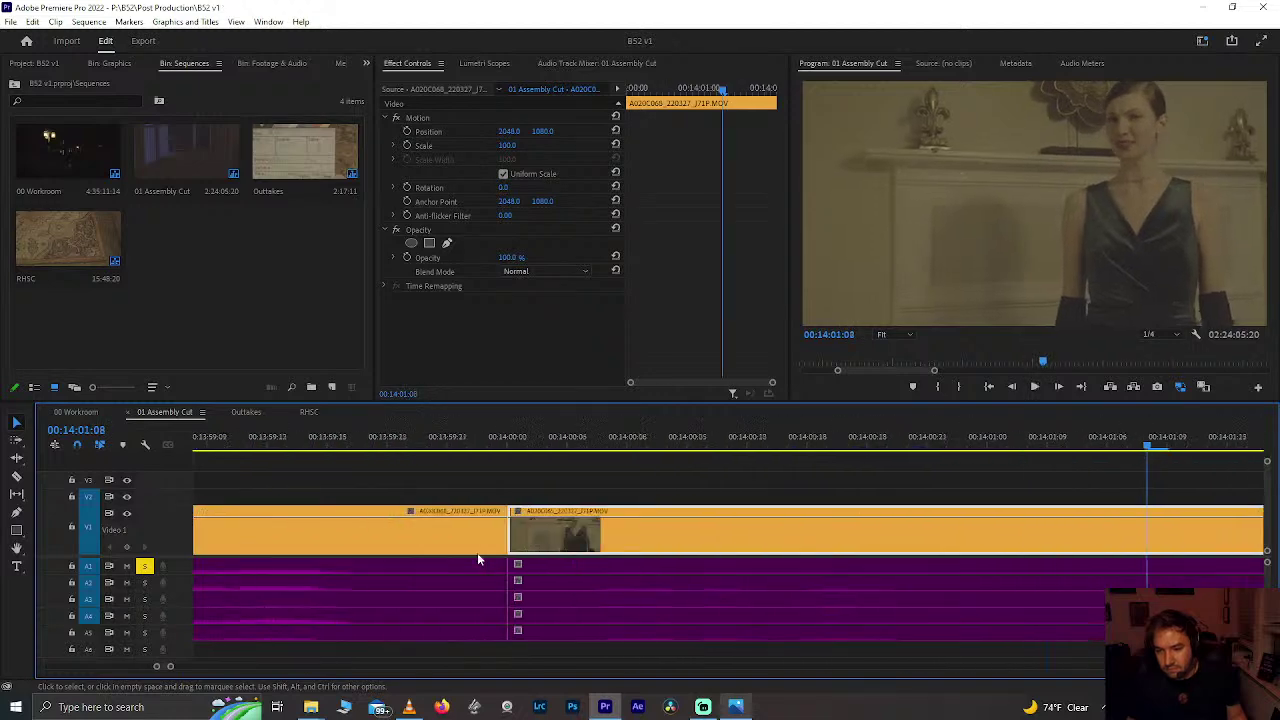
click(215, 437)
key(space)
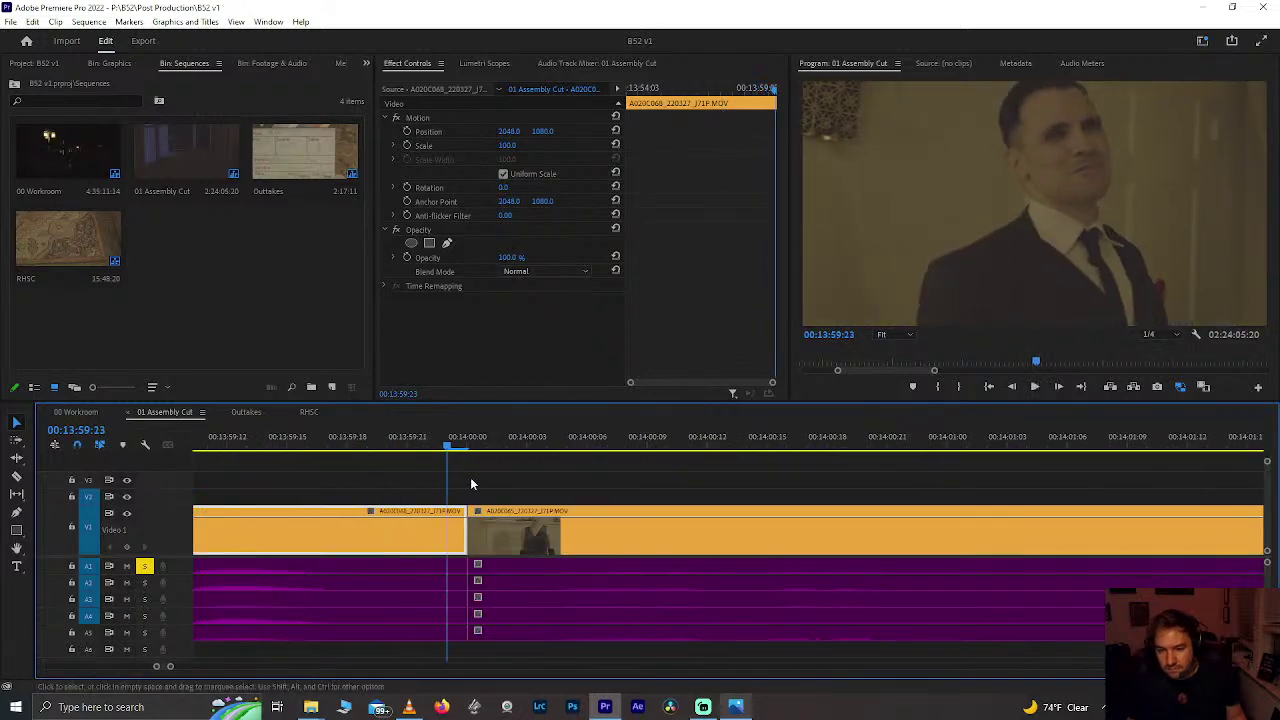
Step: Extend the start of the A020C065 segment by about three frames with its cut at 00:14:00:00 and play the transition
mouse_move(468, 532)
mouse_down()
mouse_move(528, 535)
mouse_move(467, 535)
mouse_up()
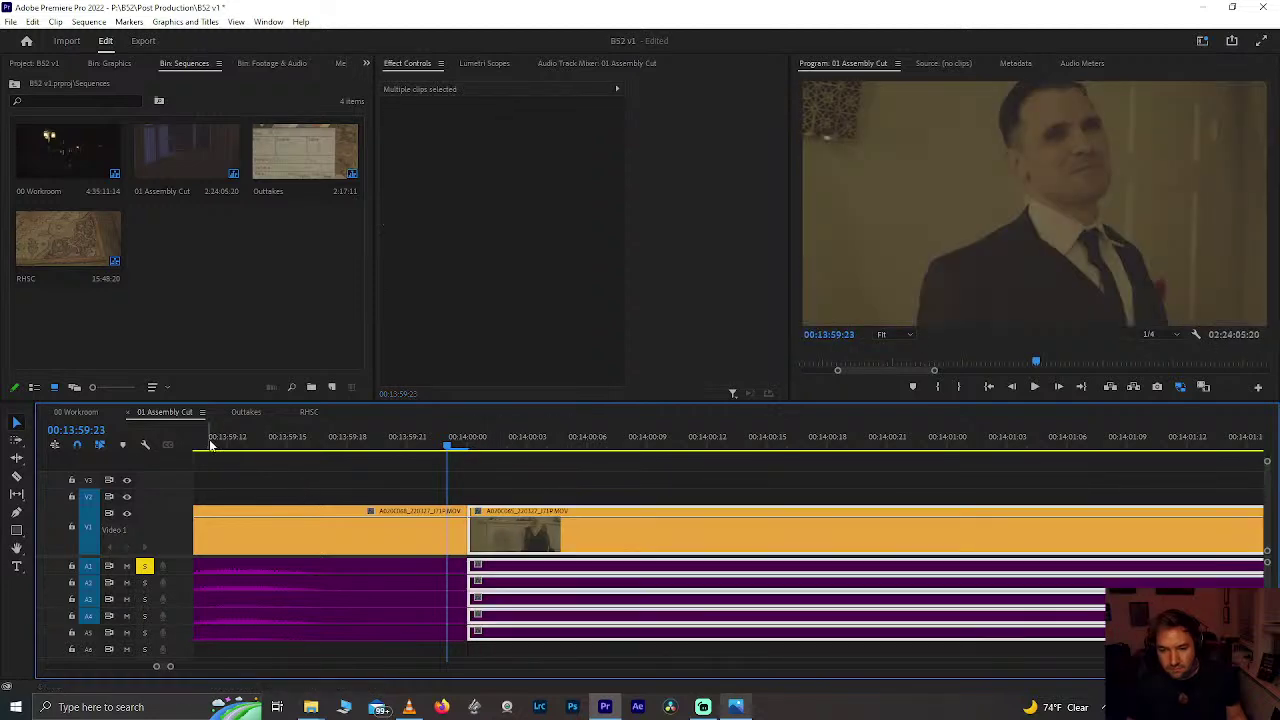
click(210, 443)
key(space)
key(space)
key(minus)
key(minus)
scroll(557, 584, up, 3)
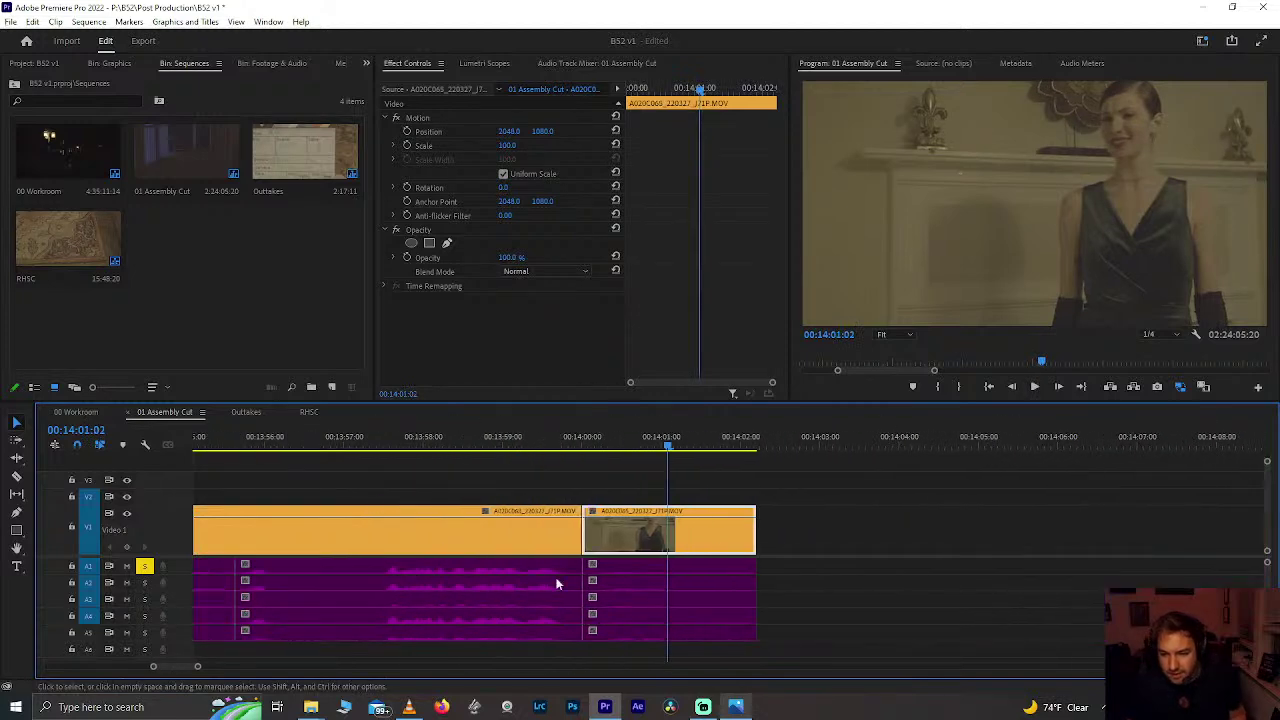
Step: Extend the A020C065 audio beneath A020C068 on lower tracks, then shift the segment two frames later to 00:14:00:02 and play it
drag(608, 573, 473, 650)
scroll(552, 598, up, 3)
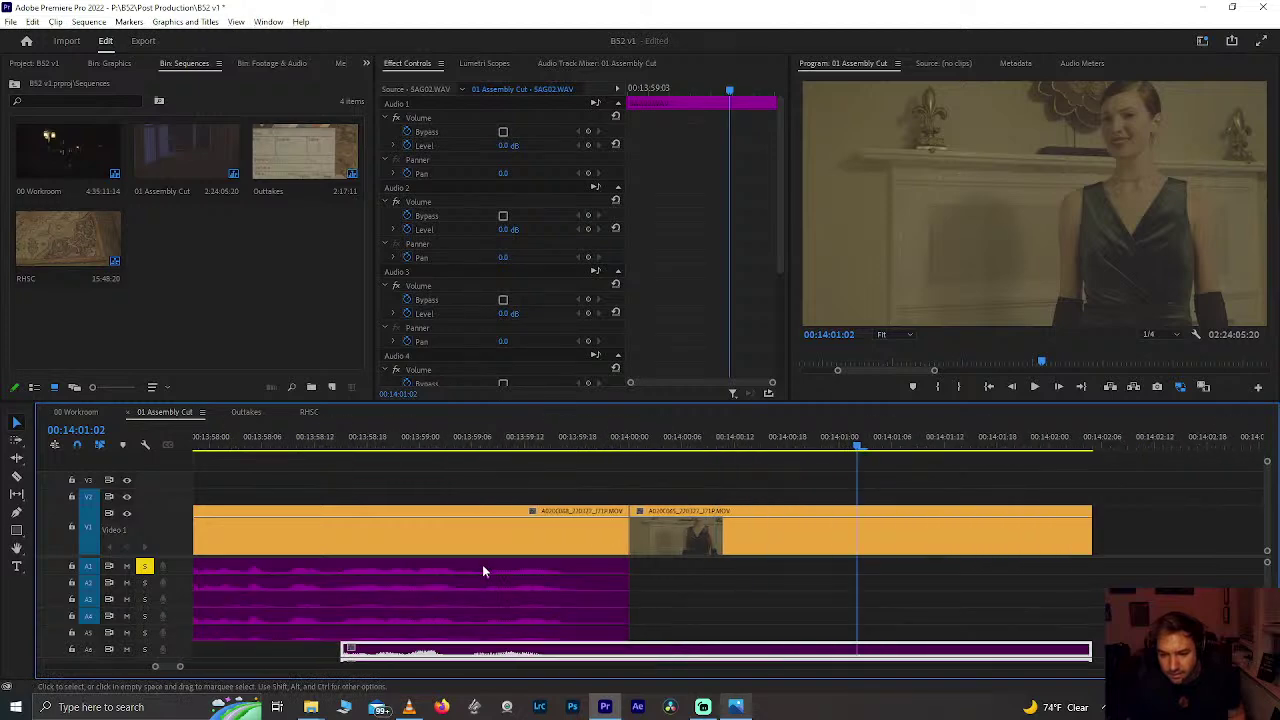
drag(681, 474, 688, 653)
drag(686, 550, 700, 551)
click(400, 428)
key(space)
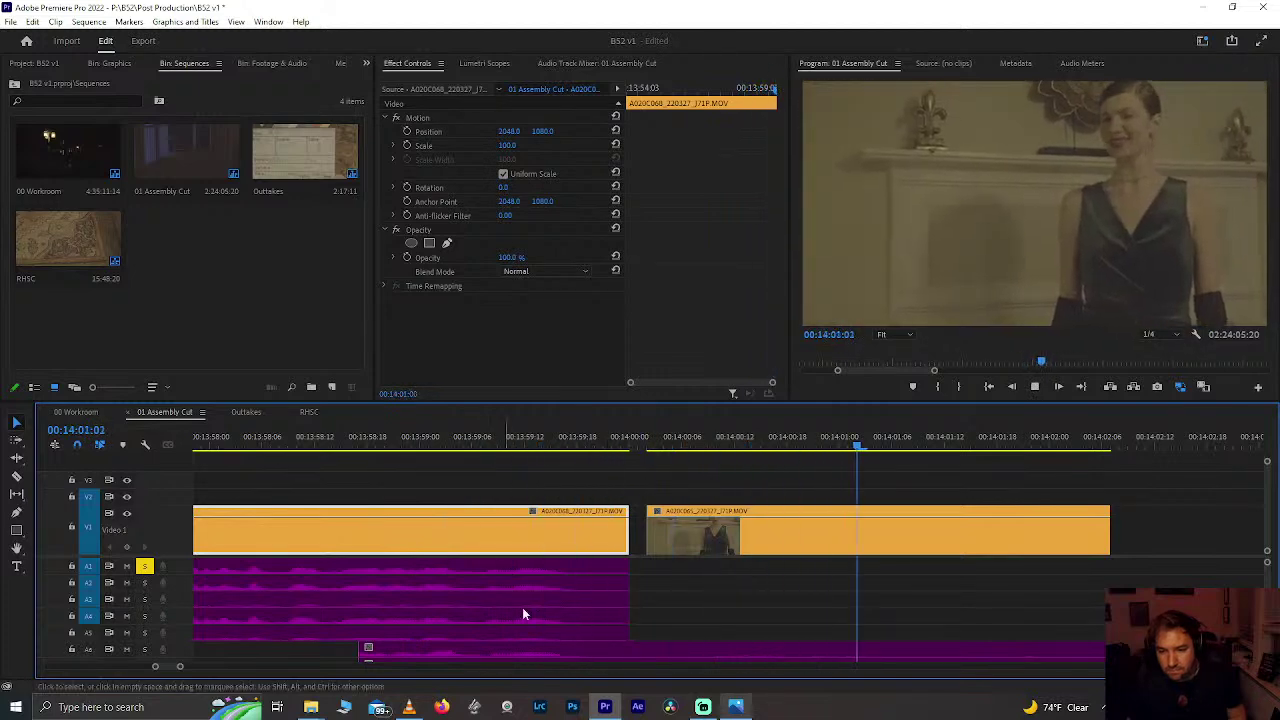
key(space)
Step: Move the A020C065 video and its overlapping audio one frame earlier to 00:14:00:01 and play the dialogue overlap
drag(711, 636, 703, 677)
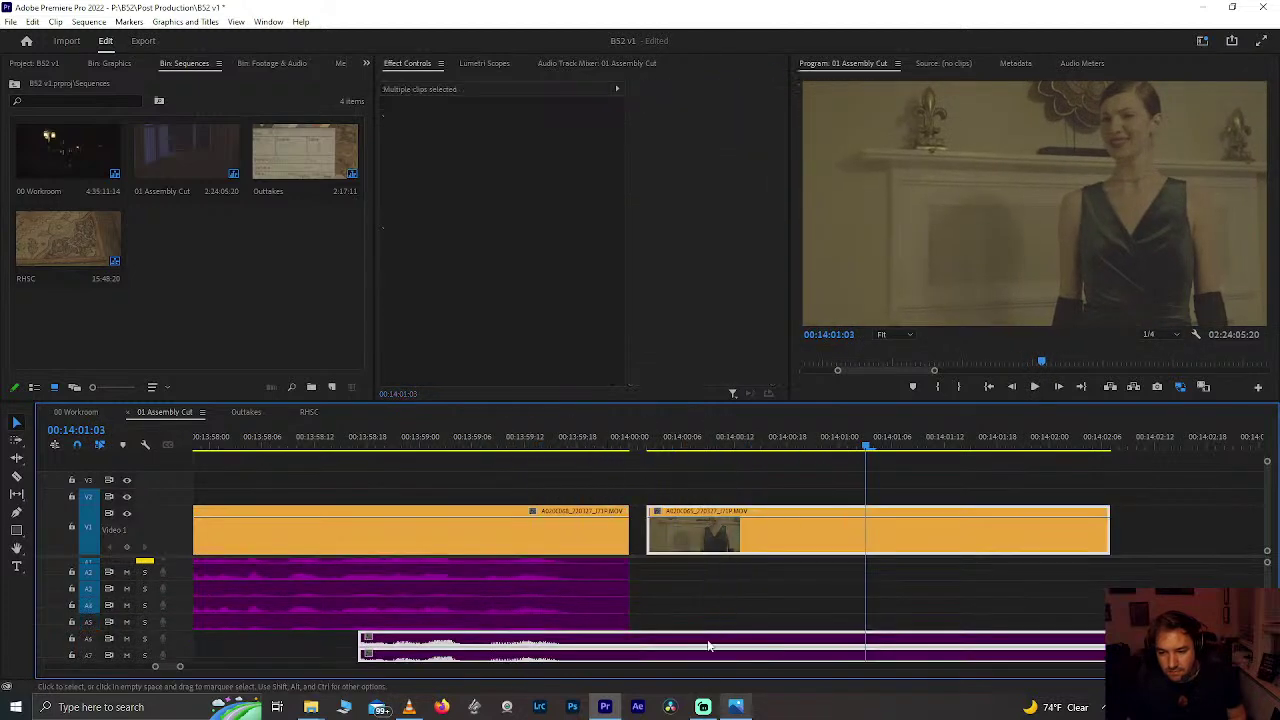
drag(716, 535, 709, 536)
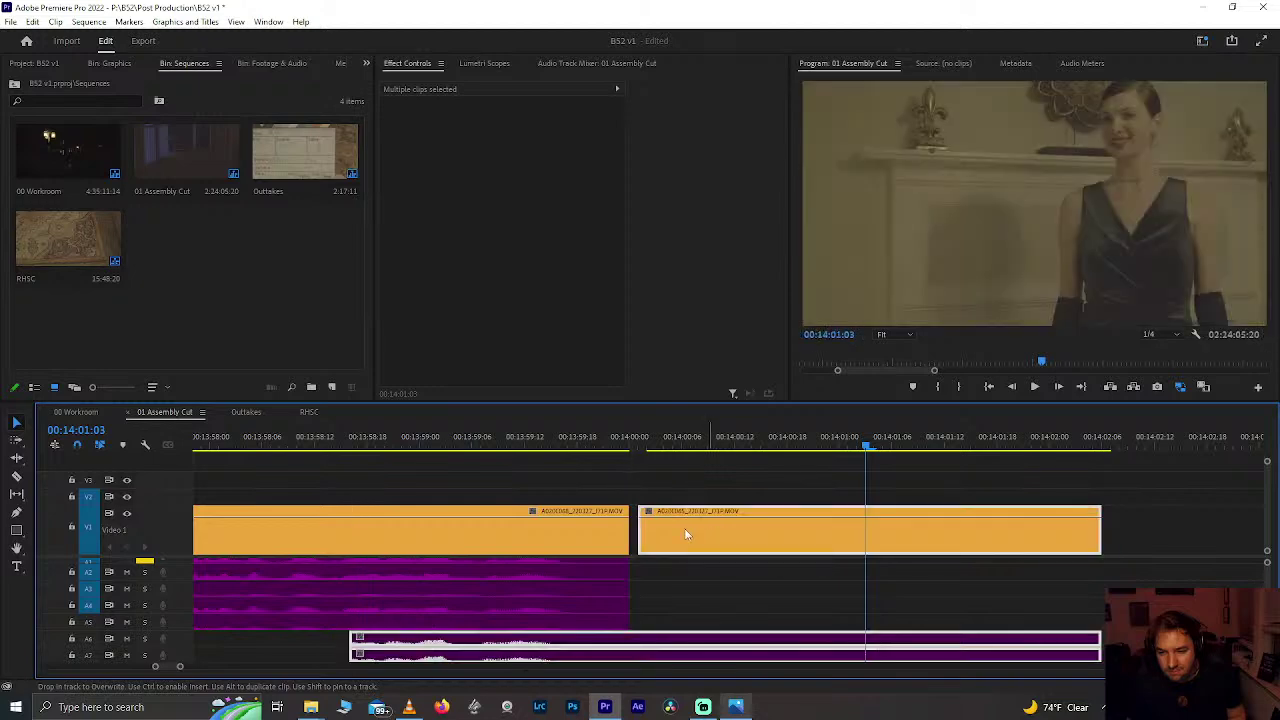
click(407, 445)
key(space)
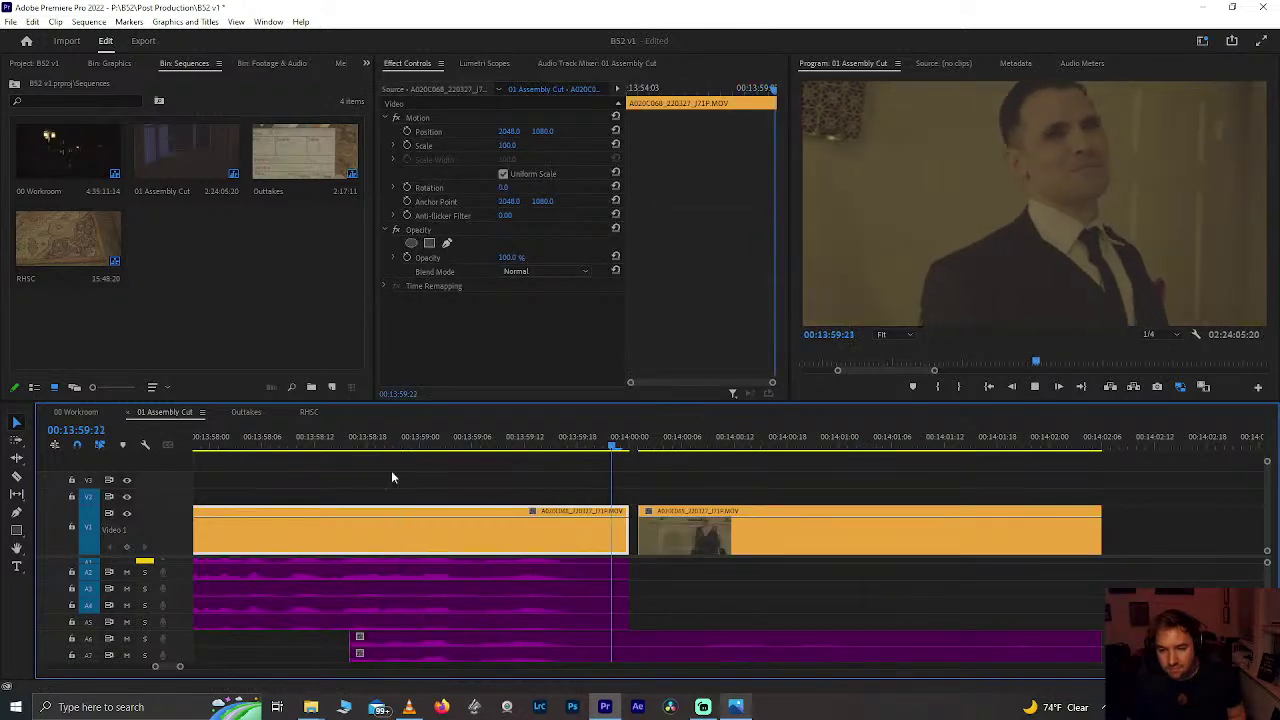
Step: Fit the A020C065 video and audio starts to 00:14:00:00, return the audio to its original tracks and play the cut
drag(383, 645, 632, 645)
drag(648, 541, 630, 541)
drag(740, 643, 740, 568)
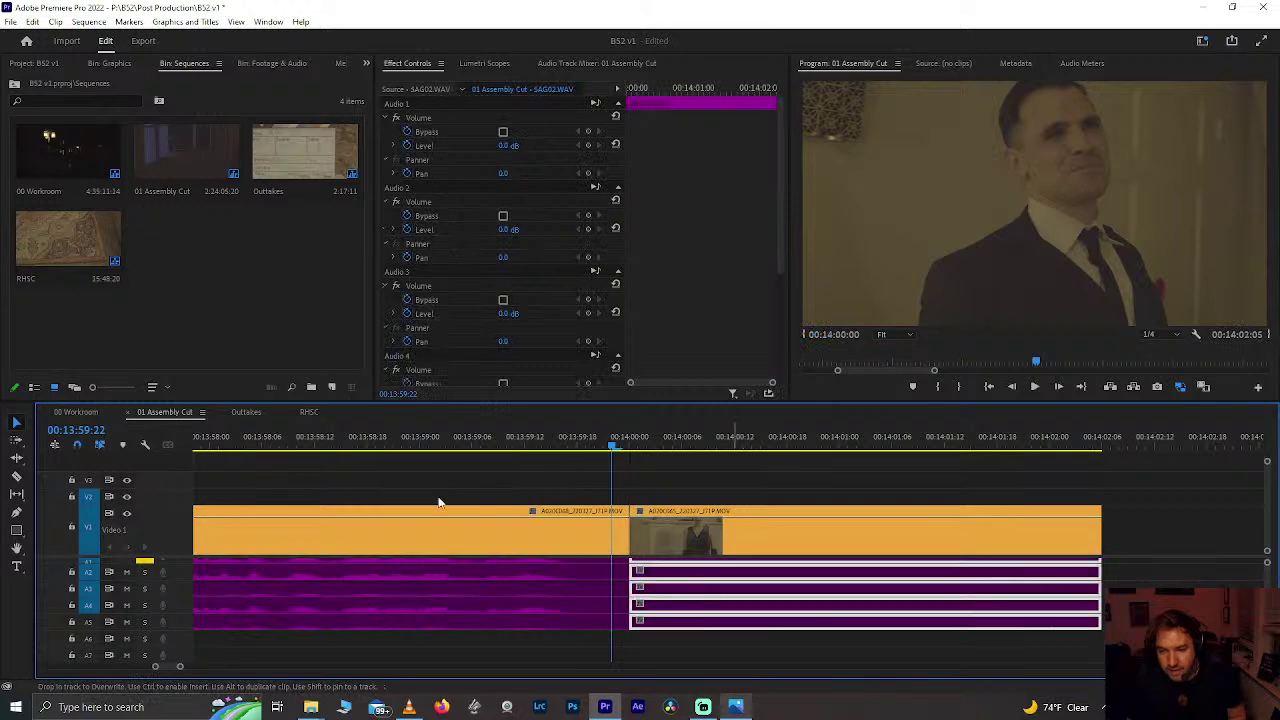
click(428, 440)
key(space)
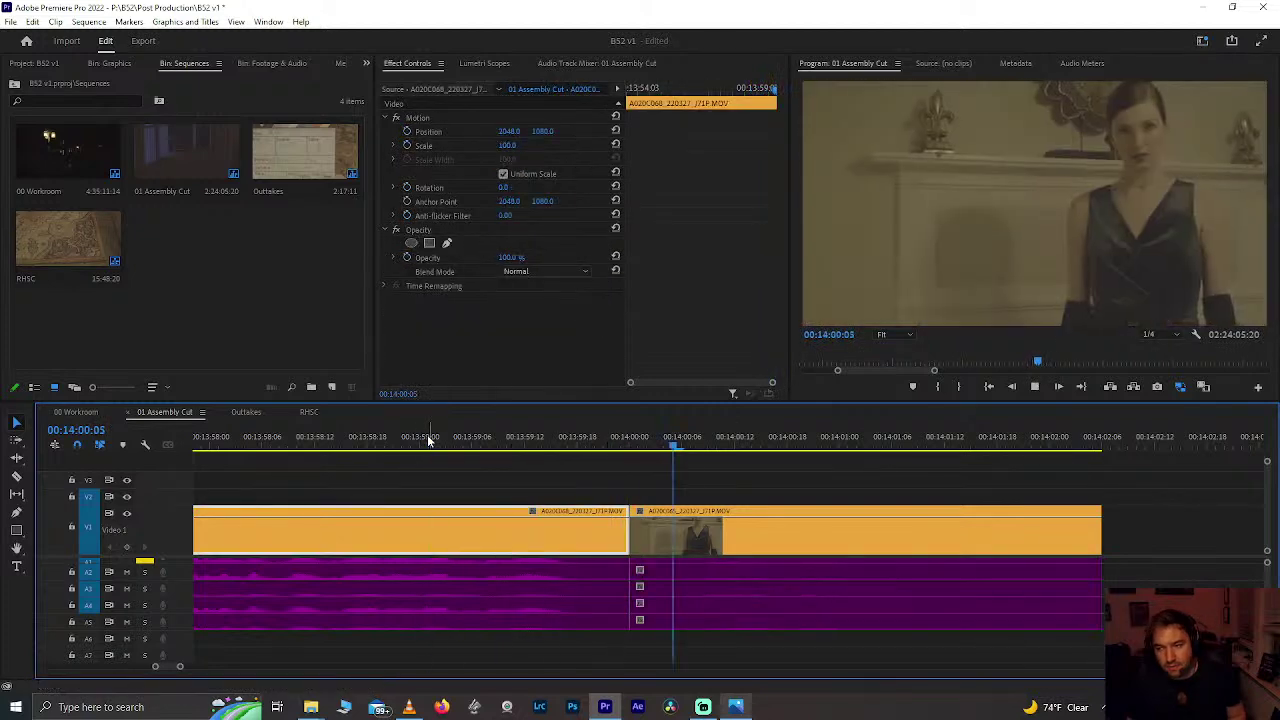
key(space)
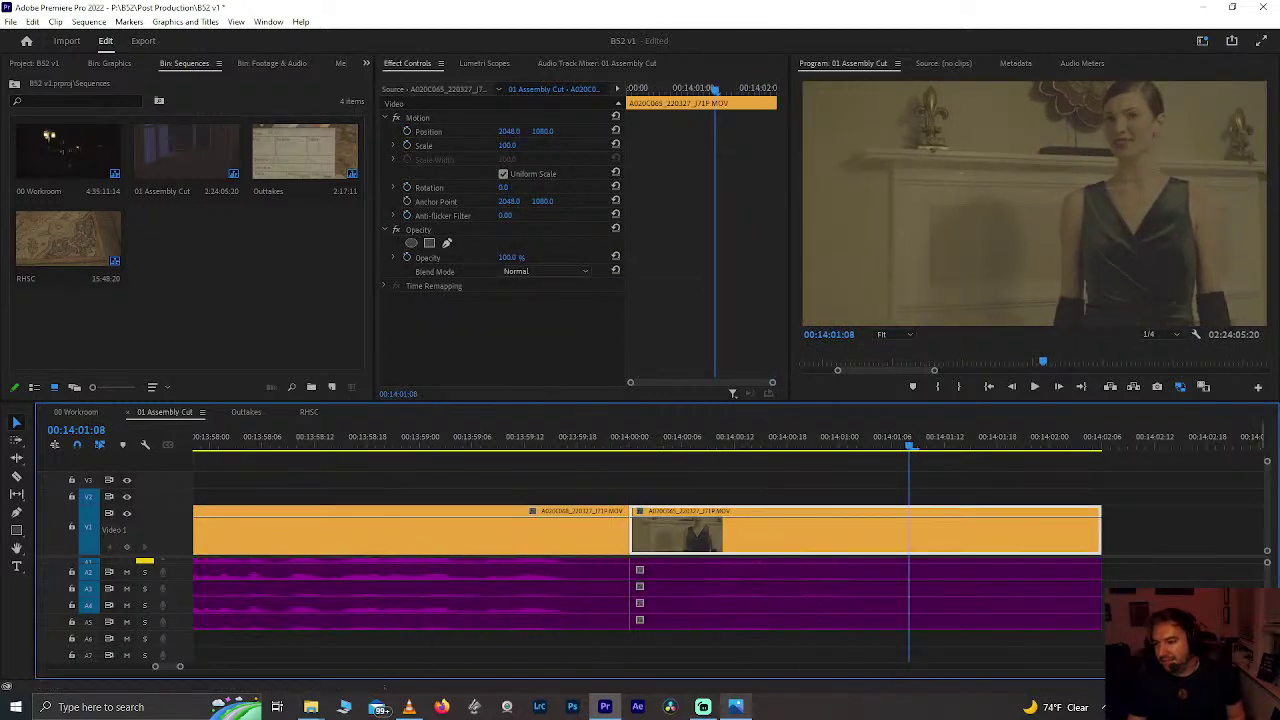
Step: Review the finished transition from A020C068 into A020C065, starting at about 00:13:57:00
drag(1267, 605, 1260, 563)
key(minus)
key(minus)
key(minus)
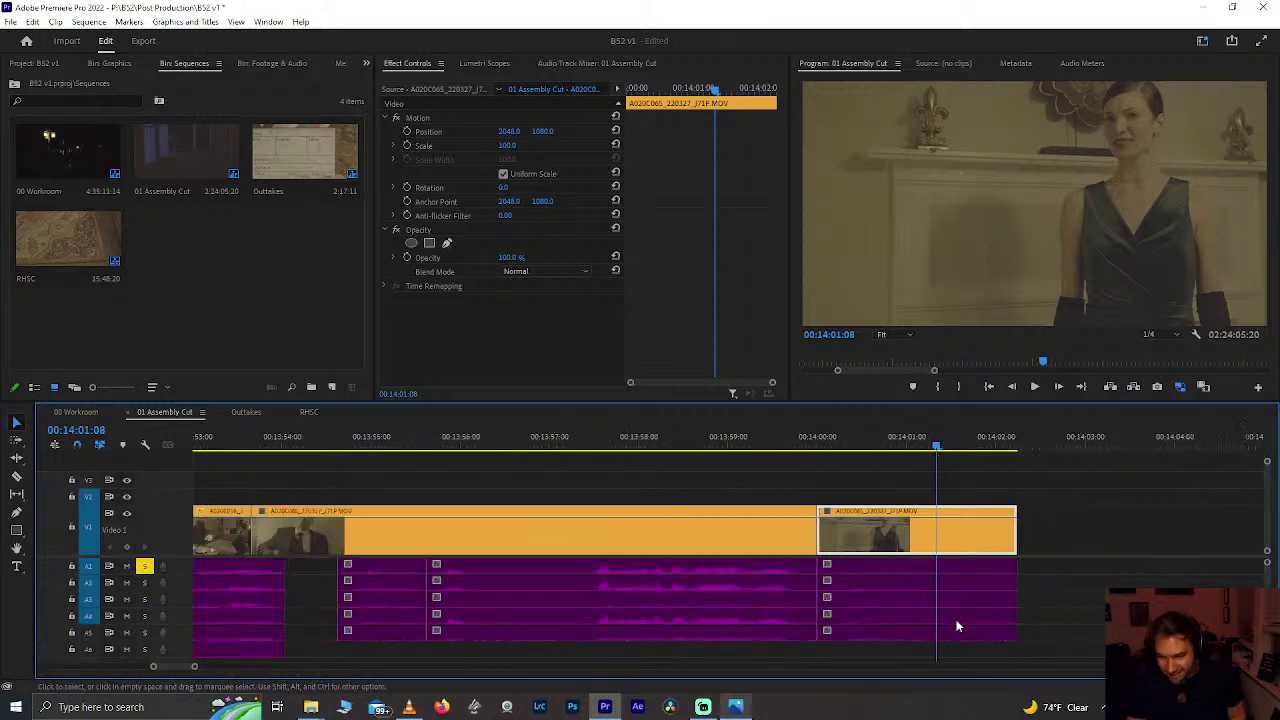
key(space)
click(523, 440)
key(space)
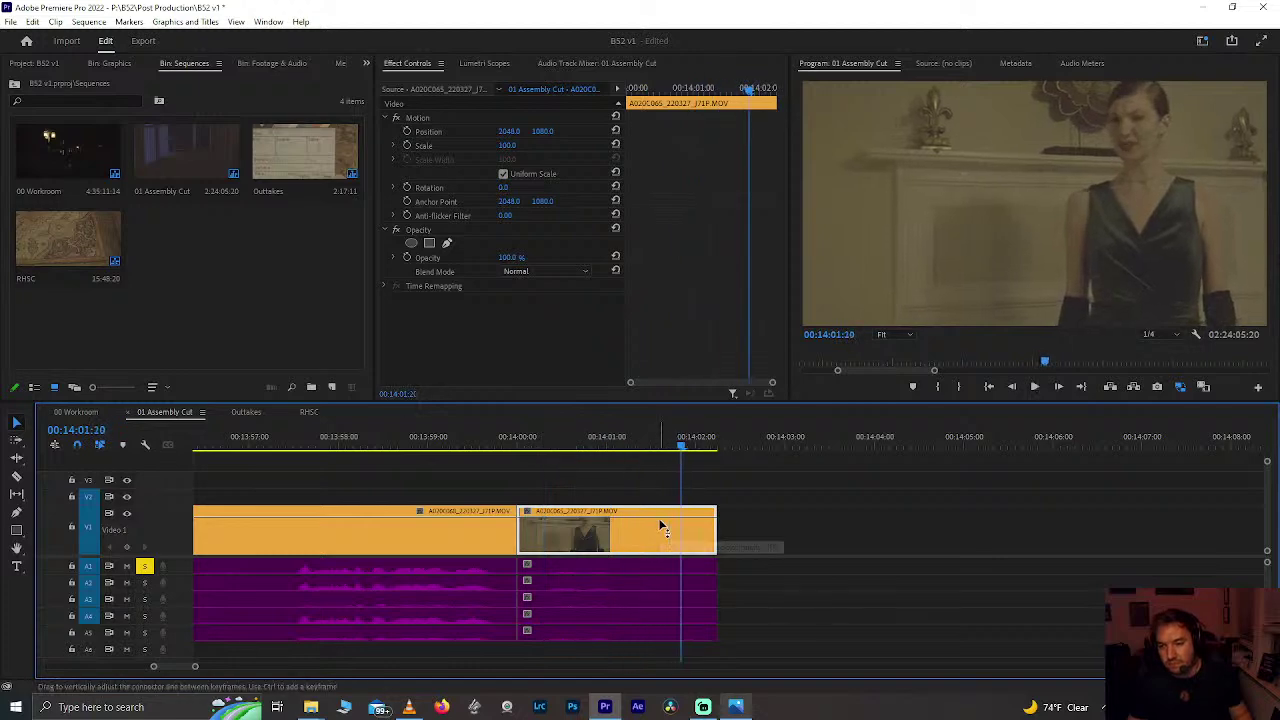
Step: Split the last A020C065 clip at about 00:14:01:21 and delete only the video of the piece after the split
key(ctrl+k)
drag(741, 501, 696, 620)
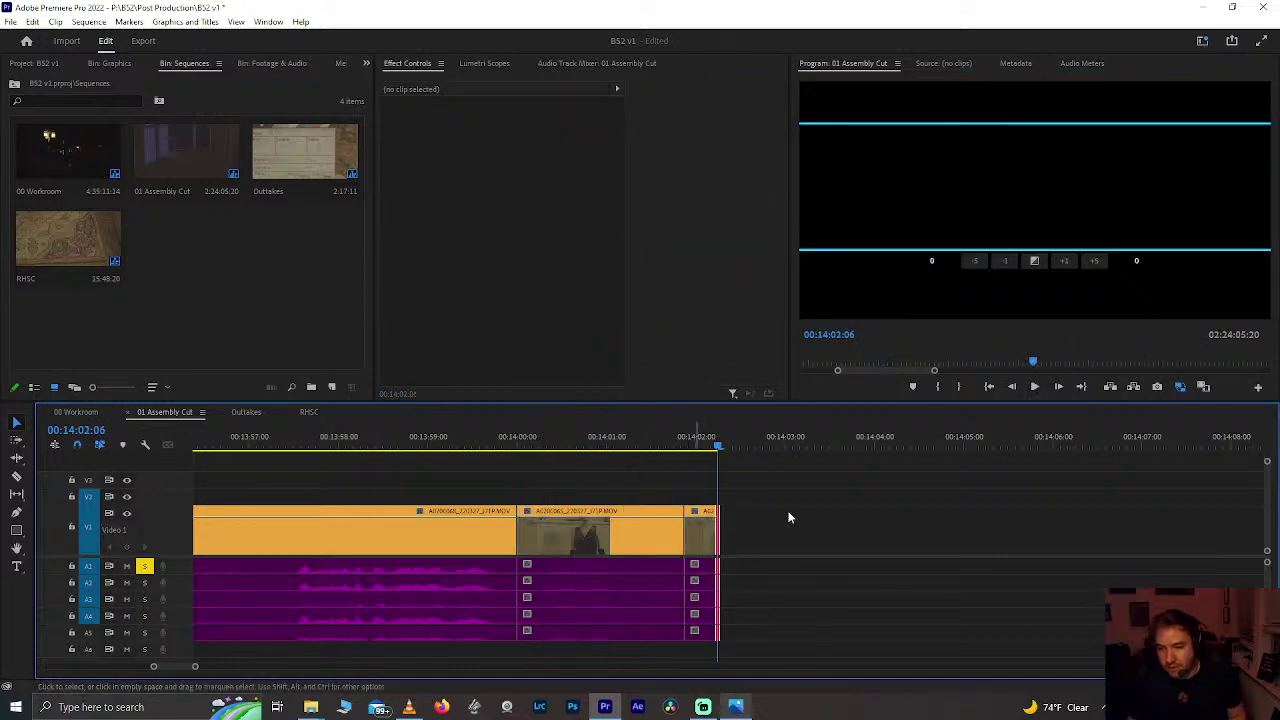
click(733, 527)
alt+click(699, 537)
key(Delete)
Step: Cut the A020C061 clip around 00:18:01:17, with all its audio, out of the sequence
scroll(699, 537, down, 5)
key(super)
key(super)
scroll(699, 537, down, 15)
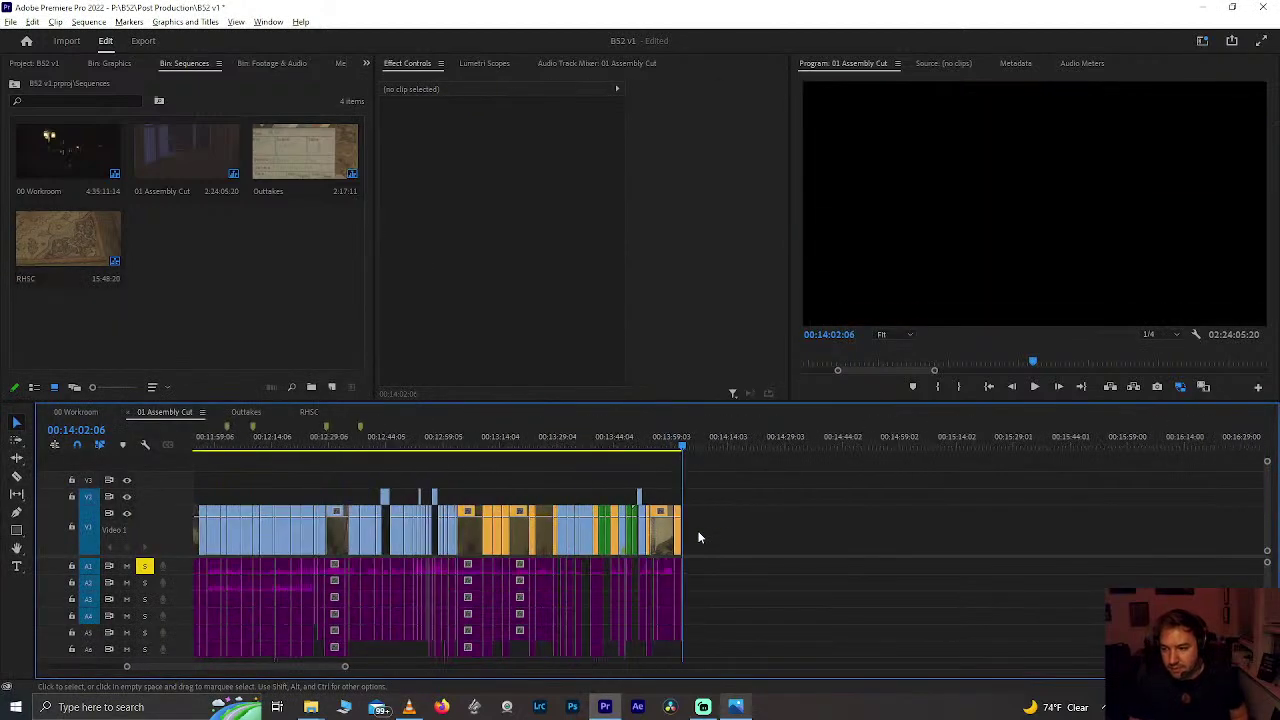
scroll(777, 567, down, 5)
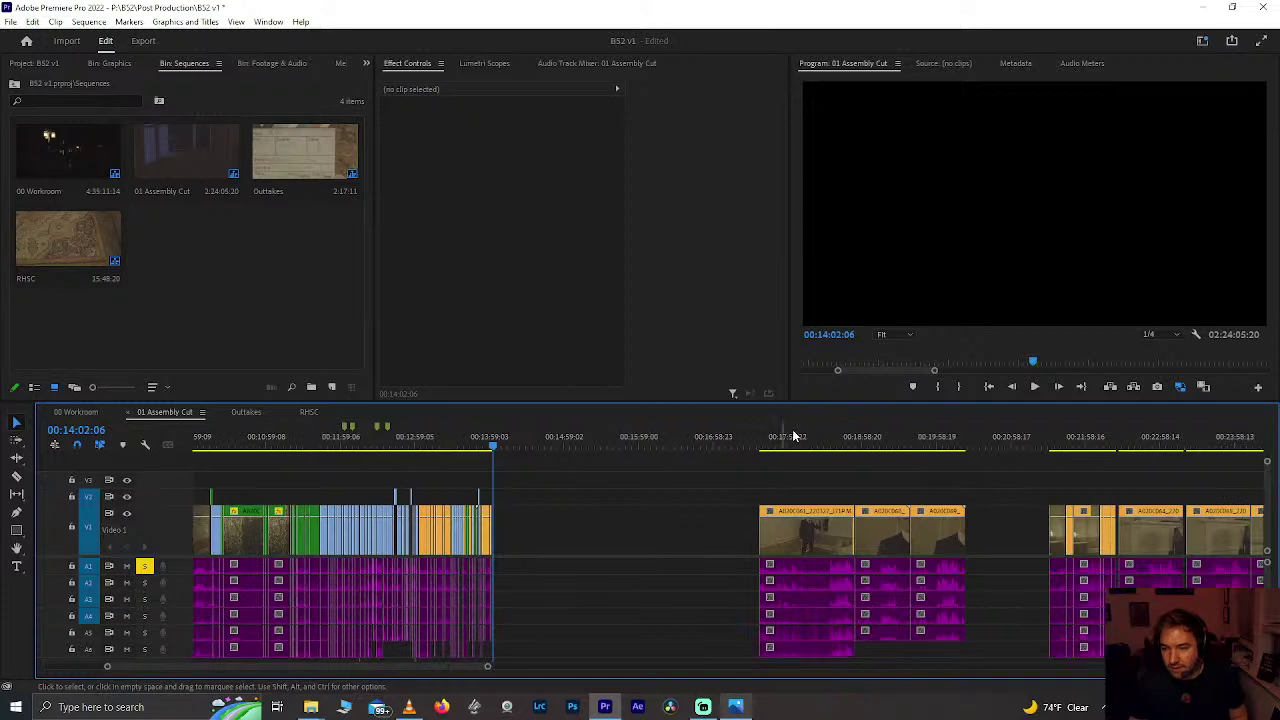
click(792, 436)
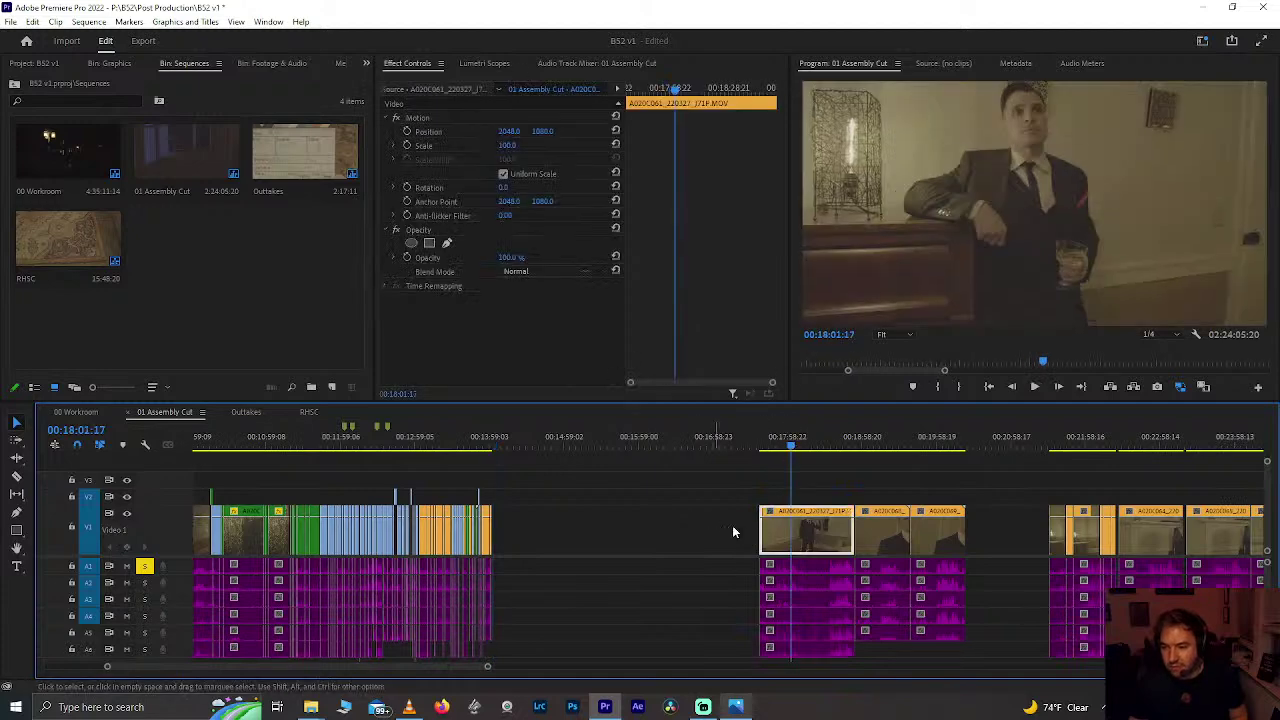
drag(714, 518, 800, 628)
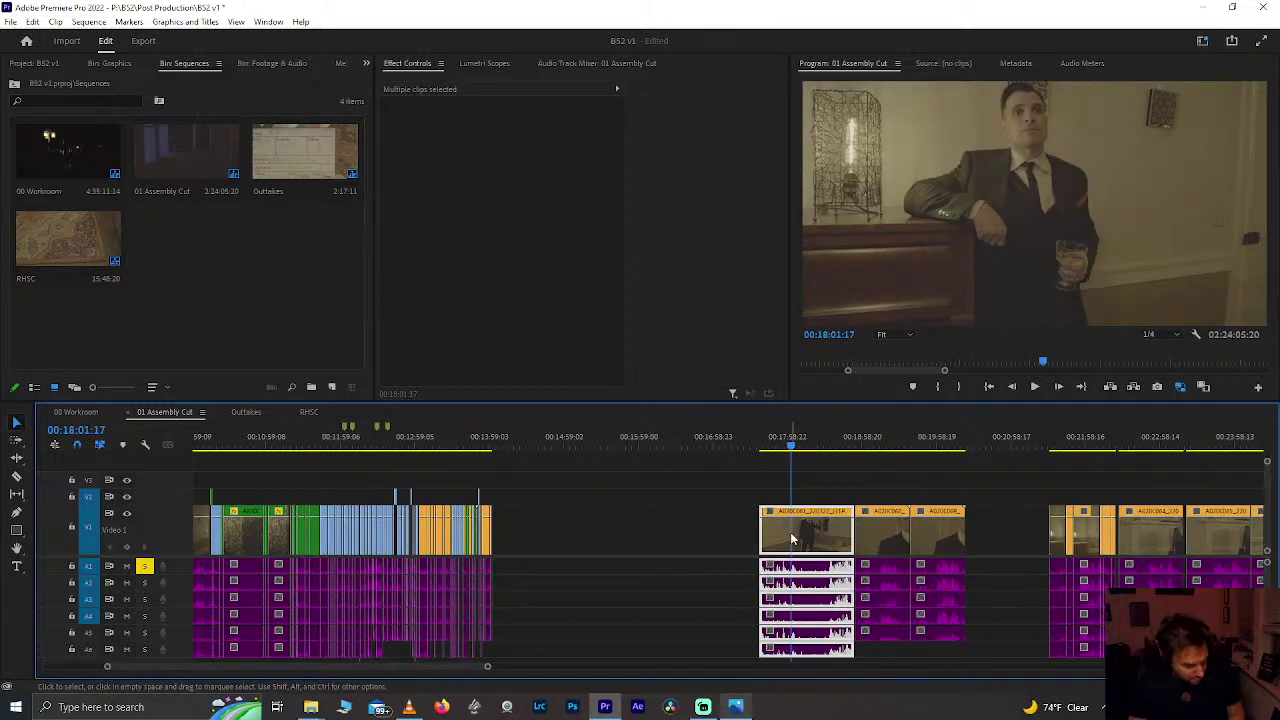
key(Delete)
Step: Paste the cut A020C061 clip into the empty gap before 01:20:03:10 in the sequence
scroll(790, 532, down, 5)
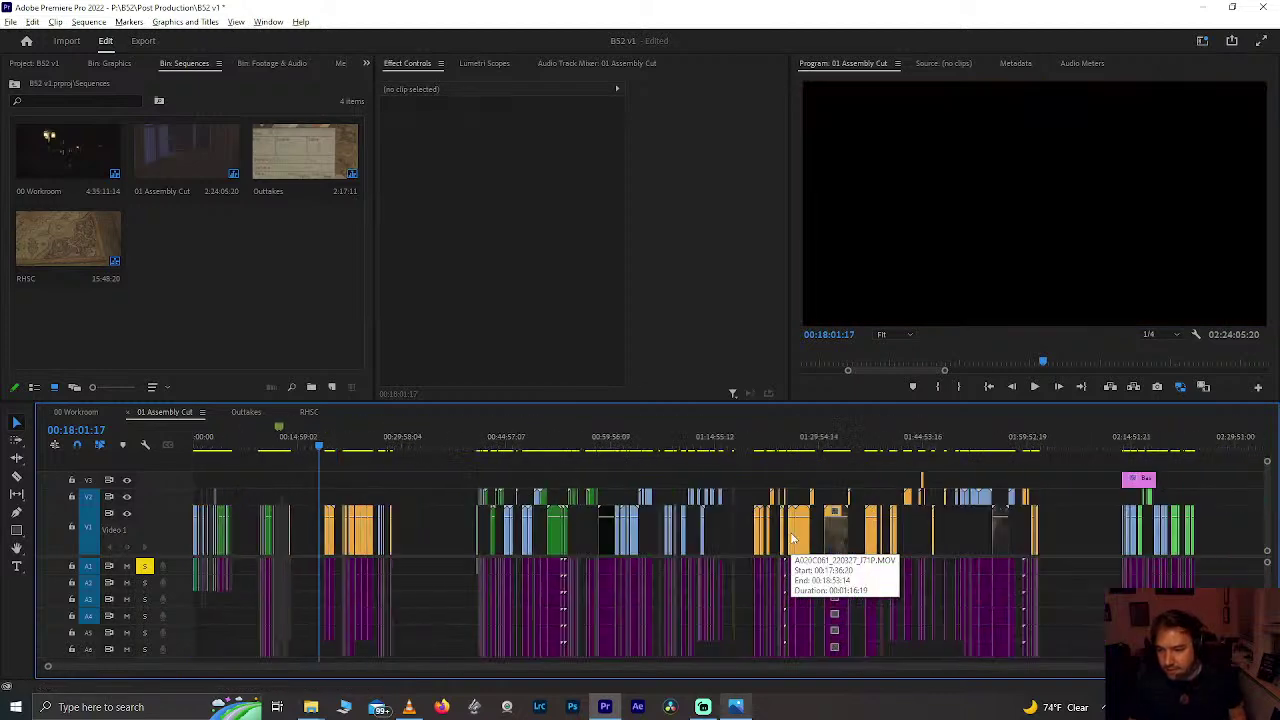
scroll(937, 520, up, 5)
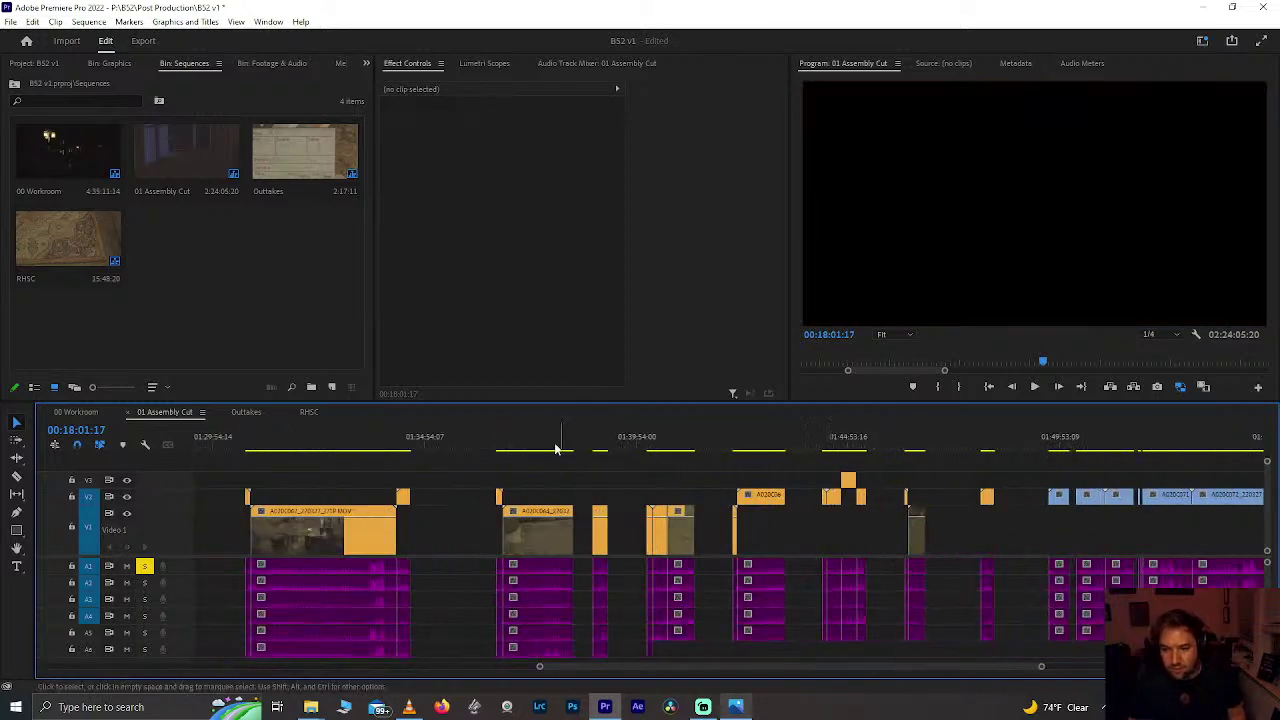
click(486, 440)
drag(485, 437, 380, 437)
drag(372, 441, 421, 447)
scroll(349, 444, up, 10)
key(ctrl+v)
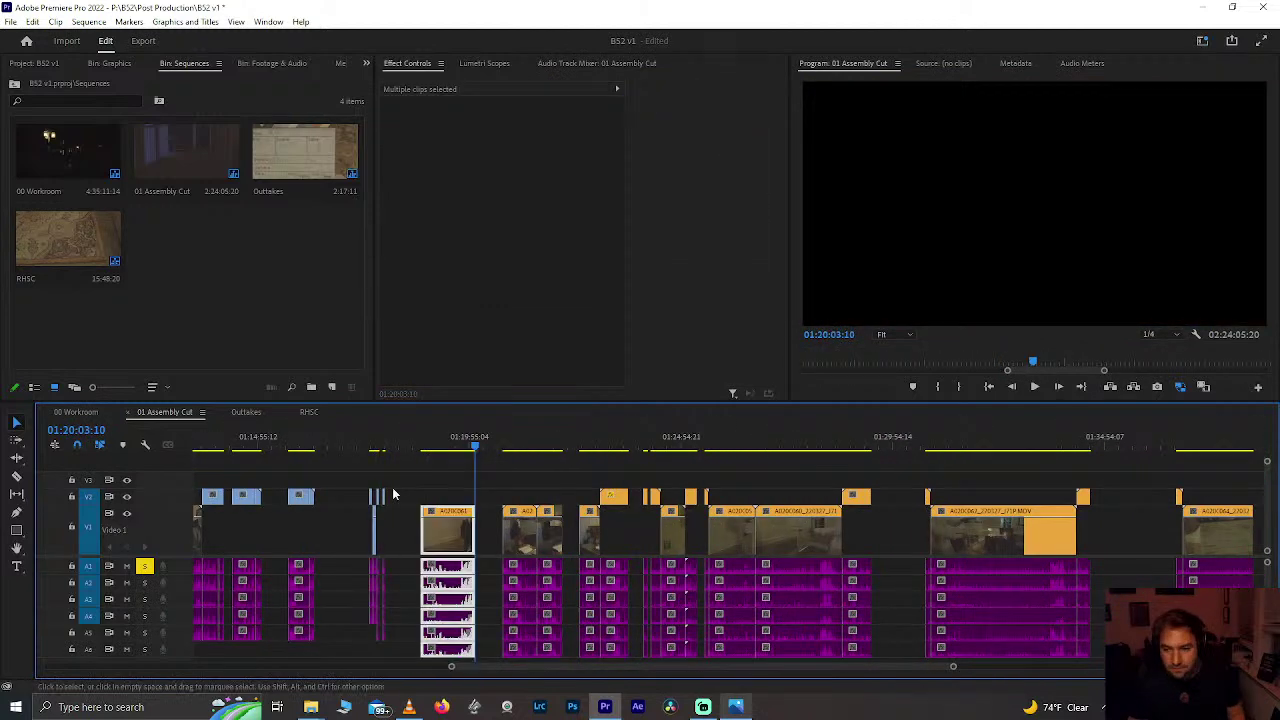
Step: Shift all clips after the gap following the edited scene earlier so they begin at about 00:15:59:00
key(minus)
key(minus)
scroll(397, 562, up, 10)
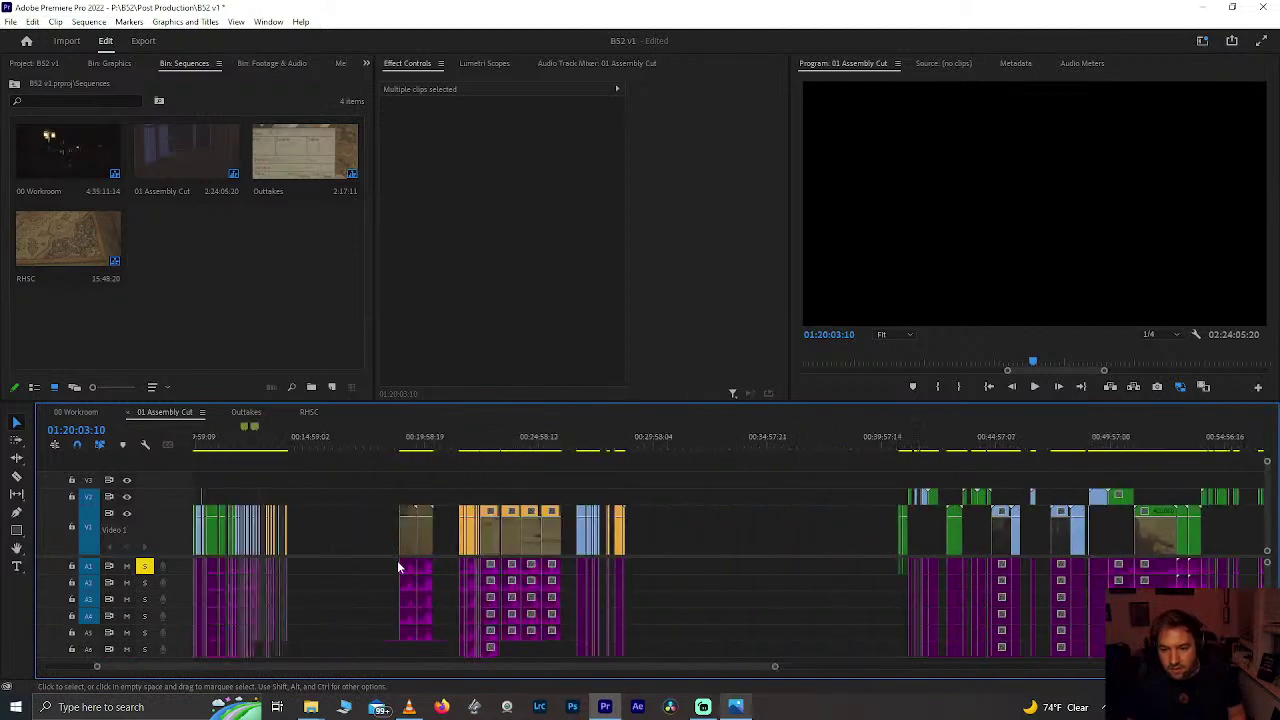
scroll(628, 540, up, 5)
scroll(627, 537, up, 2)
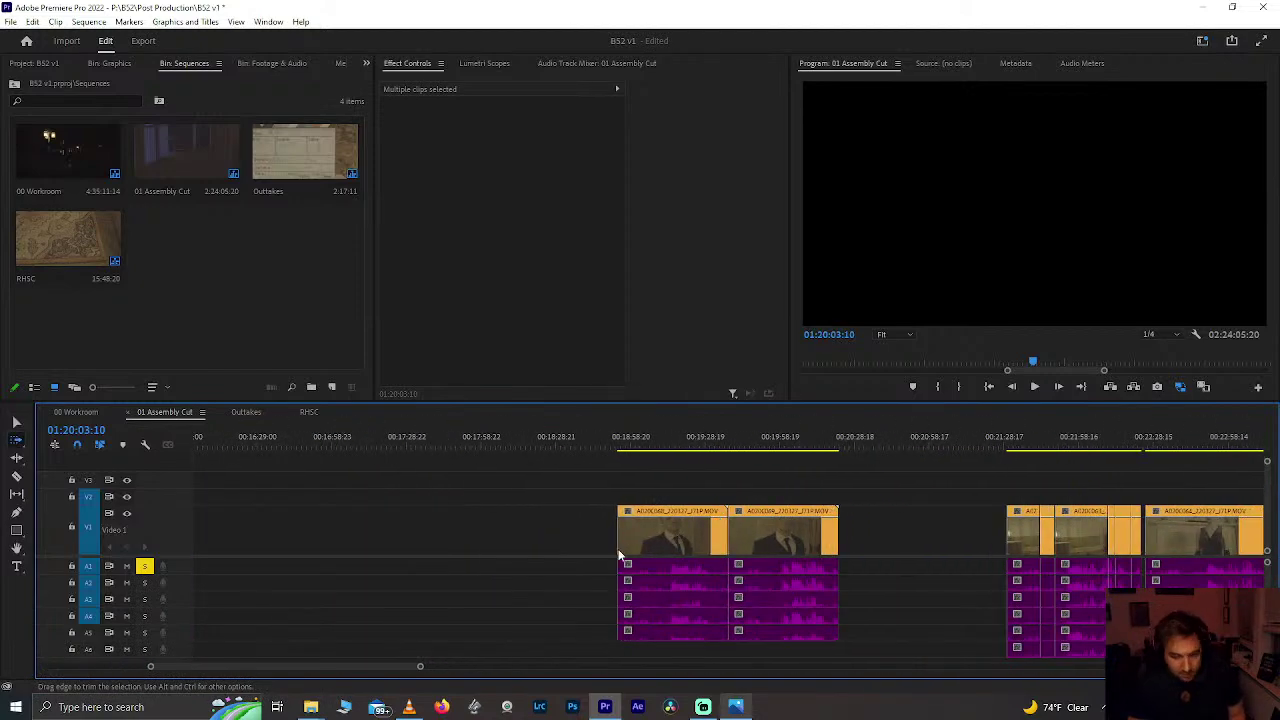
drag(566, 527, 251, 535)
scroll(251, 535, up, 3)
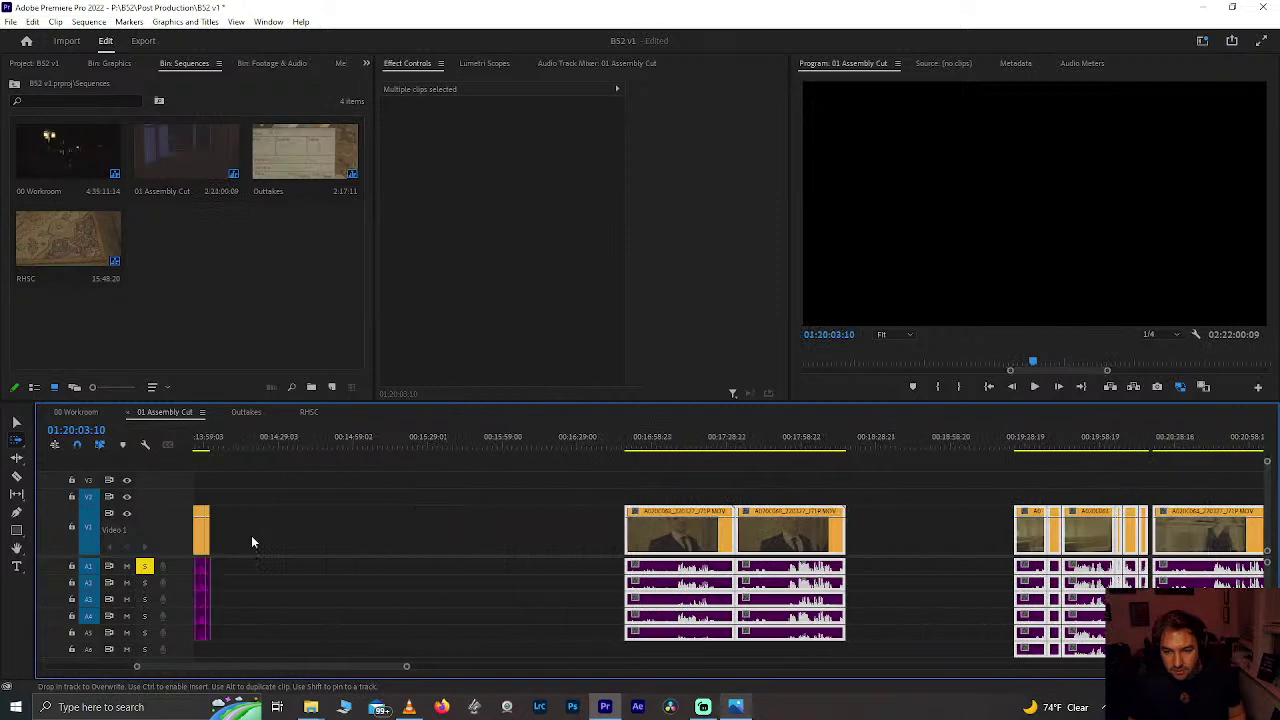
drag(471, 529, 389, 537)
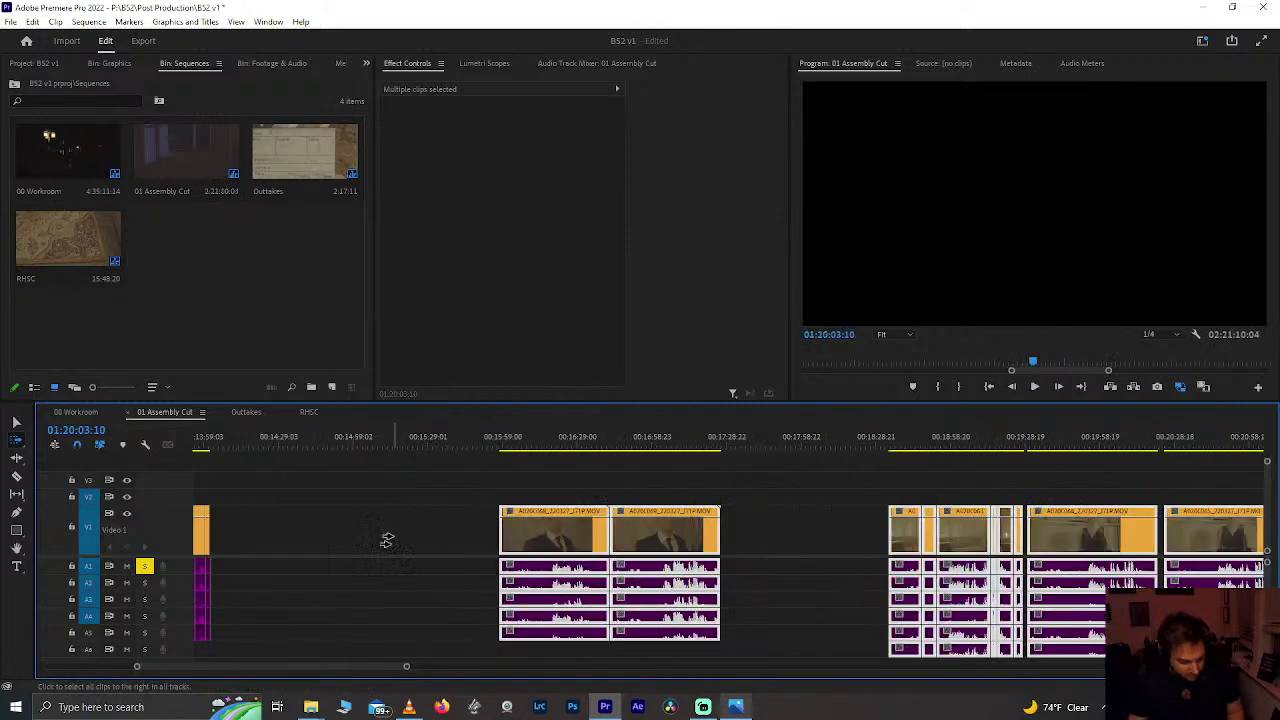
click(403, 518)
Step: Split the A020C068 clip at about 00:16:00:02 and remove the piece before the split with its audio
click(512, 442)
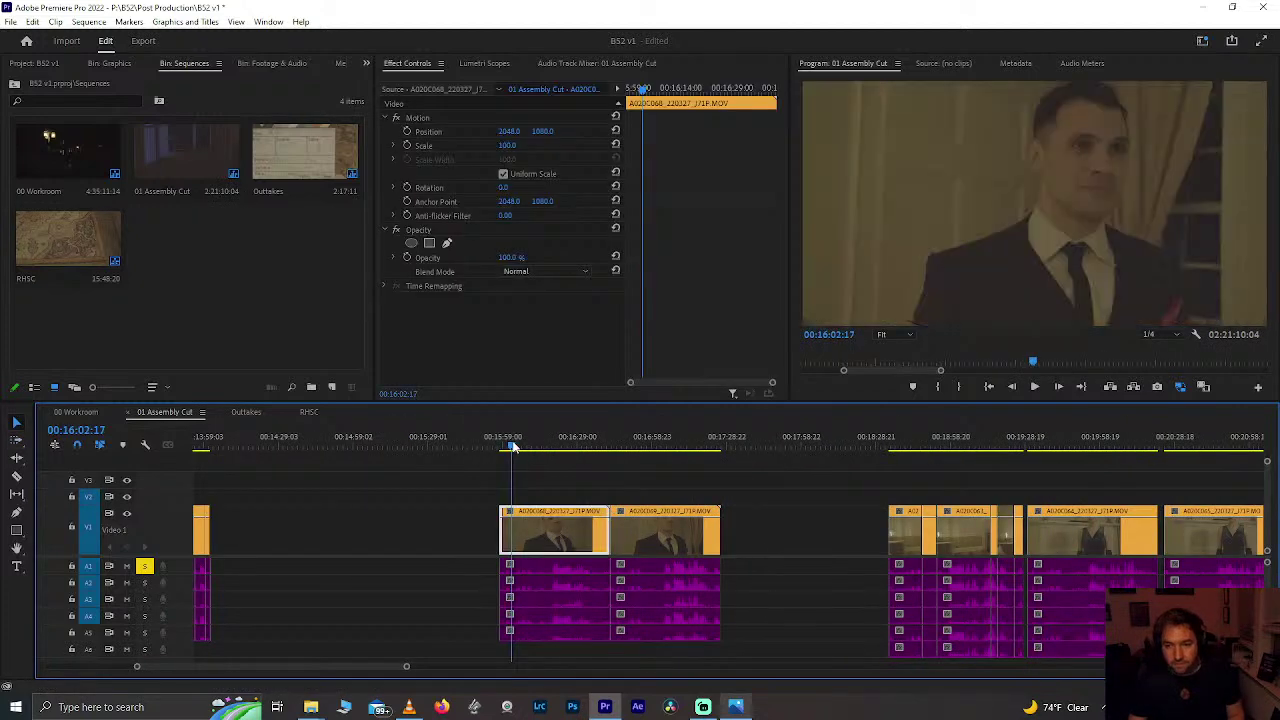
scroll(512, 442, up, 5)
key(super)
key(super)
scroll(766, 523, up, 6)
scroll(767, 523, down, 4)
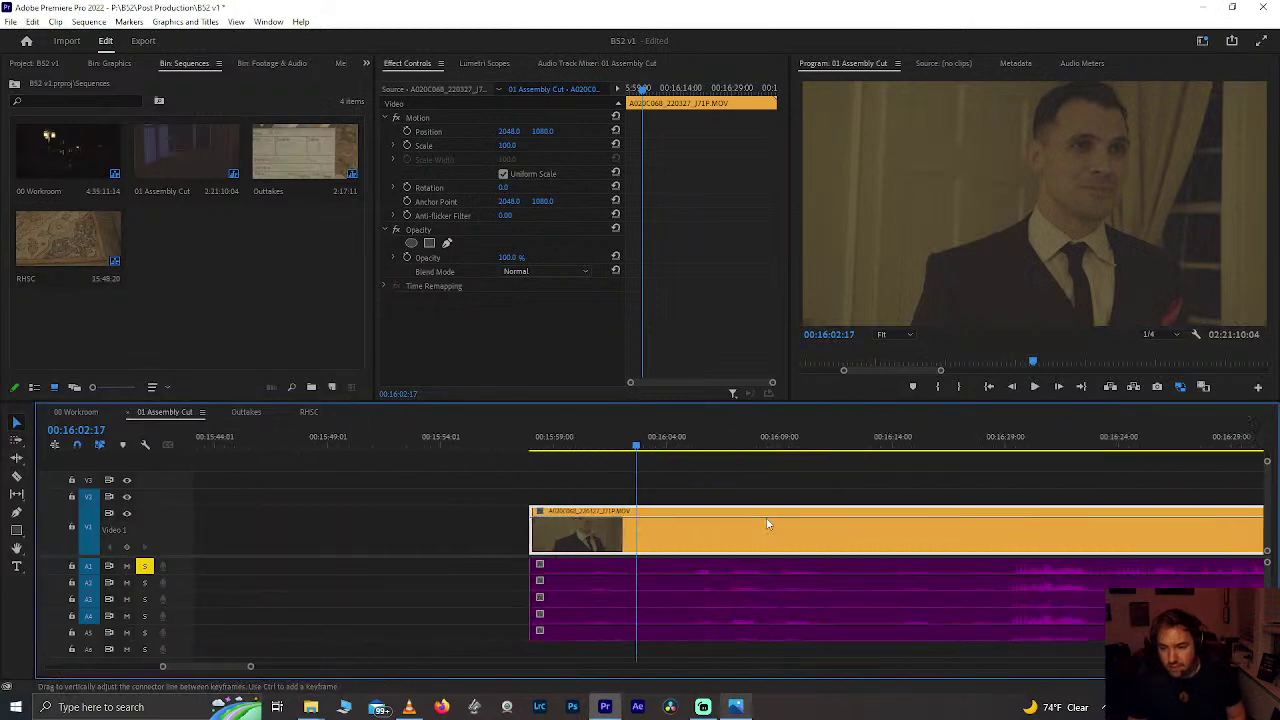
click(532, 443)
key(space)
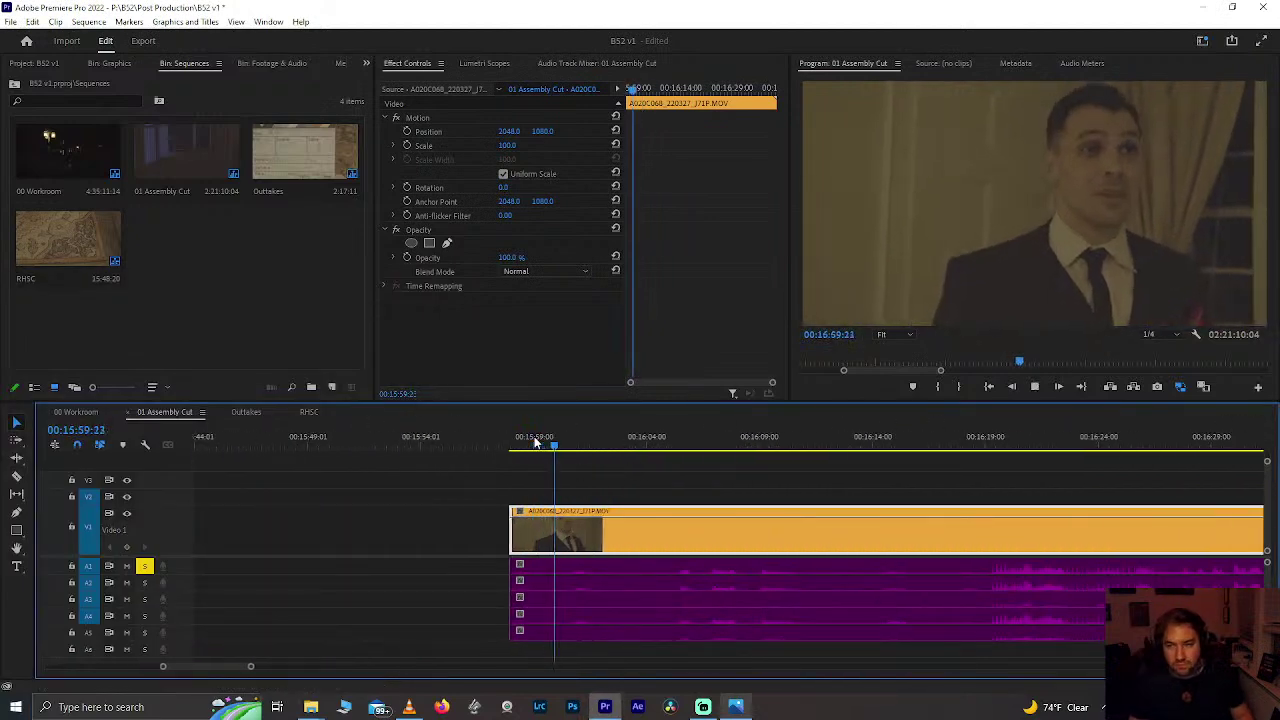
mouse_move(545, 443)
mouse_down()
mouse_move(566, 444)
mouse_move(560, 457)
mouse_up()
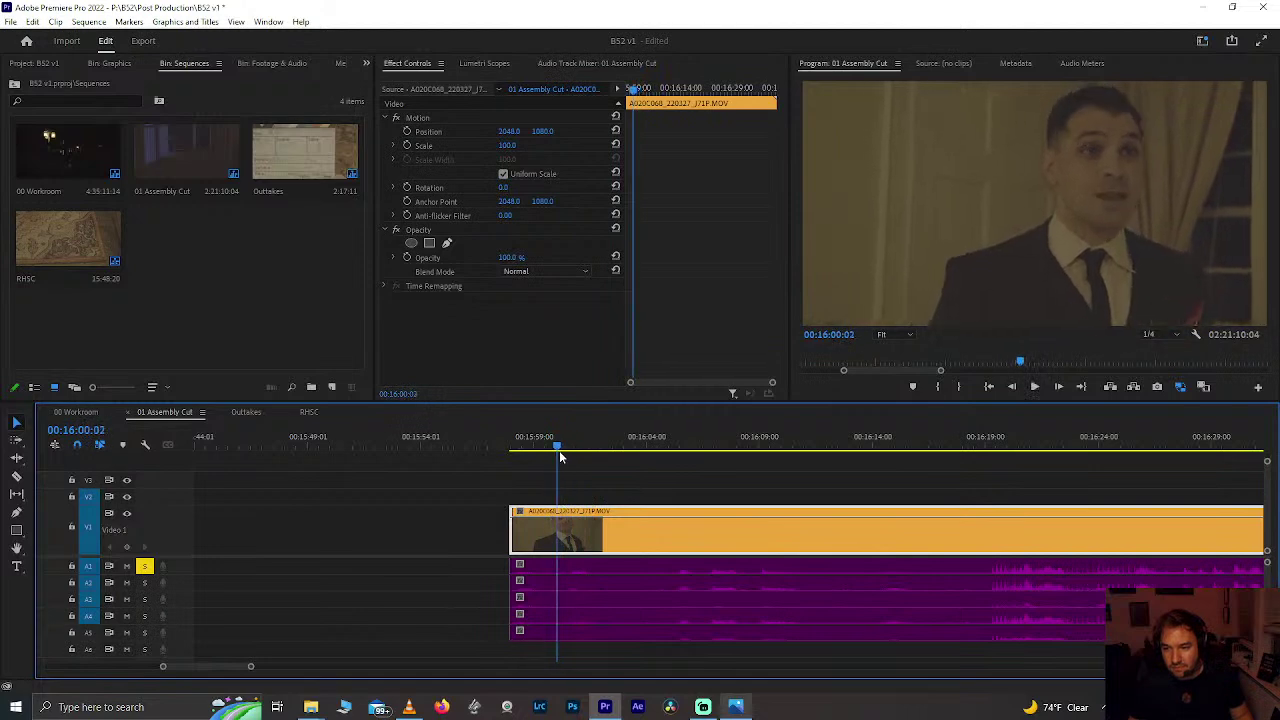
key(ctrl+k)
drag(470, 507, 534, 591)
drag(437, 494, 529, 598)
key(Delete)
Step: Play the opening of the trimmed A020C068 clip and split it at 00:16:02:08
key(space)
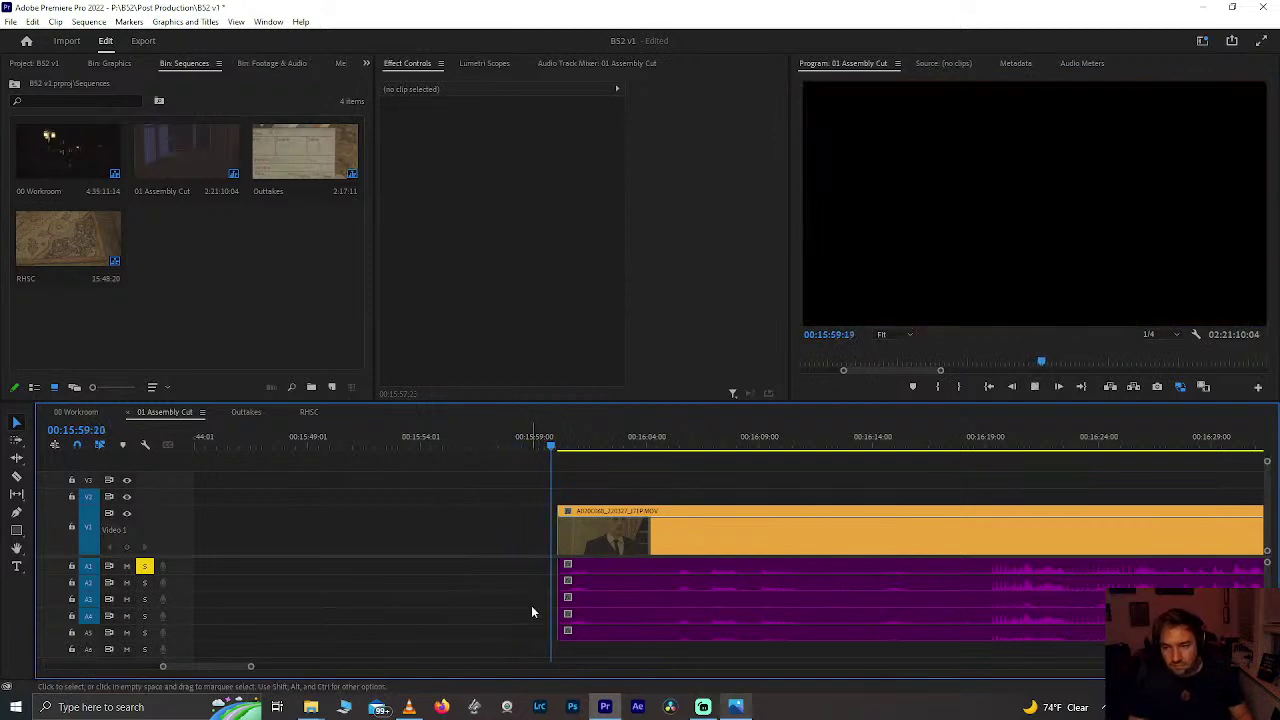
scroll(532, 640, down, 10)
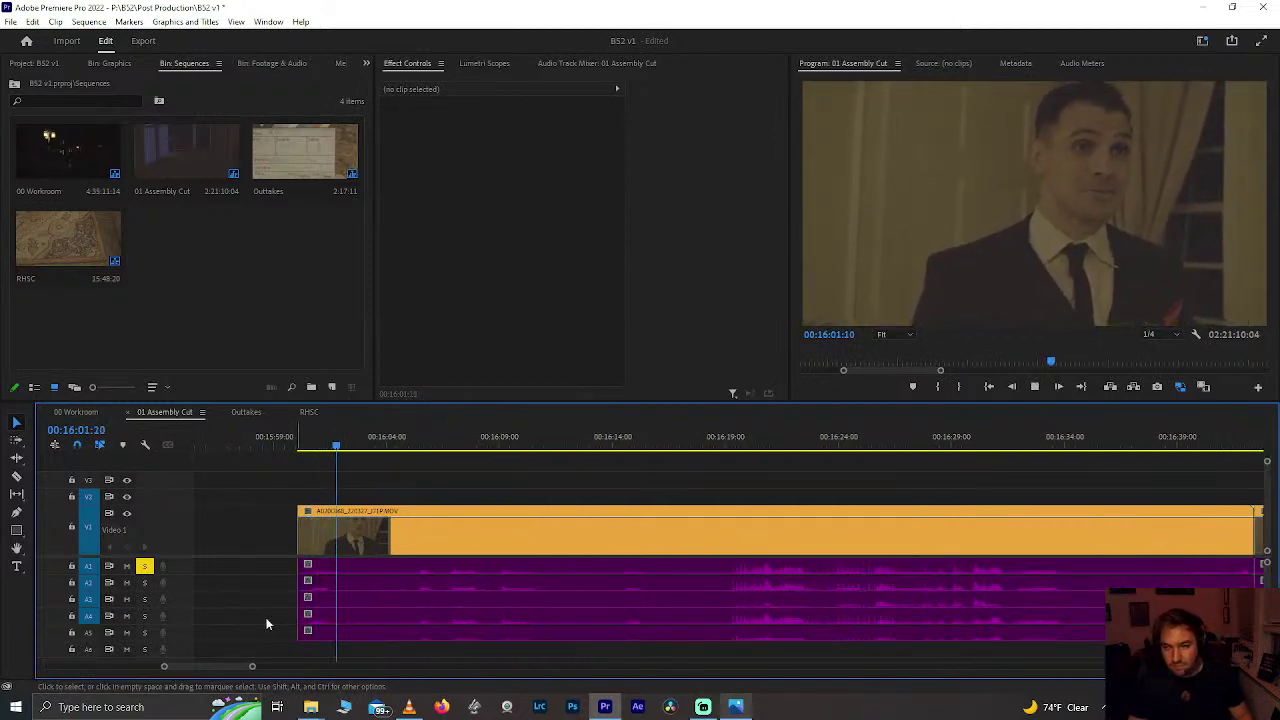
key(space)
click(318, 434)
key(space)
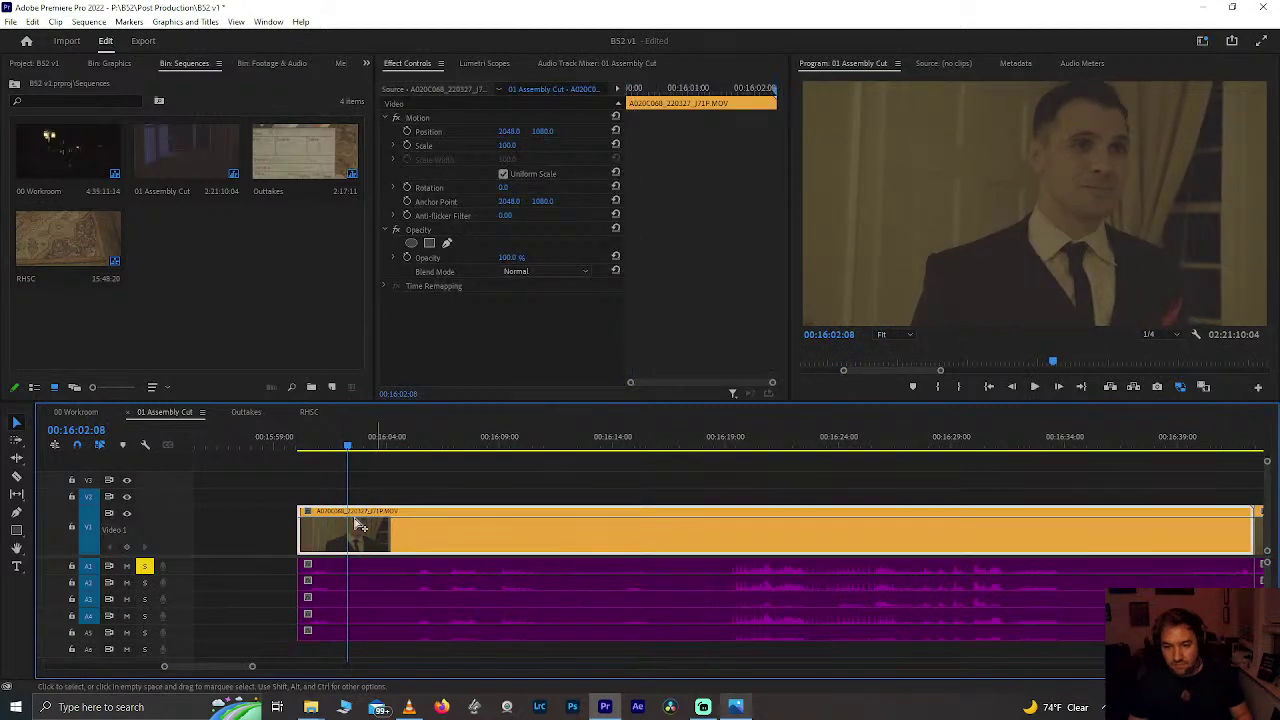
Step: Review the beginning of the following A020C069 take and split it at 00:16:43:17
key(minus)
key(minus)
click(573, 441)
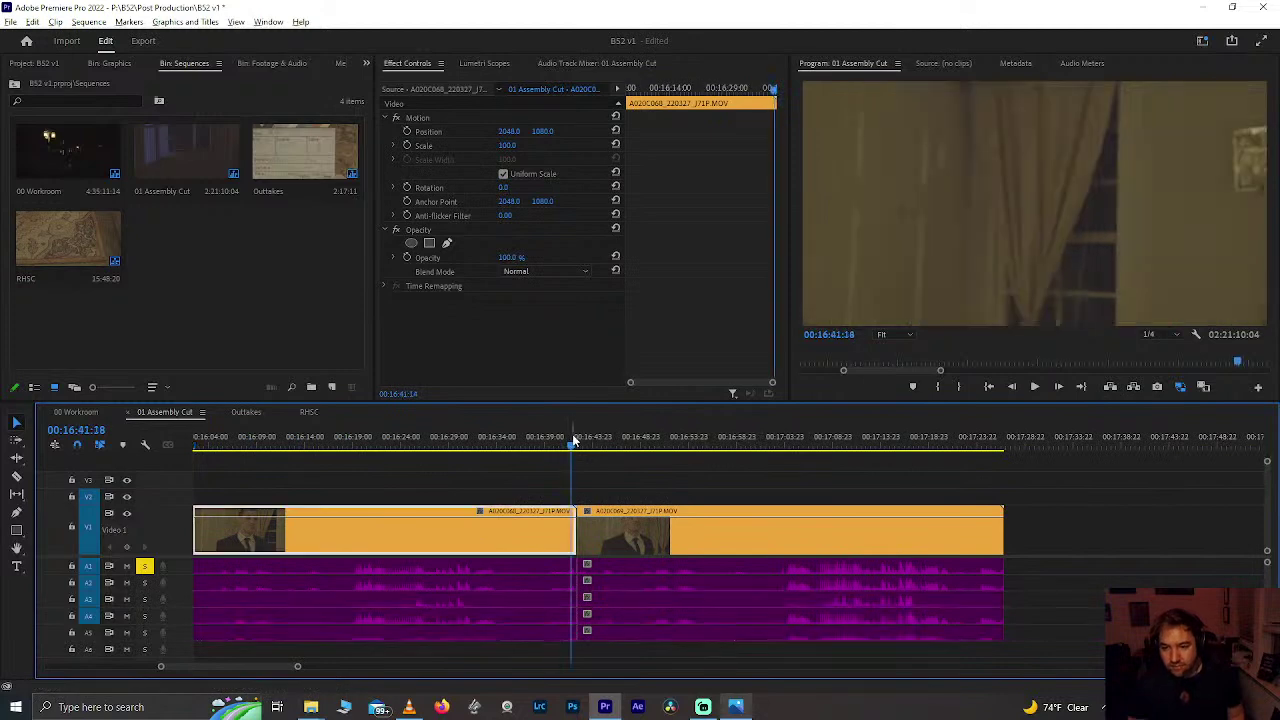
key(equal)
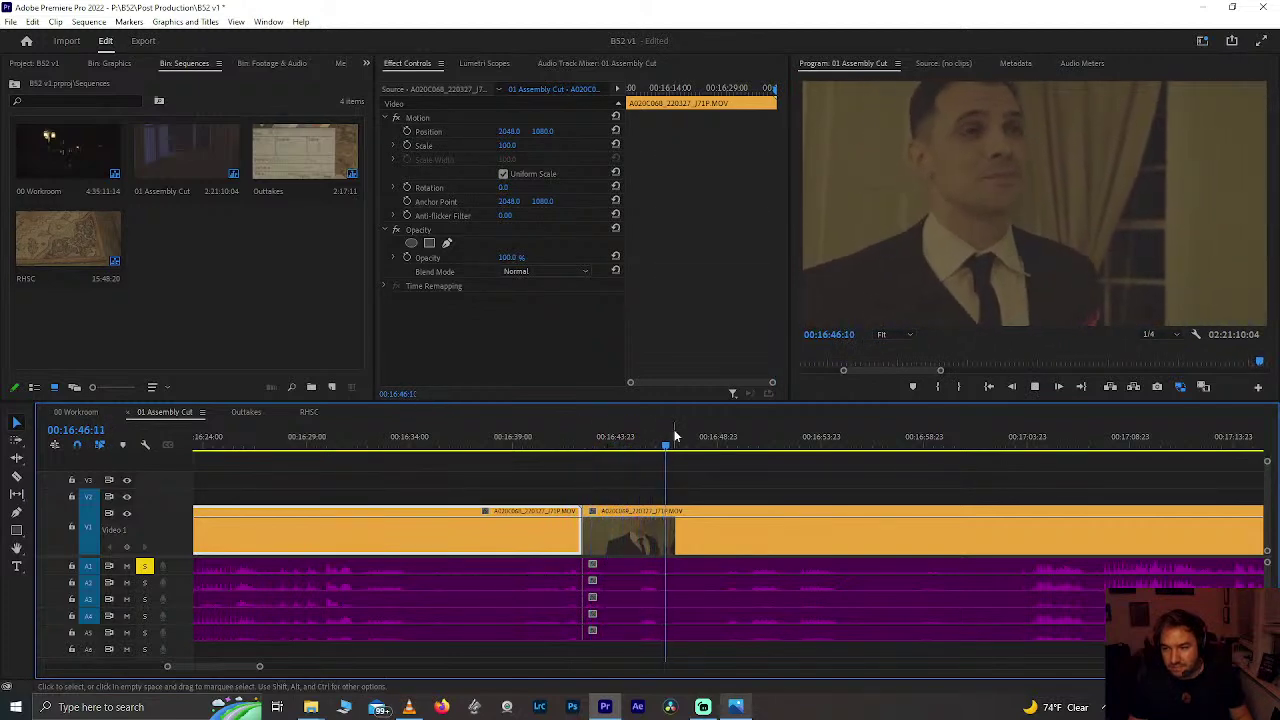
click(595, 441)
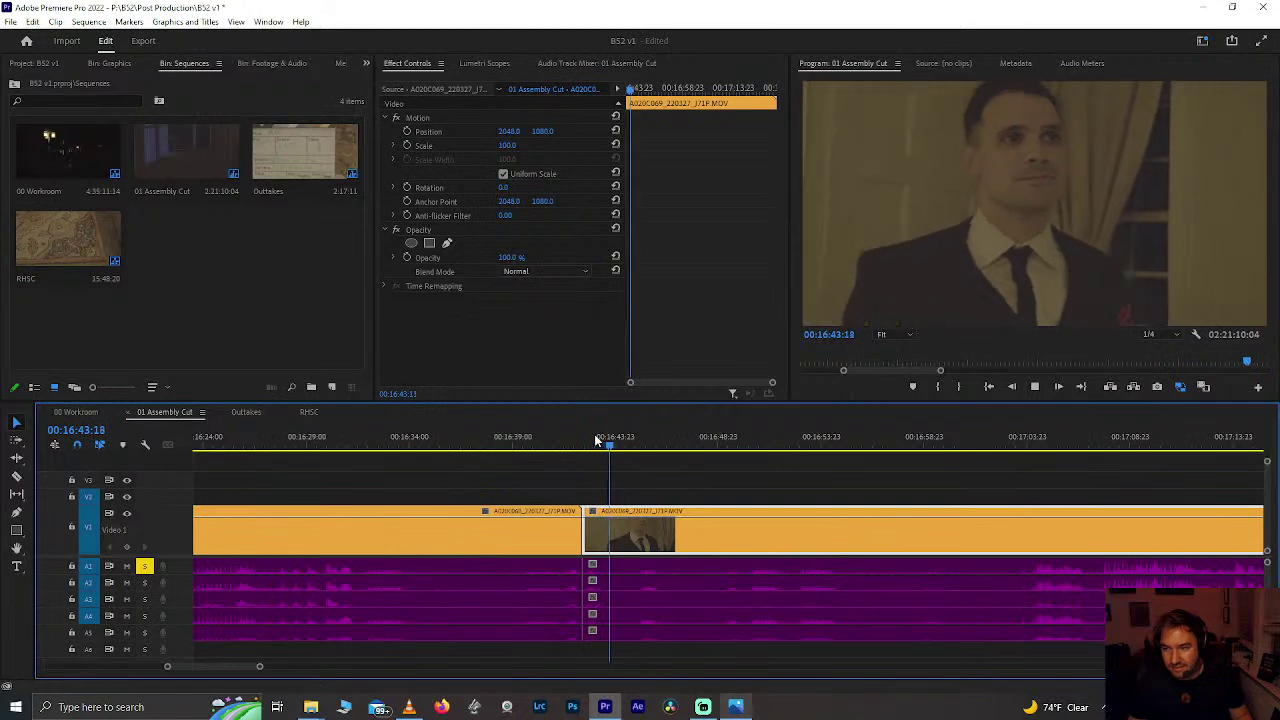
click(595, 441)
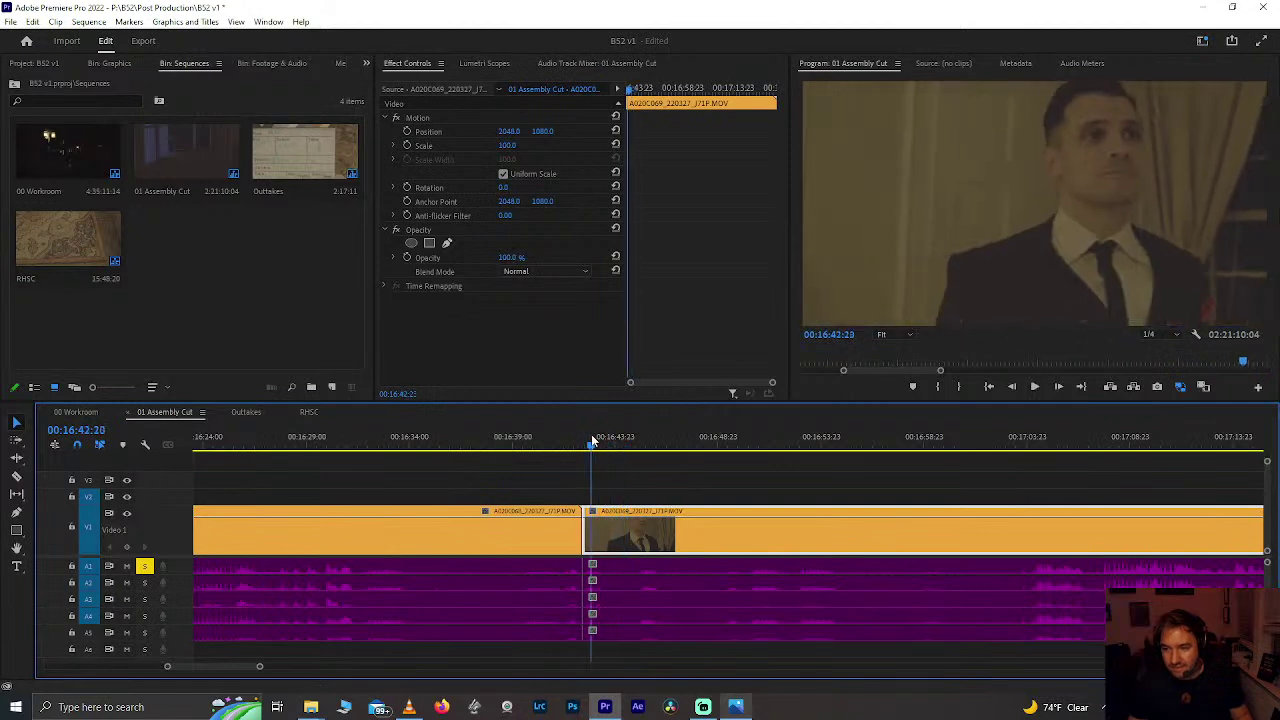
key(space)
key(Right)
key(Right)
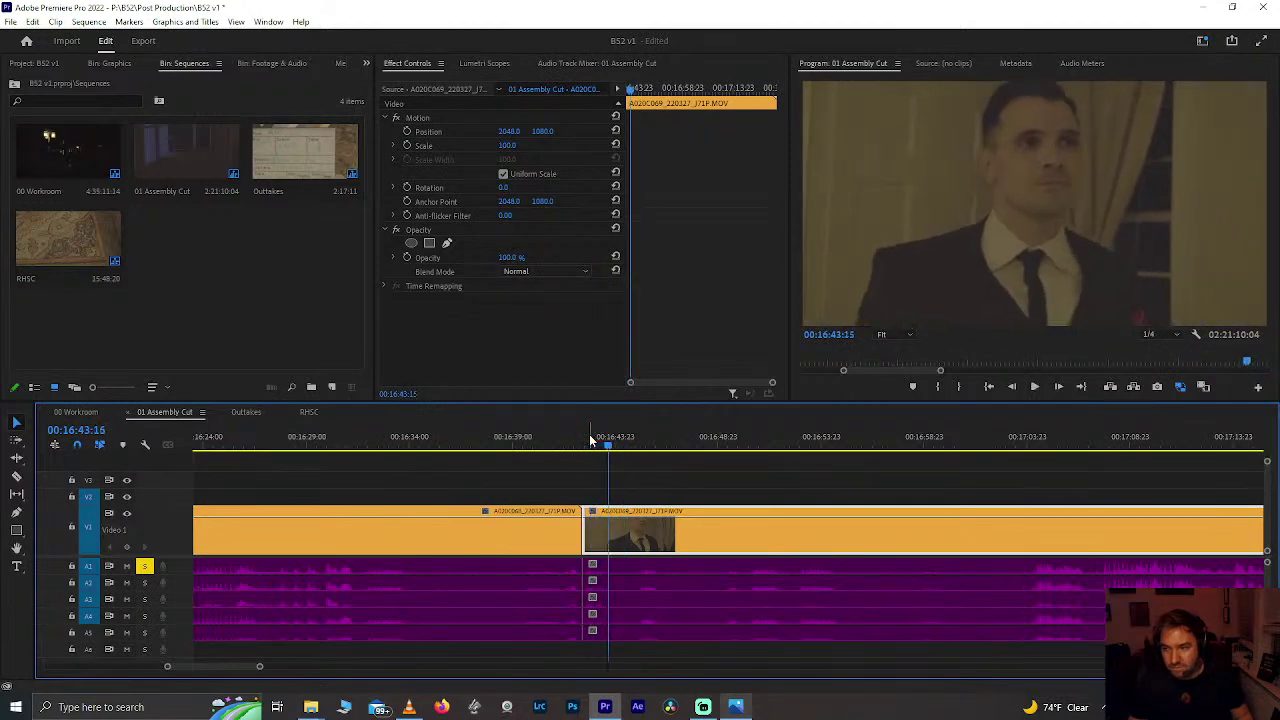
key(ctrl+k)
Step: Split the A020C069 take again at 00:16:46:06 and cut the piece between both splits, including its audio
key(space)
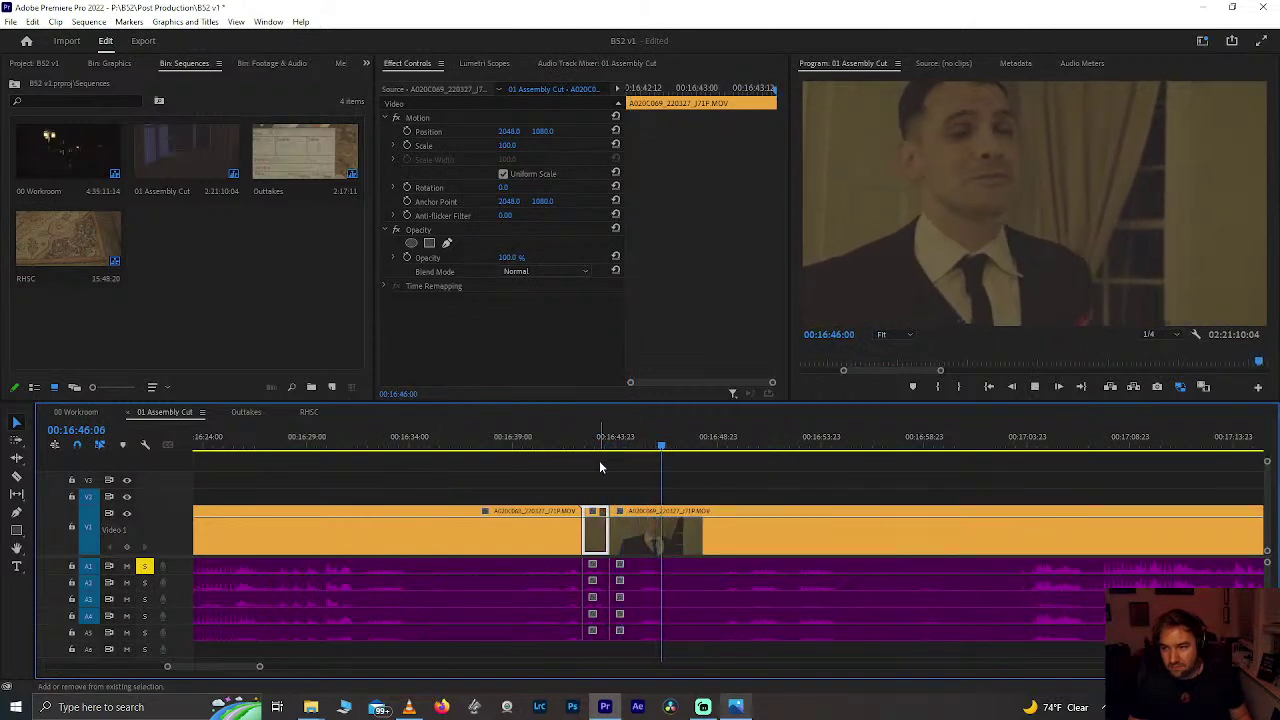
click(643, 443)
key(space)
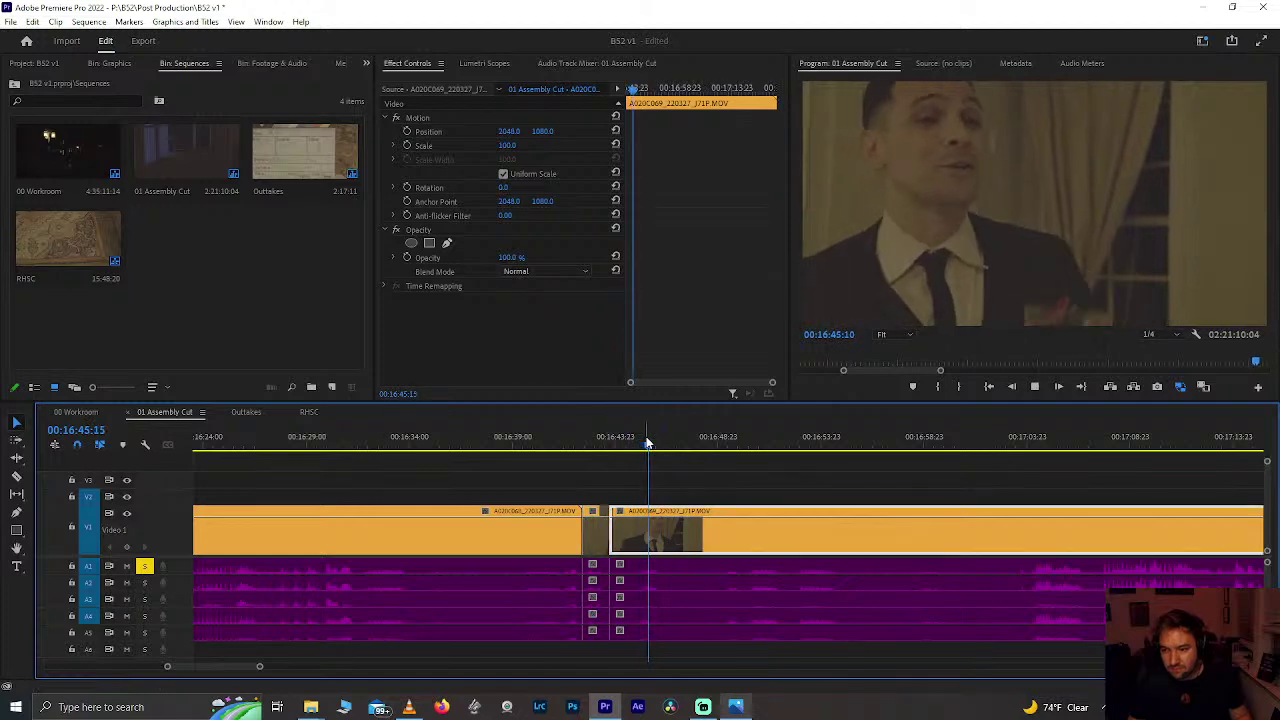
key(space)
click(645, 450)
key(space)
key(space)
key(ctrl+k)
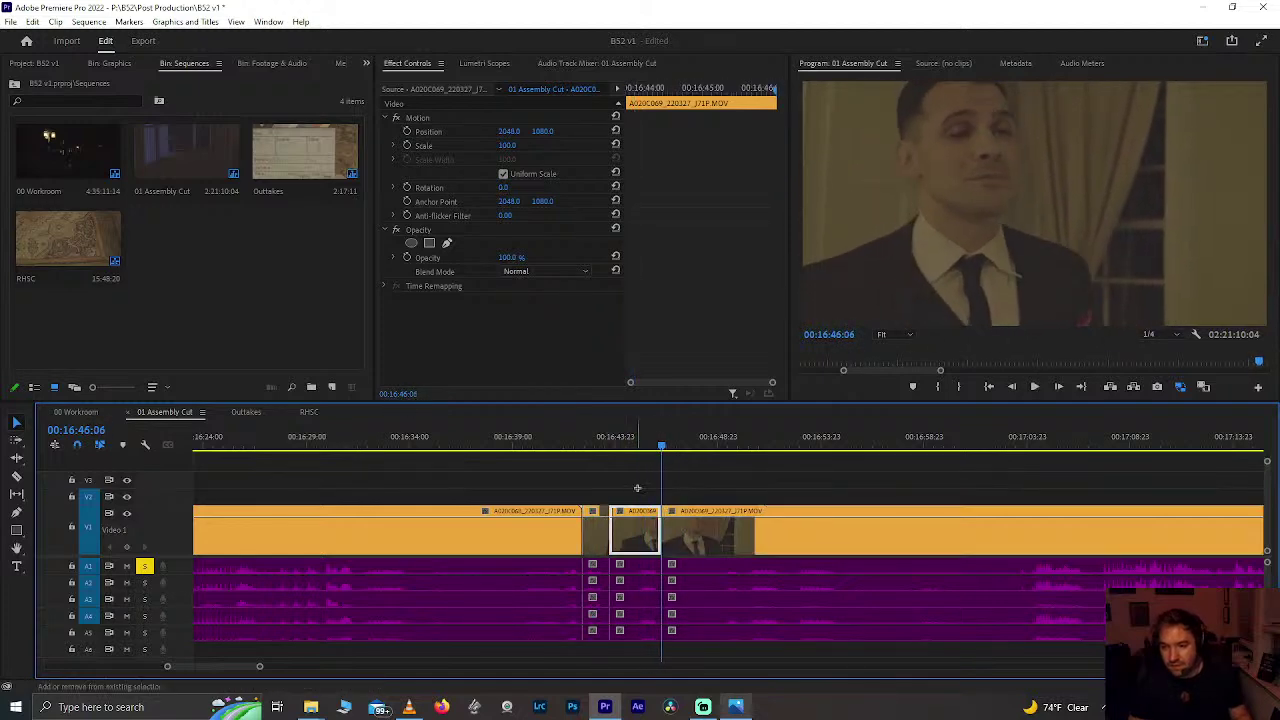
shift+click(633, 598)
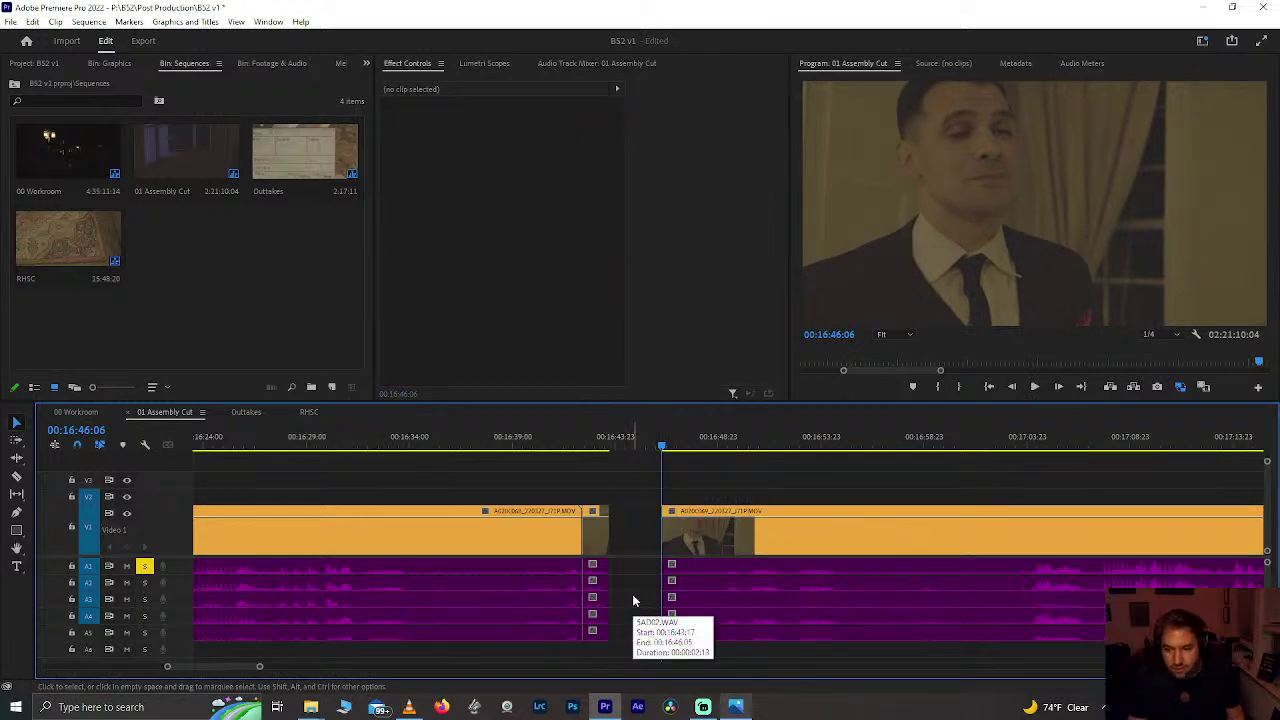
Step: Paste the cut A020C069 piece at 00:14:03:00, shortly after the end of the edited scene
scroll(632, 600, down, 4)
scroll(632, 600, up, 9)
scroll(633, 600, up, 5)
click(674, 442)
scroll(675, 441, up, 4)
scroll(674, 442, up, 2)
key(ctrl+v)
scroll(633, 538, up, 3)
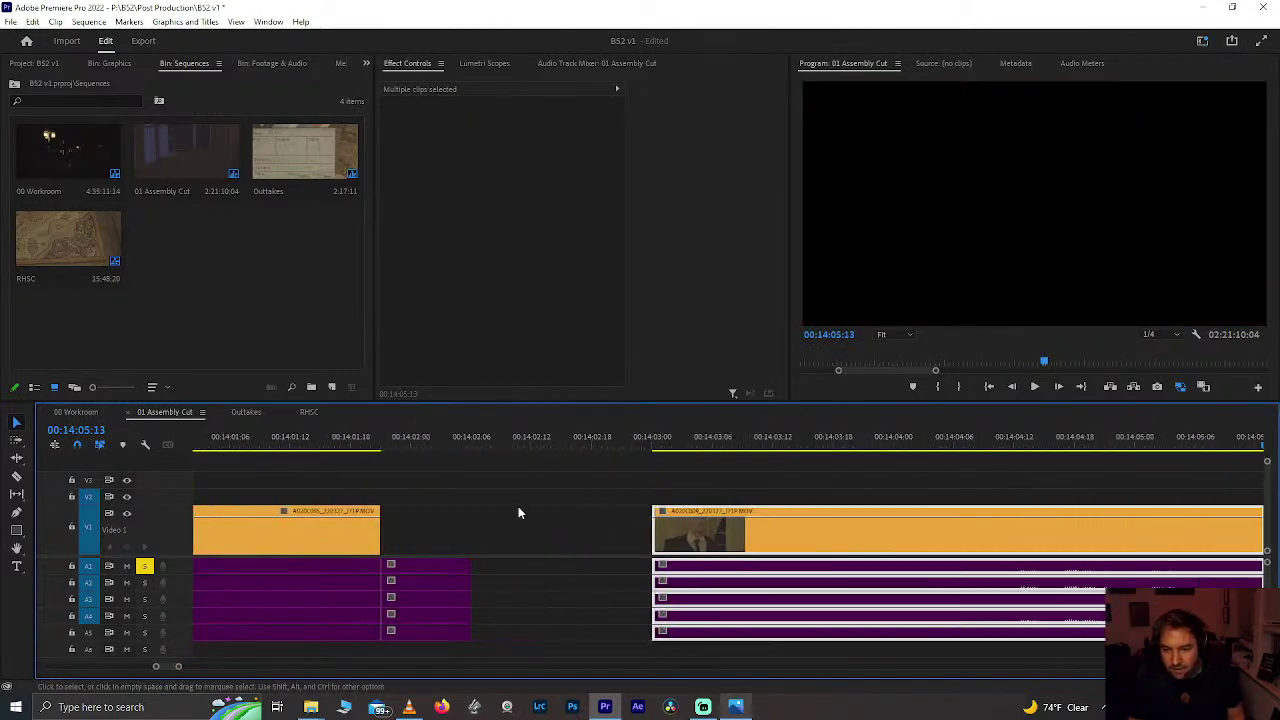
Step: Trim the start of the pasted piece's audio, then butt its video and audio against the preceding clip's ends
click(586, 485)
drag(665, 447, 798, 470)
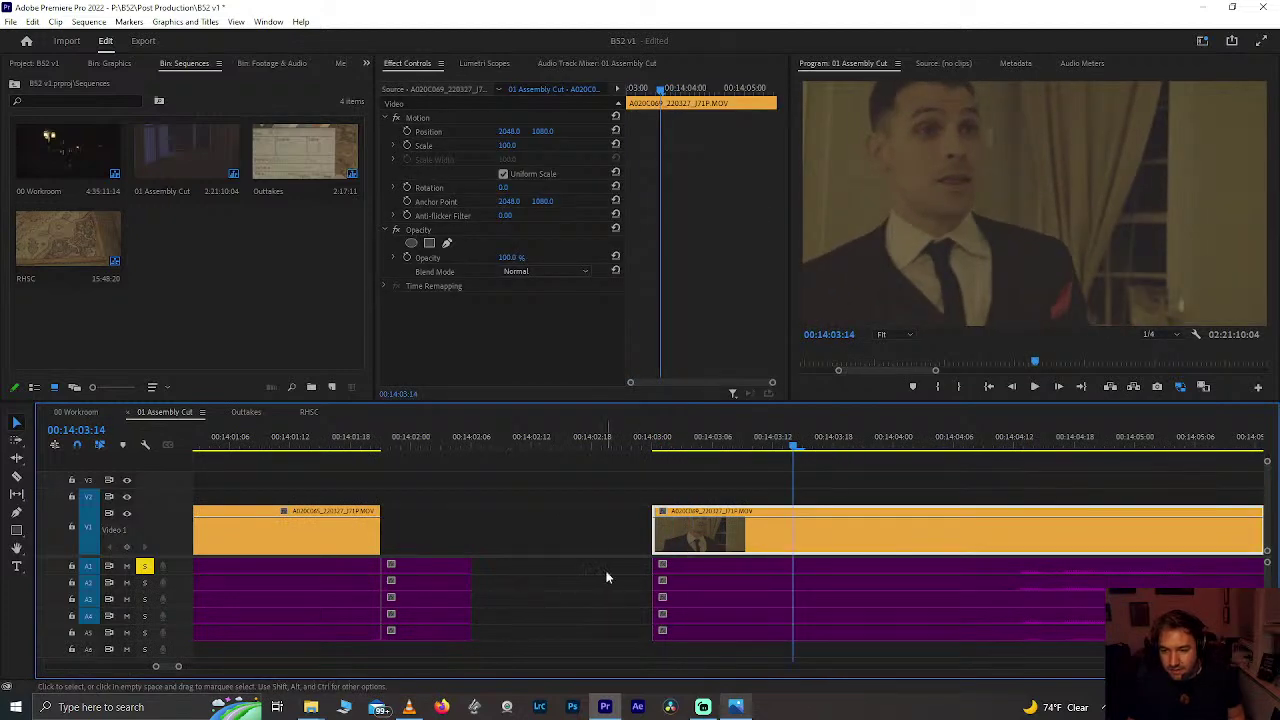
drag(645, 580, 836, 580)
drag(610, 502, 468, 538)
click(535, 588)
drag(565, 589, 471, 592)
Step: Save the project and play the new cut from 00:14:01:21
click(385, 443)
key(ctrl+s)
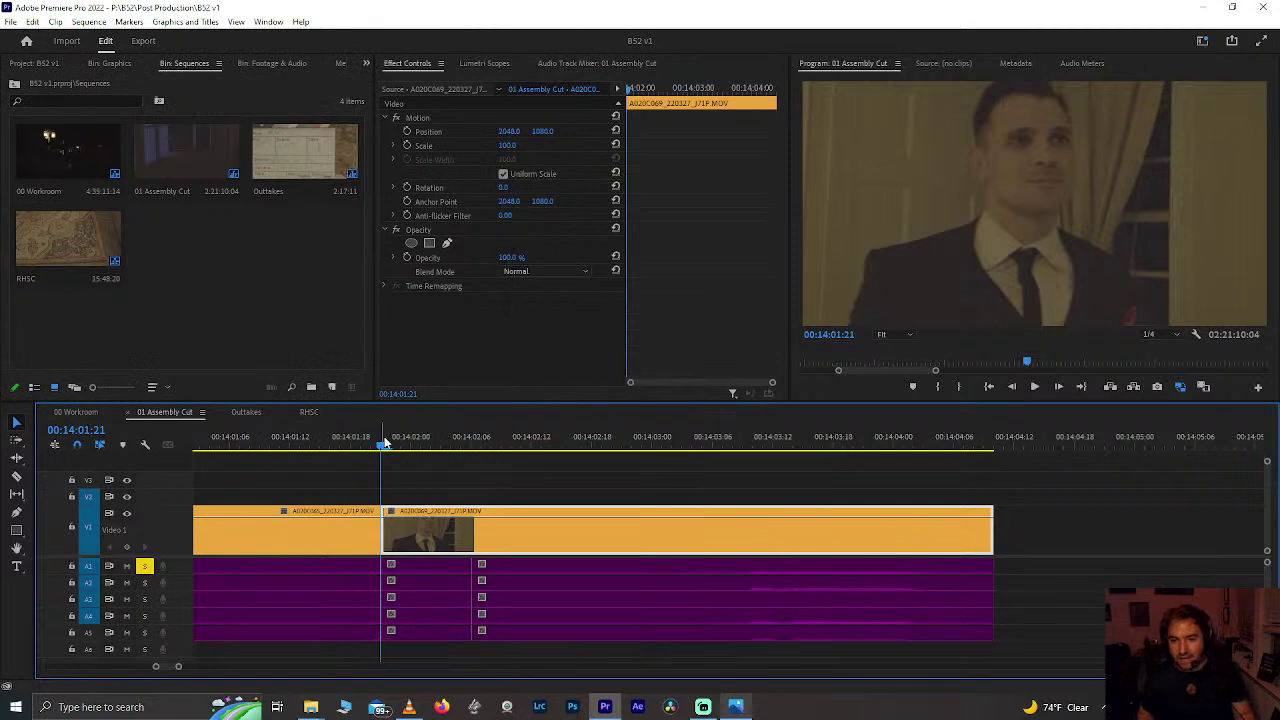
key(space)
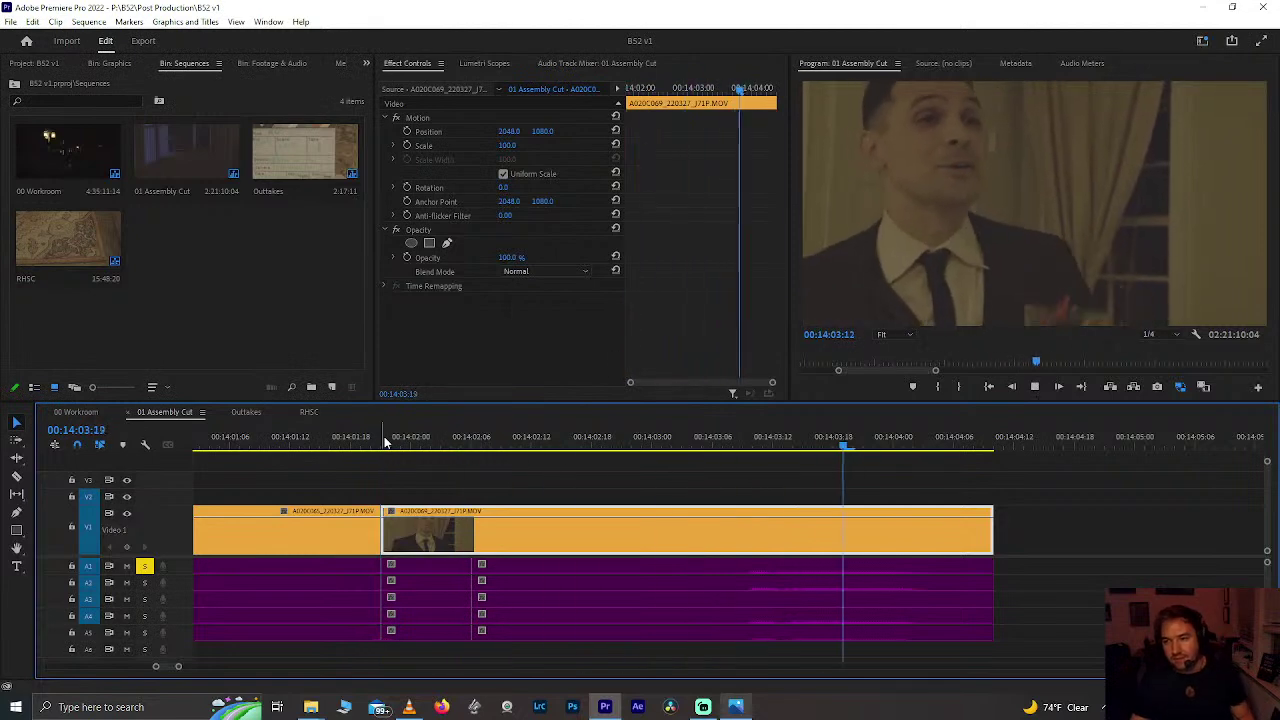
Step: Find the A020C063 take after the 00:18:33 mark, play its opening, and check a piece near 00:19:16:23
scroll(601, 484, down, 12)
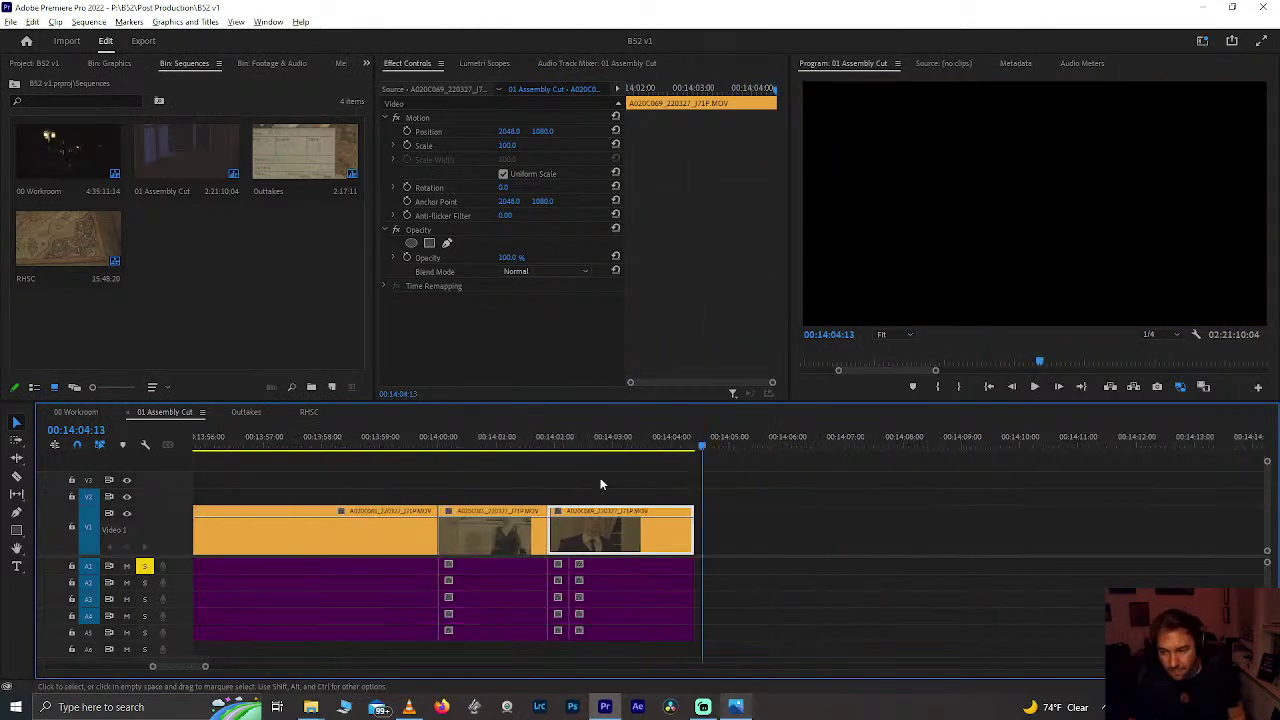
scroll(601, 484, down, 5)
scroll(601, 484, down, 3)
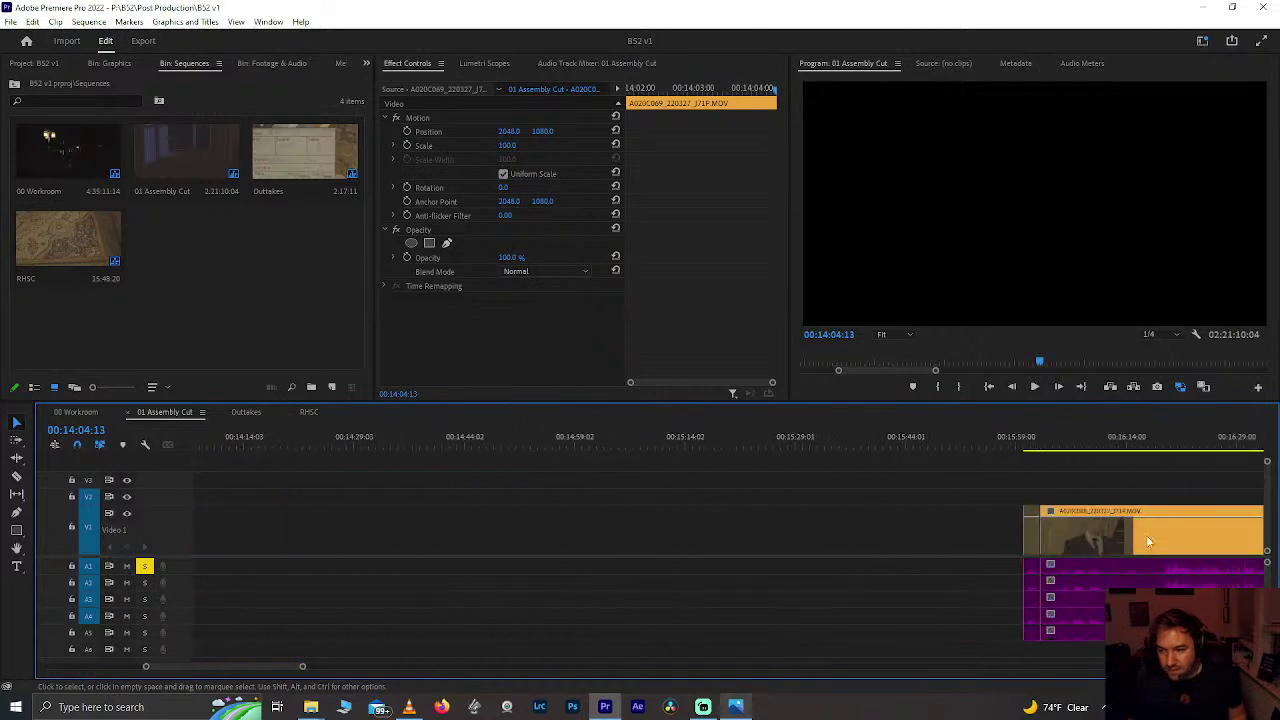
scroll(986, 514, down, 5)
scroll(986, 514, down, 10)
click(896, 440)
scroll(896, 440, up, 8)
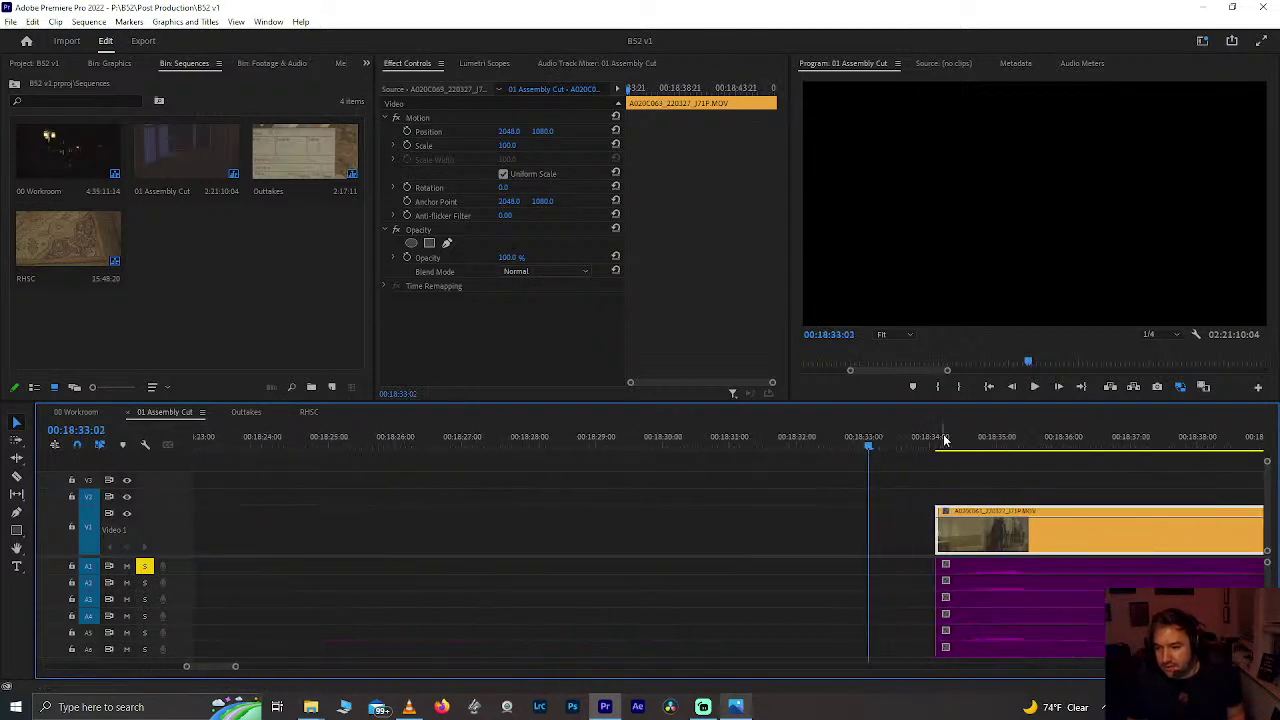
click(945, 440)
key(space)
scroll(946, 437, down, 5)
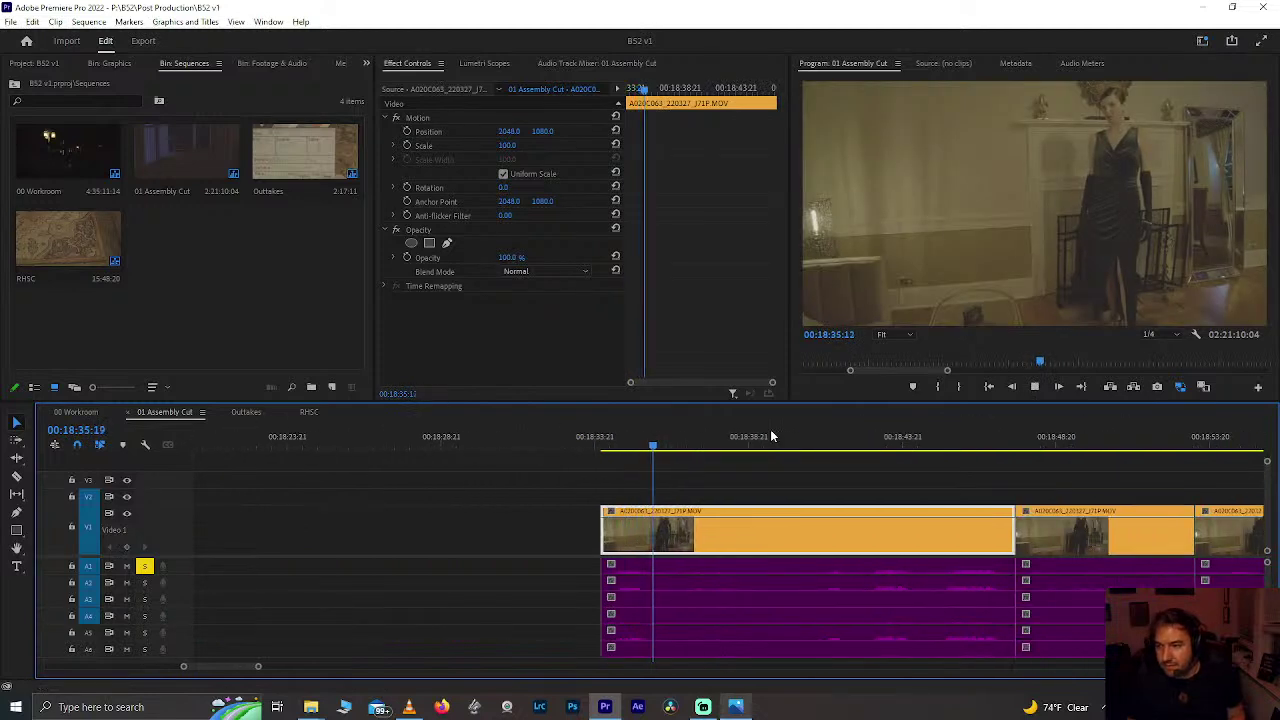
scroll(776, 467, down, 4)
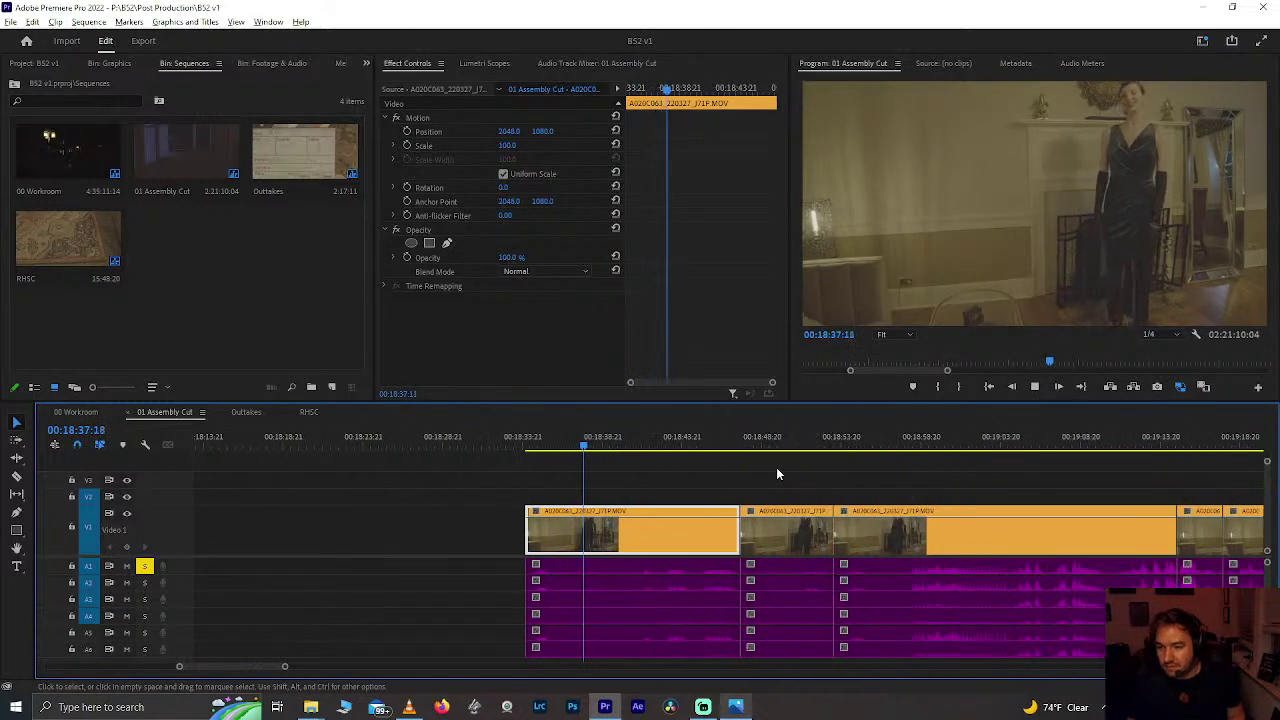
scroll(776, 467, down, 3)
click(920, 449)
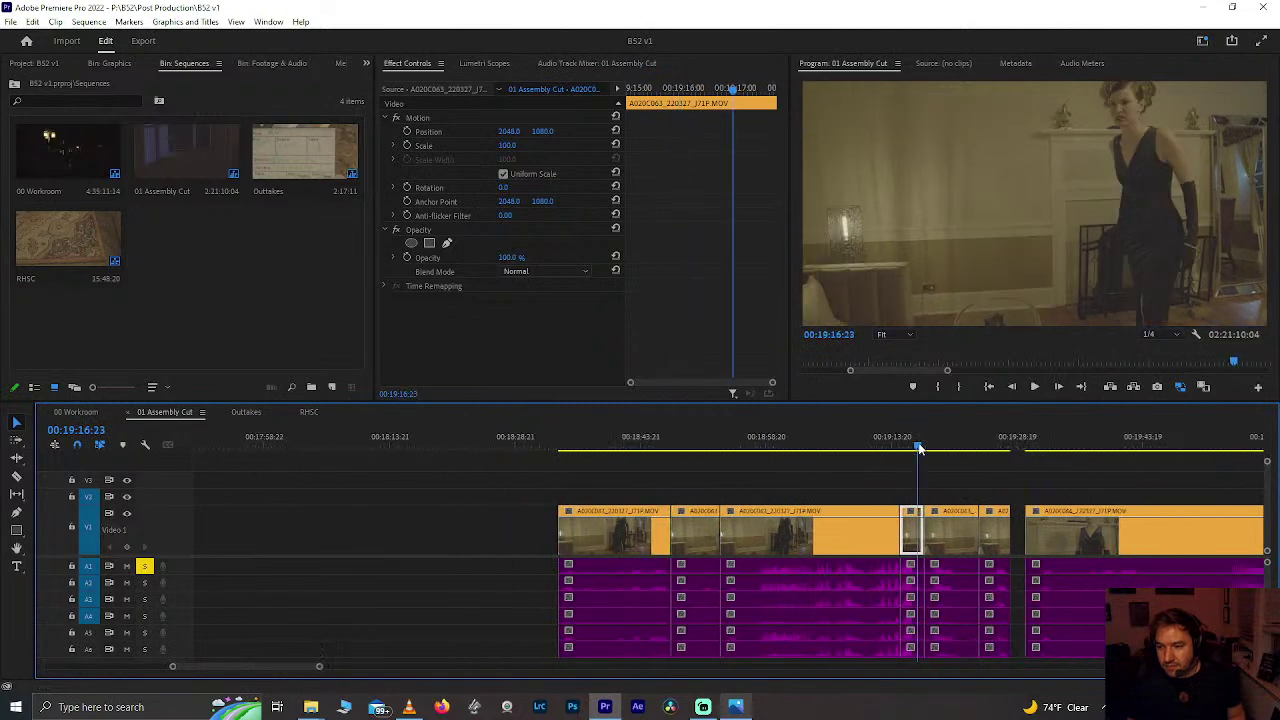
Step: Play the opening of the A020C064 take from 00:19:30:03 to review the performance
scroll(919, 448, down, 3)
click(921, 439)
scroll(922, 437, up, 5)
mouse_move(654, 444)
mouse_down()
mouse_move(640, 443)
mouse_move(672, 442)
mouse_up()
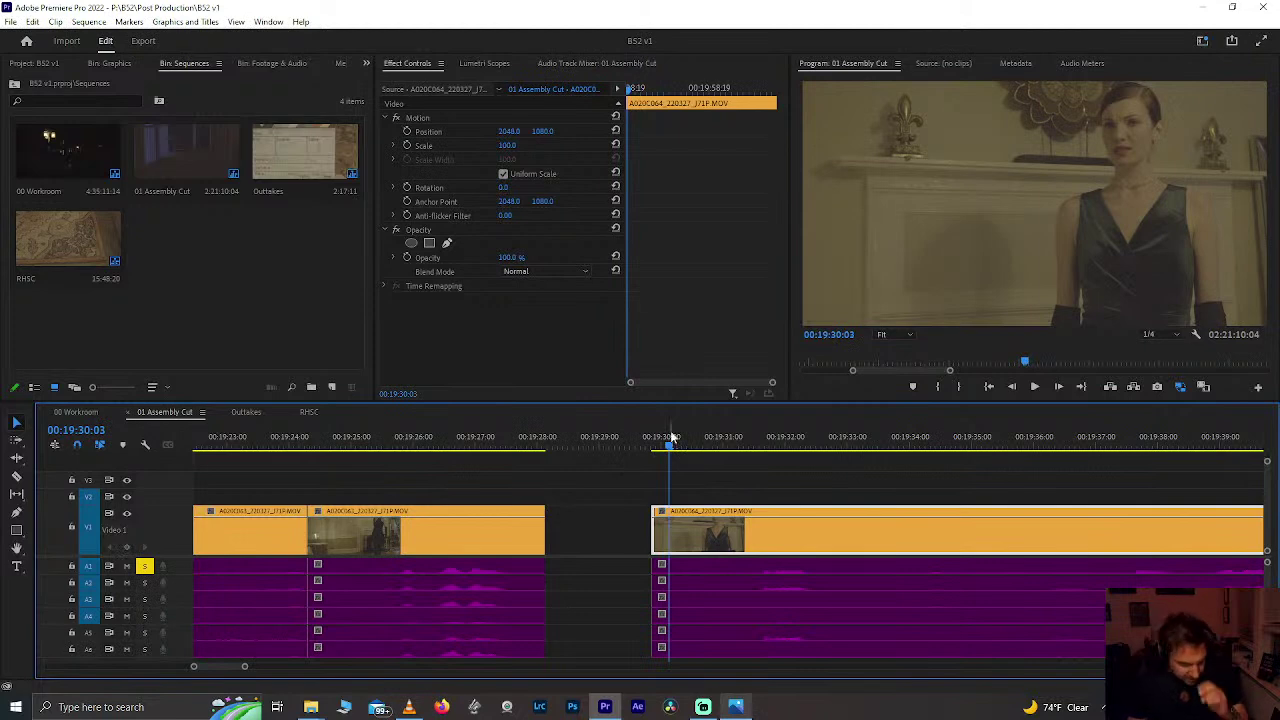
scroll(668, 500, down, 6)
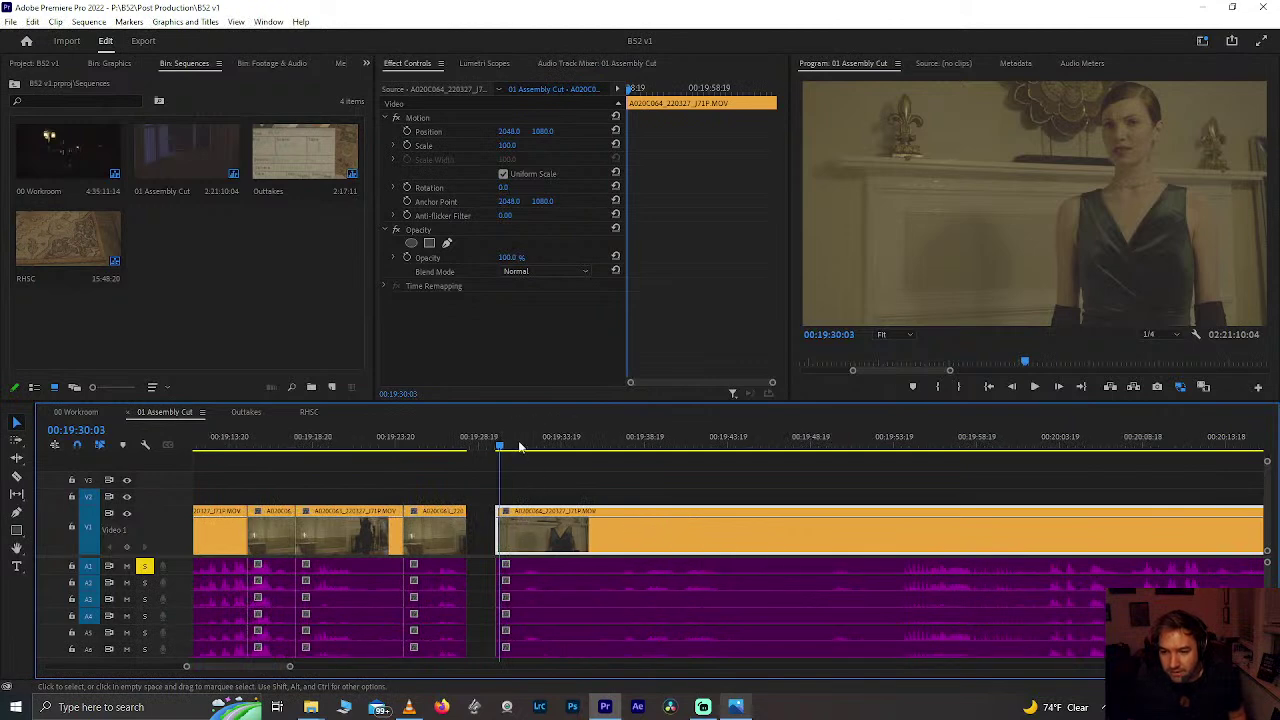
key(space)
scroll(522, 444, up, 4)
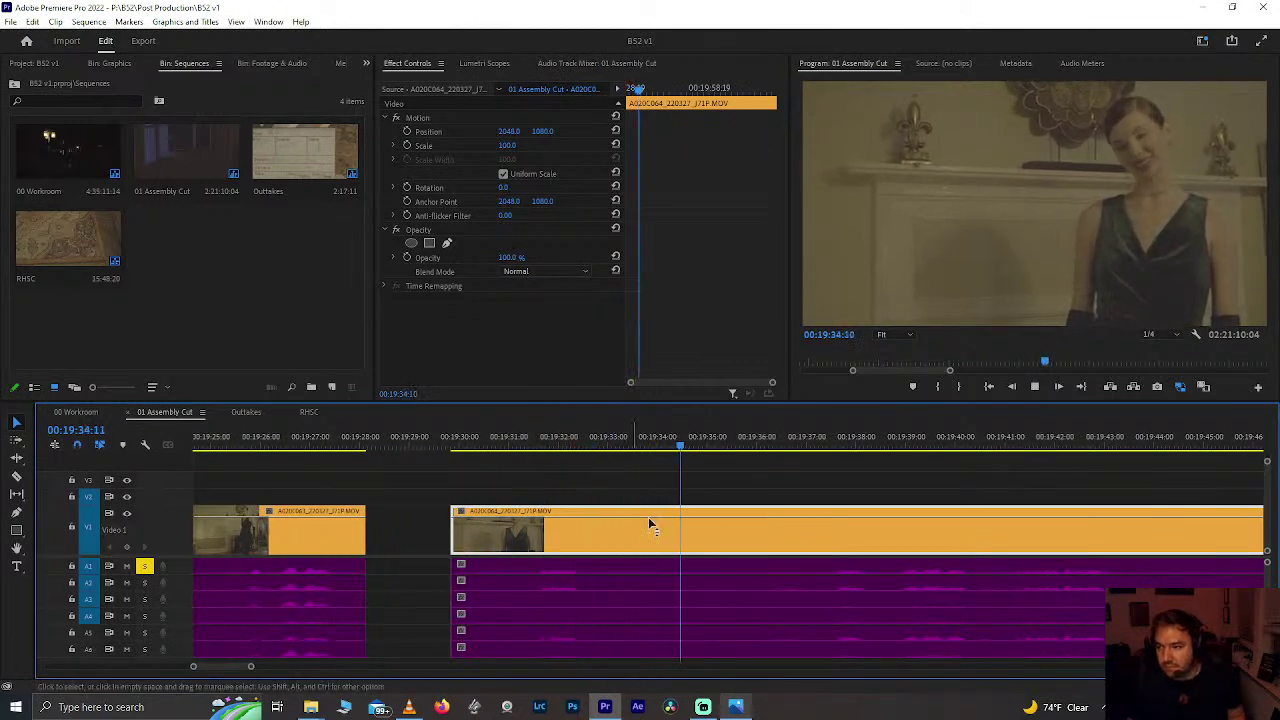
scroll(726, 545, down, 2)
key(space)
scroll(726, 545, down, 4)
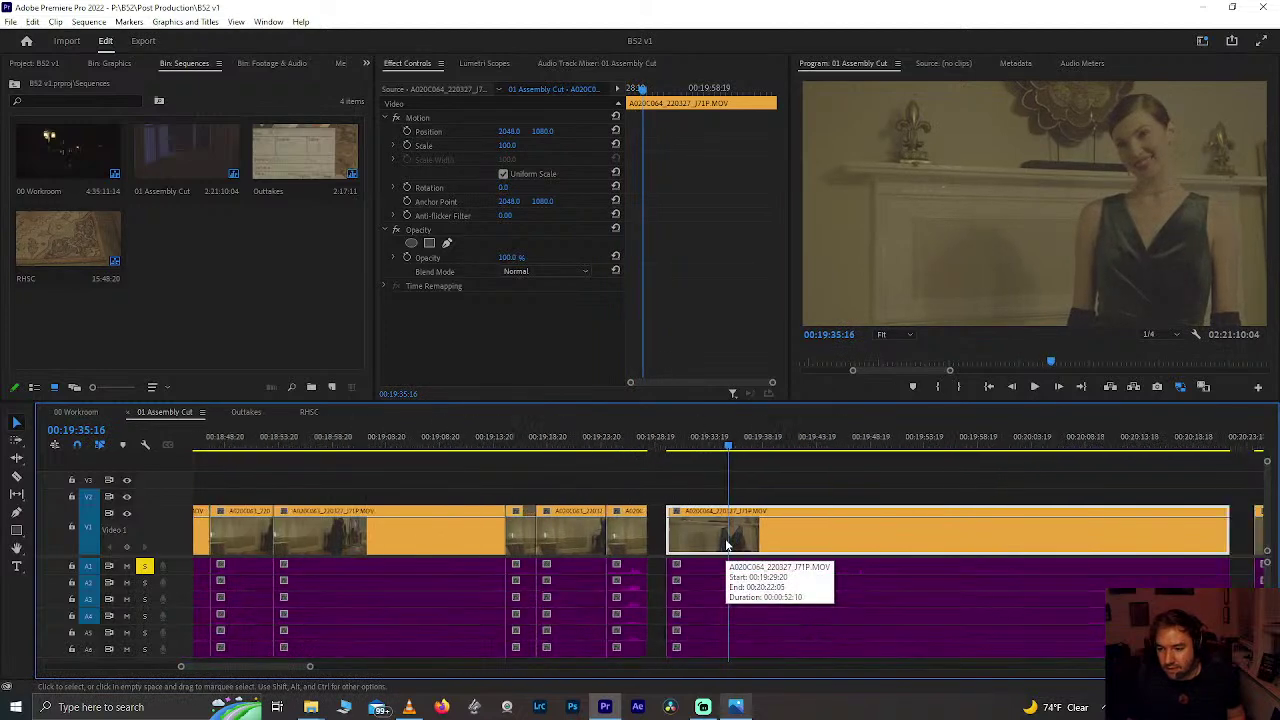
Step: Review the opening of the A020C065 take, stopping at 00:20:29:03
drag(957, 447, 920, 447)
scroll(922, 447, up, 1)
scroll(922, 447, down, 3)
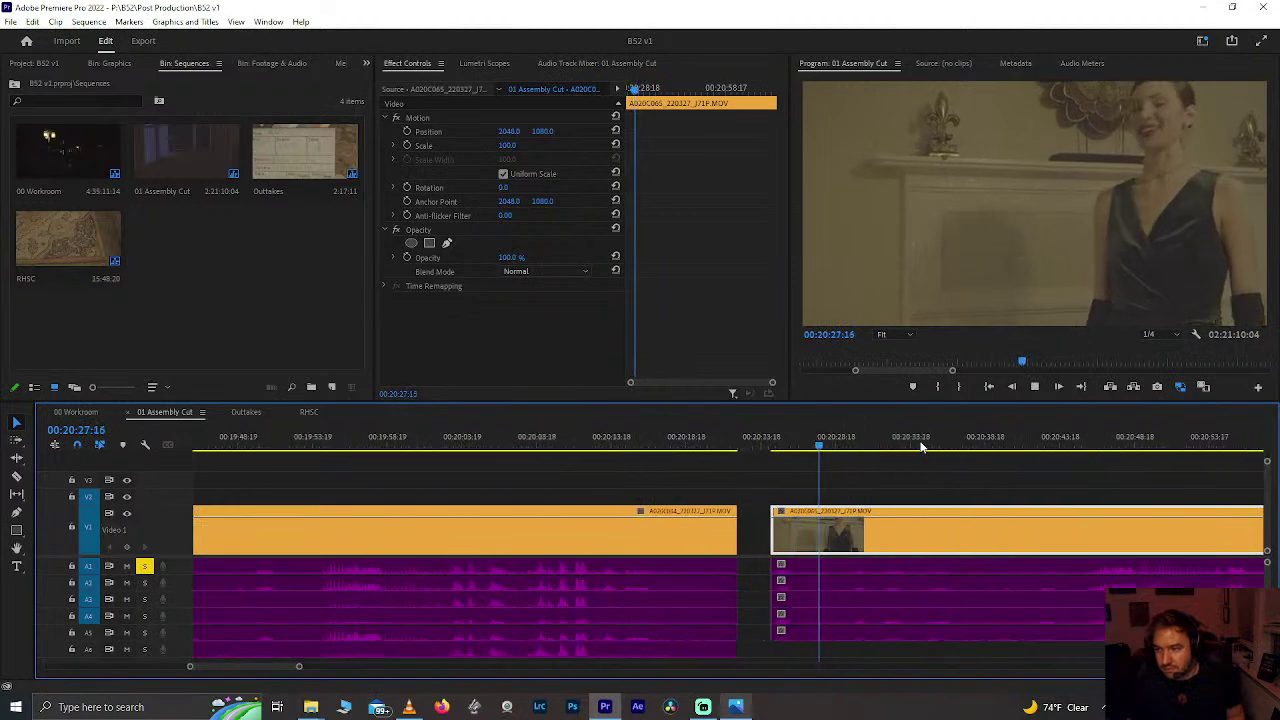
scroll(733, 475, down, 1)
key(space)
scroll(778, 517, down, 3)
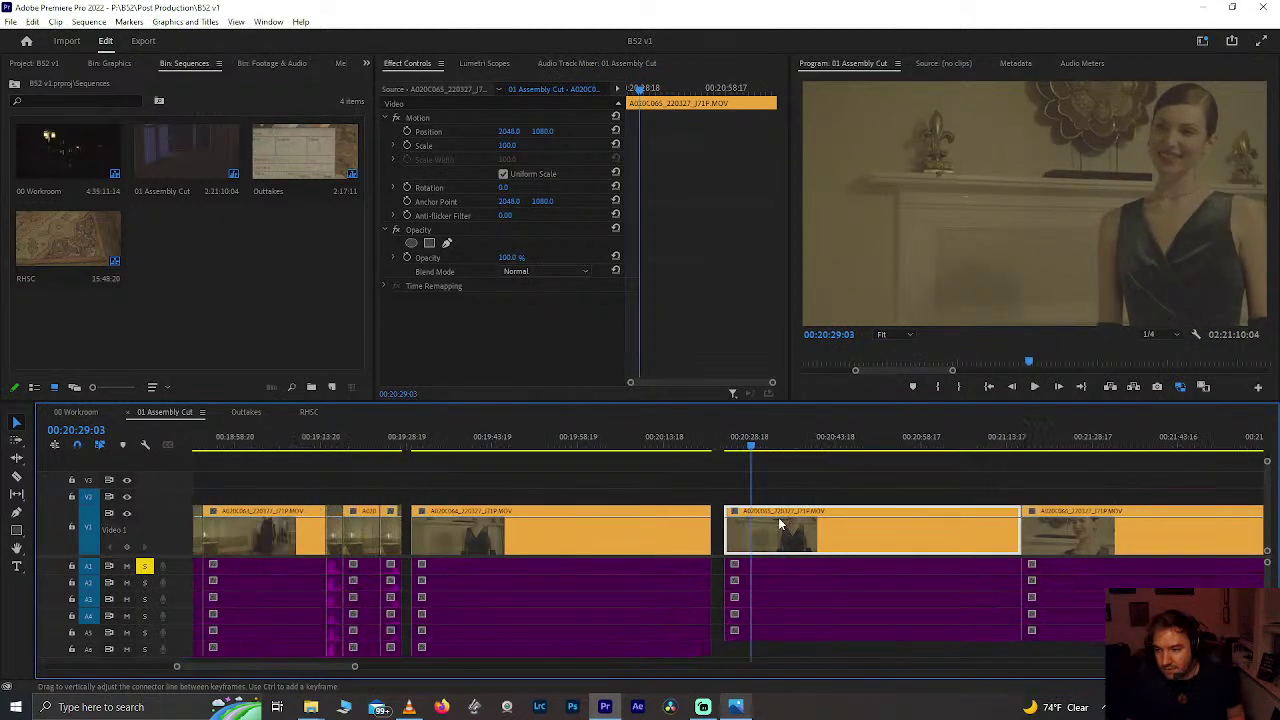
Step: Play the opening of the A020C066 close-up take from about 00:21:18 to 00:21:25:11
drag(925, 440, 937, 444)
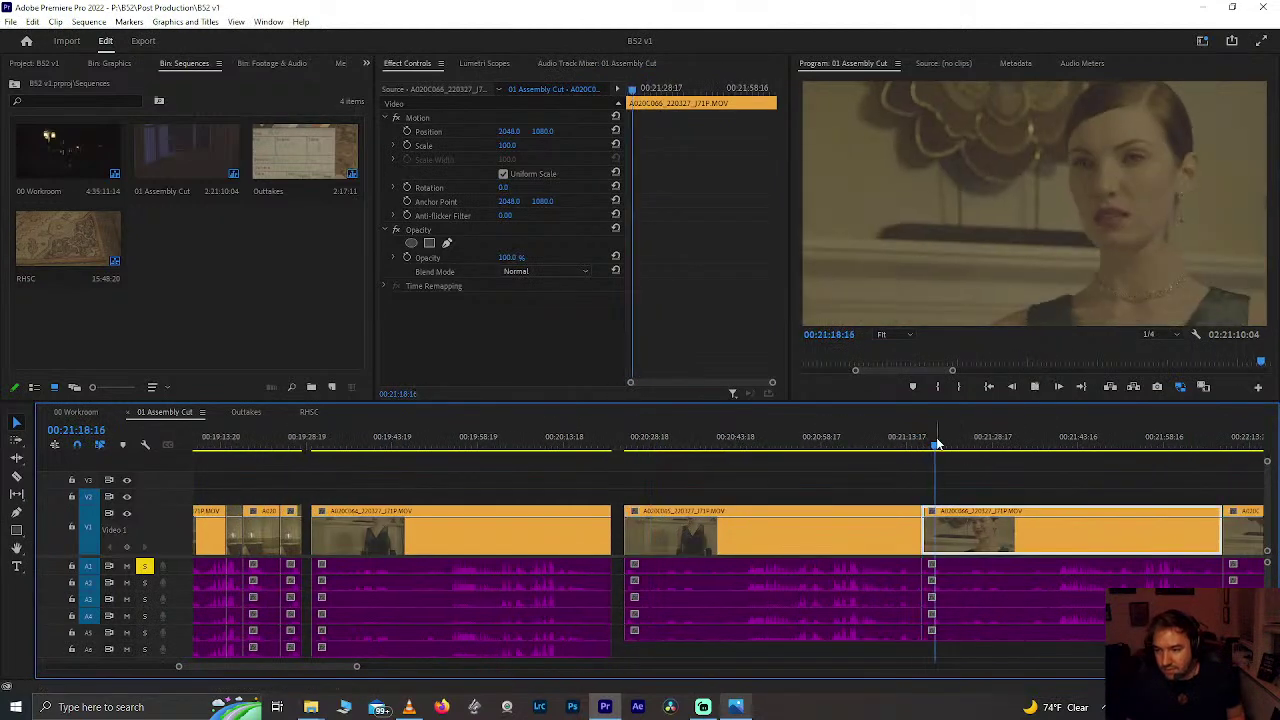
scroll(1003, 477, up, 2)
scroll(1003, 477, down, 1)
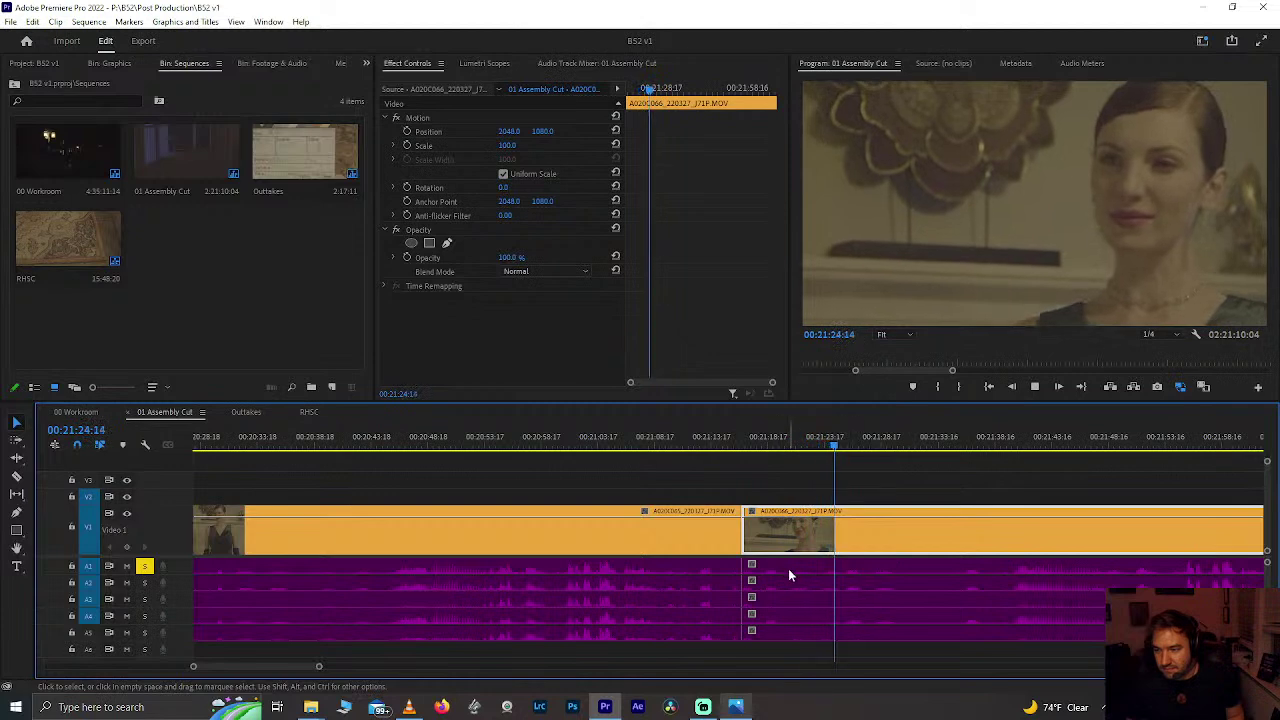
scroll(808, 585, down, 3)
scroll(808, 585, down, 5)
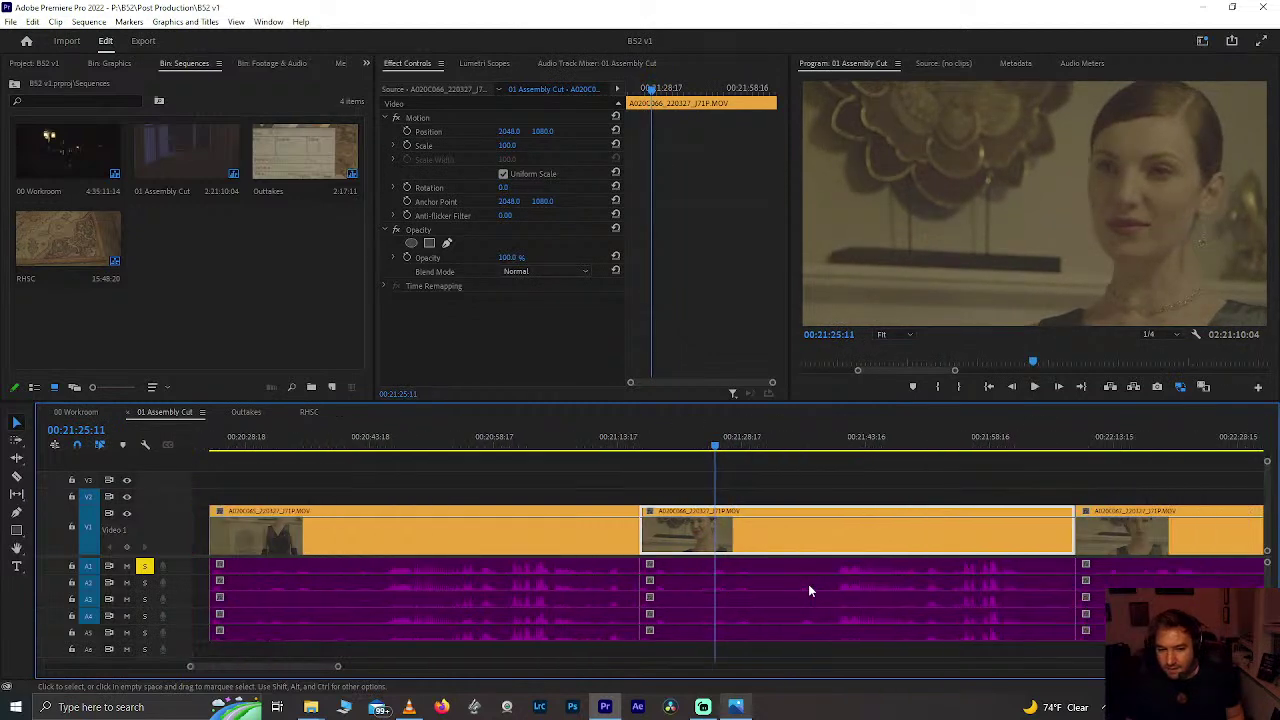
Step: Play the opening of the A020C067 close-up take, then park the playhead at 00:22:13:12 near the wanted reaction
click(928, 449)
key(space)
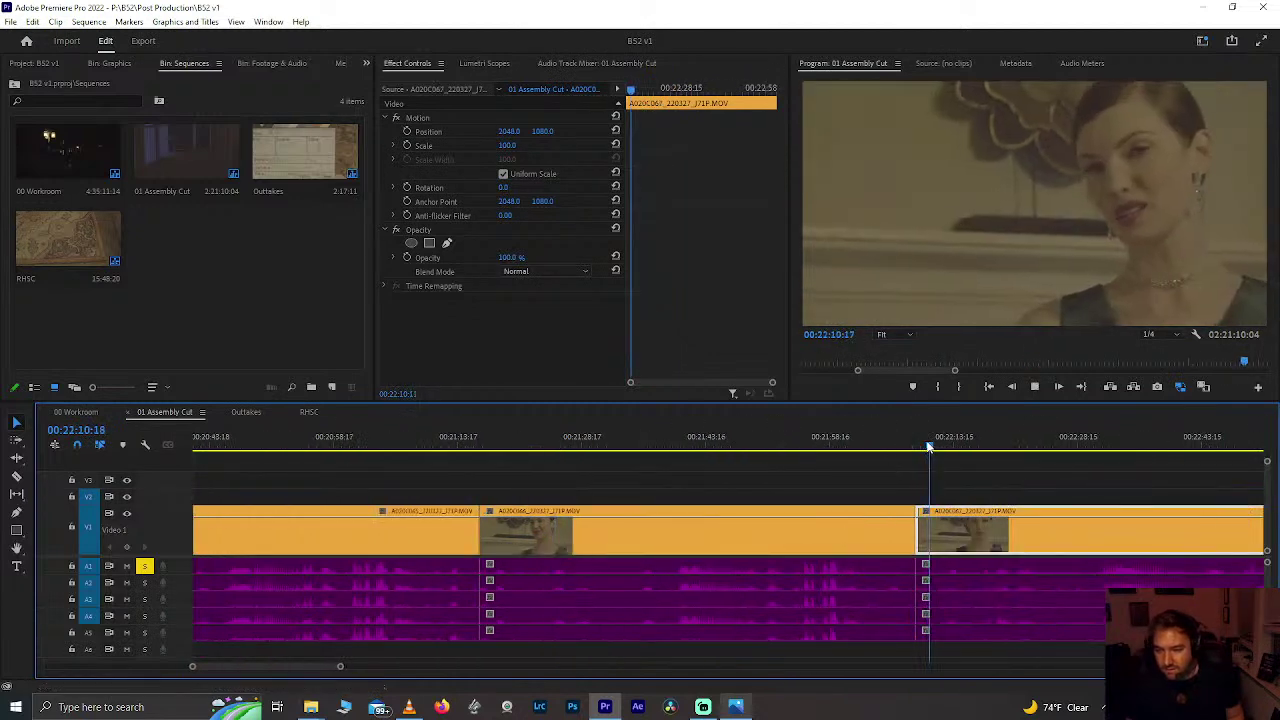
scroll(960, 498, up, 3)
scroll(960, 498, down, 2)
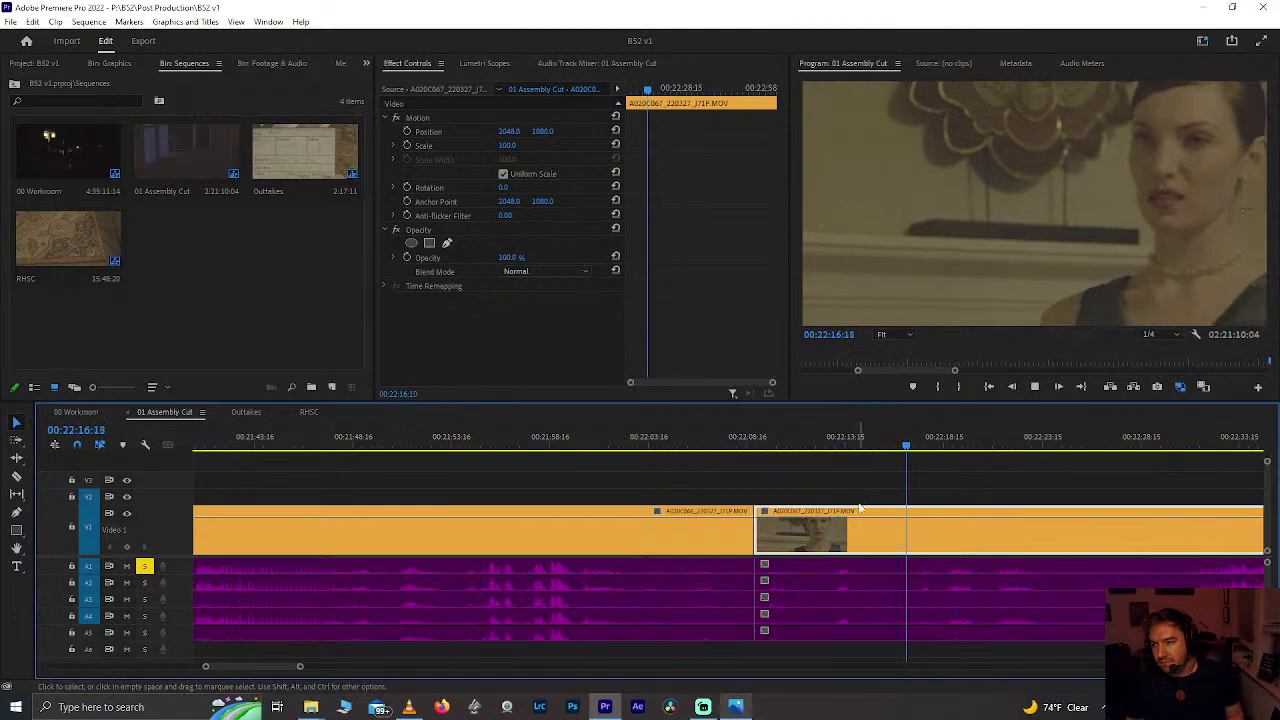
click(796, 444)
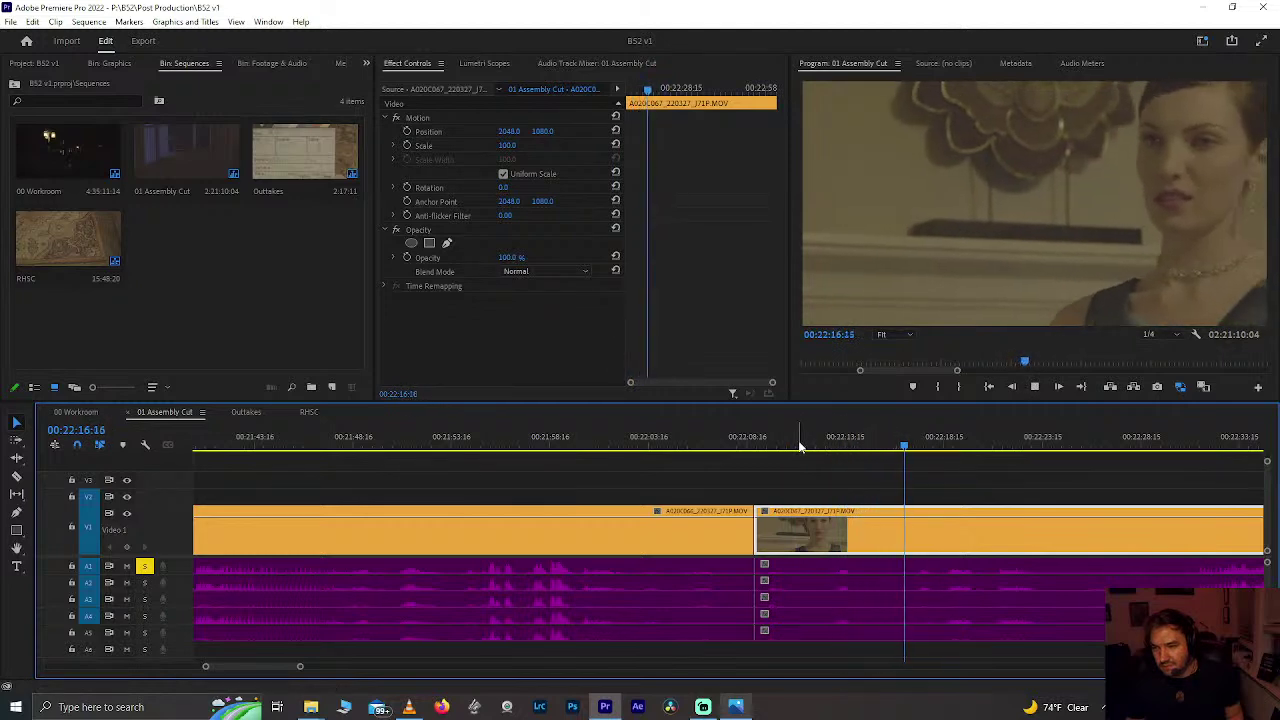
scroll(903, 505, up, 4)
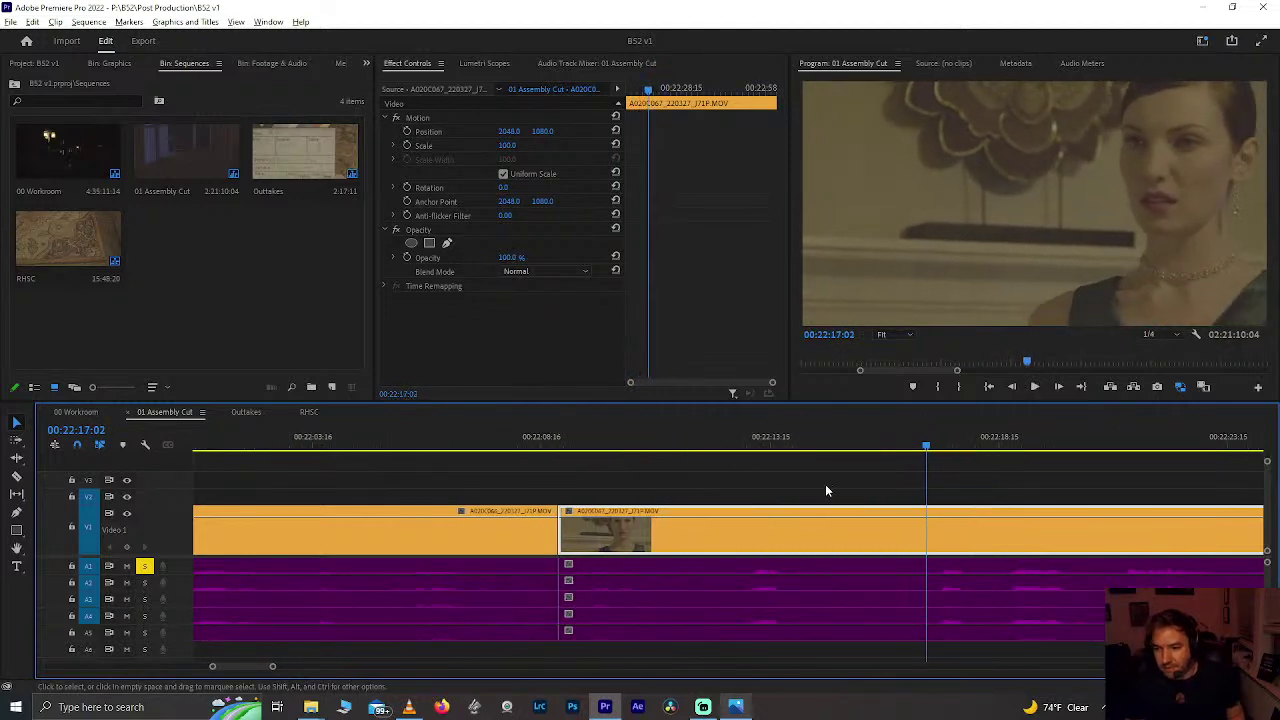
click(764, 444)
Step: Save the project and check the take comments in the Scene 5 Part 1 study notes image
key(ctrl+s)
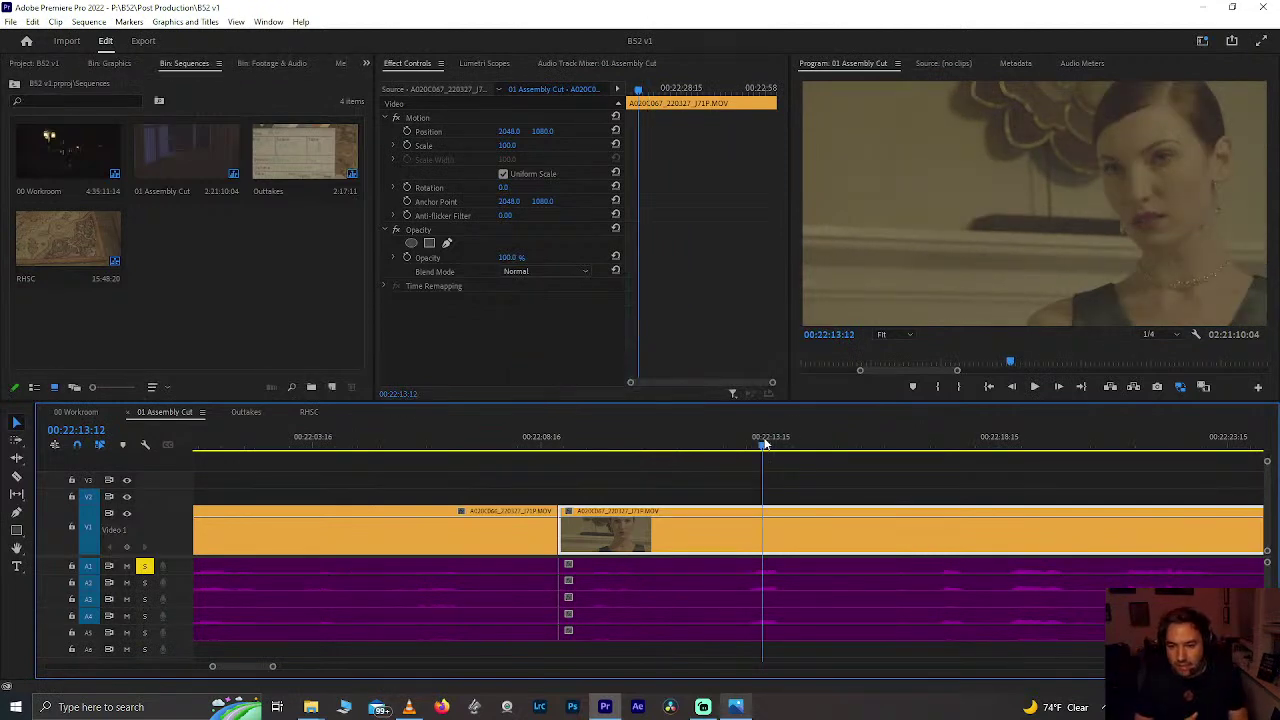
click(735, 707)
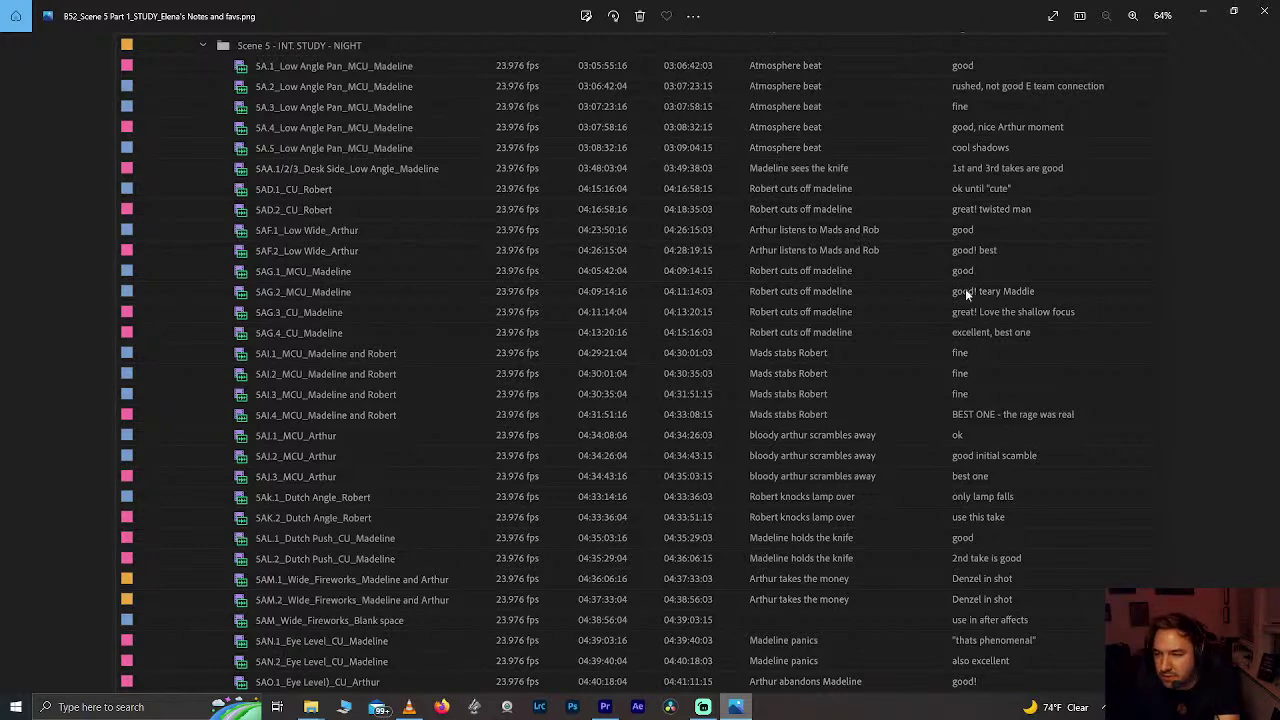
click(1206, 13)
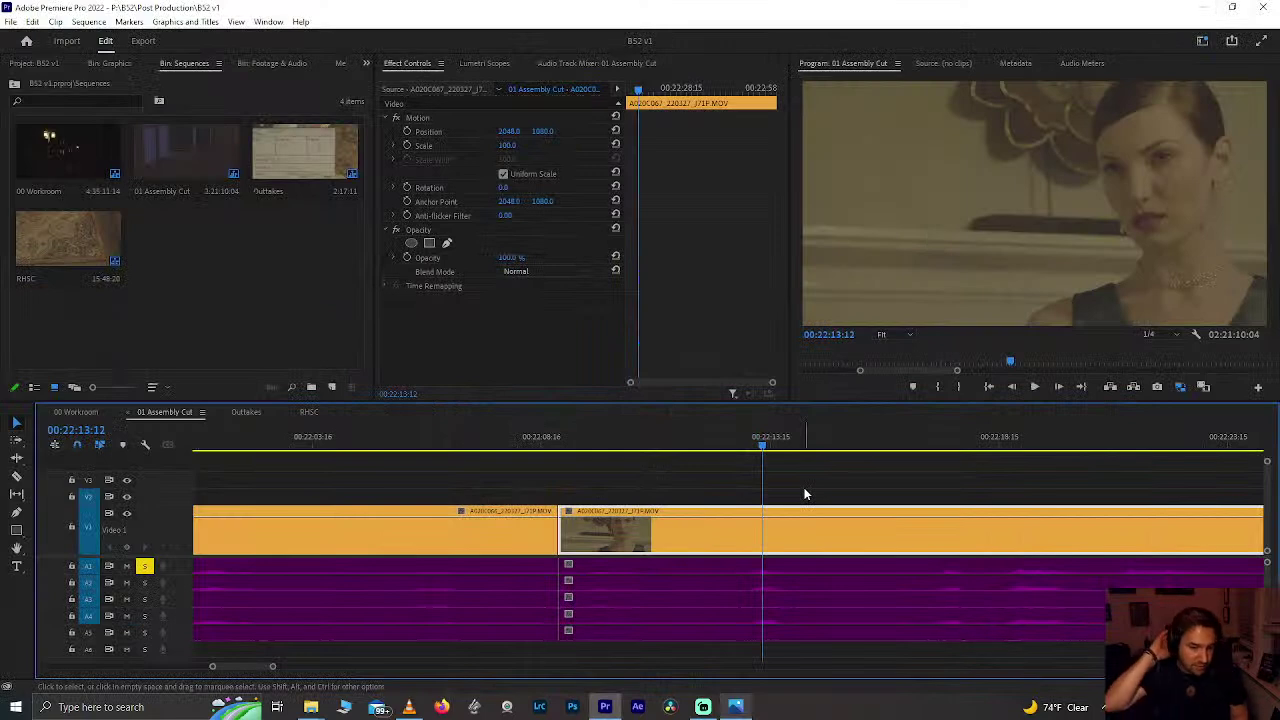
Step: Find the start of the reaction in the A020C067 take and split its video and audio at 00:22:13:23
click(747, 430)
key(space)
key(space)
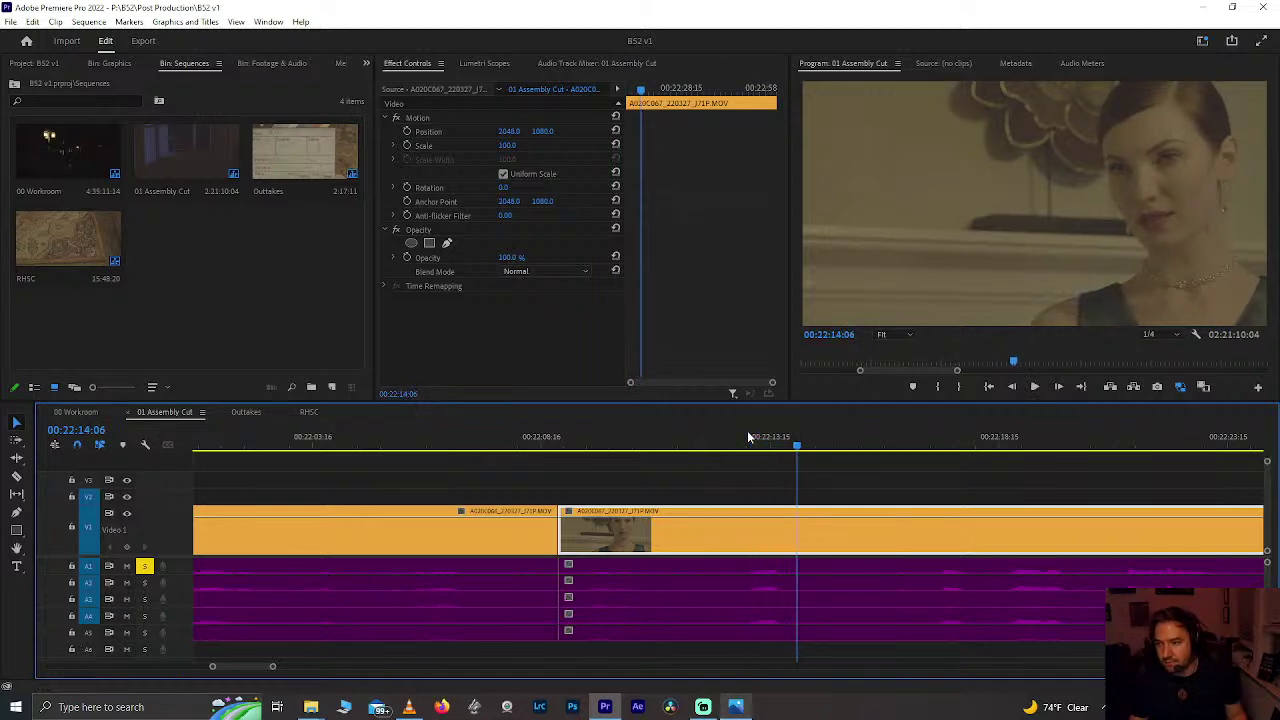
key(Left)
key(Left)
key(Left)
key(Left)
key(Left)
key(Left)
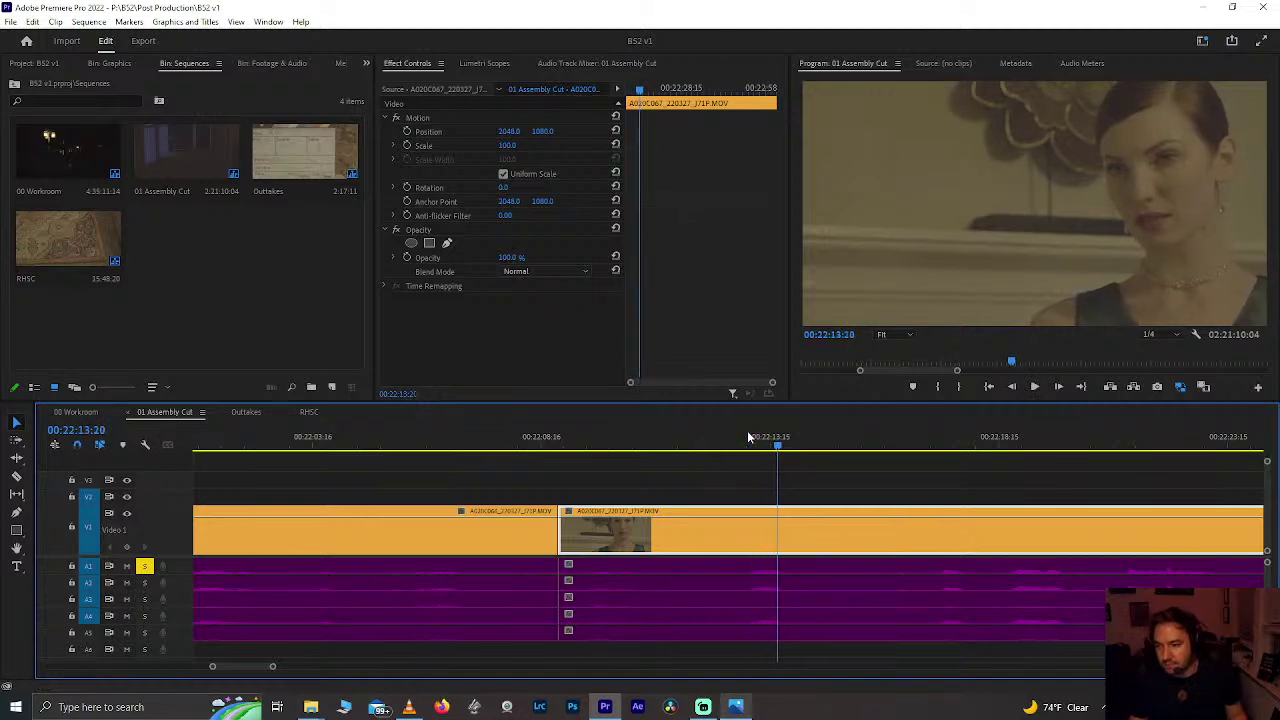
key(Right)
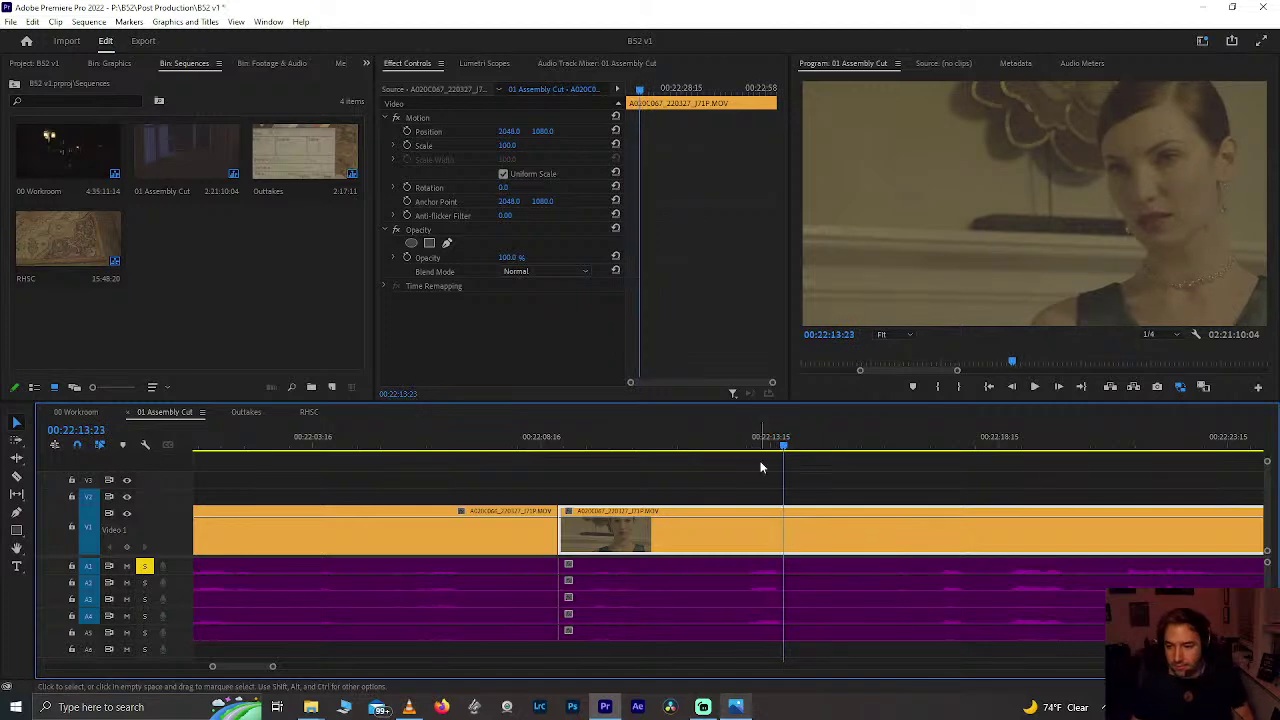
key(ctrl+k)
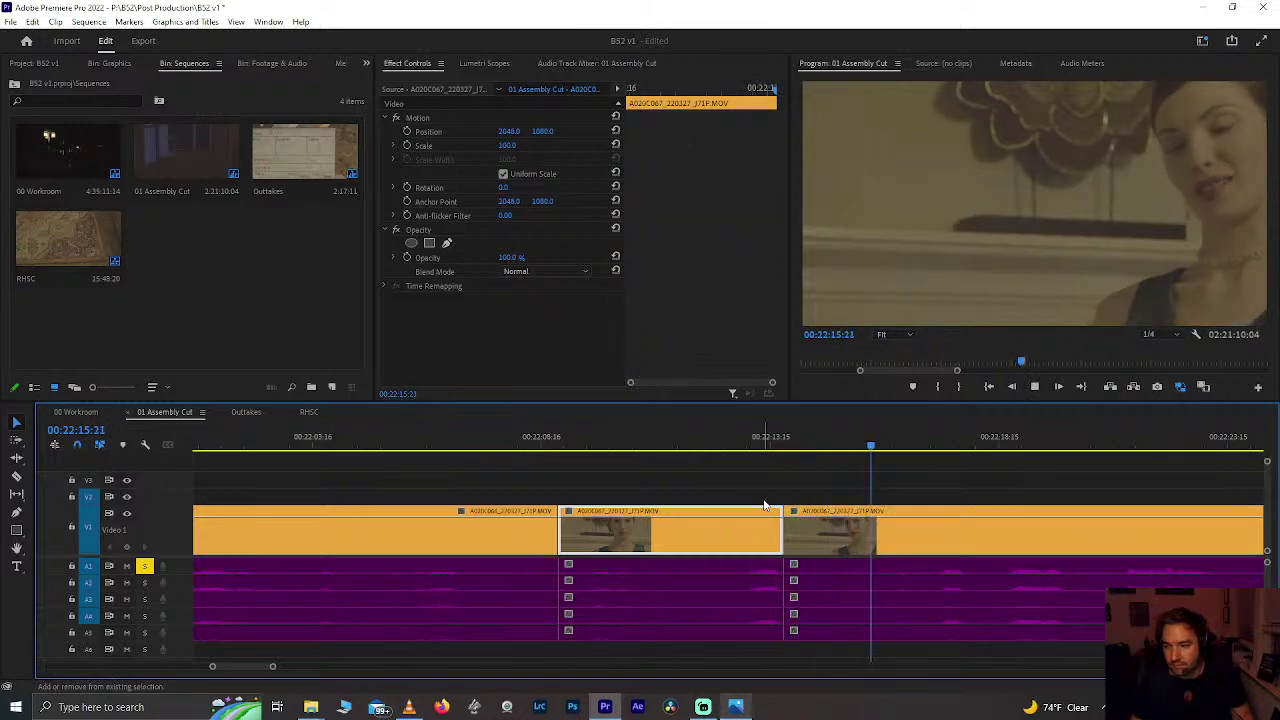
Step: Split the A020C067 take again at 00:22:17:04 and cut the piece between both splits, including its audio
click(870, 443)
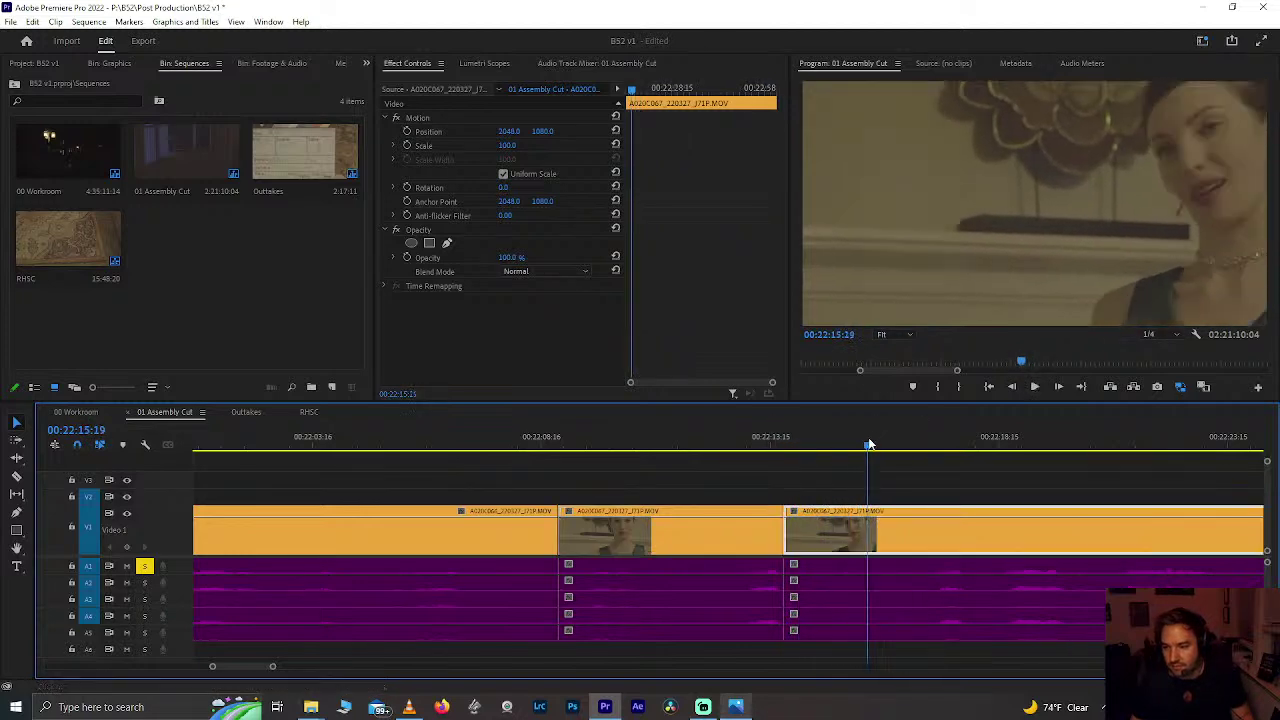
key(space)
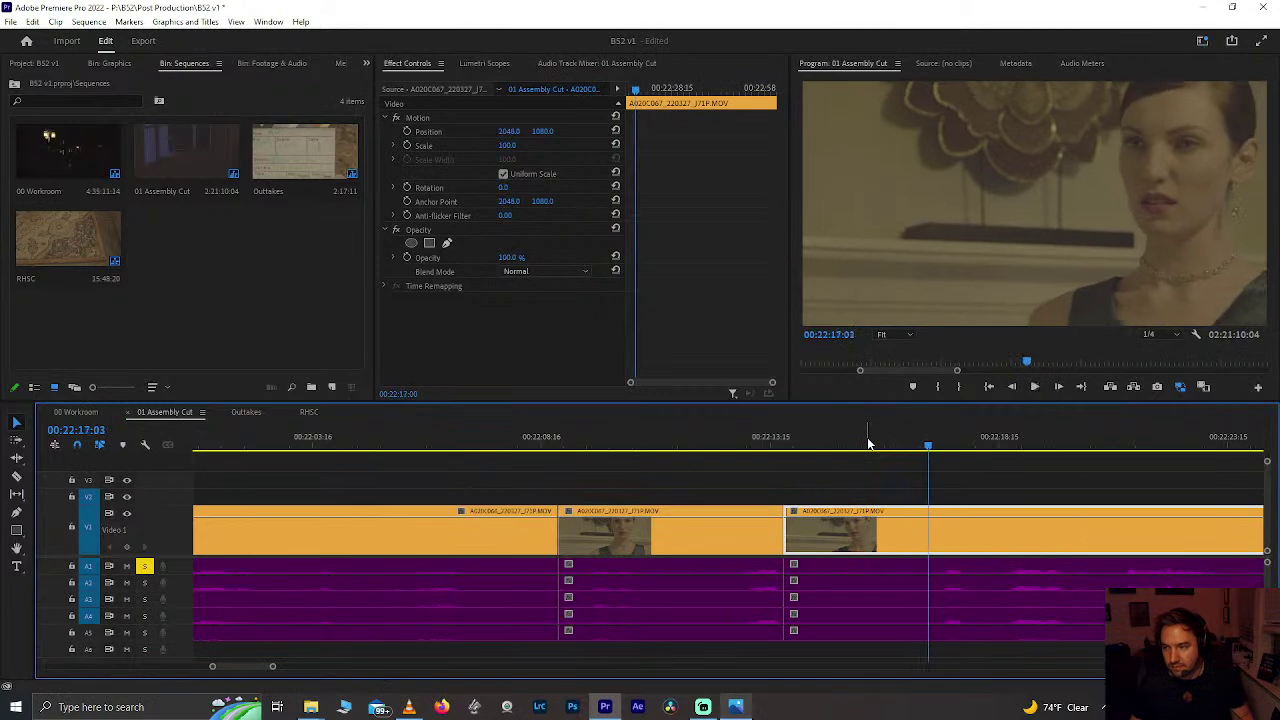
key(ctrl+k)
shift+click(859, 591)
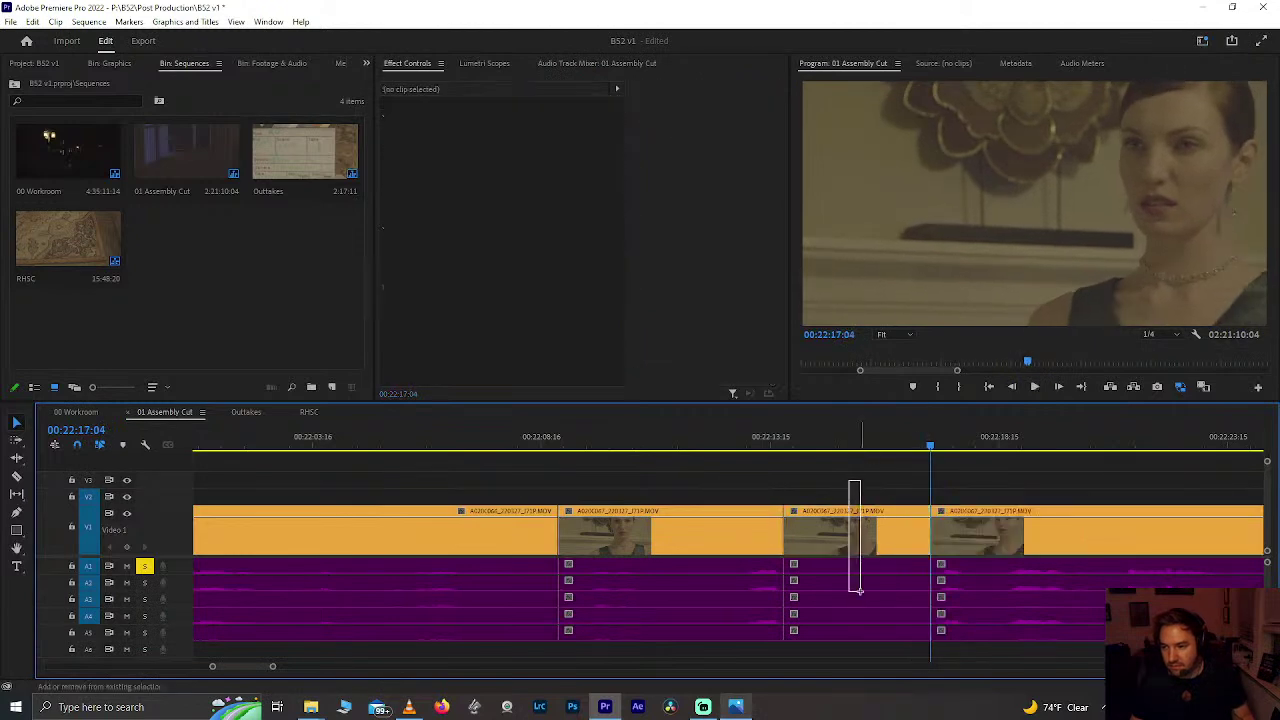
click(821, 508)
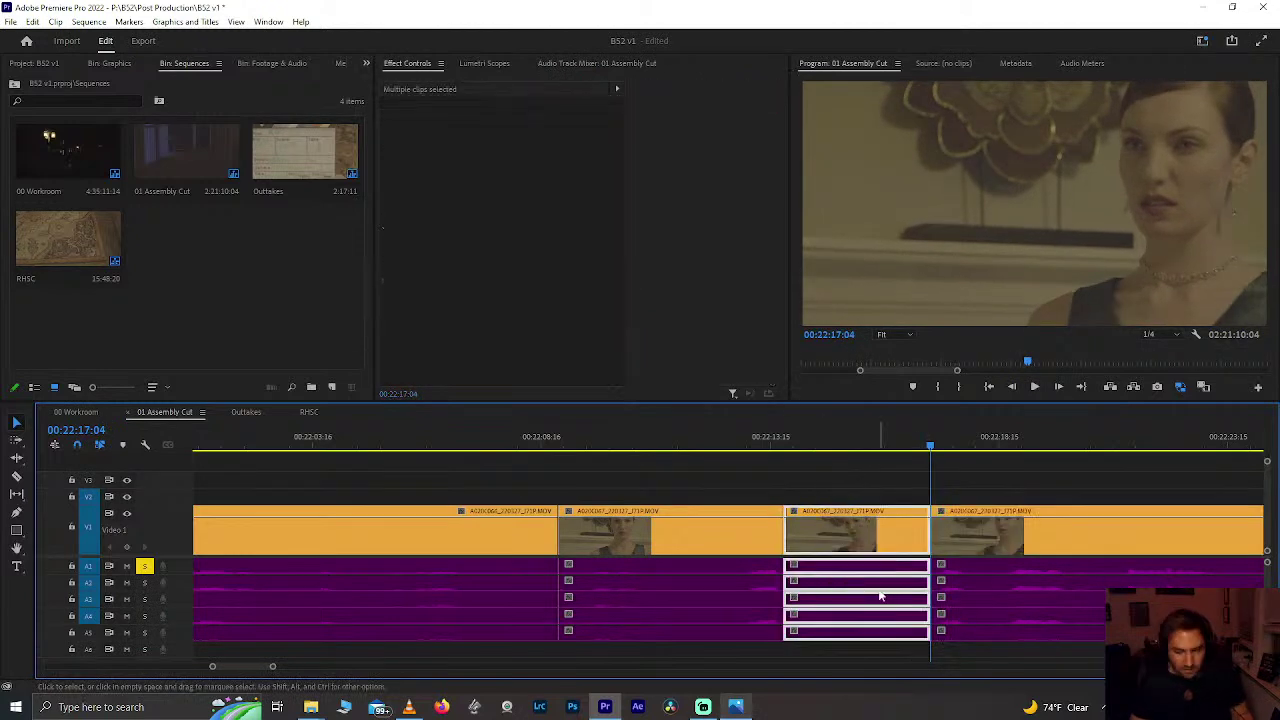
key(Delete)
Step: Paste the cut A020C067 piece shortly after the end of the edited scene
scroll(878, 588, down, 8)
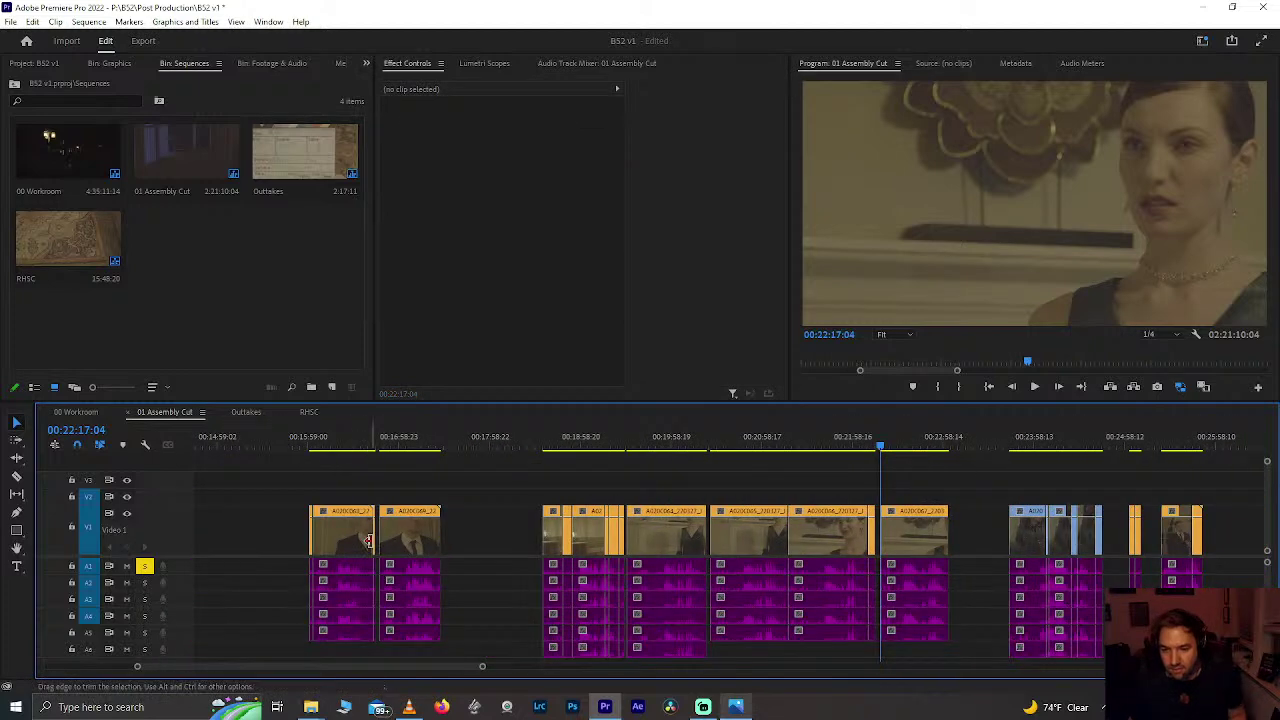
scroll(369, 540, up, 10)
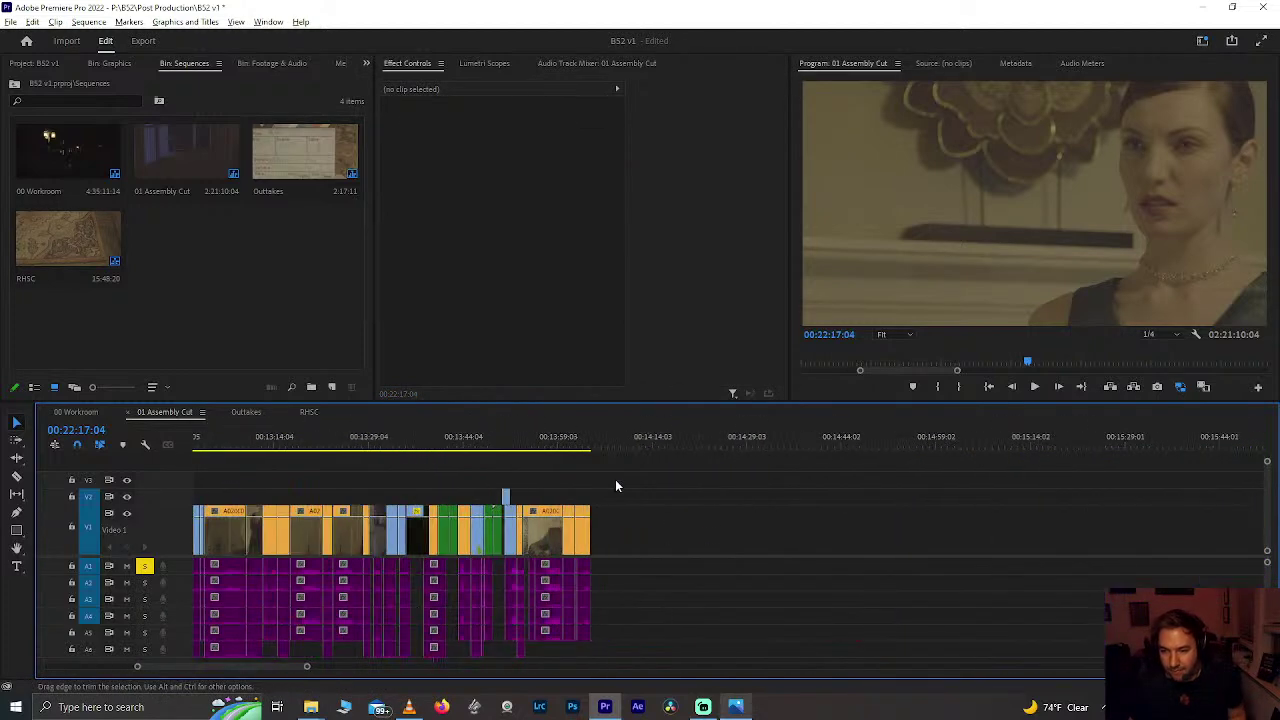
click(601, 449)
key(ctrl+v)
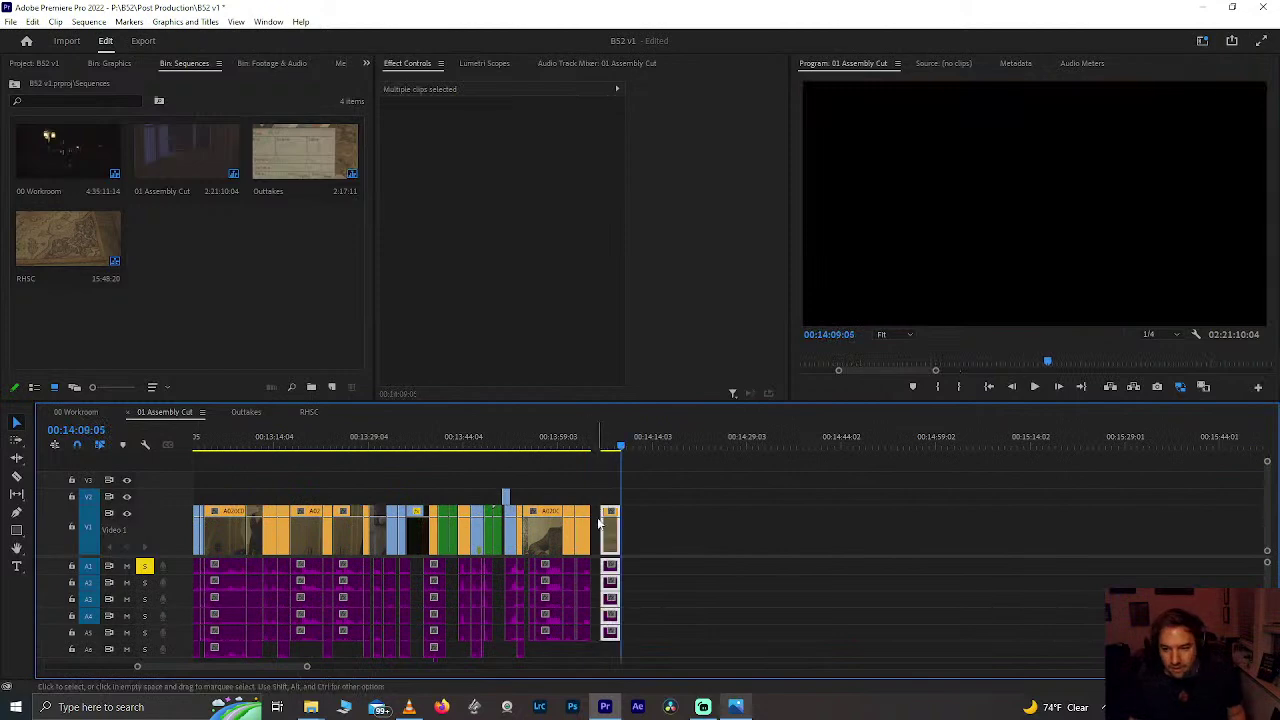
Step: Ripple delete the gap before the pasted A020C067 piece and play the new cut from the preceding A020C069 clip
scroll(600, 523, up, 3)
click(600, 538)
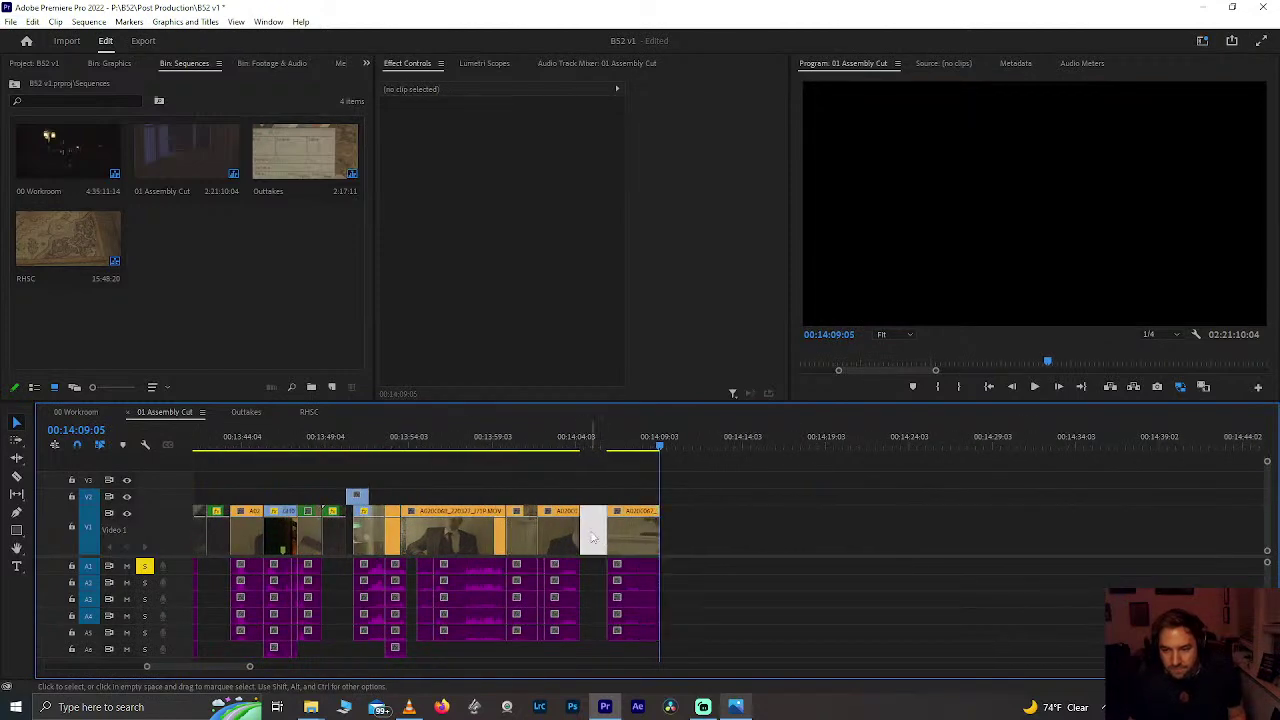
key(Delete)
click(557, 438)
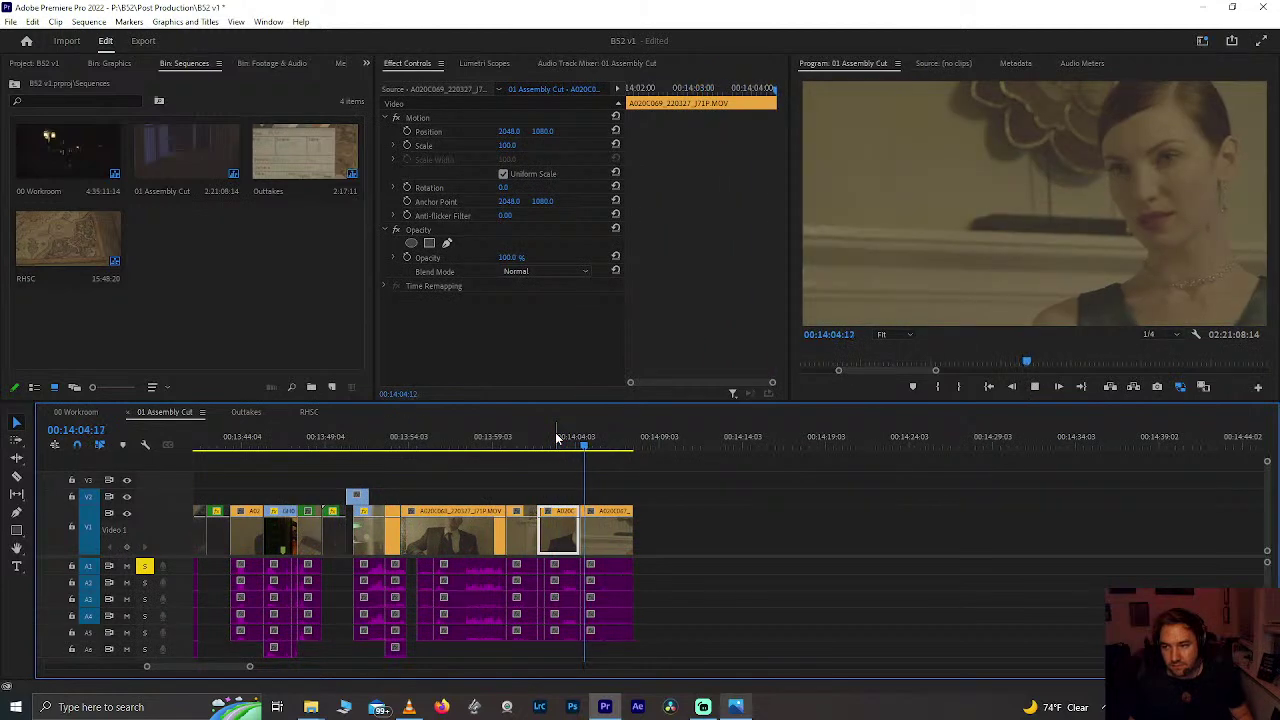
Step: Play the cut from the end of the A020C065 clip through A020C069 into the A020C067 reaction
click(557, 437)
drag(557, 437, 537, 432)
key(space)
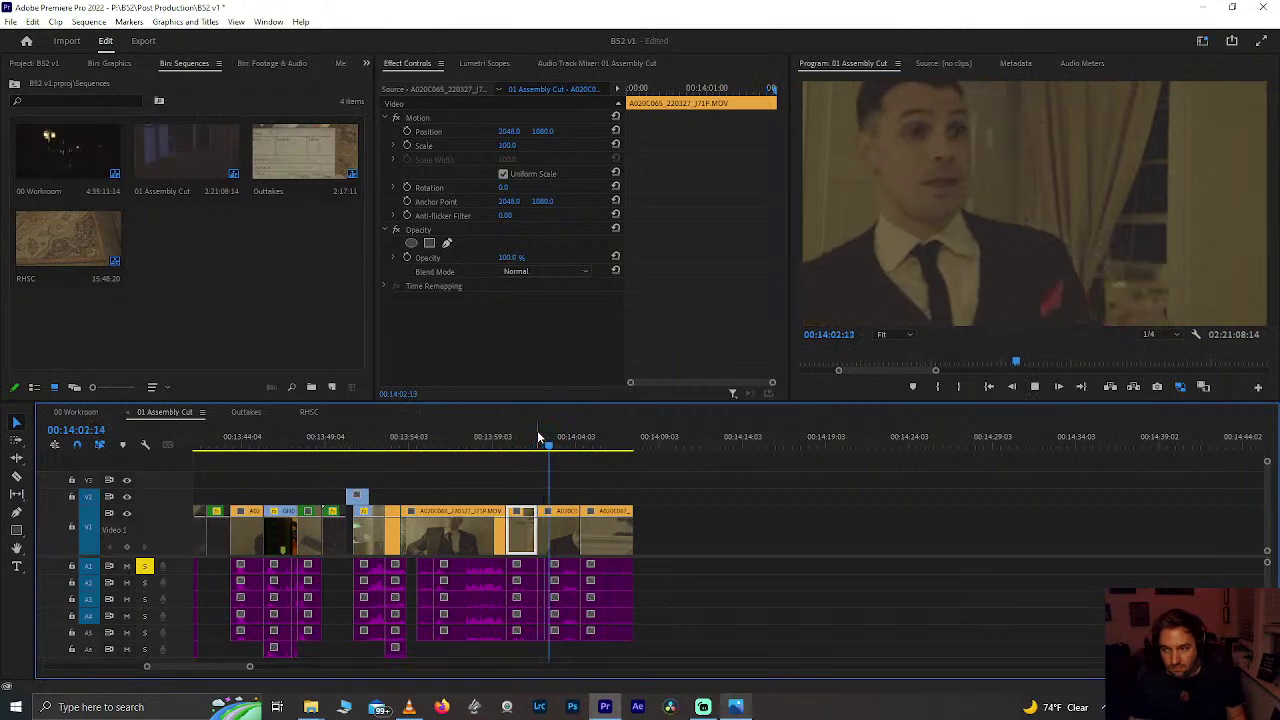
scroll(538, 437, up, 5)
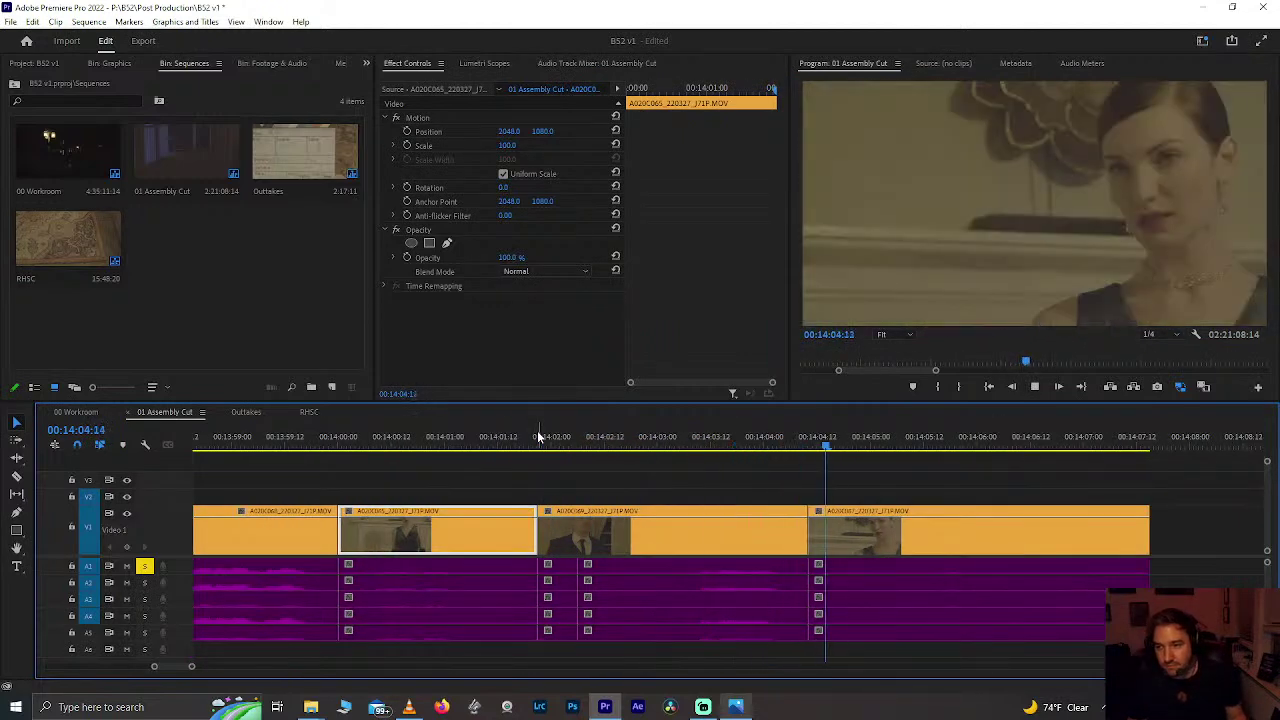
key(space)
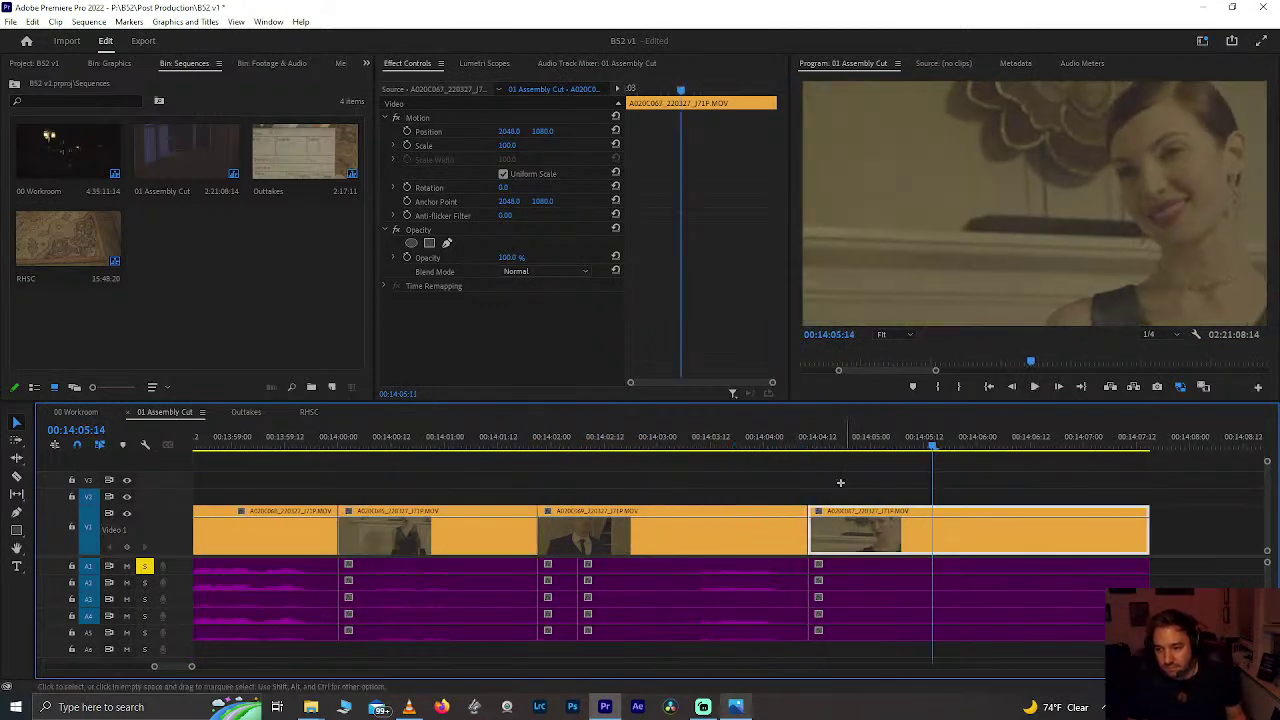
click(865, 520)
drag(806, 440, 908, 457)
drag(861, 536, 937, 522)
key(ctrl+z)
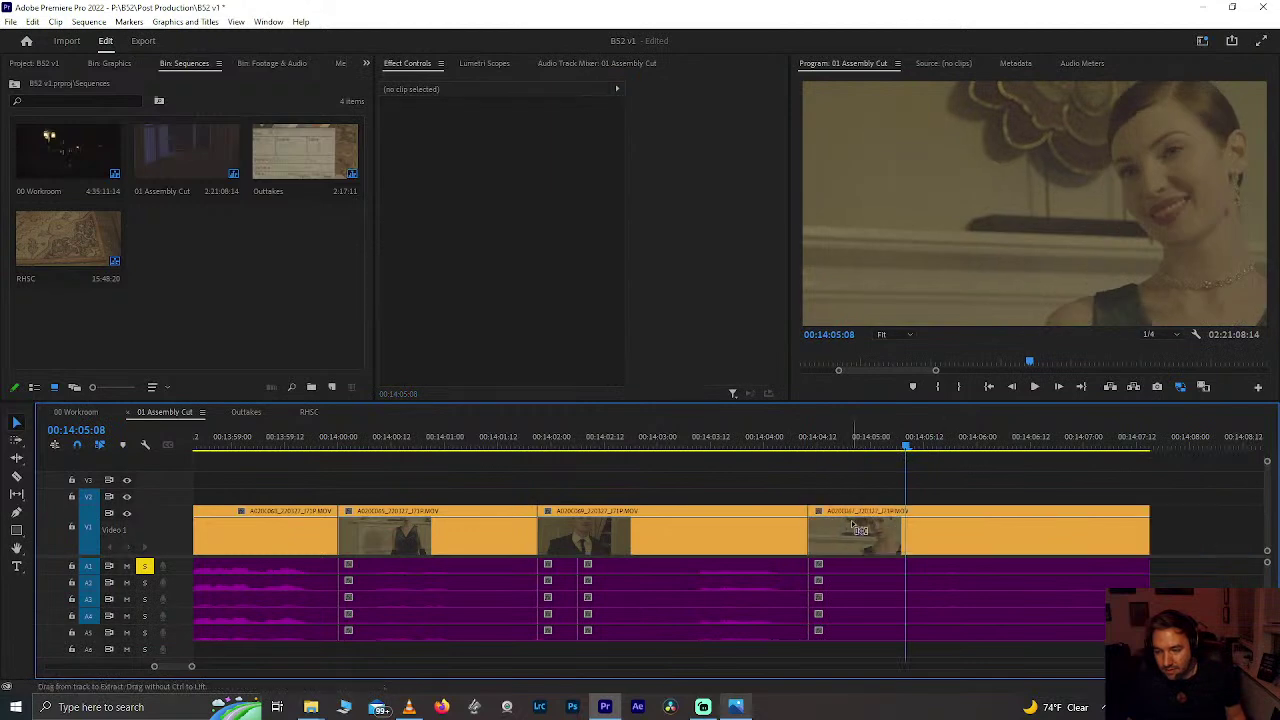
Step: Move the A020C067 audio to track A6 with its start extended to about 00:14:02:20, and play the overlap with A020C069
drag(851, 582, 640, 653)
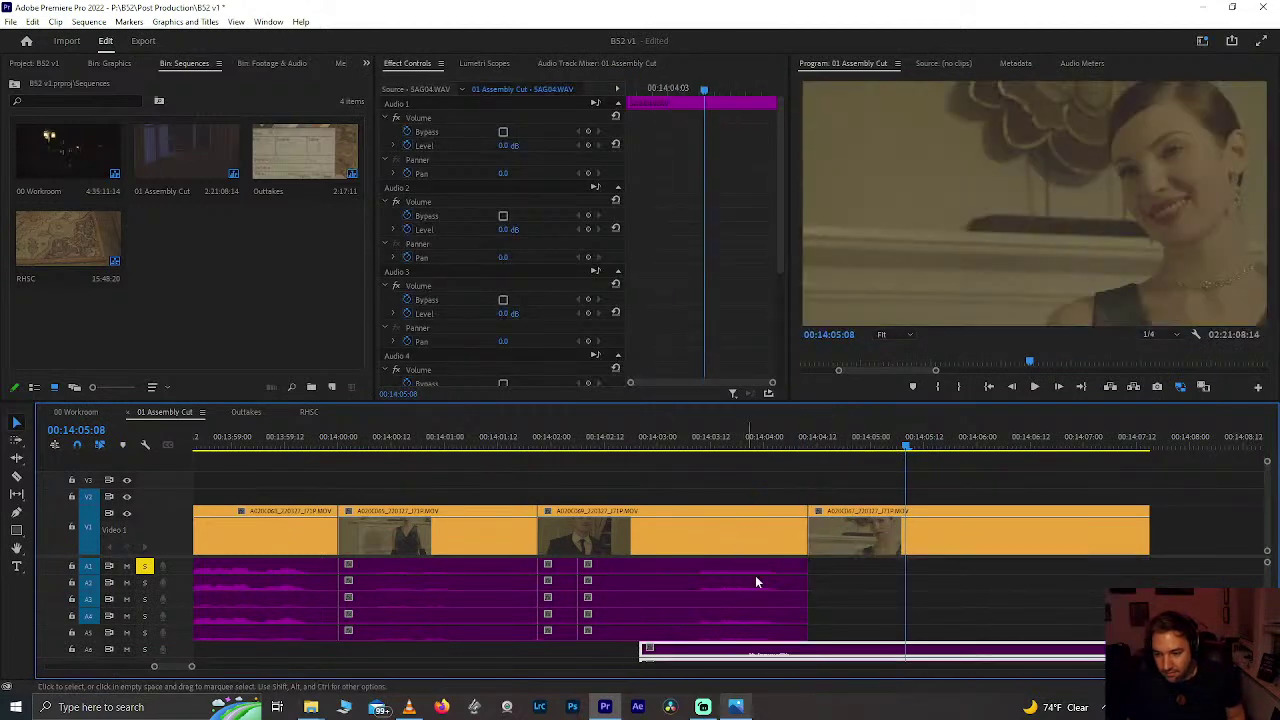
scroll(844, 564, up, 2)
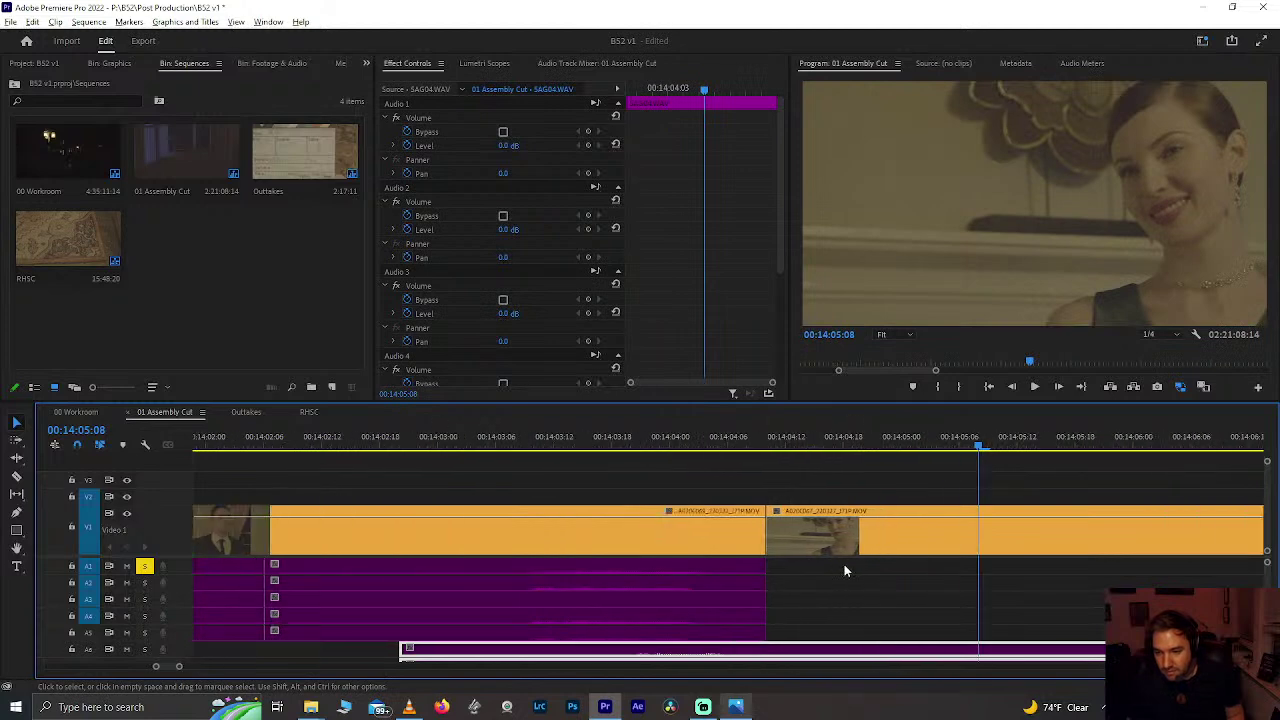
click(492, 436)
key(space)
key(space)
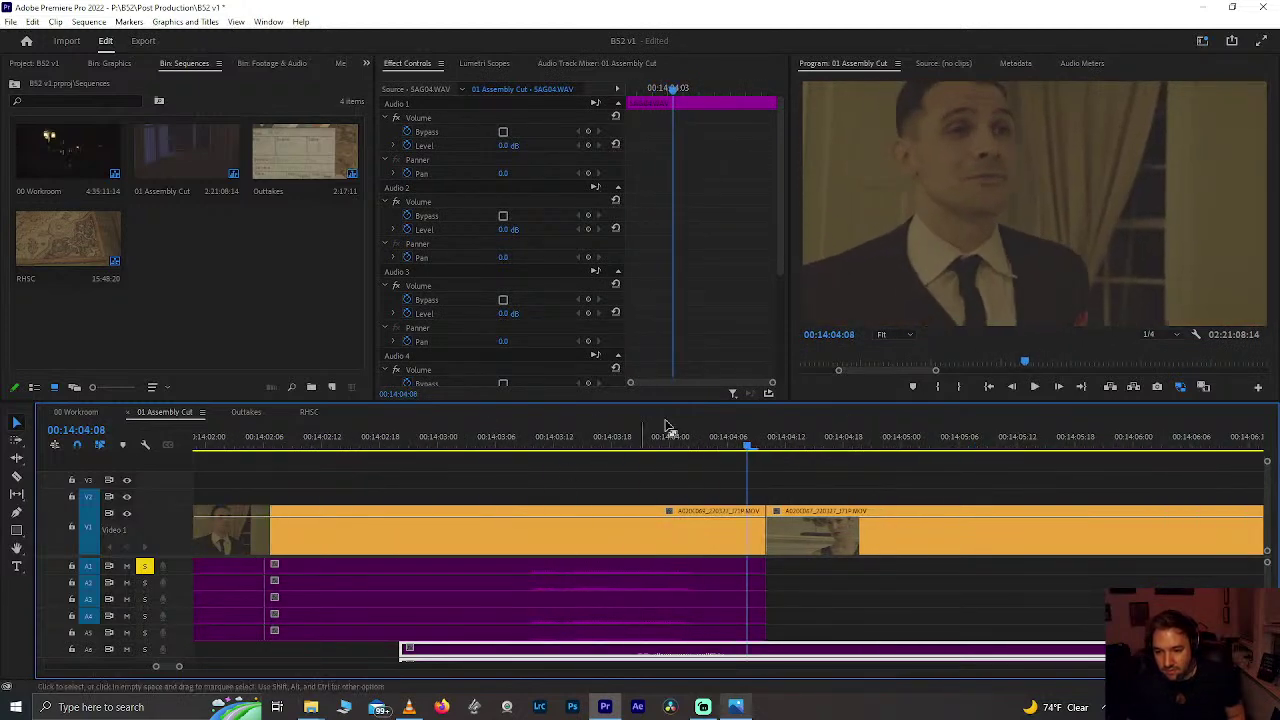
key(Left)
key(Left)
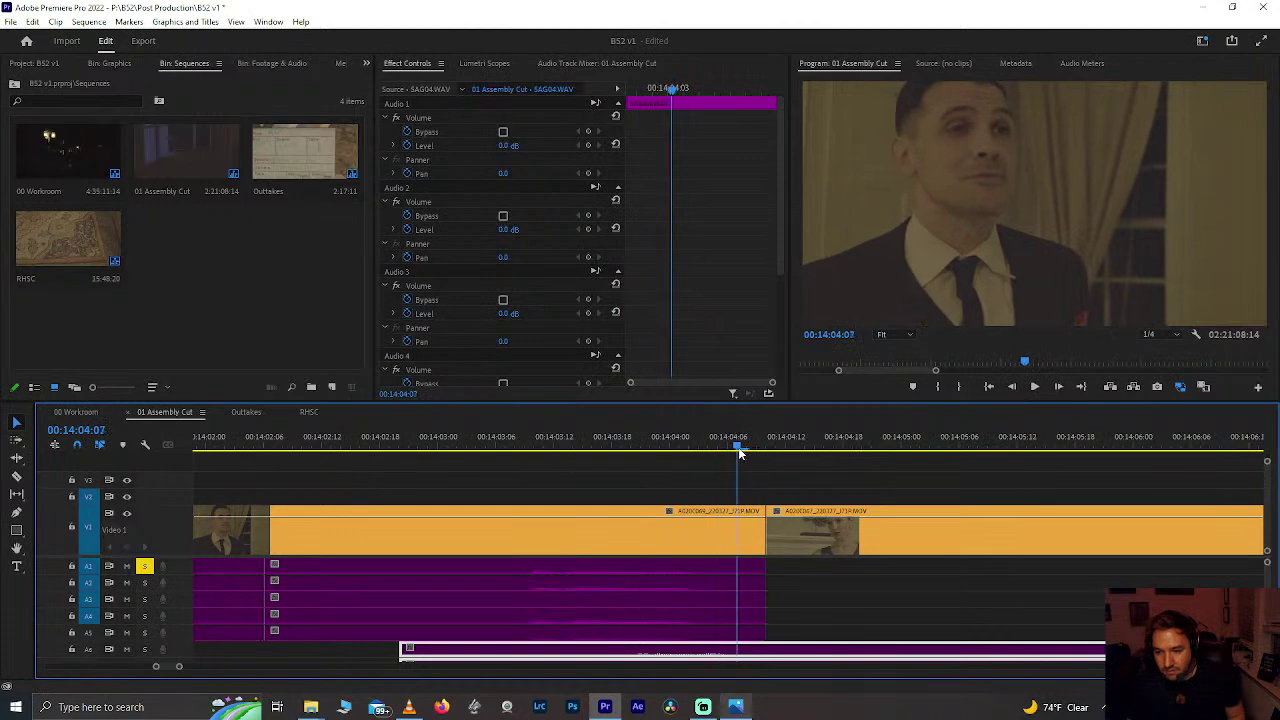
Step: Trim the A020C067 video's start to about 00:14:04:23 and shift its video and audio about four frames earlier
drag(773, 530, 892, 530)
drag(935, 490, 990, 596)
drag(1000, 545, 963, 550)
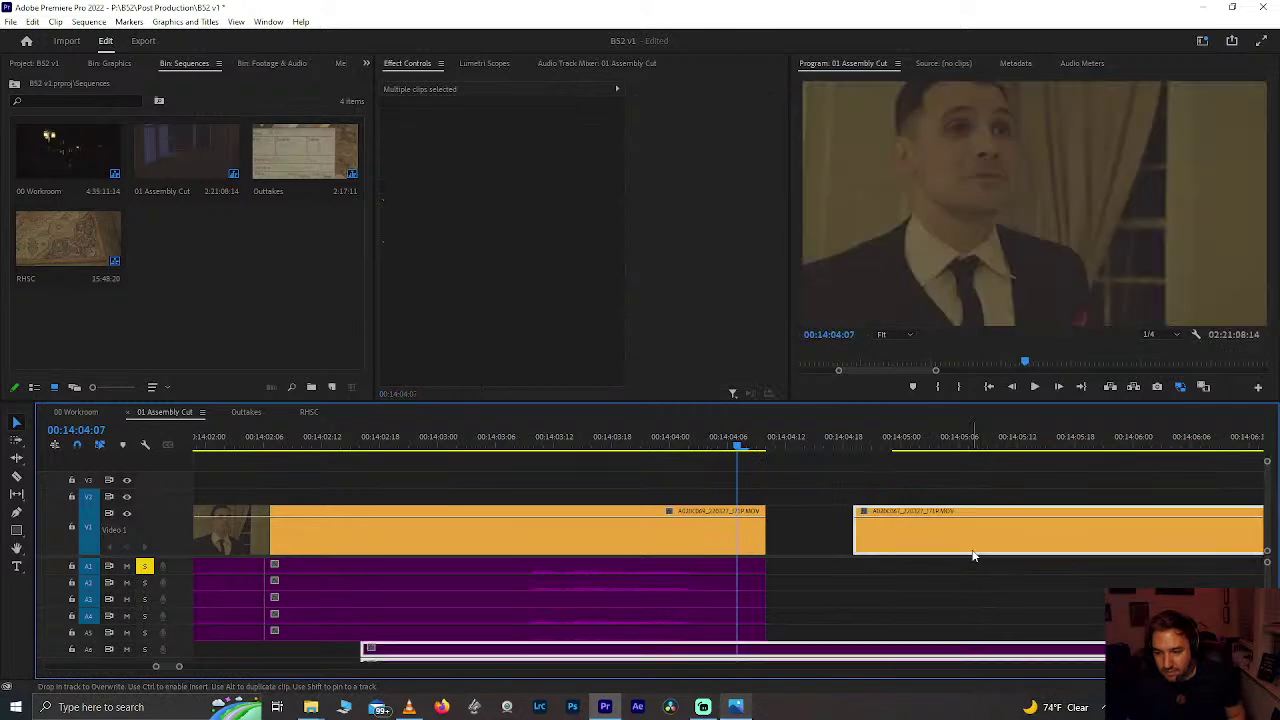
click(662, 447)
key(space)
click(662, 447)
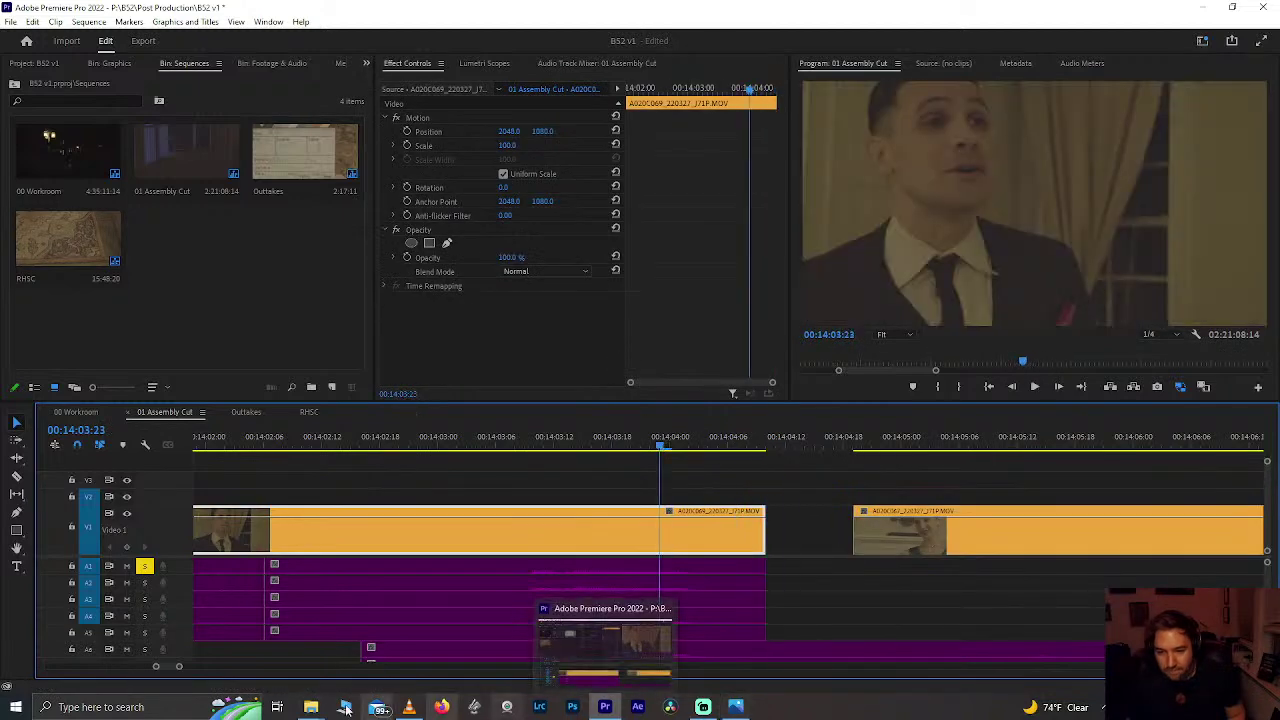
Step: Return the A020C067 audio to tracks A1–A5, align its video and audio starts with the A020C069 clip's end, and play the cut
drag(370, 650, 808, 575)
drag(868, 546, 766, 542)
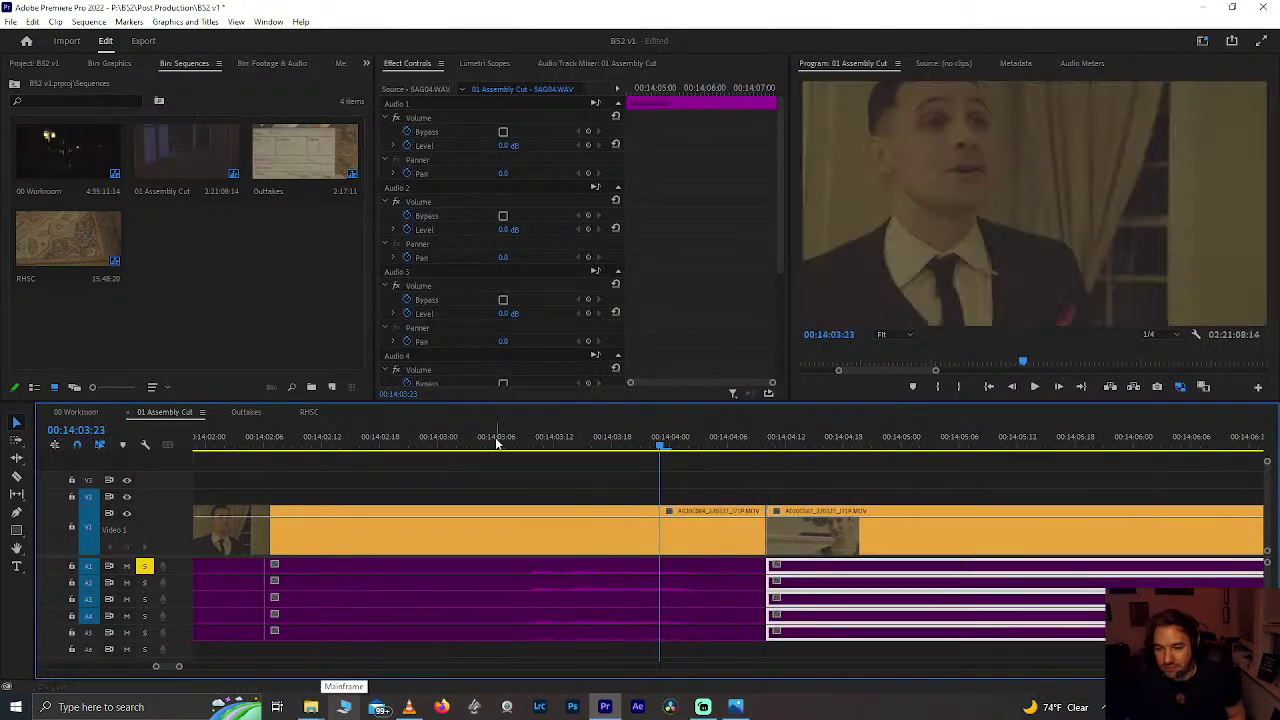
click(407, 428)
key(space)
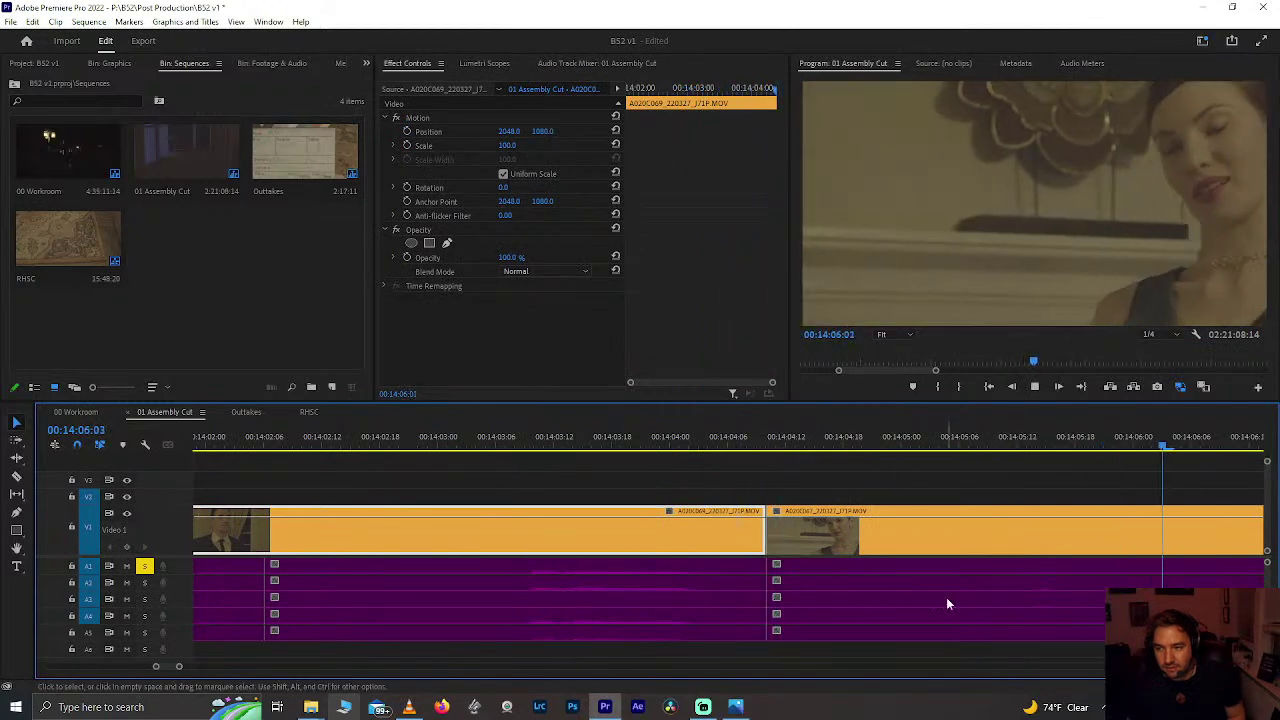
key(space)
Step: Replay the exchange from the tail of the A020C065 clip to check the timing of the A020C067 reaction
scroll(993, 624, down, 6)
scroll(836, 555, down, 1)
scroll(836, 555, up, 2)
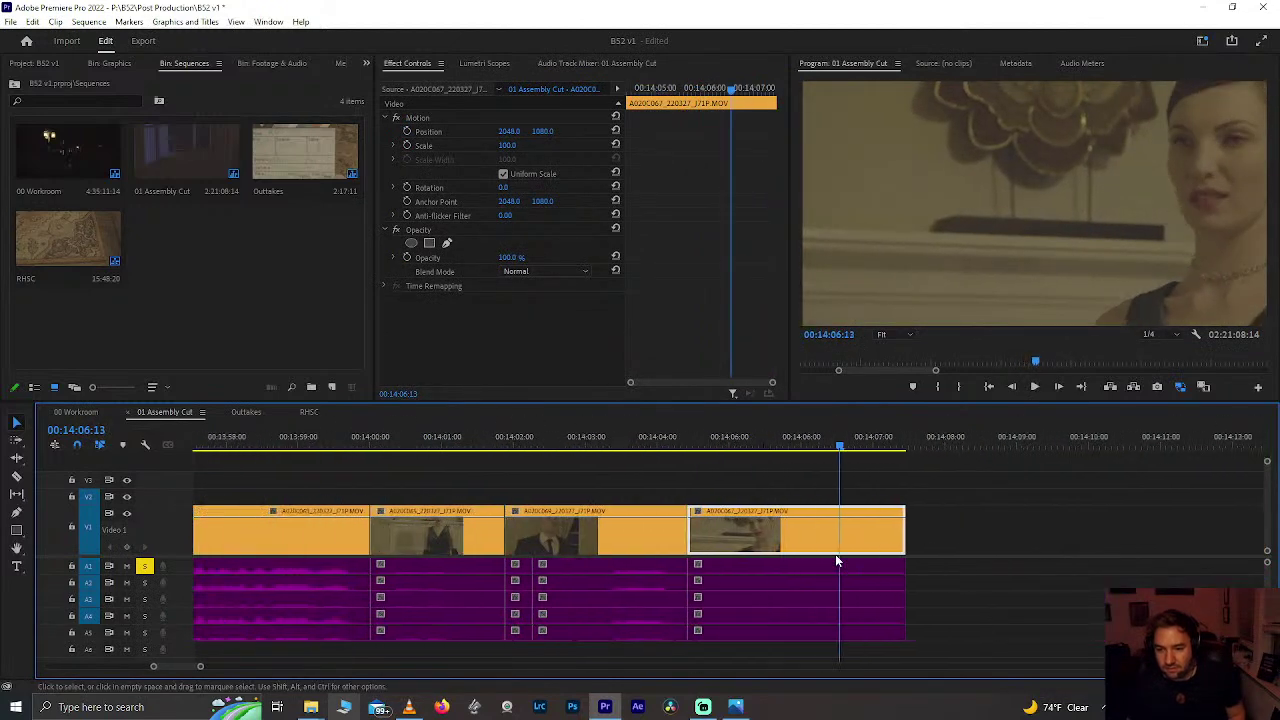
drag(566, 456, 493, 457)
click(494, 438)
key(space)
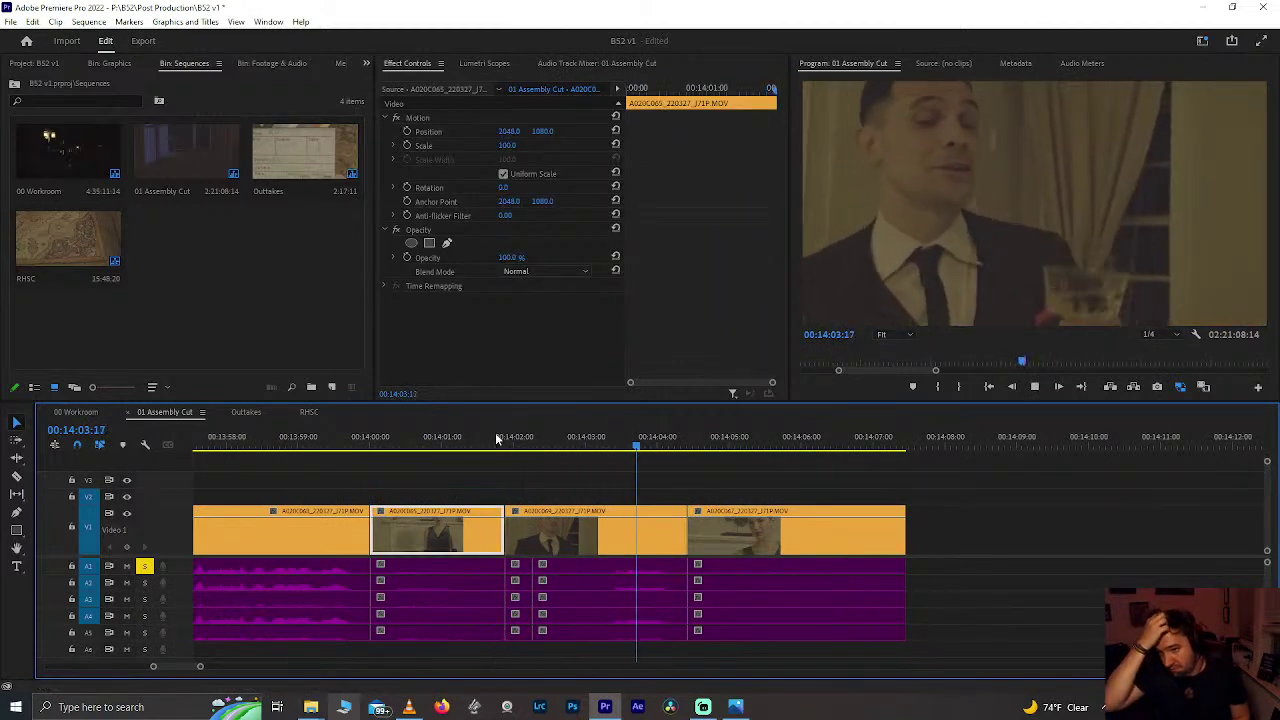
key(space)
Step: Undo the latest A020C067 edits back to before its video and audio were shifted earlier
click(708, 513)
key(ctrl+z)
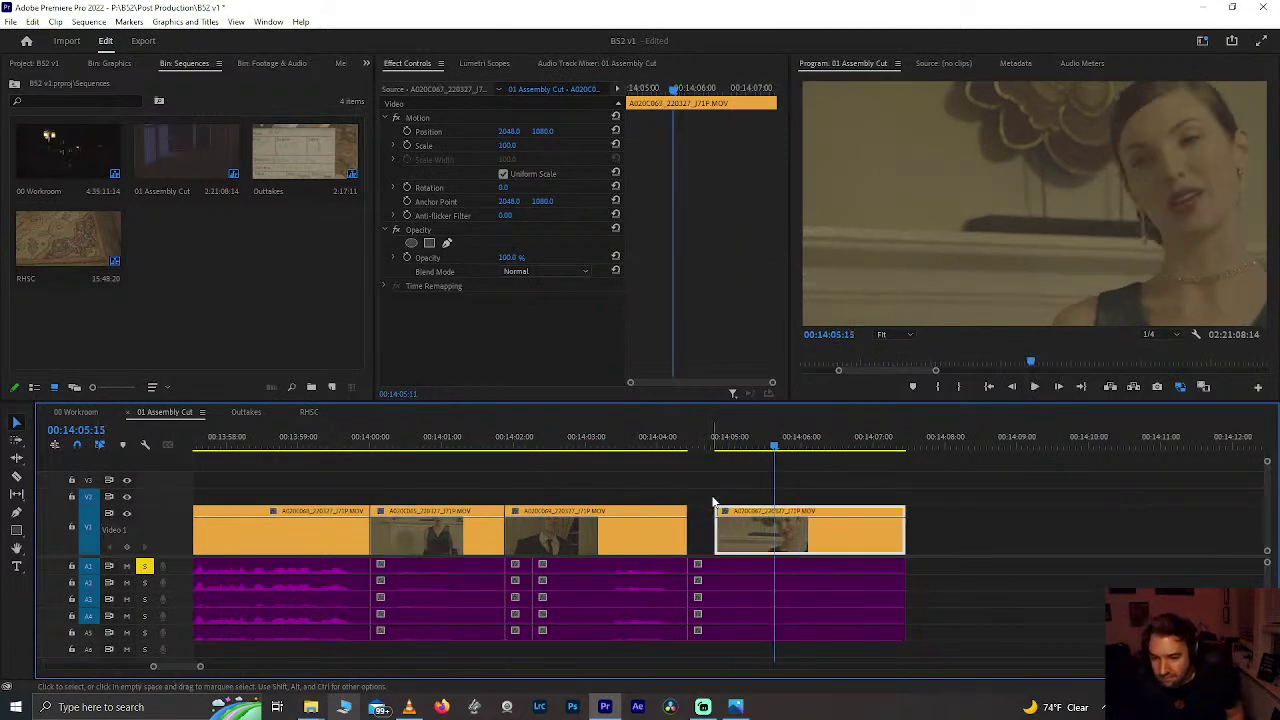
key(ctrl+z)
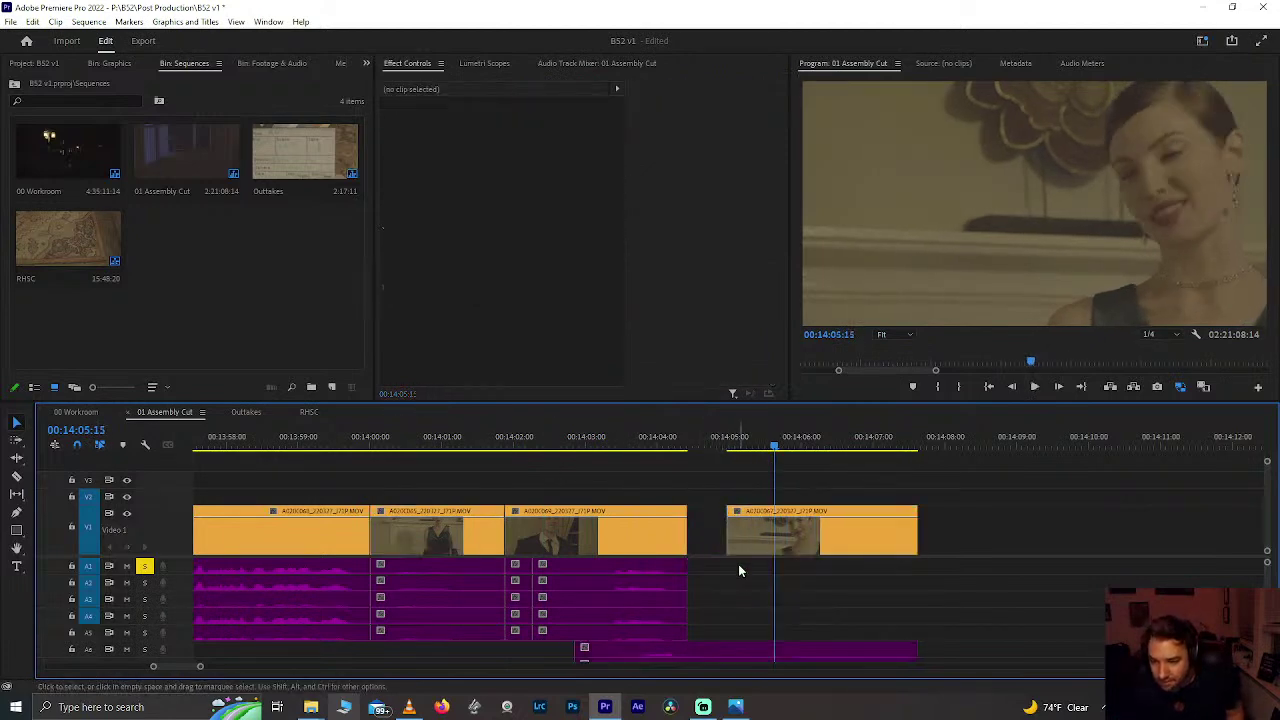
Step: Start the A020C067 video and audio at the end of A020C069, with the audio on A1–A5, and play from A020C065
drag(564, 646, 682, 650)
drag(705, 649, 672, 544)
drag(628, 441, 389, 443)
key(space)
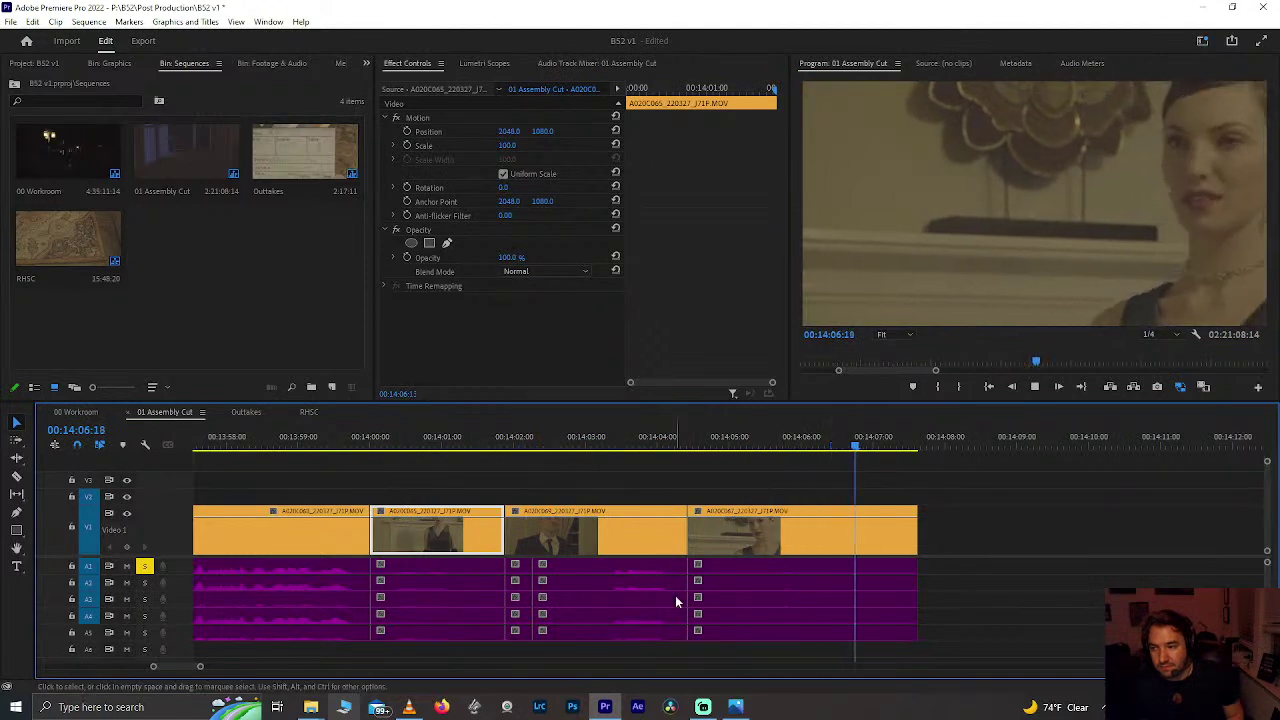
Step: Trim the end of the A020C067 audio to about 00:14:06:21, leaving the video's length alone, and save the project
click(775, 578)
click(772, 436)
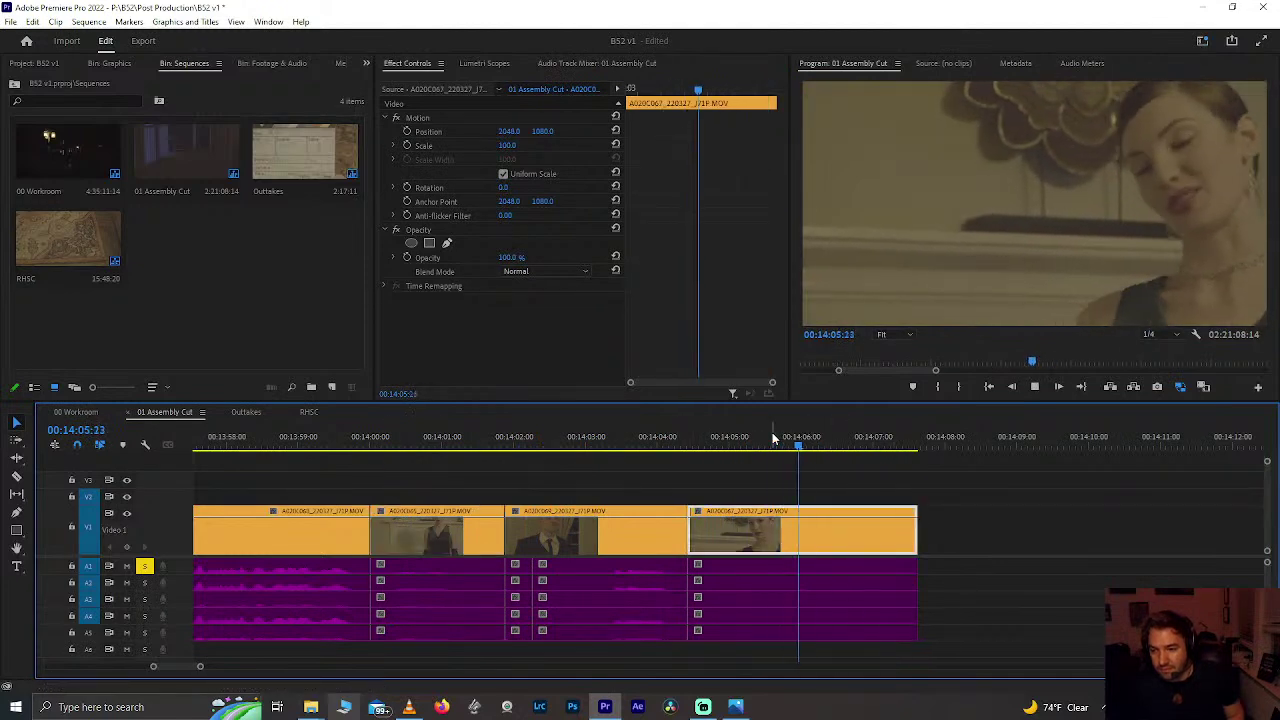
key(space)
key(Right)
key(Right)
key(Right)
drag(924, 595, 875, 597)
click(695, 446)
key(ctrl+s)
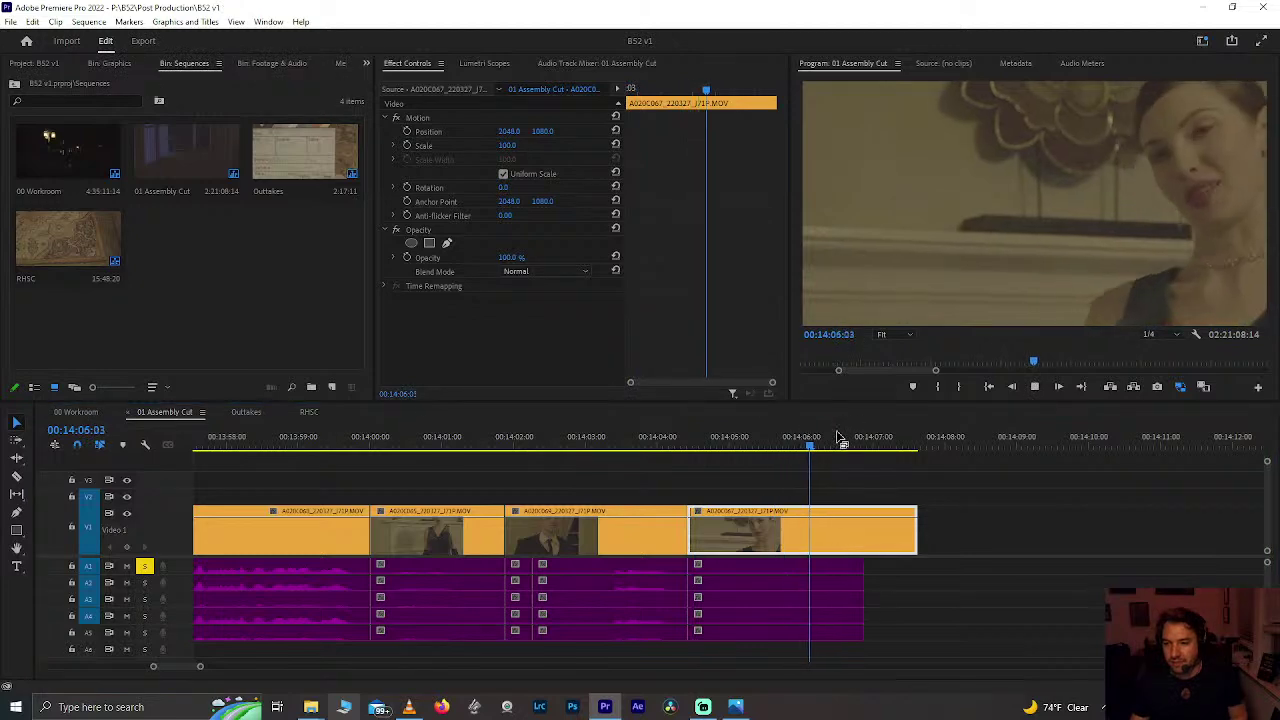
Step: Save the project again and replay the ending of the A020C067 clip
key(space)
drag(852, 446, 907, 467)
key(ctrl+s)
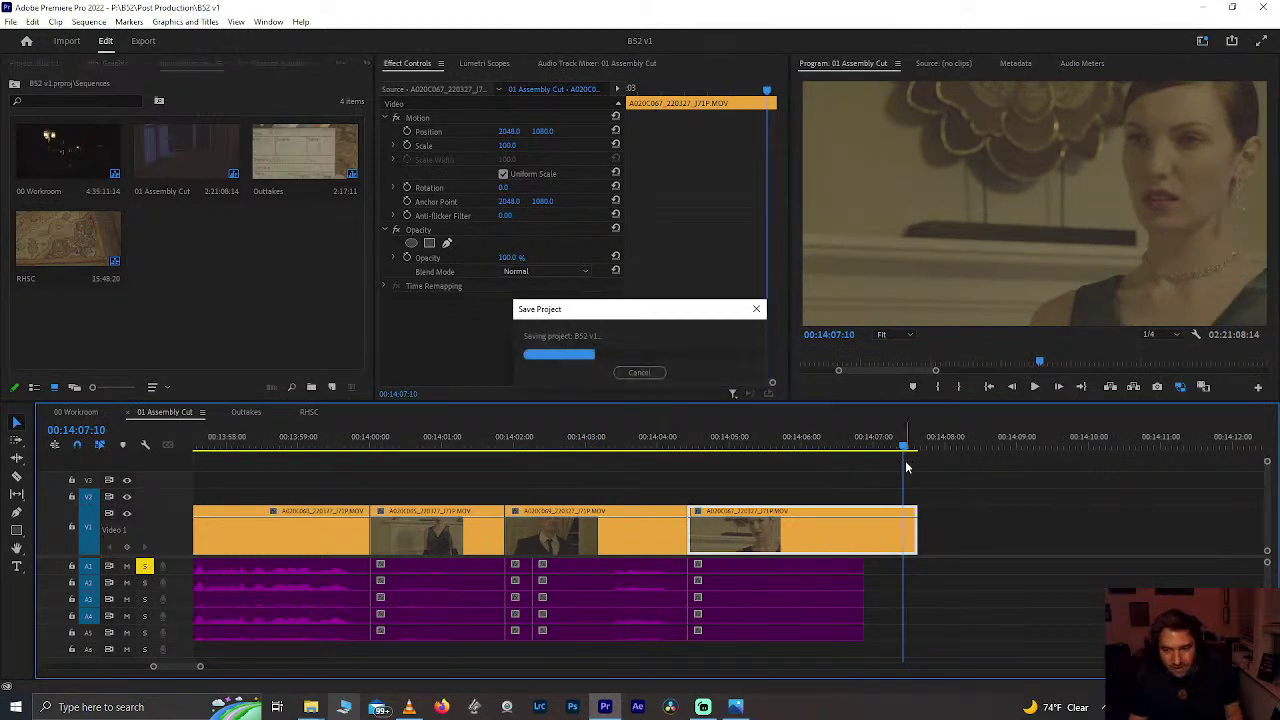
scroll(701, 553, down, 4)
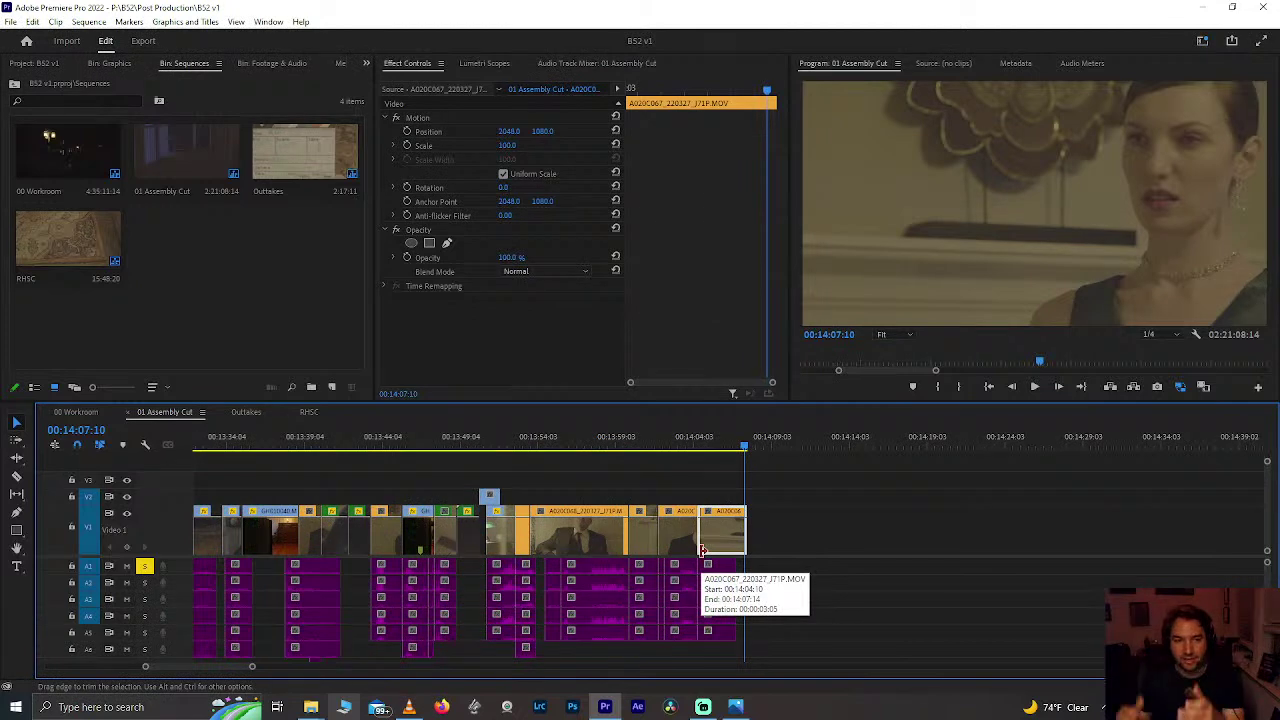
click(716, 446)
scroll(716, 446, up, 4)
key(space)
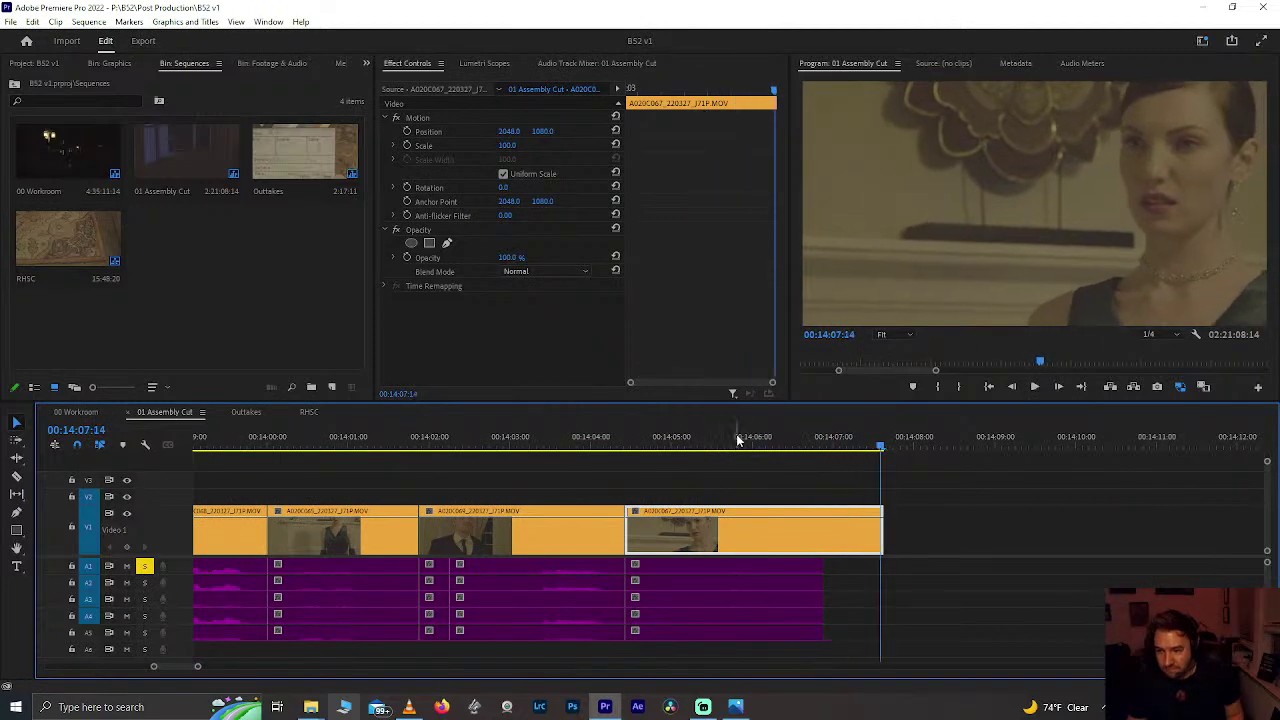
Step: Save the project and locate the unused A020C068 take beyond the end of the edited scene
click(750, 444)
scroll(750, 444, down, 3)
key(ctrl+s)
scroll(690, 478, down, 5)
scroll(690, 472, down, 3)
click(848, 444)
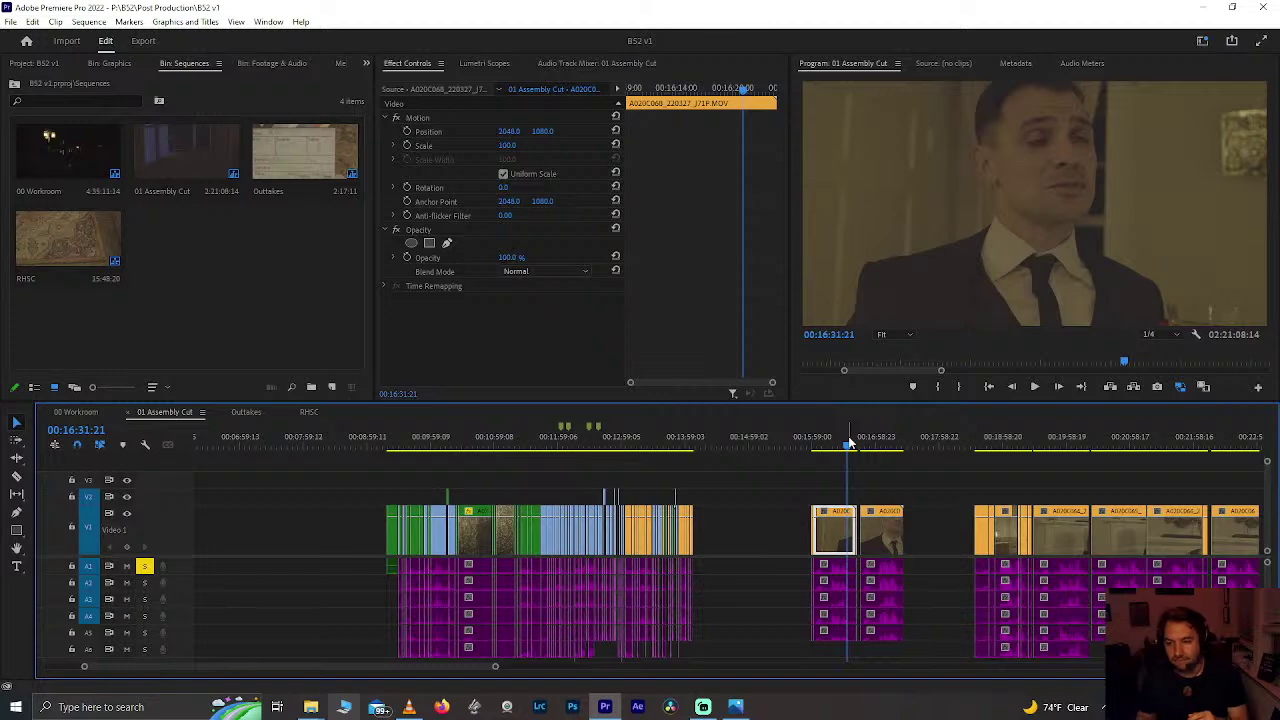
Step: Play the edited scene from the A020C070 clip through to the closing A020C067 reaction
click(694, 437)
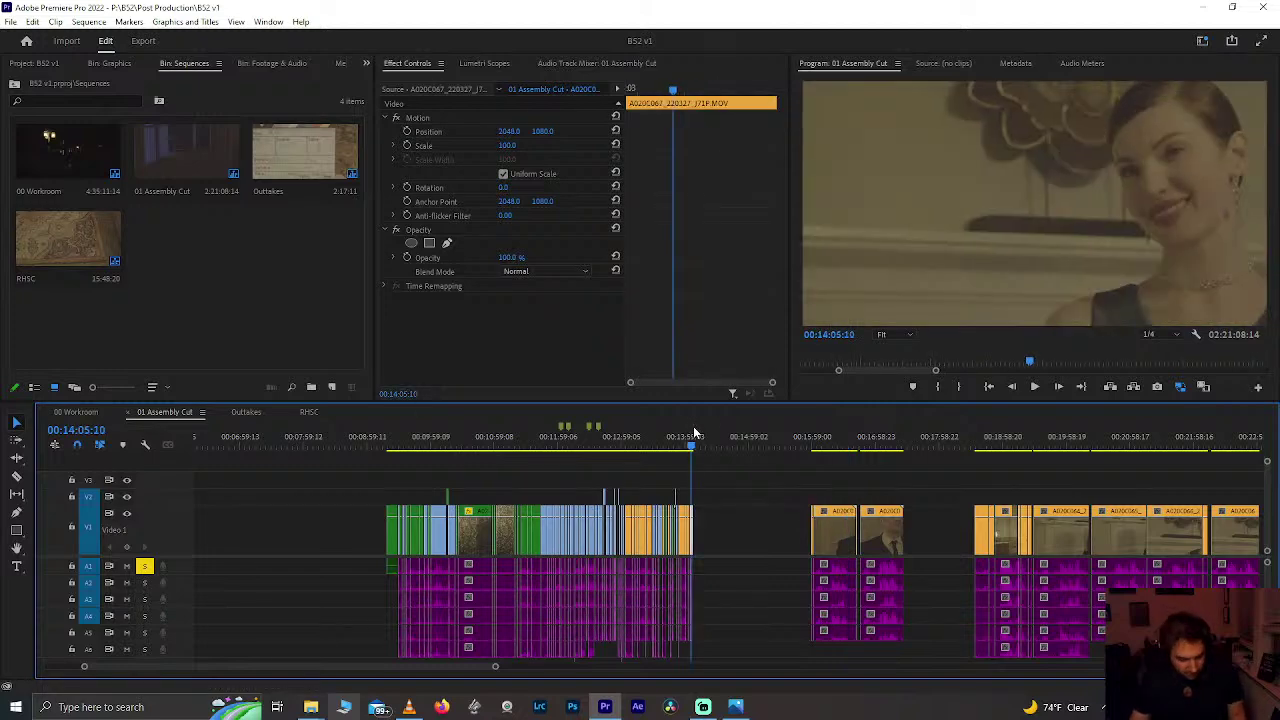
key(=)
key(=)
key(=)
key(=)
drag(520, 441, 449, 446)
key(space)
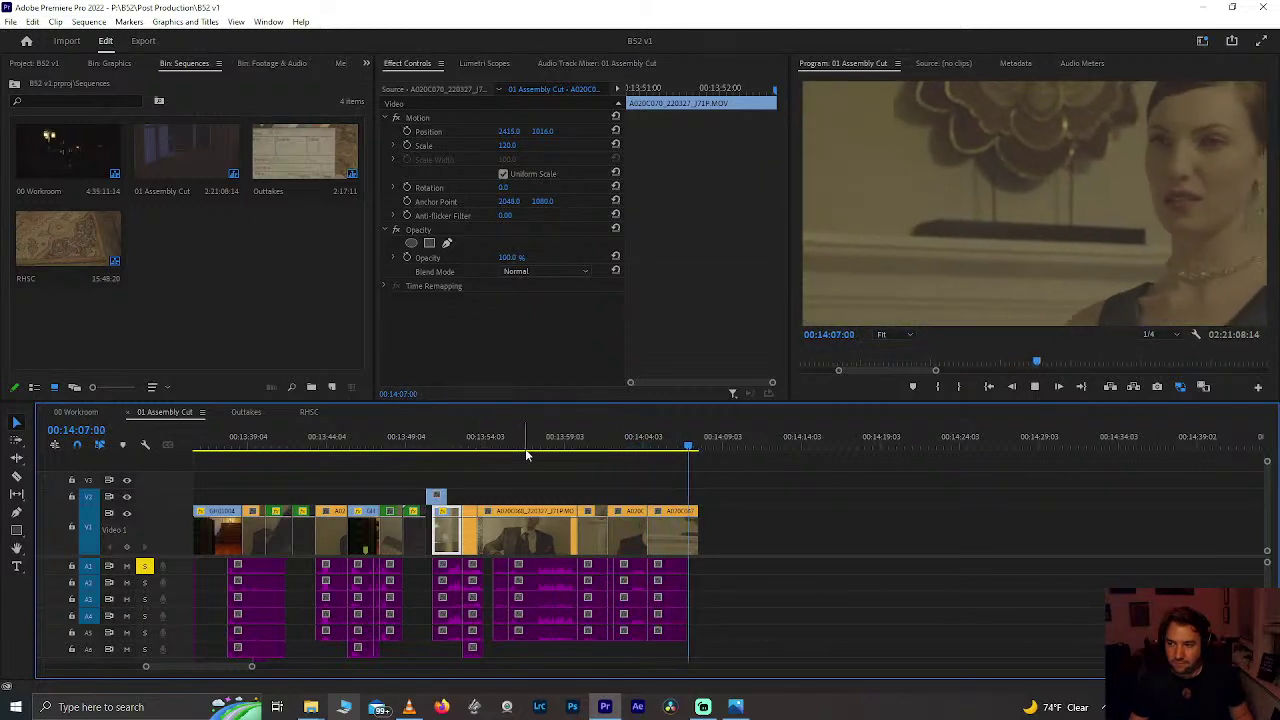
Step: Review the opening of the unused A020C068 take for the man's next response
click(680, 525)
scroll(677, 519, down, 2)
scroll(677, 519, down, 5)
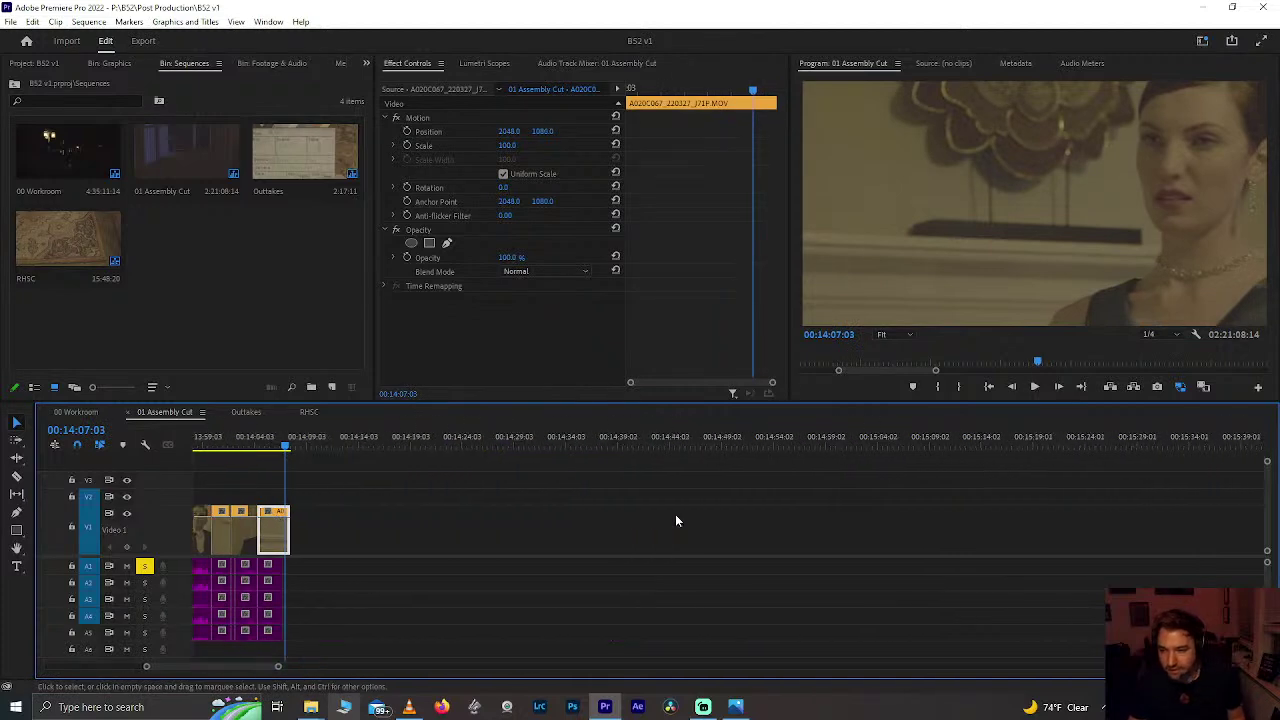
scroll(677, 519, down, 6)
scroll(688, 523, down, 3)
click(706, 449)
scroll(710, 448, up, 4)
scroll(713, 448, up, 2)
key(space)
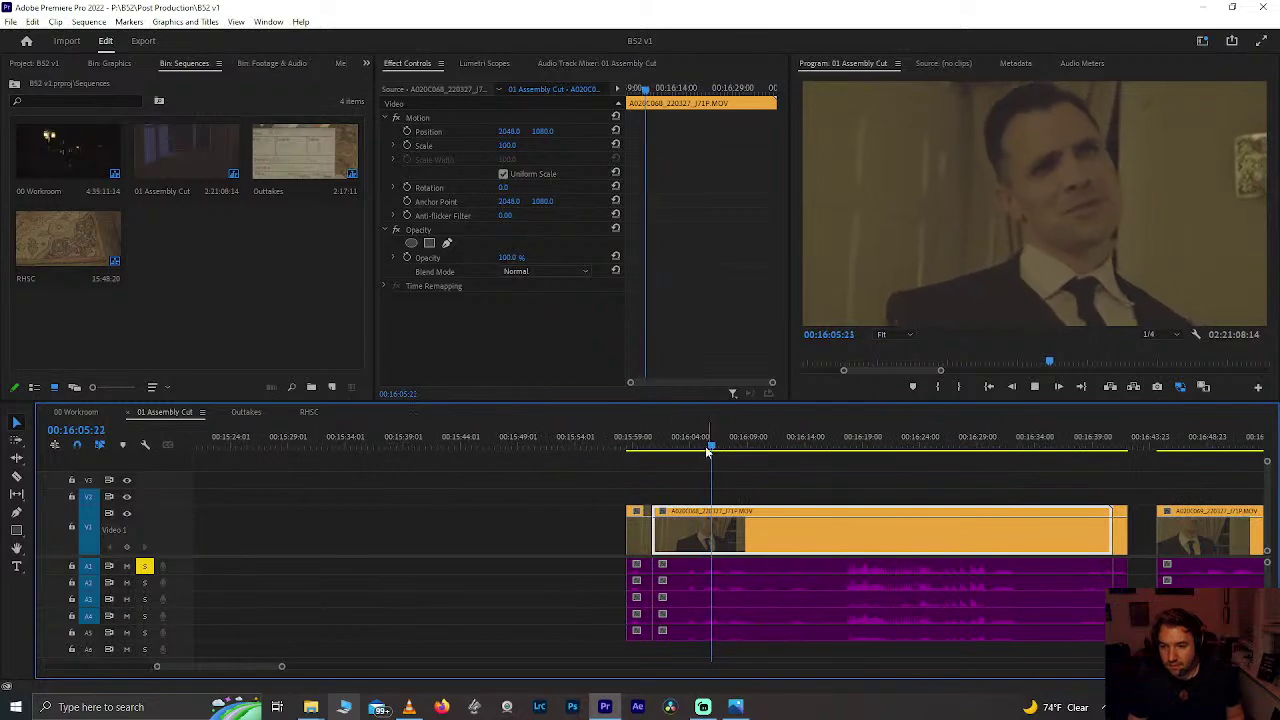
click(667, 446)
key(space)
key(space)
scroll(680, 449, up, 2)
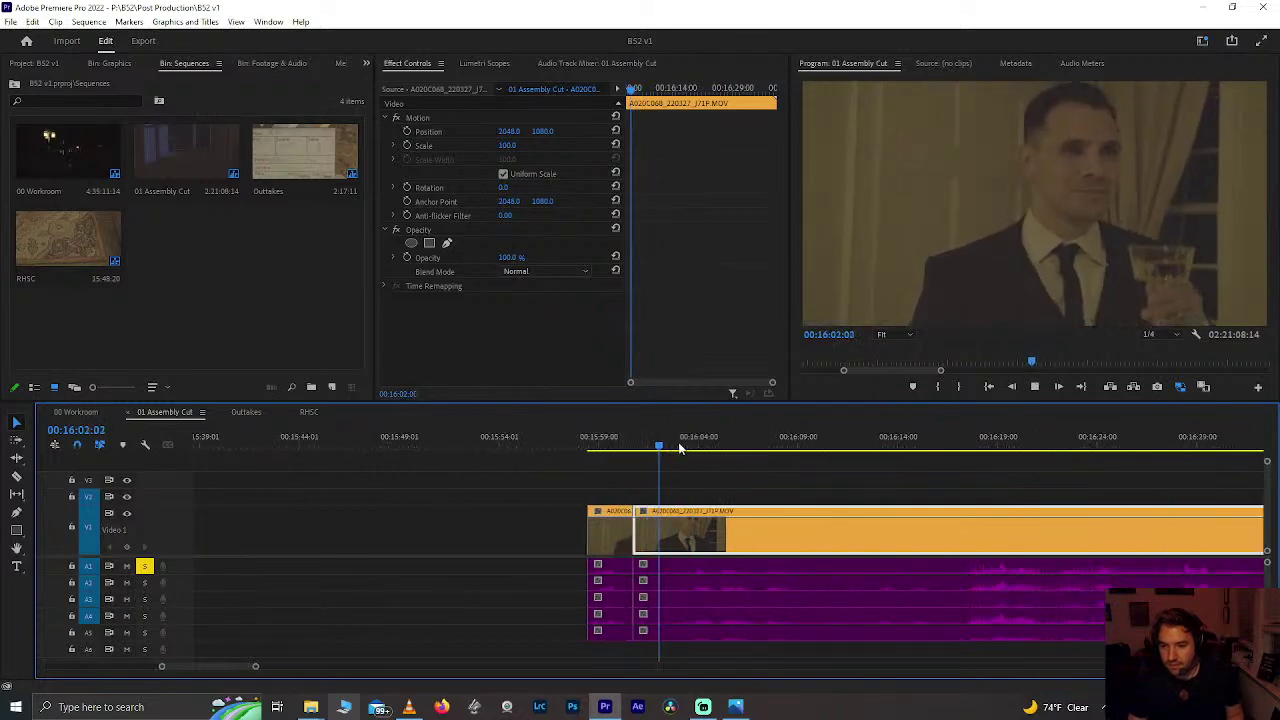
scroll(696, 477, up, 3)
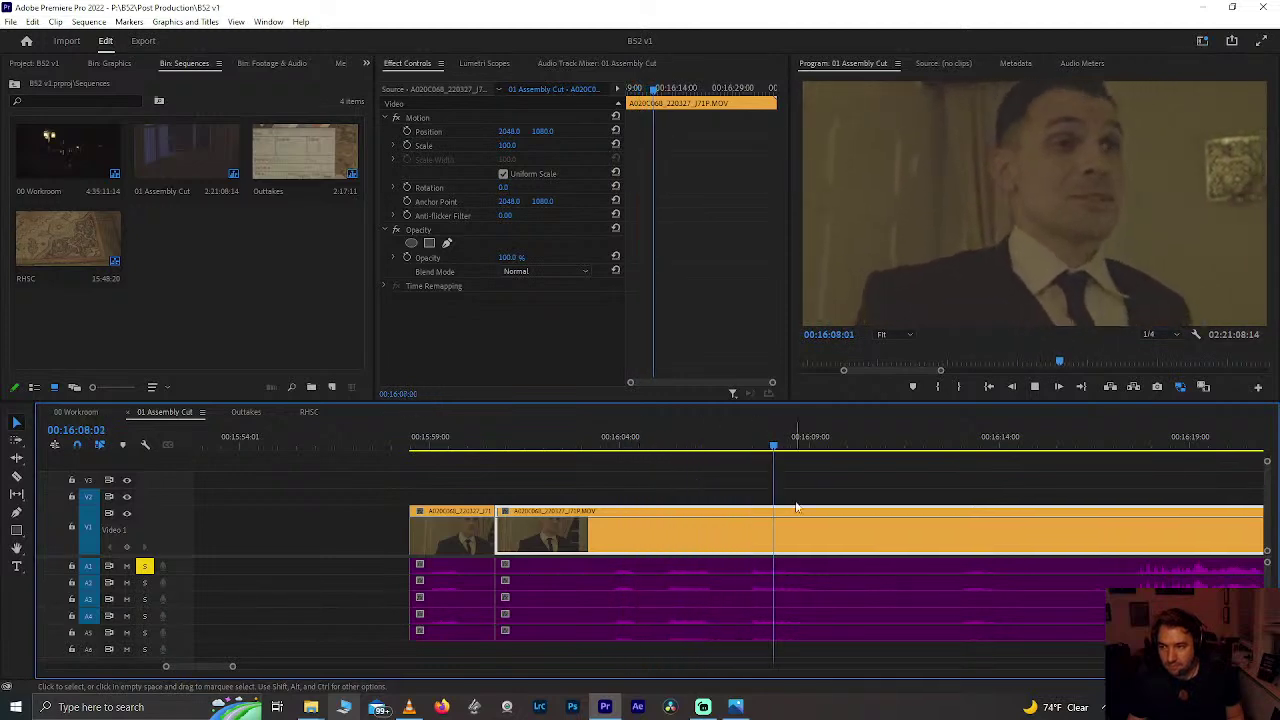
scroll(796, 507, down, 3)
key(space)
Step: Review the opening of the A020C069 take for the same response
key(minus)
key(minus)
key(minus)
click(946, 445)
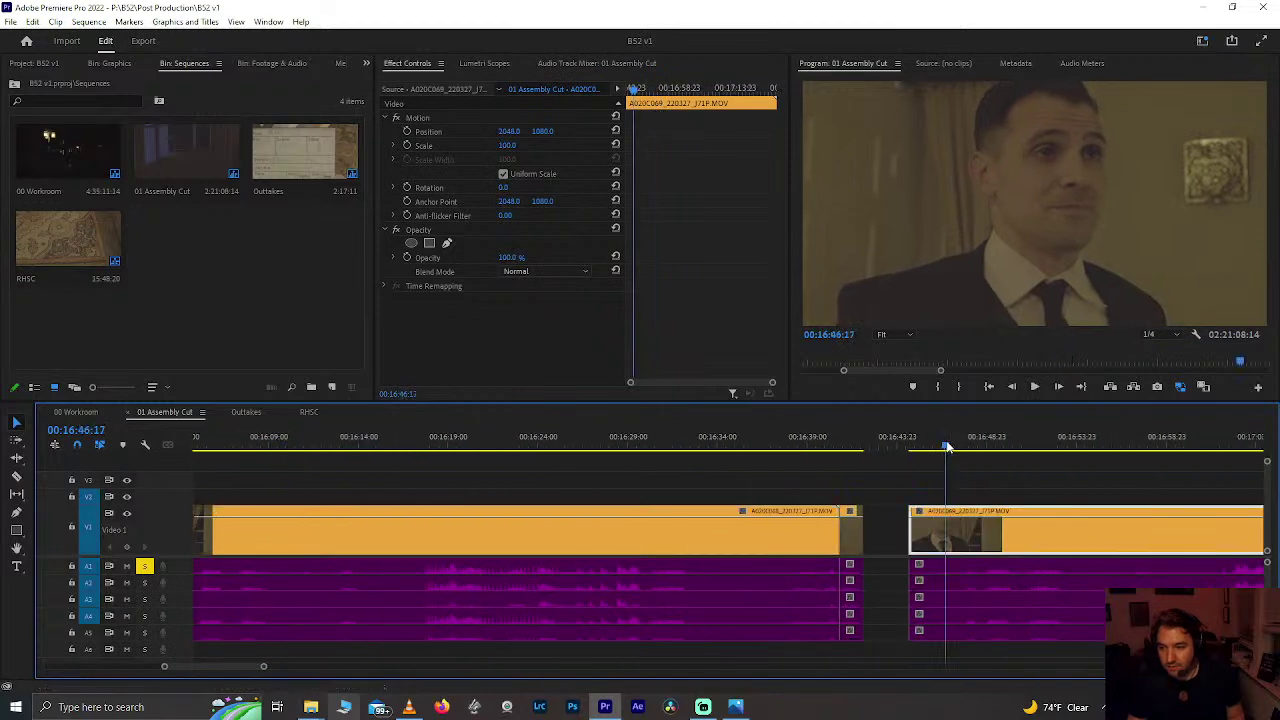
key(space)
scroll(950, 448, down, 3)
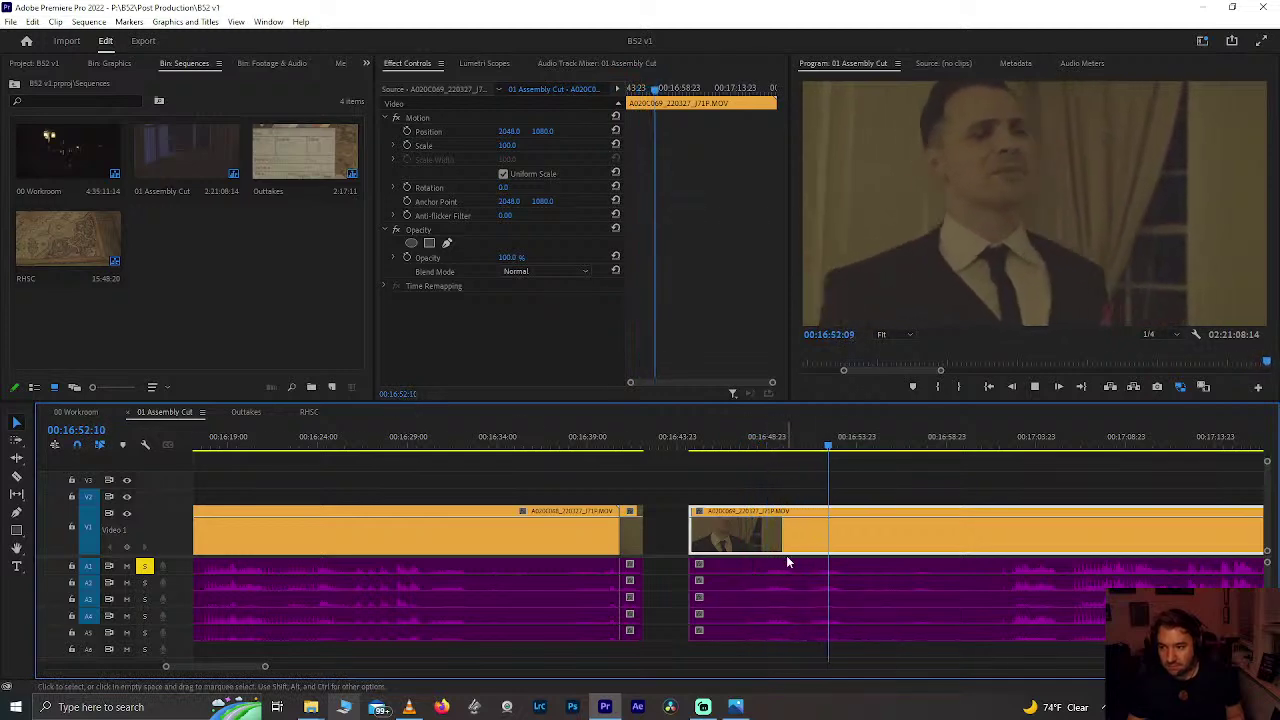
scroll(786, 555, down, 2)
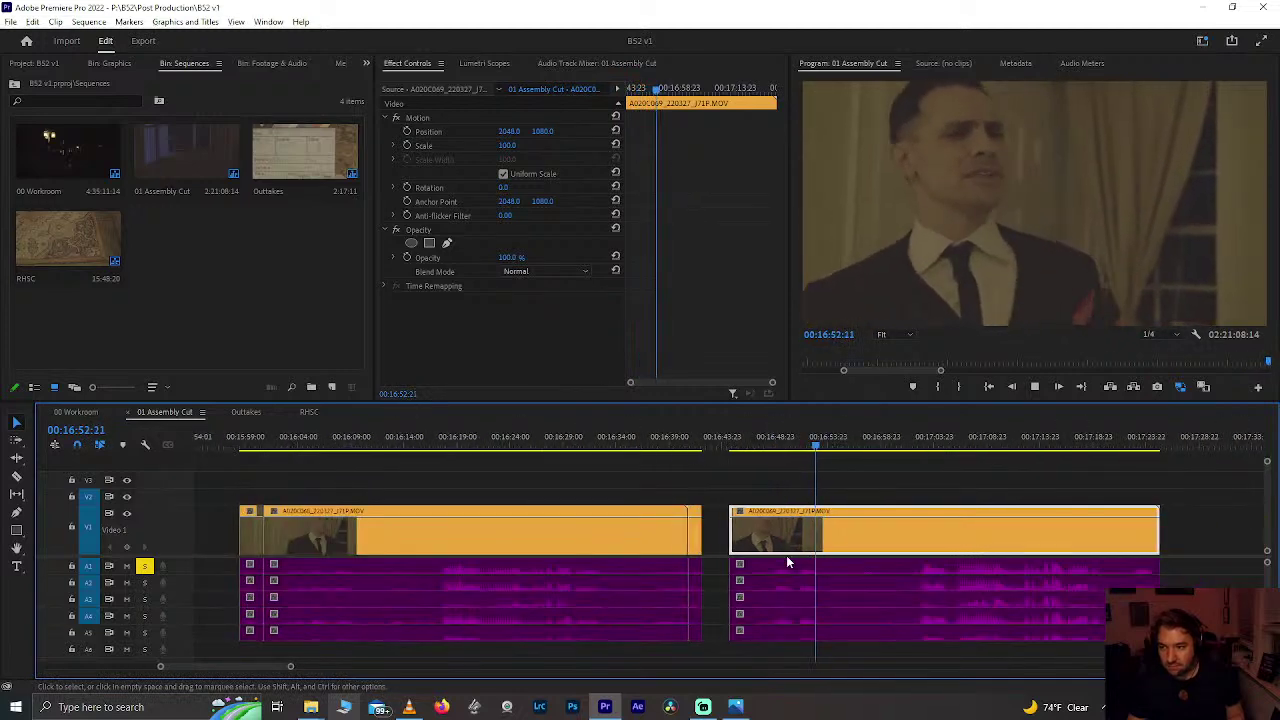
Step: Compare the matching moments in the A020C068 and A020C069 takes, finishing at 00:16:09:08 in A020C068
click(314, 431)
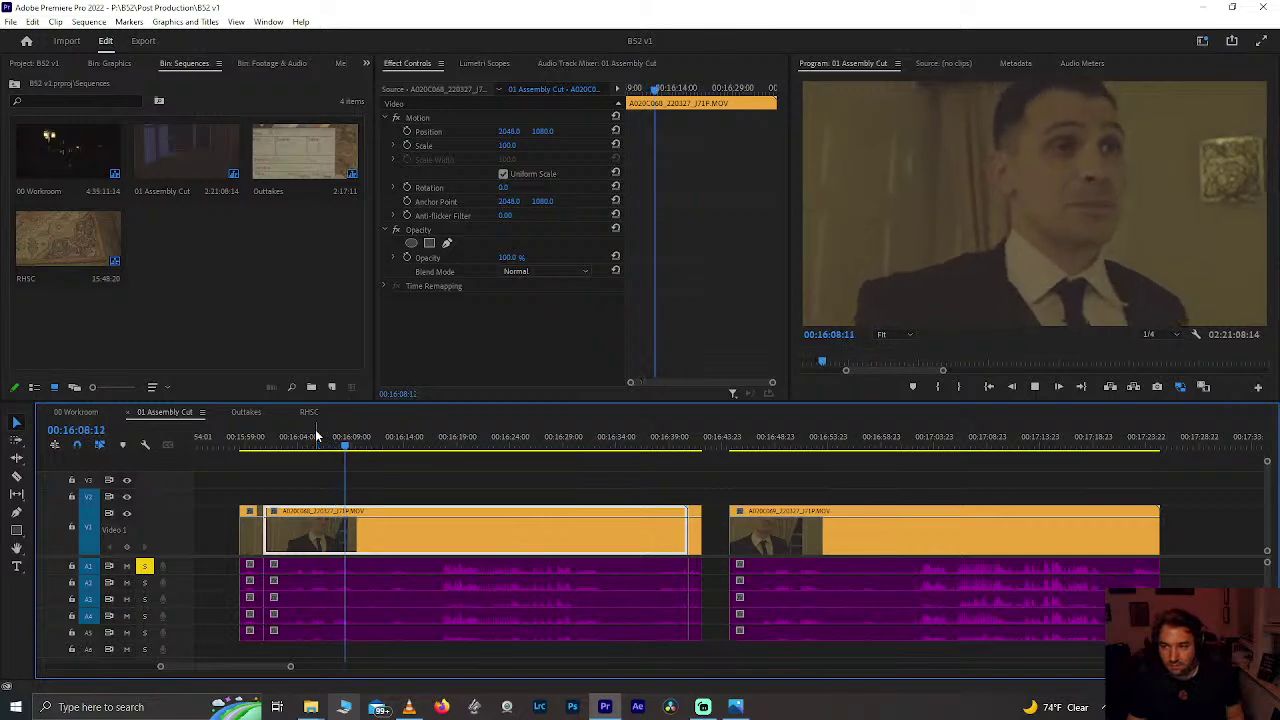
click(777, 431)
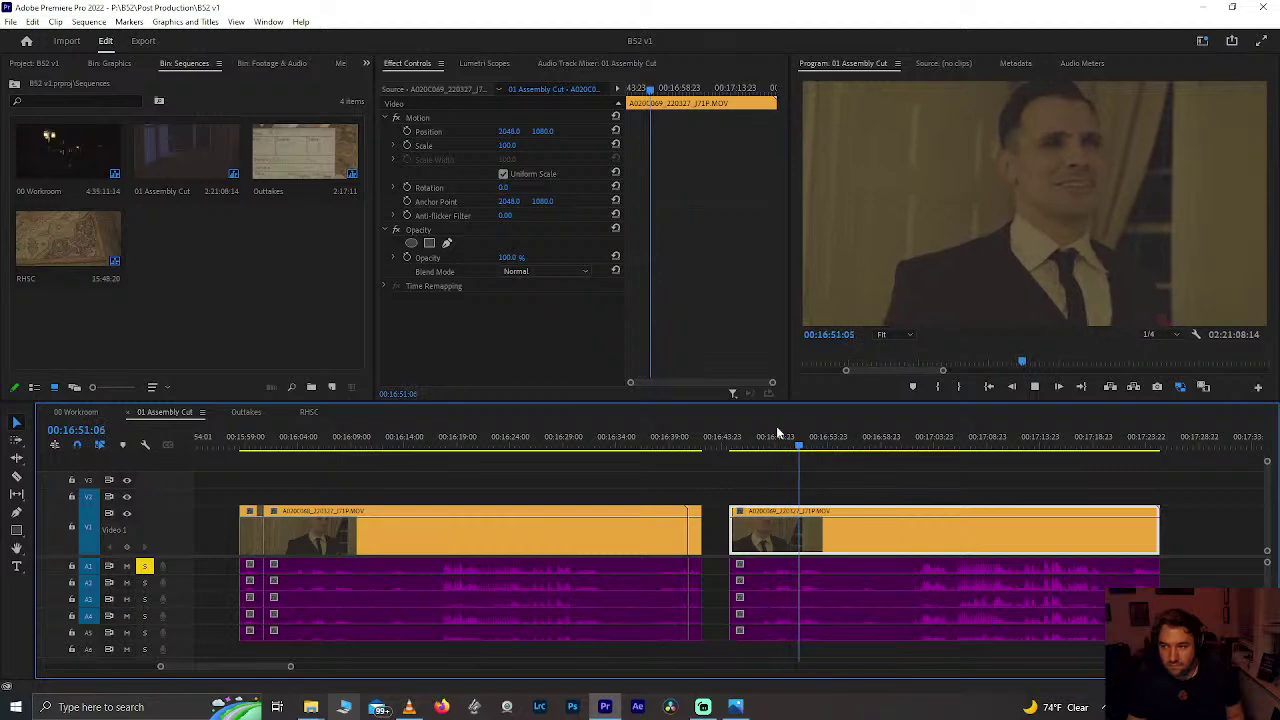
key(space)
click(288, 438)
key(space)
key(=)
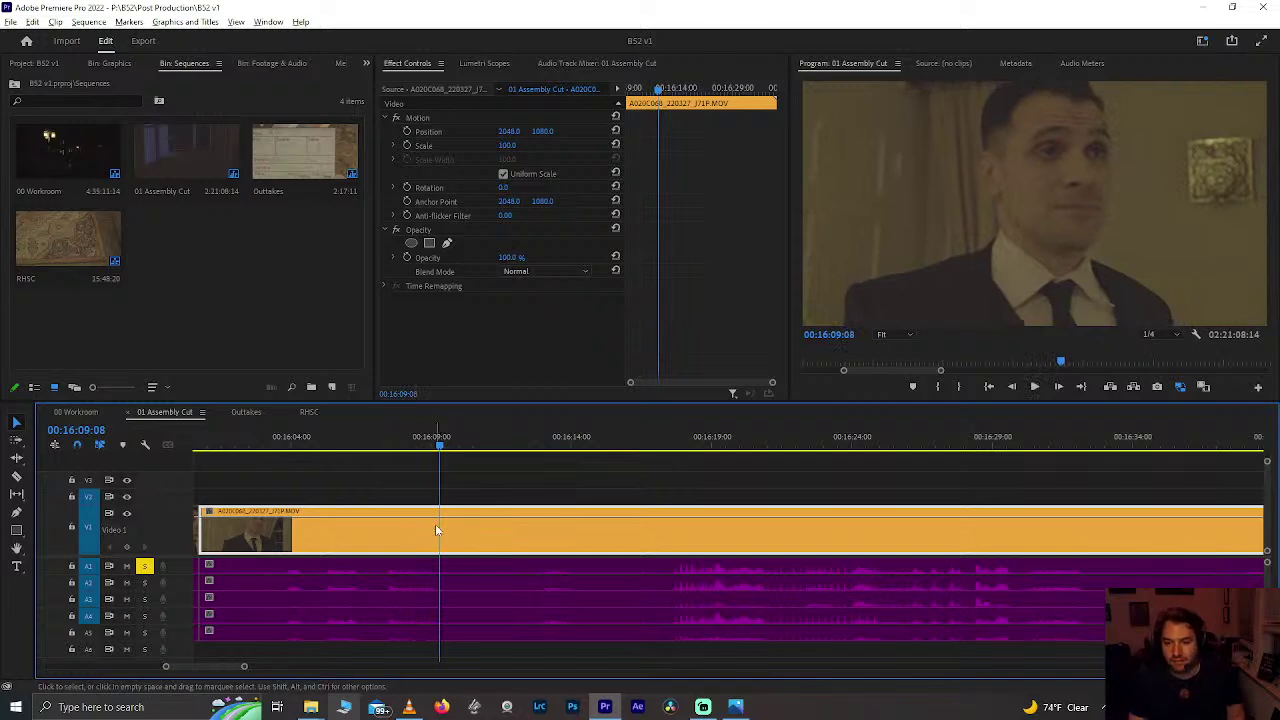
Step: Isolate the man's response in the A020C068 take by splitting it at 00:16:09:15 and 00:16:03:04
key(=)
click(398, 445)
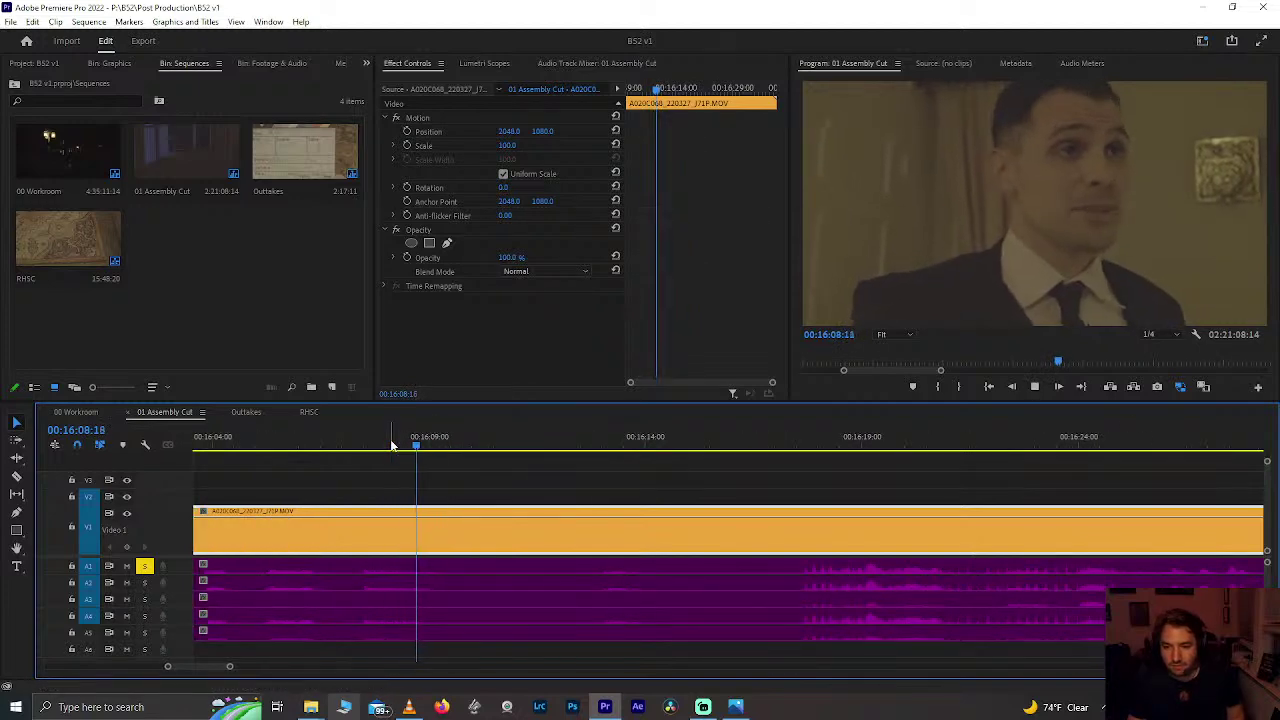
key(space)
key(ctrl+k)
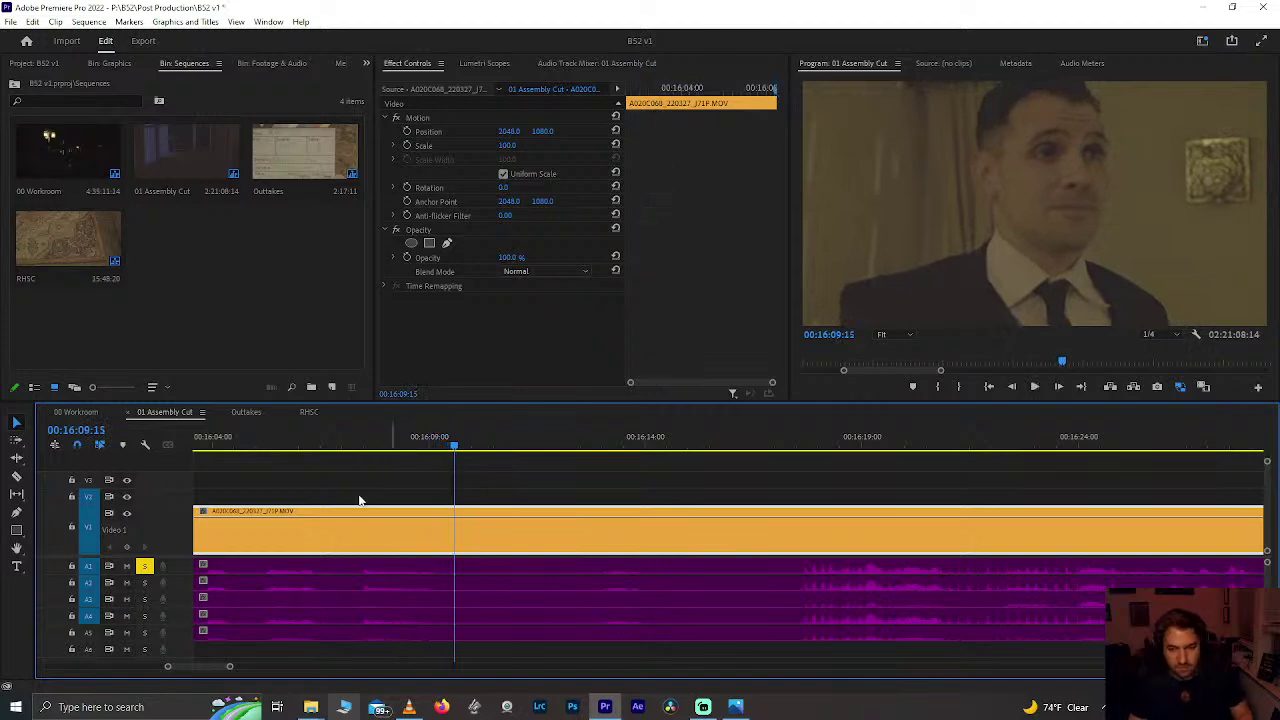
scroll(384, 542, up, 3)
mouse_move(373, 443)
mouse_down()
mouse_move(329, 437)
mouse_move(356, 448)
mouse_up()
key(space)
key(space)
key(ctrl+k)
Step: Move the isolated A020C068 section with its audio out of the unused takes and paste it after the closing A020C067 reaction
drag(428, 480, 462, 632)
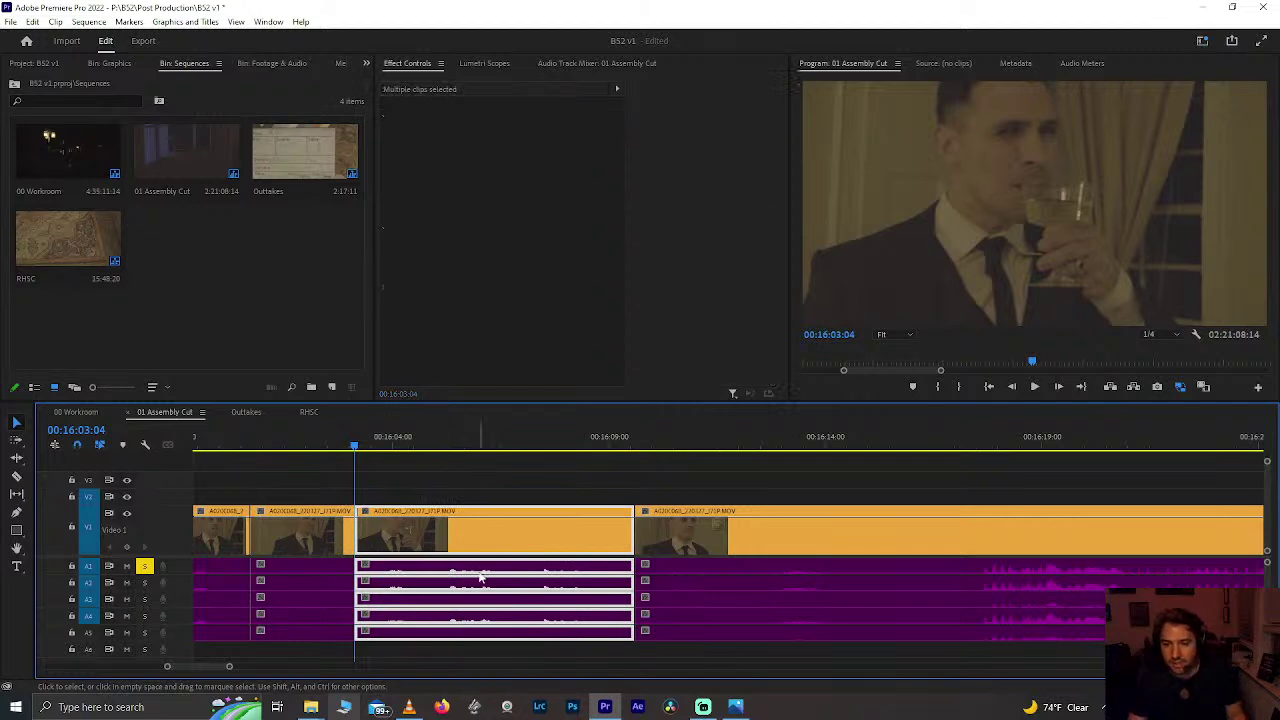
key(Delete)
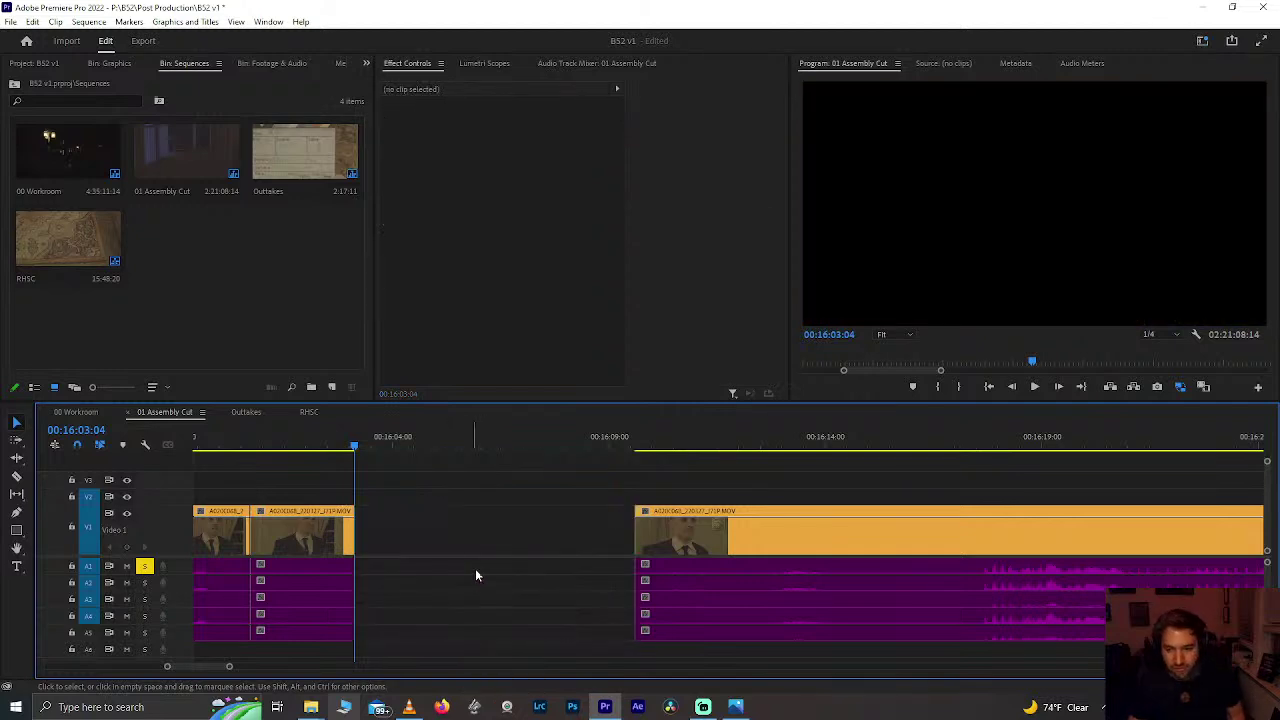
scroll(475, 580, down, 4)
scroll(480, 594, up, 10)
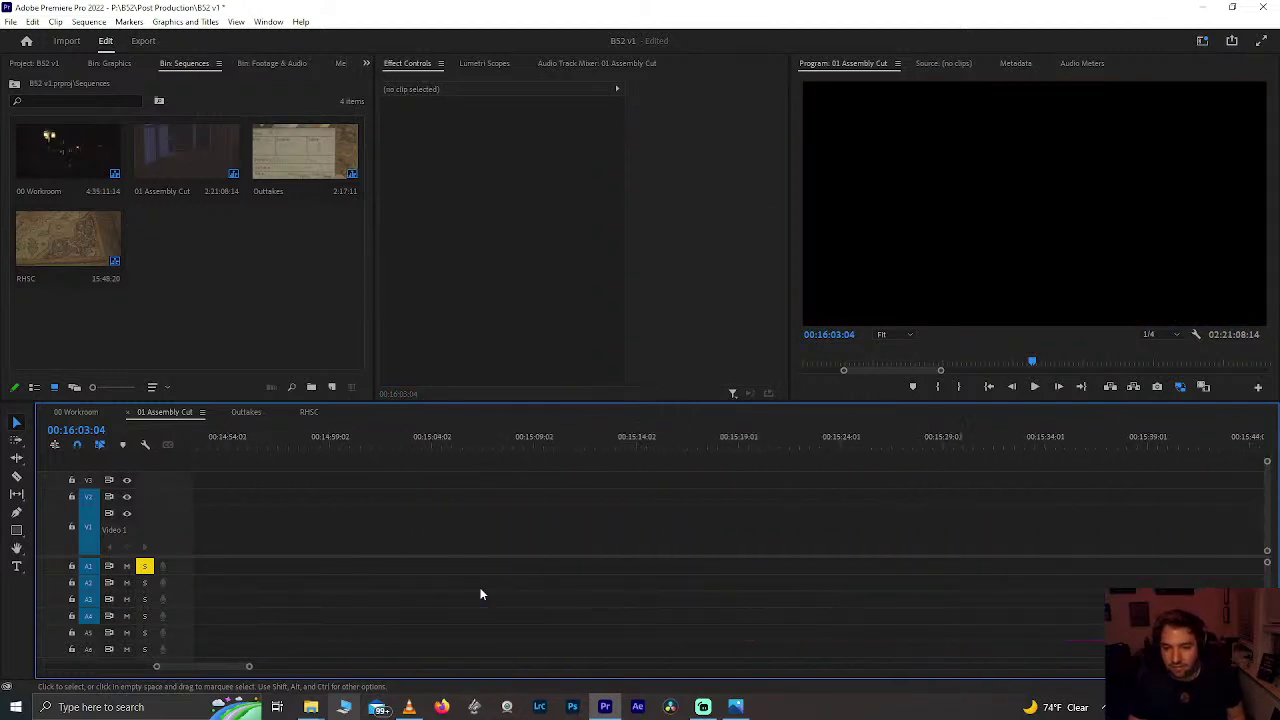
click(471, 440)
key(=)
key(ctrl+v)
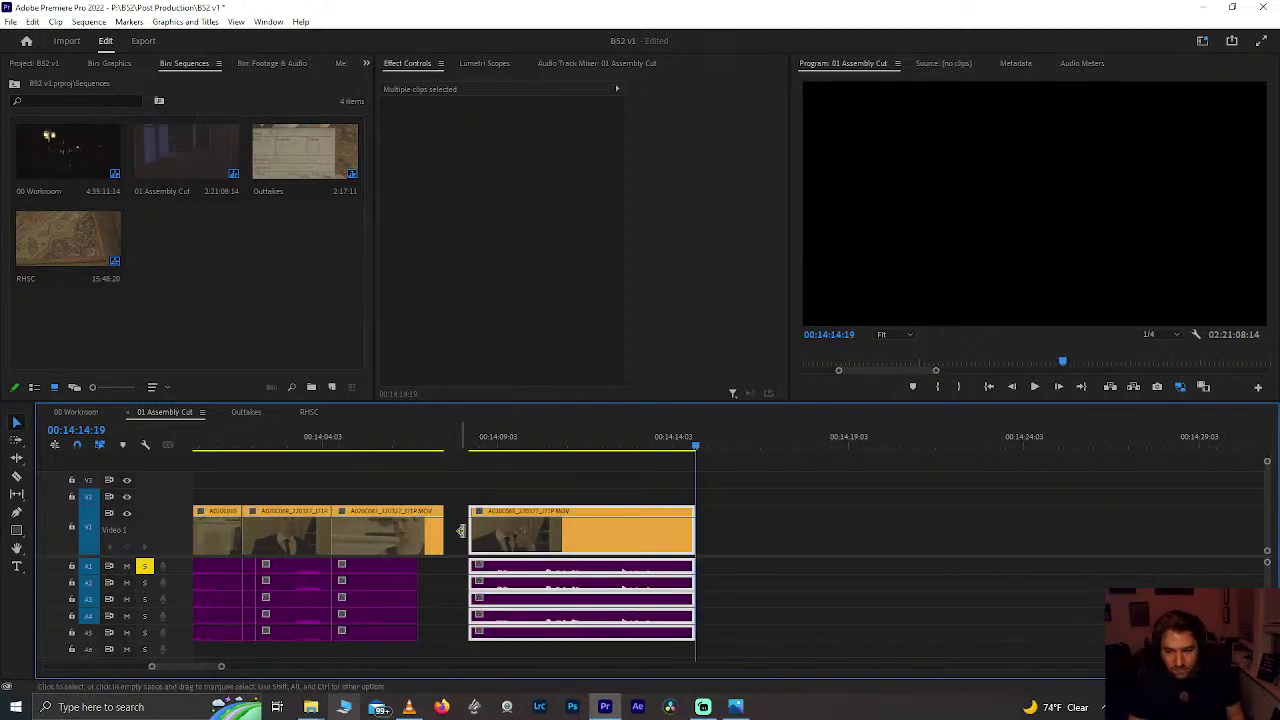
Step: Close the gap between the A020C067 reaction and the pasted A020C068 clip
scroll(463, 534, up, 3)
key(shift+2)
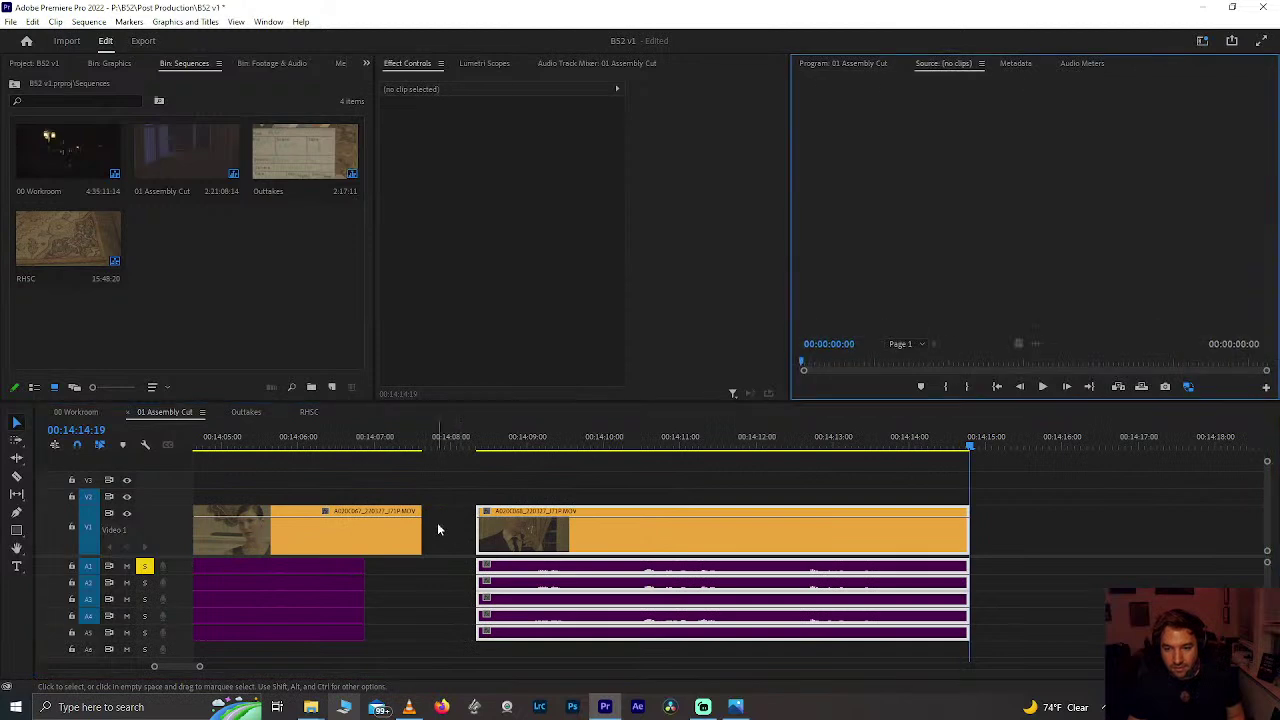
click(442, 530)
key(Delete)
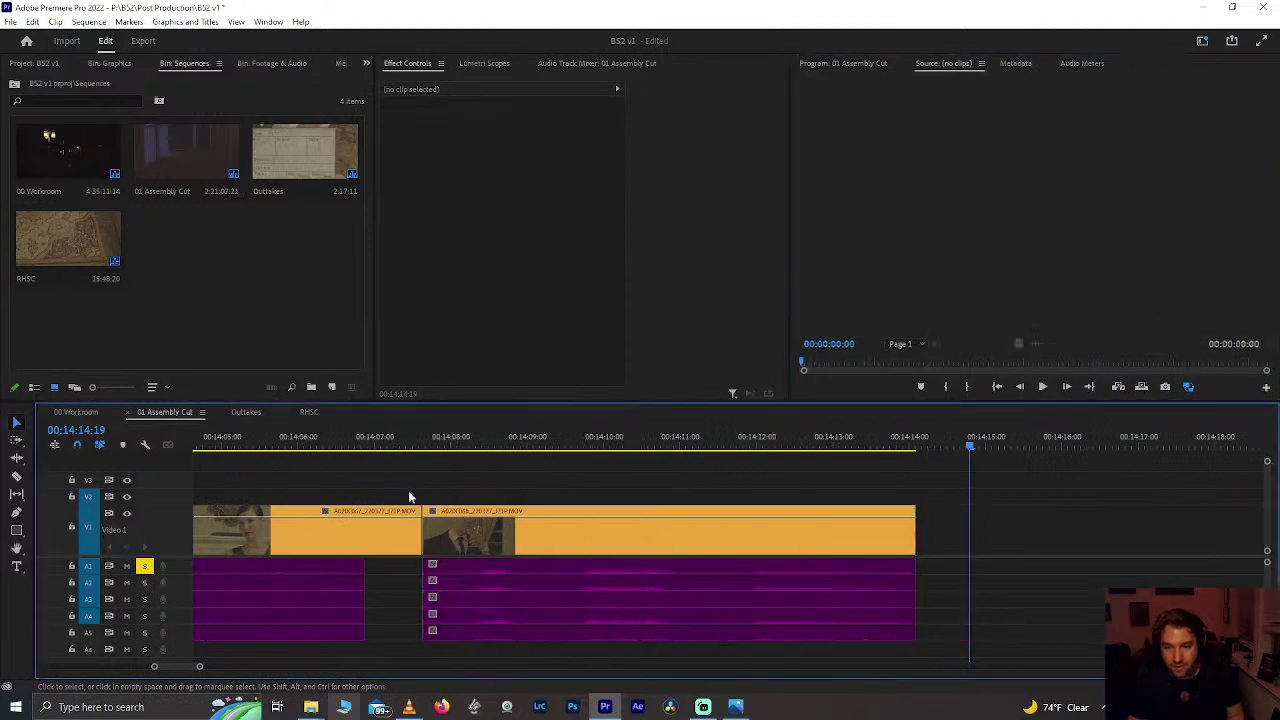
Step: Review the cut into A020C068, trim the A020C067 video's end to 00:14:07:06, and close the resulting gap
click(270, 440)
key(space)
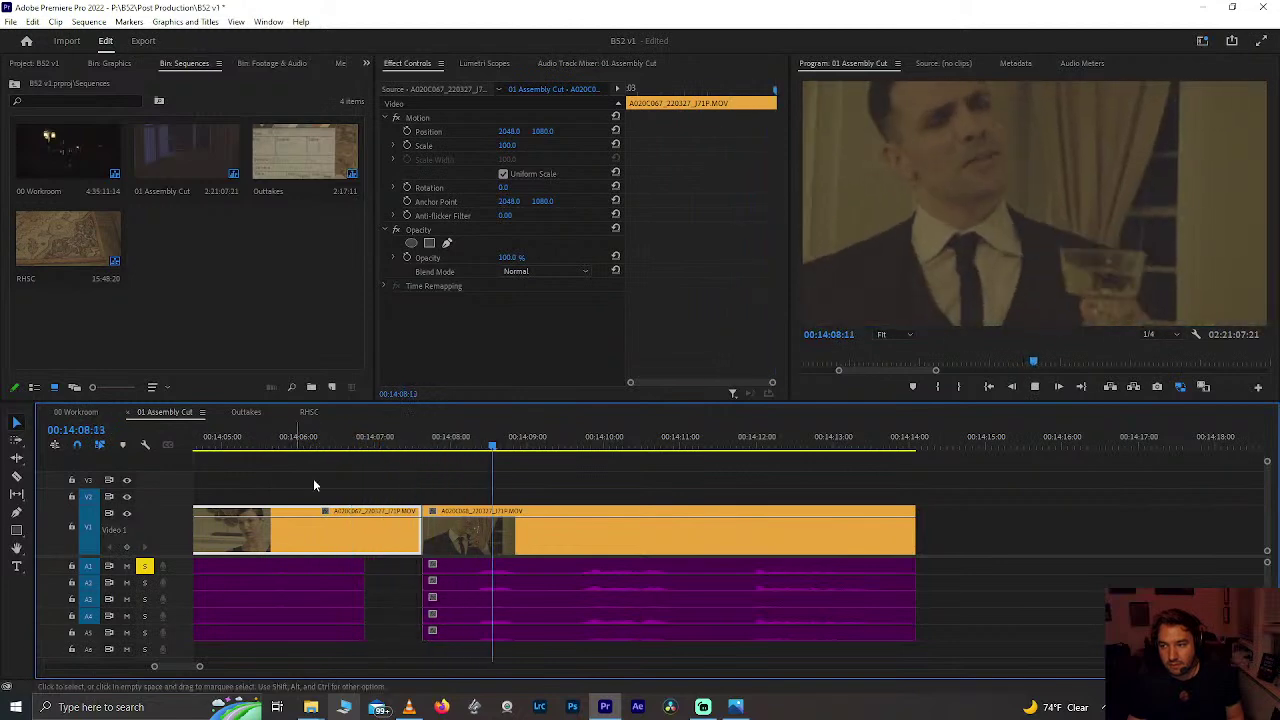
drag(294, 440, 354, 452)
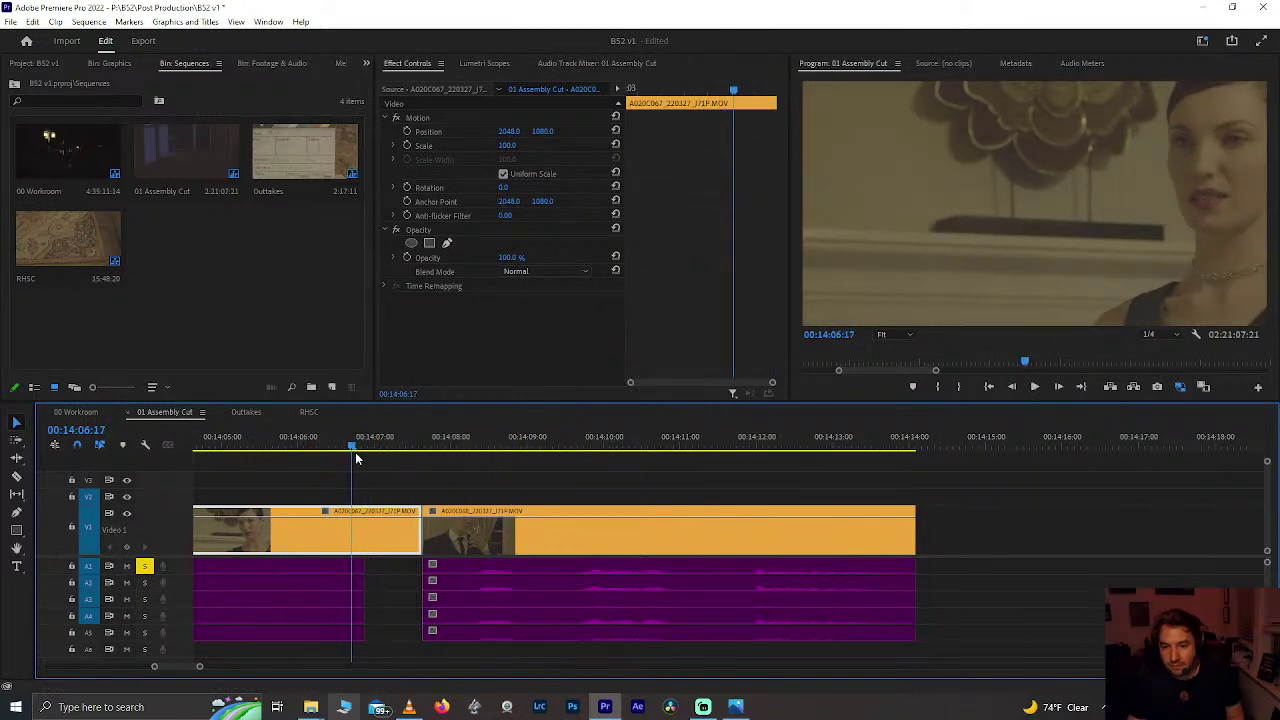
key(space)
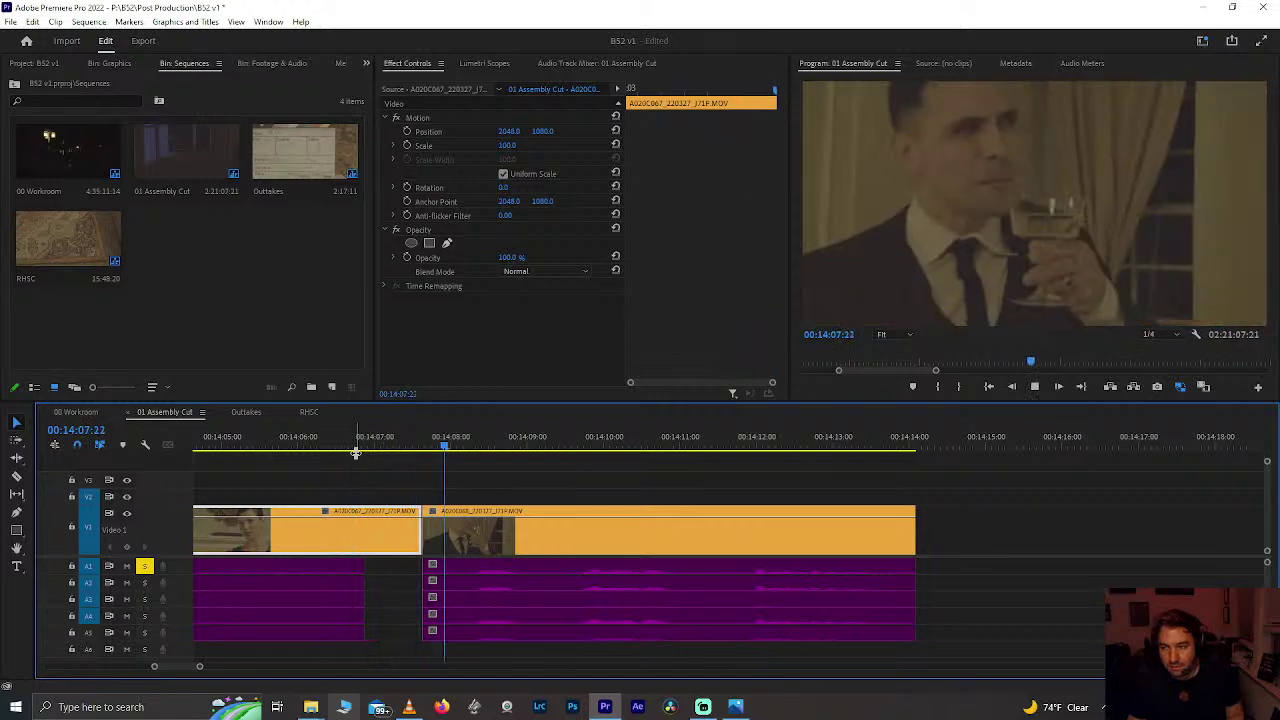
drag(323, 445, 393, 454)
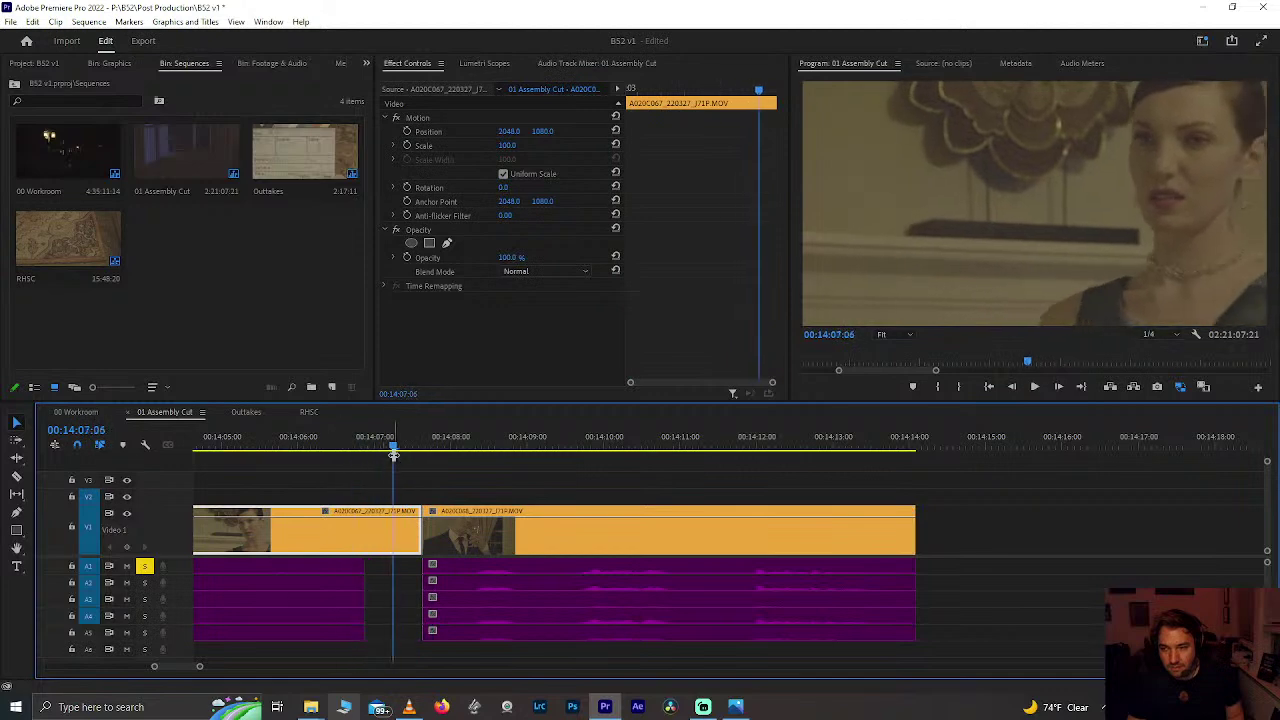
drag(421, 530, 393, 535)
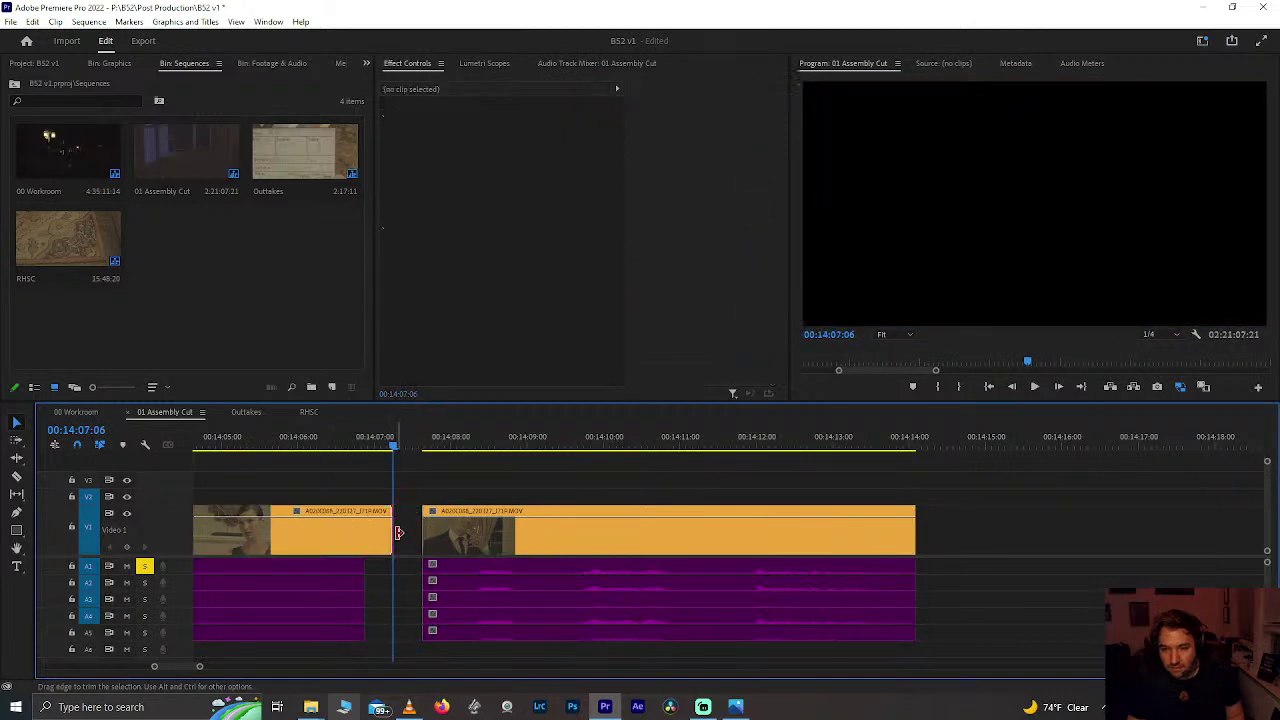
click(408, 530)
key(Delete)
Step: Play across the edit and extend the start of the A020C068 audio back to the end of the A020C067 audio
click(220, 449)
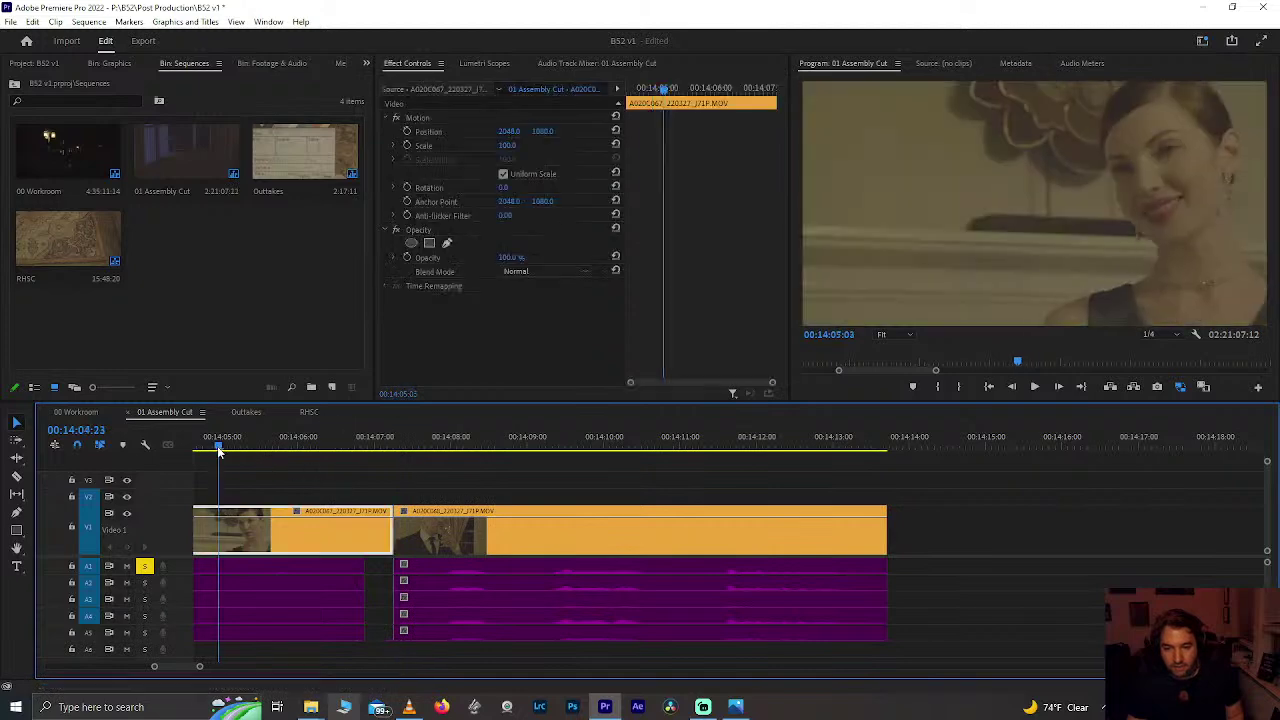
key(space)
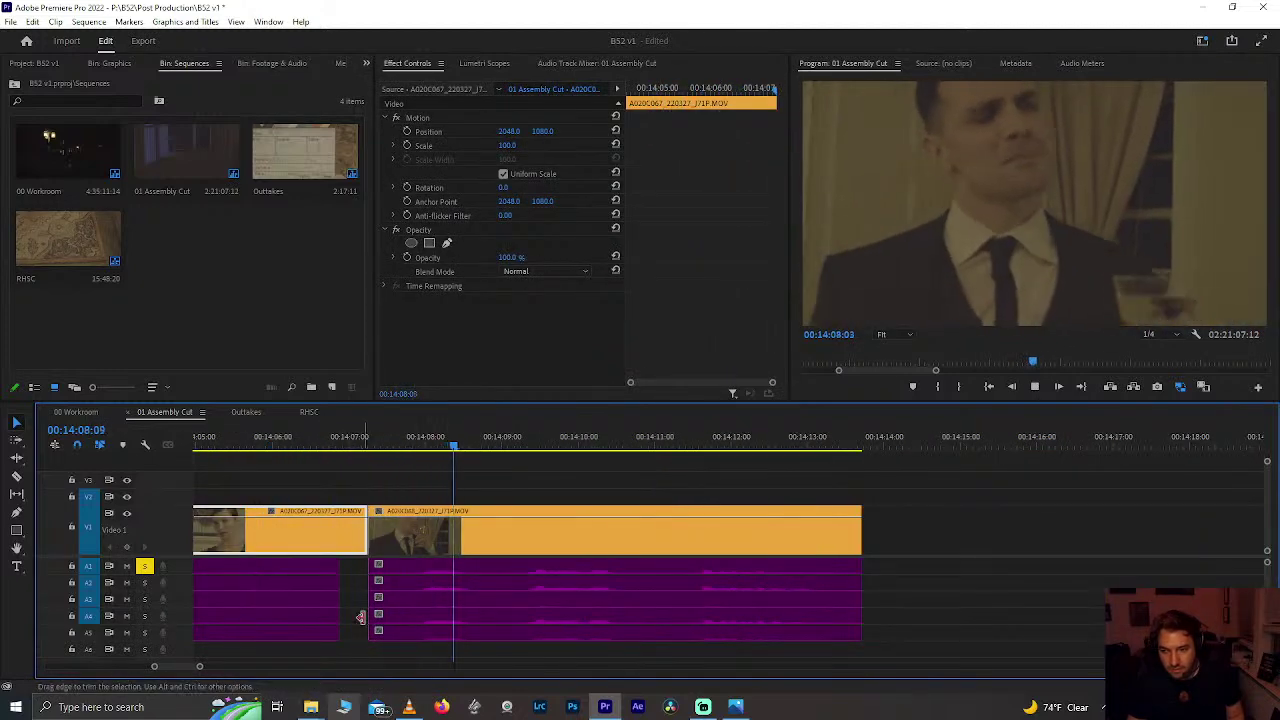
key(space)
drag(452, 605, 429, 605)
Step: Review the reaction, split A020C067 at 00:14:06:21, and delete the video and audio from there to 00:14:07:06
click(292, 437)
key(space)
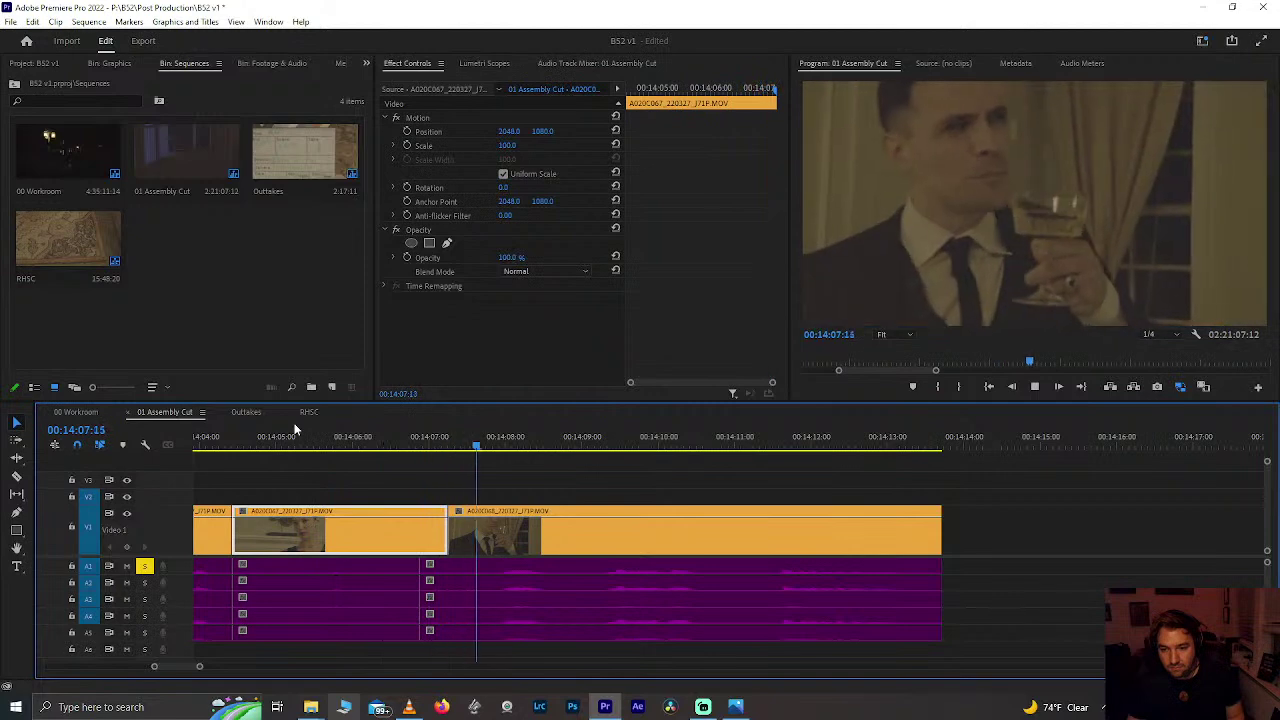
click(258, 437)
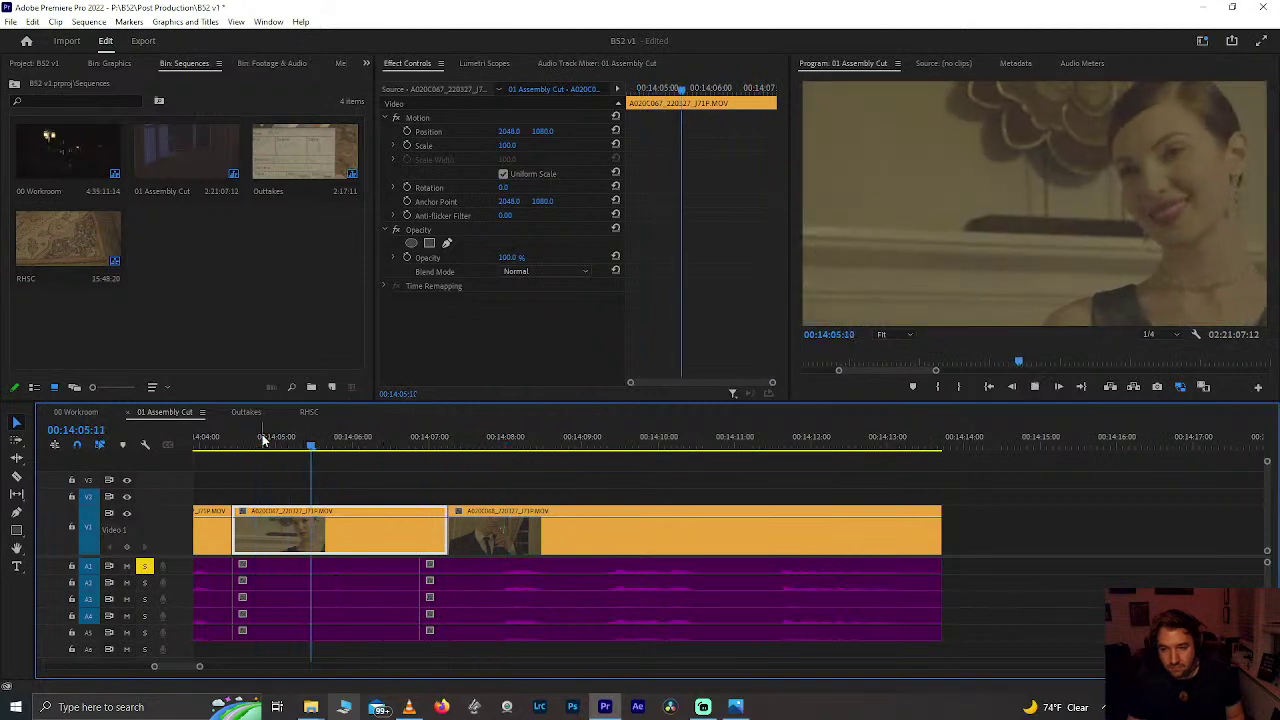
key(space)
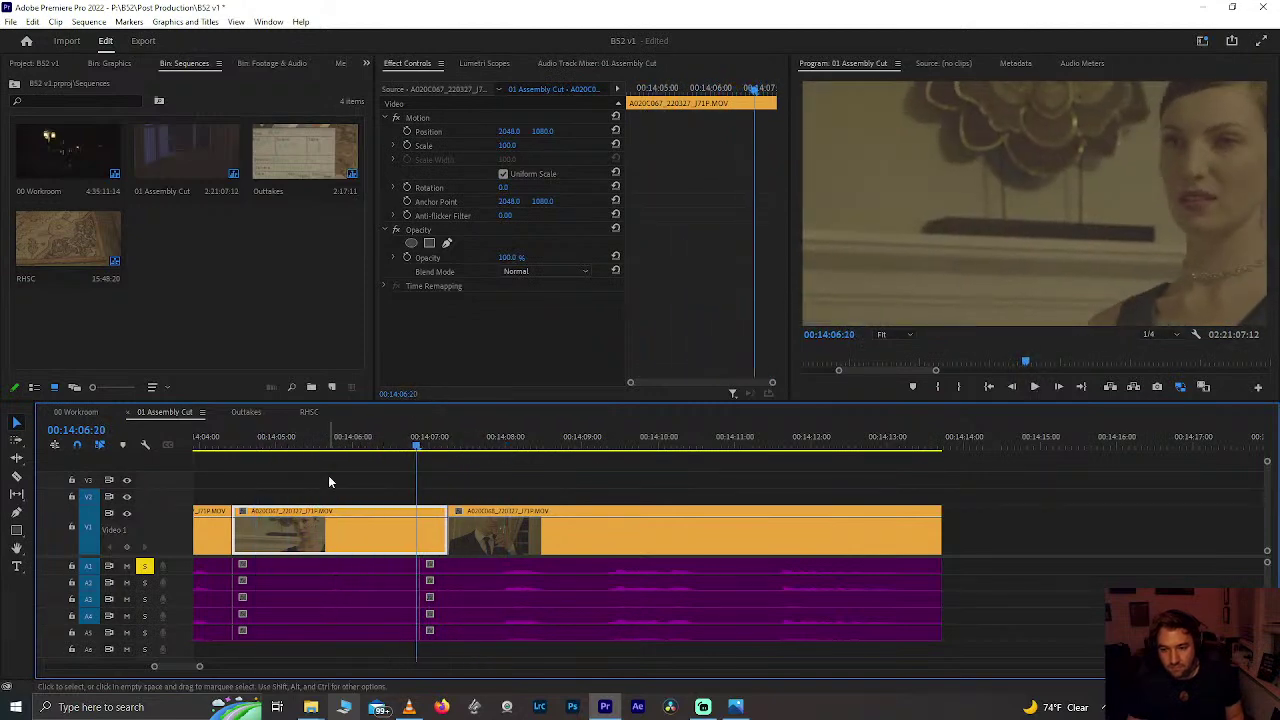
key(Right)
key(ctrl+k)
drag(434, 481, 437, 534)
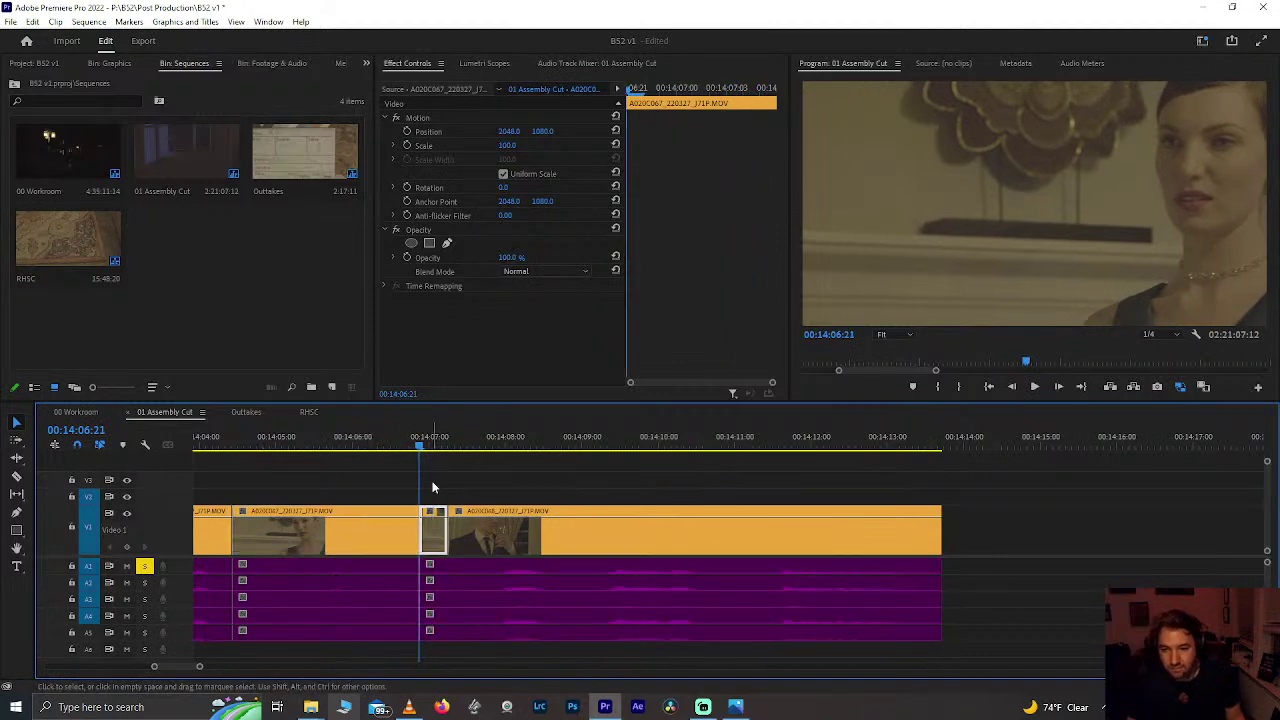
key(Down)
drag(425, 476, 434, 580)
key(Delete)
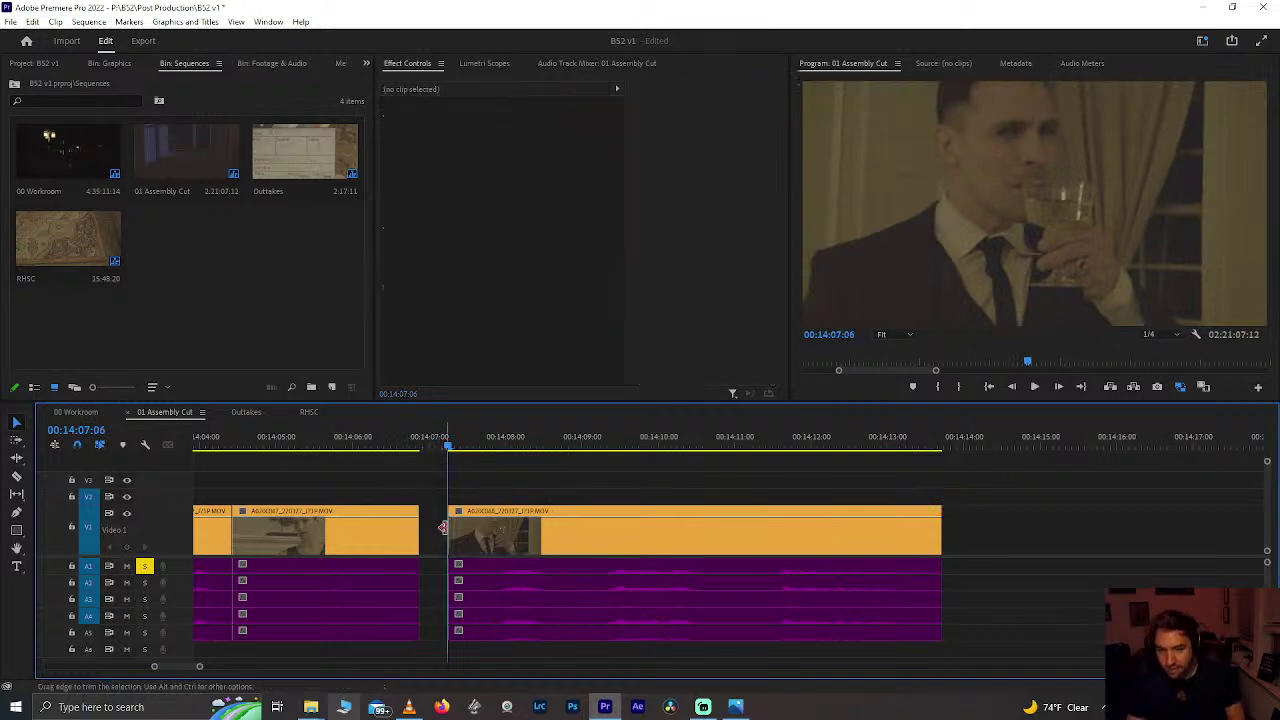
Step: Close the gap before the A020C068 clip and save the project
click(434, 543)
key(Delete)
click(263, 446)
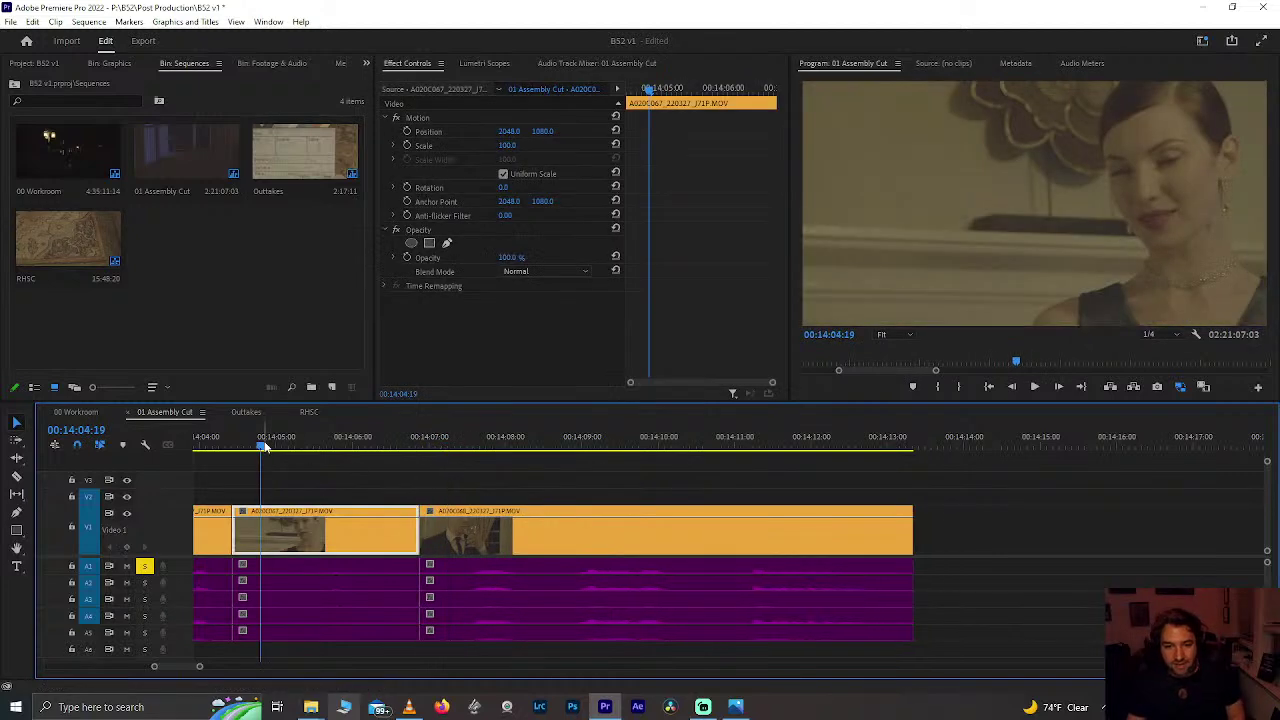
key(ctrl+s)
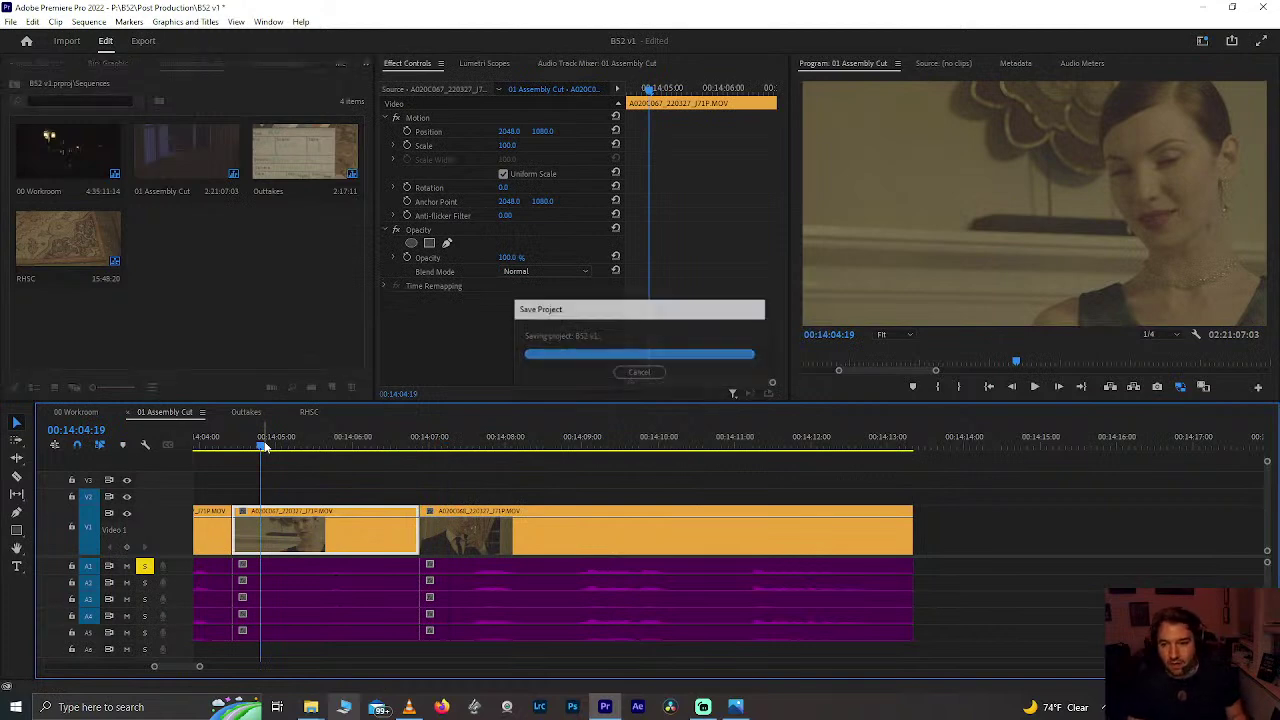
Step: Play the cut and roll the audio edit between A020C067 and A020C068 about ten frames later than the picture cut
scroll(265, 448, up, 4)
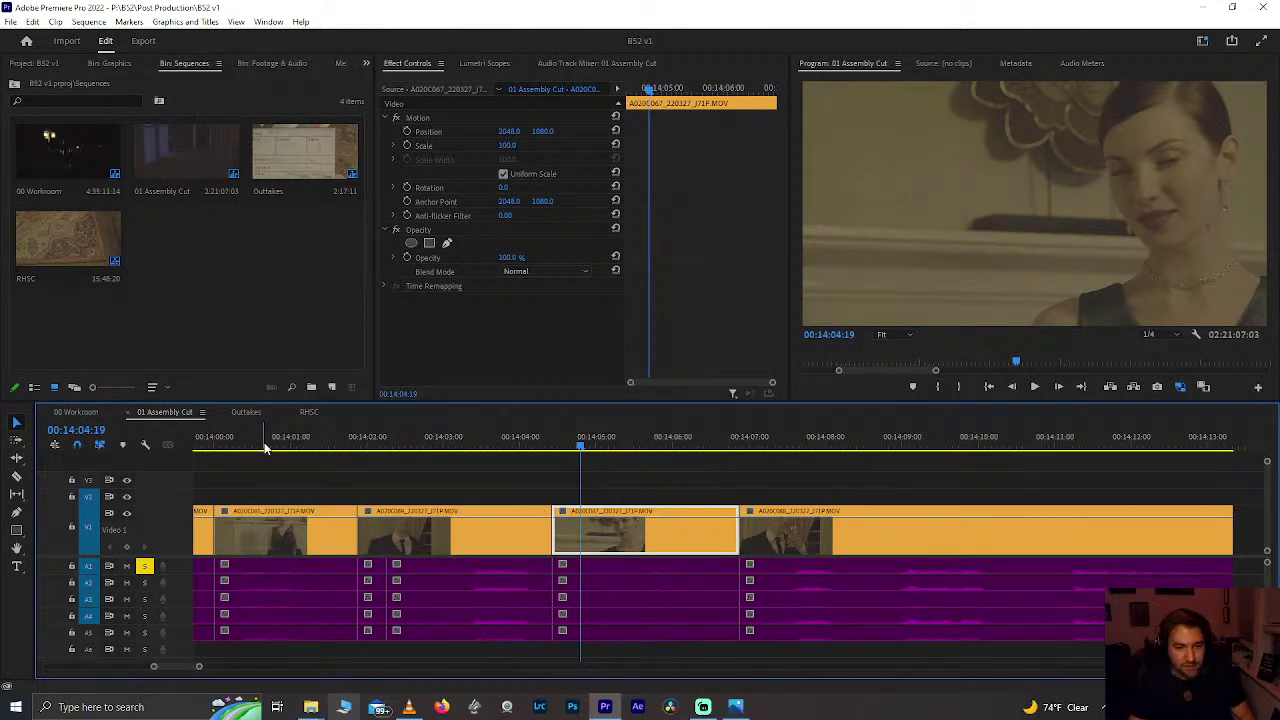
key(space)
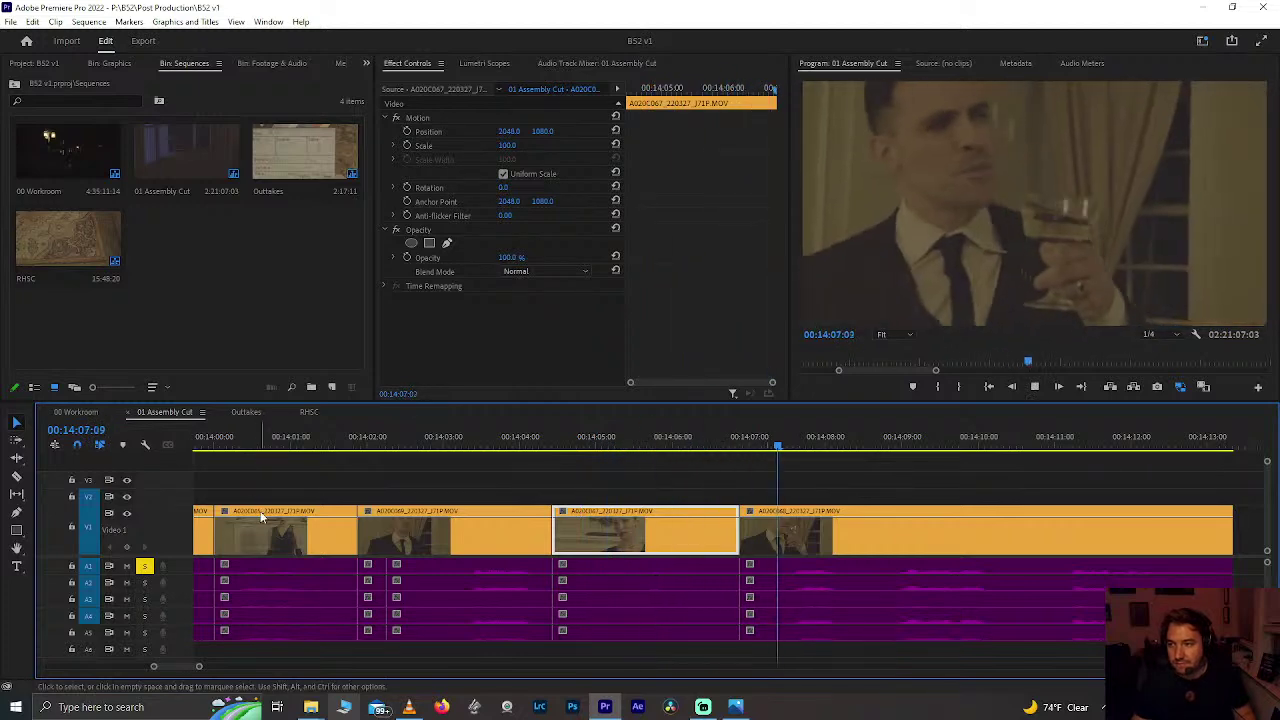
drag(748, 582, 781, 584)
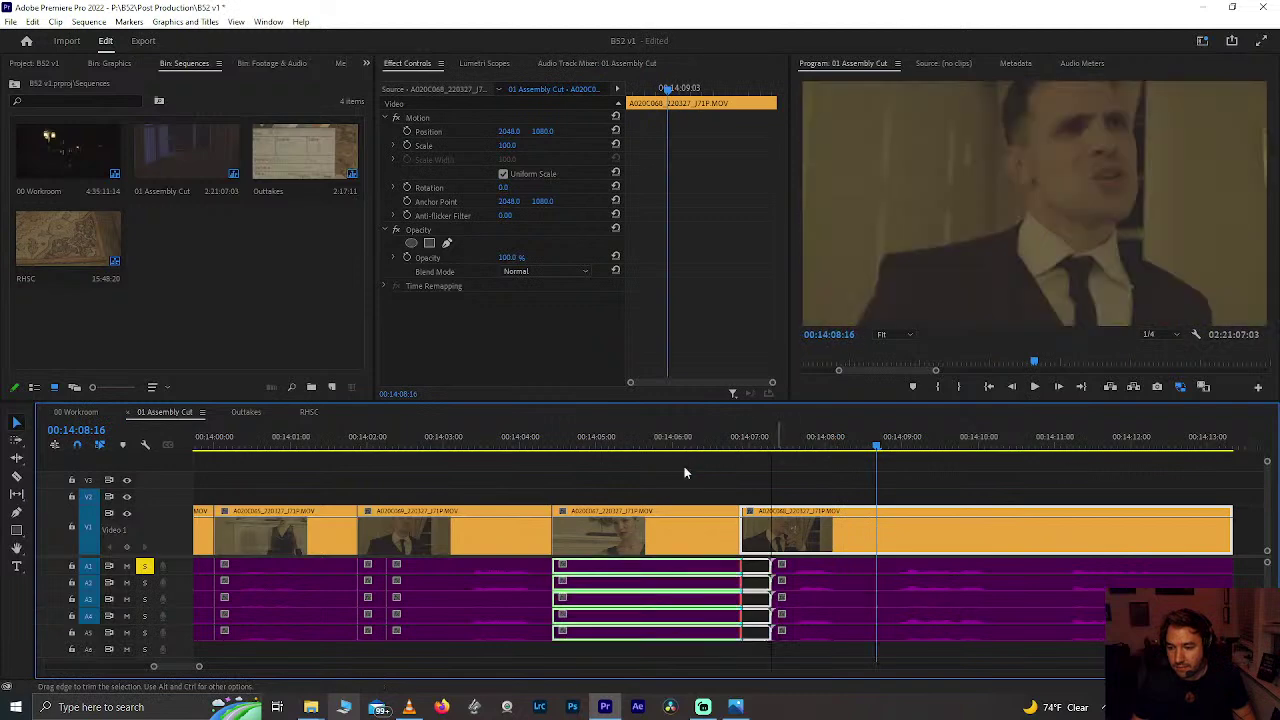
click(681, 460)
Step: Play the A020C067 reaction through the A020C068 response, replay the preceding exchange, and save the project
click(679, 440)
key(space)
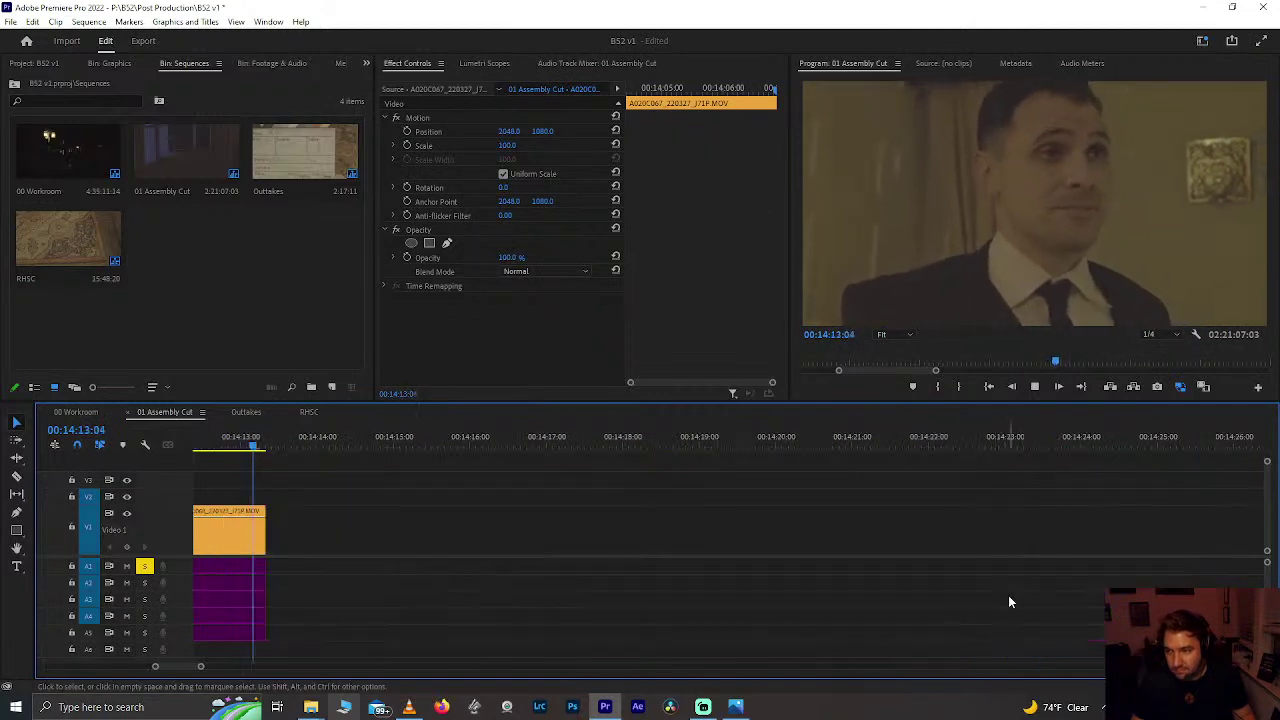
key(minus)
key(minus)
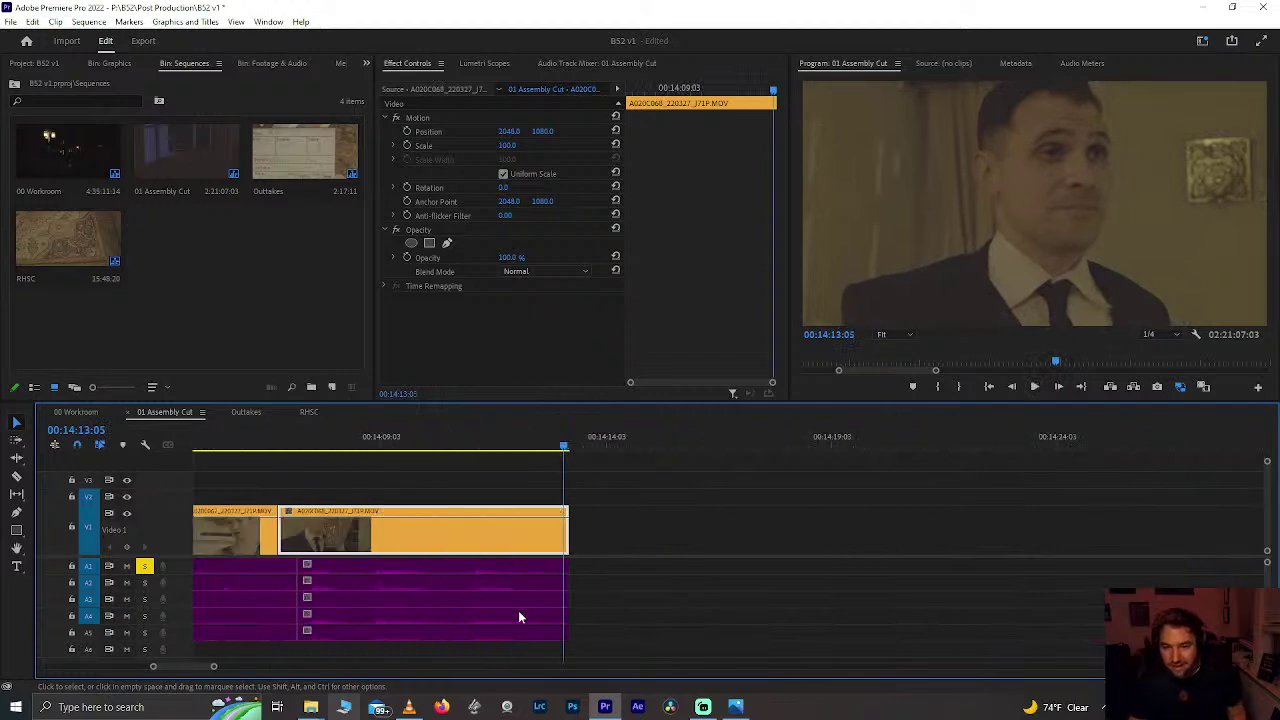
click(398, 438)
key(space)
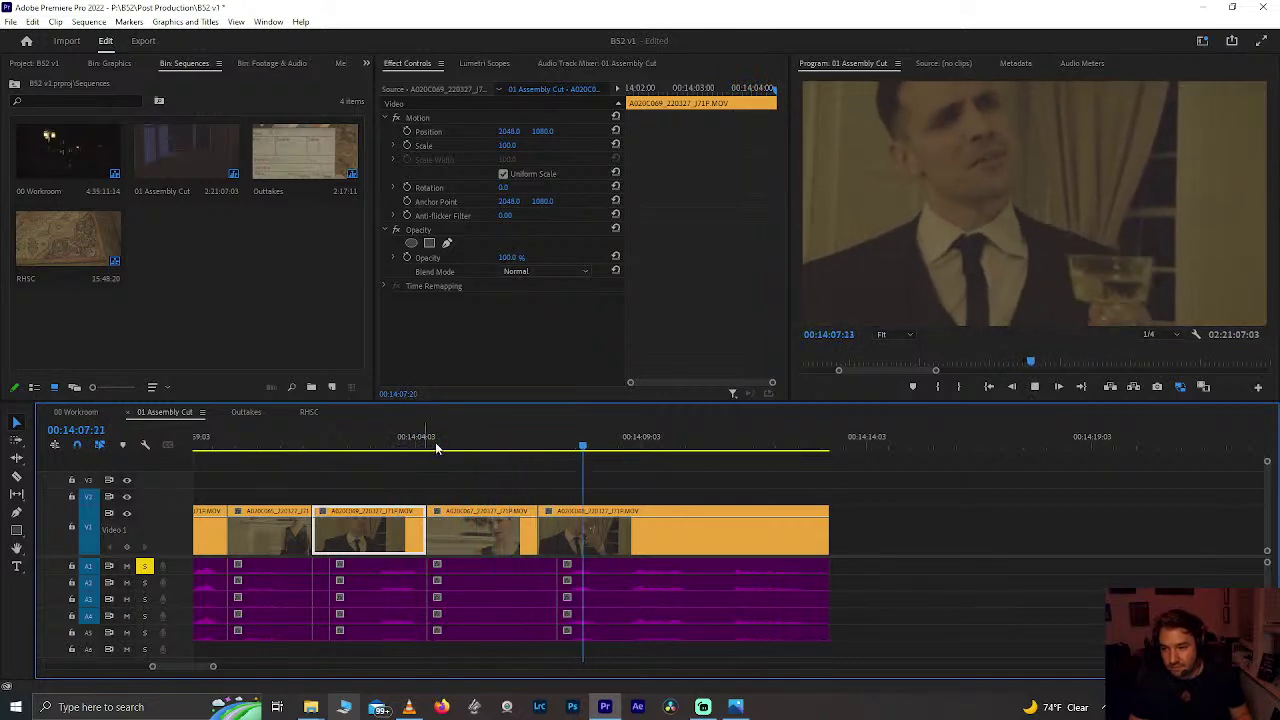
click(514, 428)
key(ctrl+s)
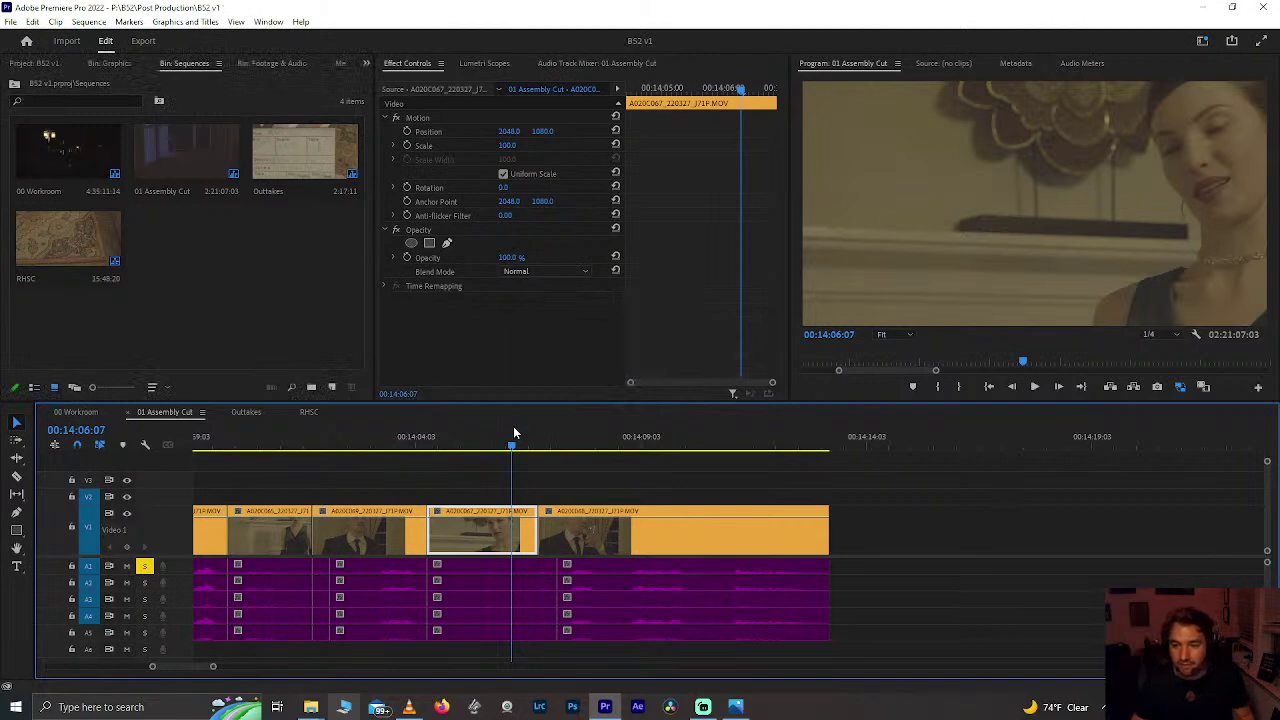
Step: Replay the exchange from the end of A020C069 through the A020C067 reaction into the A020C068 response
click(483, 447)
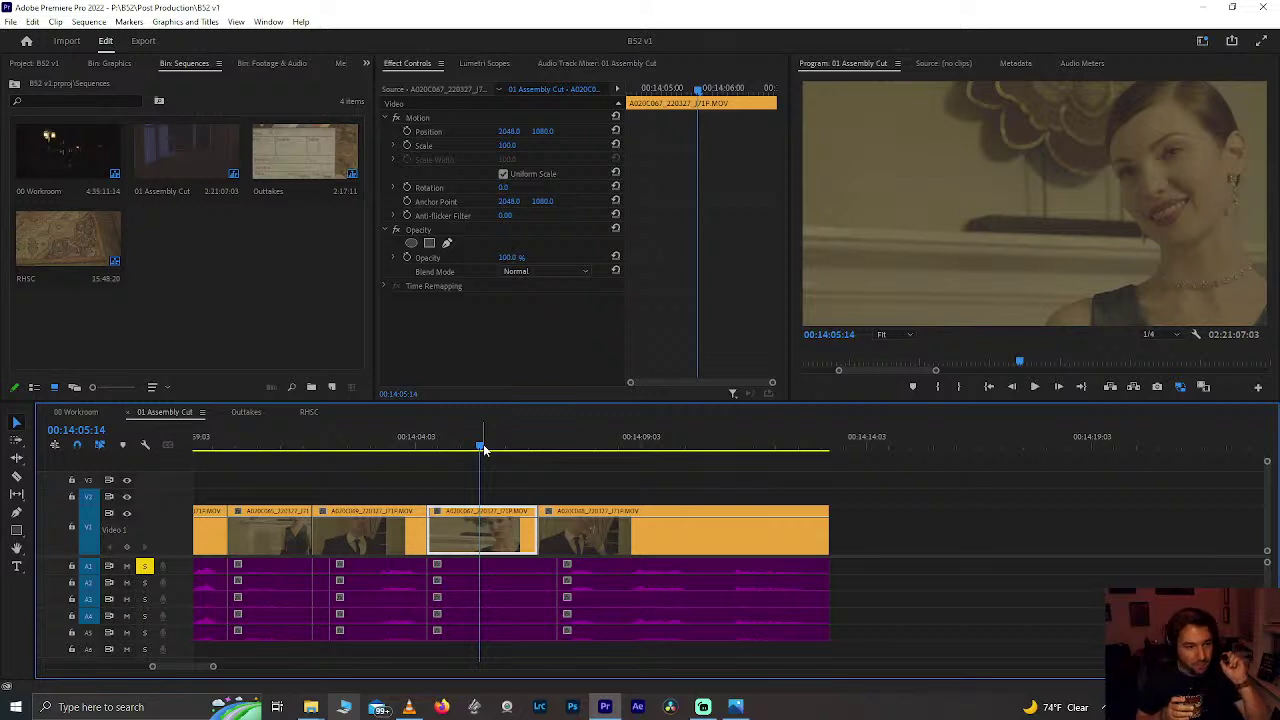
key(j)
key(j)
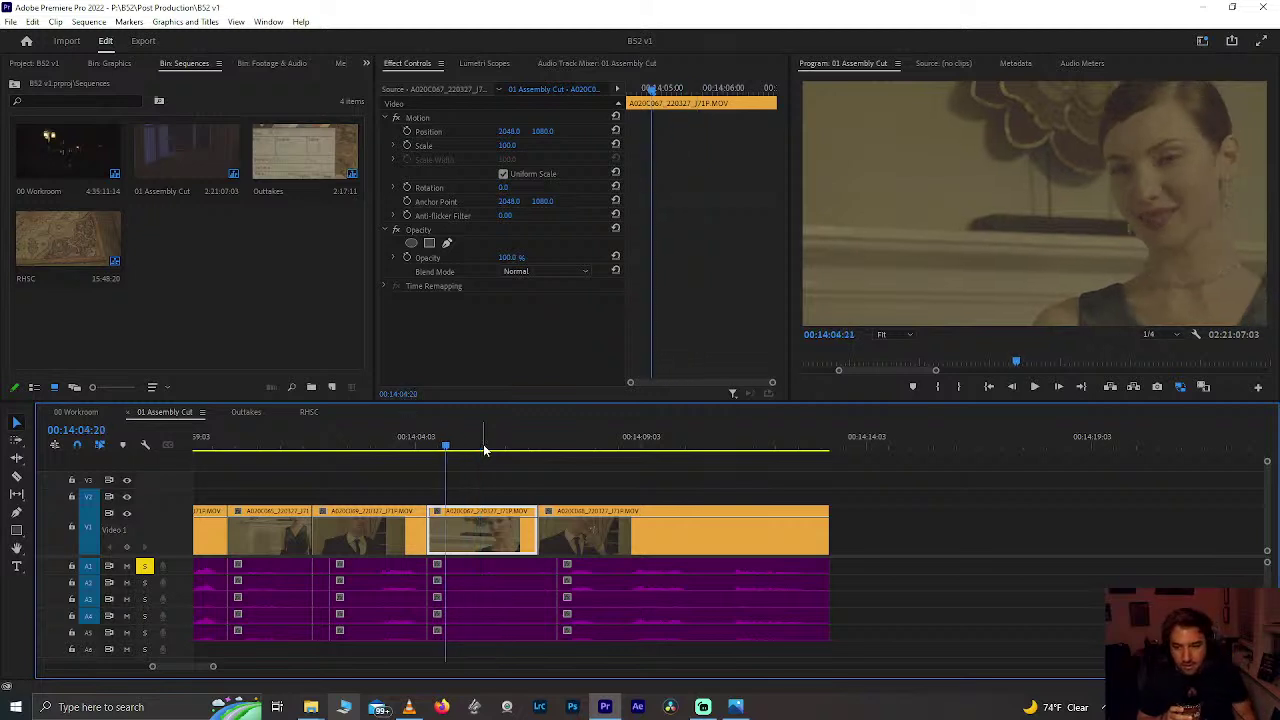
key(k)
key(l)
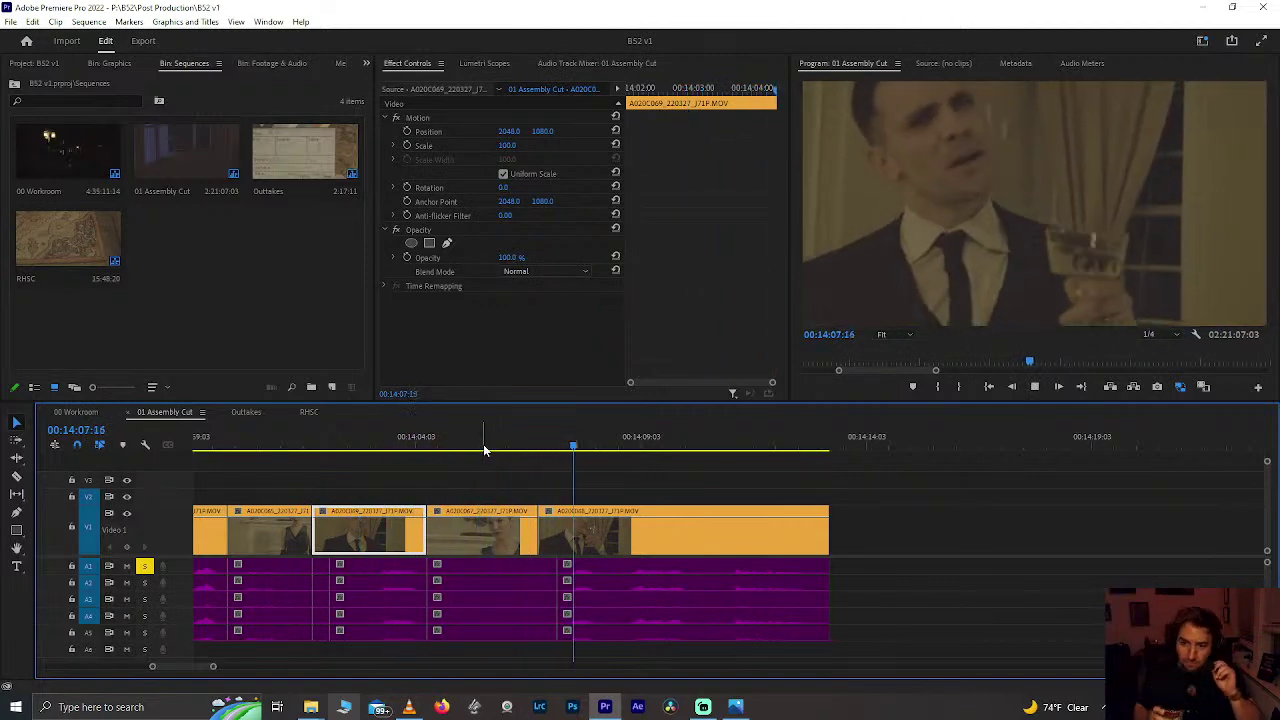
key(space)
key(d)
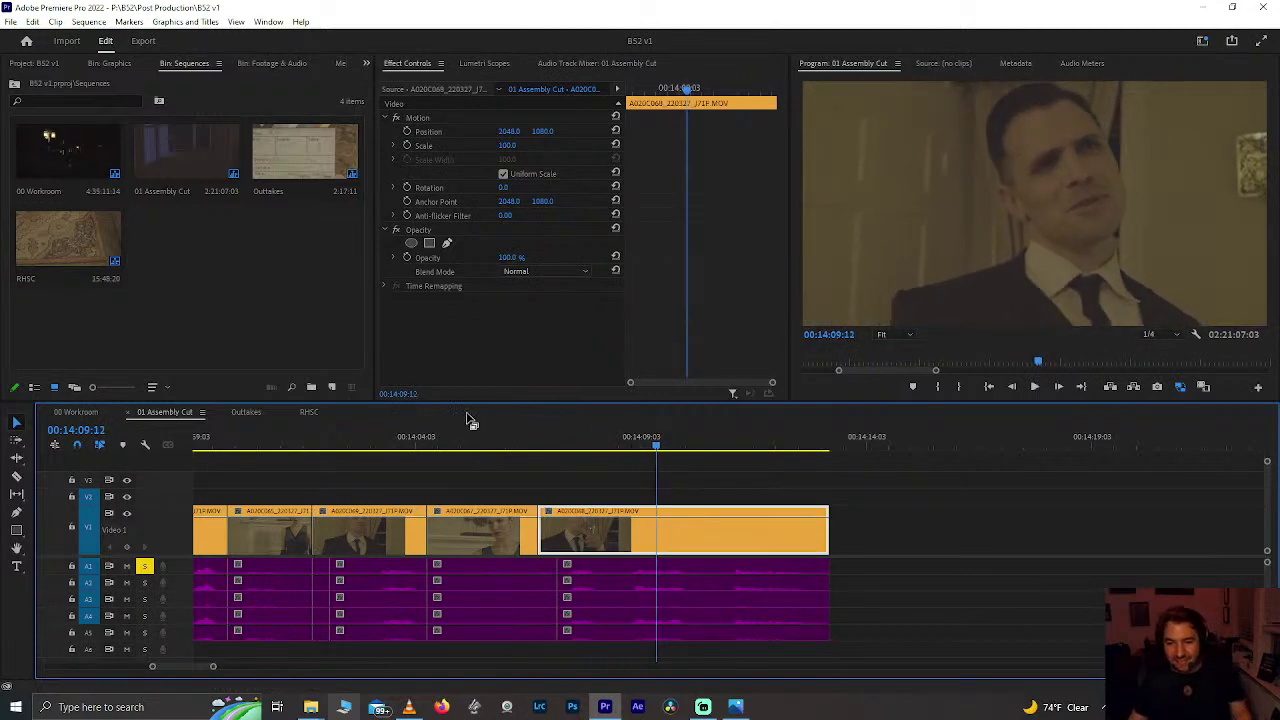
Step: Return the playhead to 00:14:02:16 in the A020C069 clip and save the project
click(455, 432)
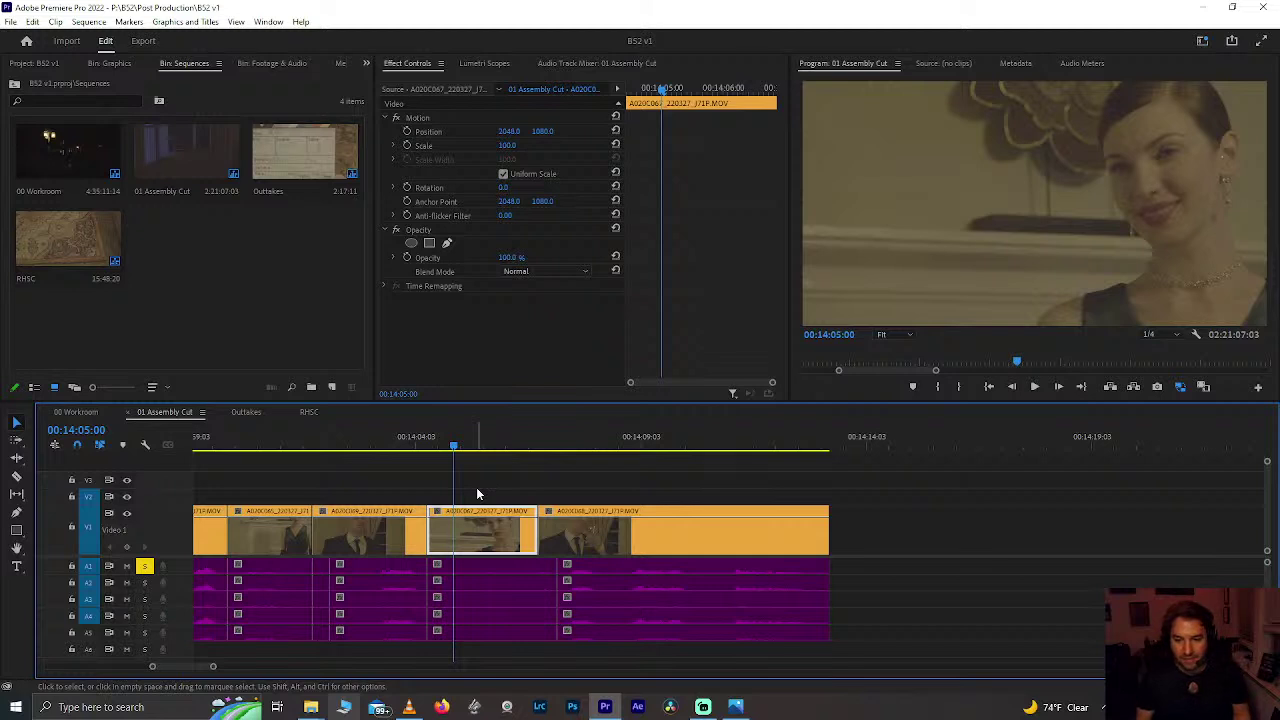
click(349, 442)
key(ctrl+s)
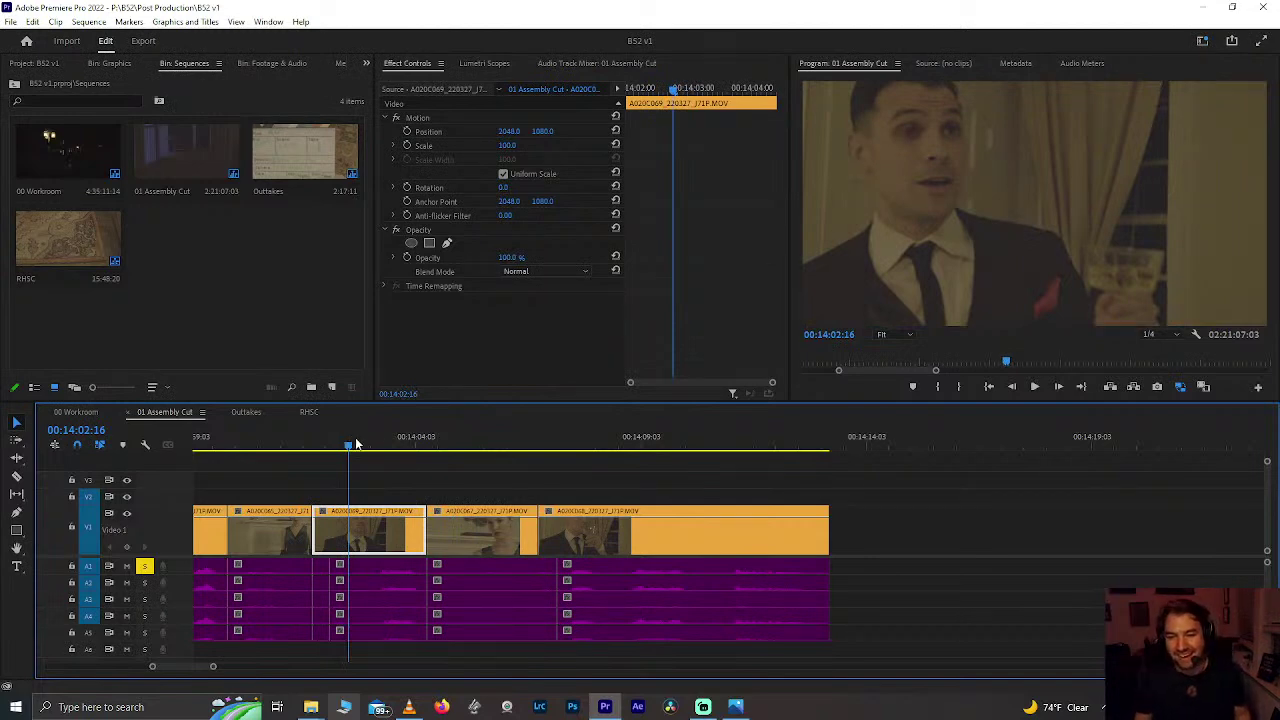
Step: Play the exchange from late in the A020C069 clip through the A020C067 reaction into the A020C068 response, and save the project
click(388, 428)
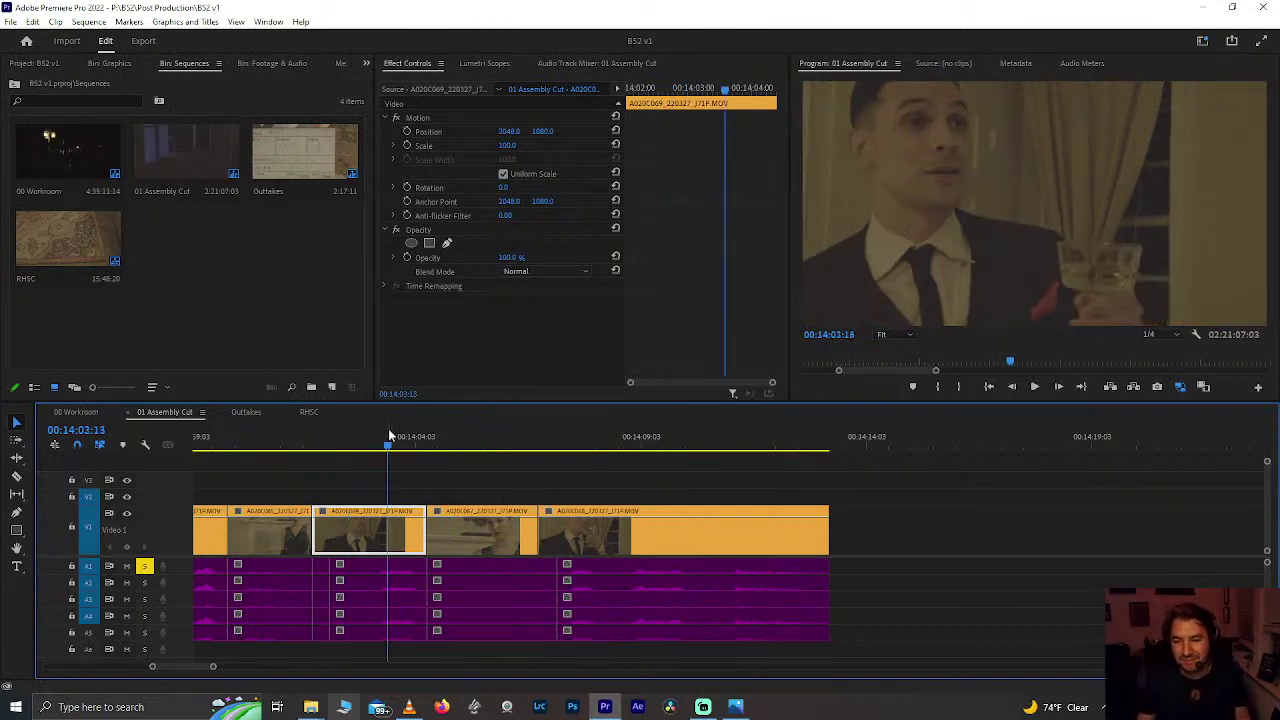
key(space)
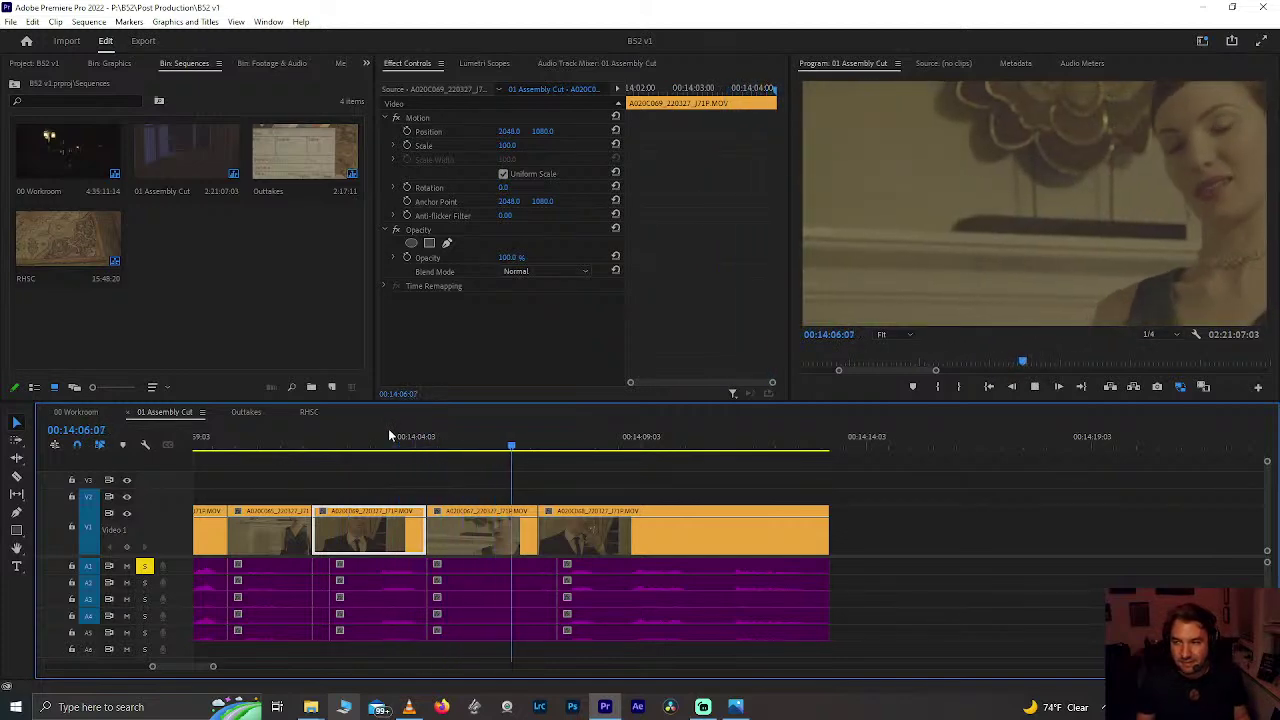
key(space)
key(ctrl+s)
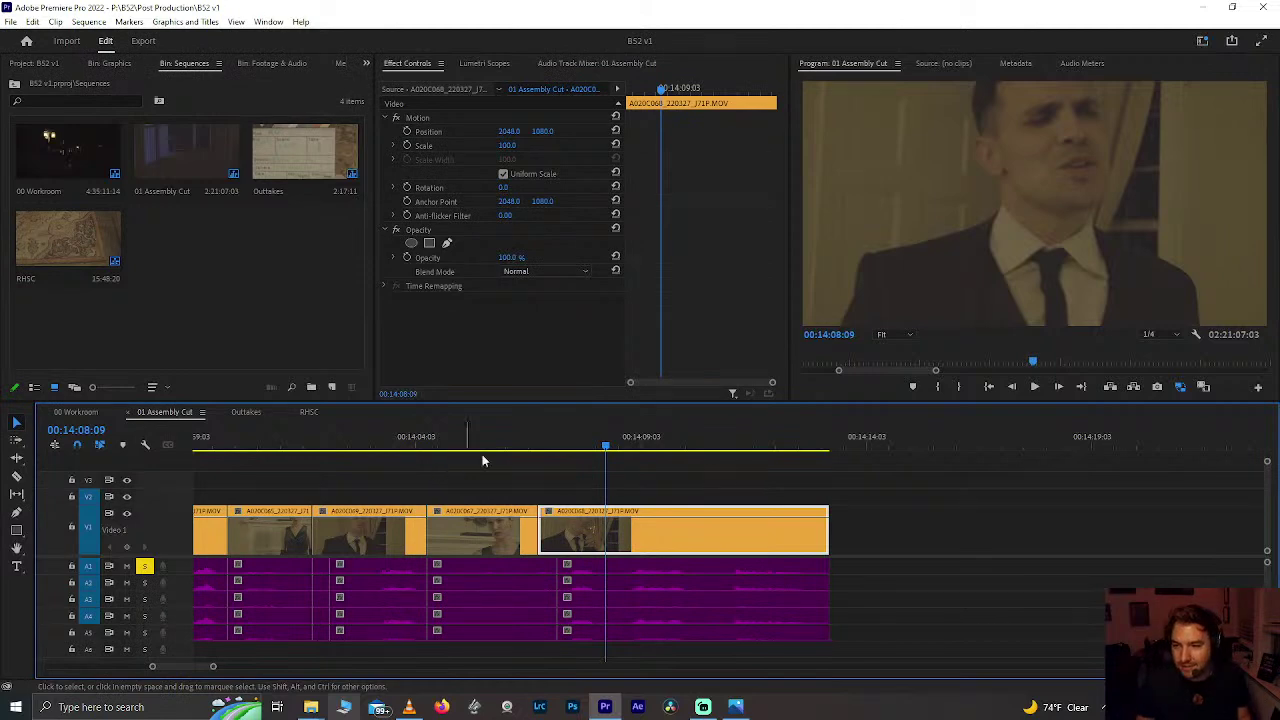
Step: Compare frames of the A020C067 reaction with the opening of the A020C068 response that follows it
drag(550, 447, 520, 450)
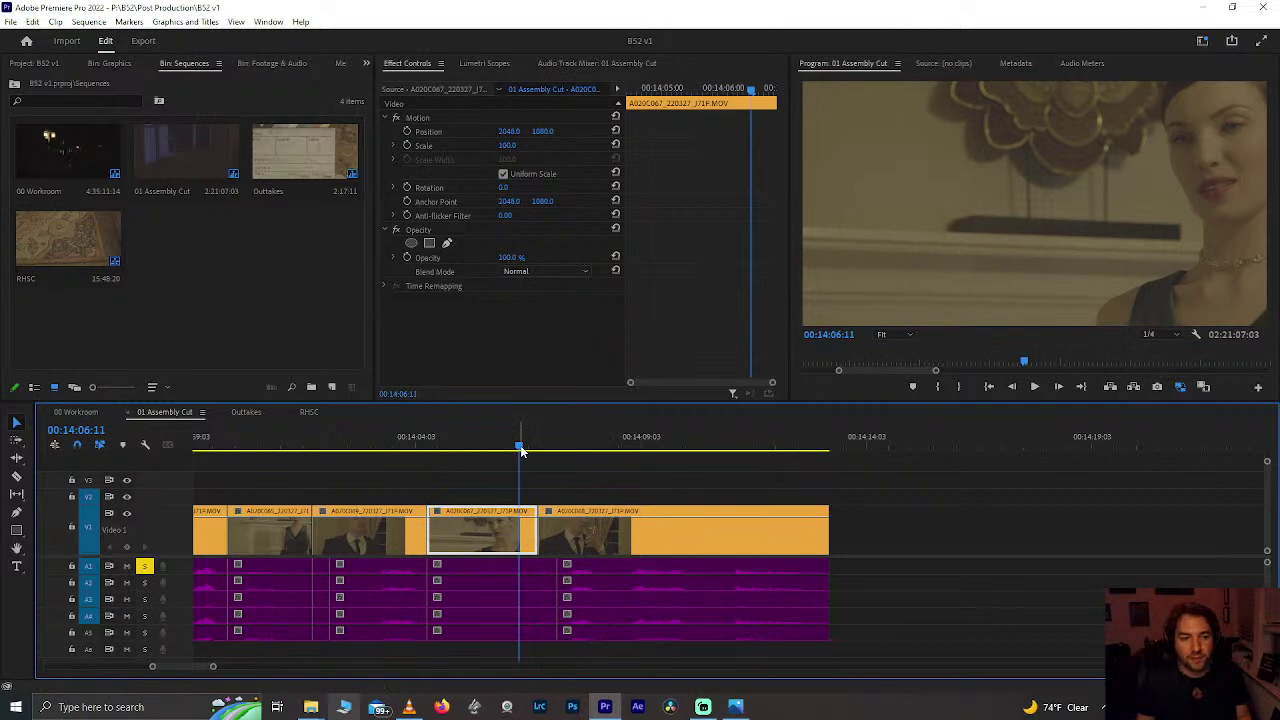
click(604, 441)
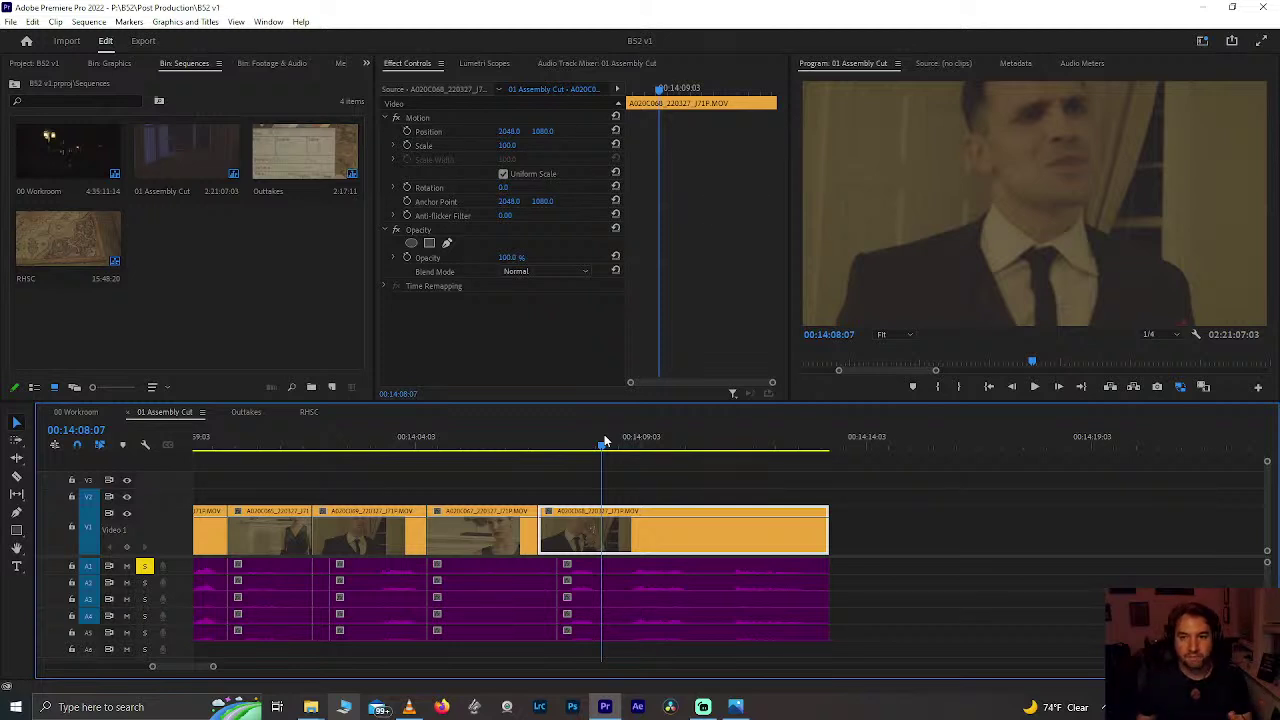
click(527, 446)
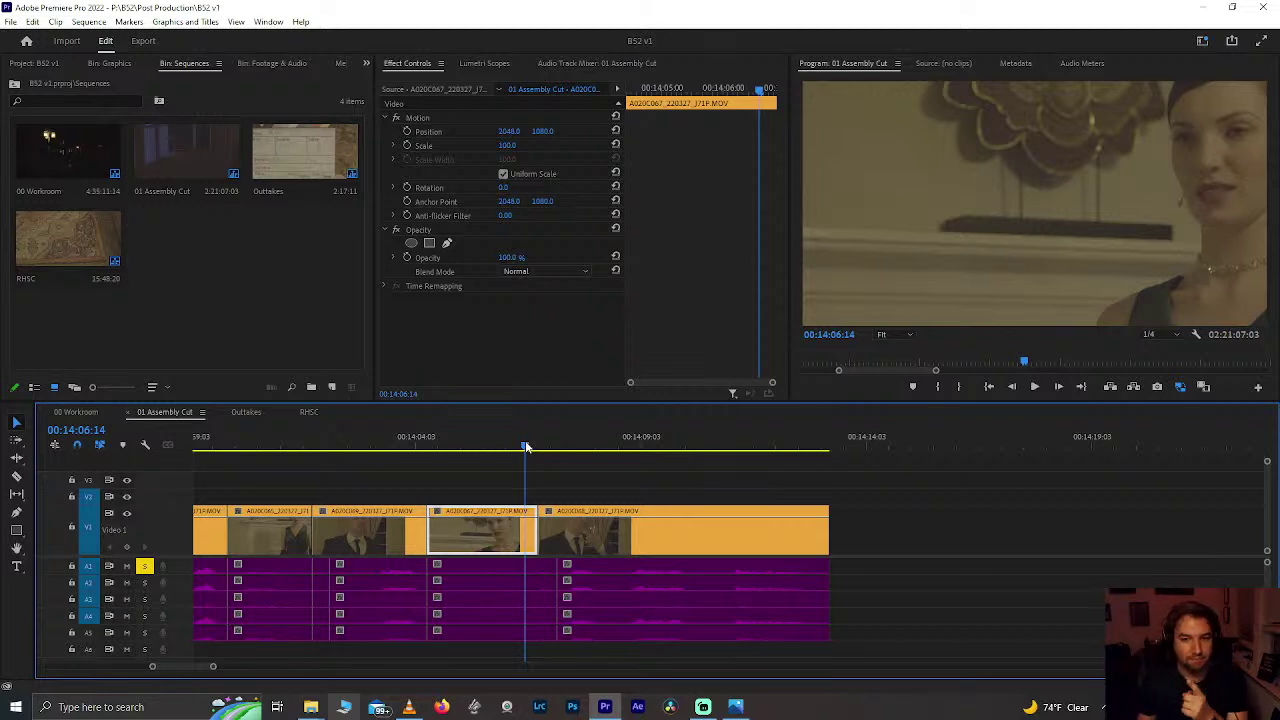
click(458, 430)
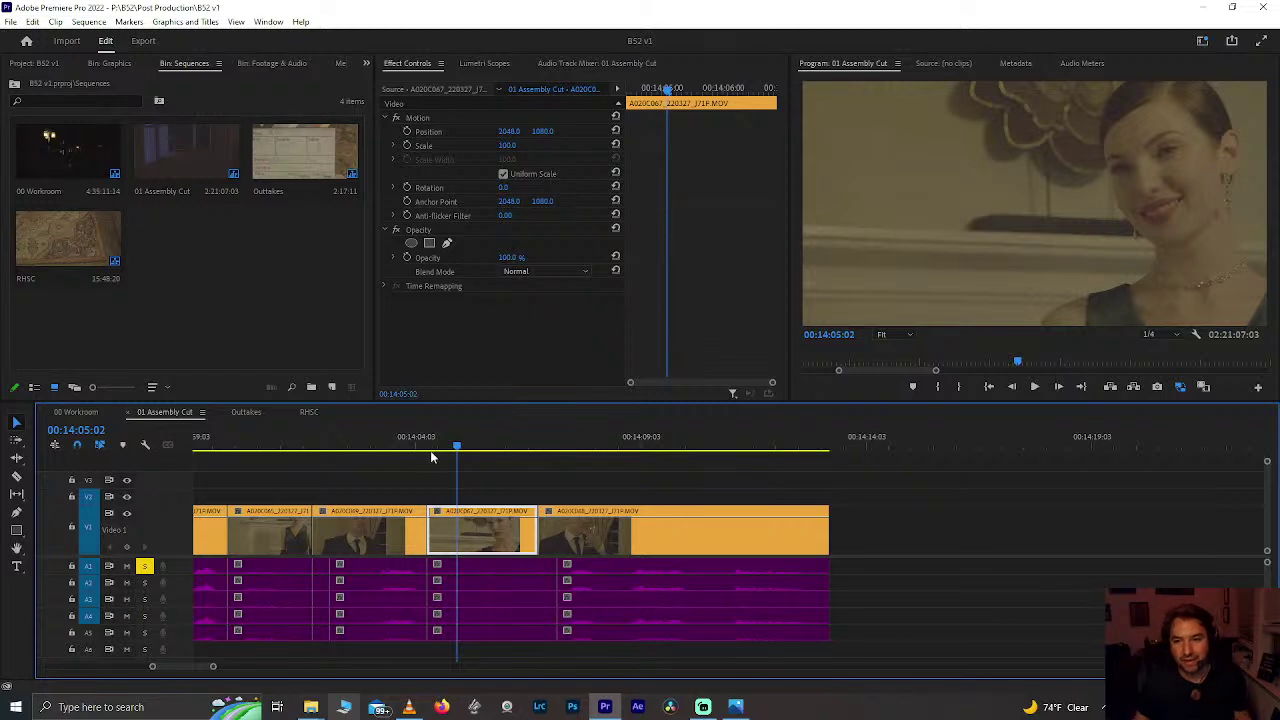
drag(457, 442, 491, 436)
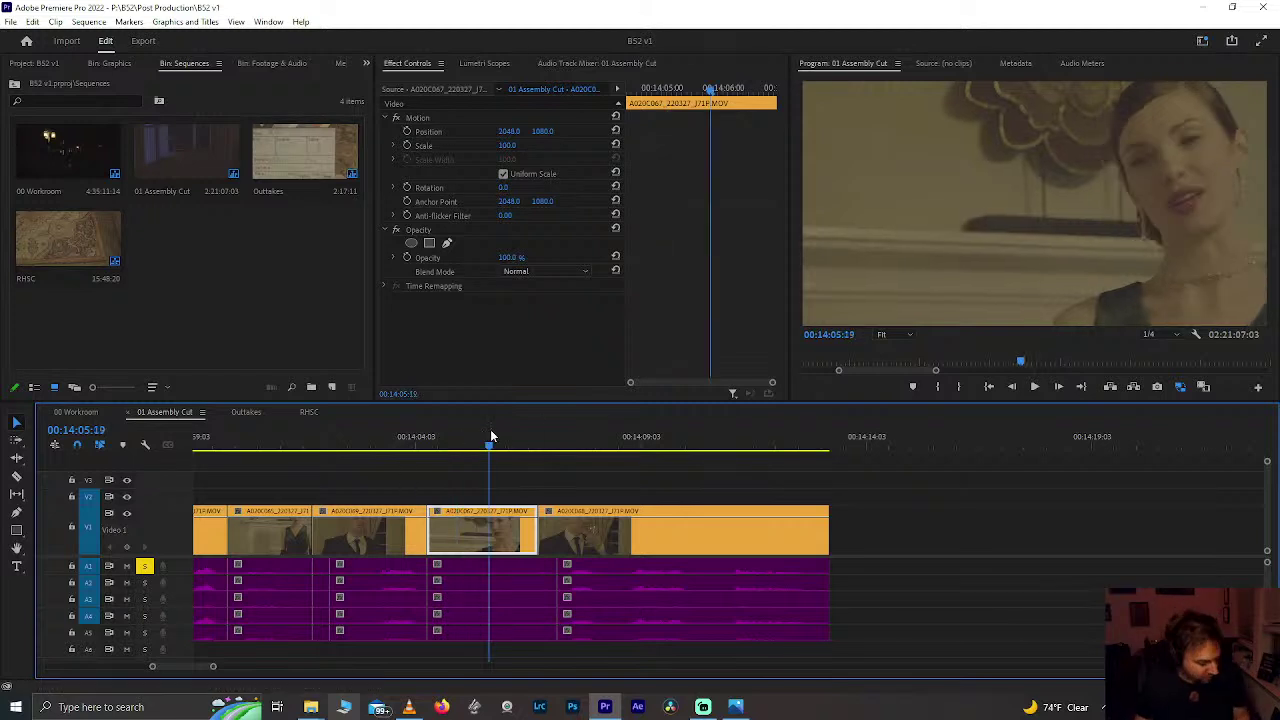
Step: Play from the middle of the A020C067 reaction to the end of the A020C068 response and save the project
key(space)
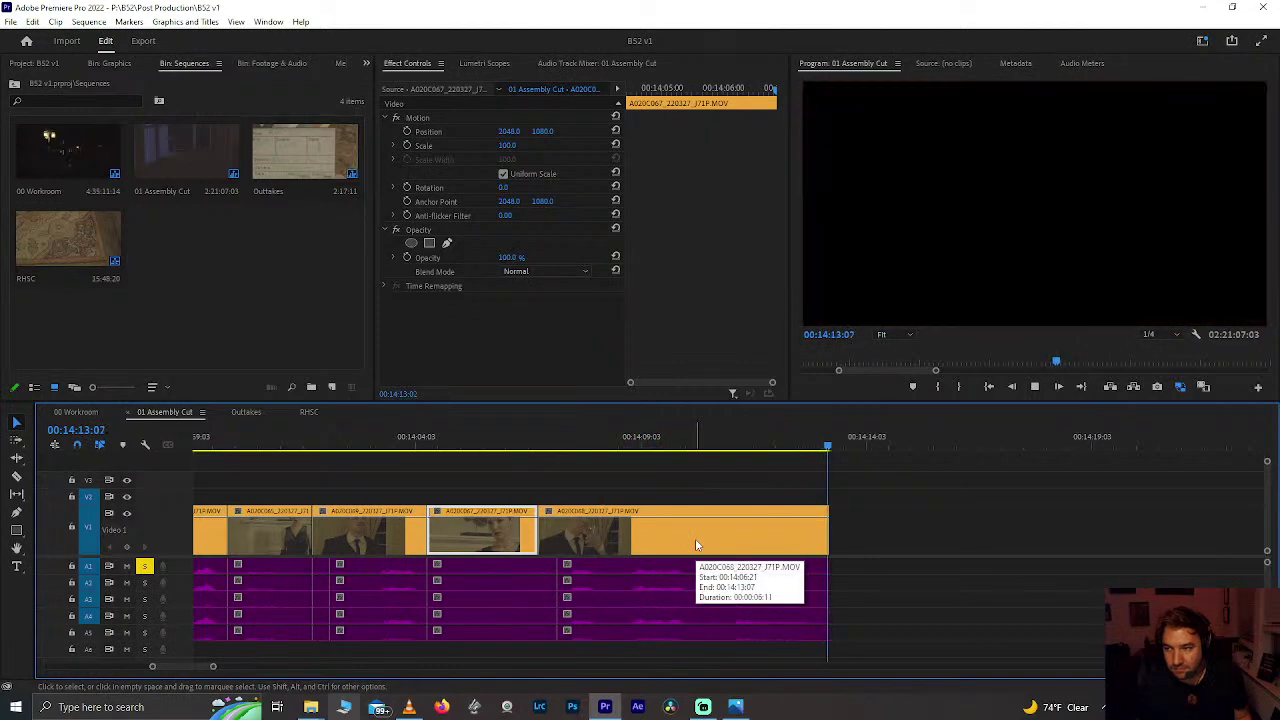
click(801, 443)
drag(801, 443, 813, 474)
key(ctrl+s)
Step: Step back frame by frame through the A020C067 reaction from 00:14:06:03 to 00:14:05:12 to examine the performance
click(506, 432)
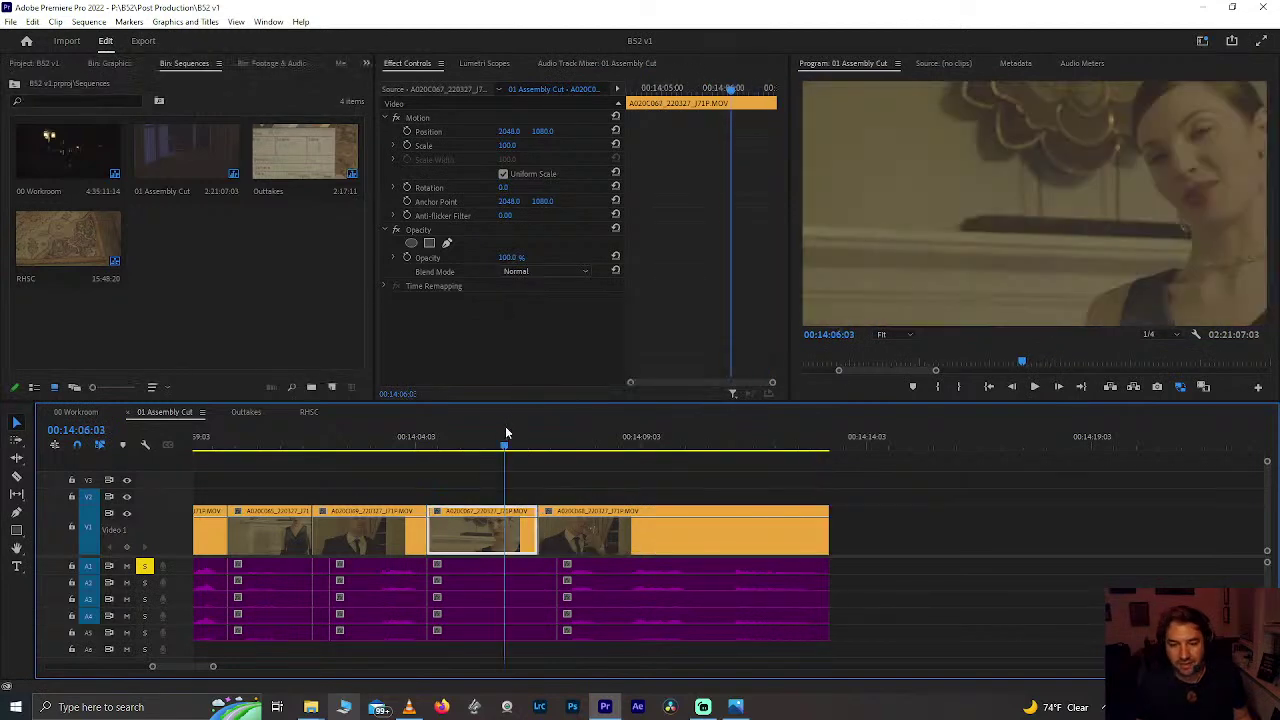
key(Left)
key(Left)
key(Left)
key(Left)
key(Left)
key(Left)
key(Left)
key(Left)
key(Left)
key(Left)
key(Left)
key(Left)
key(Left)
key(Left)
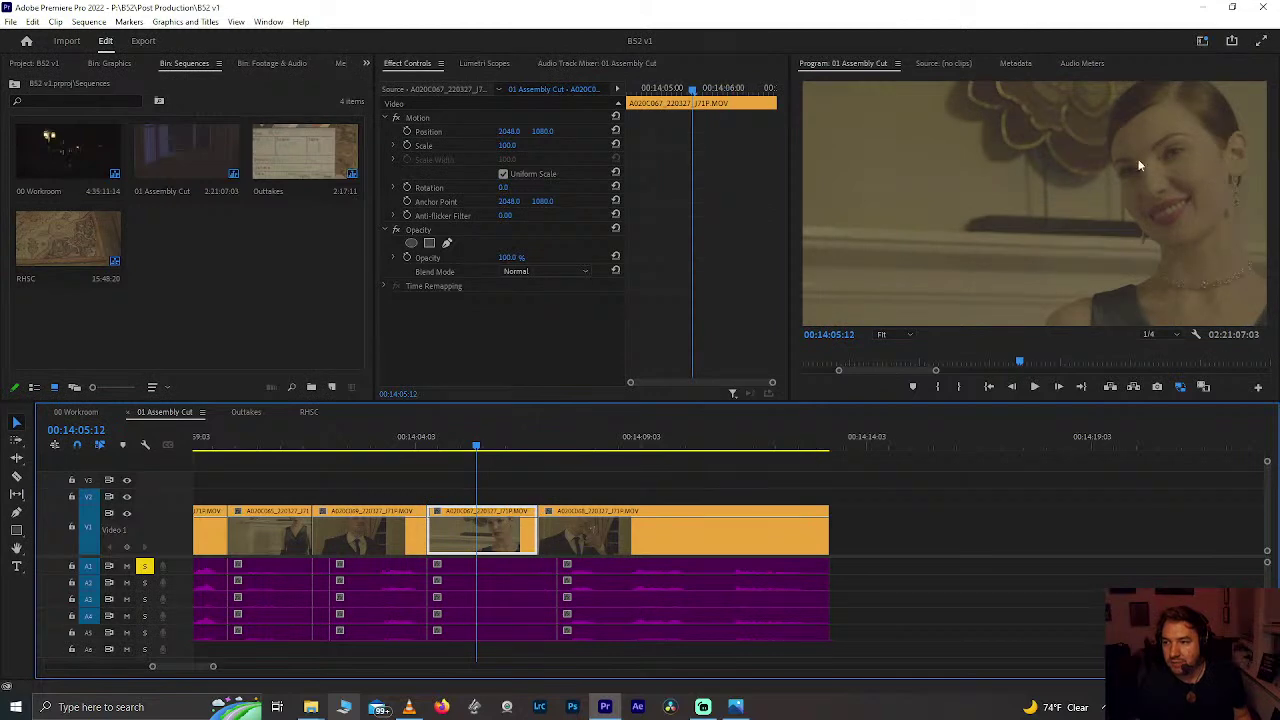
Step: Compare the final A020C068 response with the wide shot at 00:13:53:05 earlier in the scene, and save the project
click(625, 440)
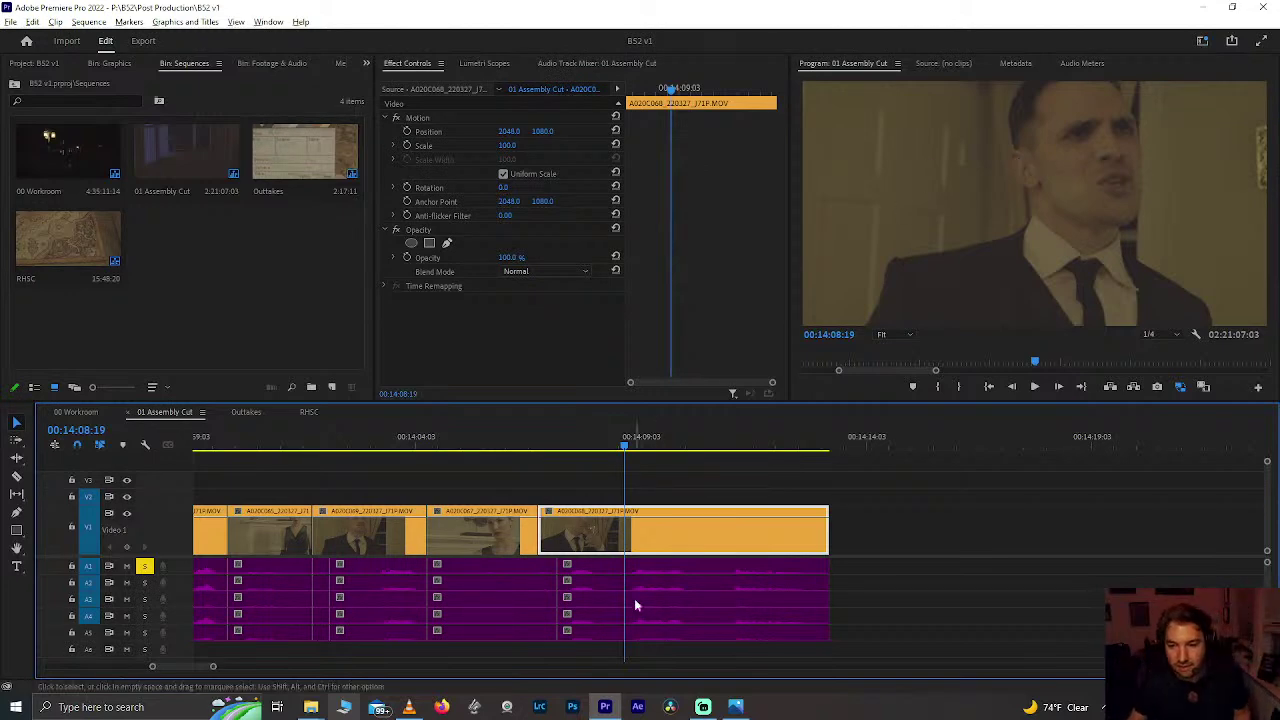
scroll(635, 605, down, 2)
scroll(635, 605, up, 3)
click(279, 444)
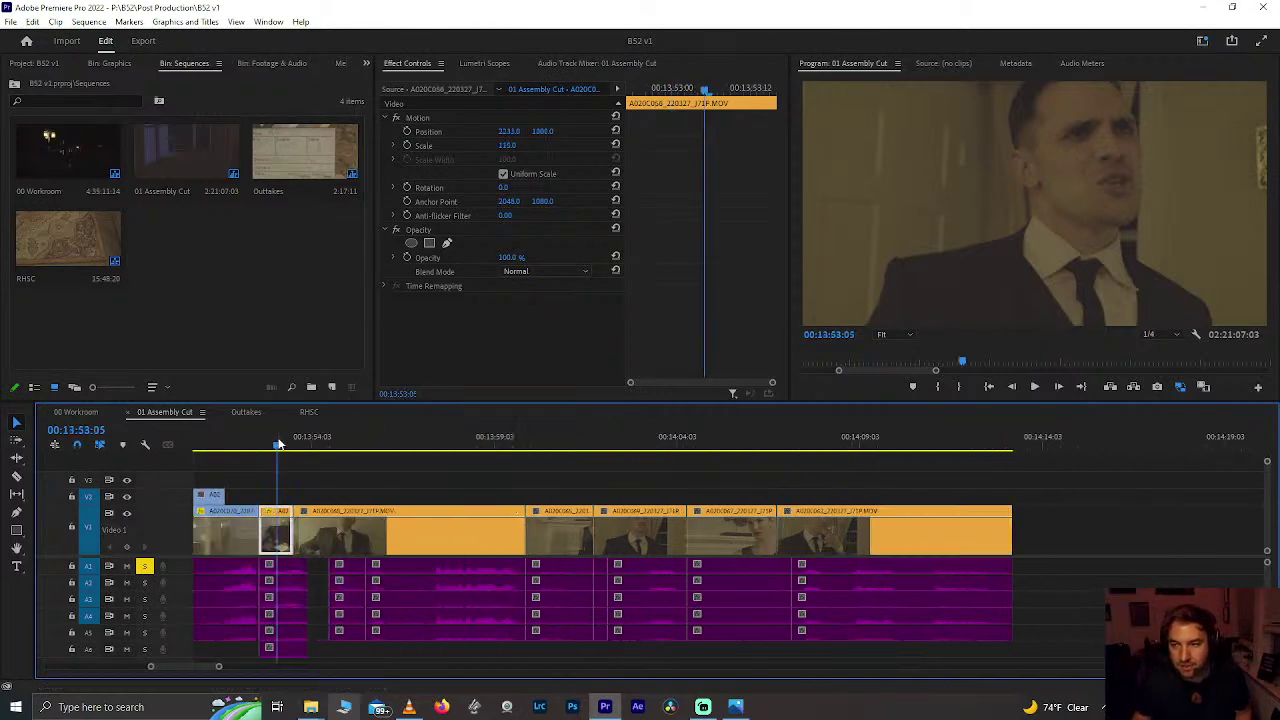
click(843, 440)
key(ctrl+s)
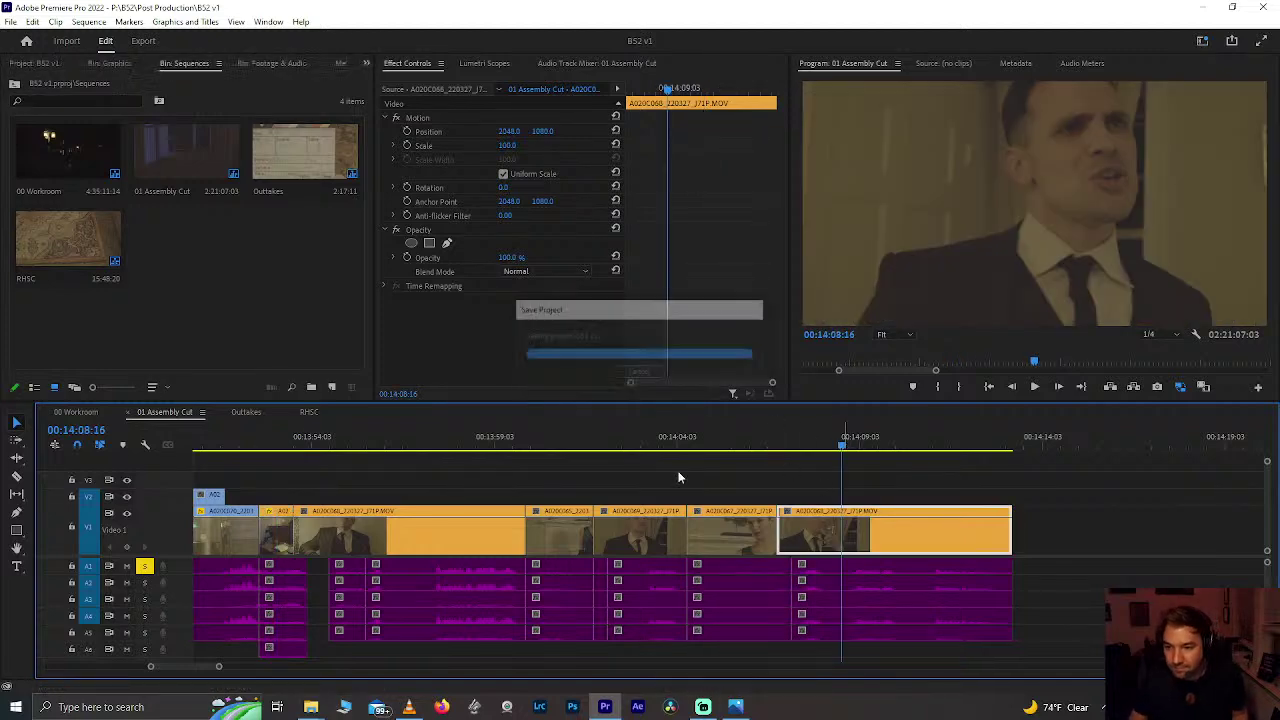
Step: Compare the staging in the wide shot with the A020C065 clip at 00:14:00:16 and save the project
click(275, 446)
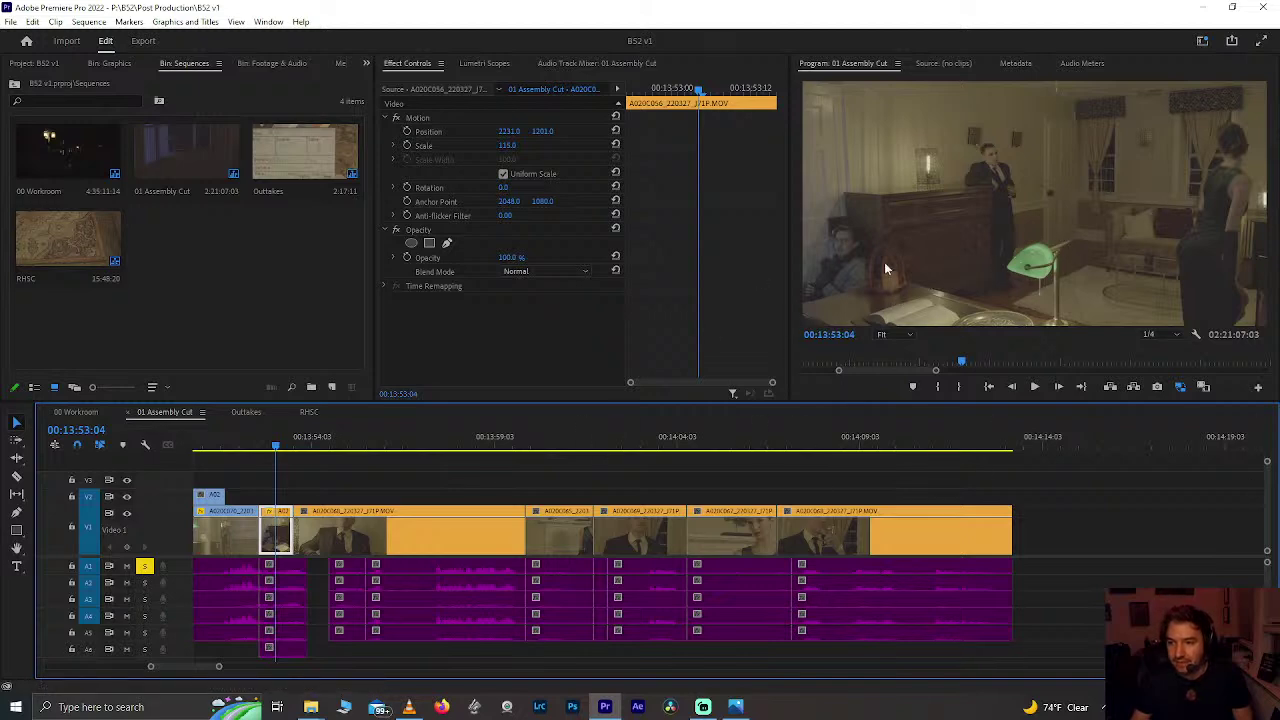
click(549, 440)
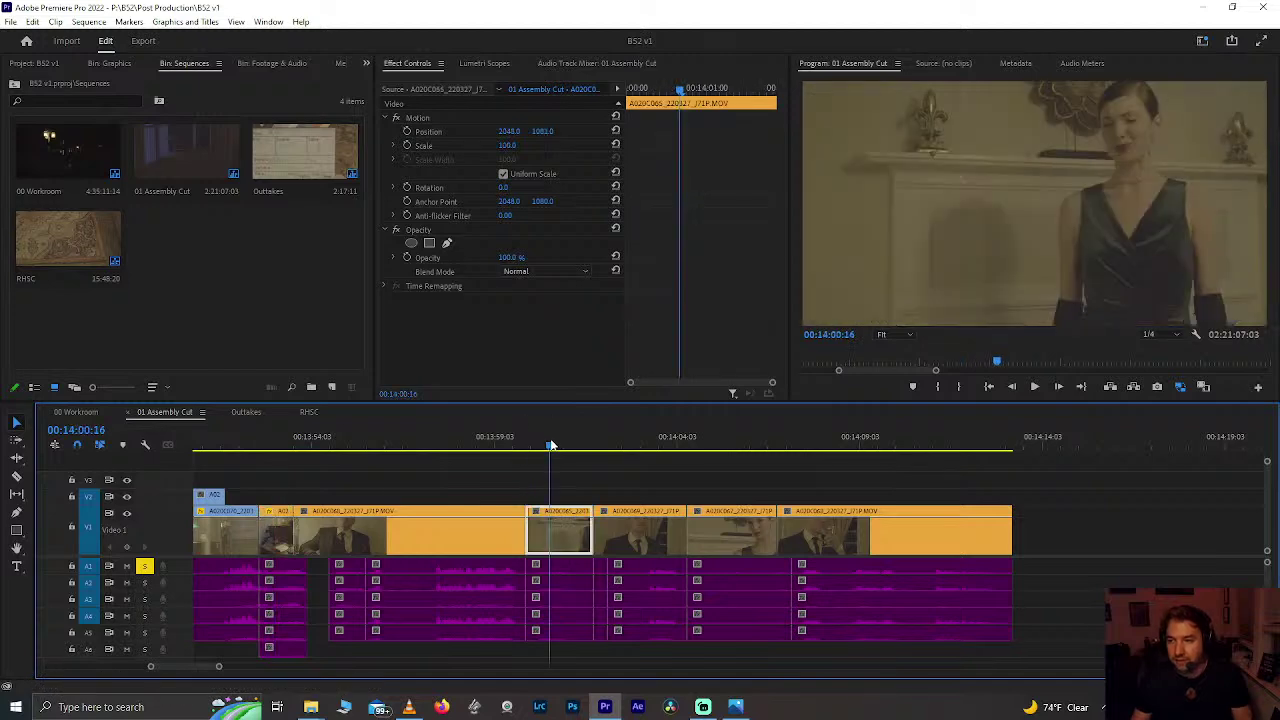
key(ctrl+s)
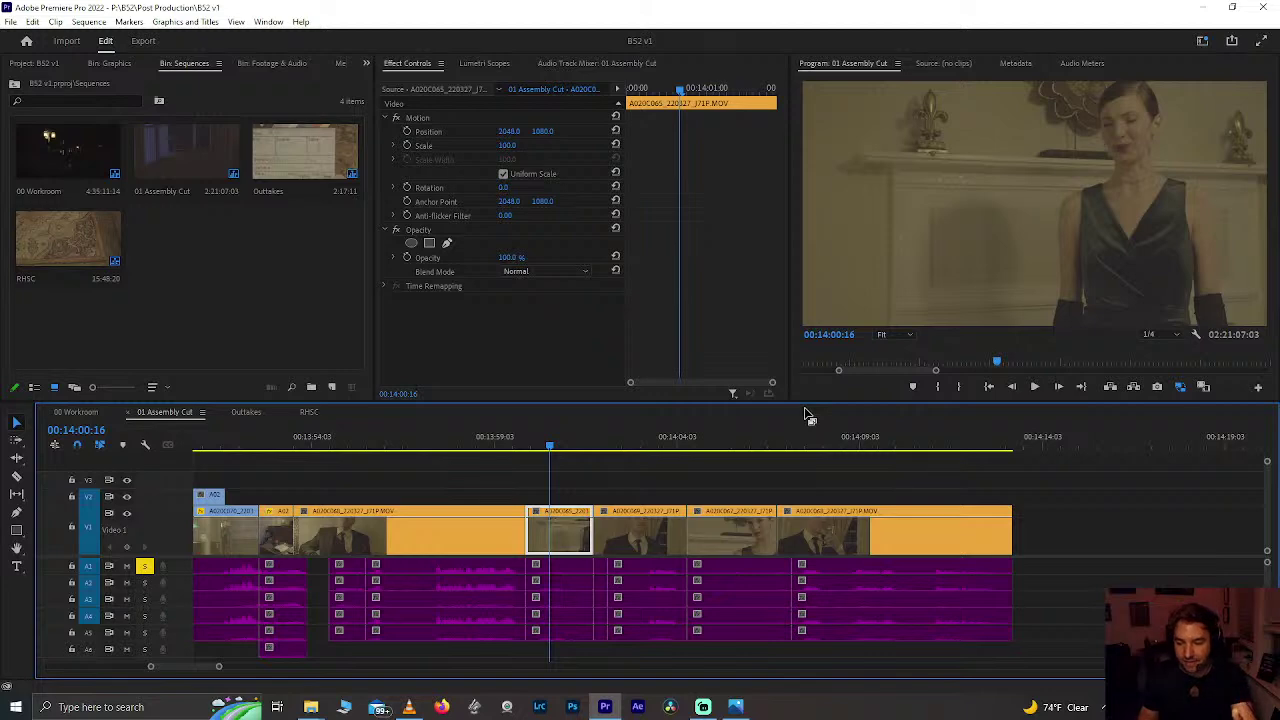
Step: Review the A020C069 shot, the earlier A020C068 shot, the wide shot and the end of the last A020C068 response, then save the project
click(637, 436)
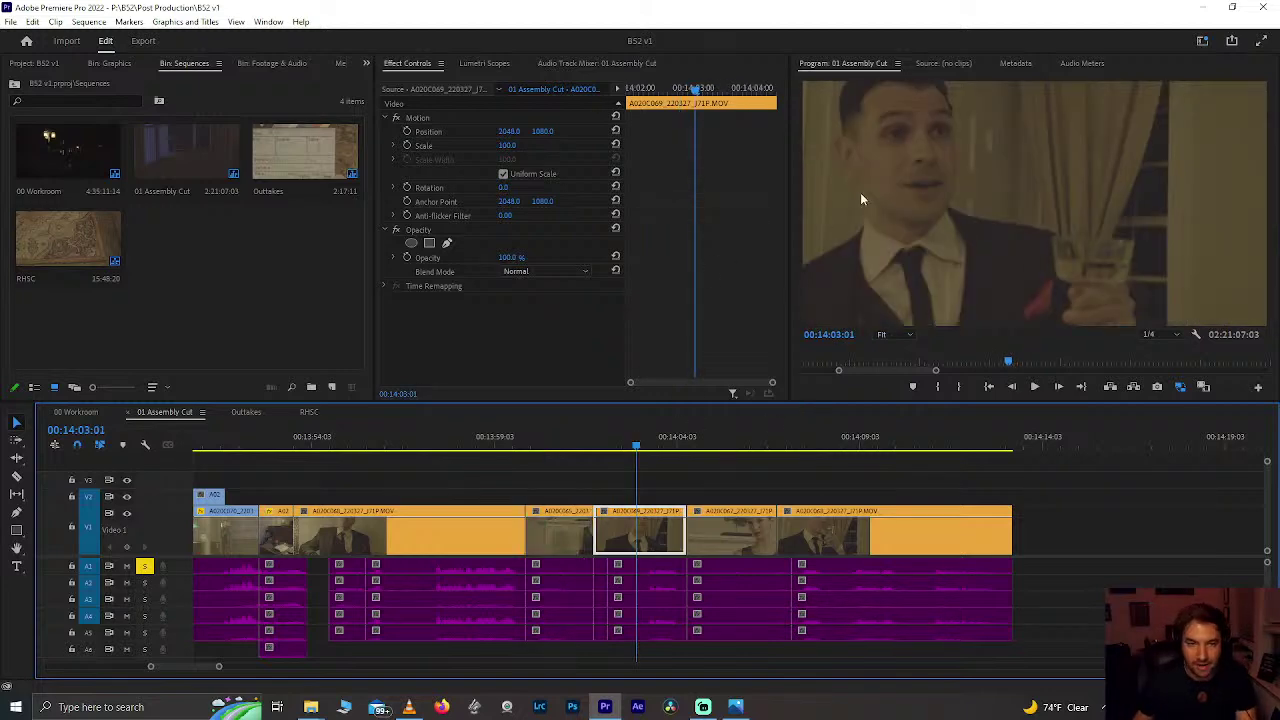
mouse_move(636, 437)
mouse_down()
mouse_move(566, 438)
mouse_move(640, 437)
mouse_up()
click(476, 437)
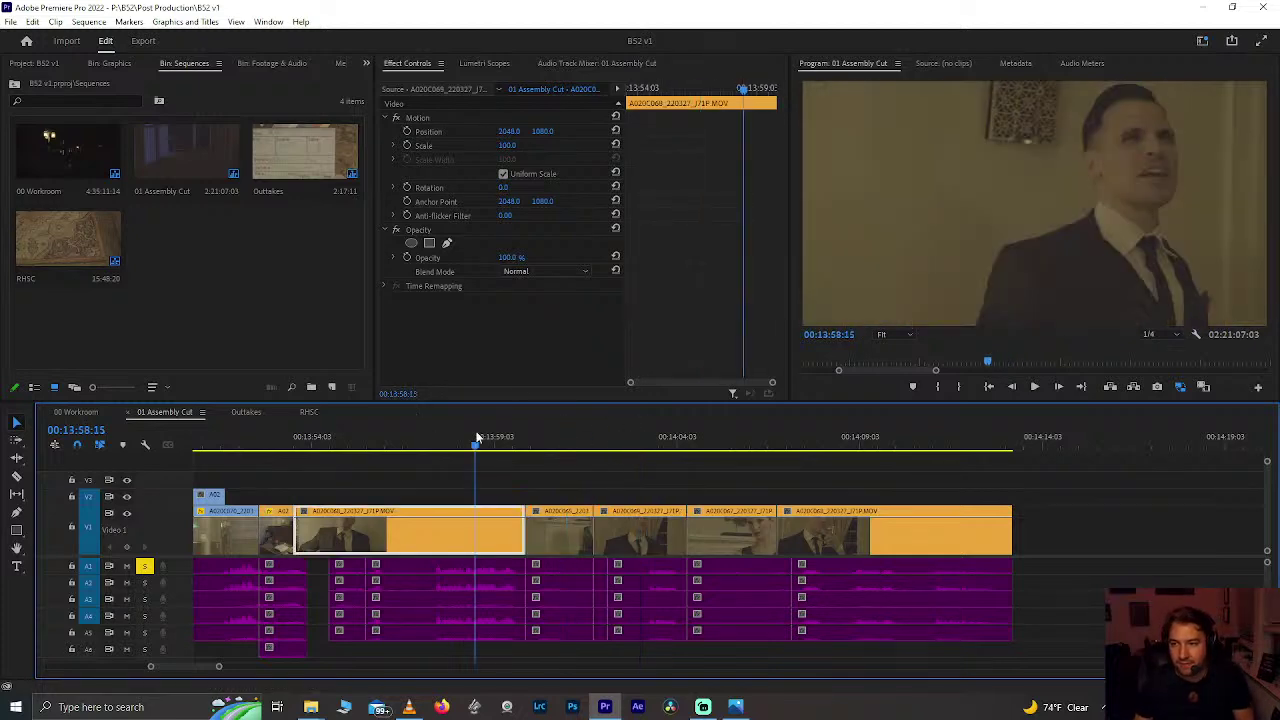
click(266, 442)
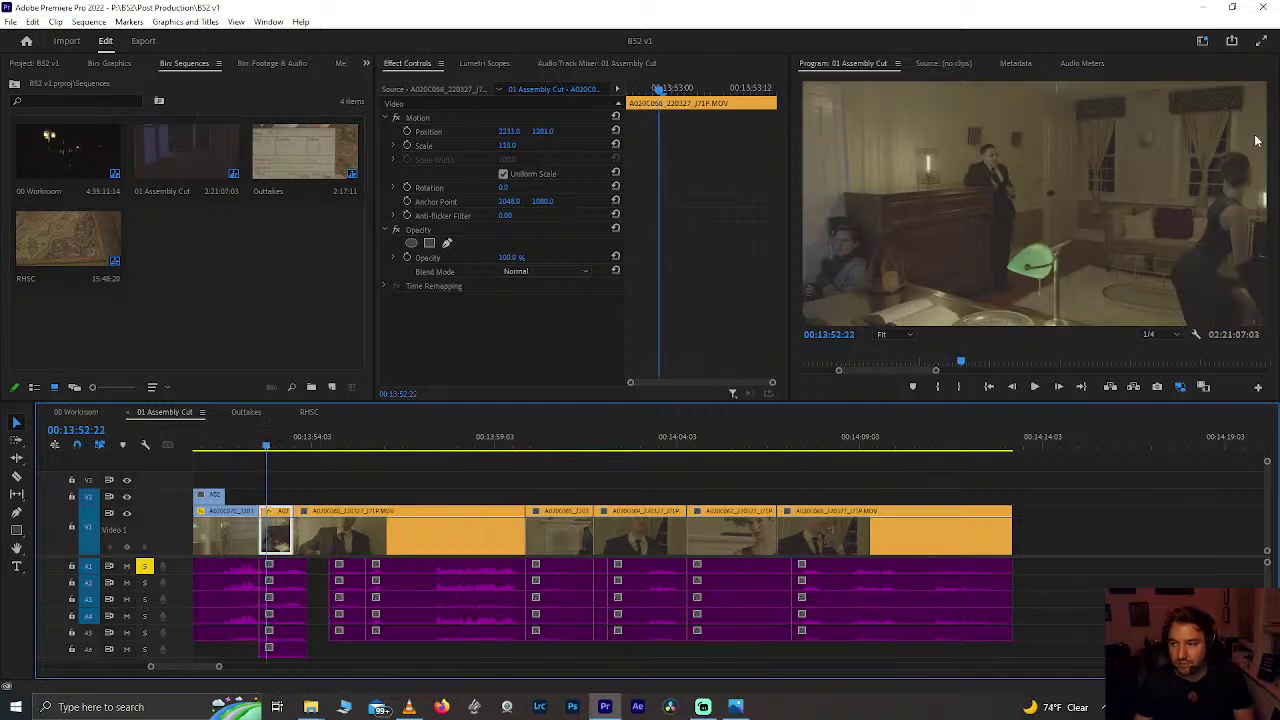
click(424, 430)
drag(945, 436, 992, 444)
key(ctrl+s)
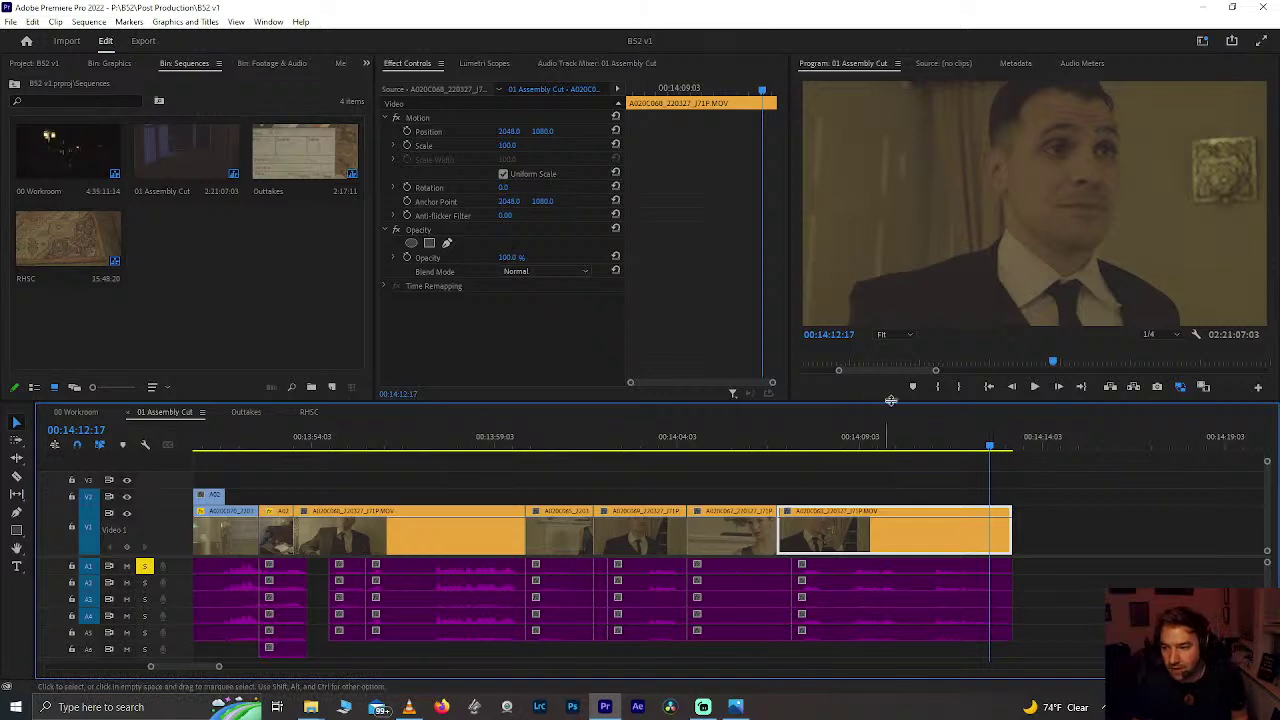
Step: Play the closing seconds of the last A020C068 response and stop at 00:14:13:01
click(929, 436)
key(space)
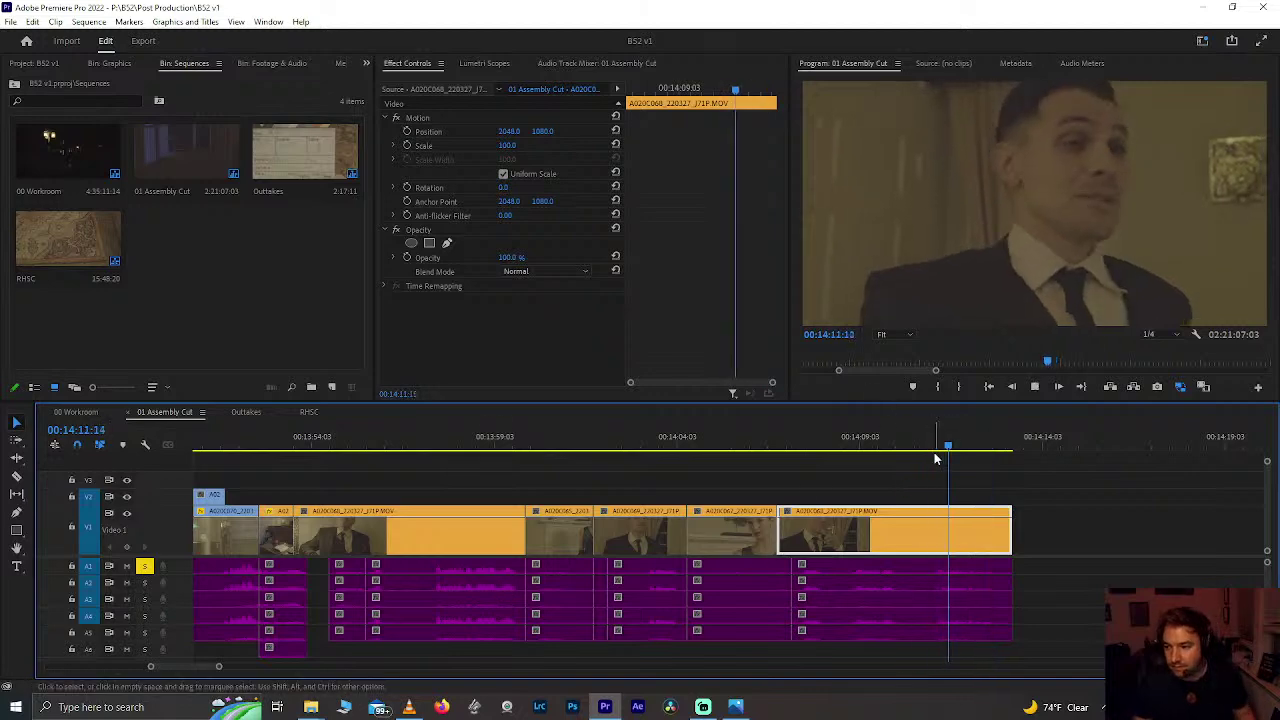
key(space)
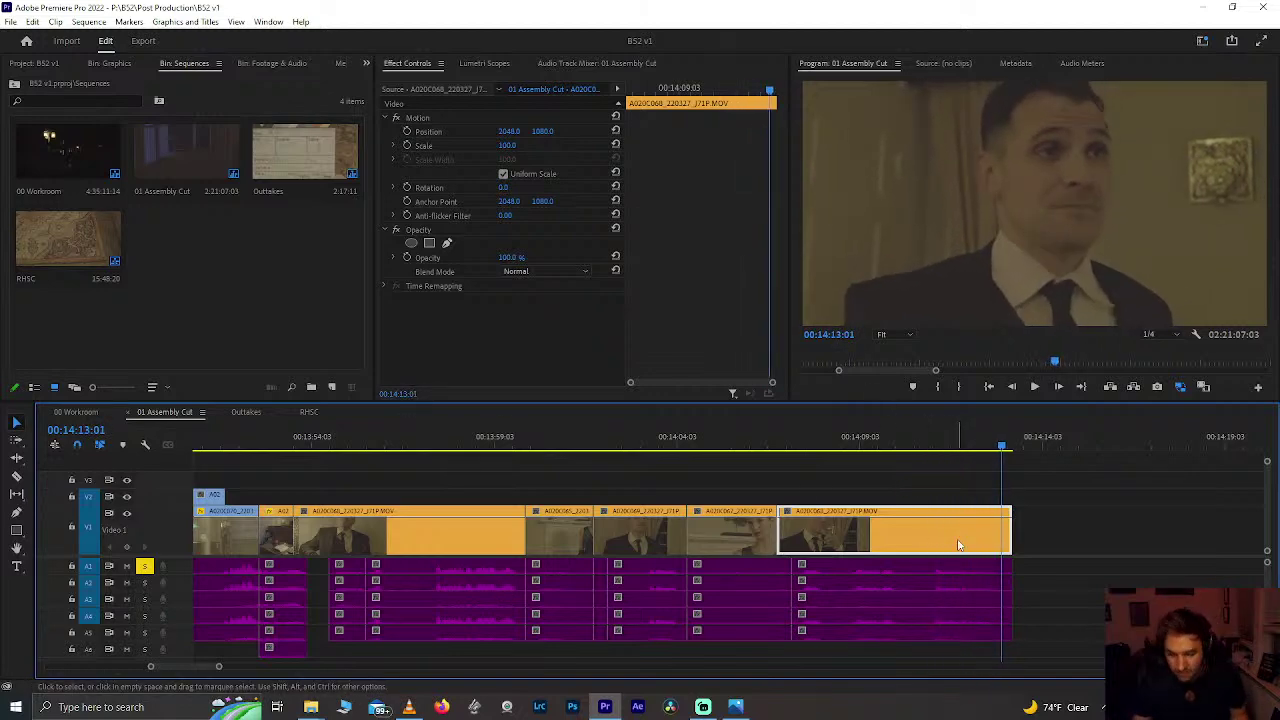
Step: Locate the unused A020C068 footage beyond the gap after the edited scene and play it from 00:16:14:07
key(minus)
key(minus)
key(minus)
key(minus)
key(minus)
scroll(734, 567, down, 2)
key(minus)
scroll(734, 567, down, 10)
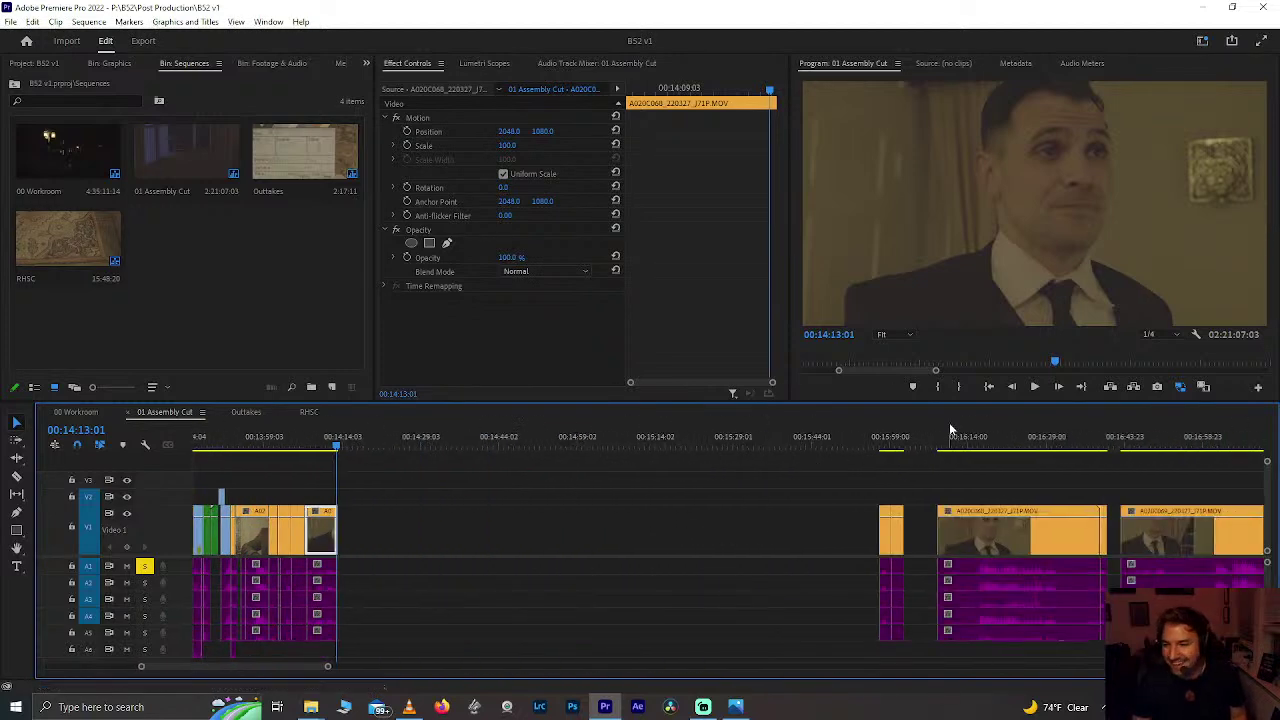
click(894, 440)
click(970, 437)
key(equal)
key(equal)
key(equal)
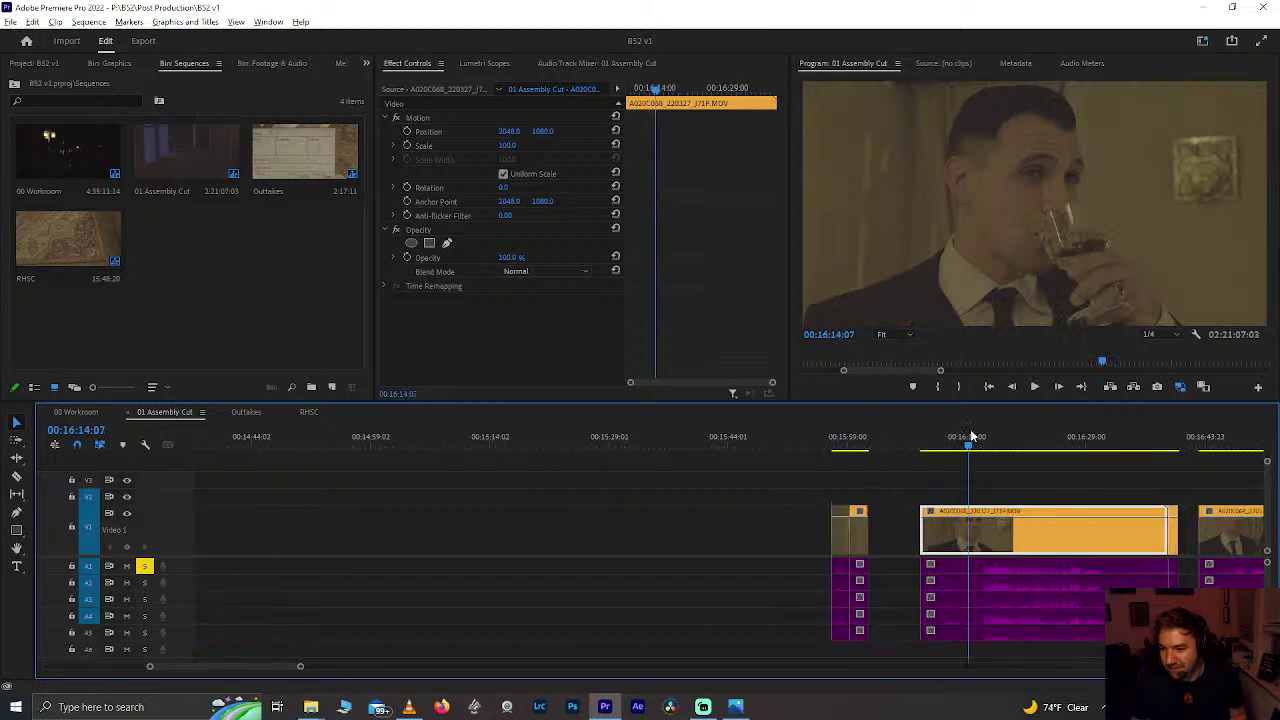
key(space)
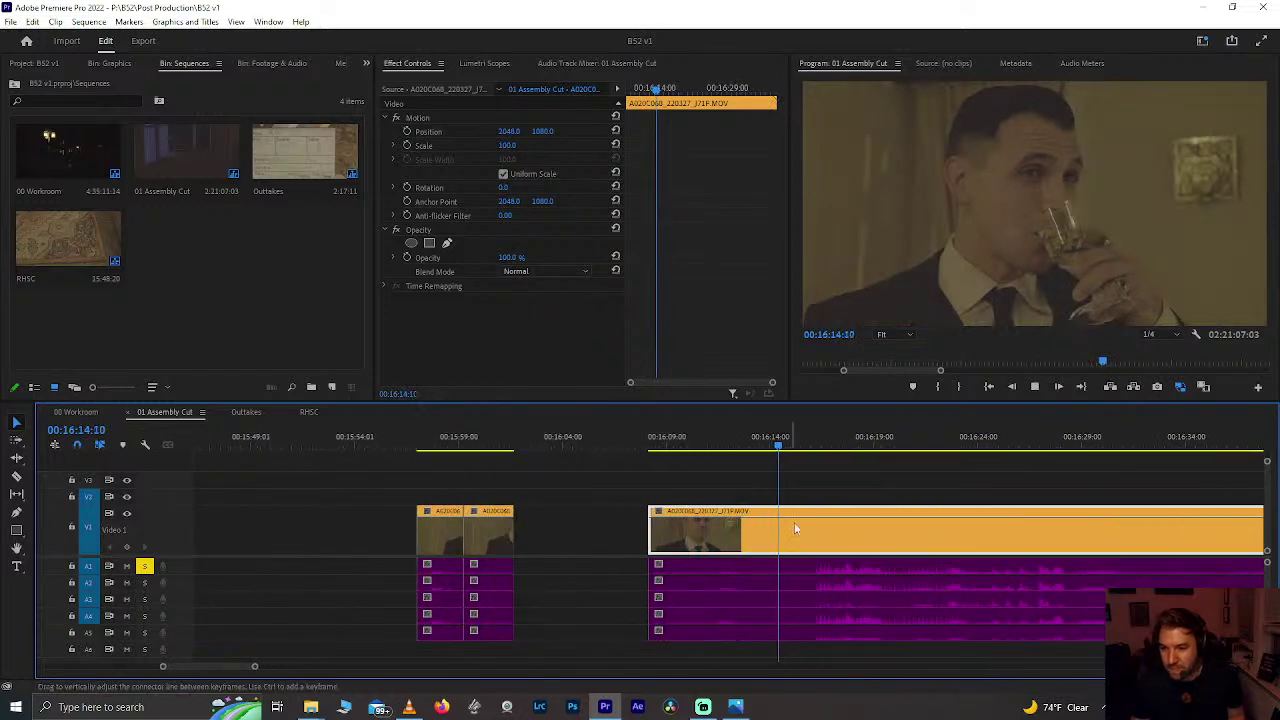
Step: Replay the unused A020C068 take from near its start and stop at 00:16:12:11
scroll(794, 522, down, 5)
scroll(657, 561, down, 1)
scroll(657, 566, down, 4)
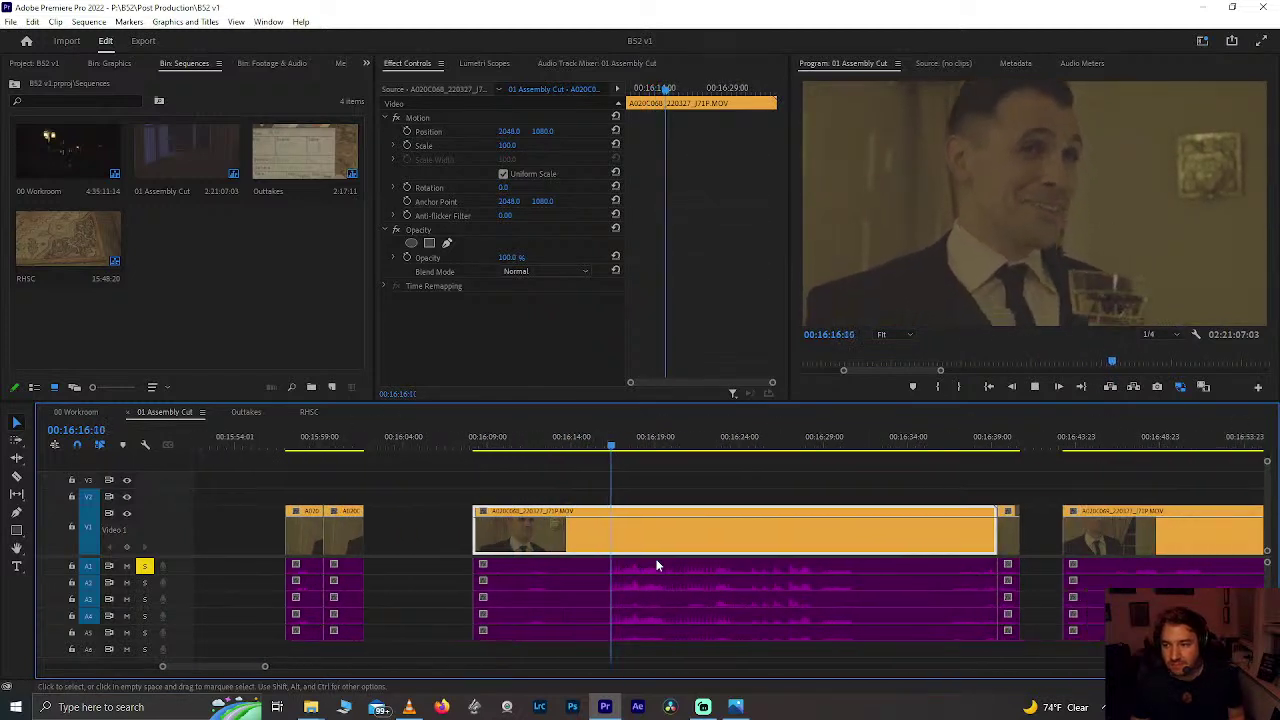
click(494, 441)
key(space)
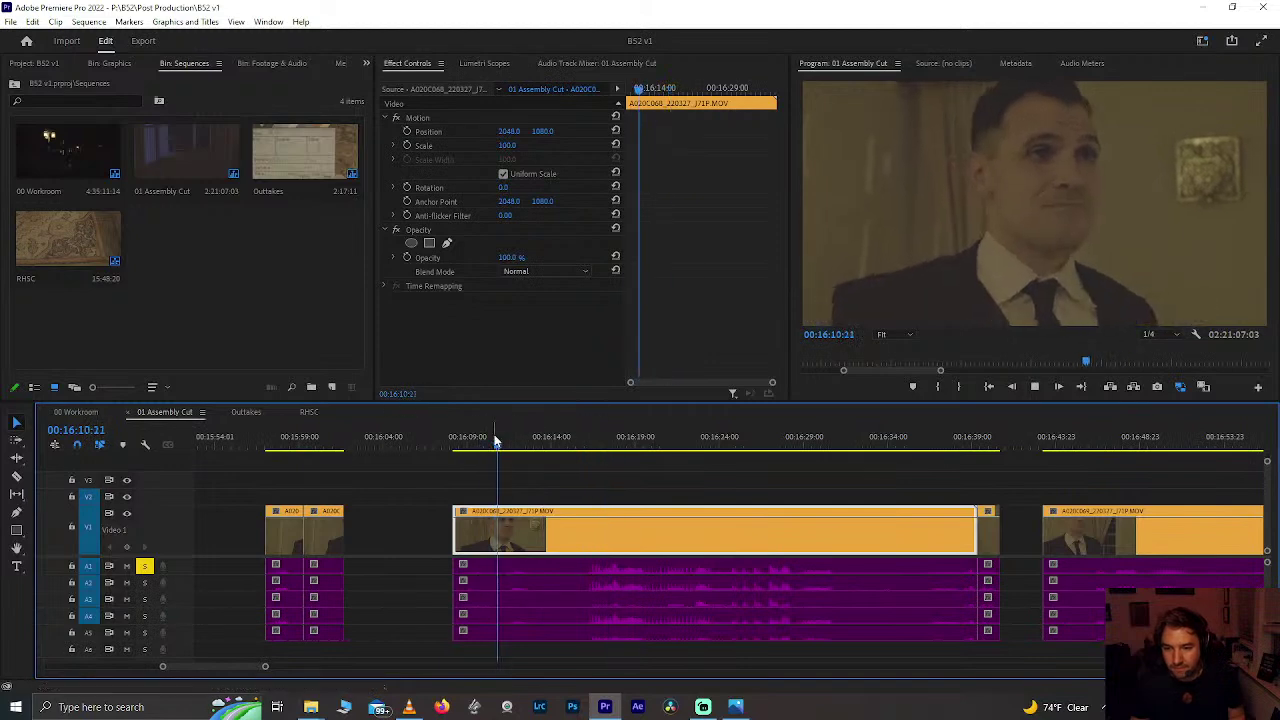
key(space)
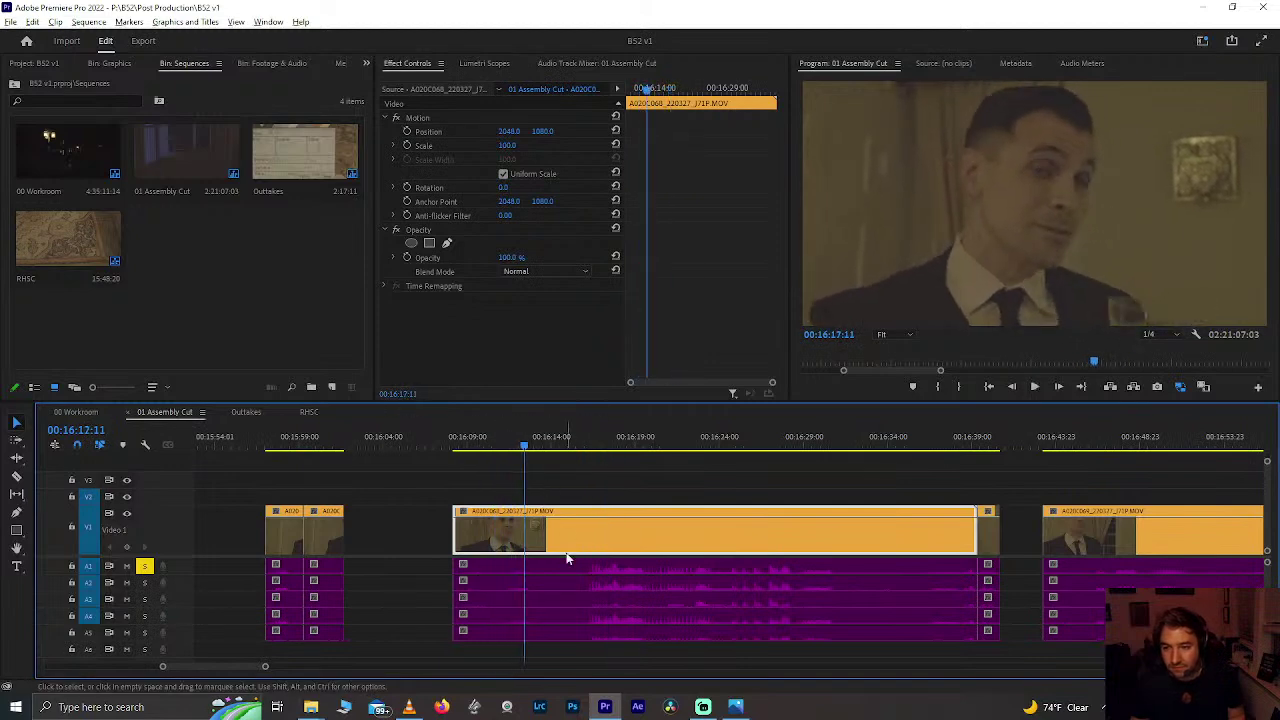
Step: Find the unused A020C066 take further along the sequence and play its opening, stopping at 00:21:16:08
scroll(566, 558, down, 6)
scroll(878, 472, down, 10)
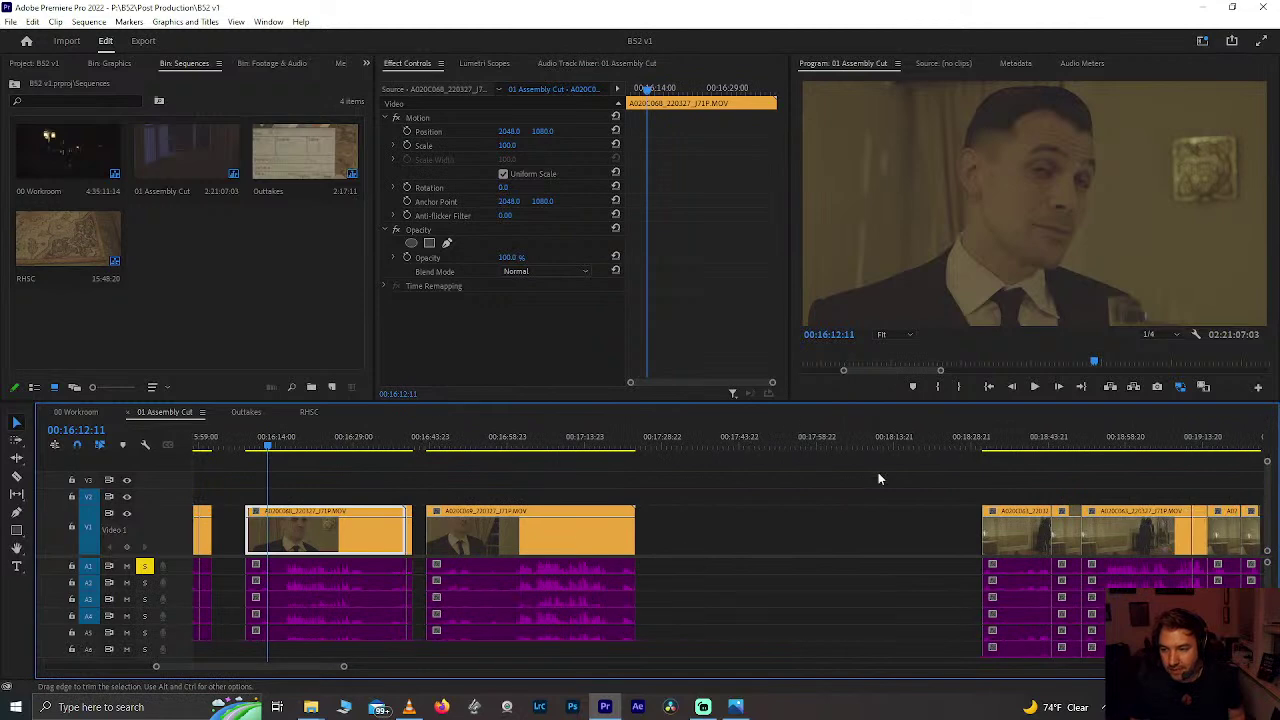
scroll(967, 457, down, 6)
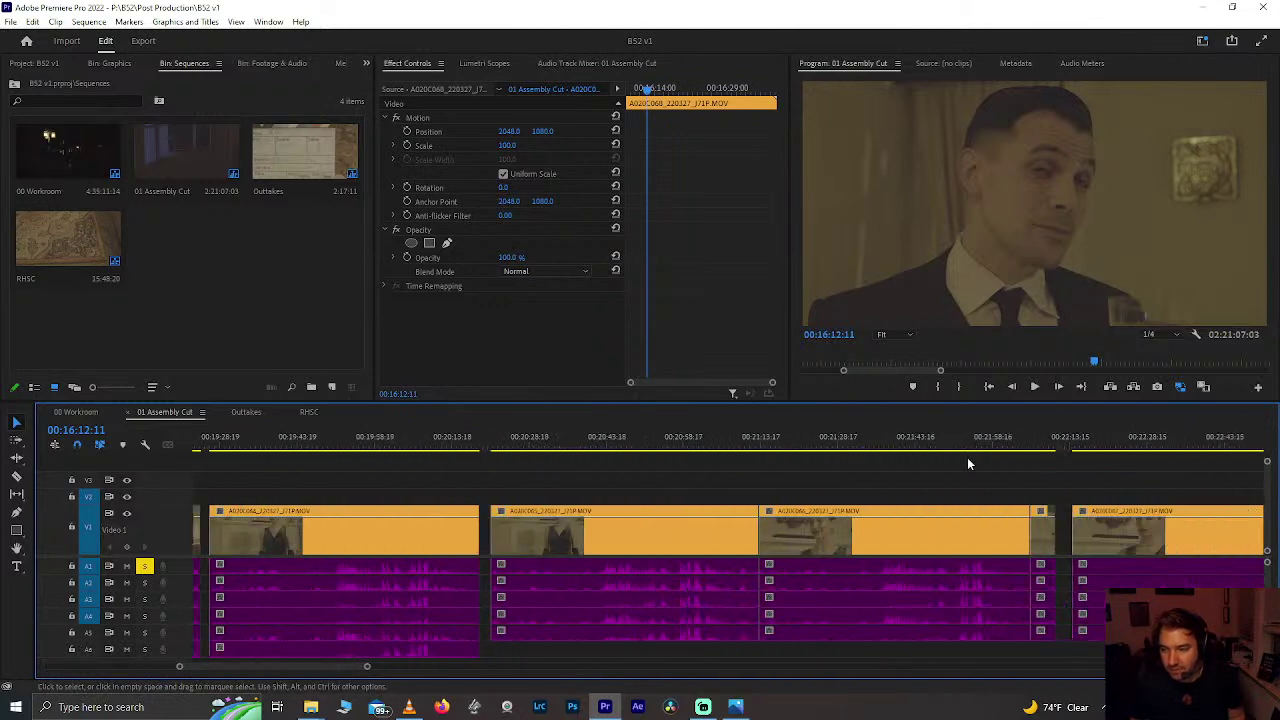
click(602, 446)
scroll(602, 447, up, 4)
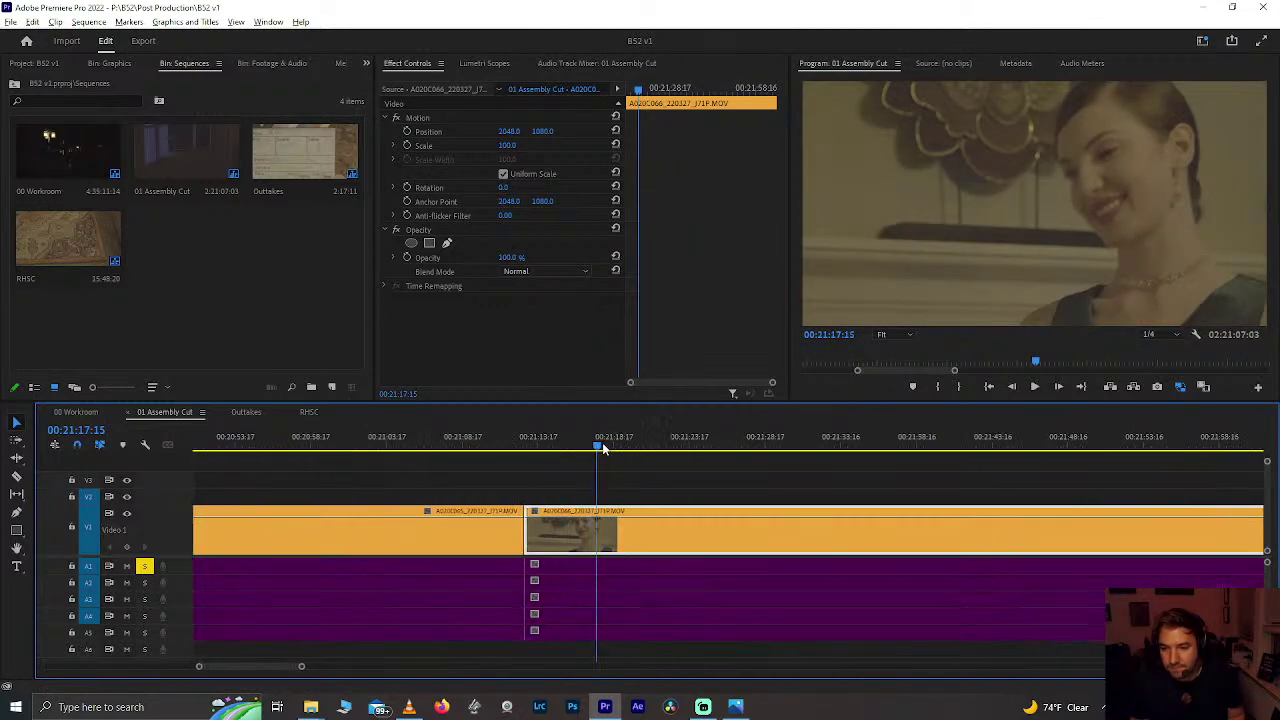
click(557, 445)
key(space)
scroll(556, 455, down, 5)
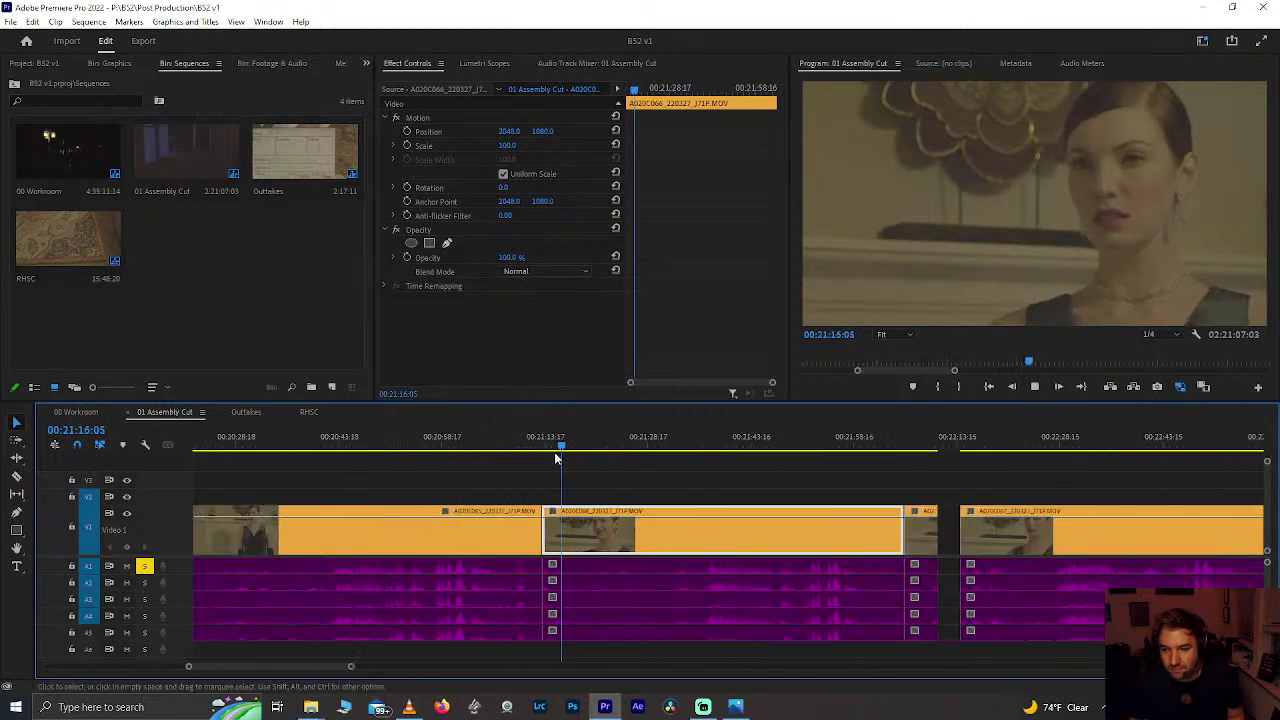
key(space)
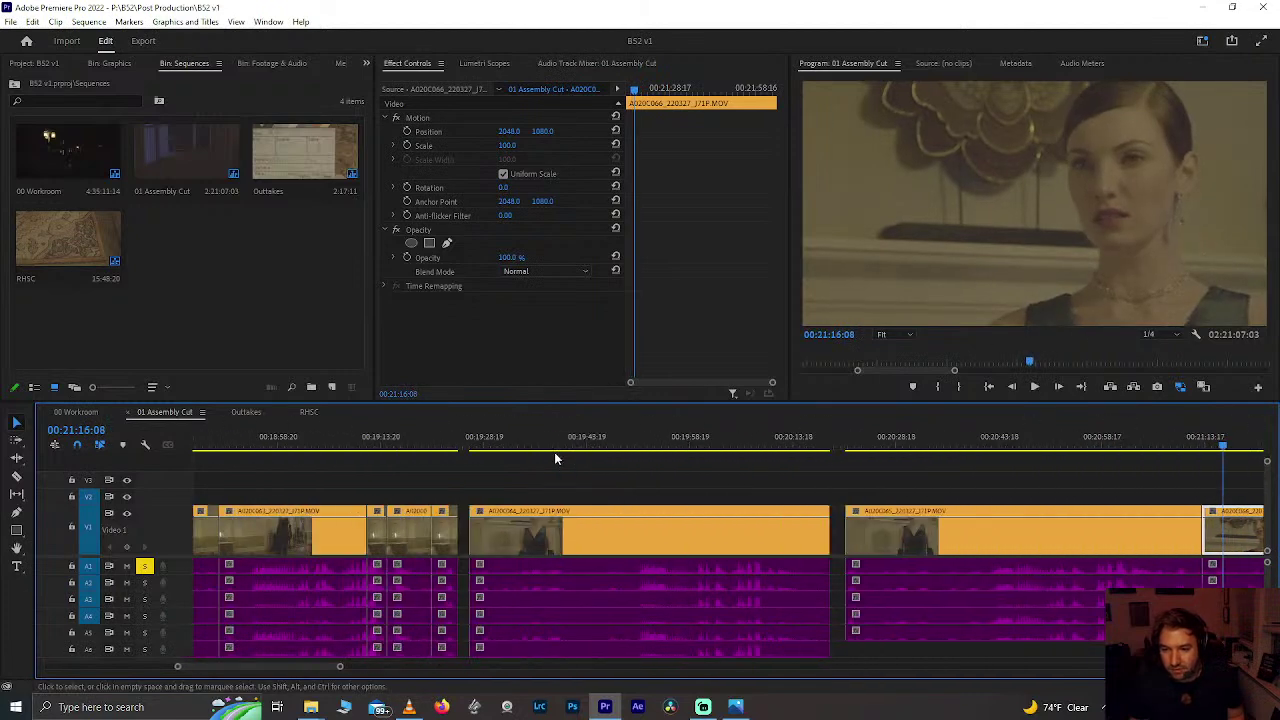
Step: Return to the short A020C063 wide clip near 00:18:45 and play it
scroll(554, 452, down, 2)
drag(754, 495, 626, 582)
scroll(752, 586, down, 3)
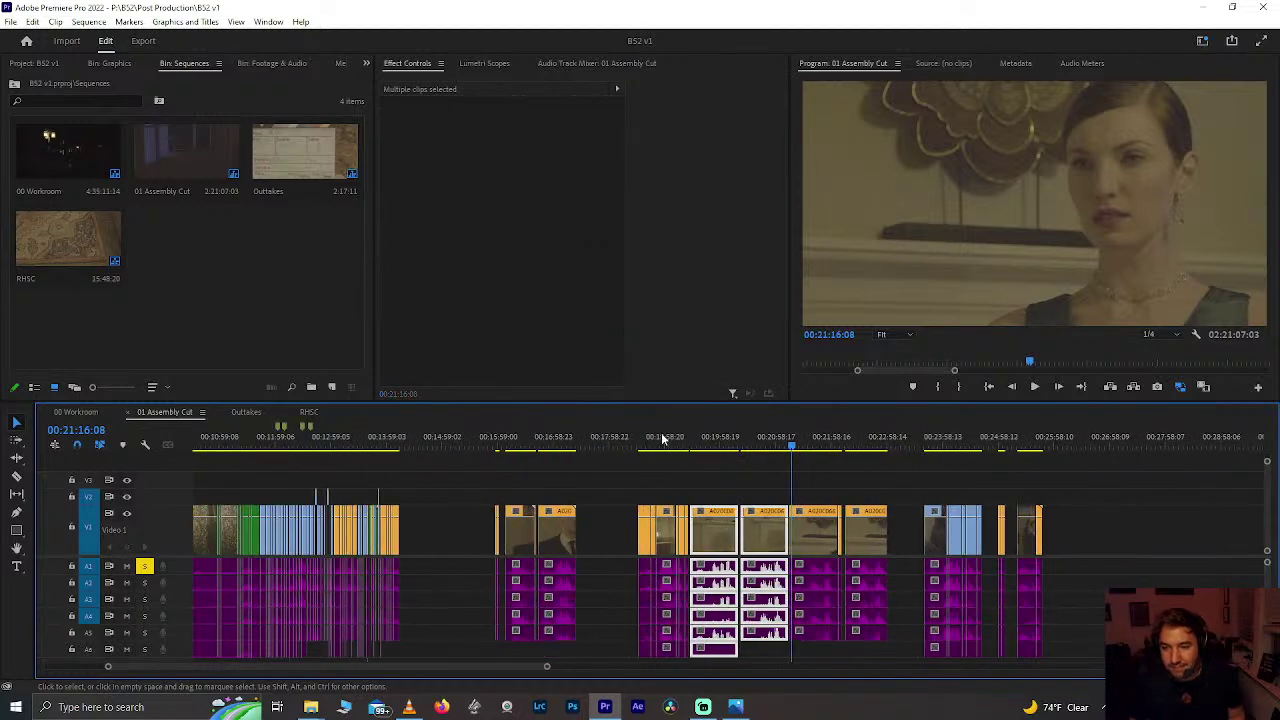
click(655, 447)
scroll(655, 447, up, 2)
scroll(655, 447, up, 4)
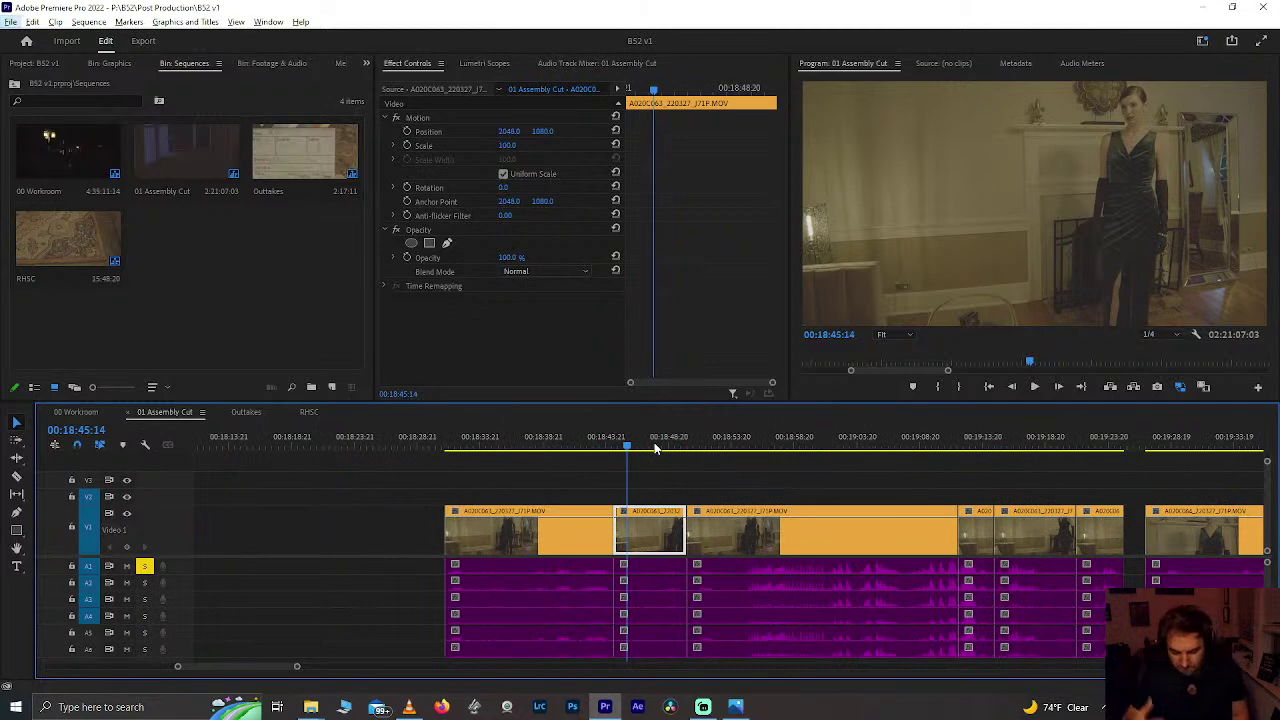
key(alt+space)
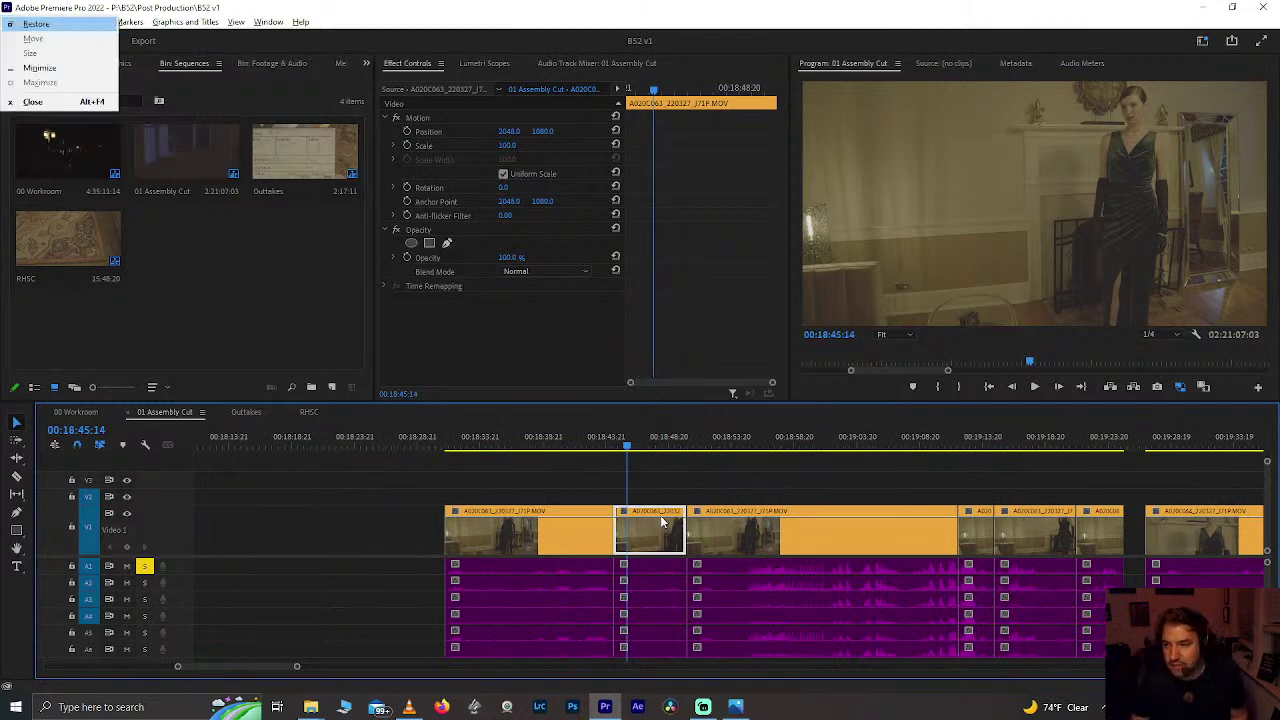
click(619, 470)
click(597, 441)
key(space)
scroll(599, 445, up, 3)
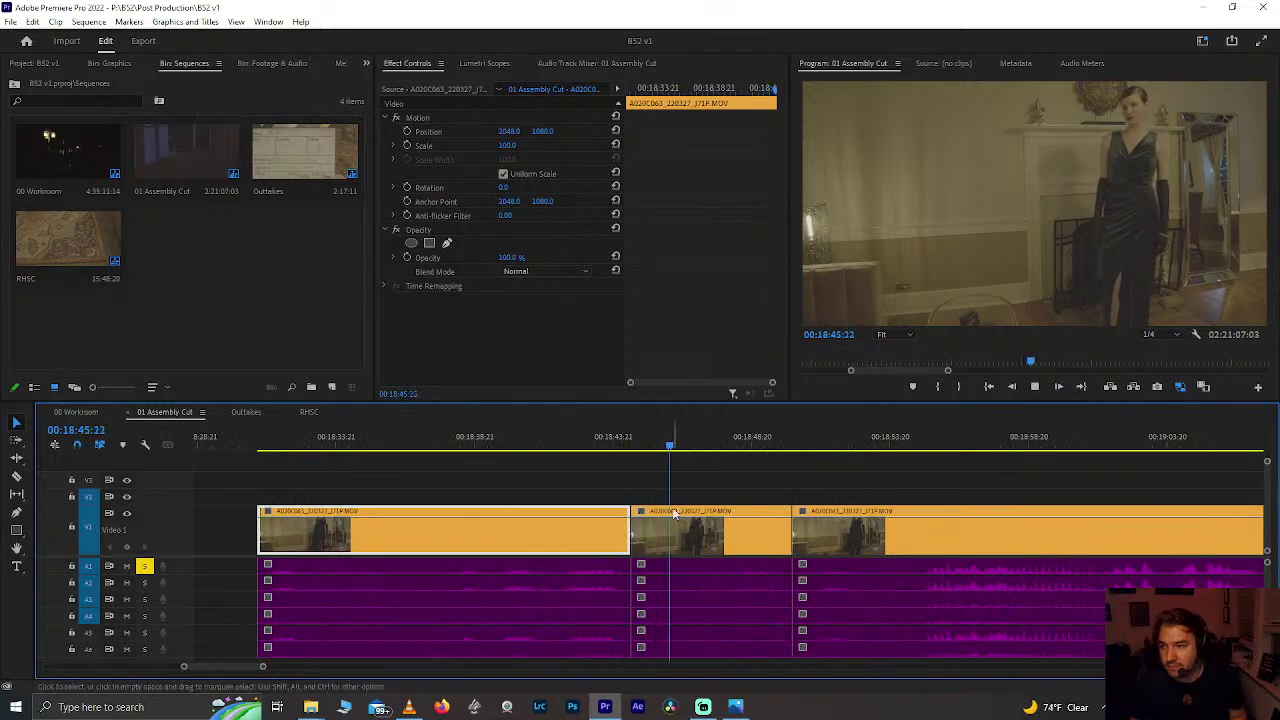
scroll(736, 529, down, 2)
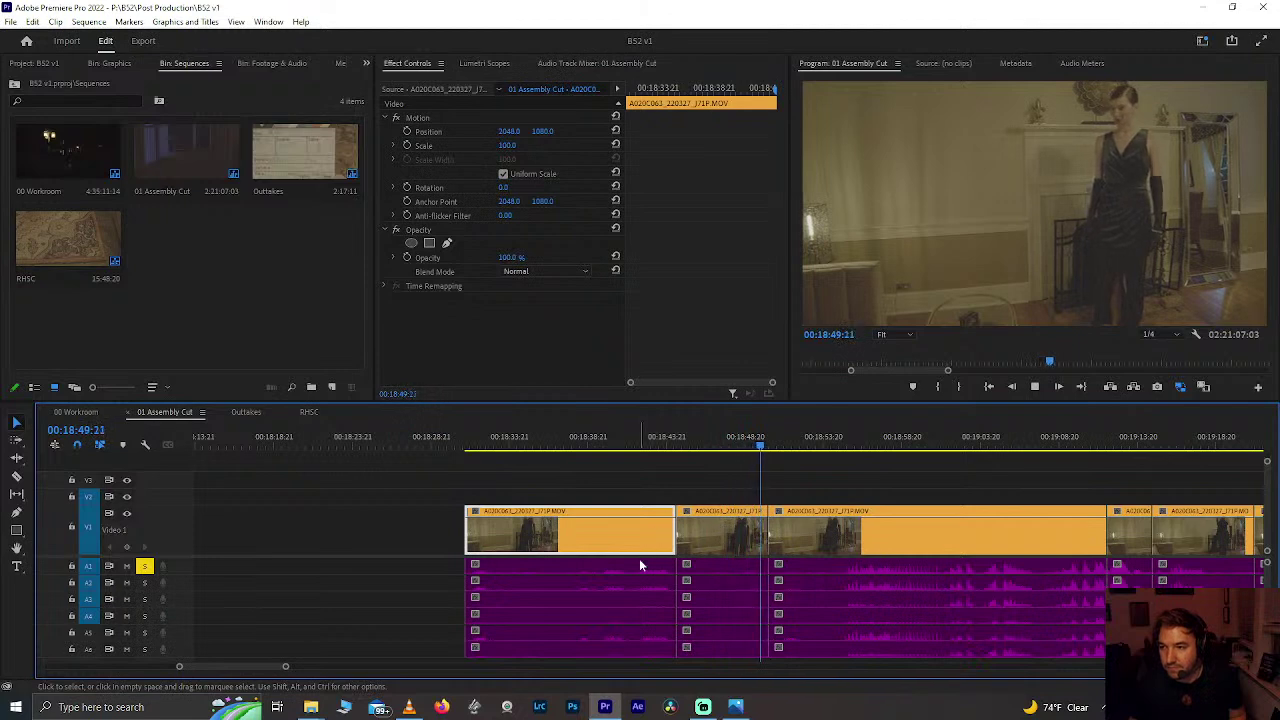
Step: Replay the short A020C063 clip from about 00:18:46, sample the following A020C063 clip's dialogue, and stop at 00:18:57:10
click(697, 443)
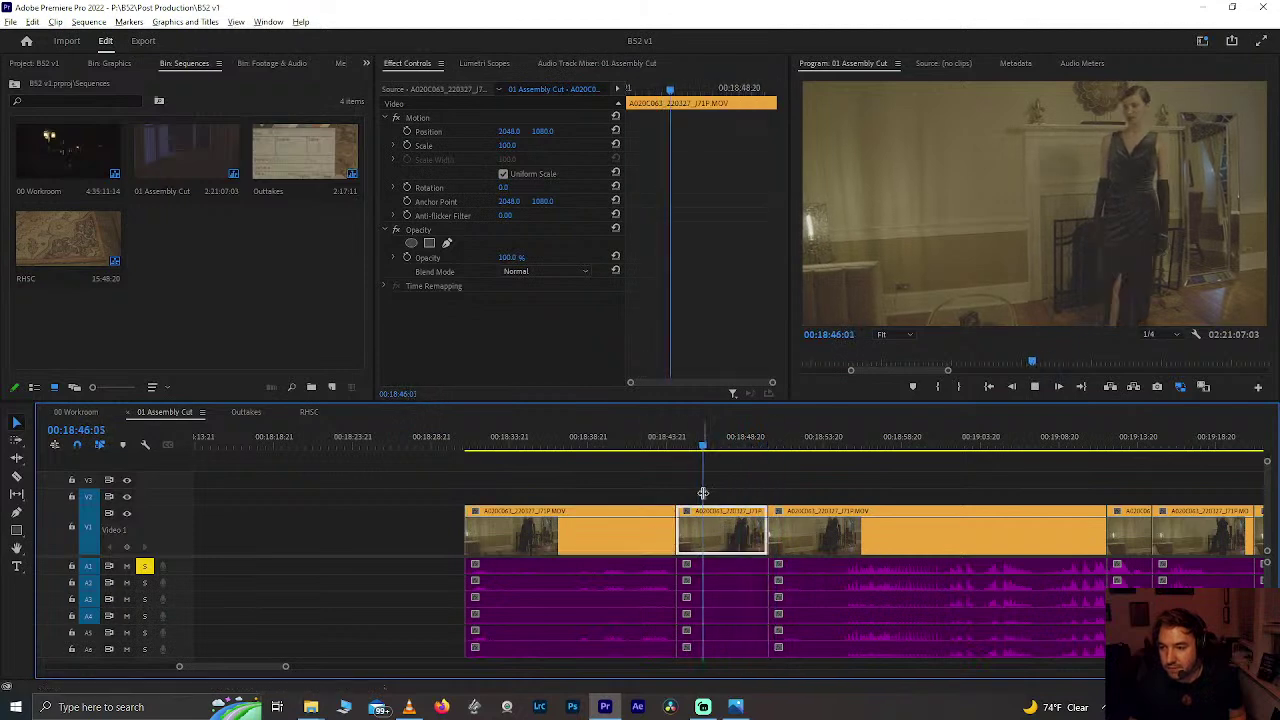
scroll(703, 493, down, 2)
scroll(705, 496, down, 2)
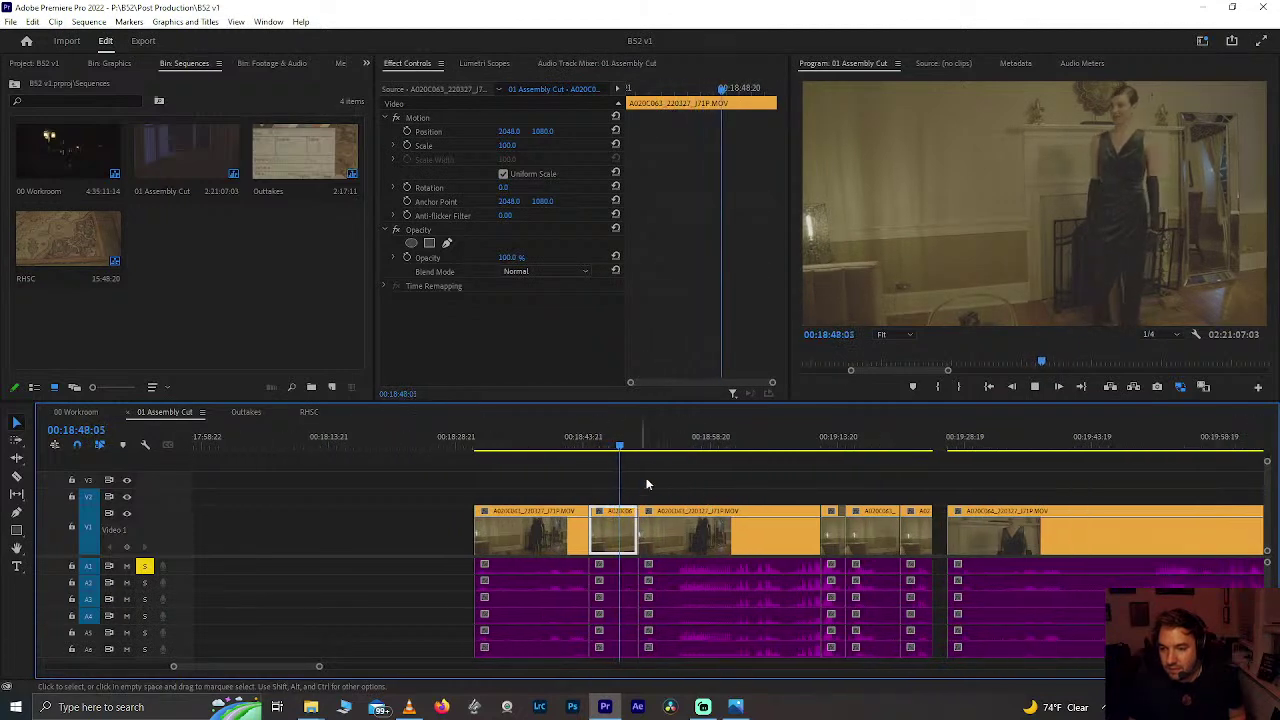
scroll(652, 474, up, 3)
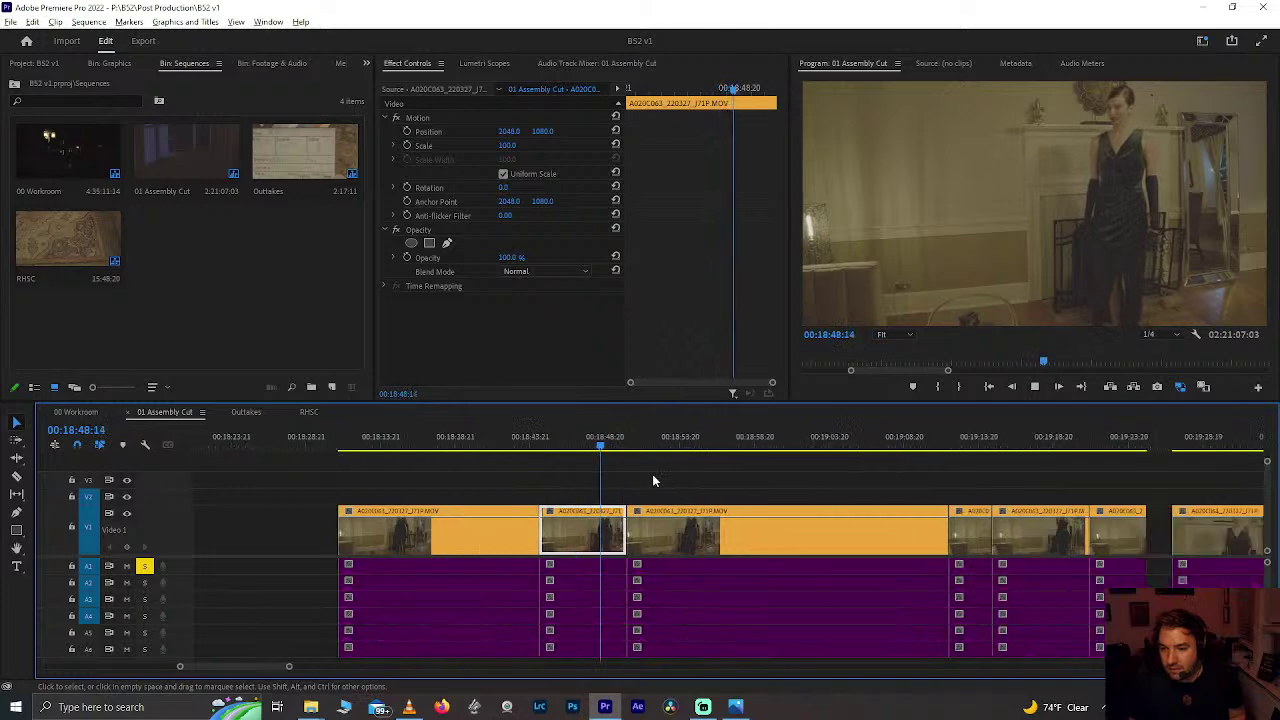
click(767, 428)
scroll(829, 448, up, 2)
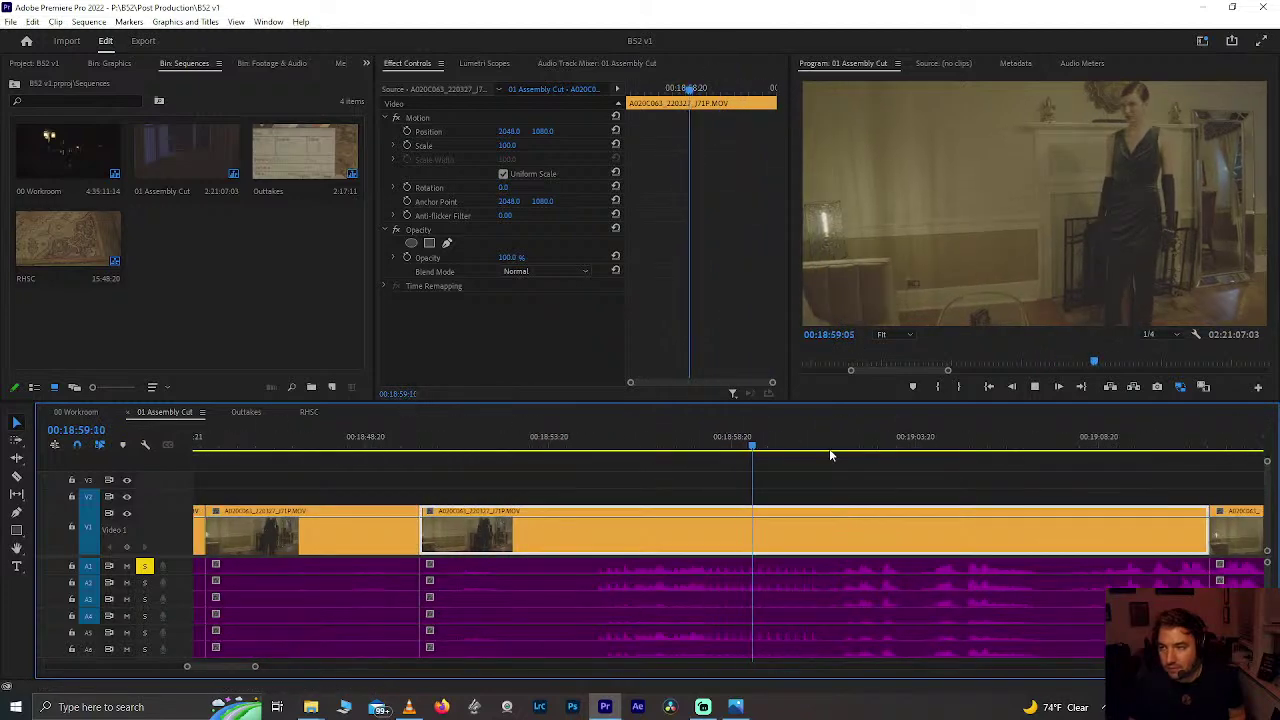
scroll(829, 448, down, 2)
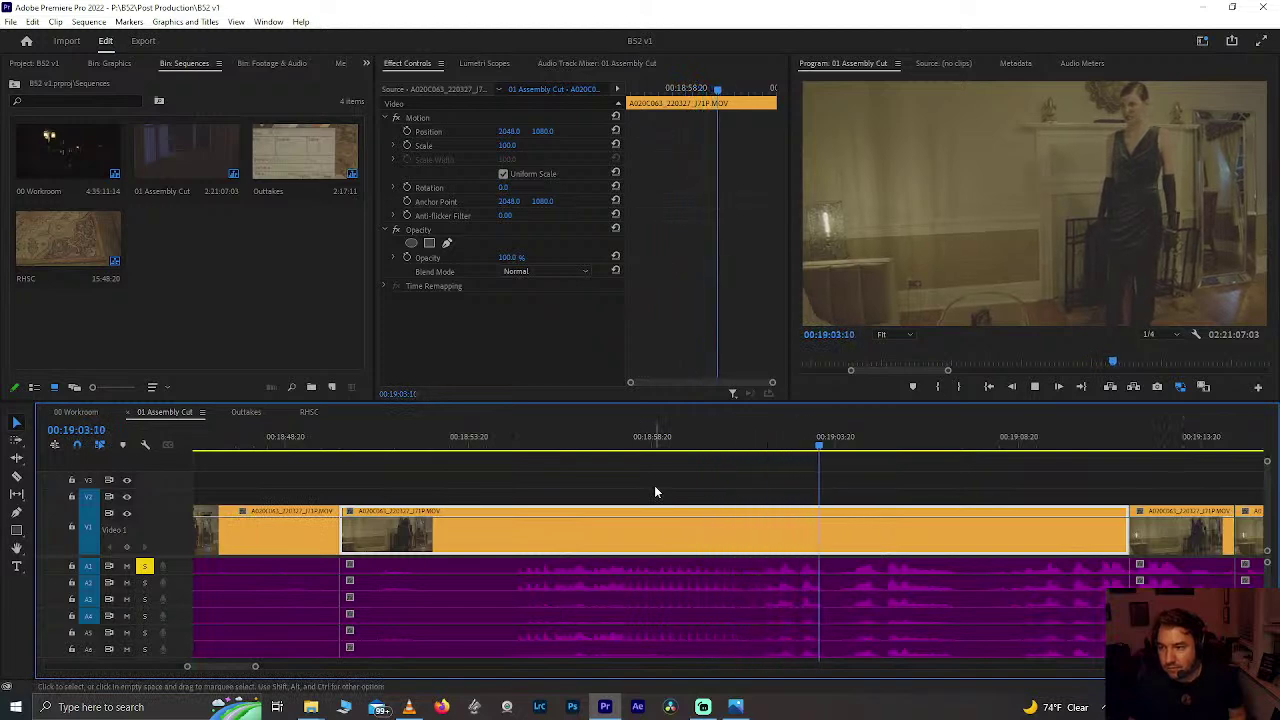
click(600, 436)
key(minus)
key(minus)
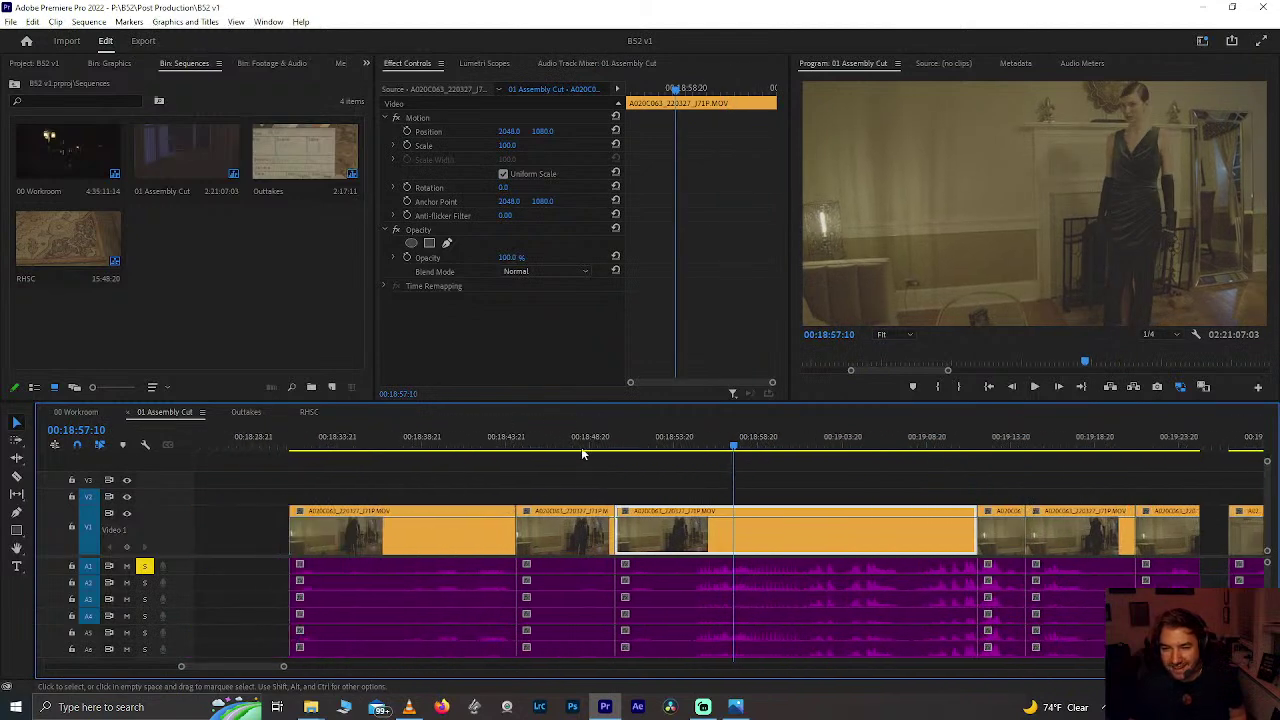
Step: Play the short A020C063 clip from its start at 00:18:44, stop at 00:18:50:23, and select it with its audio
click(523, 440)
key(space)
key(minus)
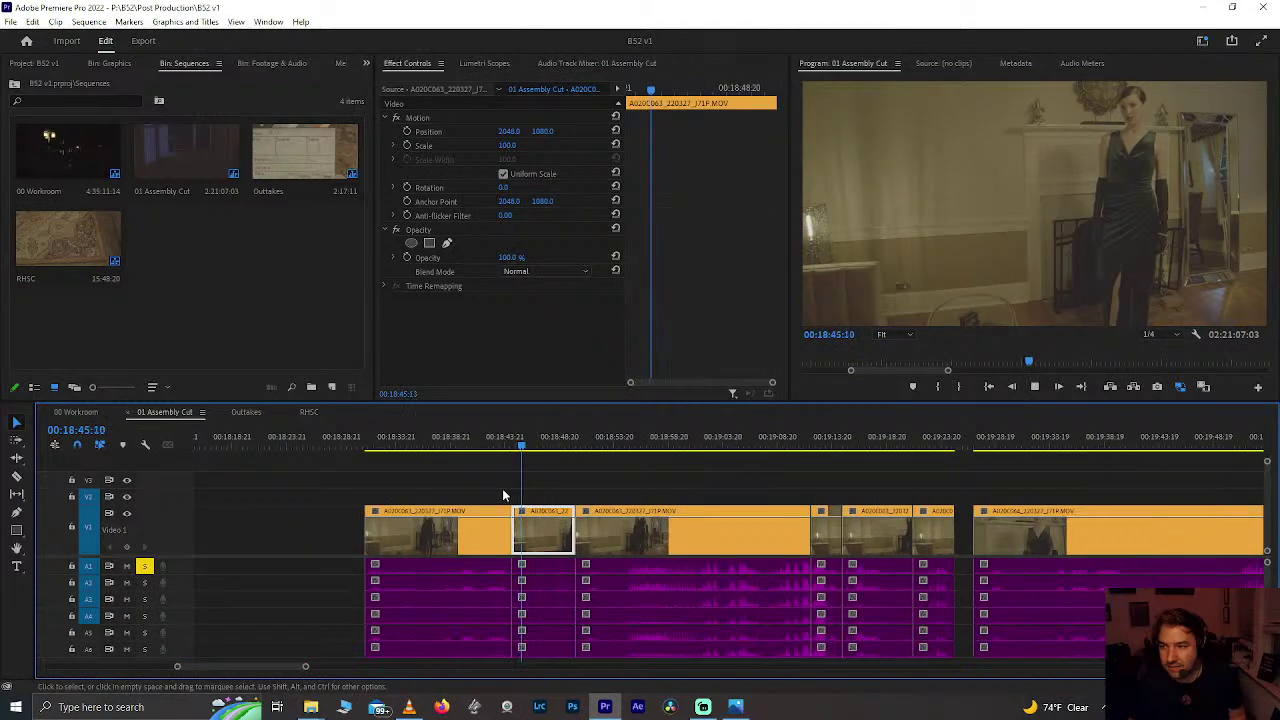
key(equal)
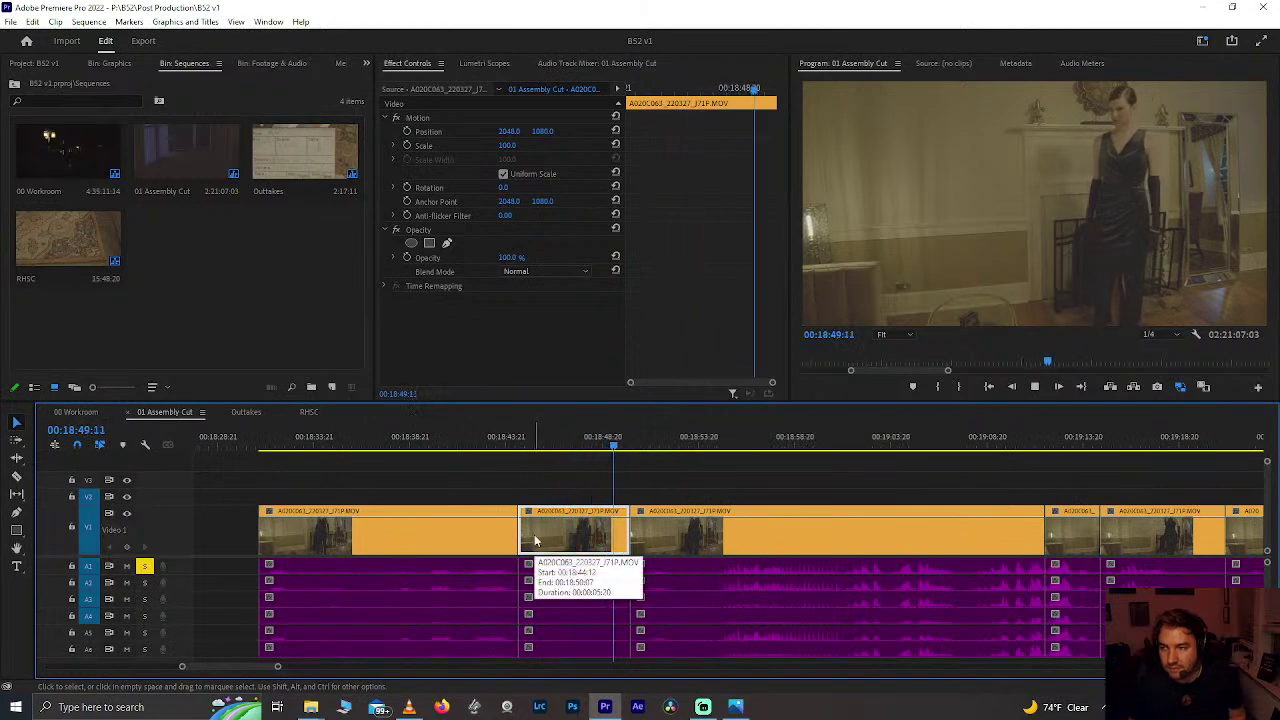
key(space)
drag(568, 460, 562, 628)
scroll(562, 628, down, 5)
scroll(562, 626, down, 6)
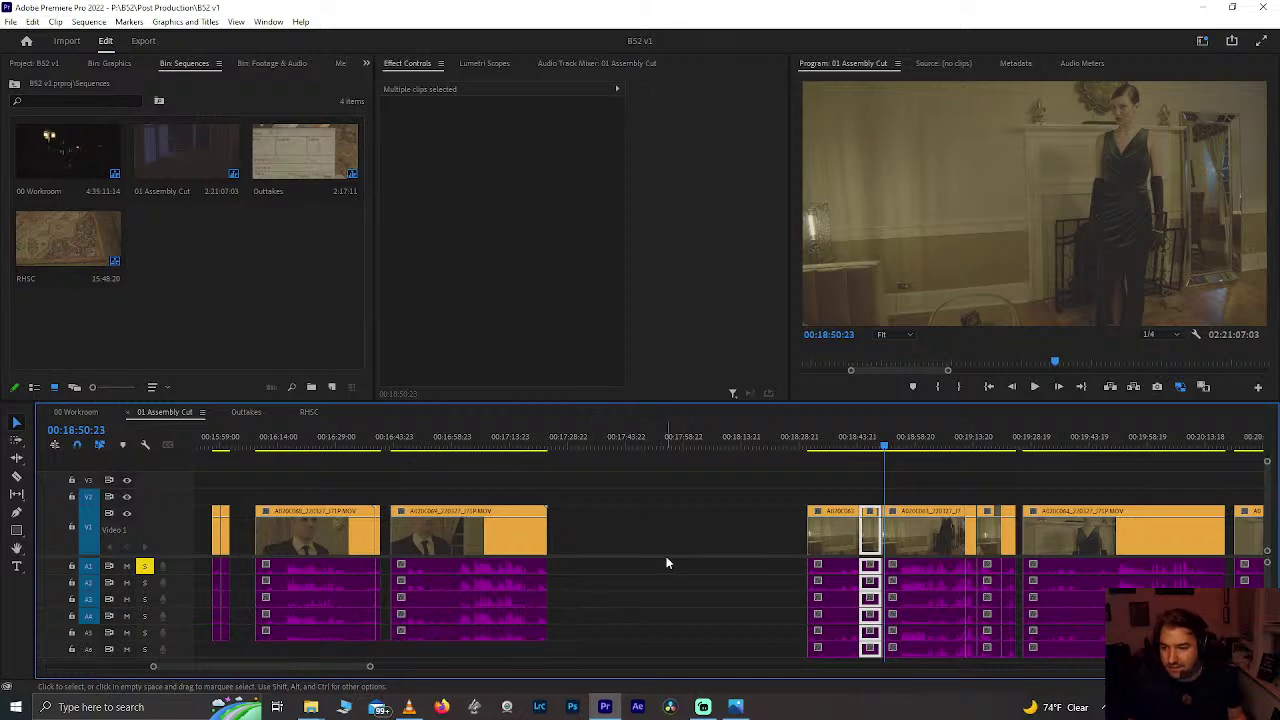
Step: Review the short A020C063 clip again, starting playback at about 00:18:42 in the preceding clip
click(858, 441)
drag(858, 441, 852, 443)
key(space)
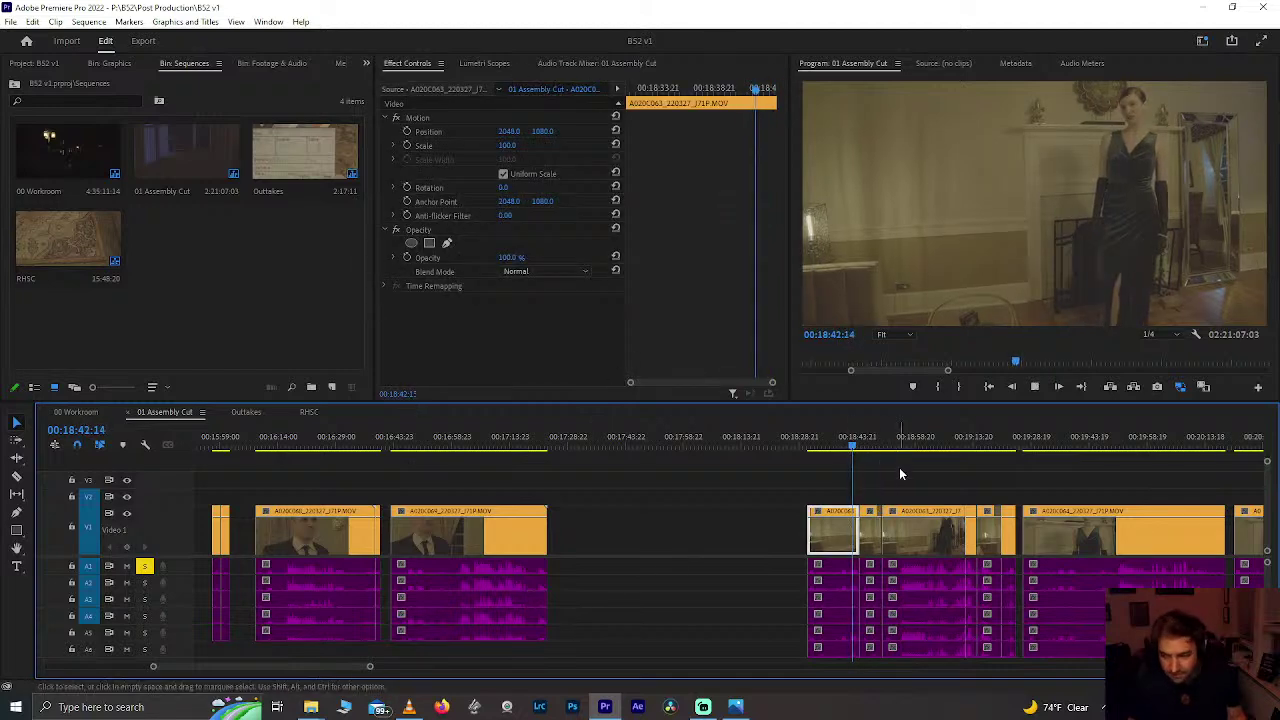
key(=)
key(=)
key(=)
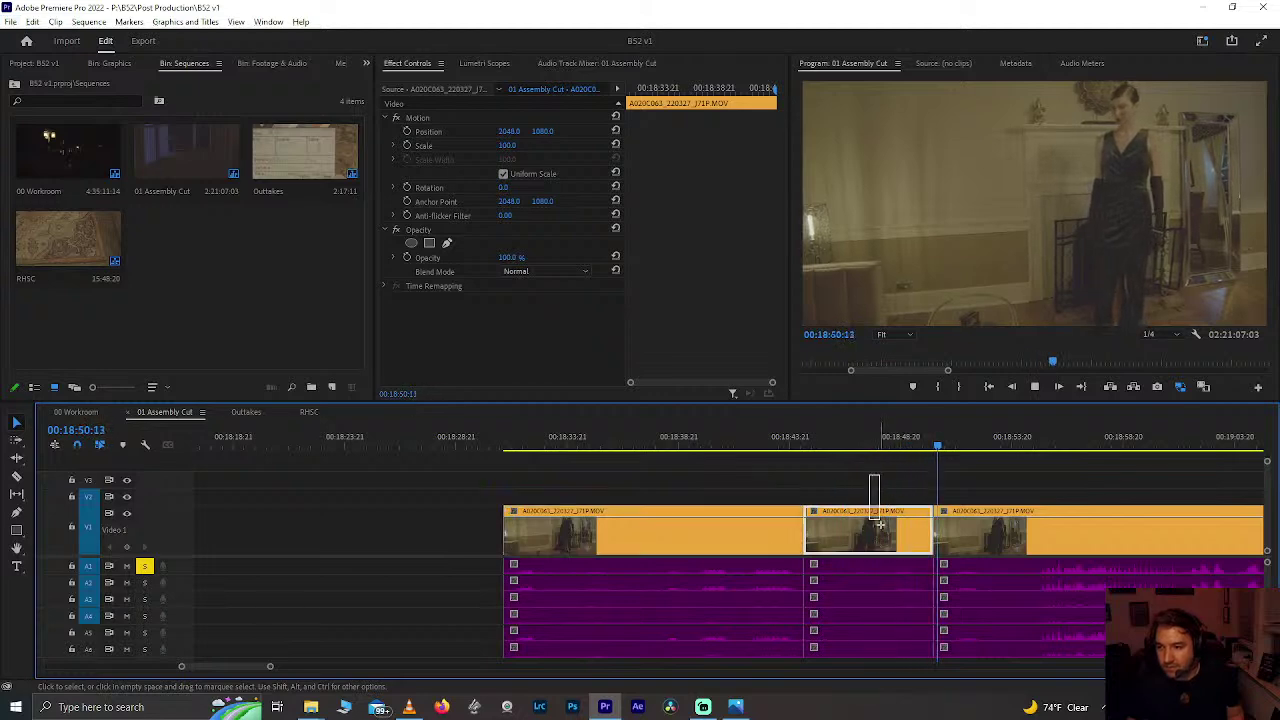
Step: Cut the short A020C063 clip starting at 00:18:44:12 with its audio and paste it at 00:14:13:10, after the last A020C068 response
click(850, 444)
drag(912, 490, 873, 618)
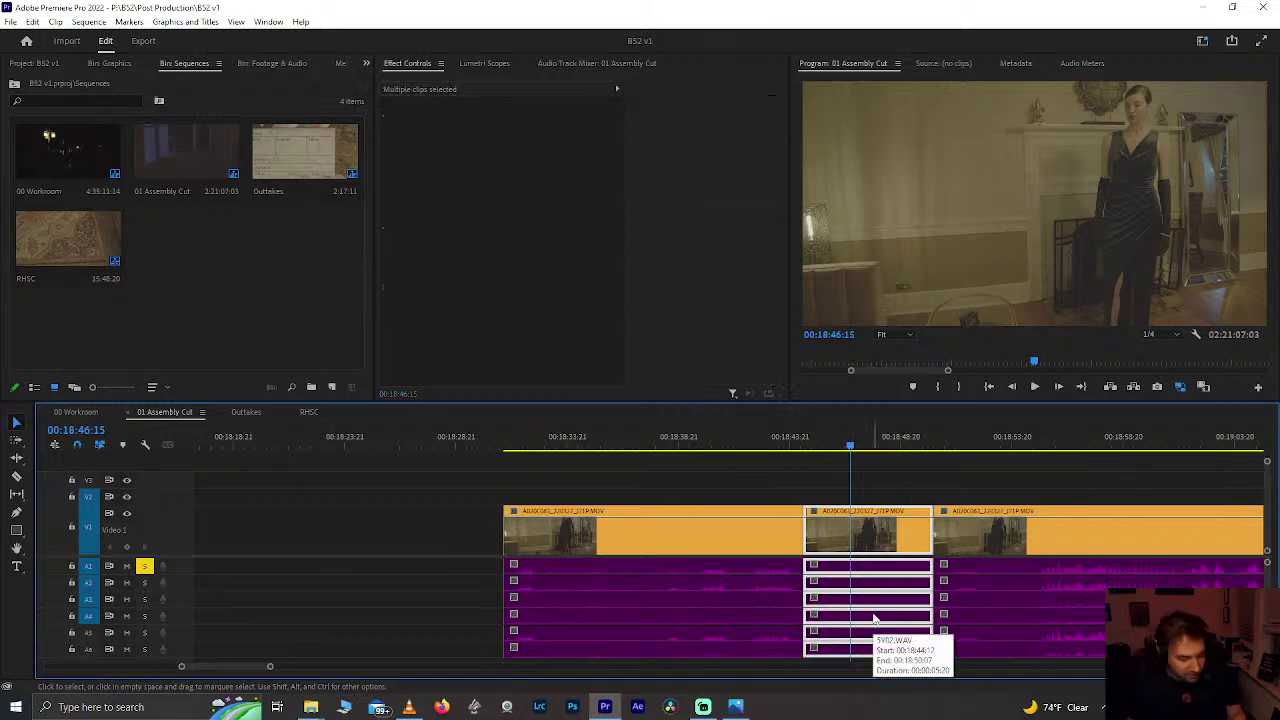
key(Delete)
scroll(793, 624, down, 5)
scroll(794, 624, up, 18)
click(683, 444)
scroll(680, 449, up, 8)
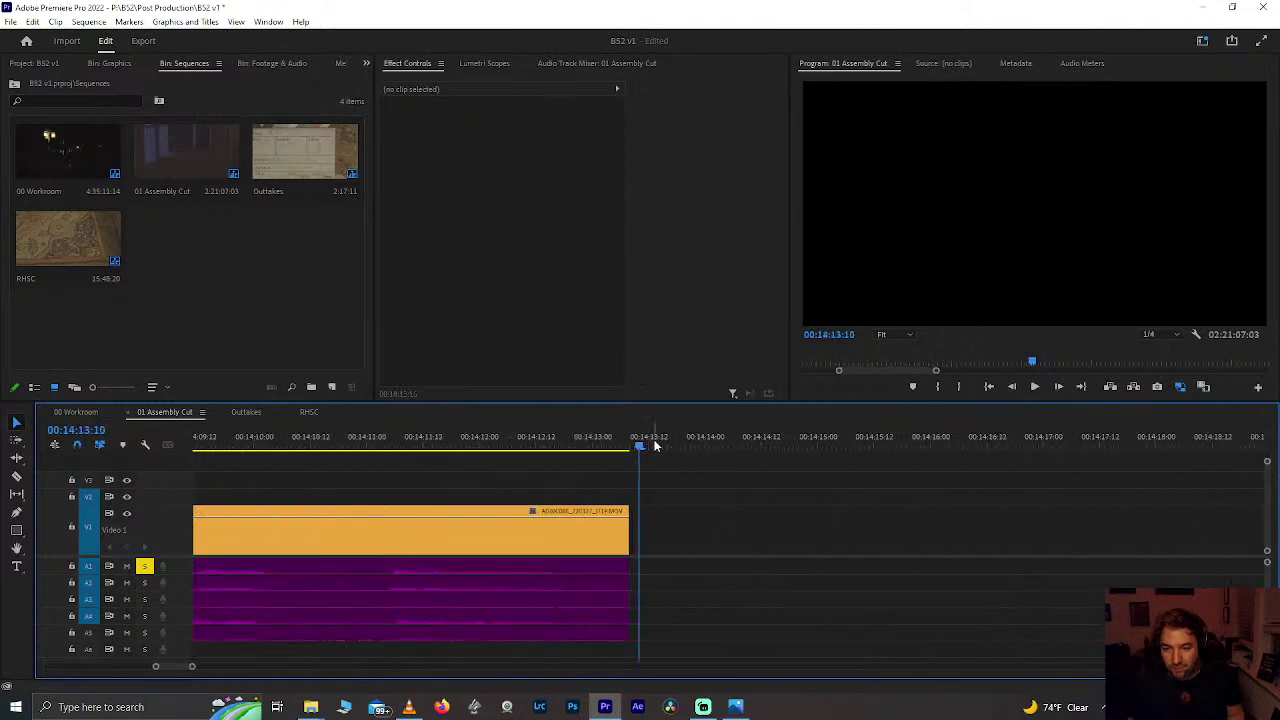
key(ctrl+v)
Step: Close the small gap before the pasted A020C063 clip and save the project
scroll(637, 541, down, 3)
scroll(596, 543, up, 3)
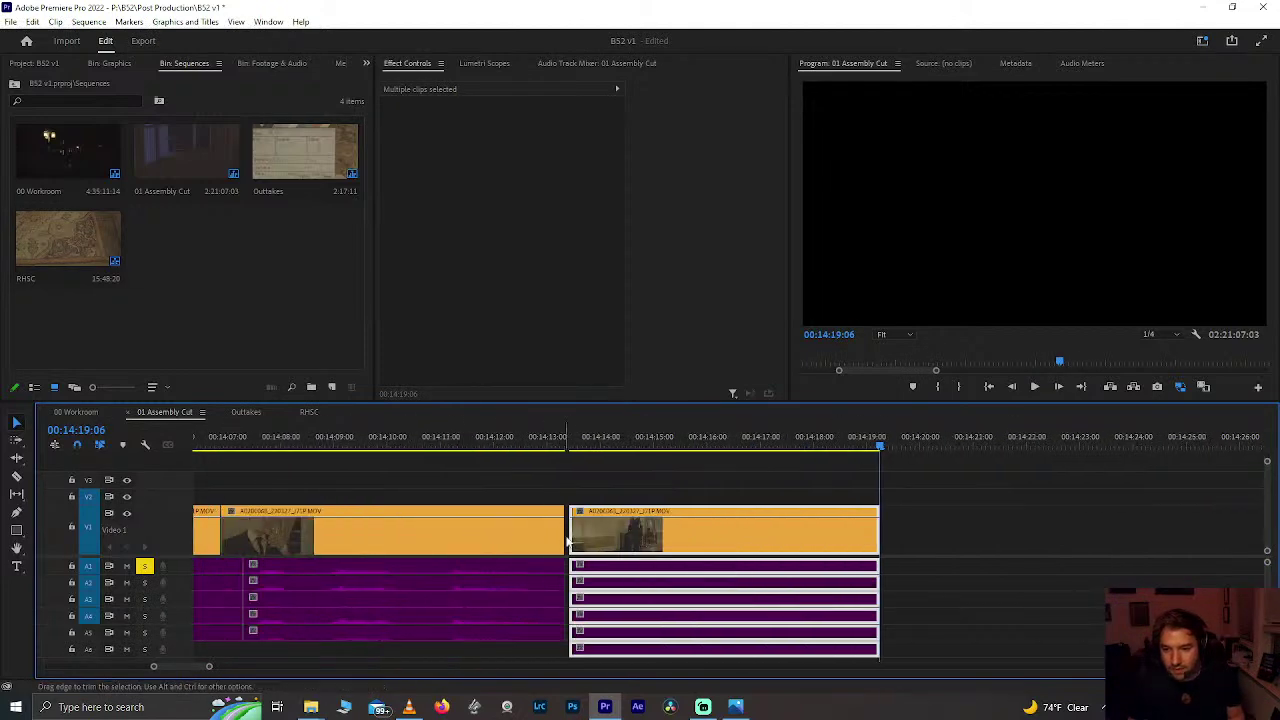
click(568, 544)
scroll(568, 544, down, 3)
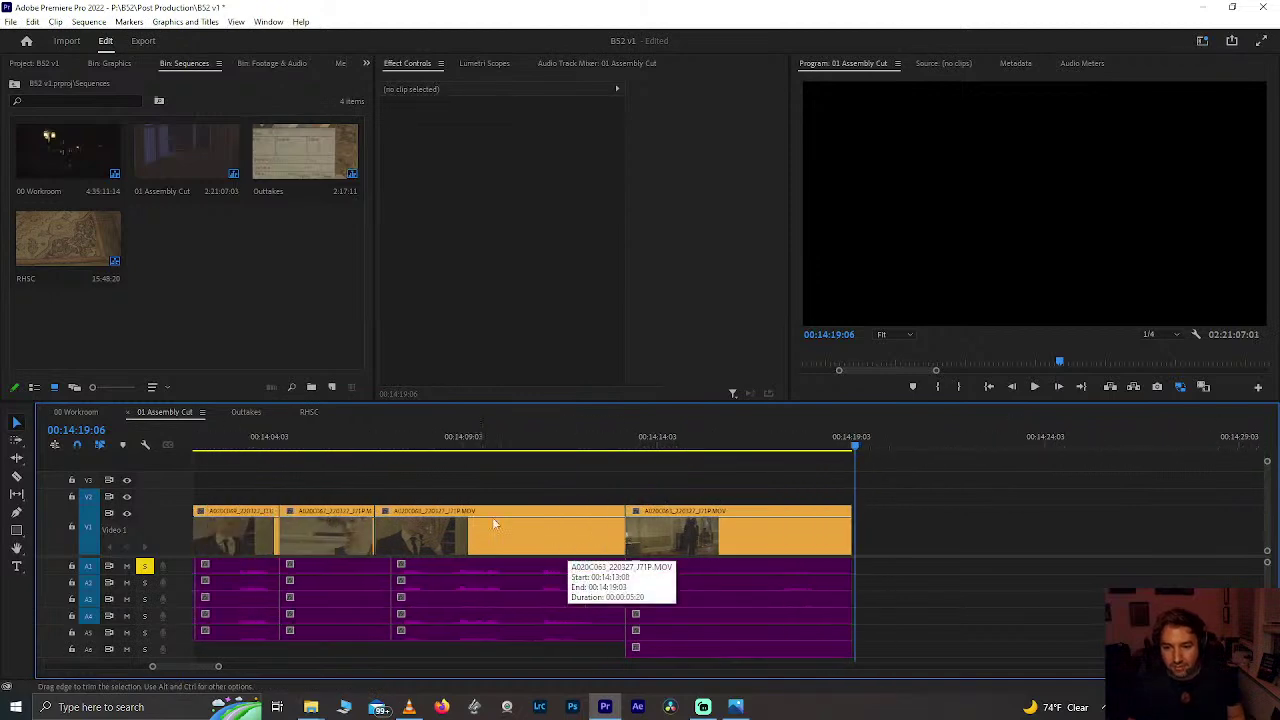
click(336, 447)
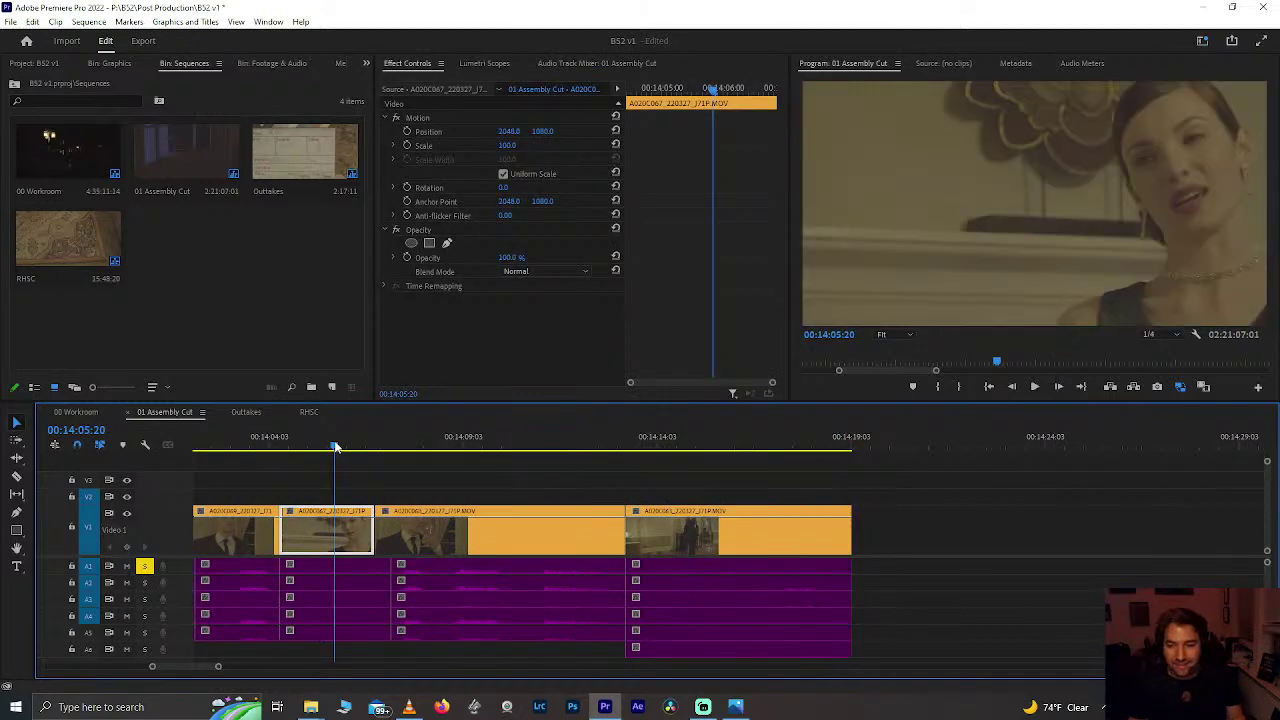
key(ctrl+s)
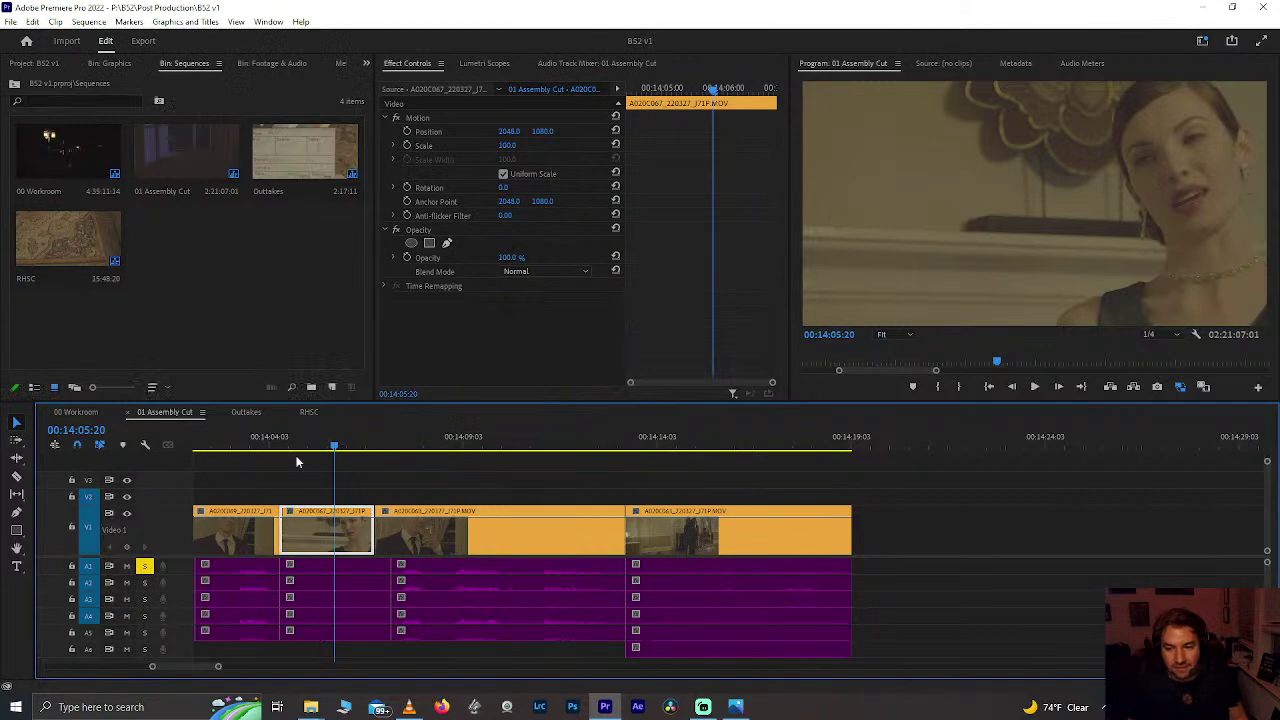
scroll(281, 485, down, 4)
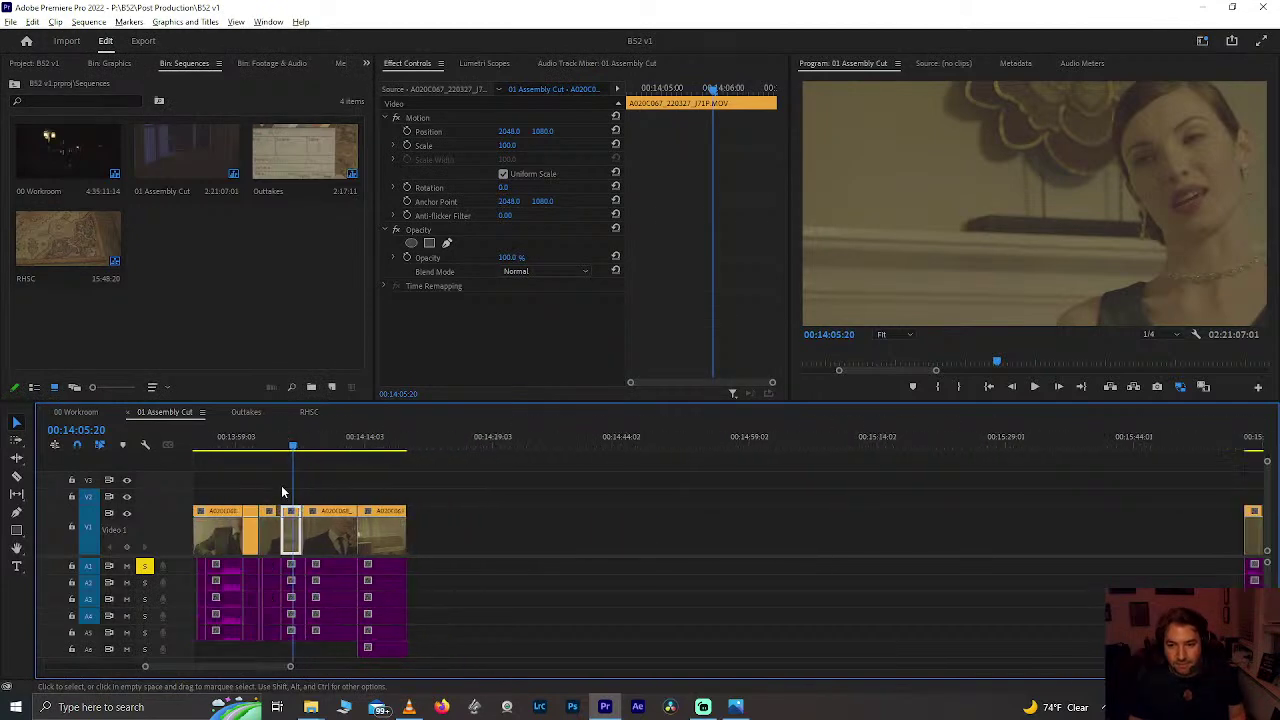
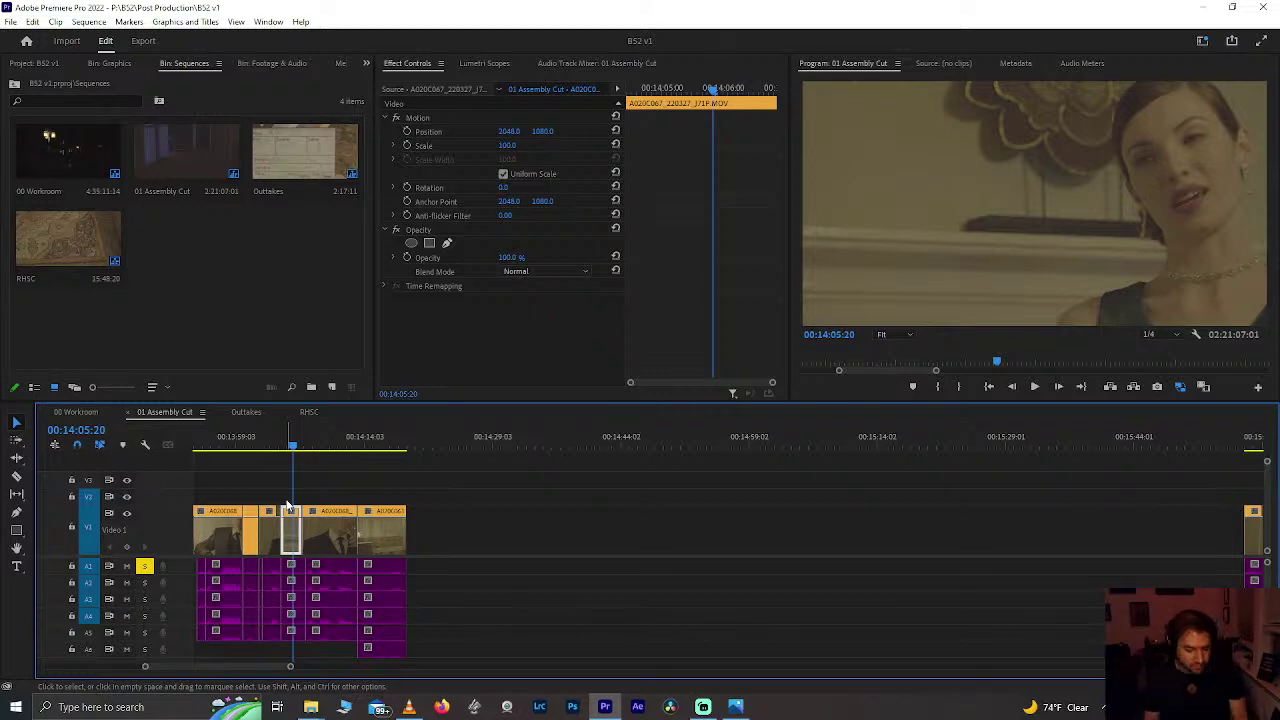
Step: Play the transition from the last A020C068 response into the pasted A020C063 clip, stopping at 00:14:15:21
click(325, 439)
key(space)
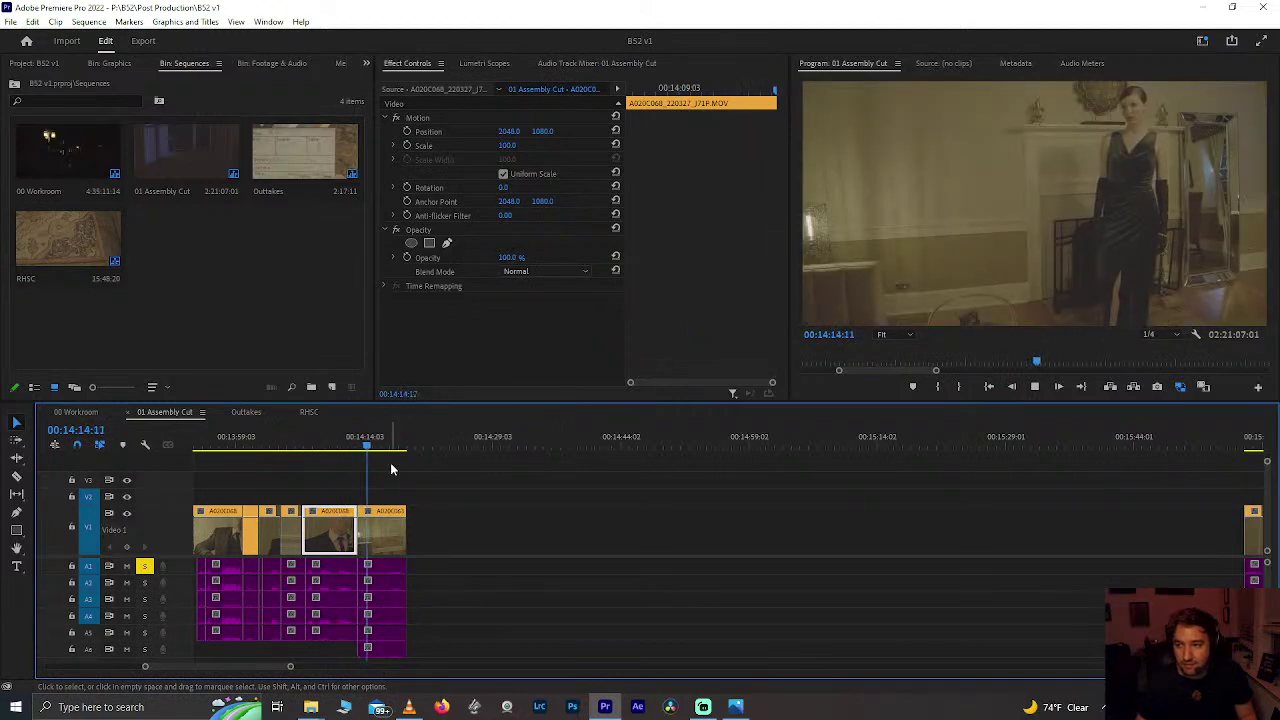
key(space)
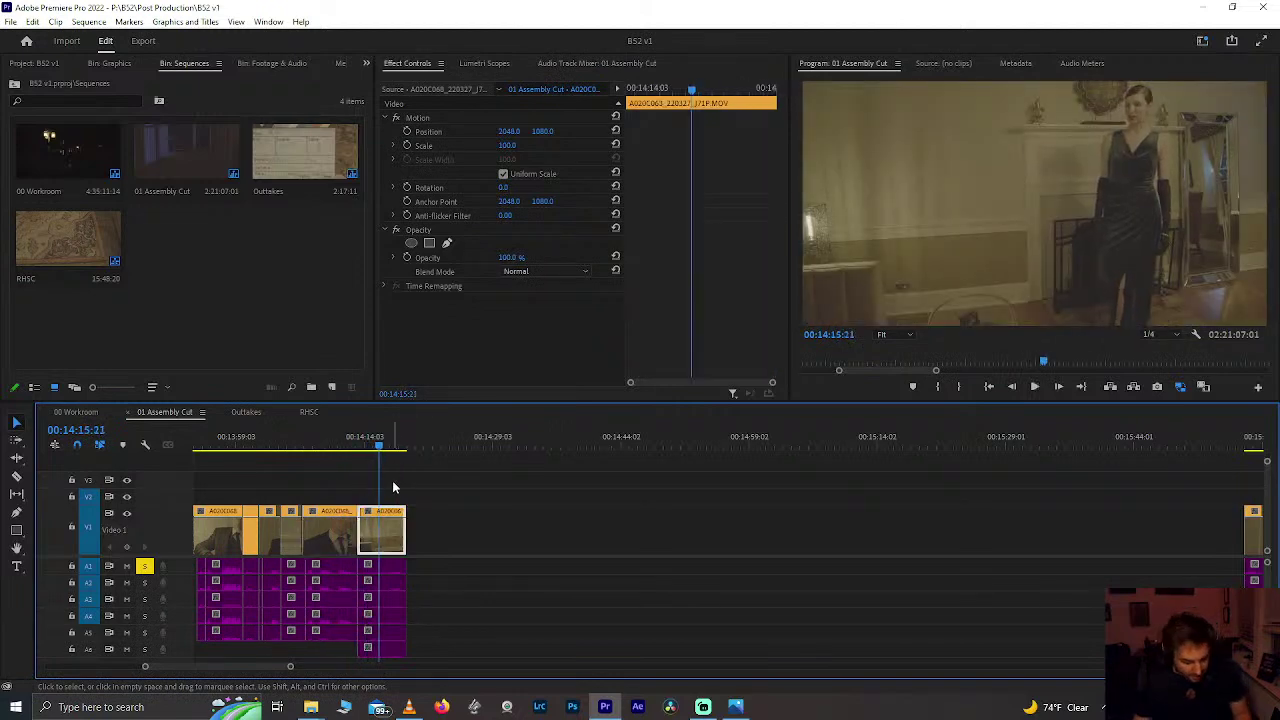
Step: Trim just under one second off the start of the pasted A020C063 clip, close the resulting gap, and save the project
key(equal)
key(equal)
key(equal)
drag(369, 436, 392, 645)
key(ctrl+shift+k)
key(Delete)
click(386, 536)
key(Delete)
scroll(307, 451, up, 3)
click(296, 451)
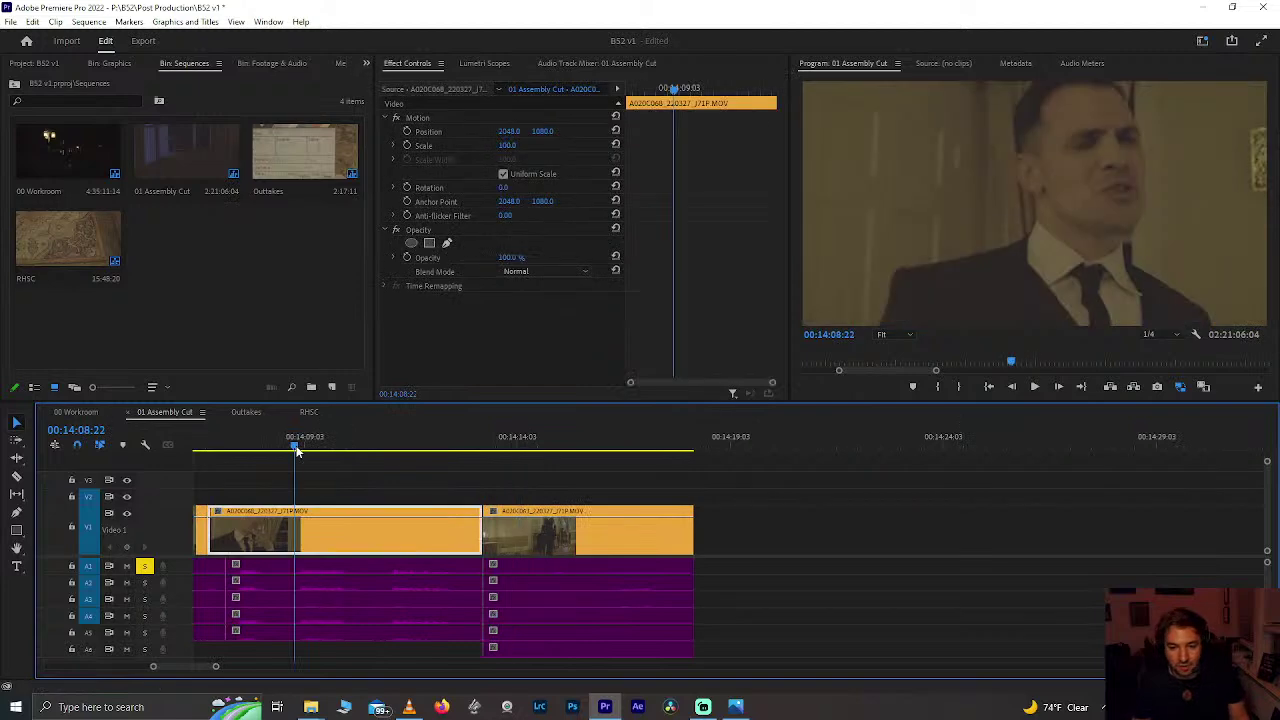
key(ctrl+s)
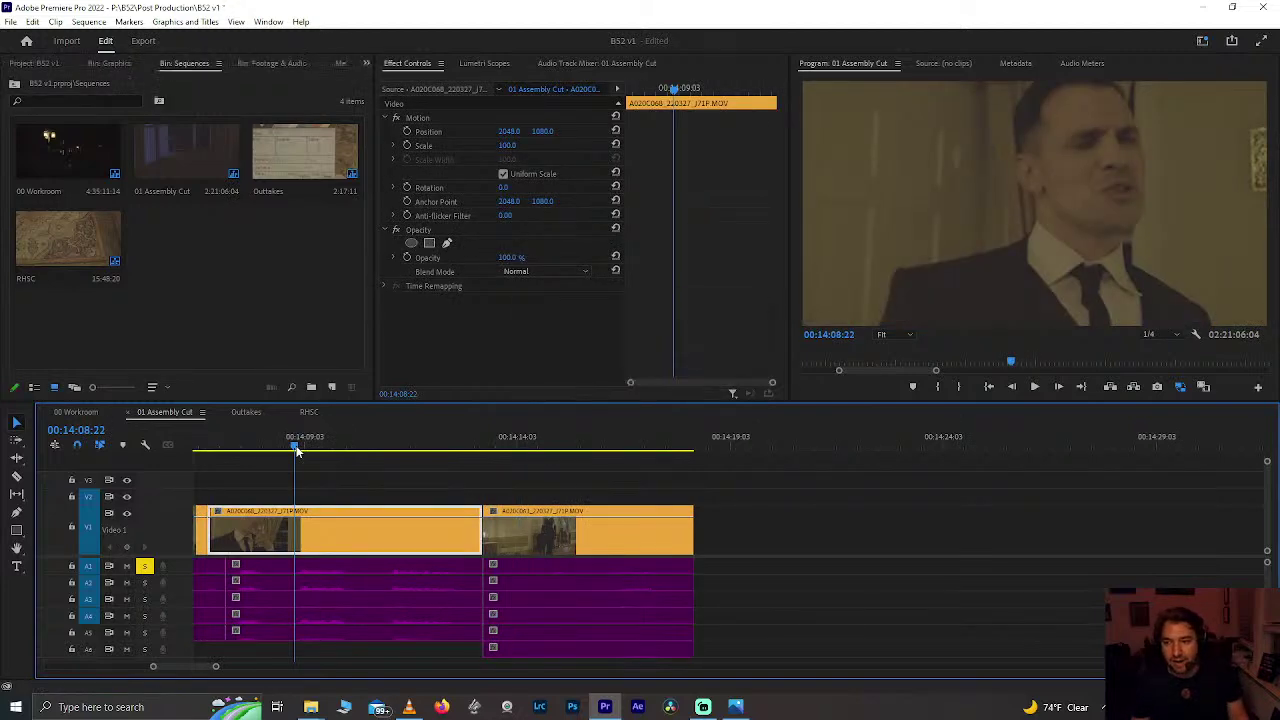
Step: Play the scene's ending from the A020C067 close-up through the trimmed A020C063 shot, stopping at 00:14:18:00
key(space)
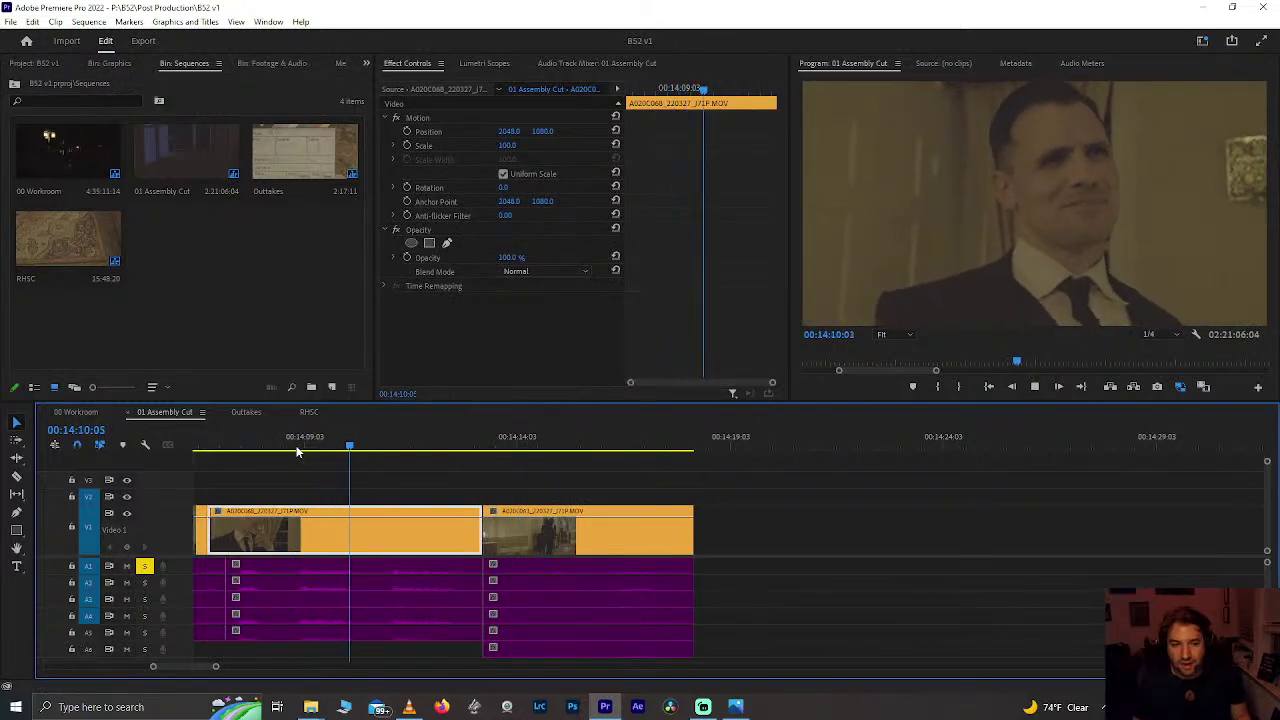
scroll(222, 459, up, 4)
click(309, 432)
key(space)
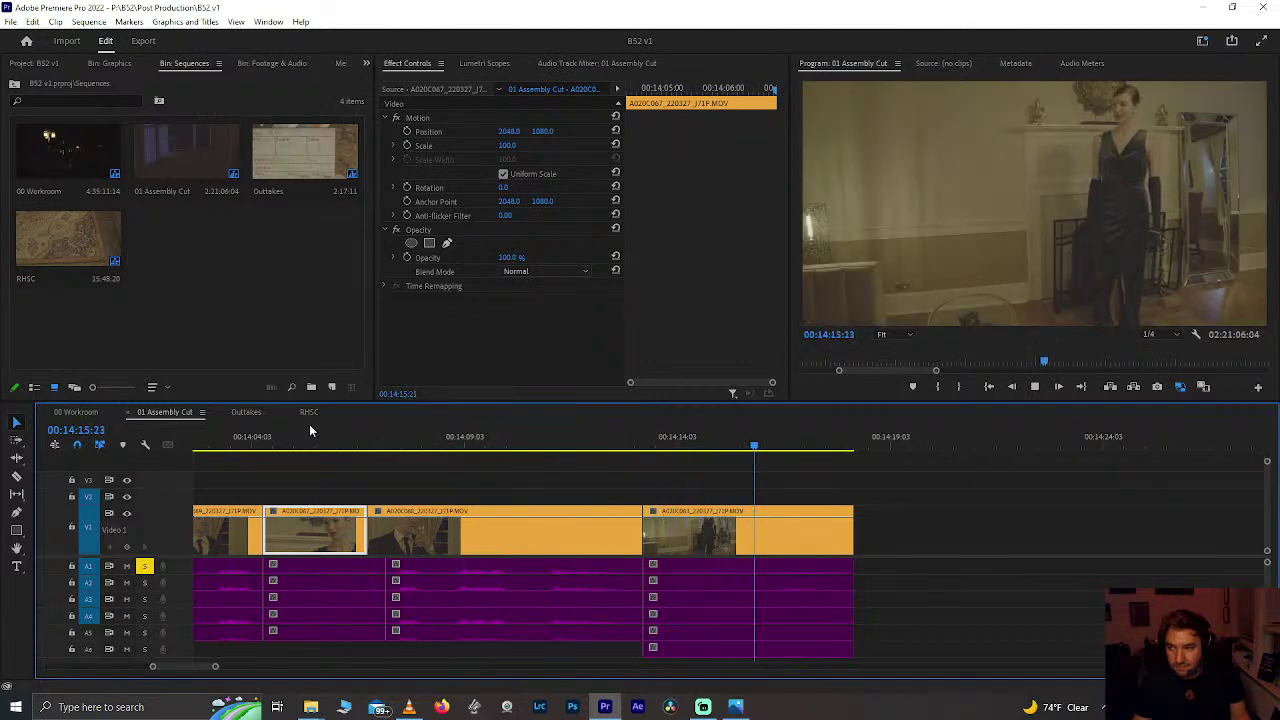
click(712, 507)
scroll(712, 508, down, 2)
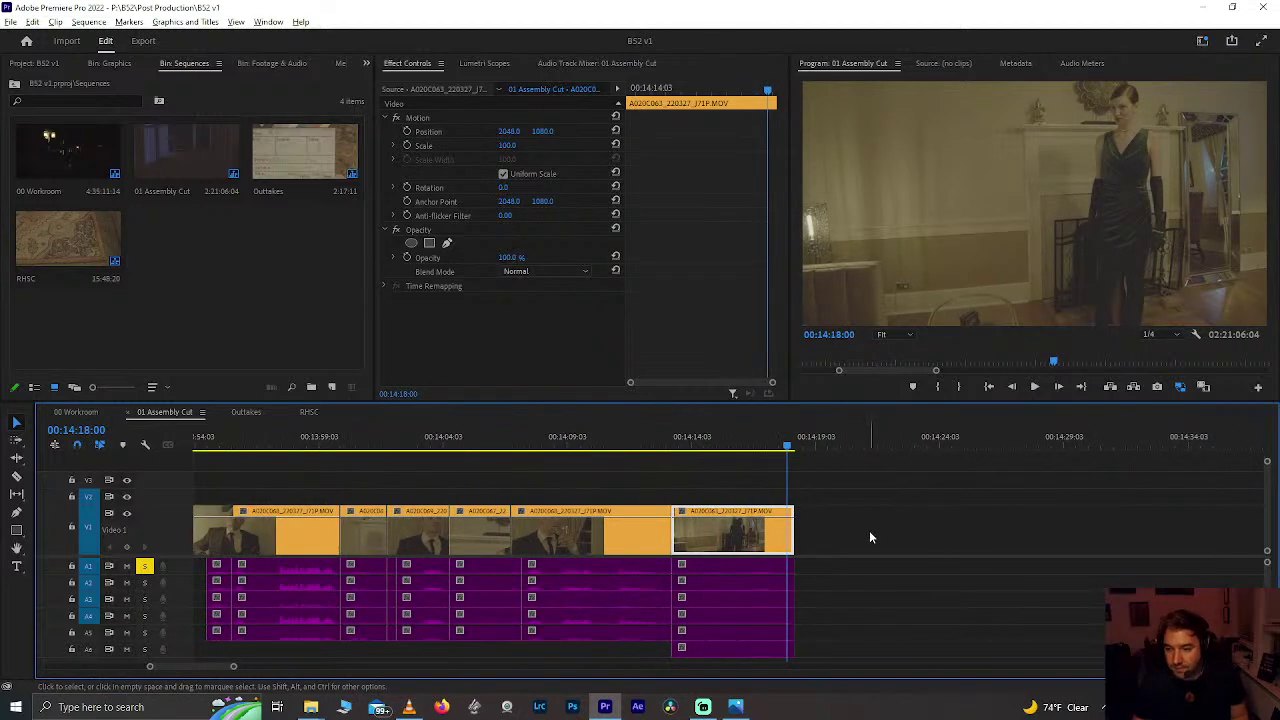
Step: Skim the unused woman takes from A020C065 onward and play the A020C066 close-up from 00:21:20:00
scroll(869, 533, down, 8)
scroll(869, 537, down, 10)
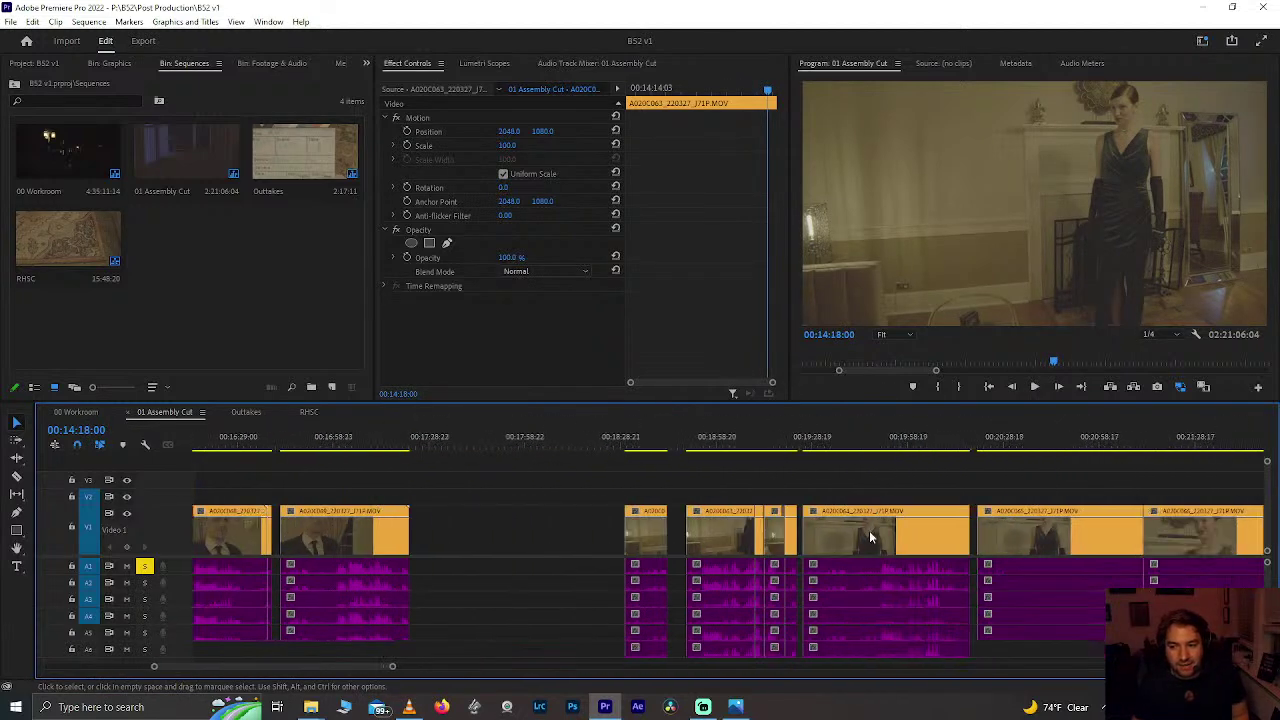
click(741, 442)
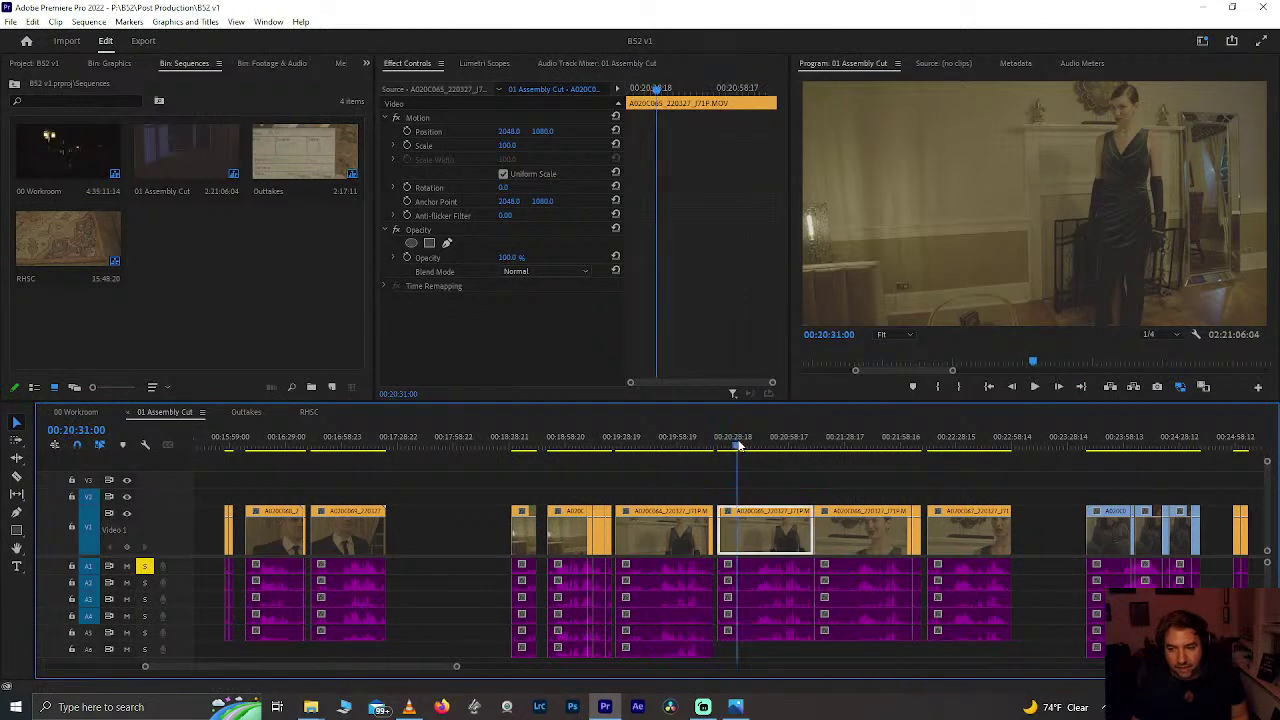
click(918, 442)
drag(918, 442, 829, 440)
scroll(830, 441, up, 6)
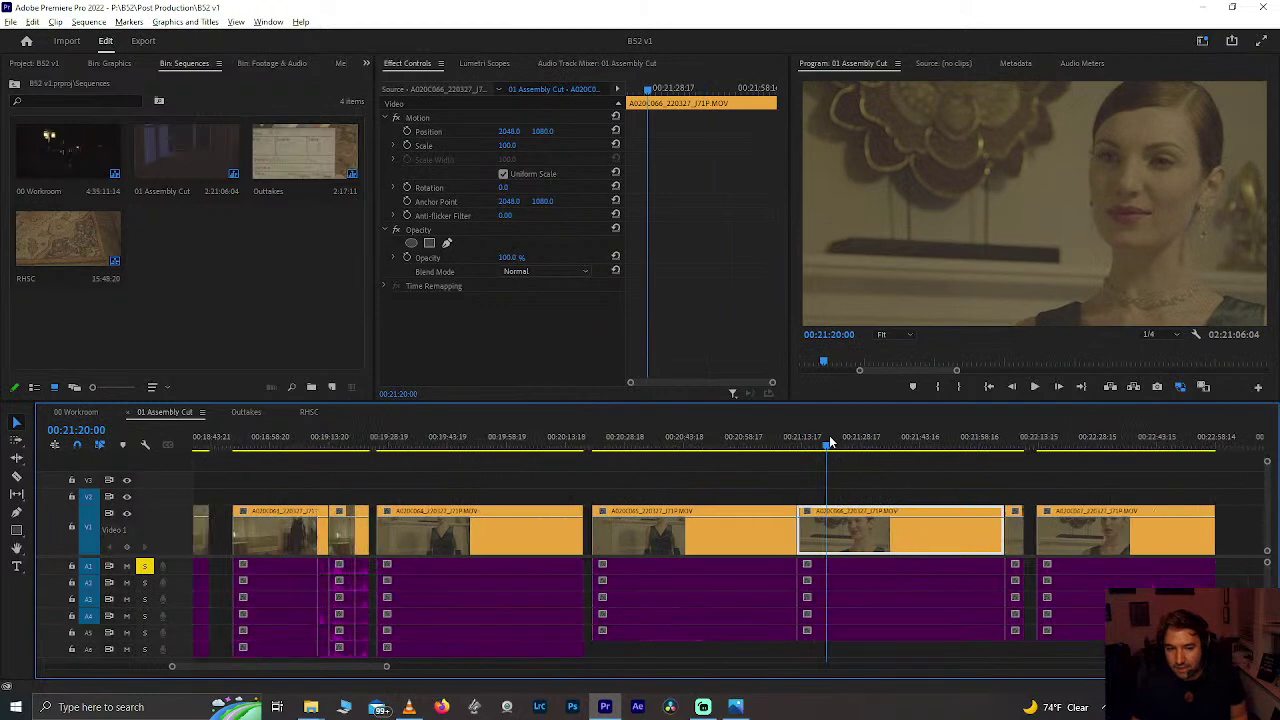
scroll(790, 452, down, 3)
scroll(638, 522, down, 2)
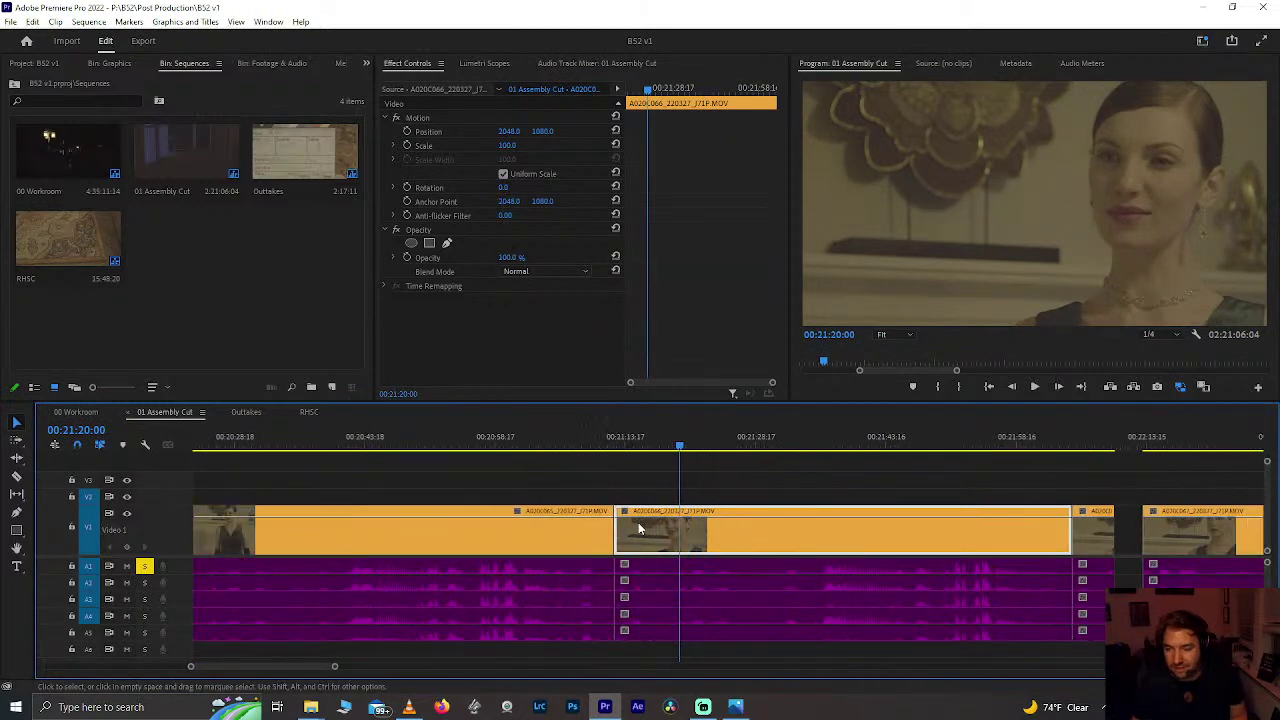
key(space)
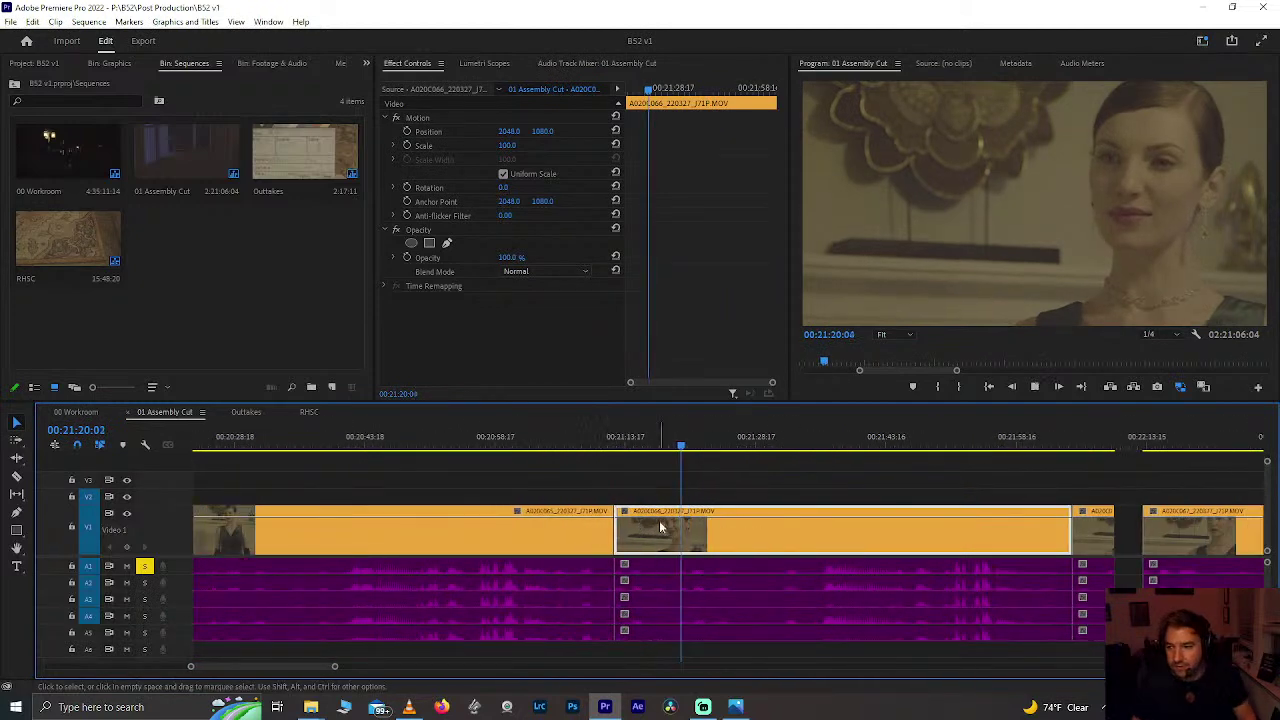
click(723, 440)
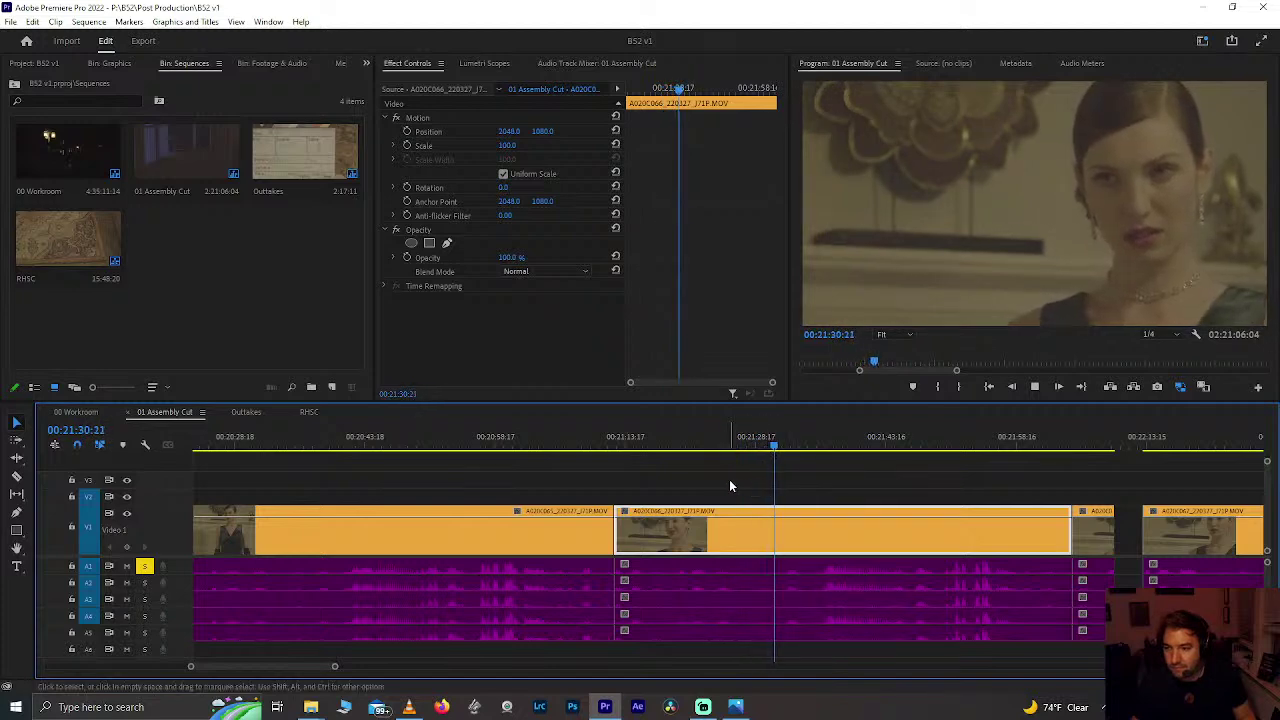
Step: Play the opening of the A020C067 close-up take to look for a usable silent reaction
scroll(760, 510, down, 5)
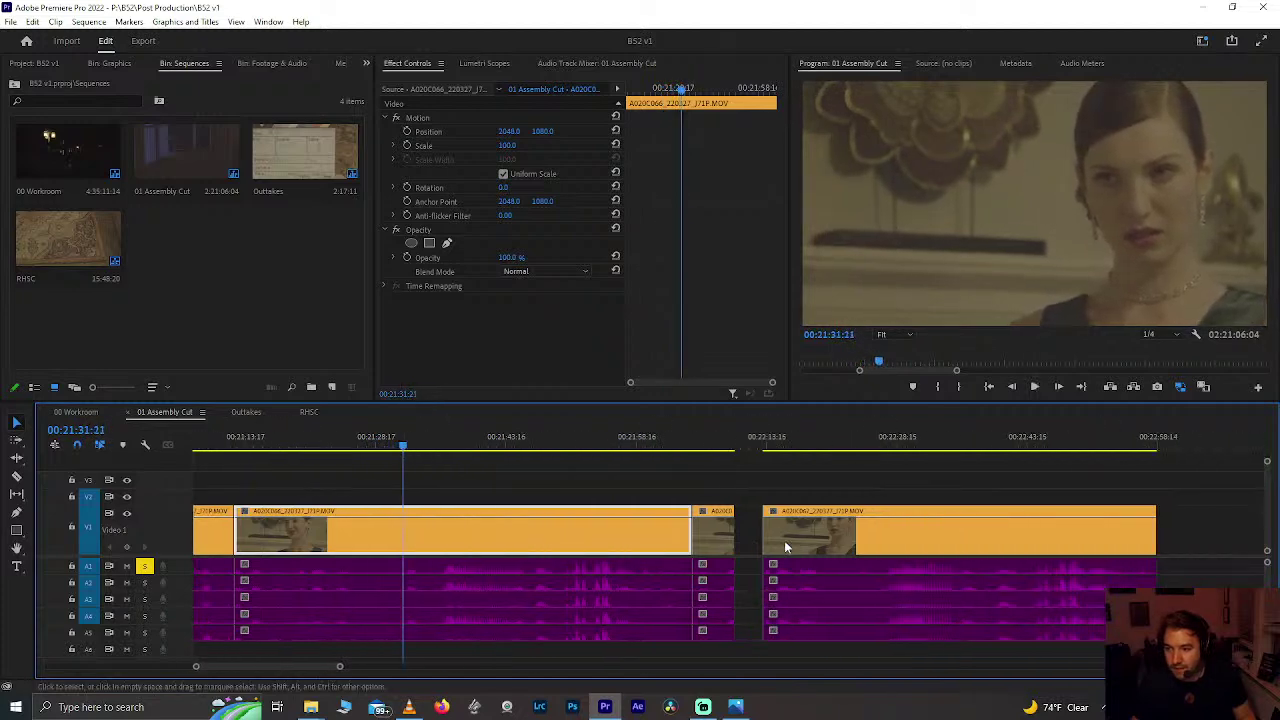
click(796, 432)
mouse_move(796, 432)
mouse_down()
mouse_move(816, 437)
mouse_move(799, 437)
mouse_up()
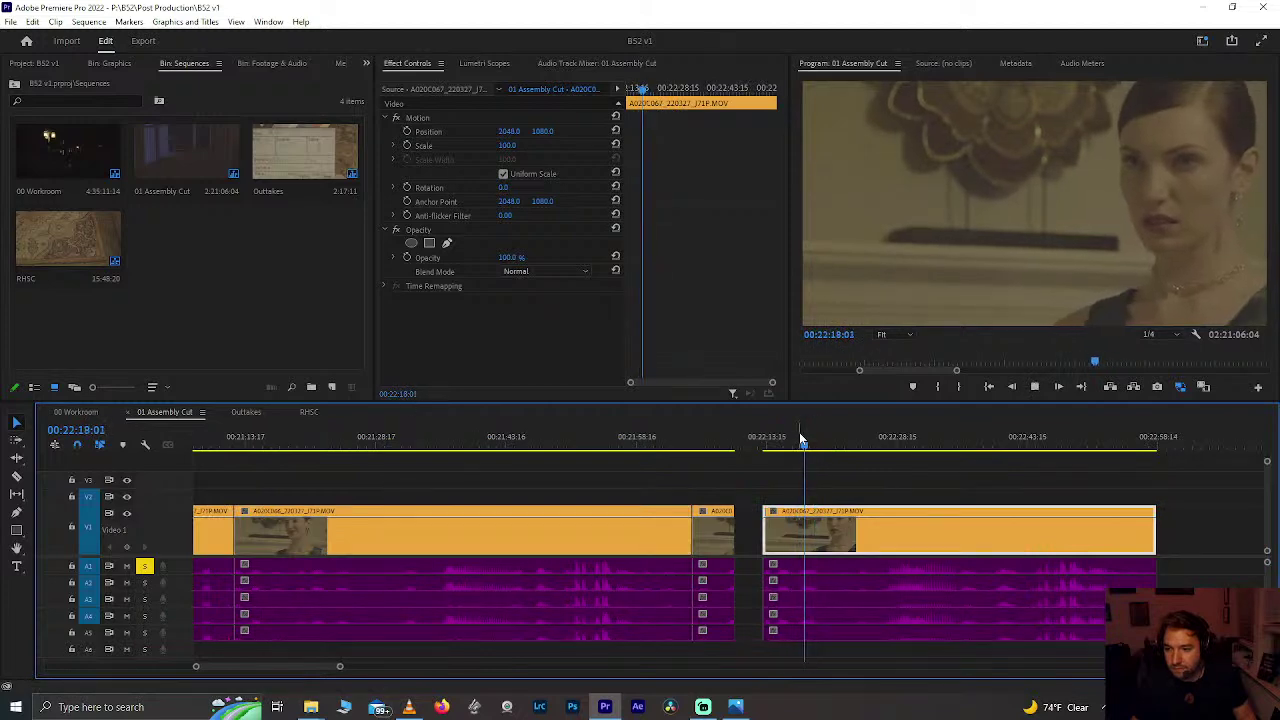
scroll(799, 438, down, 3)
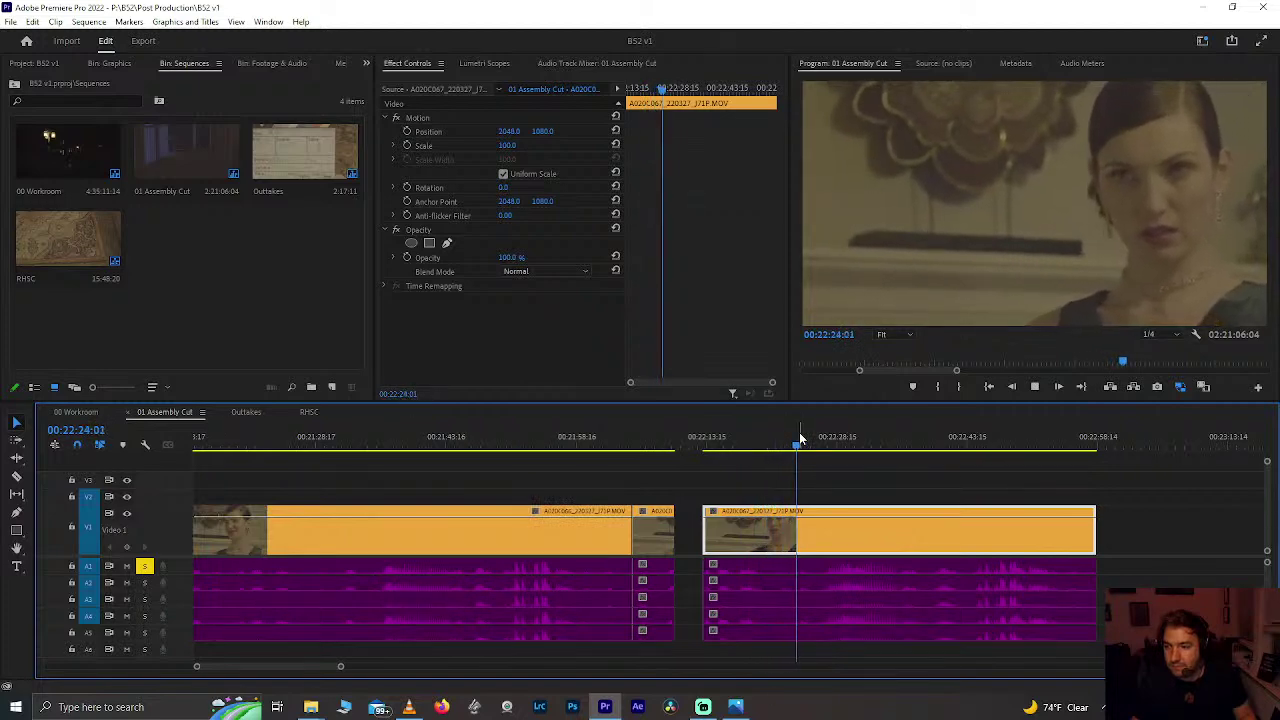
click(756, 443)
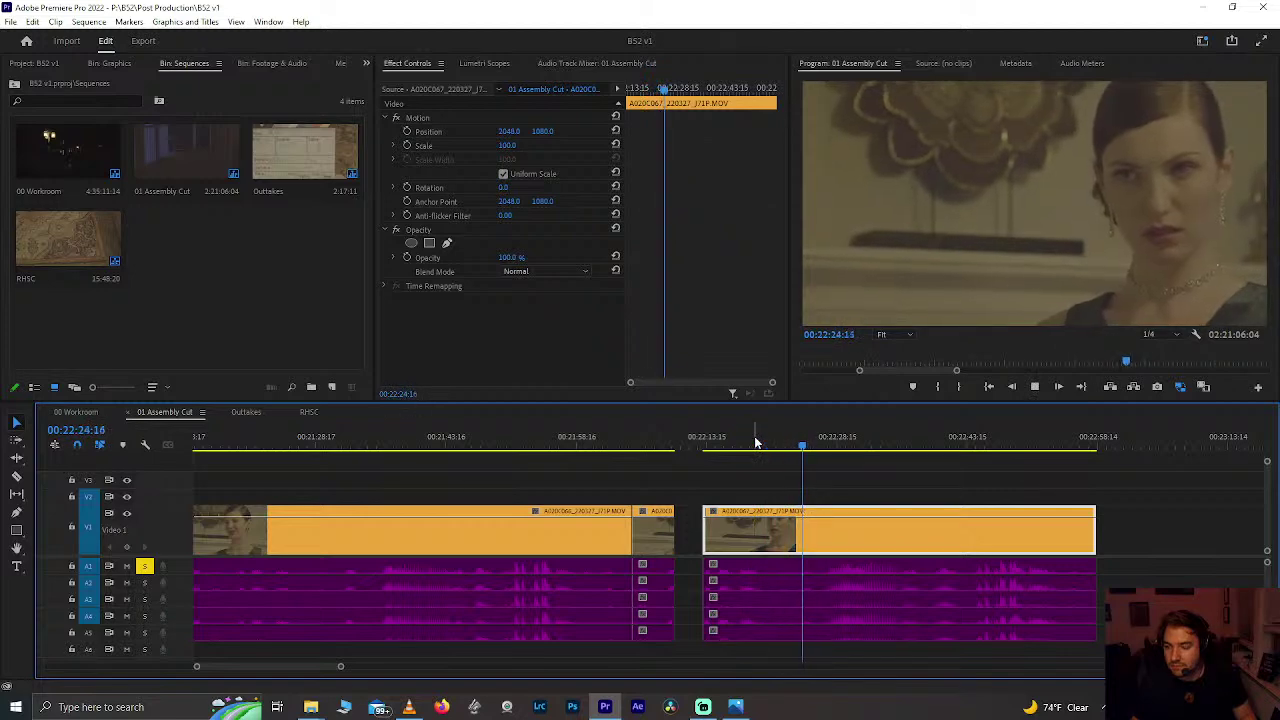
Step: Split the A020C067 take at 00:22:23:18 and 00:22:19:20 to isolate a short reaction
click(784, 446)
key(space)
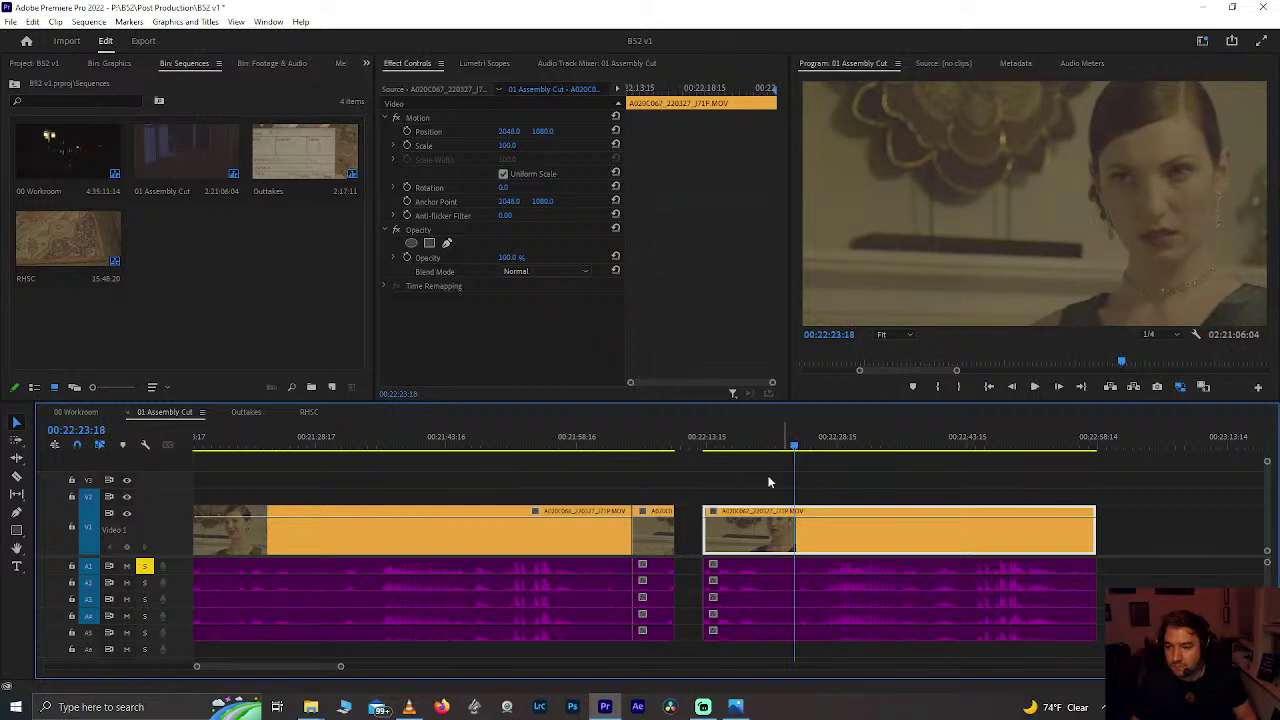
key(ctrl+k)
click(751, 444)
key(space)
key(space)
Step: Split the A020C066 take at 00:21:25:22 and 00:21:31:06 to isolate the woman's reaction
scroll(749, 492, up, 4)
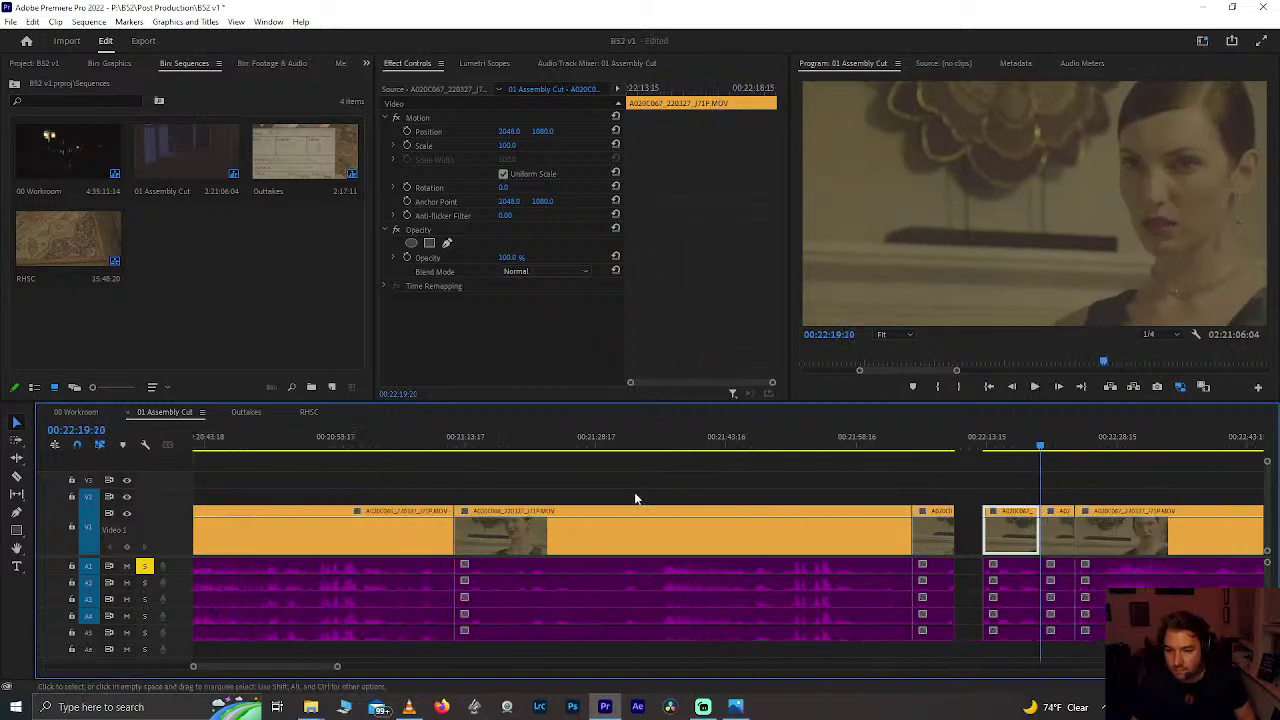
click(548, 447)
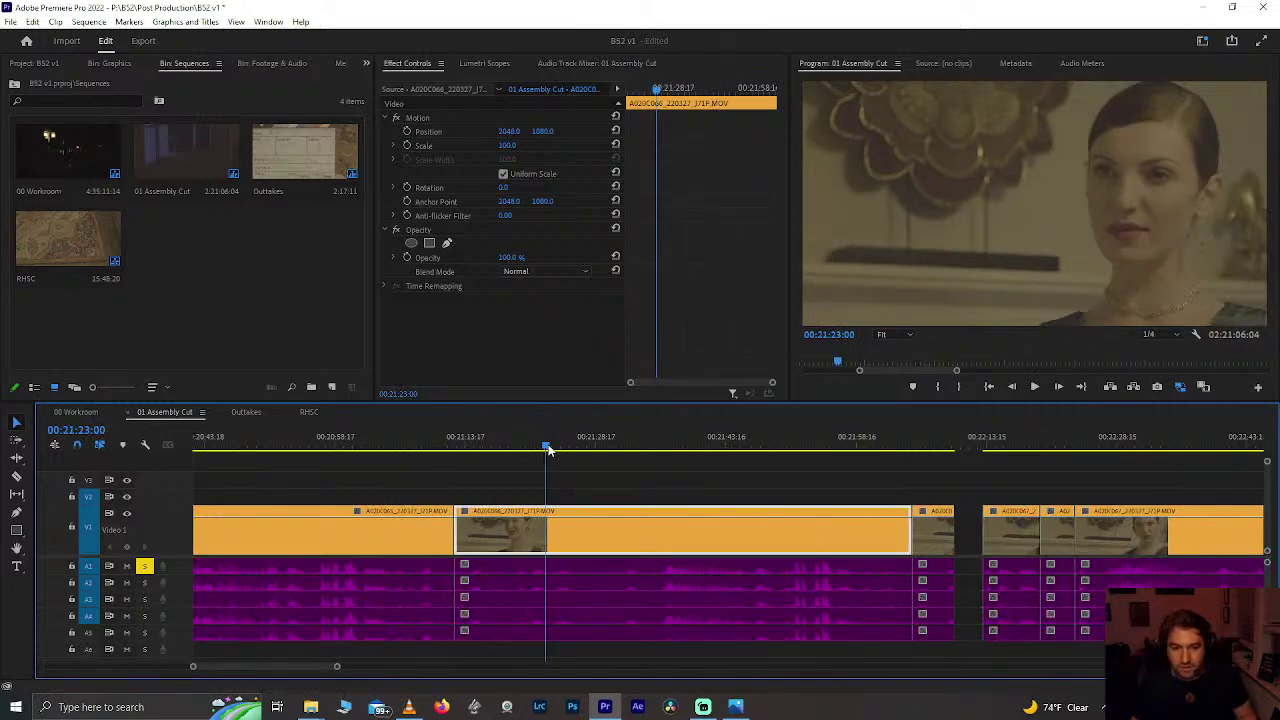
key(space)
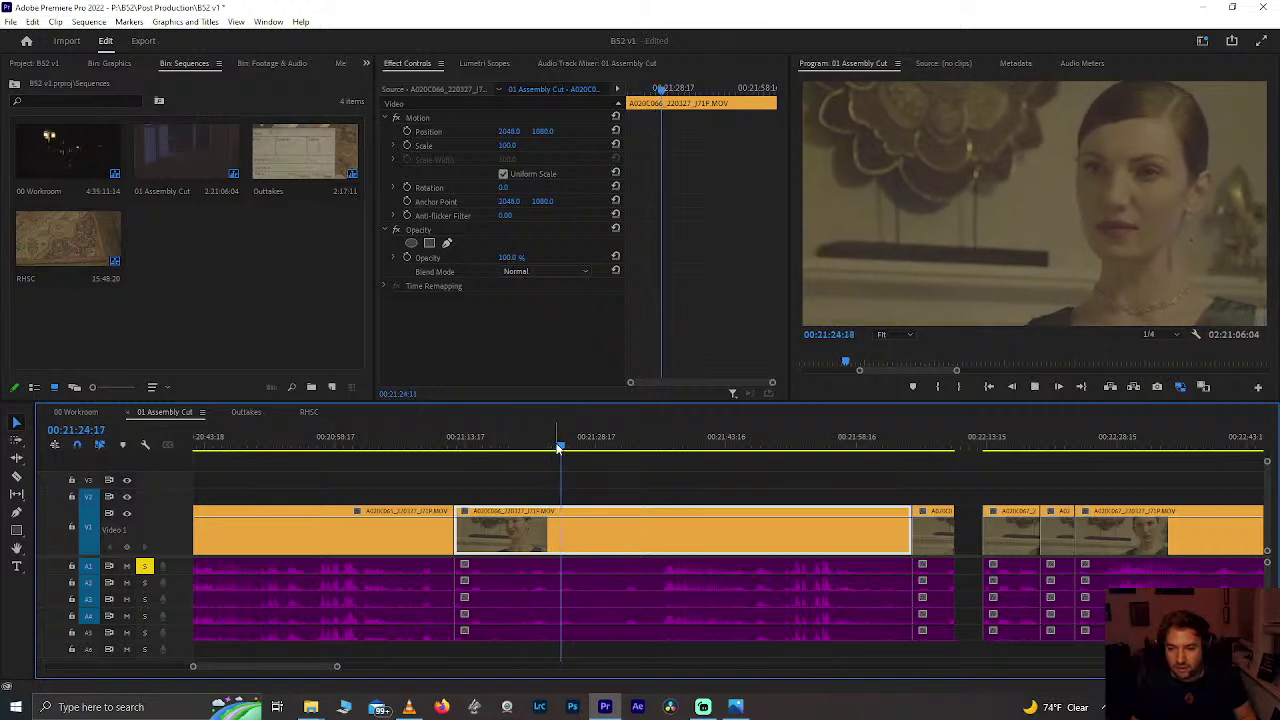
key(space)
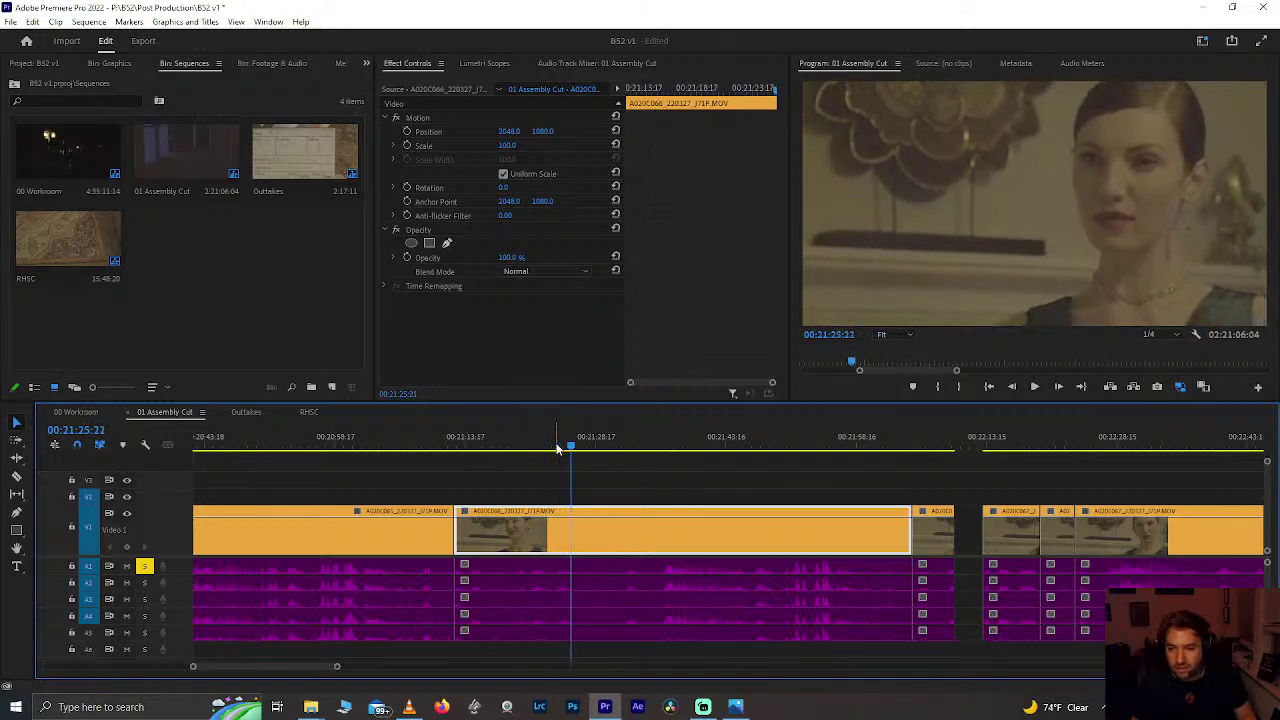
key(ctrl+k)
key(space)
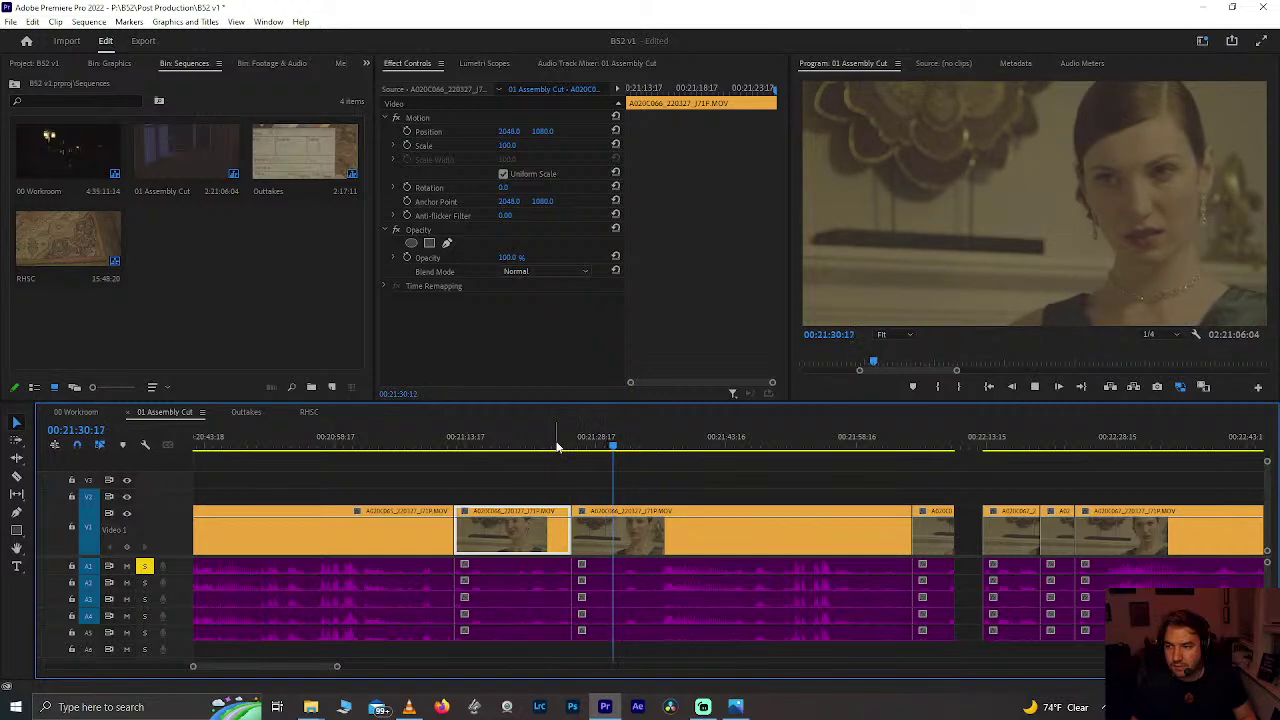
key(space)
key(ctrl+k)
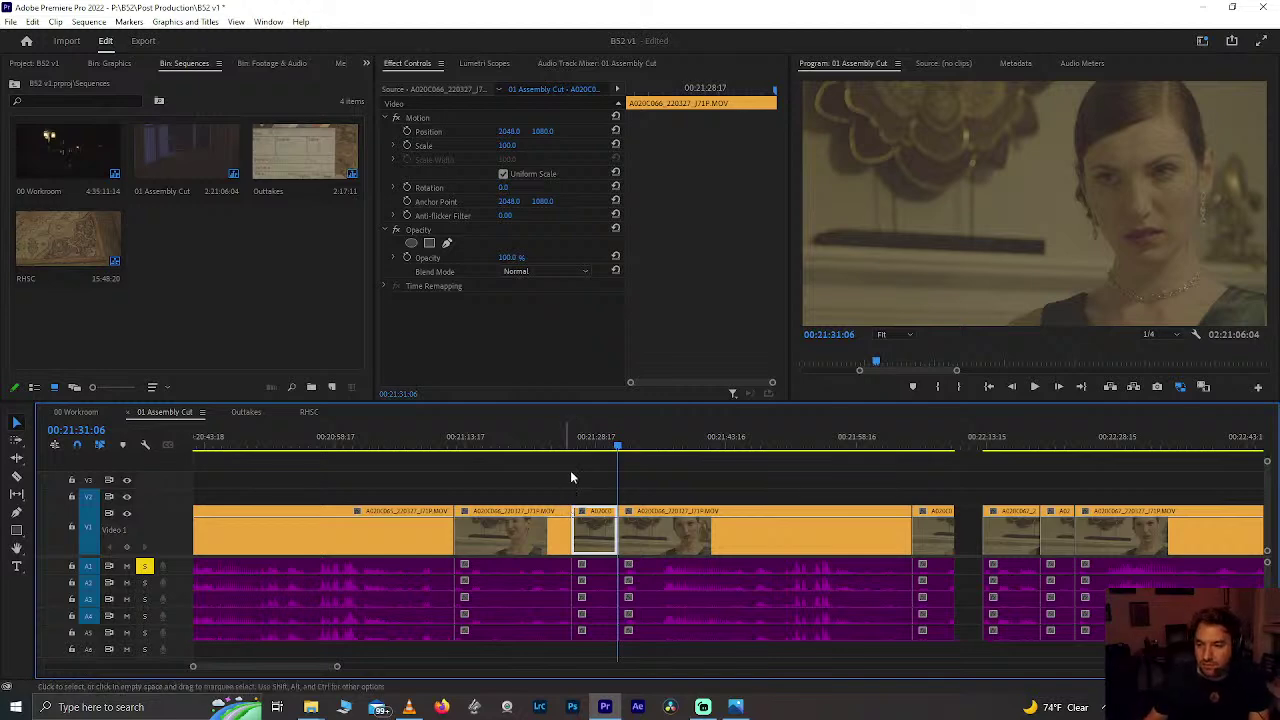
Step: Inspect the start of the isolated A020C066 reaction and play the isolated A020C067 reaction for comparison
click(592, 445)
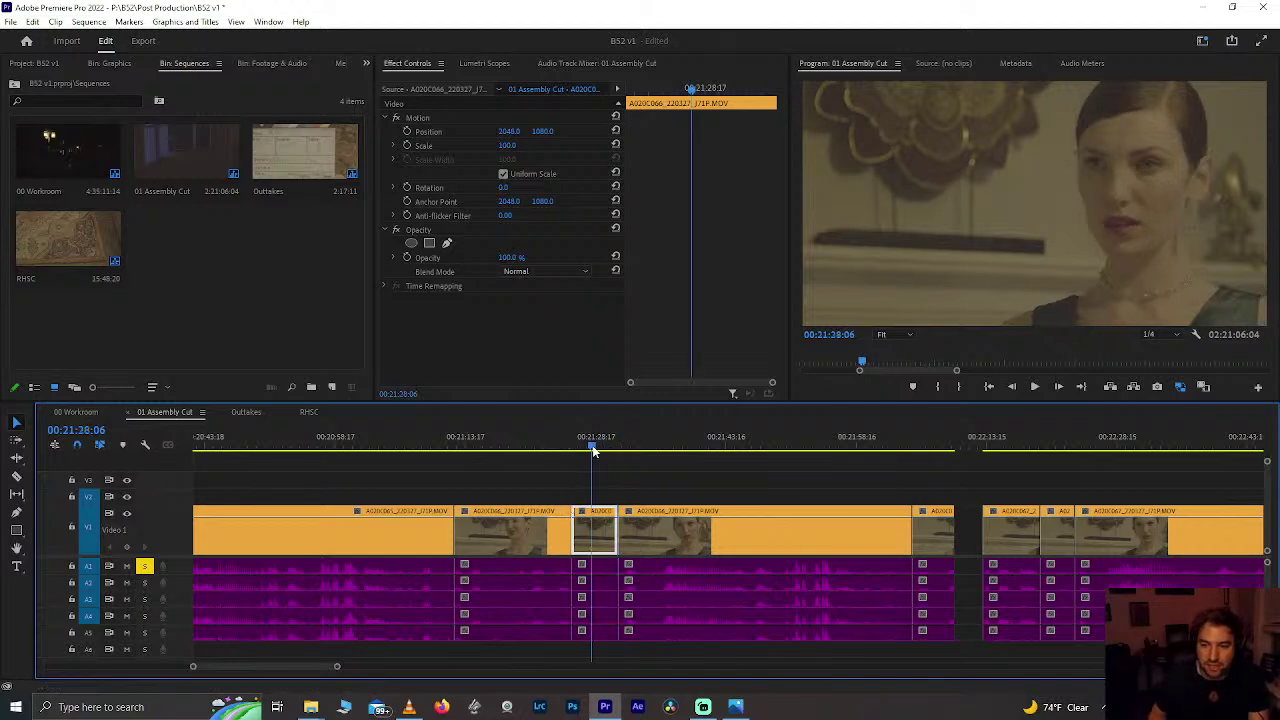
key(Up)
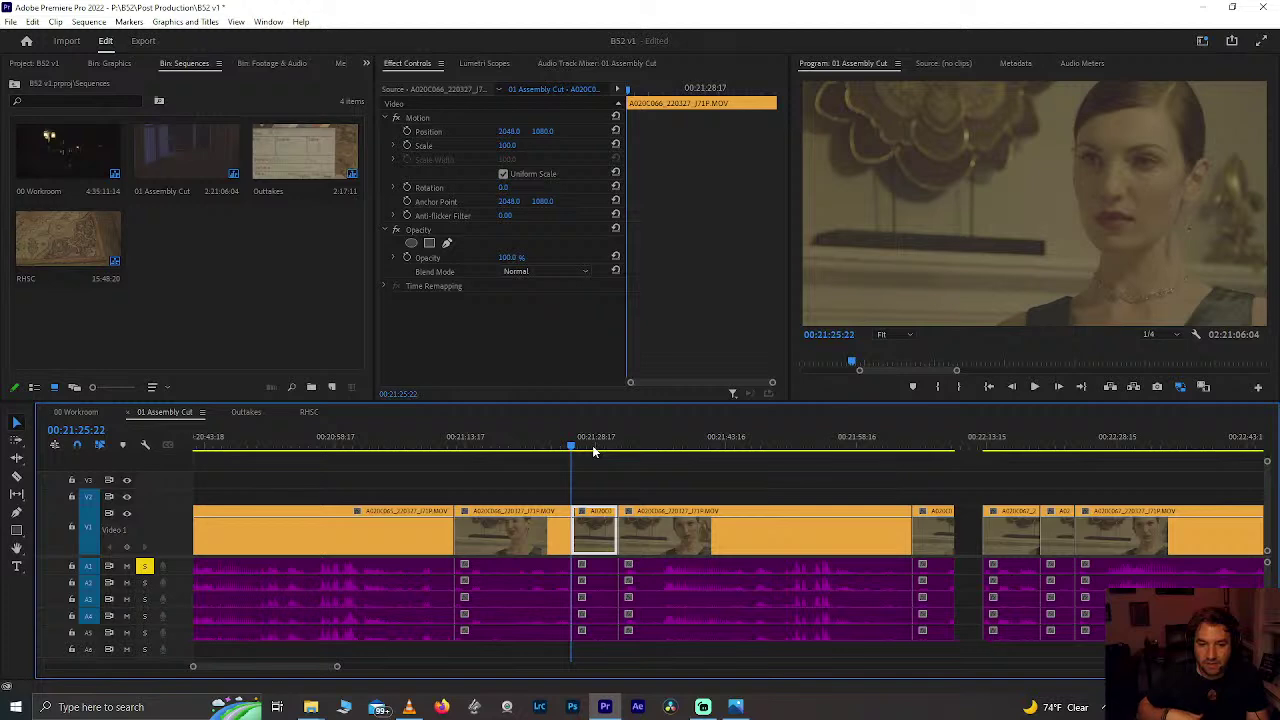
scroll(632, 513, down, 1)
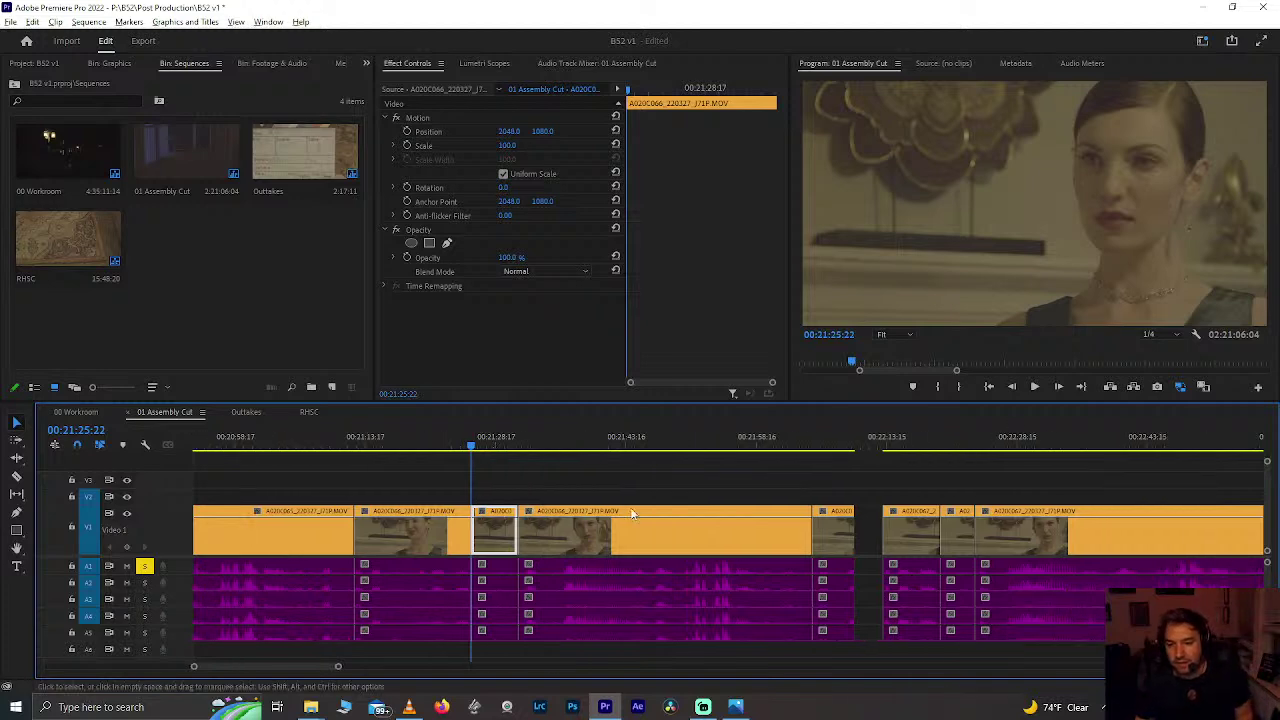
scroll(632, 513, down, 2)
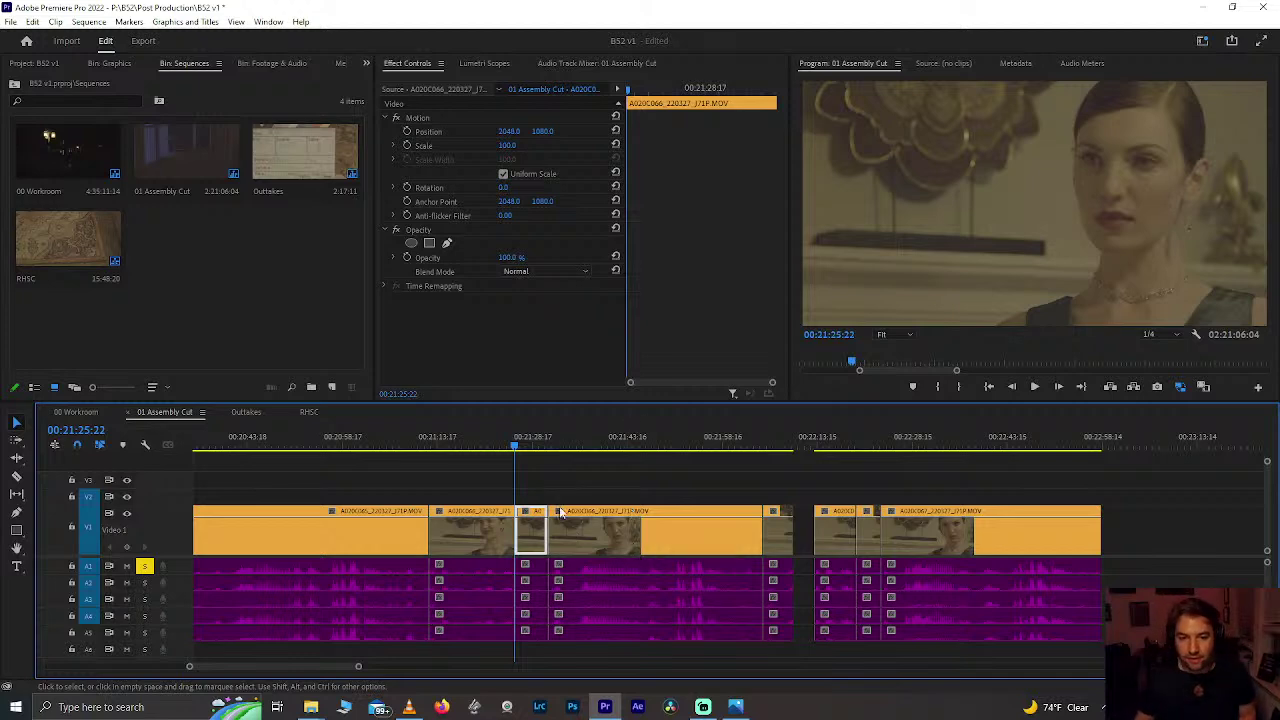
scroll(527, 535, up, 2)
scroll(525, 542, down, 2)
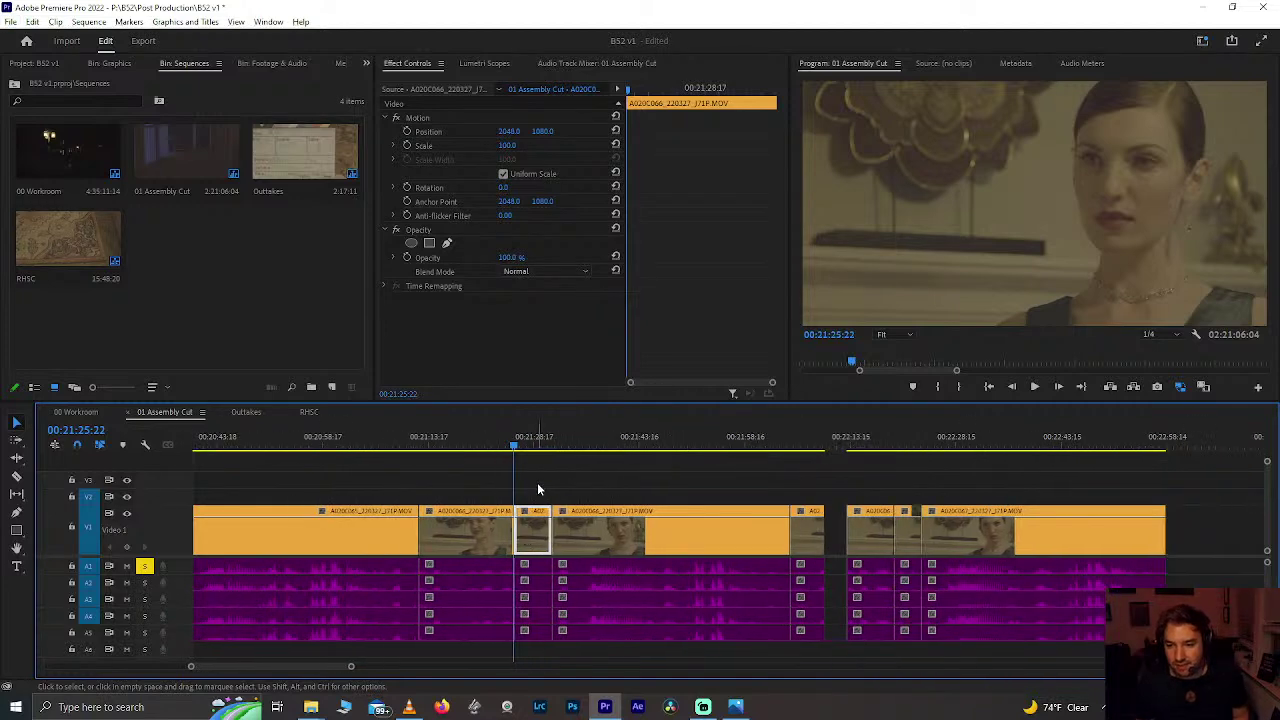
click(906, 441)
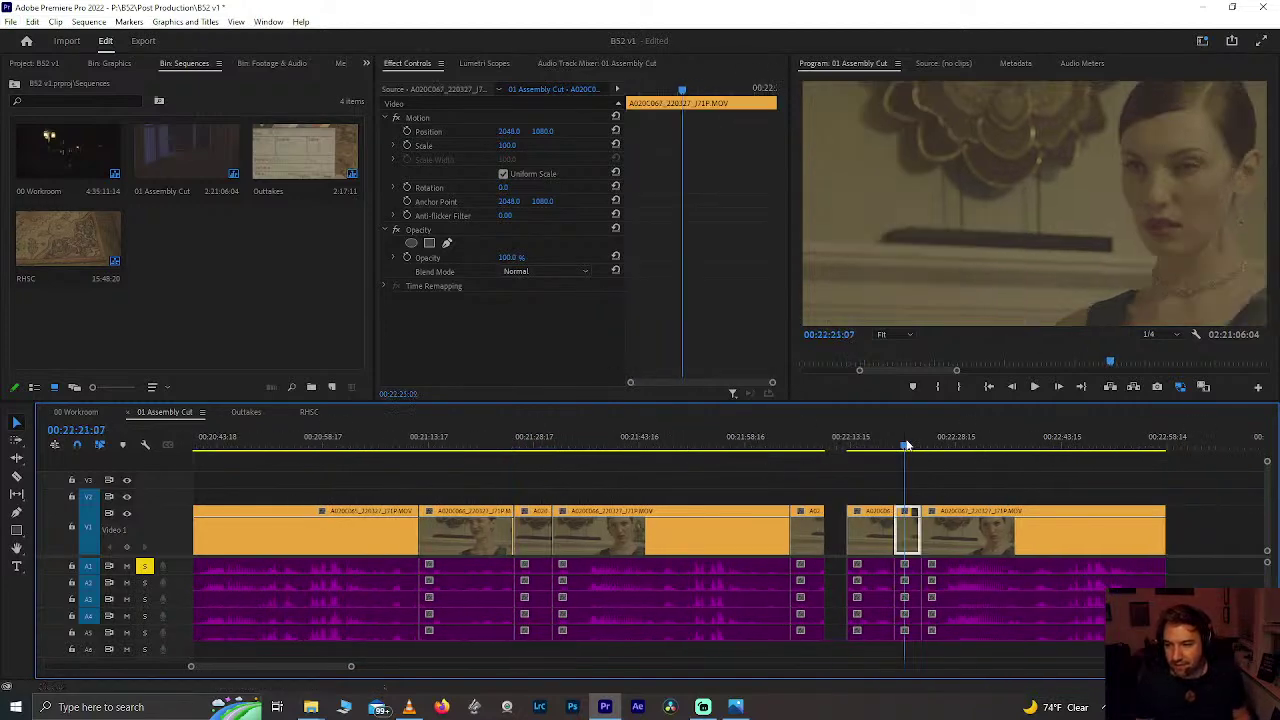
key(space)
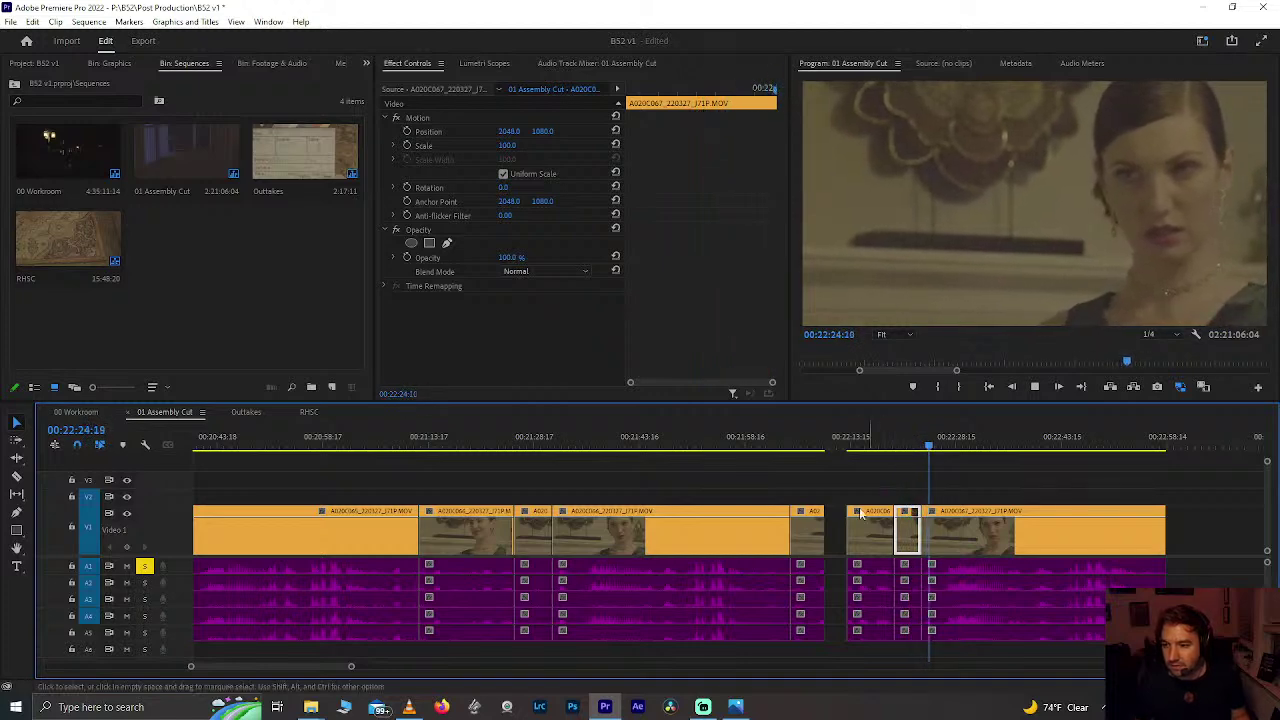
key(space)
Step: Replay the isolated A020C066 and A020C067 reactions one after the other to choose between them
click(533, 530)
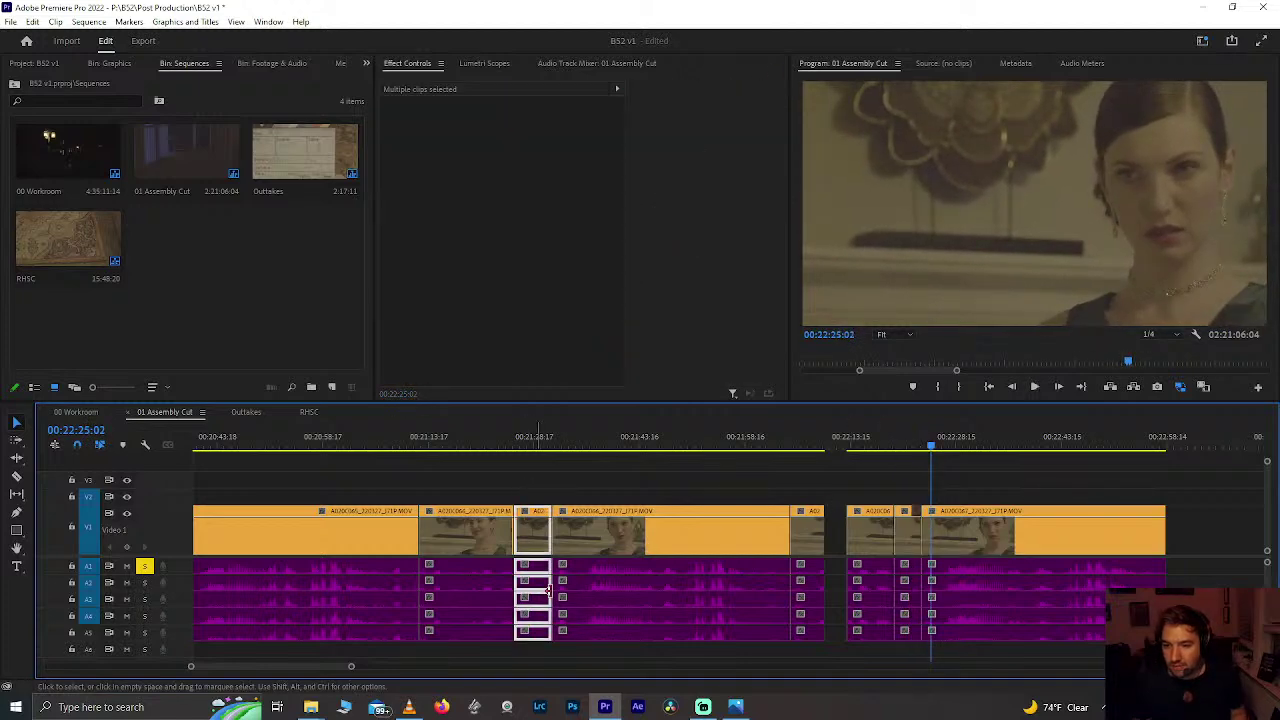
click(514, 440)
key(space)
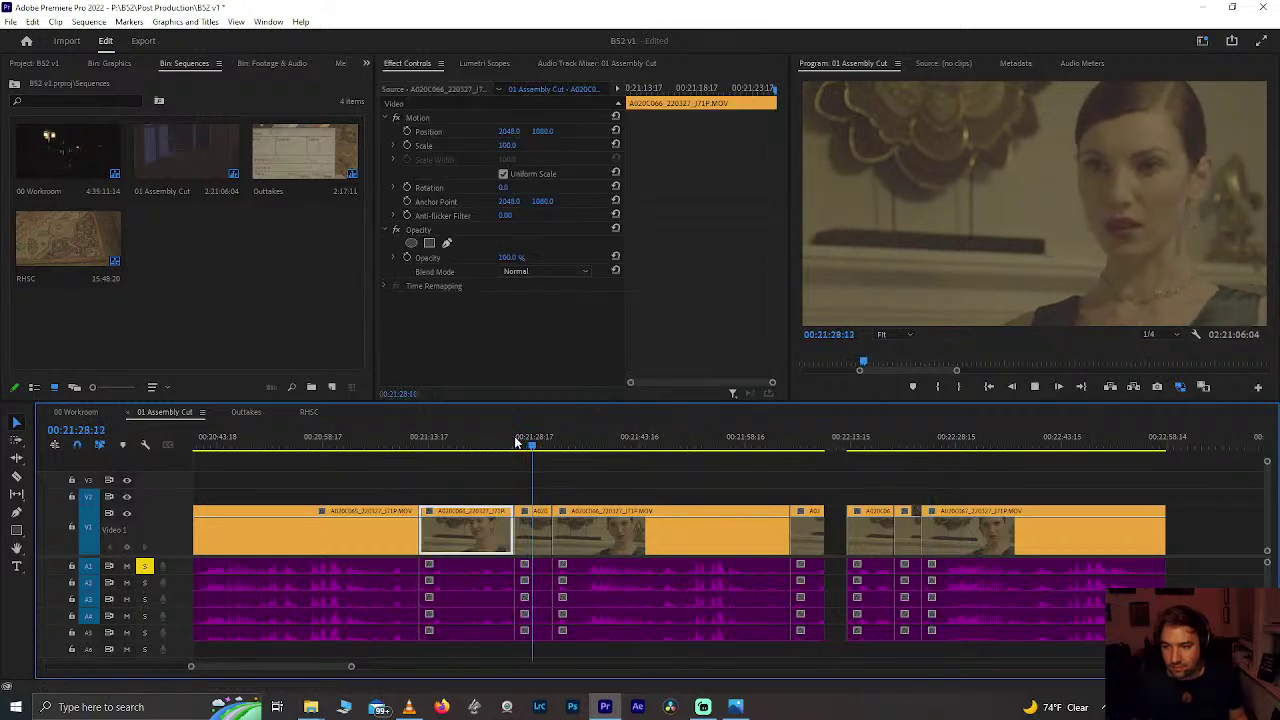
click(891, 441)
key(space)
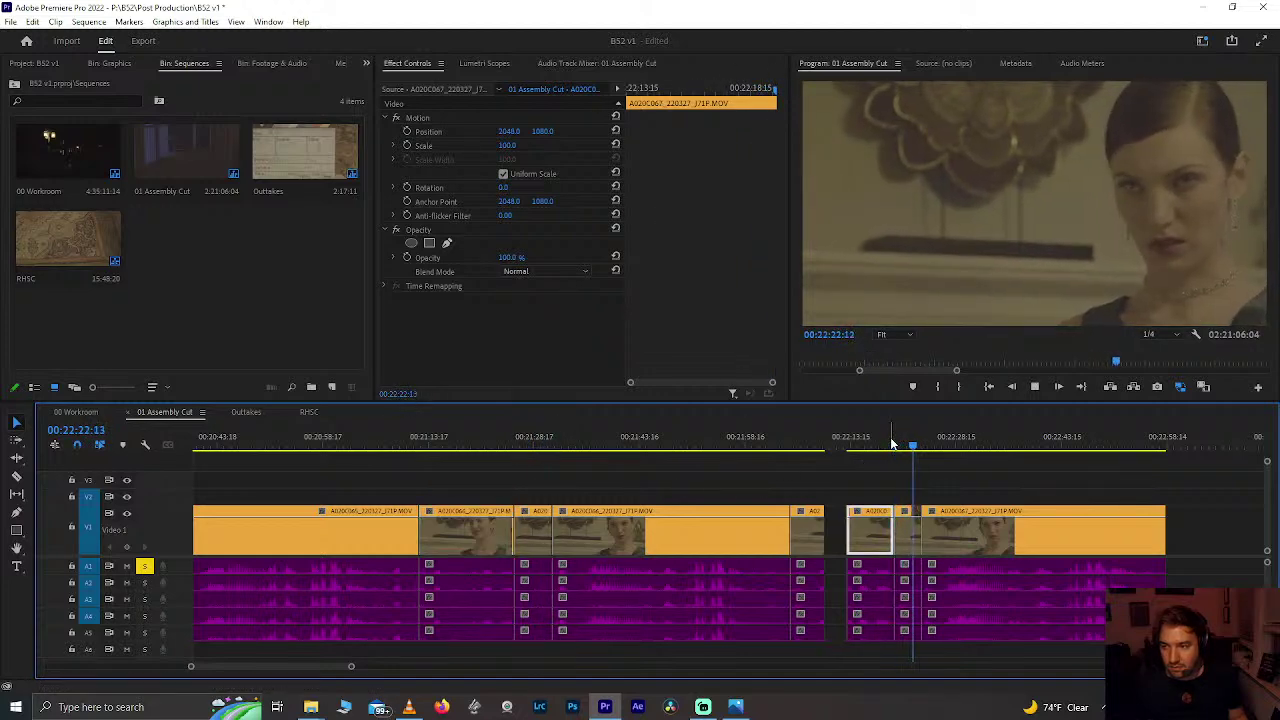
click(530, 443)
click(524, 446)
Step: Cut the isolated A020C066 reaction with its audio and paste it at 00:14:19:14, past the A020C063 clip
drag(543, 471, 532, 618)
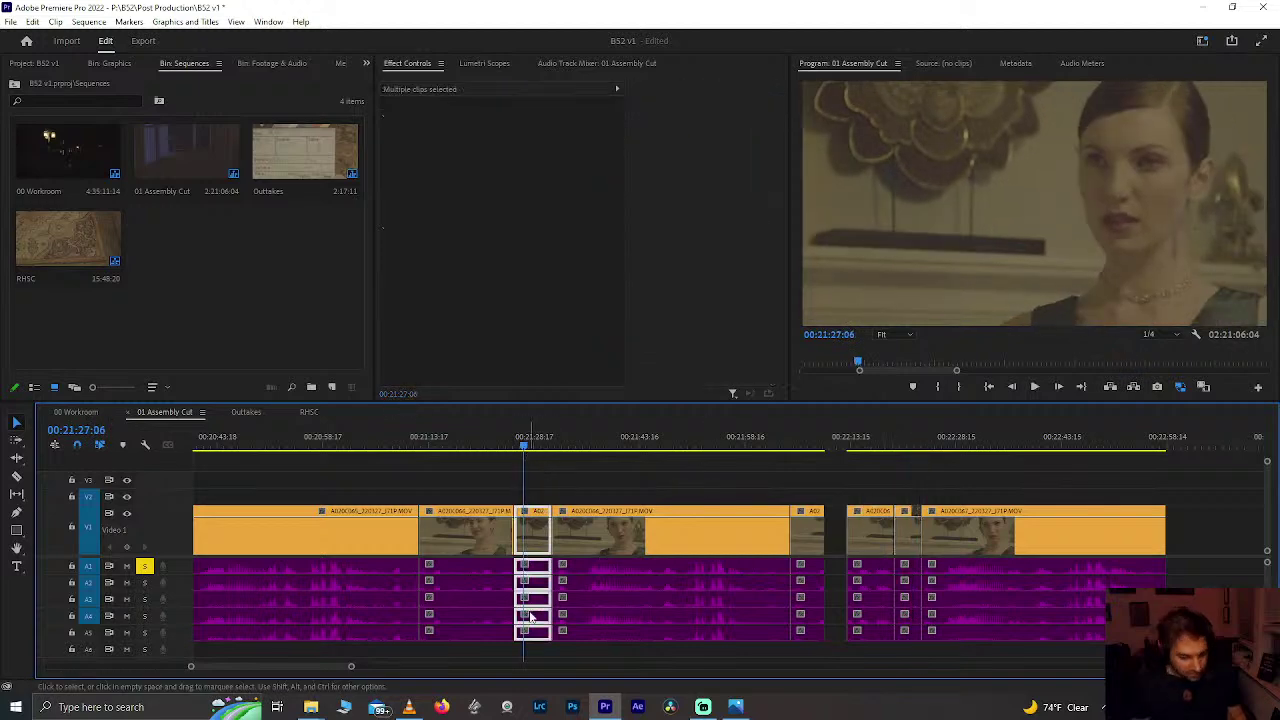
key(Delete)
key(minus)
key(minus)
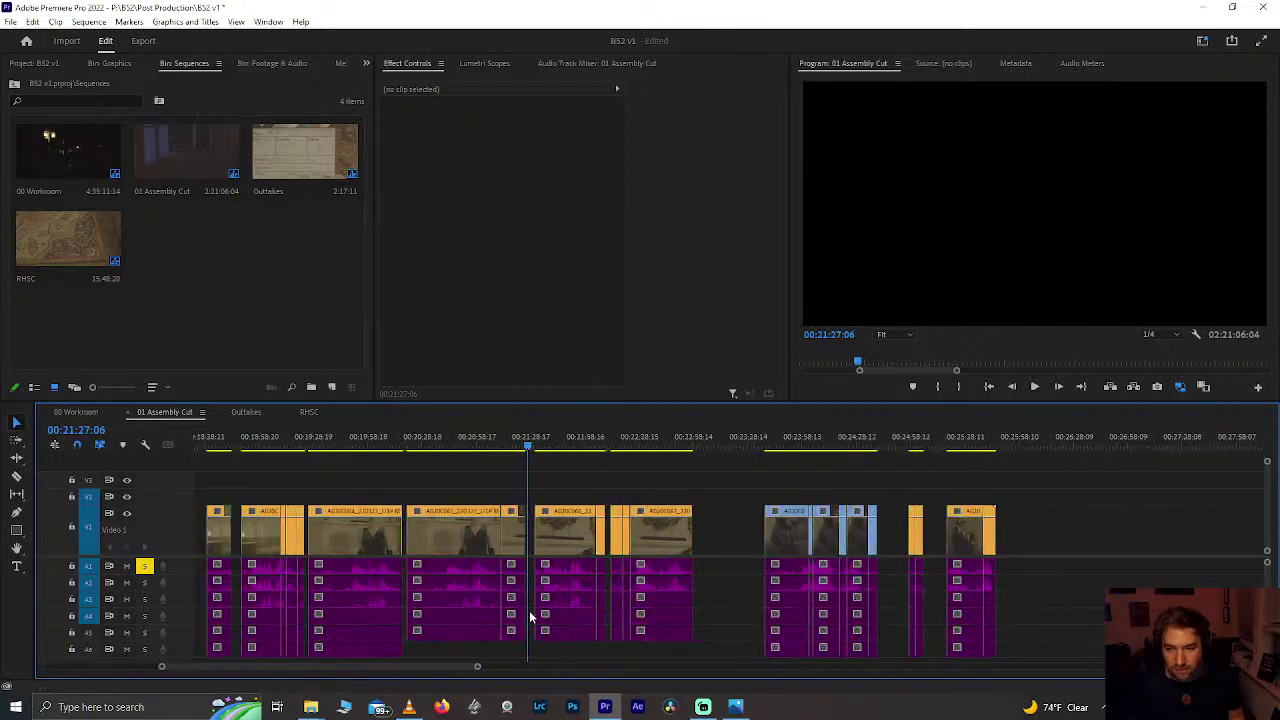
scroll(409, 566, up, 10)
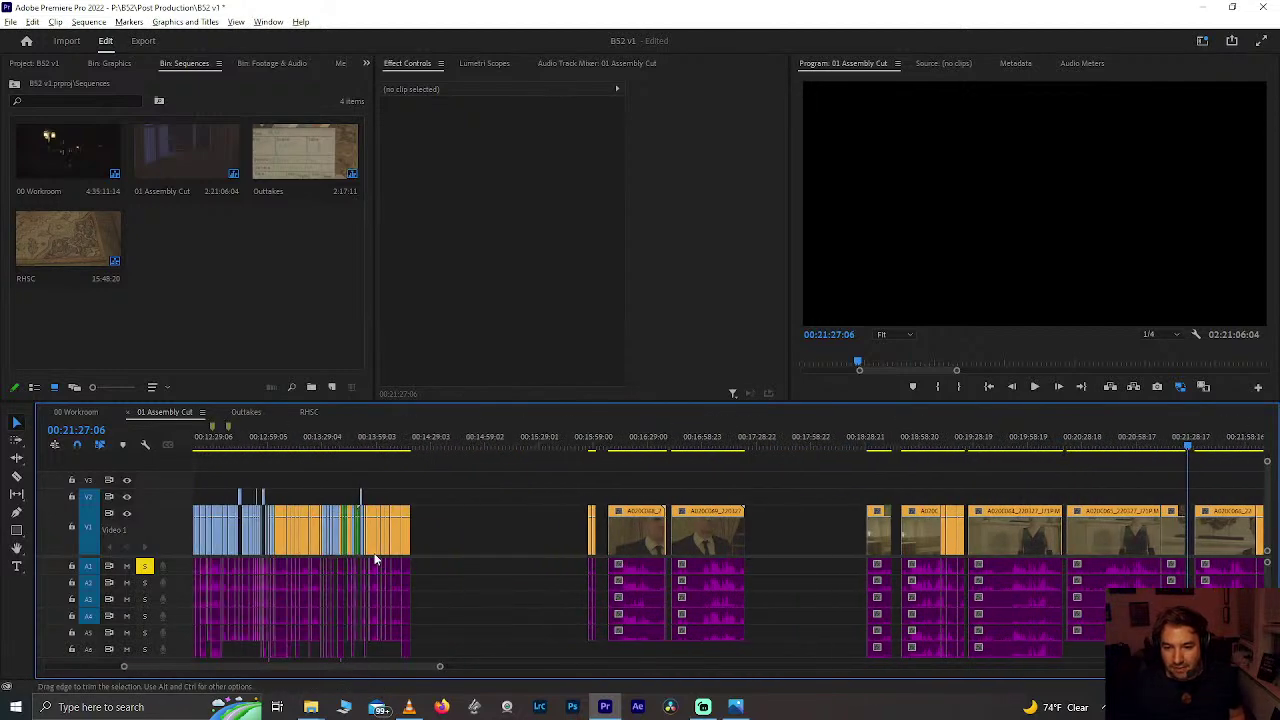
key(equal)
key(equal)
click(457, 444)
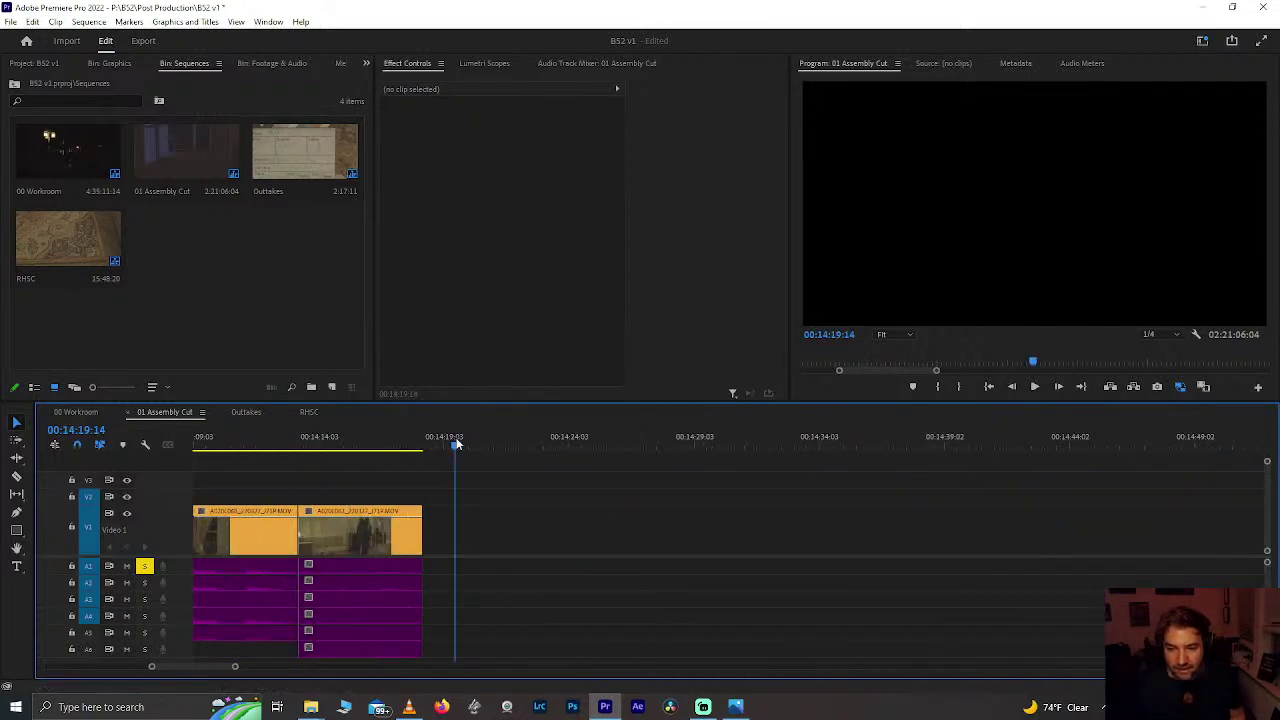
key(ctrl+v)
Step: Move the A020C063 clip about 14 seconds later and place the pasted A020C066 reaction directly after the last A020C068 clip
click(358, 535)
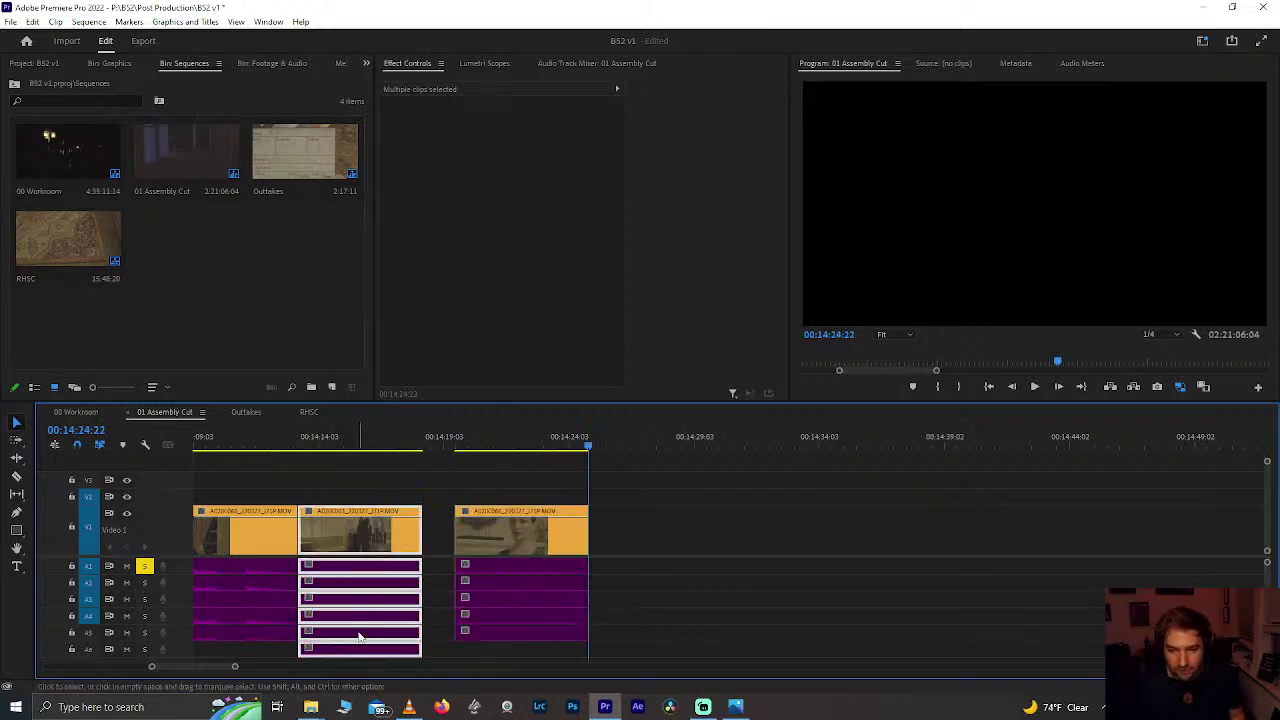
mouse_move(348, 529)
mouse_down()
mouse_move(723, 524)
mouse_move(347, 551)
mouse_up()
Step: Play the transition from the last A020C068 clip into the A020C066 reaction, then replay its lead-in, stopping at 00:14:13:01
click(253, 437)
scroll(253, 437, up, 2)
key(space)
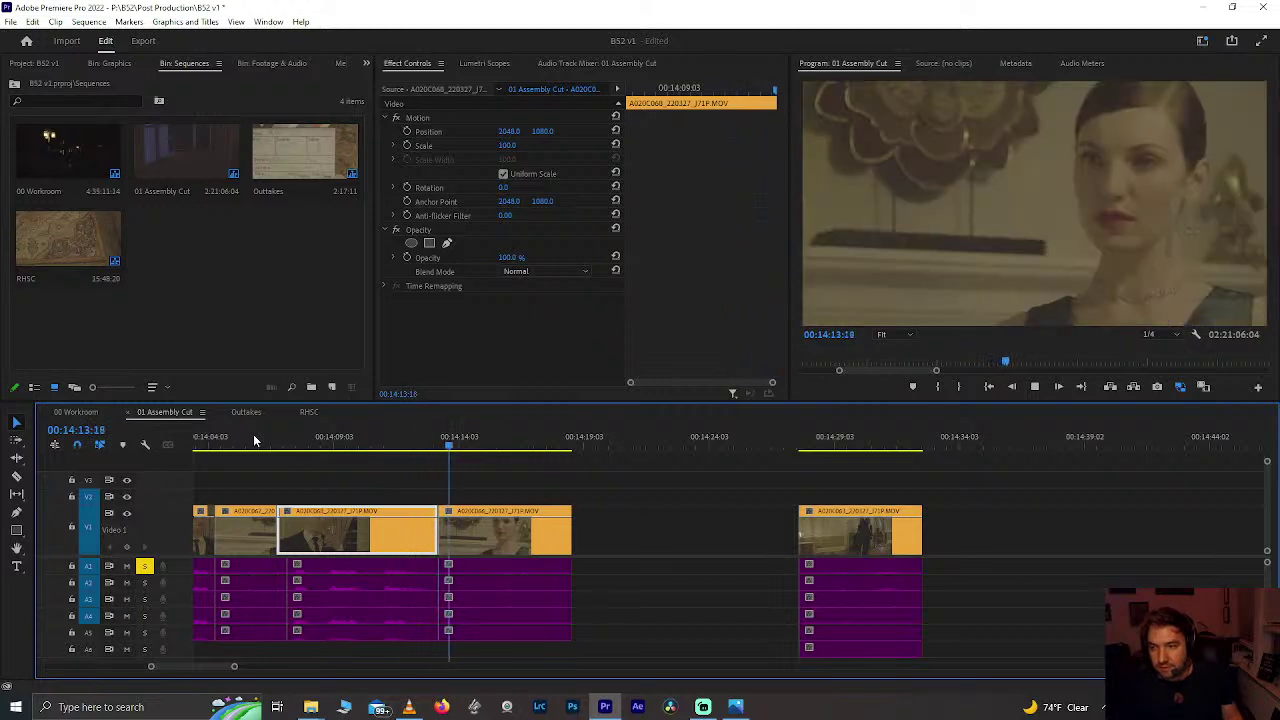
click(388, 440)
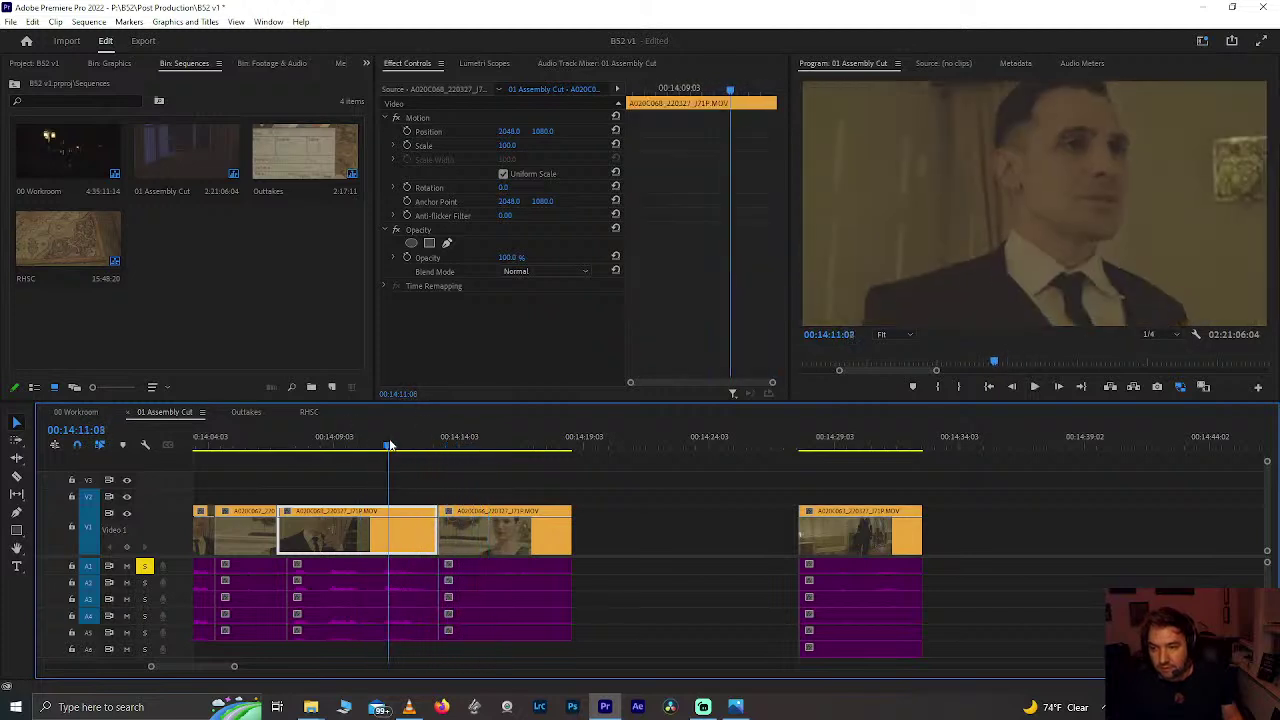
key(space)
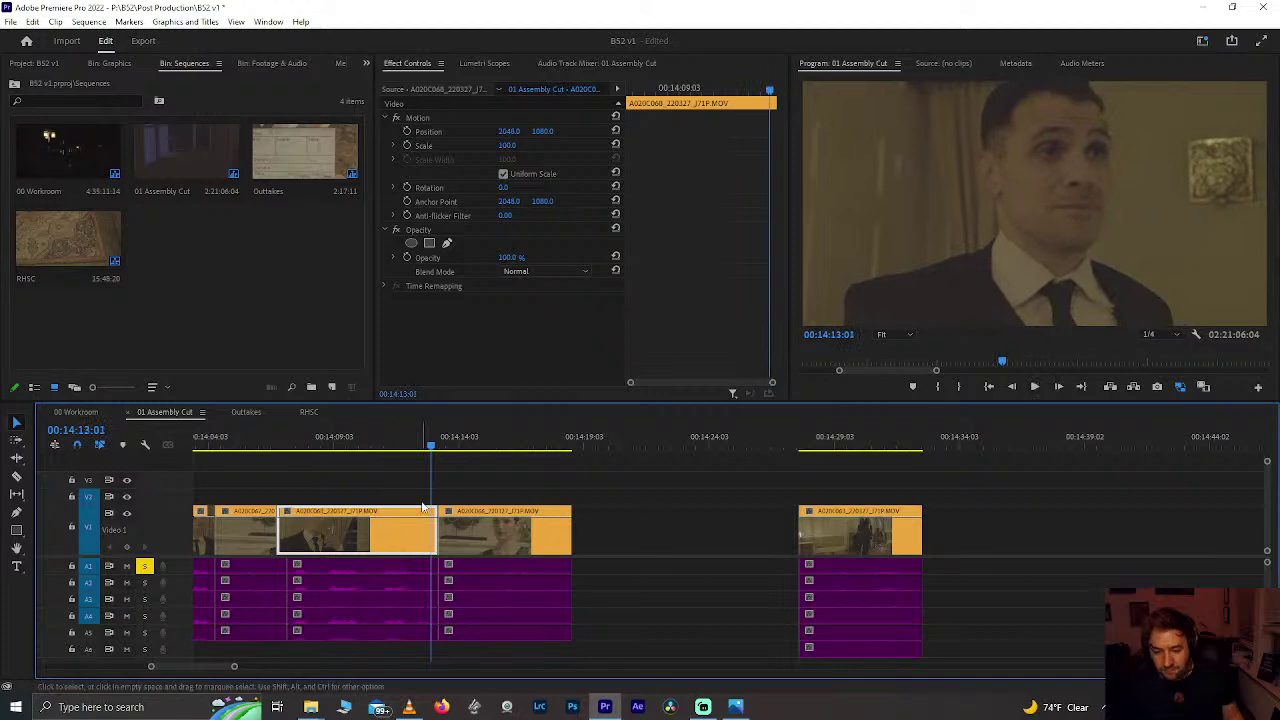
Step: Roll the audio cut between the last A020C068 clip and the A020C066 reaction about half a second later, and play across it
key(equal)
drag(444, 603, 460, 606)
key(space)
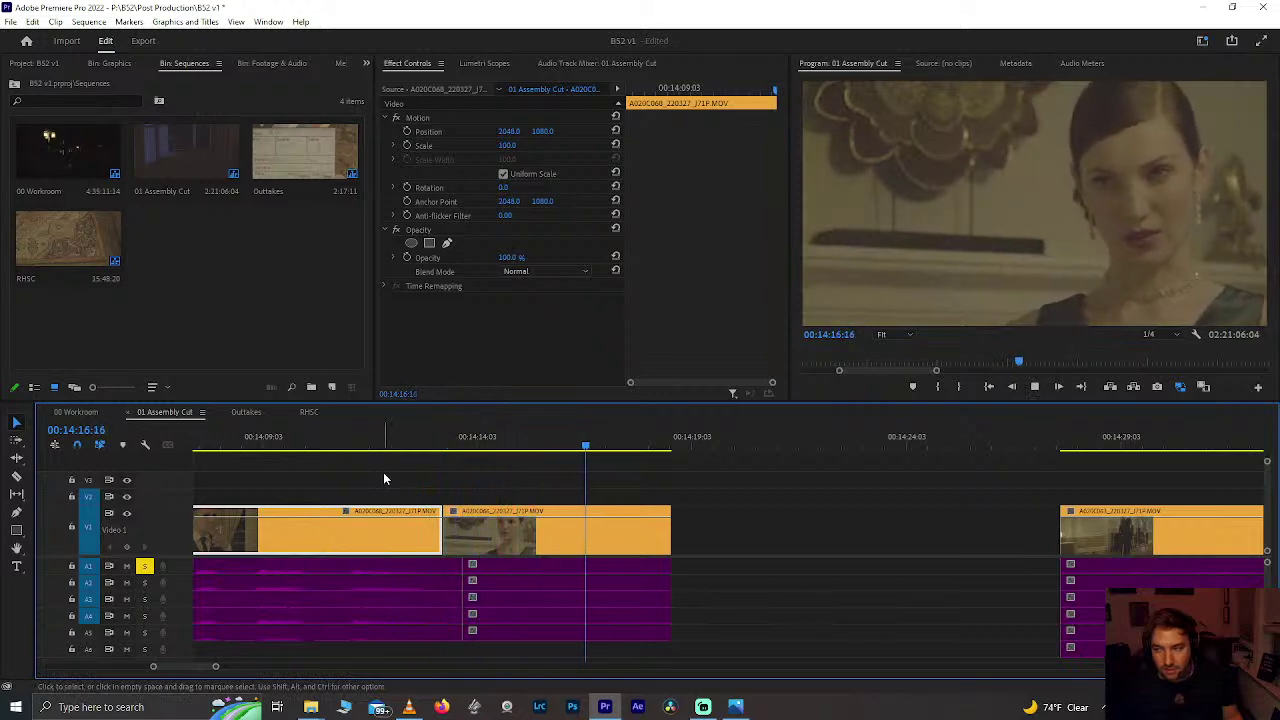
click(480, 549)
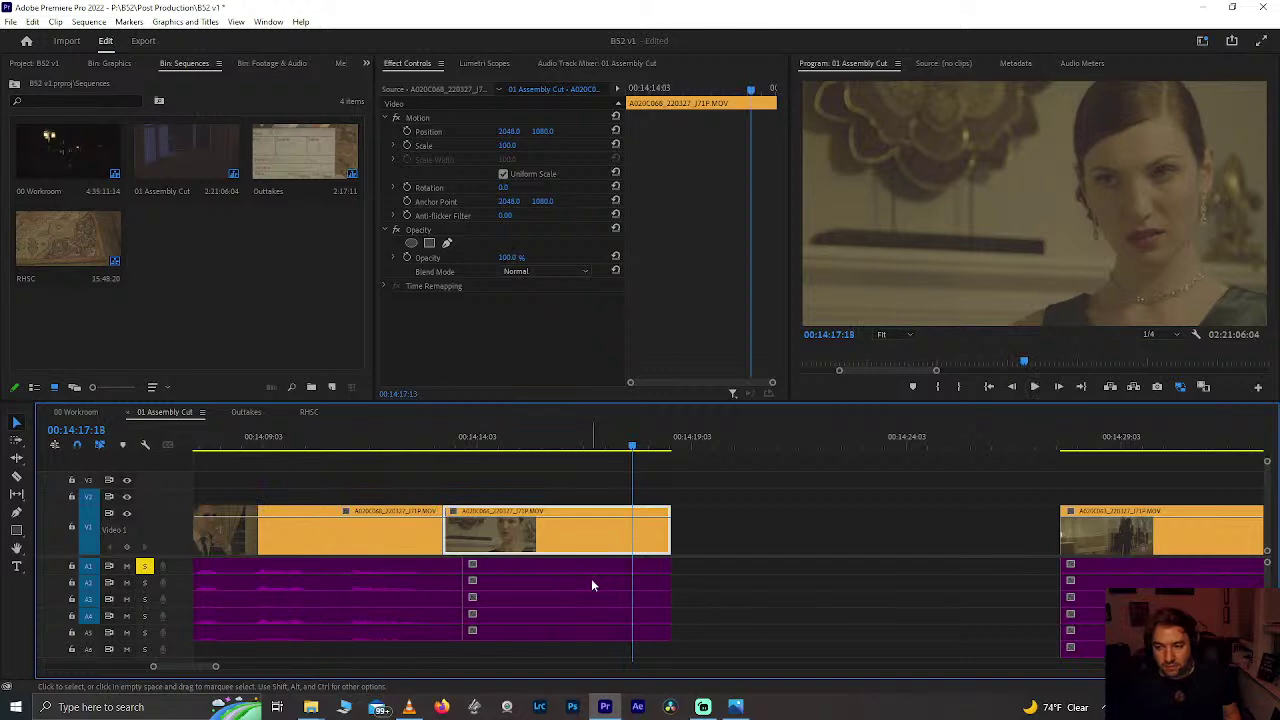
key(minus)
key(minus)
key(space)
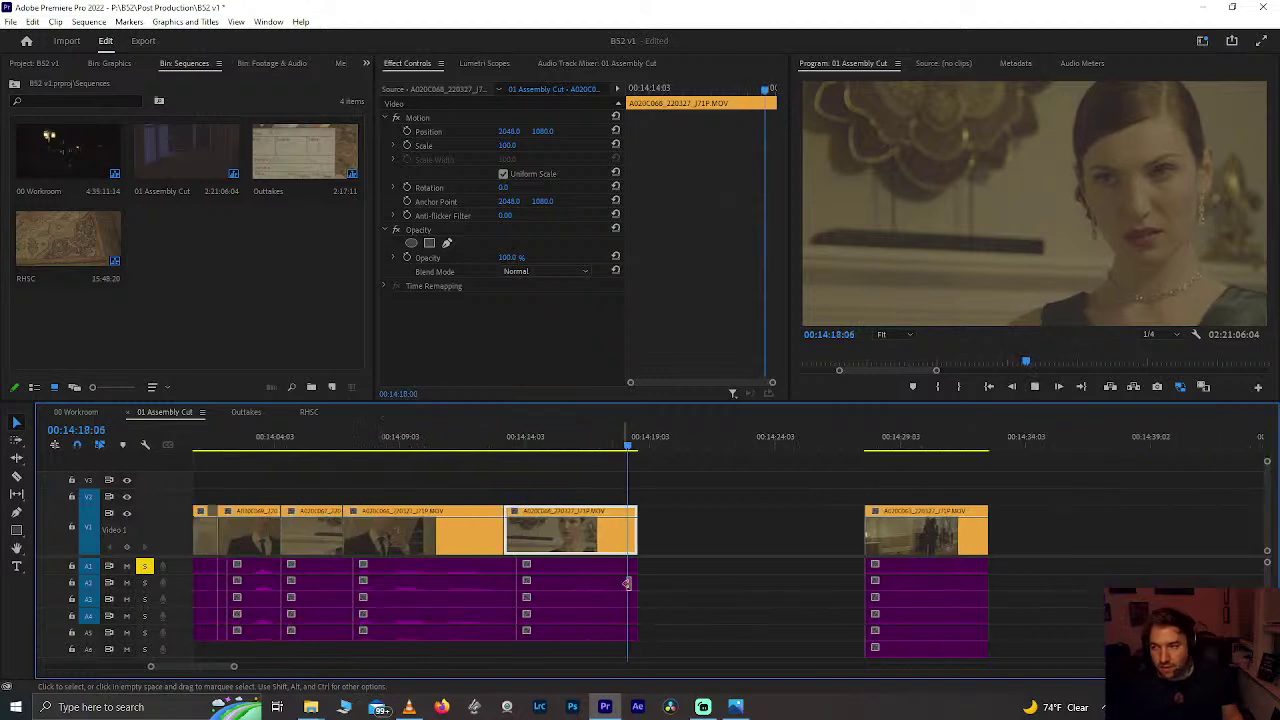
Step: Play the isolated A020C063 shot of the woman, then replay it from its first frame at 00:14:28
click(864, 440)
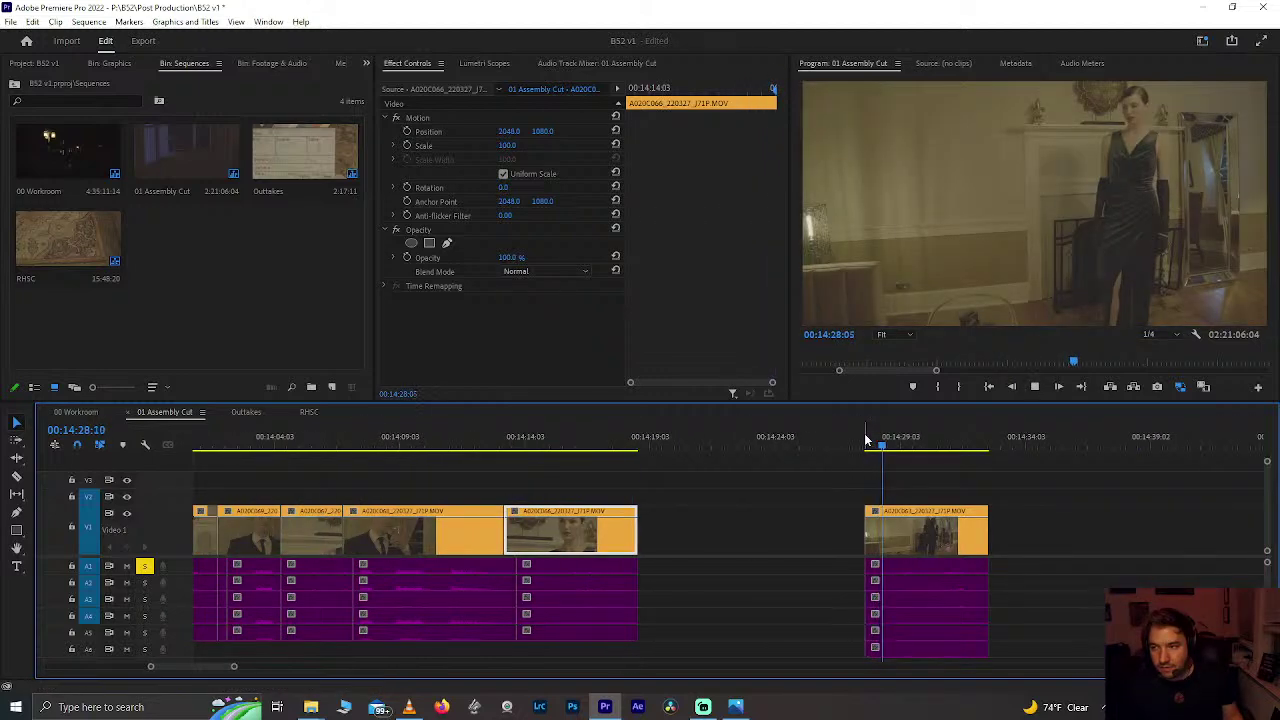
click(870, 530)
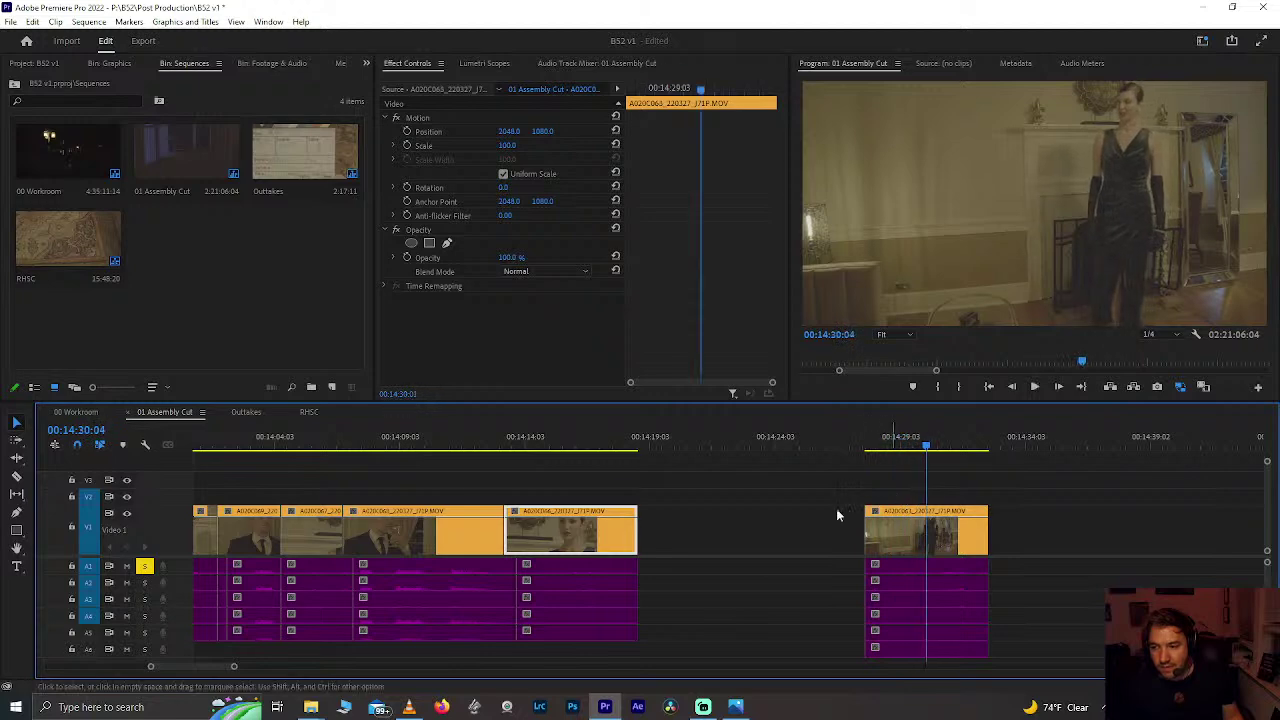
drag(857, 540, 921, 585)
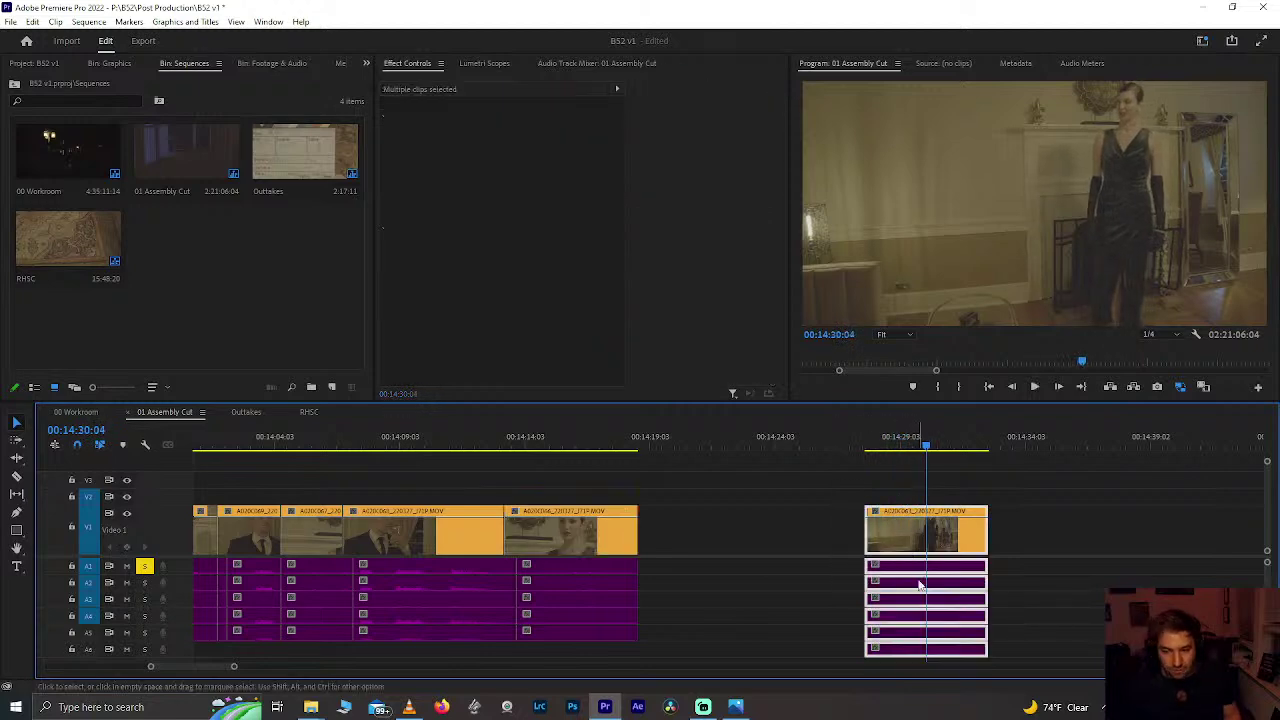
key(minus)
click(901, 445)
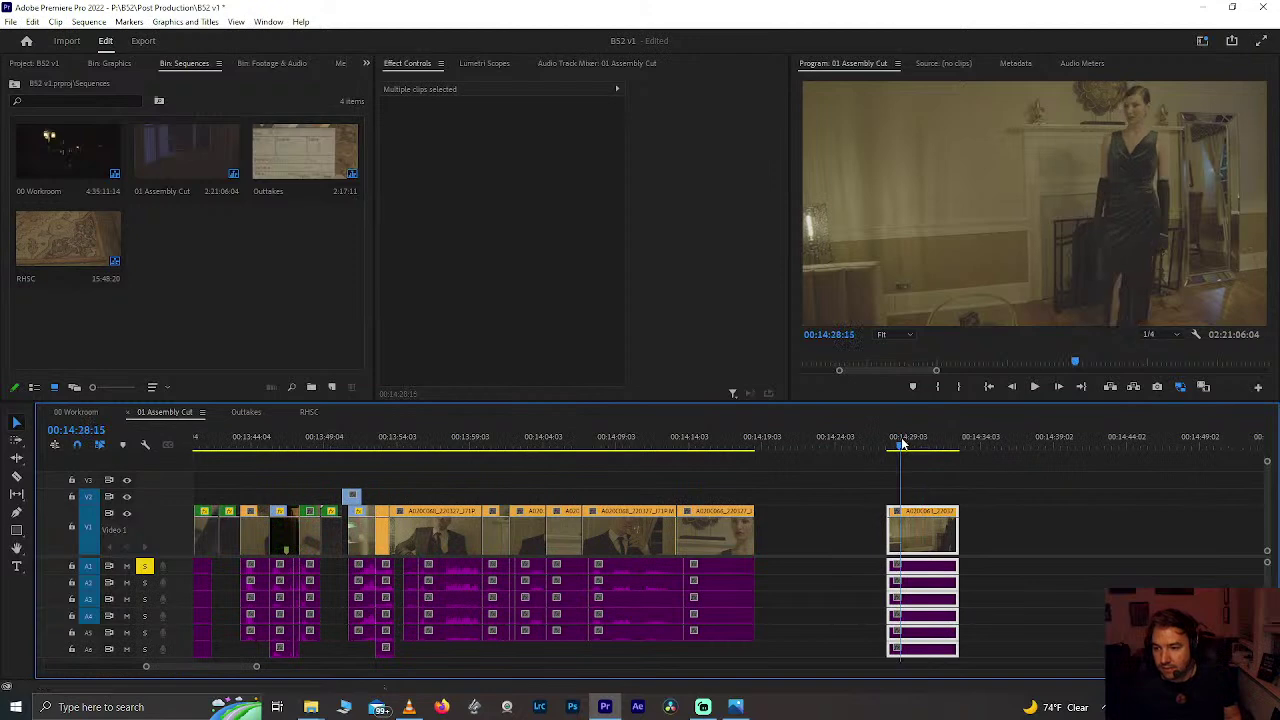
key(Up)
key(space)
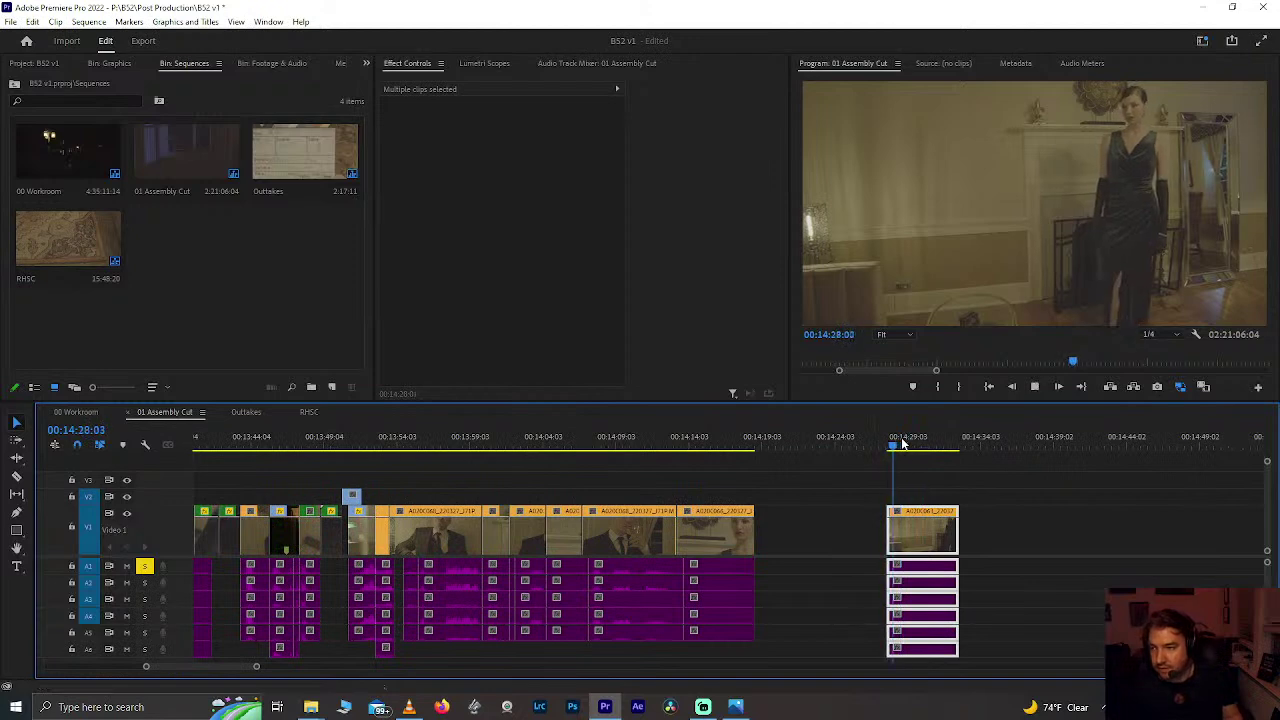
Step: Cut the A020C063 clip with its audio, paste it at the end of the RHSC sequence, and save the project from 01 Assembly Cut
drag(868, 498, 925, 590)
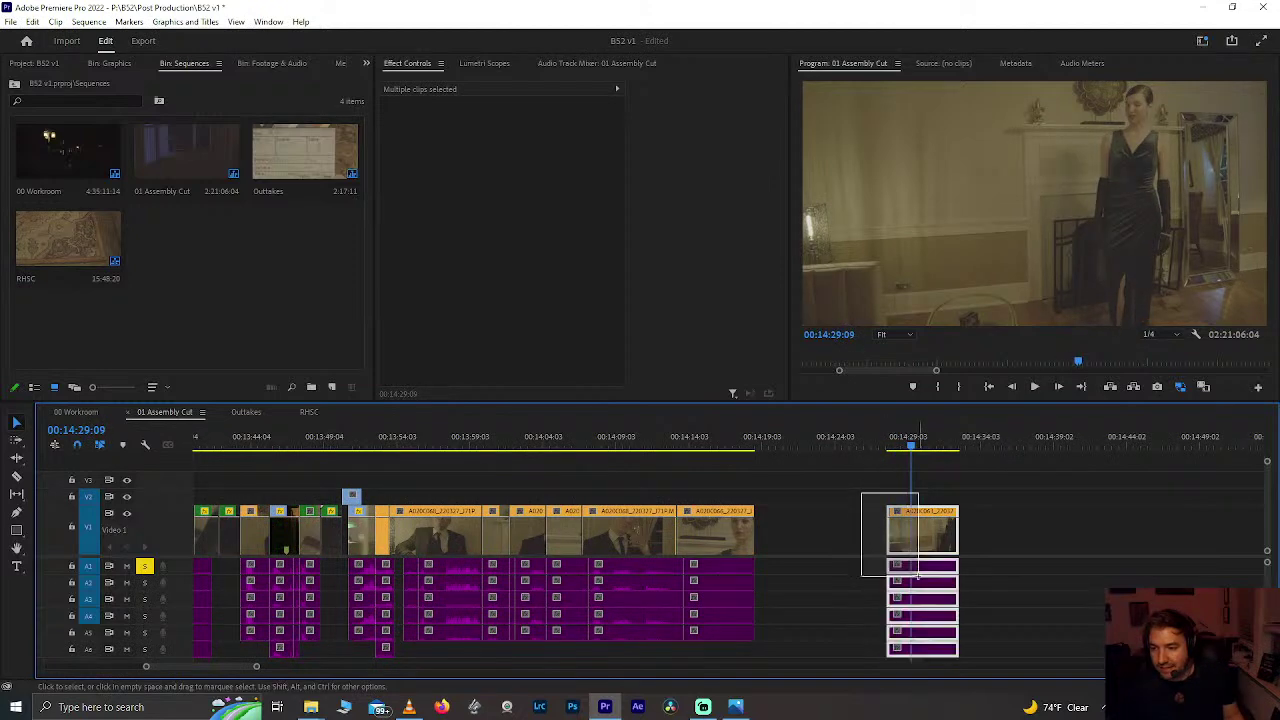
key(Delete)
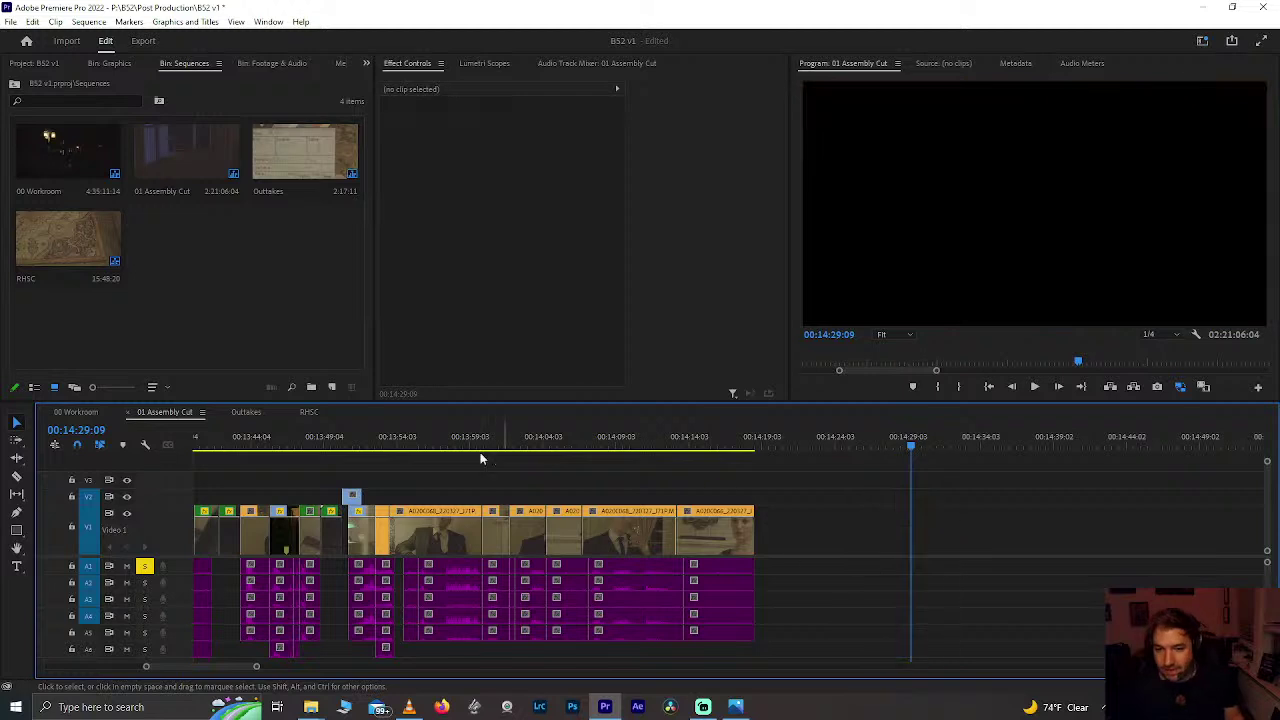
click(309, 412)
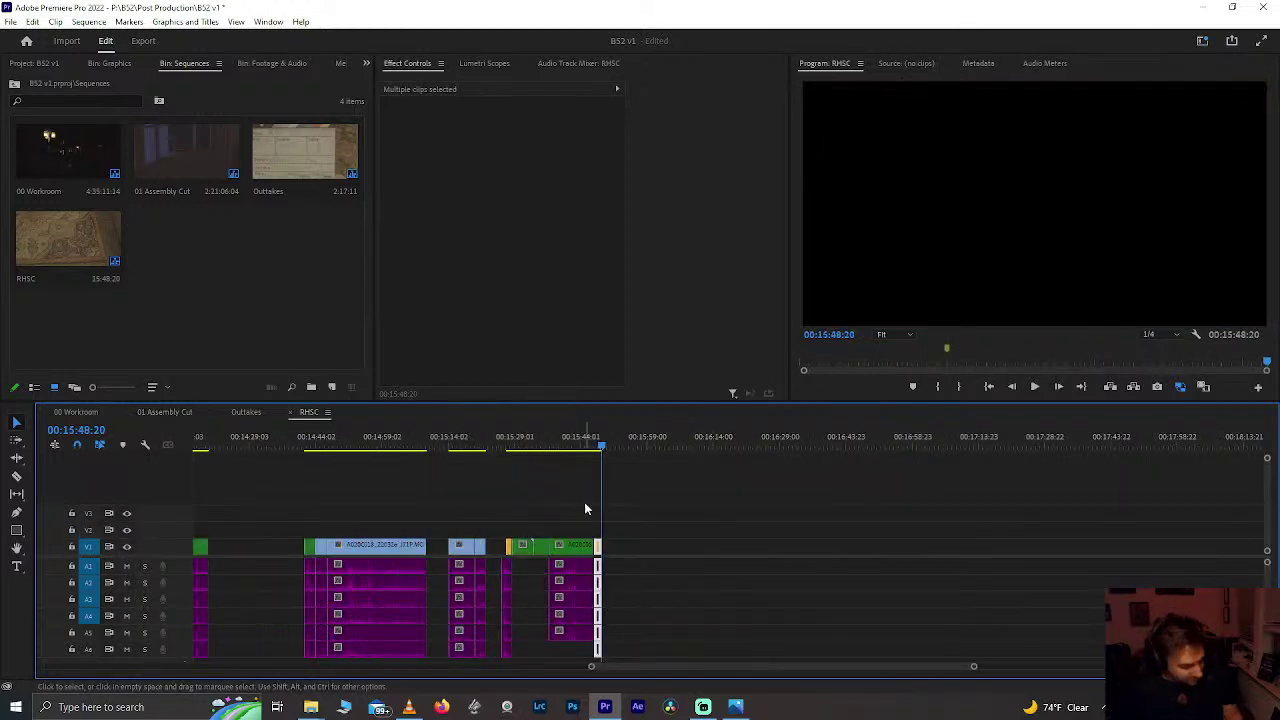
key(ctrl+v)
click(161, 410)
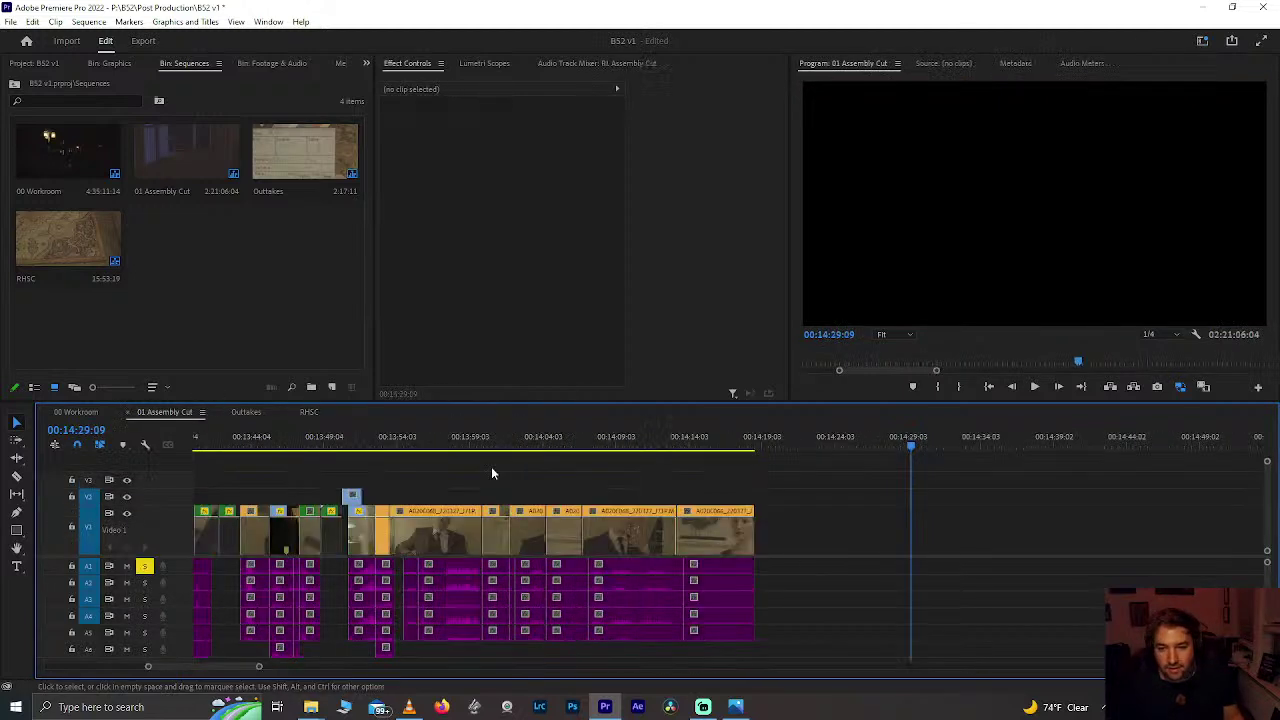
click(659, 440)
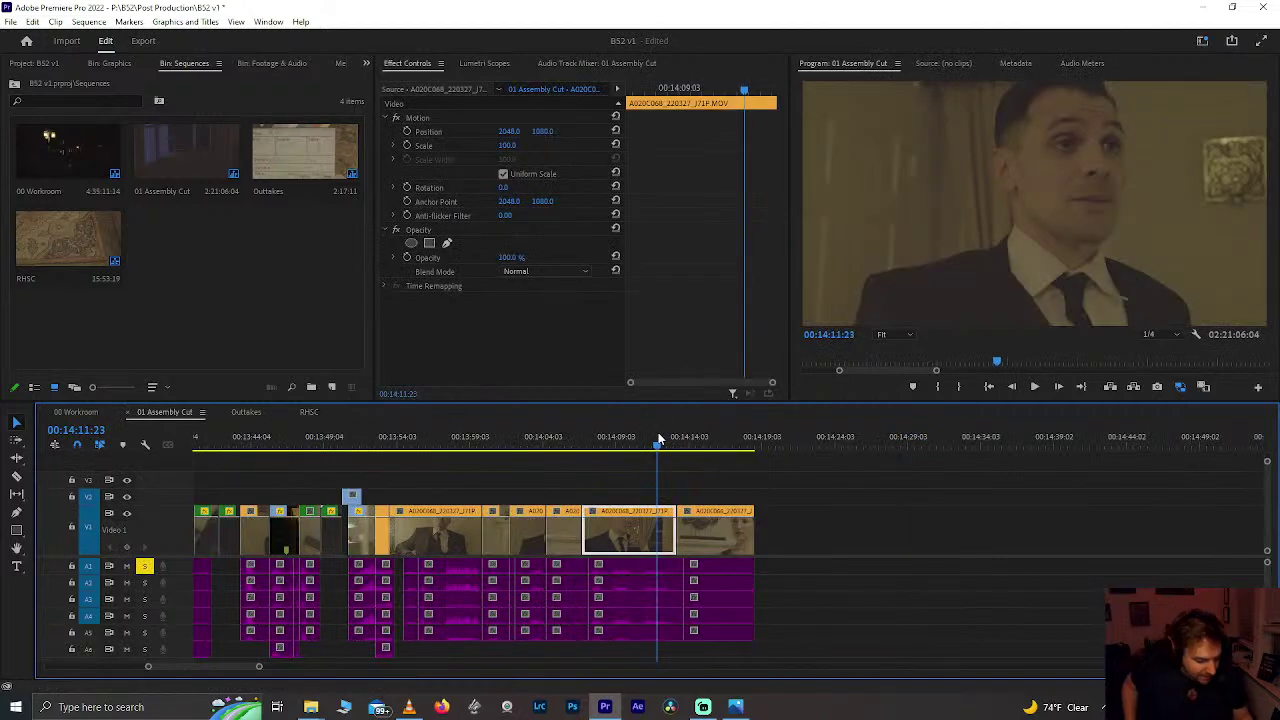
key(ctrl+s)
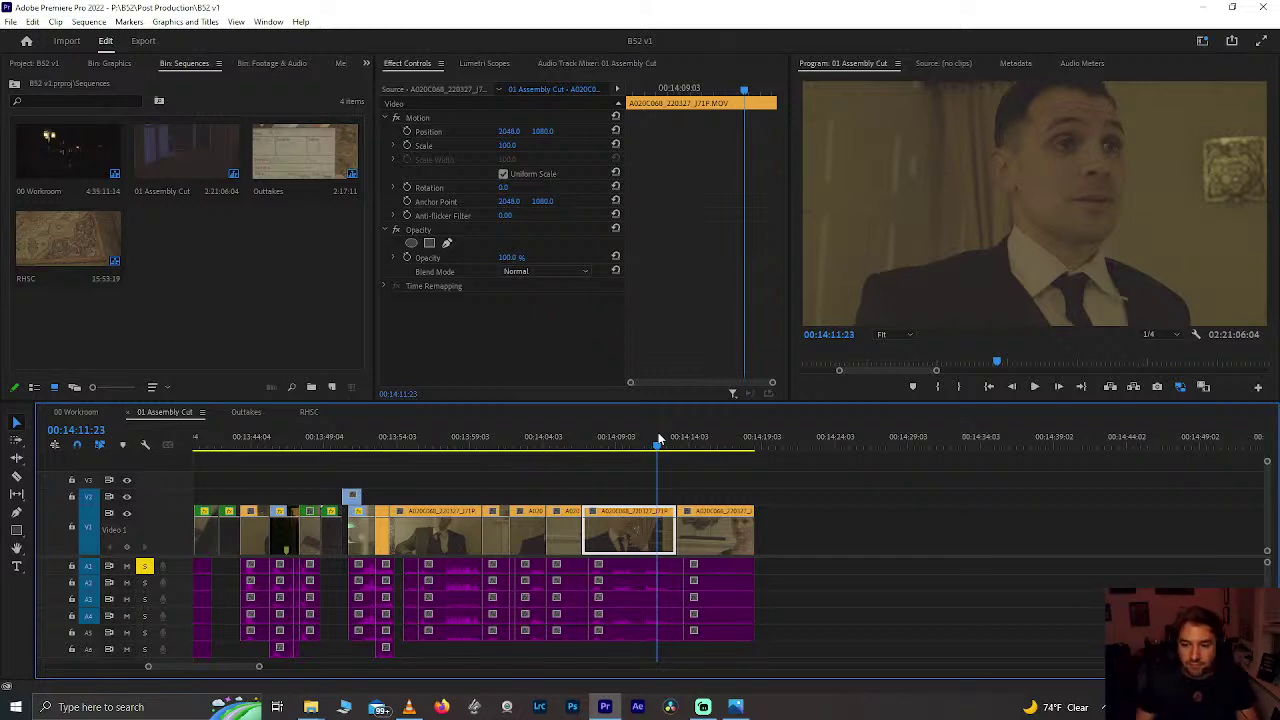
Step: Play from the start of the last A020C068 clip at 00:14:07:02 through the end of the A020C066 reaction
click(586, 438)
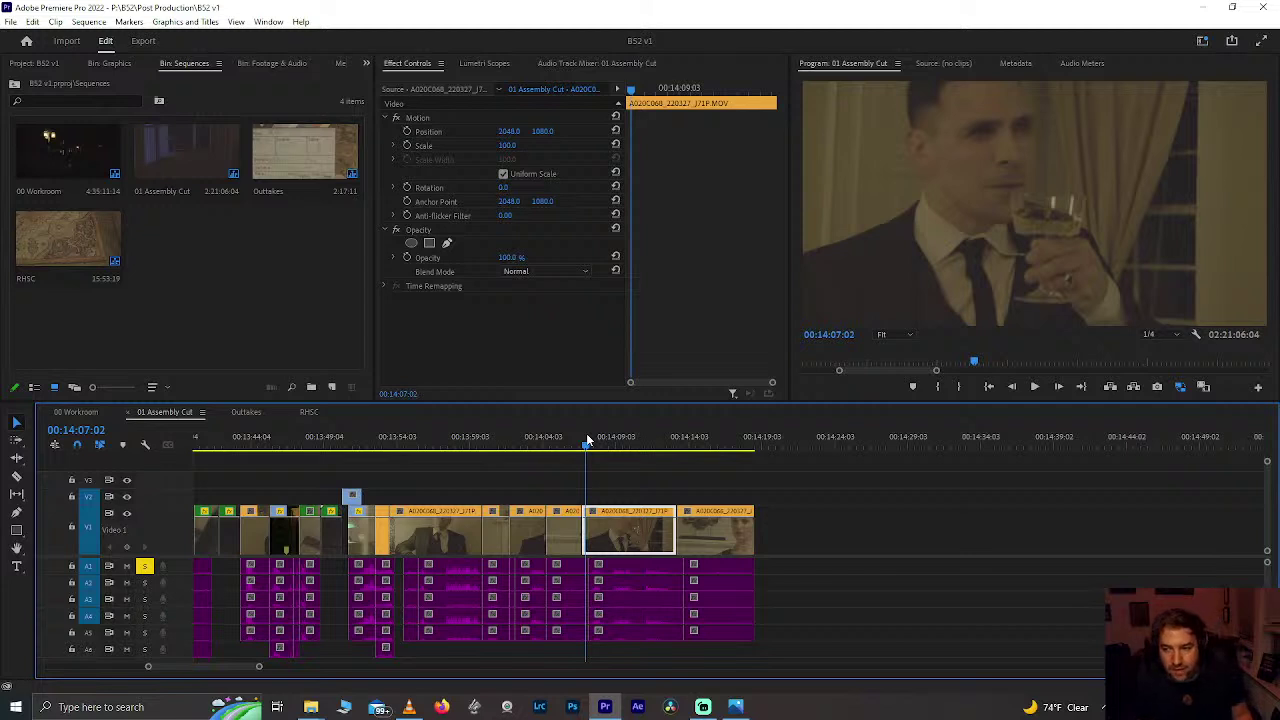
key(space)
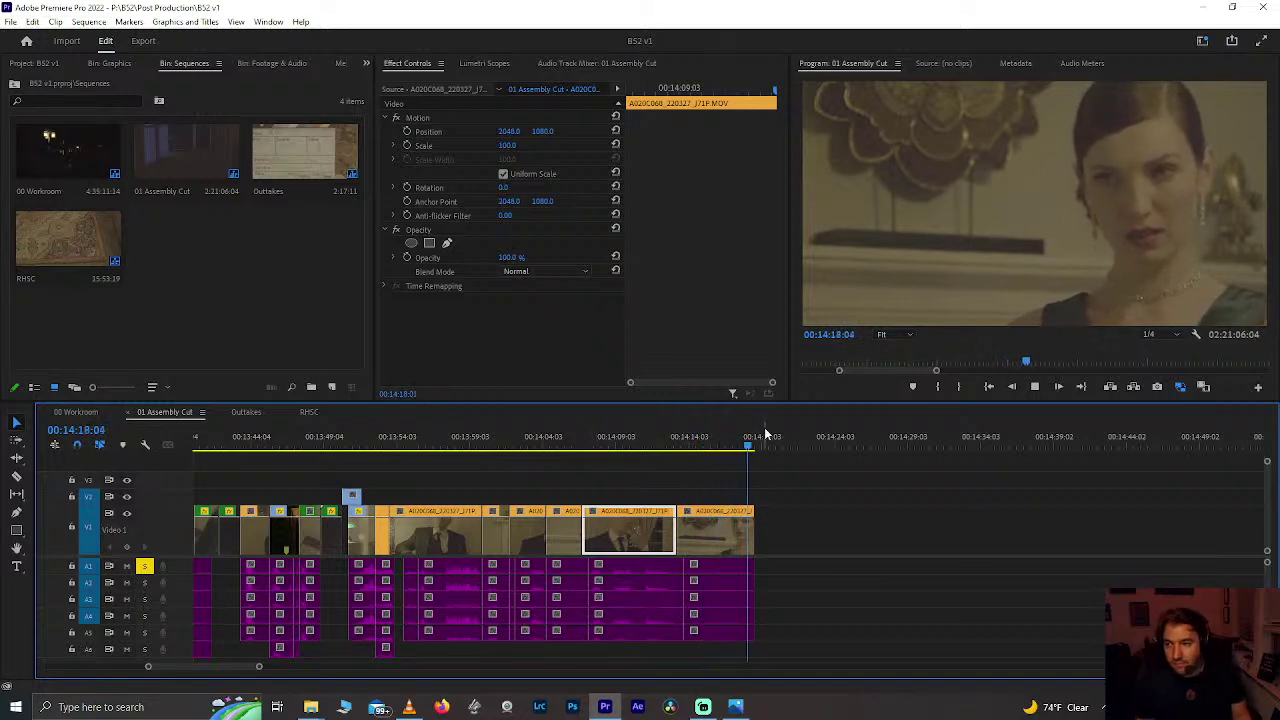
key(space)
Step: Look over the unused takes past the assembled scene and cue the isolated A020C068 take at 00:16:07:08
scroll(781, 510, down, 4)
scroll(781, 510, down, 3)
scroll(780, 509, up, 4)
click(856, 438)
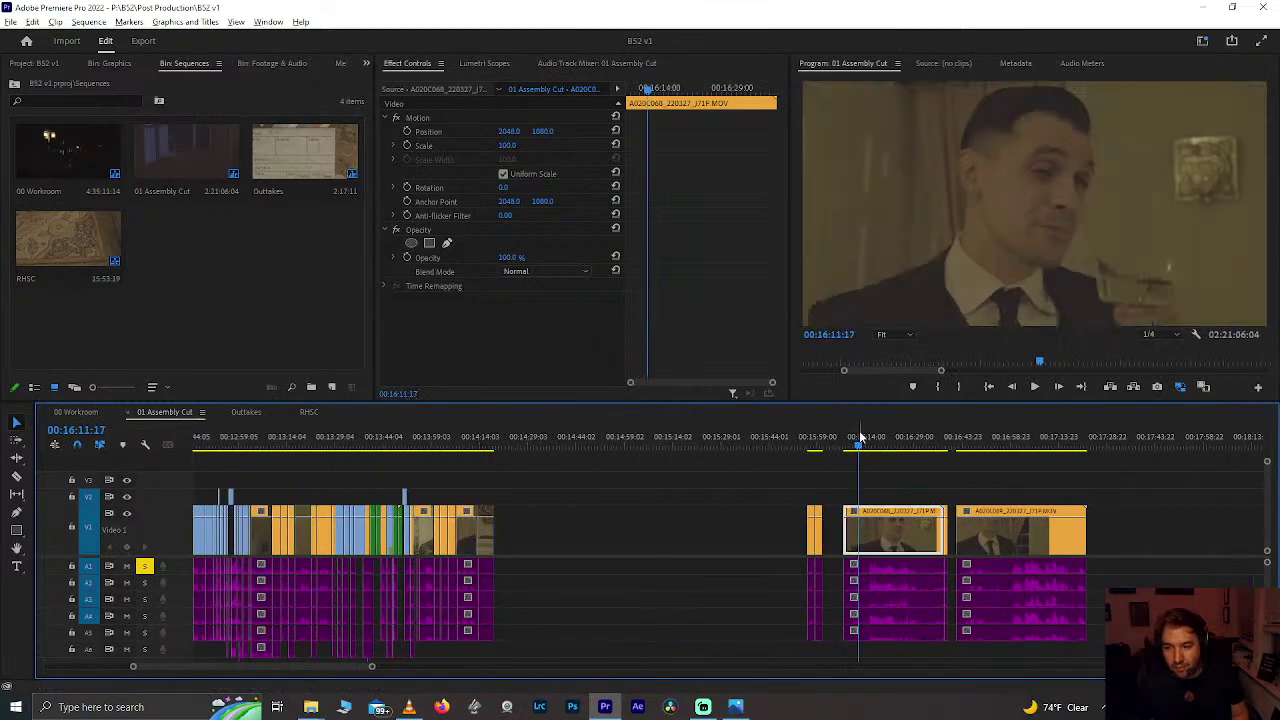
scroll(782, 445, up, 2)
click(765, 444)
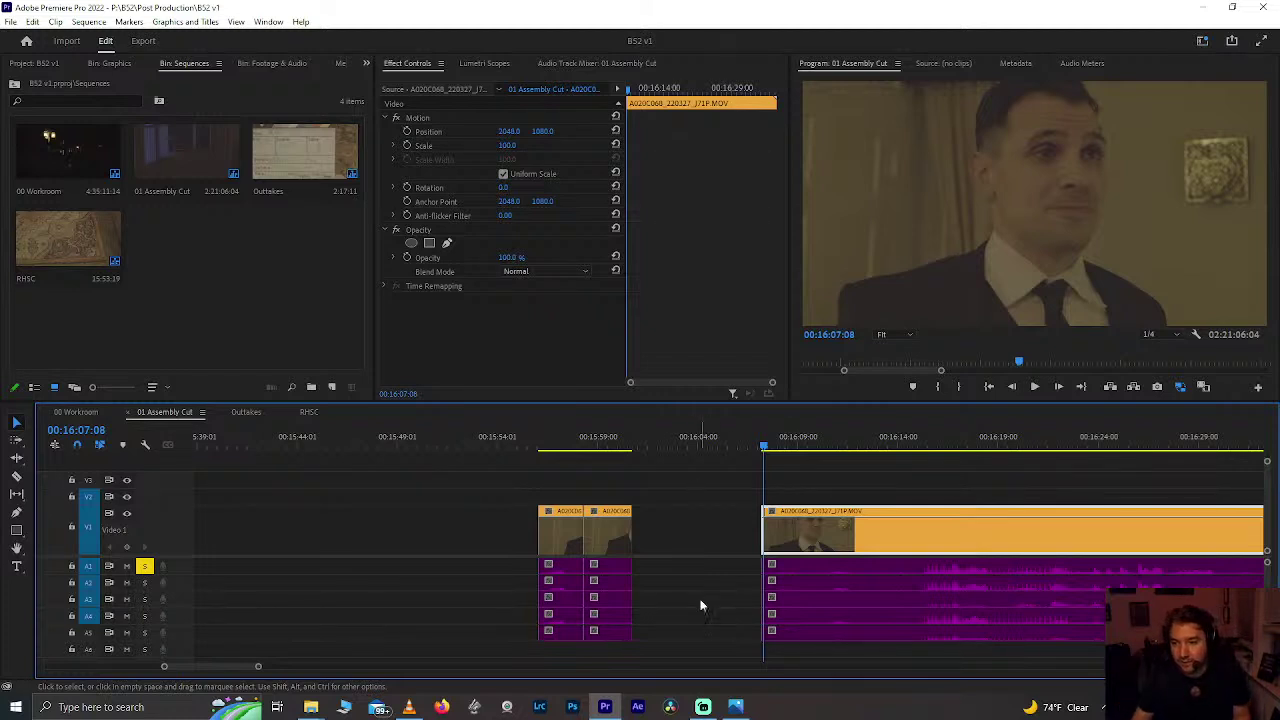
Step: Play the short leftover clip directly after the long isolated A020C068 take
scroll(700, 606, down, 5)
scroll(590, 590, down, 3)
scroll(590, 590, down, 4)
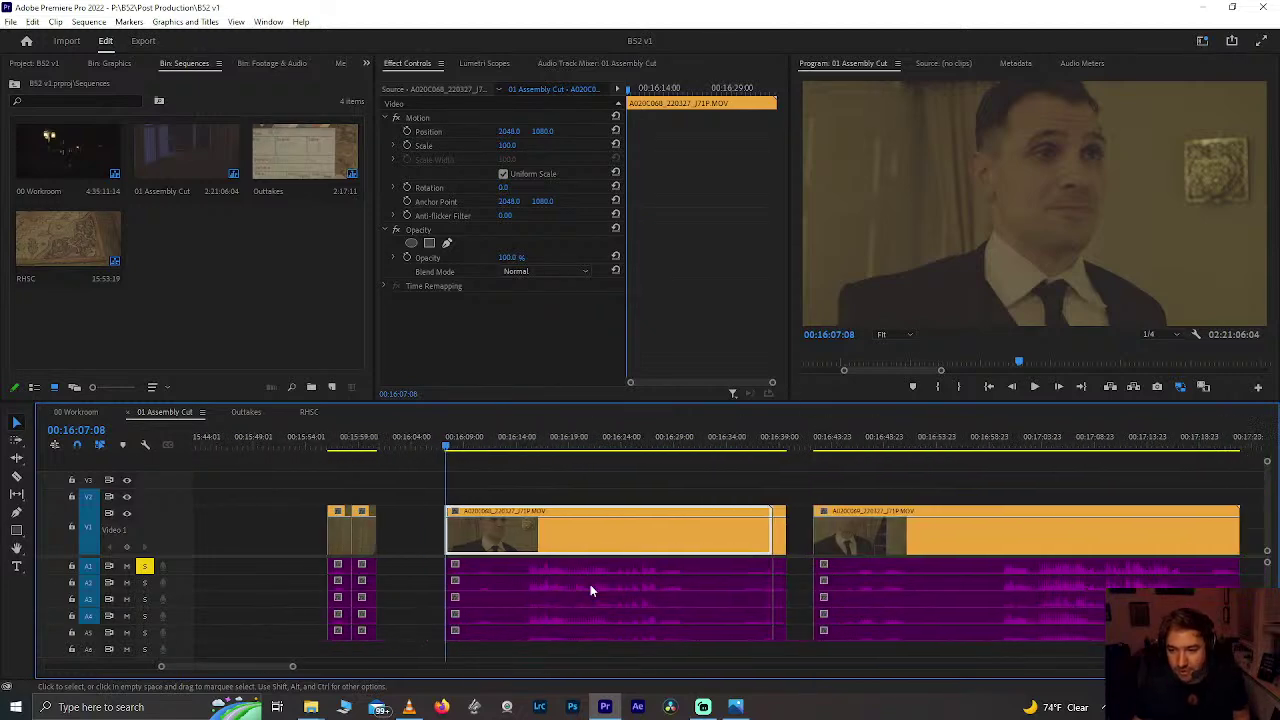
scroll(455, 573, up, 3)
scroll(568, 558, down, 1)
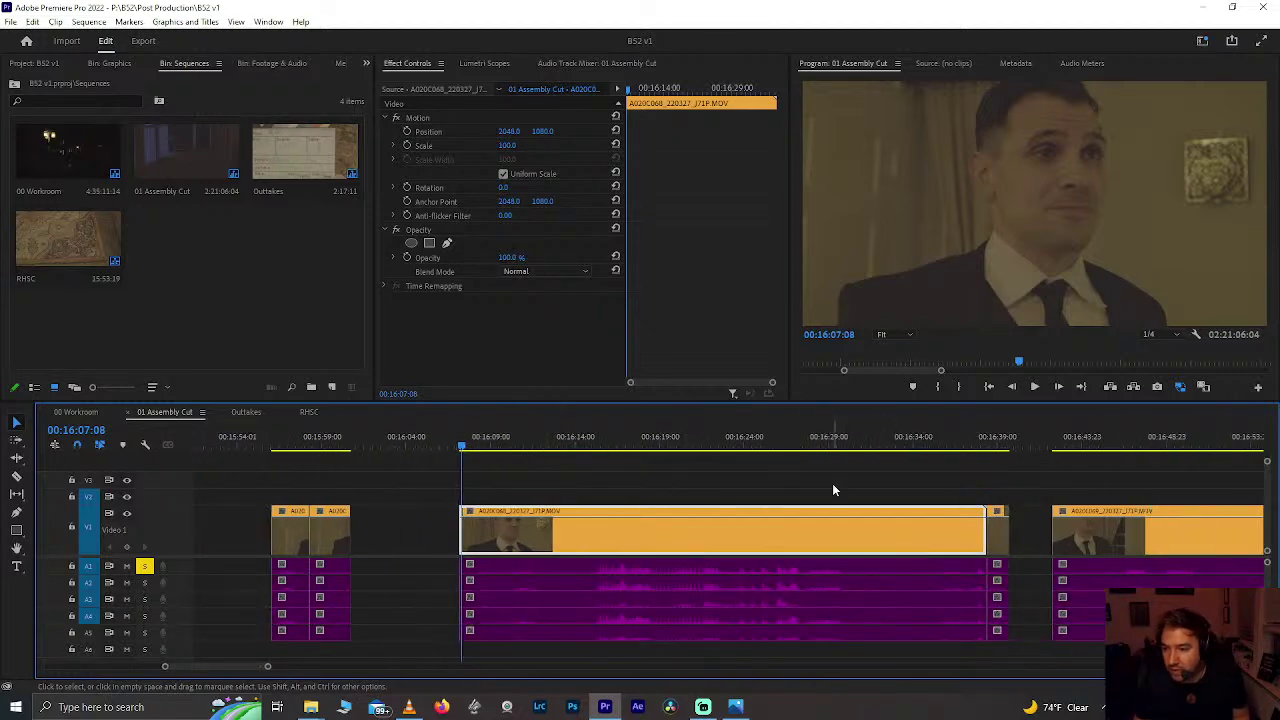
click(985, 441)
key(space)
key(space)
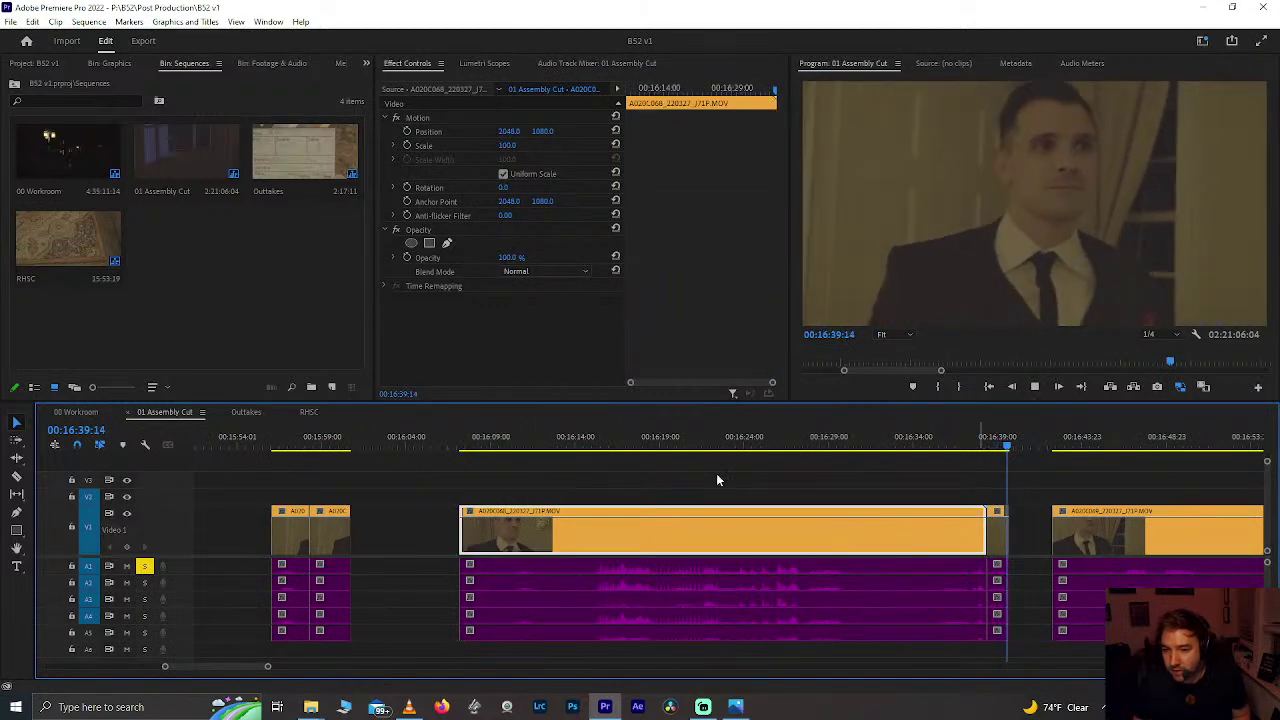
Step: Audition the first half of the long isolated A020C068 take from several starting points, and save the project
click(490, 441)
click(585, 447)
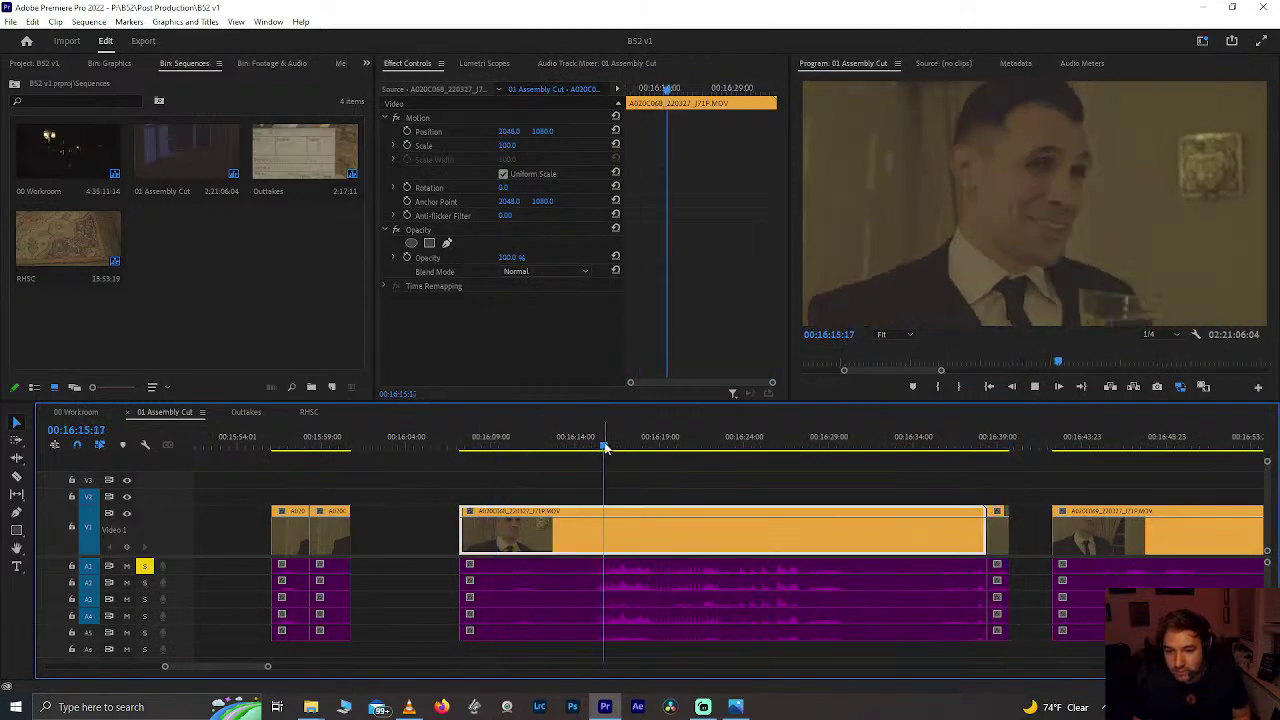
click(561, 447)
key(space)
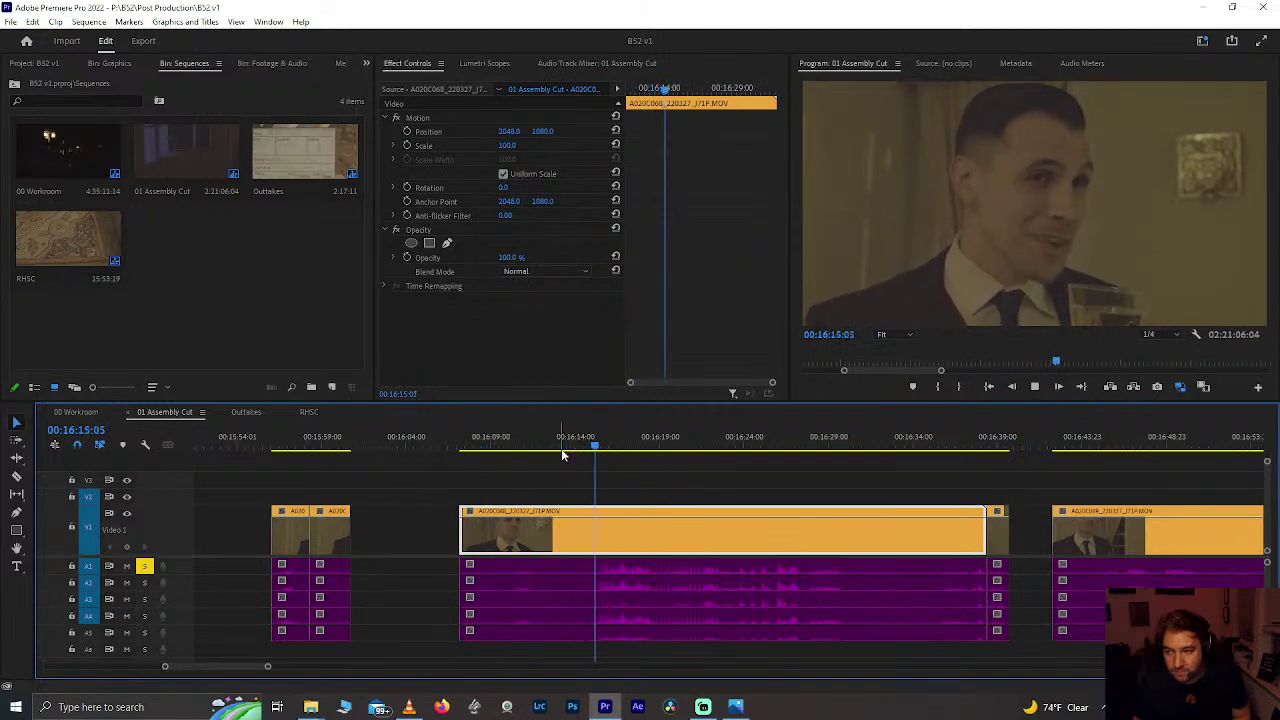
click(520, 448)
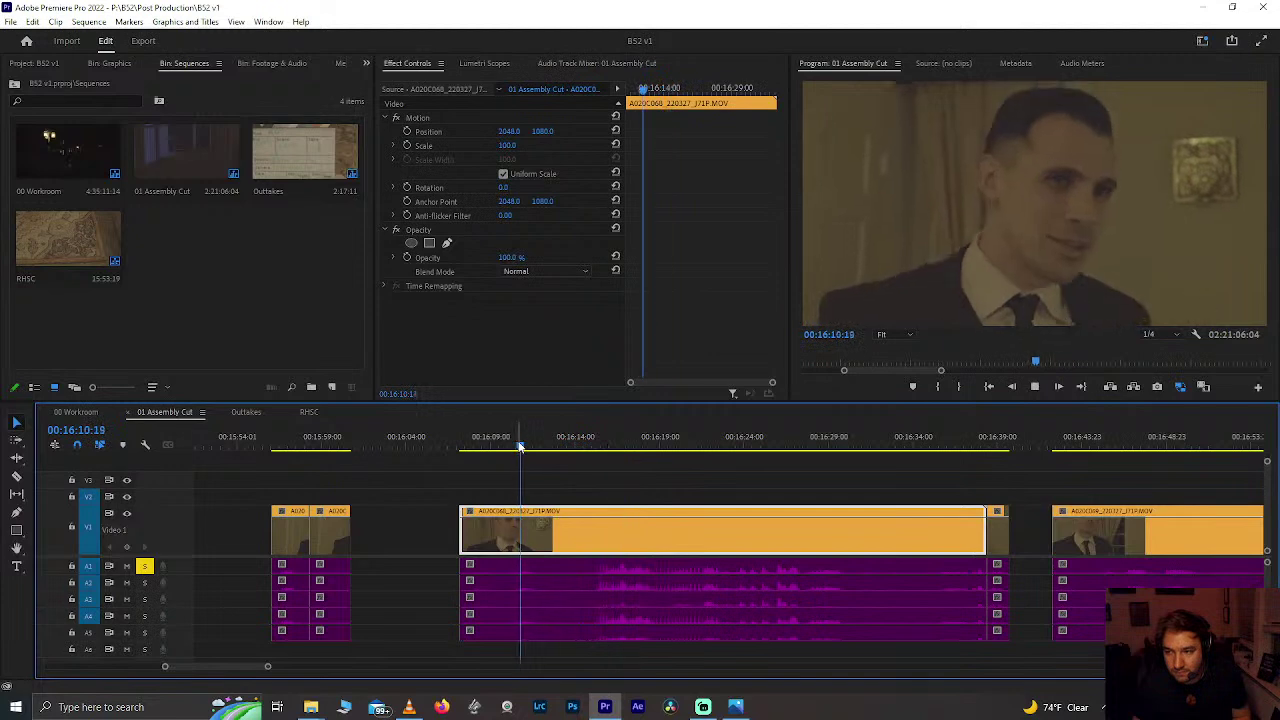
click(497, 447)
key(space)
click(474, 446)
key(space)
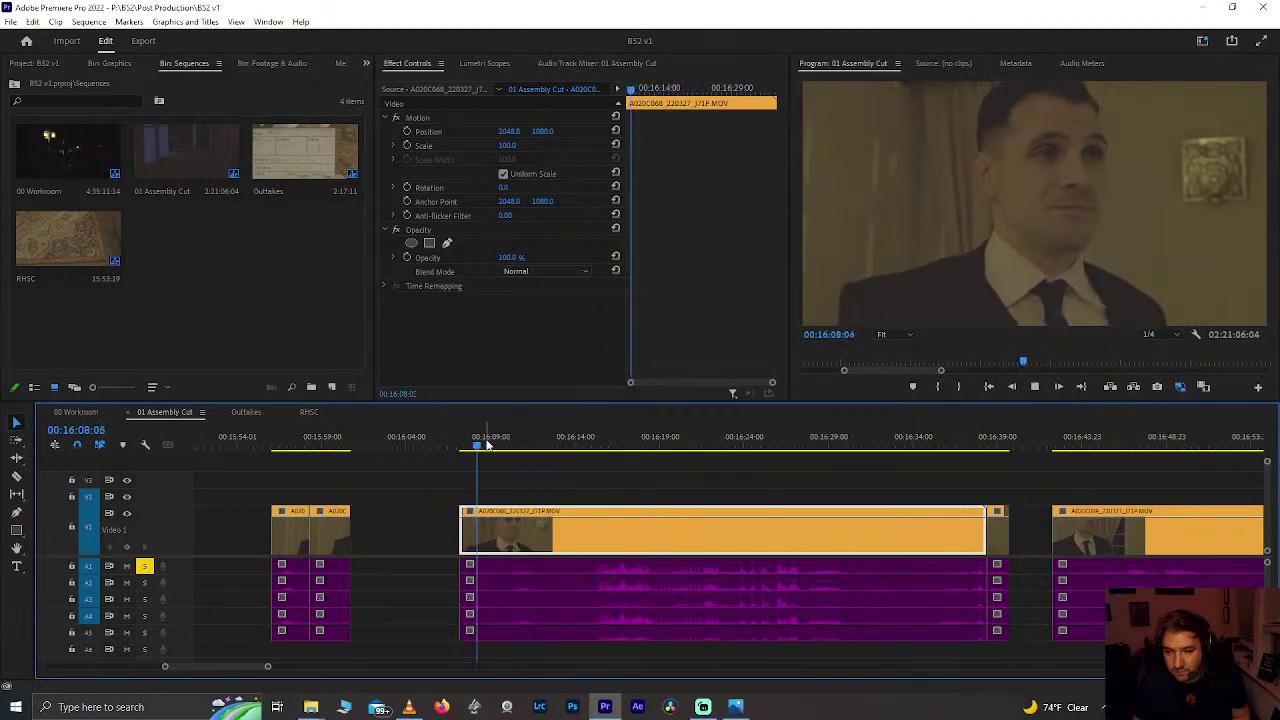
scroll(490, 459, up, 1)
scroll(491, 466, up, 2)
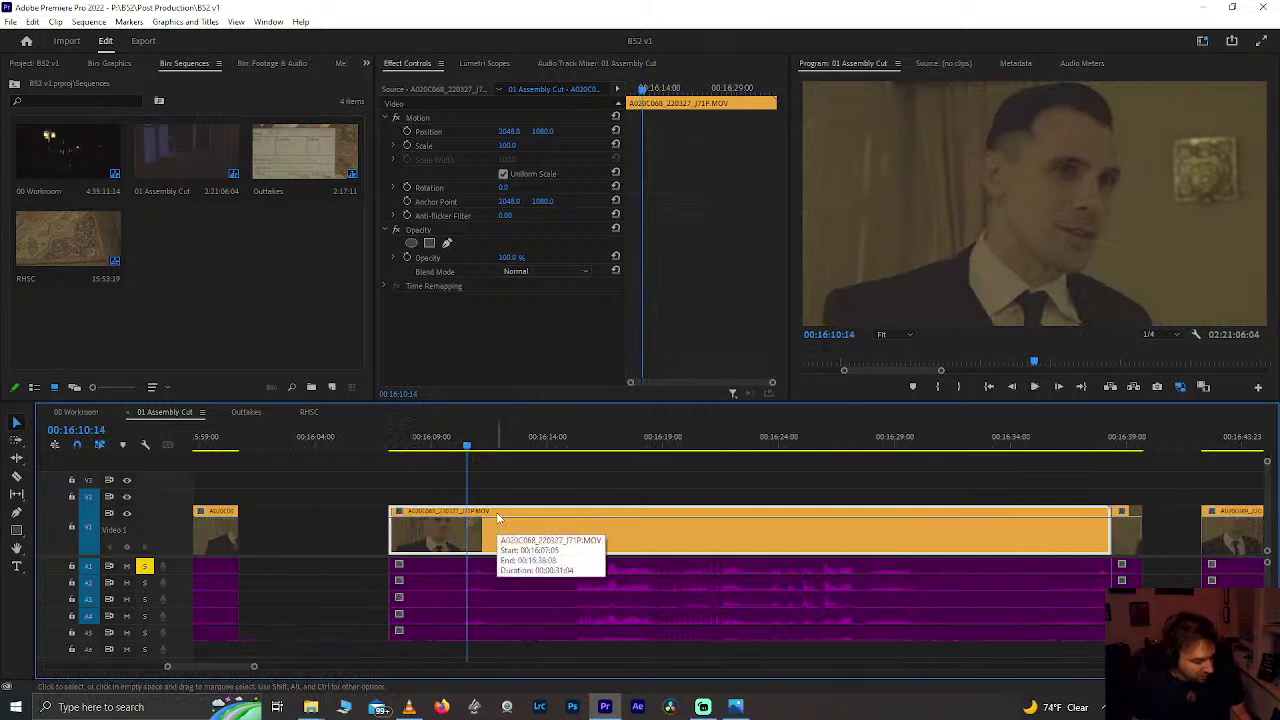
key(ctrl+s)
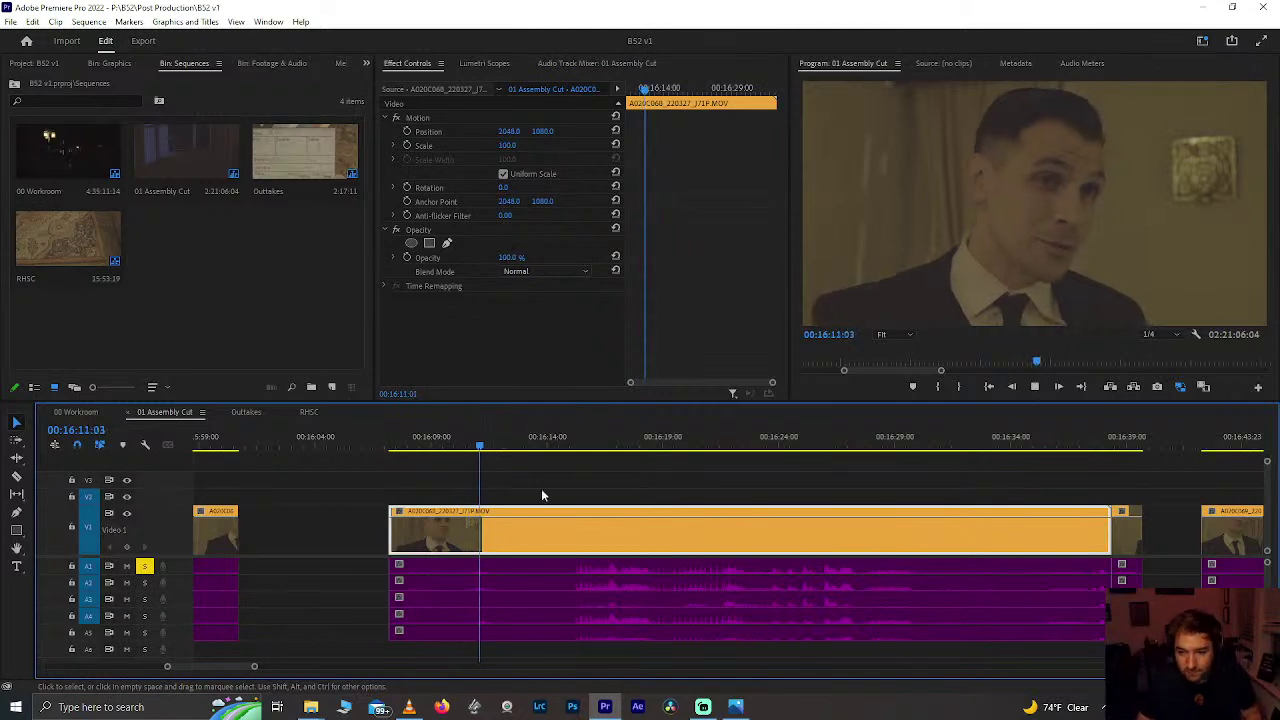
Step: Play the long A020C068 take from just after 00:16:09 to about 00:16:20 to judge the man's delivery
click(447, 441)
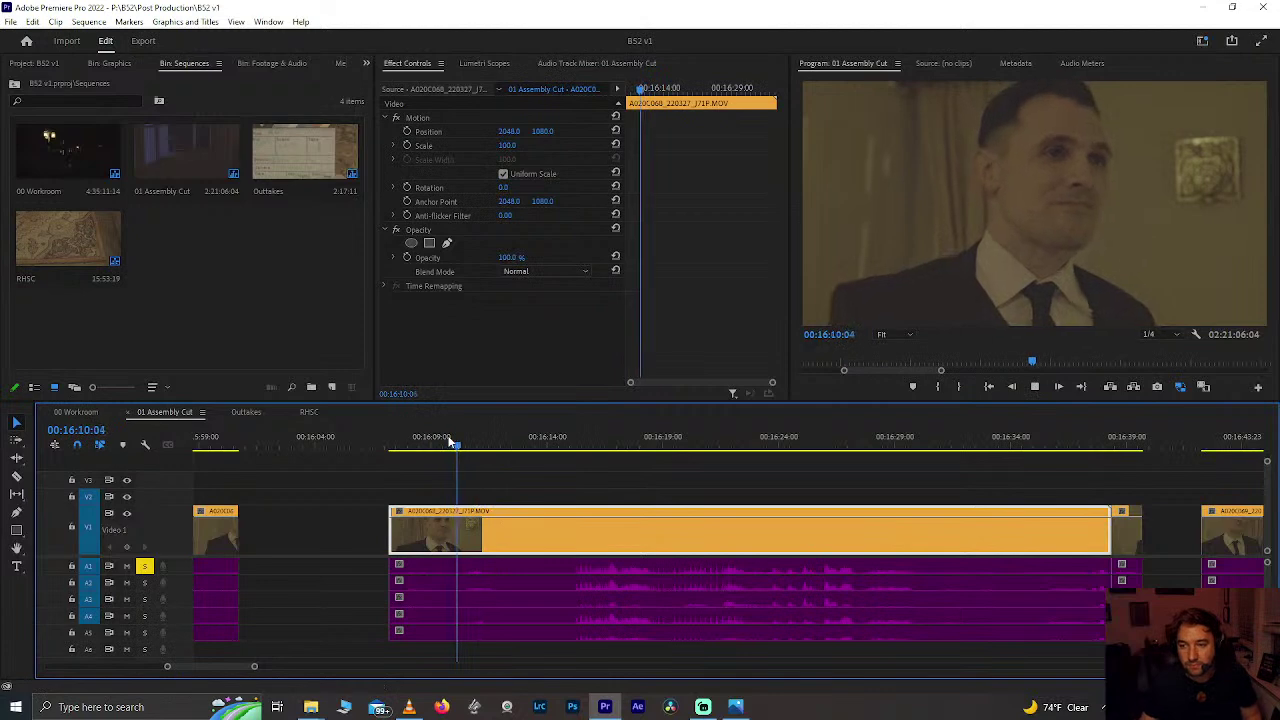
scroll(414, 566, down, 5)
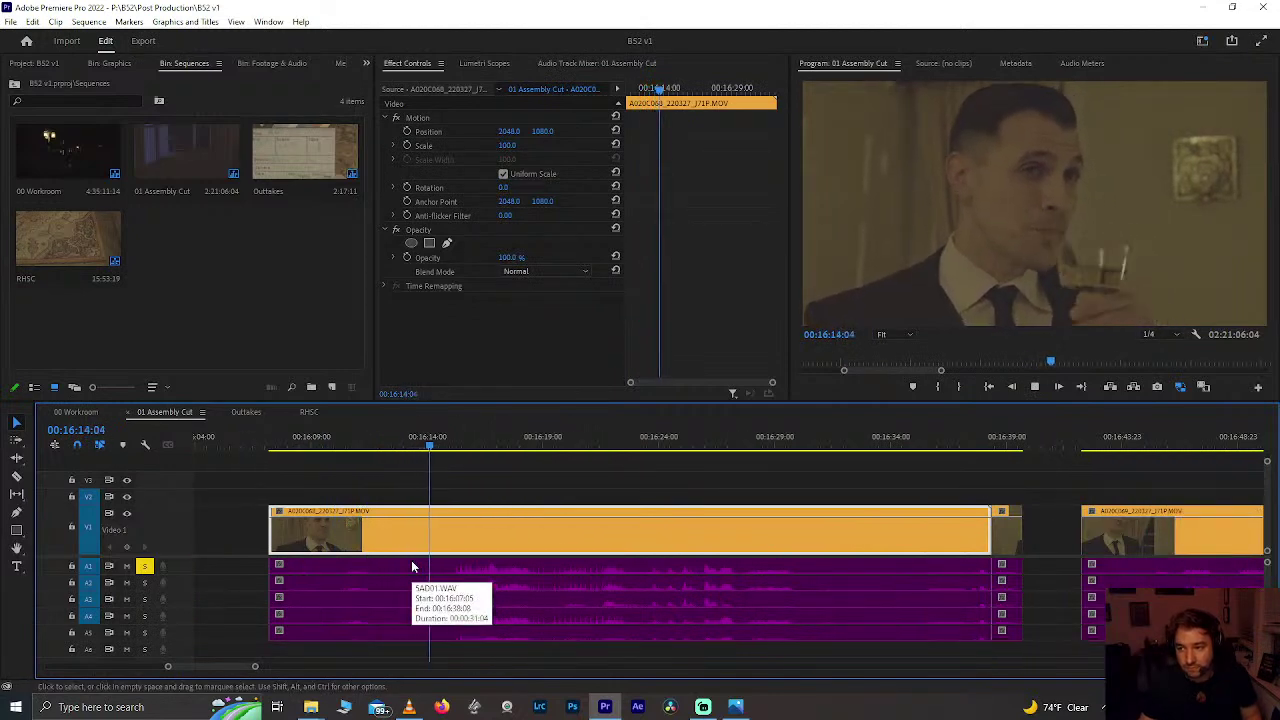
scroll(447, 566, down, 3)
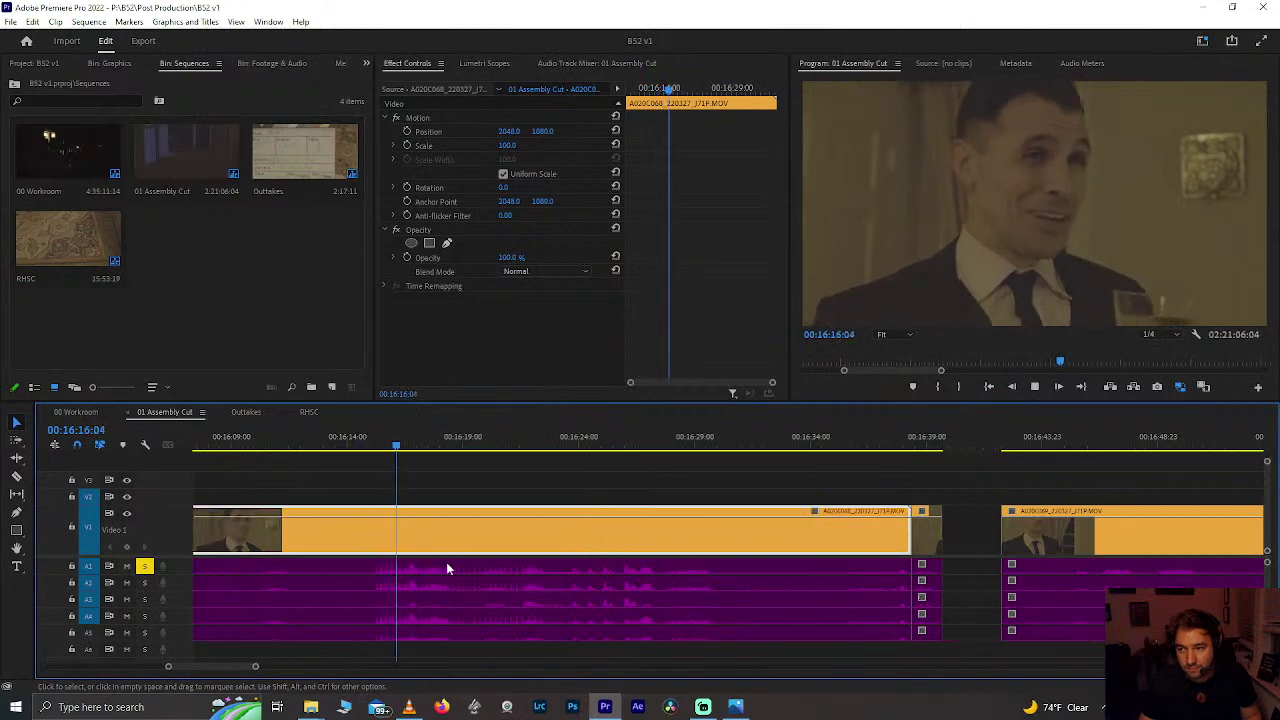
scroll(447, 568, down, 1)
scroll(447, 568, down, 2)
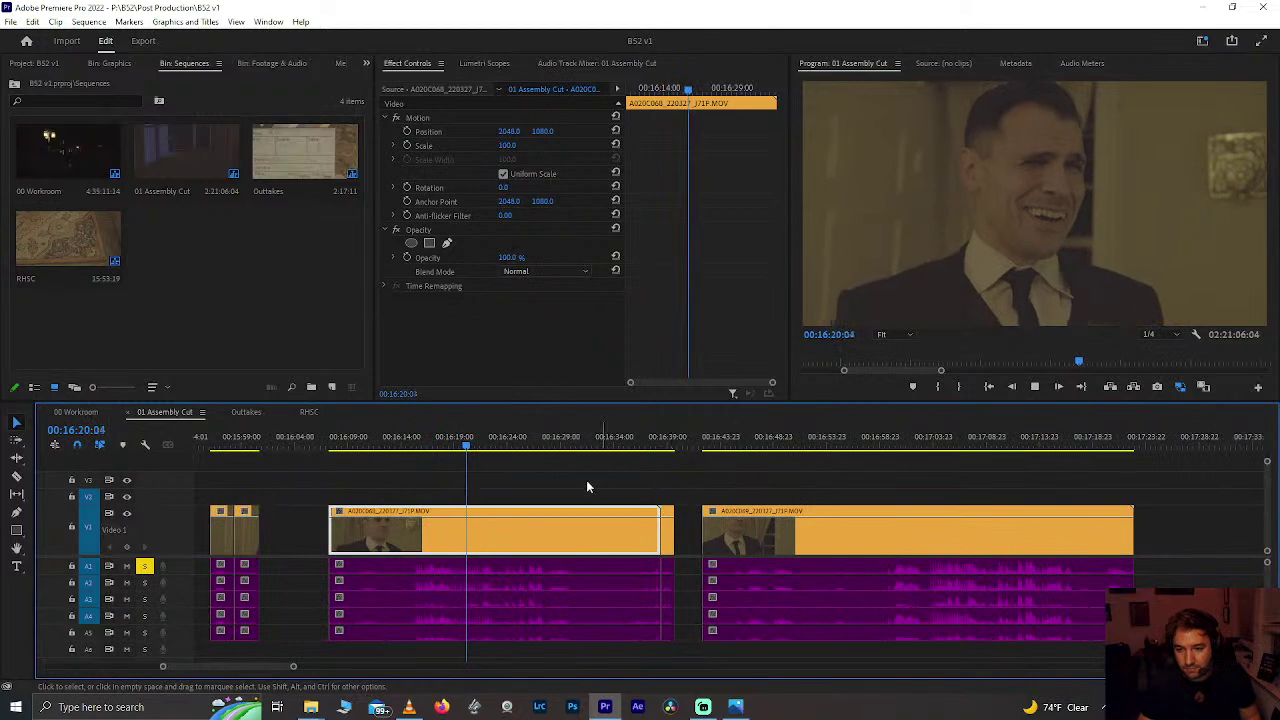
Step: Split the long A020C068 take with its audio at 00:16:19:16
click(460, 438)
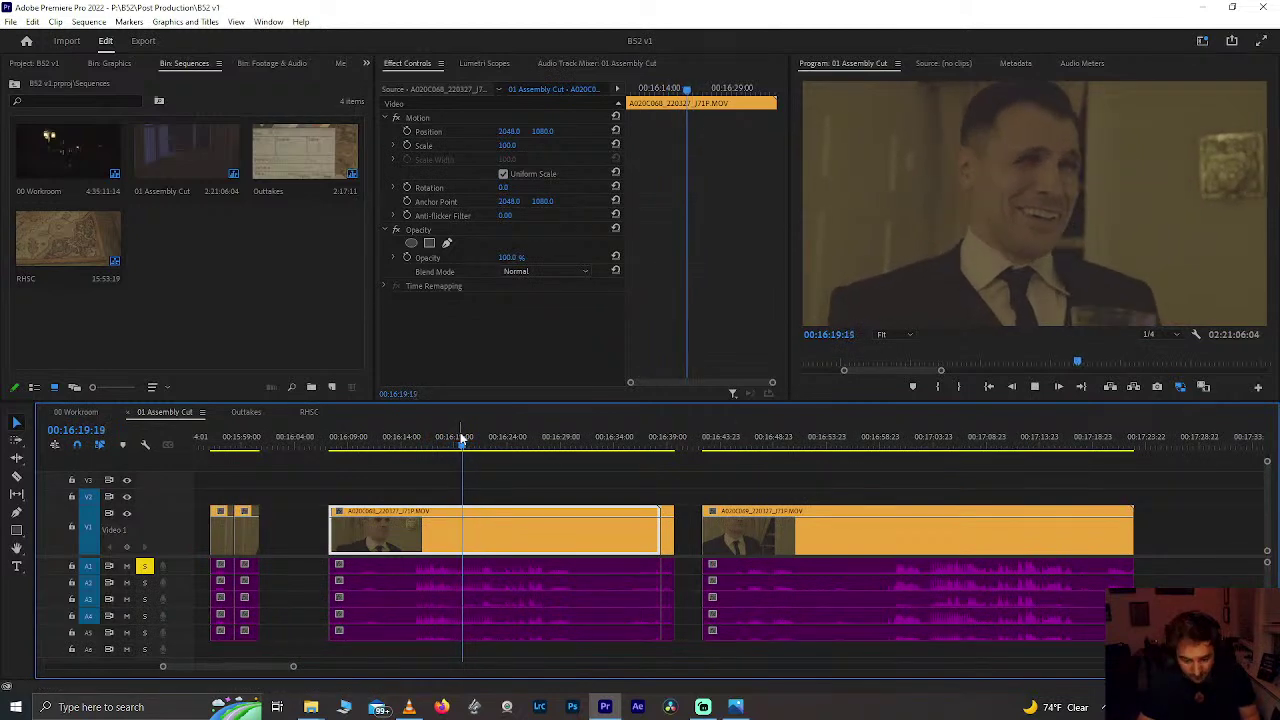
scroll(470, 443, up, 4)
click(425, 440)
drag(425, 440, 479, 460)
key(ctrl+k)
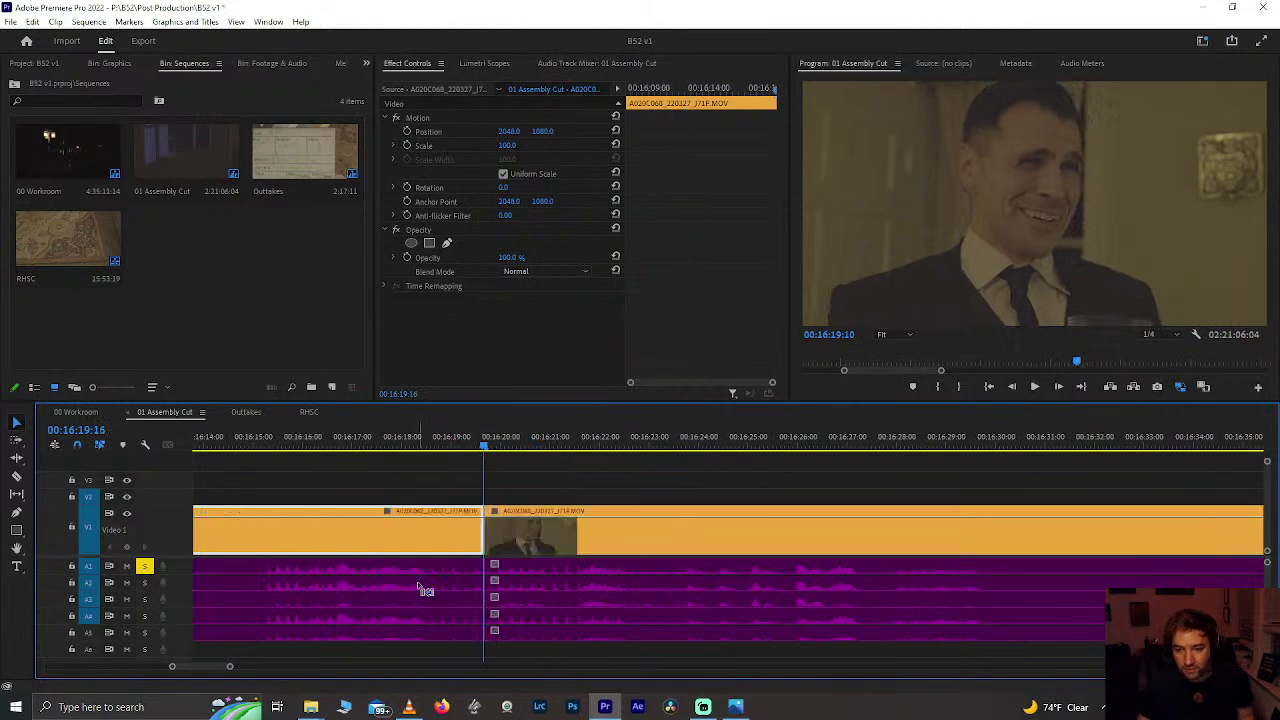
Step: Replay the opening of the A020C068 segment before the new split, stopping at 00:16:10:06
key(minus)
key(minus)
key(minus)
drag(277, 438, 237, 448)
key(space)
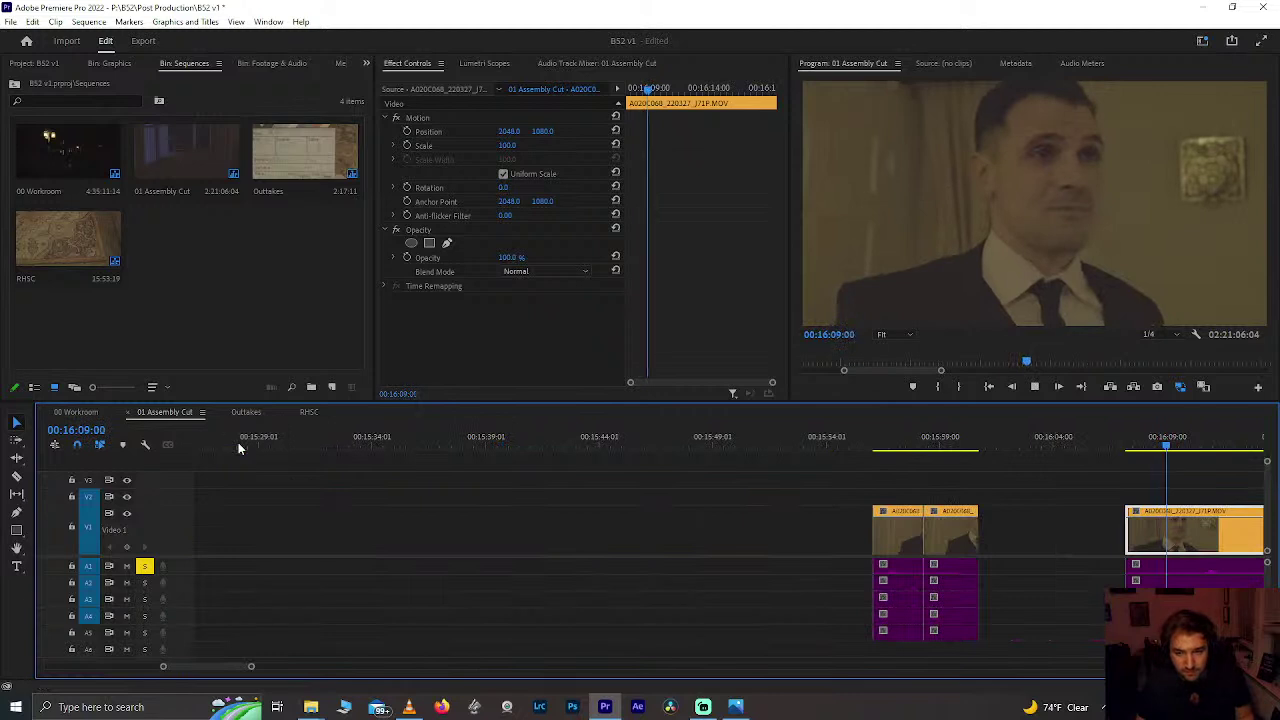
key(space)
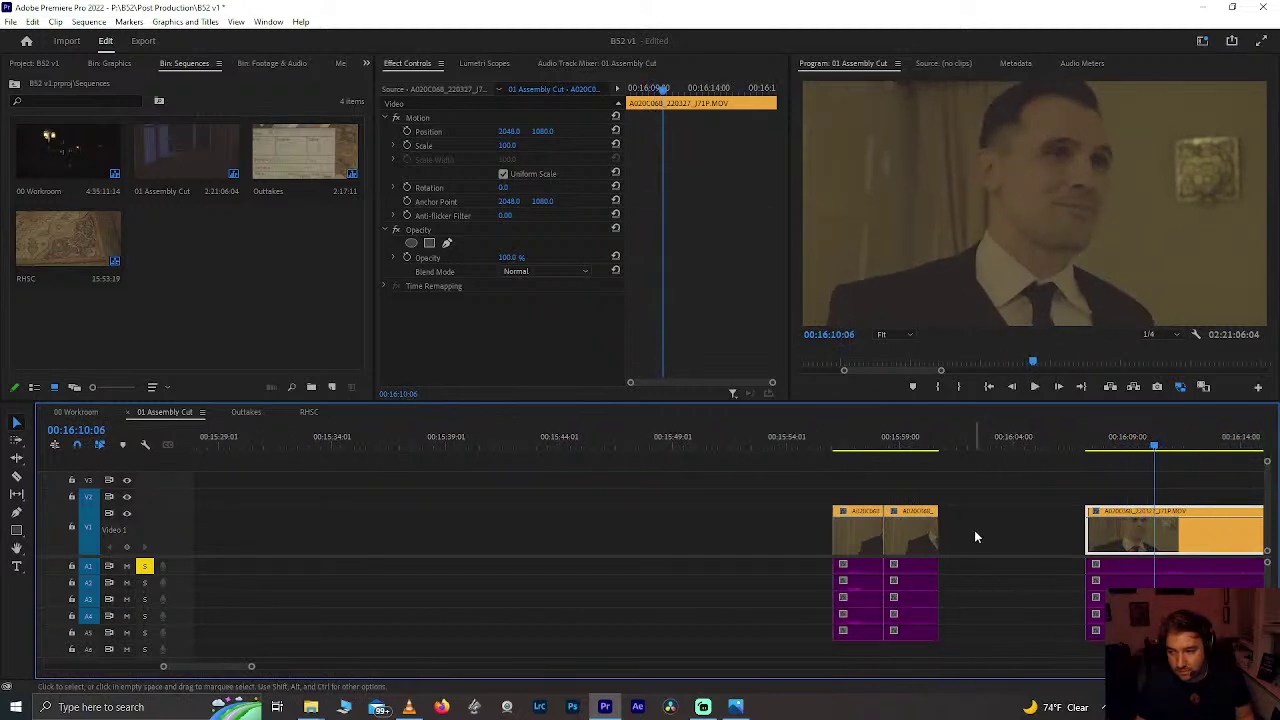
Step: Split the A020C068 segment with its audio at 00:16:10:01 and save the project
key(ctrl+k)
scroll(1016, 542, down, 2)
scroll(1016, 542, down, 5)
click(631, 535)
alt+scroll(426, 522, down, 3)
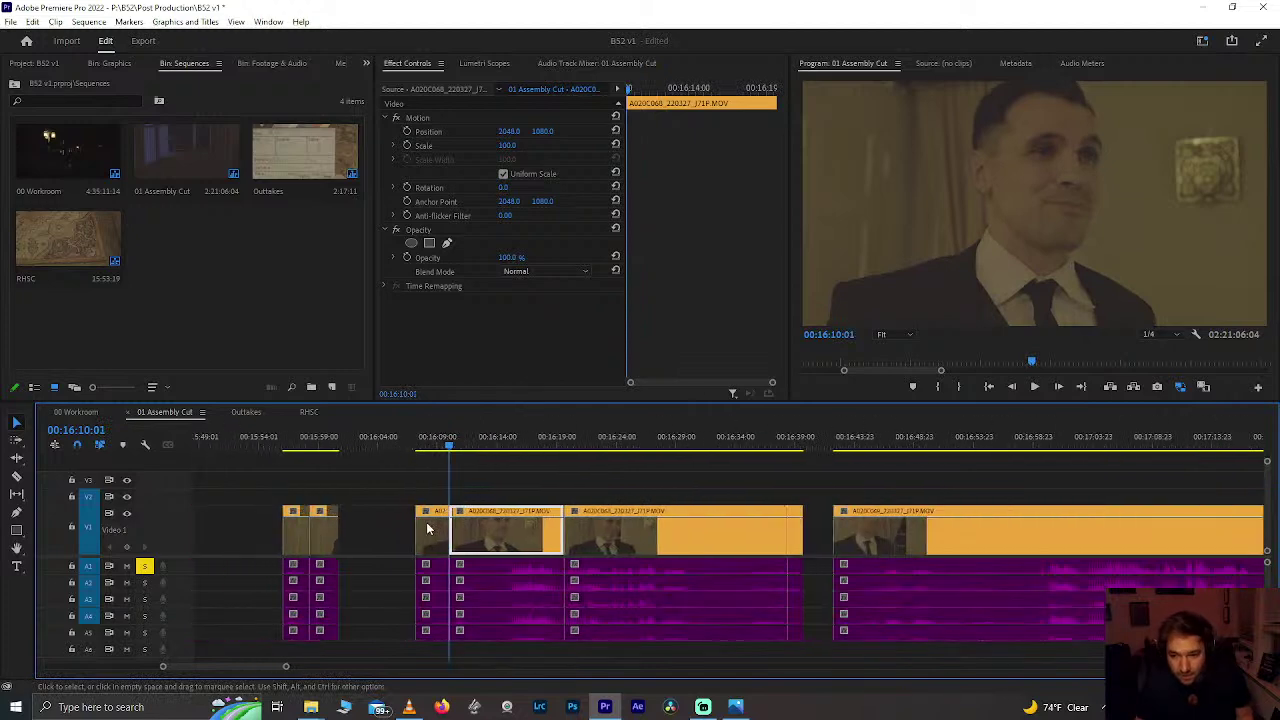
click(954, 437)
key(ctrl+s)
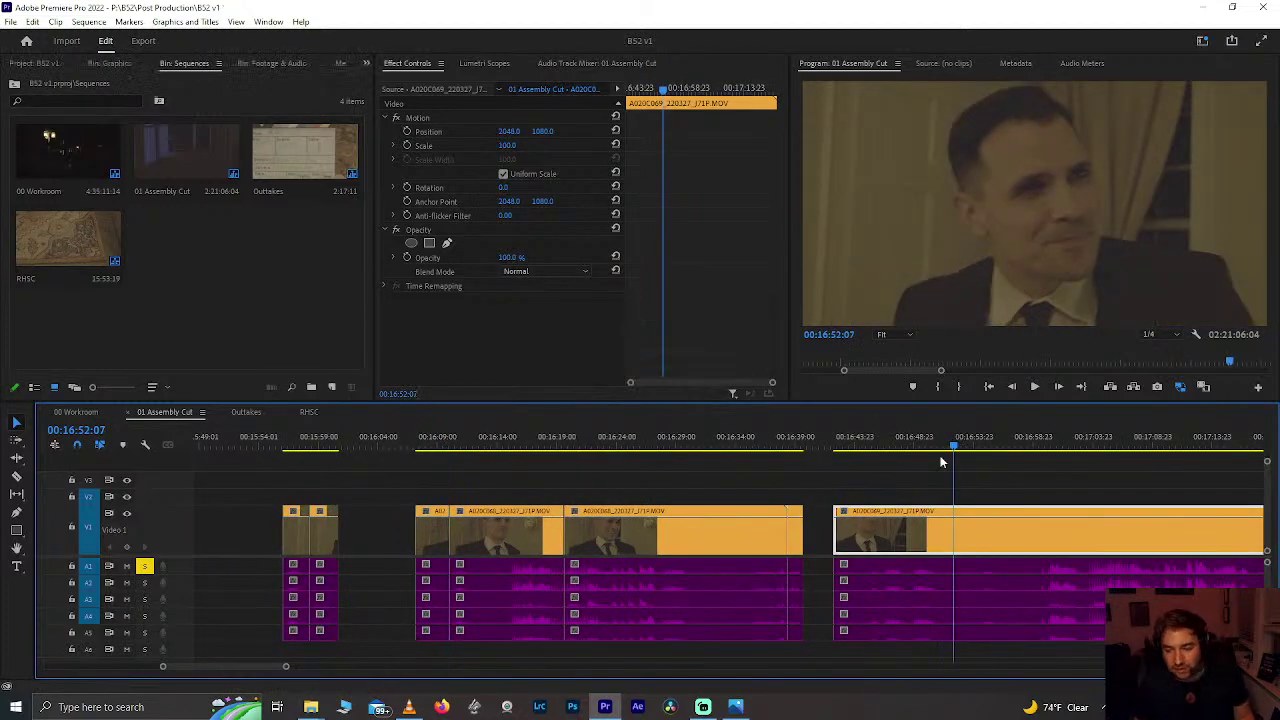
Step: Audition the A020C069 take from 00:16:44:22 and several later points to judge the man's delivery, saving the project before playback
scroll(936, 478, down, 4)
scroll(837, 494, up, 2)
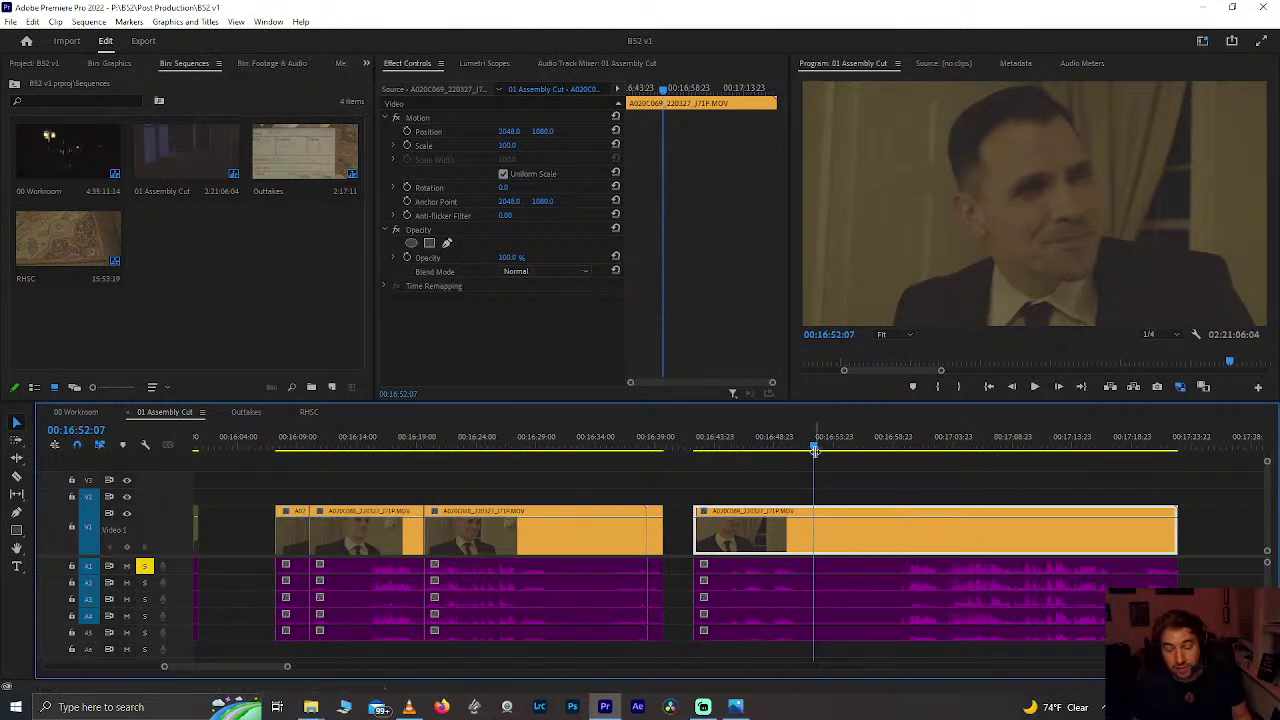
drag(788, 445, 728, 452)
key(ctrl+s)
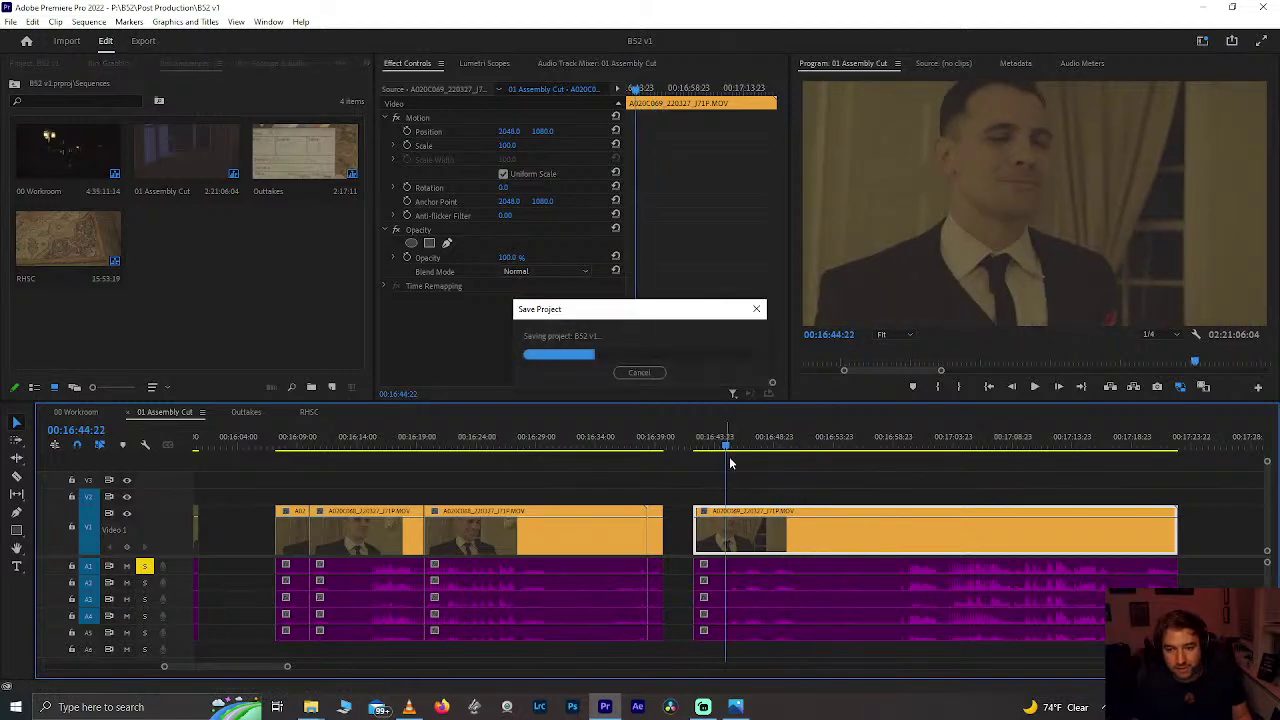
key(equal)
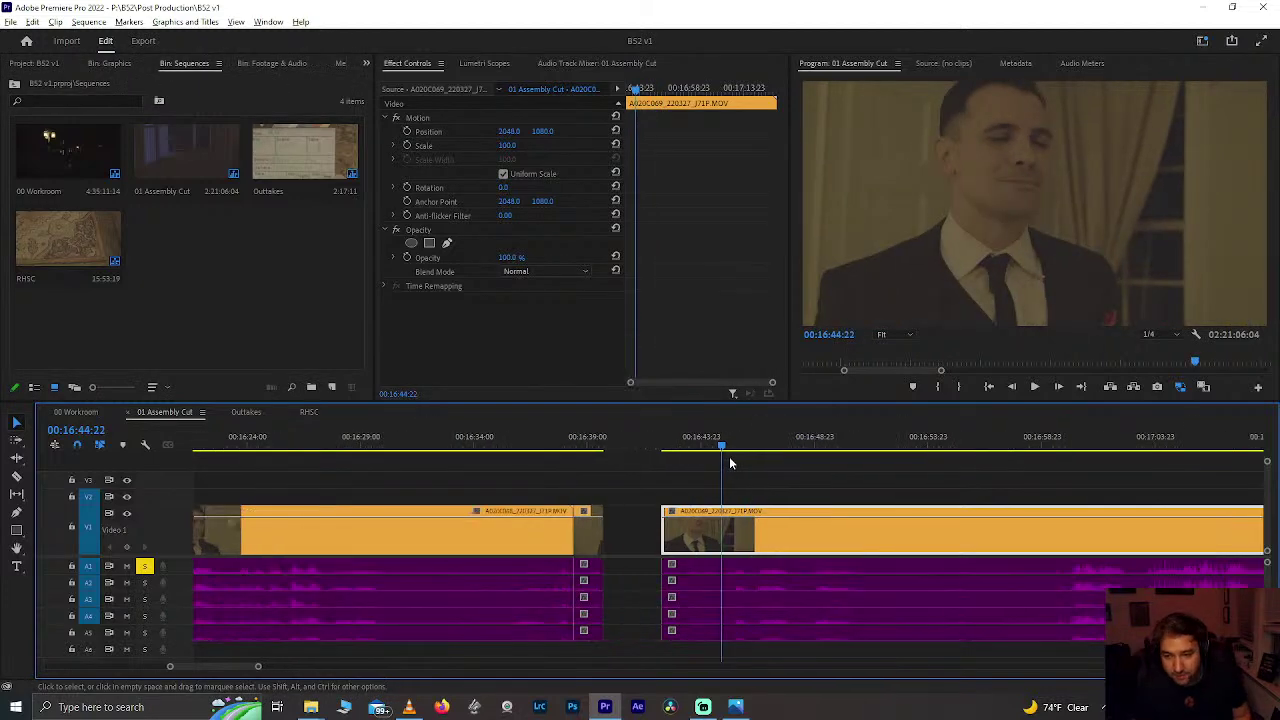
key(space)
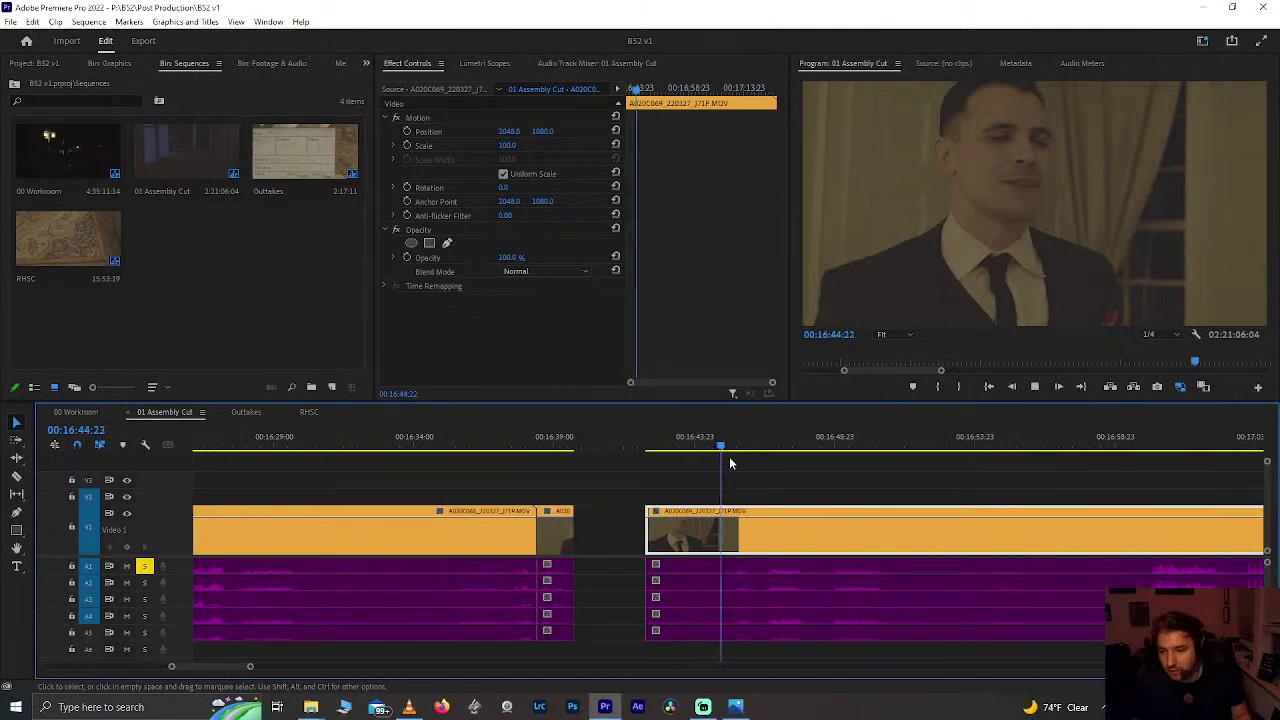
click(983, 436)
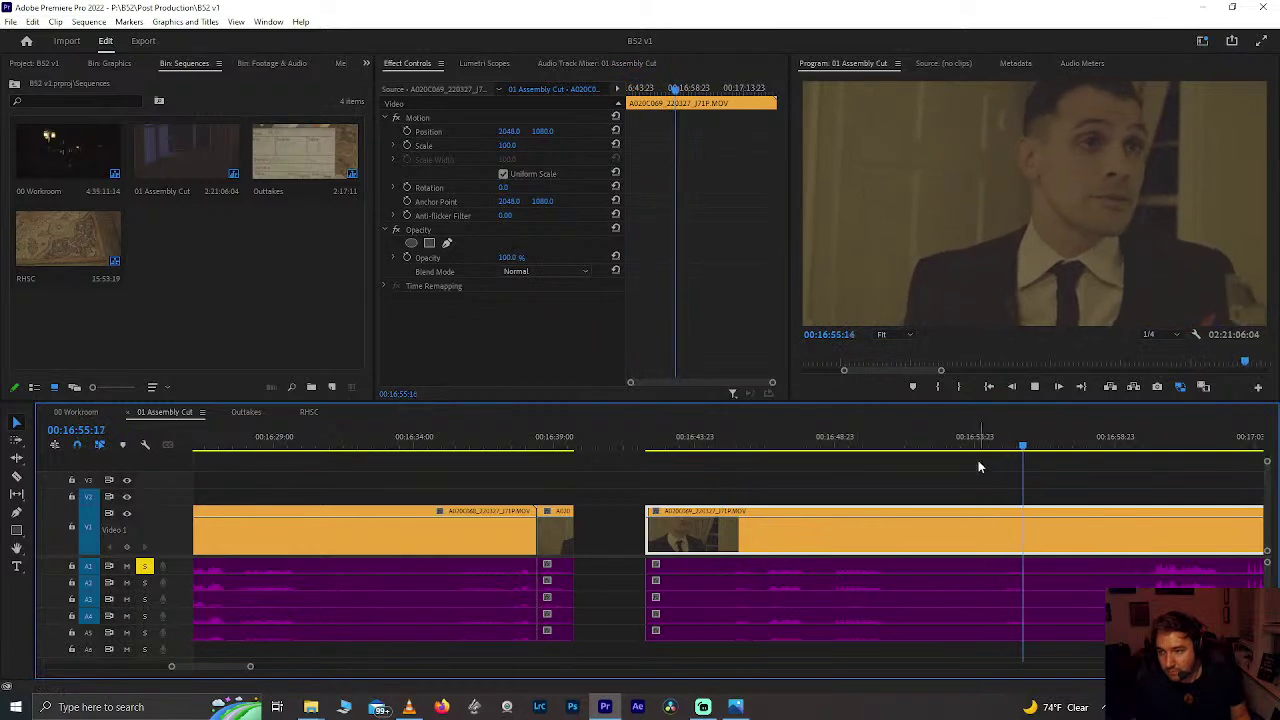
scroll(974, 491, down, 10)
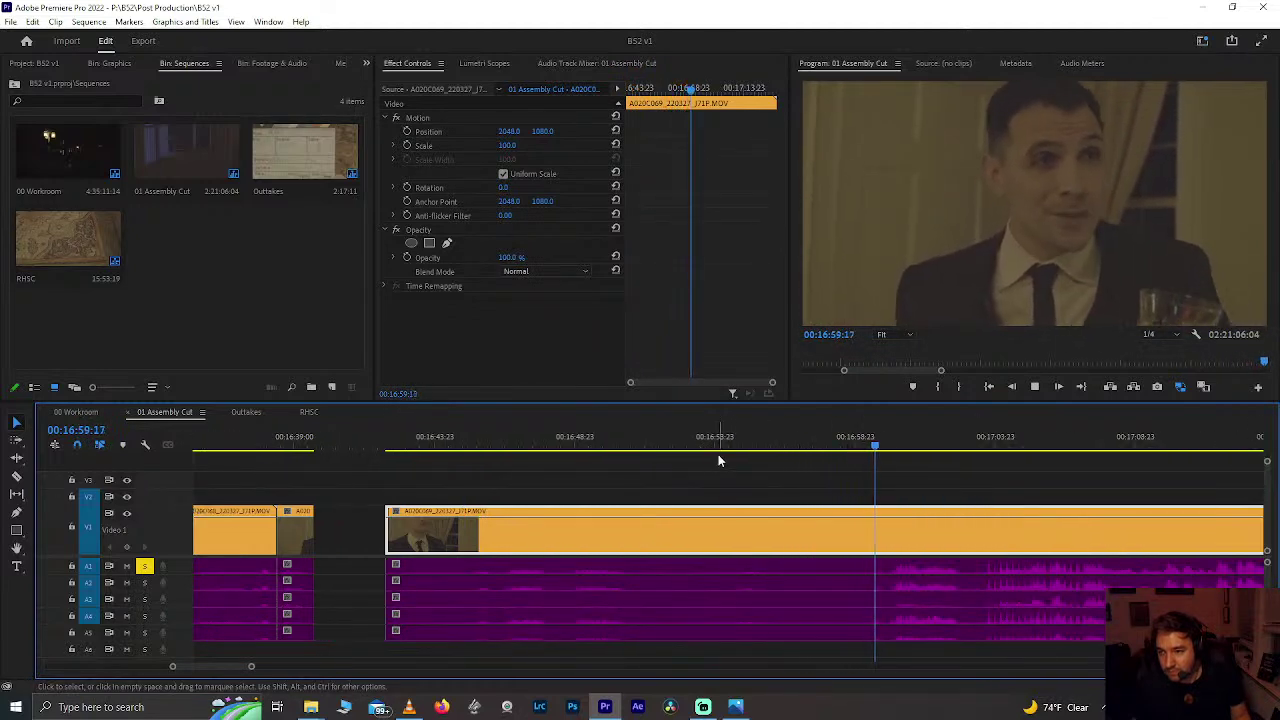
scroll(716, 476, down, 3)
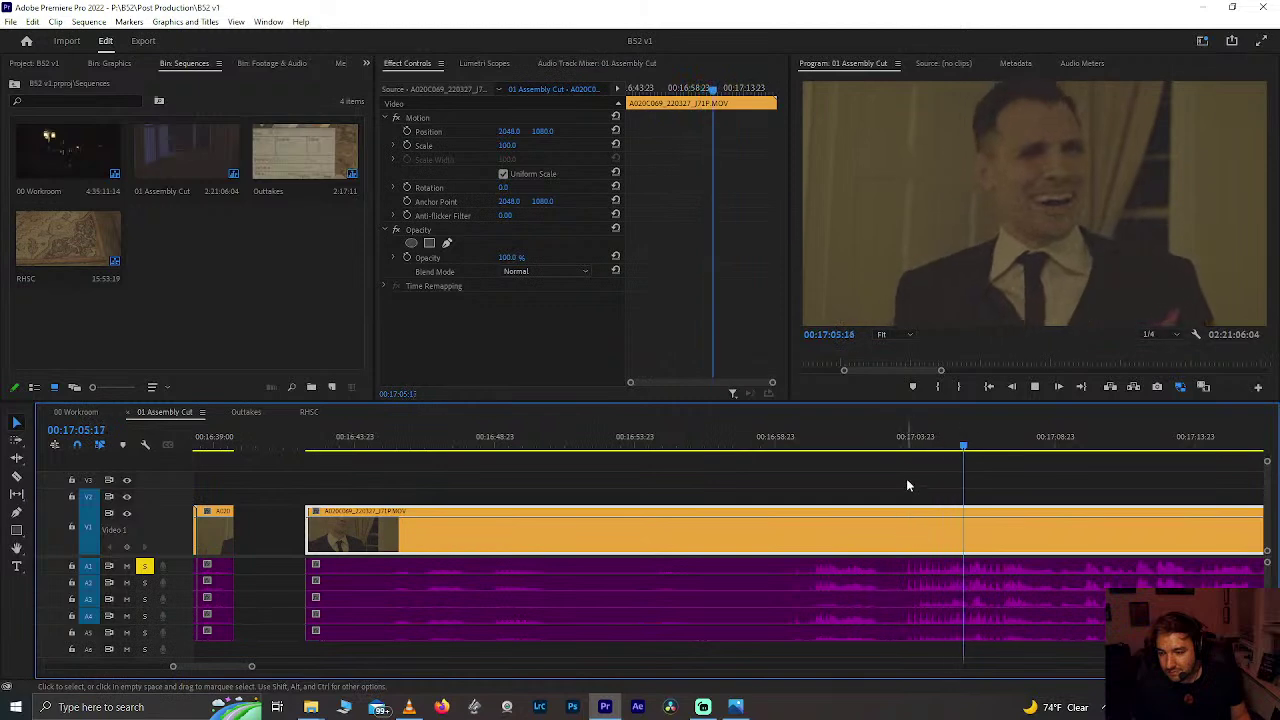
click(905, 440)
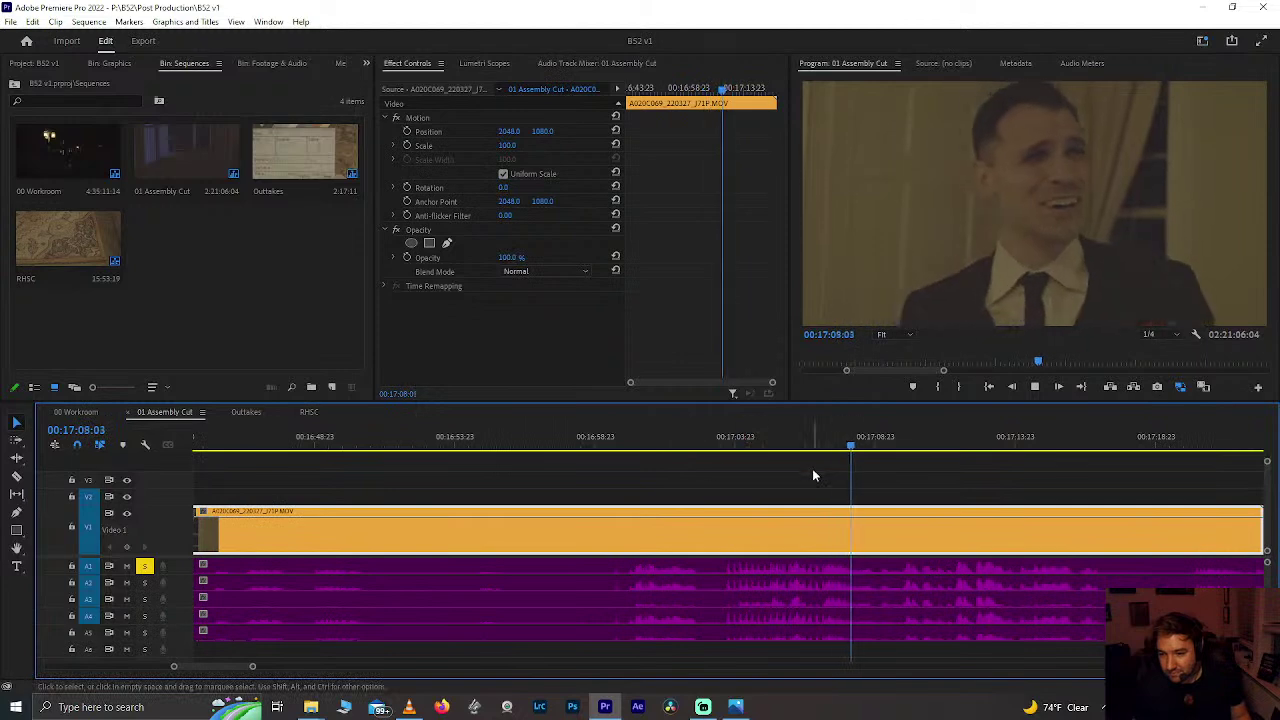
Step: Split the A020C069 take with its audio at 00:17:07:01 and 00:17:03:14 to isolate the laughing line
drag(788, 442, 763, 442)
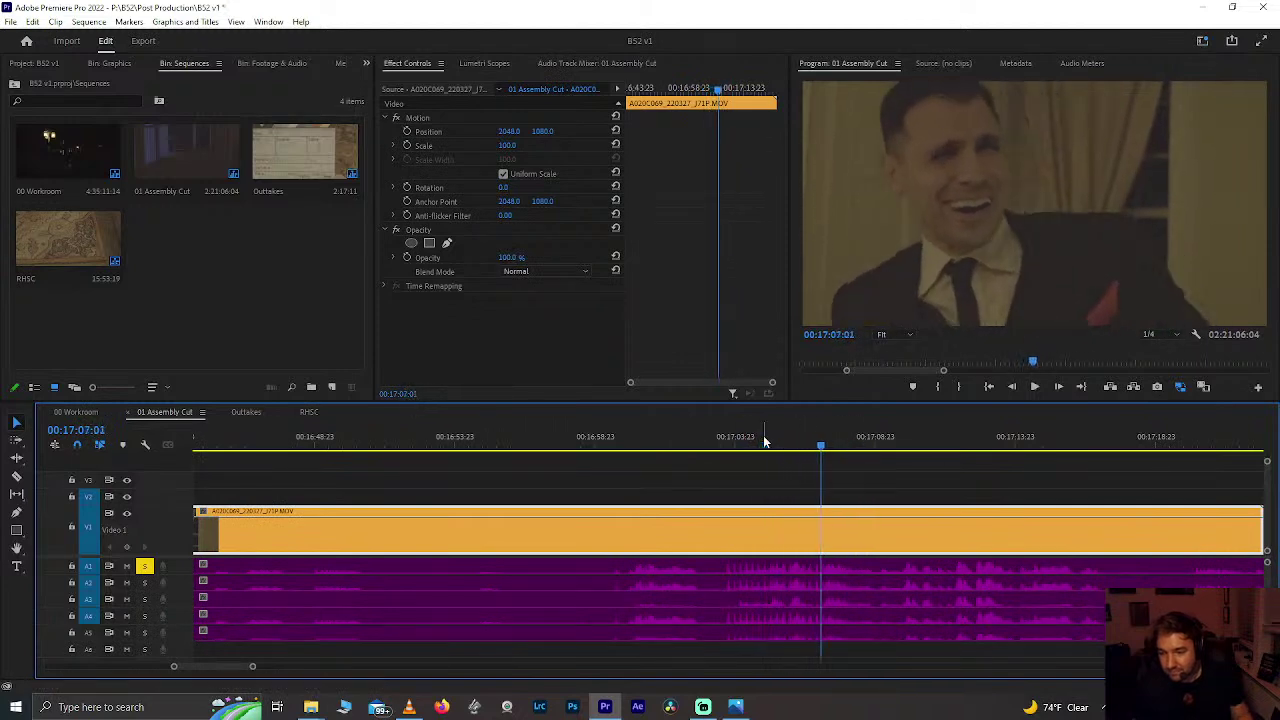
key(ctrl+k)
drag(706, 442, 727, 446)
key(space)
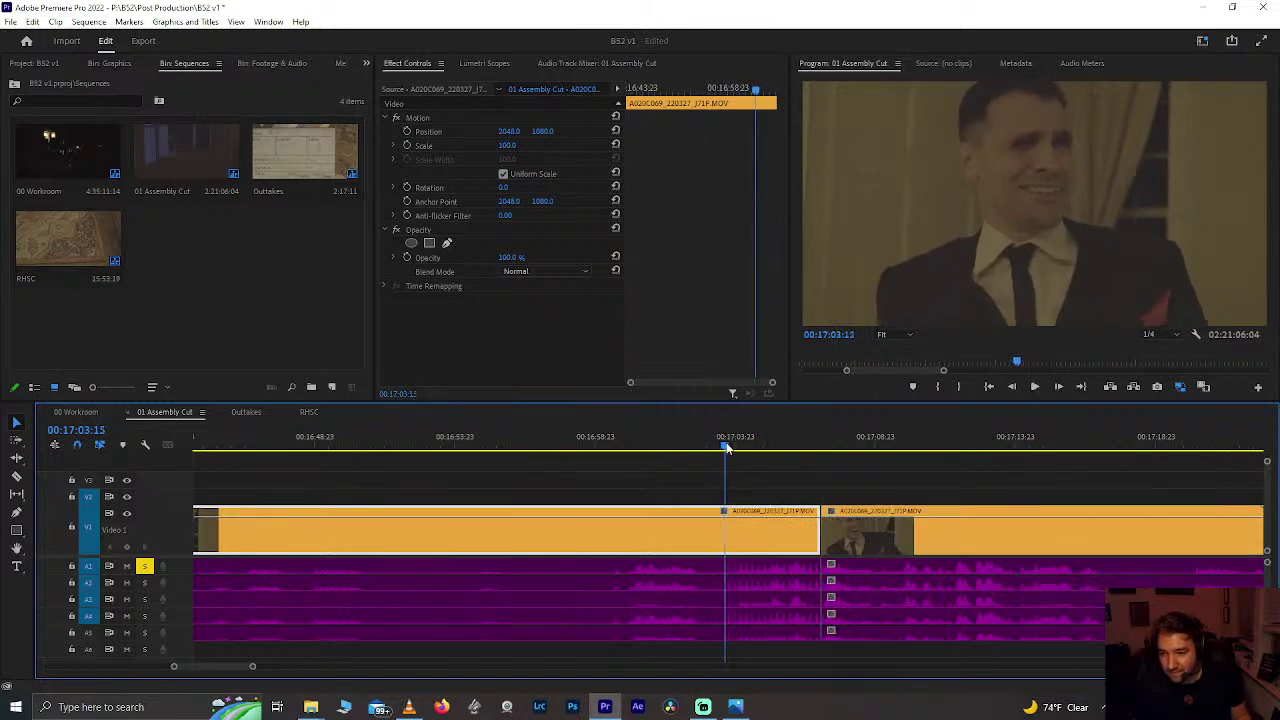
Step: Bring the isolated A020C069 line and the A020C068 segment starting at 00:16:10:01, with audio, into the empty space after the A020C066 reaction
drag(738, 489, 771, 590)
scroll(771, 590, down, 3)
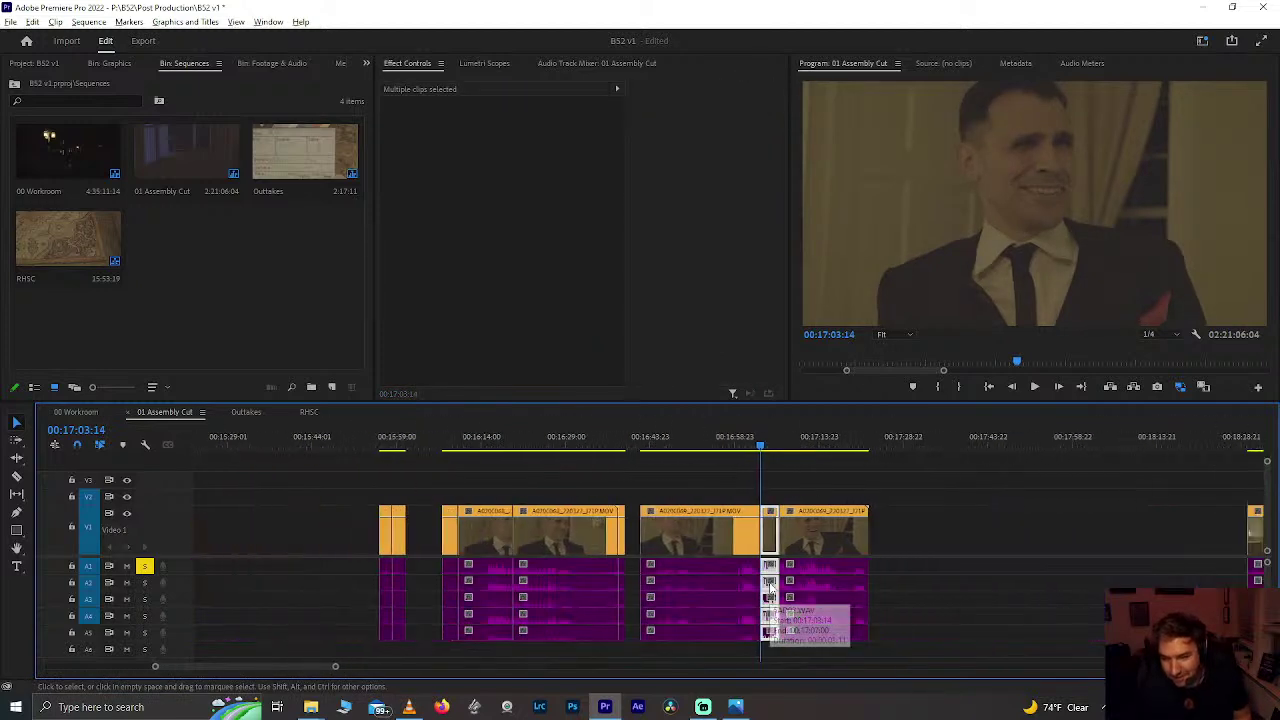
scroll(781, 548, up, 1)
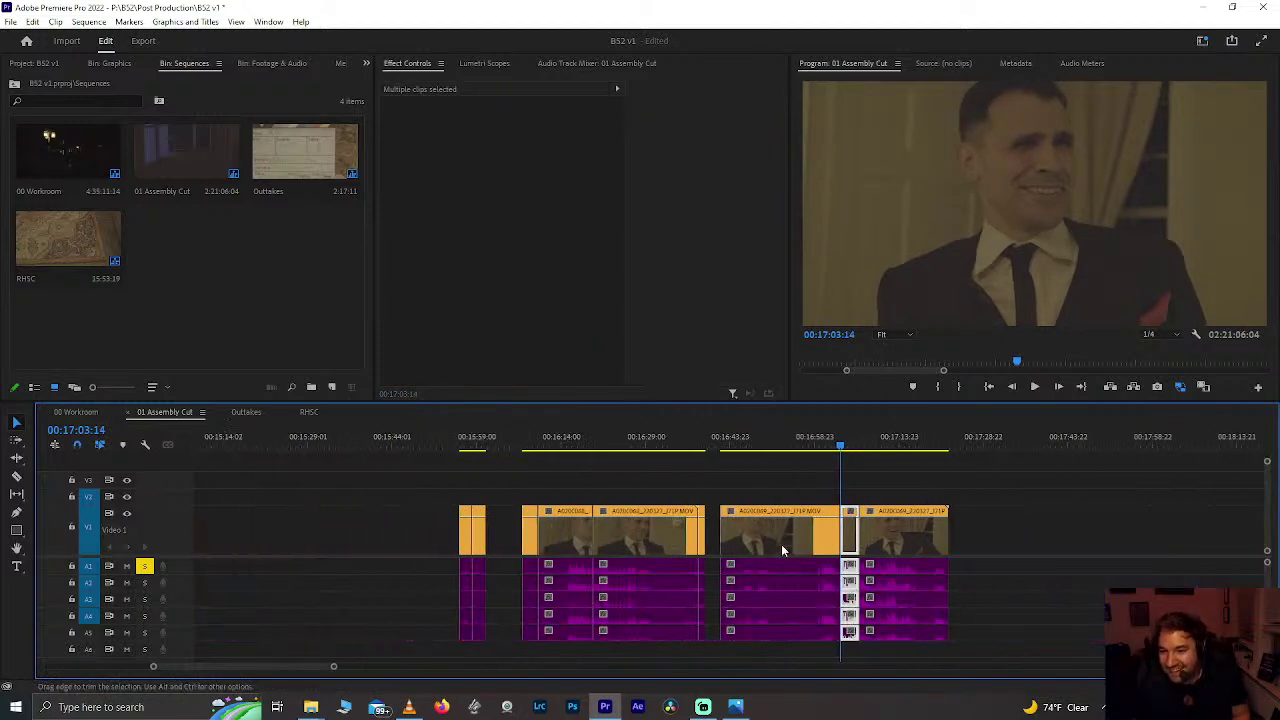
click(551, 450)
drag(568, 485, 581, 592)
drag(845, 497, 856, 610)
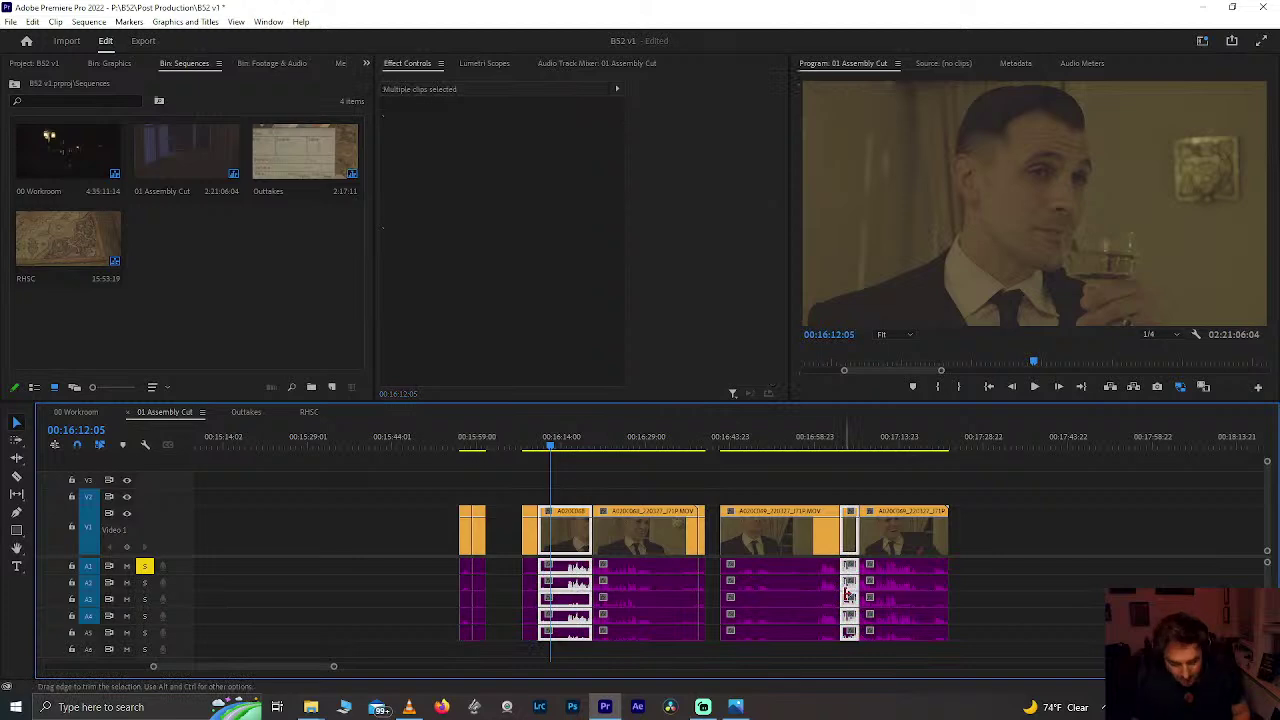
scroll(847, 595, down, 5)
scroll(847, 596, up, 5)
drag(787, 543, 466, 538)
Step: Play the end of the A020C066 reaction from 00:14:15:16, followed by the opening of the relocated A020C068 segment
click(435, 443)
scroll(383, 440, up, 6)
click(449, 440)
scroll(450, 441, up, 4)
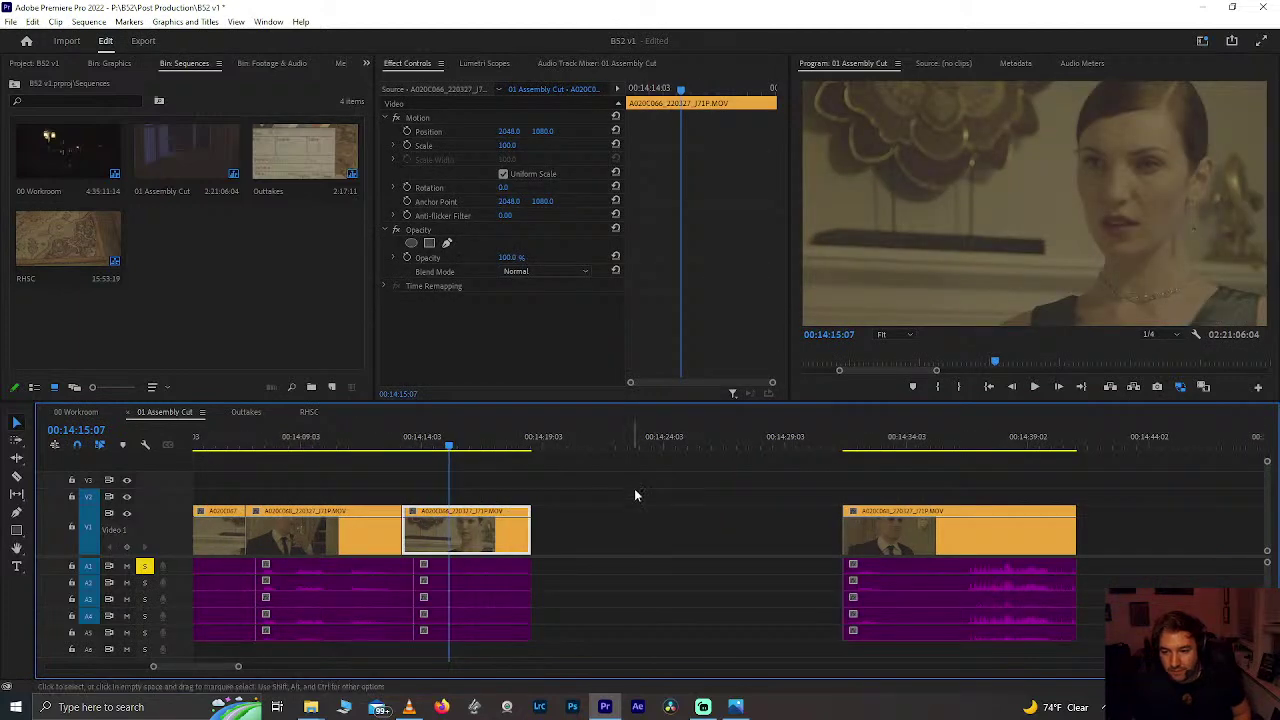
click(632, 489)
click(834, 442)
click(461, 446)
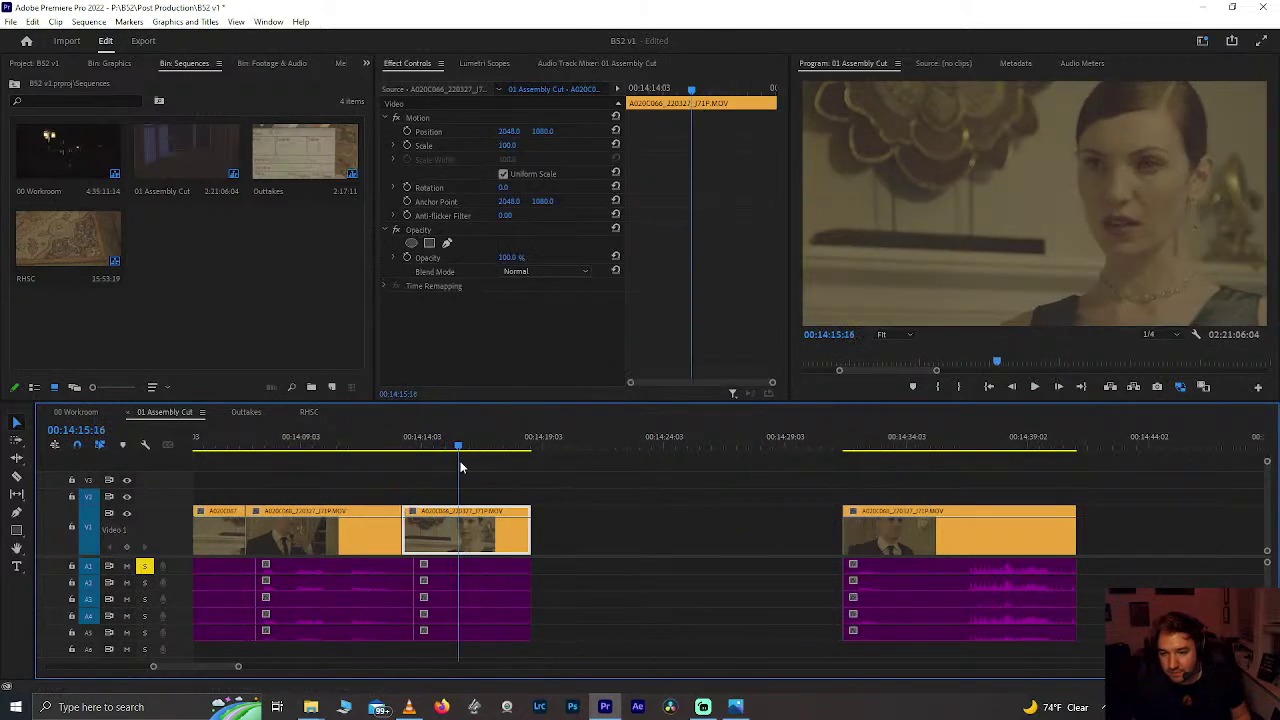
key(space)
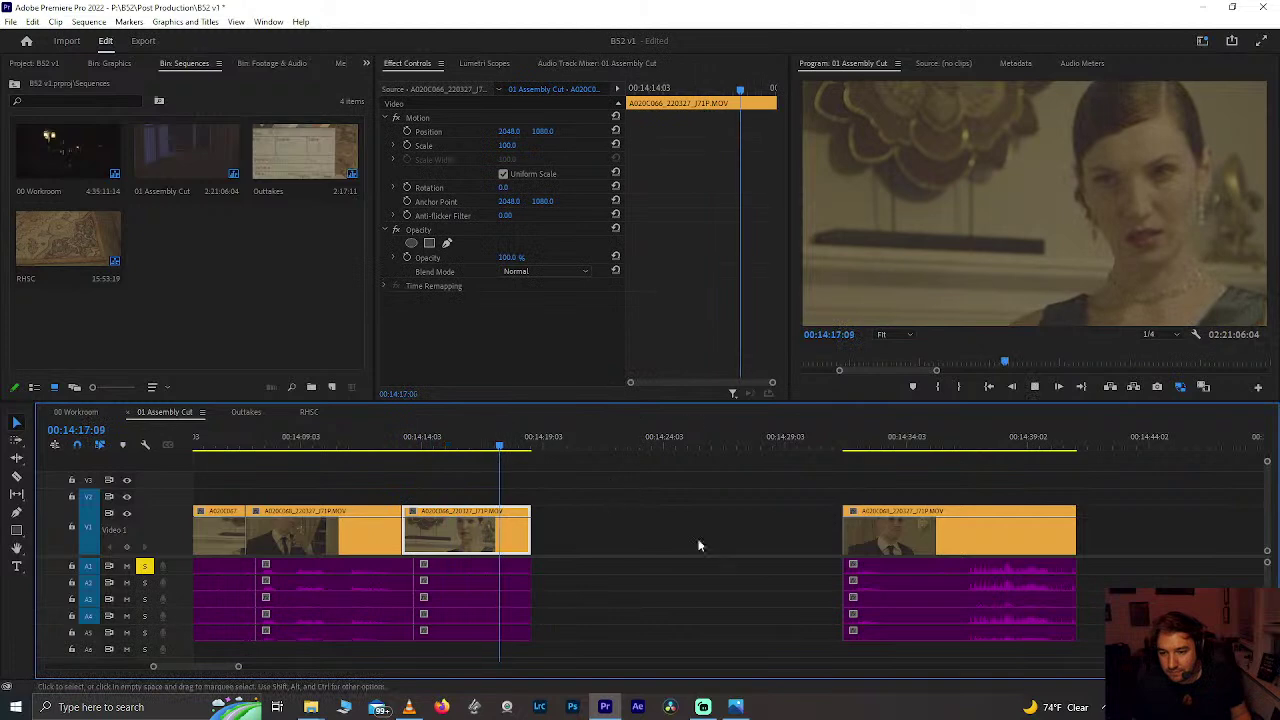
click(848, 445)
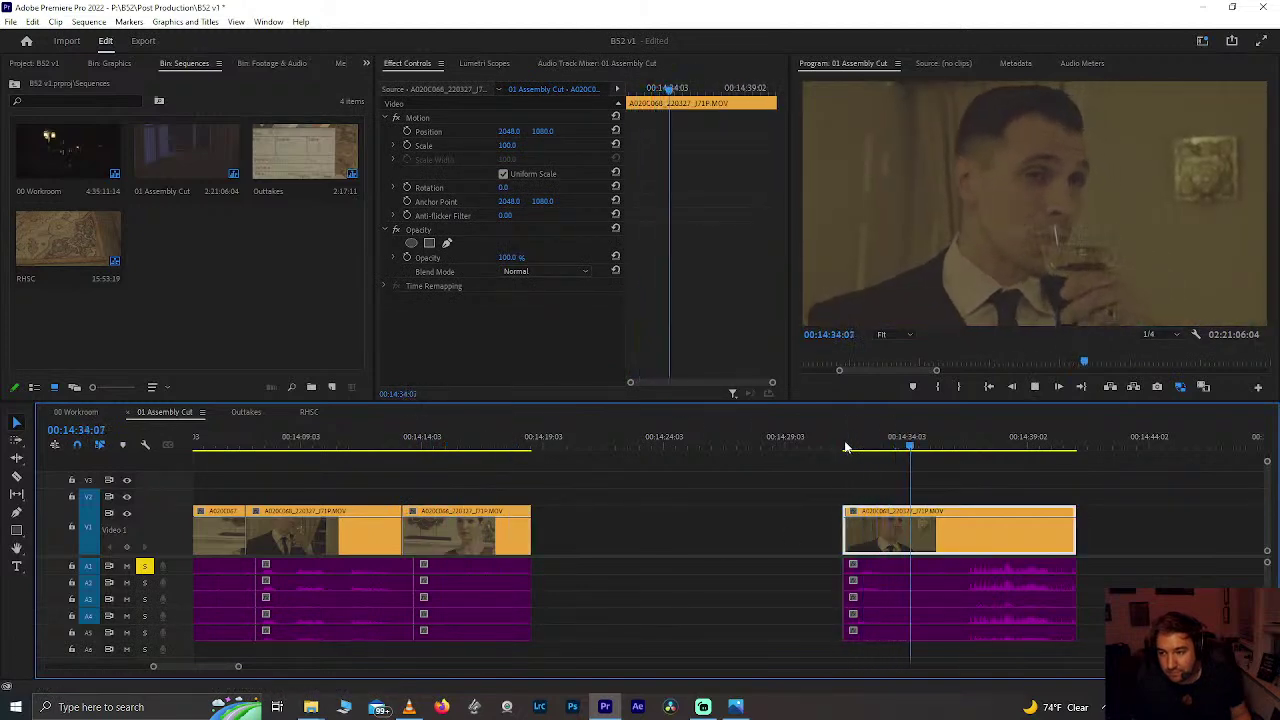
Step: Split the relocated A020C068 segment at about 00:14:34:07 and place its opening portion with audio directly after the A020C066 reaction
key(ctrl+k)
drag(827, 487, 575, 557)
click(876, 577)
Step: Play back and forth across the cut from the A020C066 reaction to A020C068 to find a tighter cut point
click(468, 446)
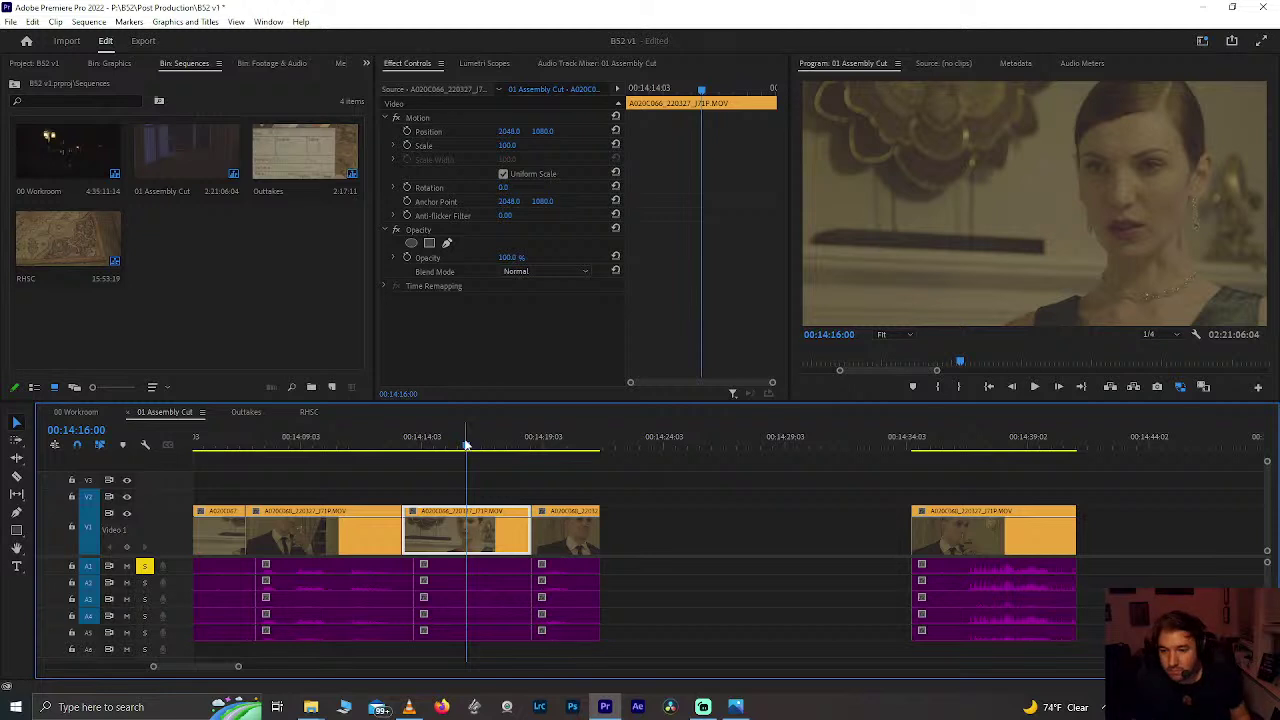
key(space)
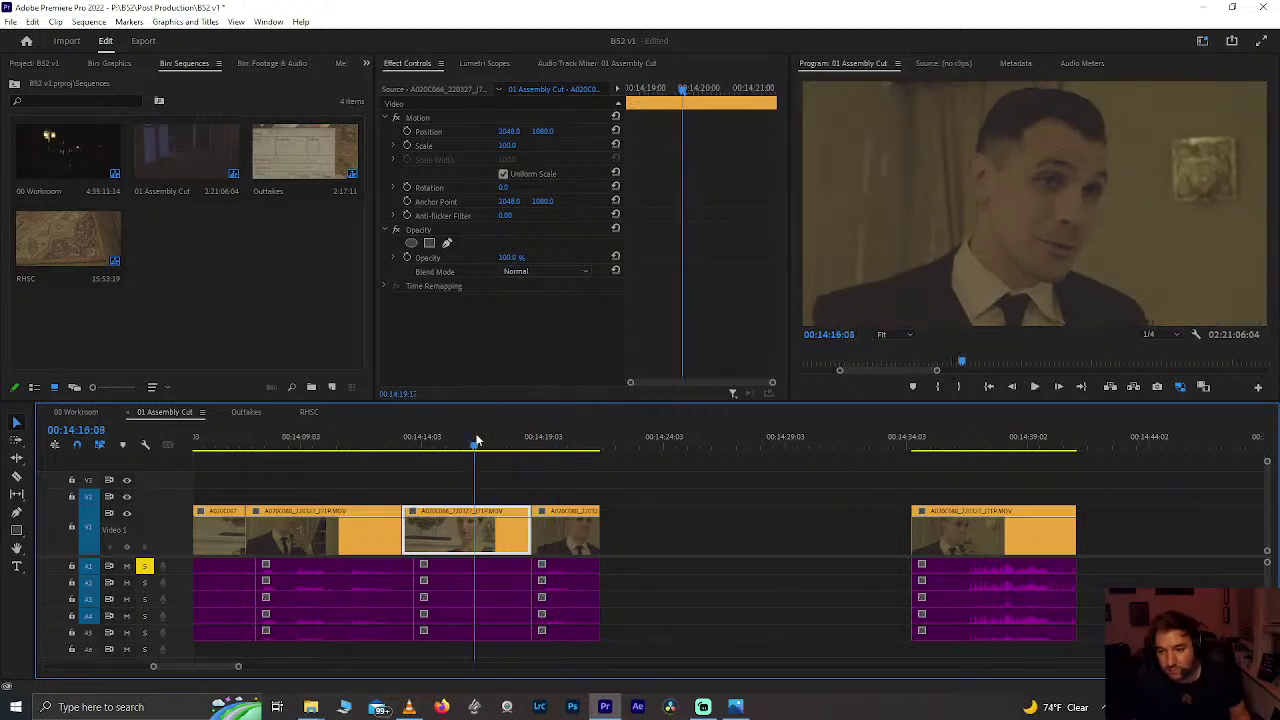
click(477, 440)
key(space)
key(Right)
key(Right)
key(Right)
key(Right)
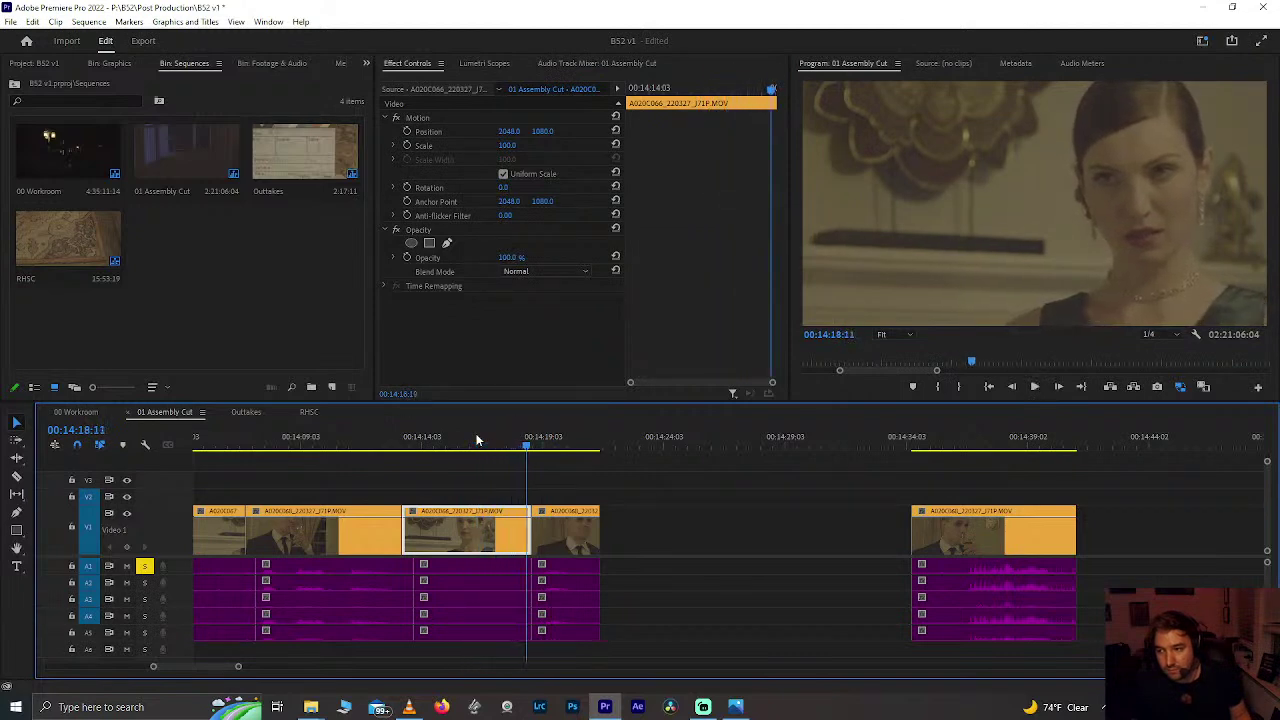
key(space)
key(j)
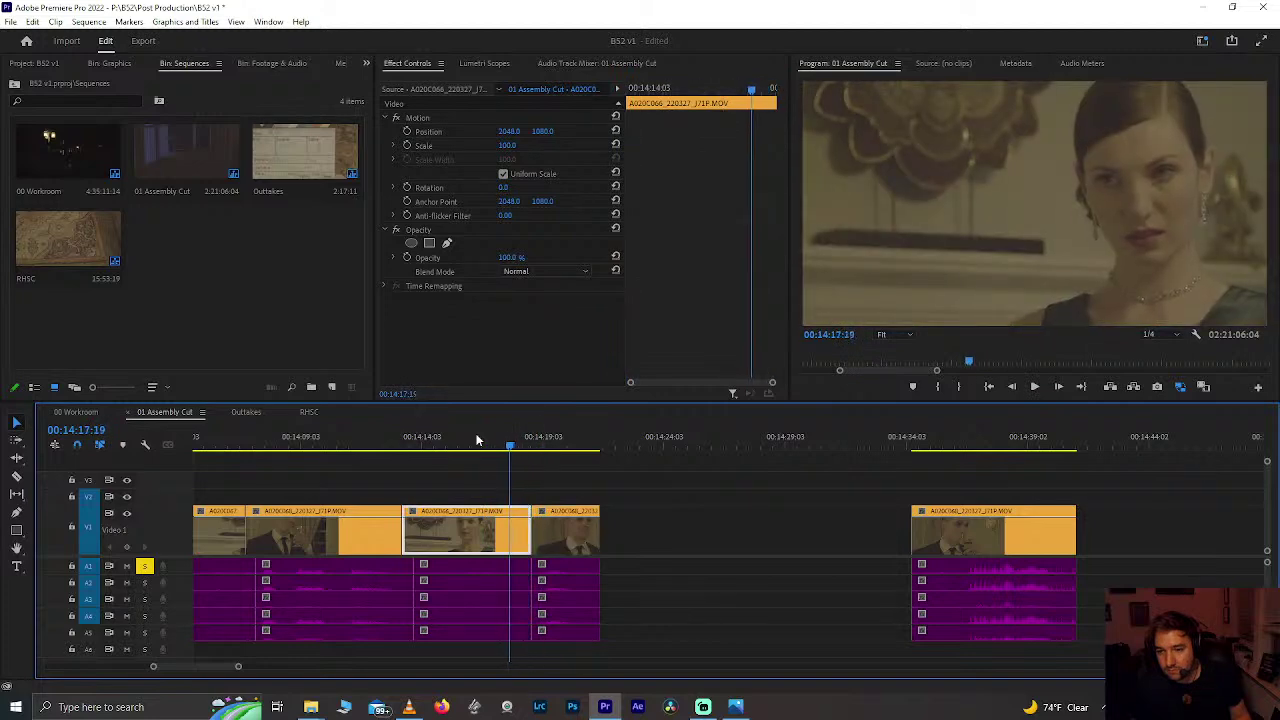
key(l)
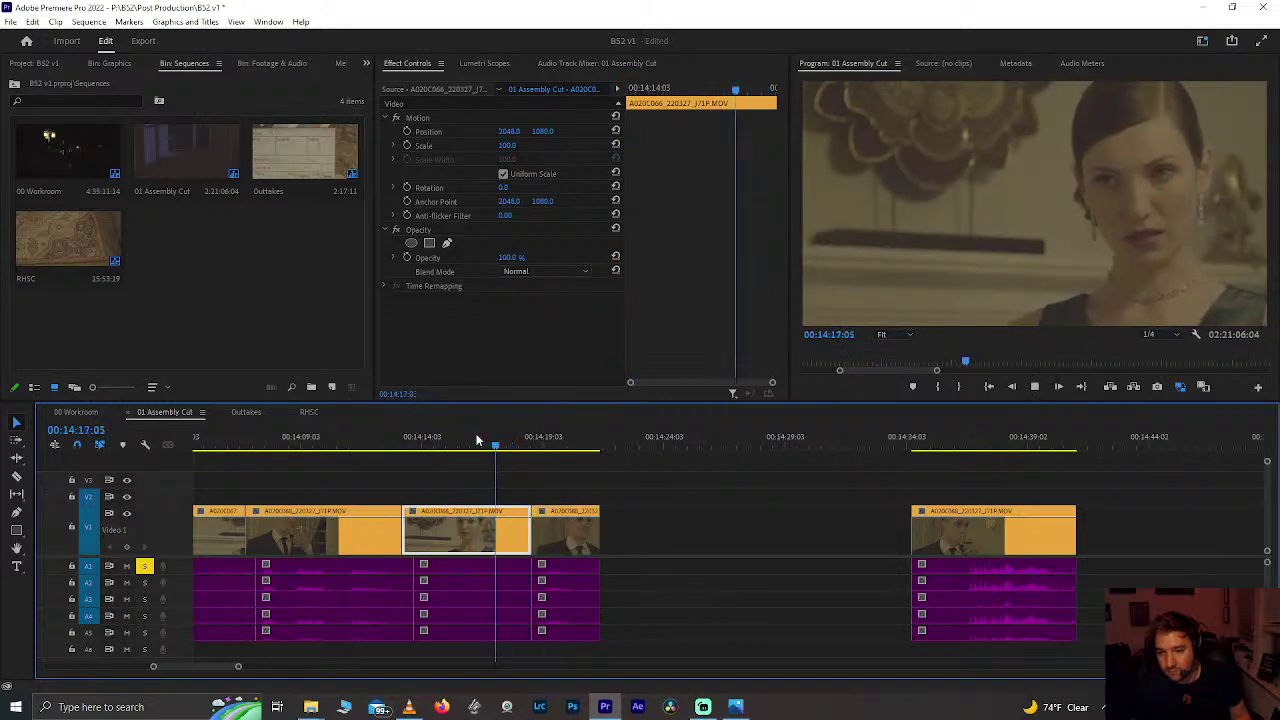
Step: Split the A020C066 reaction at 00:14:17:21, remove its tail with audio, close the gap, and replay the cut
key(ctrl+k)
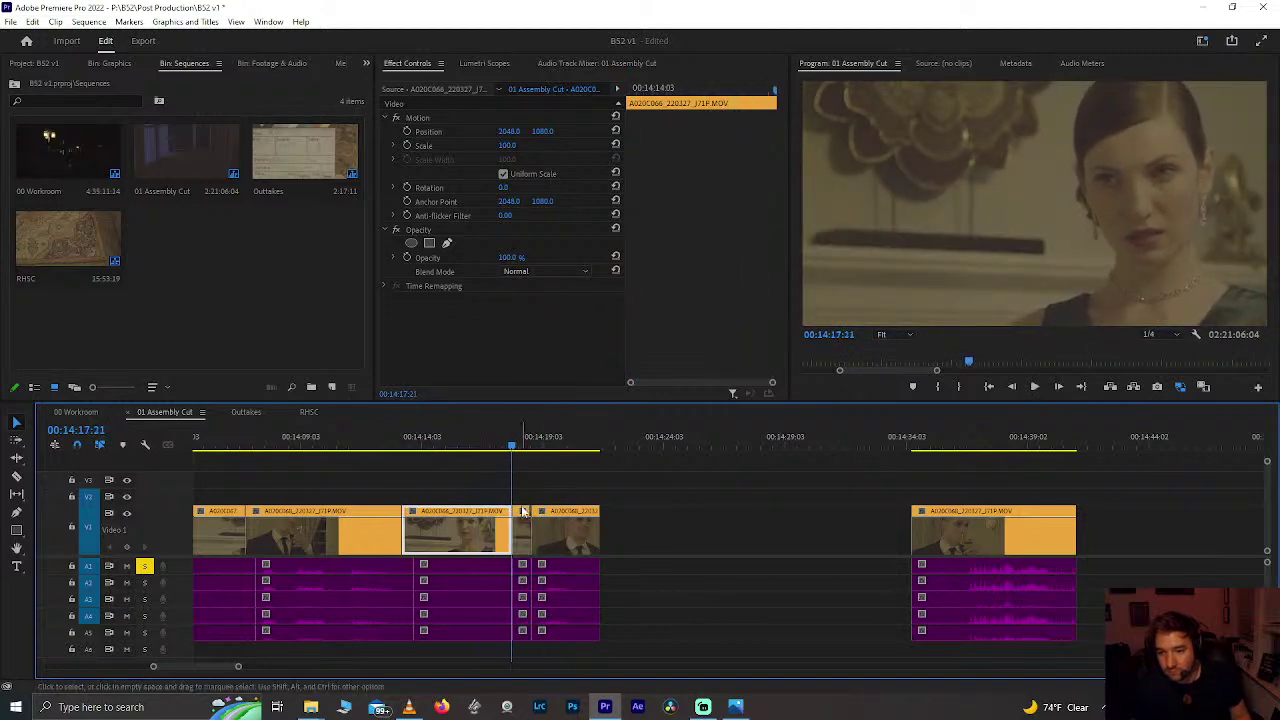
click(521, 520)
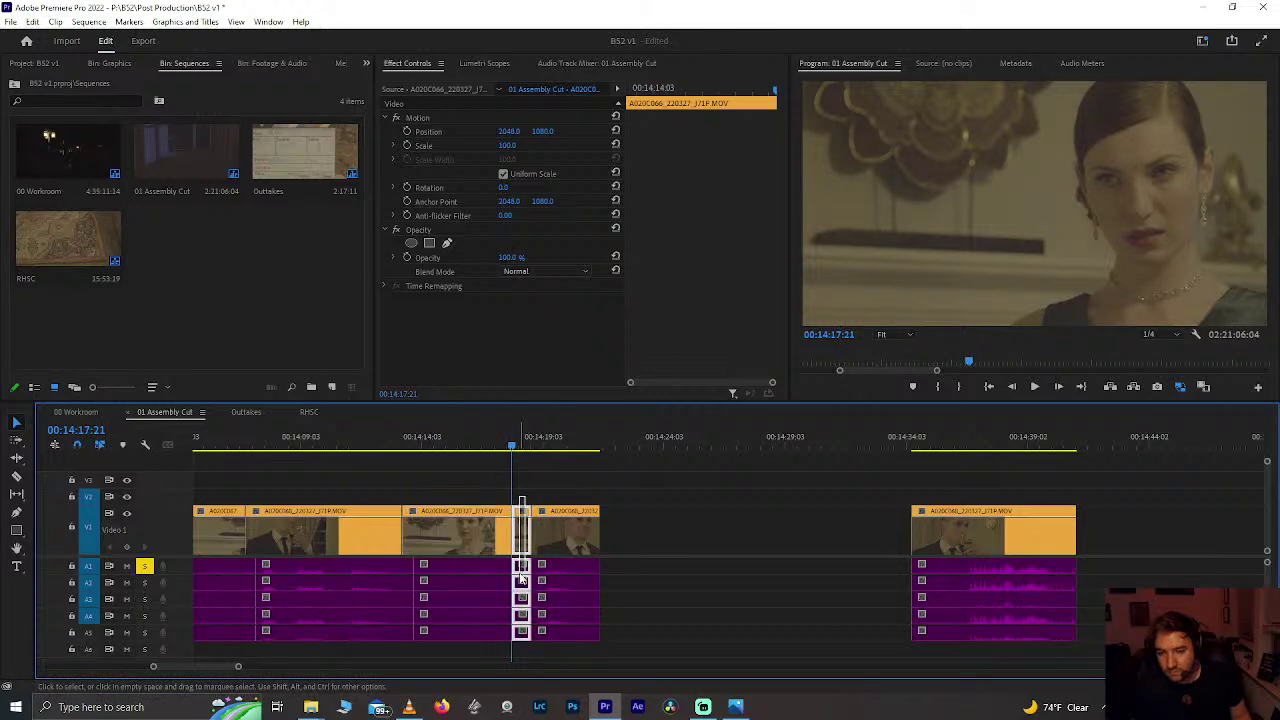
key(Delete)
key(Delete)
click(461, 436)
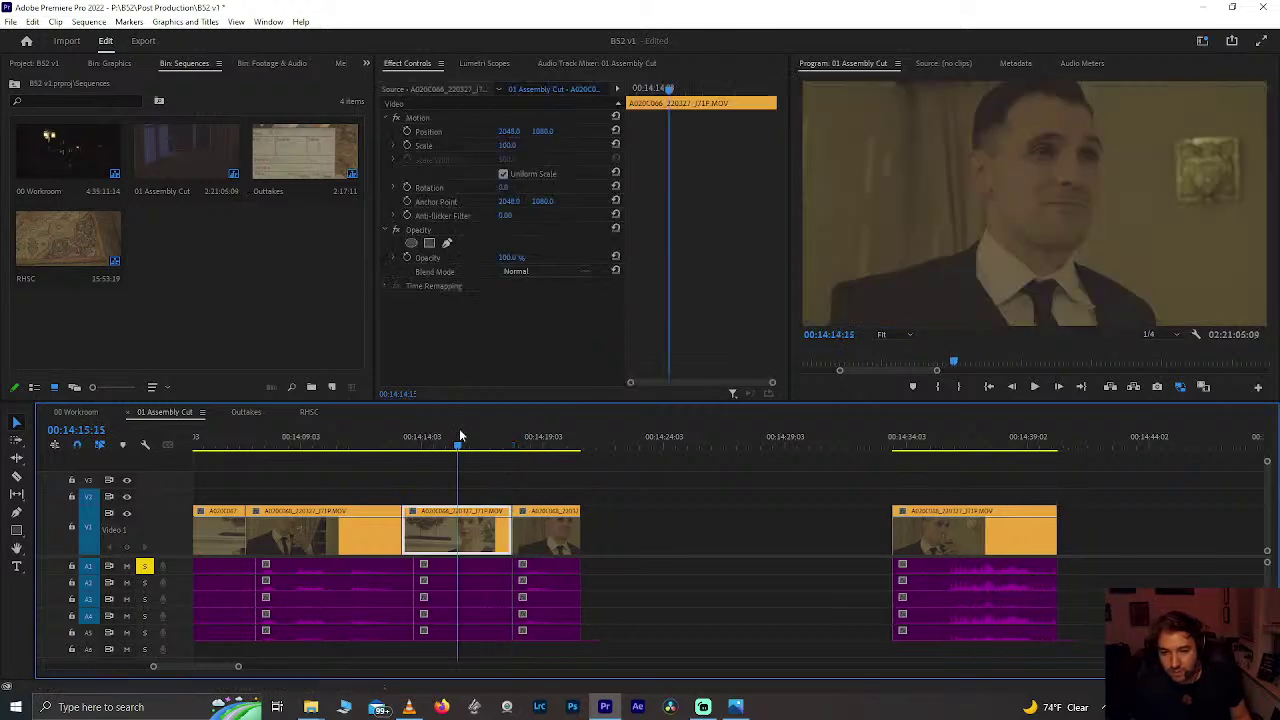
key(space)
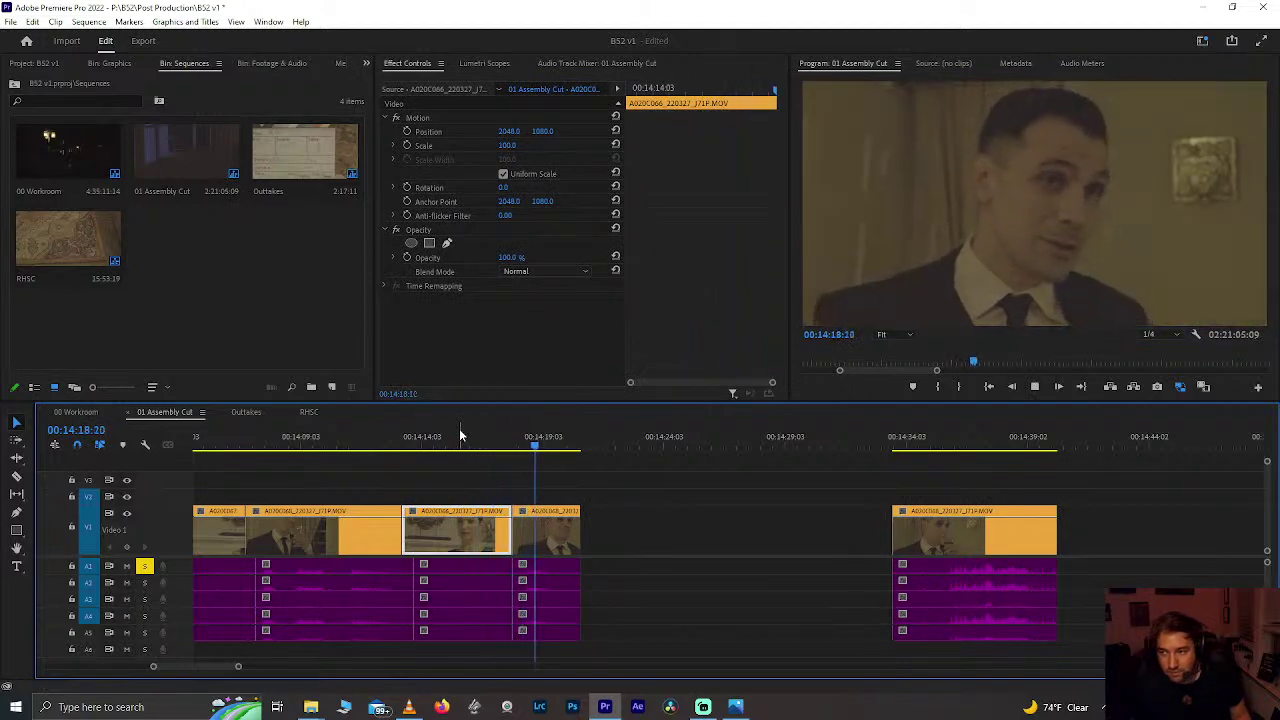
key(space)
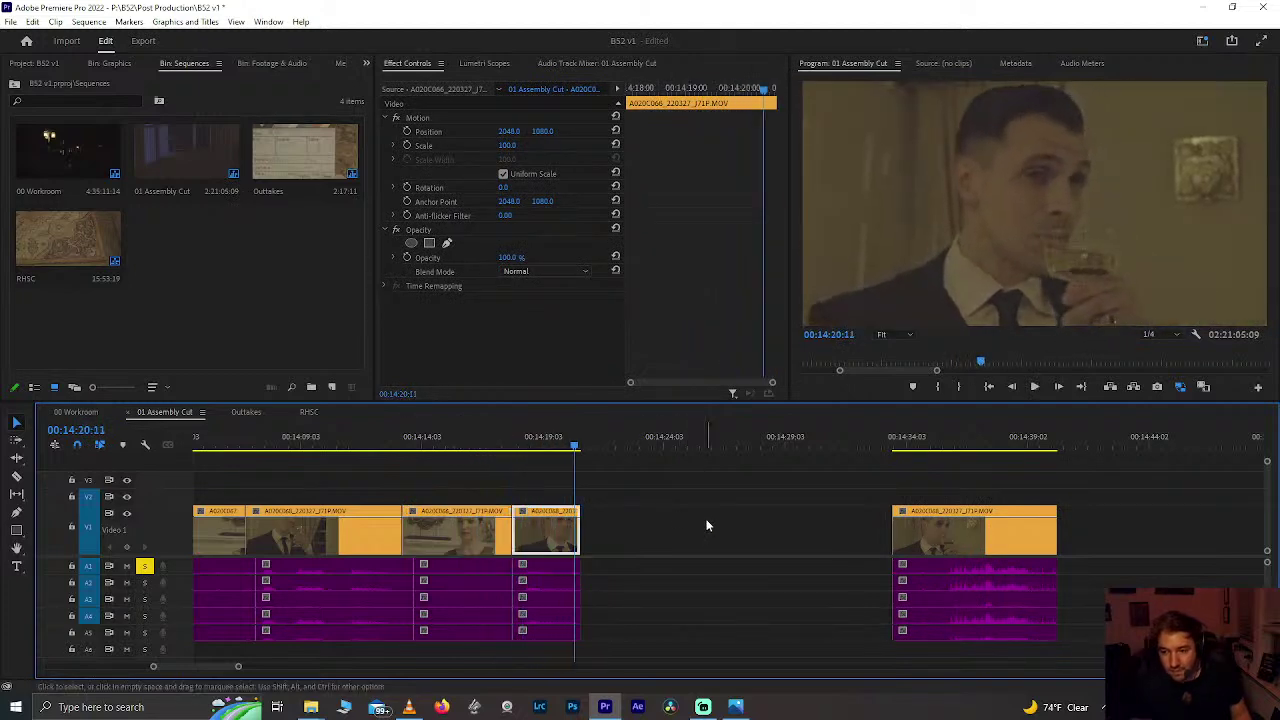
Step: Review the remaining A020C068 segment, split it with its audio at 00:14:34:13, and delete the portion before the split
scroll(706, 525, down, 5)
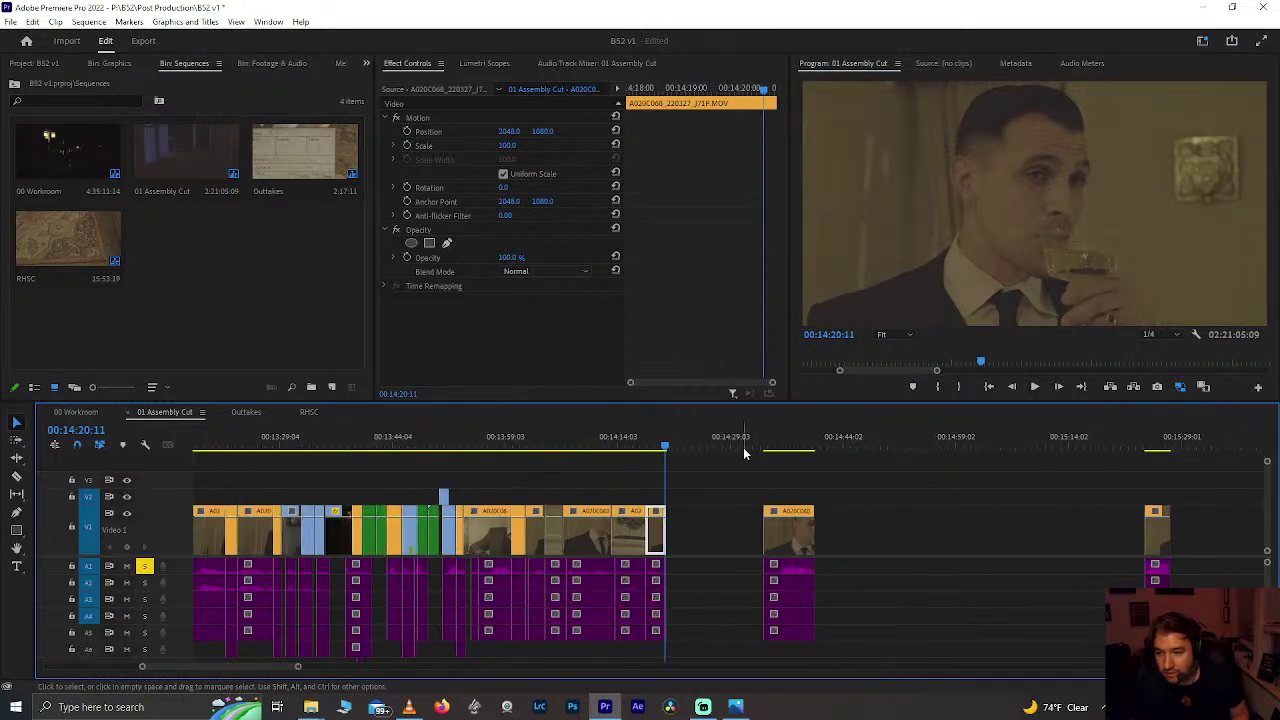
click(760, 446)
scroll(770, 445, up, 5)
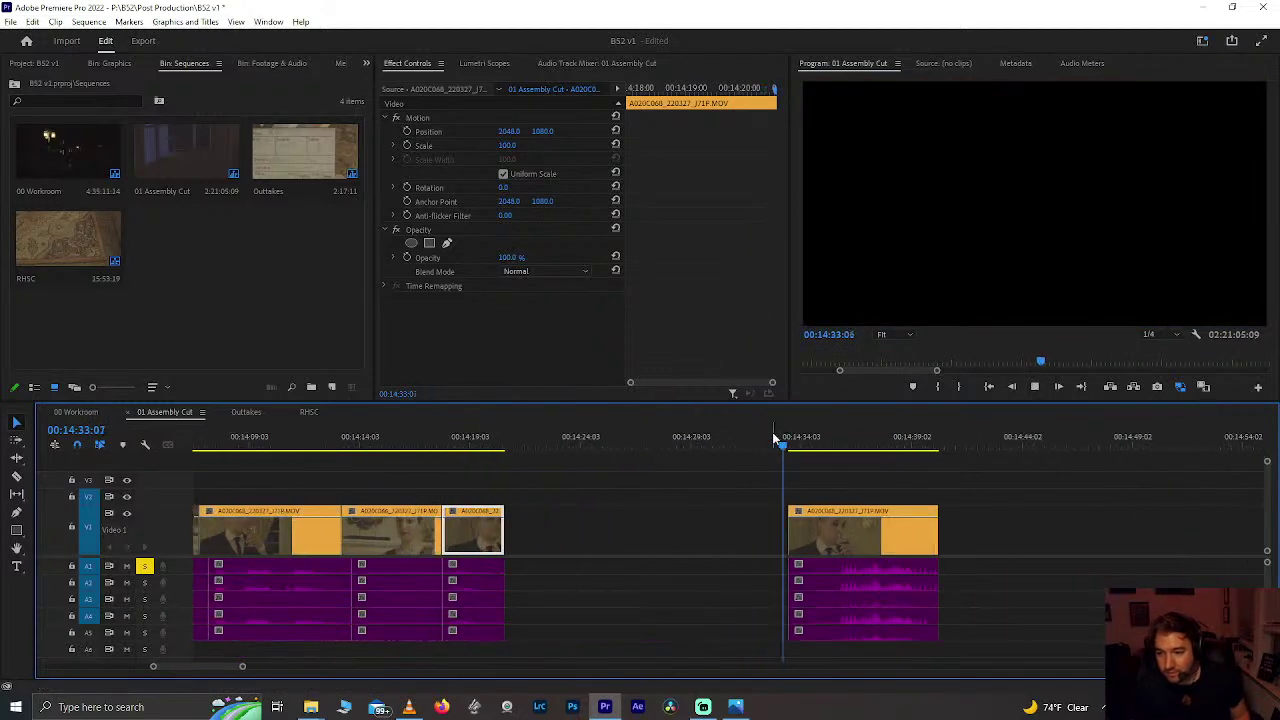
key(space)
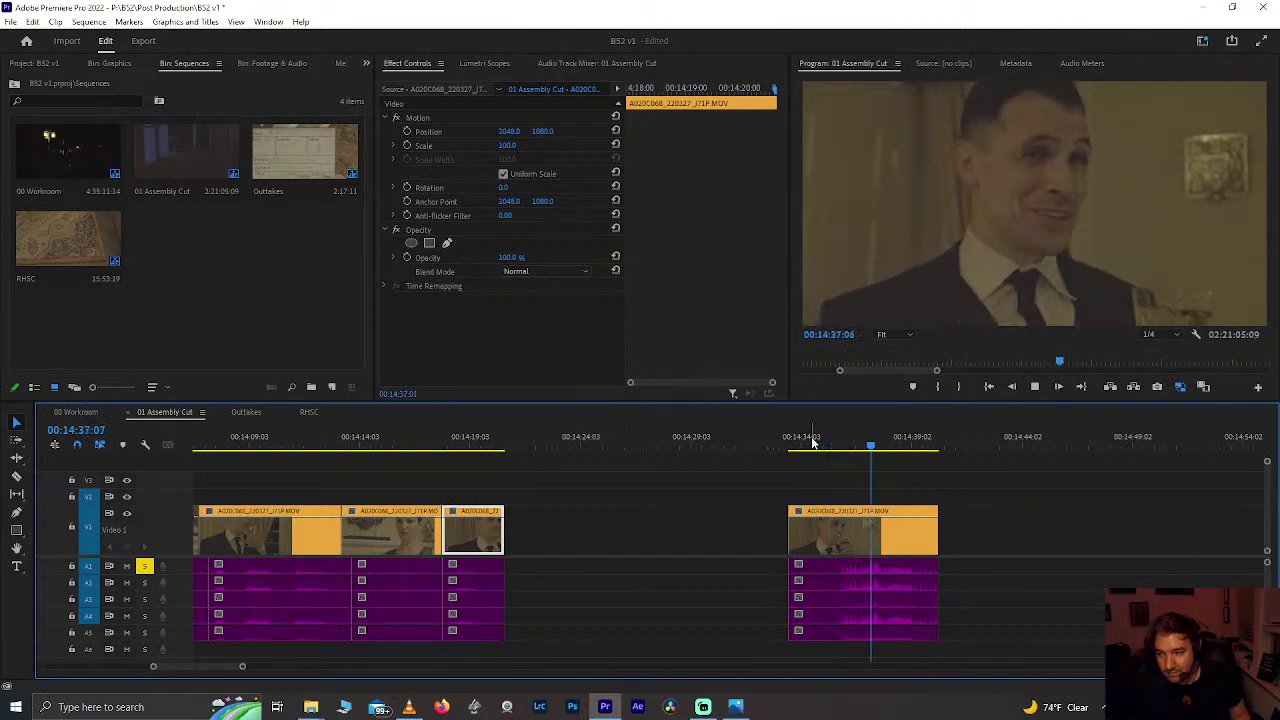
click(813, 445)
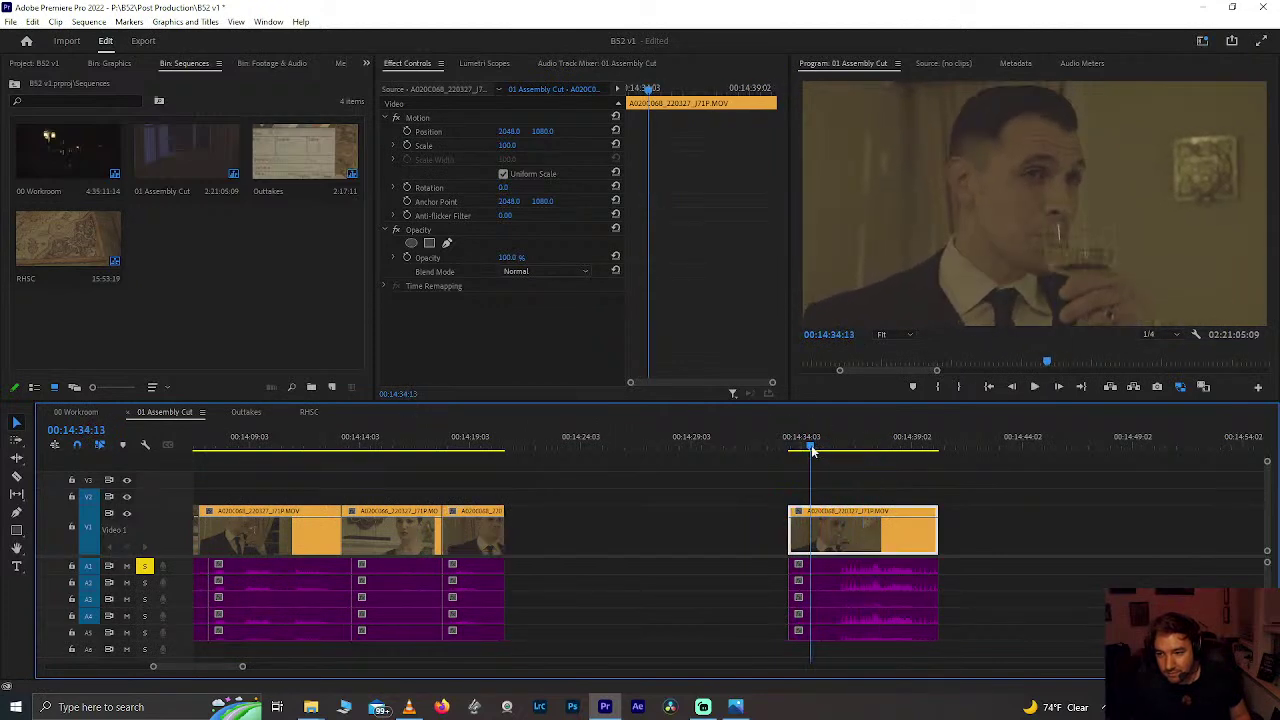
key(ctrl+k)
drag(757, 523, 800, 591)
key(Delete)
Step: Locate the woman's A020C067 take around 00:22:23 in the timeline and play it to look for a usable reaction
scroll(799, 596, down, 10)
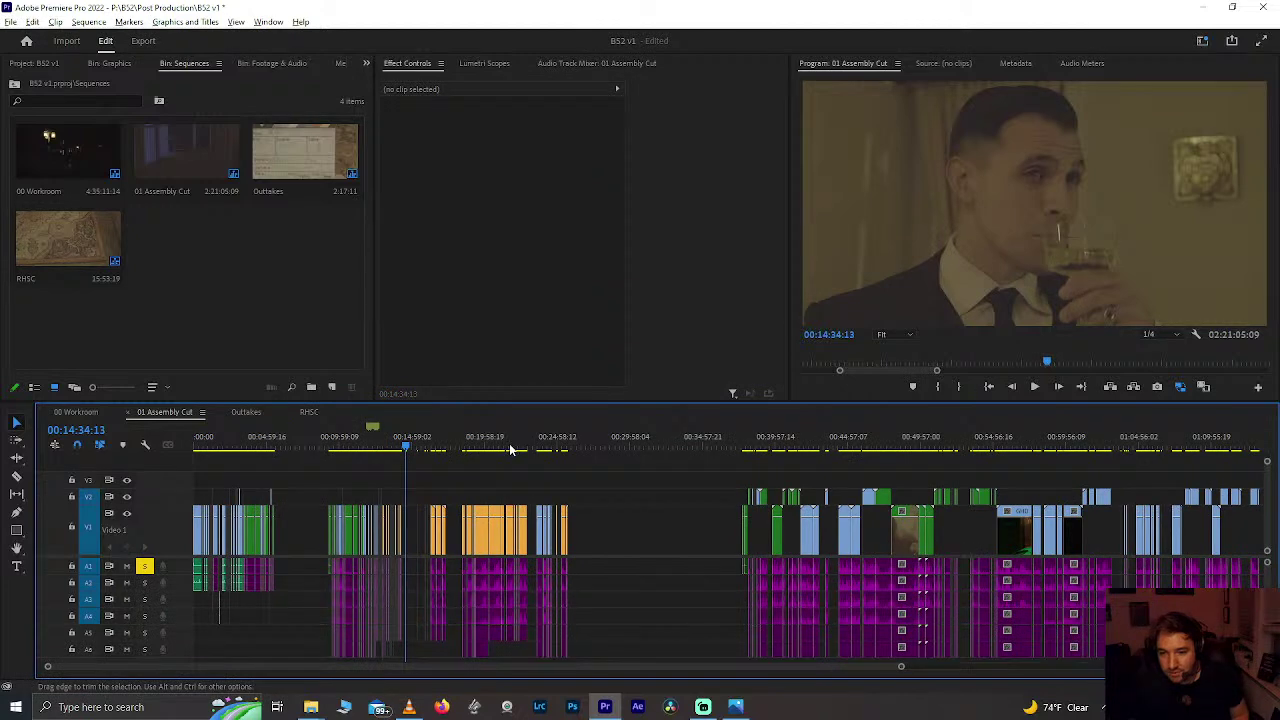
drag(482, 447, 492, 448)
scroll(501, 448, up, 7)
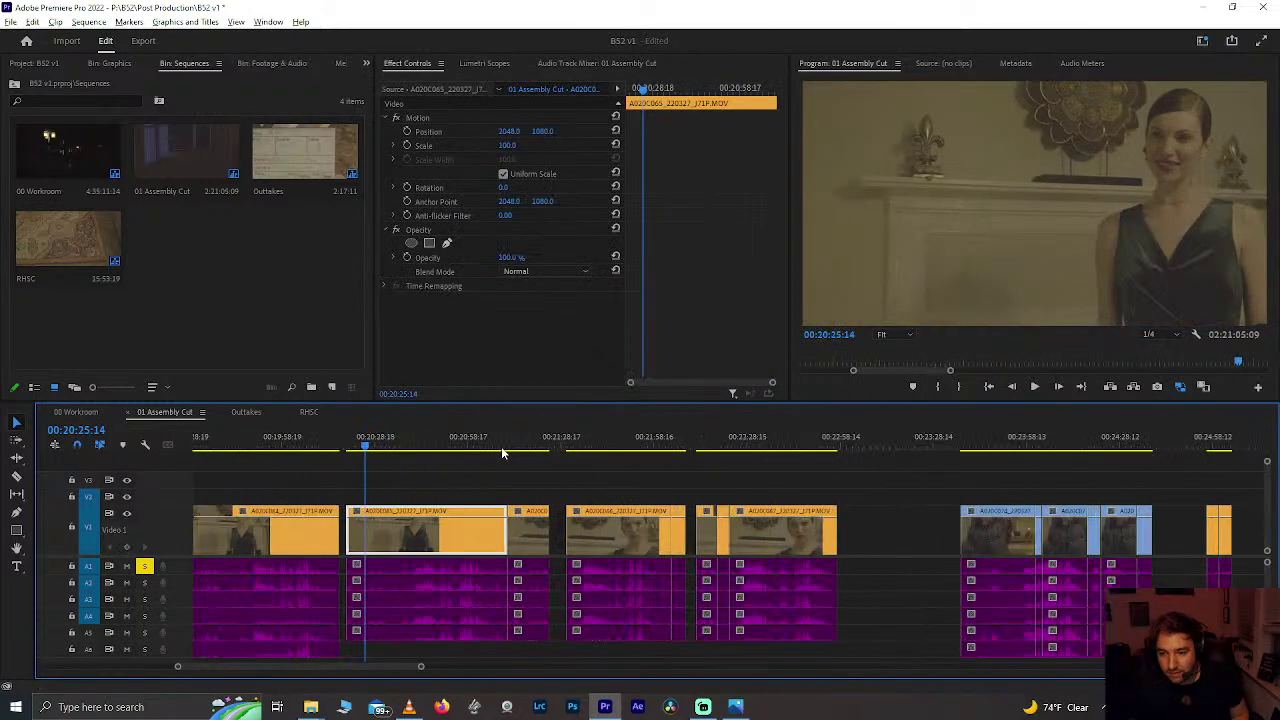
click(731, 444)
scroll(732, 430, up, 5)
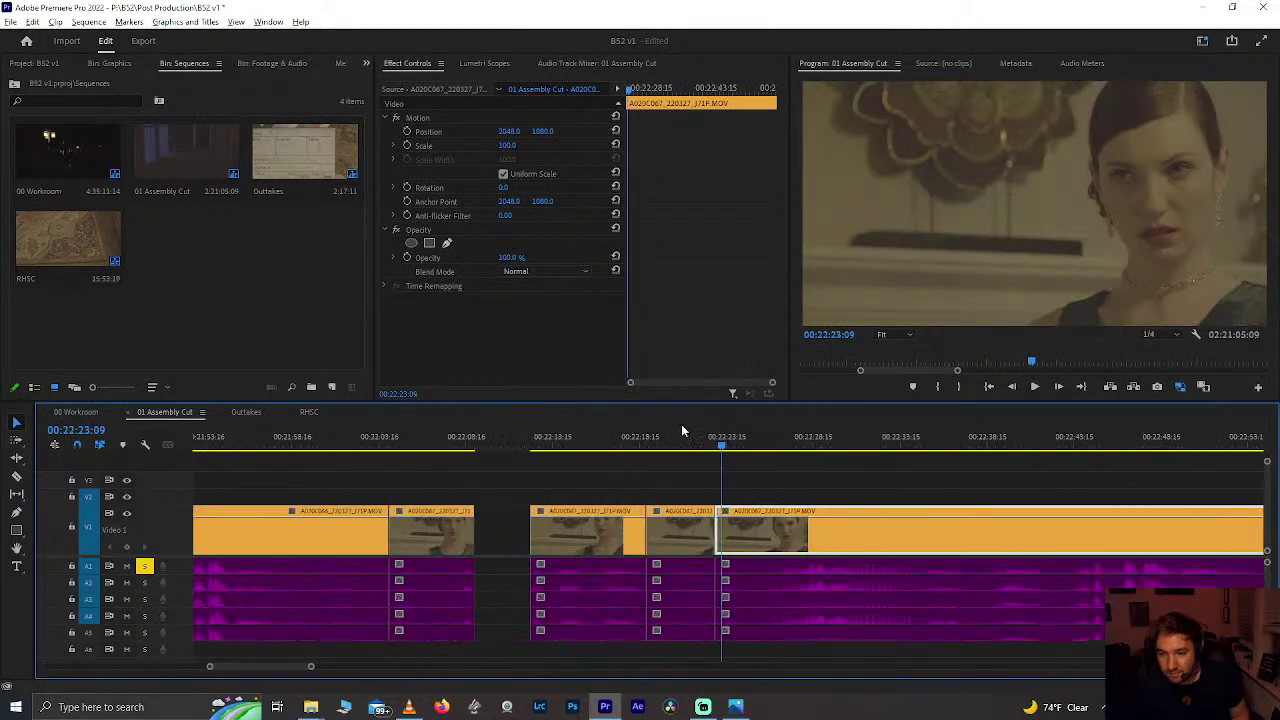
click(705, 425)
key(space)
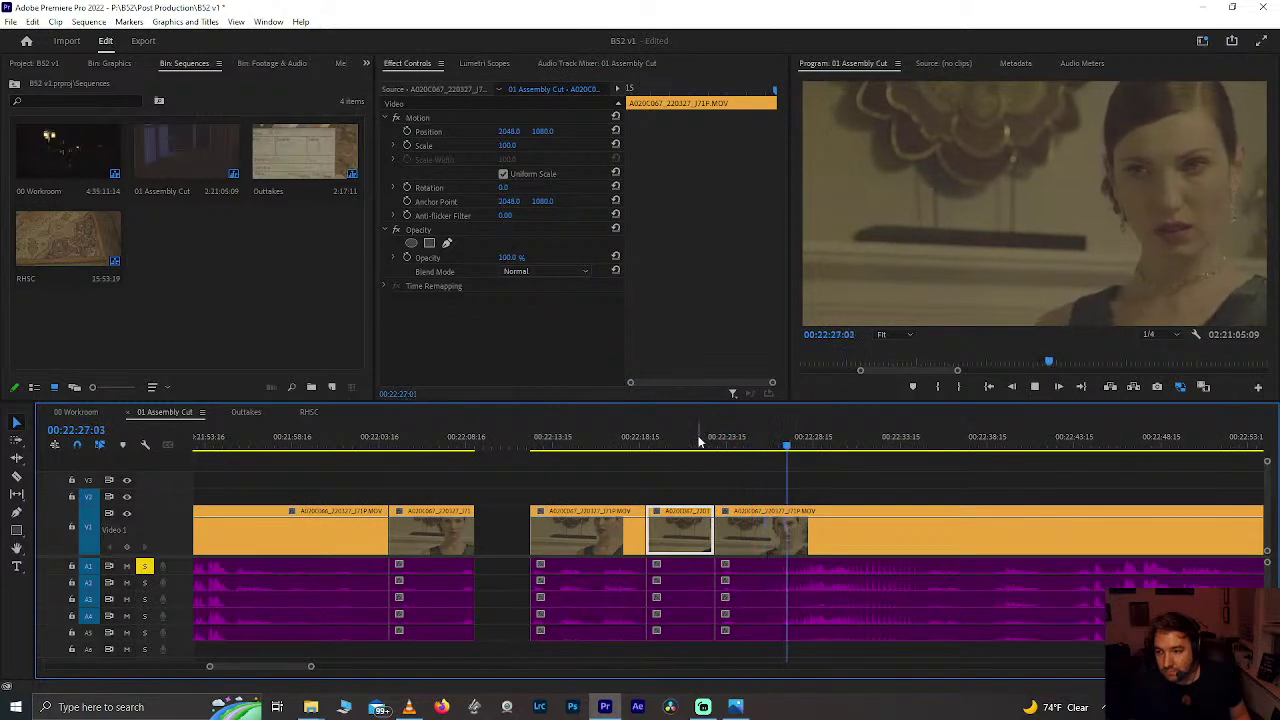
key(space)
Step: Play the start of the A020C066 take around 00:21:31 to look for an alternative reaction
scroll(732, 526, up, 3)
scroll(732, 526, up, 10)
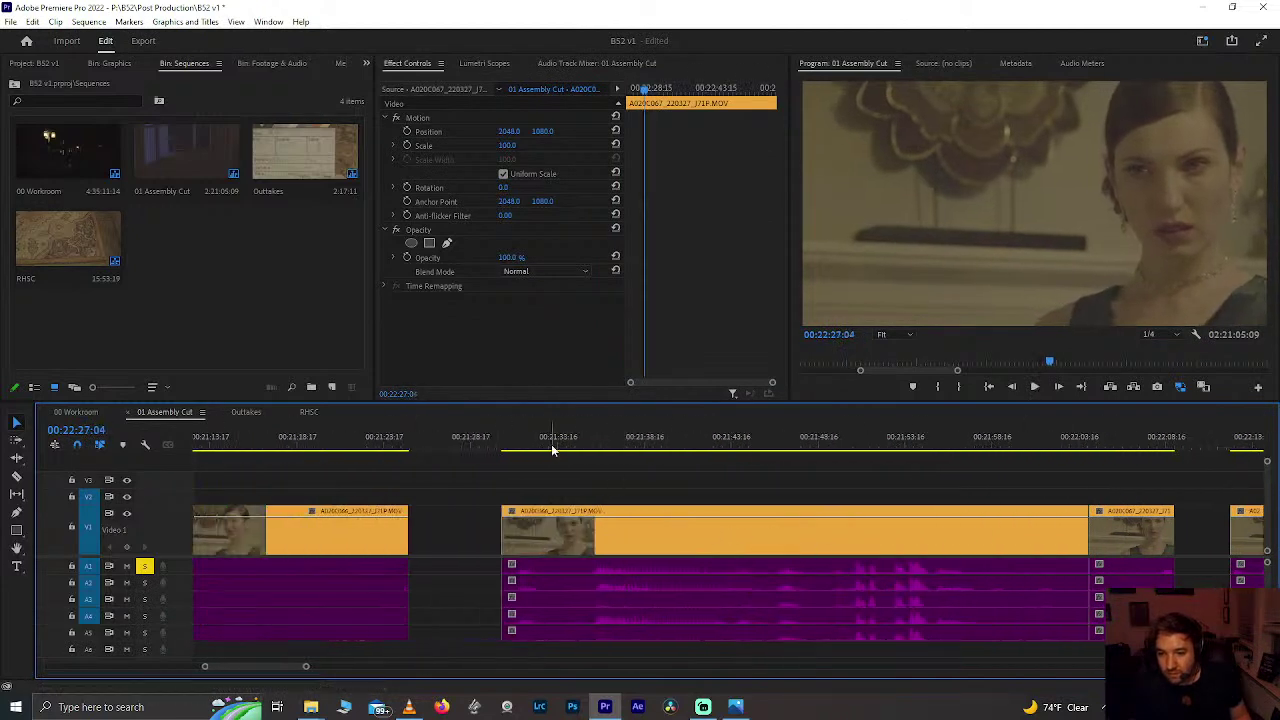
click(523, 437)
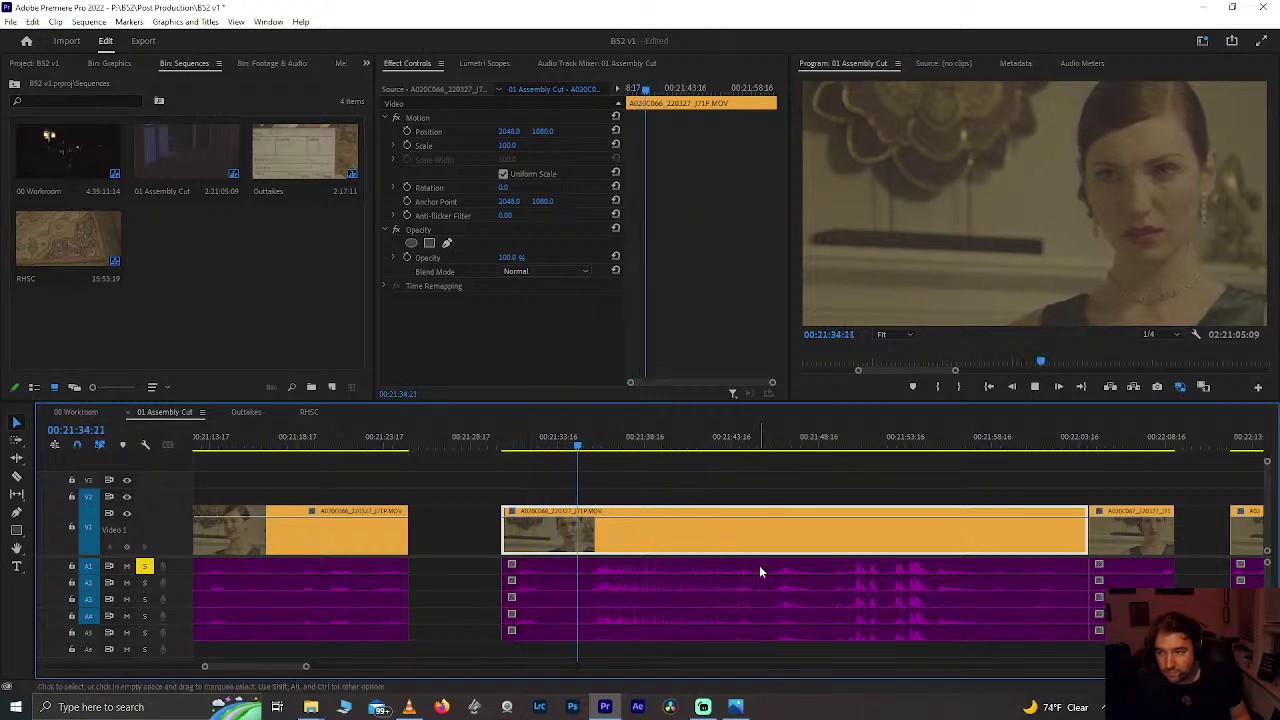
key(space)
Step: Return to the A020C067 take and split it with its audio at 00:22:24:14
scroll(759, 565, down, 4)
scroll(759, 565, down, 9)
drag(769, 454, 848, 452)
scroll(866, 530, up, 3)
scroll(694, 520, down, 4)
key(space)
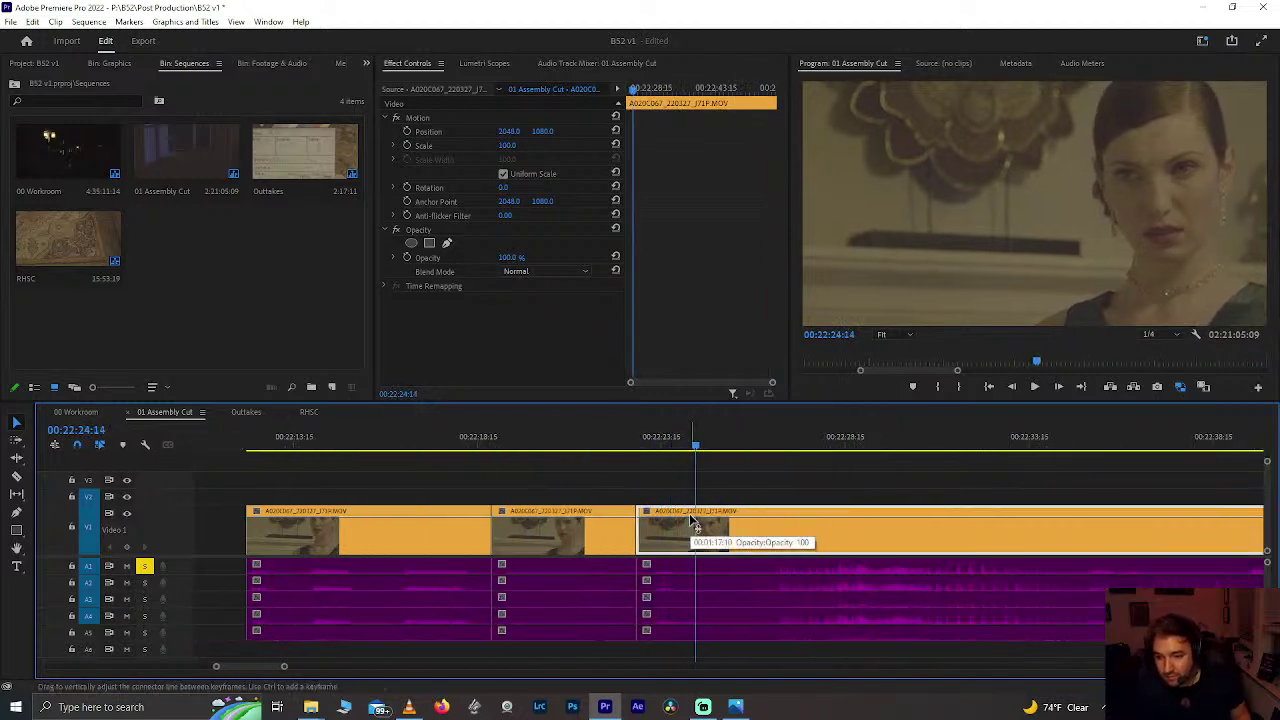
key(ctrl+k)
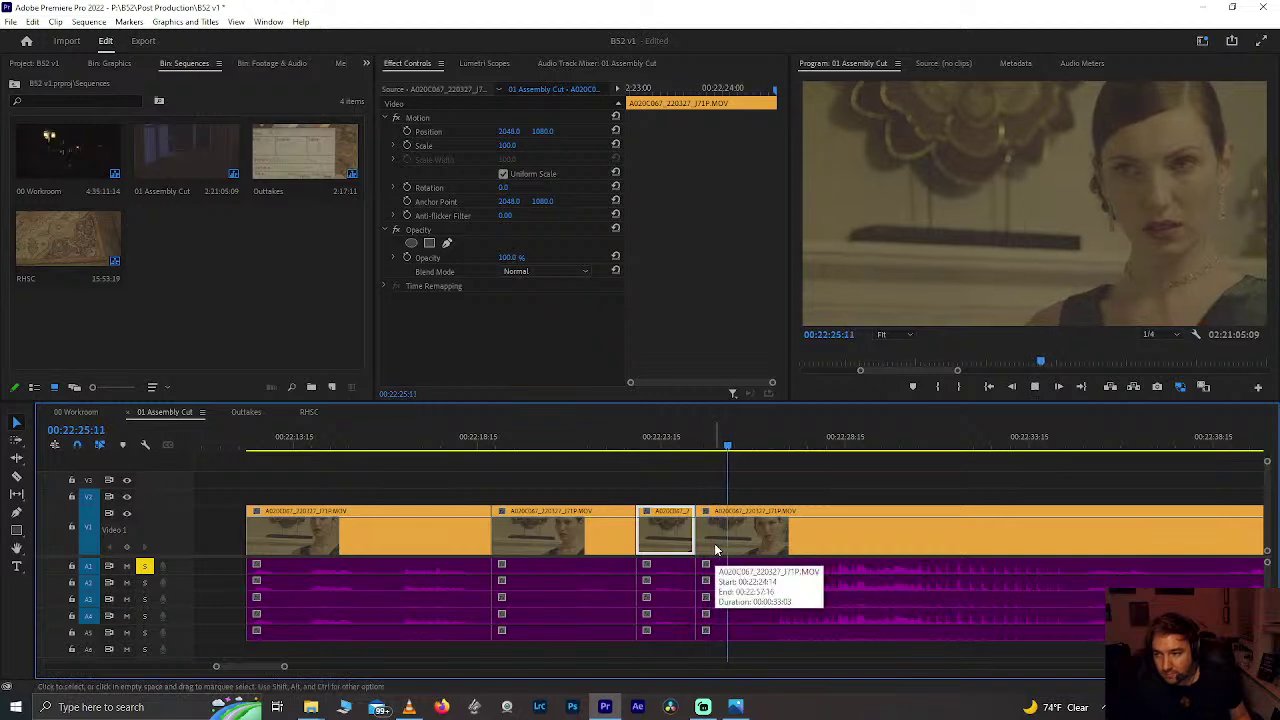
Step: Play on through the A020C067 reaction and split it with its audio at 00:22:26:23
click(756, 572)
key(j)
key(k)
key(Right)
key(Right)
key(Right)
key(ctrl+k)
Step: Move the isolated A020C067 reaction portion with its audio directly after the short A020C068 segment in the dialogue scene
drag(737, 487, 745, 613)
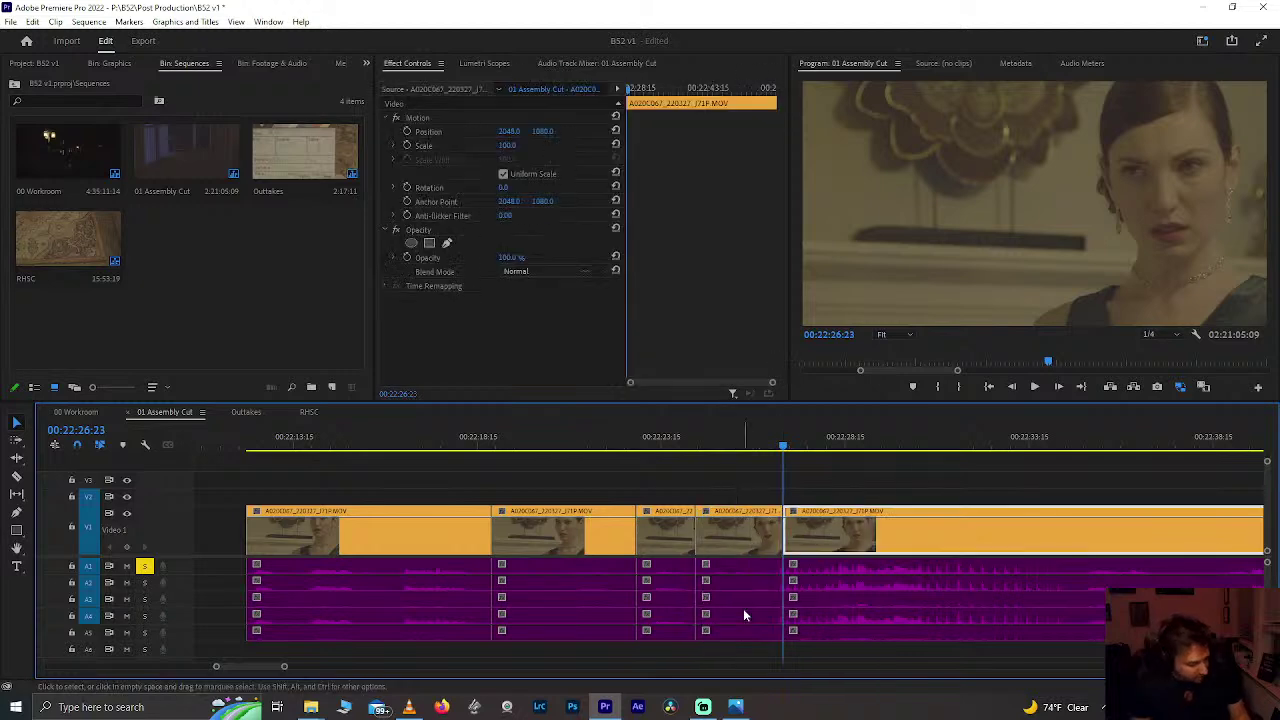
key(ctrl+z)
drag(737, 480, 745, 613)
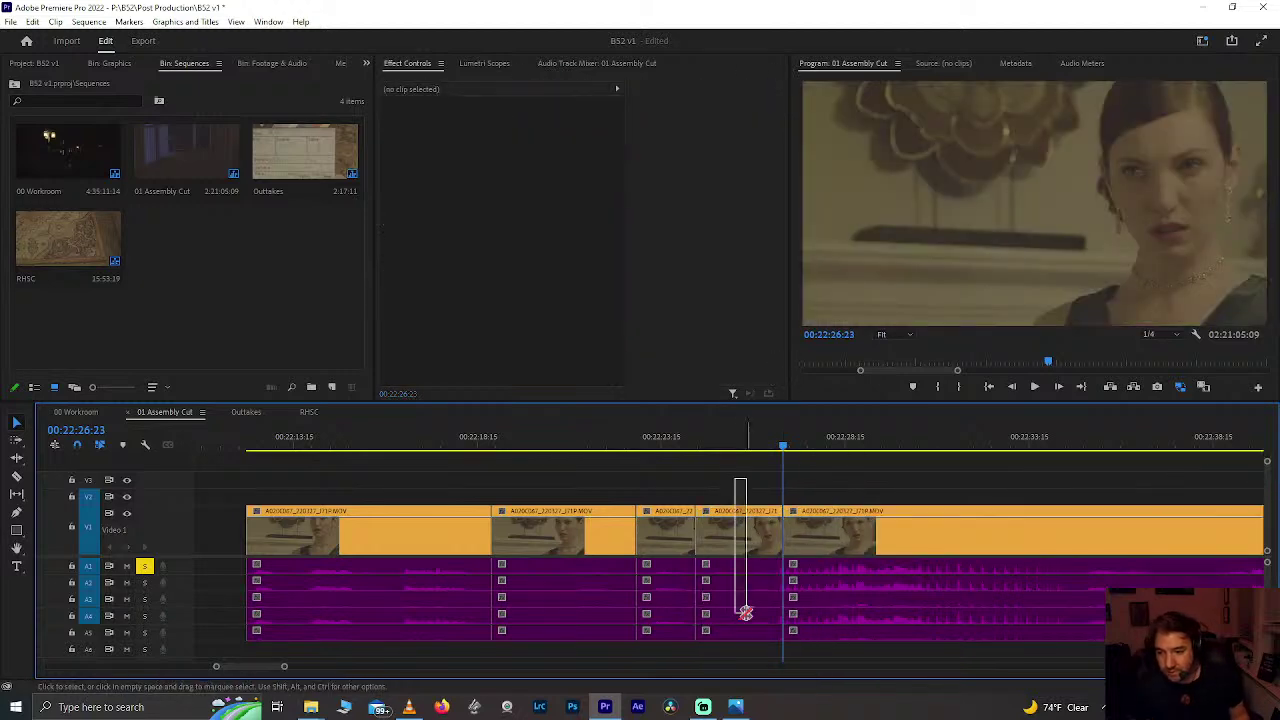
drag(734, 481, 733, 604)
key(Delete)
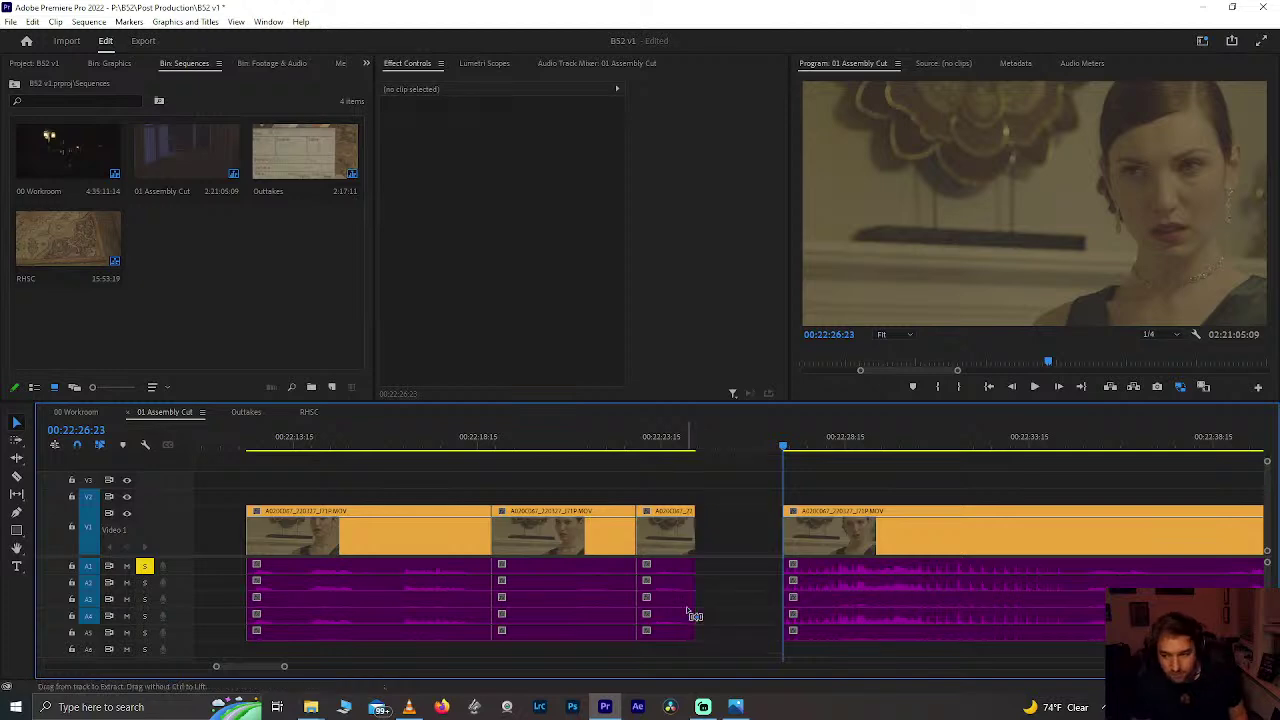
scroll(727, 604, up, 10)
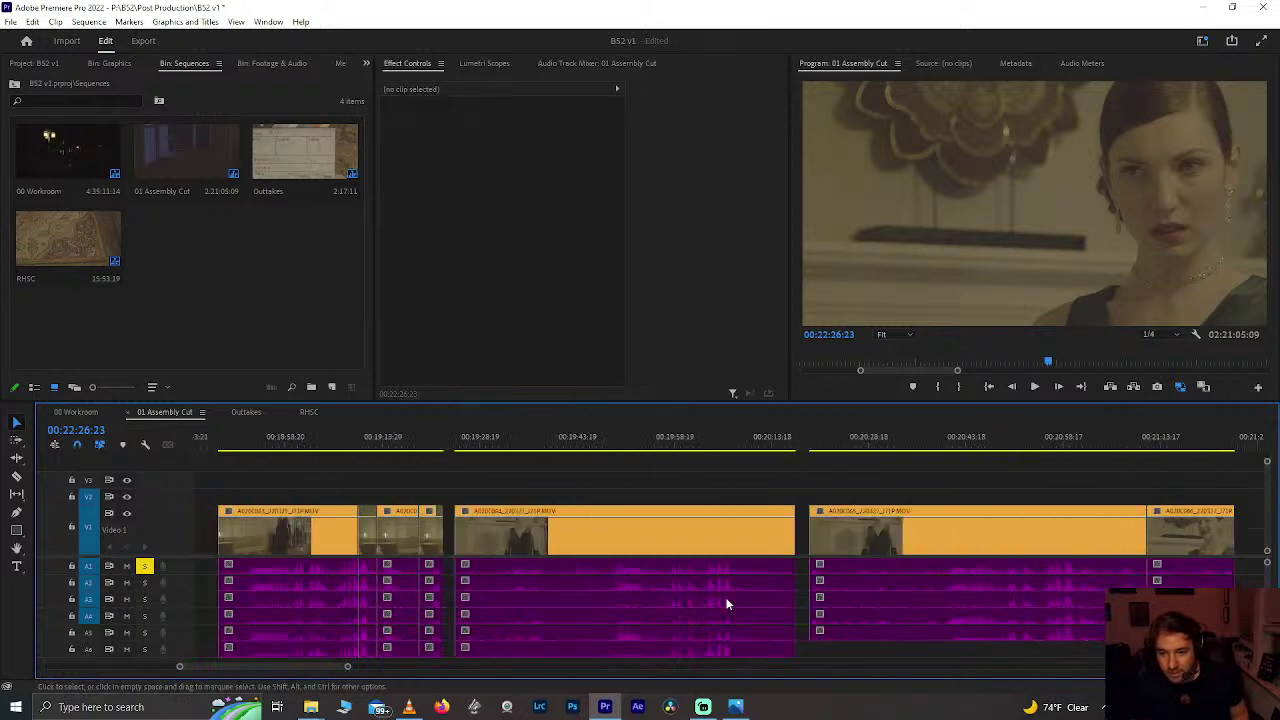
scroll(727, 604, up, 10)
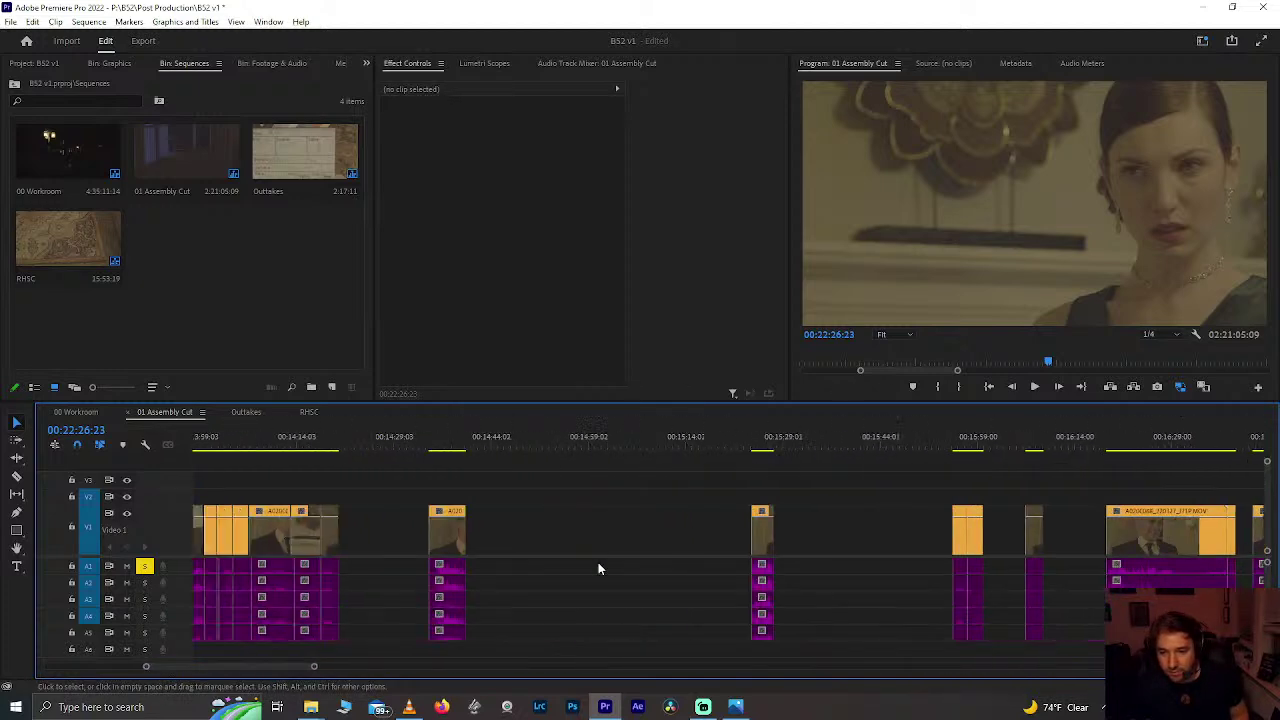
scroll(600, 568, up, 1)
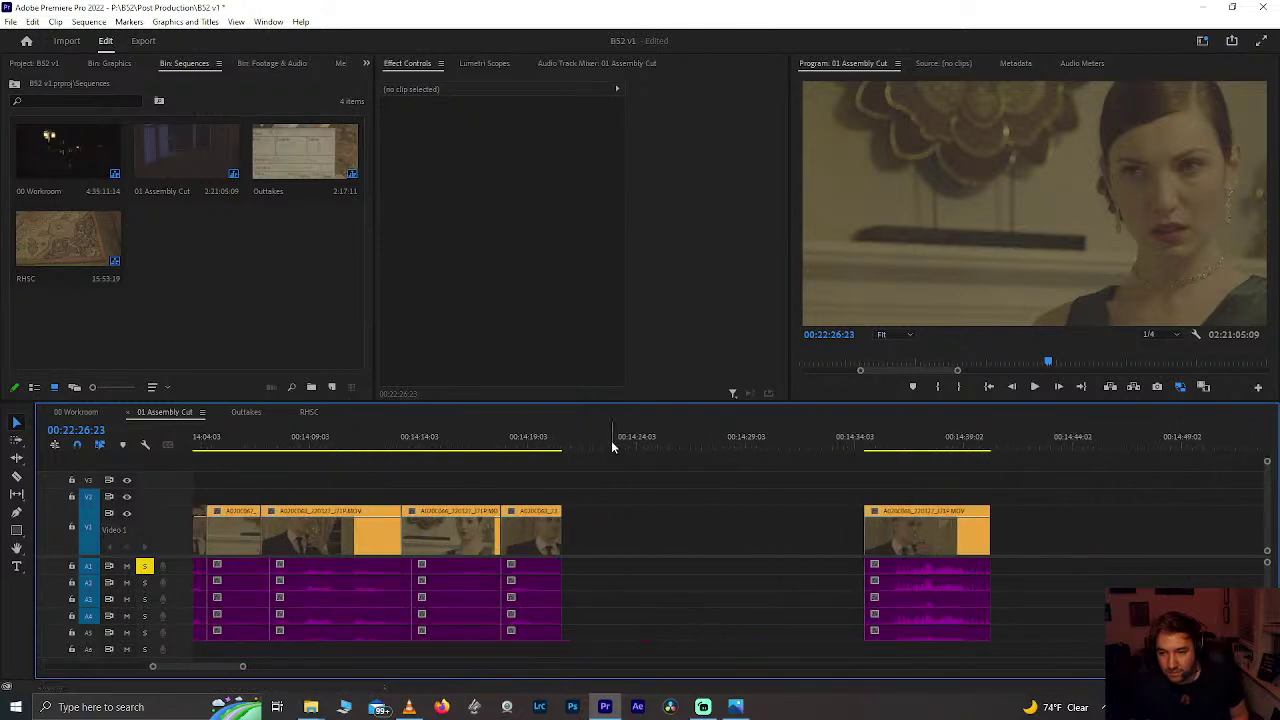
click(611, 448)
key(ctrl+v)
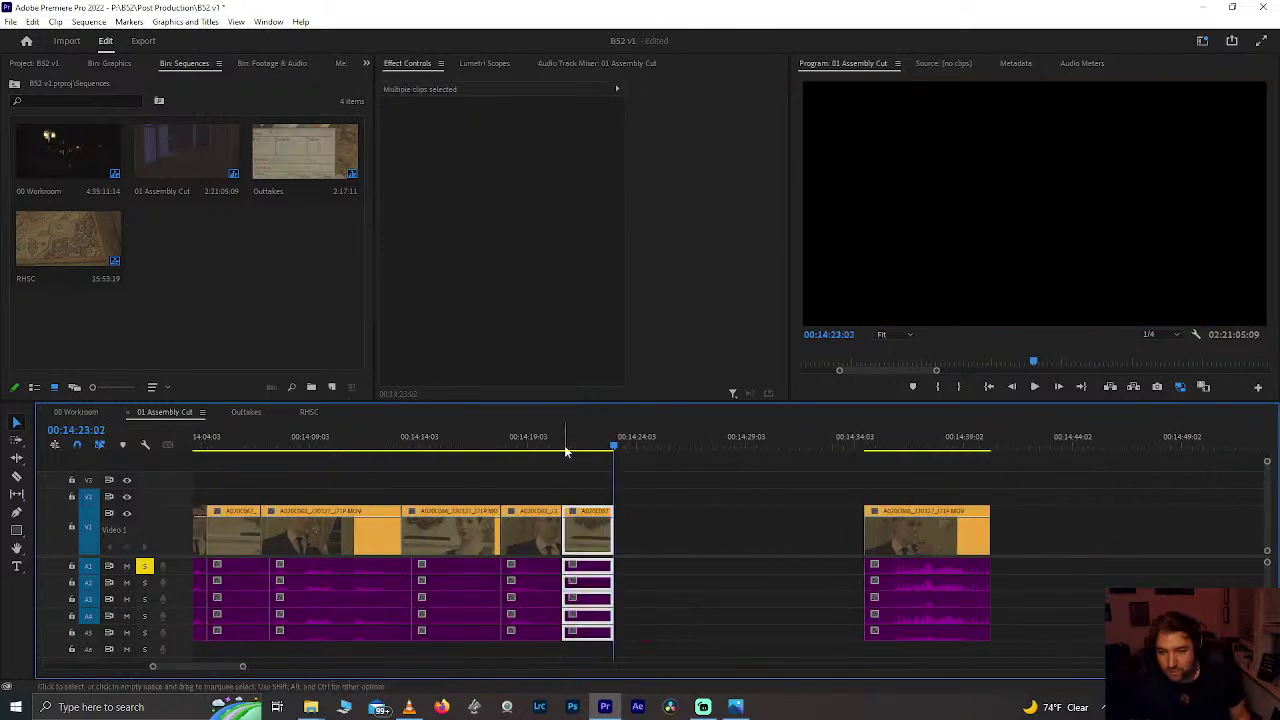
Step: Play the cut into the A020C067 reaction and trim only the end of its audio back to 00:14:22:05
click(518, 446)
key(space)
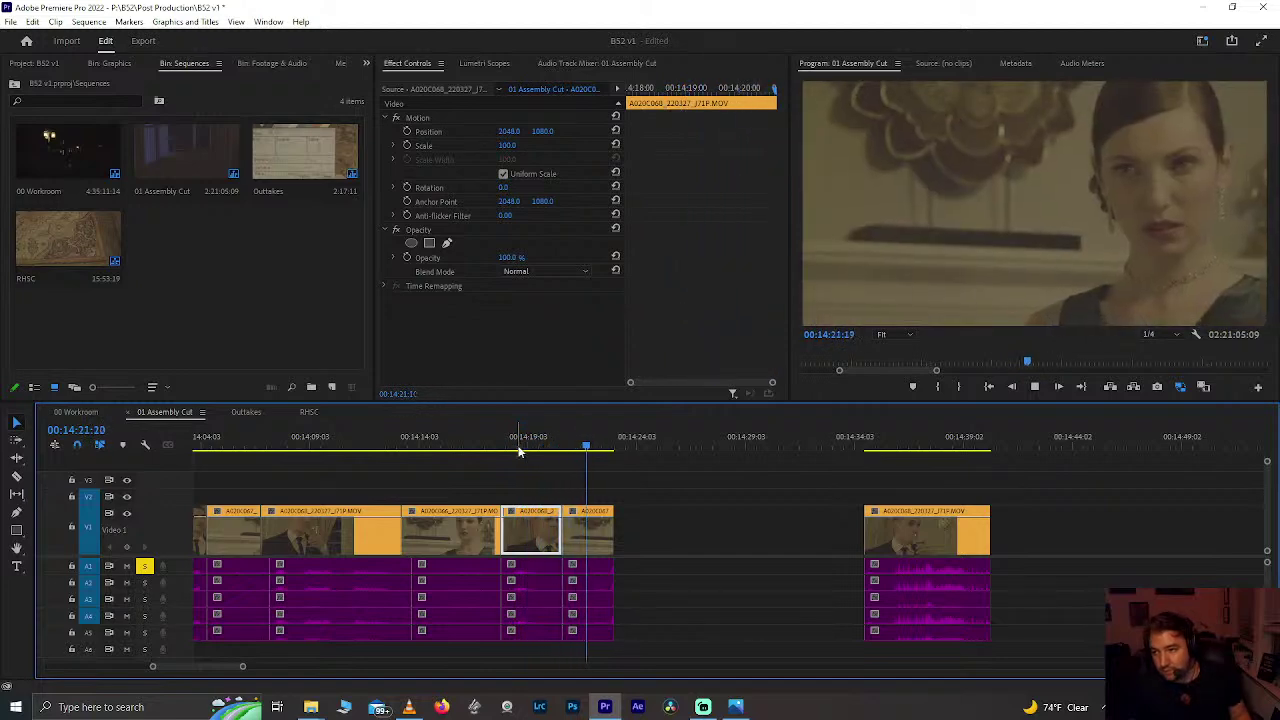
key(space)
scroll(641, 572, up, 3)
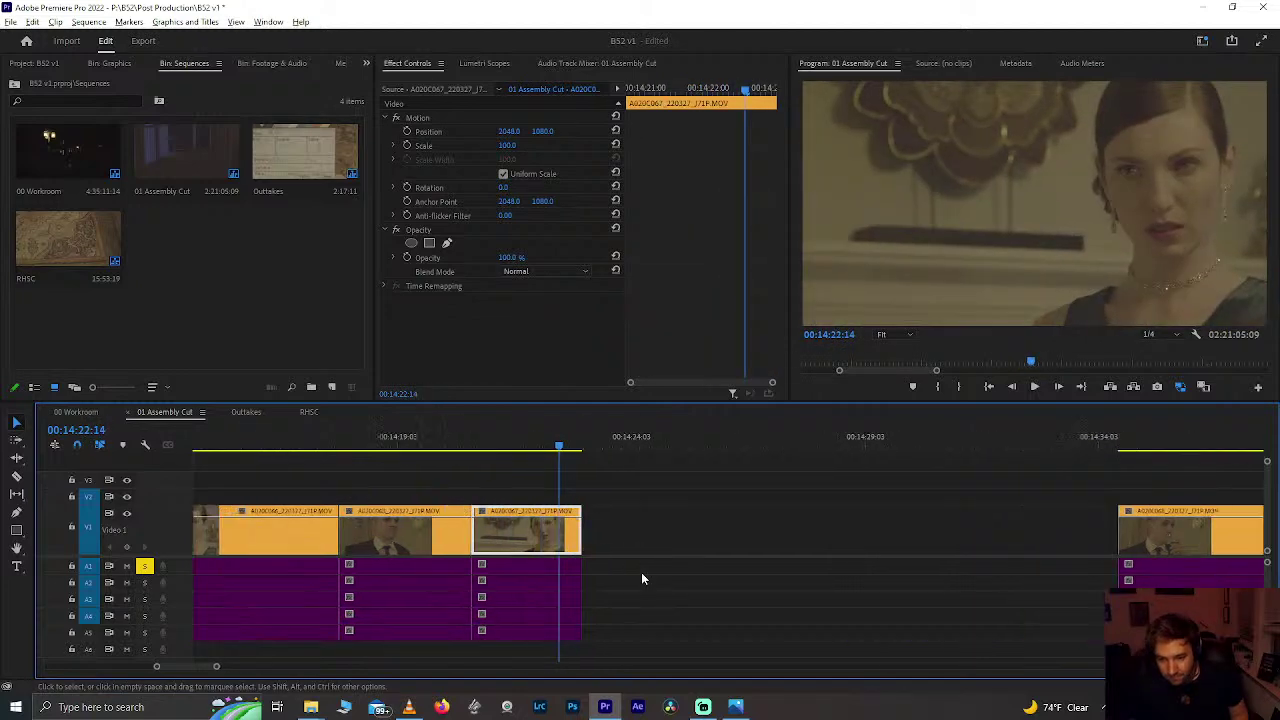
key(space)
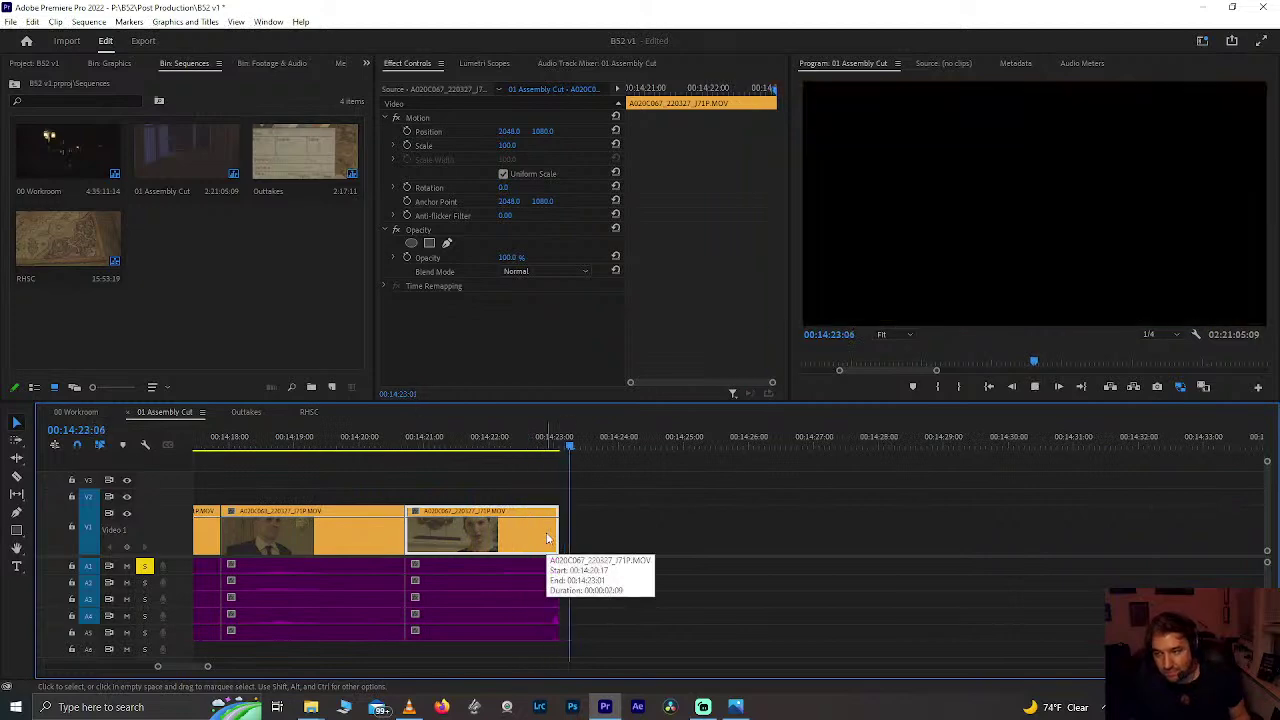
click(481, 440)
drag(481, 440, 505, 465)
key(space)
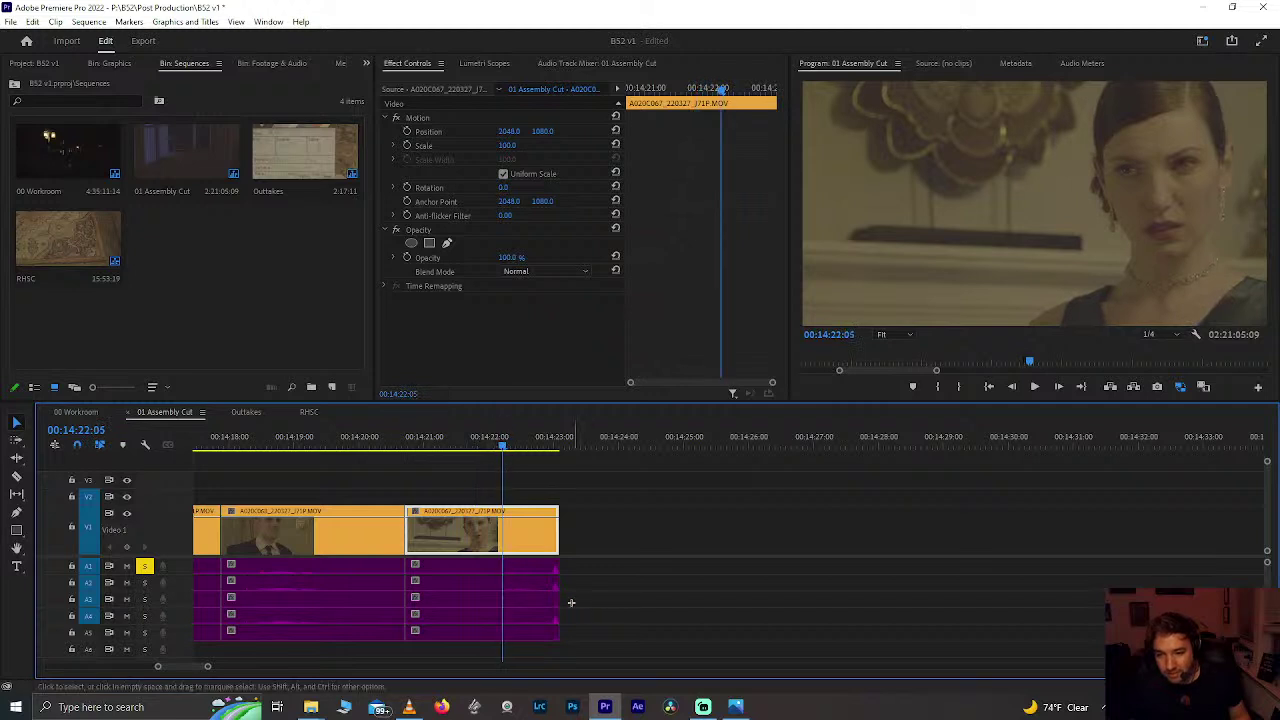
drag(551, 601, 500, 615)
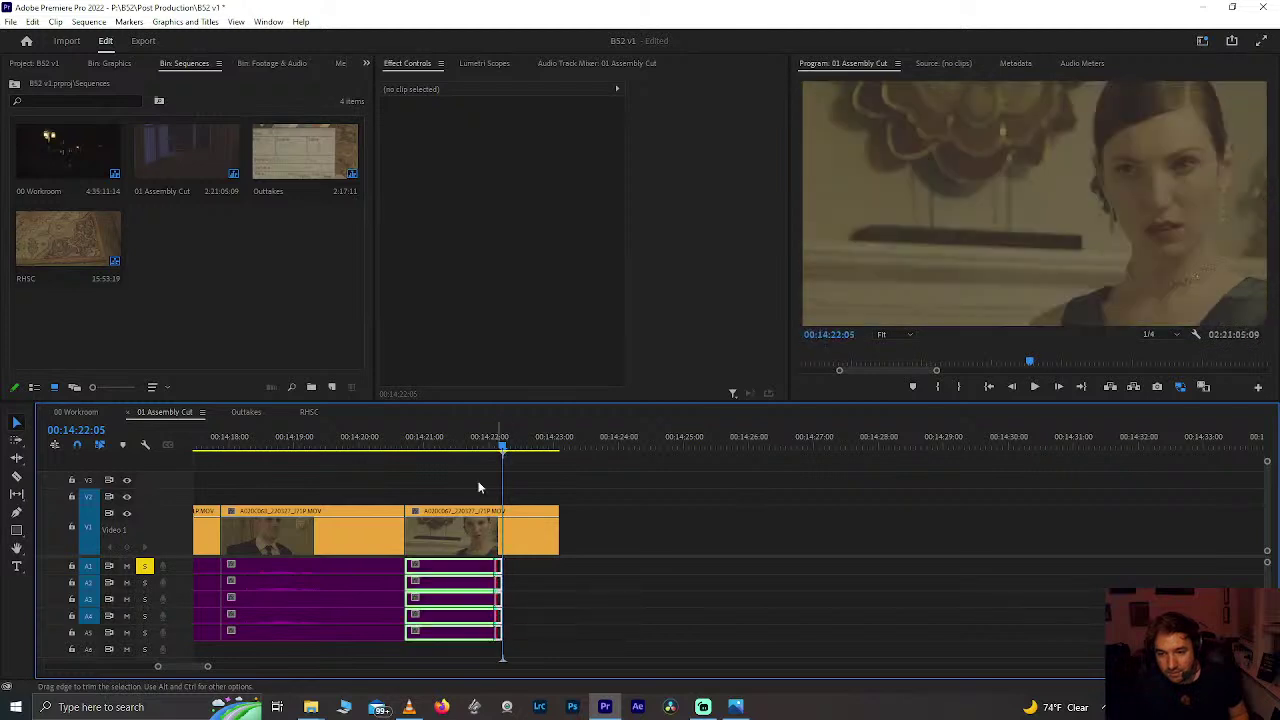
key(space)
key(space)
key(Up)
Step: Move the remaining A020C068 segment with its audio directly after the A020C067 reaction picture
scroll(587, 600, down, 1)
scroll(587, 600, down, 3)
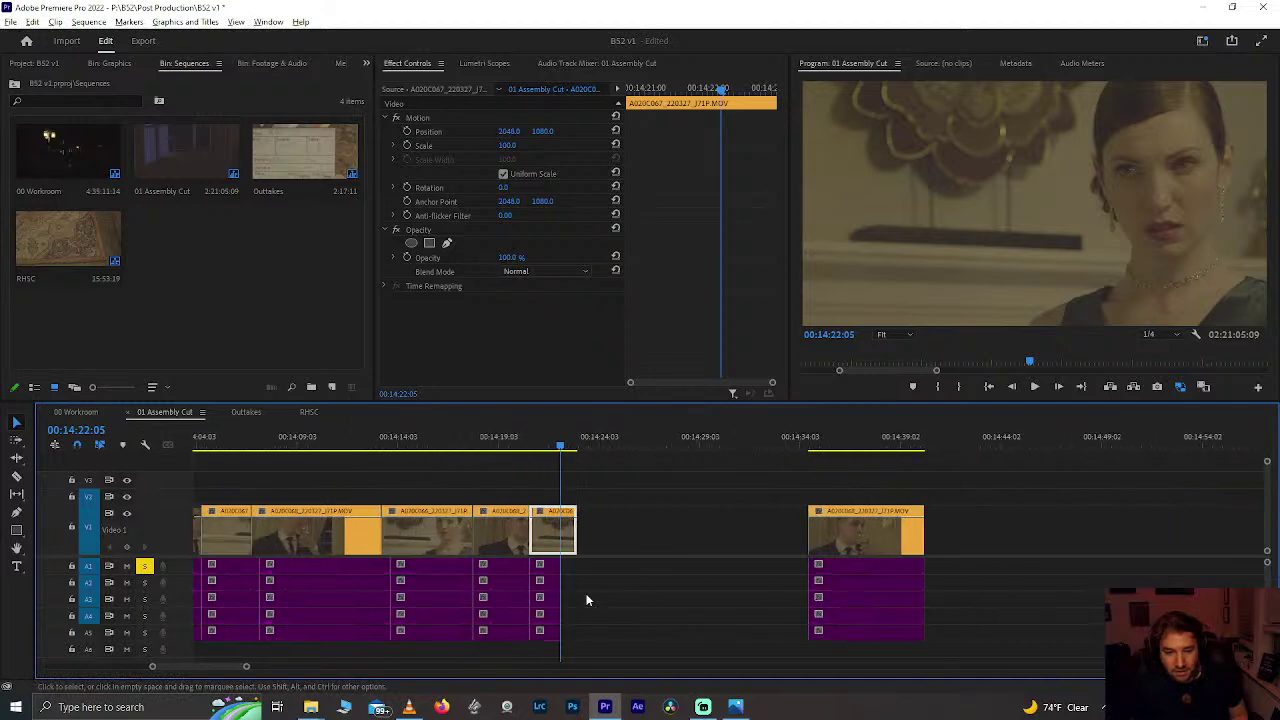
drag(815, 495, 757, 594)
drag(857, 546, 627, 546)
Step: Try starting the A020C068 audio at 00:14:22:05 under the A020C067 reaction picture, and play the overlapped cut
scroll(577, 546, up, 4)
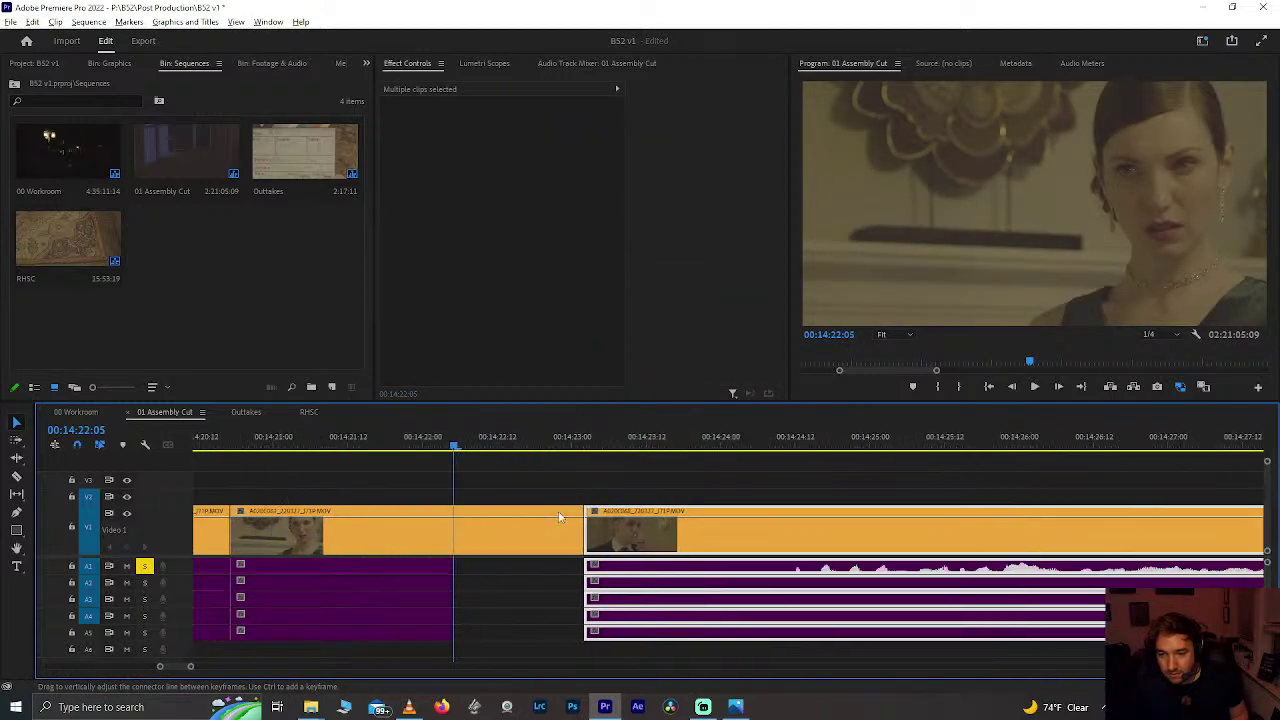
drag(534, 543, 540, 505)
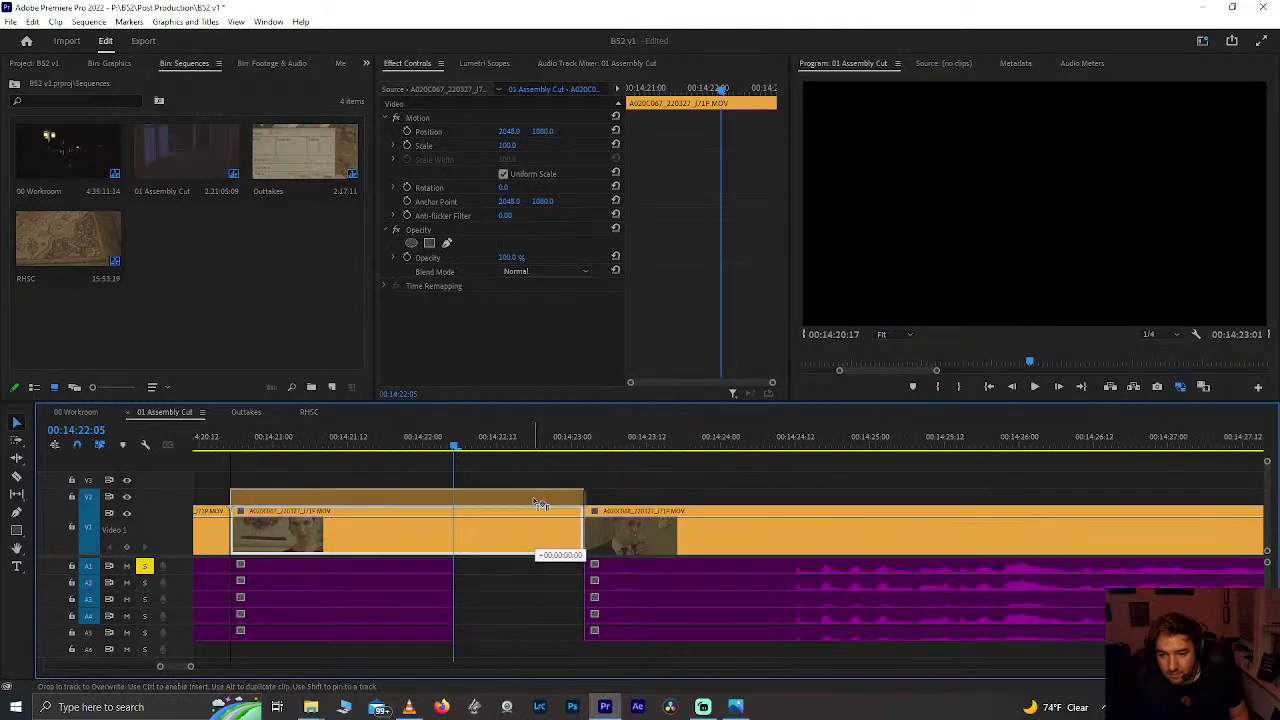
drag(648, 494, 648, 494)
drag(697, 545, 386, 523)
click(362, 449)
key(space)
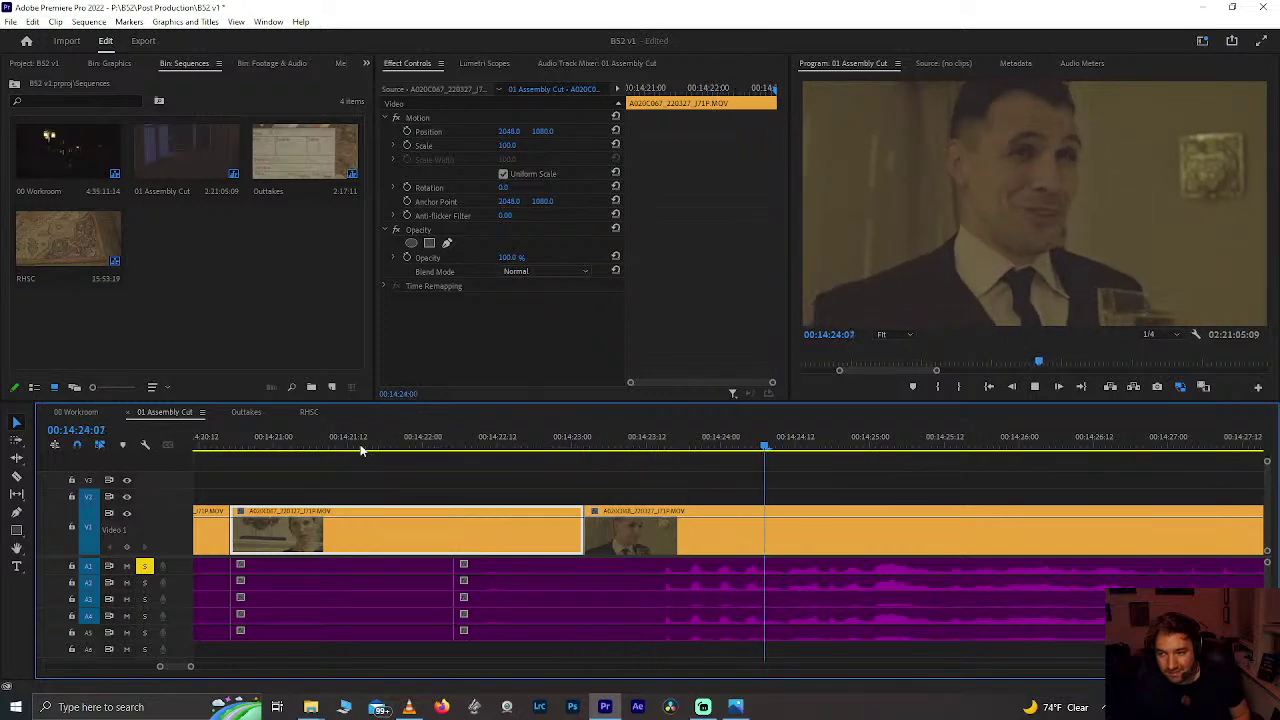
key(space)
Step: Try trimming the A020C068 audio to start just before its picture, extend the A020C067 audio to meet it, and replay
drag(456, 585, 580, 577)
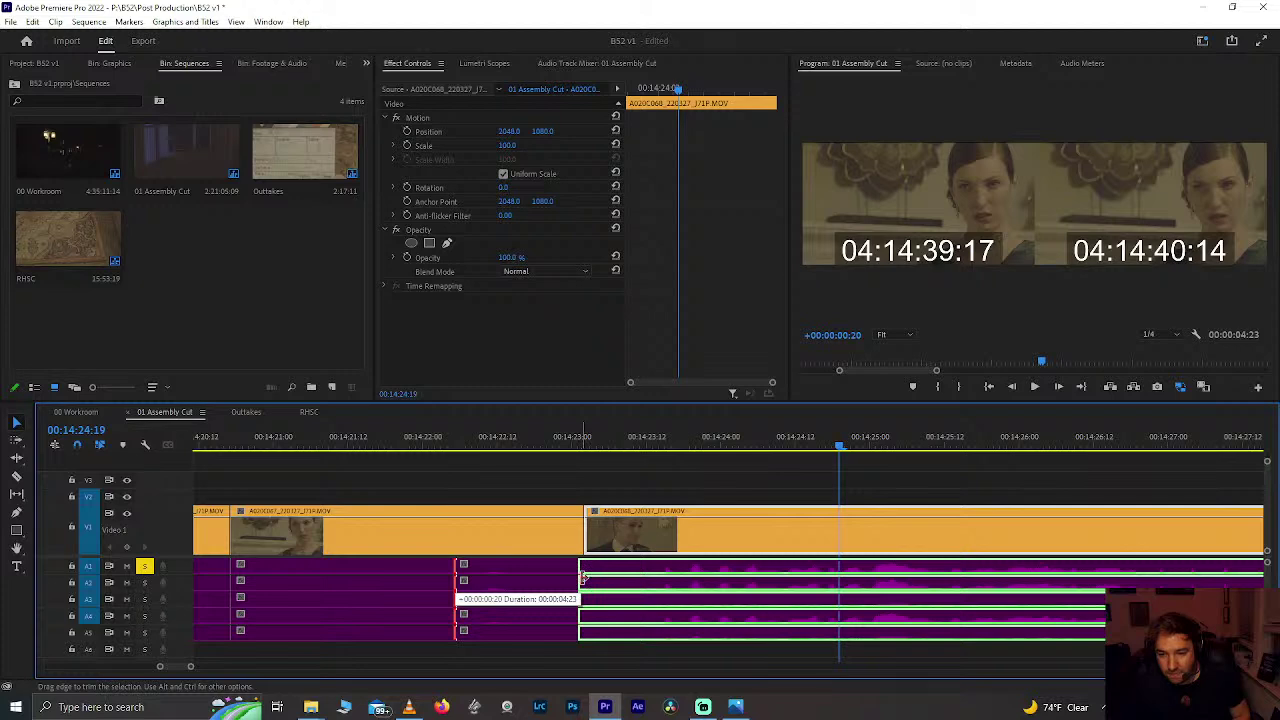
drag(566, 578, 563, 578)
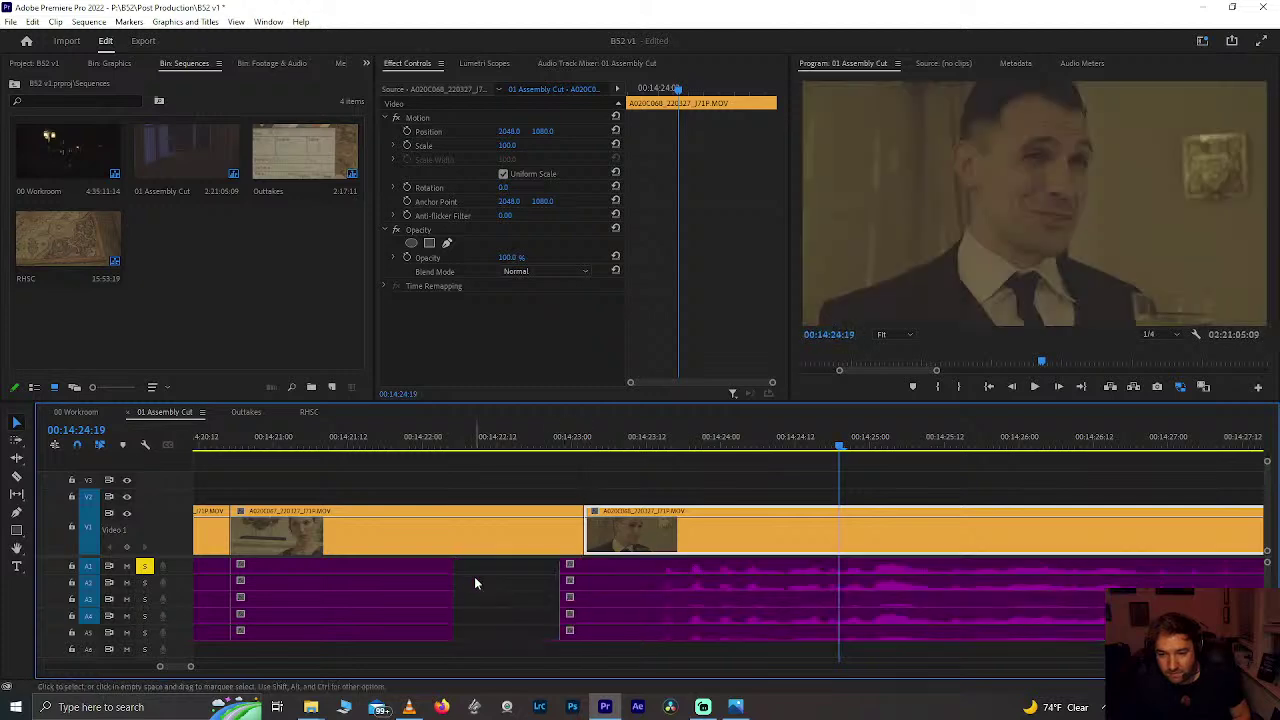
drag(462, 582, 563, 582)
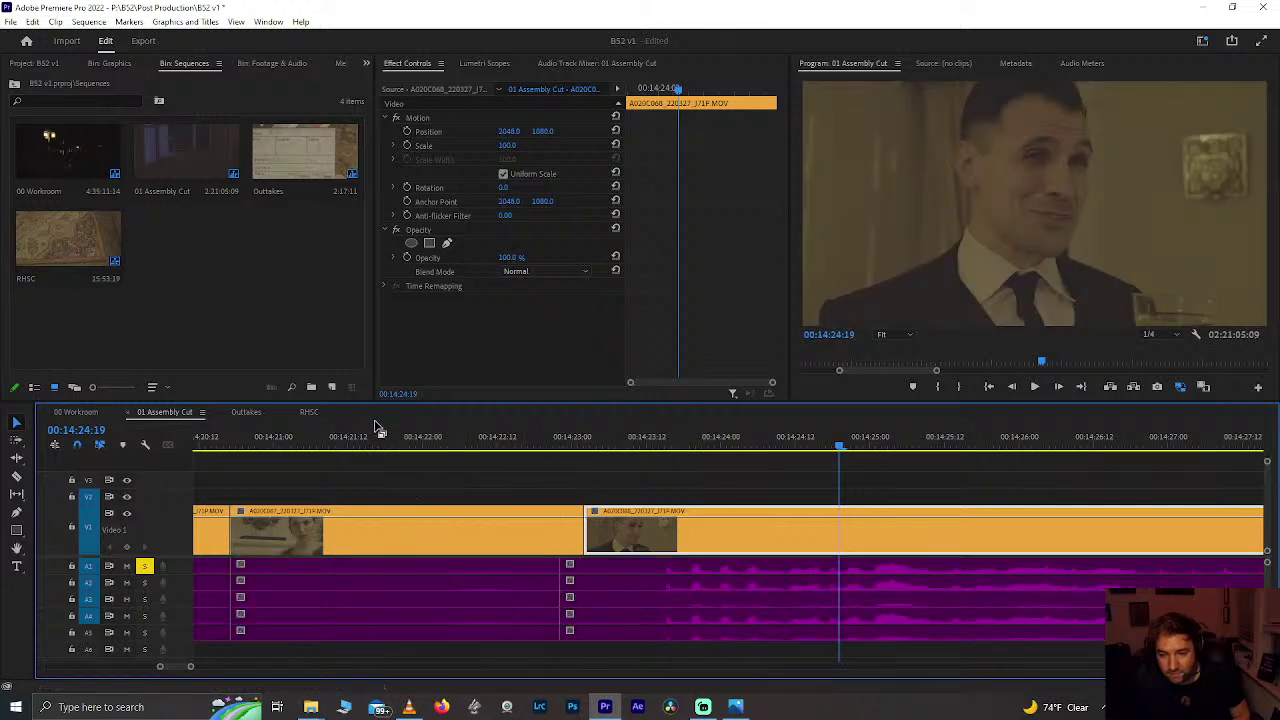
click(394, 446)
key(space)
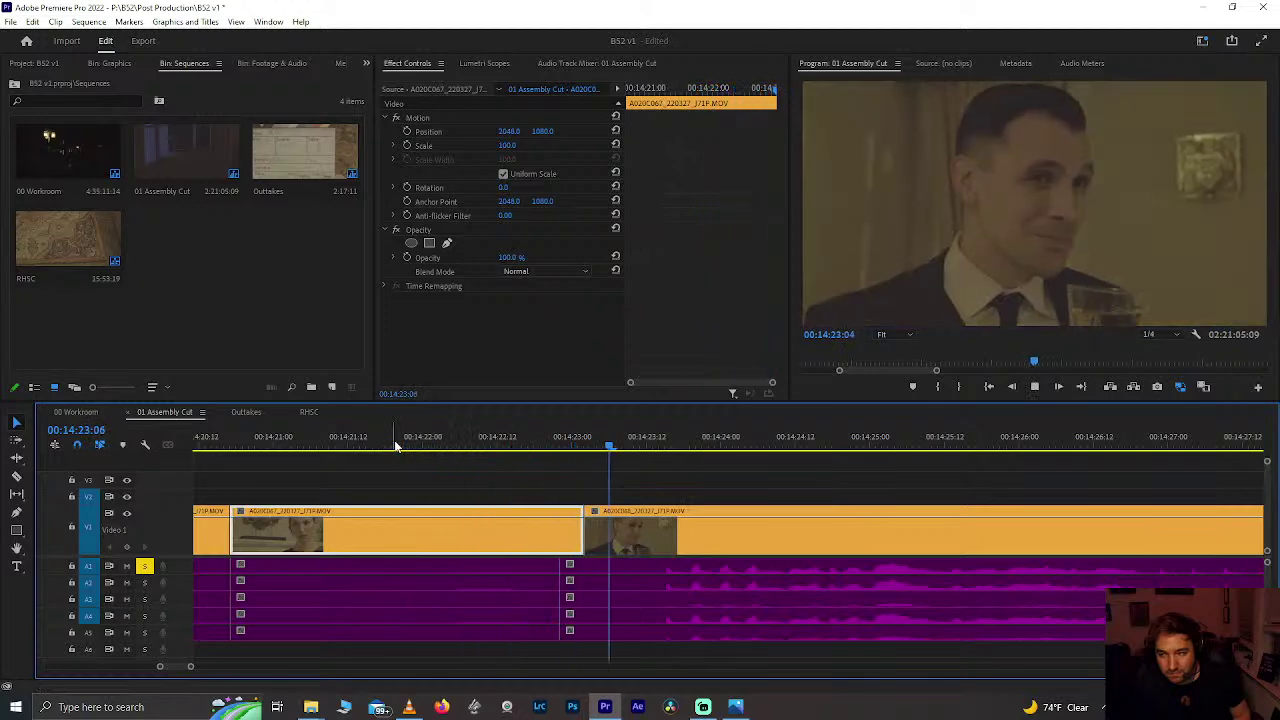
key(space)
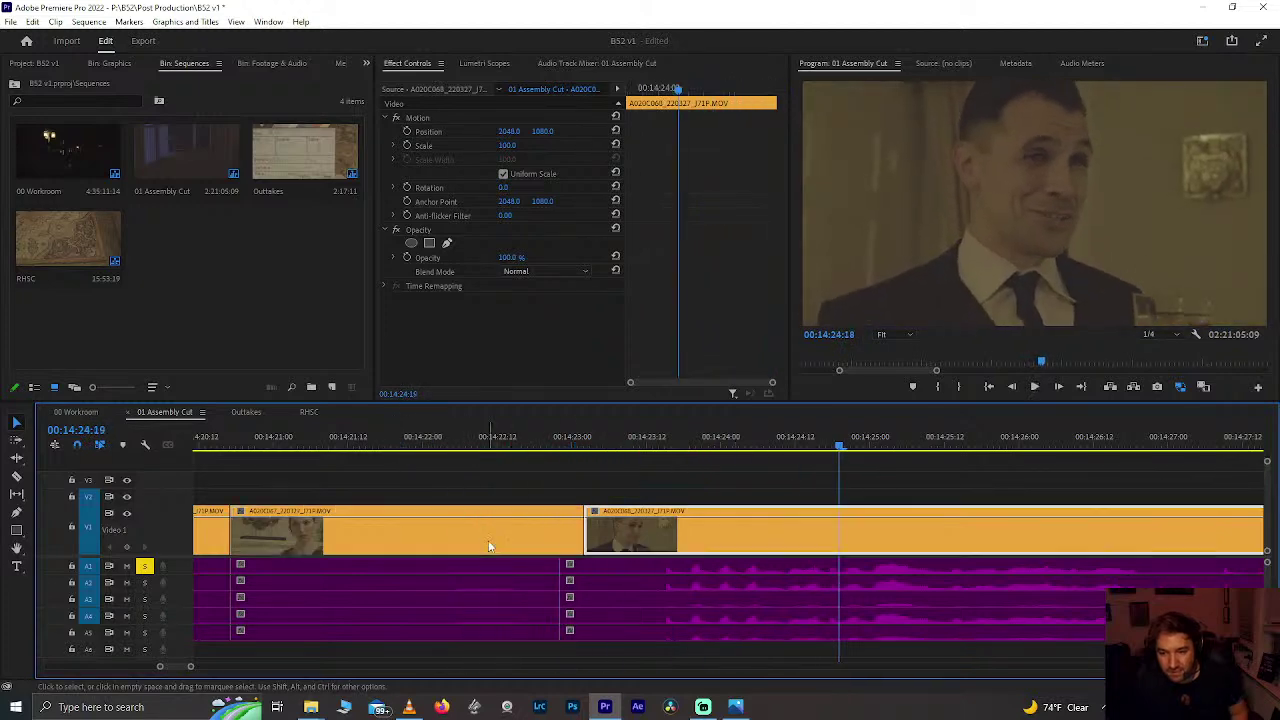
Step: Undo the audio overlap edits, restore A020C067 to Video 1 with A020C068 directly after it, and replay the cut
key(ctrl+z)
key(ctrl+z)
key(ctrl+z)
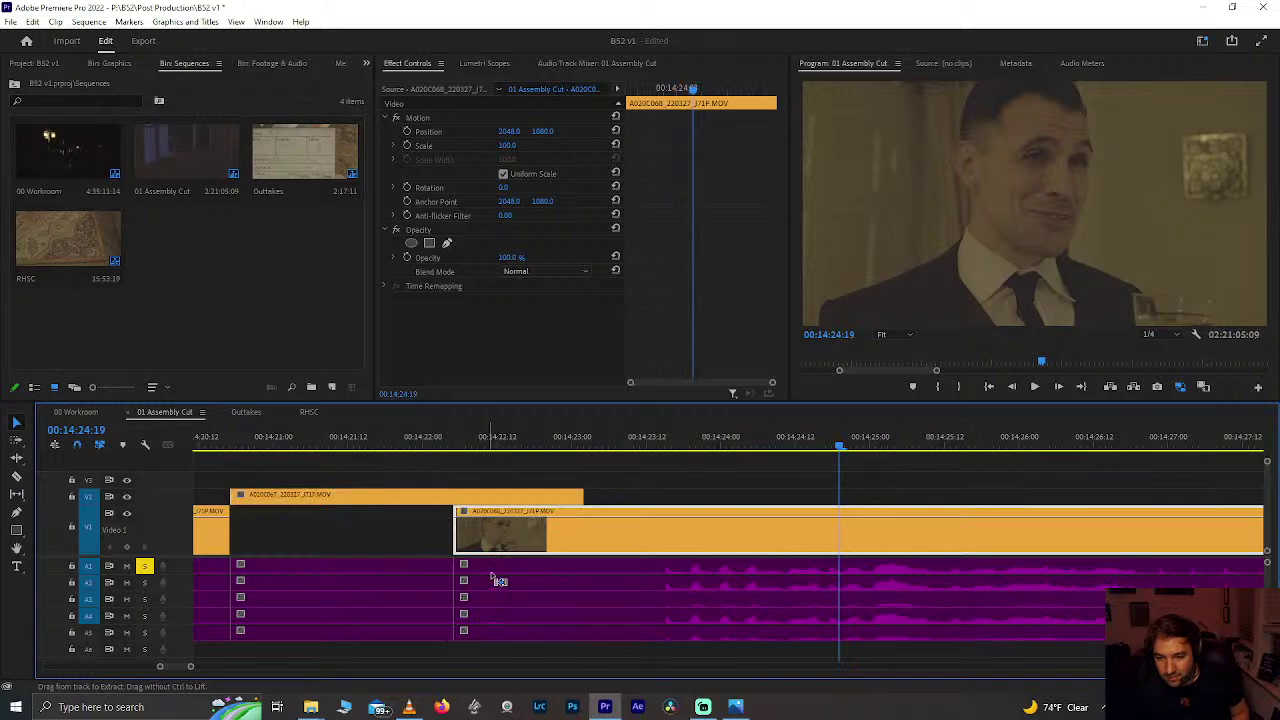
click(303, 442)
key(space)
drag(422, 501, 413, 532)
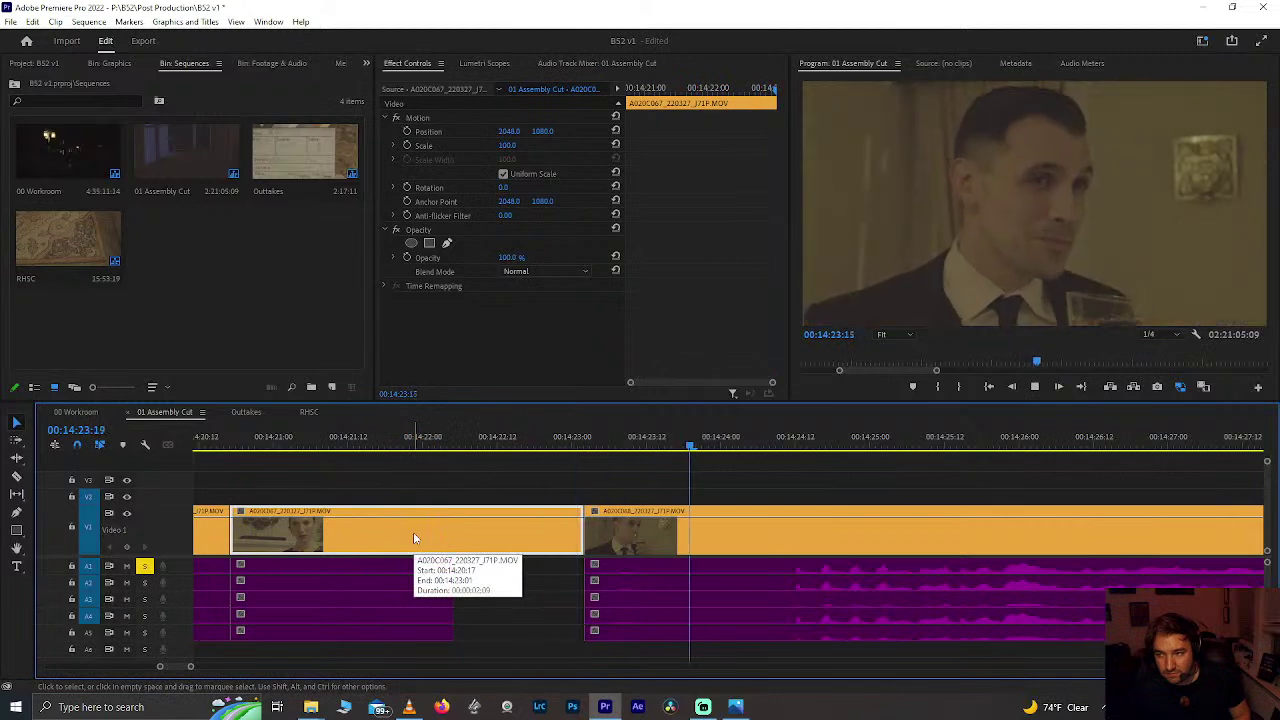
Step: Try filling the audio gap before A020C068 with a copy of the A020C067 reaction's audio, play it, and undo the fill
click(295, 621)
drag(295, 621, 414, 617)
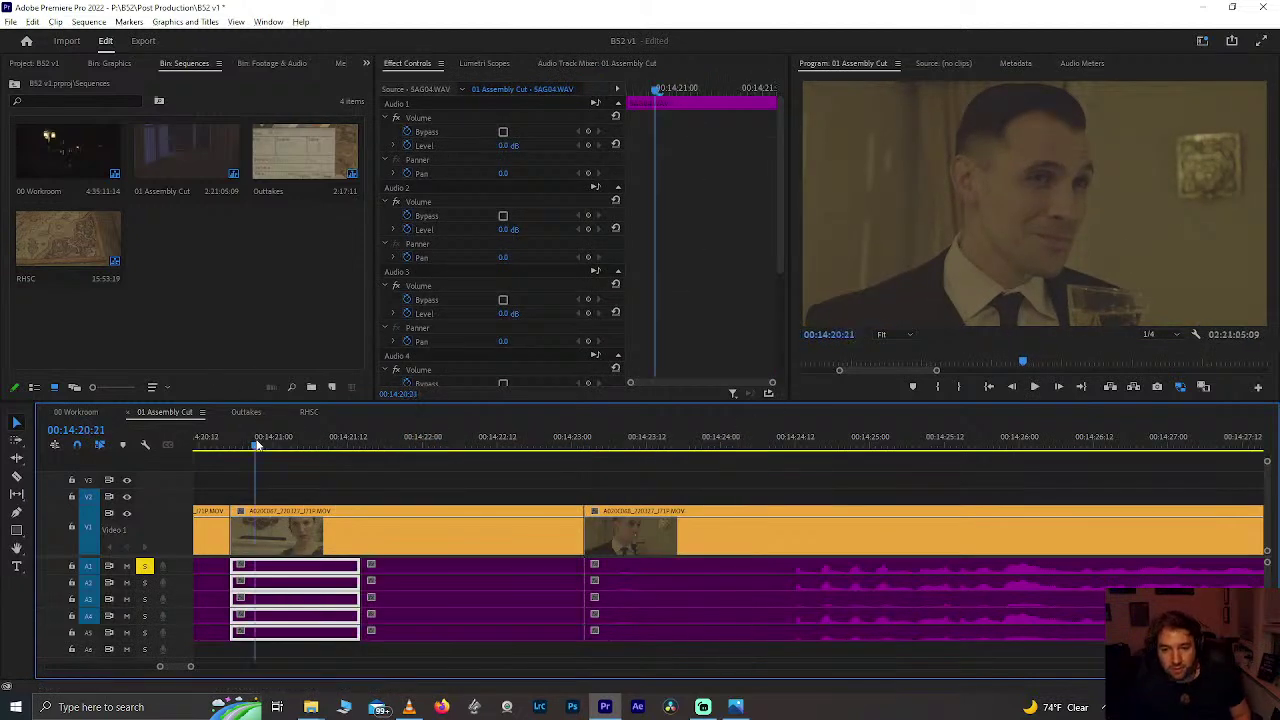
key(space)
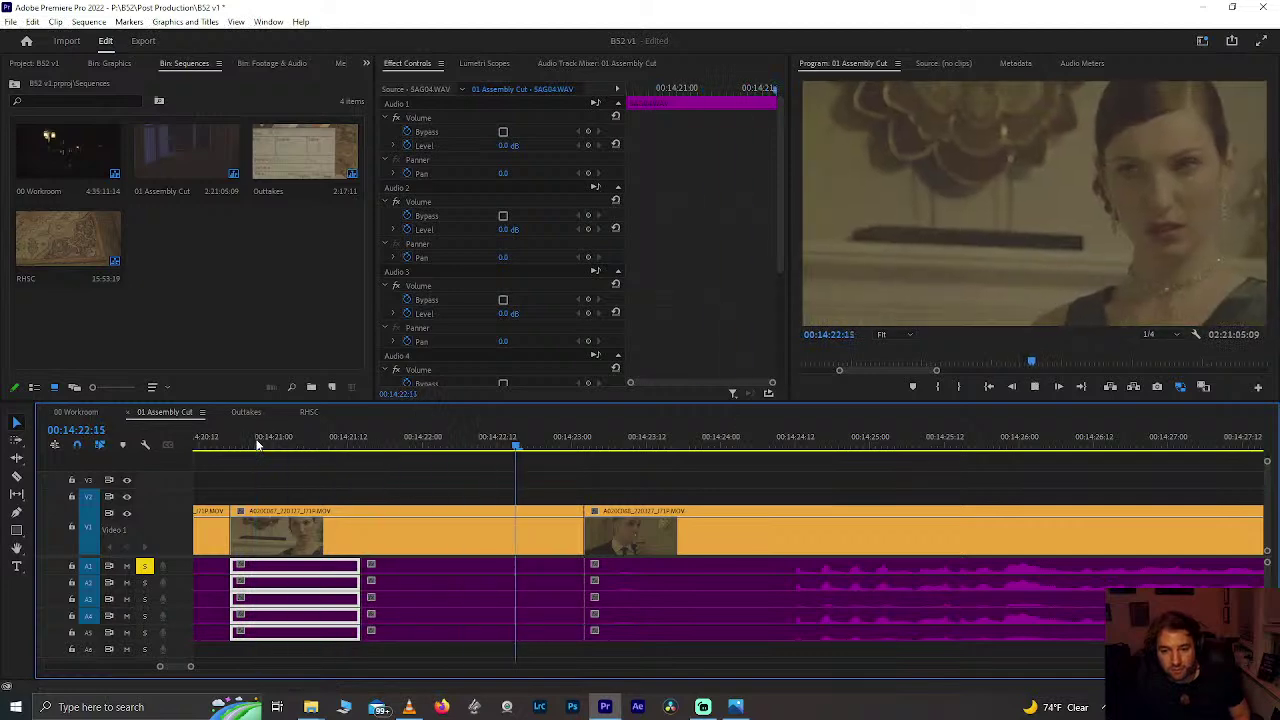
key(space)
key(ctrl+z)
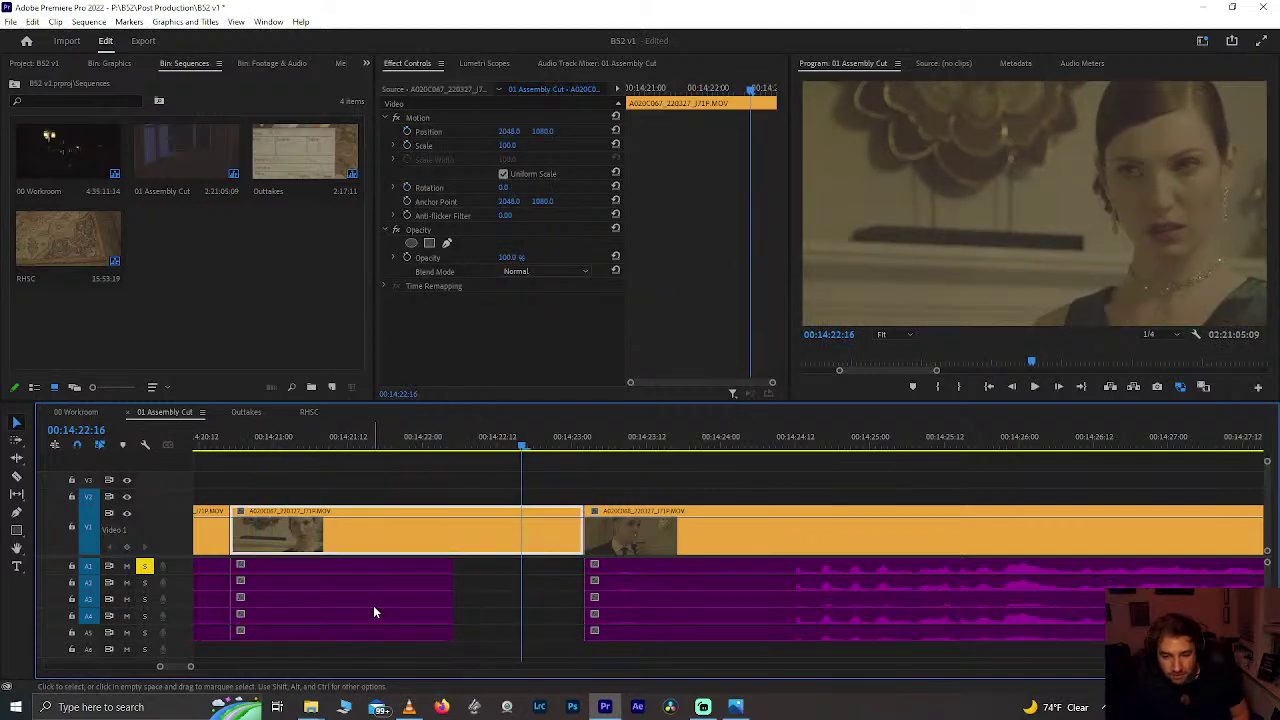
Step: Fill the audio gap before A020C068 with a copy of the A020C067 reaction's audio, and play the cut
click(336, 597)
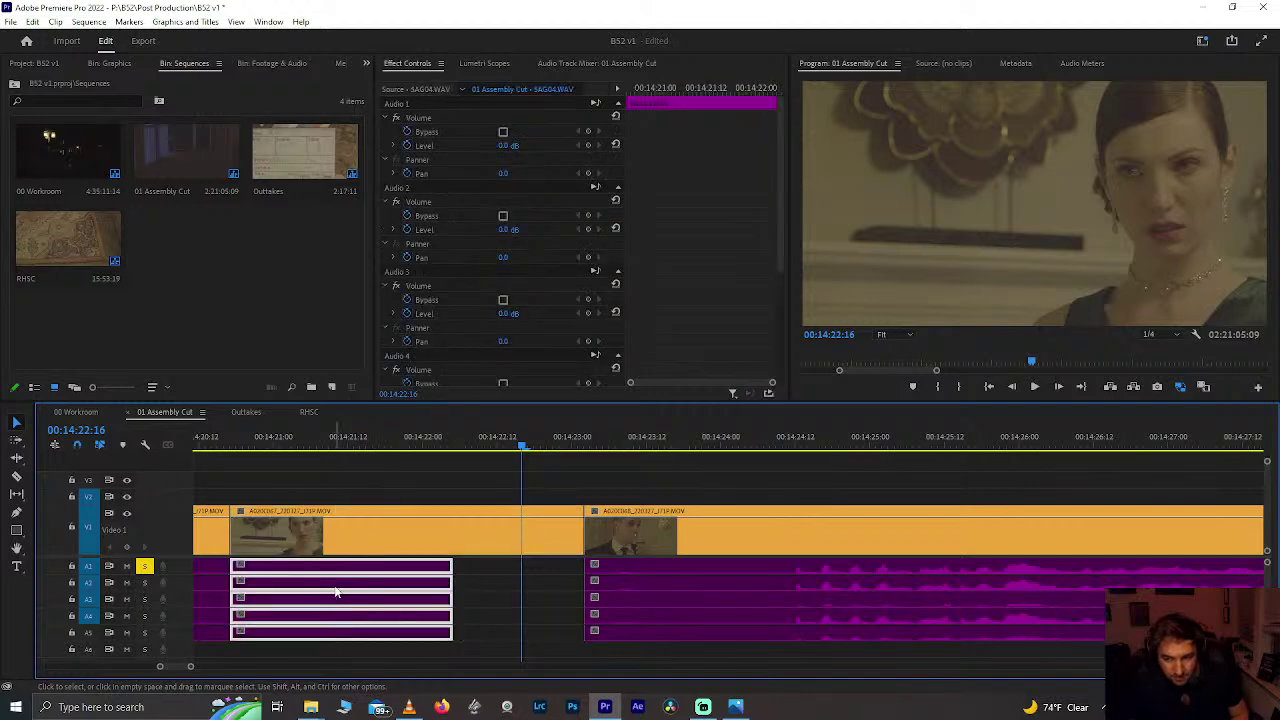
drag(336, 592, 428, 658)
click(462, 600)
click(306, 598)
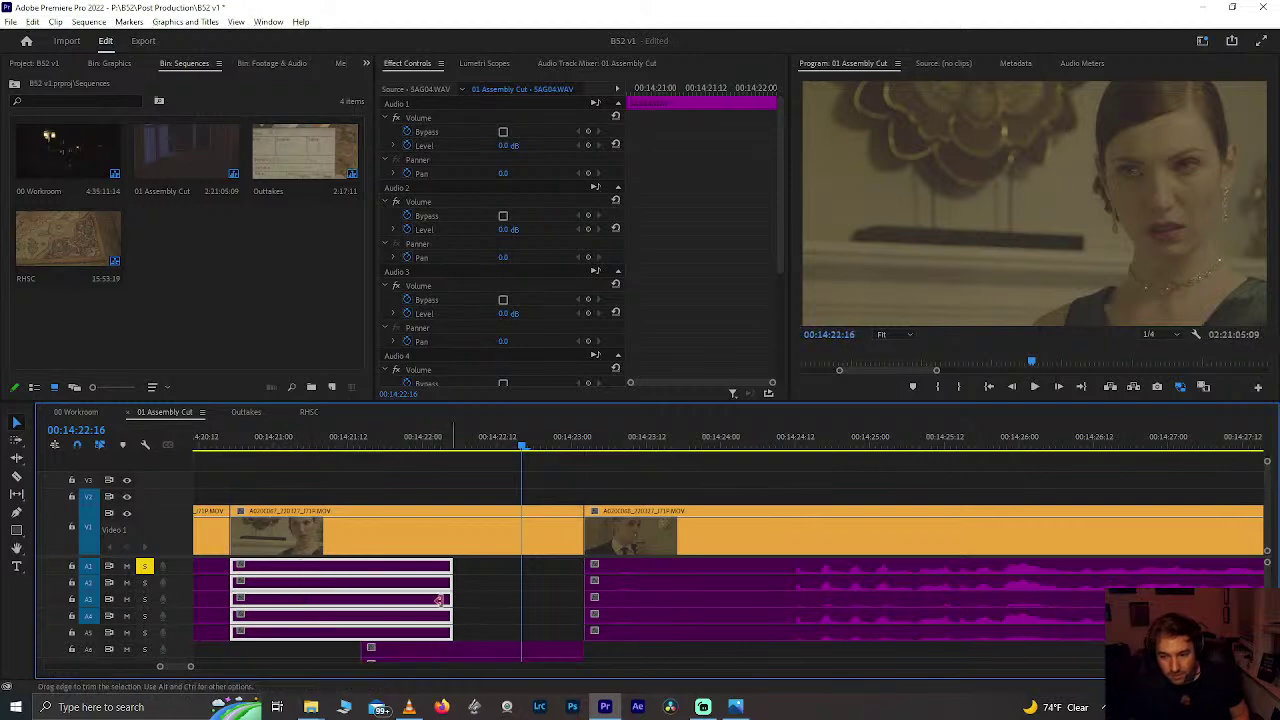
drag(379, 568, 469, 564)
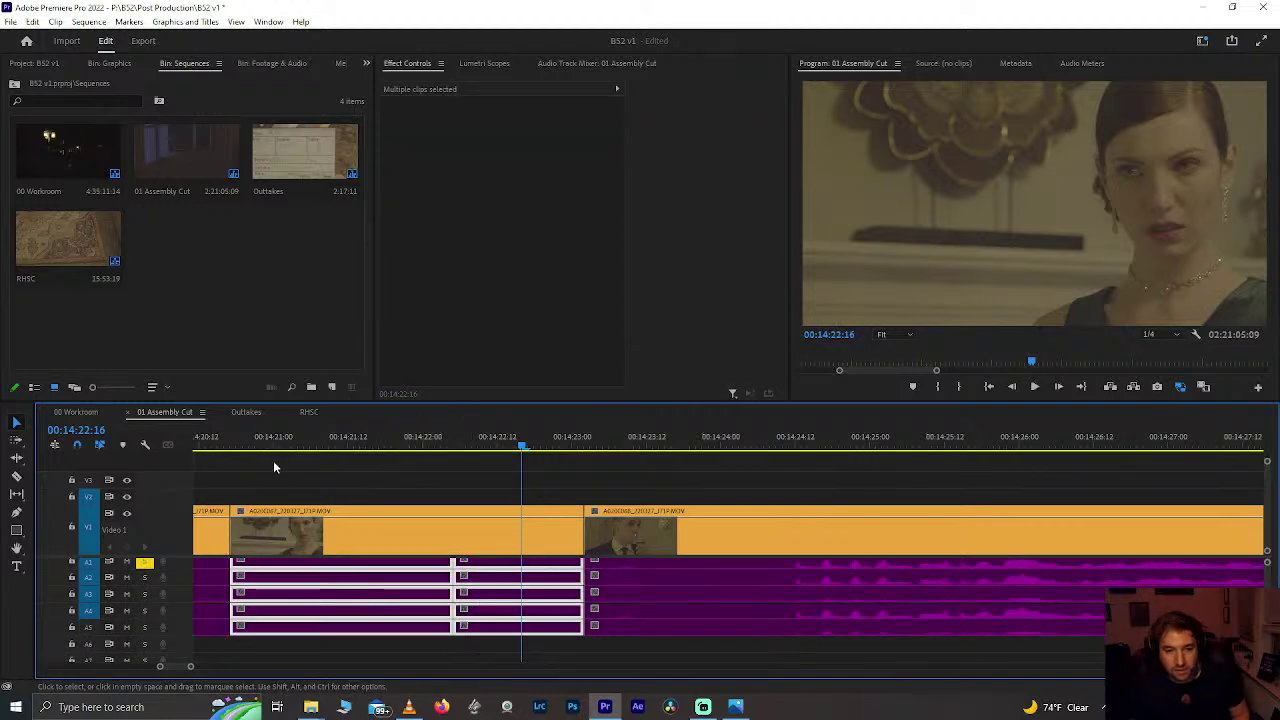
click(230, 444)
key(space)
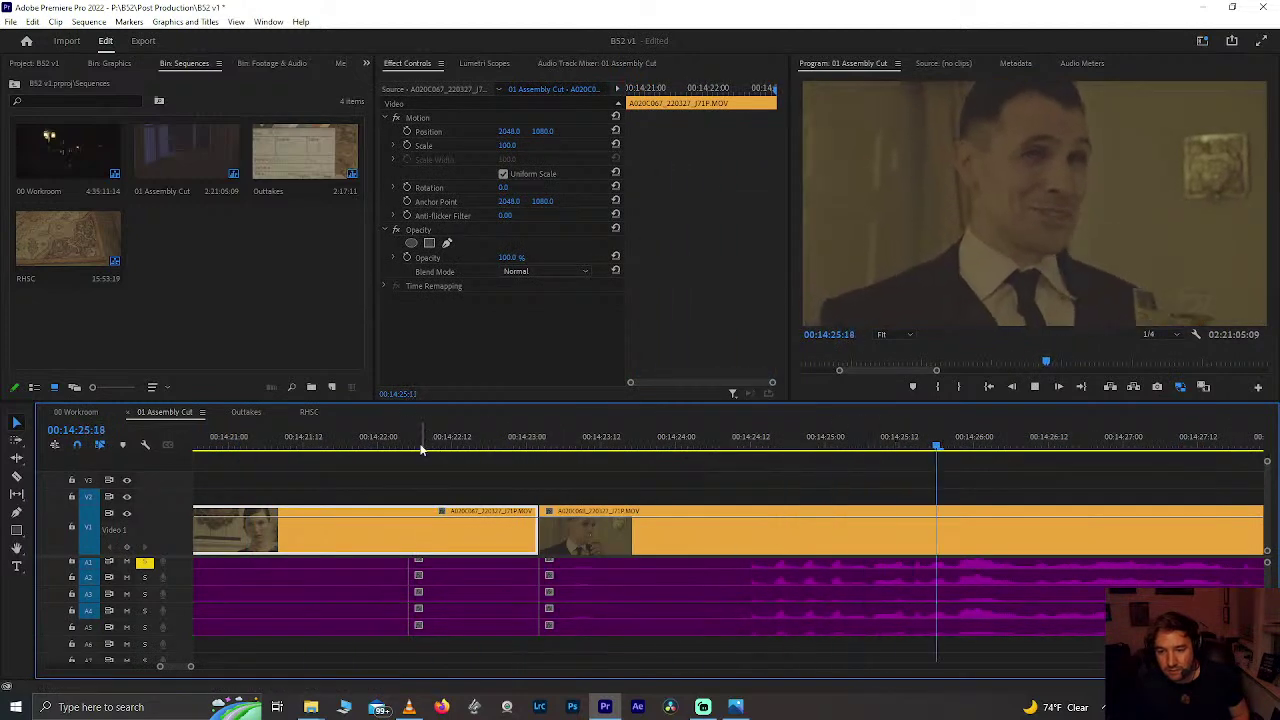
Step: Shorten the final A020C068 clip of the scene so that it ends at 00:14:28:15
key(minus)
key(minus)
key(minus)
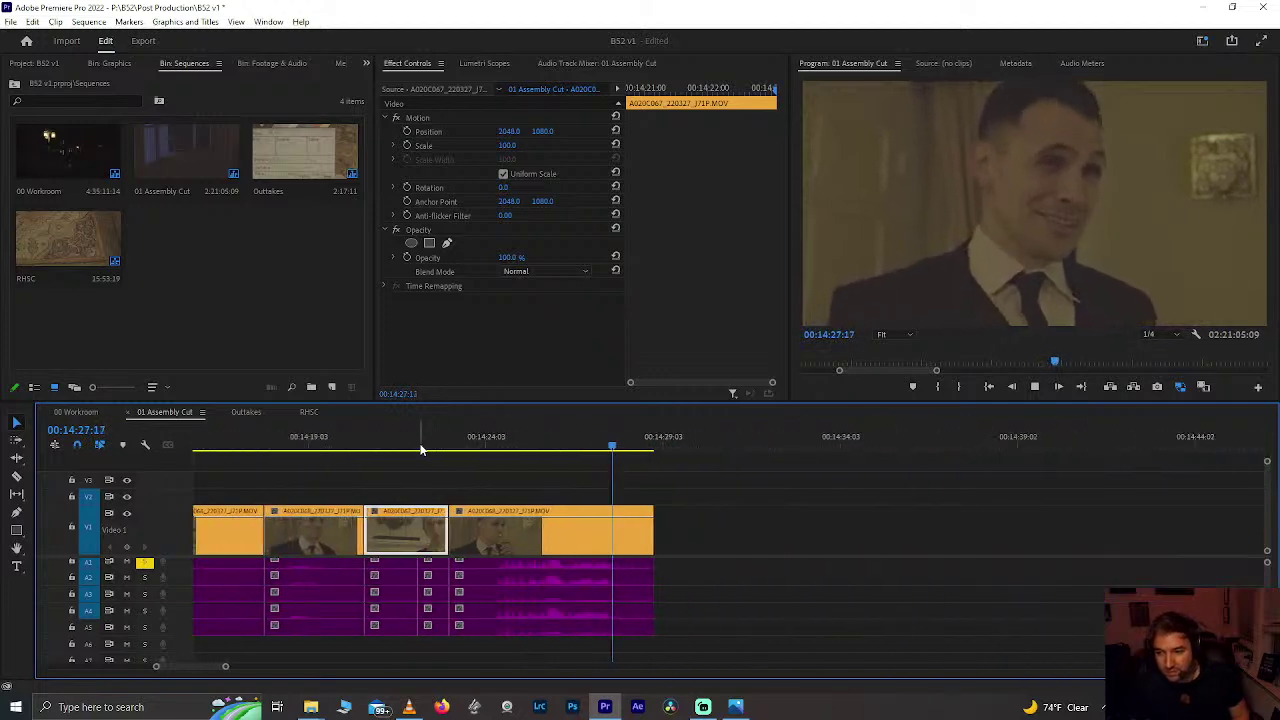
click(600, 551)
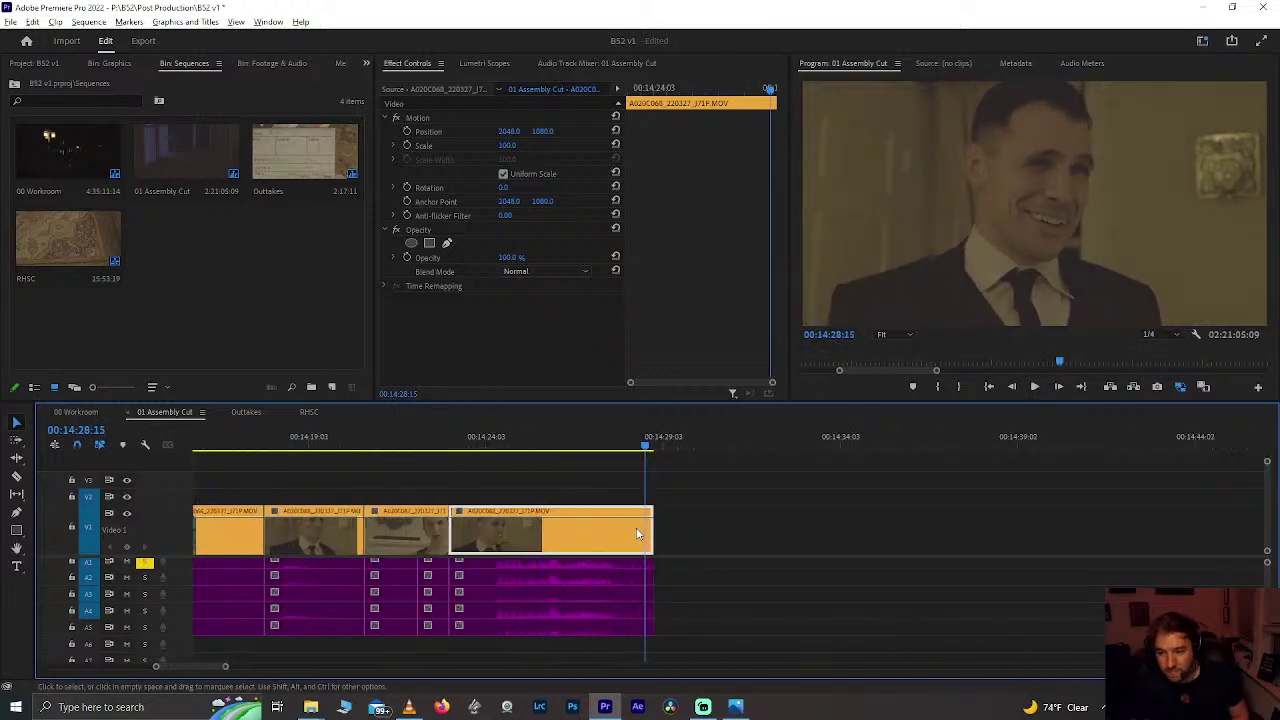
key(equal)
drag(685, 535, 662, 572)
Step: Look through the remaining takes farther along the sequence and play the A020C063 take starting at 00:18:48:14
scroll(706, 570, down, 10)
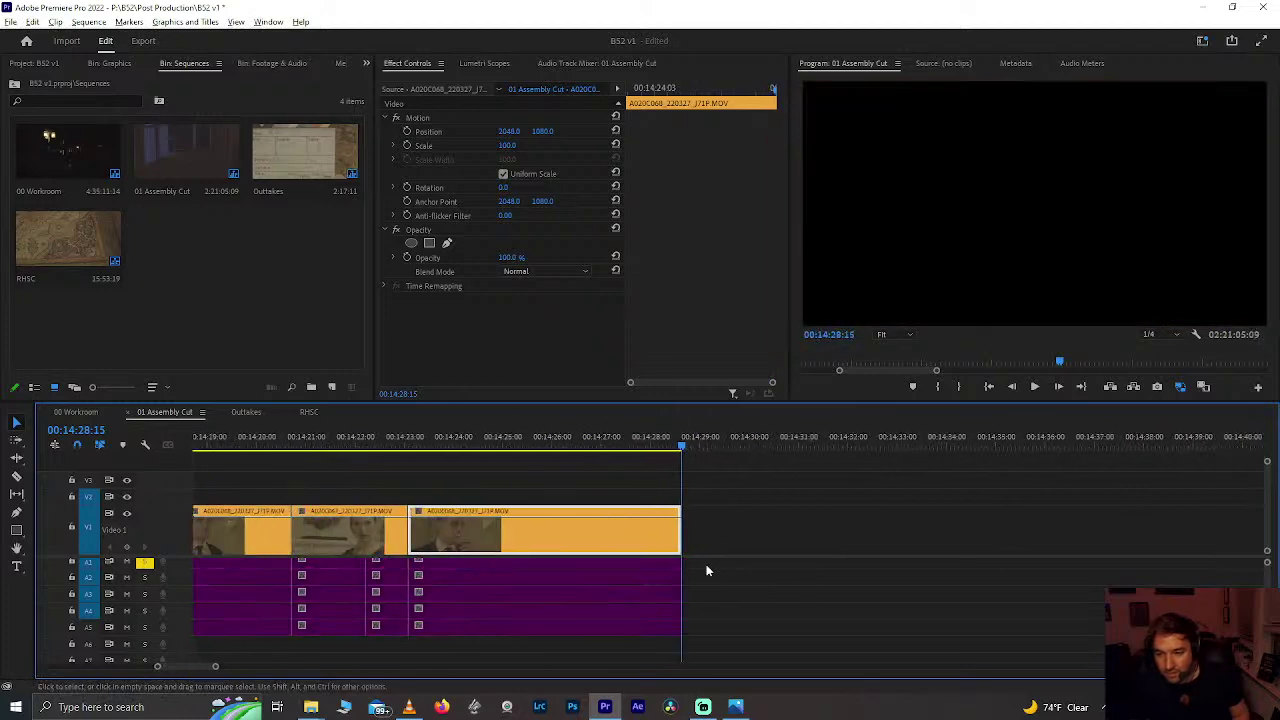
scroll(753, 540, up, 8)
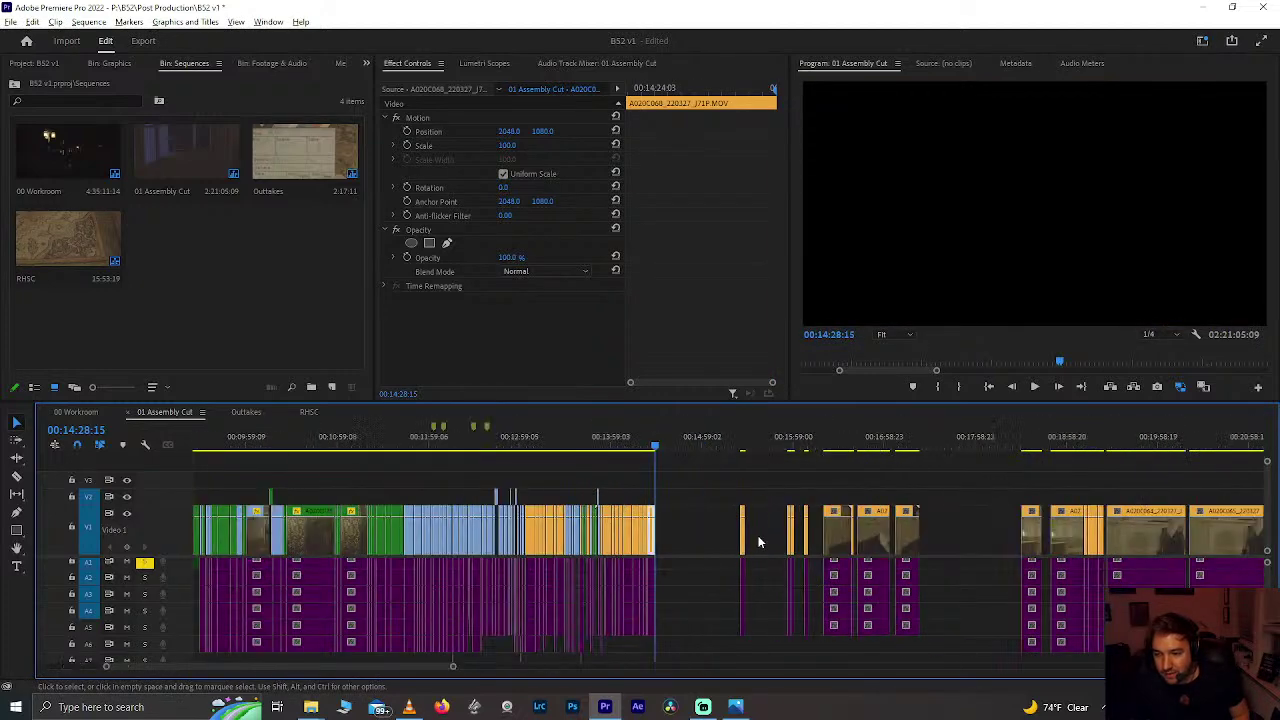
scroll(473, 563, down, 5)
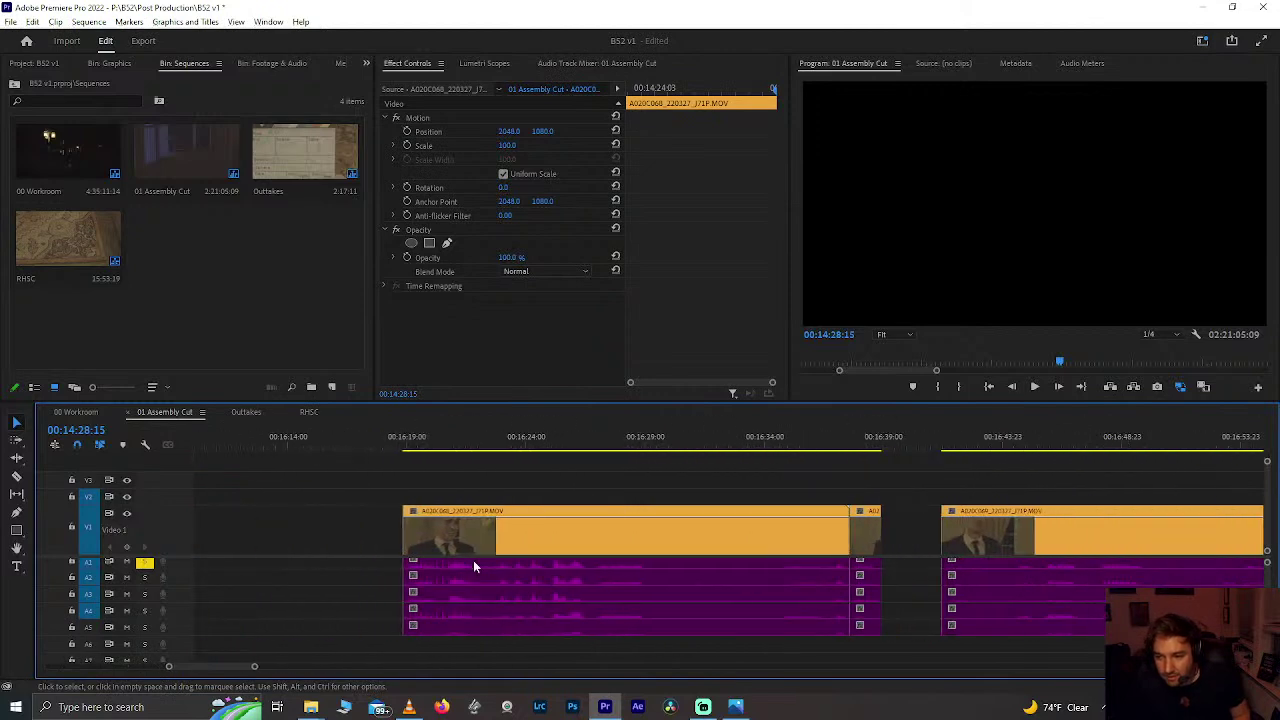
drag(370, 443, 780, 429)
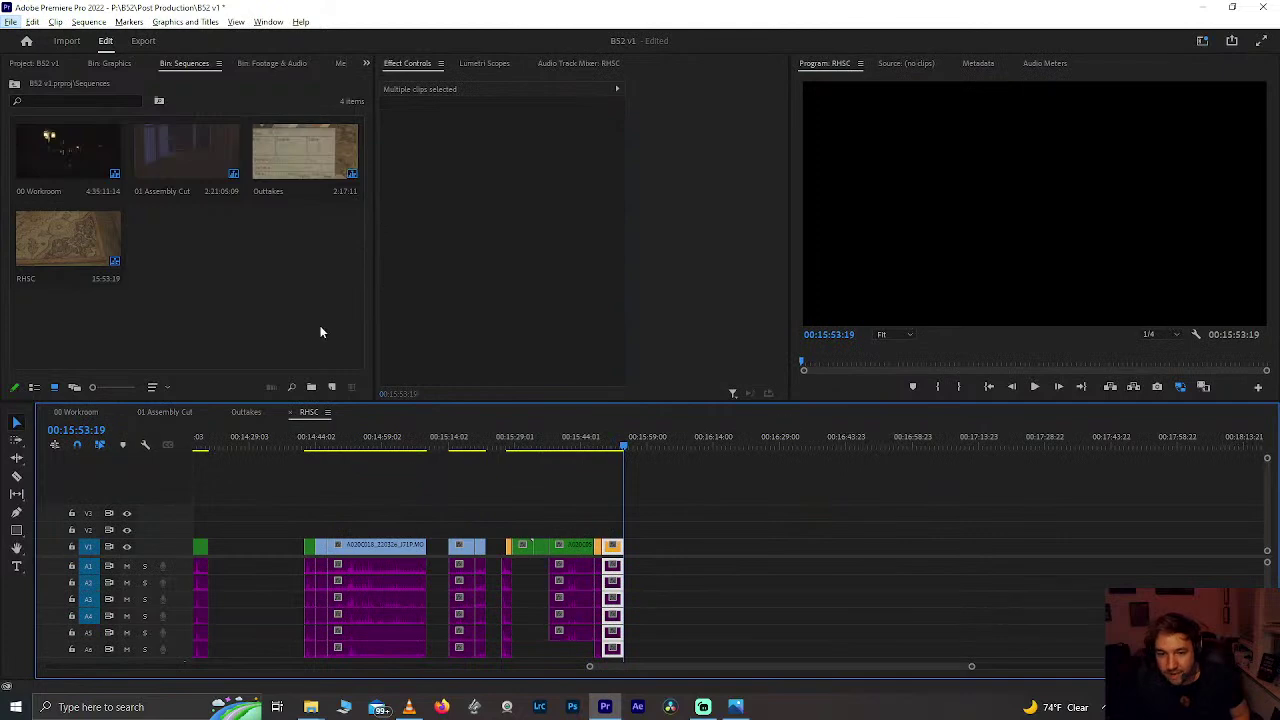
click(168, 411)
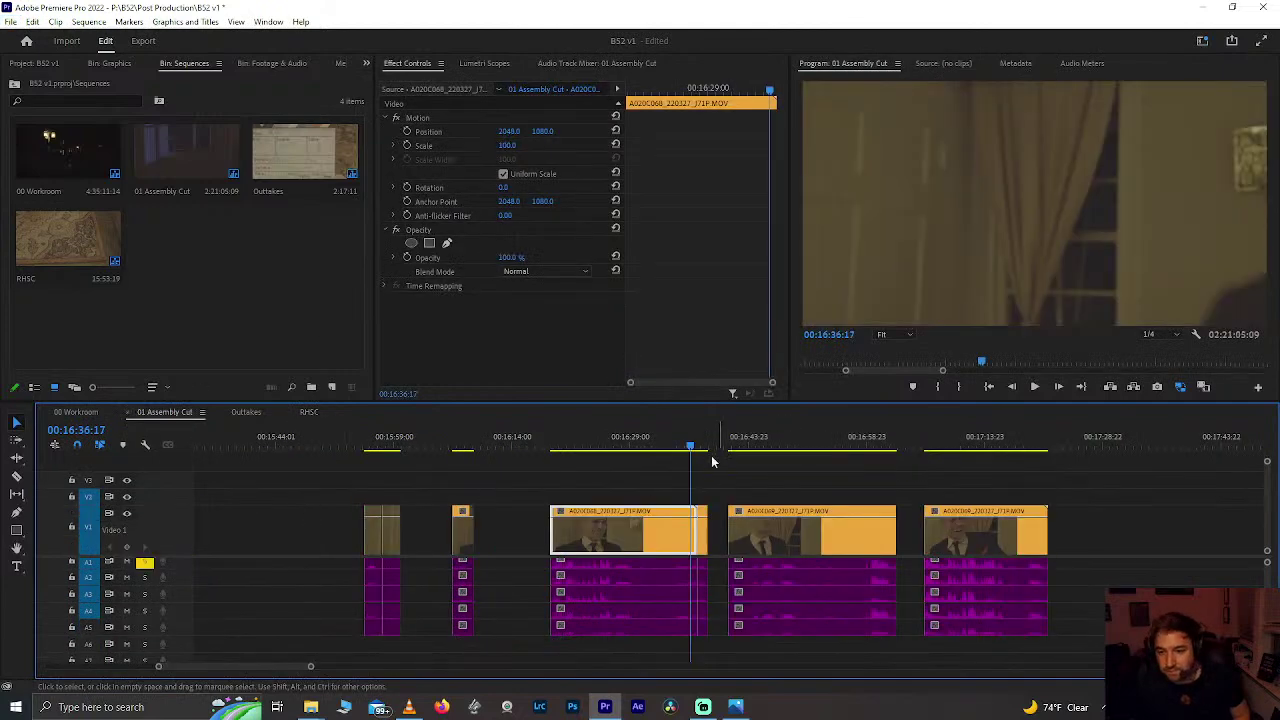
scroll(822, 590, down, 10)
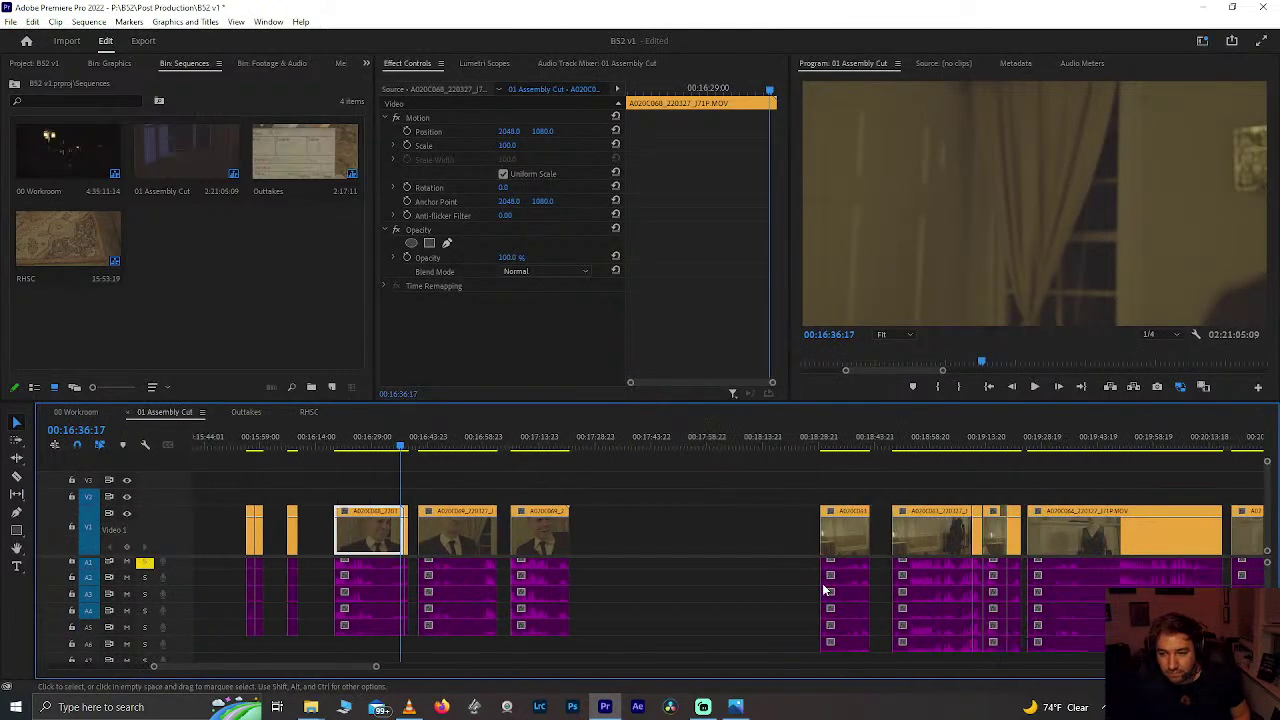
click(744, 443)
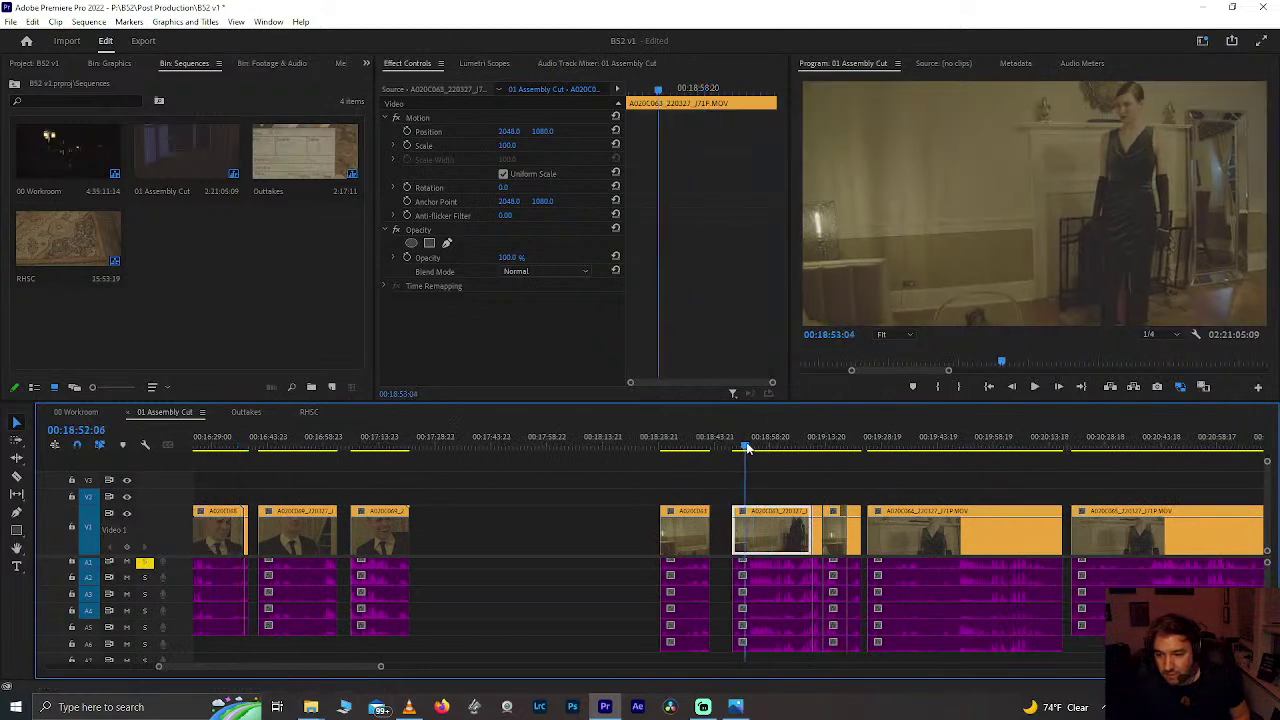
scroll(743, 447, up, 5)
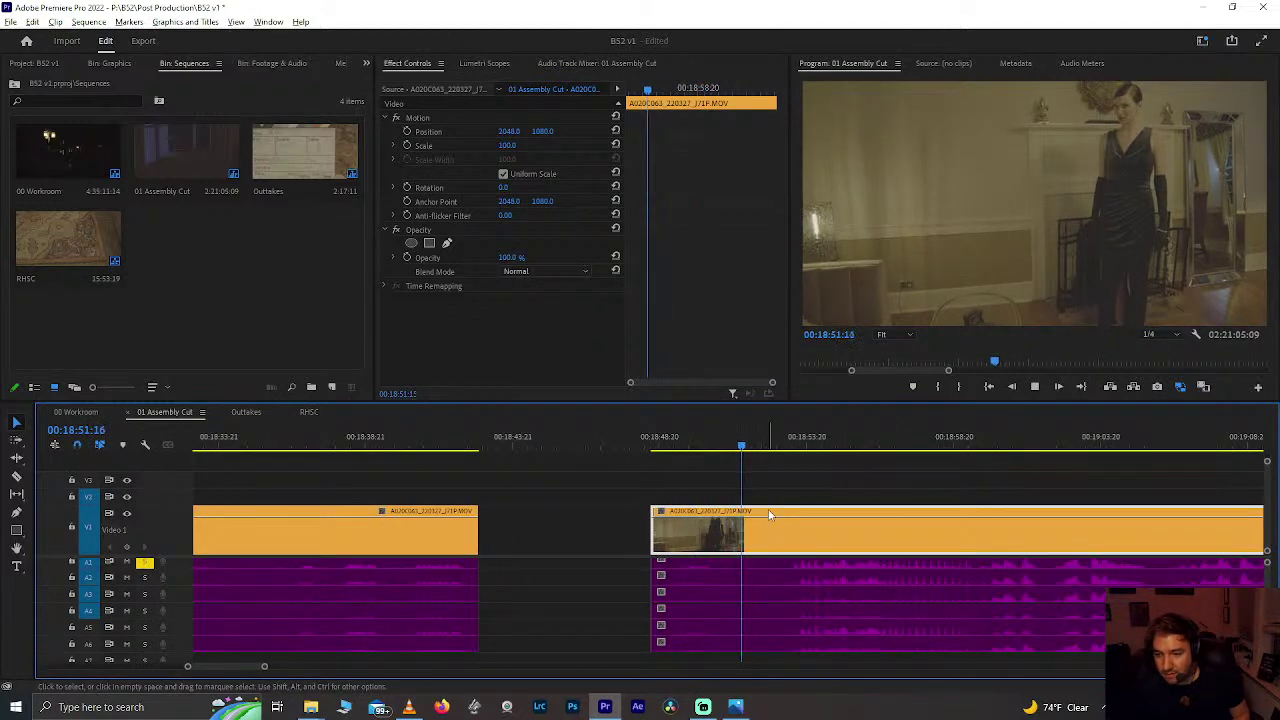
scroll(770, 514, down, 3)
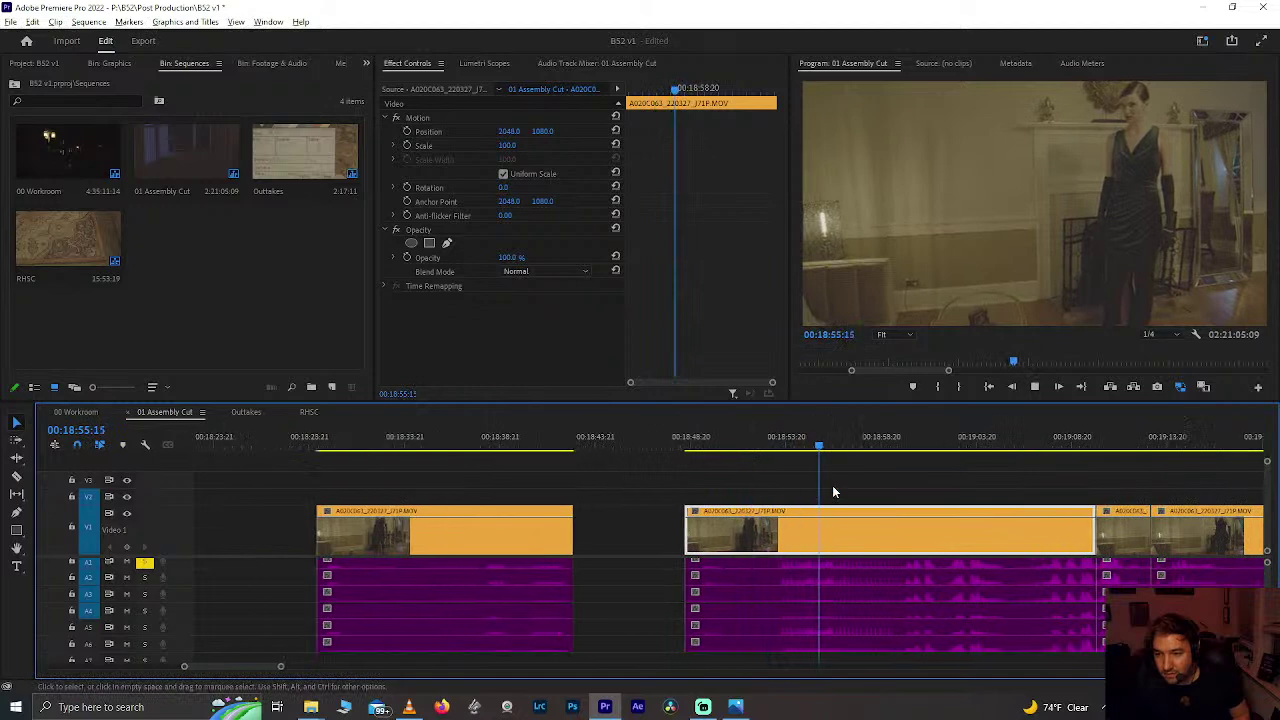
scroll(832, 485, up, 4)
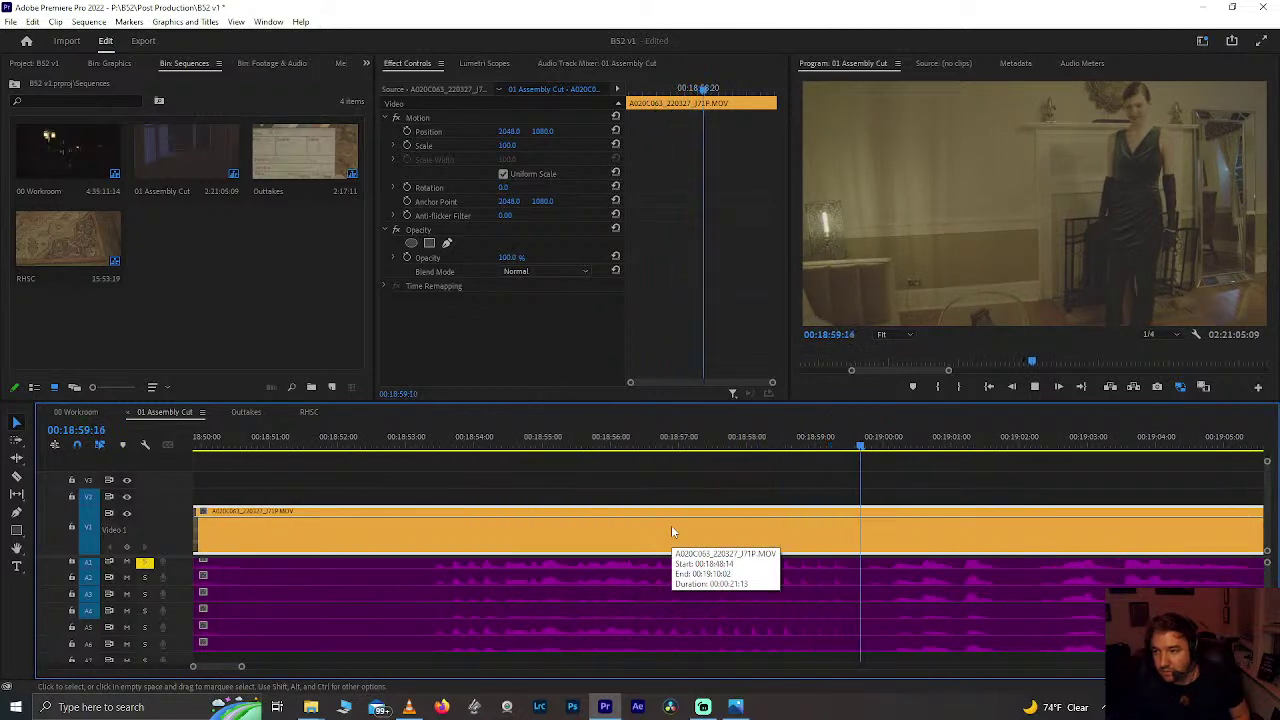
Step: Split A020C063 at 00:18:57:06 and 00:18:59:05, and cut the portion between with its audio out of the sequence
click(656, 446)
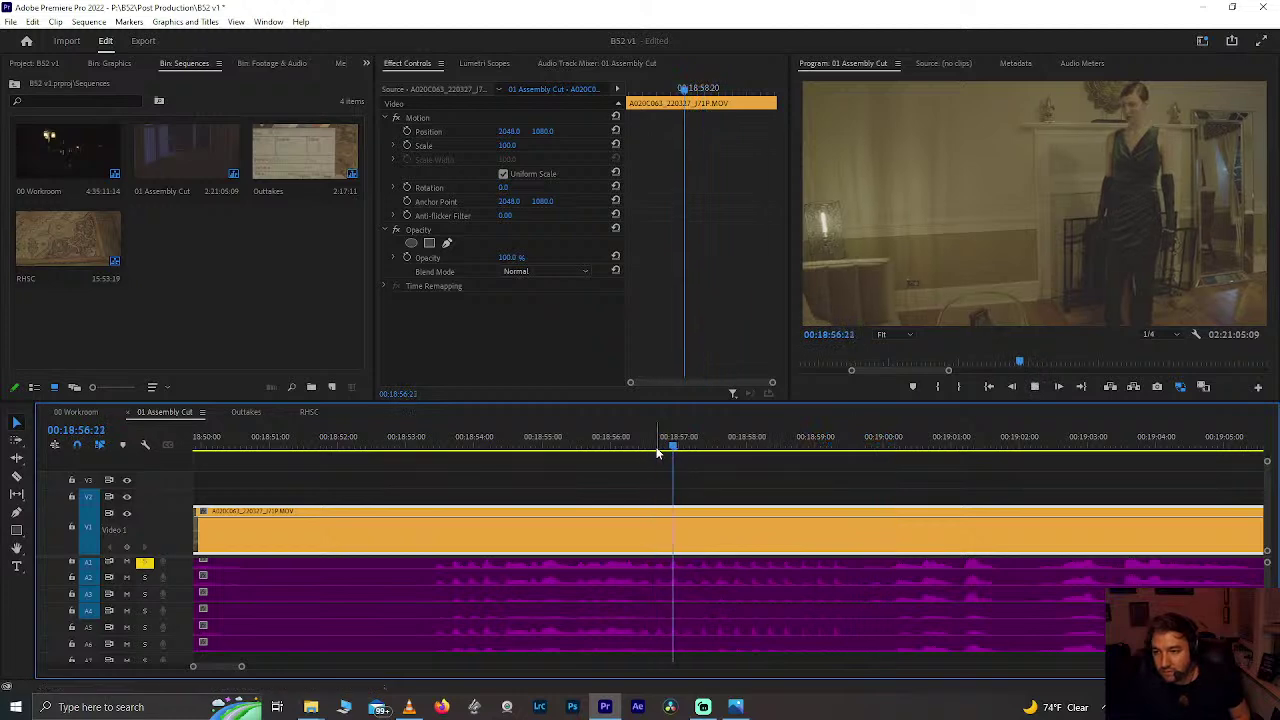
click(675, 450)
drag(701, 457, 696, 457)
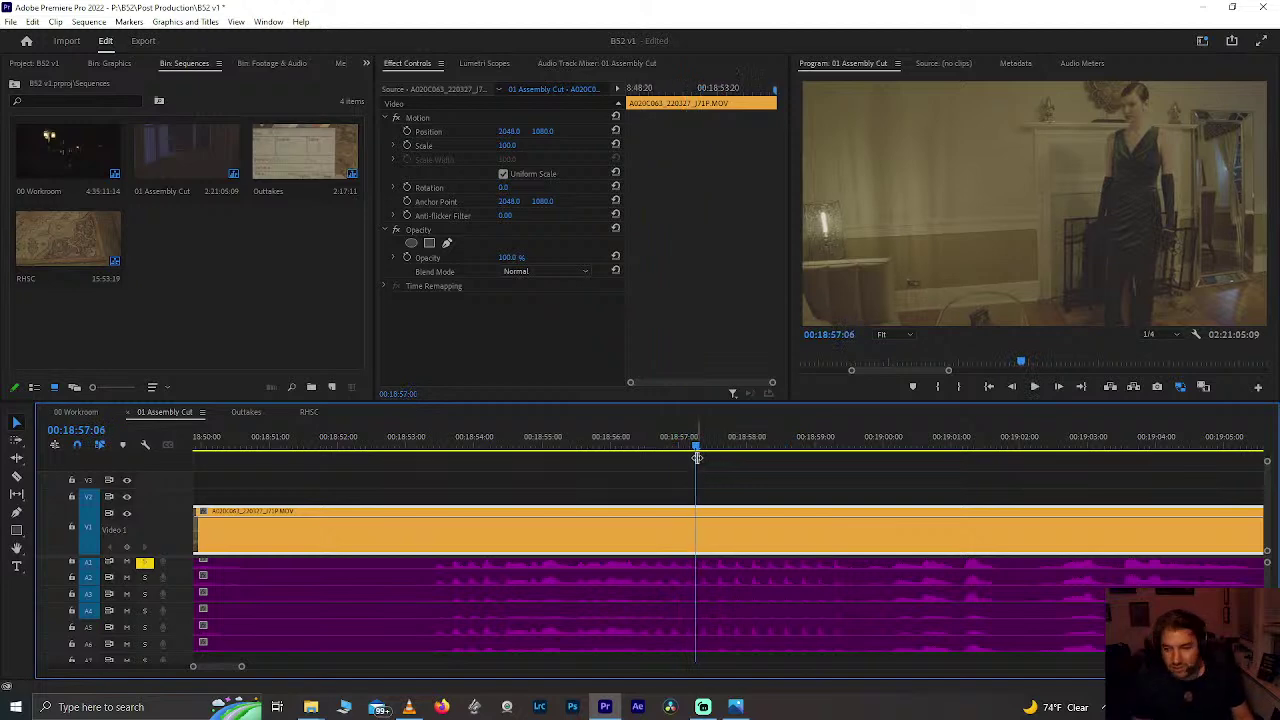
key(ctrl+k)
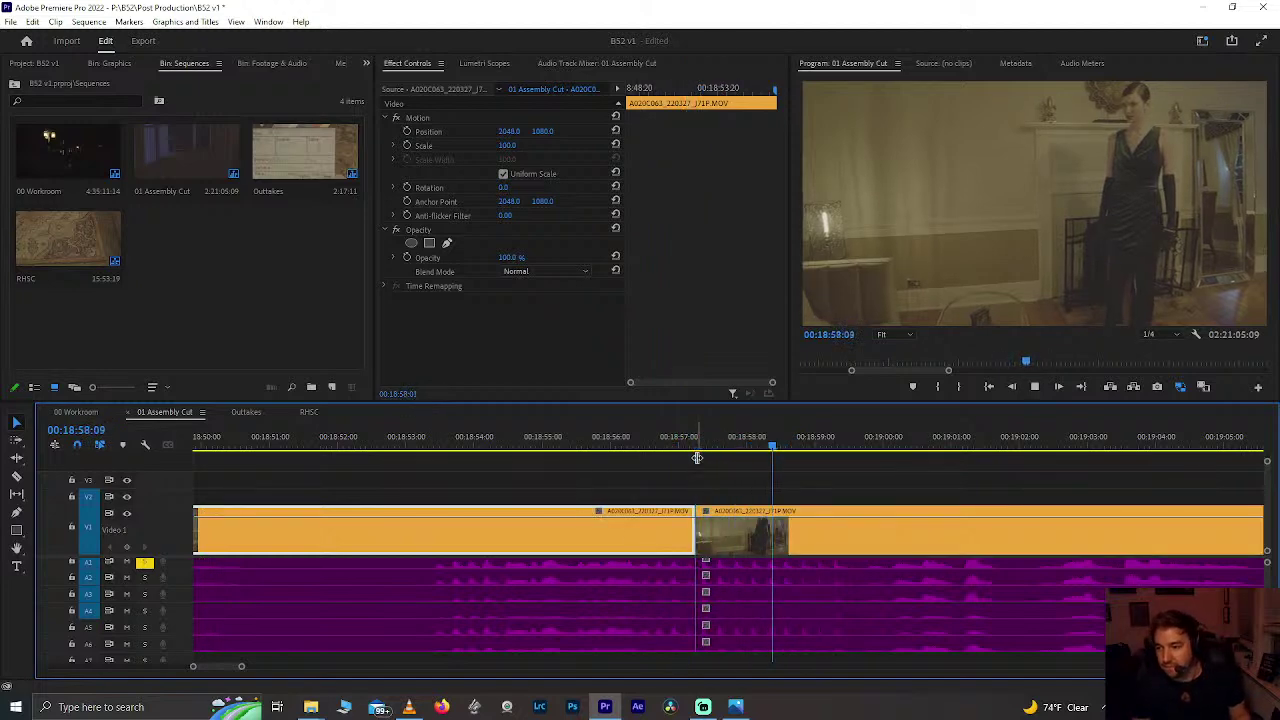
key(space)
key(ctrl+k)
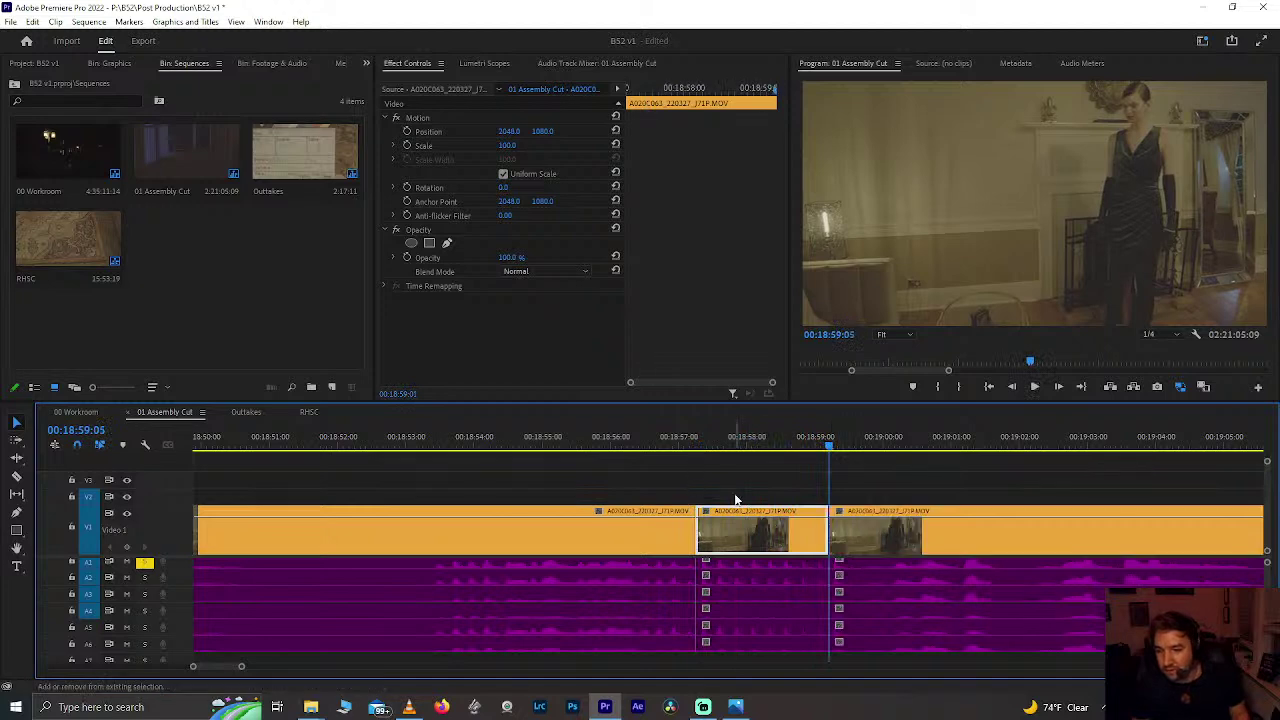
click(757, 592)
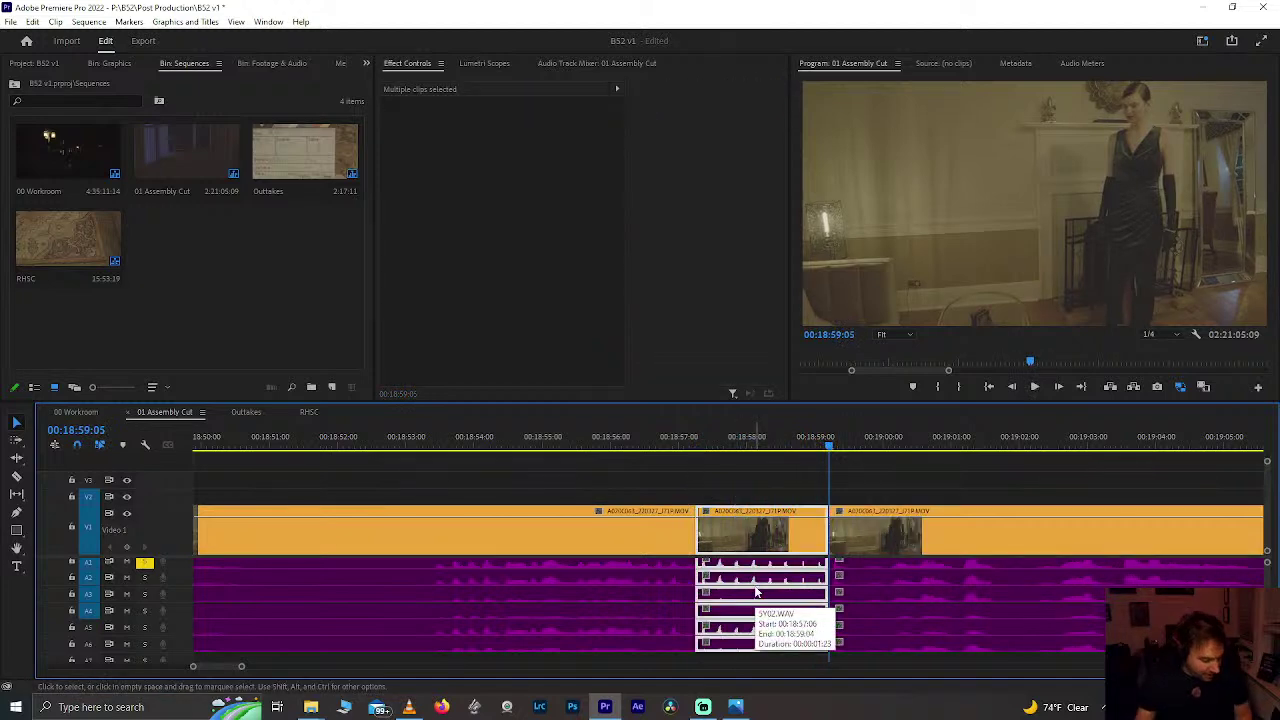
key(Delete)
Step: Paste the cut A020C063 portion into the empty stretch after the scene's last A020C068 clip, ending at 00:14:35:10
scroll(720, 588, down, 6)
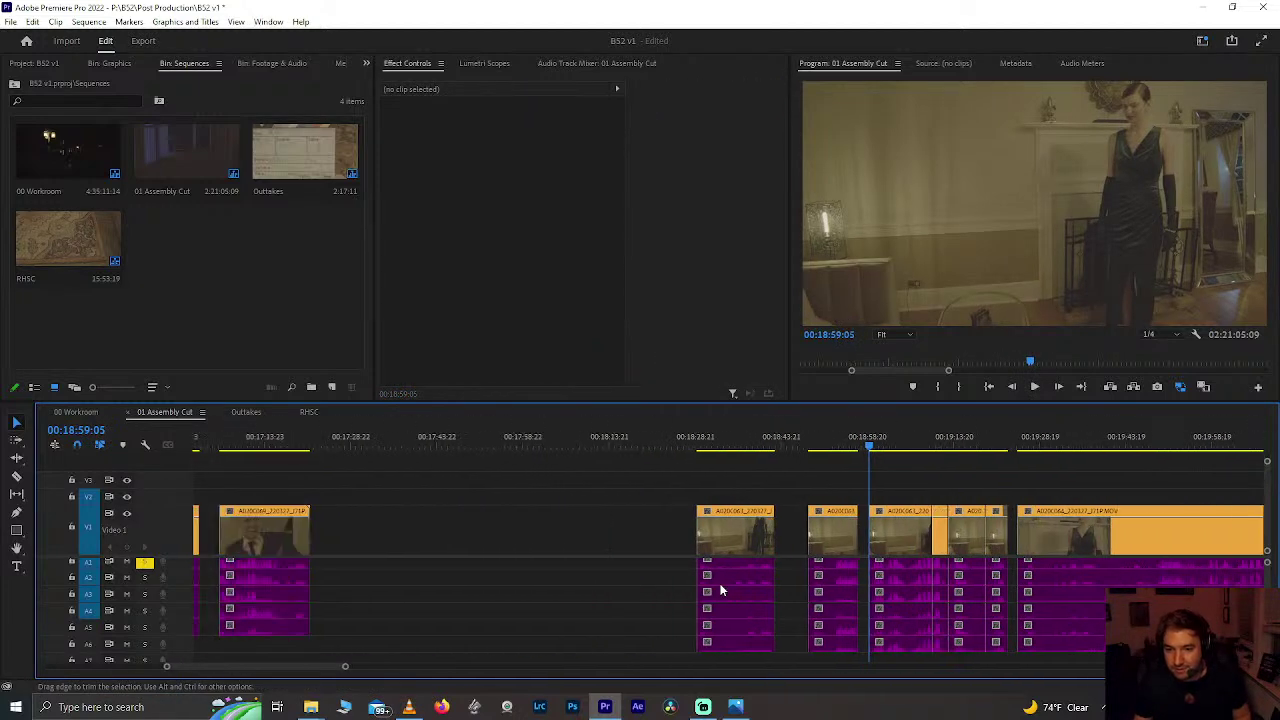
scroll(720, 588, up, 10)
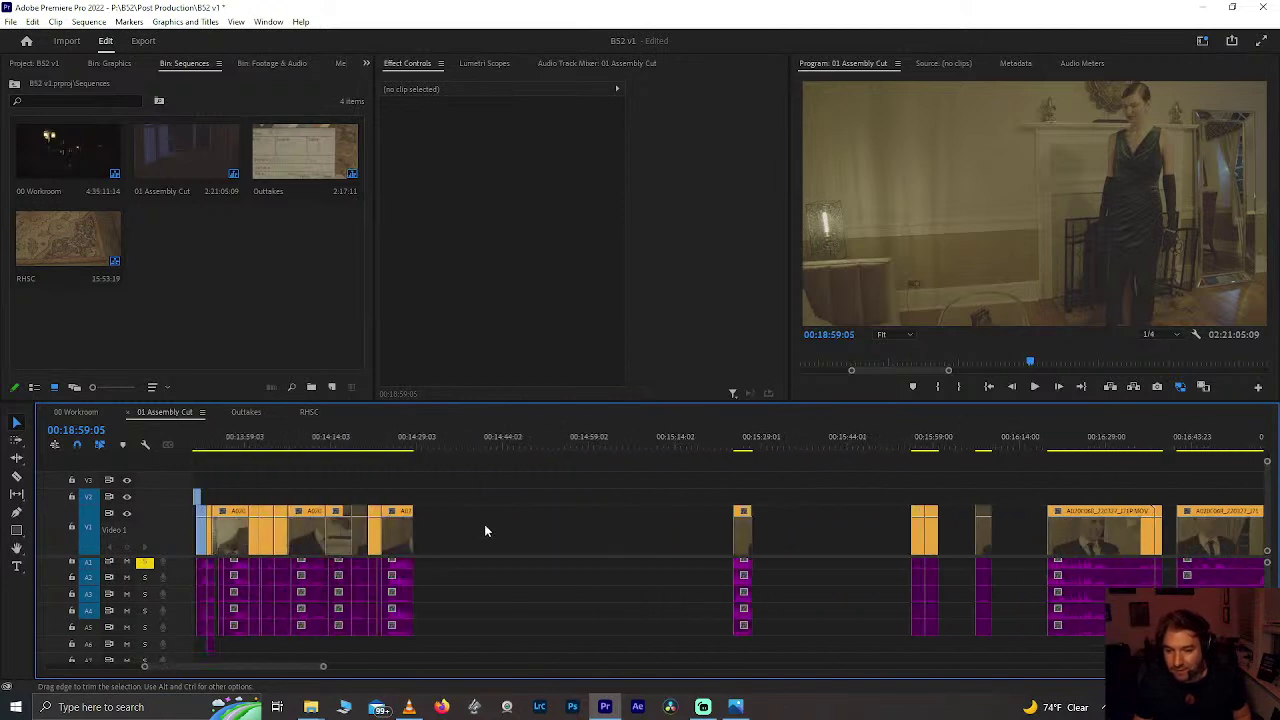
click(444, 450)
key(ctrl+v)
key(minus)
Step: Play the short A020C074 portion starting at about 00:24:01 and cut it with its audio out of the sequence
scroll(491, 567, down, 12)
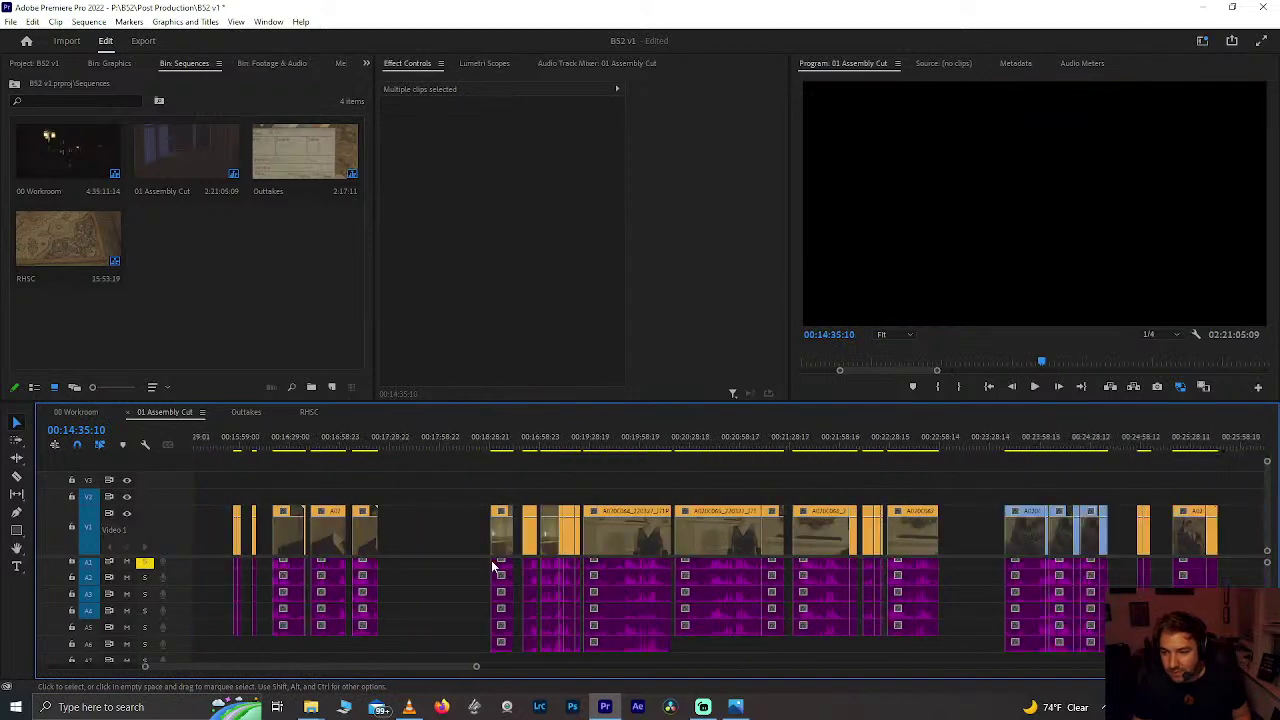
click(872, 450)
key(equal)
key(equal)
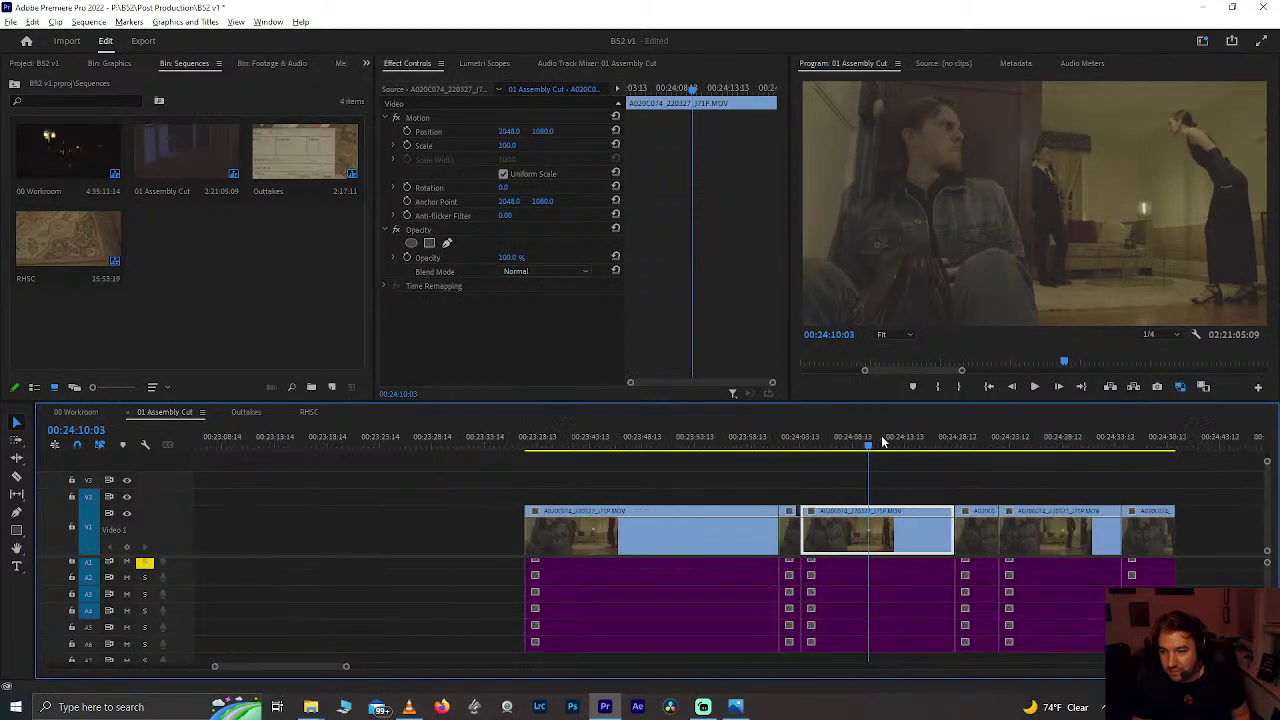
click(517, 441)
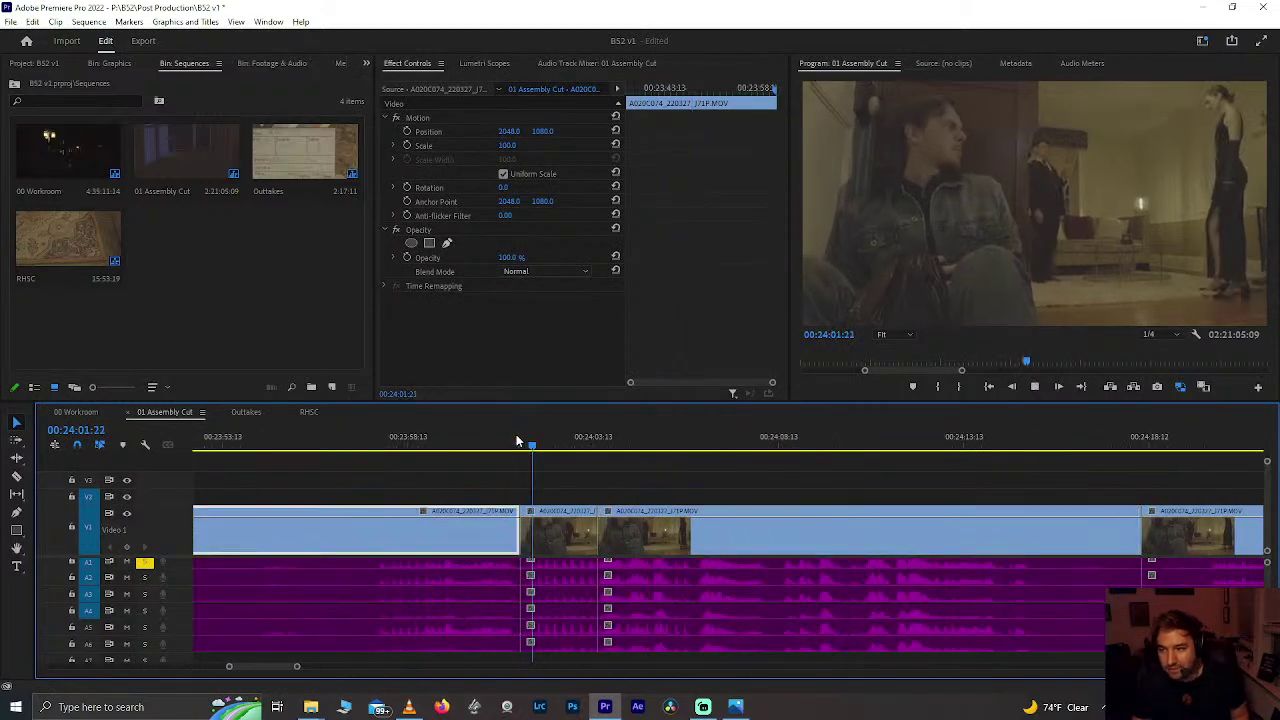
key(space)
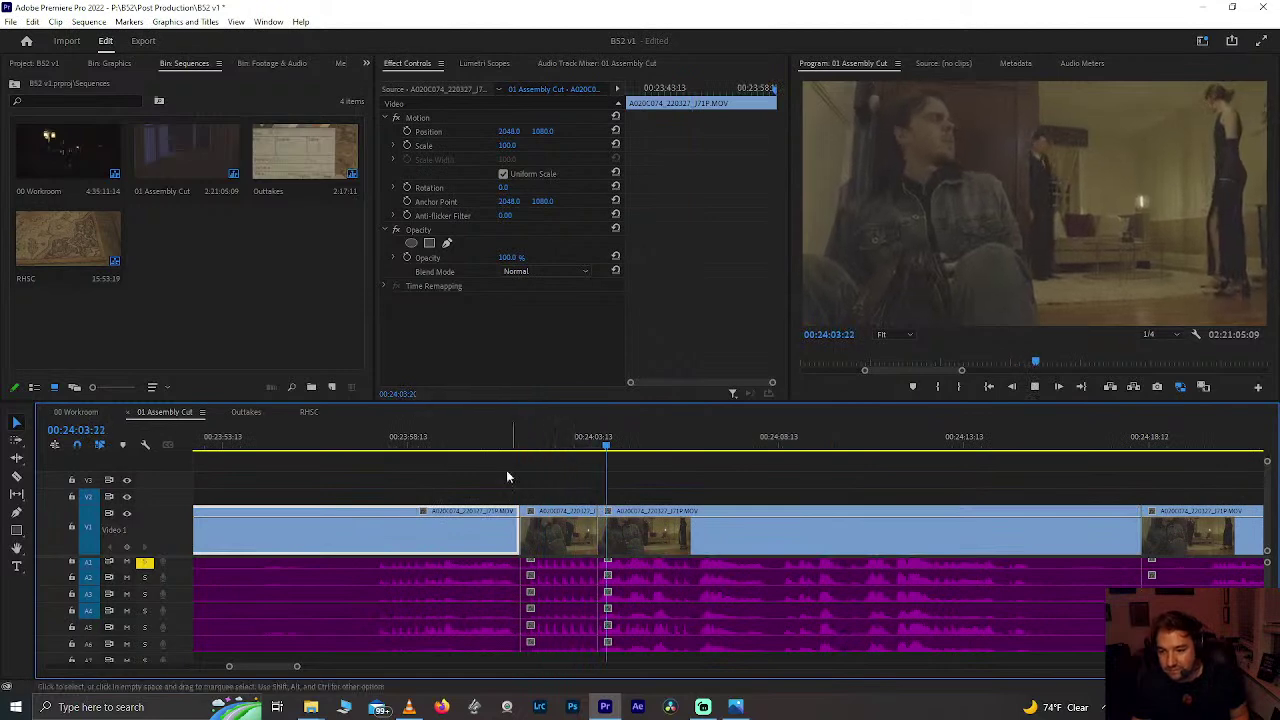
click(565, 598)
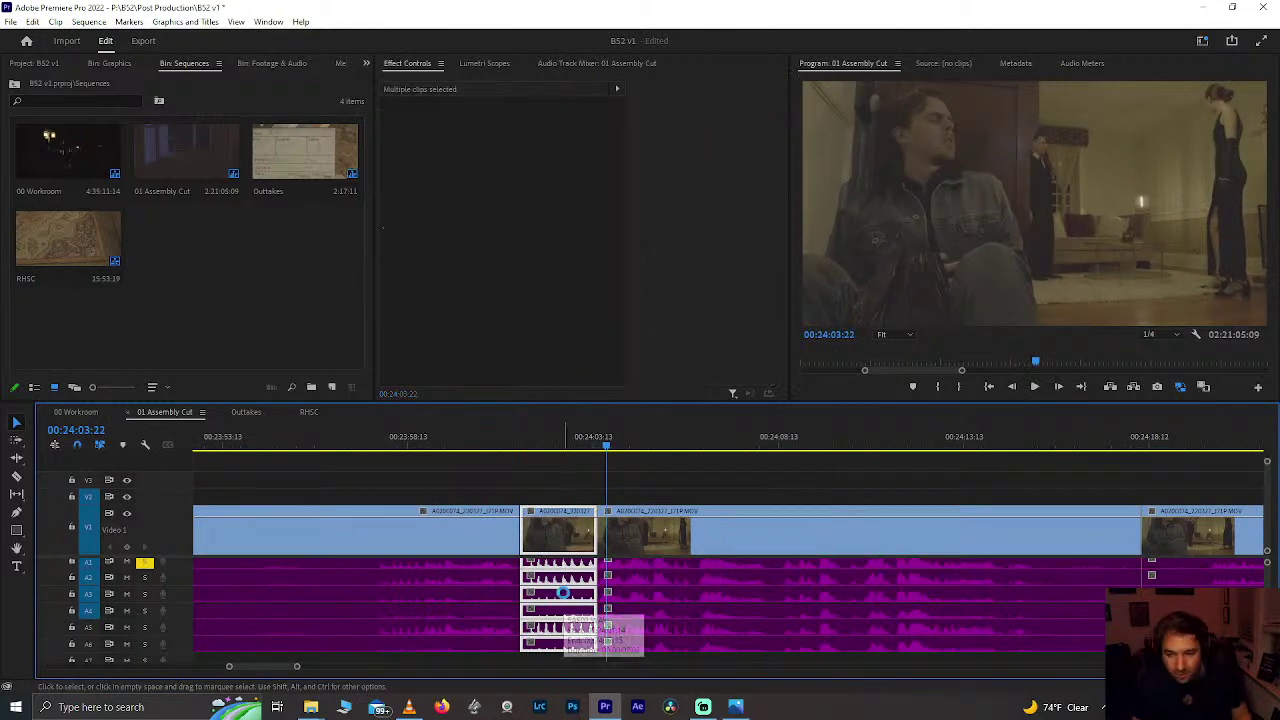
key(ctrl+v)
key(ctrl+z)
drag(545, 468, 540, 625)
key(Delete)
Step: Paste the cut A020C074 portion at 00:14:36:16, just after the A020C063 portion
key(minus)
key(minus)
key(minus)
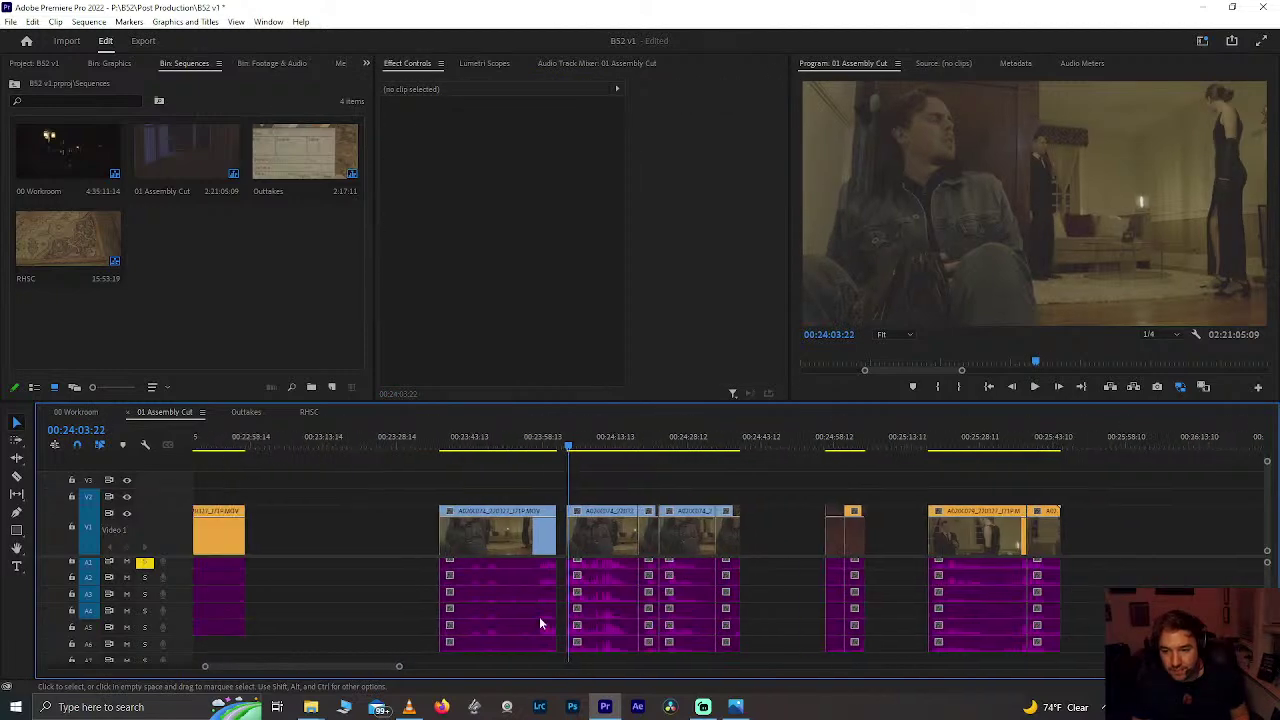
scroll(540, 618, up, 12)
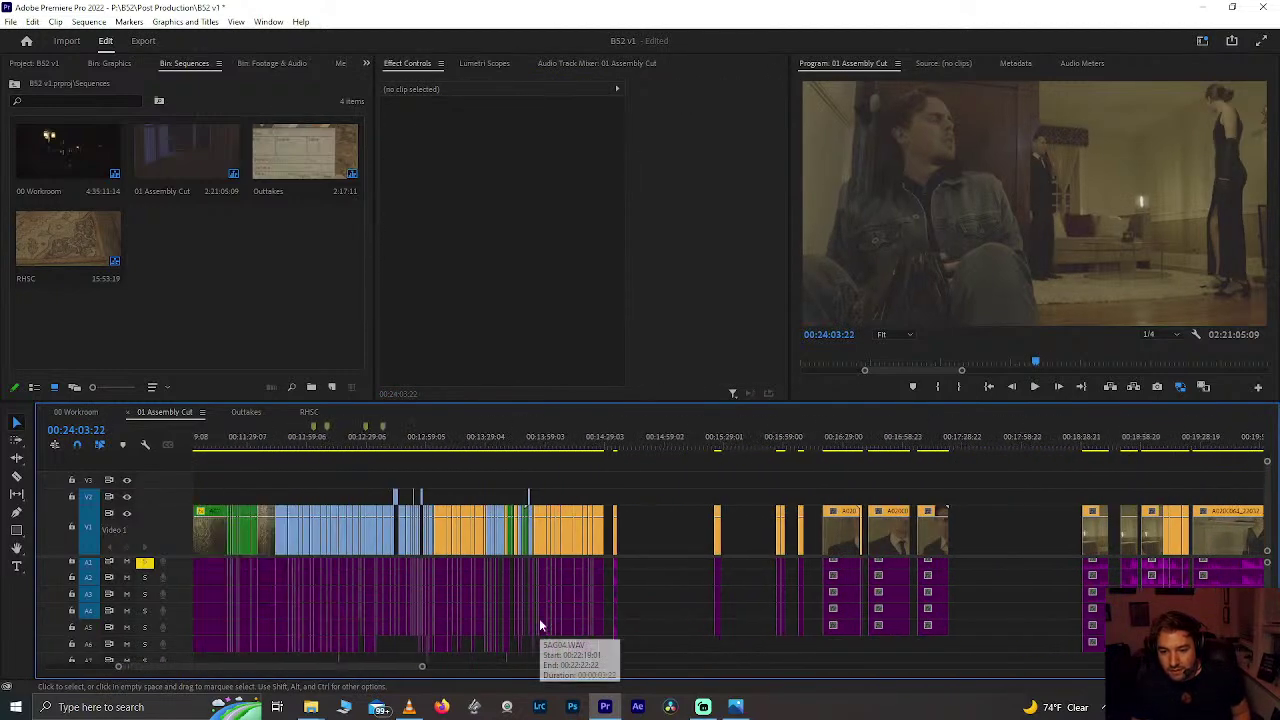
scroll(684, 569, up, 5)
click(803, 445)
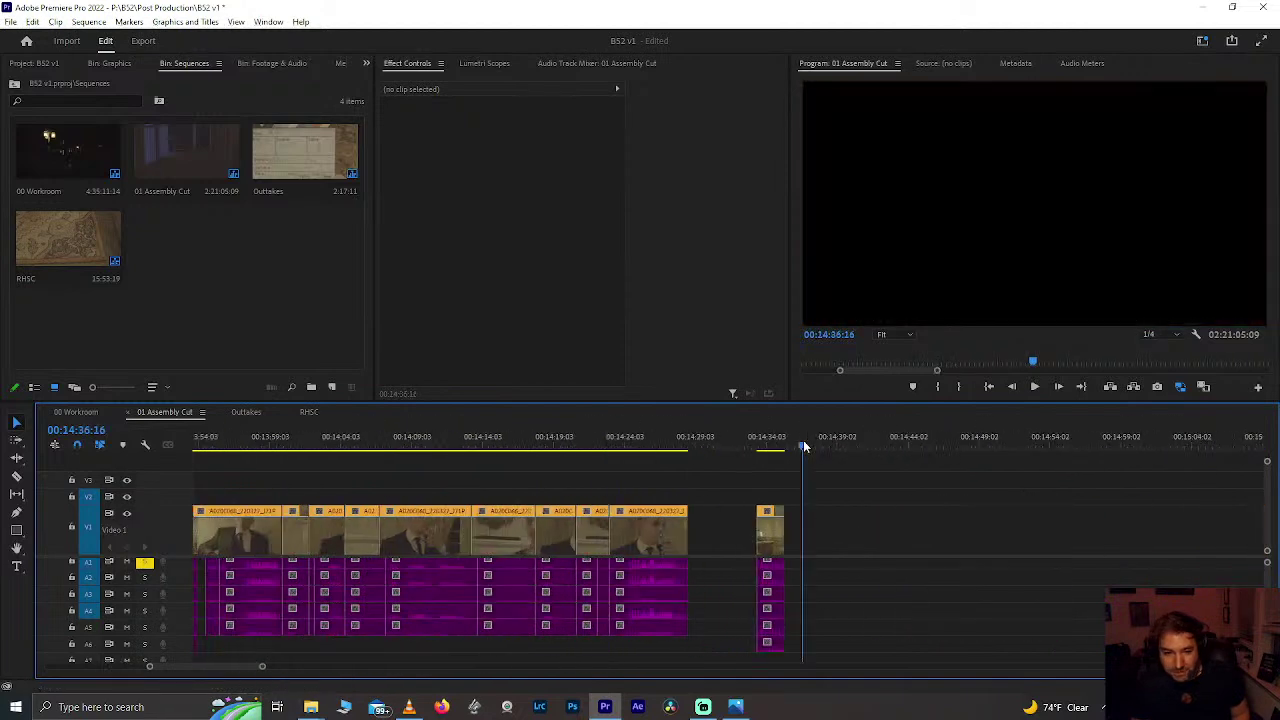
scroll(805, 447, up, 4)
key(ctrl+v)
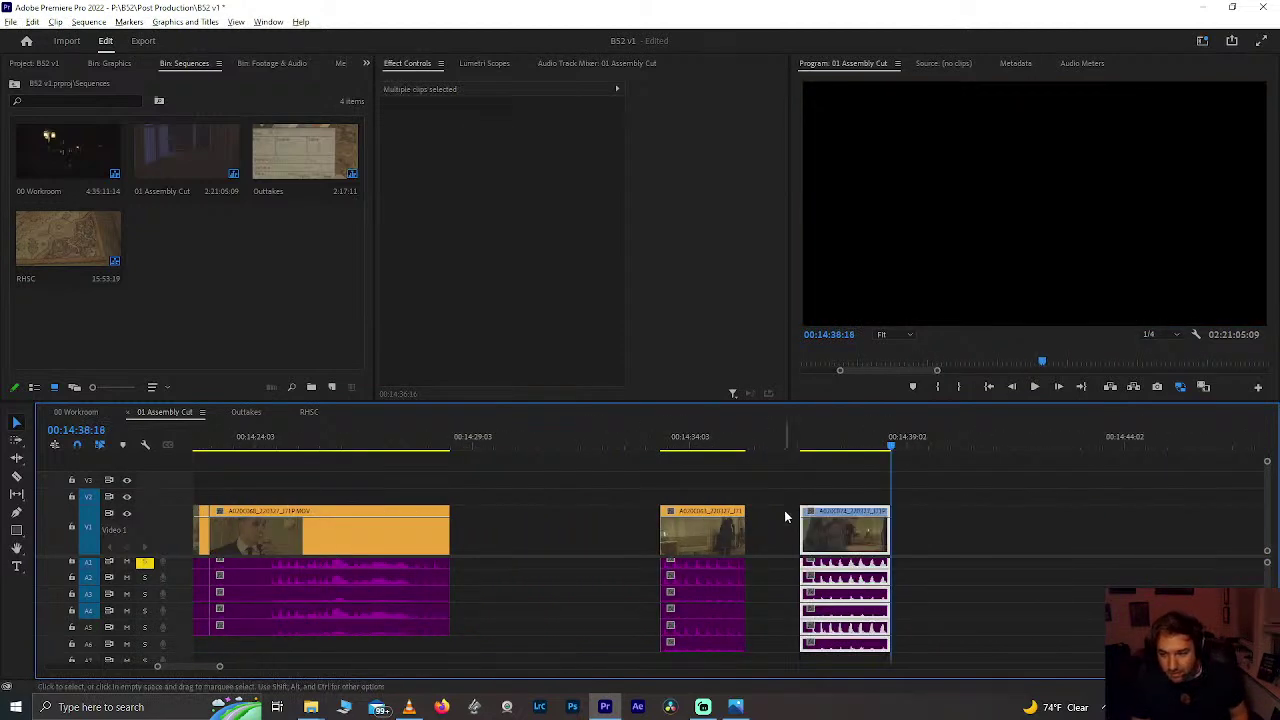
Step: Play the short A020C069 clip of the man laughing at about 00:15:24
key(minus)
key(minus)
key(minus)
scroll(785, 517, down, 3)
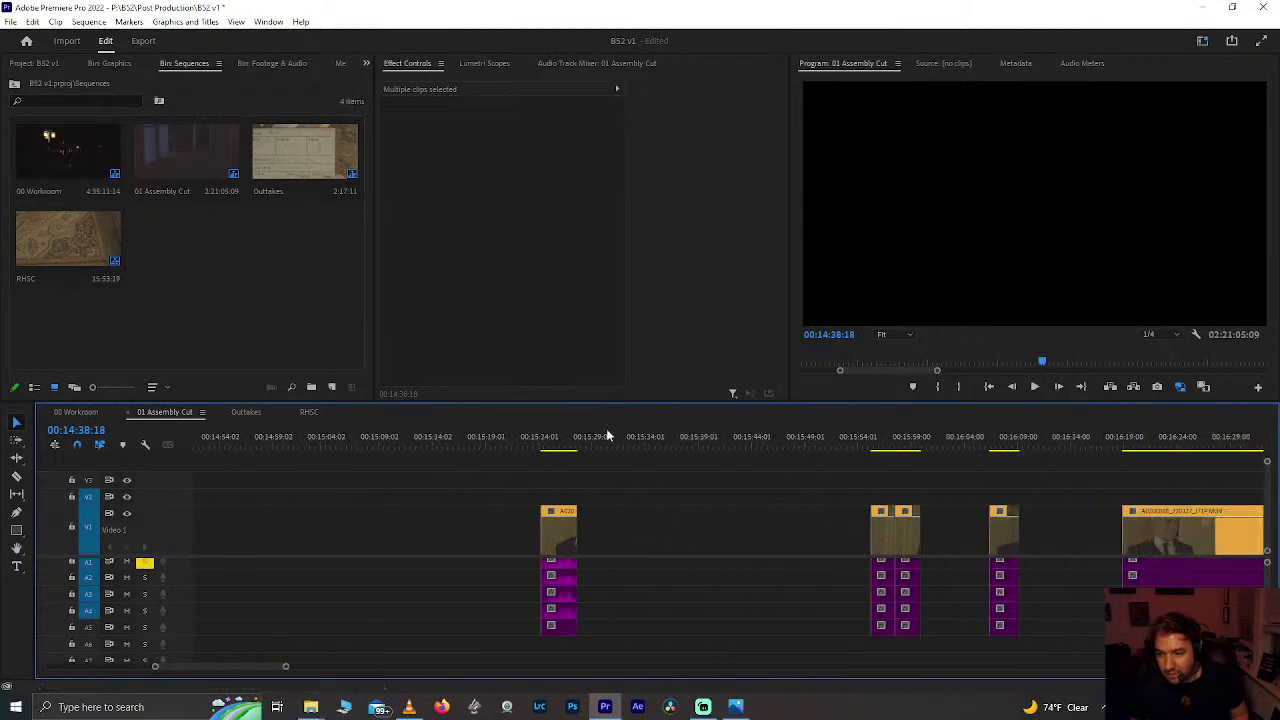
click(550, 445)
key(space)
key(equal)
key(equal)
key(equal)
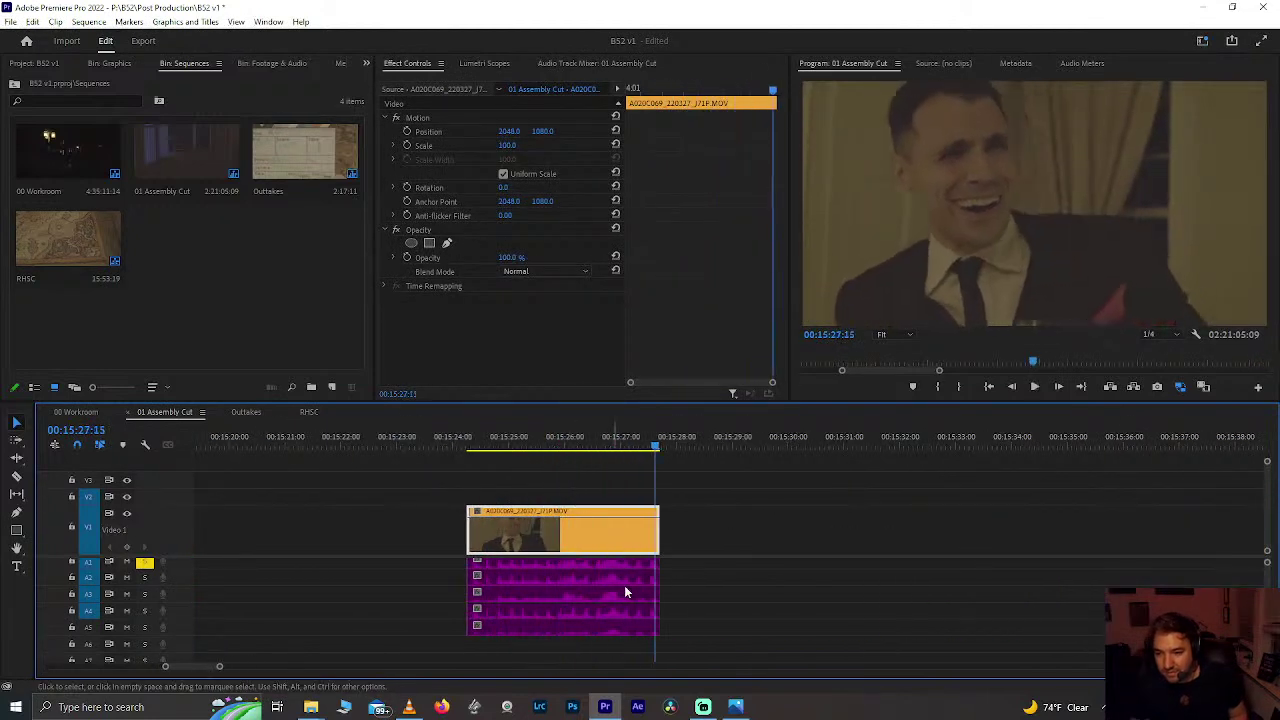
key(space)
Step: Move the short A020C069 clip and its audio back to about 00:14:42, after the A020C074 portion
key(minus)
key(minus)
scroll(628, 600, down, 2)
scroll(628, 597, up, 1)
drag(668, 532, 766, 615)
drag(740, 545, 451, 534)
scroll(416, 532, up, 5)
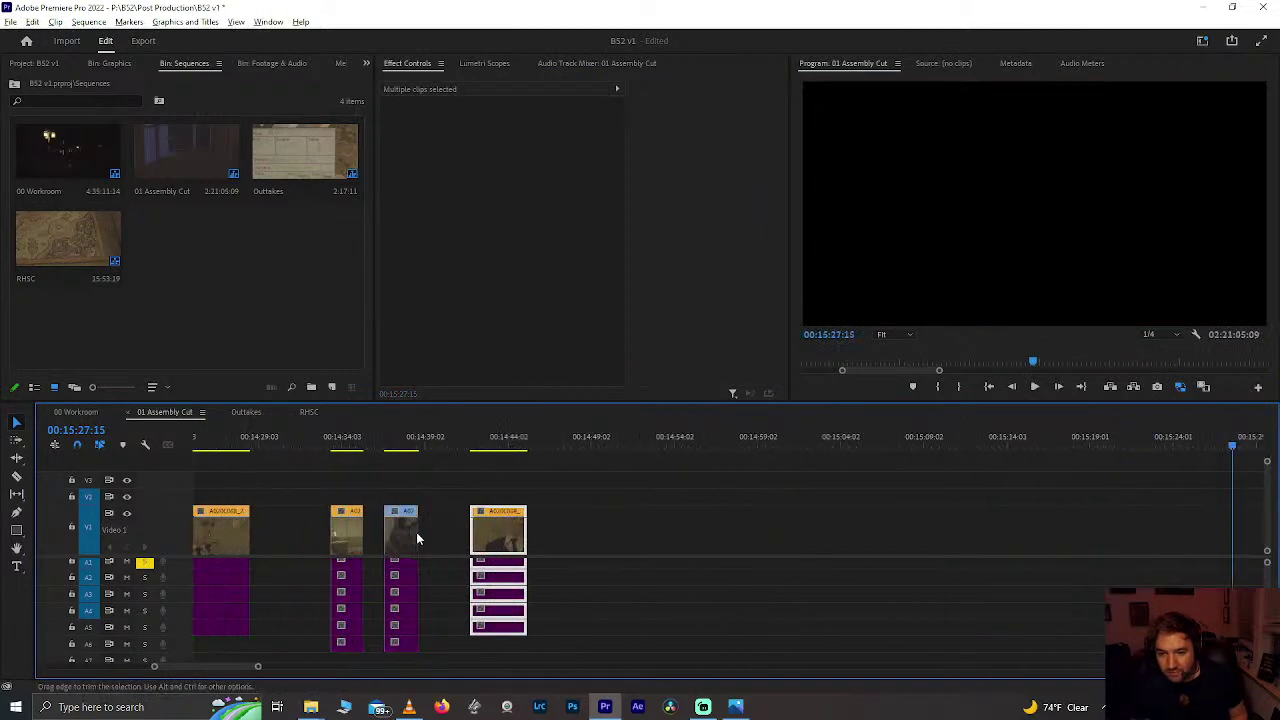
Step: Move the A020C063, A020C074 and A020C069 portions together with their audio earlier, so A020C063 starts where A020C068 ends
scroll(492, 516, up, 5)
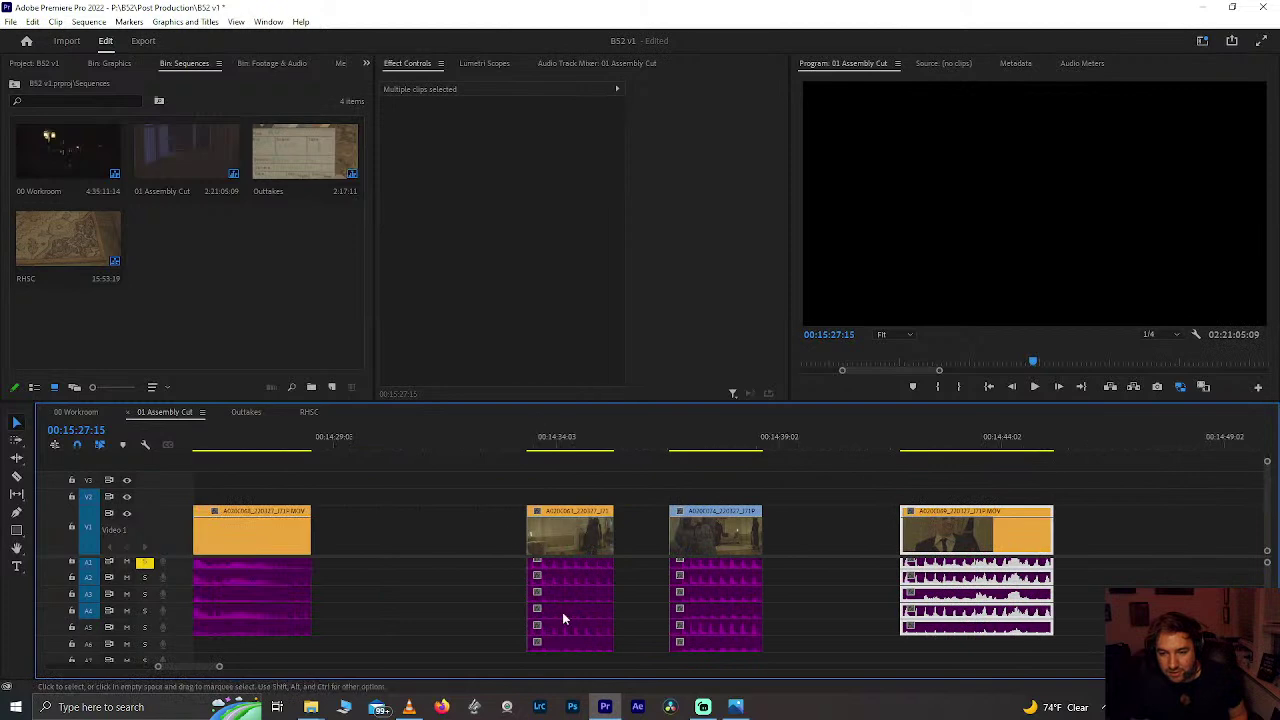
drag(466, 505, 688, 582)
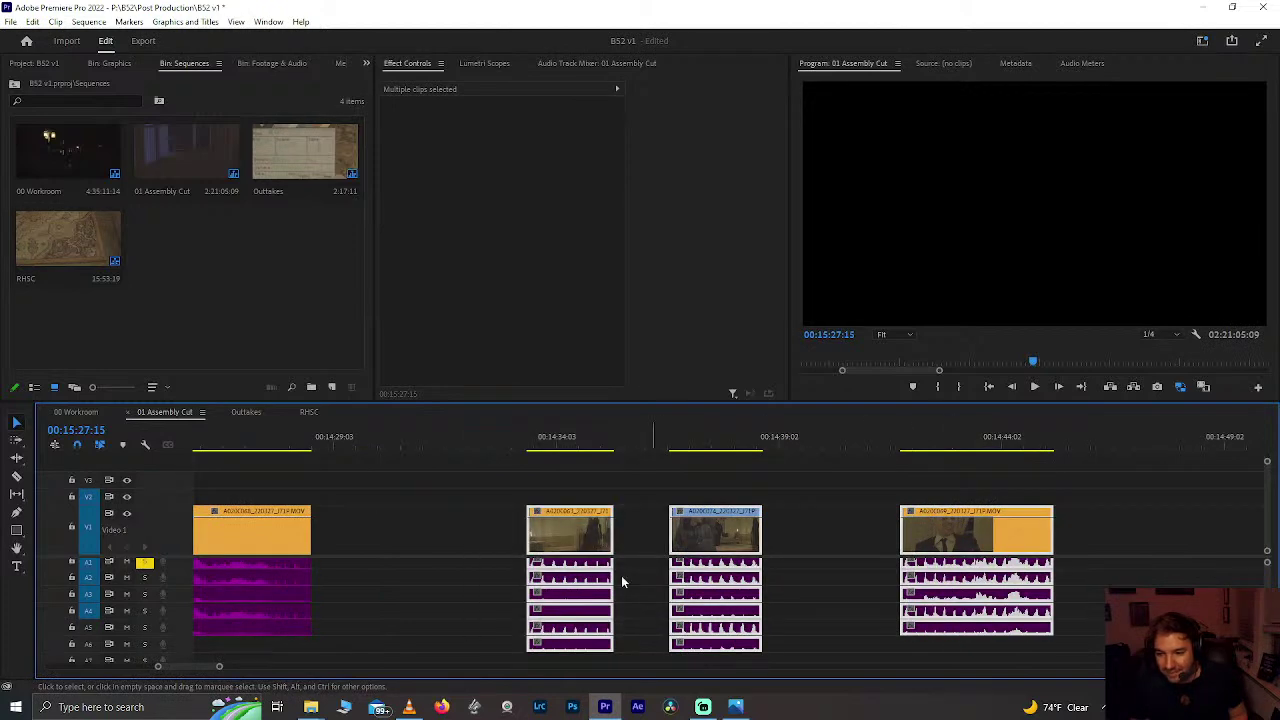
drag(575, 545, 360, 541)
click(428, 540)
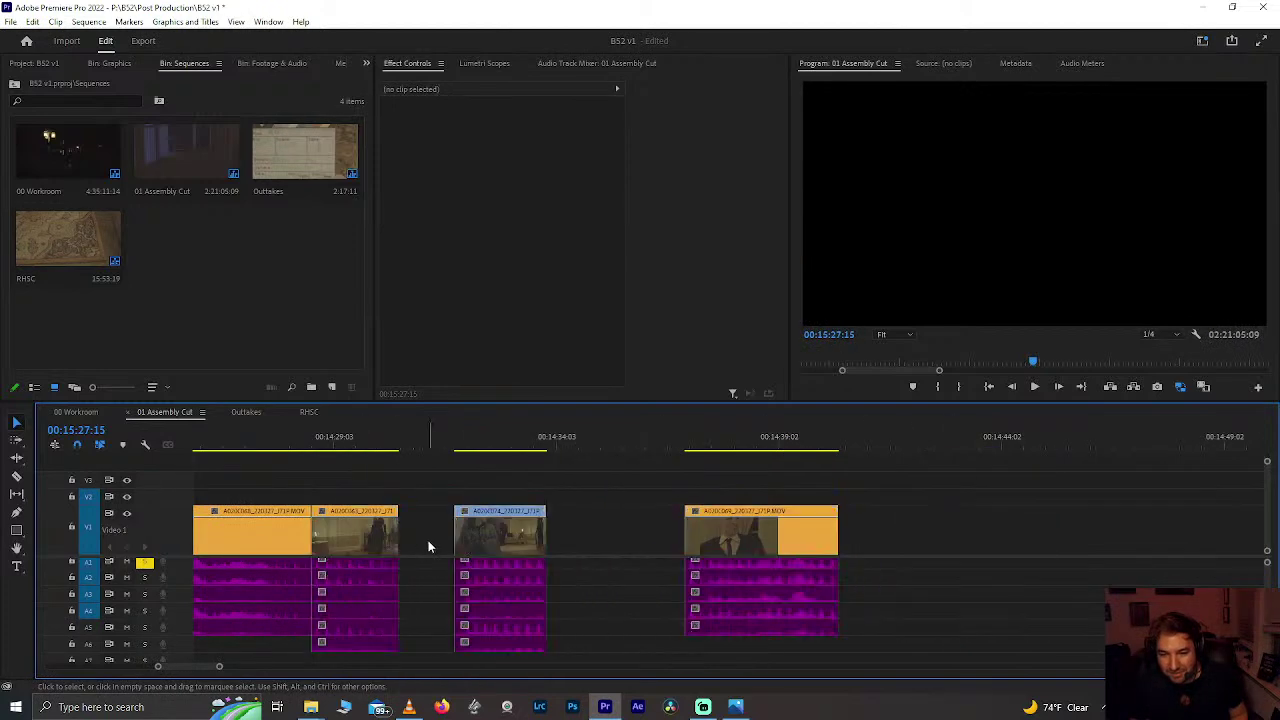
Step: Close the gaps between the A020C063, A020C074 and A020C069 portions so they play back to back
click(420, 540)
key(Delete)
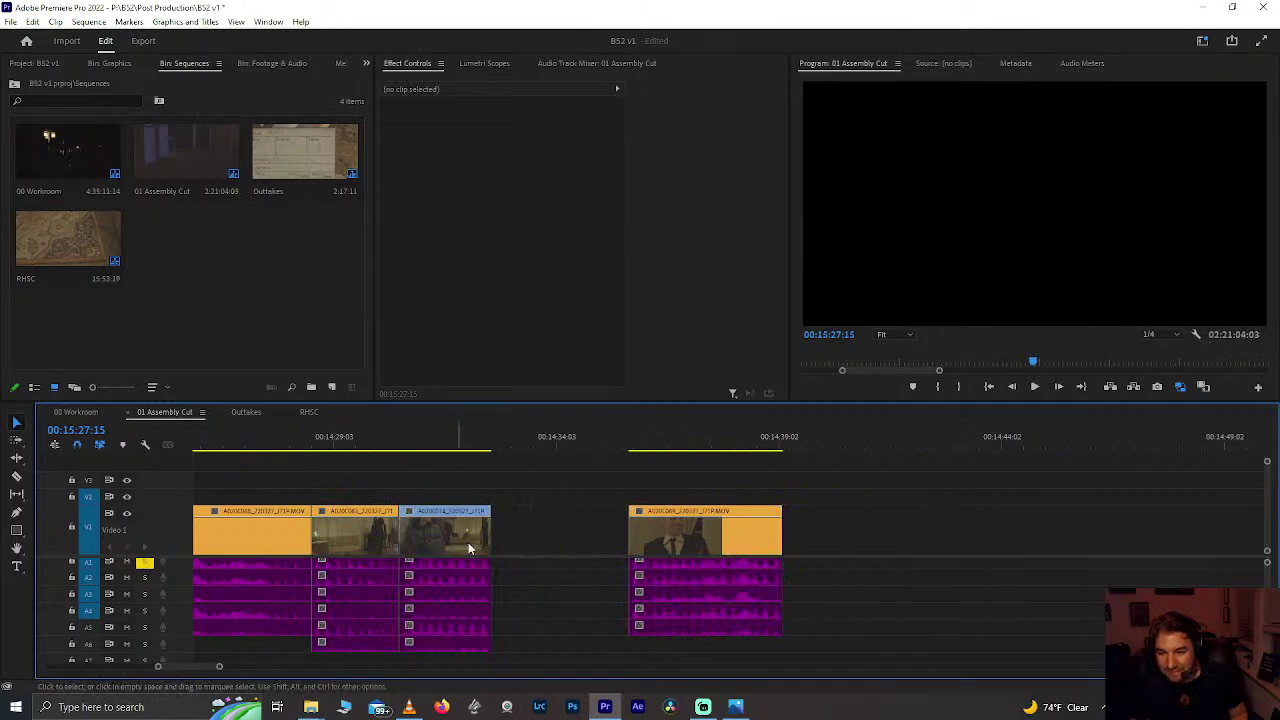
key(Delete)
Step: Play through the newly joined clips and replay the end of A020C068 from 00:14:26:15 to 00:14:27:18
click(221, 437)
key(space)
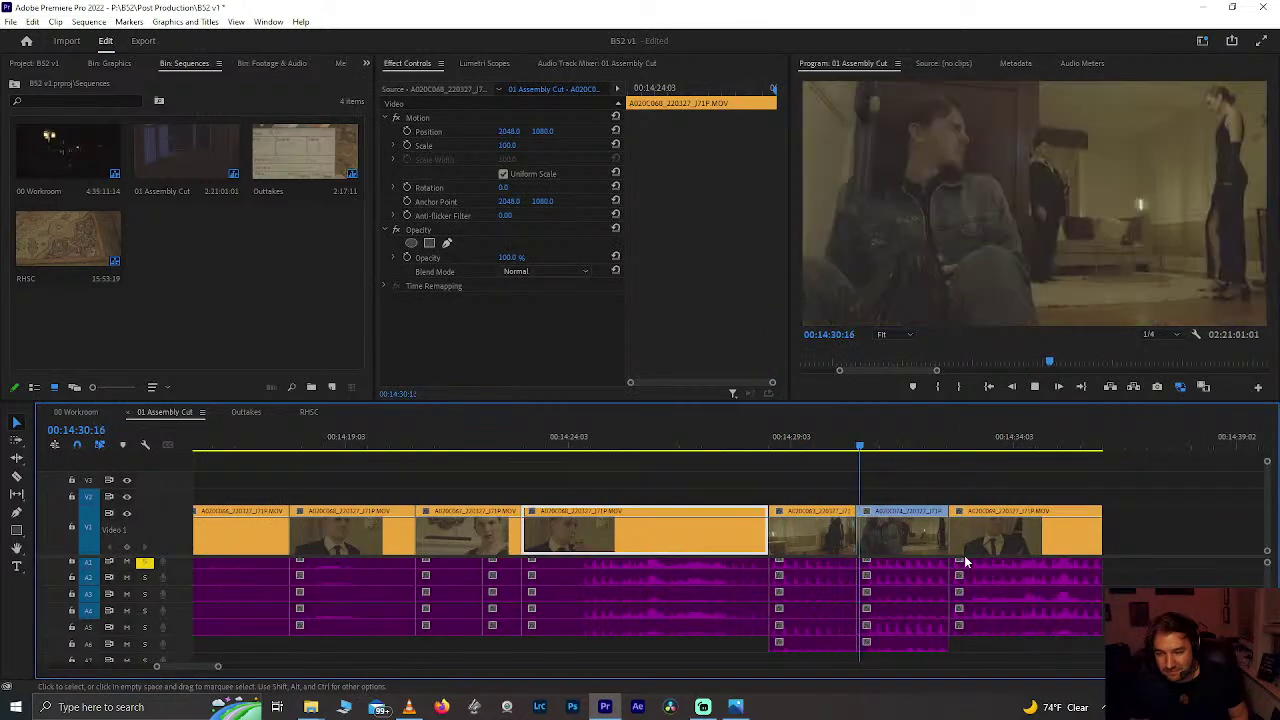
key(space)
click(682, 444)
scroll(682, 444, up, 5)
key(space)
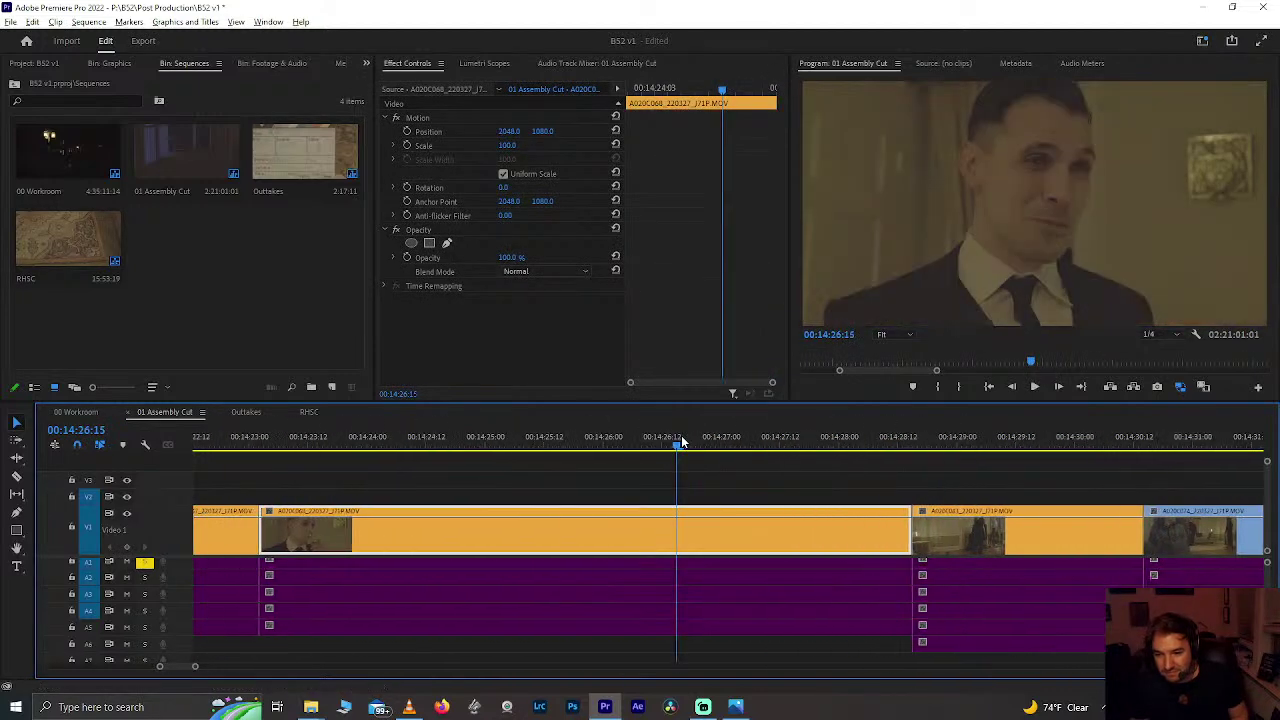
scroll(520, 453, down, 2)
key(space)
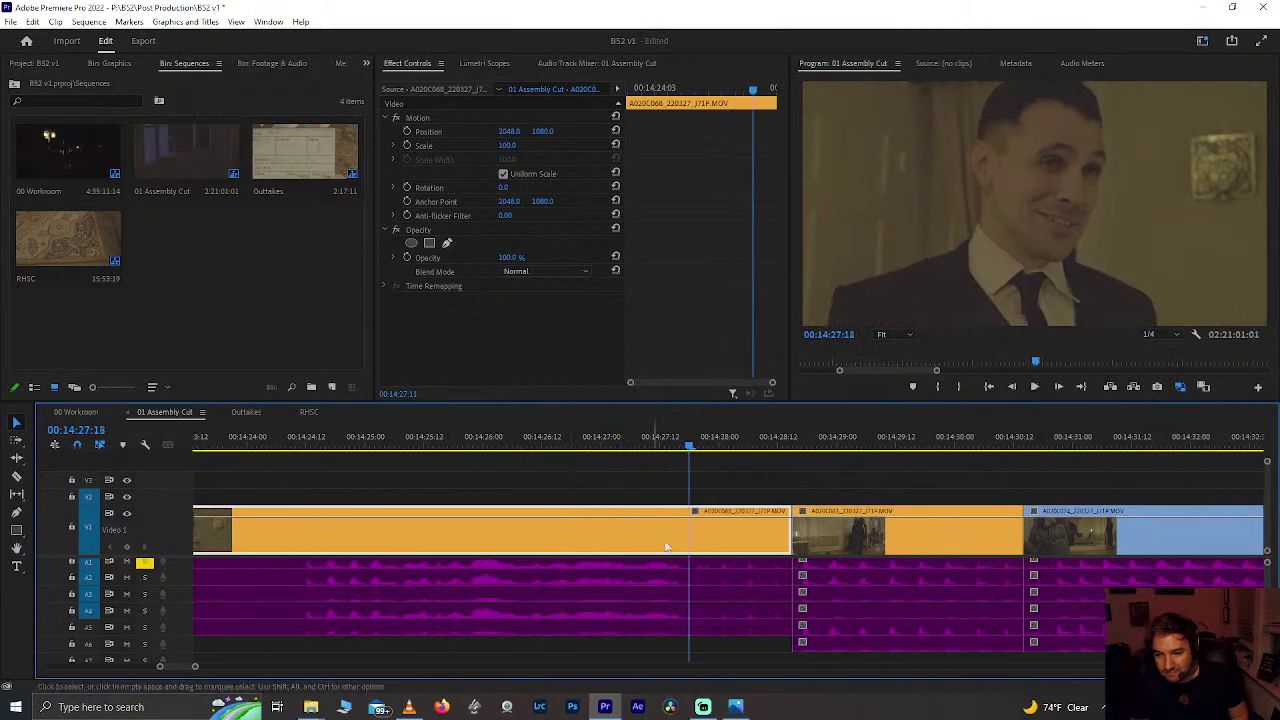
Step: Trim the end of A020C068's audio back to 00:14:27:18 and the start of A020C063's video to about 00:14:29:16
click(785, 544)
drag(782, 592, 688, 596)
drag(761, 534, 858, 530)
Step: Try sliding the trimmed A020C063 portion earlier against the end of A020C068, play the cut, and undo the move
drag(855, 483, 948, 597)
drag(958, 546, 855, 556)
key(space)
key(space)
key(ctrl+z)
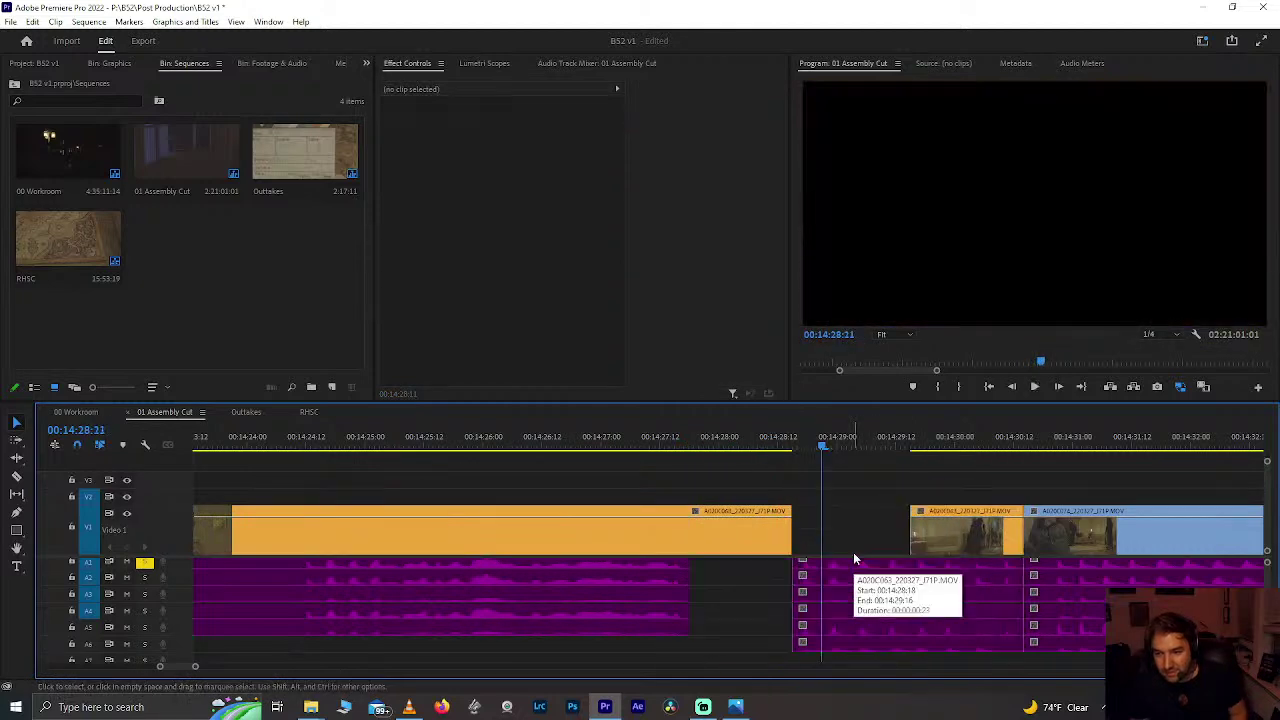
Step: Undo the last trim and shorten the end of the A020C068 clip's audio to 00:14:28:09
key(ctrl+z)
drag(673, 440, 763, 446)
key(space)
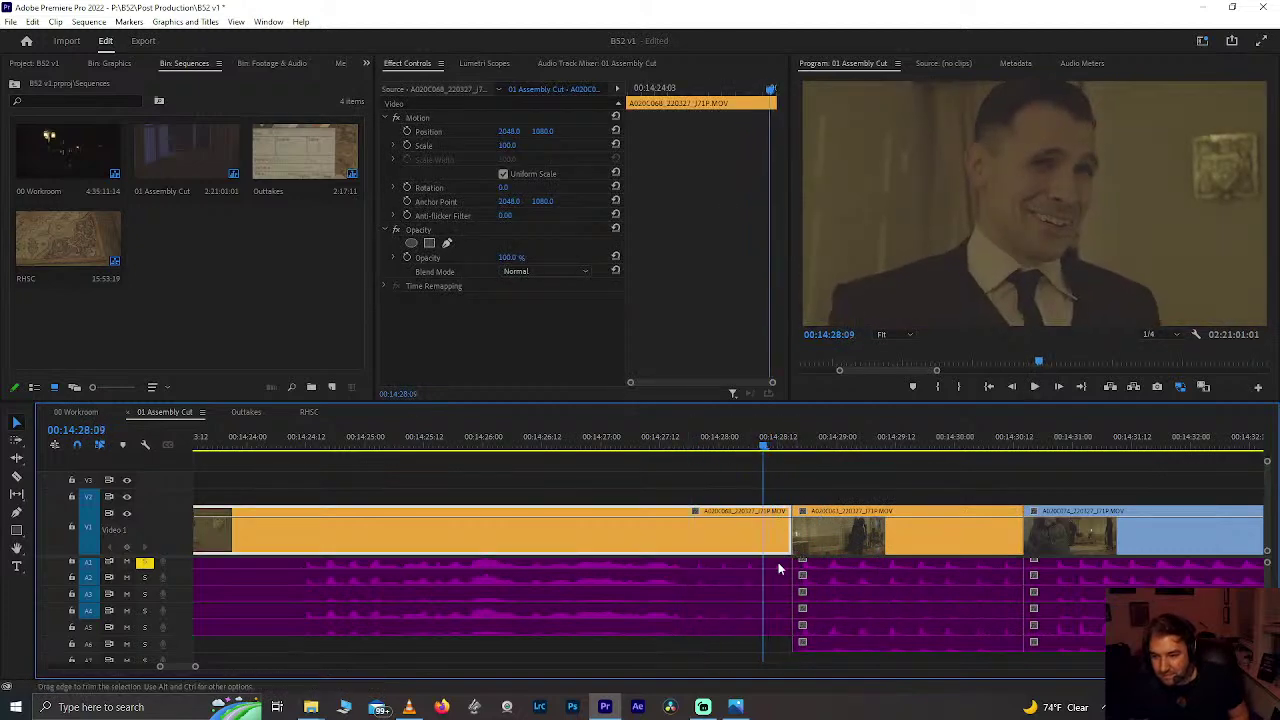
drag(783, 603, 763, 605)
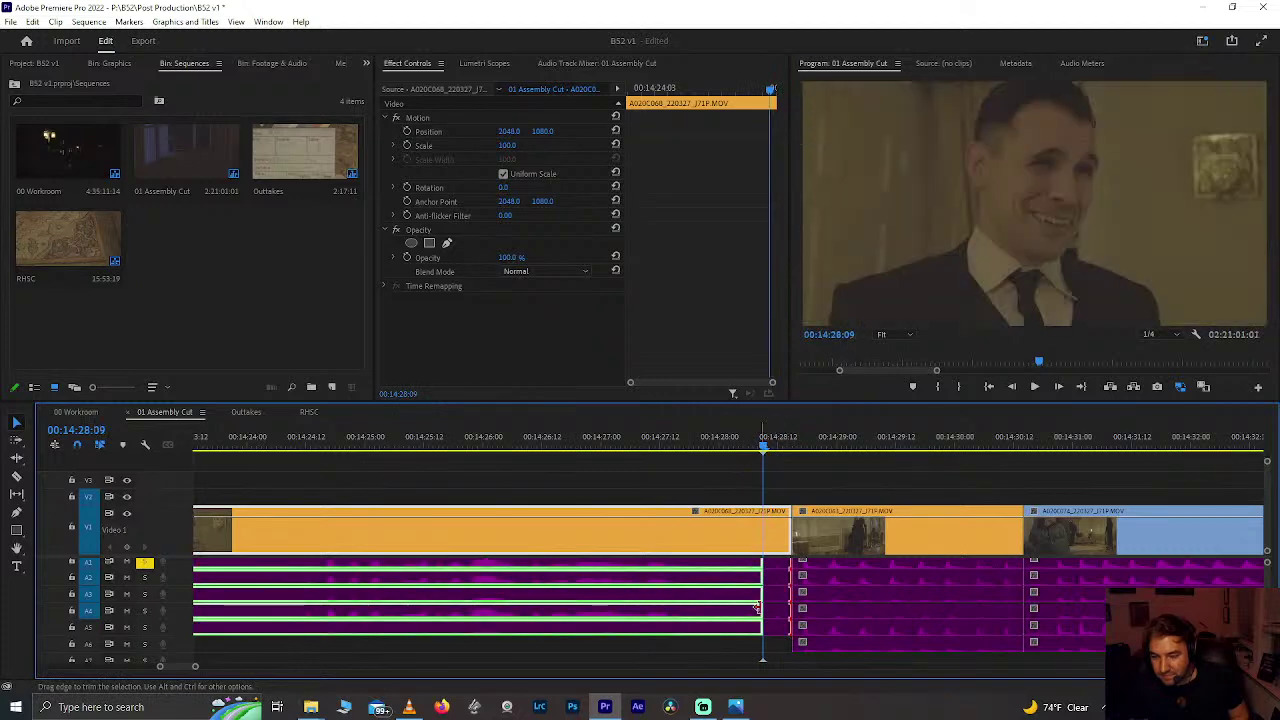
key(space)
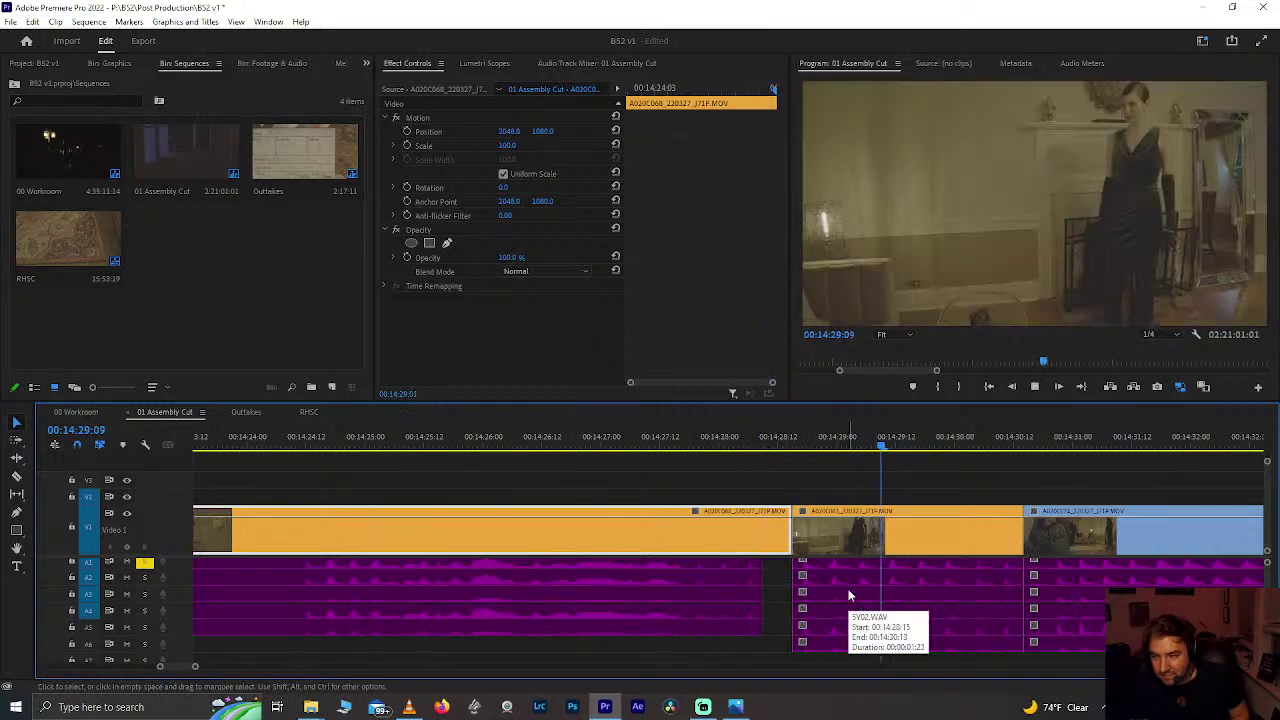
Step: Trim one second off the start of the A020C063 clip's audio and video, and close the gap left before it
key(space)
drag(792, 596, 911, 596)
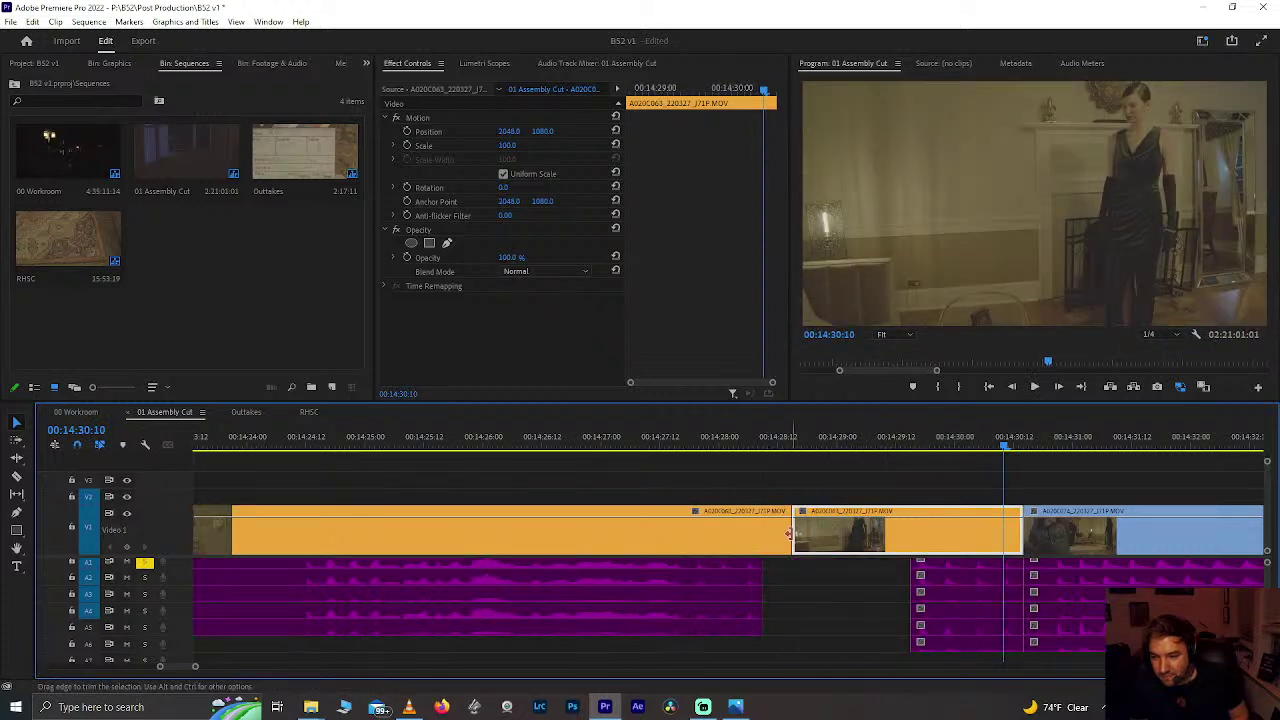
drag(795, 533, 810, 542)
drag(901, 534, 843, 528)
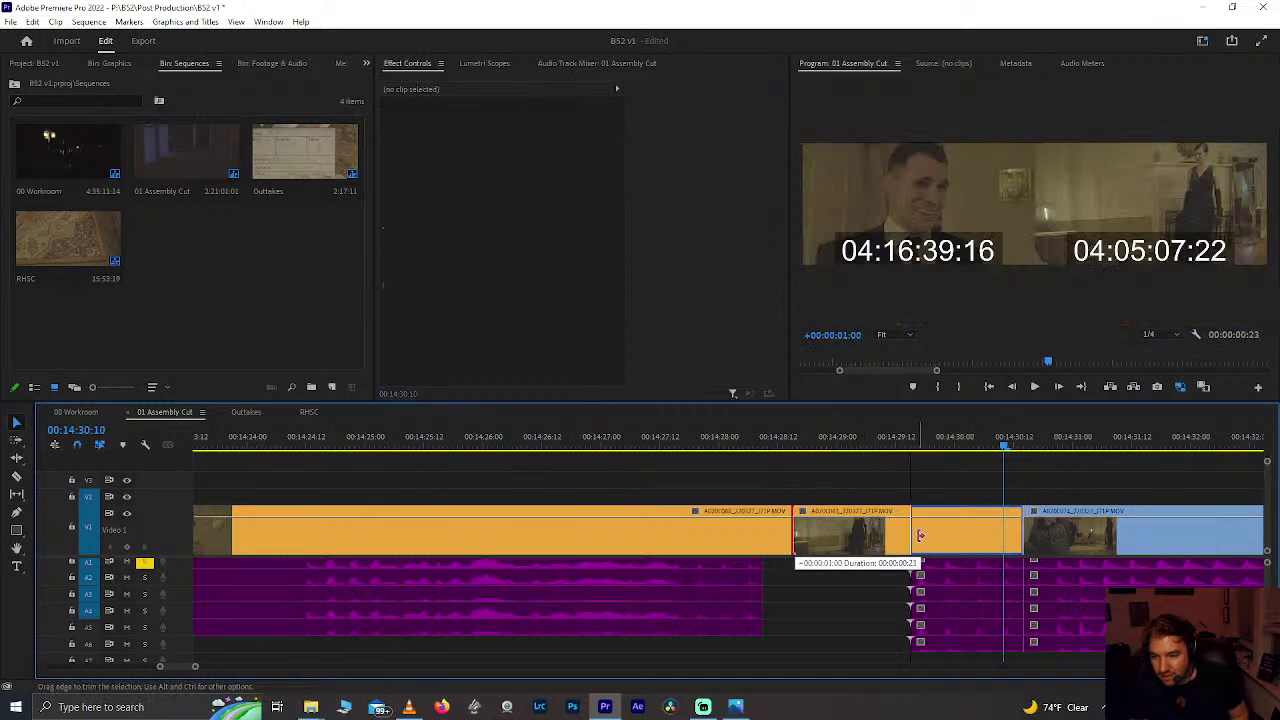
drag(920, 535, 919, 535)
click(874, 540)
key(Delete)
Step: Extend the end of the A020C068 audio to meet the A020C063 clip and play back the cut
drag(722, 441, 676, 441)
key(space)
drag(754, 609, 791, 612)
click(705, 443)
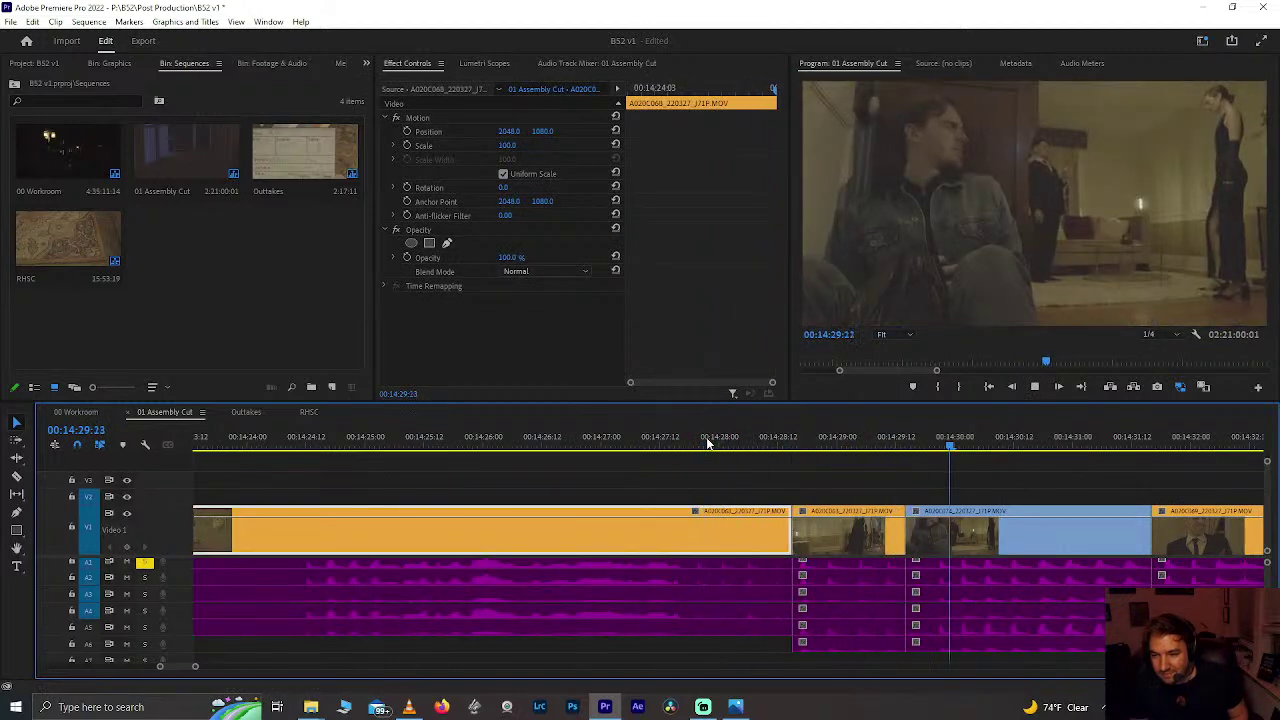
key(space)
Step: Trim the start of the A020C074 clip's audio and video, and close the resulting gap after A020C063
click(981, 446)
drag(981, 455, 1004, 468)
click(916, 586)
drag(916, 586, 1015, 588)
drag(916, 531, 999, 551)
key(space)
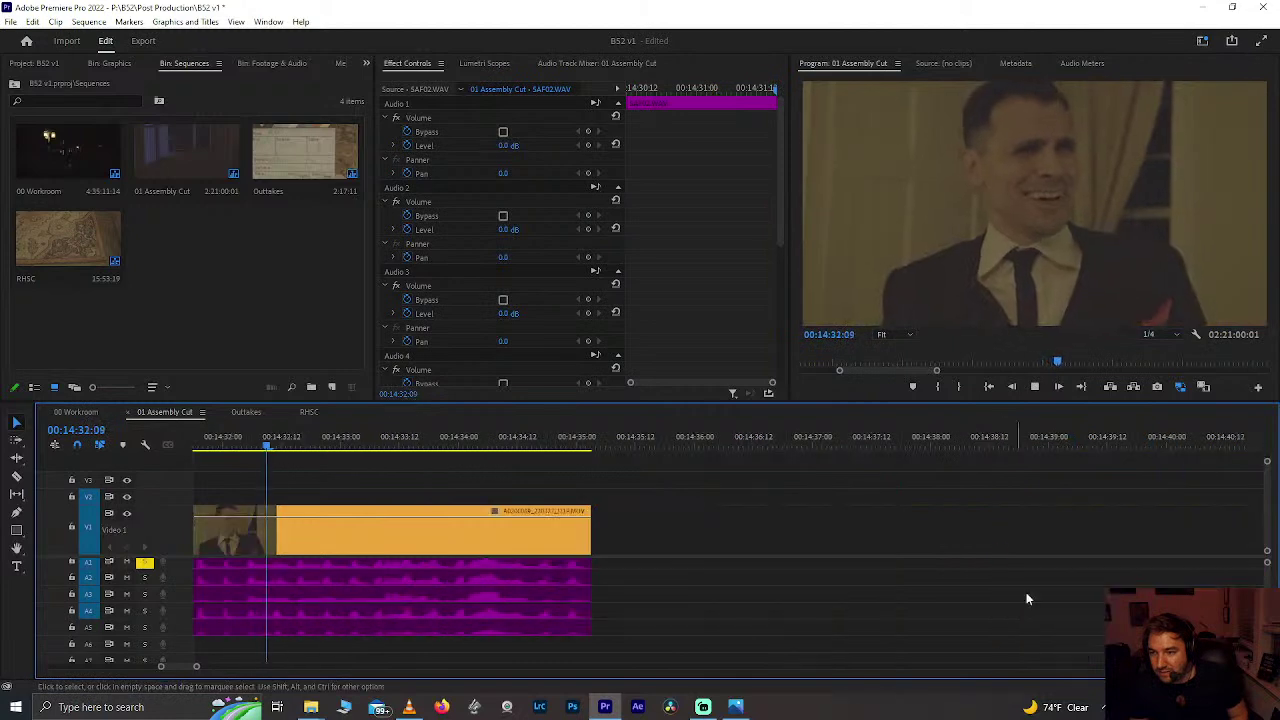
key(space)
scroll(820, 660, up, 15)
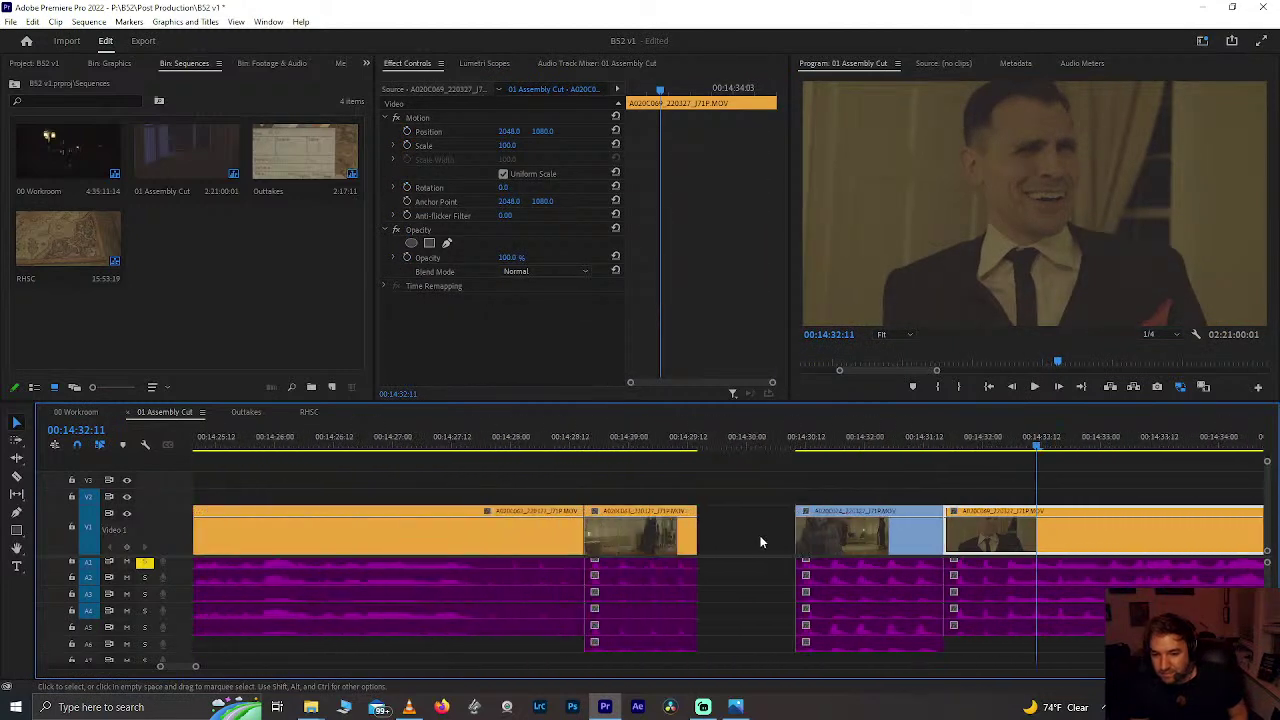
drag(845, 600, 748, 552)
click(902, 545)
key(Delete)
Step: Review the cuts, move the A020C069 clip to start at about 00:14:33, and lengthen the end of the A020C074 audio
click(504, 437)
key(space)
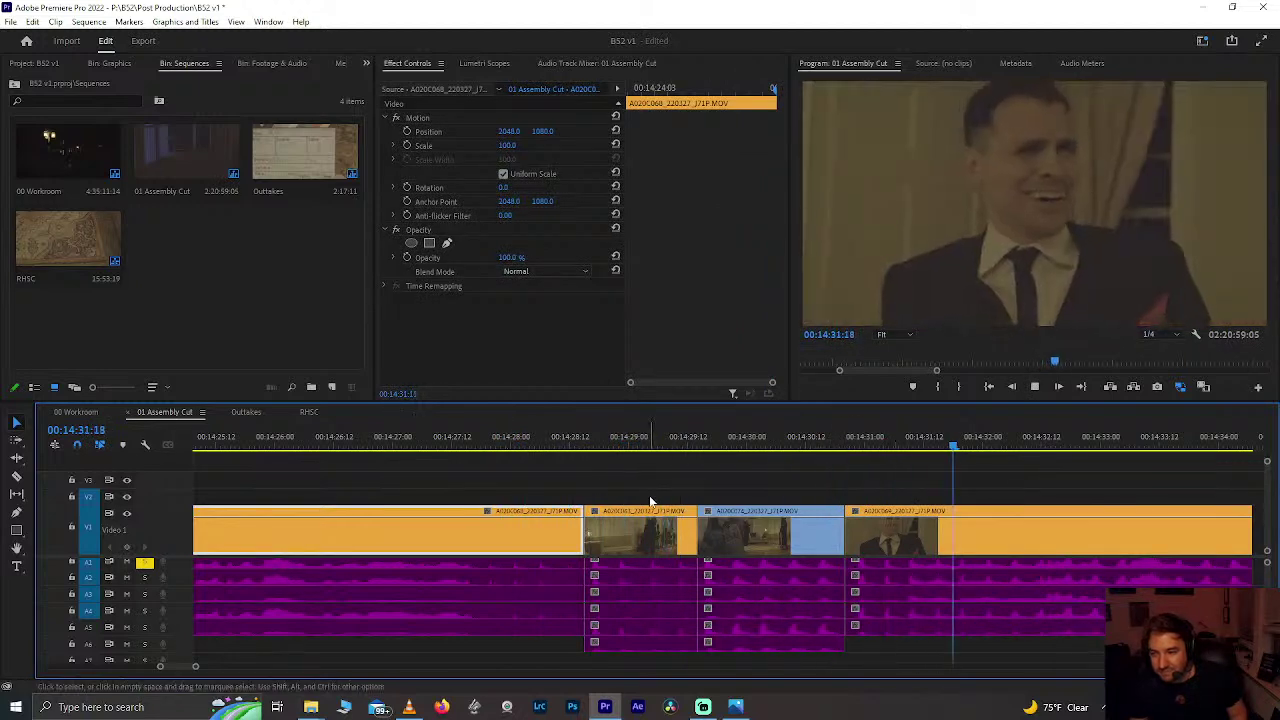
scroll(728, 513, down, 5)
drag(735, 440, 656, 446)
key(space)
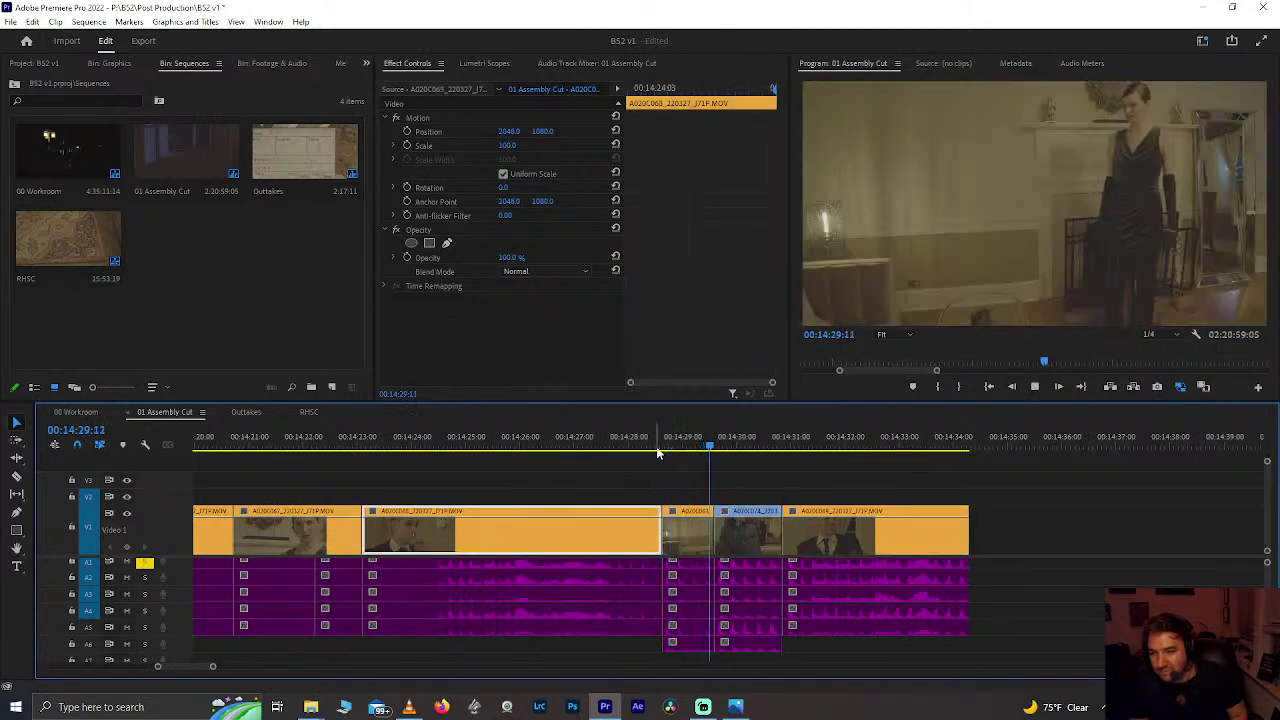
click(795, 525)
drag(881, 541, 1002, 541)
click(748, 530)
drag(779, 575, 866, 577)
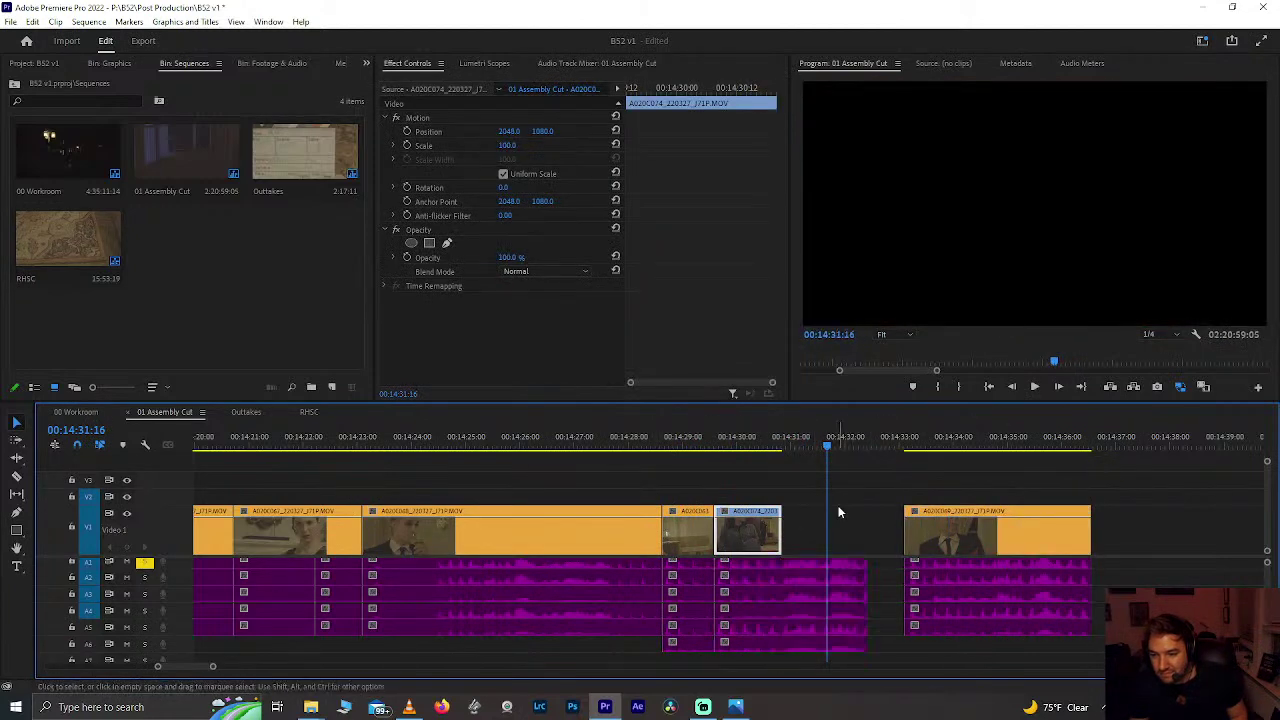
Step: Extend the end of the A020C074 clip's audio and video to meet the start of the A020C069 clip
click(773, 432)
key(space)
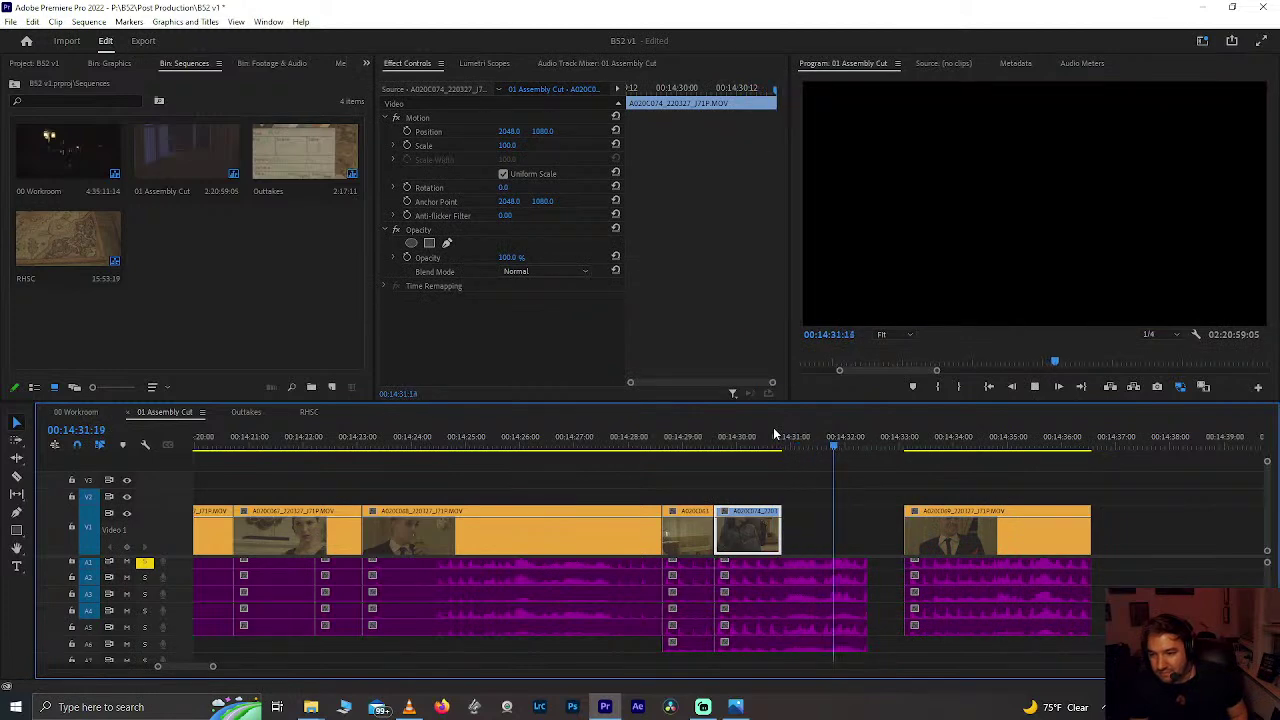
key(space)
drag(862, 625, 904, 625)
drag(789, 533, 932, 545)
Step: Play back the cuts from A020C068 through A020C074 into A020C069 to judge their timing
click(487, 443)
key(space)
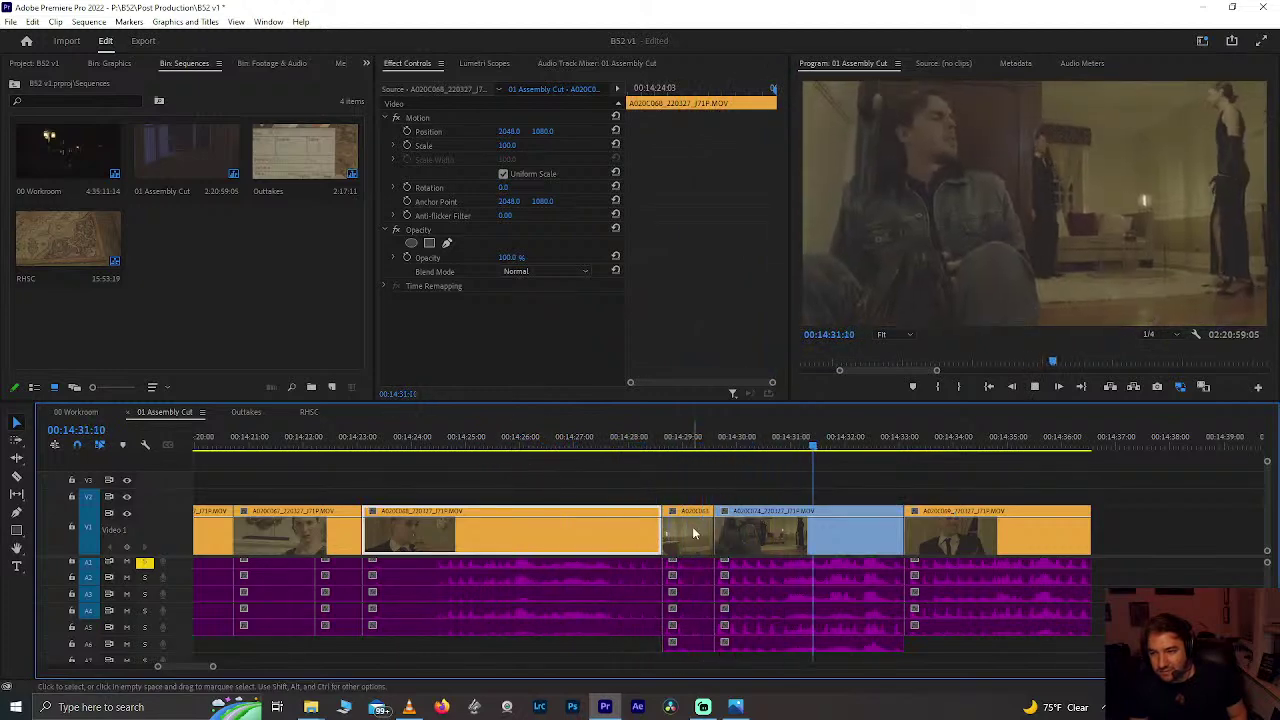
key(space)
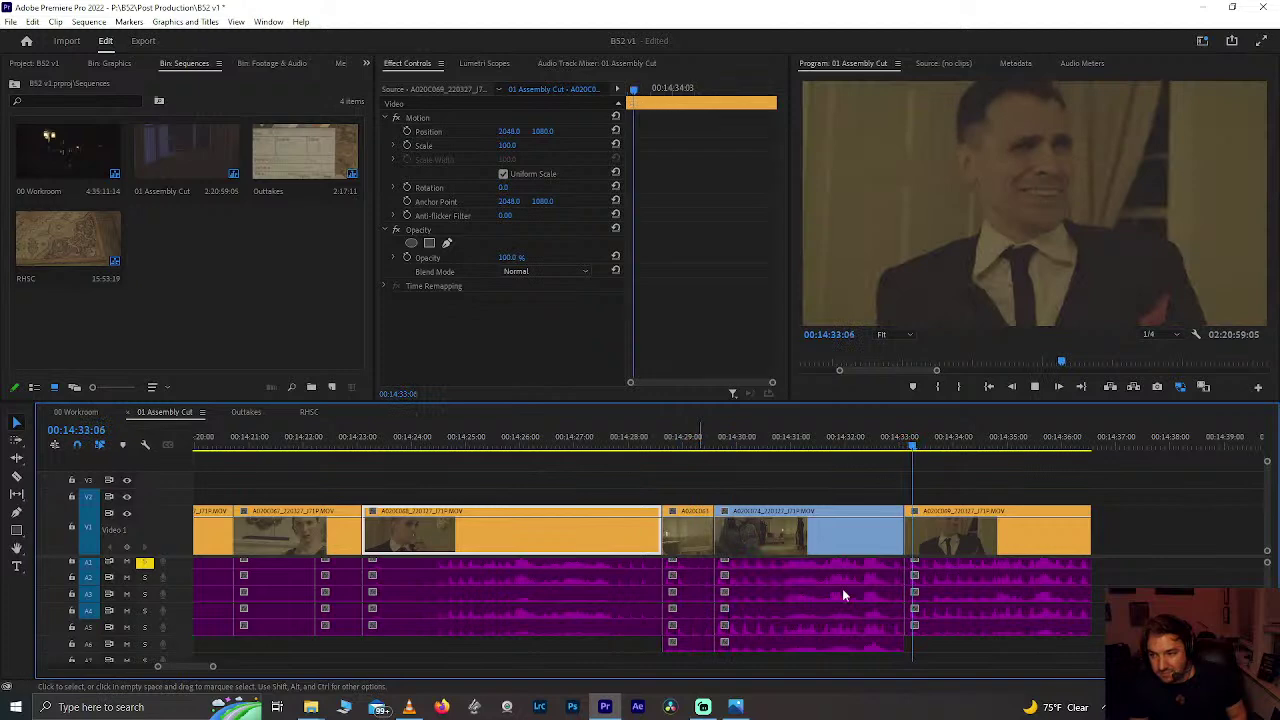
key(space)
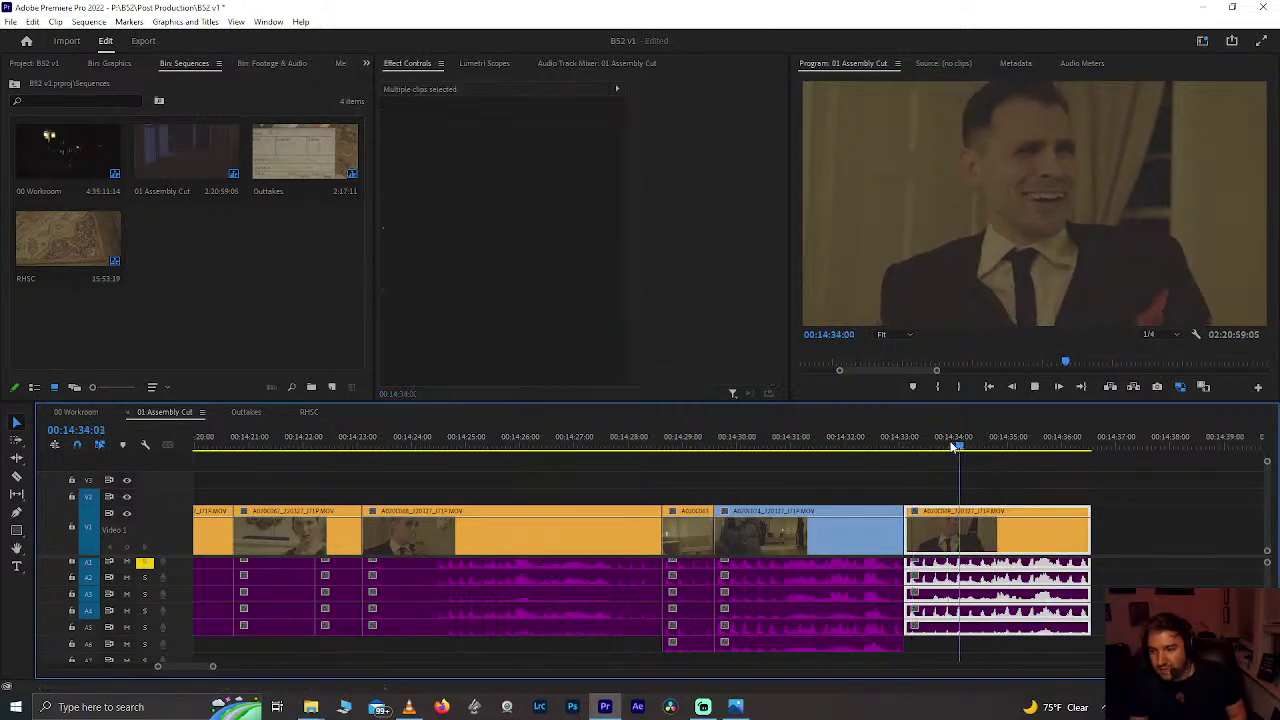
key(space)
click(900, 445)
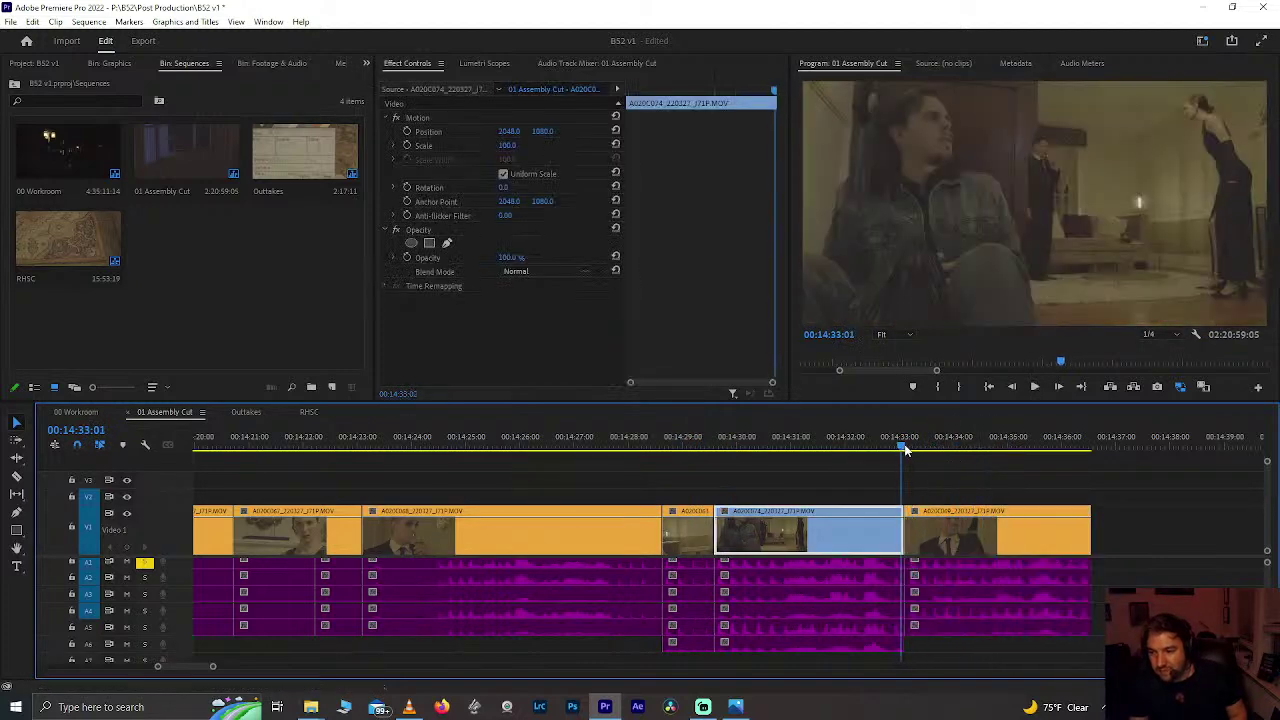
key(space)
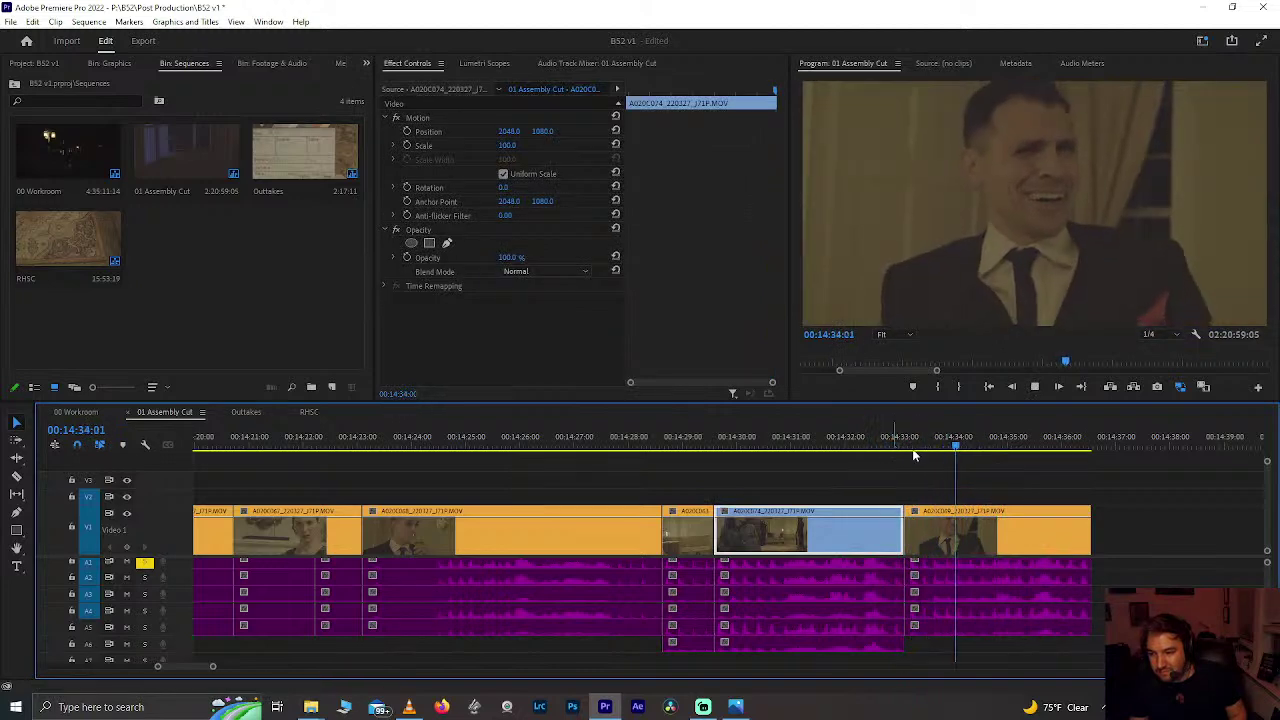
key(space)
Step: Move the A020C069 clip further along the timeline, extend its start, and trim it to begin at 00:14:35:23
drag(978, 456, 920, 456)
drag(995, 545, 1150, 548)
drag(1062, 543, 950, 537)
click(1029, 447)
key(space)
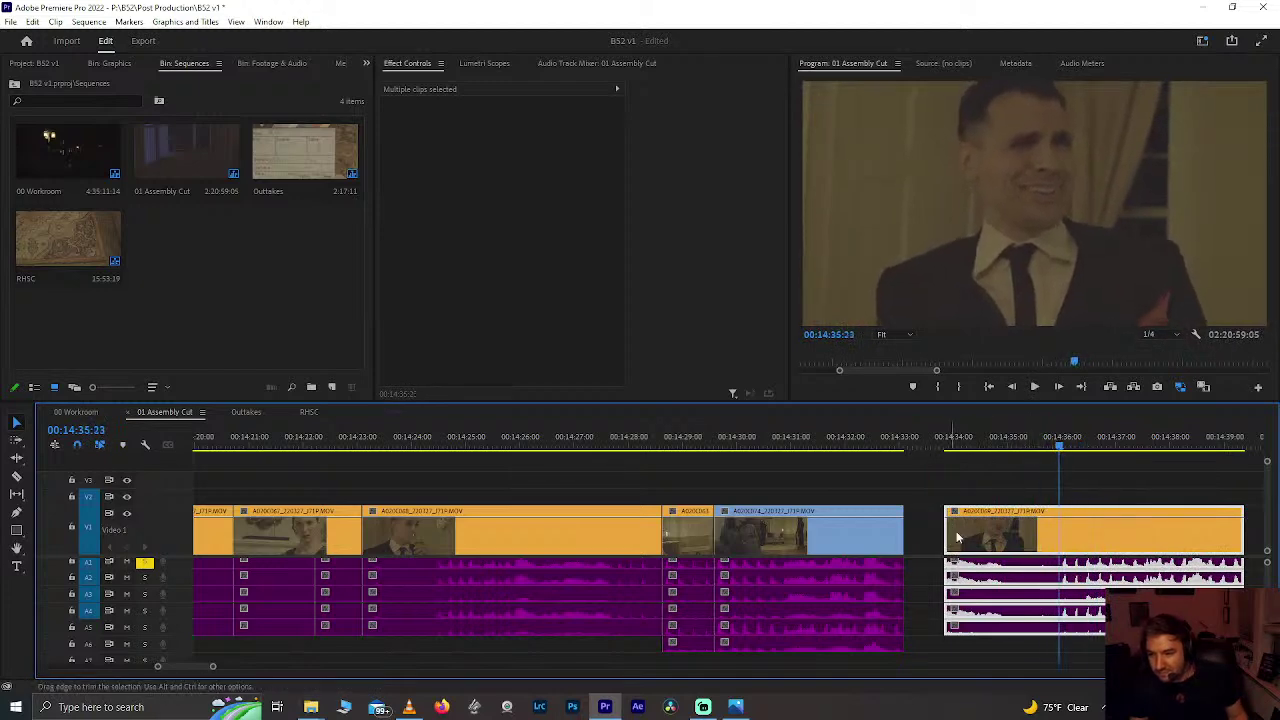
drag(940, 527, 1054, 530)
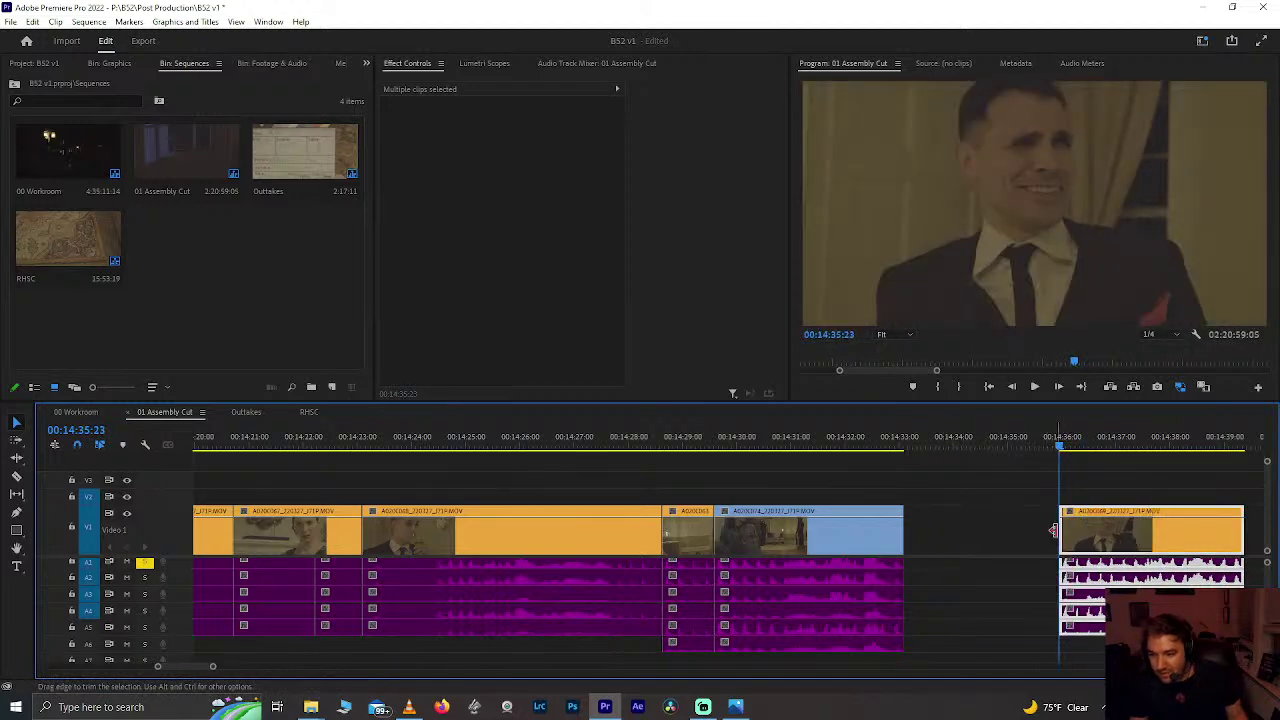
Step: Extend the end of the A020C069 clip to about 00:14:42:23 and play back the lengthened clip
key(space)
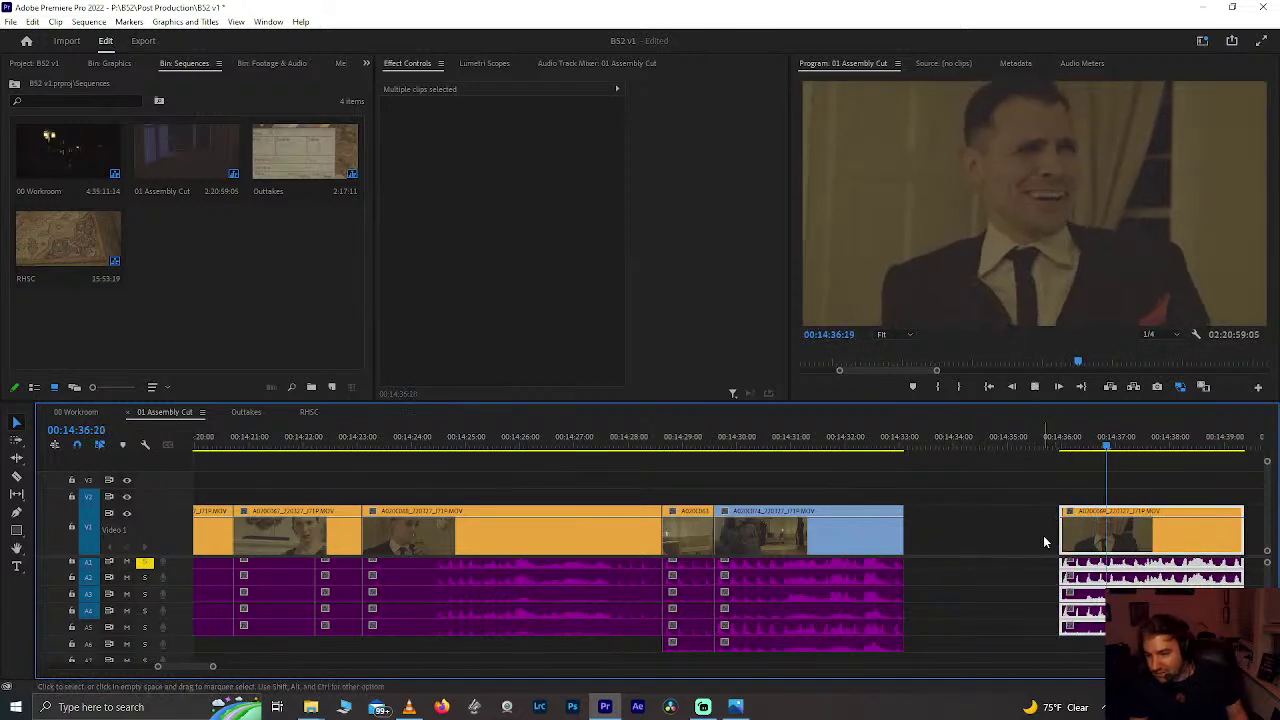
scroll(1043, 541, down, 10)
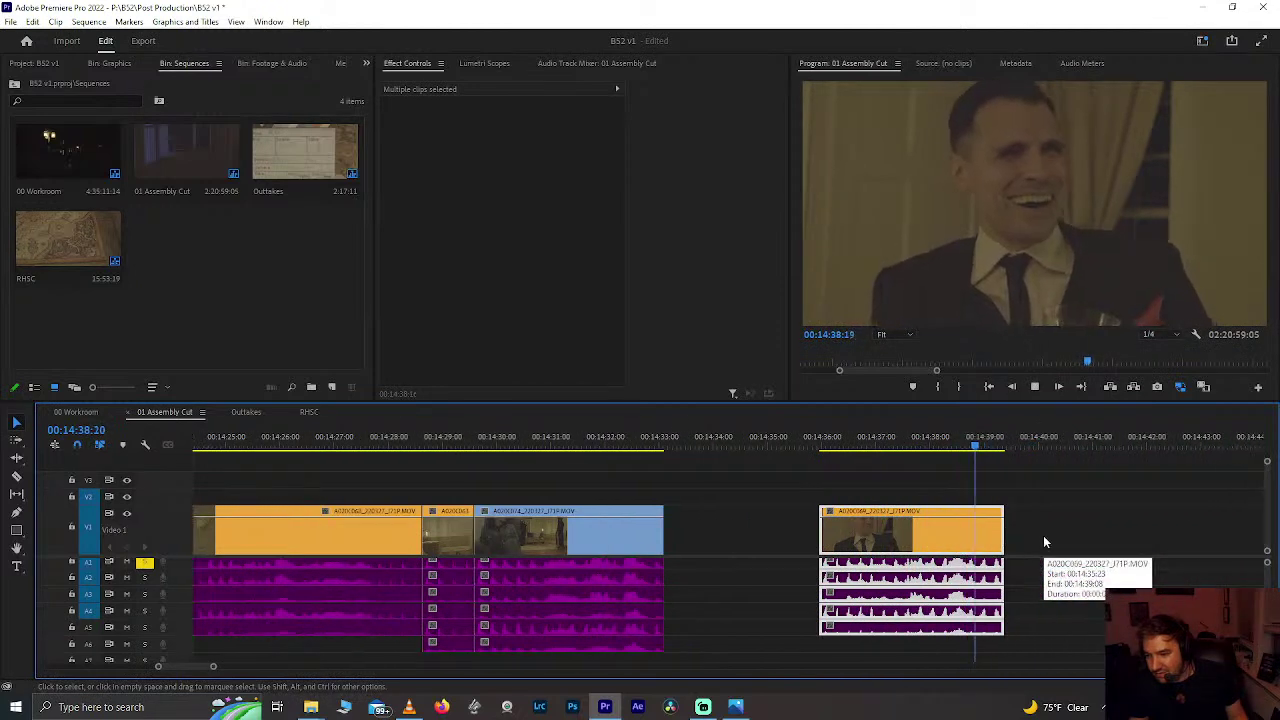
key(space)
drag(1000, 545, 1198, 583)
key(space)
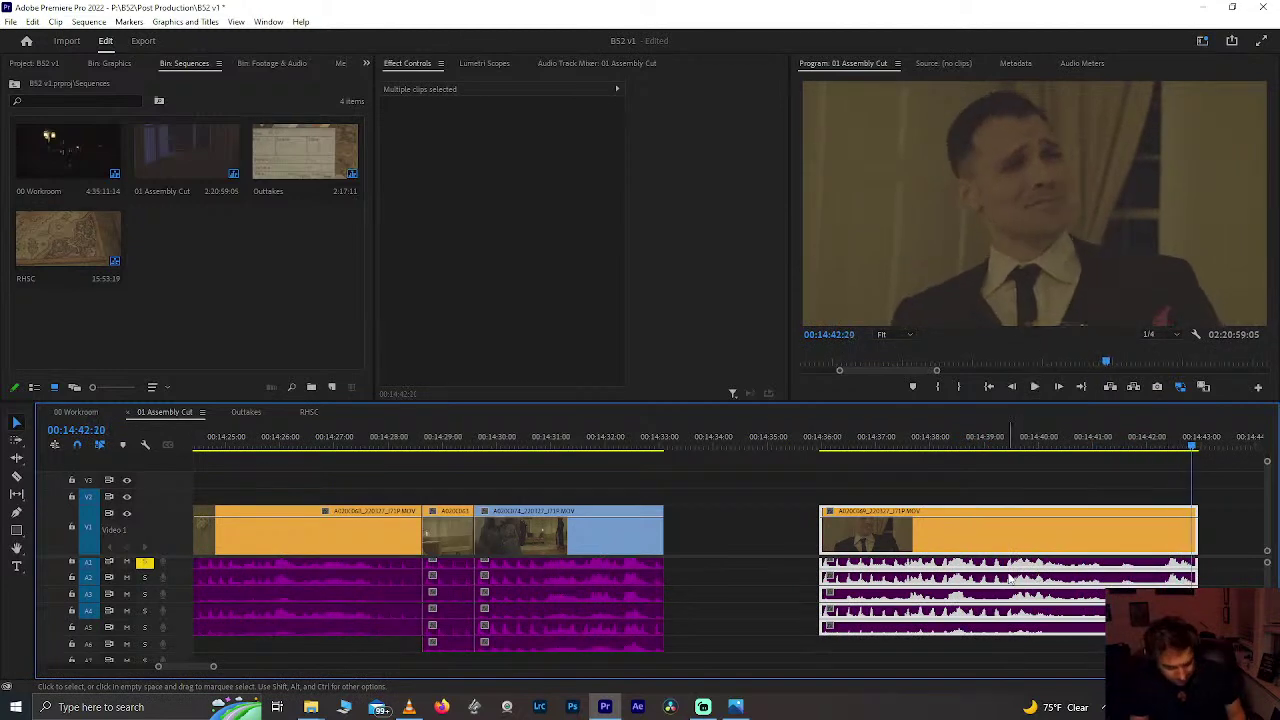
scroll(1010, 578, down, 2)
click(910, 443)
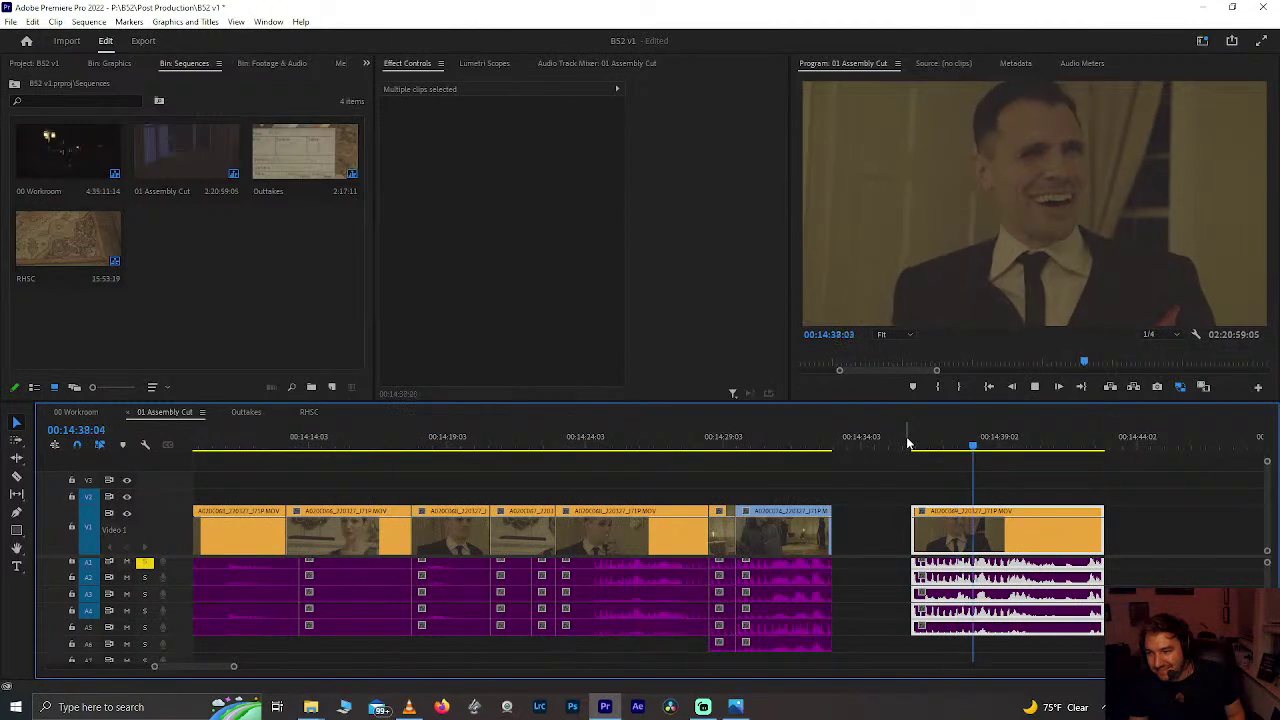
mouse_move(908, 443)
mouse_down()
mouse_move(943, 450)
mouse_move(929, 456)
mouse_up()
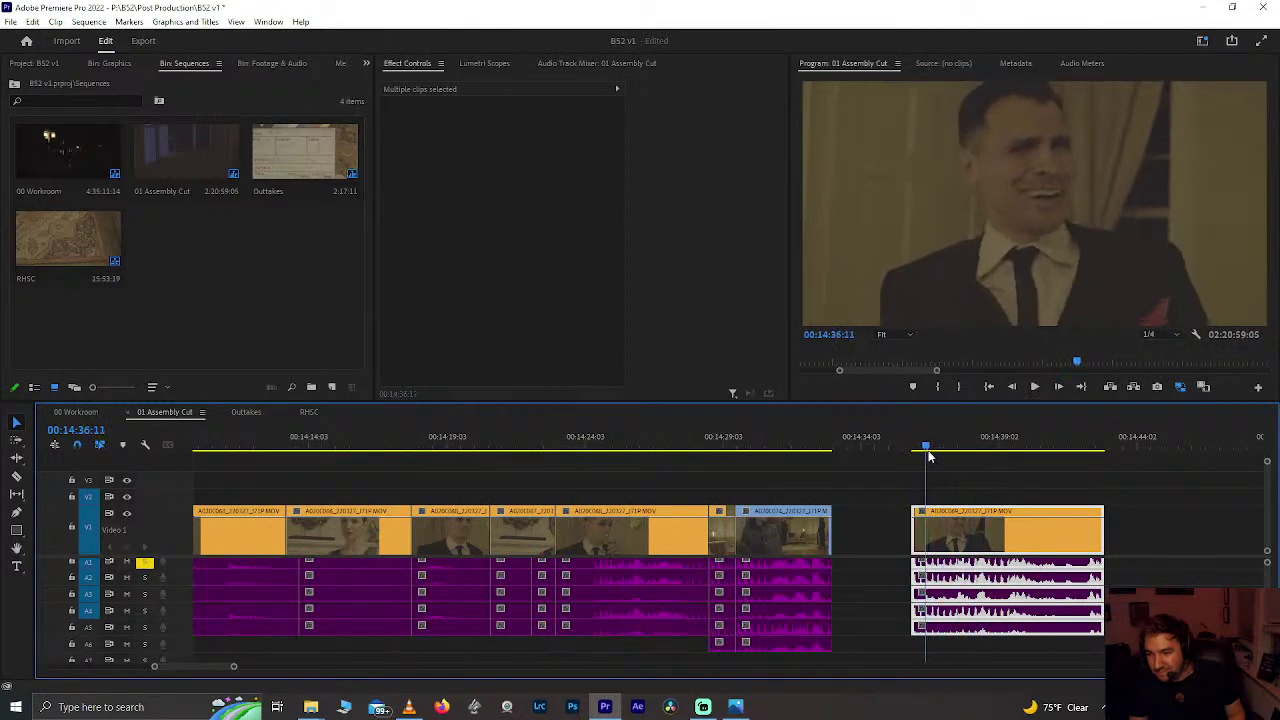
scroll(925, 450, up, 2)
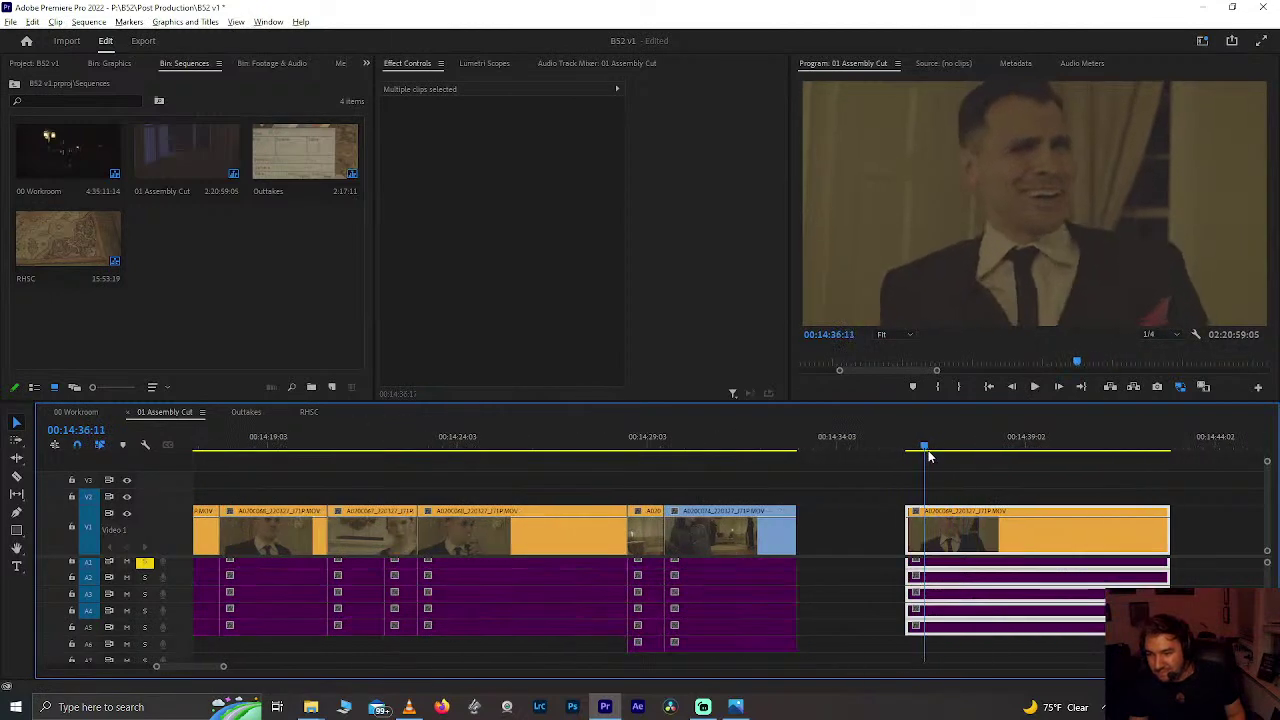
Step: Find 00:14:27:18 in the A020C068 clip, cut its audio there, and select the segment after the cut
click(543, 443)
key(space)
scroll(543, 438, up, 2)
click(553, 447)
drag(556, 452, 574, 481)
key(Left)
click(576, 589)
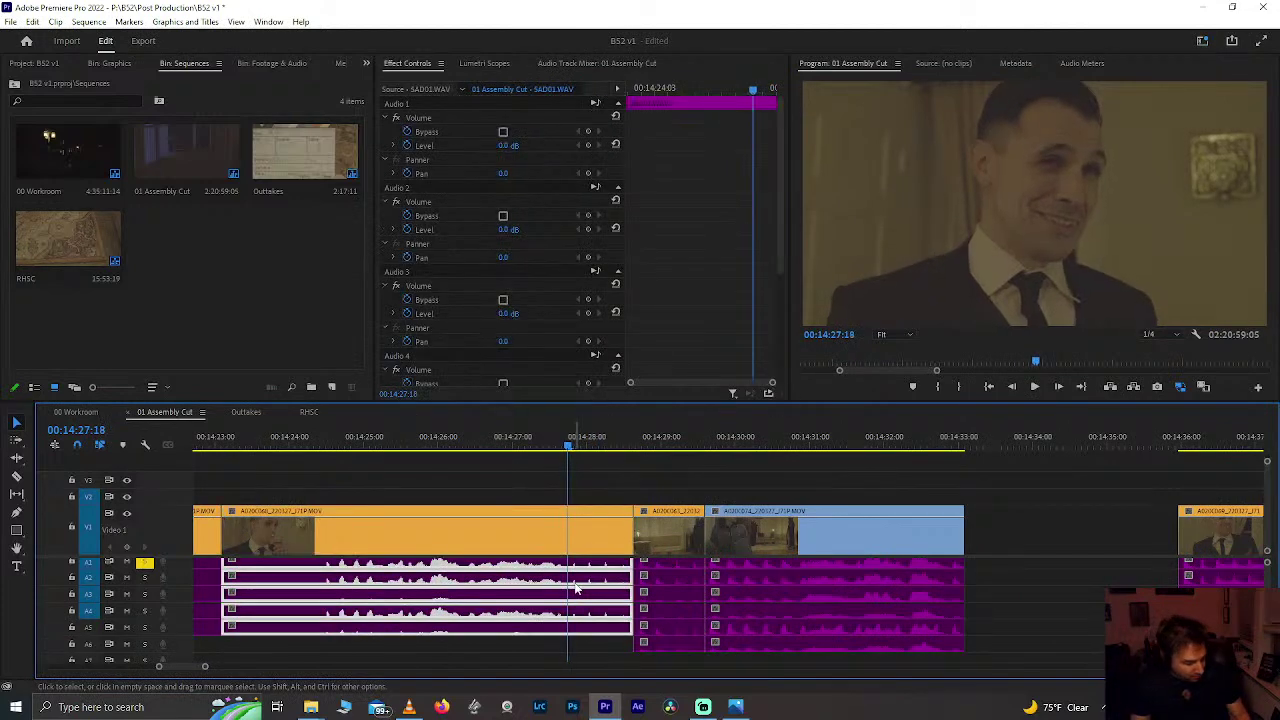
key(ctrl+k)
click(577, 599)
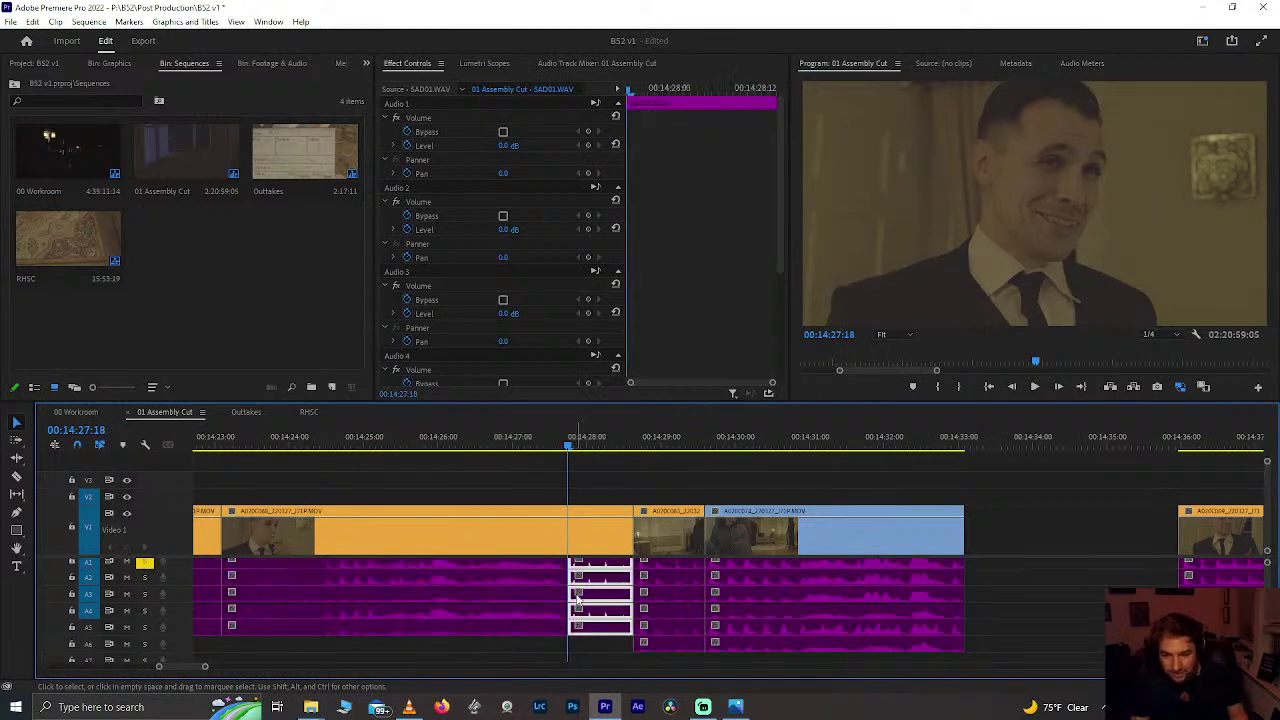
Step: Duplicate the cut audio segment below the A020C069 audio, starting on track A6, and shift it to begin at 00:14:36:00
drag(577, 599, 920, 548)
drag(1052, 576, 1054, 578)
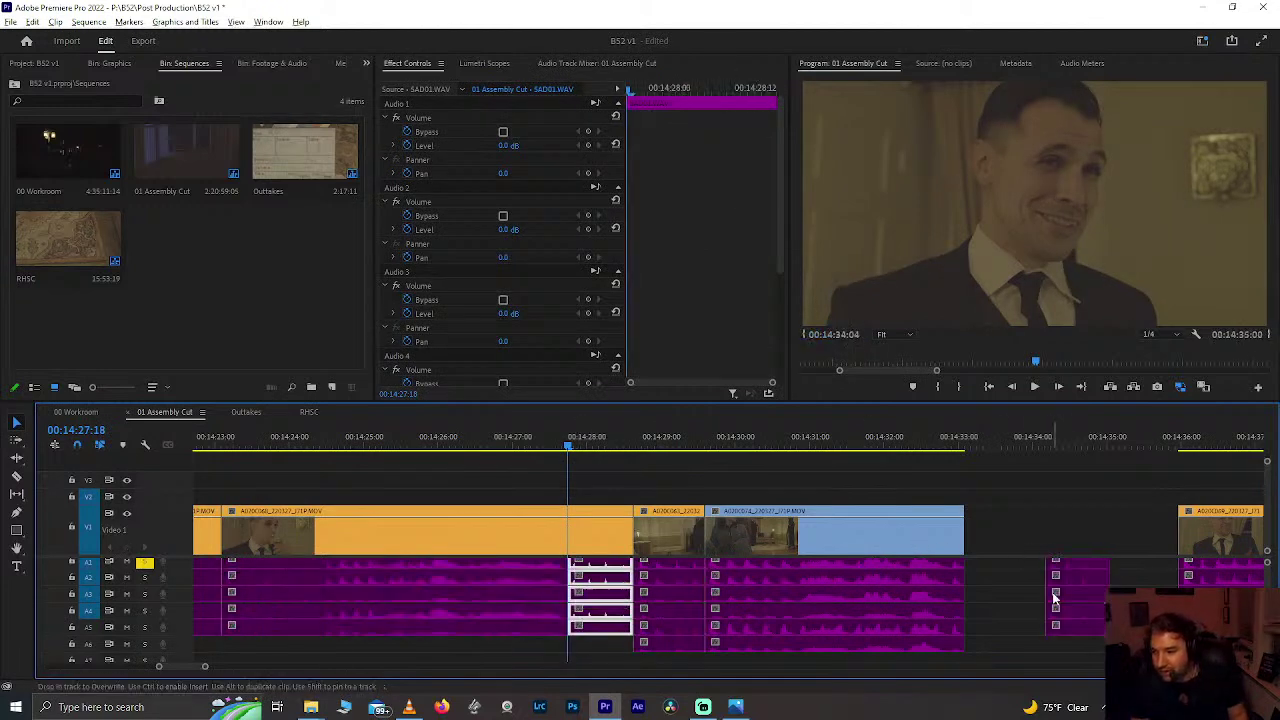
scroll(1052, 590, down, 4)
drag(865, 570, 1010, 655)
scroll(1000, 652, up, 5)
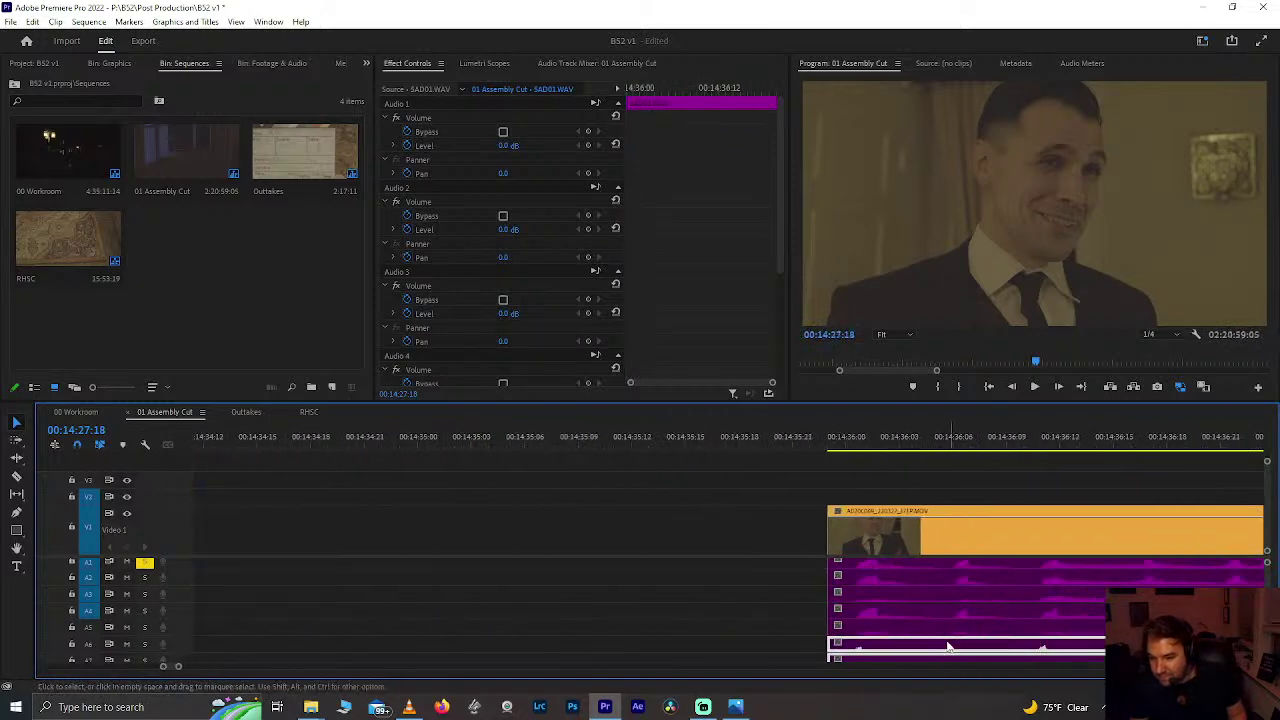
drag(946, 658, 900, 655)
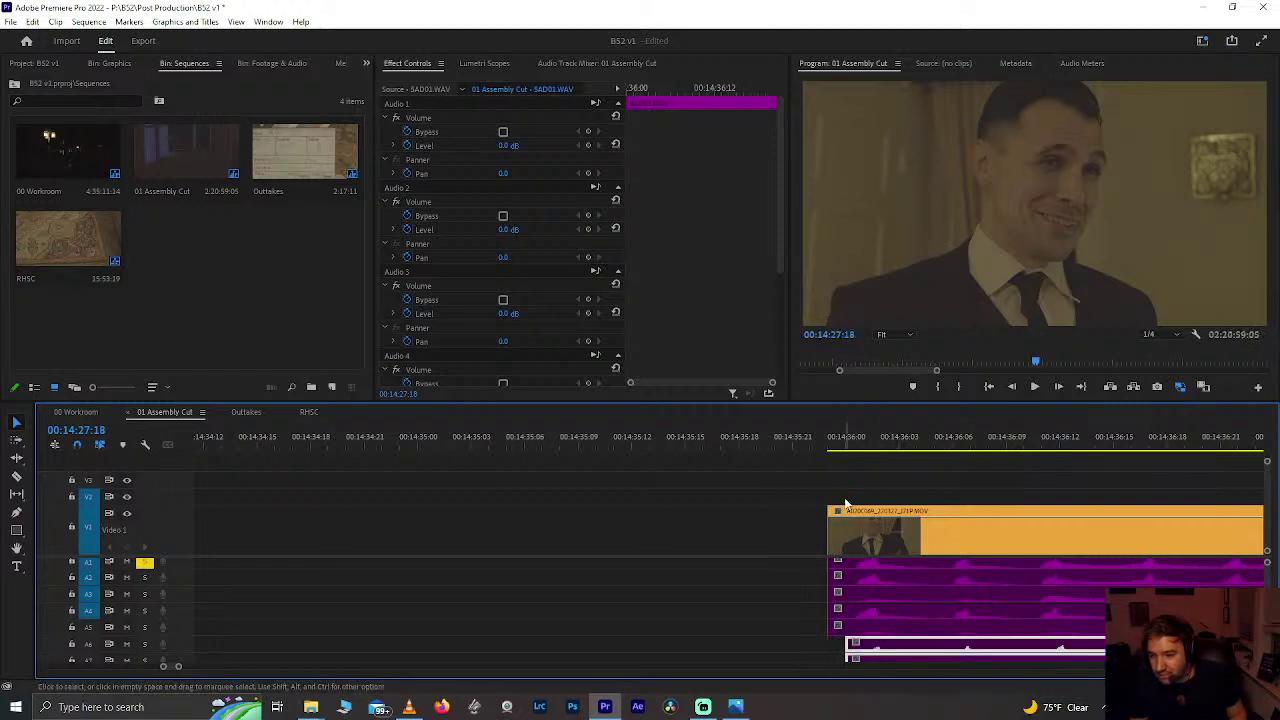
Step: Trim the start of the A020C069 video to 00:14:36:00, in line with the copied audio segment
click(862, 589)
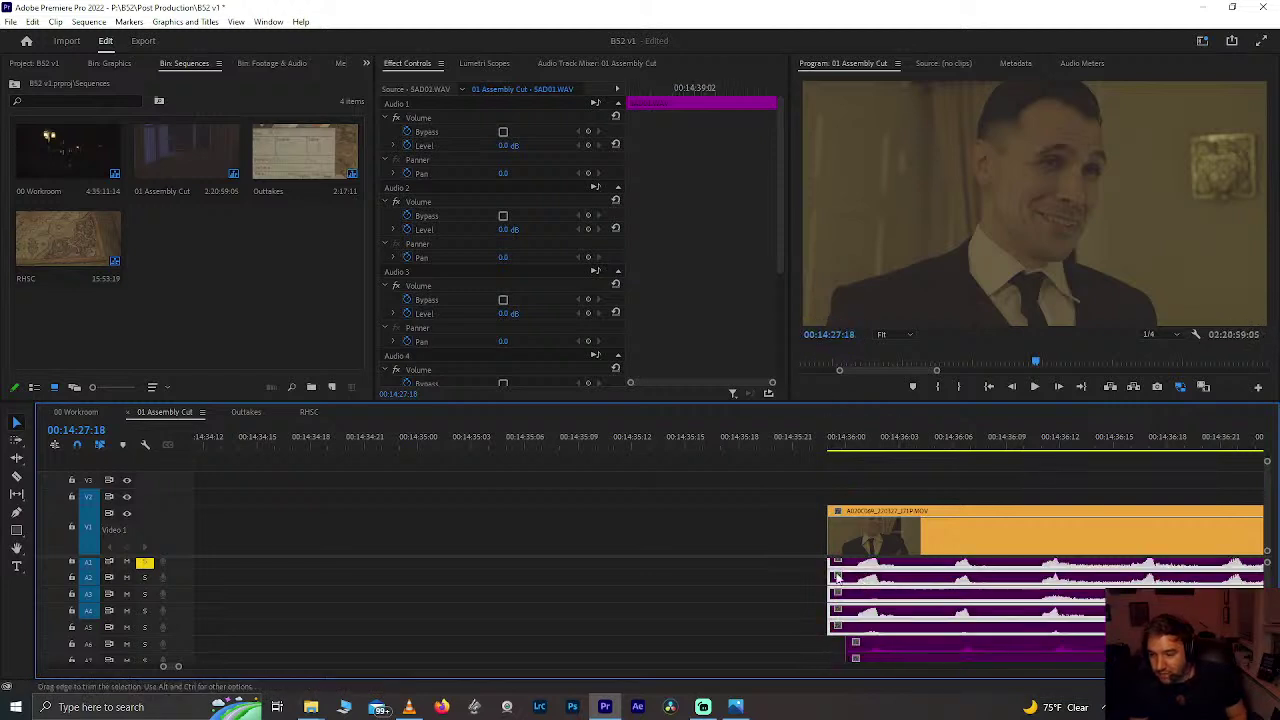
drag(832, 545, 848, 555)
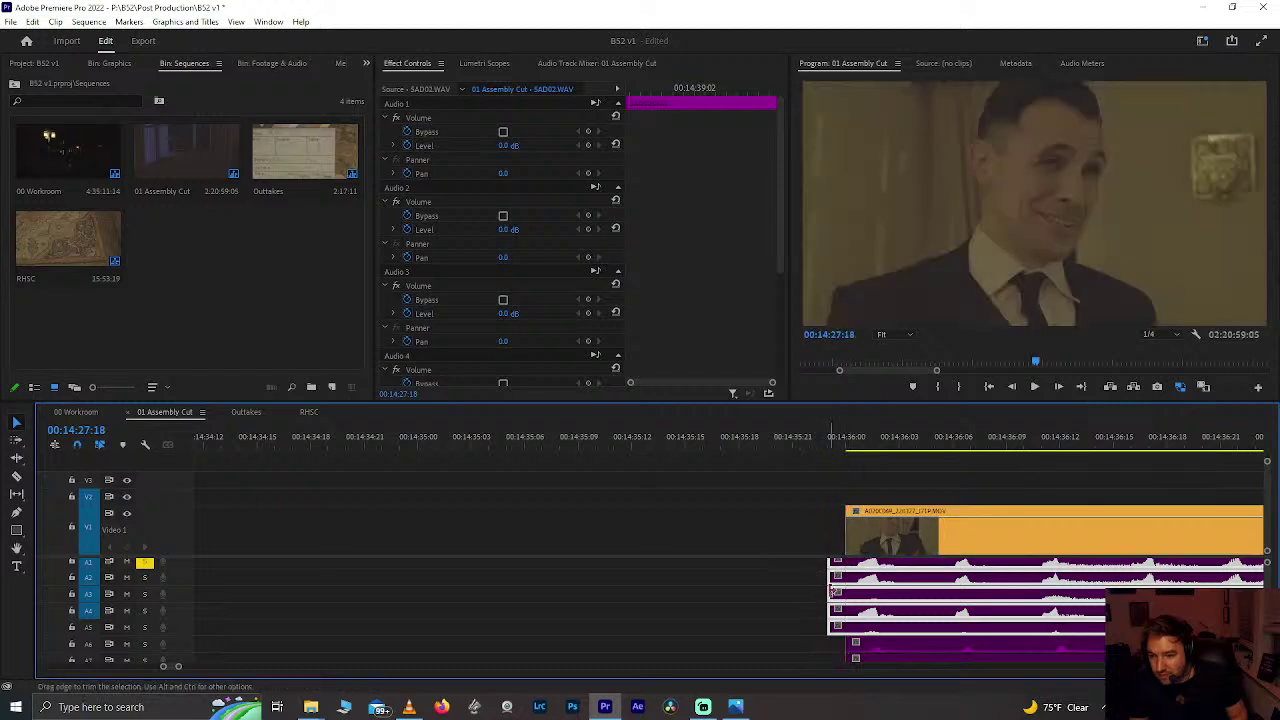
click(831, 590)
scroll(853, 596, down, 3)
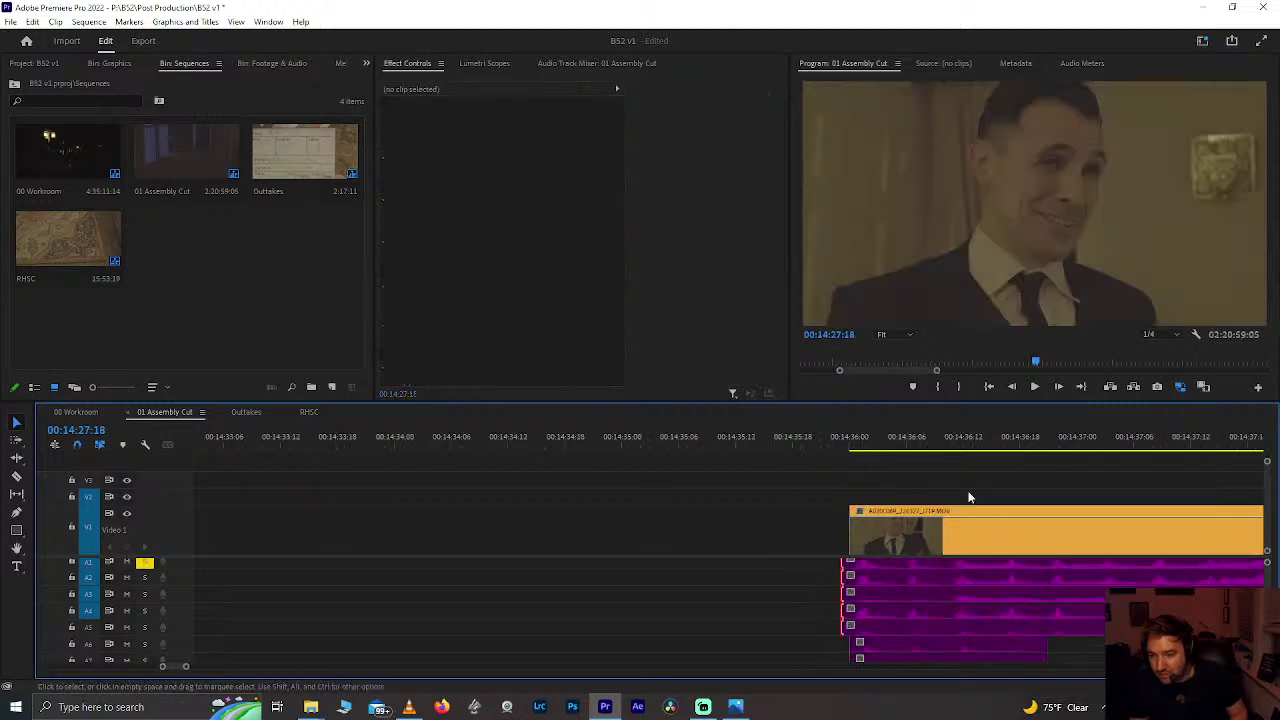
Step: Cut the A020C069 video and audio at 00:14:36:21, where the copied audio segment ends, and delete everything after the cut
click(1023, 434)
key(Down)
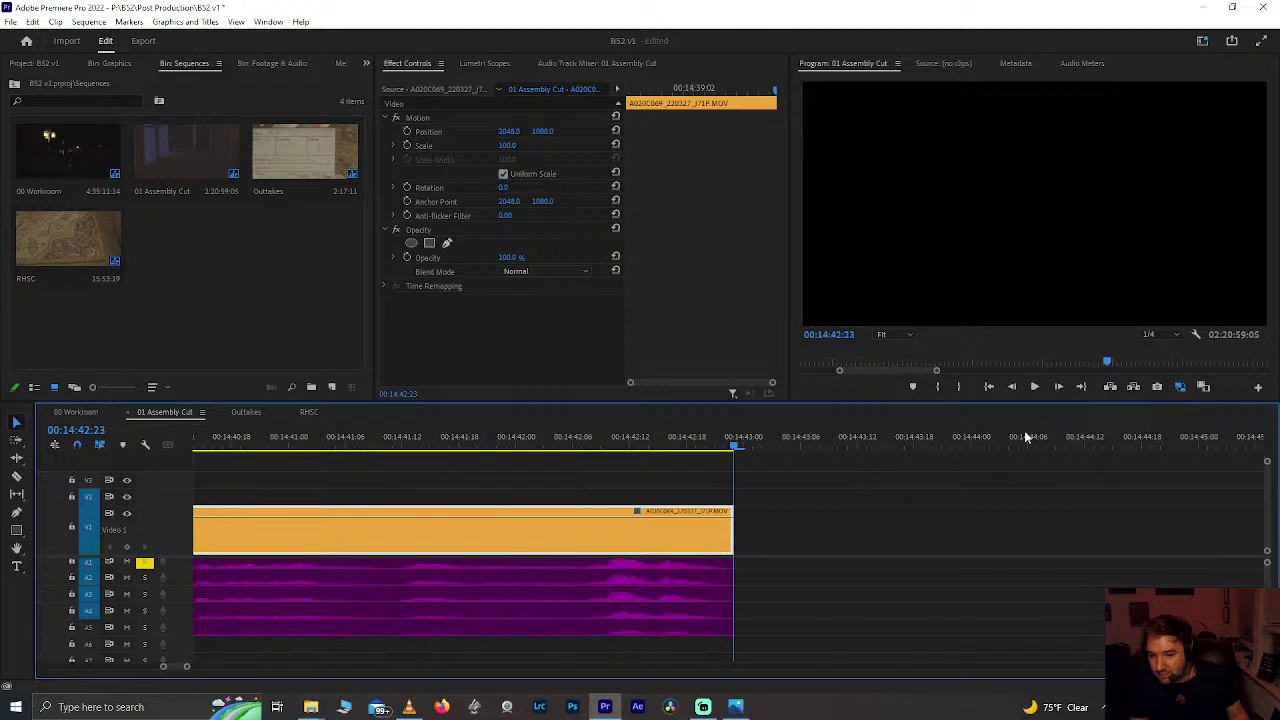
key(Up)
click(932, 446)
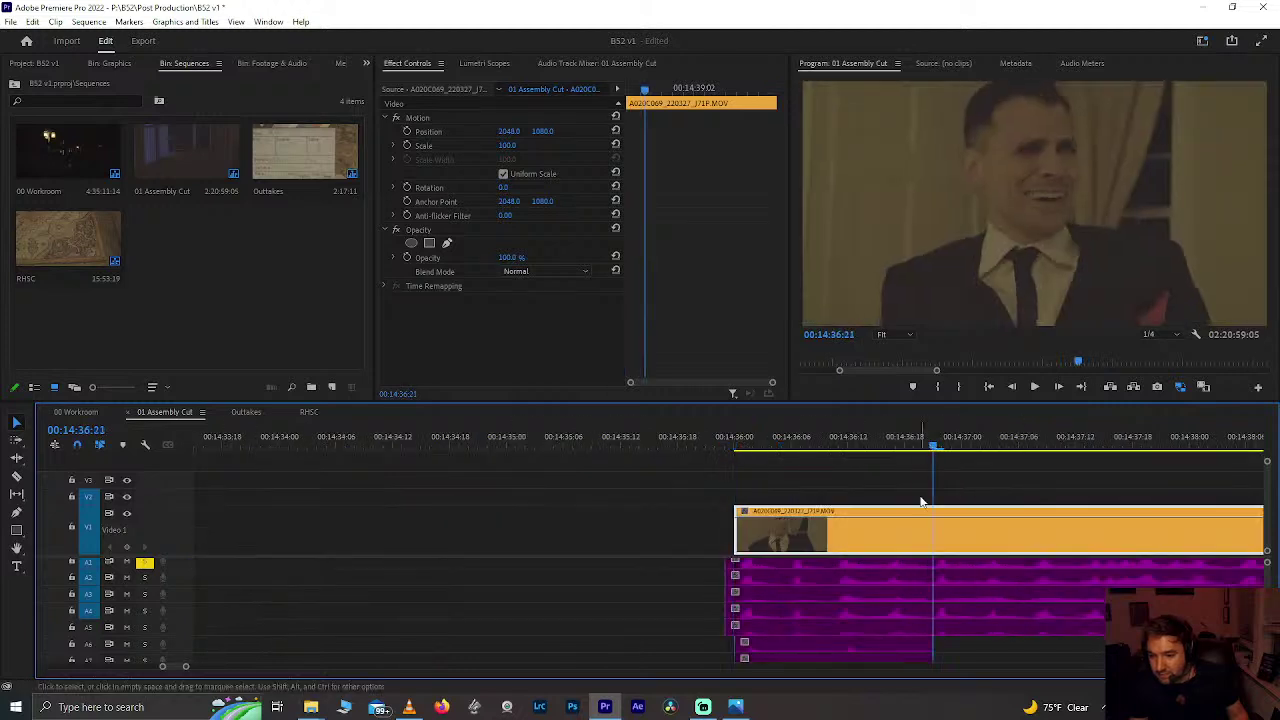
key(ctrl+k)
drag(965, 484, 1021, 609)
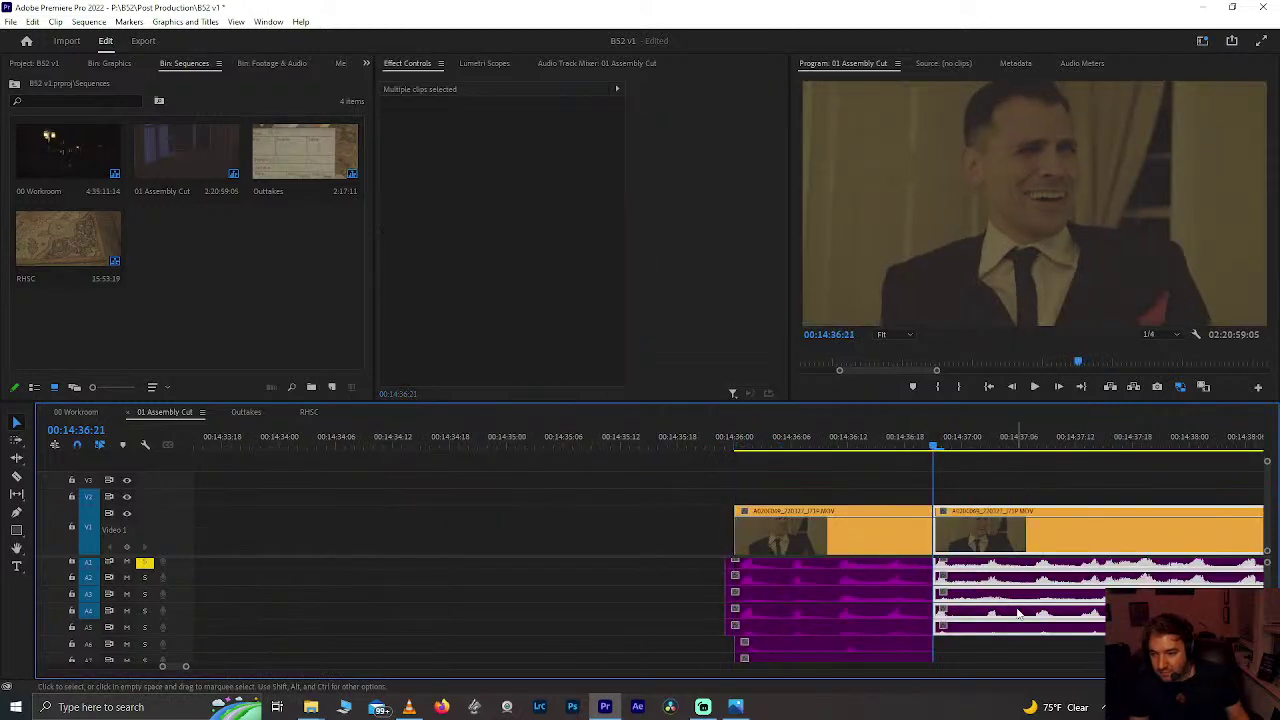
key(Delete)
Step: Move the copied audio segment up to start on track A1, replacing the A020C069 clip's original audio, and play back the result
mouse_move(731, 580)
mouse_down()
mouse_move(745, 585)
mouse_move(735, 604)
mouse_up()
drag(769, 647, 780, 569)
click(735, 443)
key(space)
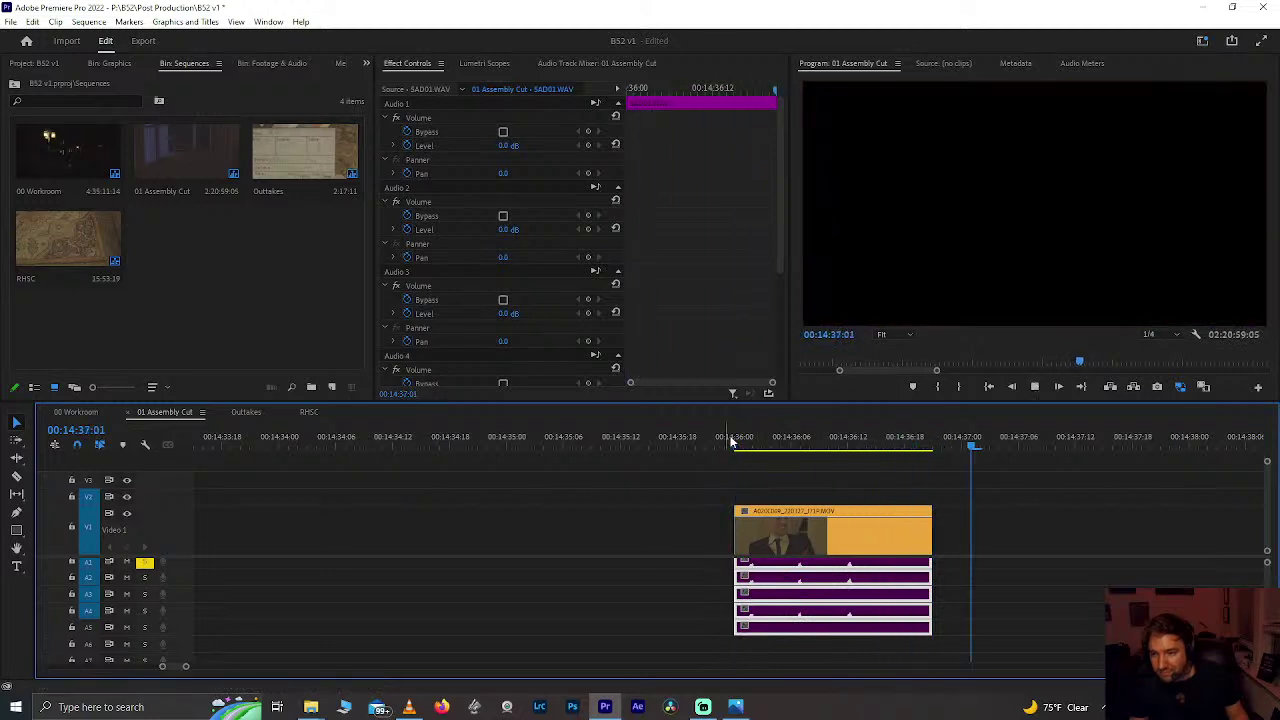
Step: Play back the A020C074 clip from about 00:14:30 and again from the A020C063 clip to review the edit between them
key(minus)
key(minus)
drag(727, 513, 799, 578)
click(422, 439)
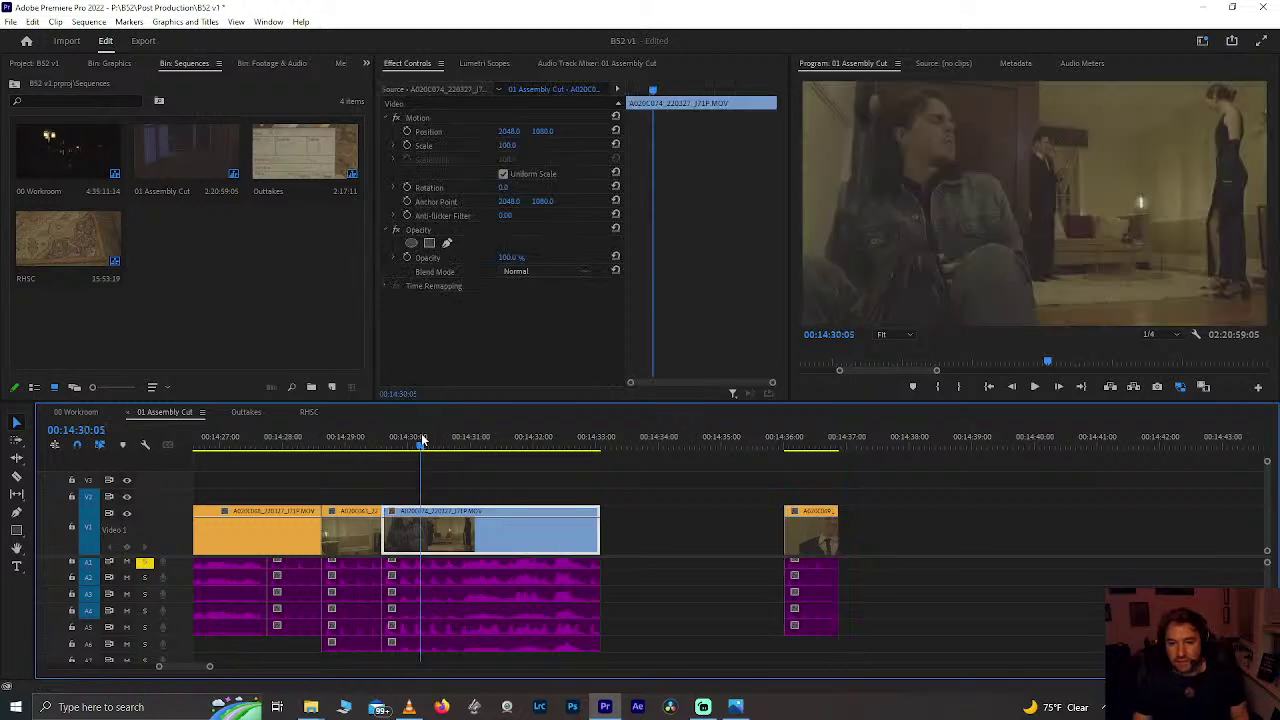
key(space)
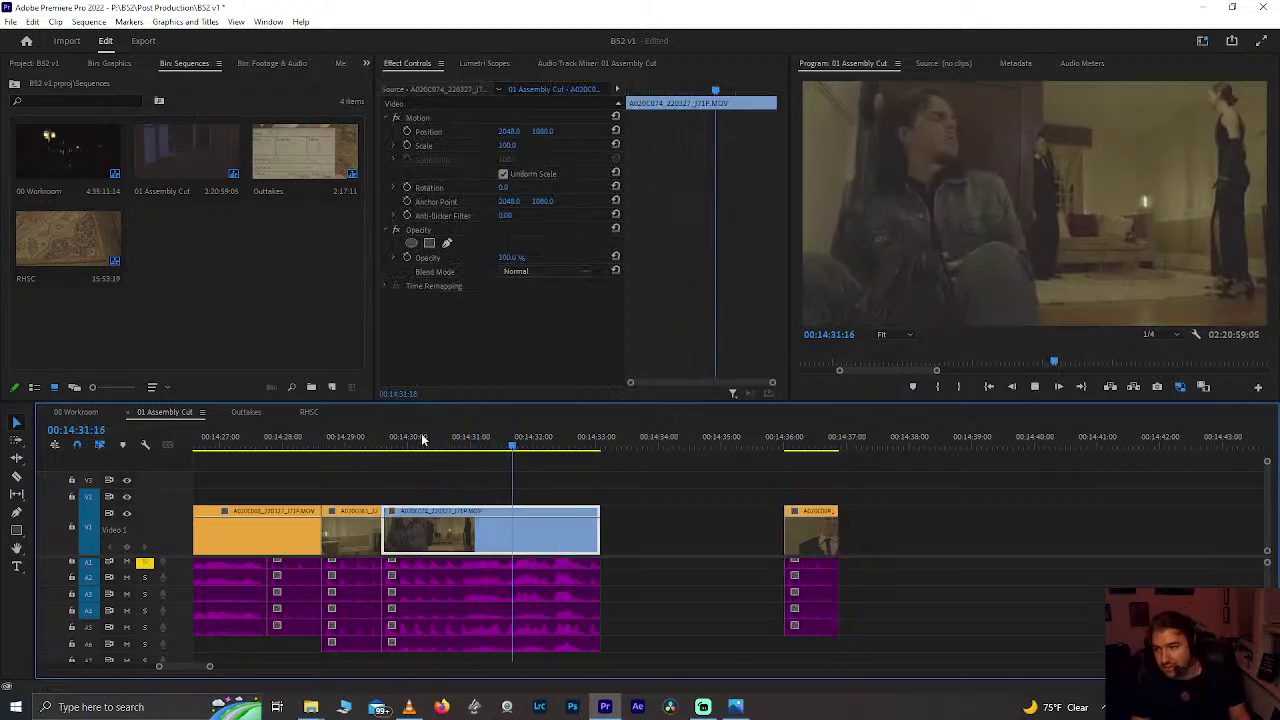
key(space)
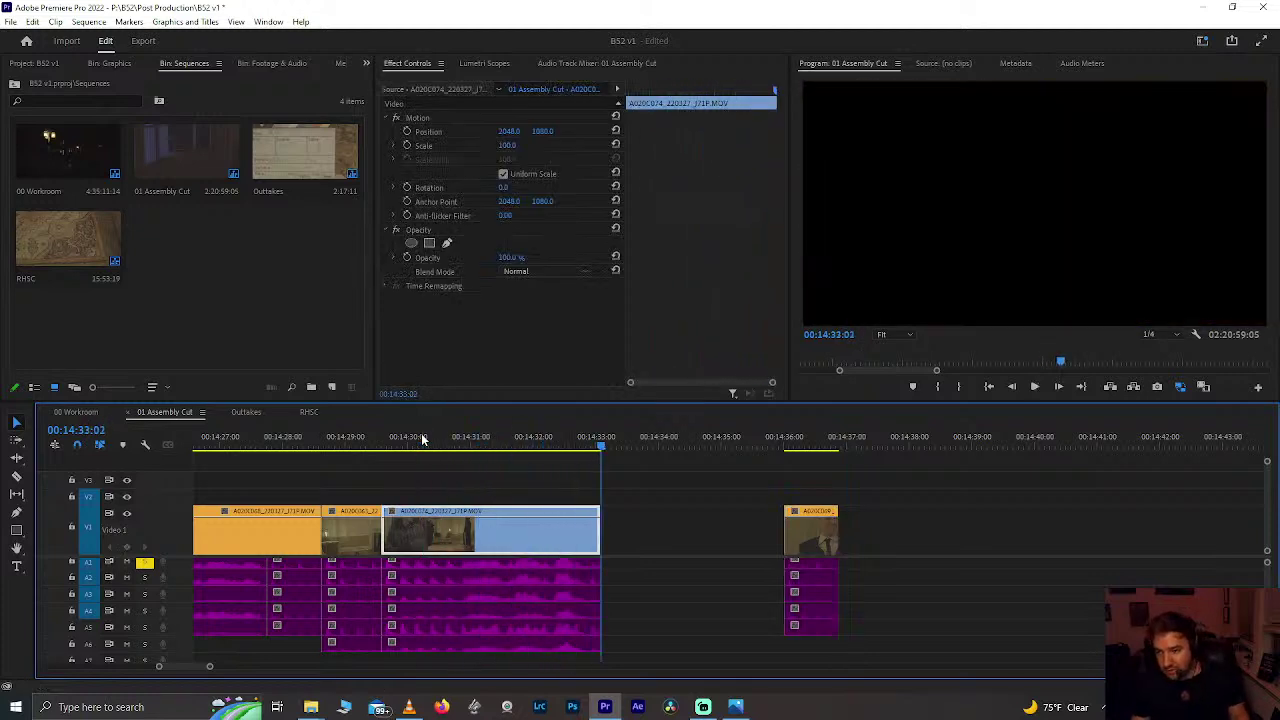
click(523, 446)
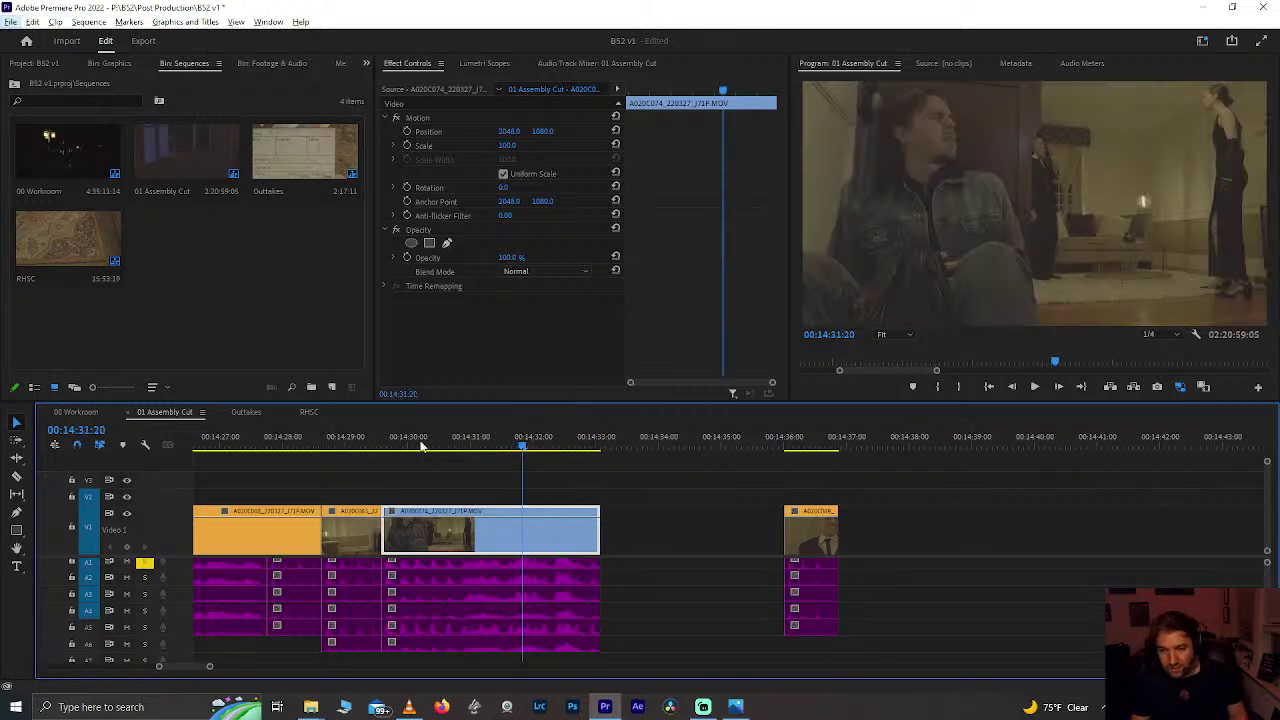
drag(392, 446, 355, 446)
key(space)
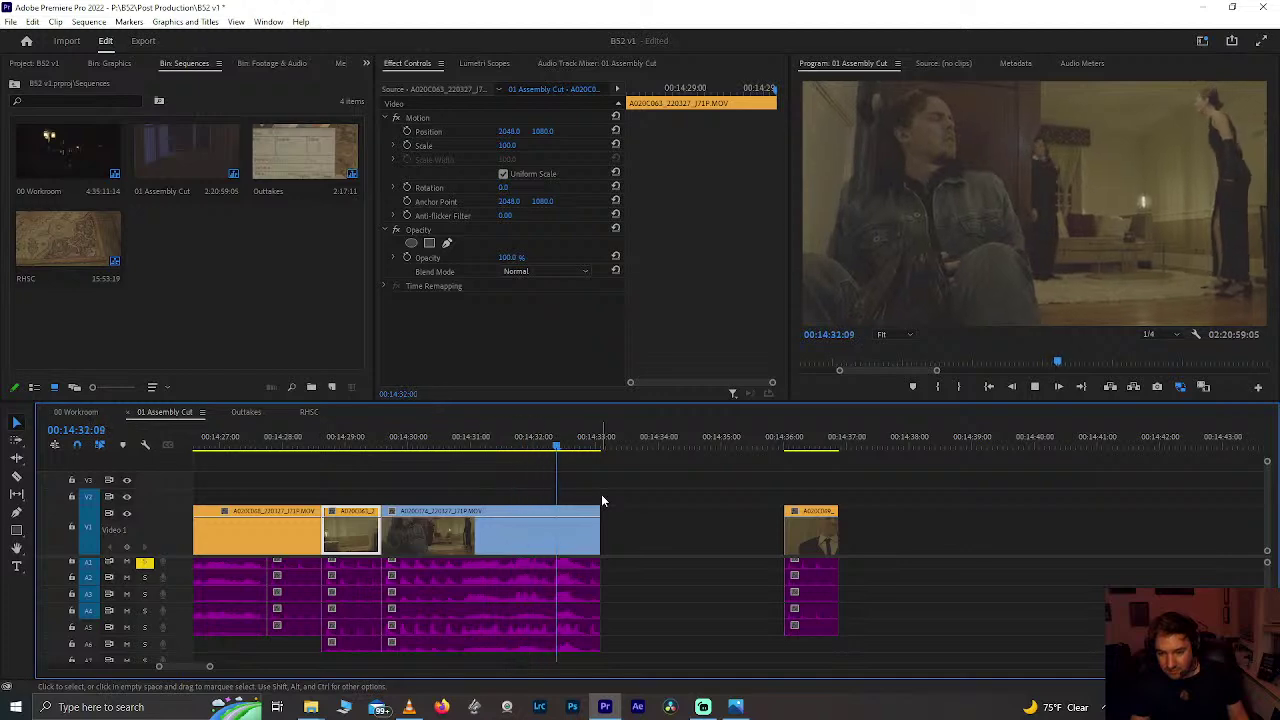
key(space)
Step: Move the trimmed A020C069 clip and its audio further along the sequence to about 00:14:45
scroll(658, 537, down, 3)
click(729, 535)
drag(729, 535, 995, 550)
Step: Locate the long A020C067 clip starting at about 00:22:20 in the sequence and play it from its beginning
scroll(995, 550, down, 5)
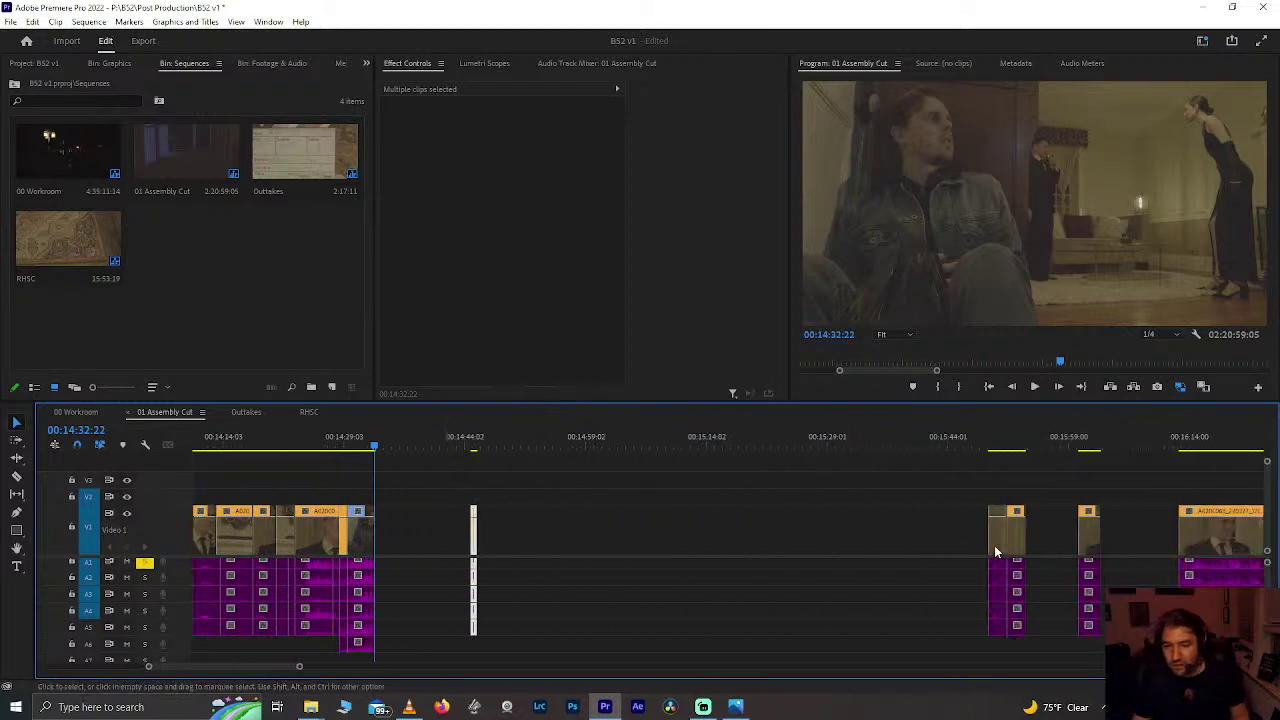
scroll(994, 545, down, 10)
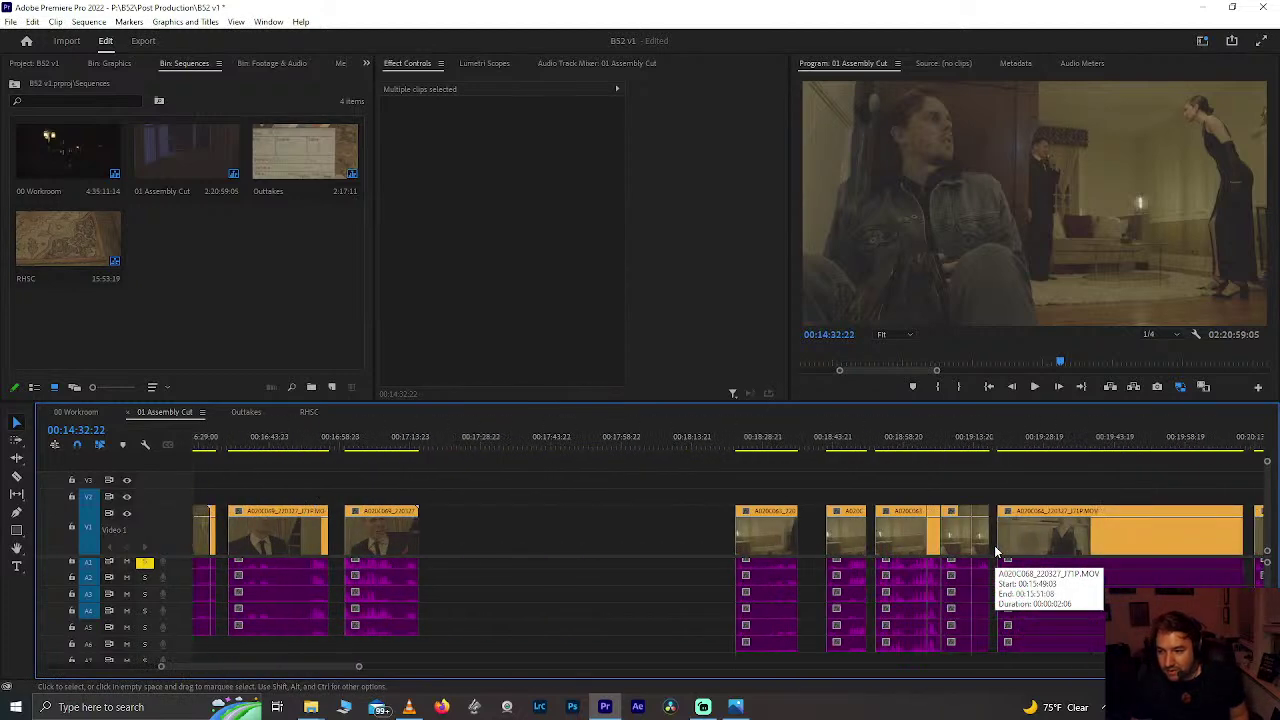
scroll(994, 545, down, 2)
scroll(1054, 458, down, 15)
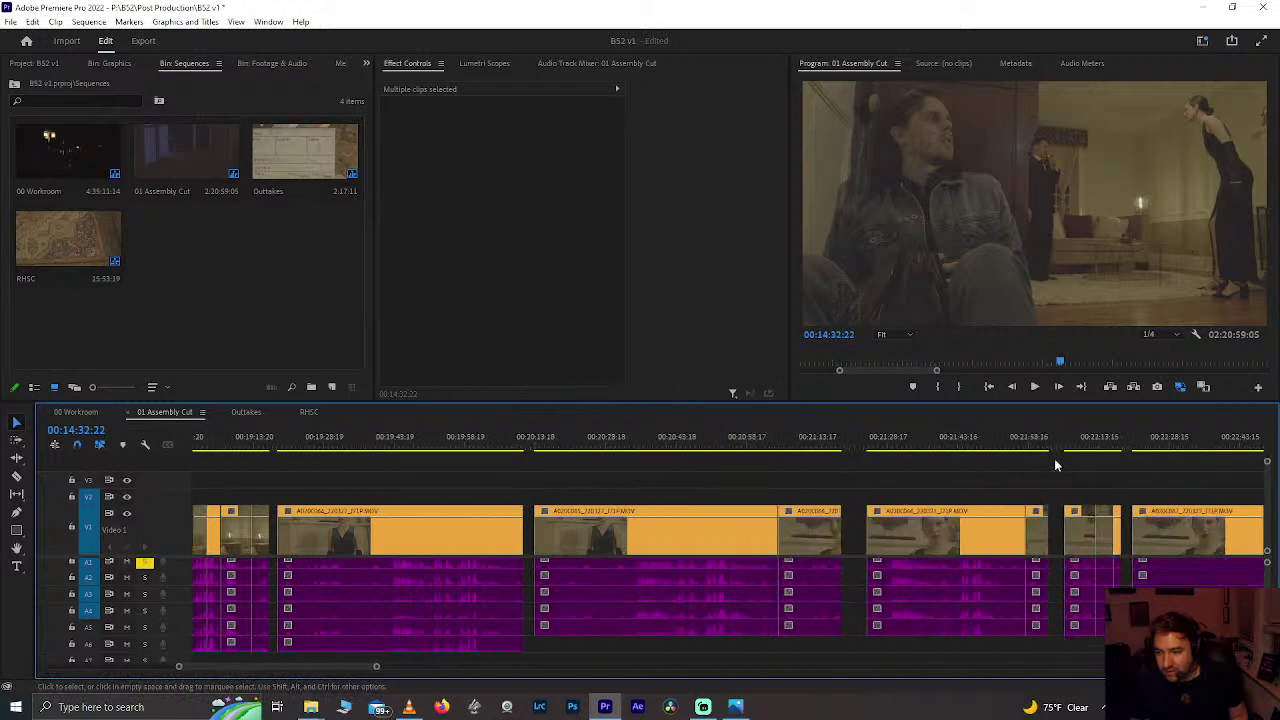
click(886, 436)
key(=)
key(=)
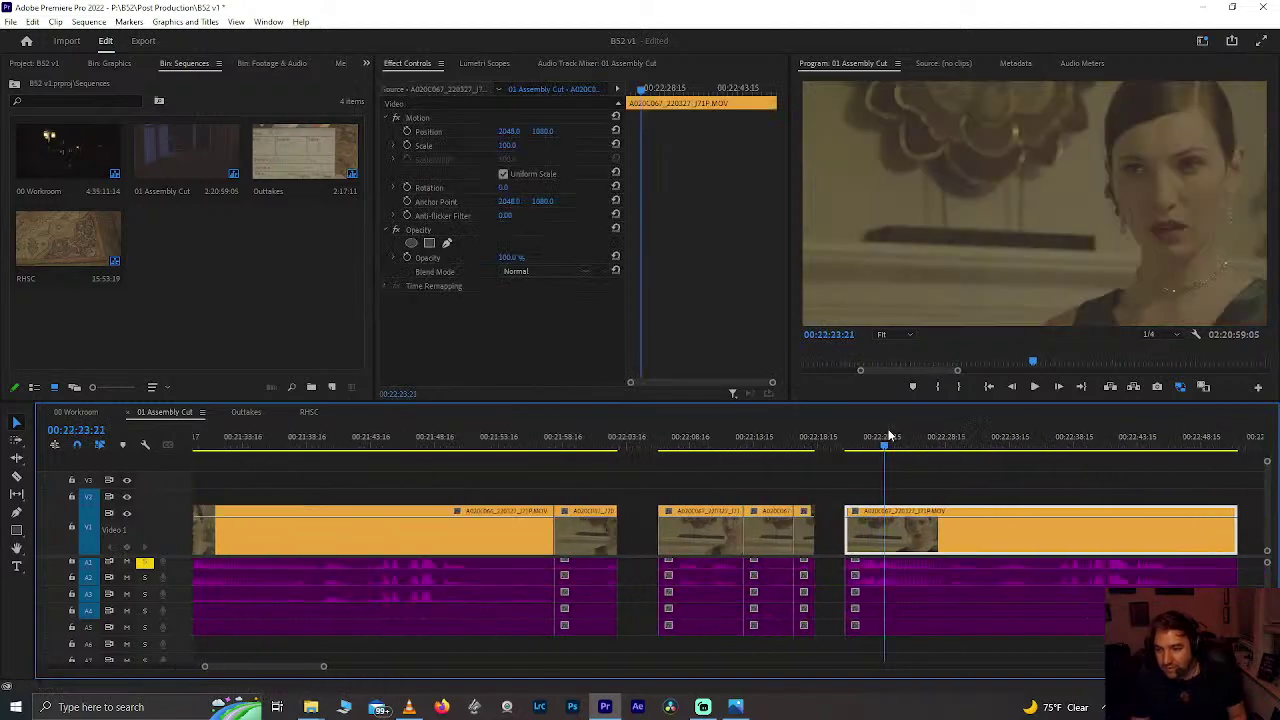
click(833, 437)
key(space)
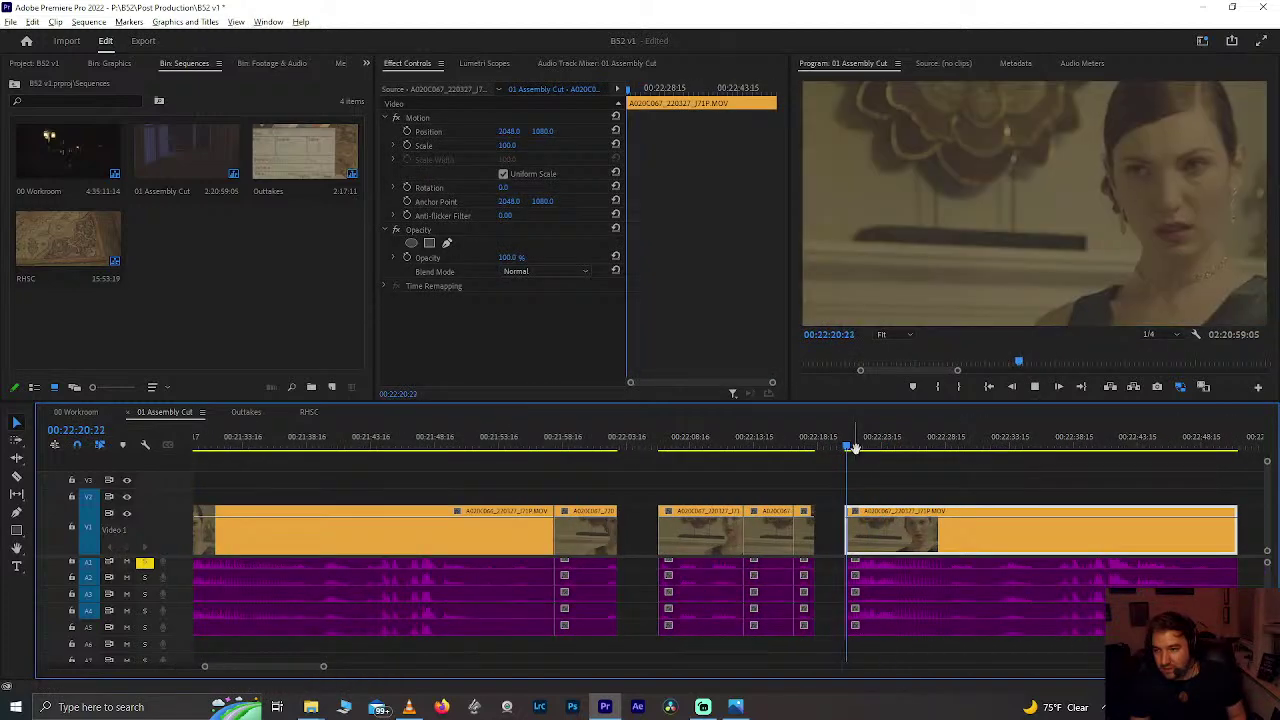
Step: Review the A020C067 clip's performance and audio through to about 00:22:48
key(=)
key(=)
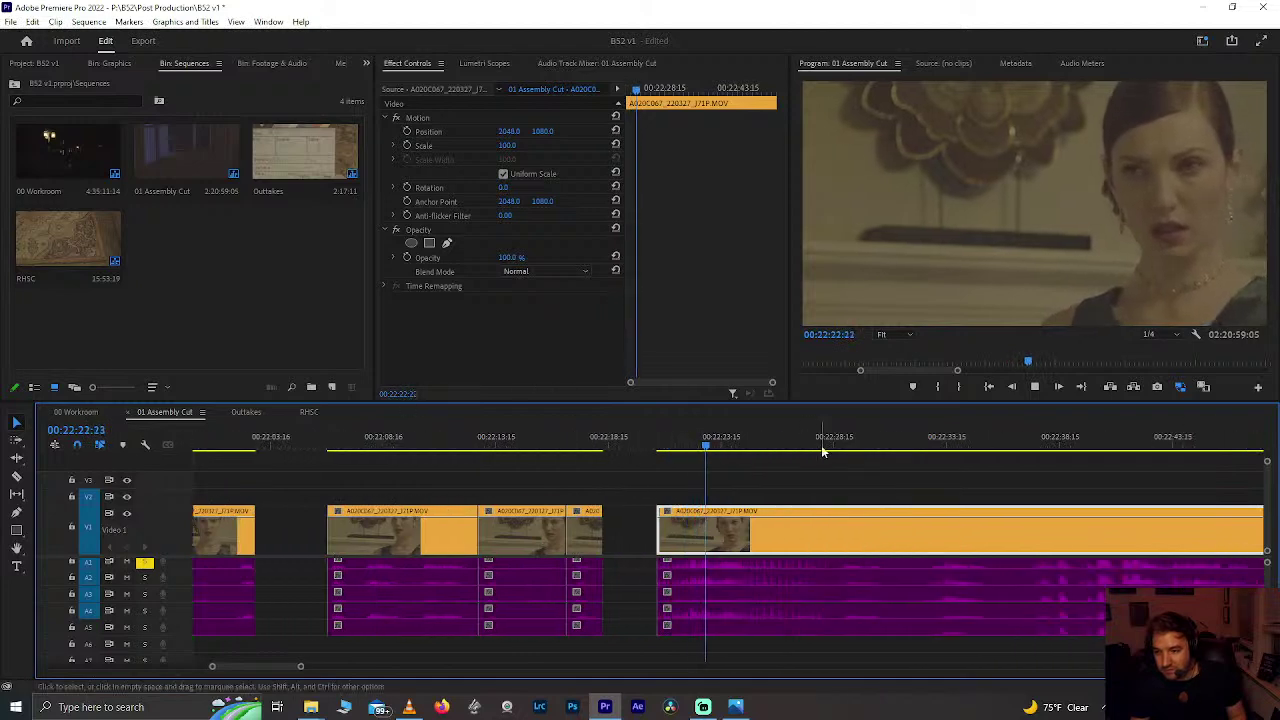
click(811, 441)
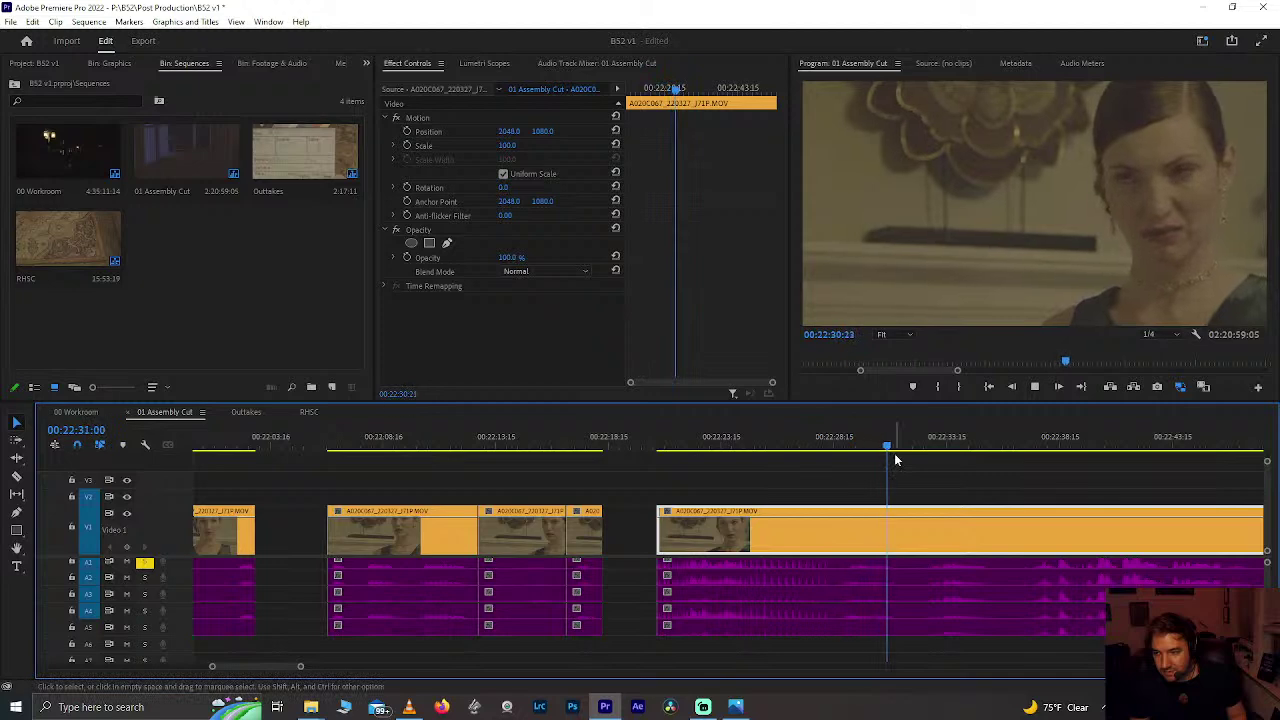
scroll(845, 515, down, 2)
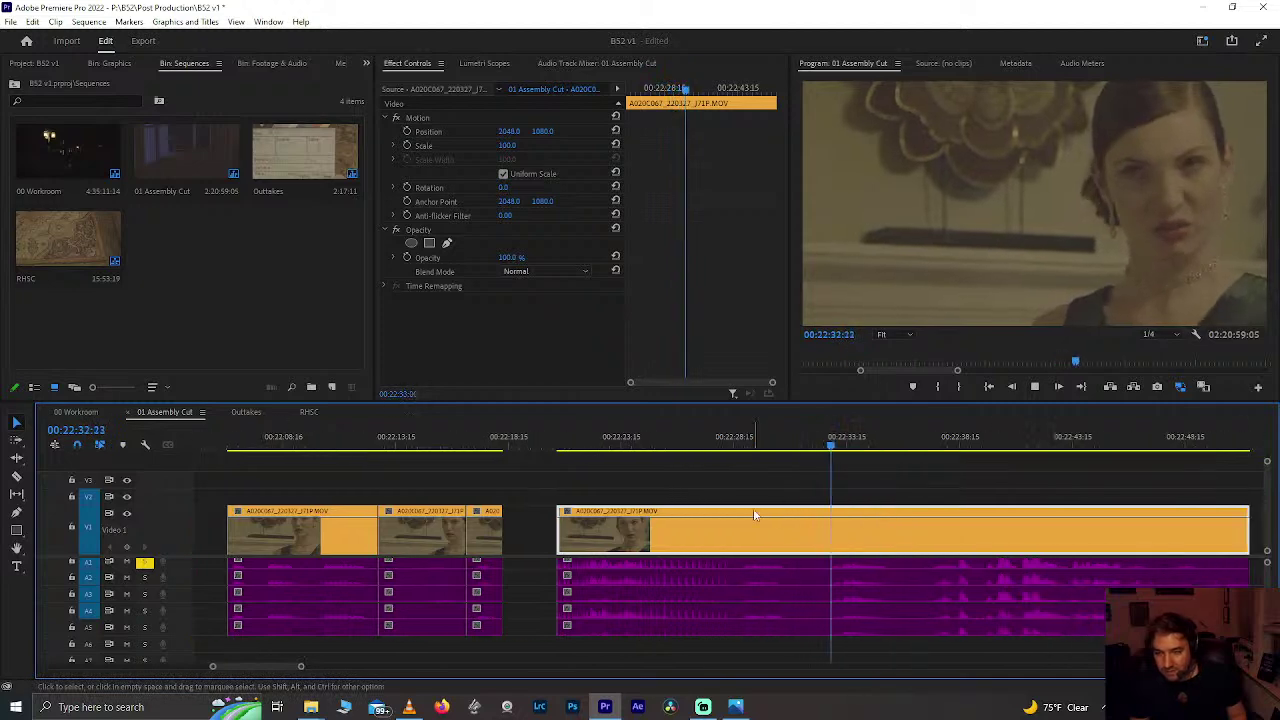
scroll(802, 530, down, 2)
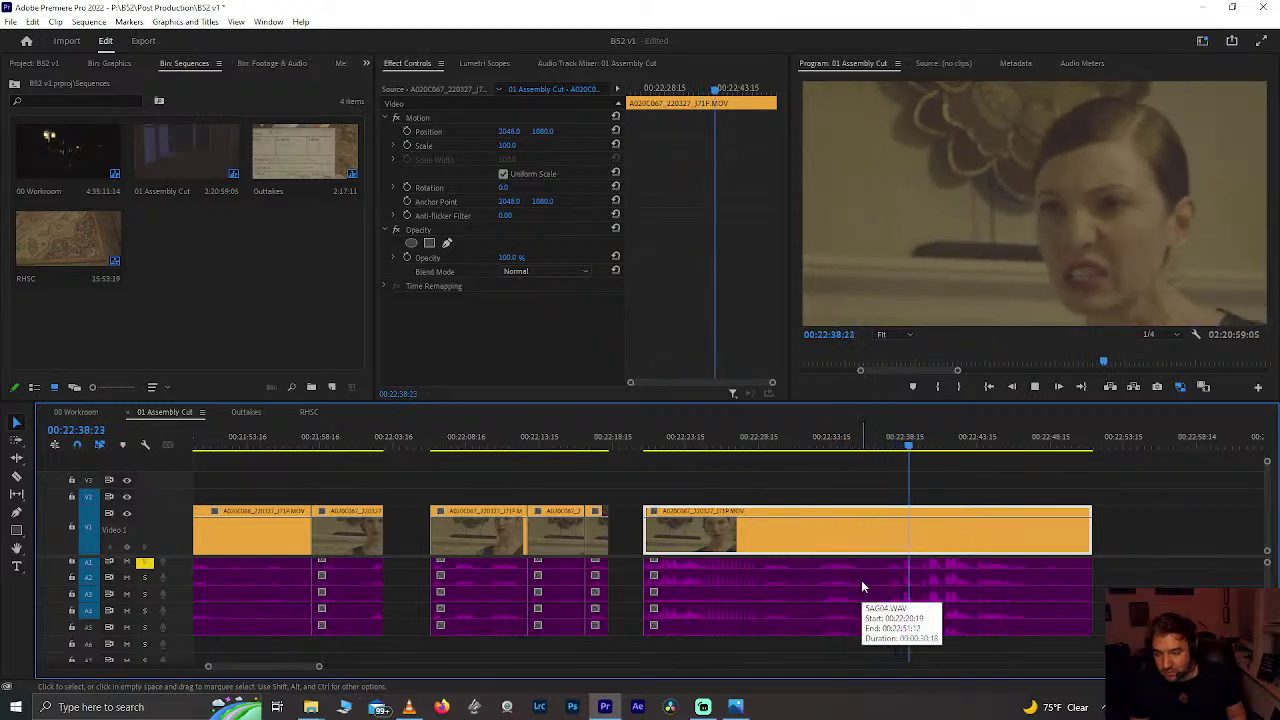
scroll(941, 621, up, 5)
scroll(916, 565, down, 3)
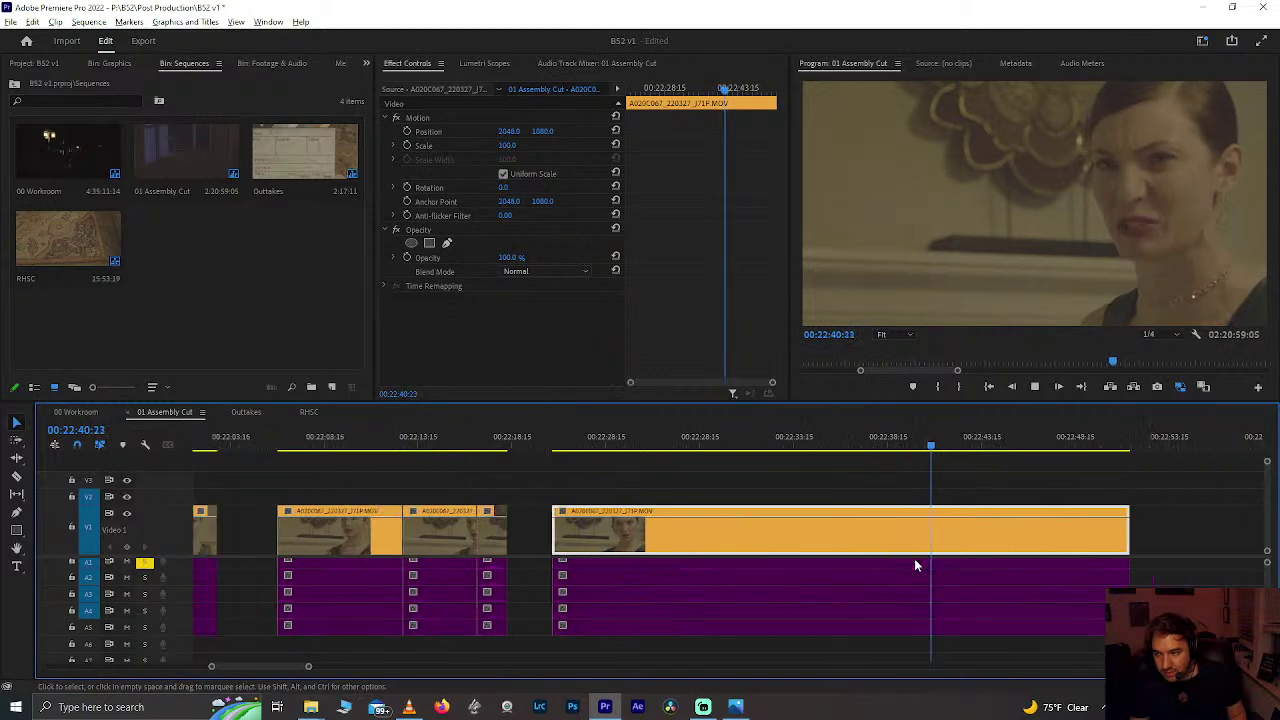
scroll(914, 558, down, 4)
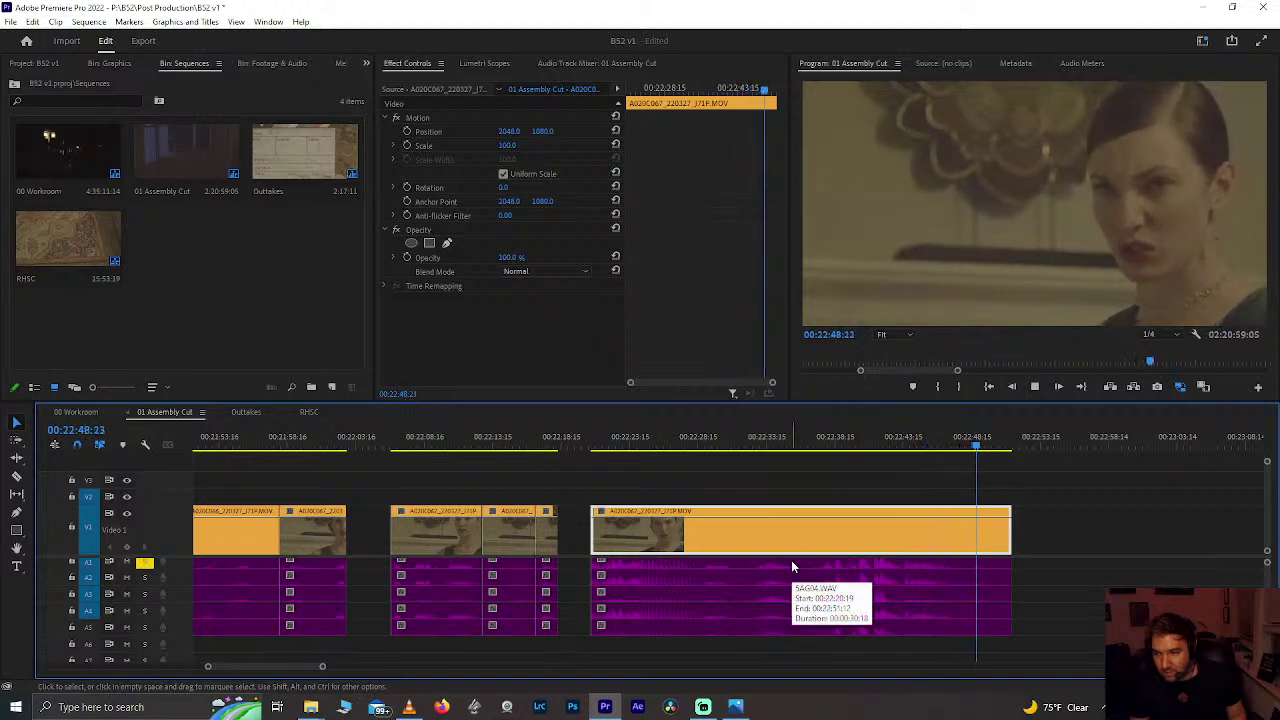
Step: Replay the closing lines of the A020C067 clip and cut its video and audio at 00:22:43:00
click(941, 446)
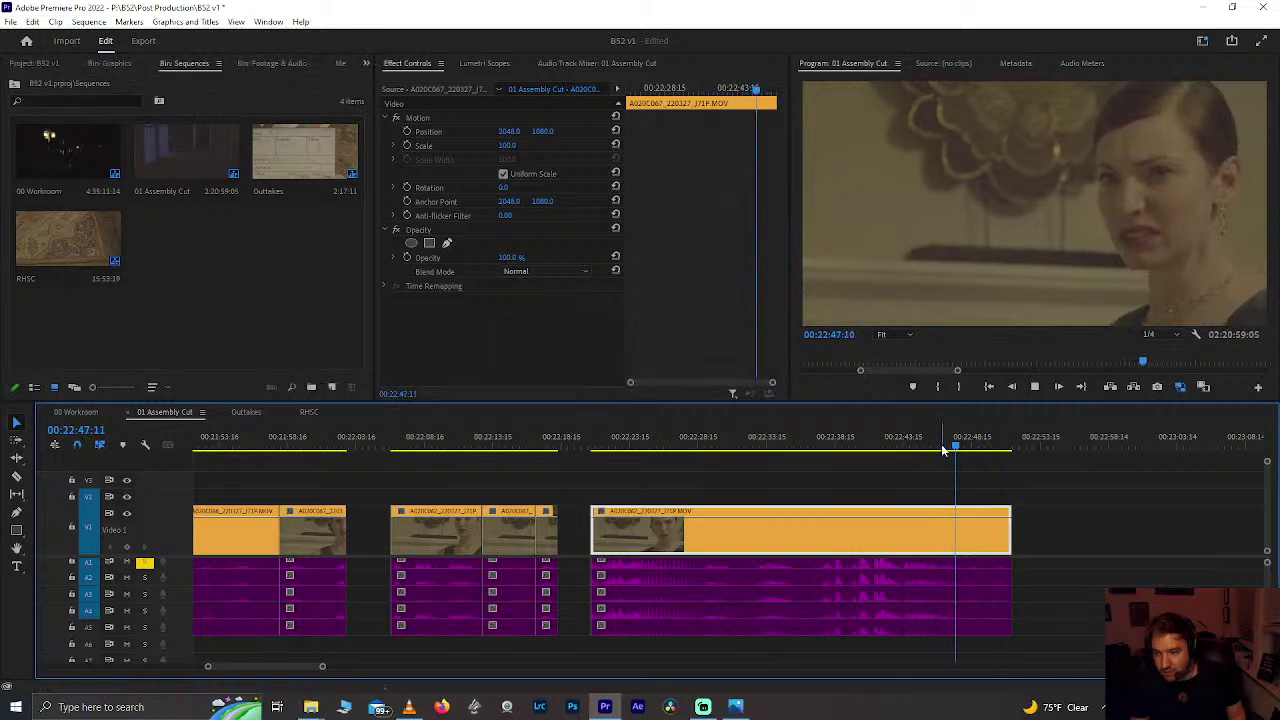
click(906, 443)
key(equal)
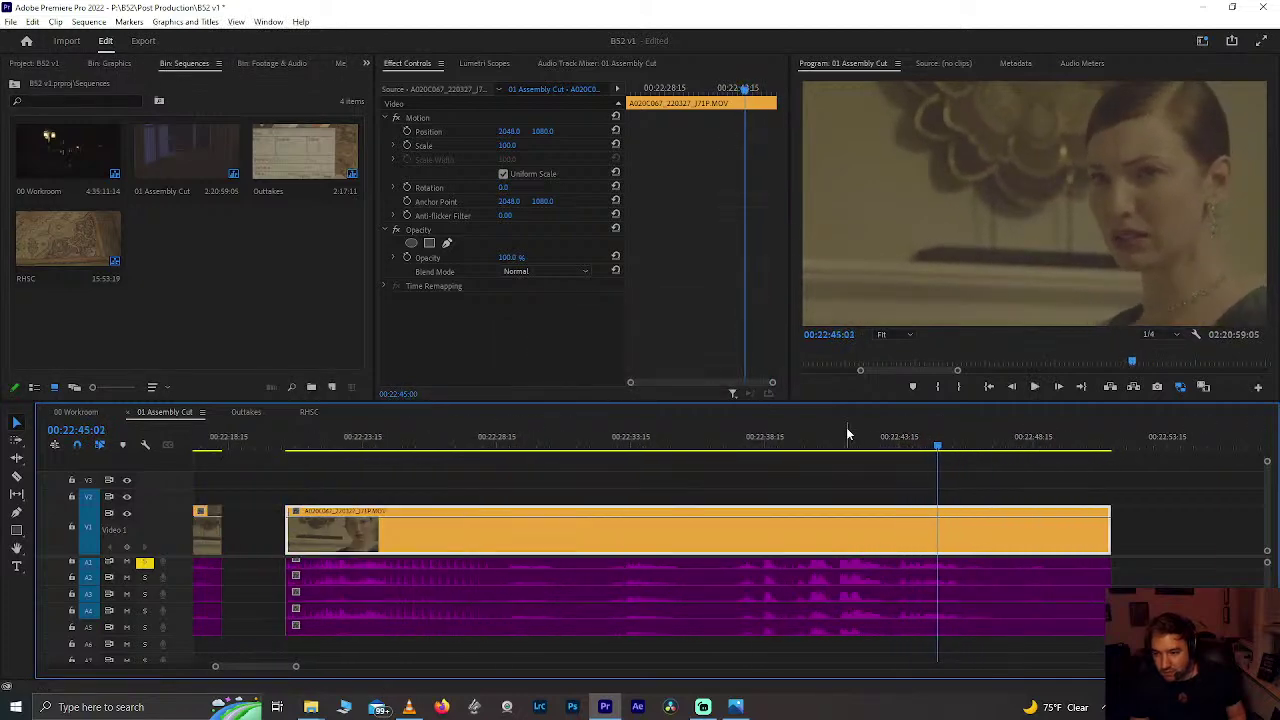
click(848, 443)
click(792, 443)
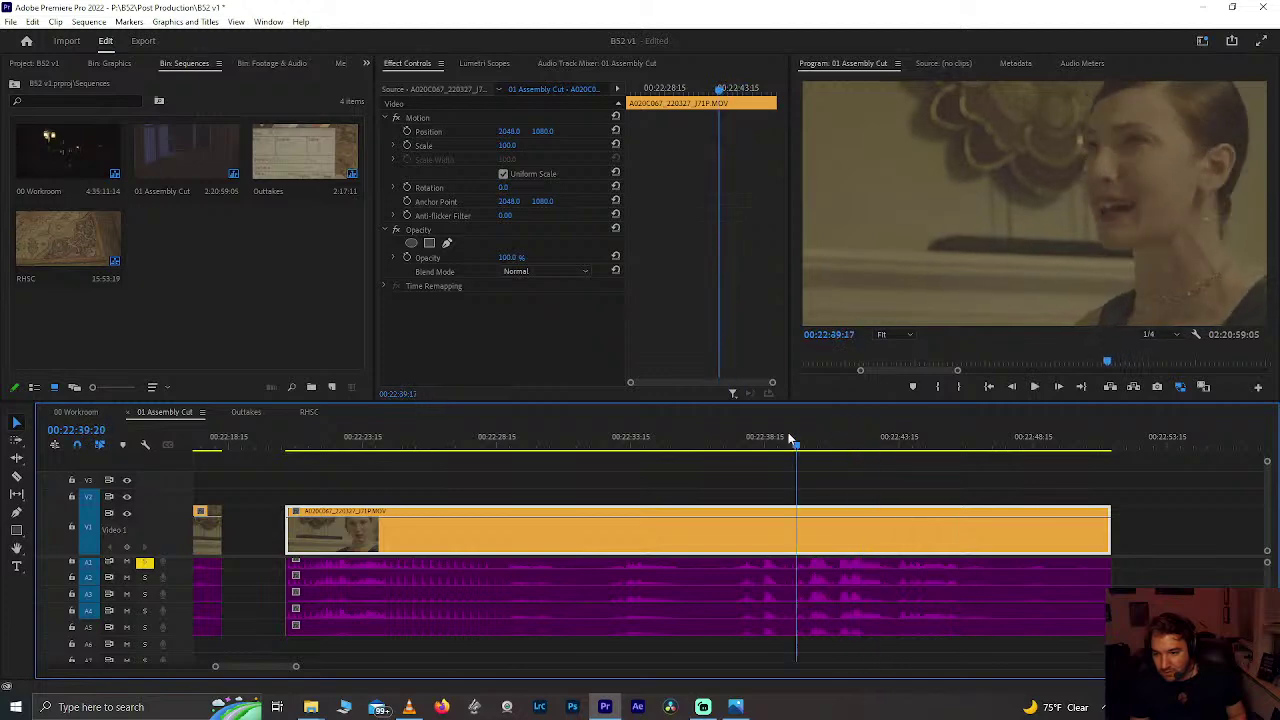
key(equal)
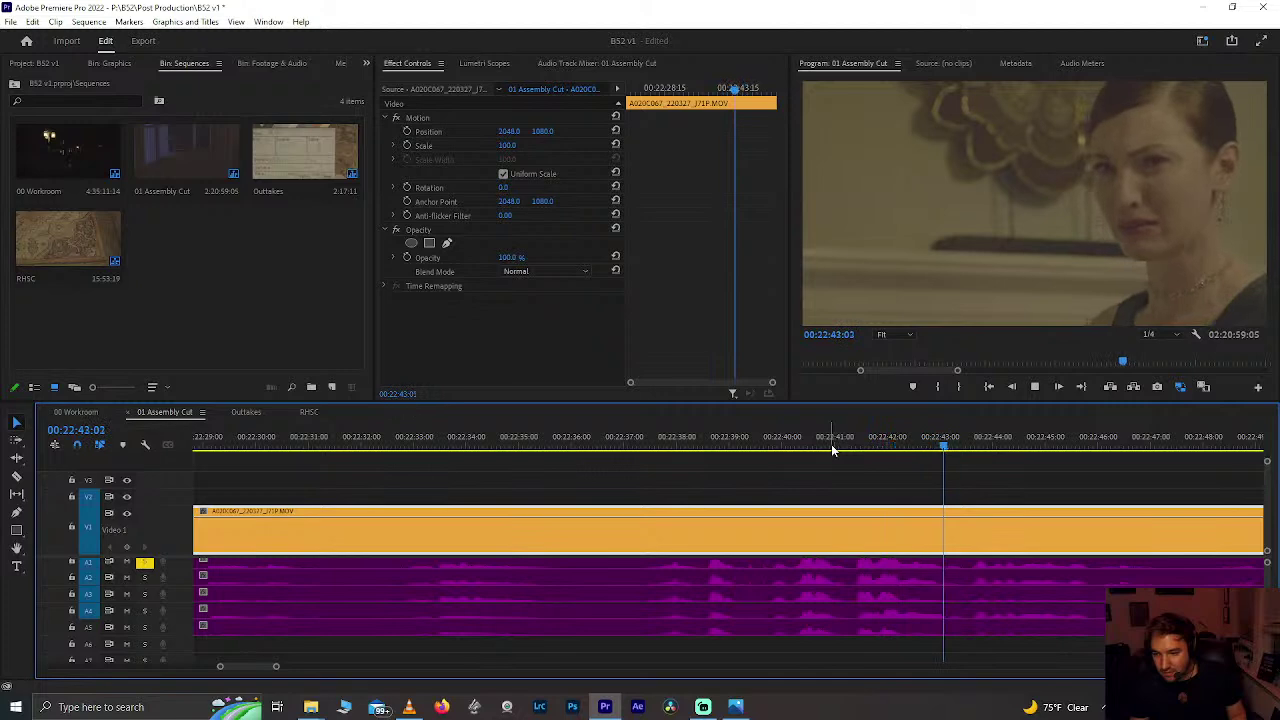
drag(909, 444, 944, 450)
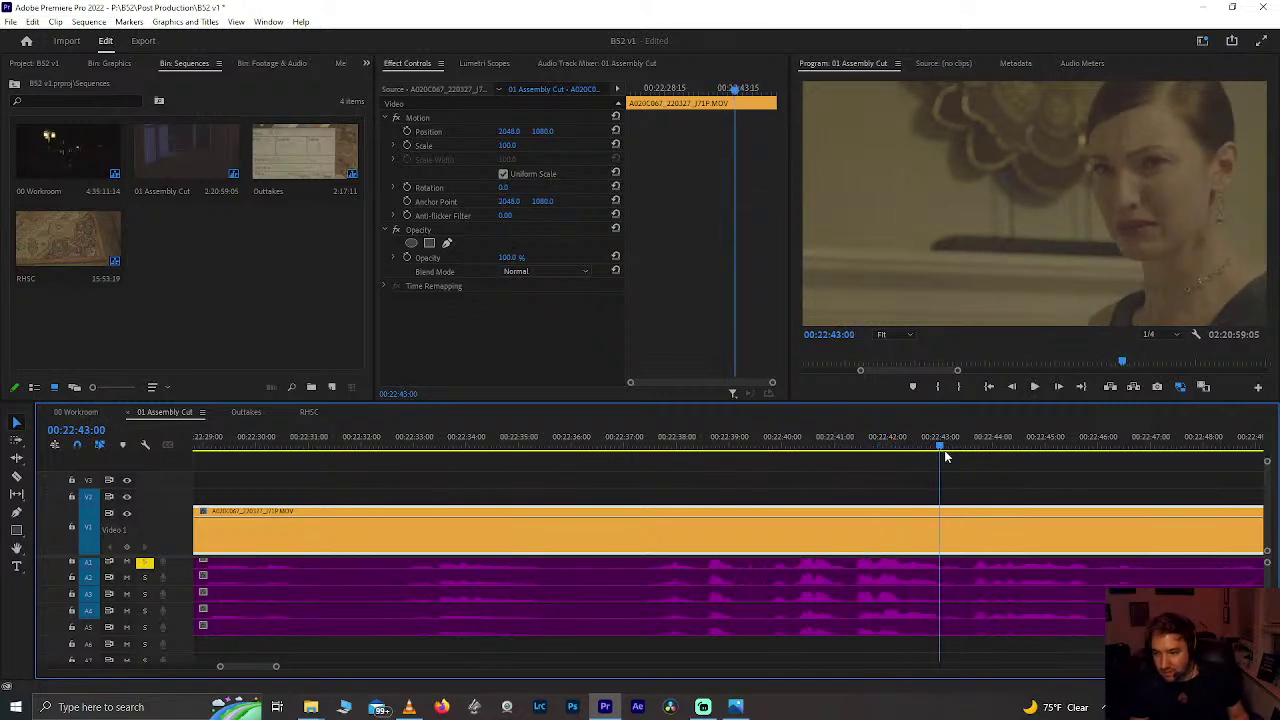
key(ctrl+k)
key(minus)
key(minus)
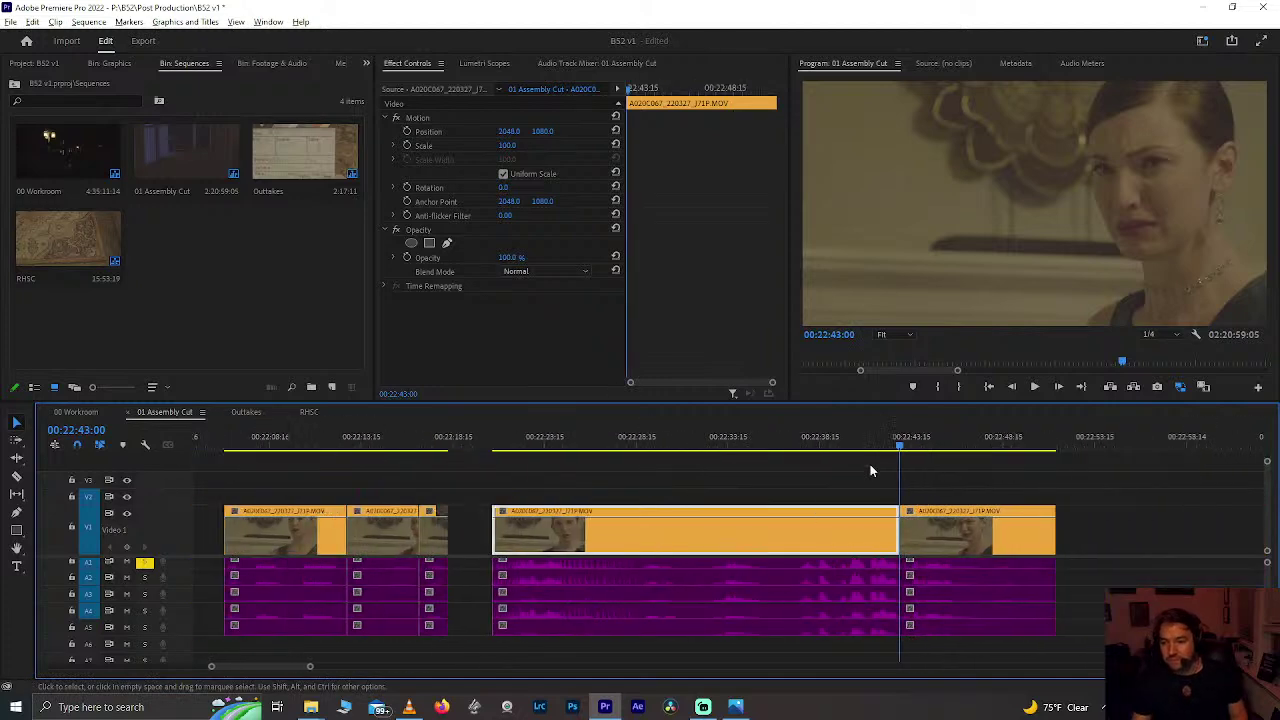
Step: Play back the A020C067 segment before the new cut, from its early lines to about 00:22:42:13
click(737, 443)
key(space)
click(634, 446)
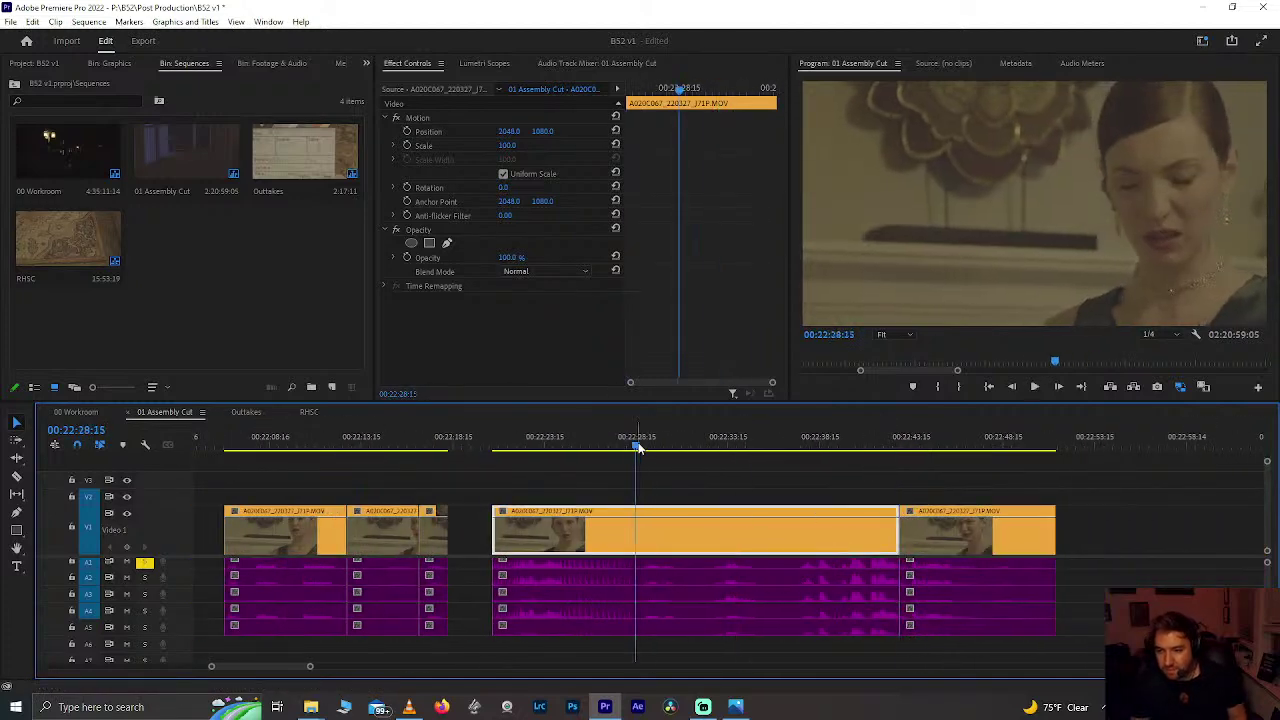
click(600, 446)
key(equal)
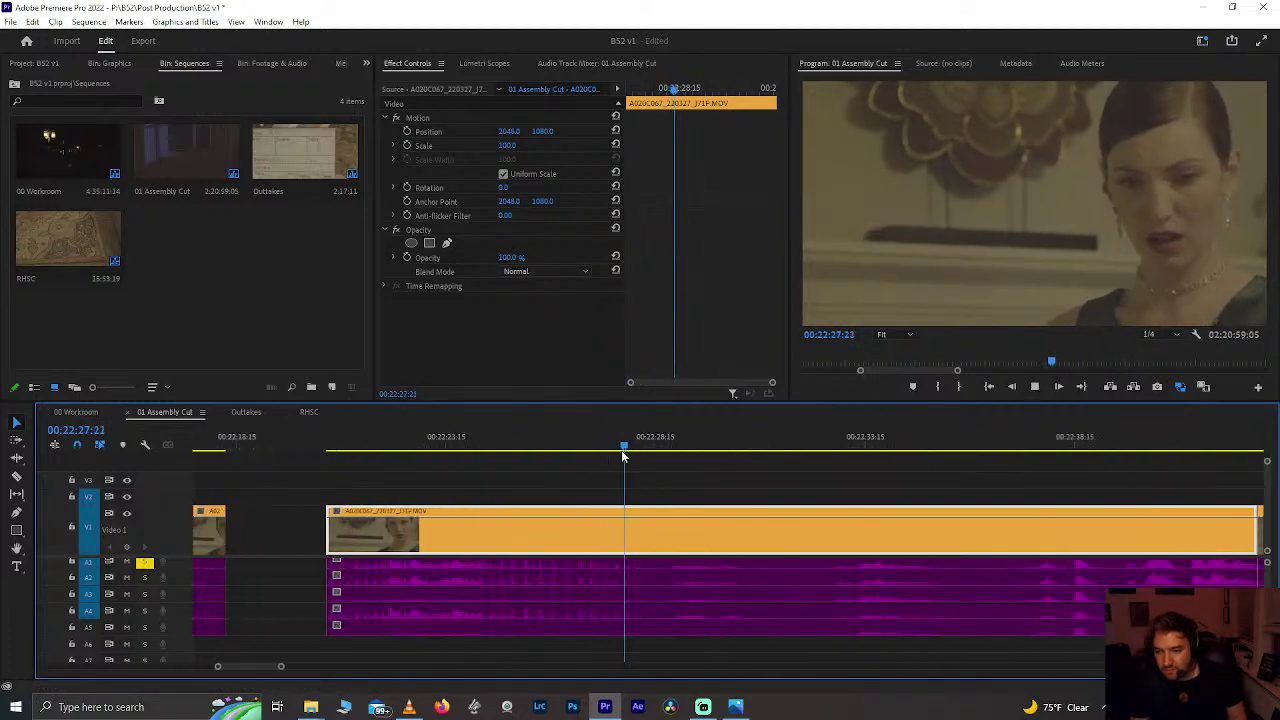
click(514, 440)
key(minus)
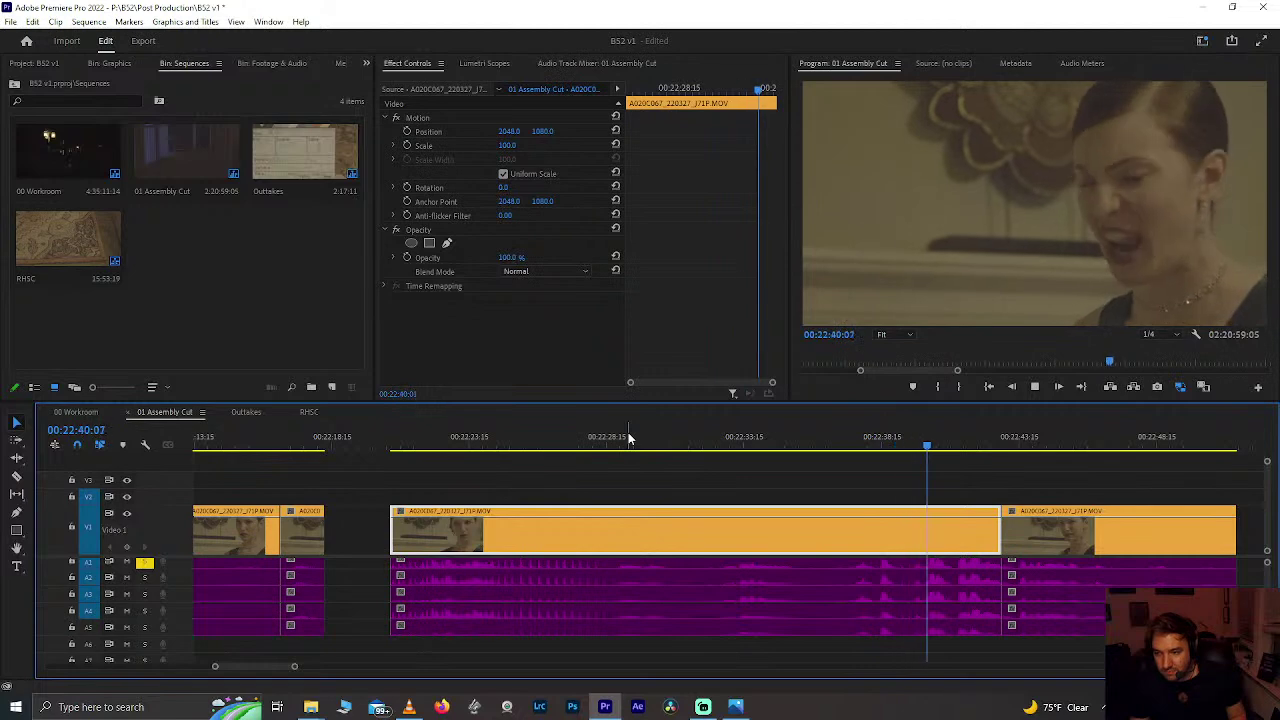
scroll(628, 434, down, 2)
key(space)
Step: Select the A020C067 segment before the 00:22:43:00 cut and split its video and audio at 00:22:27:12
click(728, 579)
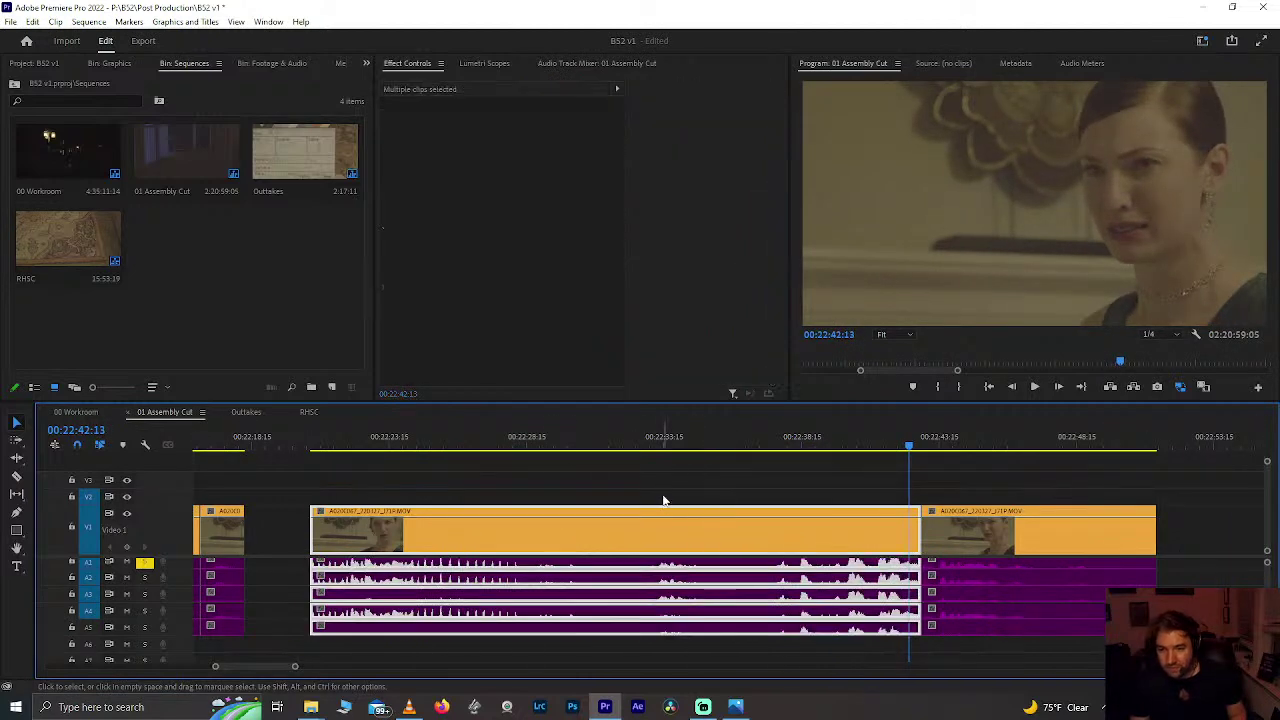
click(535, 445)
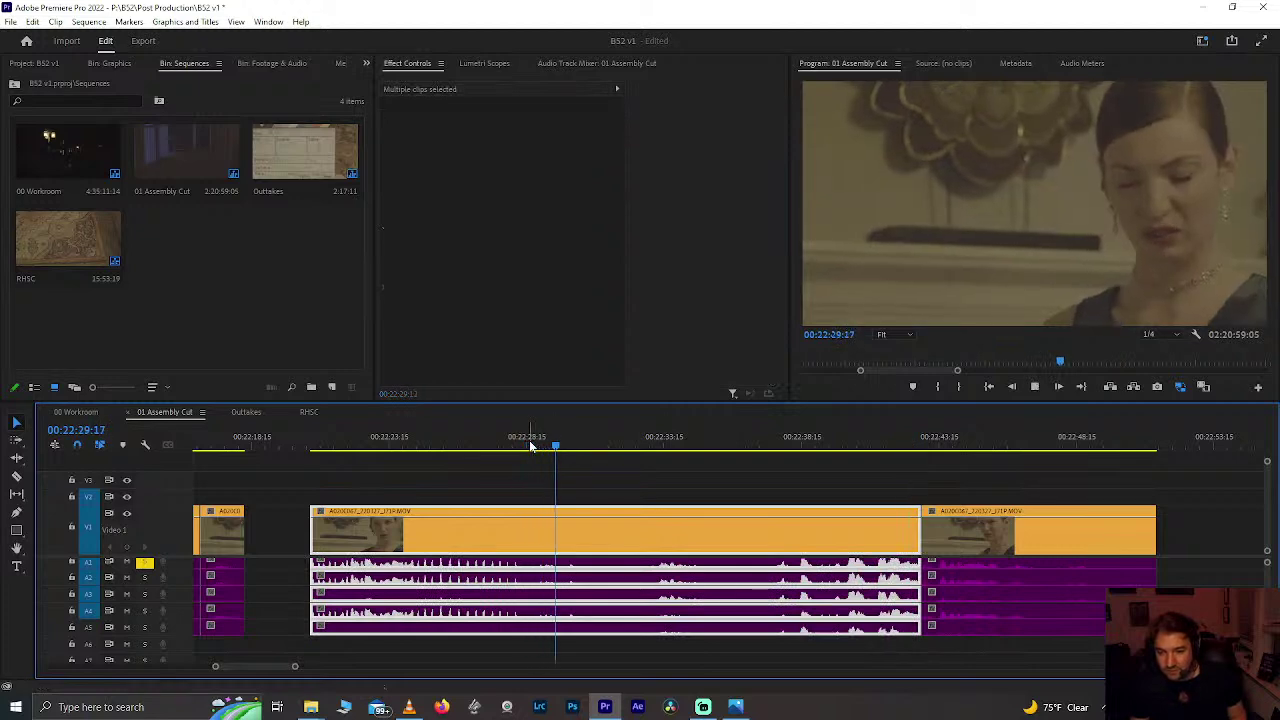
drag(530, 445, 502, 449)
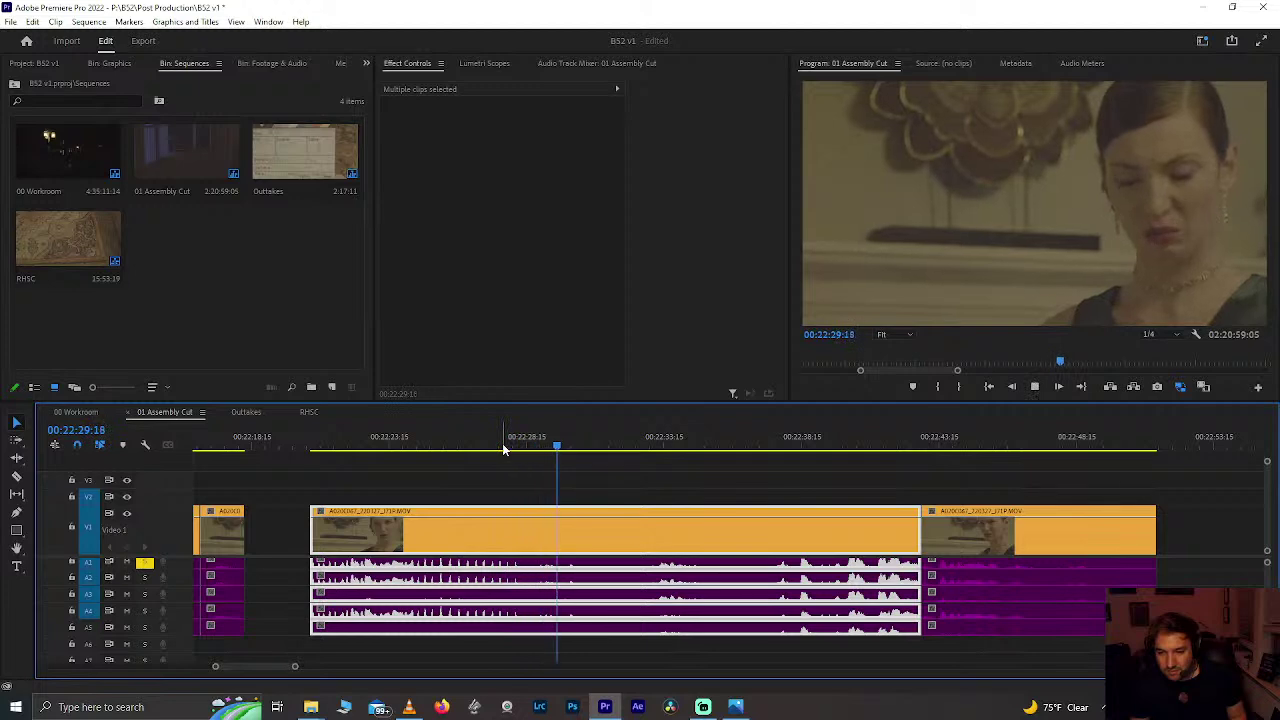
click(512, 450)
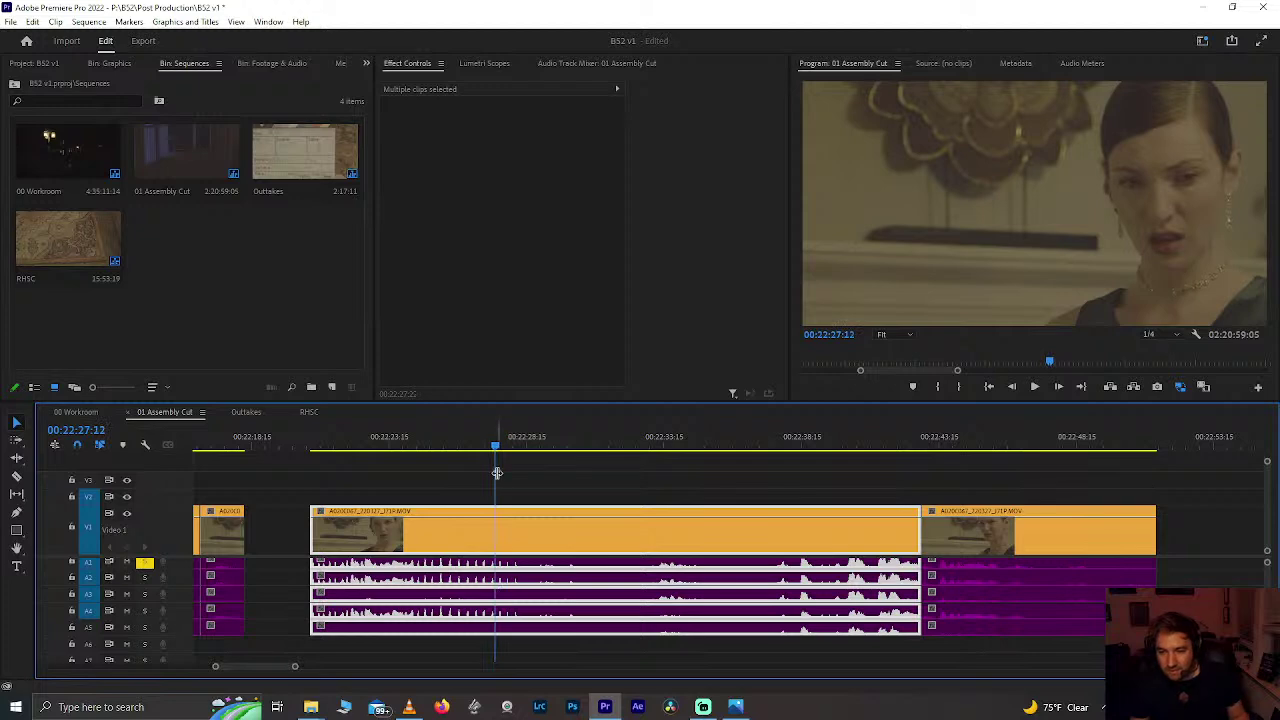
key(ctrl+k)
Step: Locate the A020C063 segments earlier in the timeline and play them back from about 00:19:03 to 00:19:16:22
scroll(574, 500, down, 5)
scroll(578, 515, up, 5)
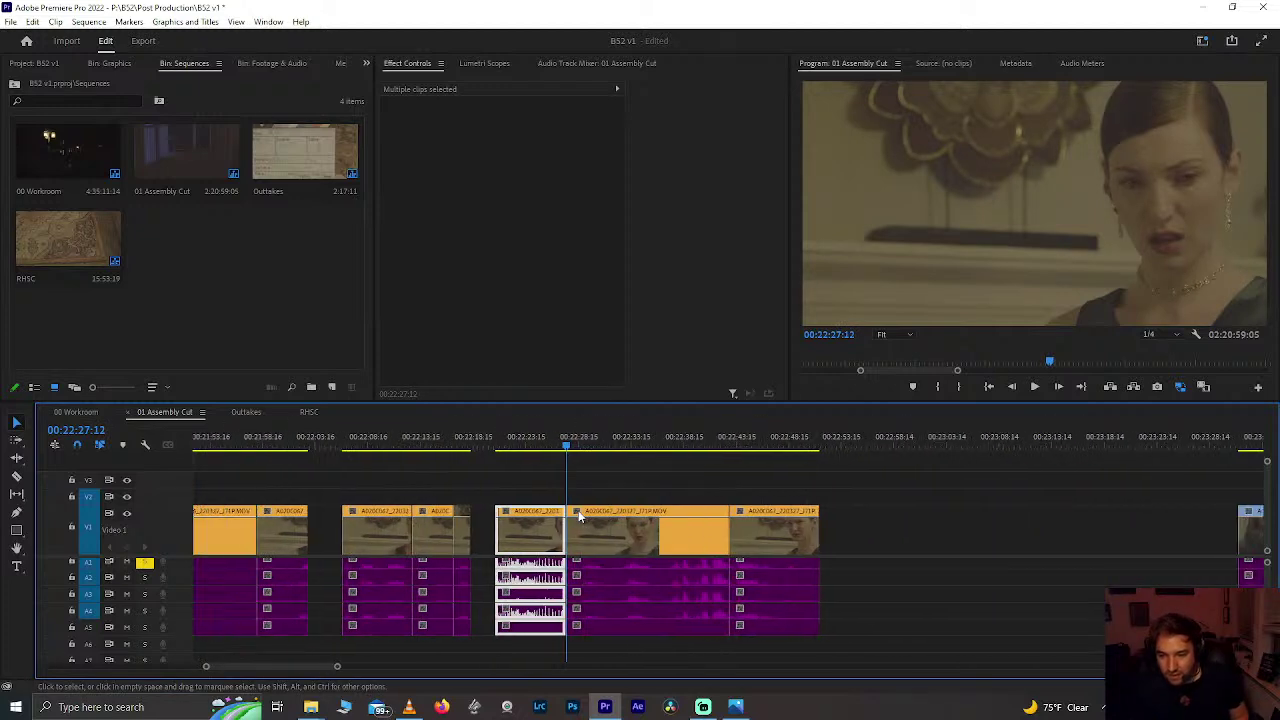
scroll(578, 515, up, 8)
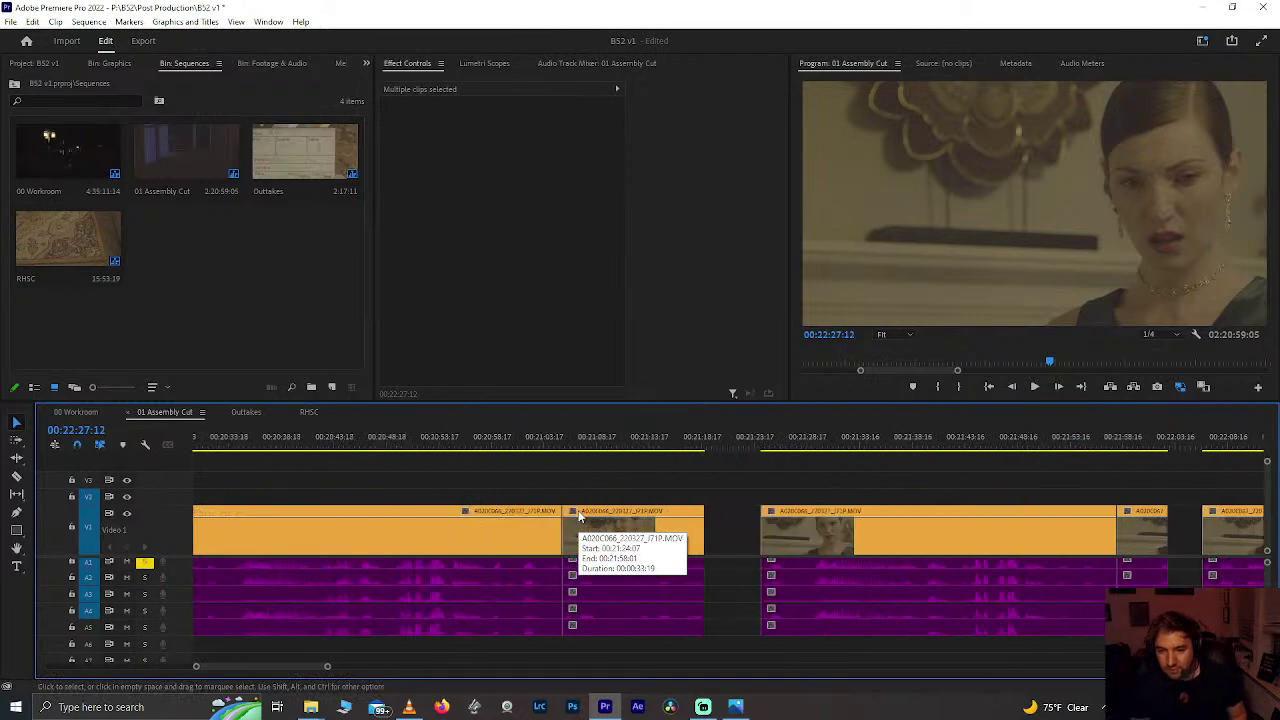
scroll(578, 515, up, 8)
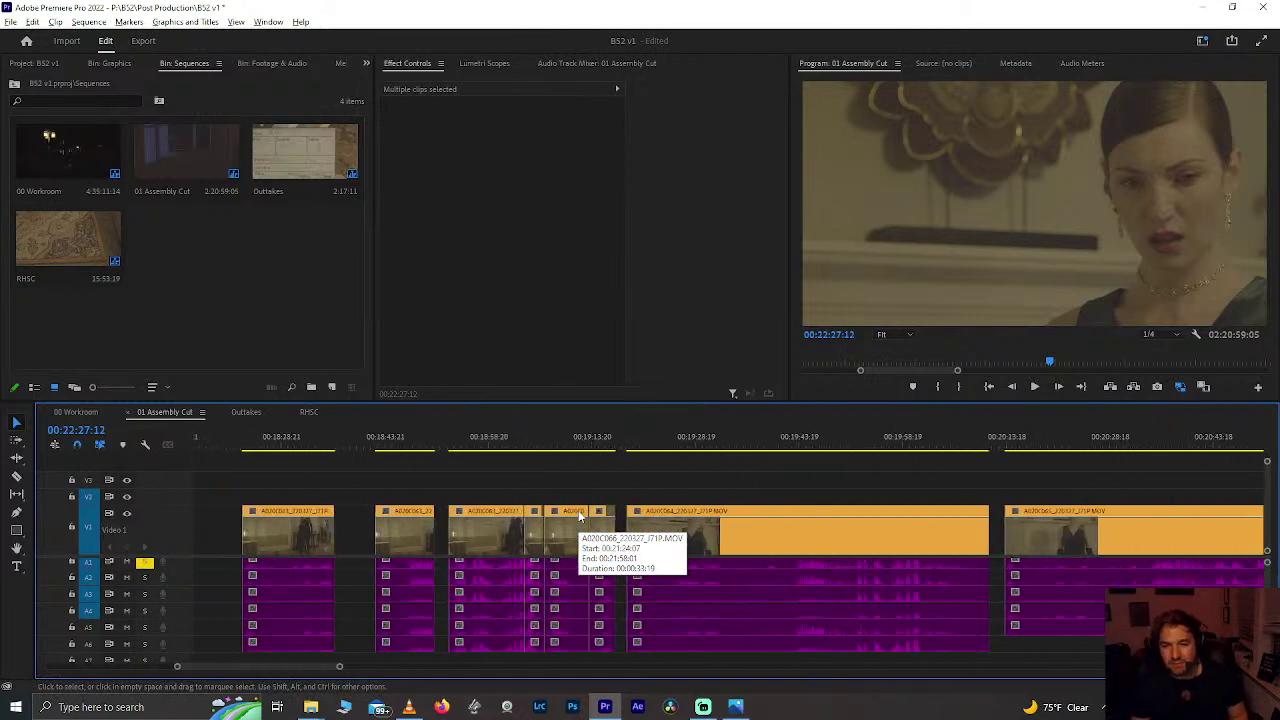
scroll(579, 516, up, 1)
scroll(578, 525, down, 2)
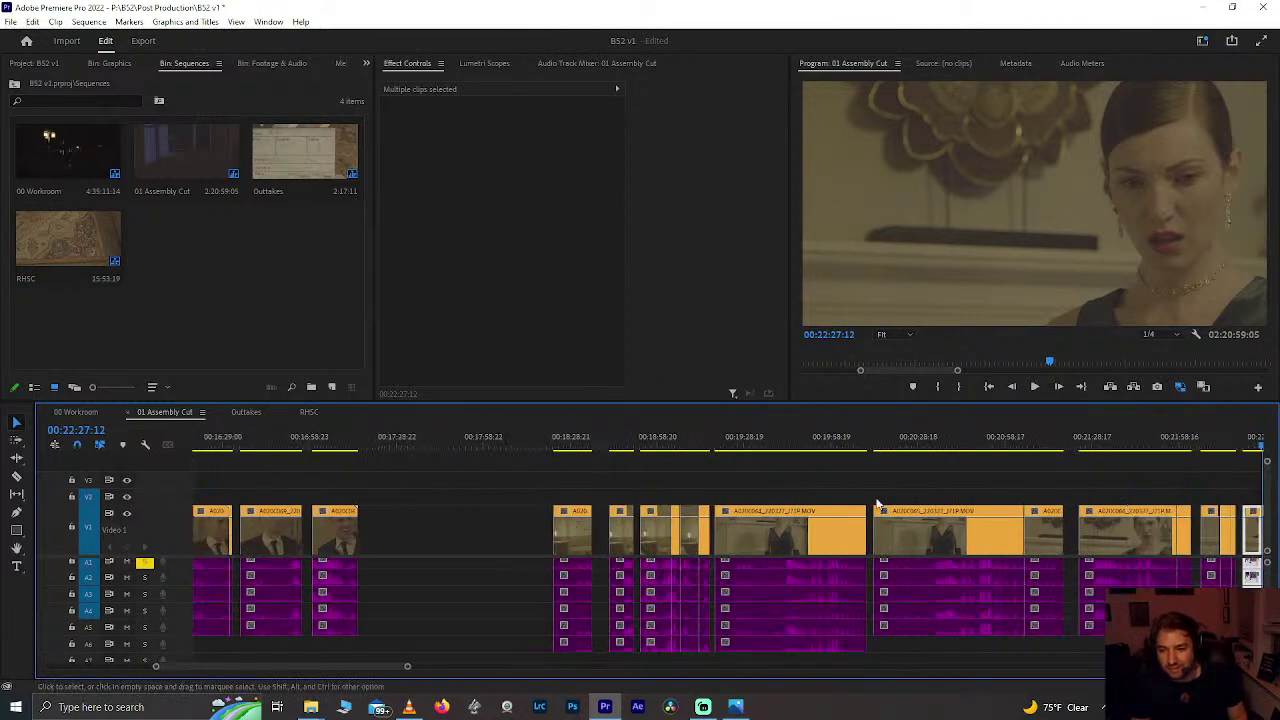
click(677, 446)
scroll(668, 445, up, 4)
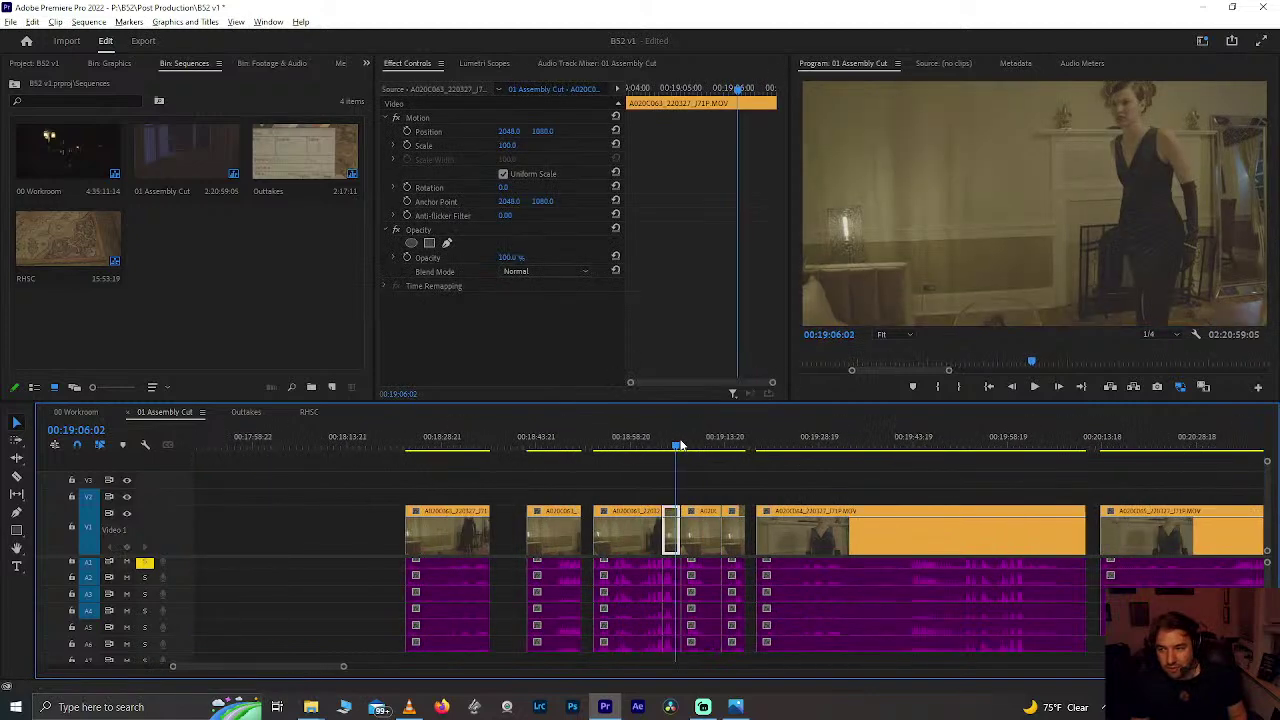
click(623, 440)
key(space)
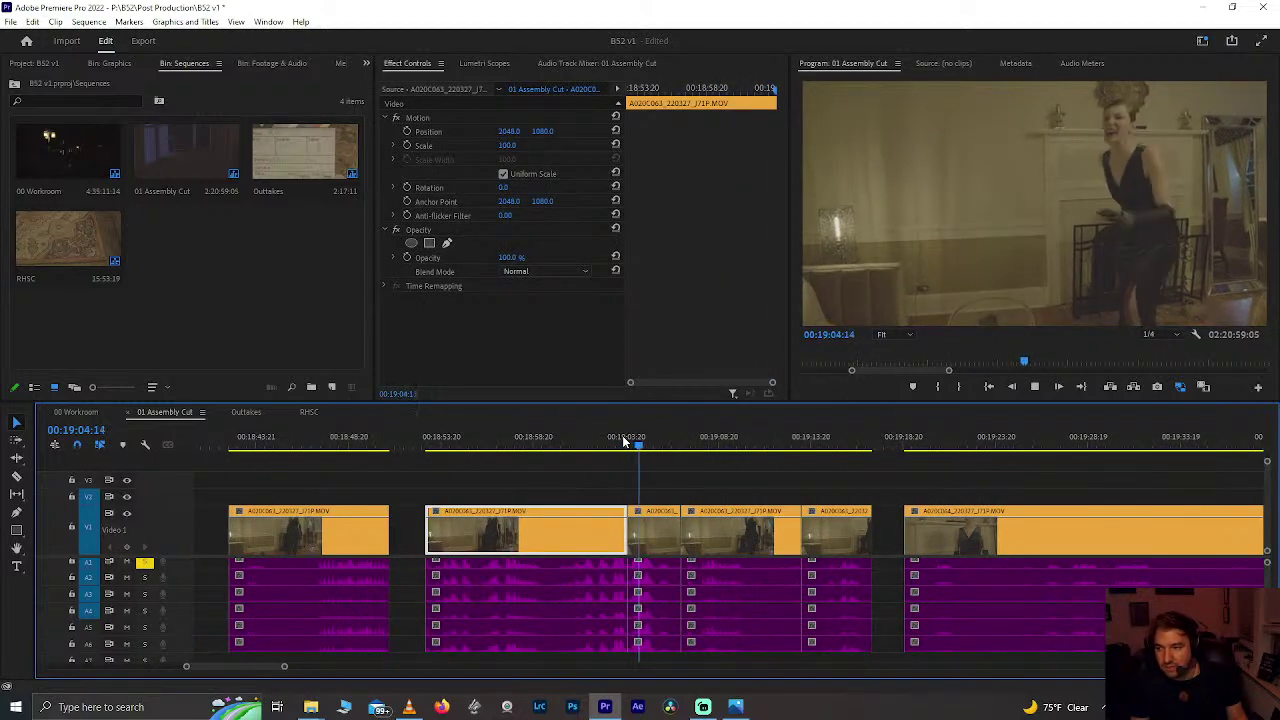
click(797, 441)
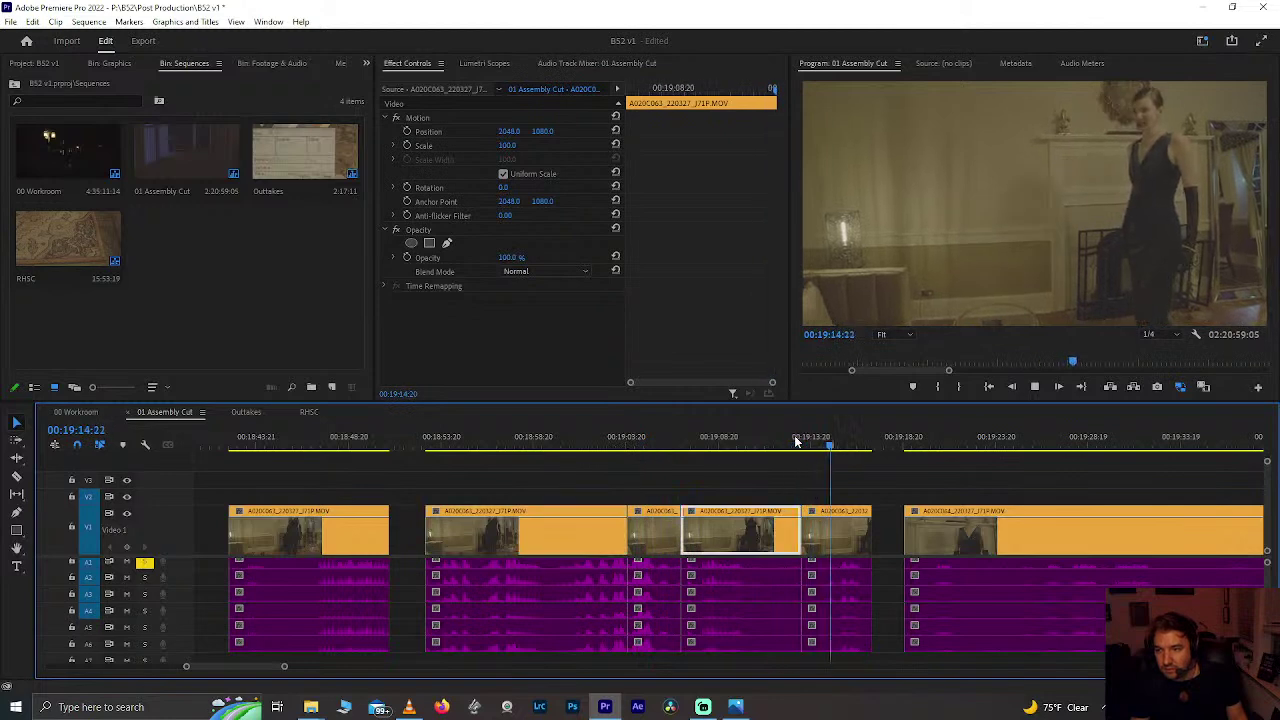
key(space)
Step: Cut the A020C067 segment spanning 00:22:27:12 to 00:22:43:00 and paste it into the empty space at about 00:14:54
scroll(840, 503, down, 5)
scroll(840, 503, down, 6)
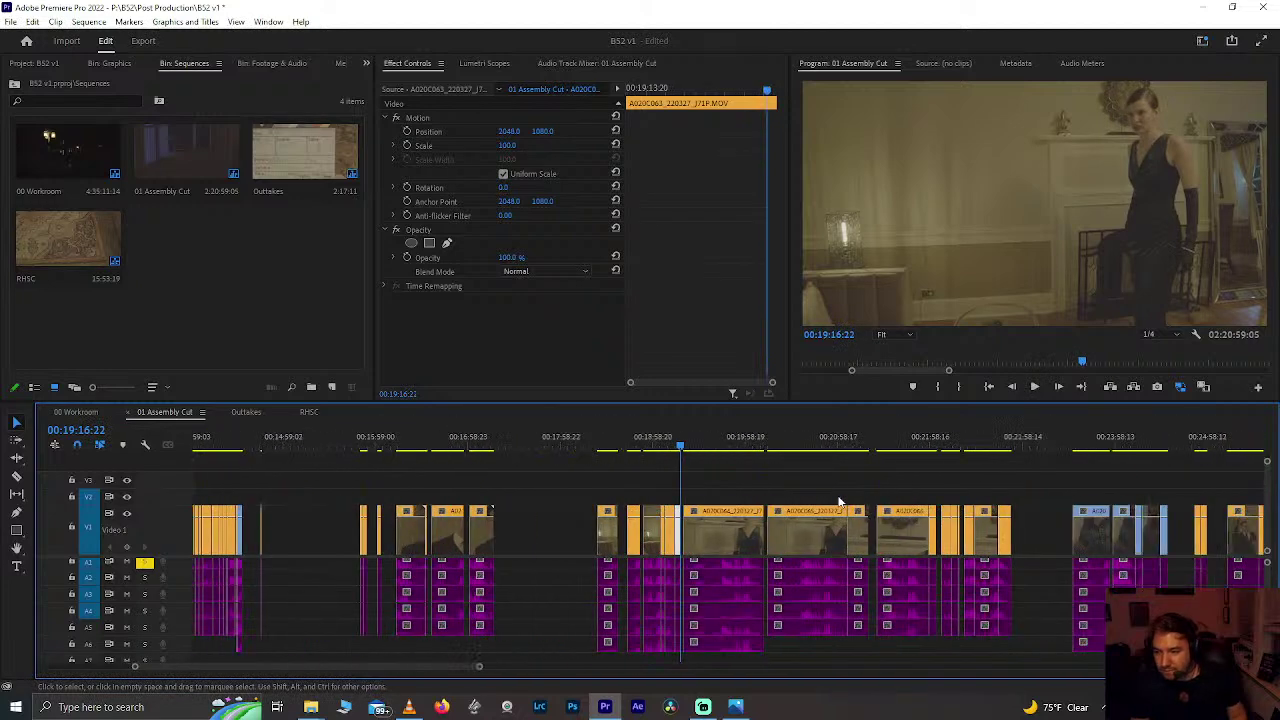
scroll(958, 540, up, 7)
click(729, 598)
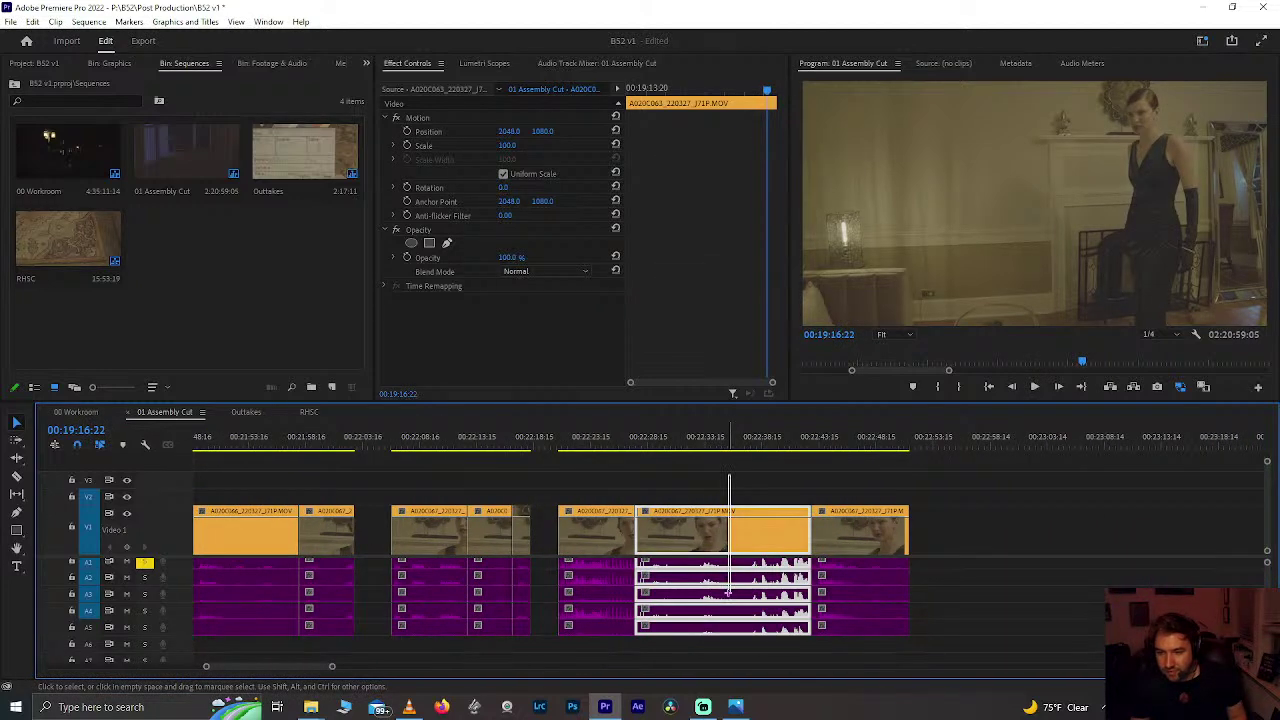
key(Delete)
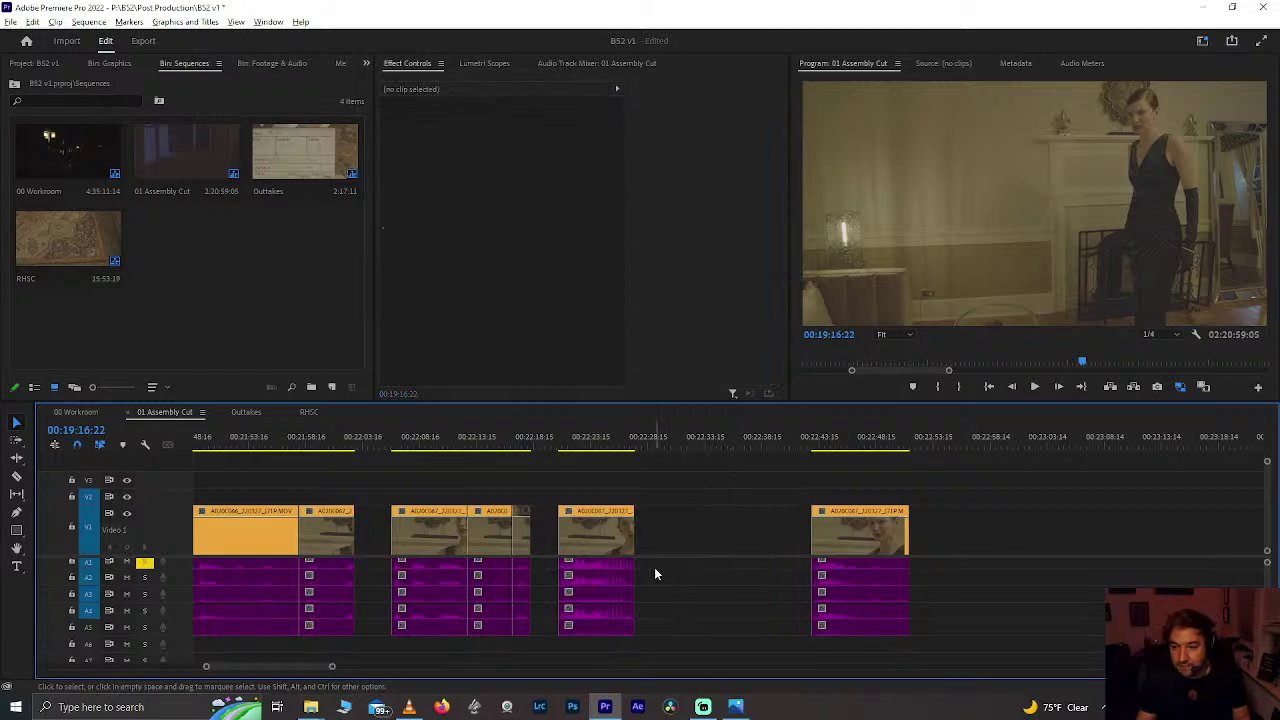
scroll(654, 567, down, 6)
scroll(654, 567, up, 5)
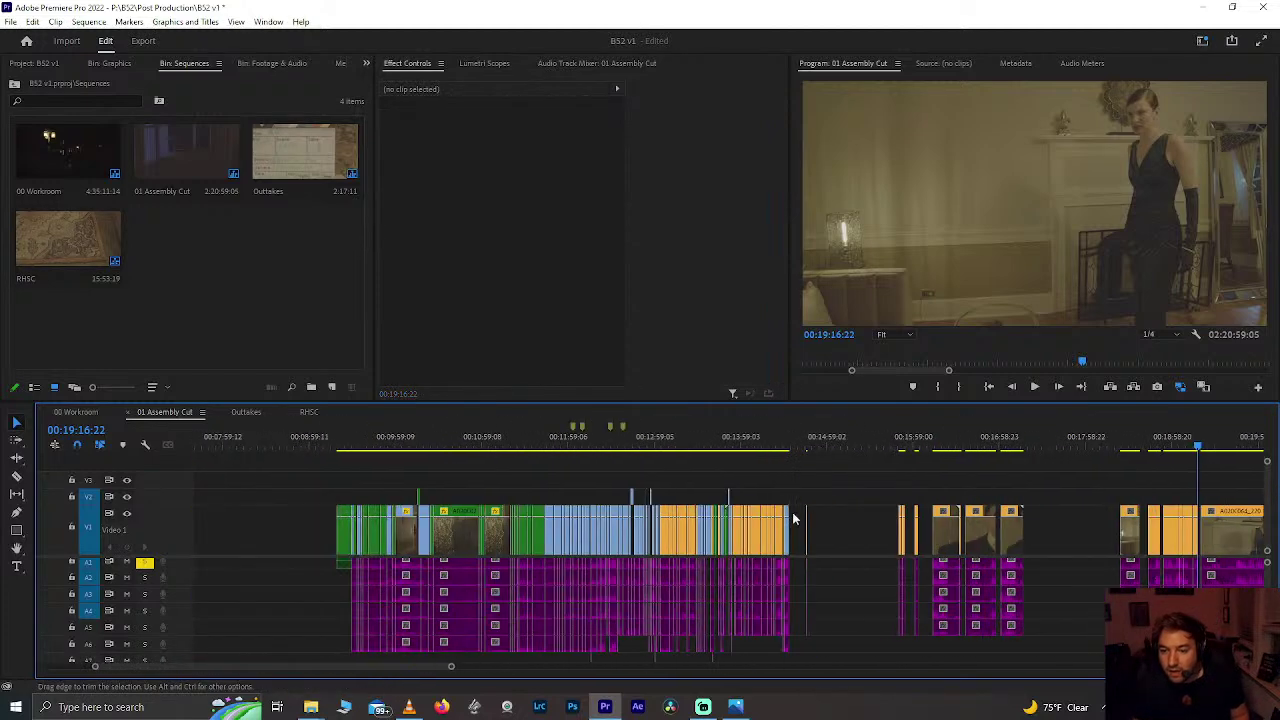
scroll(866, 522, up, 6)
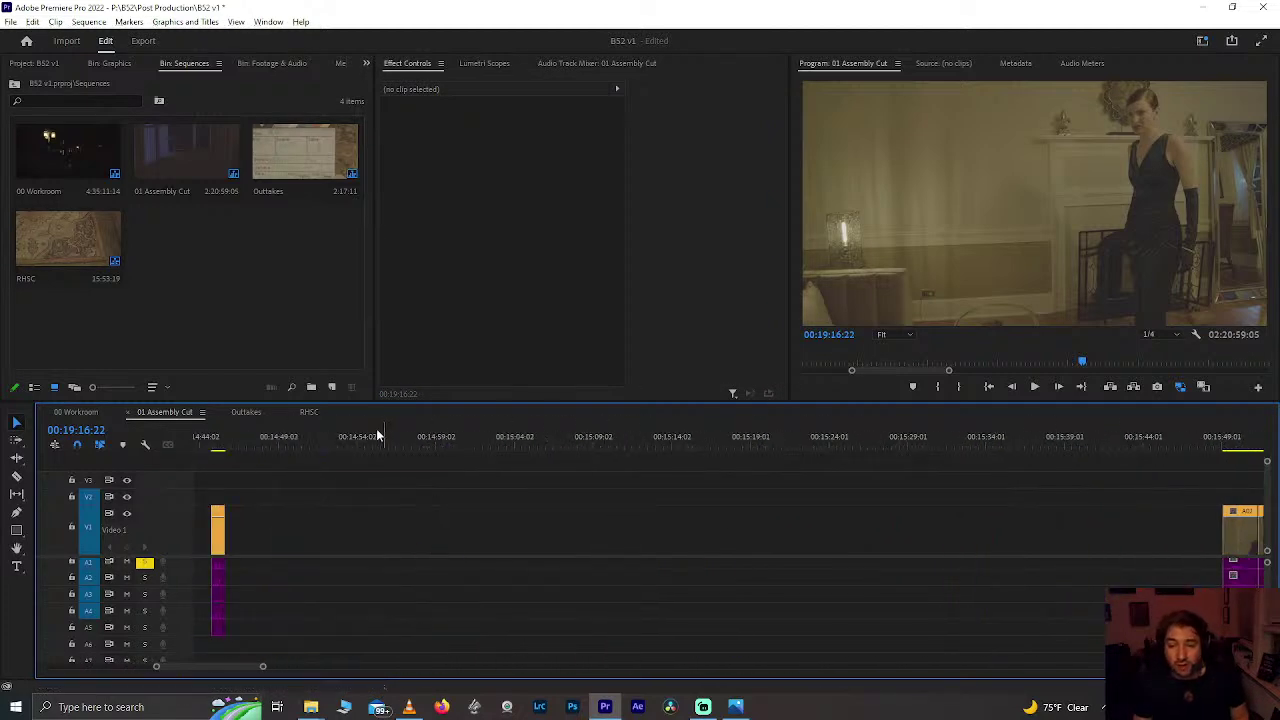
click(361, 437)
key(ctrl+v)
scroll(364, 486, down, 2)
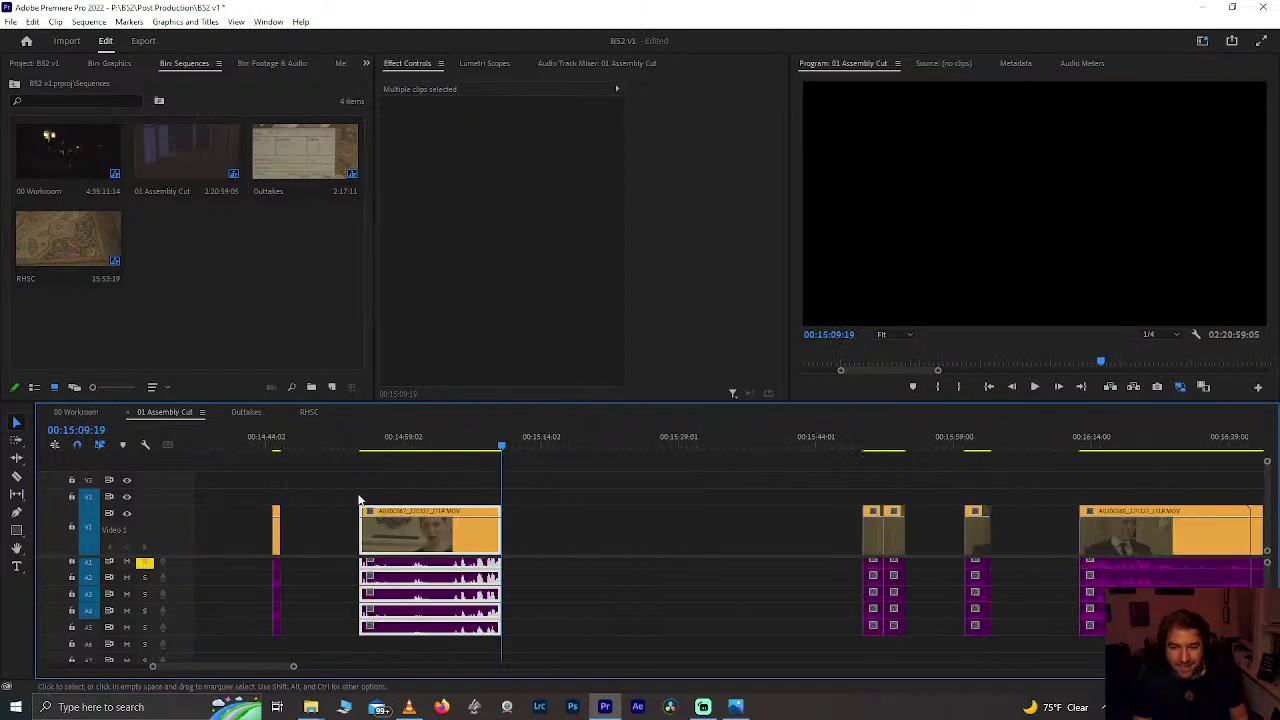
Step: Check the A020C074 frame at 00:14:30:19, then play the pasted A020C067 segment through to its end
scroll(469, 458, up, 4)
click(466, 451)
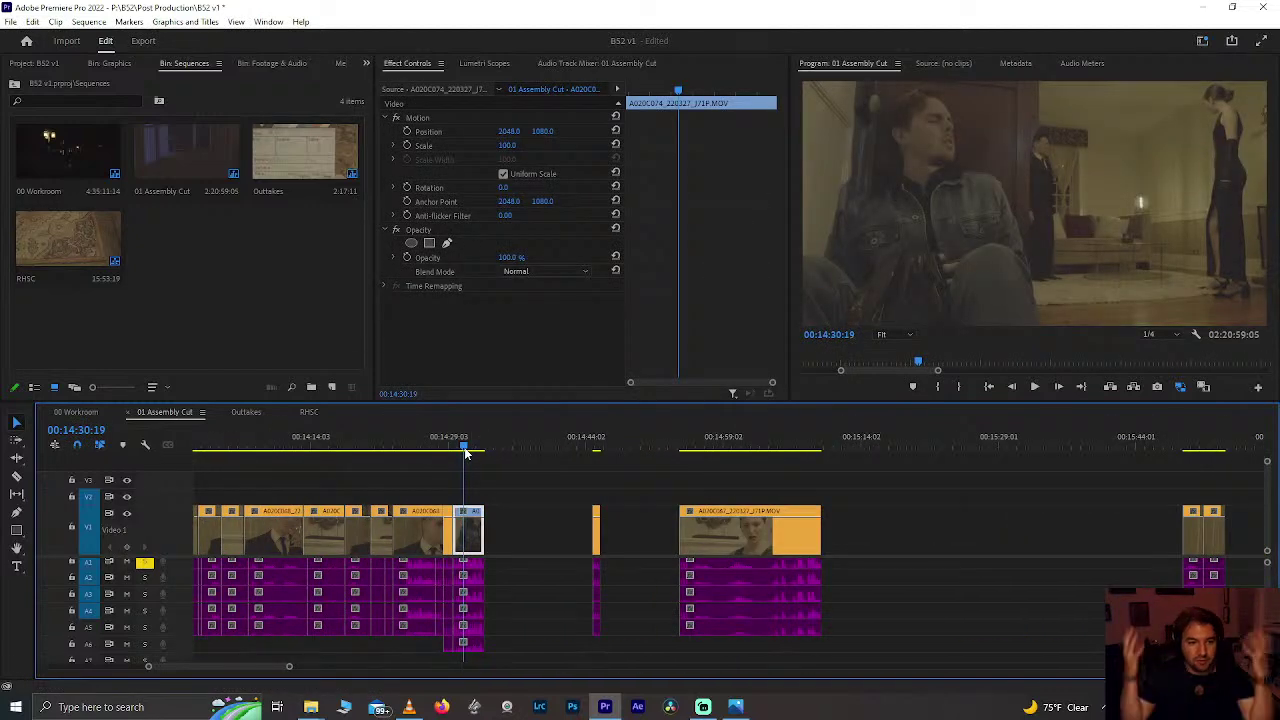
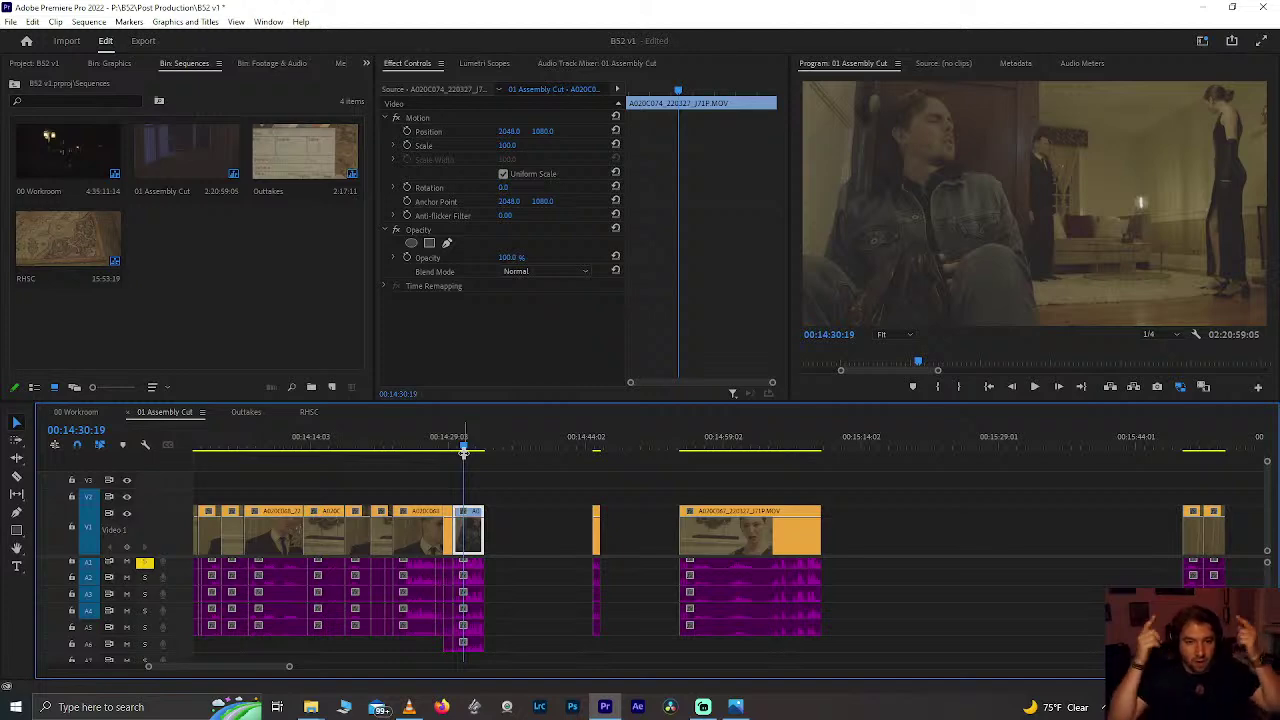
click(682, 447)
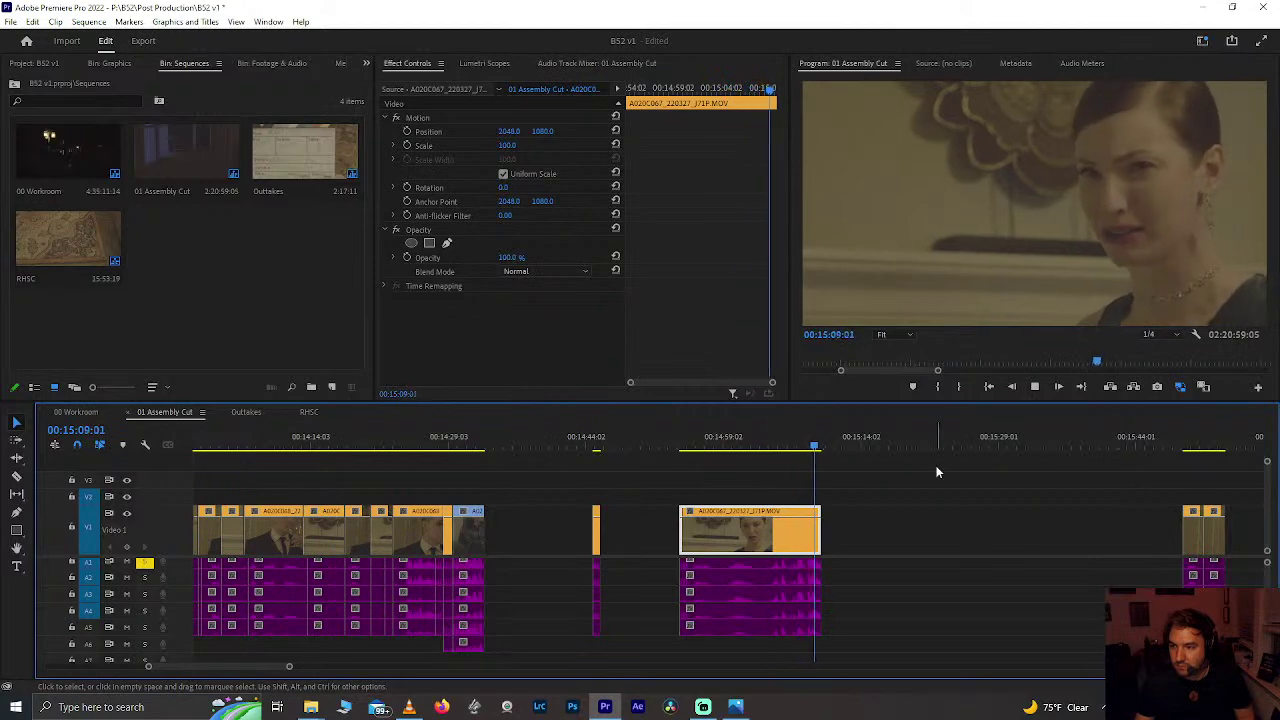
key(space)
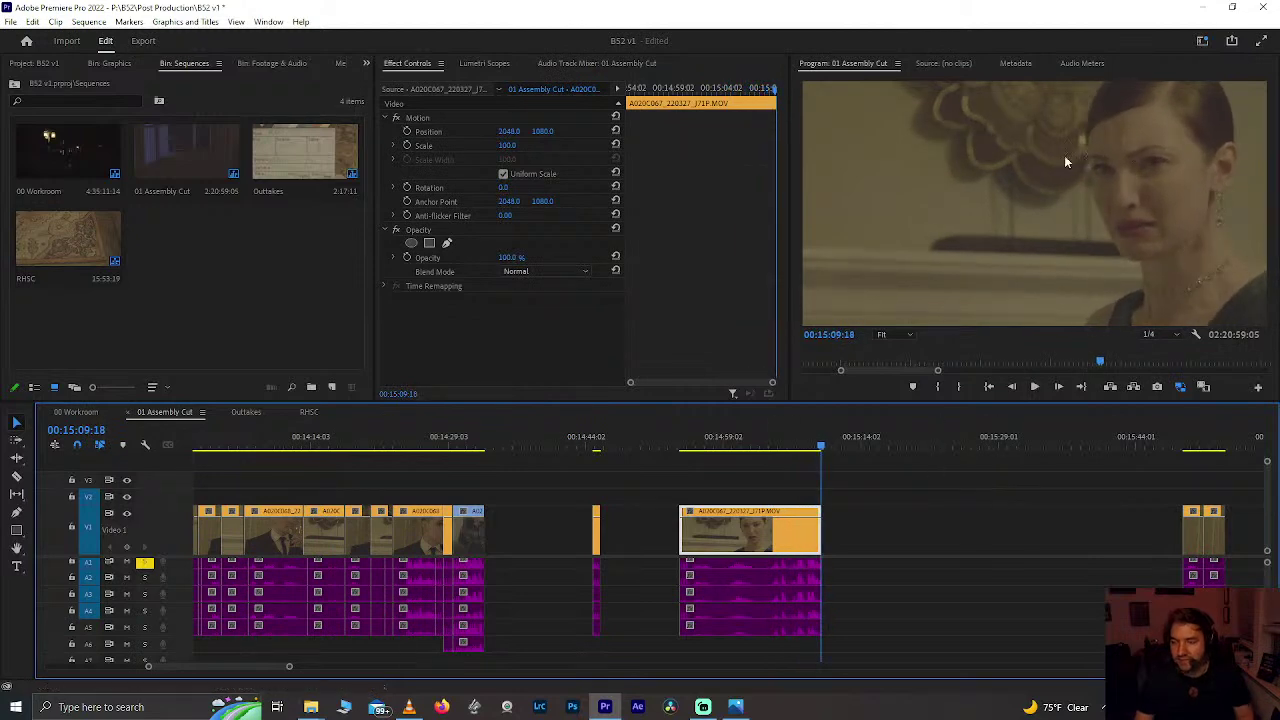
Step: Play the transition from the end of A020C068 through the short A020C063 clip into A020C074, stopping at 00:14:30:20
click(474, 437)
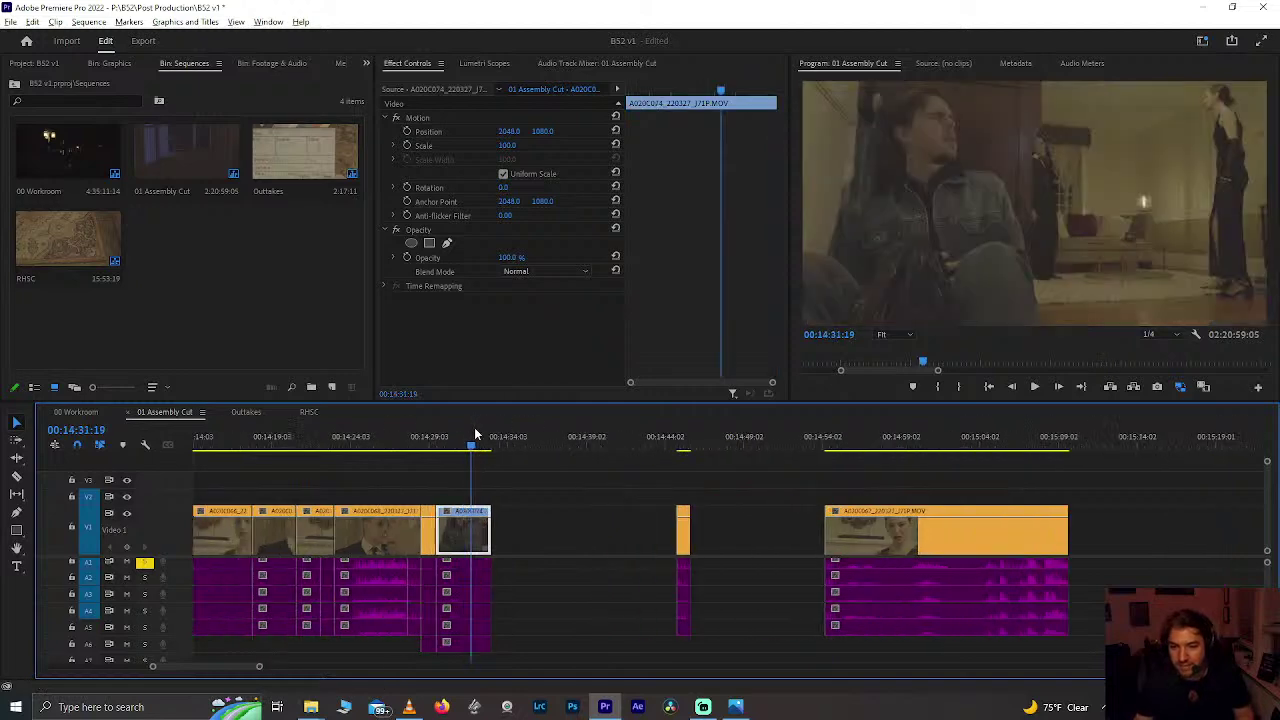
key(=)
click(416, 437)
key(space)
key(space)
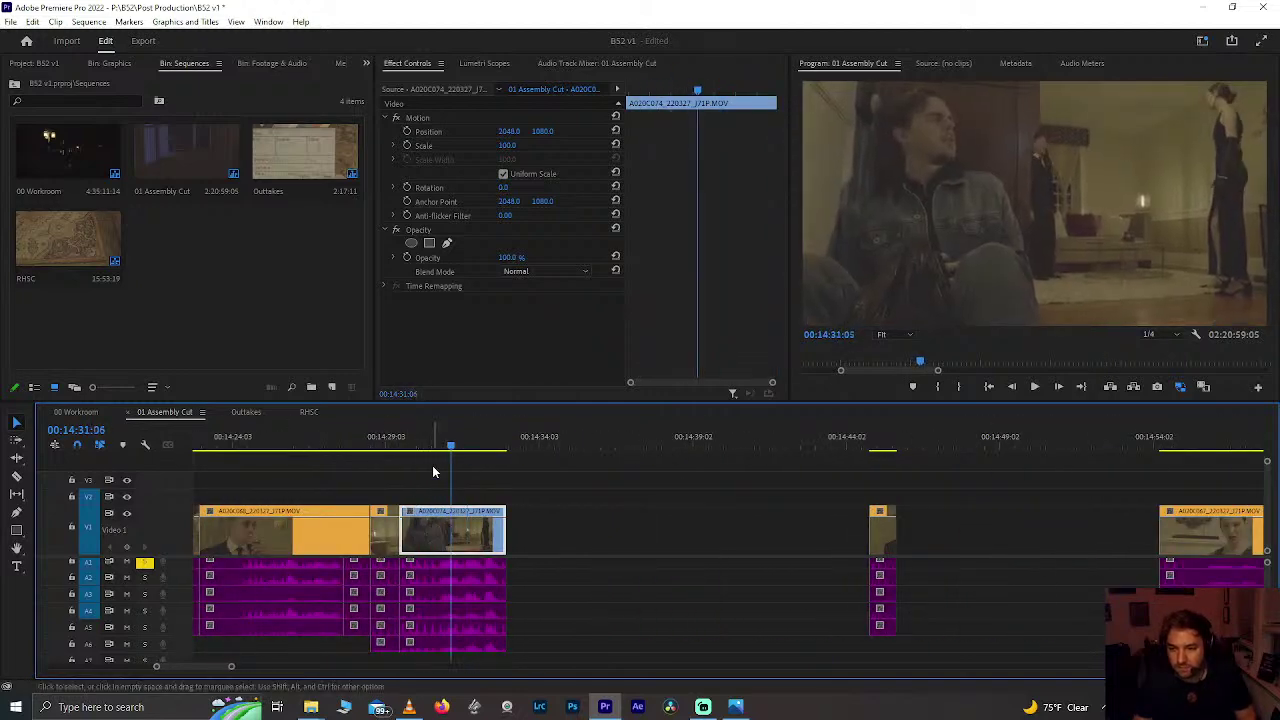
key(=)
drag(410, 444, 305, 445)
key(space)
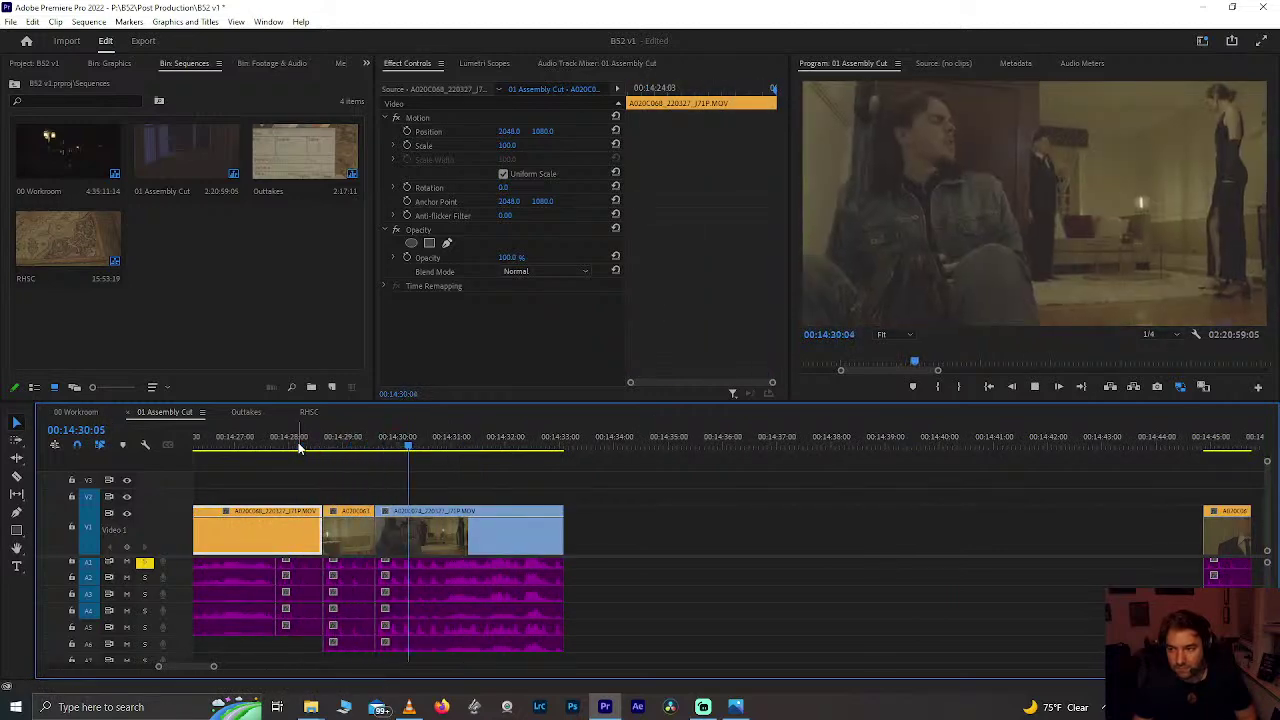
key(space)
key(minus)
key(minus)
key(minus)
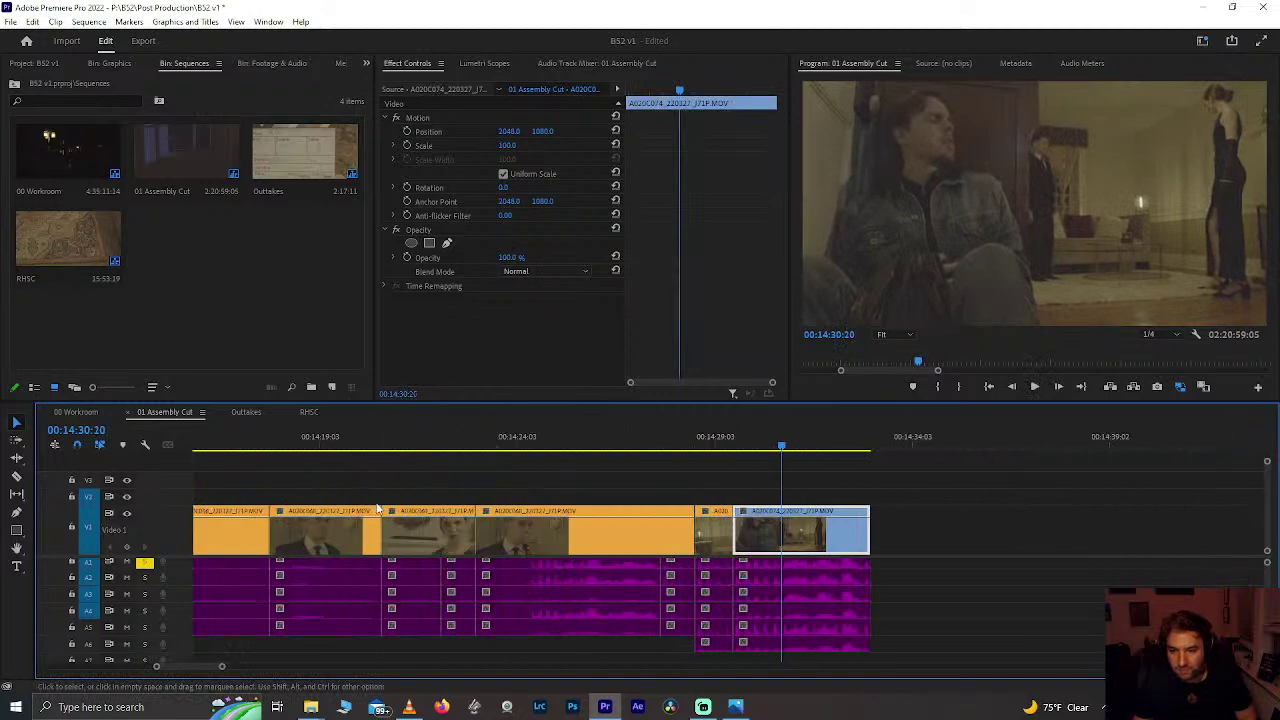
Step: Replay the short A020C063 clip's lead-in and exit into A020C074, and return the playhead to 00:14:25:20
click(659, 436)
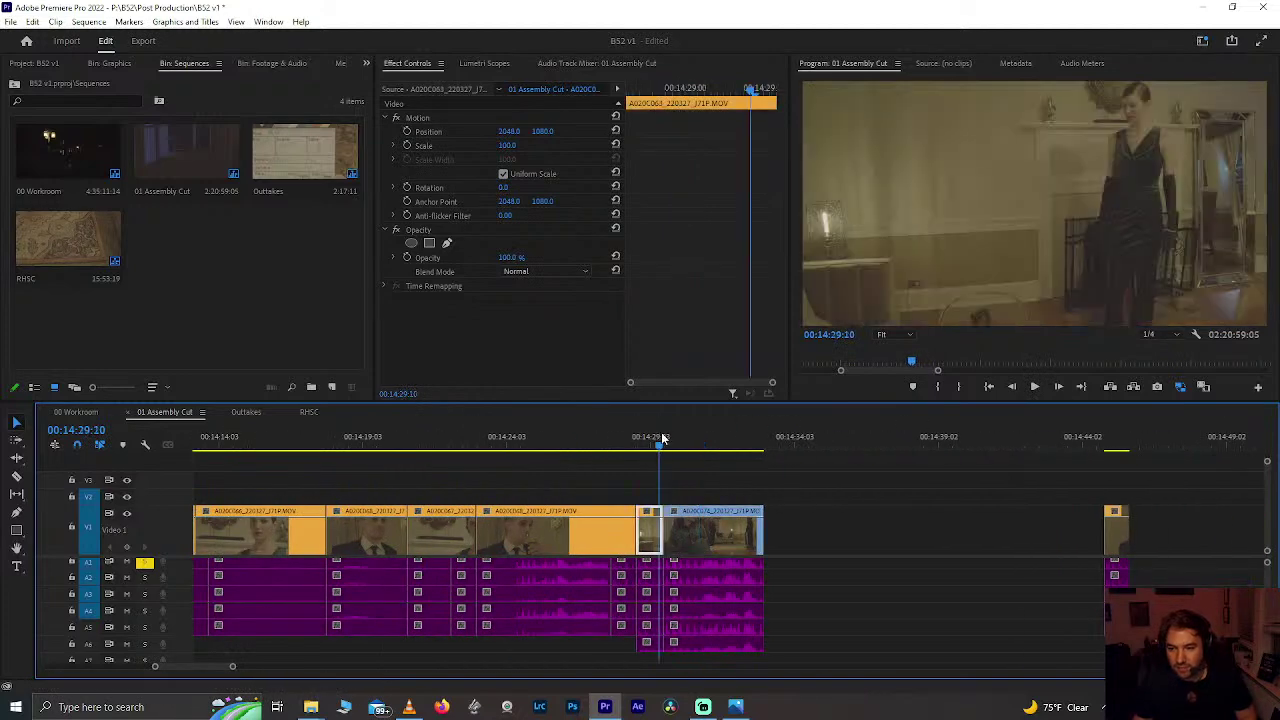
click(606, 441)
key(space)
key(equal)
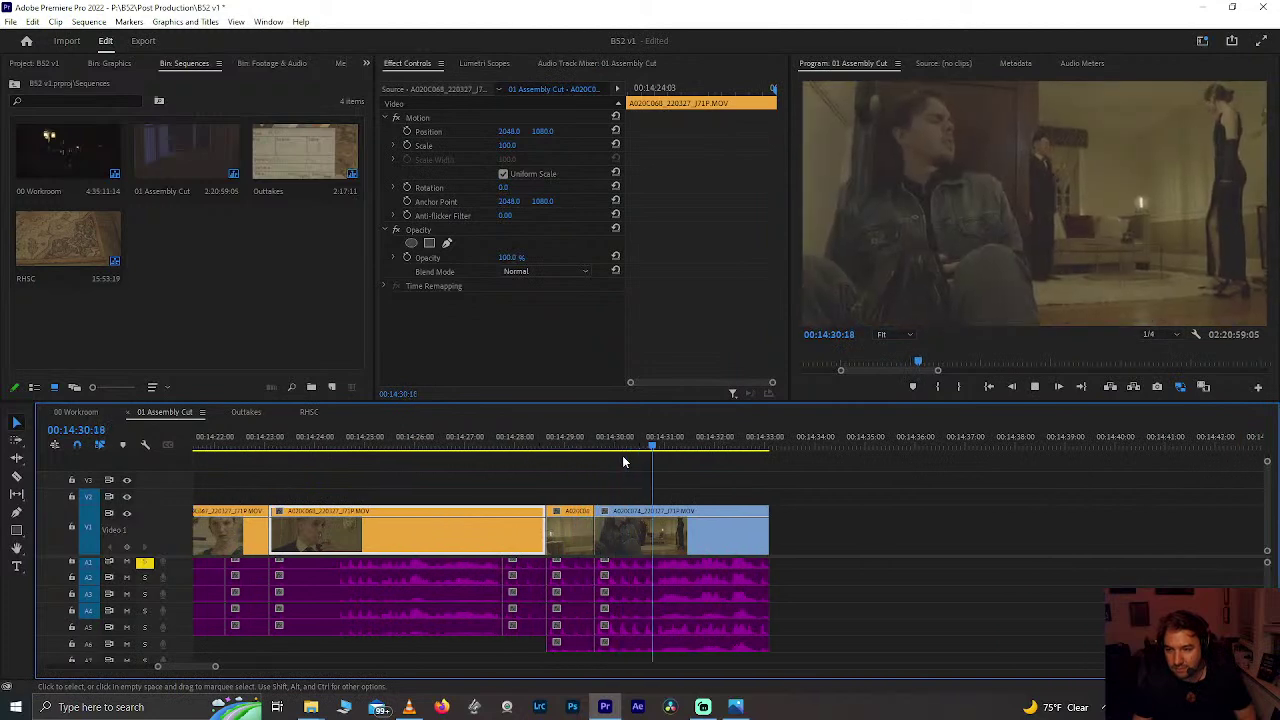
click(559, 441)
drag(560, 441, 407, 443)
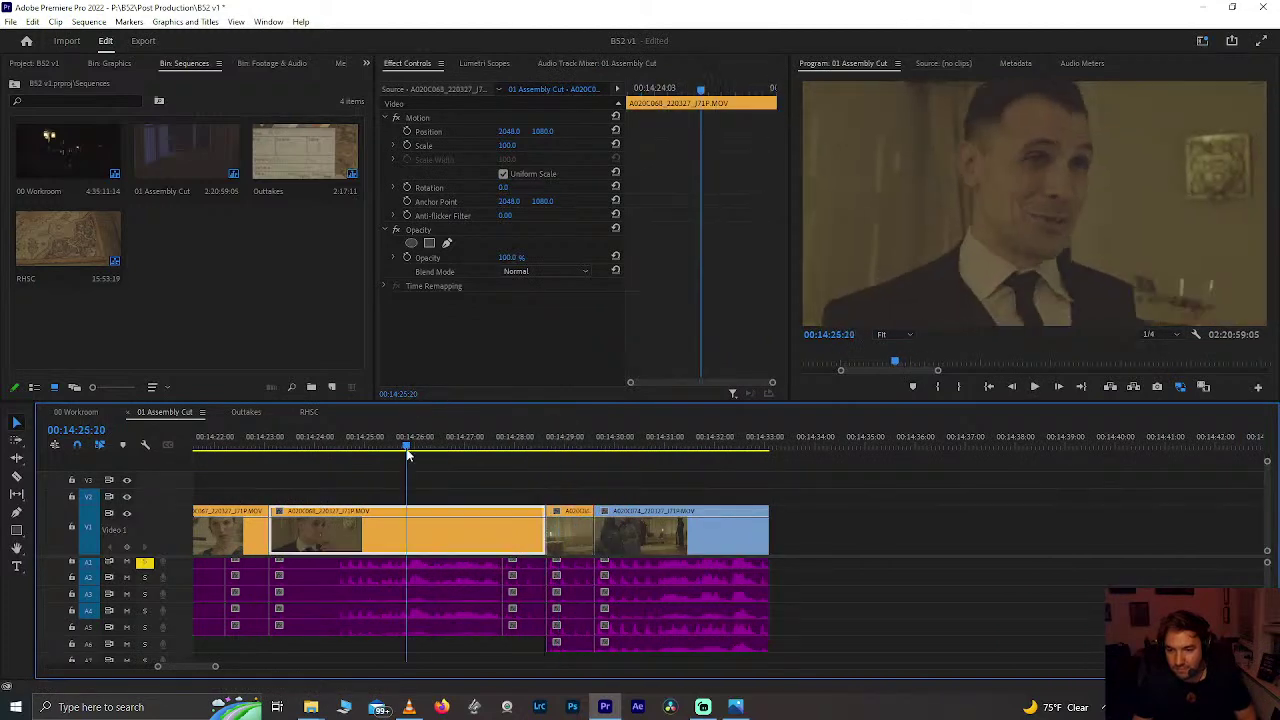
Step: Move the short A020C063 clip with its audio to 00:14:35:20 and close the gap it leaves before A020C074
key(minus)
scroll(407, 443, up, 4)
drag(766, 466, 1025, 522)
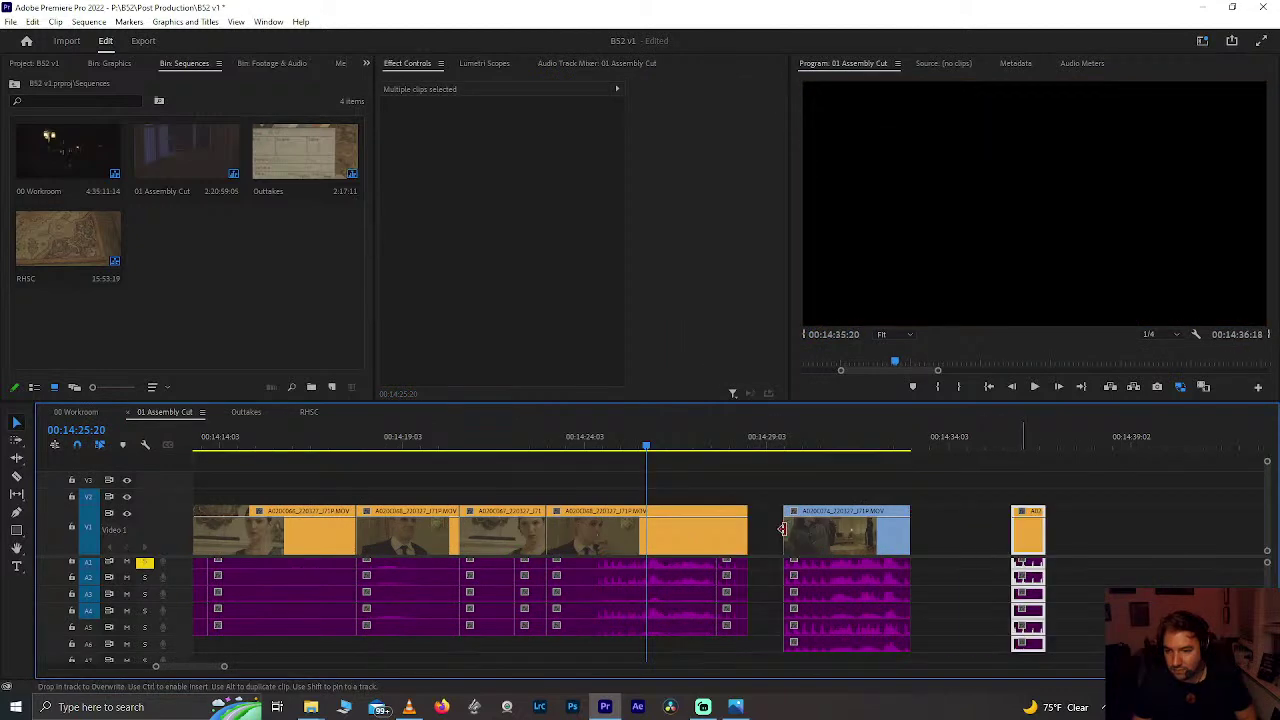
click(762, 528)
key(Delete)
Step: Play back the direct cut from A020C068 to A020C074, stopping at 00:14:31:08
click(727, 443)
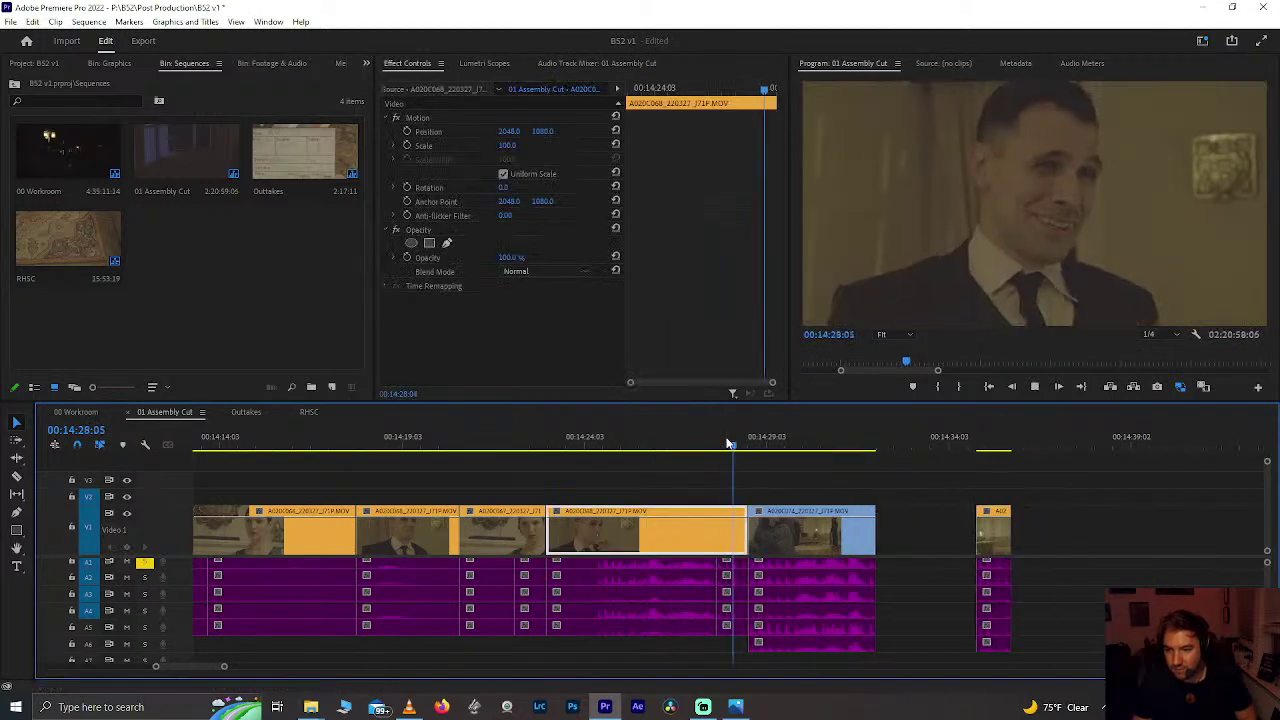
key(space)
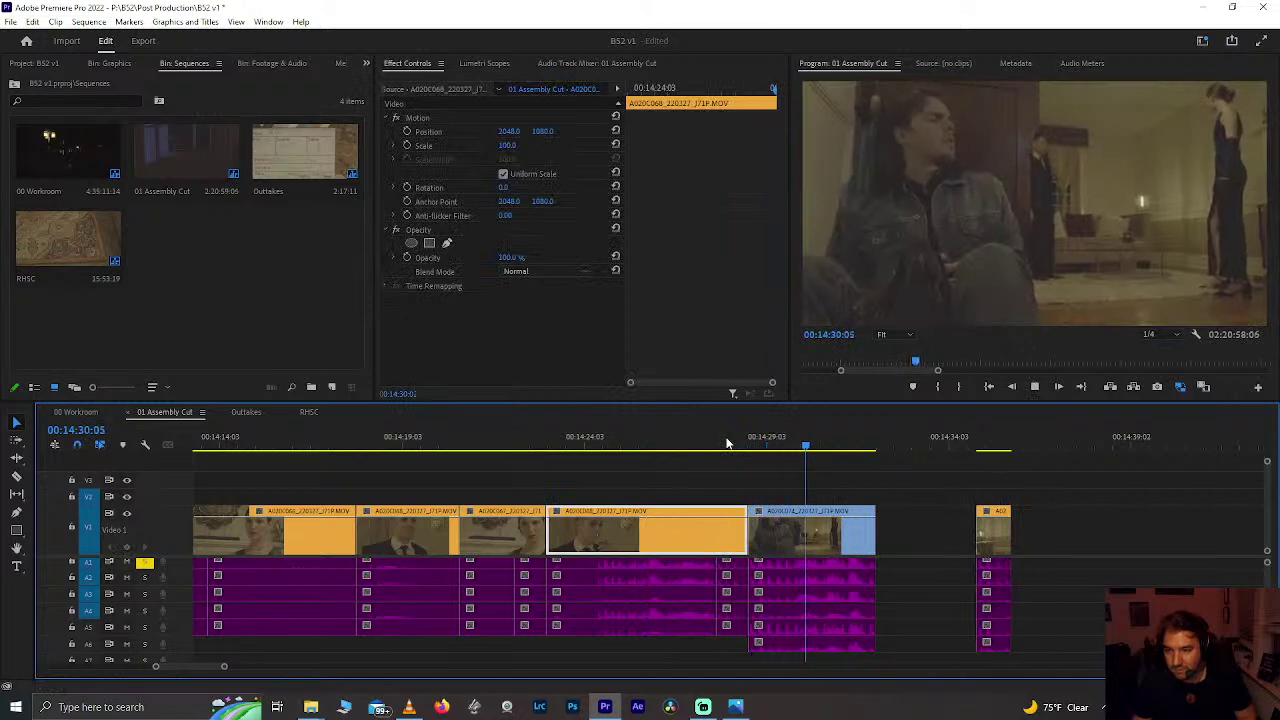
scroll(757, 514, down, 6)
key(space)
Step: Shift the set-aside A020C063 clip further down the timeline and move A020C074 with its audio to start at 00:14:31:08
scroll(703, 567, down, 3)
scroll(703, 567, up, 6)
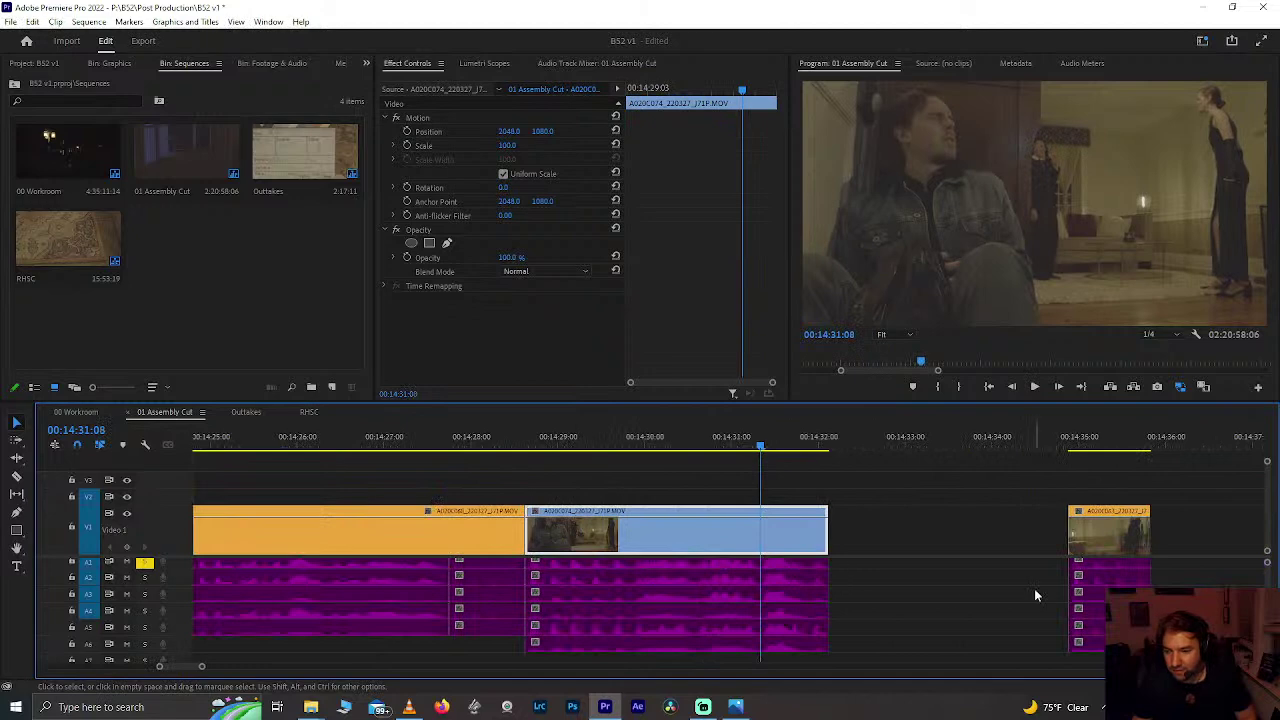
scroll(1034, 590, down, 3)
scroll(980, 560, down, 5)
shift+click(892, 532)
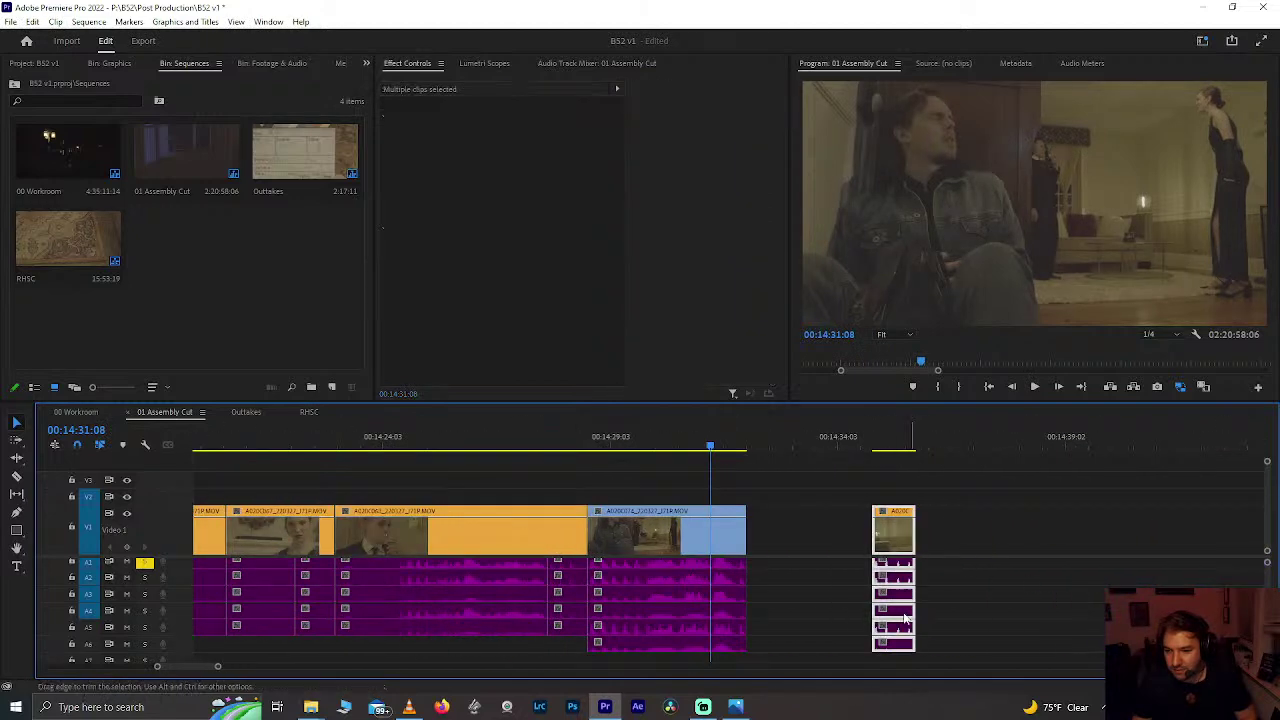
drag(903, 545, 1096, 545)
drag(670, 545, 751, 543)
scroll(751, 543, up, 3)
scroll(458, 573, up, 4)
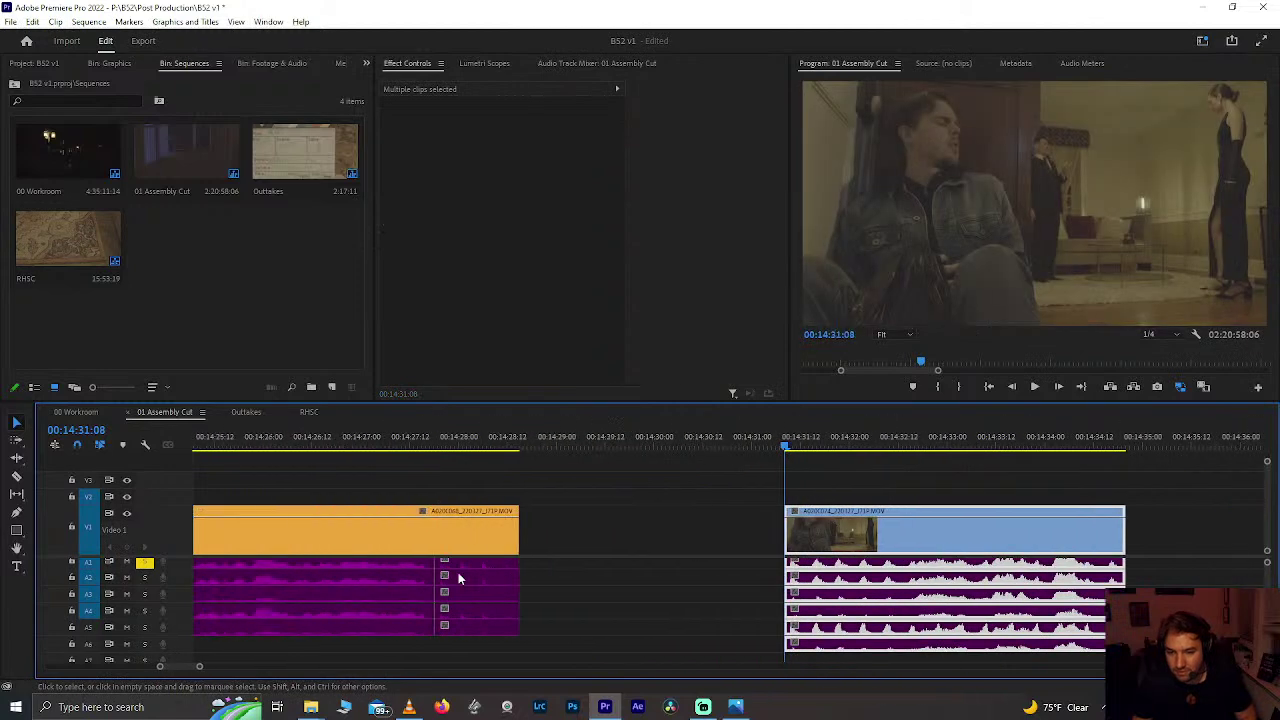
Step: Delete the short audio segment under the end of A020C068 and extend the start of A020C074's audio to just before 00:14:30:00
click(521, 607)
key(Delete)
drag(807, 591, 666, 591)
Step: Audition the extended A020C074 audio against the end of A020C068 and trim its start to 00:14:30:15
click(673, 443)
key(space)
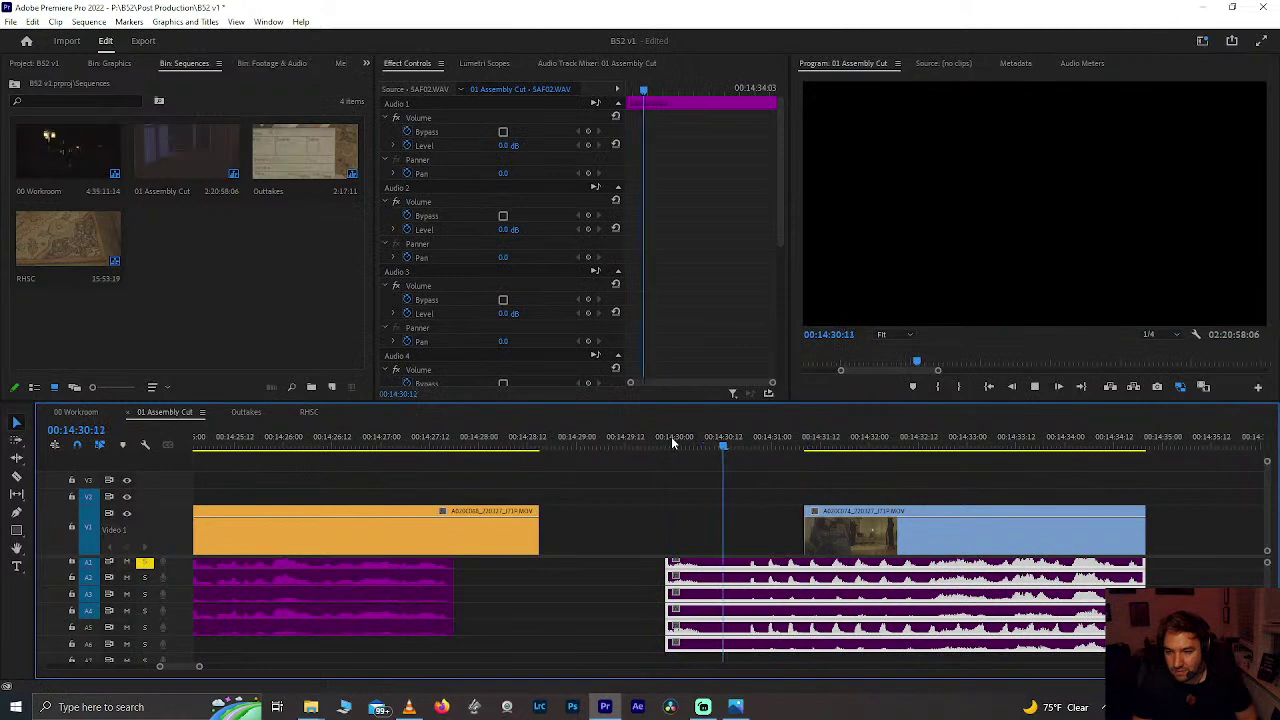
drag(673, 443, 734, 457)
click(392, 437)
key(space)
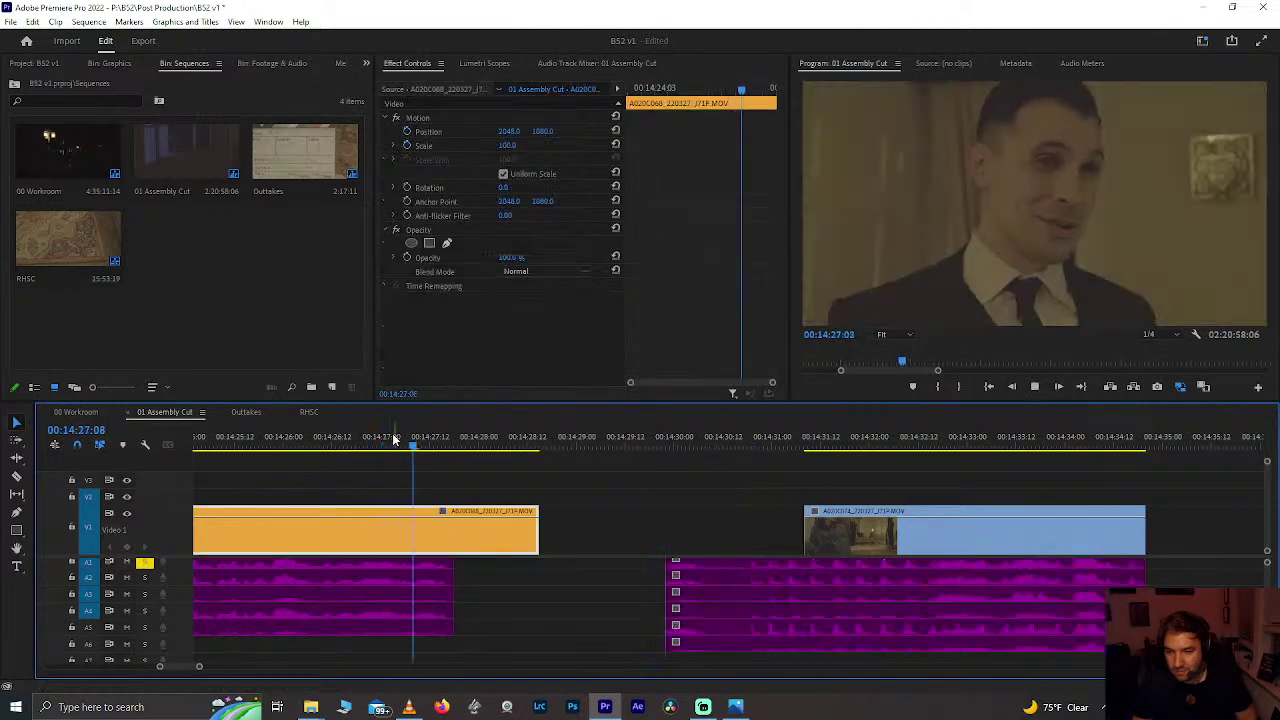
drag(712, 450, 734, 465)
drag(668, 572, 736, 572)
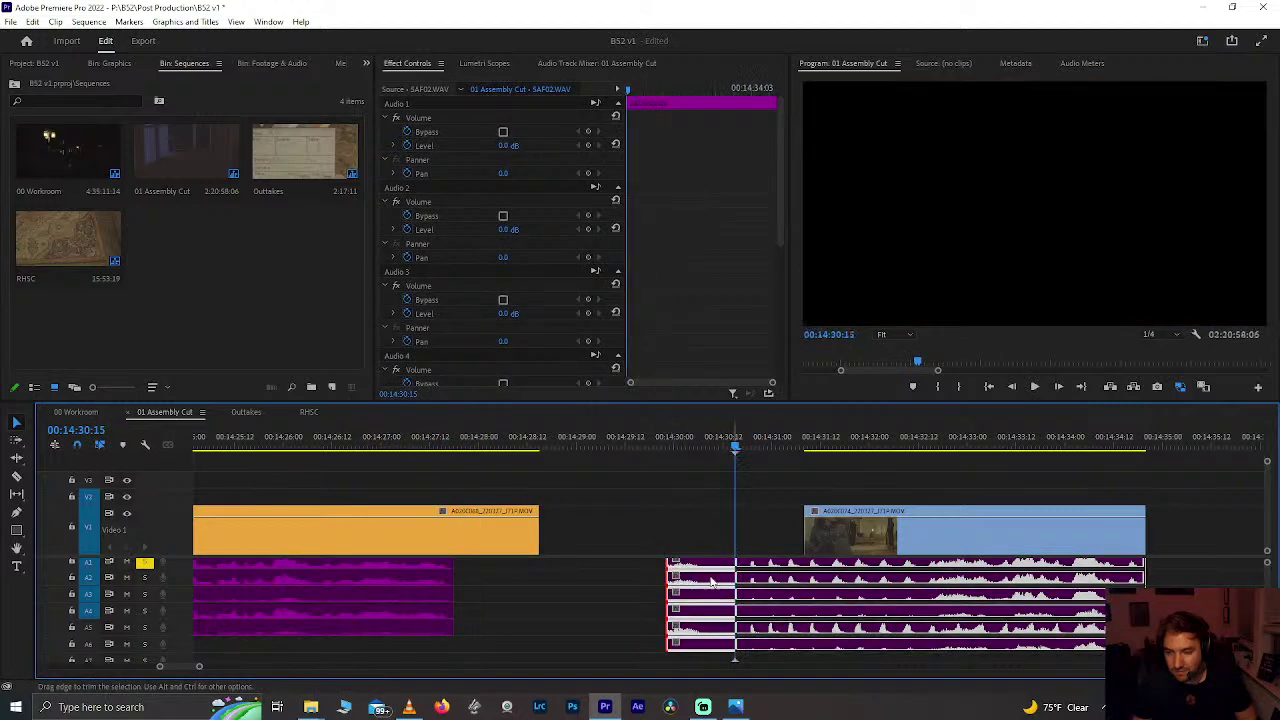
Step: Close the gap between A020C068 and A020C074 and play back the join with its leading audio to 00:14:29:18
click(661, 573)
key(Delete)
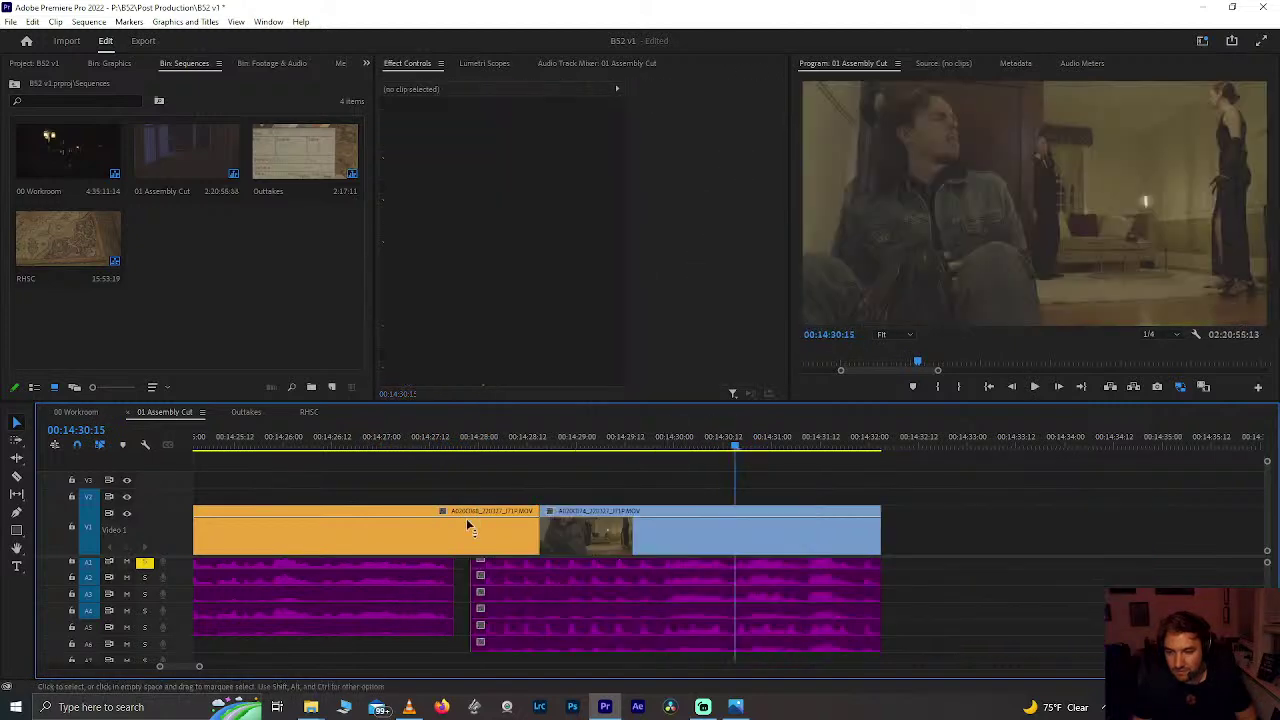
click(403, 444)
key(space)
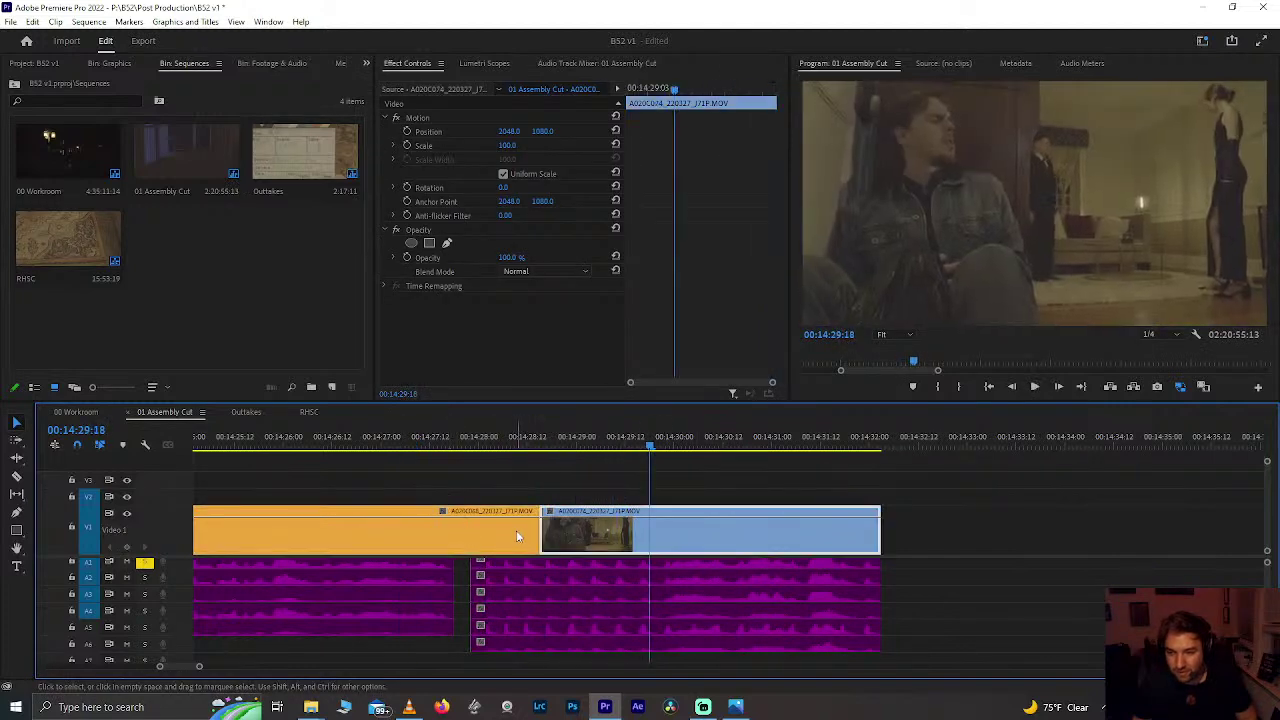
Step: Close the audio gap between A020C068 and A020C074, extend A020C068's video to meet A020C074, and play back the join
drag(532, 538, 412, 538)
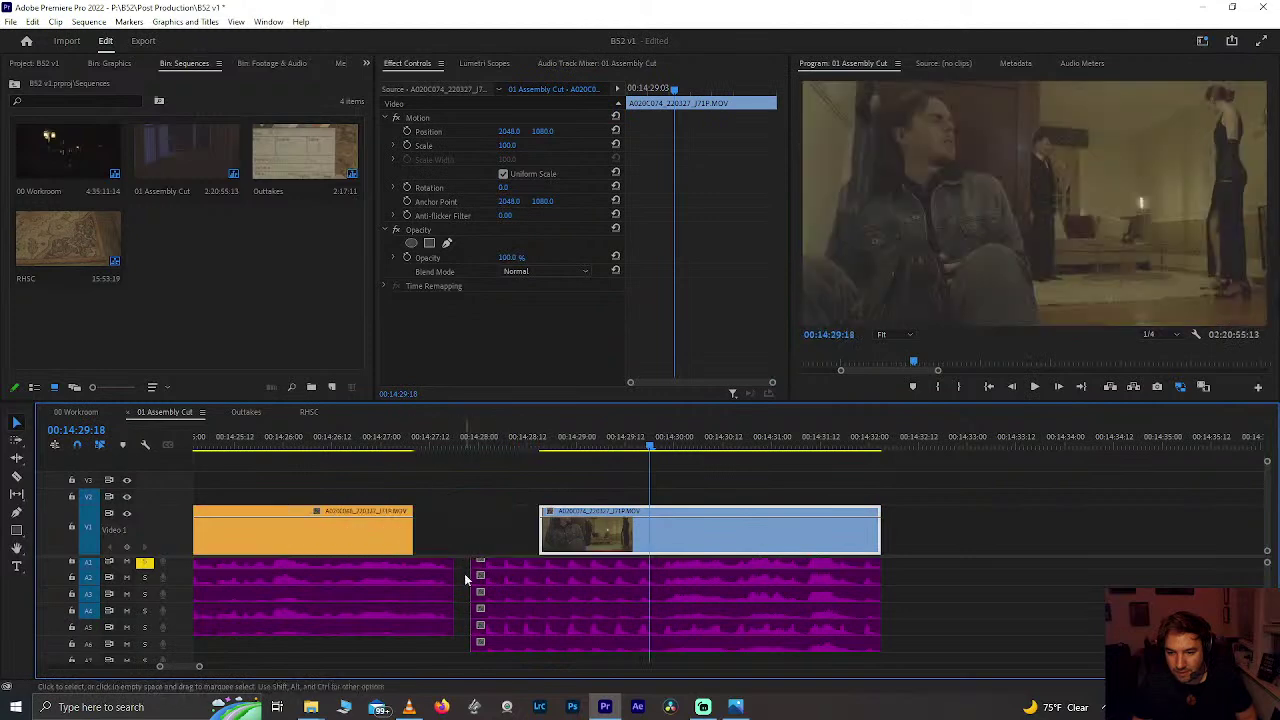
click(459, 578)
key(Delete)
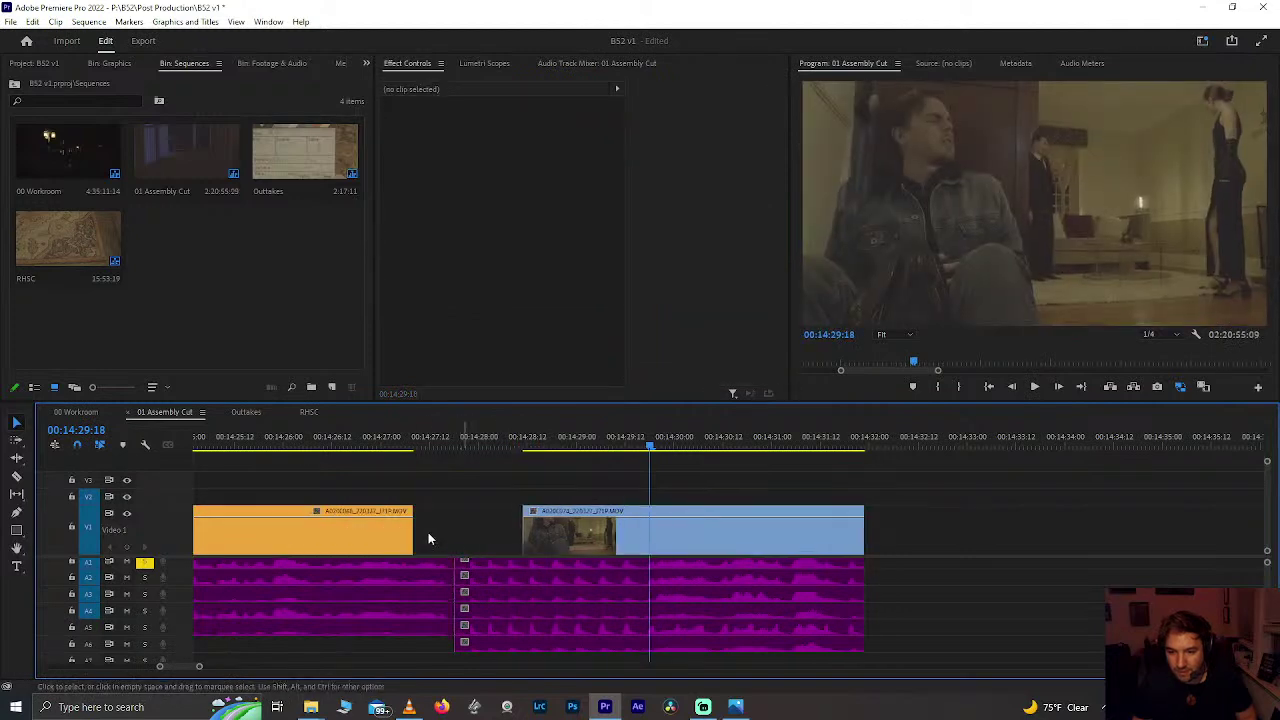
drag(418, 532, 522, 532)
click(340, 446)
key(space)
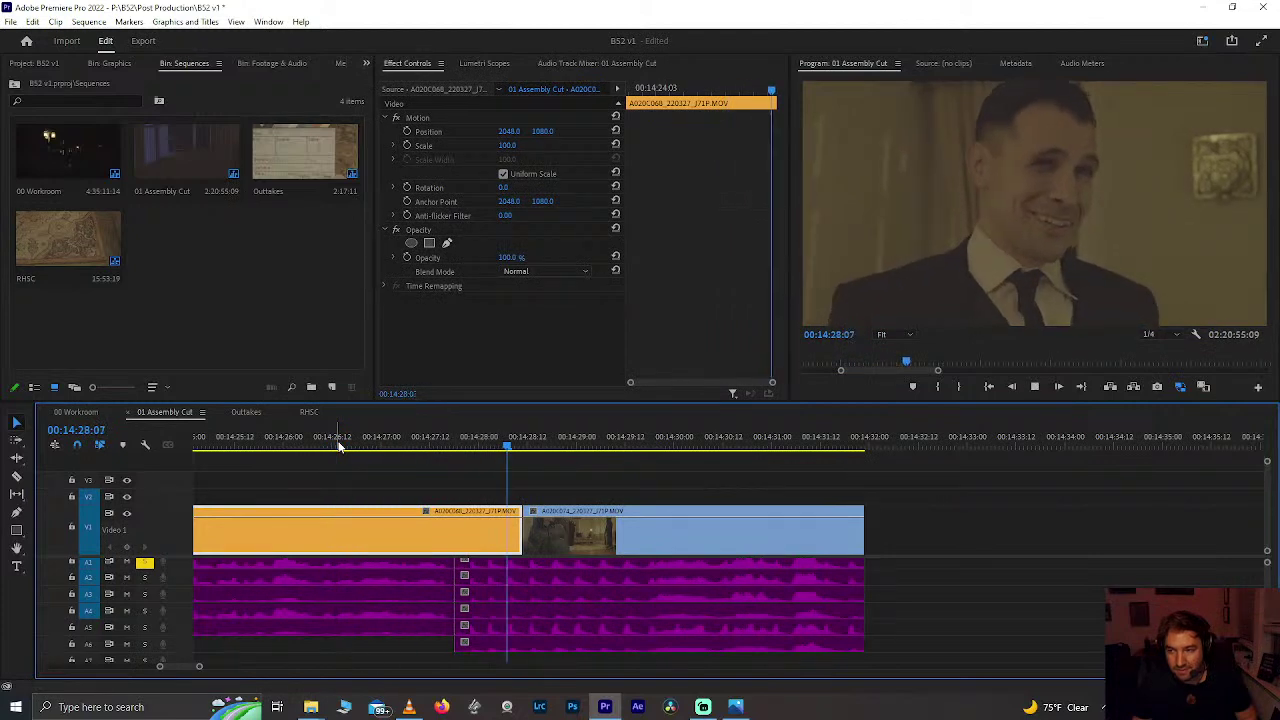
scroll(512, 494, down, 5)
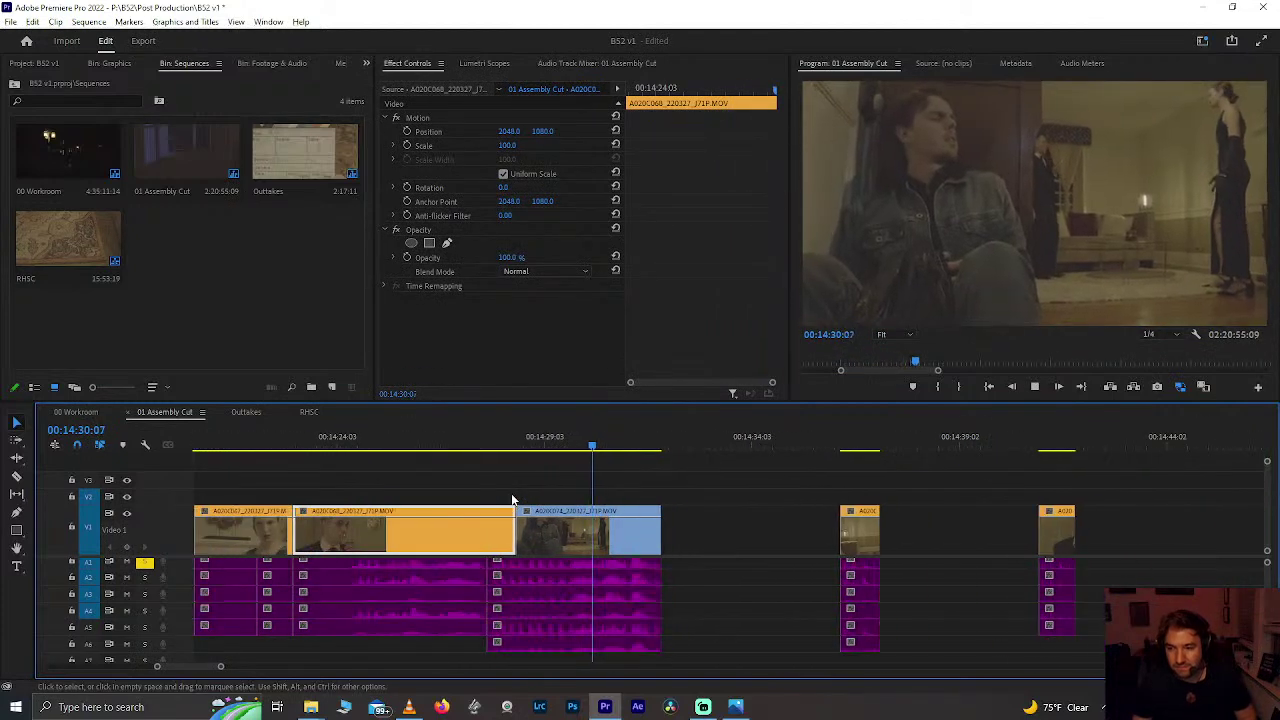
scroll(571, 555, up, 5)
key(space)
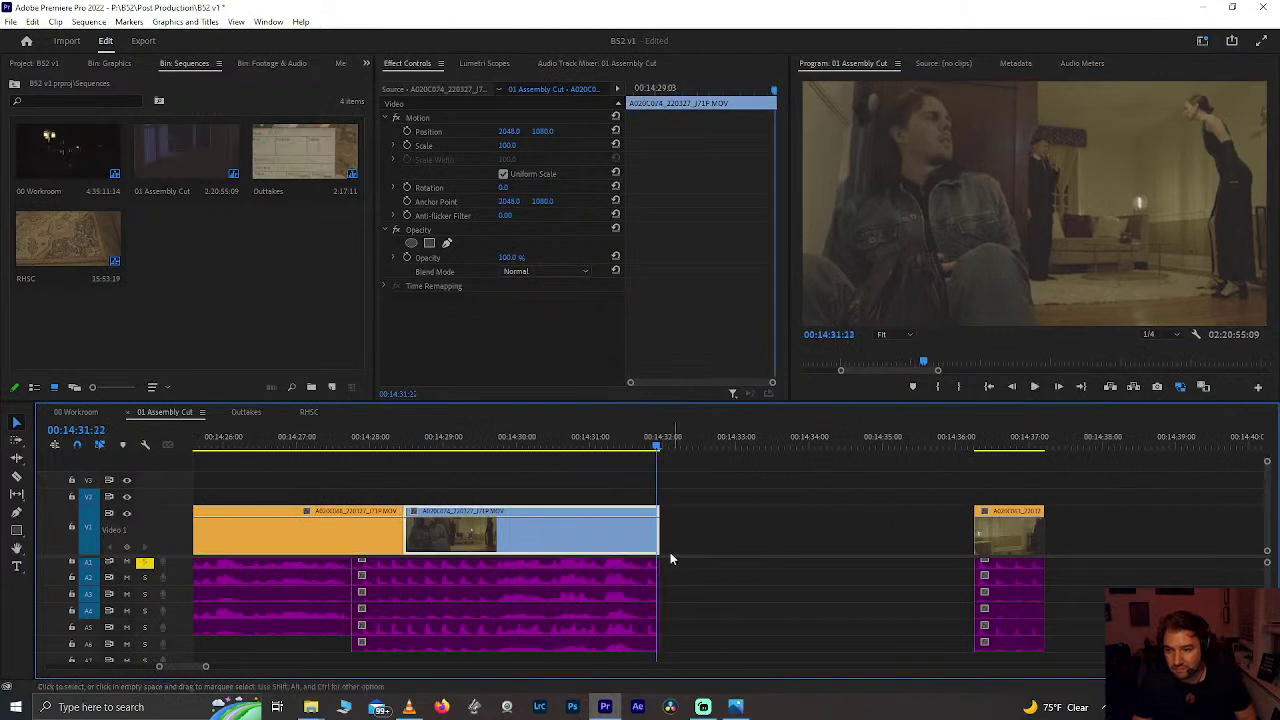
Step: Replay A020C074, split it with its audio at 00:14:29:16, and delete the remainder after the cut
click(423, 439)
key(space)
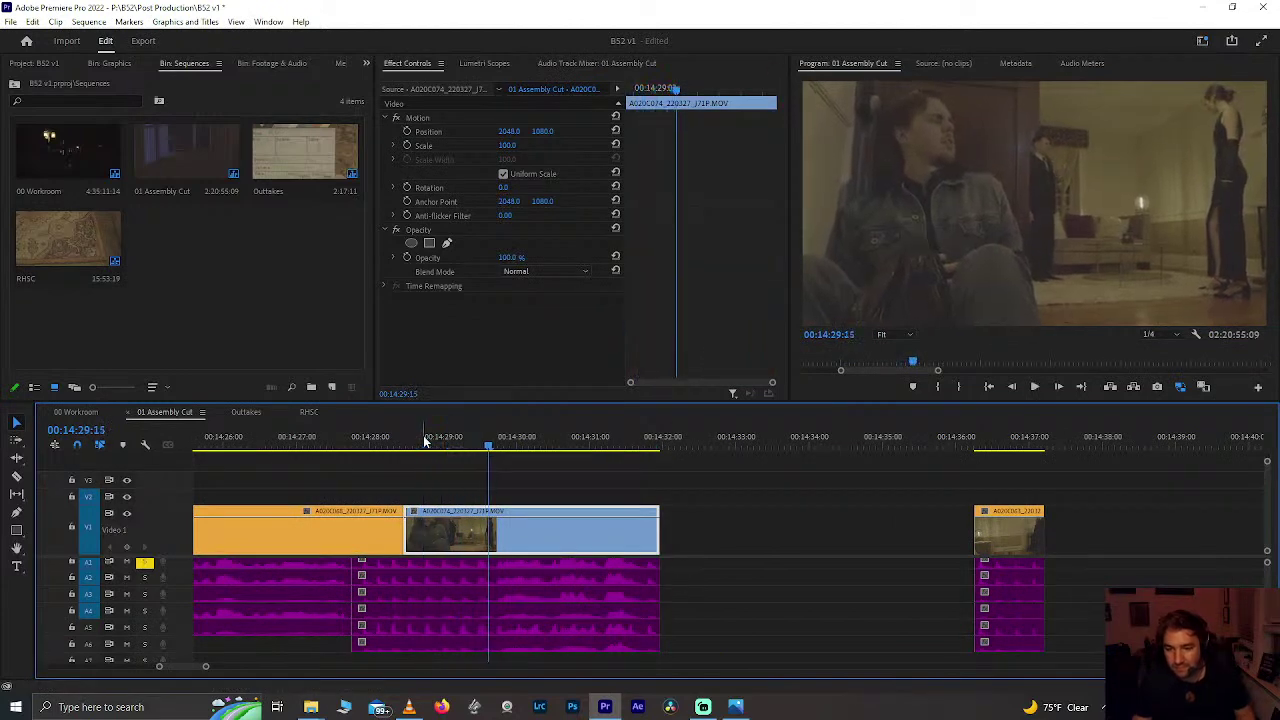
scroll(529, 491, up, 3)
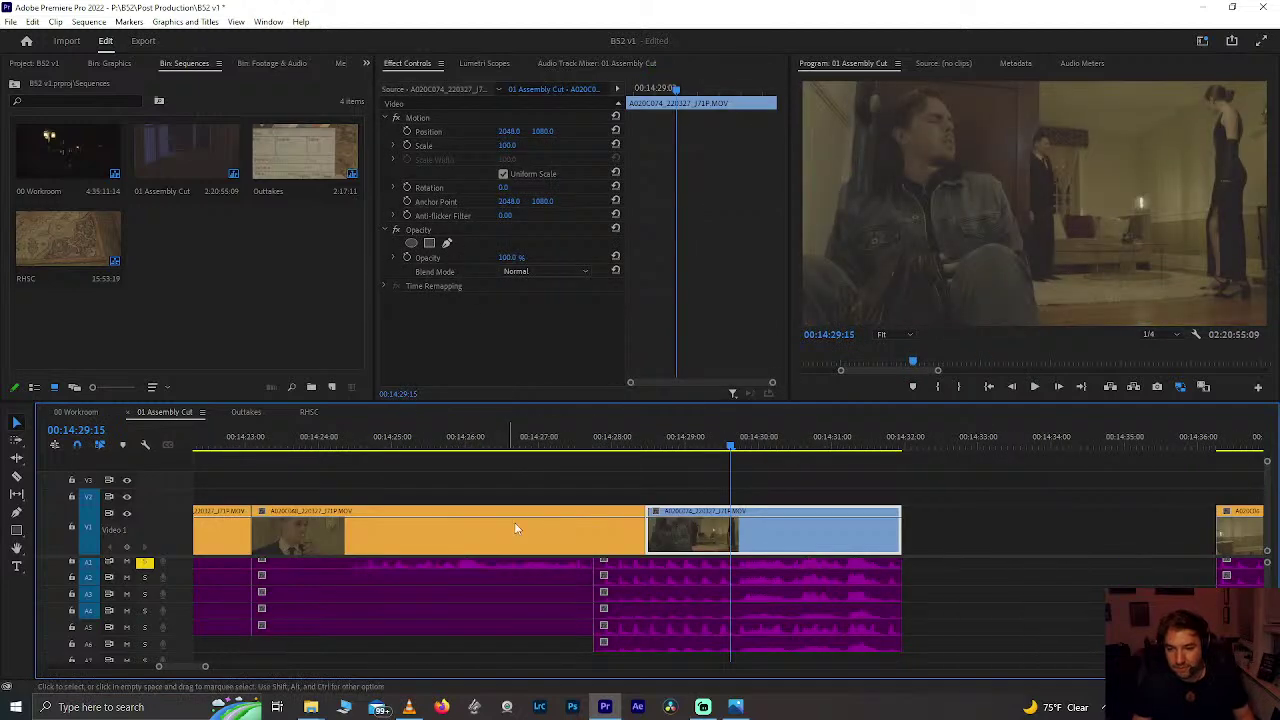
key(Right)
click(733, 513)
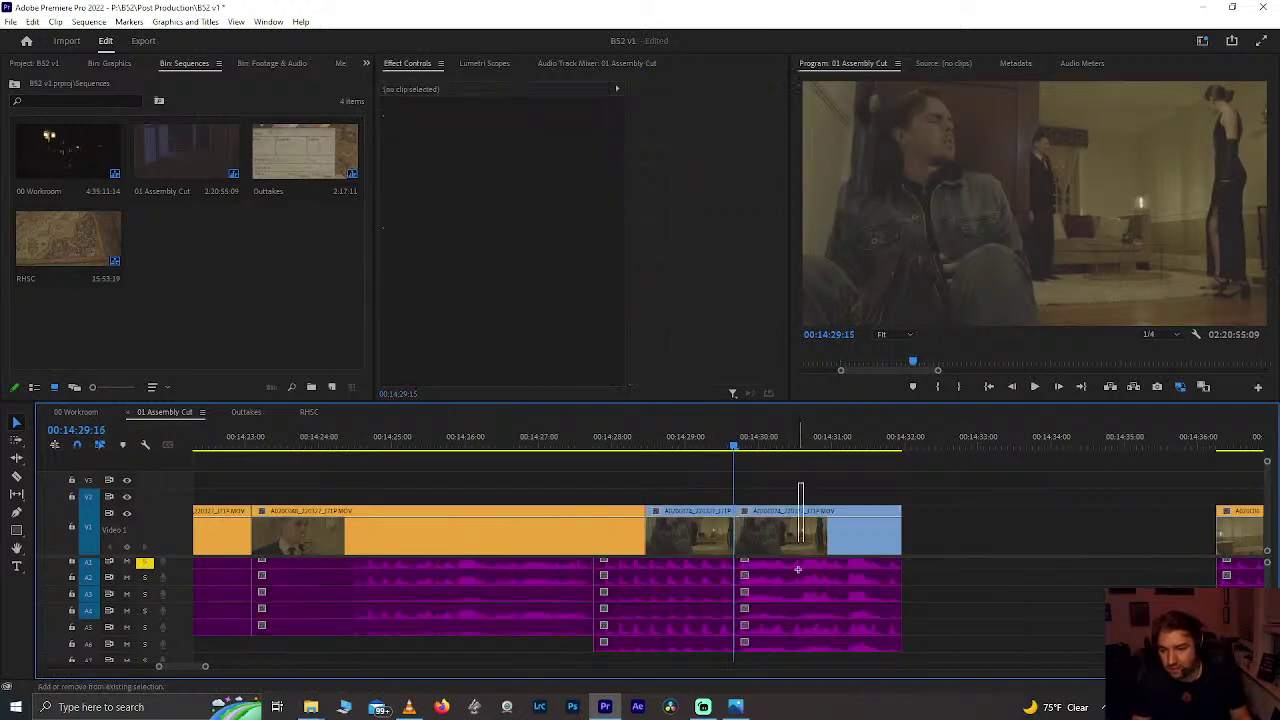
click(806, 602)
key(Delete)
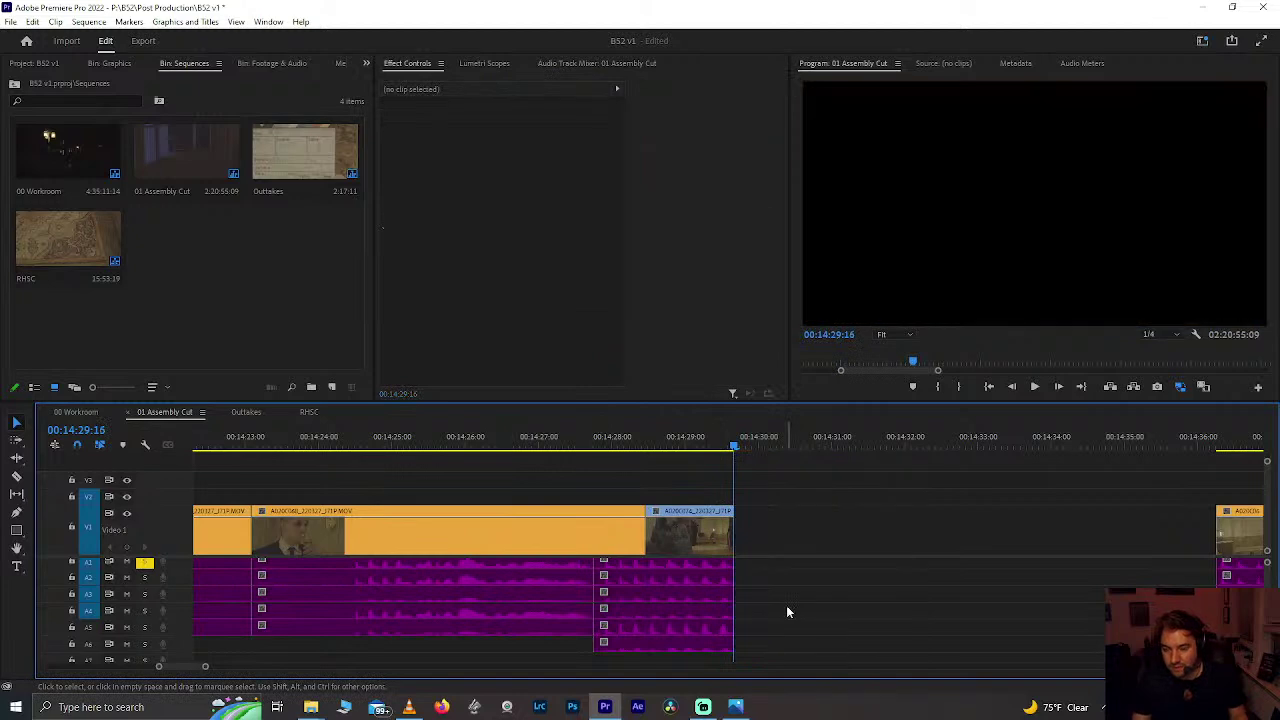
Step: Check the set-aside A020C063 clip, close the gap between it and A020C074, and play back the new join
key(minus)
key(minus)
key(minus)
click(882, 444)
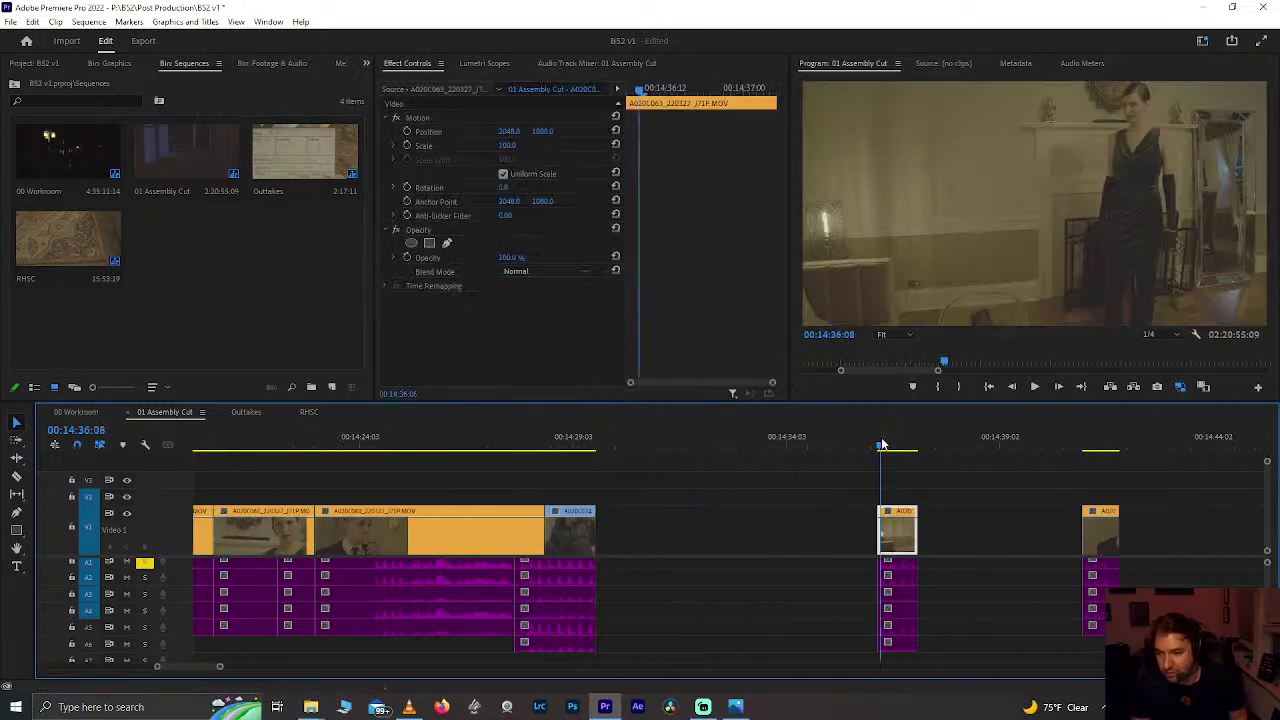
click(826, 522)
key(Delete)
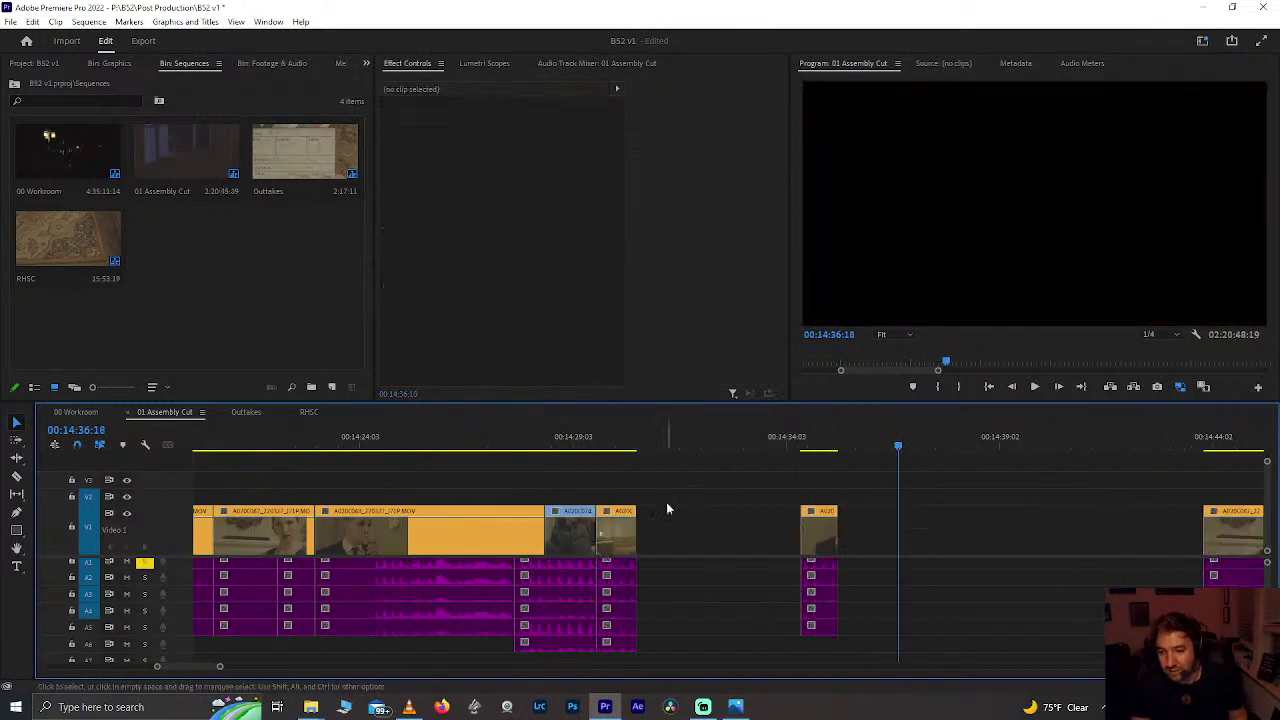
click(589, 444)
key(space)
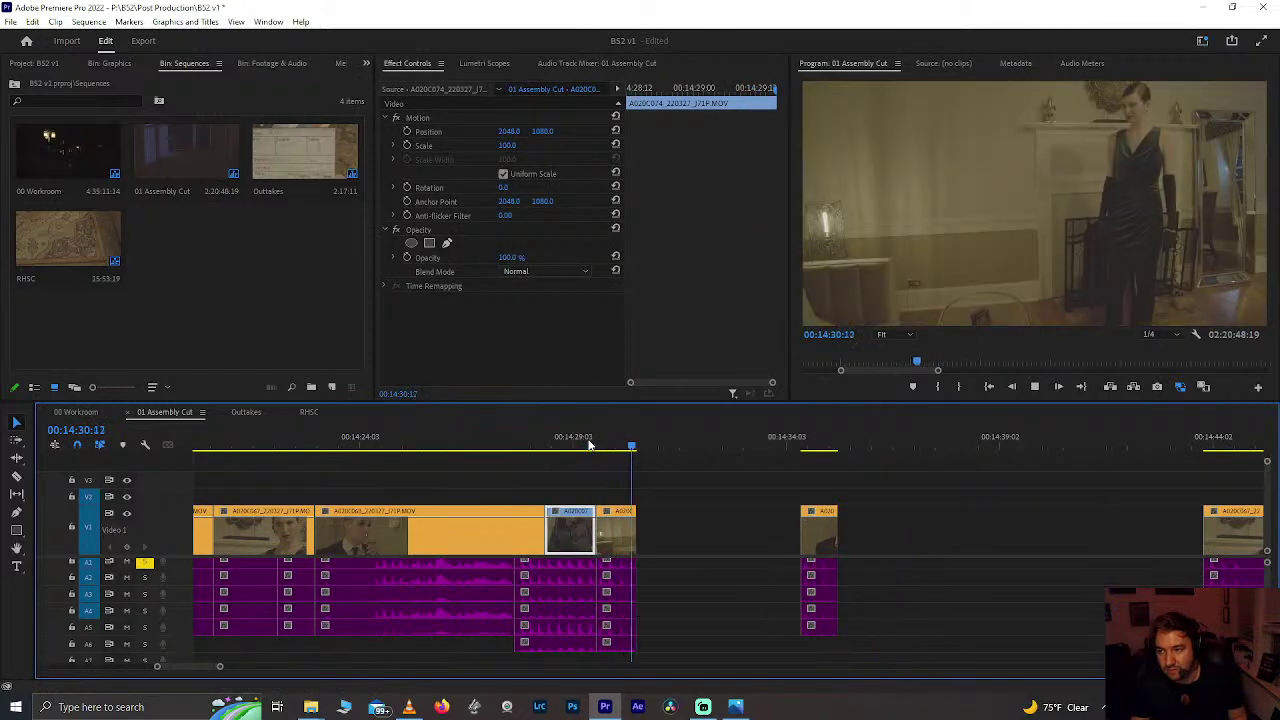
Step: Preview the short A020C069 clip, move it past the long A020C067 clip, and close the gap so A020C067 follows A020C063
click(775, 527)
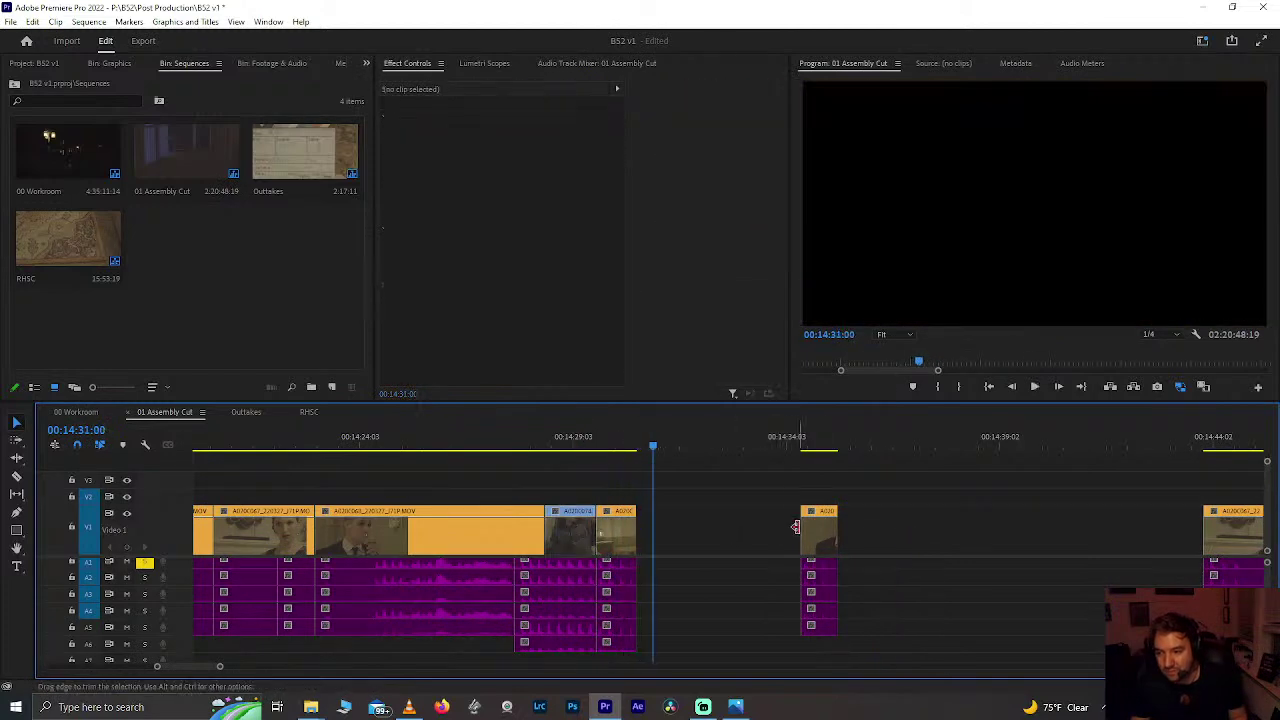
key(minus)
key(minus)
key(minus)
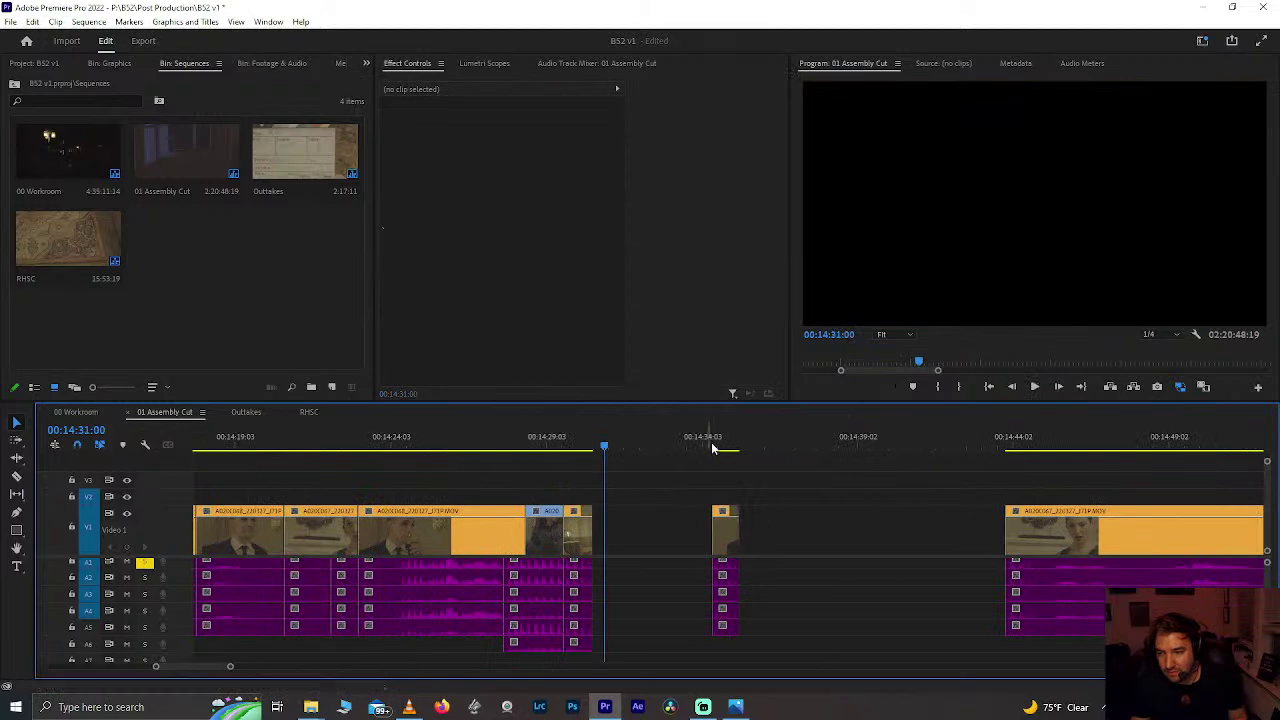
click(718, 449)
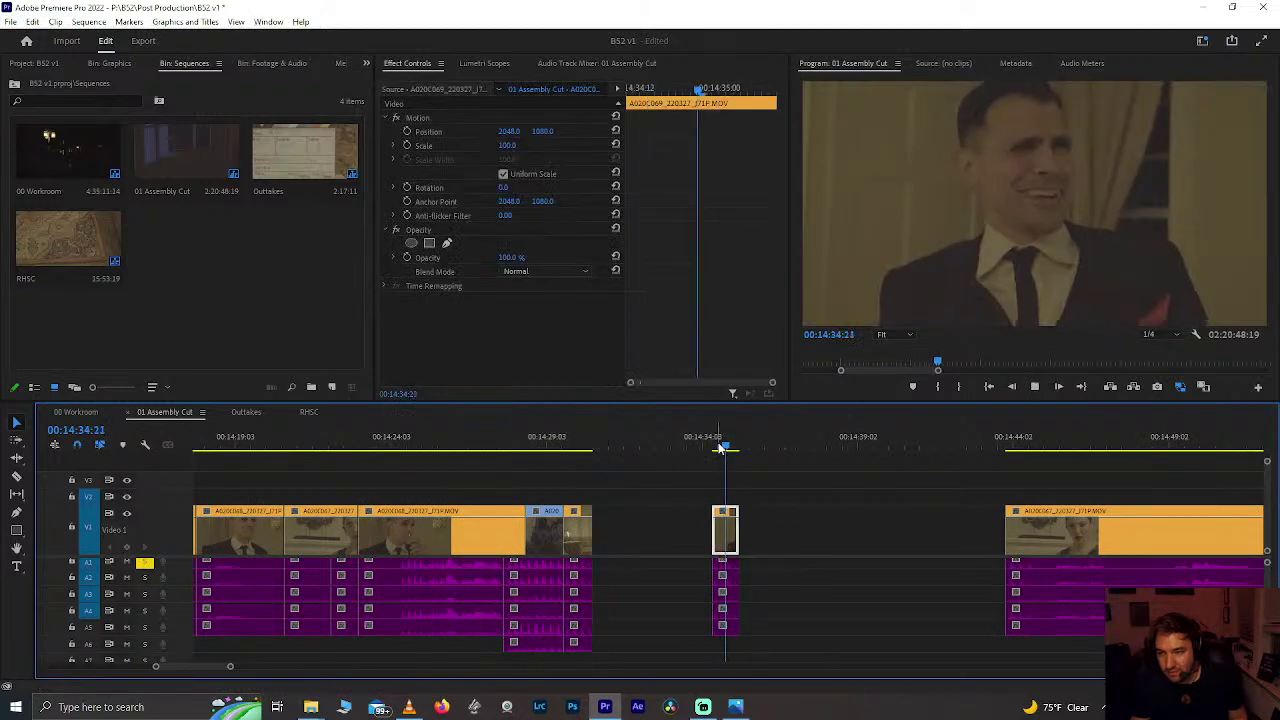
key(minus)
key(minus)
drag(584, 525, 1147, 537)
click(611, 528)
key(Delete)
Step: Play back the cuts from A020C074 through A020C063 into A020C067 several times to judge their timing
click(524, 444)
key(space)
scroll(525, 445, up, 4)
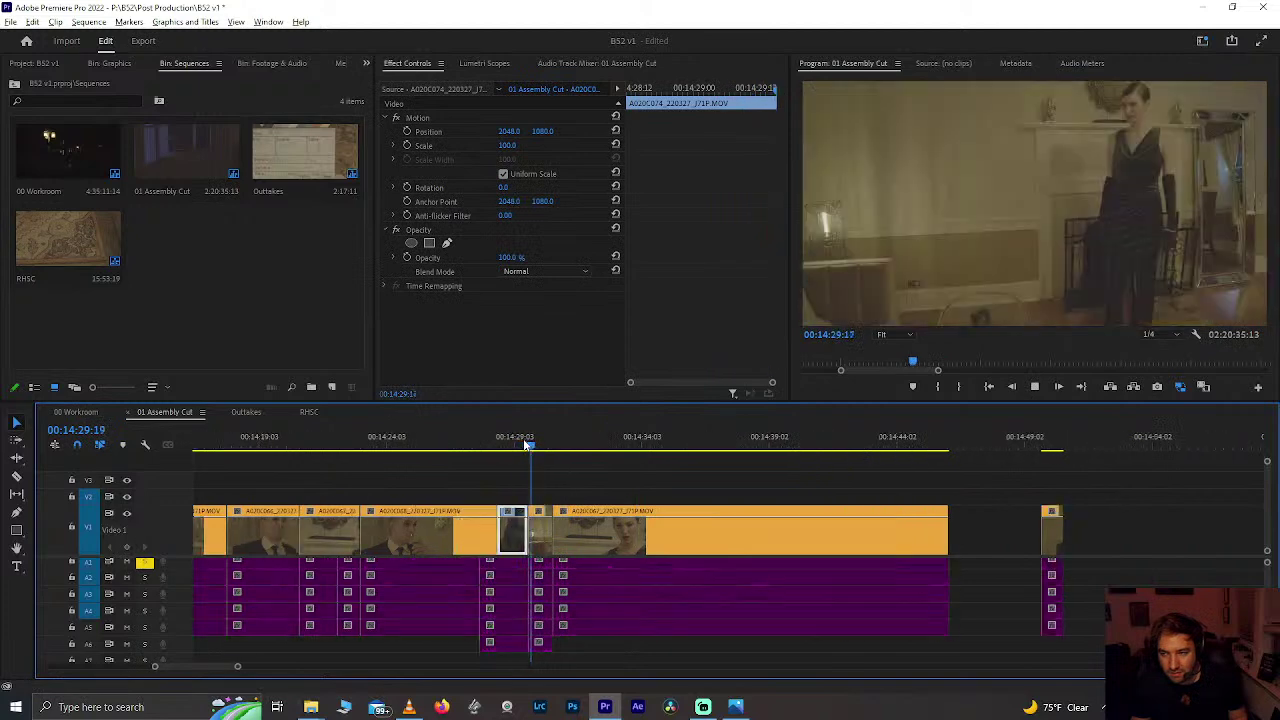
scroll(544, 470, up, 5)
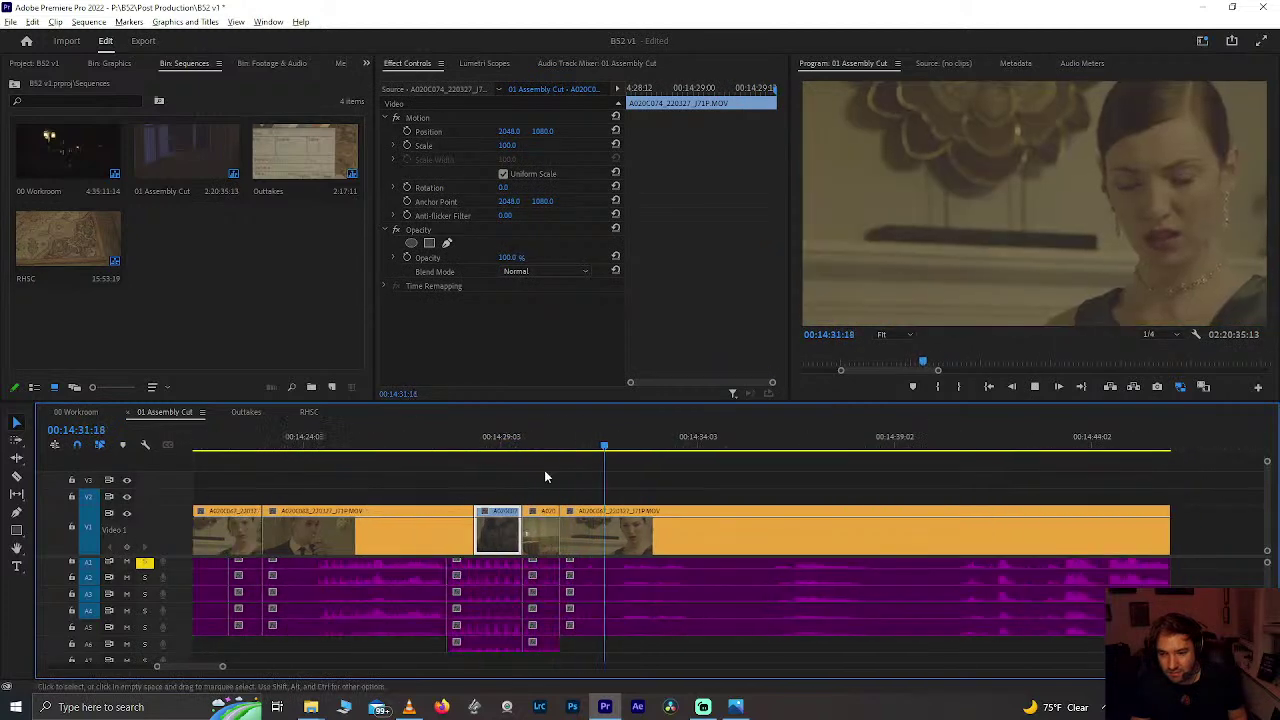
key(space)
click(437, 448)
key(space)
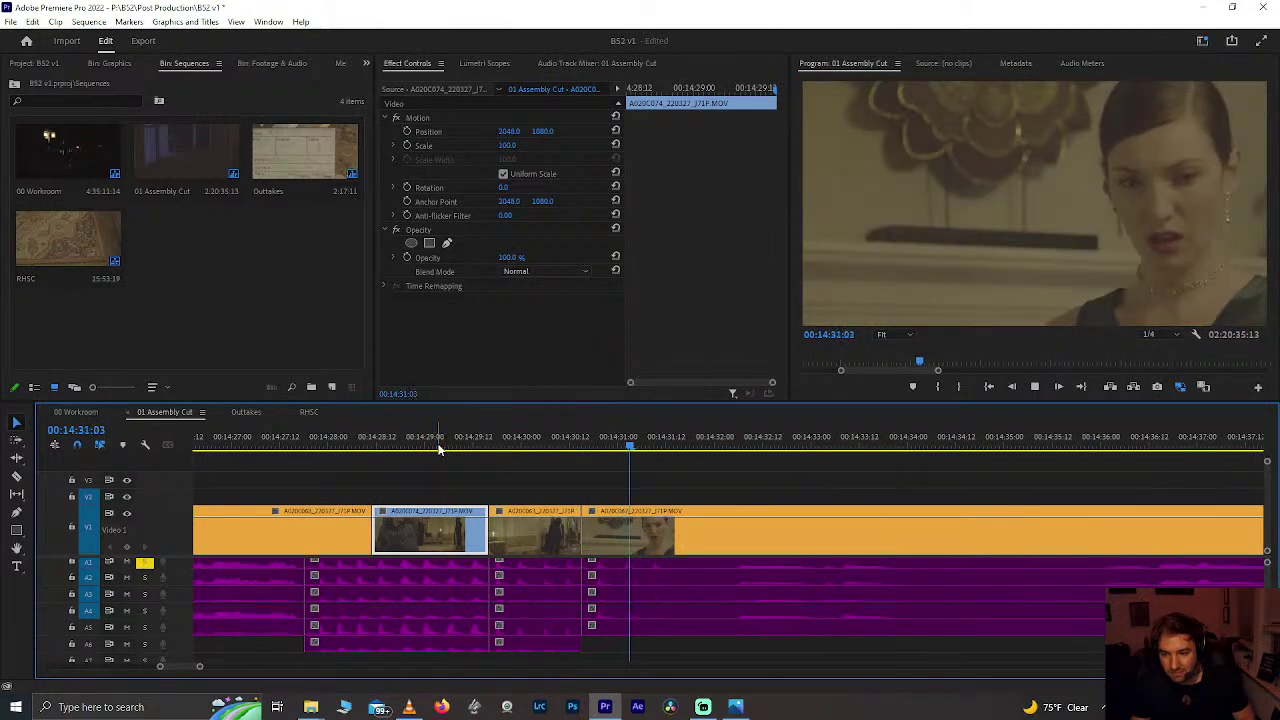
click(505, 448)
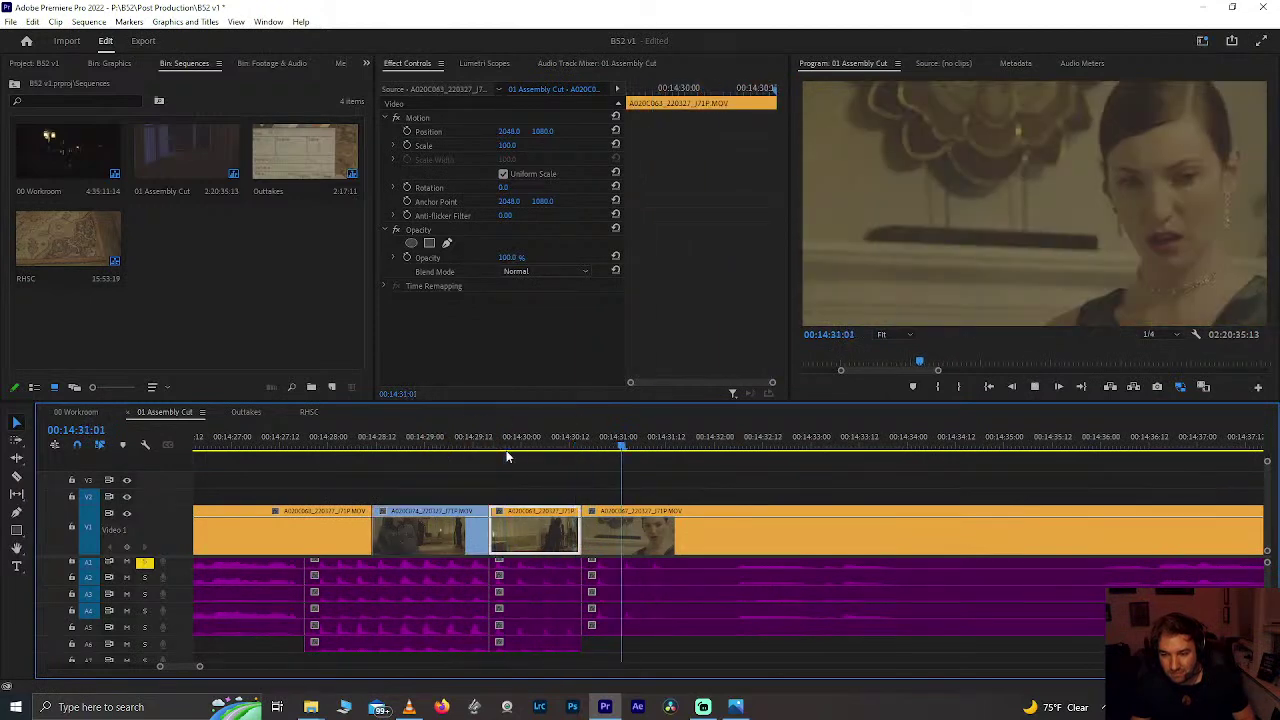
click(420, 447)
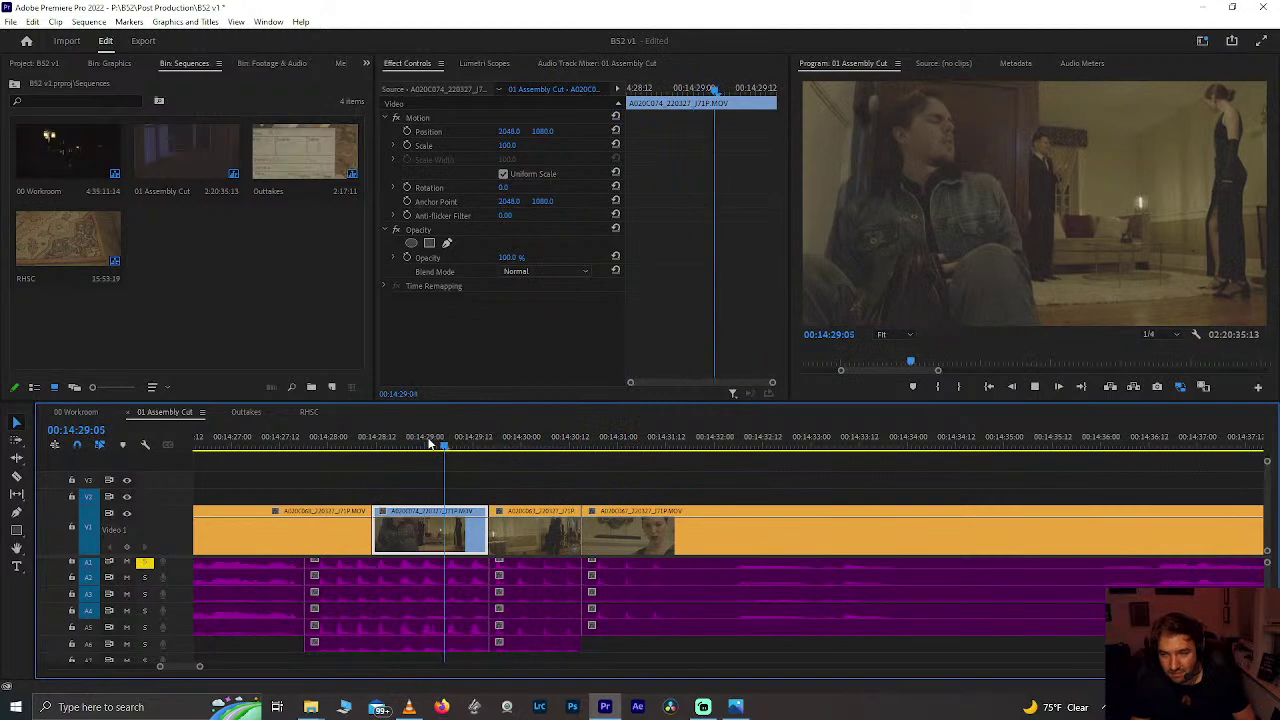
key(space)
Step: Review the dialogue sequence from 00:14:26:20 at the end of A020C068 through A020C074 and A020C063
drag(318, 446, 218, 443)
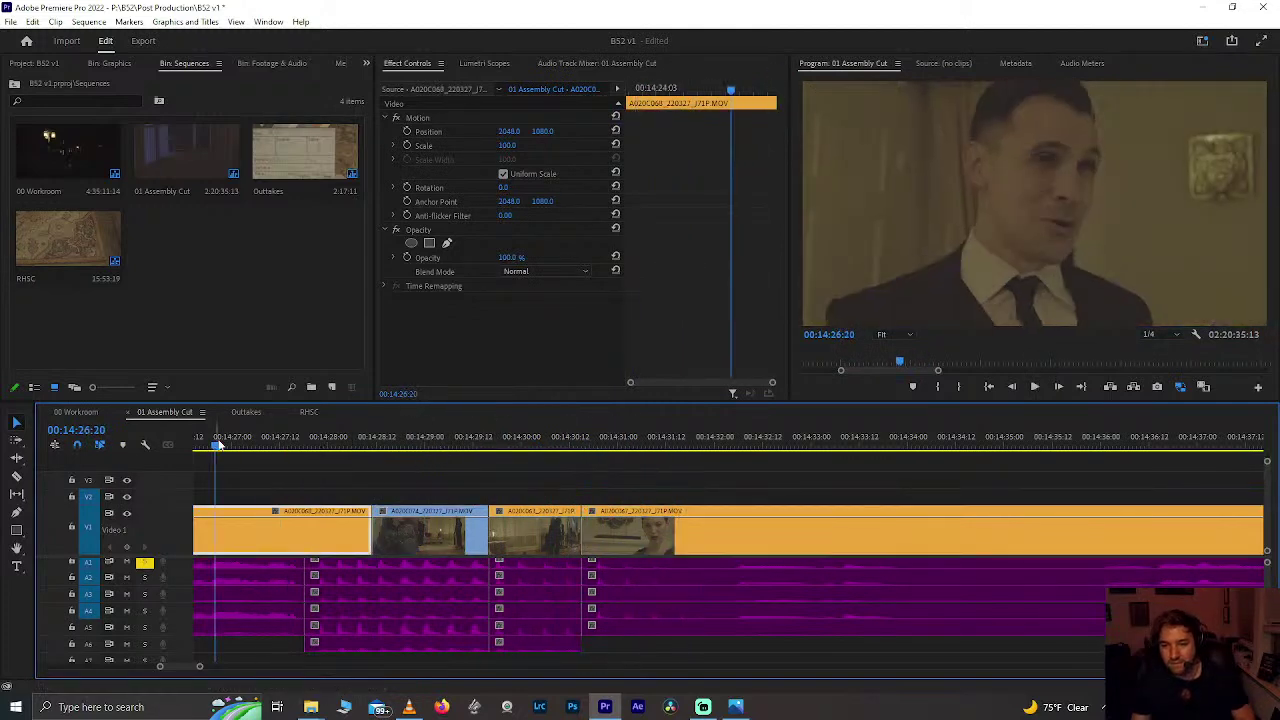
key(space)
scroll(257, 446, up, 8)
scroll(257, 446, down, 3)
scroll(257, 446, up, 2)
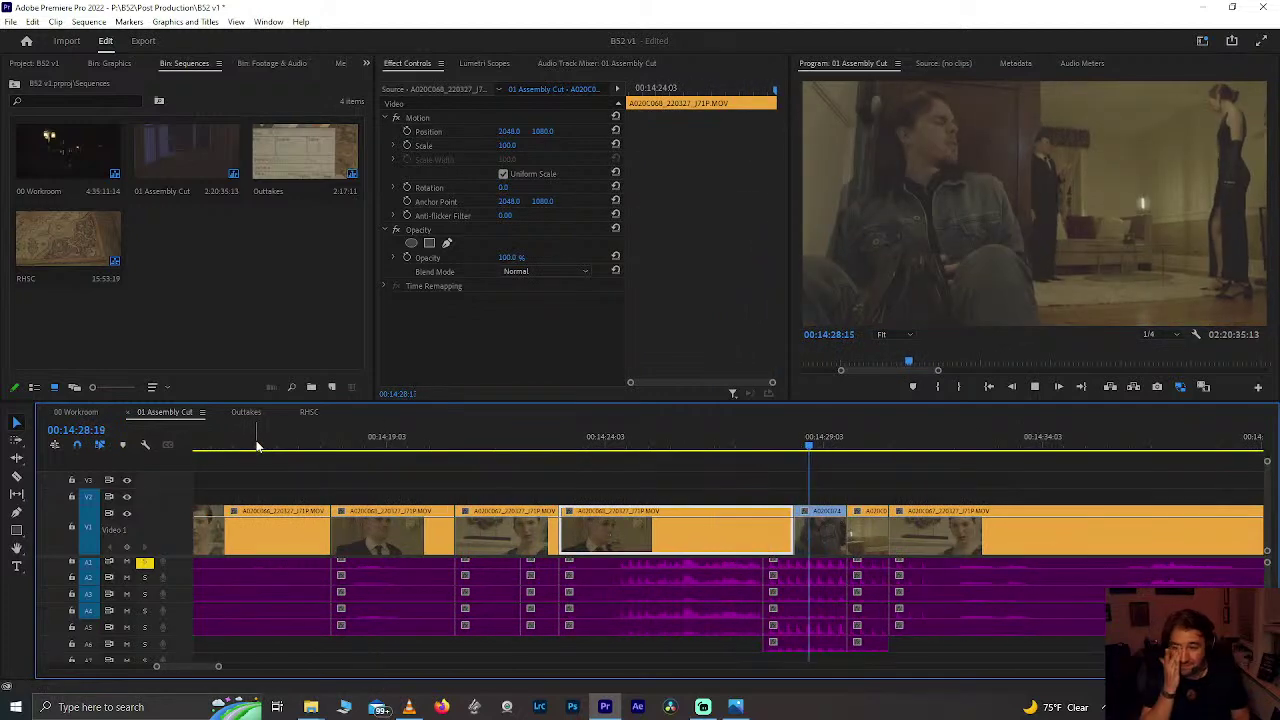
key(space)
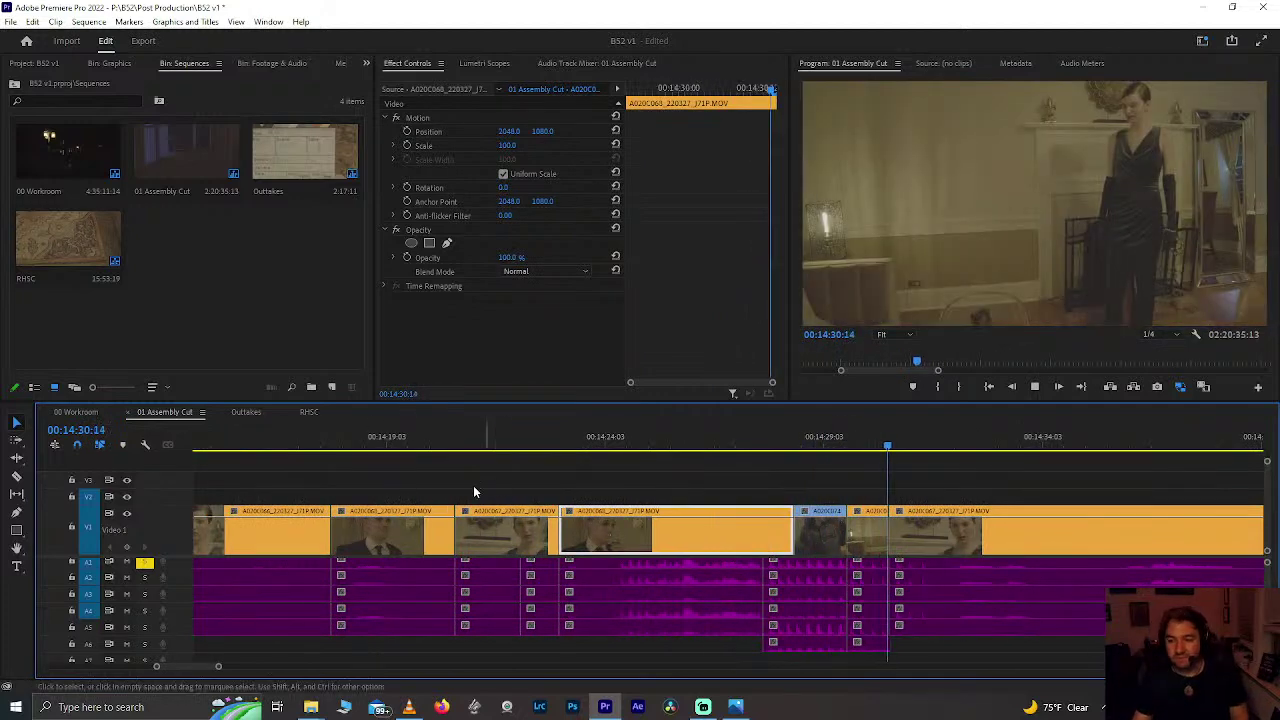
Step: Review the earlier part of the scene, from A020C053 near 00:13:48 through A020C070 and on past 00:13:54
scroll(473, 485, down, 6)
scroll(440, 470, up, 3)
click(432, 446)
key(space)
scroll(446, 452, down, 2)
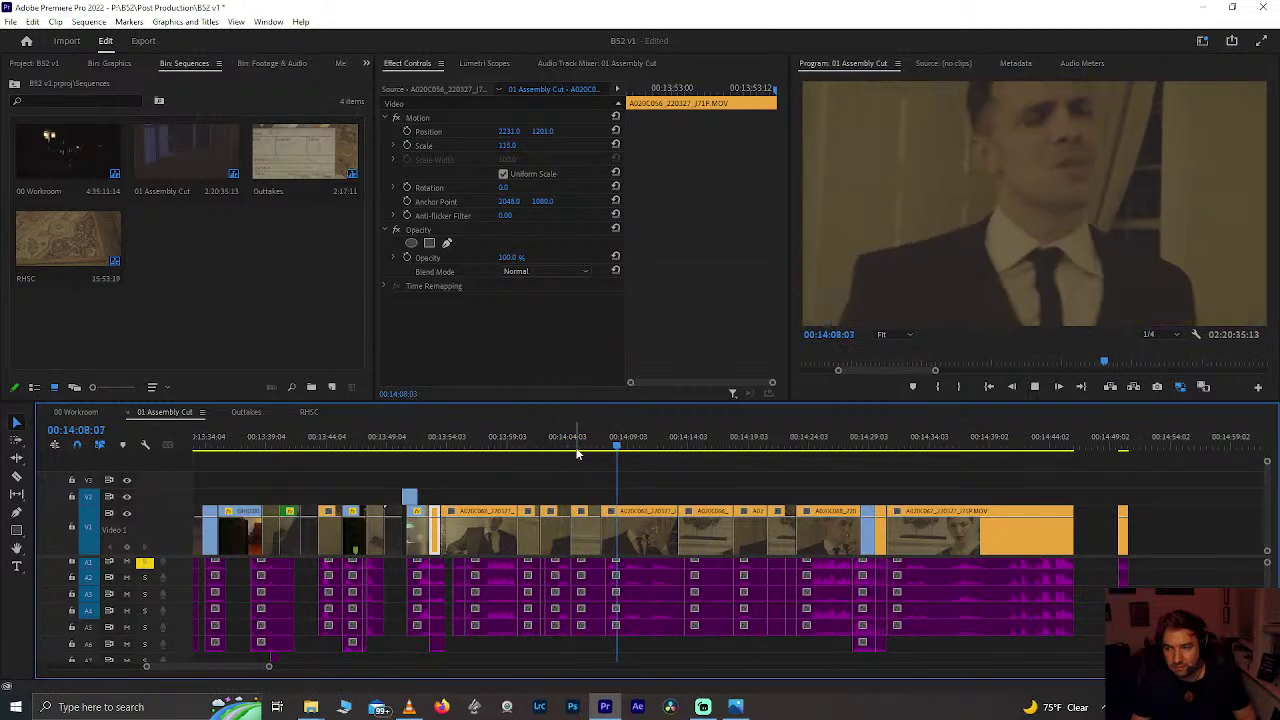
drag(590, 450, 368, 463)
key(space)
scroll(392, 488, up, 3)
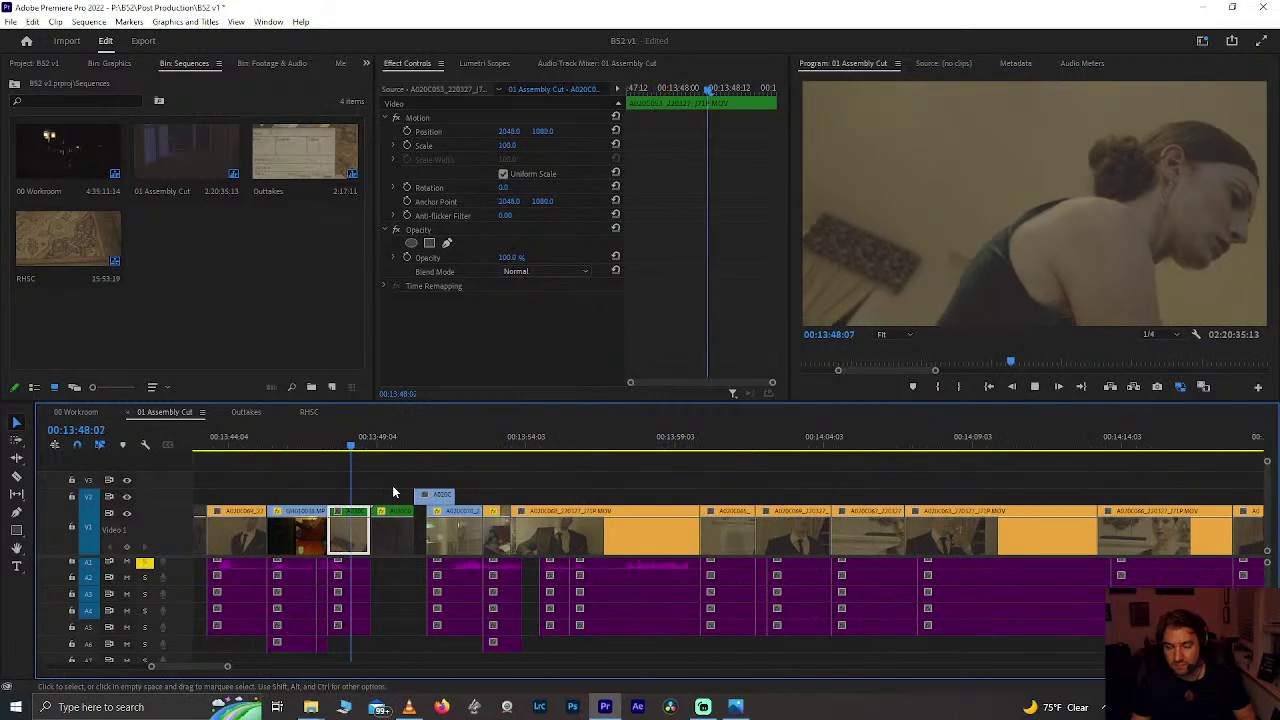
click(460, 436)
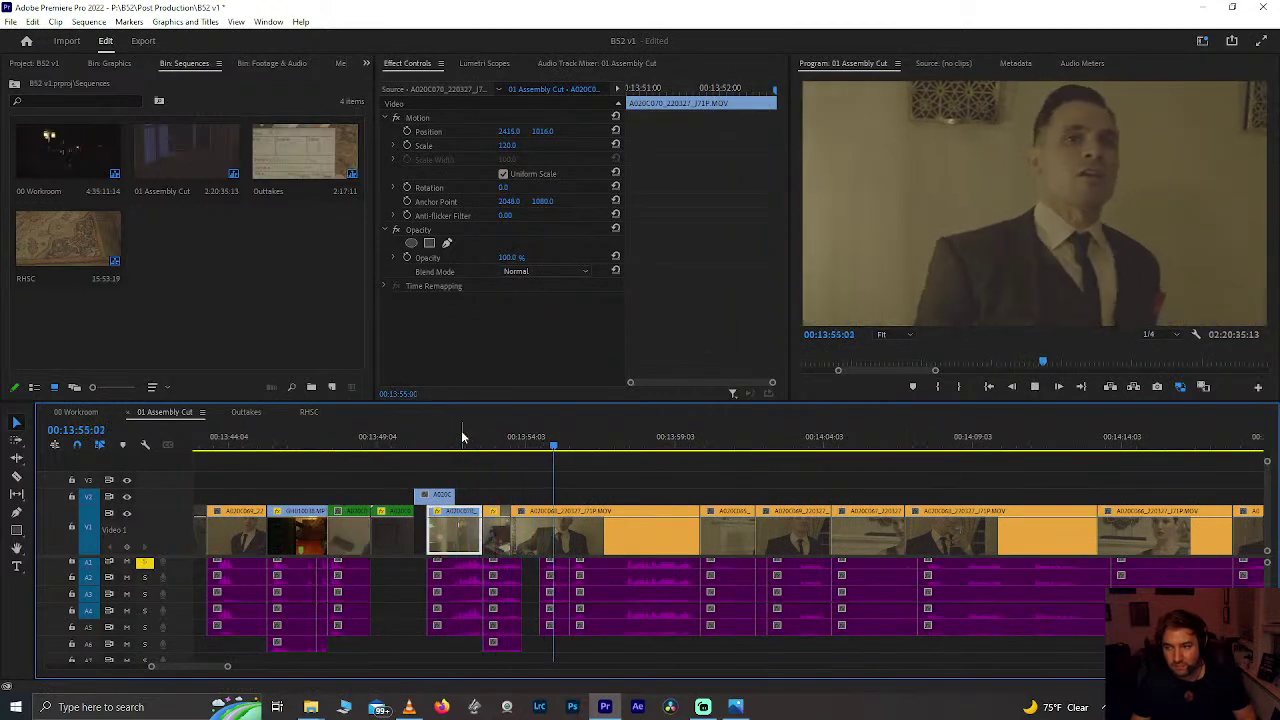
click(533, 440)
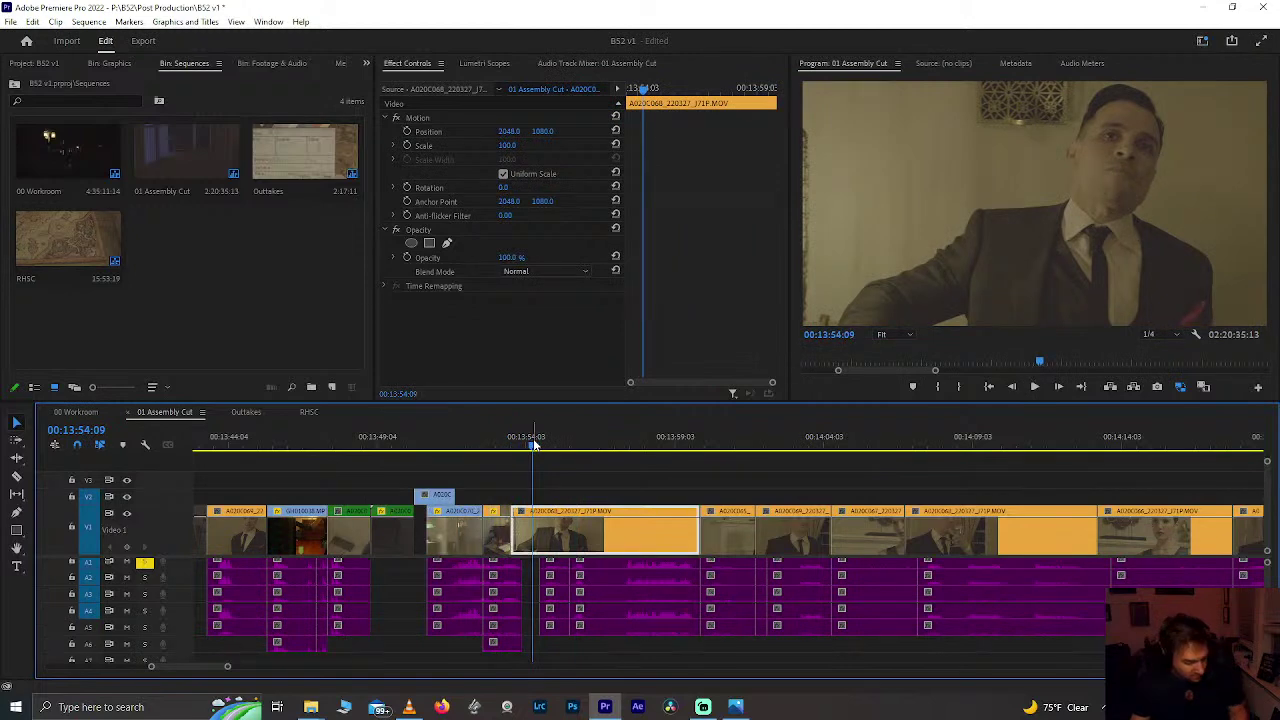
Step: Save the project and replay the cut from A020C056 into A020C068 around 00:13:54
key(ctrl+s)
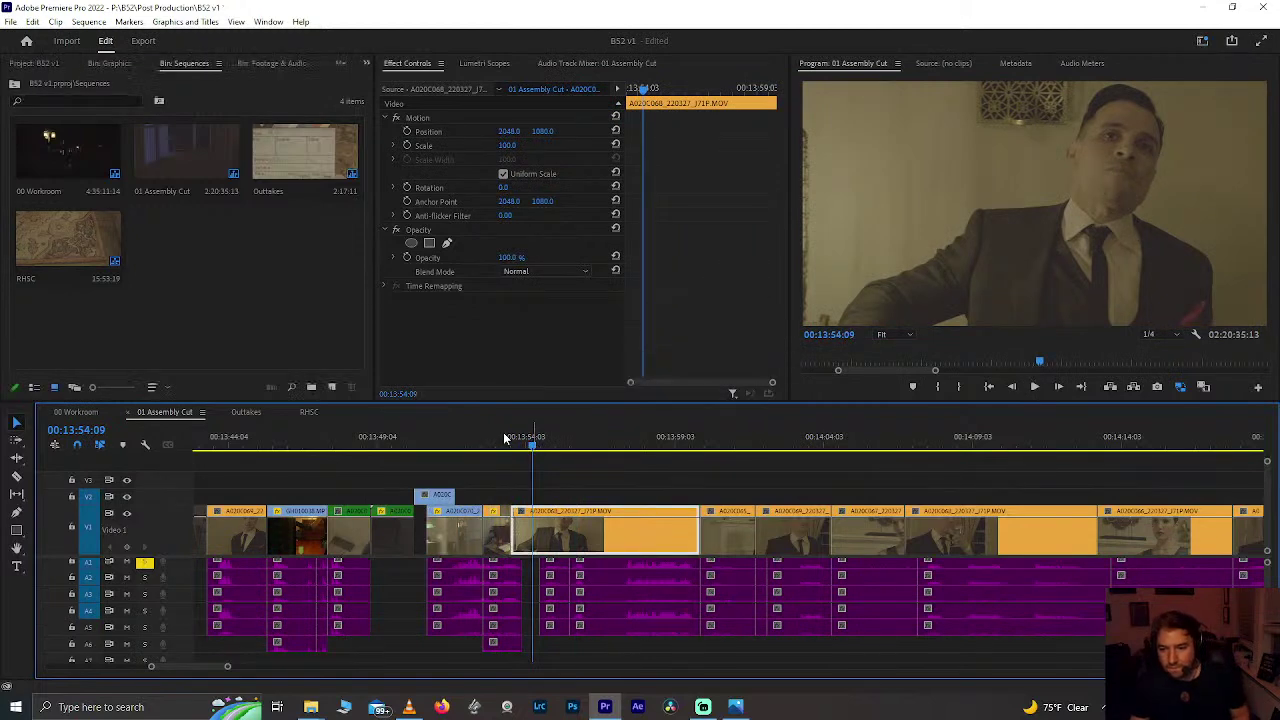
click(503, 440)
key(space)
key(=)
key(=)
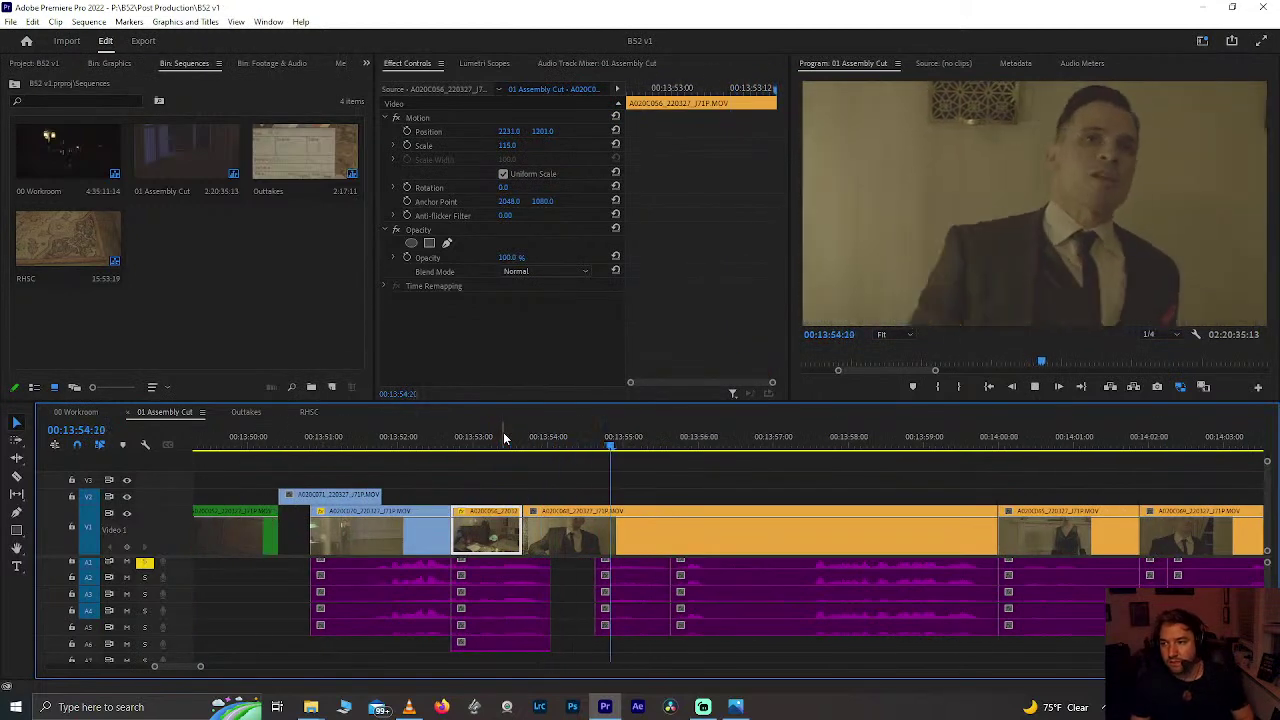
key(space)
Step: Locate the long A020C074 take further down the timeline around 00:23:23 and audition it
key(minus)
key(minus)
key(minus)
key(minus)
key(minus)
key(minus)
key(minus)
key(minus)
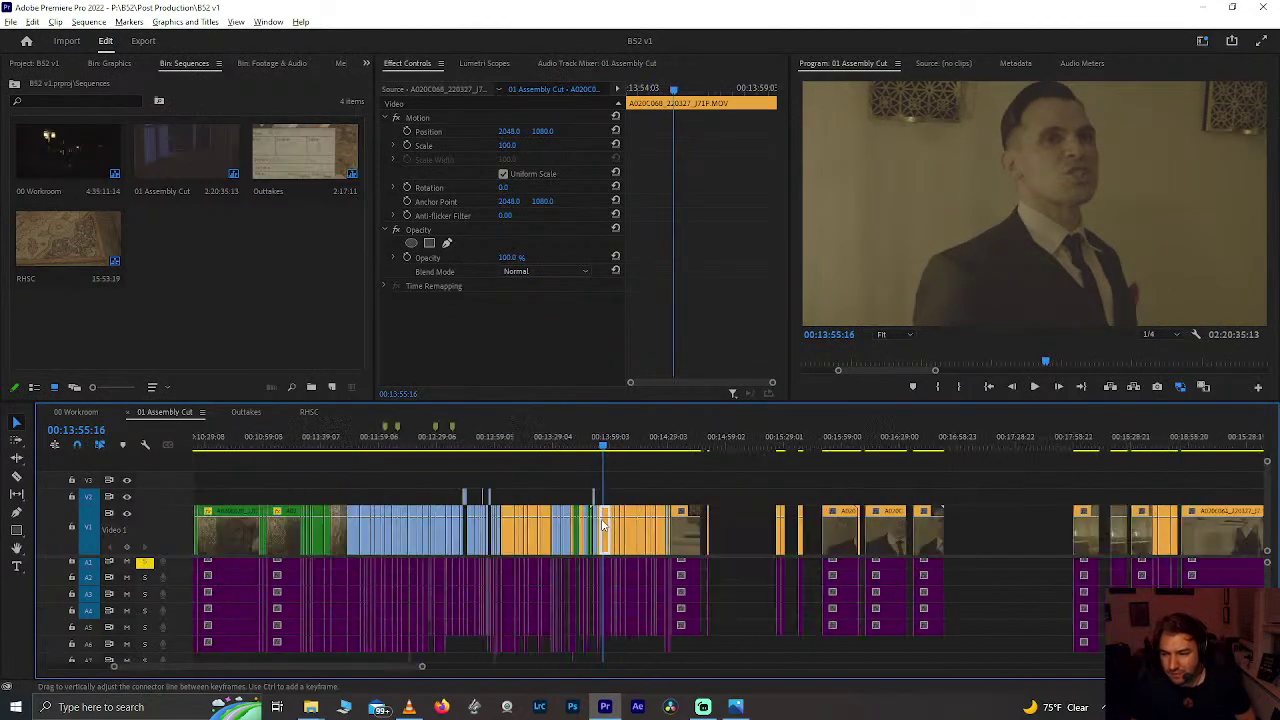
key(minus)
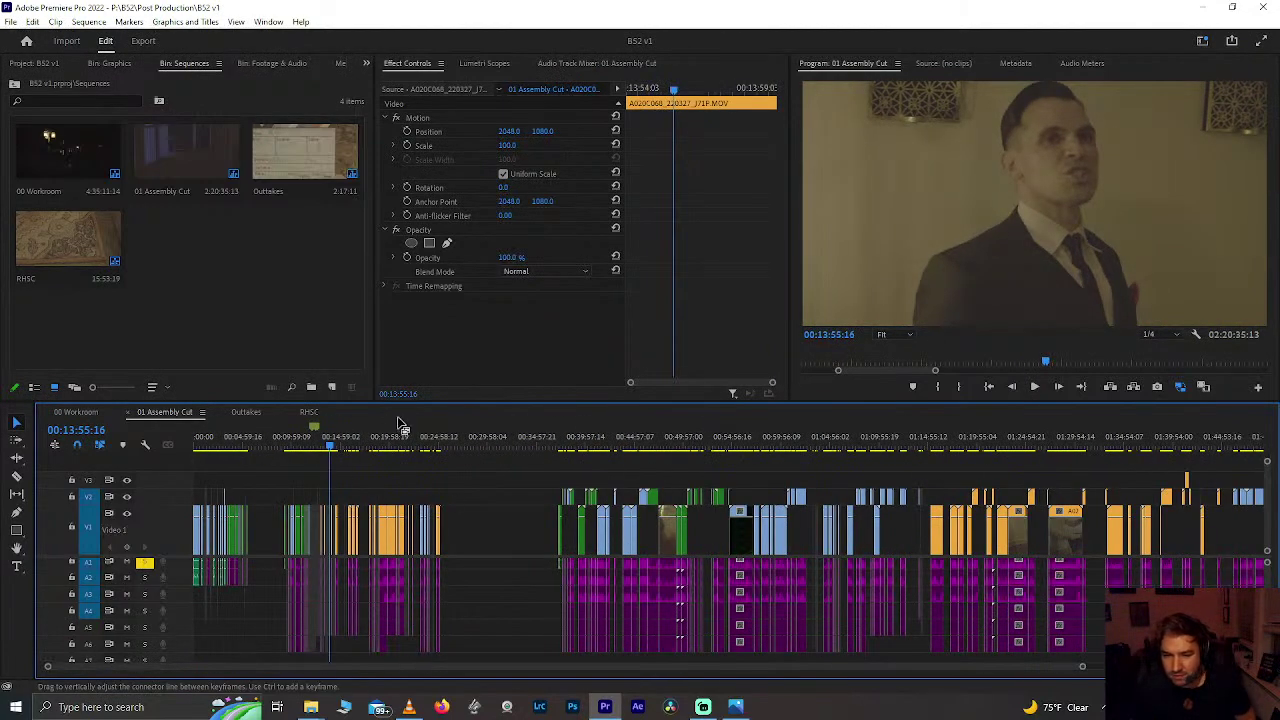
click(425, 441)
key(=)
key(=)
key(=)
key(=)
key(=)
key(=)
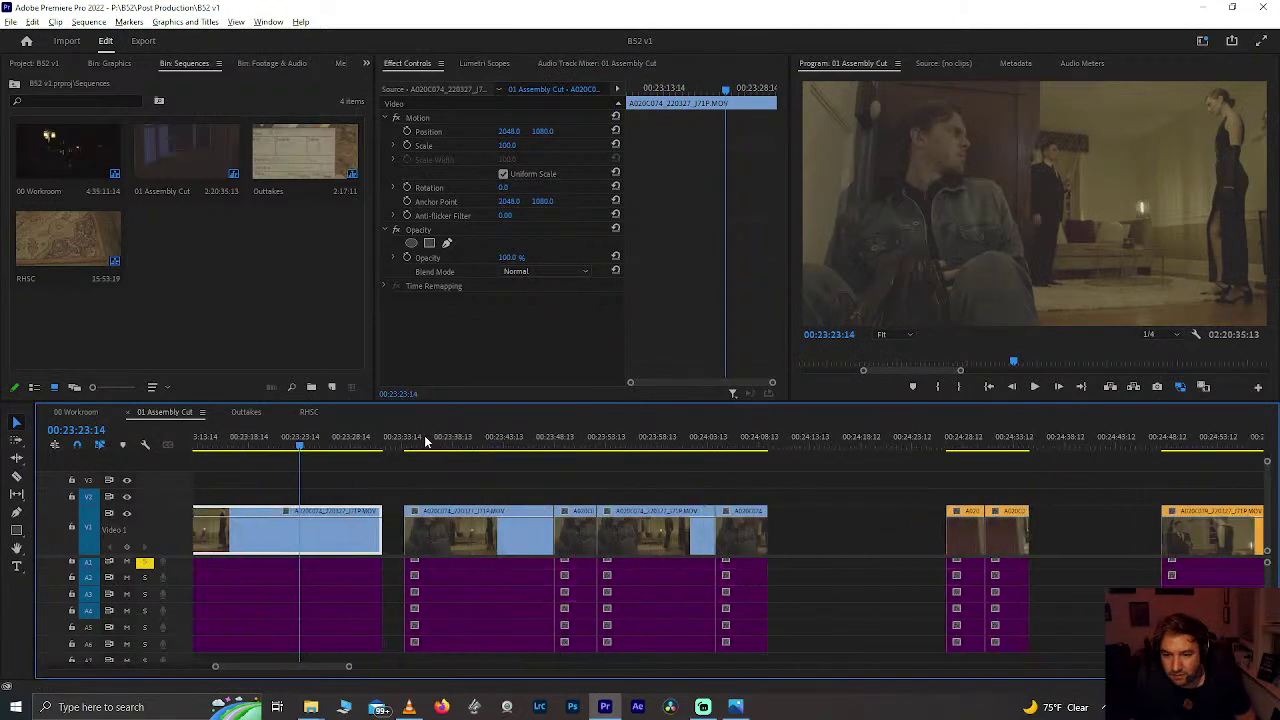
scroll(329, 503, up, 5)
click(531, 445)
key(space)
click(524, 449)
key(space)
key(space)
Step: Extend the start of the long A020C074 take back to about 00:22:30 and play the recovered footage
scroll(449, 540, down, 2)
scroll(449, 540, up, 2)
drag(590, 533, 430, 533)
click(458, 445)
key(space)
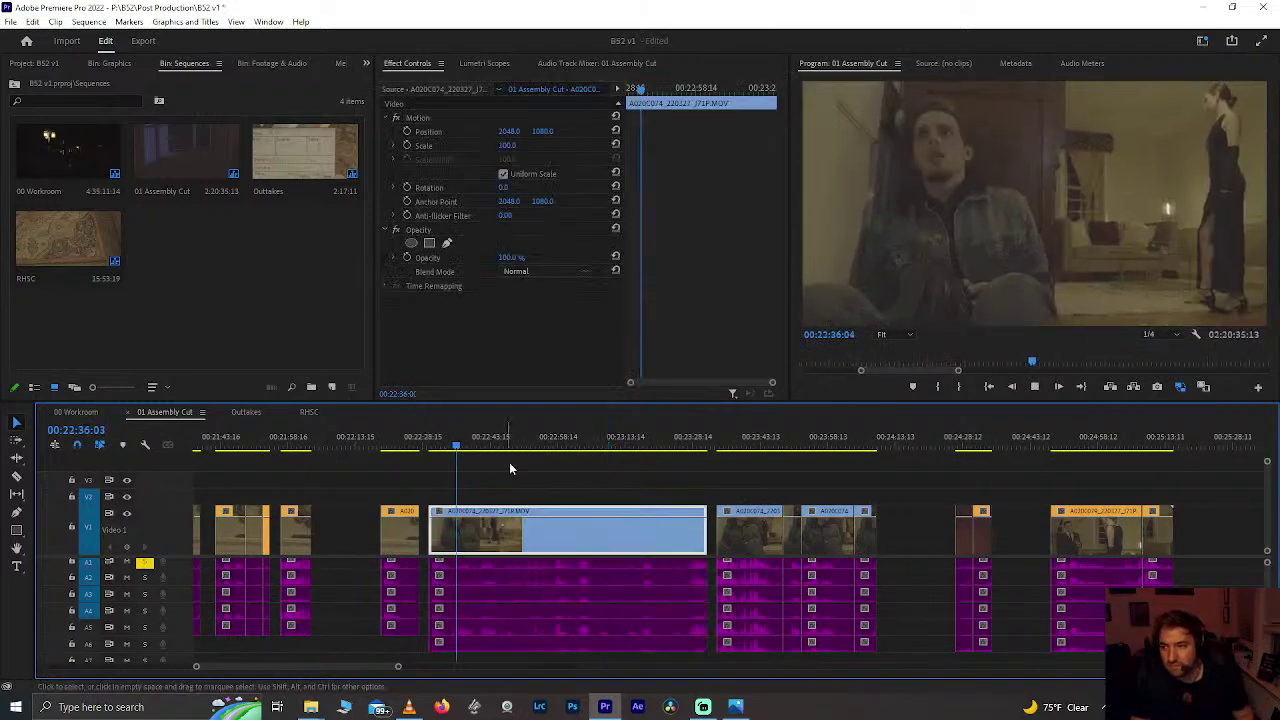
Step: Audition the recovered footage of the long A020C074 take between about 00:22:54 and 00:23:08
scroll(509, 463, up, 2)
drag(472, 440, 568, 452)
key(space)
scroll(584, 486, up, 3)
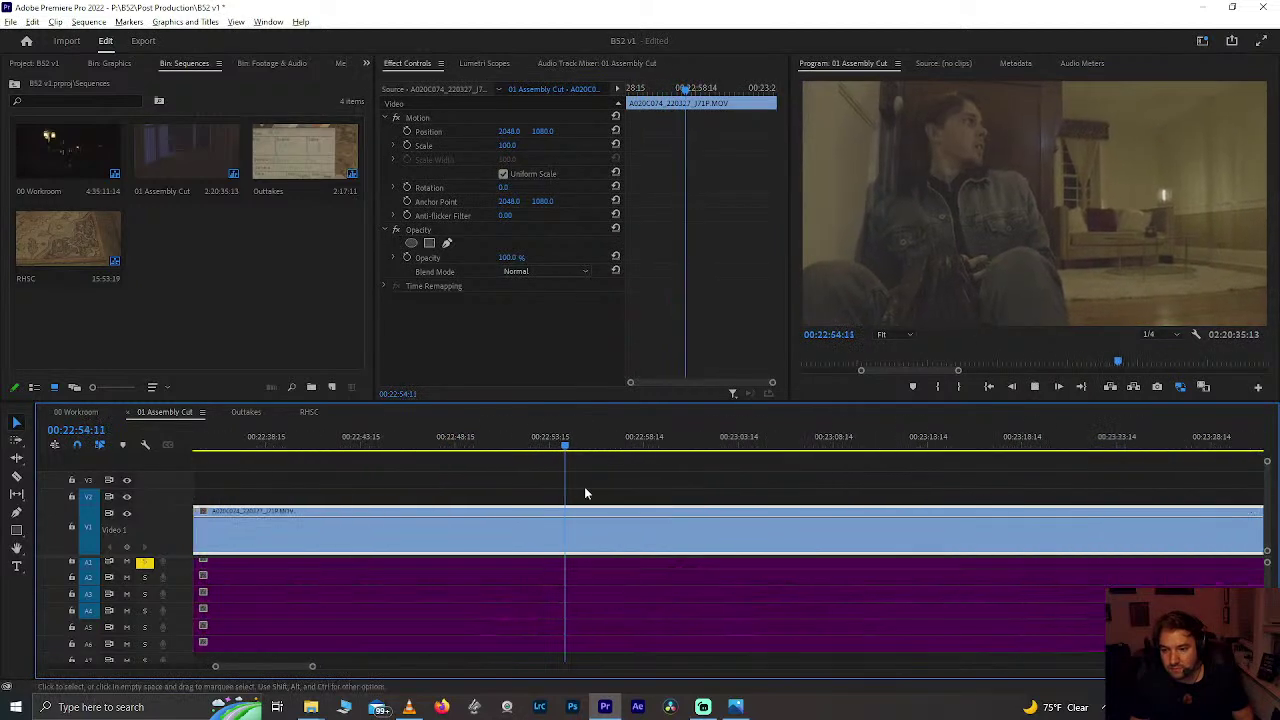
click(632, 446)
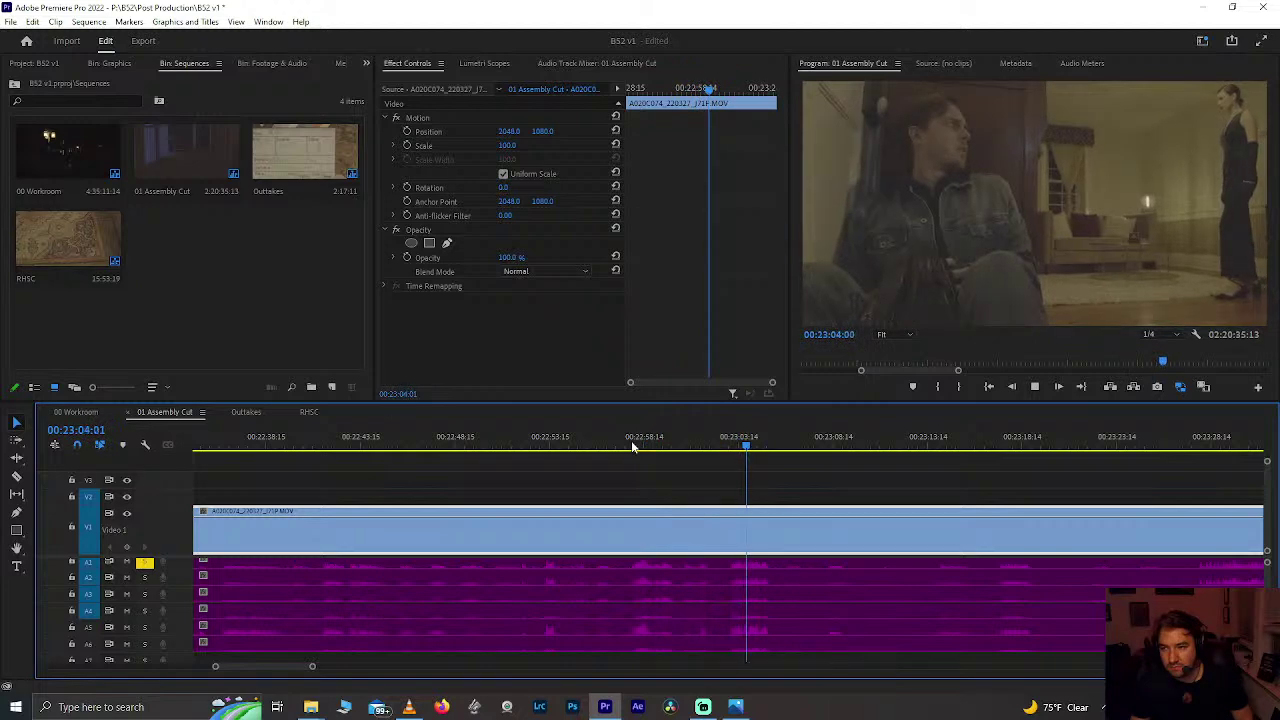
drag(632, 446, 595, 446)
scroll(598, 464, up, 3)
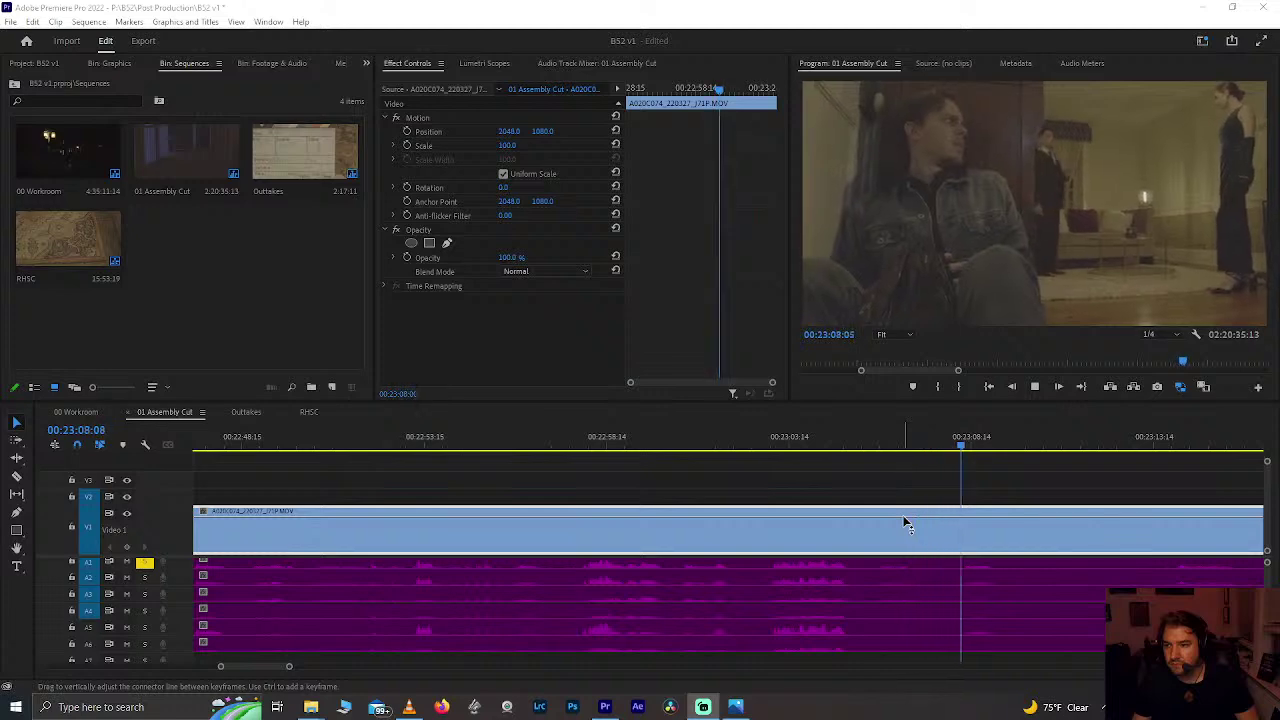
click(652, 446)
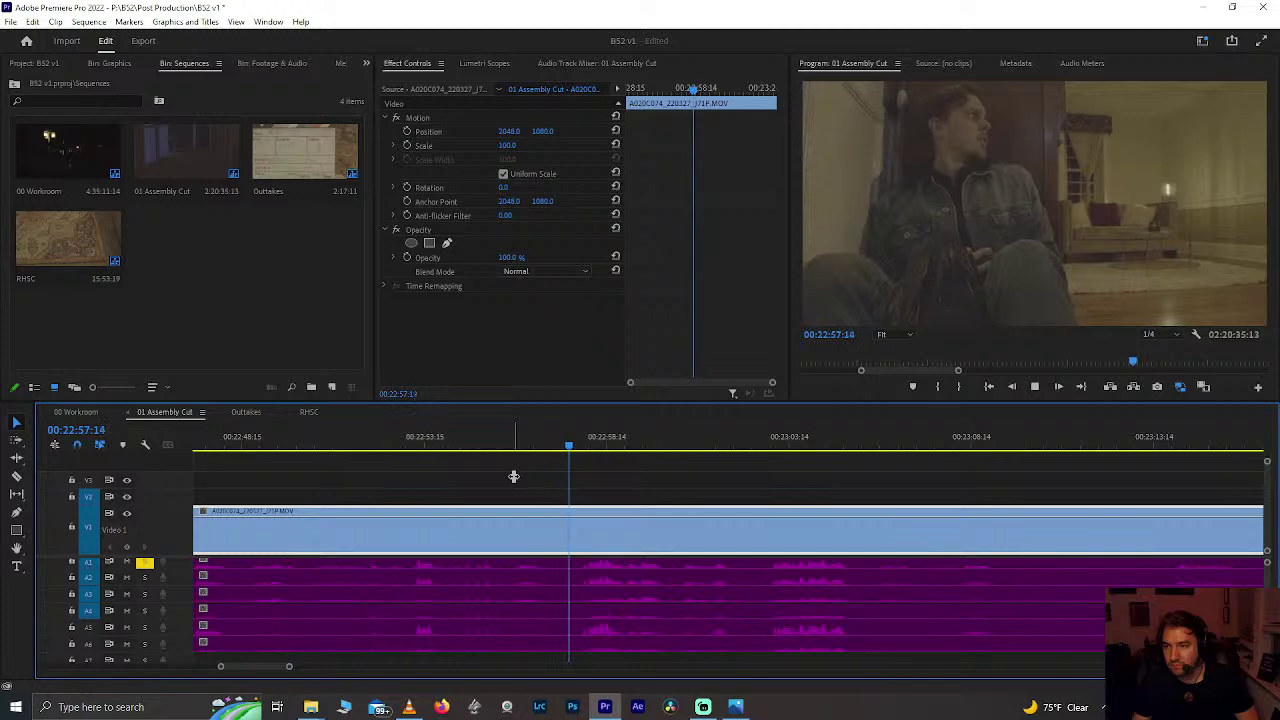
Step: Replay the A020C074 passage between about 00:22:57 and 00:23:02 to judge whether it is usable
scroll(667, 560, down, 3)
scroll(667, 560, down, 1)
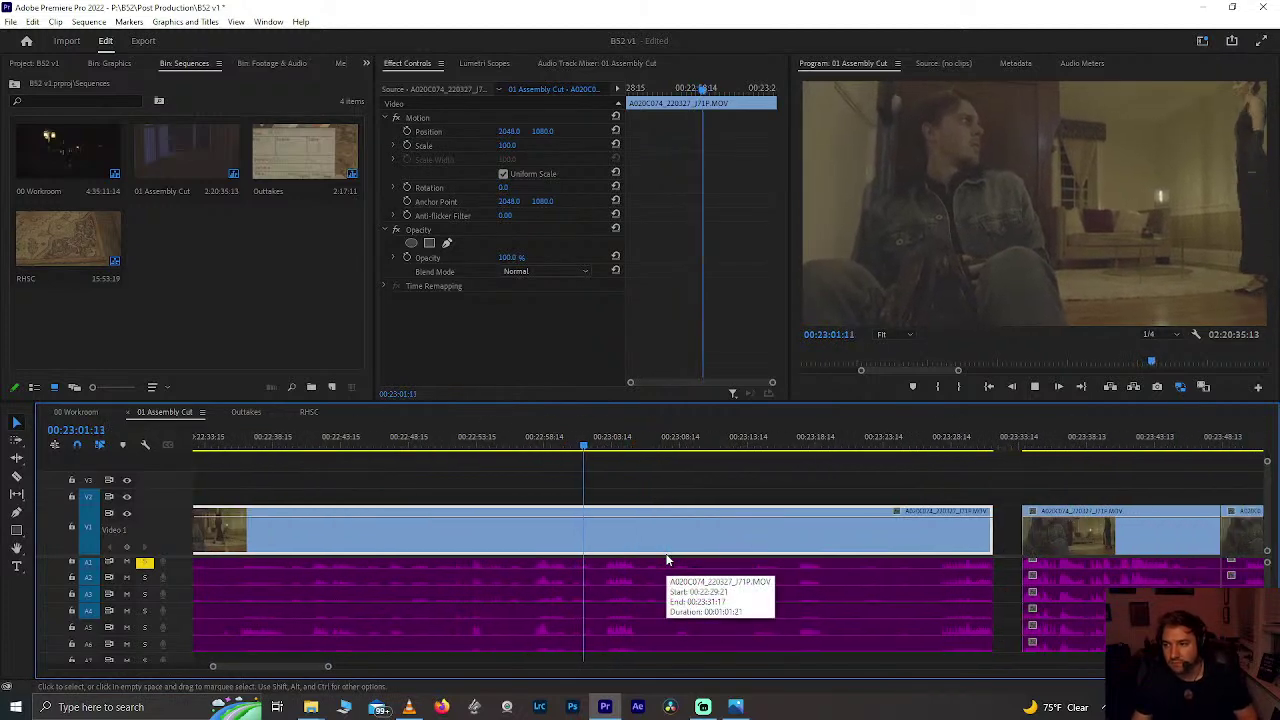
key(space)
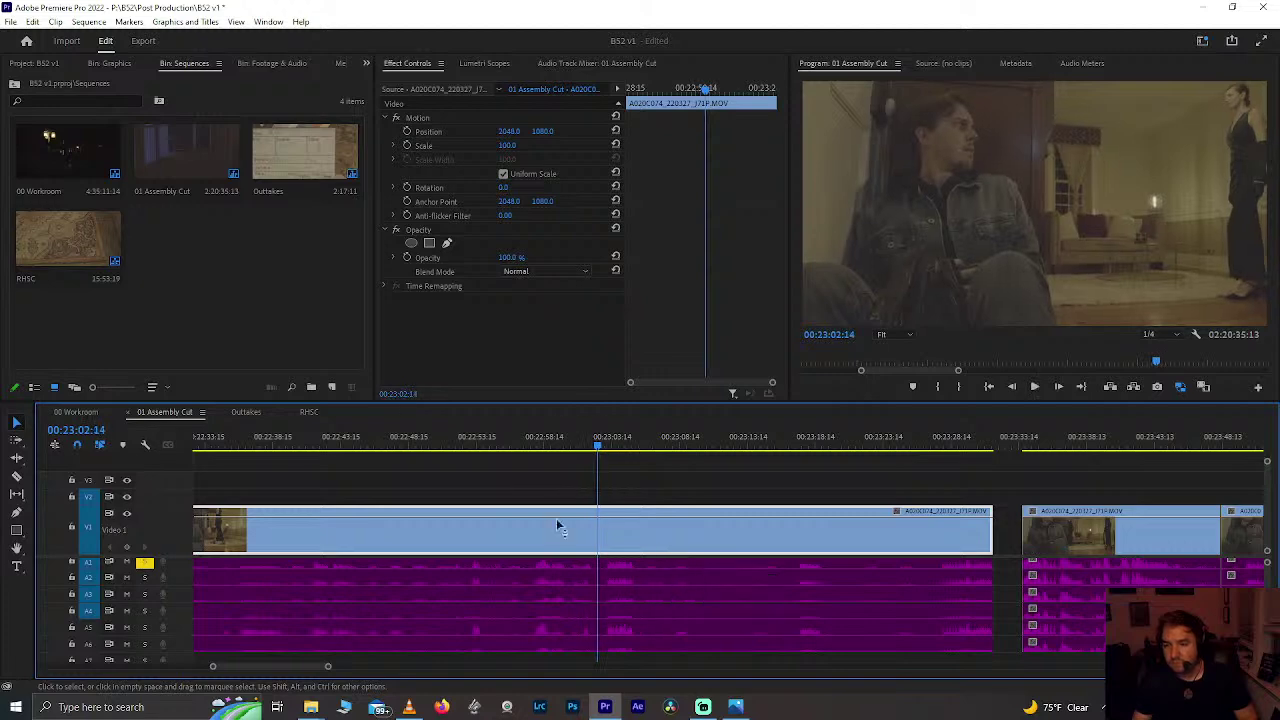
click(539, 450)
scroll(500, 445, up, 4)
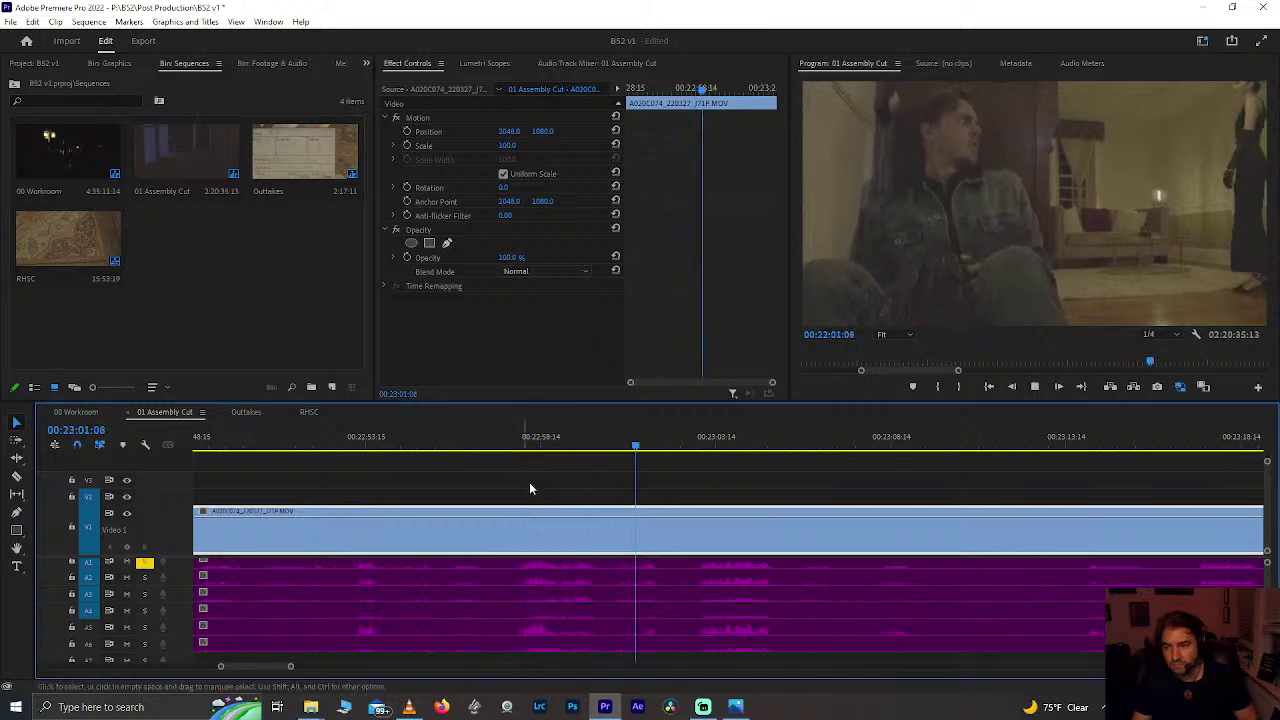
click(621, 552)
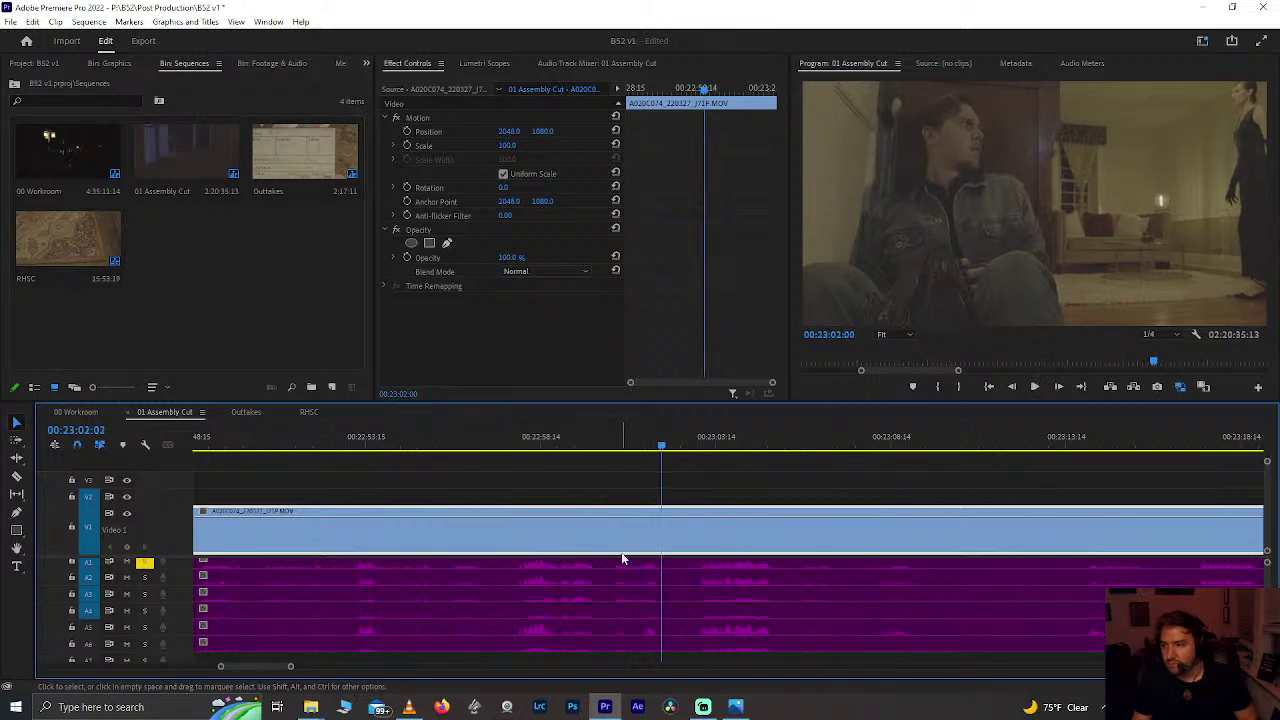
scroll(621, 552, down, 6)
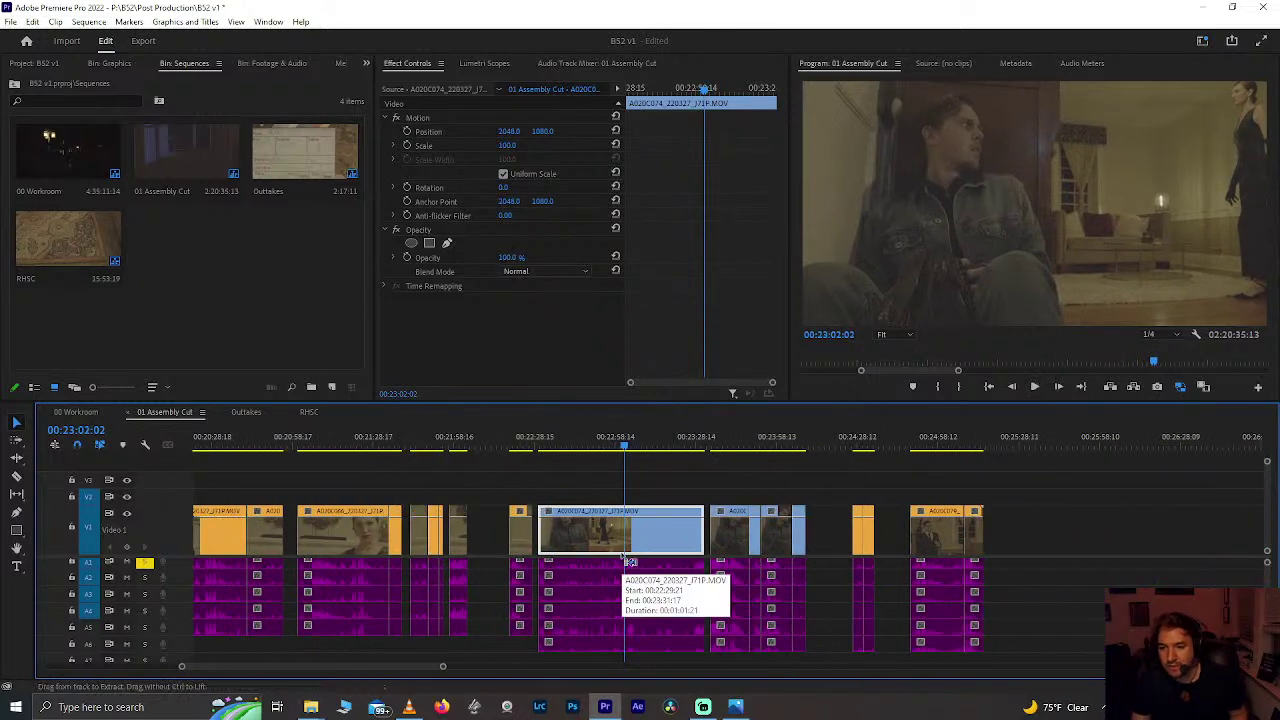
Step: Undo the start extension of the long A020C074 take and play its remaining footage up to its end near 00:23:31
key(ctrl+z)
click(642, 447)
key(space)
scroll(650, 447, up, 4)
scroll(574, 483, up, 2)
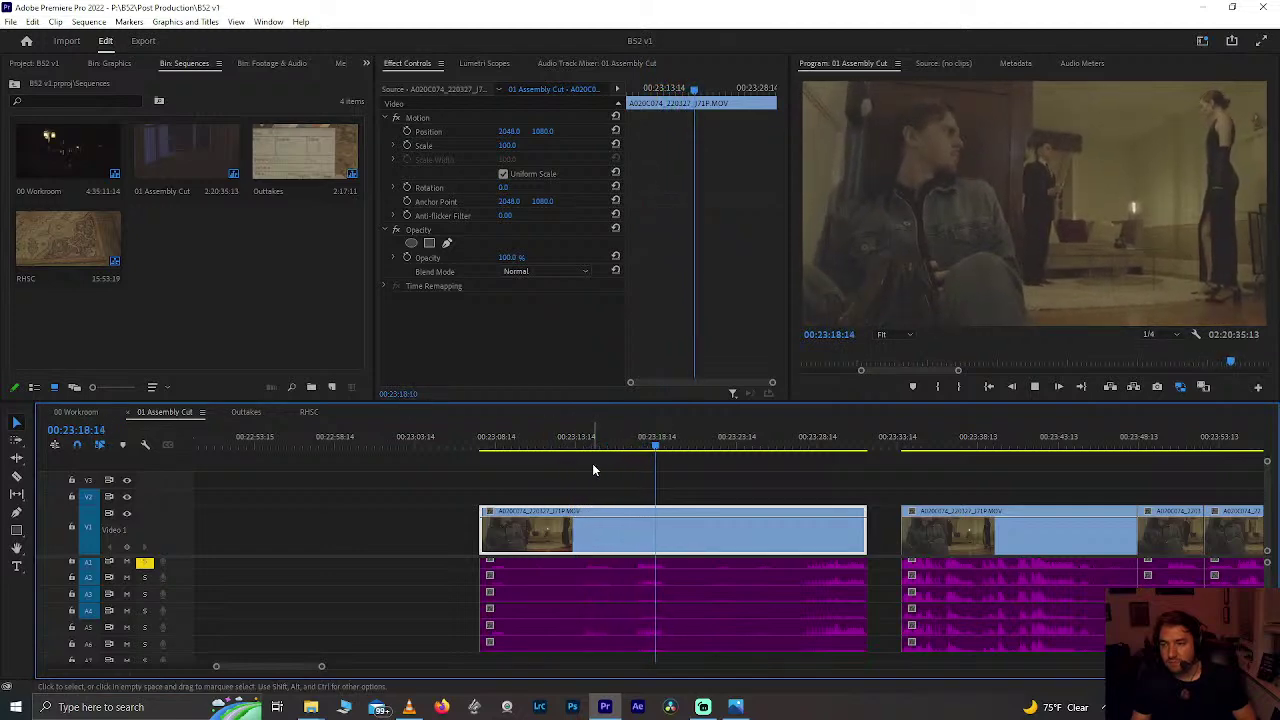
click(753, 447)
key(space)
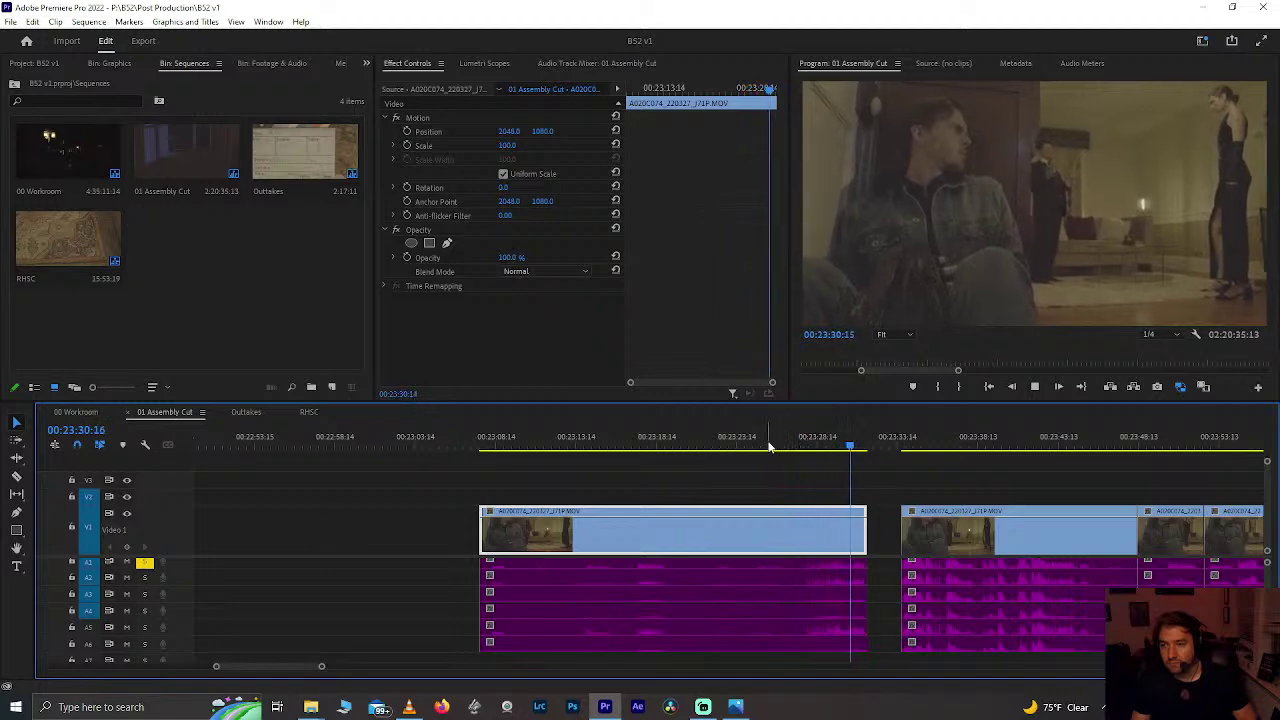
key(space)
key(minus)
key(minus)
key(minus)
key(minus)
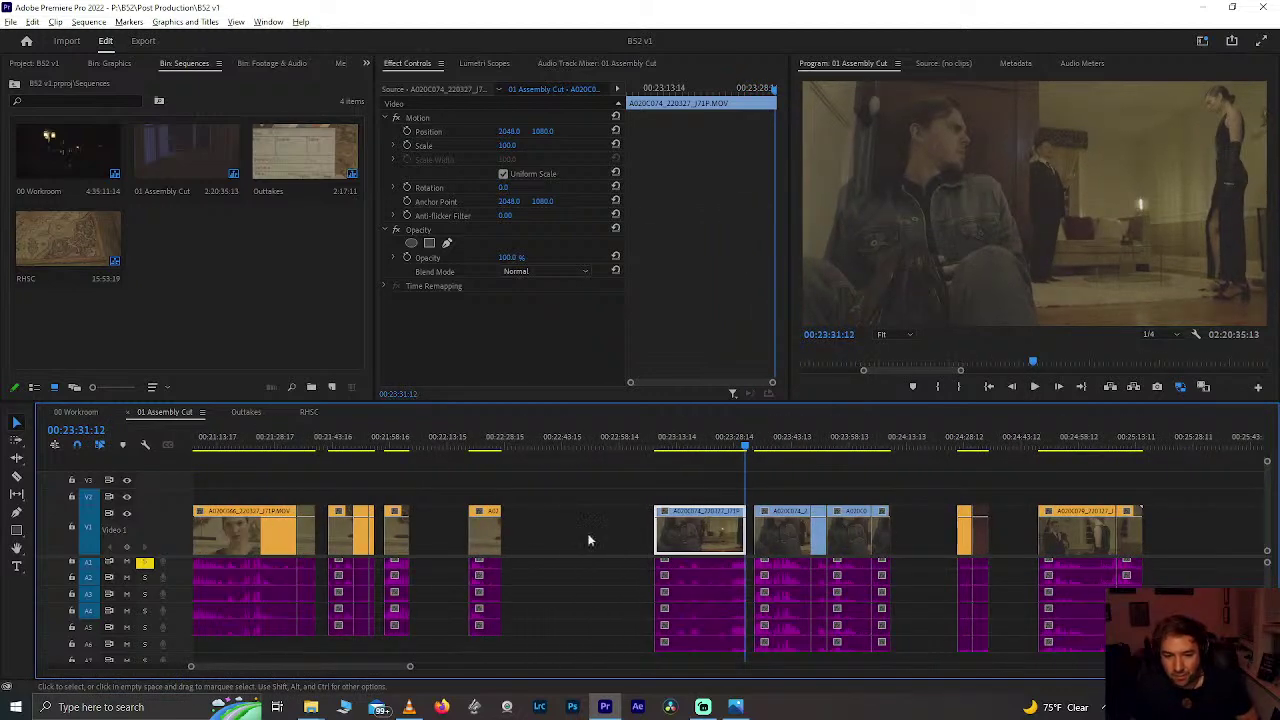
Step: Return to the dialogue scene and replay it from about 00:14:00 across the cut from A020C069 into A020C067
scroll(503, 575, up, 10)
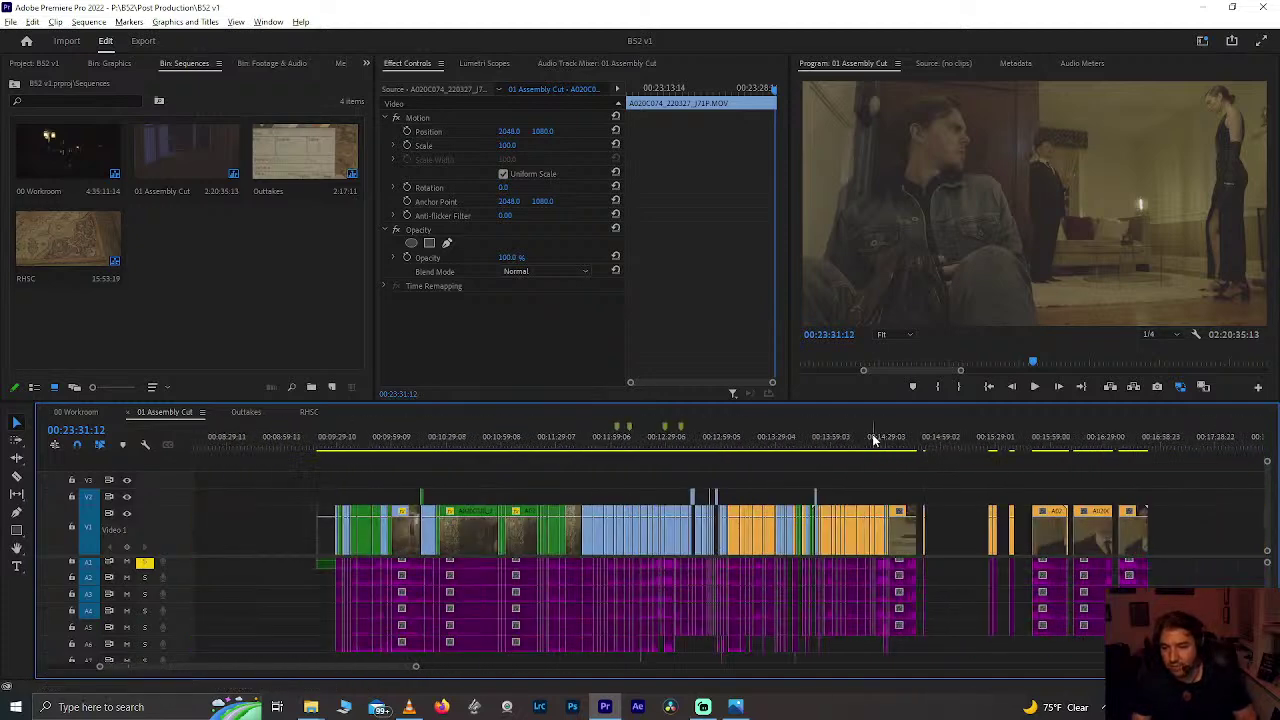
scroll(873, 440, up, 2)
drag(805, 443, 772, 441)
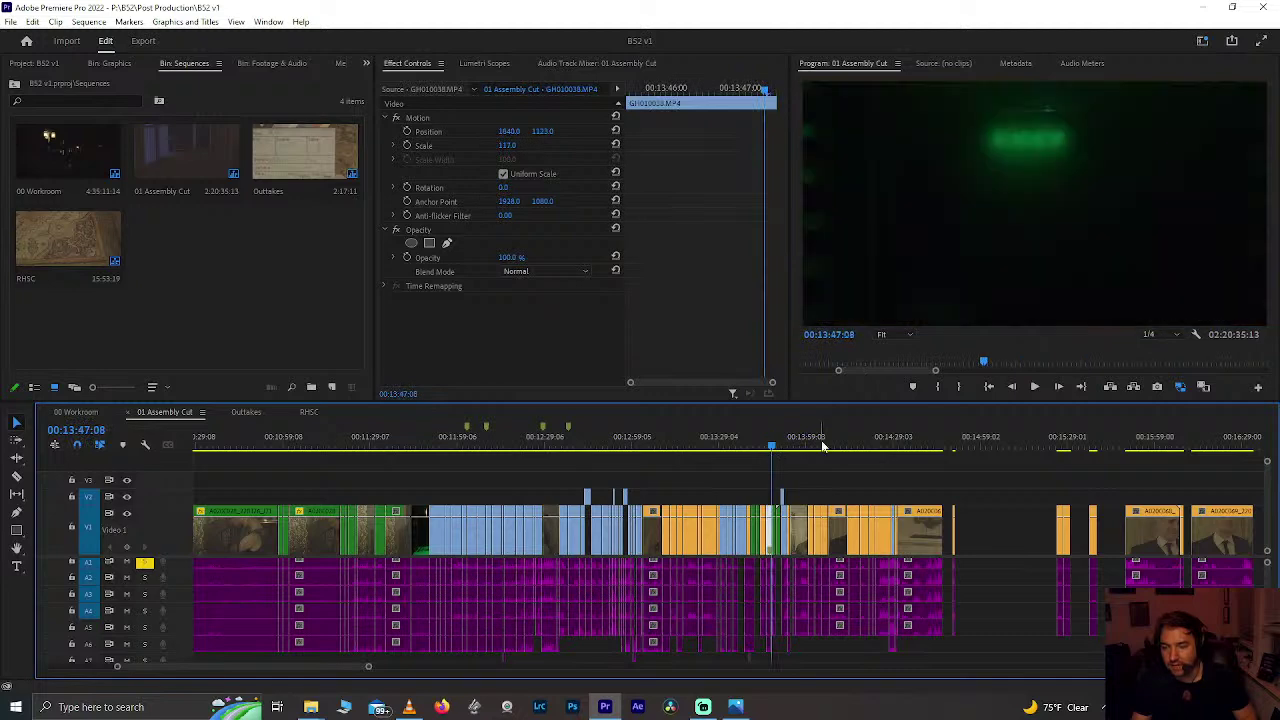
scroll(822, 446, up, 4)
click(612, 440)
key(space)
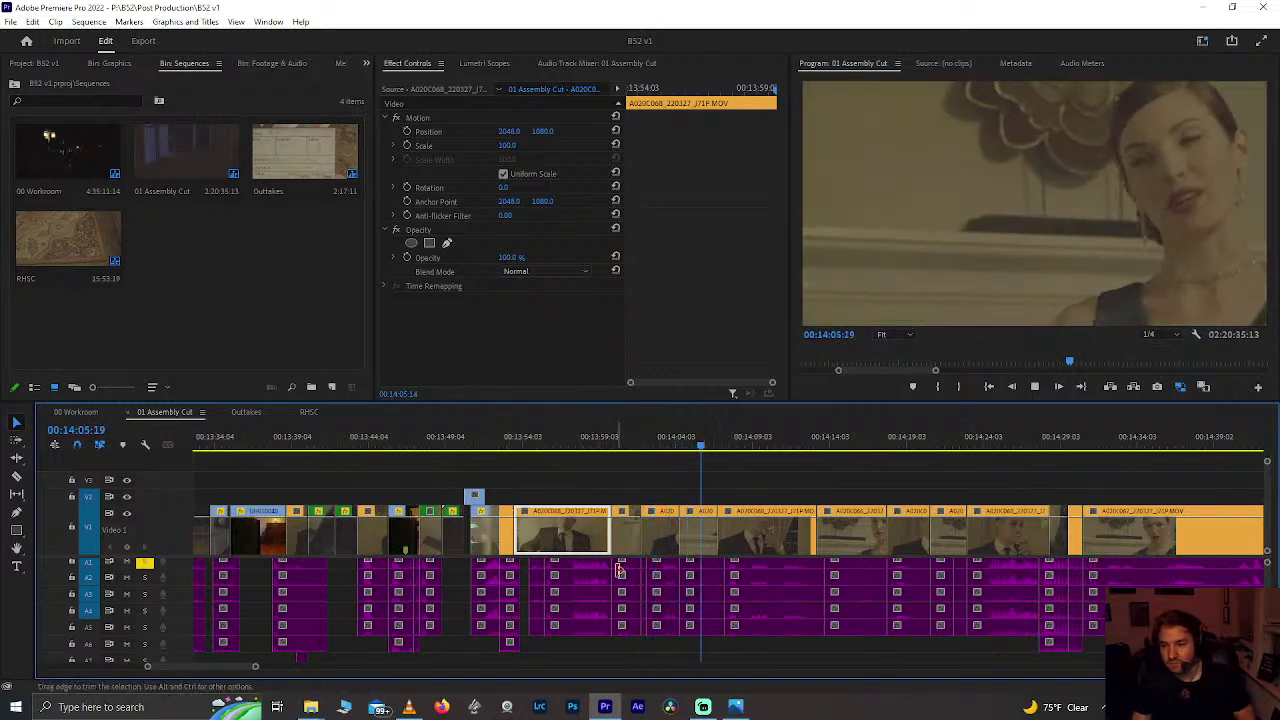
key(space)
key(Up)
key(Up)
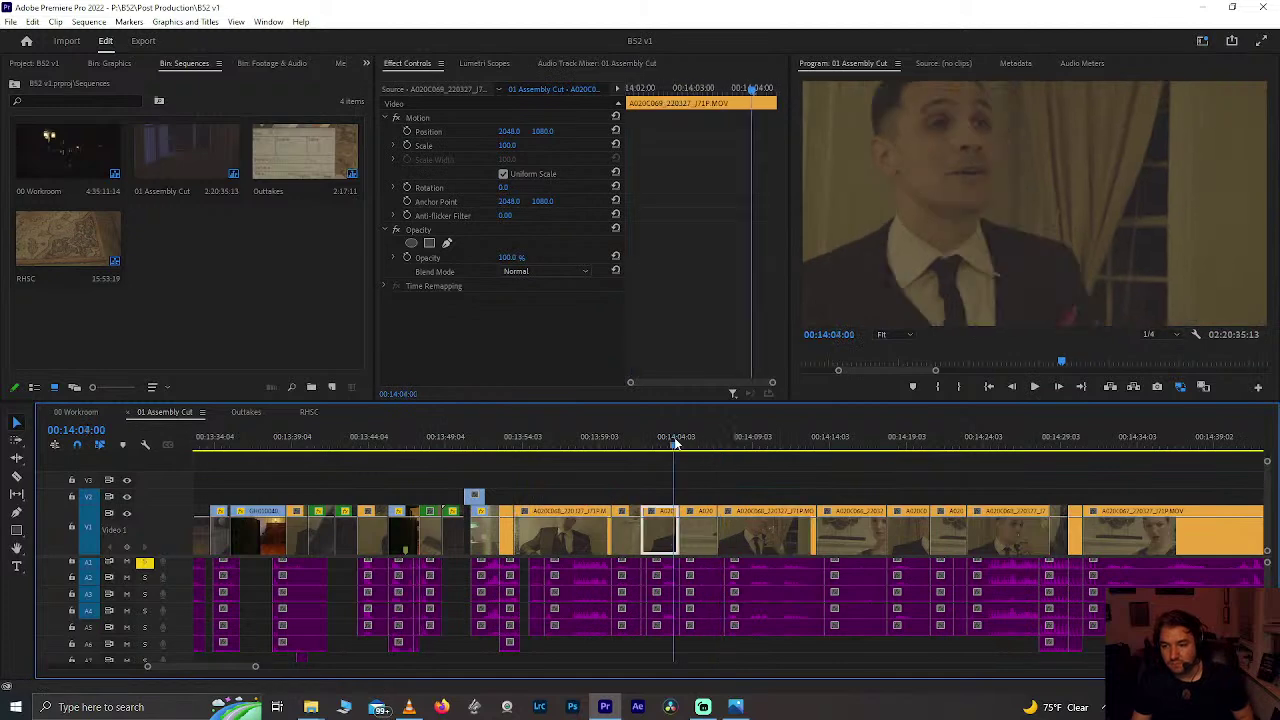
Step: Split A020C067 at 00:14:04:16, remove the frames before the split and close the gap after A020C069
scroll(976, 539, up, 3)
key(equal)
key(equal)
key(equal)
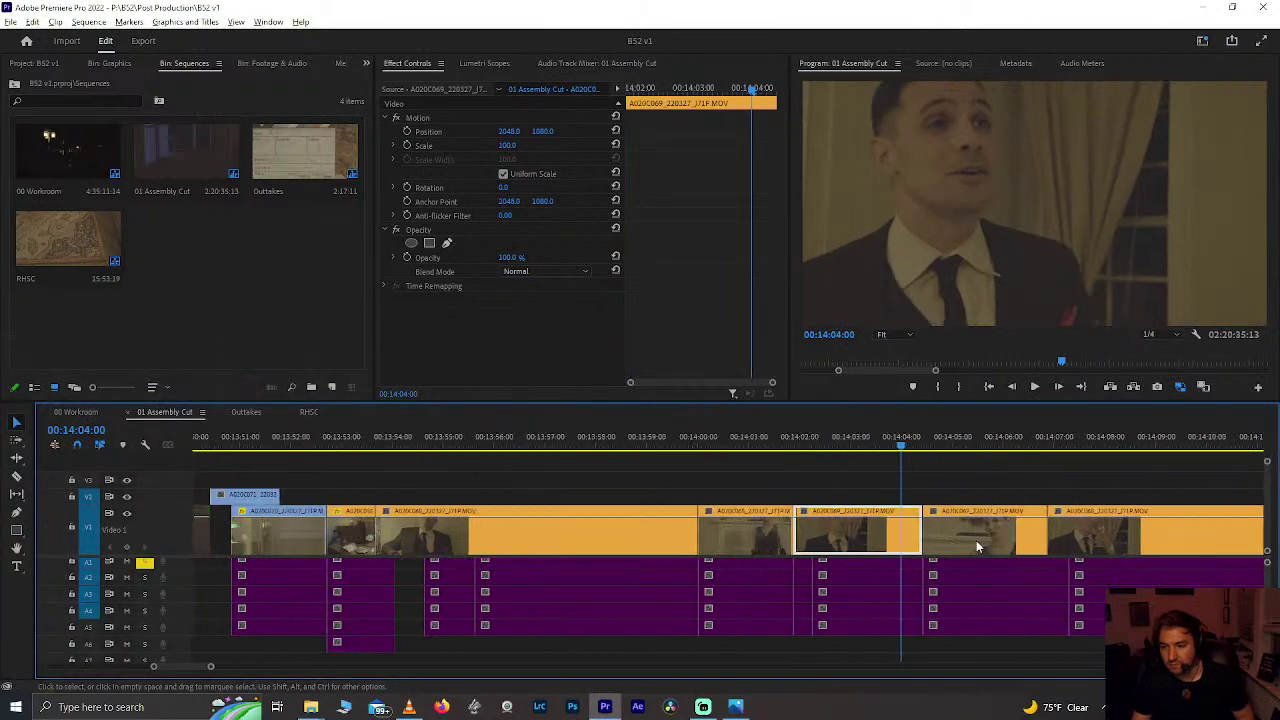
key(space)
key(space)
scroll(748, 567, down, 5)
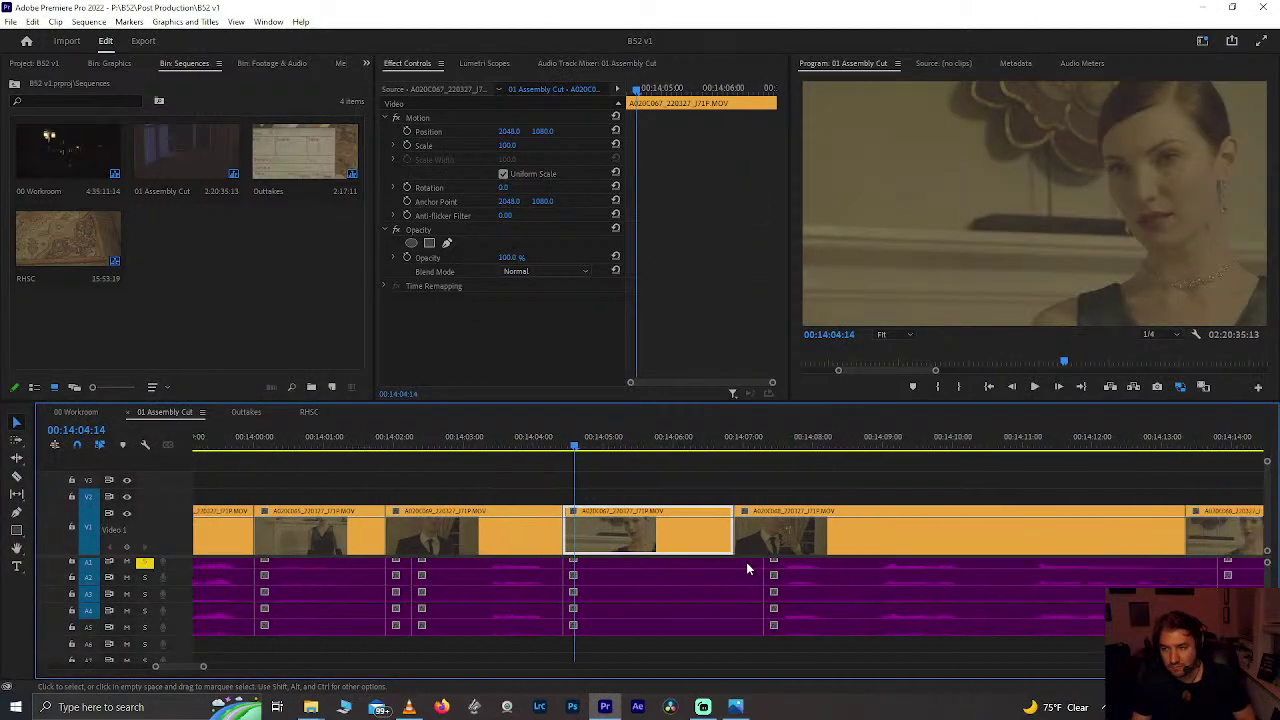
drag(608, 456, 580, 464)
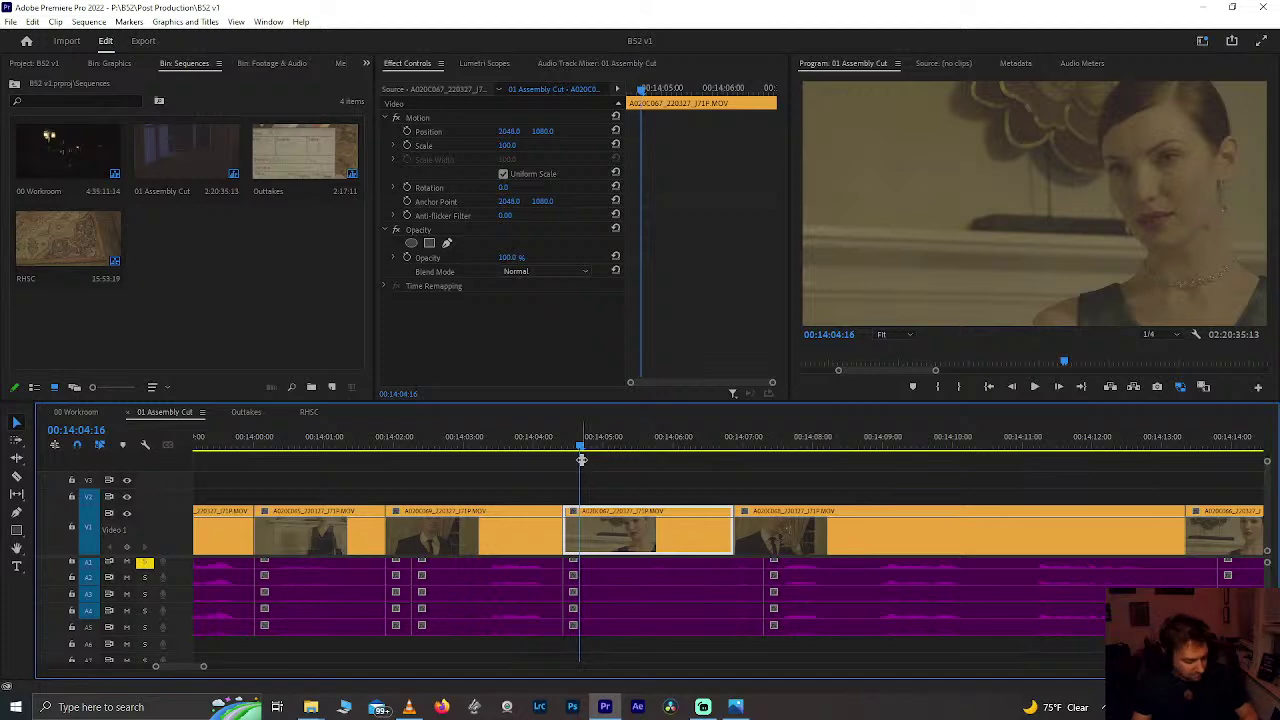
key(ctrl+k)
drag(565, 485, 571, 591)
key(Delete)
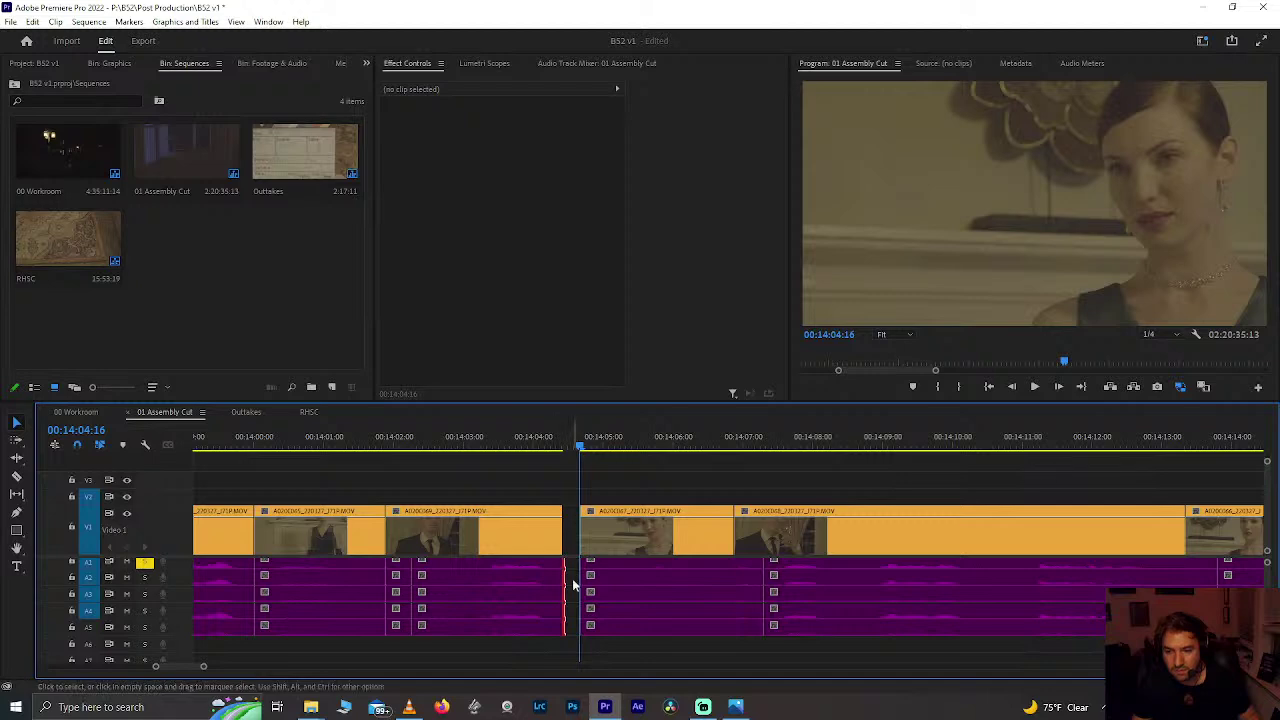
click(572, 585)
key(Delete)
Step: Play the scene from 00:14:03 through the tightened A020C067 cut and on to about 00:14:31
click(468, 438)
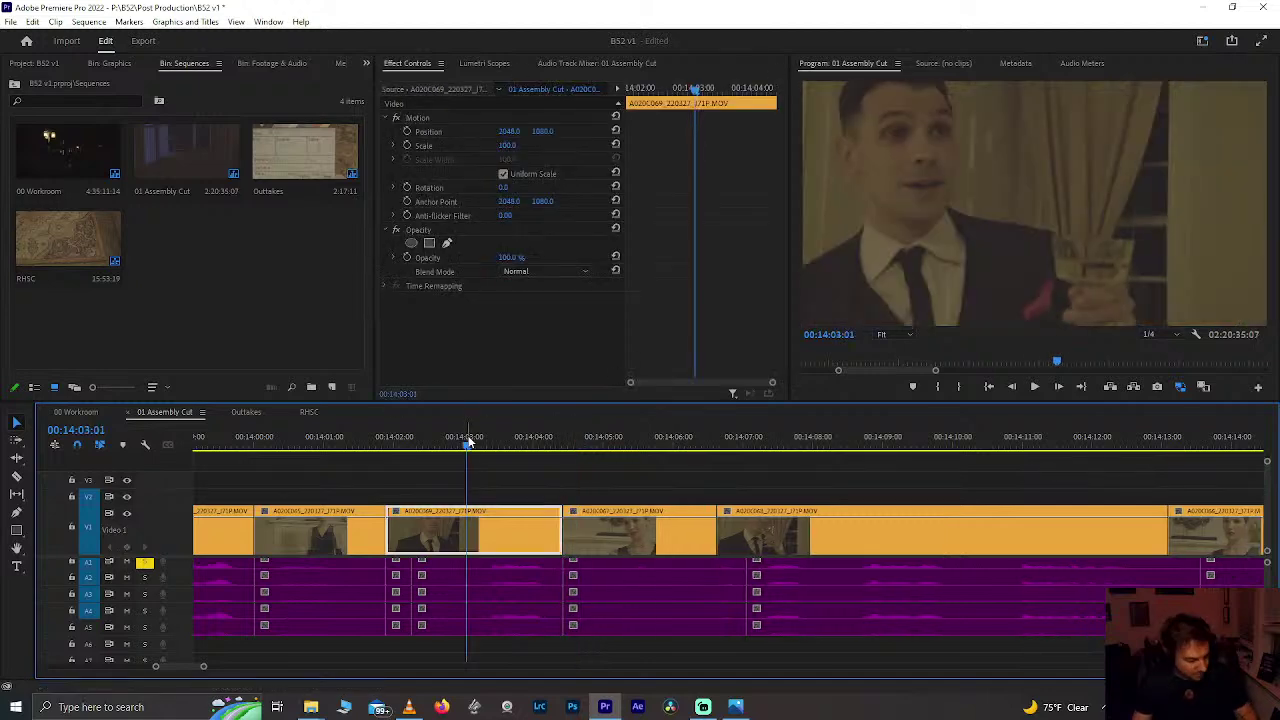
key(space)
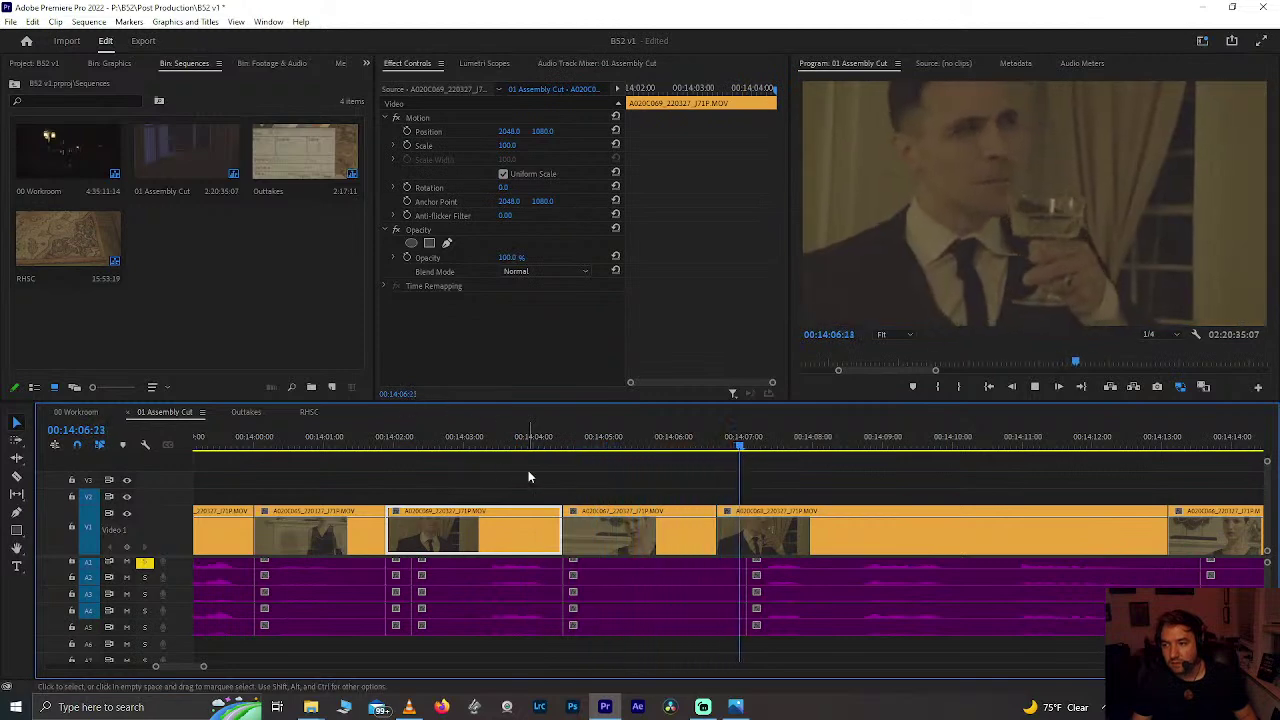
scroll(776, 508, down, 5)
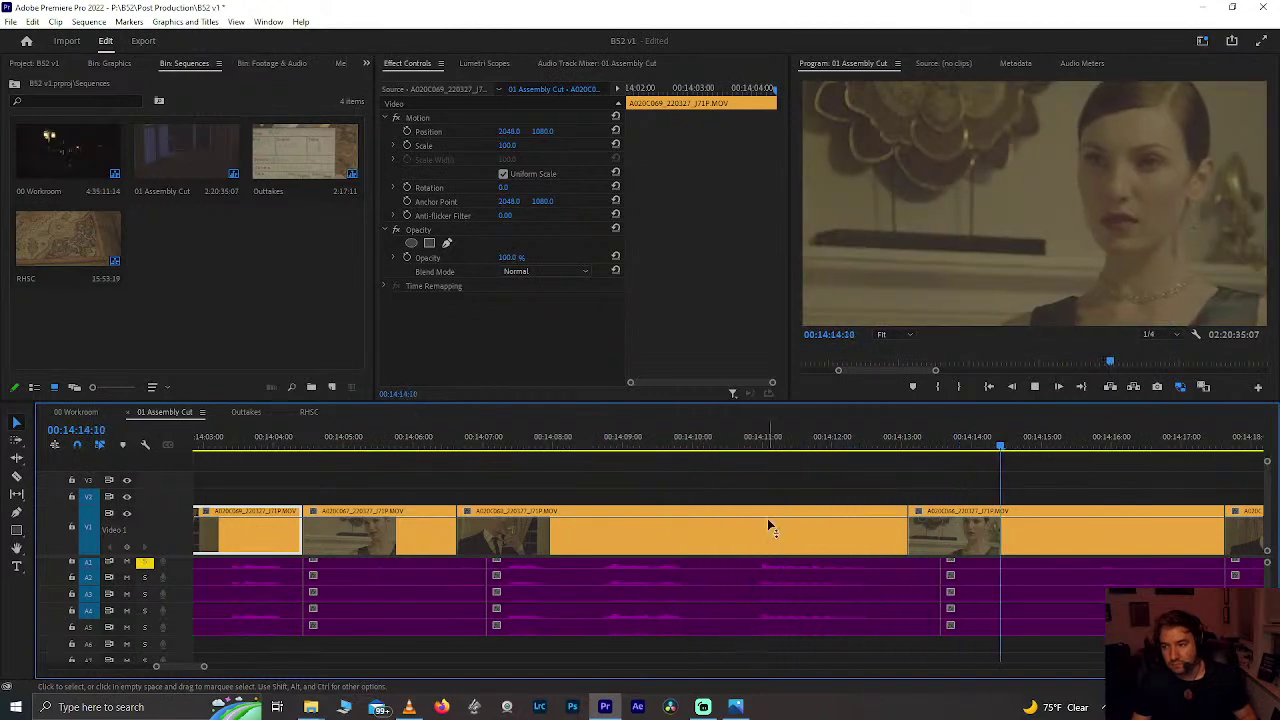
scroll(782, 575, down, 8)
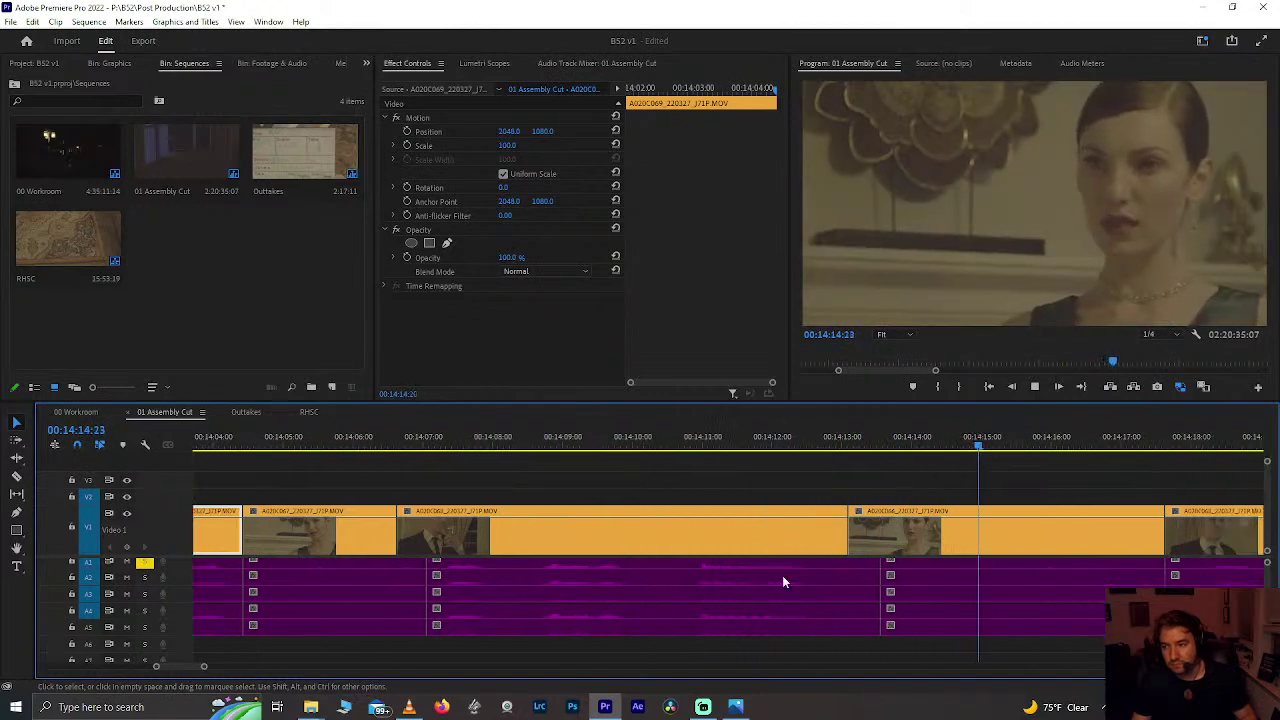
scroll(782, 575, down, 2)
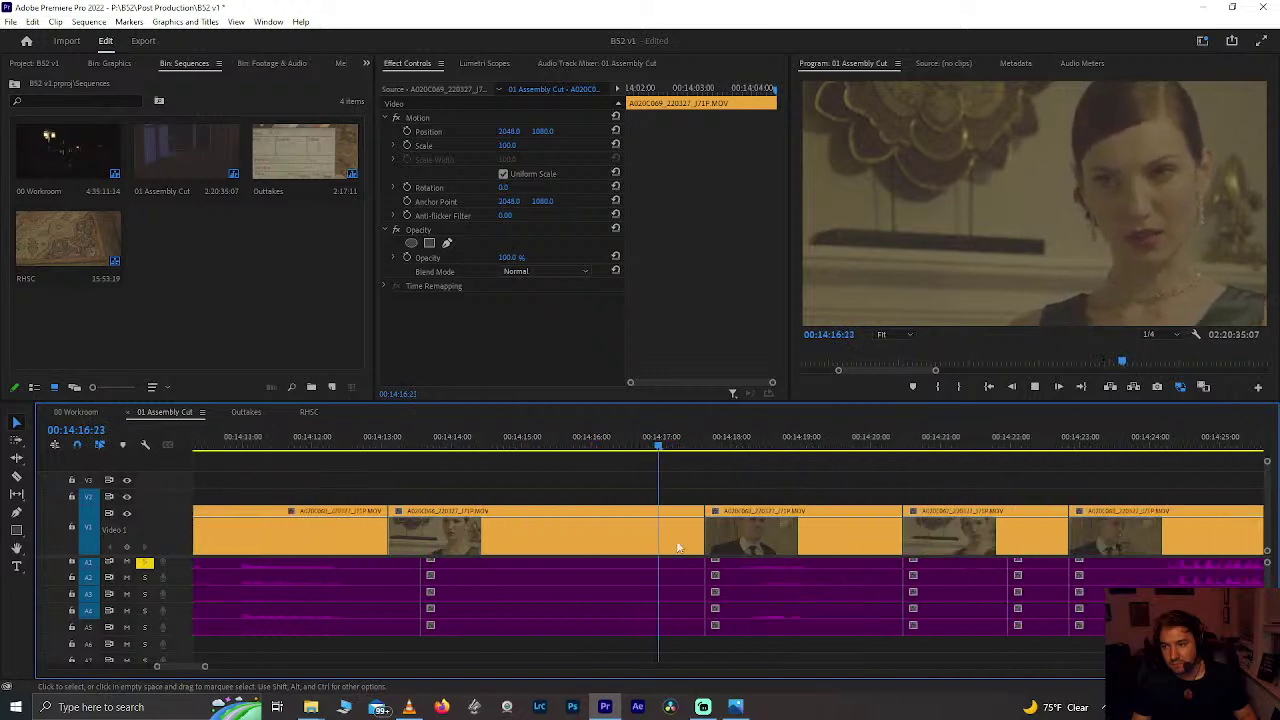
scroll(676, 548, down, 3)
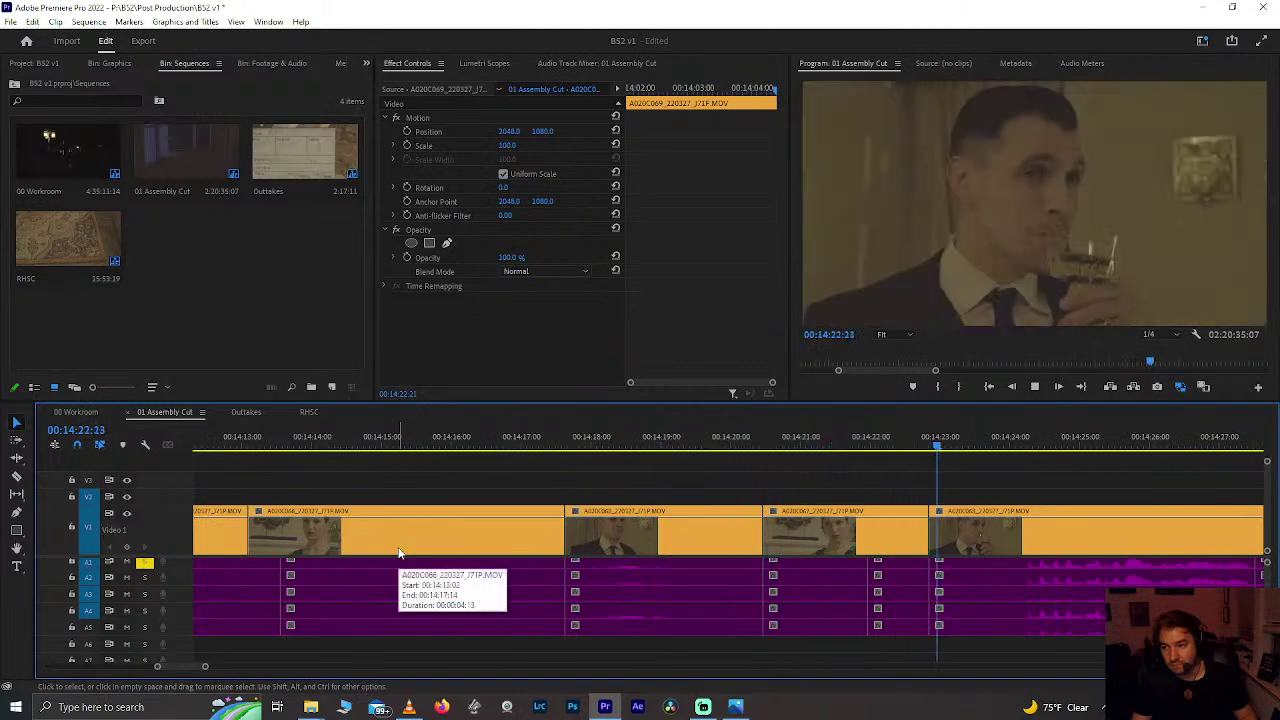
scroll(399, 553, down, 4)
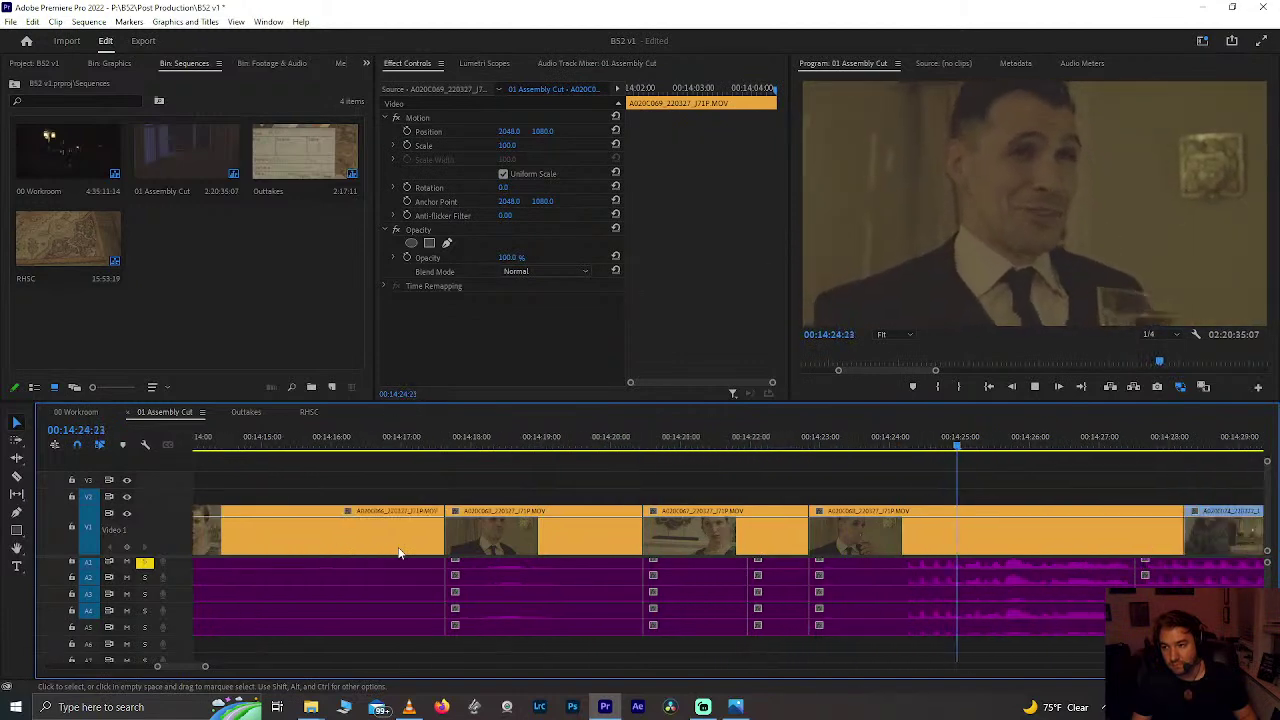
scroll(400, 553, down, 3)
scroll(399, 553, down, 3)
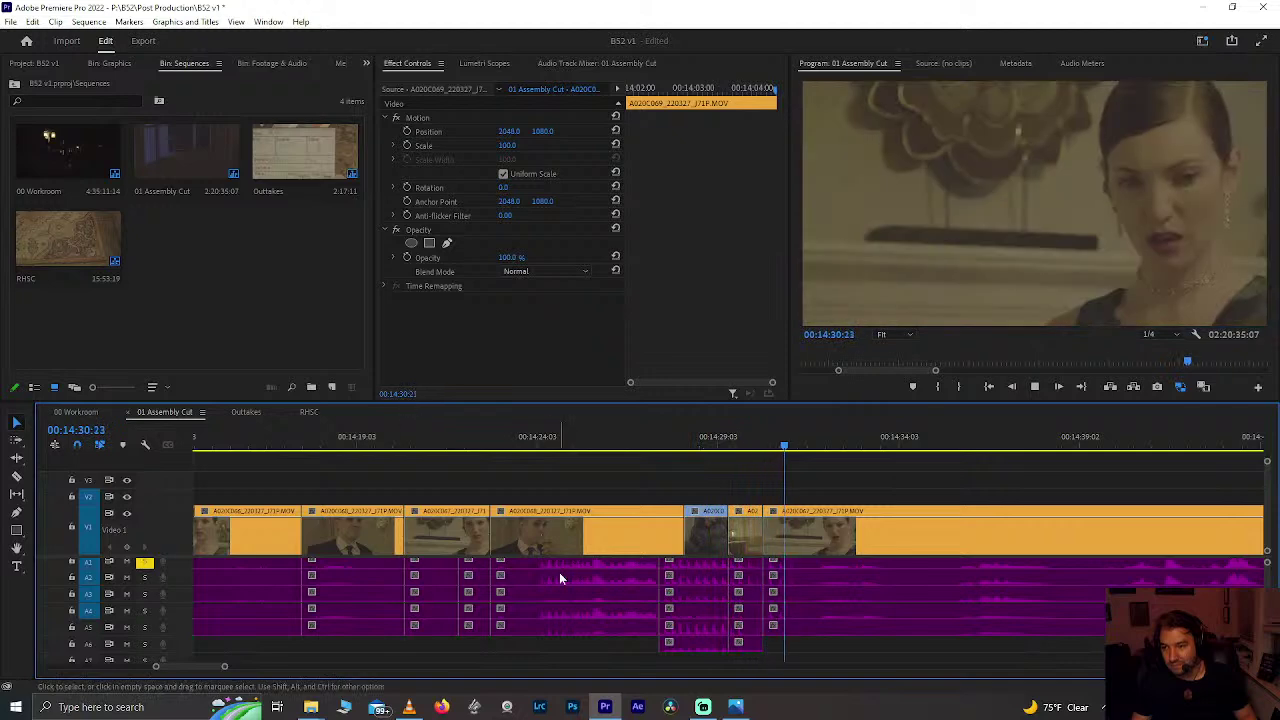
Step: Delete only the picture of the short A020C063 clip after A020C074 near 00:14:29, keeping its audio
scroll(766, 558, up, 4)
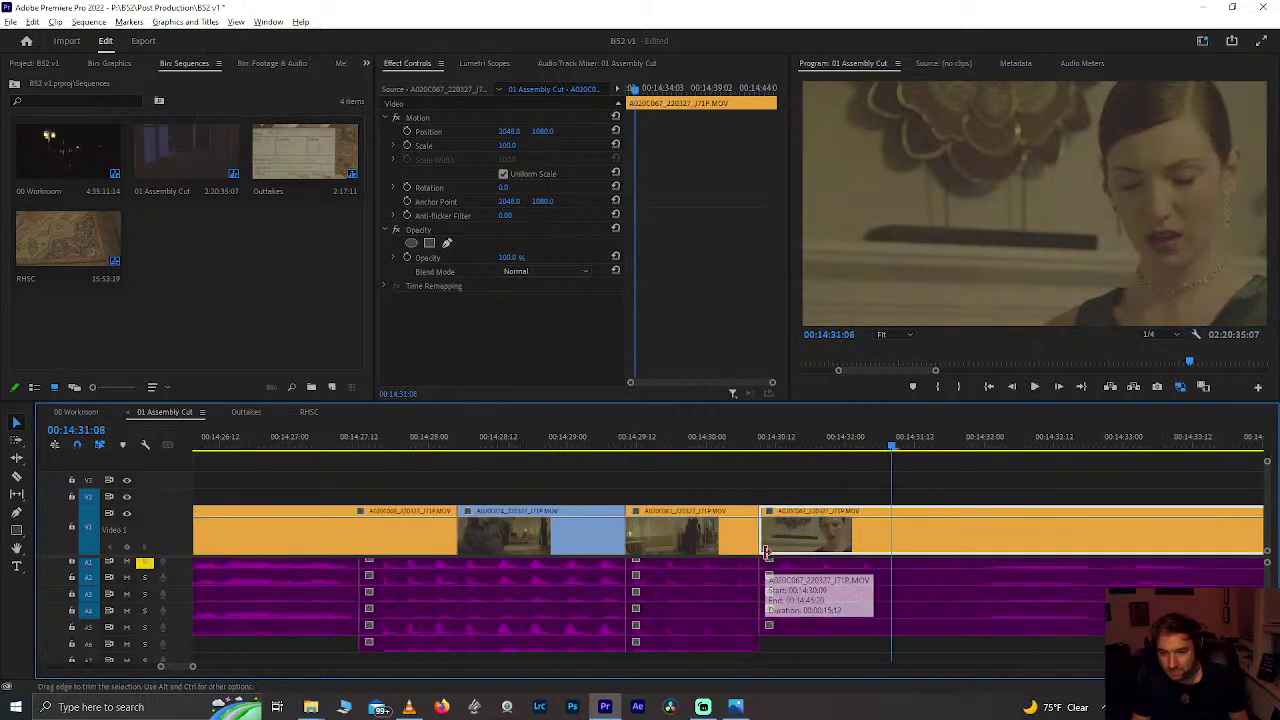
click(697, 620)
scroll(697, 620, down, 4)
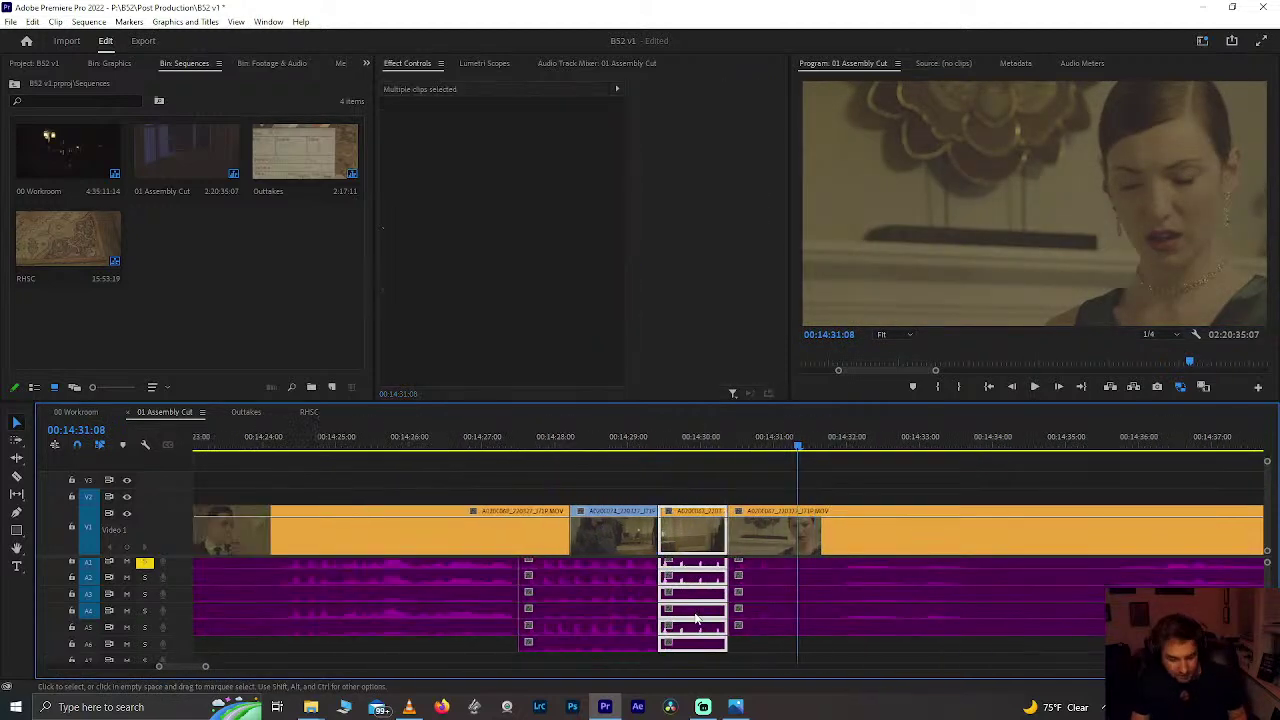
key(a)
click(672, 487)
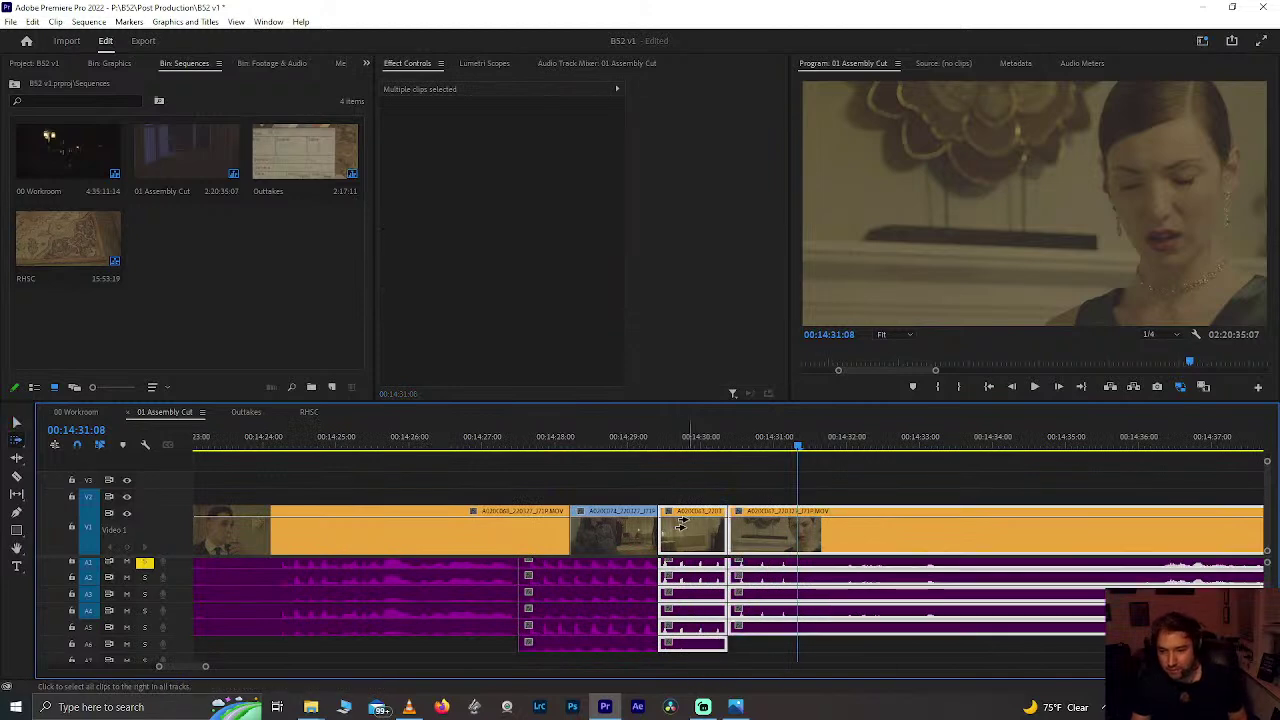
key(v)
click(675, 540)
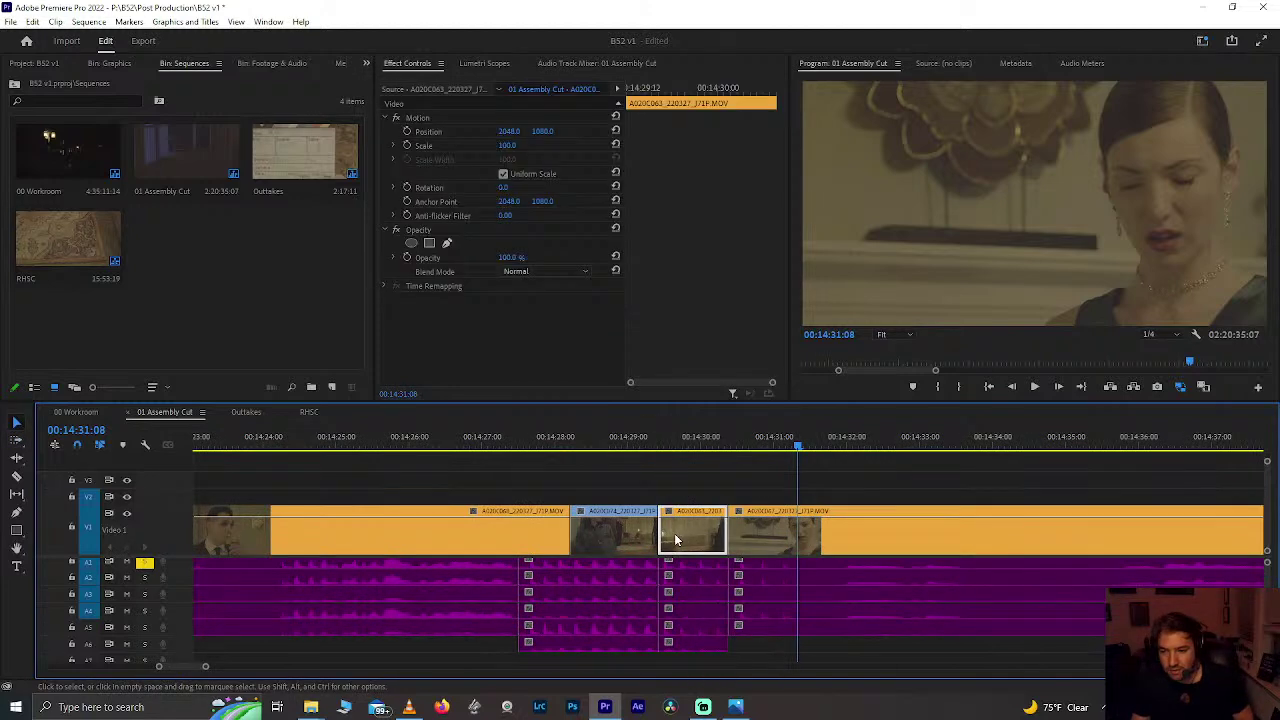
key(Delete)
Step: Try extending the end of A020C074 to the start of A020C067 and play the result from about 00:14:29
drag(655, 538, 732, 546)
click(649, 443)
key(space)
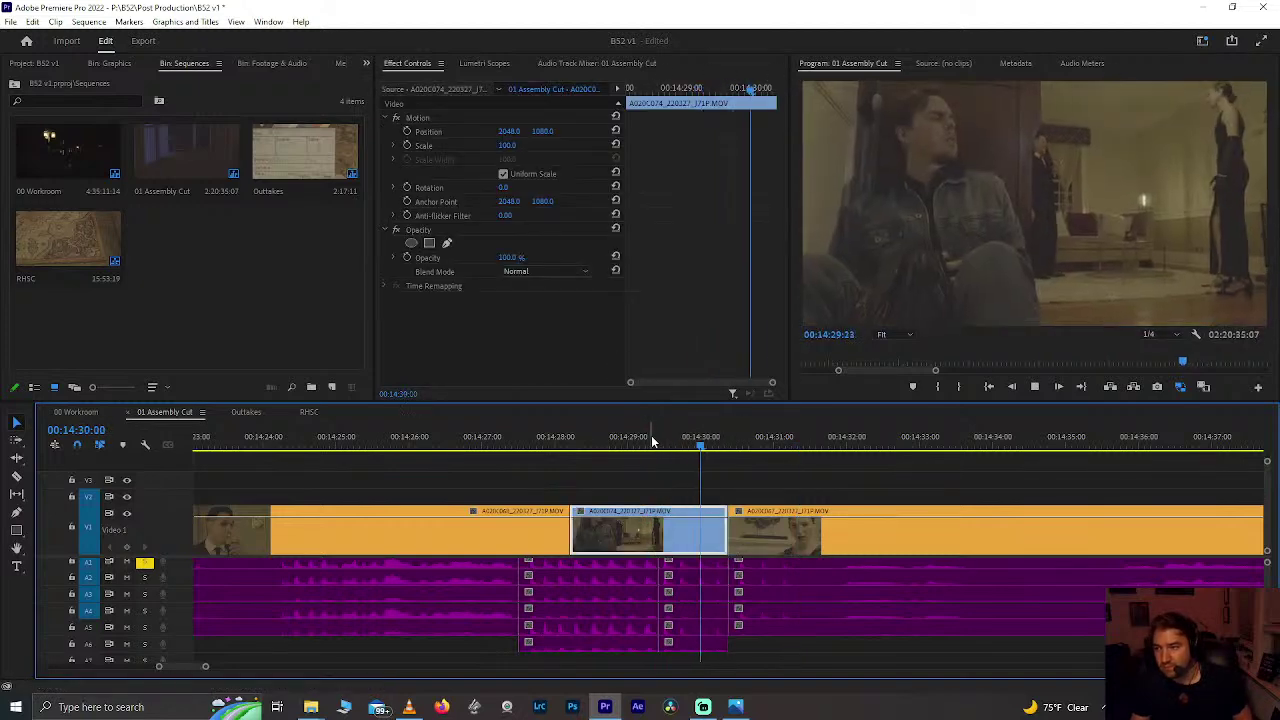
key(space)
key(ctrl+z)
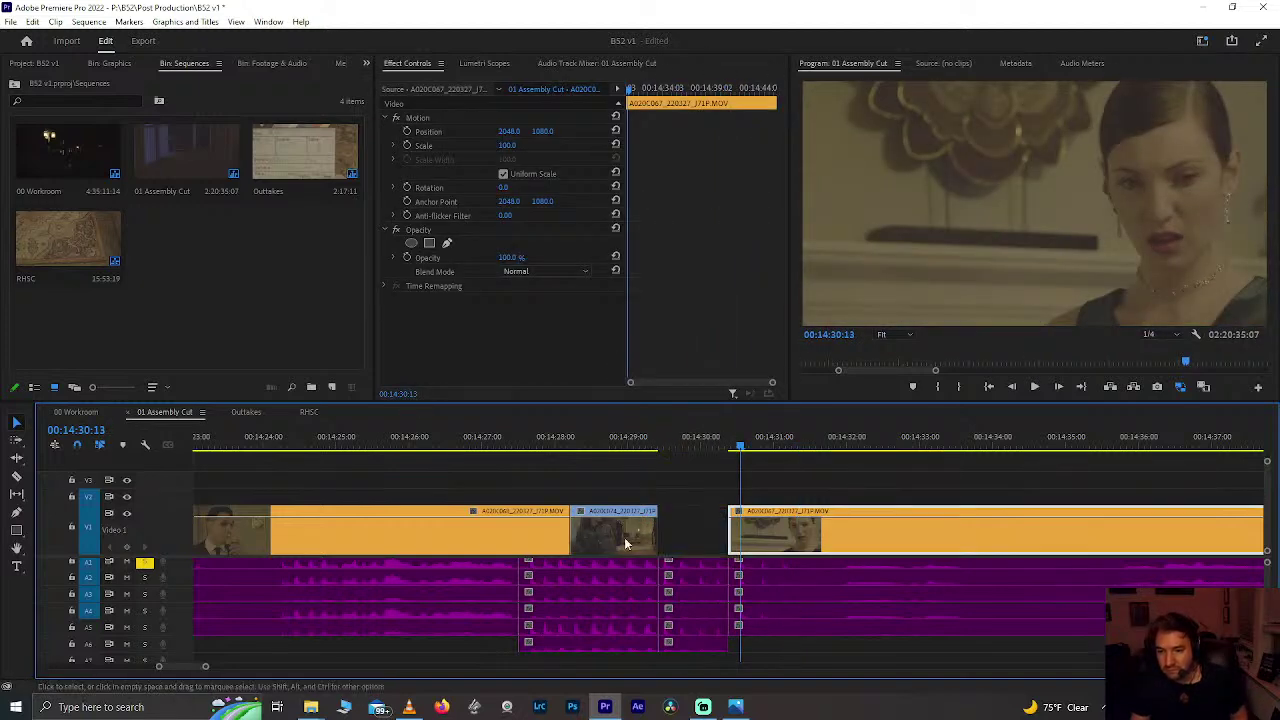
Step: Fill the picture gap between A020C068 and A020C067 with A020C074 and play across the cut near 00:14:28
drag(610, 535, 572, 534)
click(541, 433)
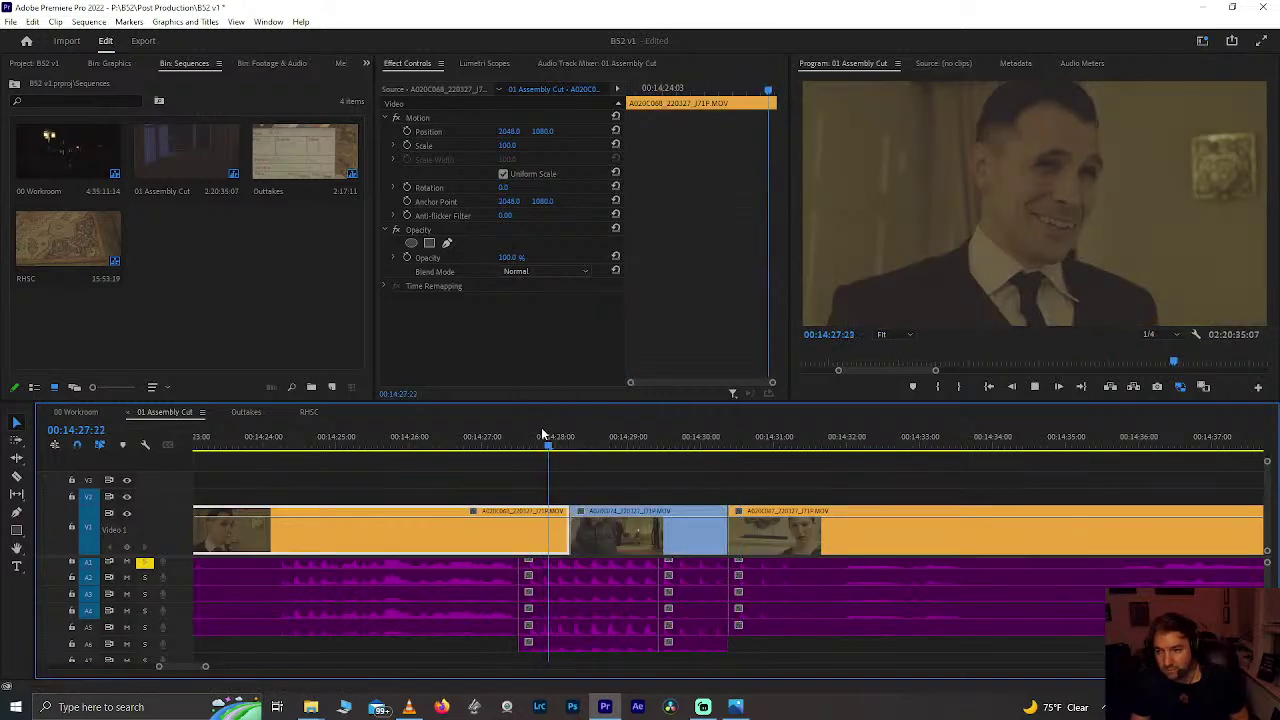
Step: Cut A020C067 at 00:14:31:00, remove the part before the cut, close the gap and play across the edit
key(space)
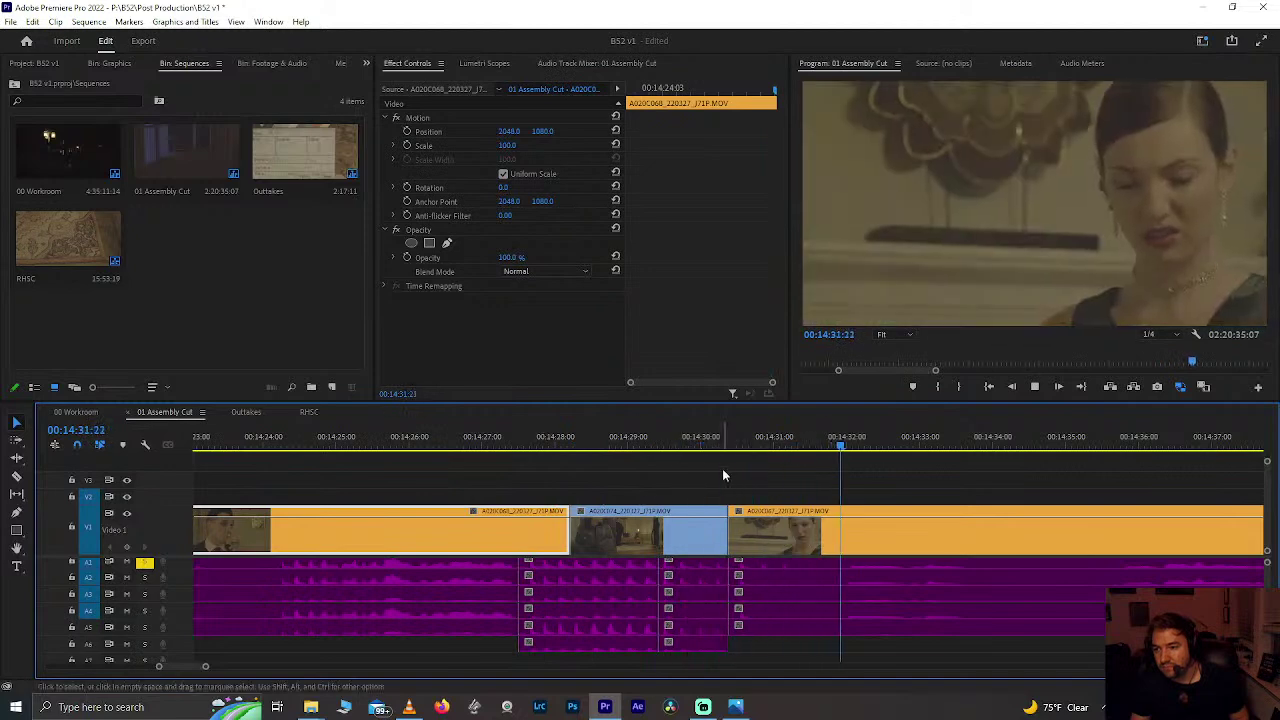
drag(729, 447, 773, 480)
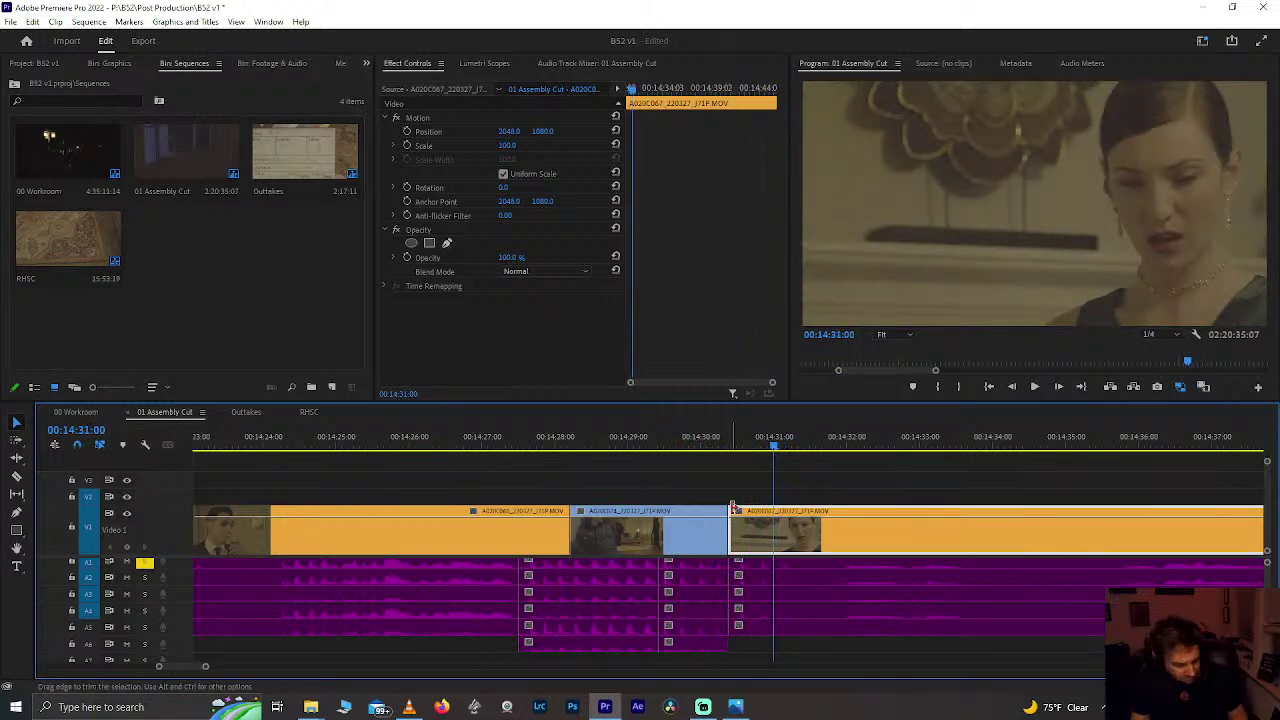
key(ctrl+k)
click(755, 600)
key(Delete)
click(762, 535)
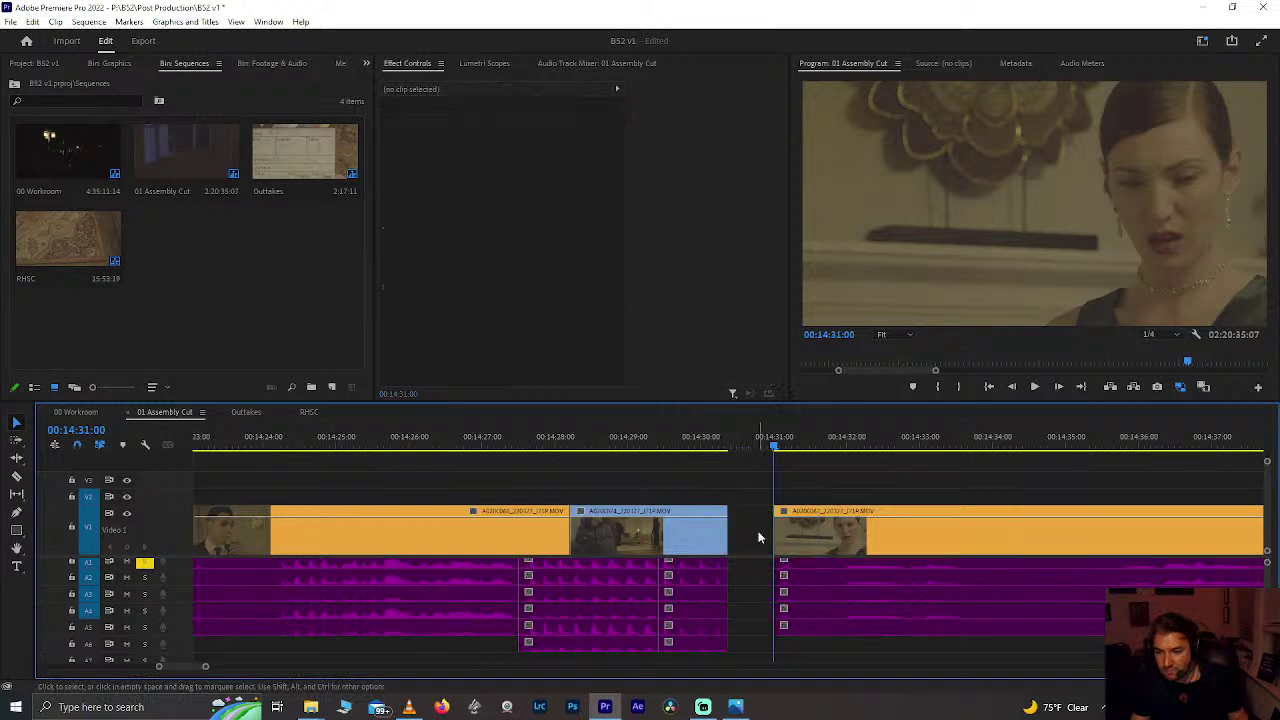
key(Delete)
click(660, 449)
key(space)
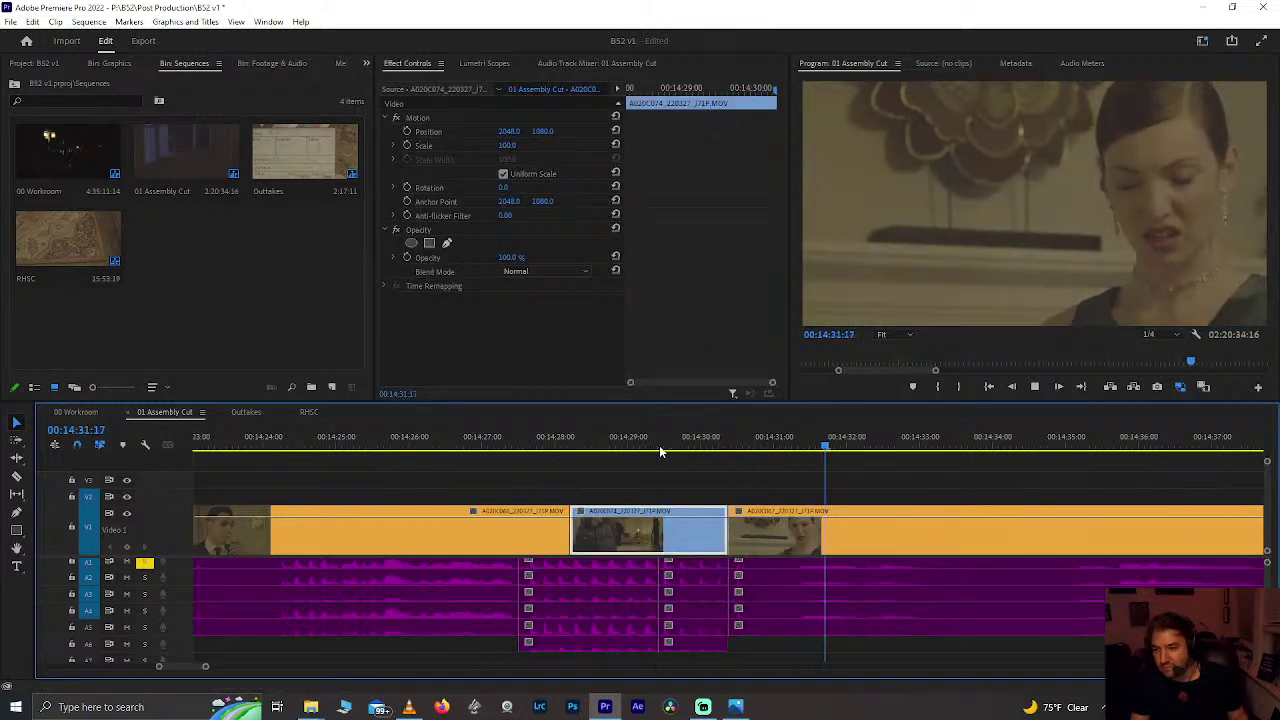
Step: Try removing another short piece from the start of A020C067 near 00:14:30, play the result and undo the trim
click(704, 452)
drag(705, 457, 739, 578)
key(ctrl+shift+k)
key(d)
key(space)
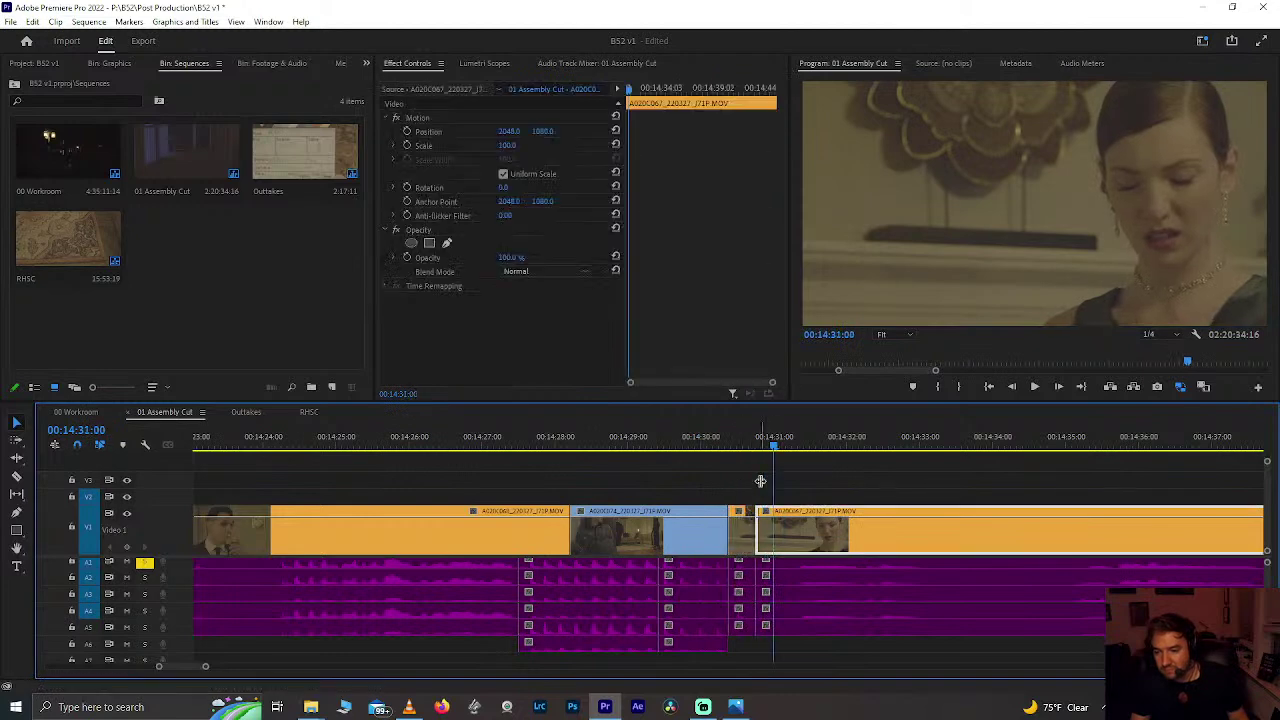
key(j)
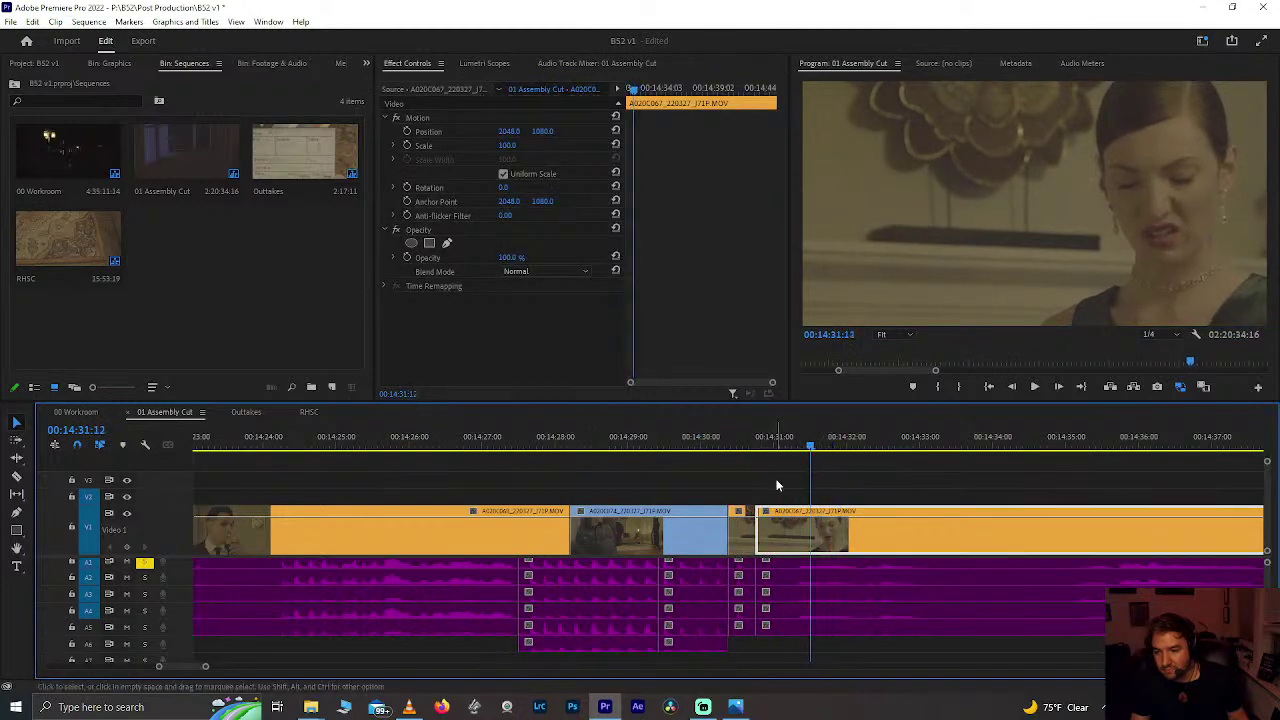
click(752, 520)
key(Delete)
click(745, 545)
key(Delete)
click(672, 437)
key(d)
key(space)
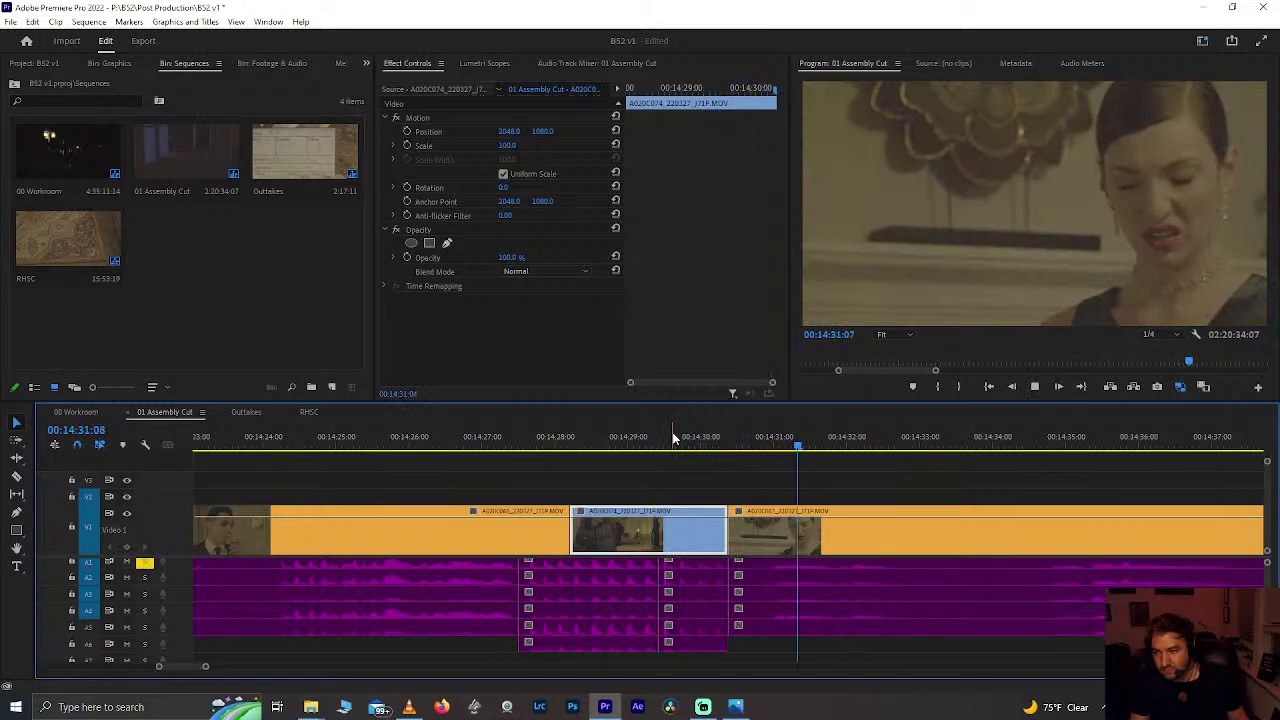
key(ctrl+z)
key(Delete)
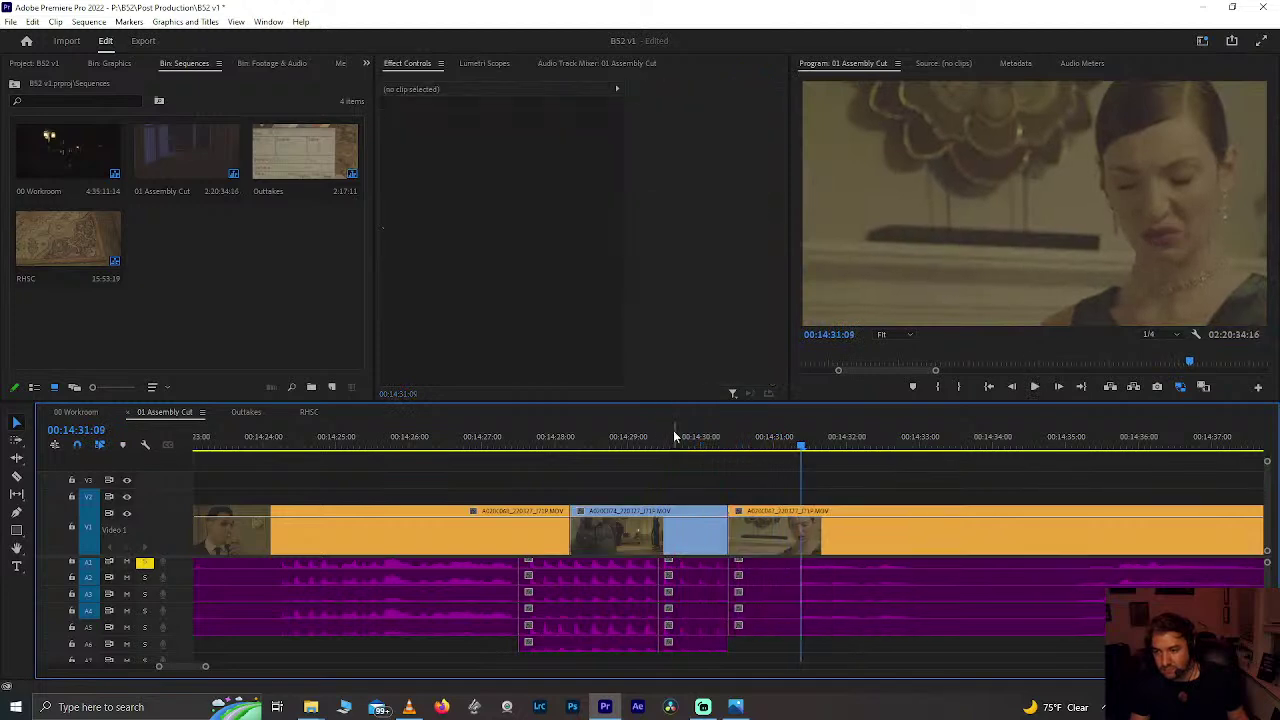
Step: Play from about 00:14:29 through the end of A020C067 near 00:14:45
click(672, 437)
key(d)
key(space)
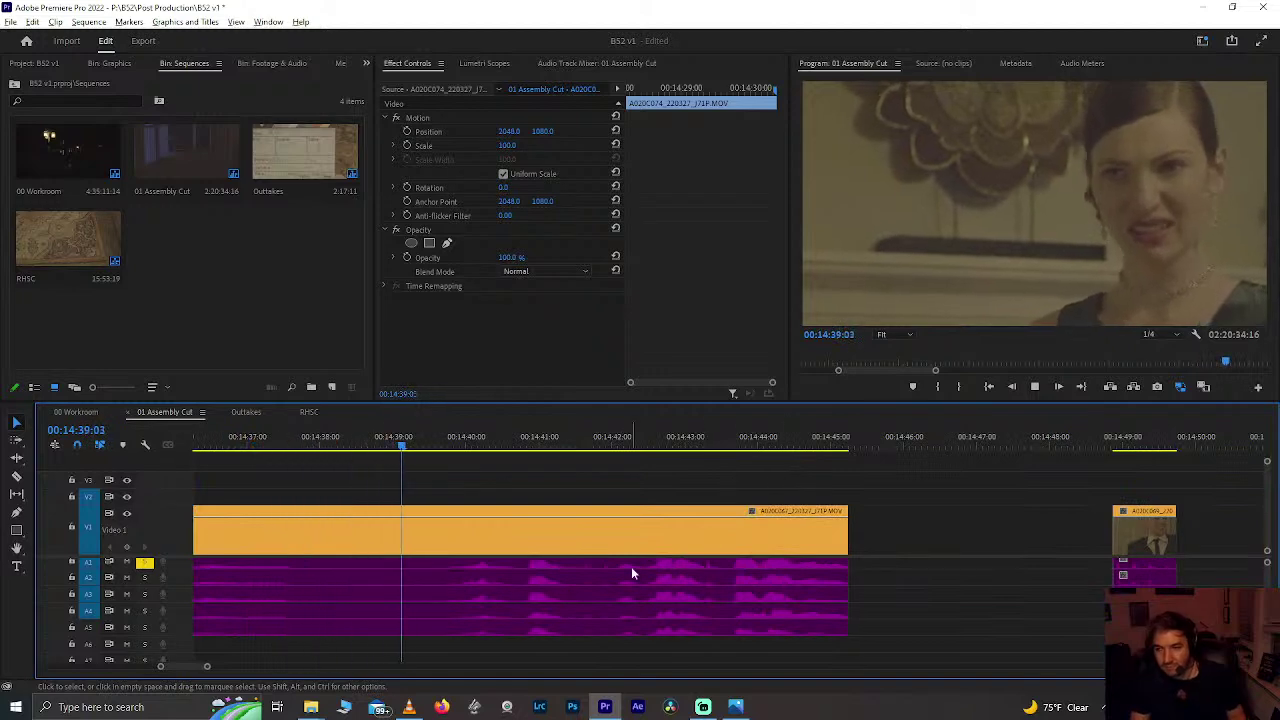
alt+scroll(631, 571, down, 3)
alt+scroll(631, 571, down, 3)
alt+scroll(549, 571, up, 2)
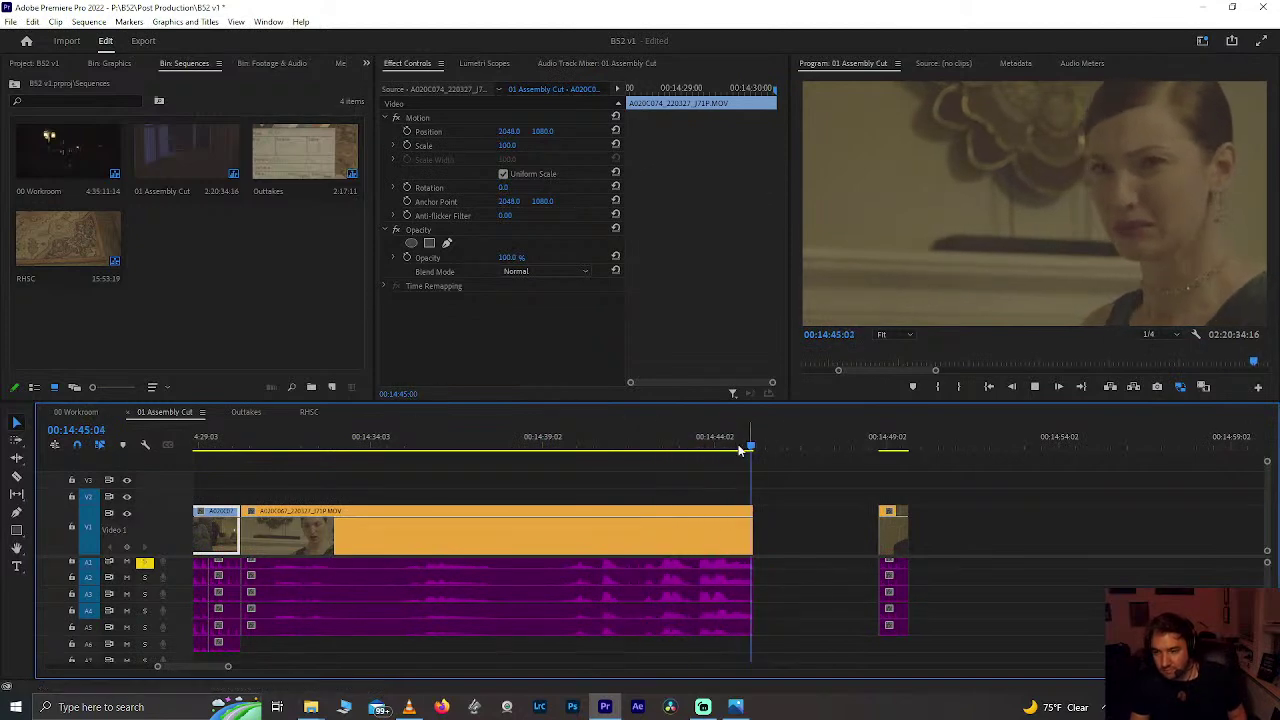
Step: Check earlier frames of A020C067 back to about 00:14:34:23 and save the project
click(660, 444)
click(604, 446)
alt+scroll(604, 446, down, 2)
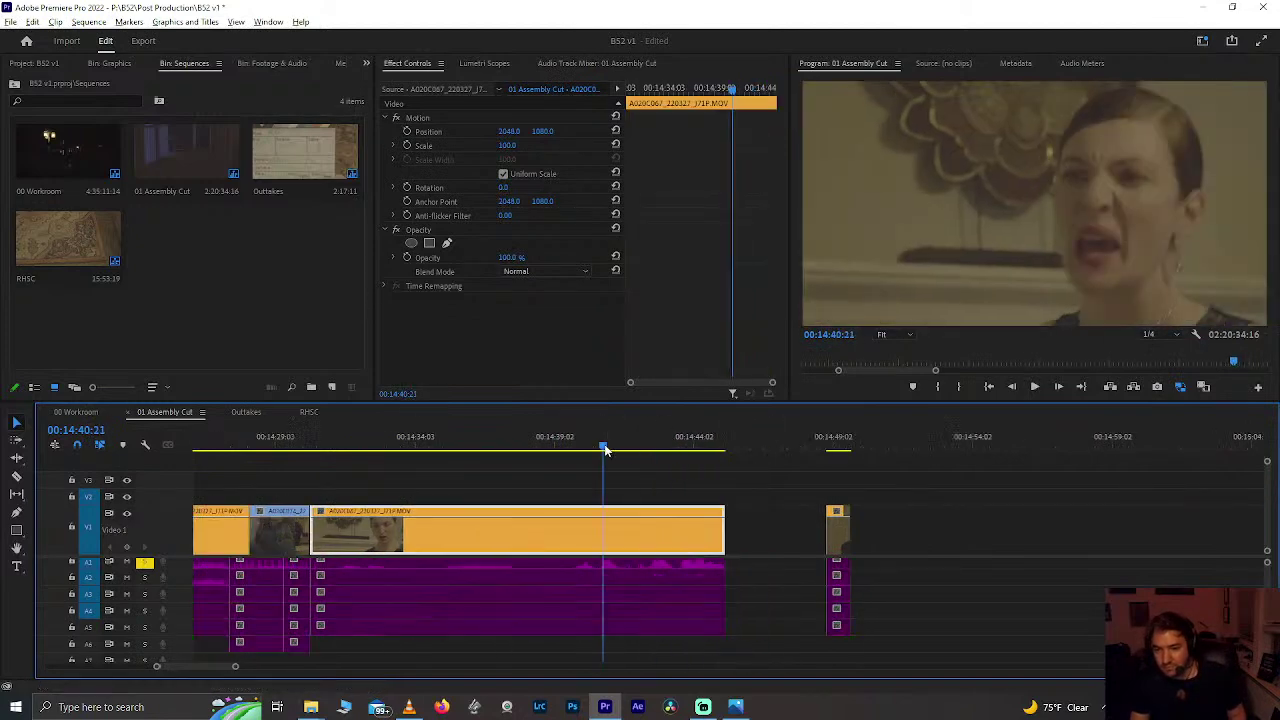
click(471, 444)
key(ctrl+s)
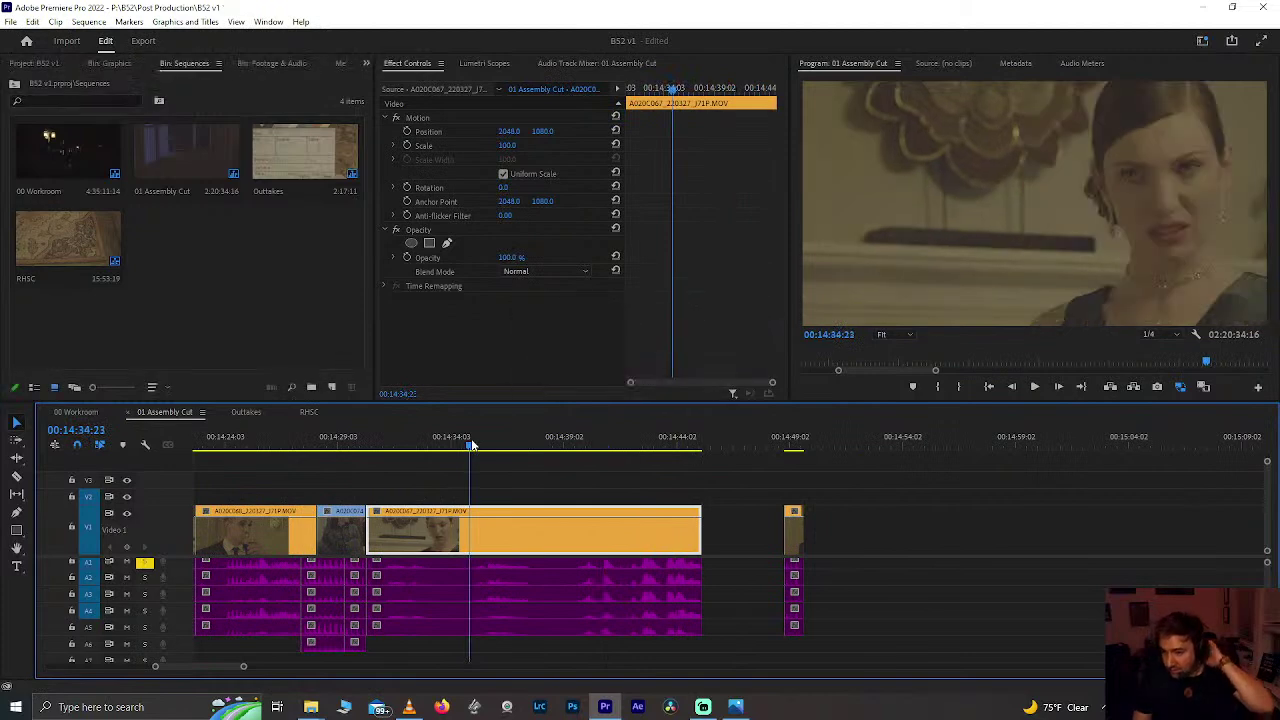
Step: Review the scene from 00:14:09:14 to about 00:14:17 and save the project
scroll(470, 447, up, 3)
click(338, 443)
scroll(341, 440, up, 2)
scroll(340, 437, down, 3)
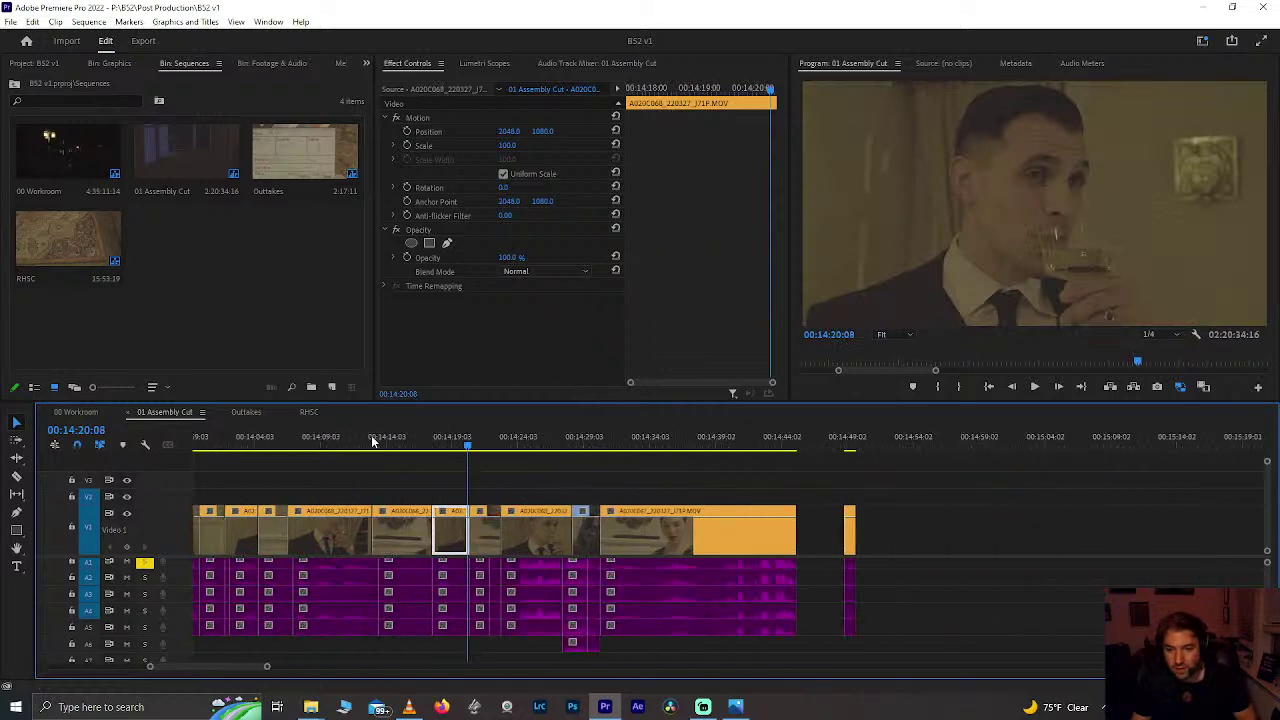
click(386, 437)
click(328, 437)
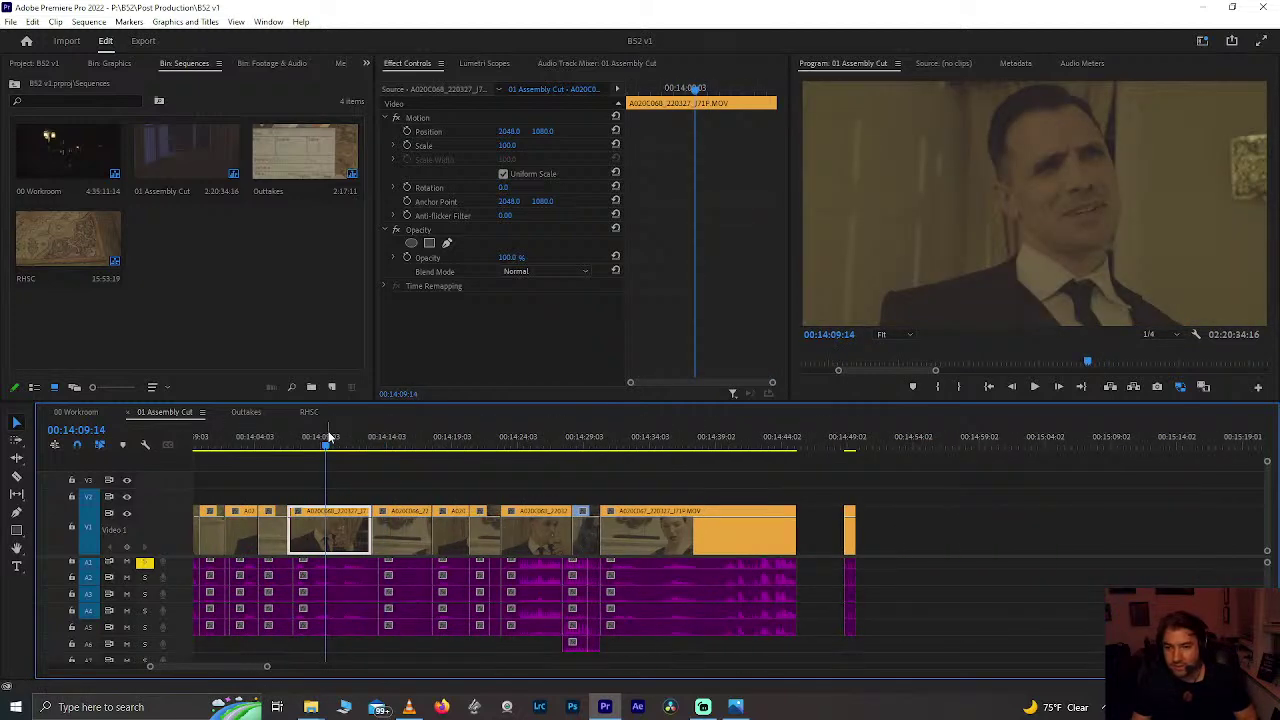
key(space)
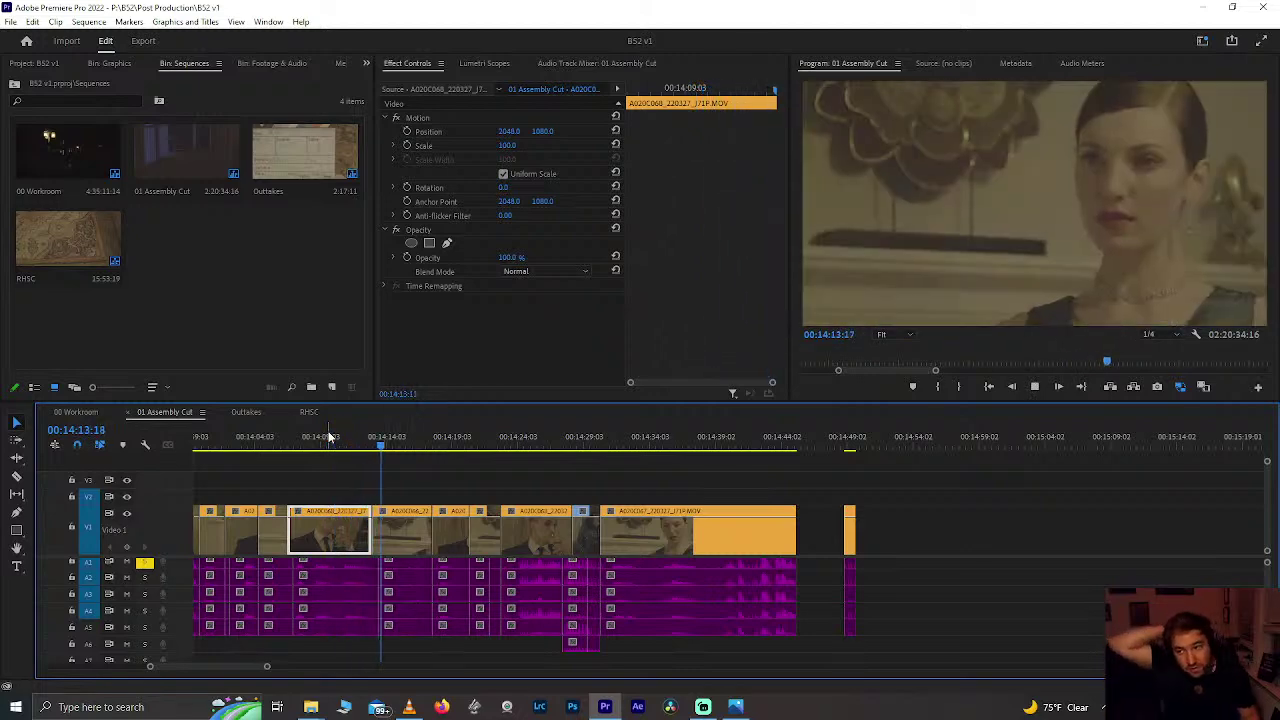
key(space)
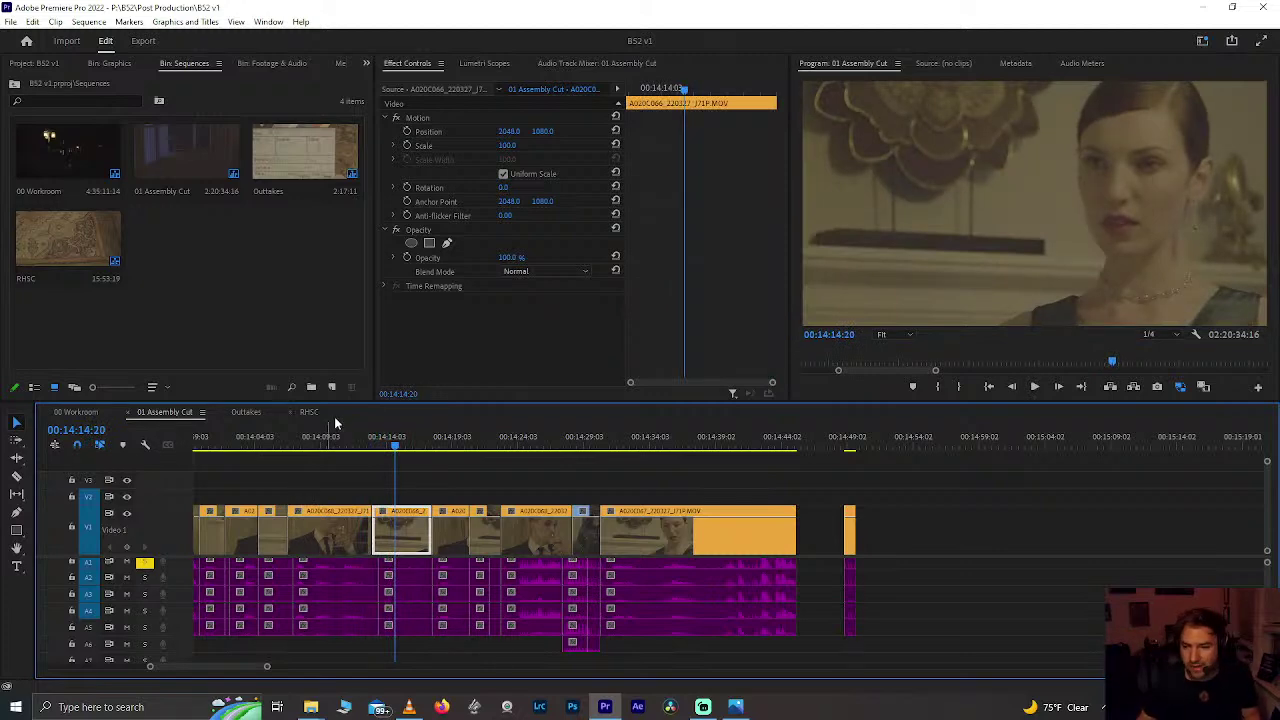
click(428, 443)
key(ctrl+s)
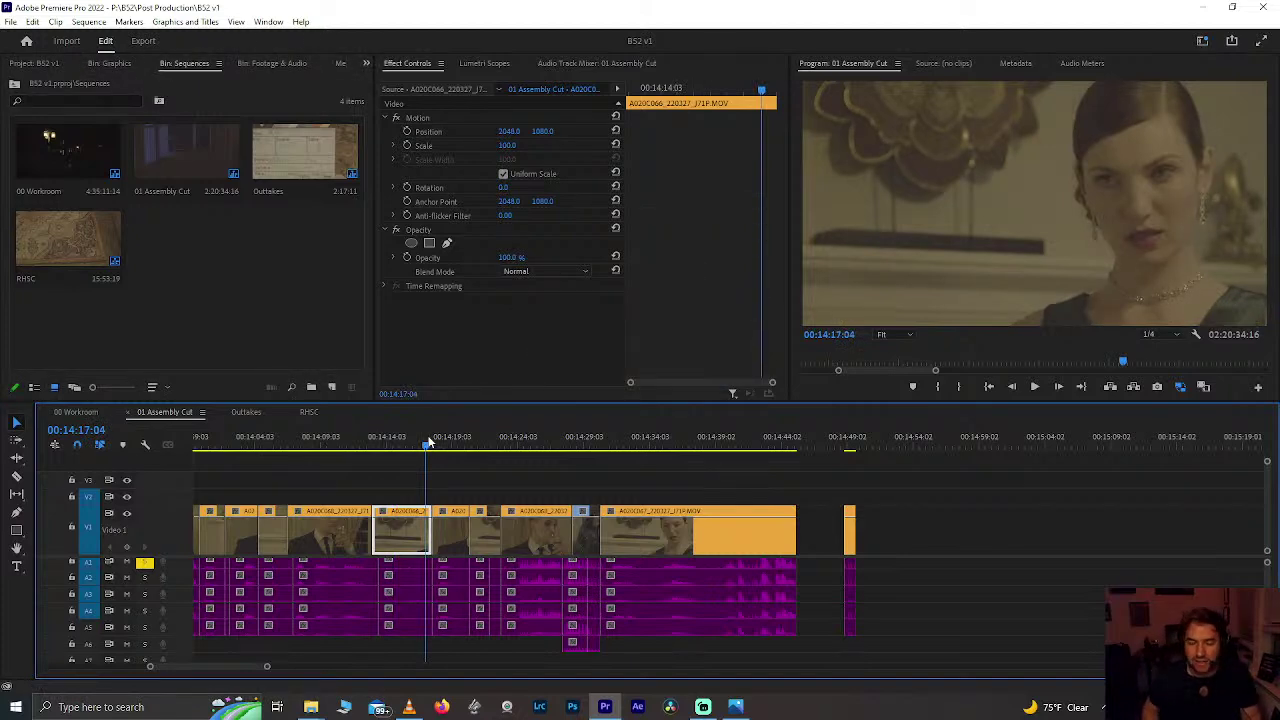
Step: Check the A020C069 clip near 00:14:49, and play the scene from about 00:14:24 to 00:14:32
click(851, 445)
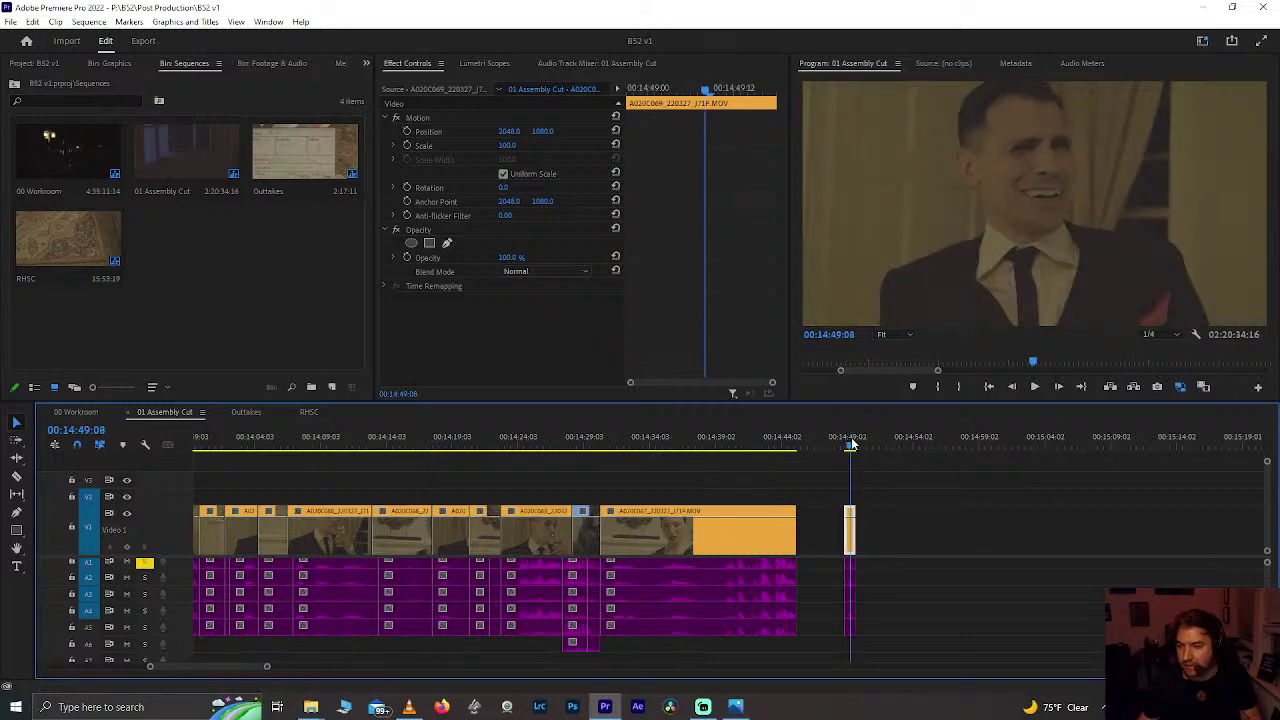
click(526, 445)
key(space)
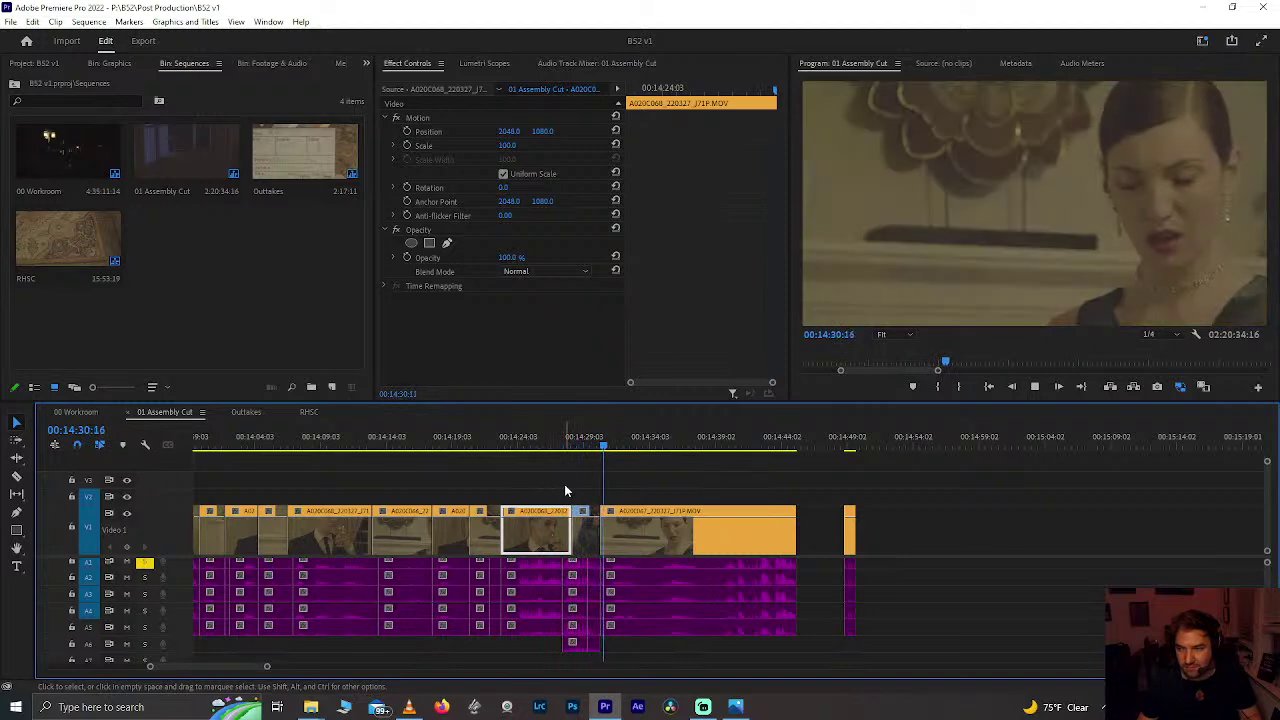
click(626, 510)
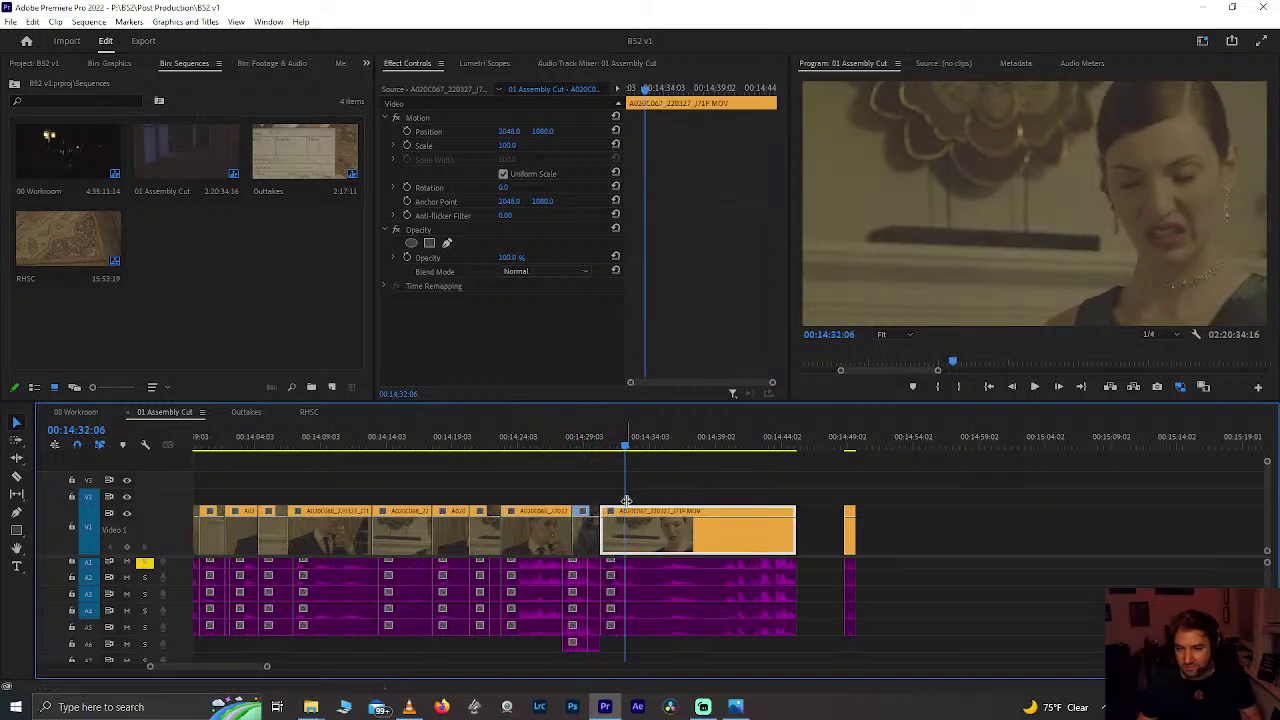
Step: Undo the recent trims and picture edits back to the version with A020C063's picture between A020C074 and A020C067
key(ctrl+z)
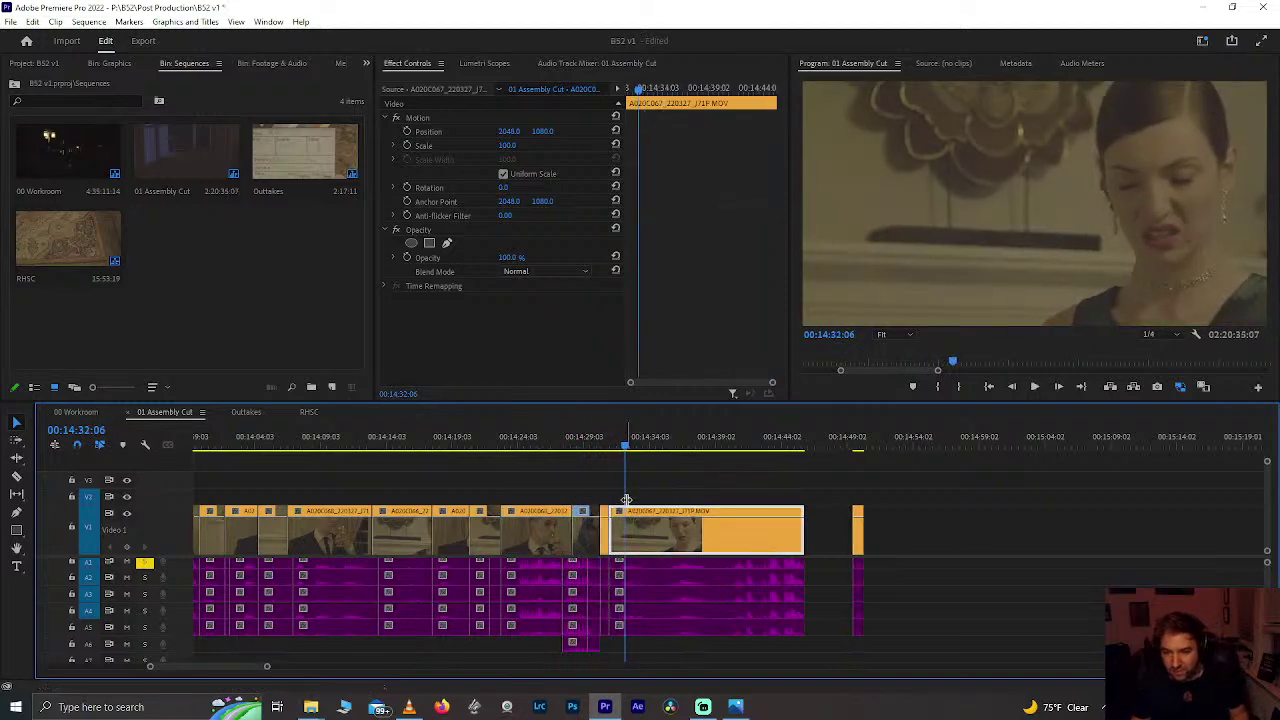
scroll(616, 531, up, 6)
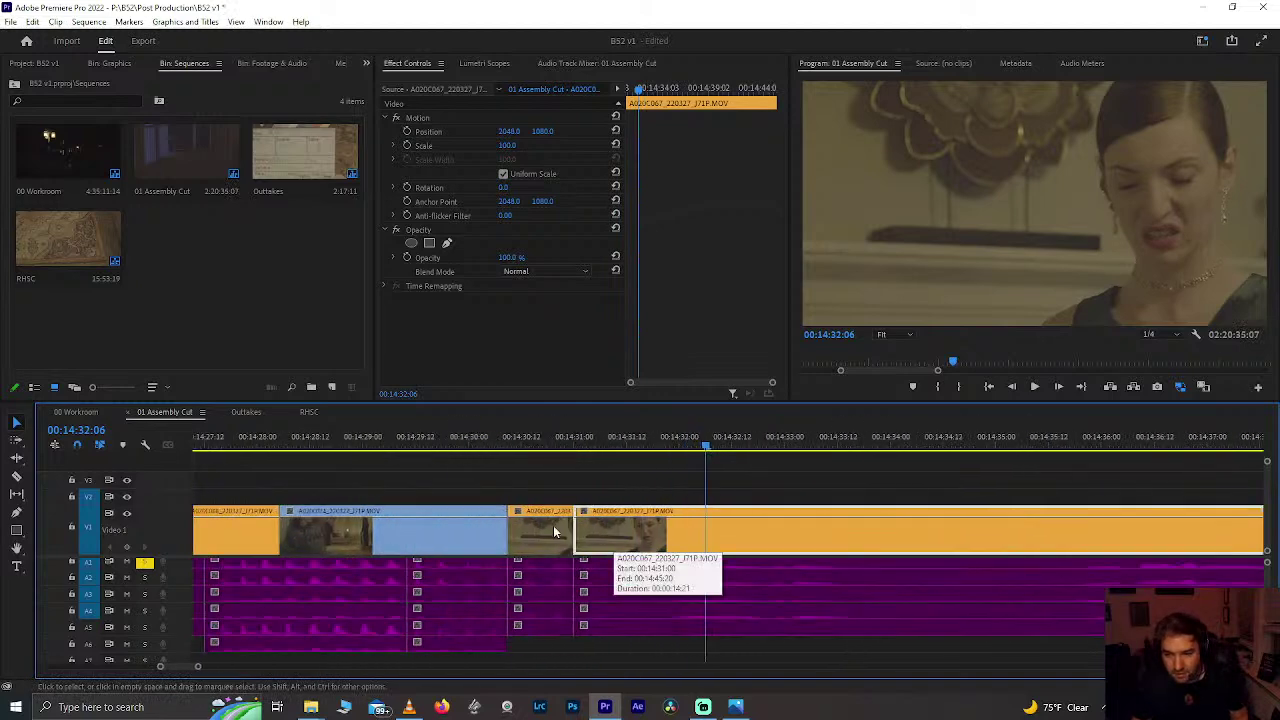
click(411, 440)
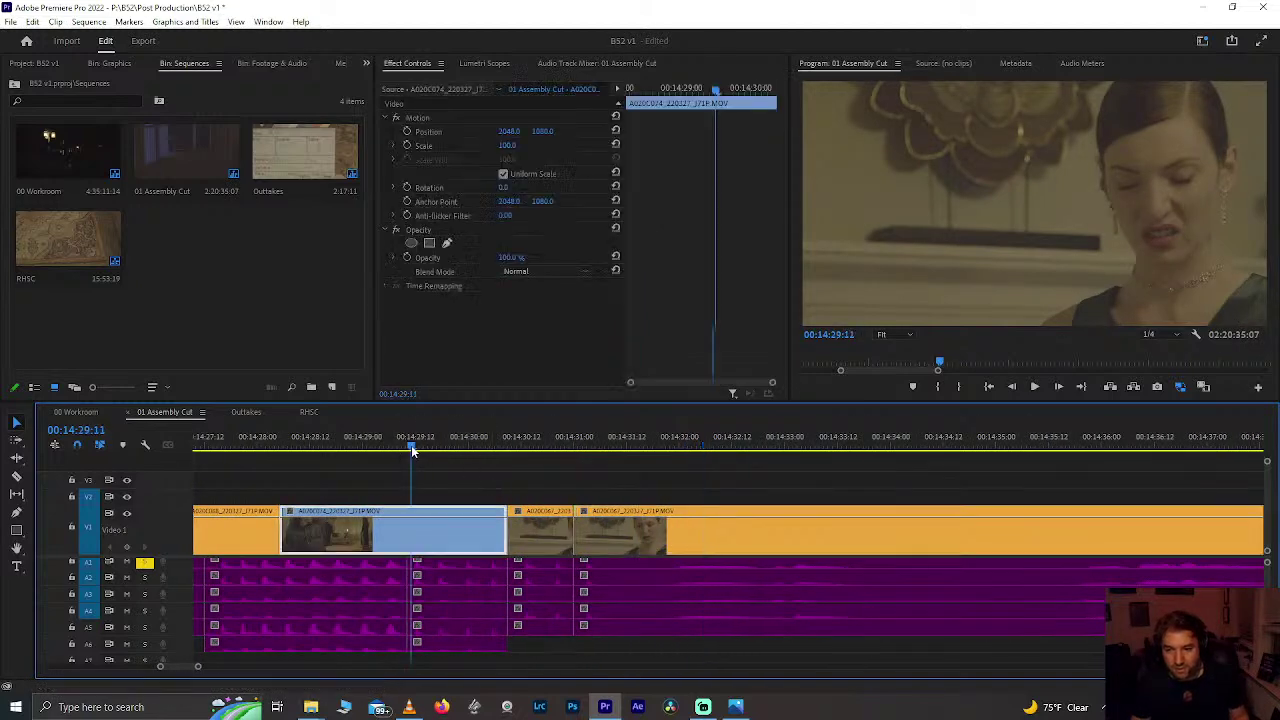
key(ctrl+z)
key(ctrl+z)
key(ctrl+z)
key(ctrl+z)
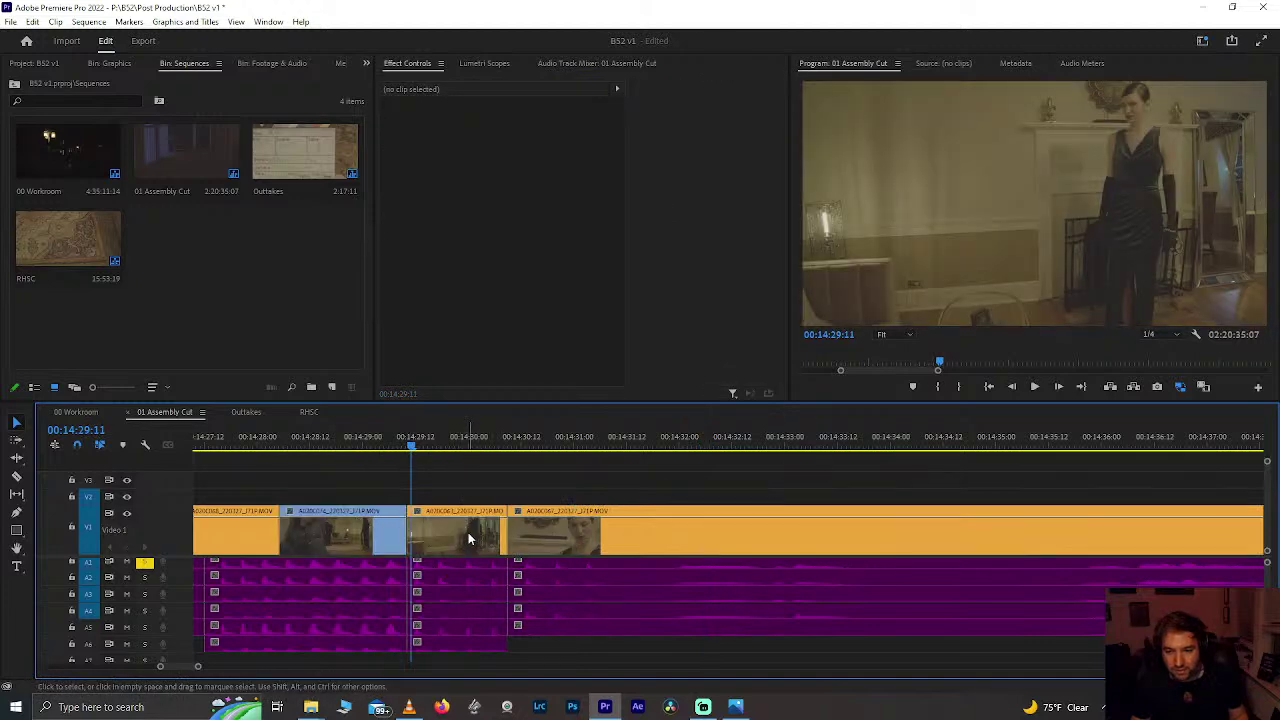
Step: Compare the two versions of the cut by redoing and undoing the last three edits
key(ctrl+shift+z)
key(ctrl+shift+z)
key(ctrl+shift+z)
key(ctrl+z)
key(ctrl+z)
key(ctrl+z)
Step: Cut A020C067 at about 00:14:31 and delete the part before the cut
scroll(508, 545, down, 2)
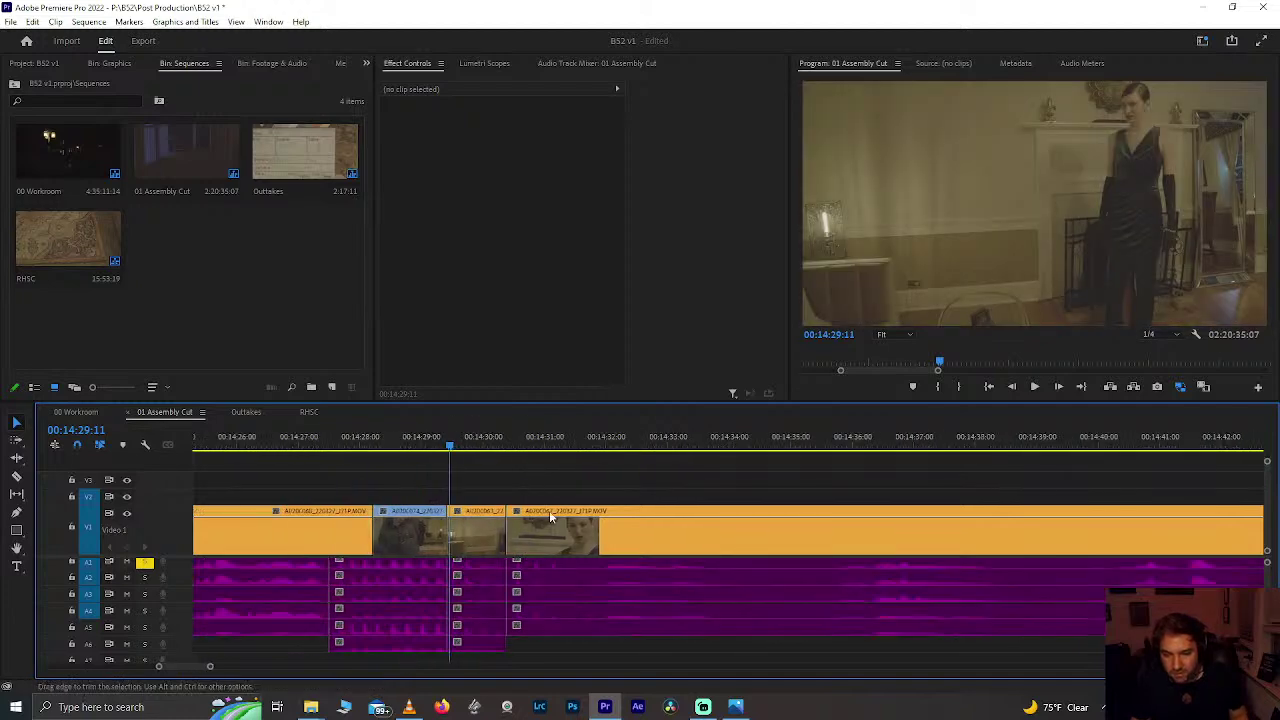
drag(512, 446, 544, 453)
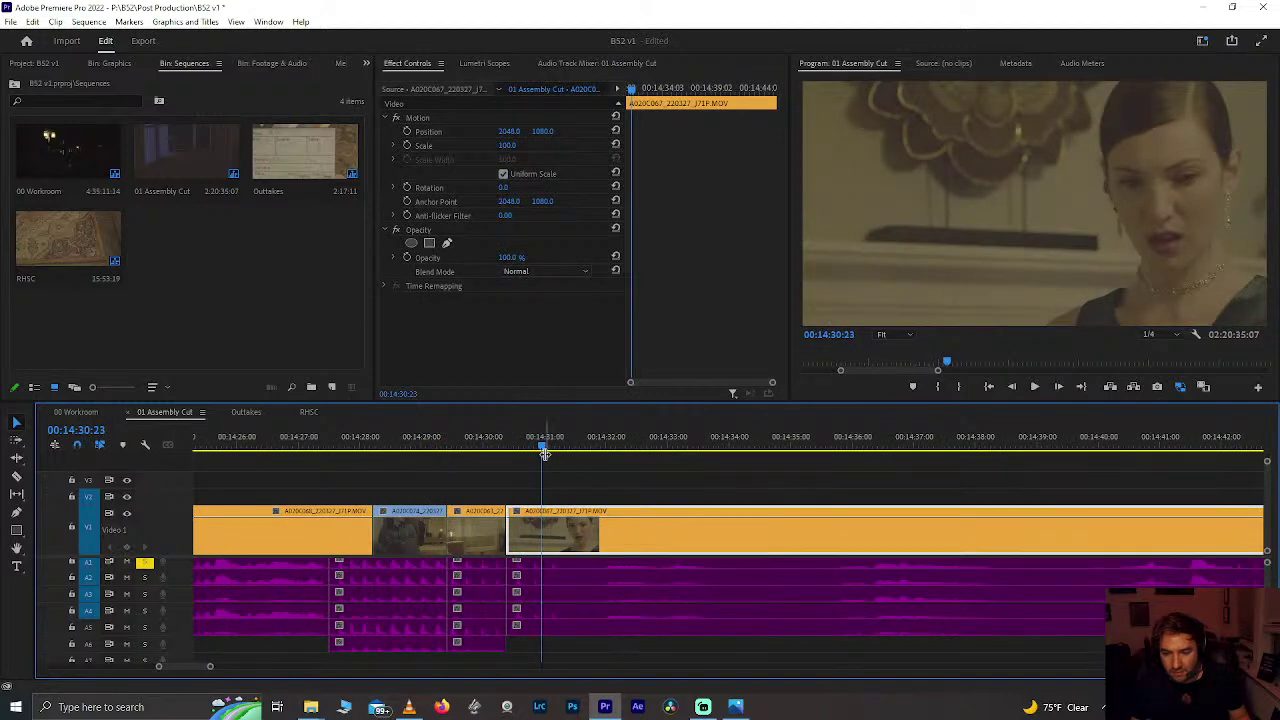
key(ctrl+k)
click(524, 530)
key(Delete)
Step: Shift A020C063's picture and A020C067 later, with A020C063 starting near 00:14:31 directly before A020C067
drag(492, 543, 593, 541)
key(a)
key(v)
Step: Extend the end of A020C074's picture to the end of the audio beneath it and play from about 00:14:27
drag(434, 537, 372, 537)
click(336, 433)
key(space)
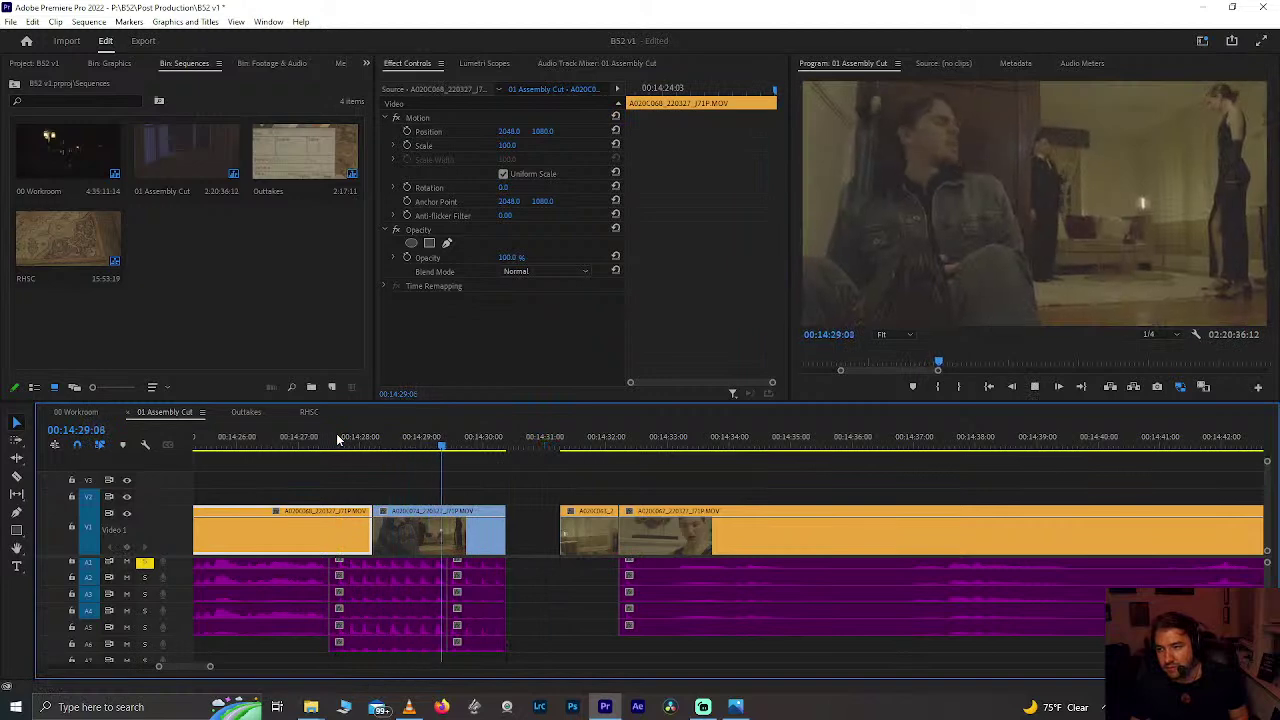
key(space)
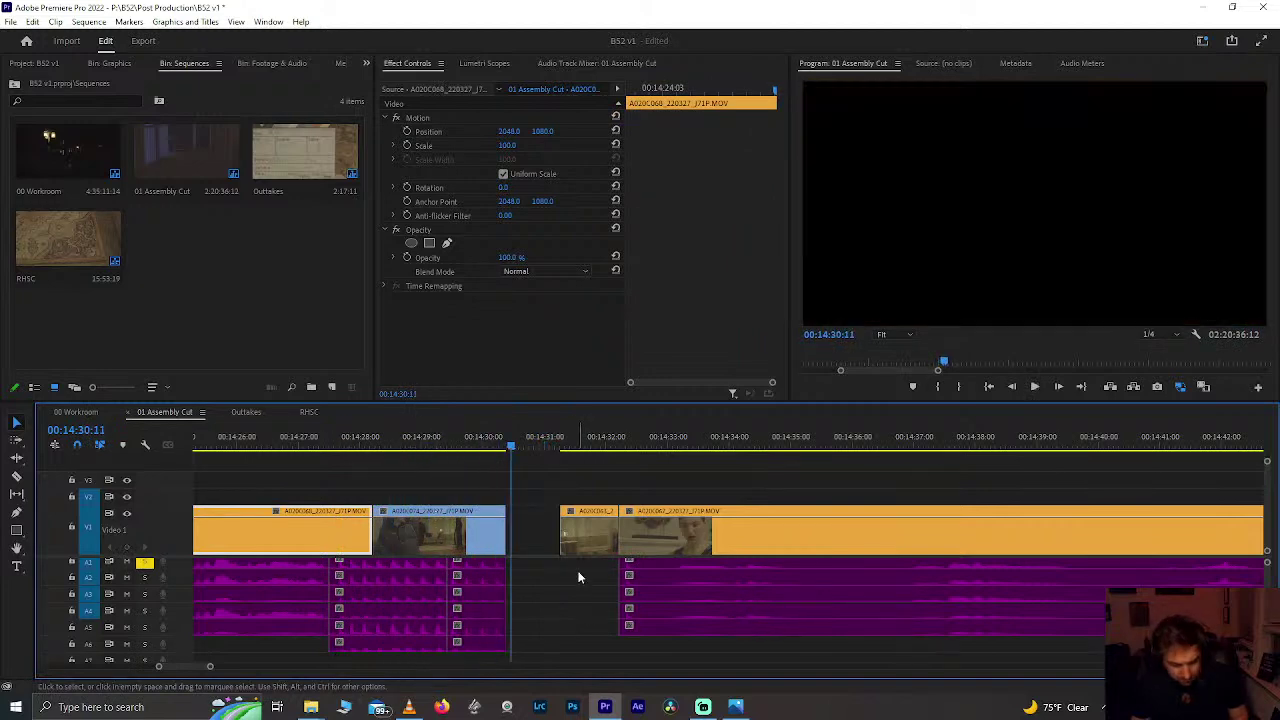
Step: Extend the start of A020C067's audio back beneath the whole A020C063 picture and play the clip
mouse_move(571, 520)
mouse_down()
mouse_move(518, 515)
mouse_move(588, 534)
mouse_up()
key(space)
key(space)
drag(622, 585, 561, 585)
key(space)
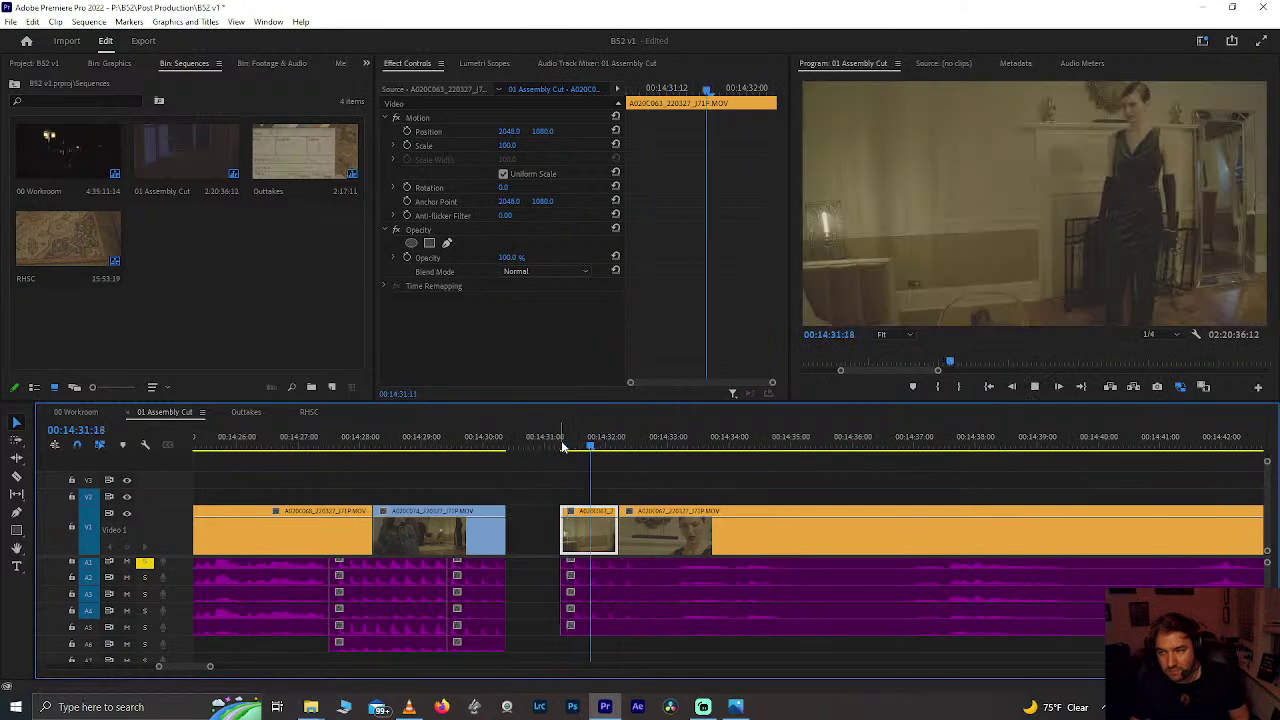
Step: Extend the start of A020C063's picture back to the end of A020C074 and play from the join
drag(561, 447, 594, 453)
drag(553, 528, 508, 528)
click(510, 449)
key(space)
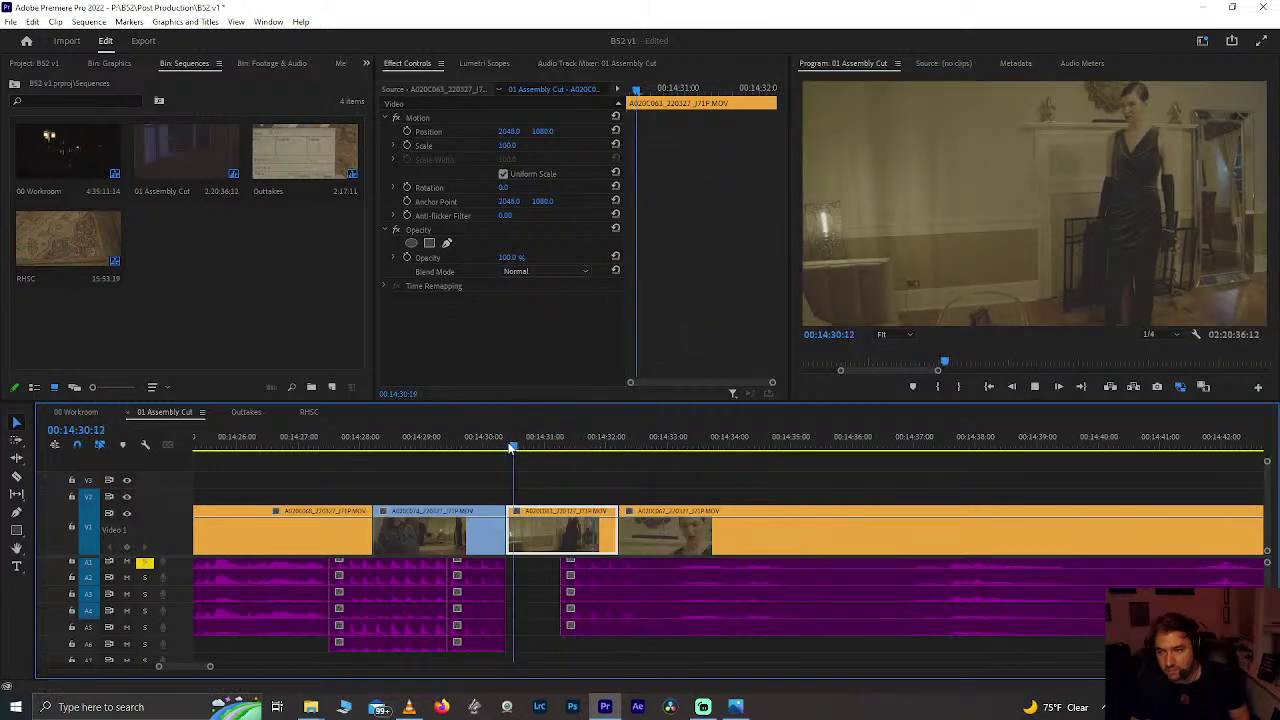
Step: Extend the audio beneath A020C063 back to the end of A020C074's audio and play across the cut
drag(563, 594, 514, 594)
key(space)
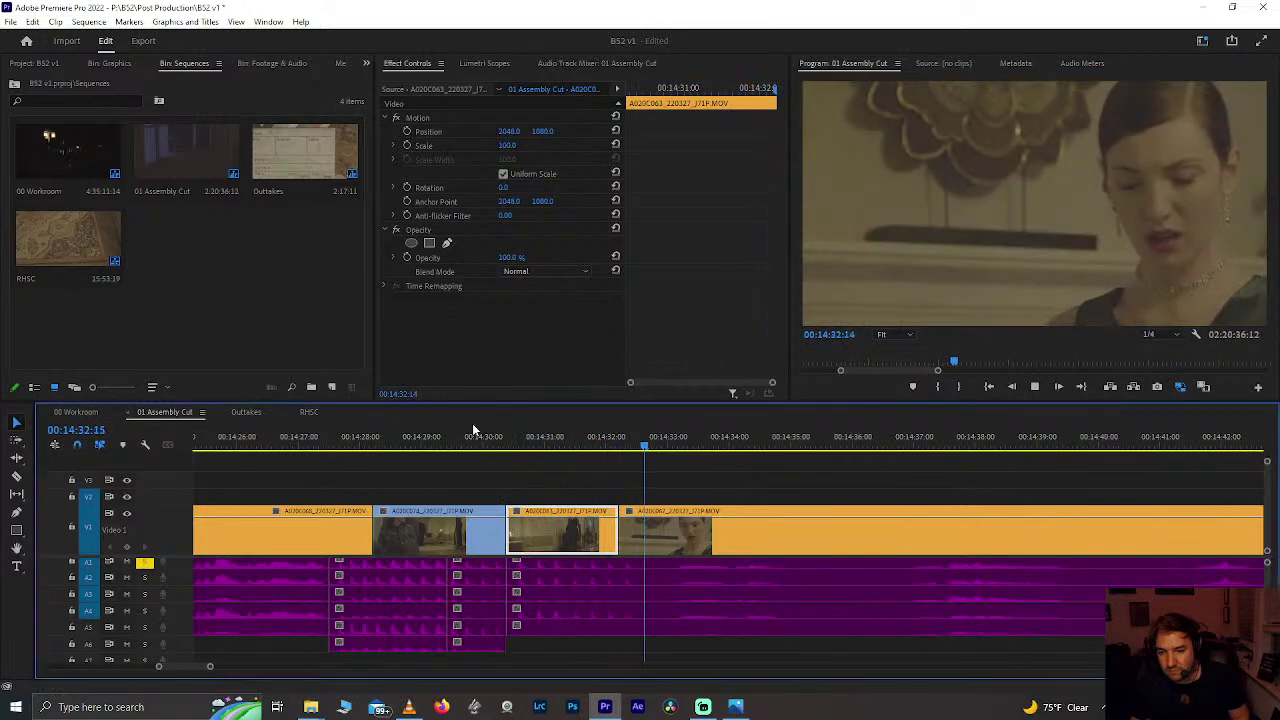
click(458, 437)
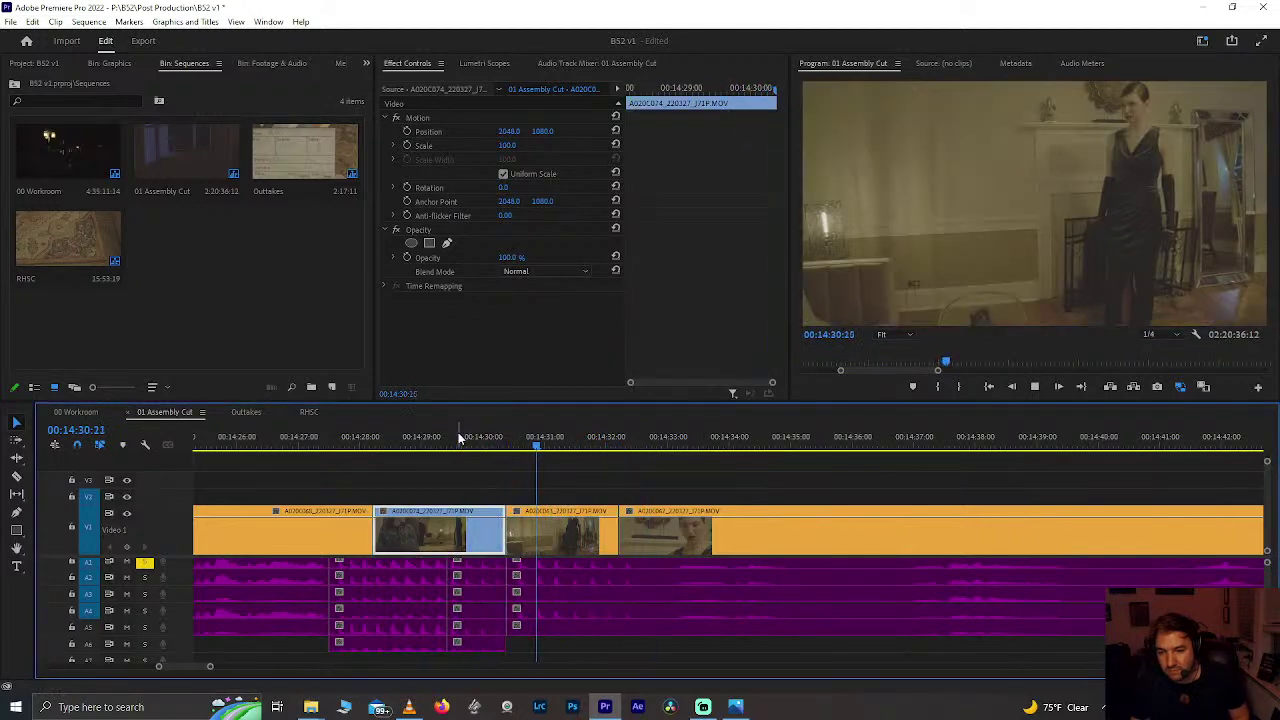
key(space)
Step: Trim the start of A020C063's picture and the audio beneath it to 00:14:30:12, close the gap and play the cut
key(equal)
drag(388, 452, 480, 460)
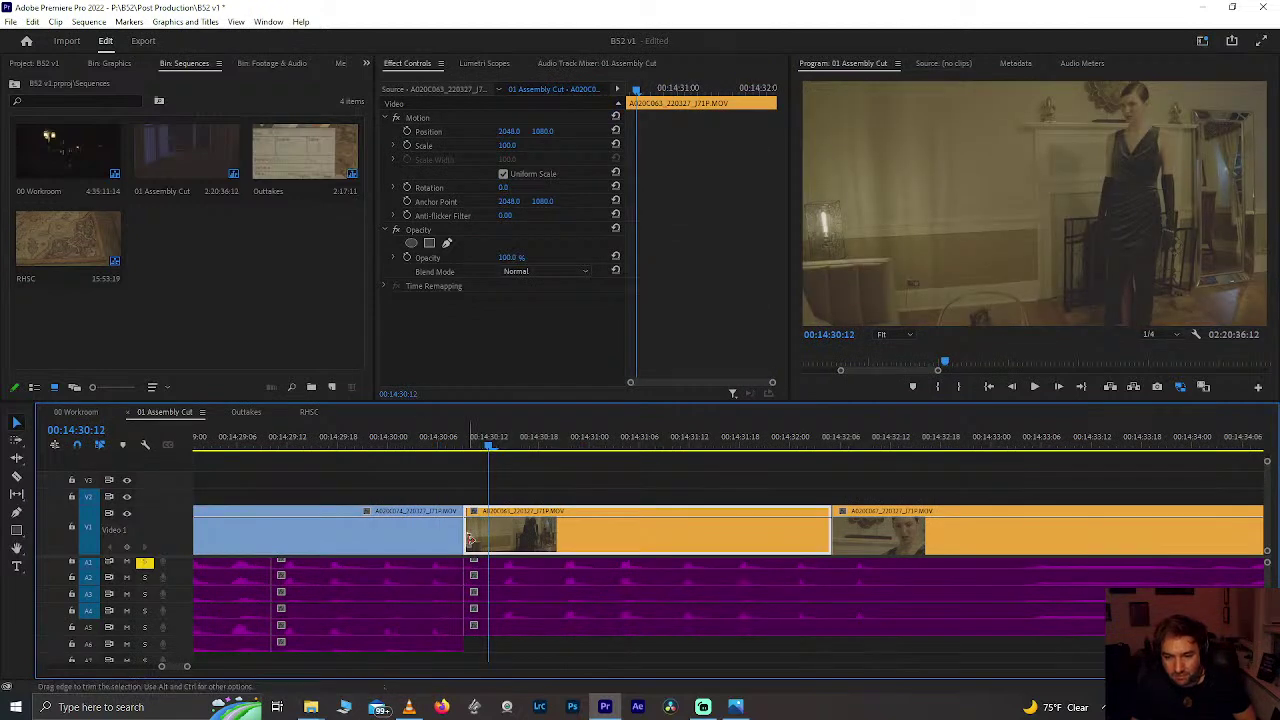
drag(467, 578, 486, 592)
drag(470, 534, 500, 545)
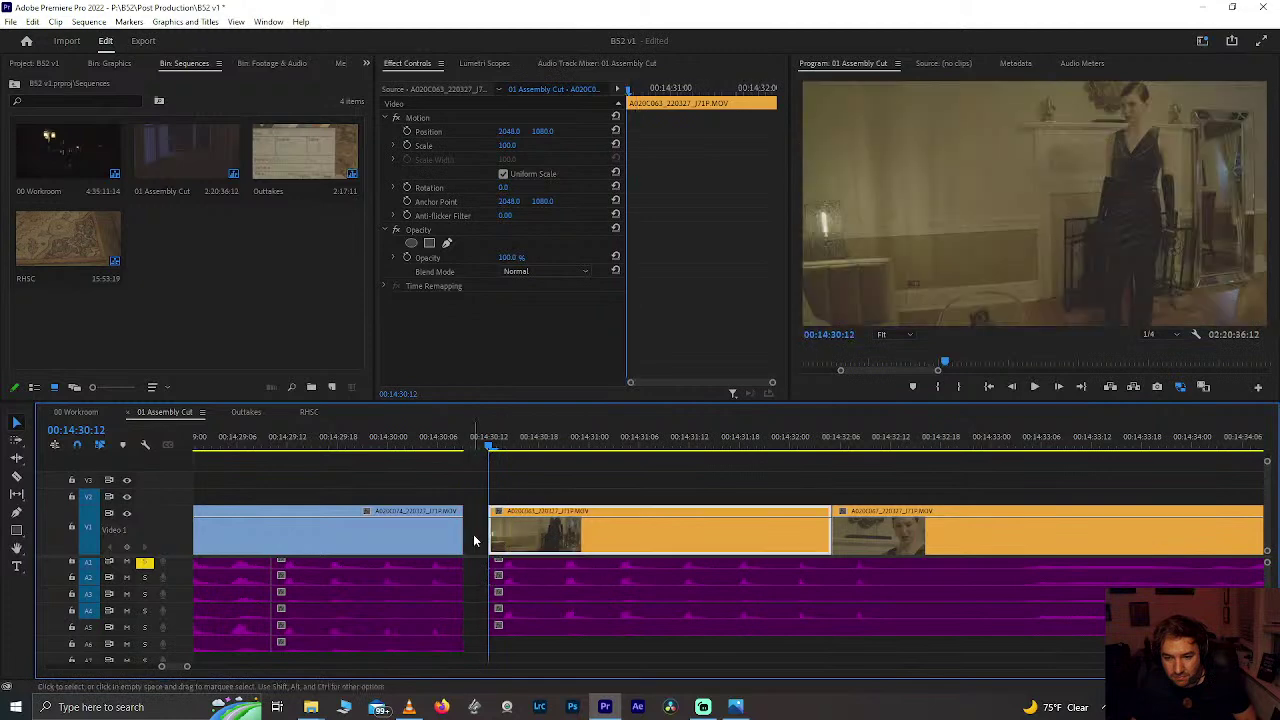
click(288, 443)
key(space)
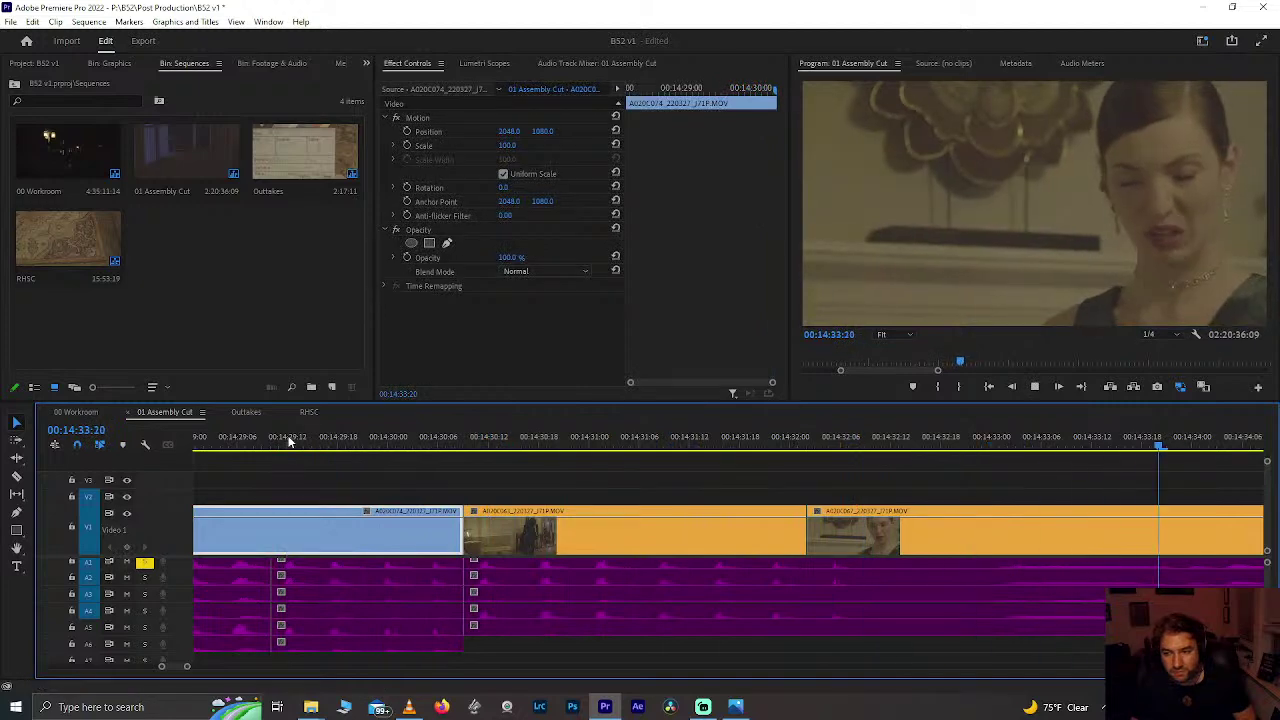
Step: Play the sequence from about 00:14:25 through the A020C074, A020C063 and A020C067 cuts
key(space)
click(543, 525)
scroll(558, 550, down, 3)
scroll(558, 551, down, 4)
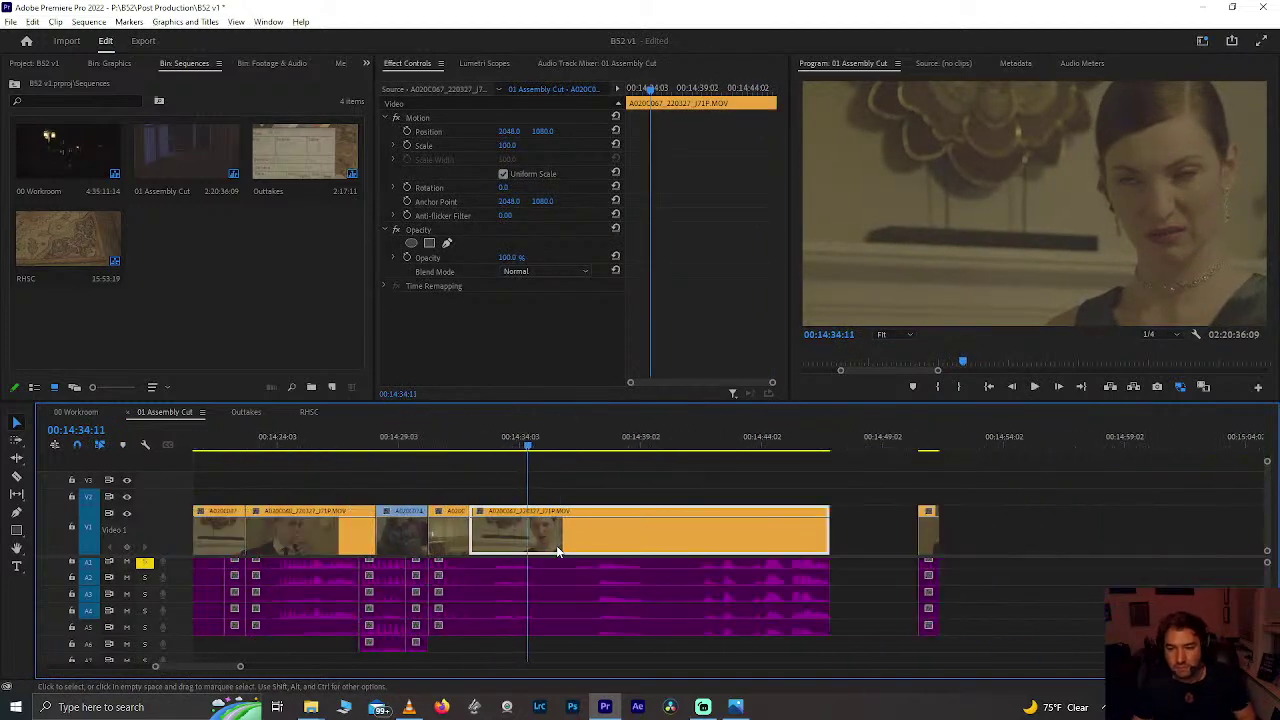
click(305, 435)
key(space)
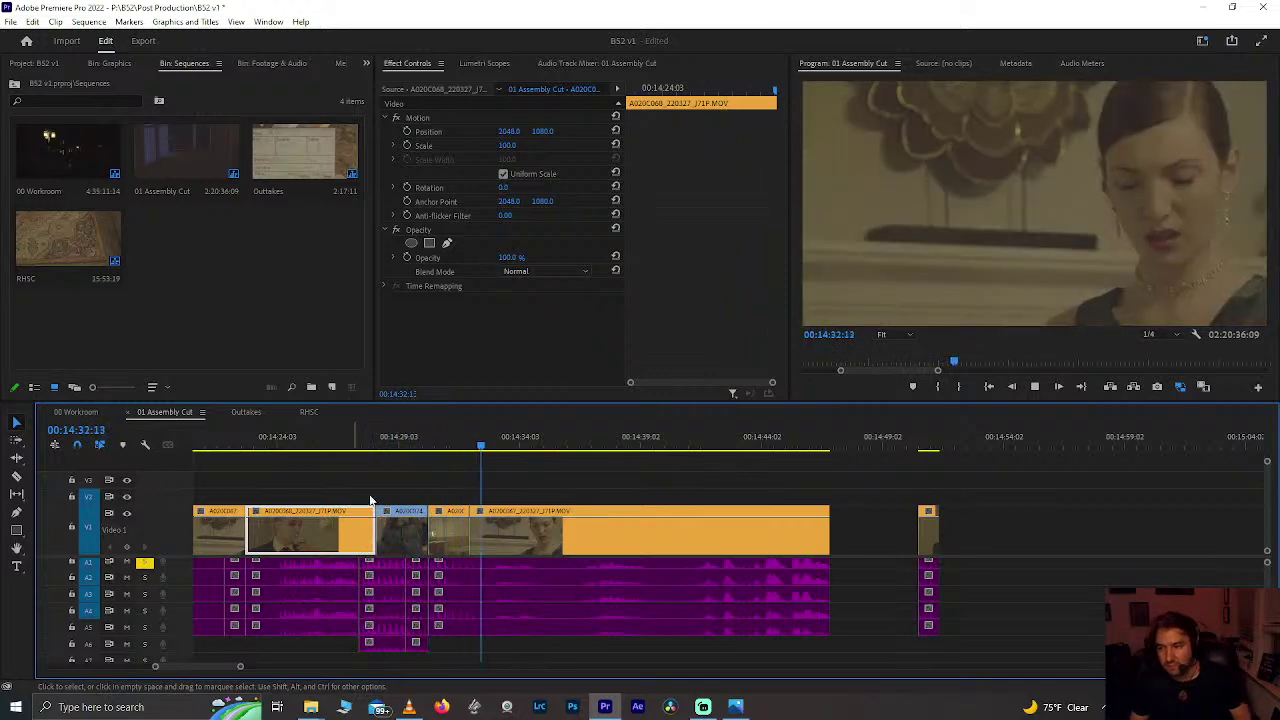
key(space)
Step: Move A020C067's picture and audio together about 2.5 seconds later, opening a gap after A020C063's picture
click(520, 534)
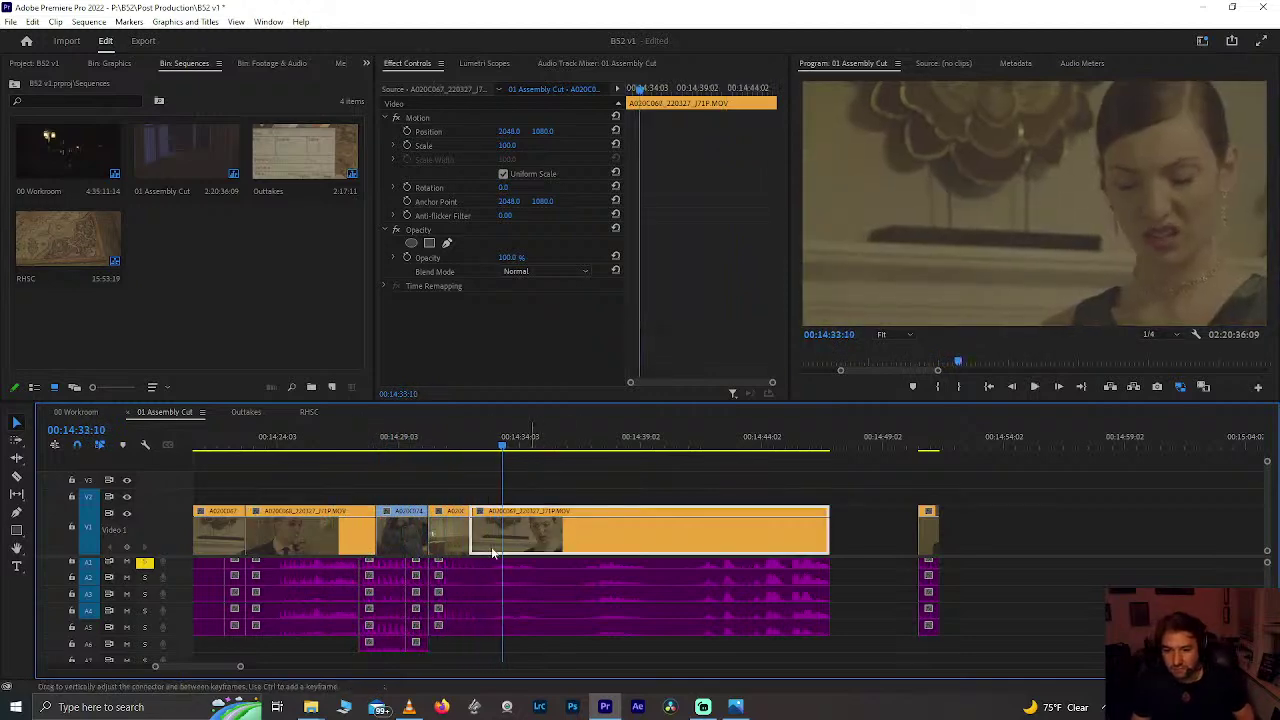
scroll(490, 559, up, 3)
drag(492, 482, 479, 630)
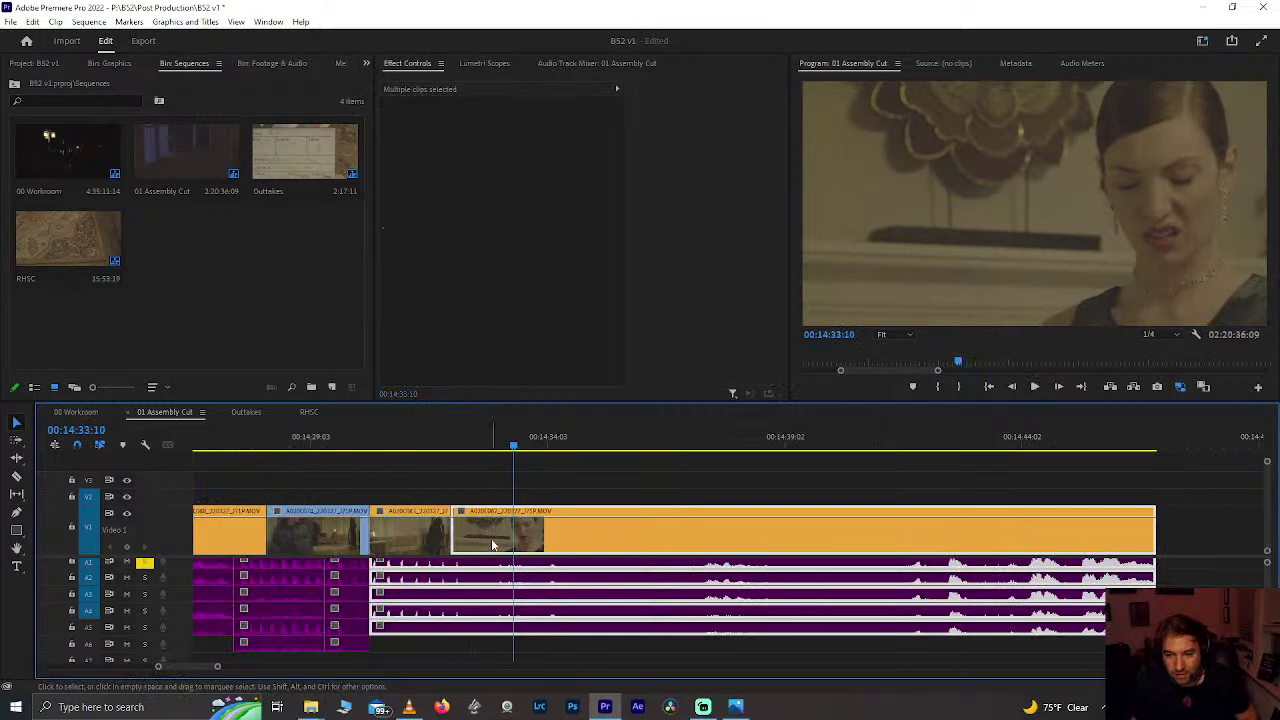
scroll(492, 545, down, 4)
drag(603, 522, 604, 528)
drag(535, 547, 595, 530)
scroll(448, 531, up, 4)
scroll(448, 531, up, 2)
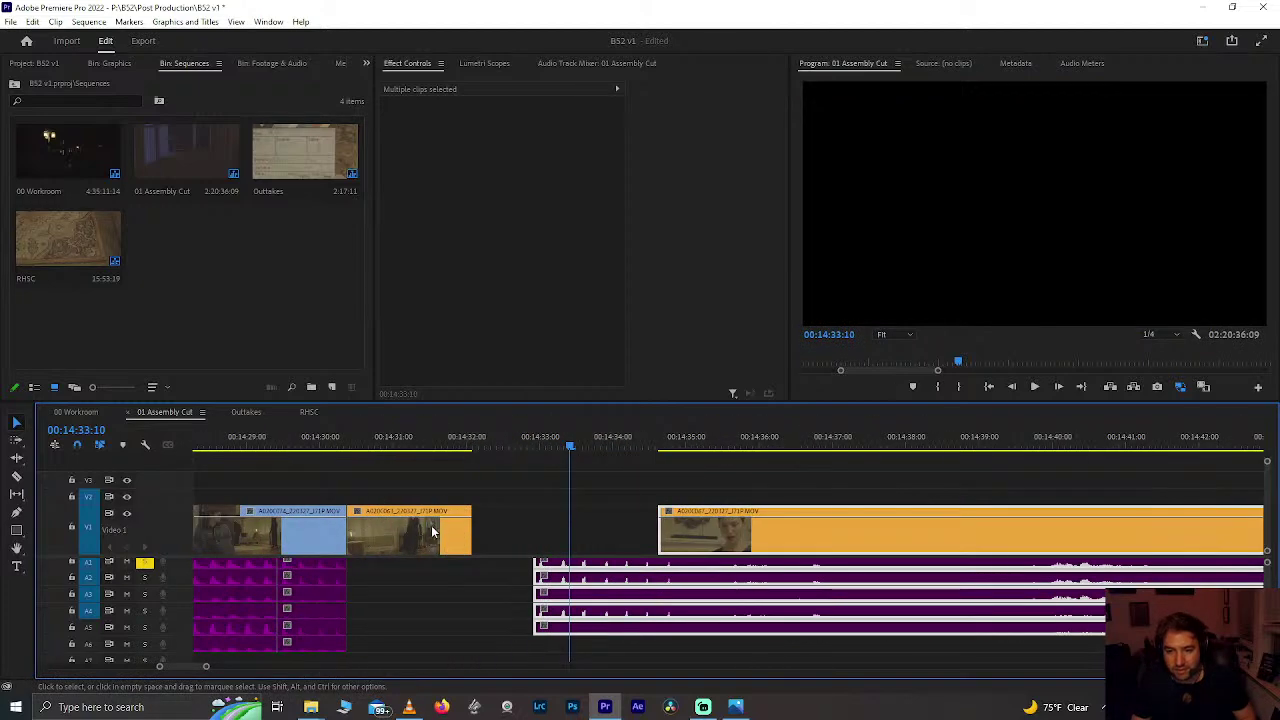
Step: Extend the start of A020C067's audio earlier and close the audio gap back to the end of A020C074's audio
drag(537, 576, 387, 598)
key(ctrl+z)
click(480, 558)
drag(537, 580, 378, 595)
drag(374, 437, 464, 452)
drag(378, 597, 470, 597)
click(432, 597)
key(Delete)
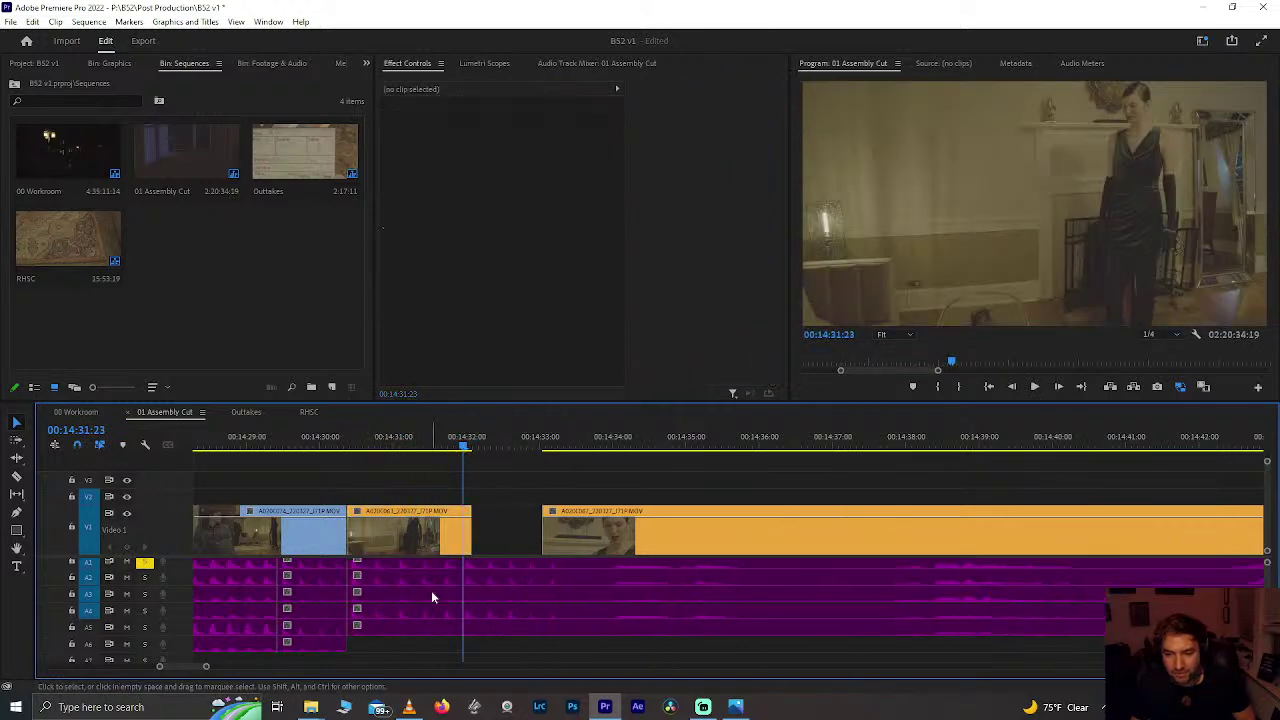
Step: Extend the end of A020C063's picture to the start of A020C067's picture and play across the cut
click(293, 445)
key(space)
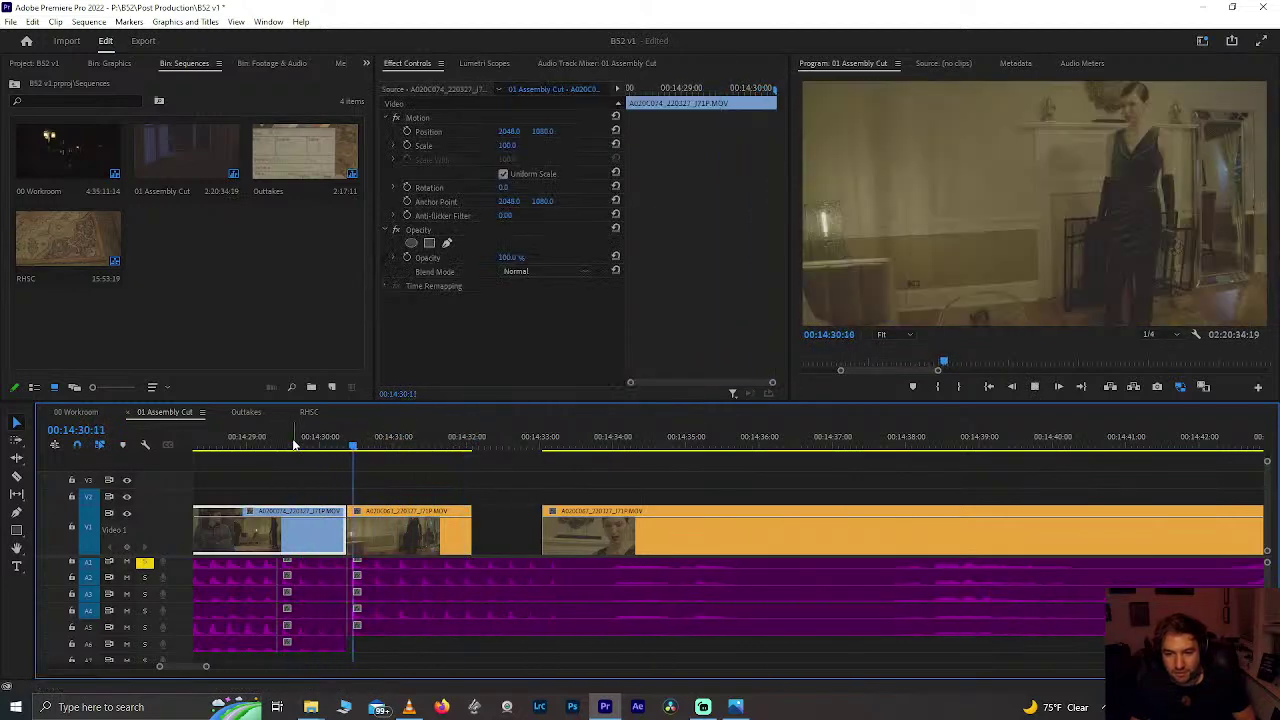
click(293, 445)
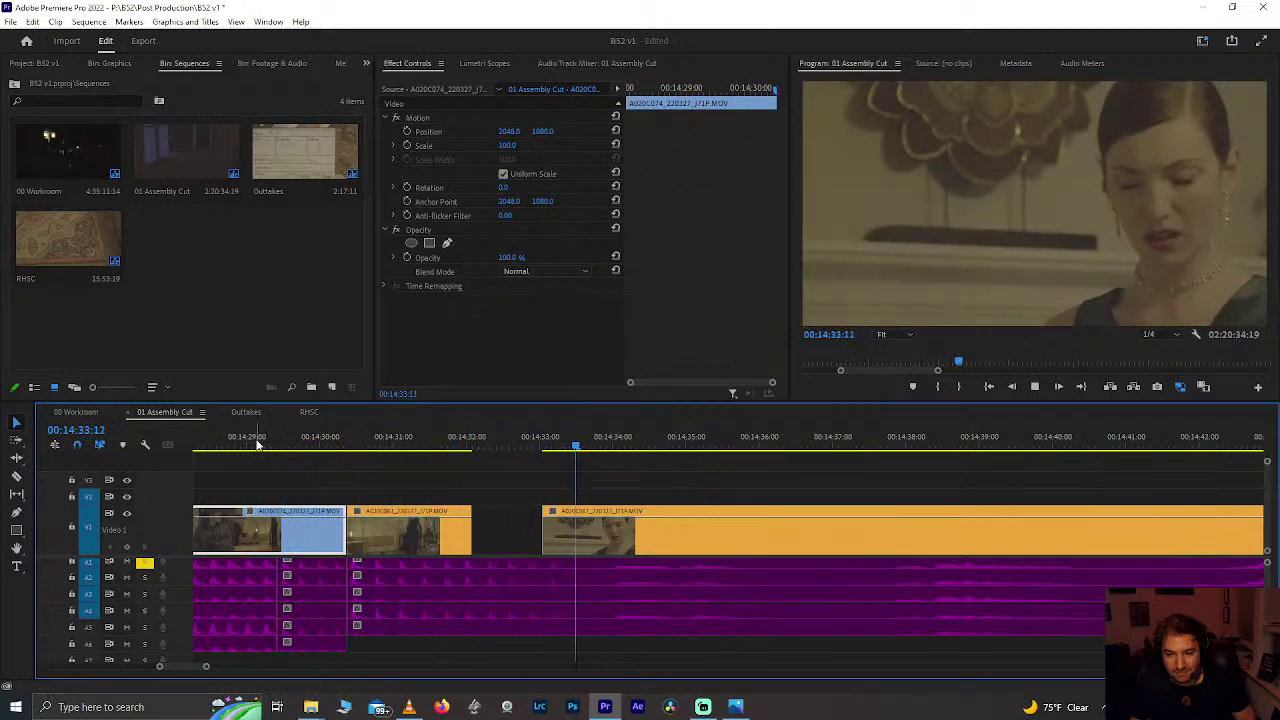
click(208, 447)
scroll(208, 447, up, 5)
click(352, 447)
key(space)
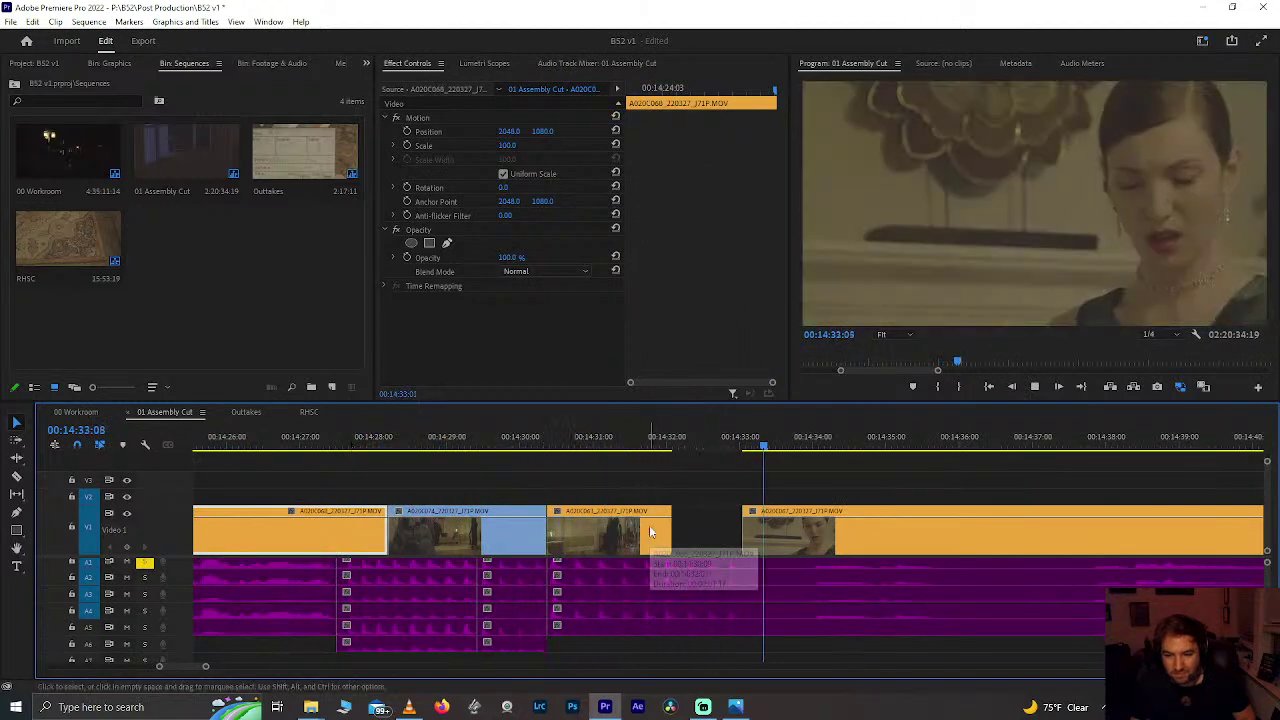
drag(668, 543, 742, 548)
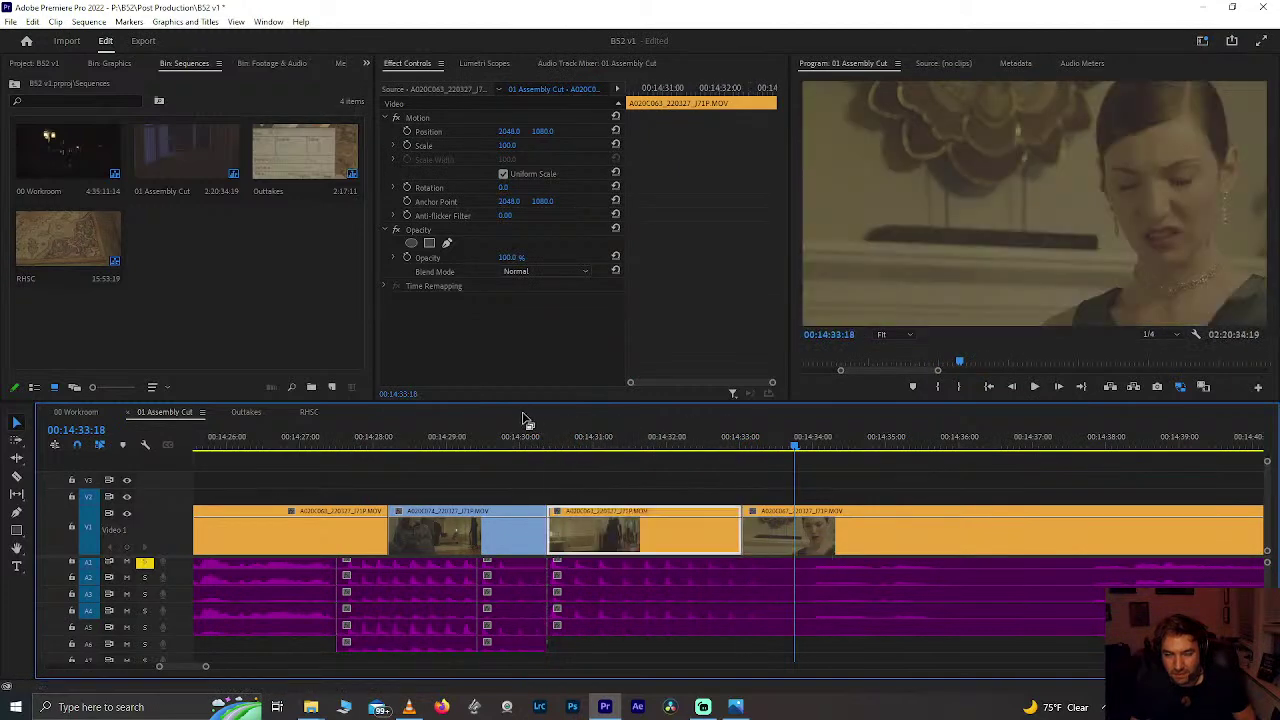
click(511, 443)
key(space)
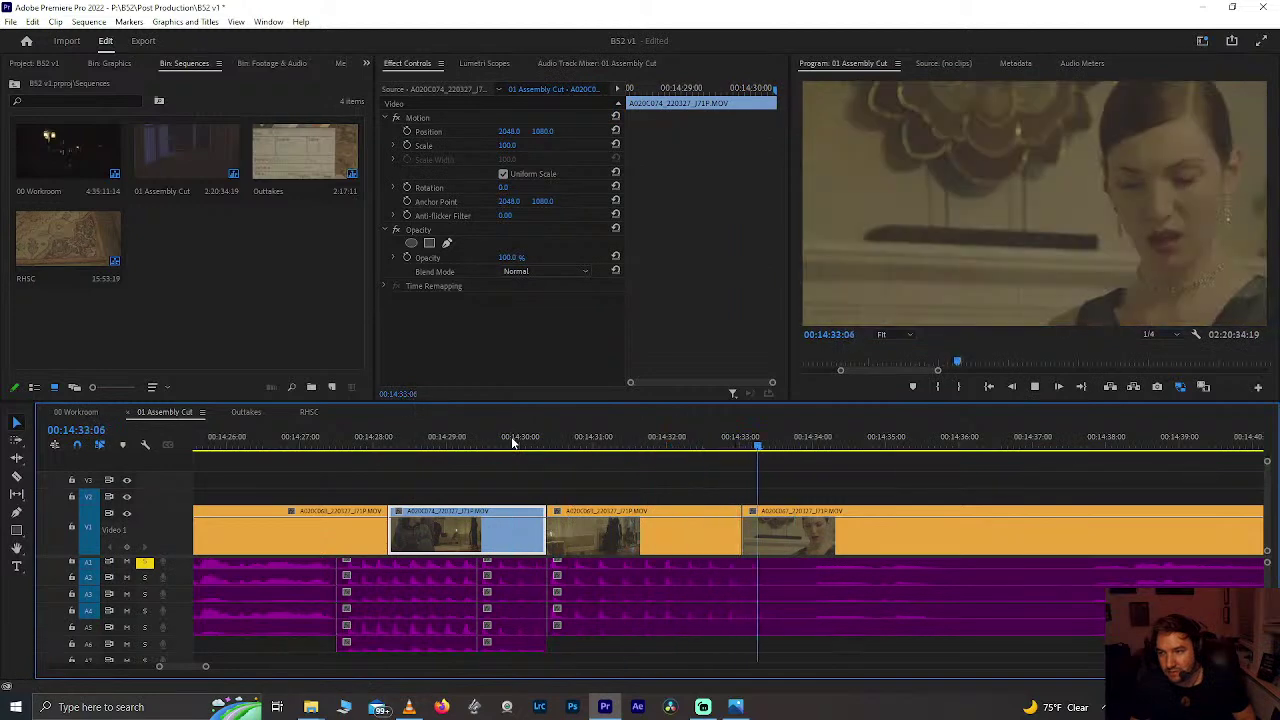
Step: Trim the start of A020C067's picture to 00:14:33:03 and move A020C063's picture up against it
click(697, 443)
mouse_move(697, 443)
mouse_down()
mouse_move(743, 450)
mouse_move(697, 450)
mouse_move(707, 453)
mouse_up()
key(Right)
key(Right)
key(Right)
key(Right)
key(Right)
key(Right)
key(Right)
key(Right)
key(Right)
key(Right)
key(Right)
key(Right)
key(Right)
key(Right)
key(Left)
key(Right)
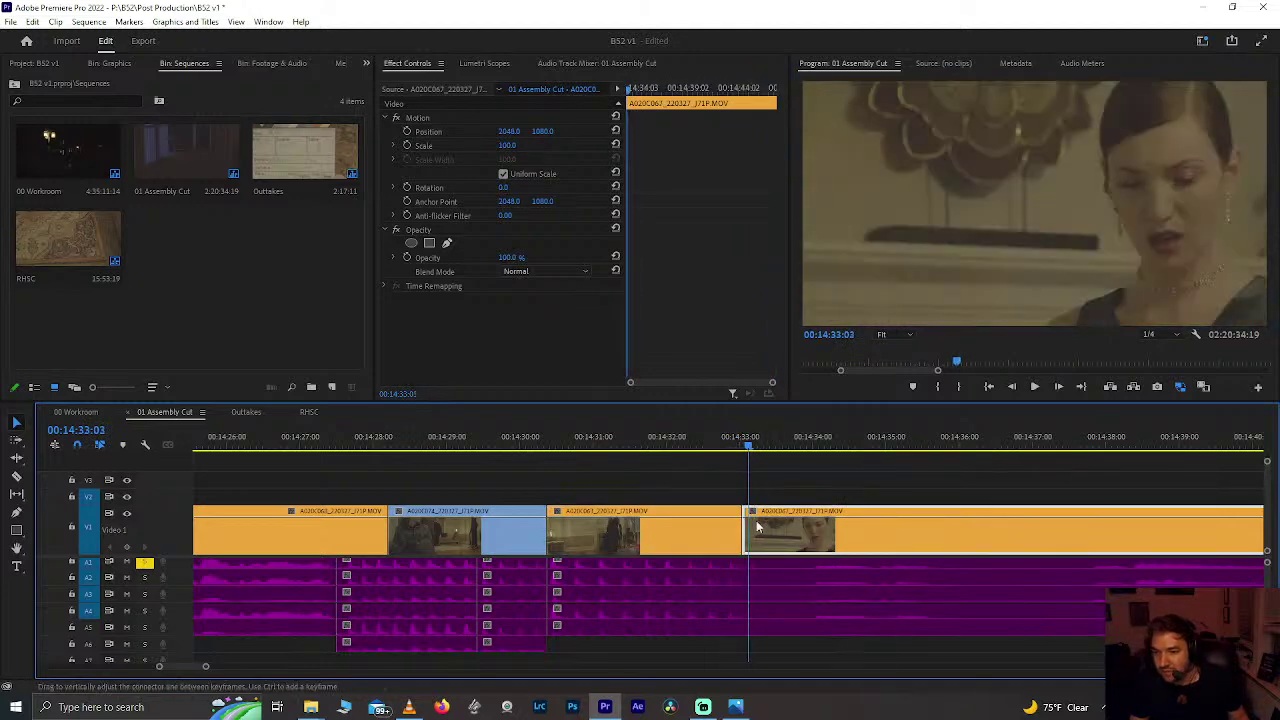
drag(750, 540, 708, 541)
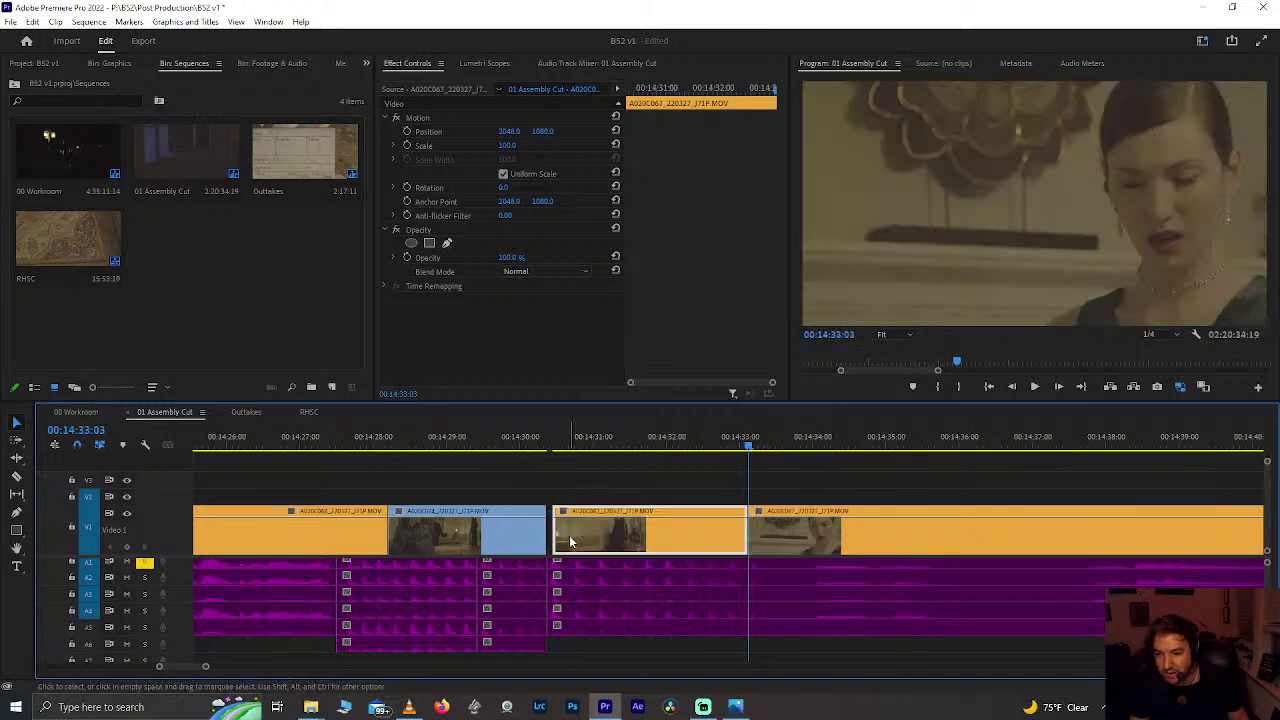
Step: Extend the start of A020C063's picture back to the end of A020C074 and save the project
click(560, 540)
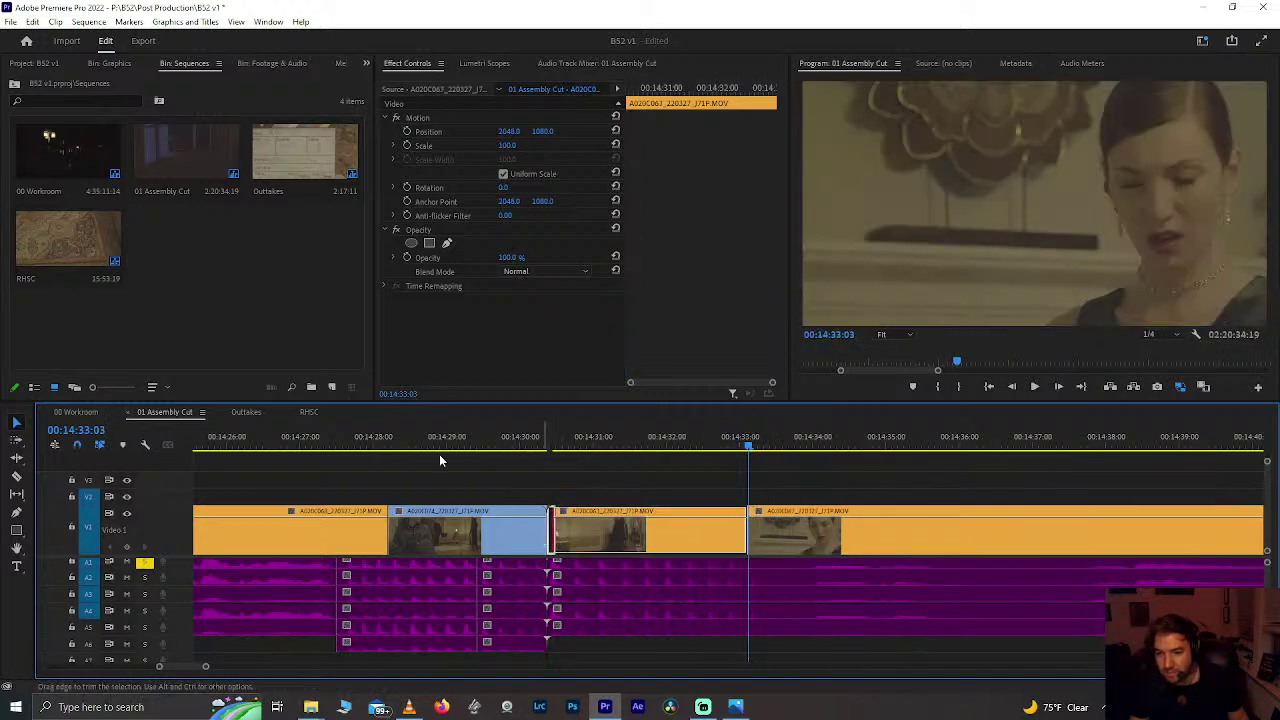
click(440, 444)
key(space)
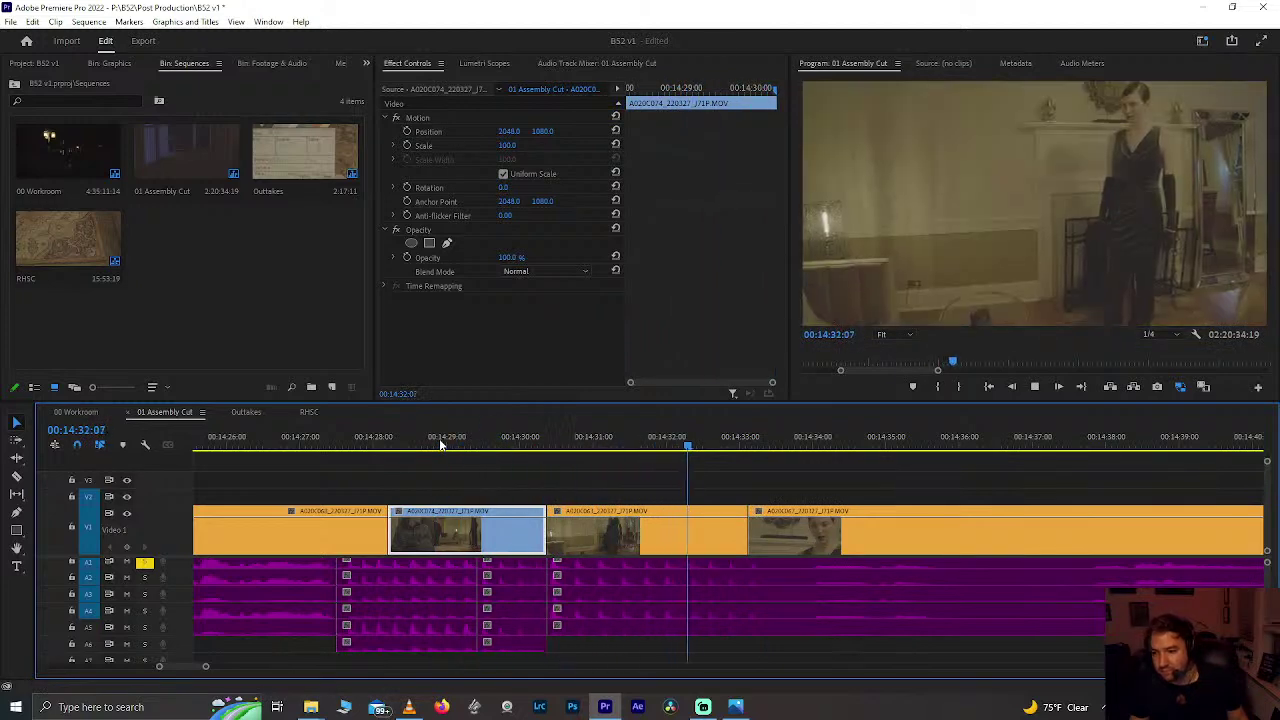
drag(669, 437, 609, 462)
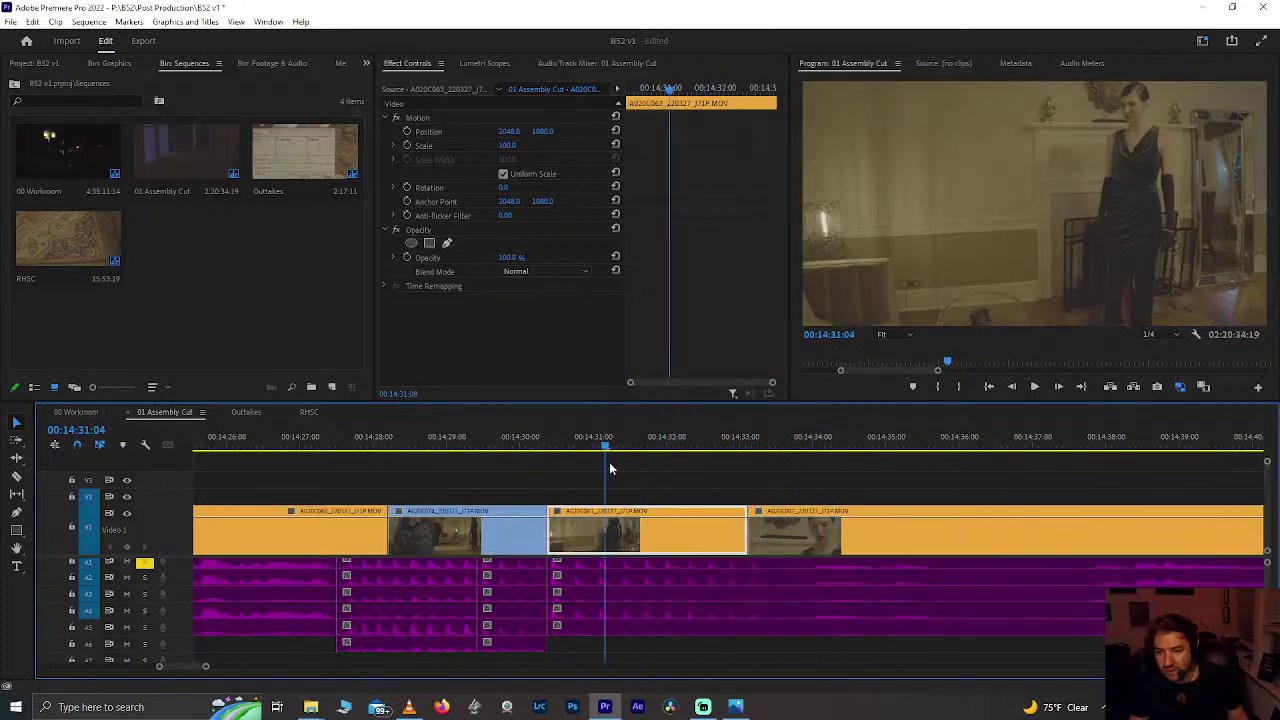
key(ctrl+s)
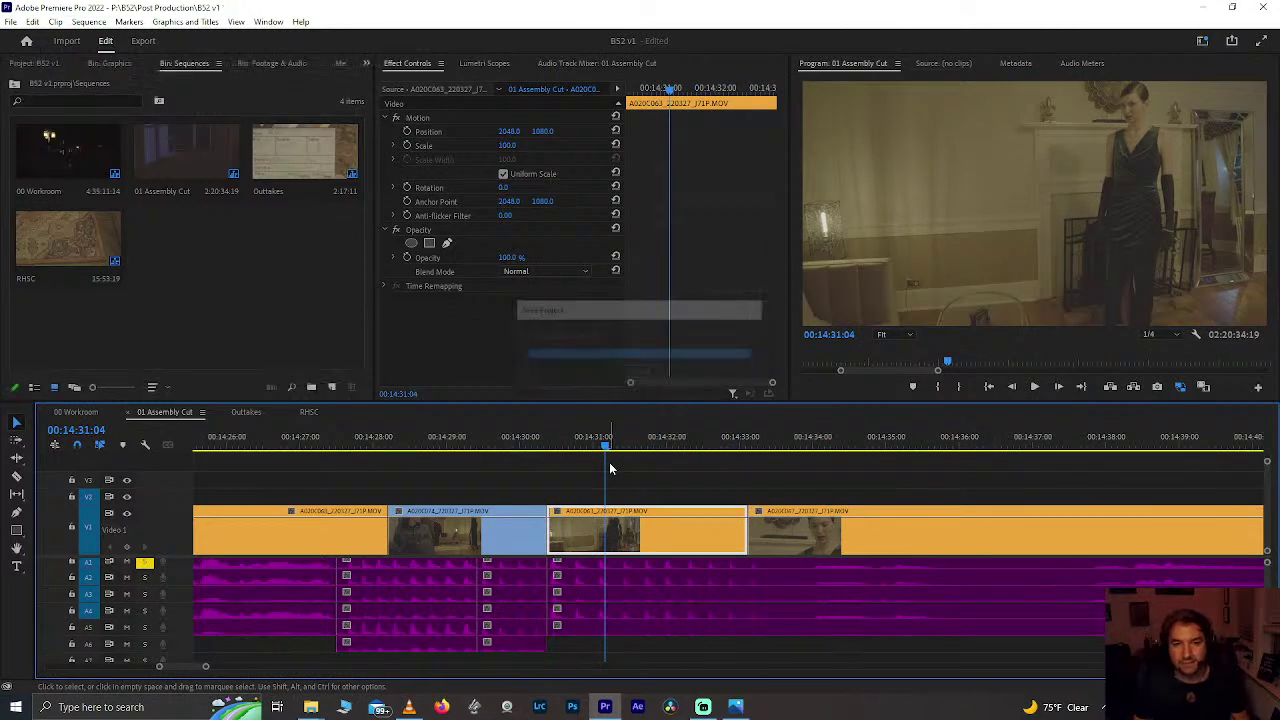
Step: Play and scrub across the cut from A020C074 to A020C063 to check how the sound carries over
click(582, 444)
key(space)
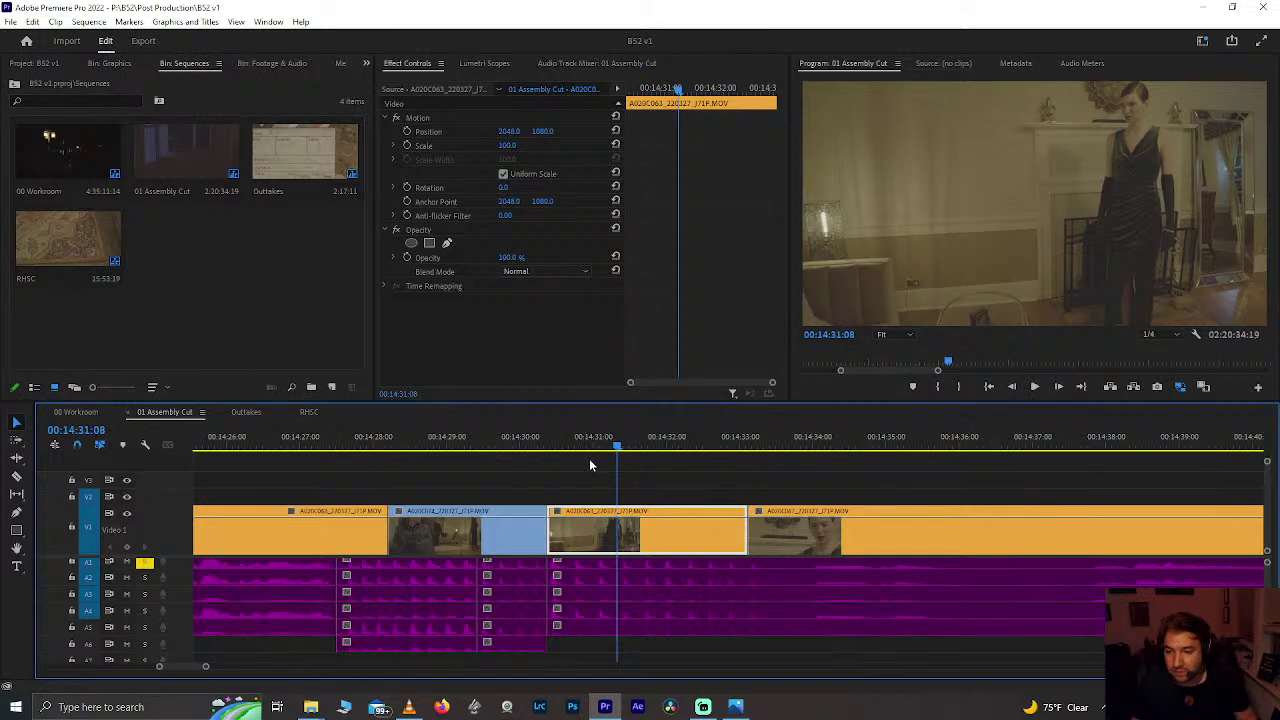
click(615, 447)
drag(617, 455, 516, 460)
key(space)
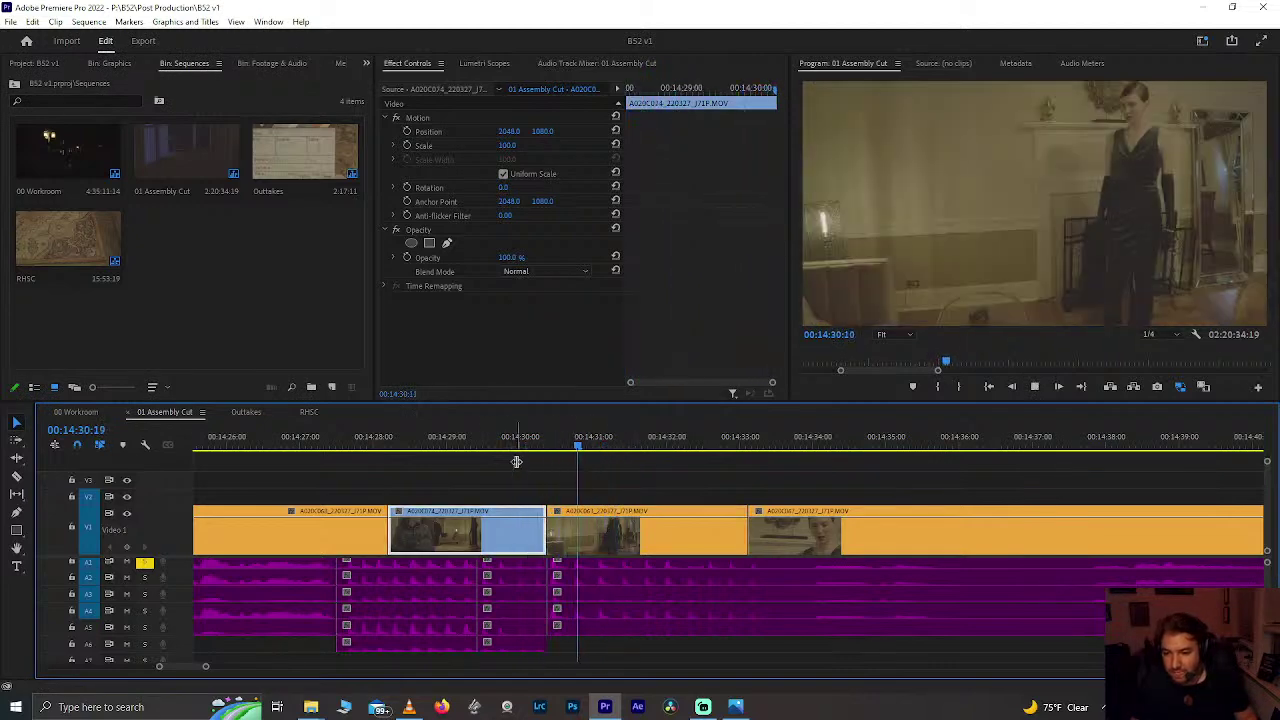
key(space)
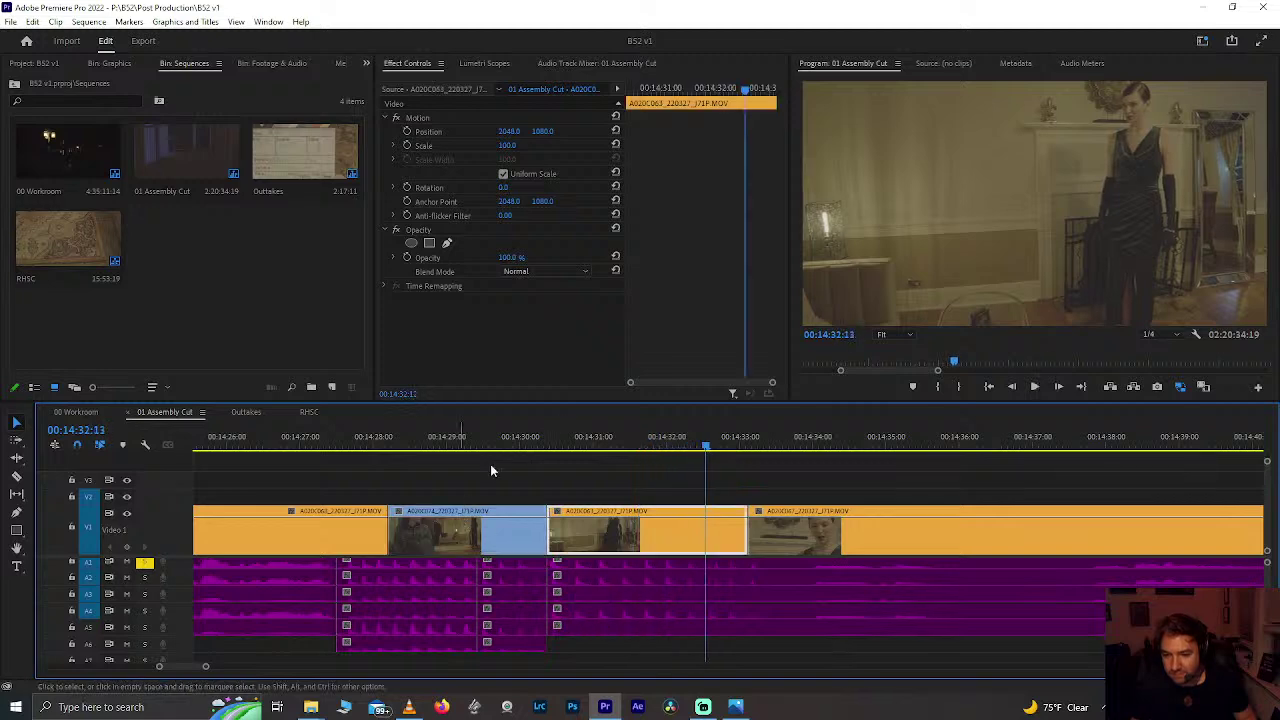
click(480, 435)
key(space)
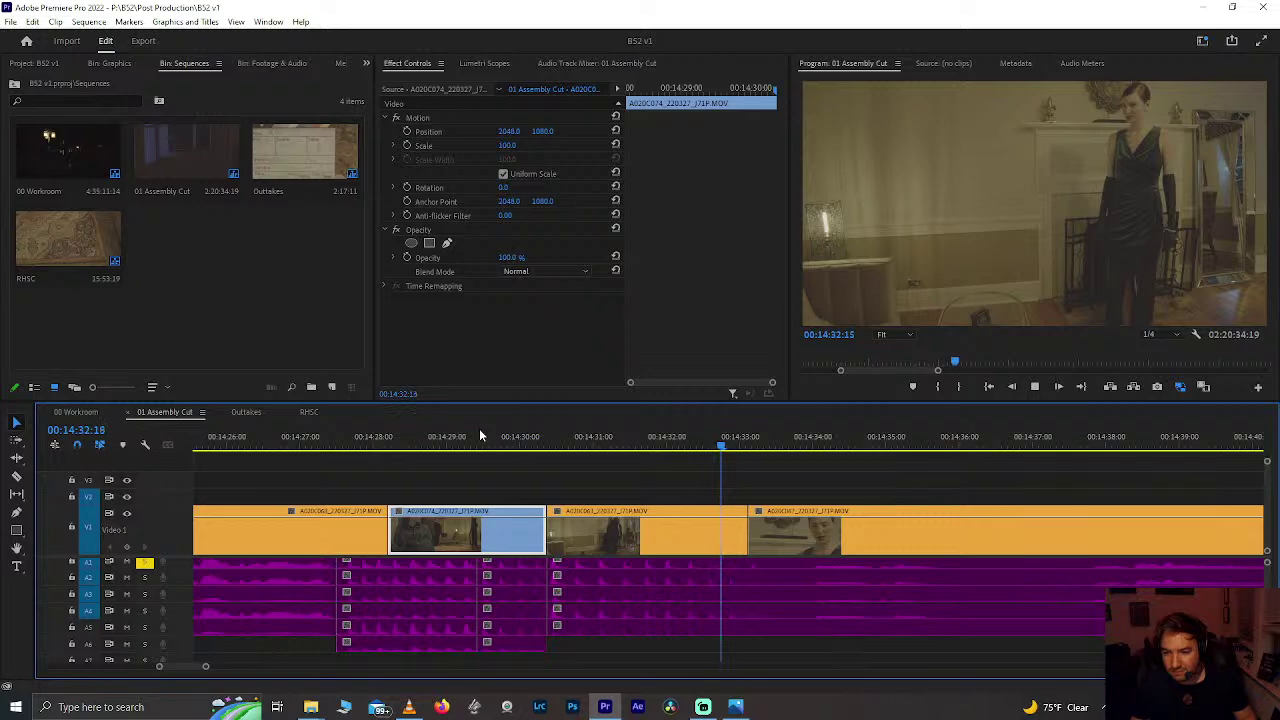
drag(479, 432, 642, 466)
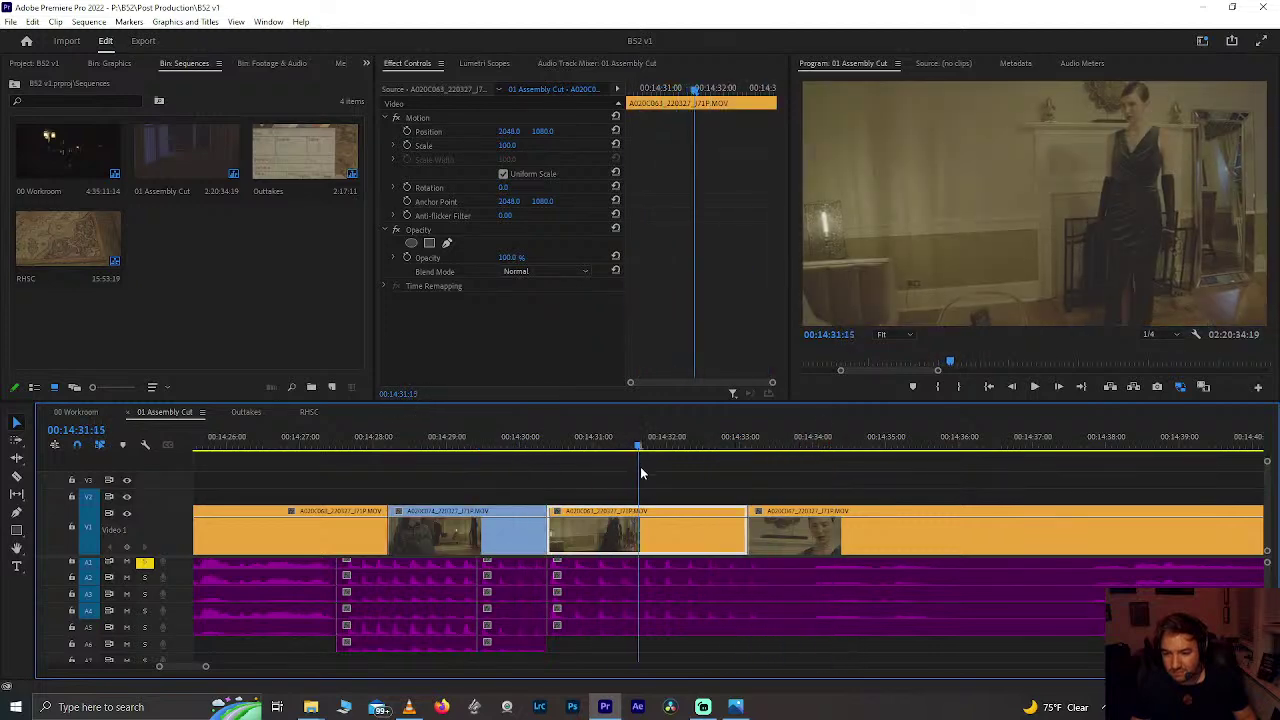
Step: Try duplicating the short audio section under the end of A020C074 beneath the start of A020C063, play it and undo the copy
click(519, 568)
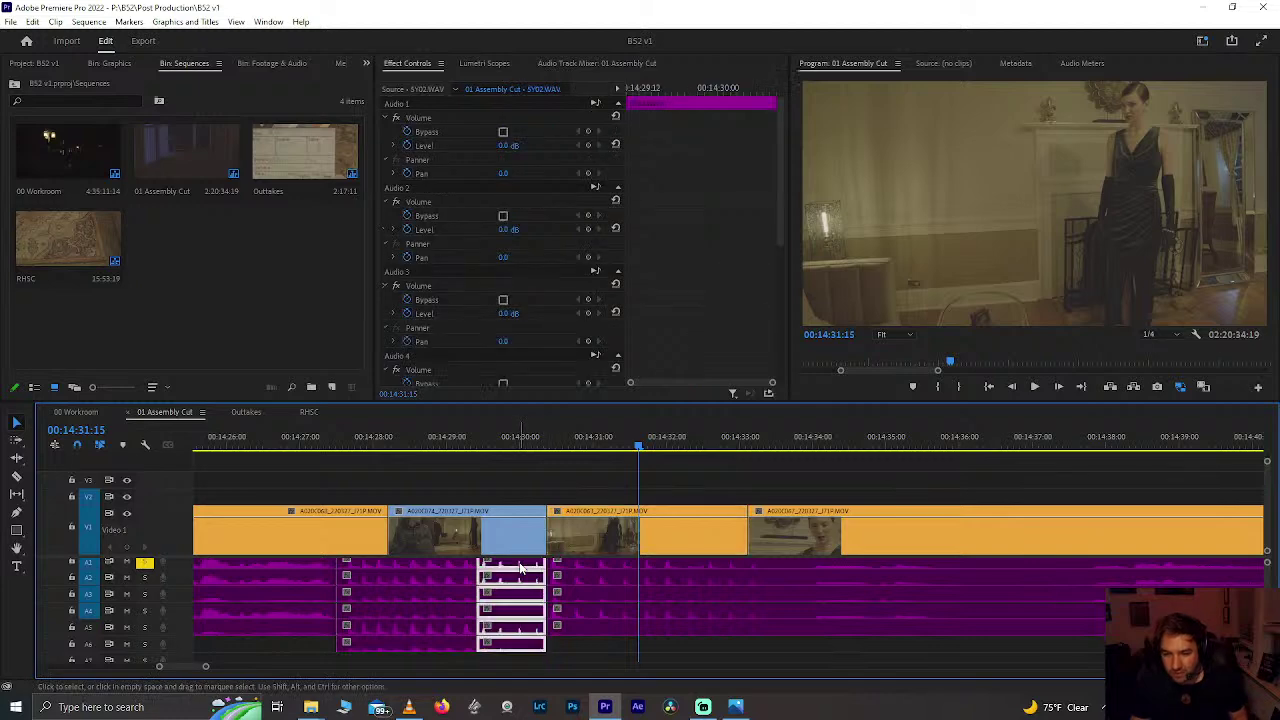
drag(519, 568, 608, 568)
click(500, 440)
key(space)
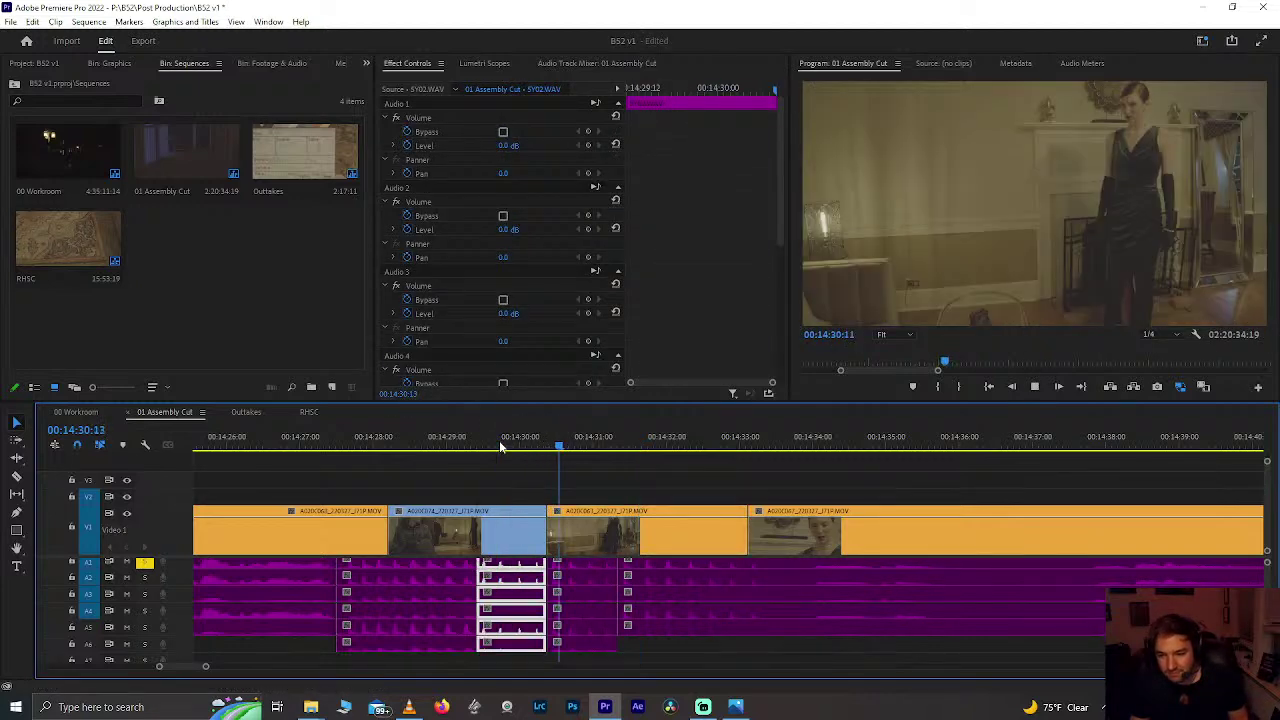
click(440, 530)
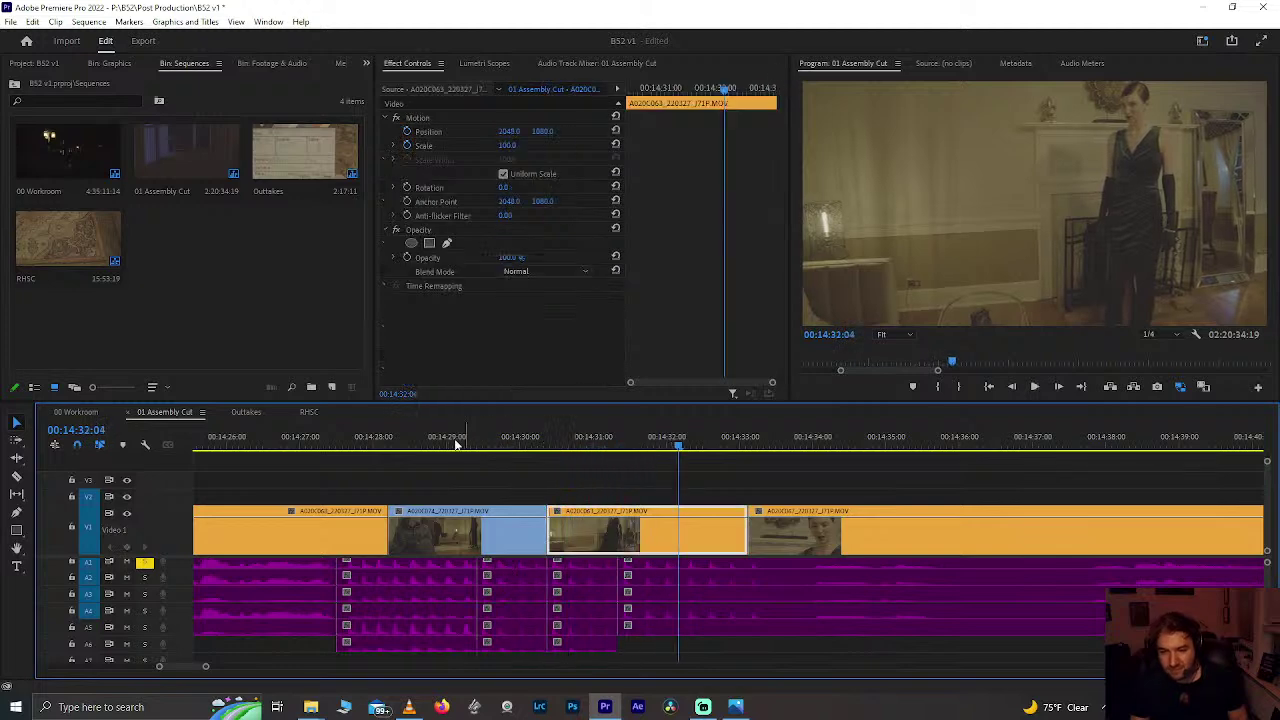
click(391, 448)
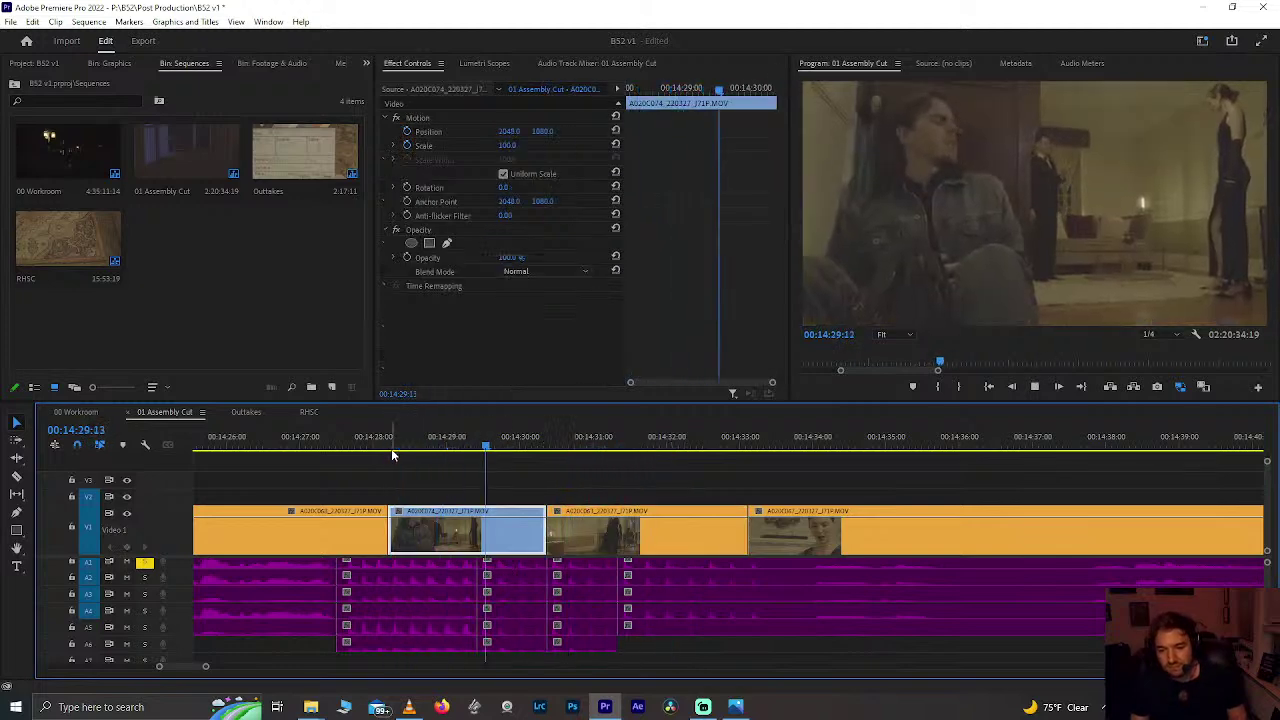
key(space)
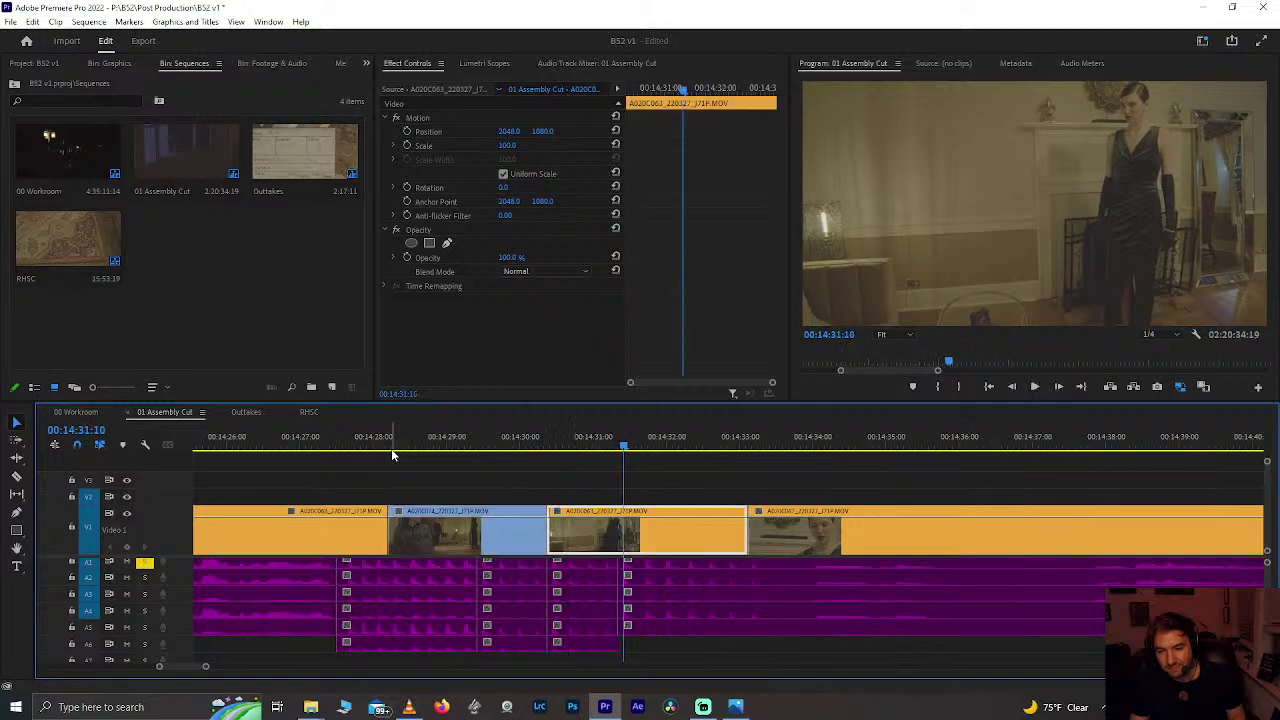
key(ctrl+z)
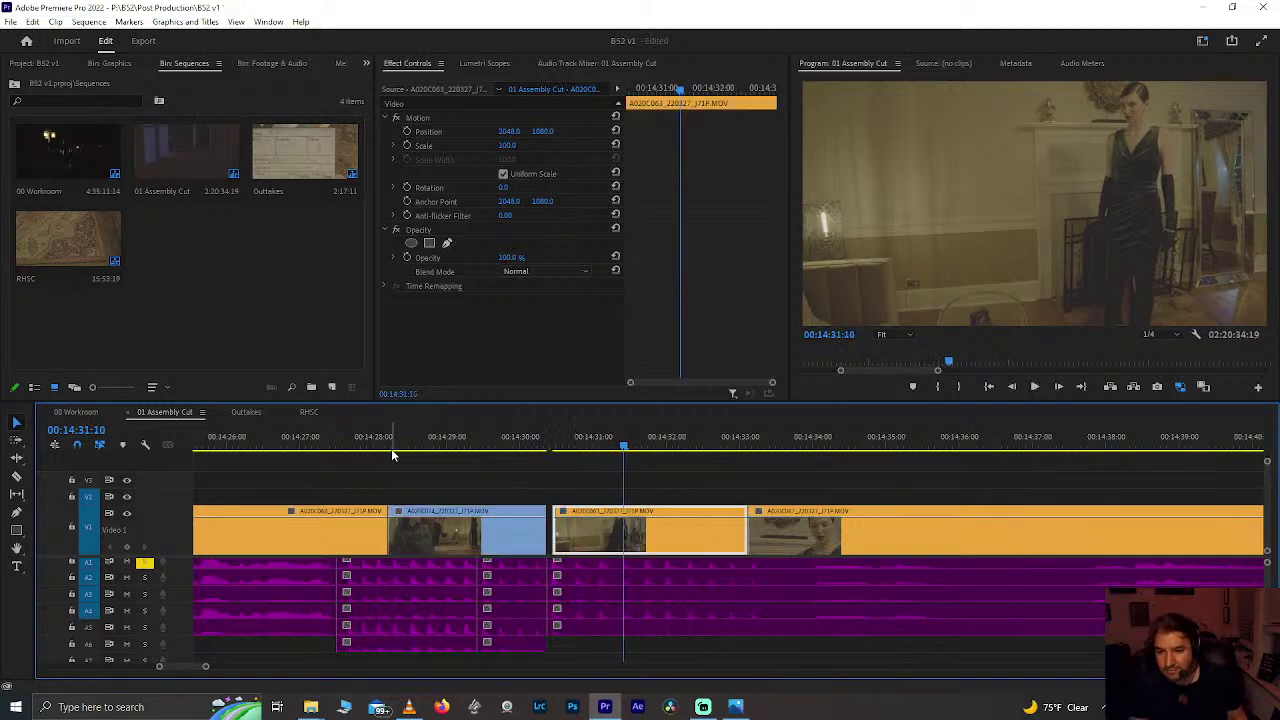
key(ctrl+z)
Step: Play from near the end of A020C074 through A020C063 and into A020C067, up to 00:14:44:06
click(507, 437)
key(space)
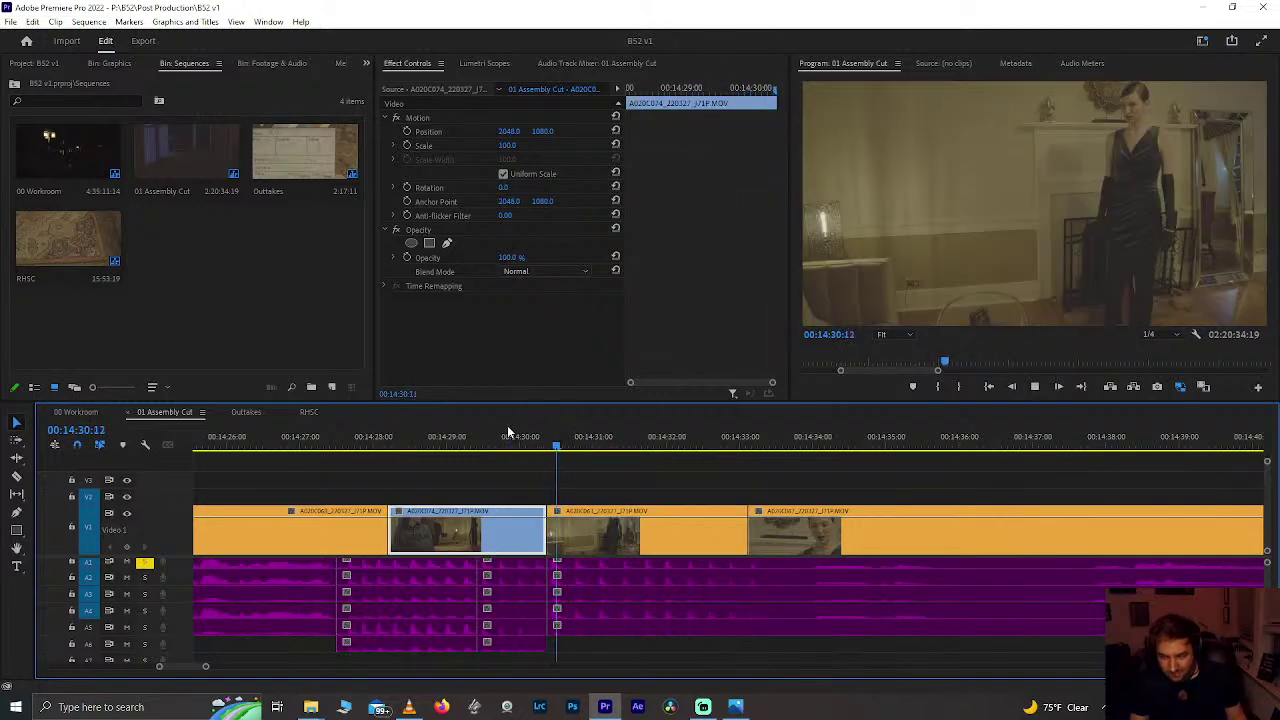
scroll(562, 537, down, 3)
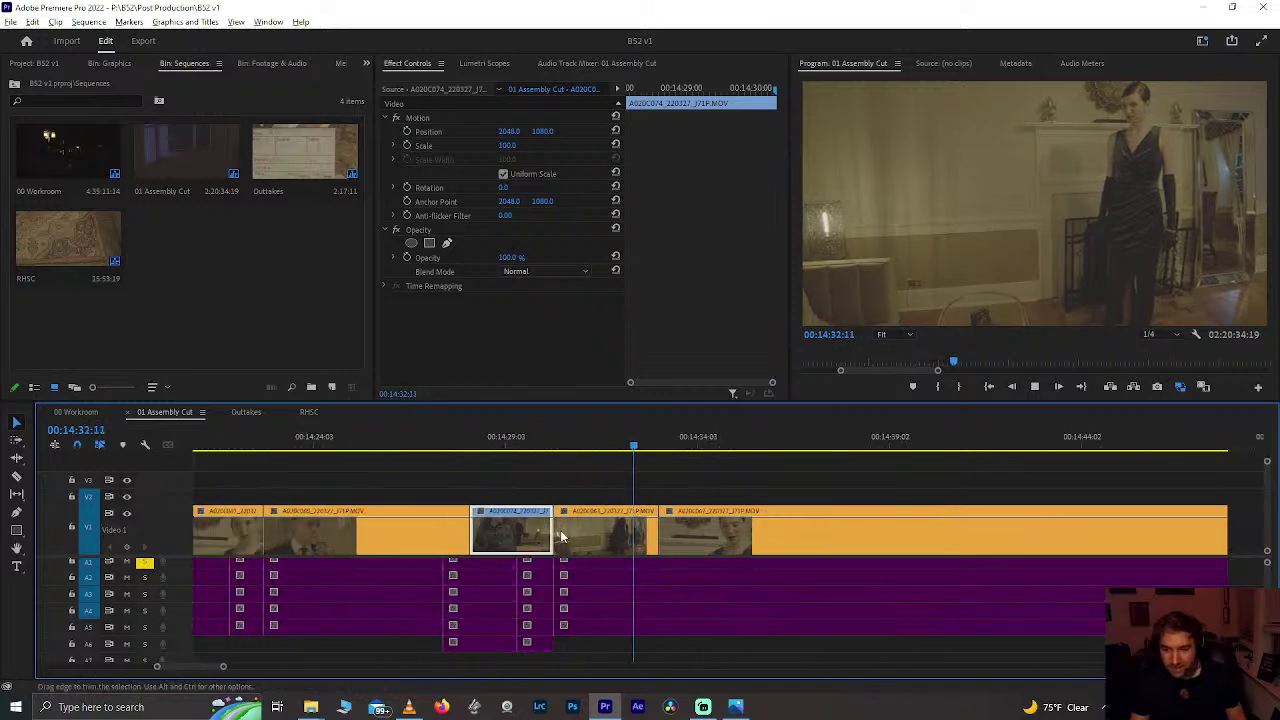
scroll(562, 537, down, 1)
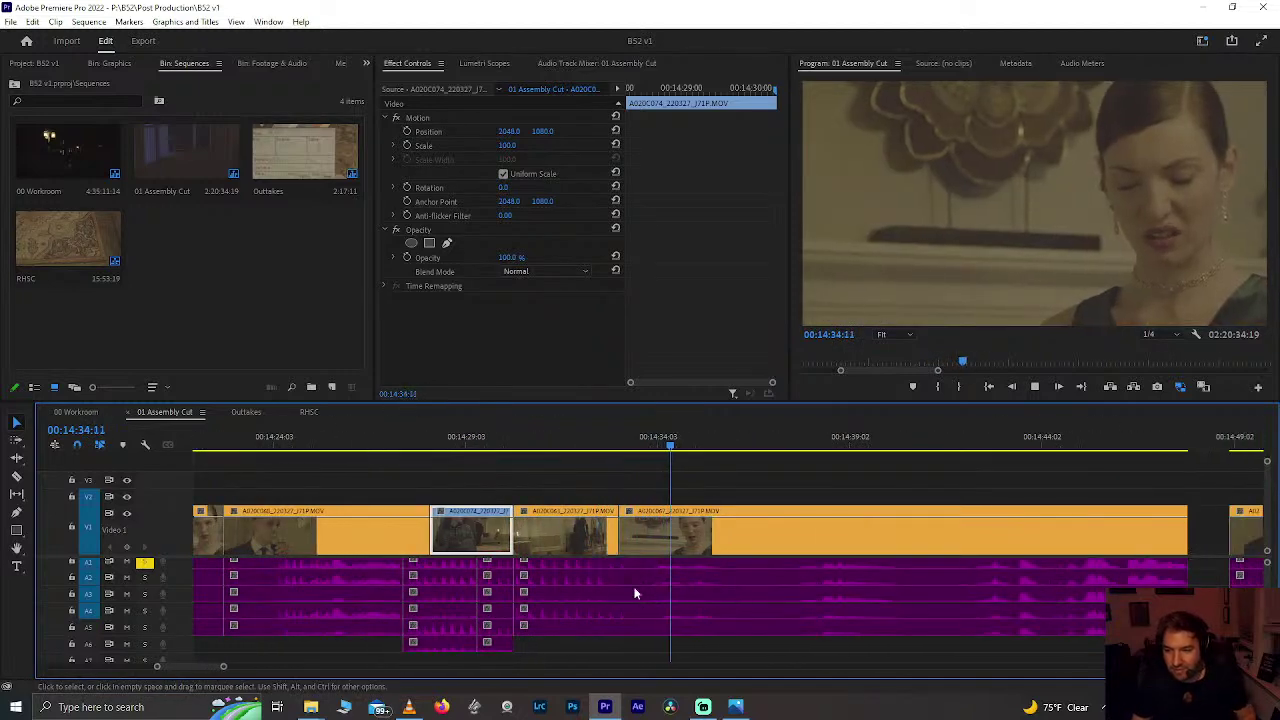
scroll(737, 608, down, 2)
scroll(740, 594, down, 3)
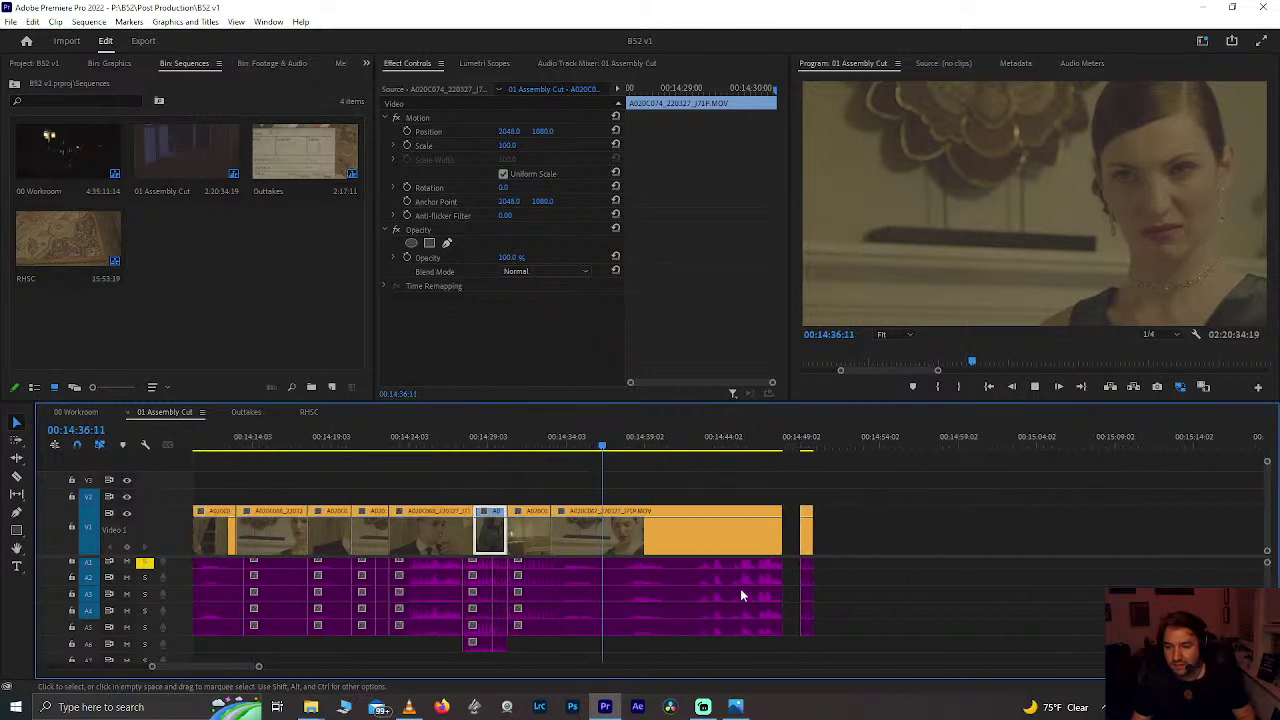
scroll(690, 495, up, 3)
scroll(679, 505, up, 2)
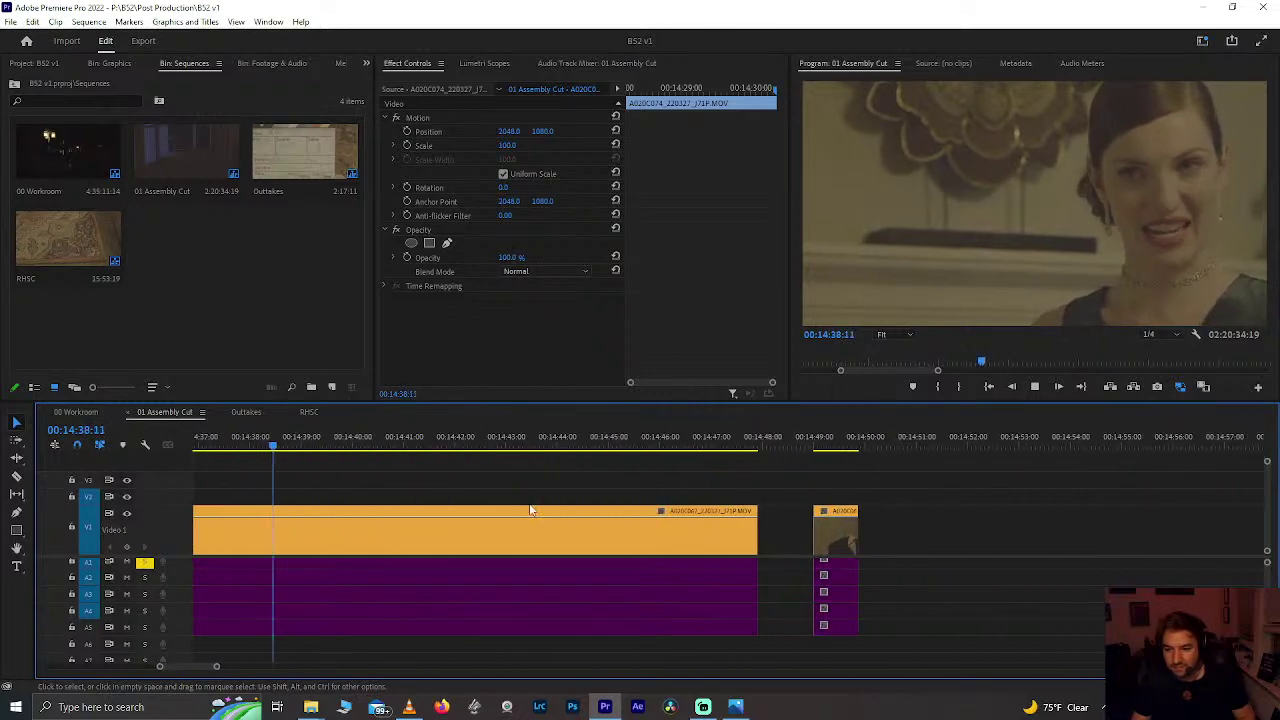
scroll(403, 484, down, 2)
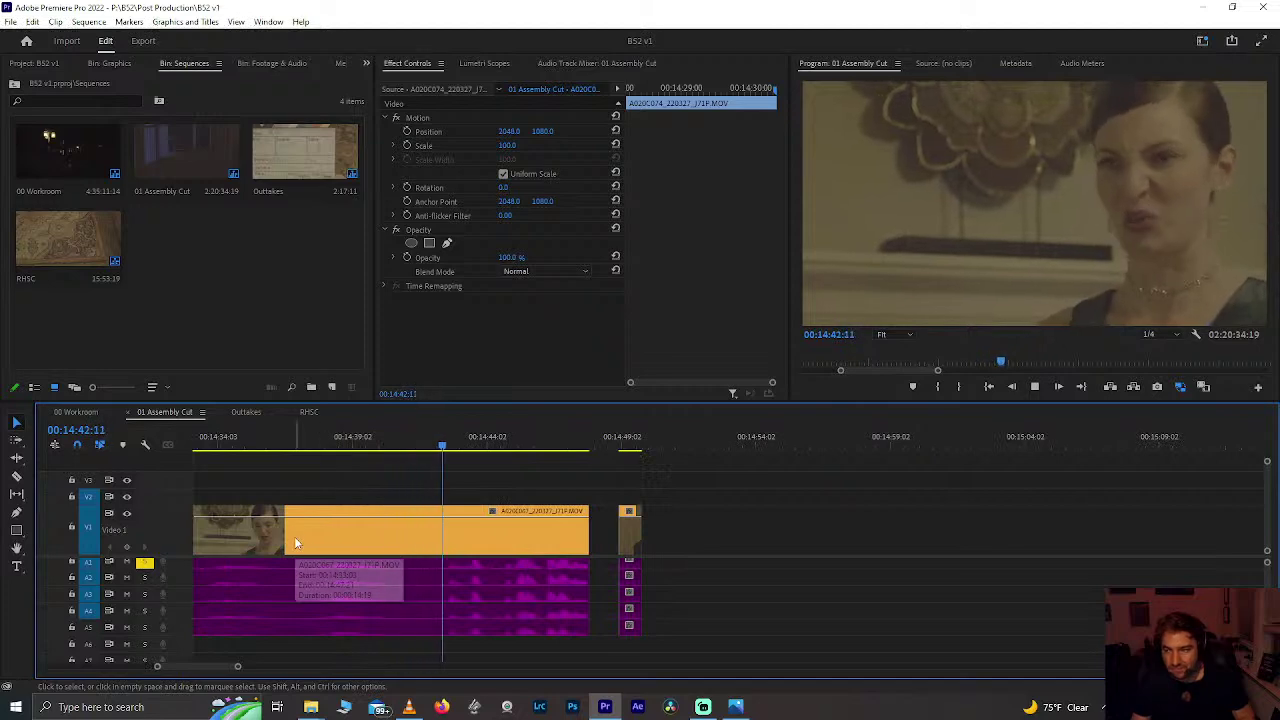
key(space)
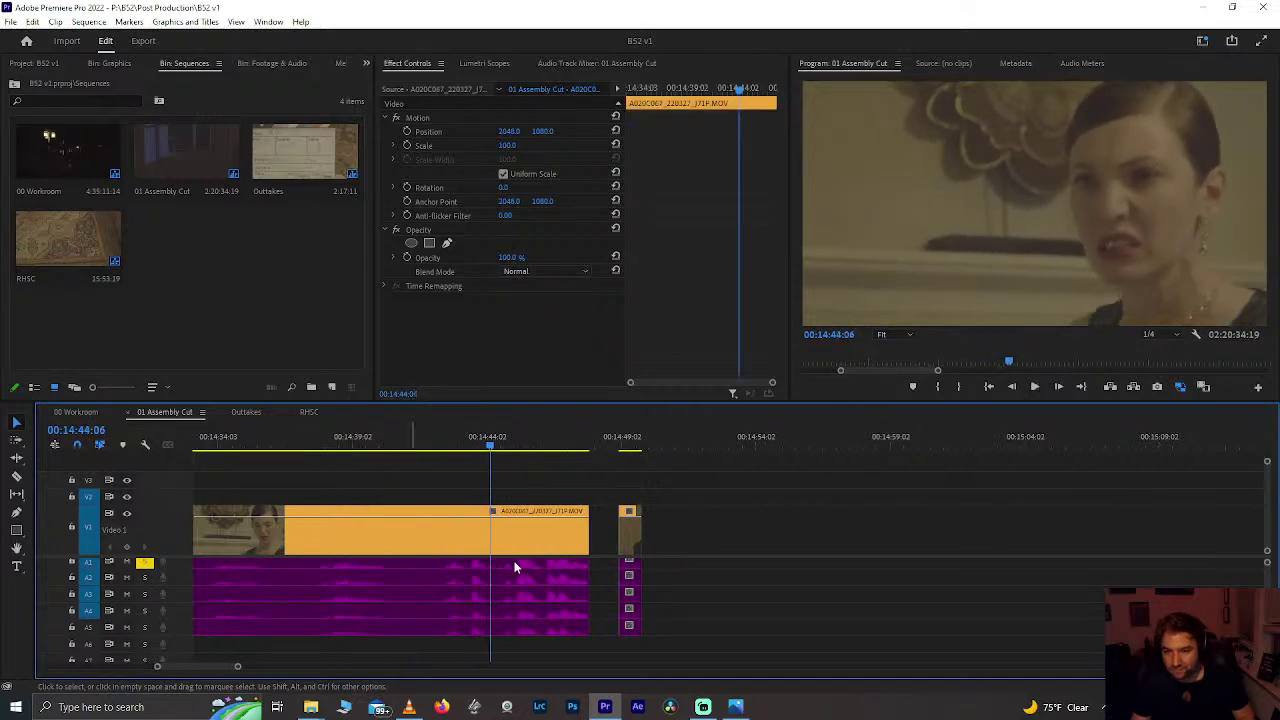
Step: Move the short close-up of the man, with its sound, onto V2 and A6 over A020C067, starting at 00:14:44:06
drag(640, 540, 642, 500)
drag(648, 580, 627, 650)
drag(641, 507, 521, 507)
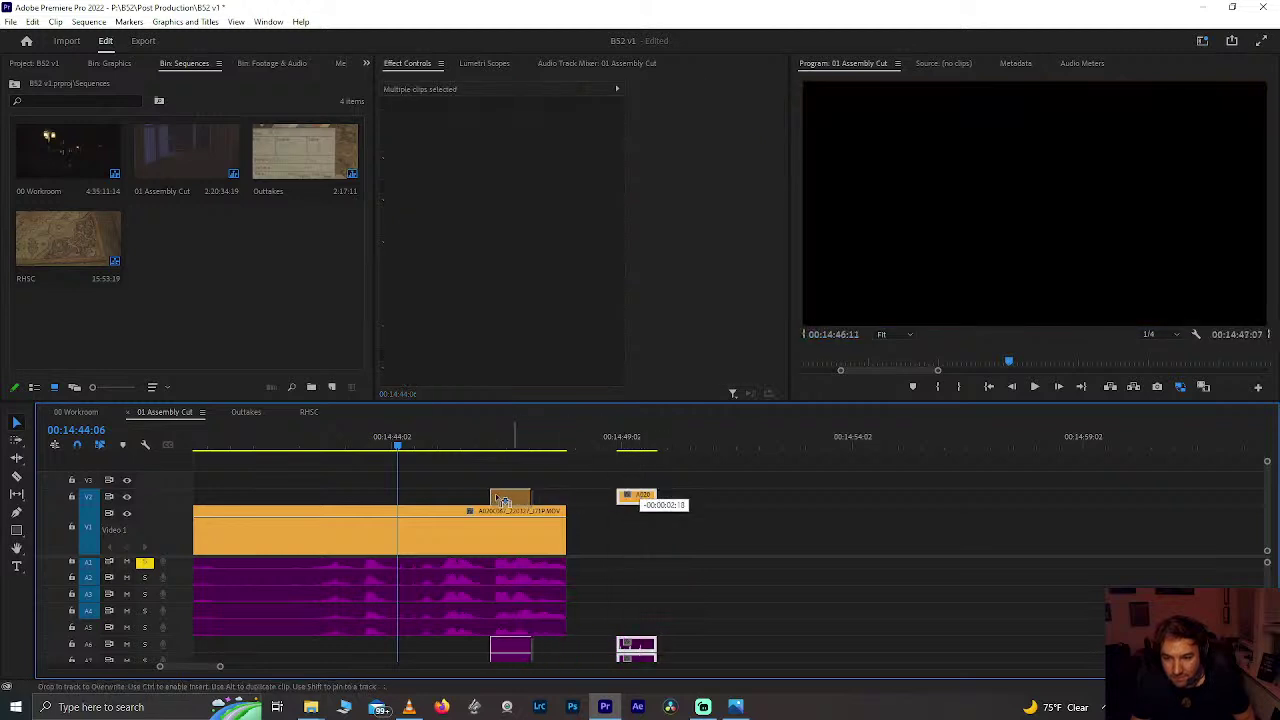
drag(418, 507, 418, 507)
scroll(393, 536, up, 5)
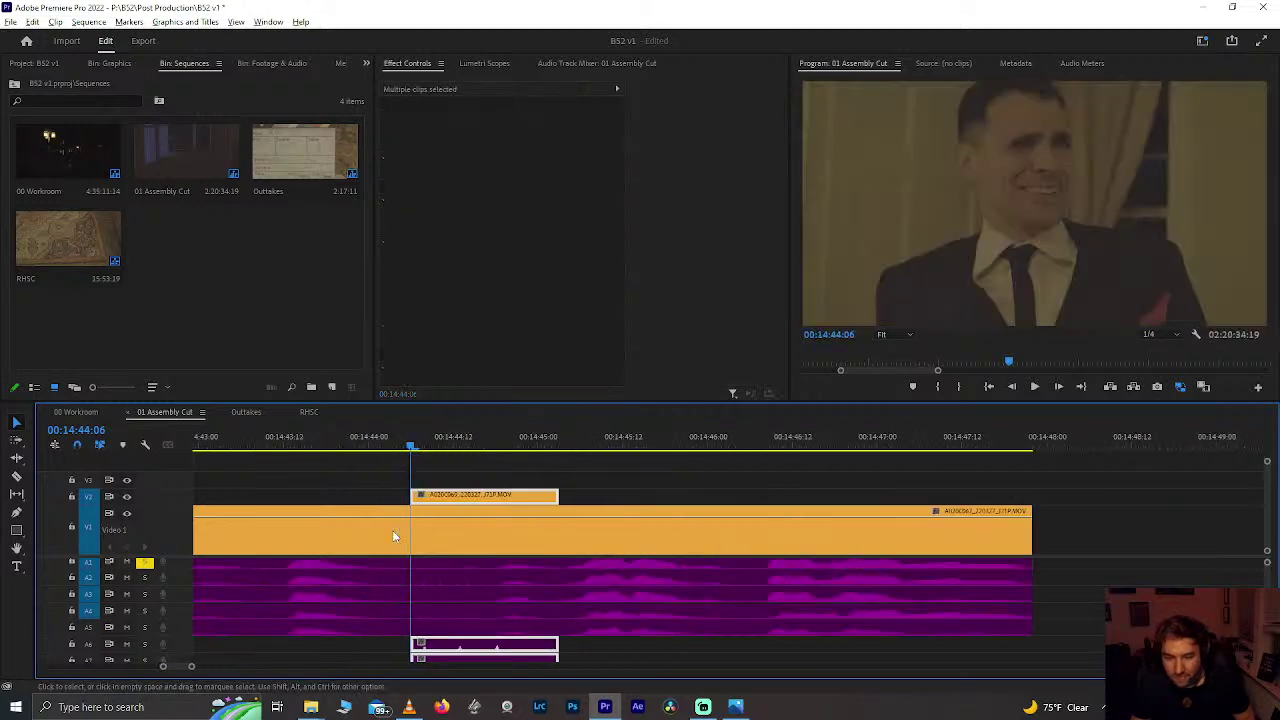
Step: Play across the start of the V2 close-up over A020C067 to judge where the cut to the man falls
drag(471, 650, 405, 648)
scroll(450, 640, up, 4)
scroll(311, 534, down, 3)
click(262, 430)
key(space)
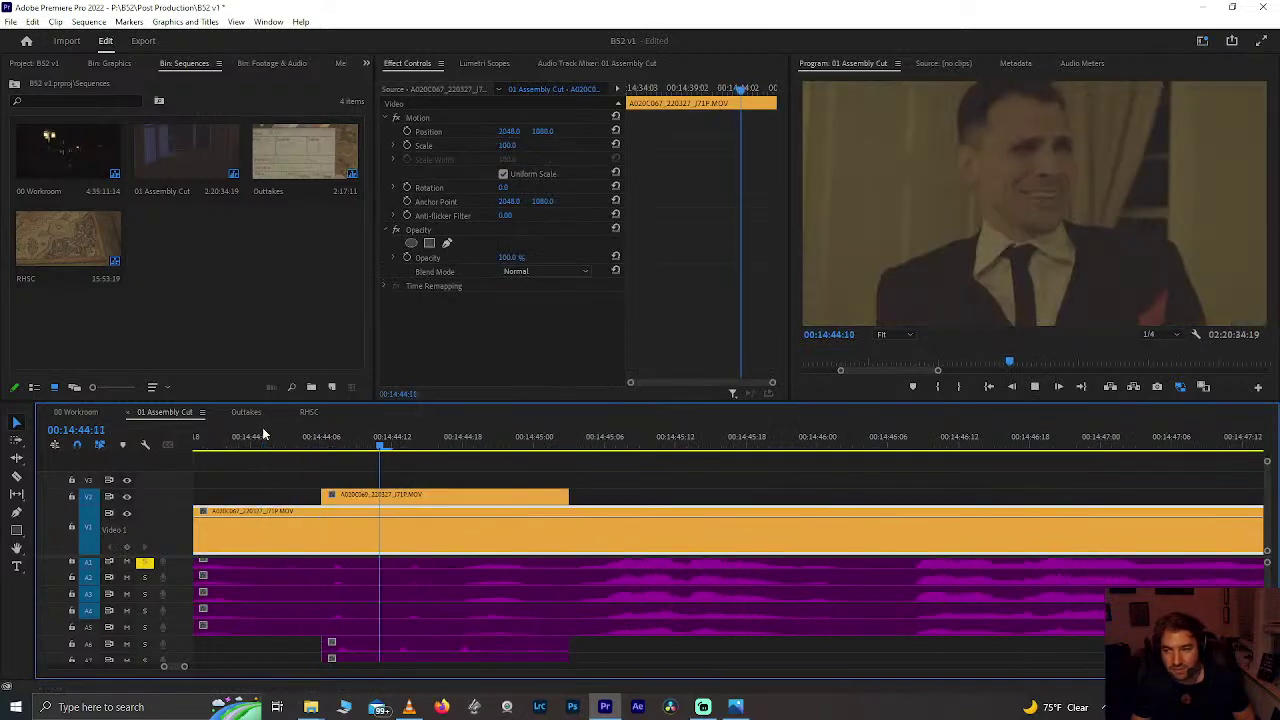
scroll(412, 452, down, 2)
drag(400, 443, 289, 445)
key(space)
scroll(291, 444, up, 3)
key(space)
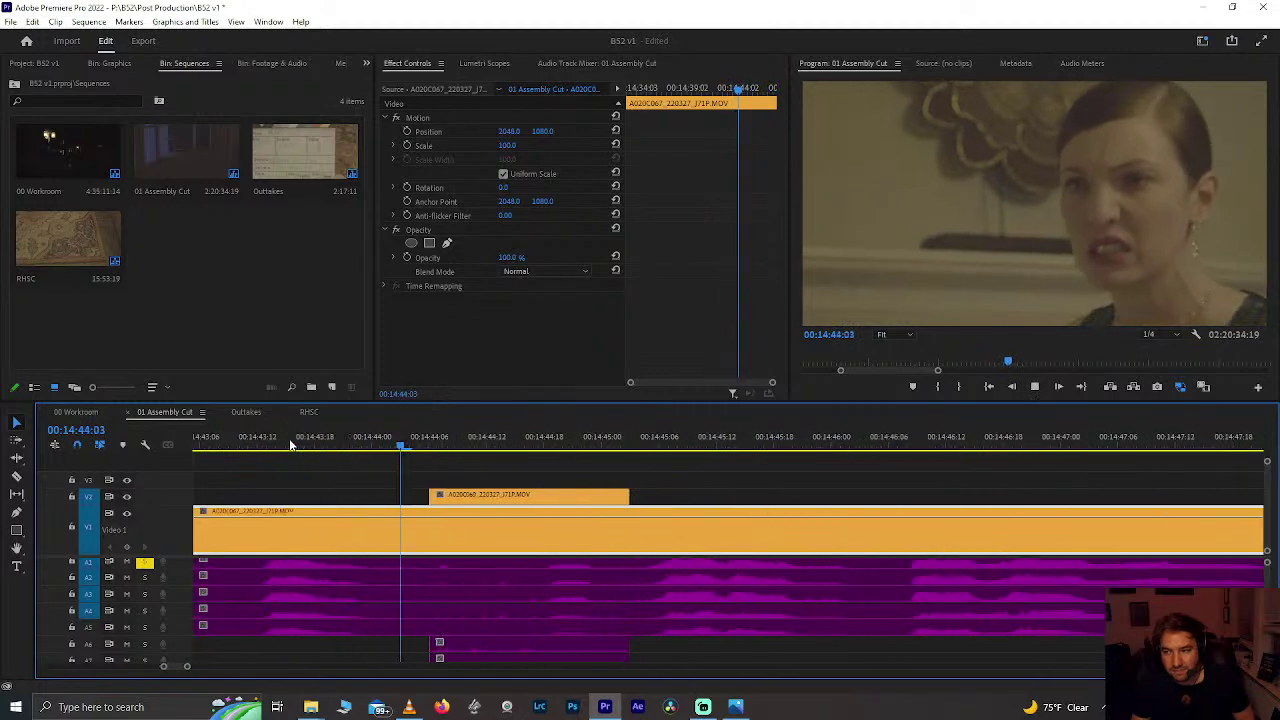
Step: Extend the start of the V2 close-up's picture back to about 00:14:44:00, leaving its audio in place, and play the result
drag(437, 493, 372, 500)
click(298, 443)
key(space)
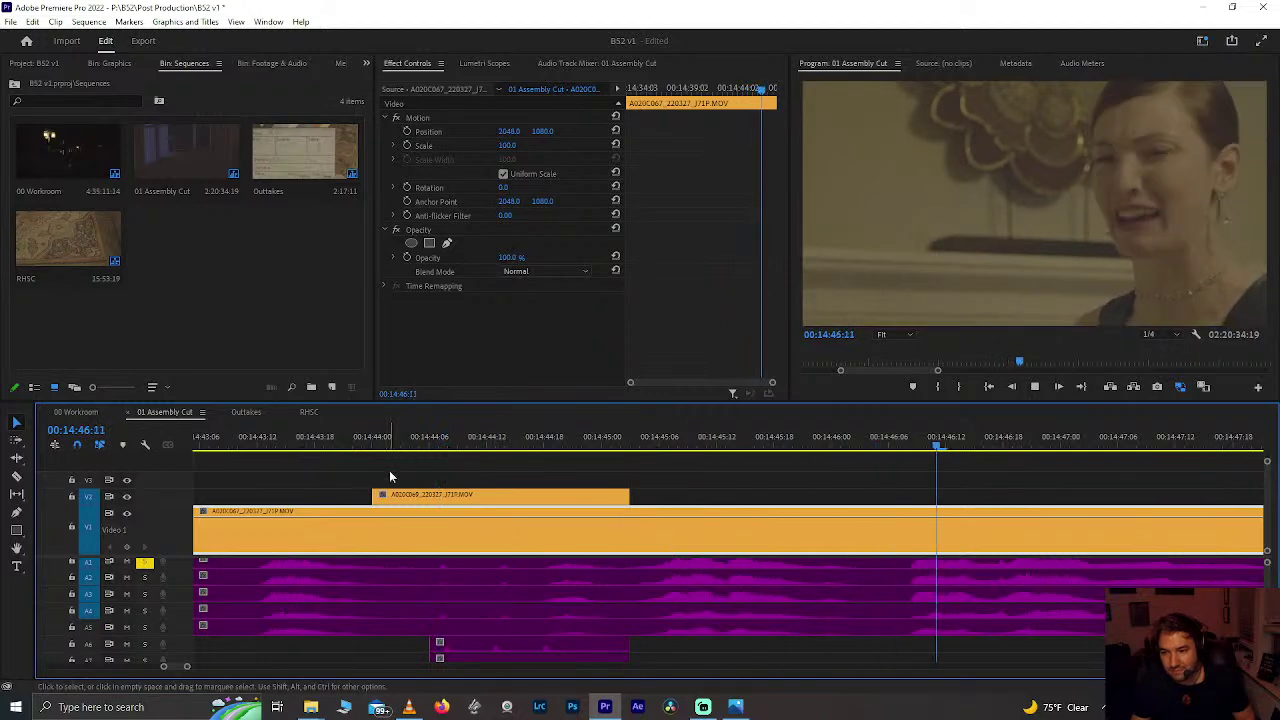
key(space)
Step: Extend the end of the close-up's A6 audio about six frames past its picture, play it back and save the project
drag(630, 645, 688, 645)
drag(649, 445, 546, 457)
key(space)
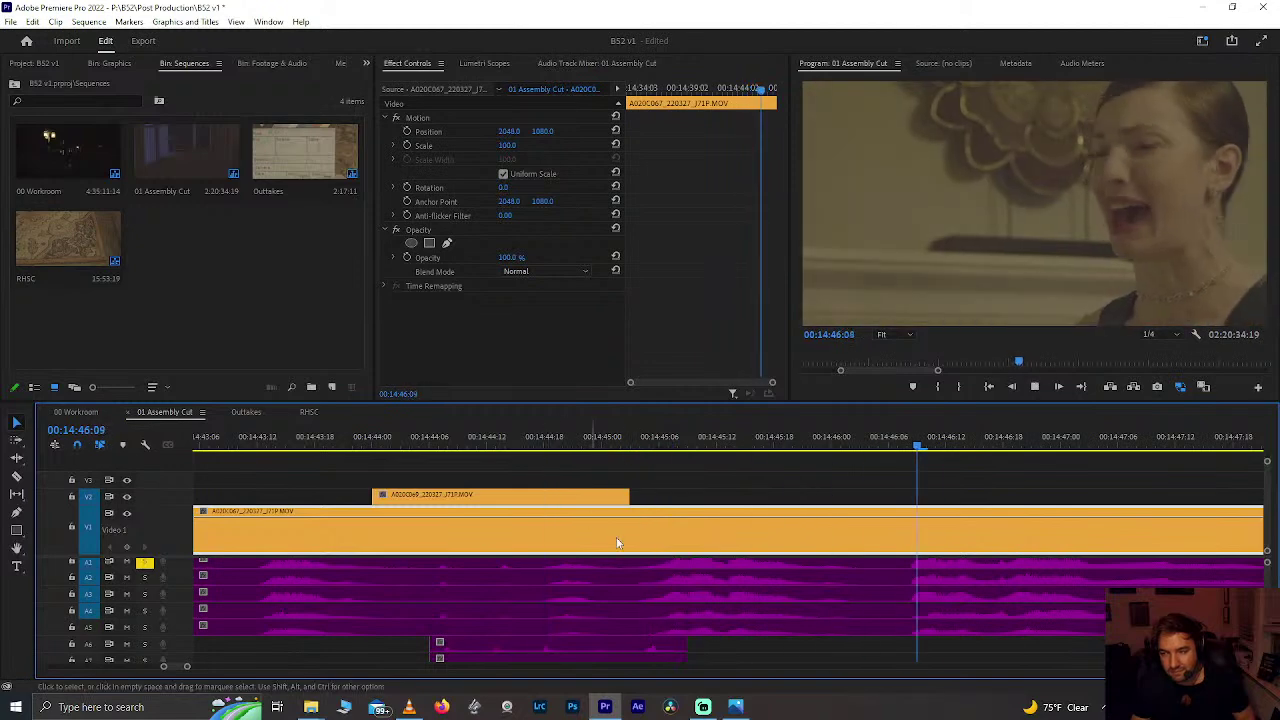
alt+scroll(620, 555, down, 2)
click(737, 446)
key(ctrl+s)
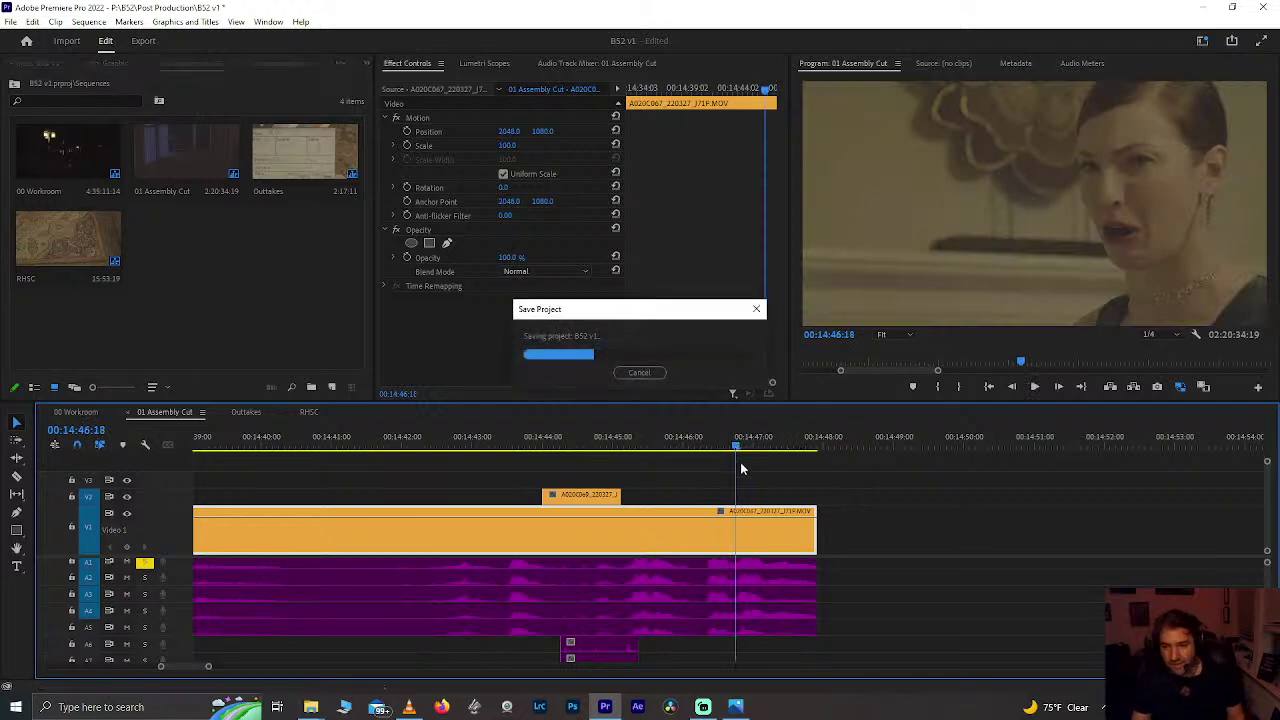
Step: Play the end of A020C067 with the inserted close-up through to 00:14:47:23 and save the project
alt+scroll(740, 462, down, 3)
alt+scroll(741, 468, down, 1)
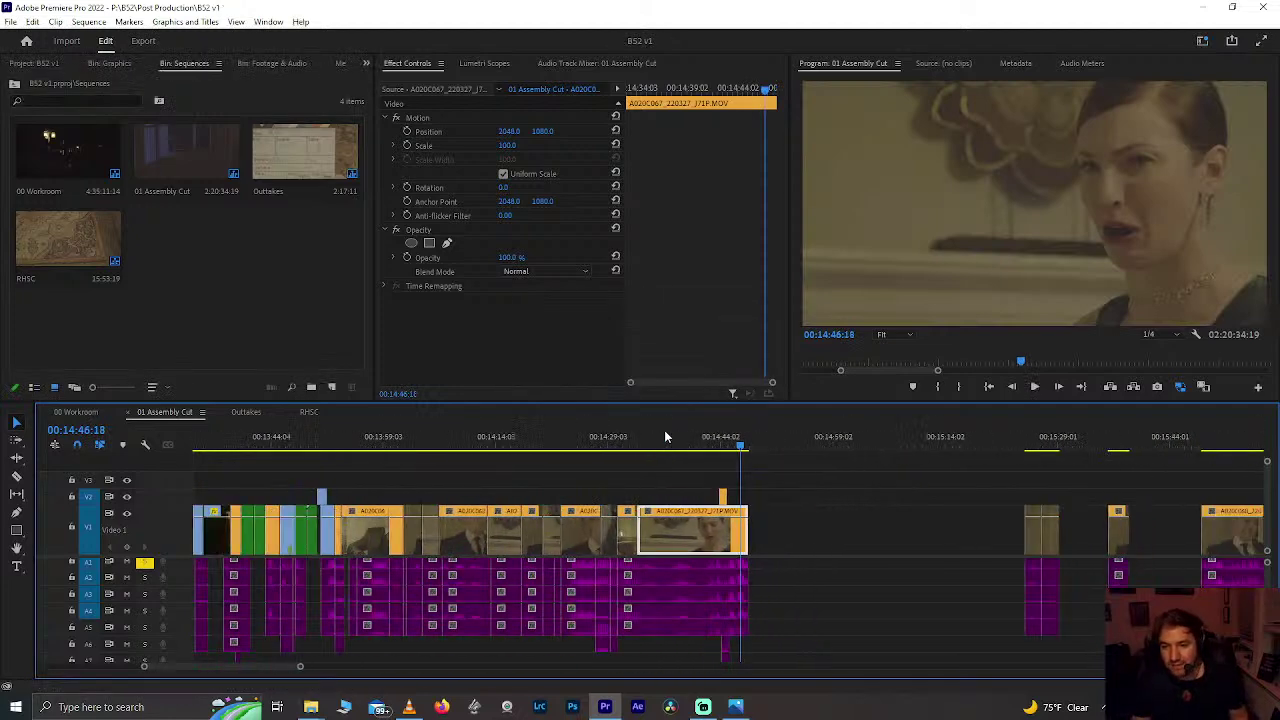
click(695, 446)
key(space)
alt+scroll(700, 450, up, 5)
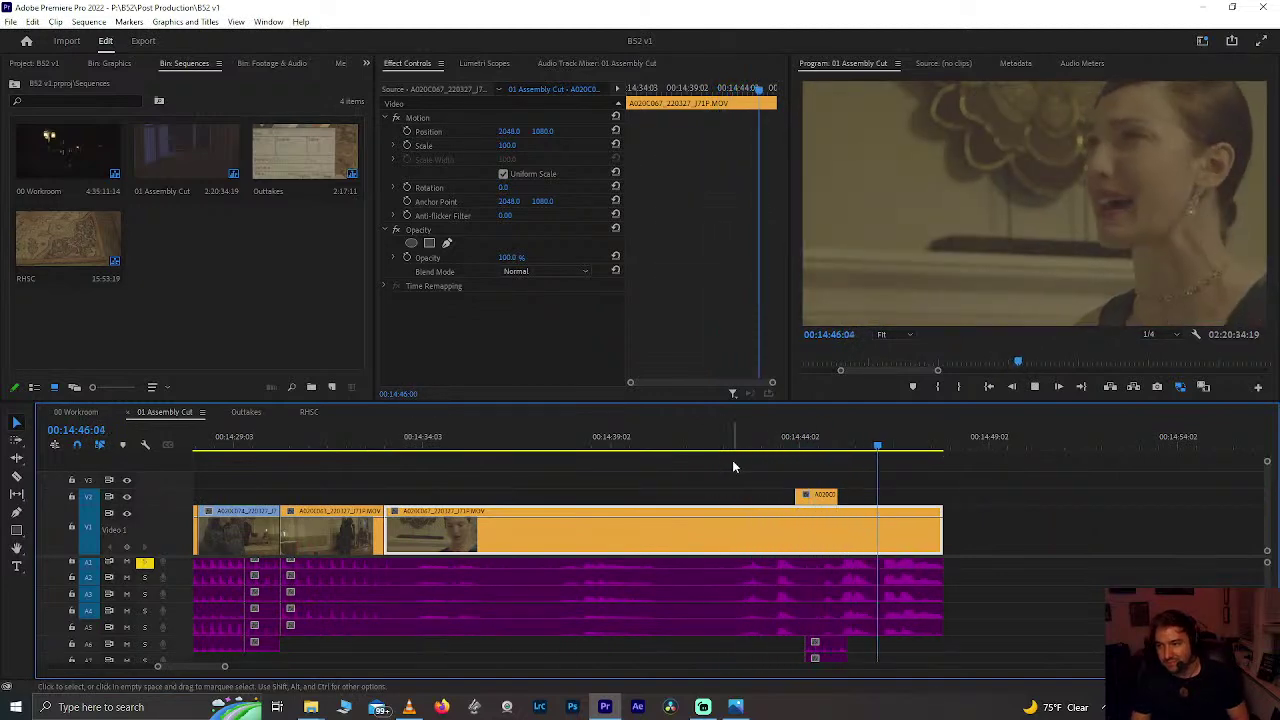
key(space)
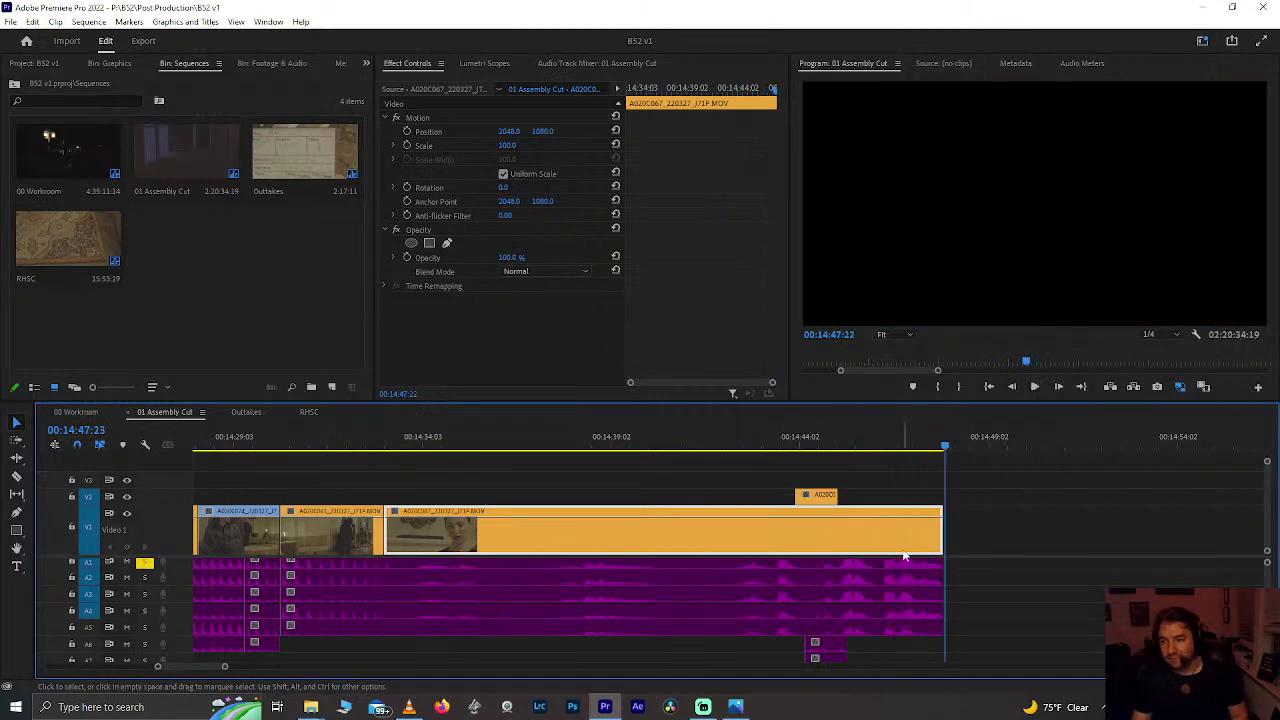
key(minus)
key(minus)
key(ctrl+s)
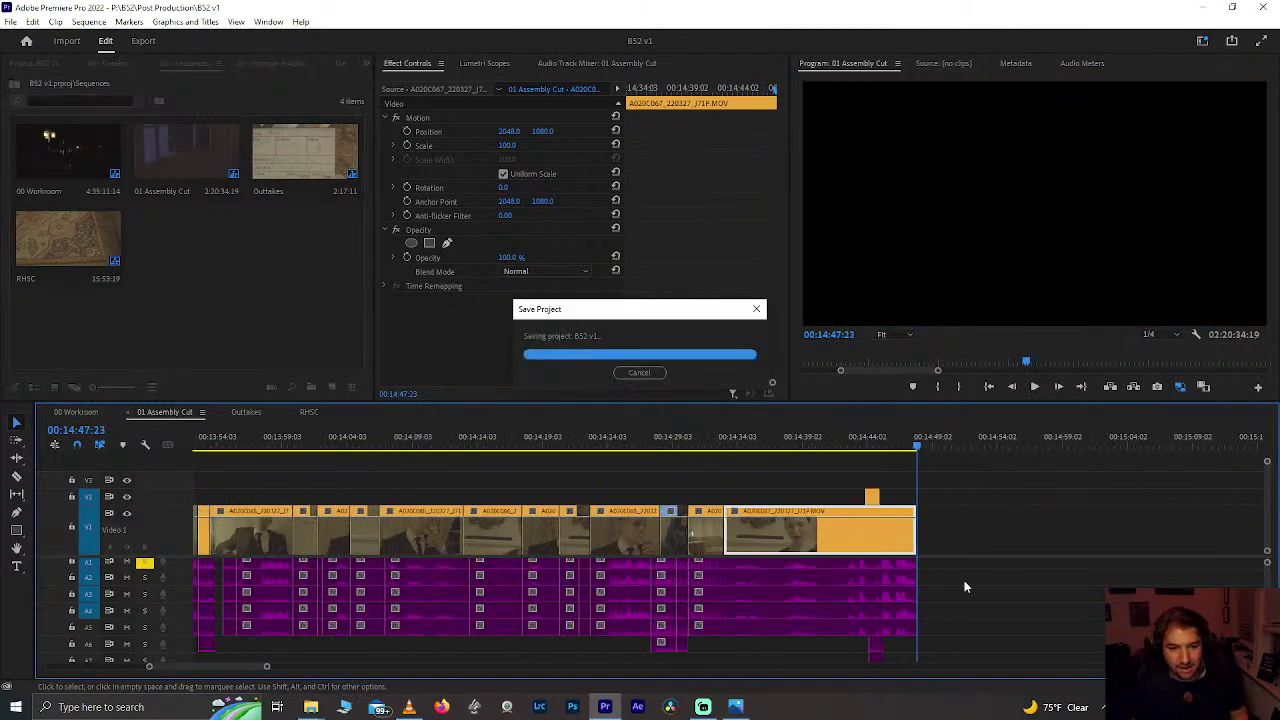
Step: Look past the end of the edited scene for remaining material and inspect the A020C063 clip around 00:18:21–00:18:23
key(minus)
key(minus)
scroll(632, 517, down, 10)
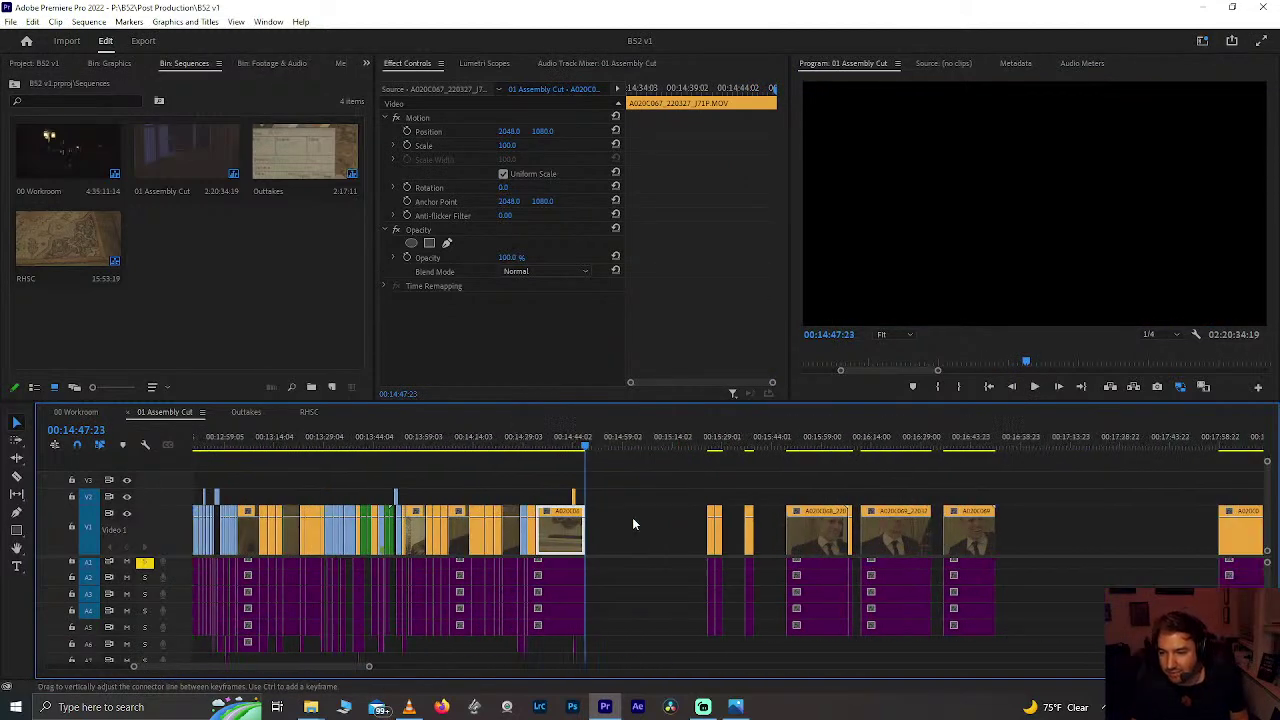
scroll(727, 516, down, 2)
click(777, 447)
key(equal)
key(equal)
key(equal)
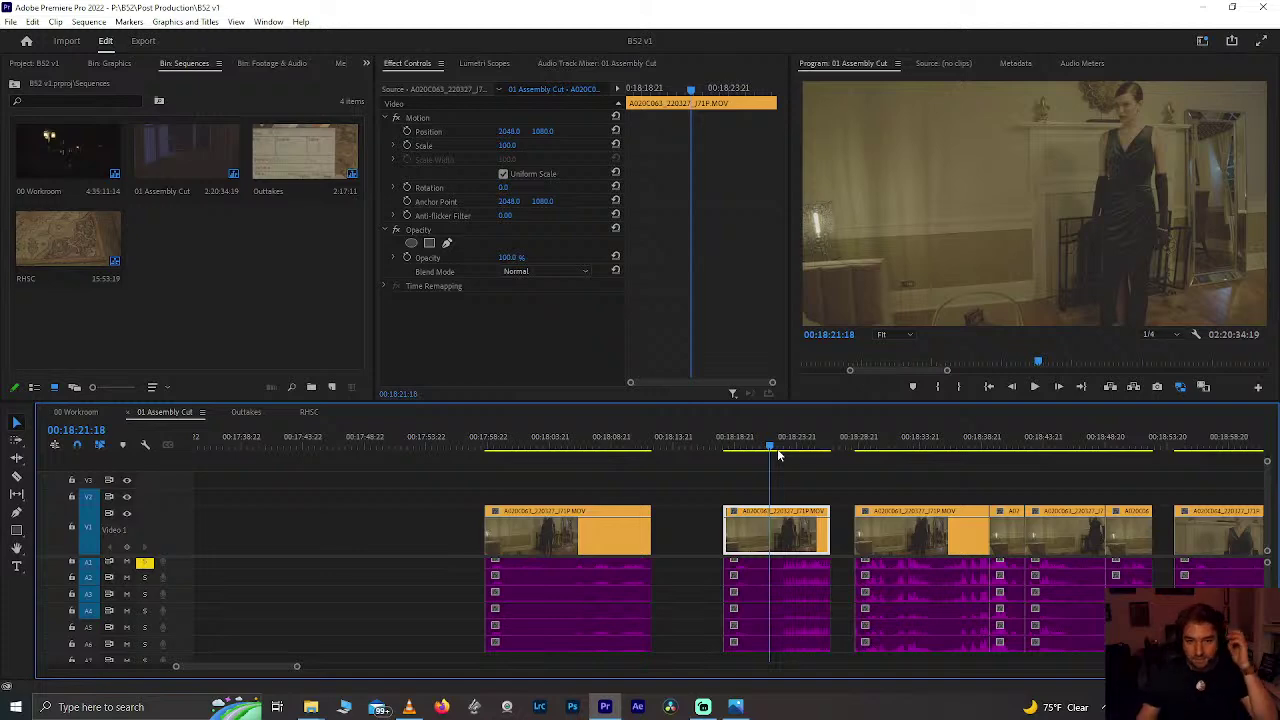
drag(779, 455, 791, 452)
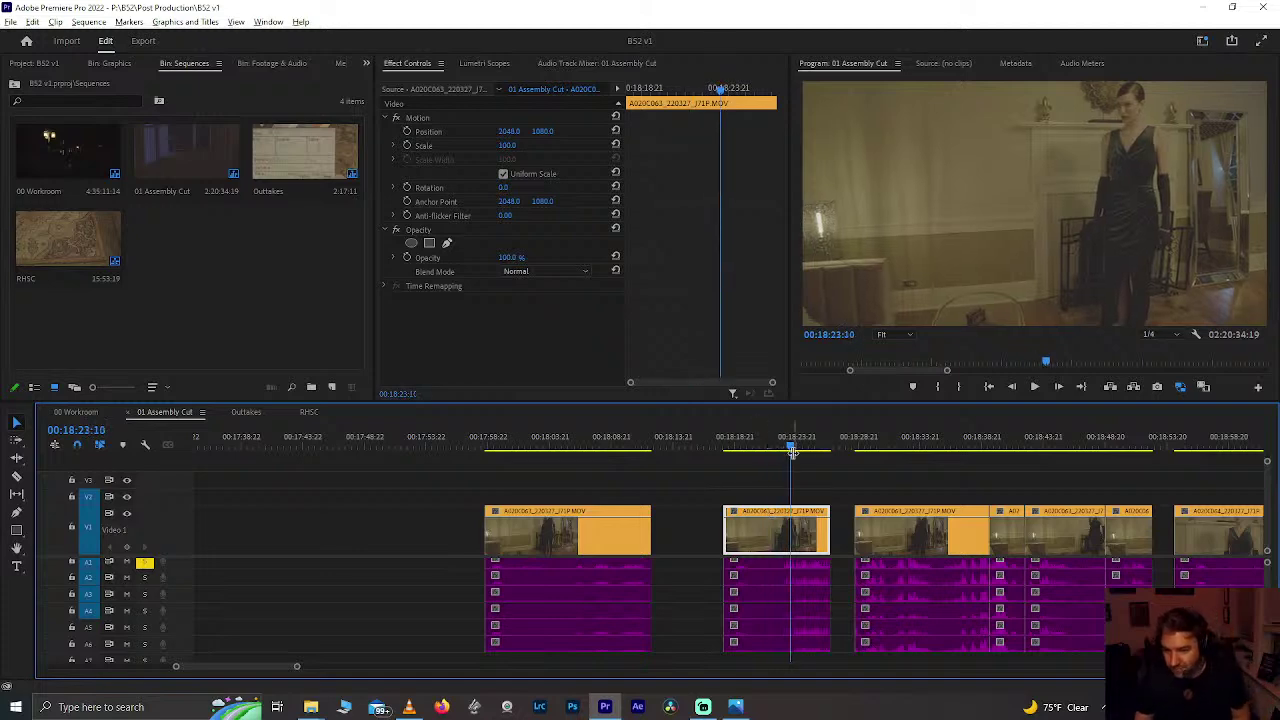
Step: Survey the remaining unedited clips from the A020C063 takes onward, up to A020C066 at 00:21:32:01
key(minus)
key(minus)
key(minus)
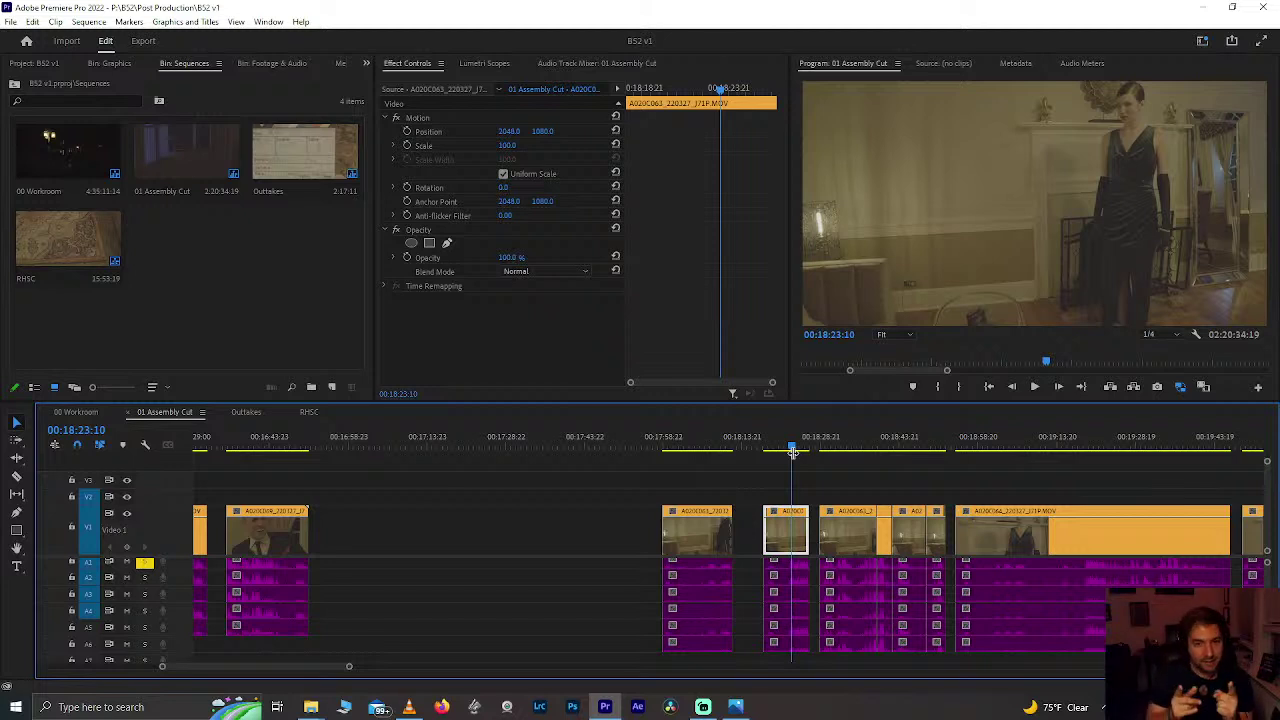
click(850, 441)
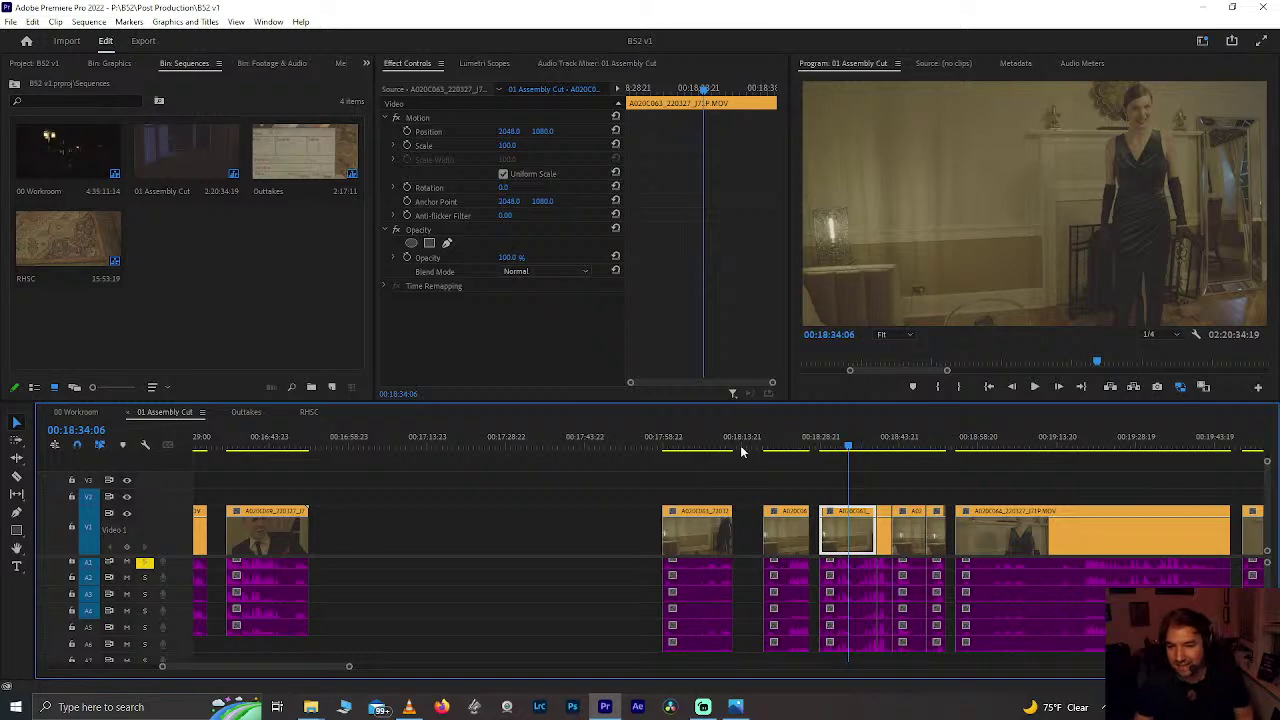
click(787, 450)
scroll(787, 450, up, 1)
scroll(787, 450, down, 5)
key(super)
key(super)
scroll(786, 450, down, 8)
click(922, 441)
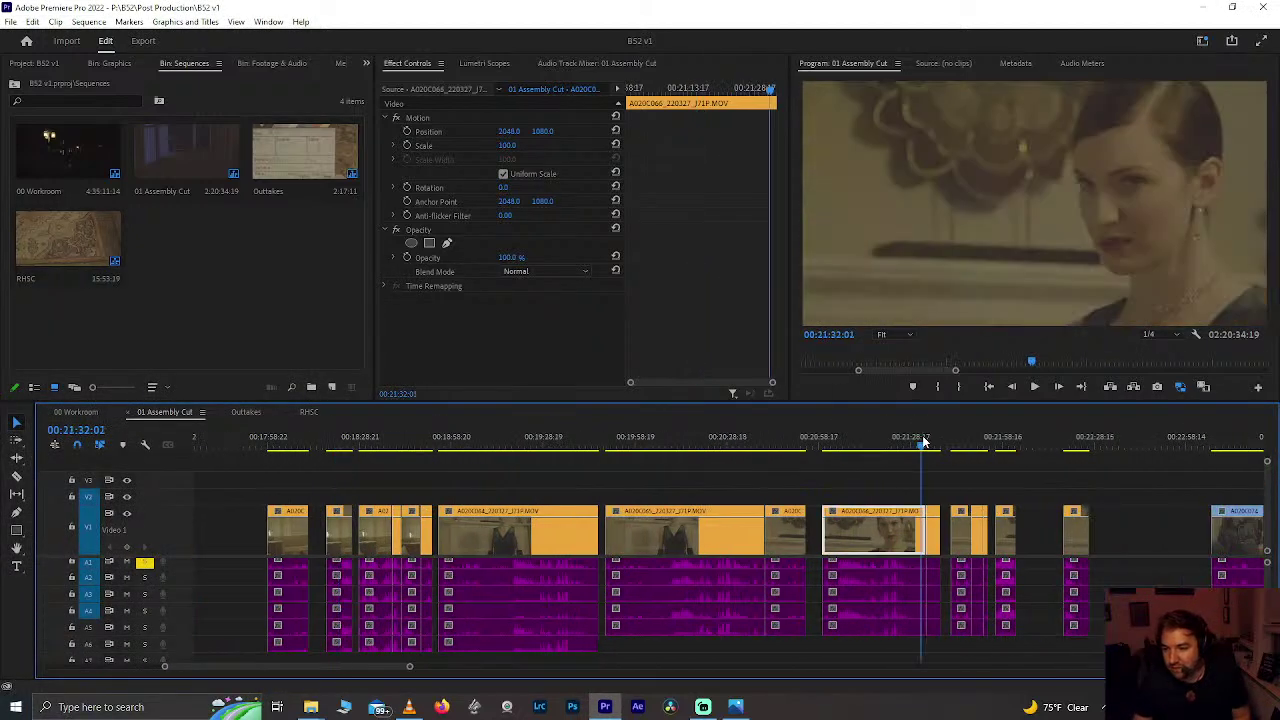
Step: Return to the man's close-ups and play parts of the two A020C069 clips between about 00:16:17 and 00:16:43
scroll(724, 573, up, 8)
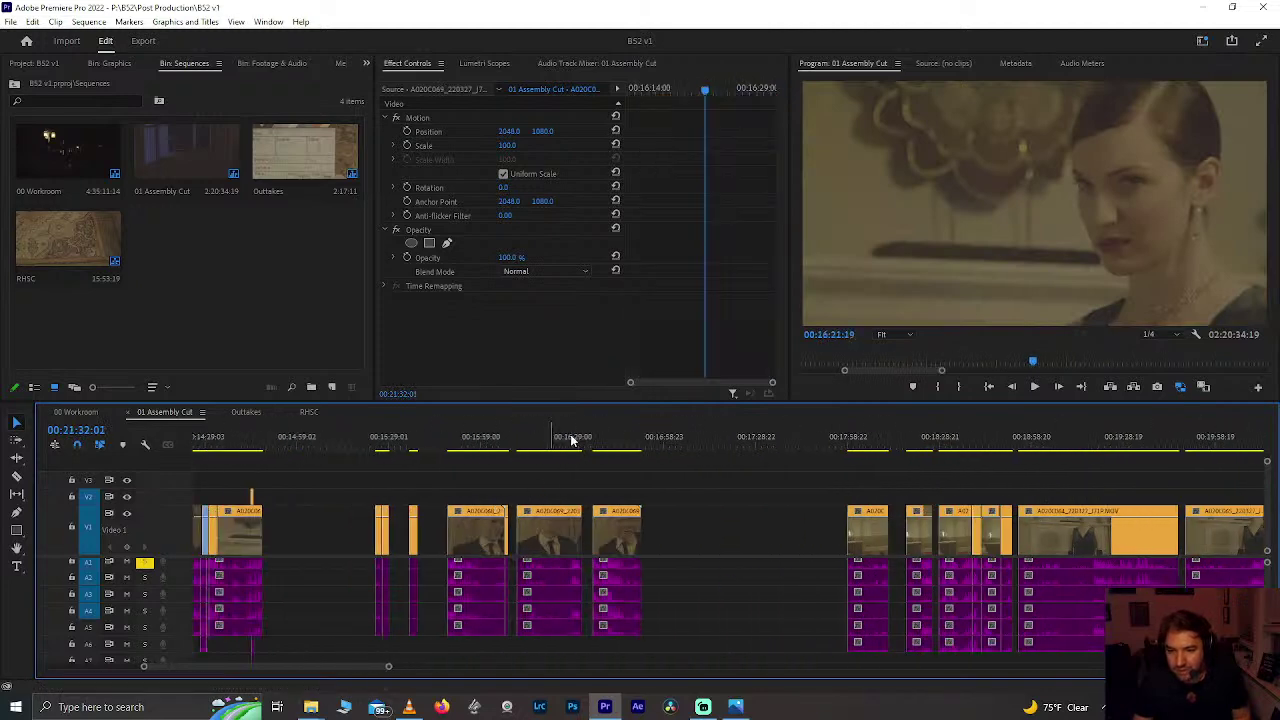
click(563, 440)
key(=)
key(=)
click(383, 443)
key(space)
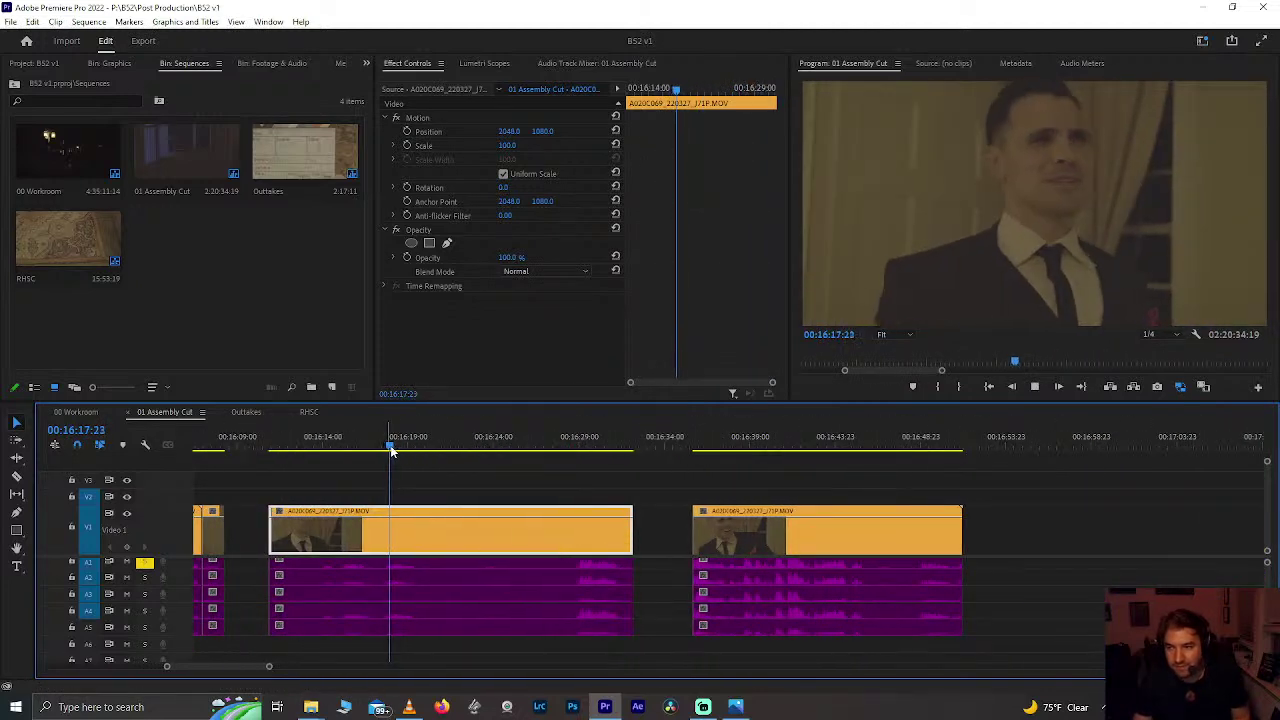
click(594, 441)
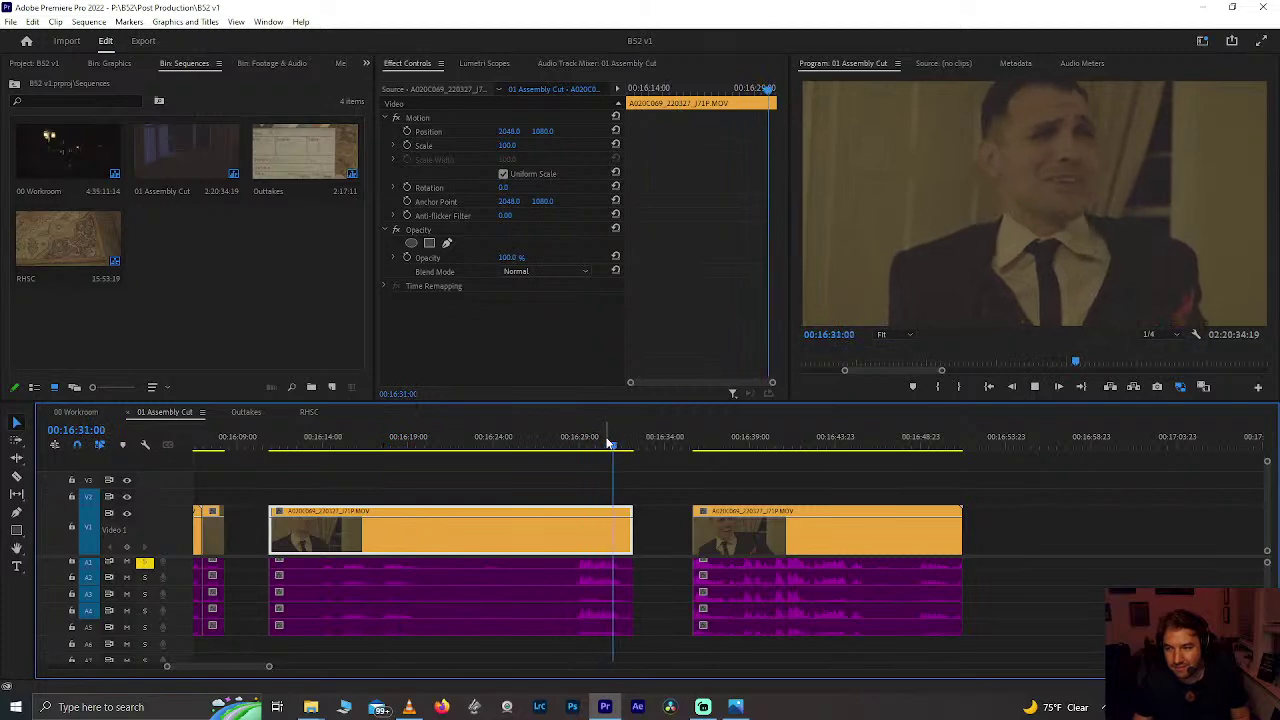
click(725, 443)
key(=)
key(=)
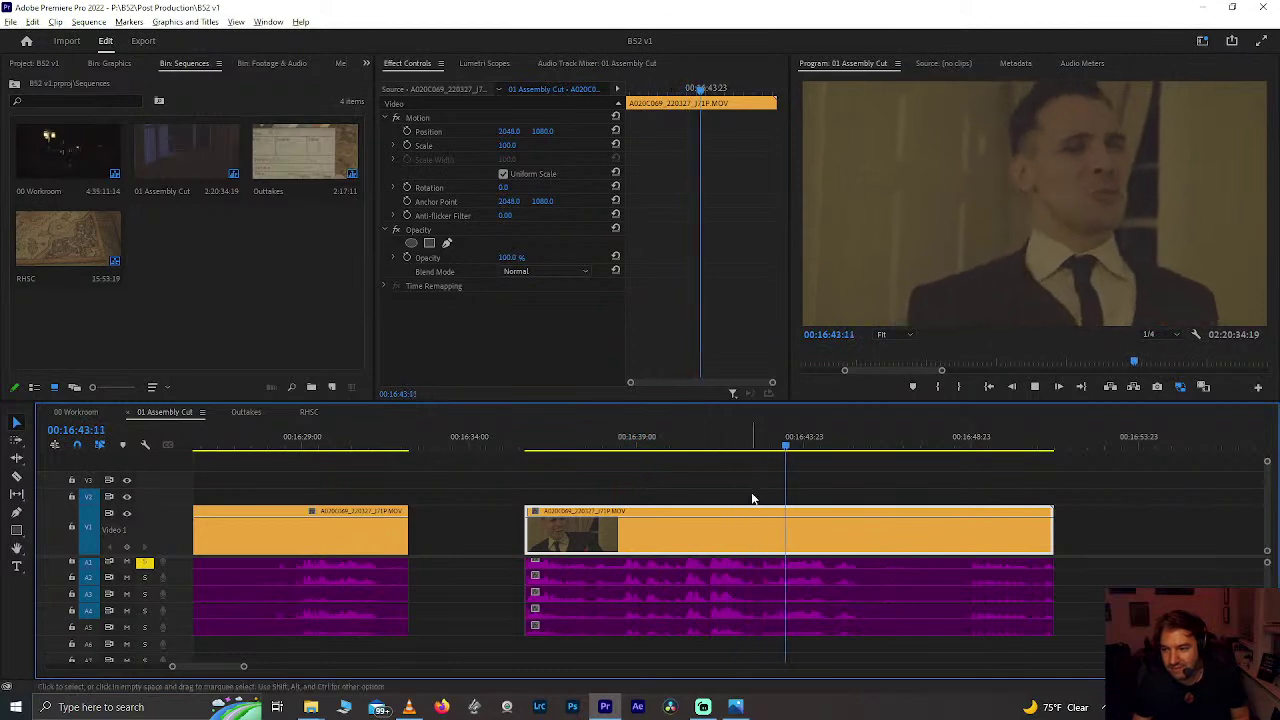
Step: Play the A020C068 close-up from about 00:15:53 to find the usable line, stopping at 00:15:55:07
key(minus)
key(minus)
click(410, 436)
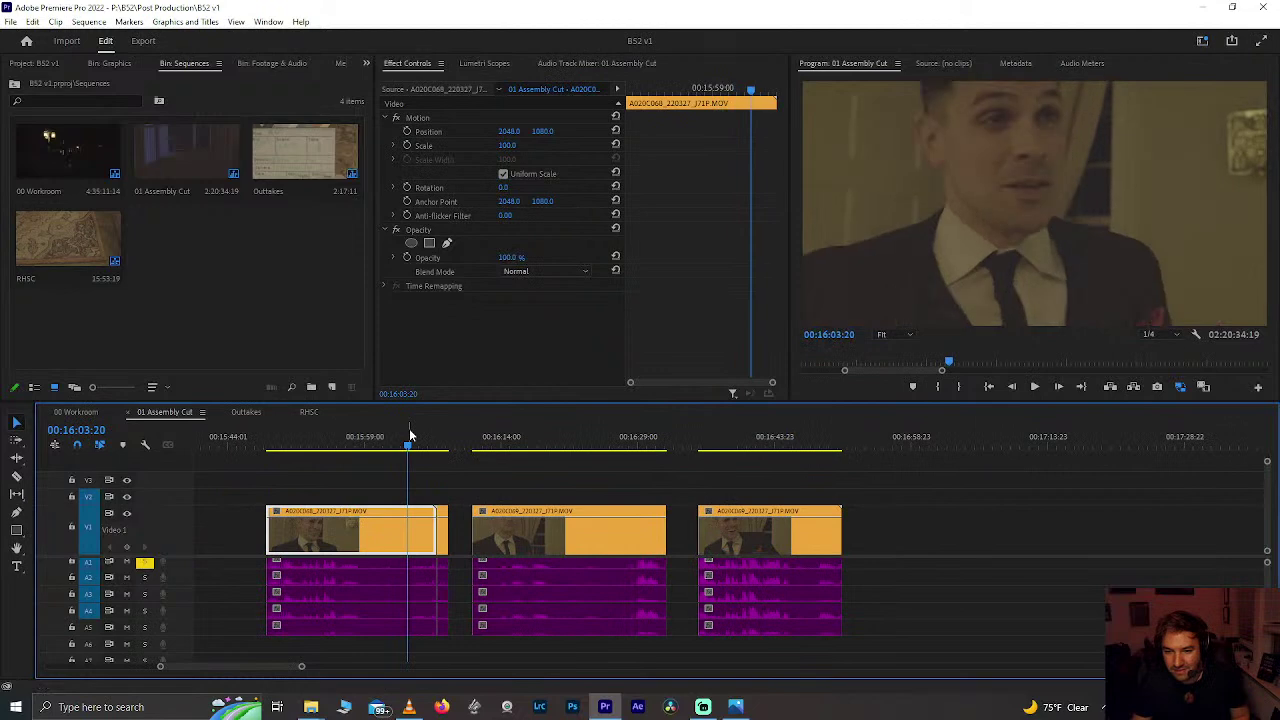
drag(393, 457, 314, 426)
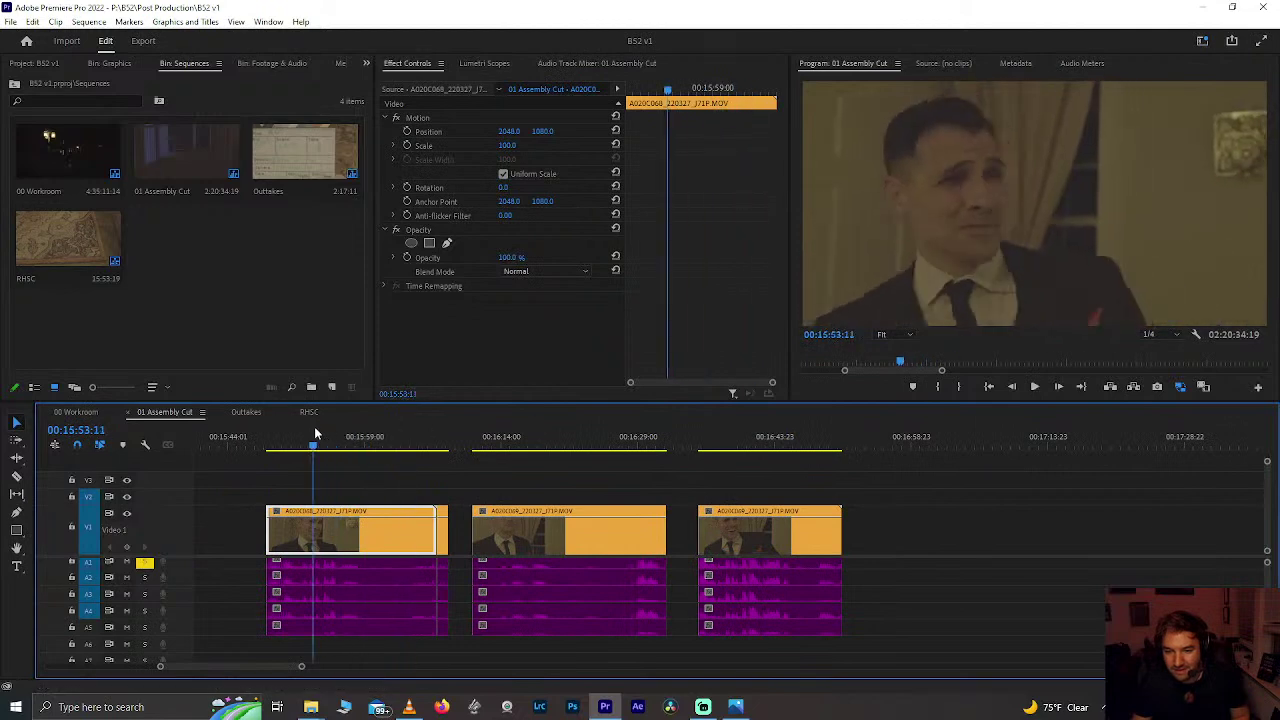
key(equal)
key(equal)
key(space)
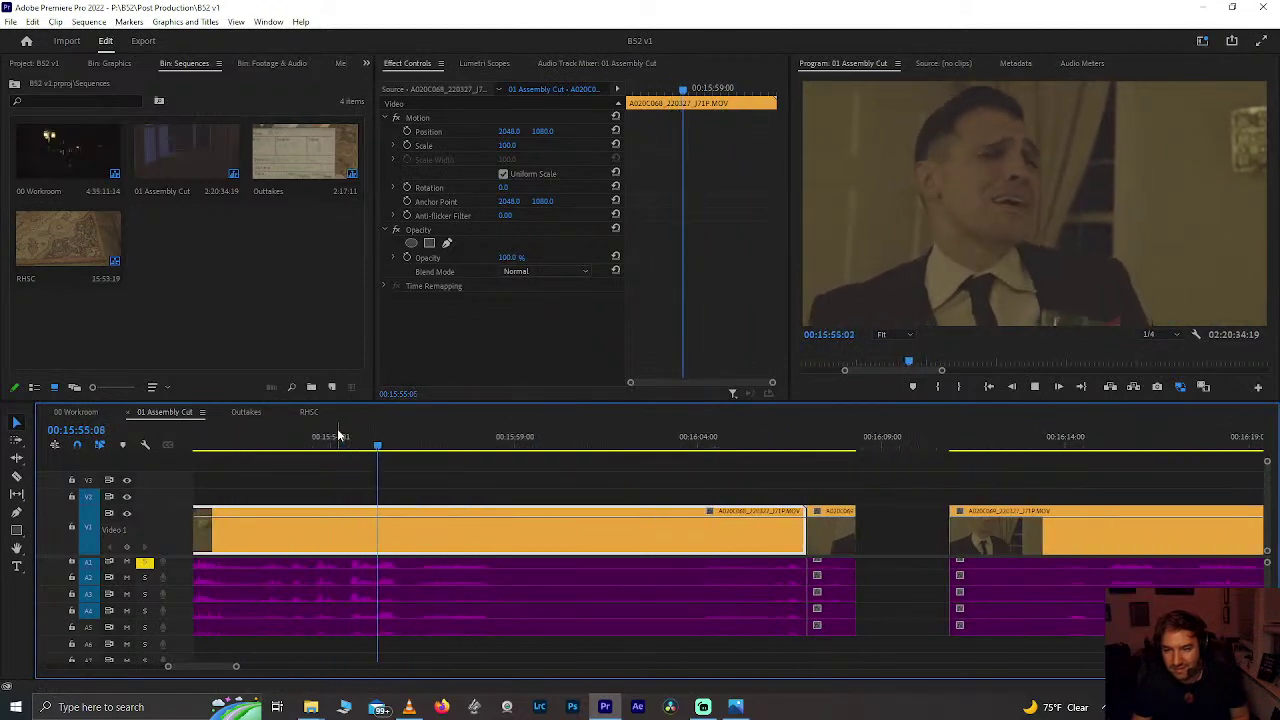
key(minus)
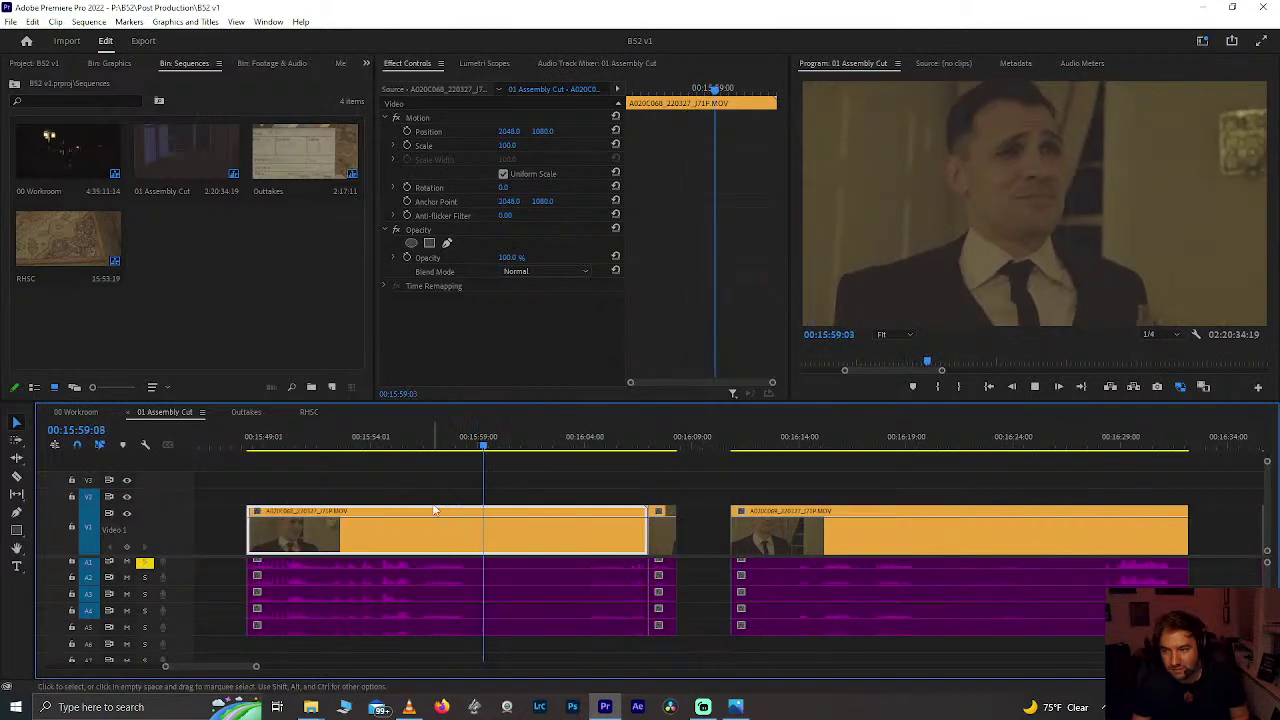
click(372, 440)
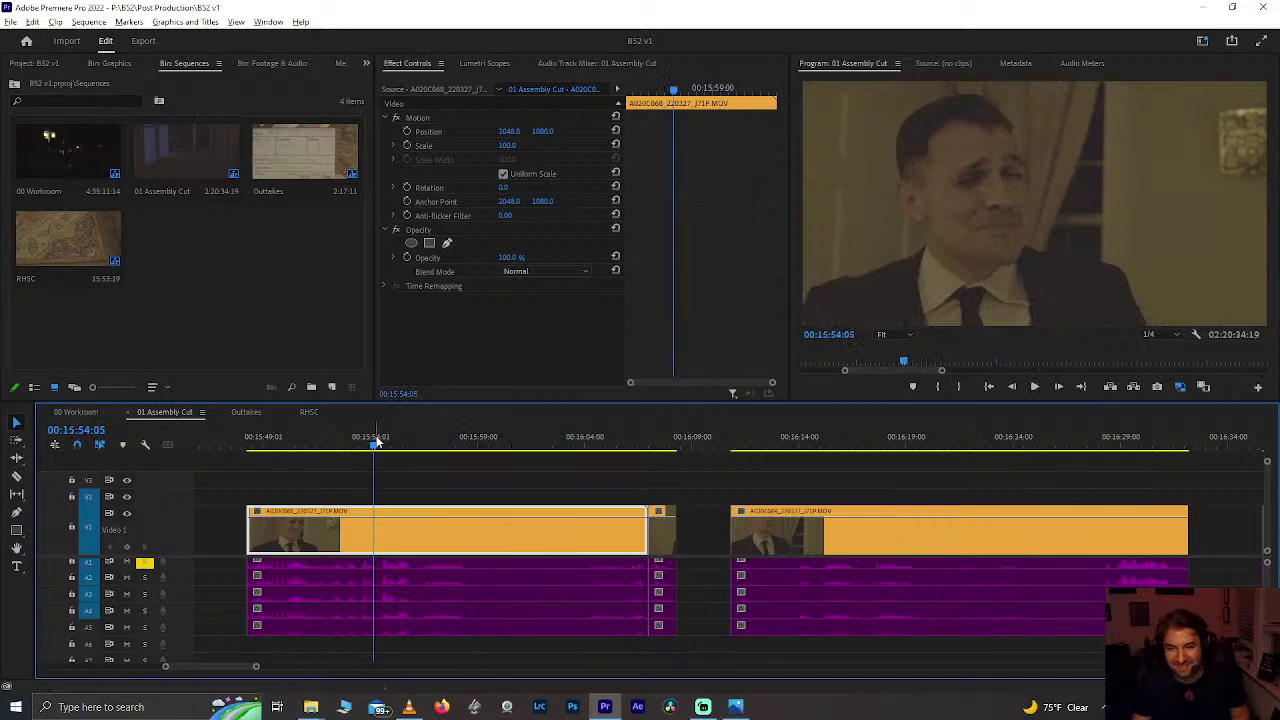
key(equal)
key(space)
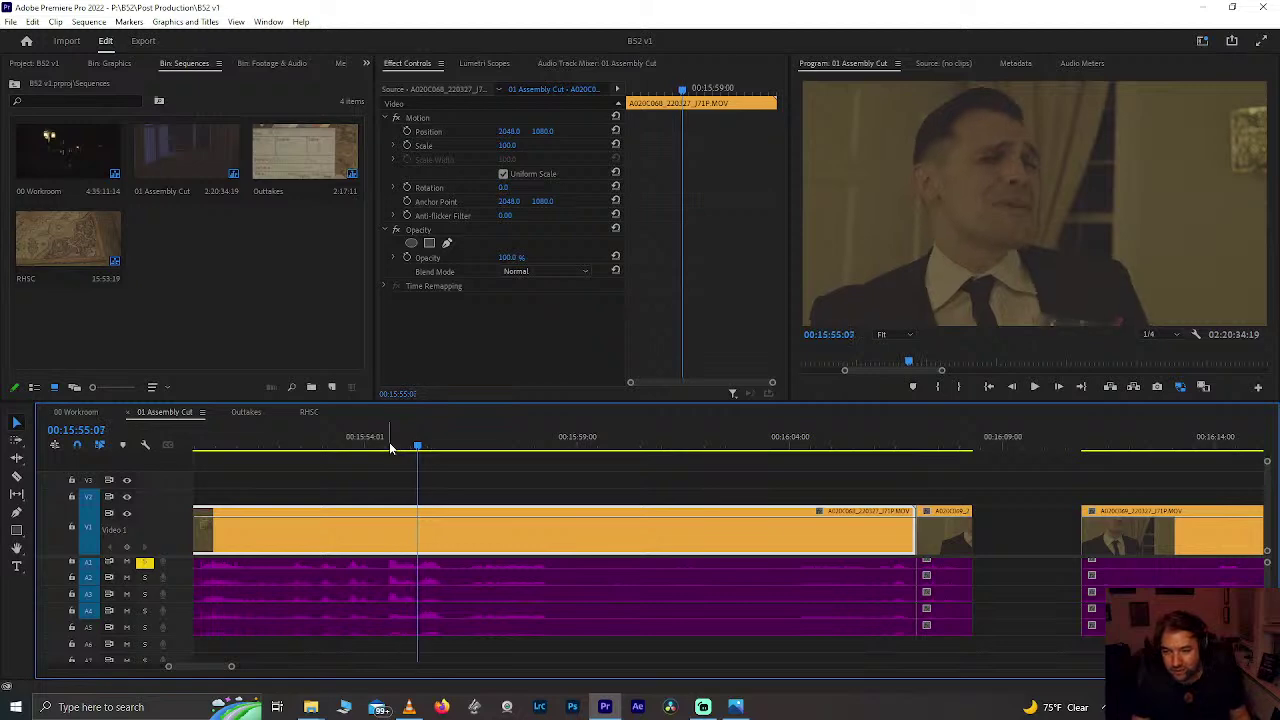
Step: Split only the audio of A020C068 at 00:15:56:05, undoing the unwanted cuts
key(ctrl+k)
key(ctrl+z)
click(458, 597)
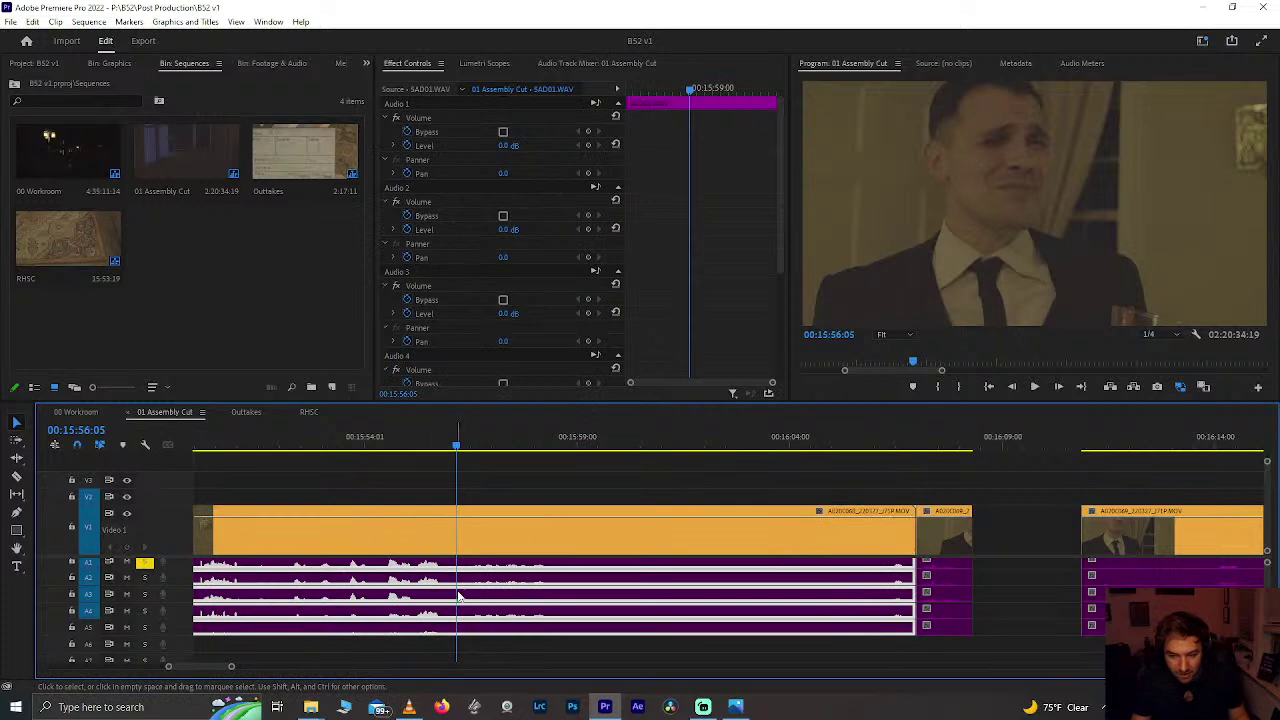
key(ctrl+k)
key(ctrl+z)
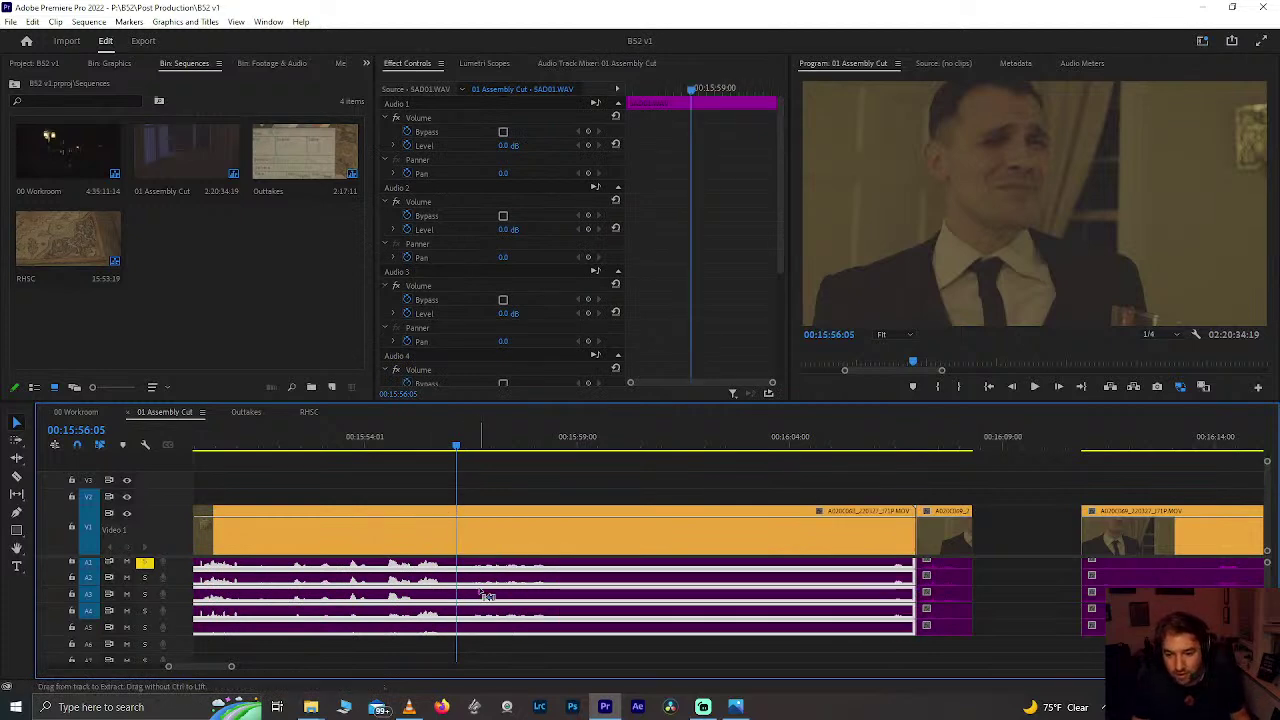
key(ctrl+k)
Step: Split only the picture of A020C068 at 00:15:55:04, ahead of the audio cut
drag(404, 447, 412, 449)
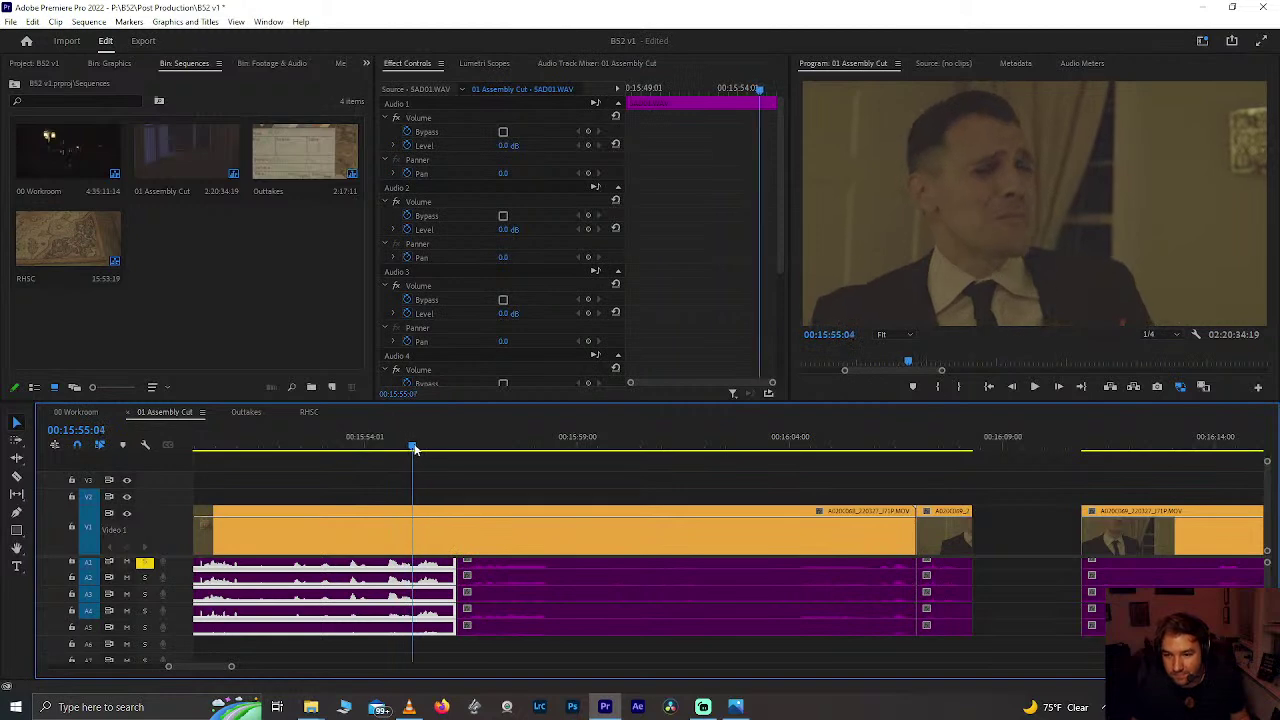
click(421, 545)
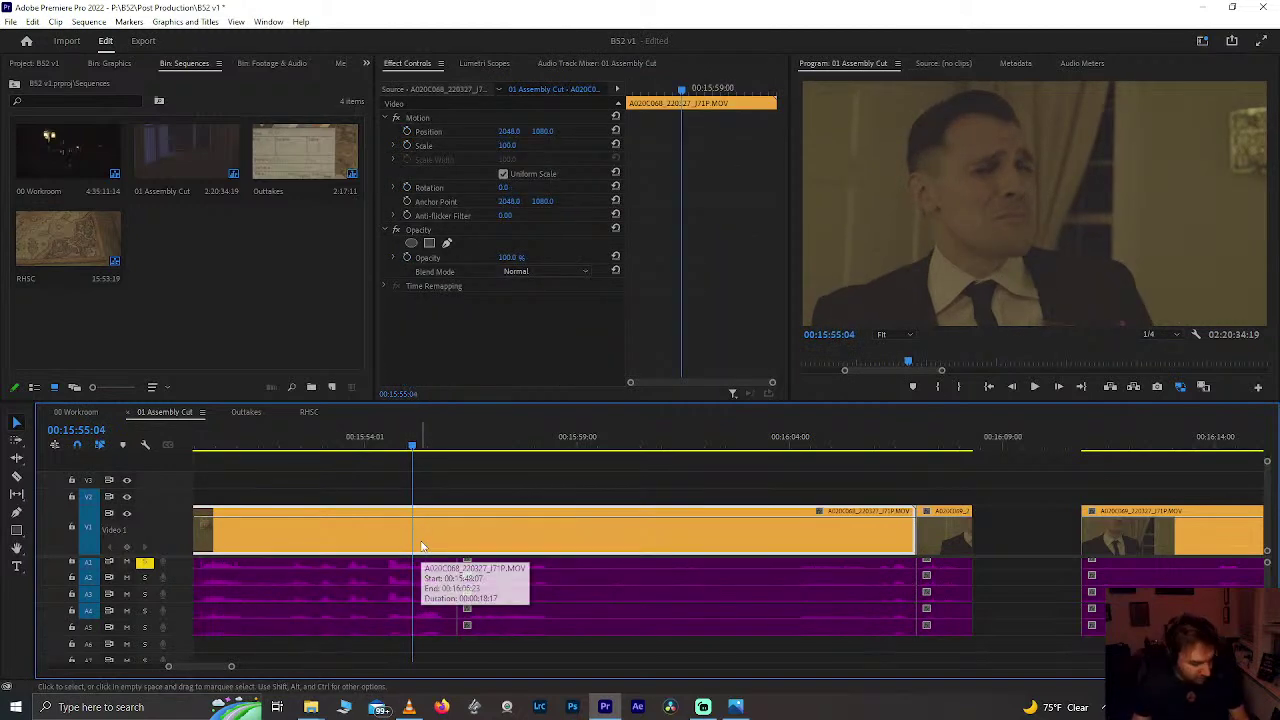
key(ctrl+k)
Step: Play the rest of the line in A020C068 and split its picture and audio at 00:16:00:16
click(513, 450)
key(space)
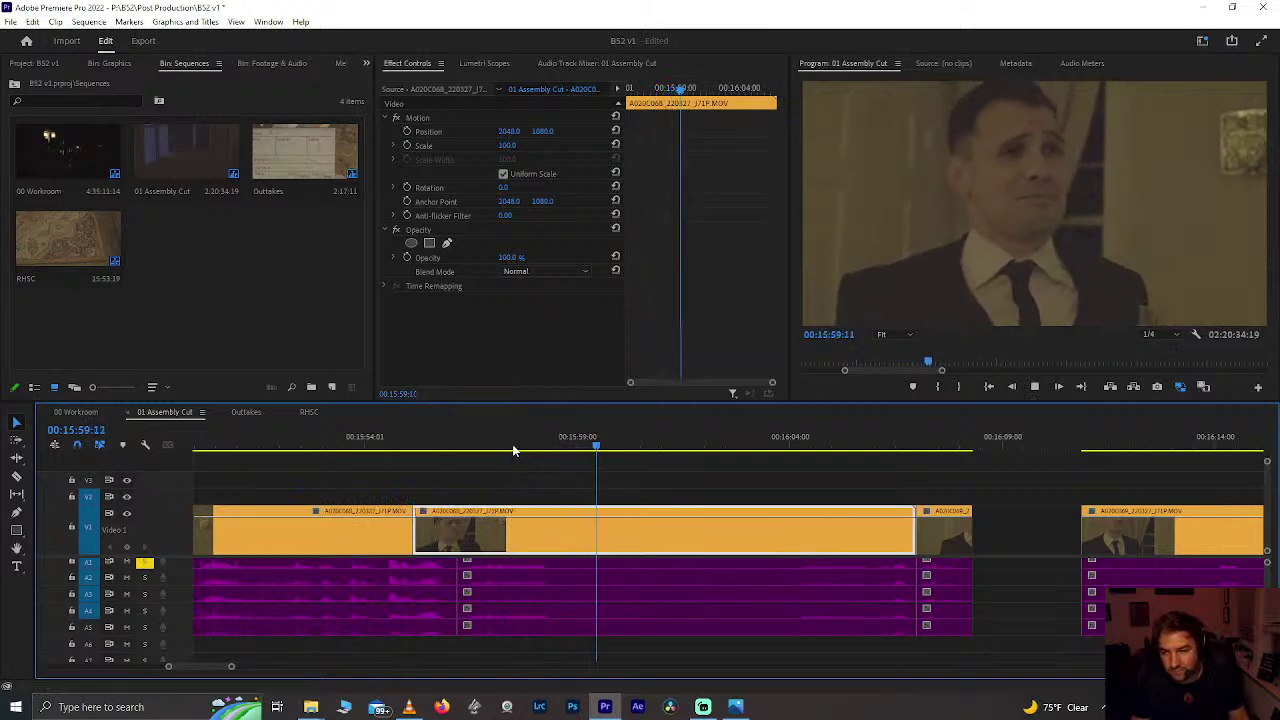
key(space)
key(Left)
key(Left)
key(Left)
key(Left)
key(Left)
key(Left)
key(Left)
key(Left)
key(Left)
key(ctrl+k)
Step: Try deleting the A020C068 picture that follows 00:16:00:16, and undo the deletion
click(545, 598)
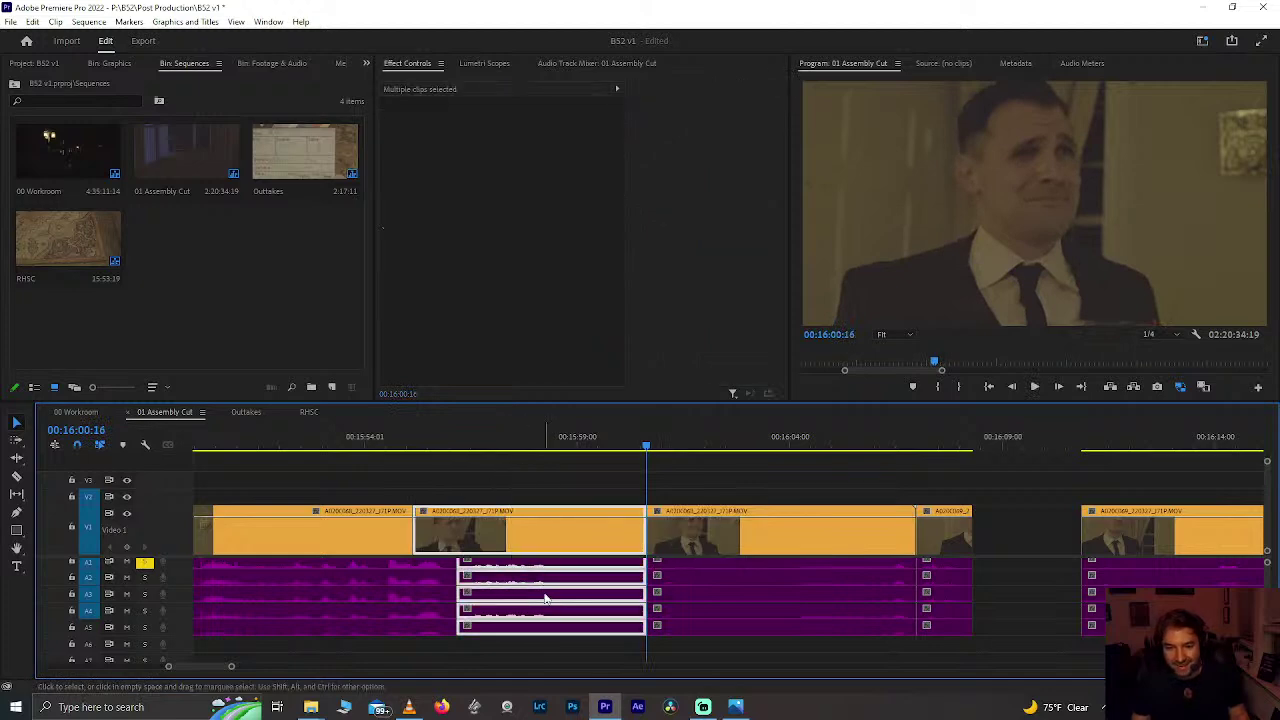
key(d)
key(Delete)
key(ctrl+z)
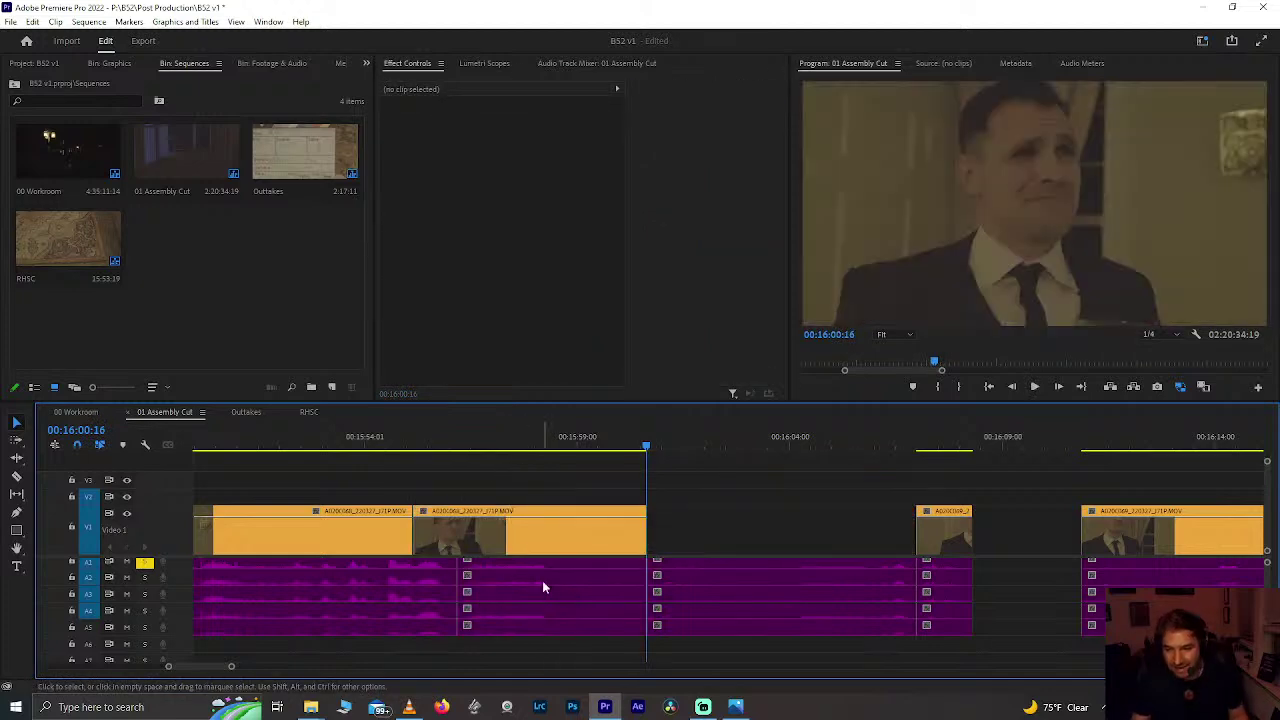
Step: Cut out the A020C068 section ending at 00:16:00:16 and paste it just past the end of the A020C067 clip in the assembled scene
click(530, 594)
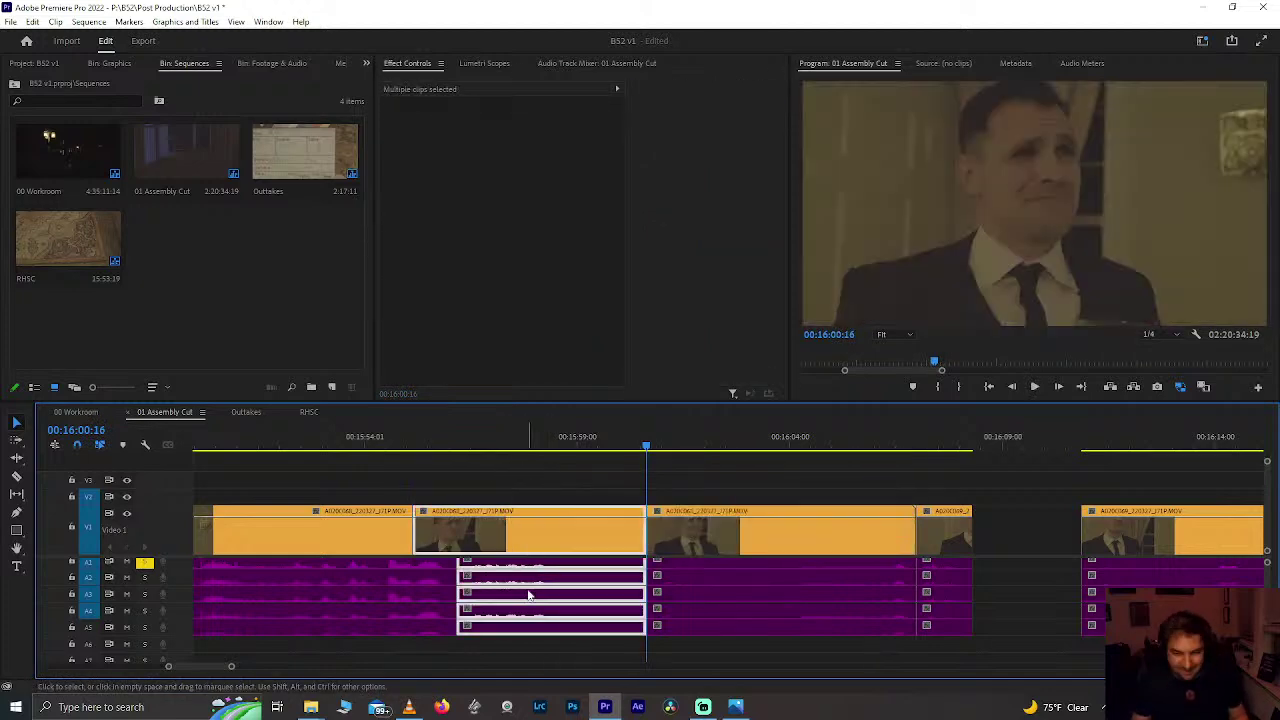
key(Delete)
scroll(550, 605, down, 6)
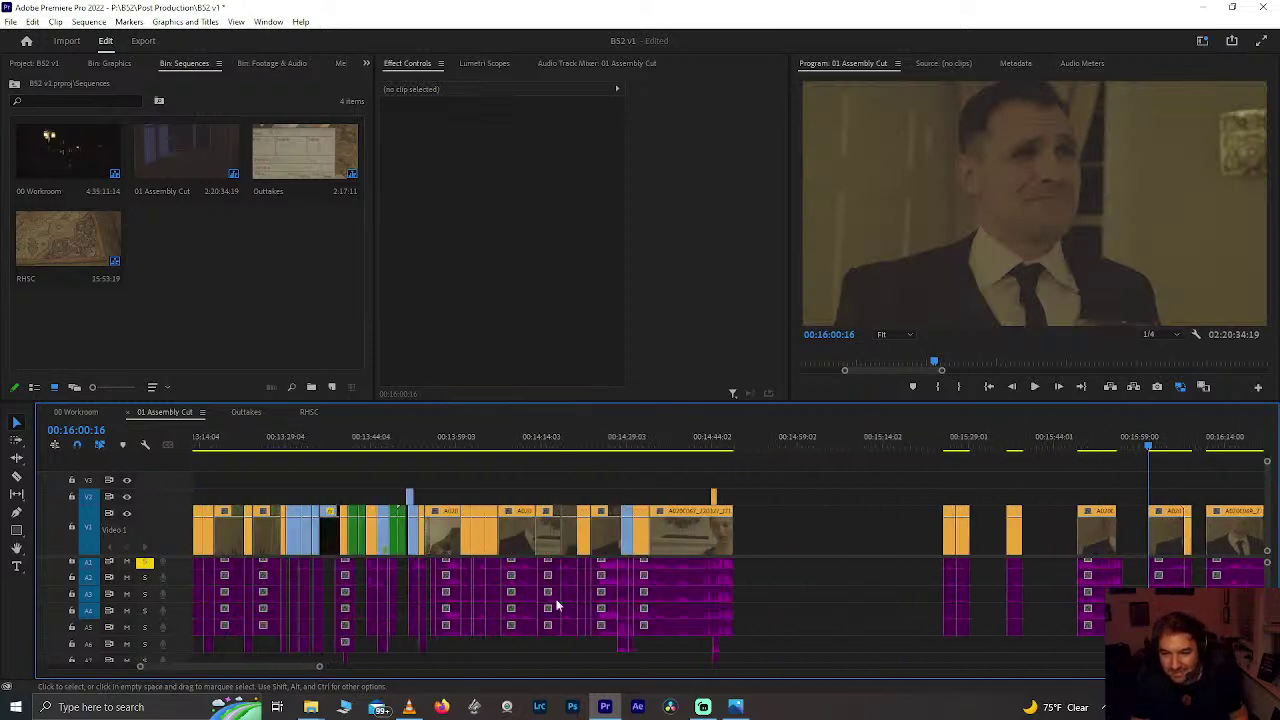
scroll(752, 574, up, 6)
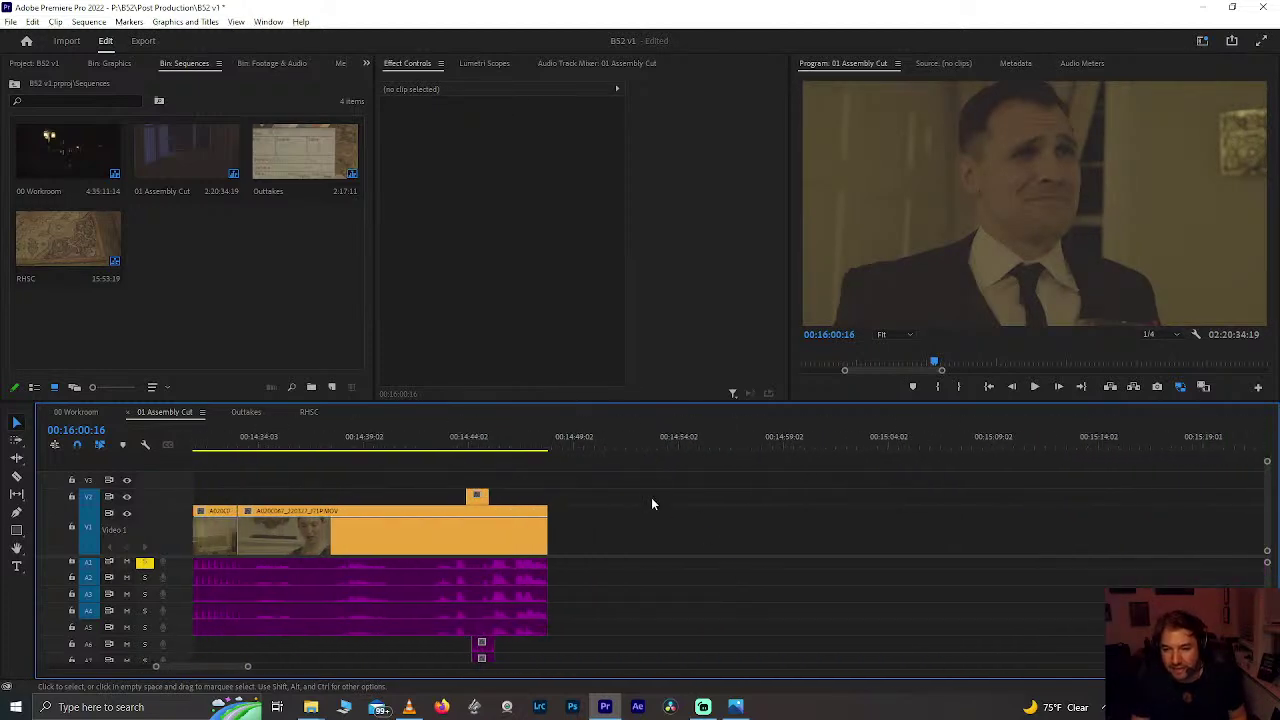
click(604, 449)
key(ctrl+v)
scroll(615, 500, up, 3)
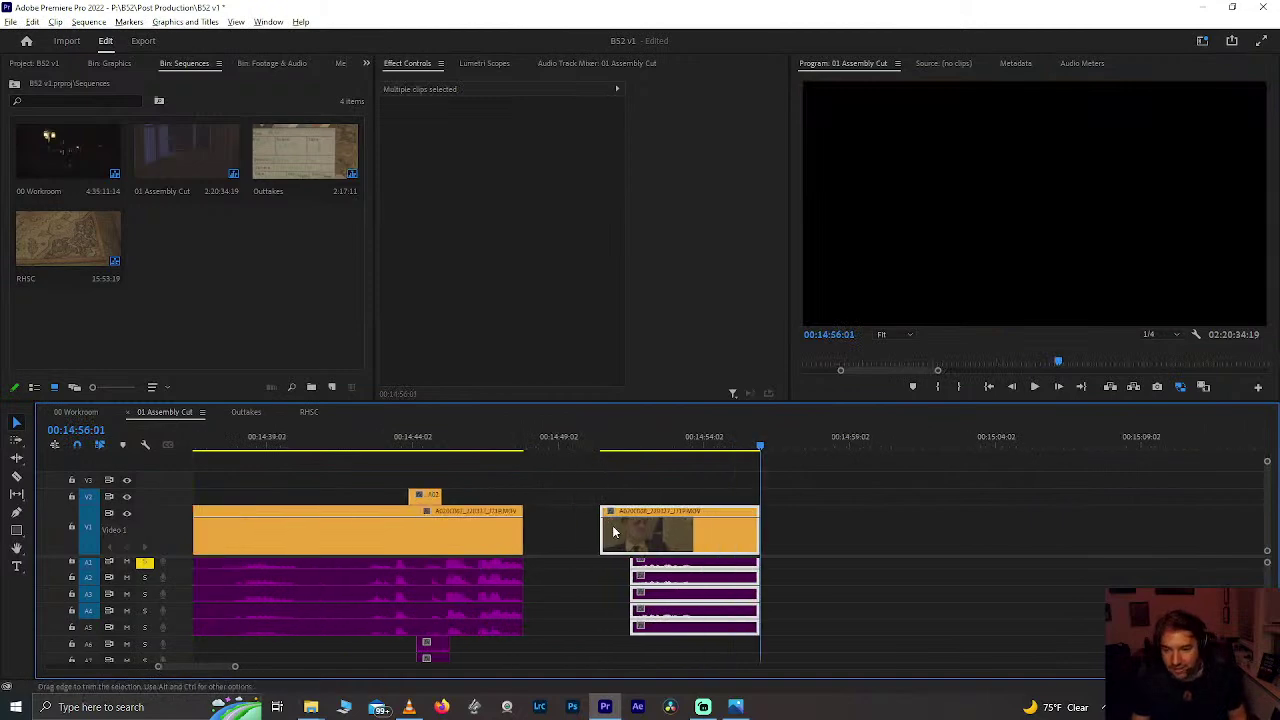
Step: Place the pasted A020C068 picture on V2 overlapping the end of A020C067, with its audio butted against A020C067's audio, and play the transition
drag(666, 529, 518, 502)
click(441, 430)
key(space)
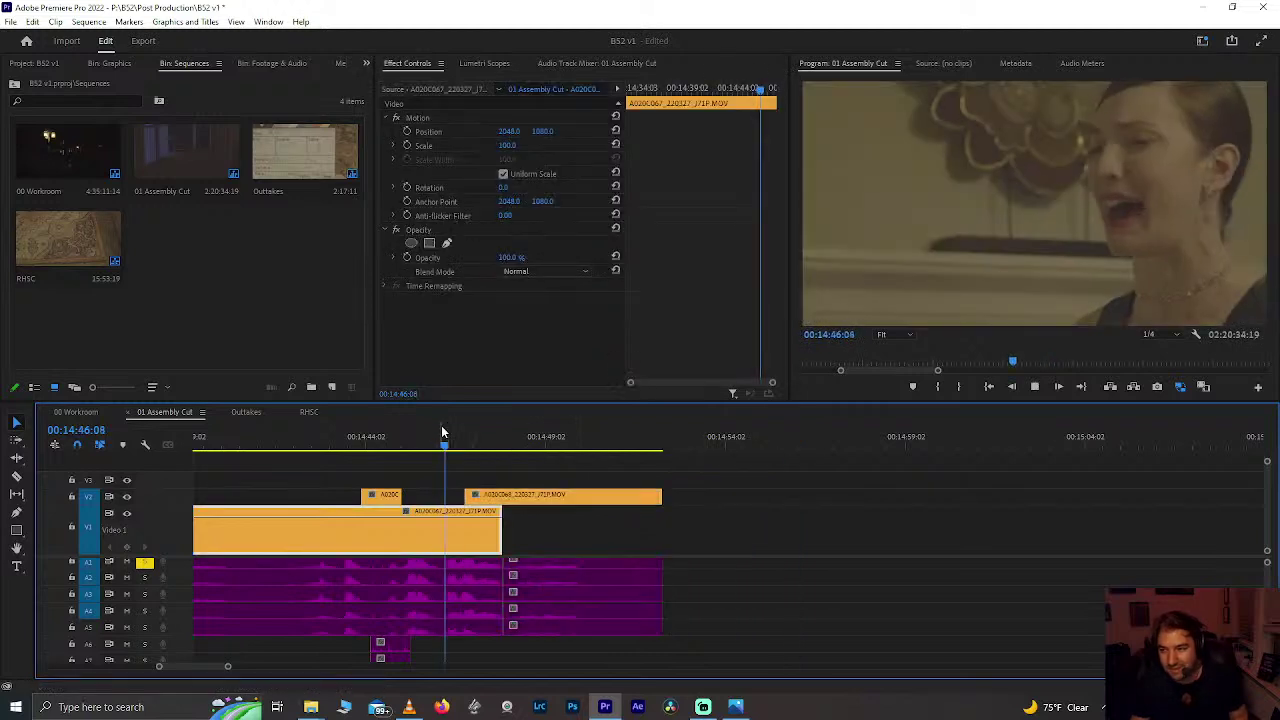
key(space)
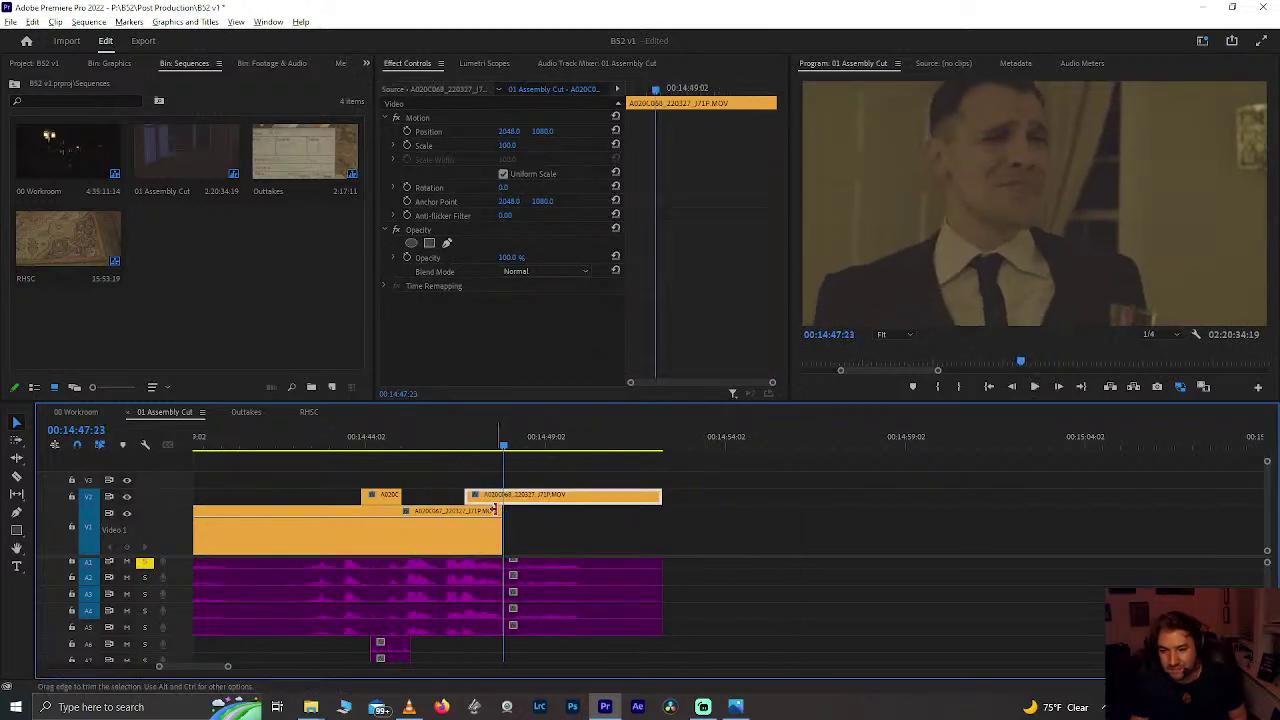
Step: Shift the A020C068 picture and audio slightly later, so the picture starts at about 00:14:47:06, and replay the transition
key(=)
drag(635, 597, 571, 502)
click(430, 443)
key(space)
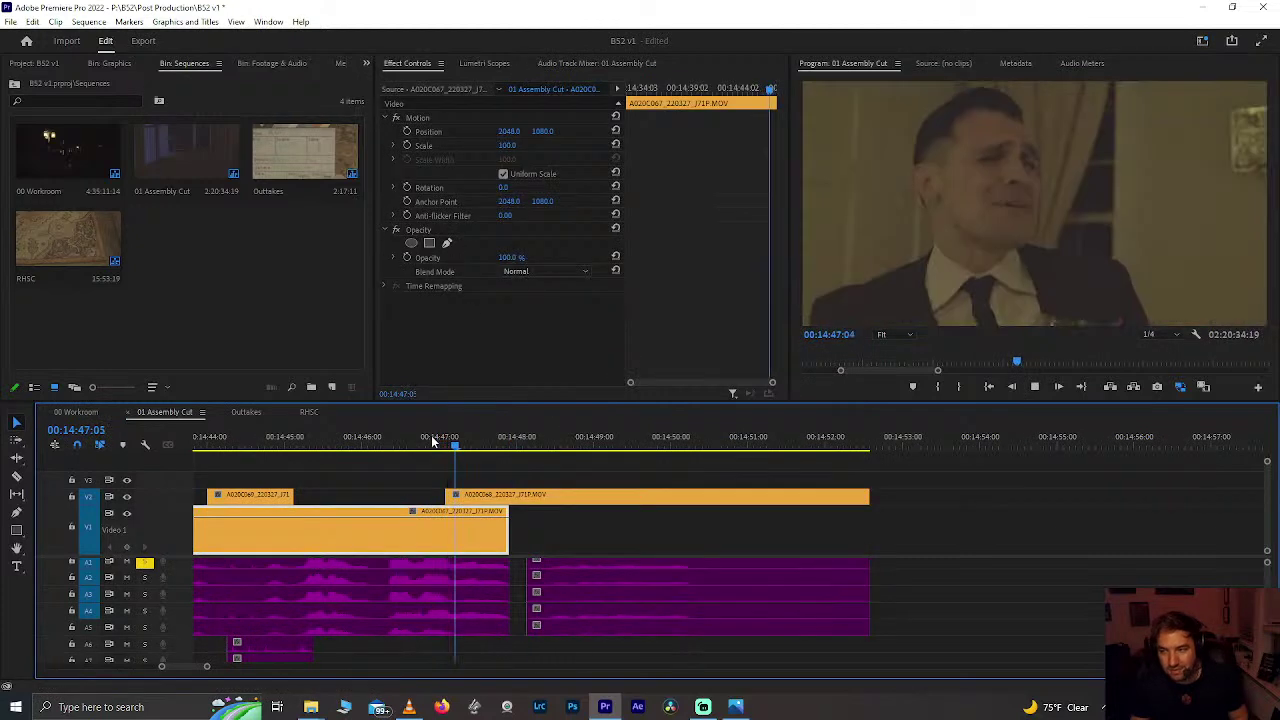
key(space)
drag(609, 469, 625, 591)
click(569, 492)
drag(576, 470, 605, 590)
drag(556, 502, 563, 500)
click(458, 440)
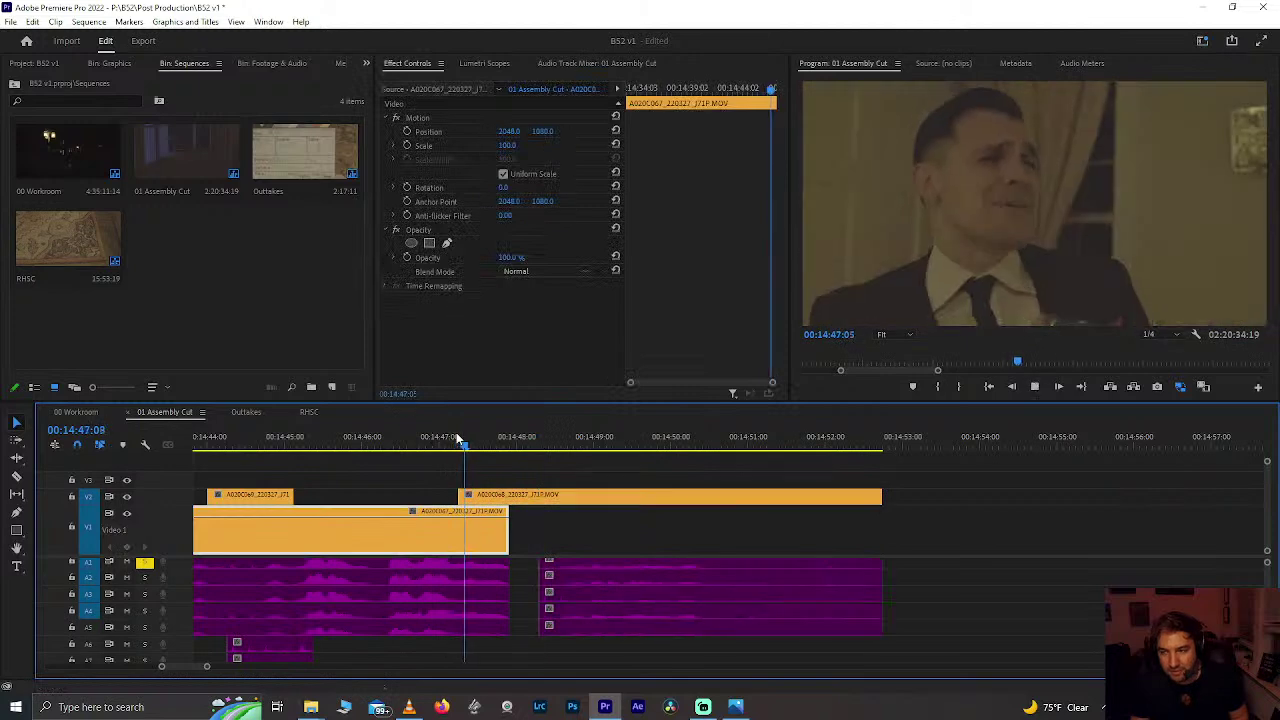
key(space)
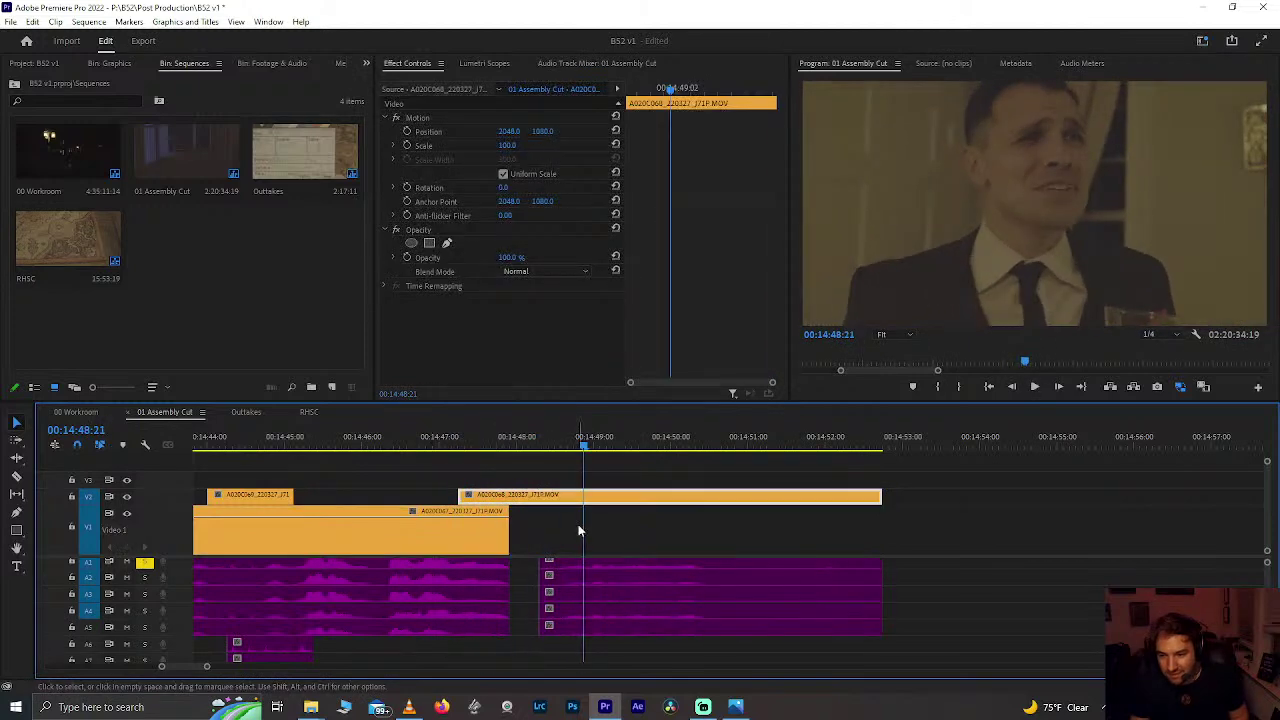
Step: Extend the start of the A020C068 audio back to meet the end of A020C067's audio, and play the transition
click(578, 524)
drag(532, 573, 511, 573)
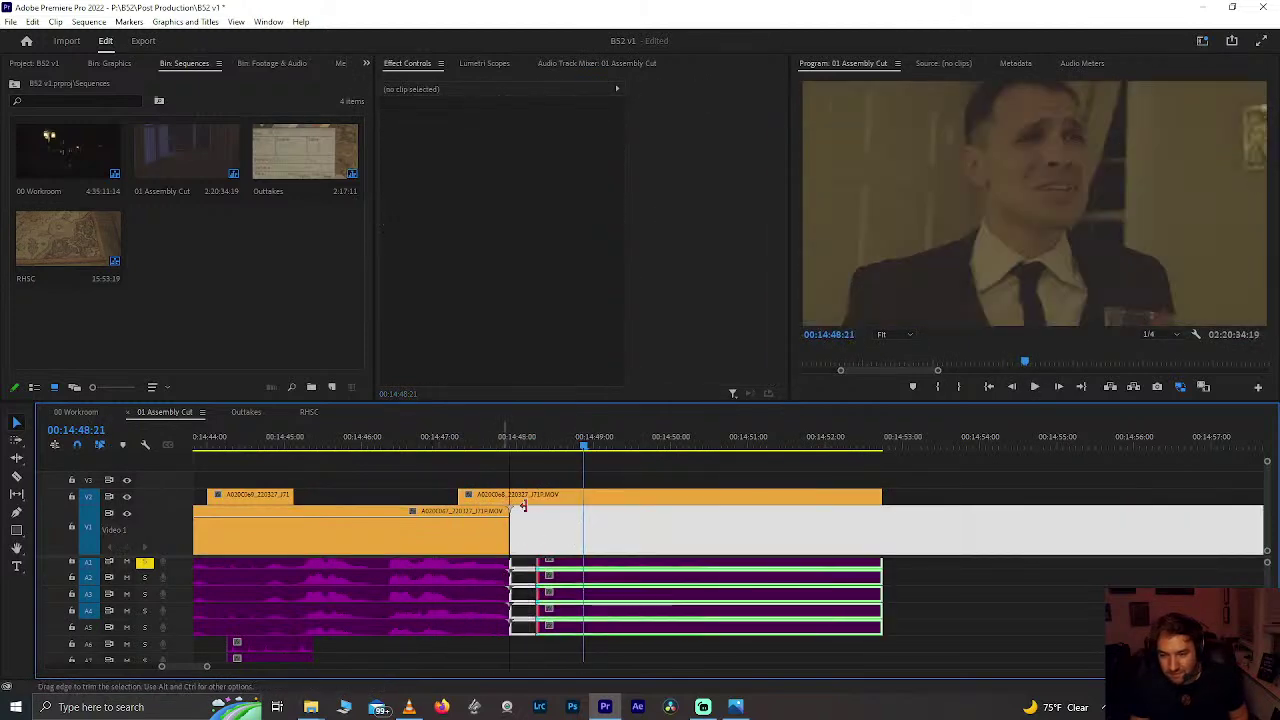
click(489, 447)
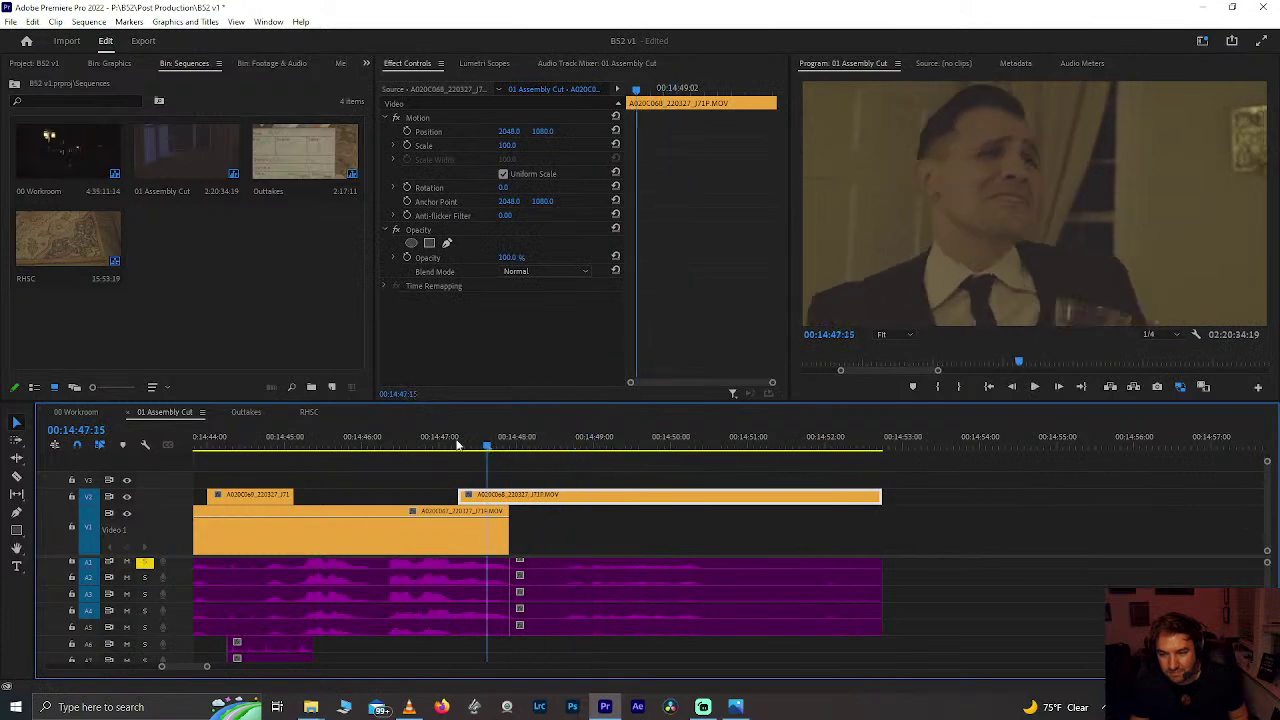
click(268, 447)
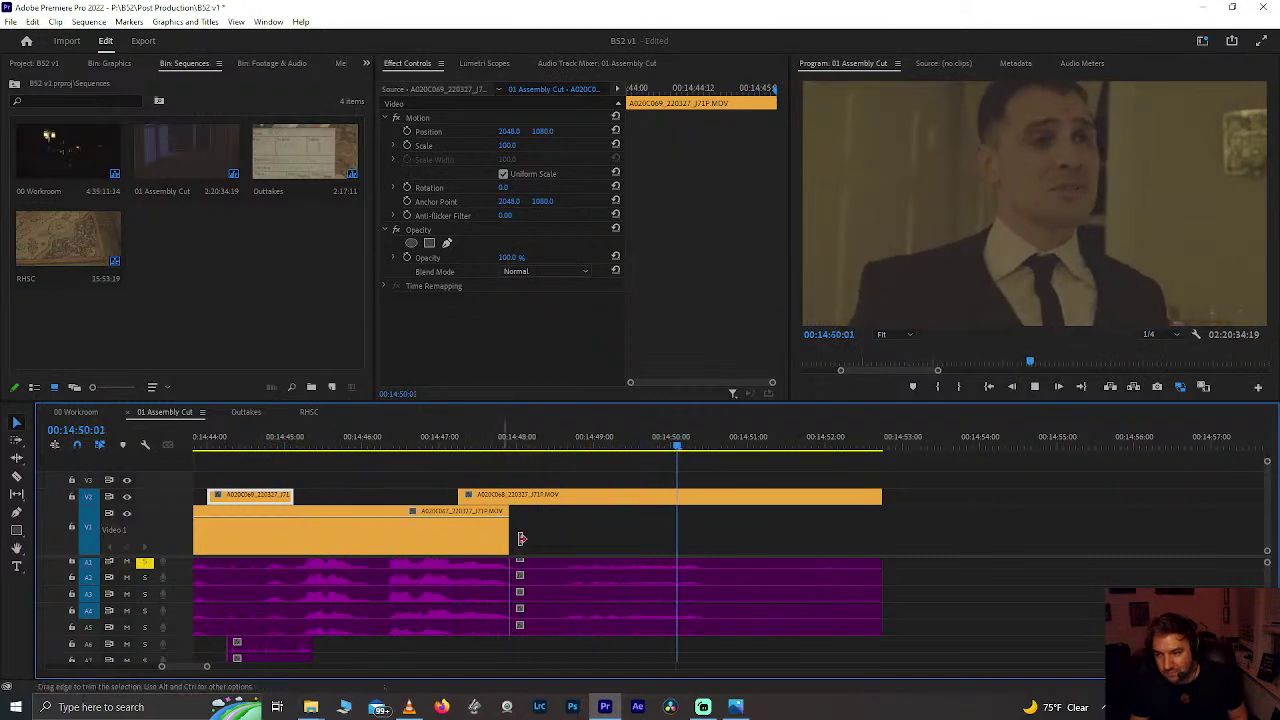
click(651, 568)
Step: Try rolling the audio cut between A020C067 and A020C068 back to 00:14:47:04, play it, and undo the change
drag(416, 440, 454, 462)
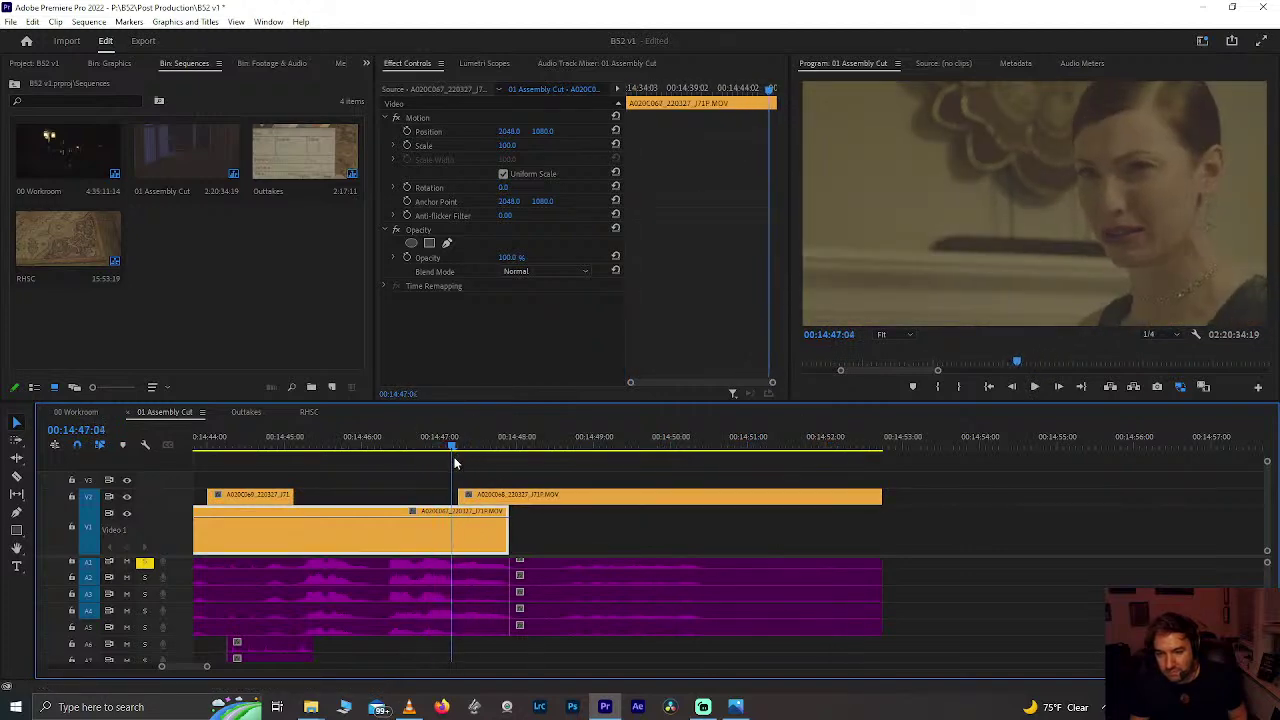
drag(460, 462, 431, 450)
scroll(460, 462, up, 3)
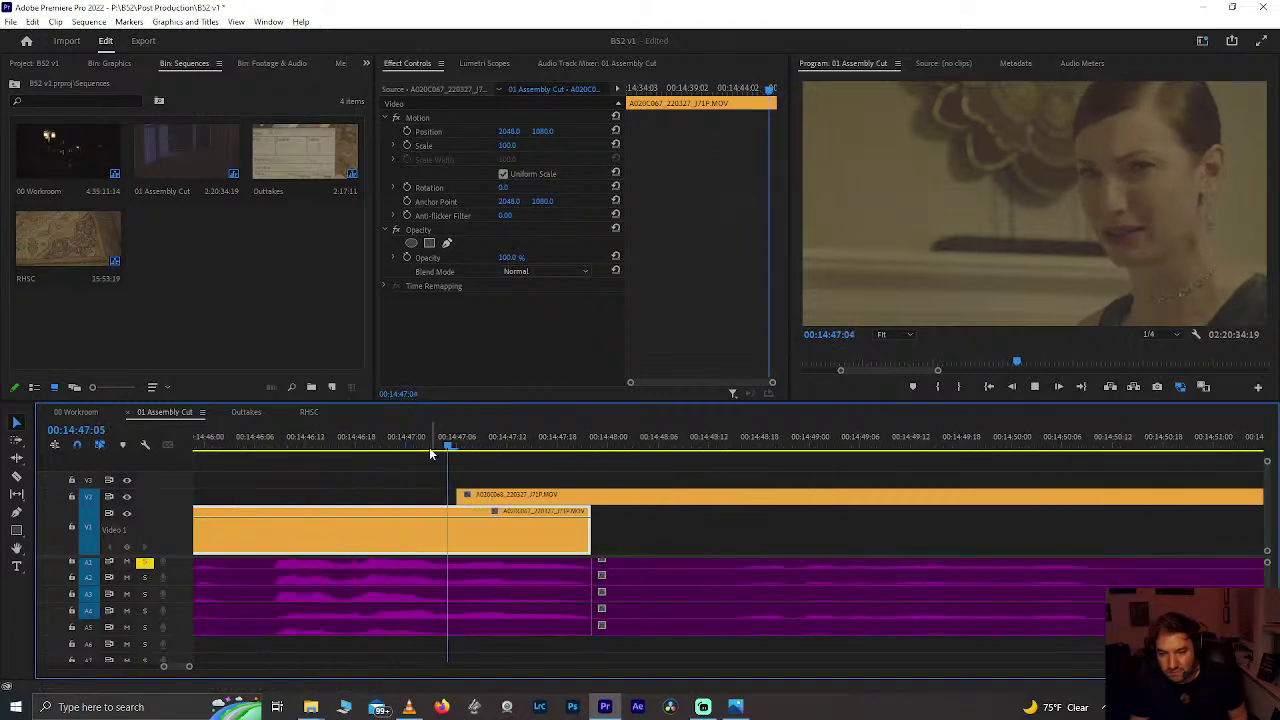
key(space)
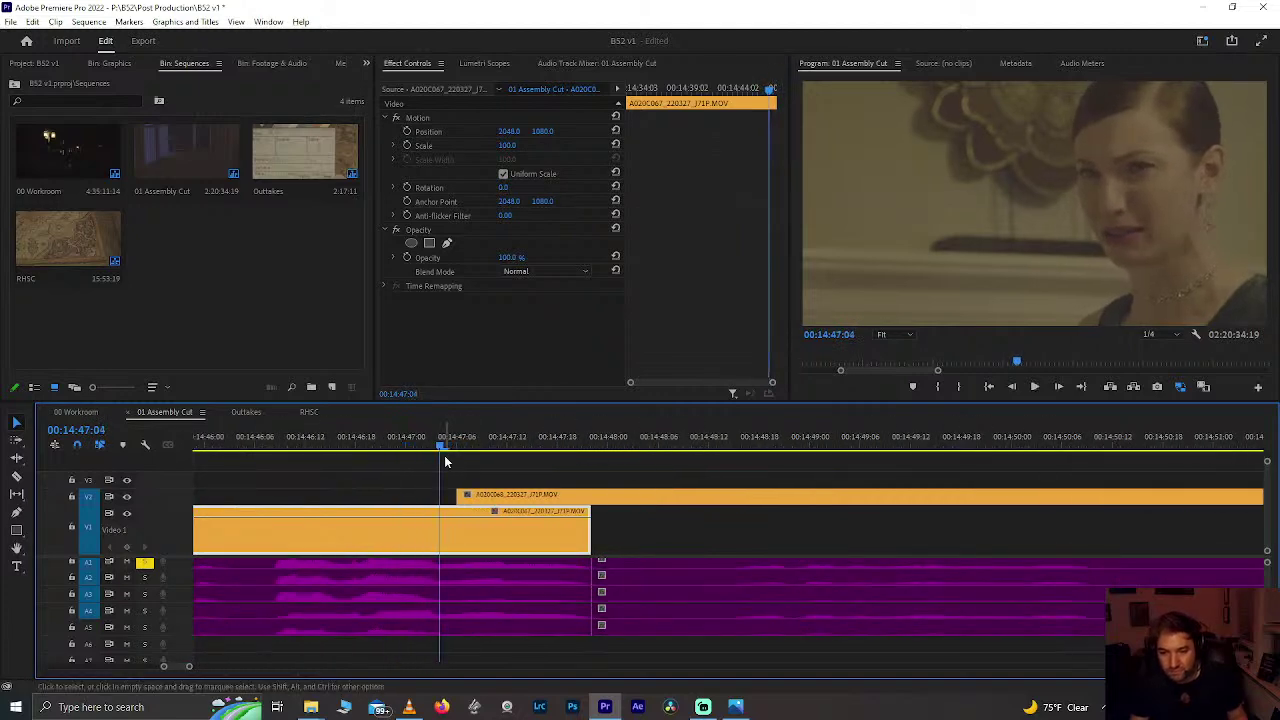
drag(584, 598, 446, 598)
key(space)
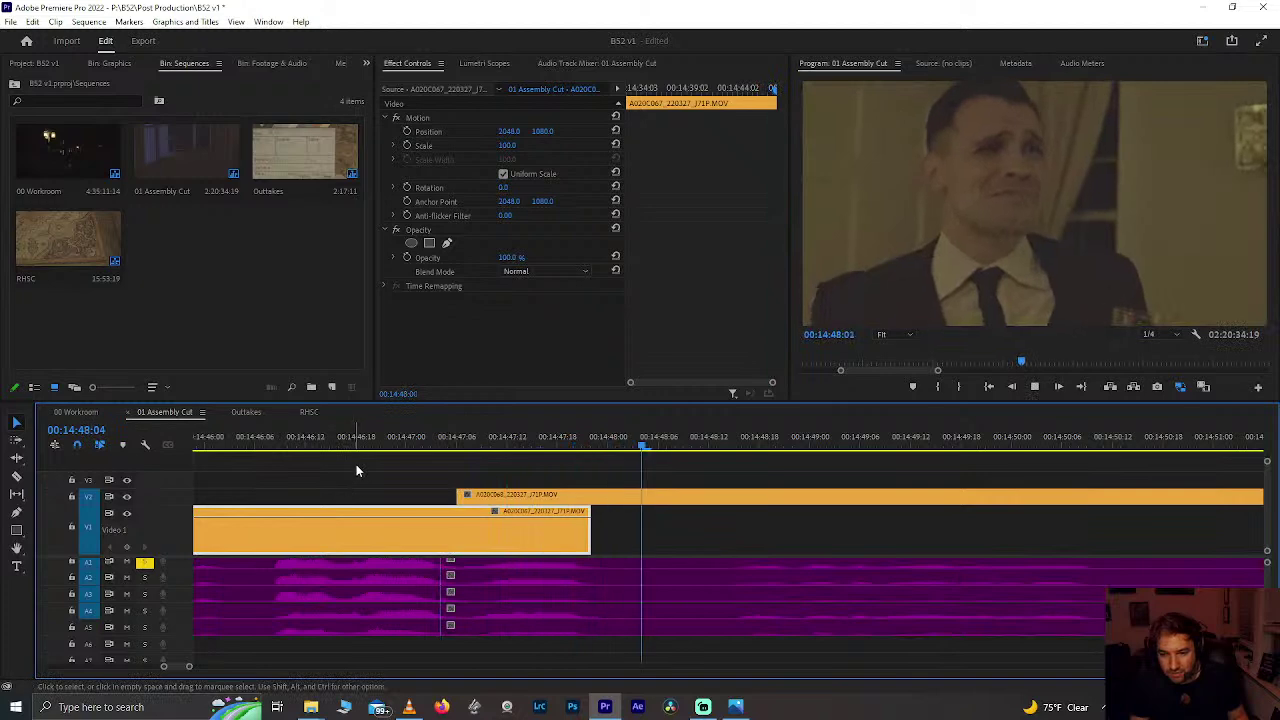
click(195, 442)
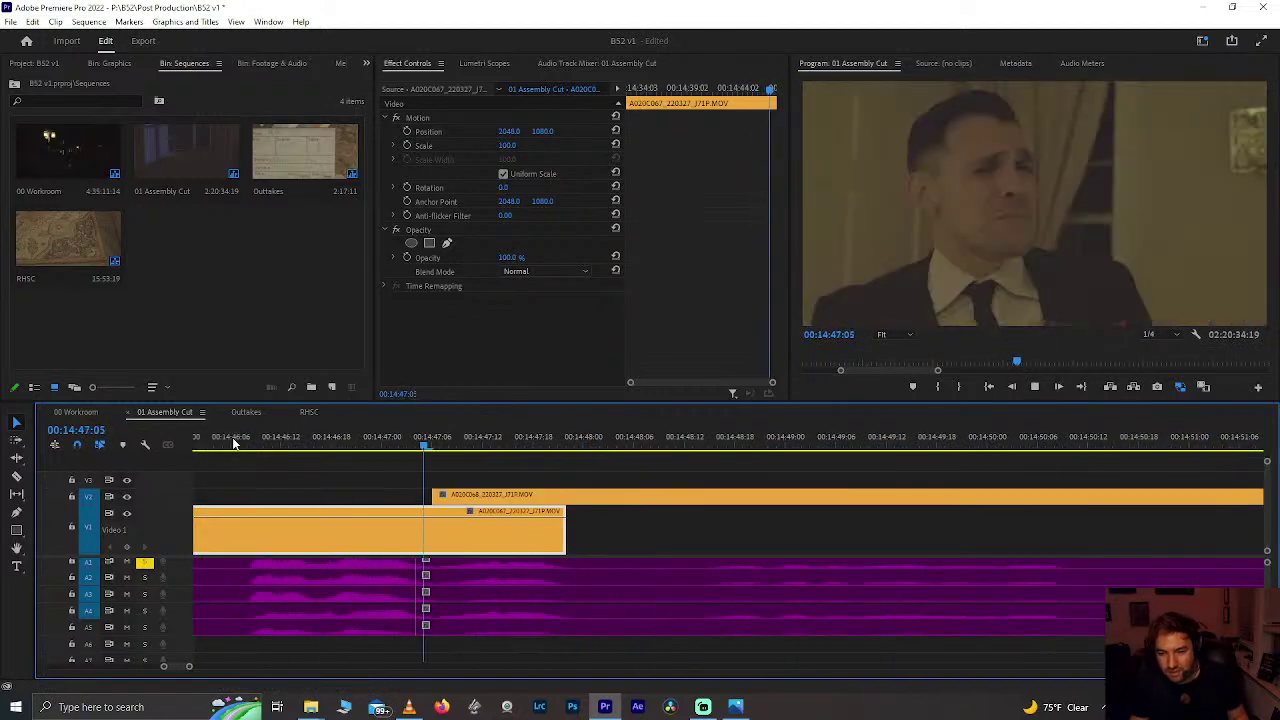
key(space)
key(ctrl+z)
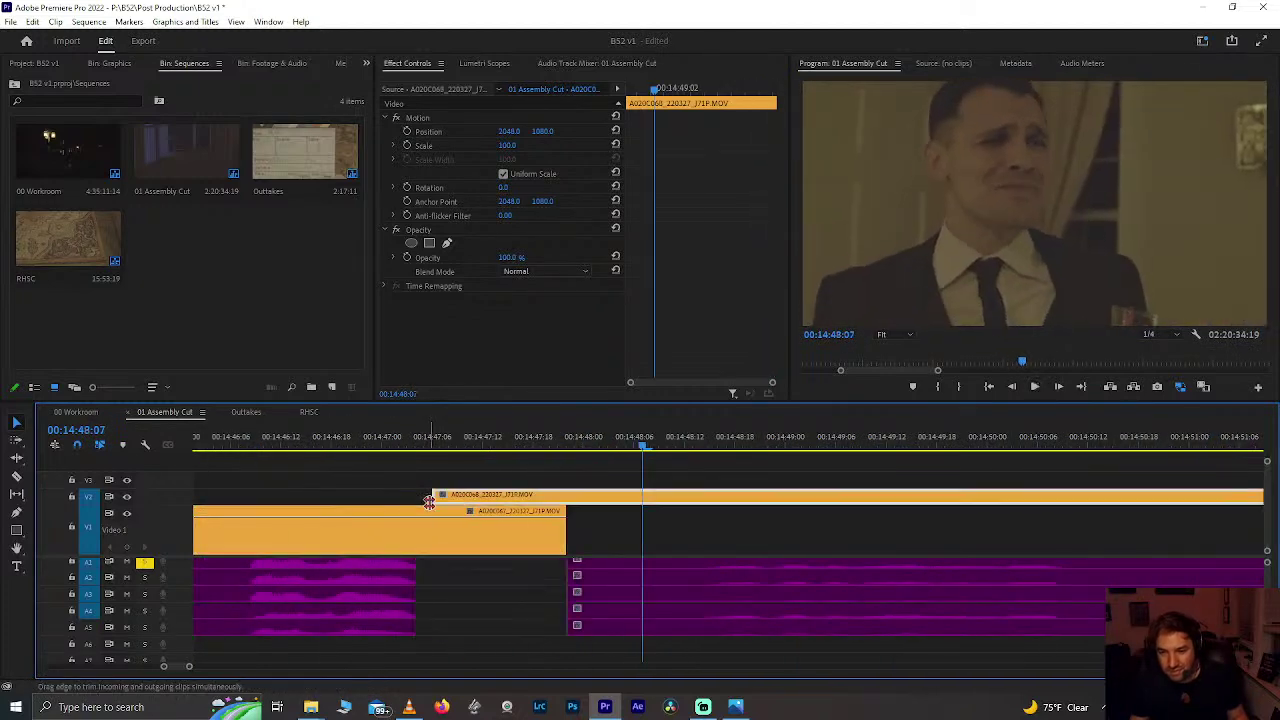
Step: Trim the start of the A020C068 picture to where A020C067 ends, play the cut, and move the picture down to V1
click(312, 443)
key(space)
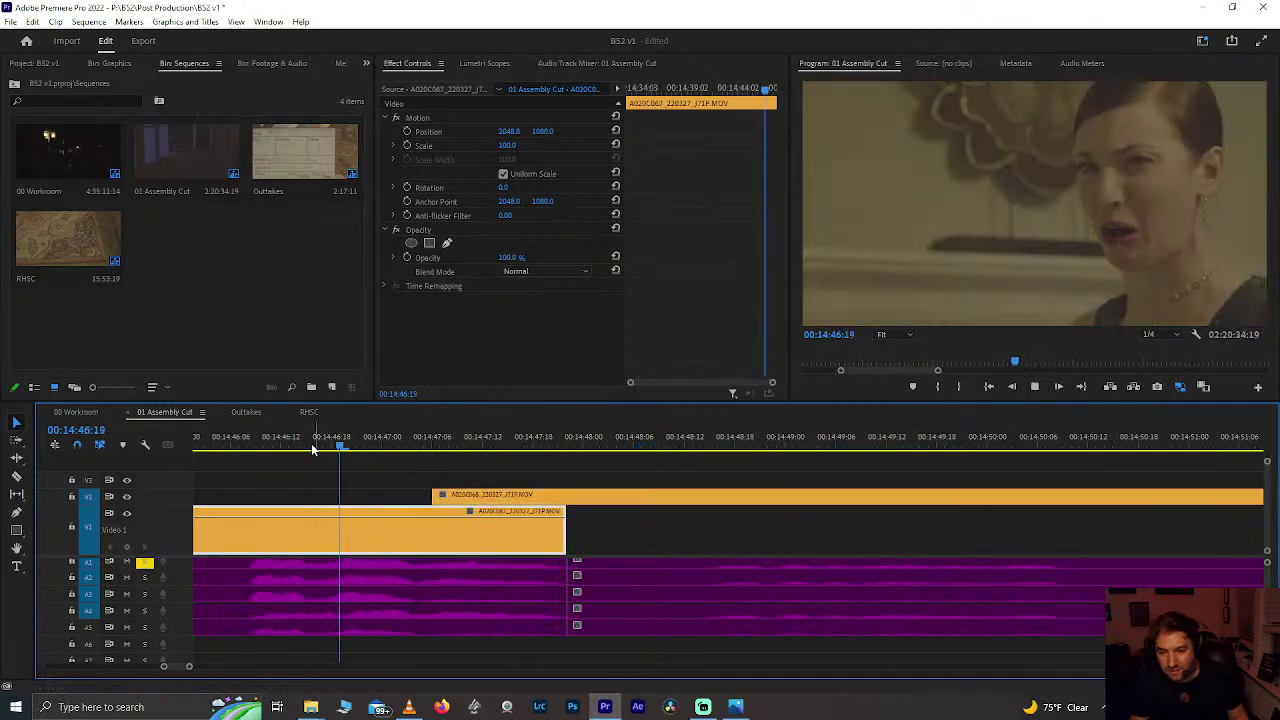
key(space)
drag(441, 494, 566, 494)
click(462, 436)
key(space)
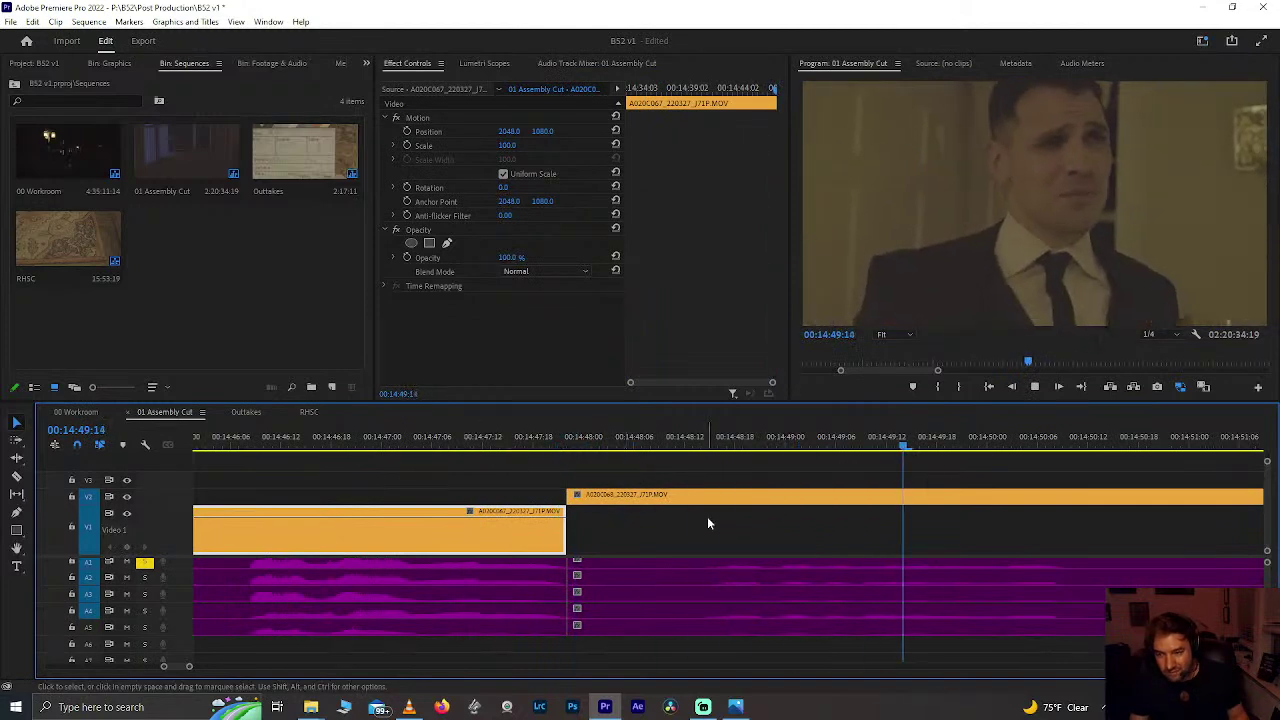
scroll(746, 551, down, 4)
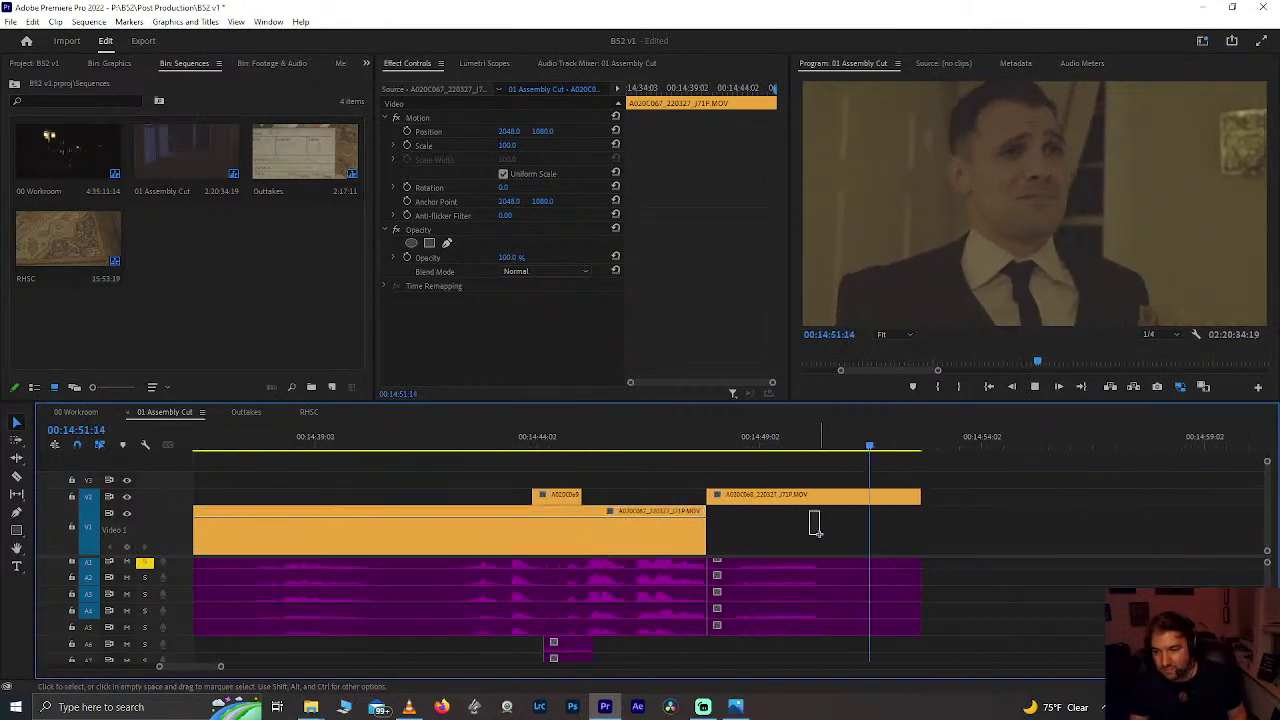
drag(809, 498, 818, 535)
Step: Examine the A020C063 wide-shot clips around 00:18:40 to 00:18:52 for the next part of the scene
scroll(870, 535, down, 10)
scroll(870, 535, down, 3)
click(910, 446)
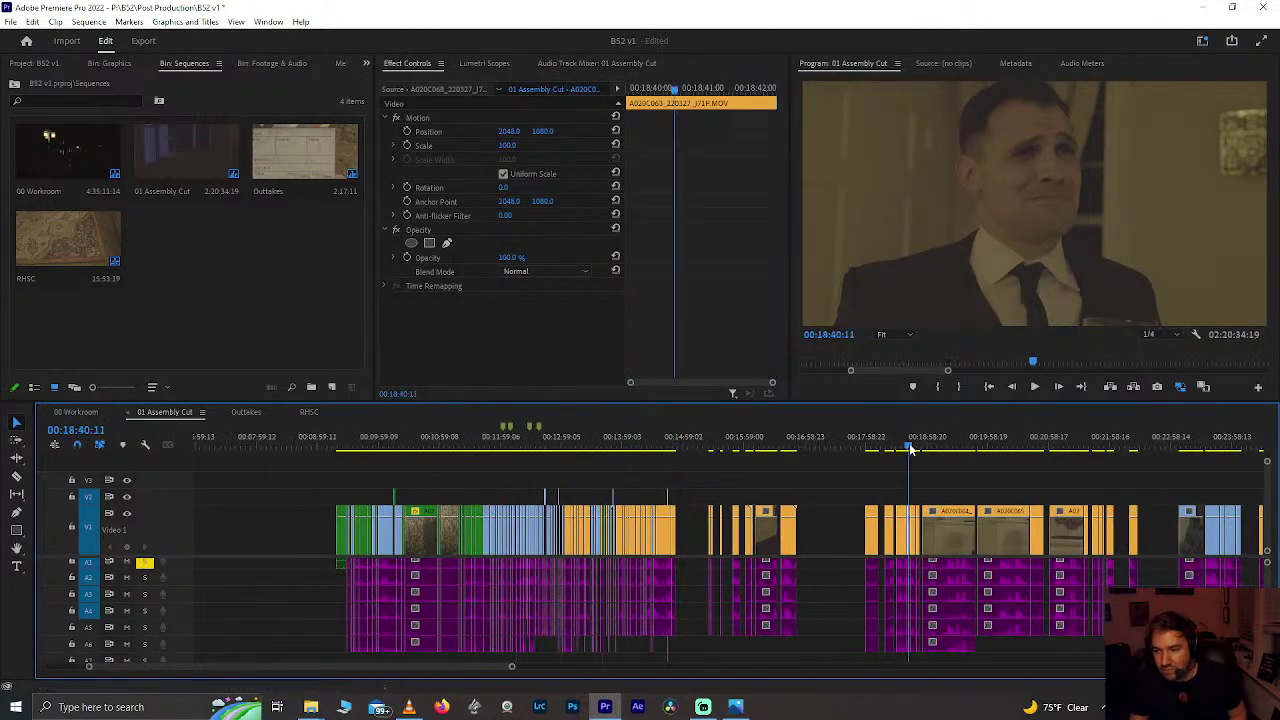
scroll(910, 452, up, 8)
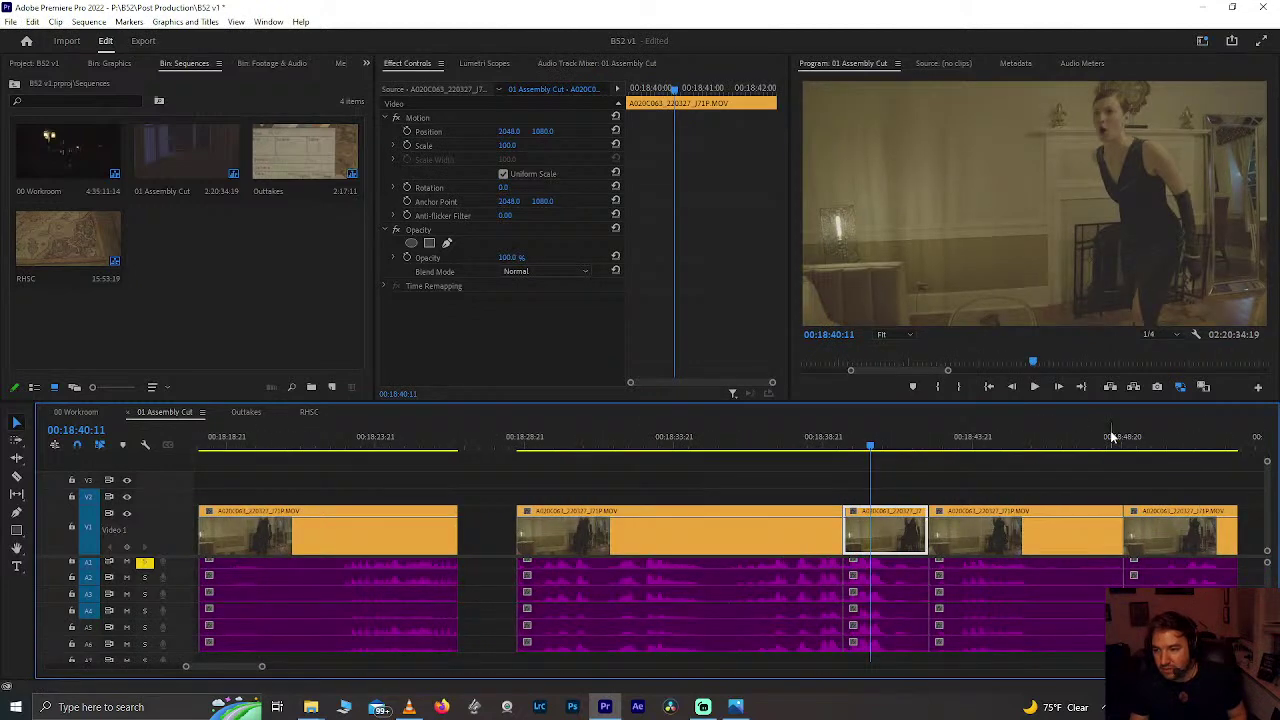
click(1112, 437)
key(space)
scroll(1135, 460, down, 6)
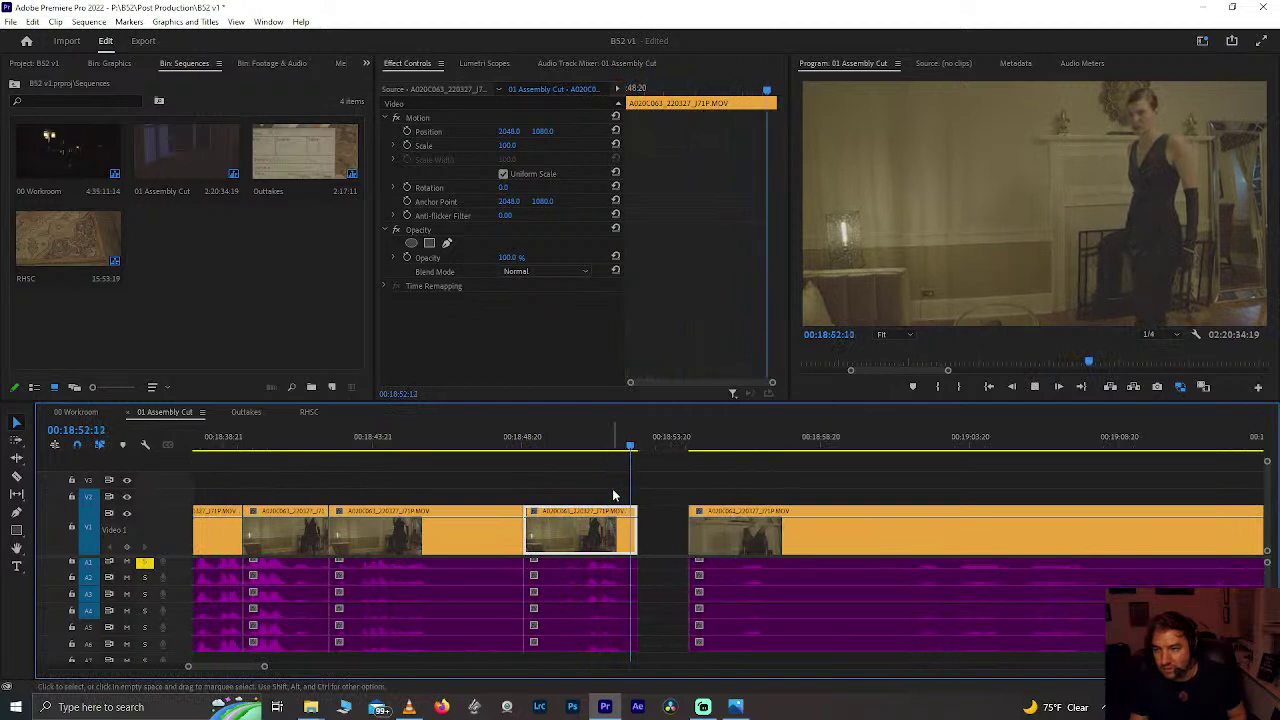
scroll(615, 549, down, 10)
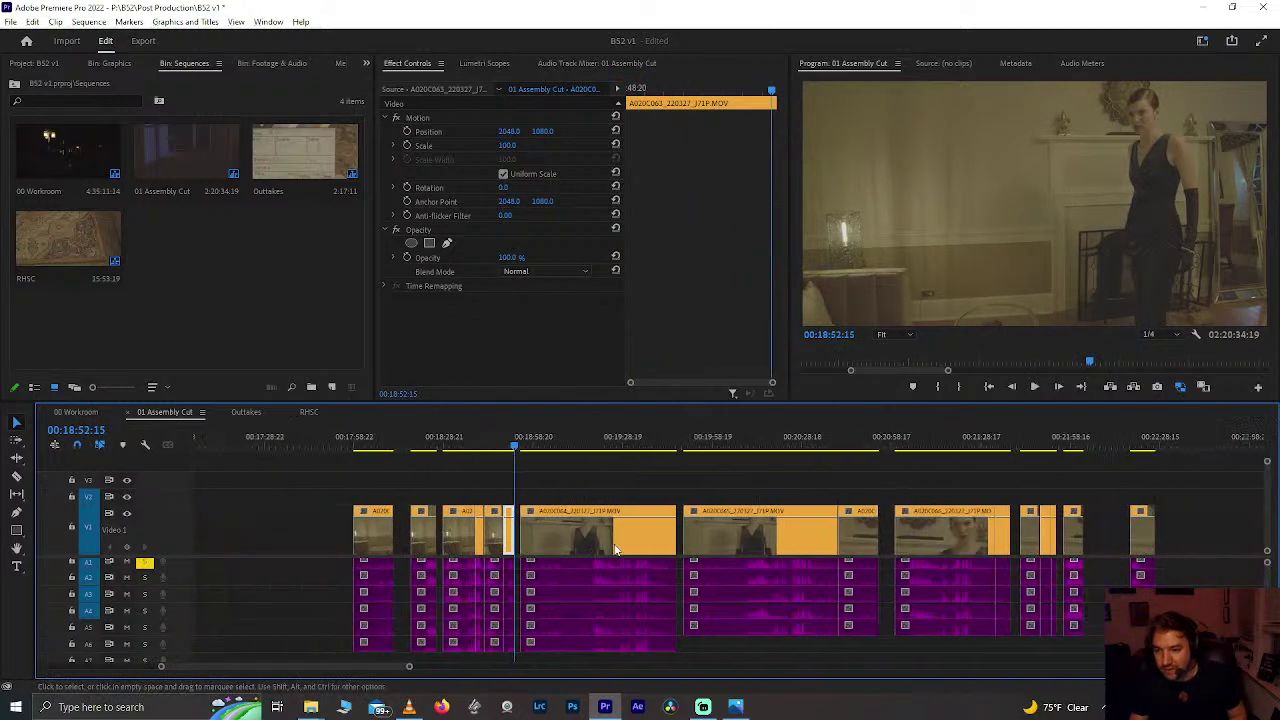
Step: Review the woman's A020C067 close-up clips between 00:21:34 and 00:22:24 for a usable reaction
click(851, 440)
scroll(853, 445, up, 8)
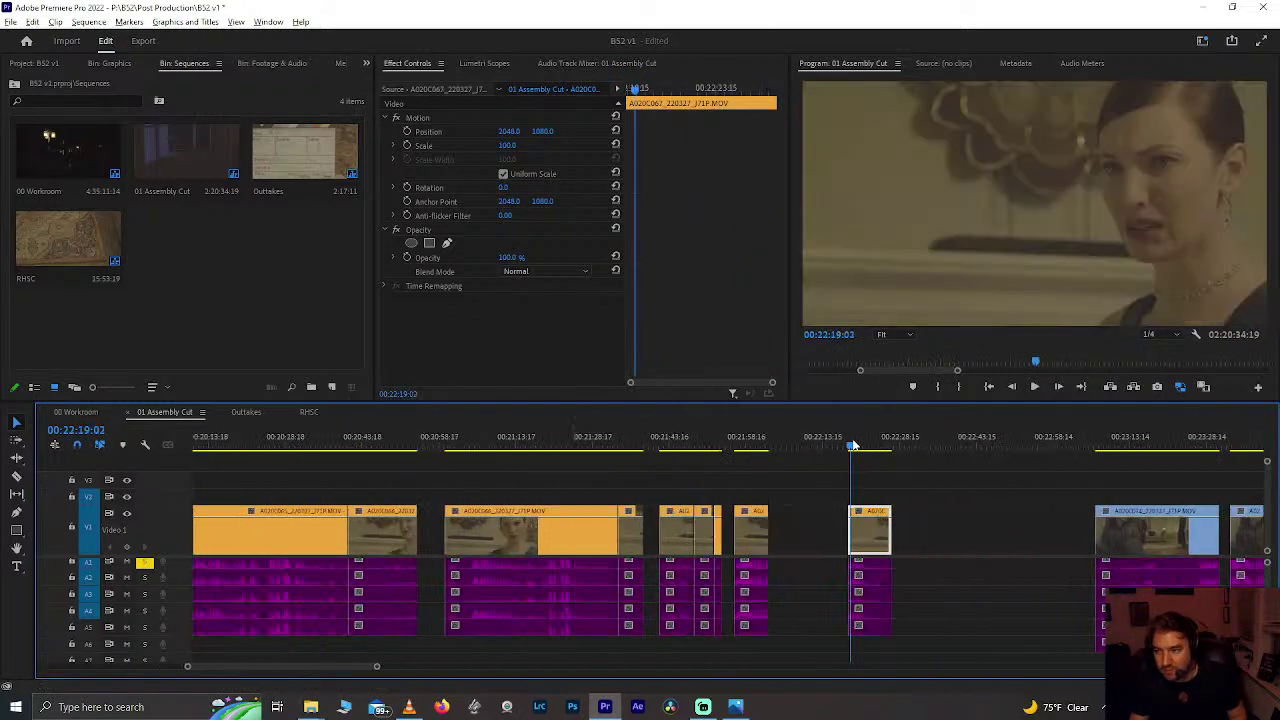
click(897, 440)
key(space)
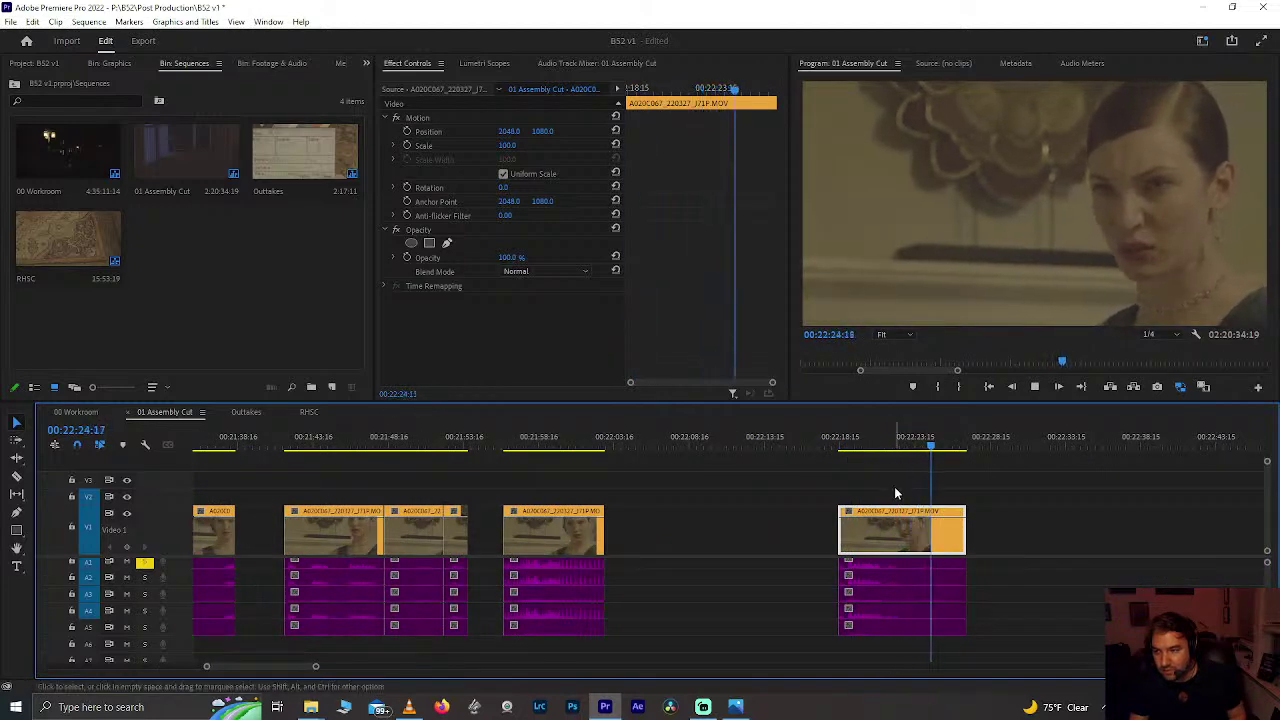
drag(448, 440, 323, 450)
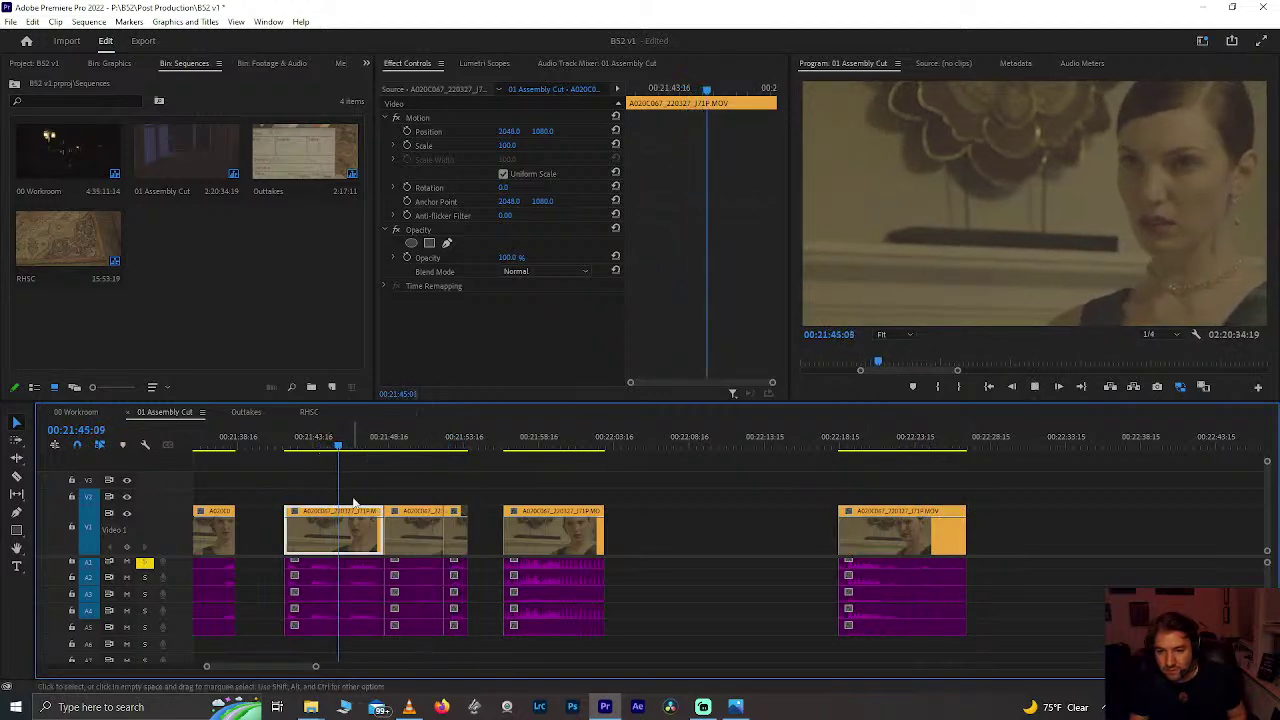
scroll(328, 452, up, 2)
click(270, 445)
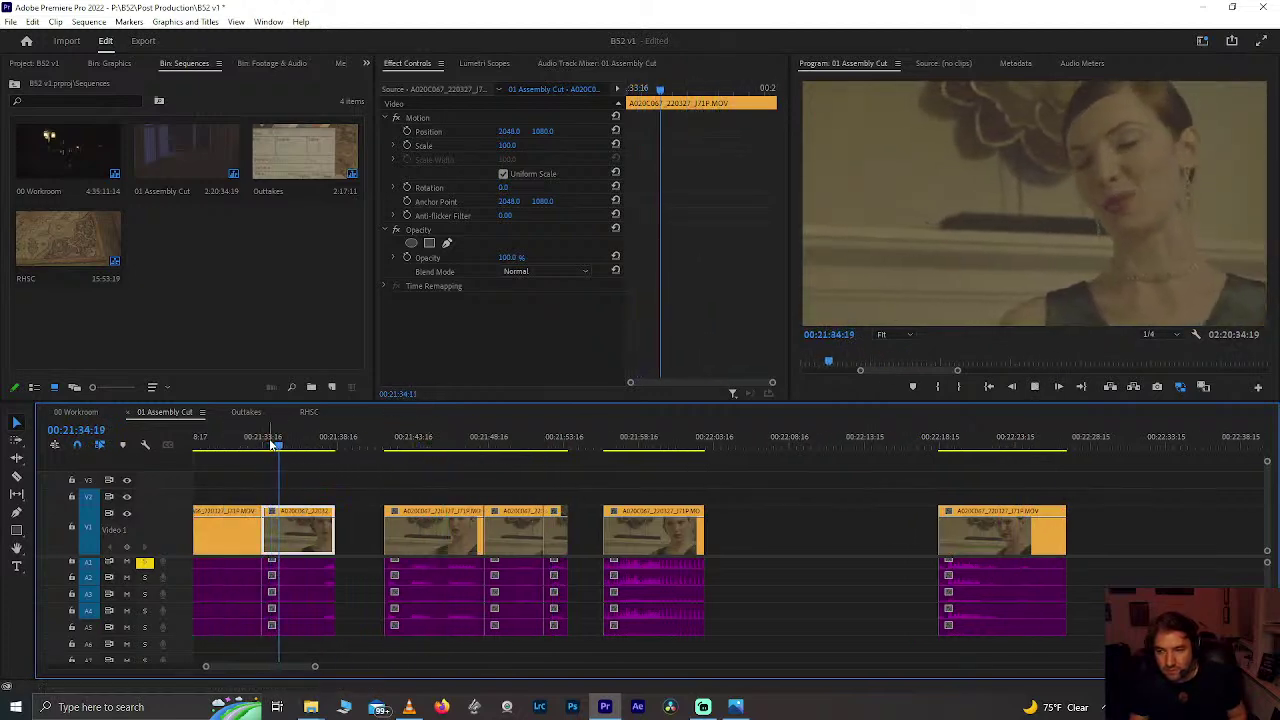
key(space)
scroll(285, 500, up, 4)
Step: Play the end of A020C066 and split it at about 00:21:29 and again at 00:21:32:18 to isolate the woman's reaction
click(362, 443)
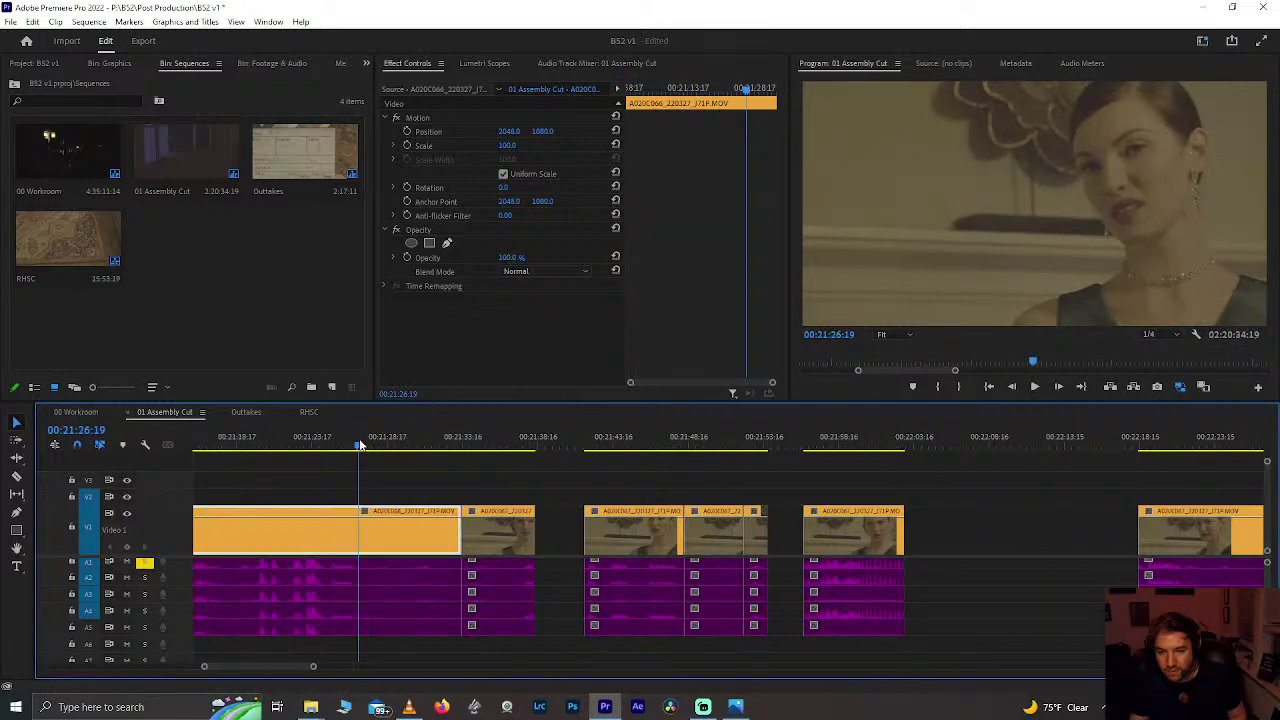
key(space)
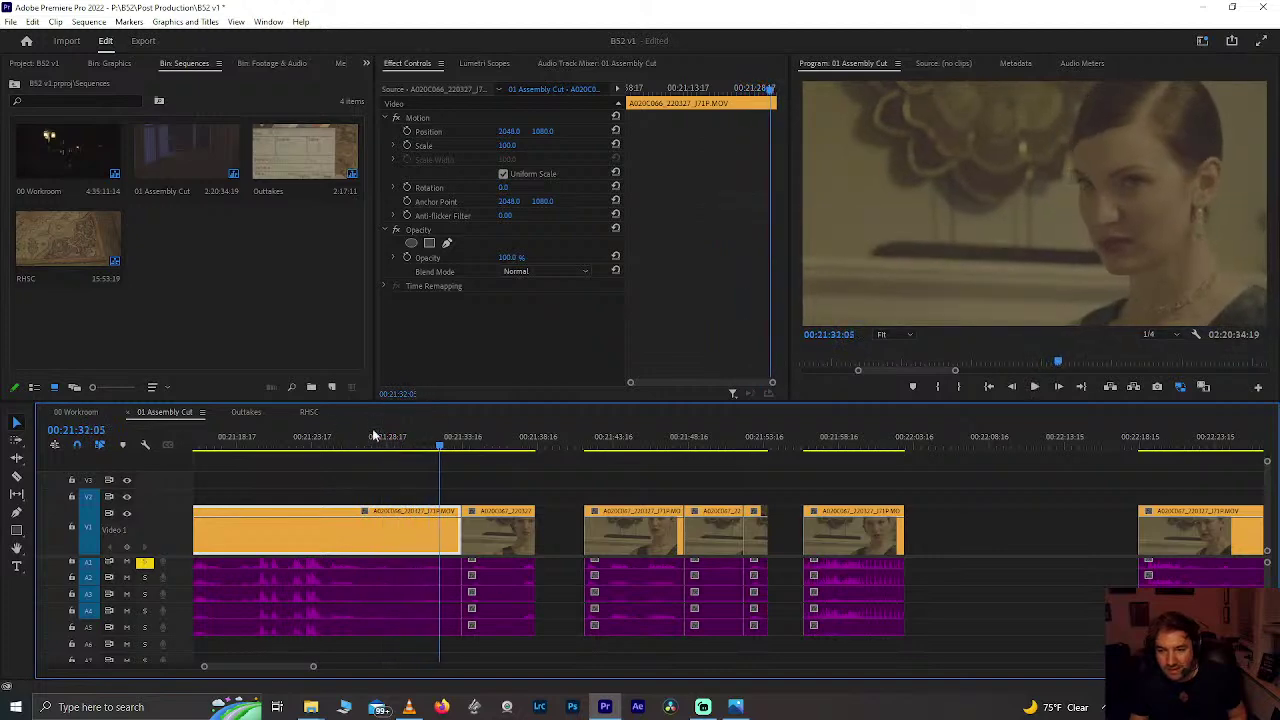
click(390, 441)
key(=)
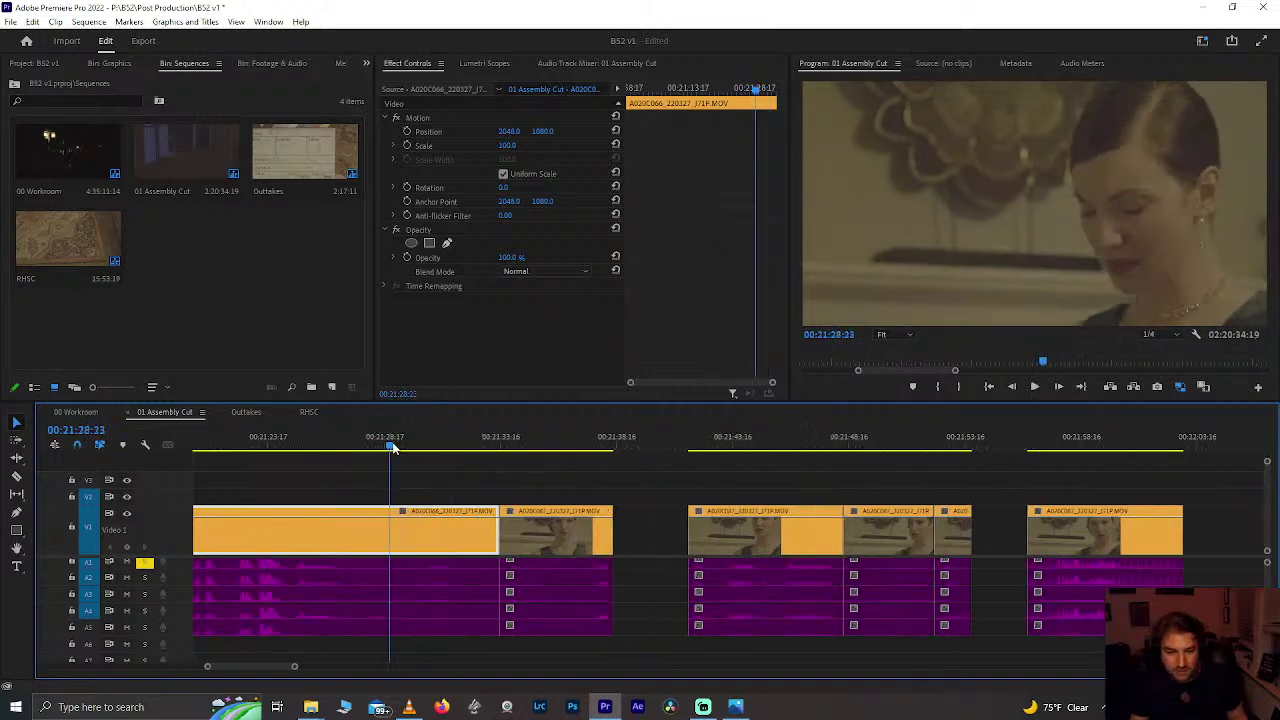
key(ctrl+k)
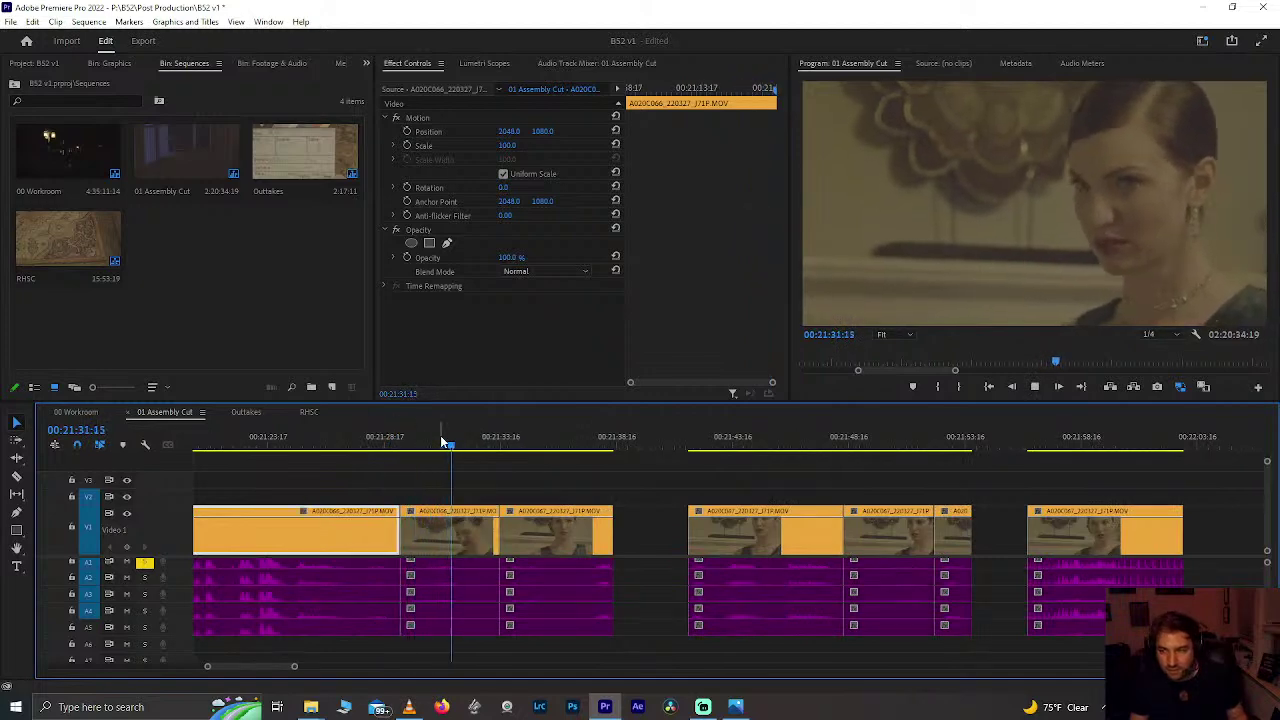
key(space)
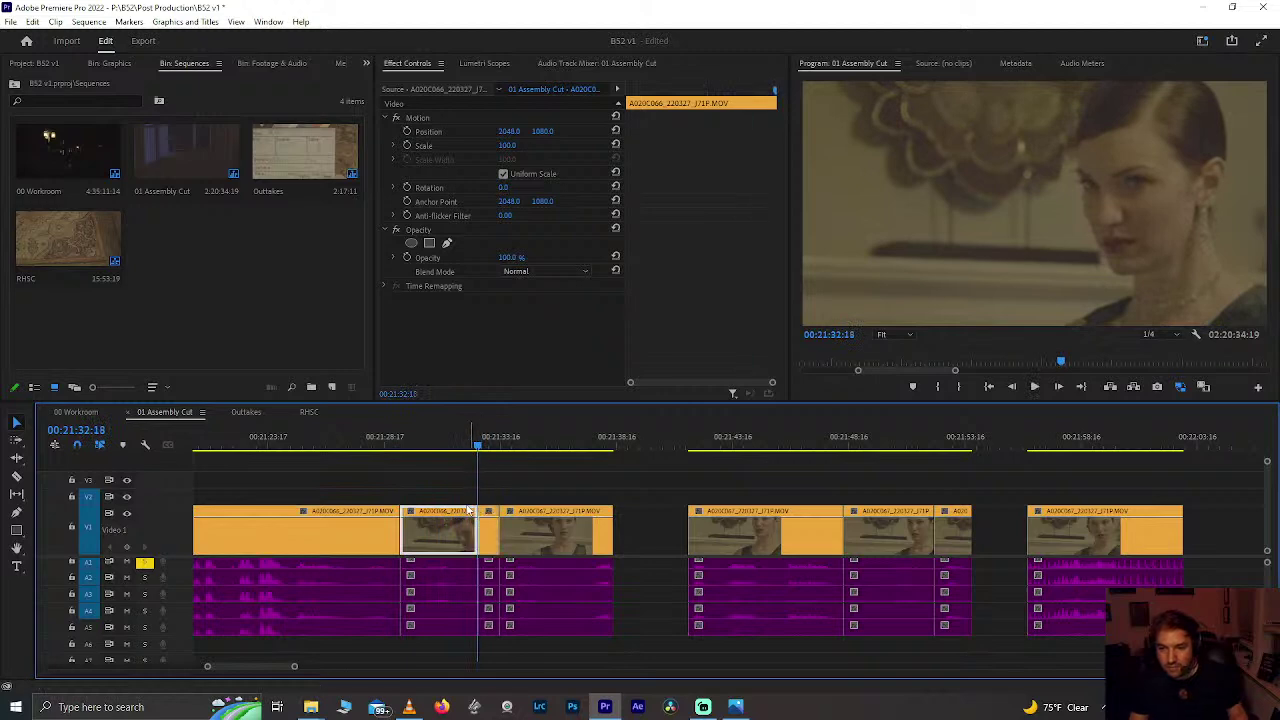
Step: Review the over-the-shoulder A020C074 clips between about 00:23:43 and 00:24:01 for a usable reaction moment
key(minus)
key(minus)
key(minus)
click(791, 434)
key(equal)
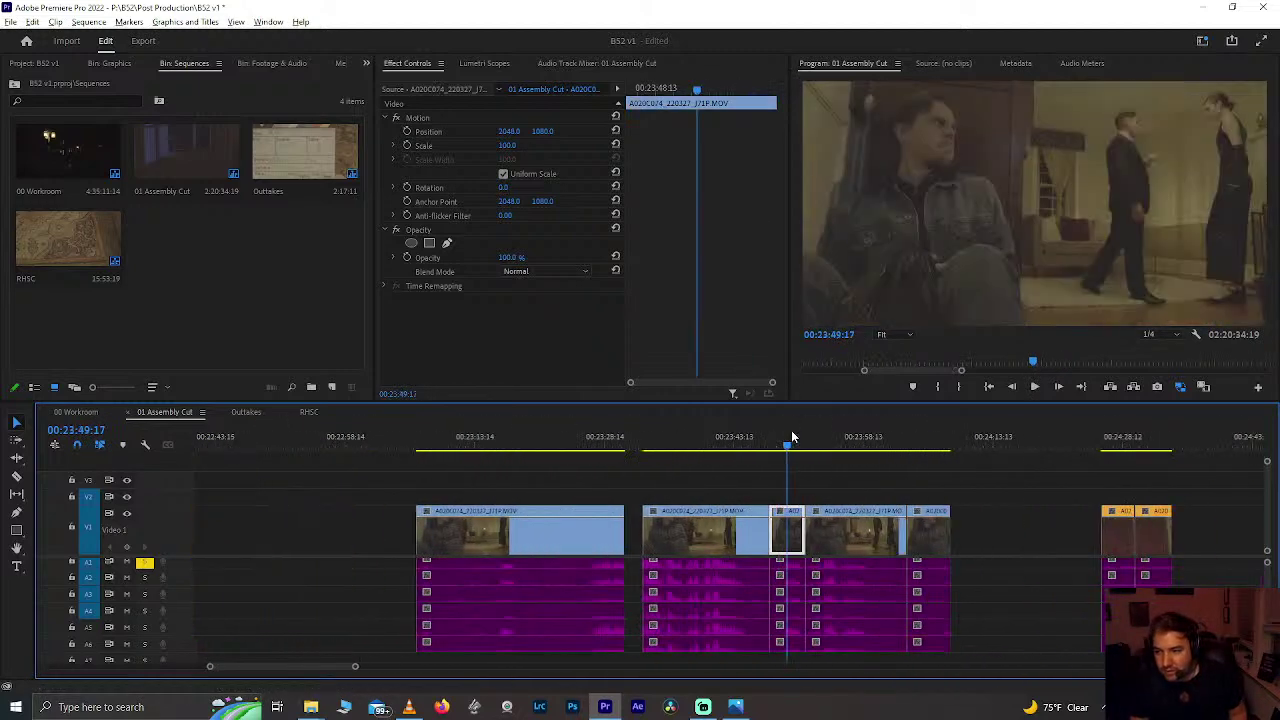
click(836, 444)
drag(836, 444, 882, 452)
key(equal)
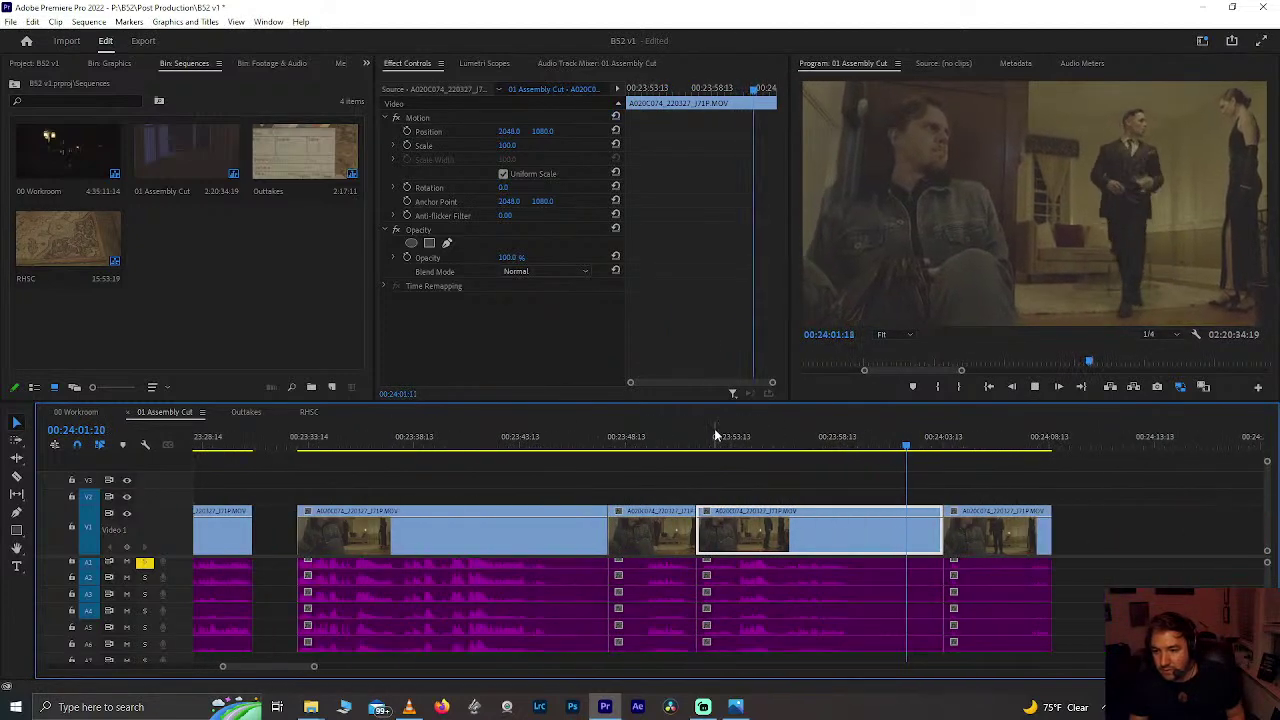
click(640, 436)
click(522, 436)
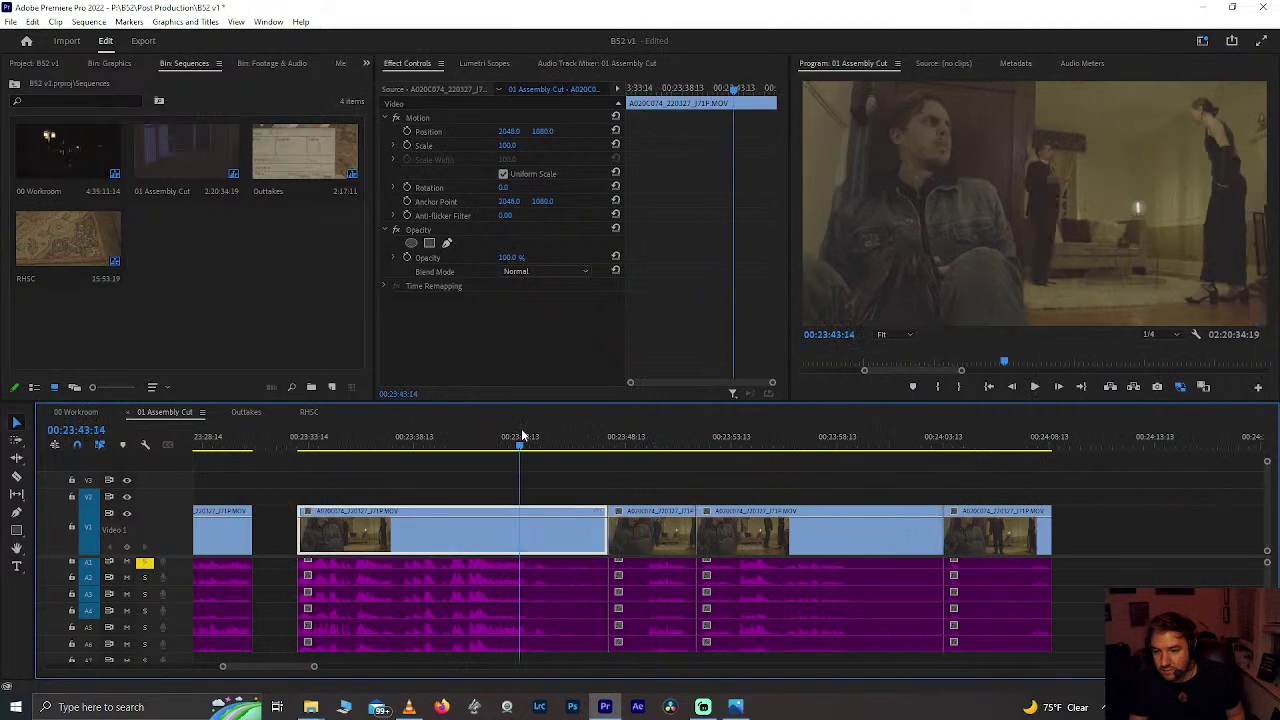
key(equal)
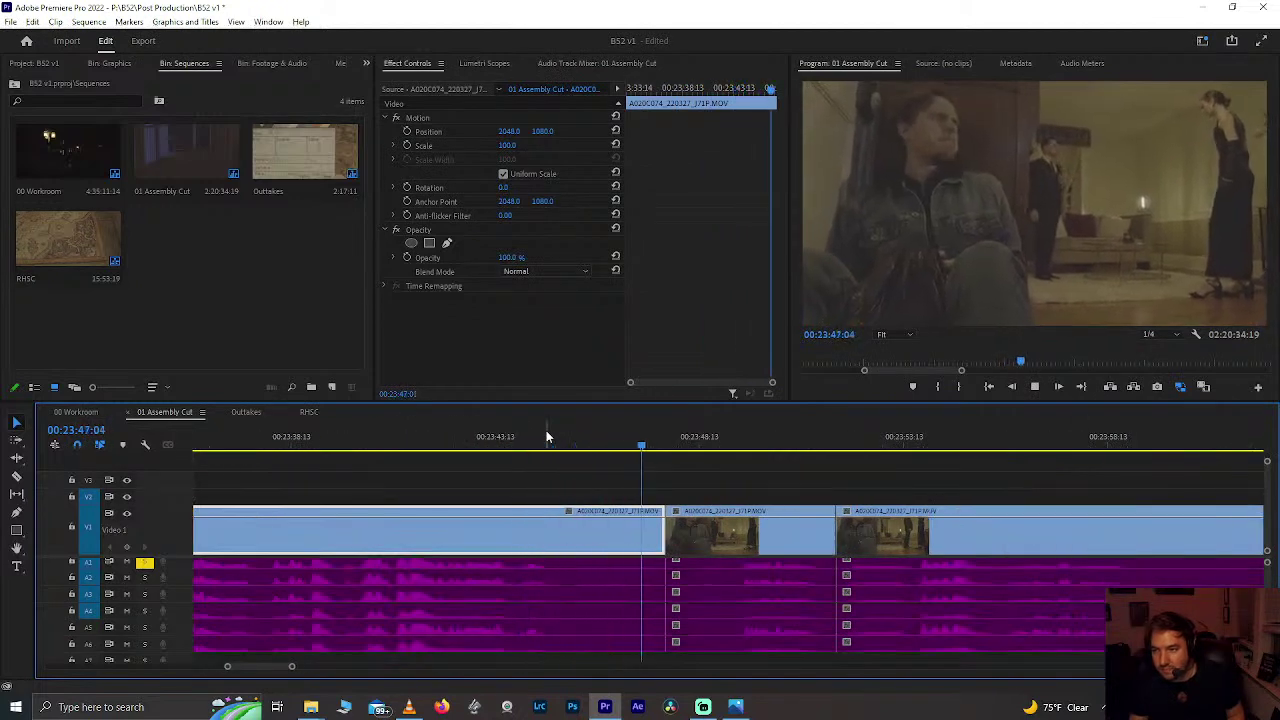
Step: Play the A020C074 clip around 00:23:45 and split it at 00:23:45:09
click(576, 443)
key(space)
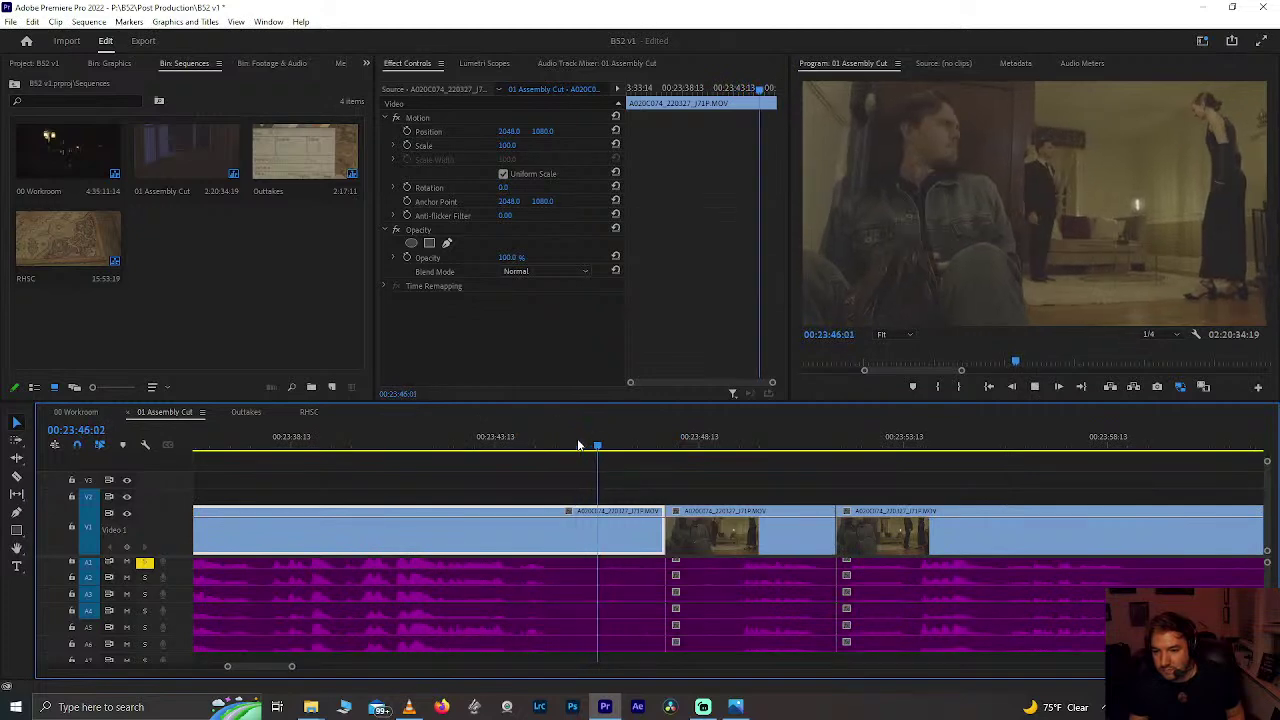
click(578, 444)
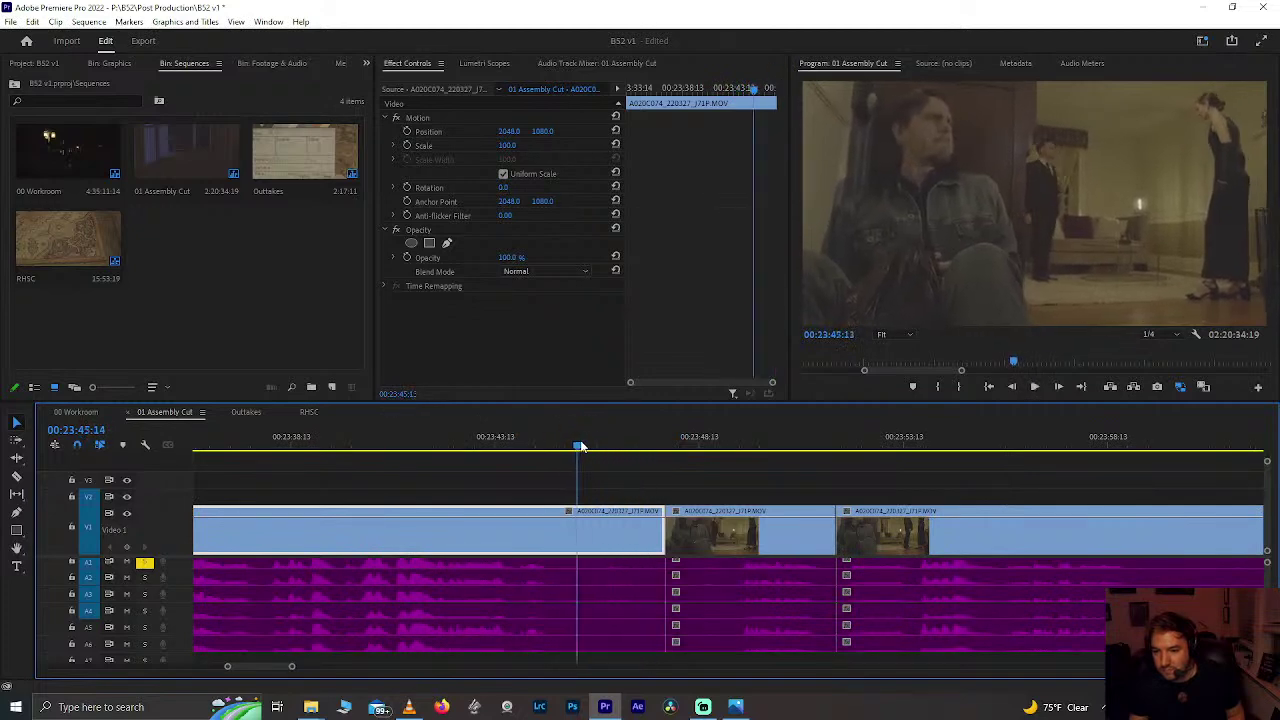
key(space)
click(533, 450)
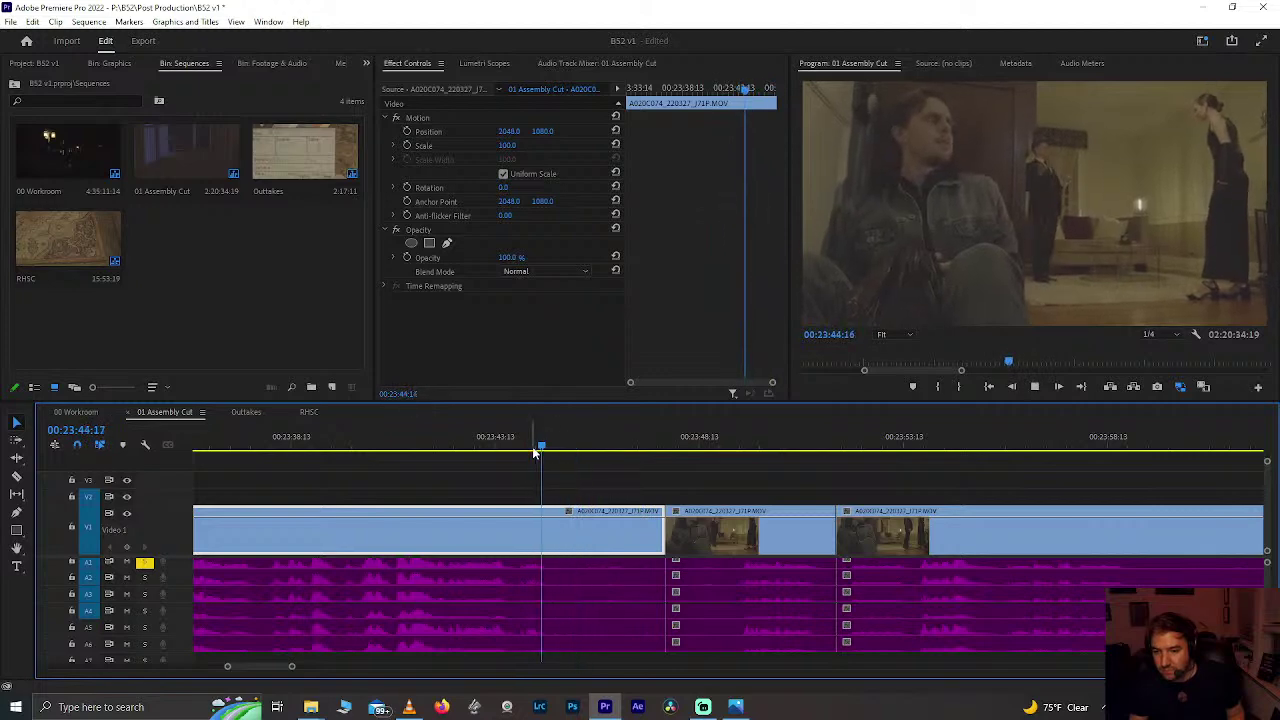
key(space)
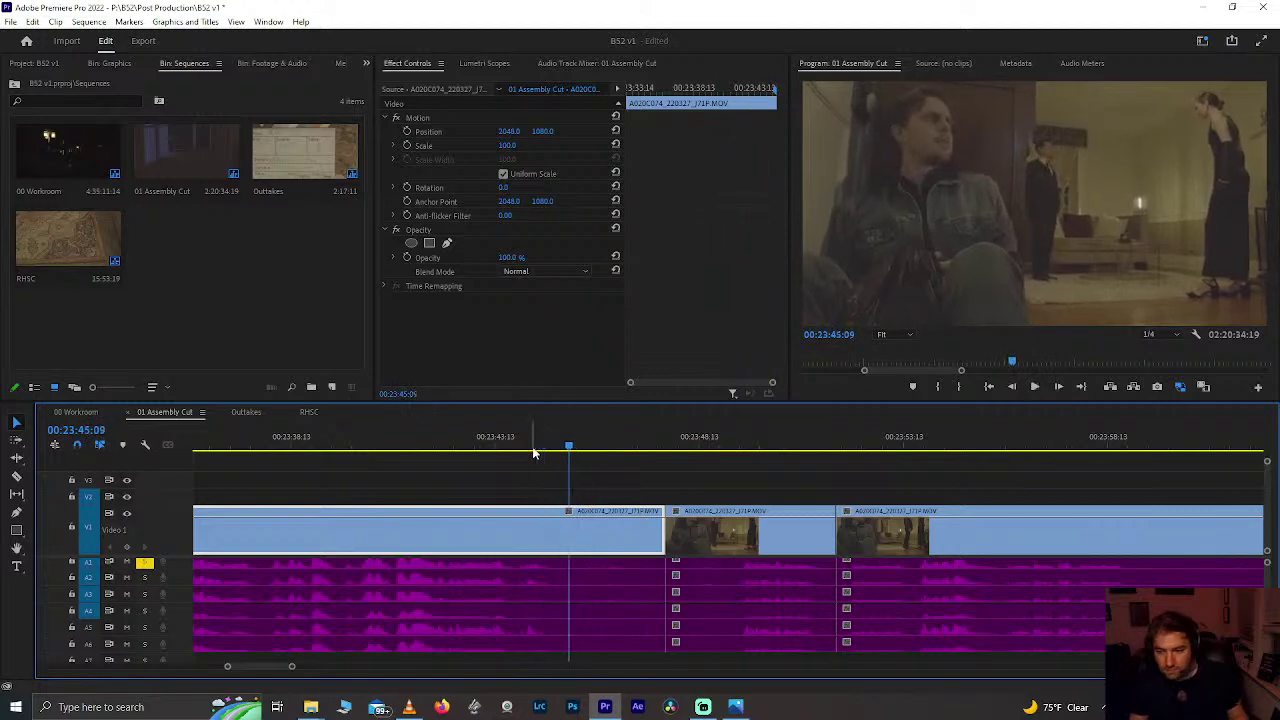
key(ctrl+k)
Step: Split A020C074 again at 00:23:47:00 and cut out the picture and audio between the two splits
key(space)
key(space)
key(d)
key(Left)
key(Left)
key(Left)
key(Left)
key(Left)
key(Left)
key(Left)
key(Left)
key(Left)
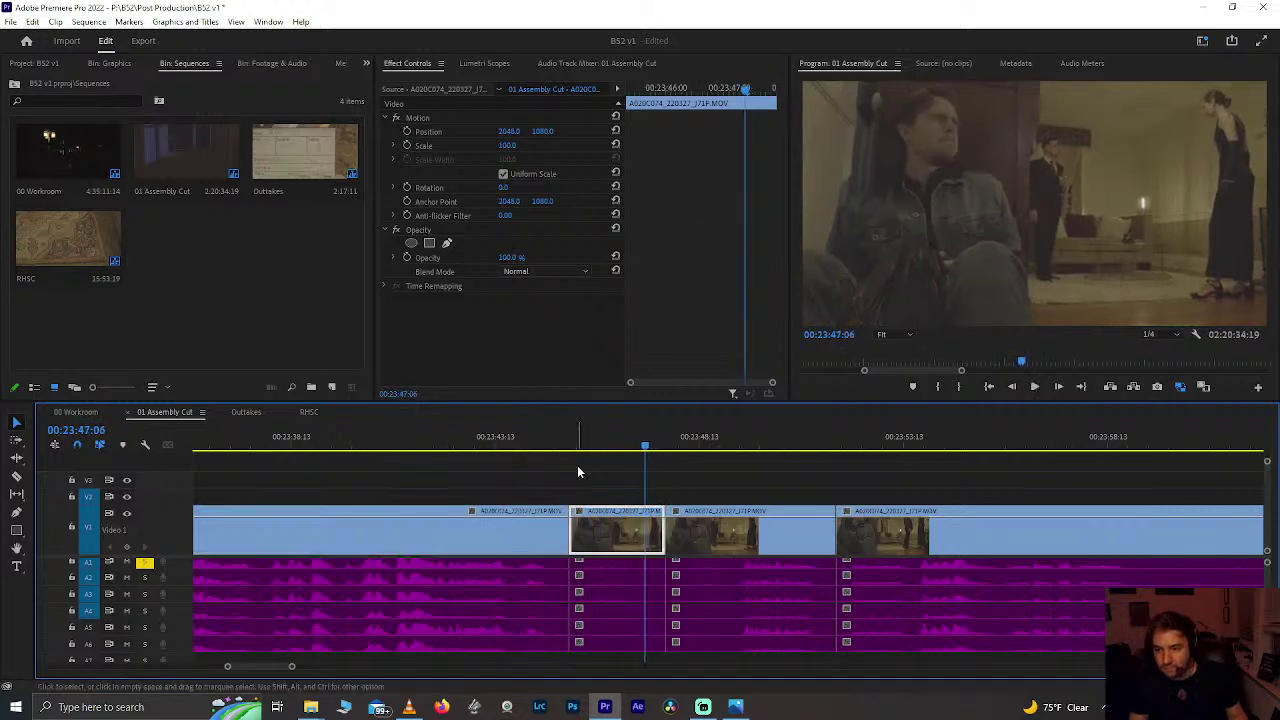
key(ctrl+k)
click(604, 474)
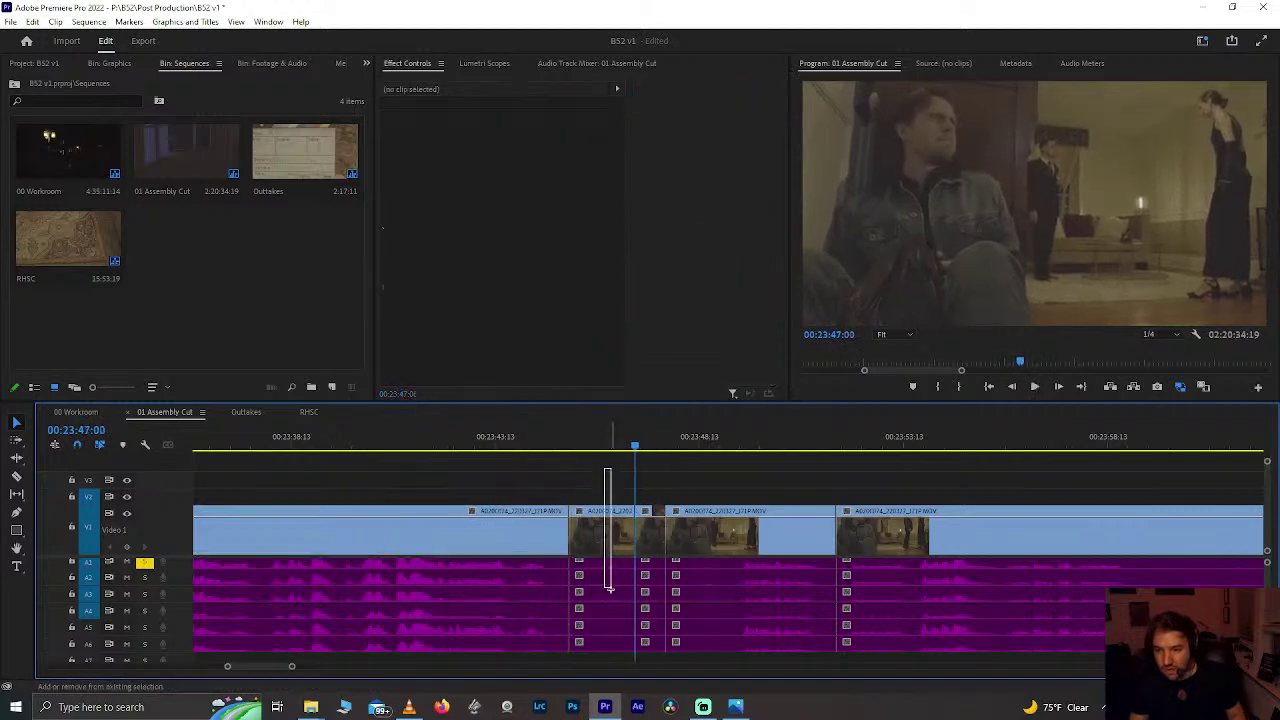
click(602, 565)
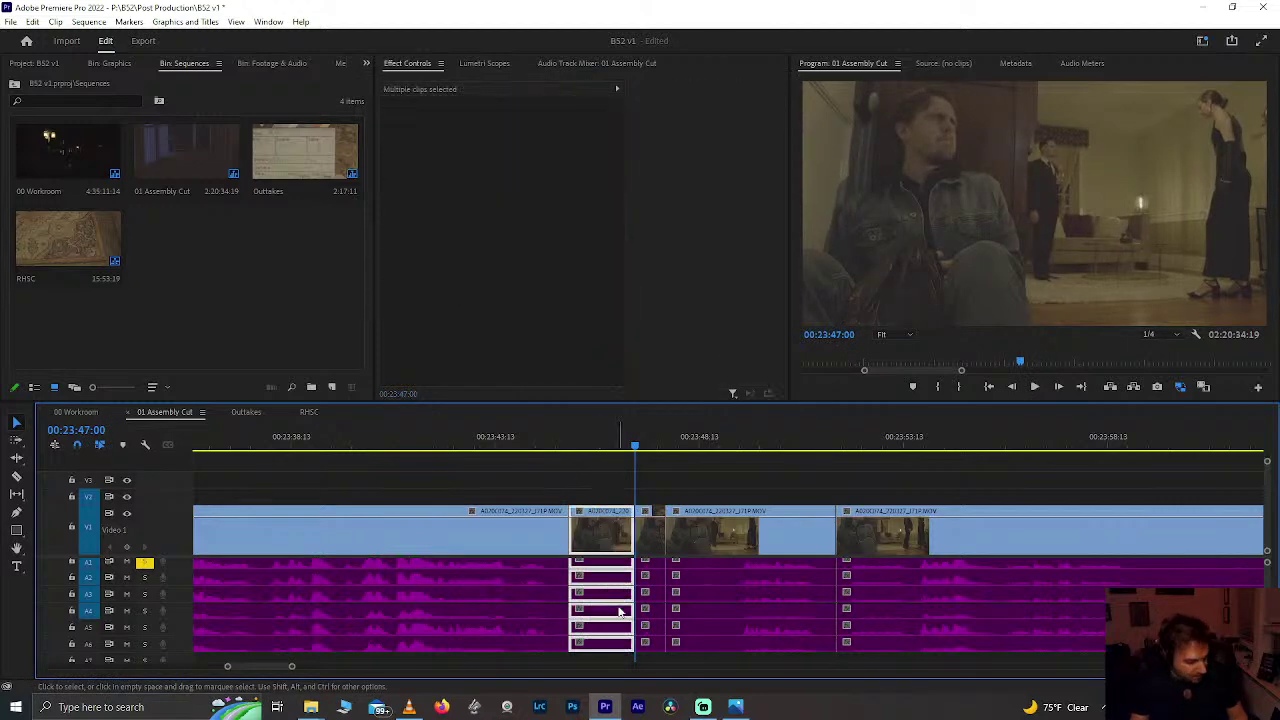
key(Delete)
Step: Paste the A020C074 piece after the man's A020C068 clip, close the gap between them, and save the project
key(minus)
key(minus)
key(minus)
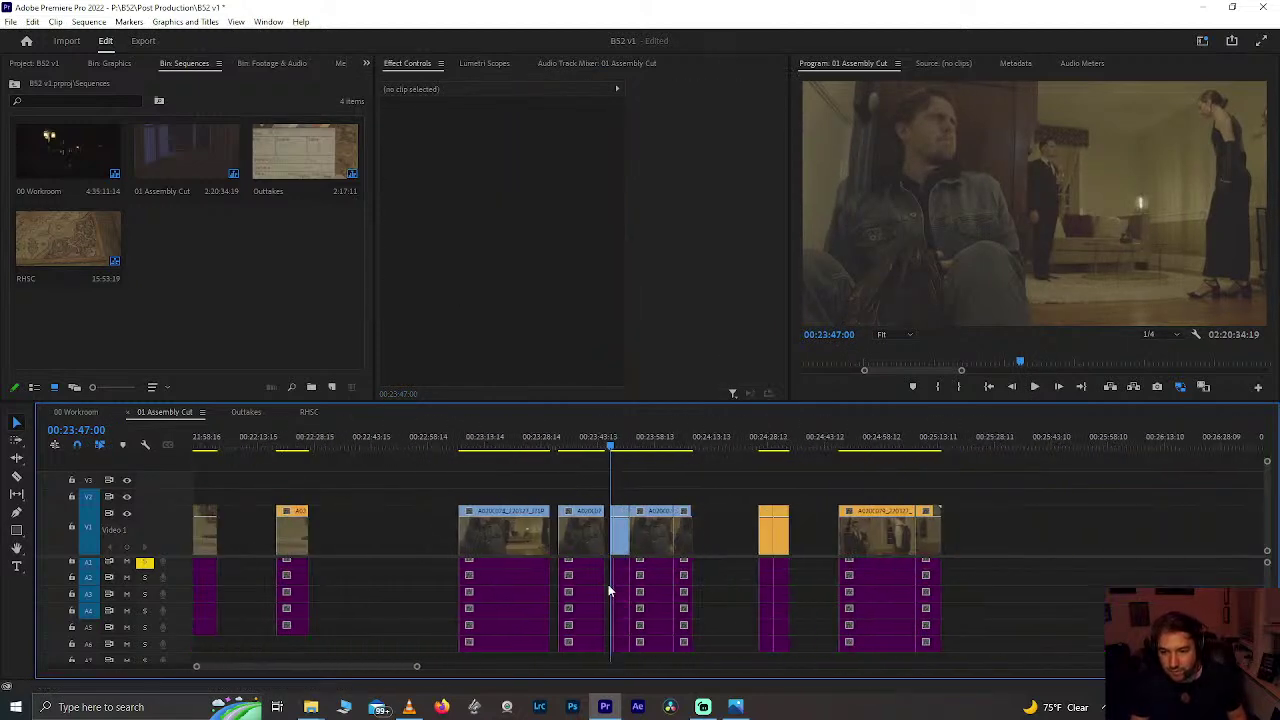
scroll(608, 584, left, 10)
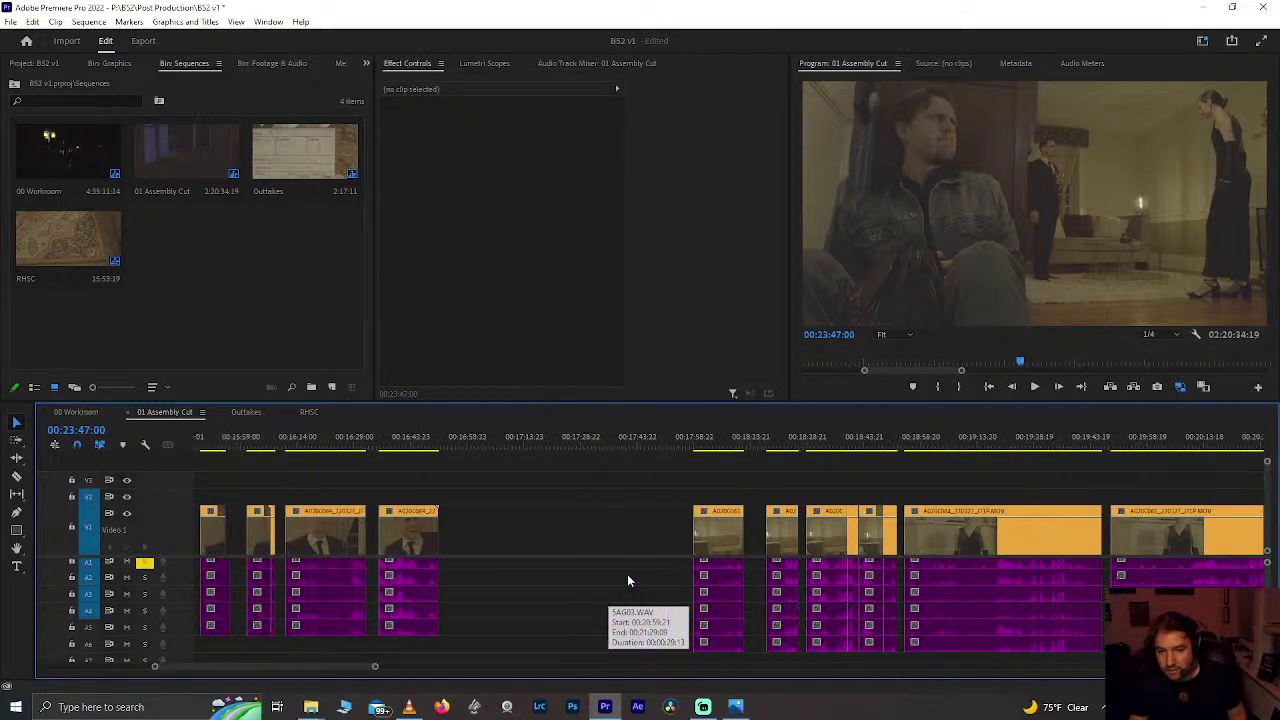
scroll(551, 507, left, 5)
click(584, 449)
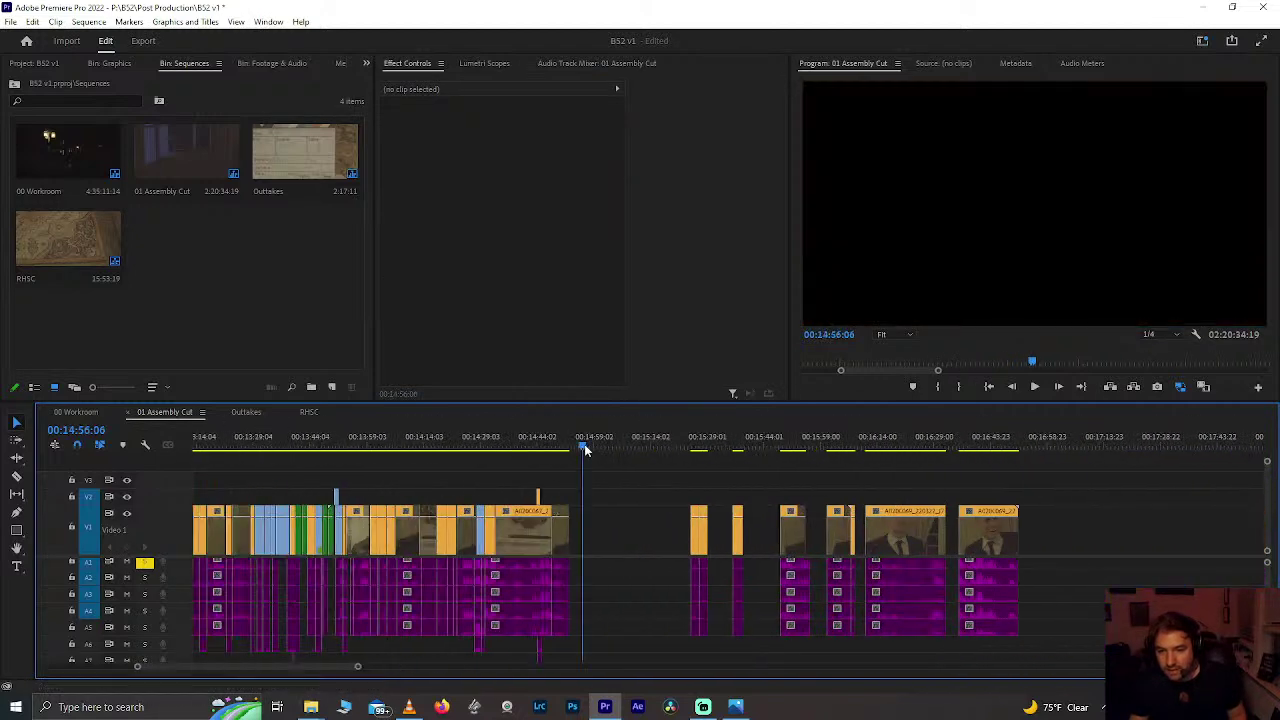
key(equal)
key(equal)
key(ctrl+v)
click(520, 528)
key(Delete)
click(448, 441)
key(minus)
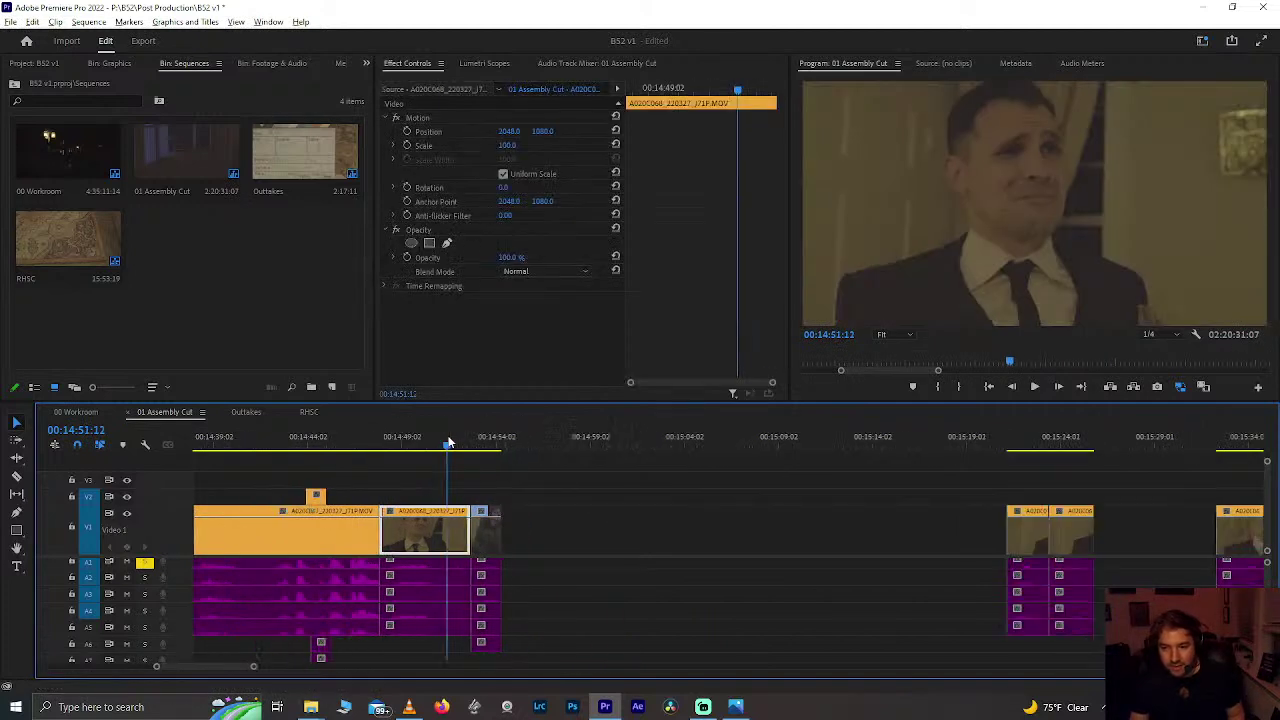
key(ctrl+s)
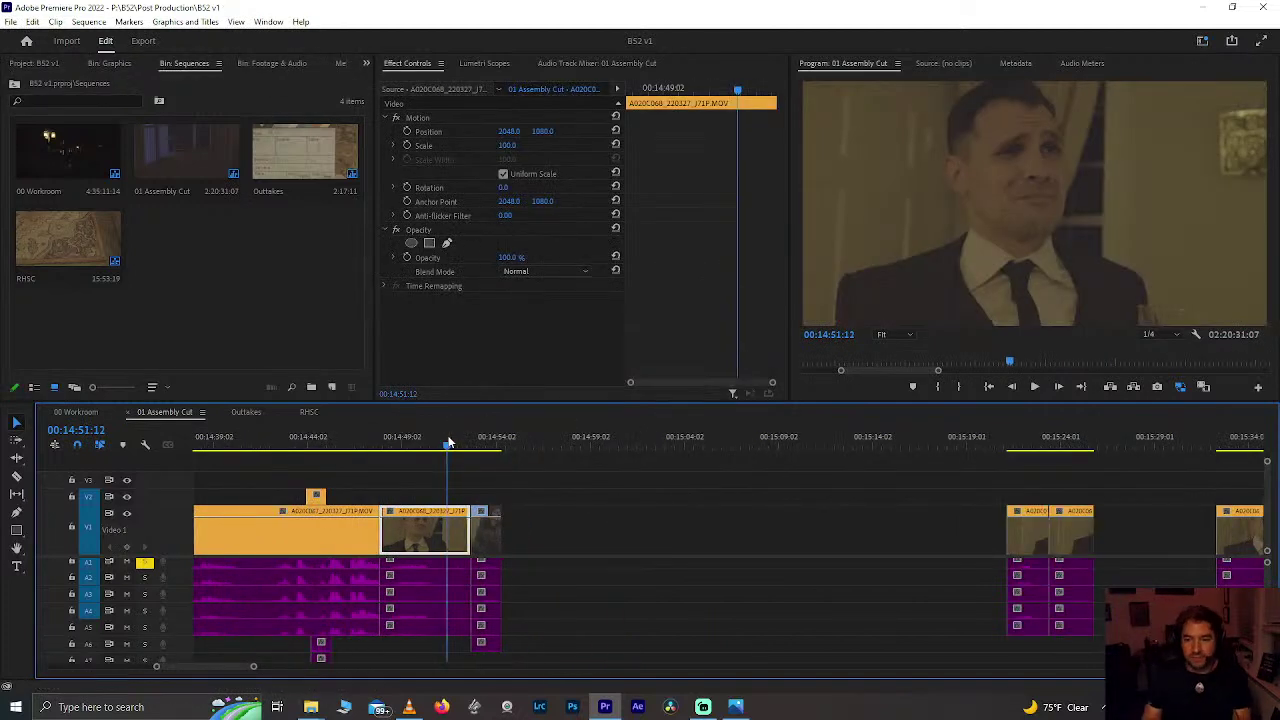
Step: Cut the short A020C063 wide-shot clip with its audio near 00:18:46 and place it at 00:15:01:08
key(minus)
key(minus)
key(minus)
key(minus)
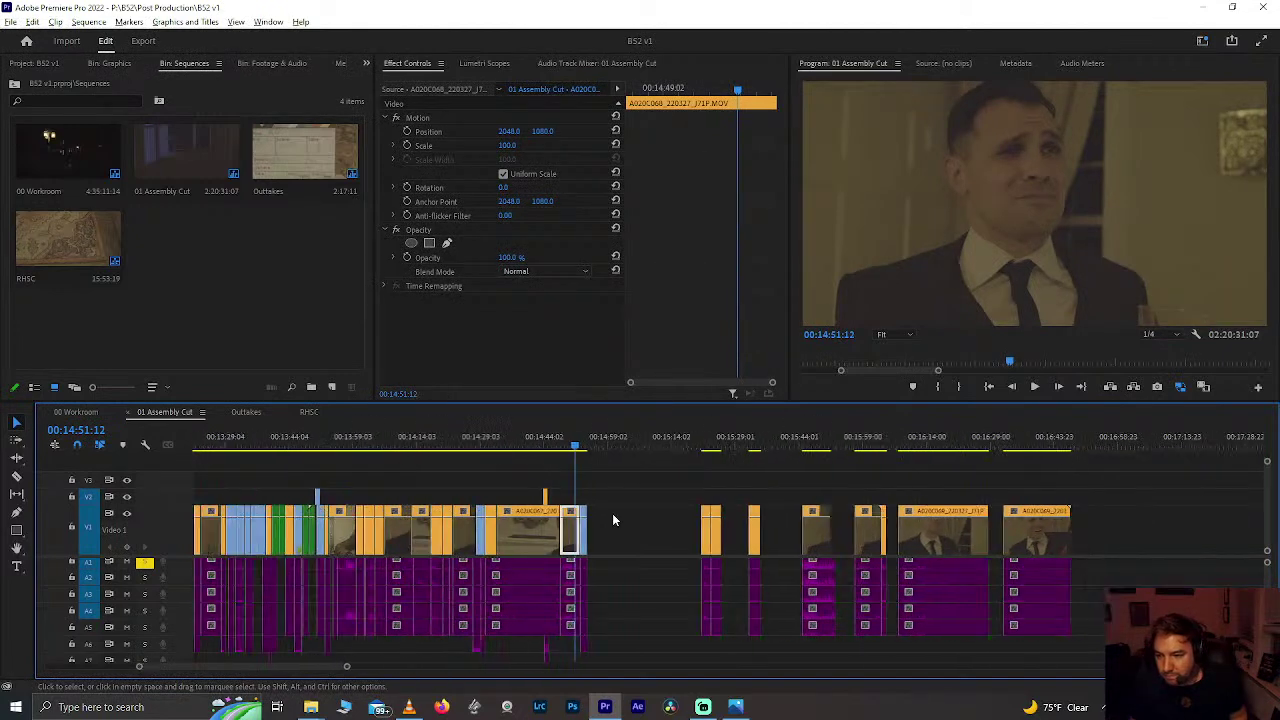
scroll(552, 506, up, 7)
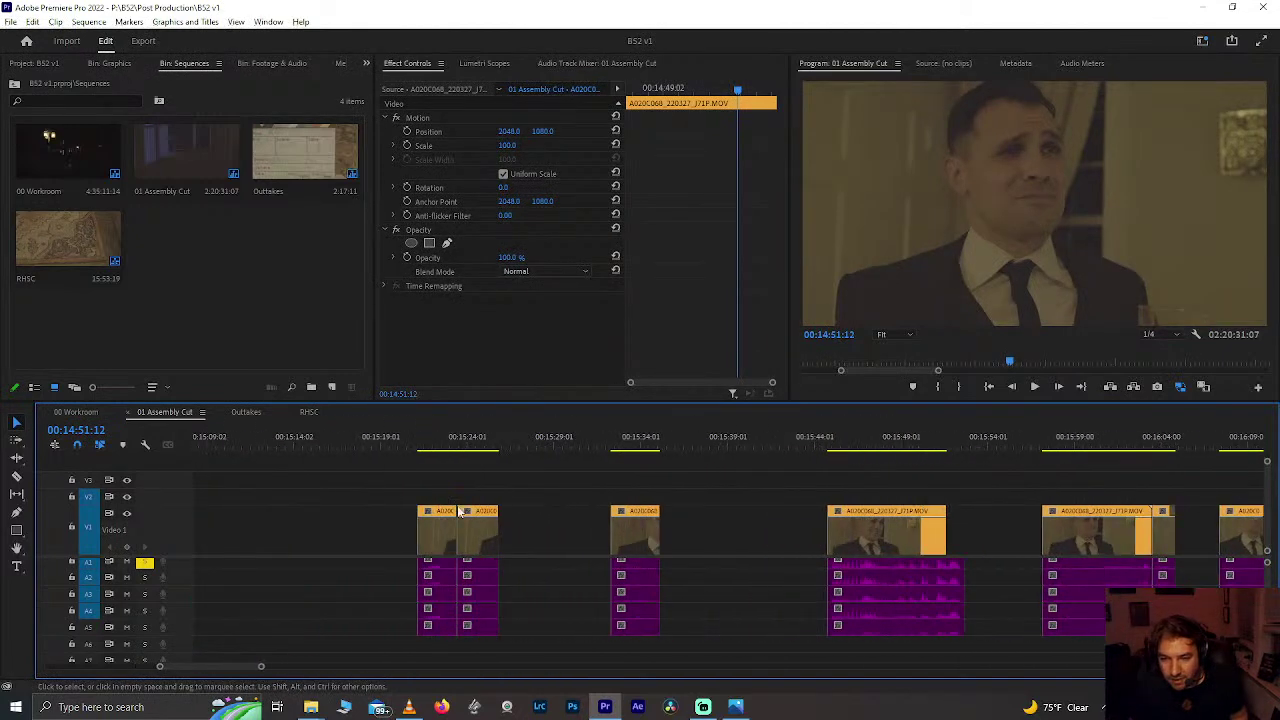
scroll(460, 512, down, 5)
scroll(458, 512, down, 5)
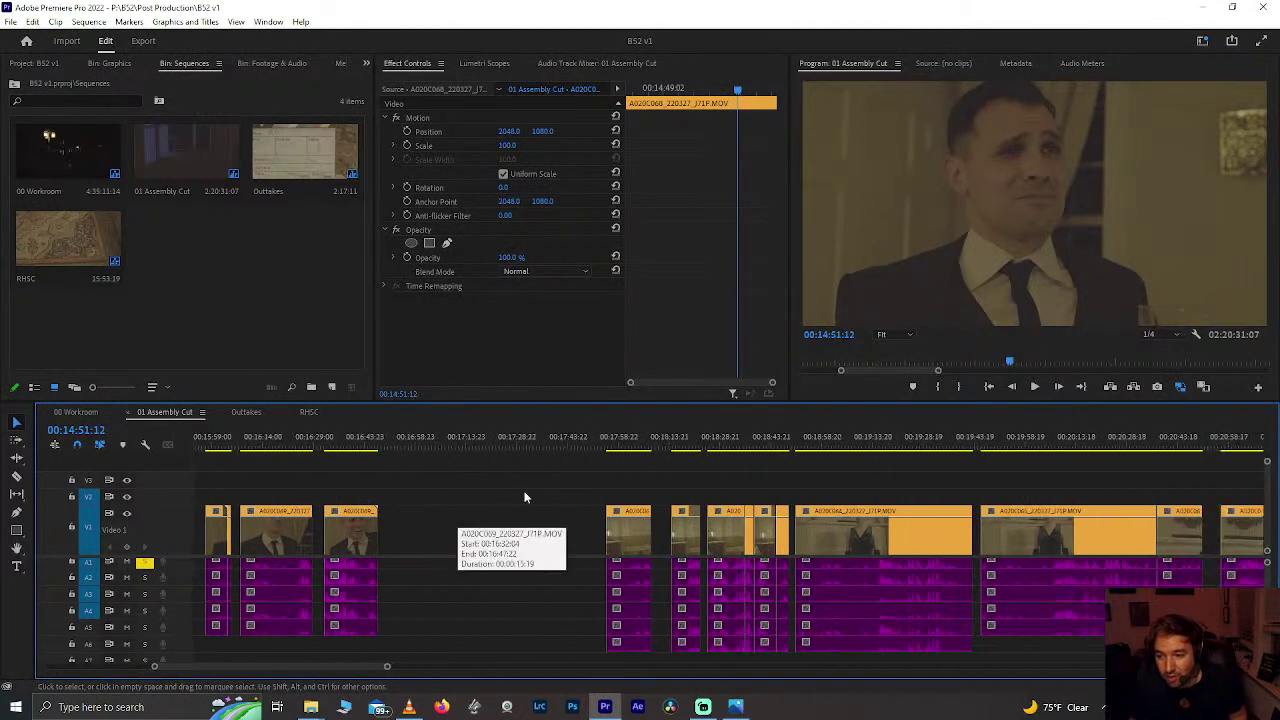
click(780, 443)
scroll(783, 445, up, 4)
key(space)
key(space)
drag(777, 471, 787, 600)
scroll(785, 600, down, 4)
scroll(786, 600, down, 4)
key(Delete)
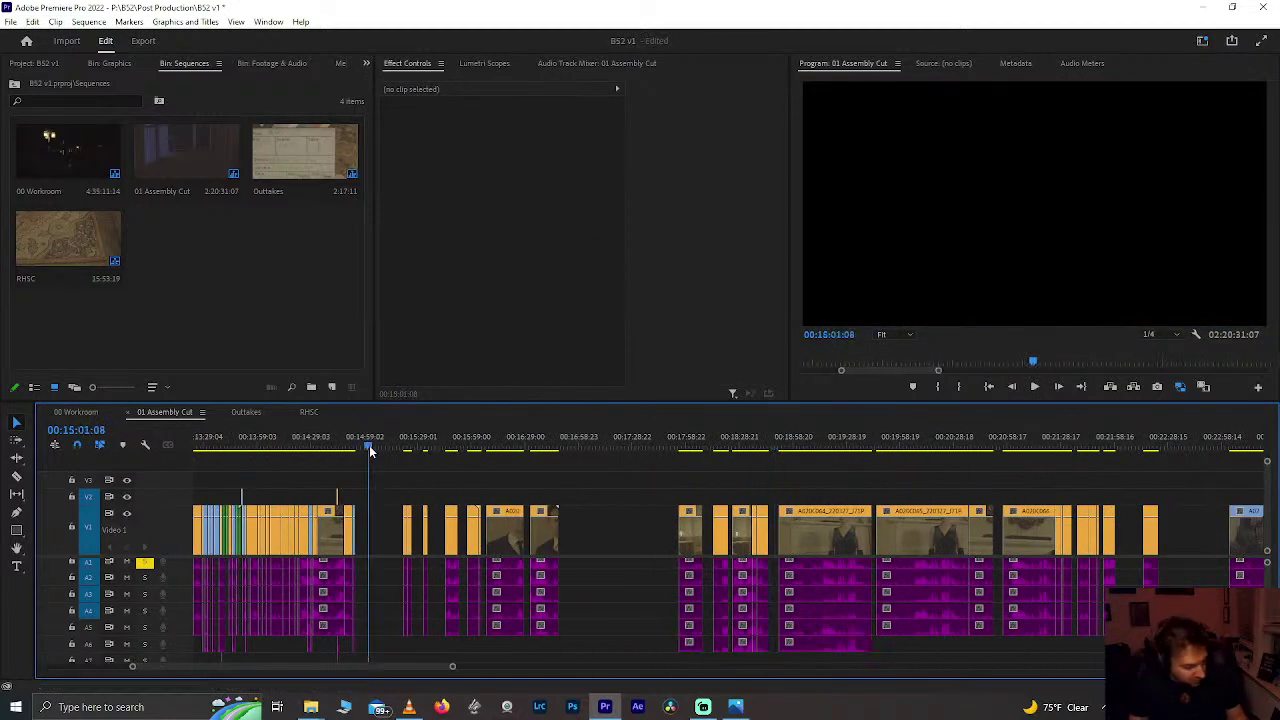
Step: Play the woman's isolated A020C066 reaction around 00:21:27 and cut it out together with its audio
click(1095, 447)
scroll(1088, 444, up, 6)
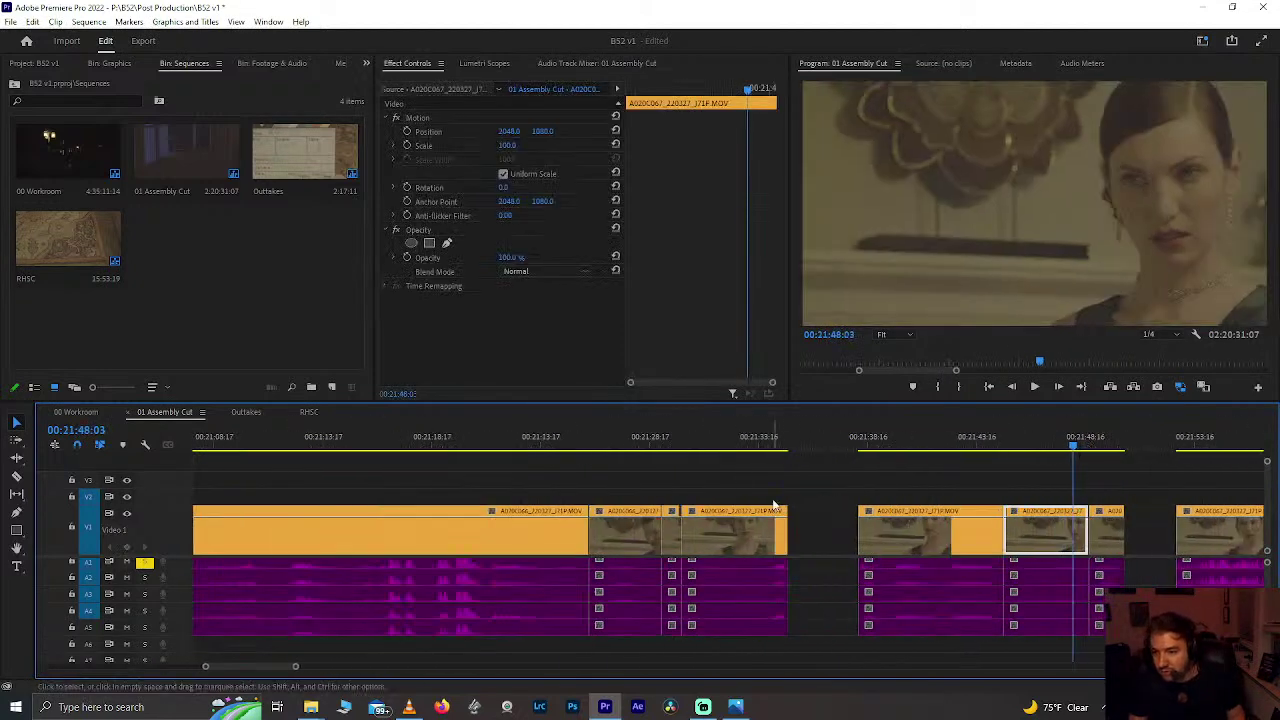
click(663, 439)
key(space)
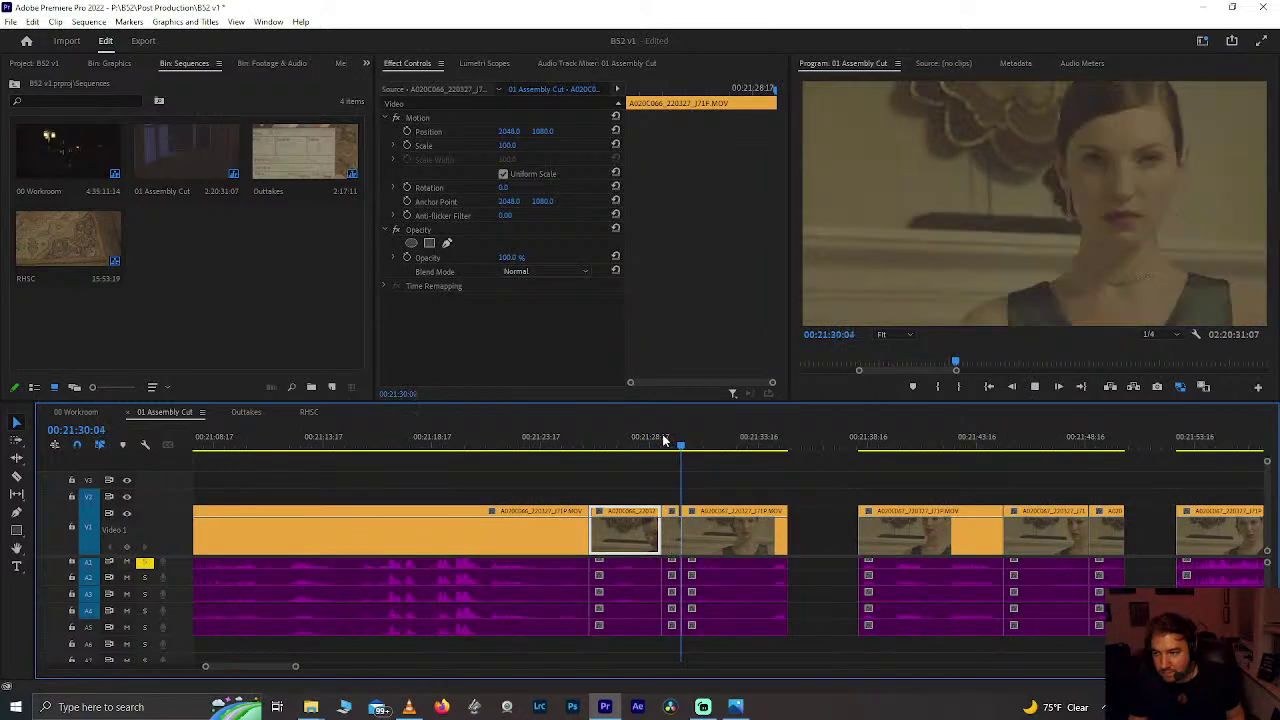
click(596, 440)
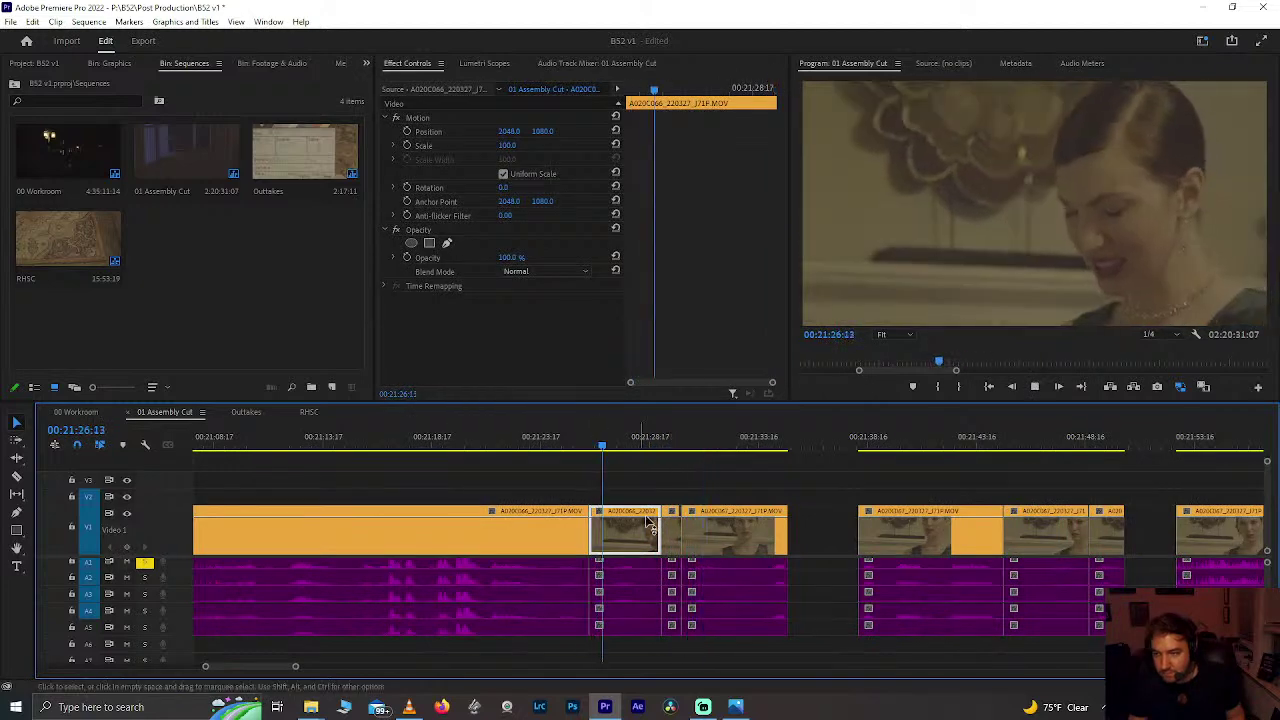
key(space)
drag(649, 477, 620, 609)
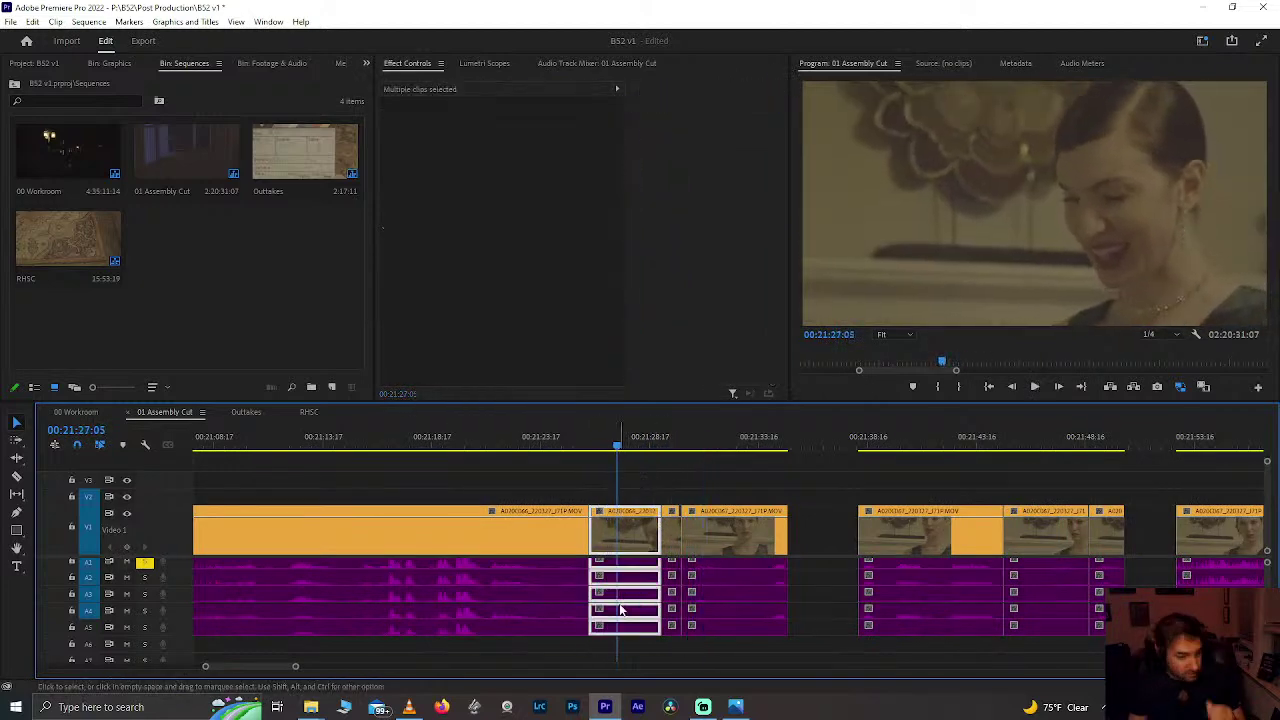
key(Delete)
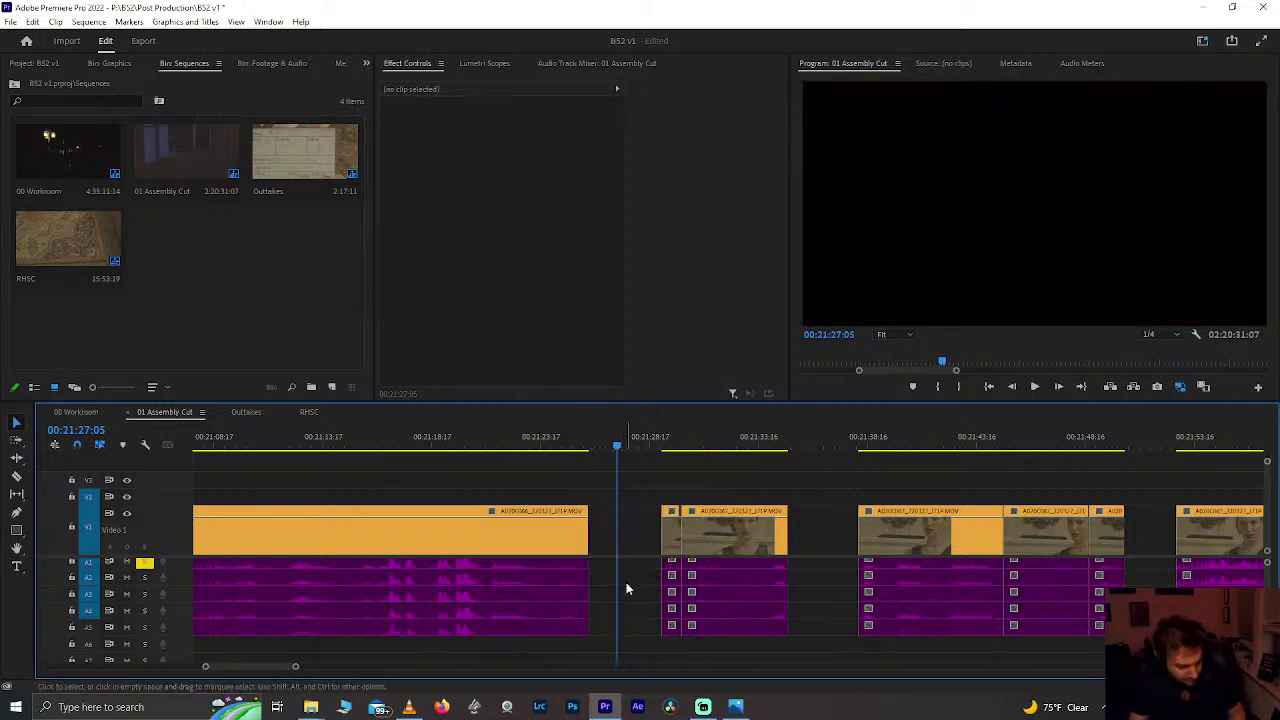
Step: Paste the woman's A020C066 reaction after the A020C063 wide shot near 00:15:05 and close the gap between them
scroll(628, 588, down, 5)
scroll(628, 588, up, 7)
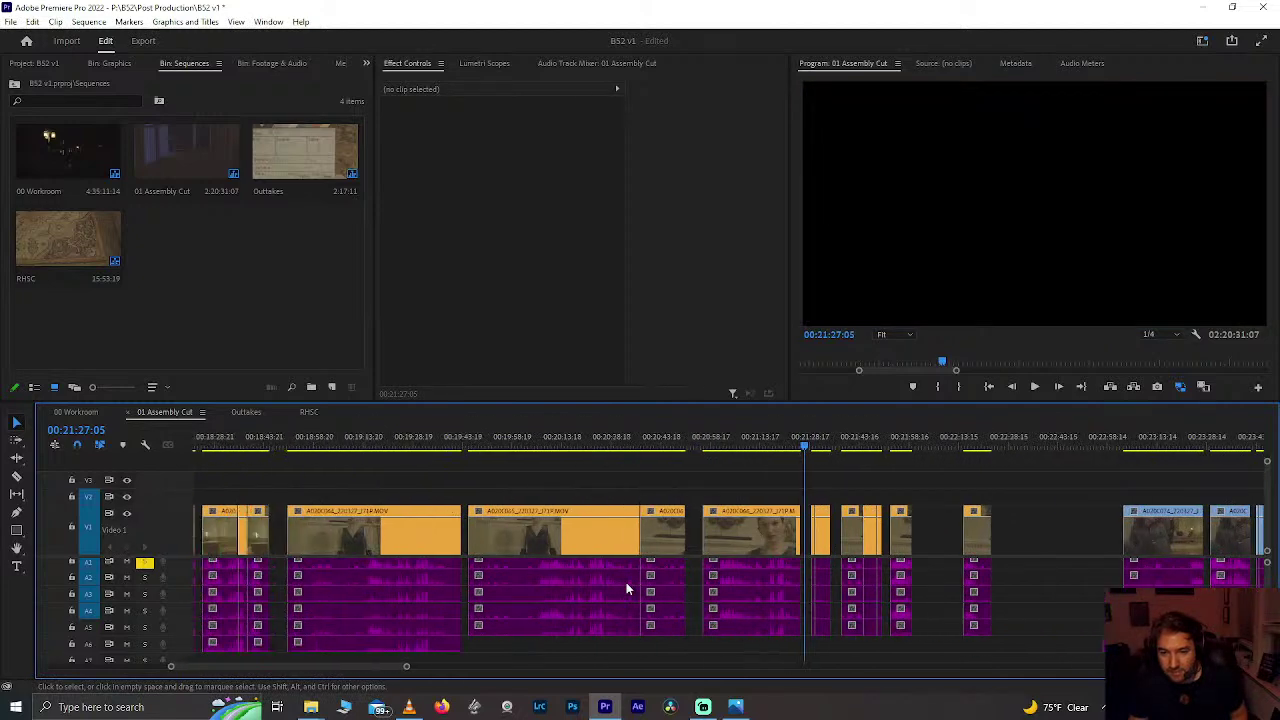
scroll(626, 582, up, 8)
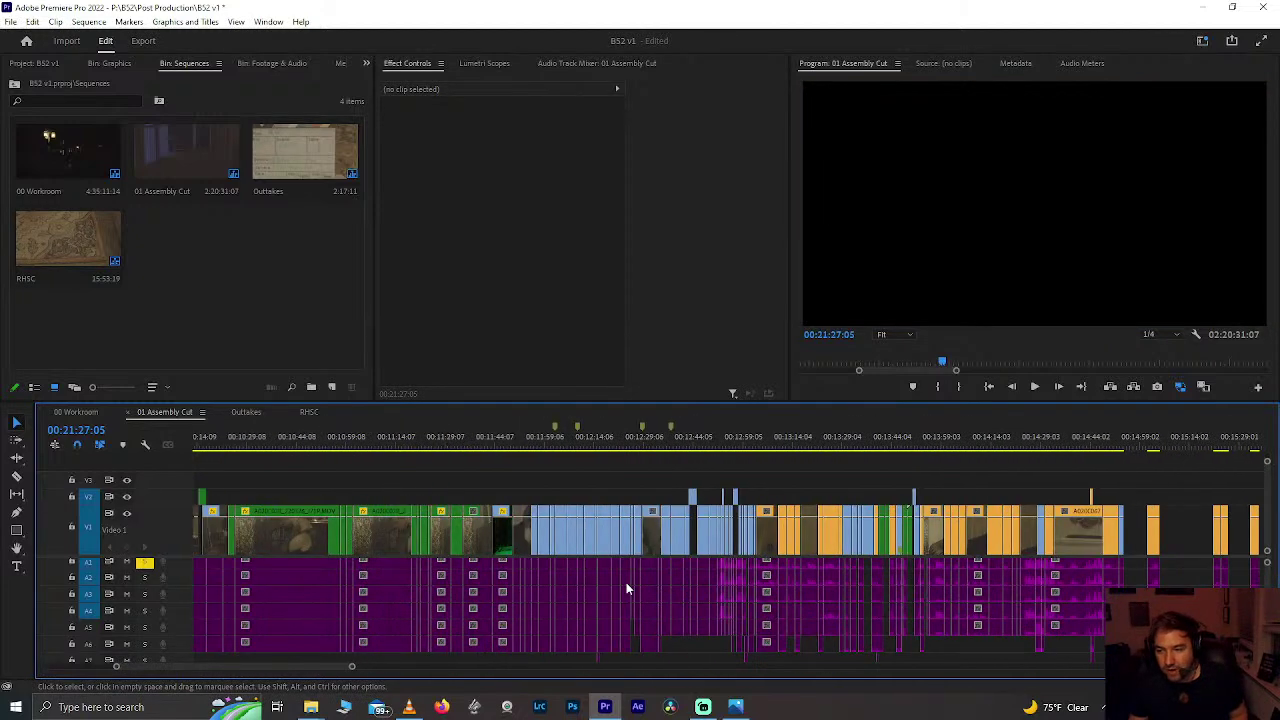
scroll(740, 537, up, 6)
click(687, 445)
key(ctrl+v)
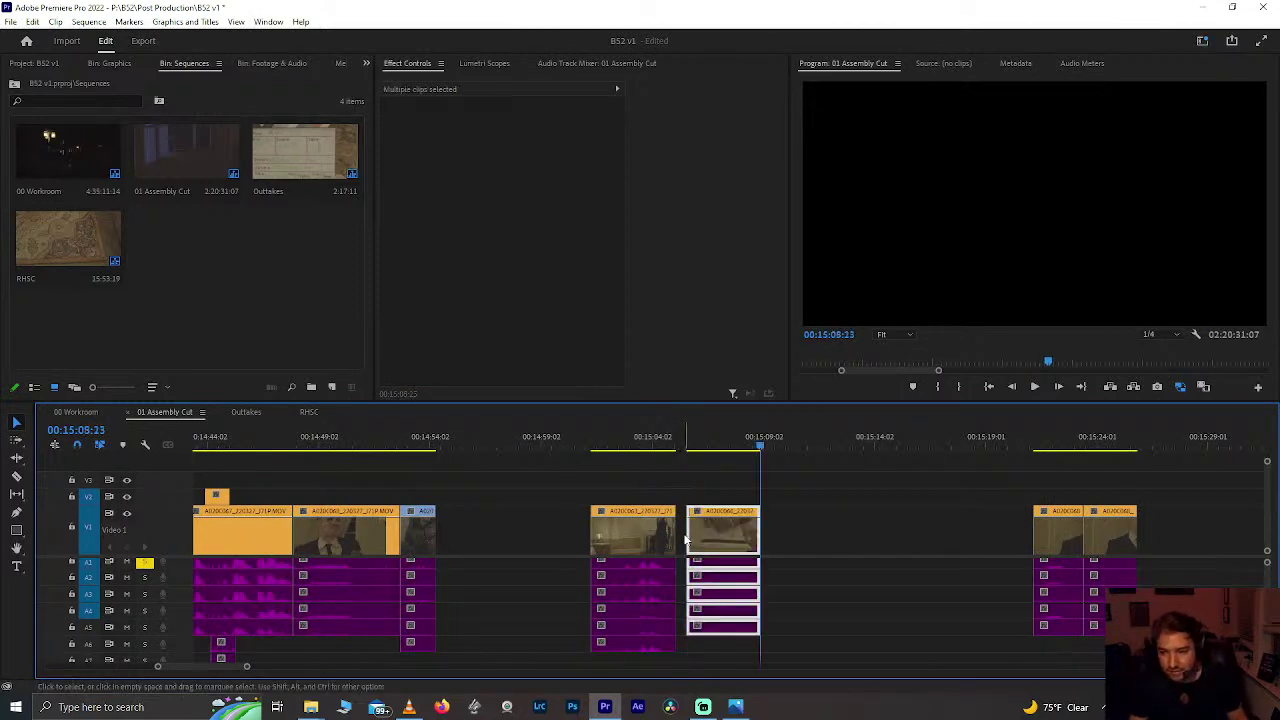
click(682, 540)
key(Delete)
Step: Play the cut from the man's A020C068 close-up to the A020C074 over-the-shoulder shot around 00:14:52
click(366, 443)
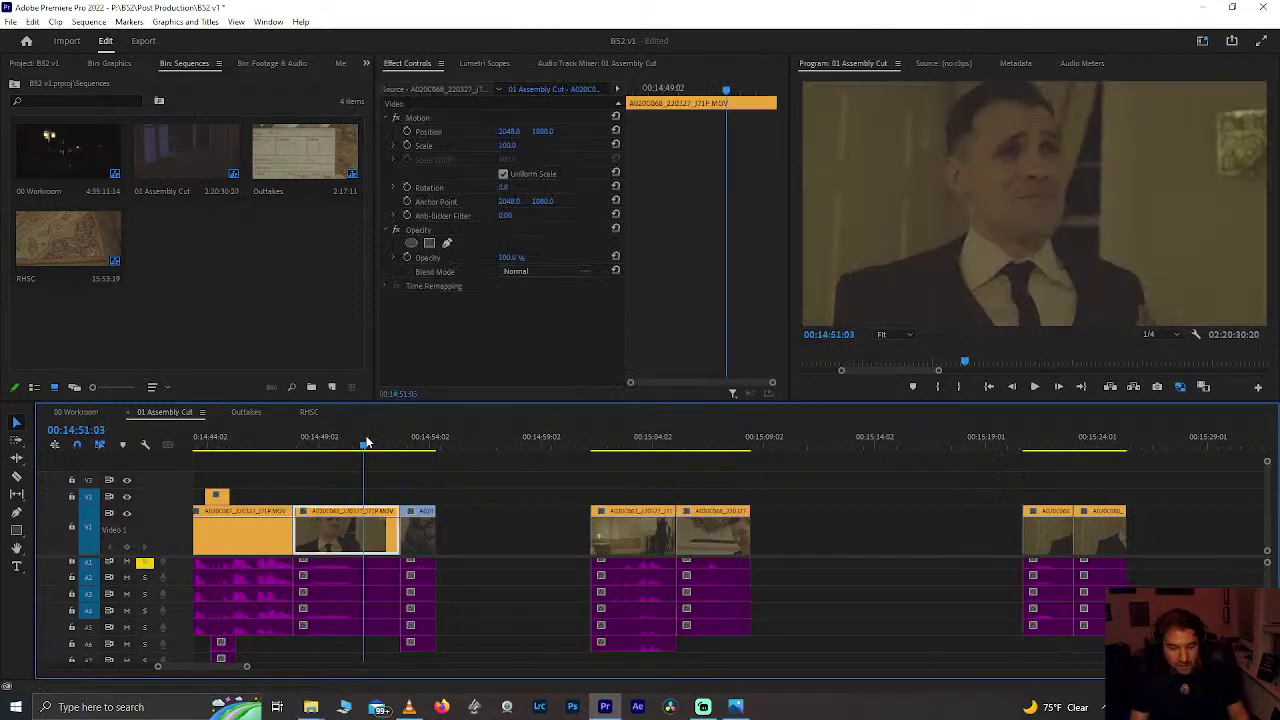
key(equal)
key(equal)
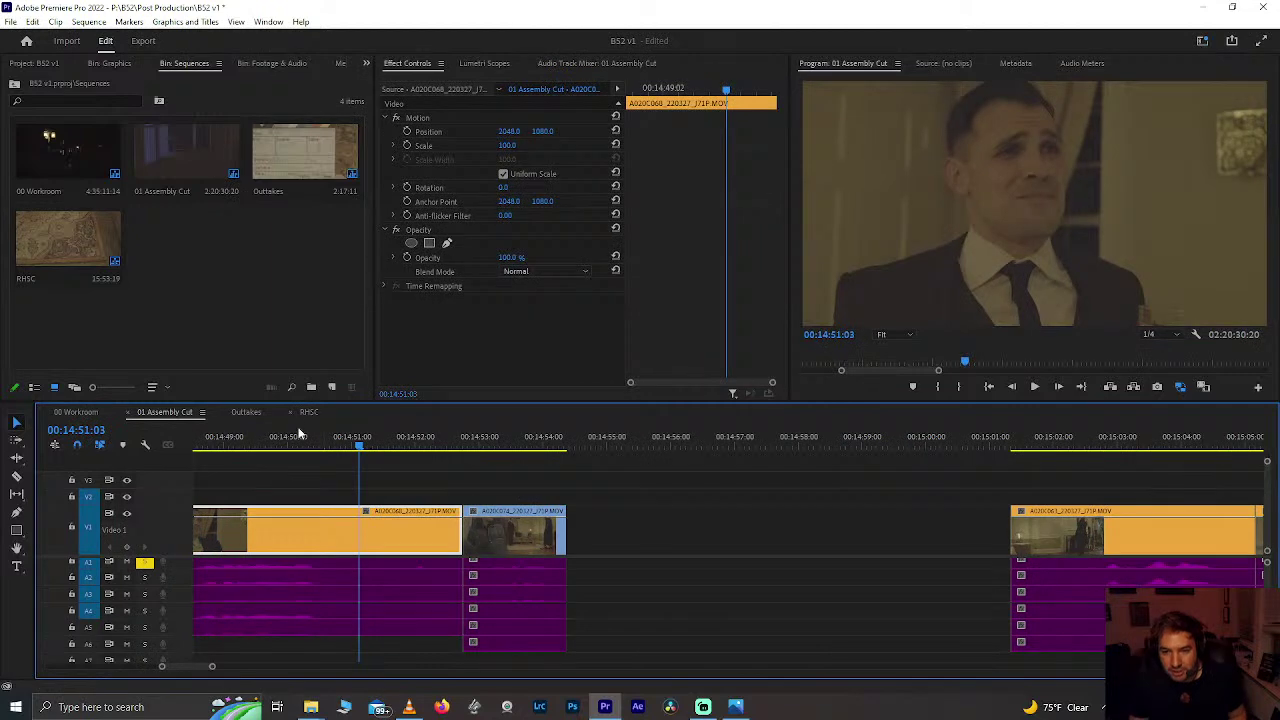
click(505, 443)
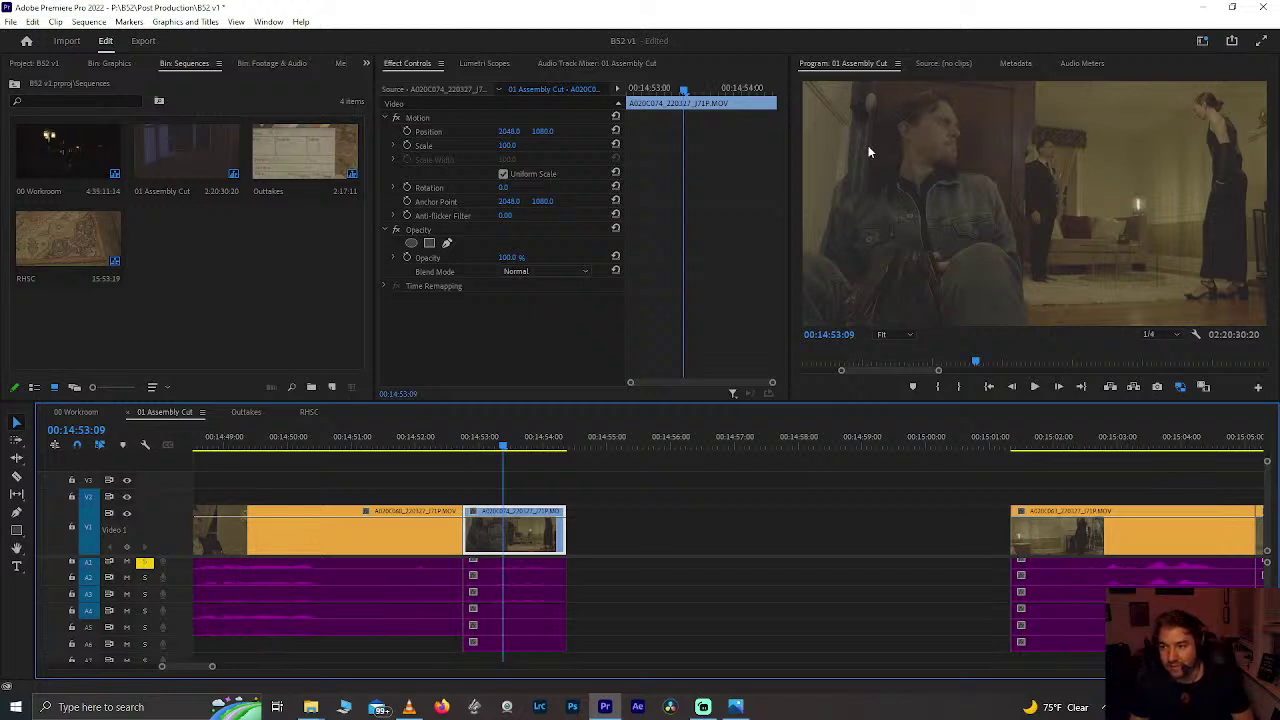
drag(425, 440, 365, 445)
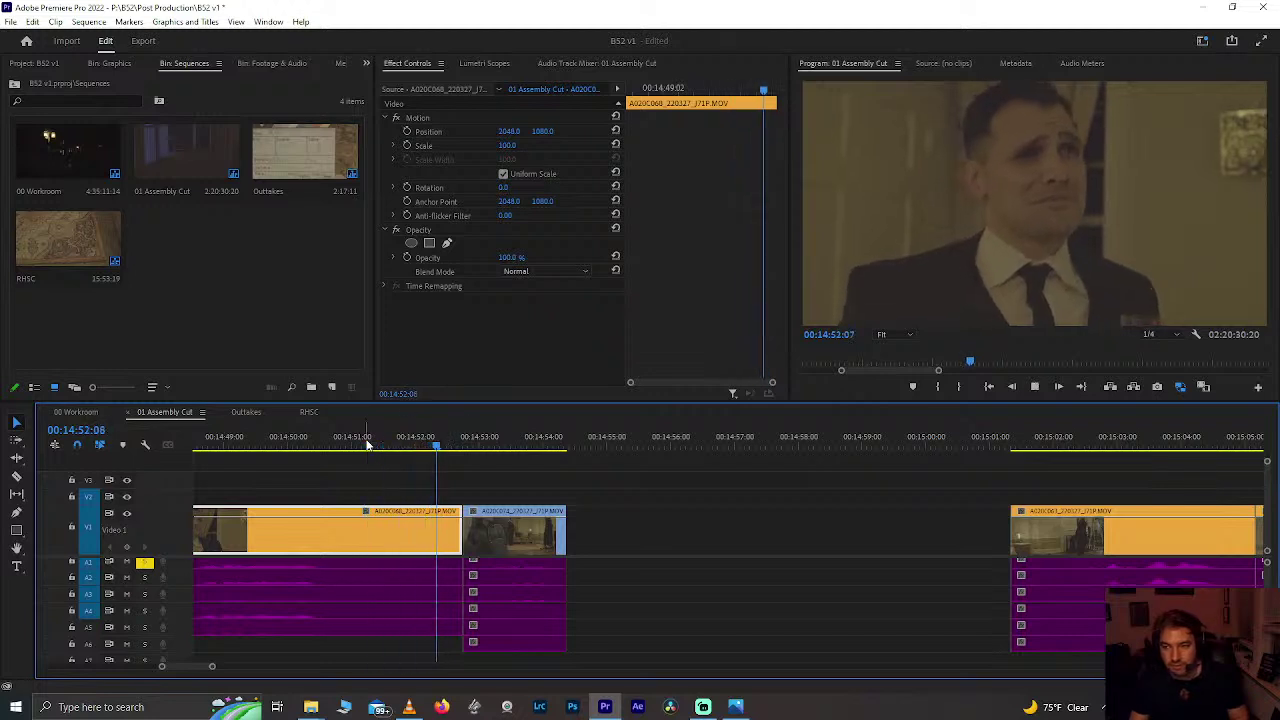
Step: Extend the A020C074 over-the-shoulder shot, remove its opening before 00:14:54:10 with the audio, and close the gap after A020C068
click(510, 530)
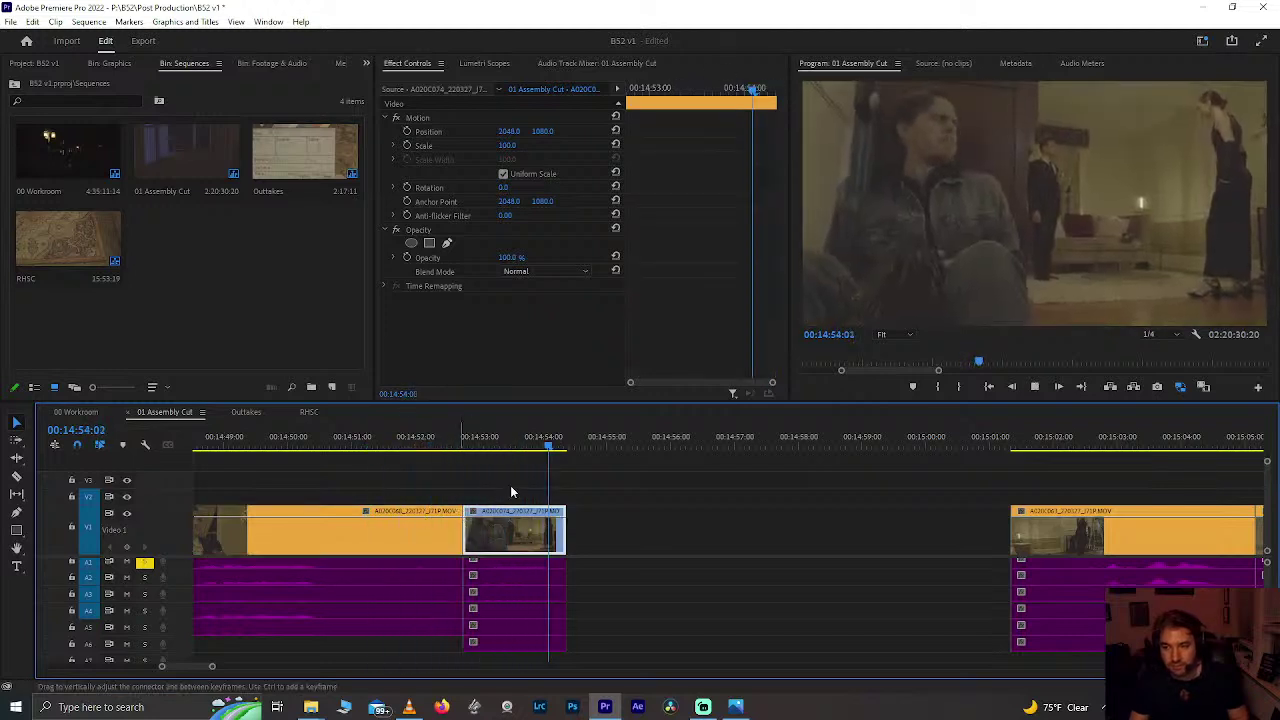
mouse_move(506, 535)
mouse_down()
mouse_move(630, 541)
mouse_move(497, 530)
mouse_up()
click(501, 447)
key(space)
key(space)
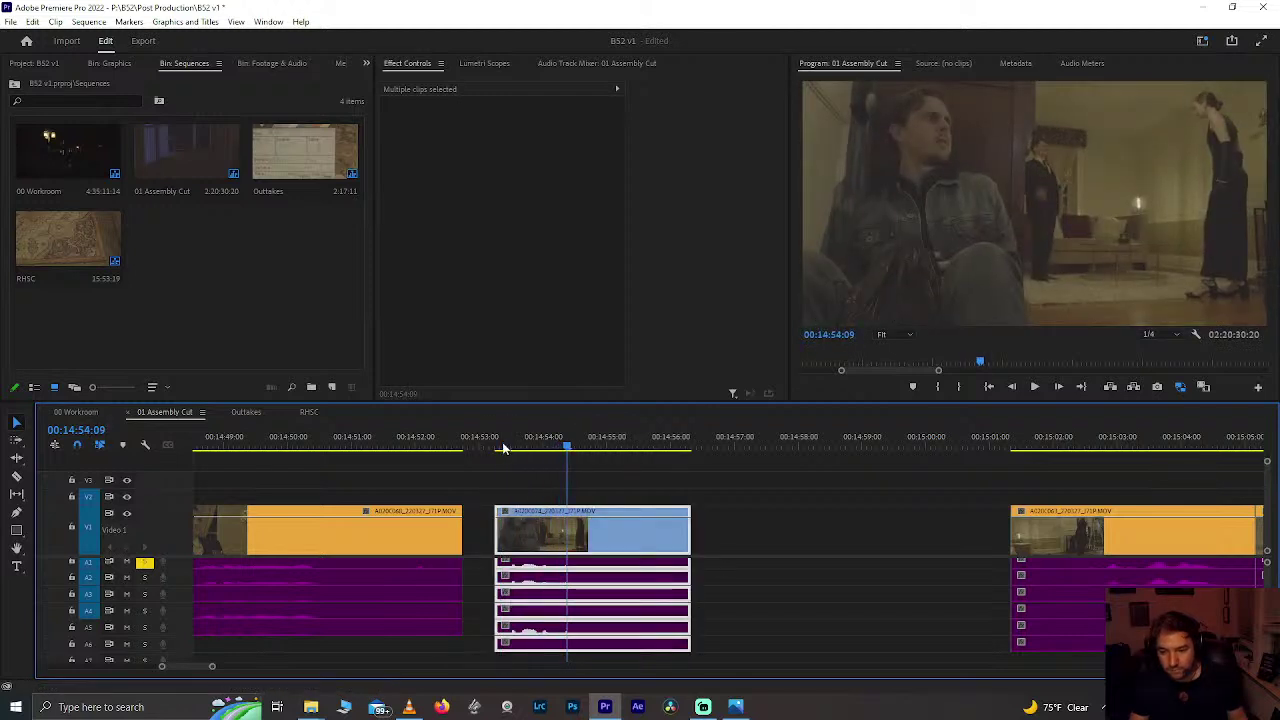
key(ctrl+k)
drag(504, 482, 531, 587)
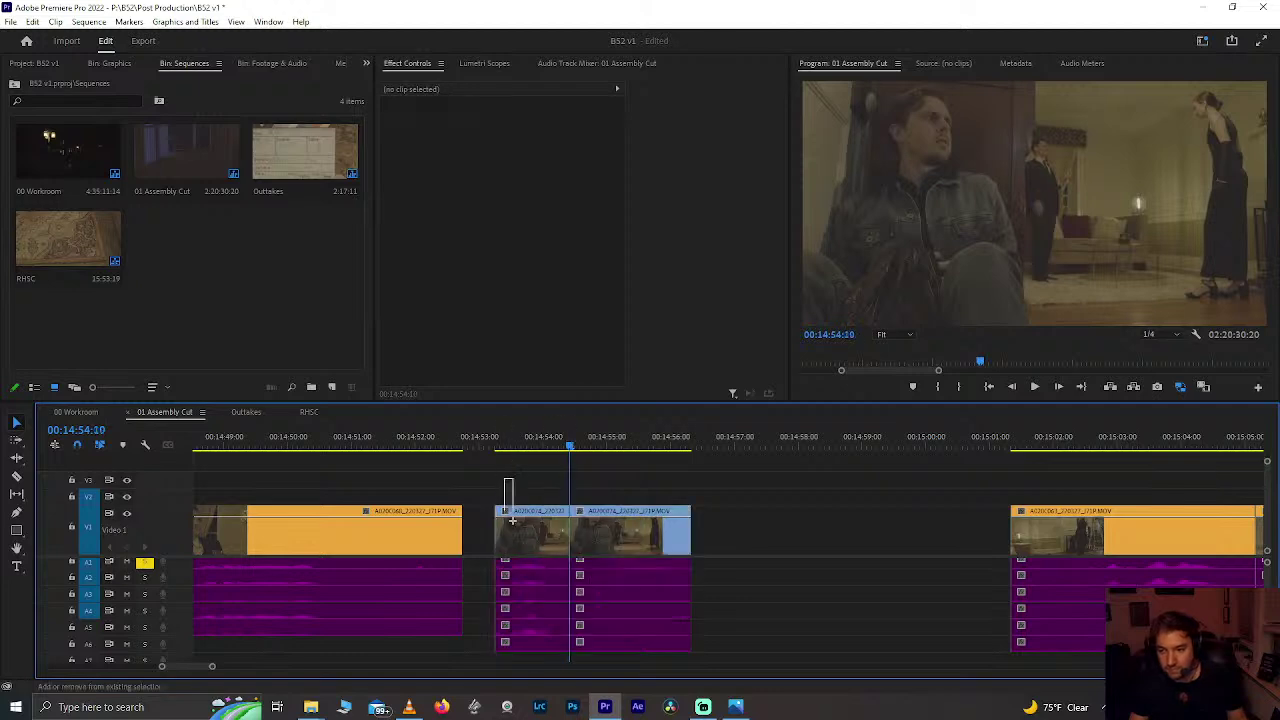
drag(531, 480, 548, 609)
key(Delete)
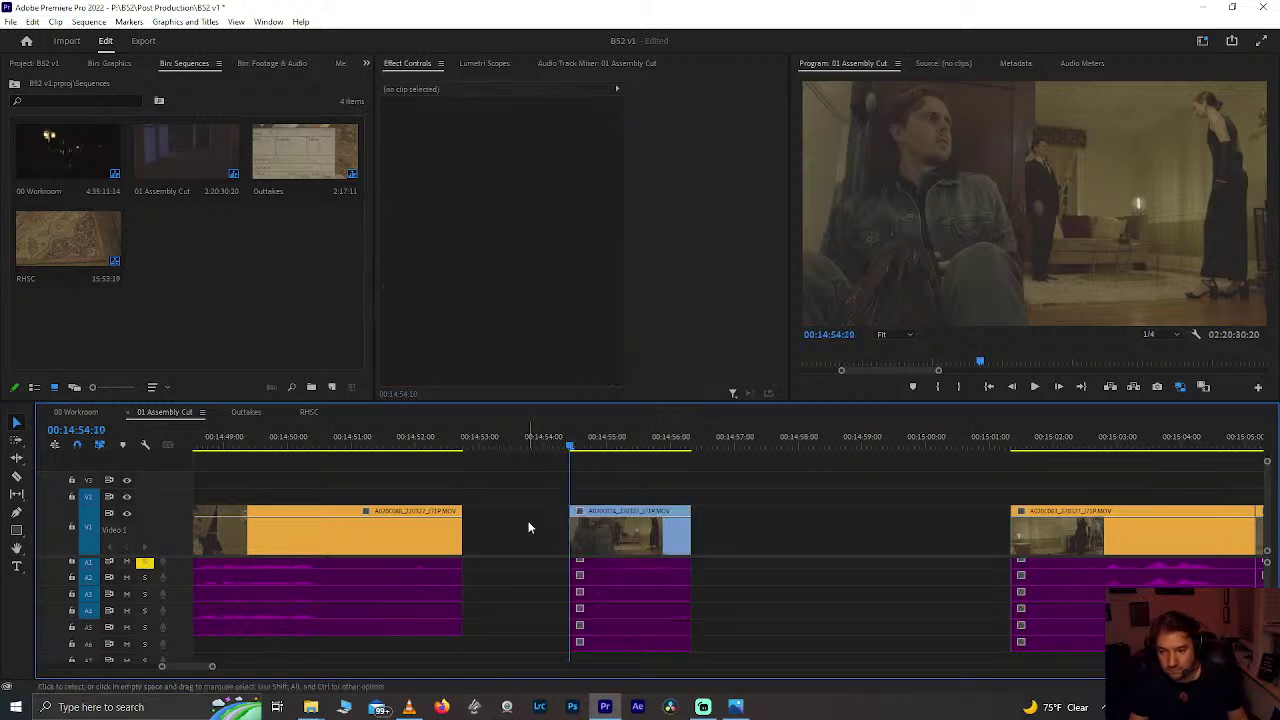
key(Delete)
Step: Play the transition from the man's A020C068 close-up into the trimmed A020C074 shot twice
click(369, 436)
key(space)
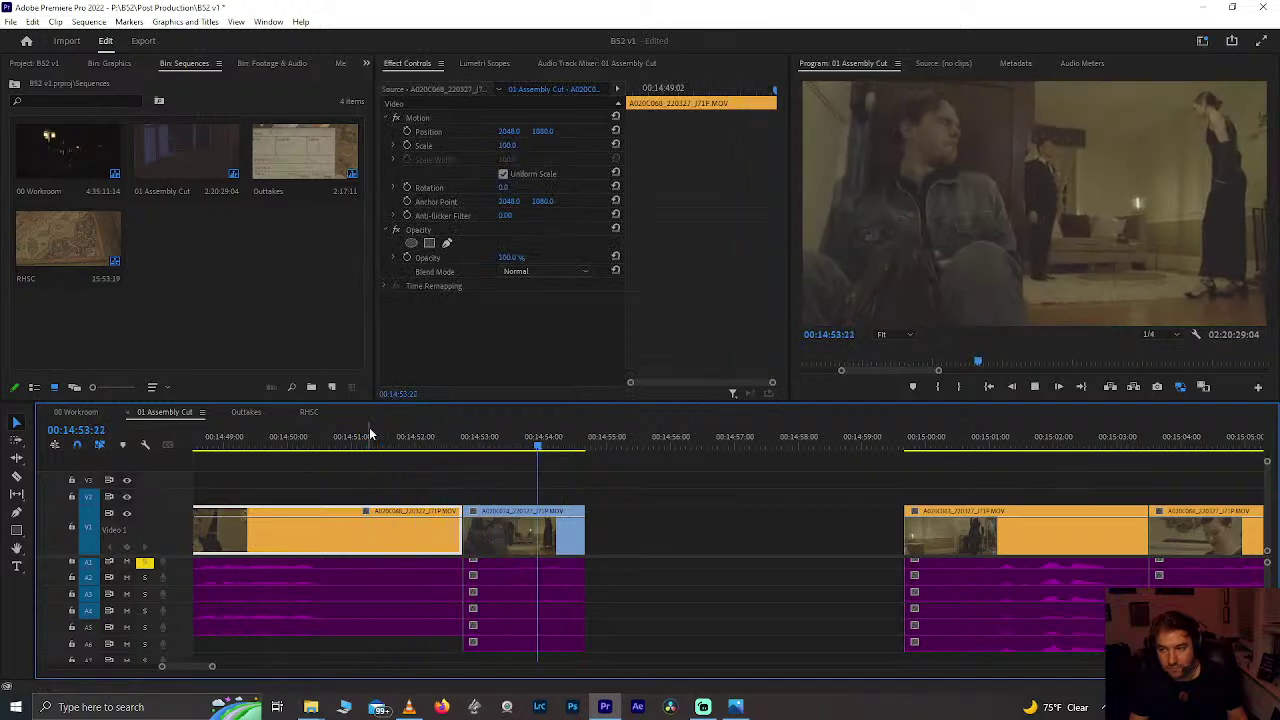
key(space)
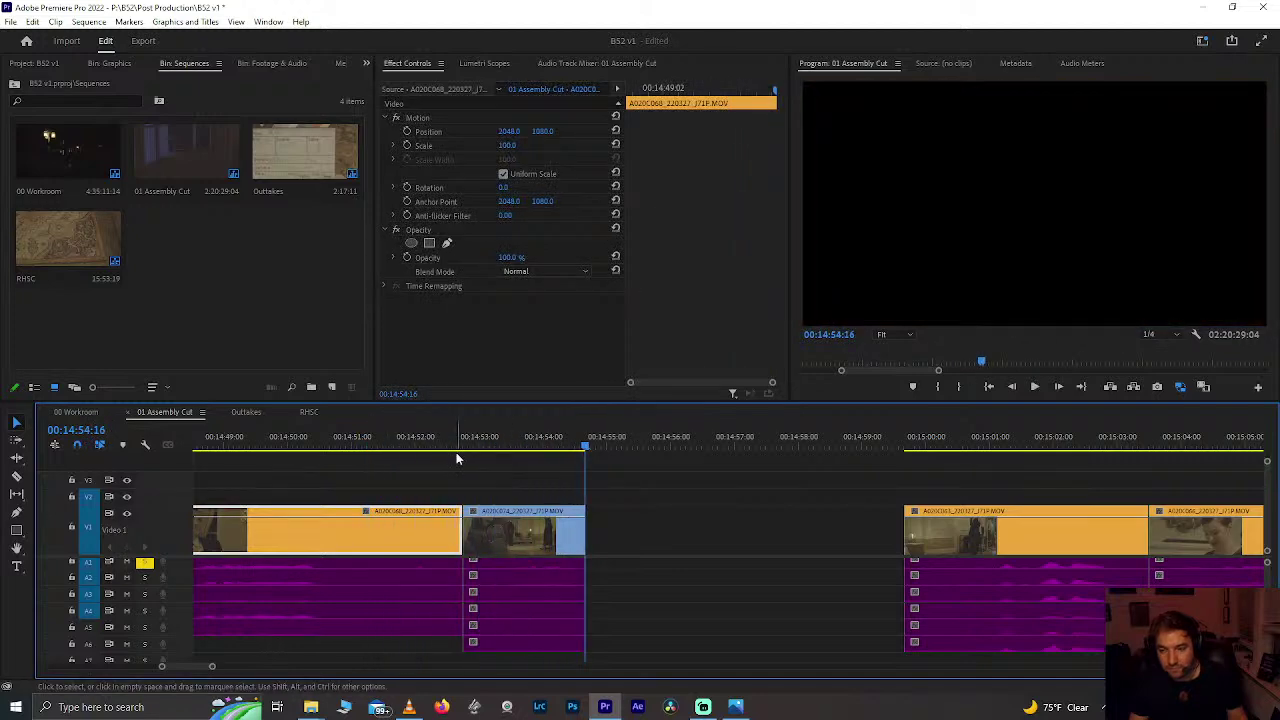
click(329, 446)
key(space)
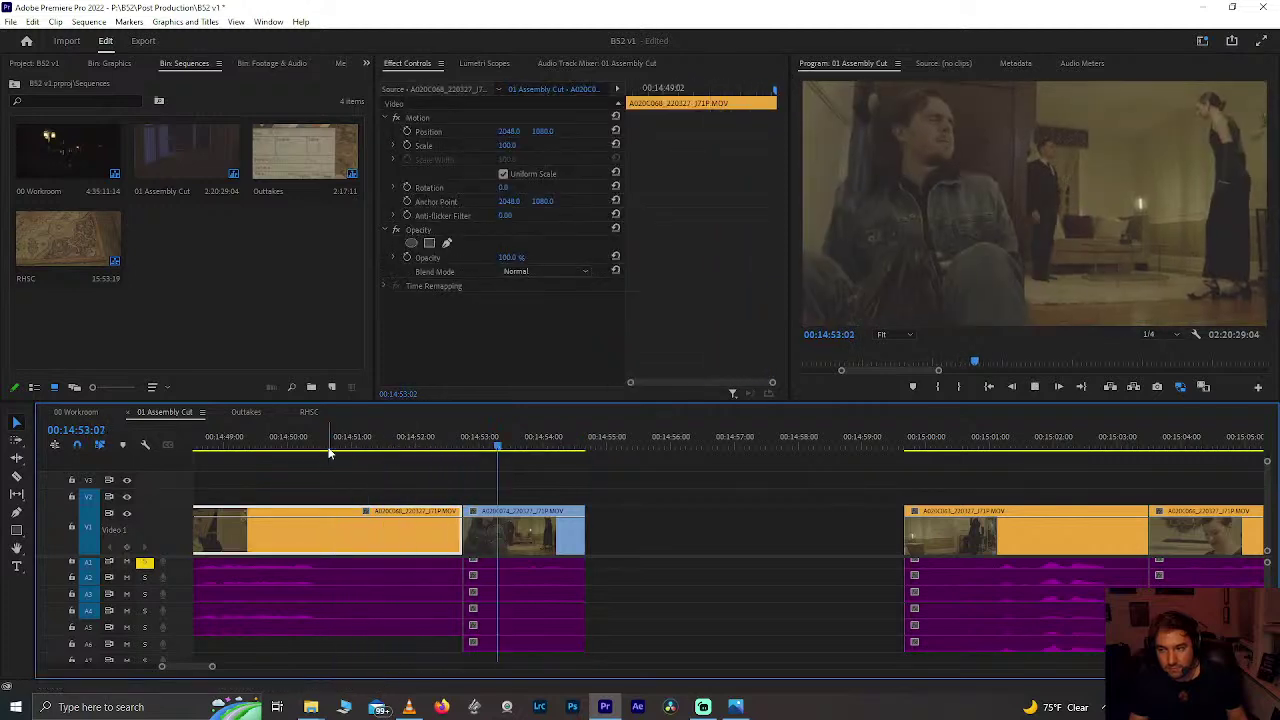
Step: Move the A020C074 shot with its audio away from A020C068 to around 00:14:57
click(528, 543)
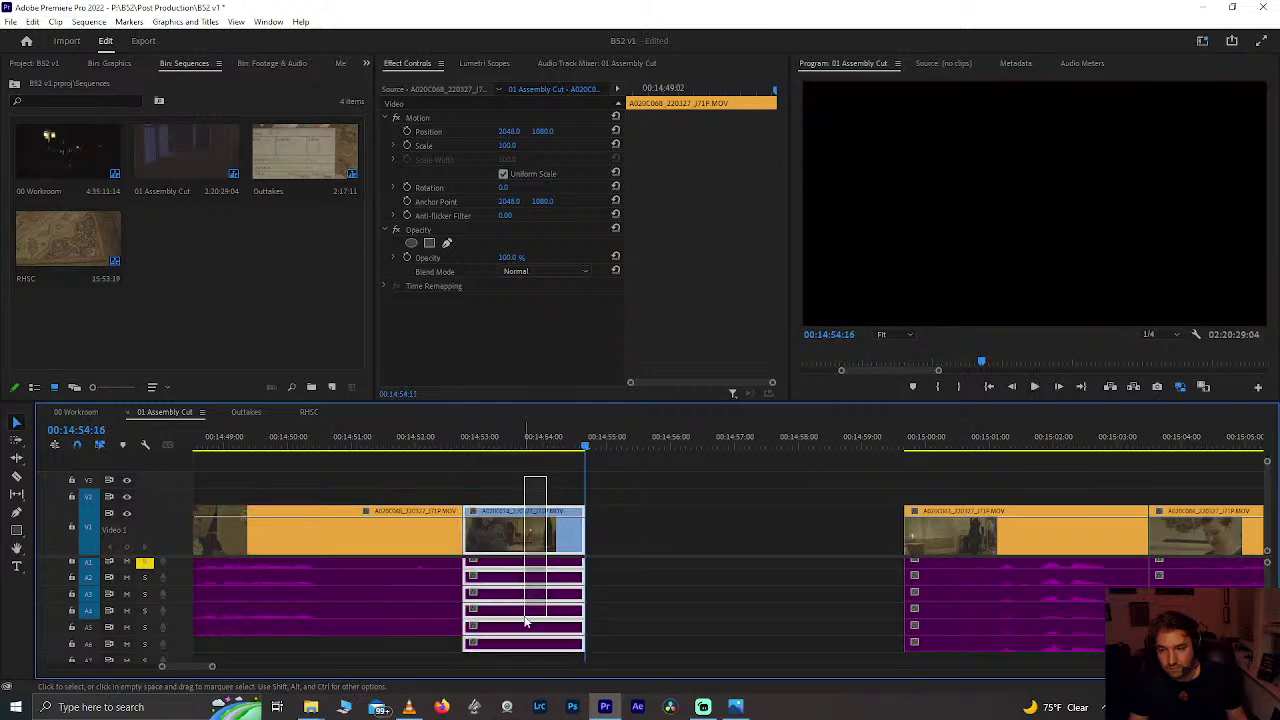
drag(528, 543, 778, 545)
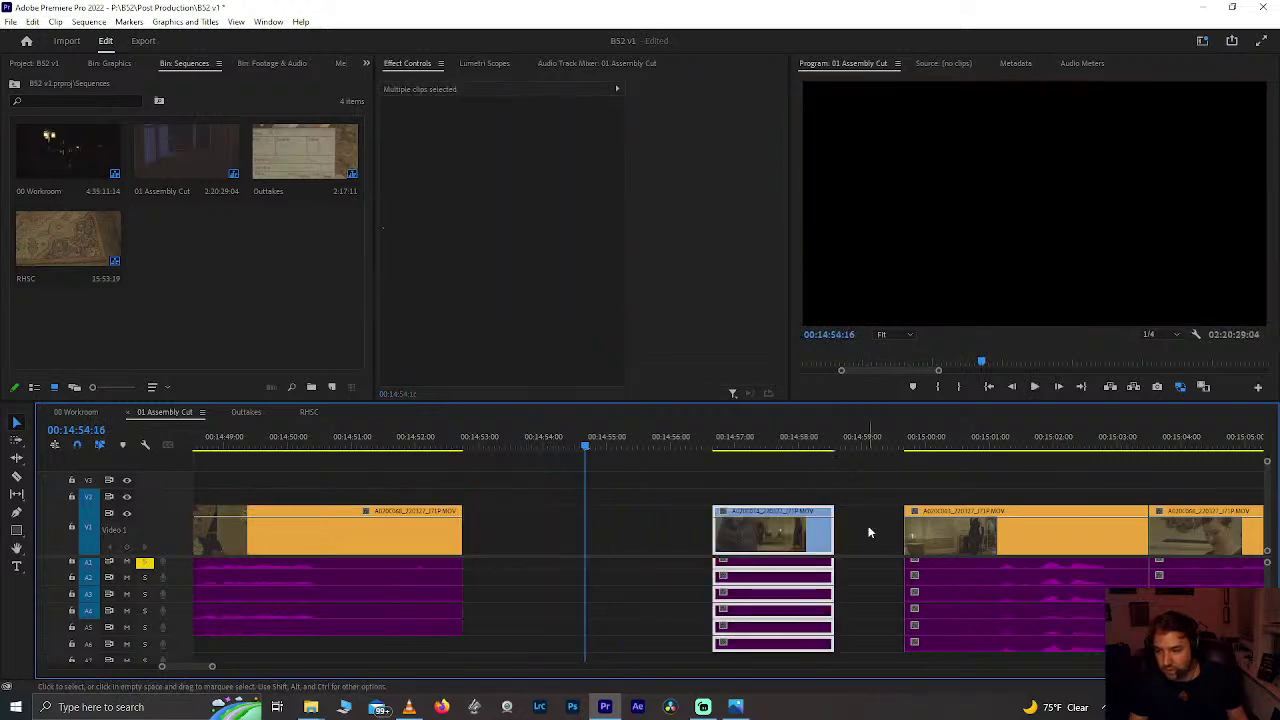
scroll(868, 532, down, 2)
alt+scroll(690, 545, down, 3)
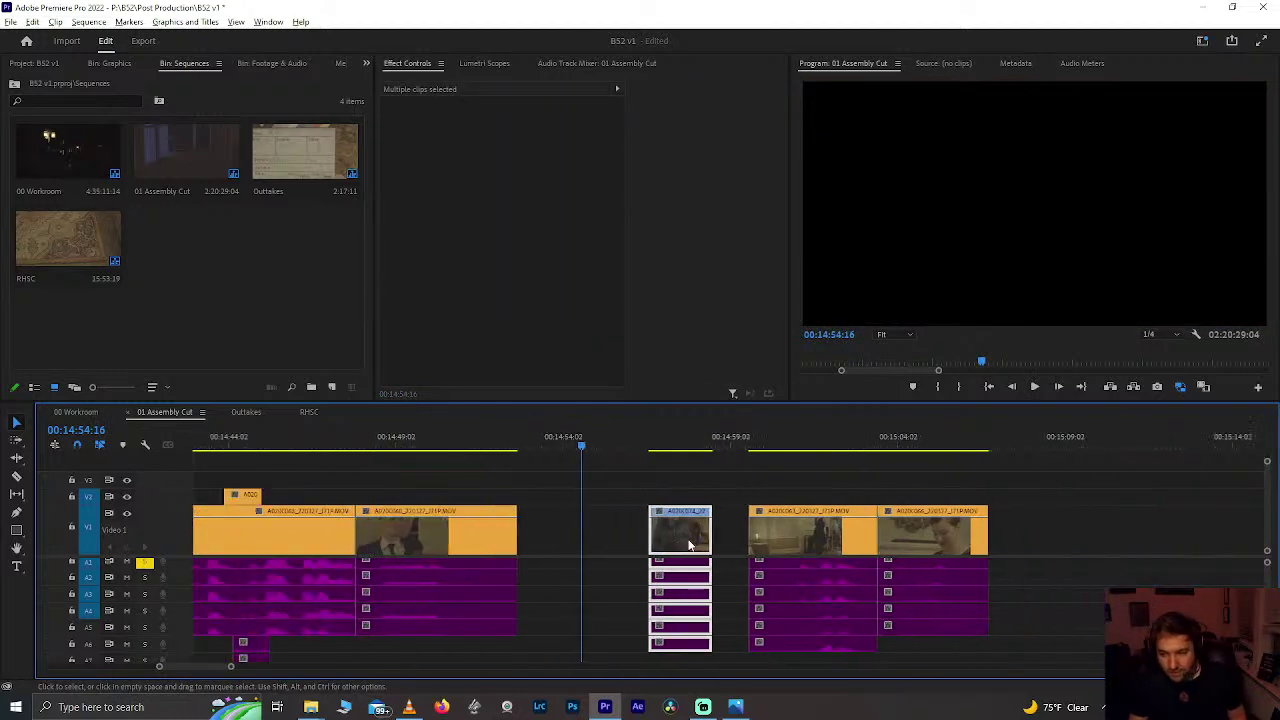
Step: Try the A020C063 wide shot directly after the man's A020C068 close-up and play the transition
drag(600, 482, 905, 598)
drag(856, 556, 599, 517)
click(957, 479)
click(966, 536)
click(508, 438)
key(space)
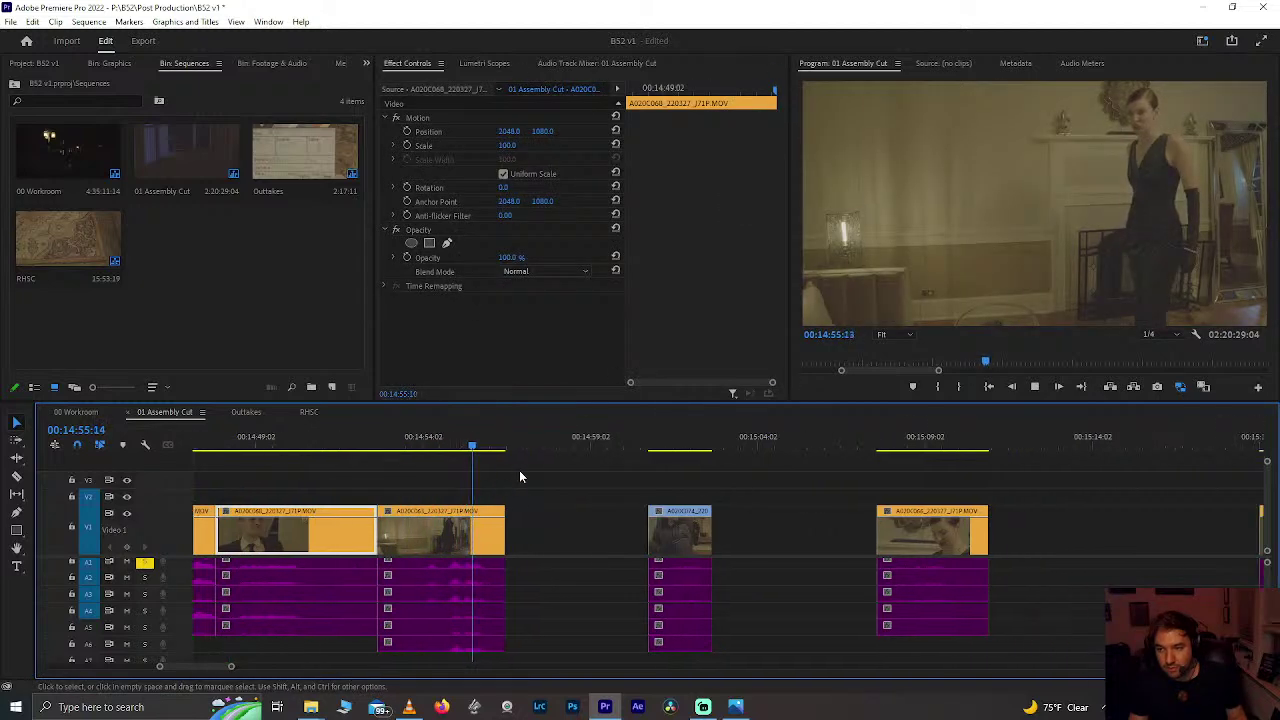
click(252, 442)
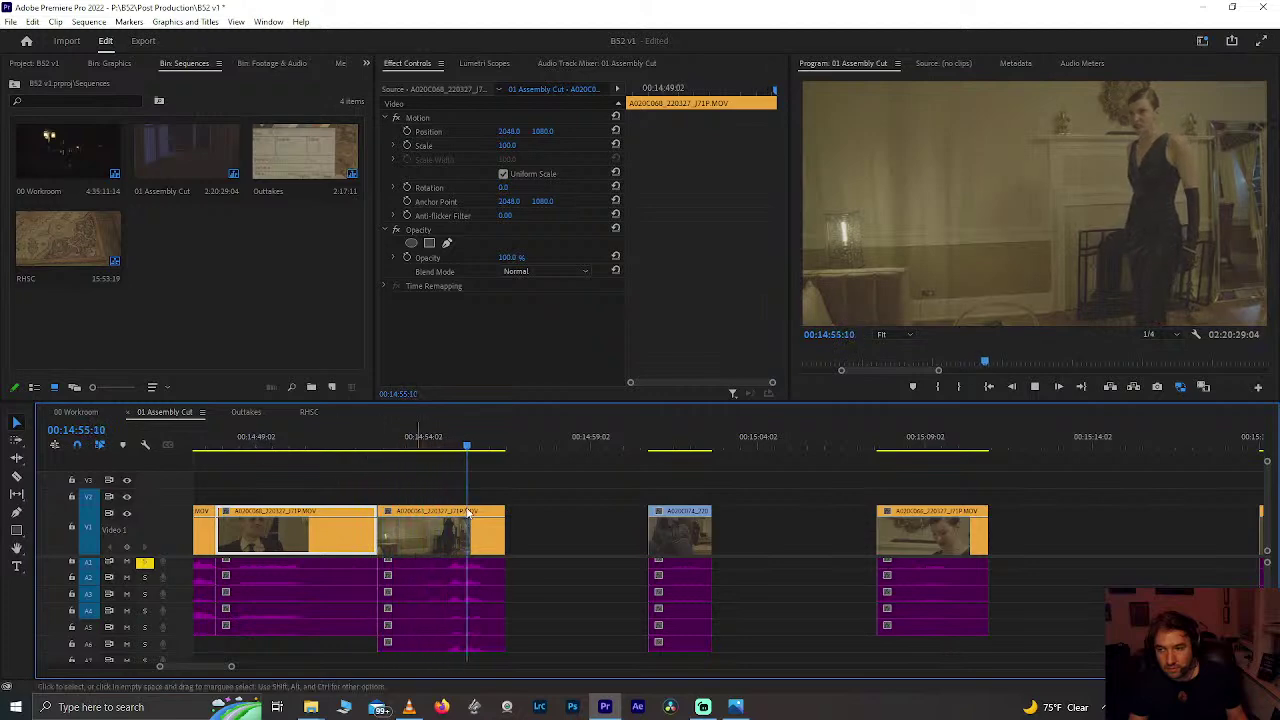
Step: Move the A020C063 wide shot out to around 00:15:13 and place the woman's A020C066 reaction with its audio directly after A020C068
click(430, 528)
drag(418, 527, 1094, 545)
drag(956, 470, 895, 602)
drag(943, 528, 446, 543)
Step: Play the cut from the man's A020C068 close-up to the woman's A020C066 reaction and check her look
click(305, 443)
key(space)
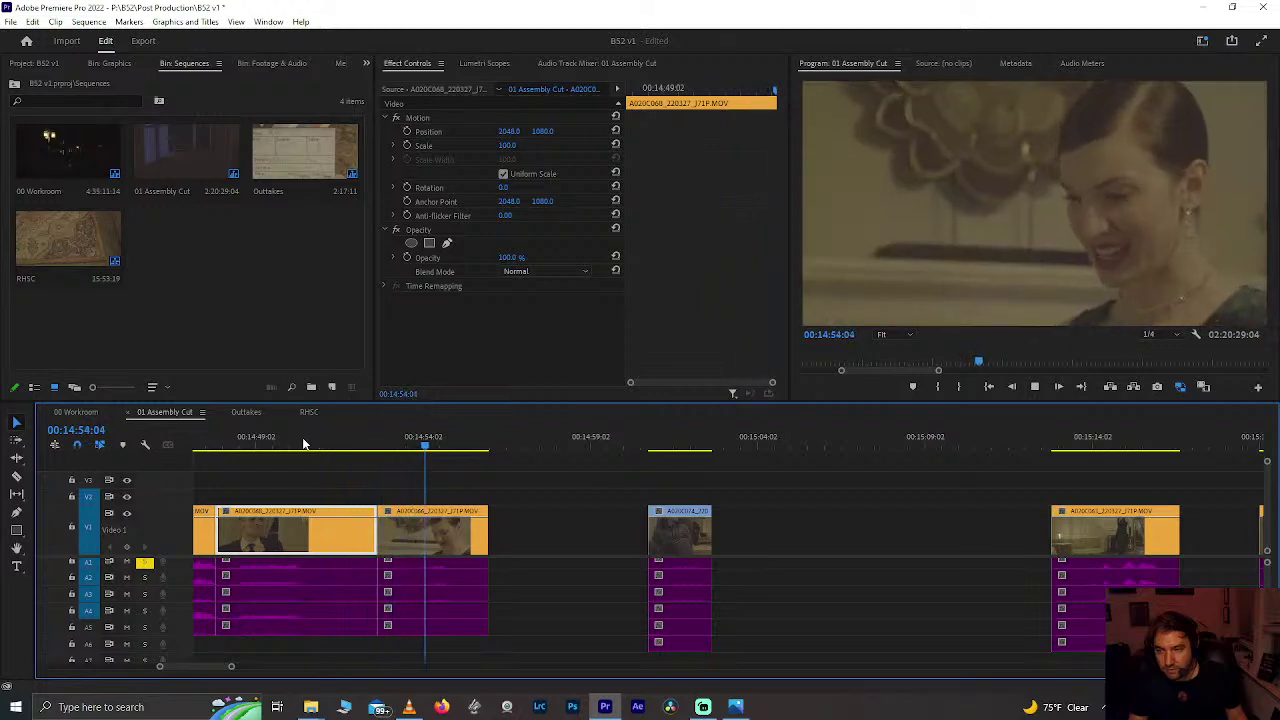
key(space)
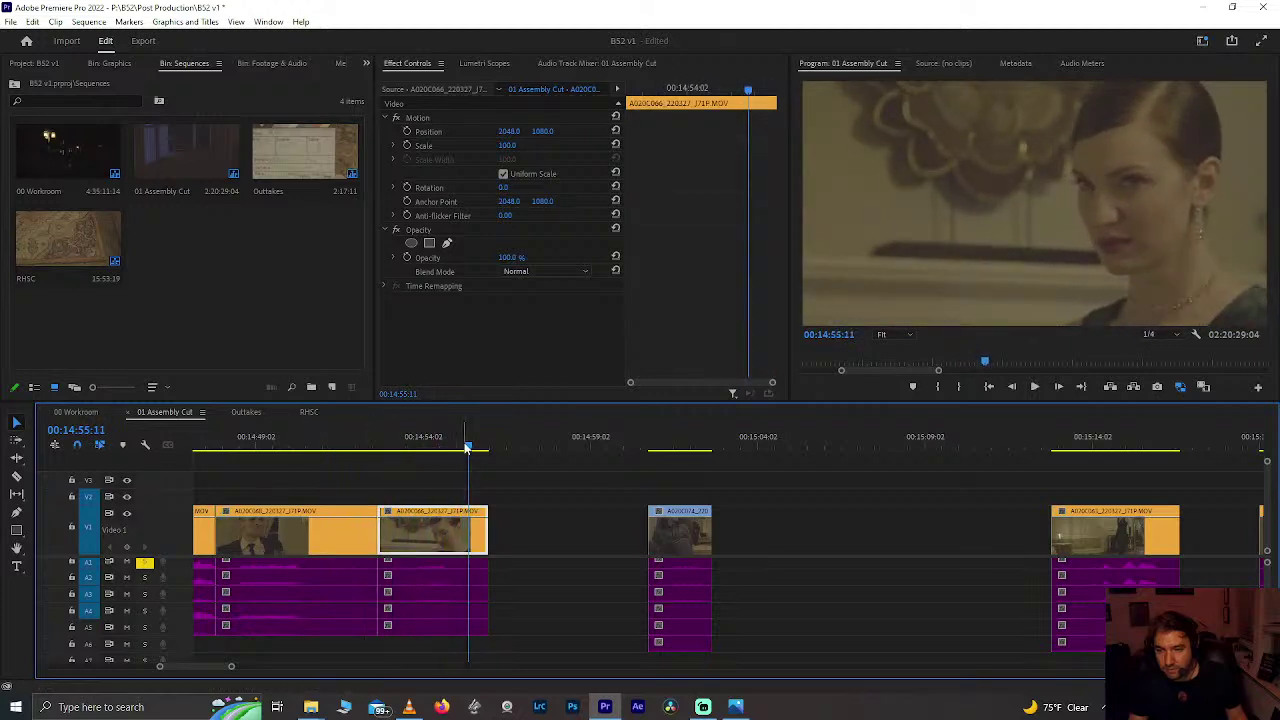
drag(468, 450, 411, 452)
key(space)
key(space)
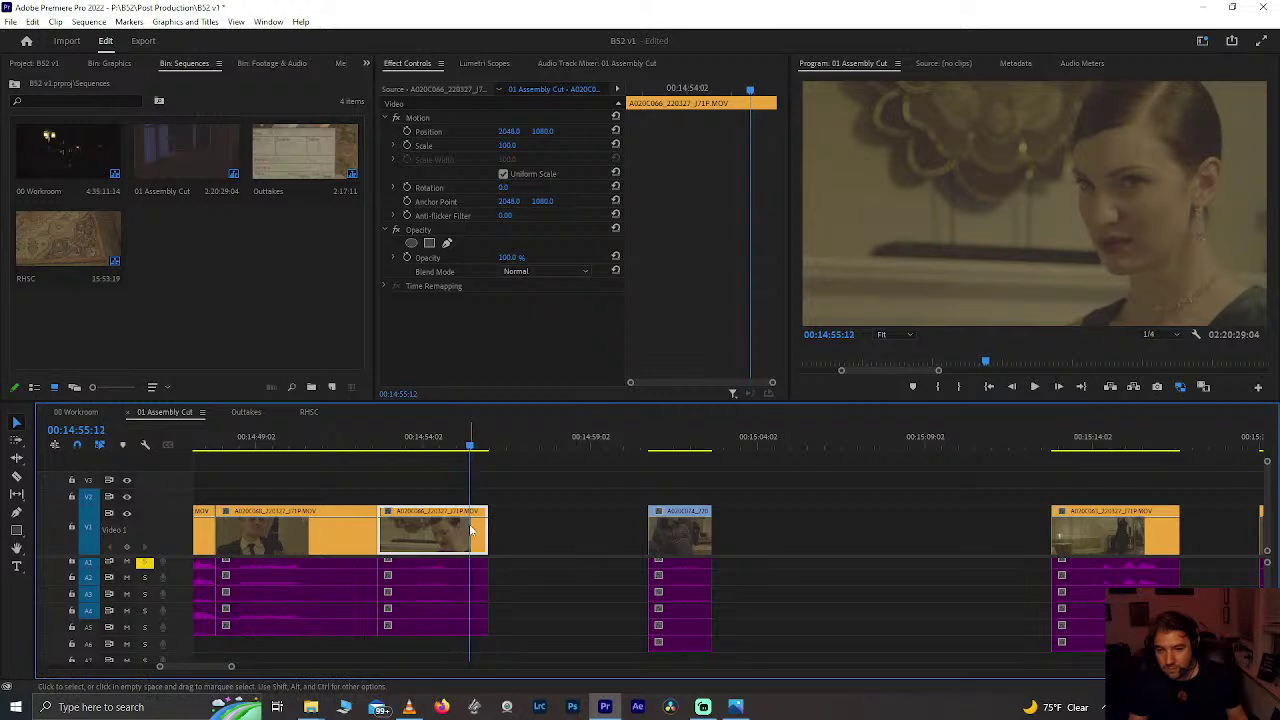
Step: Move the A020C063 wide shot with its audio from 01 Assembly Cut to the end of the RHSC sequence
click(1105, 585)
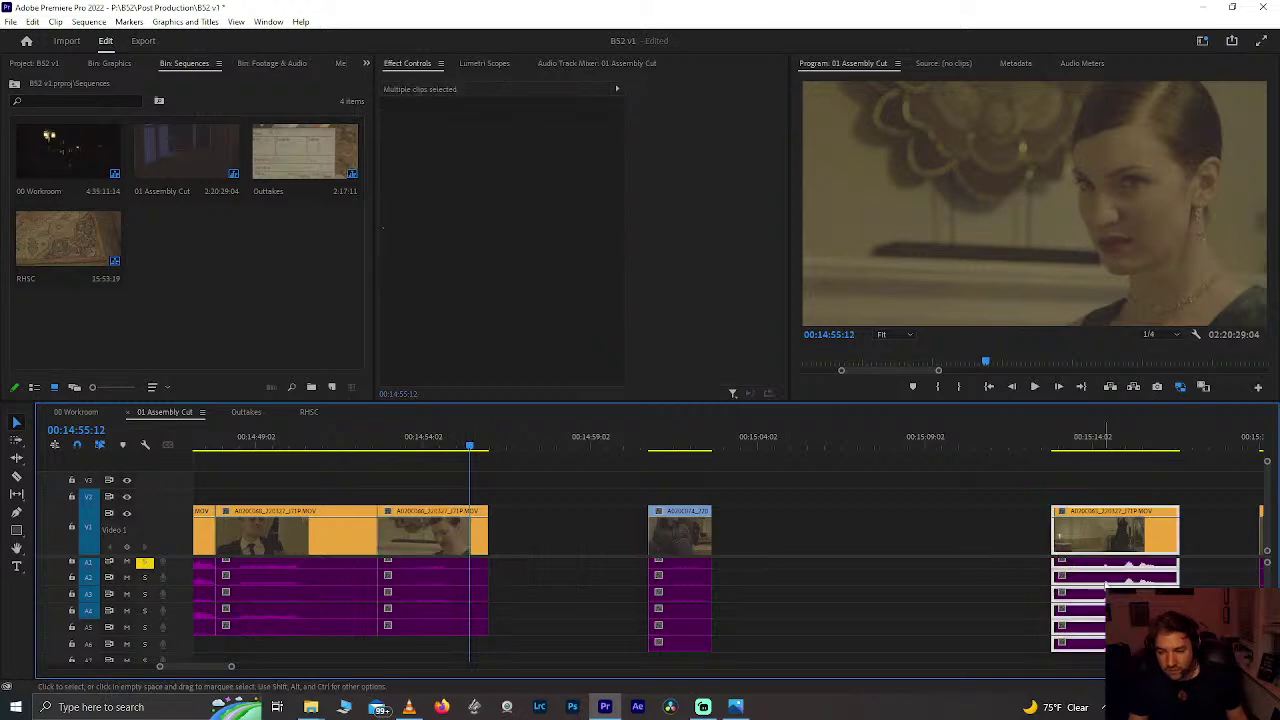
key(Delete)
click(312, 411)
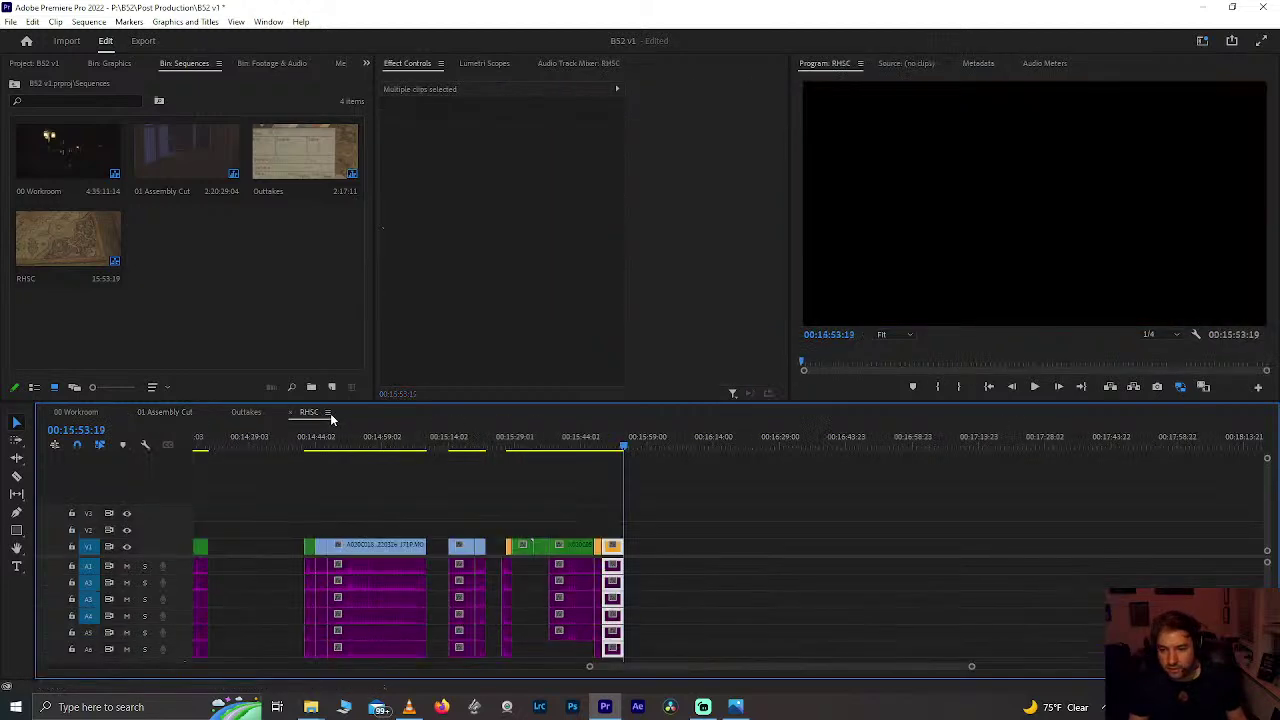
click(160, 412)
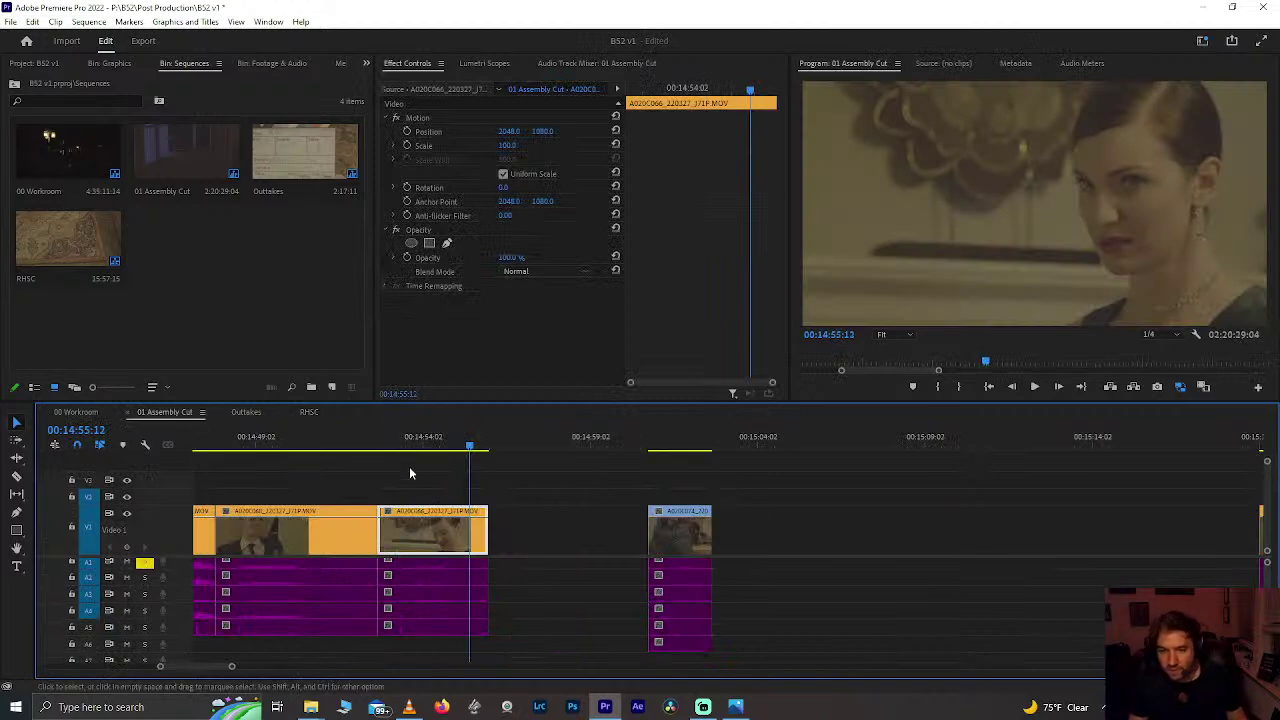
Step: Extend the end of the A020C074 shot and its audio to about 00:15:07 and play the longer clip
drag(704, 539, 871, 532)
drag(708, 566, 871, 572)
click(700, 440)
key(space)
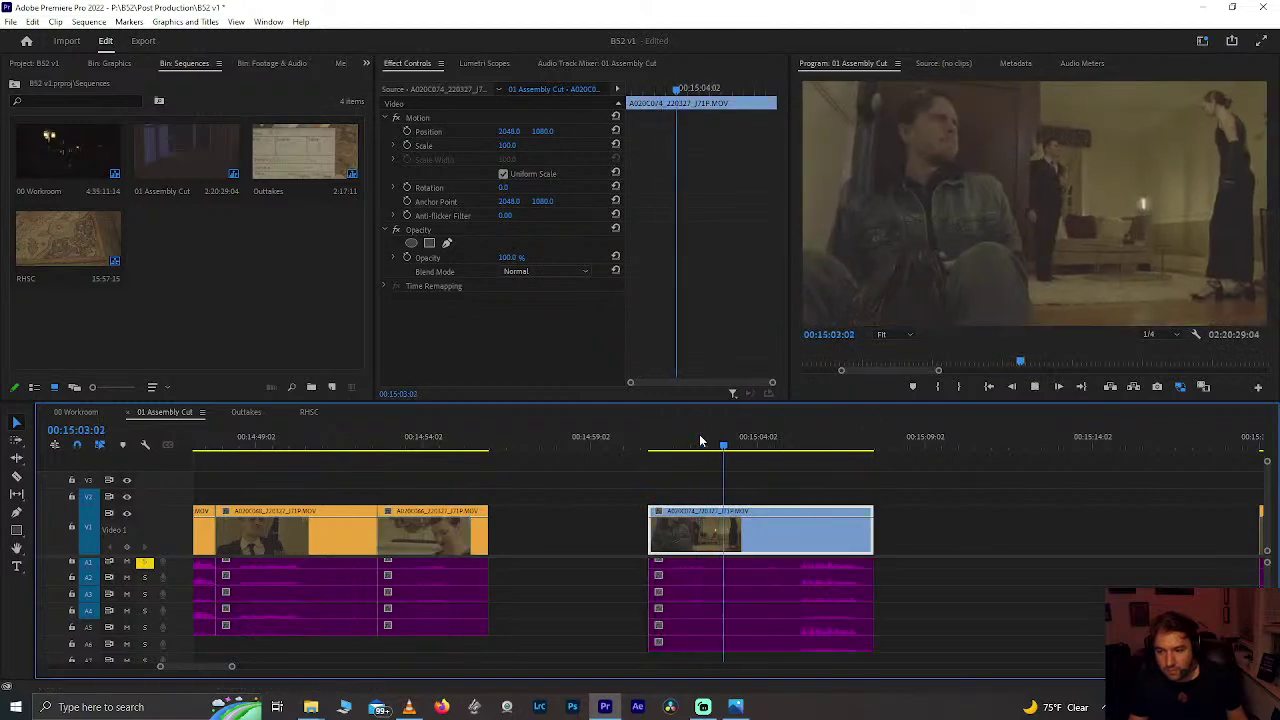
Step: Play A020C074 to find its start point and split the shot with its audio at 00:15:02:10
click(688, 440)
key(space)
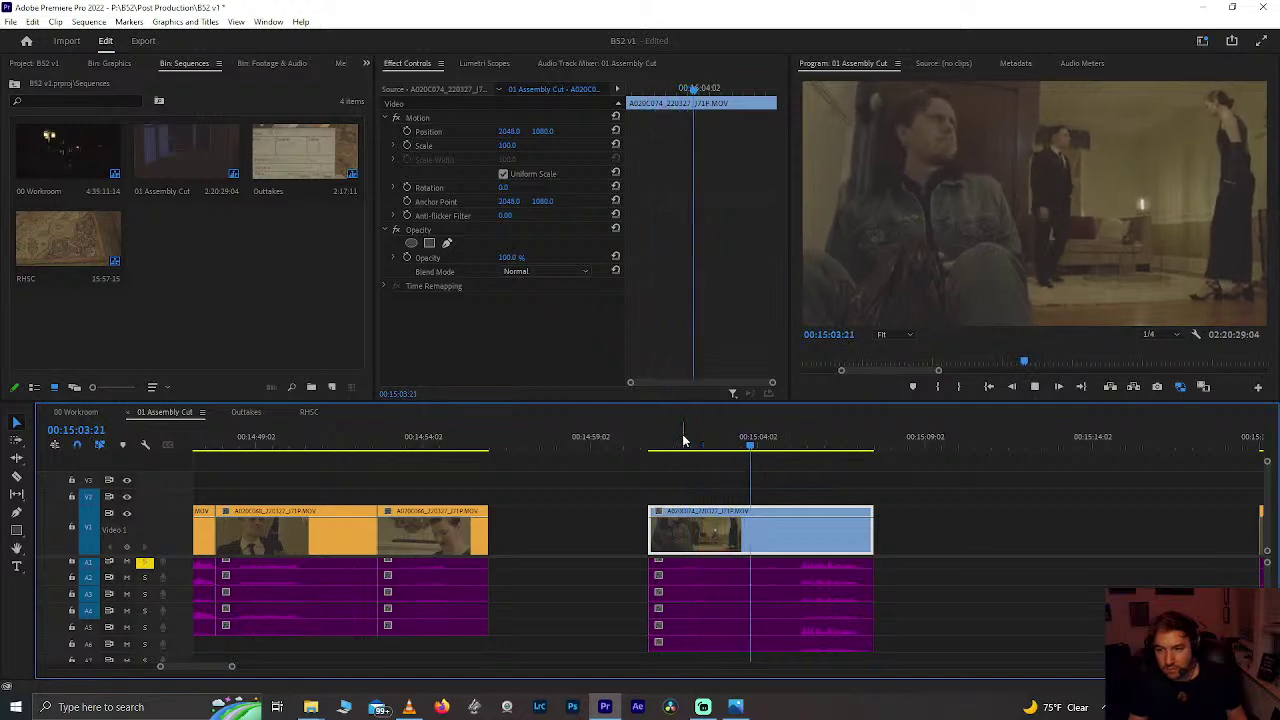
click(740, 446)
drag(740, 446, 685, 446)
key(space)
key(space)
key(Left)
key(Left)
key(Left)
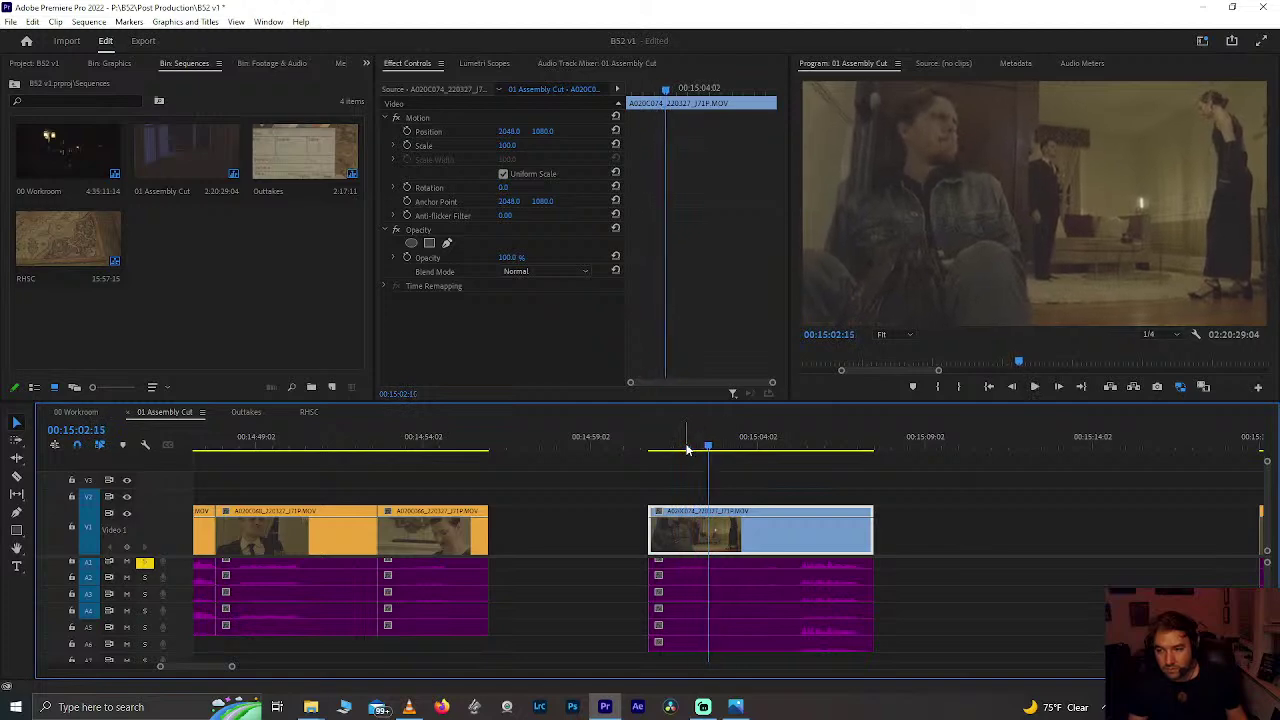
key(ctrl+k)
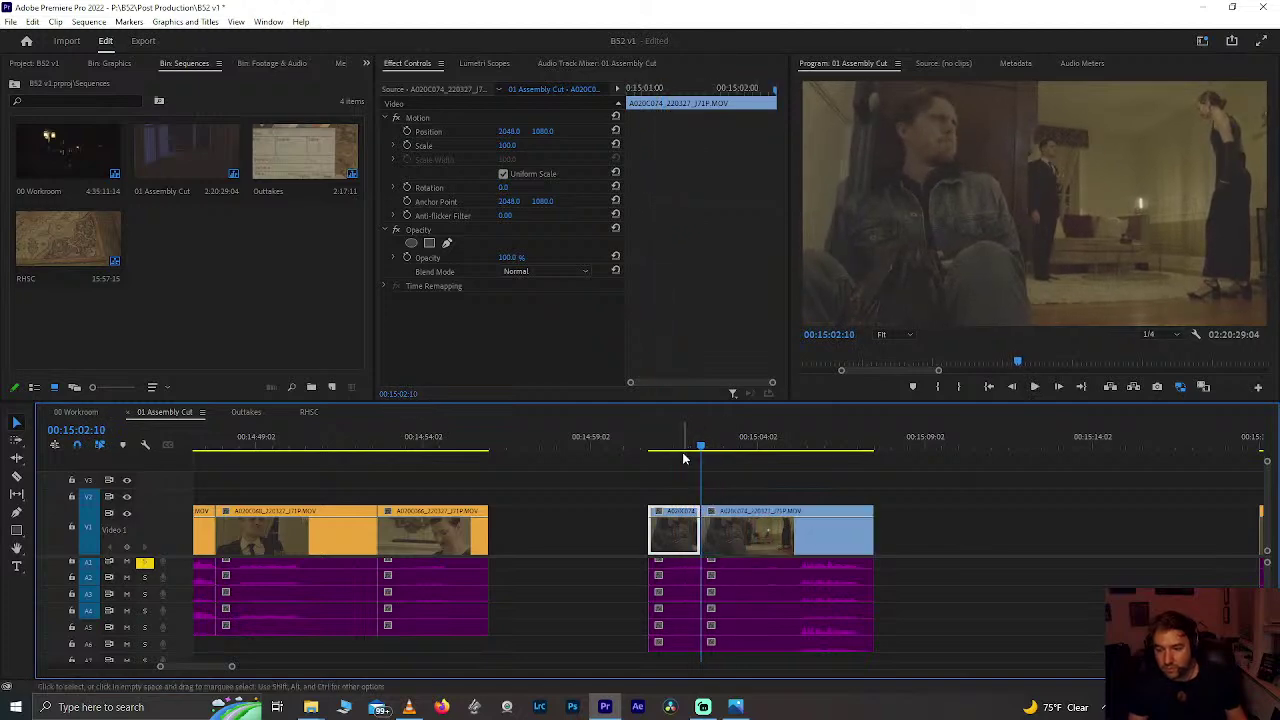
Step: Play and step through A020C074 to find its end point and split all tracks at 00:15:05:04
click(659, 465)
key(space)
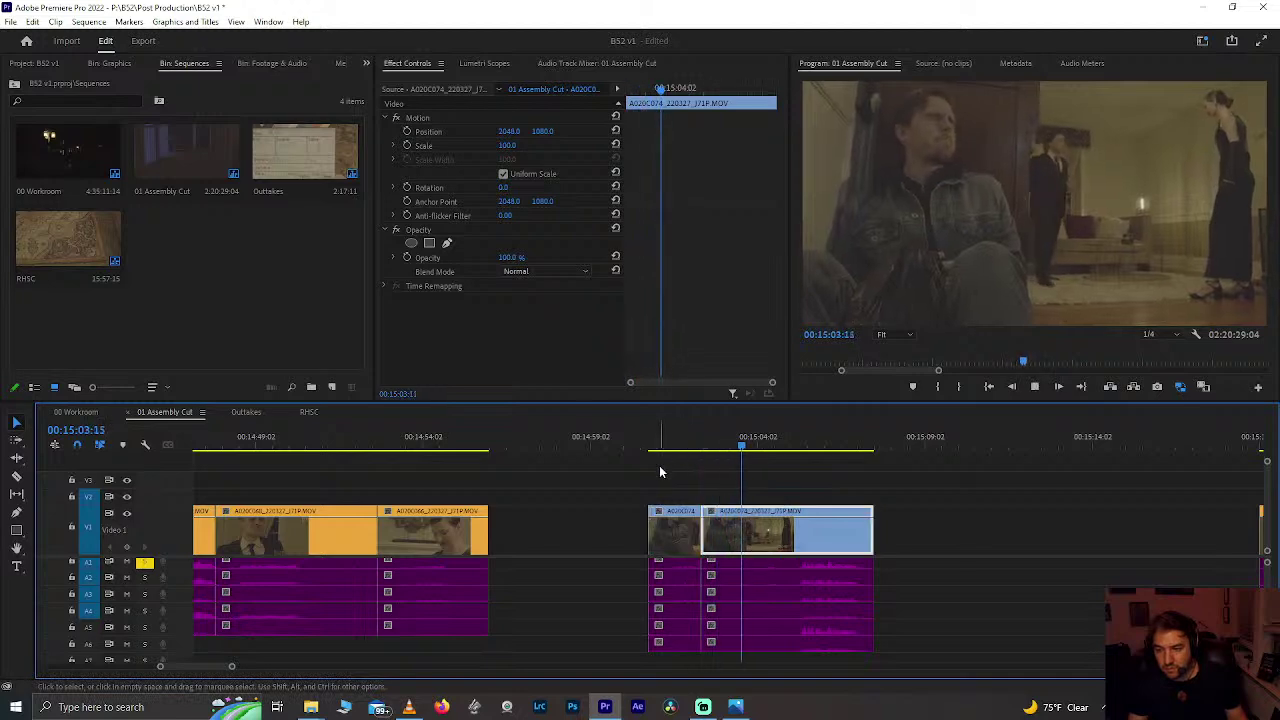
key(space)
key(Left)
key(Left)
key(Left)
key(Left)
key(Left)
key(Left)
key(Left)
key(Left)
key(Left)
key(Left)
key(Left)
key(Left)
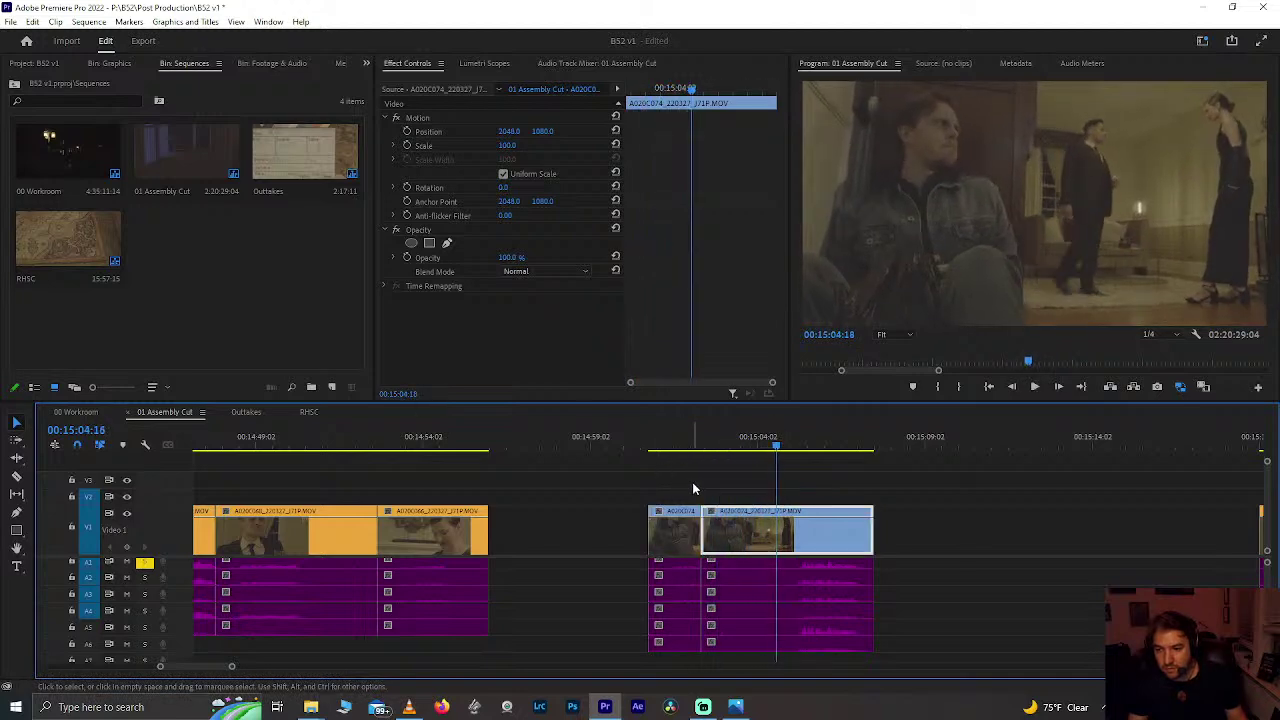
key(Left)
key(Left)
key(Left)
key(Left)
key(Left)
key(Left)
key(Left)
key(Left)
key(Left)
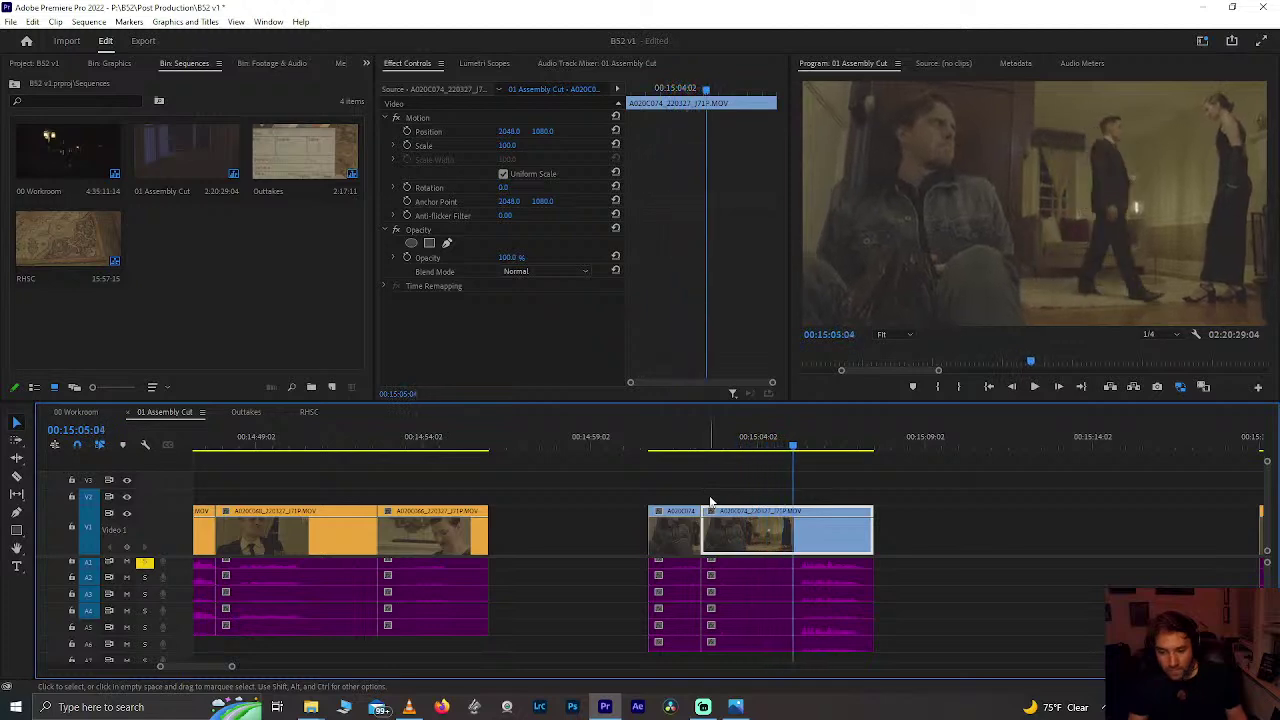
key(ctrl+shift+k)
Step: Delete the A020C074 portions after 00:15:05:04 and before 00:15:02:10, closing the gap to the woman's A020C066 reaction
drag(829, 443, 822, 584)
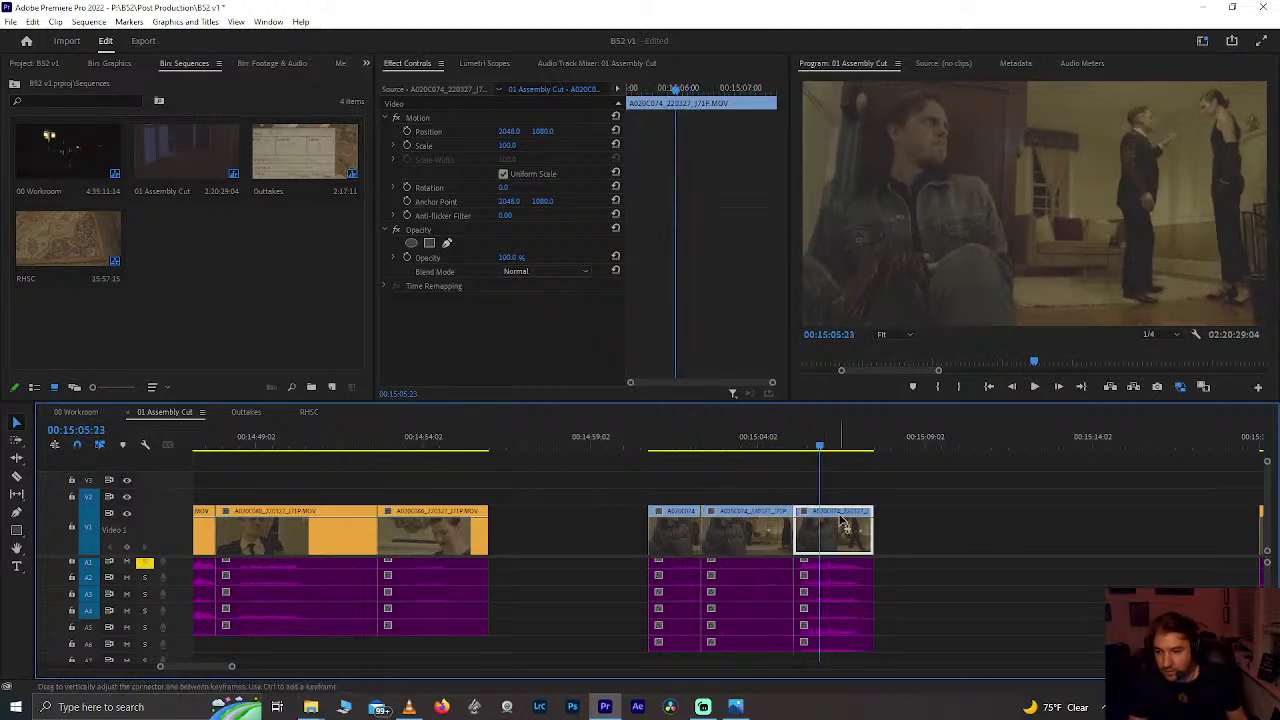
key(Delete)
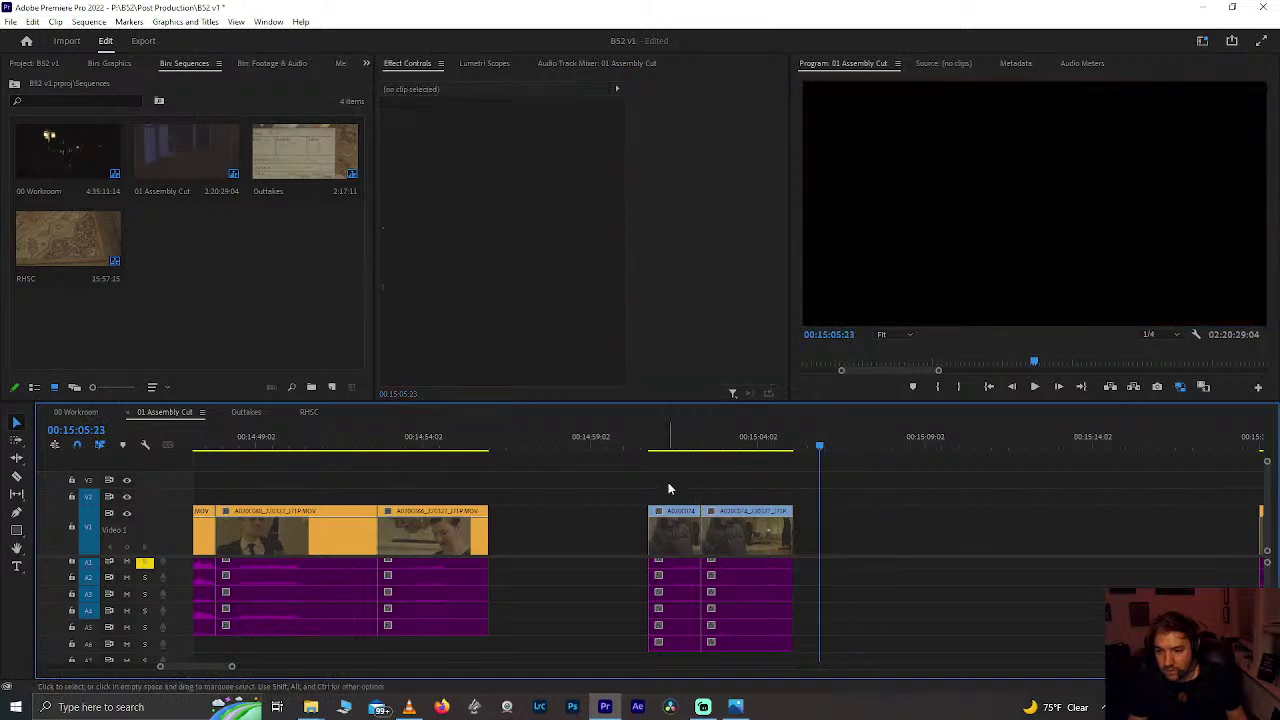
click(676, 615)
key(Delete)
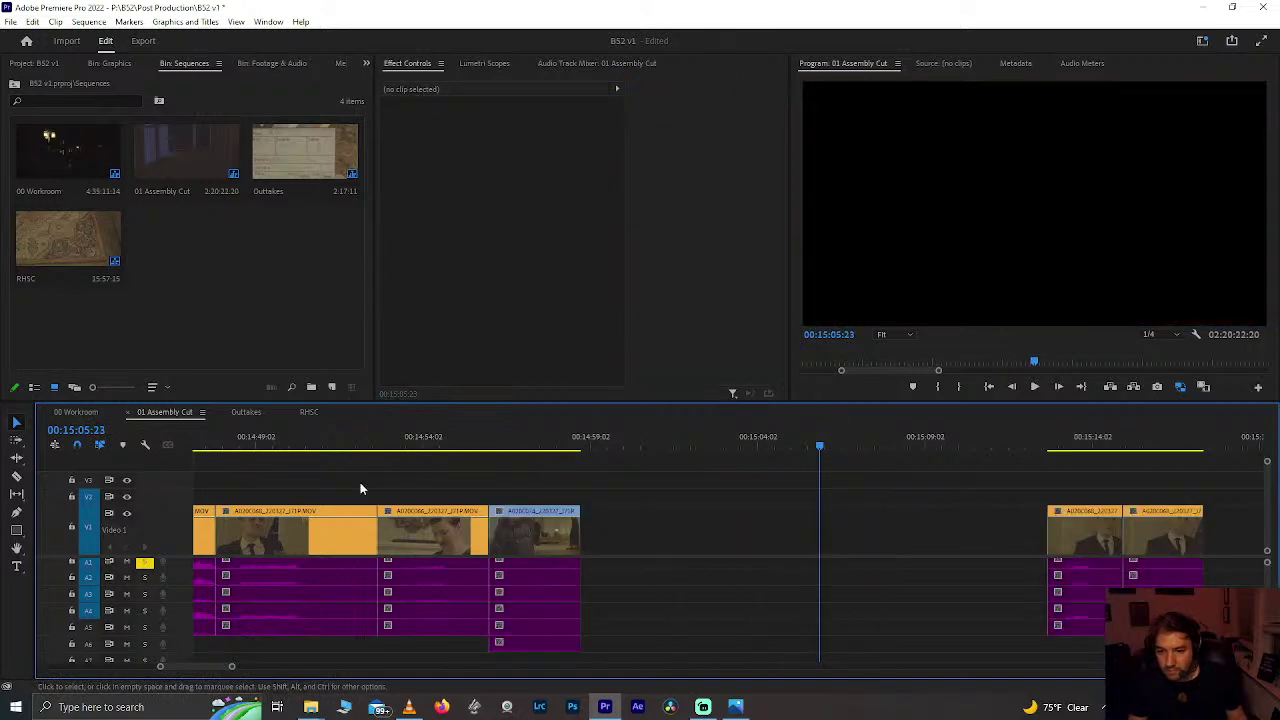
Step: Play the cut from the woman's A020C066 reaction to the A020C074 shot and save the project
click(430, 450)
key(space)
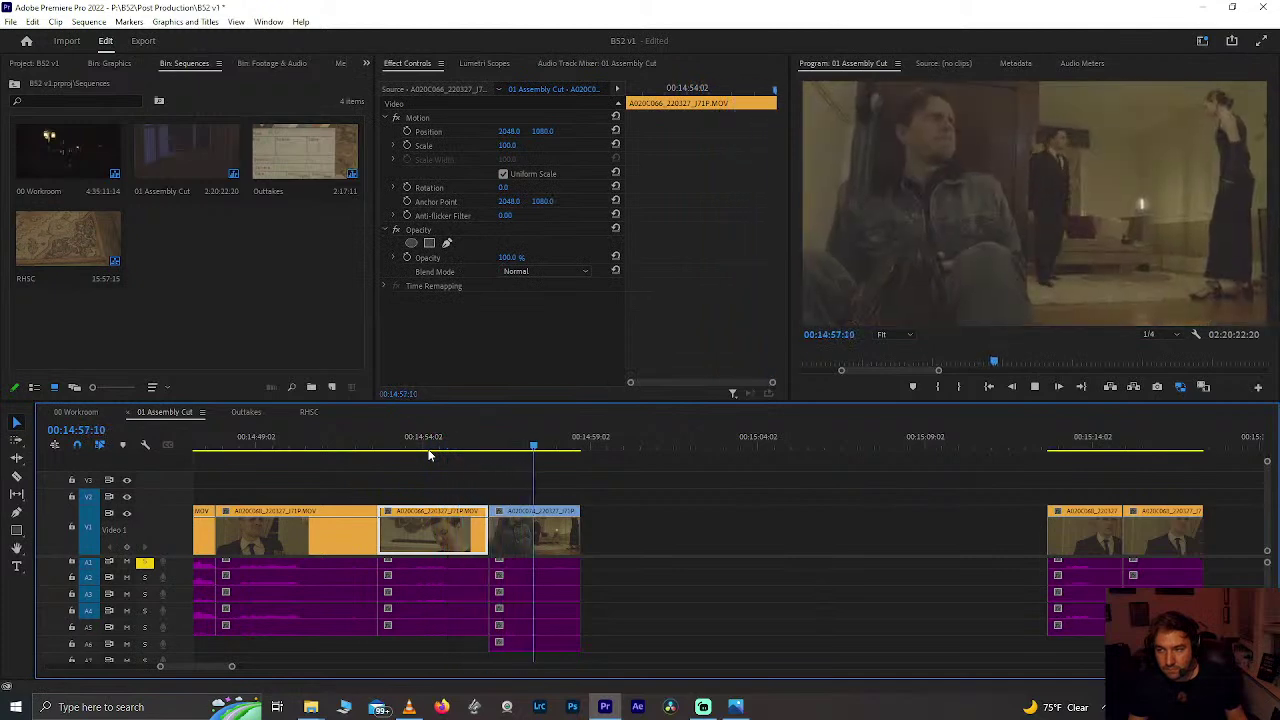
key(space)
click(553, 553)
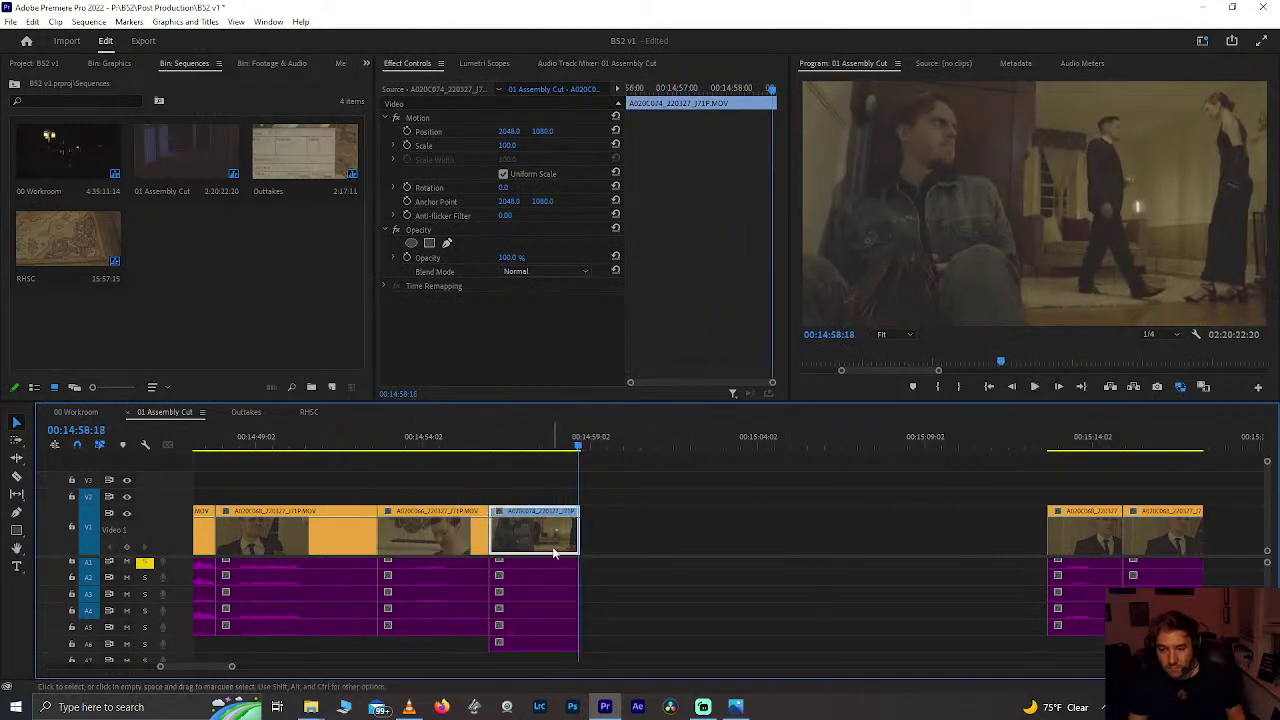
key(ctrl+s)
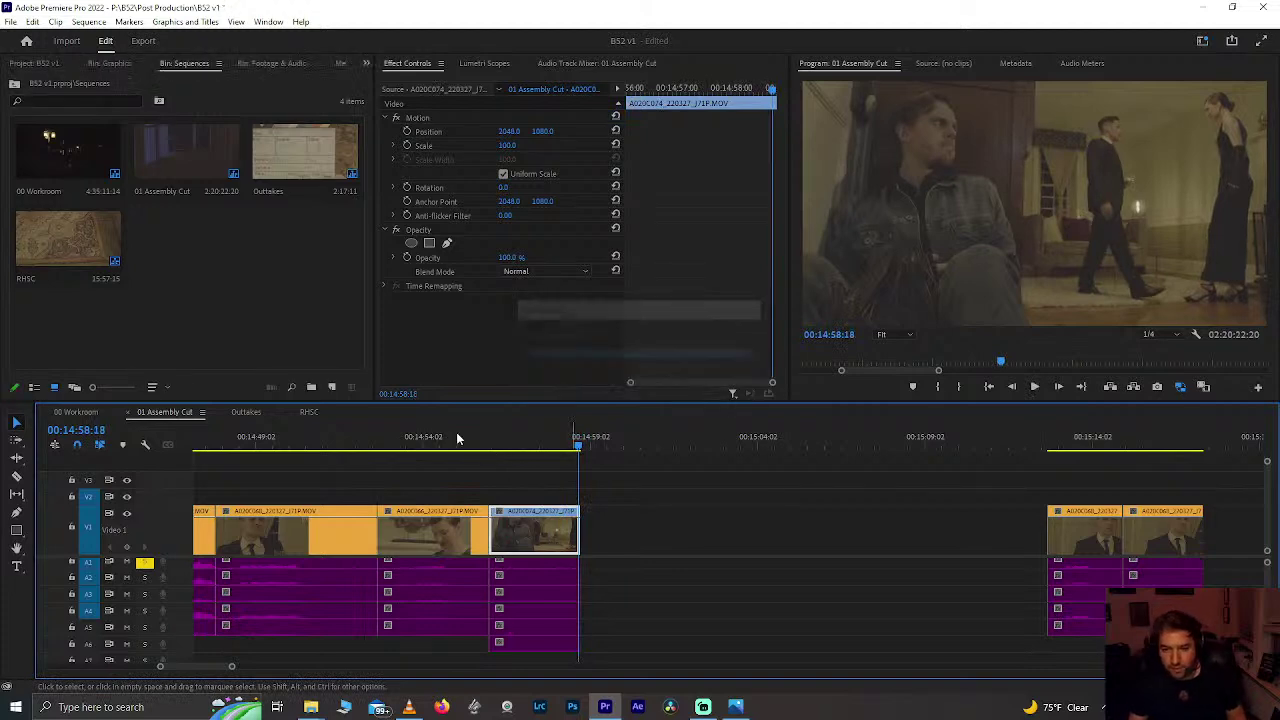
Step: Play the edit from the A020C068 close-up at 00:14:49 through A020C074 and save the project again
click(333, 440)
click(256, 440)
key(space)
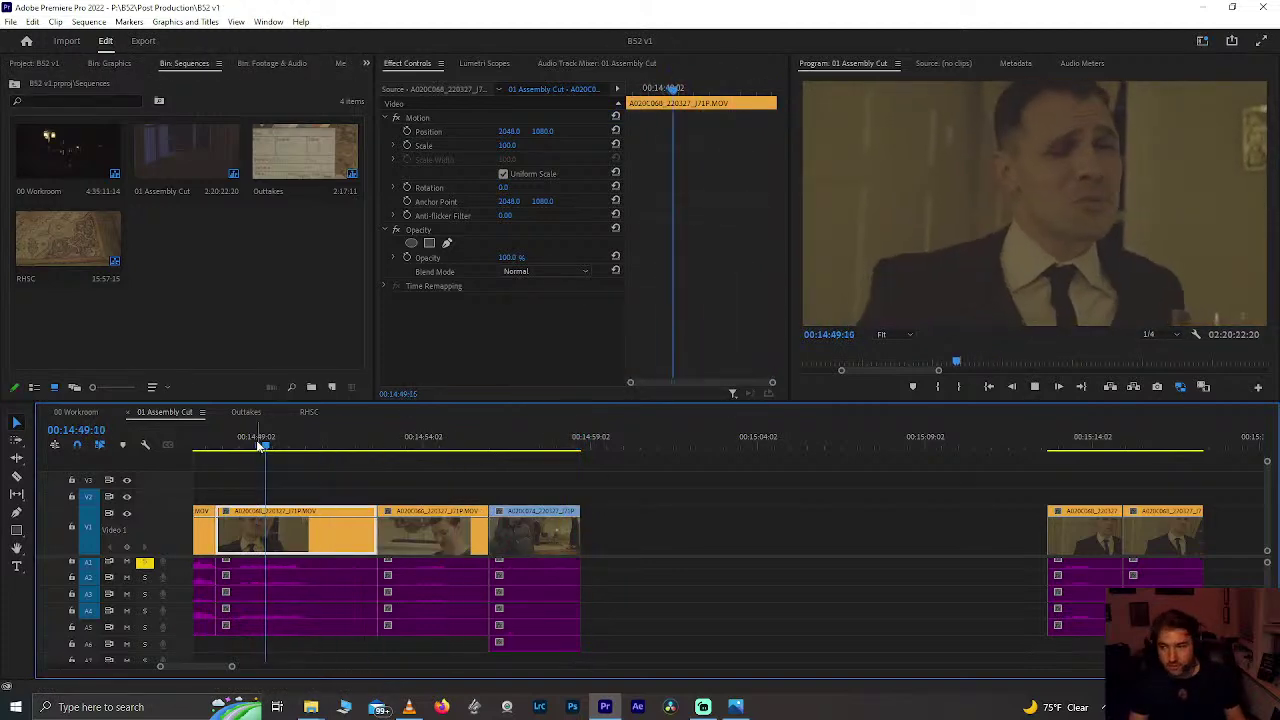
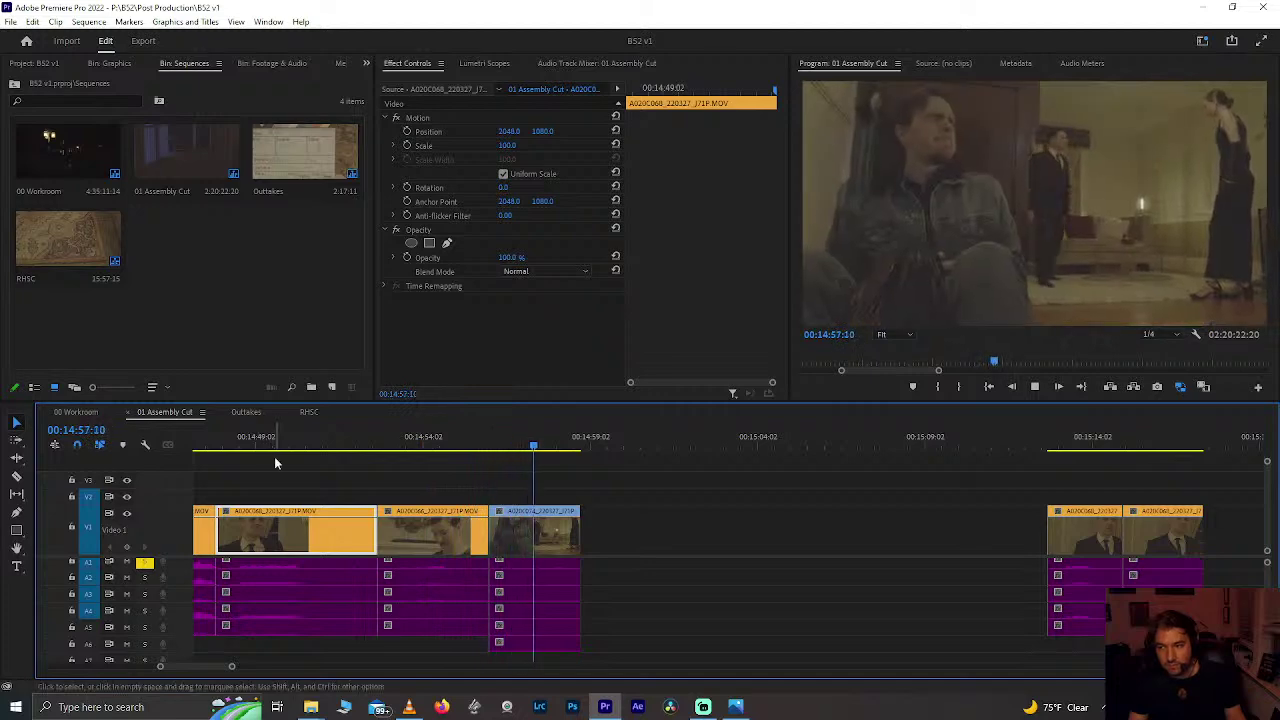
key(space)
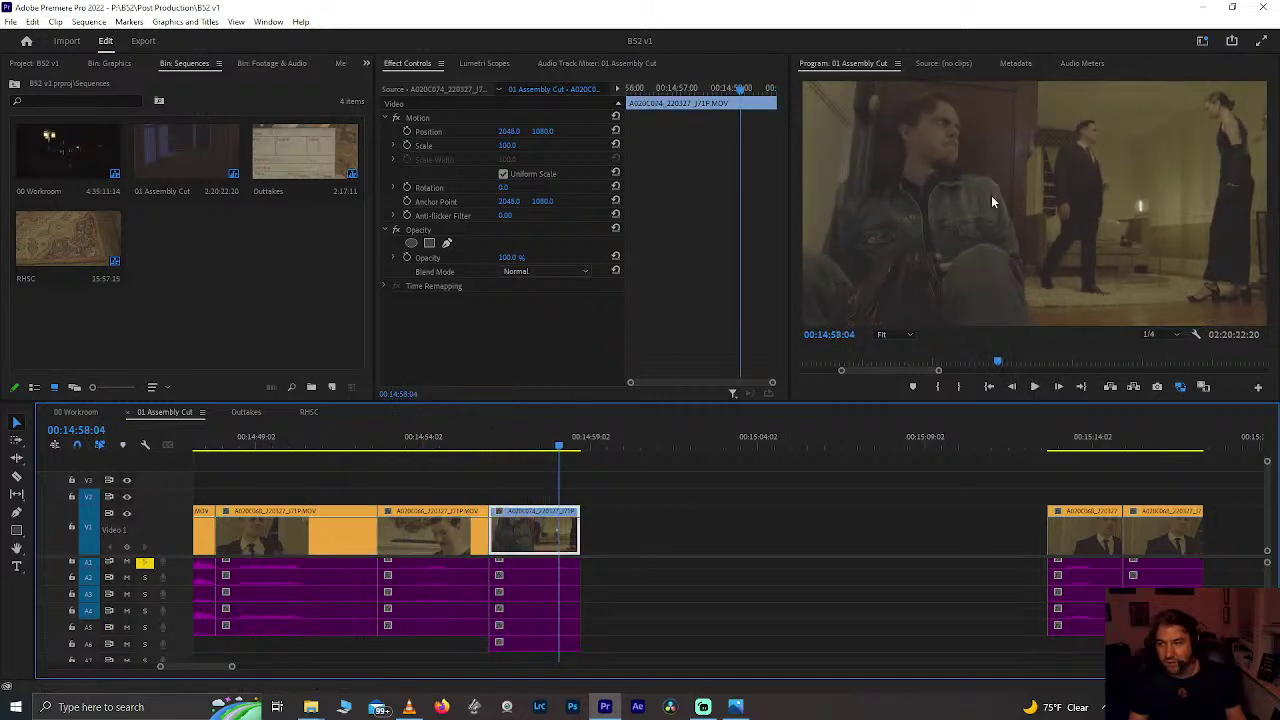
key(ctrl+s)
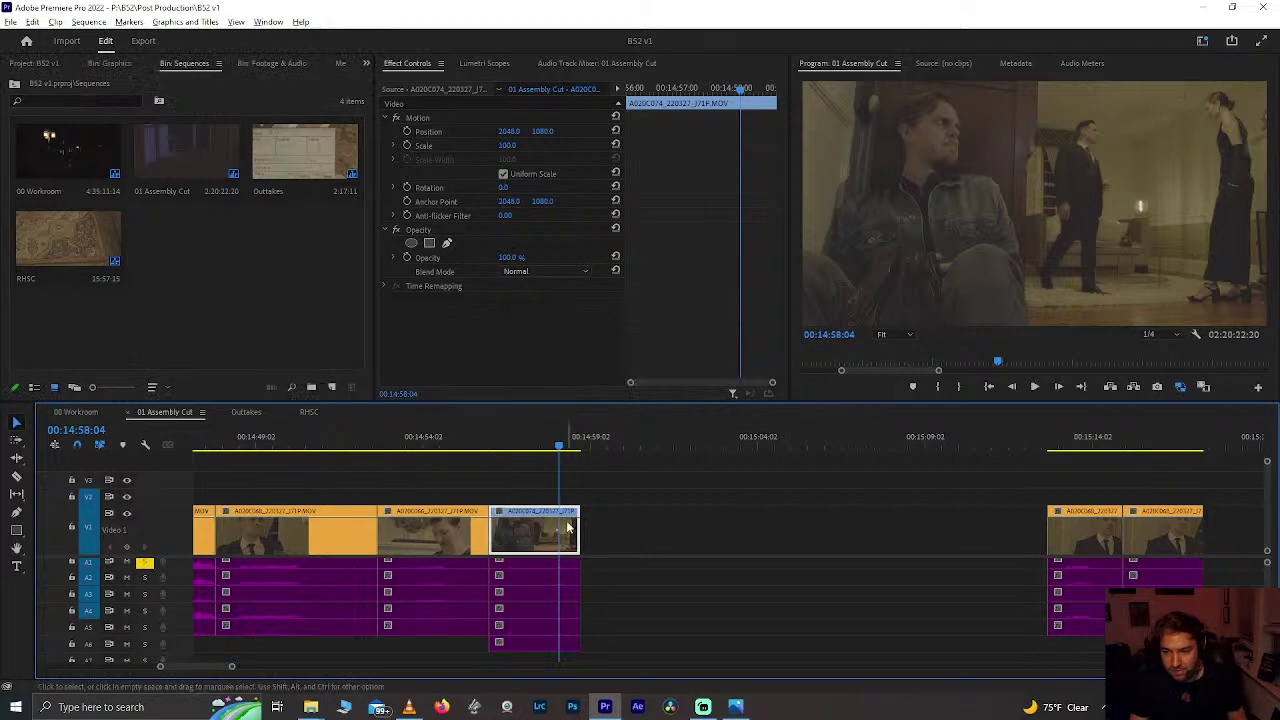
Step: Save the project with the trimmed A020C074 shot in place after the woman's A020C066 reaction
key(minus)
key(minus)
key(minus)
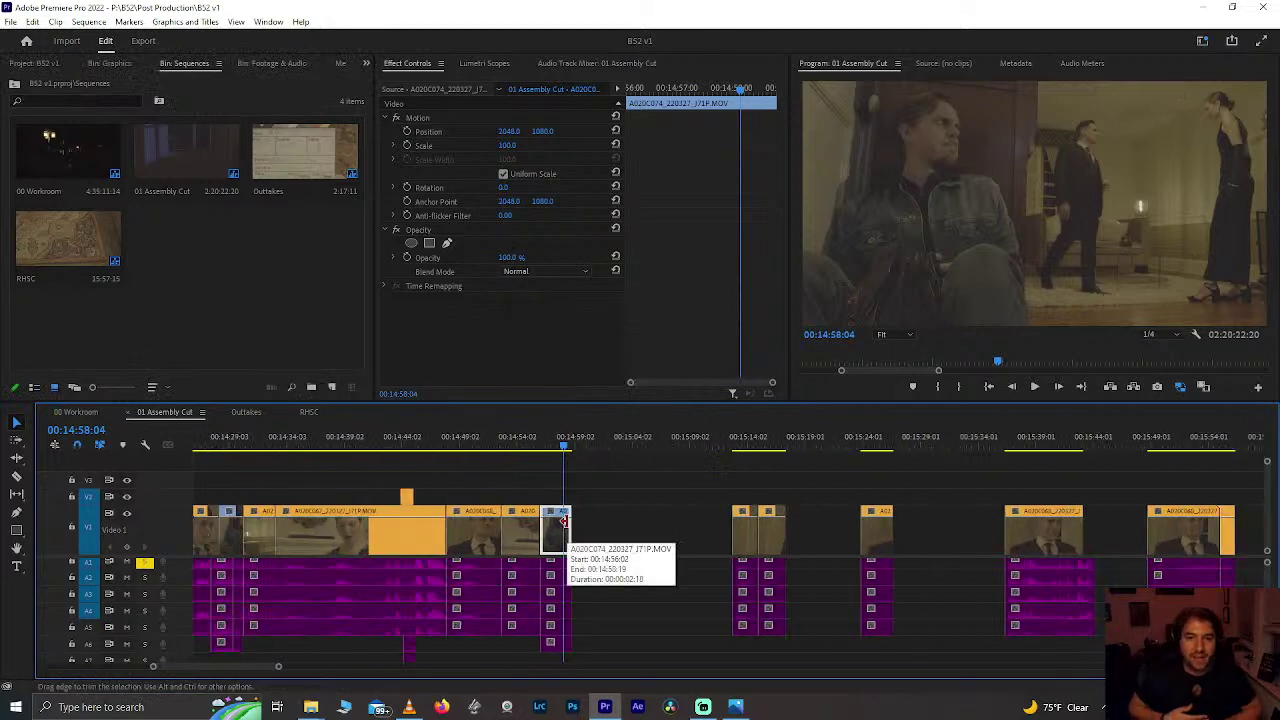
key(ctrl+s)
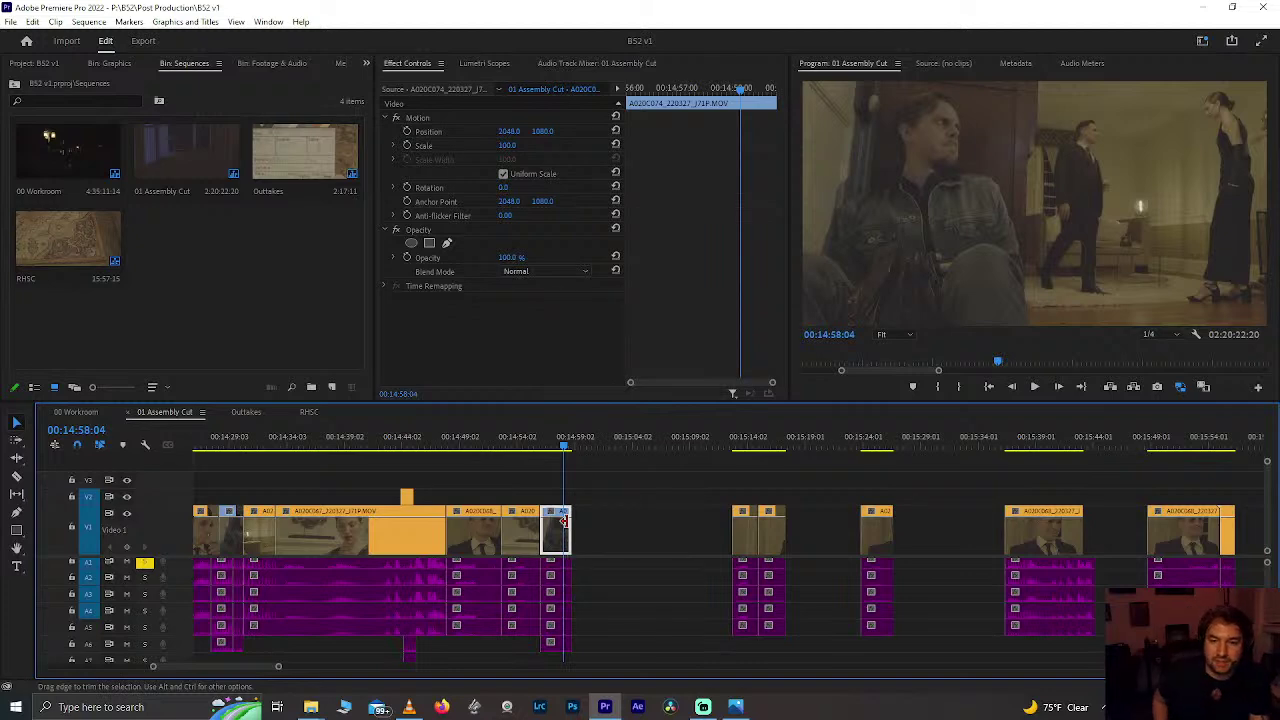
Step: Play the earlier part of the scene from the GH010038 clip at about 00:13:46, and park the playhead on the A020C056 wide shot at 00:13:53:05
click(510, 449)
scroll(509, 445, down, 5)
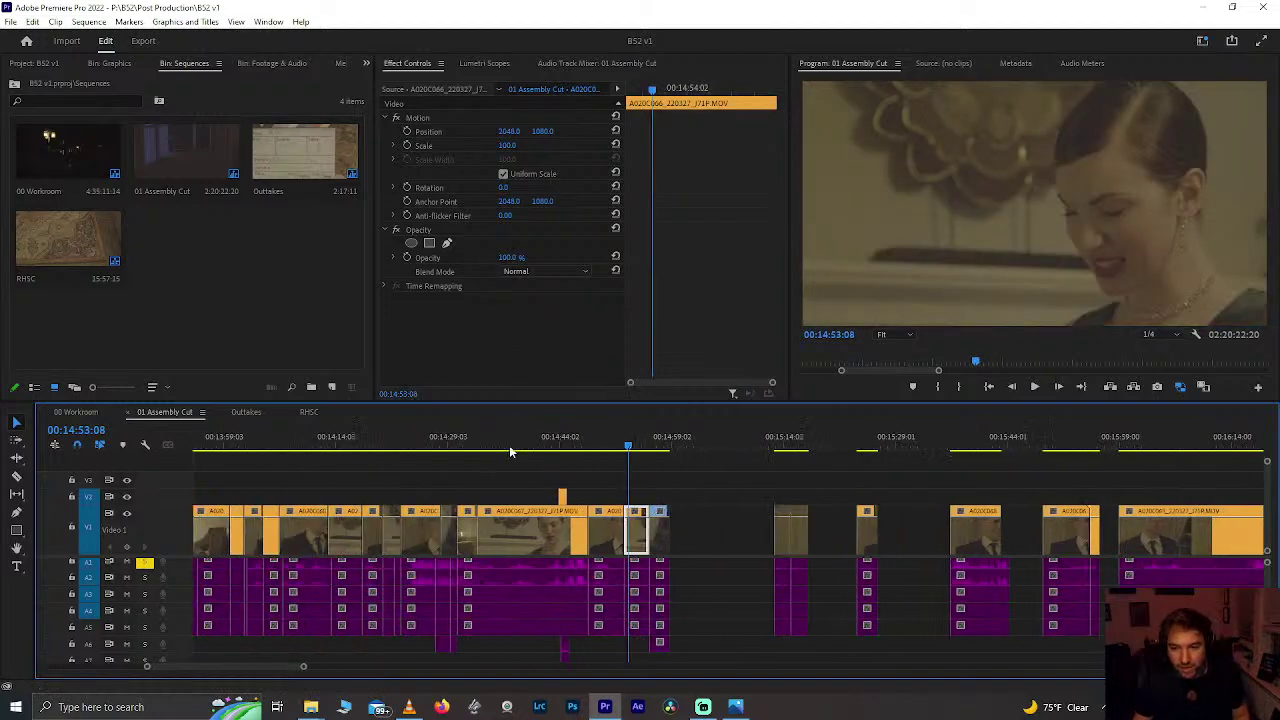
click(307, 447)
drag(307, 447, 300, 444)
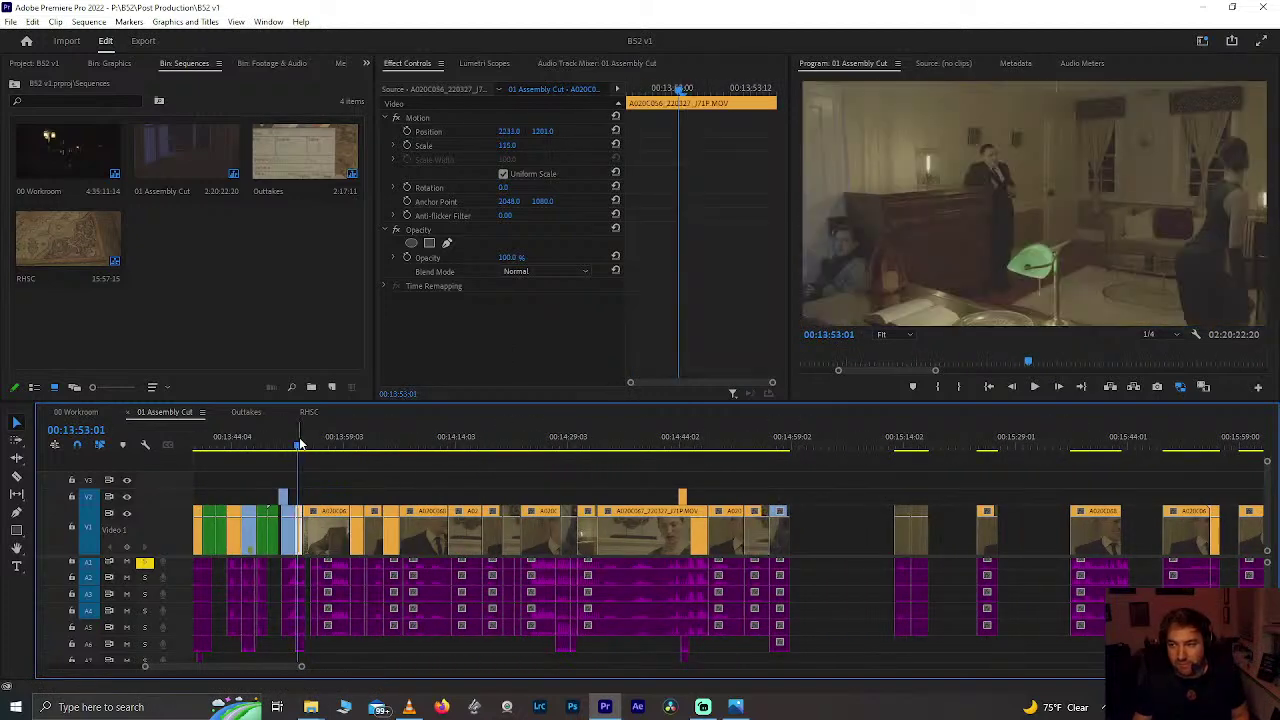
key(=)
scroll(301, 444, up, 3)
click(338, 442)
key(space)
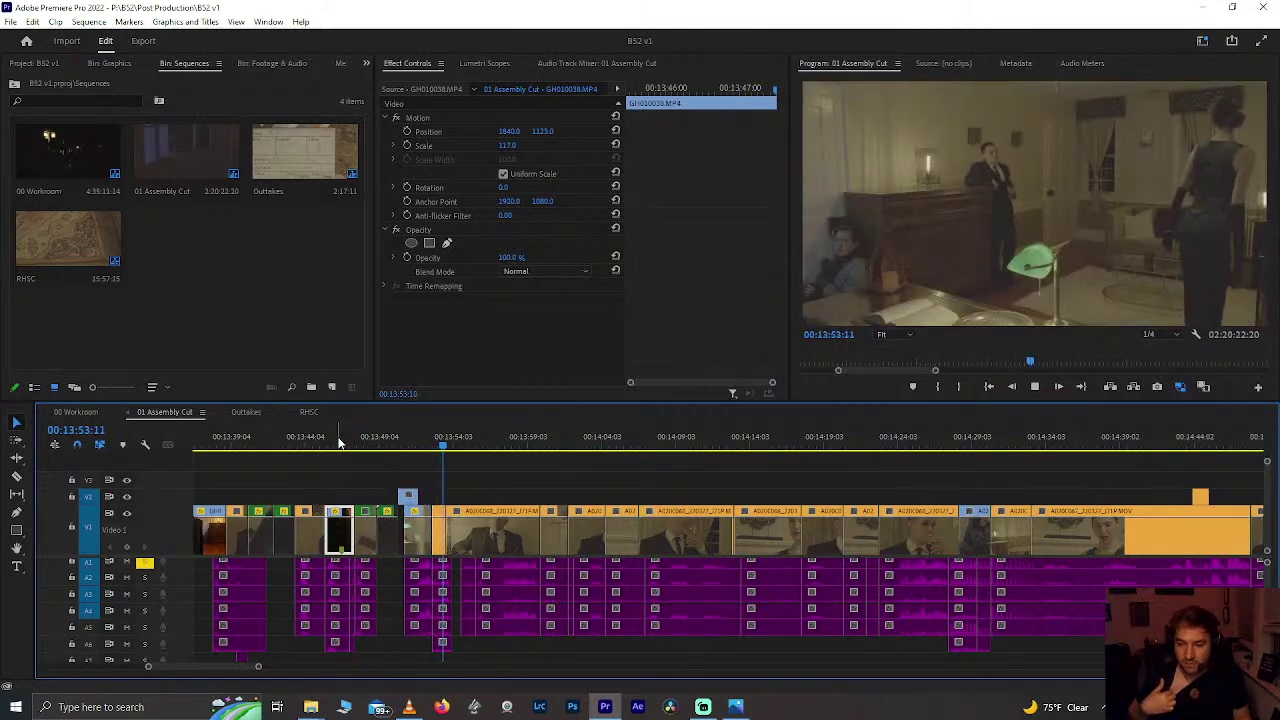
click(441, 443)
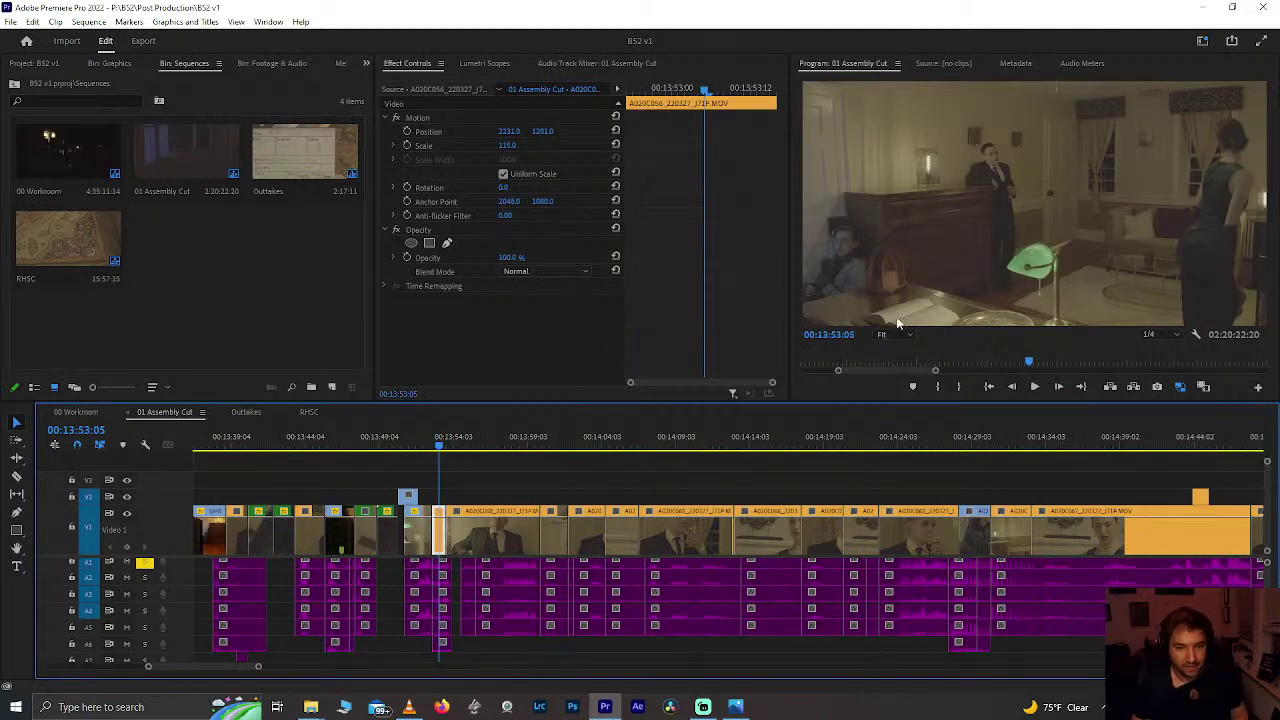
scroll(449, 525, down, 8)
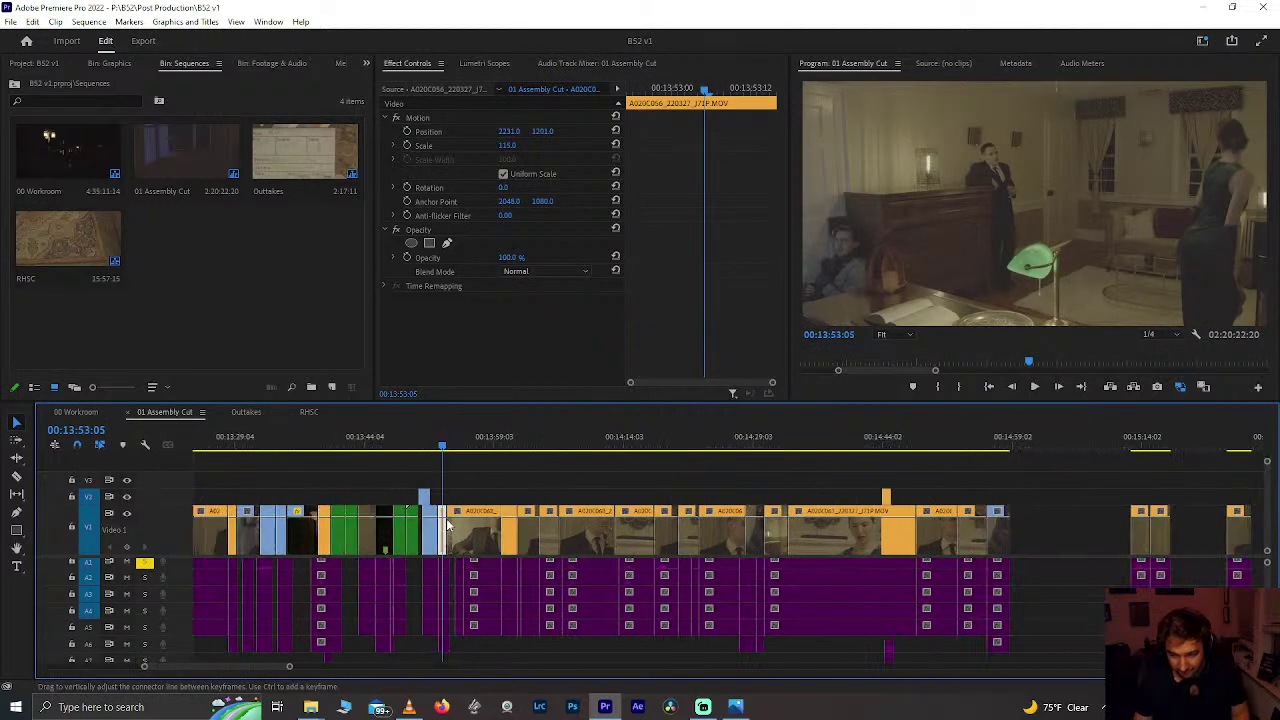
Step: Review the assembled scene's ending around 00:14:31 and its last A020C074 clip near 00:14:57, and save the project
drag(469, 440, 848, 404)
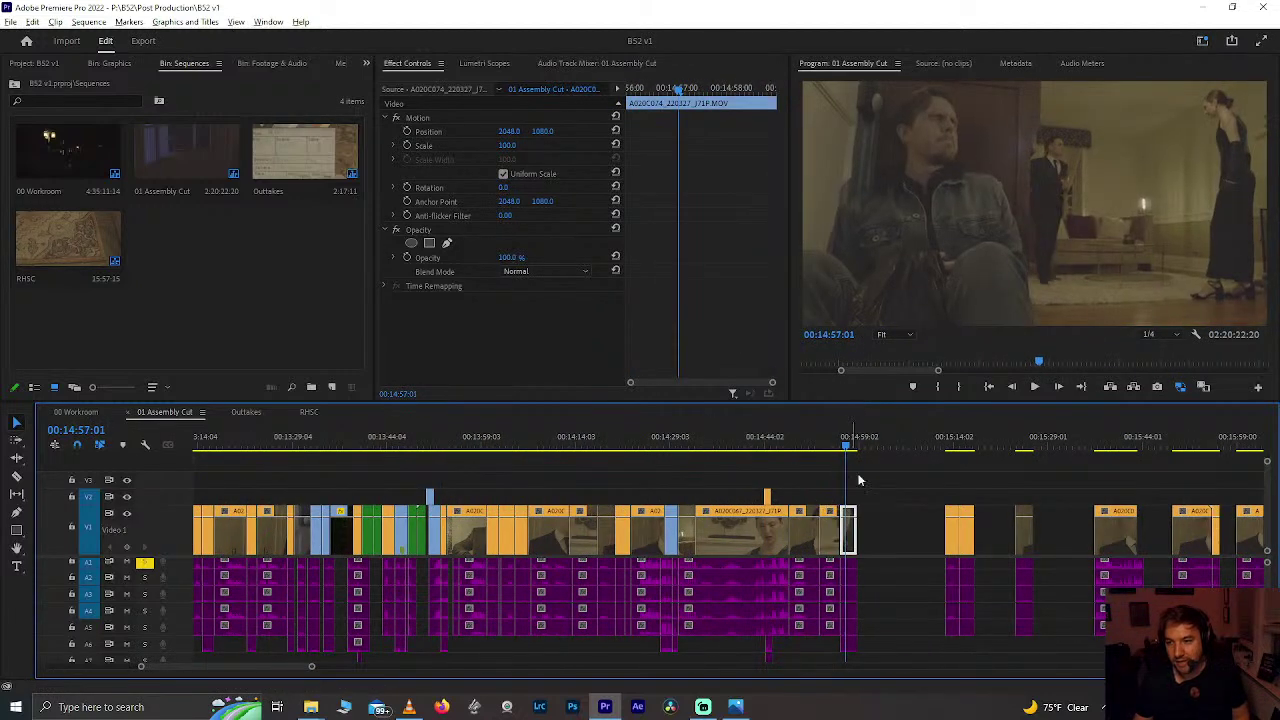
scroll(856, 488, up, 4)
scroll(758, 517, down, 1)
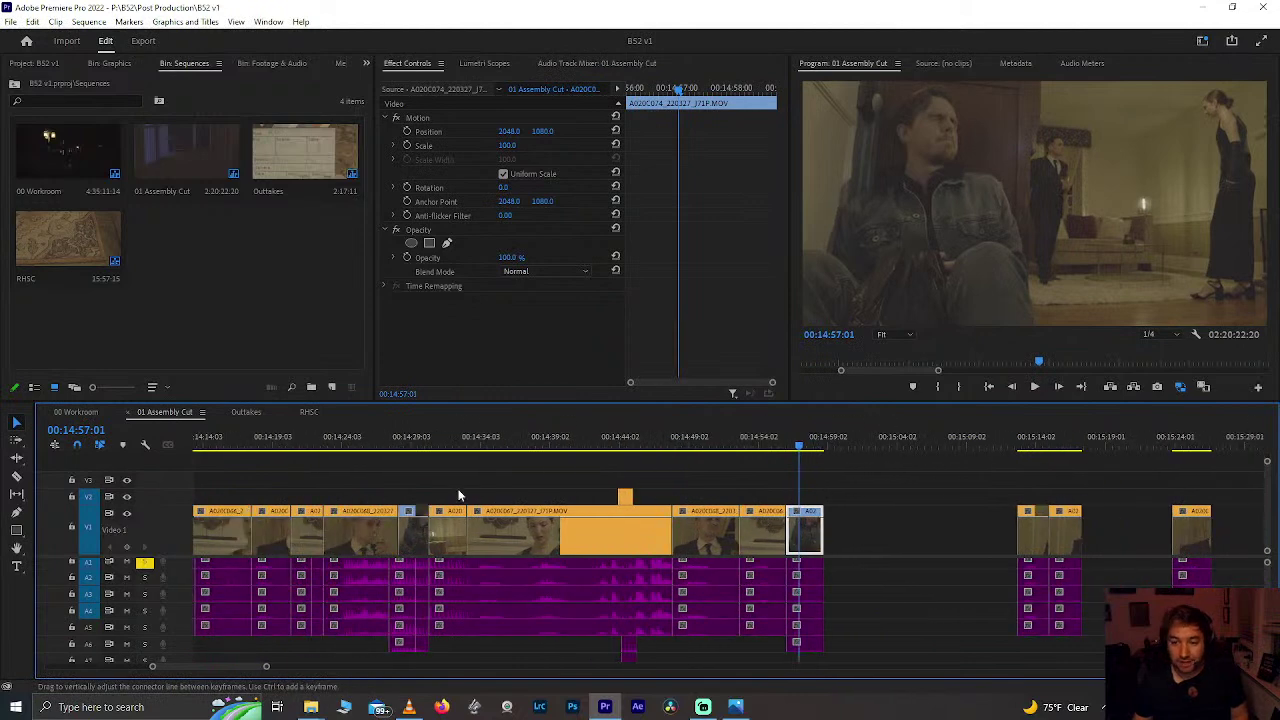
click(400, 441)
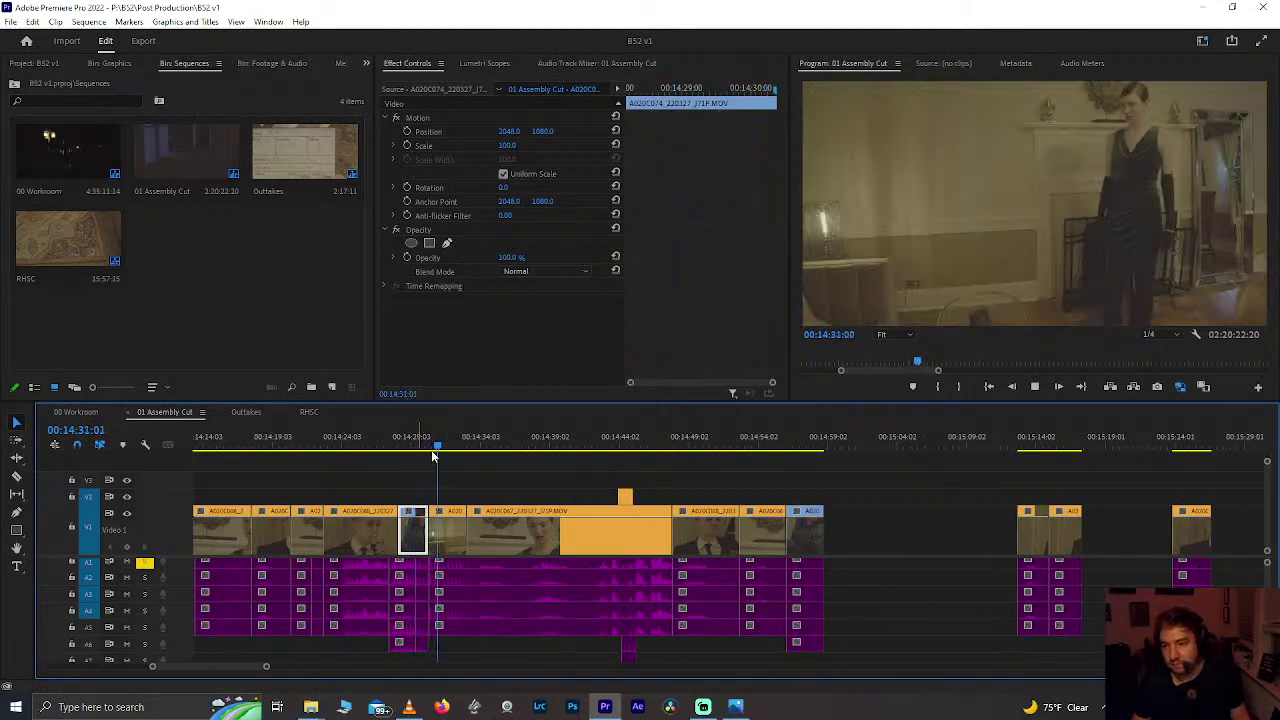
click(800, 445)
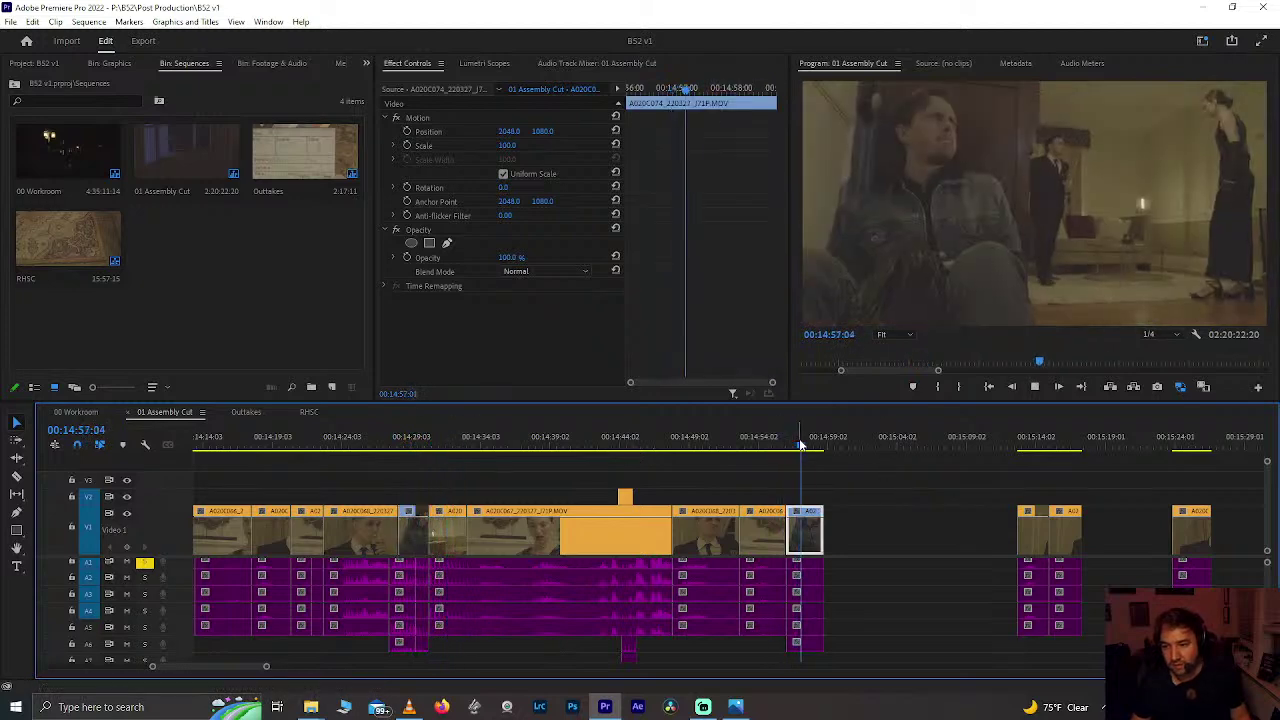
key(space)
click(791, 445)
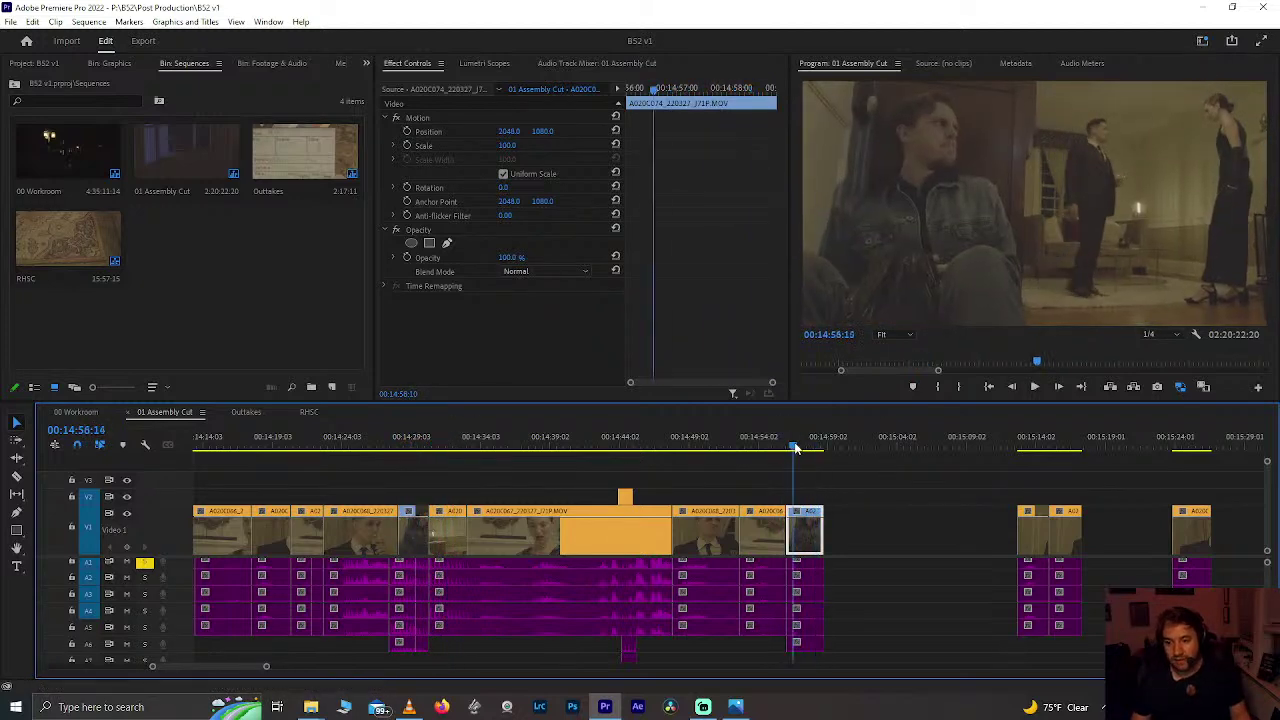
key(ctrl+s)
Step: Move the first two loose clip groups after the assembled edit later, close to the next clip group on the timeline
key(minus)
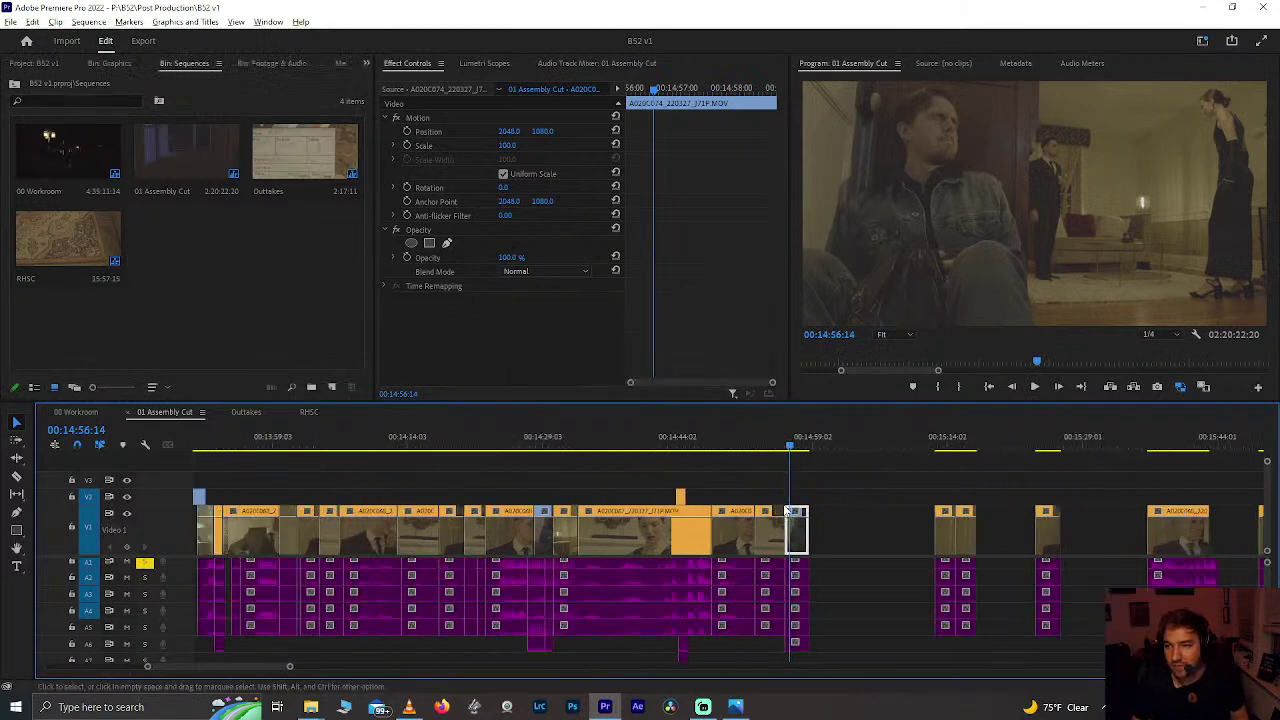
scroll(787, 511, down, 10)
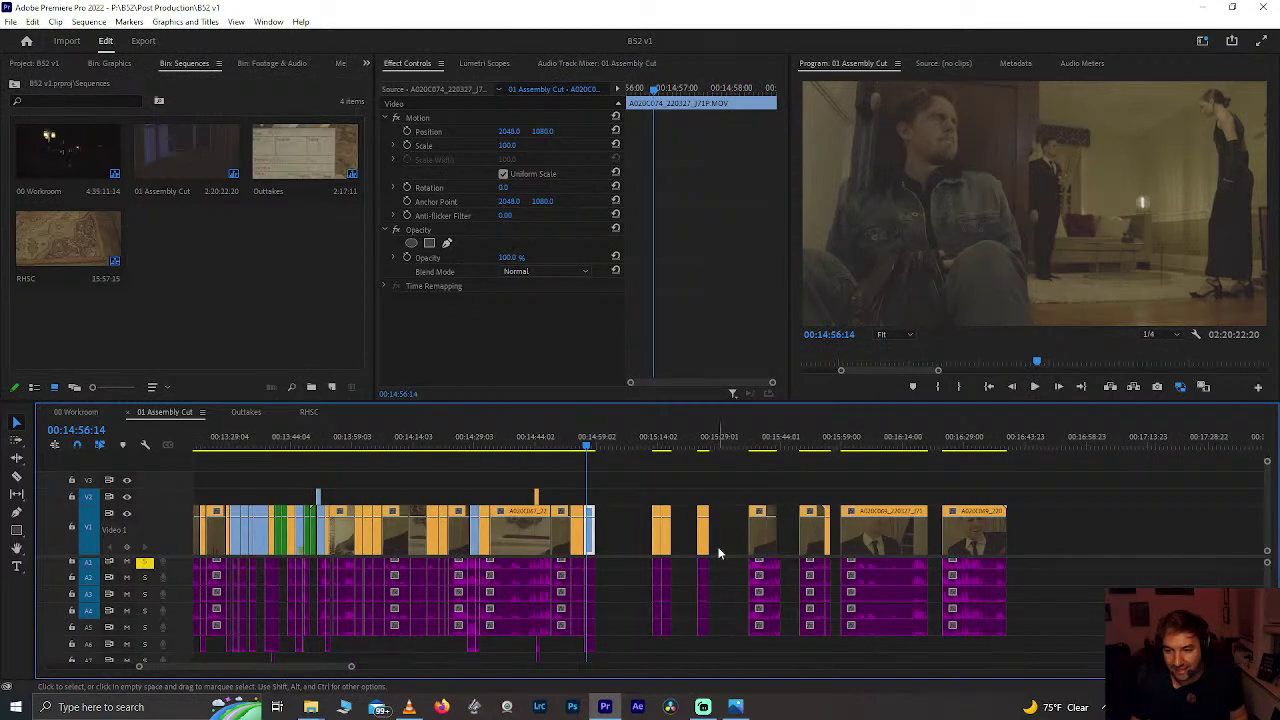
scroll(720, 553, up, 2)
drag(476, 553, 806, 540)
scroll(780, 540, down, 10)
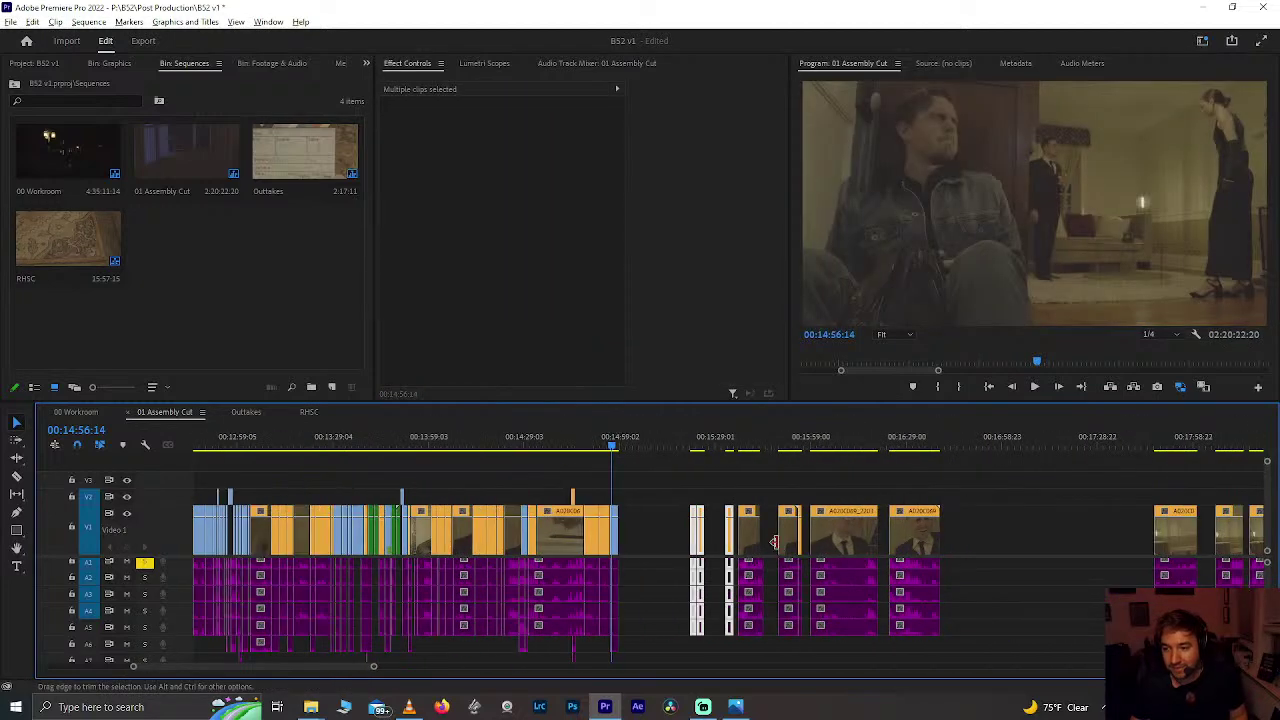
Step: Select all loose clip groups between the assembled edit and the large gap, and move them later, close to the group near 00:17:58
scroll(776, 542, down, 5)
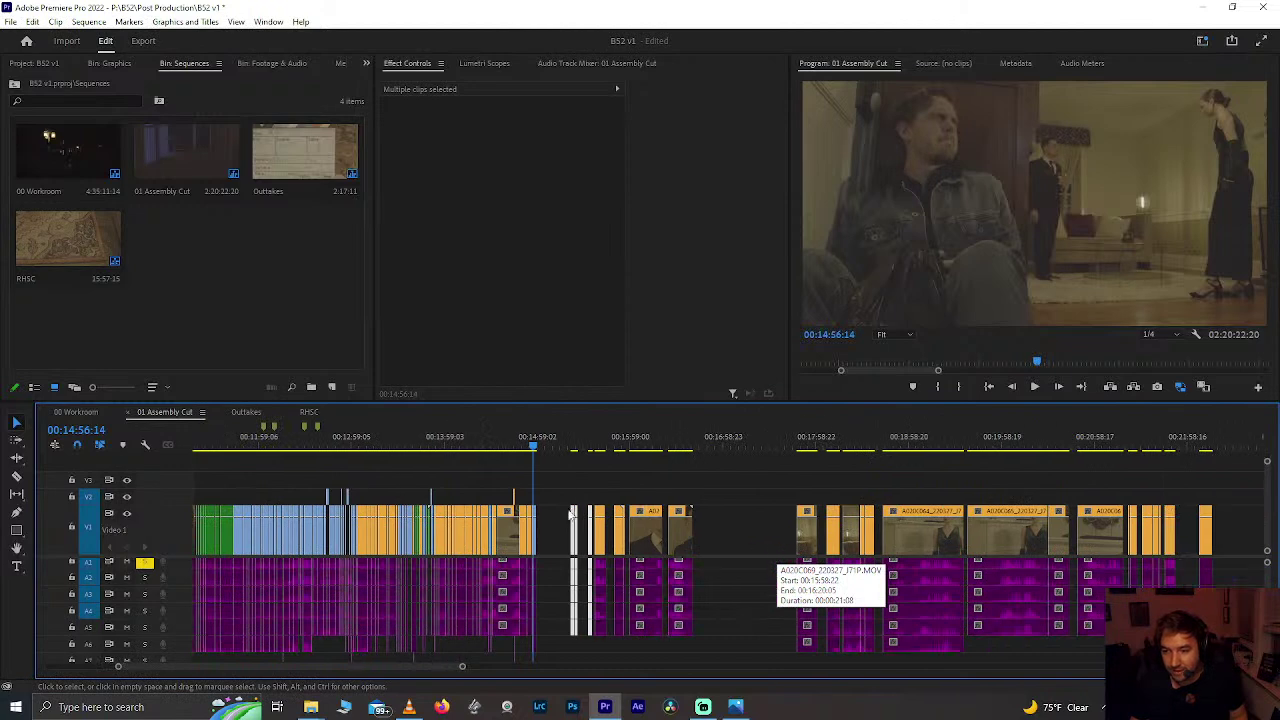
scroll(661, 594, down, 1)
drag(545, 492, 692, 632)
click(557, 512)
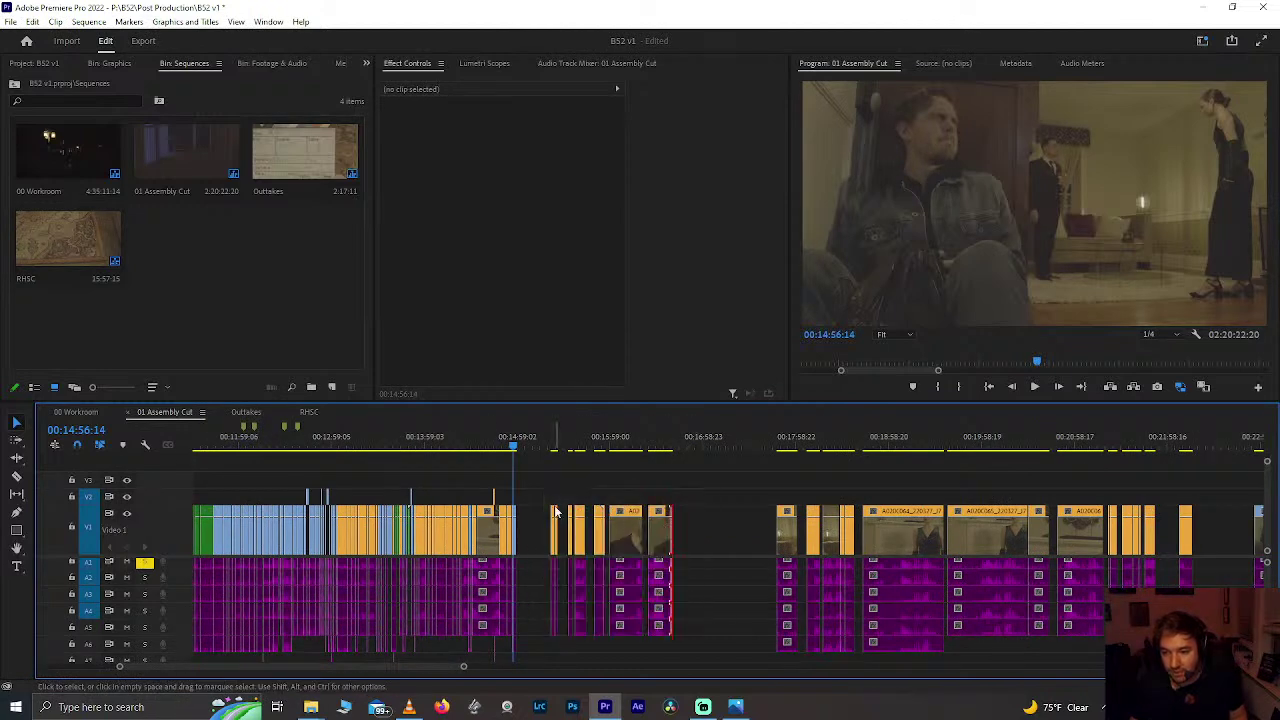
drag(530, 483, 700, 630)
drag(661, 546, 748, 541)
scroll(1054, 592, down, 5)
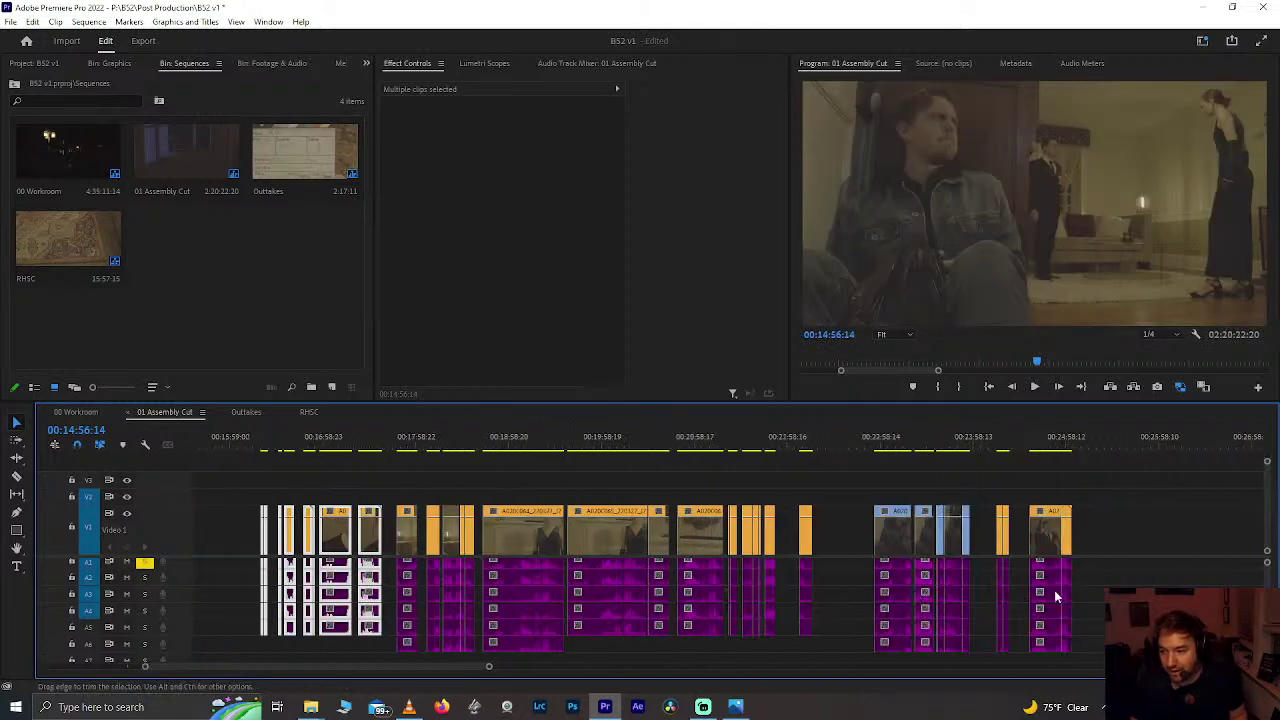
Step: Cut the last blue A020C074 clip and the orange clip groups following it, around 00:23:43, from the timeline
click(927, 438)
key(=)
key(=)
key(=)
scroll(929, 437, down, 3)
drag(906, 438, 975, 650)
scroll(803, 518, down, 5)
drag(1071, 628, 1173, 577)
key(Delete)
scroll(992, 655, down, 3)
scroll(992, 655, up, 7)
scroll(991, 657, up, 5)
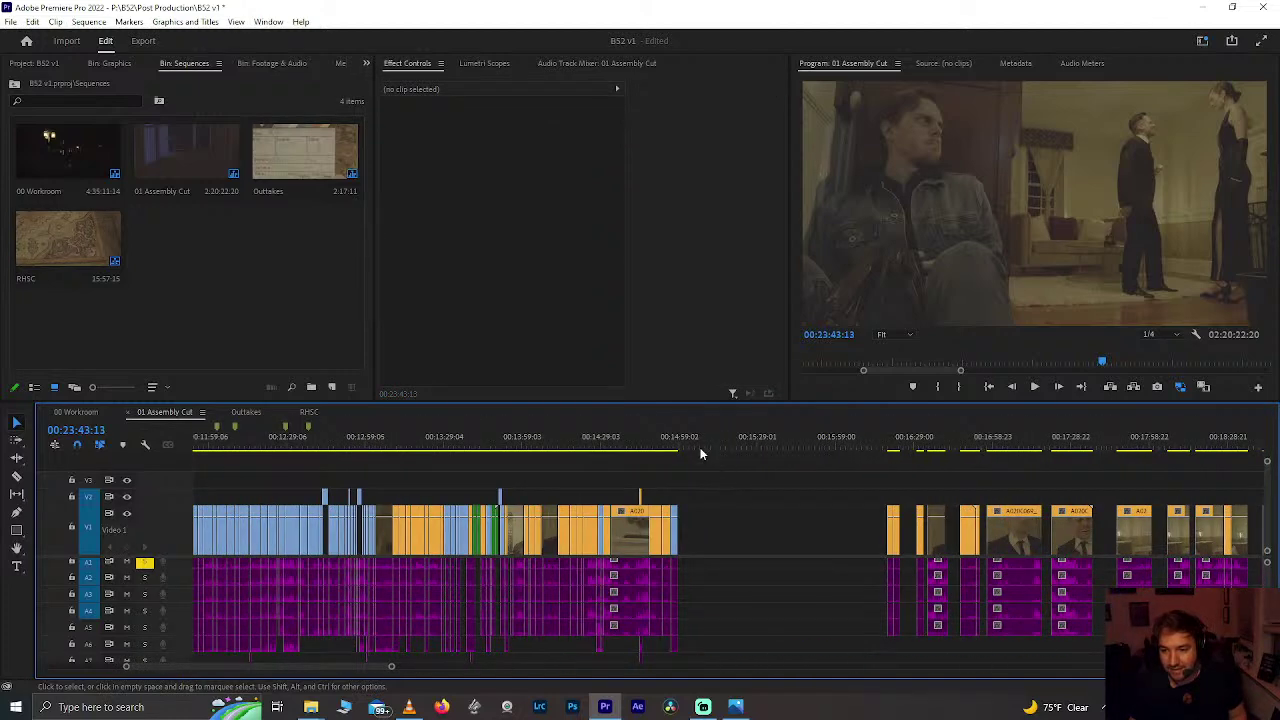
Step: Shift all clips after 00:15:03:16 later to widen the gap and paste the cut clips into it
click(688, 448)
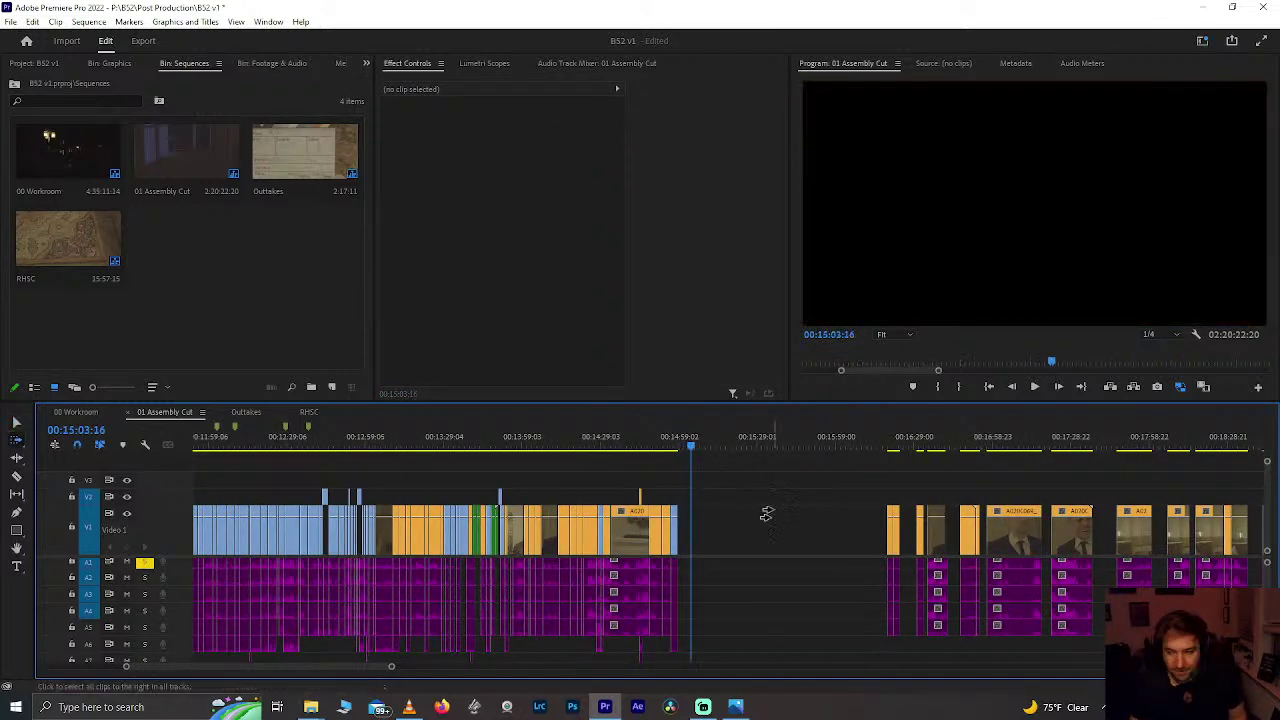
drag(791, 537, 838, 541)
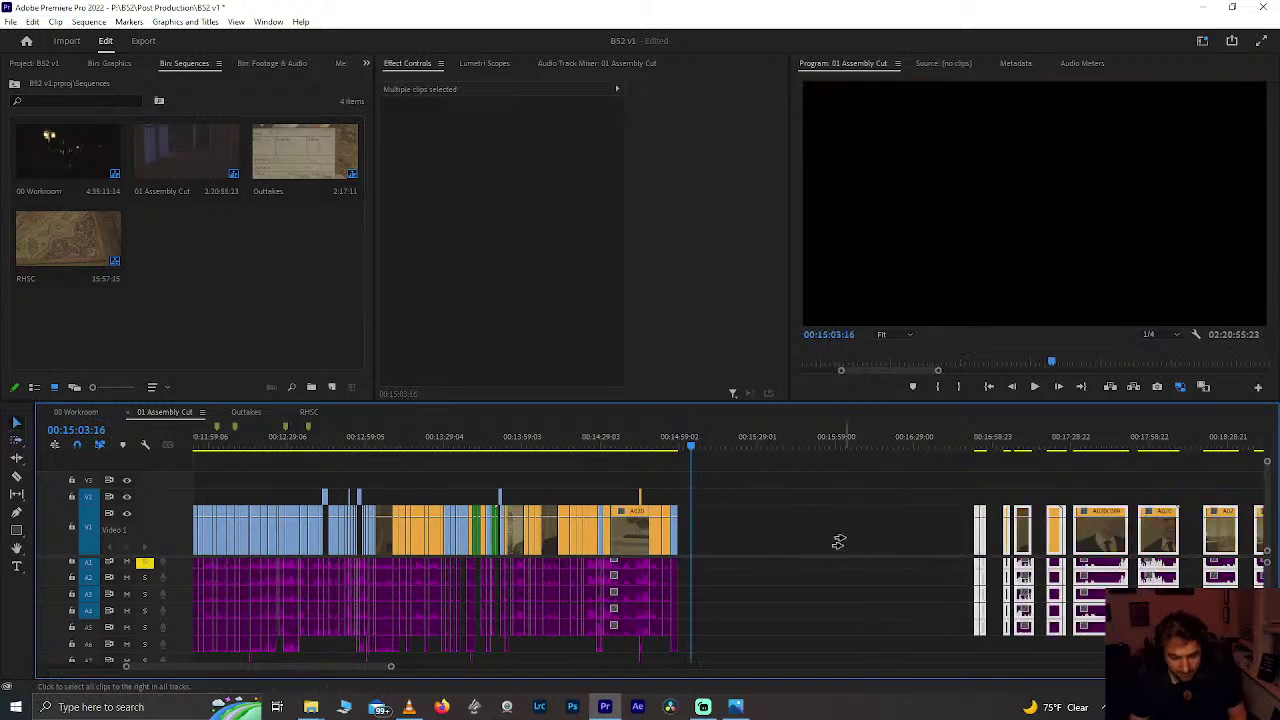
key(ctrl+v)
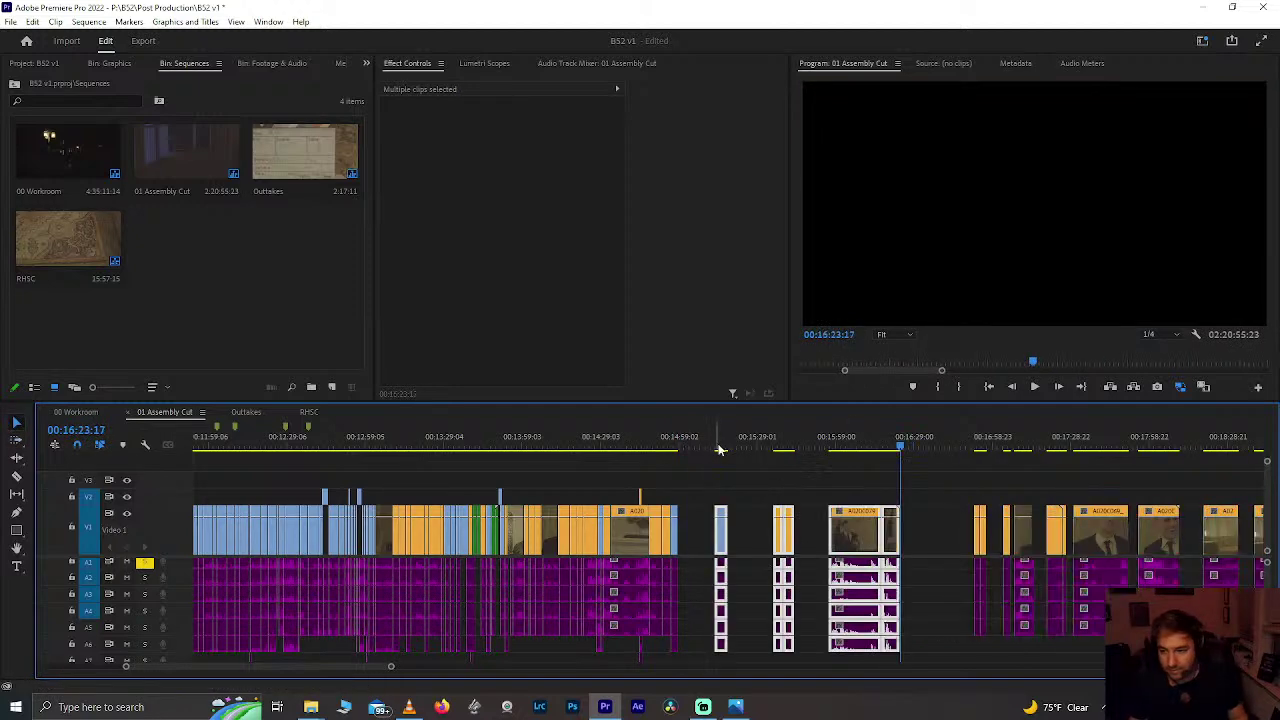
click(714, 474)
Step: Move the pasted blue A020C074 clip with its audio to just after the orange A020C075 pair
click(719, 452)
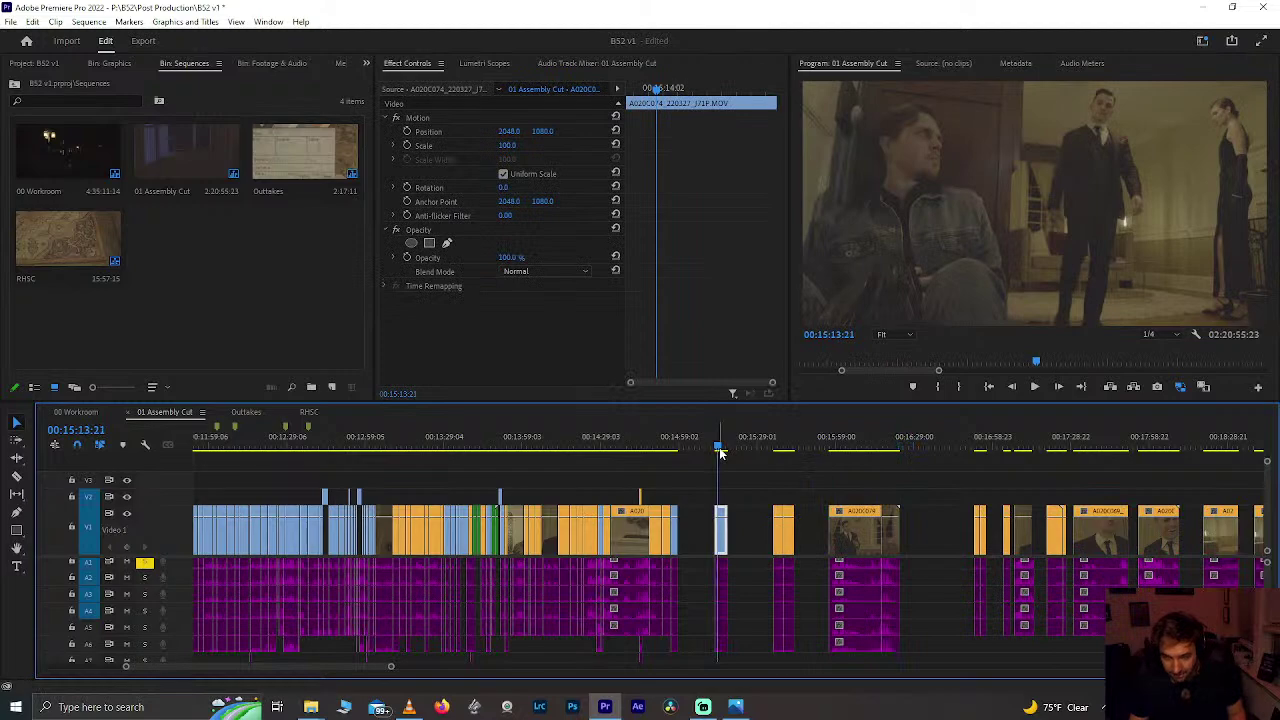
key(=)
key(=)
key(=)
drag(694, 486, 760, 617)
drag(723, 528, 920, 510)
Step: Move the A020C079 clips ahead of the A020C075 pair, just after the assembled edit, and save the project
click(849, 456)
key(-)
key(-)
key(-)
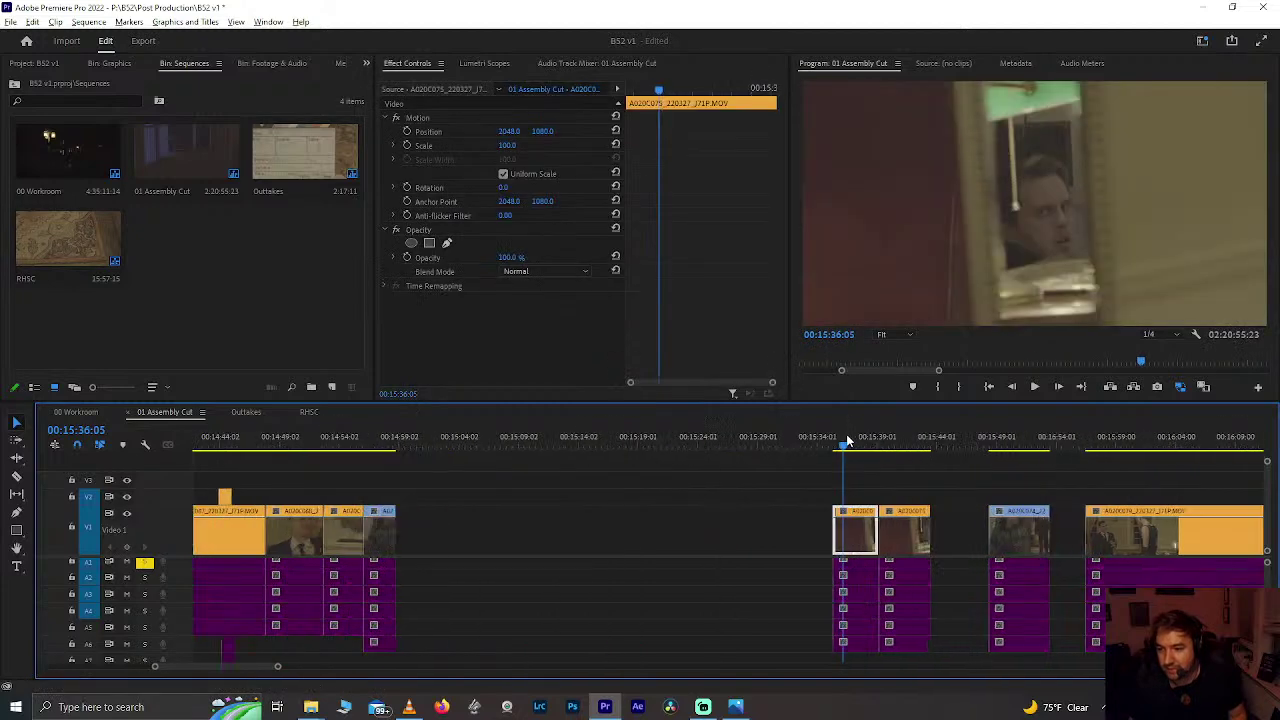
drag(1097, 502, 886, 533)
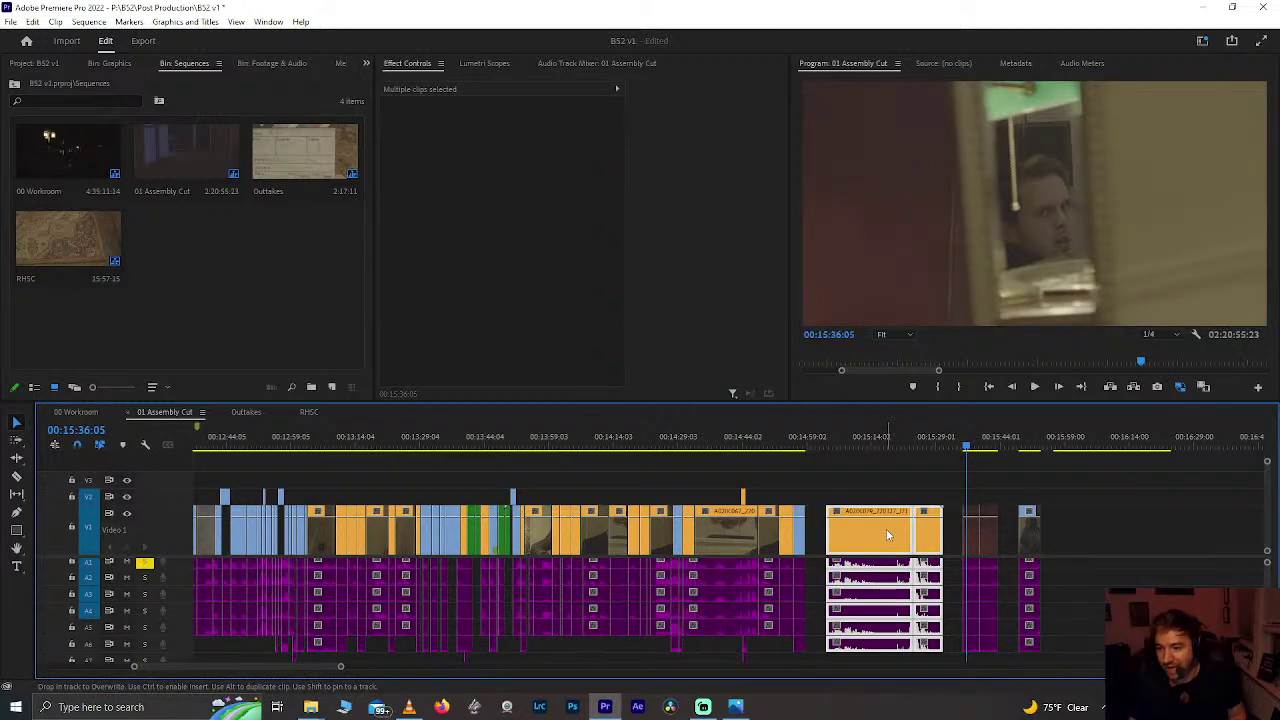
scroll(886, 530, up, 3)
click(522, 437)
key(ctrl+s)
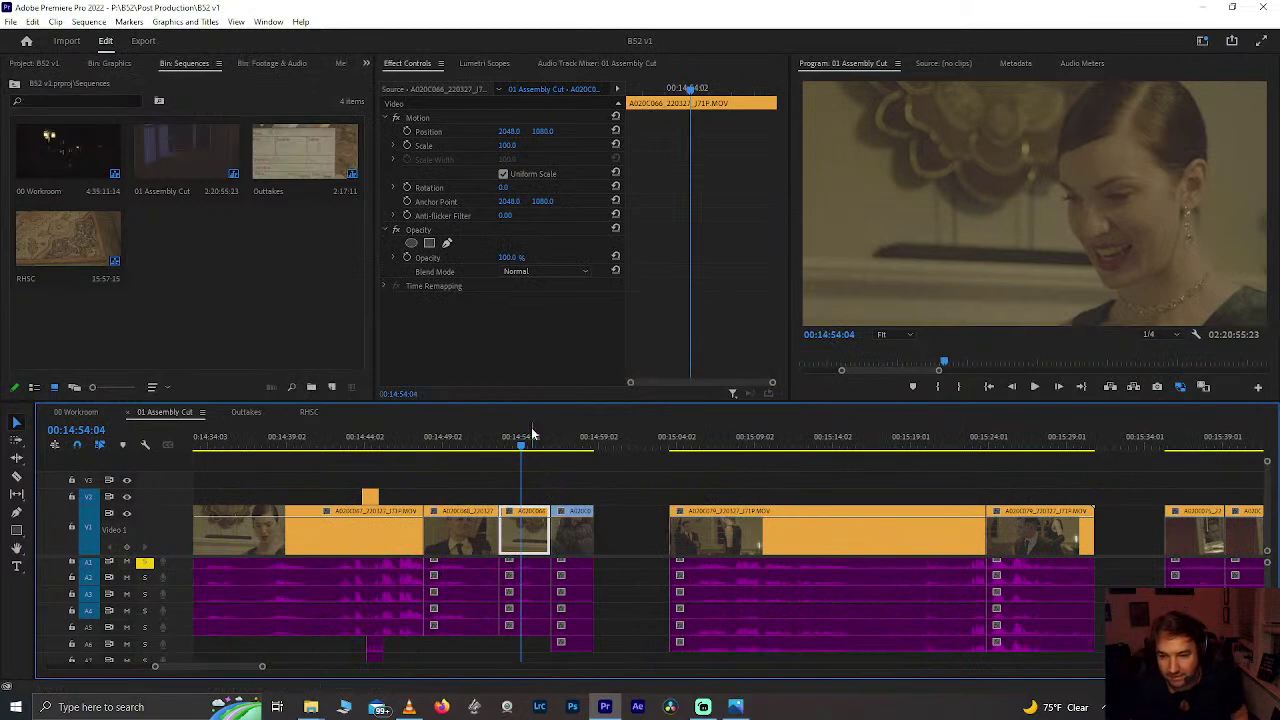
Step: Split the first A020C079 clip at 00:15:04:15, remove its opening portion and close the gap to the preceding A020C074 clip
key(space)
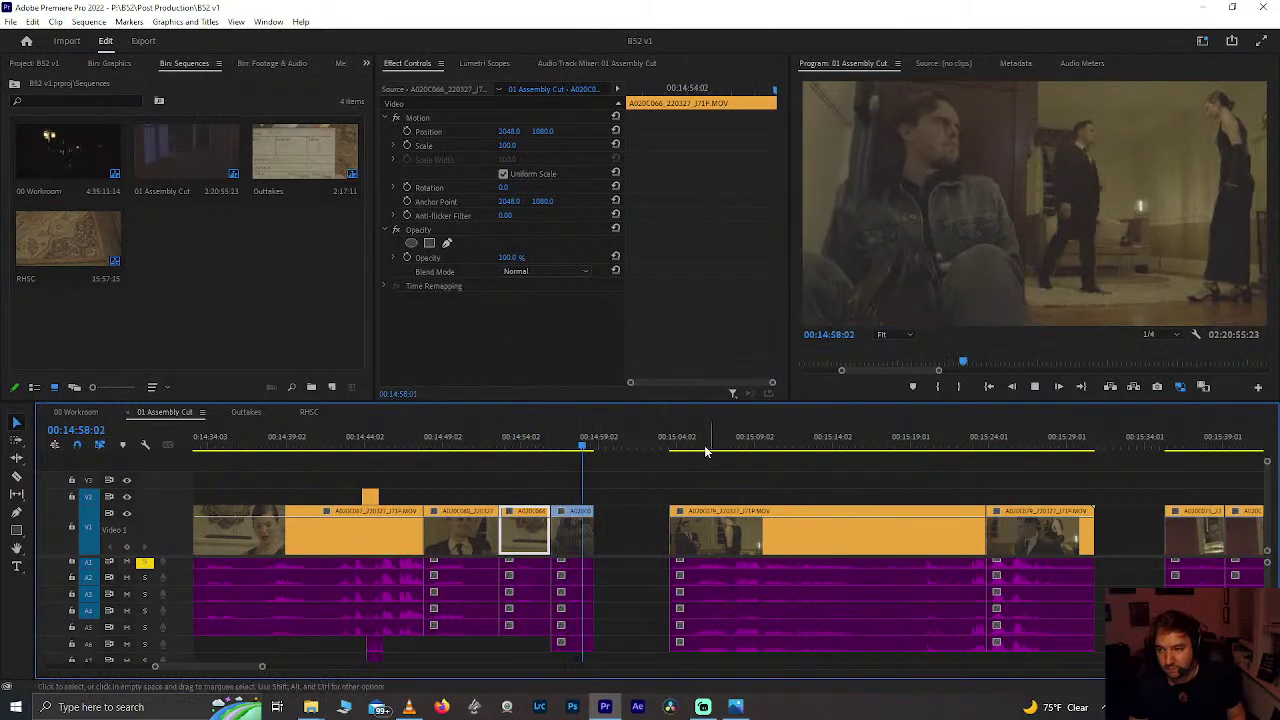
click(673, 440)
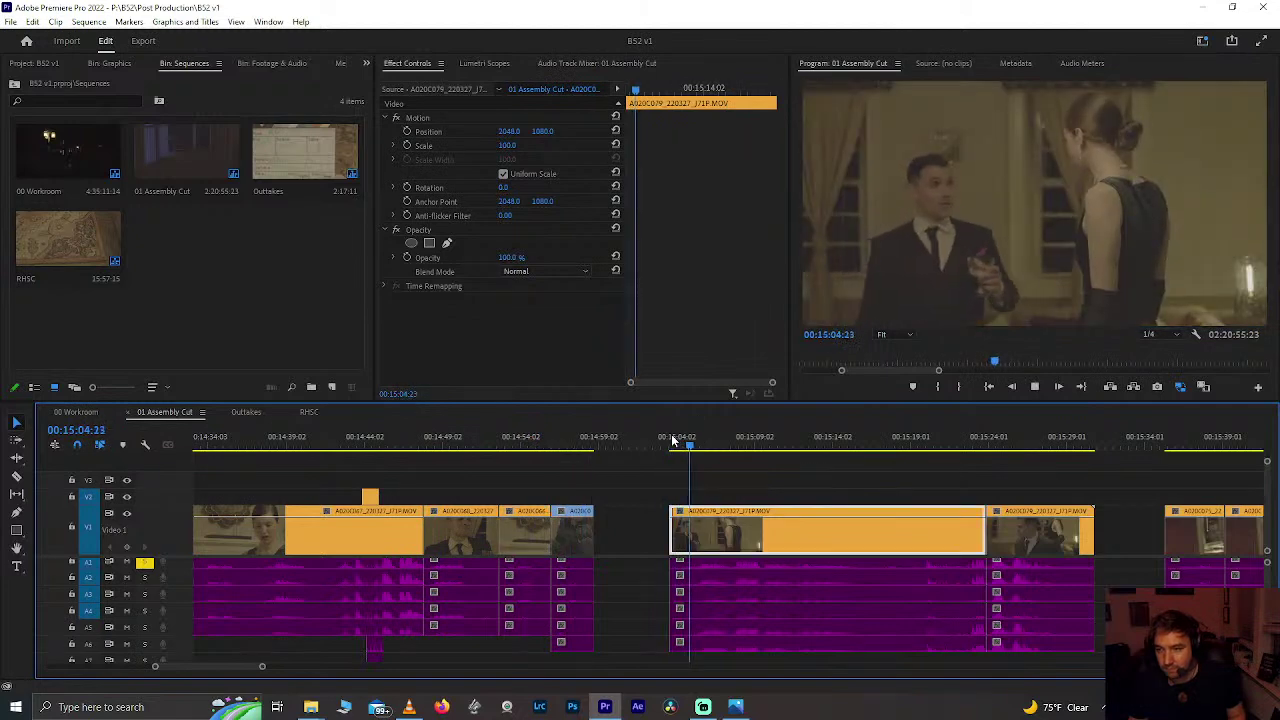
alt+scroll(673, 440, up, 2)
drag(673, 440, 698, 452)
key(ctrl+k)
drag(640, 486, 677, 620)
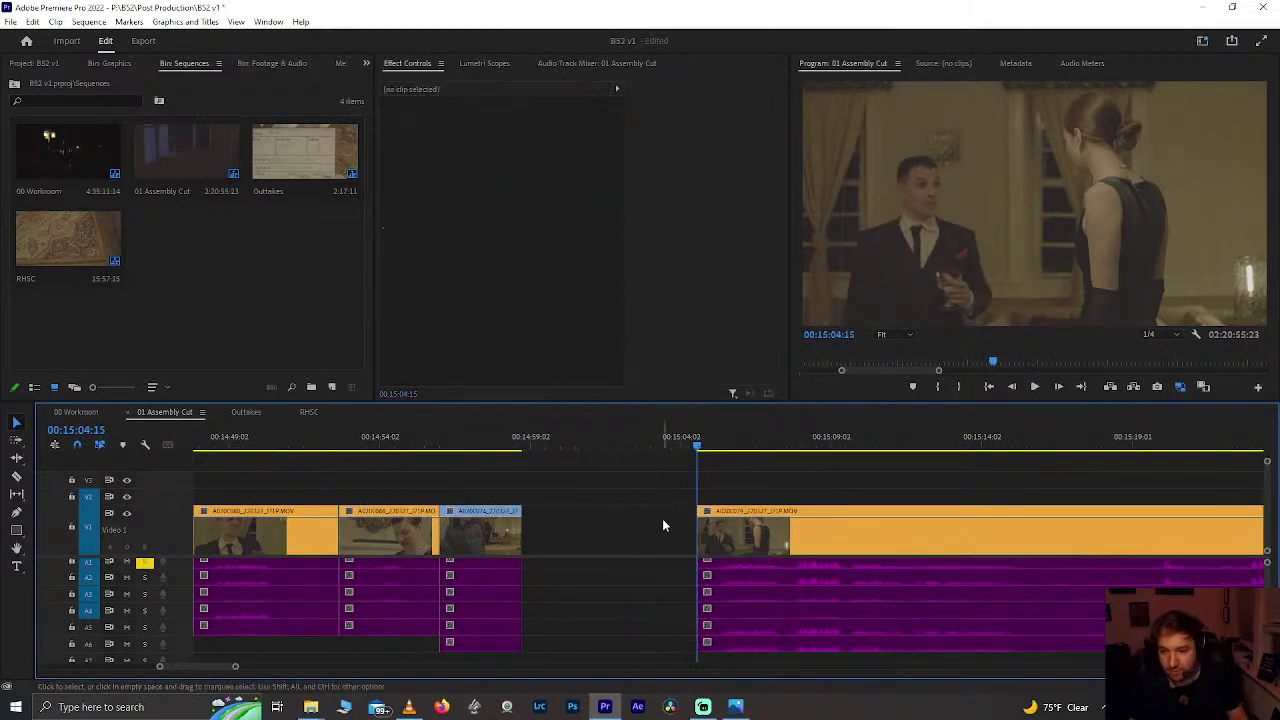
click(672, 525)
key(Delete)
Step: Play back the transition from the A020C074 clip into A020C079 to check the timing of the cut
click(446, 434)
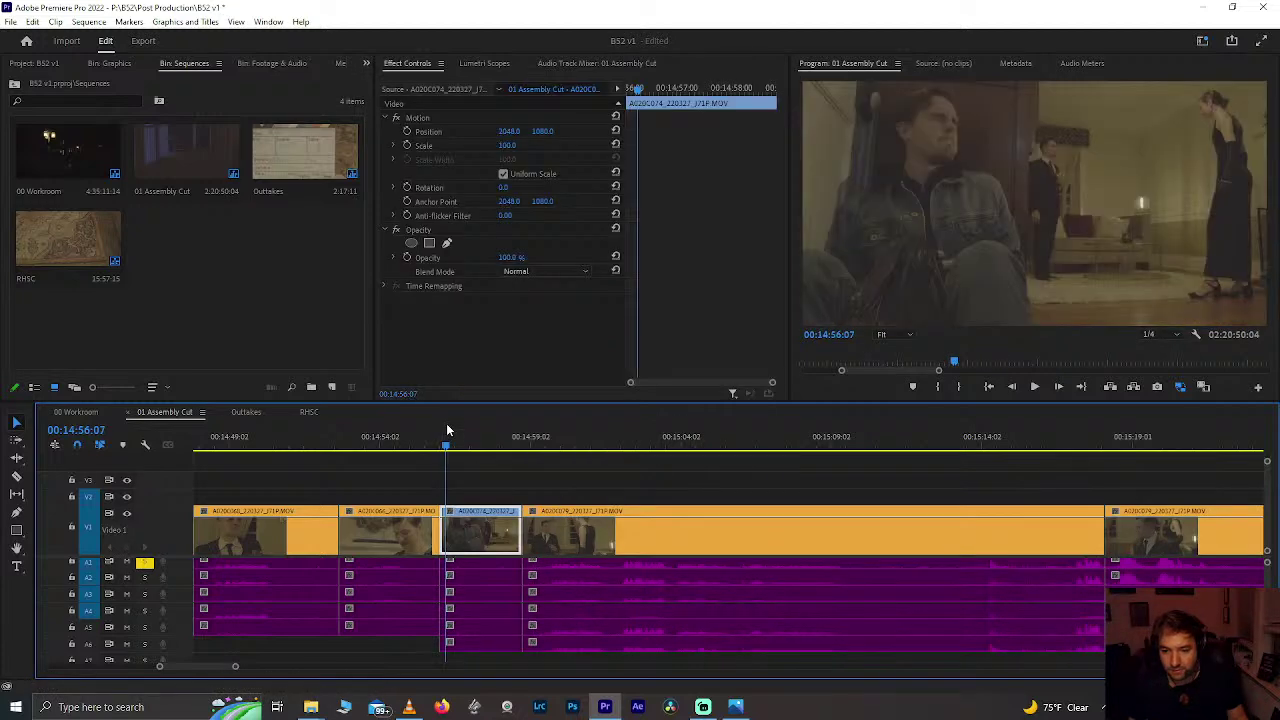
key(space)
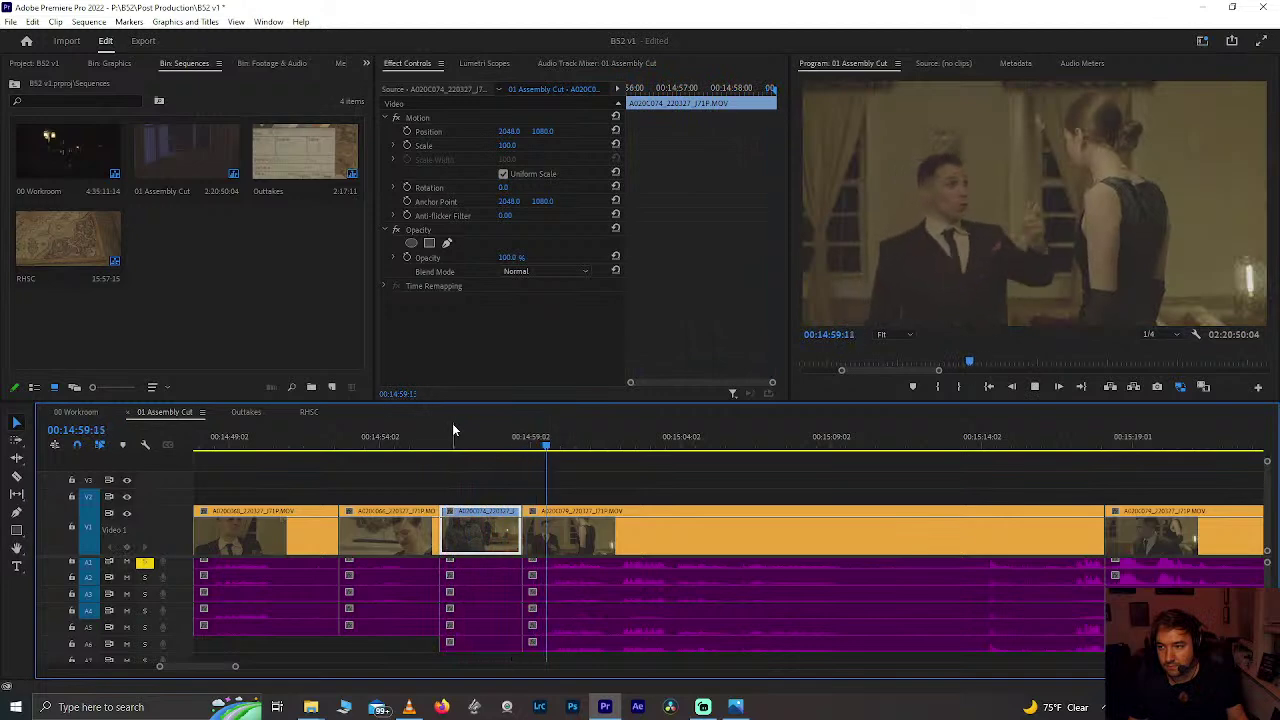
click(482, 443)
key(space)
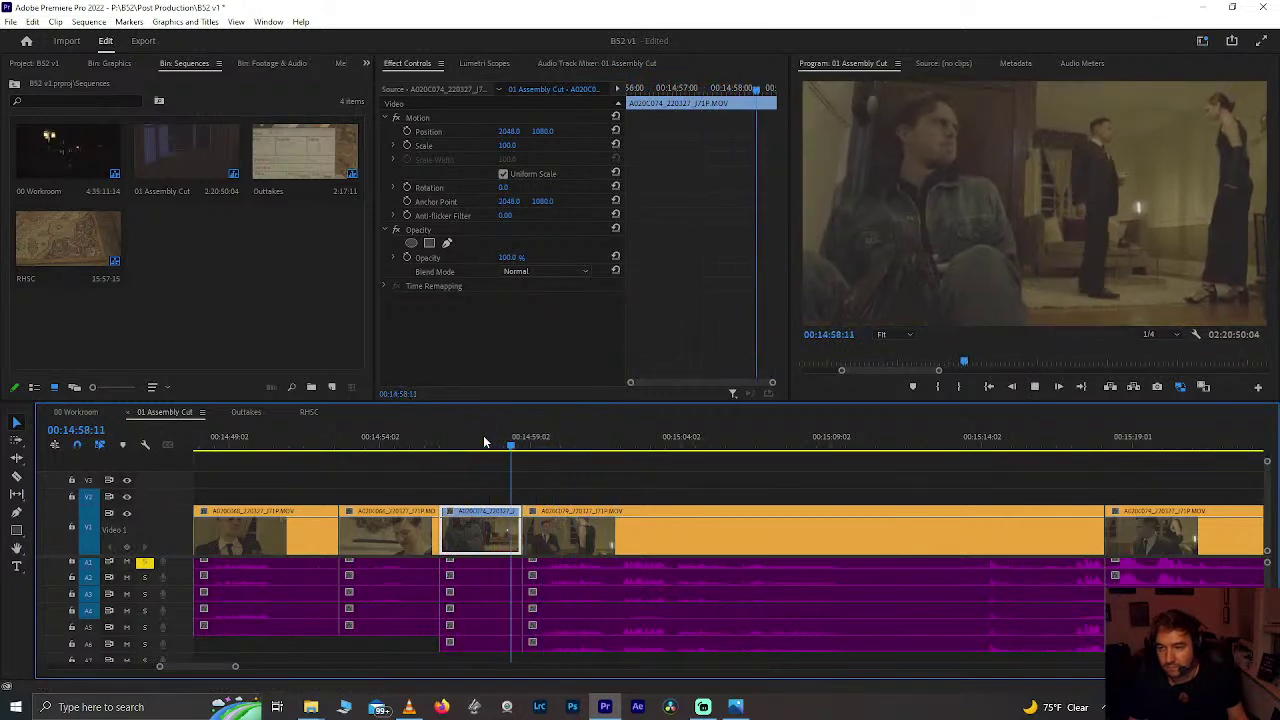
click(484, 443)
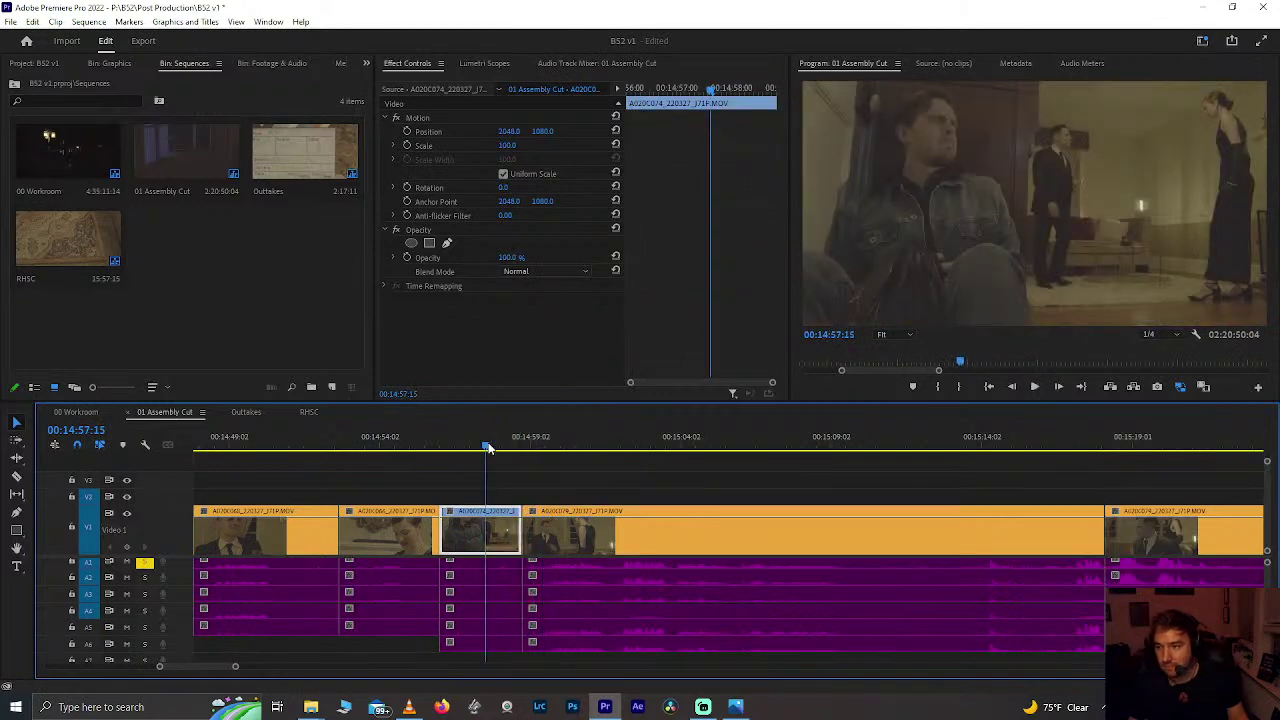
key(space)
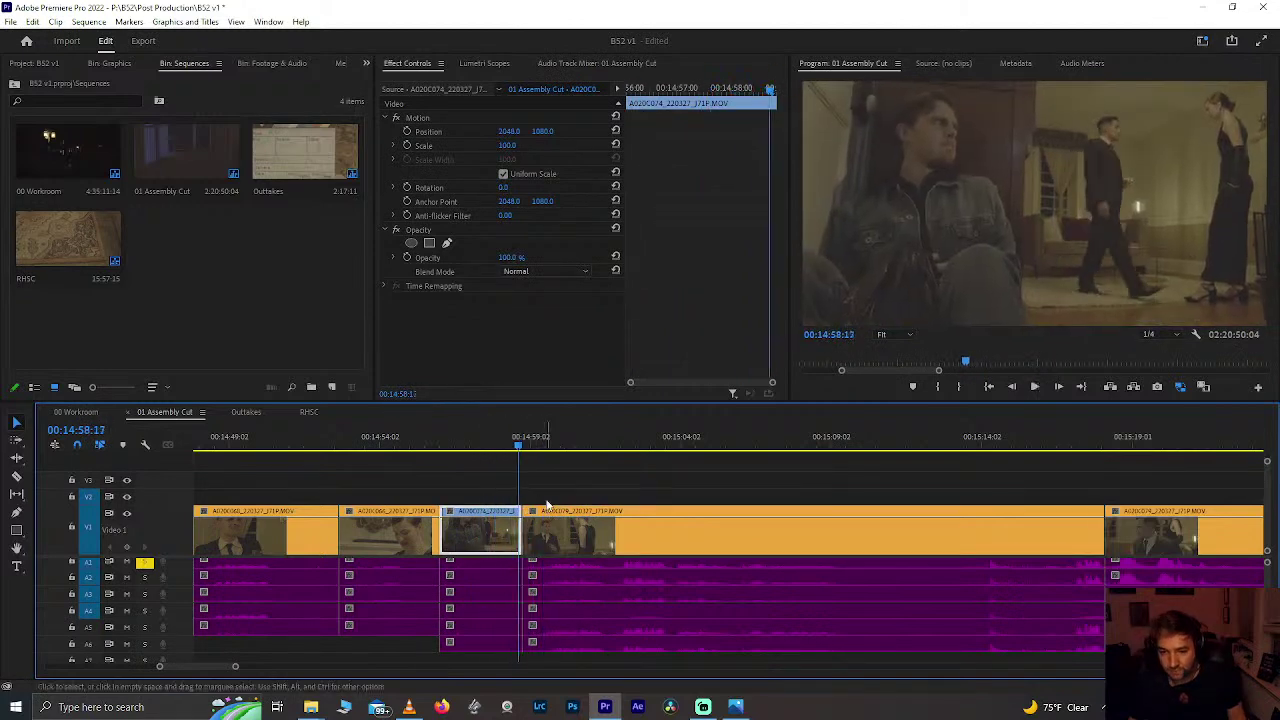
Step: Split the A020C079 clip at 00:14:59:12, delete the short opening piece with its audio and close the gap
key(space)
click(546, 506)
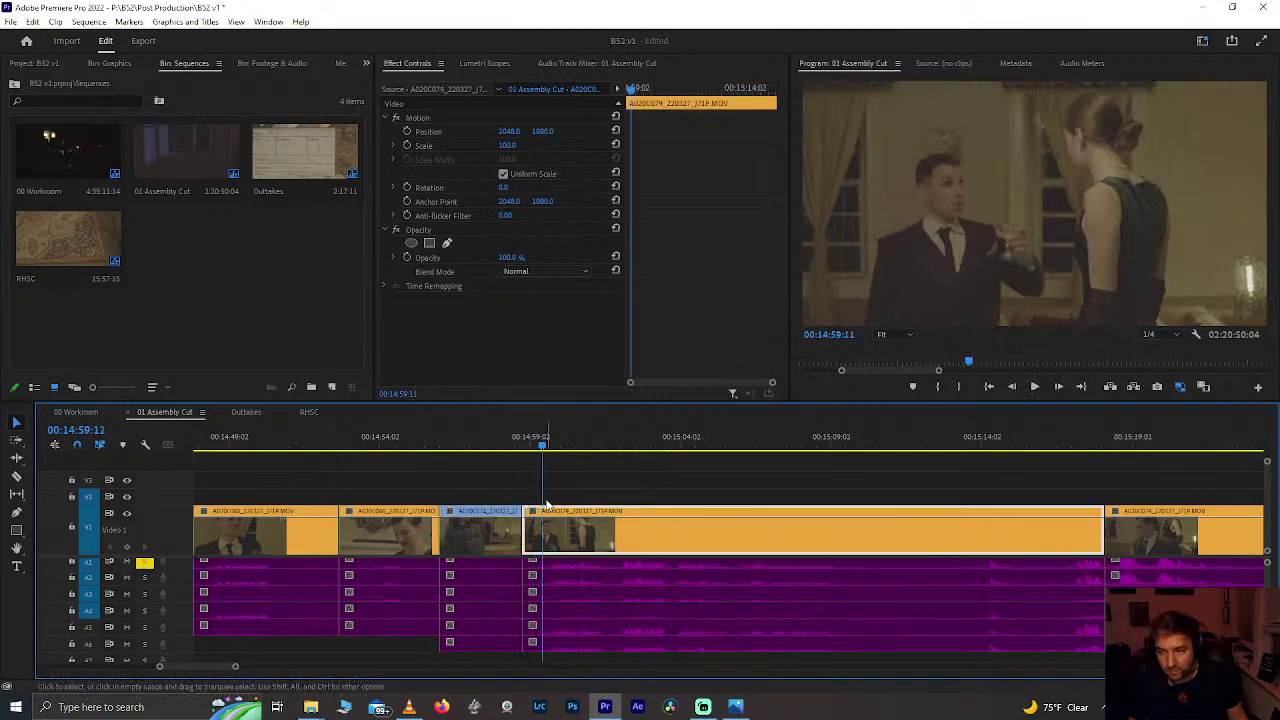
key(=)
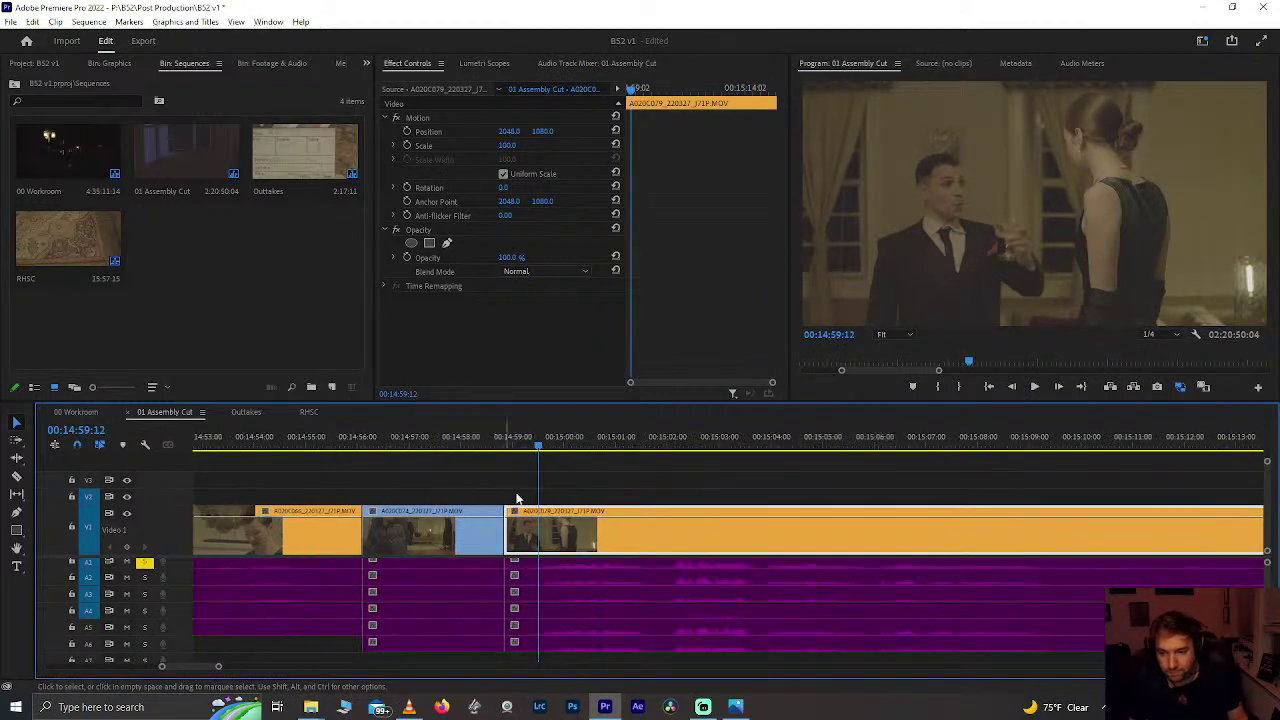
key(ctrl+k)
drag(521, 487, 529, 542)
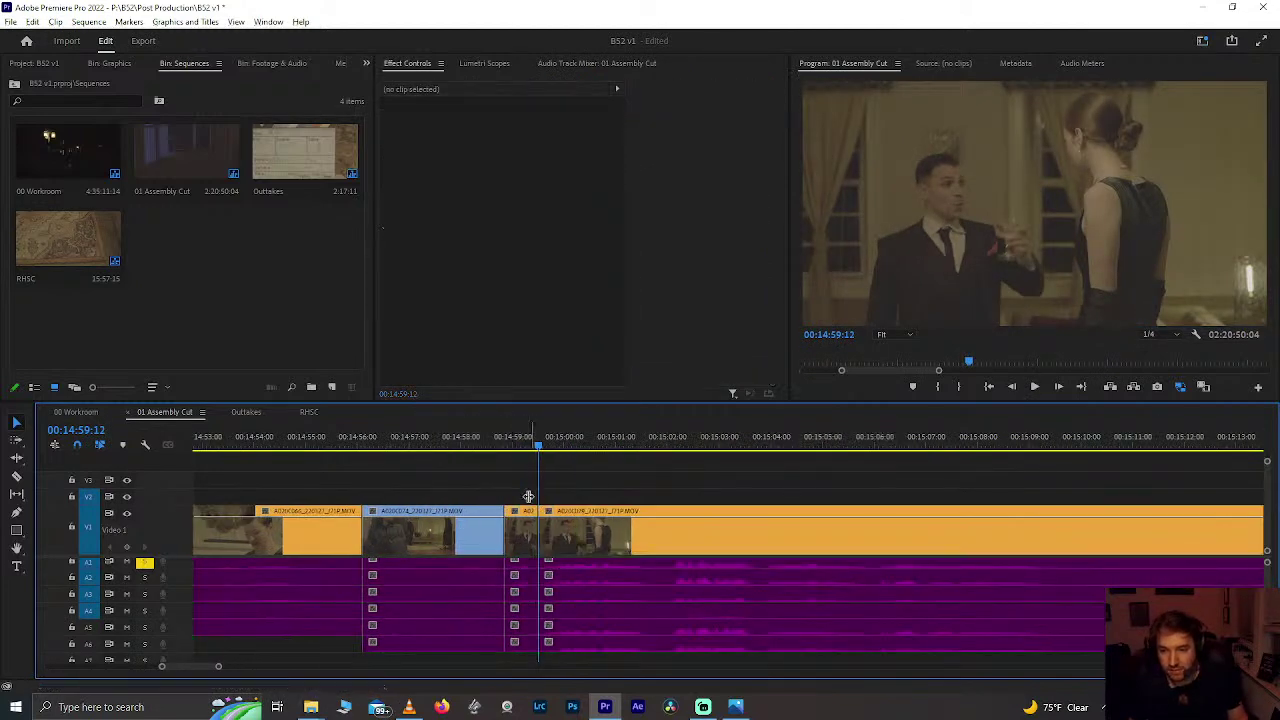
drag(528, 497, 523, 550)
key(j)
key(k)
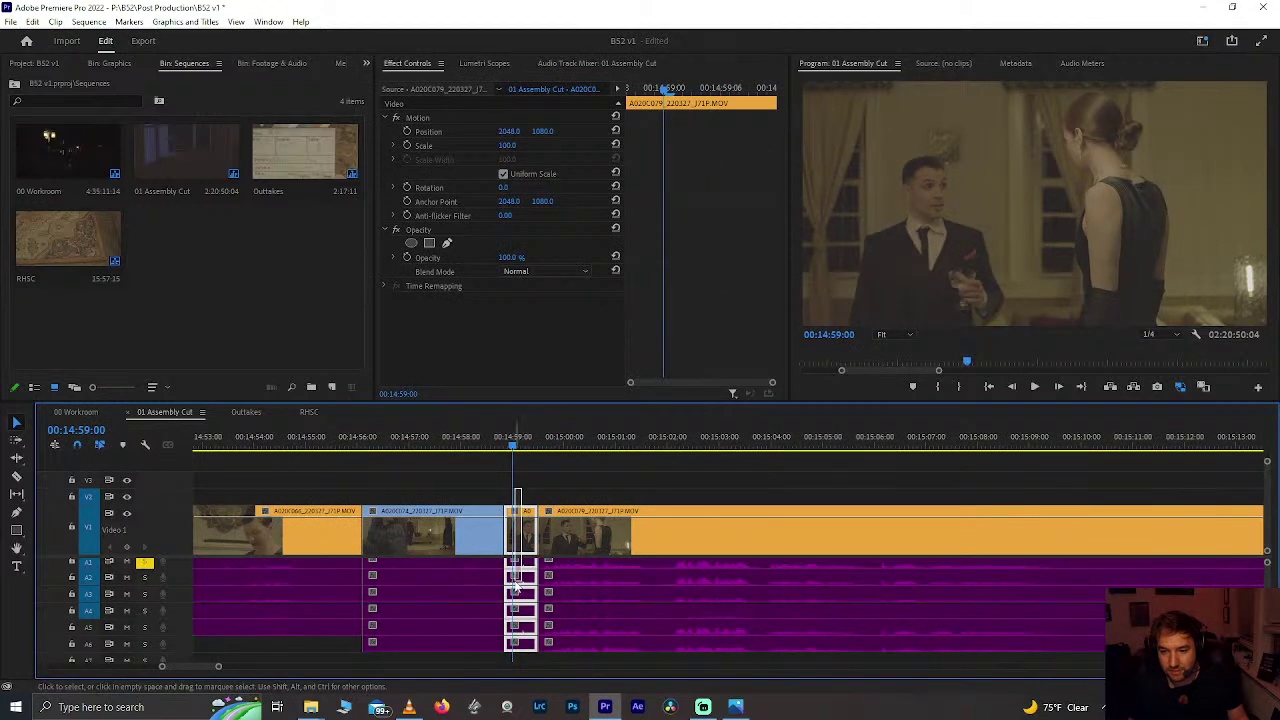
key(Delete)
key(Delete)
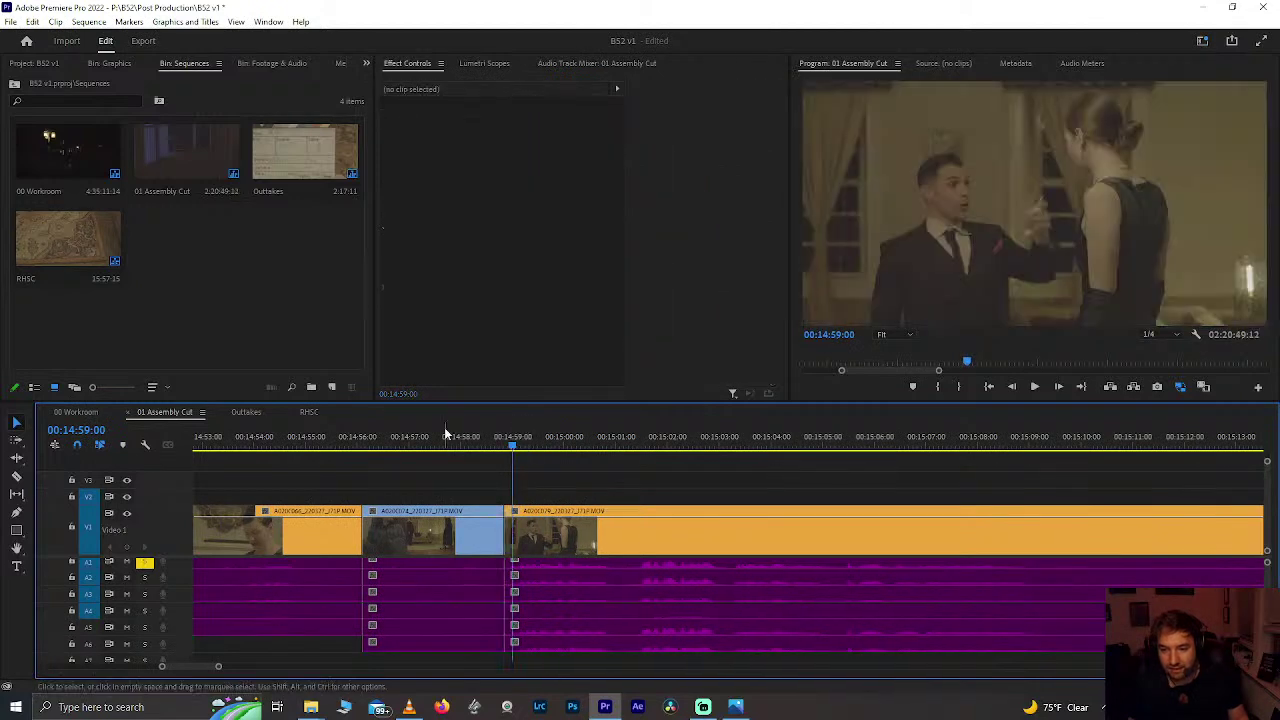
Step: Replay the tightened join between the A020C074 and A020C079 clips from about 00:14:57
click(451, 437)
key(space)
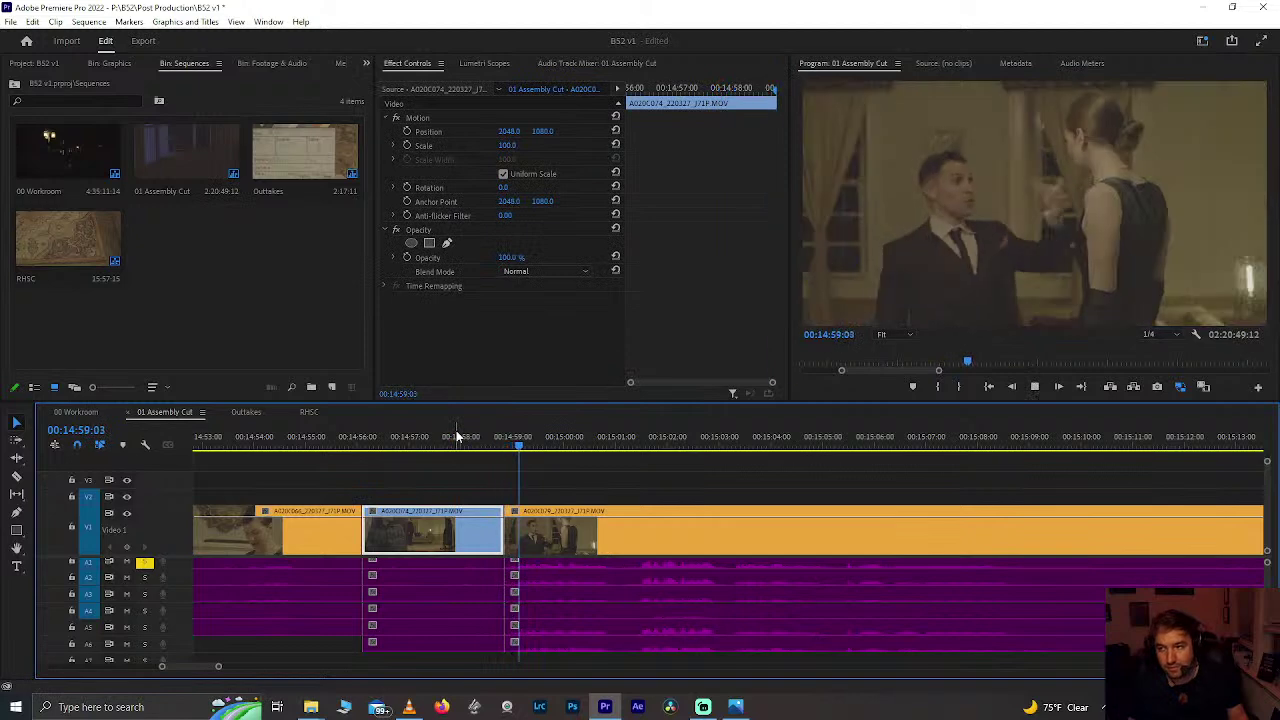
click(409, 437)
drag(409, 437, 444, 455)
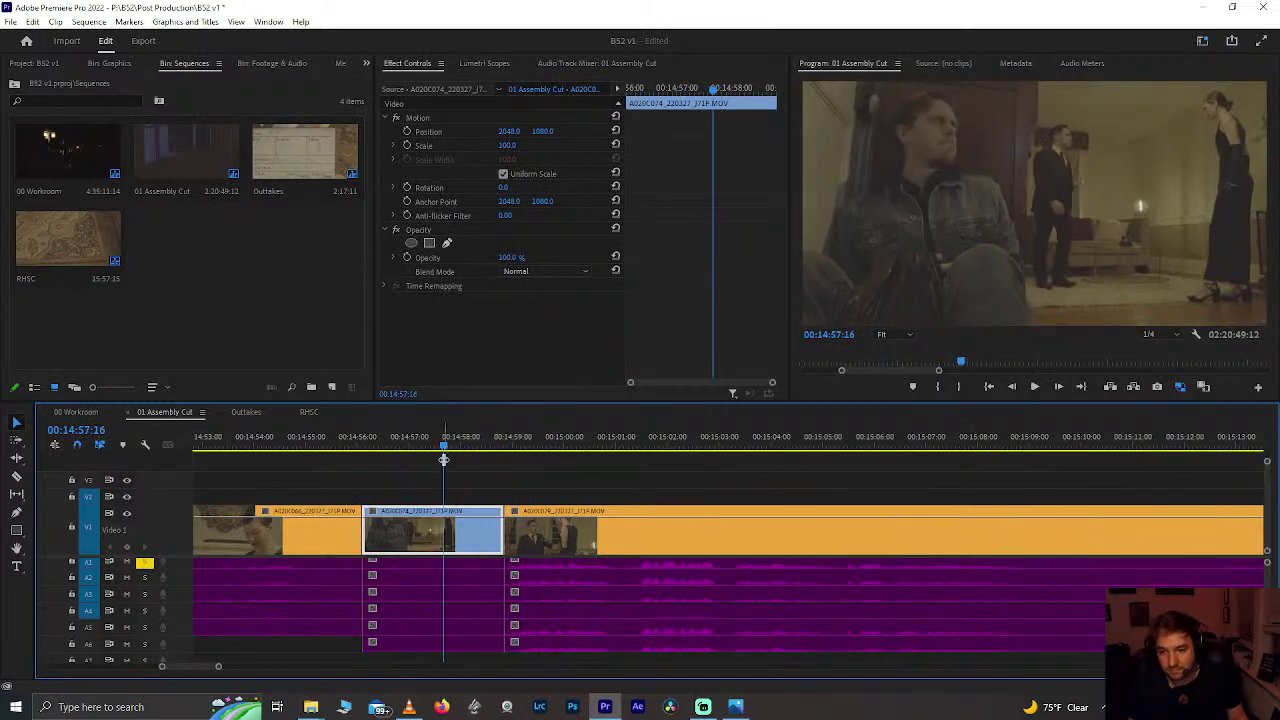
key(space)
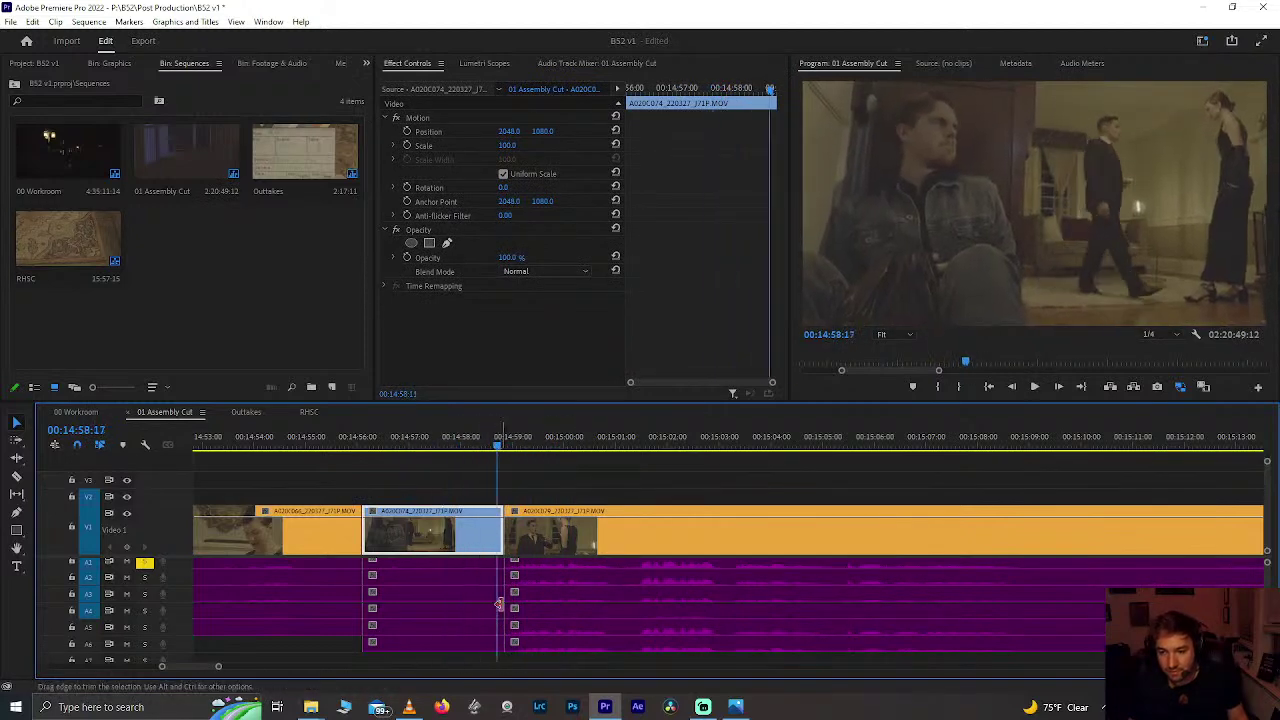
Step: Roll the audio cut between the A020C074 and A020C079 clips back to 00:14:58:11, ahead of the picture cut, and play it back
drag(465, 440, 484, 455)
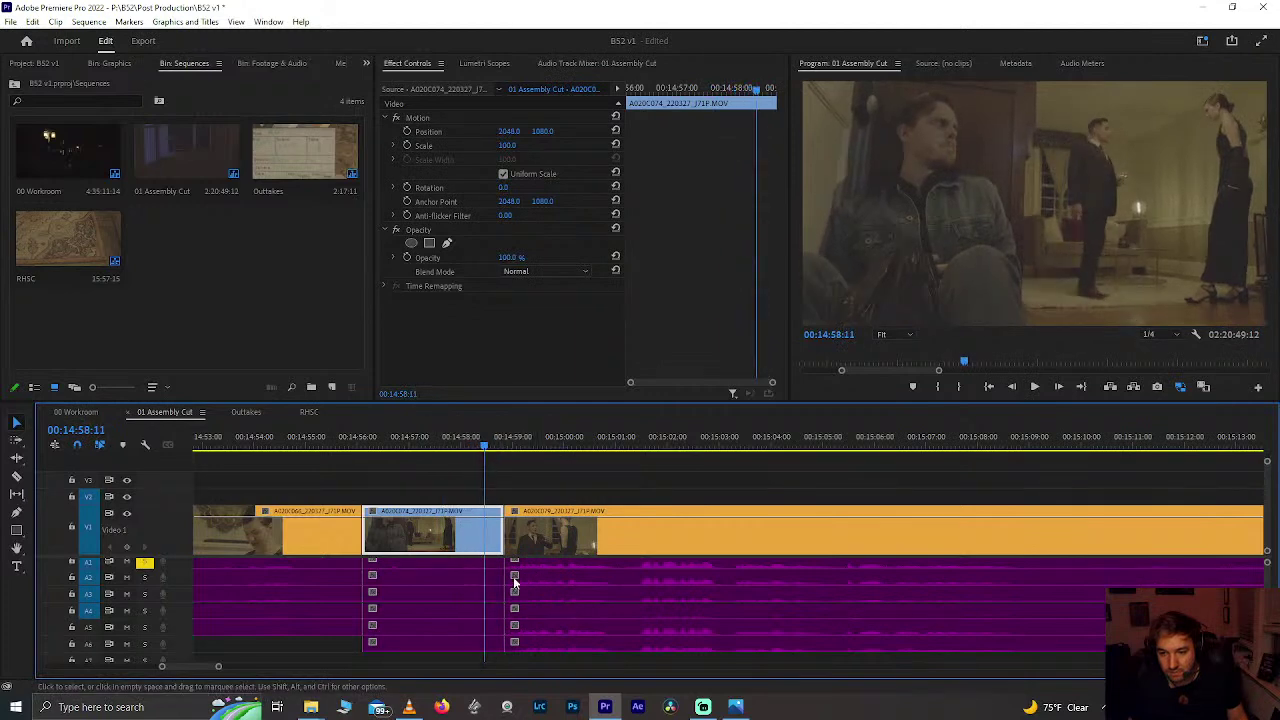
click(507, 588)
drag(500, 588, 484, 603)
key(space)
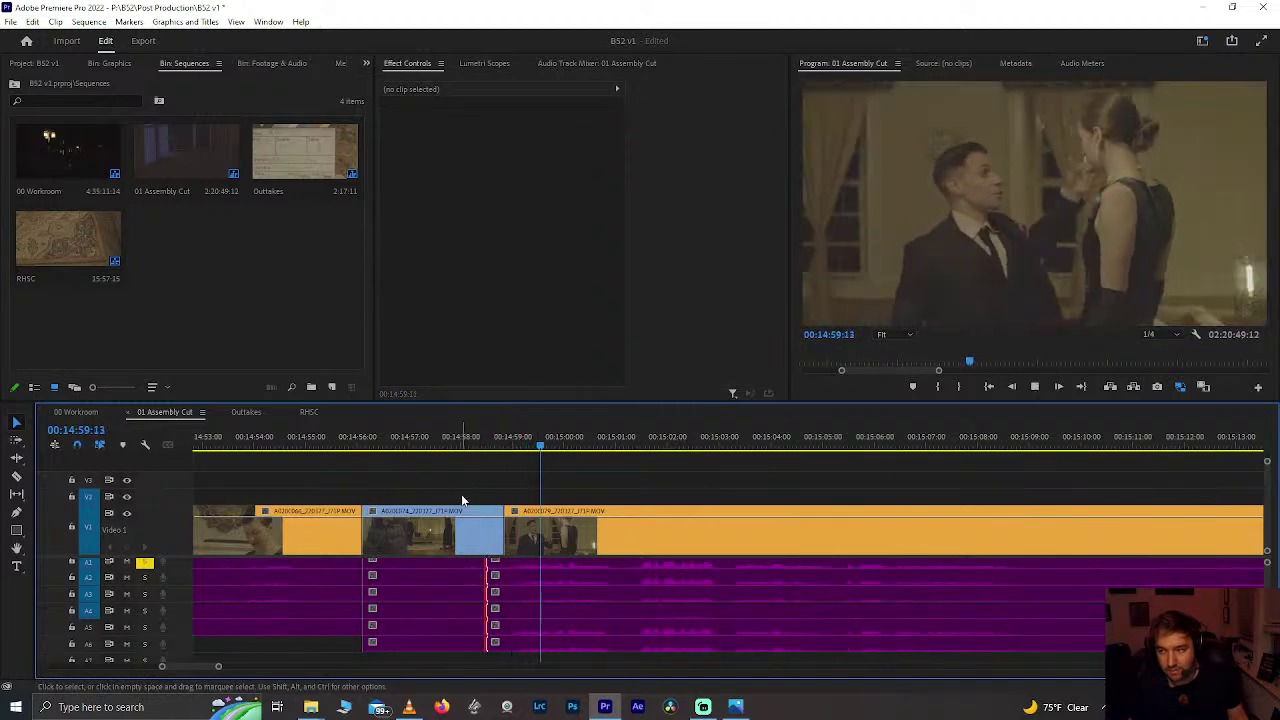
click(410, 446)
key(space)
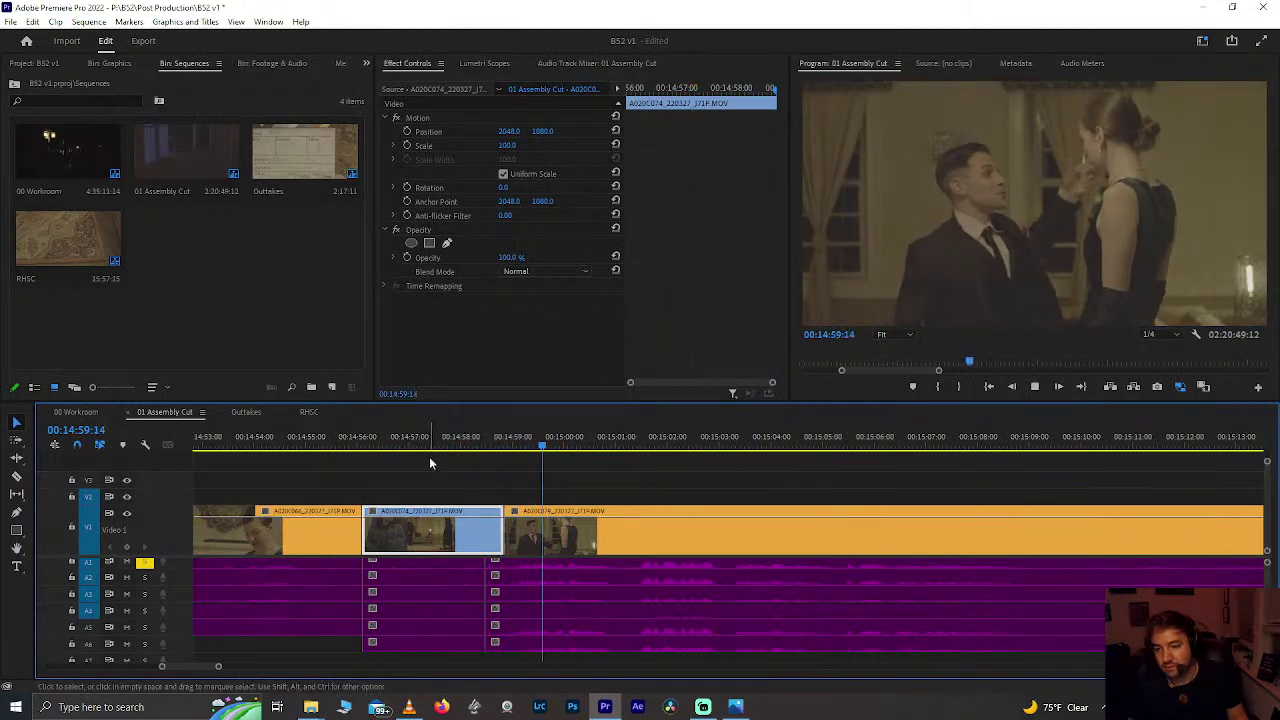
key(space)
Step: Roll the audio cut between the A020C074 and A020C079 clips to 00:14:58:14 and replay the transition
alt+scroll(576, 562, up, 5)
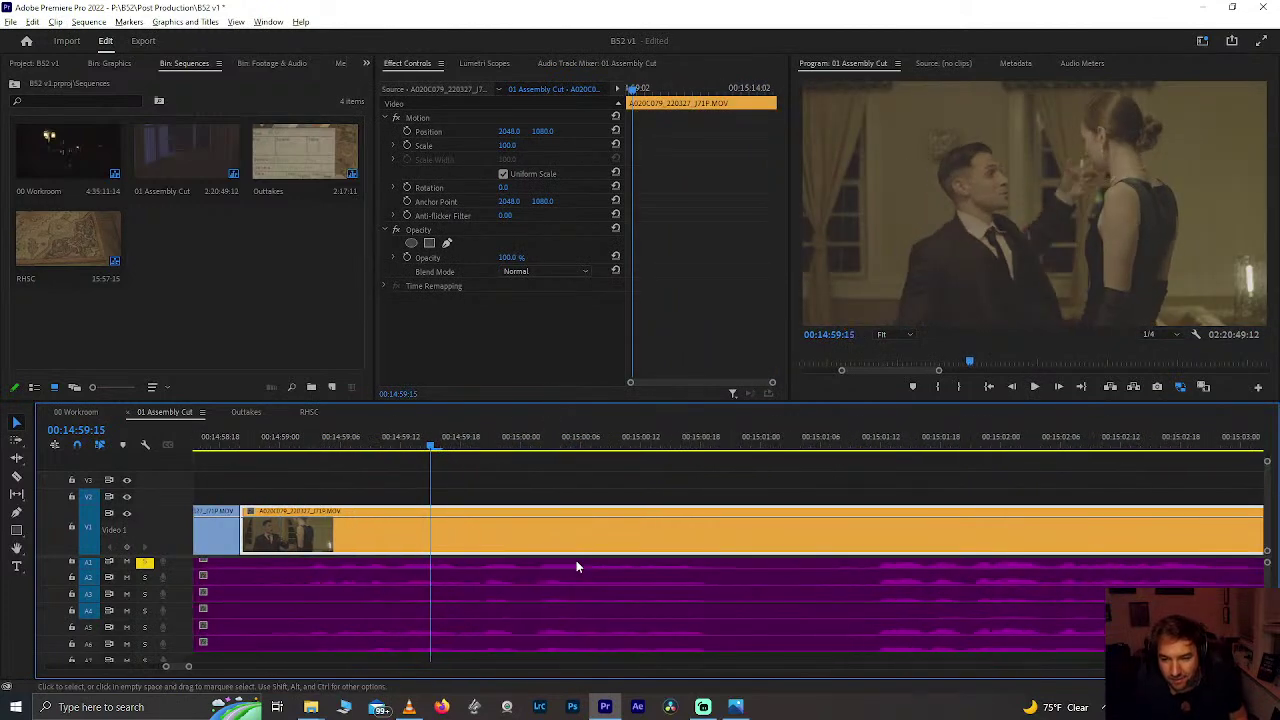
scroll(306, 578, up, 2)
click(360, 446)
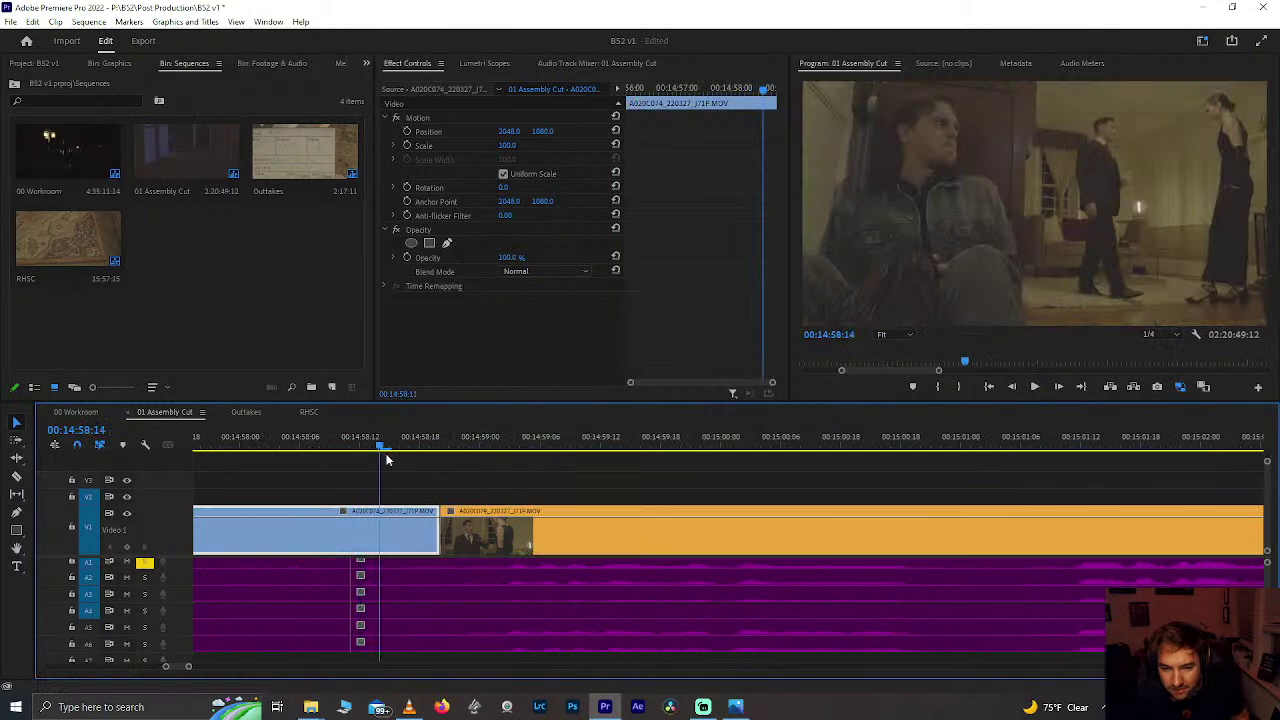
mouse_move(357, 596)
mouse_down()
mouse_move(390, 612)
mouse_move(352, 612)
mouse_up()
key(space)
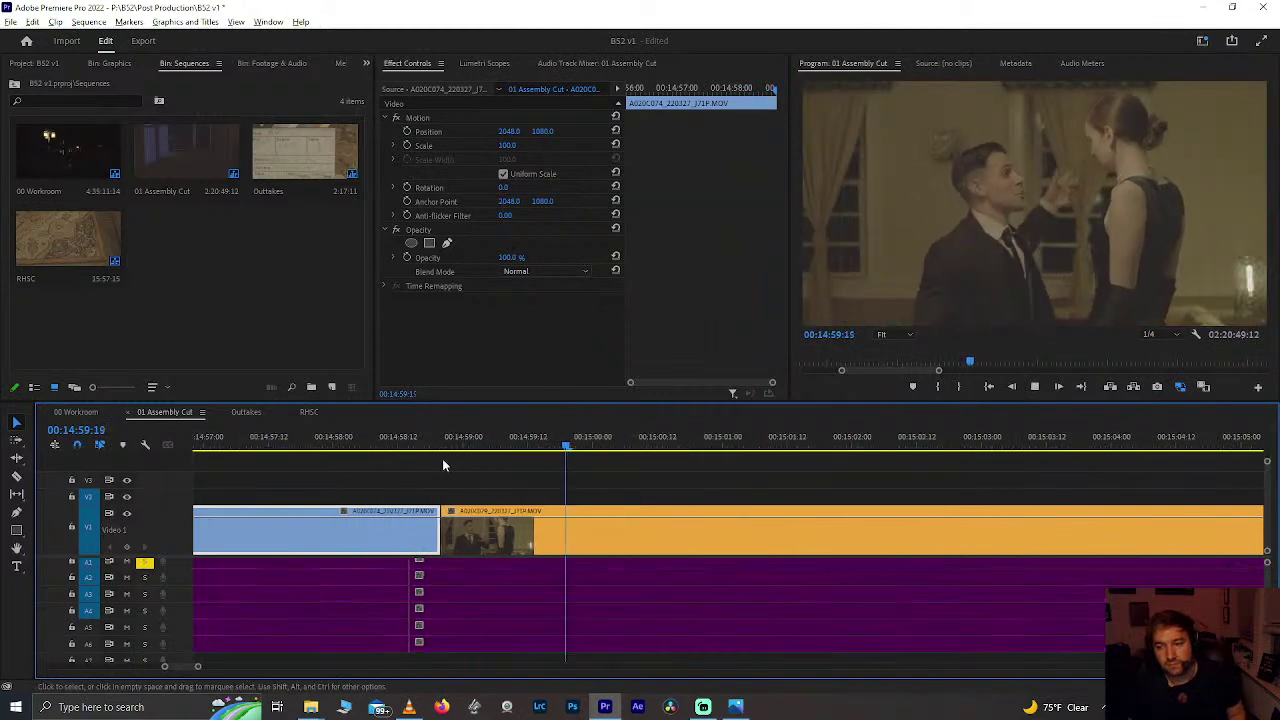
Step: Split the A020C066 clip at 00:14:55:01 and delete its closing portion together with the audio
scroll(443, 465, down, 6)
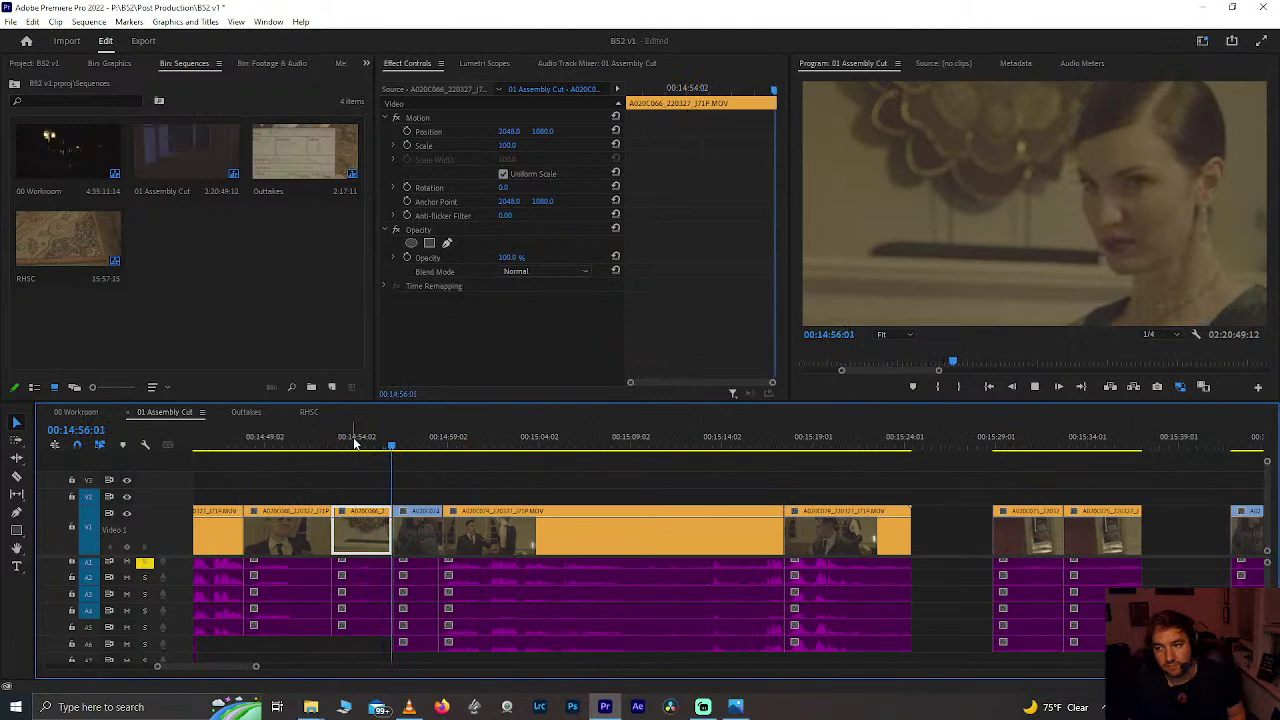
scroll(410, 467, up, 3)
scroll(410, 467, up, 2)
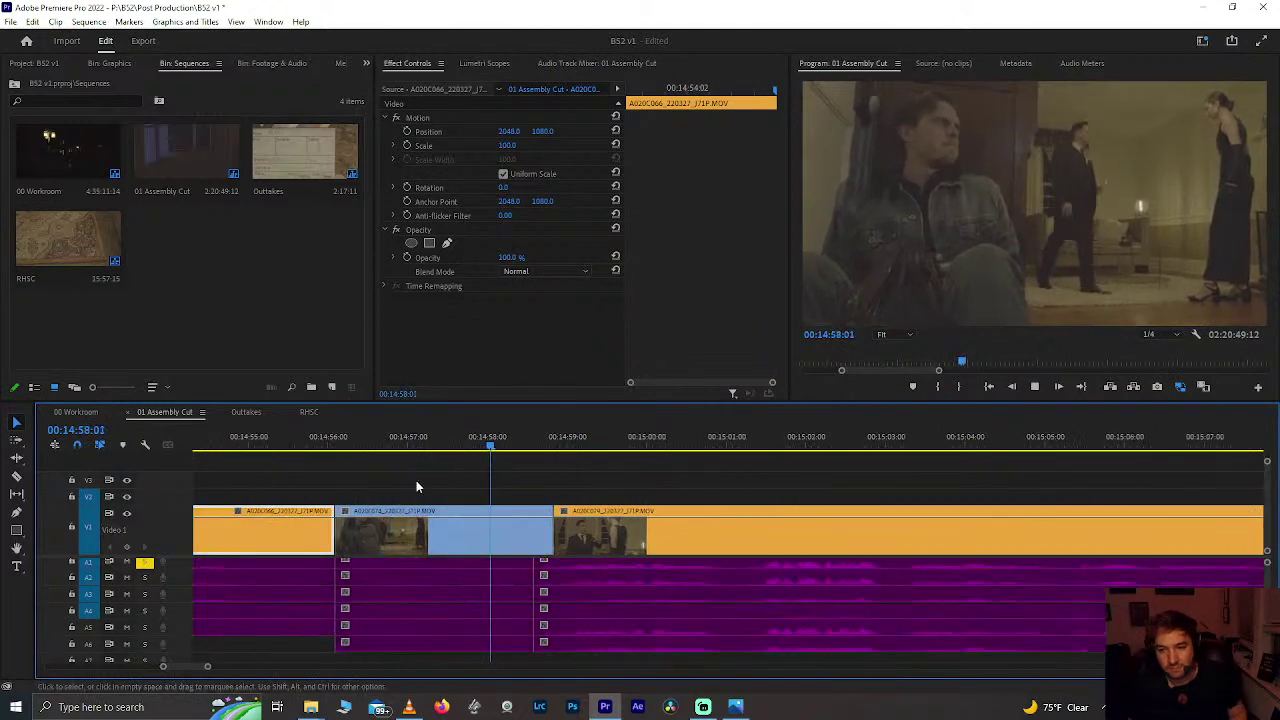
scroll(421, 515, up, 3)
click(333, 437)
key(space)
key(ctrl+k)
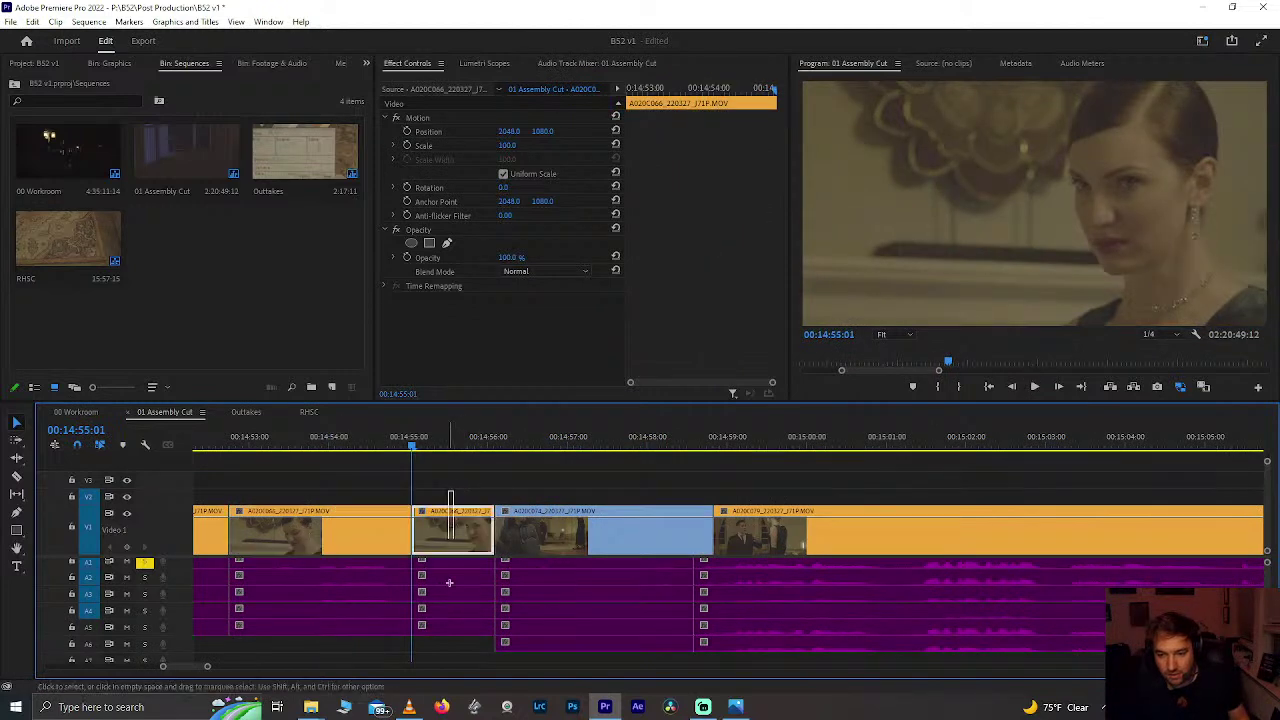
click(458, 567)
key(Delete)
Step: Split the A020C074 clip at about 00:14:56:16, delete its opening portion with audio and close the gap to the A020C066 clip
drag(492, 438, 541, 455)
key(ctrl+k)
drag(483, 486, 524, 603)
click(508, 602)
key(Delete)
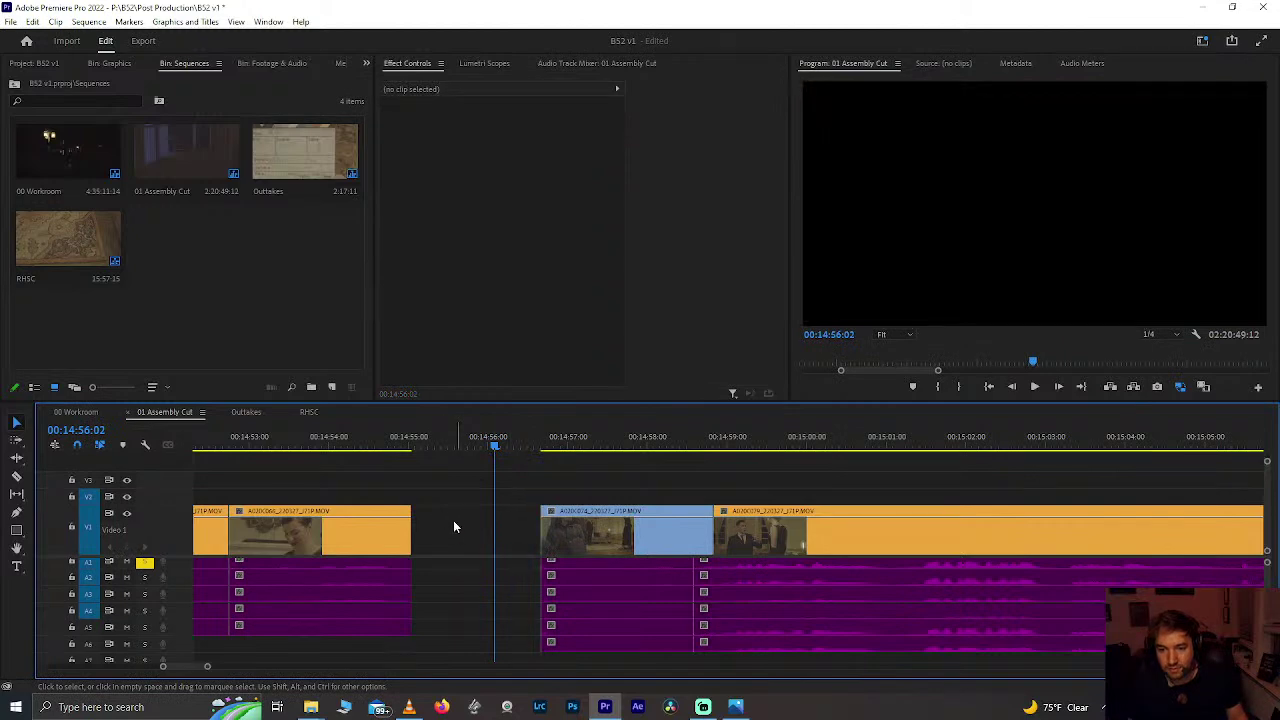
click(469, 541)
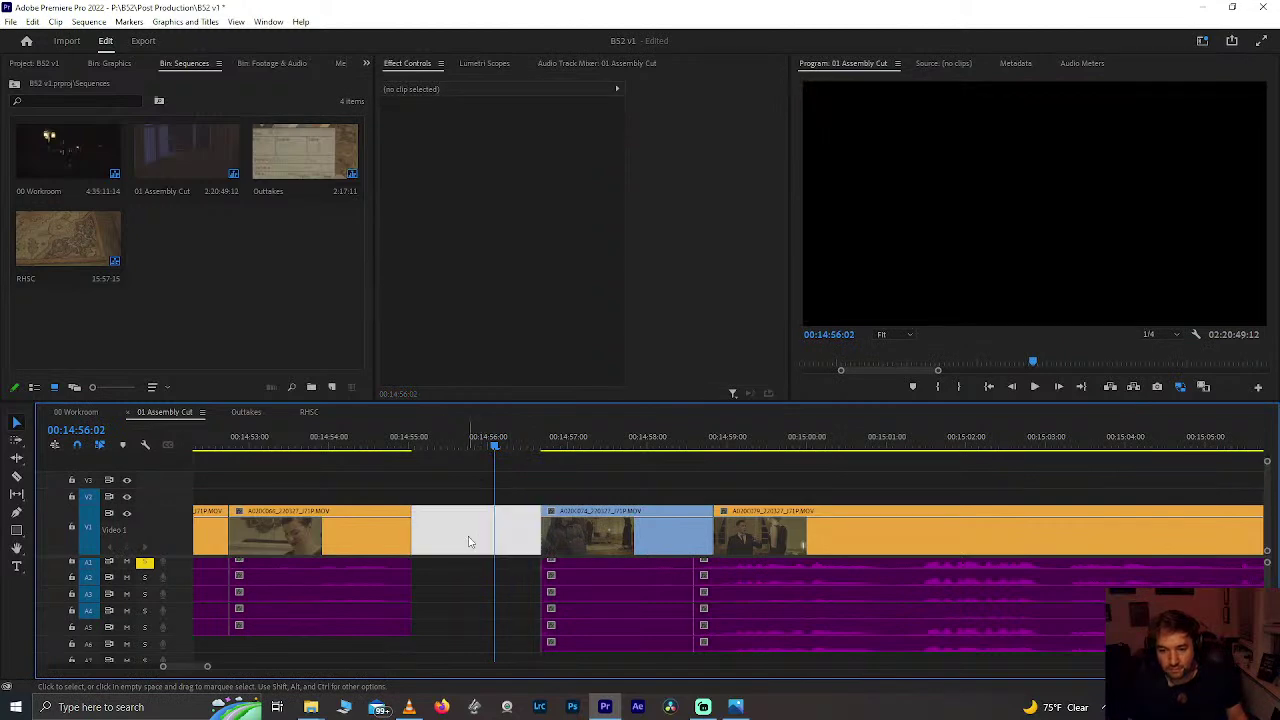
key(Delete)
Step: Play back the tightened cuts from the A020C066 clip through A020C074 into A020C079
click(291, 441)
key(space)
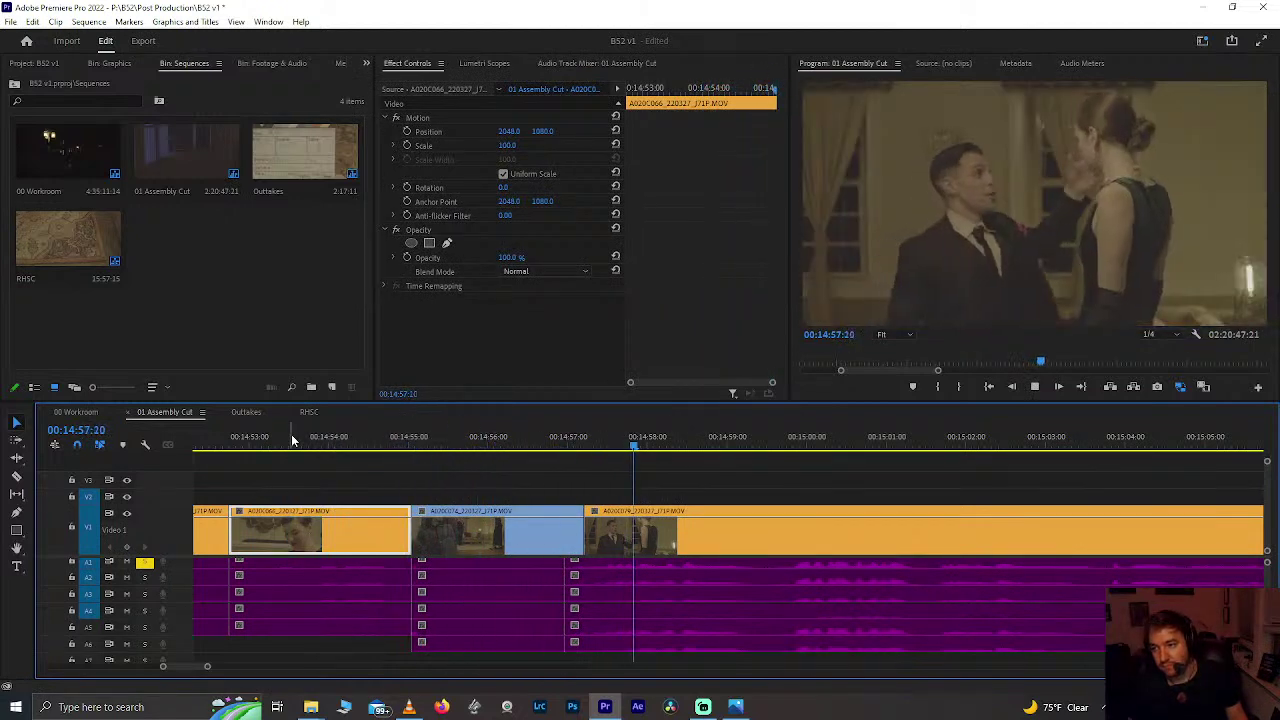
click(517, 438)
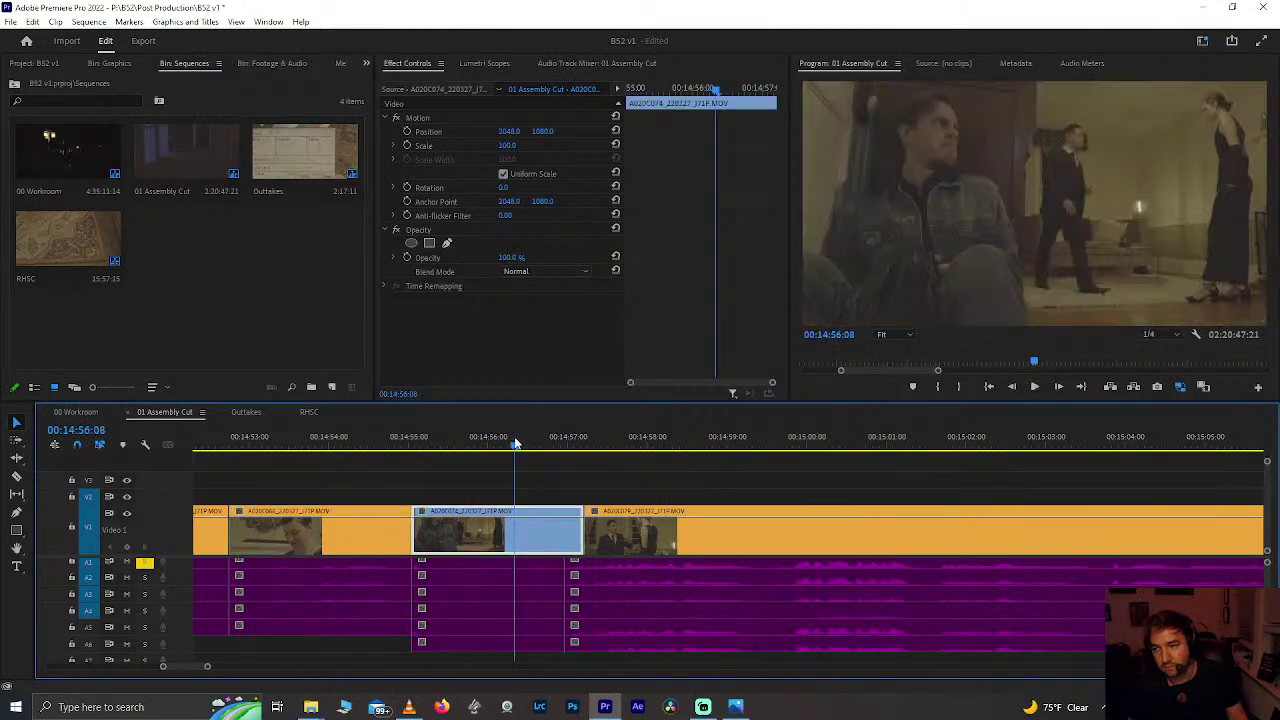
drag(516, 441, 568, 452)
key(space)
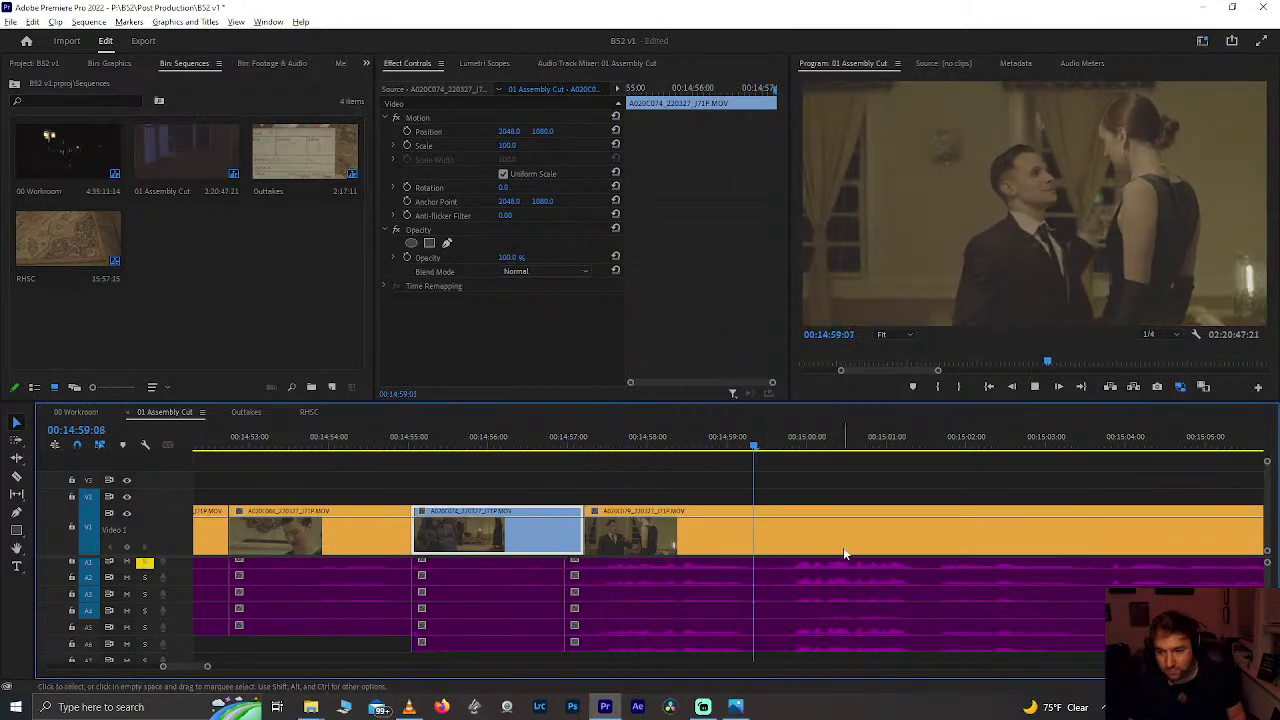
Step: Continue playing the long A020C079 clip up to 00:15:09:01 to review the action before its end
key(minus)
key(minus)
key(minus)
key(minus)
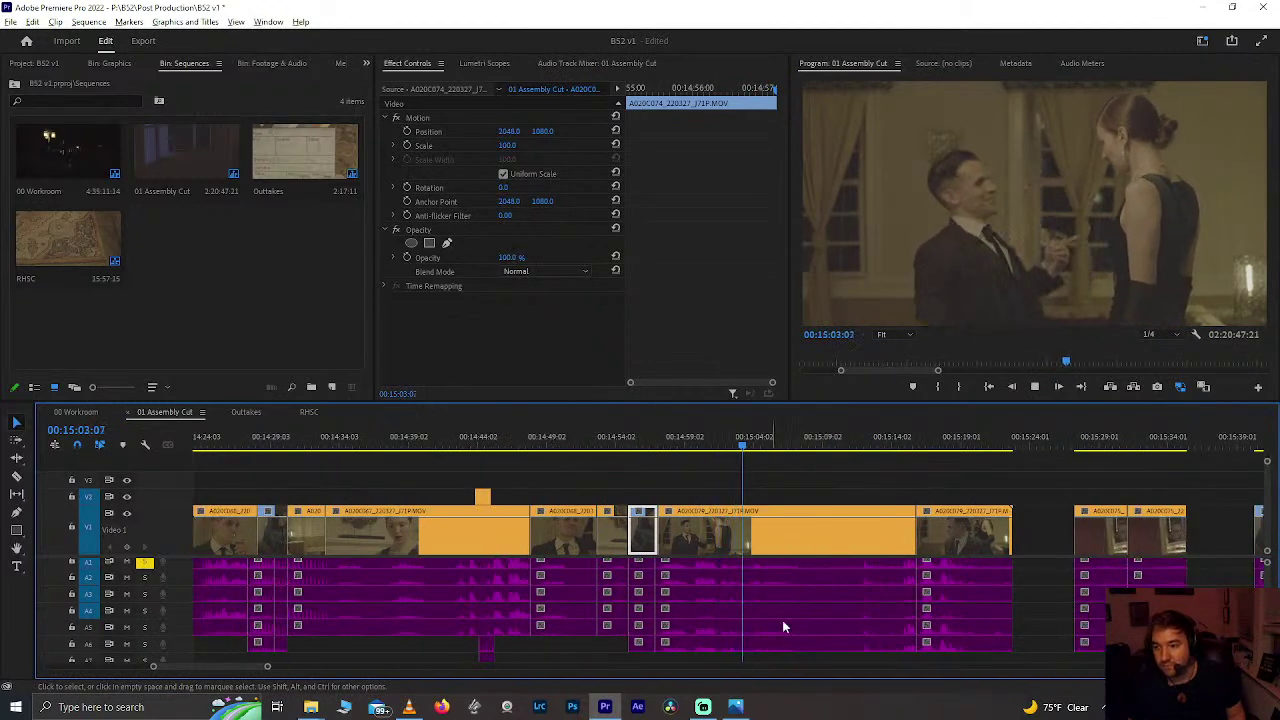
key(equal)
key(equal)
key(equal)
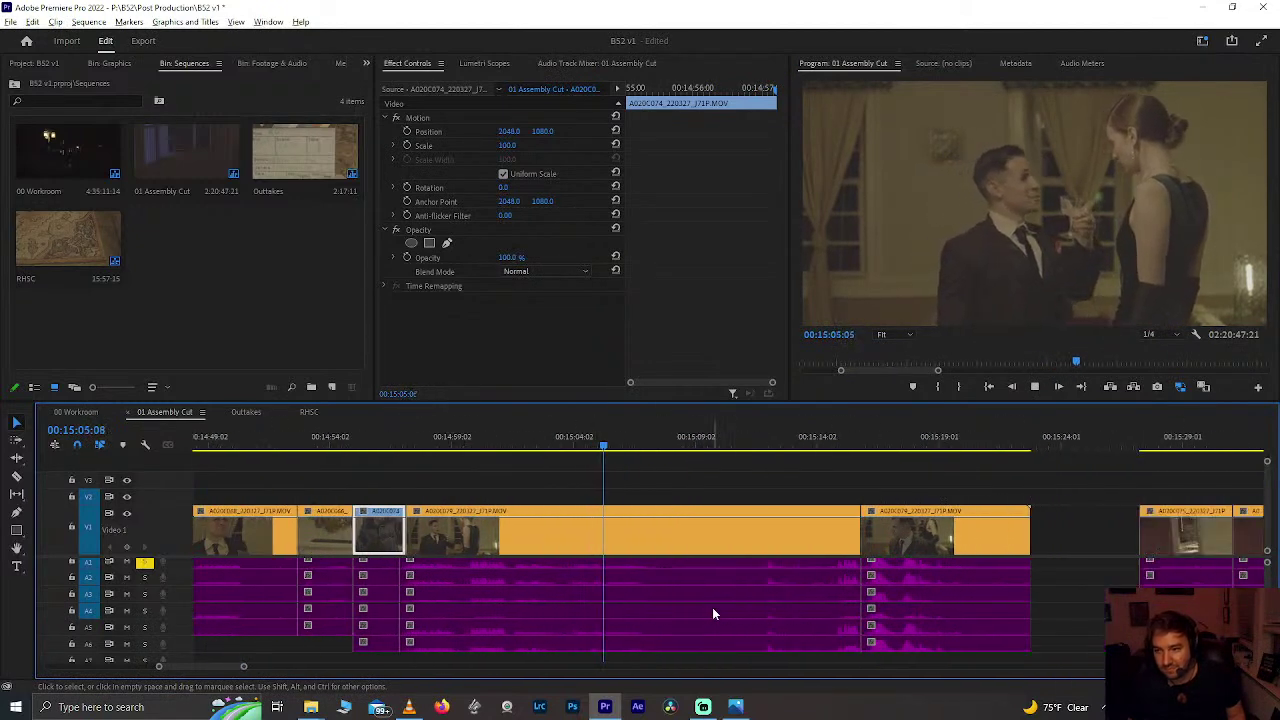
key(equal)
key(equal)
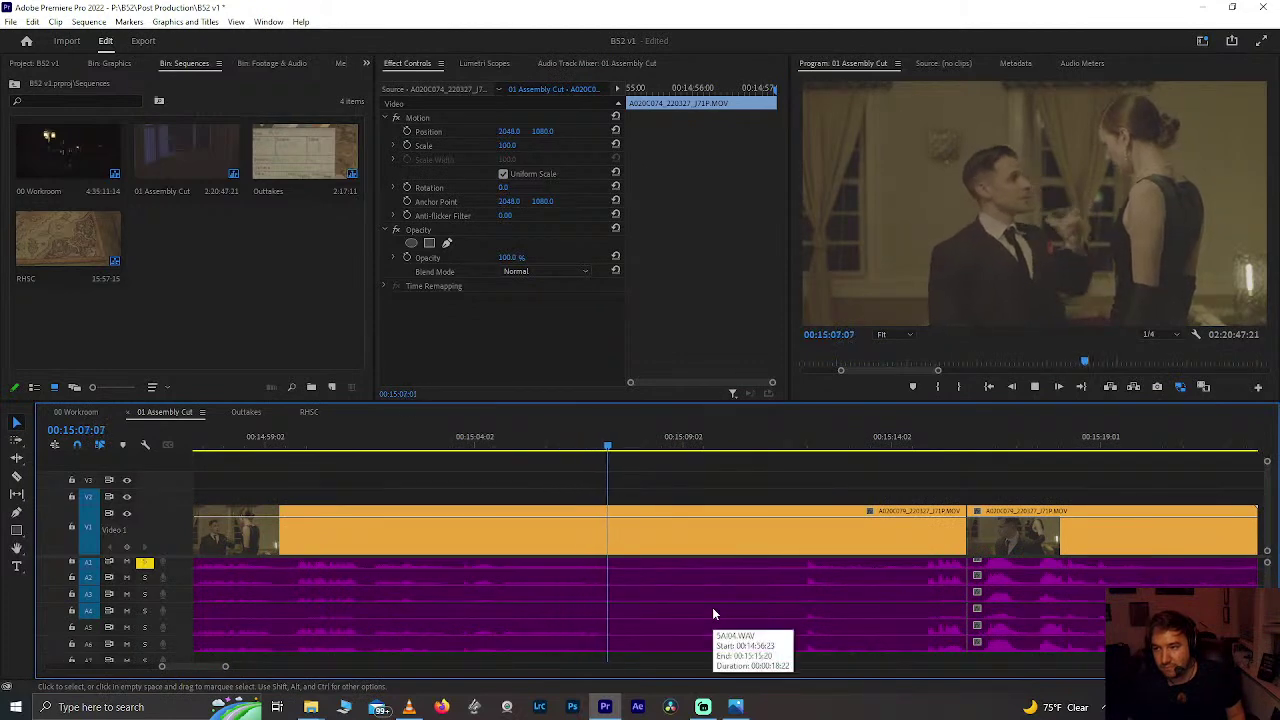
key(space)
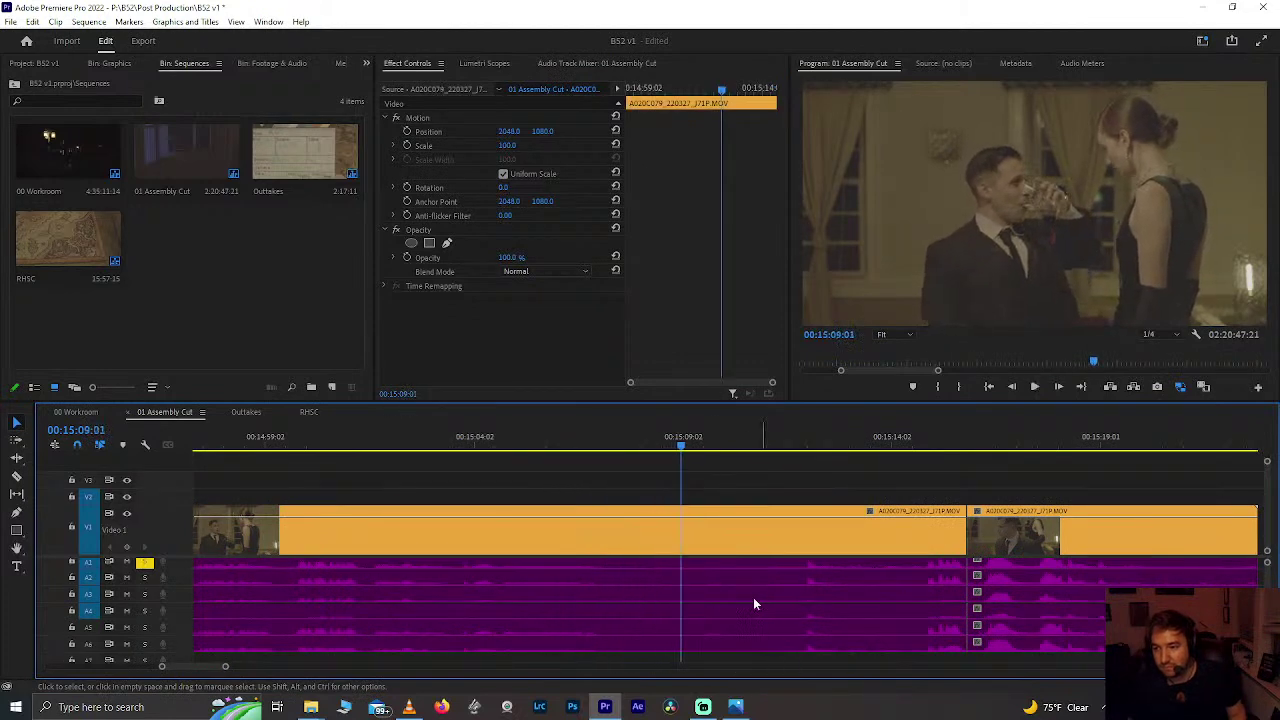
Step: Move the second A020C079 clip with its audio past the loose clips to empty timeline space at about 00:15:56
key(minus)
key(minus)
key(minus)
key(minus)
key(minus)
key(minus)
drag(692, 520, 692, 615)
drag(643, 540, 1028, 528)
Step: Play back the remaining A020C079 clip from about 00:15:07 to look for its out point
click(577, 438)
key(equal)
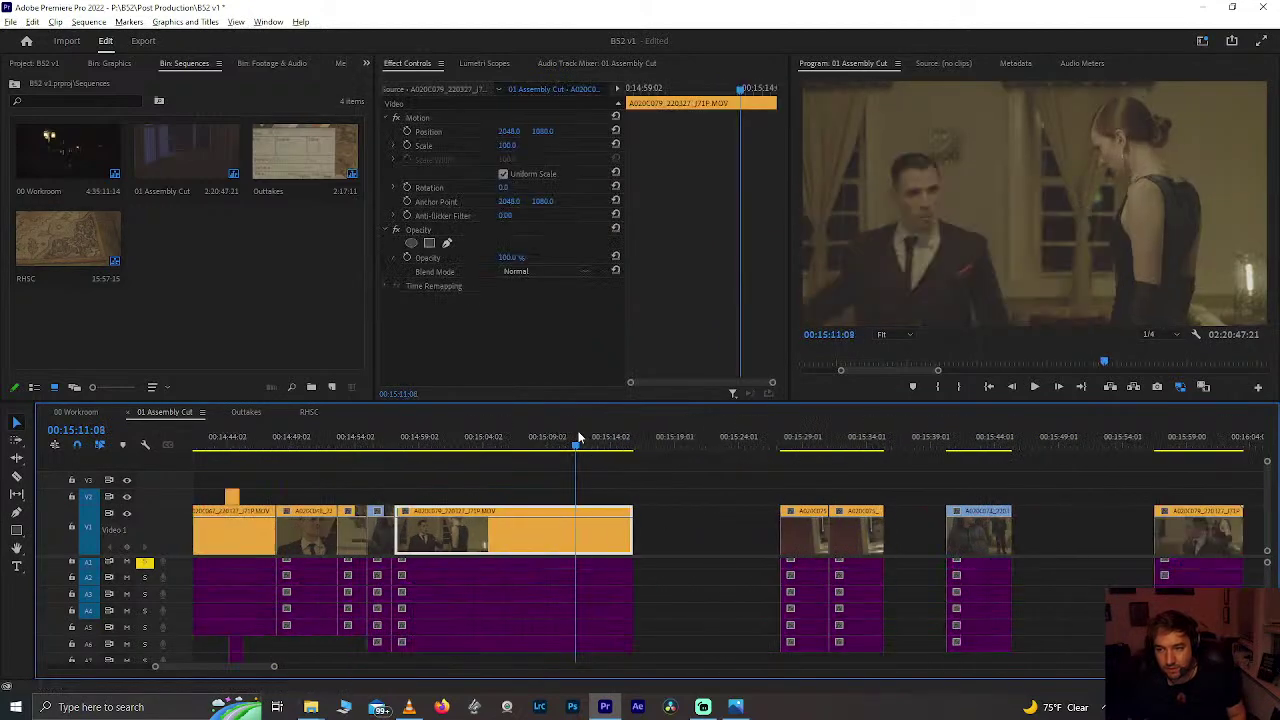
click(514, 437)
key(space)
key(equal)
key(equal)
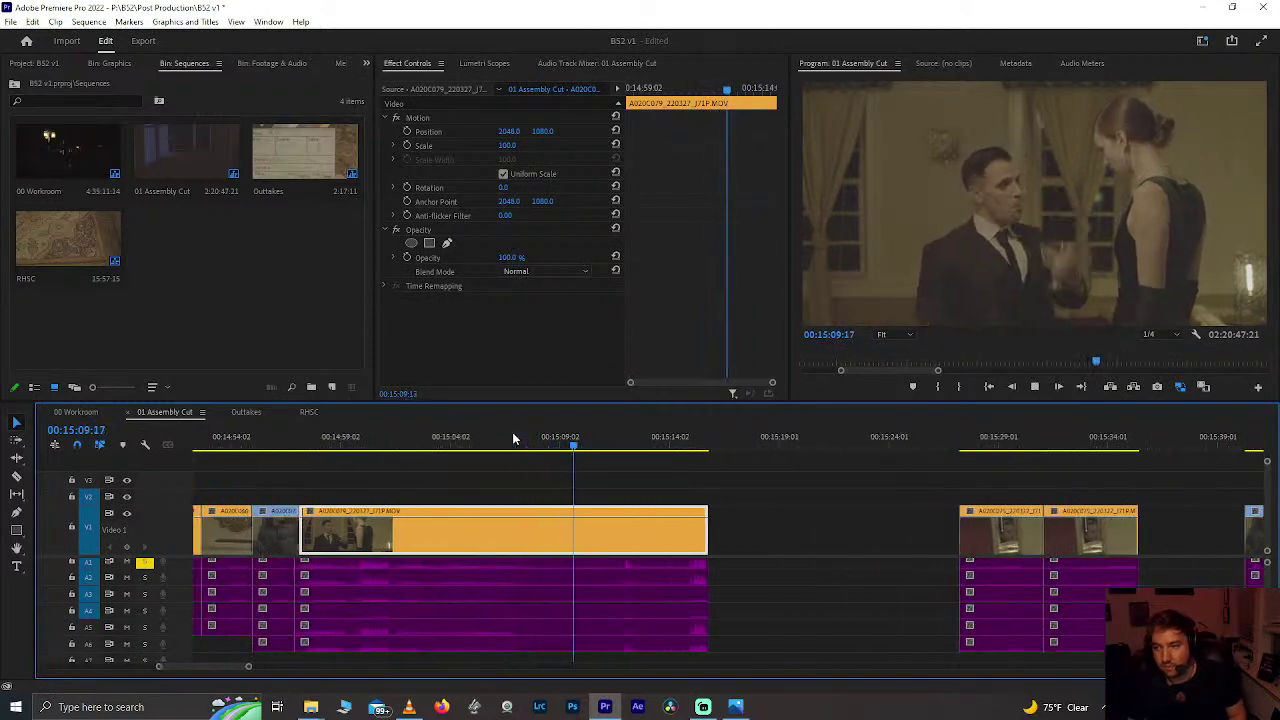
key(space)
Step: Split the A020C079 clip at 00:15:10:01 and move the remaining portion with its audio away to about 00:15:19
key(Left)
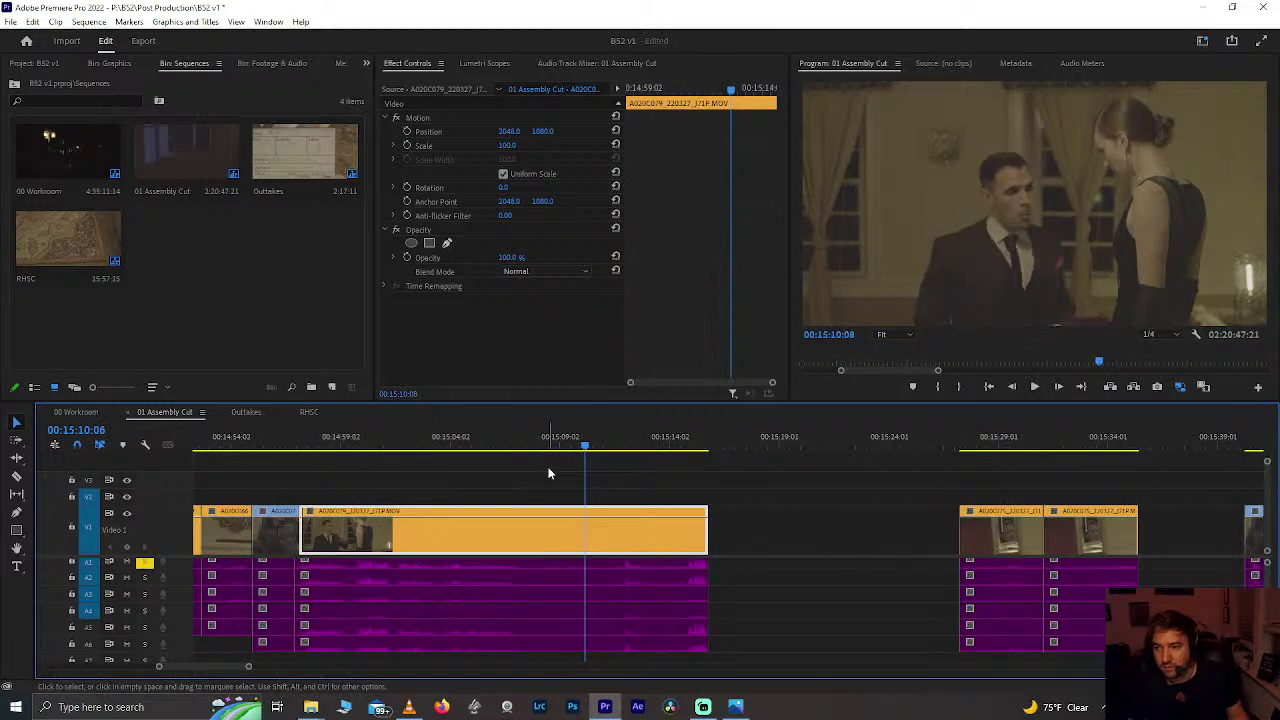
key(Left)
key(Left)
key(Left)
key(Left)
key(Left)
key(Left)
key(Left)
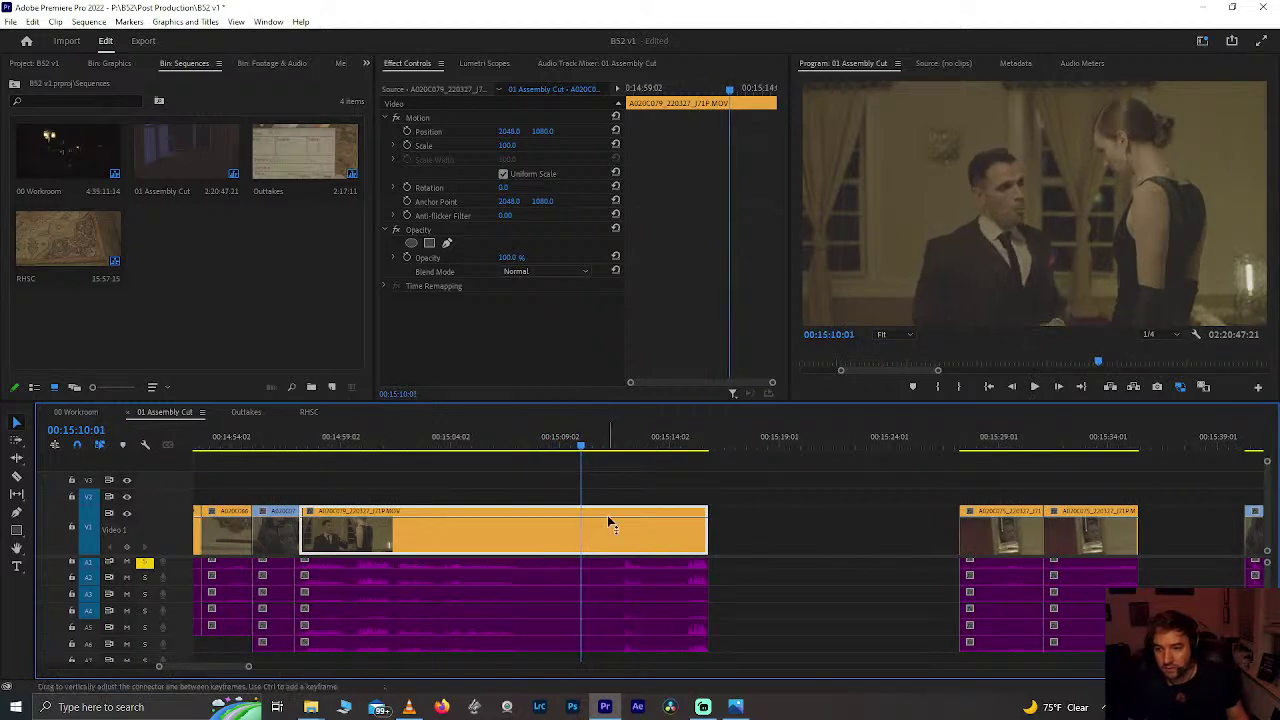
key(ctrl+k)
click(641, 595)
drag(637, 497, 833, 536)
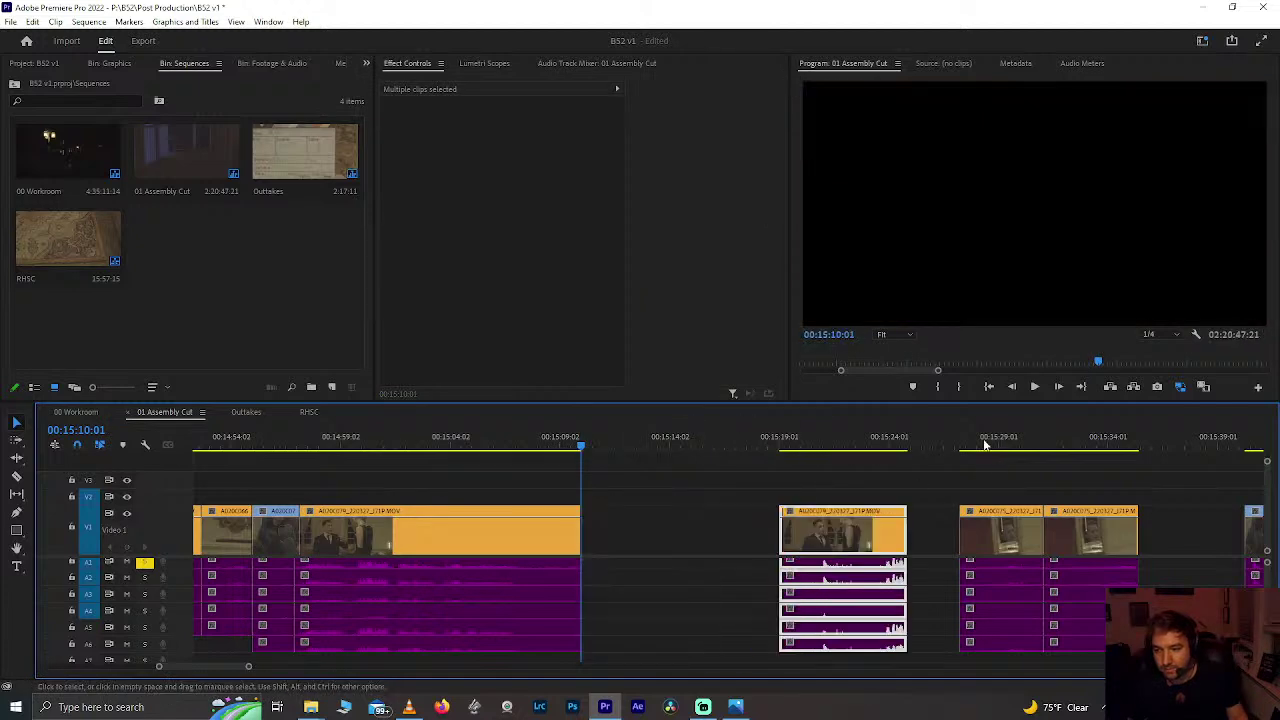
Step: Review the two loose A020C075 mirror clips from about 00:15:27 to judge where the first one should start
click(963, 443)
key(space)
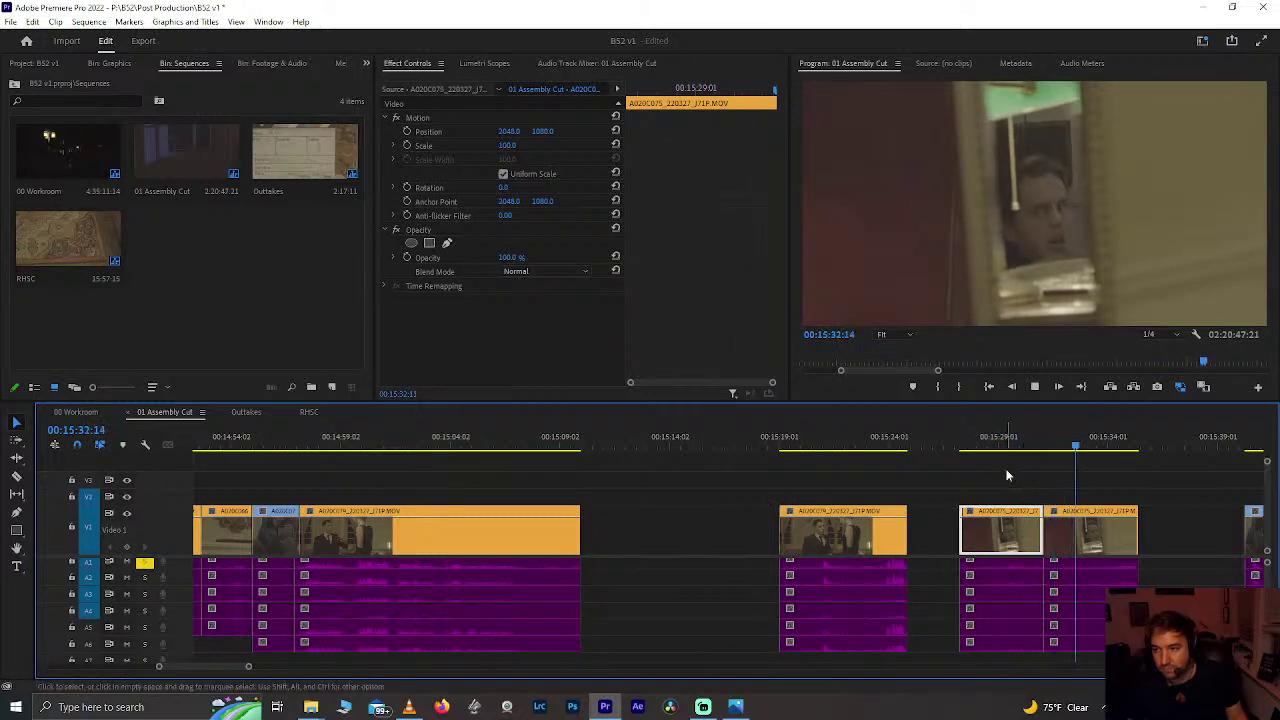
click(965, 443)
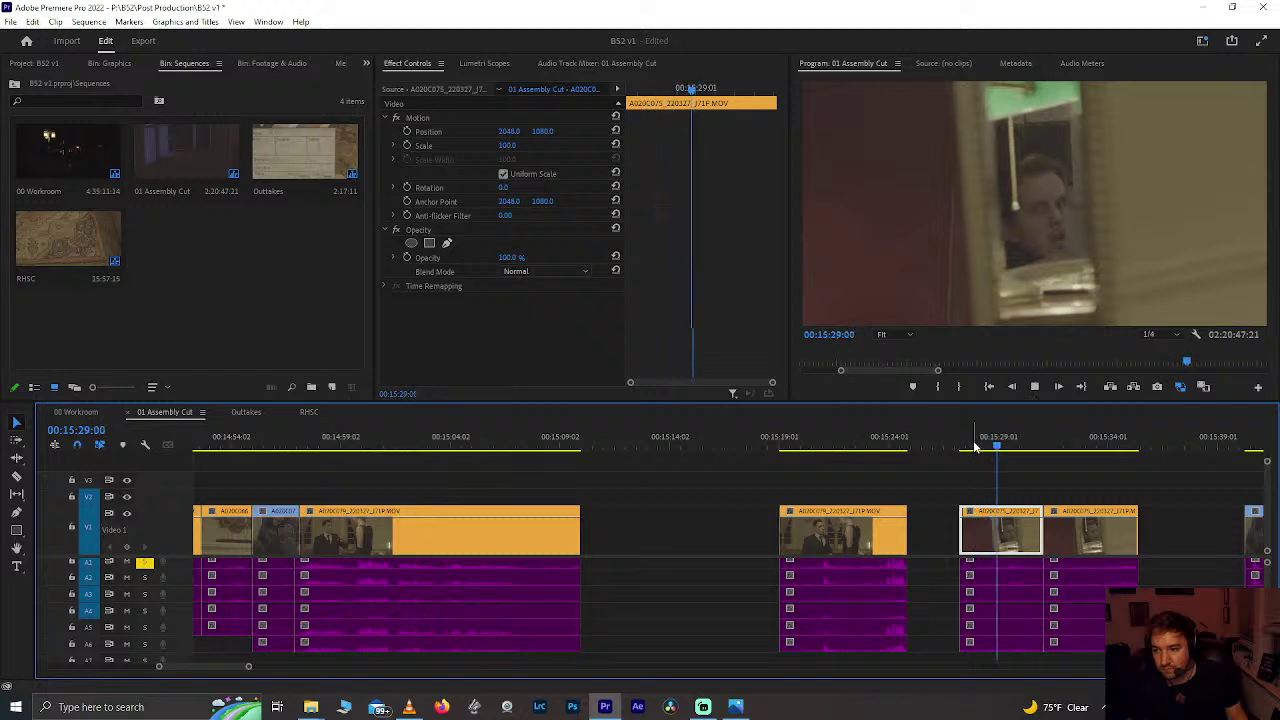
key(space)
drag(965, 471, 1017, 605)
click(963, 443)
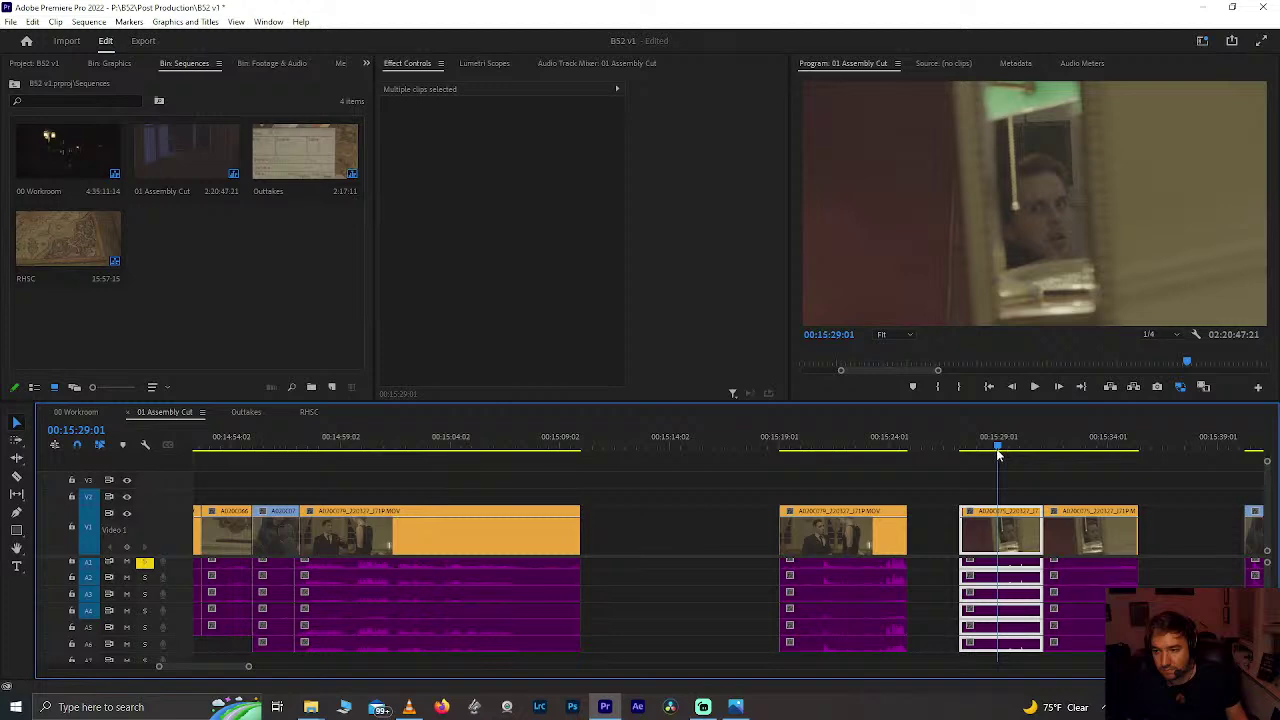
click(521, 440)
key(space)
click(956, 447)
drag(956, 448, 991, 456)
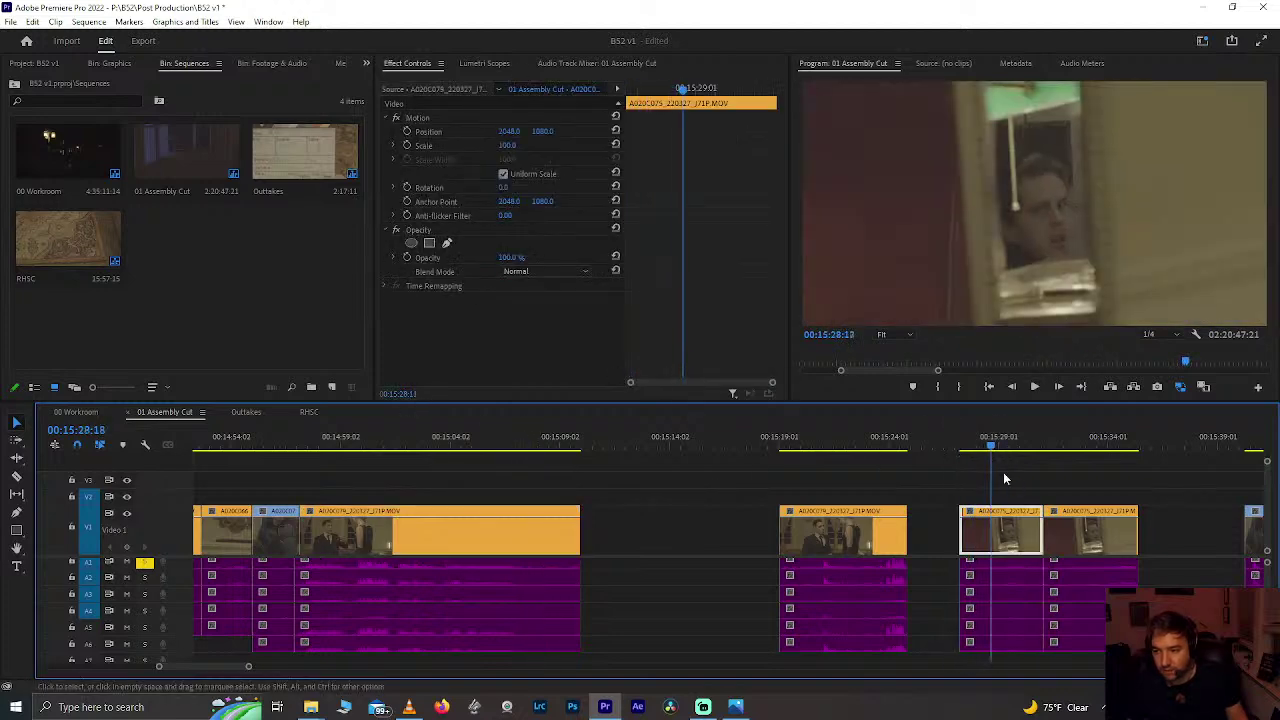
Step: Extend the start of the first A020C075 clip earlier and recut it at 00:15:26:14, removing the opening piece with its audio
key(Up)
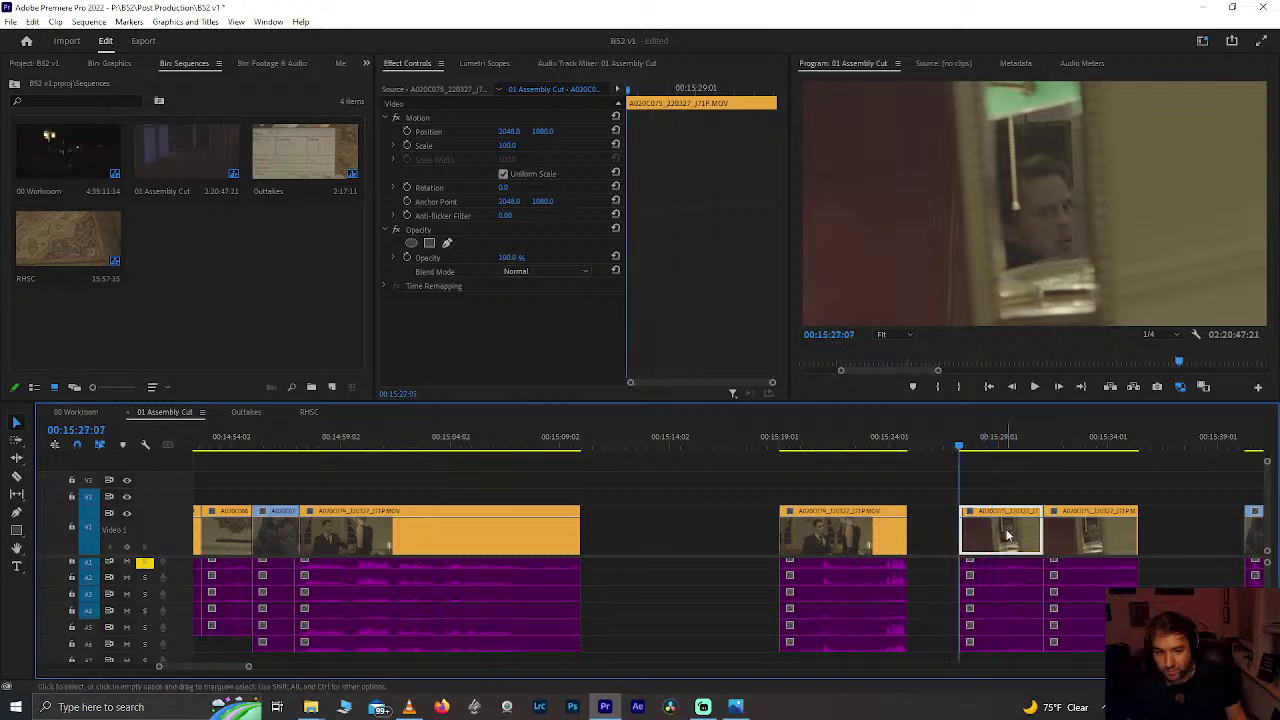
drag(960, 535, 914, 560)
click(932, 450)
key(space)
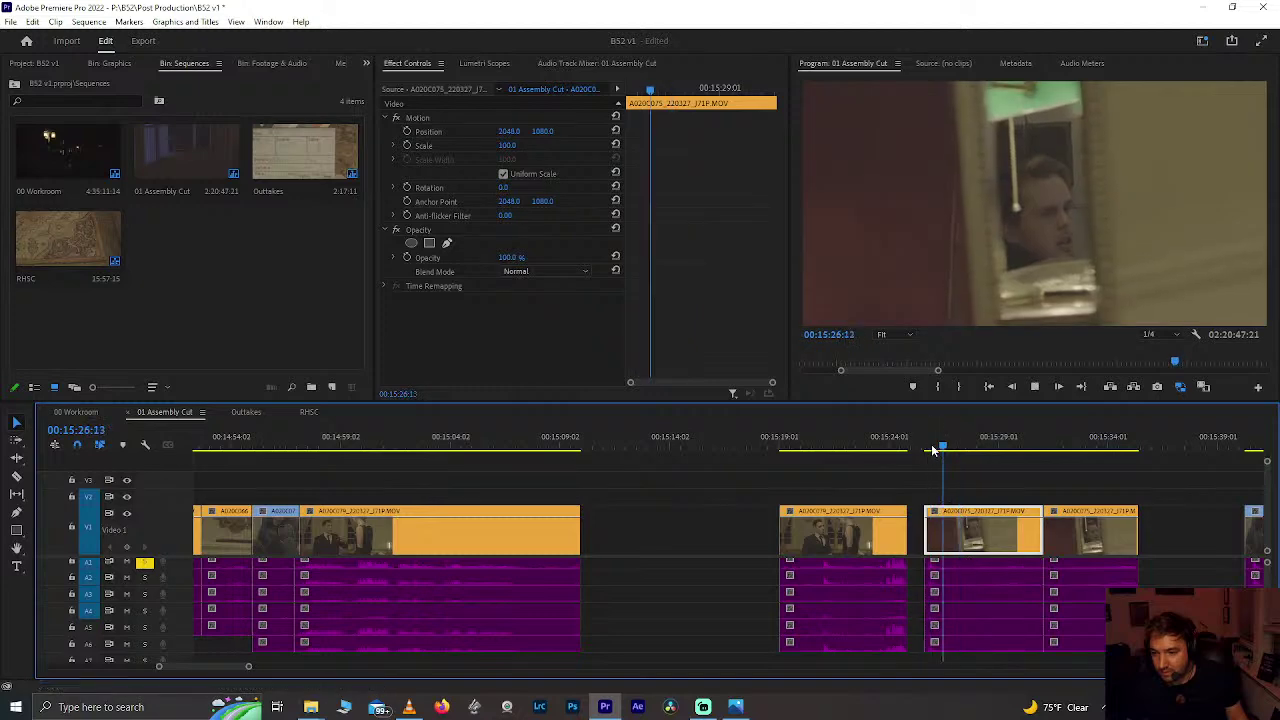
key(ctrl+k)
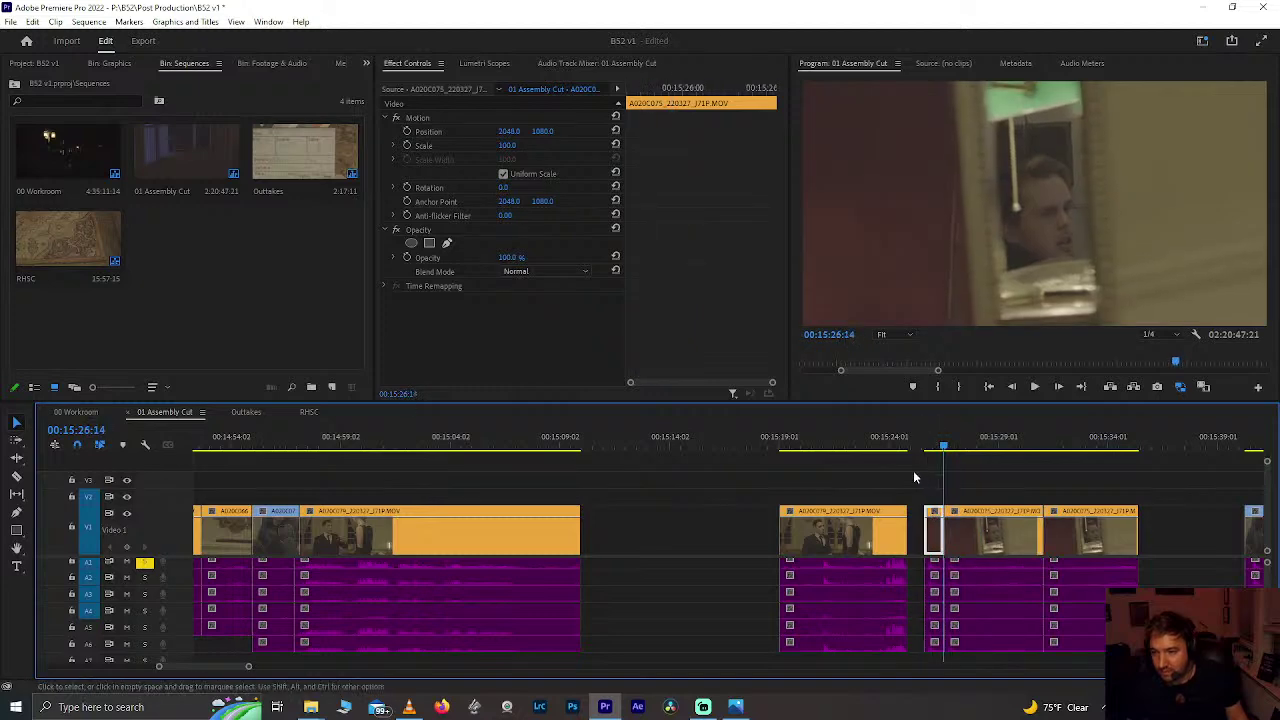
drag(929, 577, 931, 588)
Step: Play the recut A020C075 clip and step frame by frame around 00:15:28 to examine possible in points
key(space)
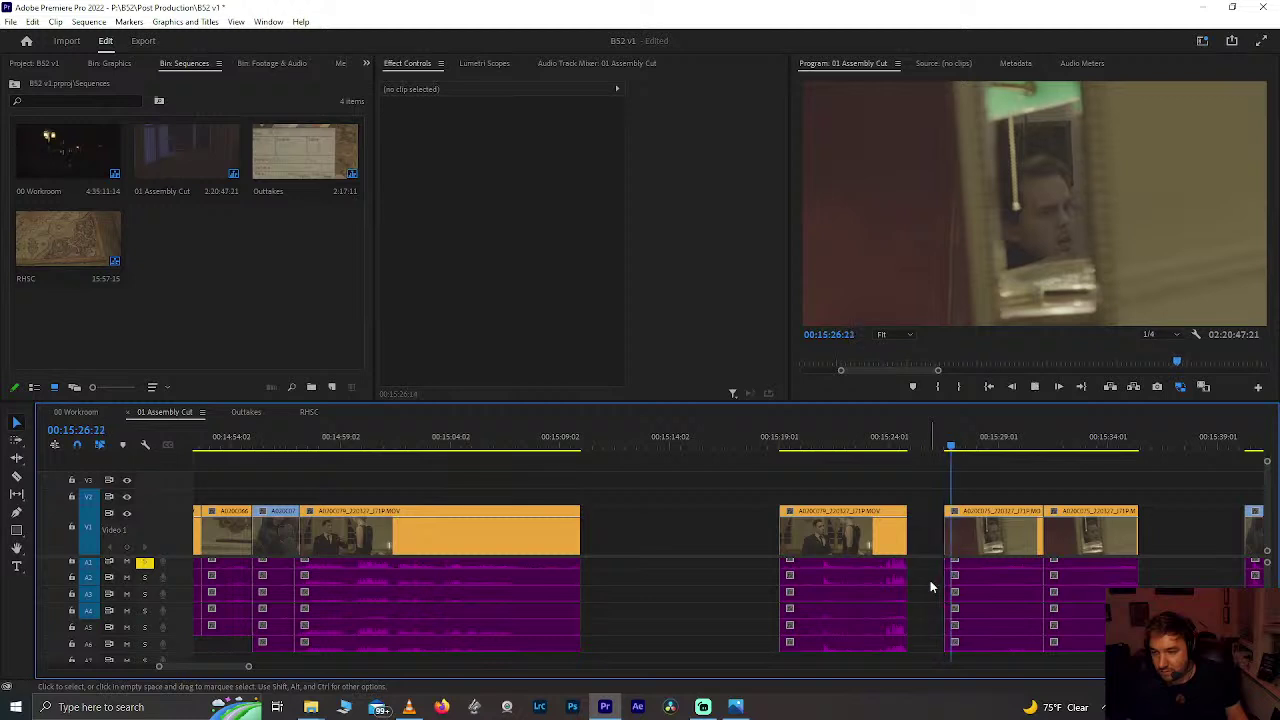
key(space)
key(Left)
key(Left)
key(Left)
key(Left)
key(Left)
key(Left)
key(Left)
key(Left)
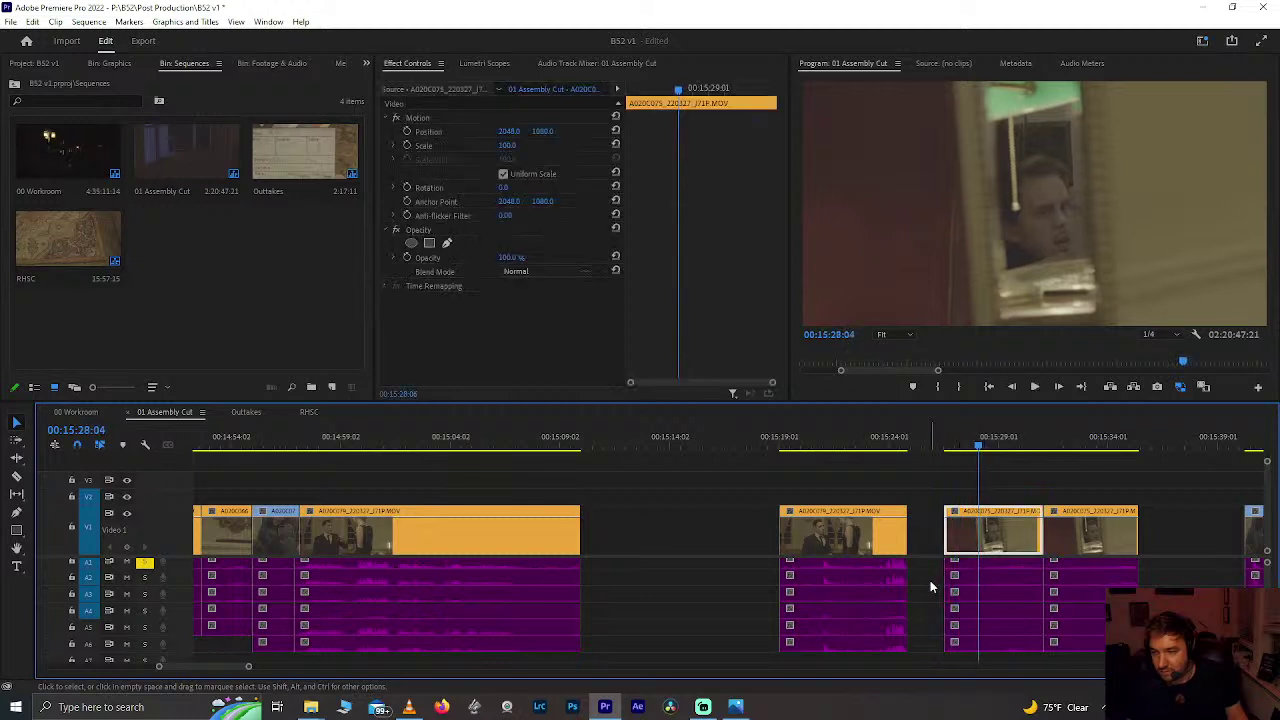
key(Right)
key(Right)
key(Right)
key(Right)
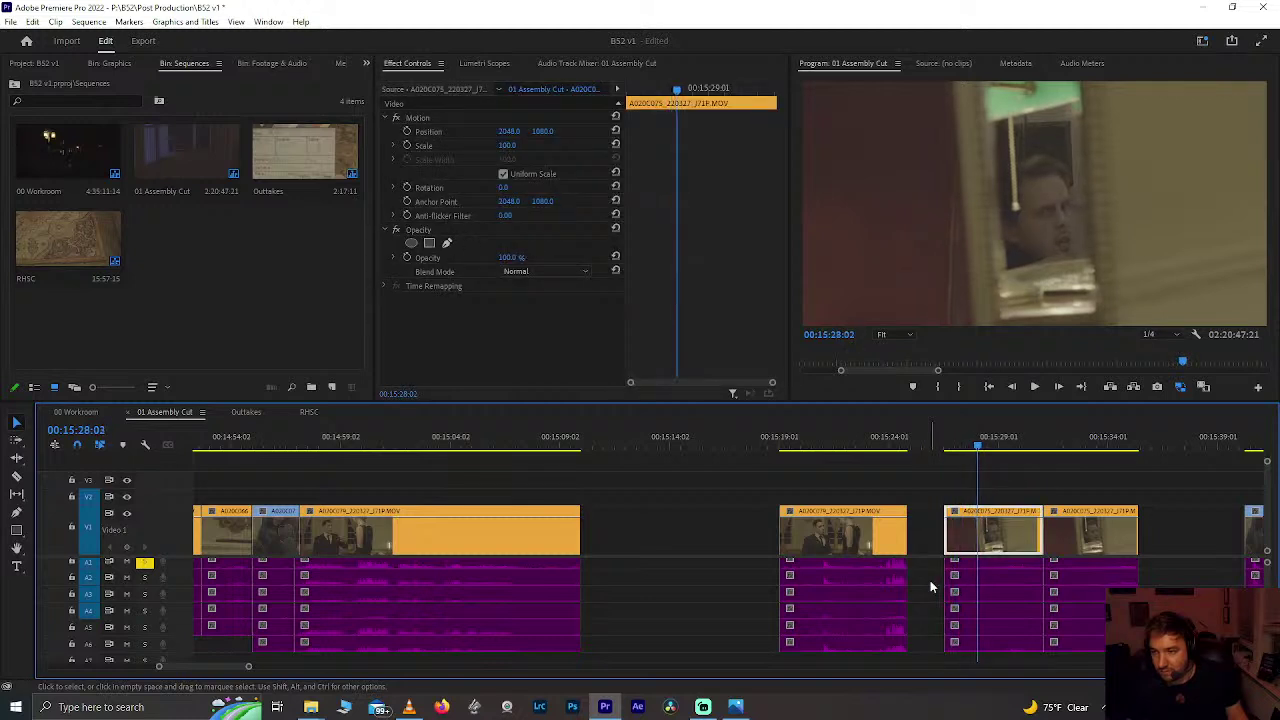
Step: Split the first loose A020C075 mirror clip at 00:15:27:18 and move its opening piece with audio to the end of the A020C079 clip
key(Left)
key(Left)
key(Left)
key(Left)
key(Left)
key(Left)
key(Left)
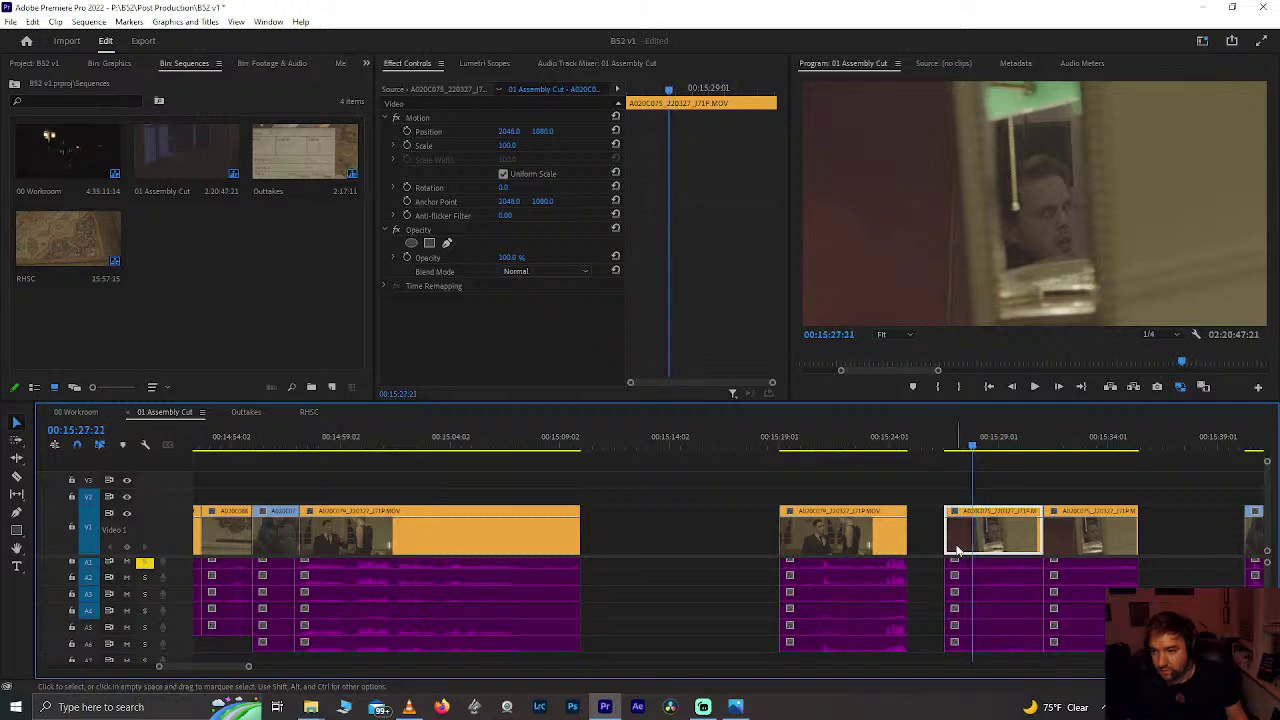
key(ctrl+k)
drag(938, 568, 957, 606)
key(Delete)
drag(934, 527, 954, 586)
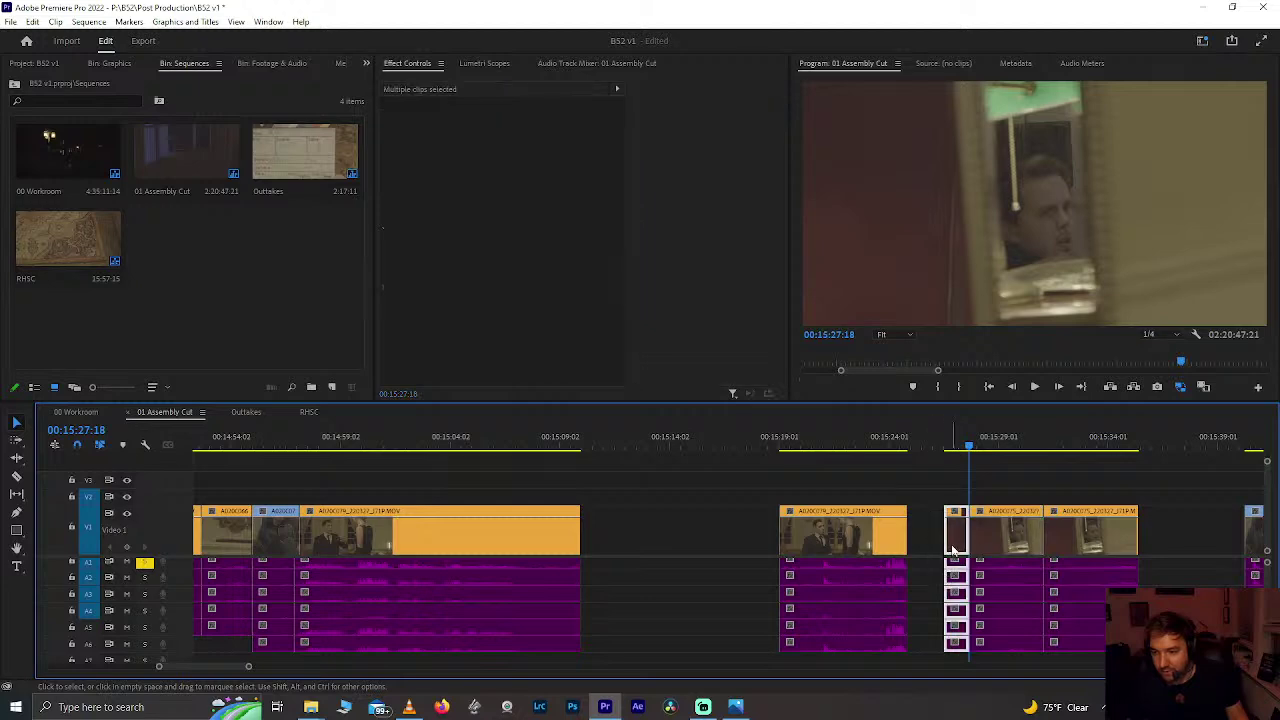
drag(955, 535, 572, 448)
Step: Play the cut from the A020C079 clip into the short mirror piece from about 00:15:08
click(542, 446)
key(space)
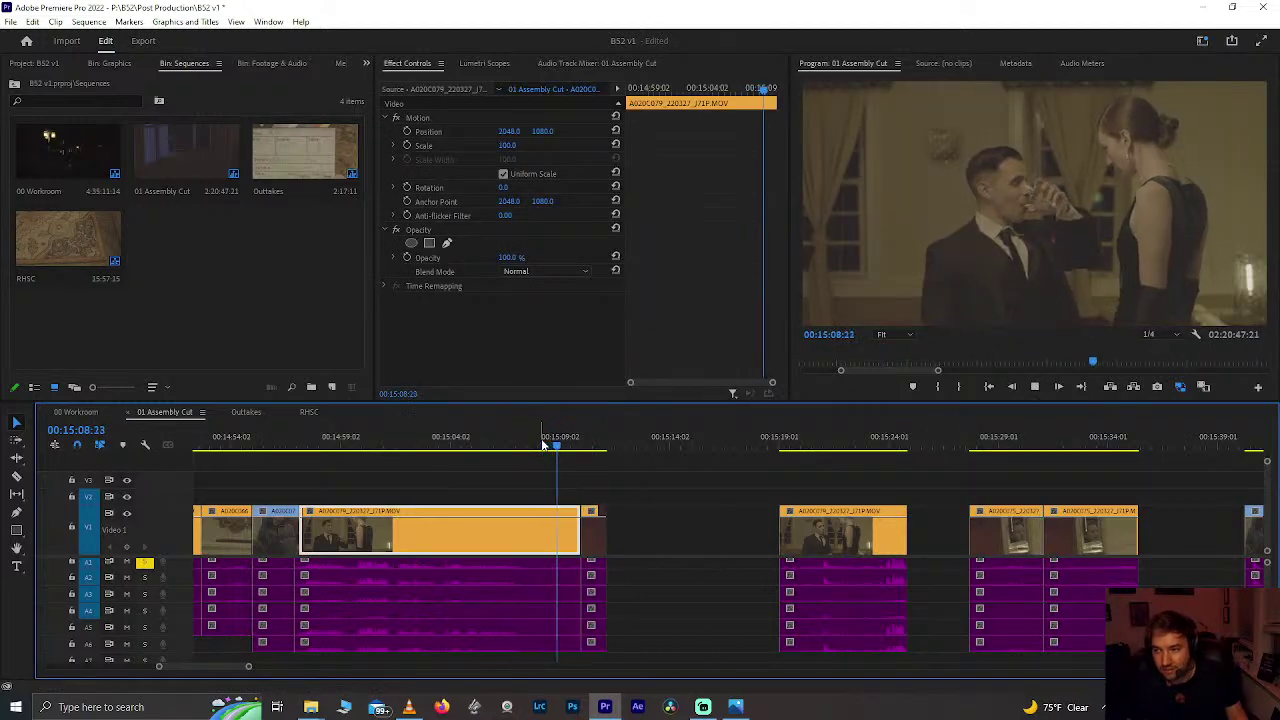
key(space)
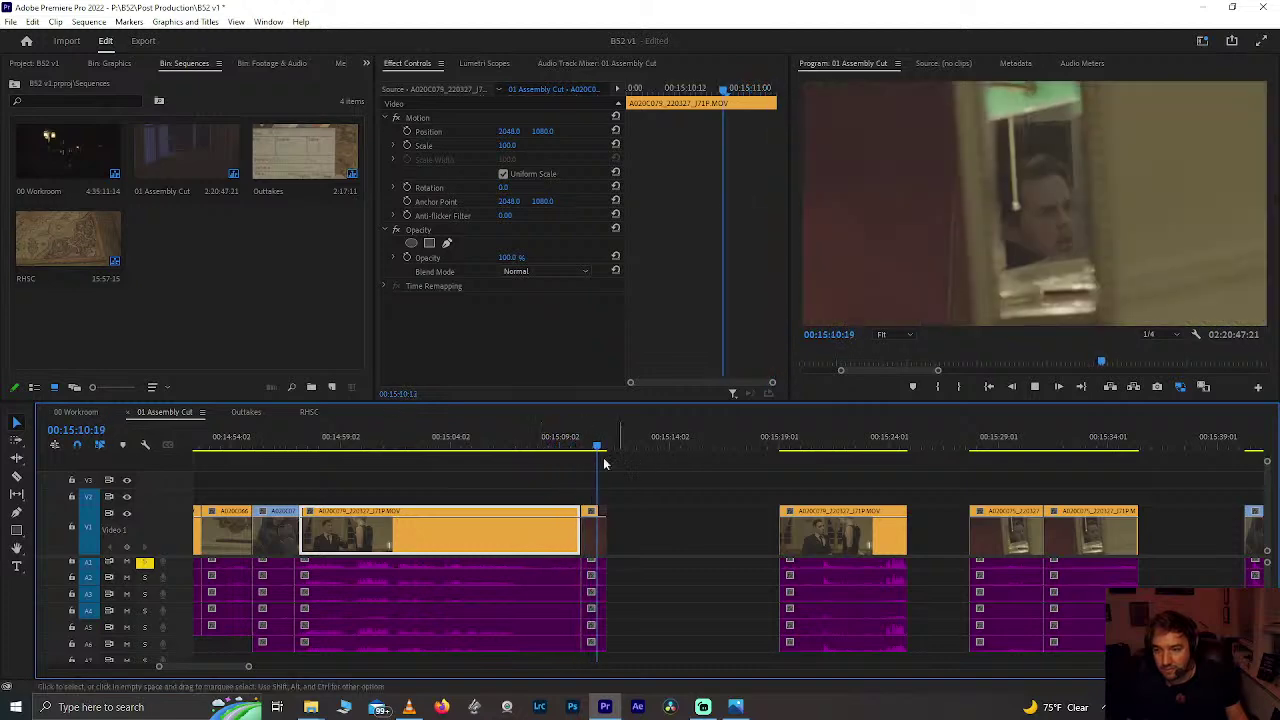
Step: Extend the end of the A020C079 clip slightly, with its audio, and close the gap before the short mirror piece
drag(611, 591, 587, 593)
drag(600, 538, 633, 520)
mouse_move(578, 448)
mouse_down()
mouse_move(594, 452)
mouse_move(579, 462)
mouse_up()
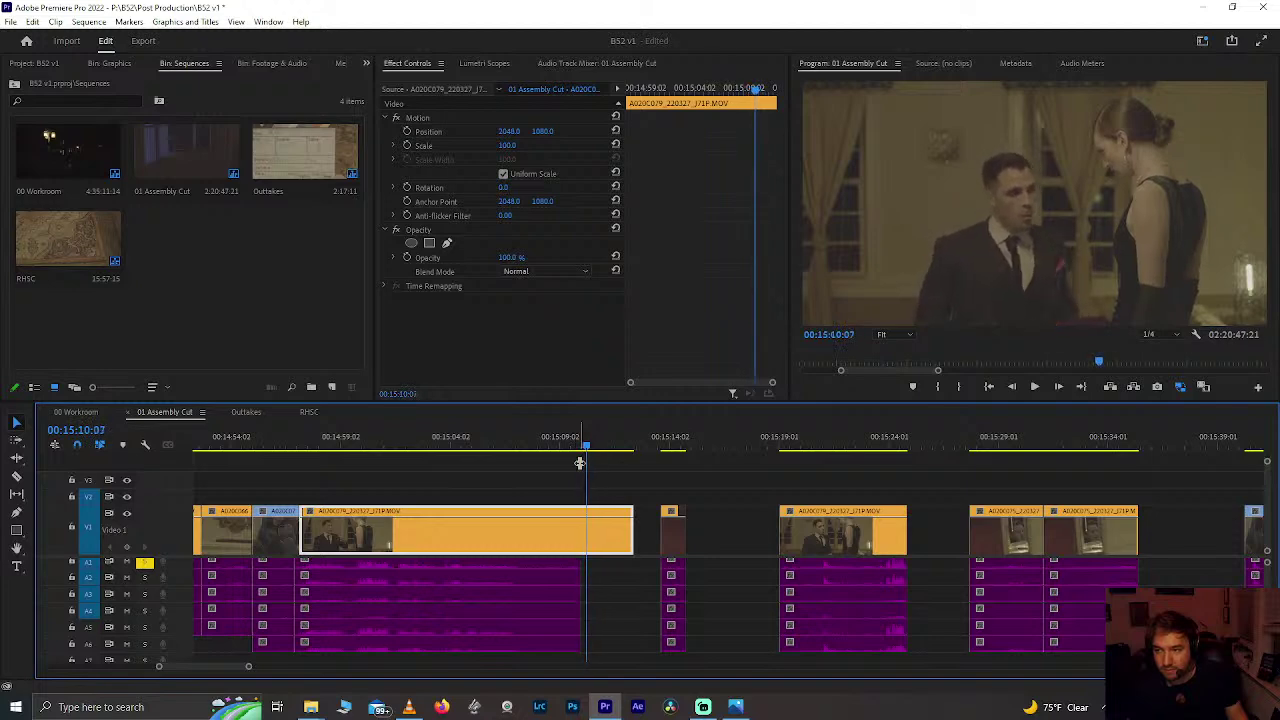
drag(641, 536, 584, 582)
click(645, 532)
key(Delete)
Step: Play the extended A020C079 clip from about 00:15:05 through the short mirror piece to check the timing
click(485, 445)
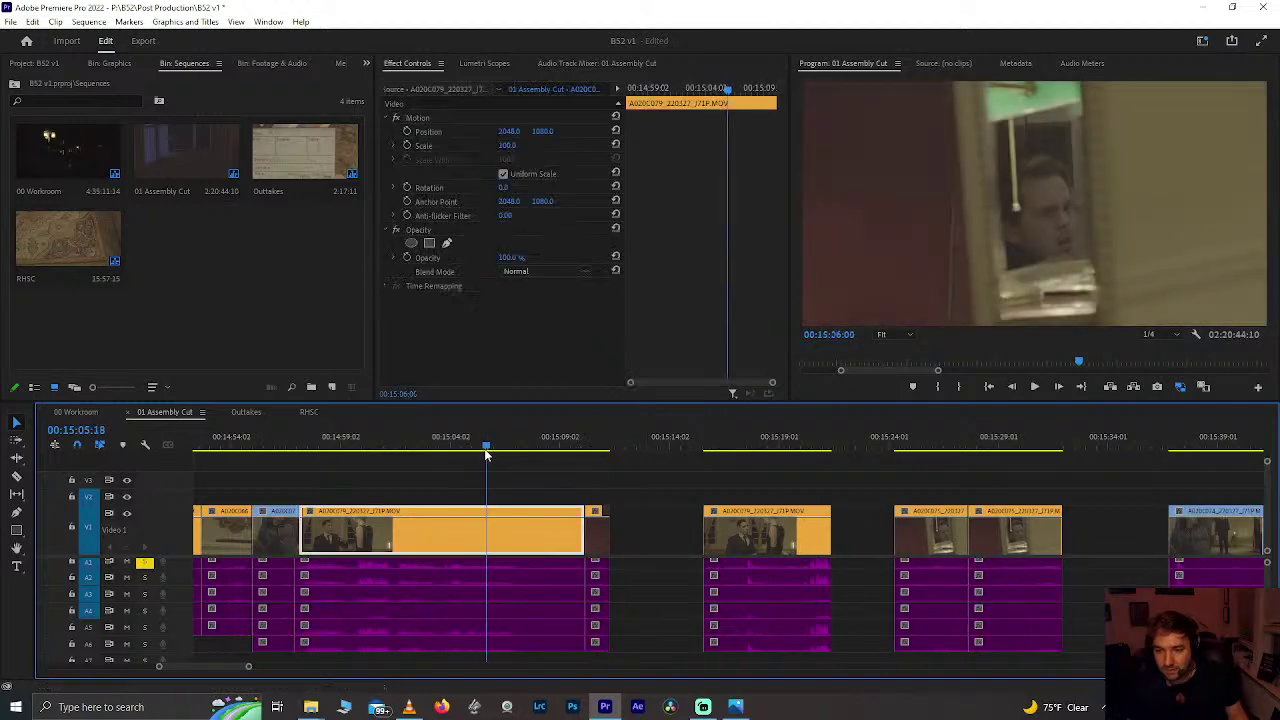
key(space)
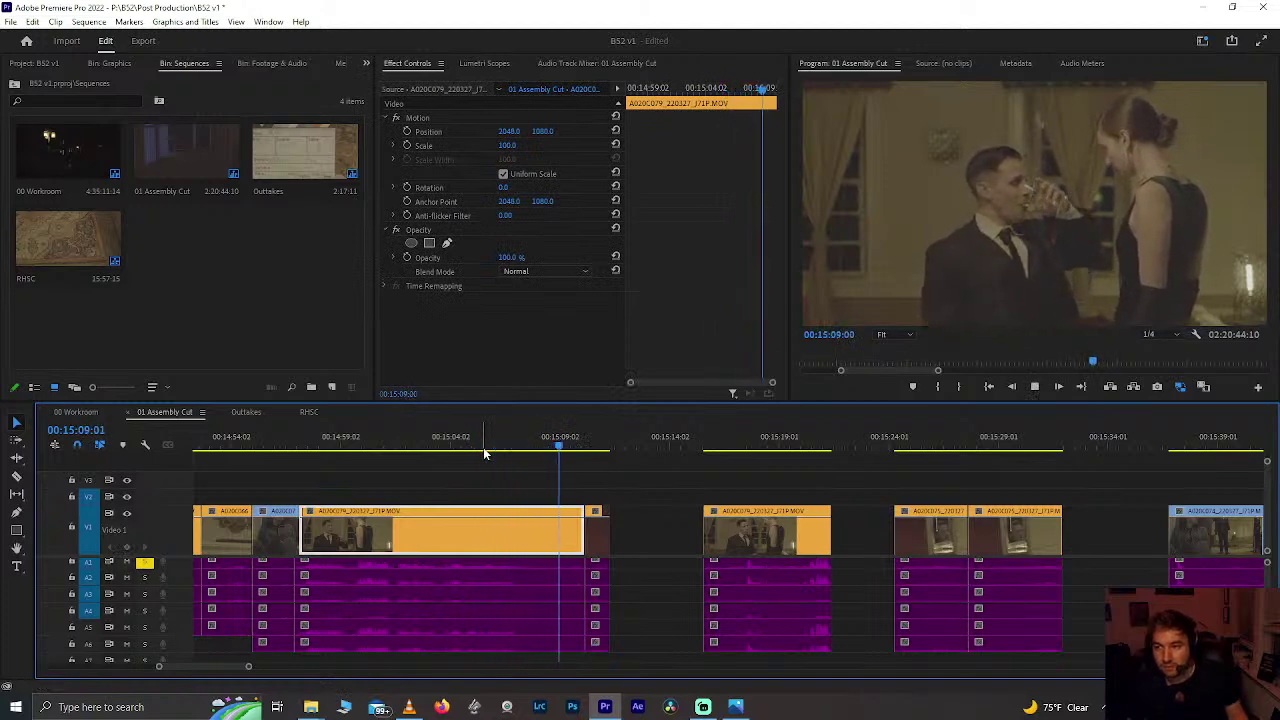
key(space)
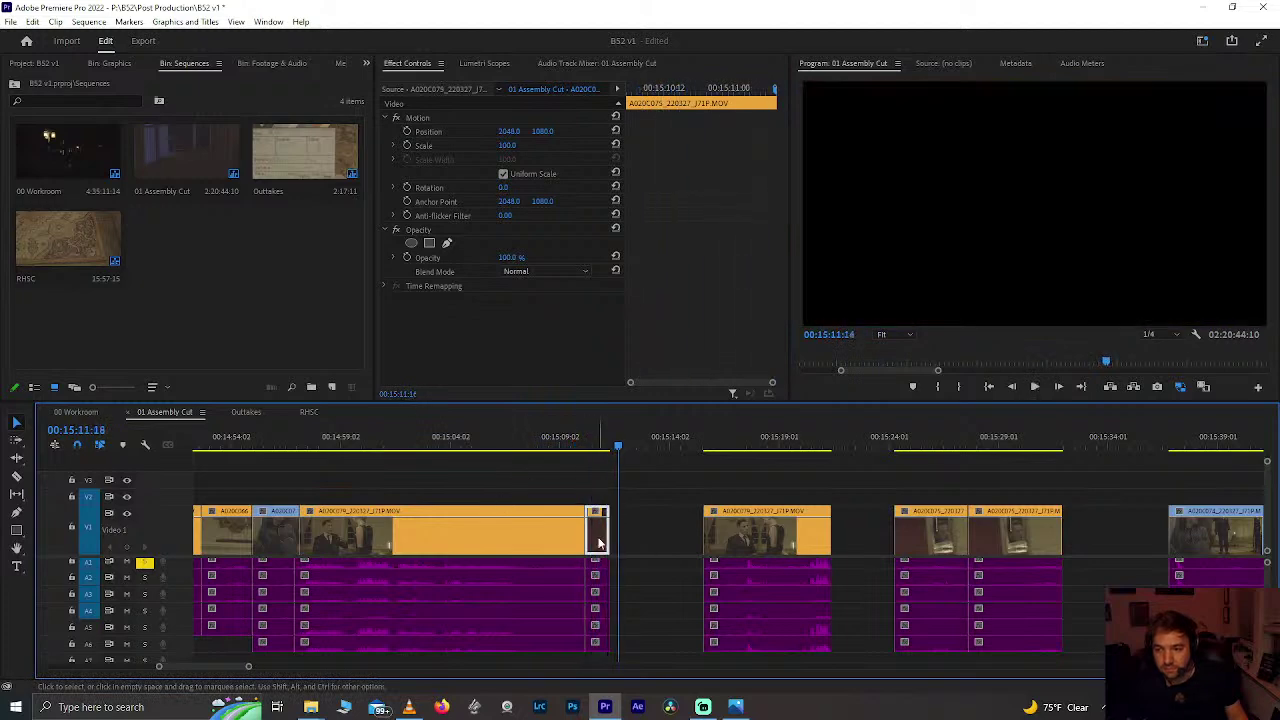
Step: Slip the content of the short A020C075 mirror piece without moving it and play the cut into it
drag(603, 541, 633, 544)
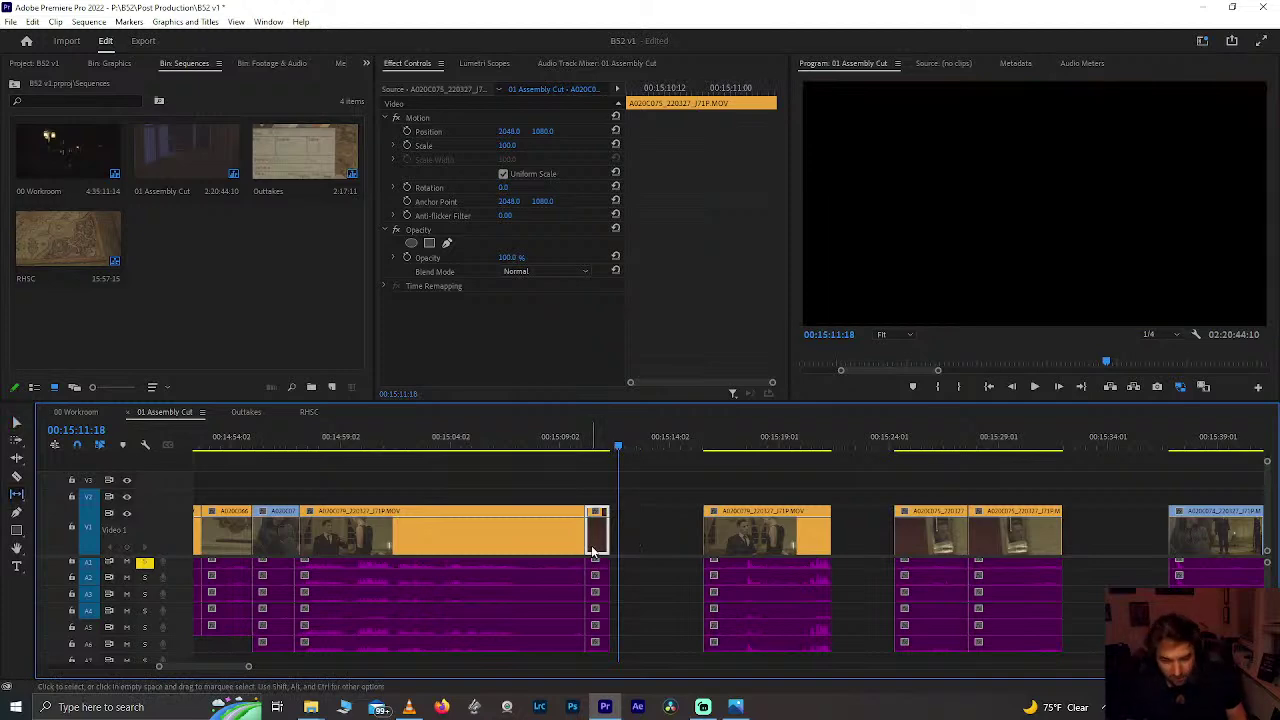
key(y)
drag(594, 542, 580, 542)
click(553, 436)
key(space)
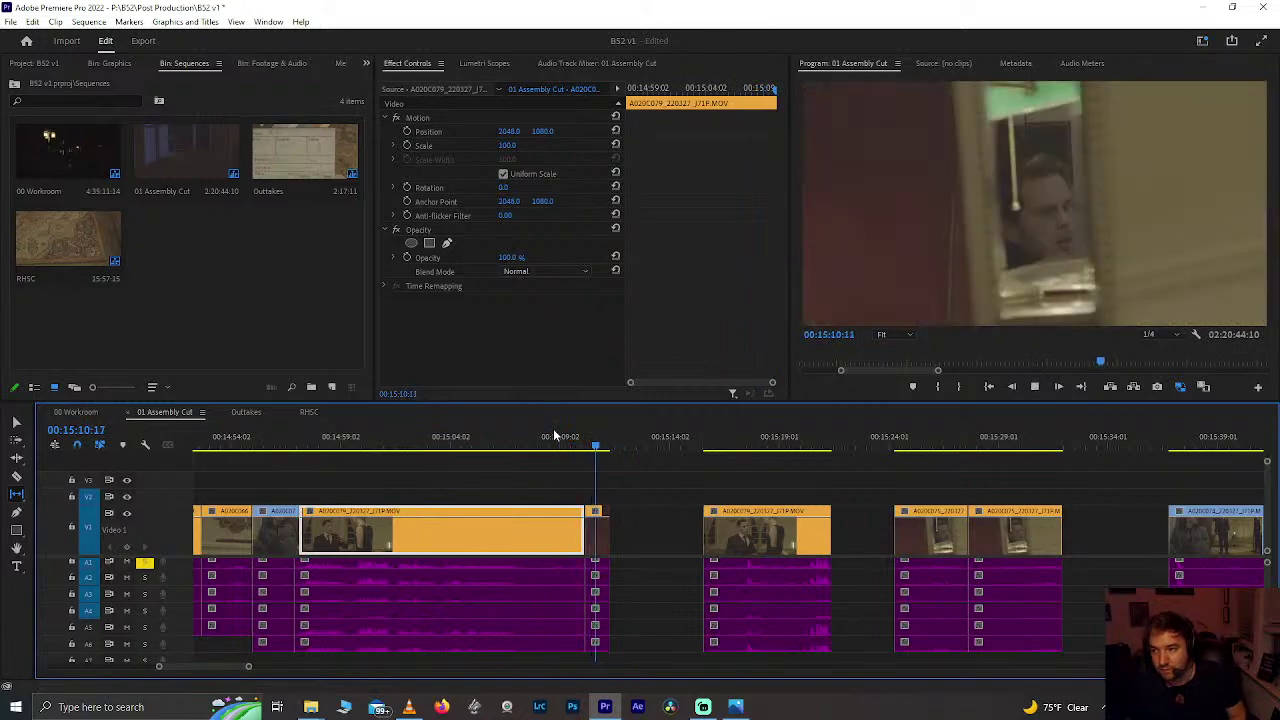
key(space)
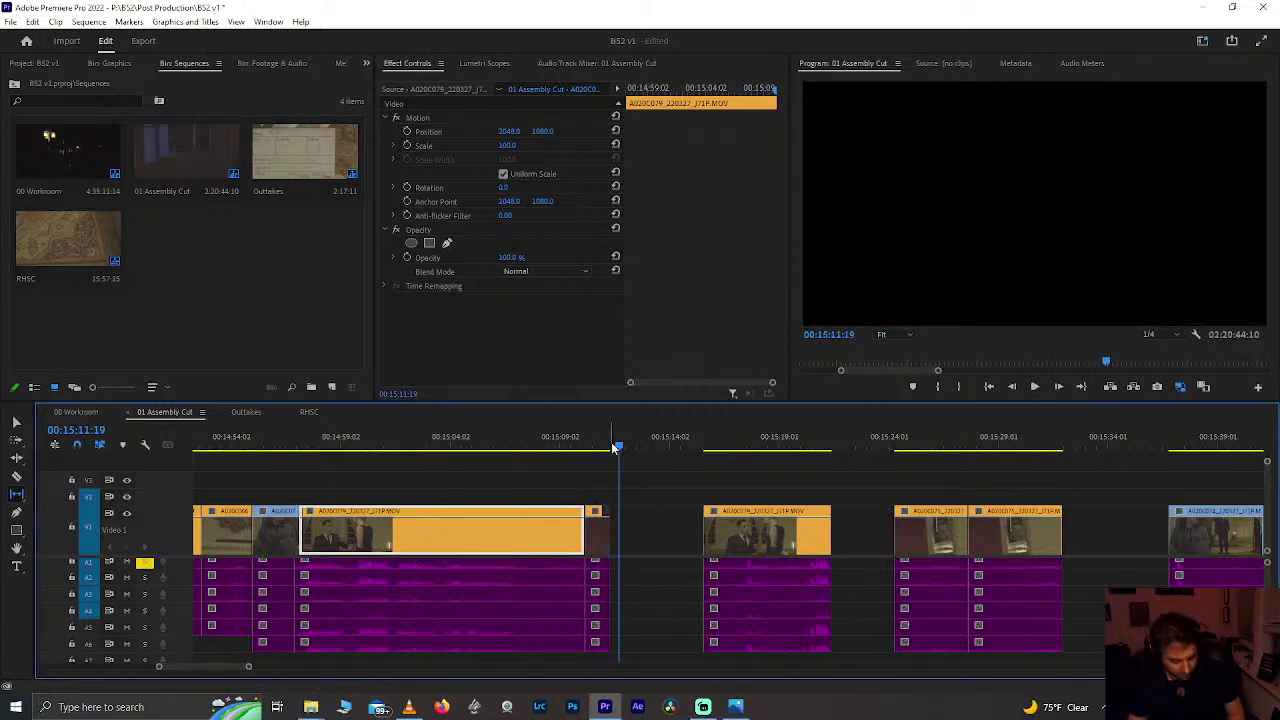
Step: Review the loose A020C079 clip from about 00:15:16 and split it with its audio at 00:15:17:12
drag(690, 446, 748, 447)
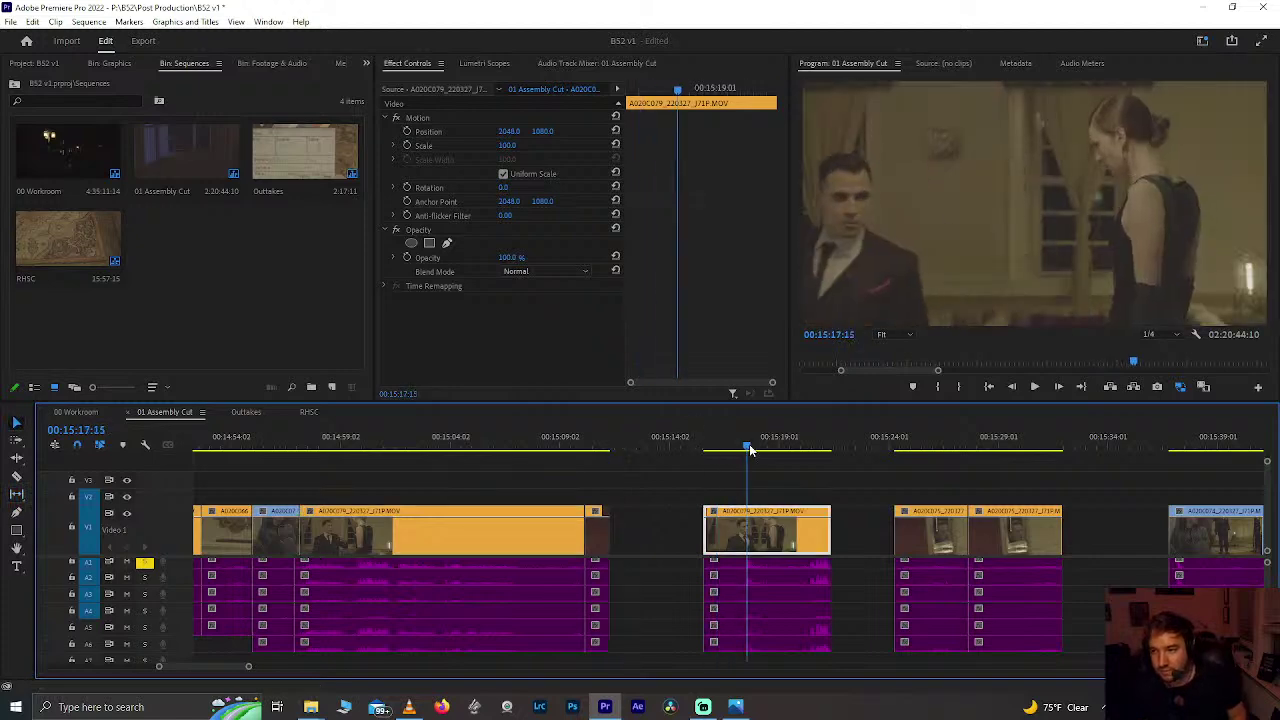
scroll(735, 491, down, 3)
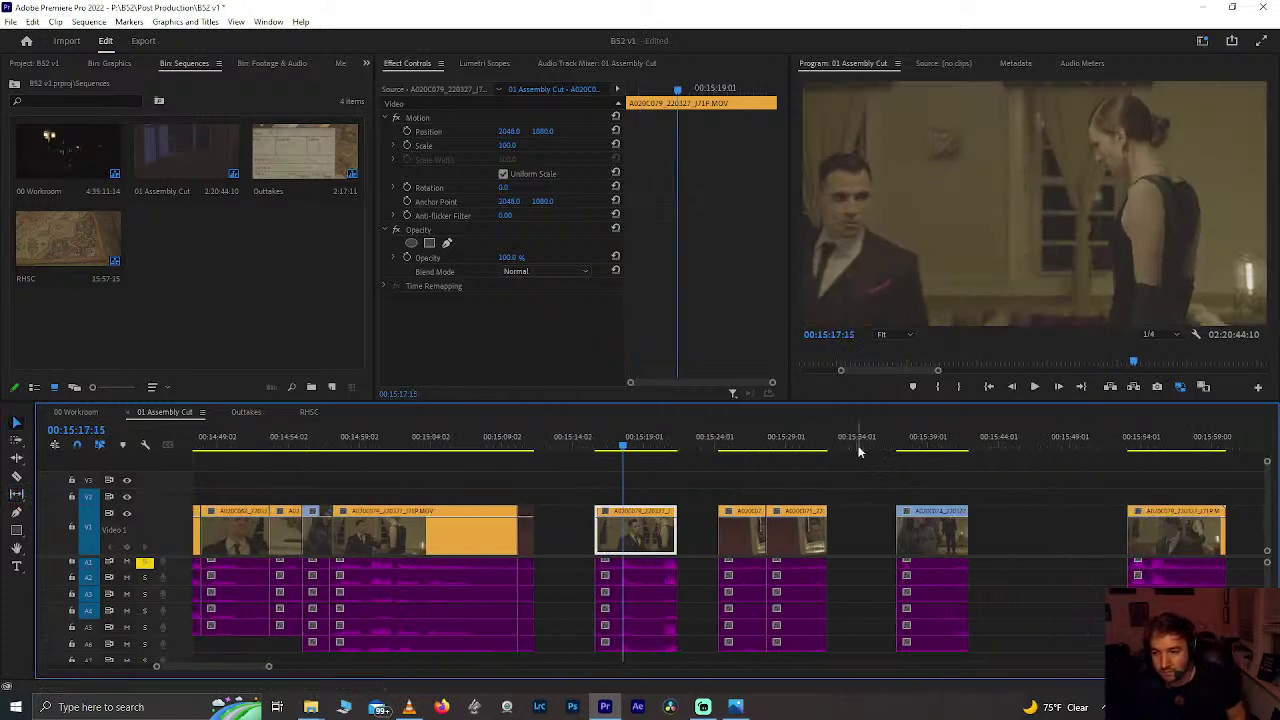
drag(903, 456, 928, 456)
mouse_move(605, 444)
mouse_down()
mouse_move(629, 455)
mouse_move(617, 456)
mouse_up()
key(space)
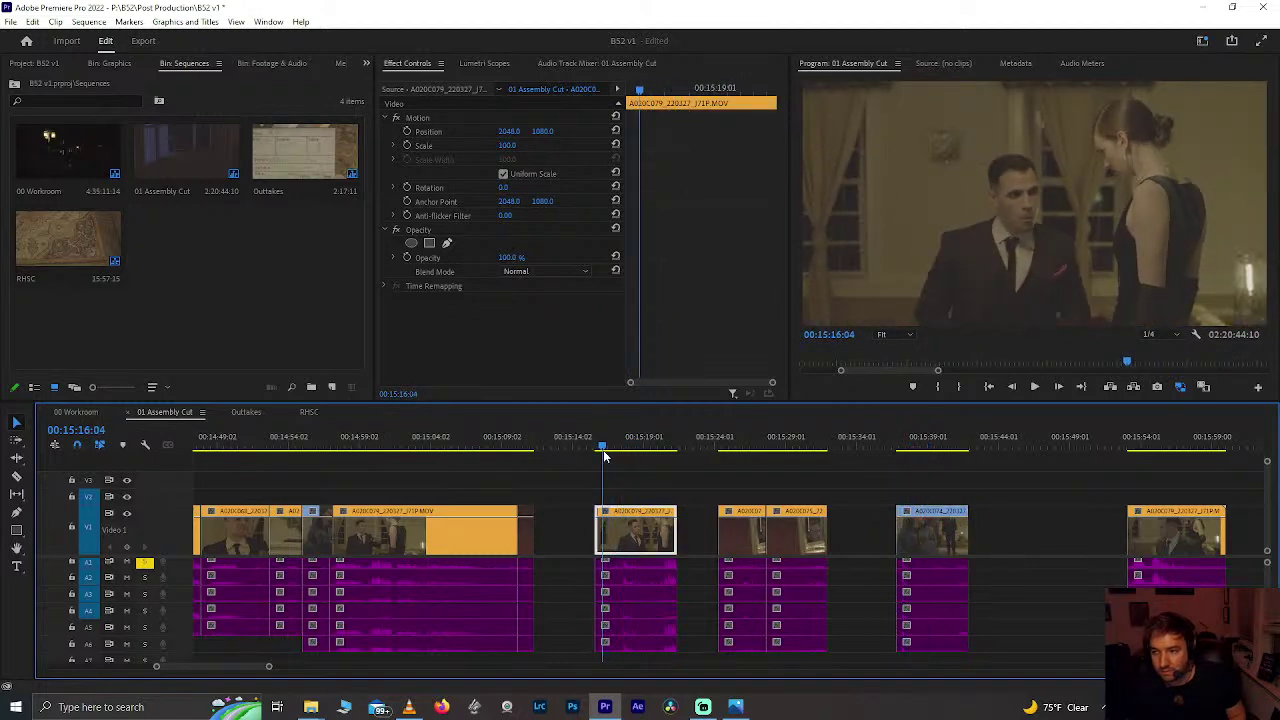
key(space)
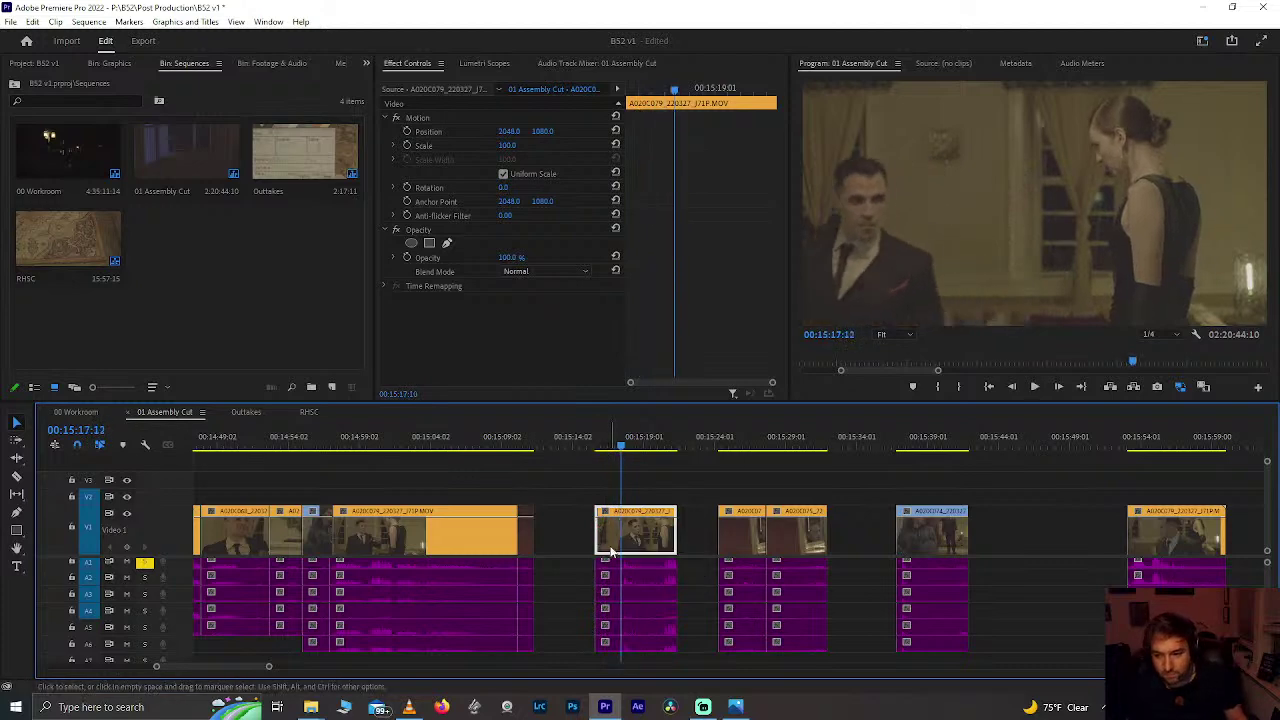
key(ctrl+shift+k)
Step: Try removing the opening piece of the split A020C079 clip and closing the gap before the remainder
drag(566, 524, 608, 591)
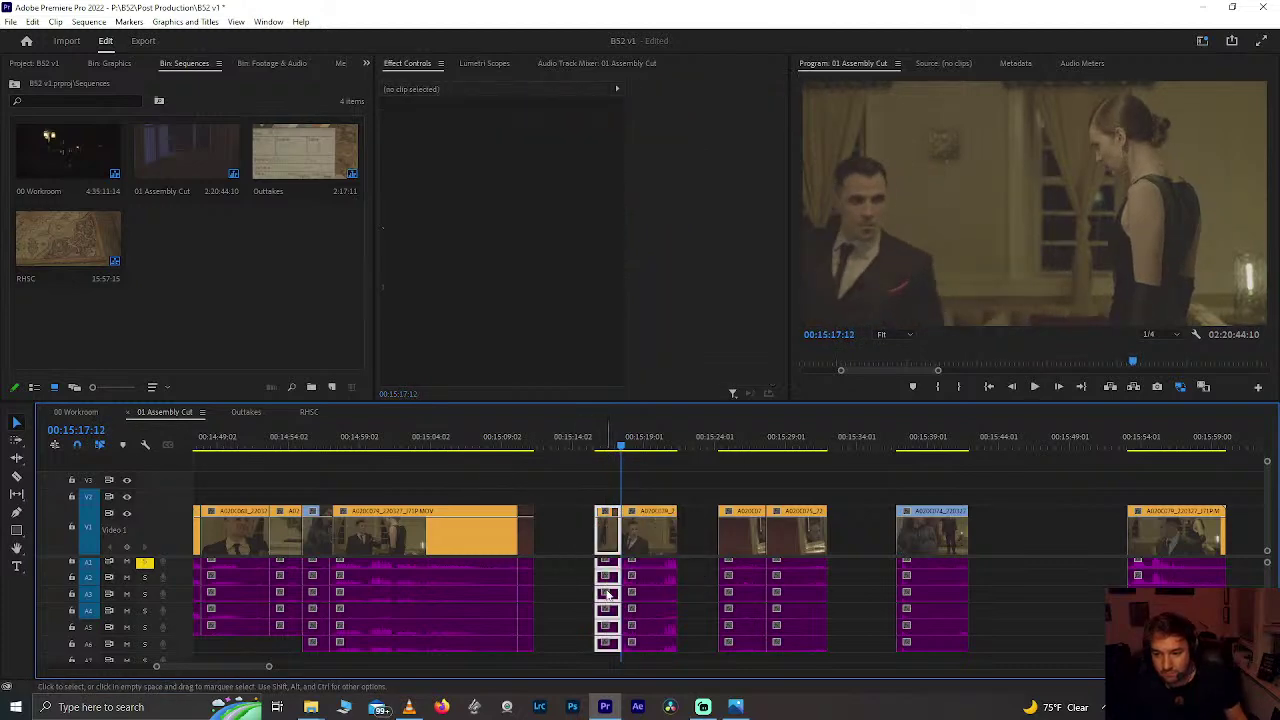
key(Delete)
key(Delete)
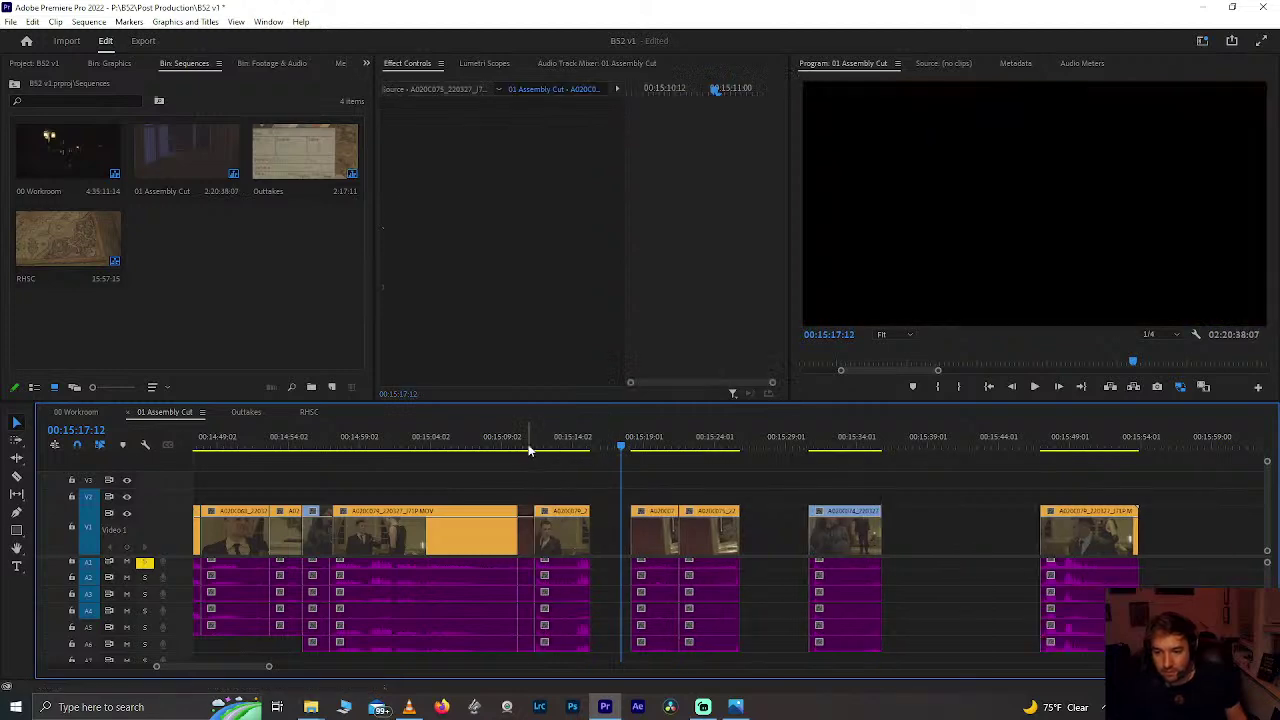
click(528, 450)
key(space)
key(ctrl+z)
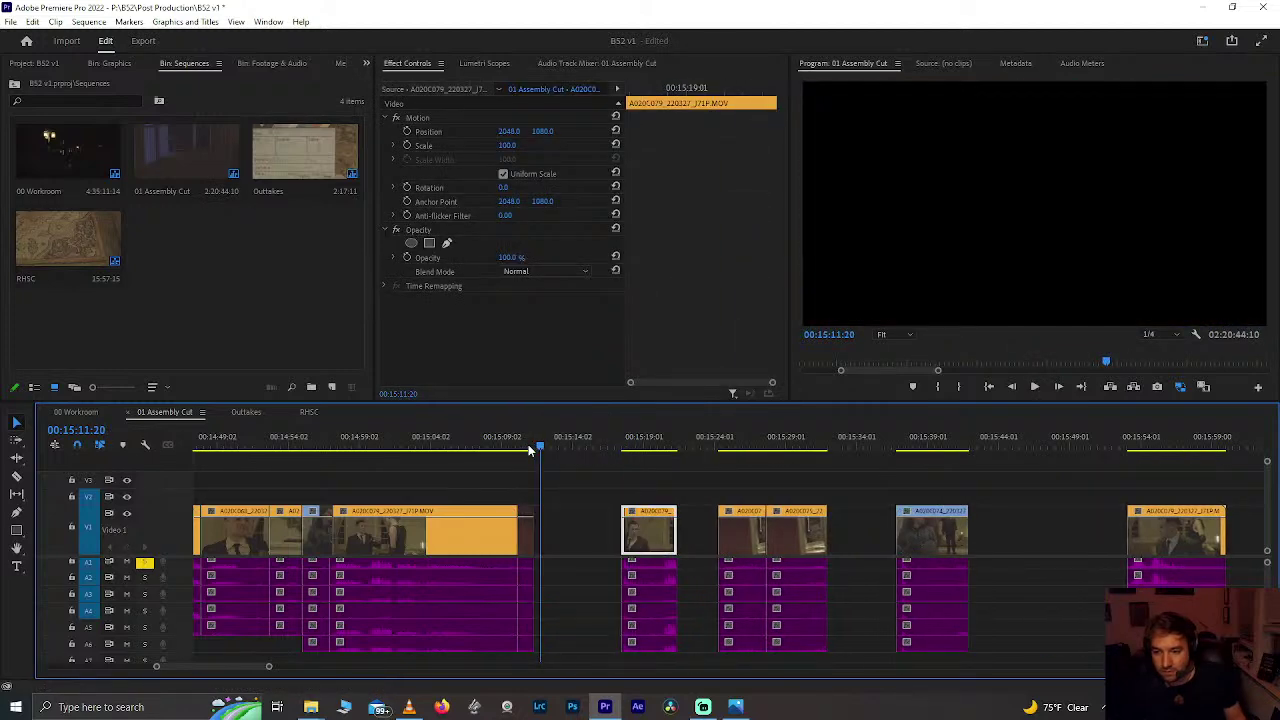
Step: Move the opening A020C079 piece with its audio directly after the short mirror piece at about 00:15:11 and play the cut
drag(592, 548, 597, 648)
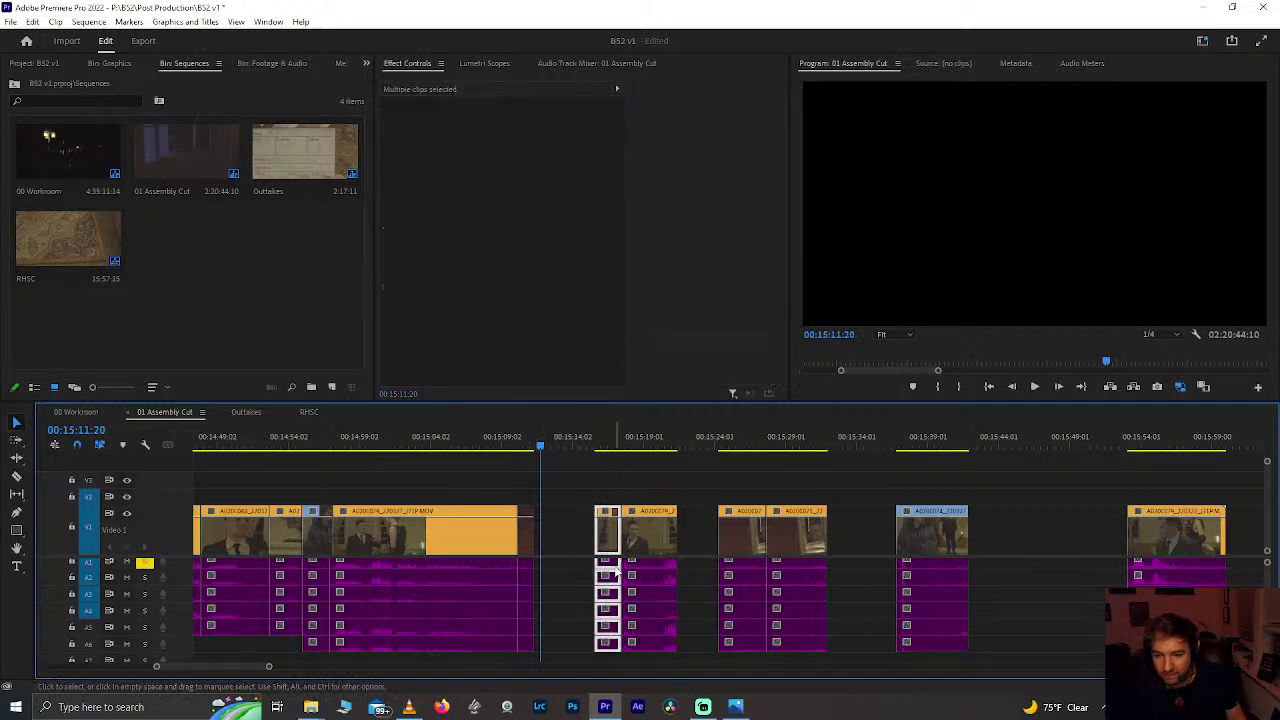
drag(607, 545, 548, 545)
click(510, 437)
key(space)
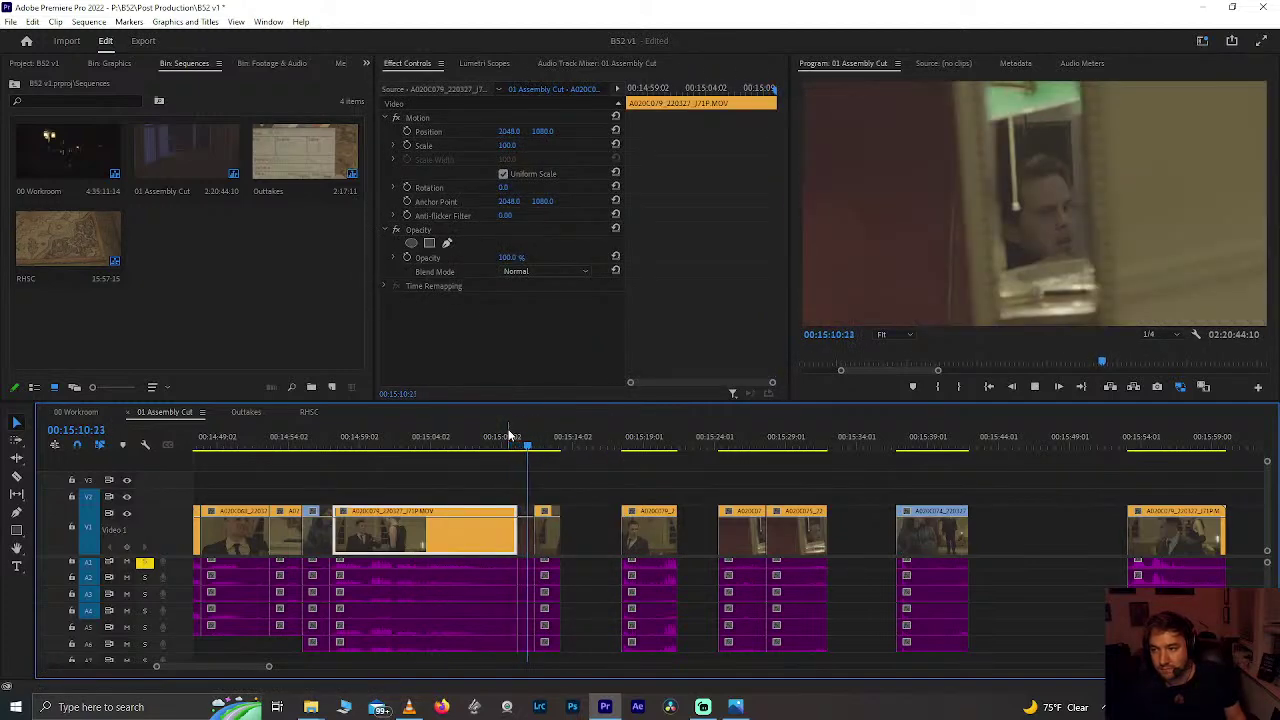
key(space)
Step: Examine the moved A020C079 piece up close and replay the cut into it from the short mirror piece
click(552, 533)
click(546, 440)
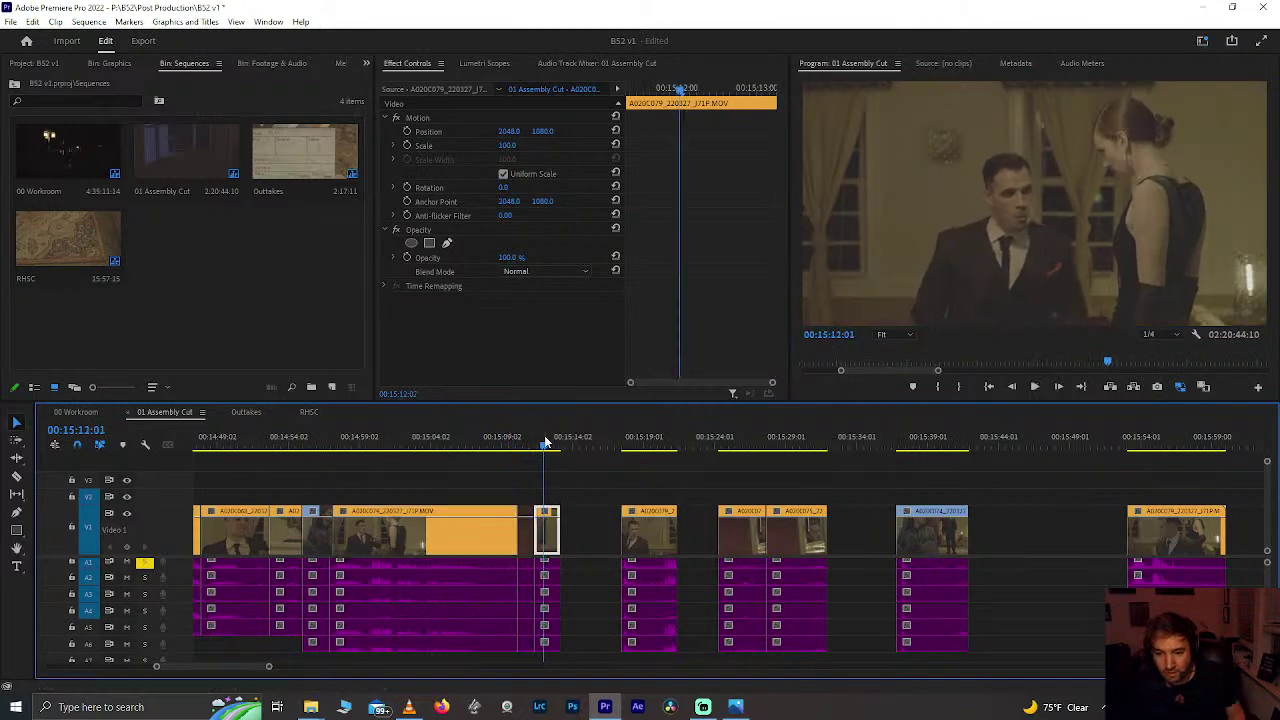
scroll(545, 441, up, 7)
key(y)
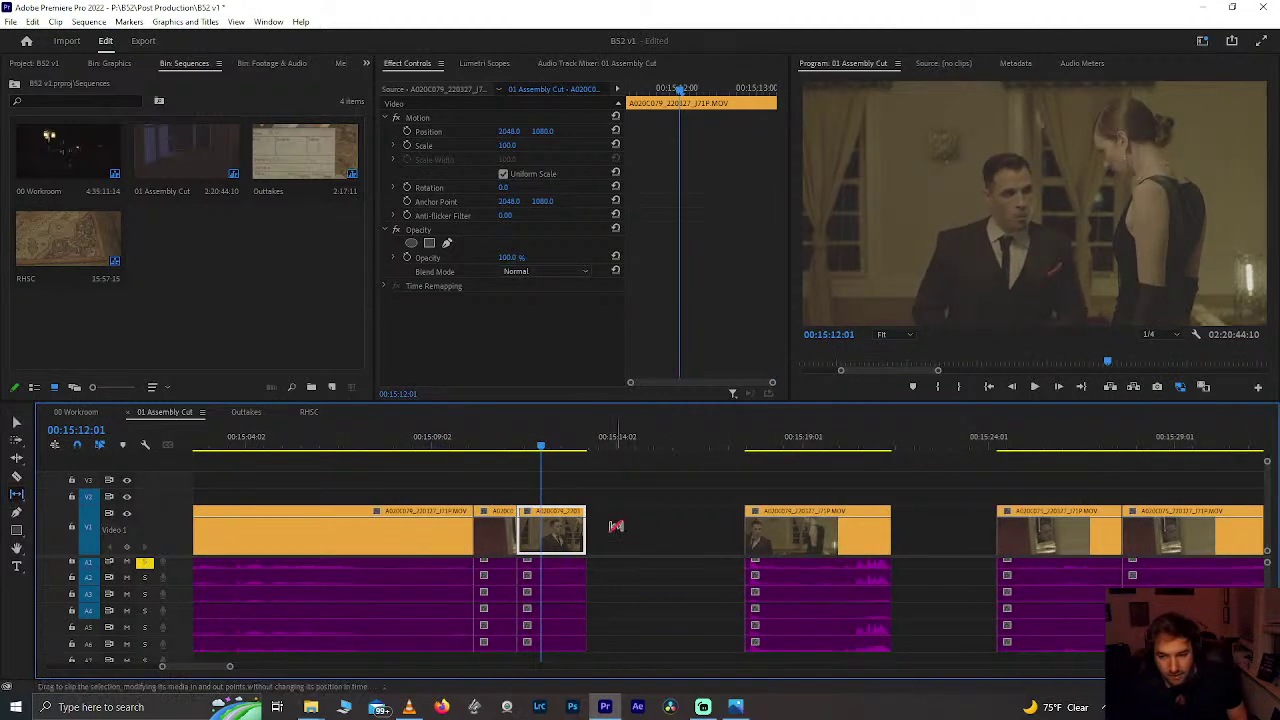
click(510, 443)
key(space)
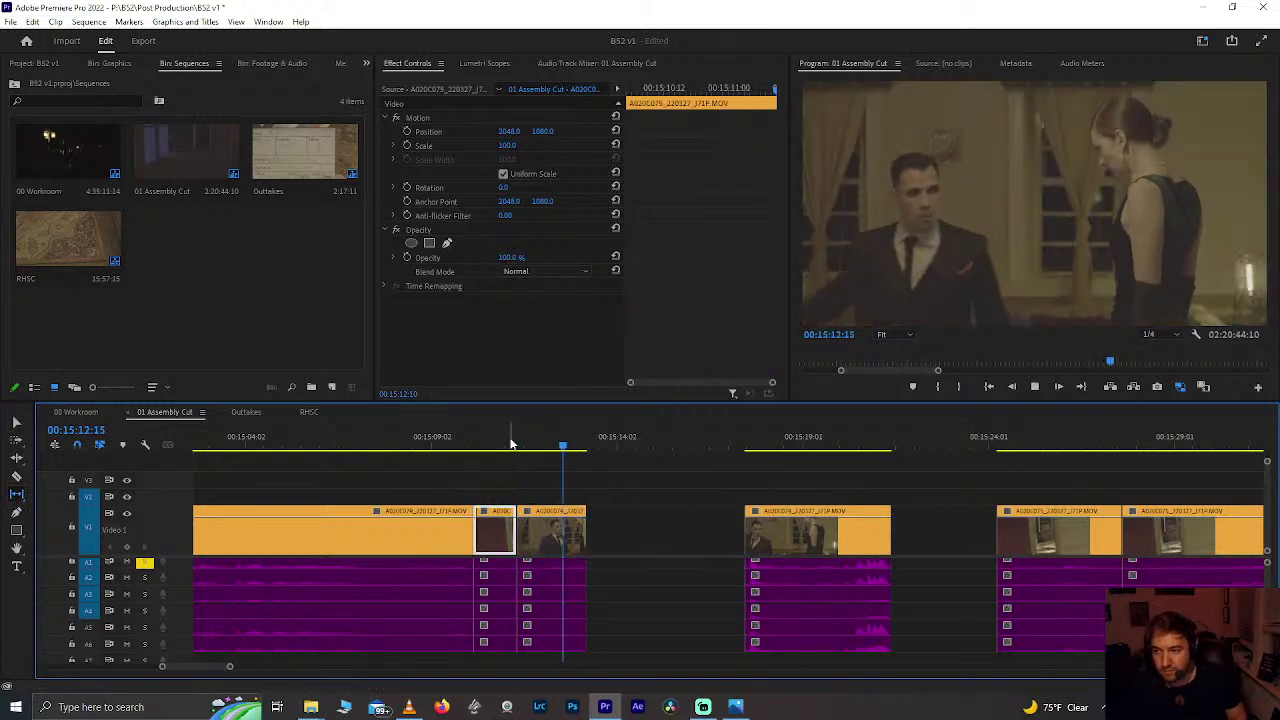
key(space)
Step: Play the loose A020C074 wide clip from about 00:15:37 to judge it as a following shot
scroll(996, 548, down, 4)
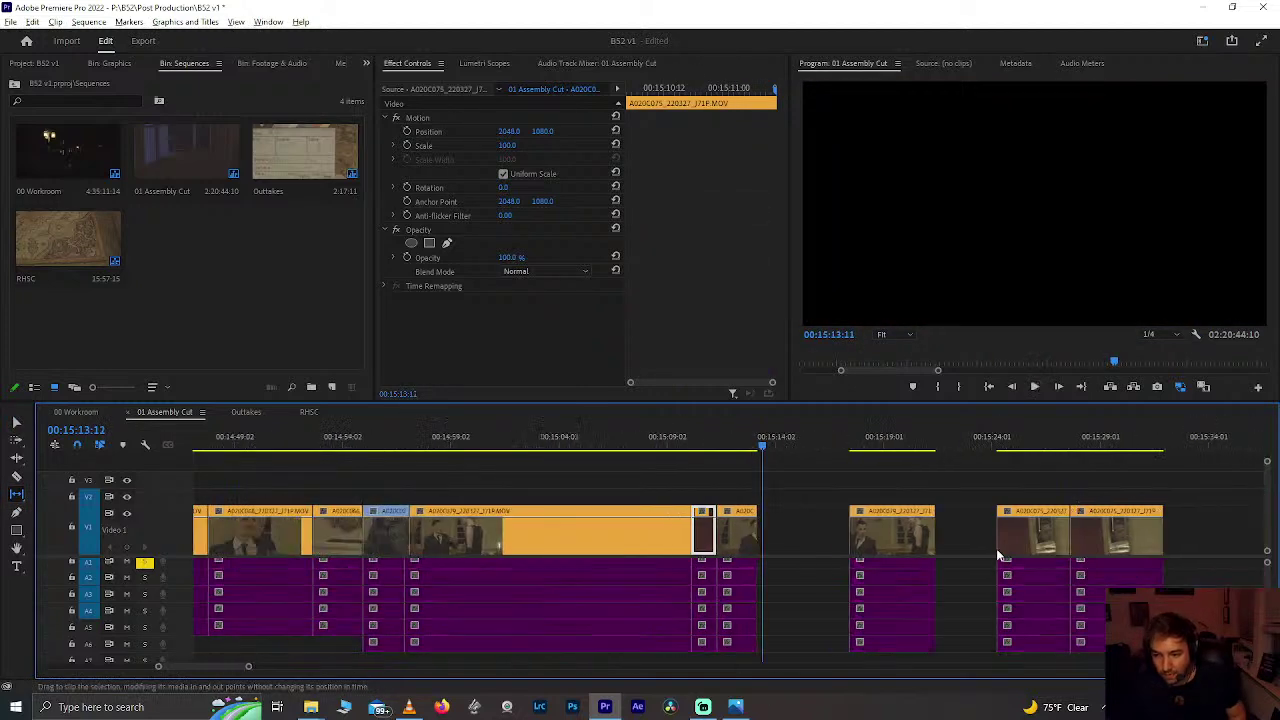
key(v)
key(space)
scroll(996, 550, down, 1)
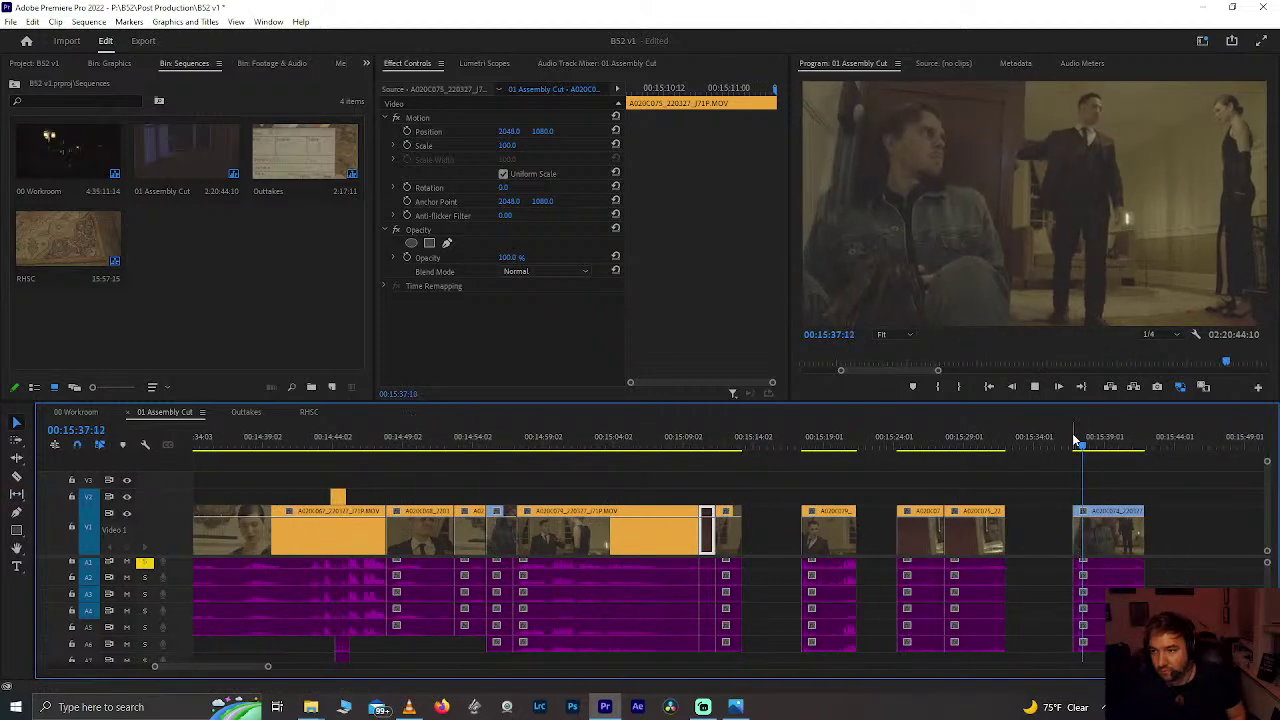
scroll(1072, 440, up, 3)
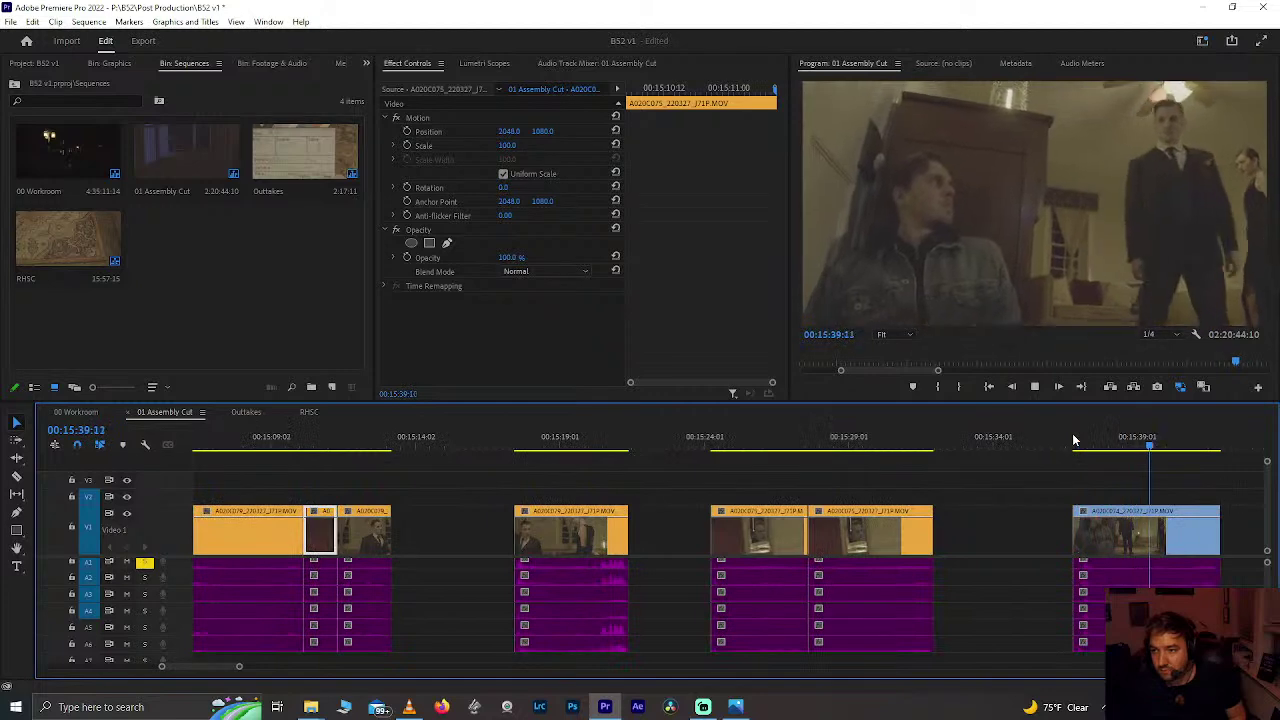
drag(1072, 450, 1092, 468)
Step: Review the first loose A020C075 clip around 00:15:26 and replay the assembled shots from the short mirror piece
alt+scroll(894, 536, down, 3)
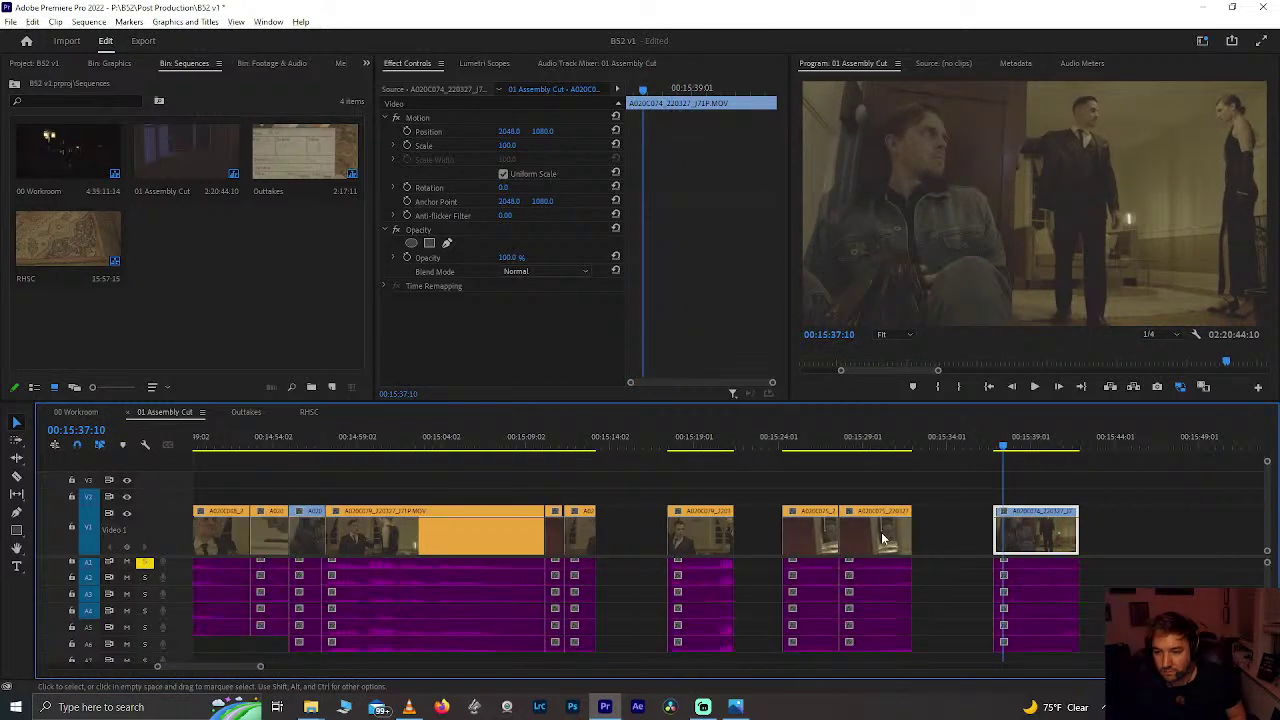
alt+scroll(713, 540, down, 2)
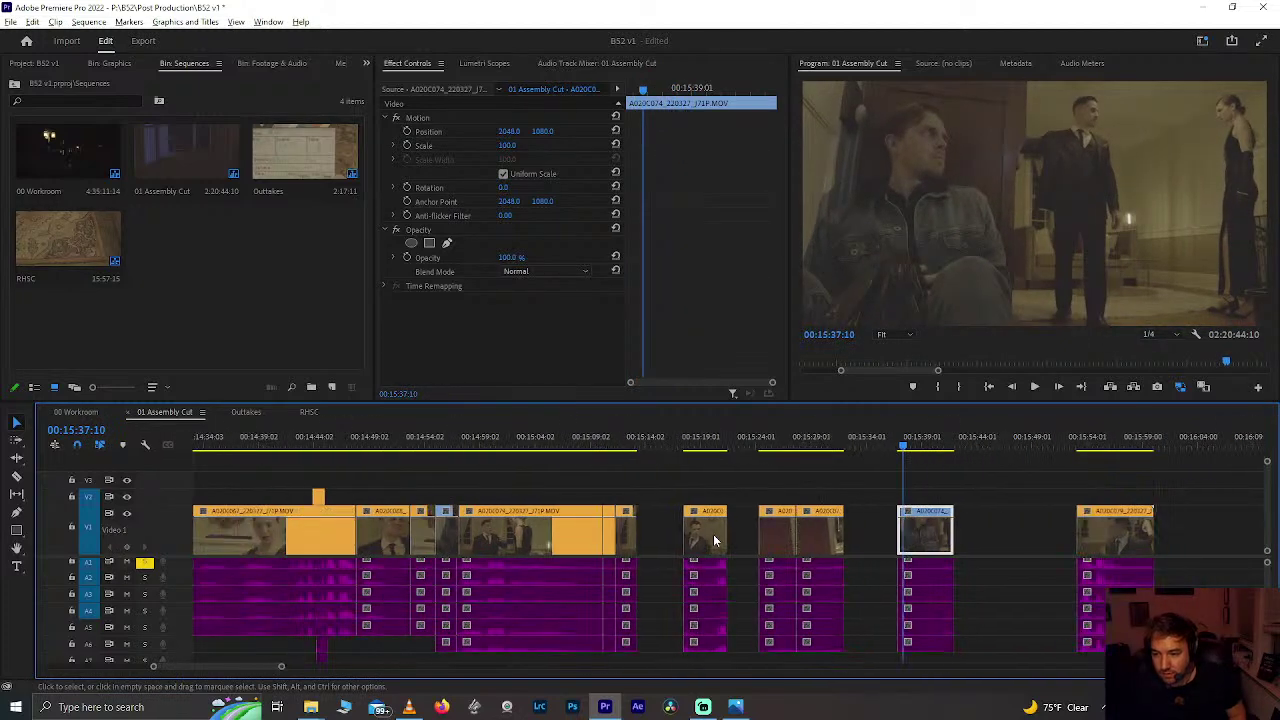
click(763, 439)
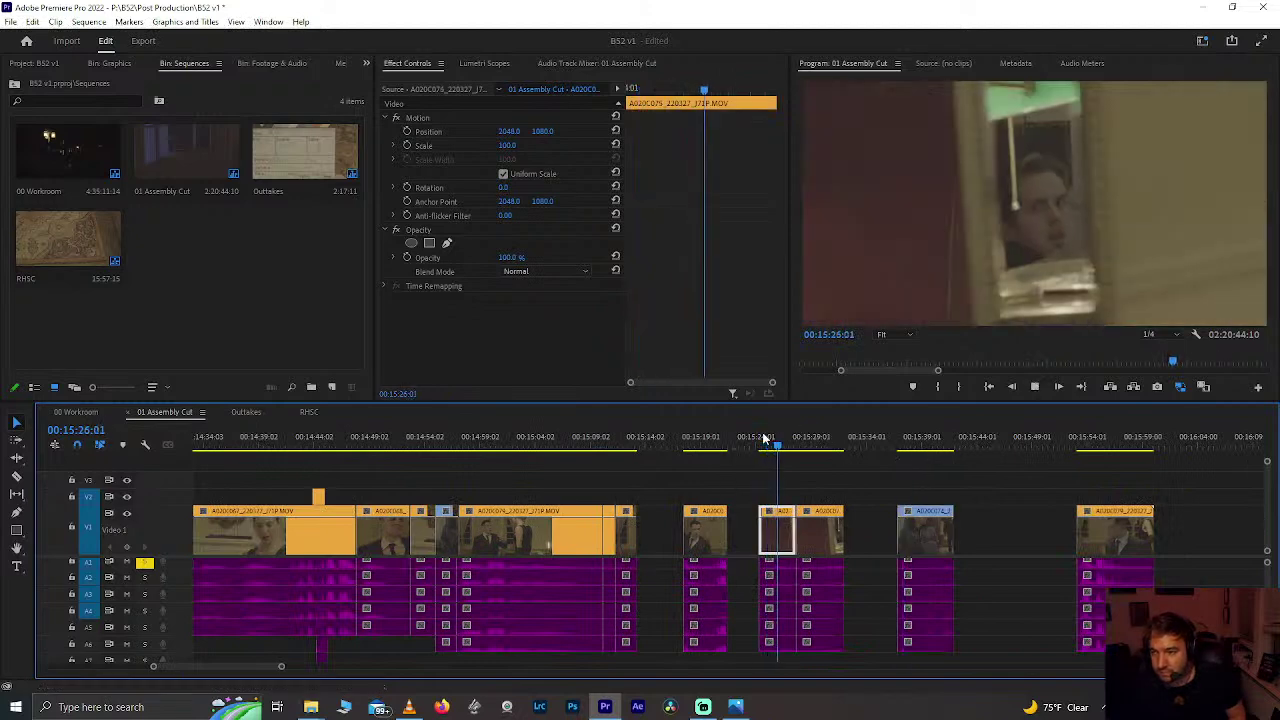
key(=)
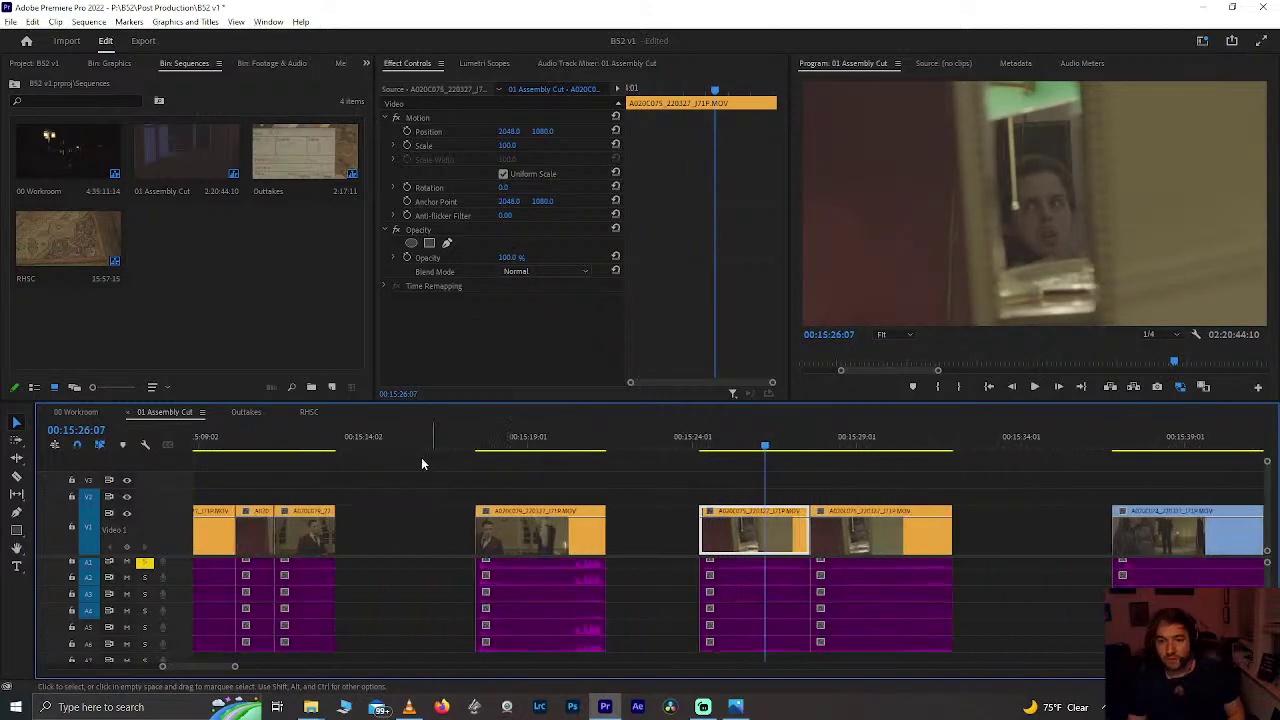
click(260, 448)
key(space)
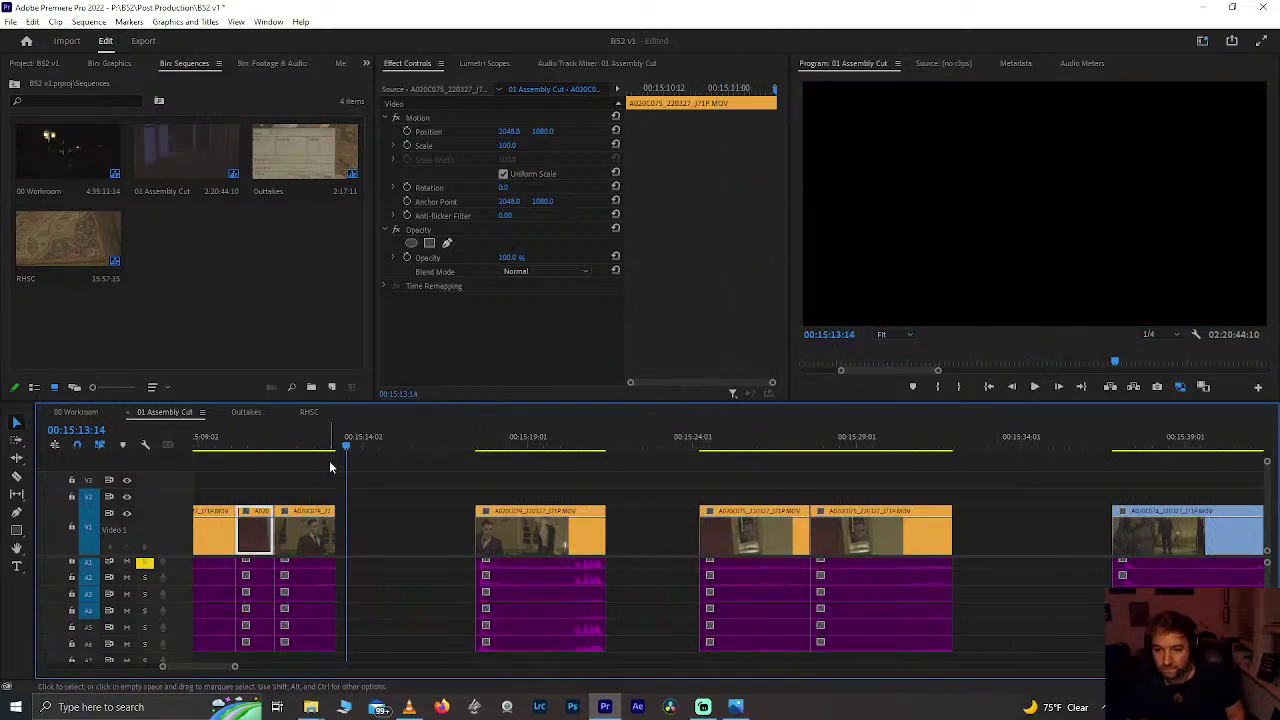
Step: Cut out 00:15:30:14 to 00:15:31:11 of the second loose A020C075 clip, move it with audio after the short A020C079 piece, and play it
drag(314, 452, 922, 502)
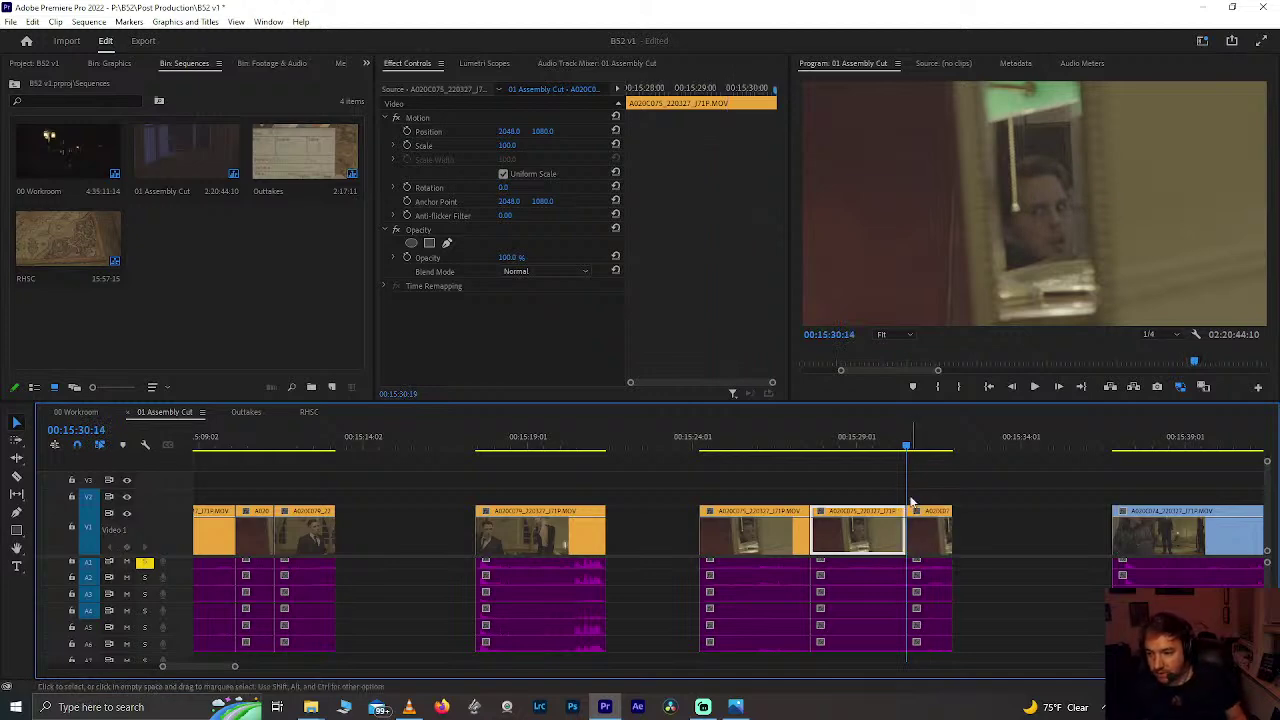
click(927, 527)
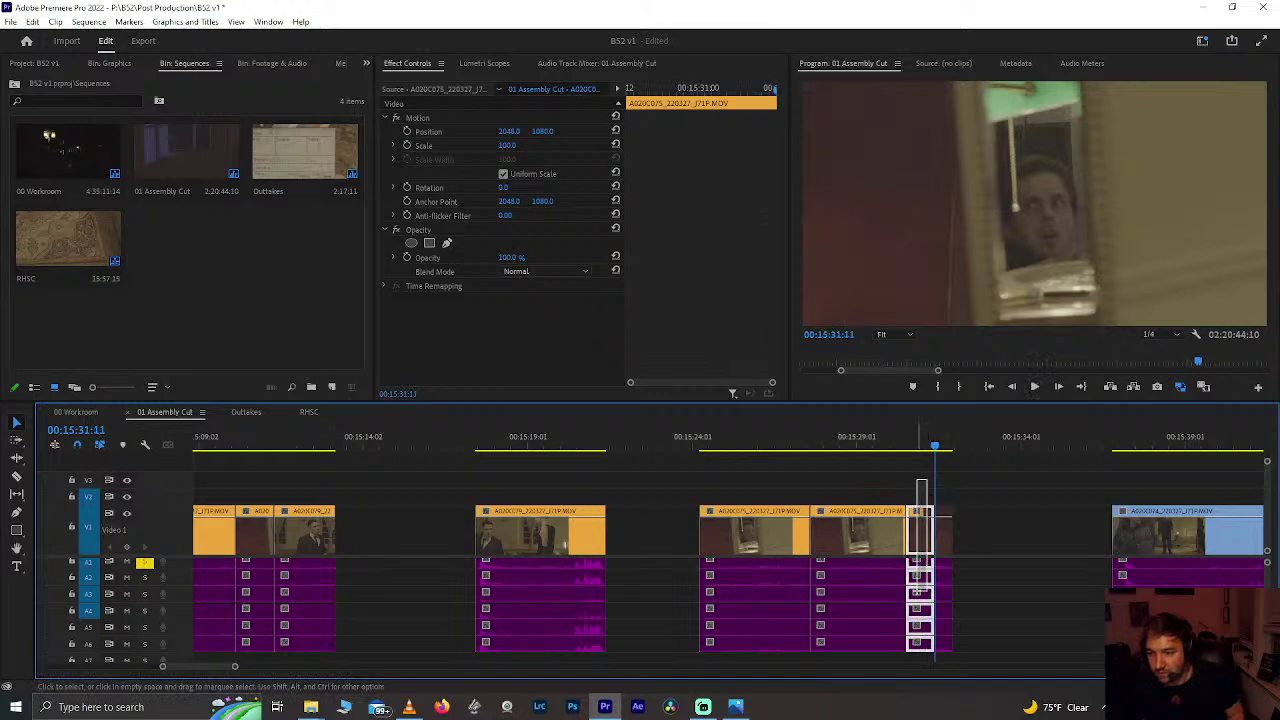
drag(918, 588, 918, 589)
scroll(915, 545, down, 3)
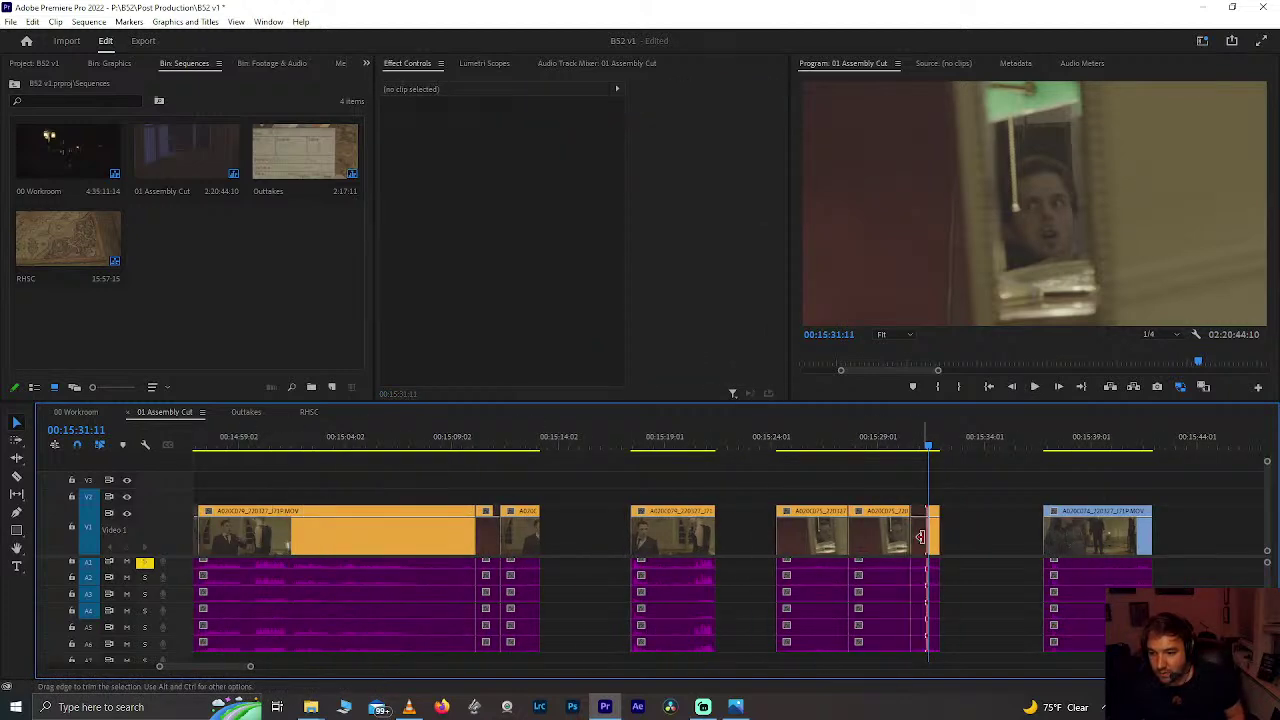
click(920, 543)
drag(913, 563, 531, 460)
click(504, 438)
key(space)
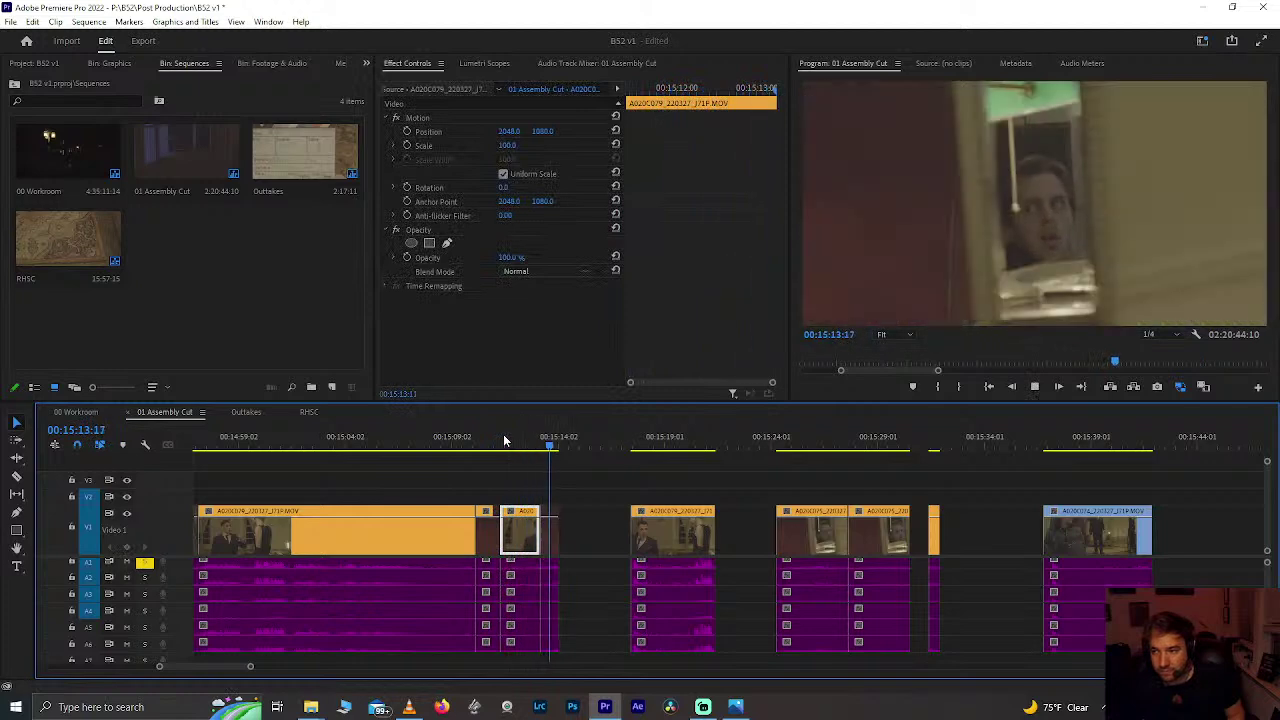
Step: Play the loose A020C074 wide clip from about 00:15:37 and replay the short mirror cuts from about 00:15:09
click(1047, 447)
key(space)
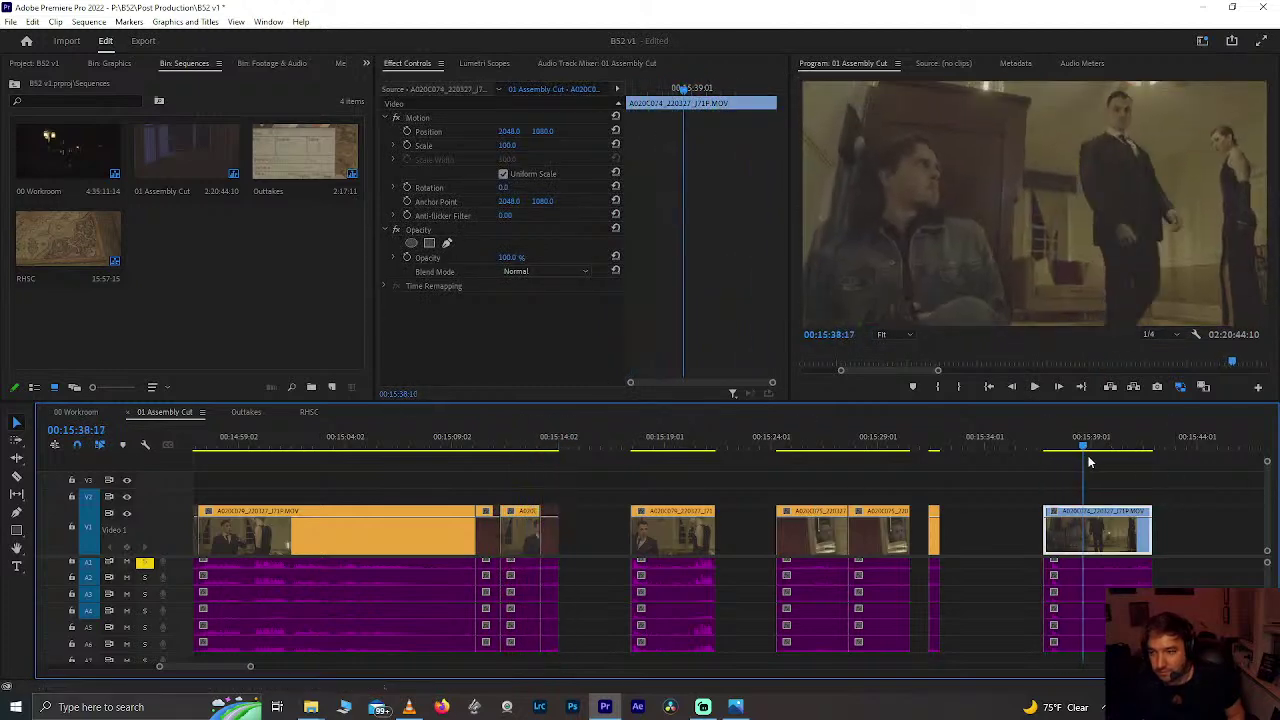
click(1010, 447)
click(461, 446)
key(space)
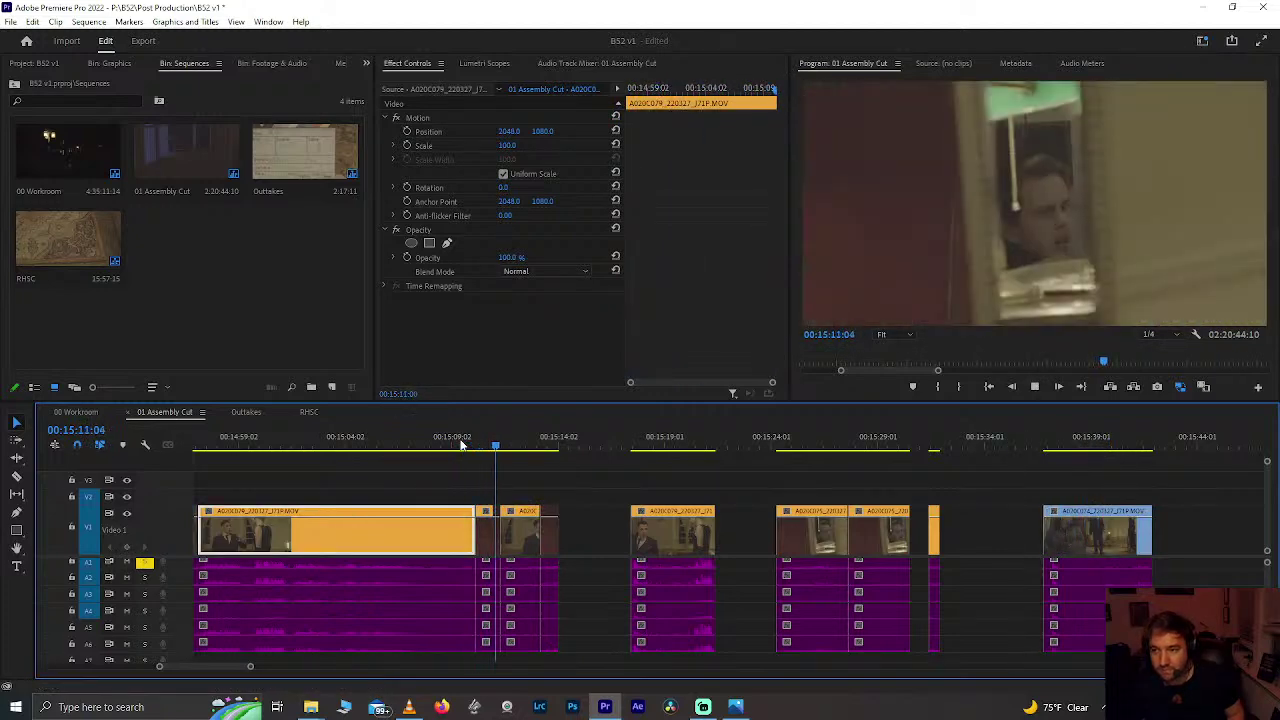
Step: Cut the short A020C079 piece at 00:15:12:00, delete its opening part, close the gap and play the result
key(space)
scroll(508, 483, up, 4)
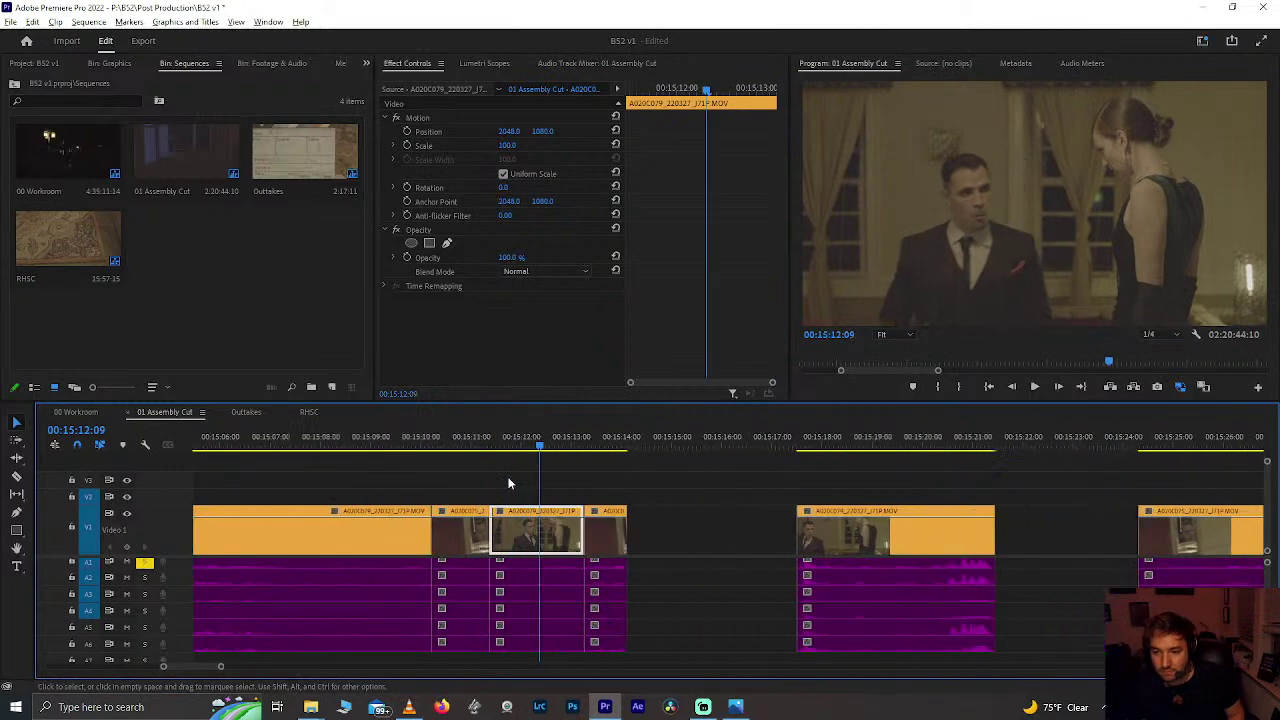
drag(504, 443, 521, 470)
key(ctrl+k)
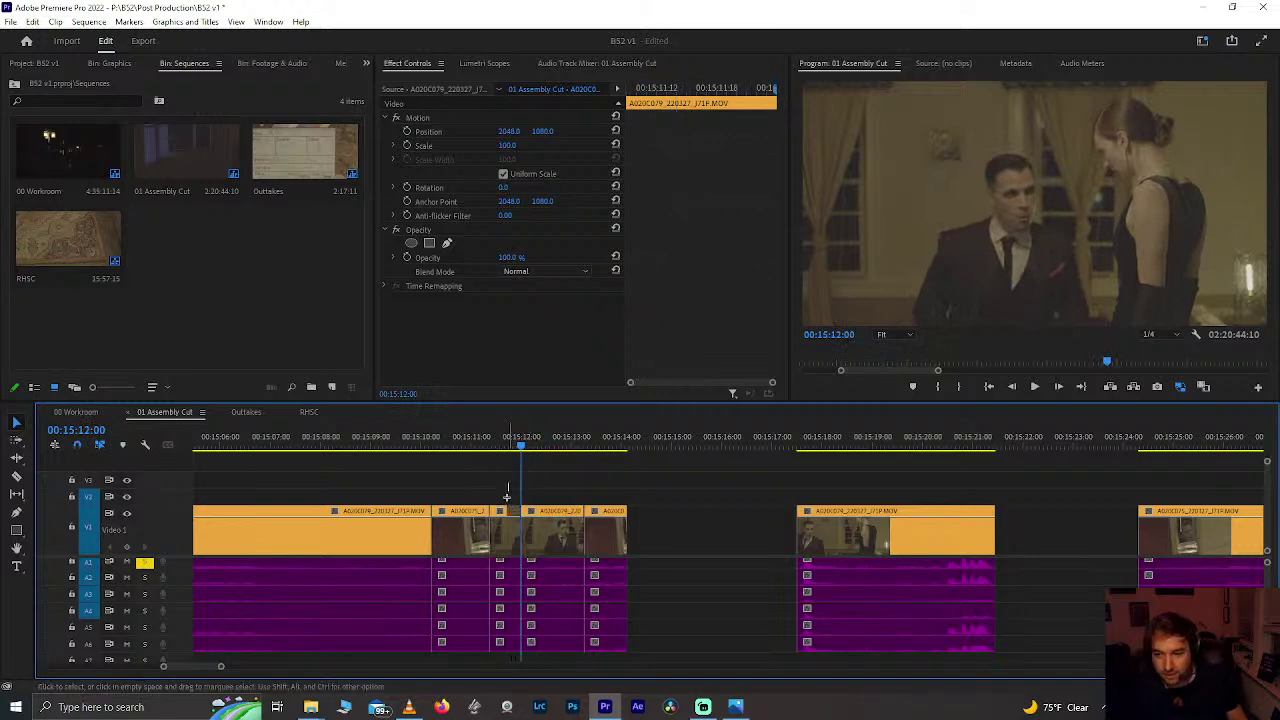
key(Delete)
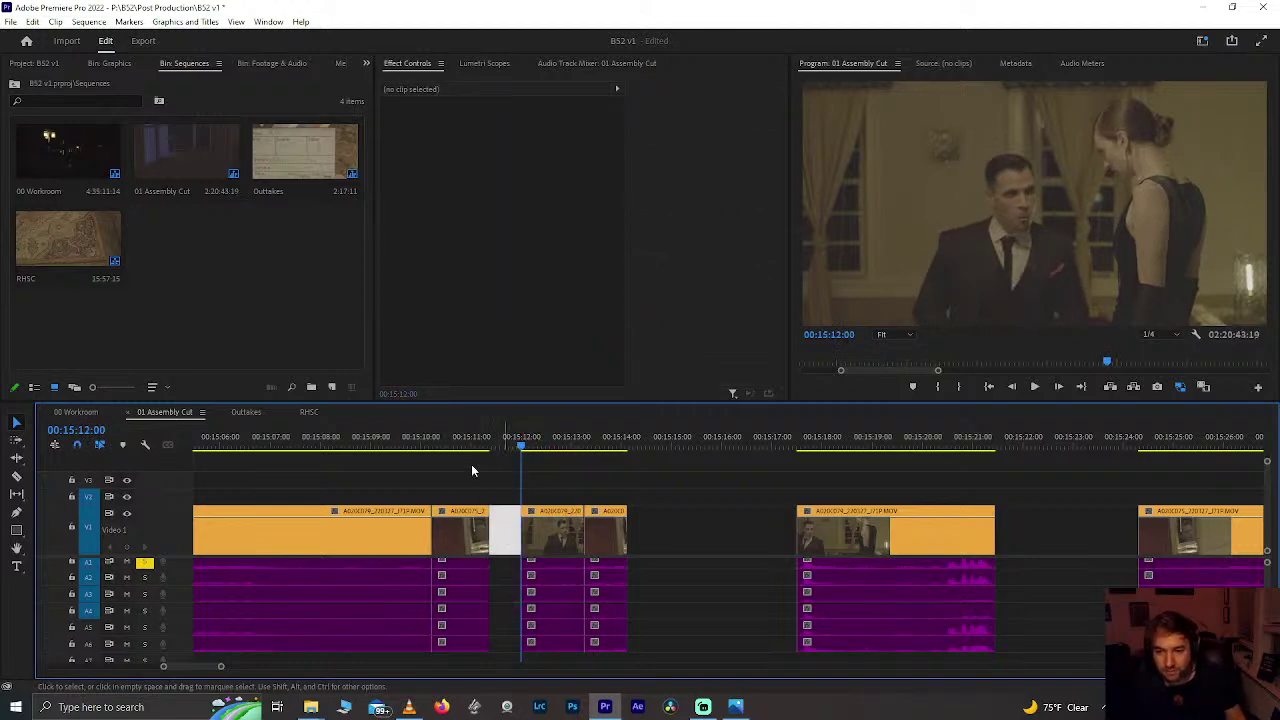
key(Delete)
click(452, 437)
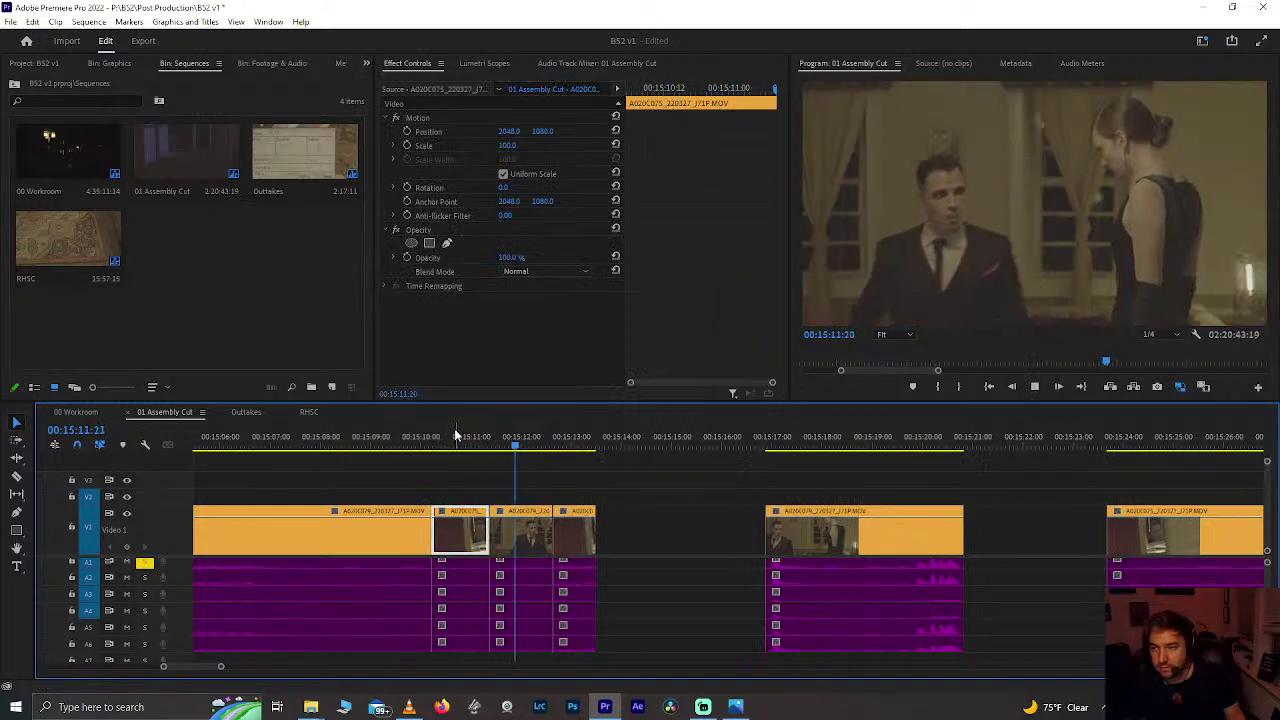
key(space)
Step: Play the loose A020C074 wide clip from its start, around 00:15:36, to judge it as the following shot
key(minus)
key(minus)
key(minus)
key(minus)
key(minus)
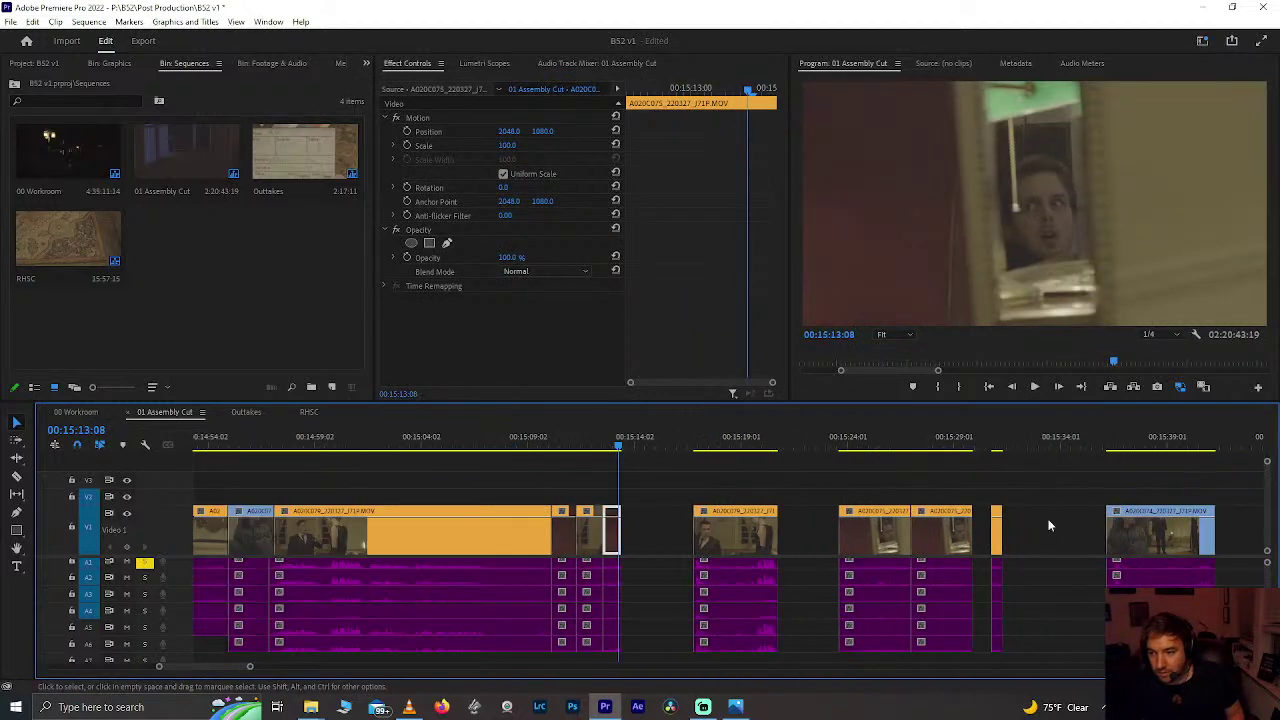
click(1107, 446)
key(space)
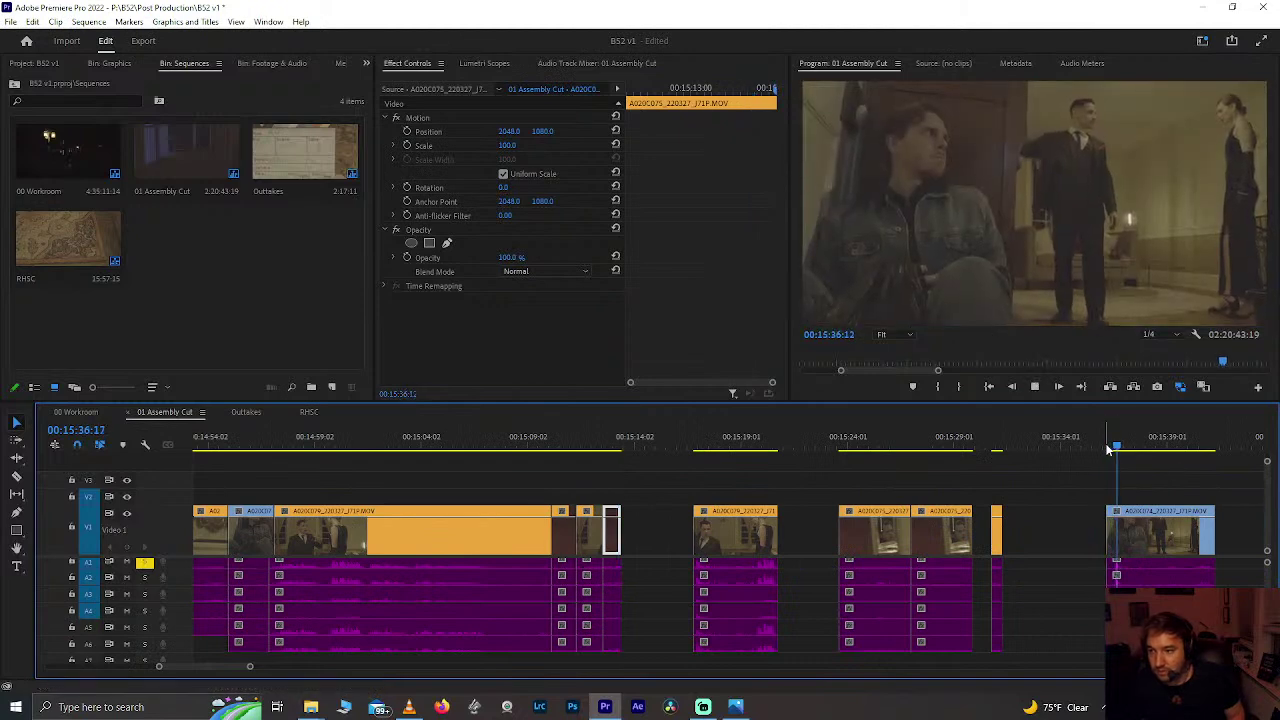
click(1107, 446)
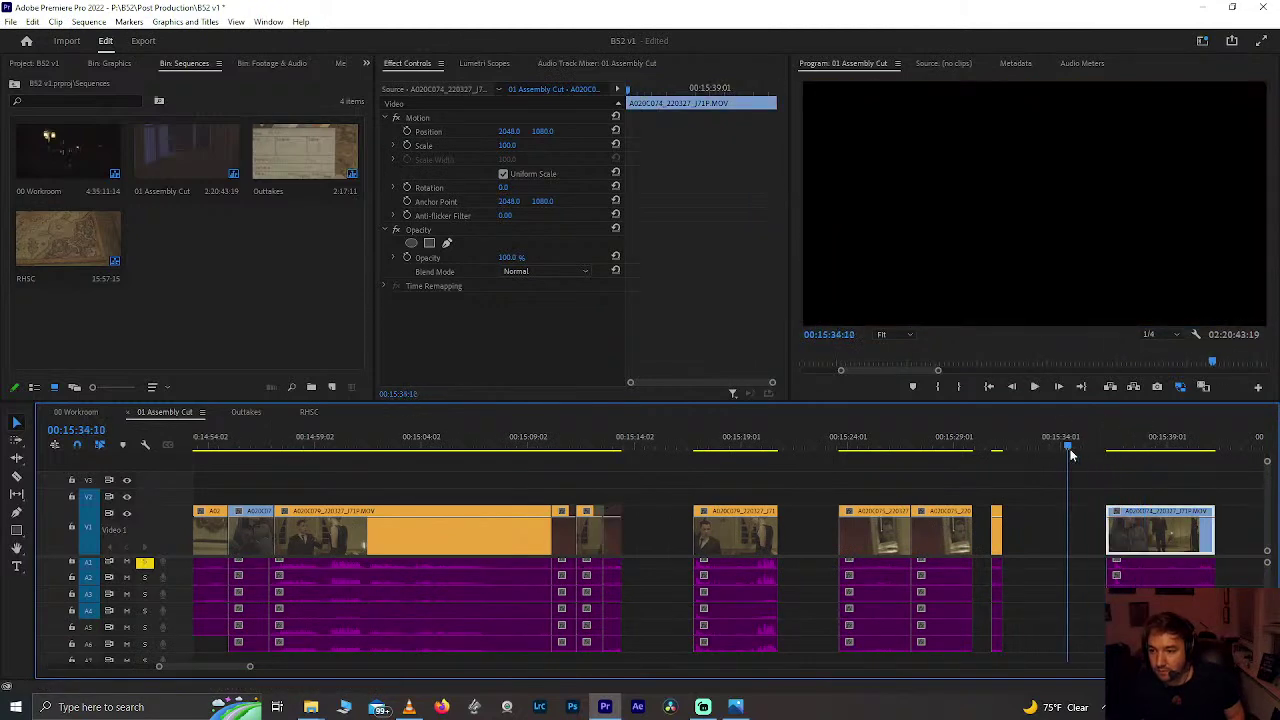
Step: Replay the last short A020C075 mirror piece and examine the cut into it around 00:15:12:16
click(605, 448)
key(equal)
key(equal)
key(space)
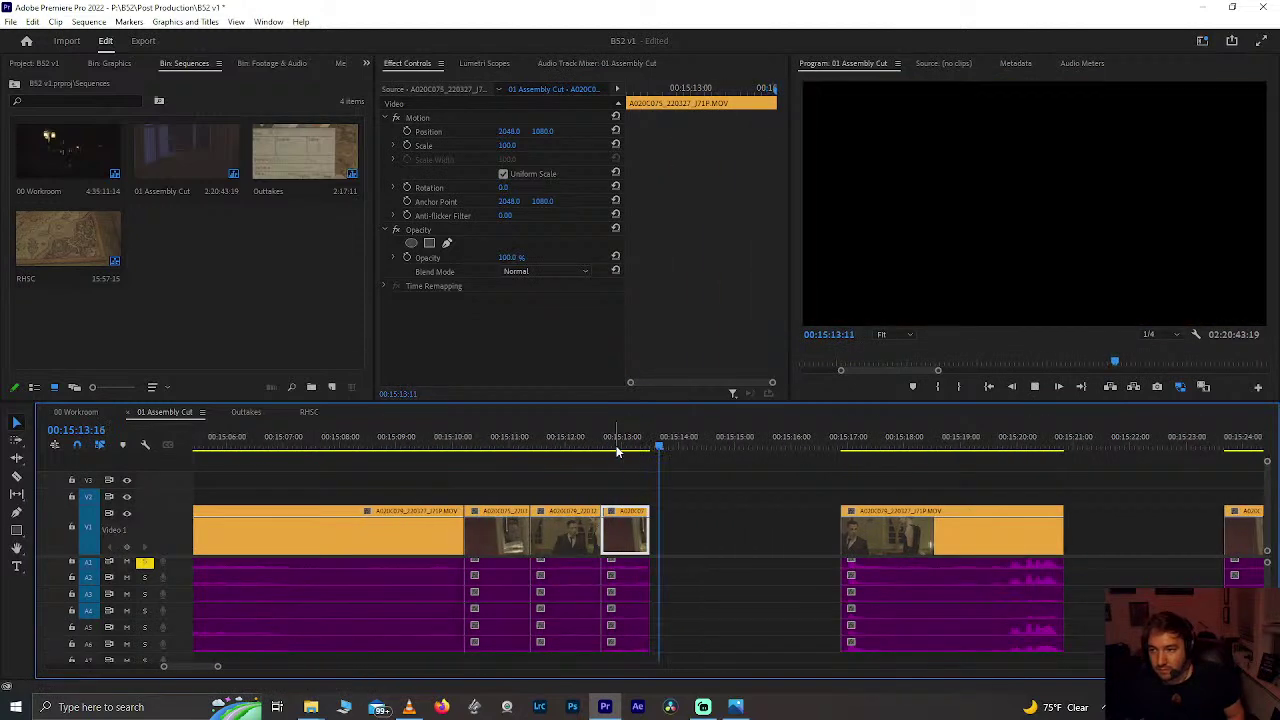
key(minus)
mouse_move(602, 454)
mouse_down()
mouse_move(686, 457)
mouse_move(600, 458)
mouse_up()
key(space)
key(space)
scroll(611, 455, up, 2)
click(600, 445)
drag(600, 445, 676, 454)
Step: Move the loose A020C075 clips with audio to about 00:15:43 and the loose A020C079 clip to about 00:15:29
scroll(676, 456, down, 3)
scroll(709, 466, down, 2)
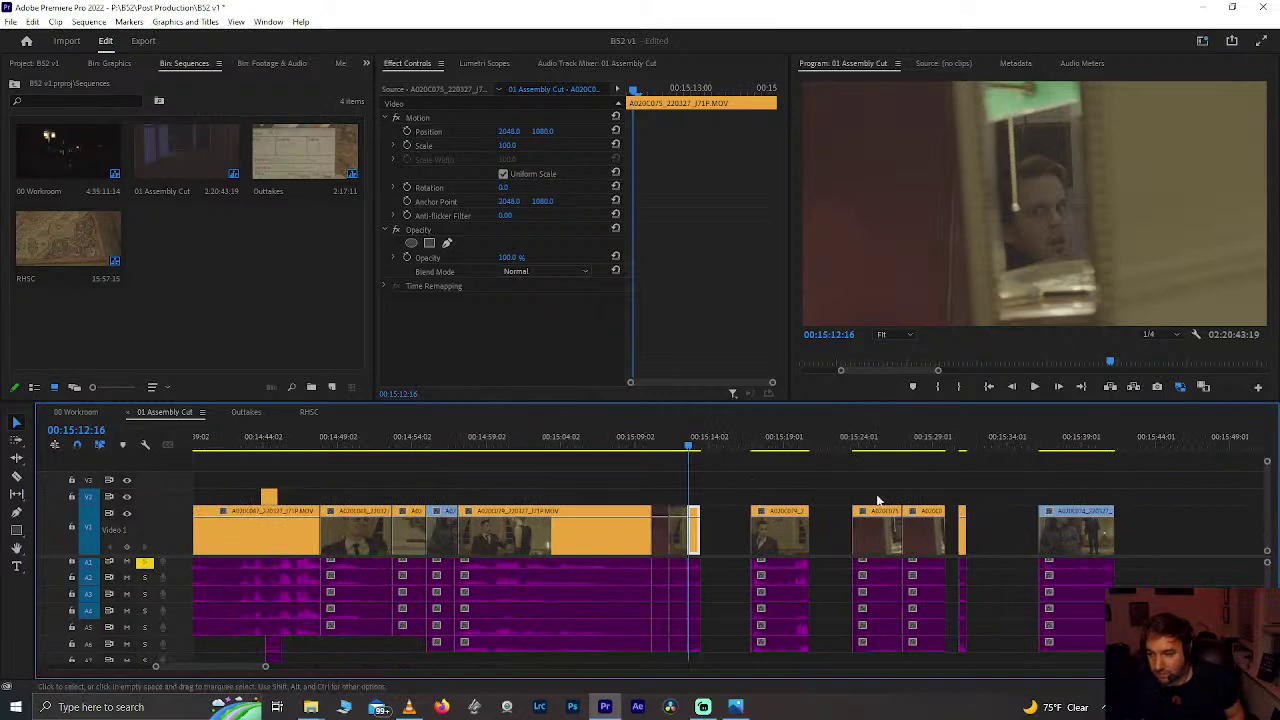
drag(845, 494, 980, 654)
drag(872, 538, 1168, 550)
click(1063, 592)
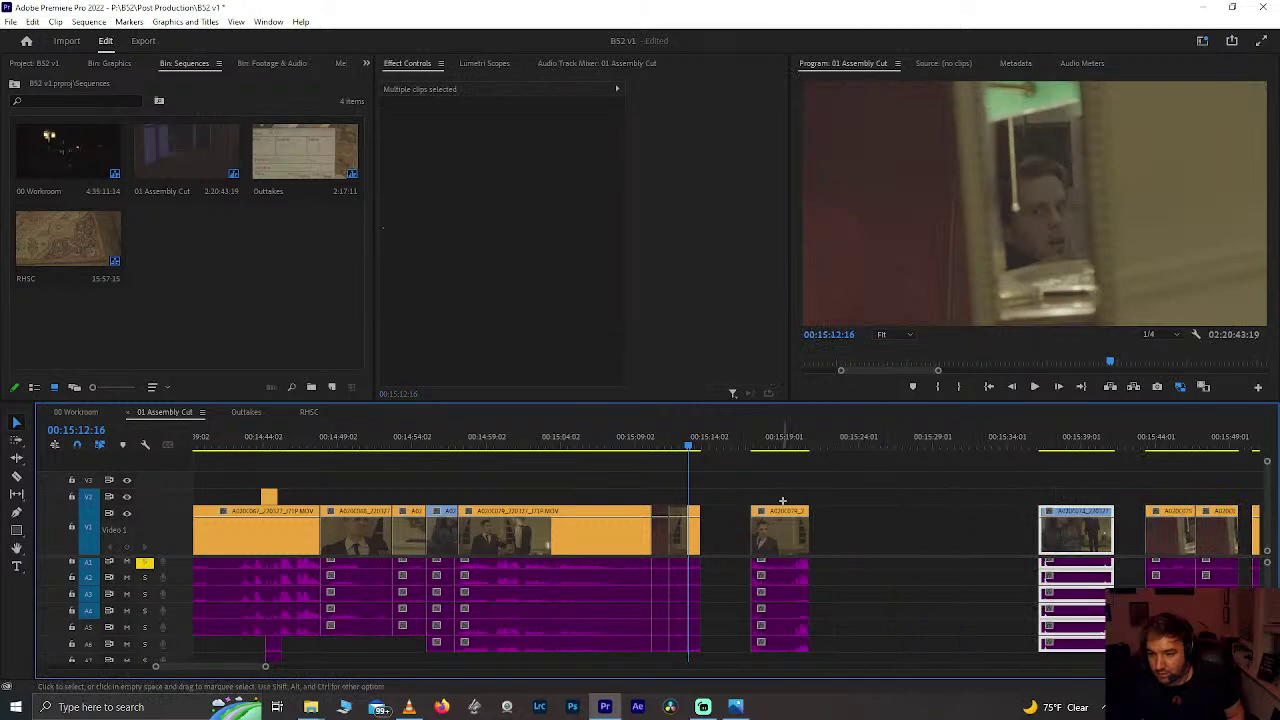
click(776, 572)
drag(776, 542, 960, 542)
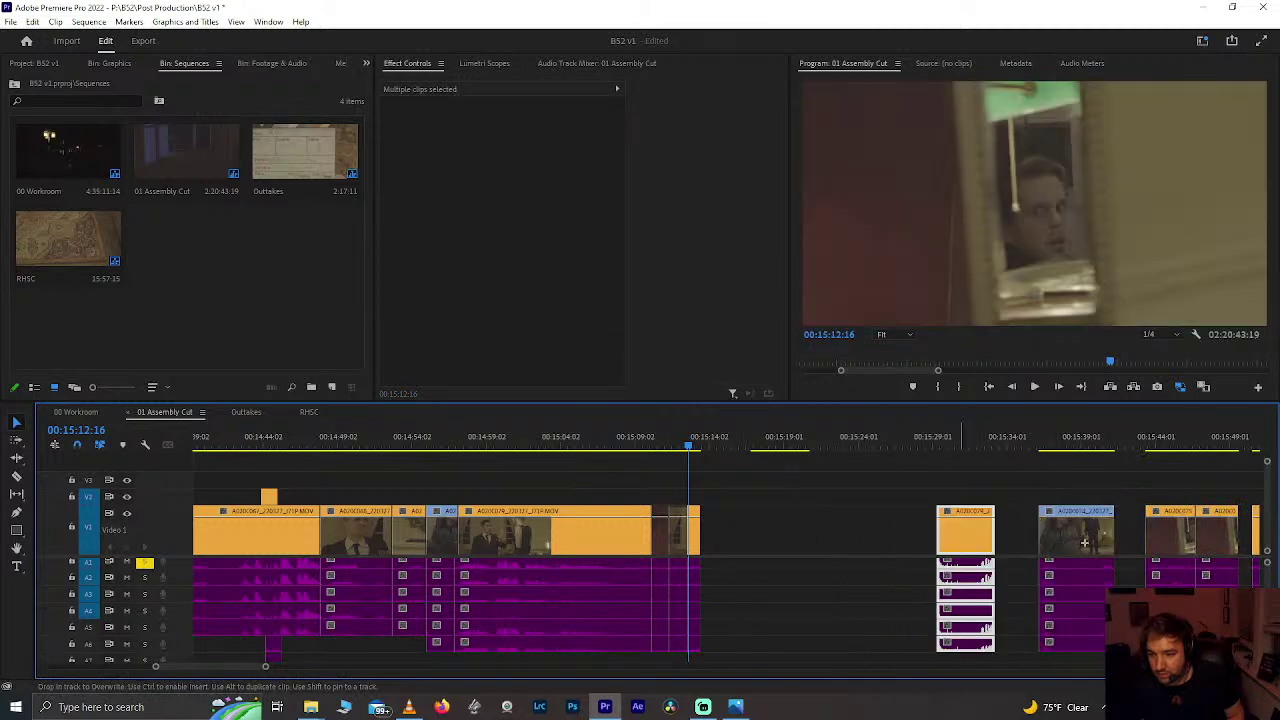
Step: Place the A020C074 wide clip with its audio directly after the last short A020C075 mirror piece and play the cut
drag(1050, 476, 1096, 612)
drag(1079, 541, 743, 530)
scroll(697, 449, up, 1)
scroll(697, 449, up, 2)
key(space)
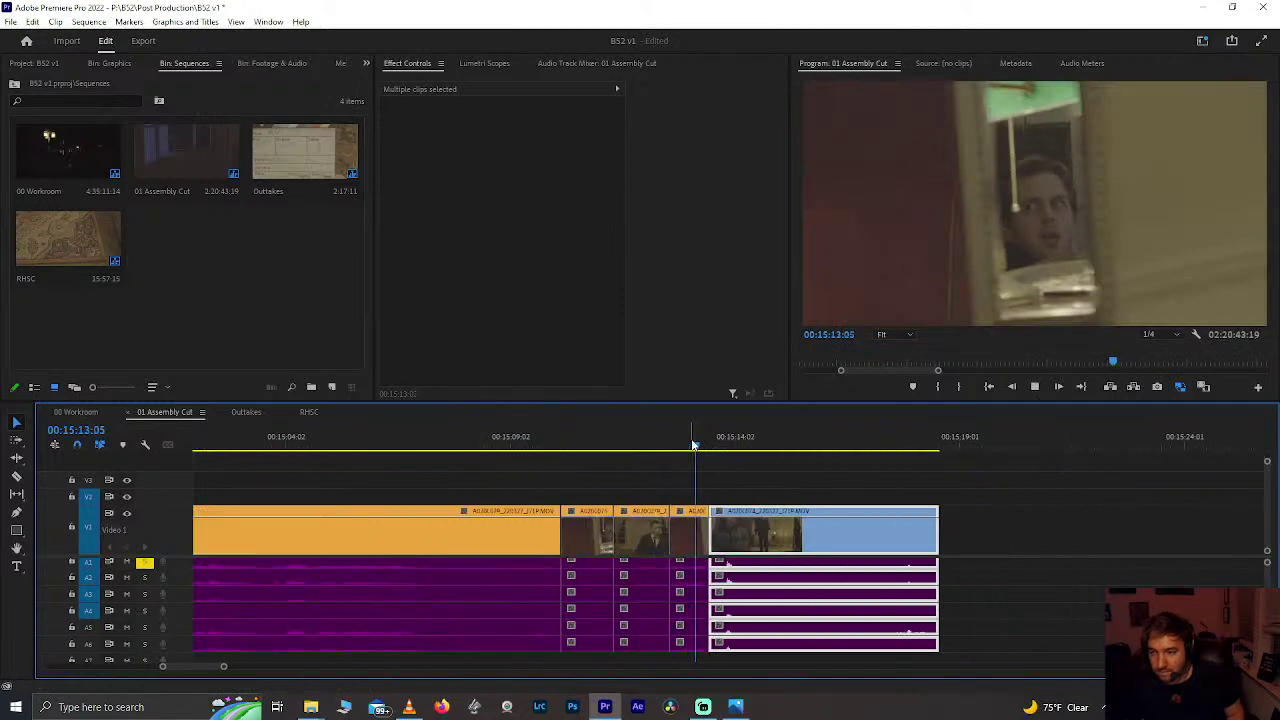
key(space)
scroll(702, 492, up, 1)
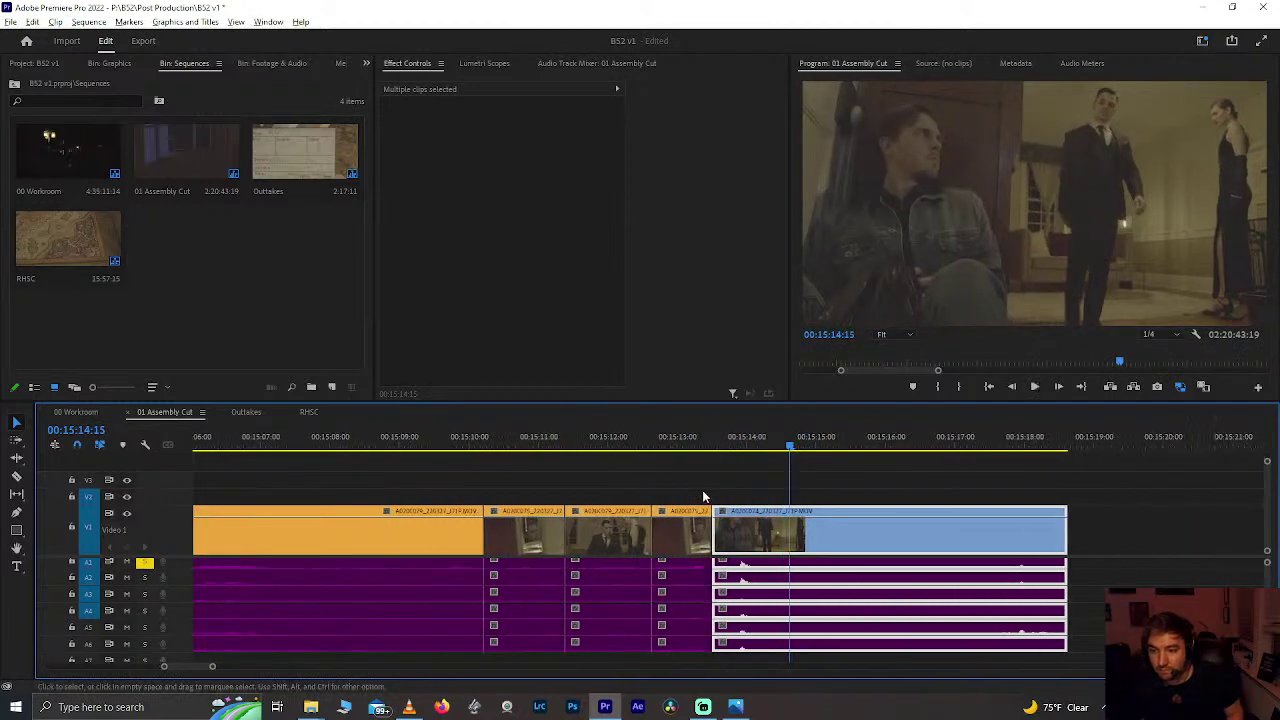
Step: Cut the A020C074 wide clip at 00:15:13:21, remove its opening part with the gap, and play the new cut
scroll(702, 492, up, 1)
drag(683, 446, 744, 462)
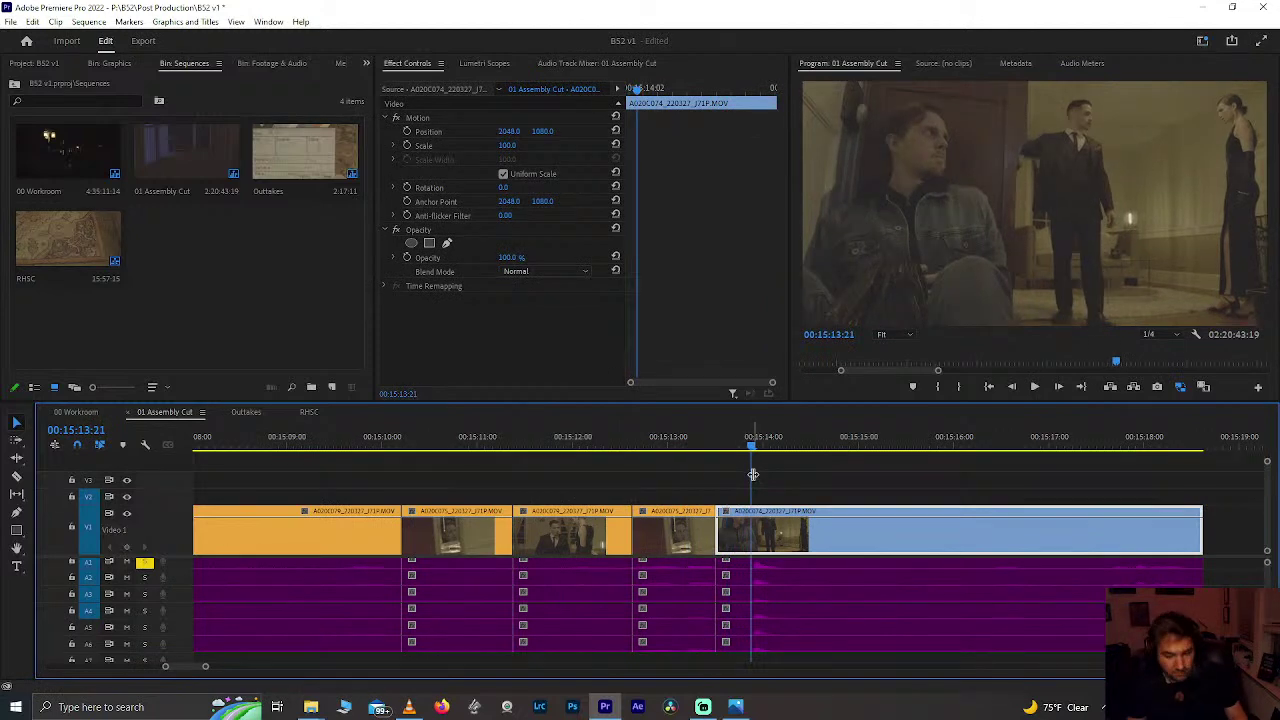
key(ctrl+k)
click(740, 608)
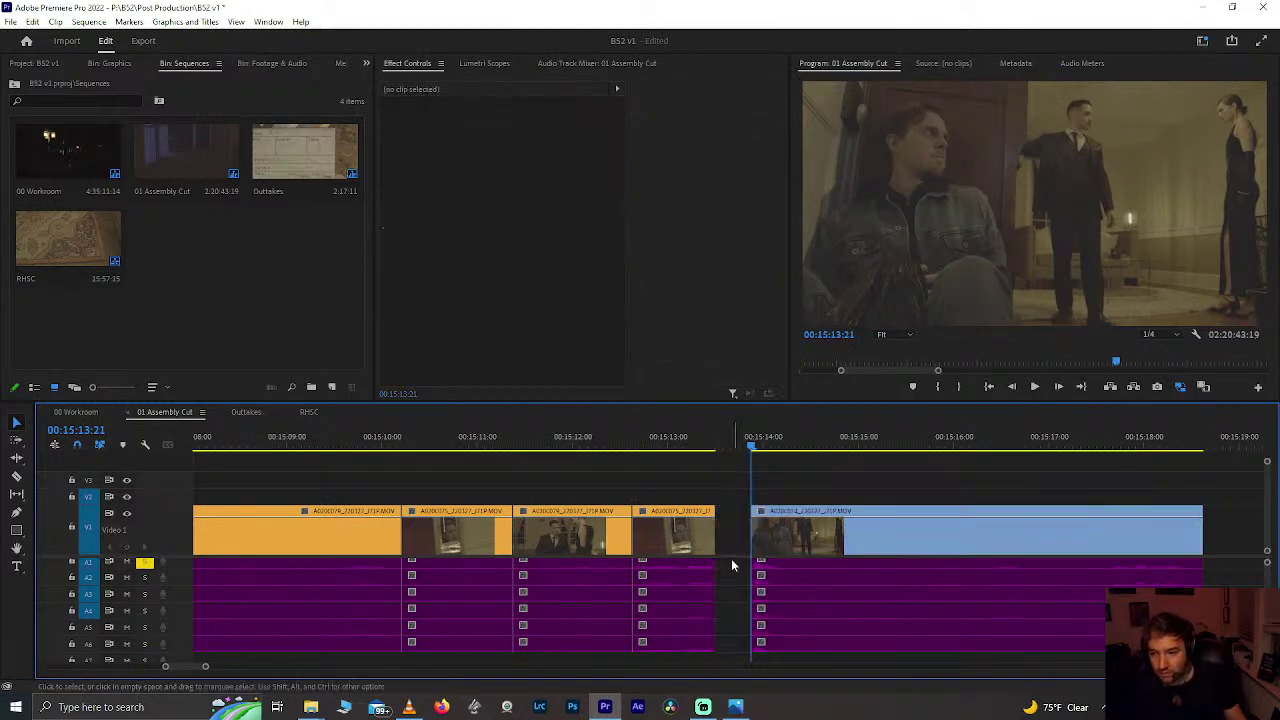
key(Delete)
click(686, 452)
key(space)
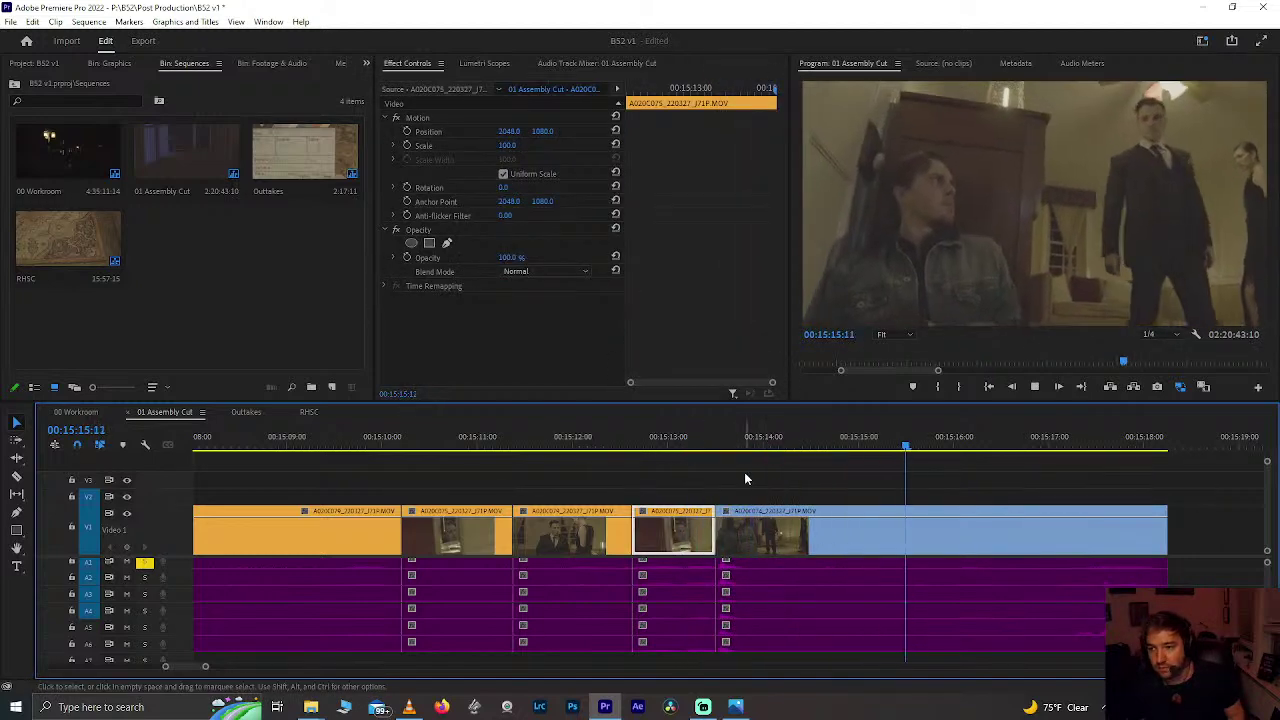
Step: Cut the A020C074 wide clip at 00:15:15:19 and delete the part before the cut, leaving the gap open
click(1041, 512)
drag(995, 445, 938, 480)
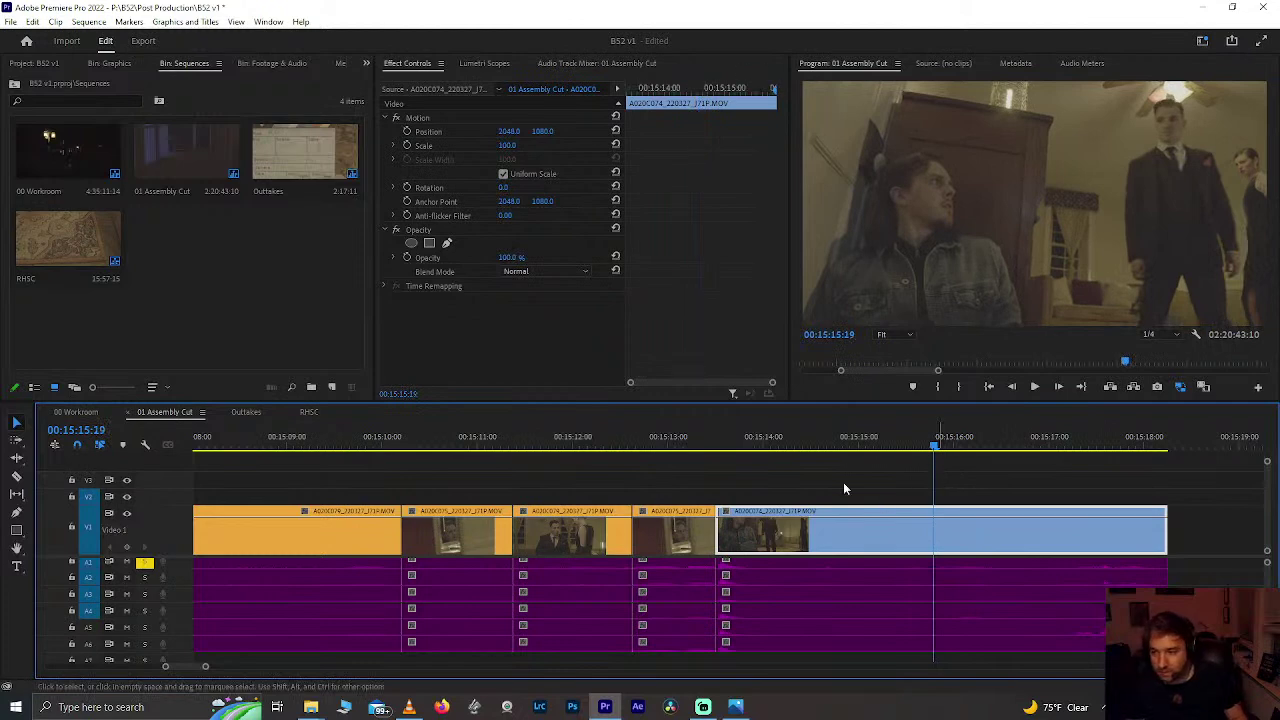
key(ctrl+k)
click(834, 590)
key(Delete)
key(minus)
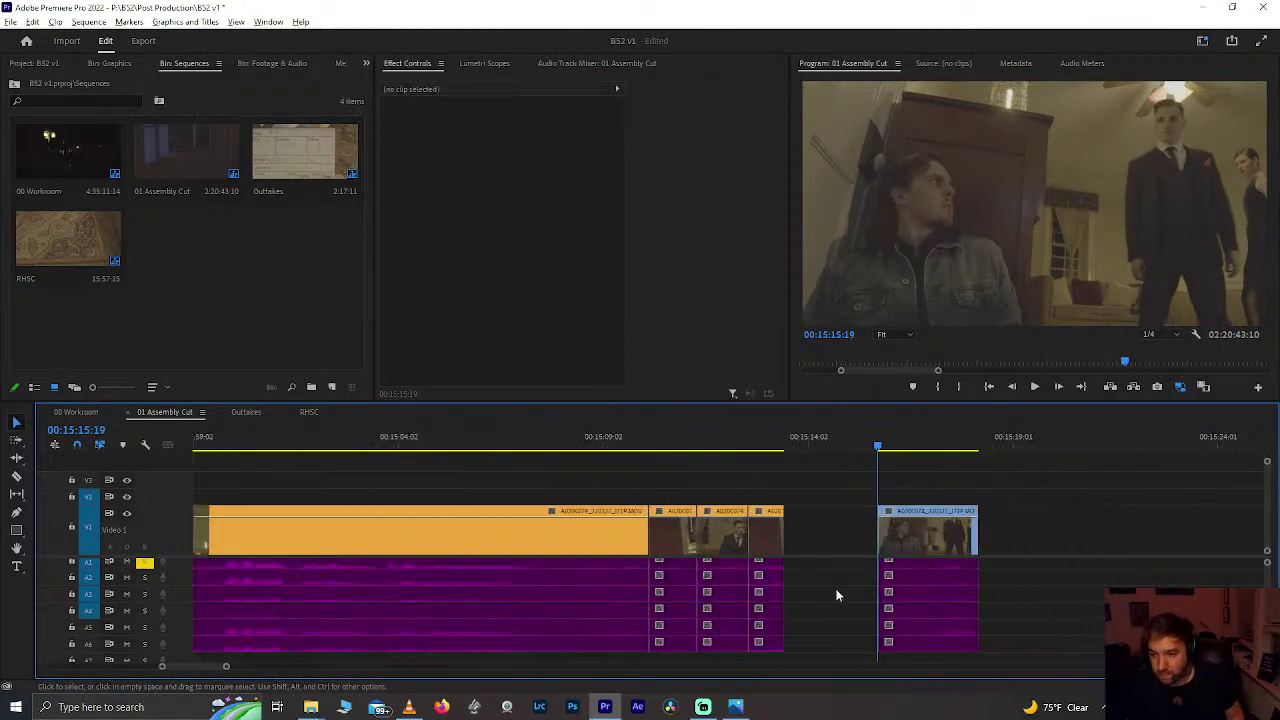
key(minus)
Step: Play the loose A020C079 clip repeatedly from about 00:15:29 to find where the usable action ends
drag(1040, 450, 1068, 470)
key(space)
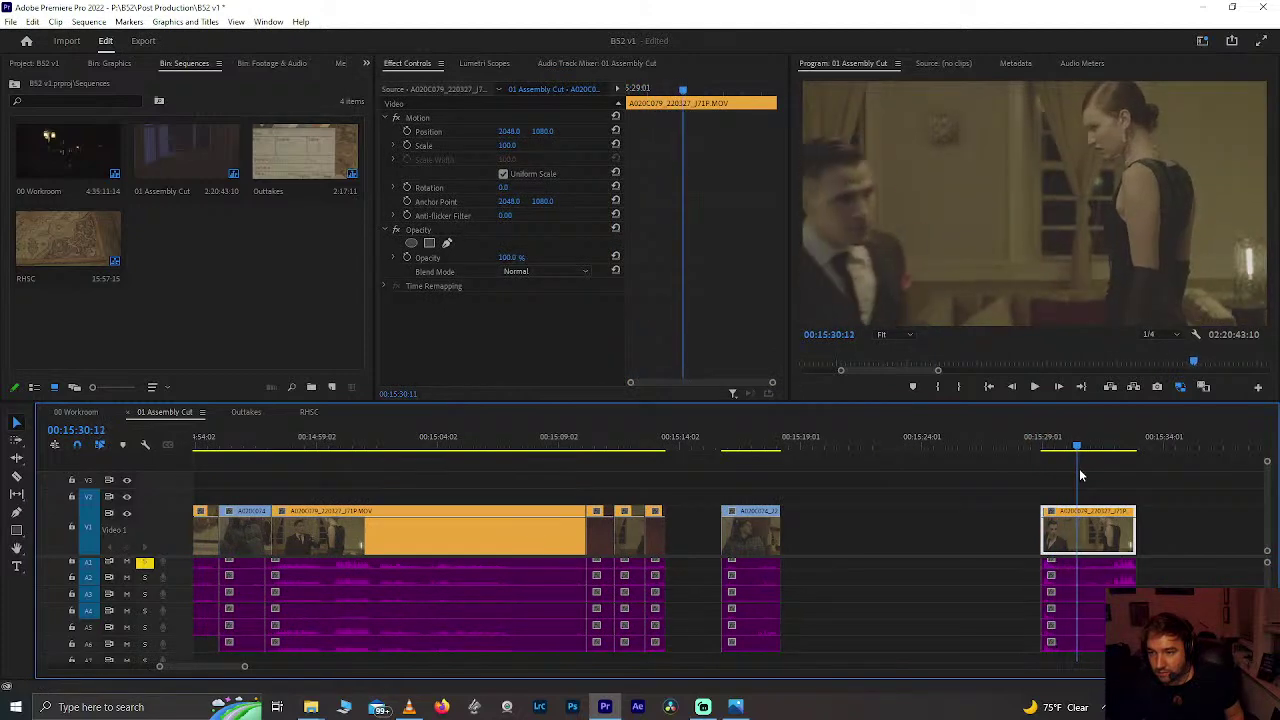
click(1048, 470)
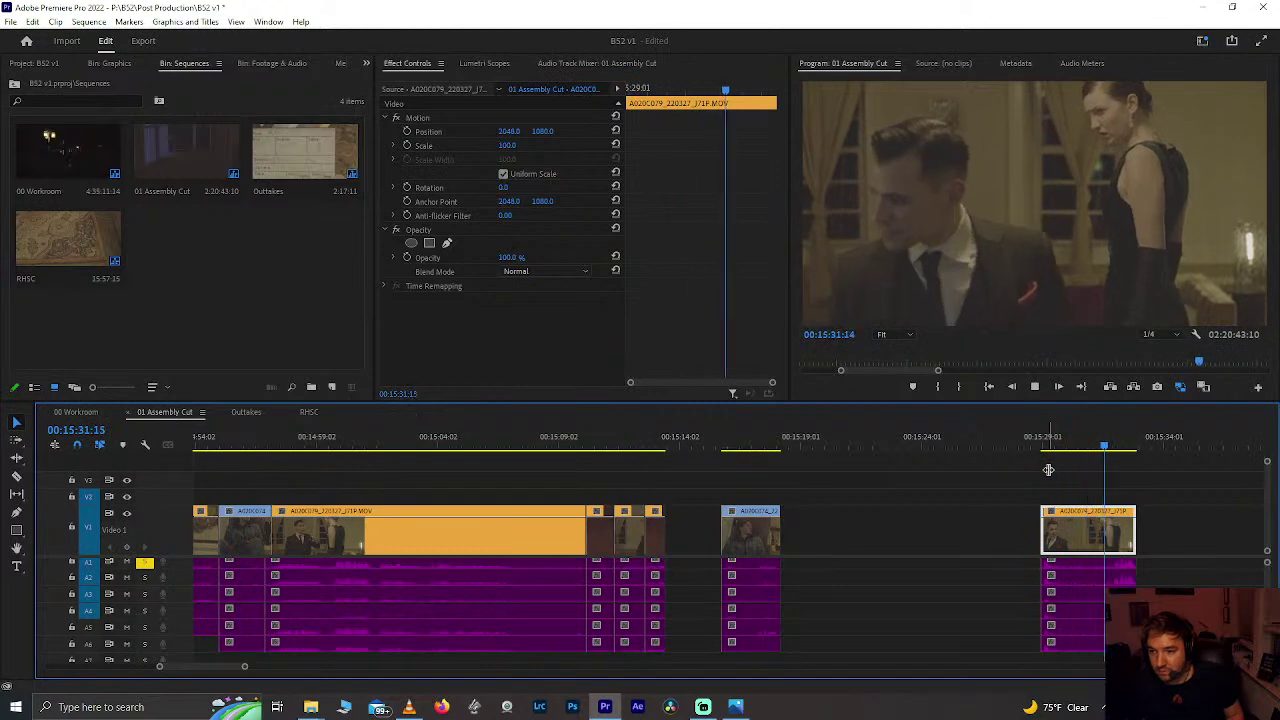
click(1046, 447)
key(space)
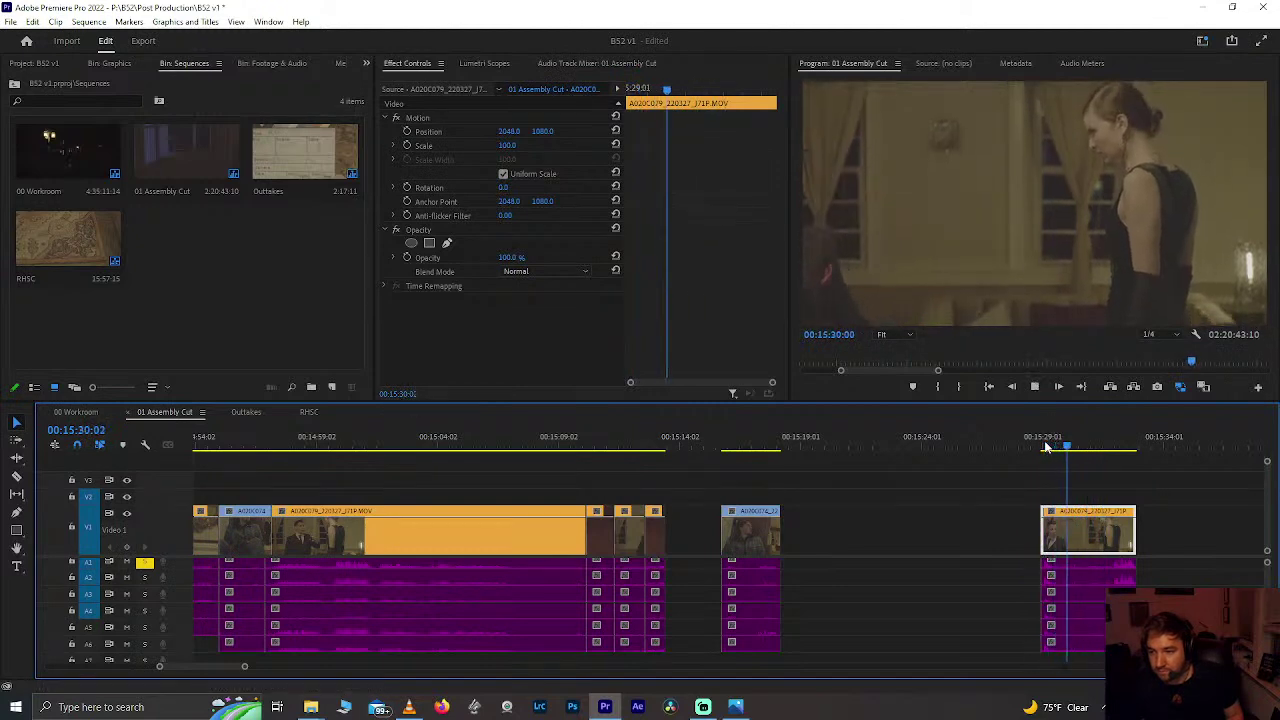
key(space)
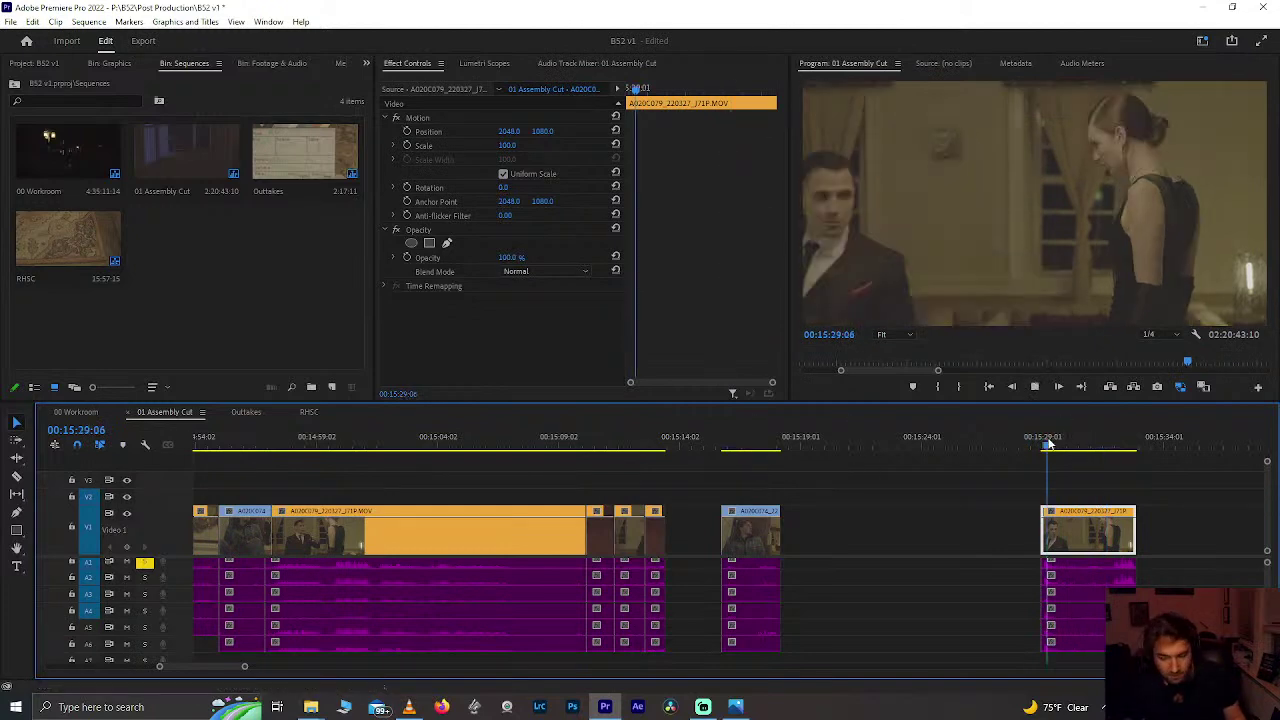
key(space)
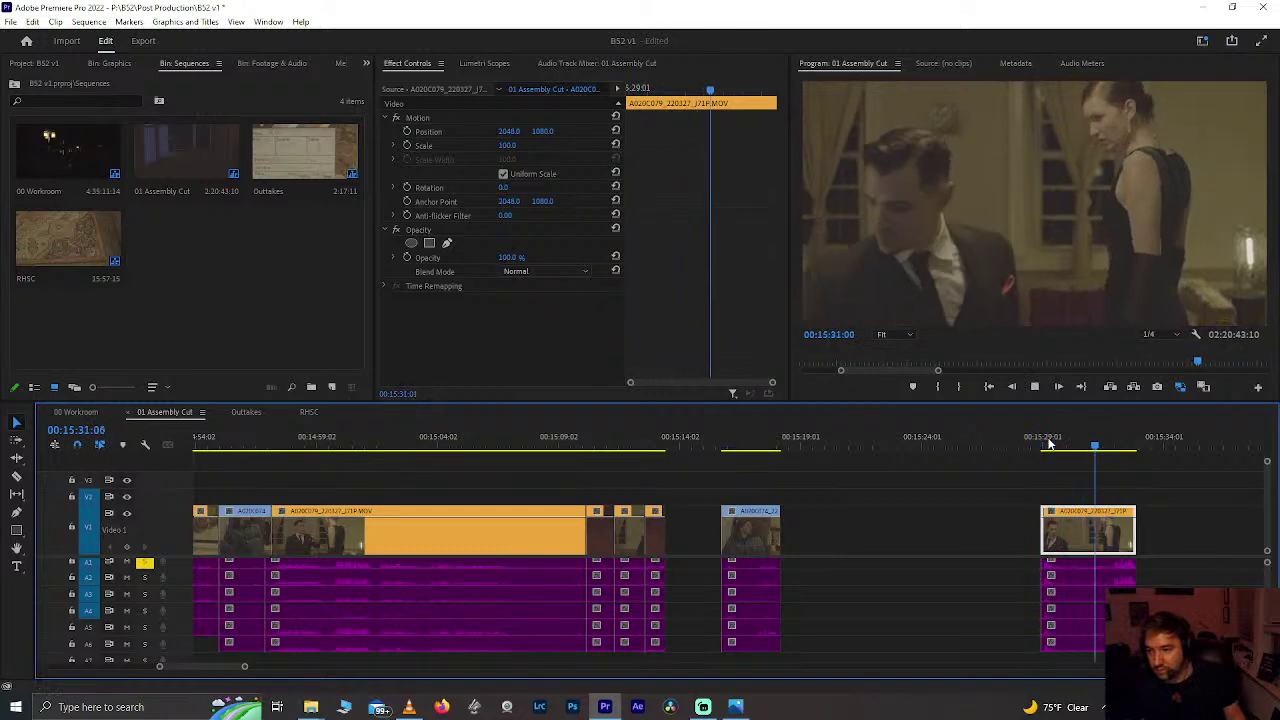
key(space)
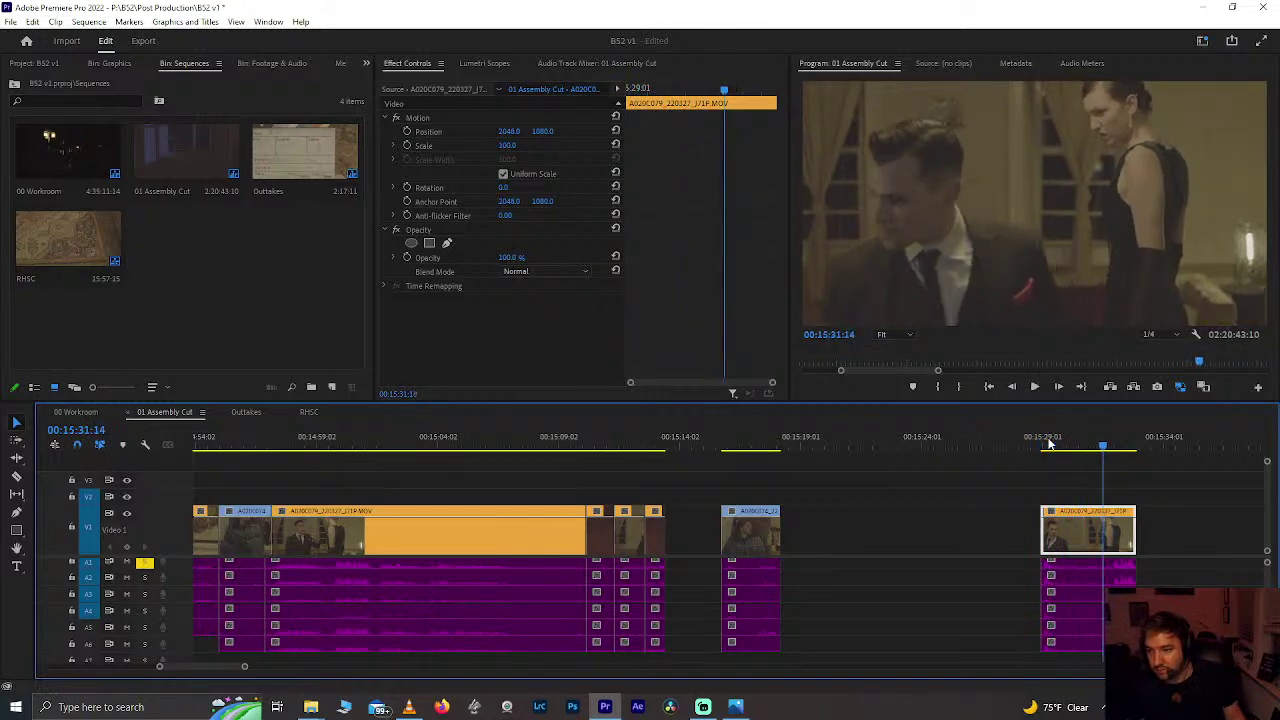
Step: Cut the loose A020C079 clip at 00:15:31:10 and move the A020C074 clip with audio to about 00:15:18
key(Left)
key(Left)
key(Left)
key(Left)
key(ctrl+k)
drag(730, 545, 732, 545)
alt+click(754, 533)
drag(853, 484, 811, 548)
Step: Move the first part of the loose A020C079 clip with audio after the last short mirror piece and close the gap before A020C074
drag(1020, 520, 1049, 590)
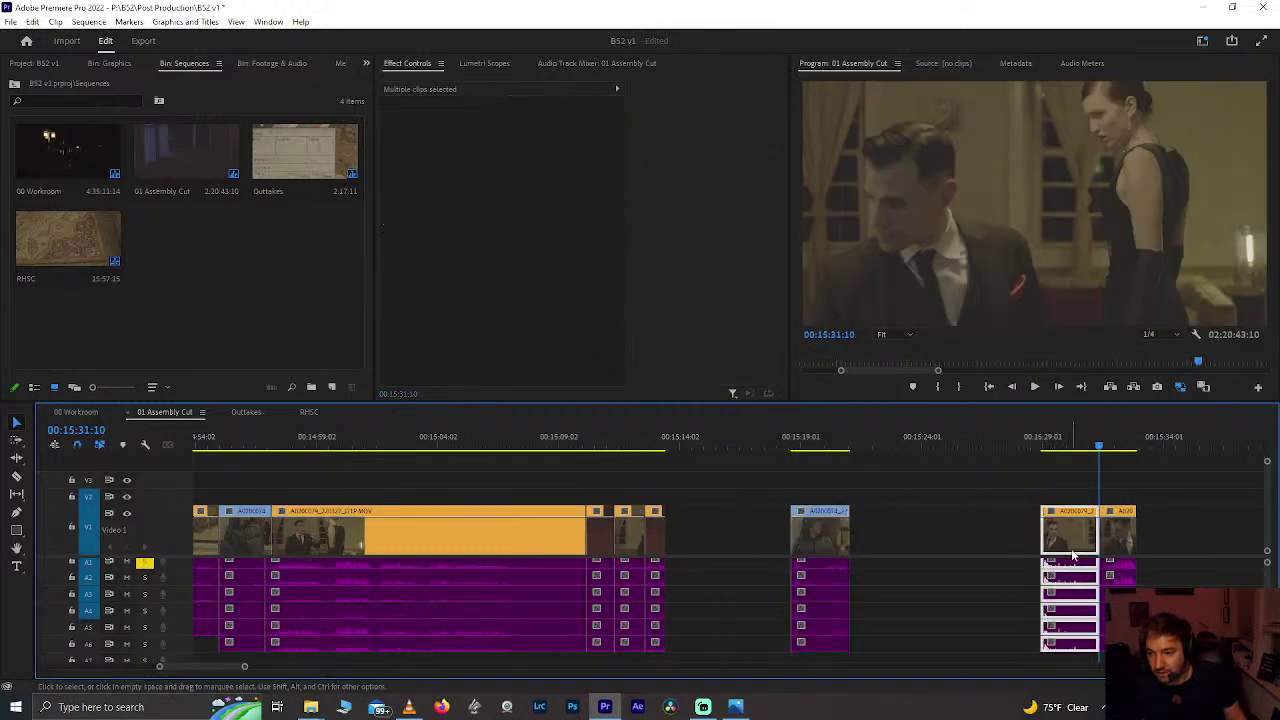
scroll(1073, 553, up, 1)
drag(1068, 537, 717, 541)
click(789, 536)
key(Delete)
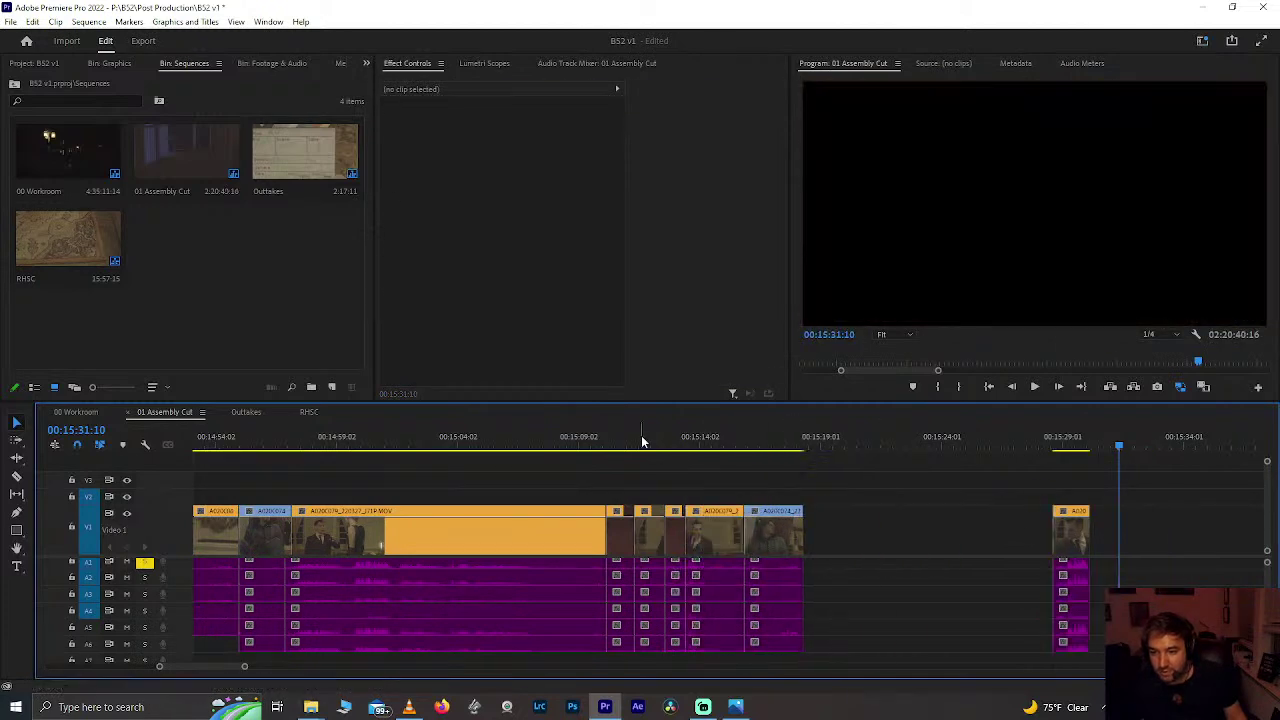
Step: Play the assembled shots from about 00:15:11 and examine the newly placed A020C079 piece between 00:15:13 and 00:15:15
click(633, 441)
key(space)
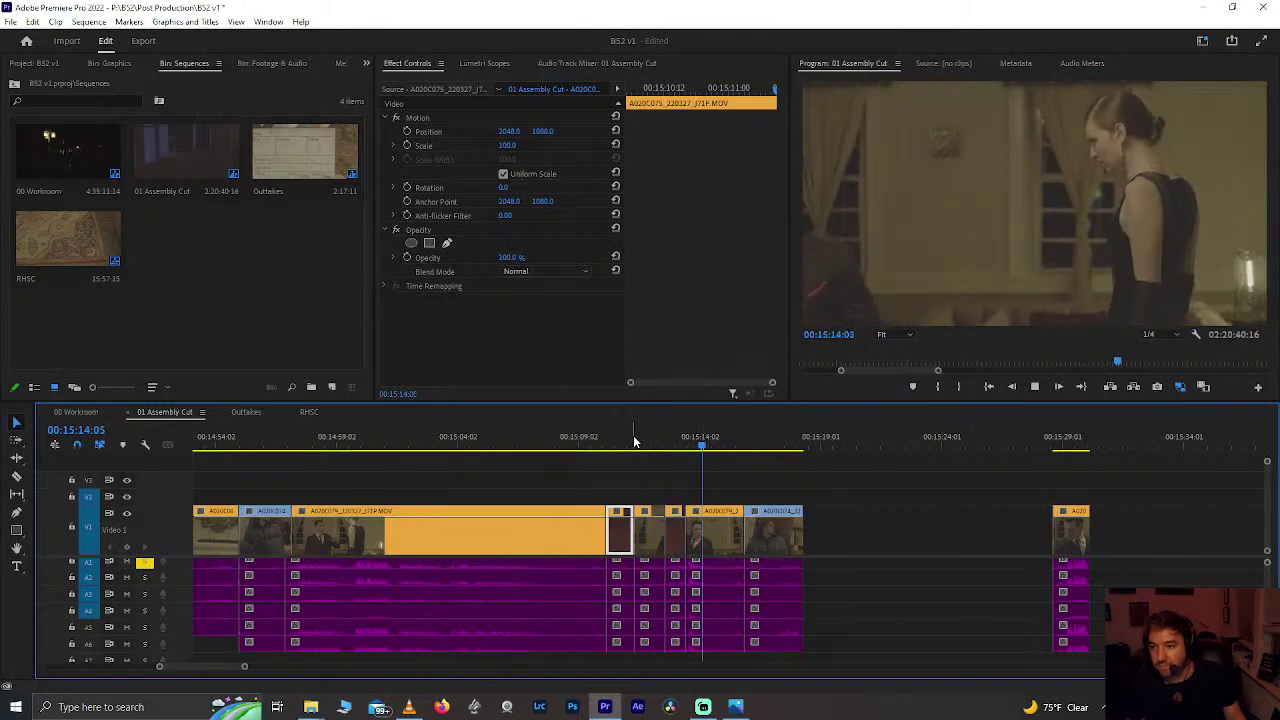
key(space)
click(664, 441)
key(equal)
click(708, 440)
drag(748, 449, 936, 477)
scroll(857, 500, down, 3)
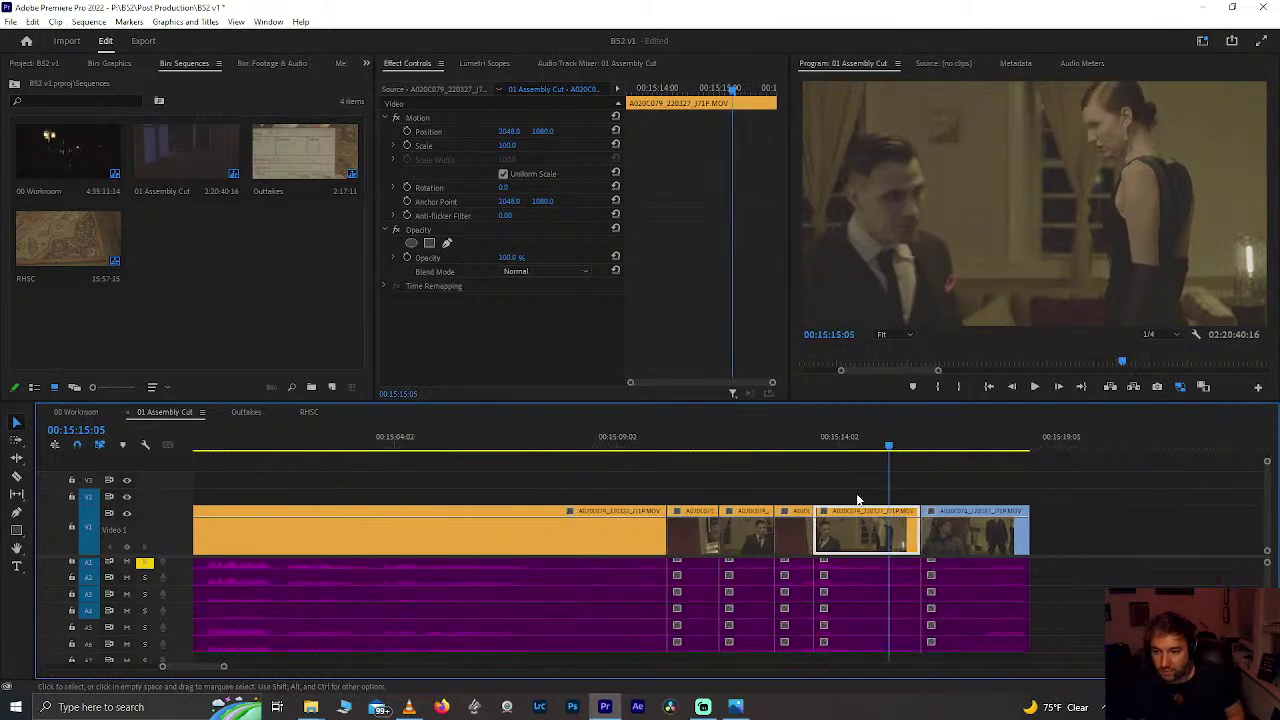
click(818, 450)
key(space)
key(space)
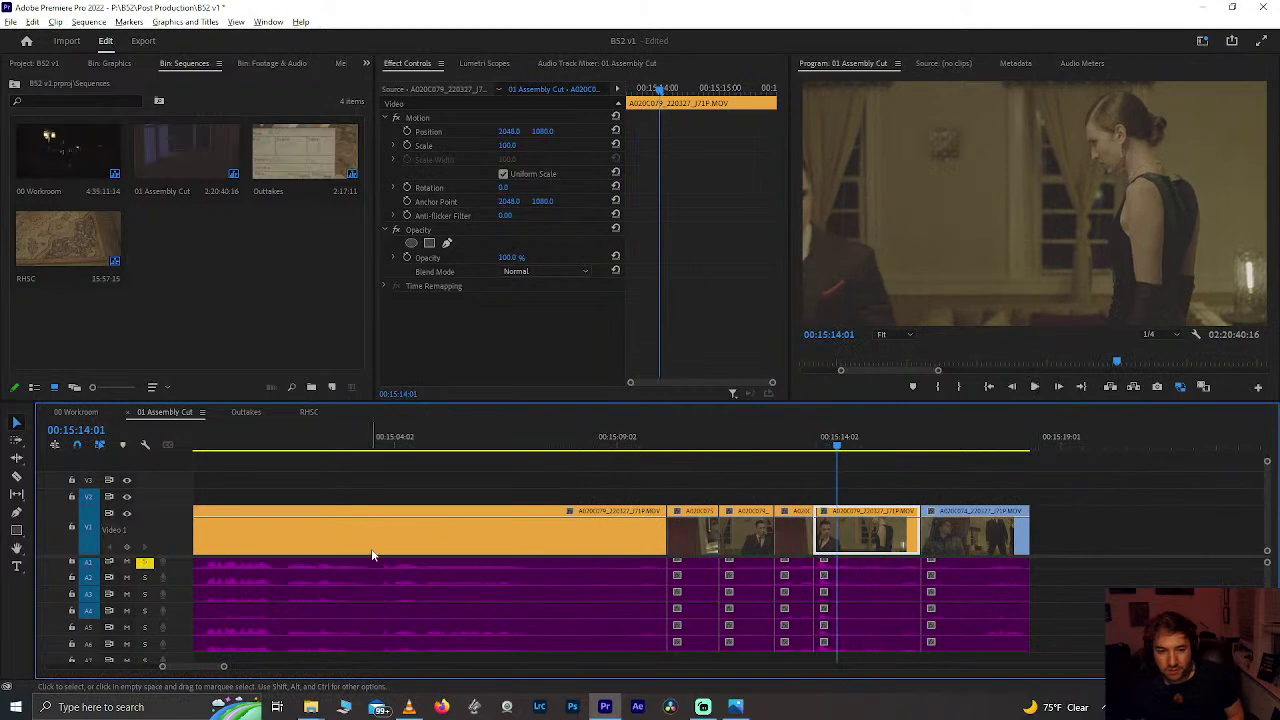
Step: Replay the short mirror pieces into the newly placed A020C079 piece, and delete that piece with its audio
scroll(370, 510, down, 2)
scroll(389, 527, up, 4)
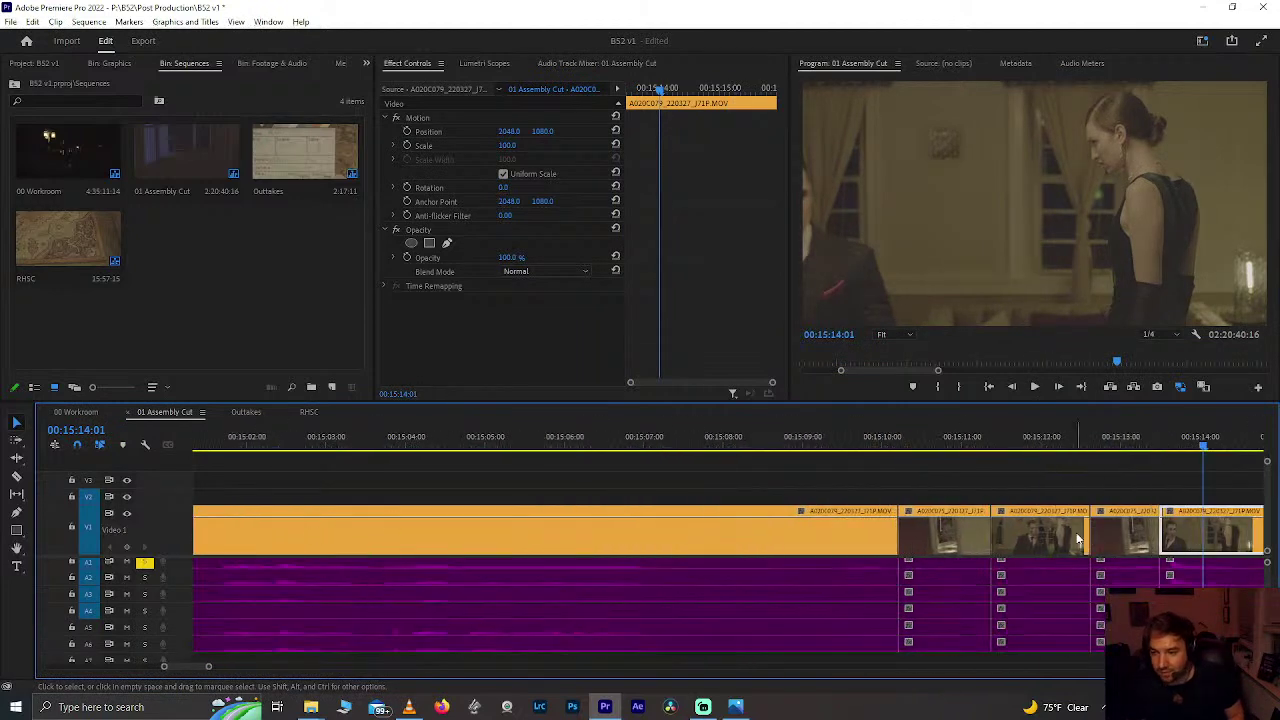
scroll(600, 500, right, 3)
click(818, 446)
key(space)
scroll(819, 446, down, 4)
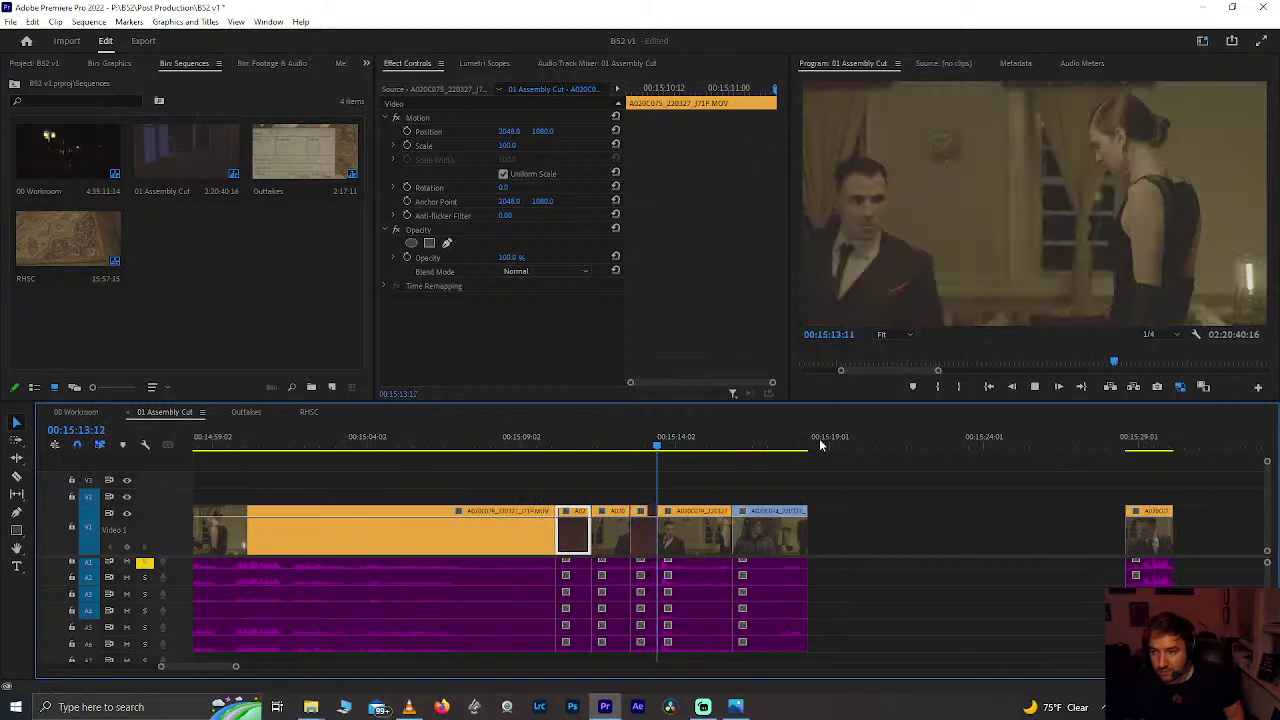
key(space)
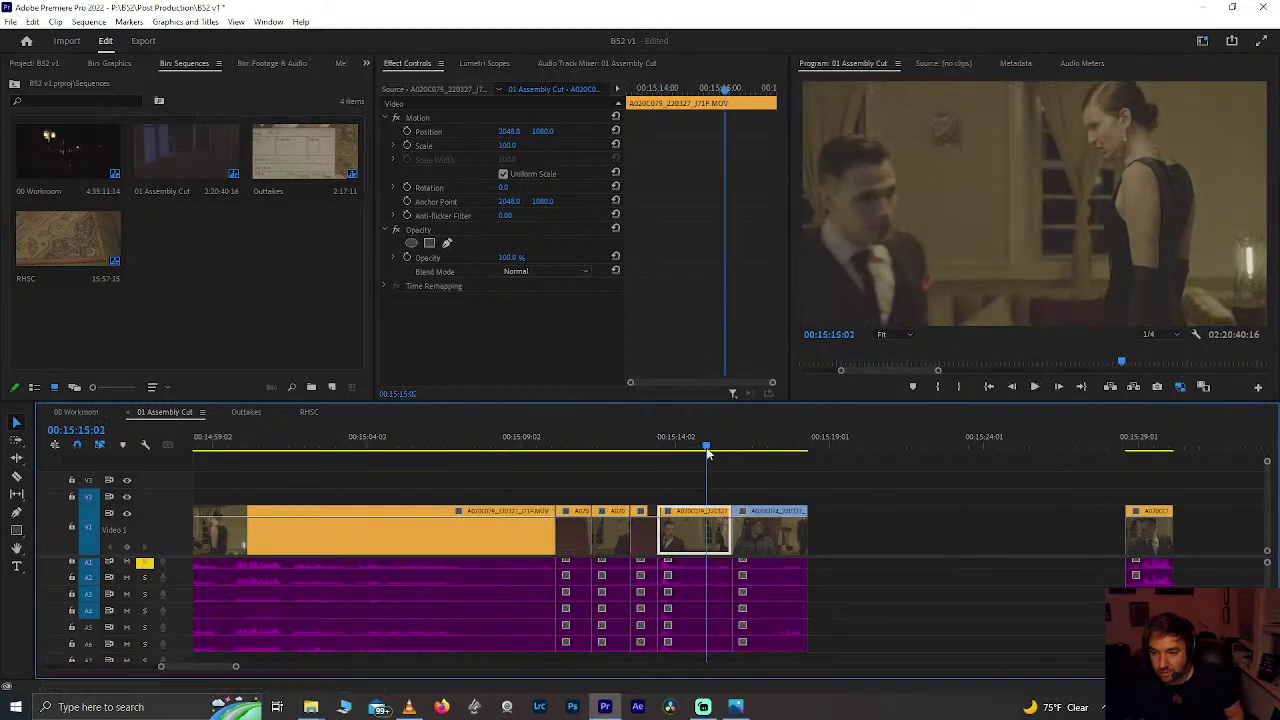
click(684, 530)
key(Delete)
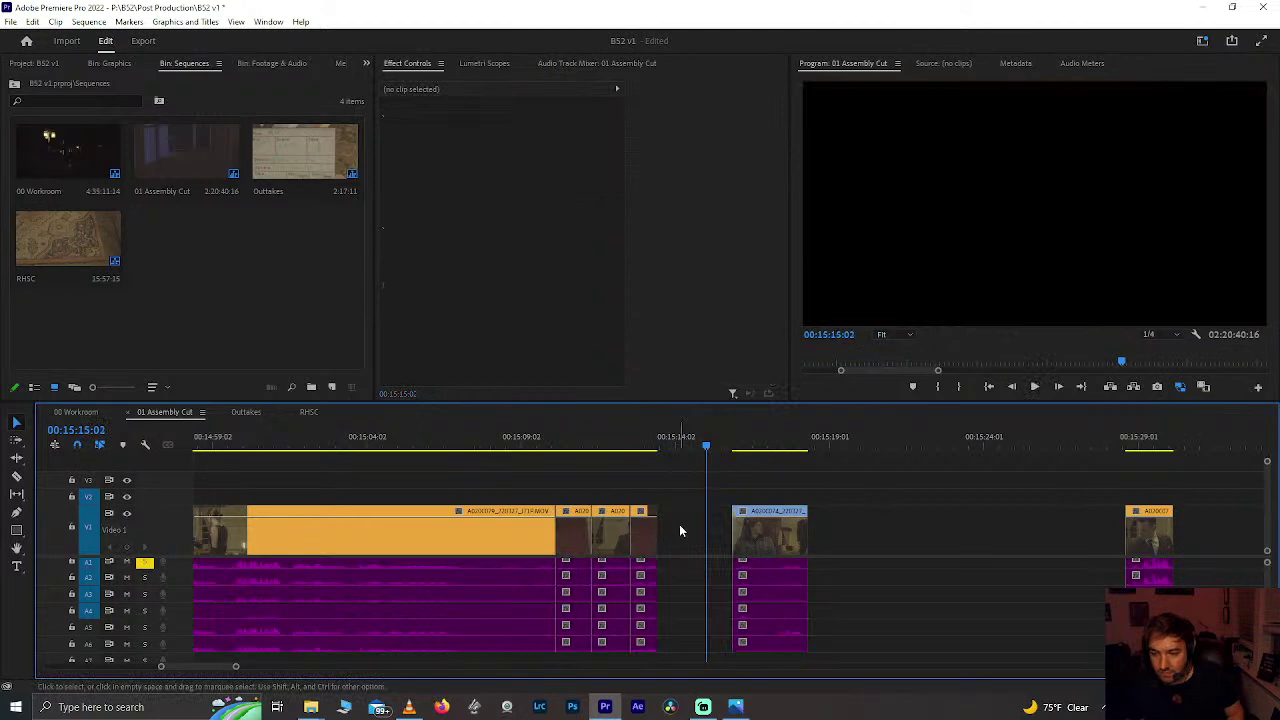
Step: Try extending the start of A020C074 with its audio back to the last mirror piece, play it, and undo the extension
key(Delete)
drag(694, 530, 651, 594)
scroll(701, 535, up, 2)
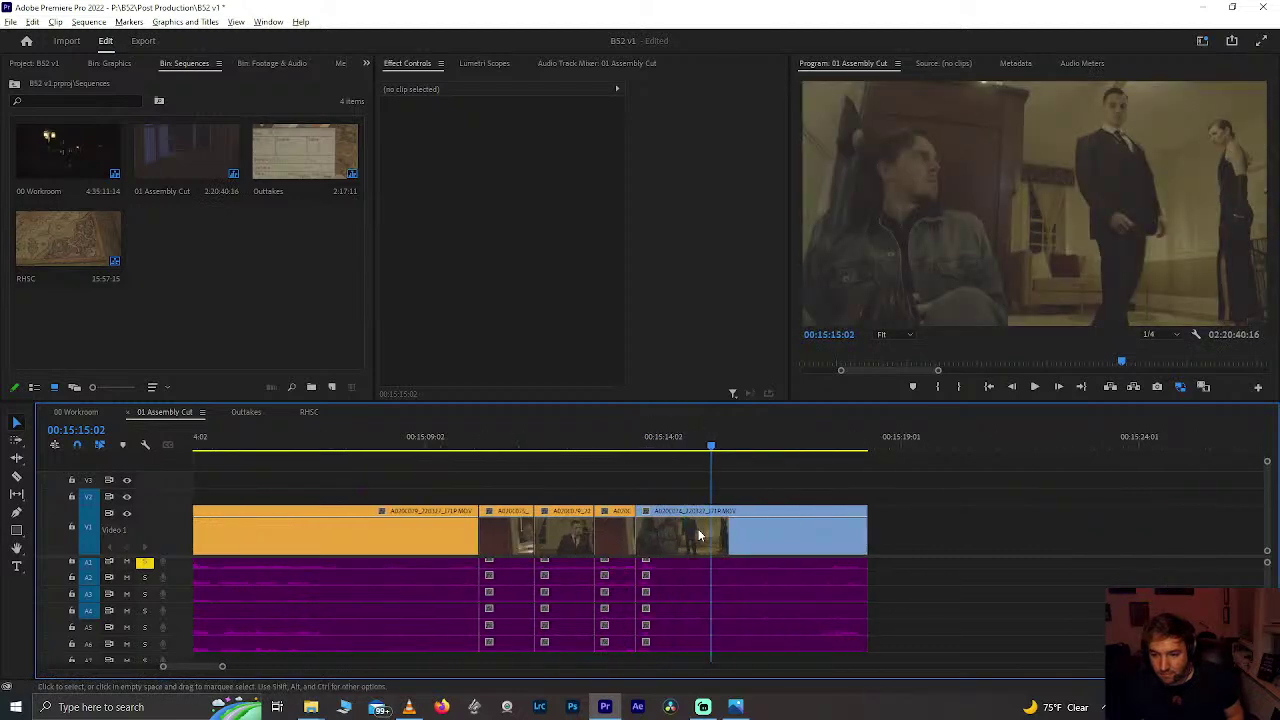
click(616, 447)
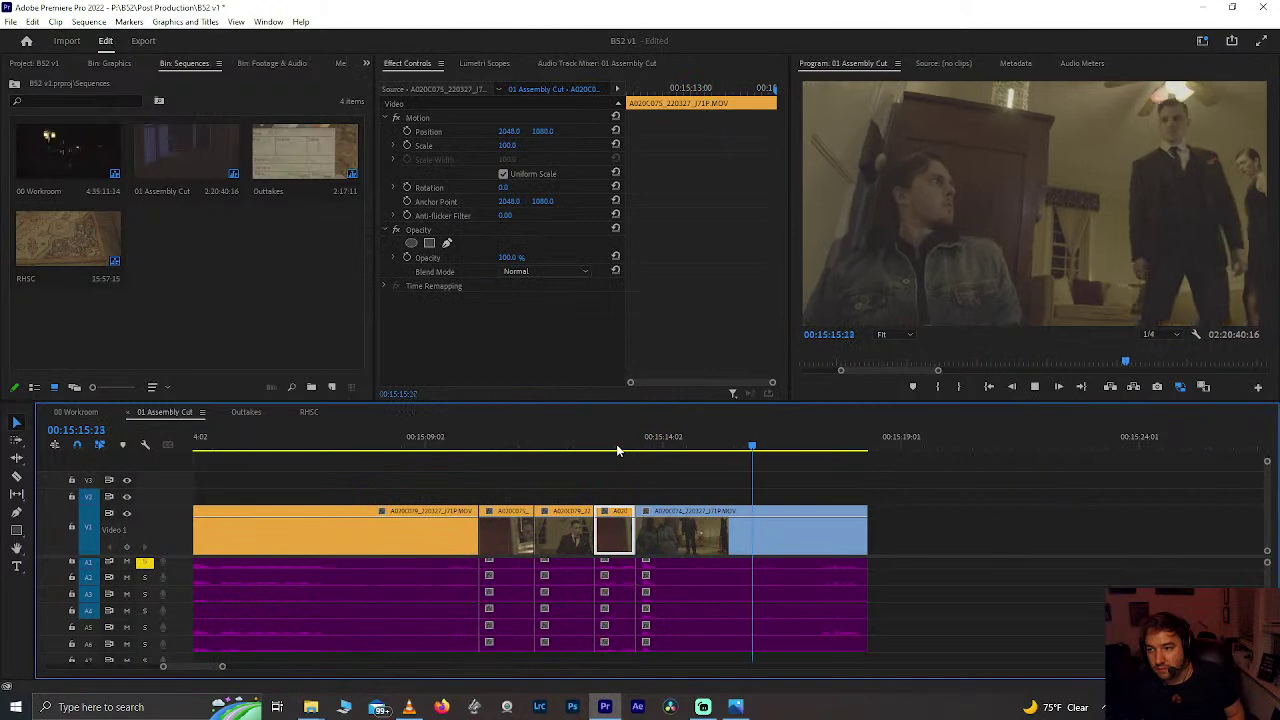
key(space)
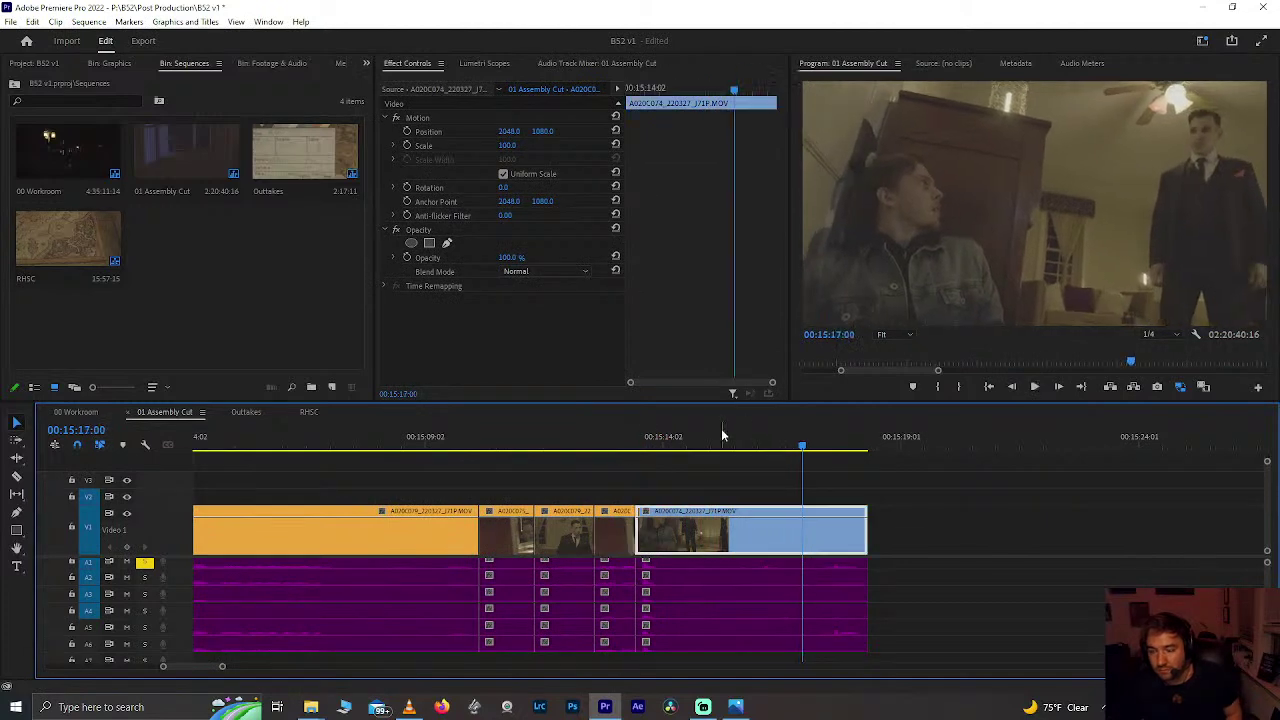
key(space)
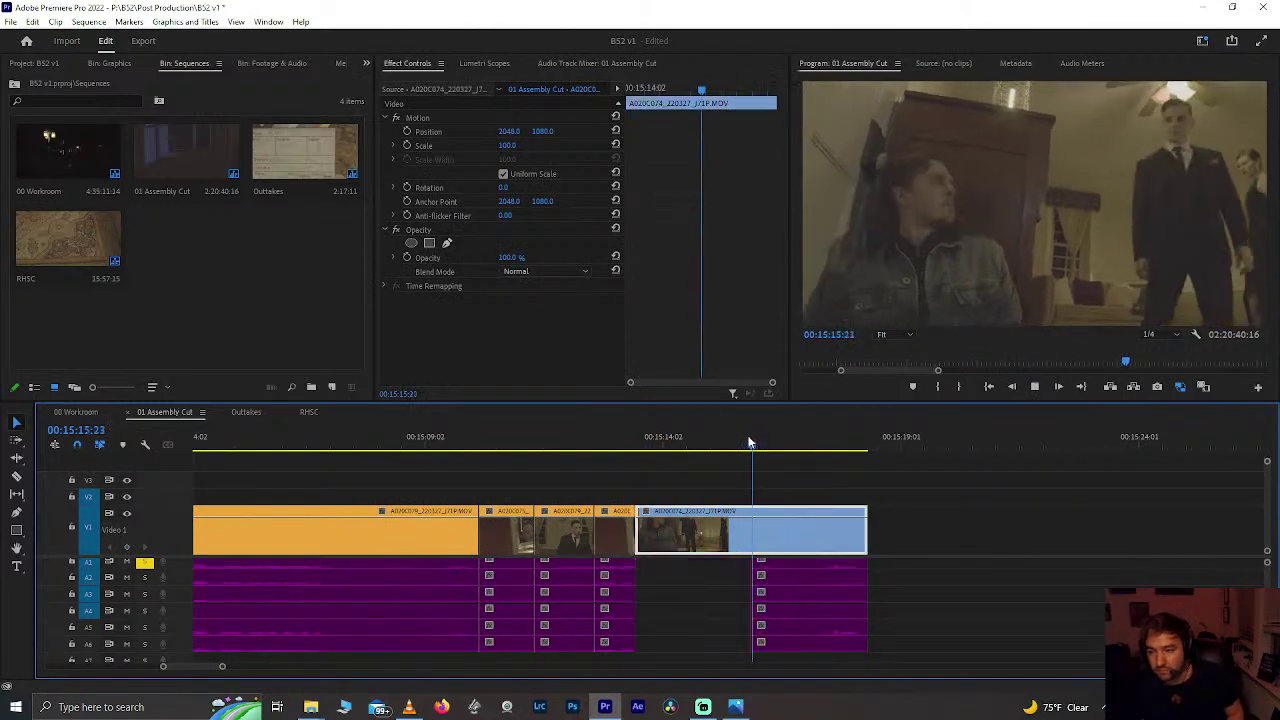
key(ctrl+z)
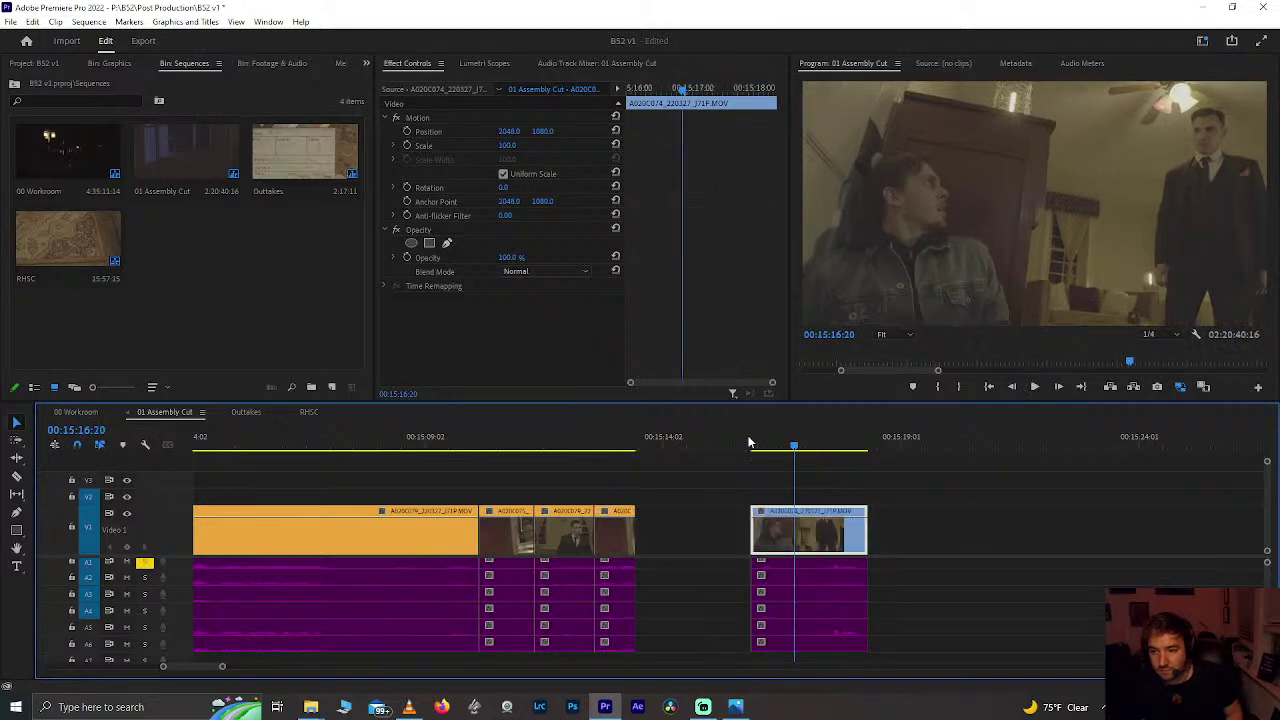
Step: Play the mirror pieces and A020C074 across the gap, and restore the deleted A020C079 piece with its audio between them
click(553, 437)
key(space)
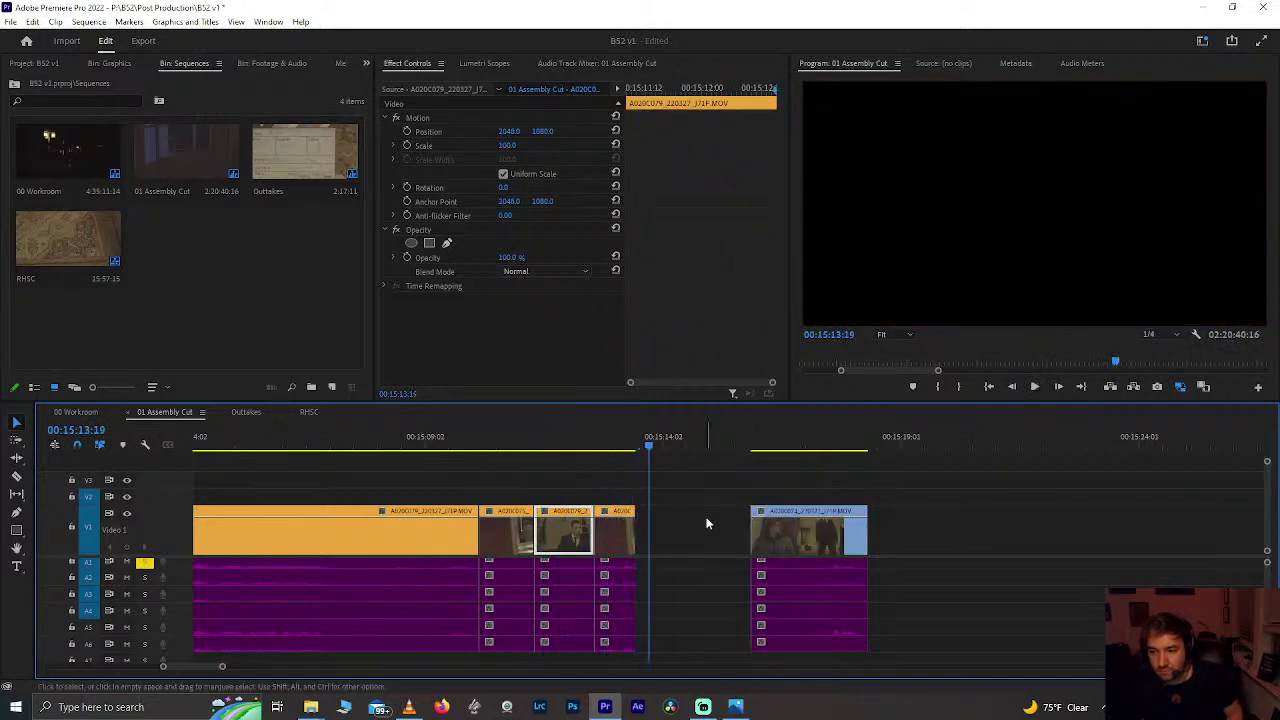
key(space)
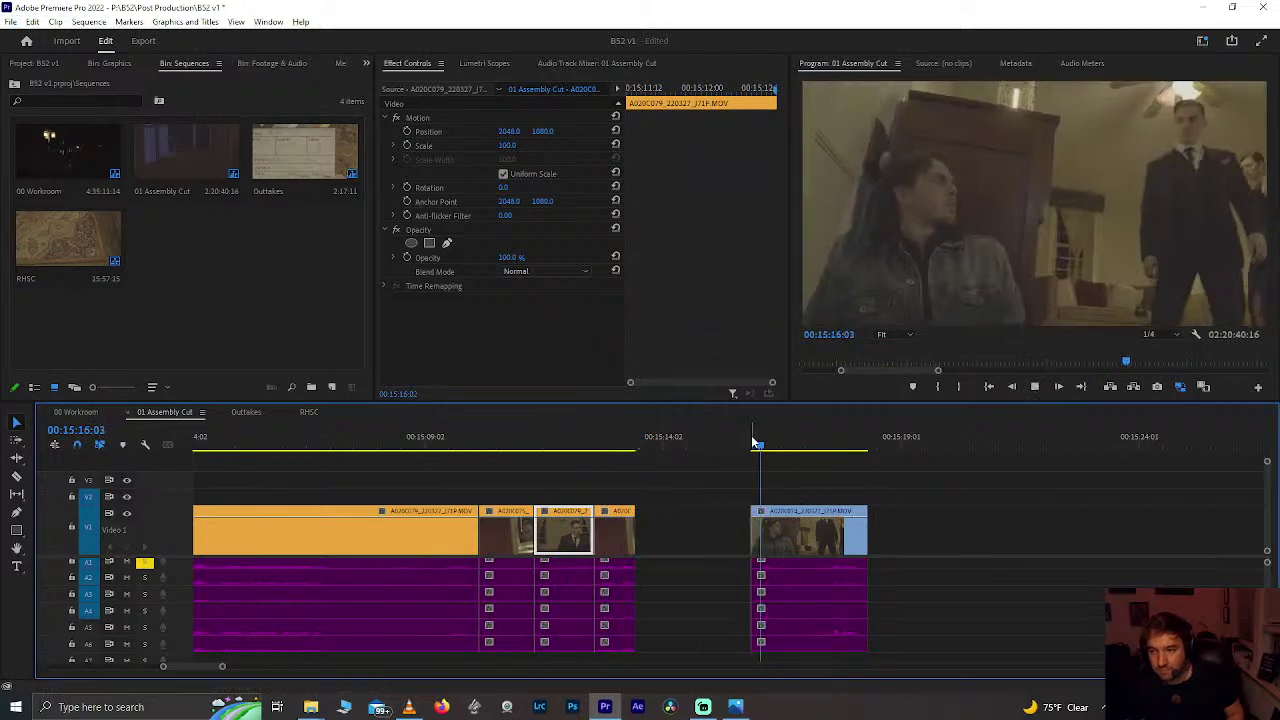
key(space)
scroll(724, 480, down, 2)
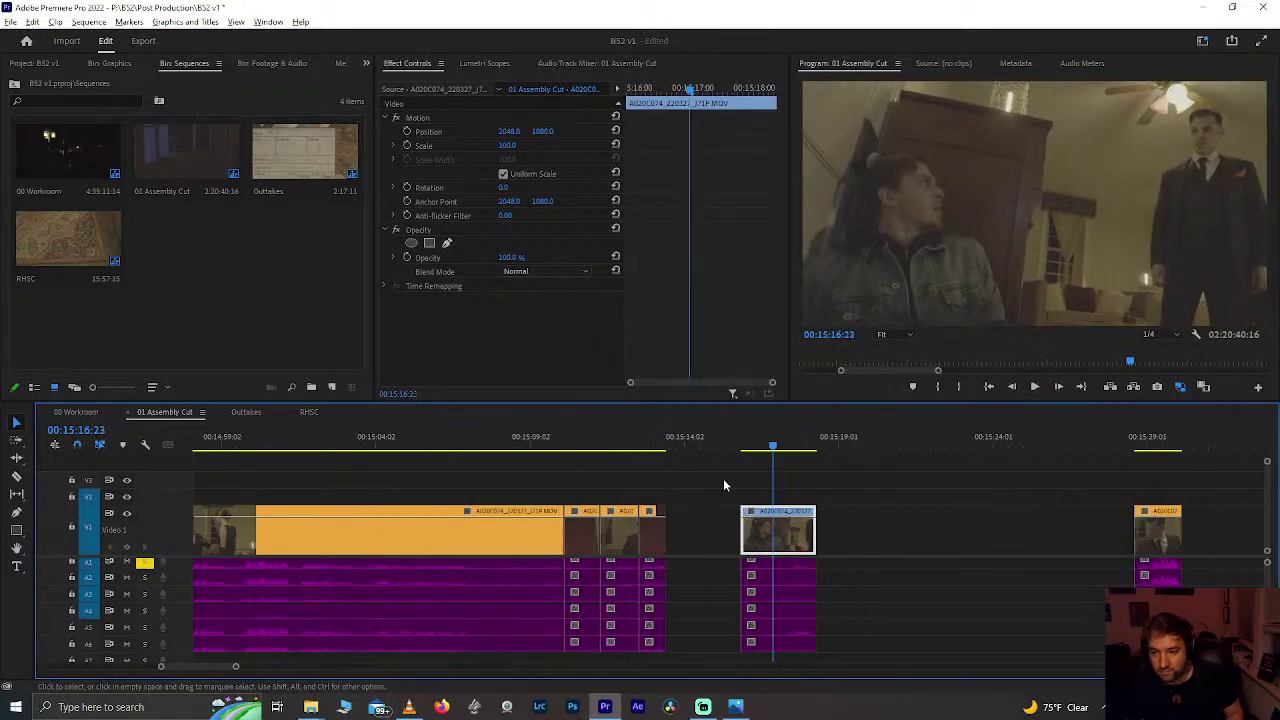
click(630, 437)
key(space)
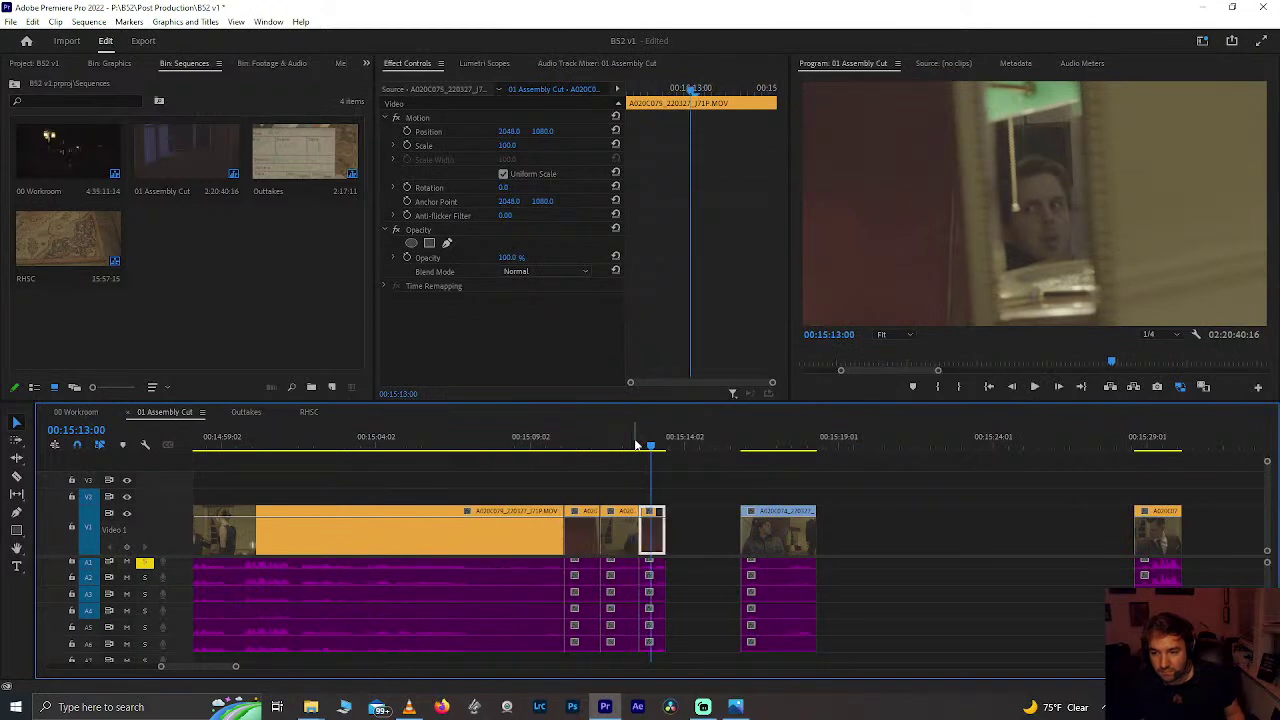
key(Down)
key(ctrl+shift+v)
key(Delete)
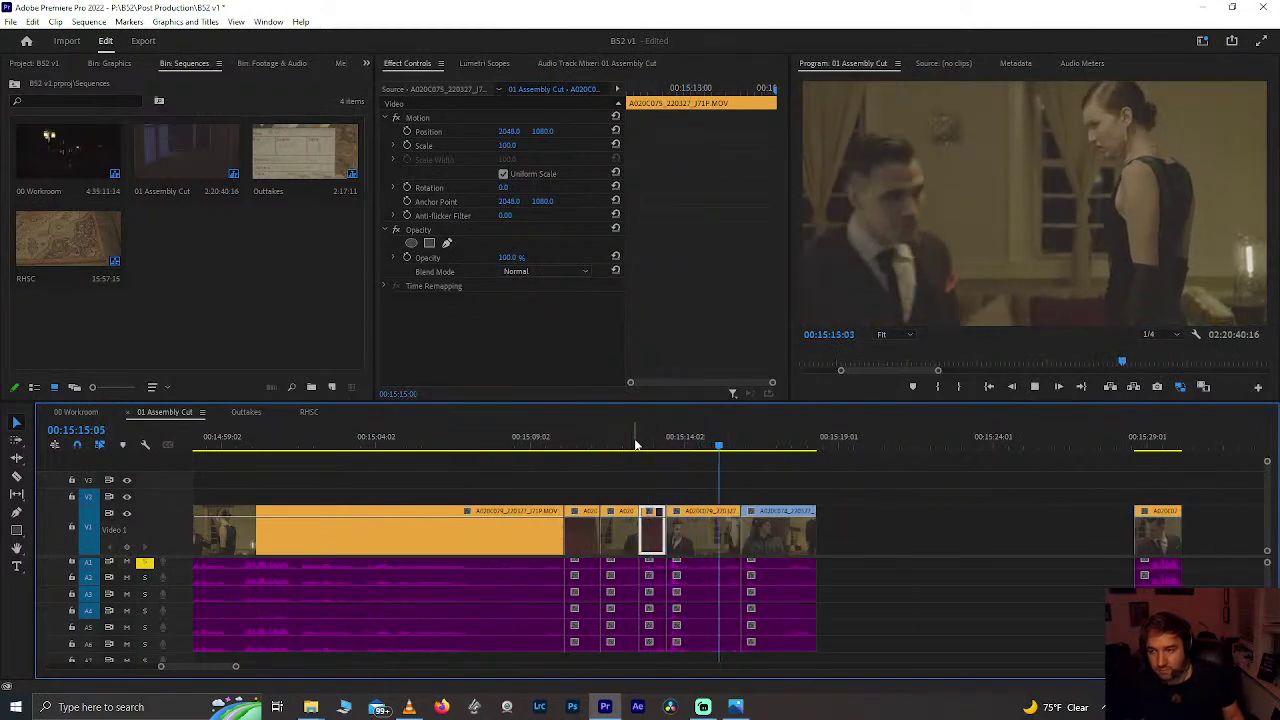
Step: Replay the restored A020C079 piece into A020C074, park the playhead at 00:15:17:00, and save the project
click(660, 441)
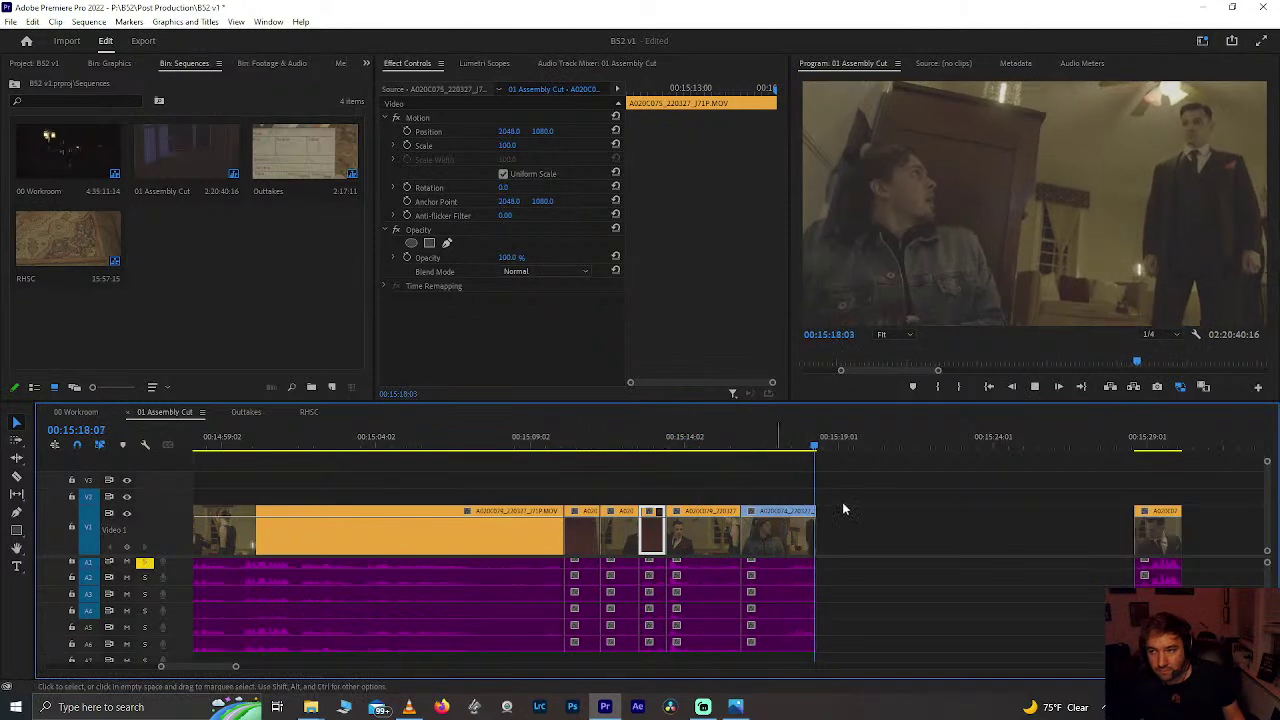
key(space)
scroll(903, 528, down, 1)
scroll(817, 531, up, 3)
scroll(817, 531, up, 1)
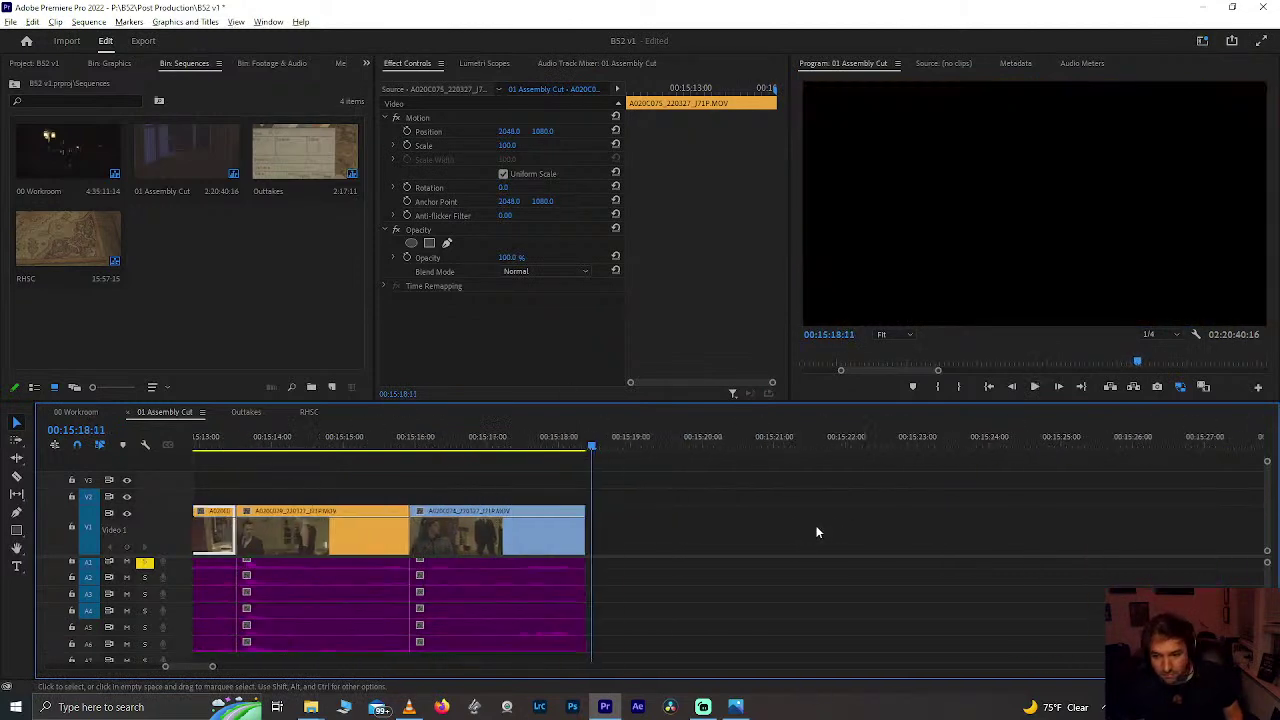
click(503, 443)
key(space)
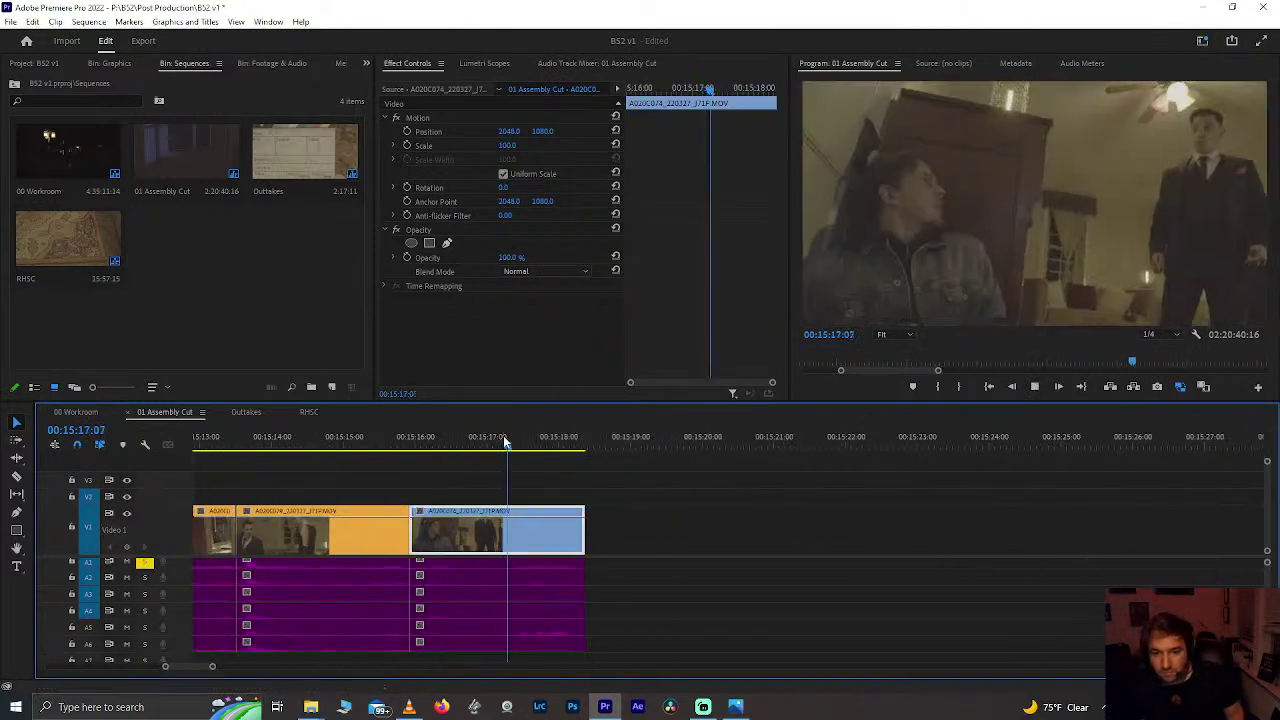
drag(504, 442, 487, 450)
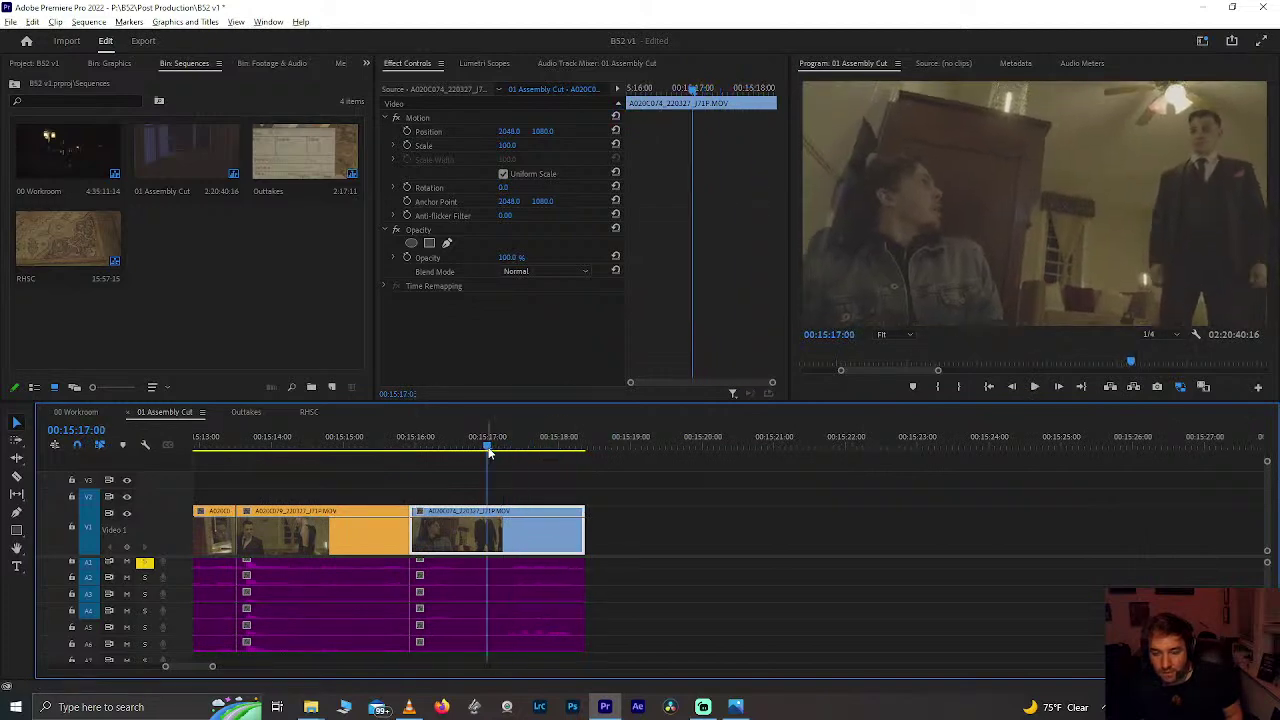
scroll(488, 451, down, 3)
key(ctrl+s)
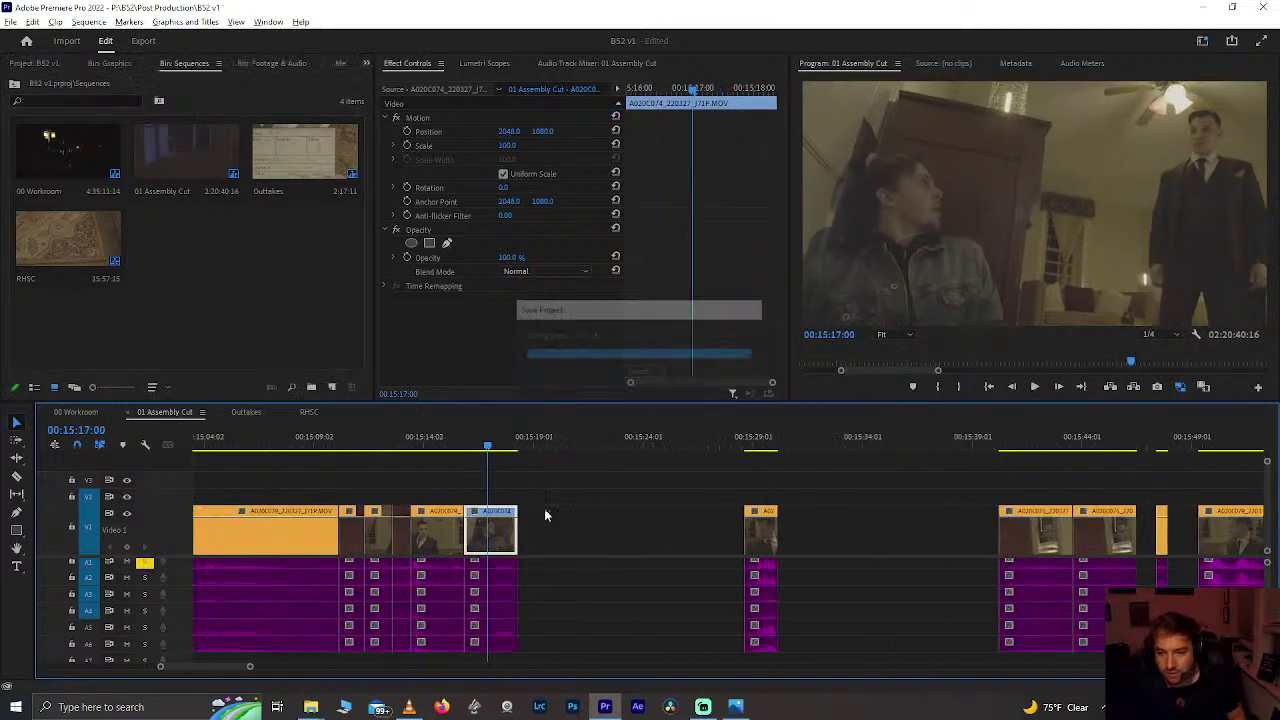
Step: Find the A020C072 close-up on V2 and play its end from about 01:51:15 to 01:51:26
scroll(544, 508, down, 8)
scroll(545, 515, down, 5)
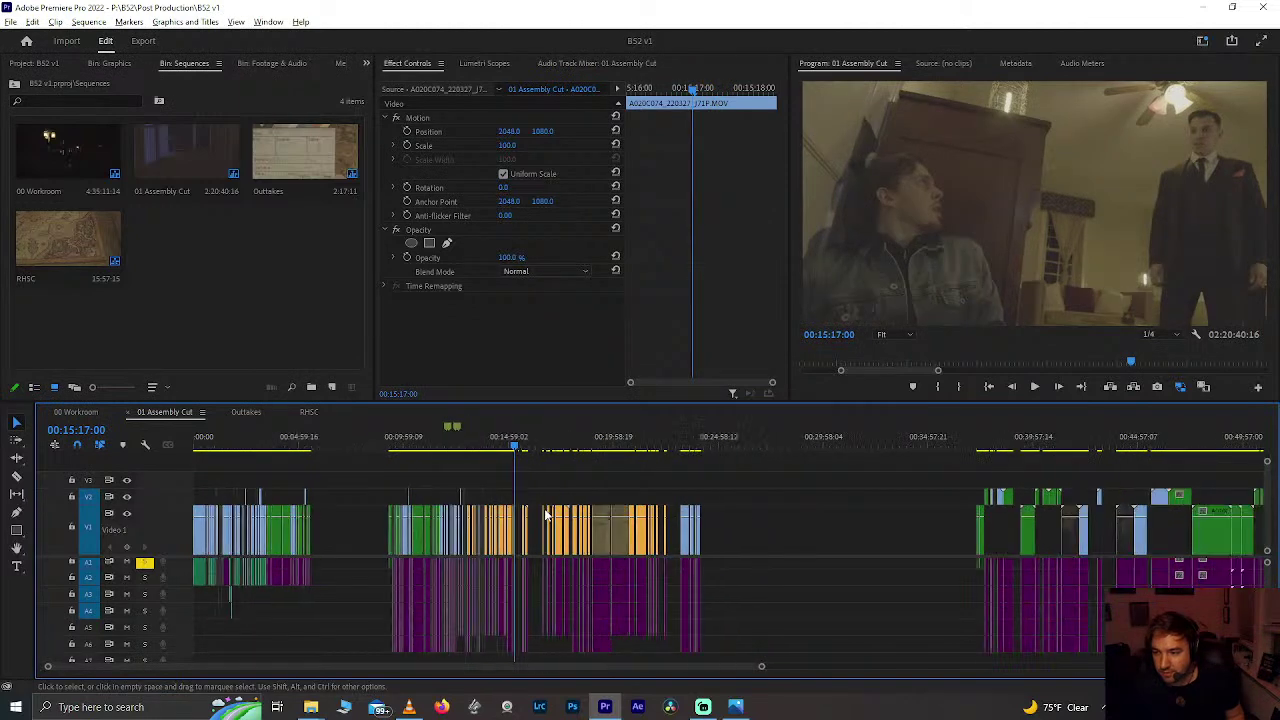
click(1229, 445)
scroll(1230, 445, down, 8)
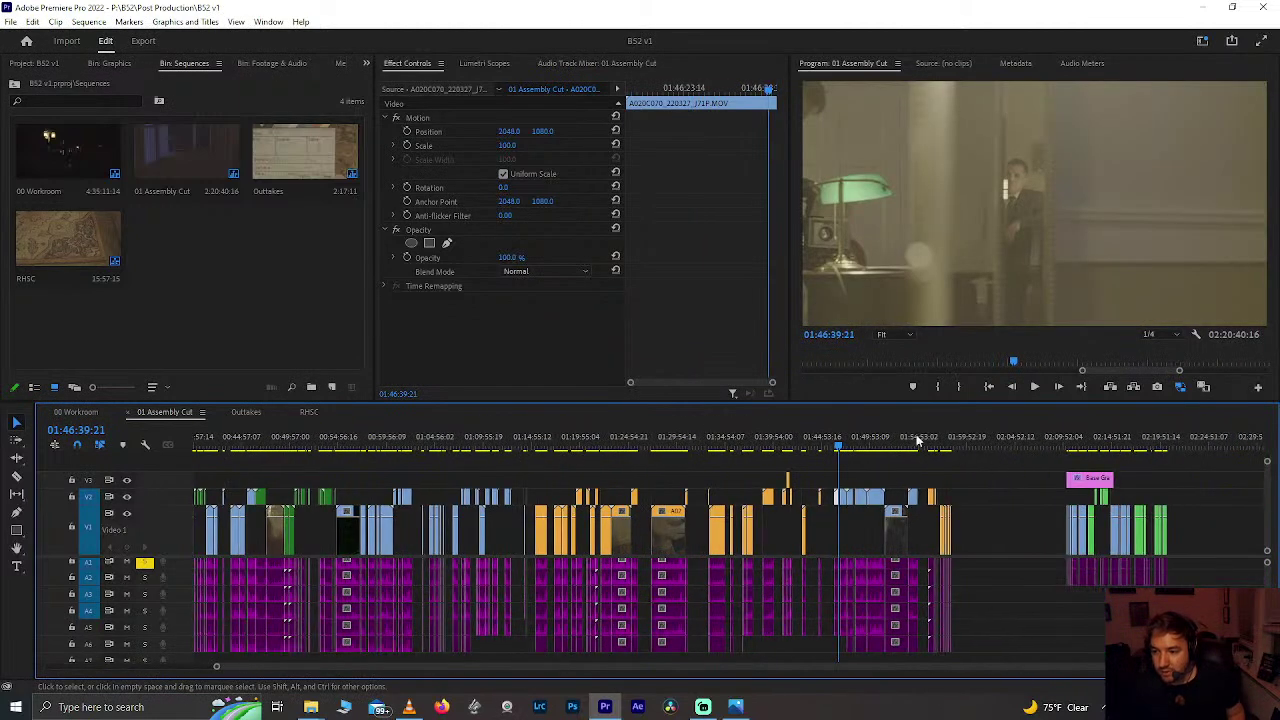
click(871, 443)
scroll(871, 443, up, 7)
drag(915, 445, 956, 460)
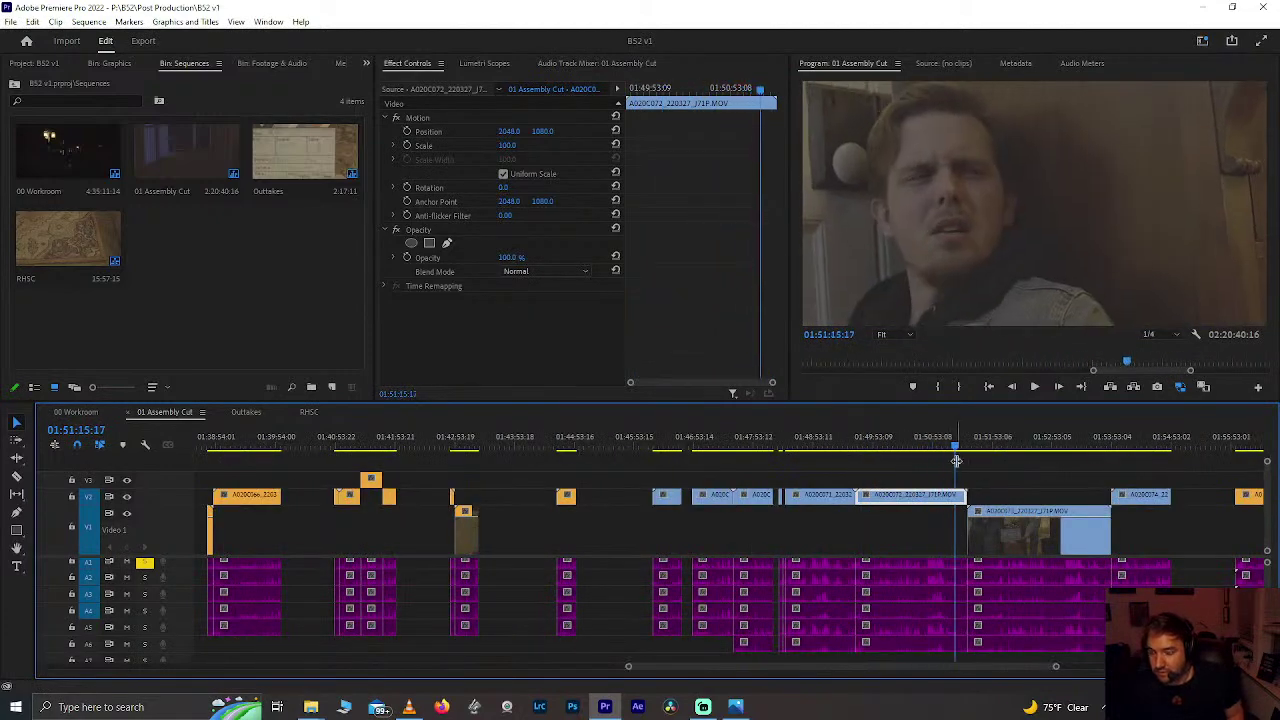
key(space)
scroll(956, 460, up, 2)
scroll(957, 450, up, 2)
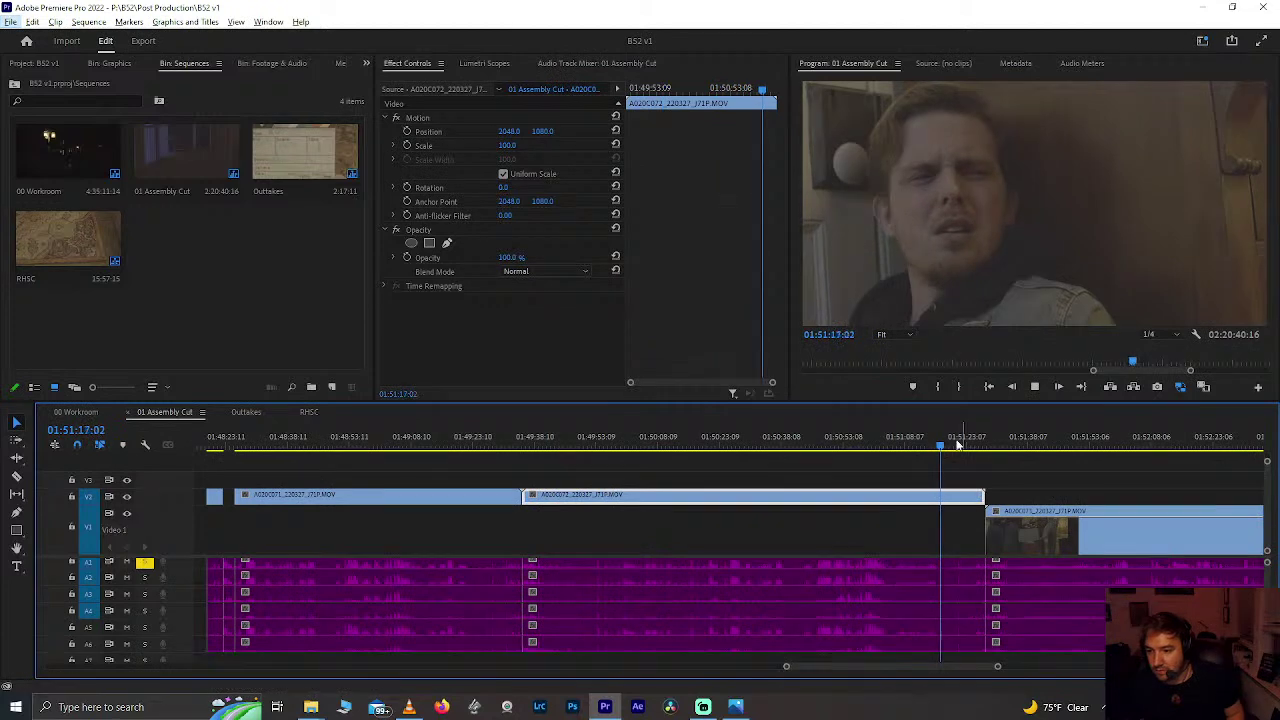
scroll(955, 447, up, 3)
scroll(953, 445, down, 2)
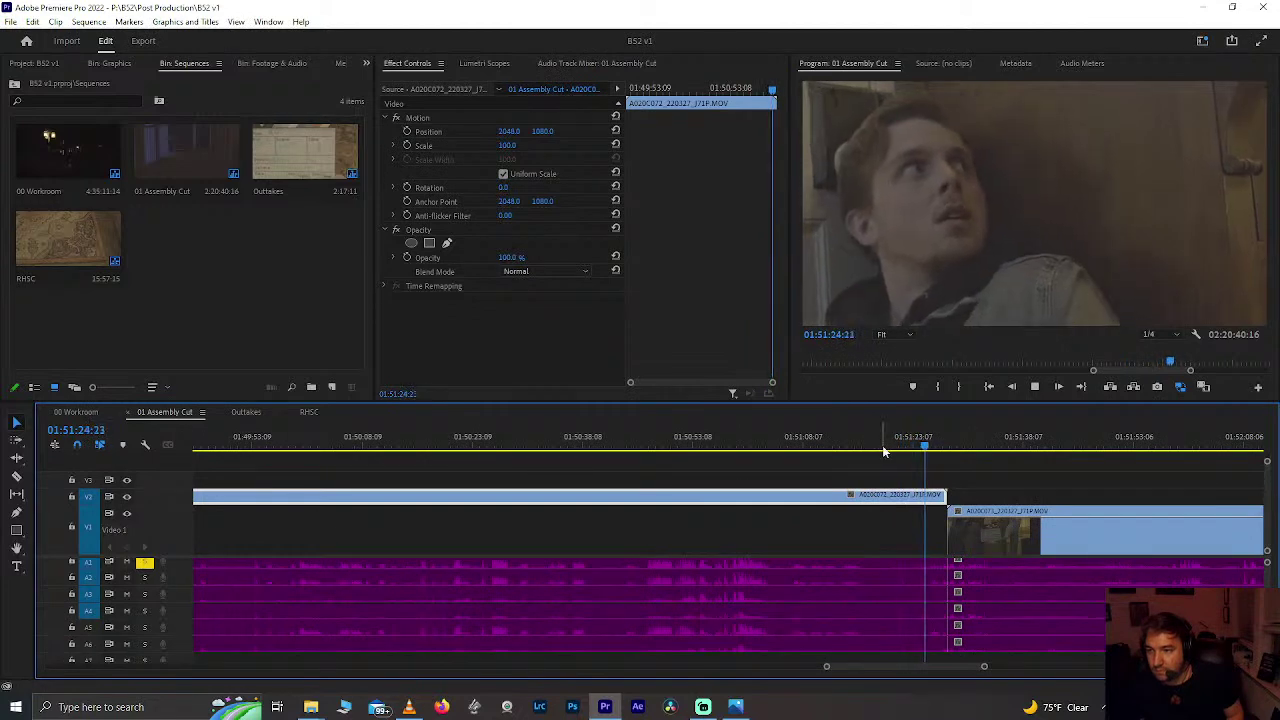
key(space)
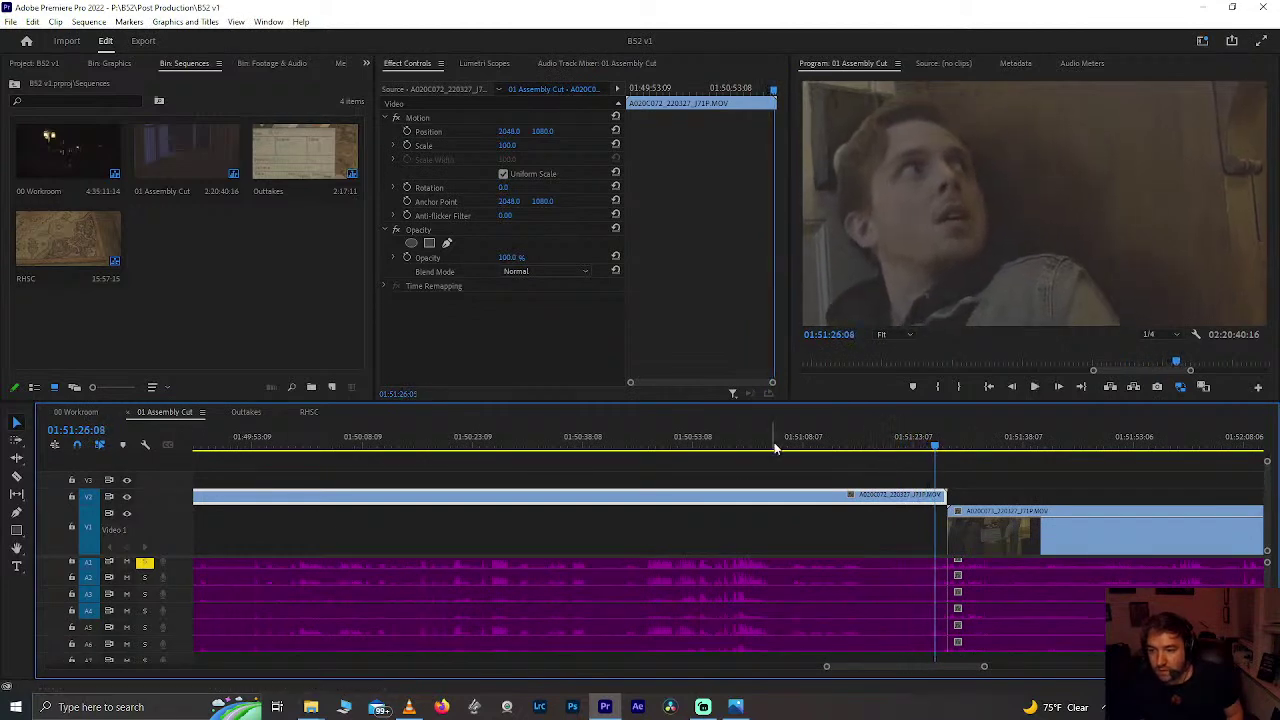
Step: Examine the end of the A020C071 close-up on V2 between about 01:49:25 and 01:49:32
scroll(782, 462, down, 4)
click(605, 441)
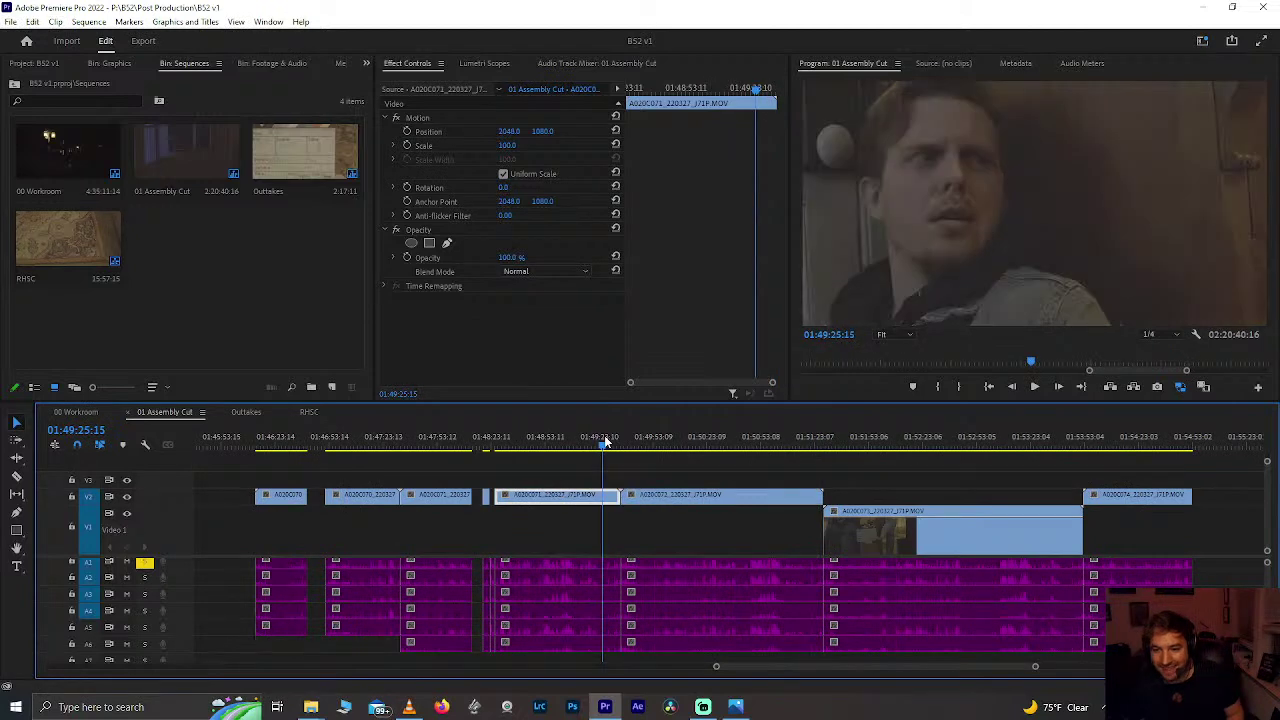
scroll(605, 441, up, 3)
click(630, 446)
scroll(631, 447, up, 2)
key(space)
drag(615, 437, 598, 447)
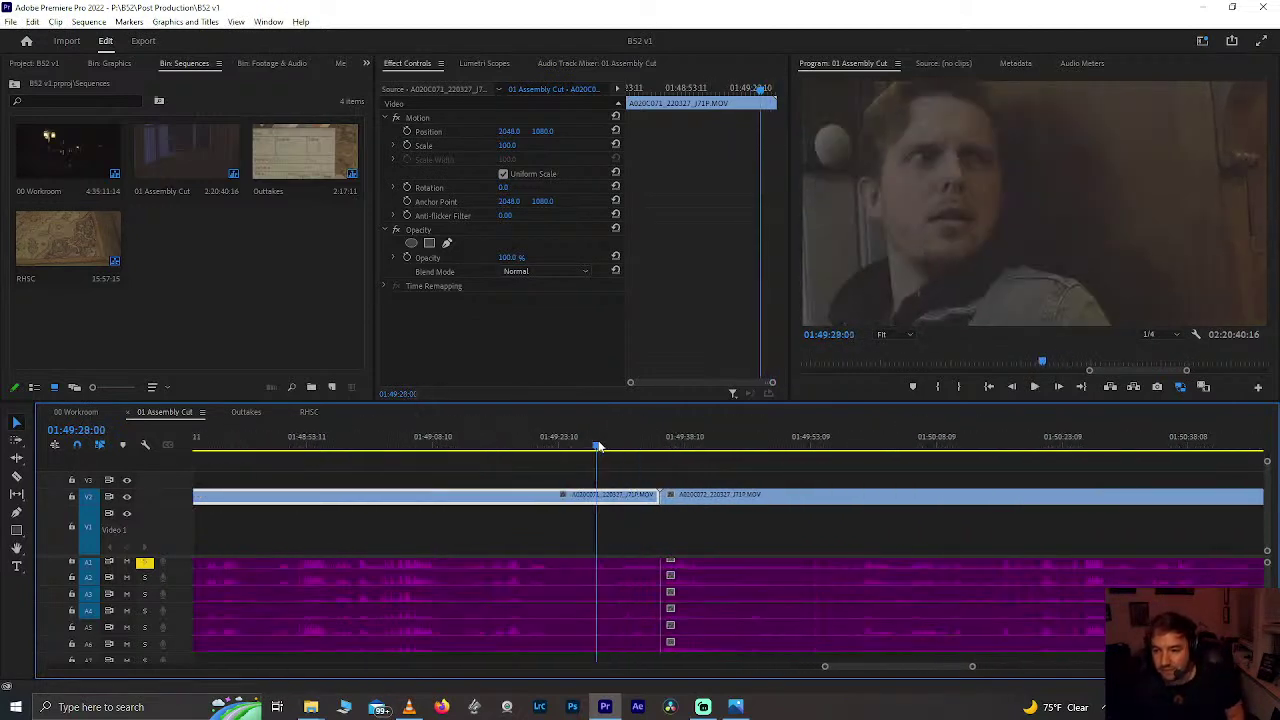
scroll(600, 446, up, 2)
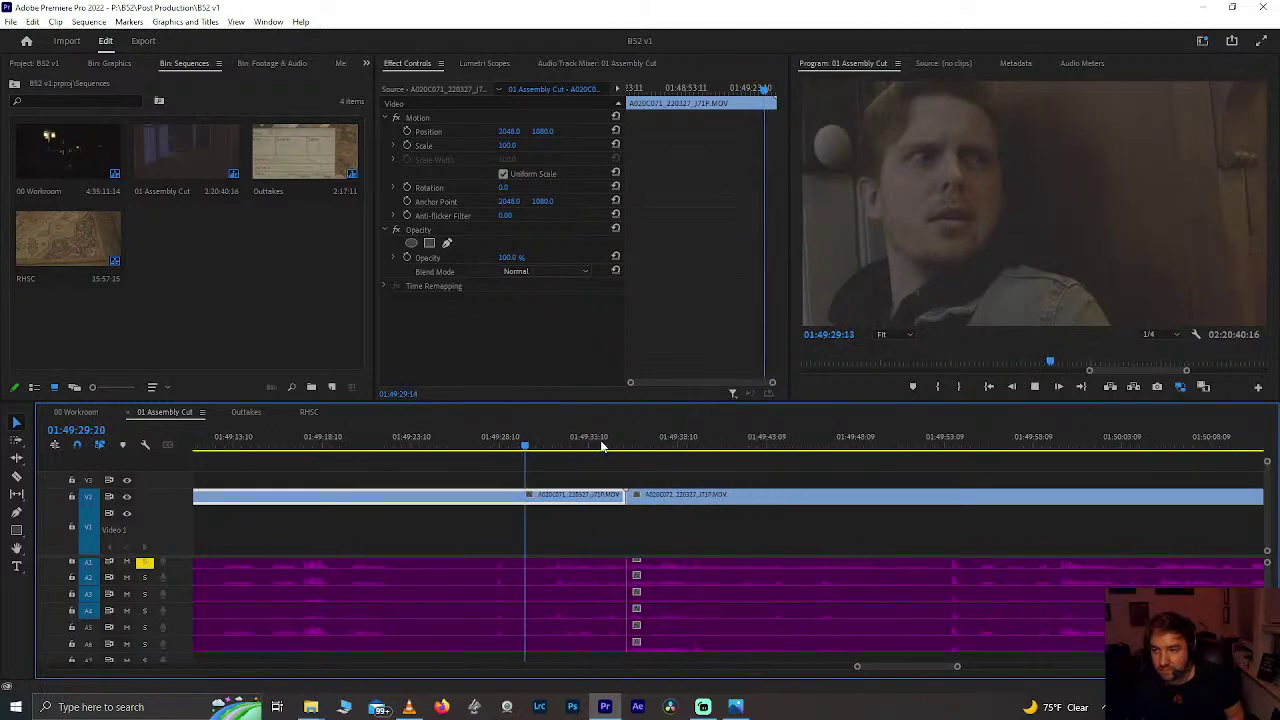
key(space)
scroll(531, 472, up, 2)
key(space)
key(space)
scroll(547, 515, down, 5)
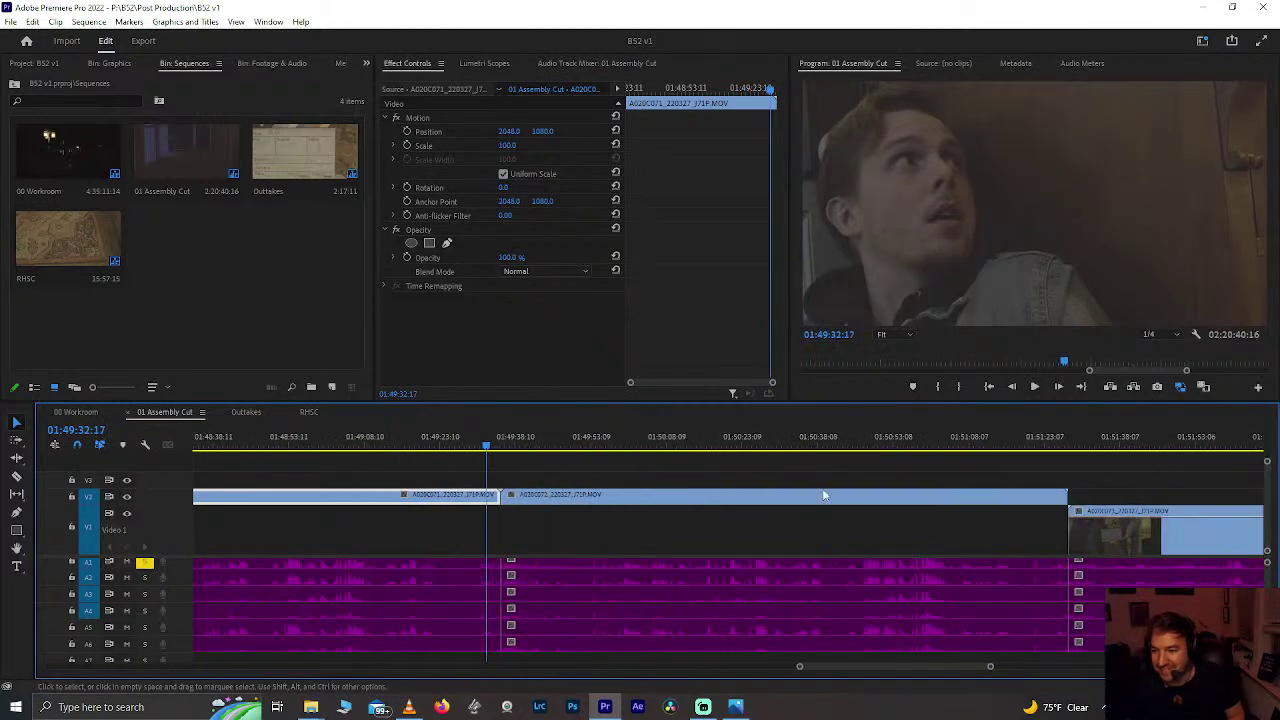
Step: Compare the A020C071 and A020C072 close-up endings, and split only the A020C072 video on V2 at 01:51:24:14
click(1024, 442)
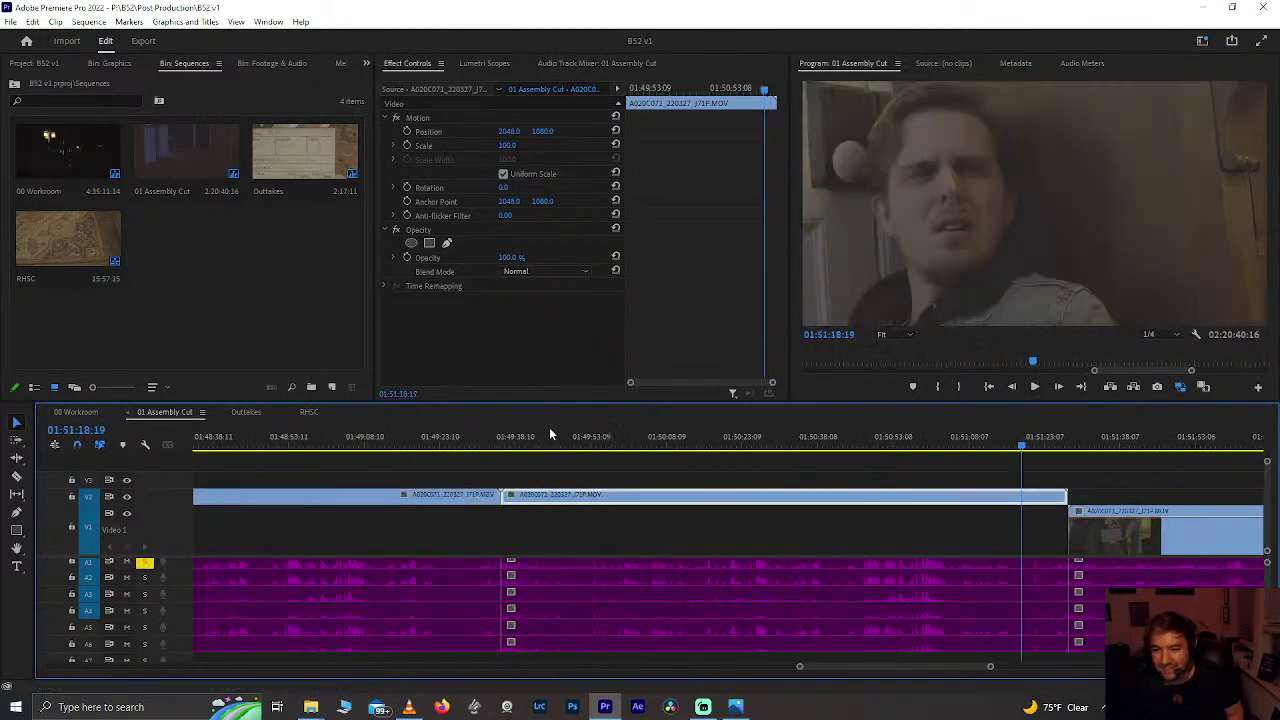
click(476, 442)
click(1035, 446)
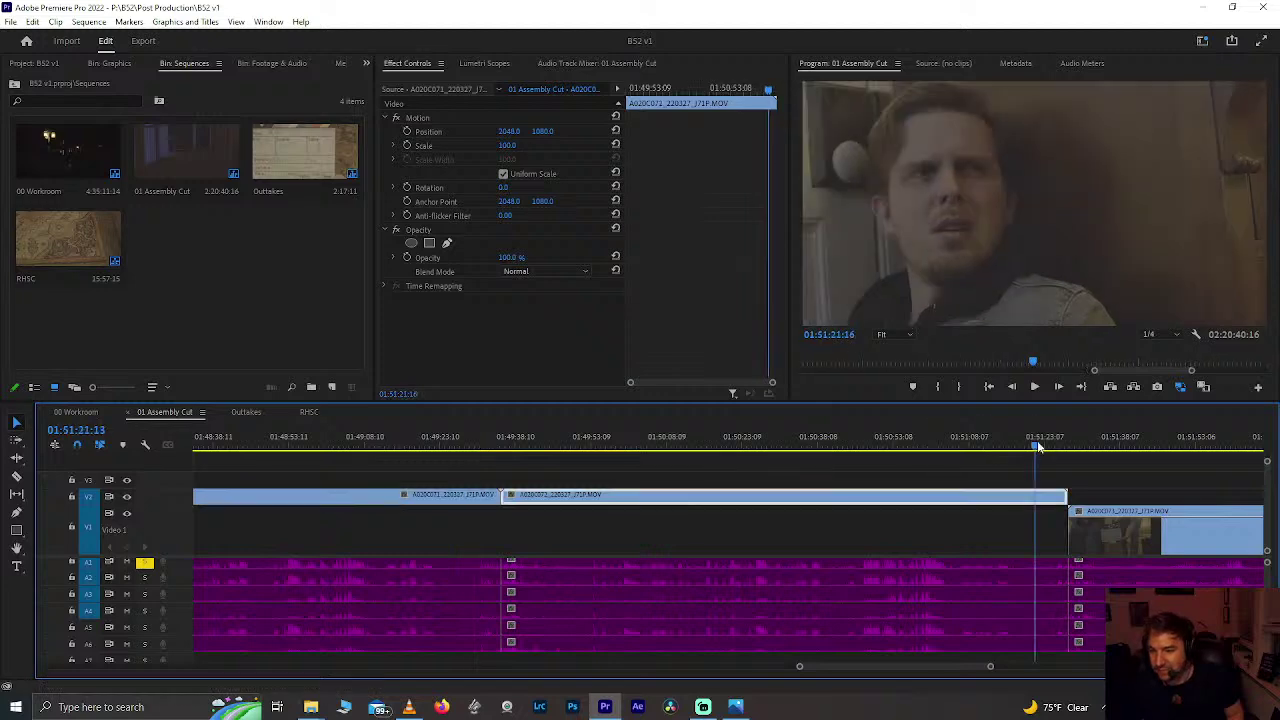
scroll(1039, 446, up, 4)
scroll(1039, 446, down, 8)
scroll(1037, 446, up, 2)
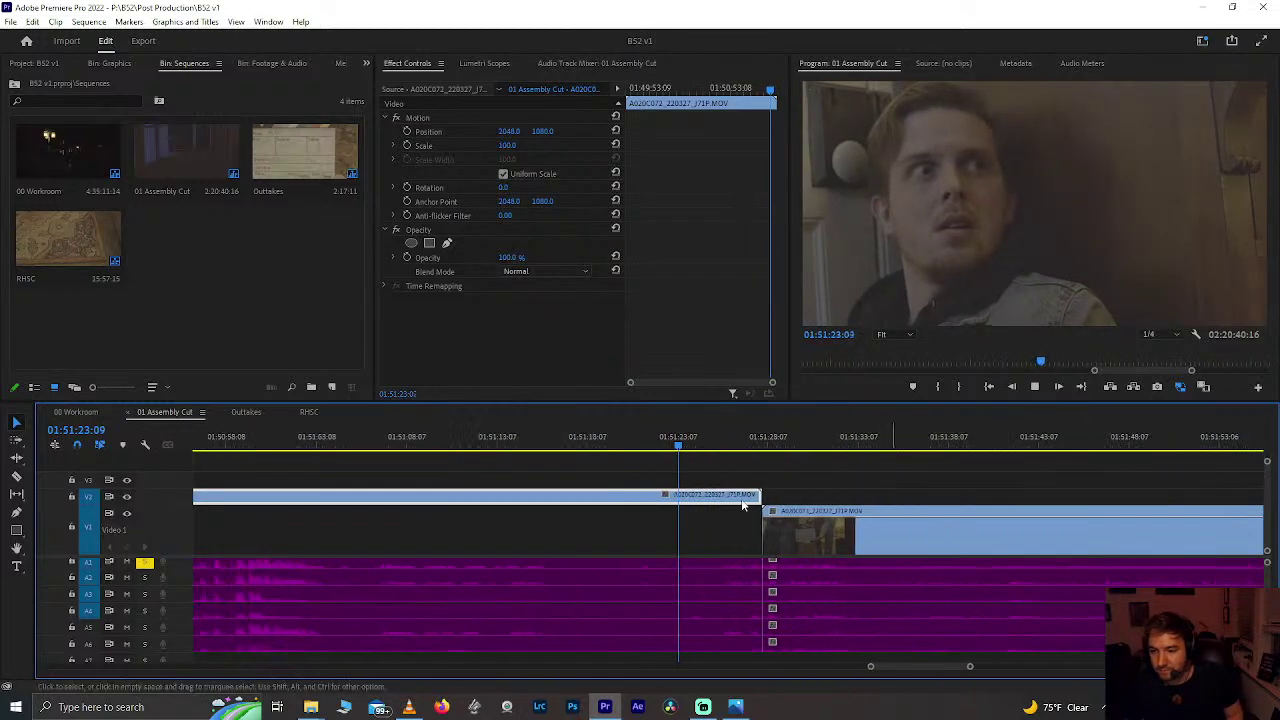
drag(691, 449, 703, 457)
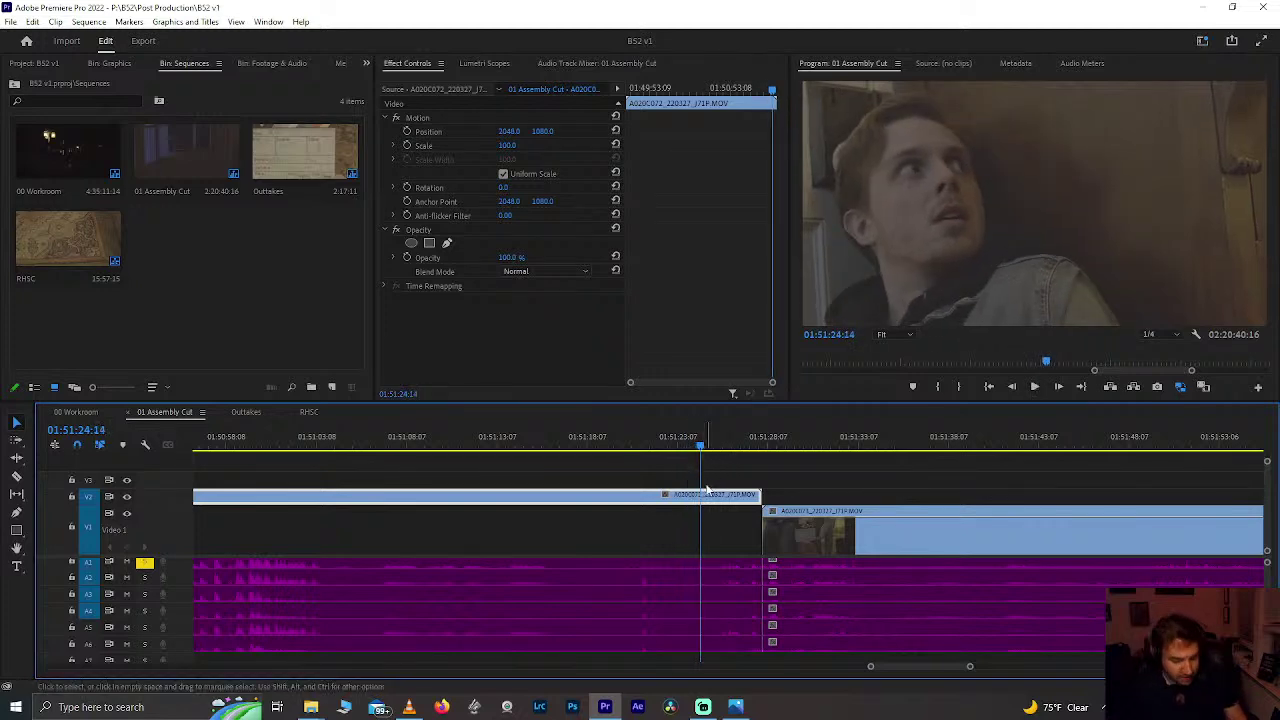
key(ctrl+k)
key(space)
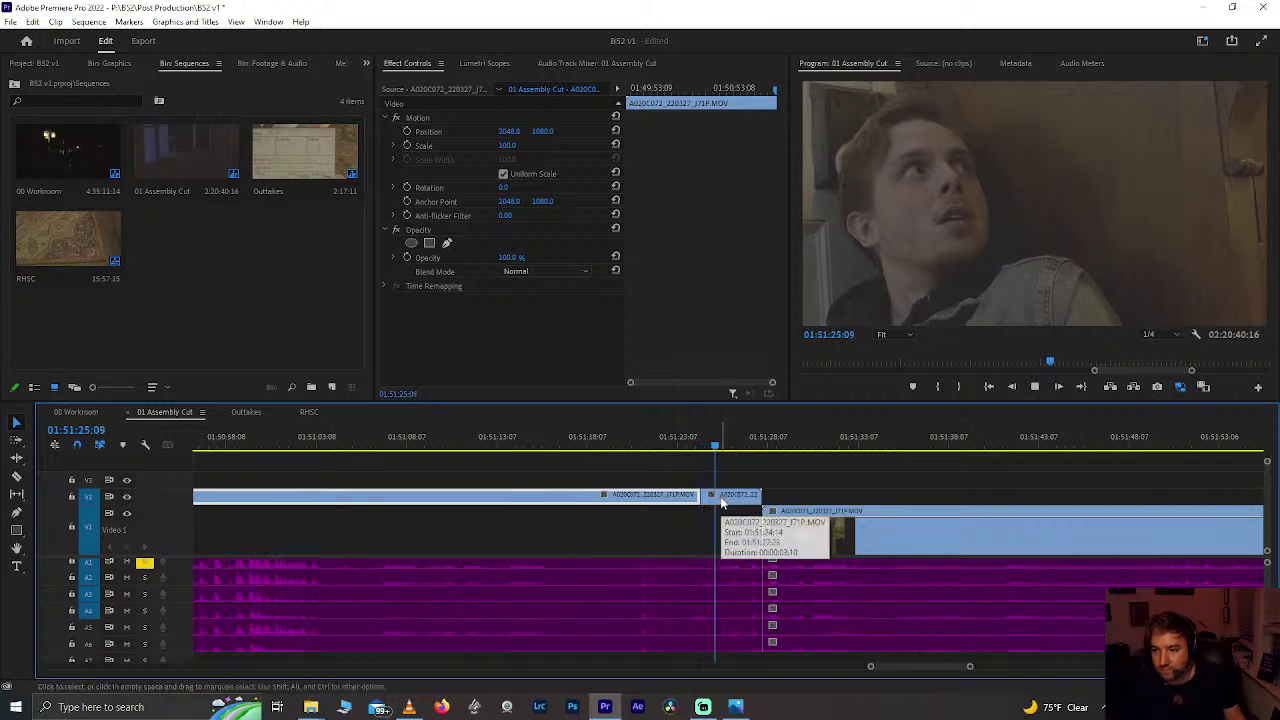
Step: Cut the last A020C072 piece together with its audio at 01:51:26:14
key(space)
key(Left)
key(Left)
key(Left)
key(Left)
key(Left)
key(Left)
key(Left)
key(Left)
key(Left)
key(Left)
key(Left)
key(ctrl+k)
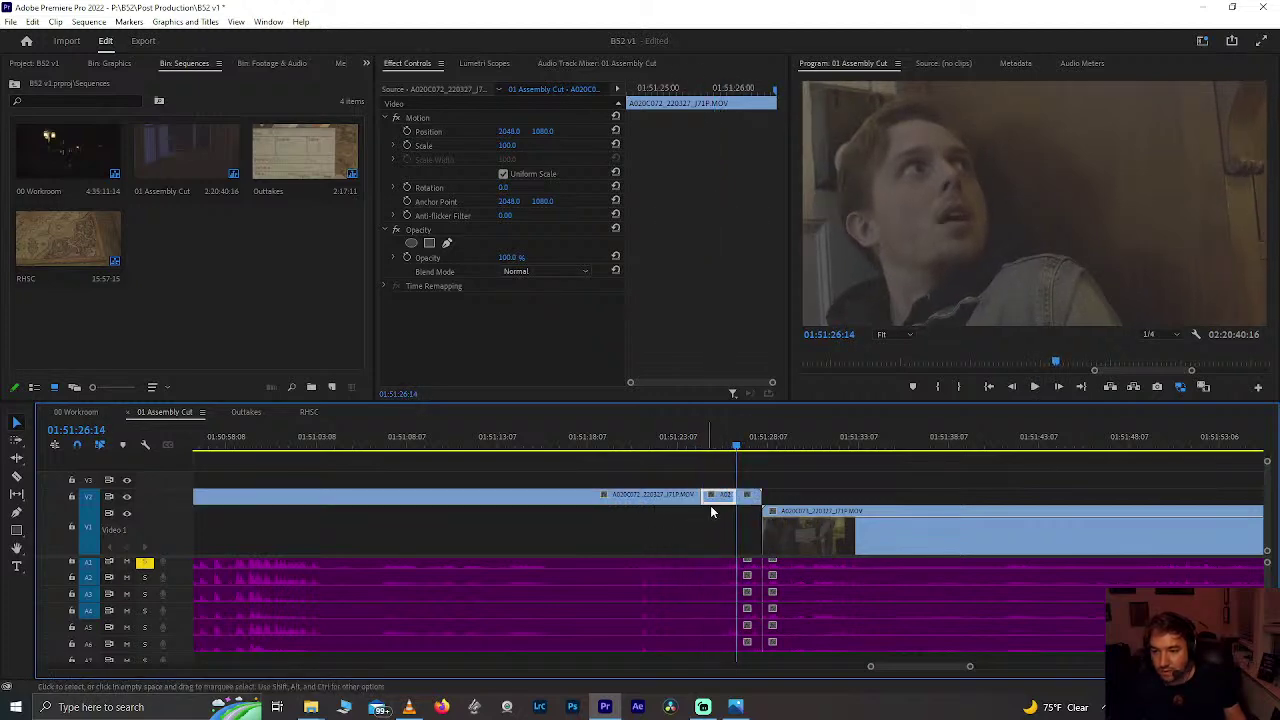
Step: Undo the cut with audio, split only the A020C072 video at 01:51:26:14, and remove the video piece starting at 01:51:24:14
key(d)
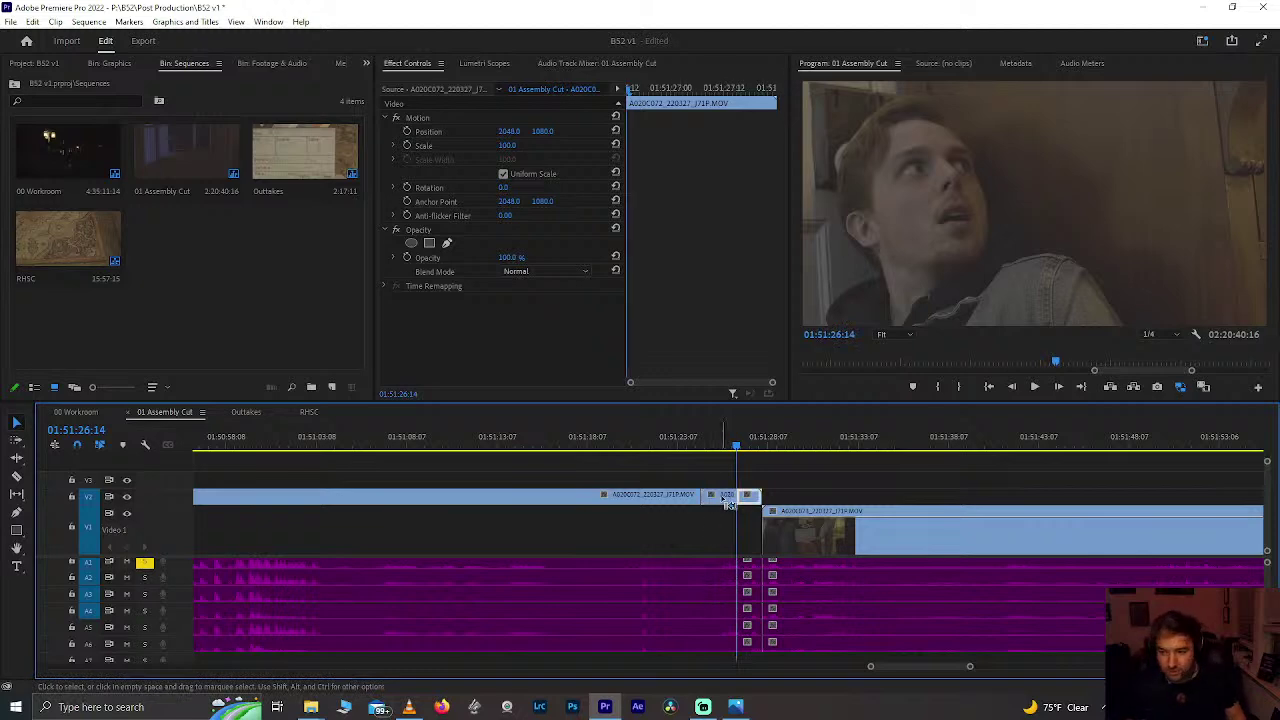
click(726, 500)
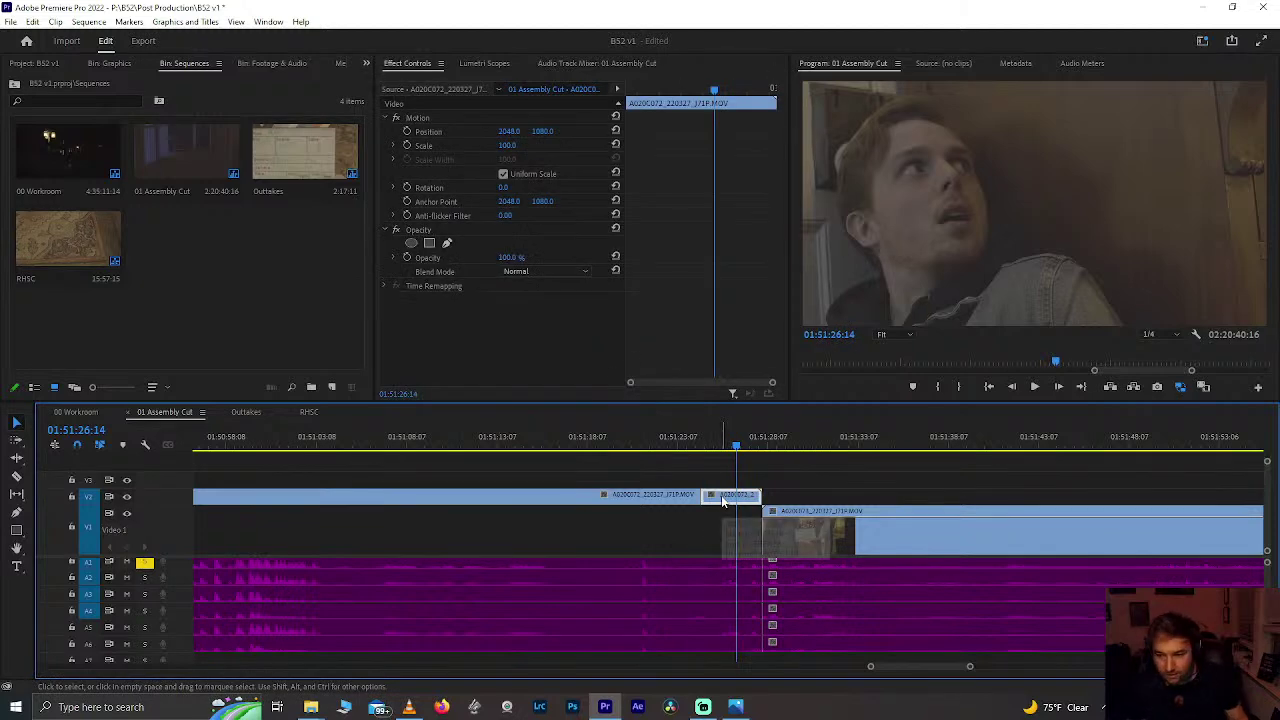
key(ctrl+k)
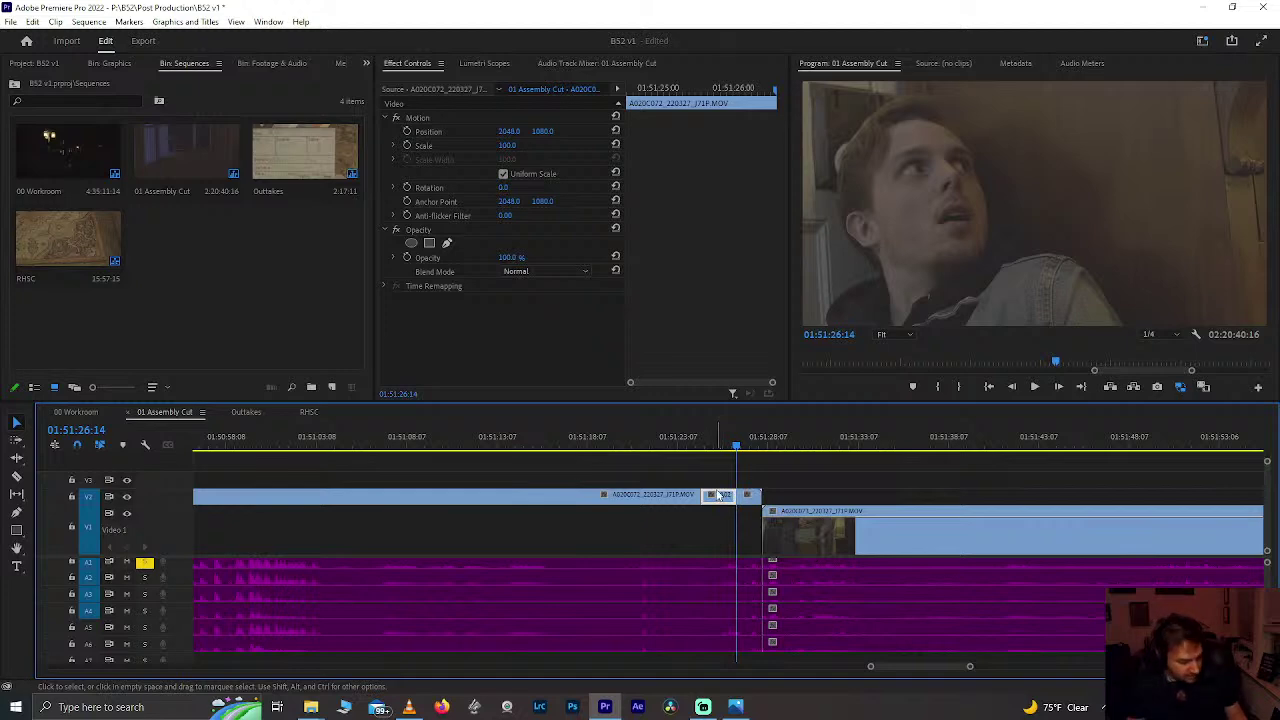
key(Delete)
scroll(702, 512, down, 10)
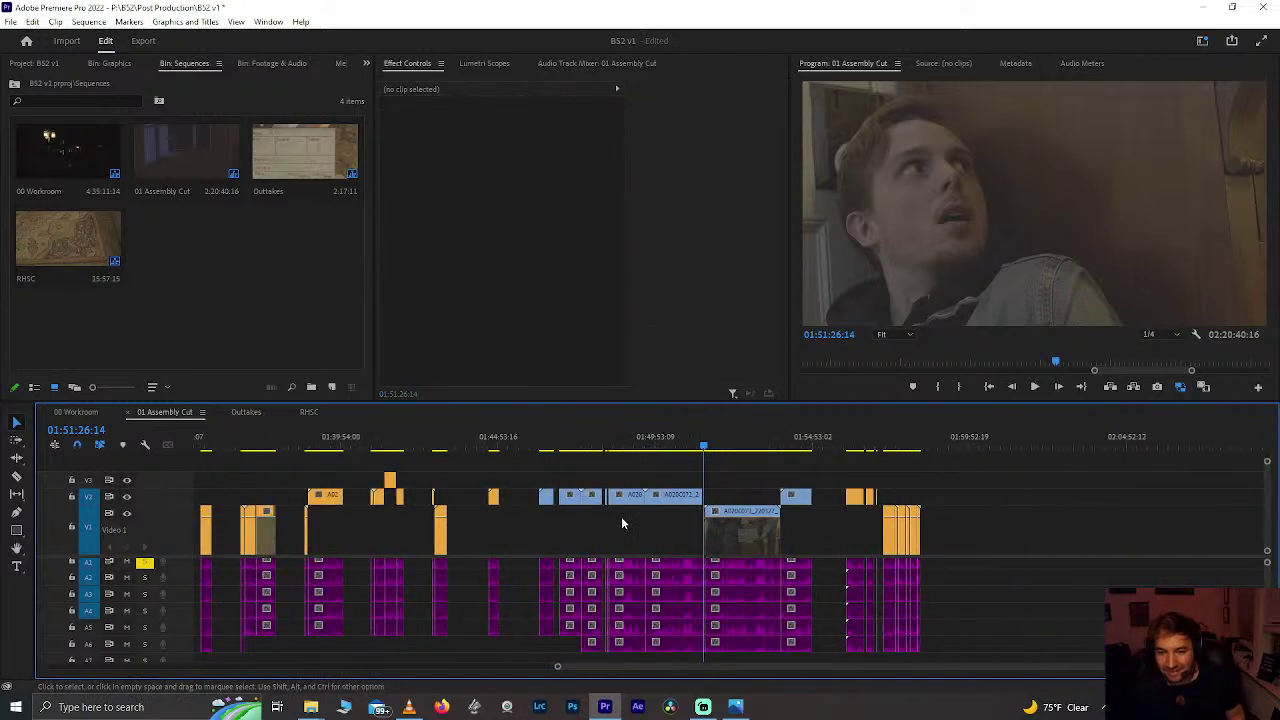
Step: Paste the copied A020C072 reaction piece into the empty stretch of the mirror scene at 00:15:19:11
scroll(604, 533, up, 15)
scroll(604, 540, up, 10)
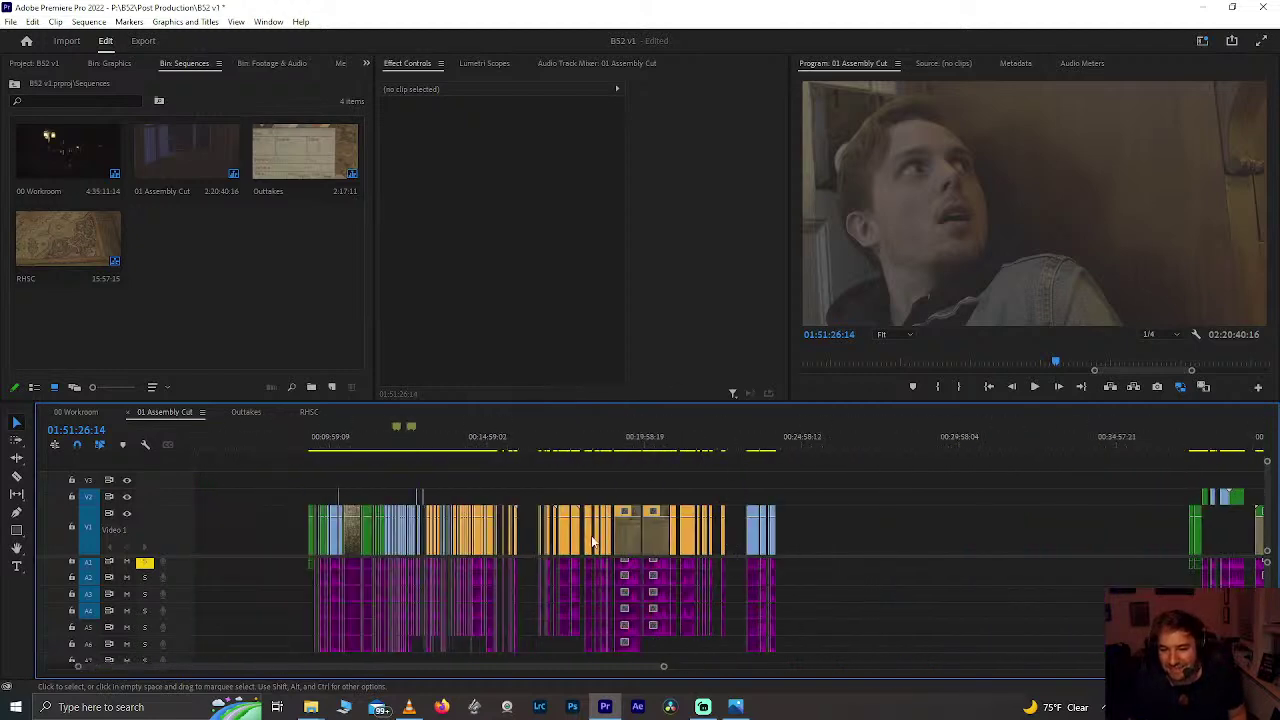
scroll(595, 538, up, 2)
scroll(511, 522, up, 10)
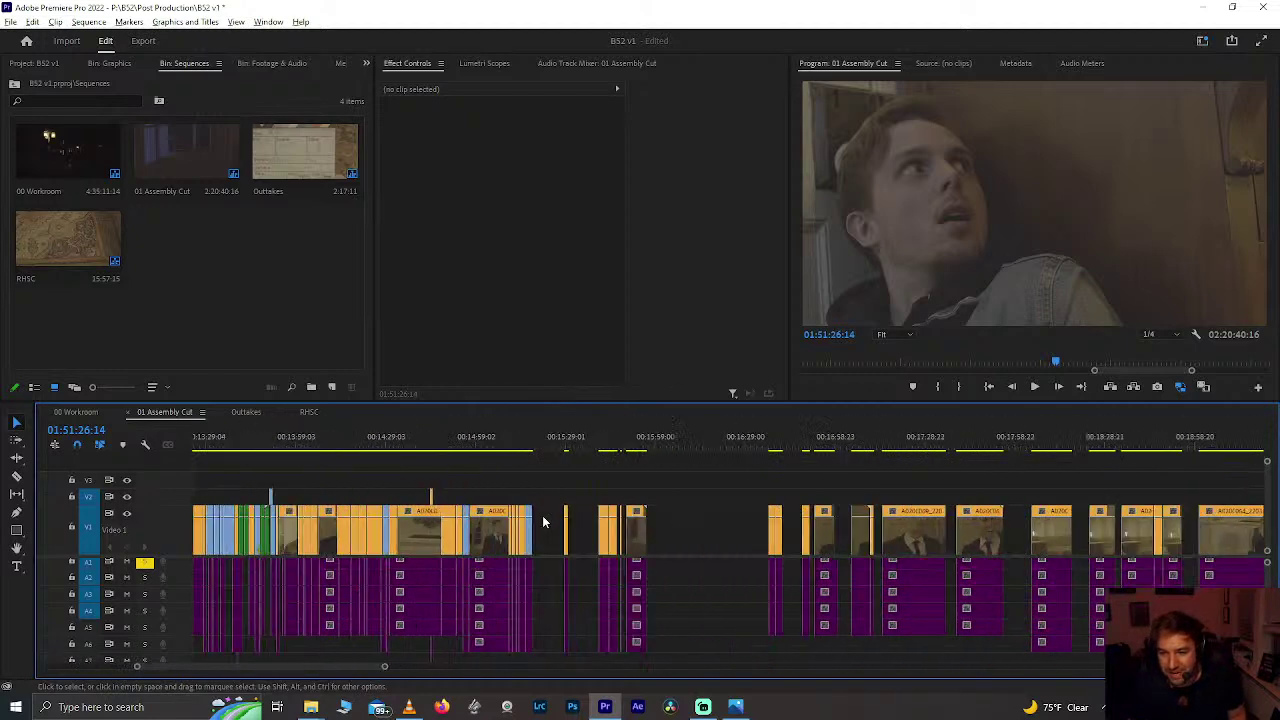
click(432, 447)
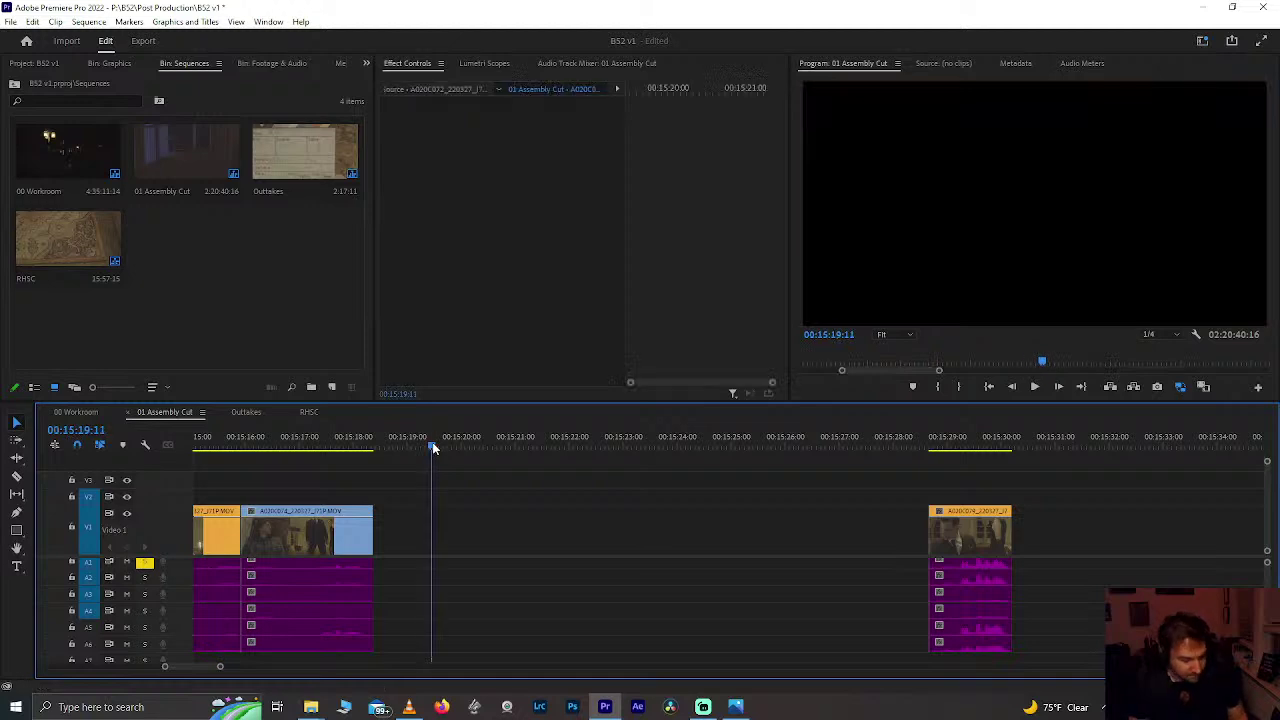
key(ctrl+v)
Step: Move the pasted A020C072 reaction onto V2 above A020C079, starting at the cut at about 00:15:13:12
scroll(429, 500, up, 3)
scroll(425, 495, up, 5)
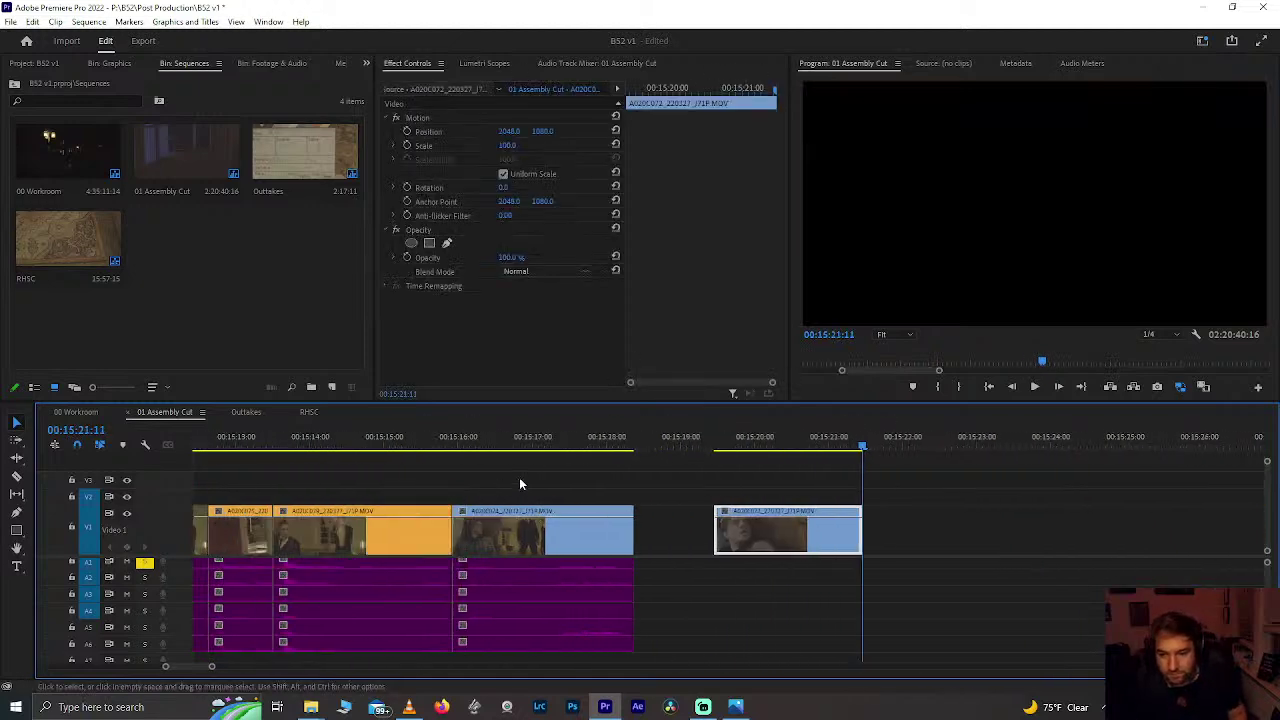
scroll(497, 488, up, 3)
click(404, 434)
key(space)
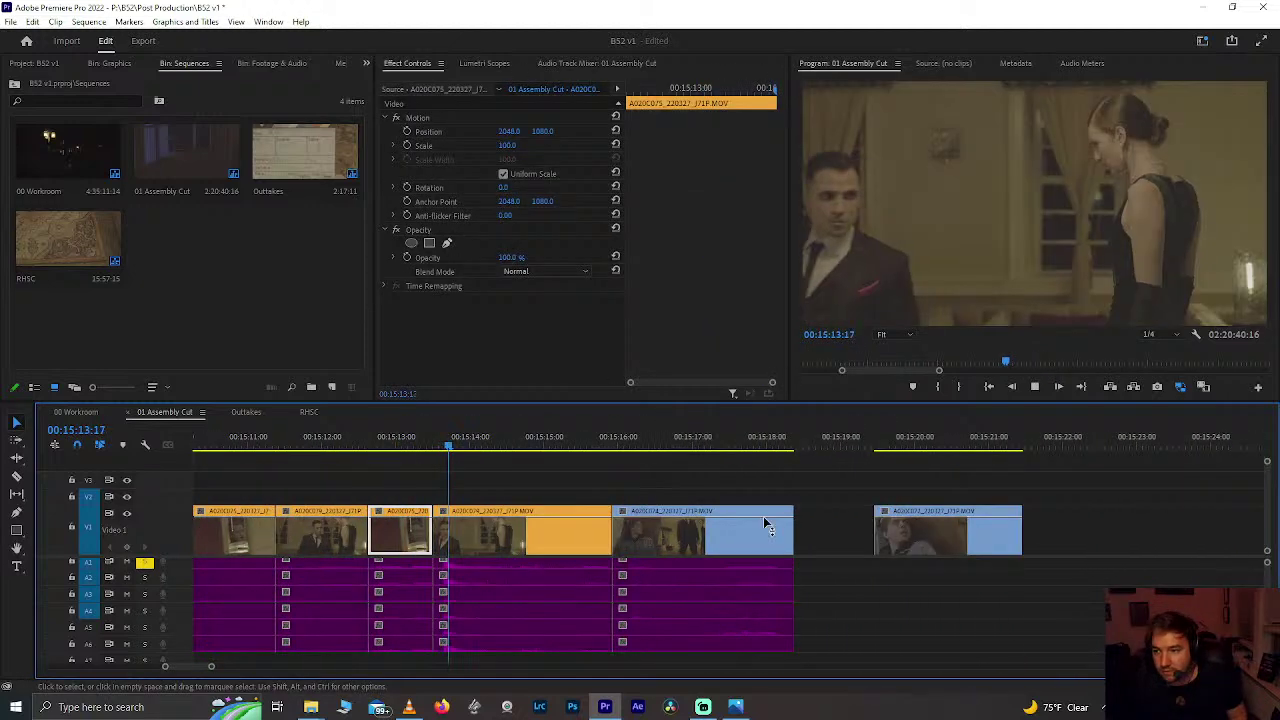
key(space)
drag(934, 542, 436, 456)
key(space)
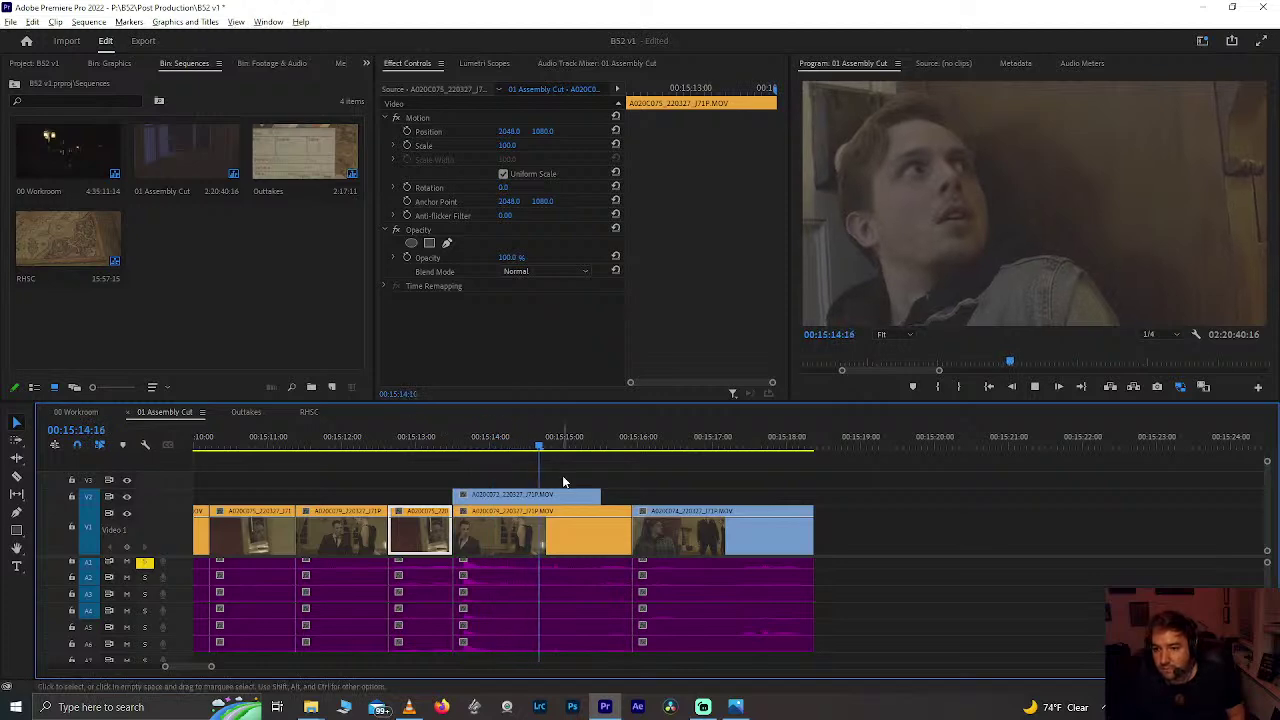
Step: Trim the end of the A020C072 reaction on V2 back to about 00:15:15:05
key(equal)
click(434, 447)
drag(434, 447, 521, 447)
drag(633, 496, 593, 451)
click(515, 458)
drag(518, 495, 590, 497)
Step: Split A020C079 and its audio at 00:15:15:05, where the reaction on V2 ends
click(366, 449)
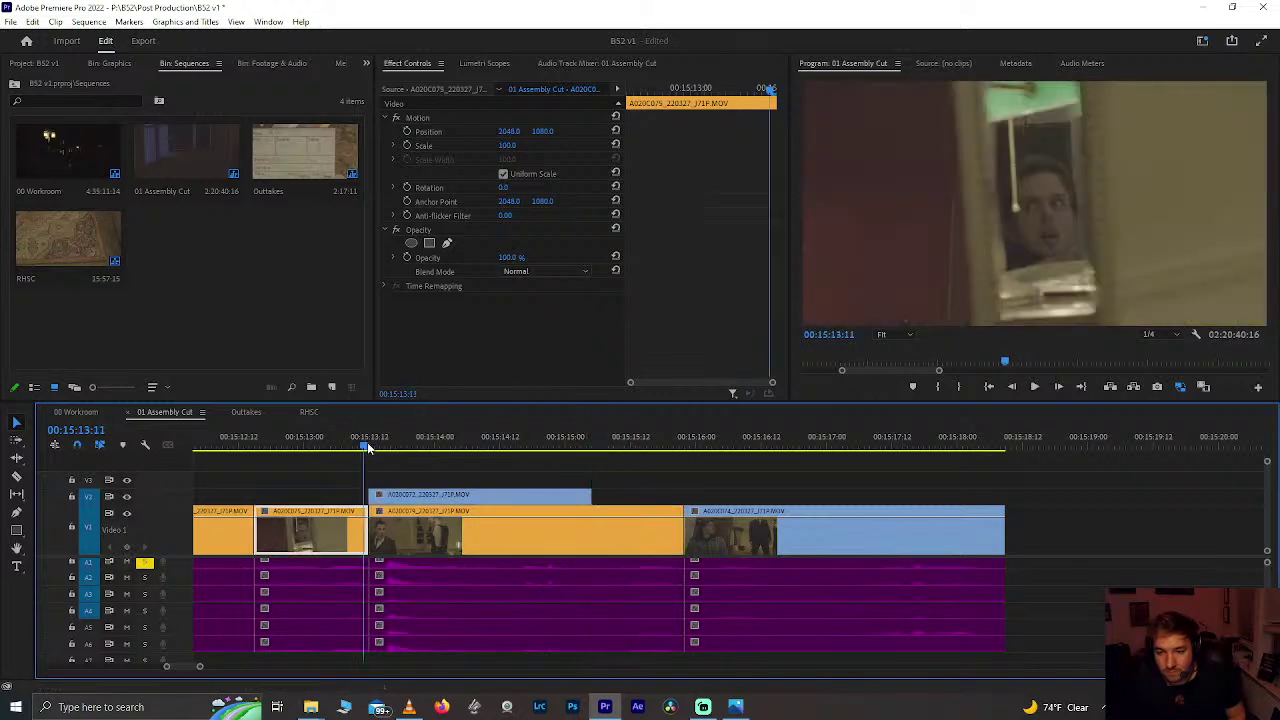
key(space)
click(548, 449)
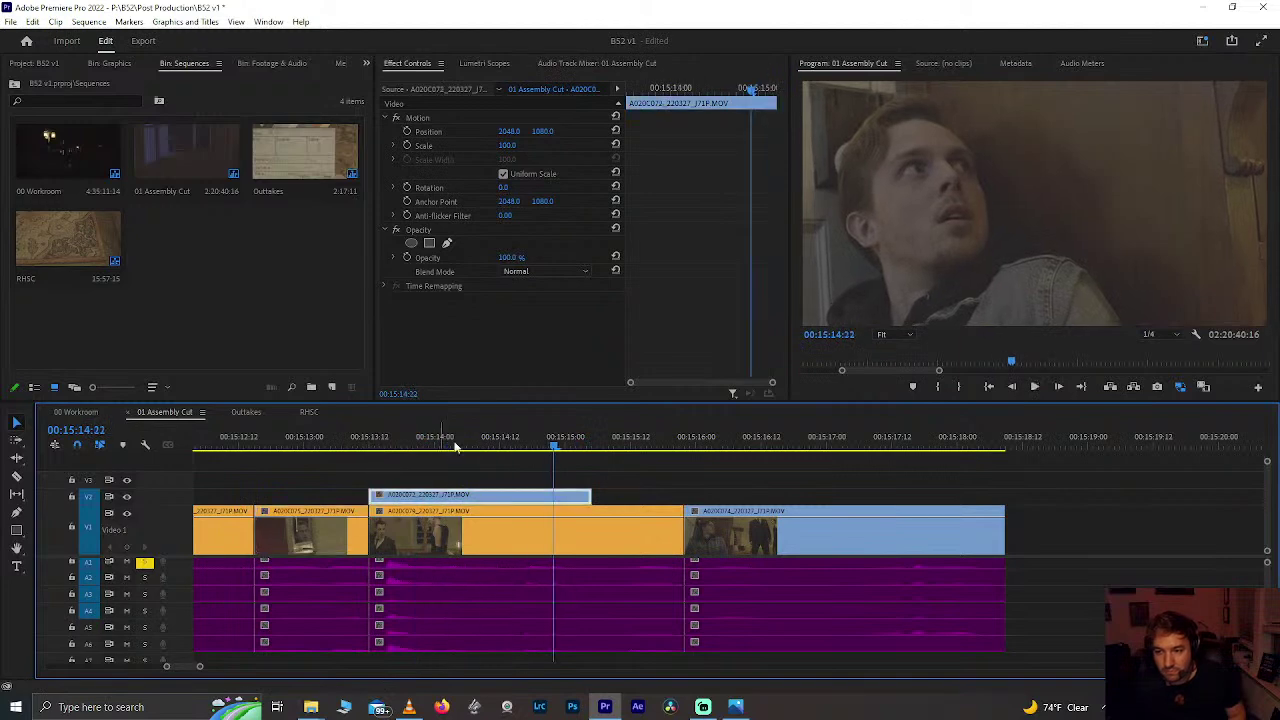
drag(571, 463, 566, 461)
drag(570, 461, 594, 451)
click(602, 448)
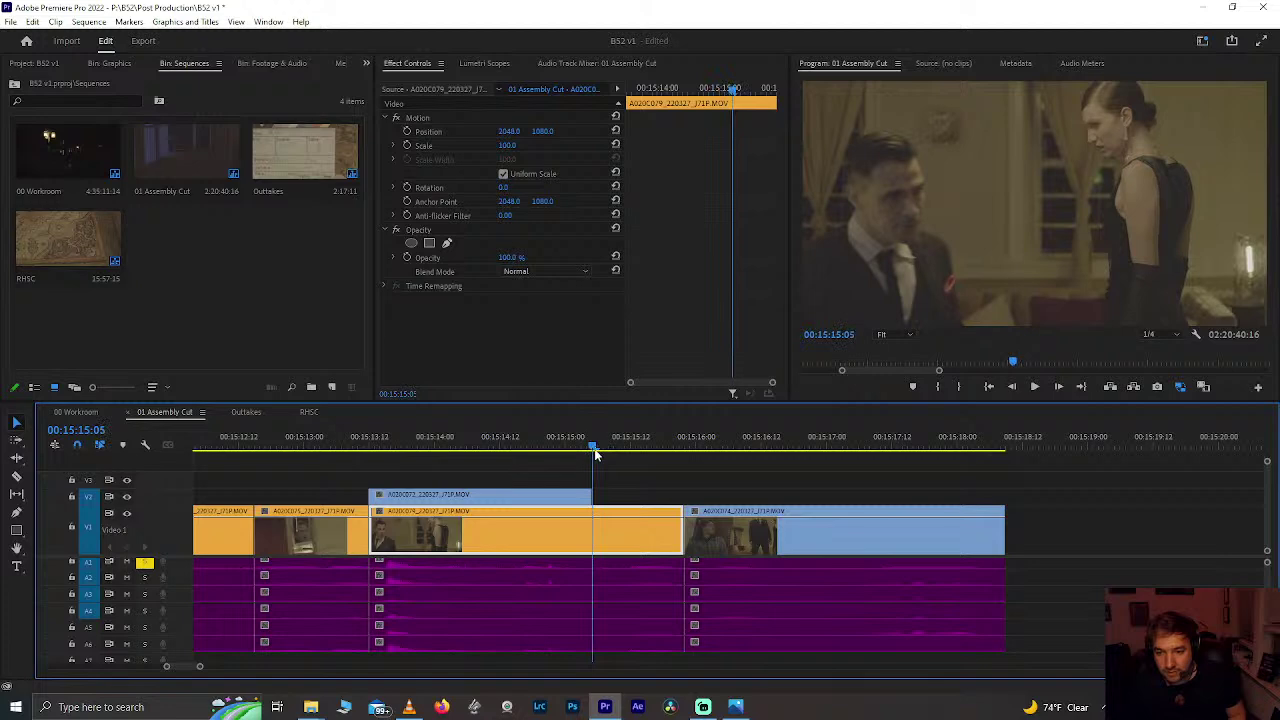
key(Up)
key(Down)
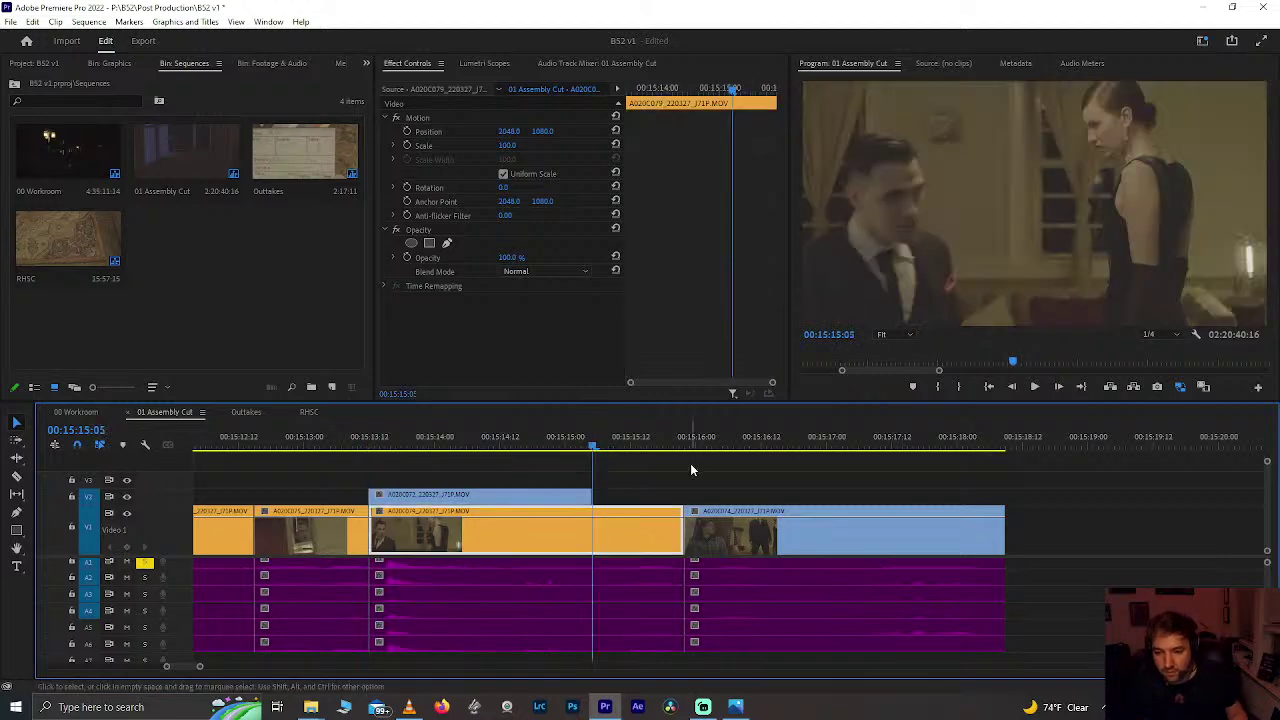
key(ctrl+k)
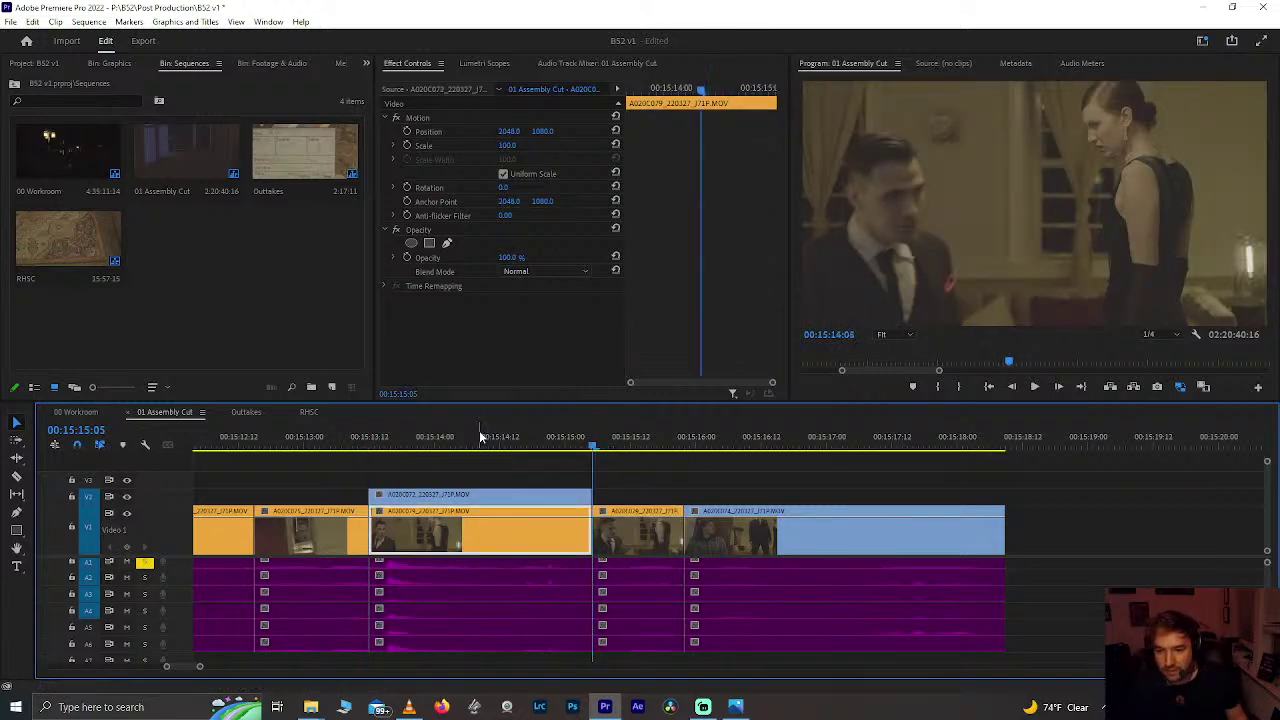
Step: Cut the A020C072 reaction and A020C079 at 00:15:14:23, delete the pieces up to 00:15:15:05 and close the gap
click(430, 438)
key(space)
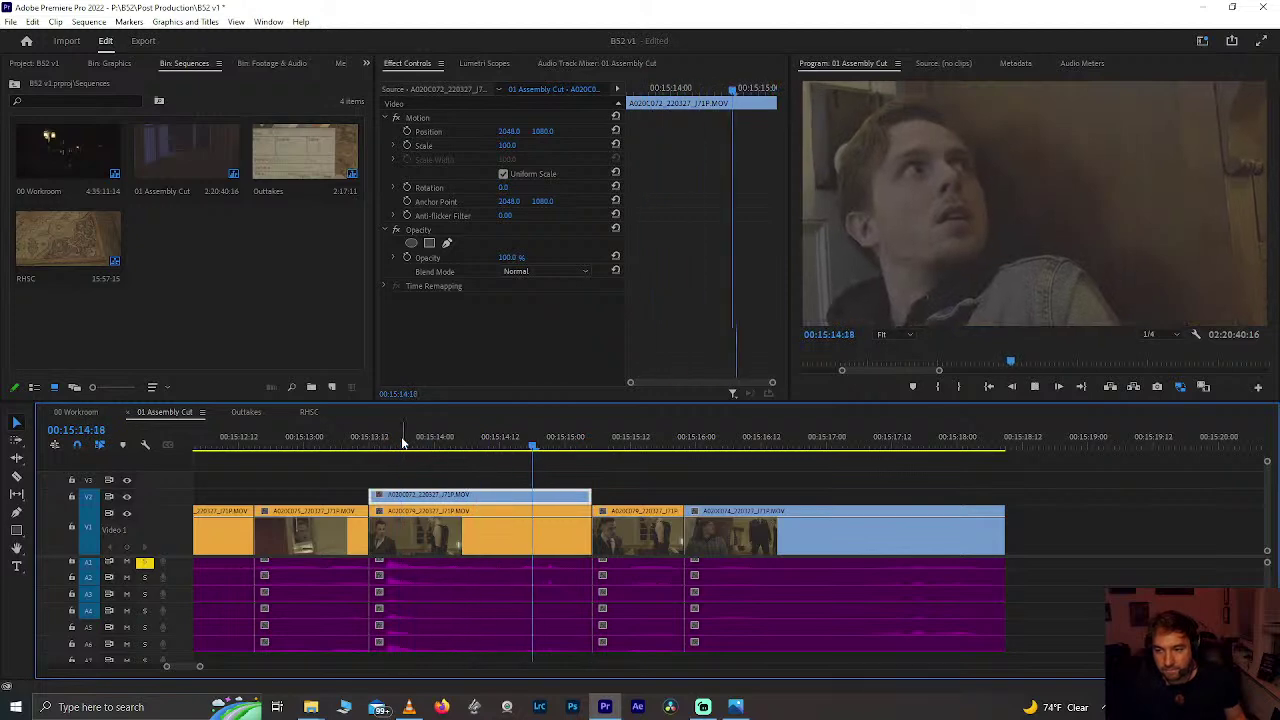
key(Right)
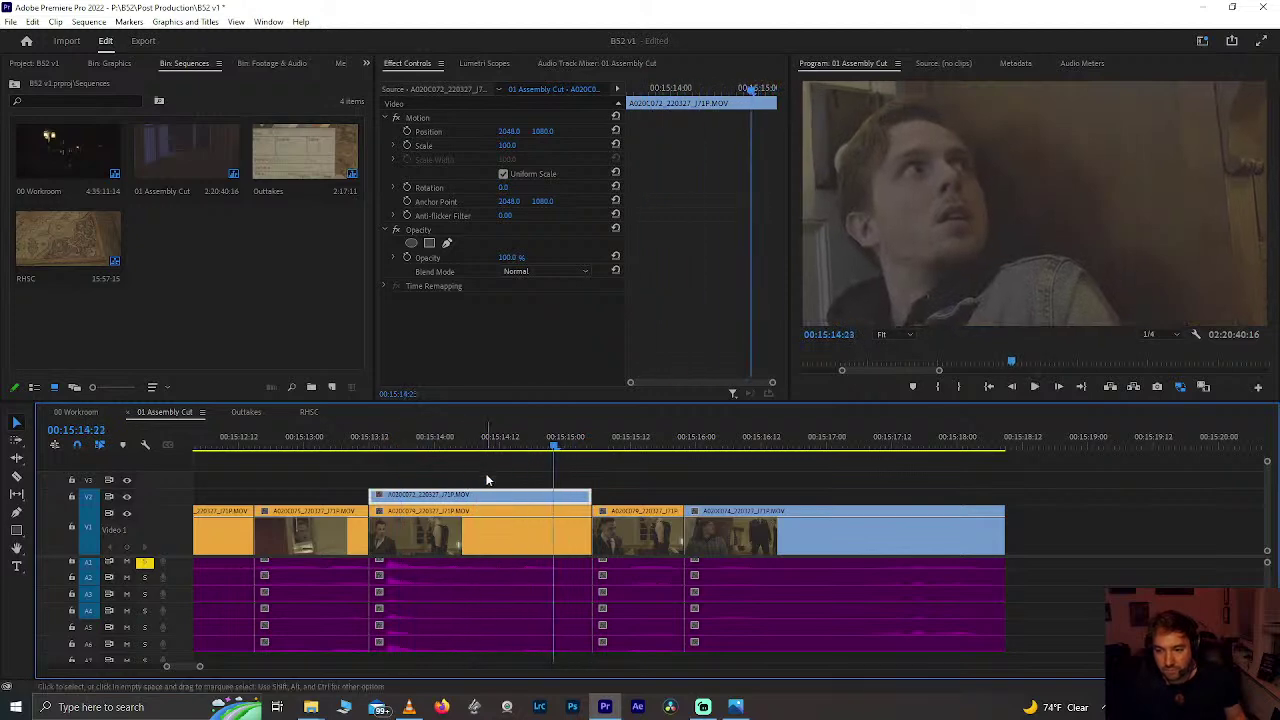
key(ctrl+k)
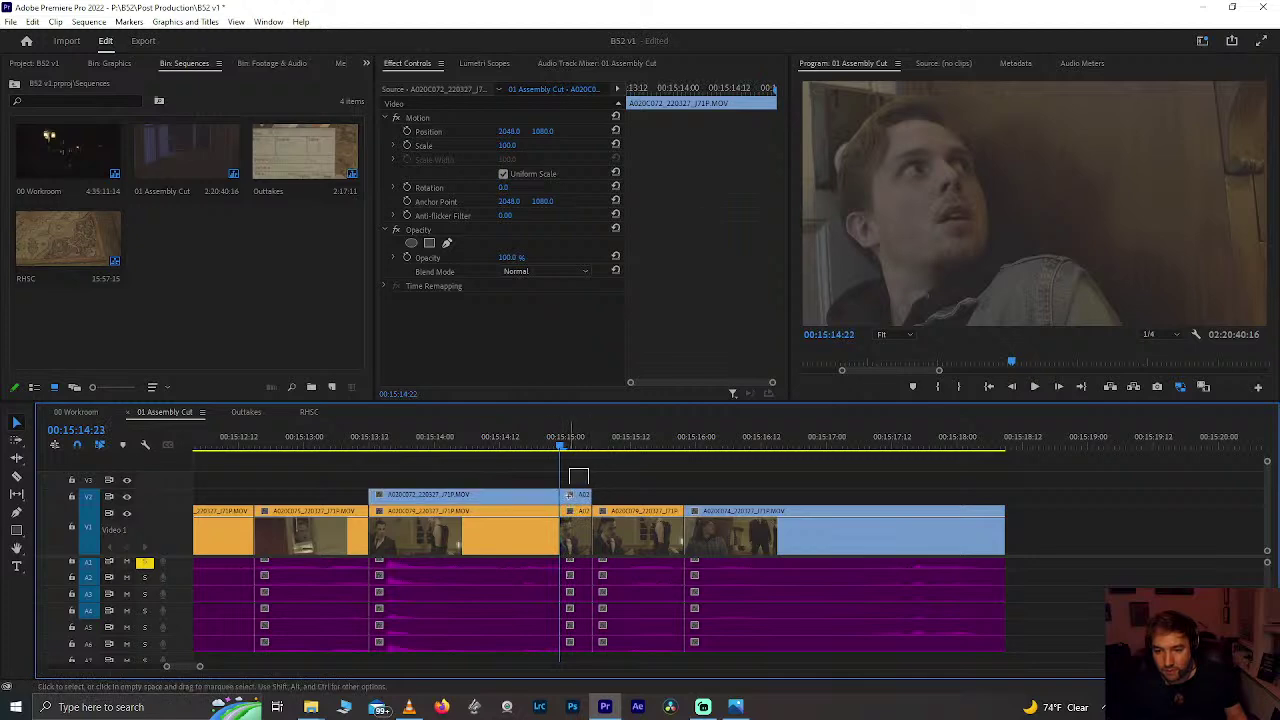
key(Delete)
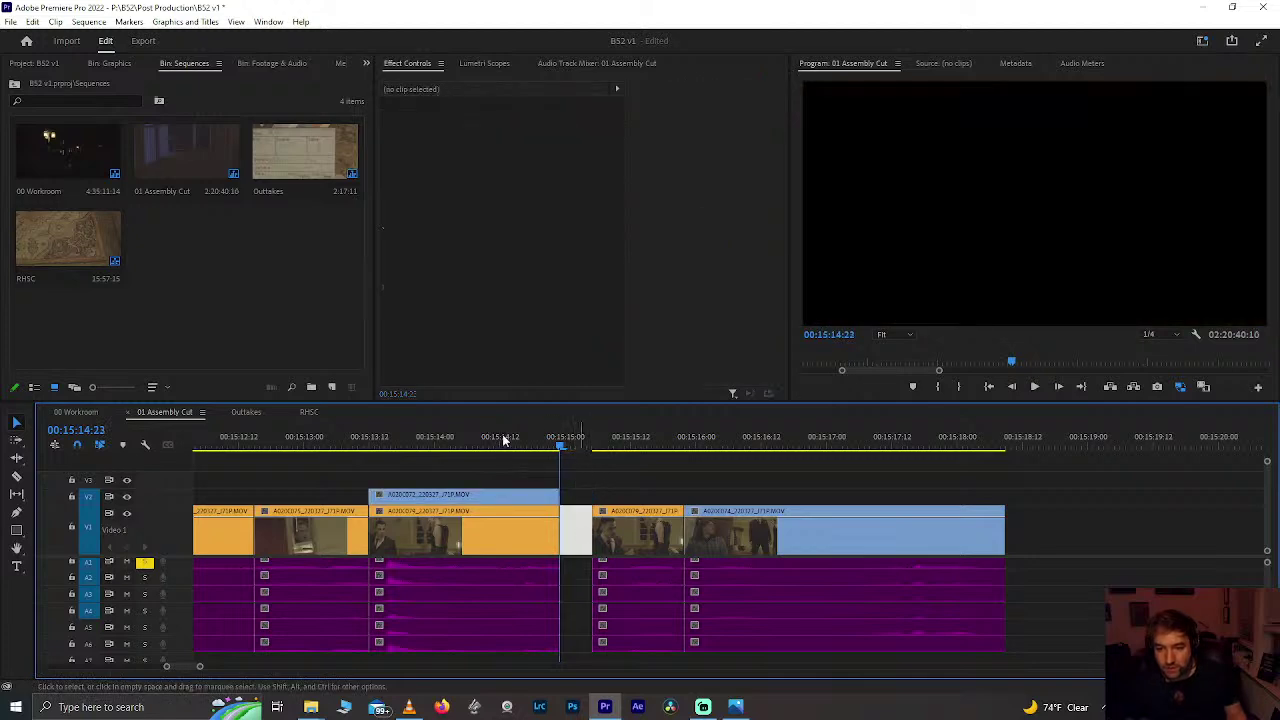
key(Delete)
click(437, 441)
key(space)
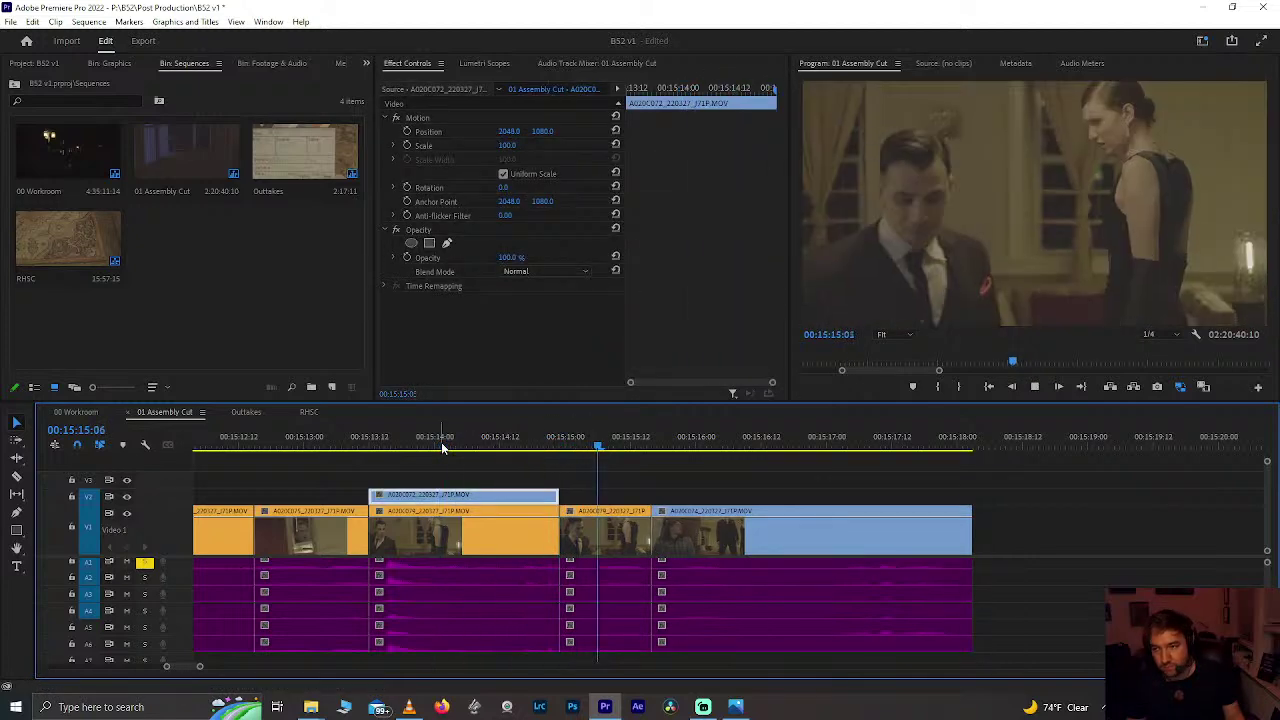
click(441, 447)
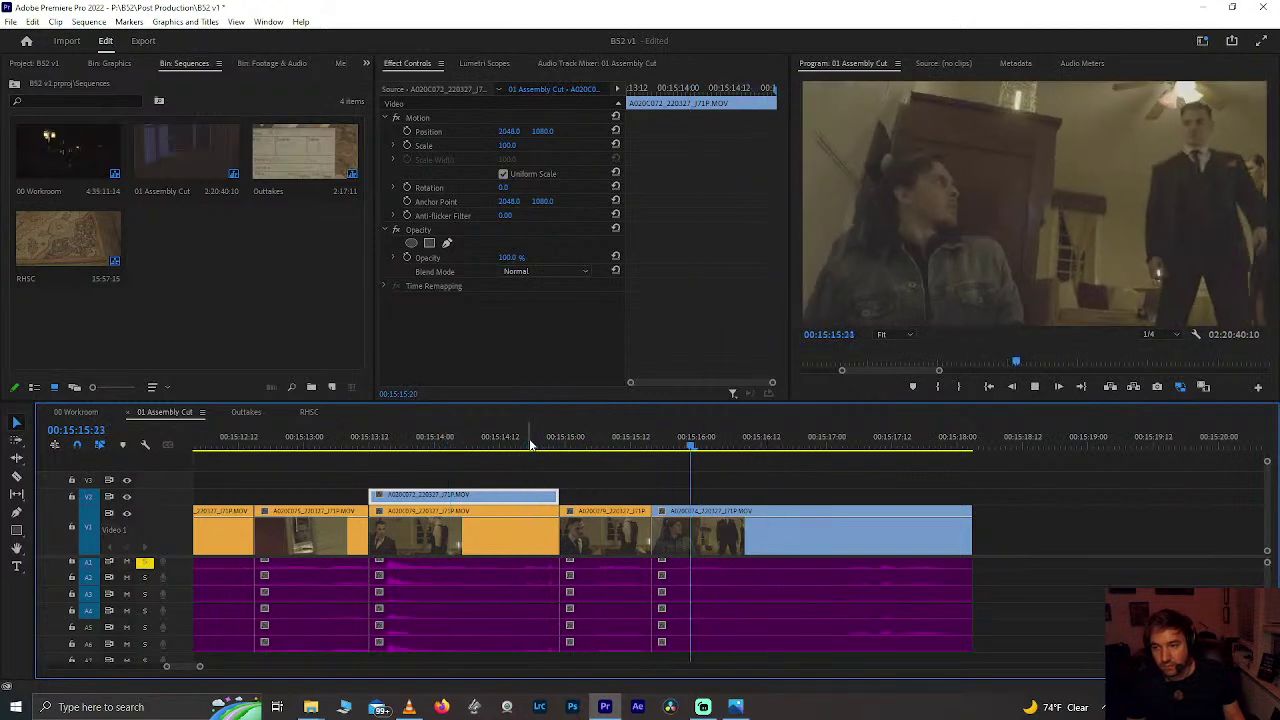
Step: Try shifting the A020C072 reaction on V2 11 frames later, and undo the move
drag(290, 458, 405, 461)
drag(492, 497, 551, 497)
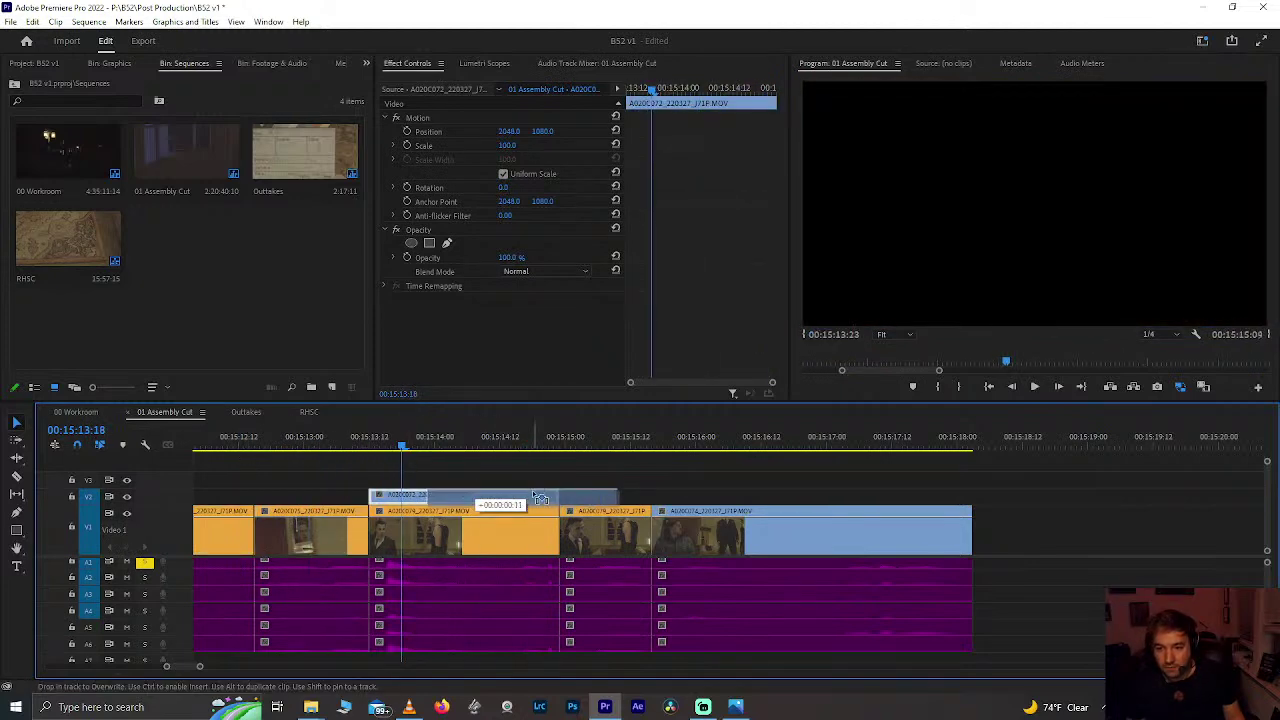
click(344, 449)
key(space)
key(space)
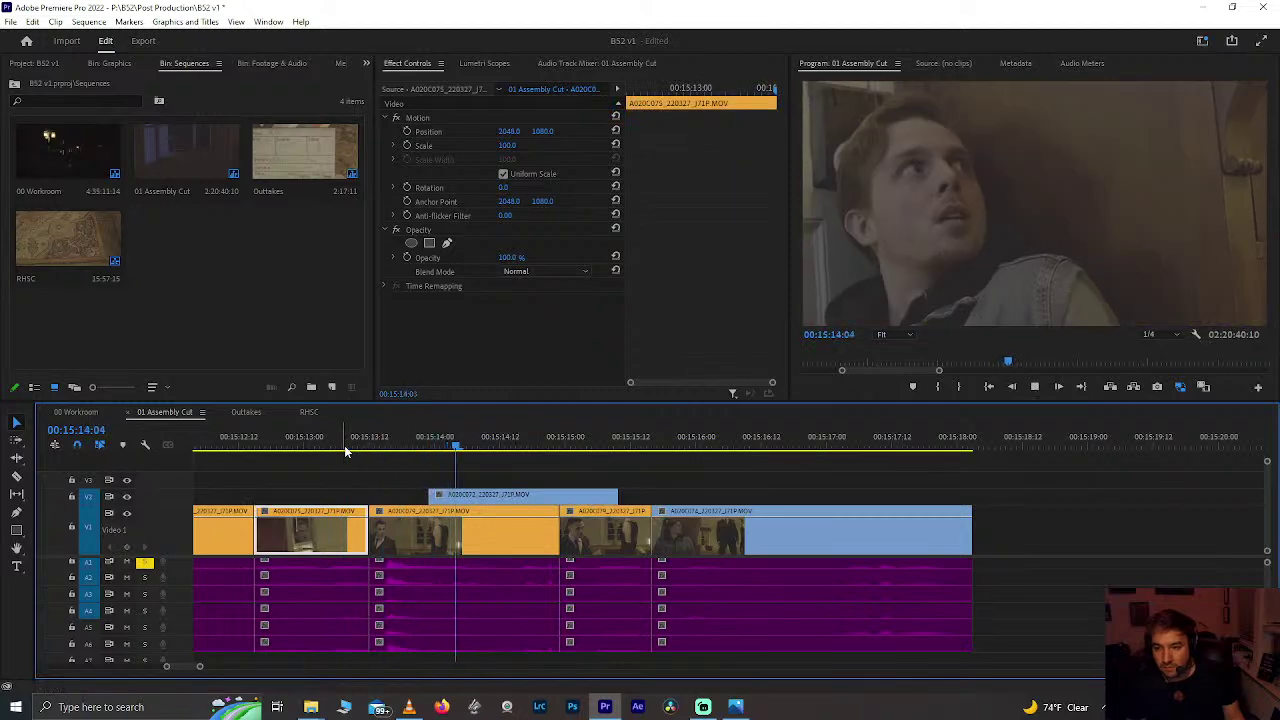
scroll(392, 480, up, 4)
key(ctrl+z)
Step: Move everything from the A020C072 reaction onward about 30 frames later, and extend A020C079's video start back to about 00:15:14:02
drag(562, 467, 889, 600)
drag(651, 535, 816, 536)
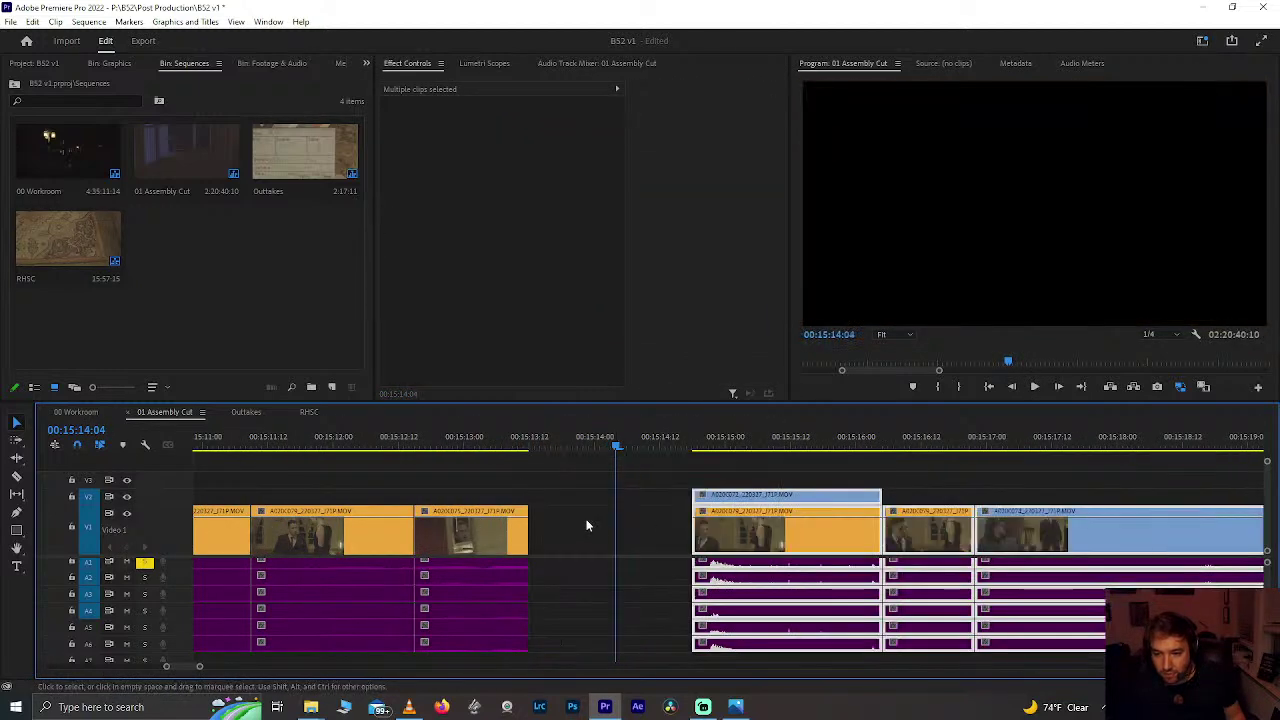
drag(693, 527, 604, 525)
click(602, 443)
drag(604, 443, 350, 481)
key(space)
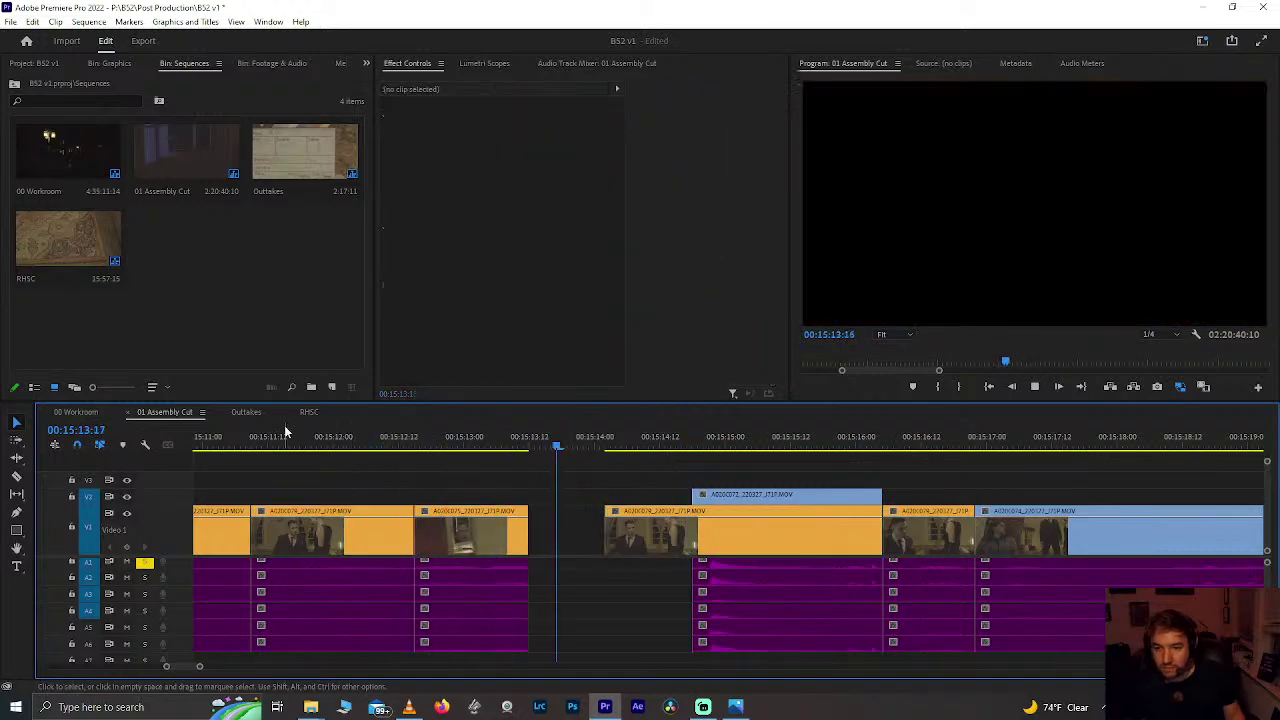
key(space)
Step: Review the alternating mirror shots and delete the last A020C075 piece, starting at about 00:15:12:15, with its audio
scroll(336, 488, up, 2)
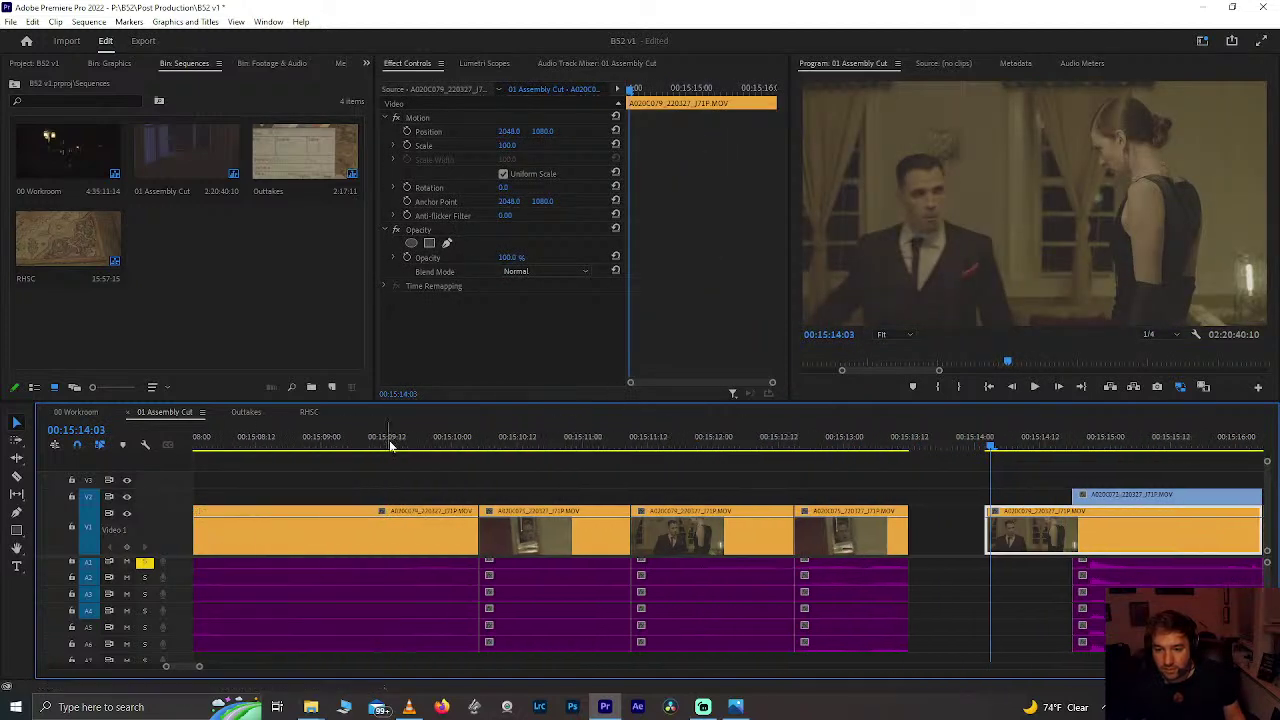
click(391, 446)
key(space)
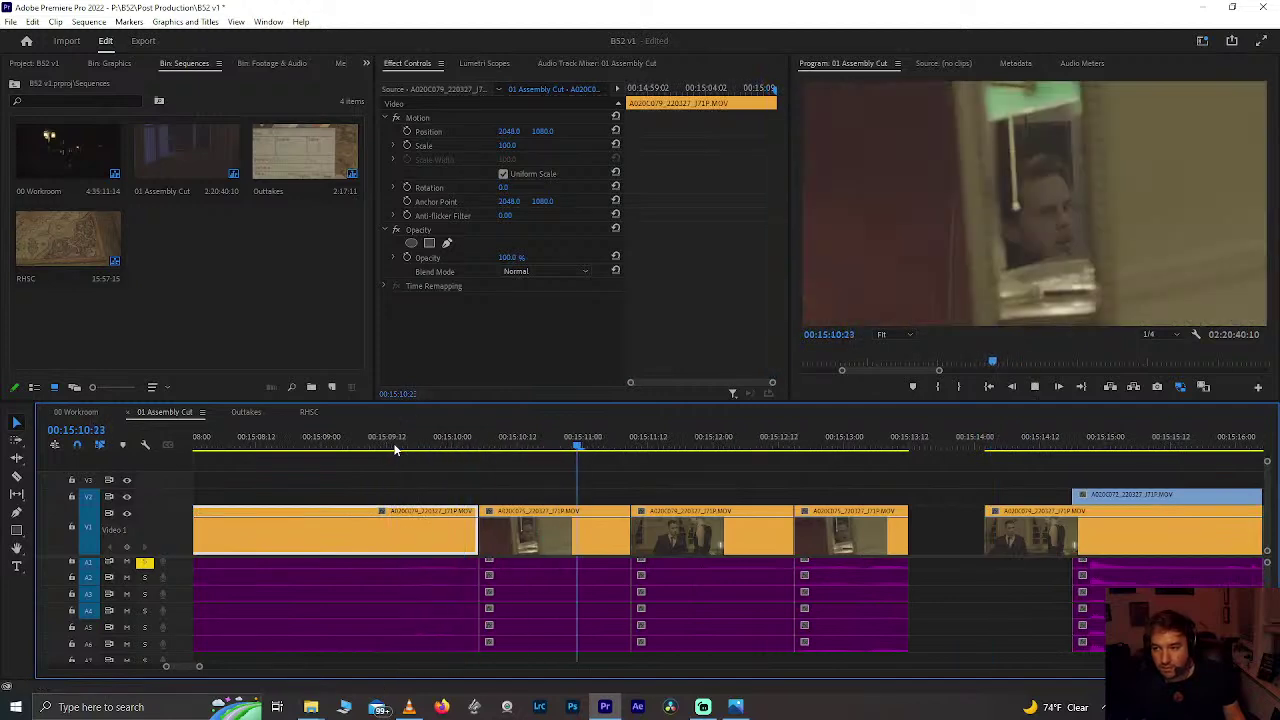
key(space)
scroll(769, 527, down, 4)
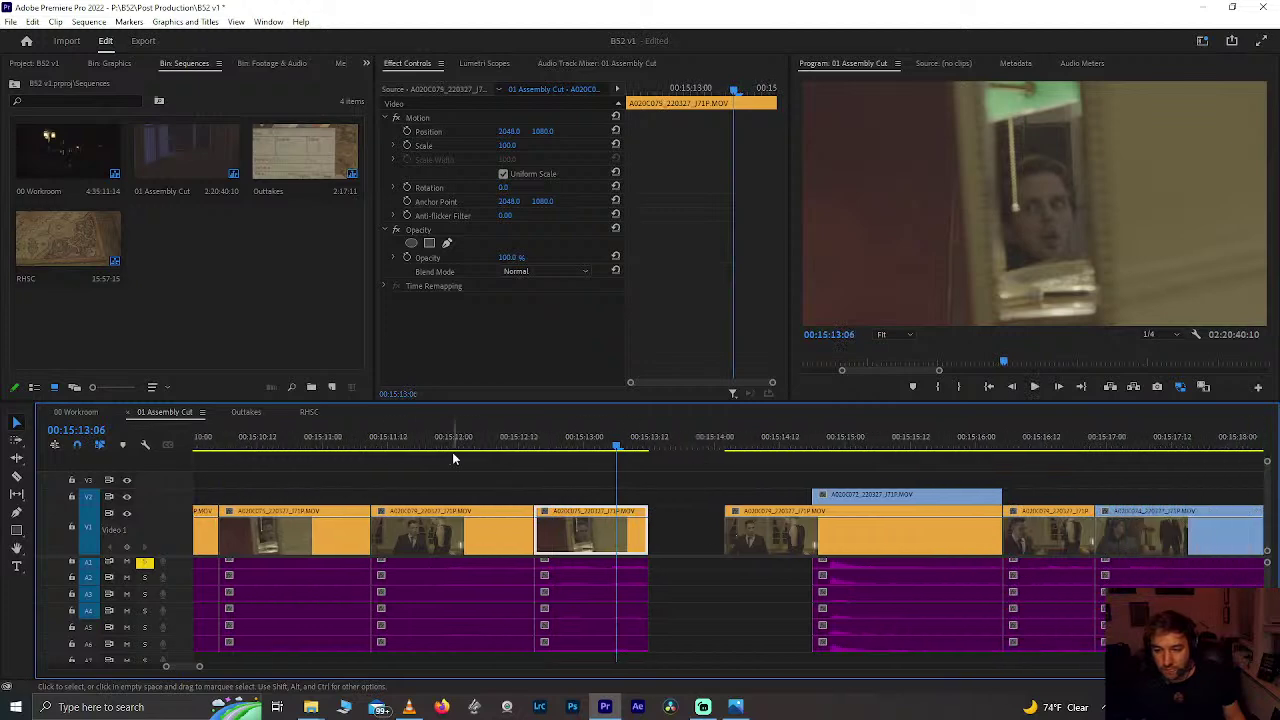
mouse_move(560, 447)
mouse_down()
mouse_move(486, 447)
mouse_move(557, 447)
mouse_up()
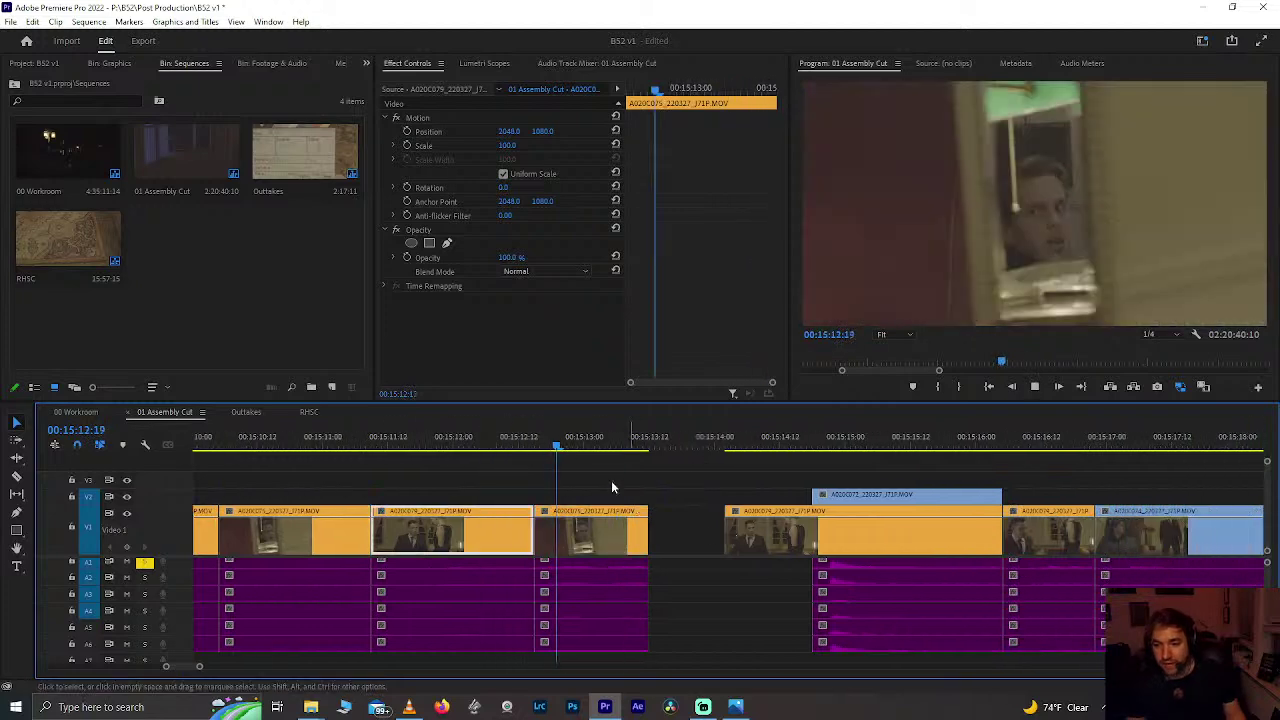
click(587, 594)
right_click(587, 594)
click(549, 463)
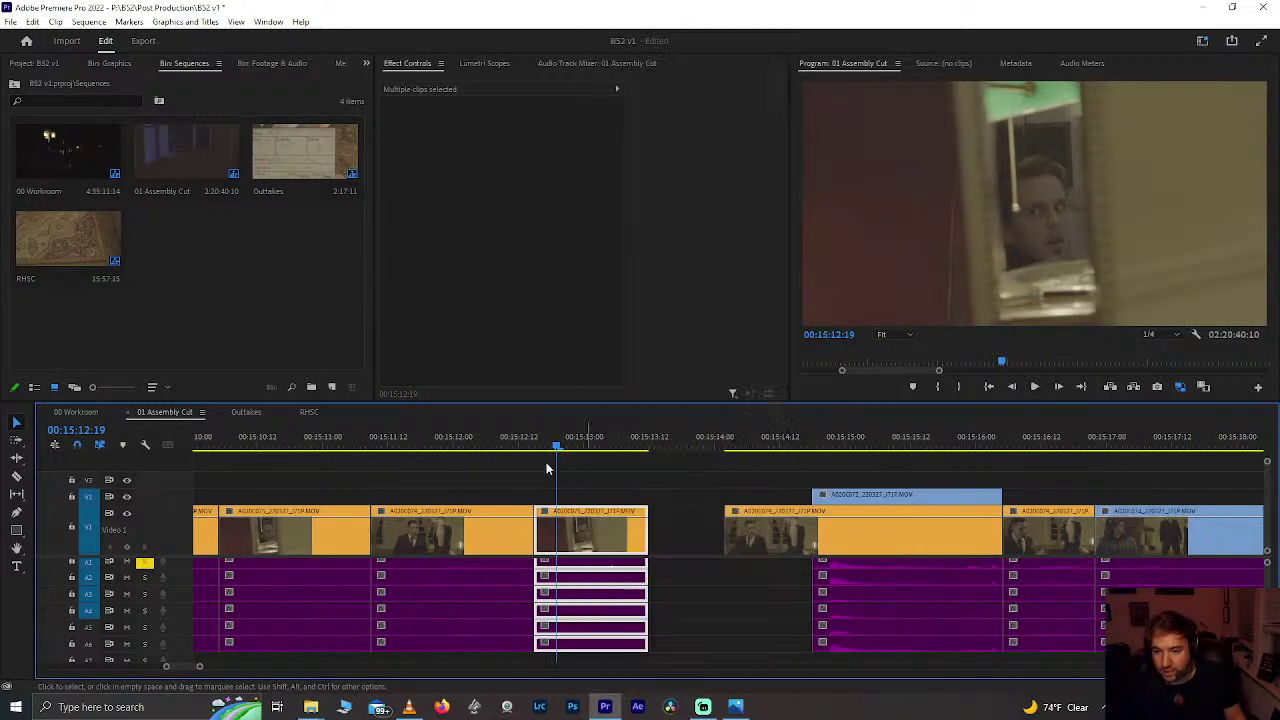
click(606, 586)
key(Delete)
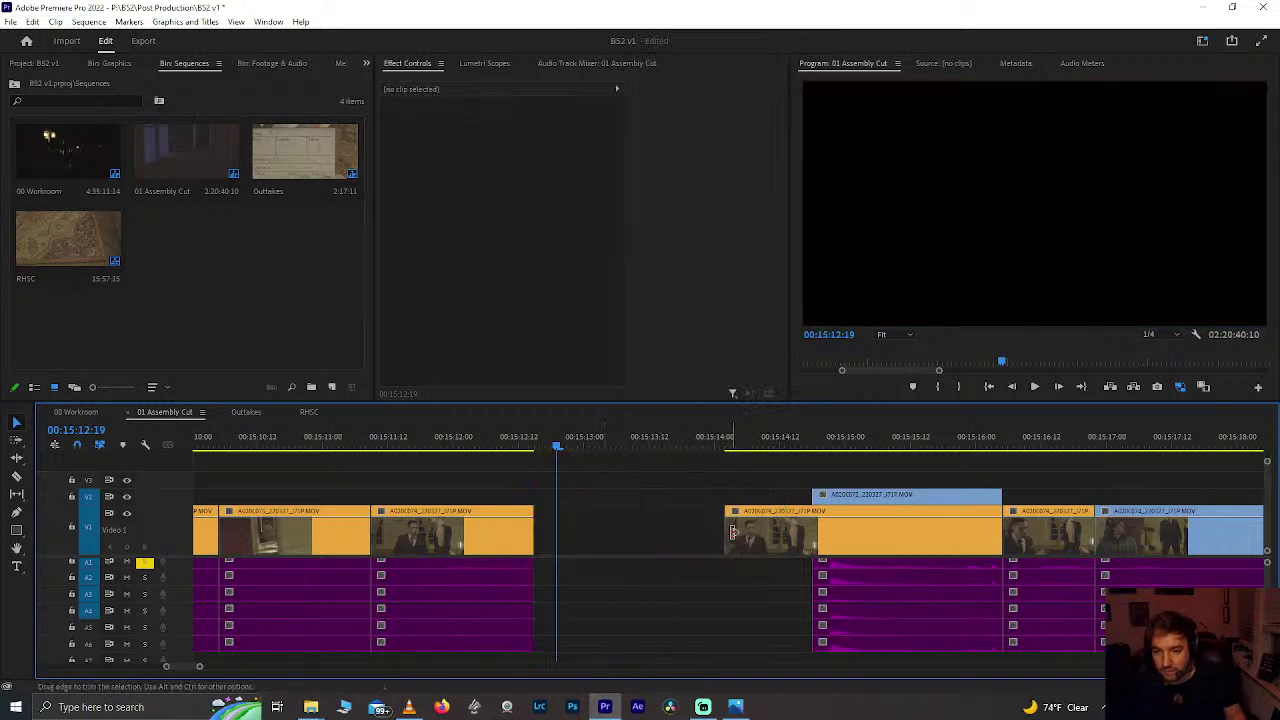
Step: Trim the start of the A020C079 video after the gap to about 00:15:14:18, in line with its audio
click(473, 442)
key(space)
key(space)
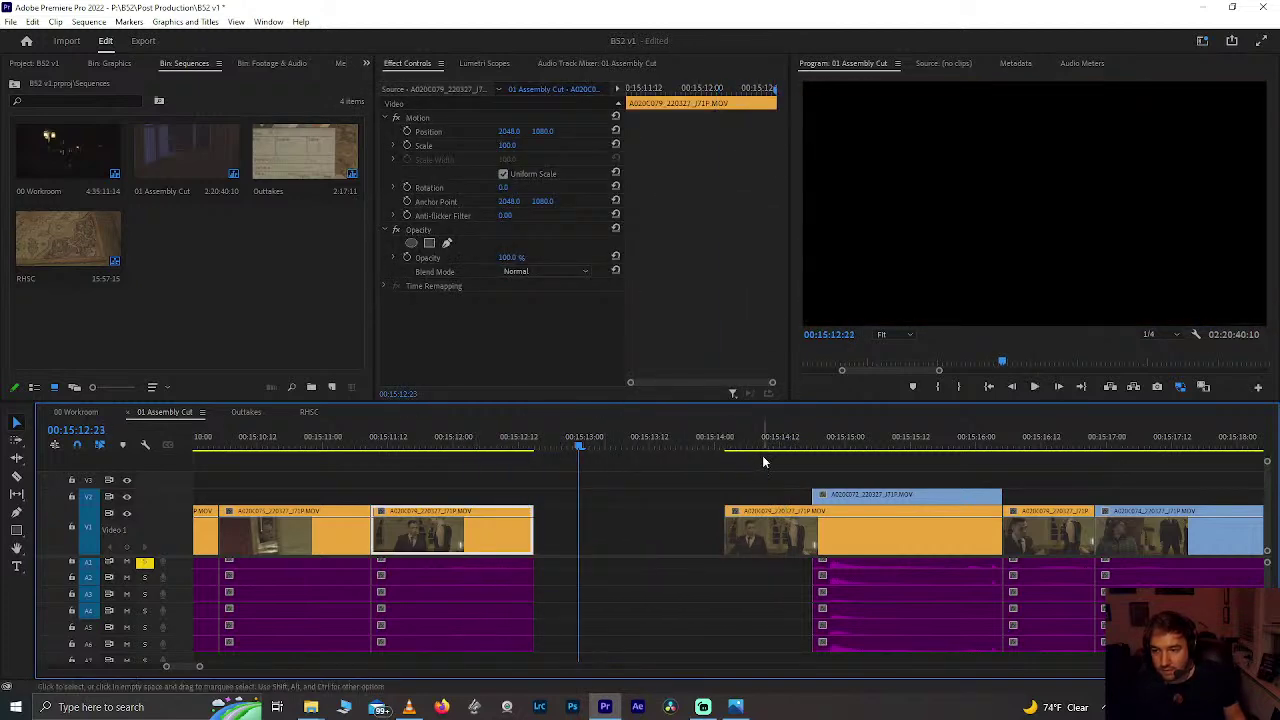
drag(723, 512, 813, 541)
click(791, 560)
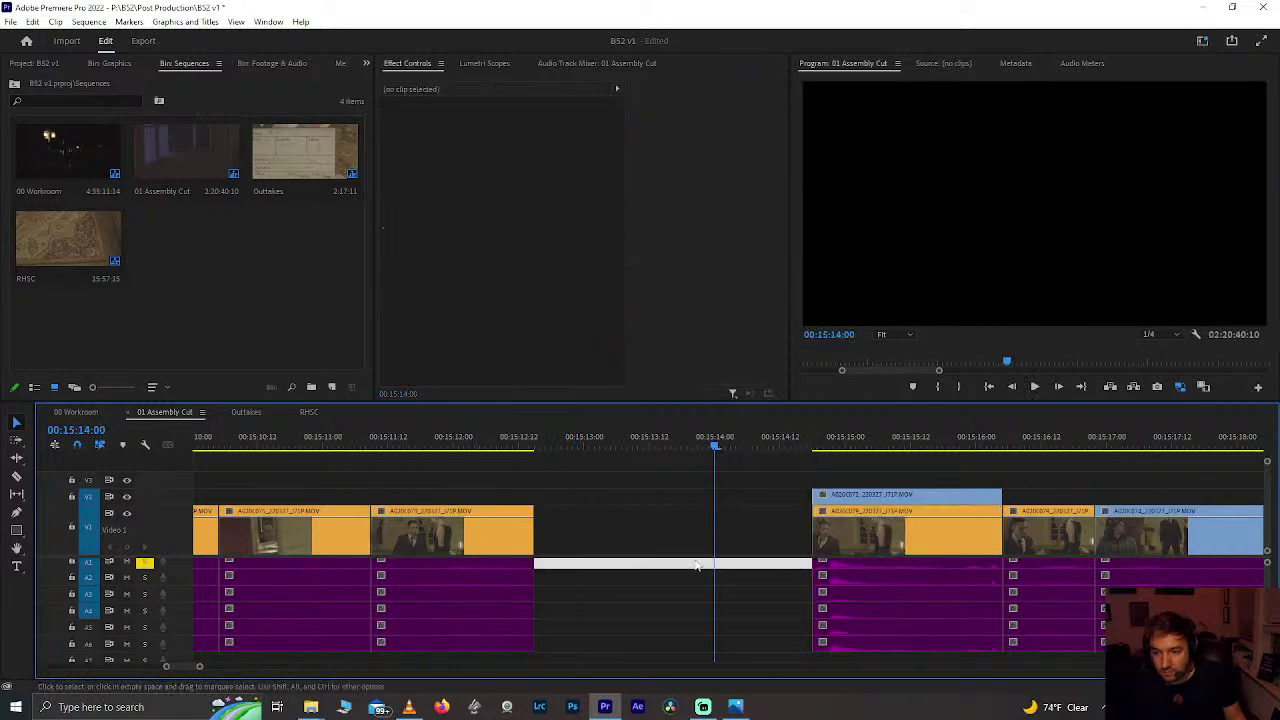
Step: Extend the end of the A020C079 clip before the gap, with its audio, to about 00:15:14:13
click(537, 548)
drag(537, 572, 786, 563)
click(556, 444)
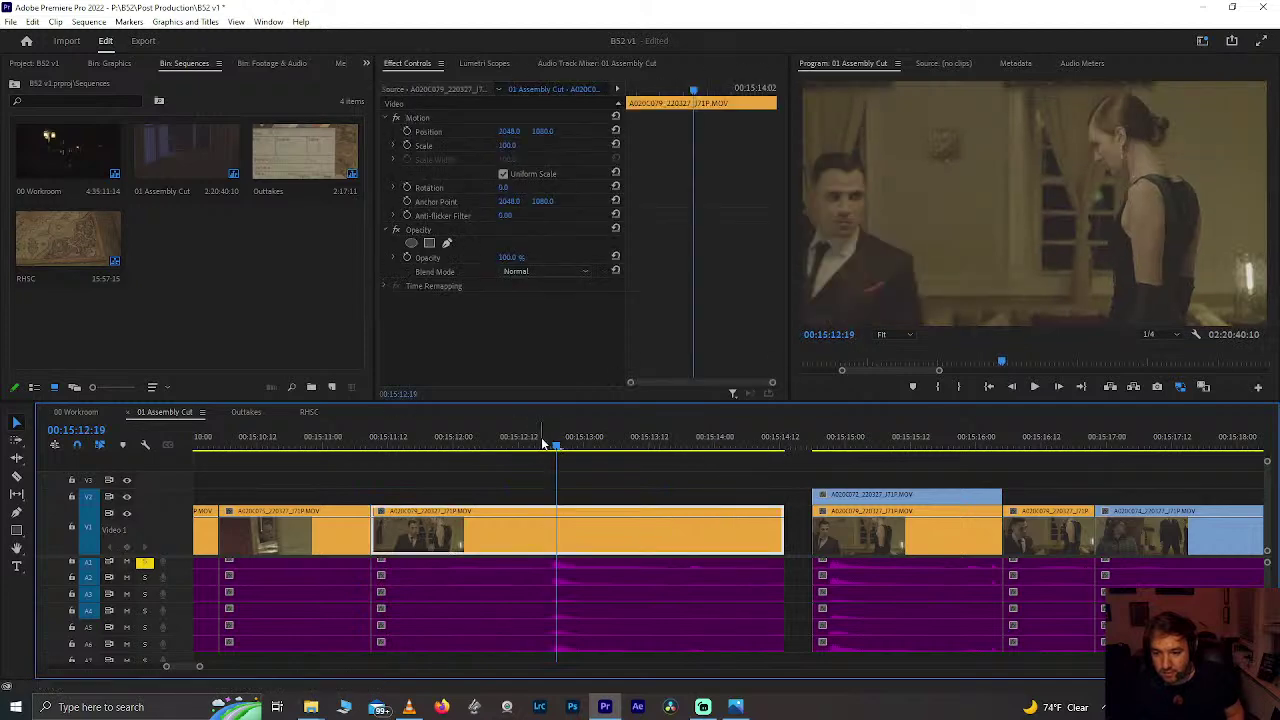
Step: Move the A020C072 reaction on V2 over the extended A020C079 clip, starting at 00:15:12:14
click(392, 446)
key(space)
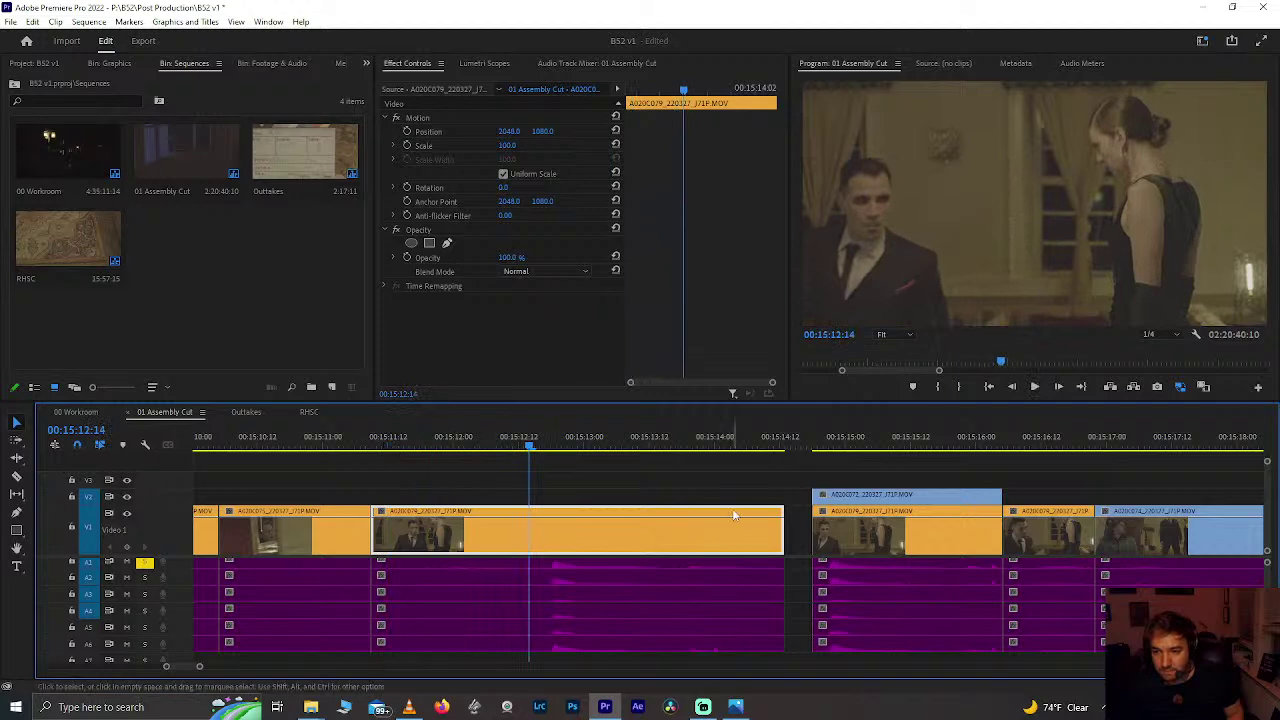
drag(853, 507, 569, 500)
key(space)
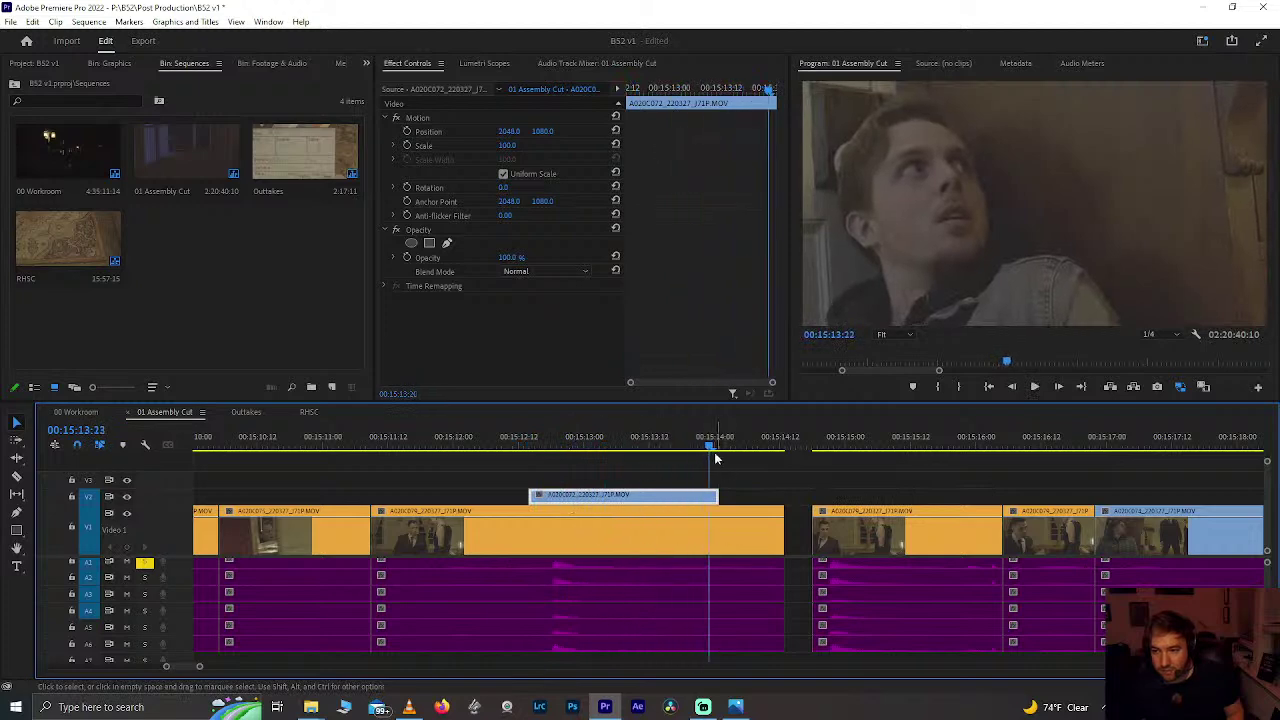
Step: Trim the end of the extended A020C079 video and audio to about 00:15:14:01, matching the reaction's end
click(720, 452)
drag(783, 535, 717, 537)
drag(782, 568, 718, 574)
Step: Delete the two leftover A020C079 pieces with their audio, close the gap before A020C074, and play back the cut
drag(858, 488, 883, 583)
key(Delete)
click(1040, 530)
key(Delete)
click(972, 528)
key(Delete)
click(650, 443)
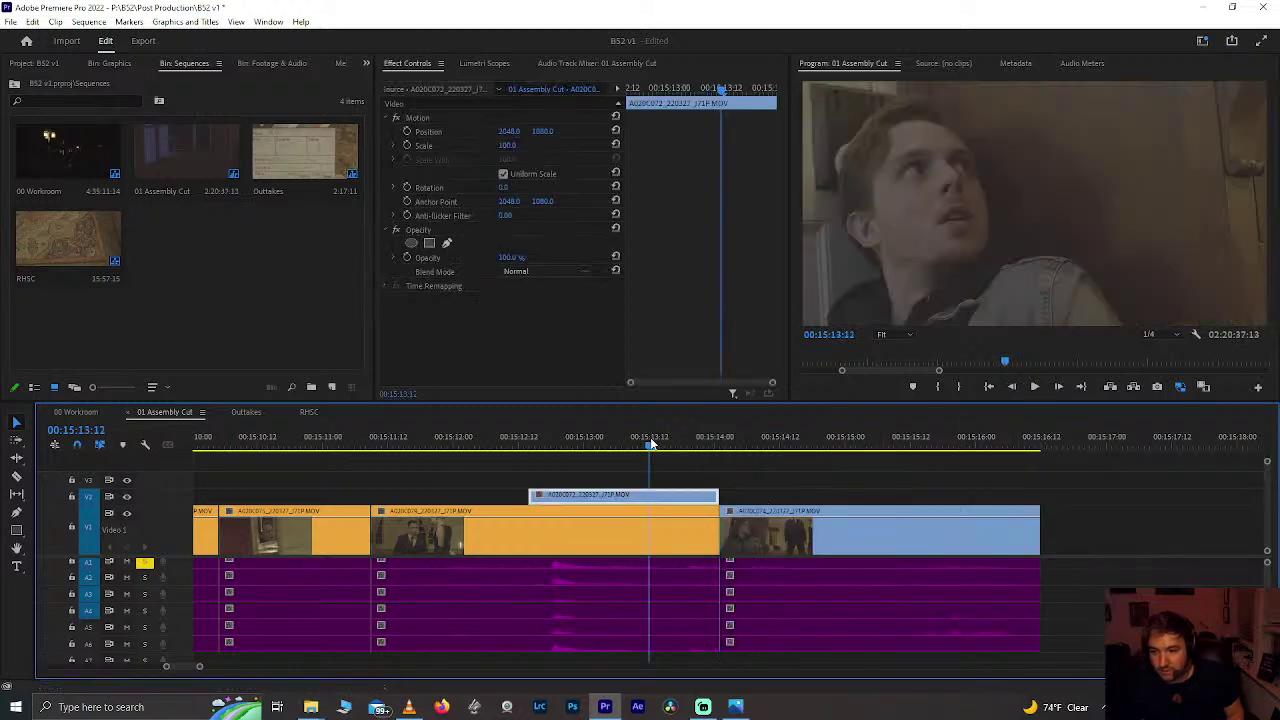
click(566, 438)
click(494, 437)
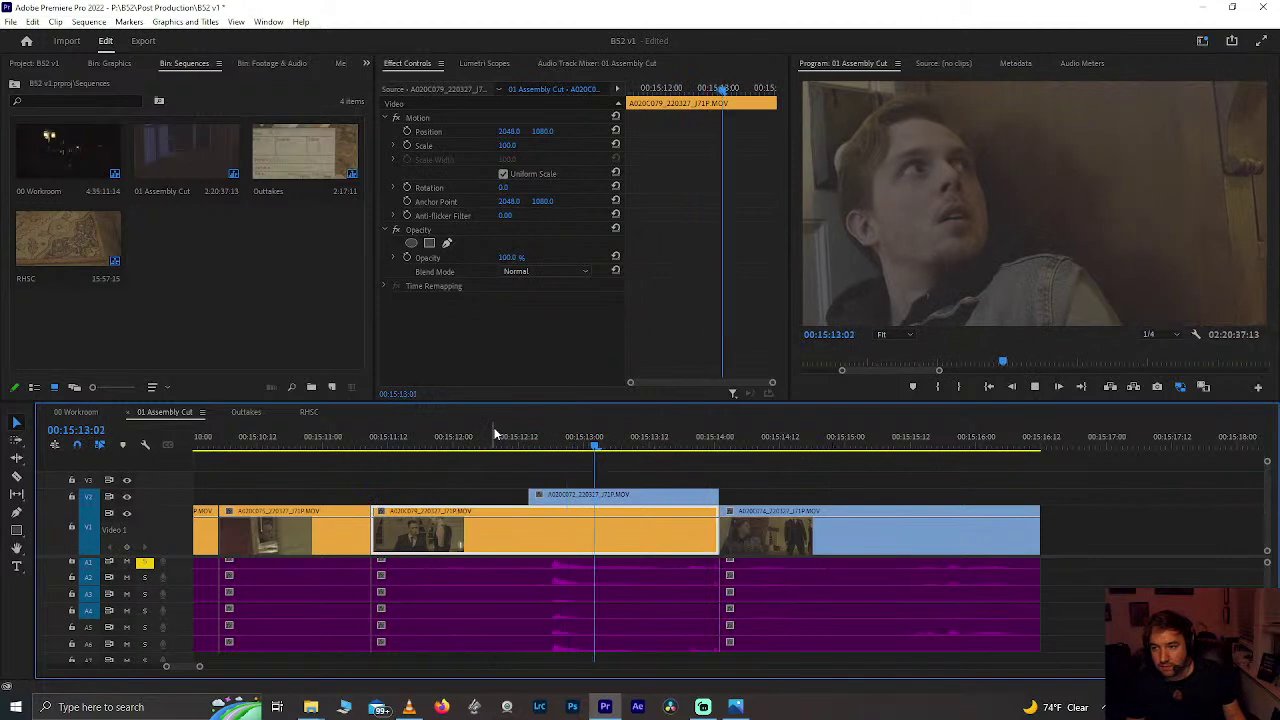
key(space)
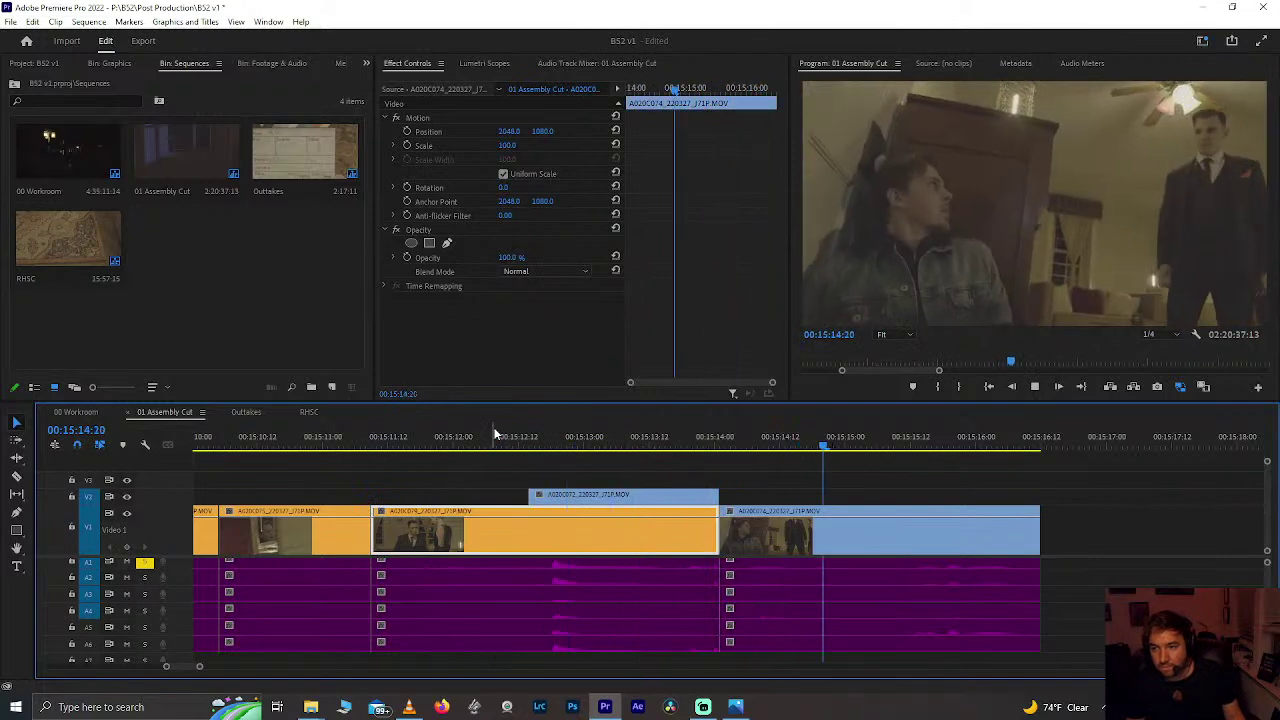
Step: Undo the last deletion of the short A020C079 piece before A020C074, and close the gap in front of that piece instead
key(ctrl+z)
key(ctrl+z)
click(924, 522)
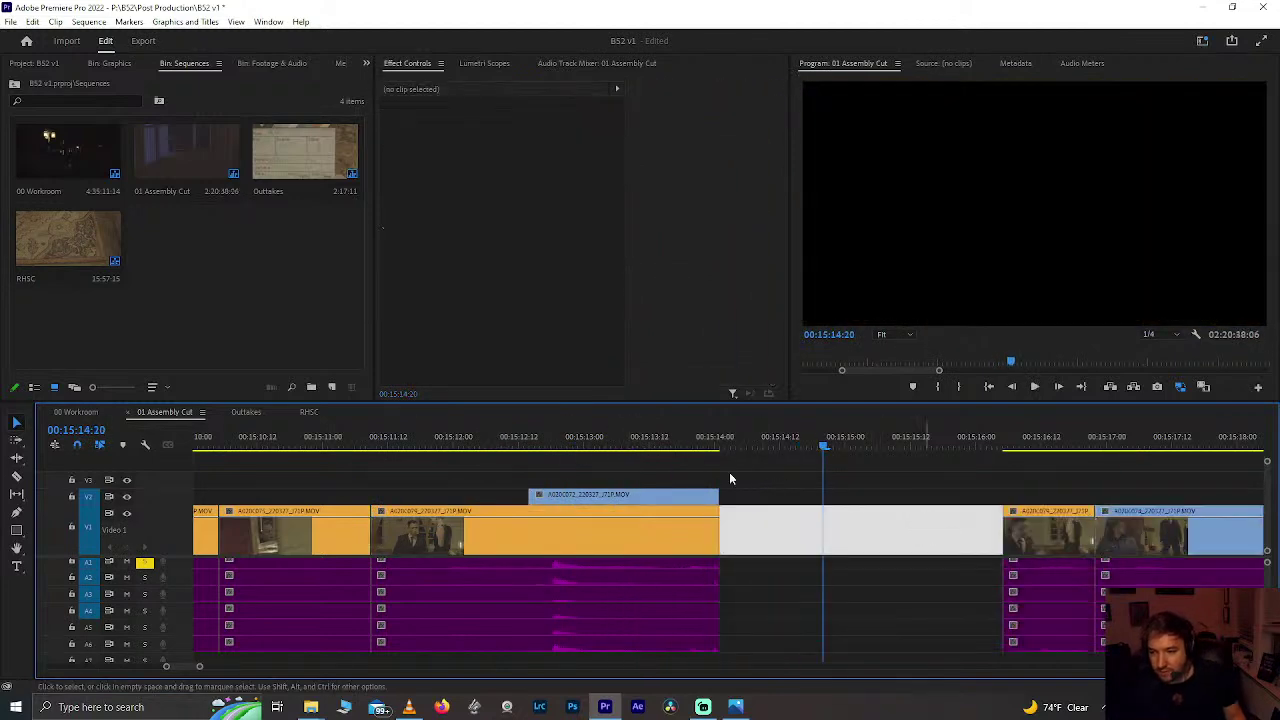
key(Delete)
click(662, 442)
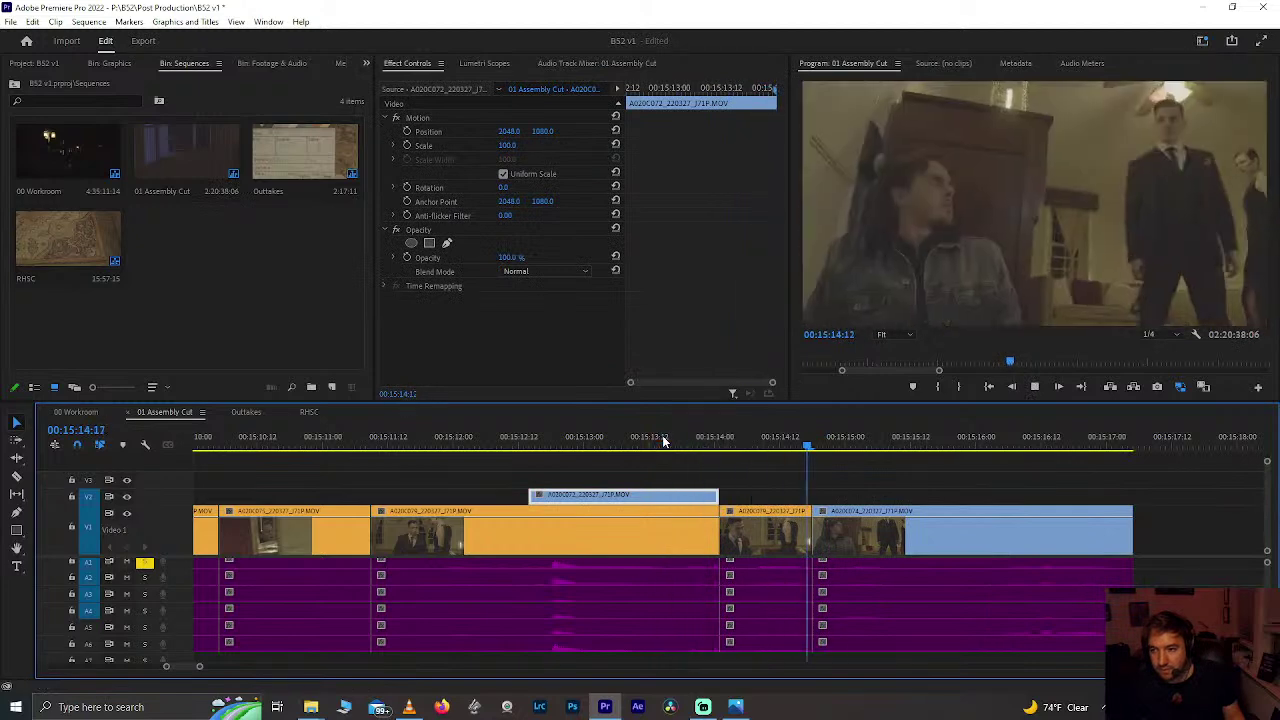
key(space)
drag(669, 444, 474, 444)
key(space)
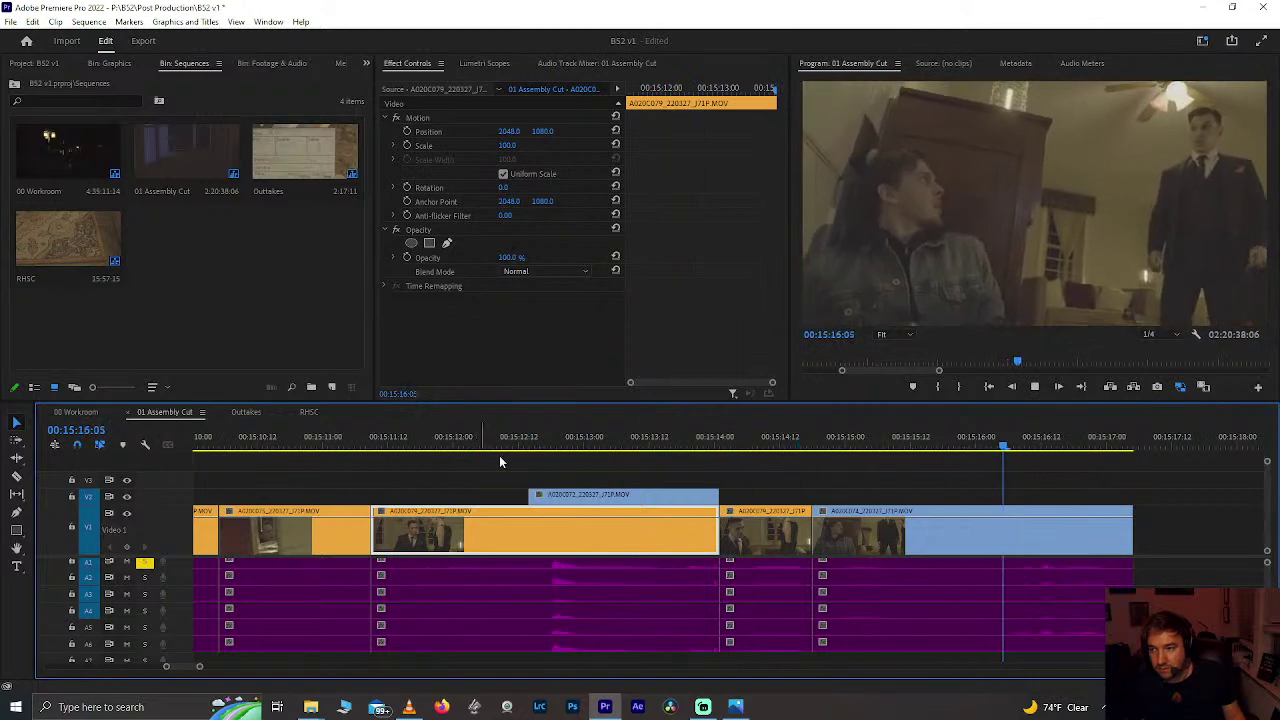
Step: Review the end of A020C074 and scrub through the isolated A020C079 clip around 00:15:27
click(870, 540)
scroll(870, 540, down, 4)
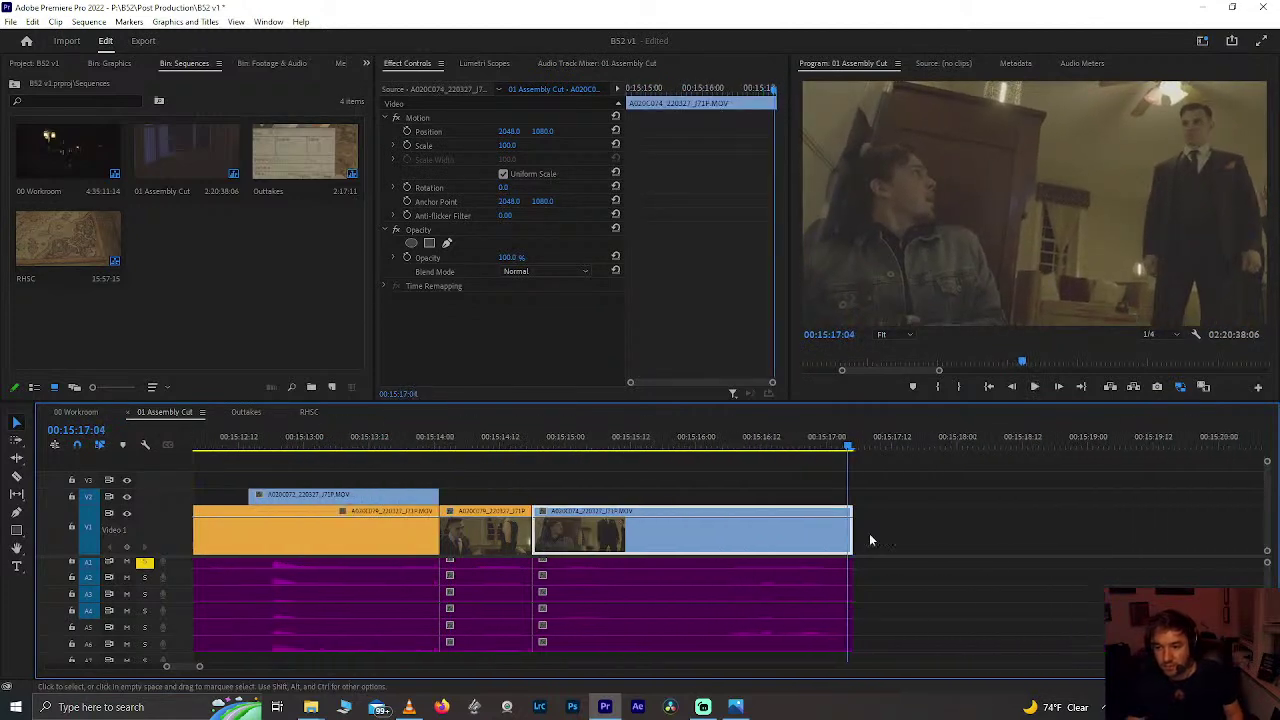
scroll(774, 446, down, 5)
drag(757, 441, 773, 446)
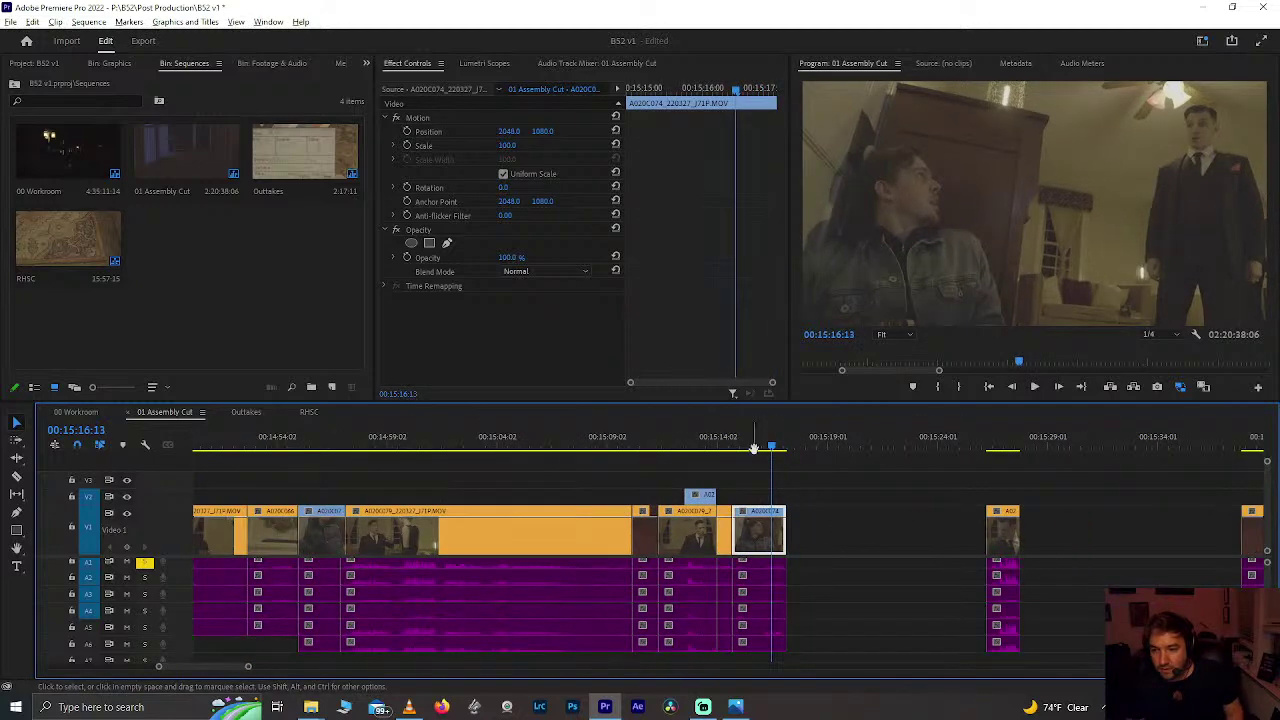
scroll(754, 449, up, 5)
scroll(796, 450, down, 6)
scroll(797, 454, down, 3)
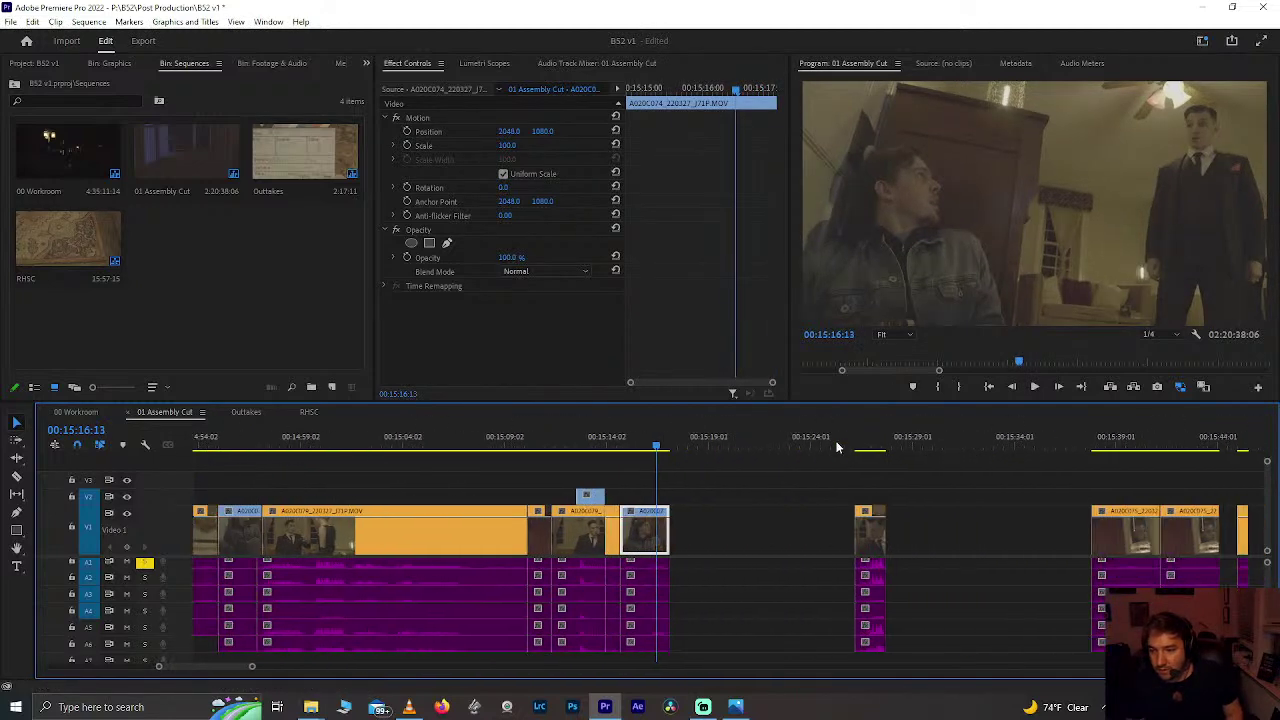
click(862, 441)
scroll(862, 440, up, 5)
drag(852, 449, 979, 468)
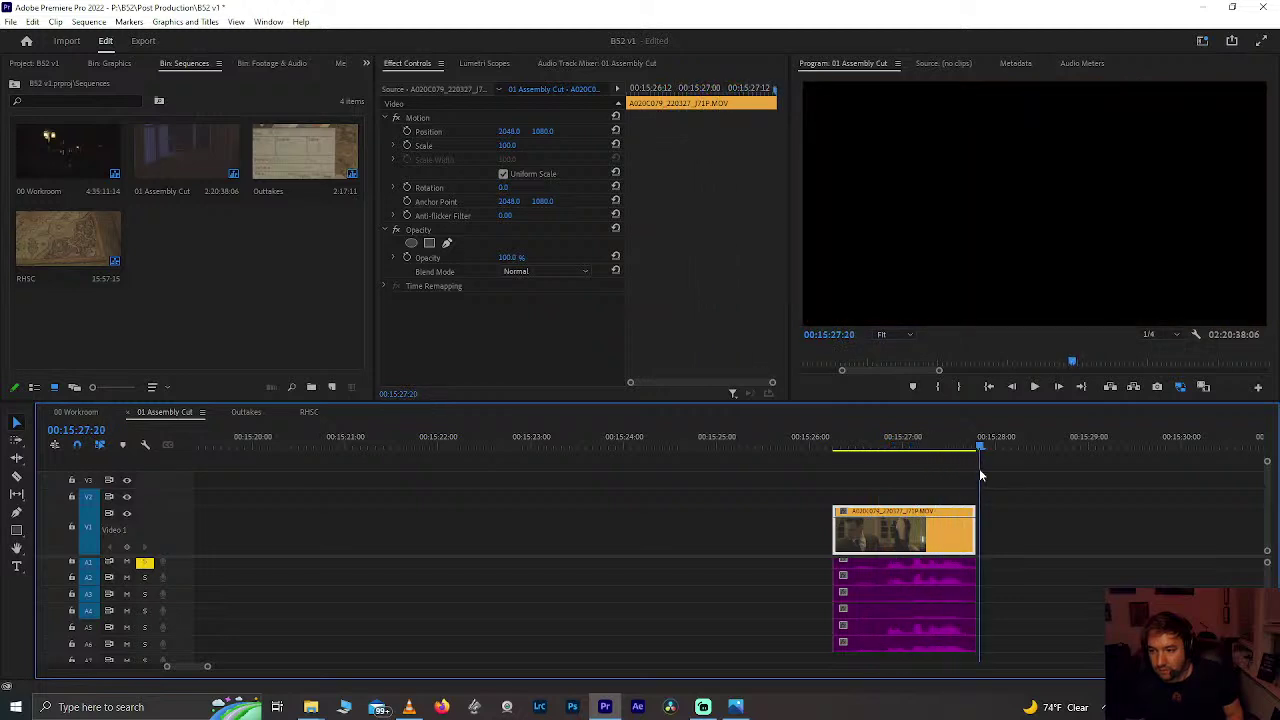
Step: Examine the remaining separated clips up to about 00:15:54 against the isolated A020C079 clip
key(minus)
key(minus)
key(minus)
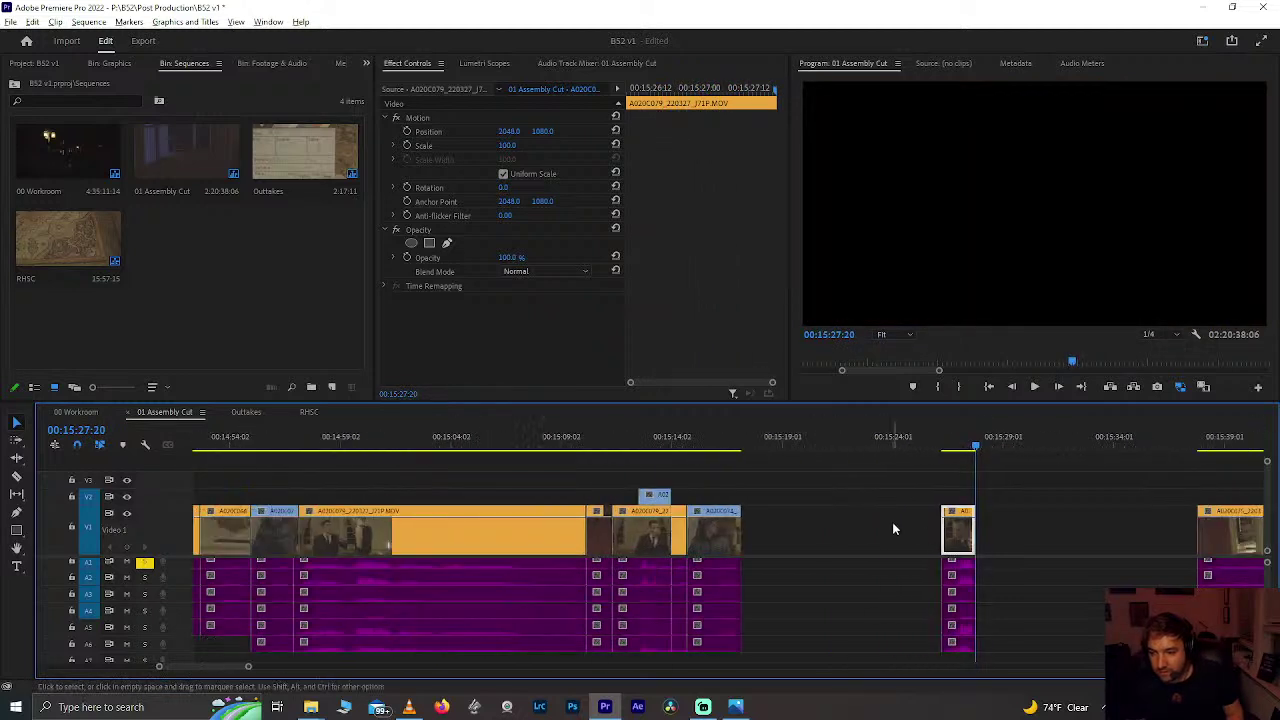
key(minus)
key(minus)
key(minus)
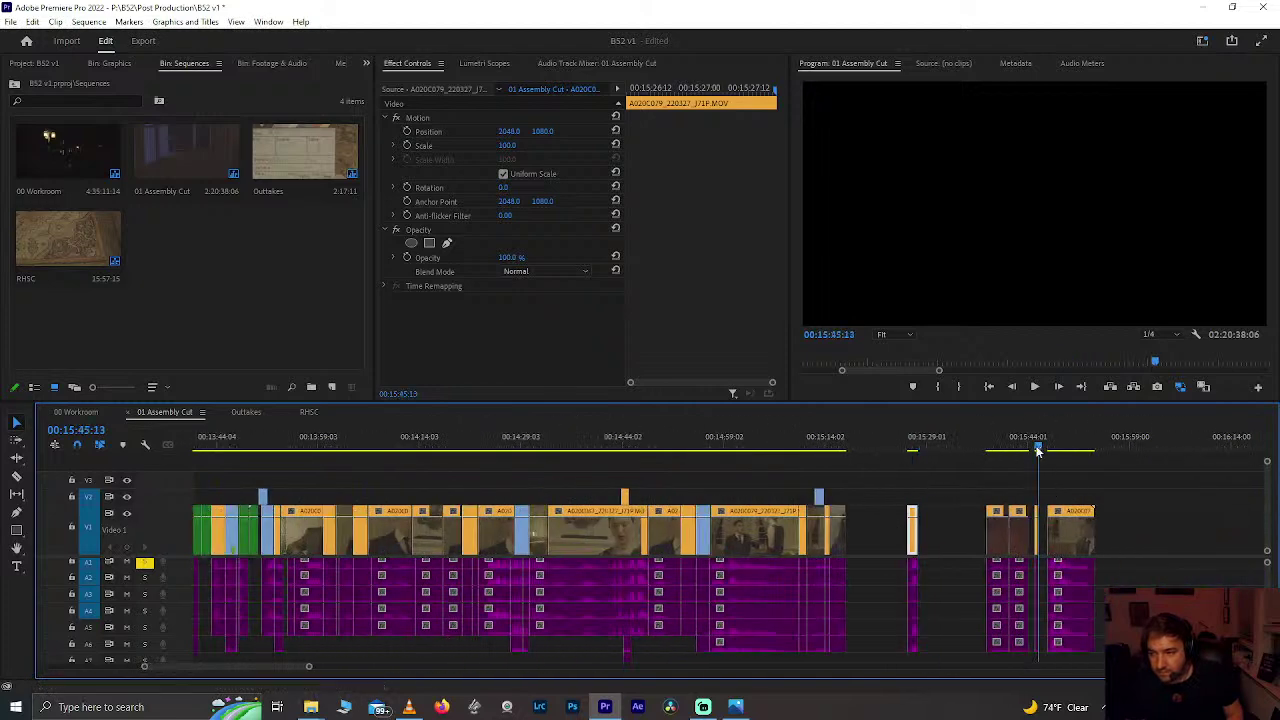
drag(1035, 451, 1119, 467)
click(912, 447)
key(equal)
key(equal)
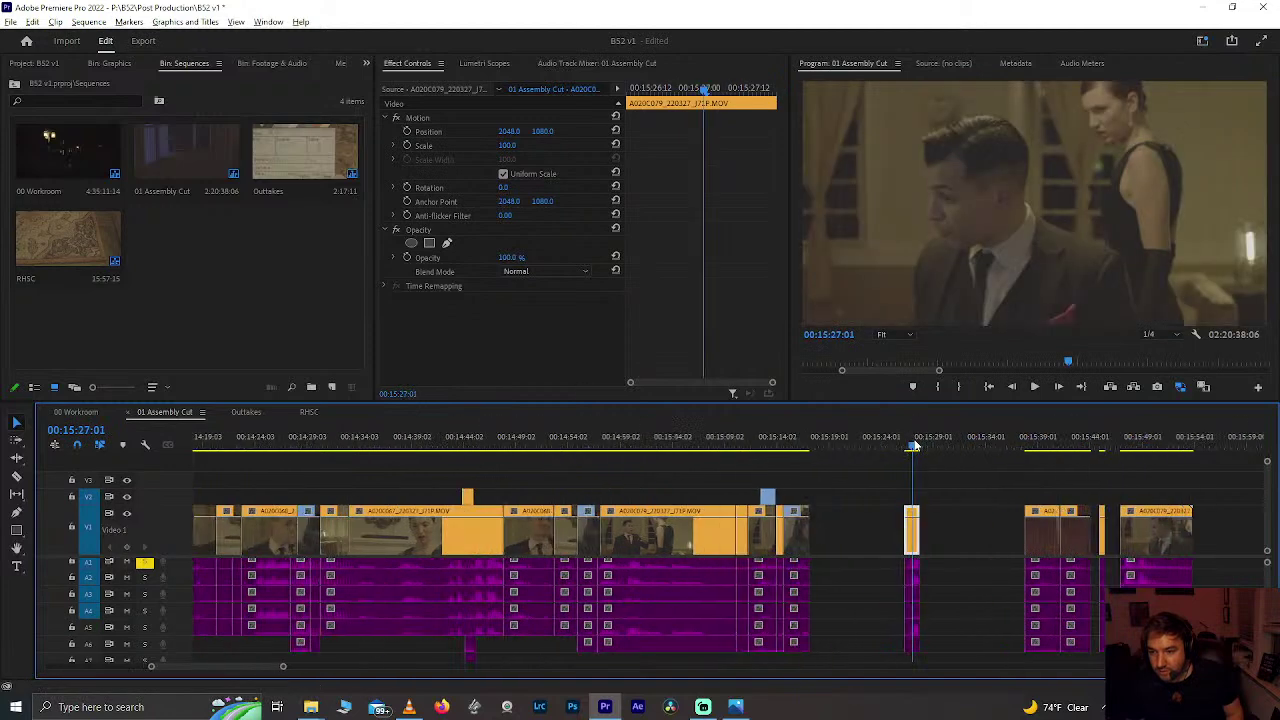
scroll(828, 512, down, 2)
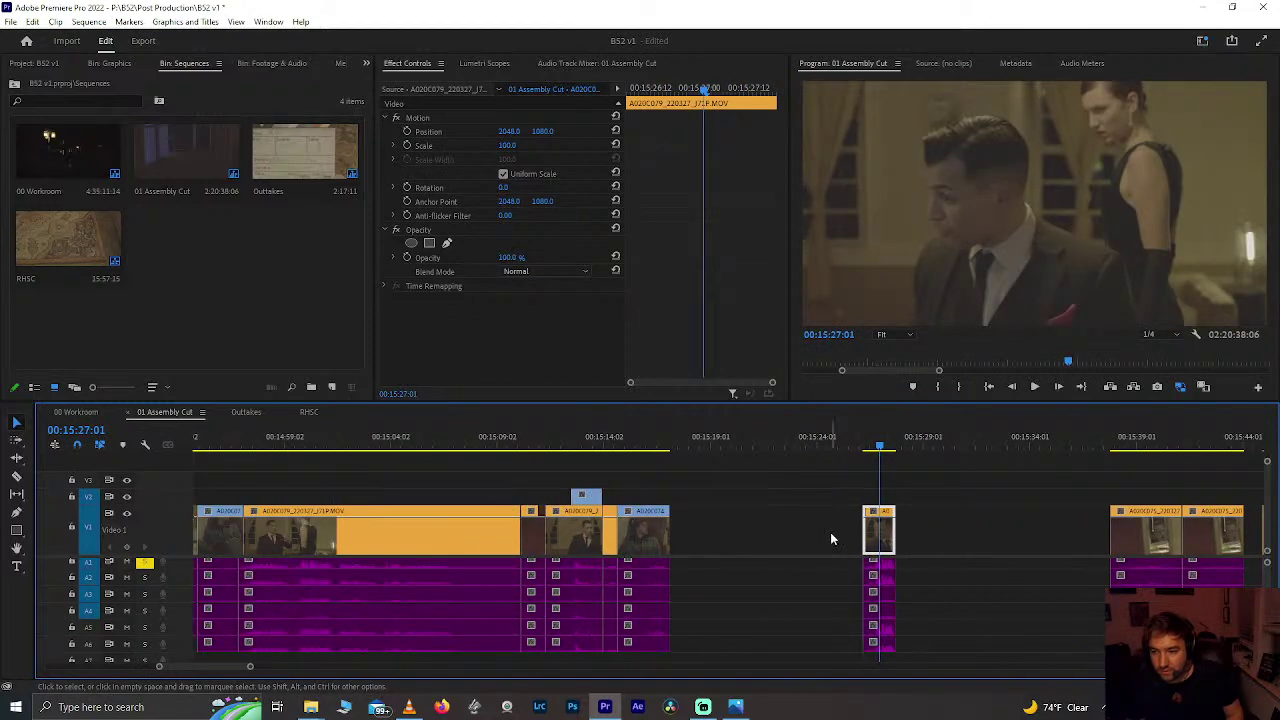
scroll(830, 538, down, 2)
Step: Play back the cut from the A020C072 reaction through the end of A020C074
click(686, 442)
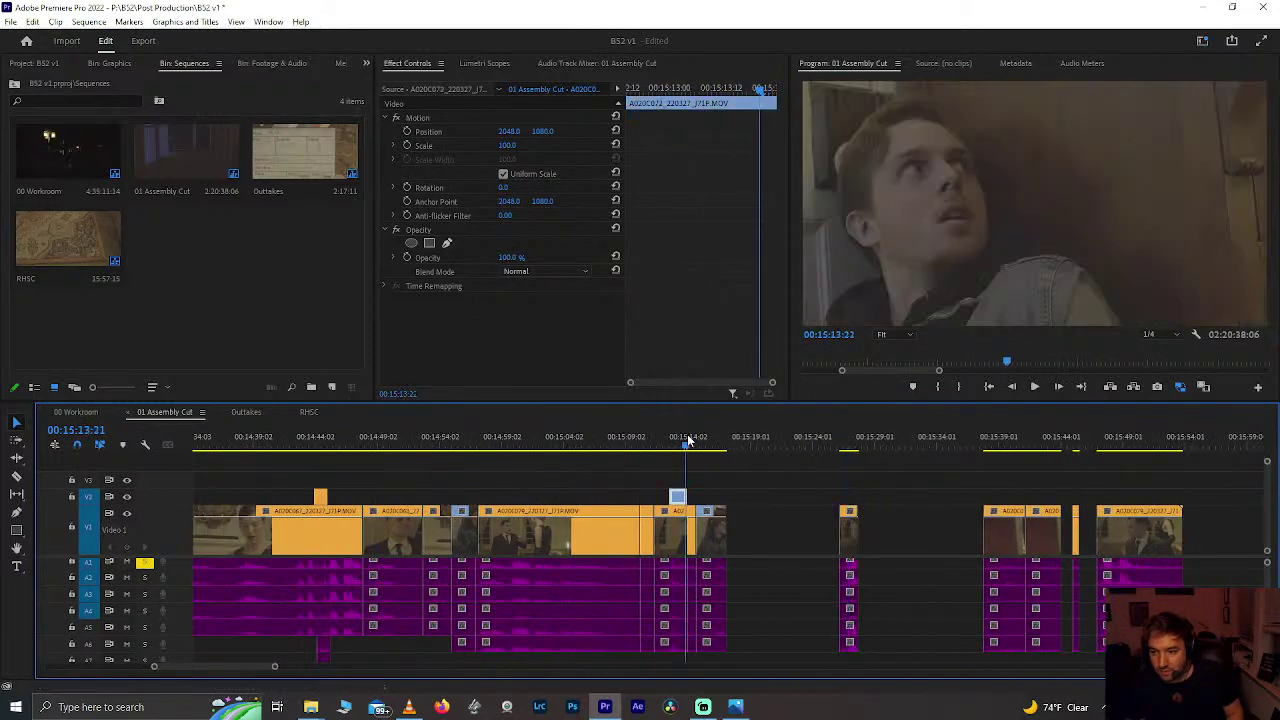
key(equal)
key(equal)
key(space)
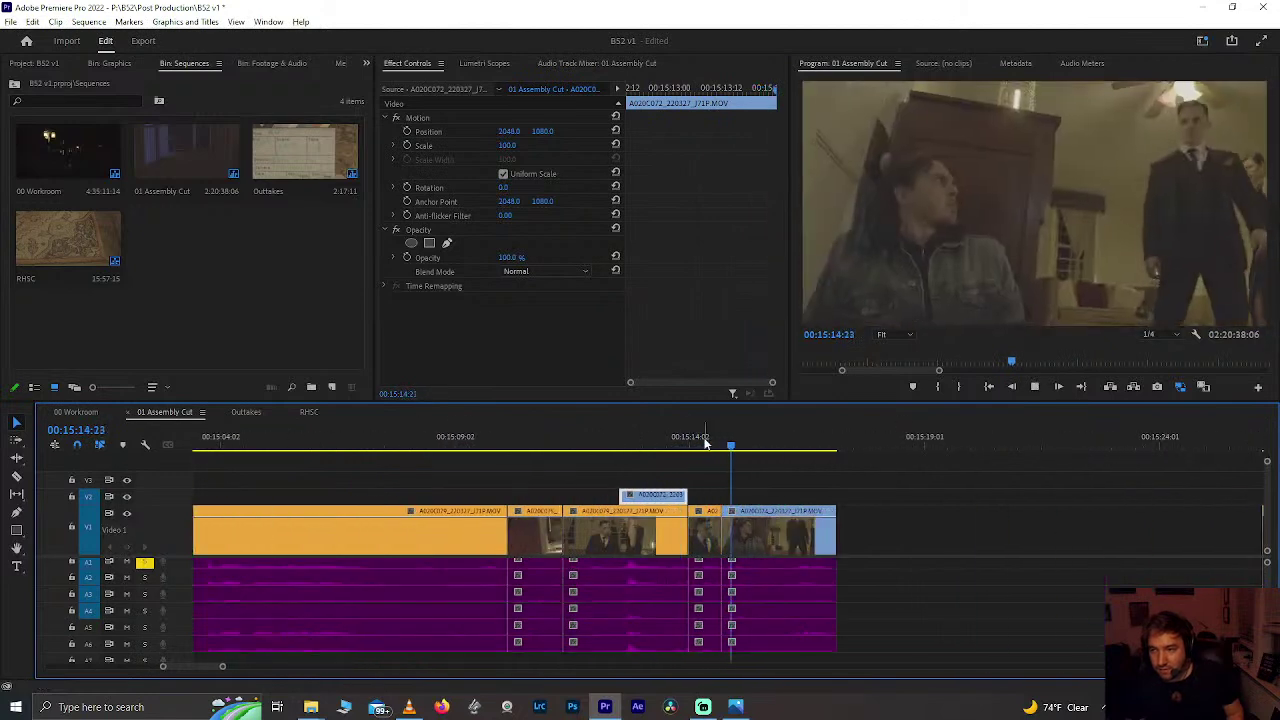
click(785, 522)
key(space)
key(space)
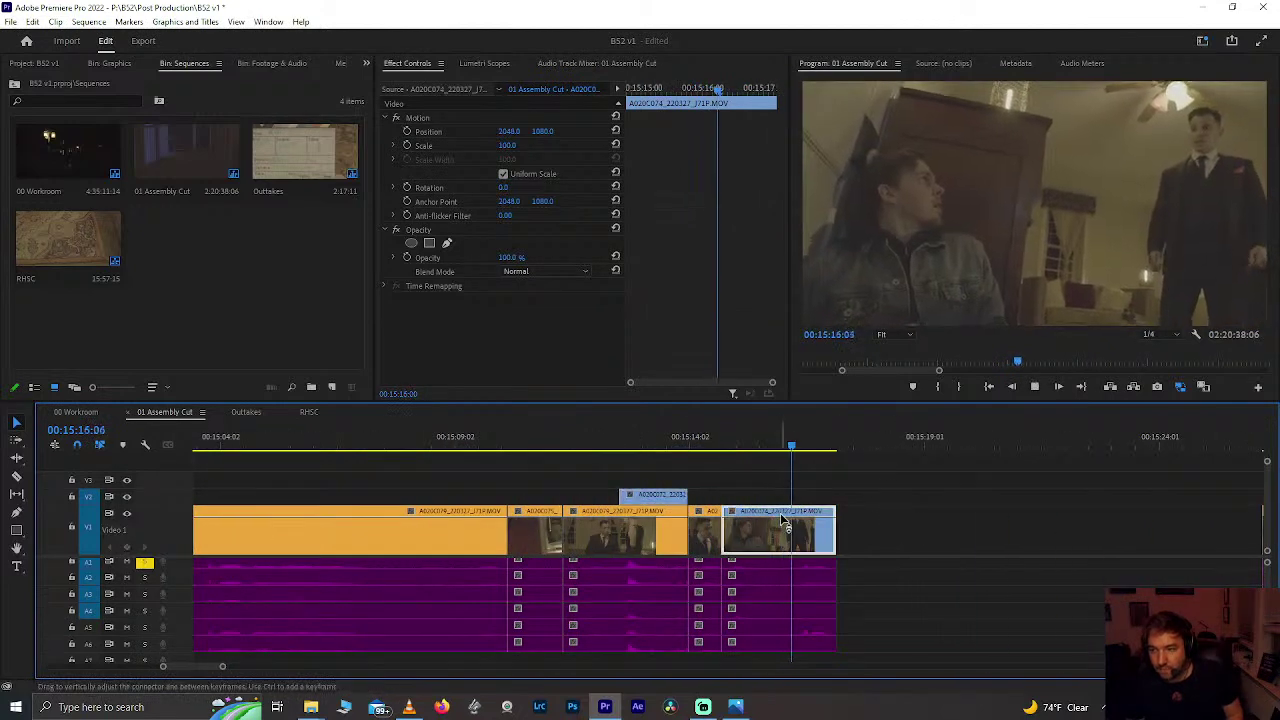
Step: Move the isolated A020C079 clip with its audio from about 00:15:27 to about 00:15:32
key(minus)
key(minus)
key(minus)
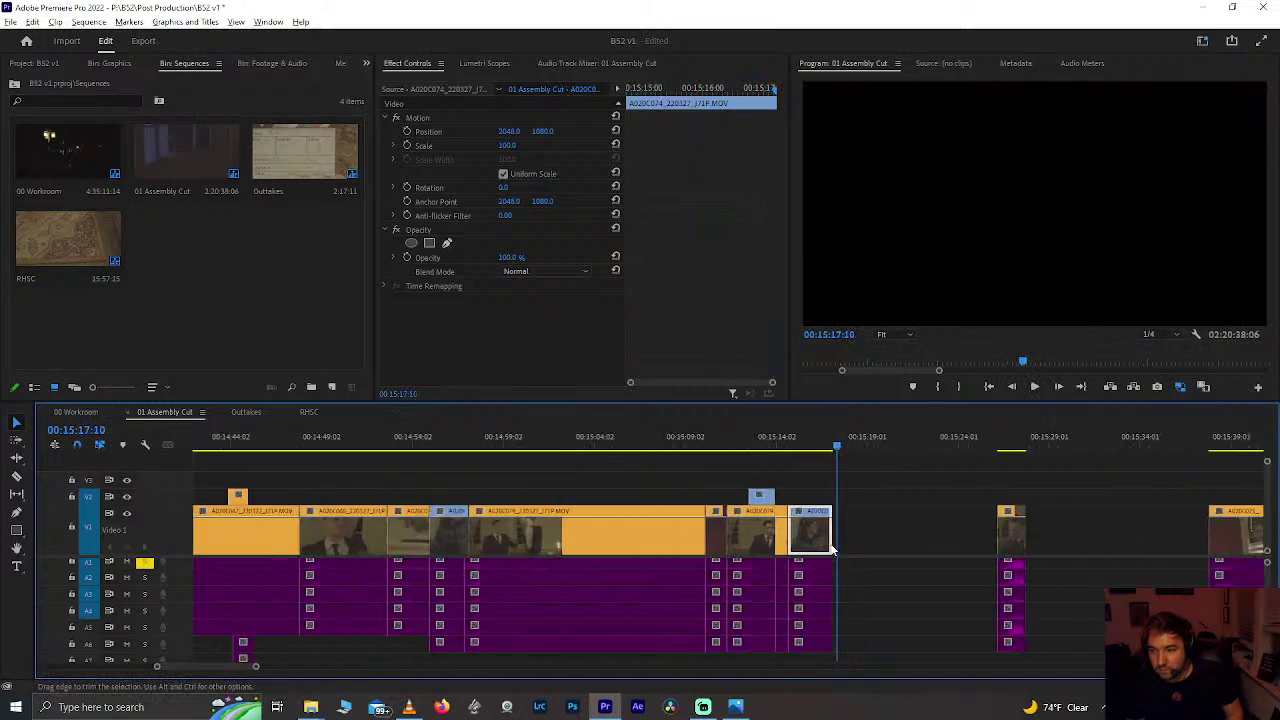
key(minus)
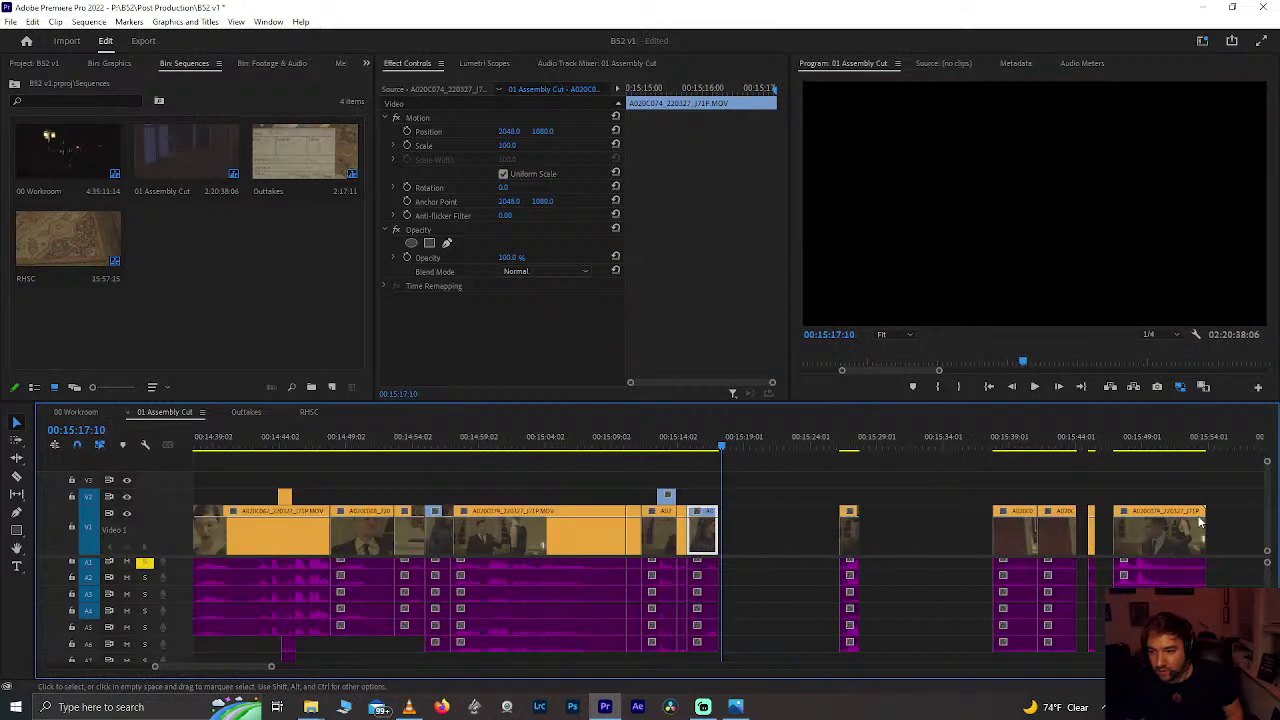
drag(879, 589, 928, 547)
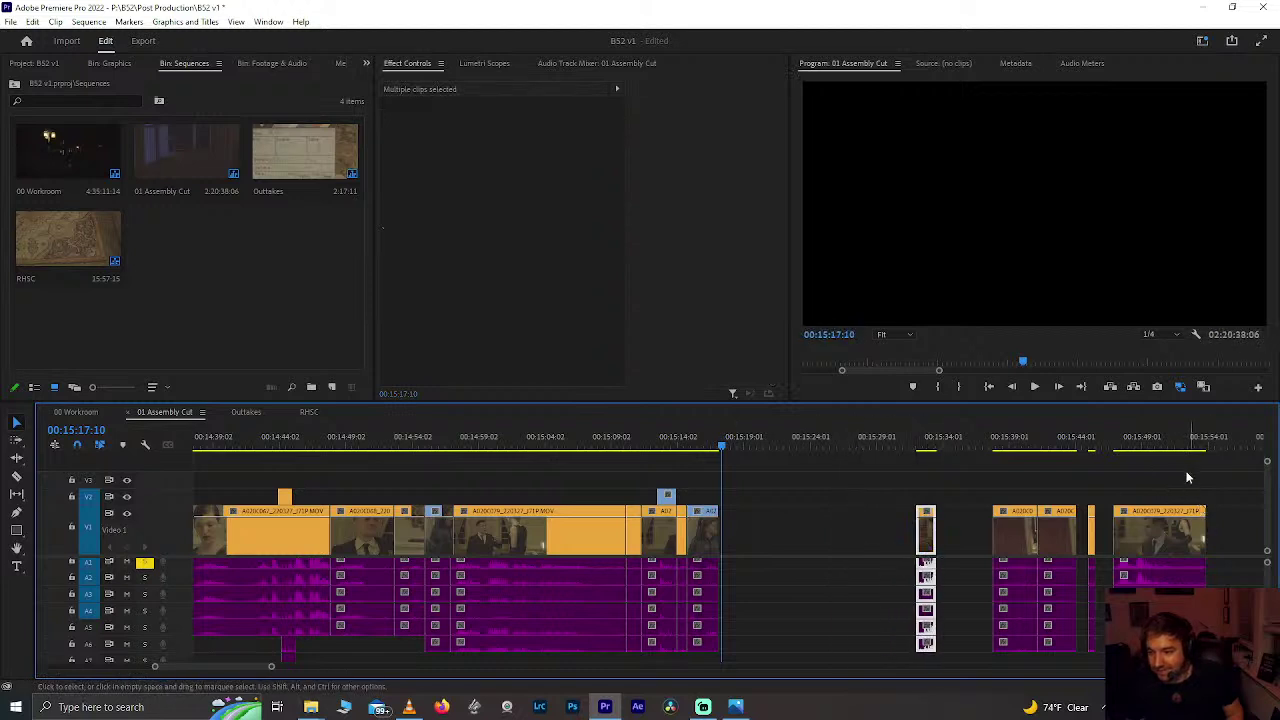
Step: Move the long A020C079 clip at about 00:15:47 directly after A020C074, and play back the join
click(1170, 528)
drag(1030, 546, 773, 540)
click(669, 443)
scroll(644, 440, up, 2)
scroll(644, 440, up, 2)
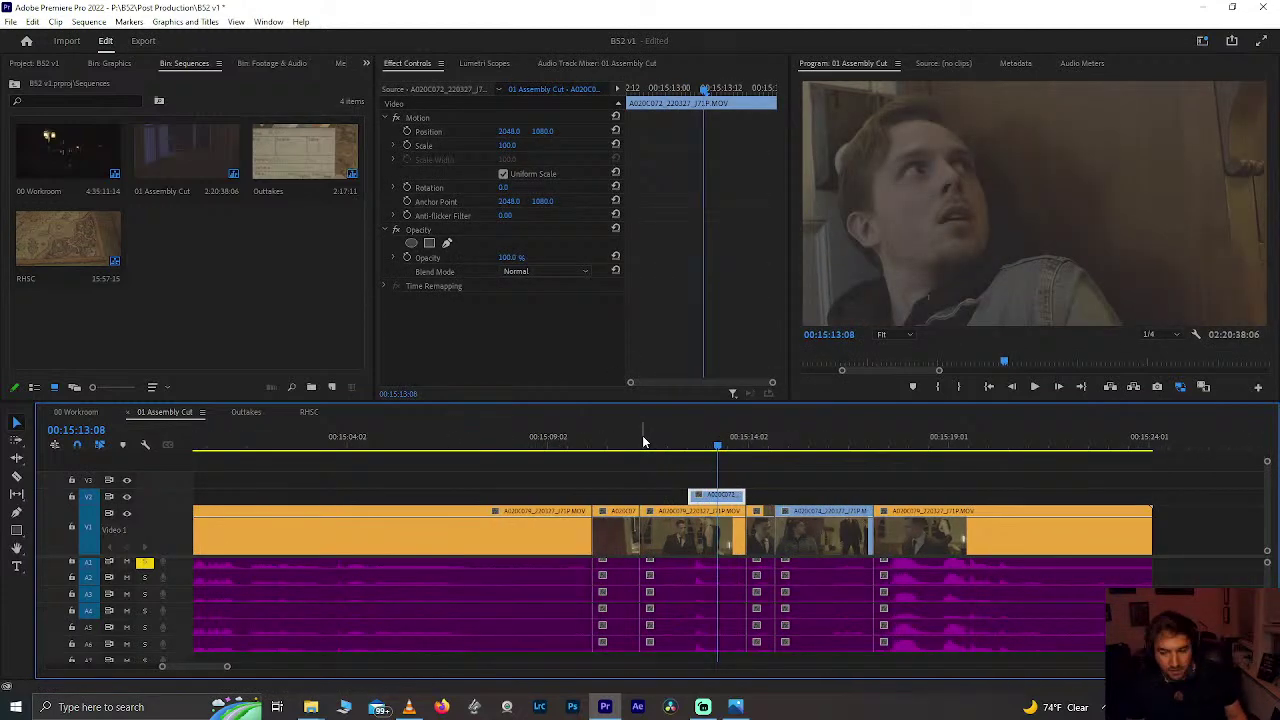
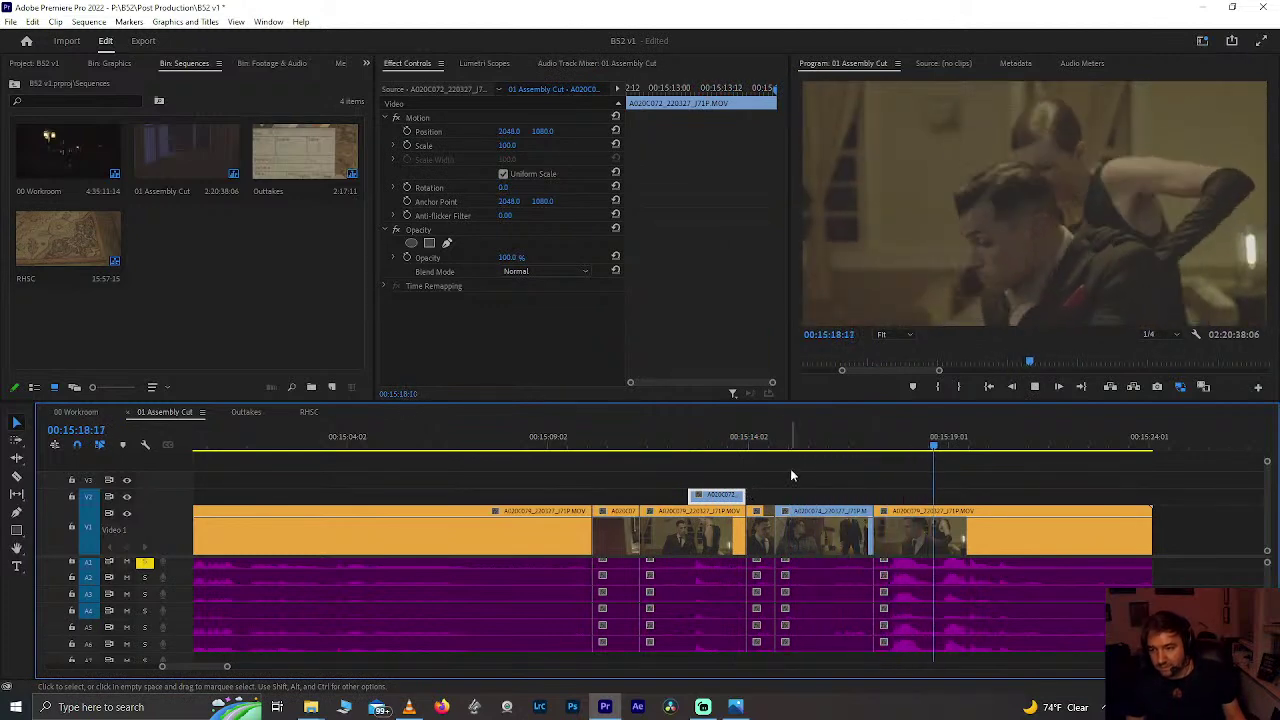
Step: Replay the transition from A020C074 into the newly placed A020C079 clip
click(841, 446)
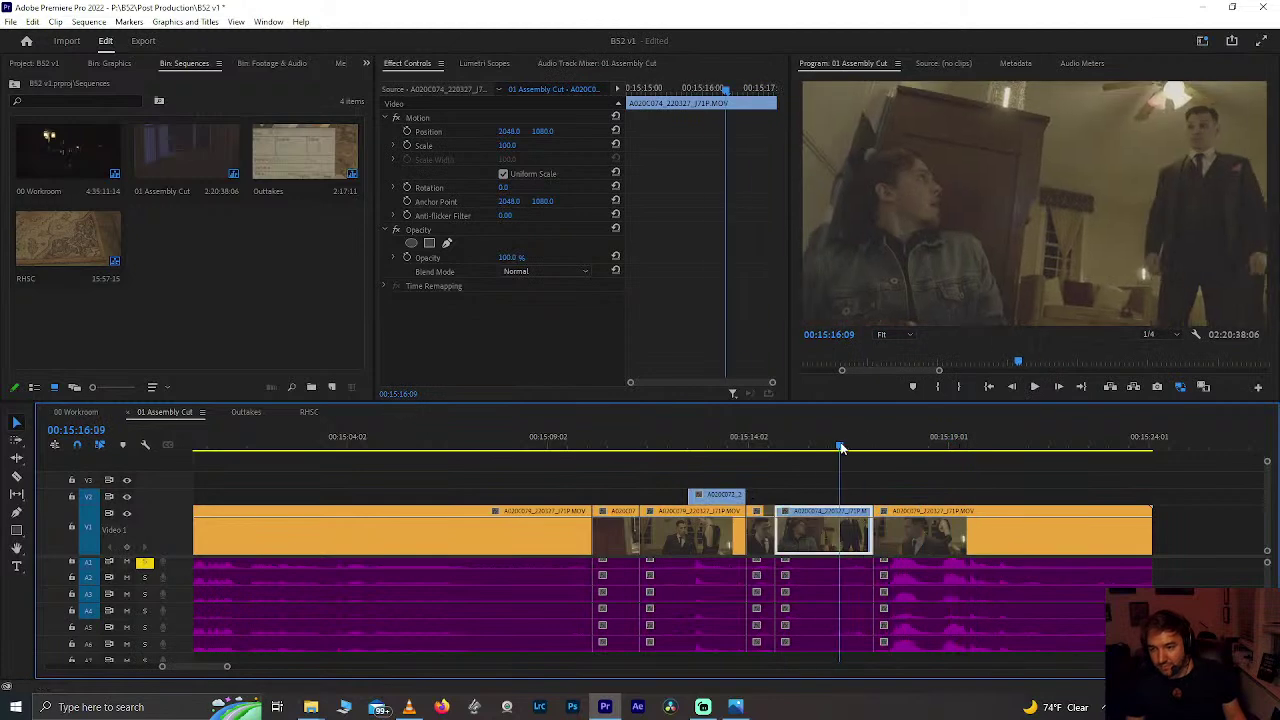
key(=)
scroll(841, 449, down, 2)
key(space)
click(815, 423)
drag(815, 423, 652, 450)
key(space)
key(space)
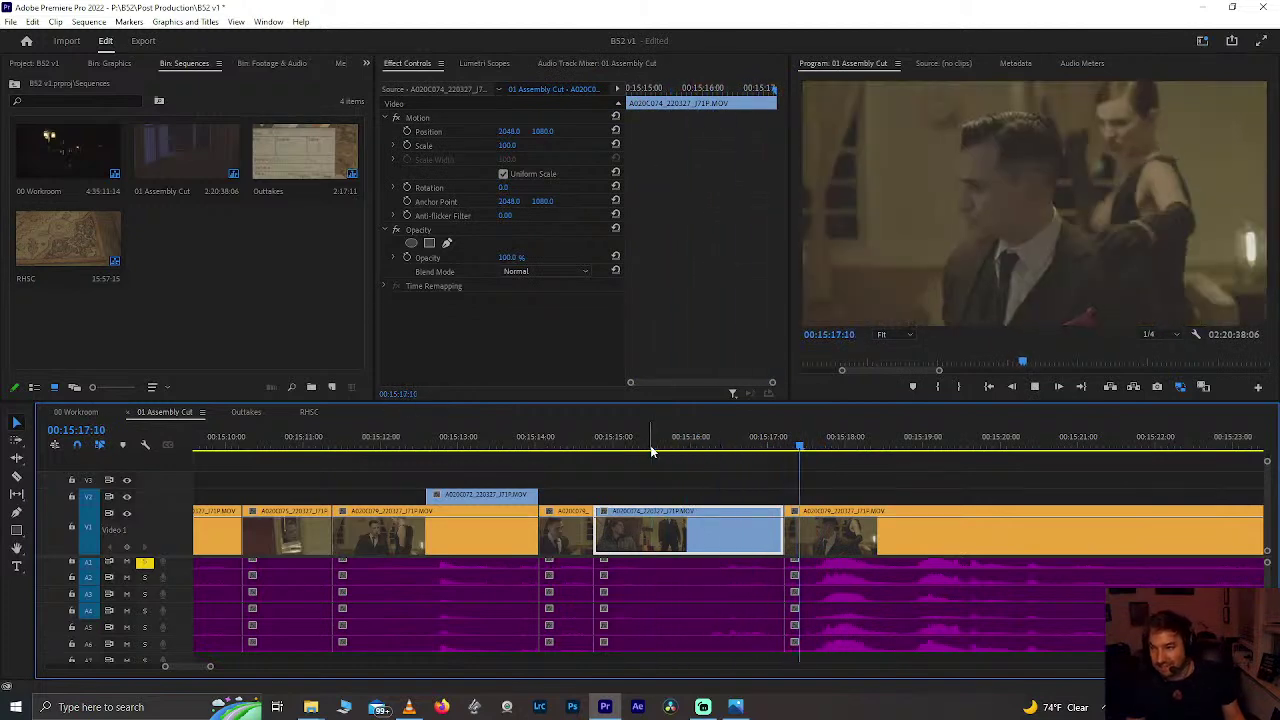
Step: Scrub through the A020C079 clip after A020C074 up to 00:15:19:04, and save the project
key(=)
scroll(592, 475, down, 2)
drag(545, 445, 894, 462)
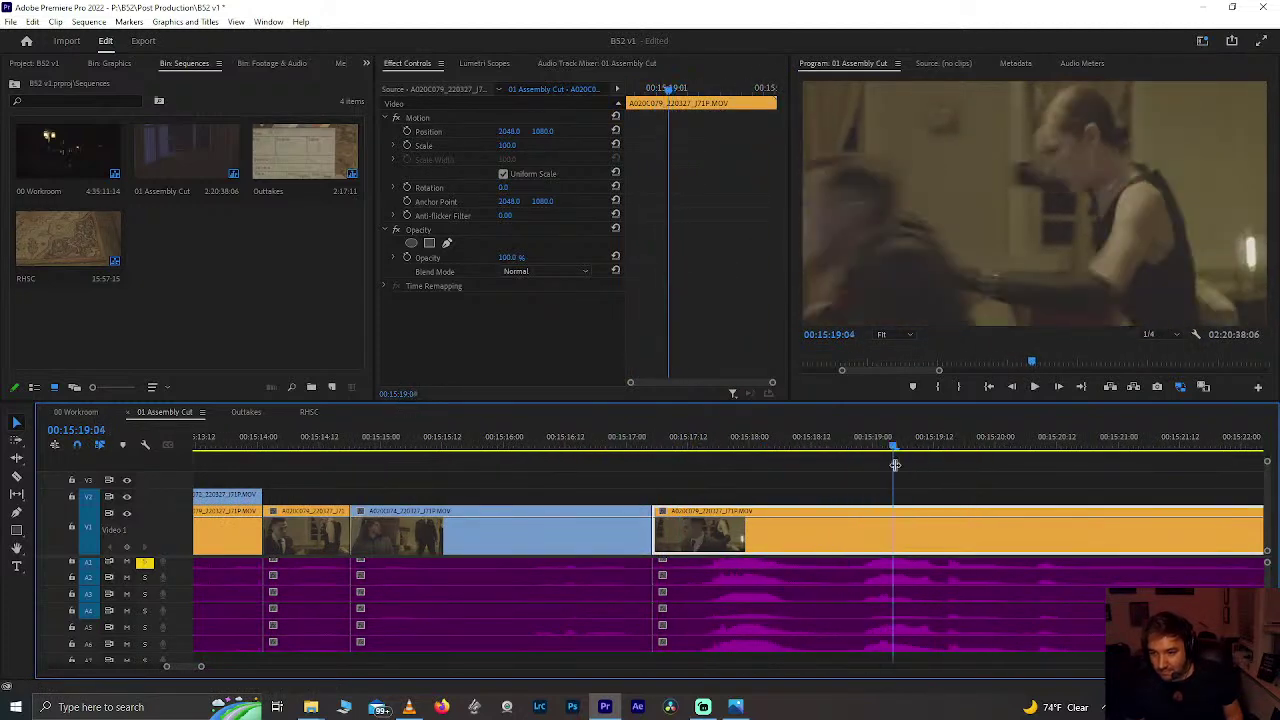
key(minus)
key(ctrl+s)
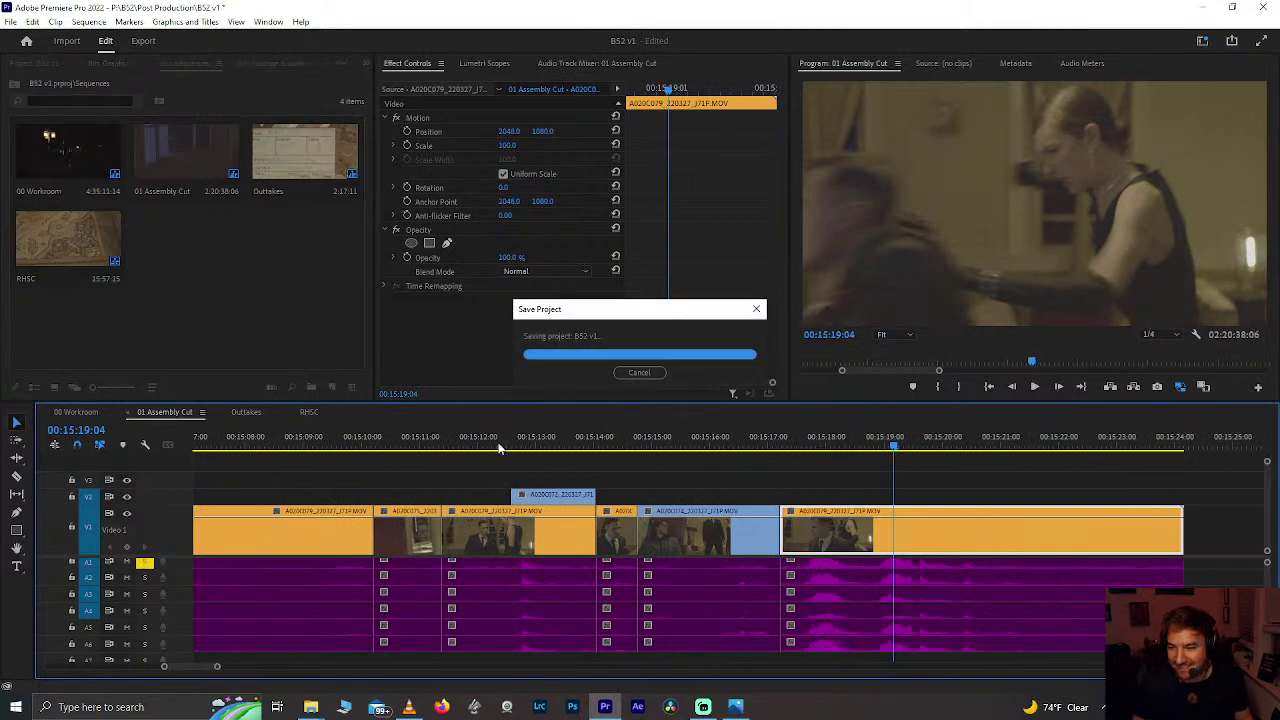
Step: Play back into the A020C079 clip after A020C074 and split it at 00:15:19:10
click(714, 443)
key(space)
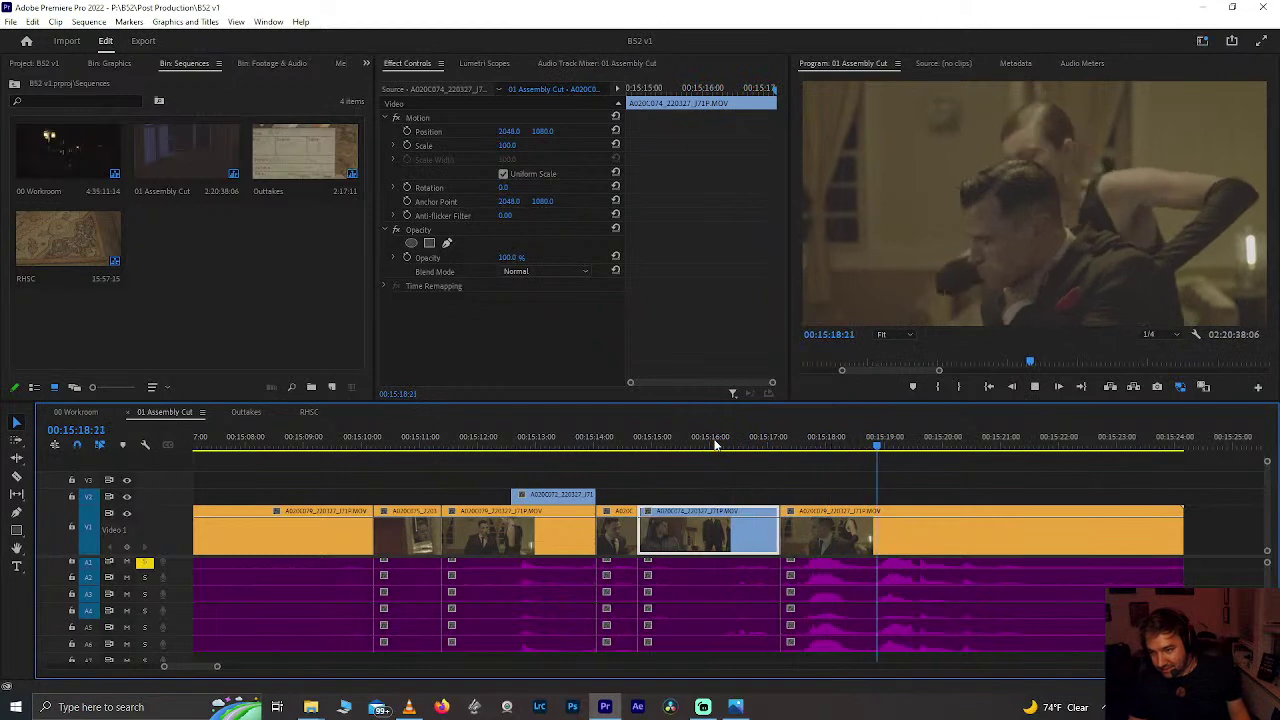
click(864, 446)
drag(868, 446, 887, 451)
key(space)
key(space)
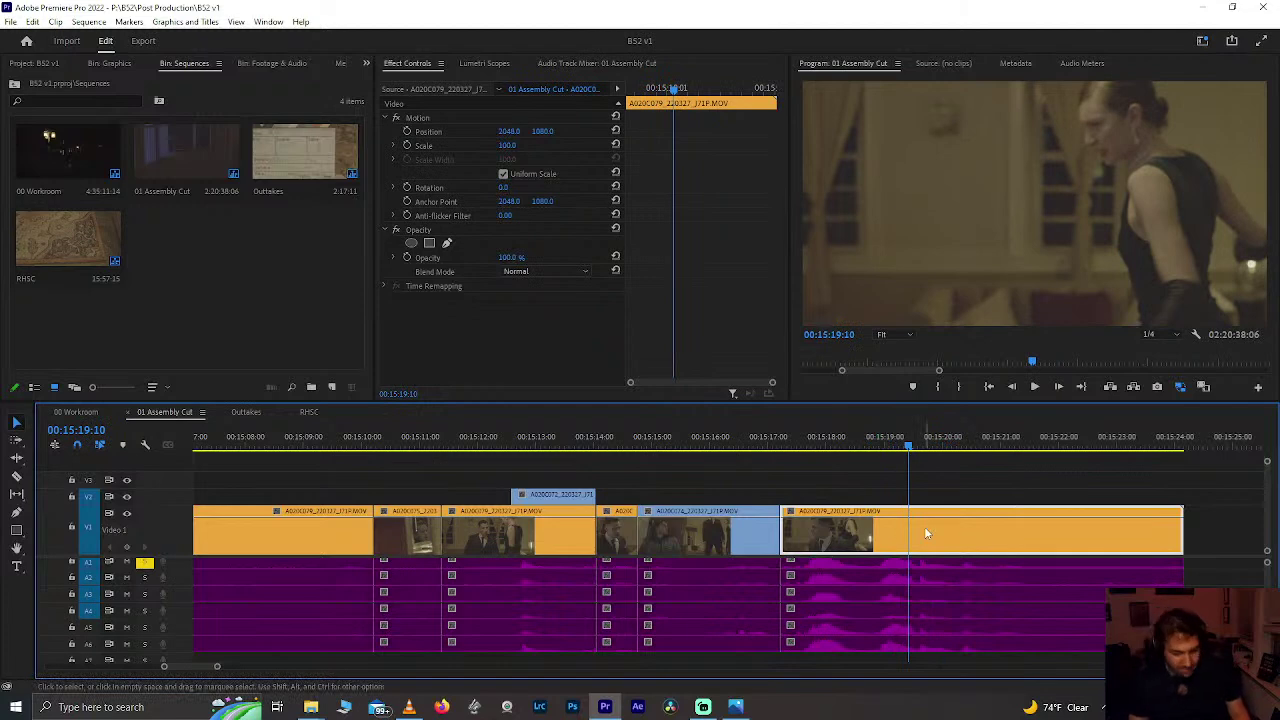
key(ctrl+k)
Step: Review the second part of the split A020C079 clip and play the isolated A020C079 clip around 00:15:33
click(994, 452)
drag(996, 459, 1172, 490)
scroll(857, 512, down, 5)
scroll(855, 511, down, 3)
click(636, 439)
scroll(636, 441, up, 3)
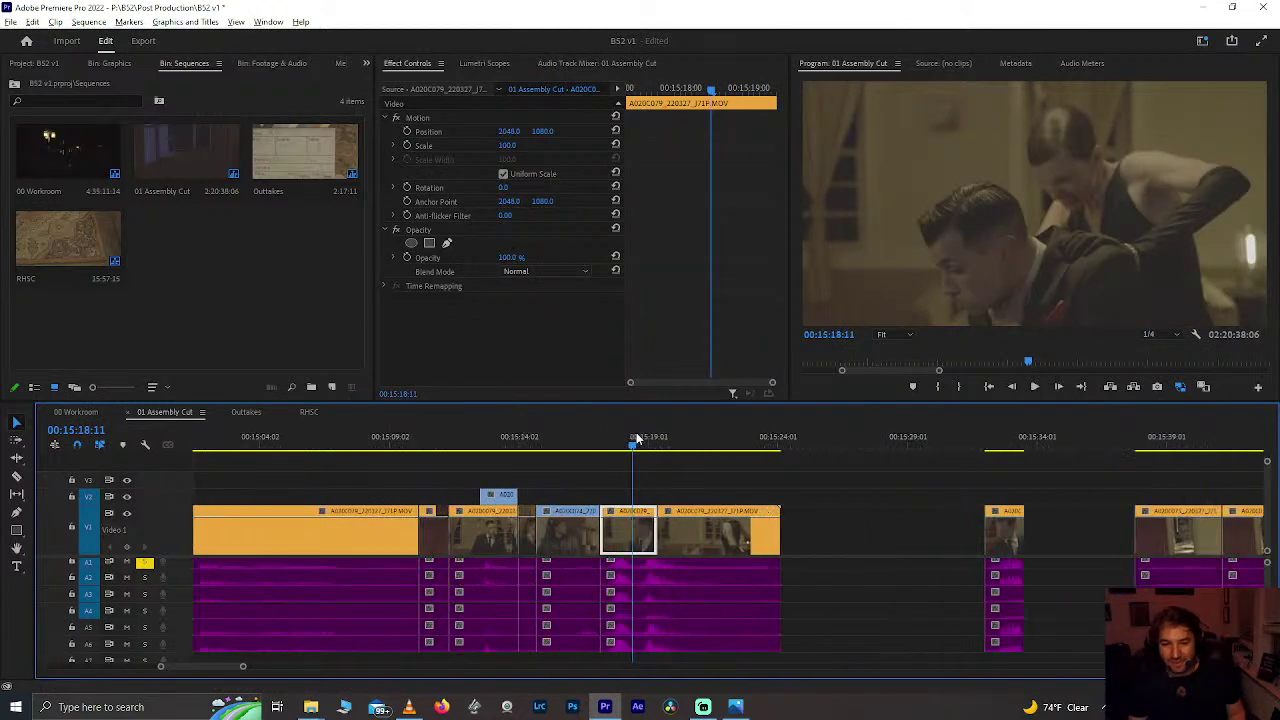
click(870, 440)
key(space)
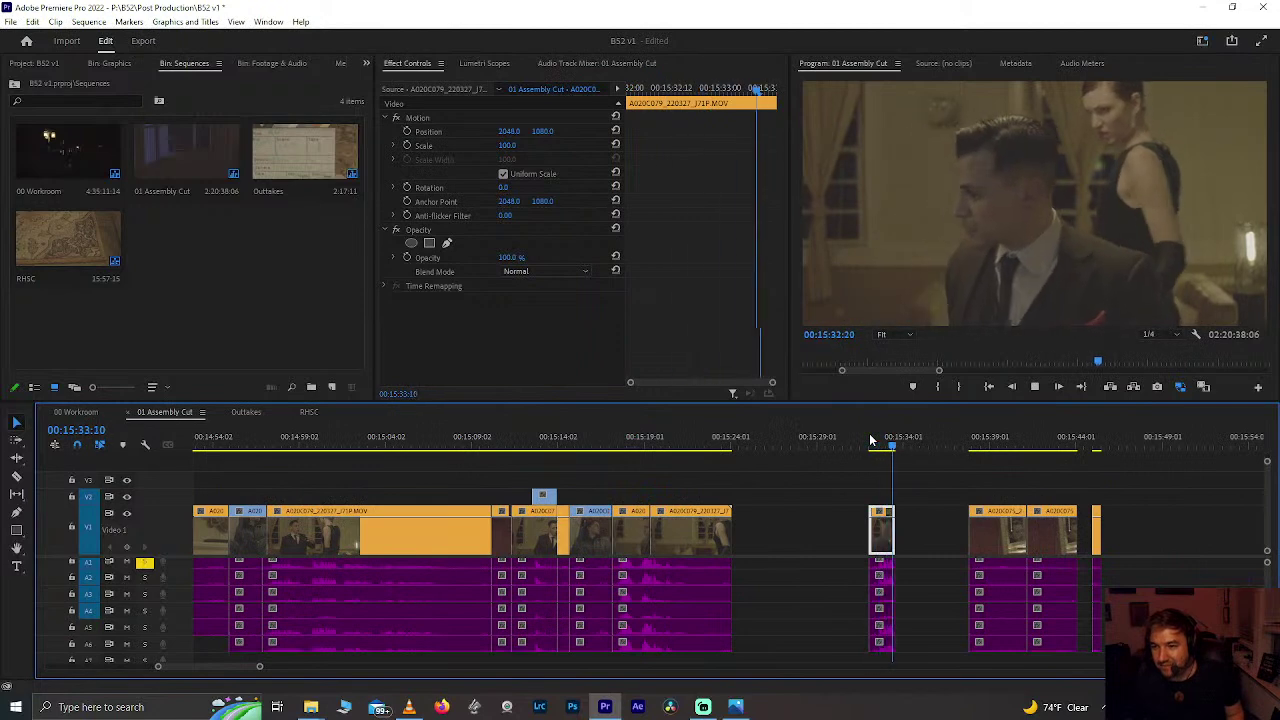
scroll(843, 516, up, 2)
scroll(843, 516, up, 2)
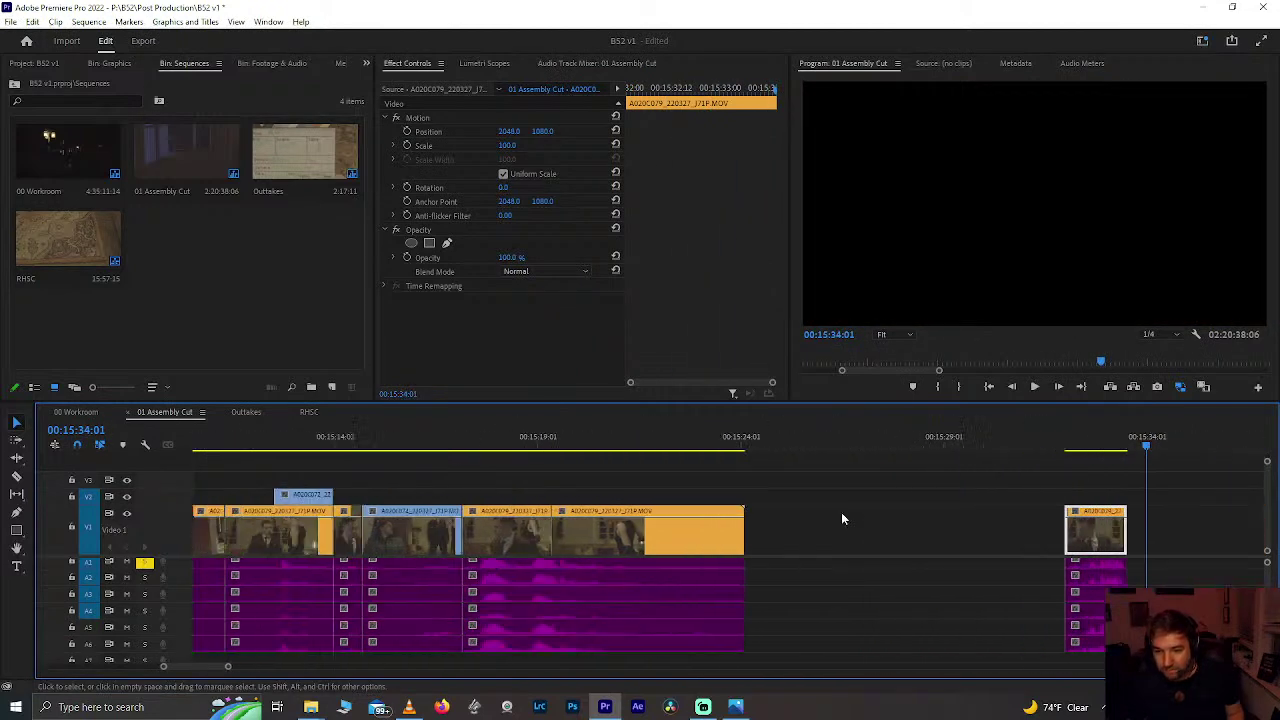
Step: Play back from the short A020C079 piece into A020C074, and split A020C074 at 00:15:15:23
drag(560, 447, 480, 452)
key(space)
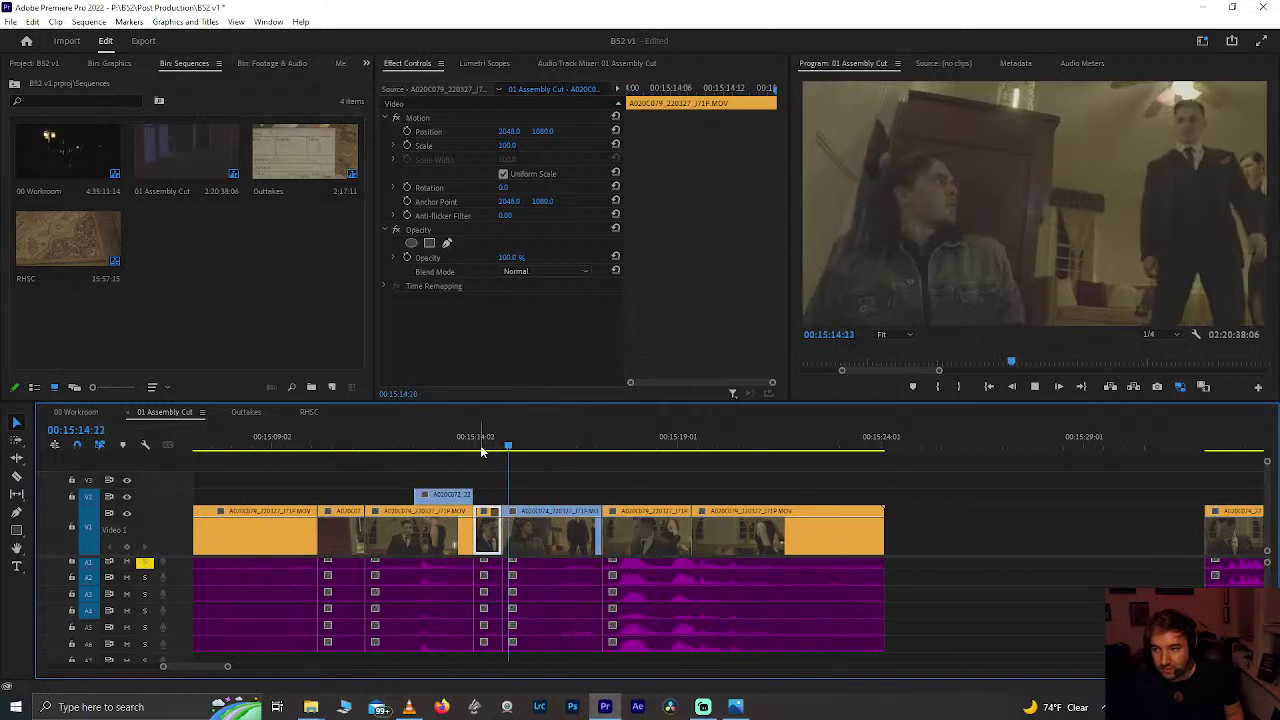
key(space)
scroll(510, 508, up, 2)
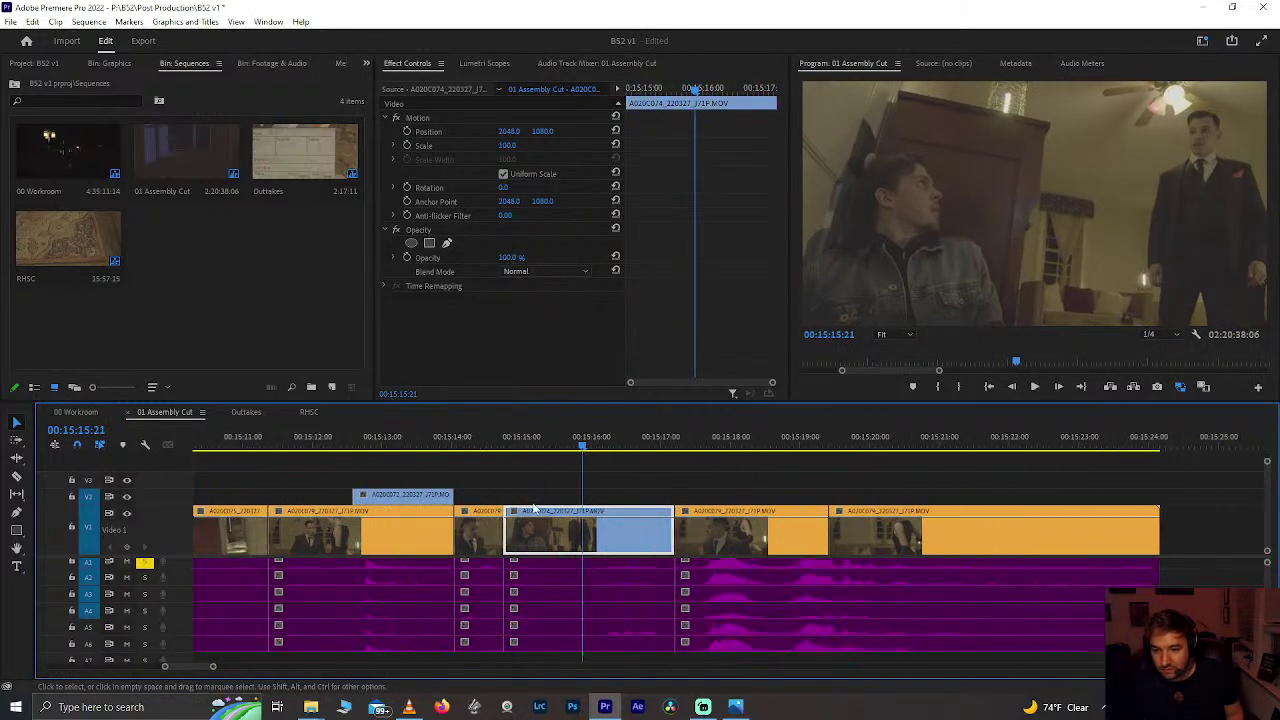
key(space)
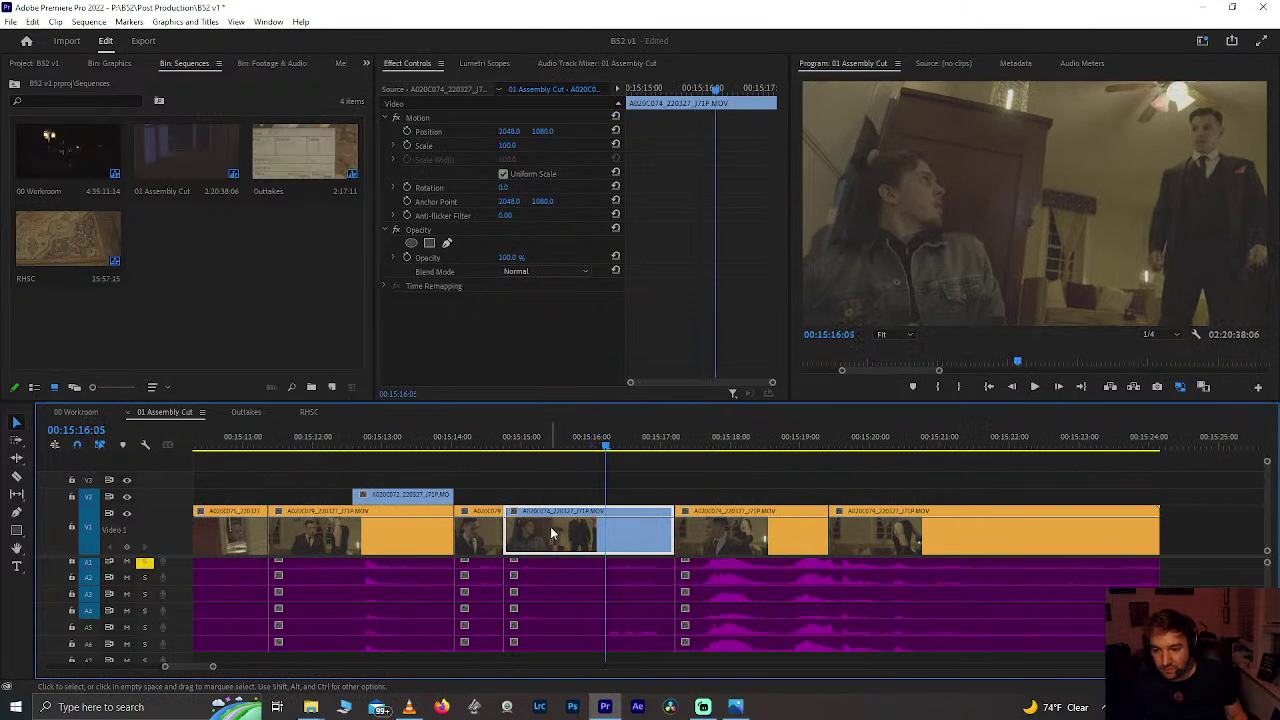
key(Left)
key(Left)
key(Left)
key(Left)
key(Left)
key(Left)
drag(667, 548, 671, 538)
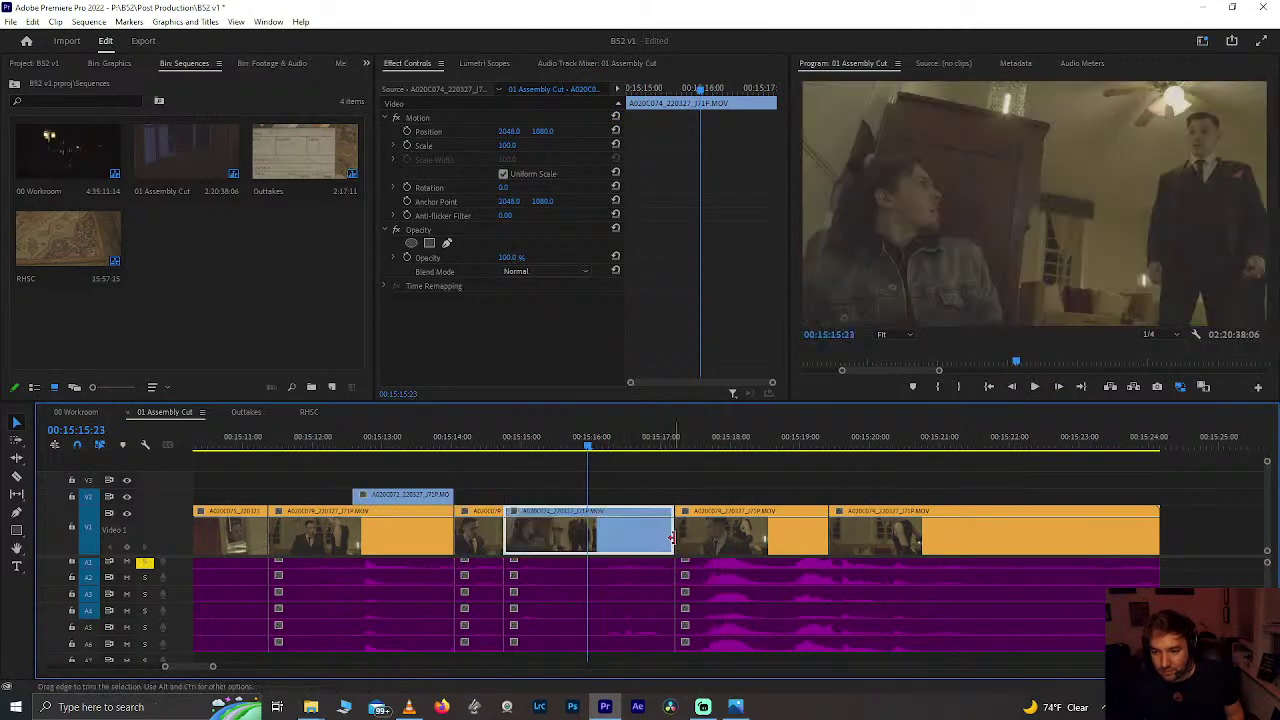
key(ctrl+k)
Step: Delete the trailing A020C074 piece with its audio, and extend the start of the following A020C079 clip back to 00:15:15:23
click(638, 605)
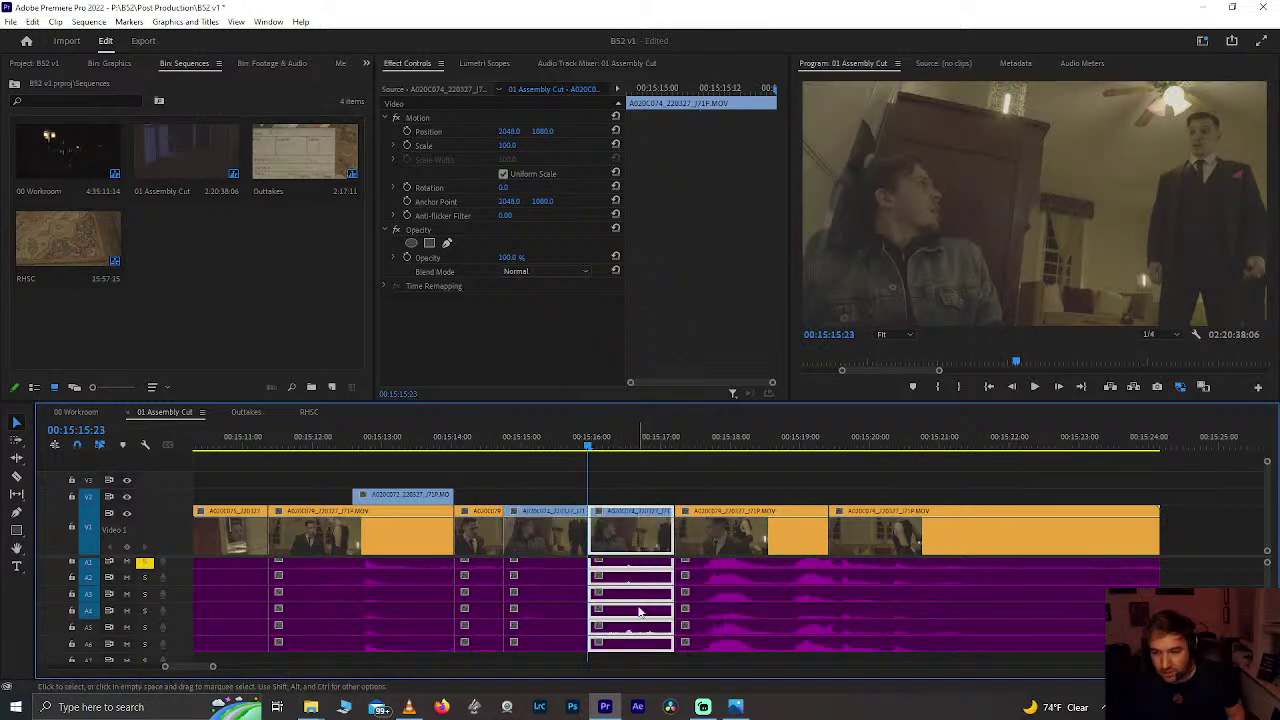
key(Delete)
drag(669, 572, 589, 572)
key(space)
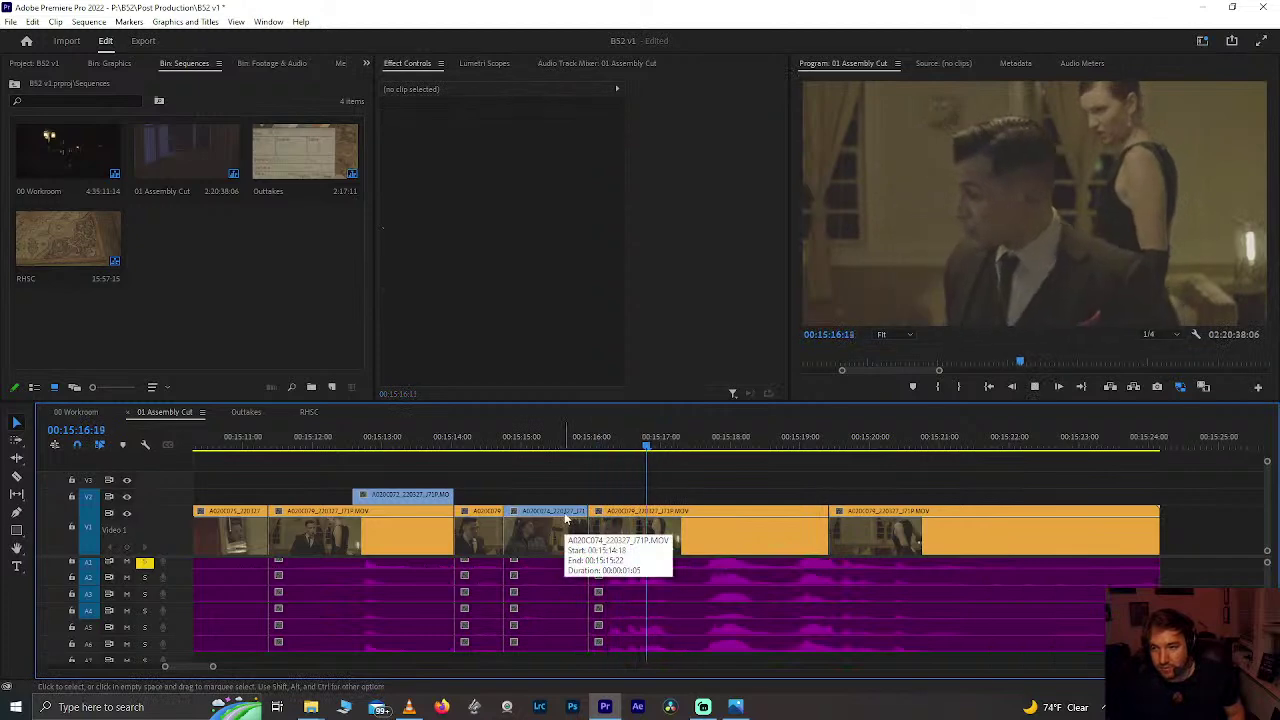
click(640, 530)
drag(638, 464, 660, 497)
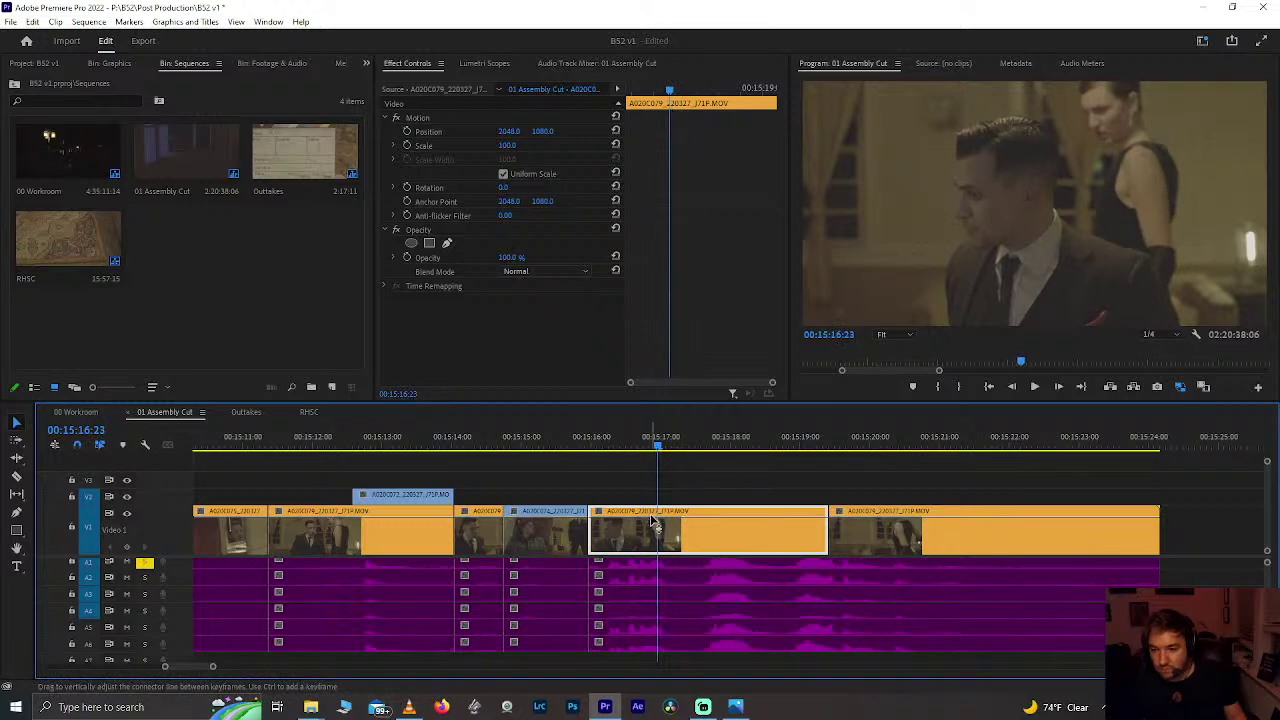
Step: Try splitting the A020C079 clip after A020C074 at 00:15:16:23, check the neighbouring frames, and undo that split
key(ctrl+k)
key(Right)
key(Right)
key(Right)
key(Right)
key(Right)
key(Right)
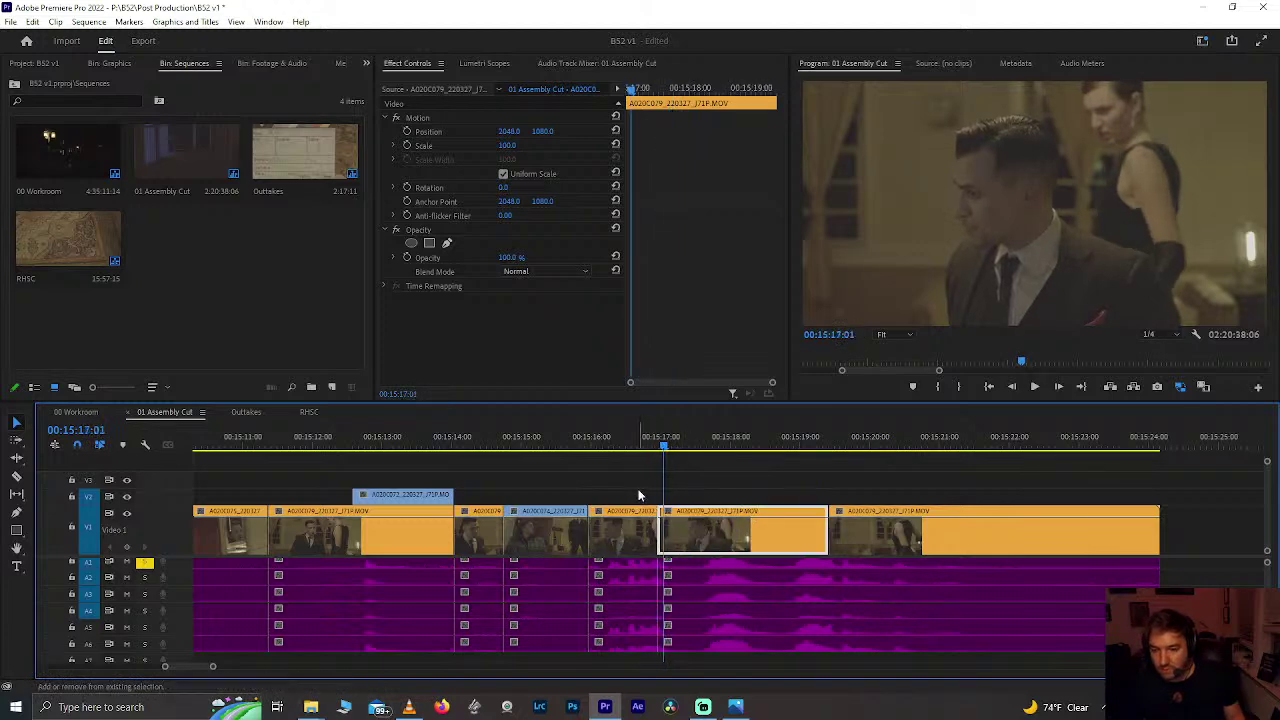
key(Left)
key(Left)
key(Left)
key(Left)
key(ctrl+z)
Step: Split A020C079 at 00:15:17:02, and replace the piece before it, including its audio, by extending the end of A020C074
key(Right)
key(Right)
key(Left)
key(ctrl+k)
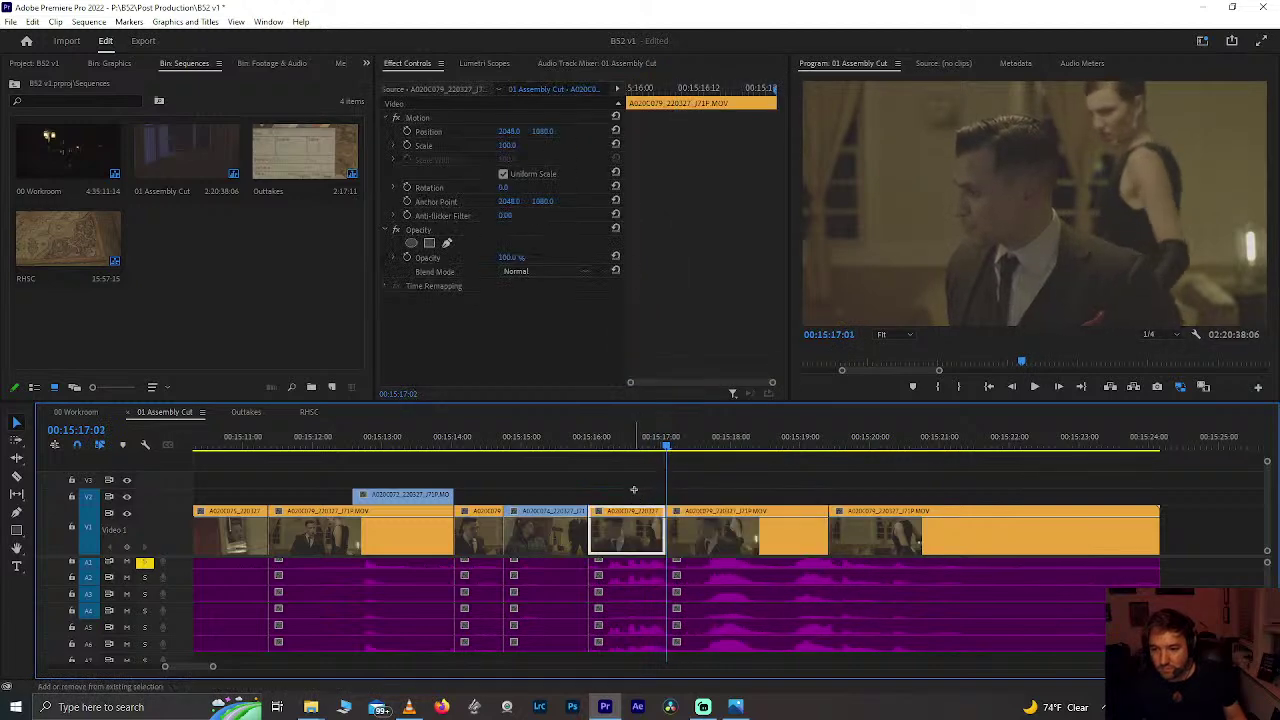
click(640, 495)
click(655, 608)
key(Delete)
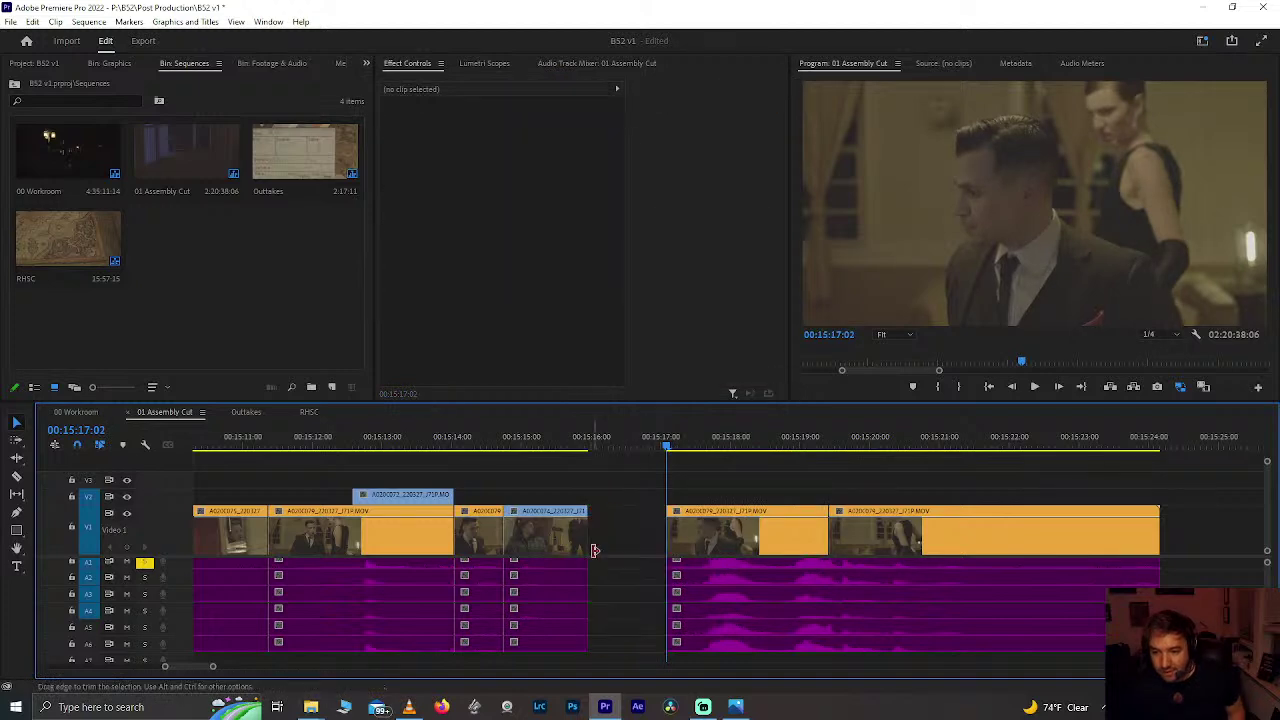
drag(586, 568, 688, 577)
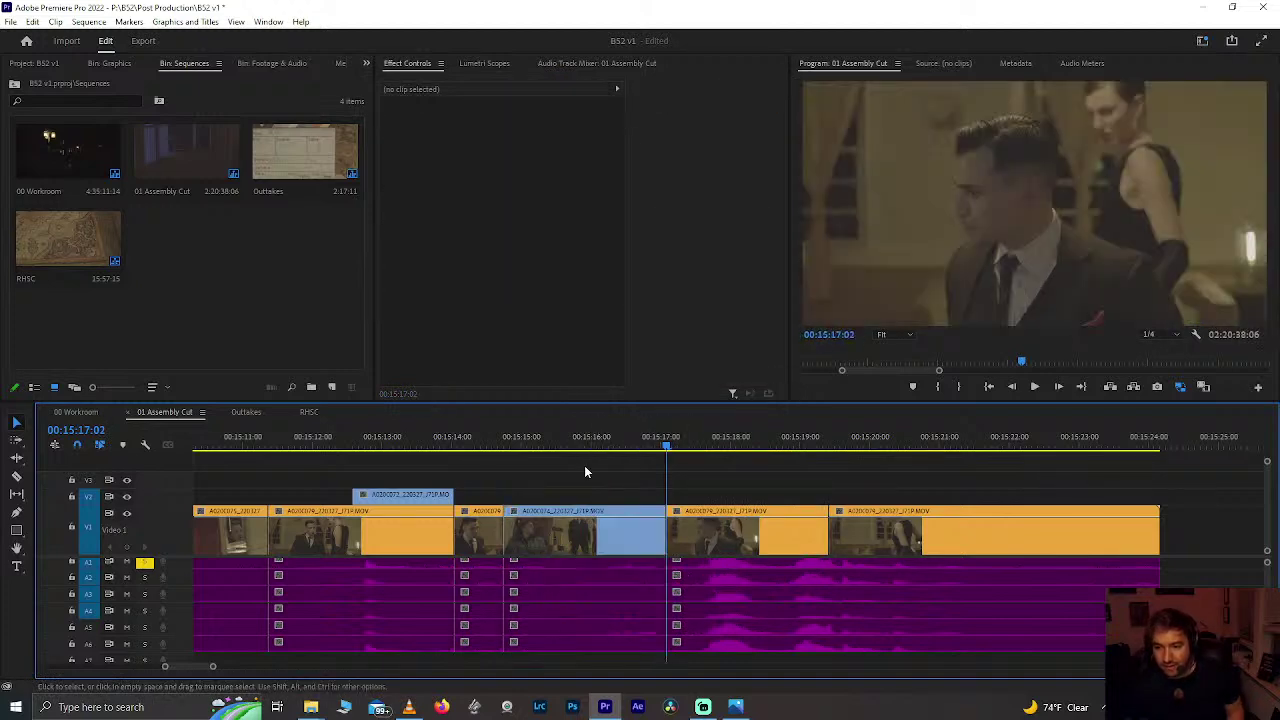
click(555, 441)
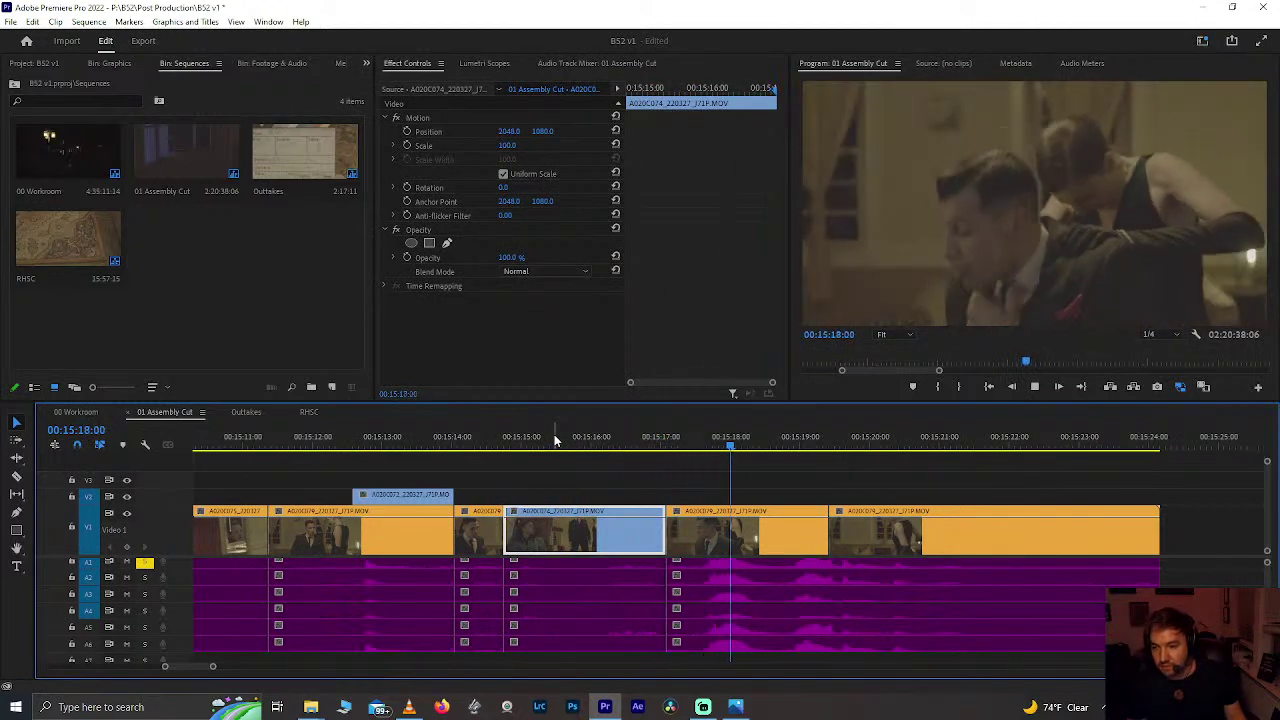
Step: Split the A020C079 clip following the extended A020C074 at 00:15:17:17
drag(676, 441, 703, 592)
key(=)
key(ctrl+k)
Step: Set the speed of the short A020C079 piece and its audio to 150%, and ripple delete the gap behind it
drag(685, 472, 686, 577)
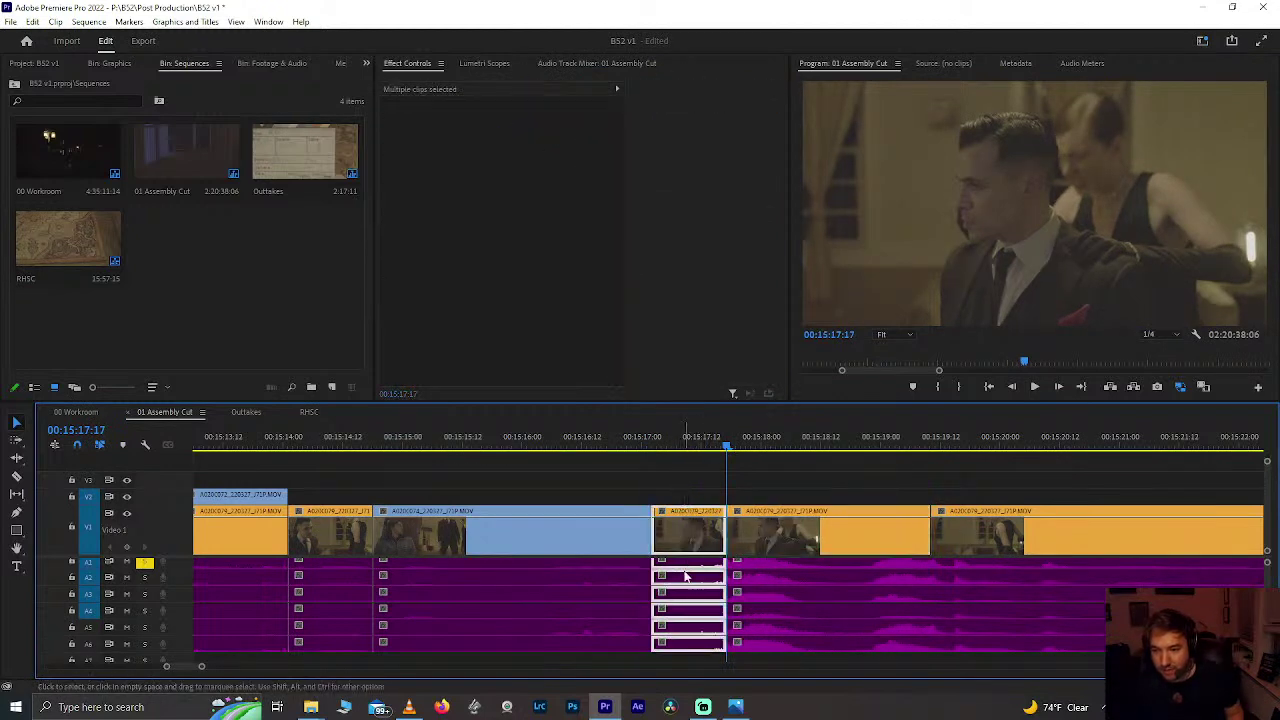
key(ctrl+r)
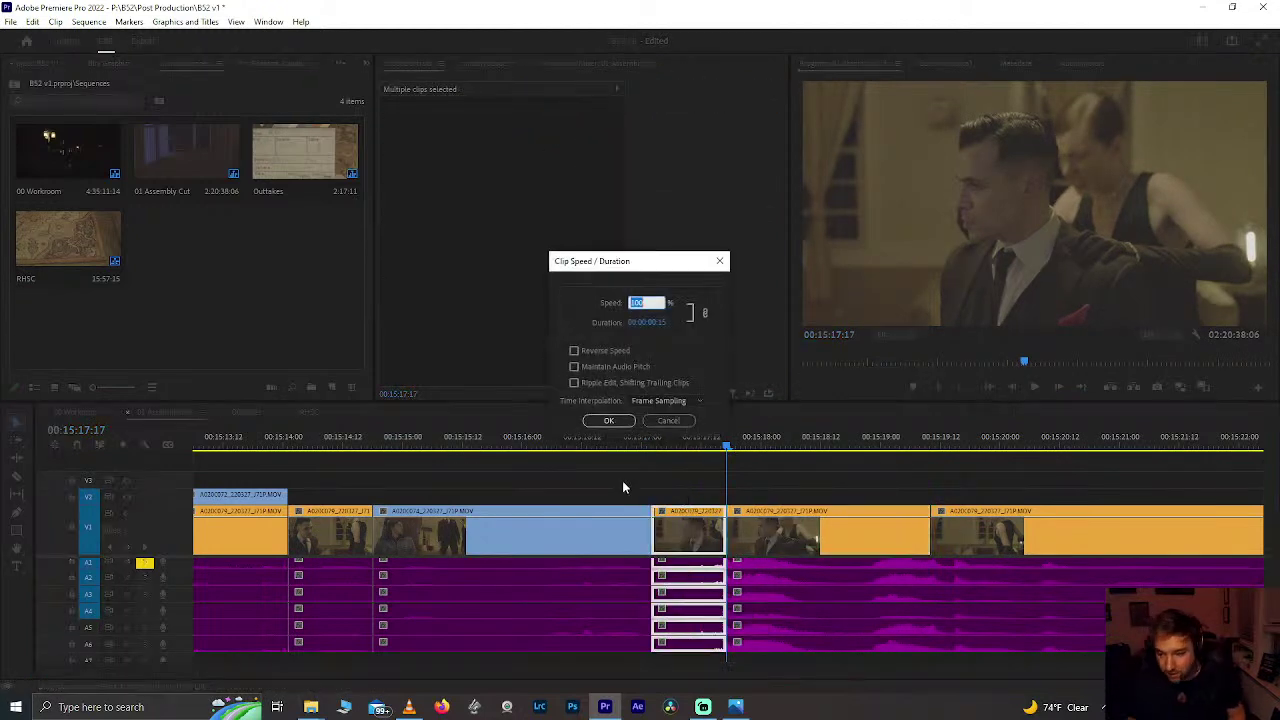
text(75)
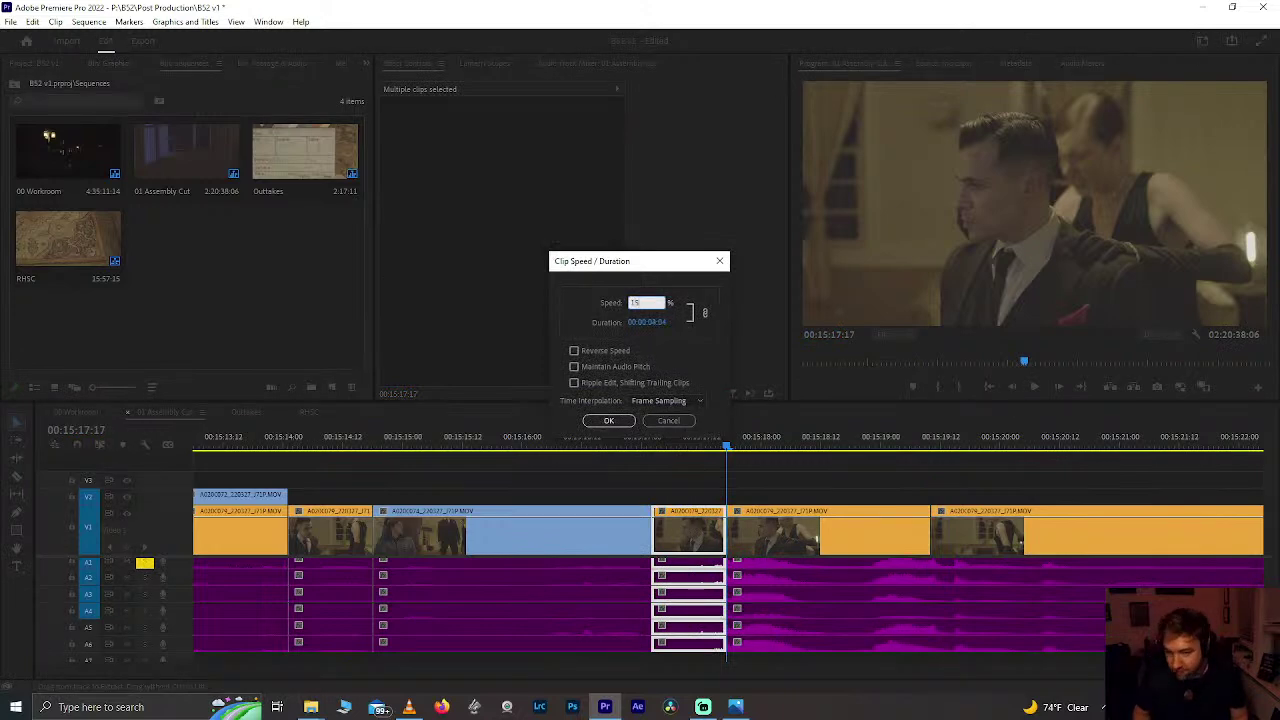
key(Return)
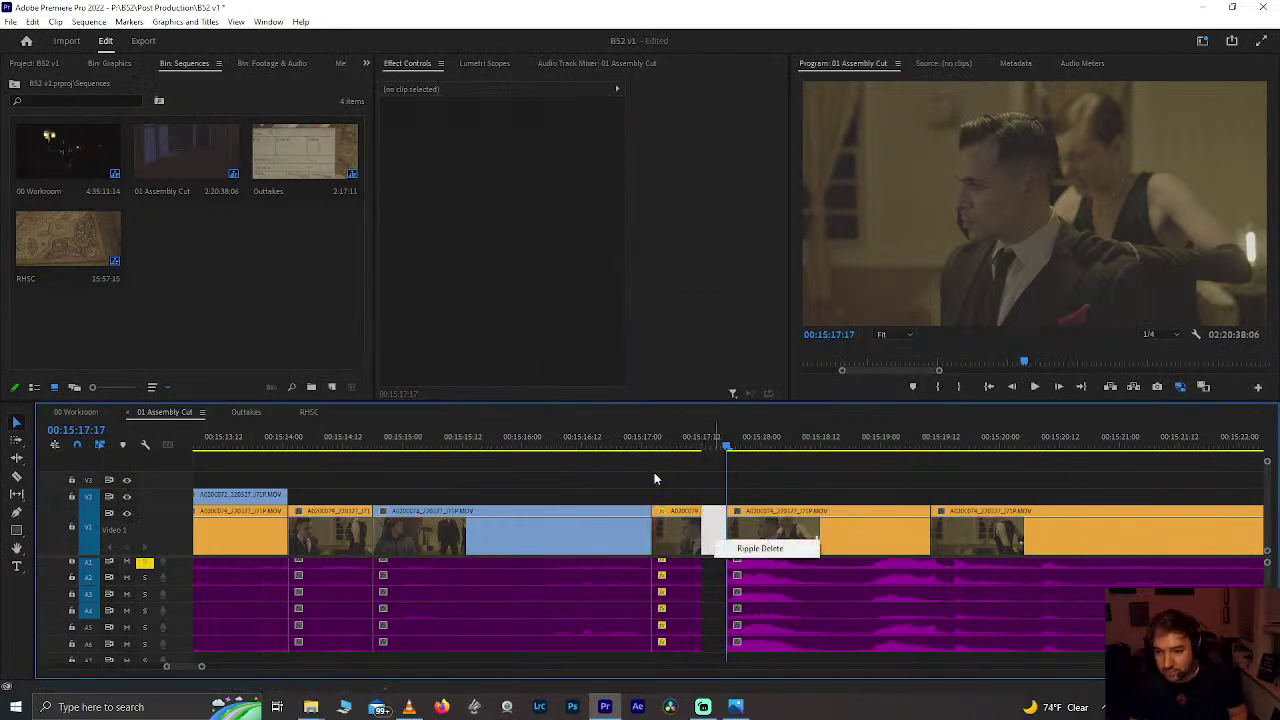
click(726, 548)
Step: Play back from A020C074 through the sped-up A020C079 piece, and save the project
click(556, 440)
key(space)
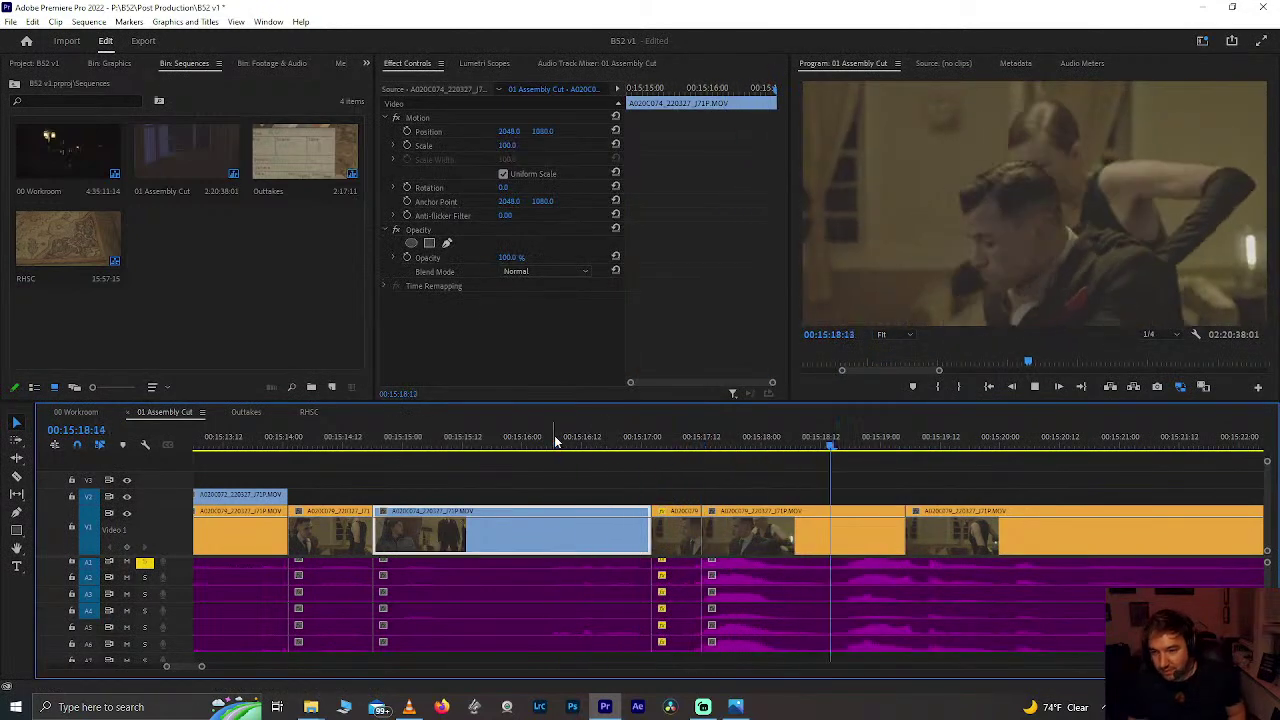
click(483, 447)
click(419, 454)
key(ctrl+s)
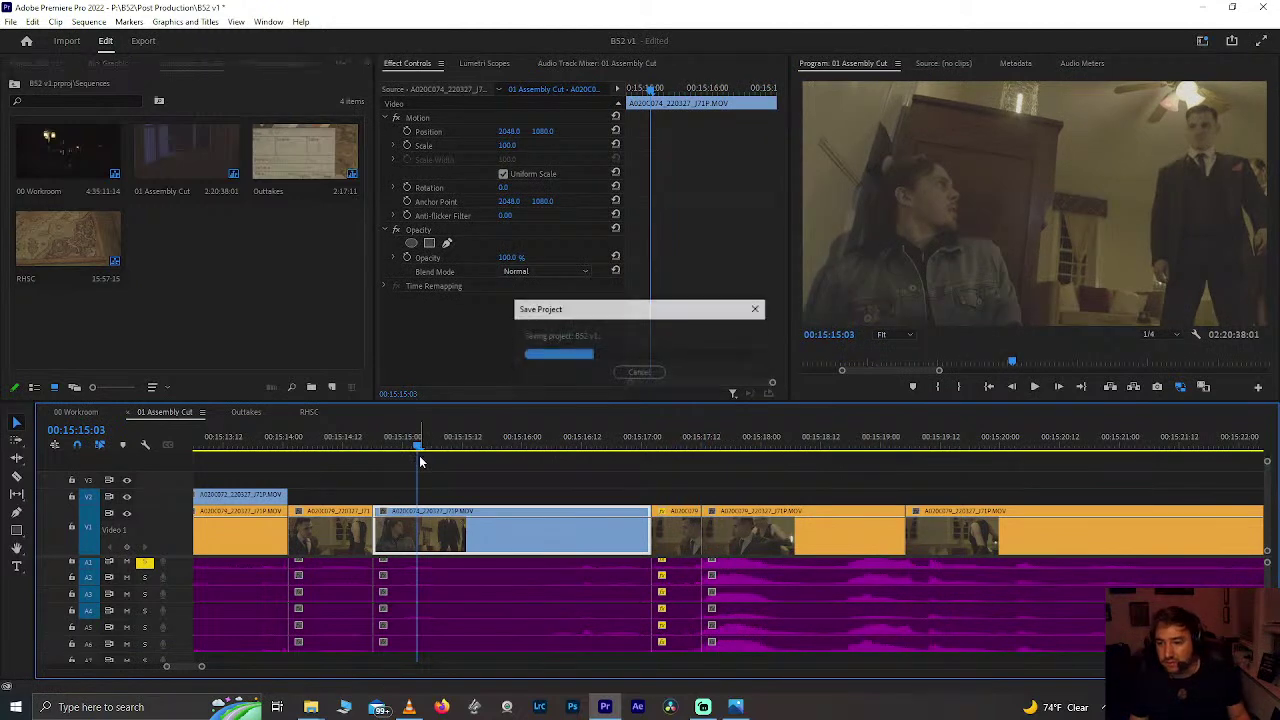
key(space)
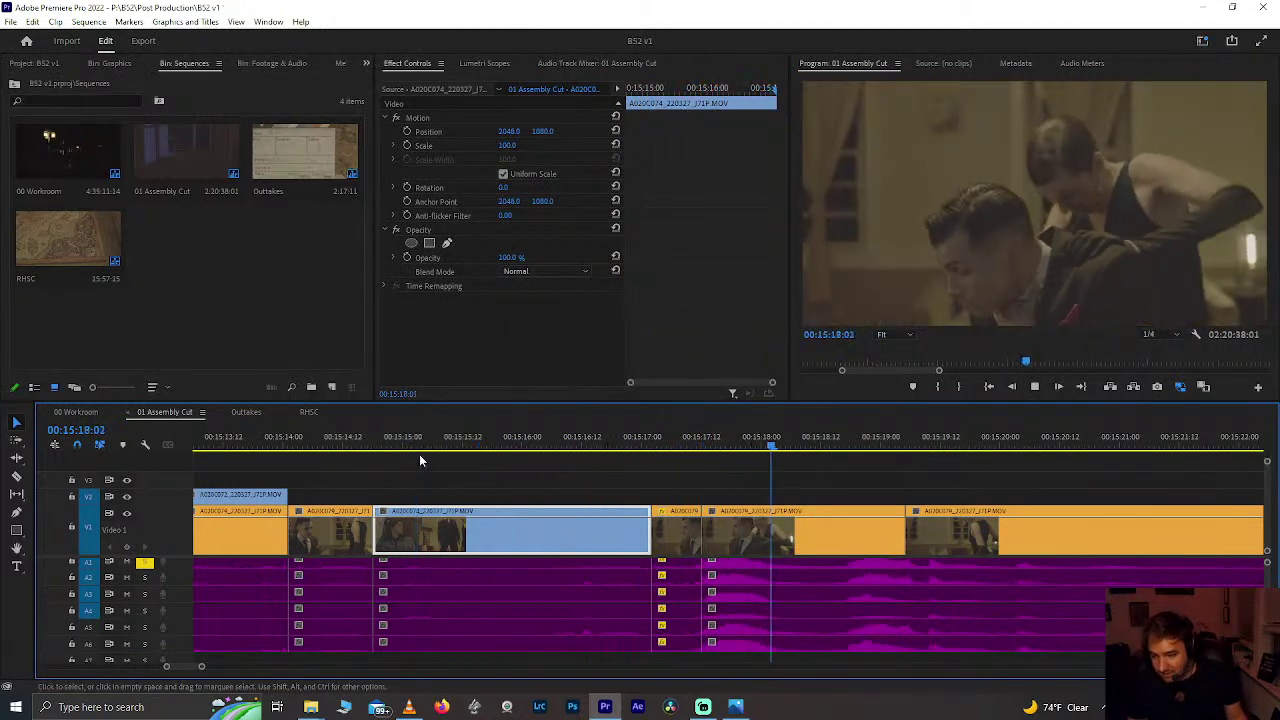
key(space)
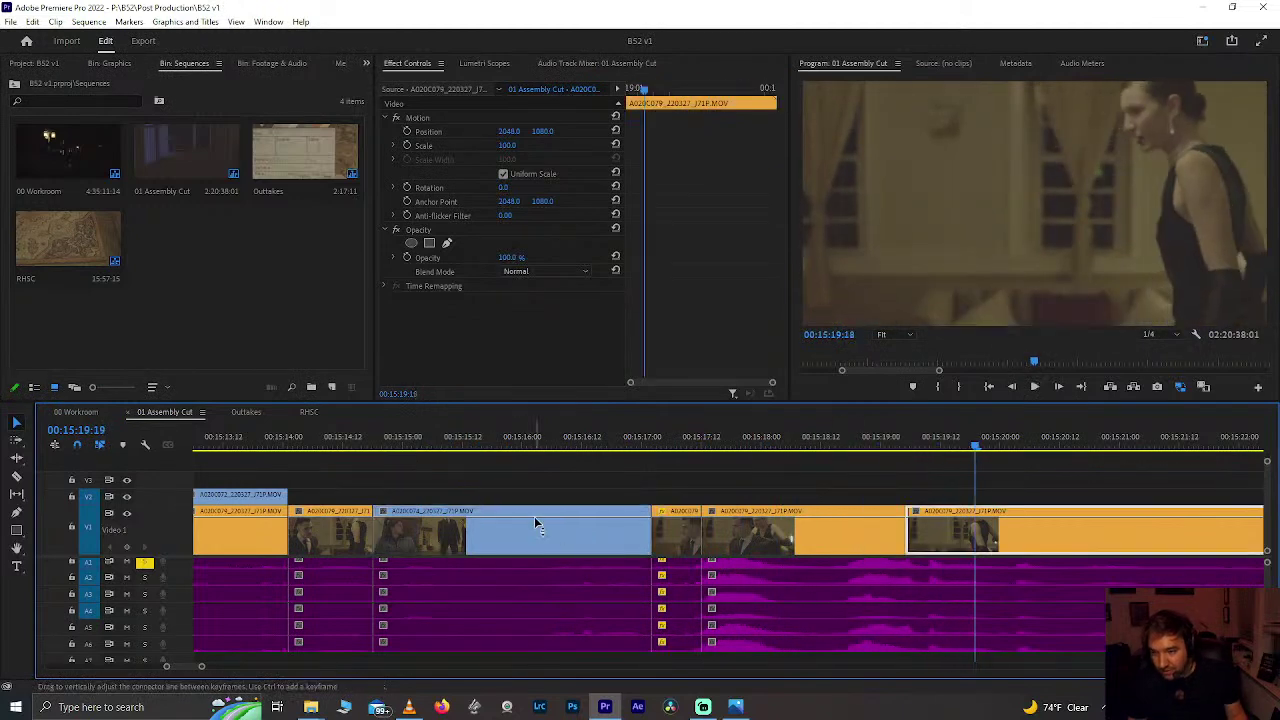
Step: Go back to the A020C075 clip at 00:15:10:22 and save the project
scroll(560, 532, down, 3)
drag(510, 445, 437, 445)
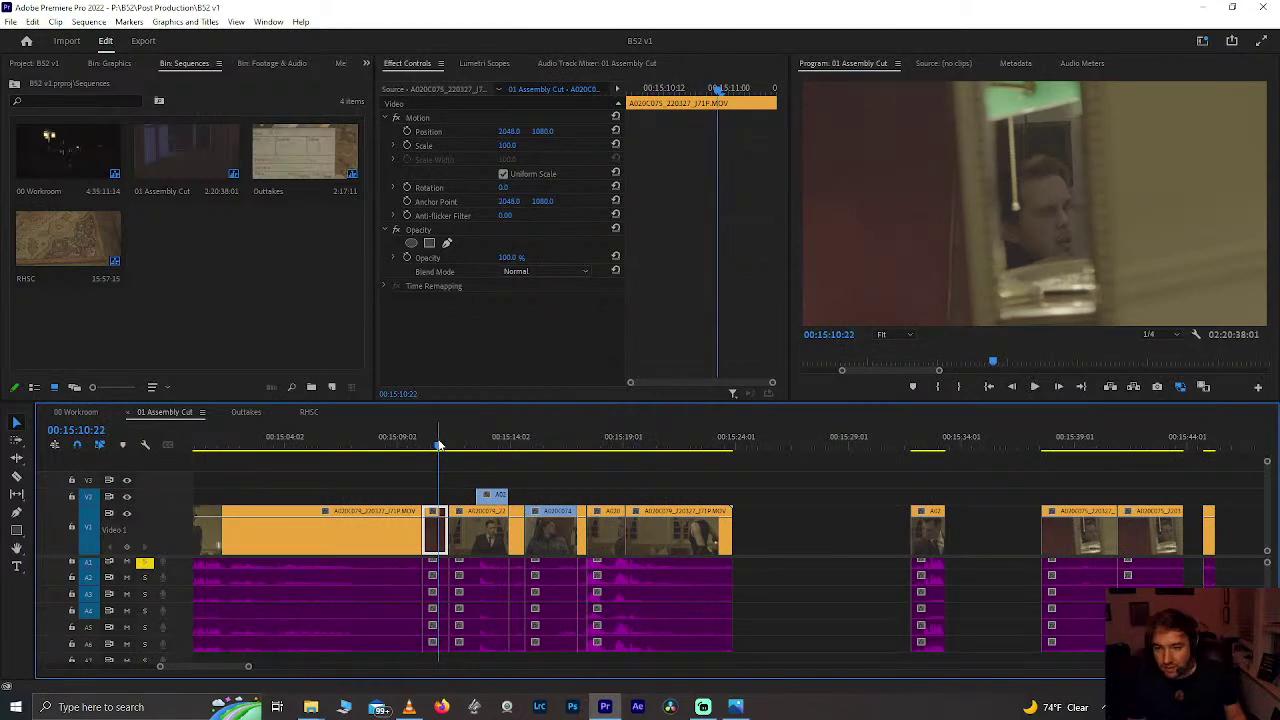
key(ctrl+s)
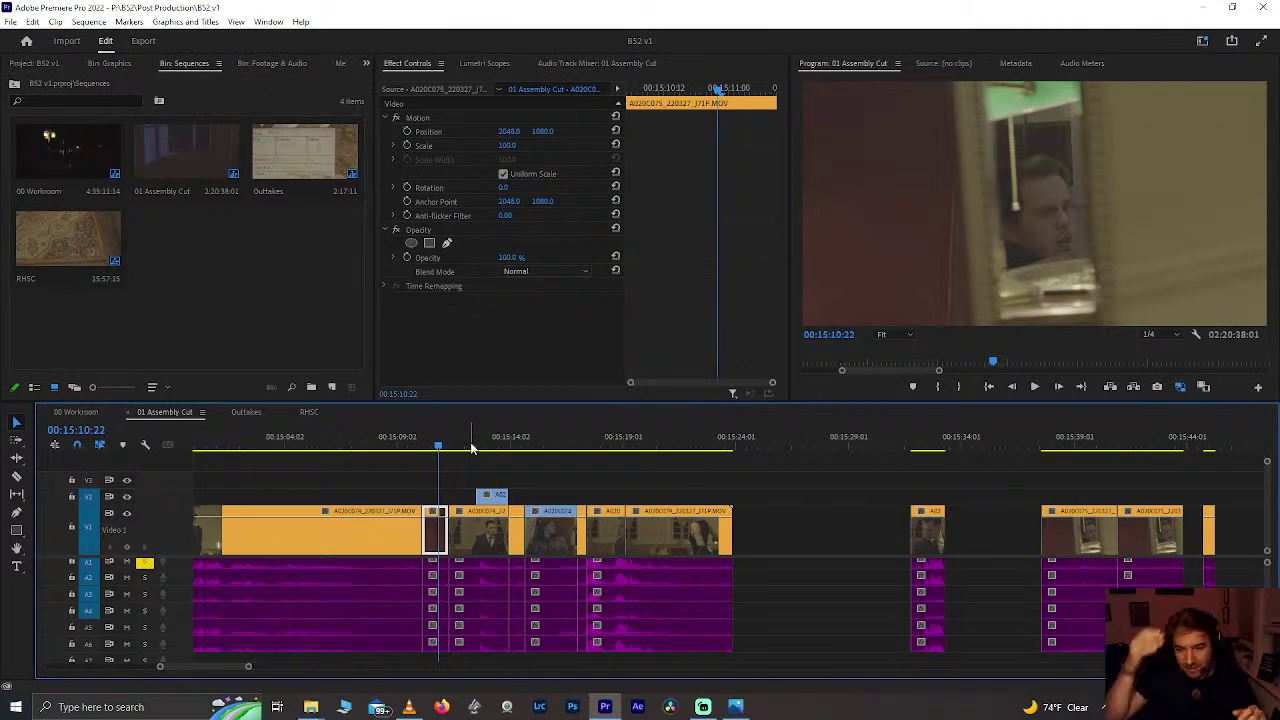
key(ctrl+s)
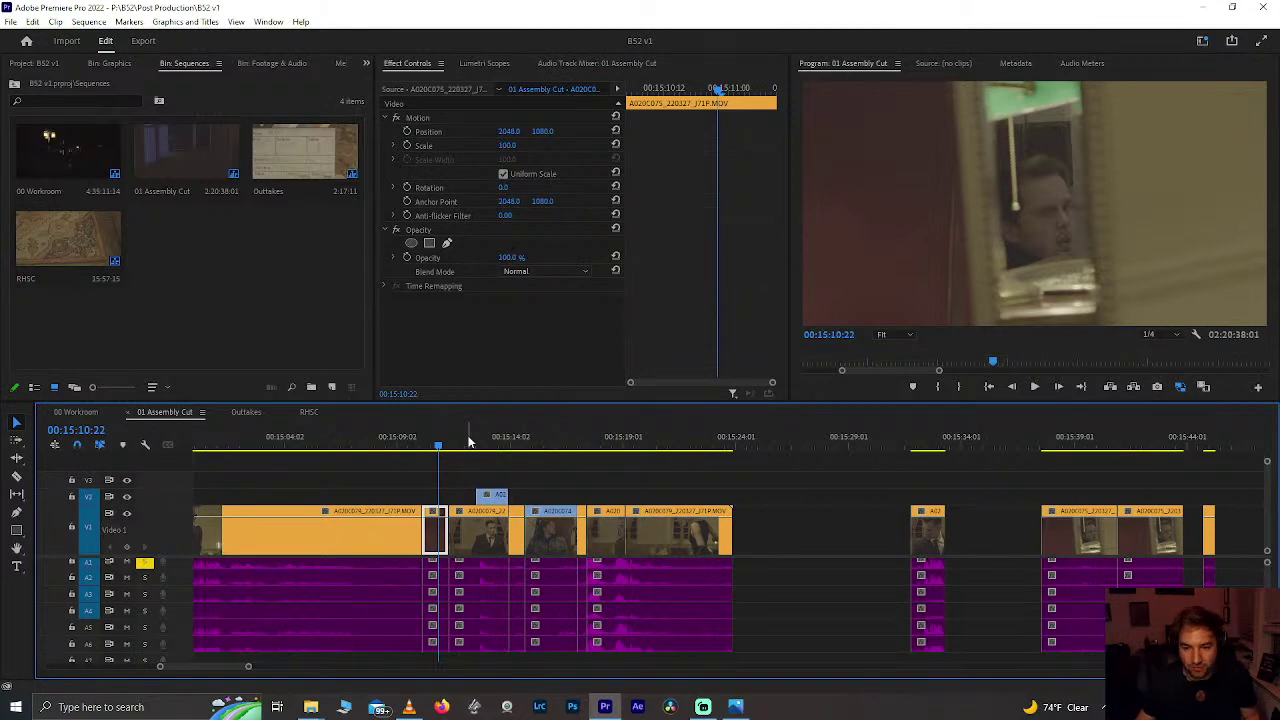
key(ctrl+s)
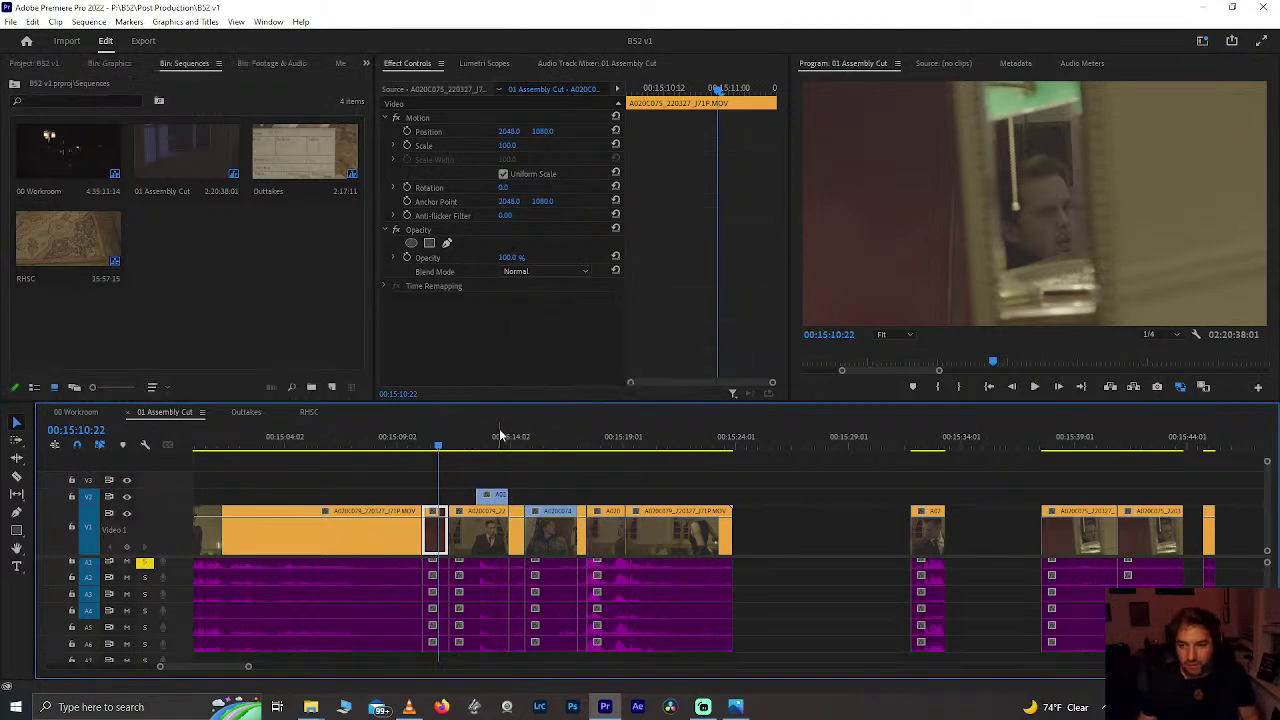
Step: Review the earlier part of the 01 Assembly Cut sequence, playing back from about 00:13:48:23
drag(438, 437, 336, 448)
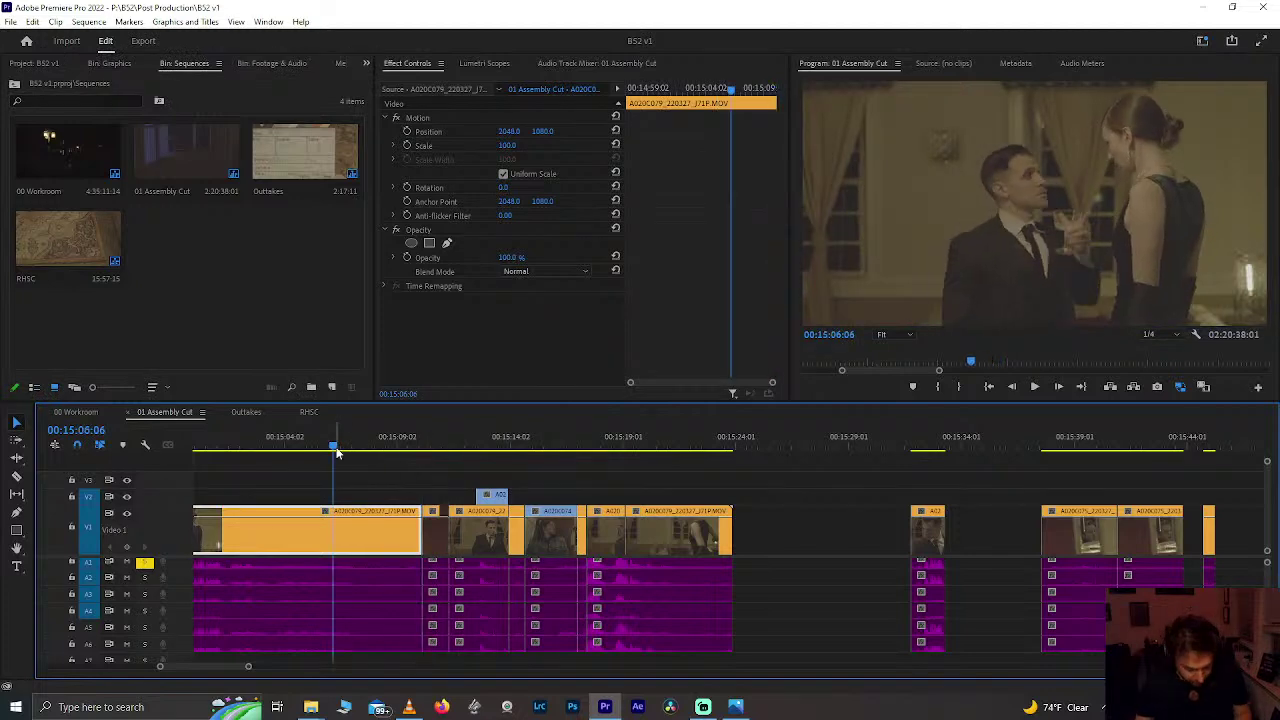
scroll(336, 448, down, 3)
scroll(336, 448, up, 4)
scroll(337, 448, down, 2)
scroll(337, 448, up, 5)
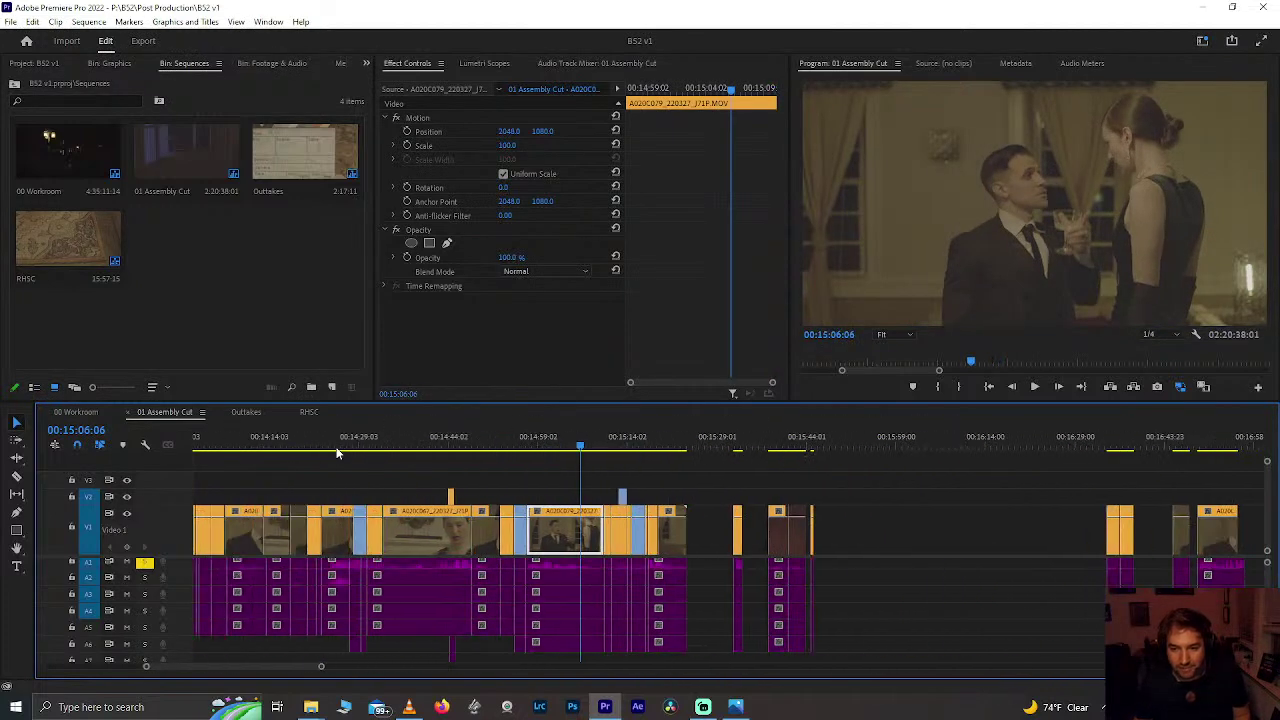
click(352, 427)
scroll(380, 450, up, 6)
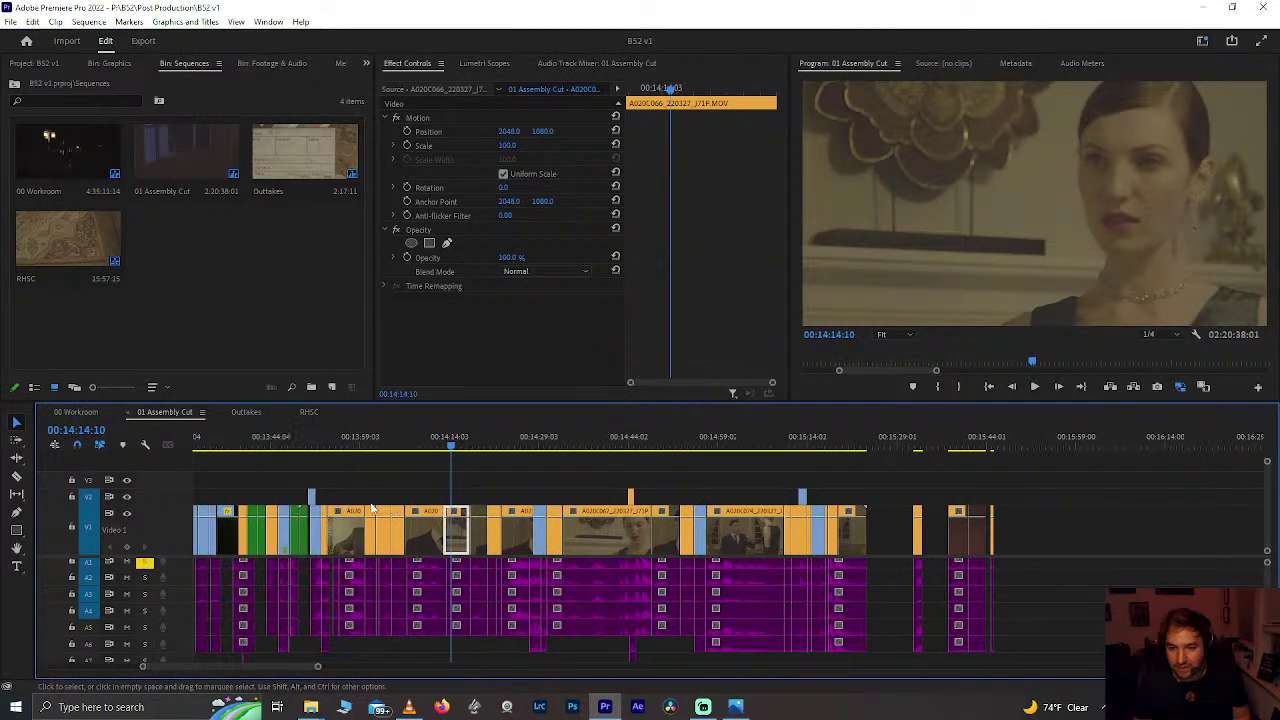
click(420, 443)
drag(420, 443, 426, 449)
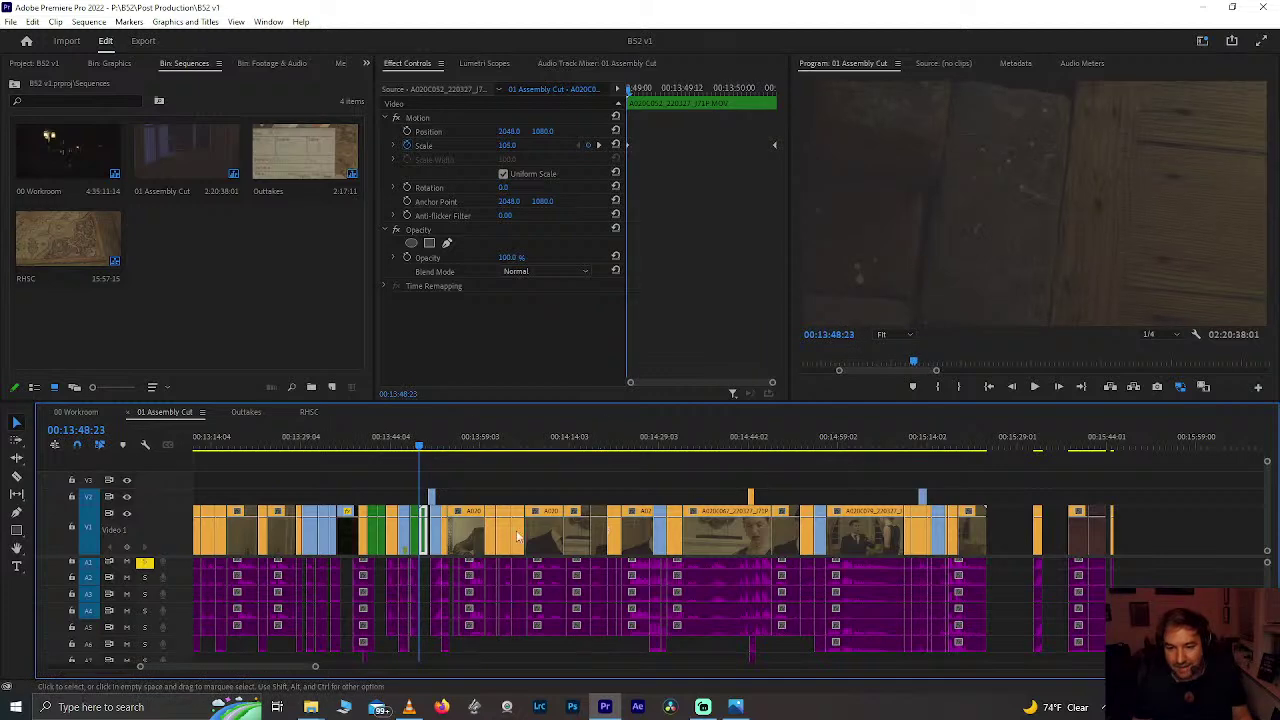
key(space)
Step: Reframe the long A020C079 clip at 00:15:06:10 with scale 120 and position 1656, 1027
drag(485, 445, 881, 450)
click(508, 145)
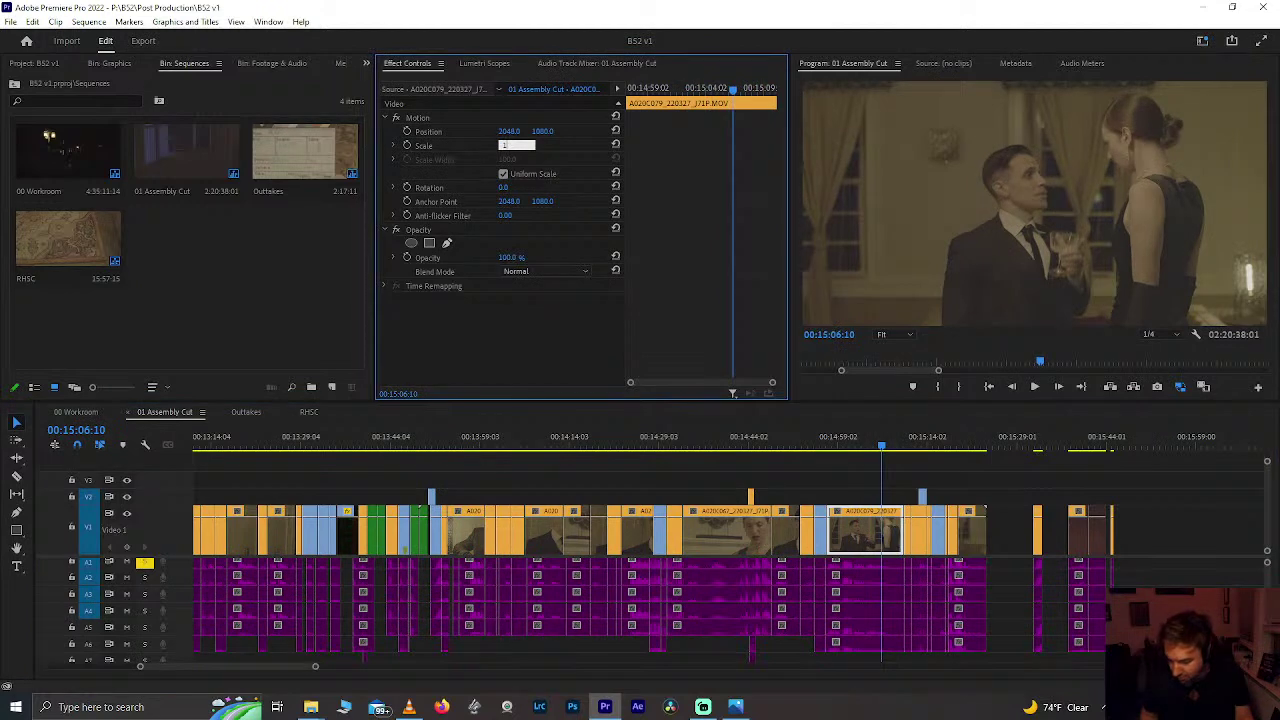
key(Return)
drag(513, 134, 545, 131)
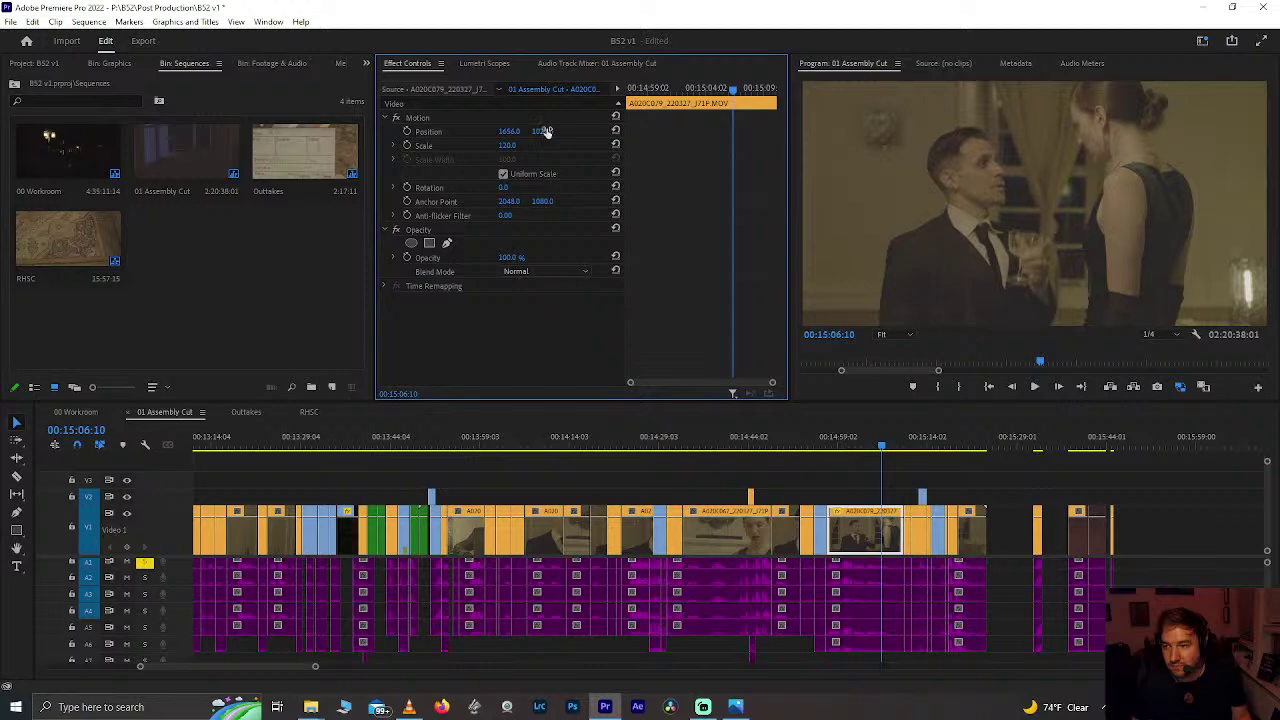
Step: Return to the 01 Assembly Cut sequence and play back from 00:14:52:19 into the reframed A020C079 clip
key(space)
scroll(809, 424, down, 2)
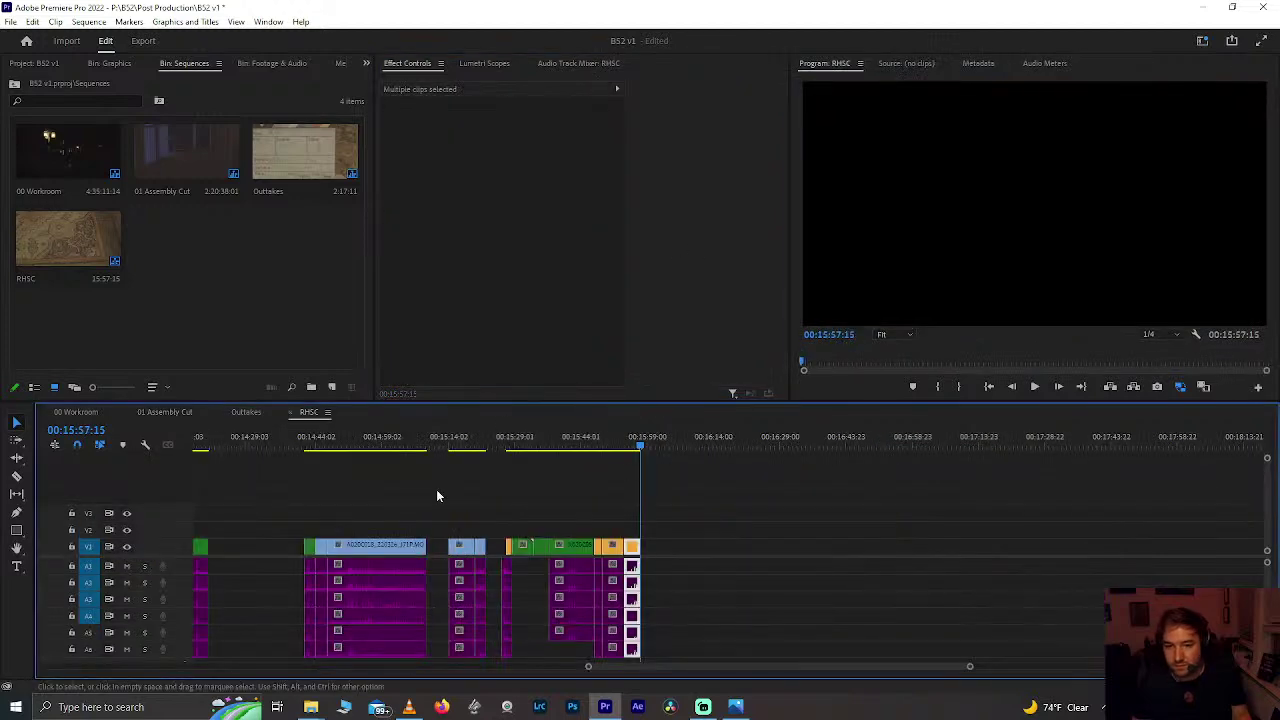
click(160, 411)
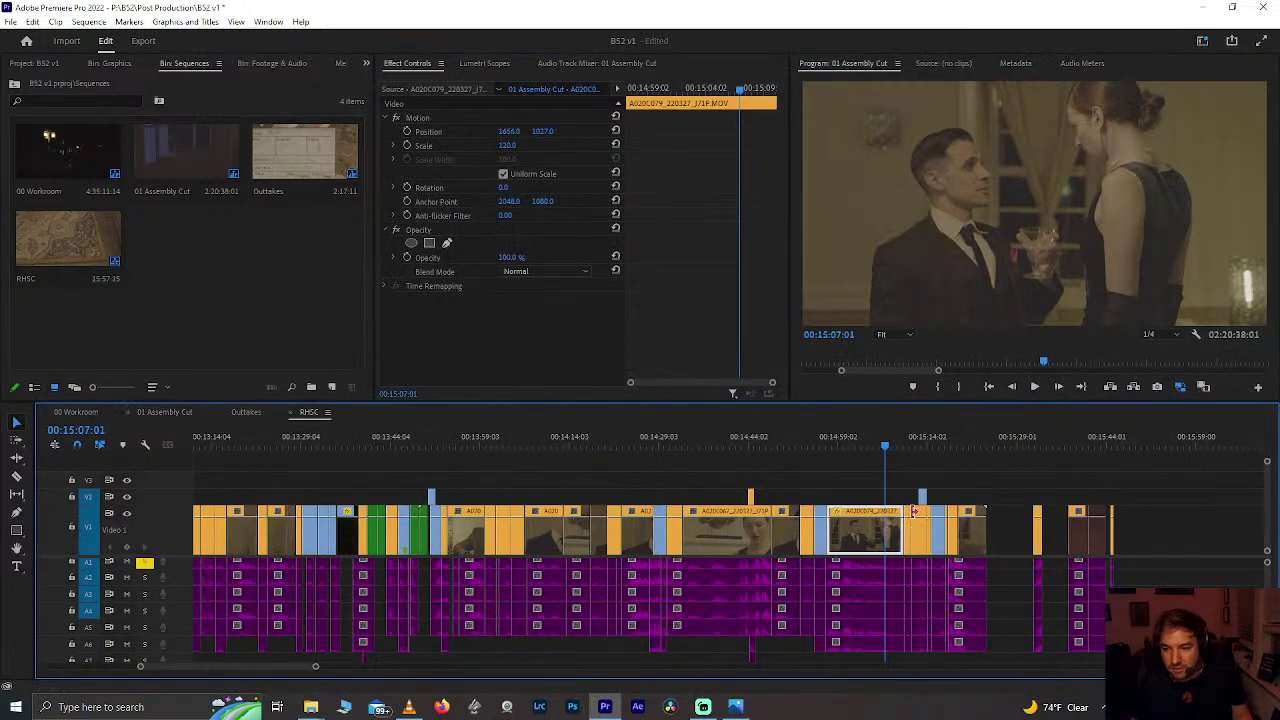
click(956, 436)
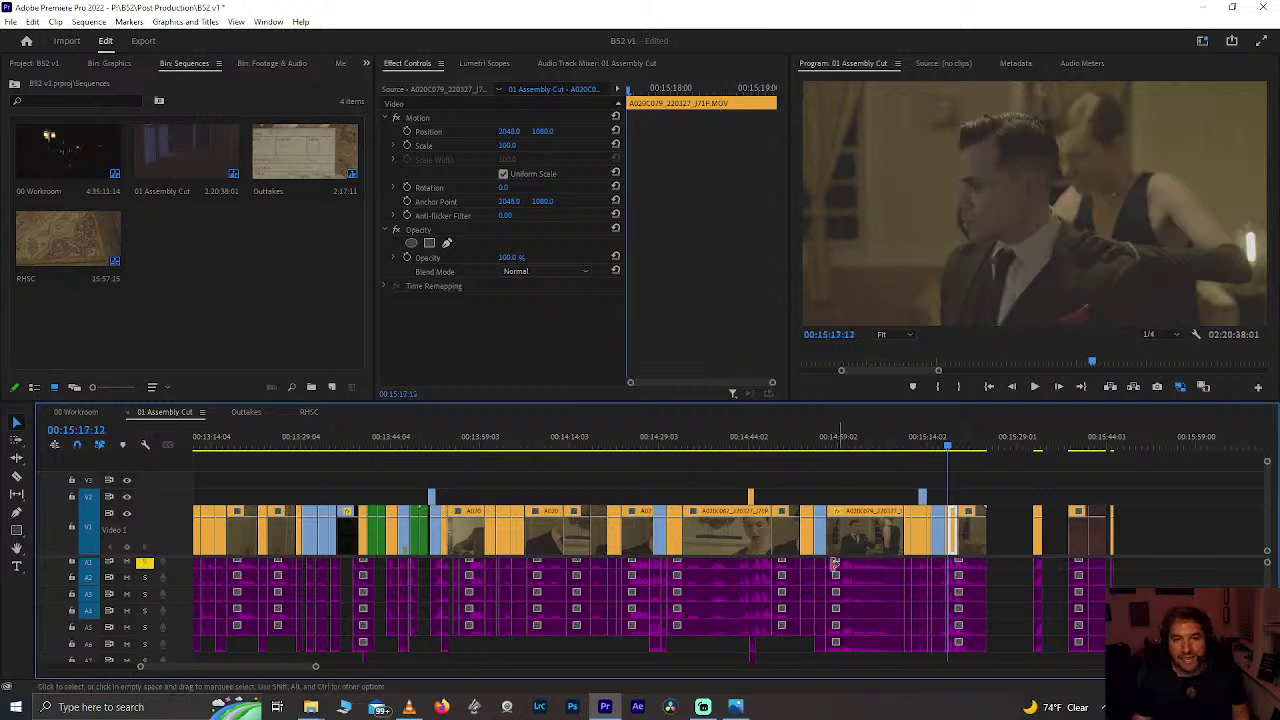
click(802, 436)
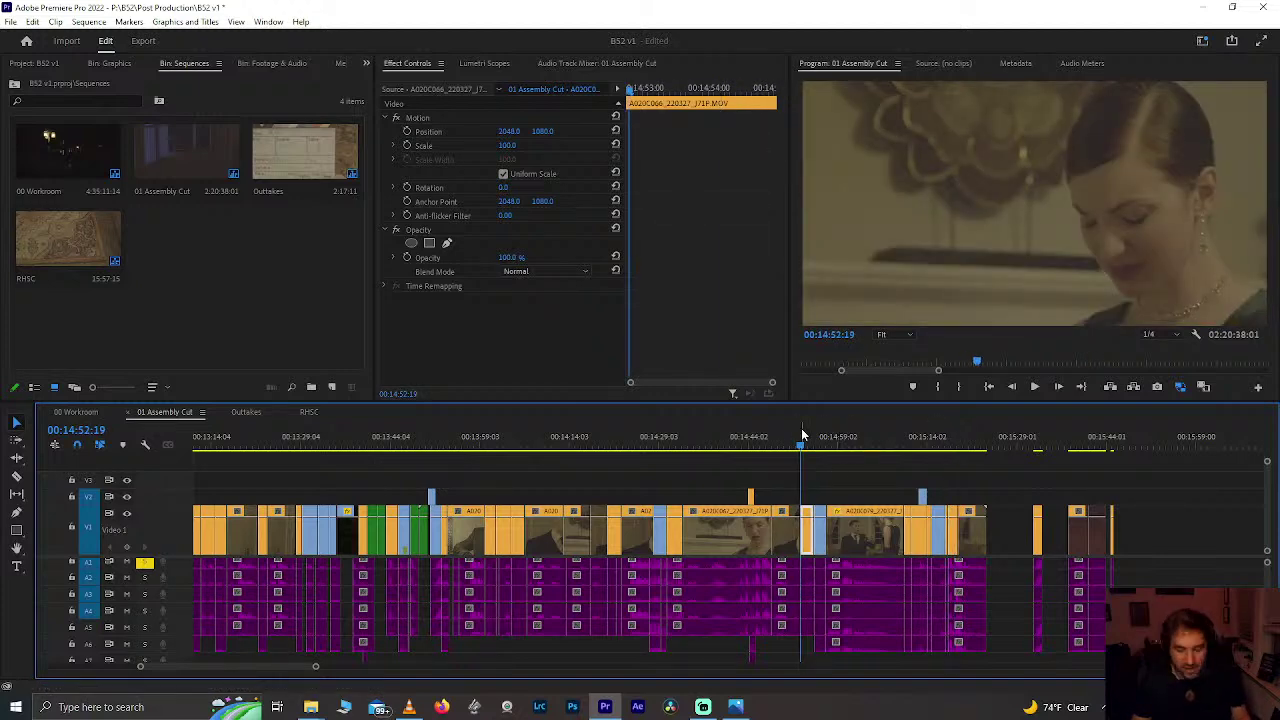
key(space)
scroll(812, 545, down, 2)
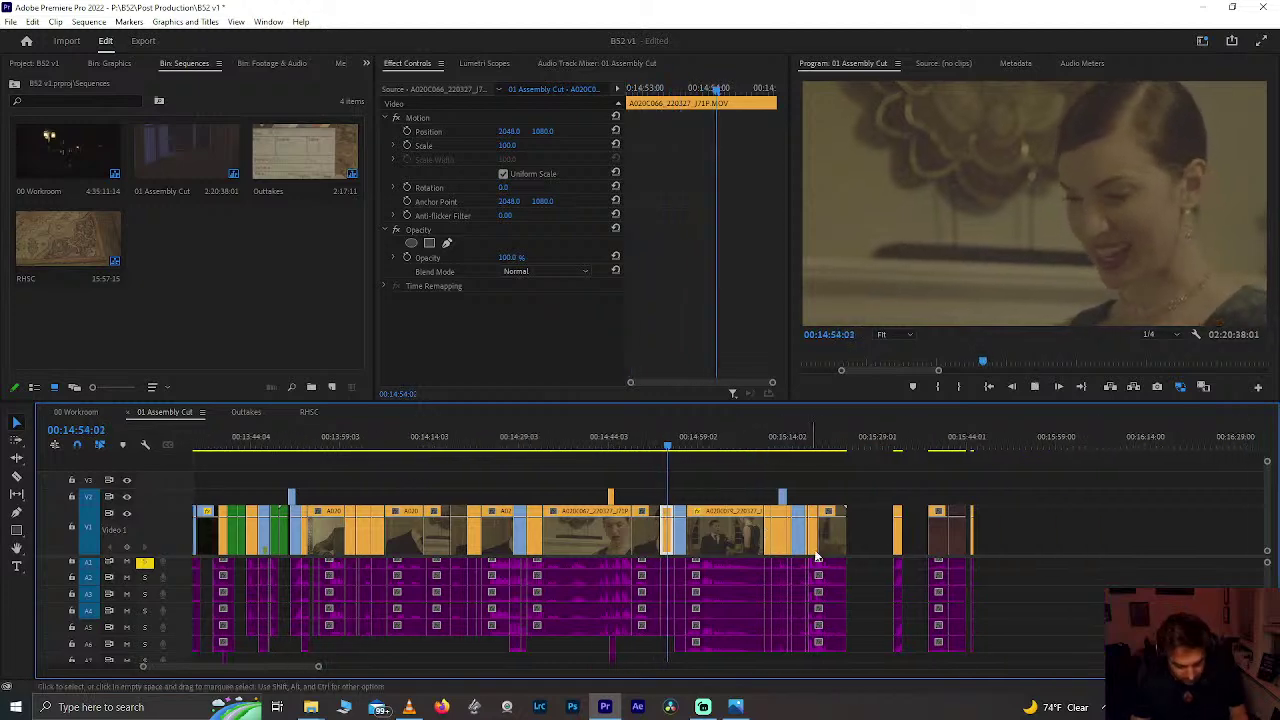
alt+scroll(812, 545, up, 3)
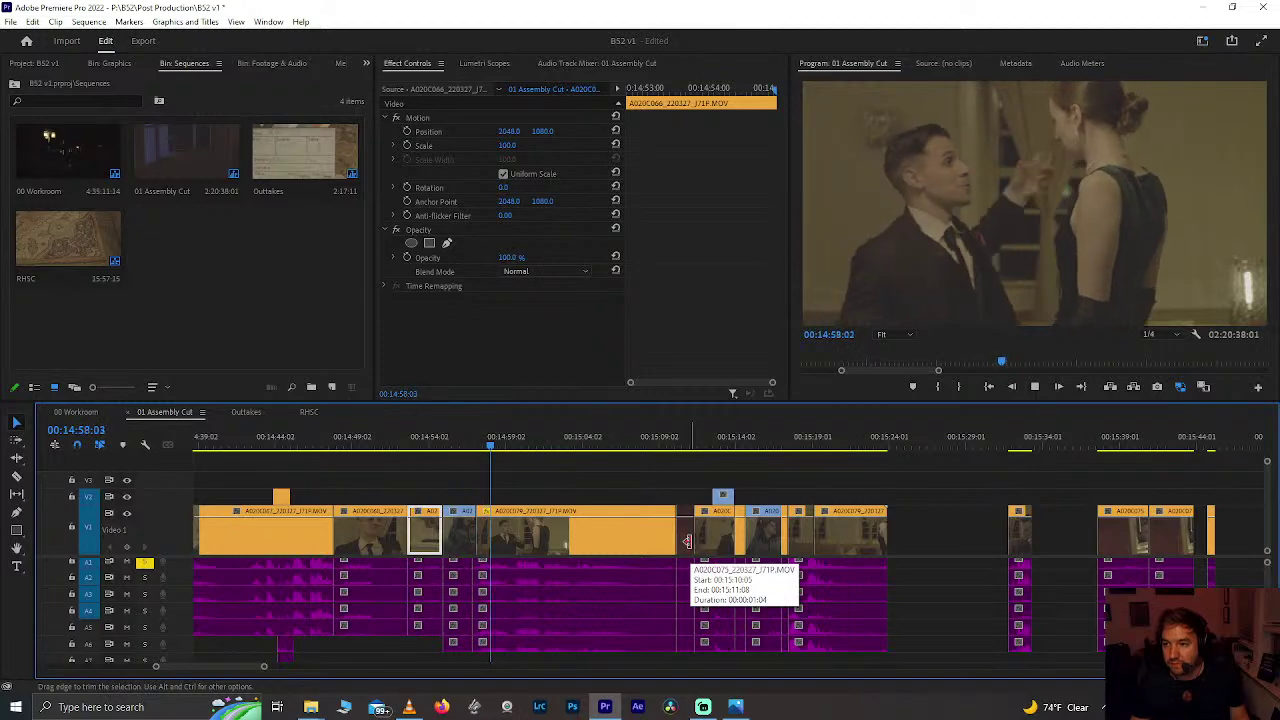
Step: Replay the end of A020C066 into the reframed A020C079, and spot-check the scene up to the A020C072 insert
click(443, 440)
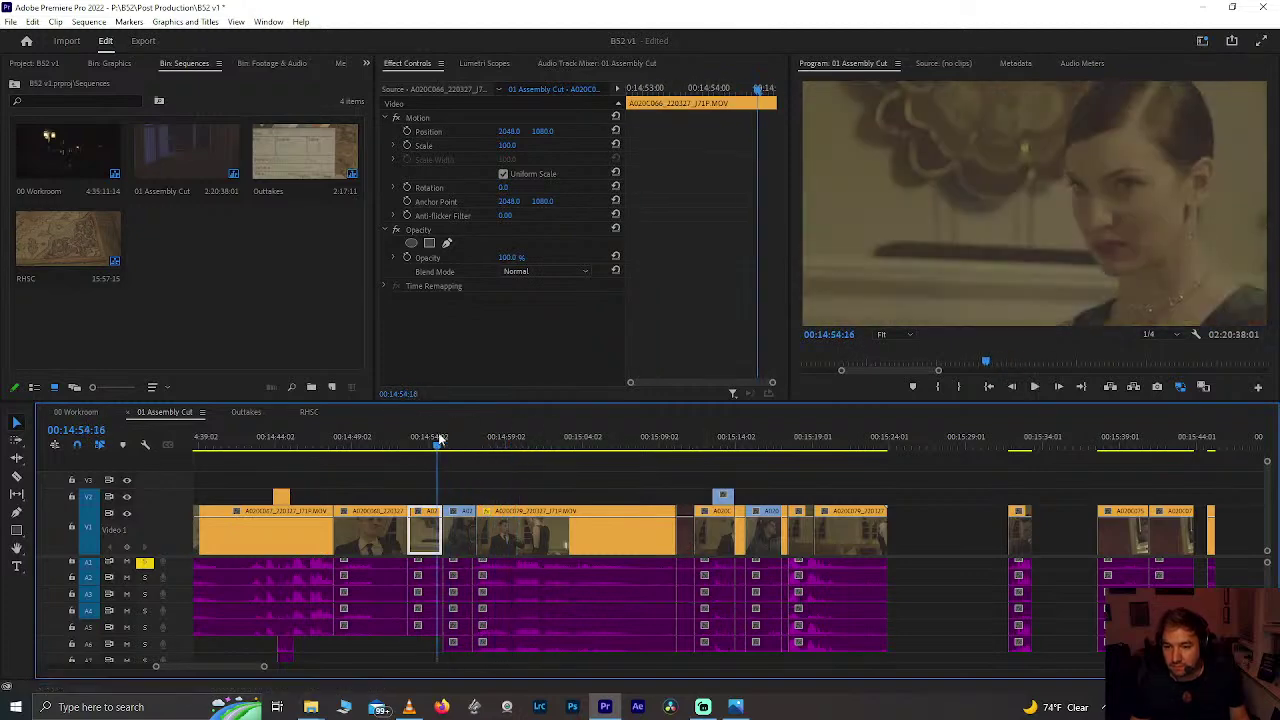
key(space)
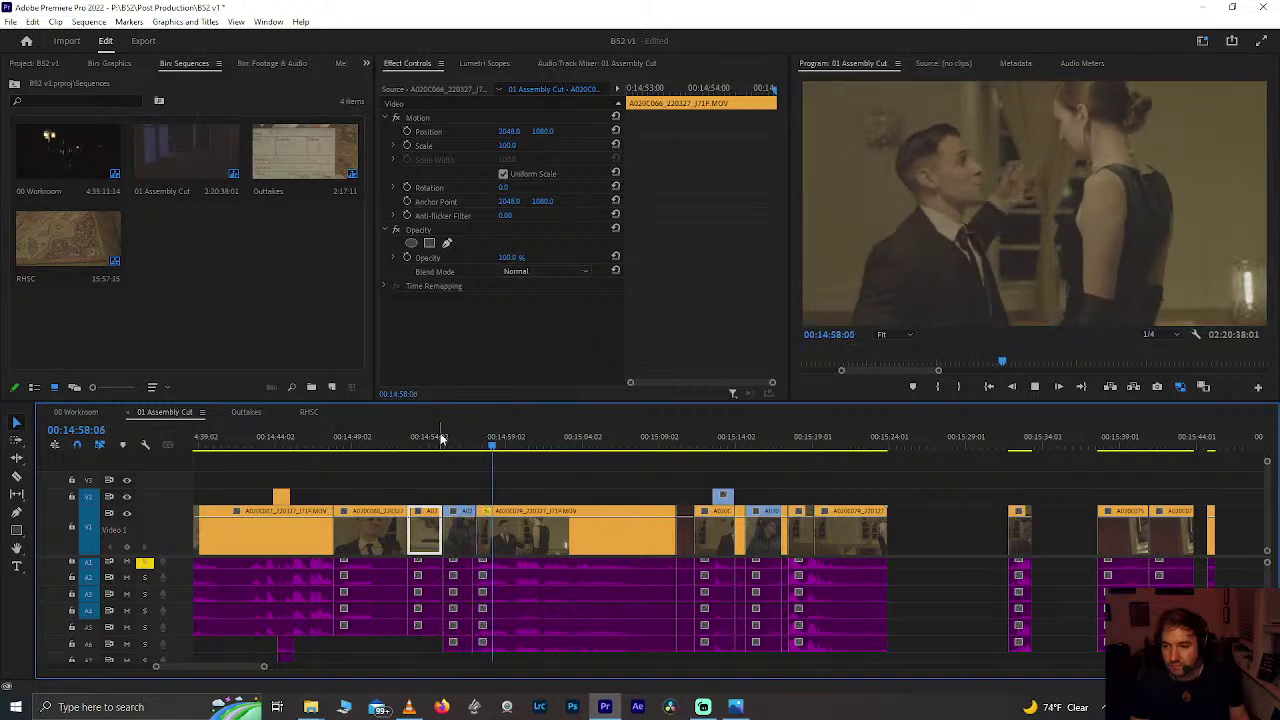
click(555, 438)
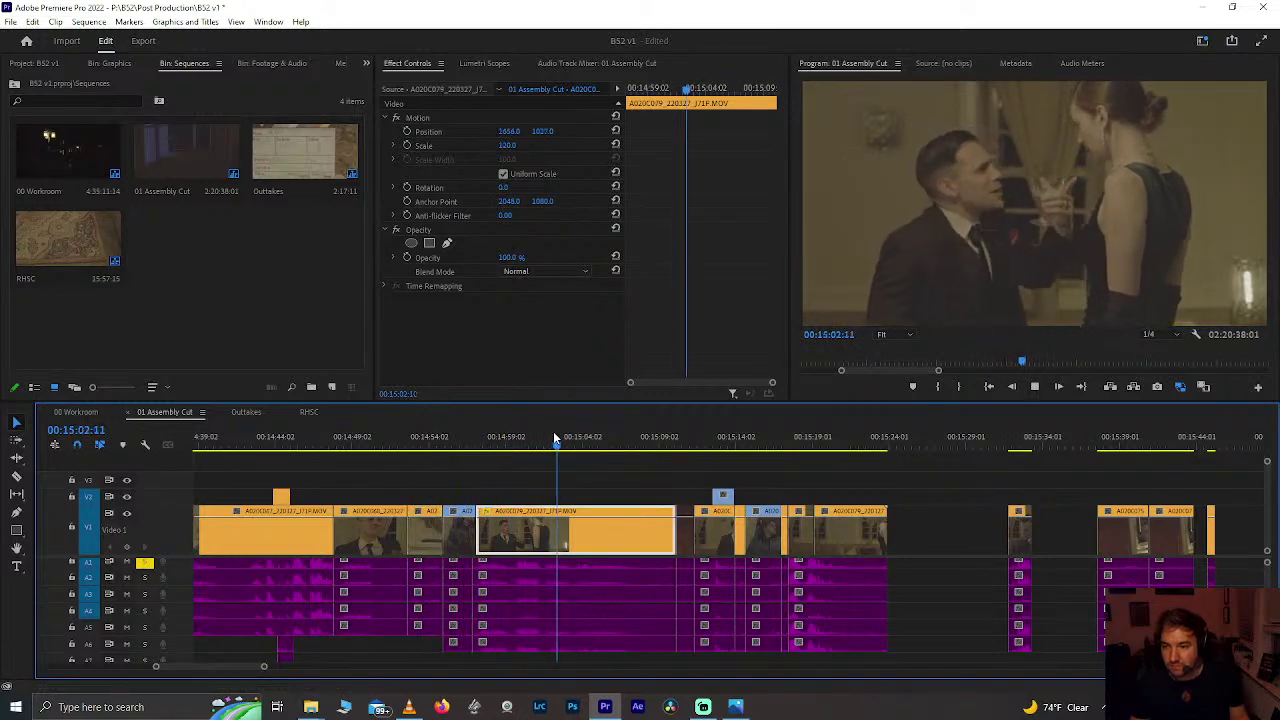
click(634, 440)
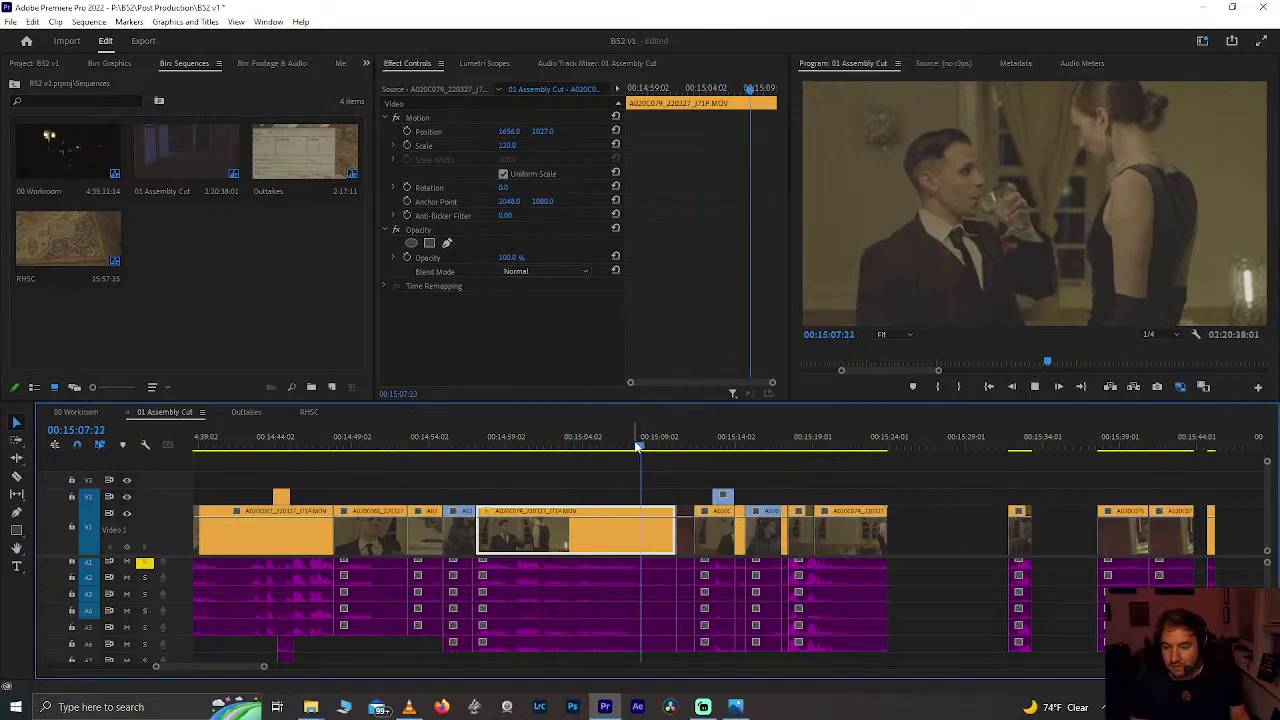
scroll(636, 447, down, 3)
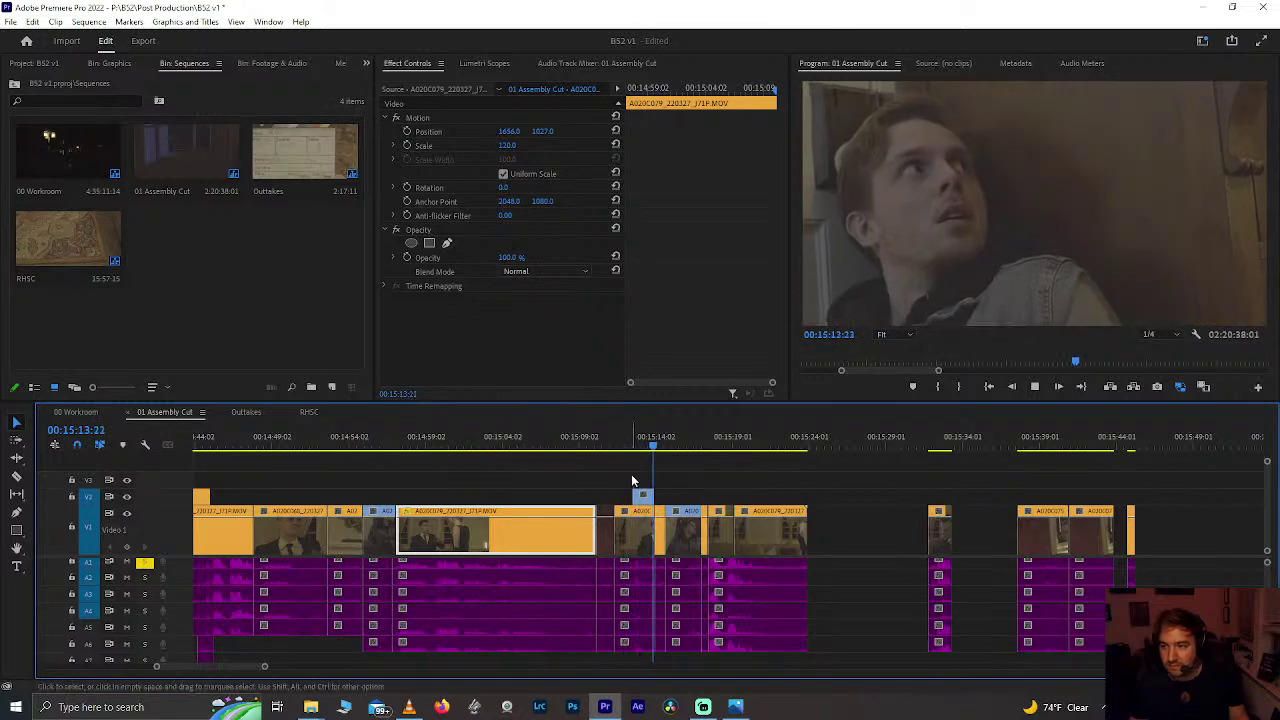
Step: Slip the footage inside the A020C075 mirror clip at 00:15:10:07 and replay the cut into it through the A020C072 insert
click(595, 476)
key(=)
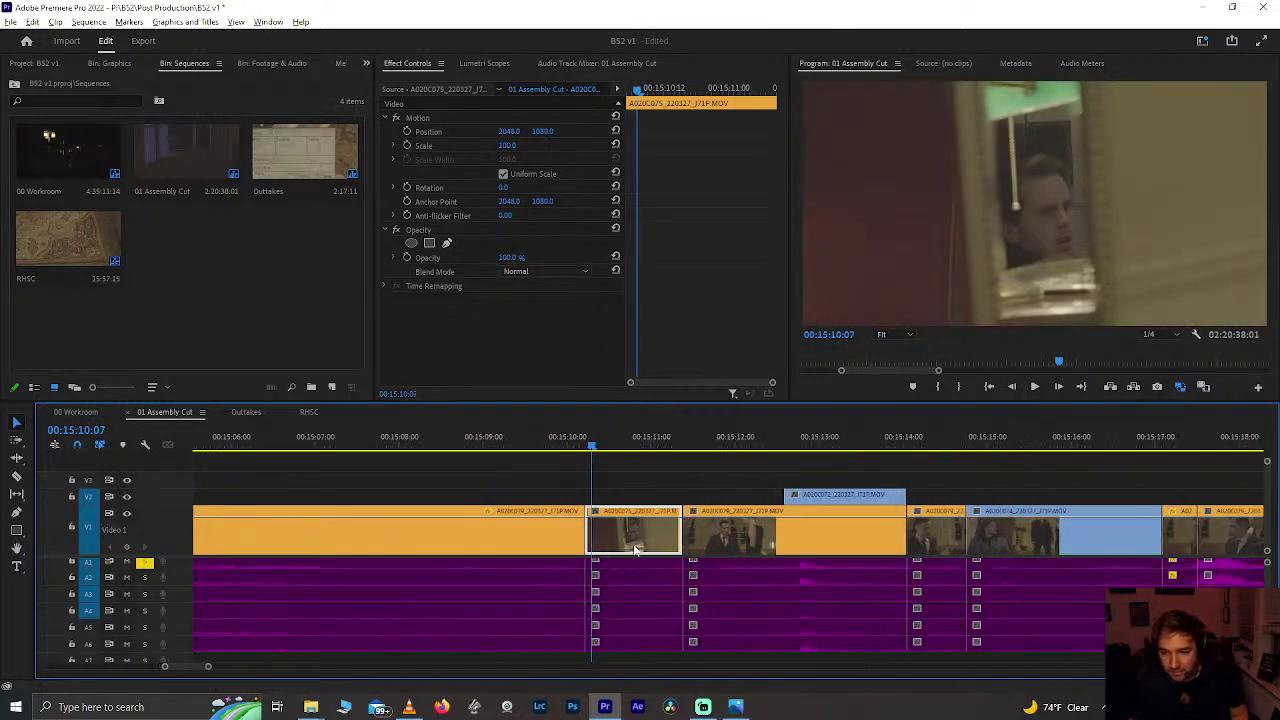
key(y)
drag(636, 538, 607, 549)
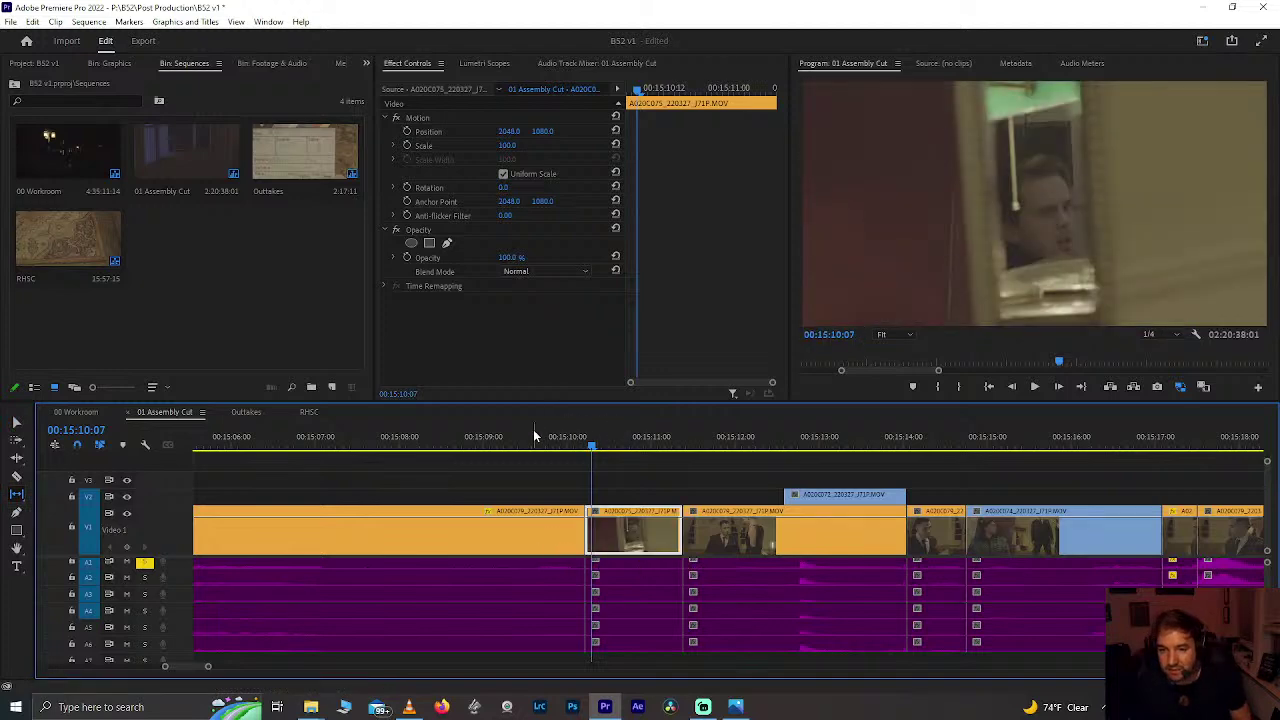
click(533, 432)
key(space)
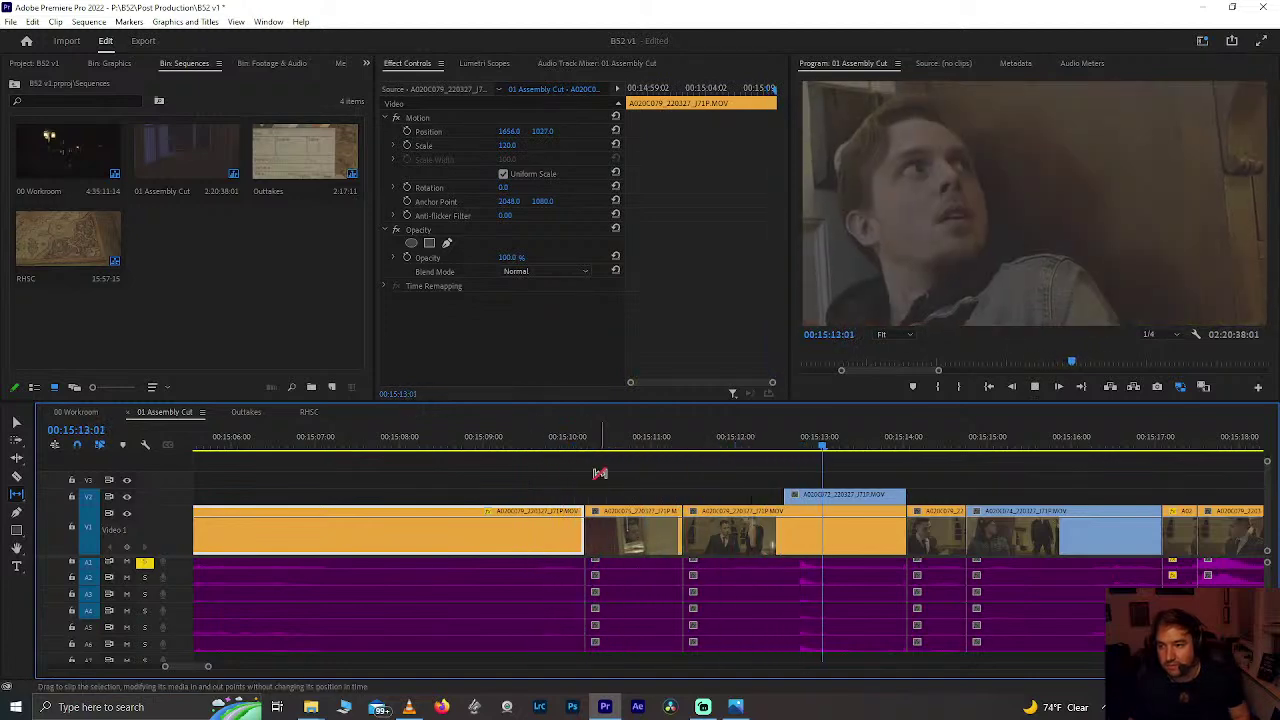
key(space)
key(v)
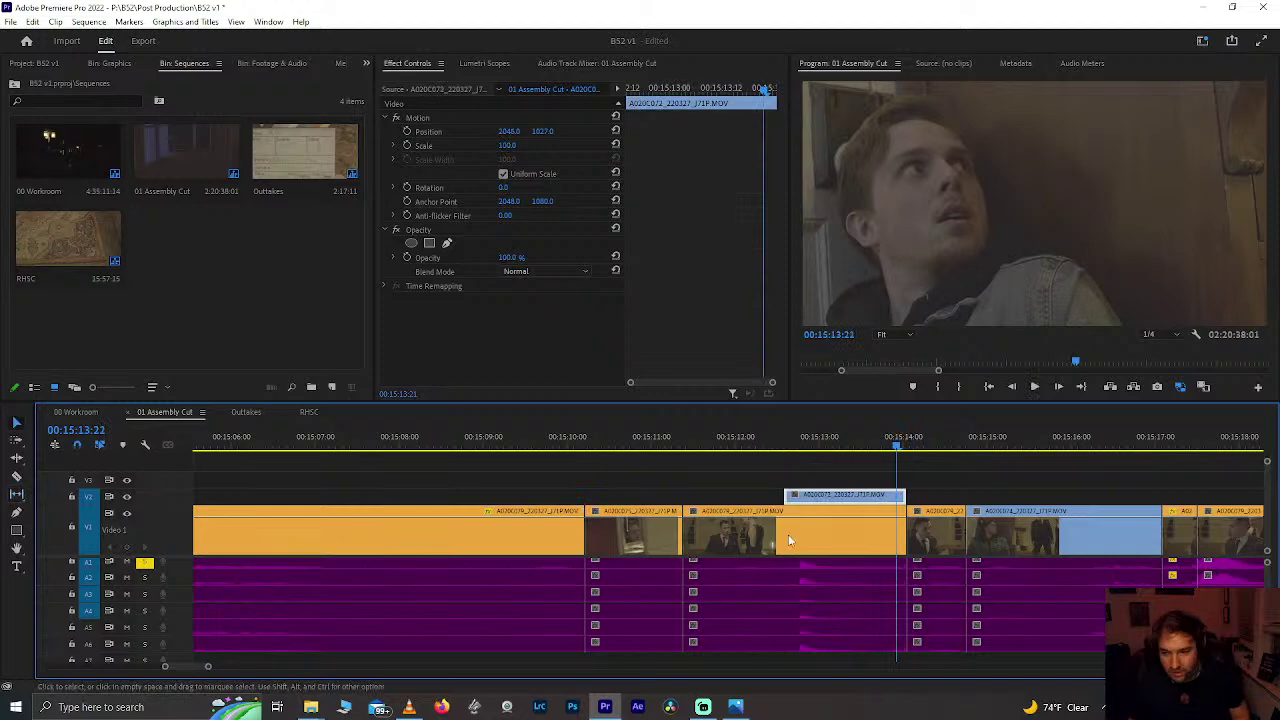
Step: Slip the footage inside the A020C072 insert above A020C079 at about 00:15:13 and play back through A020C074
click(717, 437)
click(817, 440)
key(y)
drag(822, 496, 855, 496)
click(772, 440)
key(space)
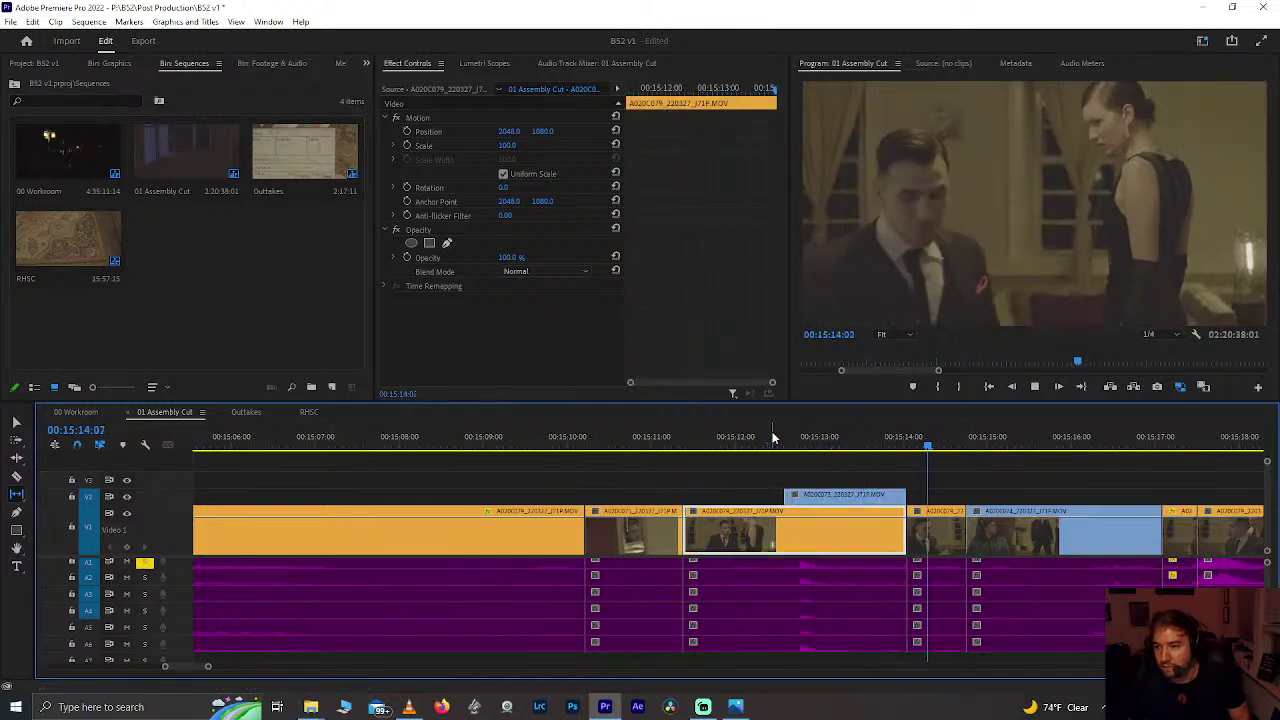
click(875, 437)
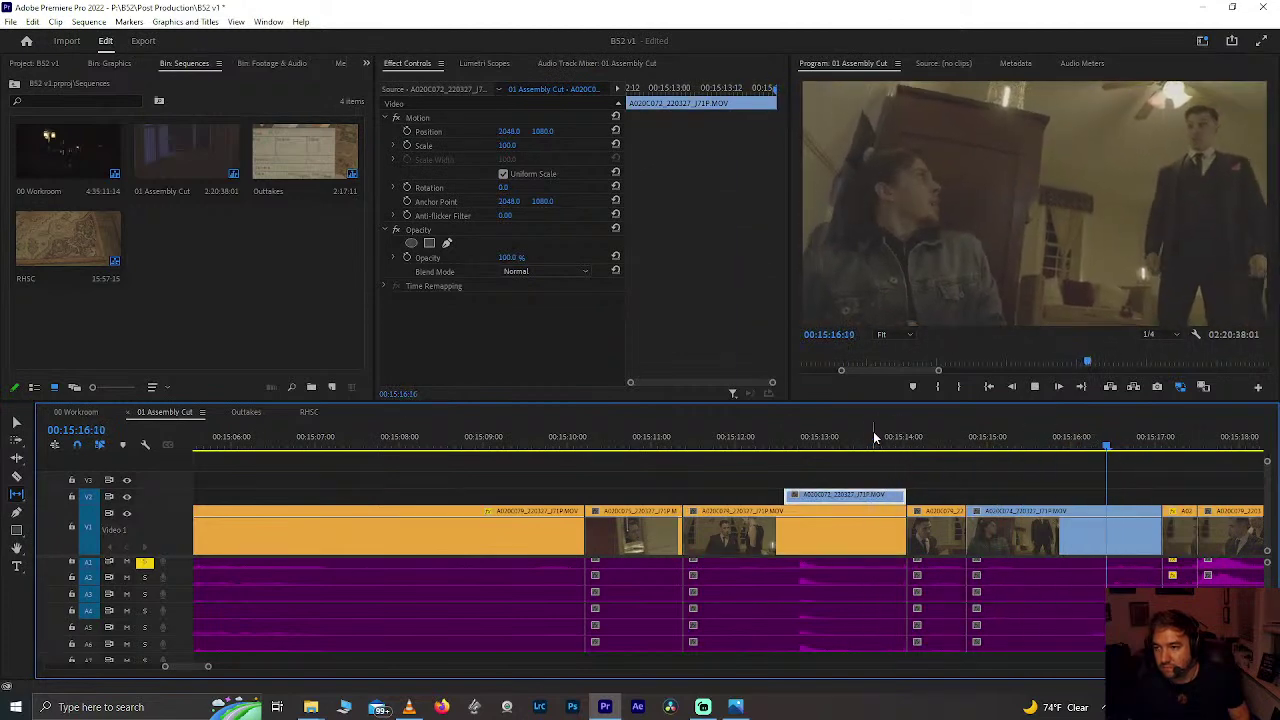
key(space)
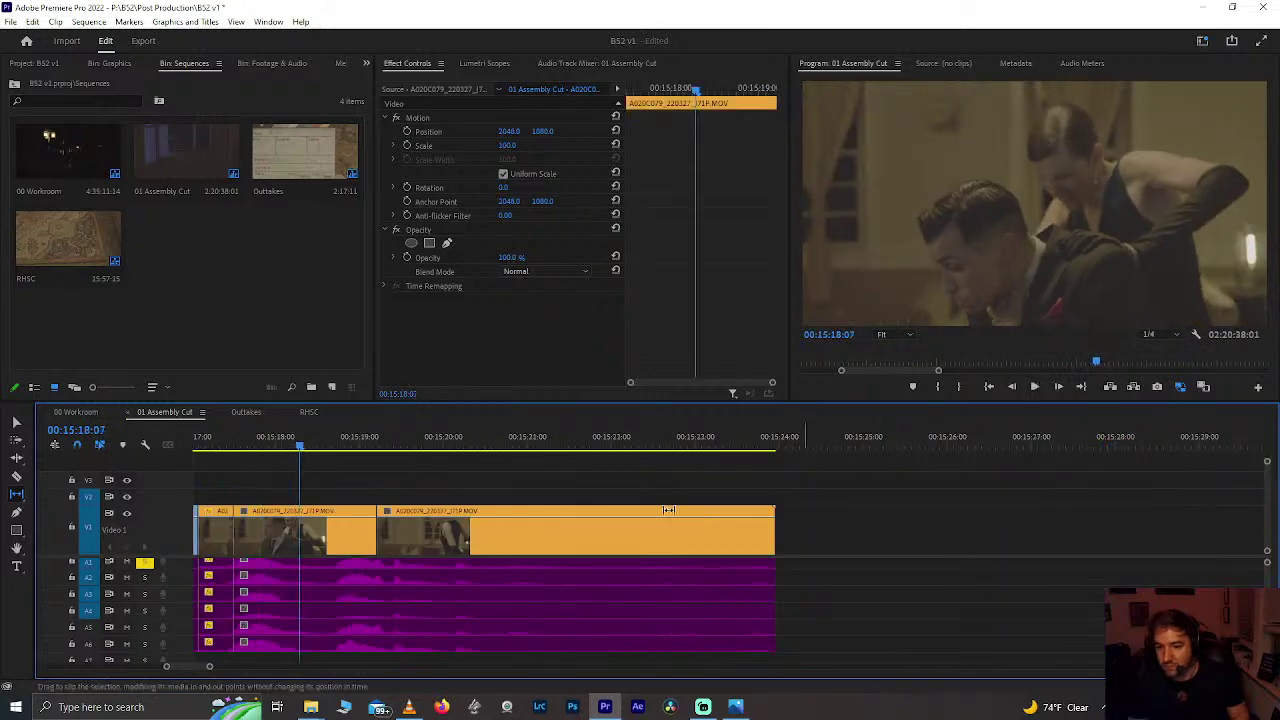
Step: Save the project and spot-check the cuts around A020C074, ending on the short A020C079 clip at 00:15:17:05
scroll(546, 571, down, 3)
scroll(546, 571, up, 2)
click(517, 437)
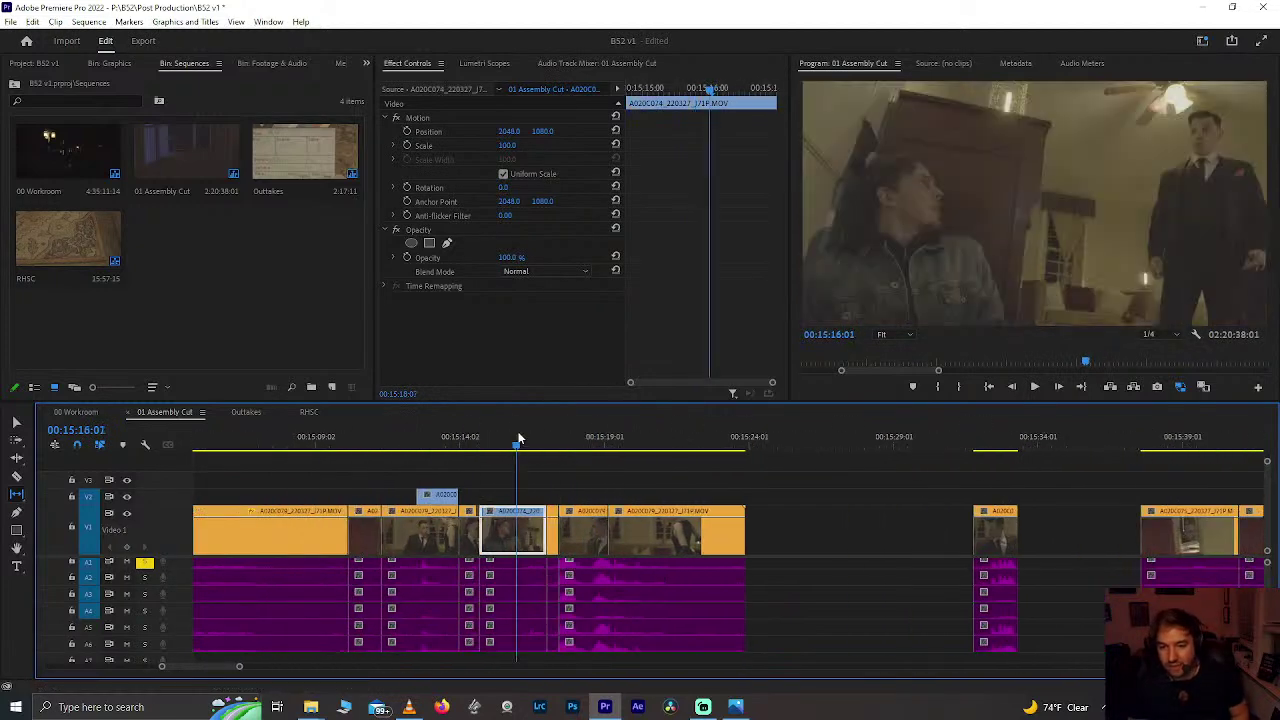
key(ctrl+s)
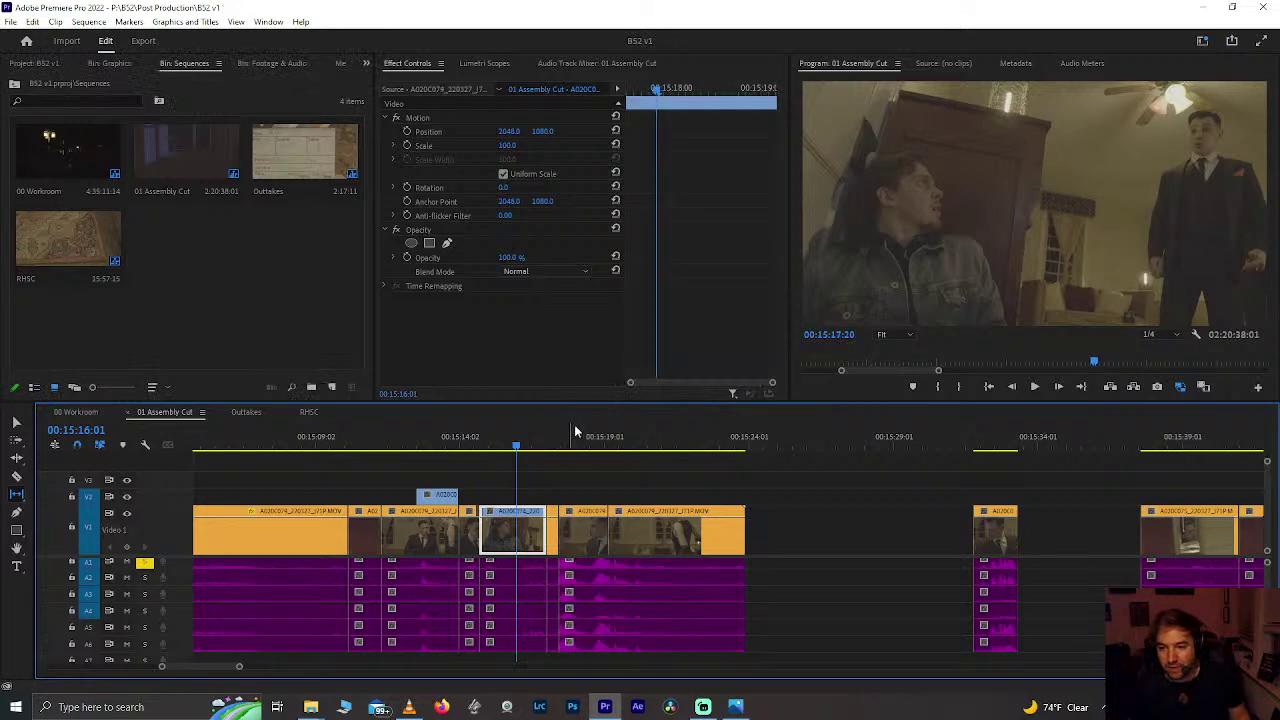
click(573, 426)
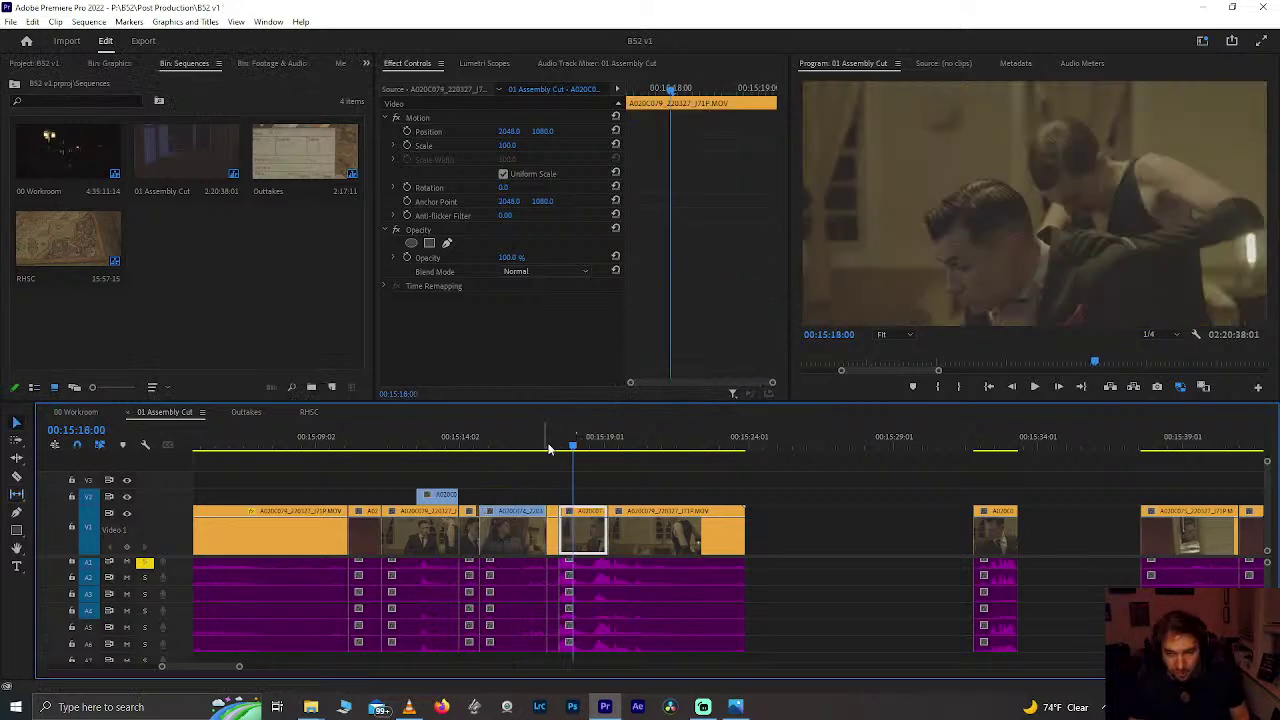
click(545, 445)
scroll(545, 445, up, 3)
click(562, 442)
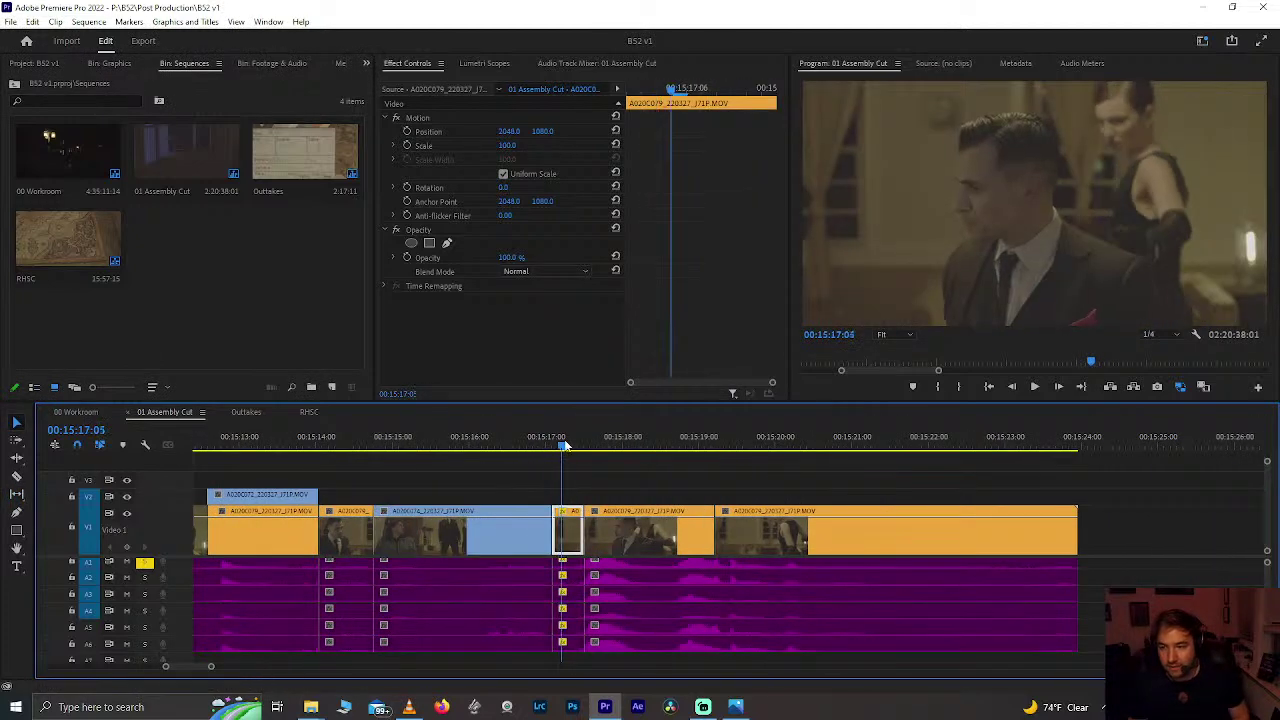
Step: Try removing the A020C074 clip at about 00:15:15, and undo the deletion
click(414, 526)
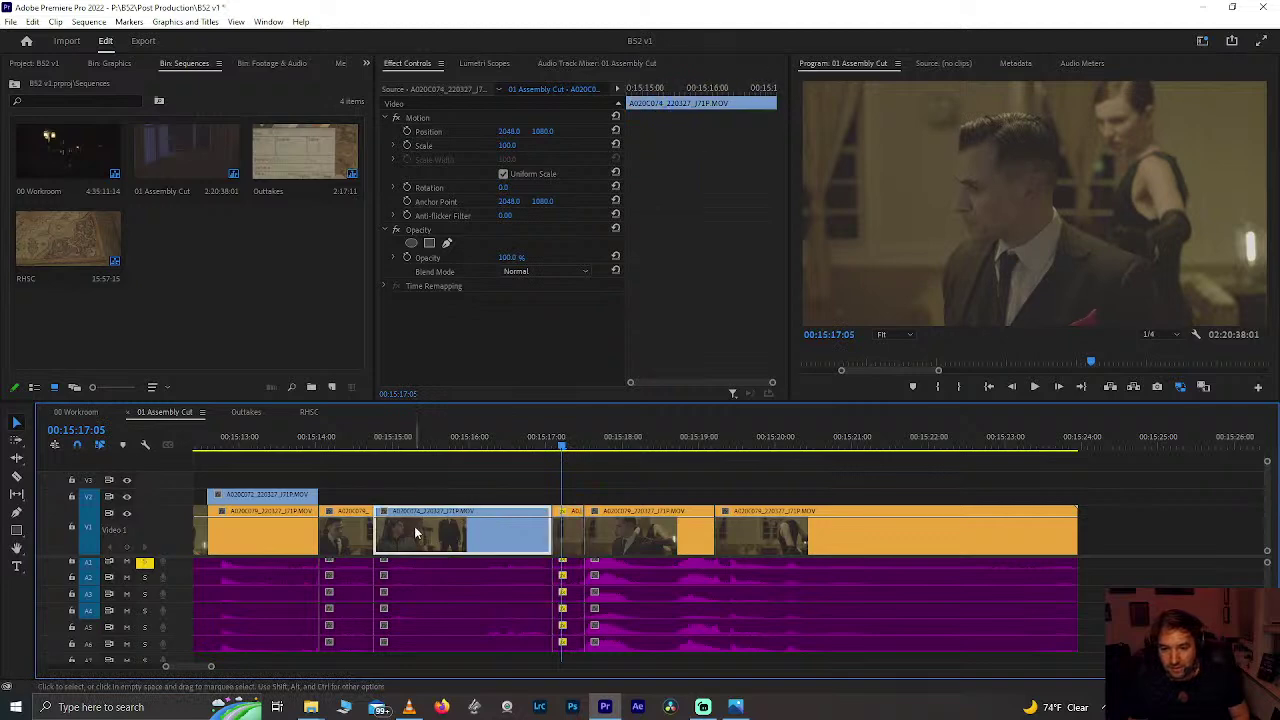
key(Delete)
key(ctrl+z)
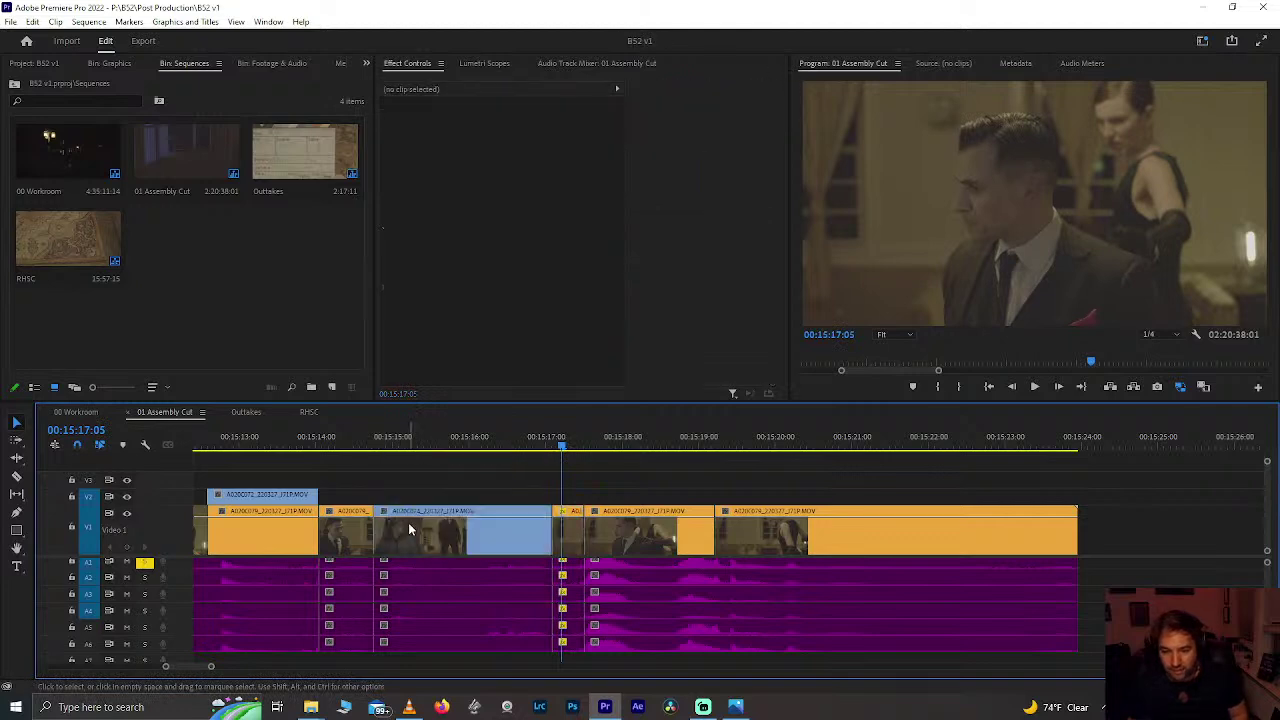
Step: Try shifting A020C074 and the clips after it about 7 seconds later and extending the short A020C079 clip at 00:15:14 into the gap
scroll(408, 522, down, 3)
drag(441, 545, 742, 536)
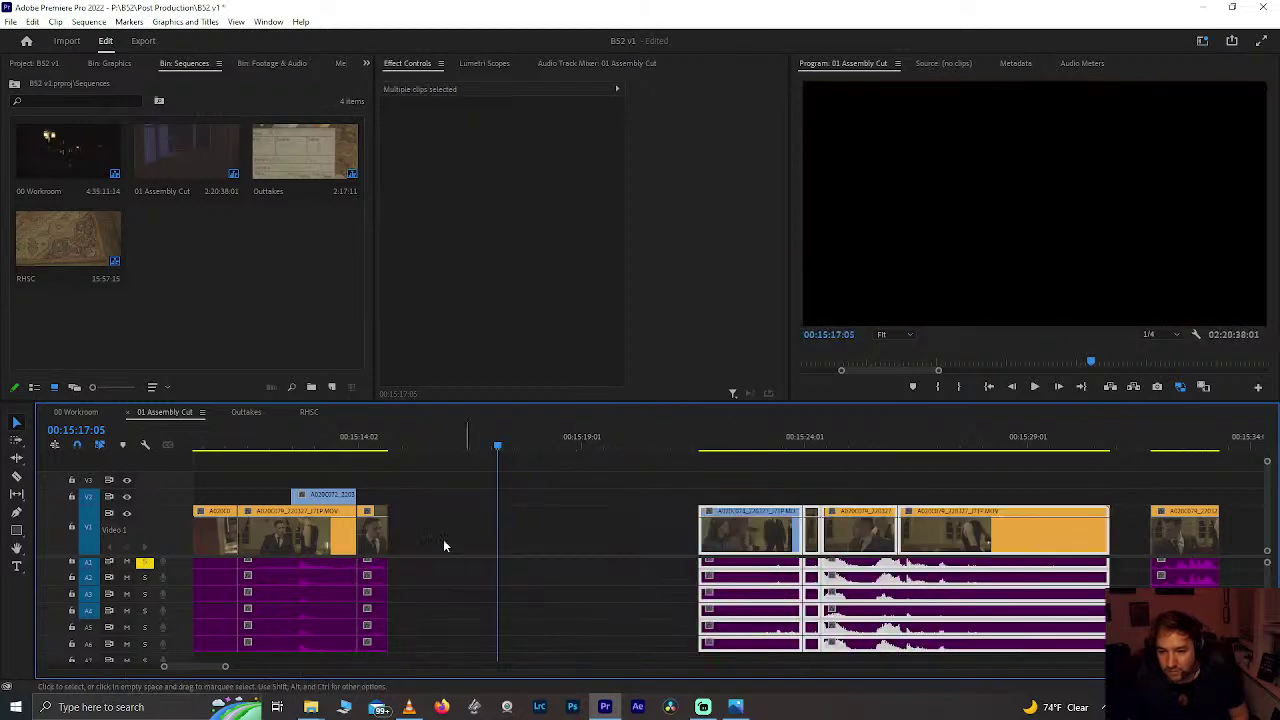
click(375, 536)
click(391, 537)
drag(392, 565, 567, 563)
Step: Play back the extended A020C079 take from the A020C072 insert, and undo the trial rearrangement
click(372, 444)
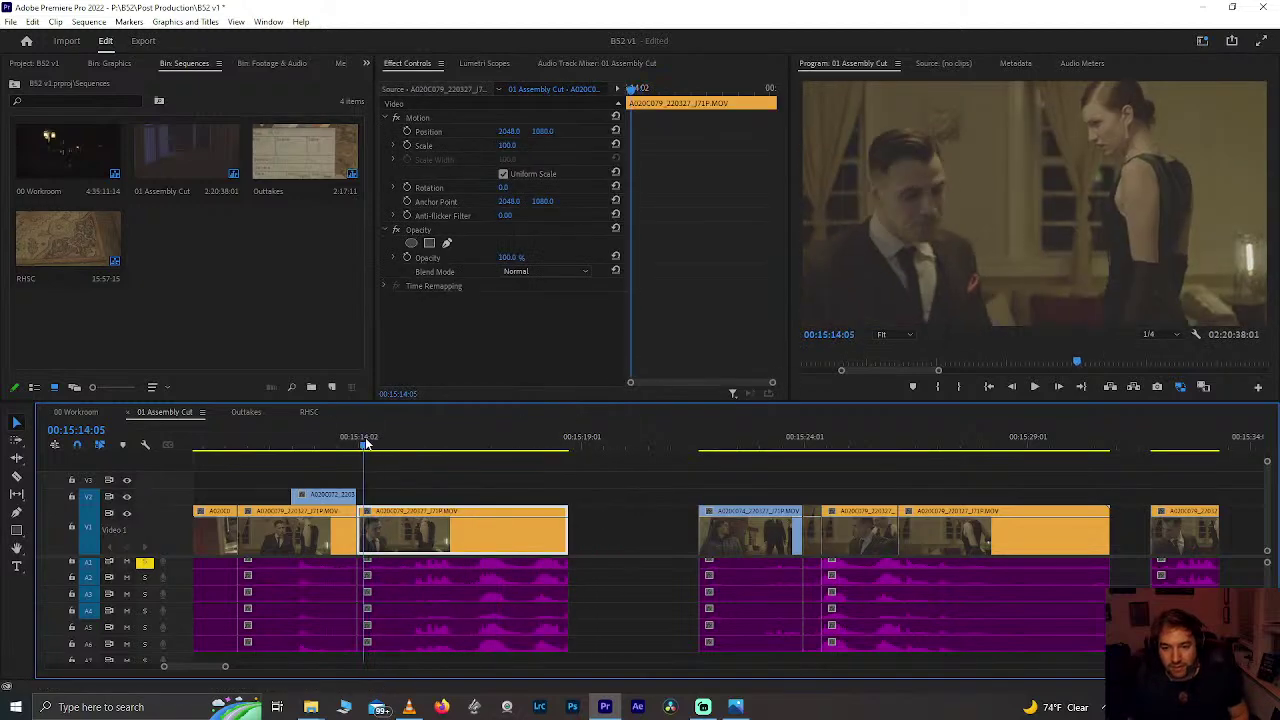
click(345, 444)
key(space)
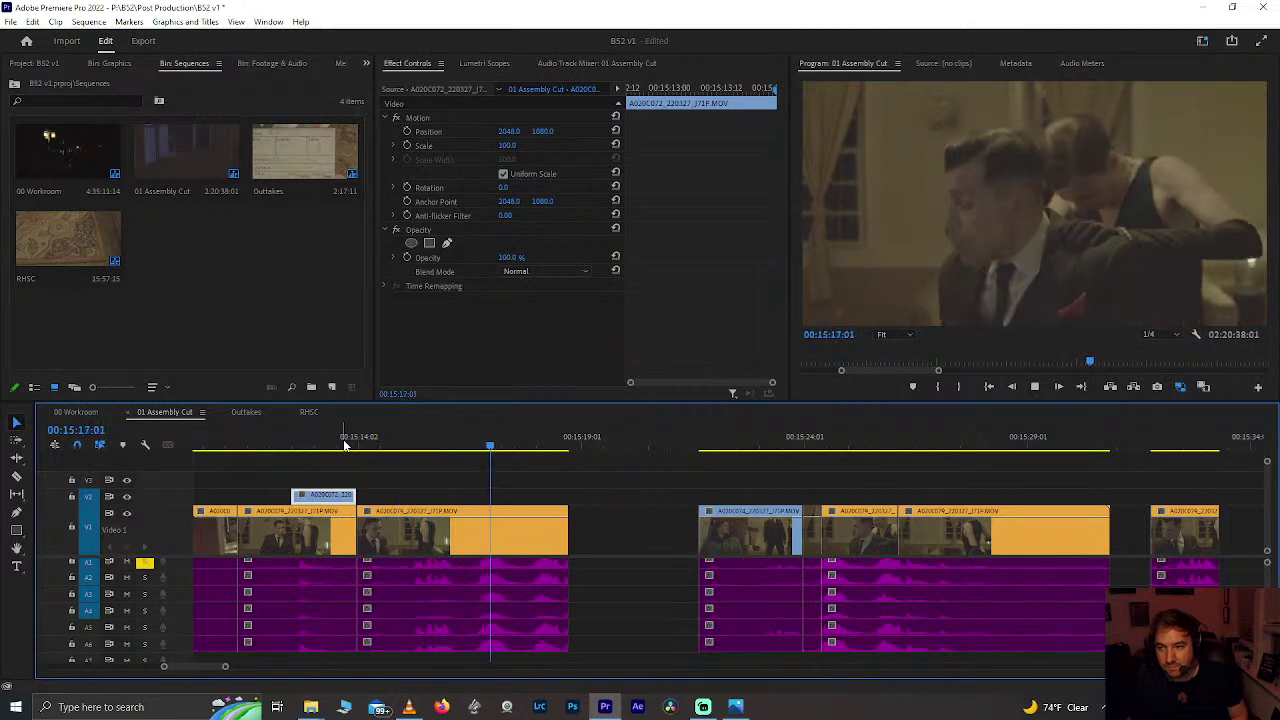
key(space)
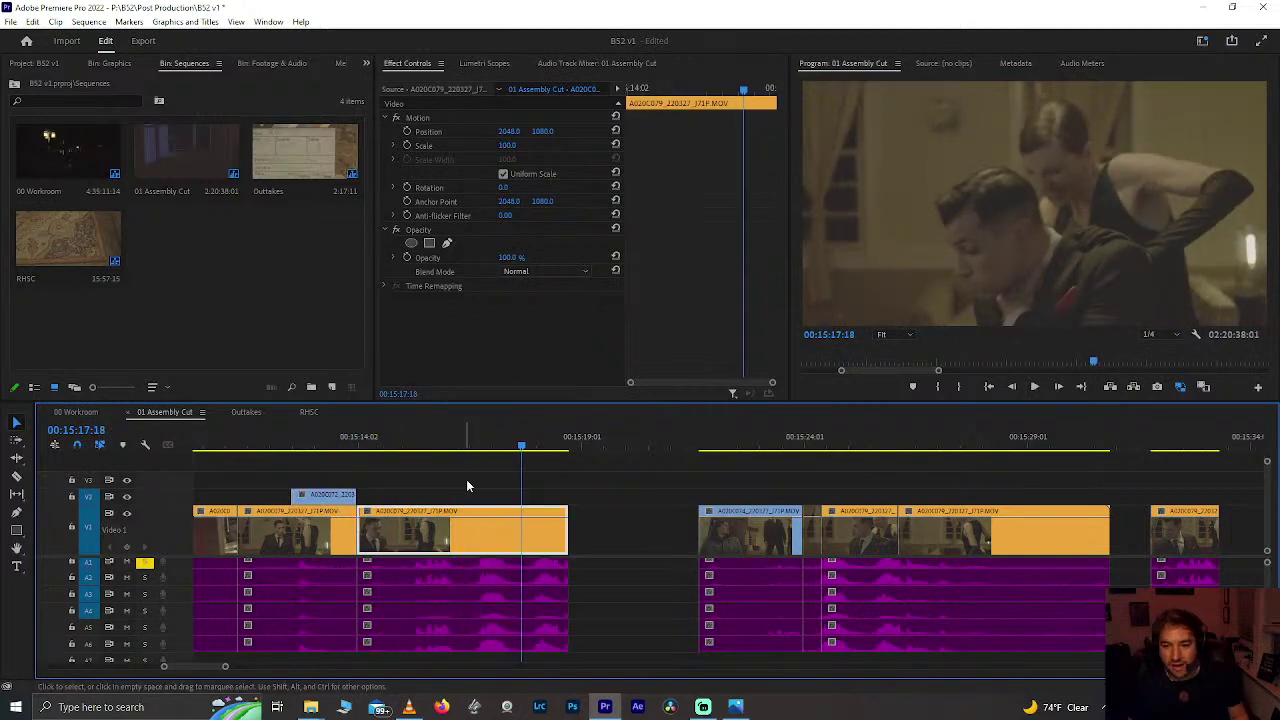
key(Delete)
key(ctrl+z)
Step: Save the project and scrub through the scene, from the reframed A020C079 at 00:15:04:15 to A020C074 at 00:15:15:00
click(362, 446)
key(ctrl+s)
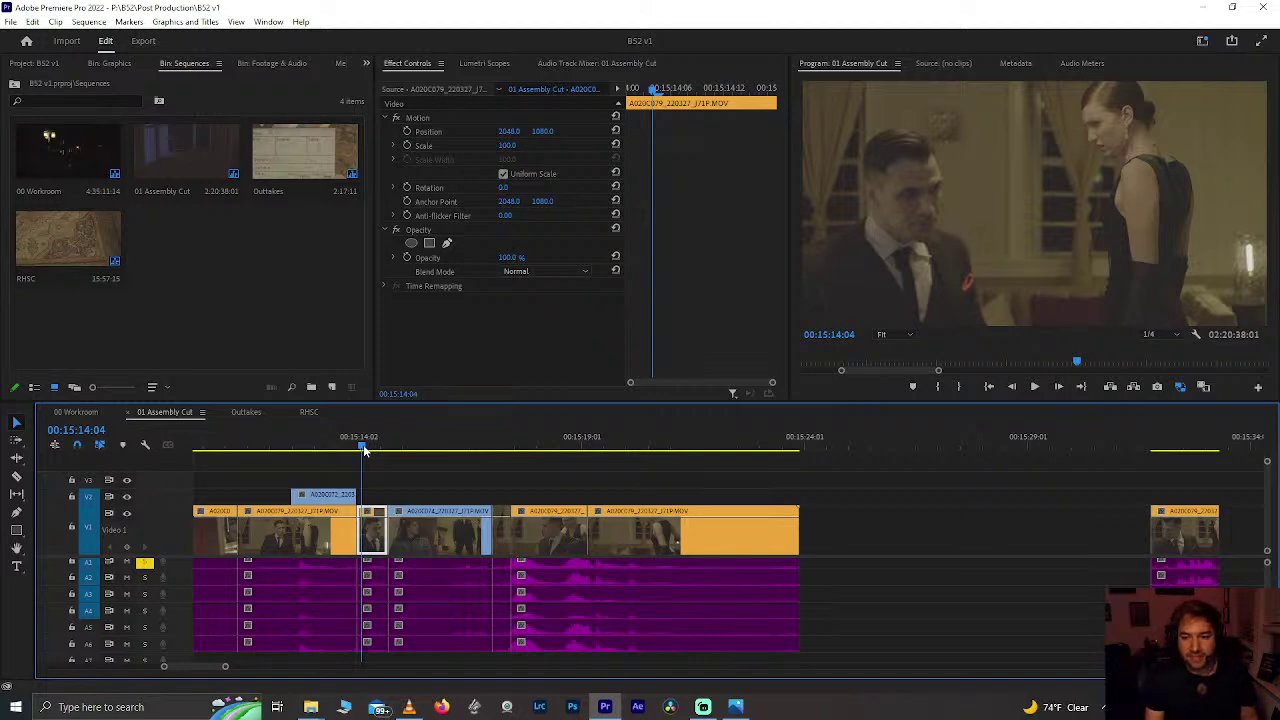
drag(425, 442, 380, 437)
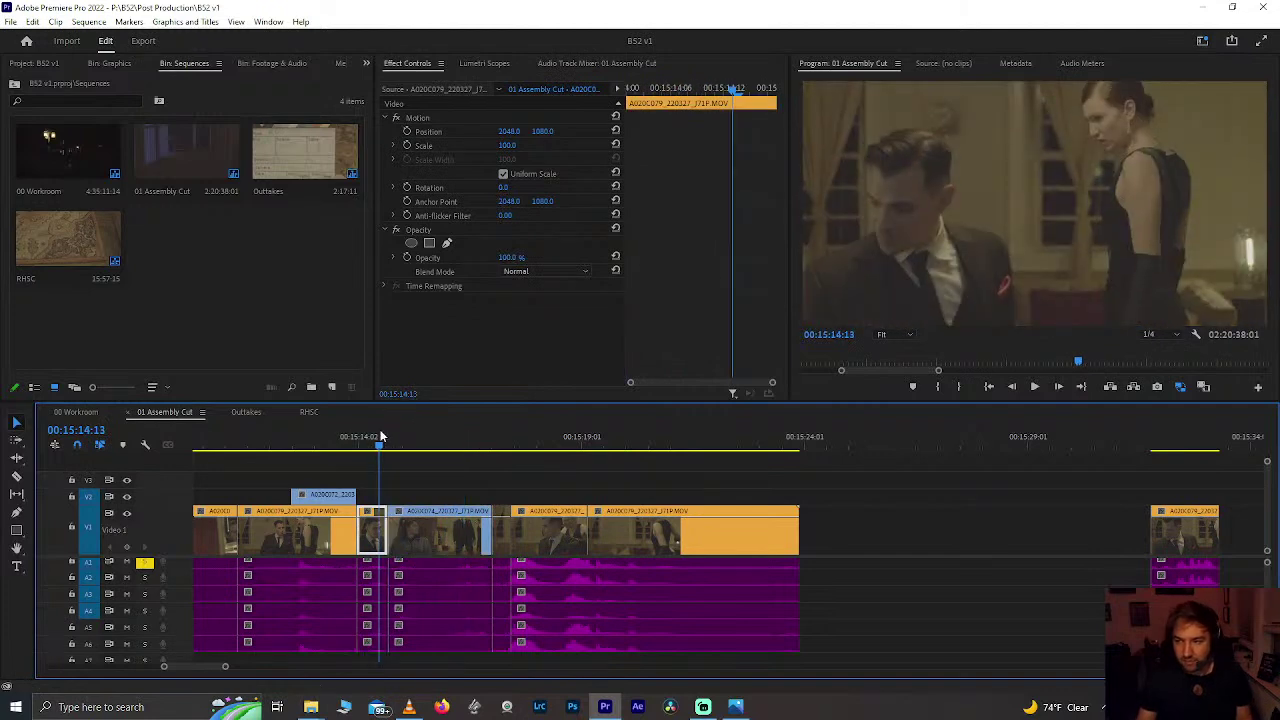
drag(380, 437, 454, 431)
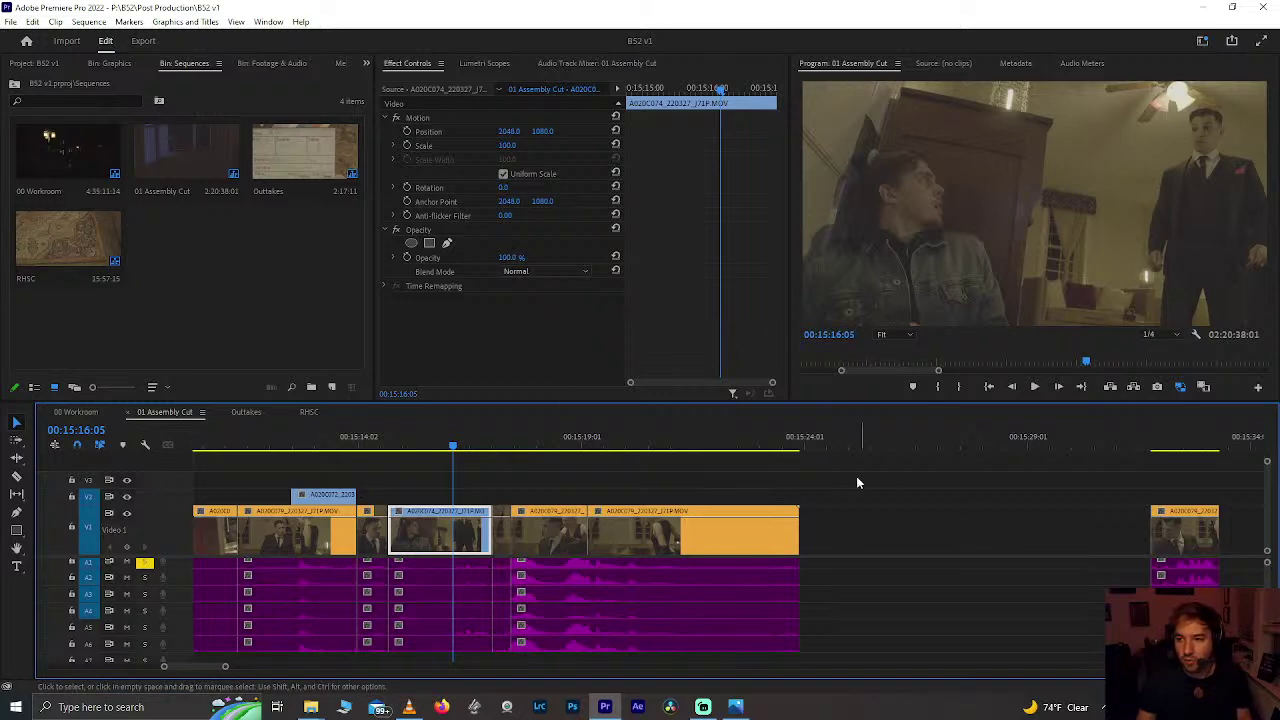
click(233, 430)
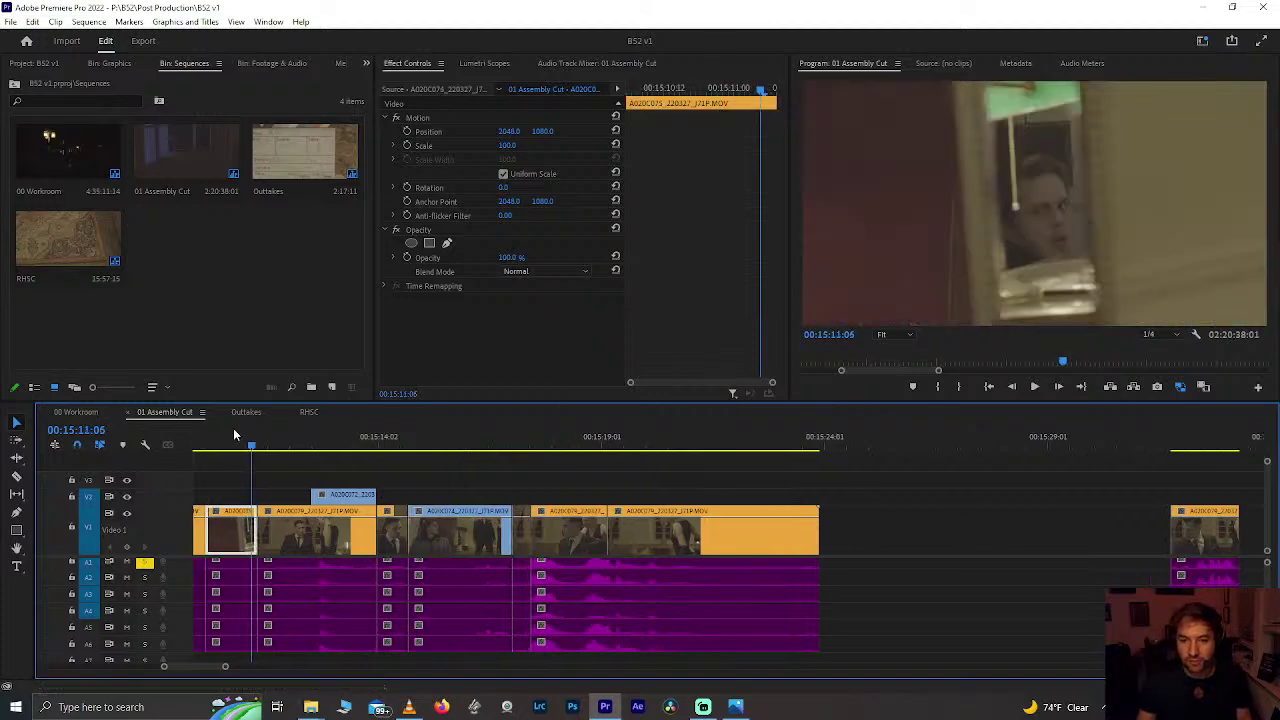
click(316, 442)
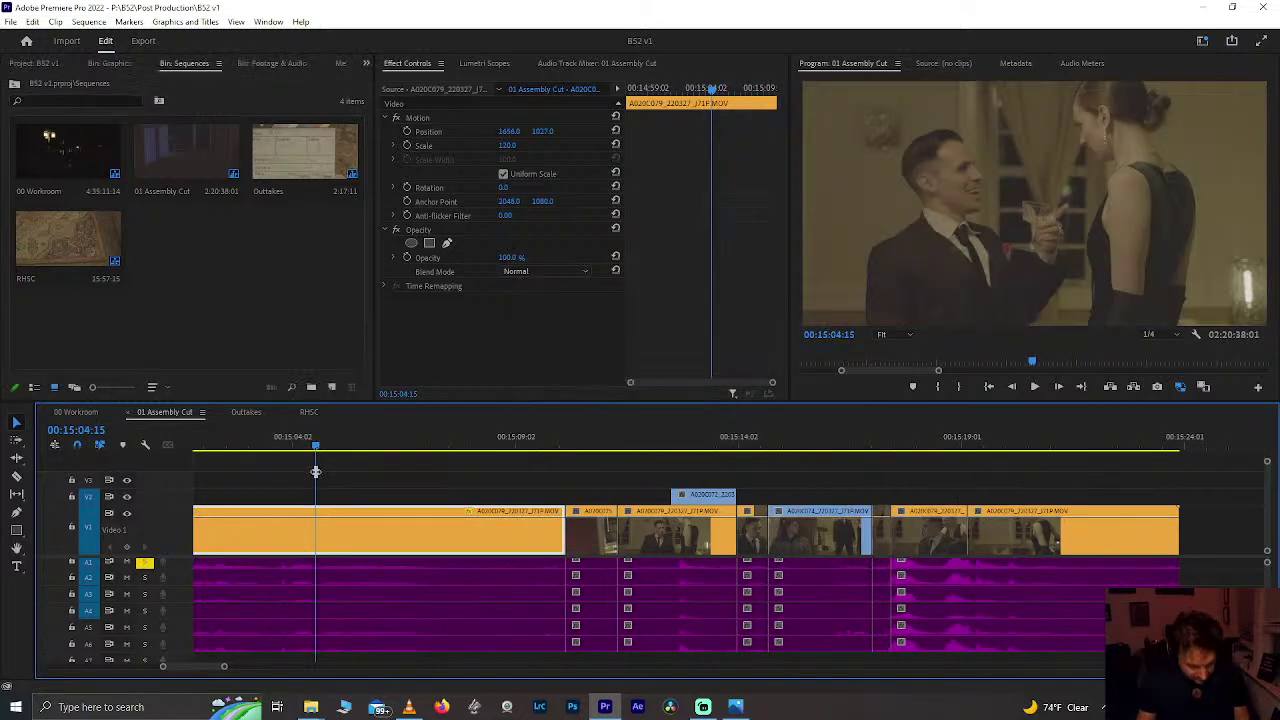
key(minus)
key(minus)
key(minus)
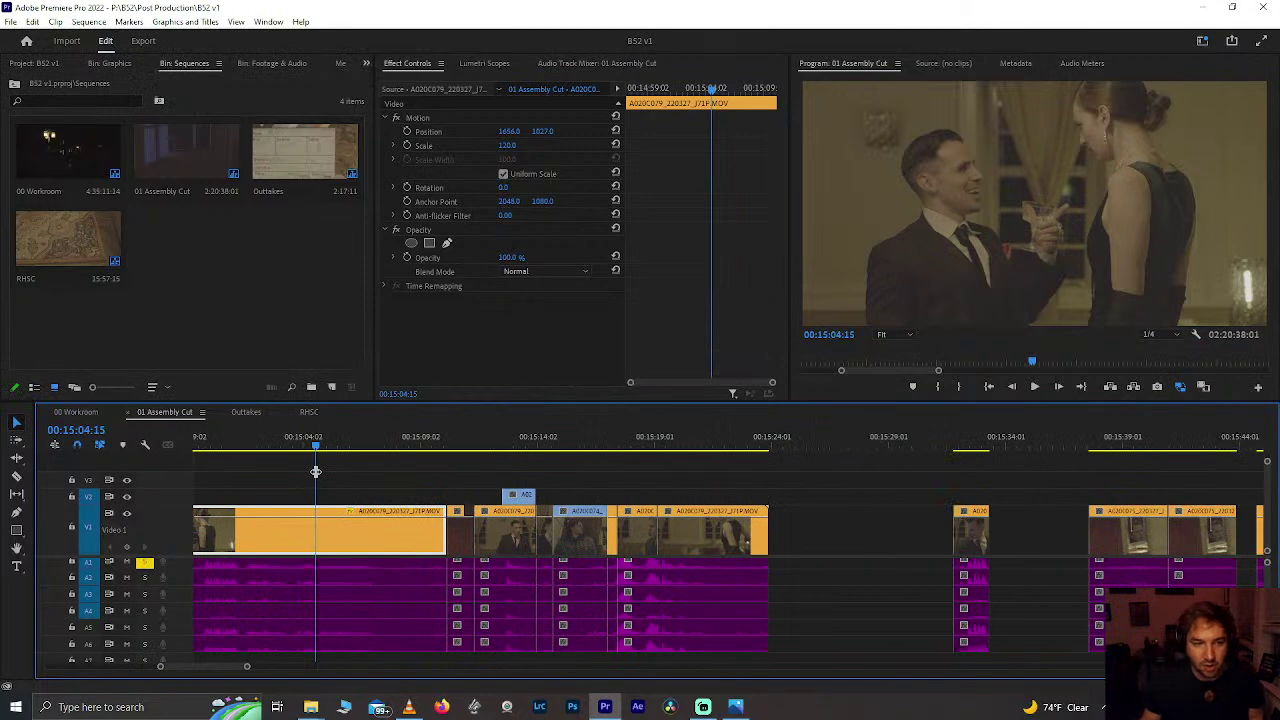
drag(426, 436, 559, 432)
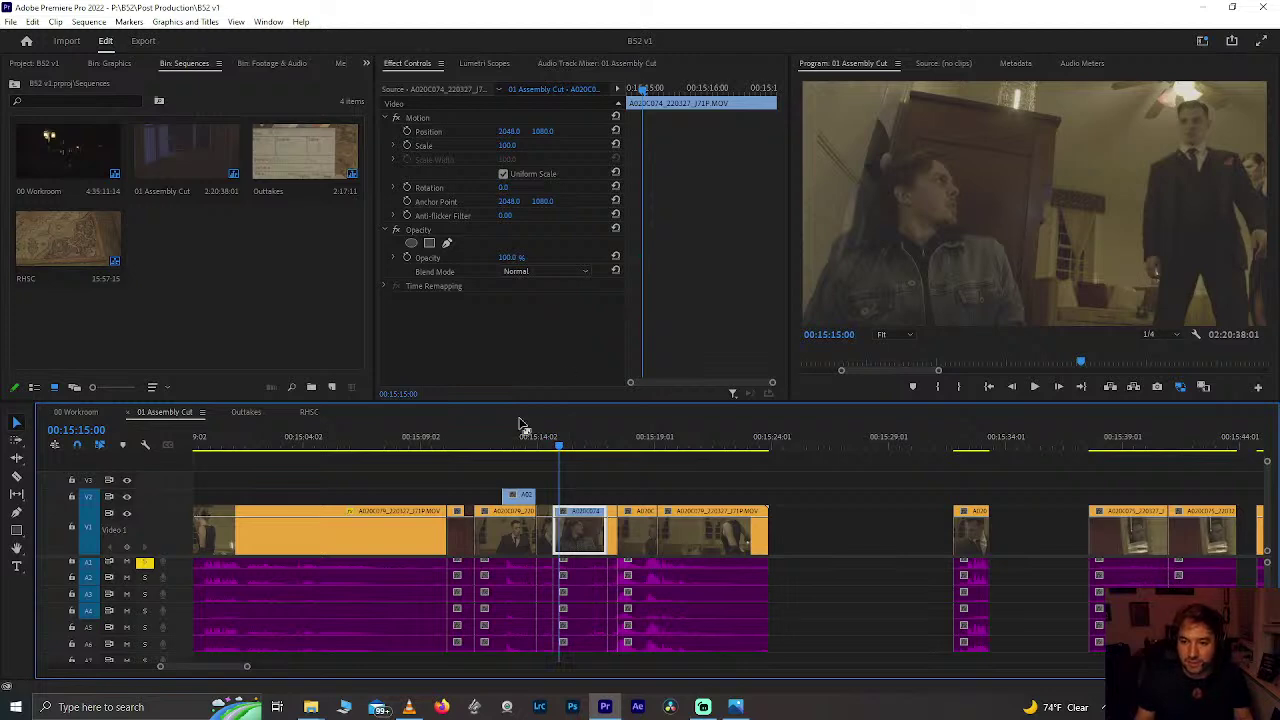
Step: Play back A020C074 from 00:15:15:00 into the A020C079 clips that follow it
key(Right)
key(space)
key(space)
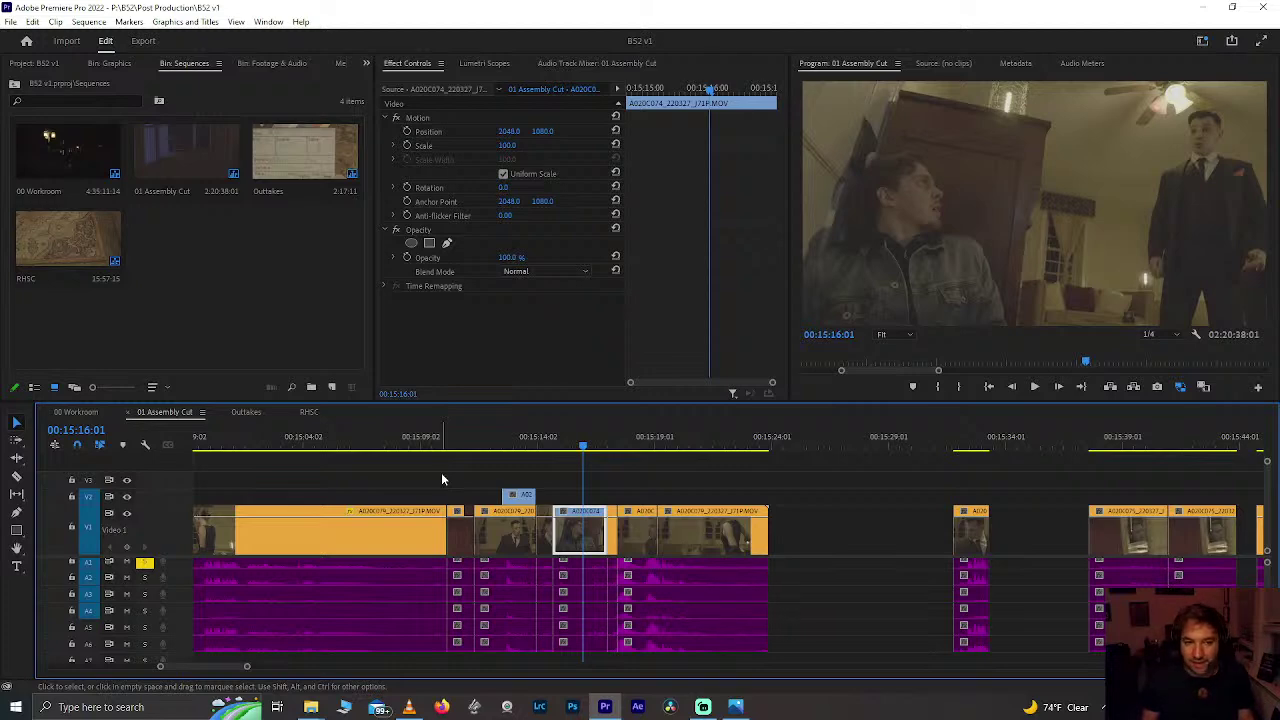
key(space)
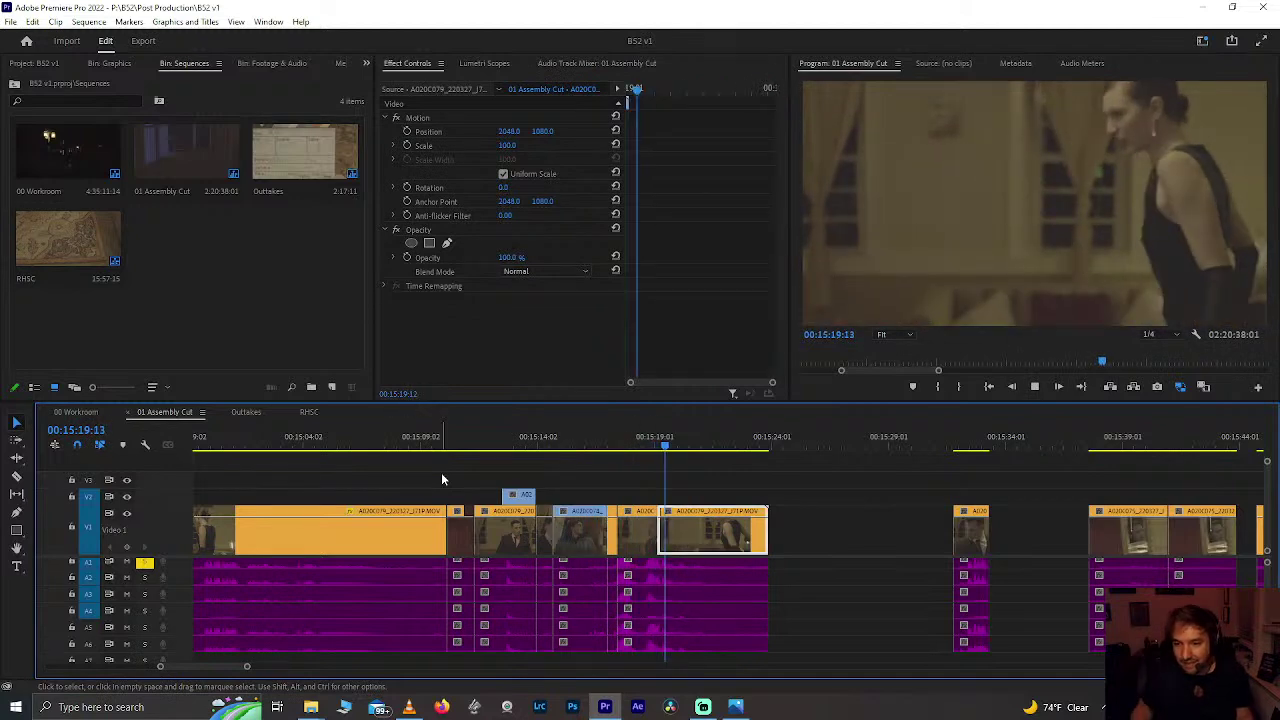
Step: Replay the cut between the last two A020C079 clips from 00:15:18:01 and again from 00:15:18:18, saving the project
click(631, 442)
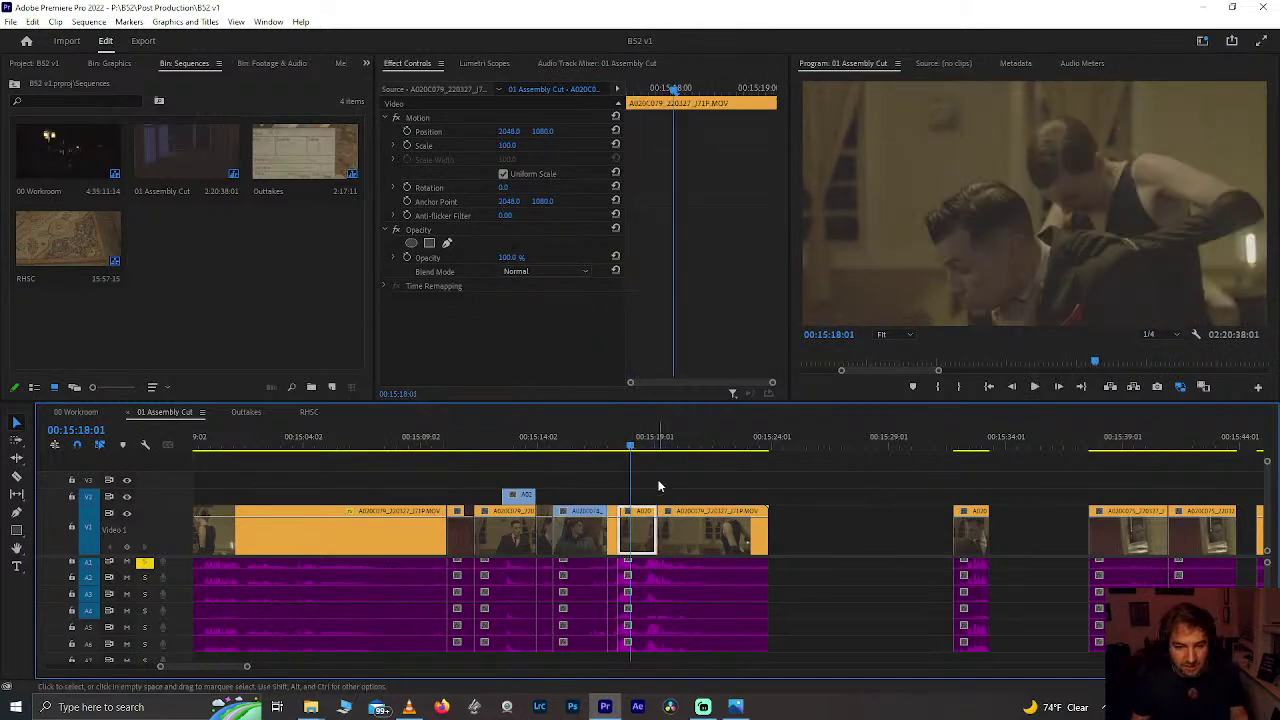
scroll(648, 500, up, 5)
key(space)
key(space)
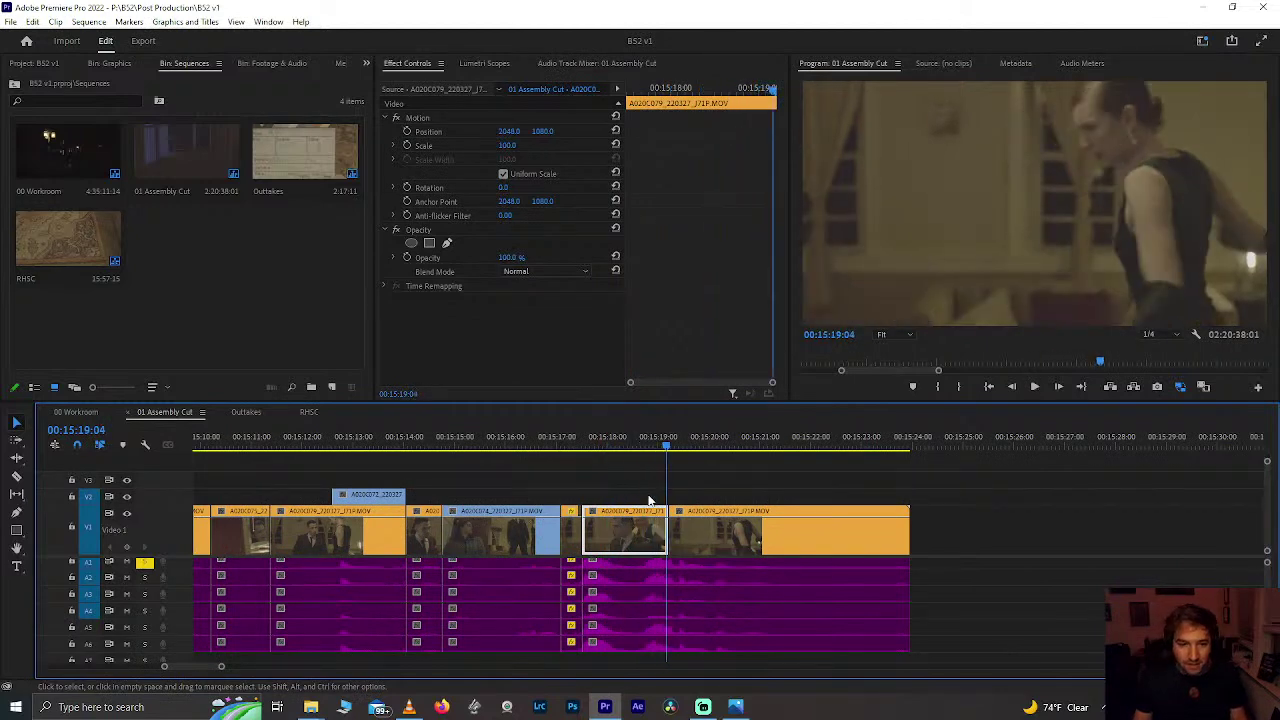
key(ctrl+s)
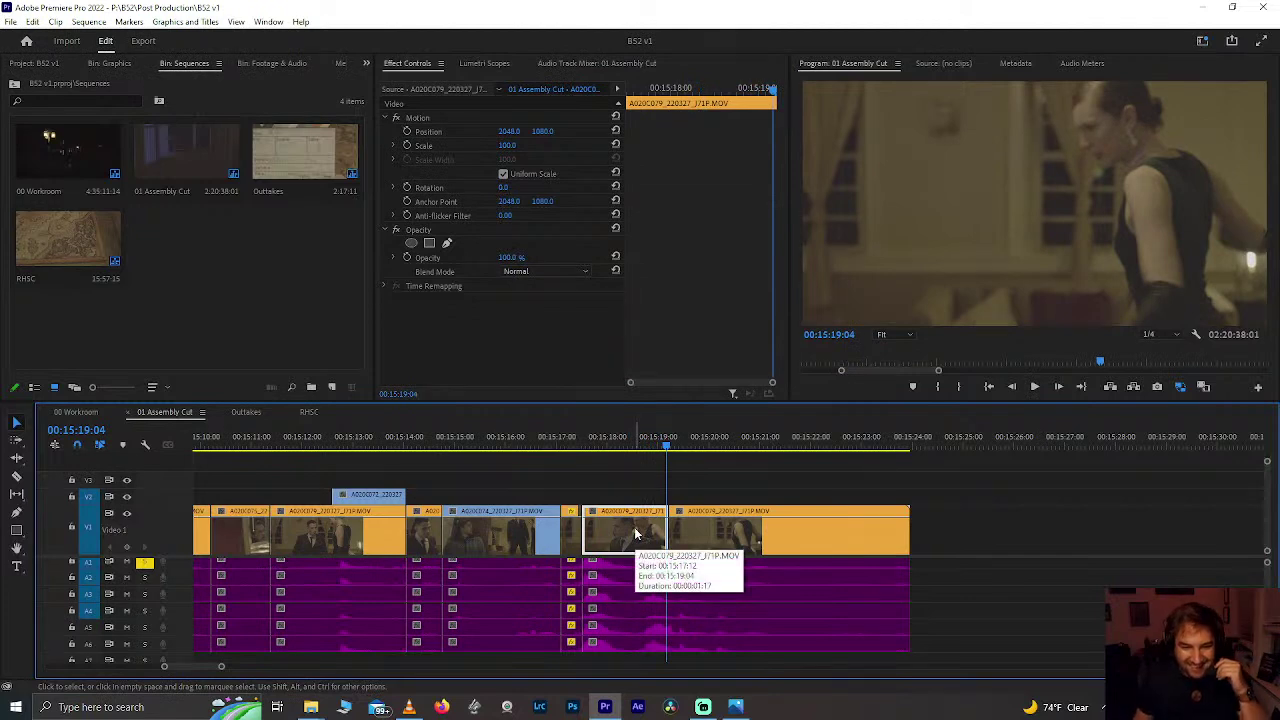
drag(664, 440, 648, 440)
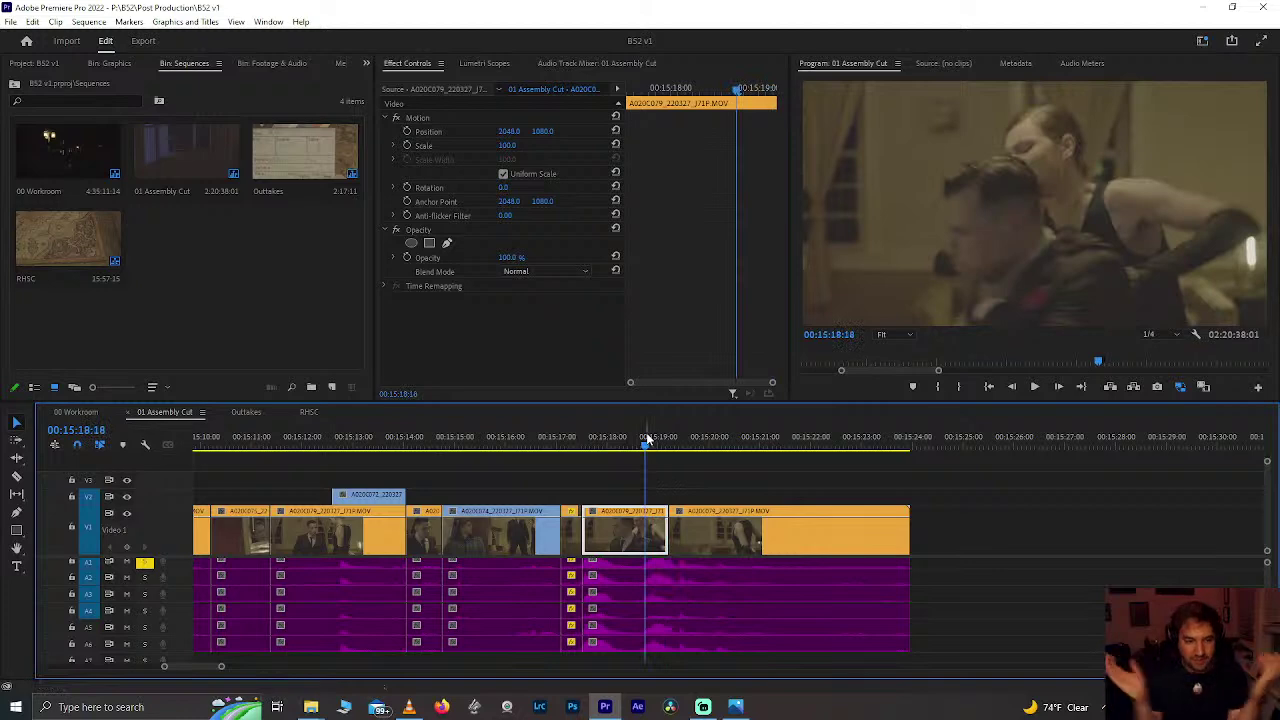
key(space)
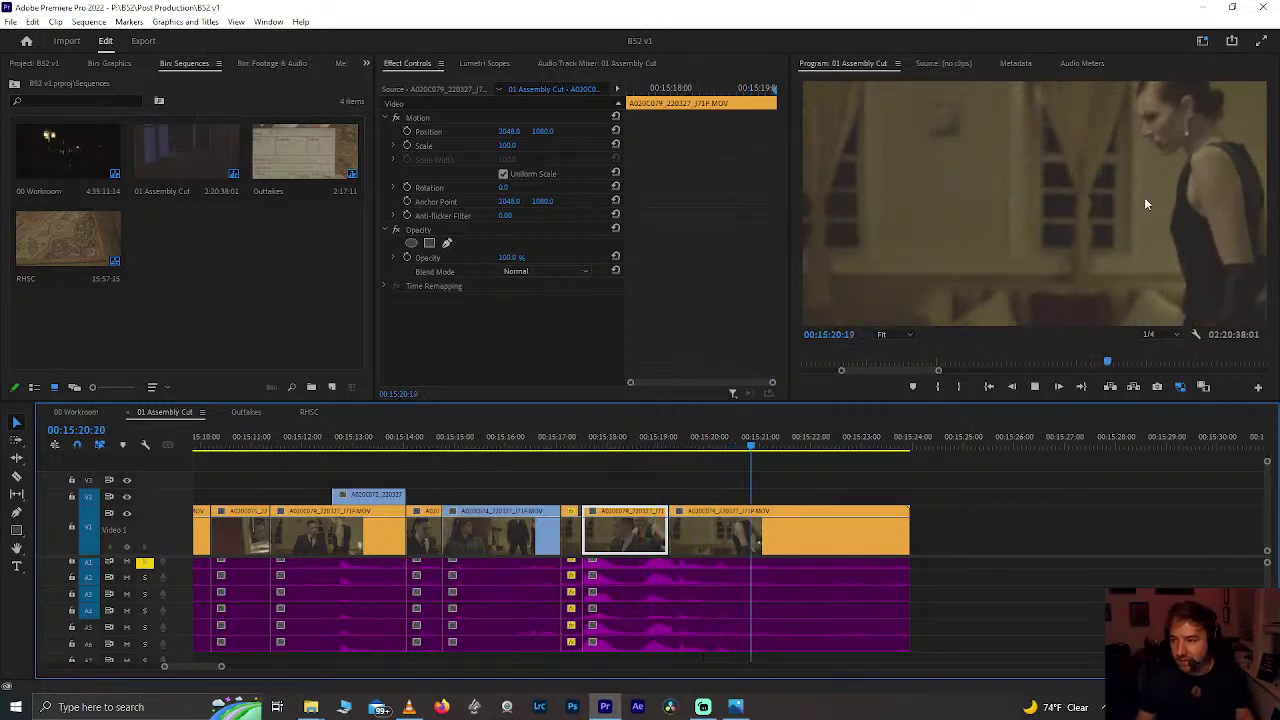
key(ctrl+s)
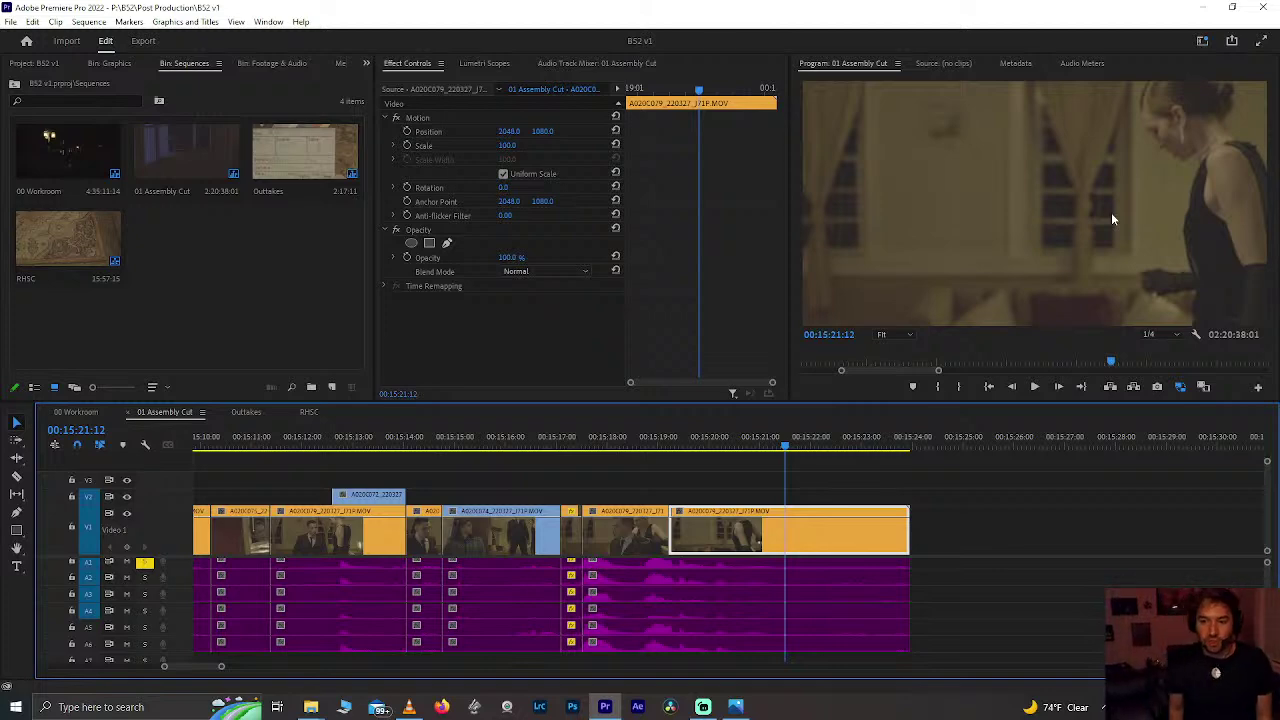
Step: Check the A020C079 frames at 00:15:17:08, 00:15:14:07 and 00:15:14:12, and save the project
click(574, 438)
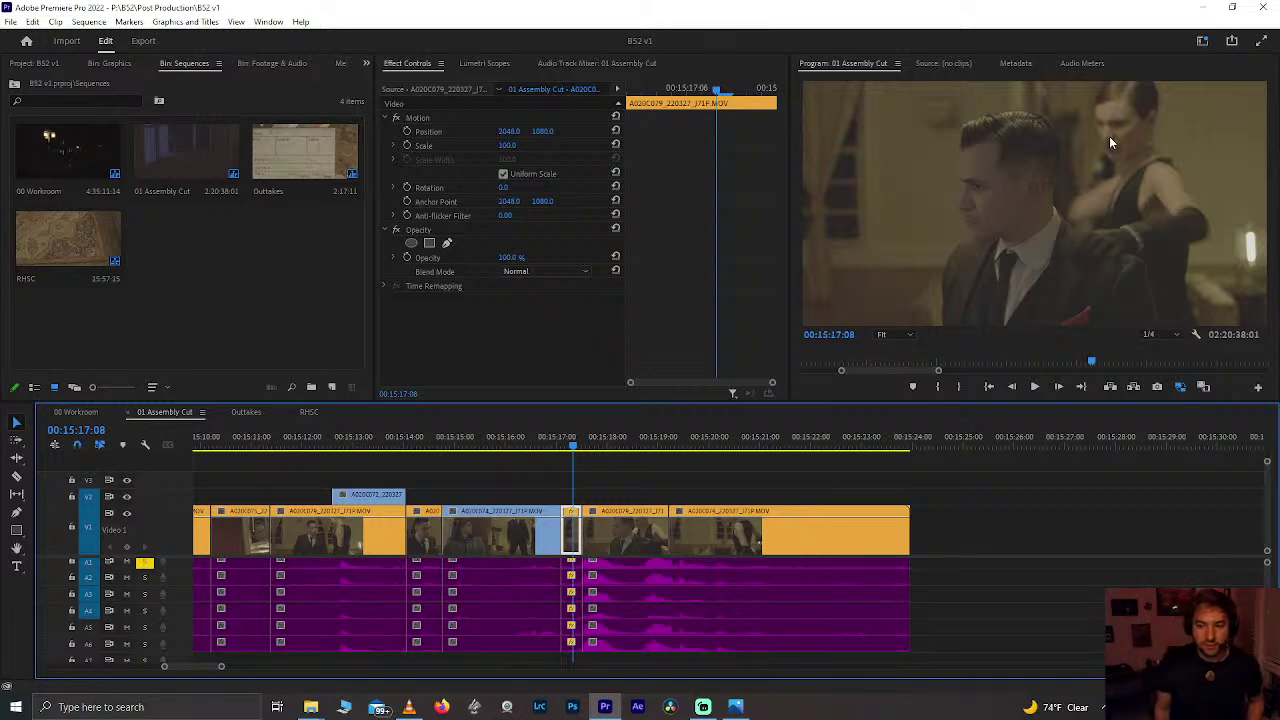
drag(366, 445, 419, 457)
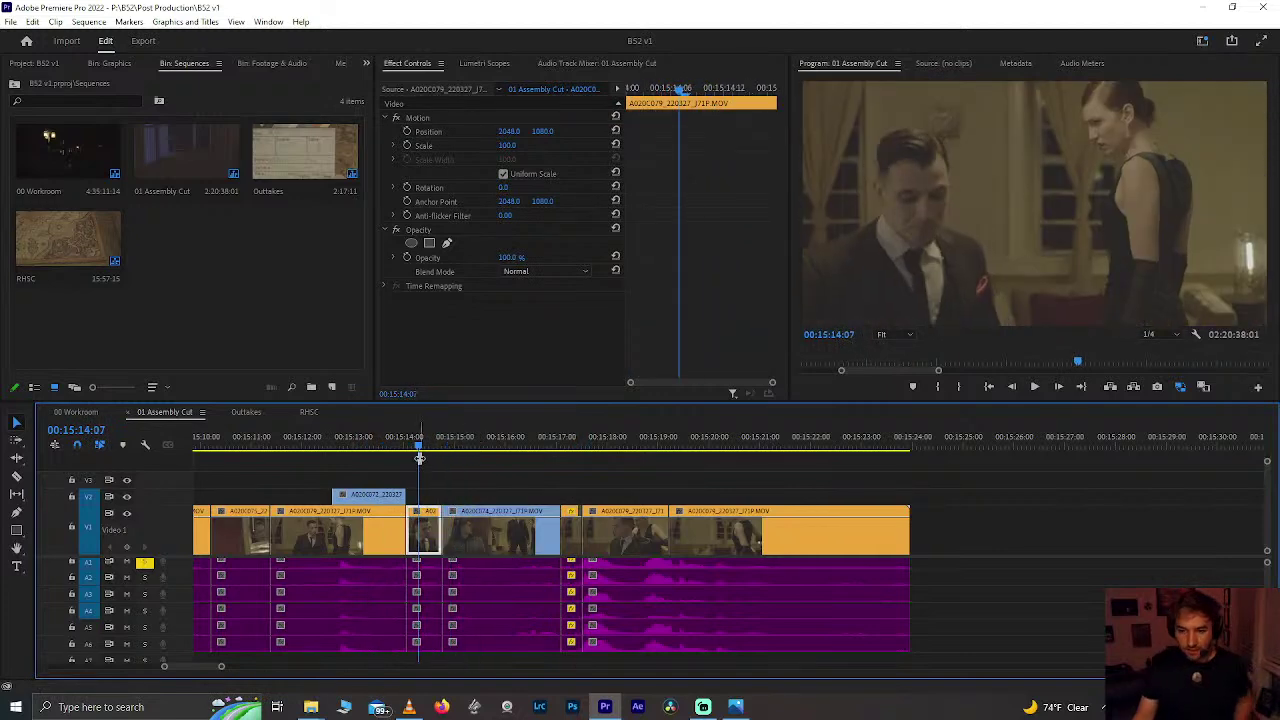
key(equal)
key(equal)
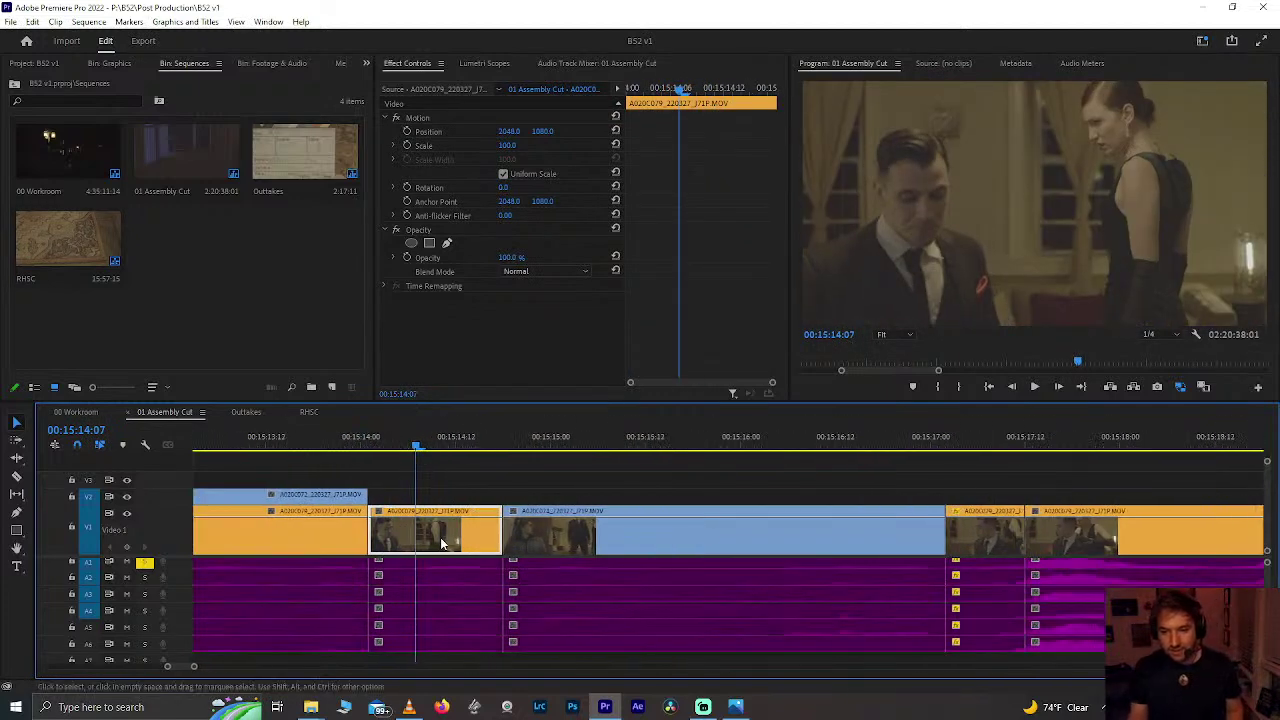
key(minus)
key(minus)
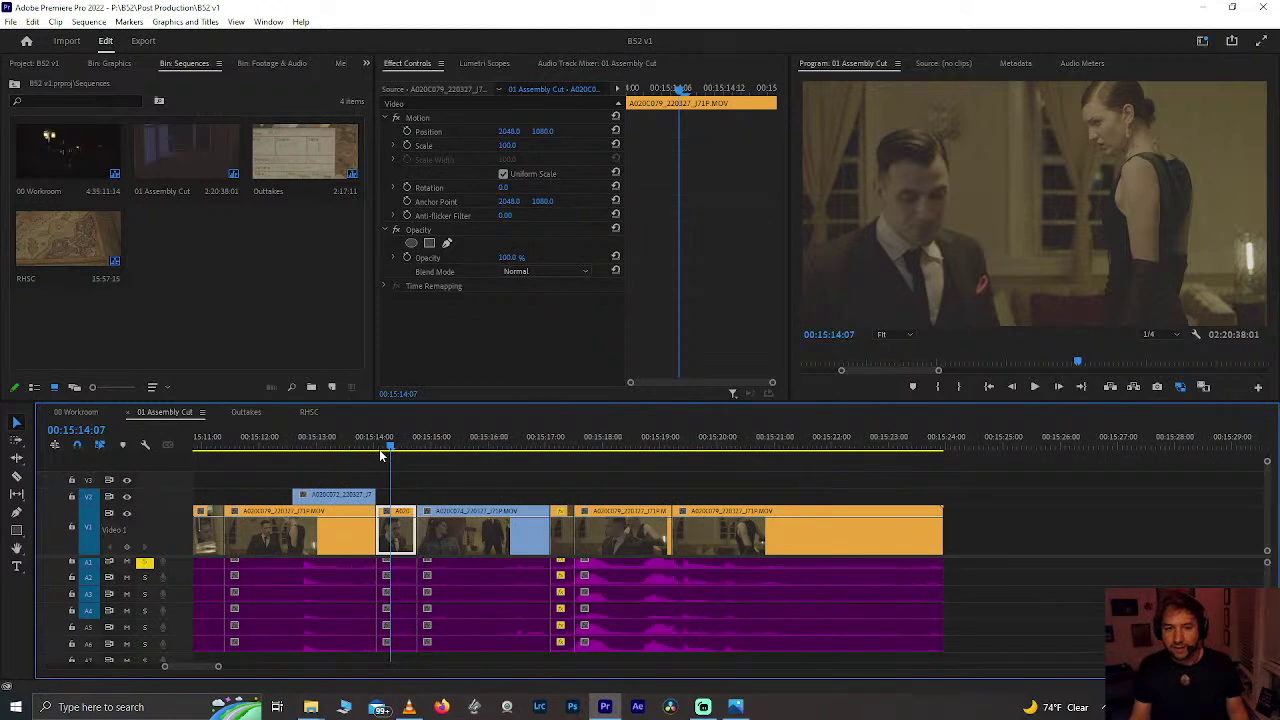
click(404, 443)
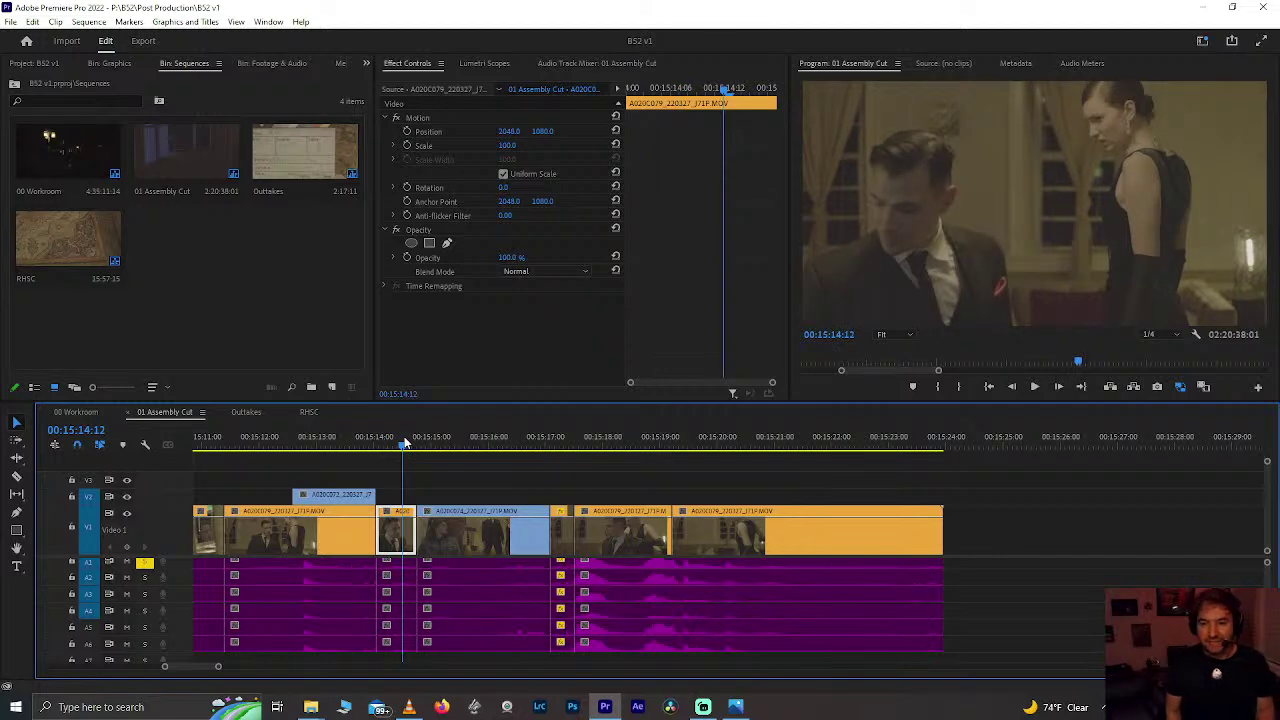
key(ctrl+s)
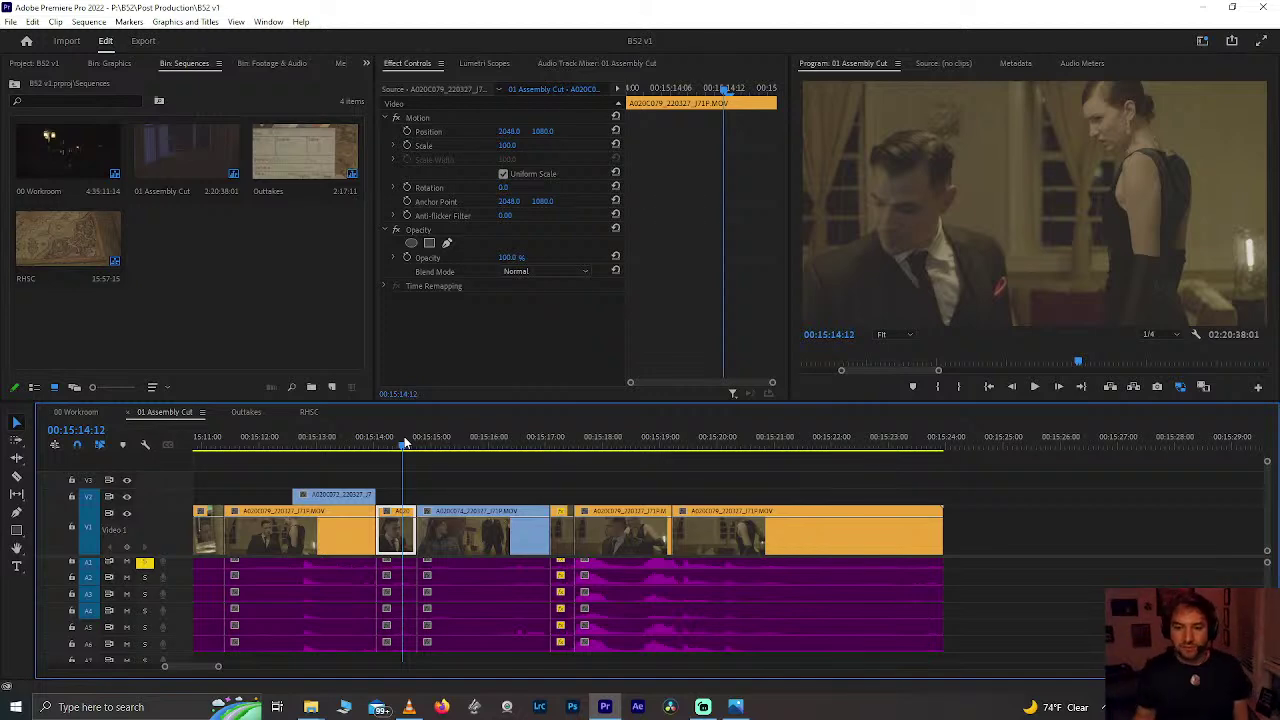
Step: Review the earlier part of the scene at A020C066 around 00:14:53:20 and A020C067 around 00:14:45:17
scroll(334, 544, left, 5)
click(360, 438)
scroll(360, 435, left, 8)
click(260, 441)
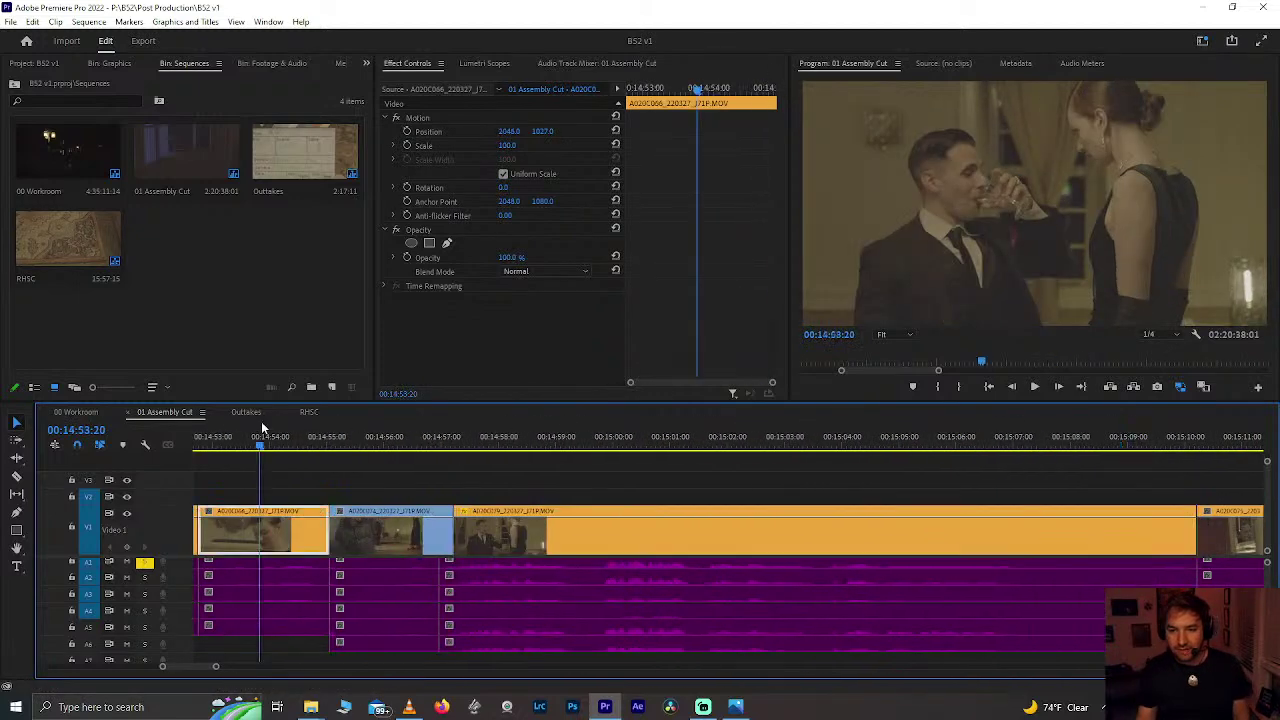
scroll(300, 480, left, 8)
click(296, 444)
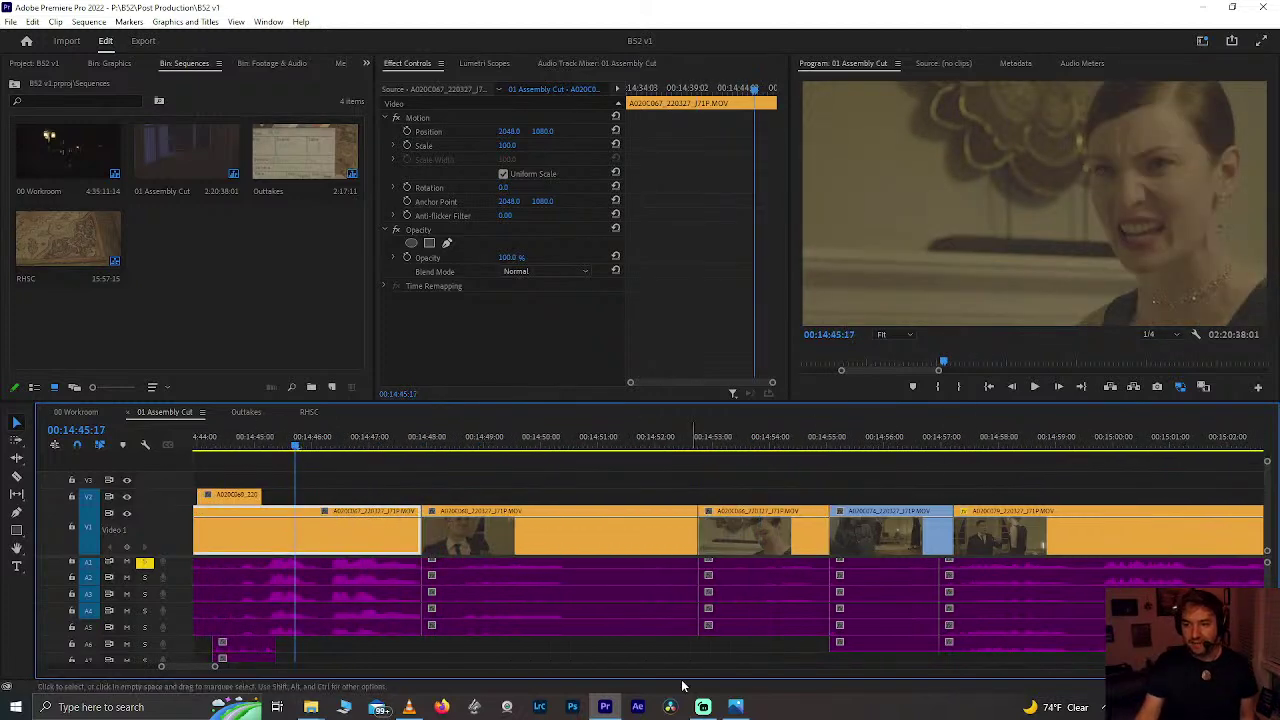
scroll(414, 560, down, 5)
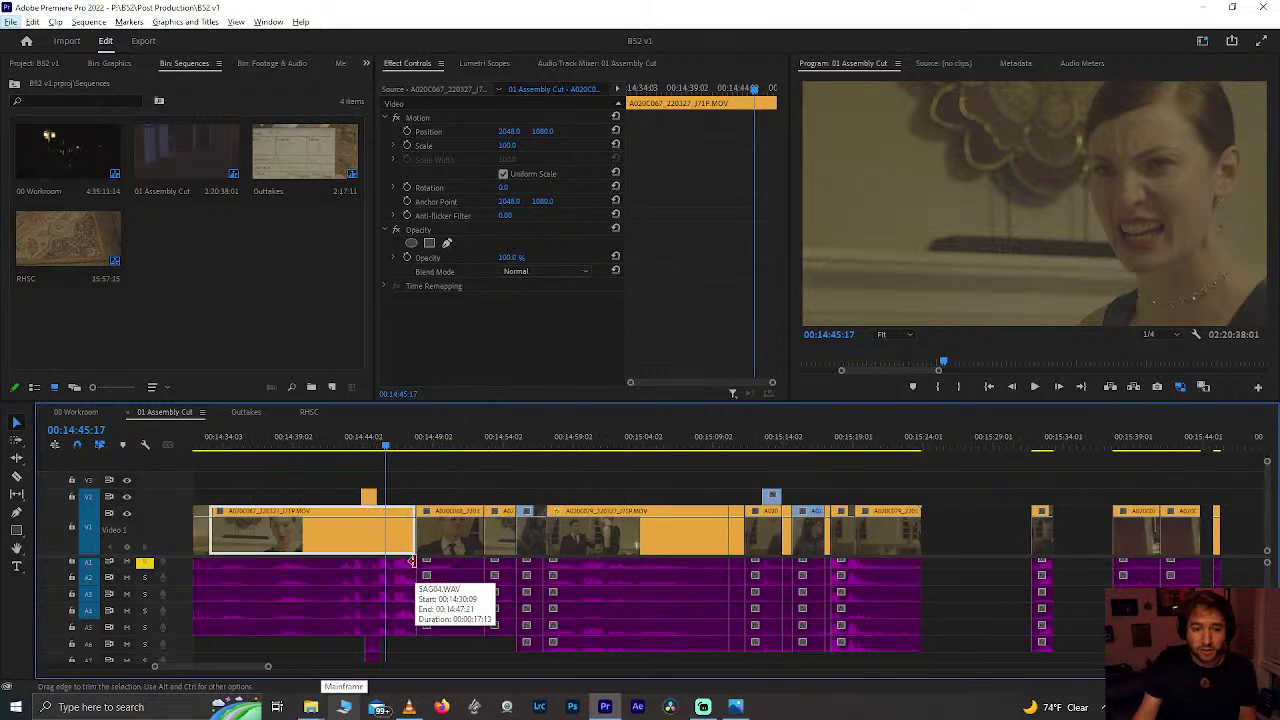
scroll(413, 561, down, 3)
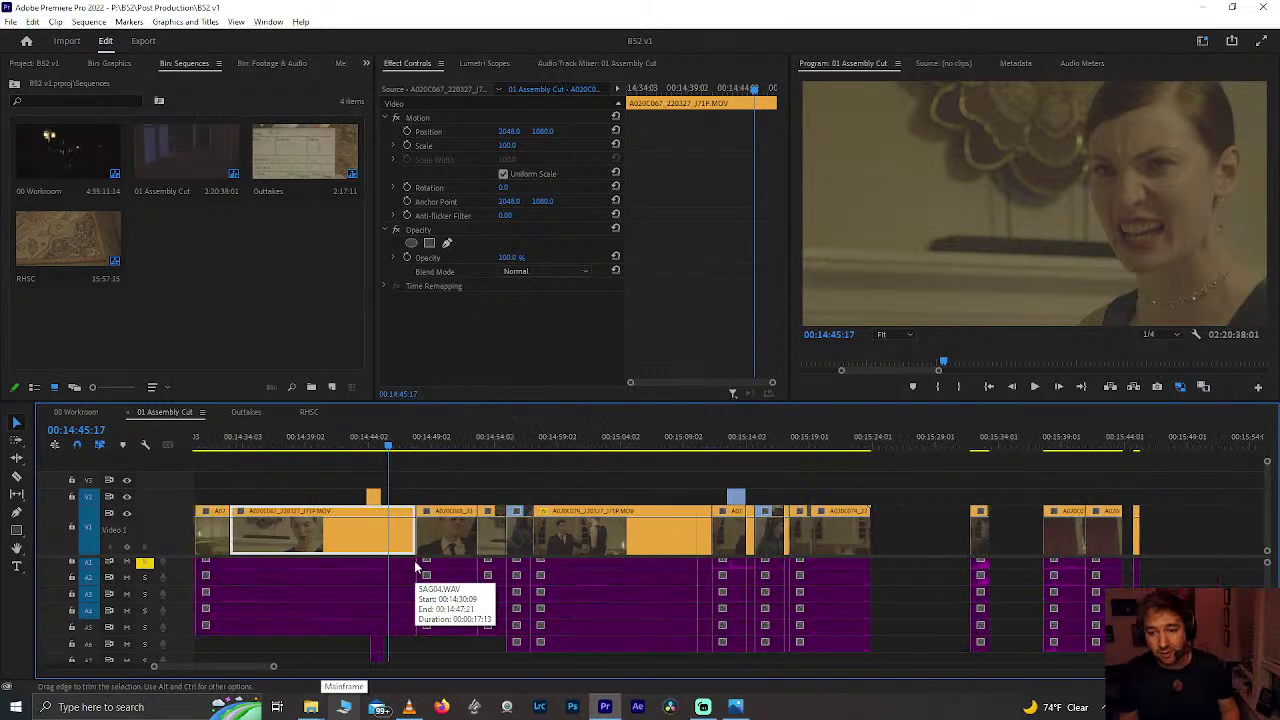
Step: Play back A020C074 from 00:15:16:03 into the short A020C079 clip and step back to its frame at 00:15:17:06
click(706, 444)
scroll(706, 447, up, 2)
scroll(706, 447, up, 4)
click(653, 447)
drag(653, 447, 557, 455)
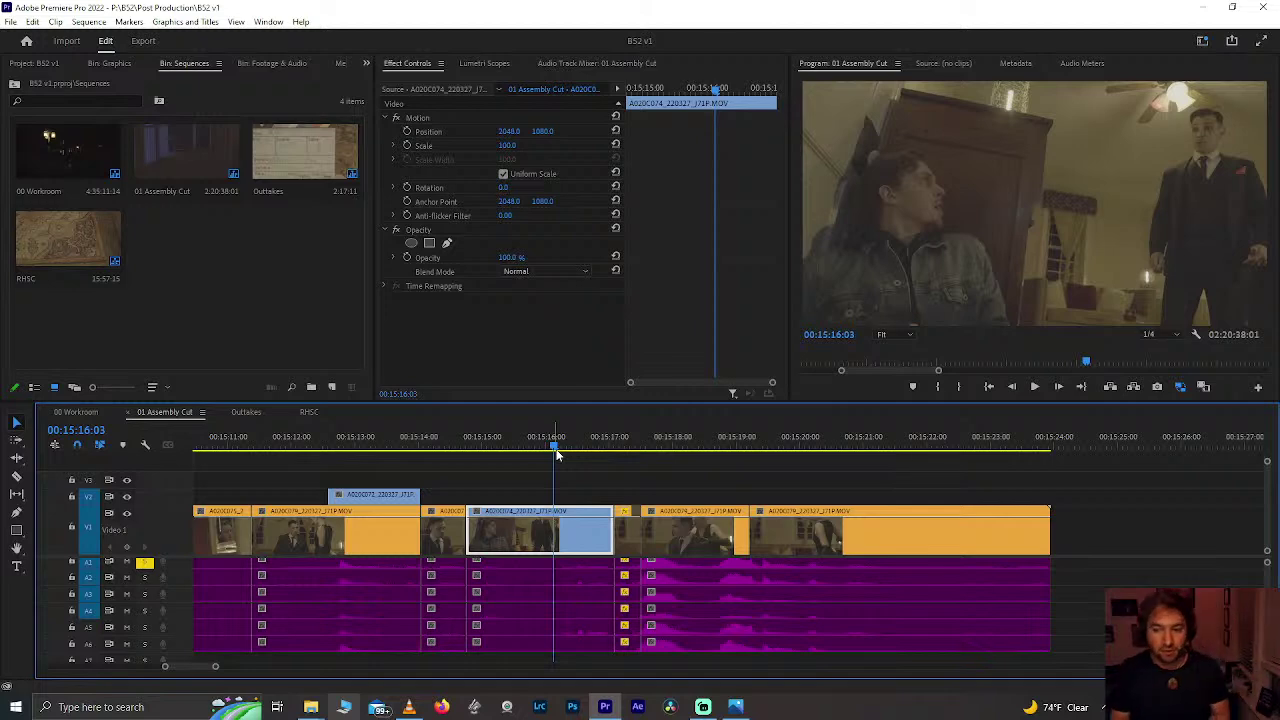
key(space)
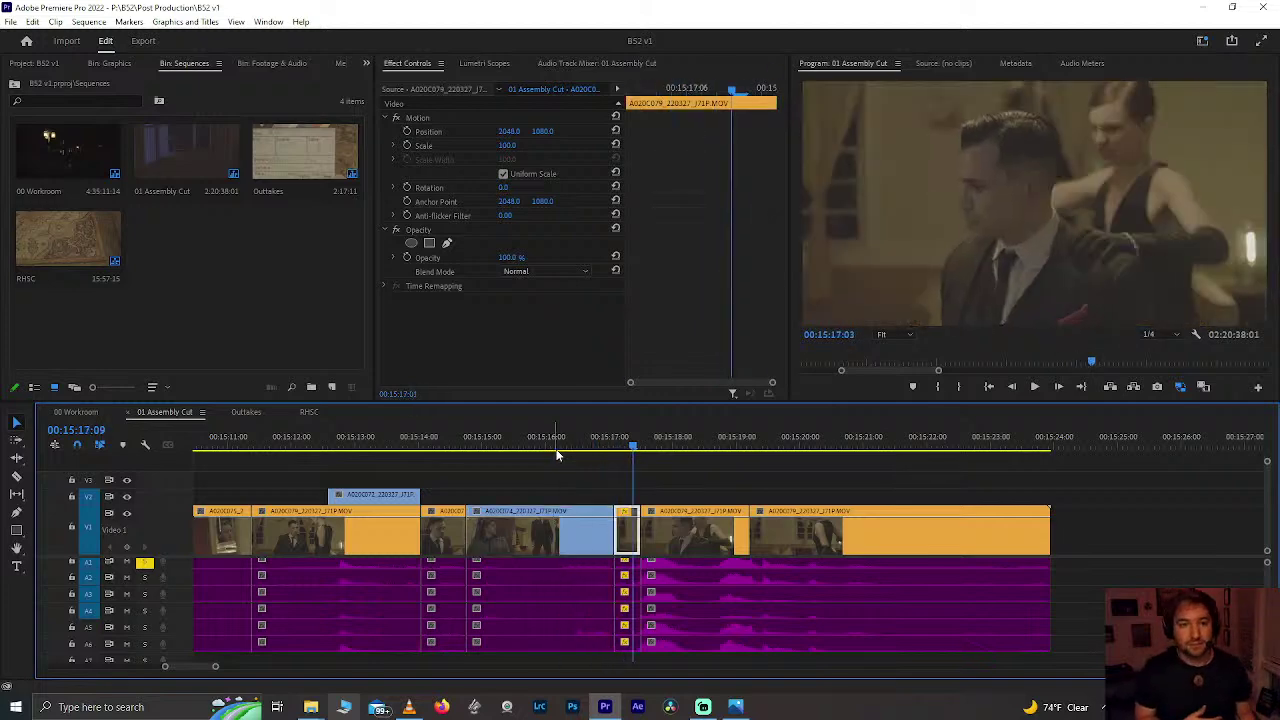
key(Left)
key(Left)
key(Left)
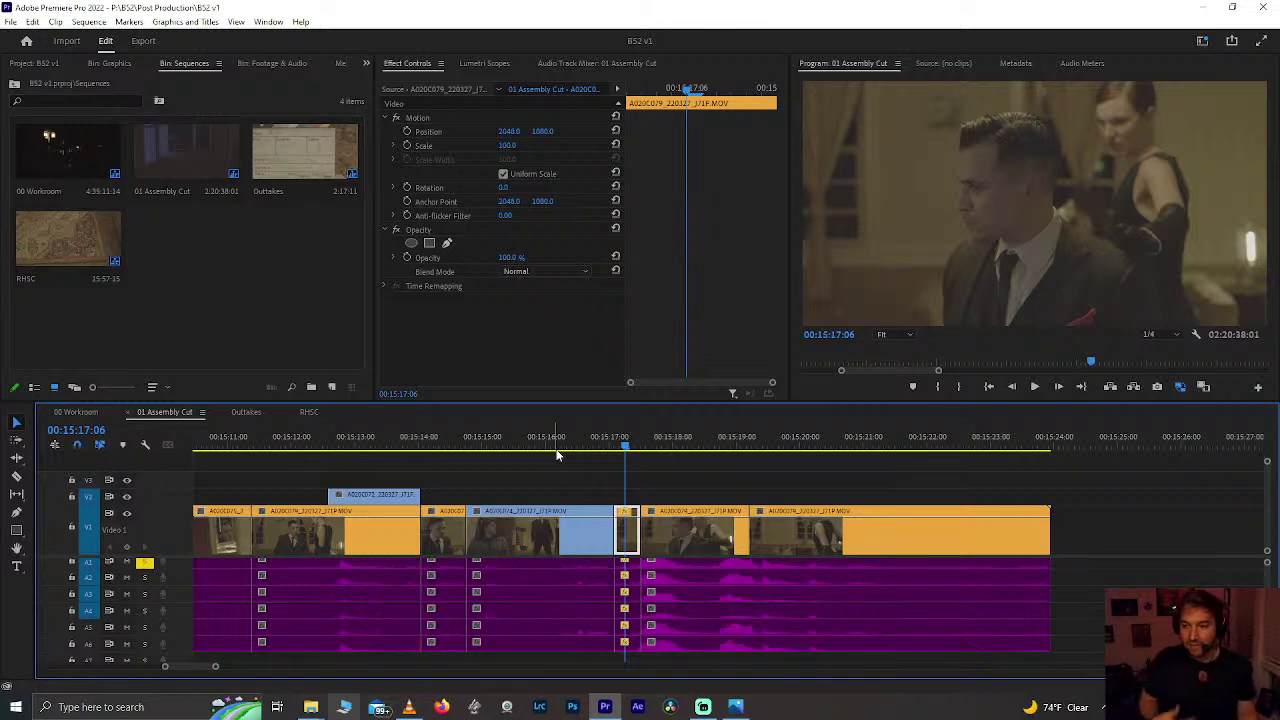
Step: Place the playhead near the start of the last A020C079 clip at 00:15:19:06 and save the project
click(752, 437)
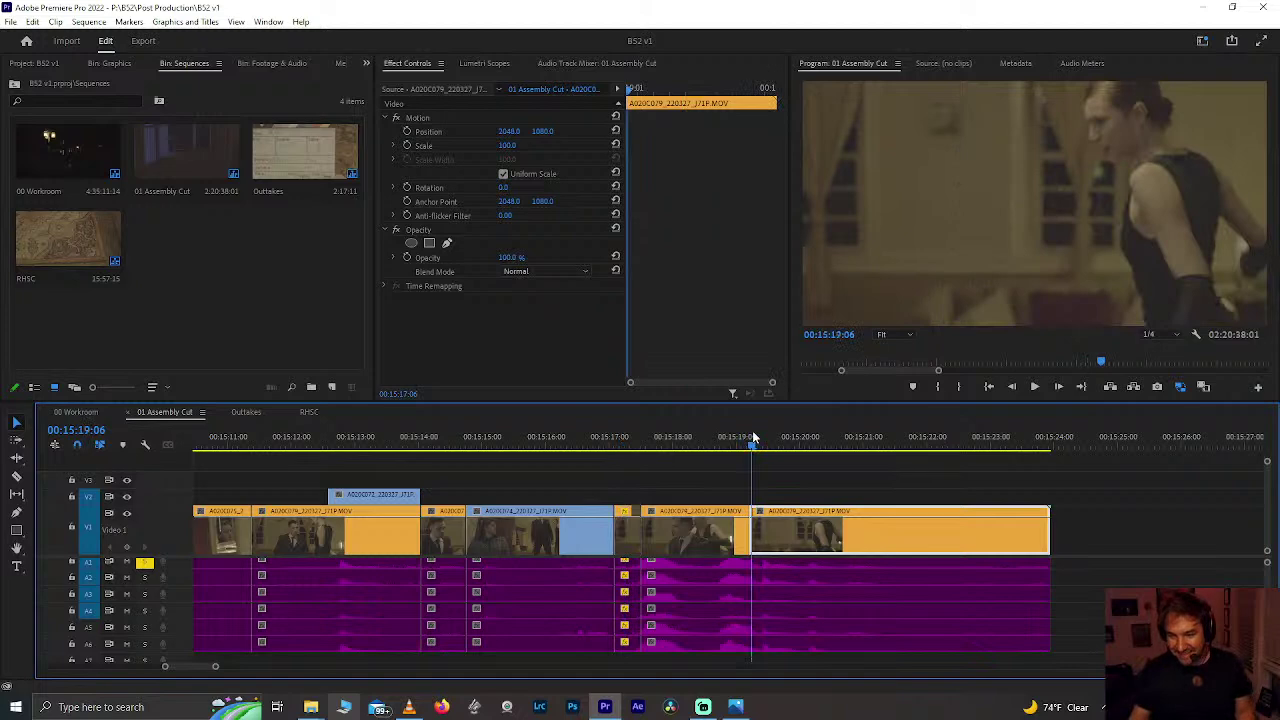
key(ctrl+s)
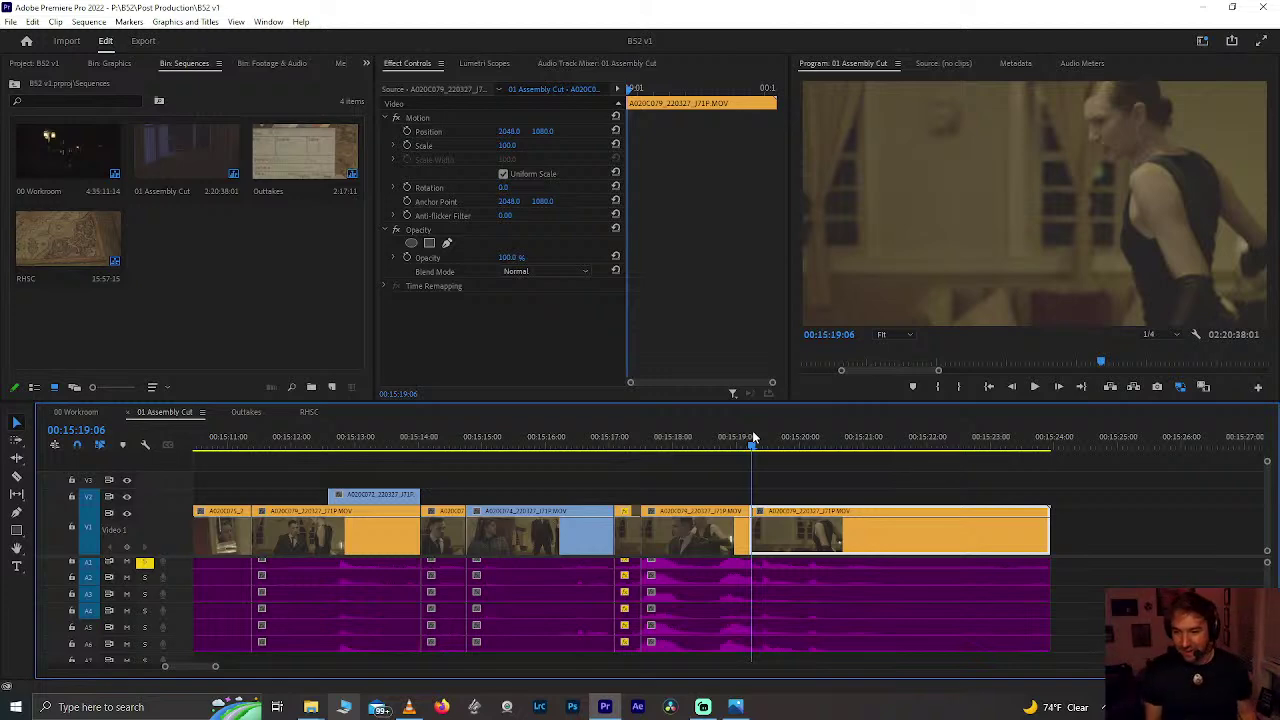
key(ctrl+s)
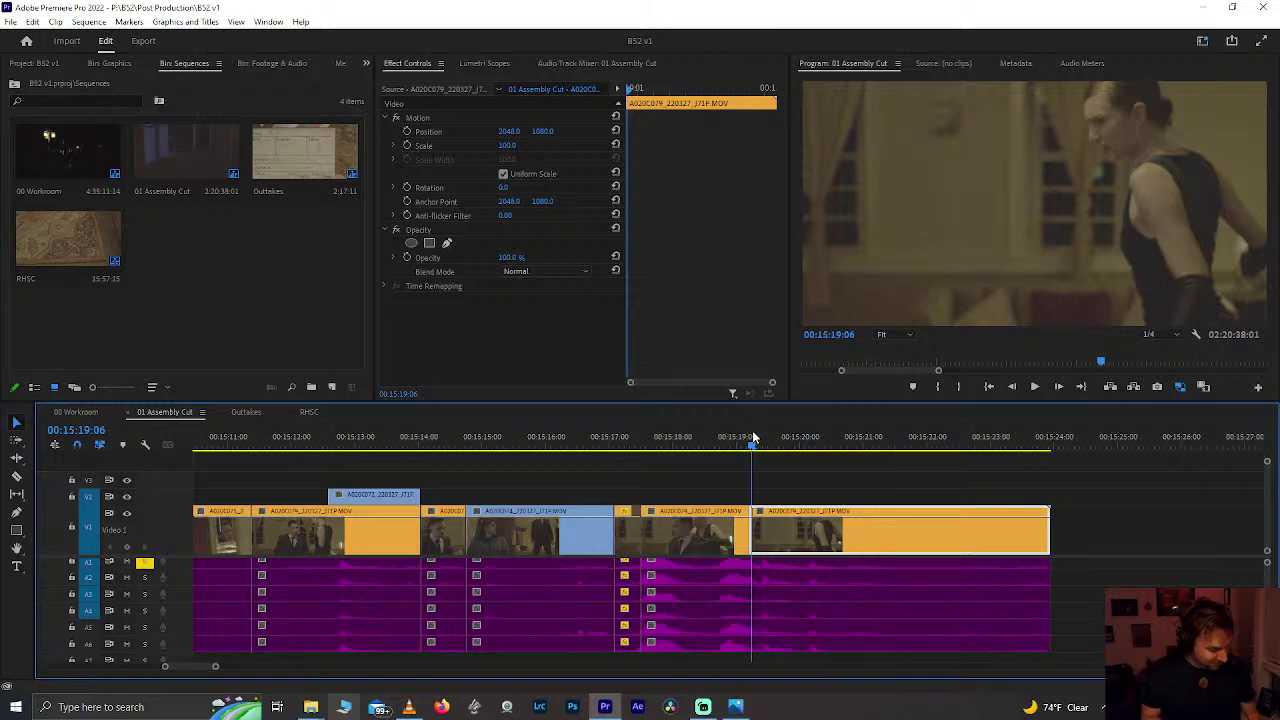
key(ctrl+s)
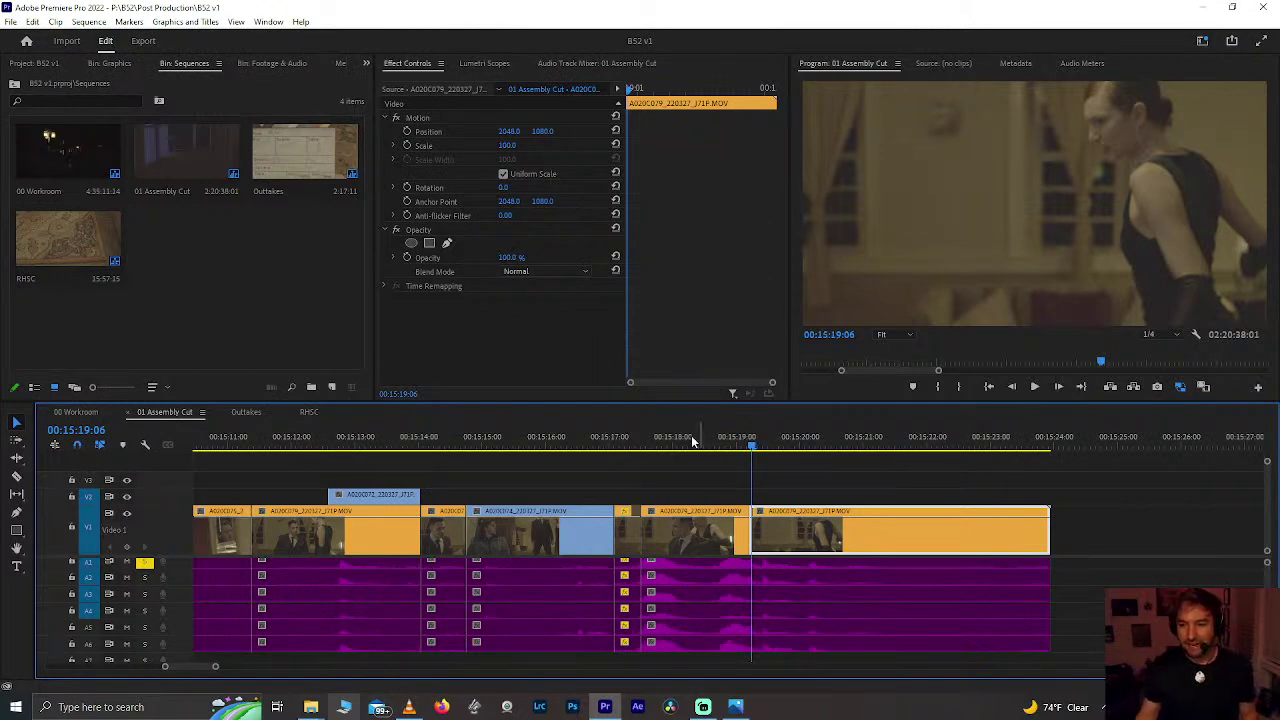
Step: Play back the cut between the last two A020C079 clips from 00:15:17:13 and save the project
click(643, 449)
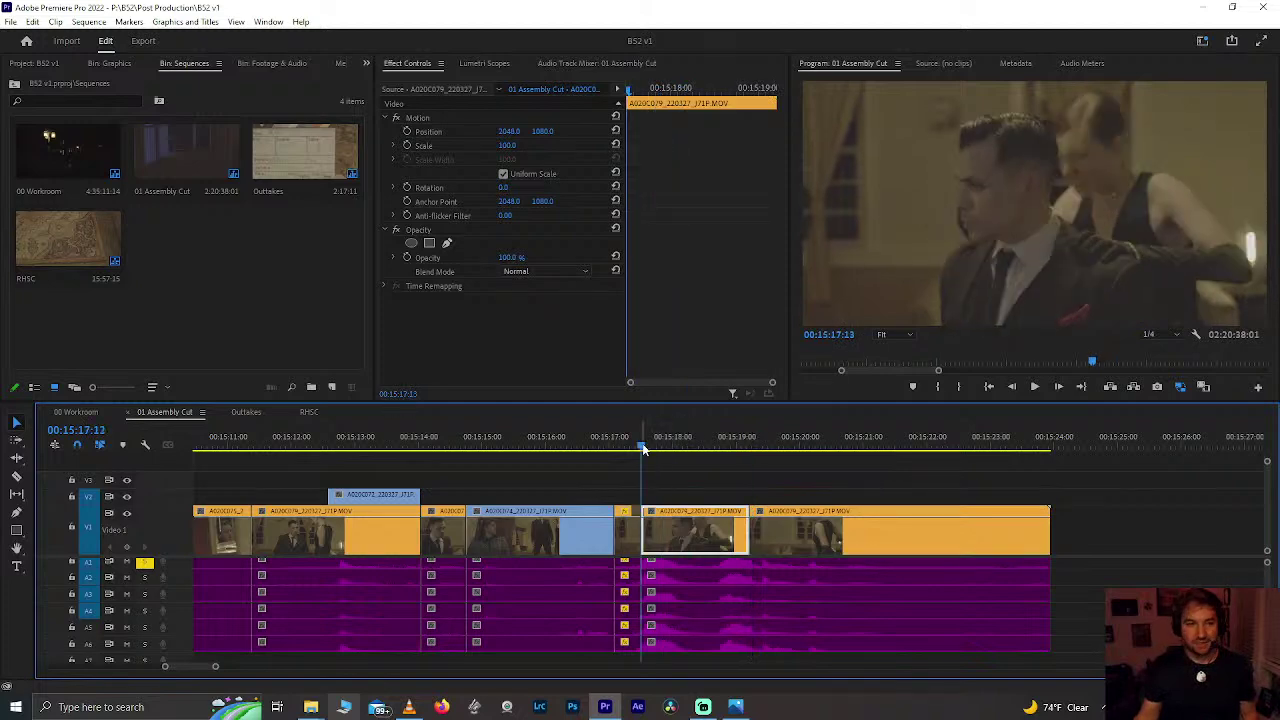
key(space)
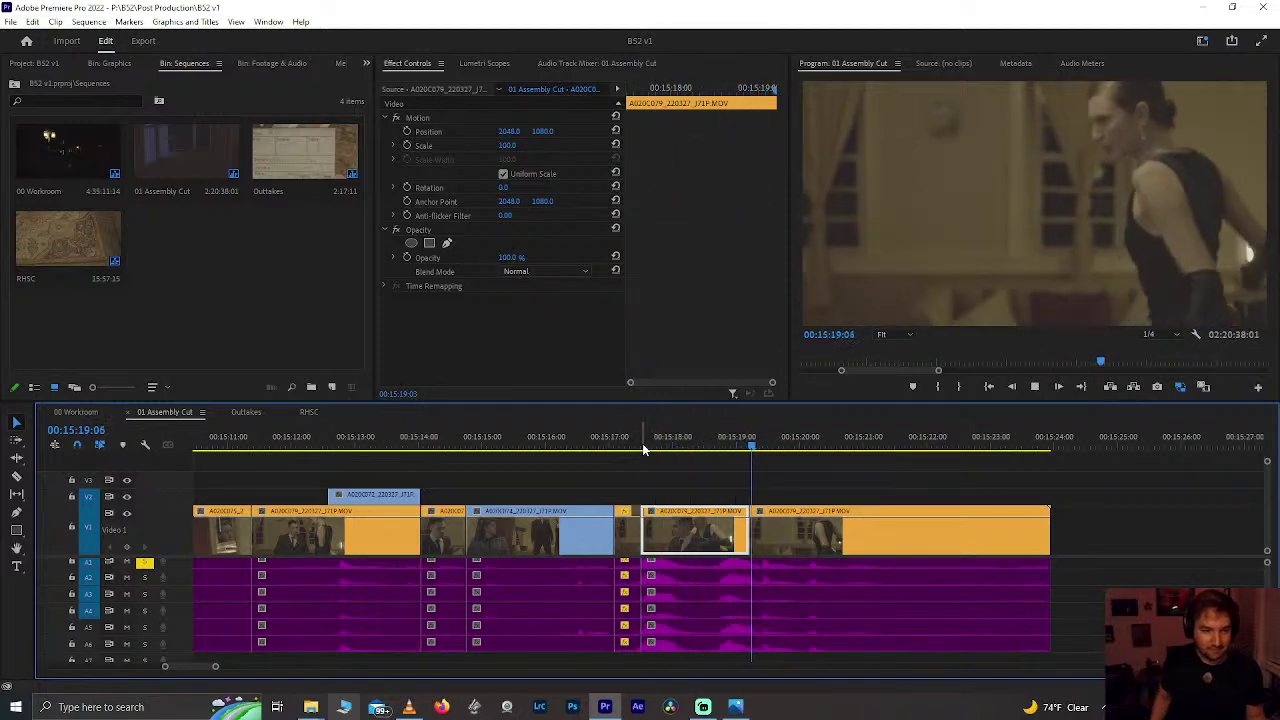
key(space)
key(ctrl+s)
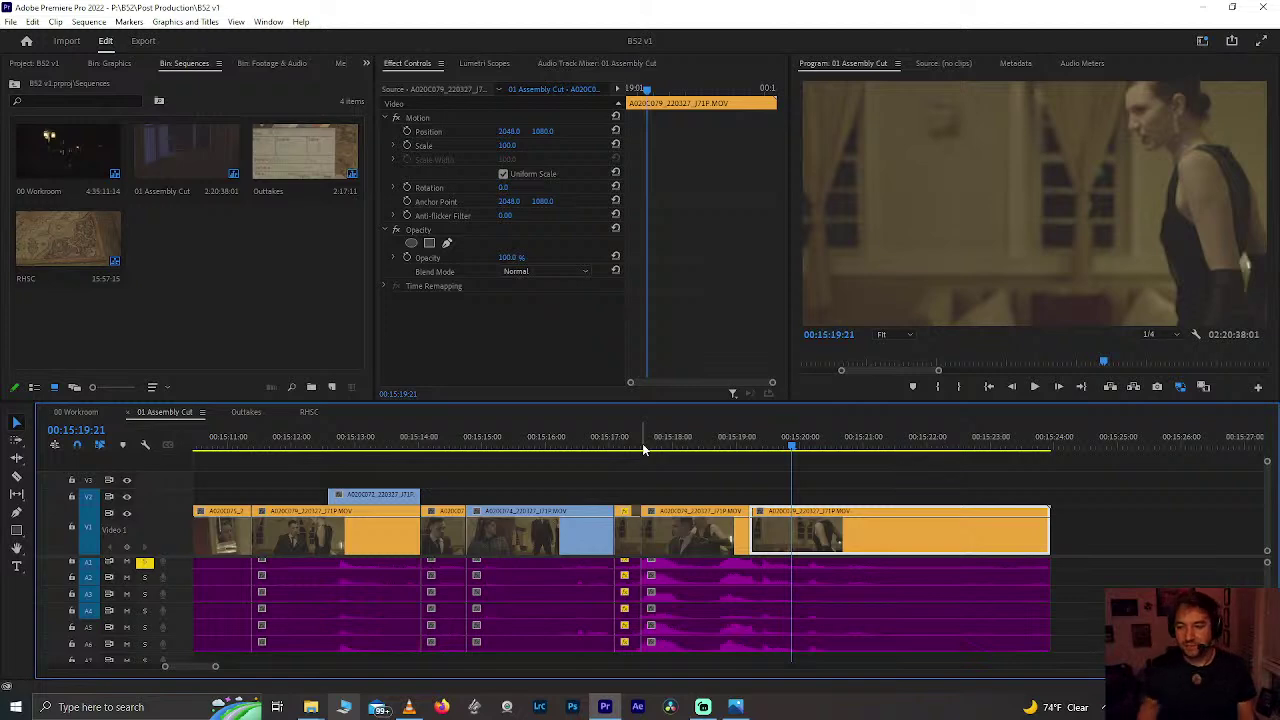
Step: Save the project with the playhead at 00:15:17:01, the end of A020C074, and move back to 00:15:15:22 in that clip
click(614, 448)
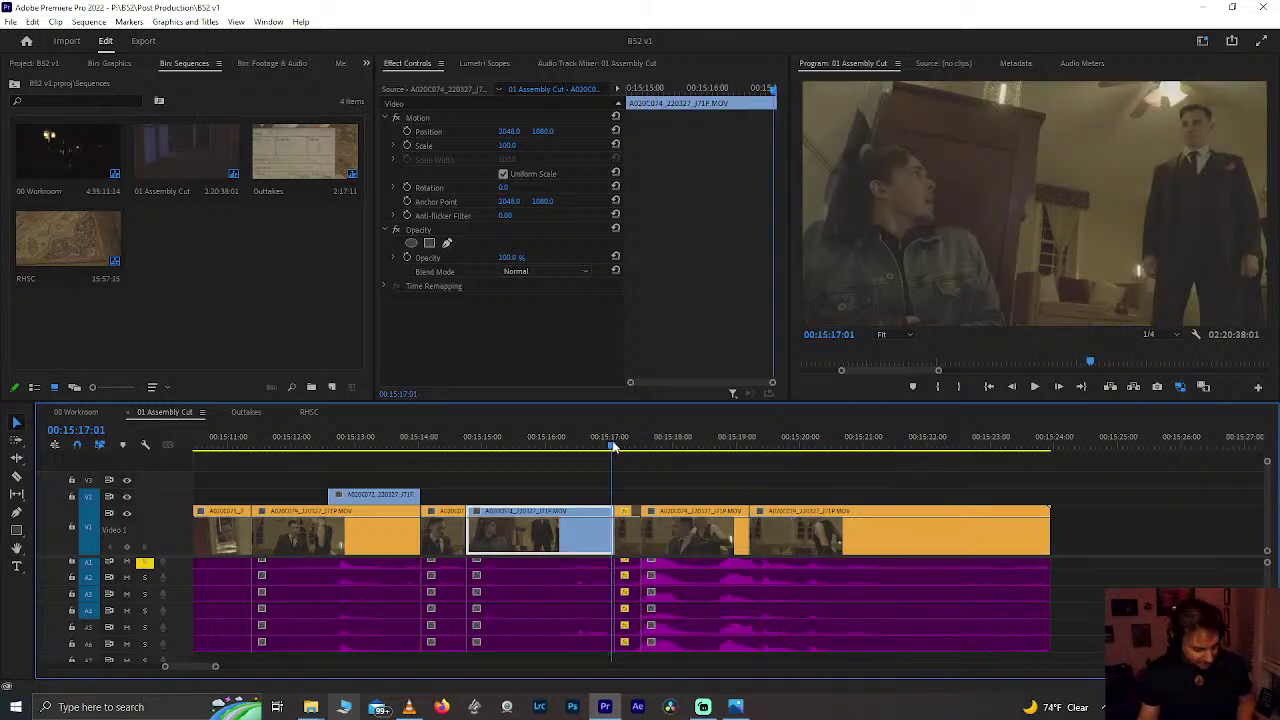
key(ctrl+s)
scroll(571, 465, down, 5)
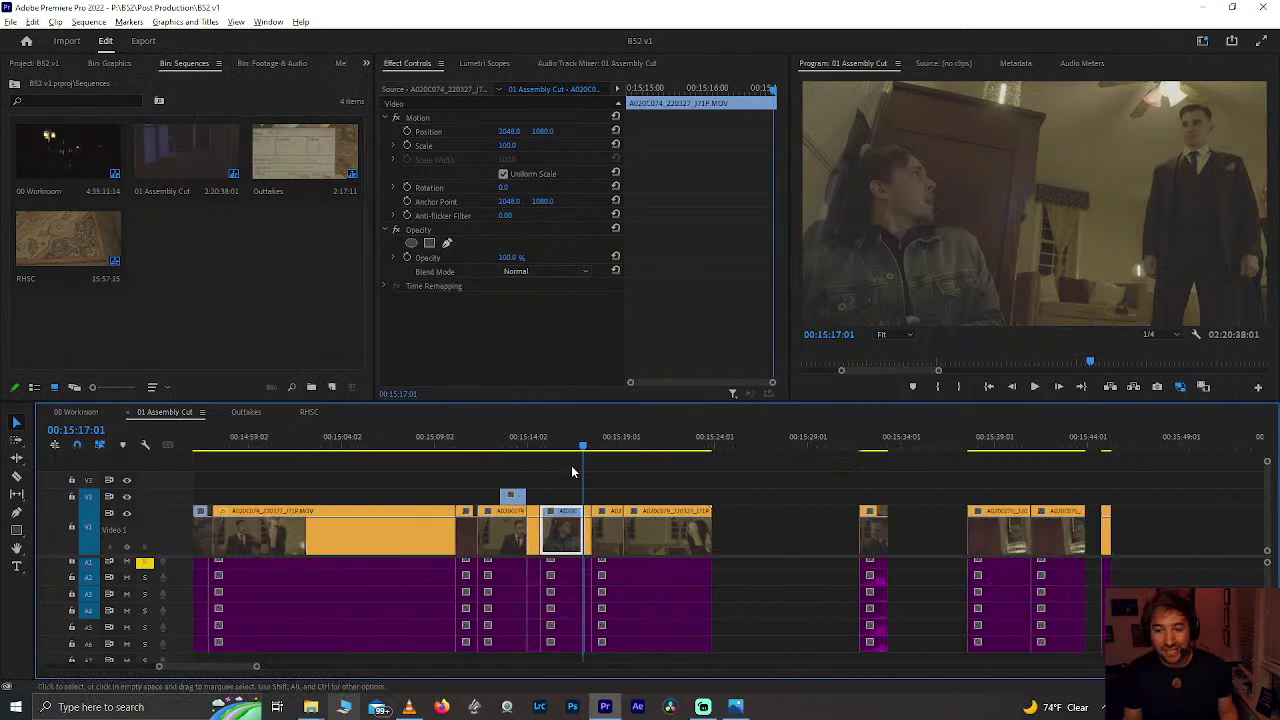
scroll(571, 465, down, 5)
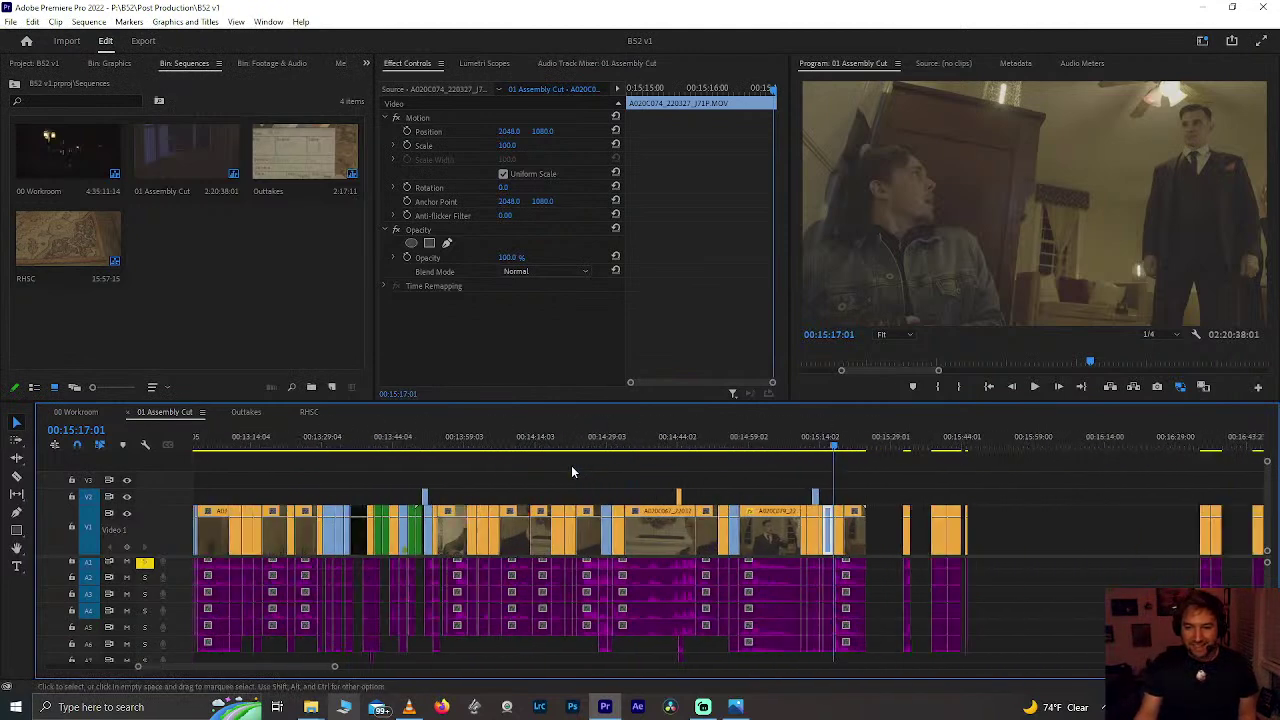
key(ctrl+s)
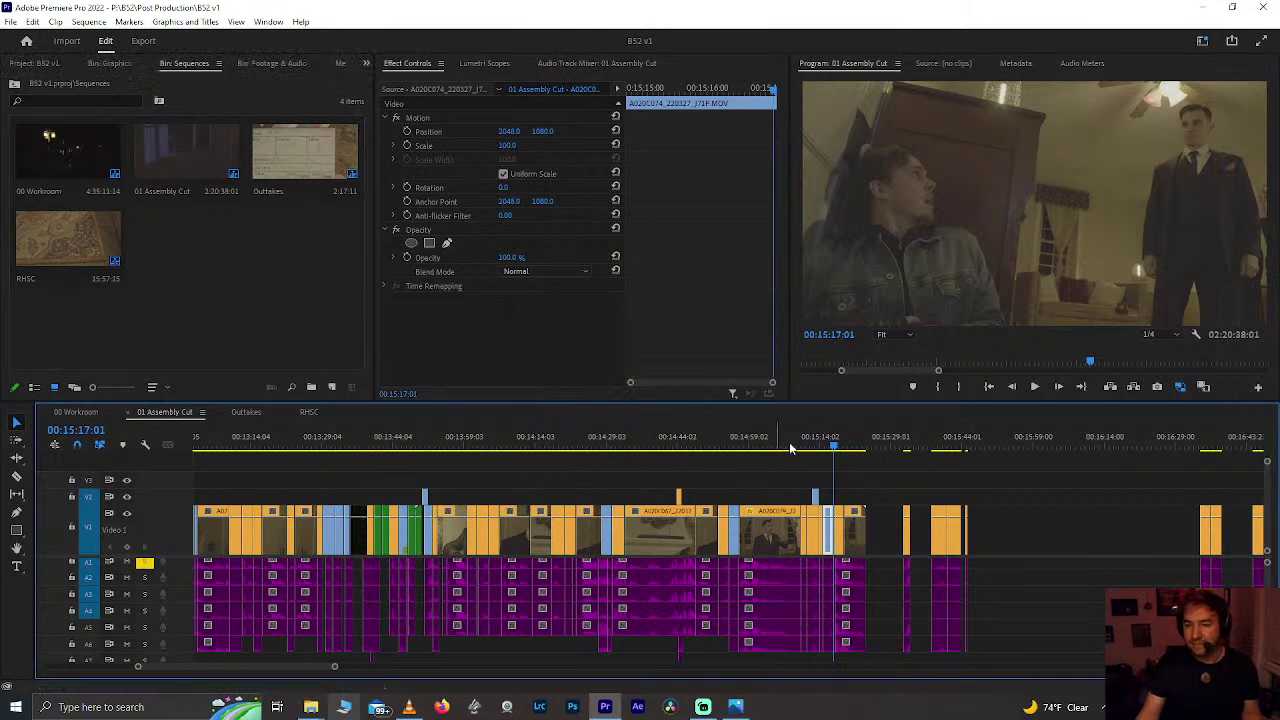
scroll(830, 480, up, 6)
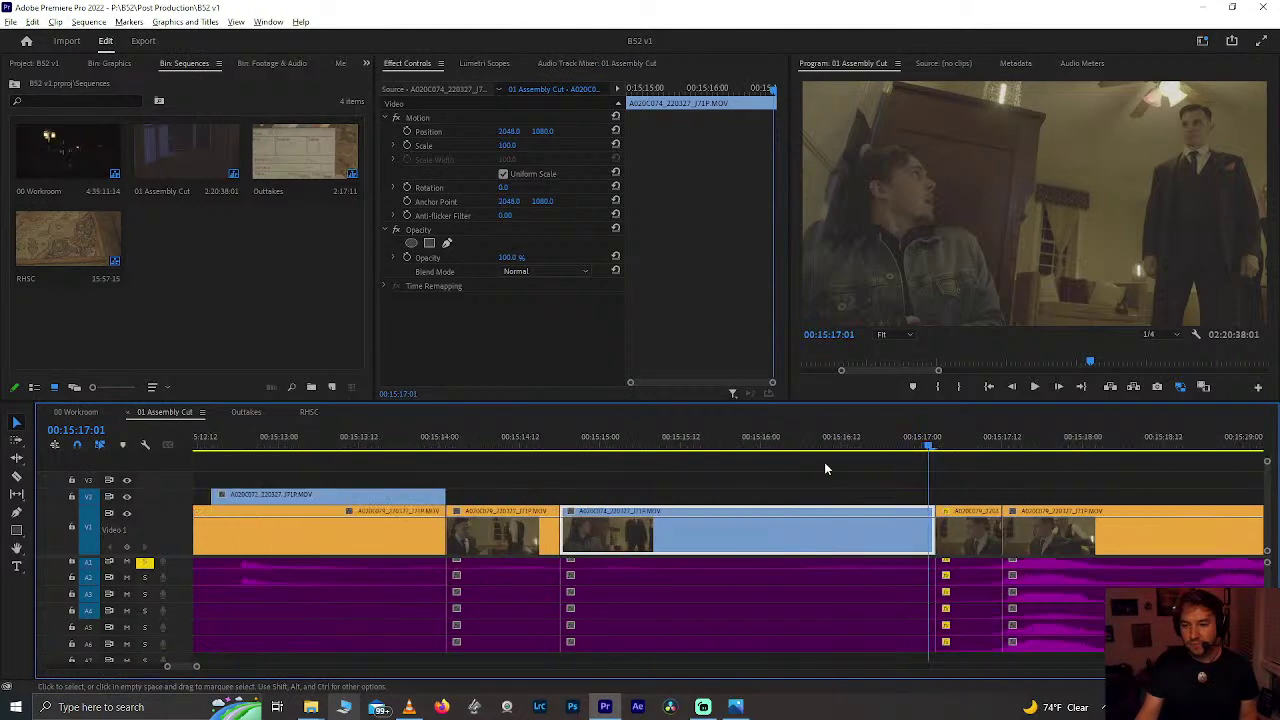
click(751, 447)
scroll(751, 447, down, 3)
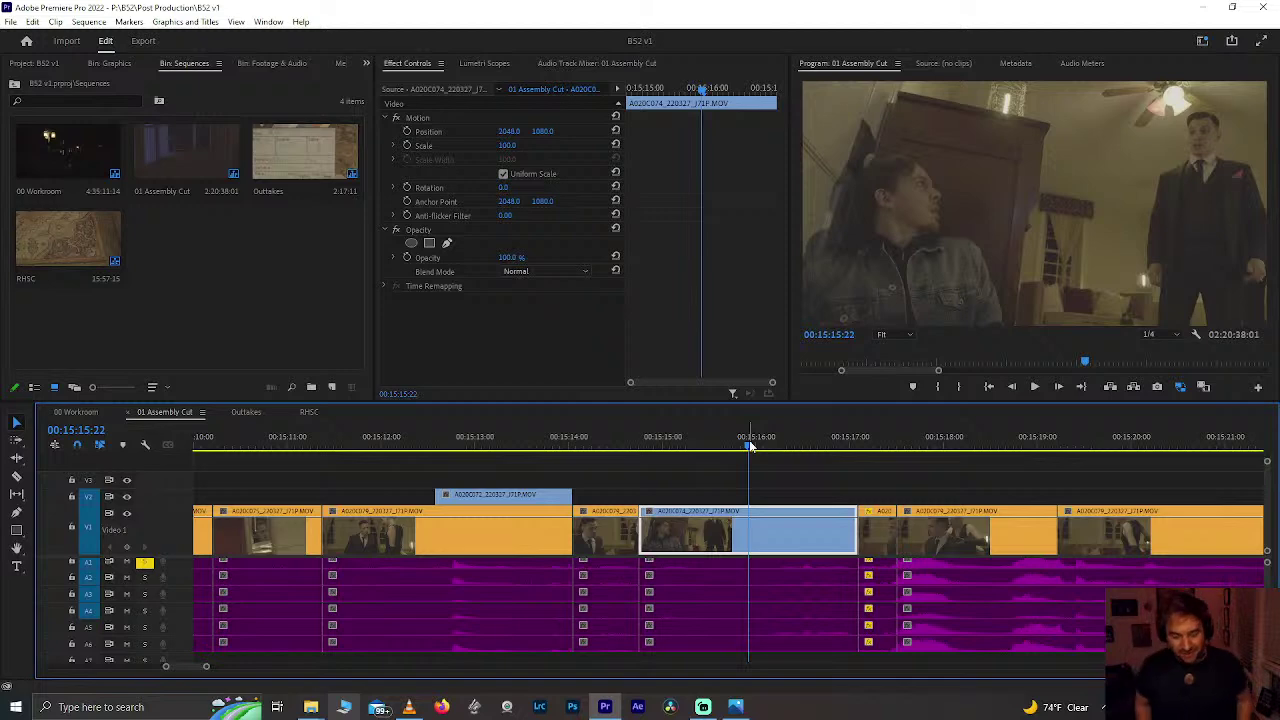
Step: Examine the earlier scenes of the sequence, checking the frames around 00:12:52:09 and 00:12:48:07
scroll(808, 560, down, 6)
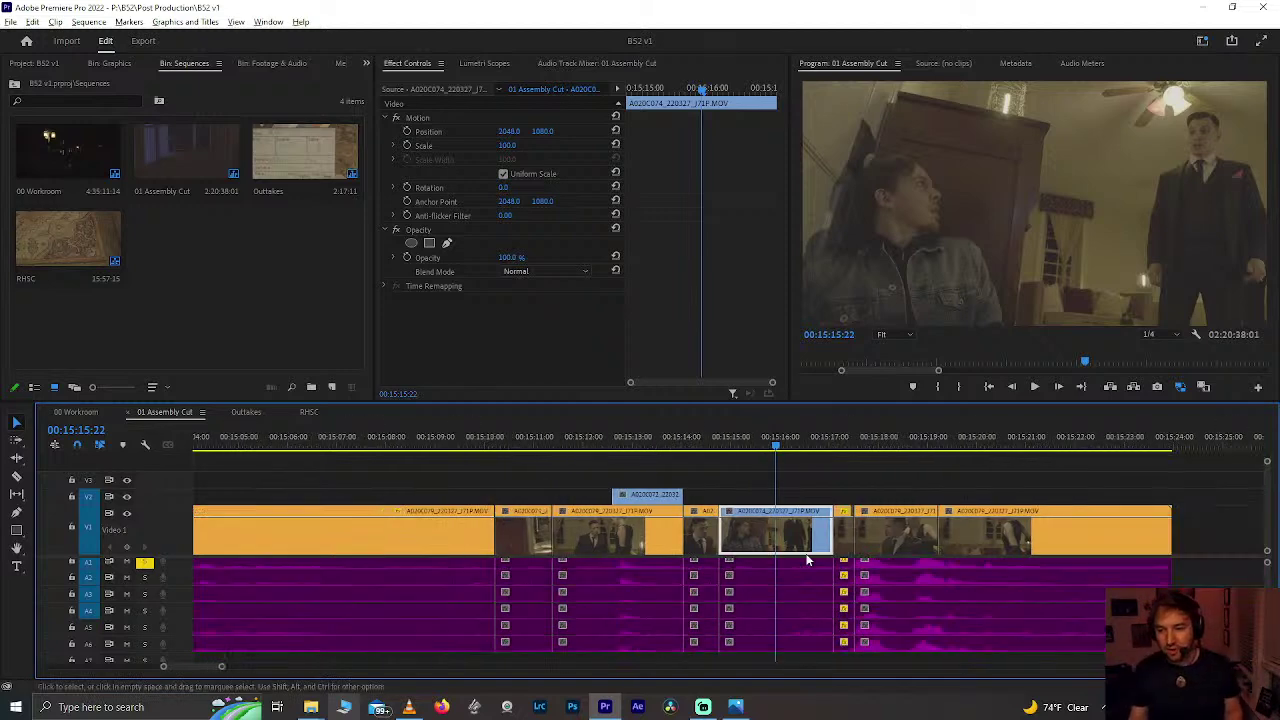
scroll(808, 560, down, 6)
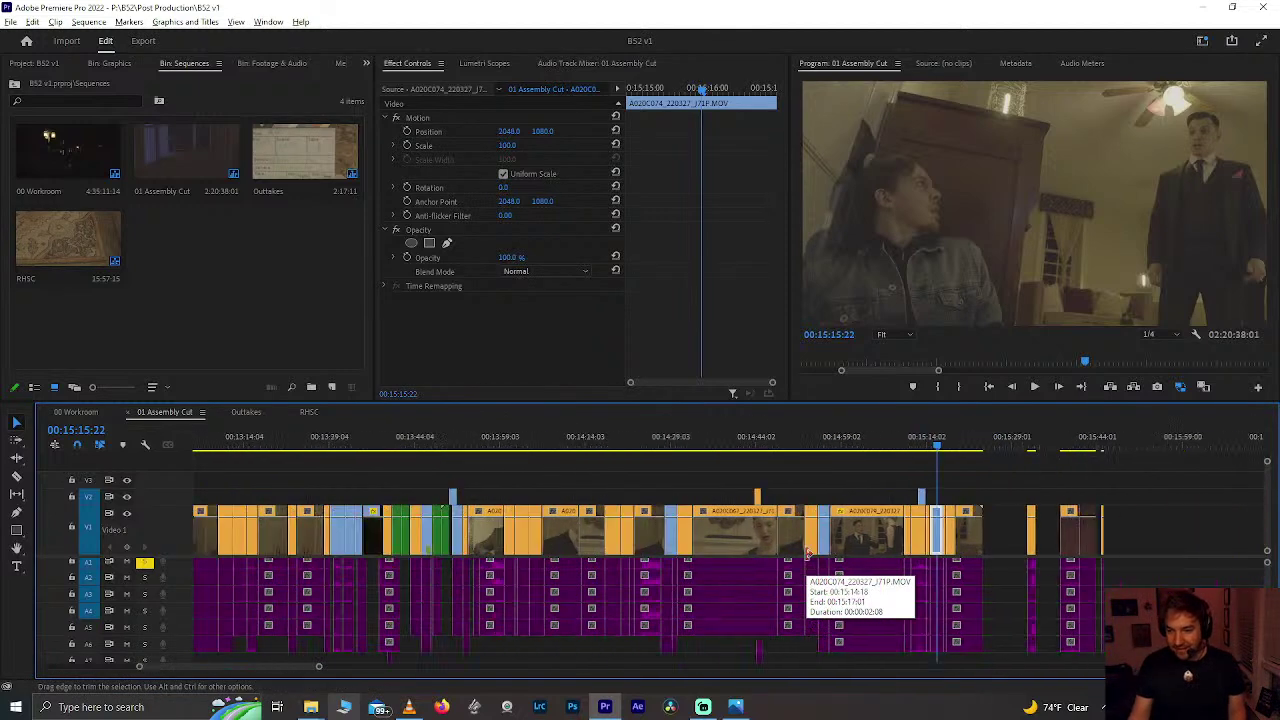
click(357, 438)
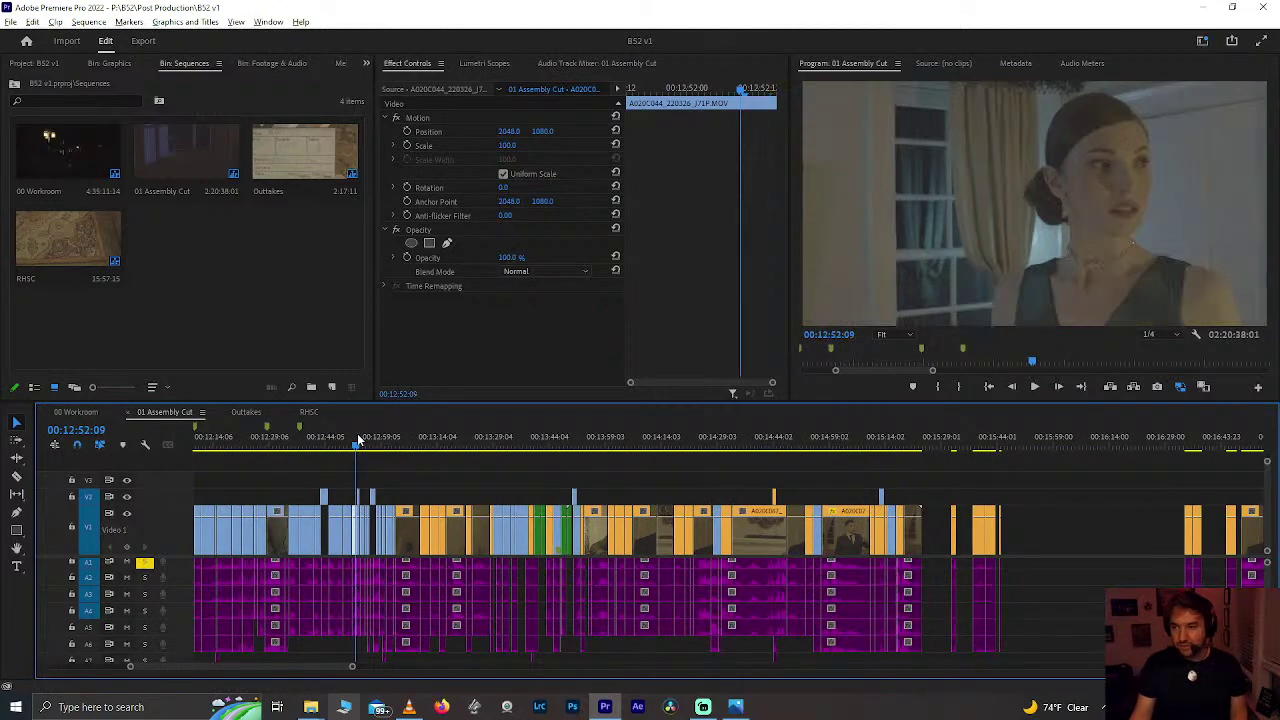
scroll(357, 440, up, 5)
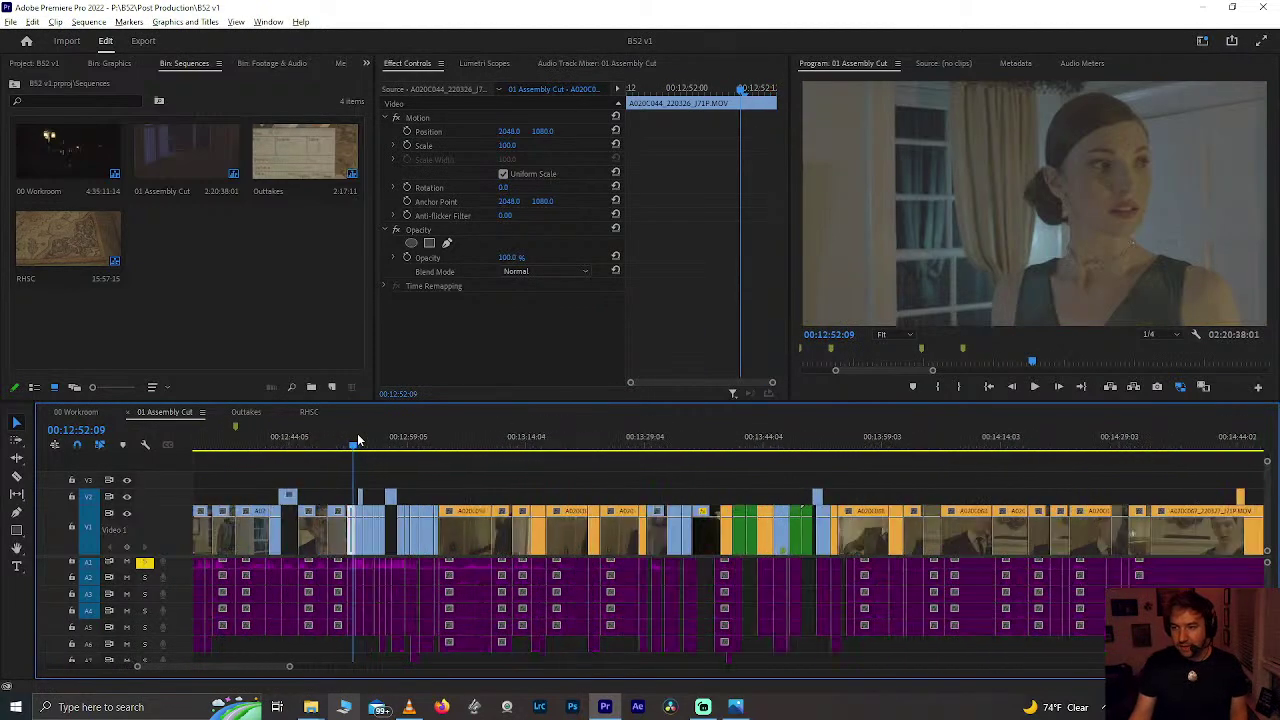
click(335, 440)
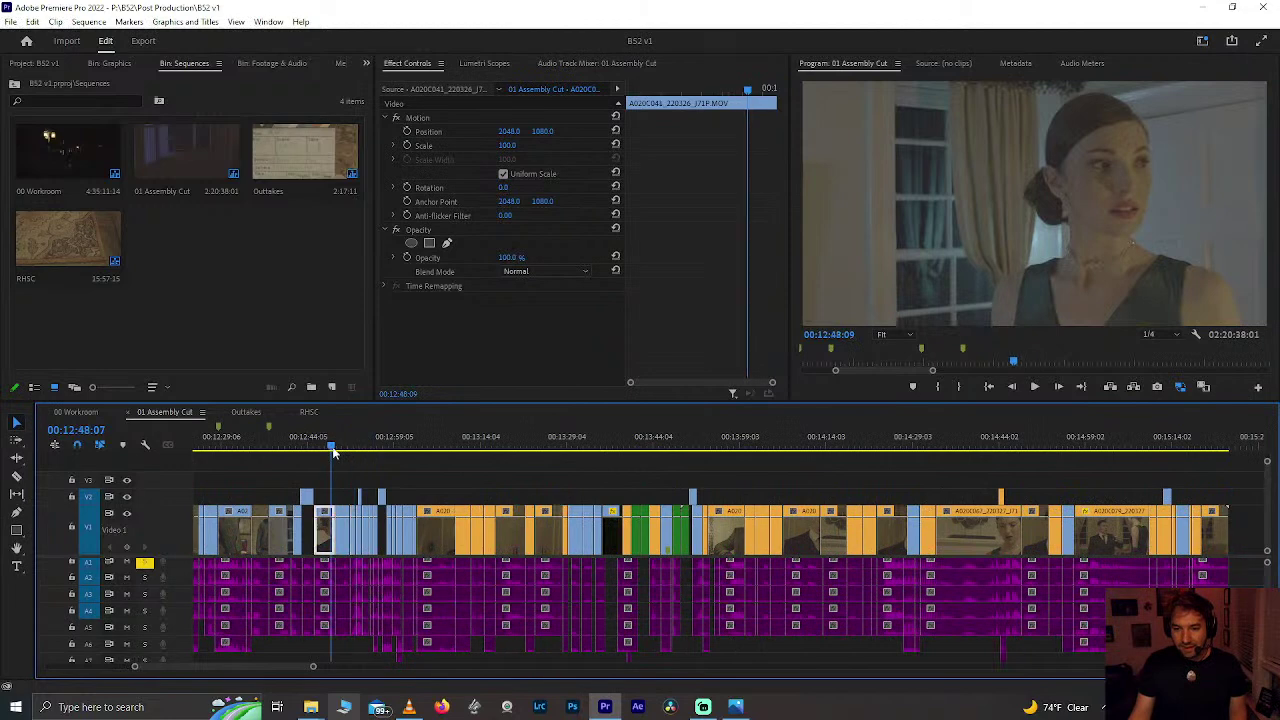
scroll(334, 450, down, 2)
scroll(335, 453, up, 5)
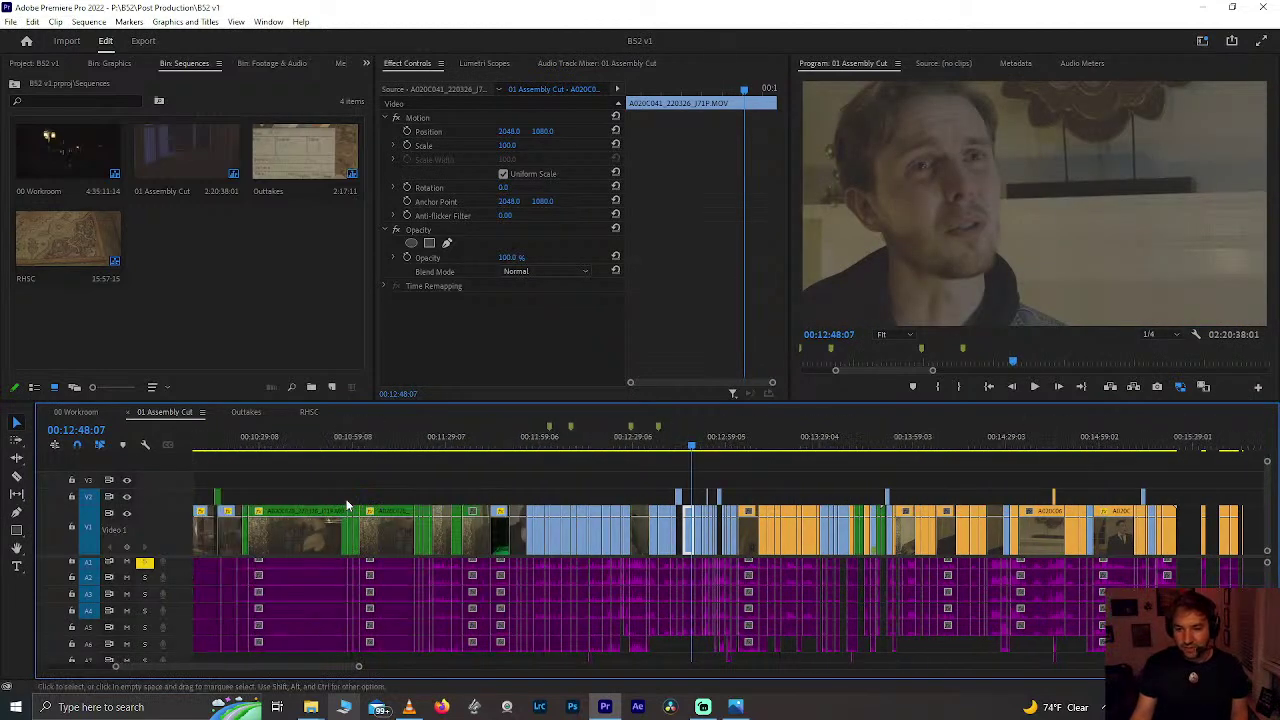
scroll(347, 506, down, 1)
scroll(340, 490, up, 2)
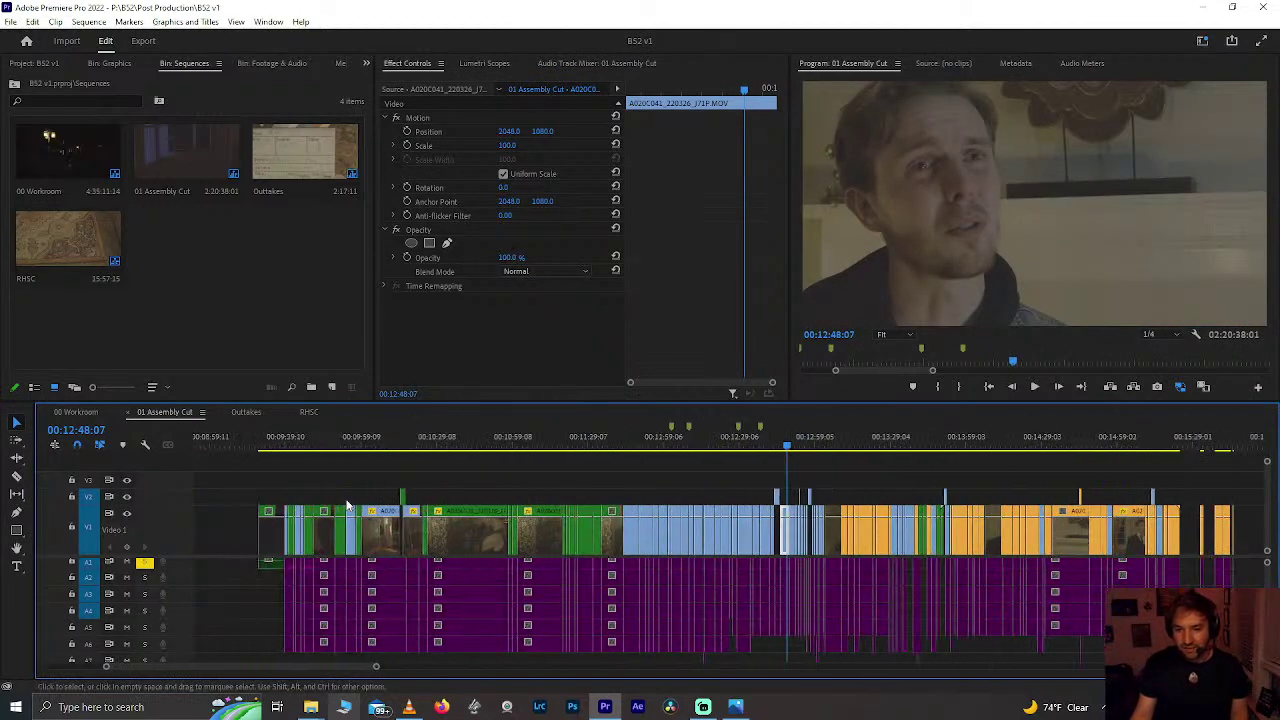
Step: Compare the timecodes at the start of the first green A020C001 clip and the end of the last continuous A020C079 clip
click(267, 444)
drag(267, 444, 259, 444)
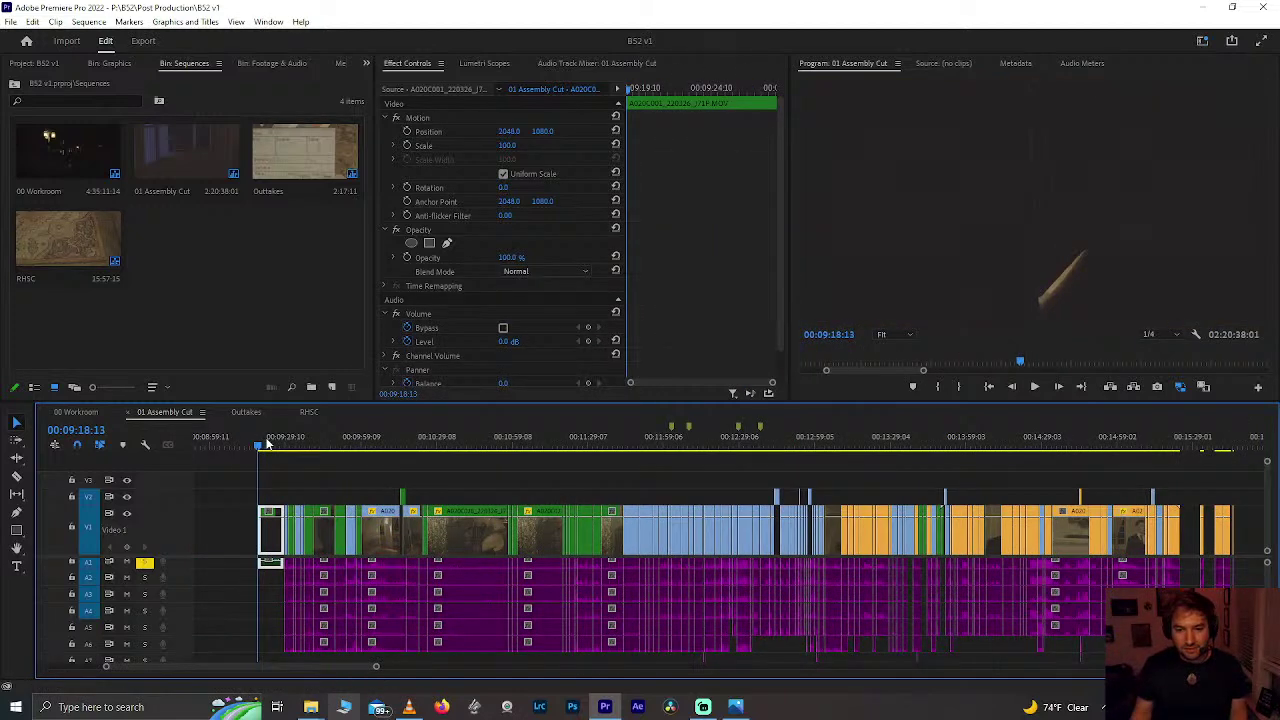
click(1181, 452)
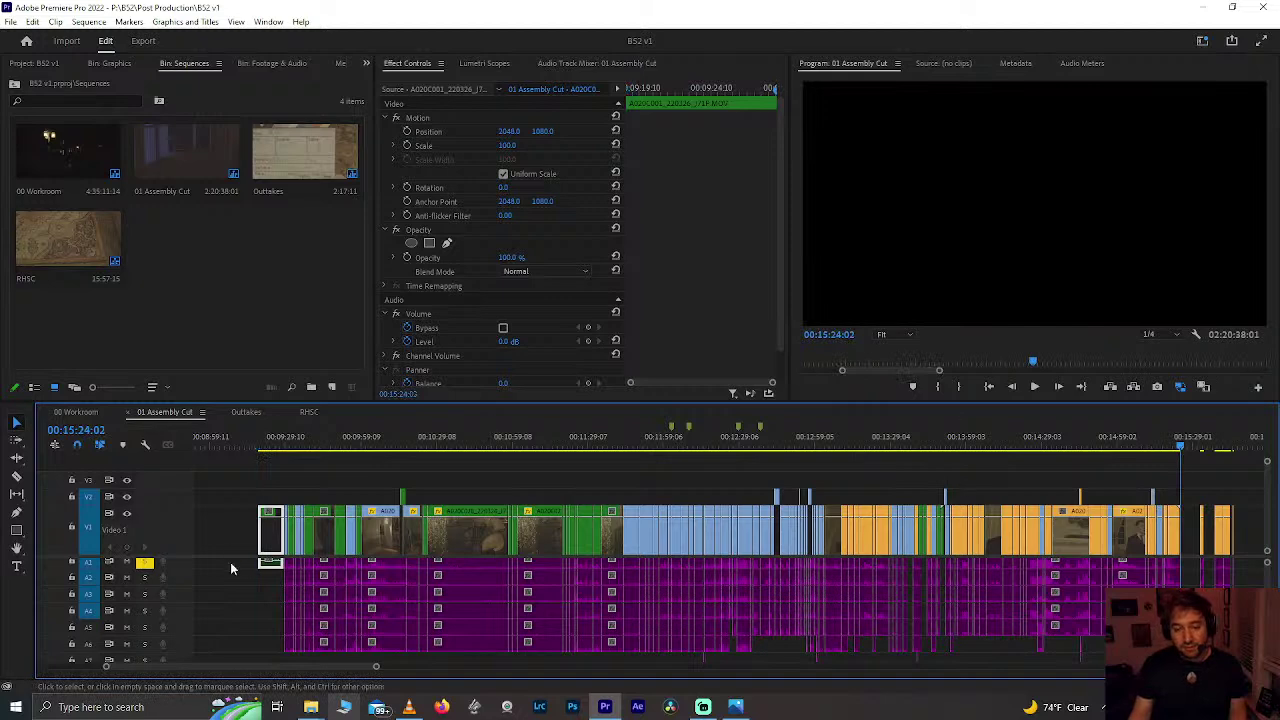
click(265, 449)
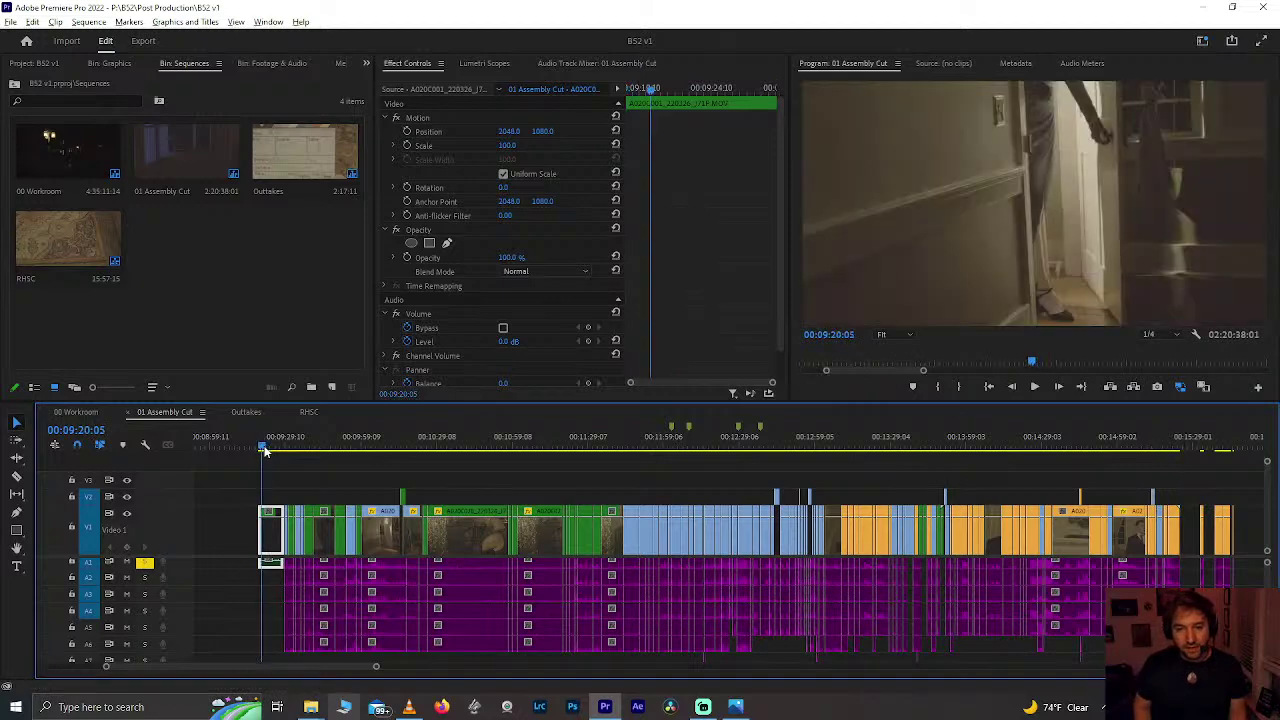
key(alt+Up)
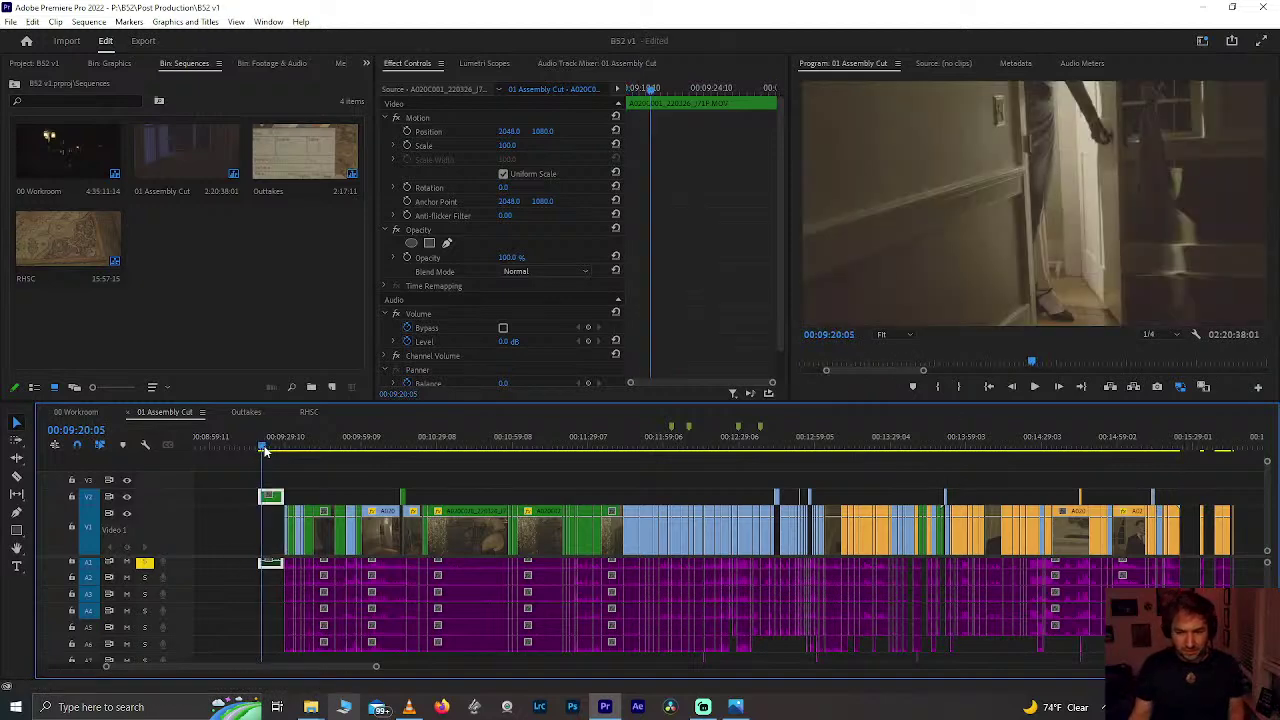
key(ctrl+z)
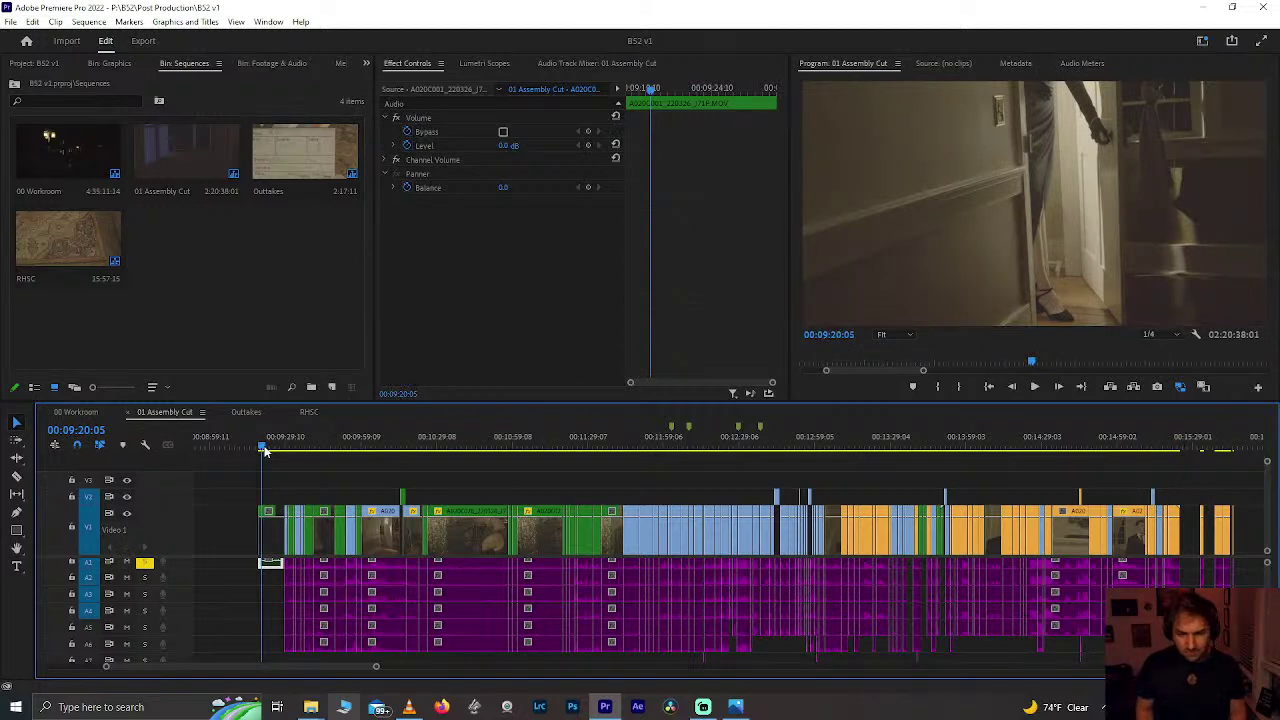
Step: Check the edit points on both sides of the gap before the first green A020C001 clip, ending at its start at 00:09:18:13
key(Up)
key(Up)
key(Up)
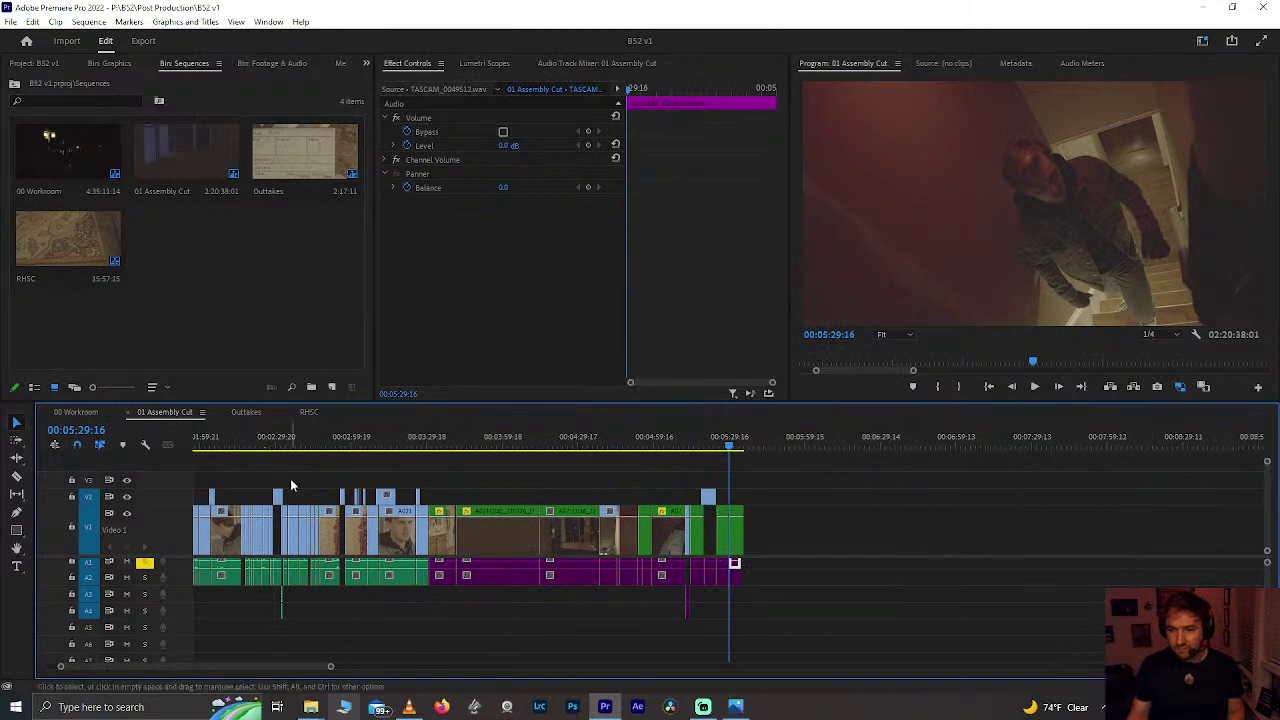
key(Down)
key(Down)
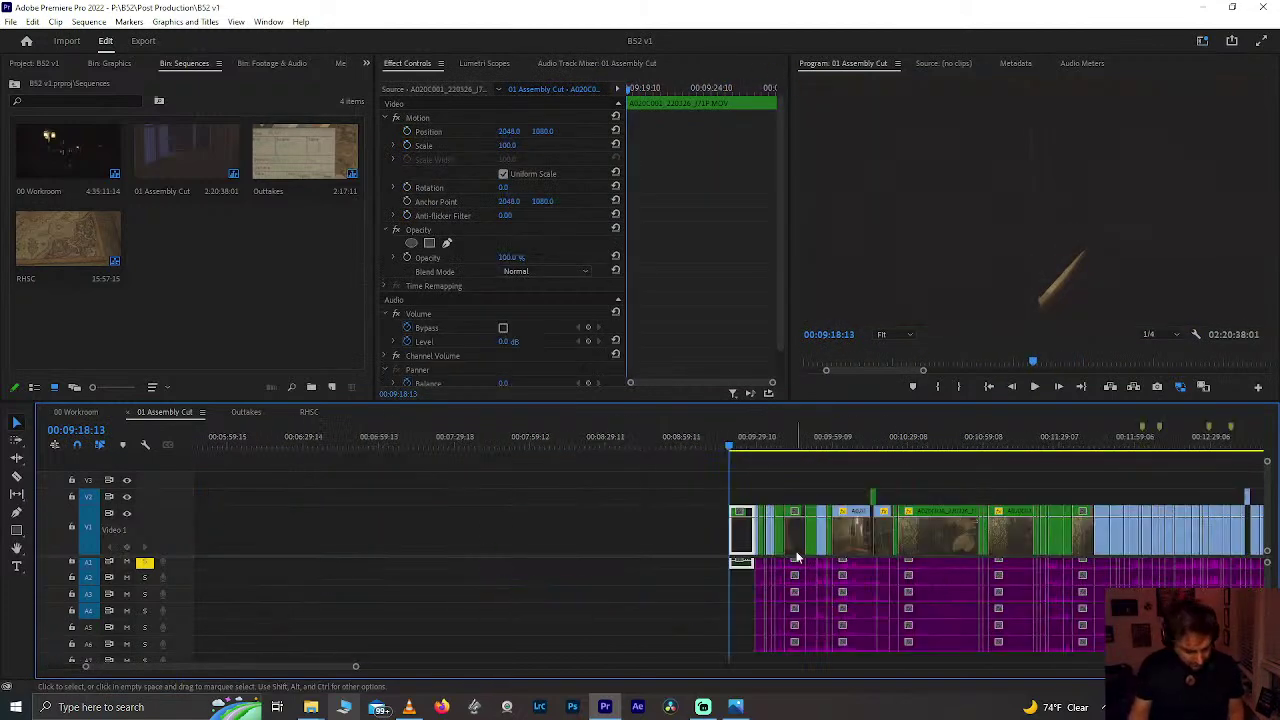
Step: Try shifting the first A020C001 clip's audio down to A2, and return it to A1 with its timing unchanged
key(alt+Up)
key(alt+Down)
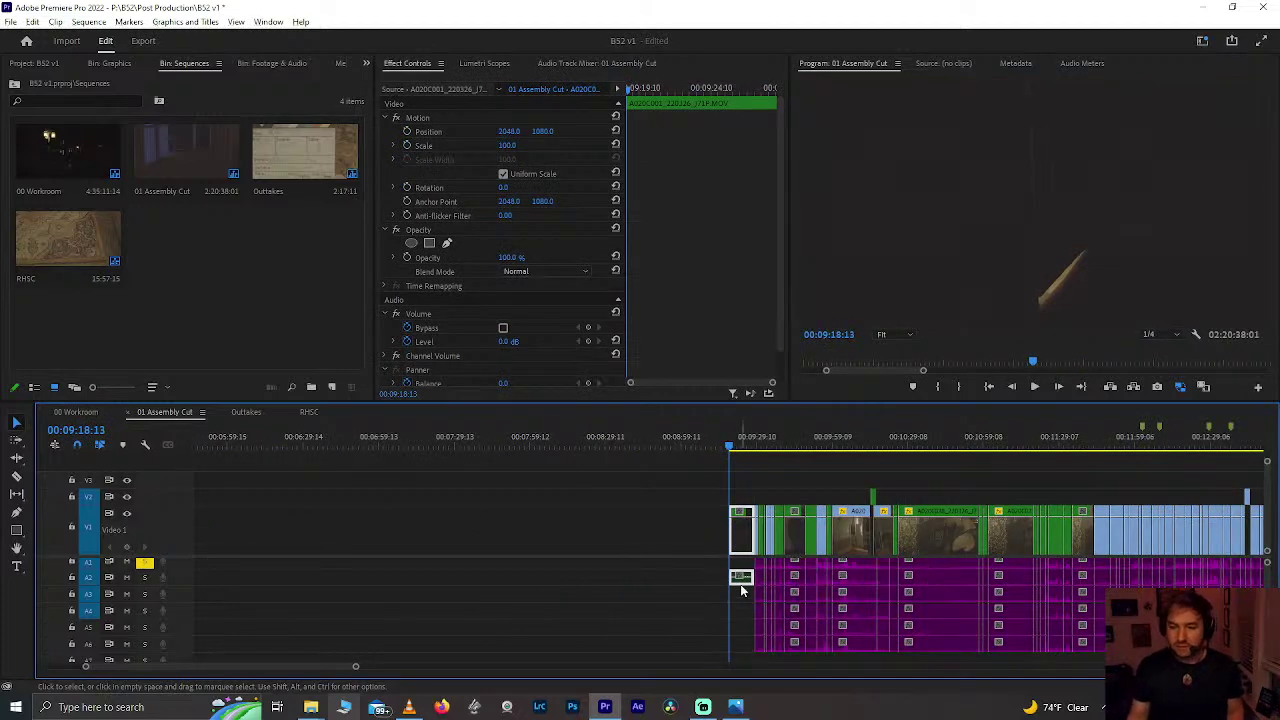
scroll(670, 558, up, 5)
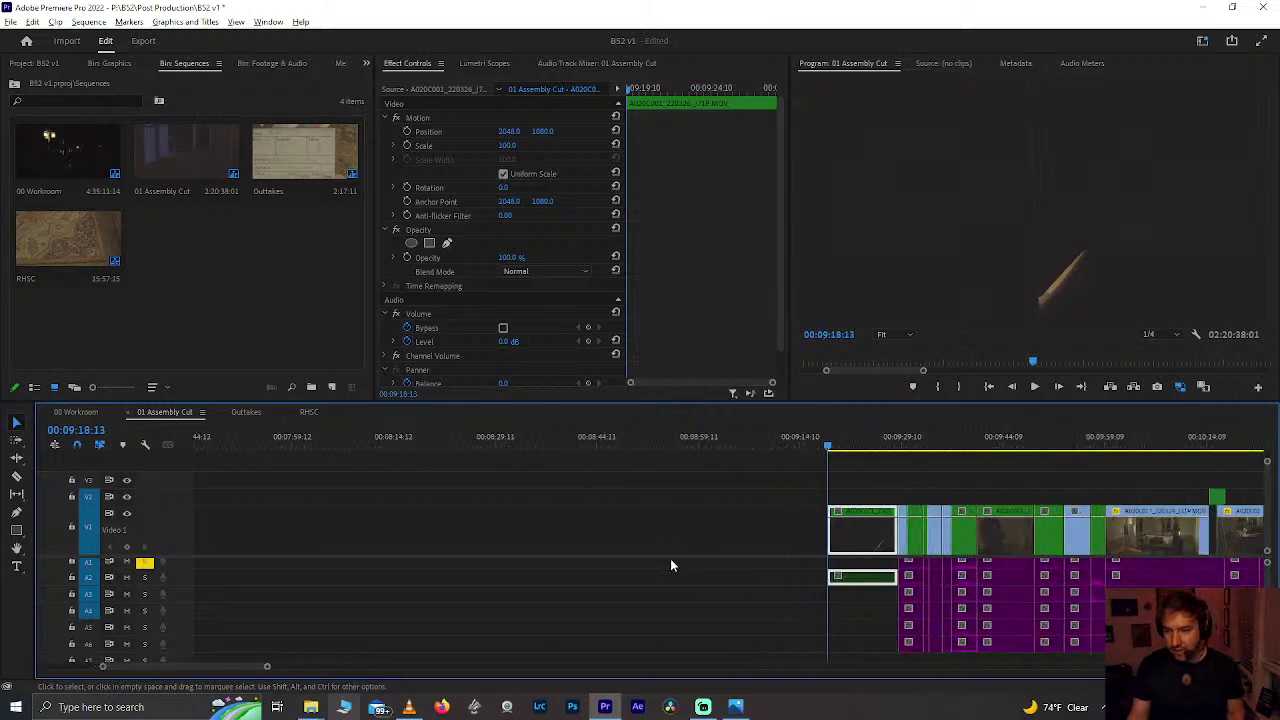
scroll(855, 577, down, 2)
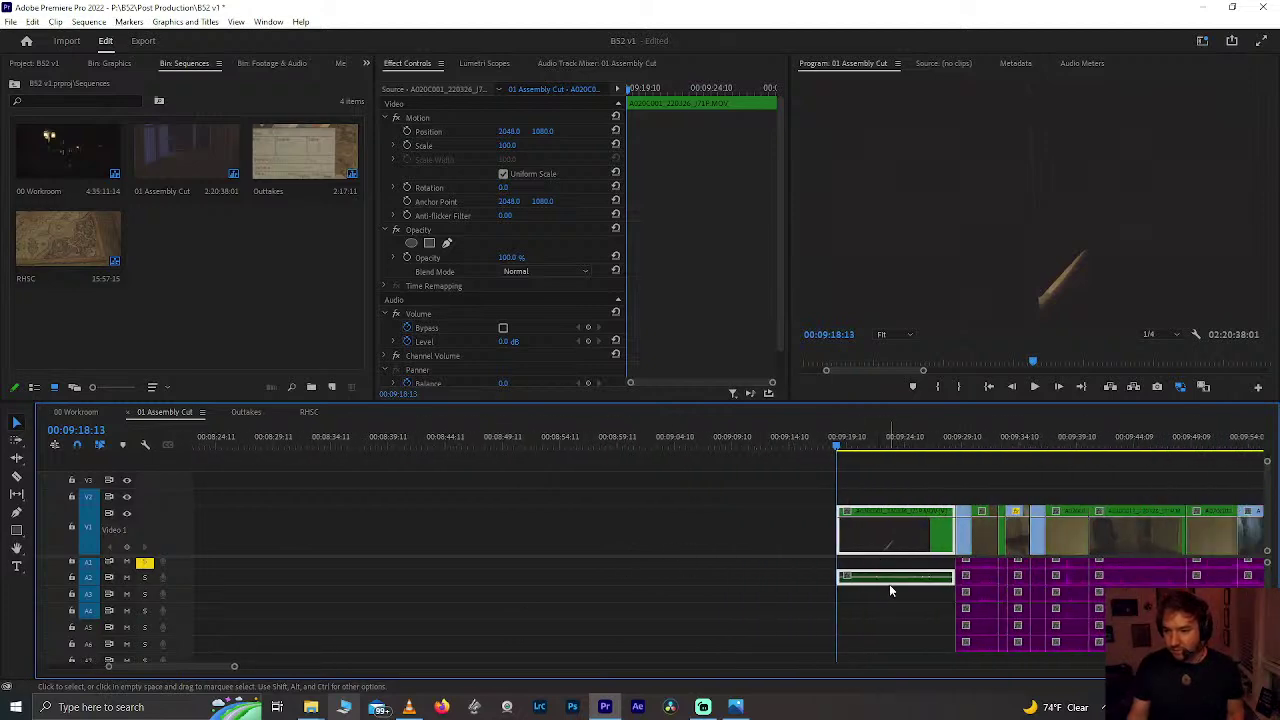
click(886, 568)
click(877, 553)
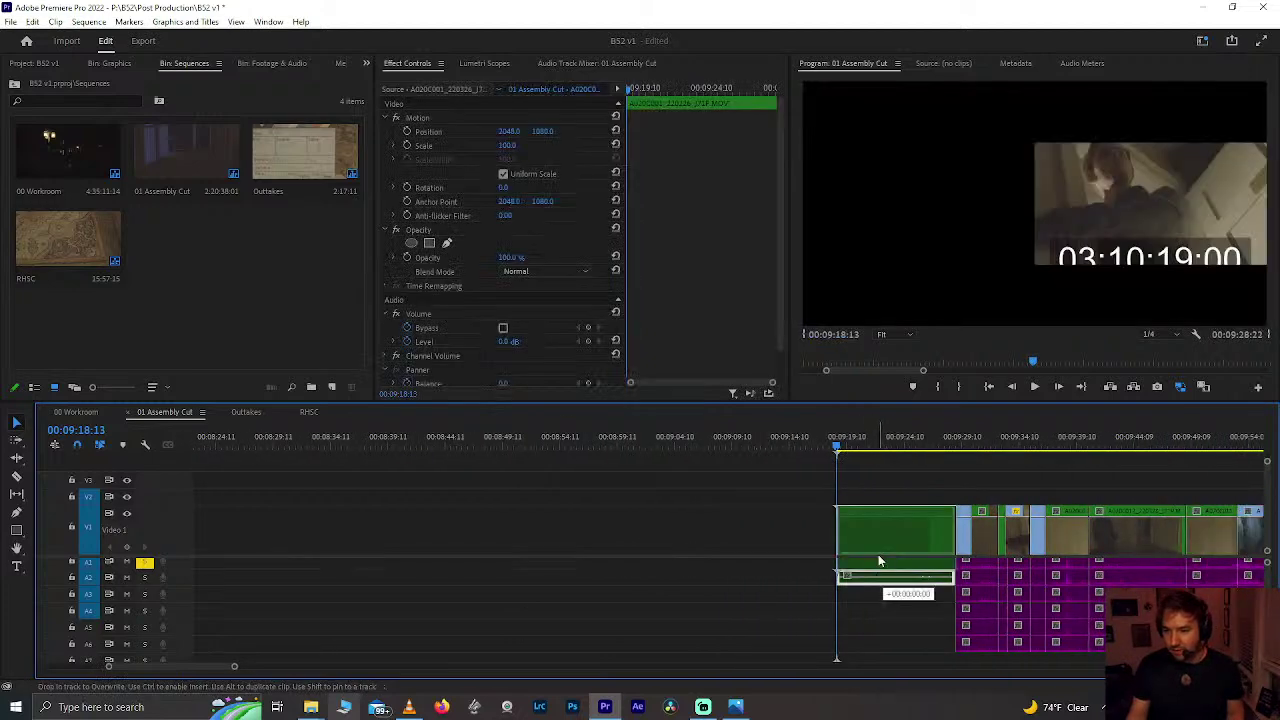
Step: Show the safe margins over the program picture and maximize the Program Monitor
scroll(877, 555, down, 5)
scroll(878, 556, down, 10)
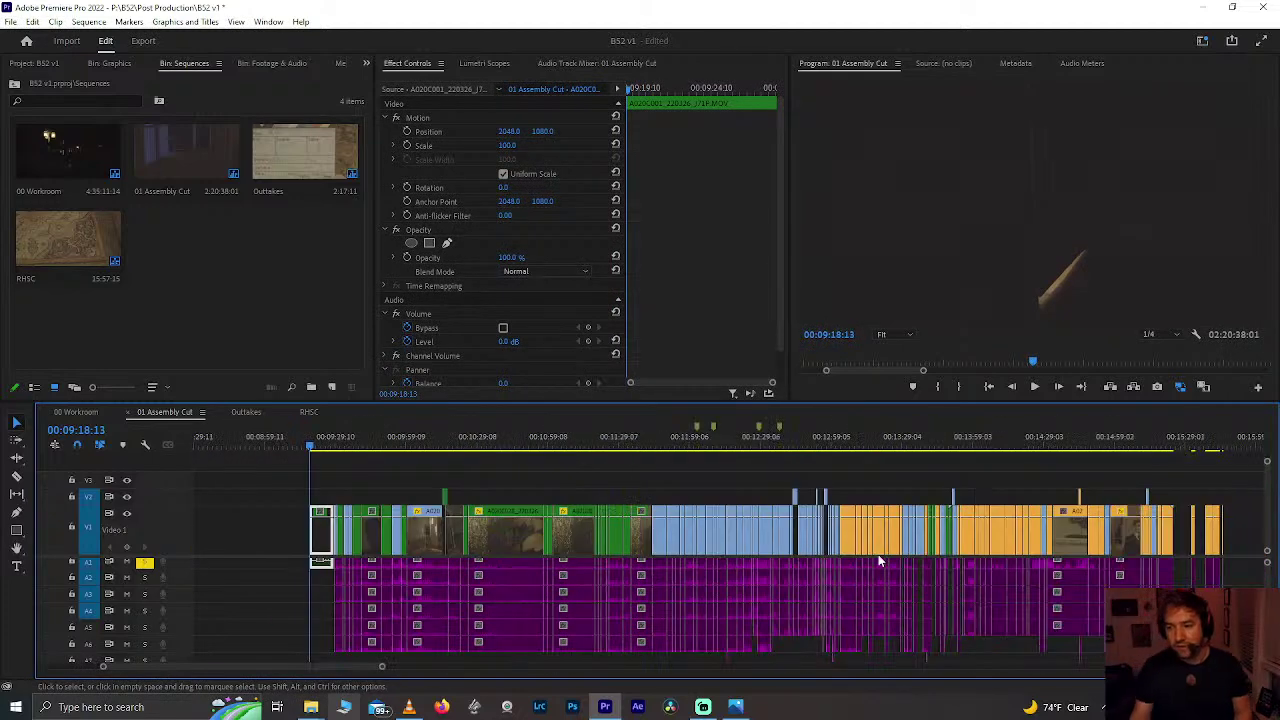
scroll(868, 551, up, 1)
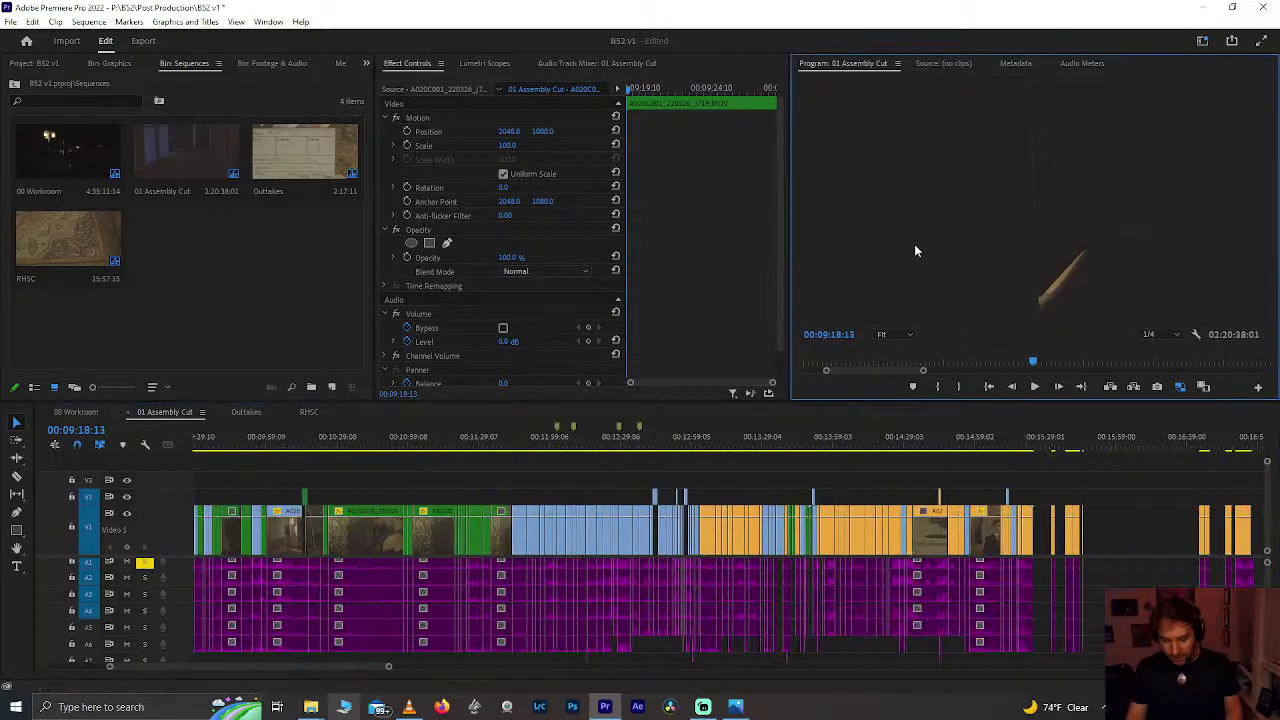
click(914, 250)
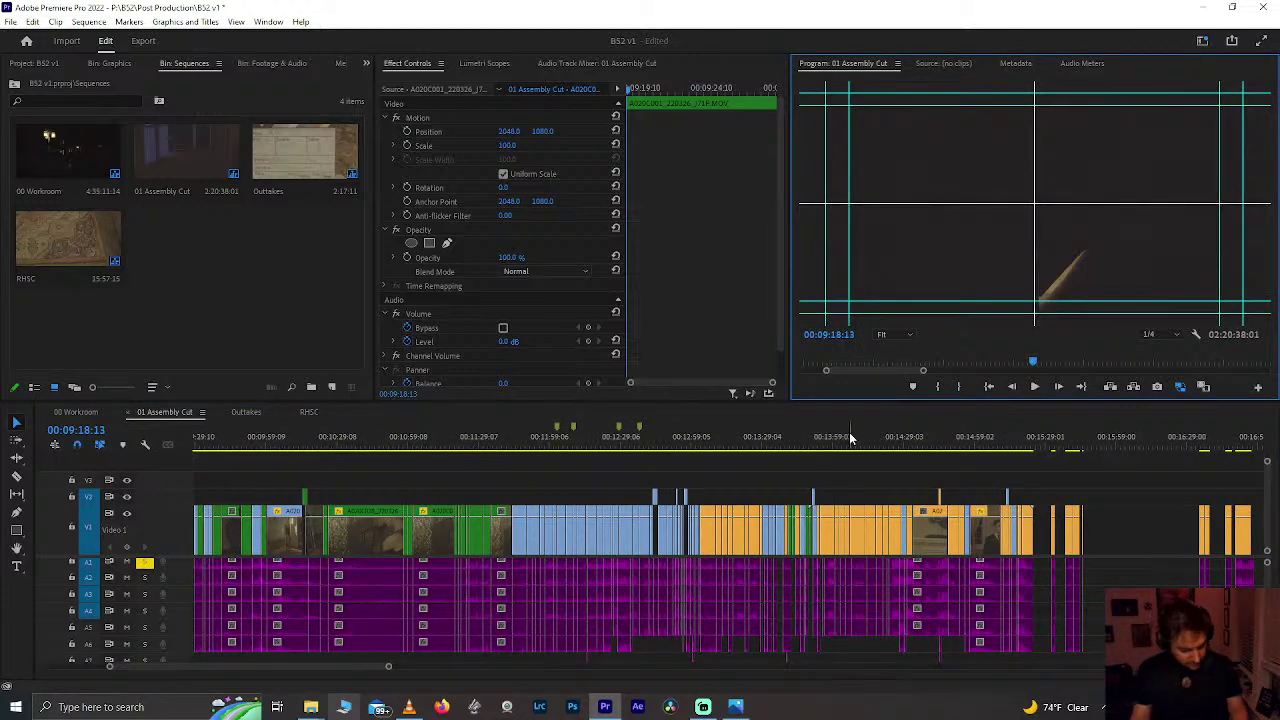
key(shift+grave)
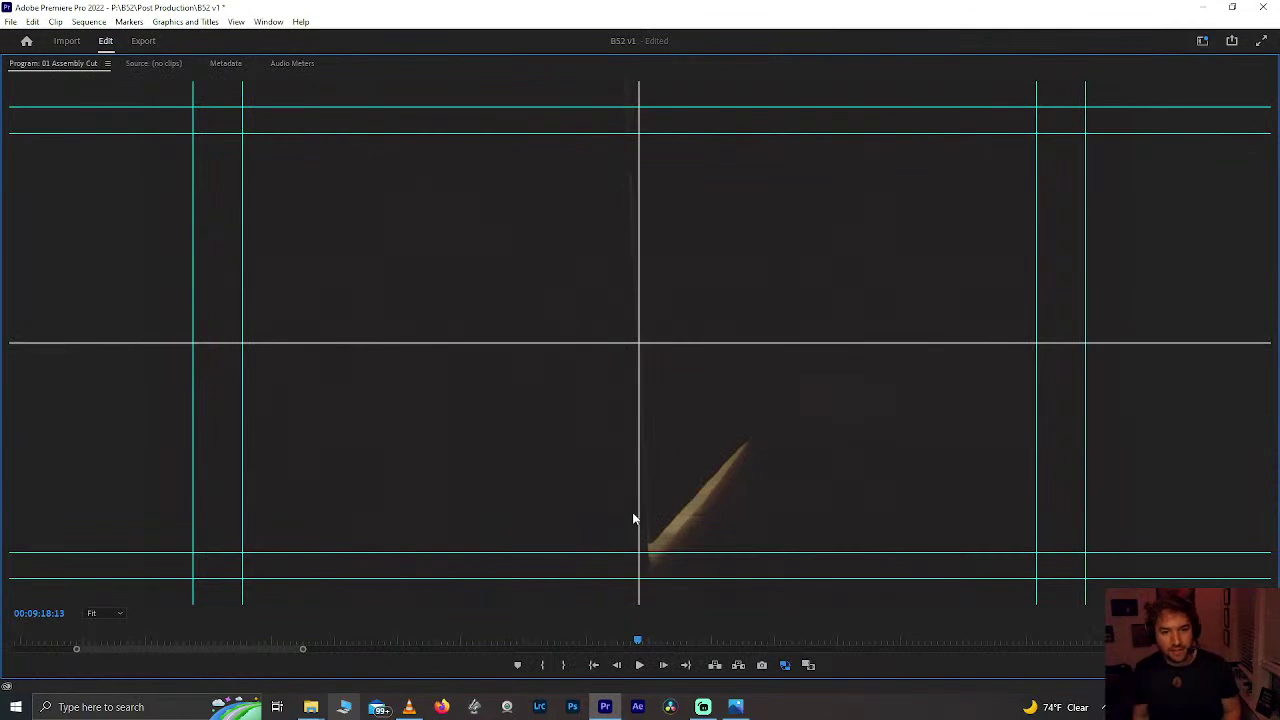
Step: Play the sequence from 00:09:18:13 to 00:15:20:14, save the project and restore the normal panel layout
key(space)
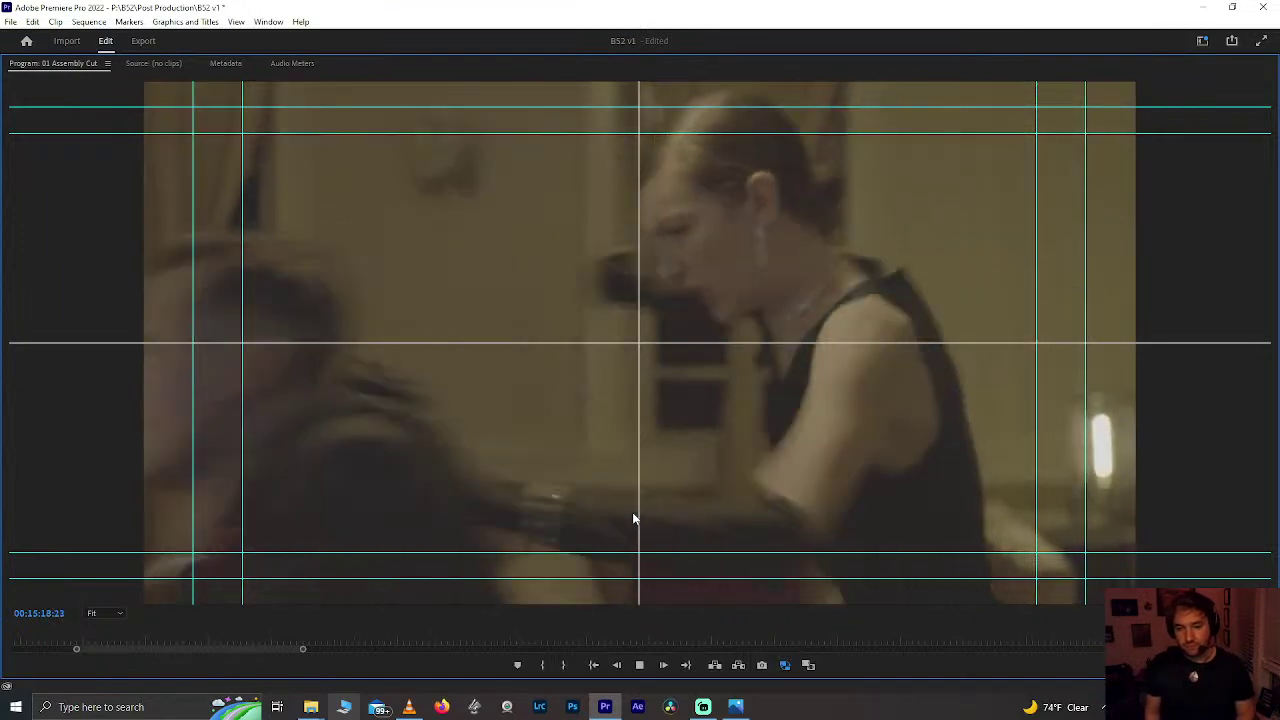
key(ctrl+s)
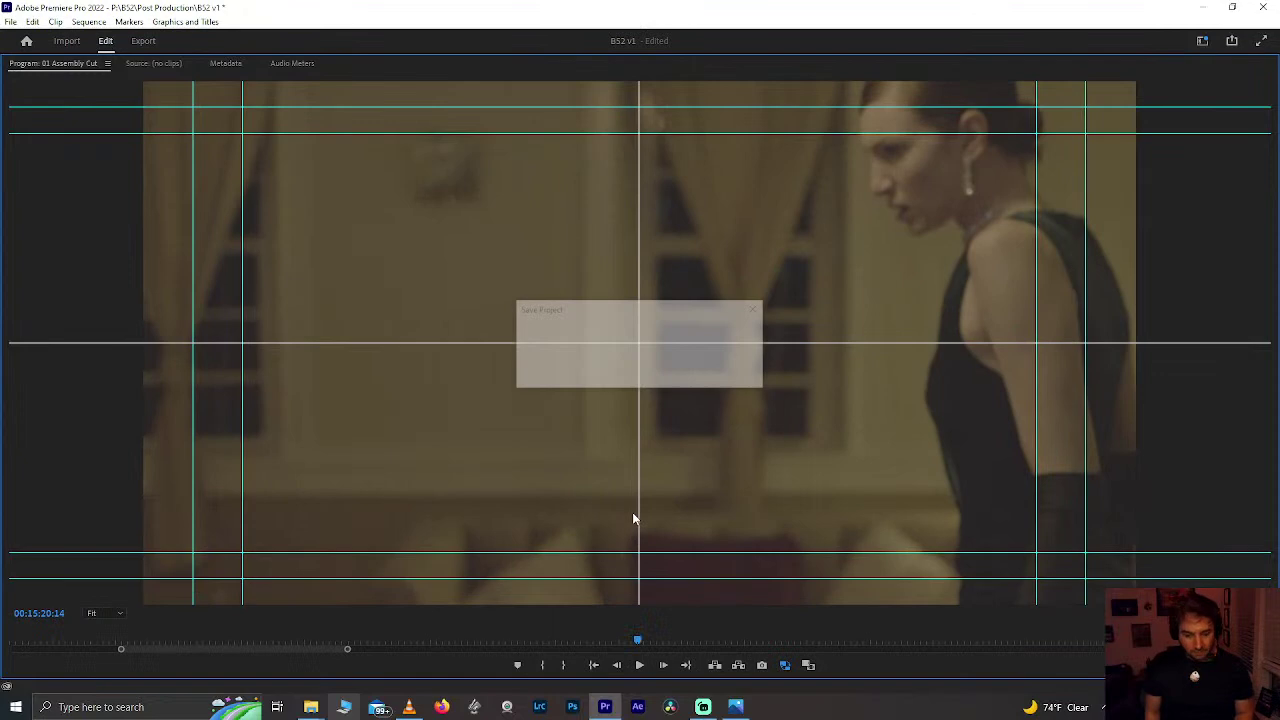
key(grave)
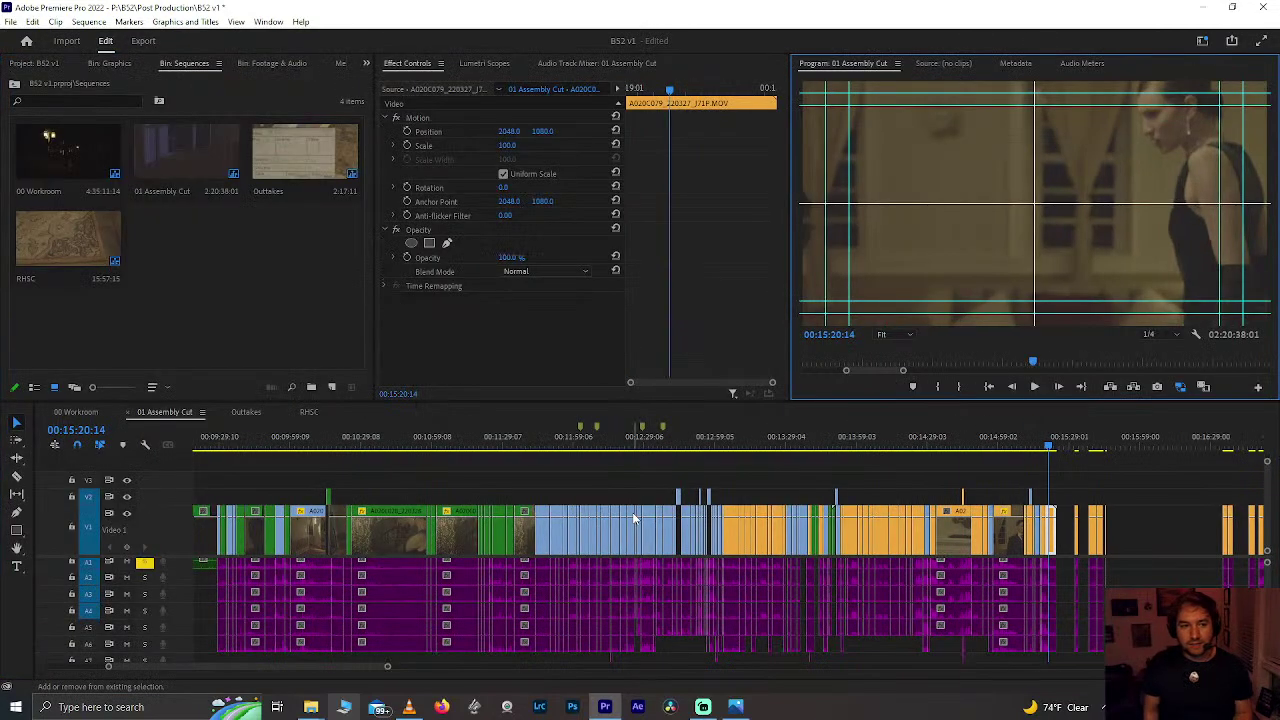
Step: Spot-check 01 Assembly Cut at 00:13:06:21, 00:13:42:10 and 00:14:03:08, returning to it from the 00 Workroom sequence
click(734, 440)
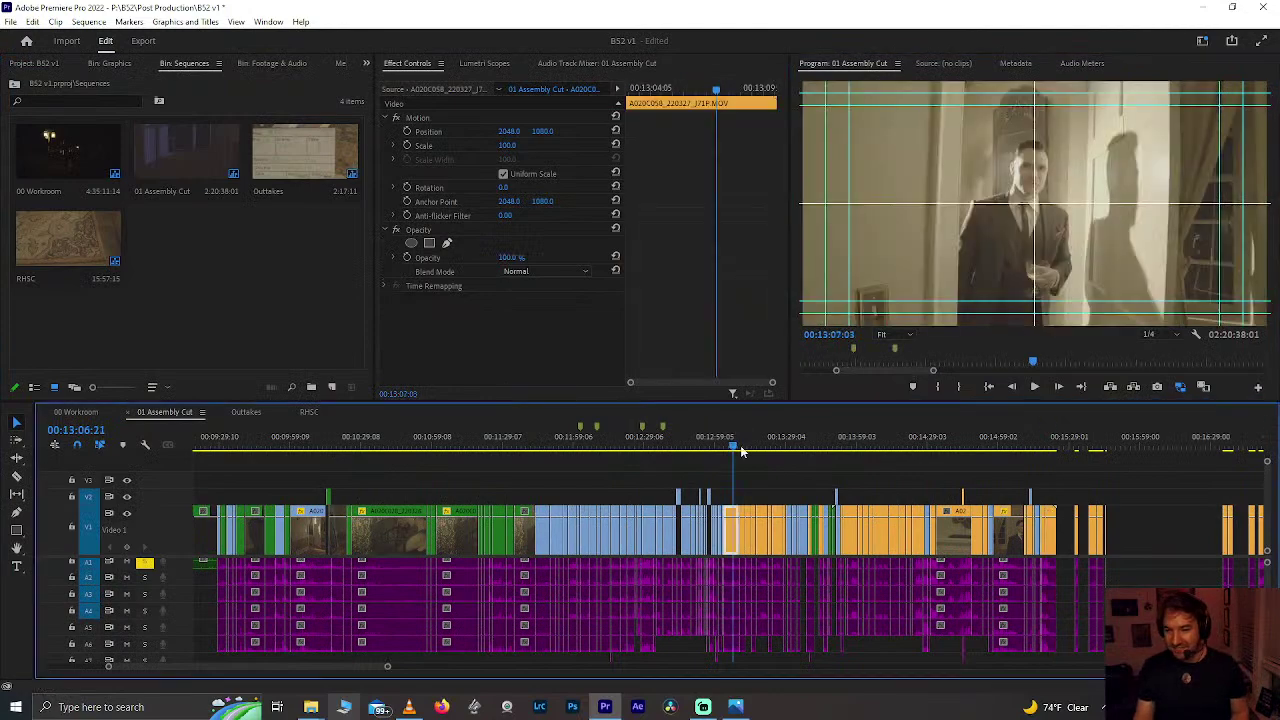
click(818, 434)
key(shift+3)
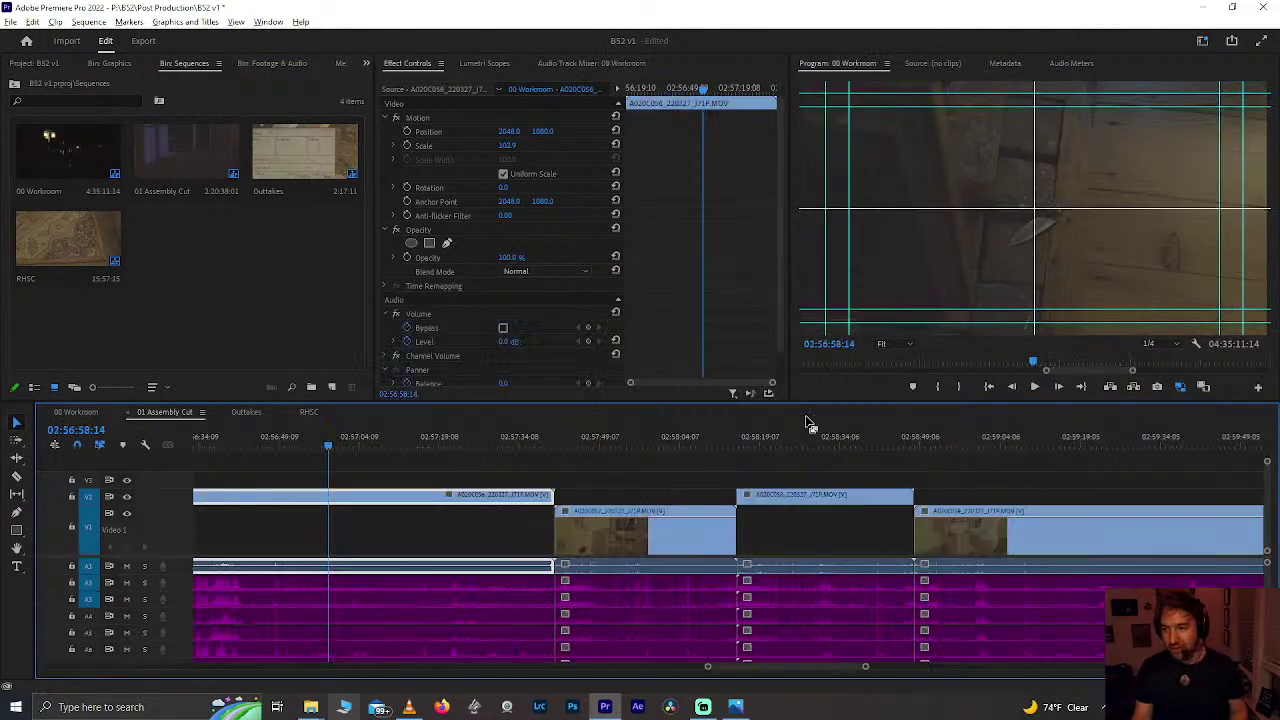
click(165, 412)
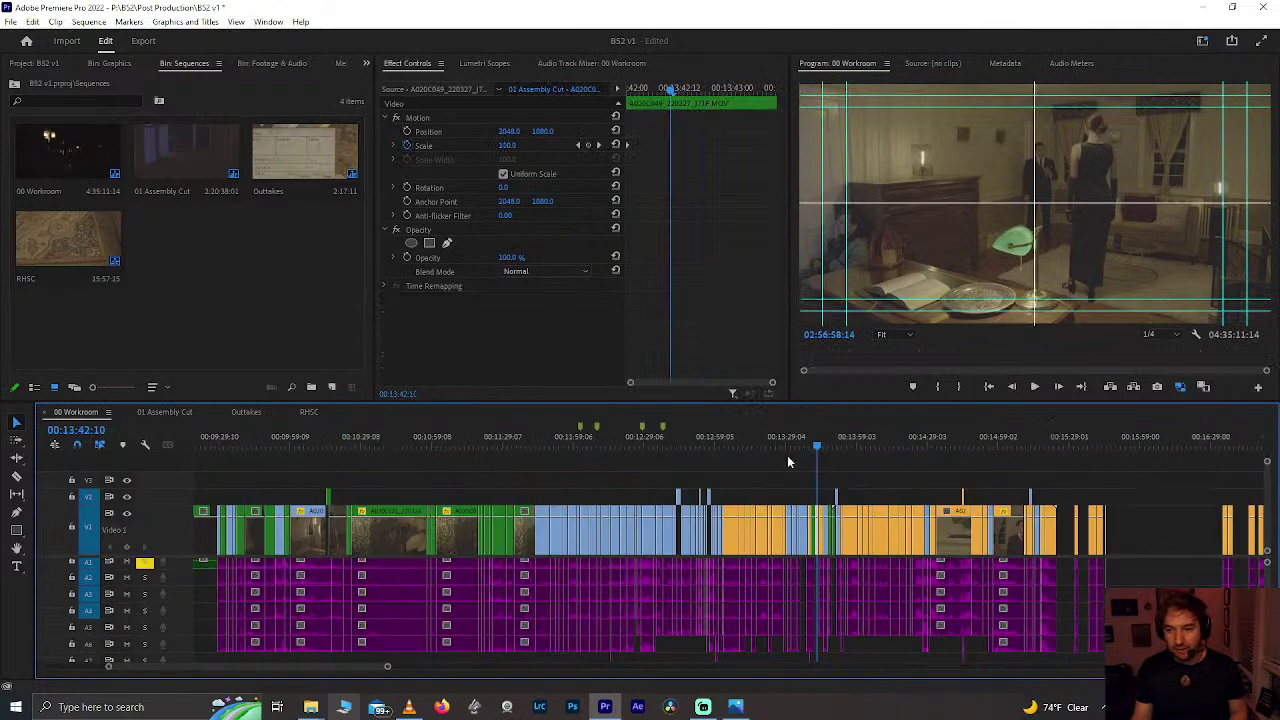
click(842, 448)
key(=)
key(=)
key(=)
key(=)
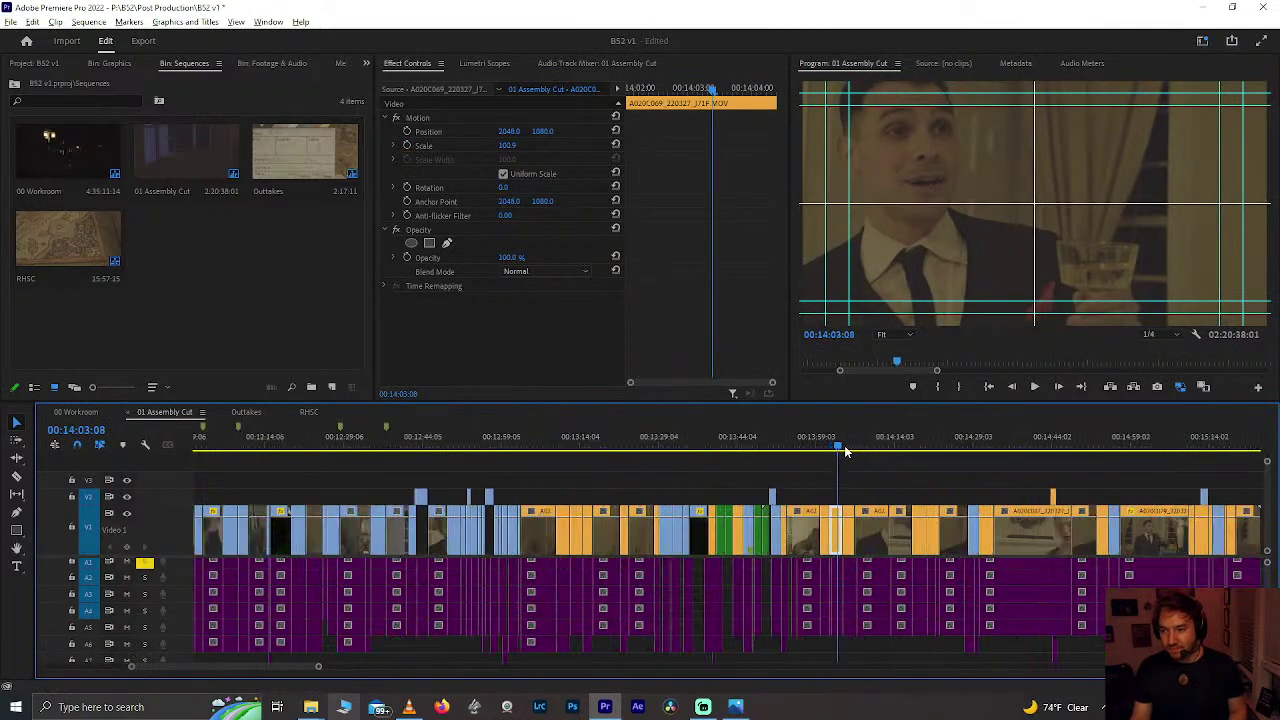
Step: Examine the cuts from A020C053 through A020C052 to A020C071 between 00:13:48:01 and 00:13:51:18
click(614, 445)
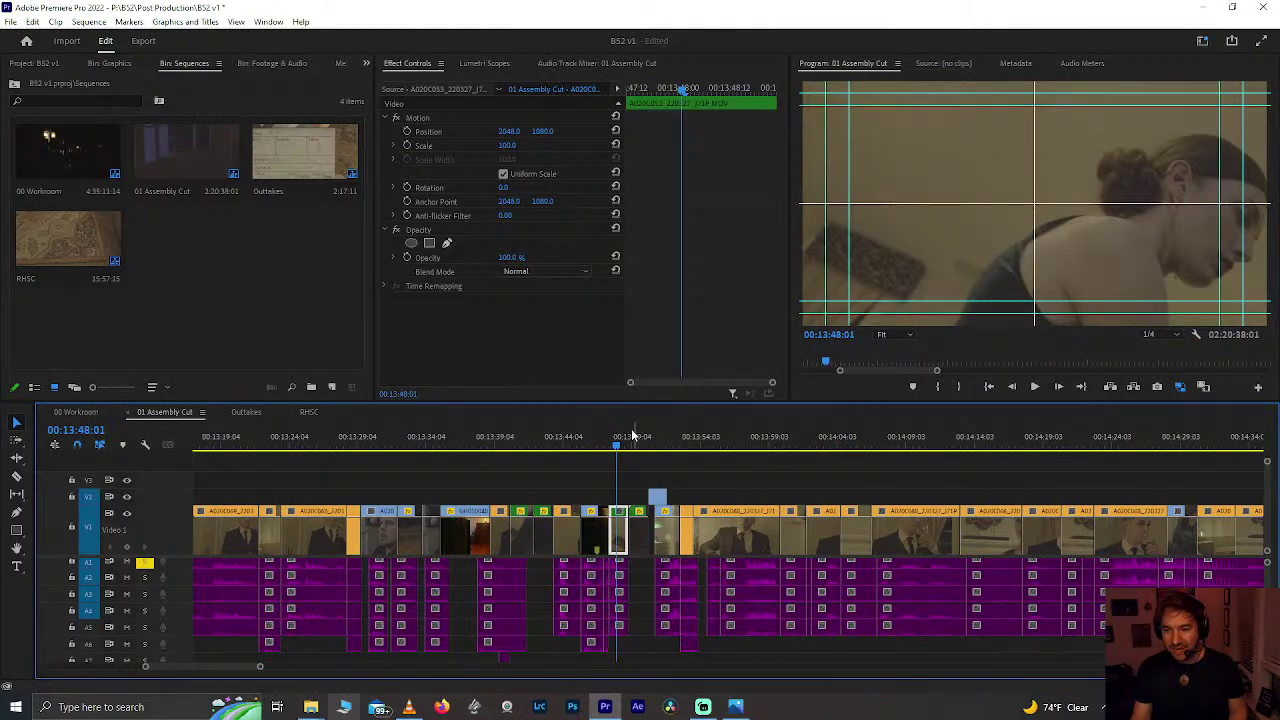
key(=)
key(=)
key(=)
click(668, 448)
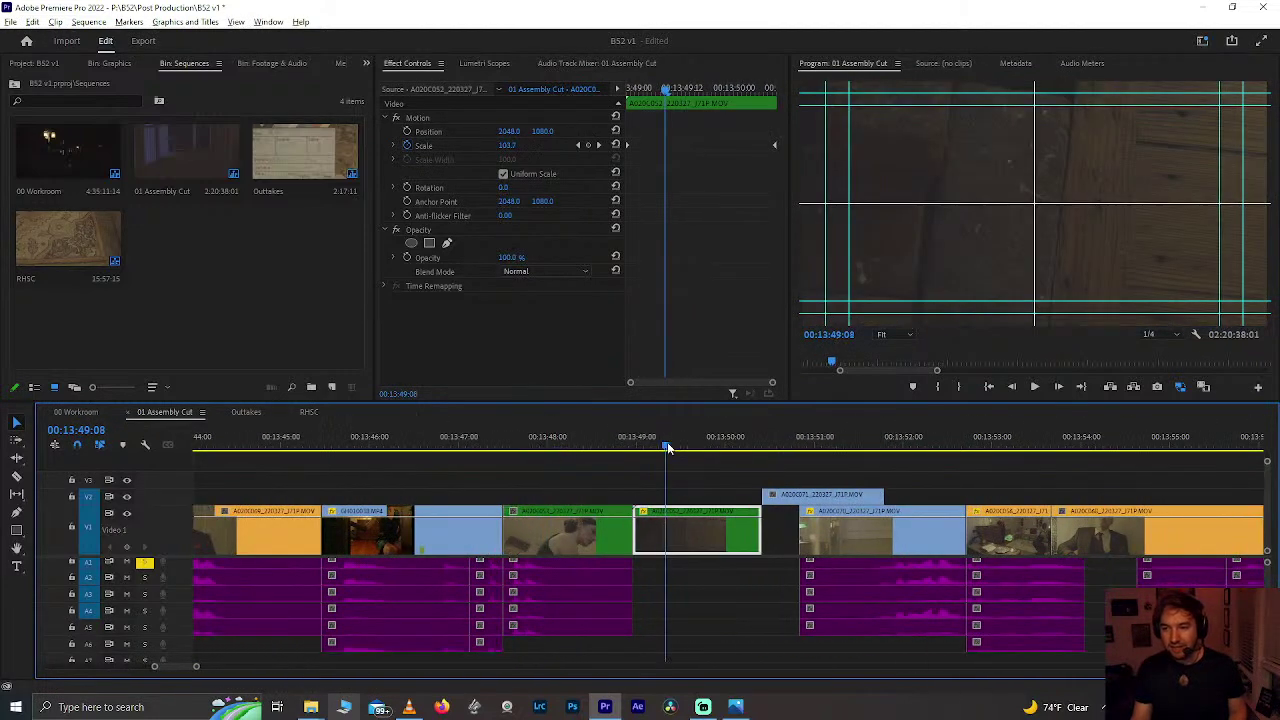
key(minus)
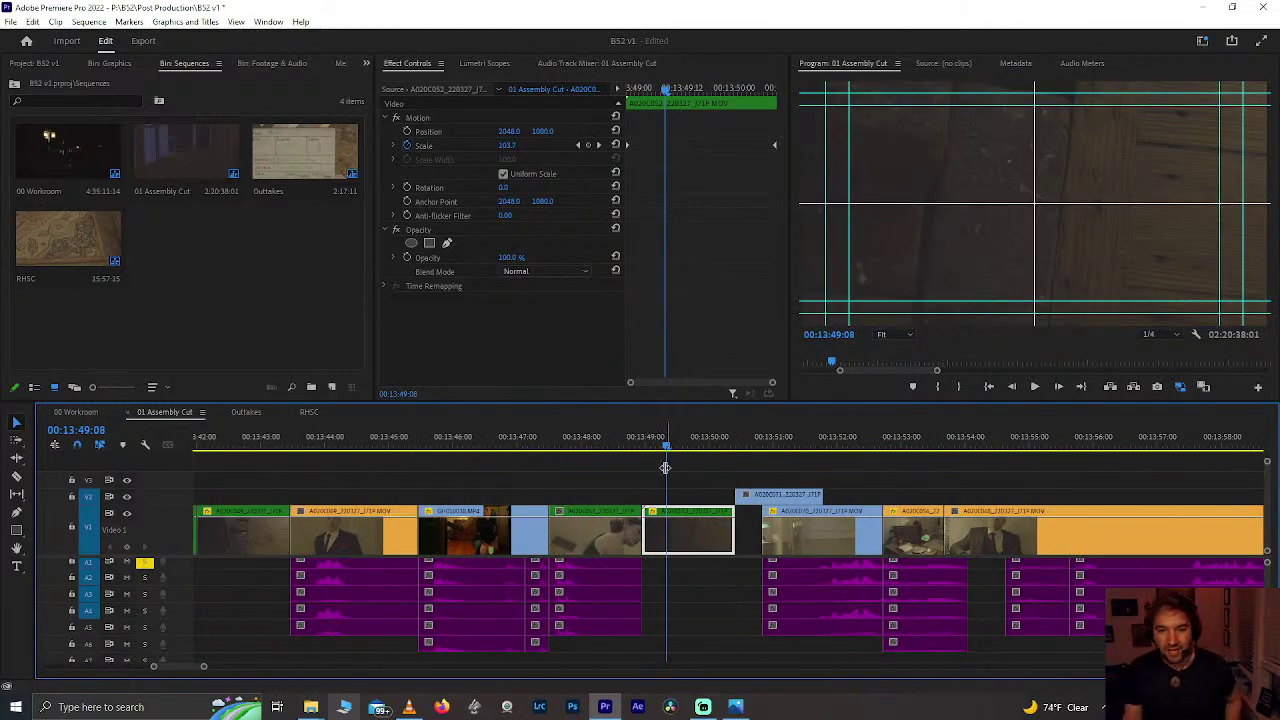
click(639, 443)
drag(737, 441, 820, 452)
key(minus)
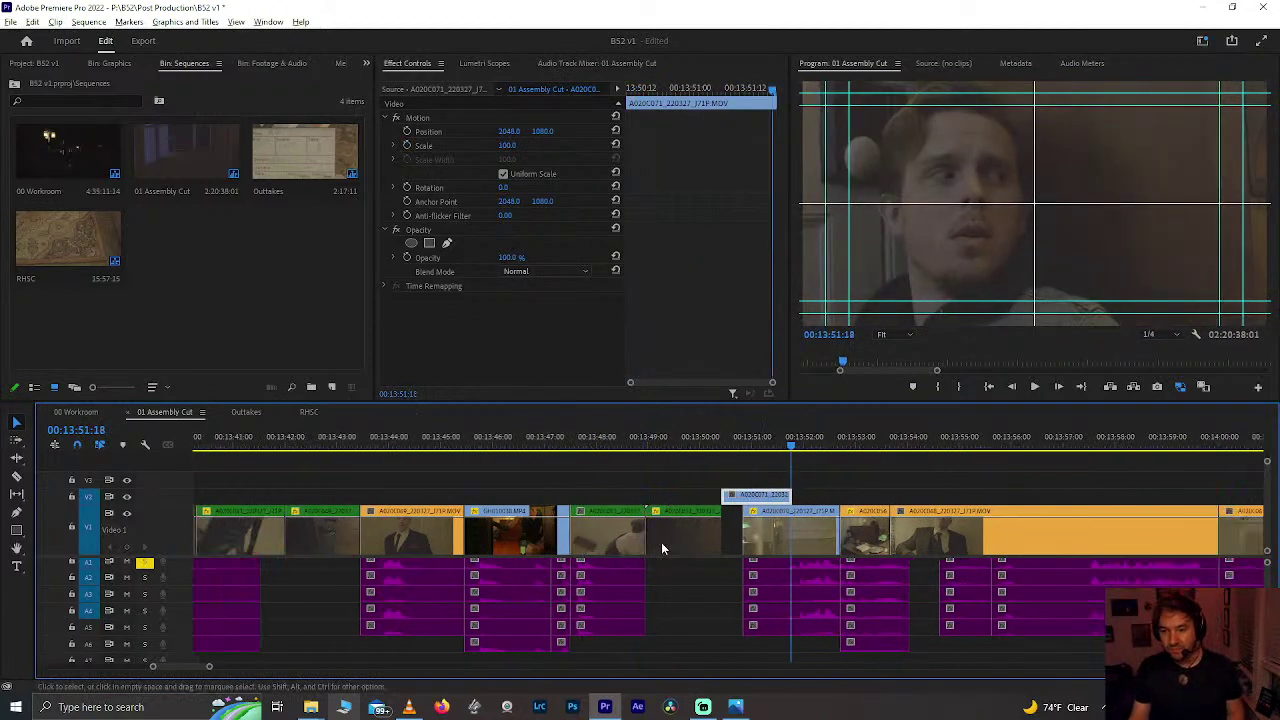
Step: Review the A020C079 mirror scene clips from 00:15:12:11 back to 00:15:09:17 and save the project
key(minus)
key(minus)
key(minus)
key(minus)
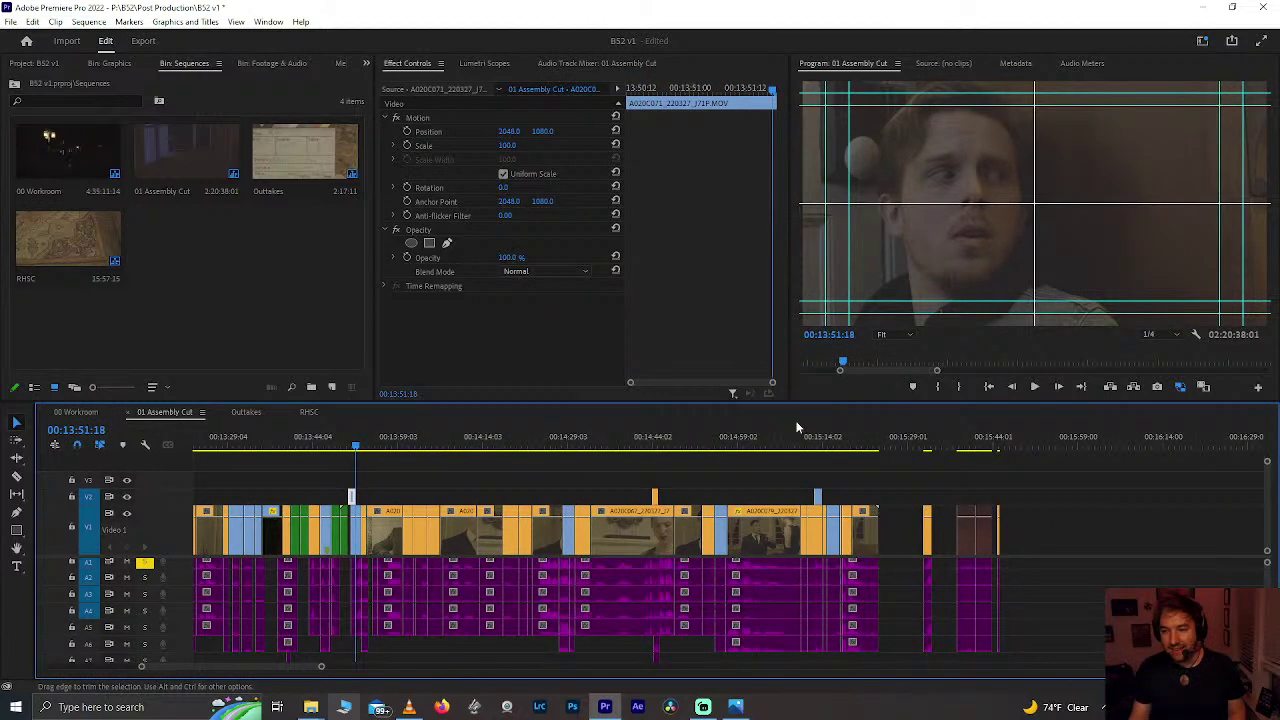
click(813, 444)
key(equal)
key(equal)
key(equal)
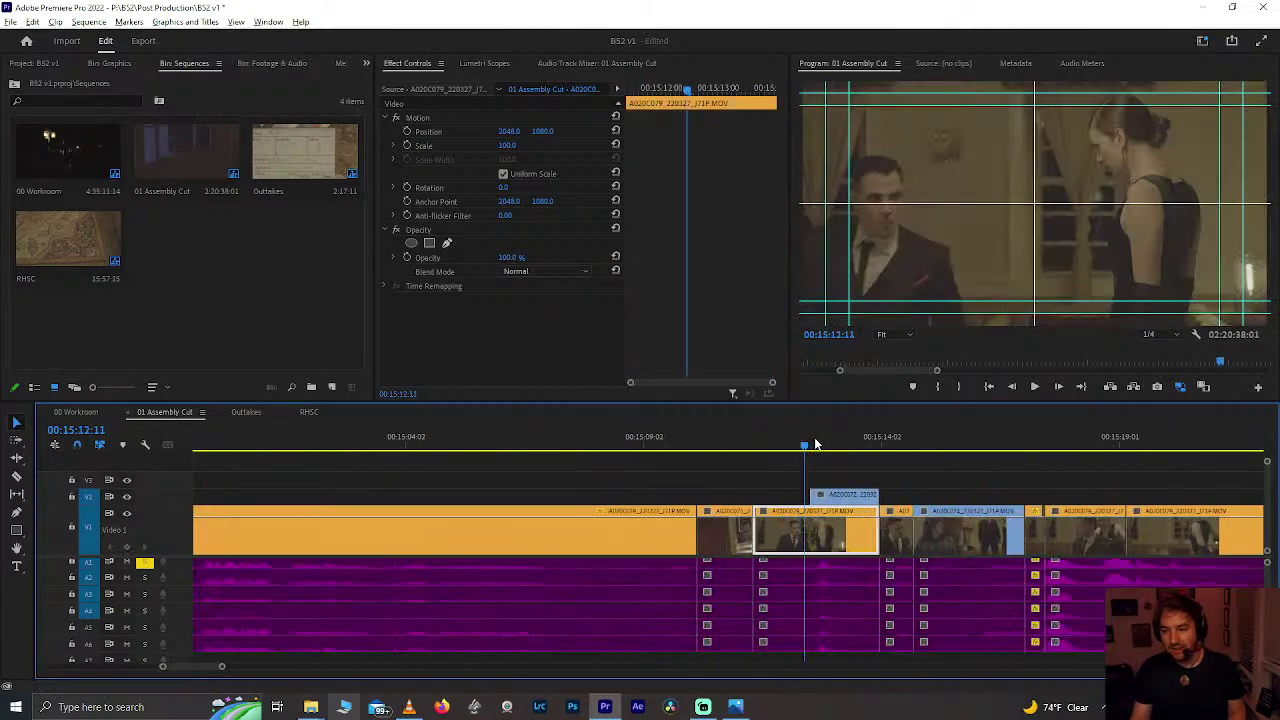
drag(830, 449, 675, 490)
key(minus)
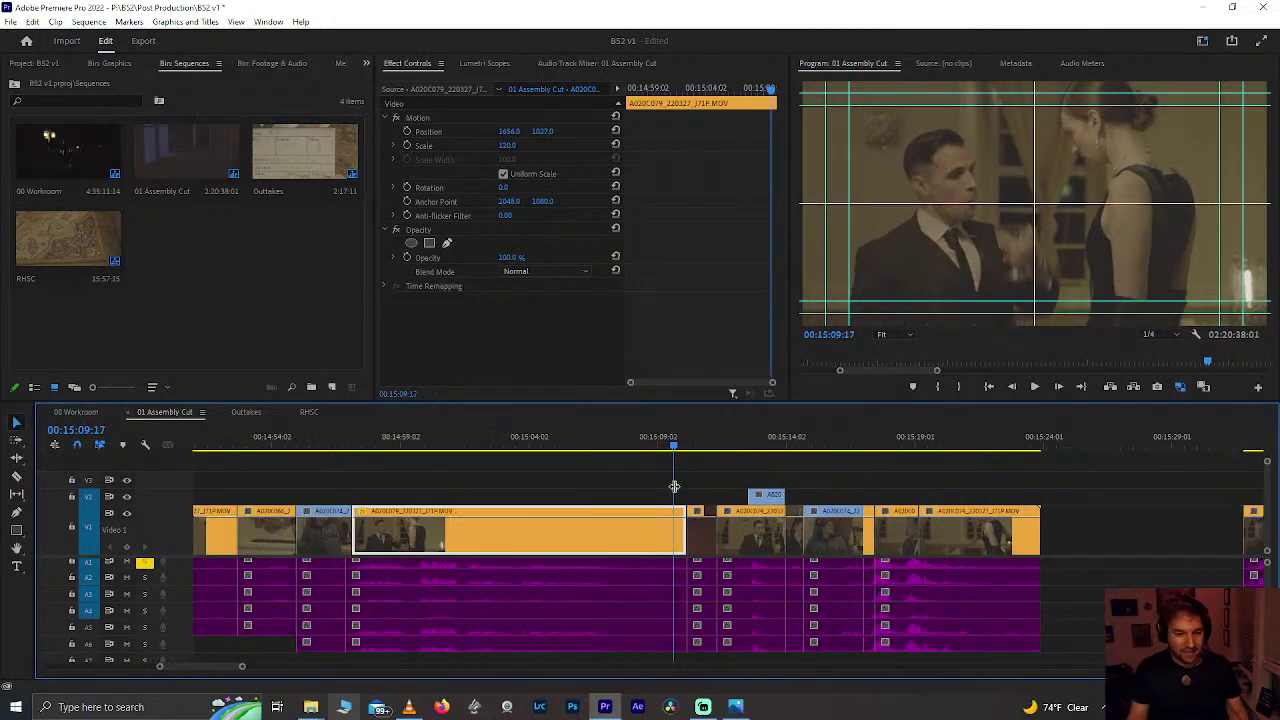
key(ctrl+s)
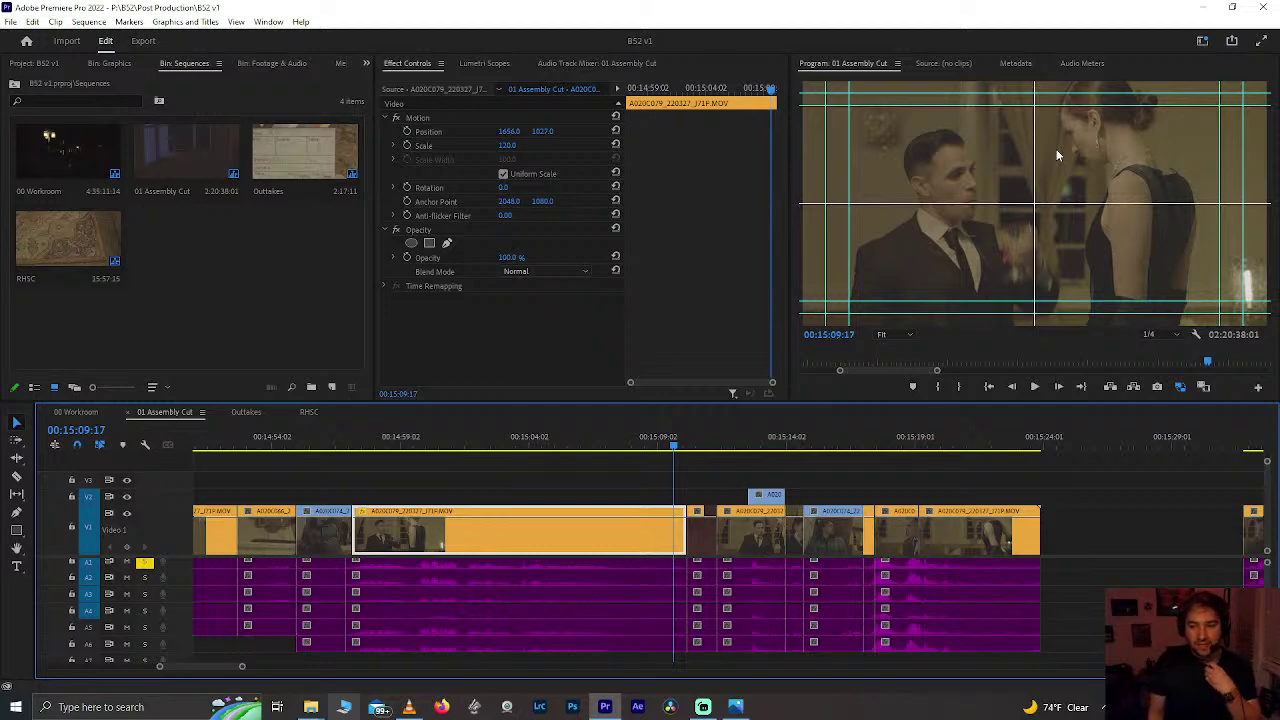
key(ctrl+s)
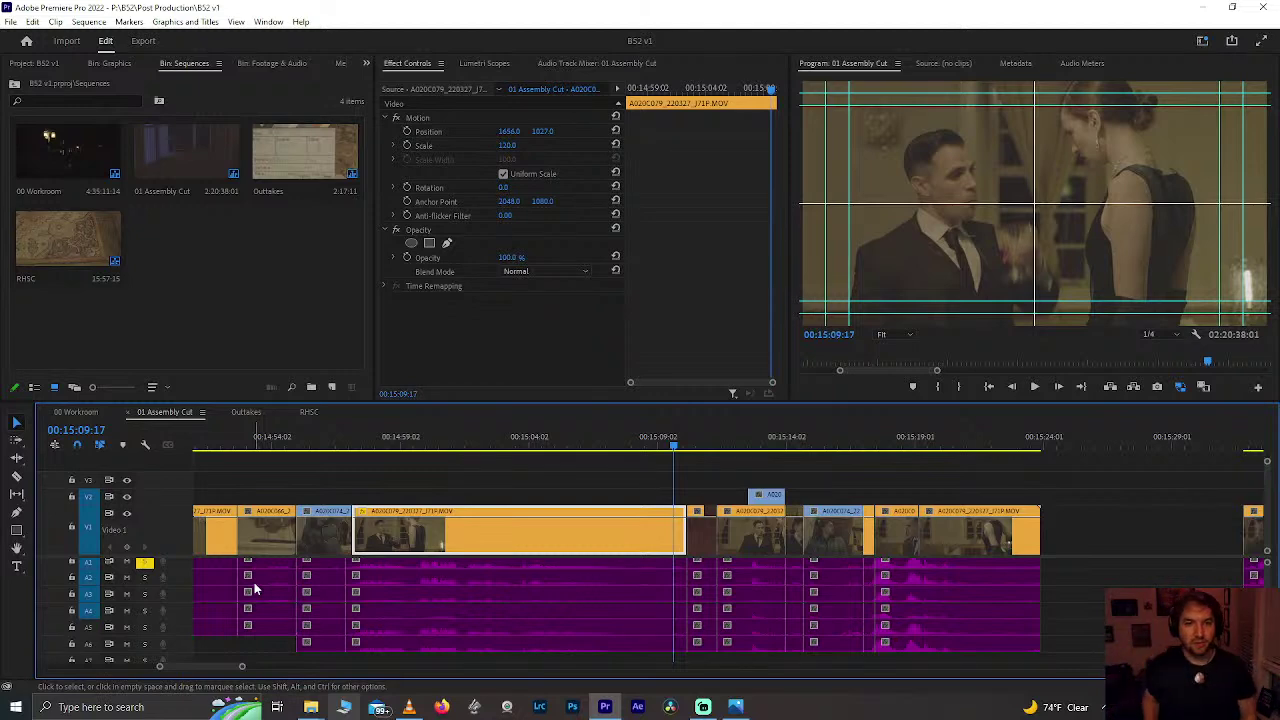
Step: Check the A020C074 clip around 00:14:55:12 to 00:14:55:20 and save the project
click(310, 443)
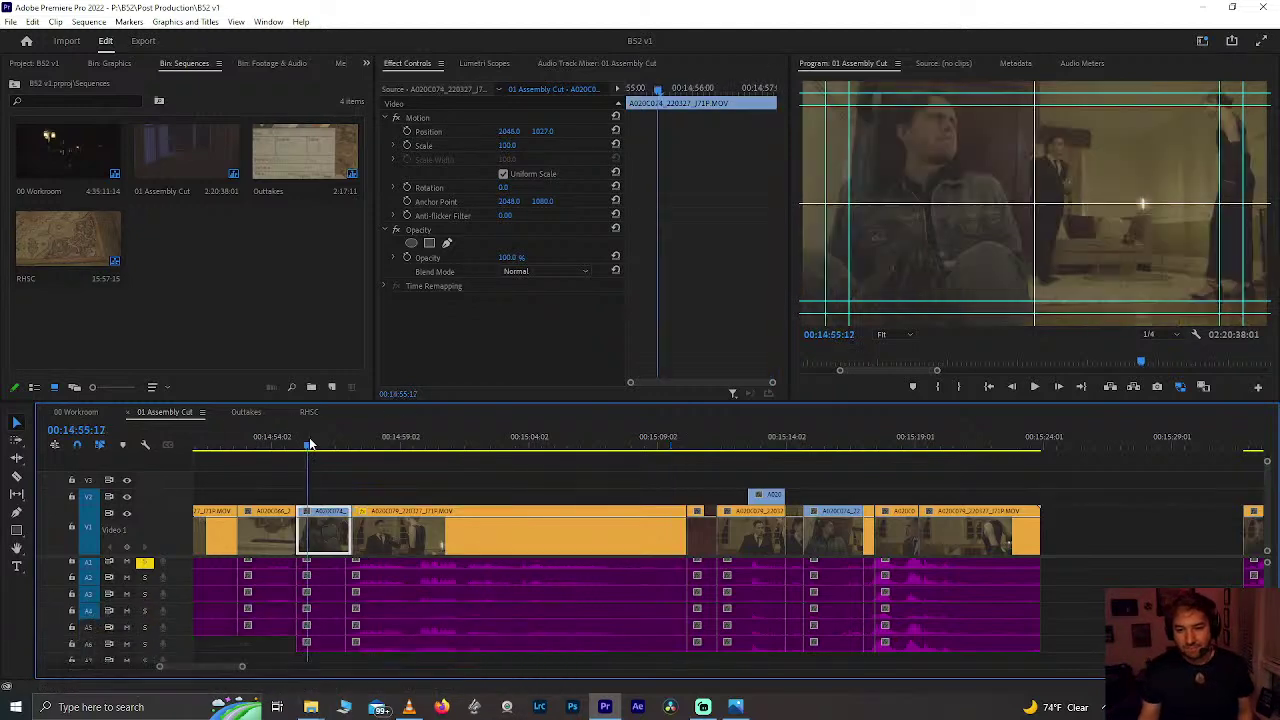
key(ctrl+s)
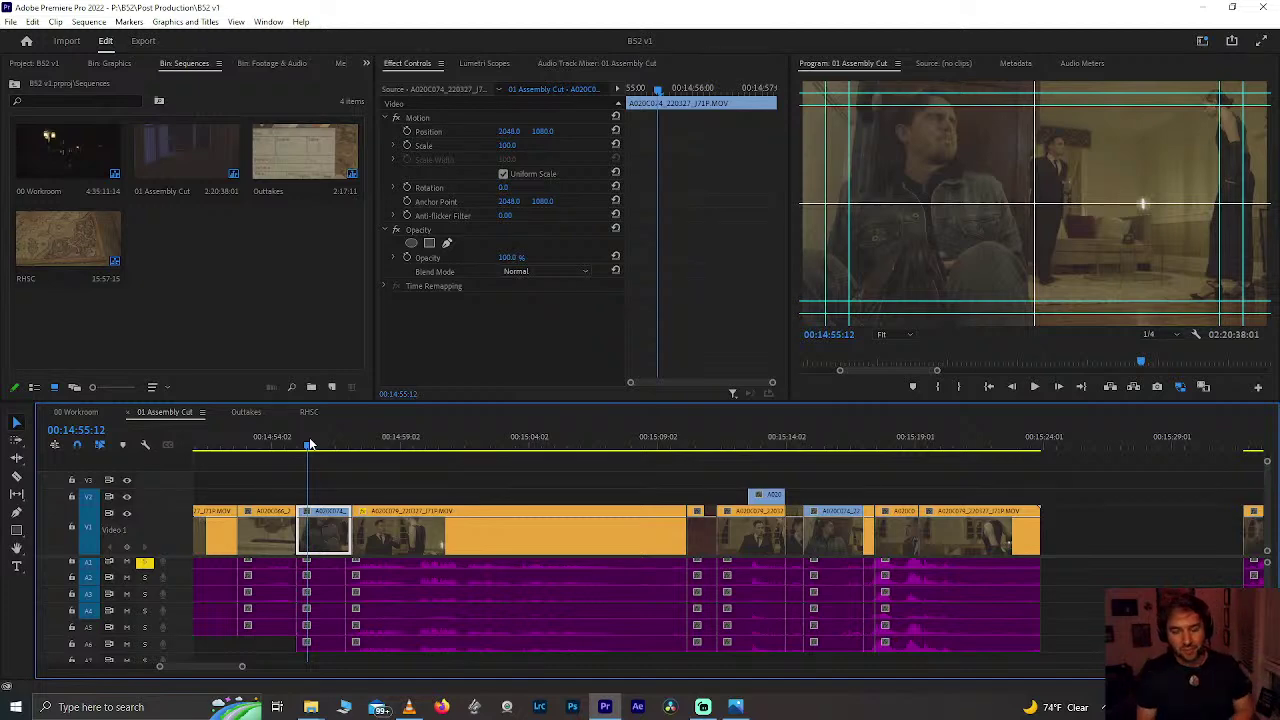
drag(310, 444, 318, 441)
key(minus)
key(minus)
key(minus)
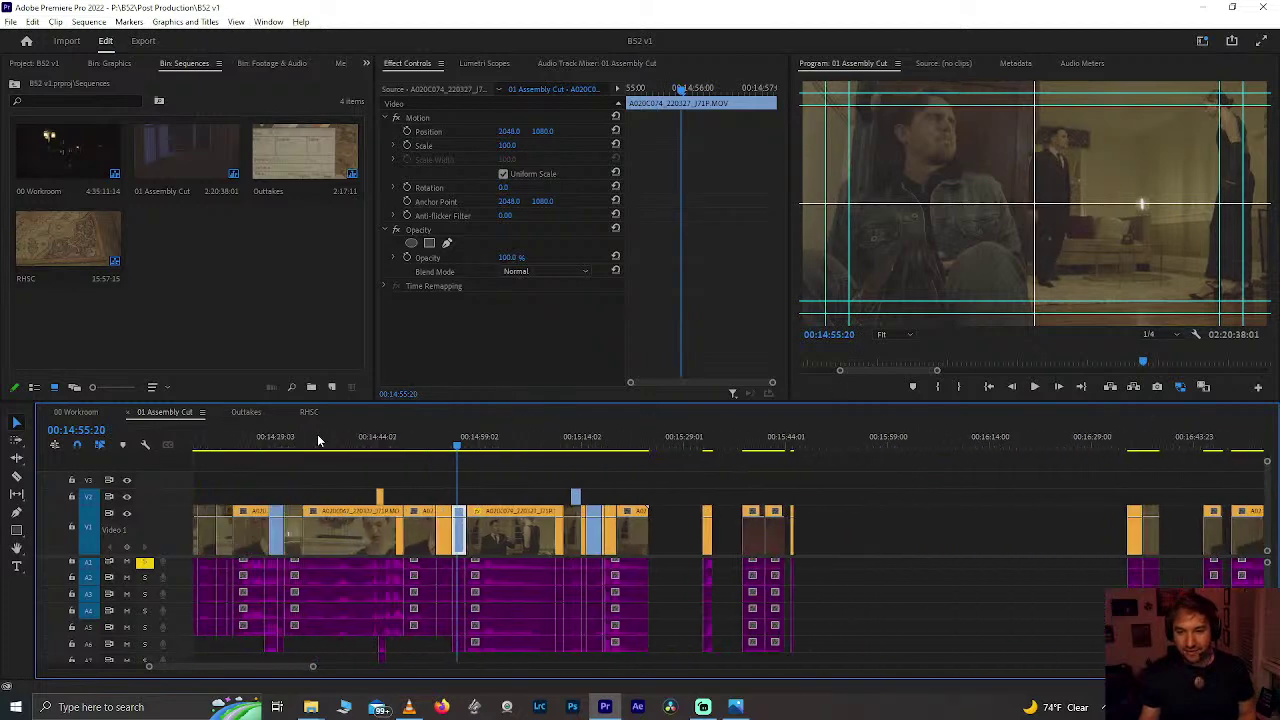
Step: Inspect the A020C067 clip at 00:14:20:18 and the A020C068 clip at 00:14:08:11
click(380, 444)
scroll(380, 449, up, 3)
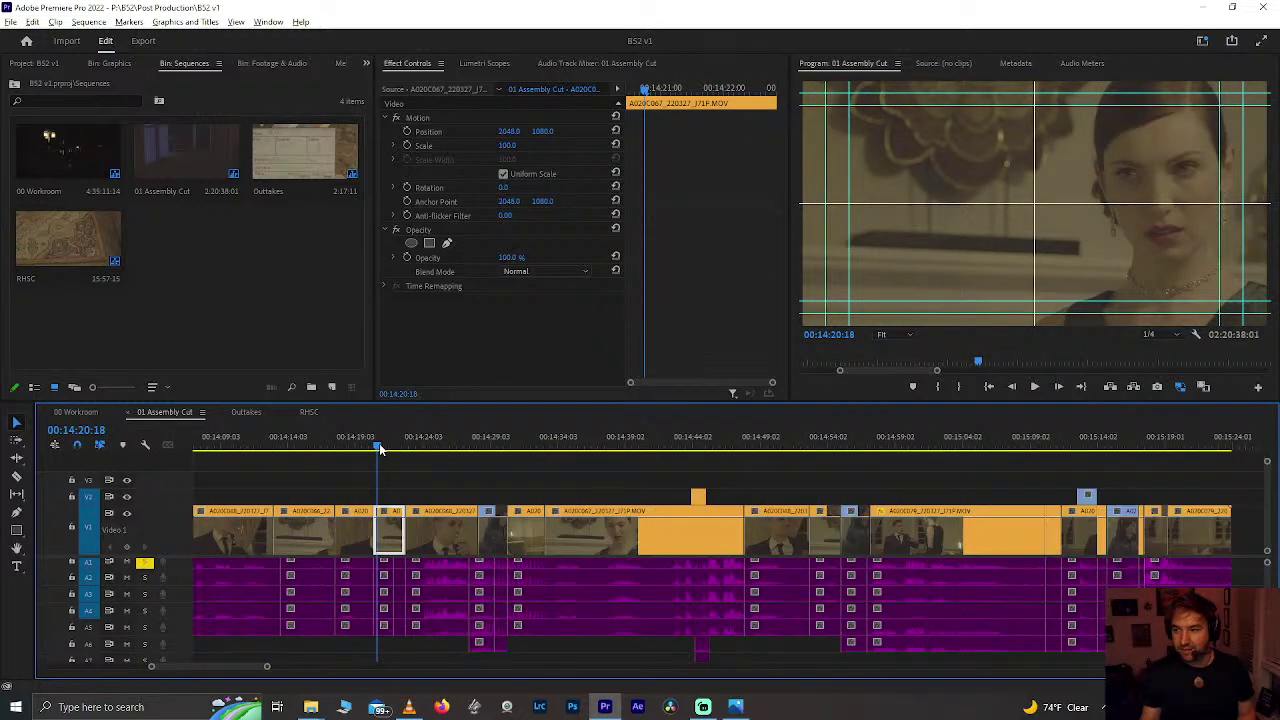
scroll(380, 449, down, 2)
scroll(380, 449, up, 5)
click(366, 444)
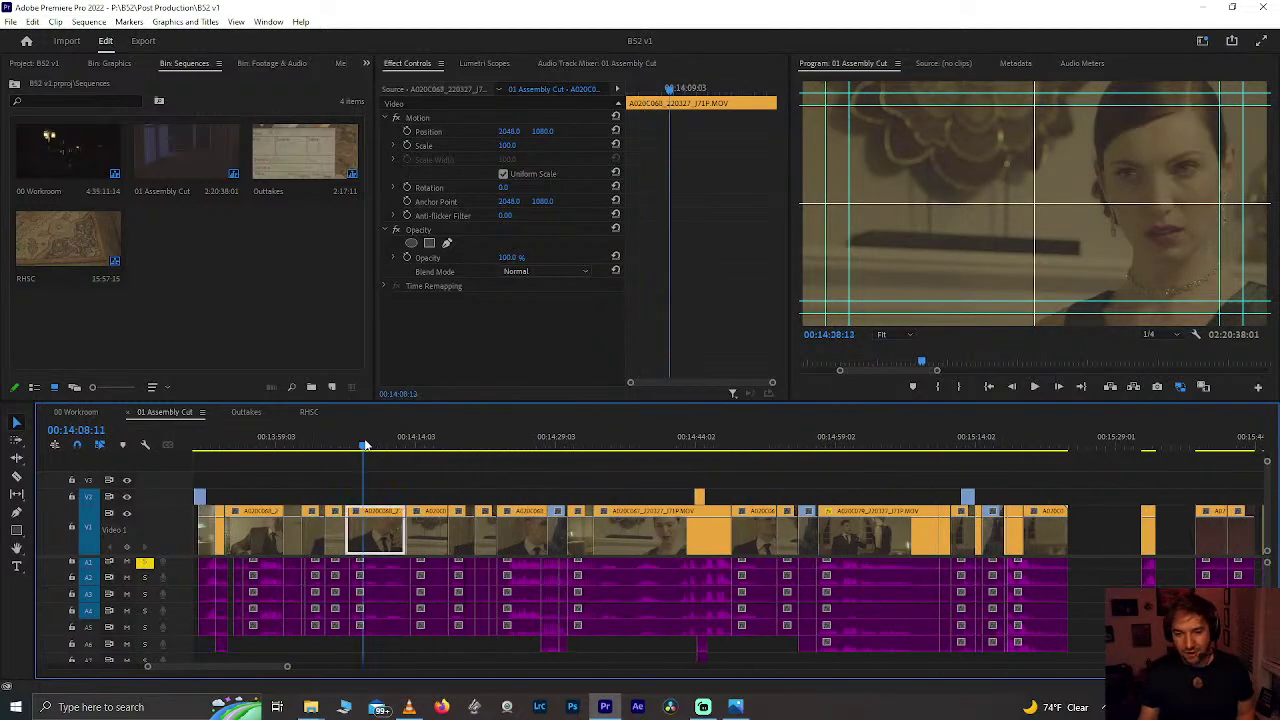
key(minus)
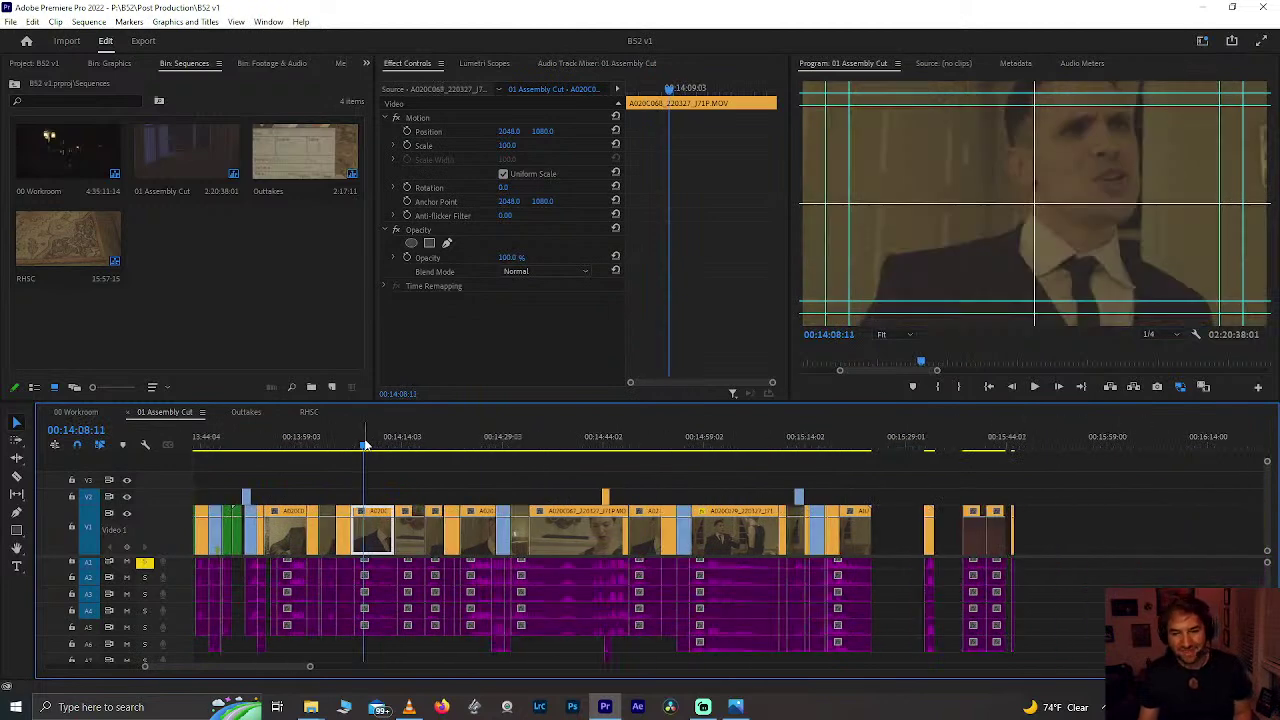
key(equal)
Step: Check the A020C066 clip at 00:14:15:22, save the project and move back to 00:14:13:16
click(449, 443)
click(435, 443)
key(Left)
key(Left)
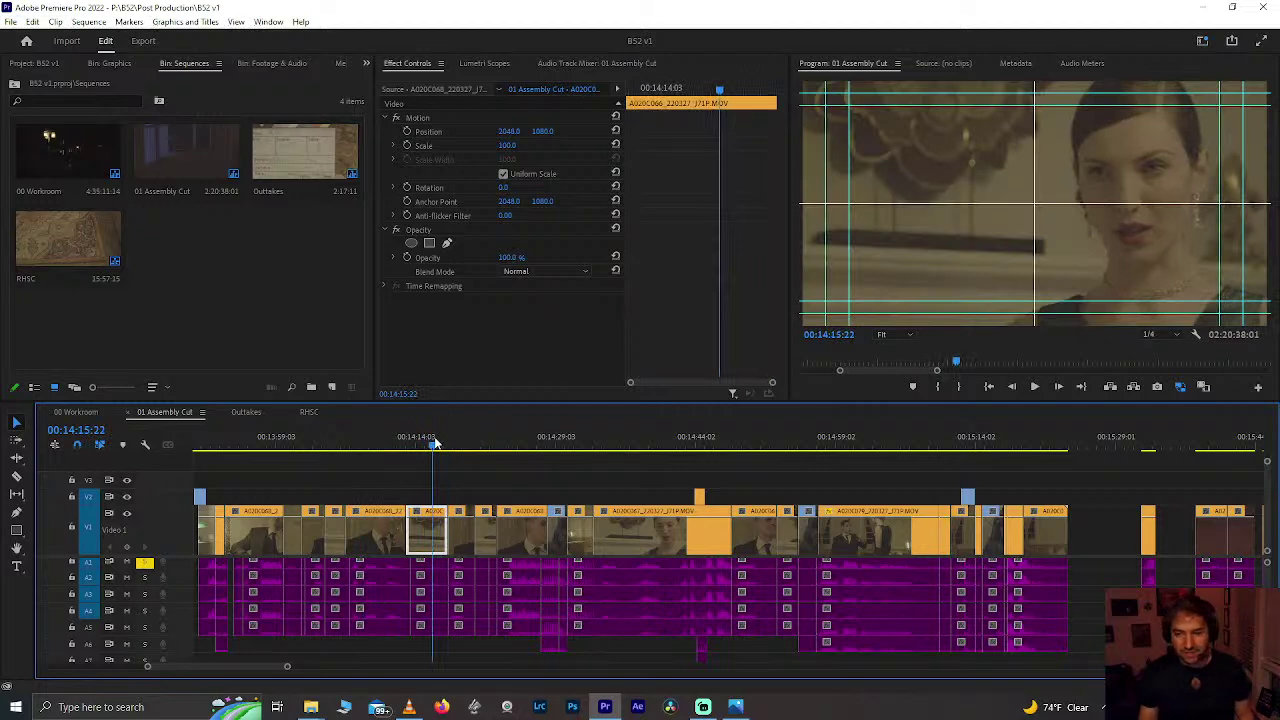
key(ctrl+s)
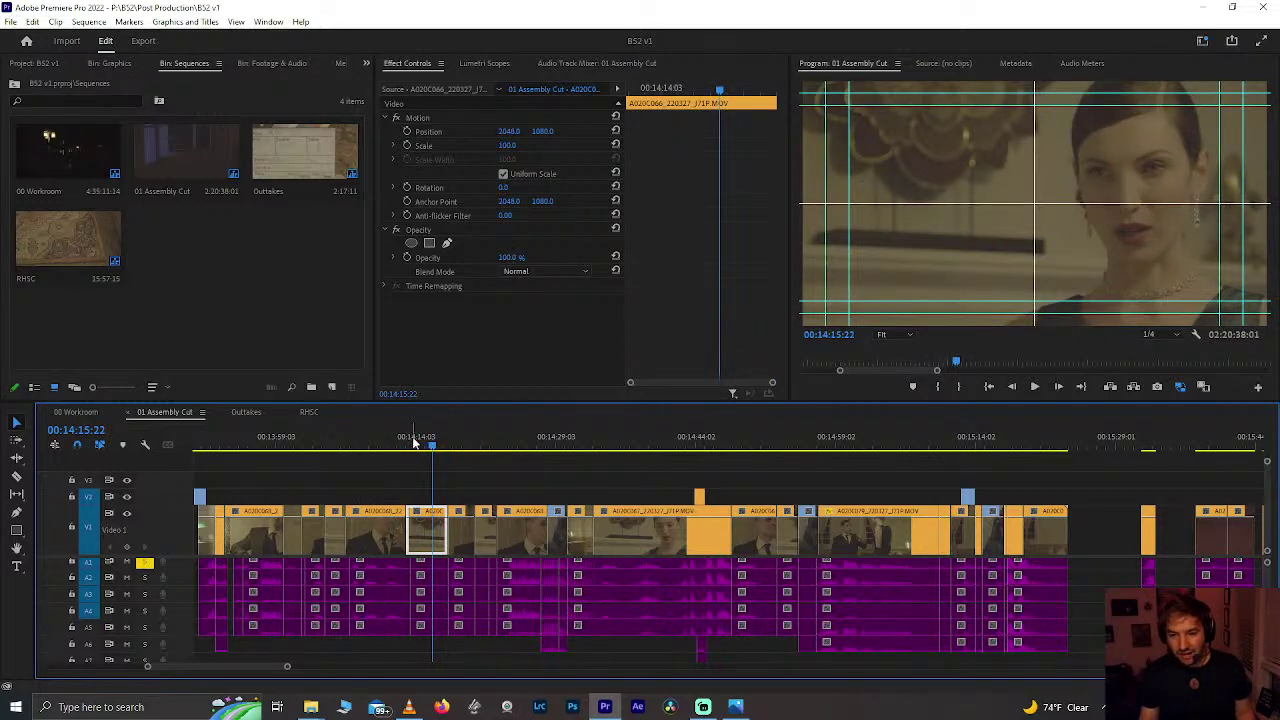
click(413, 443)
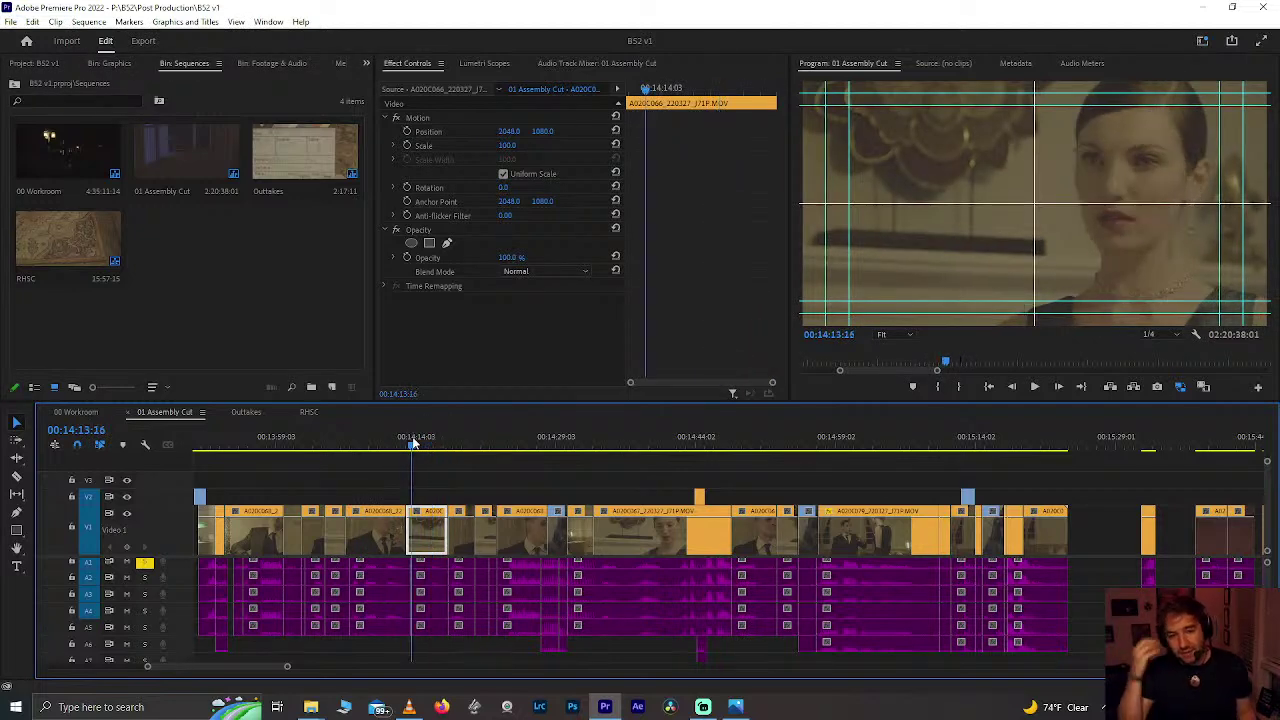